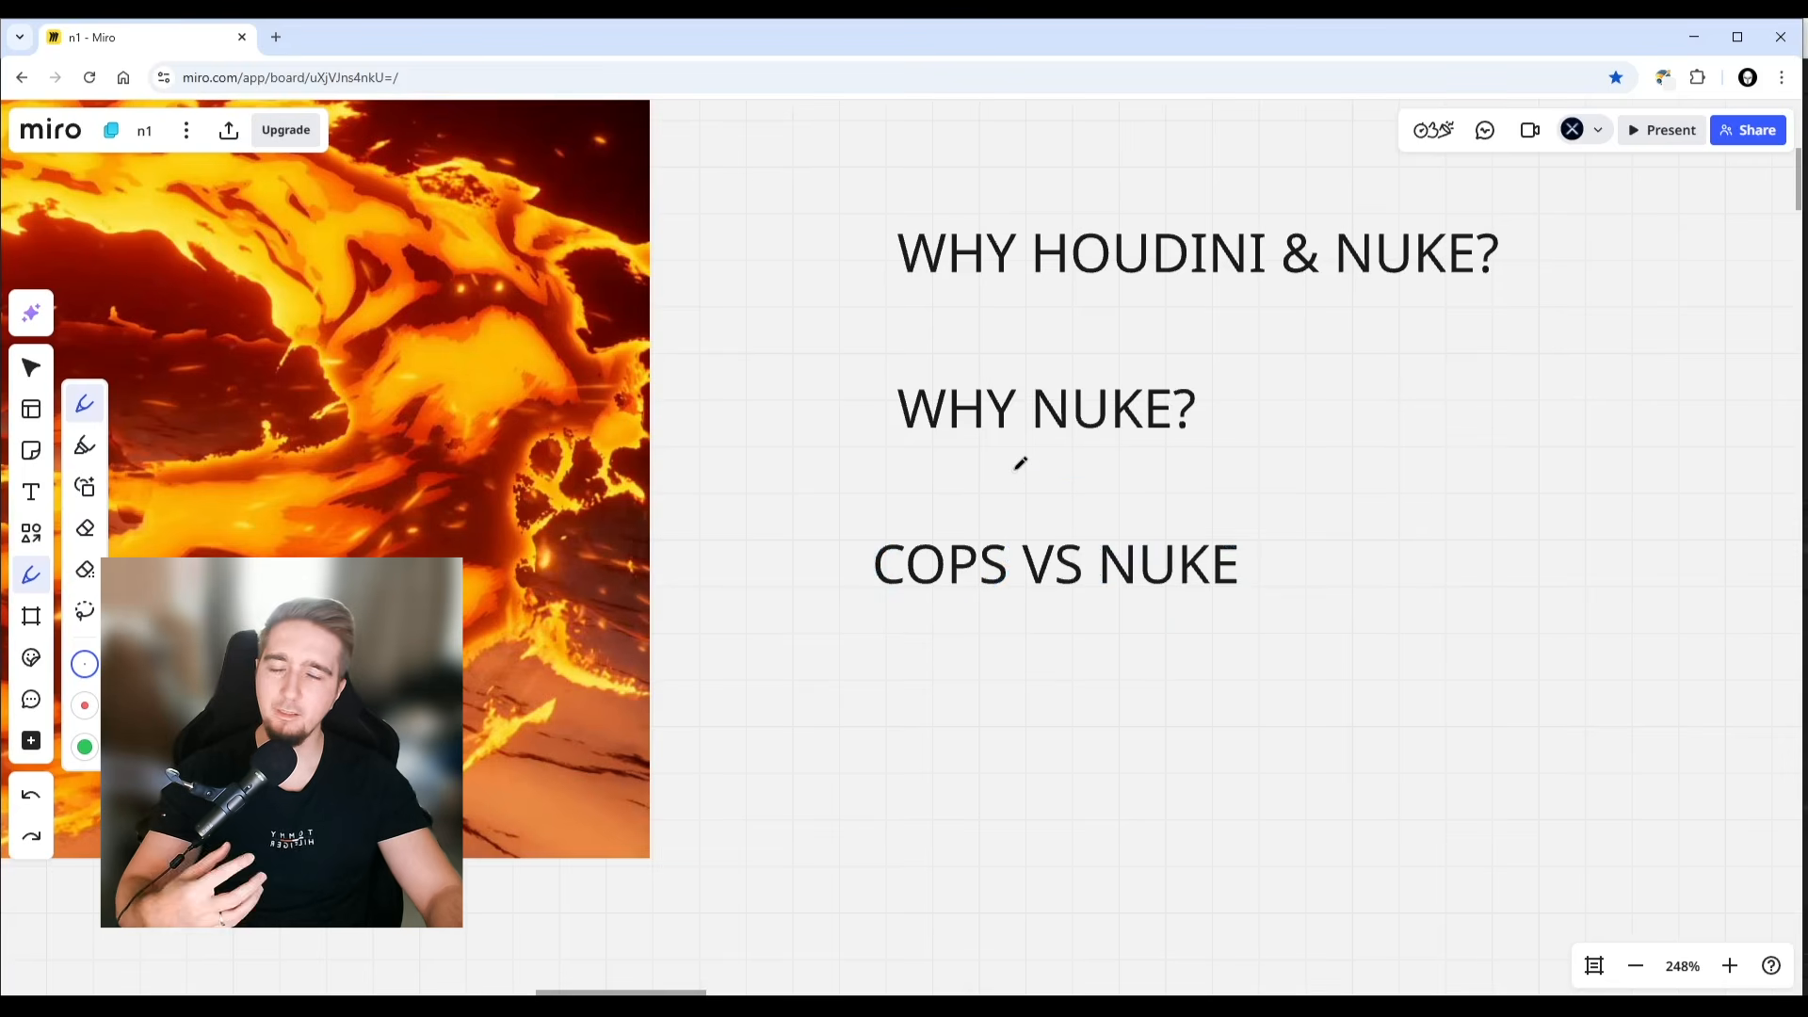
- Circle the FUNDAMENTALS heading with a freehand blue pen stroke
{"action": "scroll", "coordinate": [1021, 455], "scroll_direction": "down", "scroll_amount": 5}
{"action": "scroll", "coordinate": [968, 477], "scroll_direction": "up", "scroll_amount": 2}
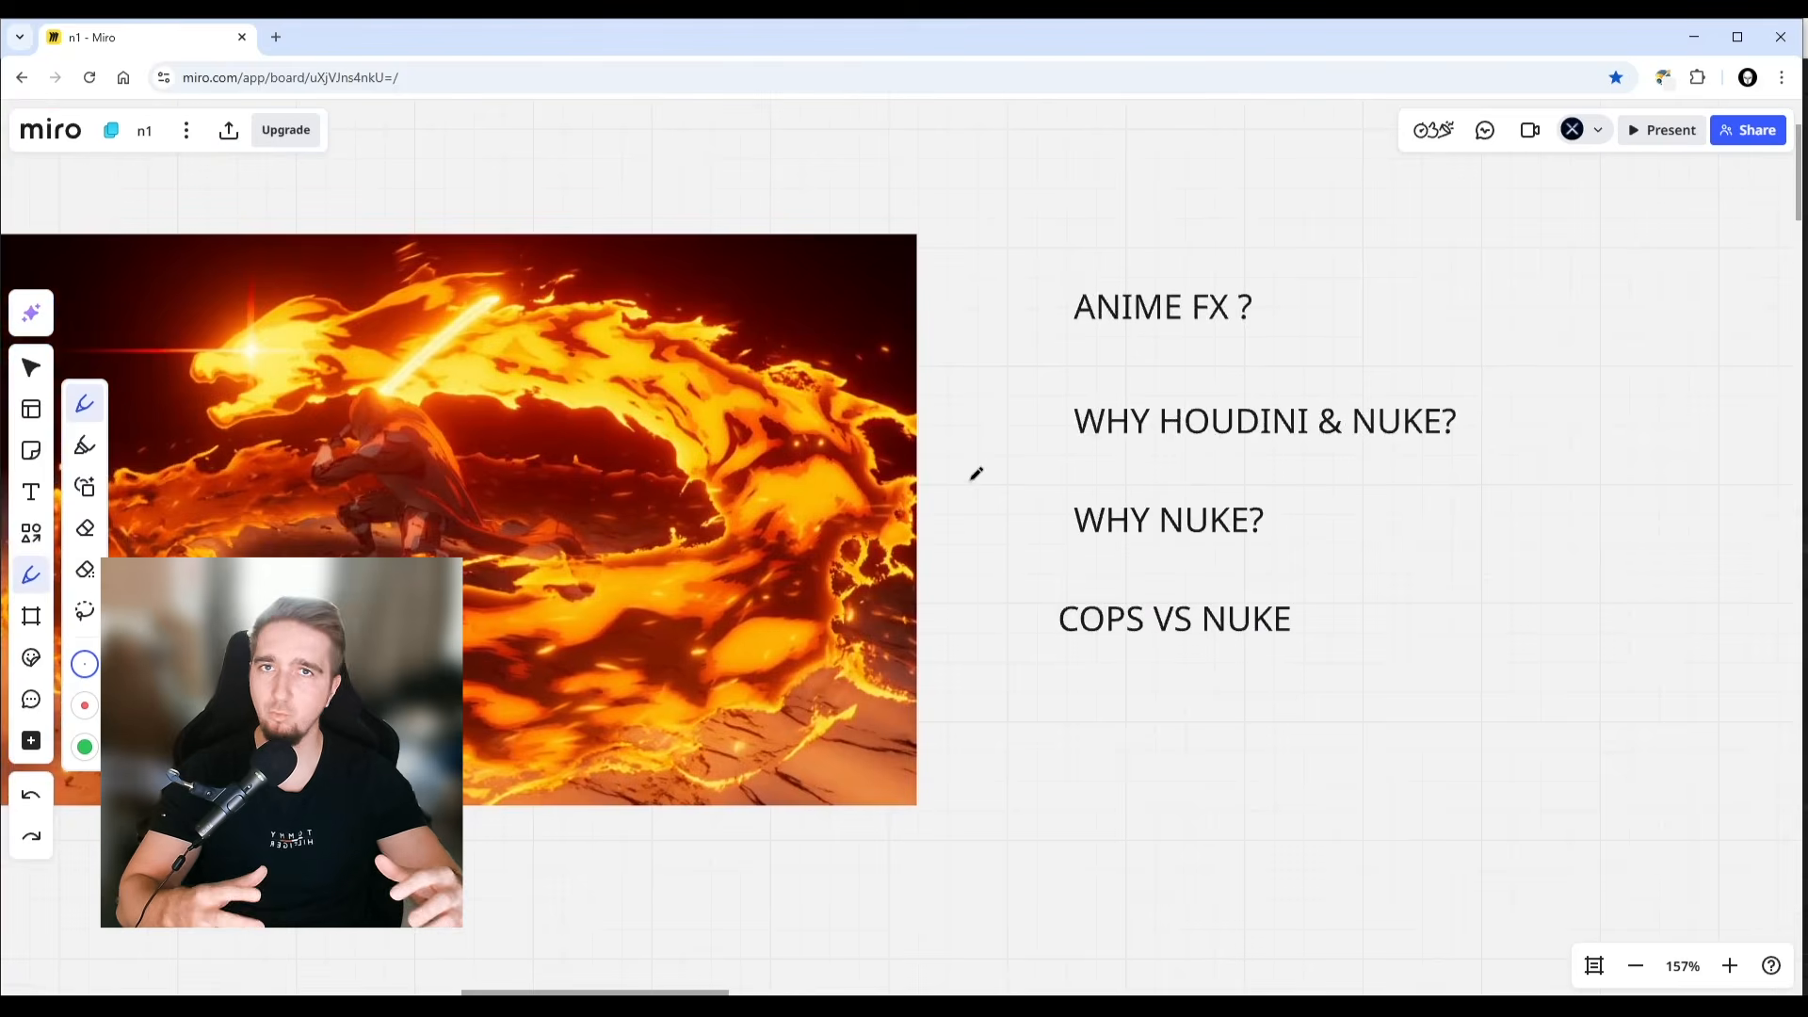
{"action": "scroll", "coordinate": [1017, 400], "scroll_direction": "down", "scroll_amount": 3}
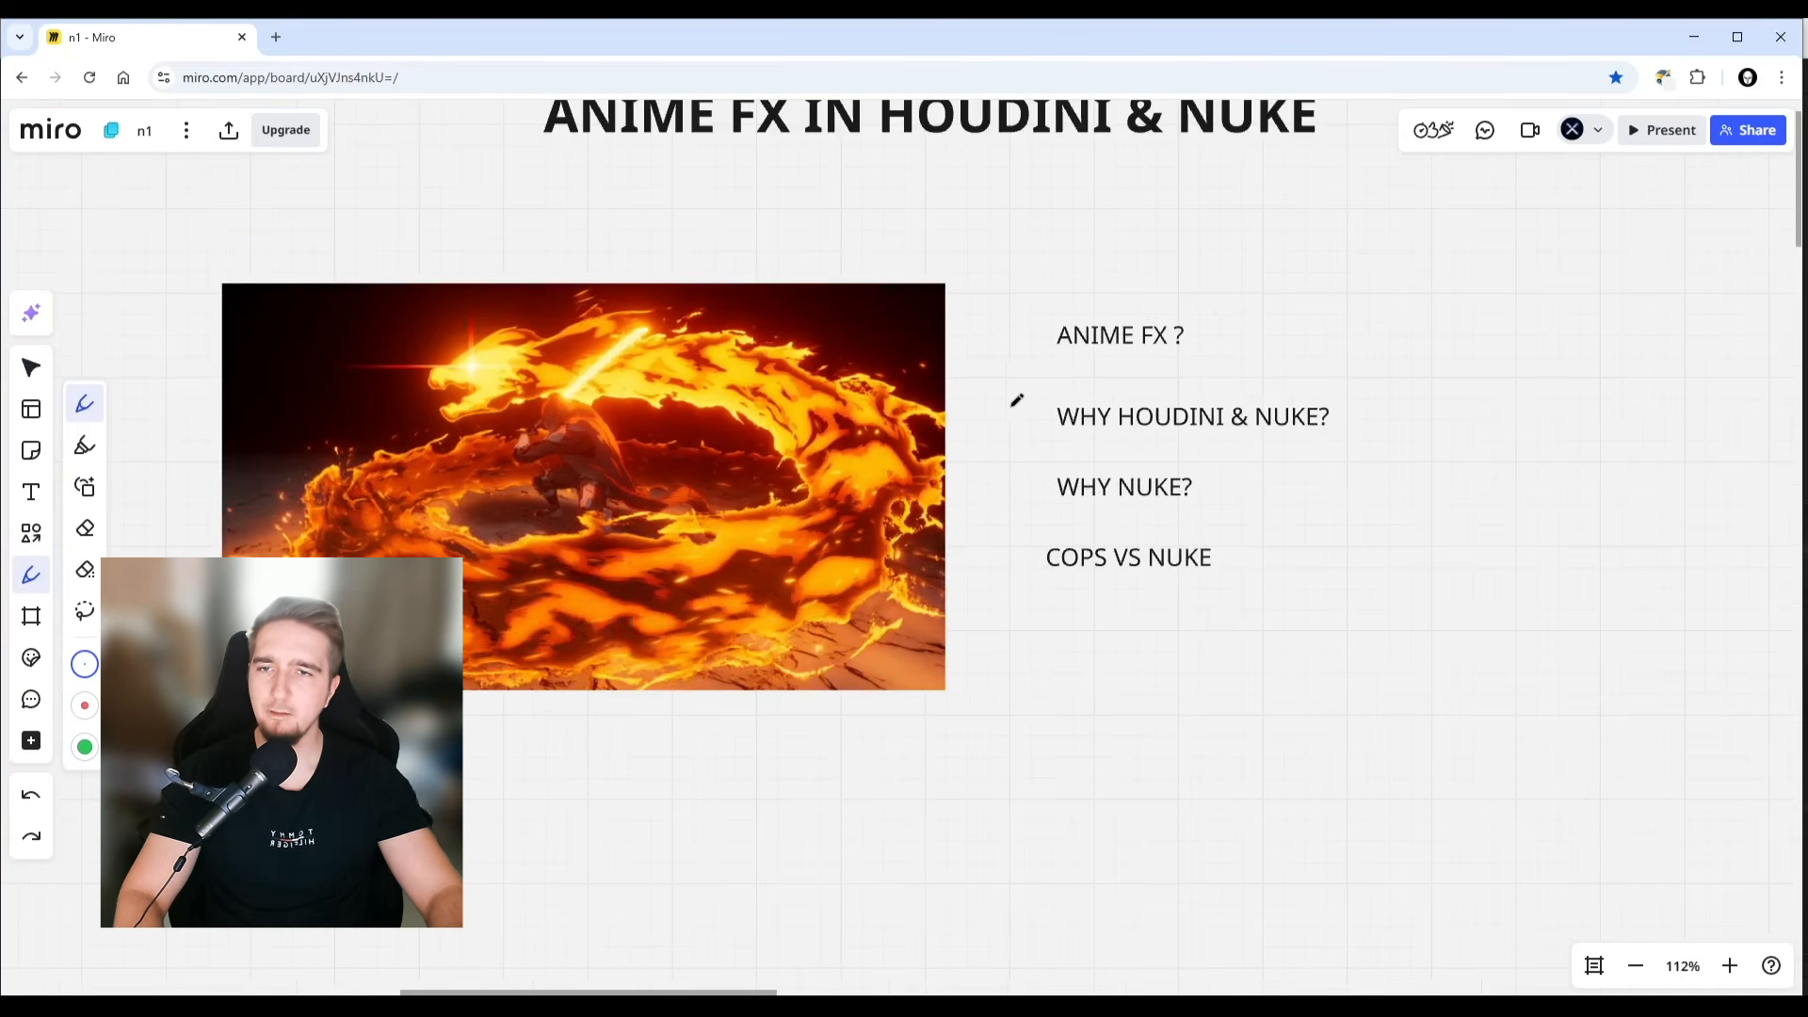
{"action": "scroll", "coordinate": [958, 593], "scroll_direction": "down", "scroll_amount": 8}
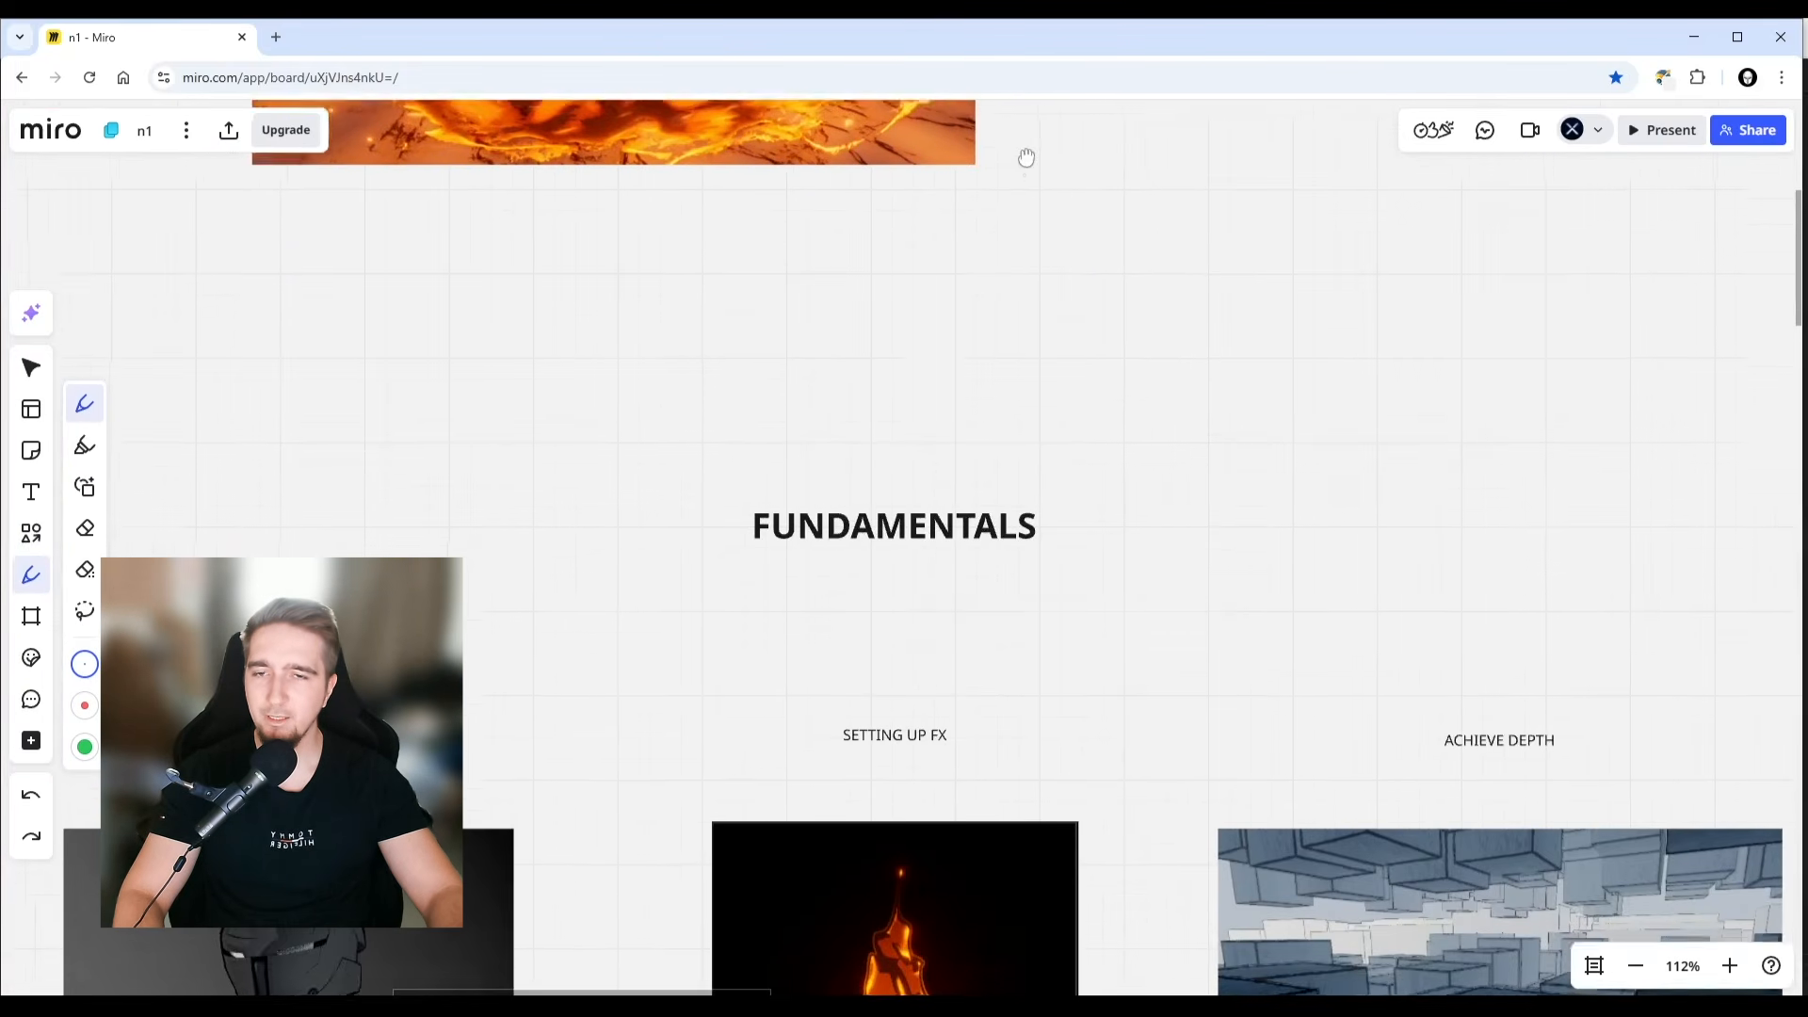
{"action": "scroll", "coordinate": [992, 268], "scroll_direction": "down", "scroll_amount": 5}
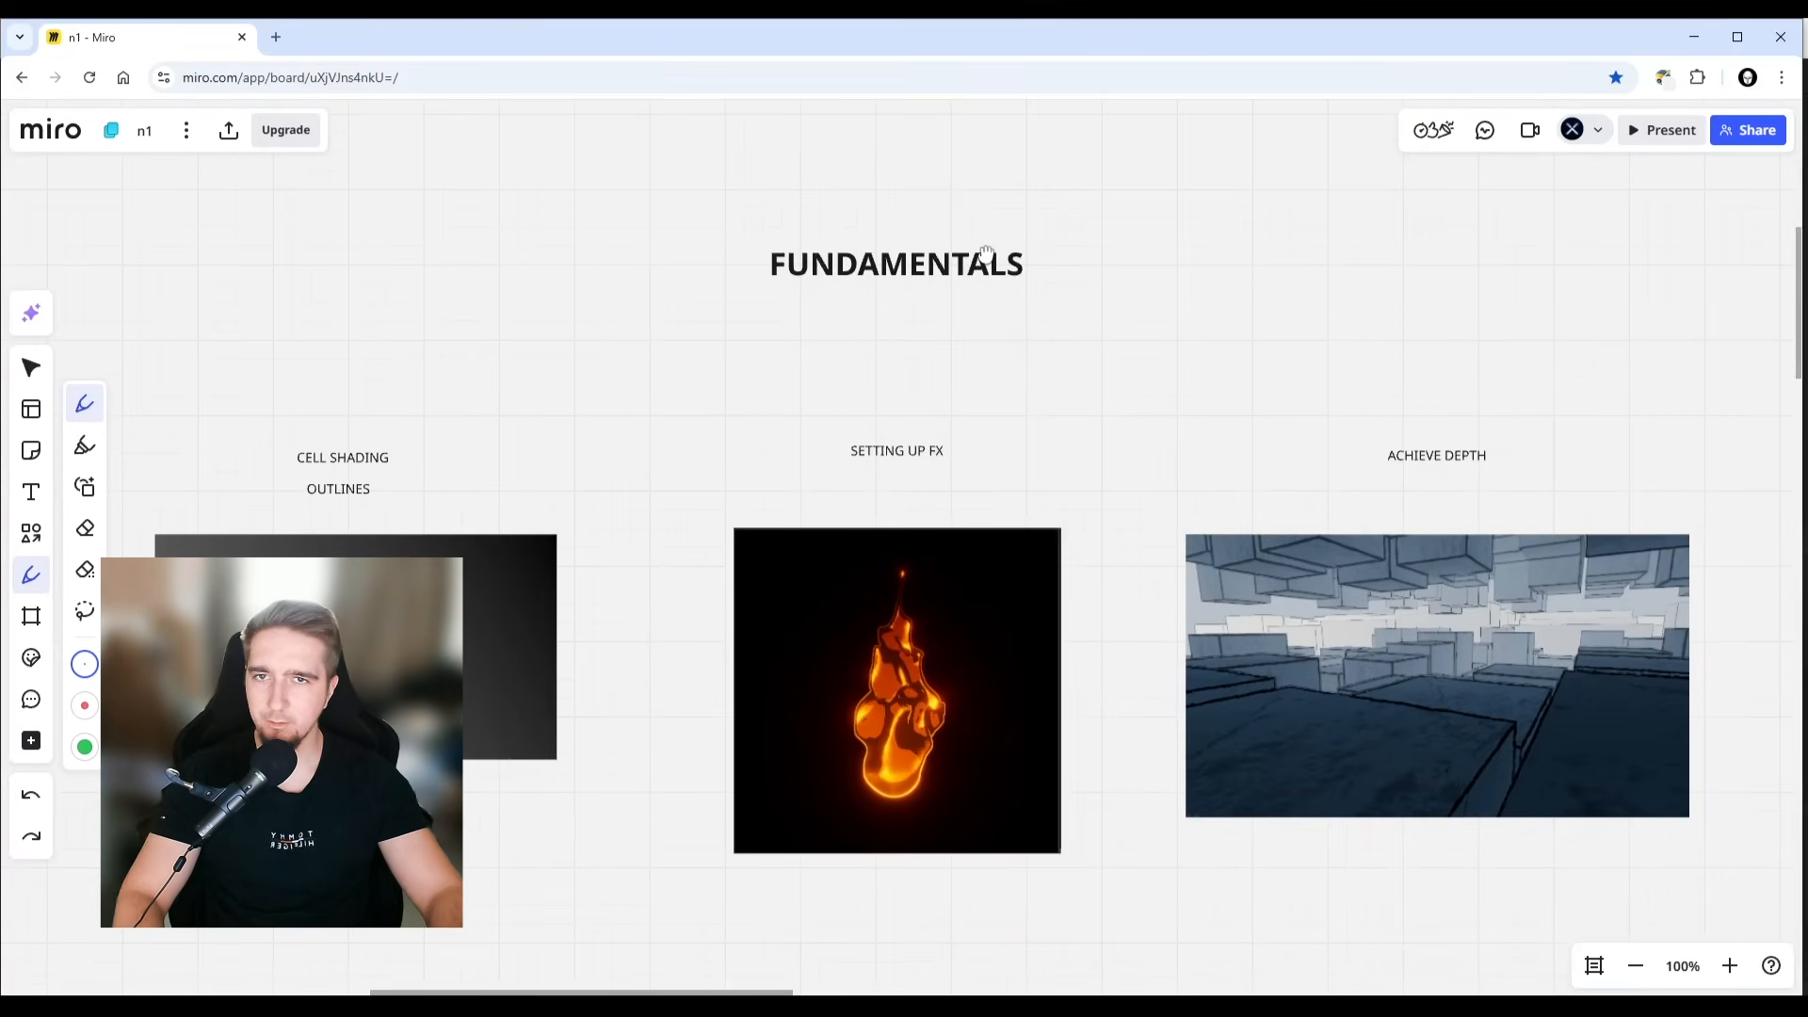
{"action": "mouse_move", "coordinate": [767, 233]}
{"action": "left_mouse_down"}
{"action": "mouse_move", "coordinate": [747, 265]}
{"action": "mouse_move", "coordinate": [1105, 302]}
{"action": "mouse_move", "coordinate": [895, 194]}
{"action": "mouse_move", "coordinate": [777, 209]}
{"action": "left_mouse_up"}
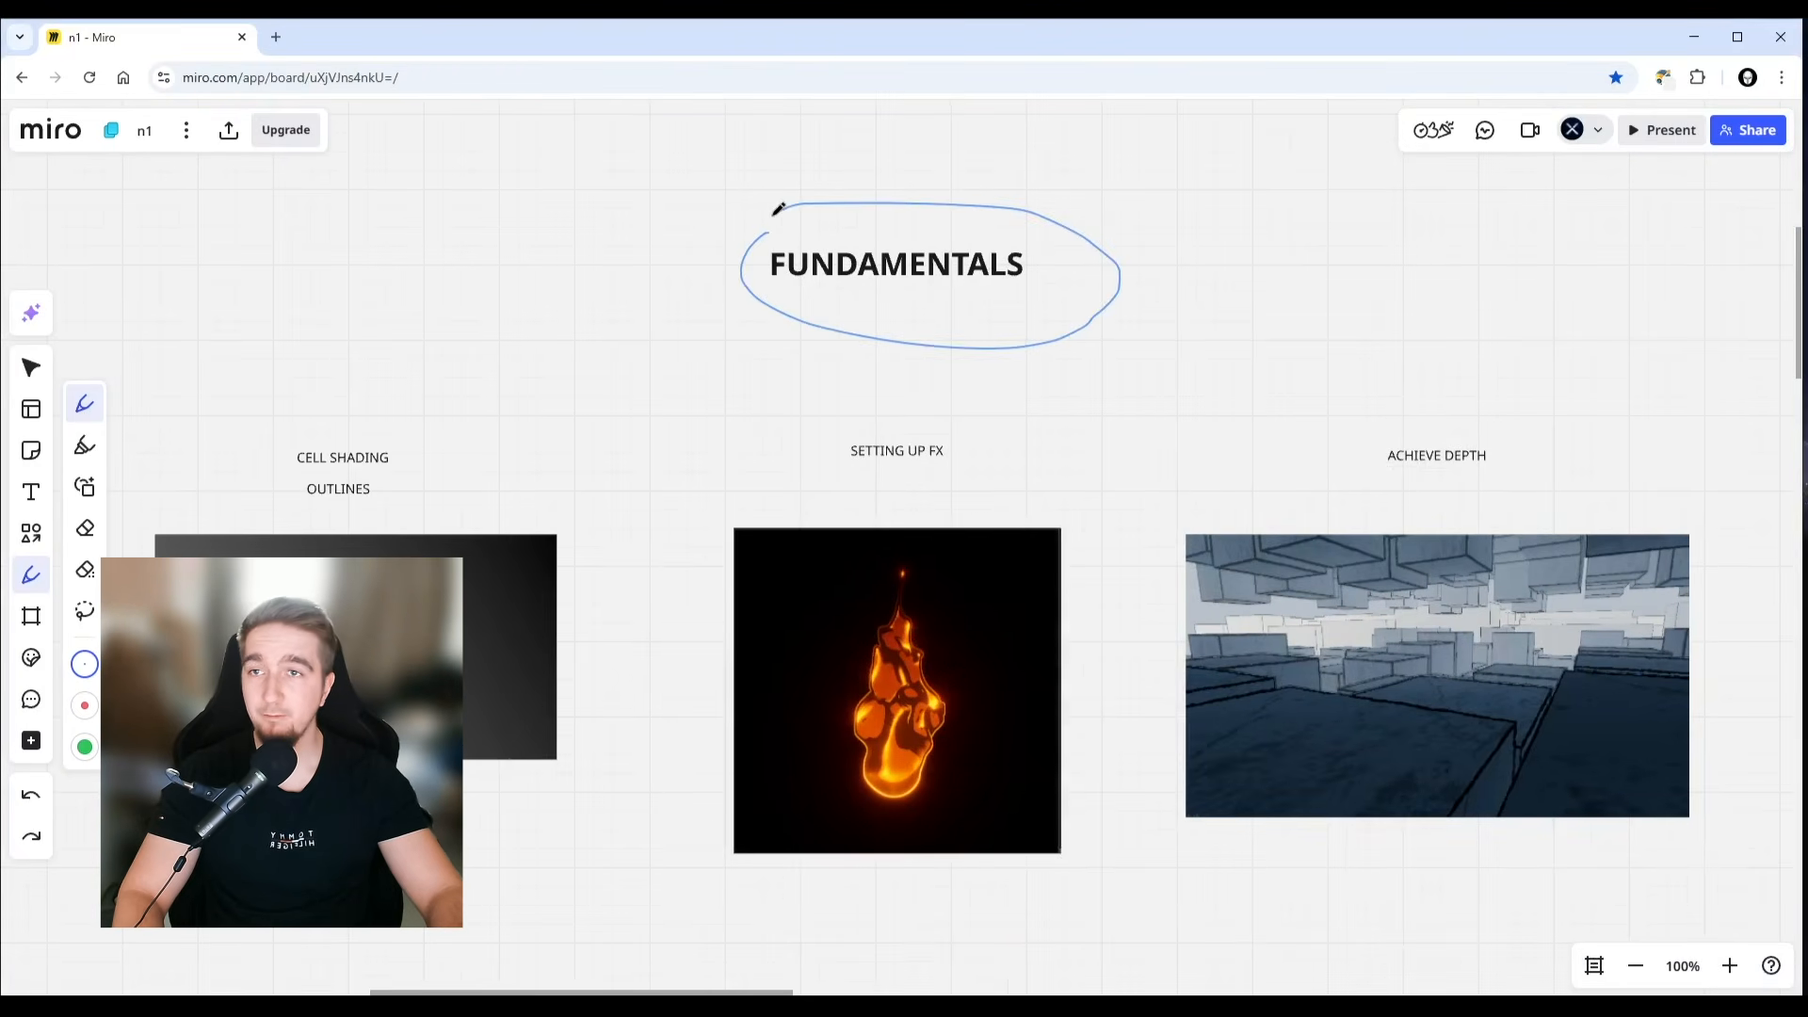
- Try freehand circles around the CELL SHADING, SETTING UP FX and ACHIEVE DEPTH labels, and undo these strokes
{"action": "scroll", "coordinate": [935, 197], "scroll_direction": "down", "scroll_amount": 1}
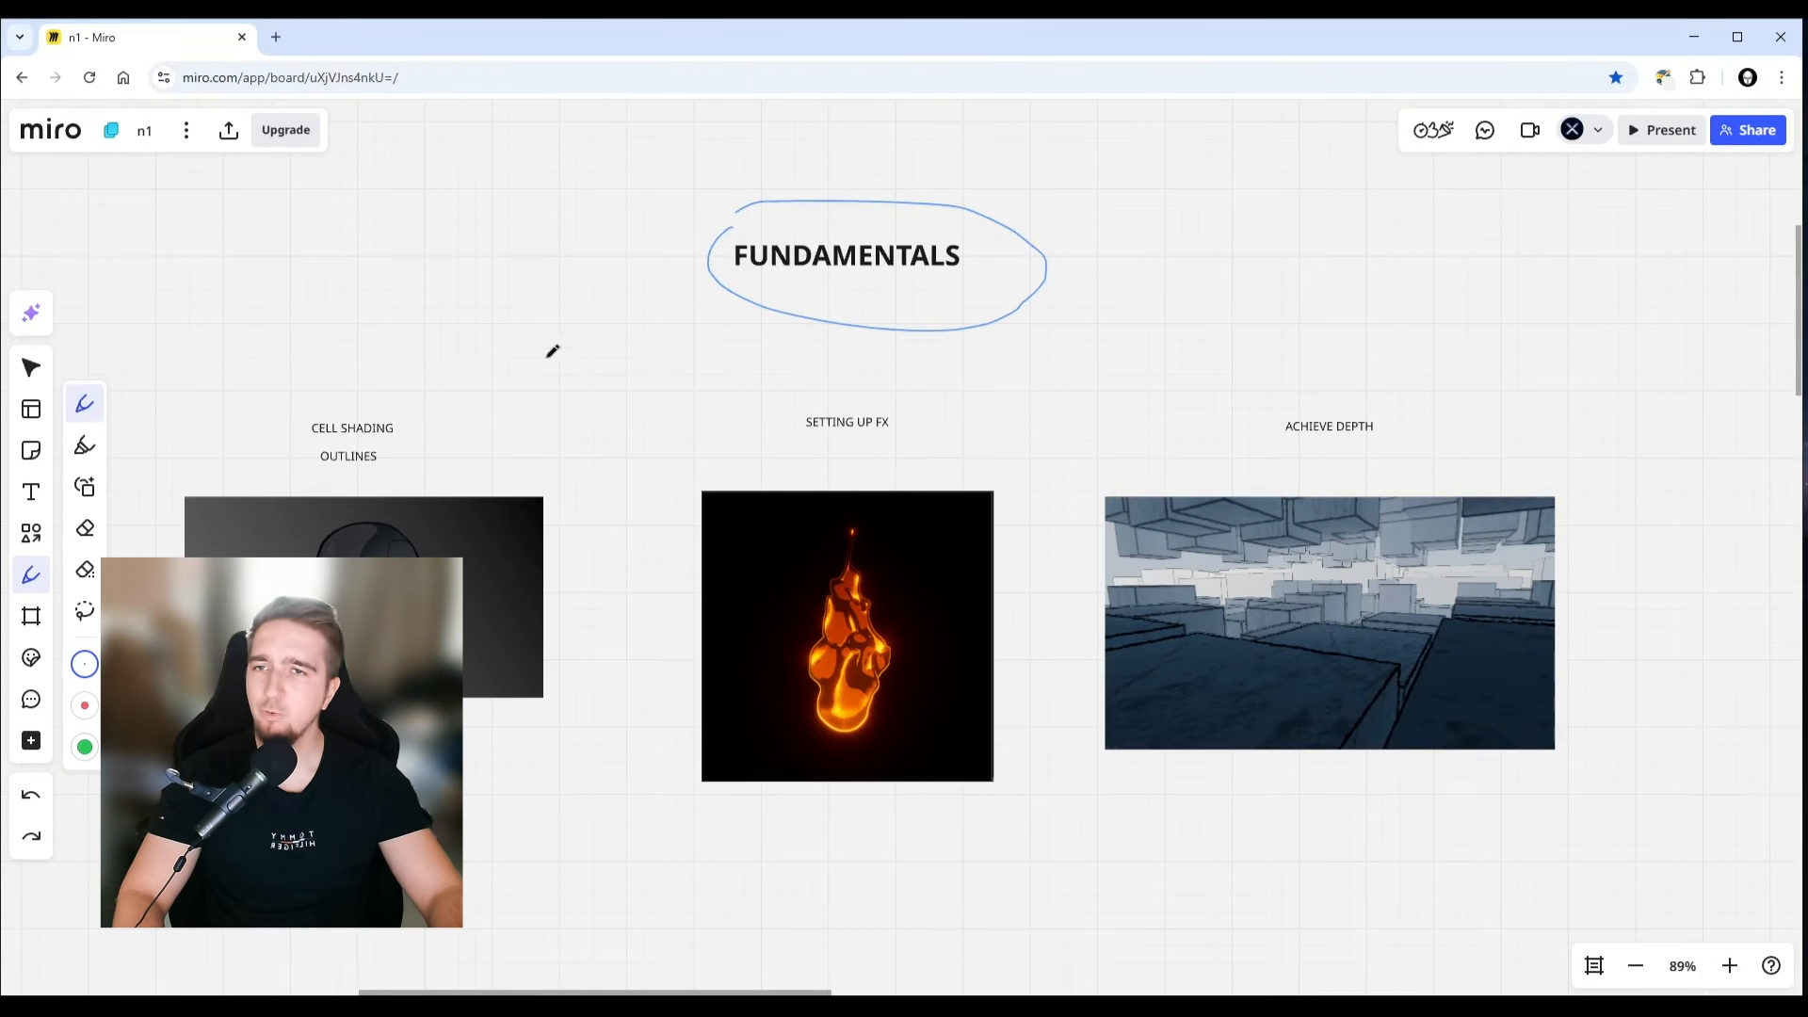
{"action": "left_click_drag", "start_coordinate": [439, 409], "coordinate": [346, 459]}
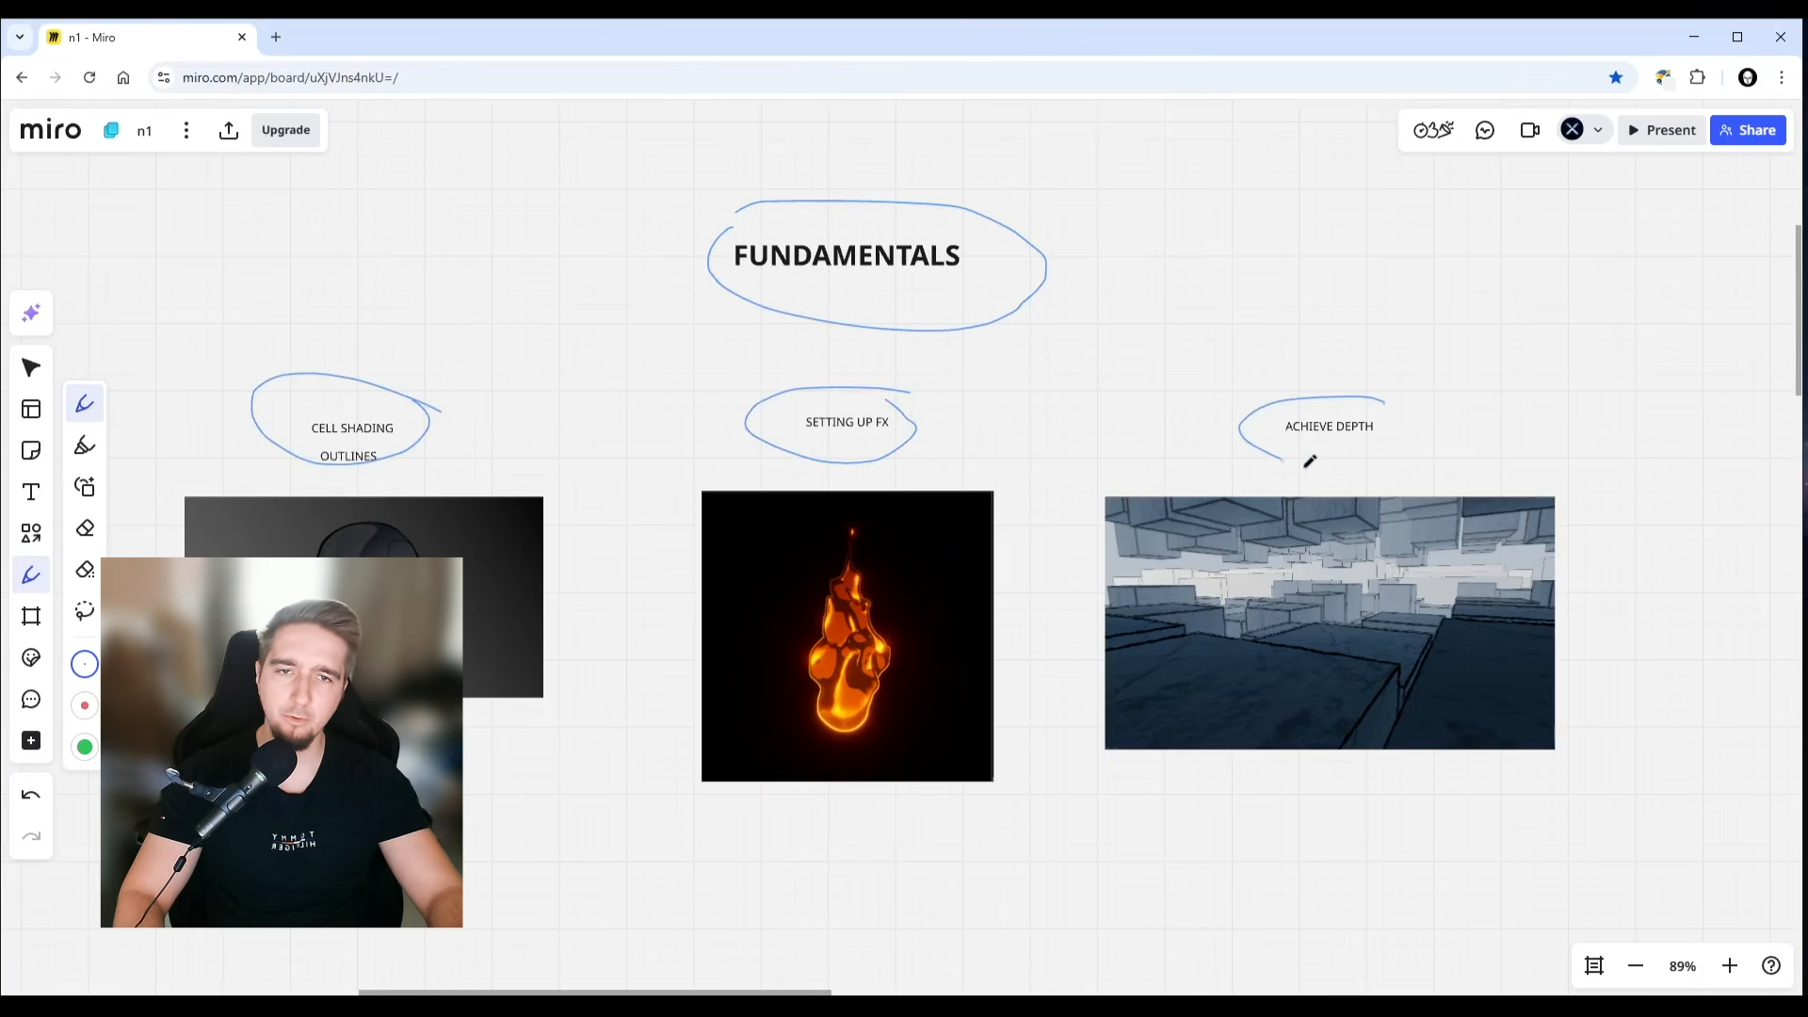
{"action": "key", "text": "ctrl+z"}
{"action": "key", "text": "ctrl+z"}
{"action": "key", "text": "ctrl+z"}
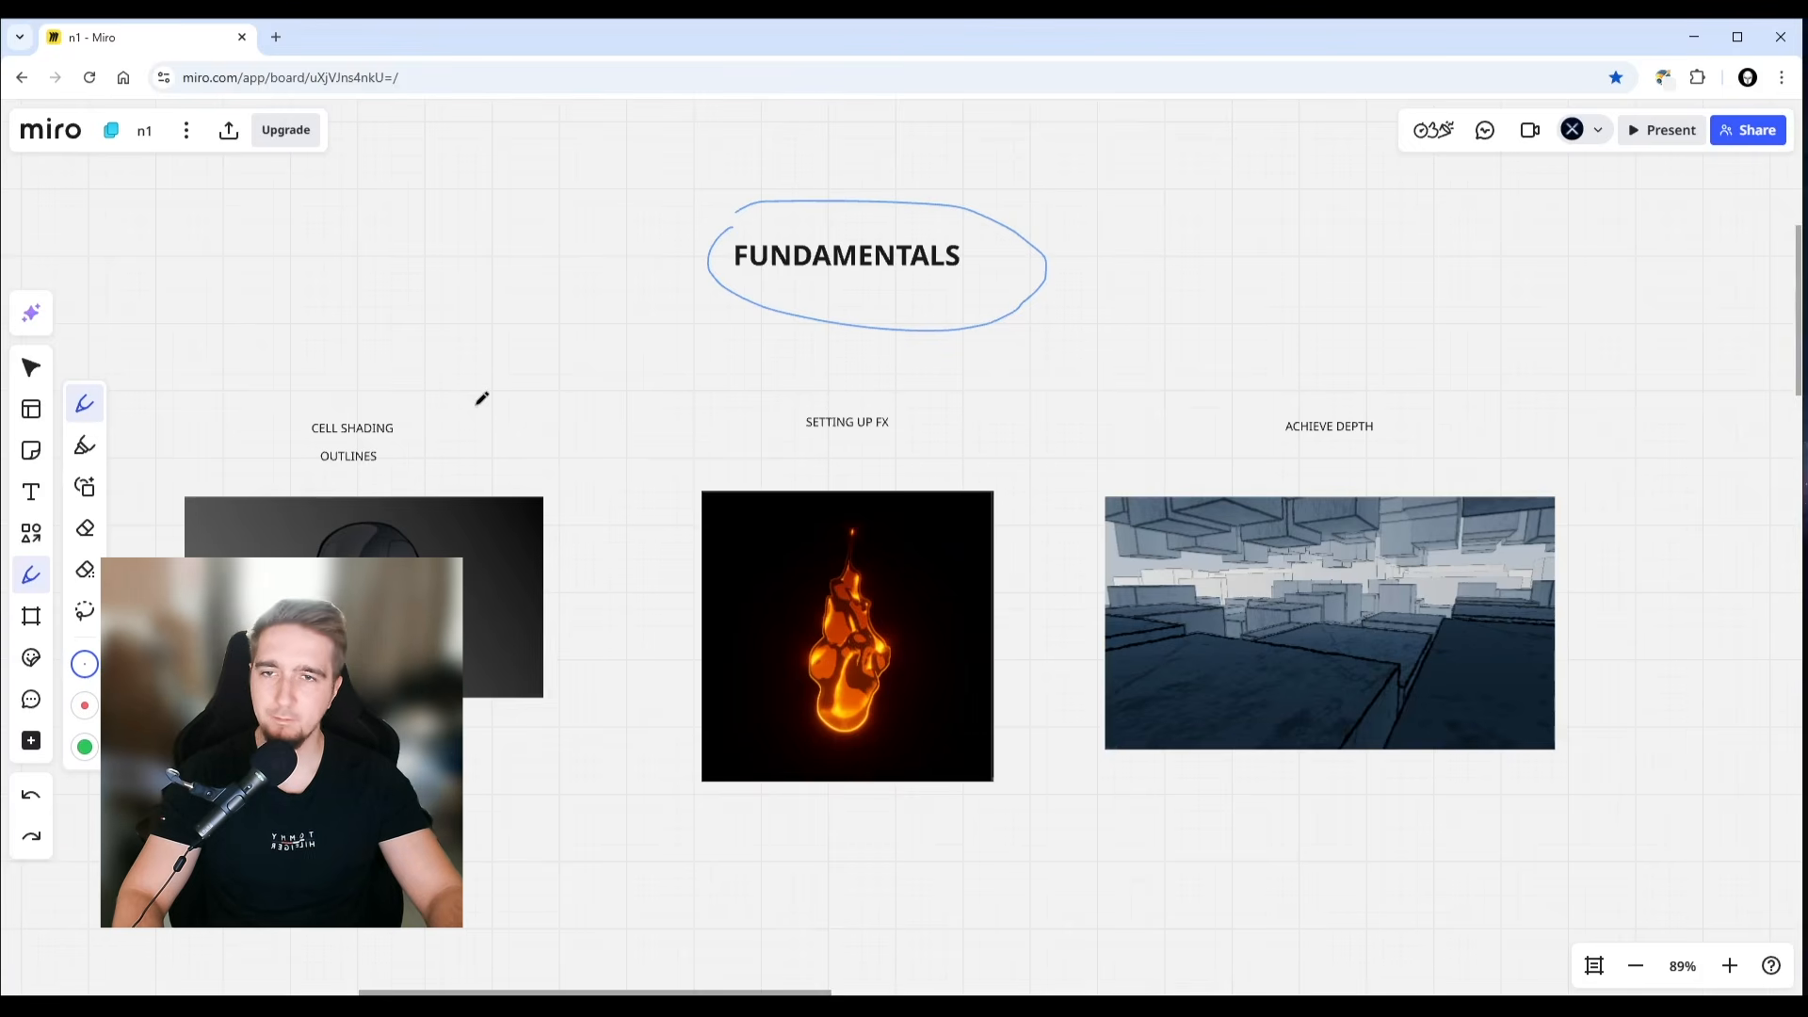
{"action": "key", "text": "Escape"}
- Examine the CELL SHADING and OUTLINES topic together with its helmet image
{"action": "scroll", "coordinate": [339, 456], "scroll_direction": "up", "scroll_amount": 3}
{"action": "right_click_drag", "start_coordinate": [339, 456], "coordinate": [644, 393]}
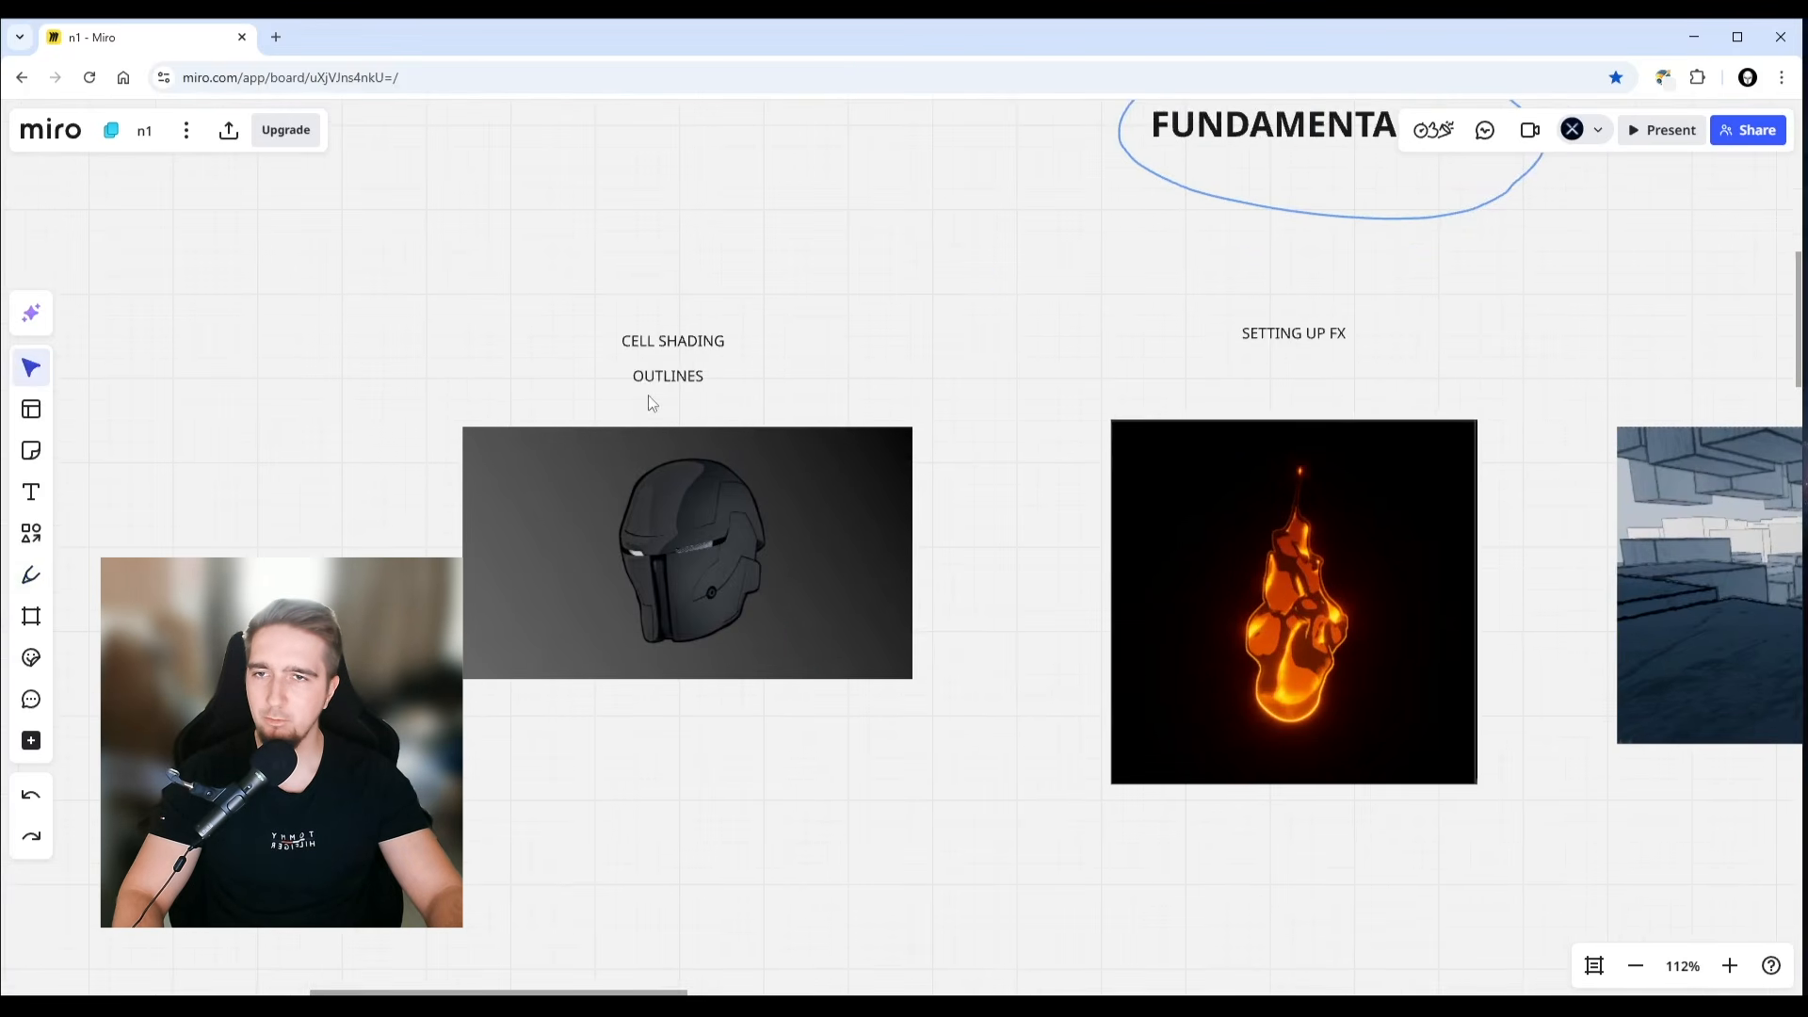
{"action": "scroll", "coordinate": [648, 397], "scroll_direction": "up", "scroll_amount": 5}
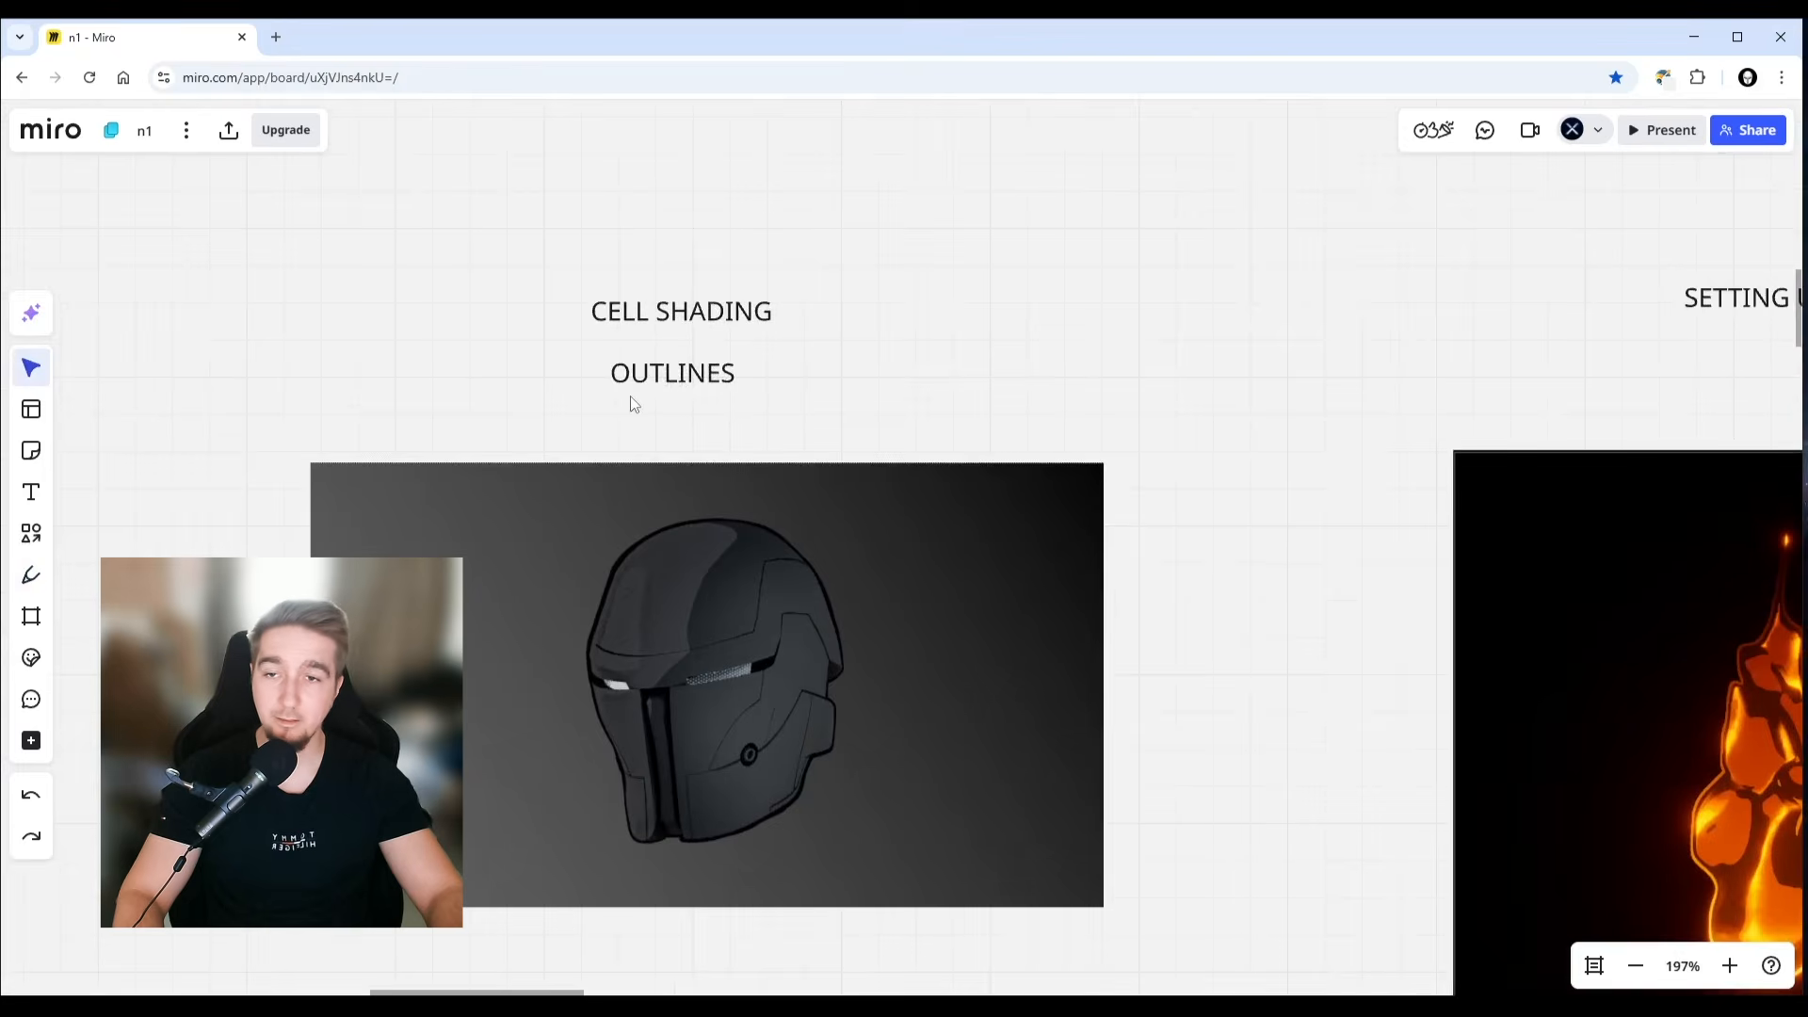
{"action": "left_click_drag", "start_coordinate": [441, 241], "coordinate": [866, 337]}
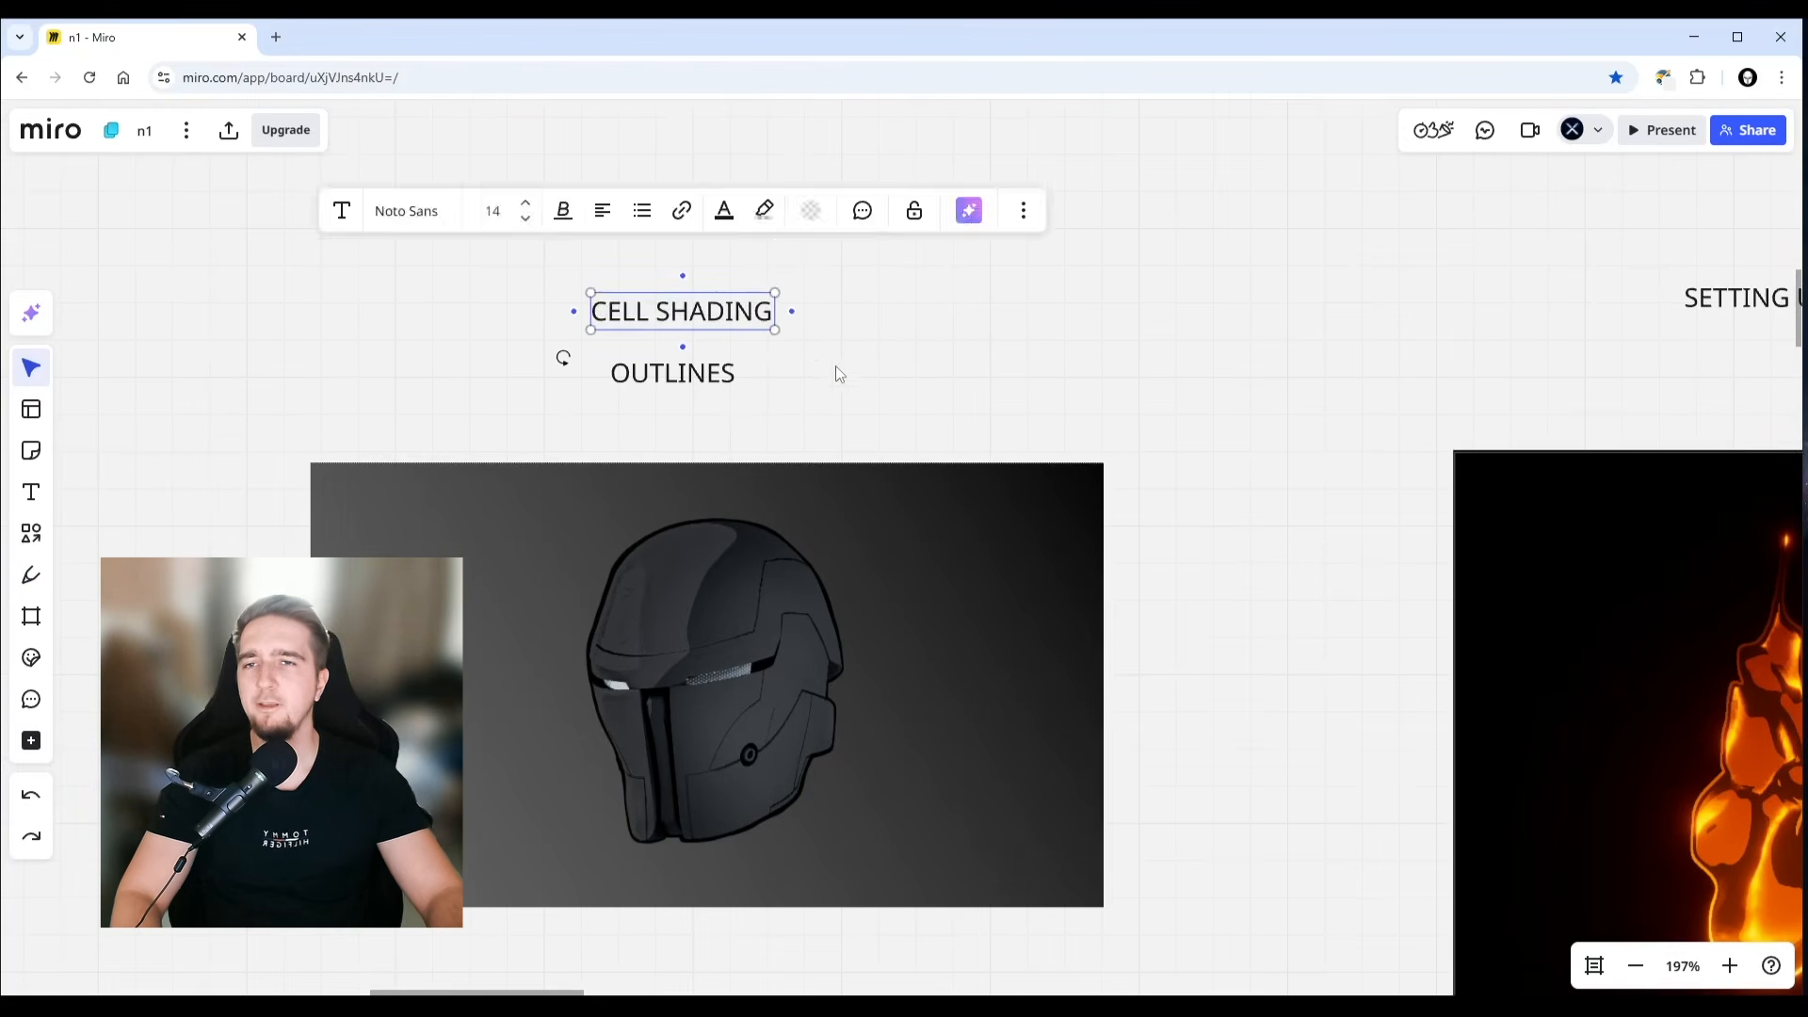
{"action": "scroll", "coordinate": [836, 370], "scroll_direction": "left", "scroll_amount": 2}
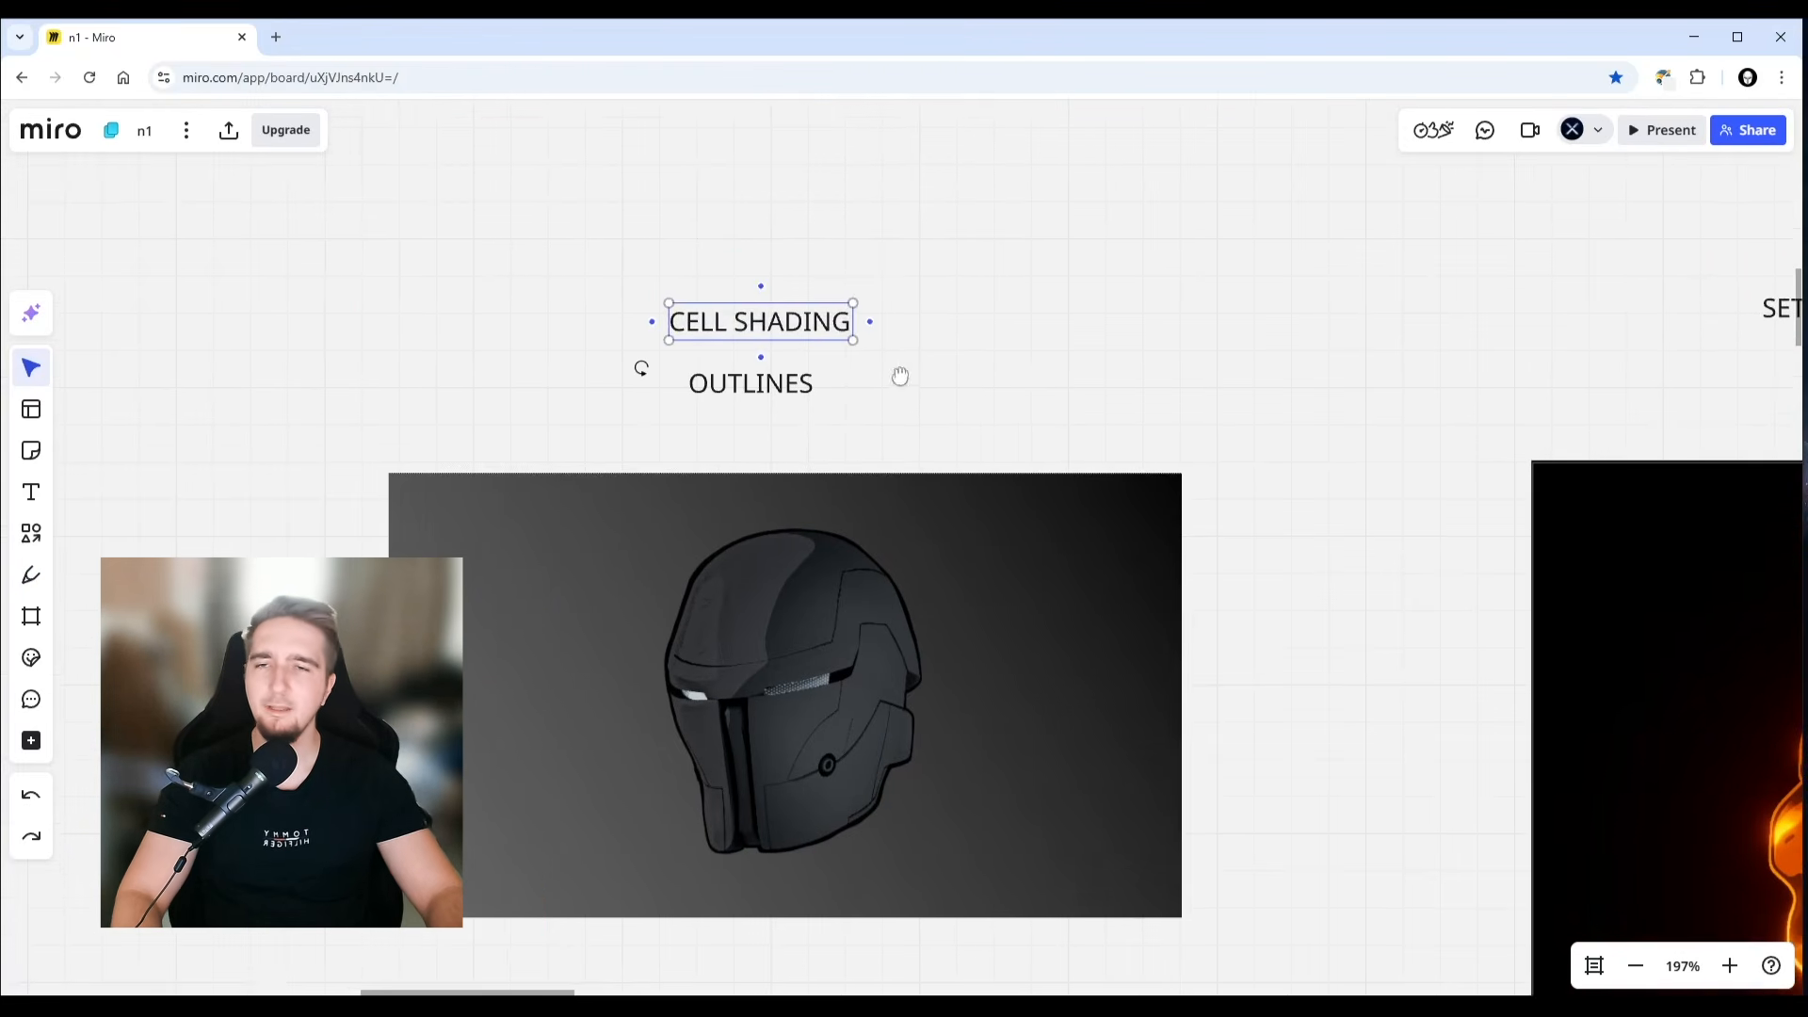
{"action": "left_click", "coordinate": [578, 358]}
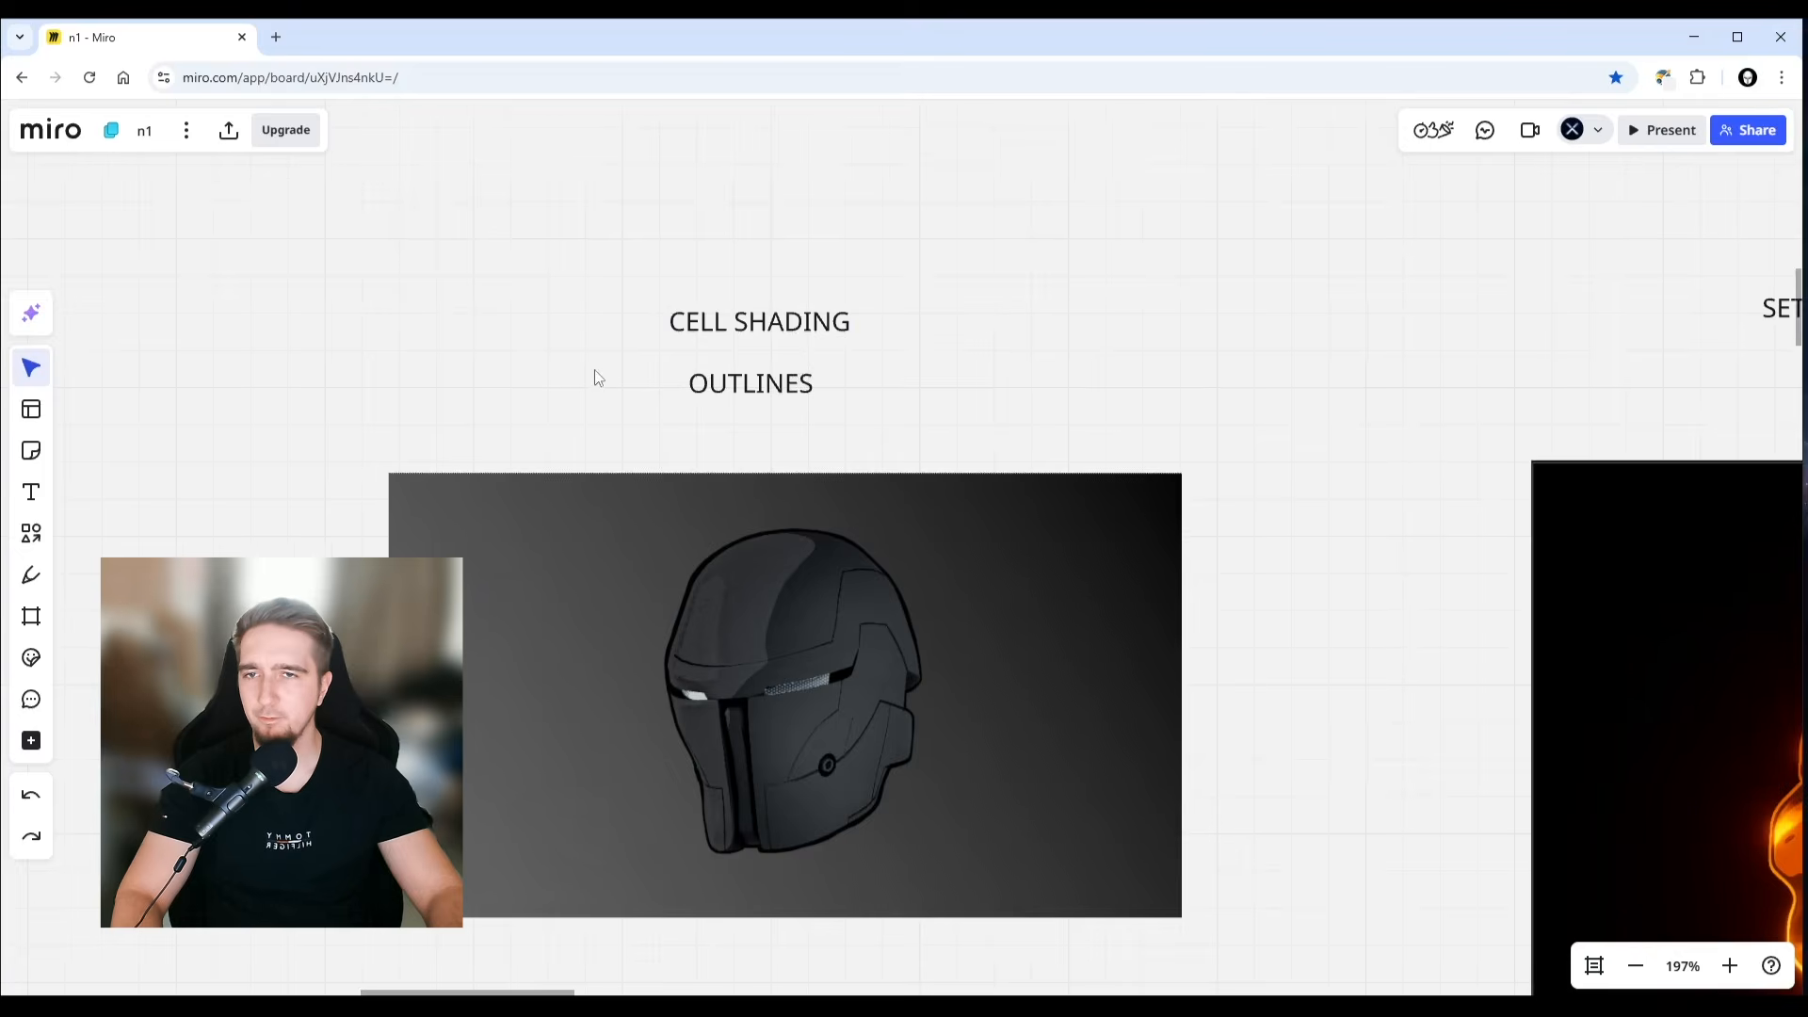
{"action": "scroll", "coordinate": [595, 369], "scroll_direction": "up", "scroll_amount": 4}
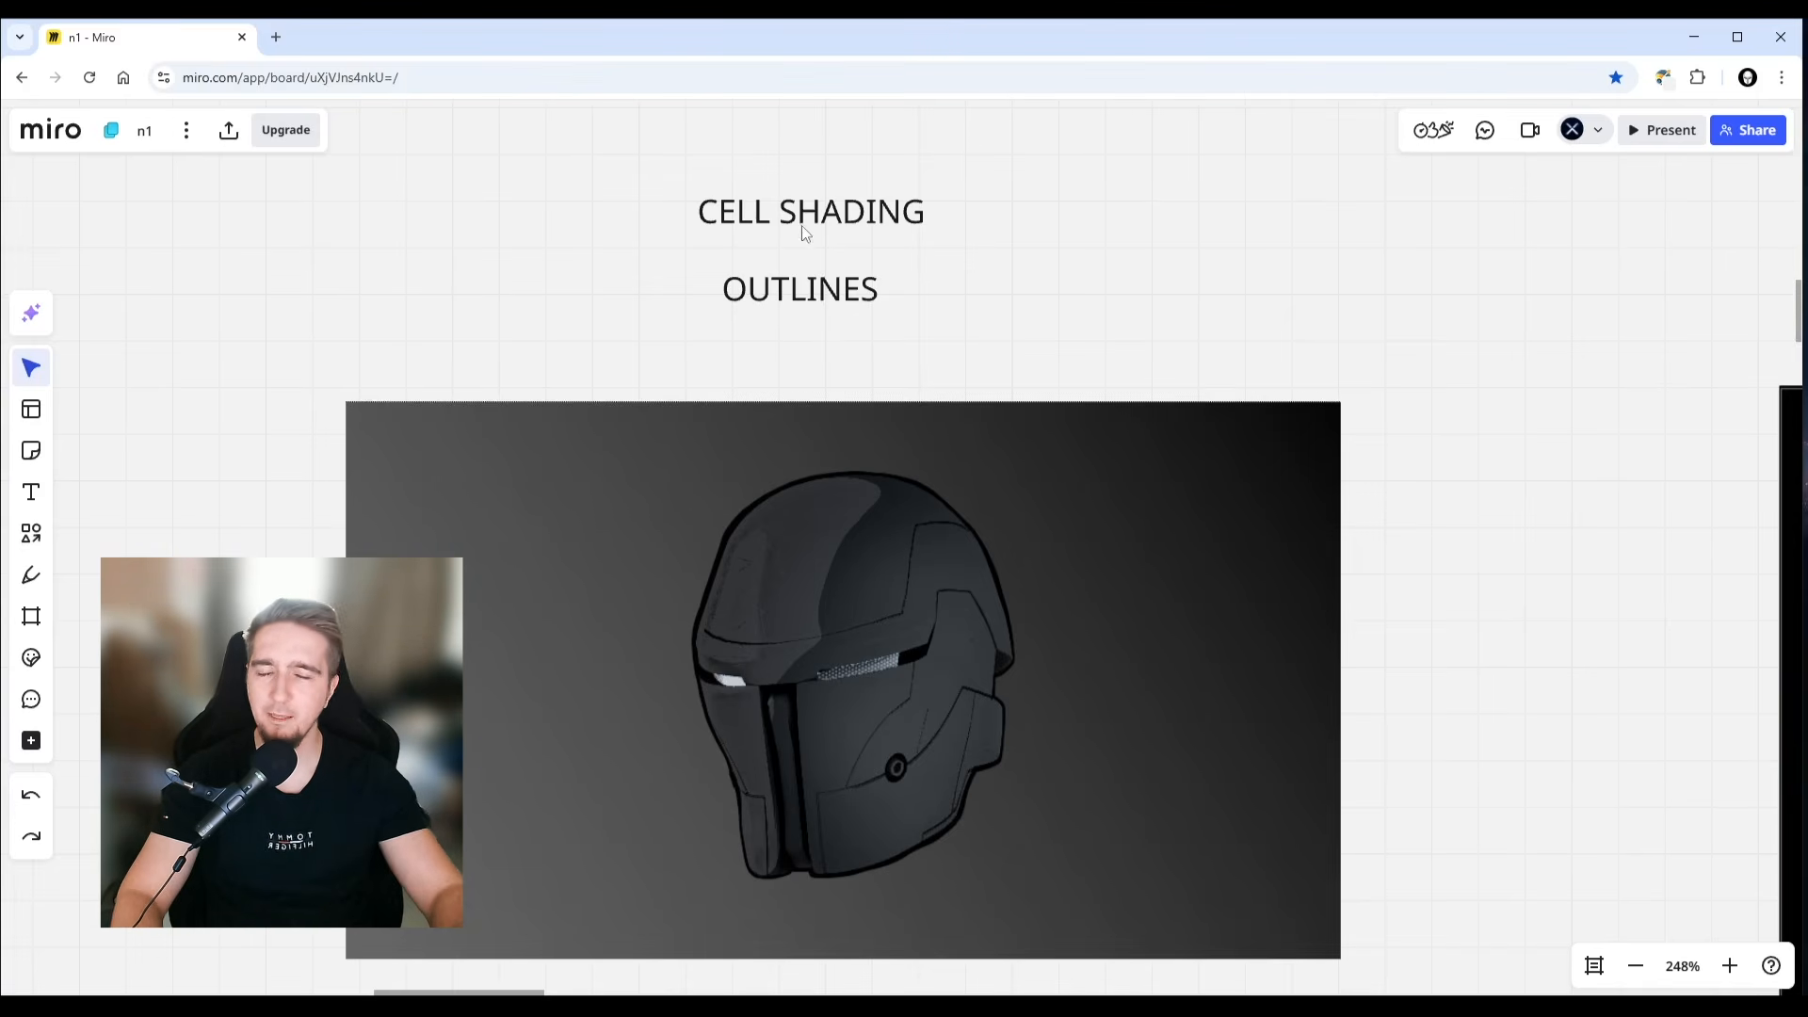
- Look over the SETTING UP FX and ACHIEVE DEPTH topics with their images, and return to the helmet section
{"action": "scroll", "coordinate": [883, 443], "scroll_direction": "down", "scroll_amount": 1}
{"action": "middle_click_drag", "start_coordinate": [881, 450], "coordinate": [751, 396]}
{"action": "scroll", "coordinate": [1211, 381], "scroll_direction": "down", "scroll_amount": 3}
{"action": "middle_click_drag", "start_coordinate": [1334, 439], "coordinate": [624, 418]}
{"action": "scroll", "coordinate": [1104, 489], "scroll_direction": "up", "scroll_amount": 1}
{"action": "middle_click_drag", "start_coordinate": [1104, 490], "coordinate": [920, 485]}
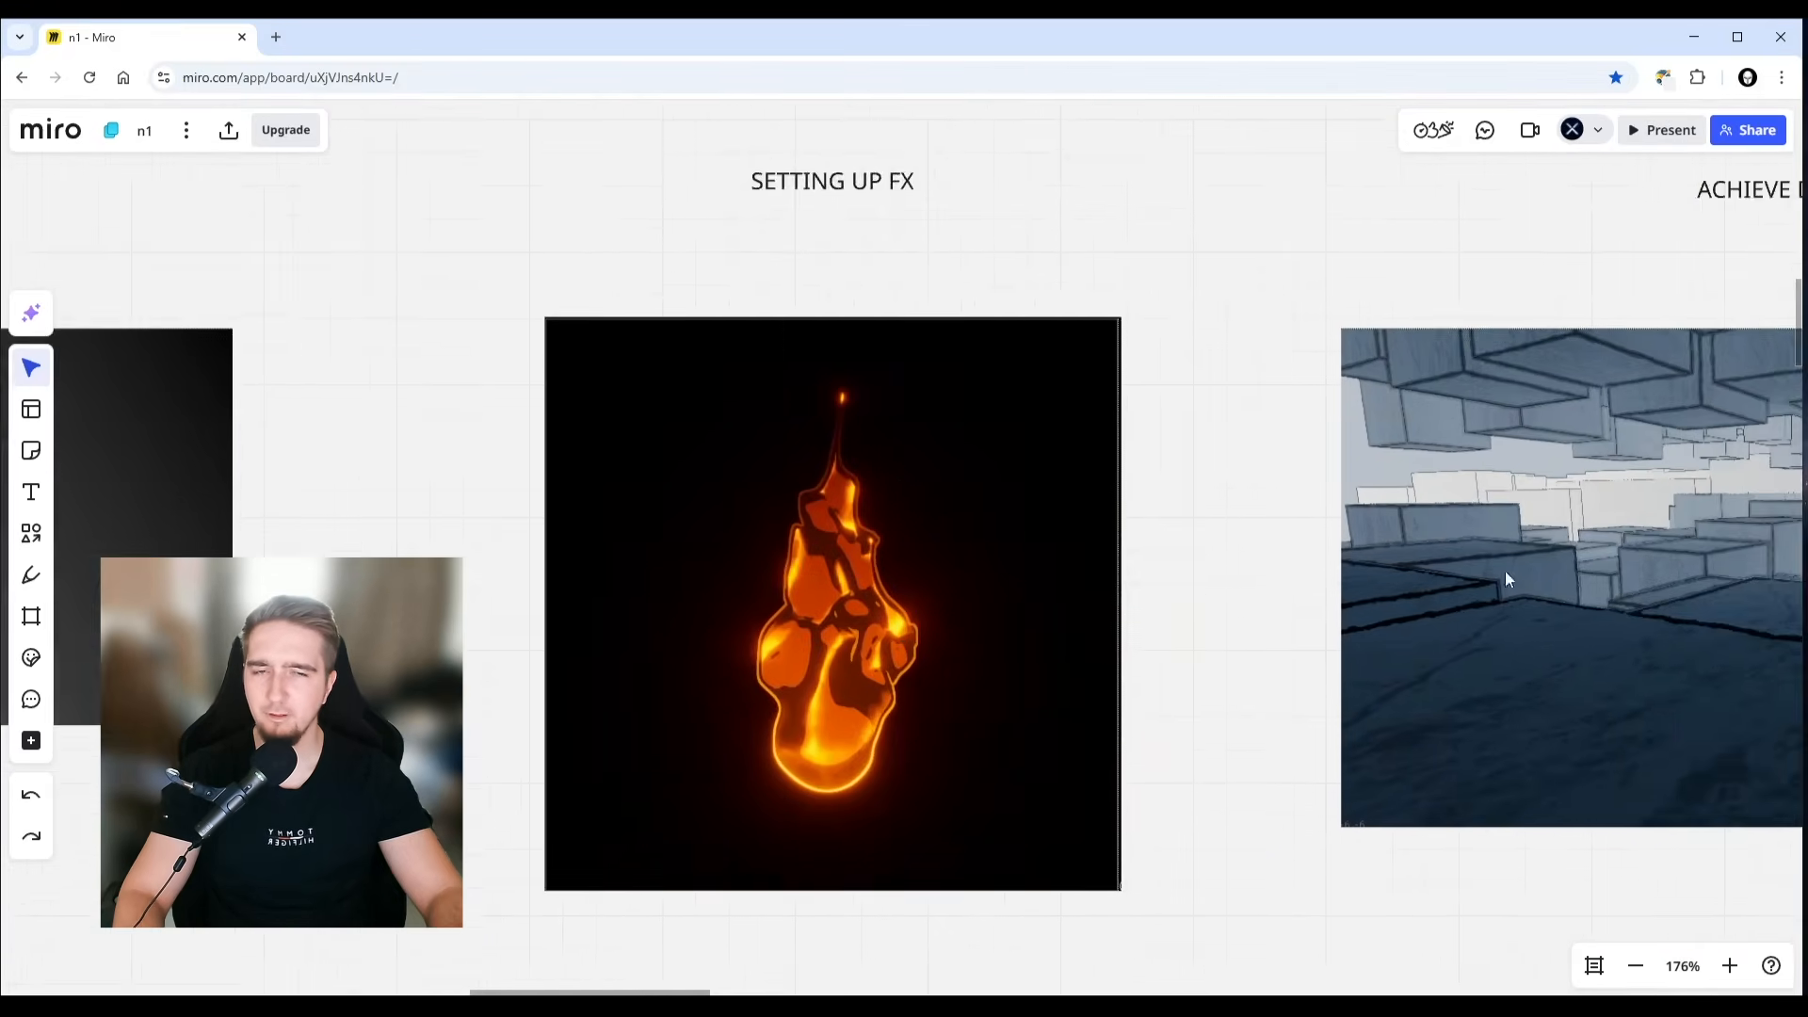
{"action": "middle_click_drag", "start_coordinate": [1537, 543], "coordinate": [1083, 549]}
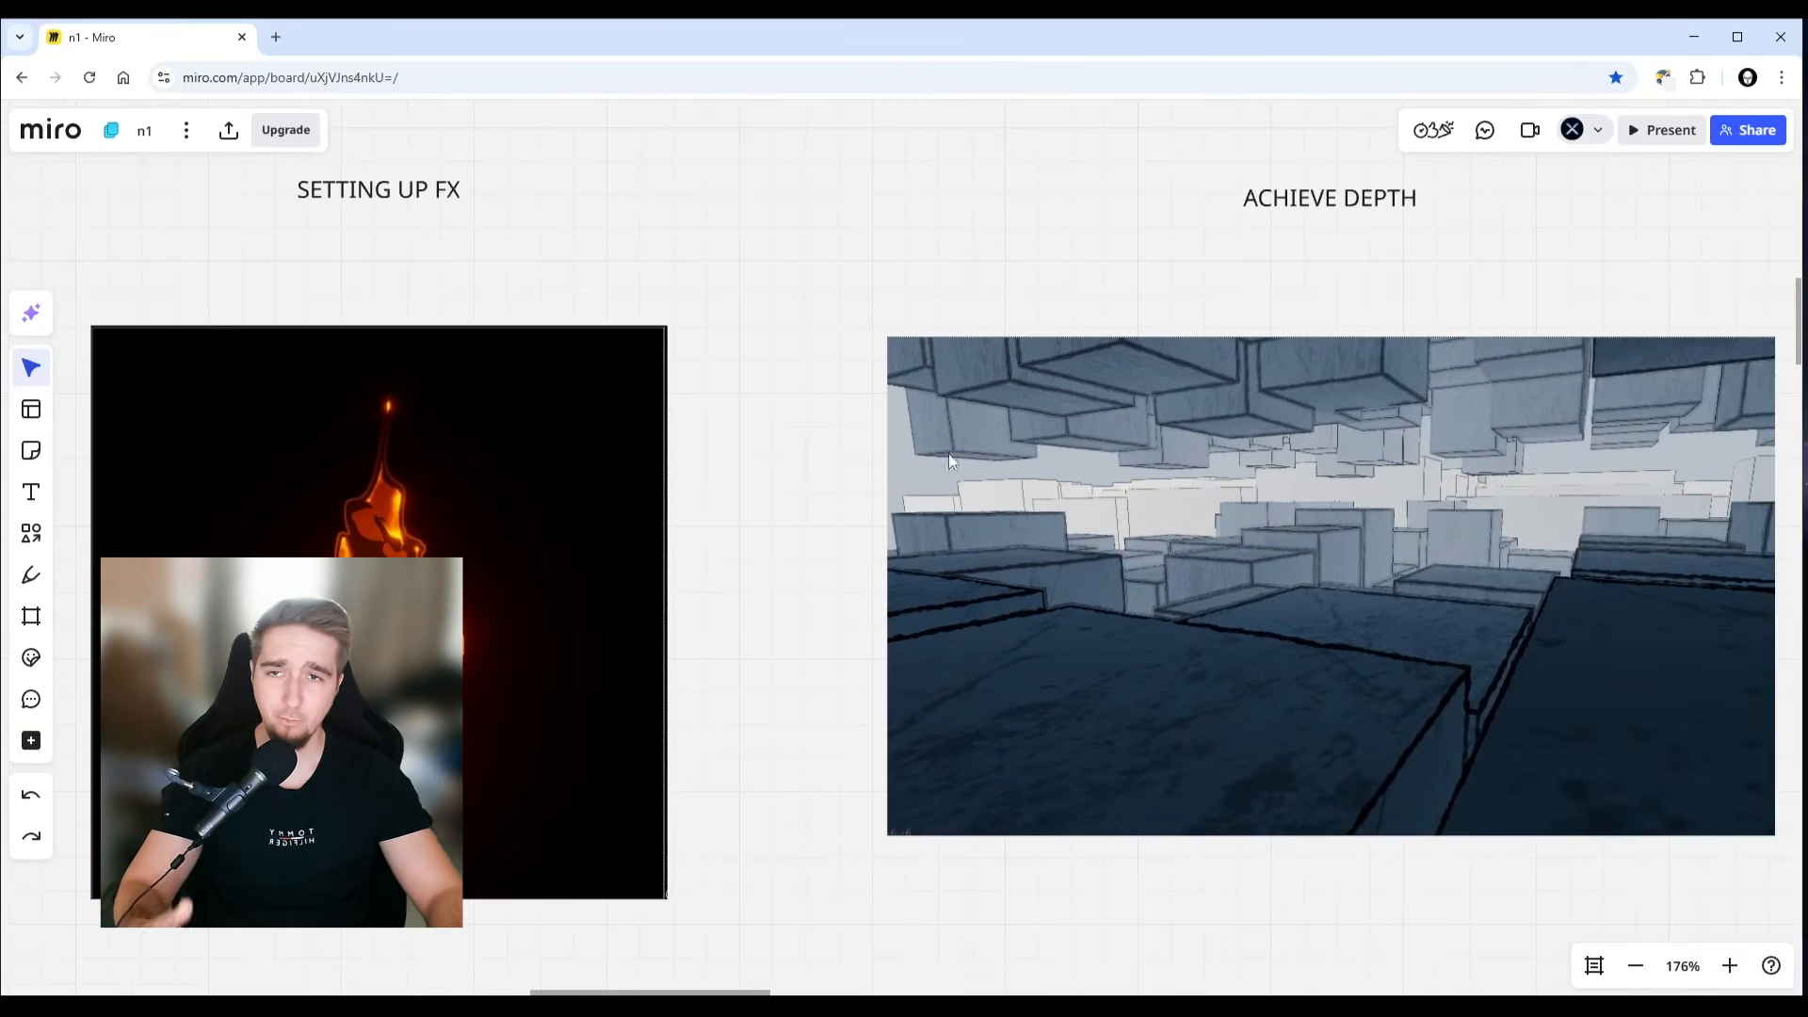
{"action": "middle_click_drag", "start_coordinate": [597, 460], "coordinate": [1193, 444]}
{"action": "middle_click_drag", "start_coordinate": [770, 449], "coordinate": [1268, 463]}
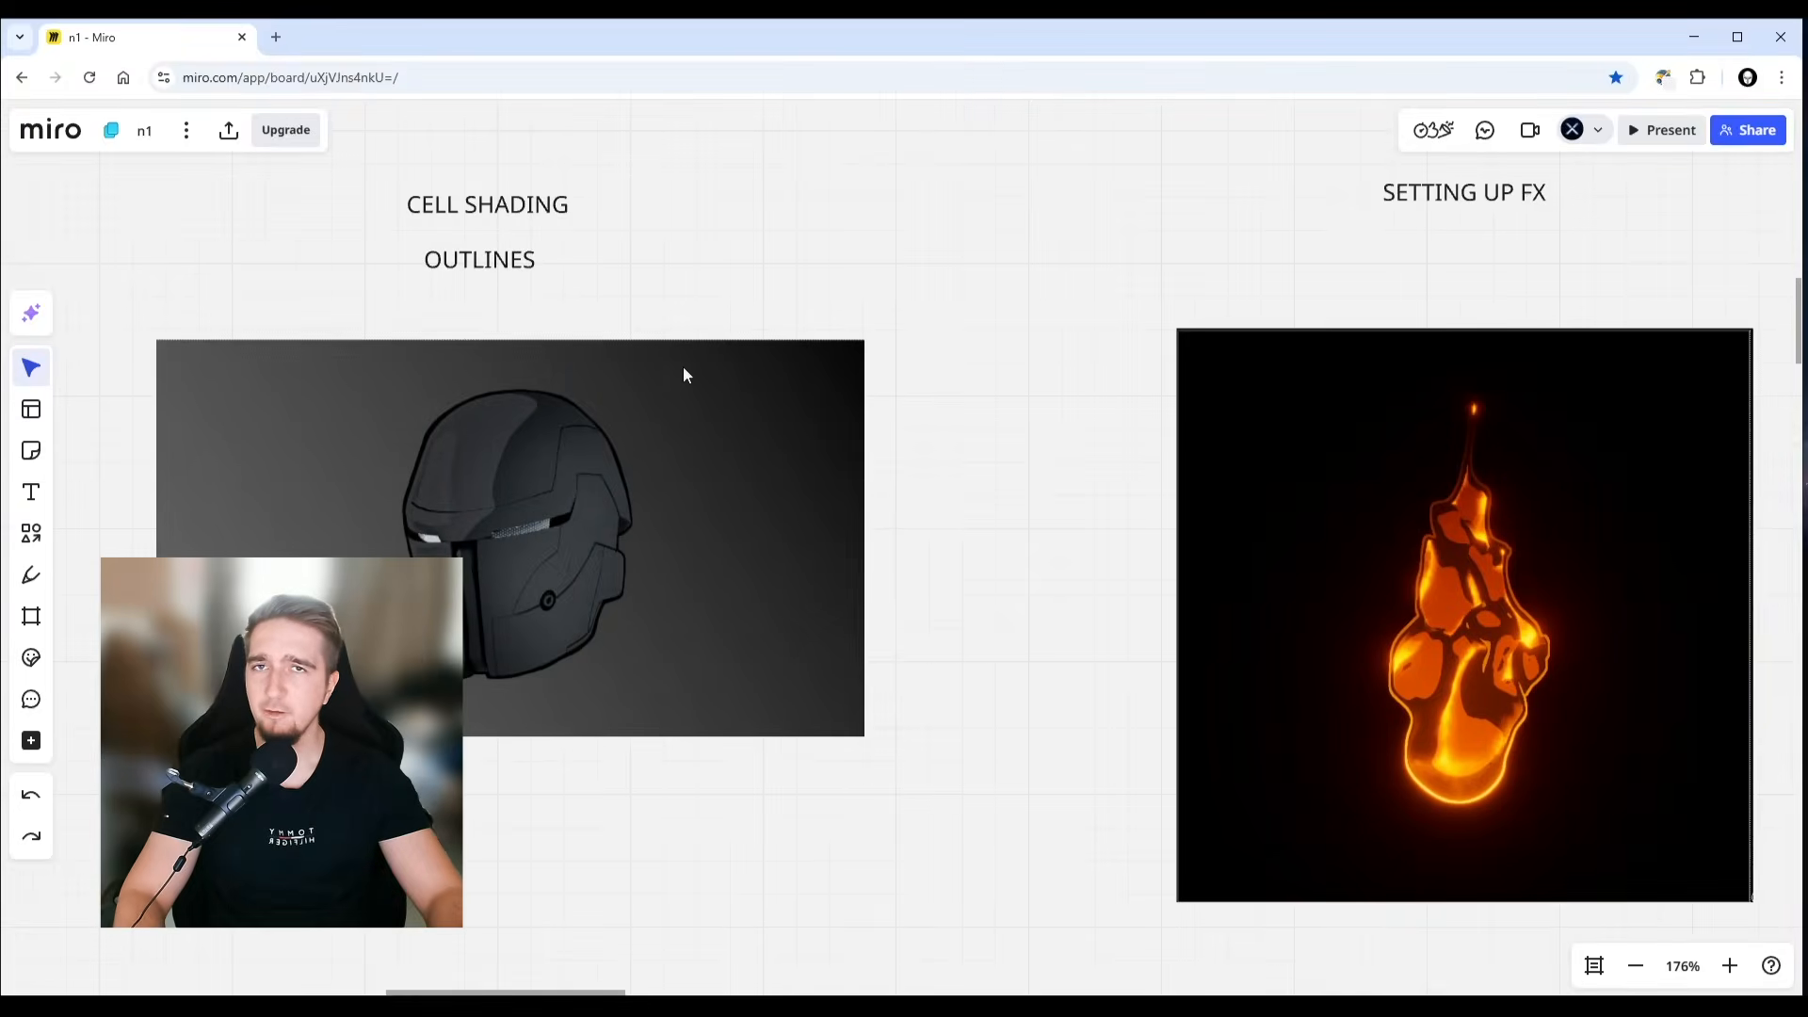
- Review the CELL SHADING and OUTLINES labels one after the other above the helmet image
{"action": "mouse_move", "coordinate": [645, 386]}
{"action": "middle_mouse_down"}
{"action": "mouse_move", "coordinate": [879, 440]}
{"action": "mouse_move", "coordinate": [828, 437]}
{"action": "middle_mouse_up"}
{"action": "scroll", "coordinate": [730, 377], "scroll_direction": "up", "scroll_amount": 2}
{"action": "middle_click_drag", "start_coordinate": [694, 371], "coordinate": [811, 351]}
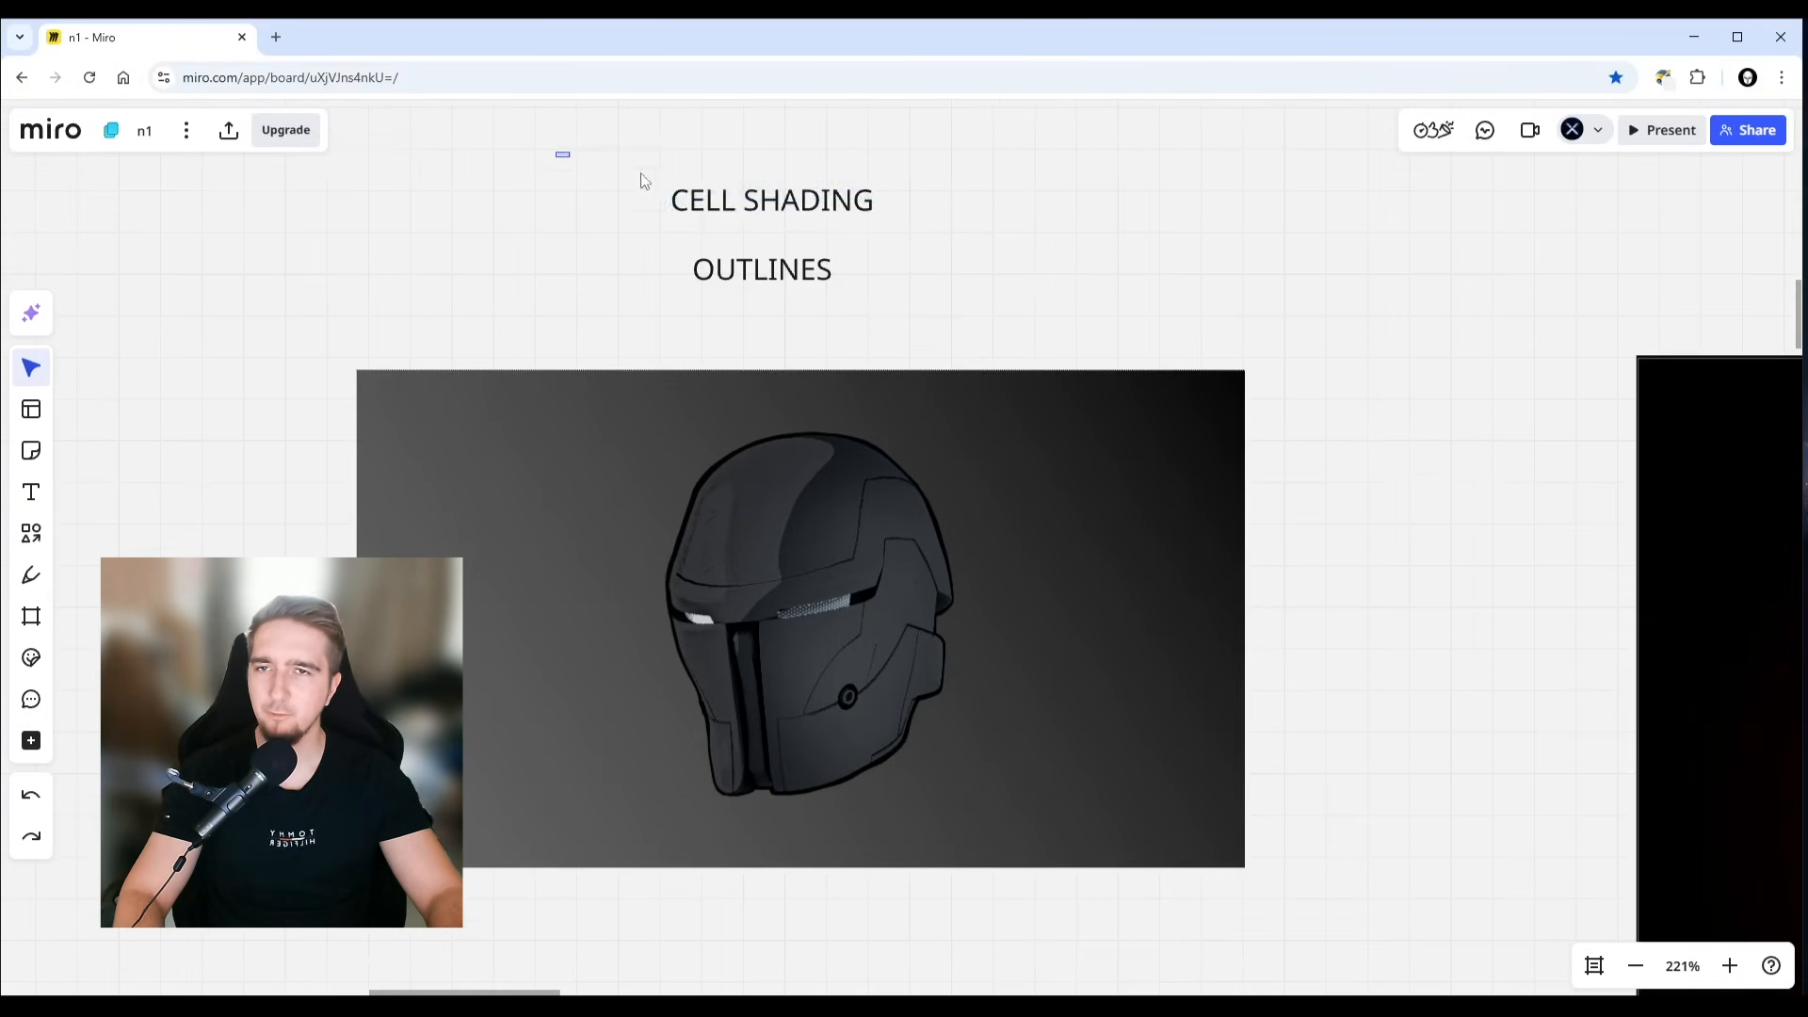
{"action": "left_click_drag", "start_coordinate": [556, 151], "coordinate": [930, 216]}
{"action": "left_click", "coordinate": [499, 311]}
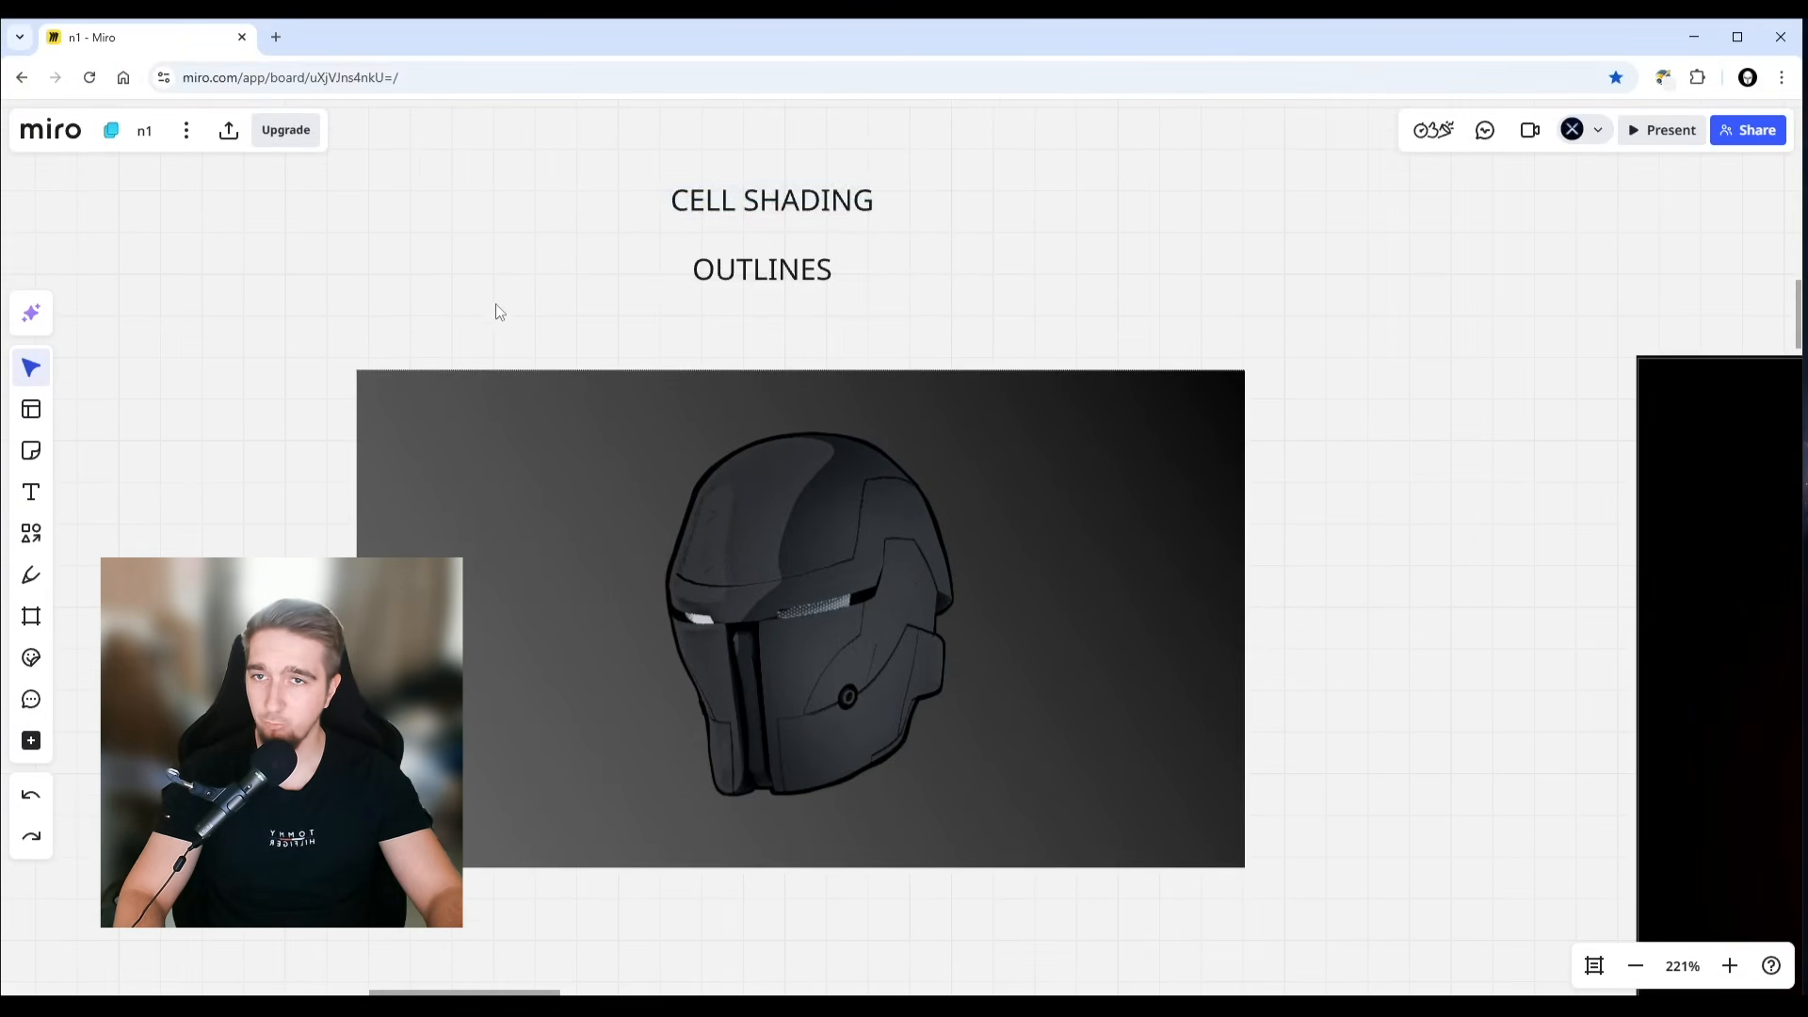
{"action": "scroll", "coordinate": [693, 293], "scroll_direction": "up", "scroll_amount": 1}
{"action": "middle_click_drag", "start_coordinate": [694, 293], "coordinate": [608, 245]}
{"action": "left_click_drag", "start_coordinate": [569, 229], "coordinate": [910, 276]}
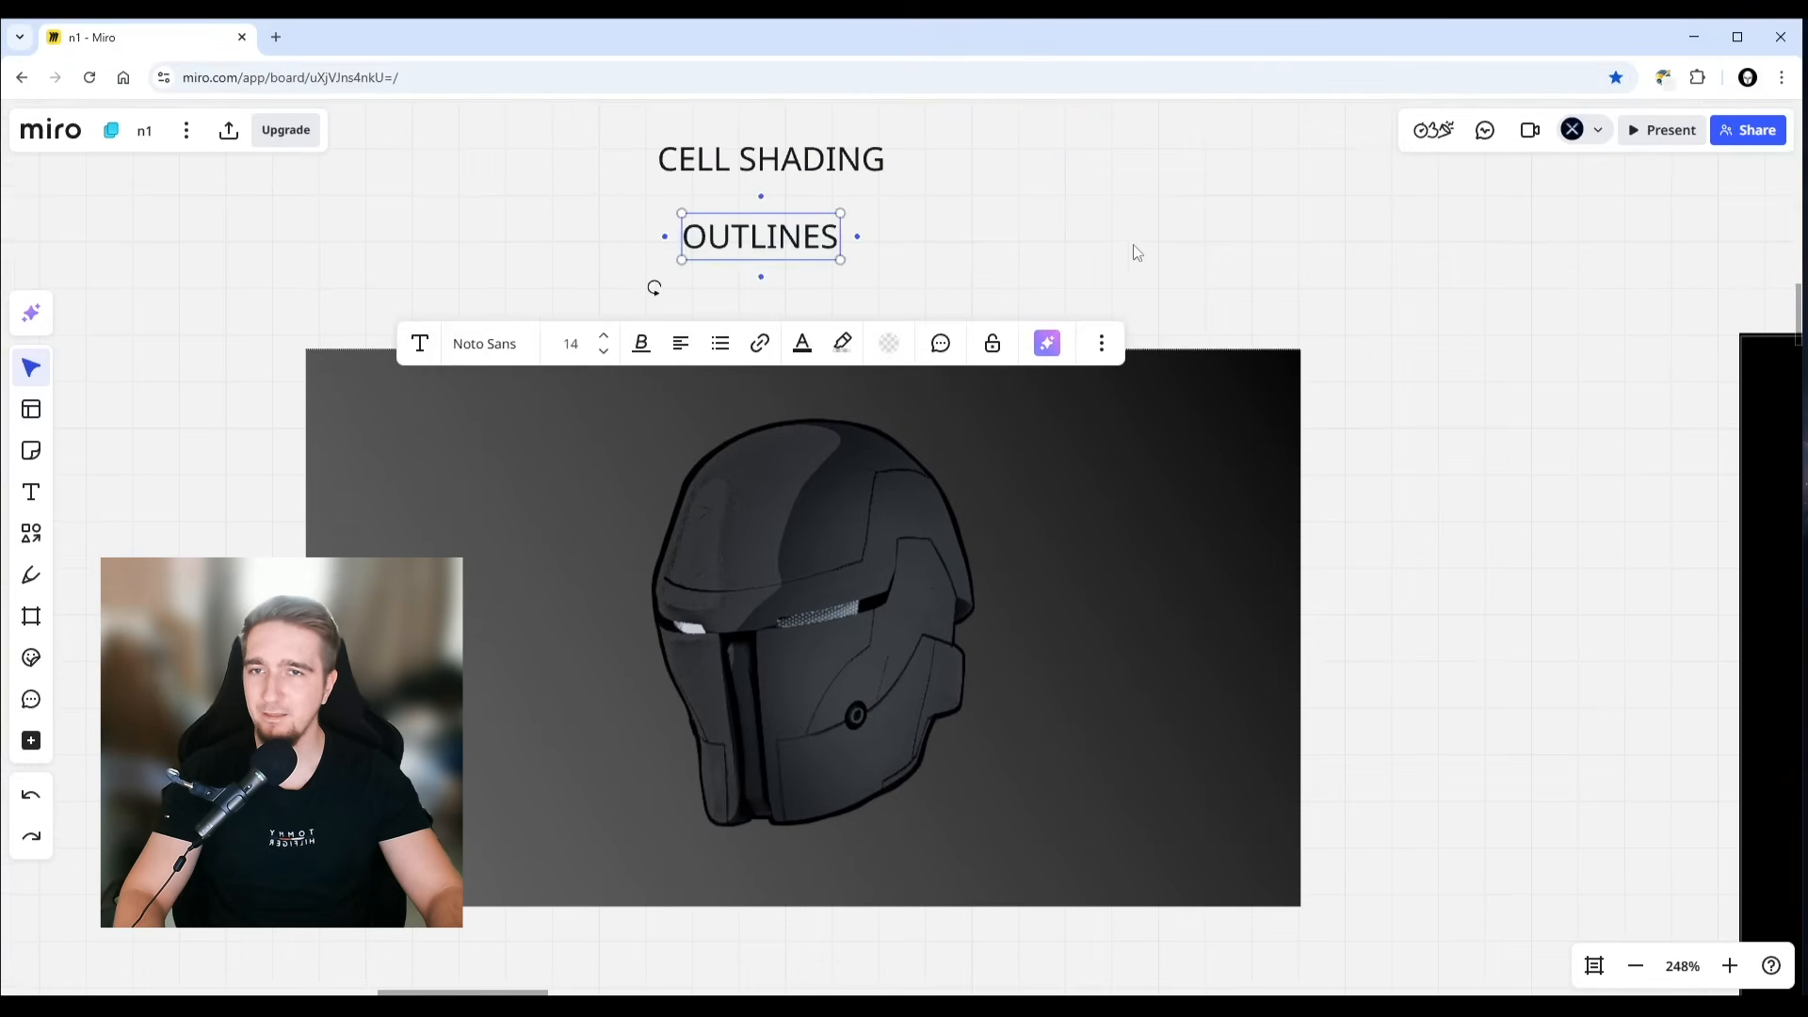
{"action": "left_click", "coordinate": [1111, 237]}
{"action": "middle_click_drag", "start_coordinate": [1090, 243], "coordinate": [1087, 245]}
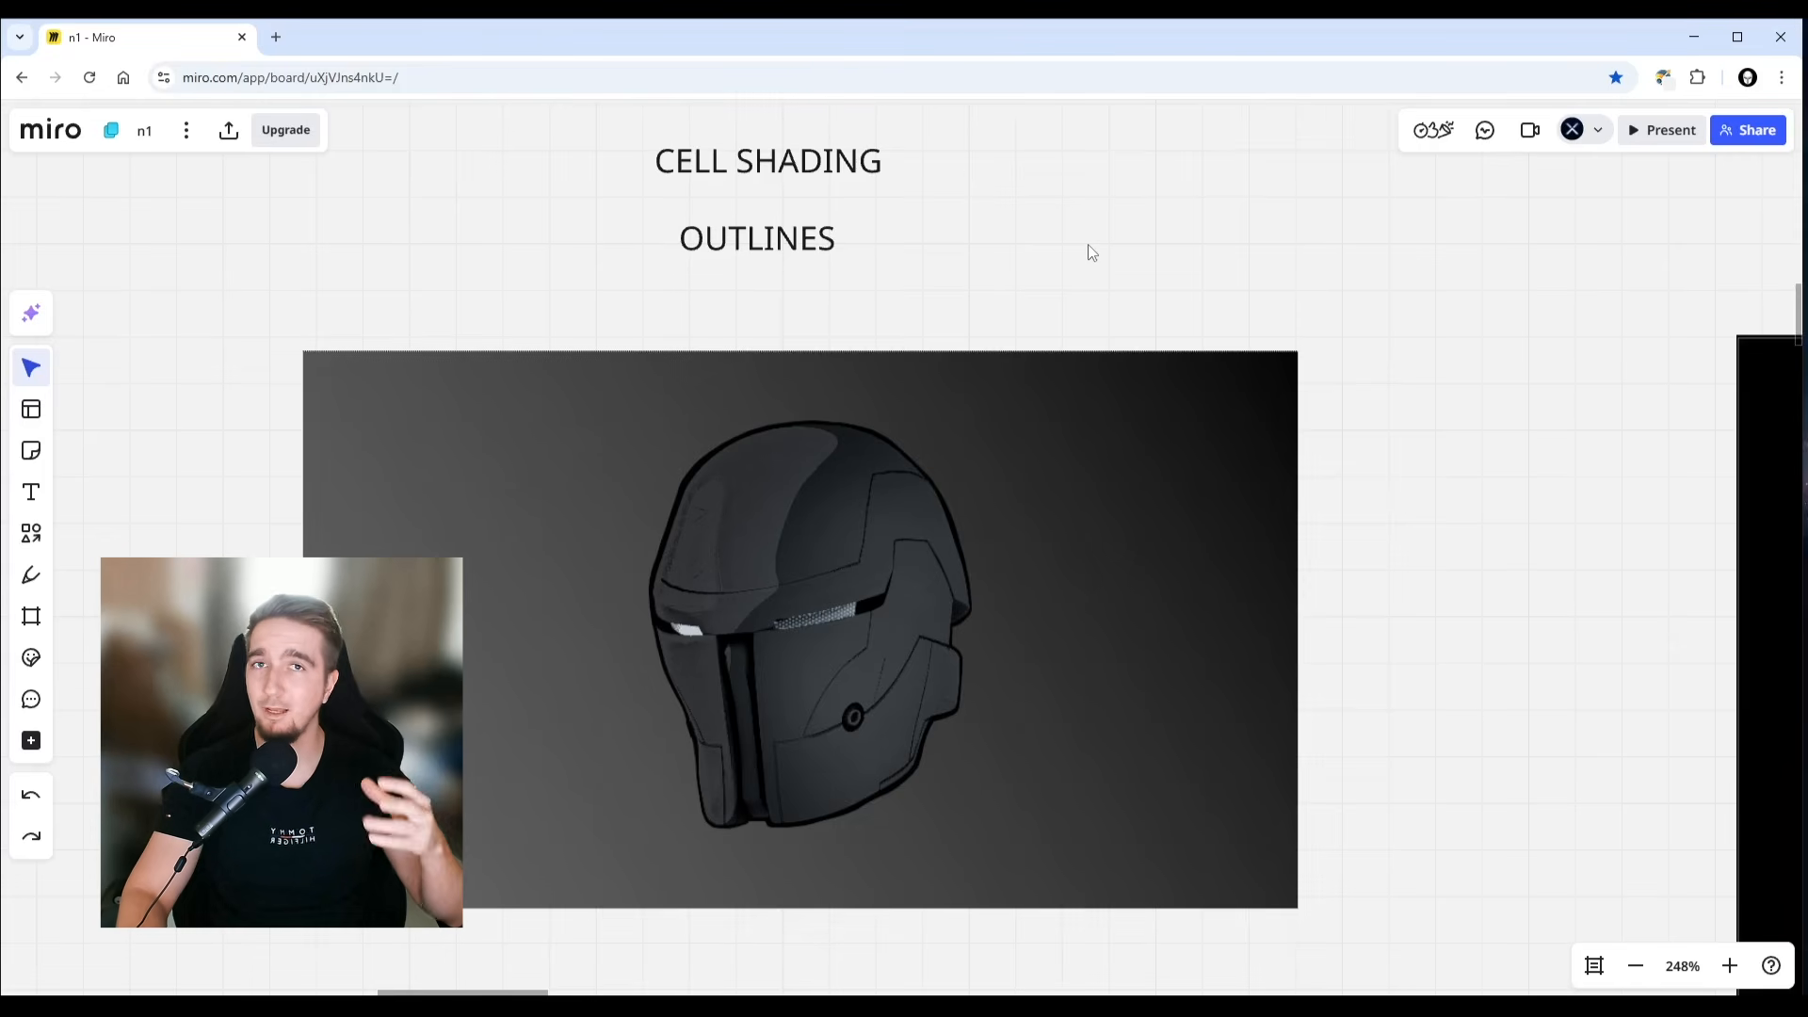
- Examine the SETTING UP FX topic and the stylized flame image below it
{"action": "scroll", "coordinate": [1132, 333], "scroll_direction": "down", "scroll_amount": 1}
{"action": "middle_click_drag", "start_coordinate": [1514, 274], "coordinate": [544, 307]}
{"action": "middle_click_drag", "start_coordinate": [1086, 343], "coordinate": [1042, 309]}
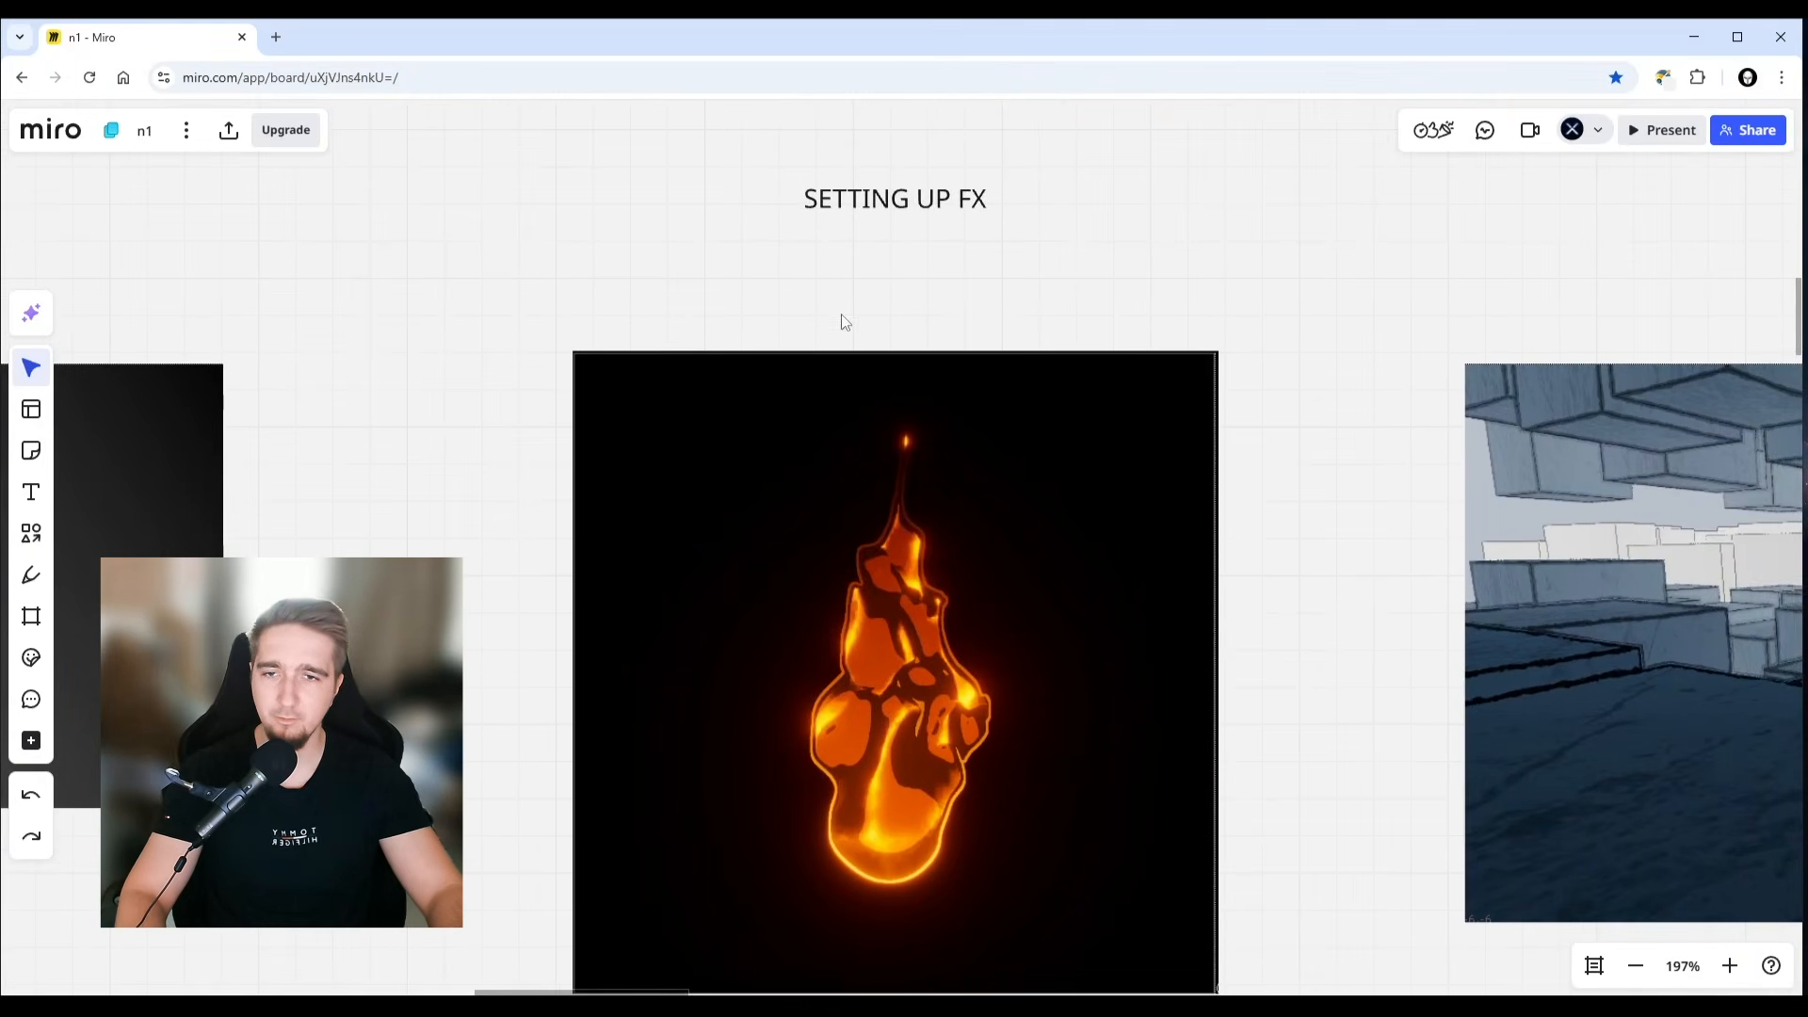
{"action": "scroll", "coordinate": [852, 344], "scroll_direction": "down", "scroll_amount": 1}
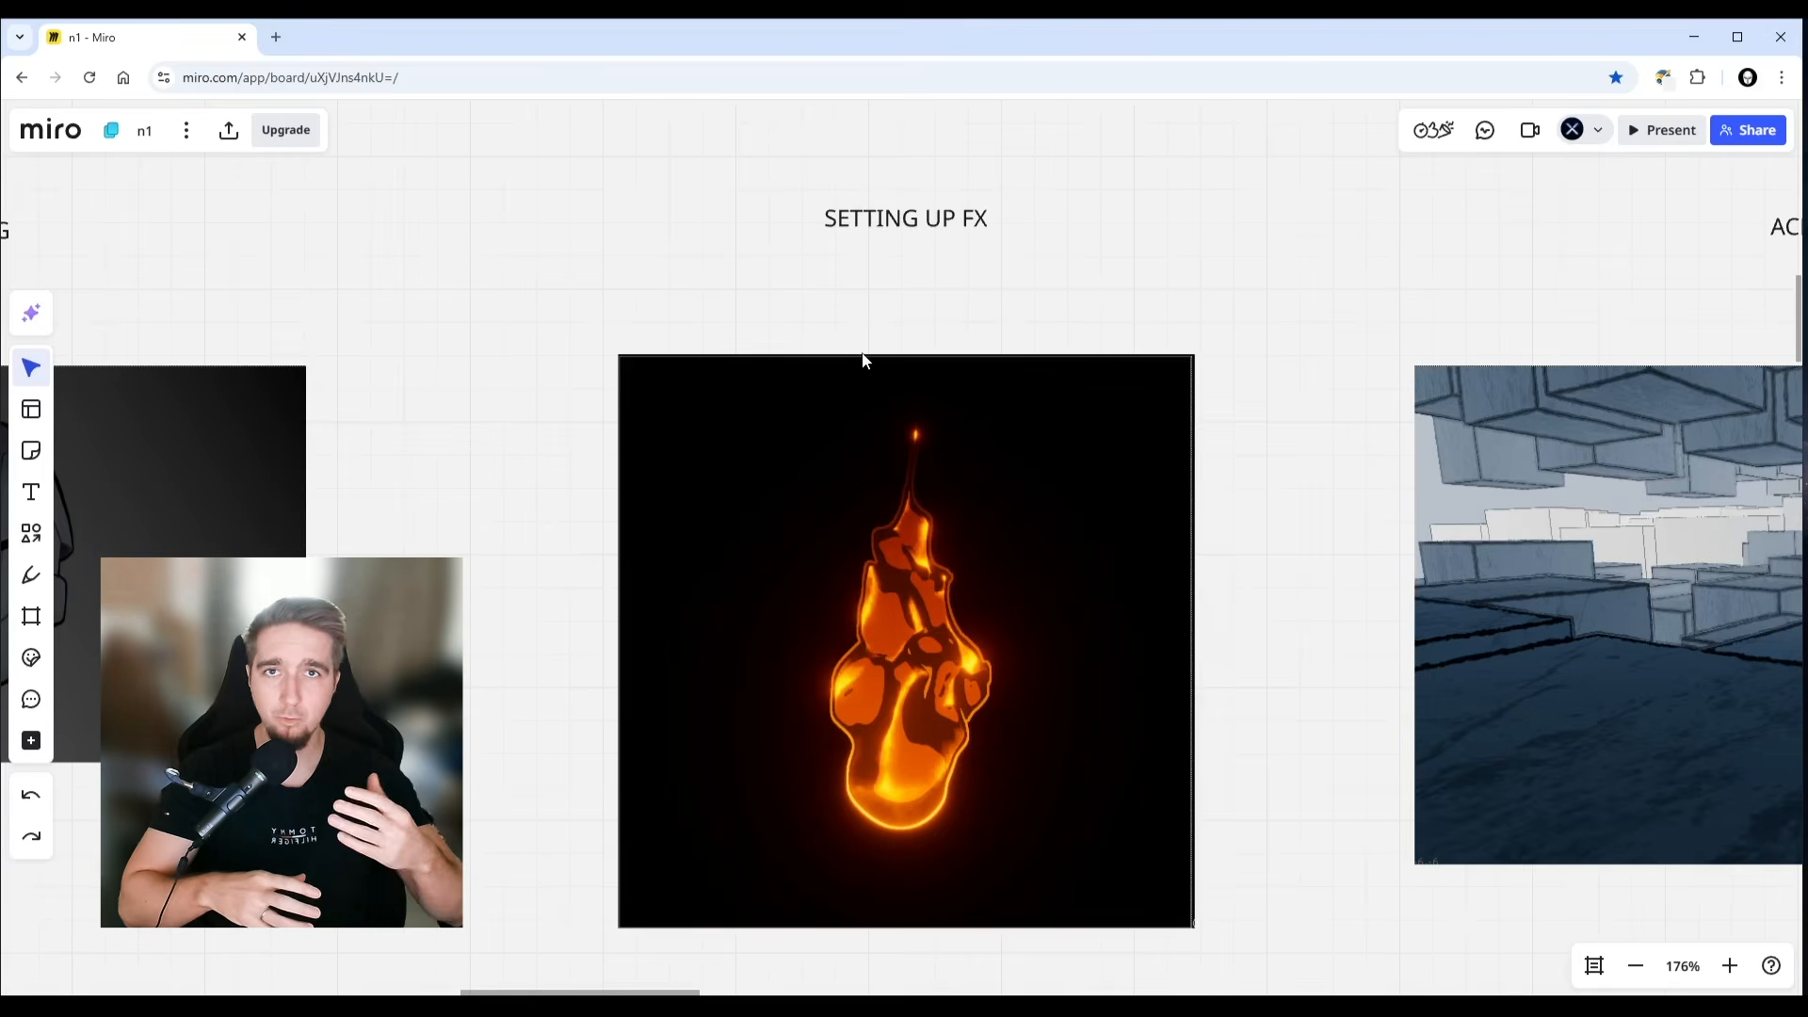
{"action": "left_click_drag", "start_coordinate": [715, 164], "coordinate": [1059, 282]}
{"action": "left_click", "coordinate": [1248, 262]}
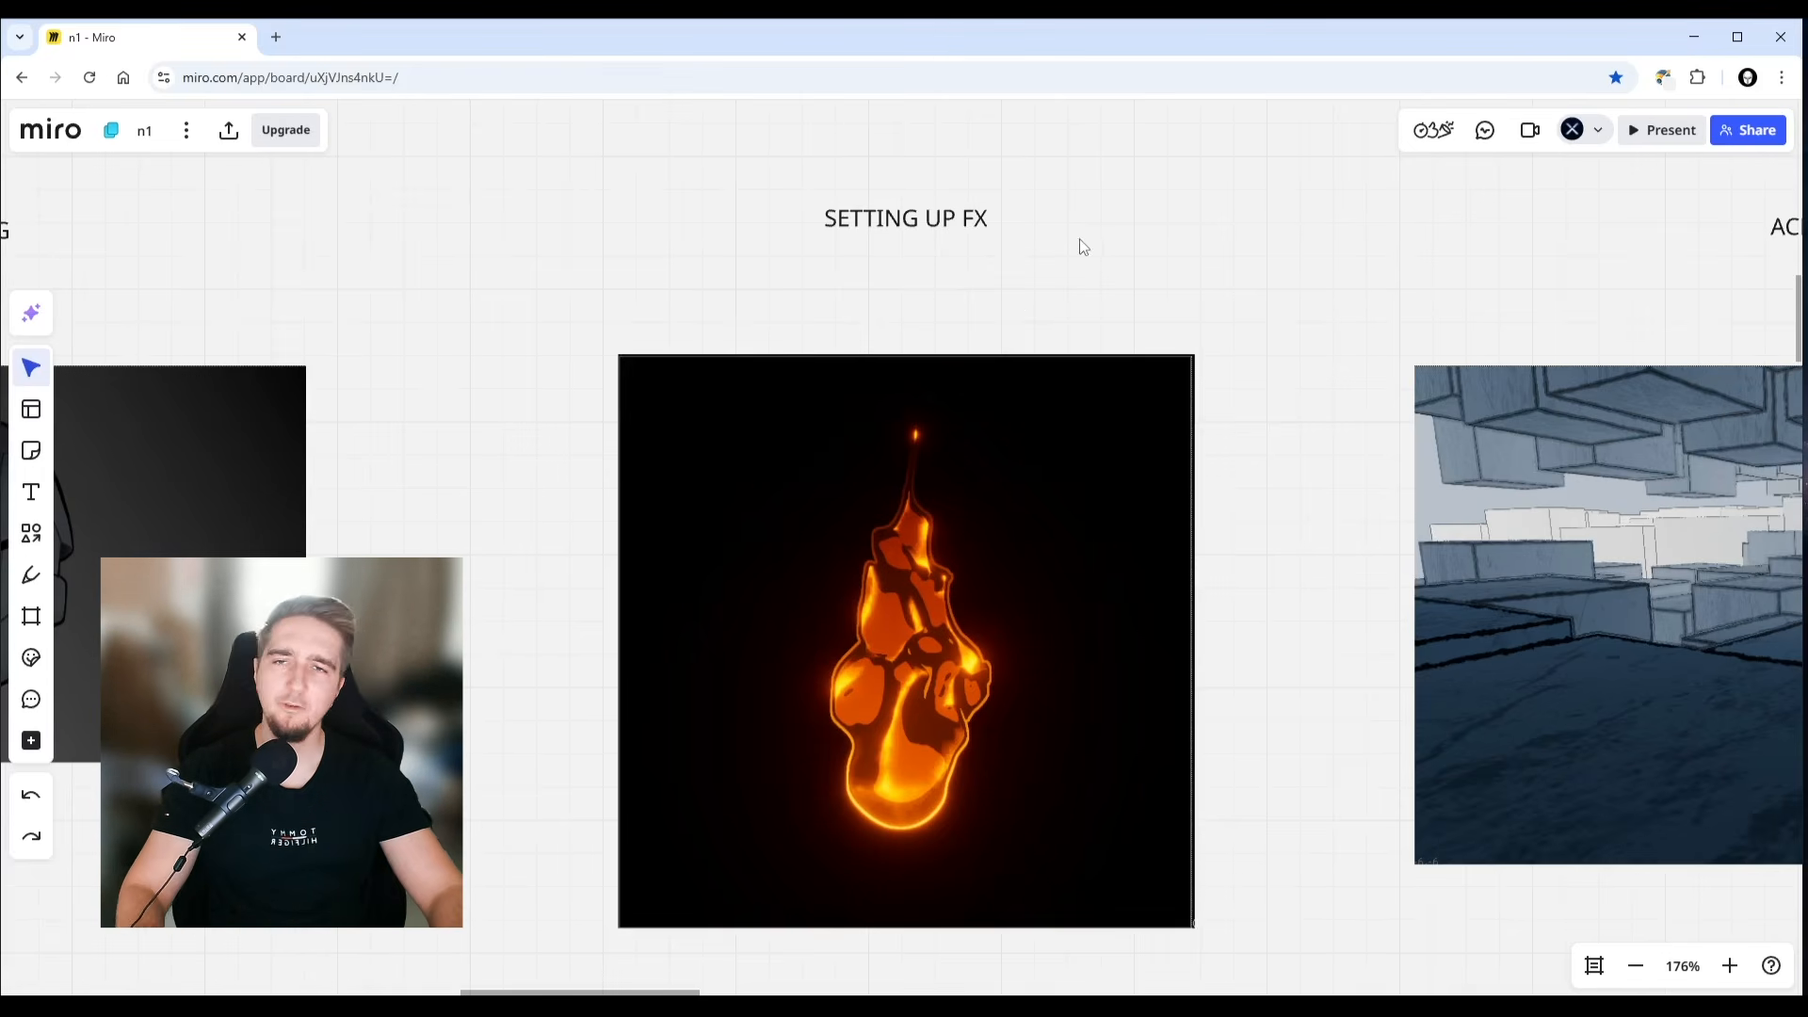
{"action": "left_click_drag", "start_coordinate": [734, 136], "coordinate": [1064, 237]}
{"action": "left_click", "coordinate": [1037, 245]}
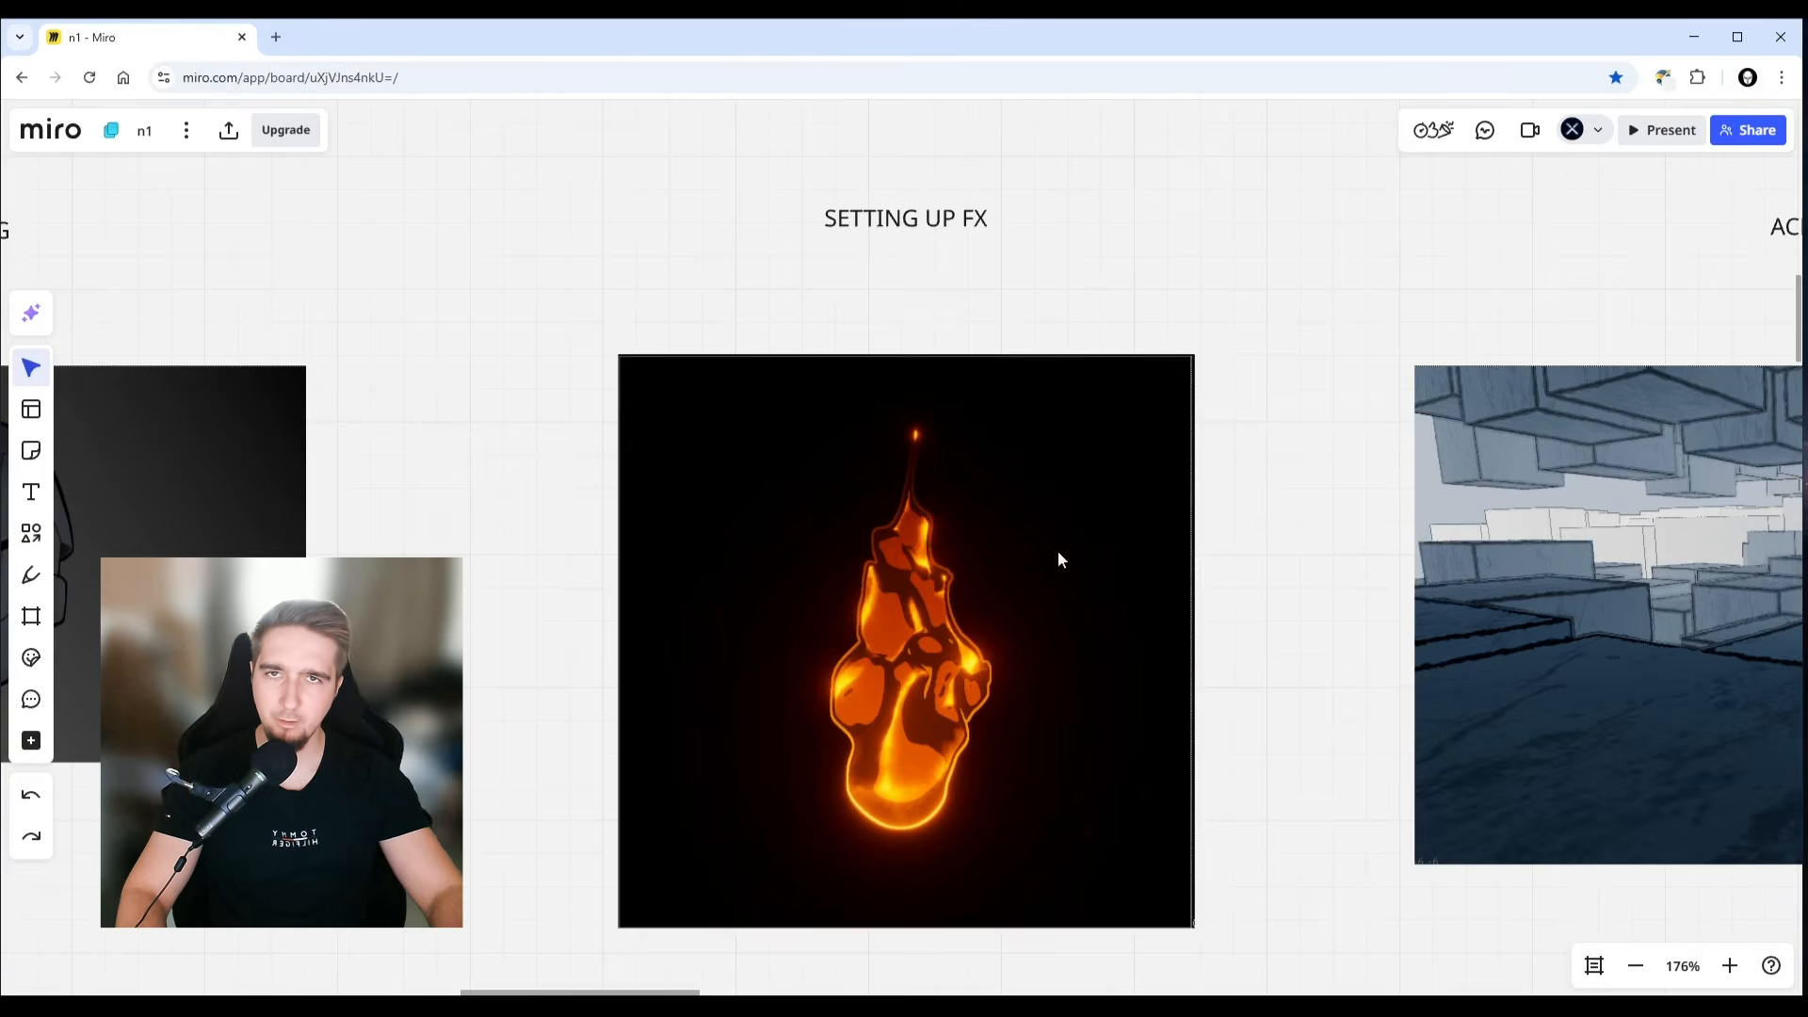
{"action": "scroll", "coordinate": [966, 571], "scroll_direction": "up", "scroll_amount": 2}
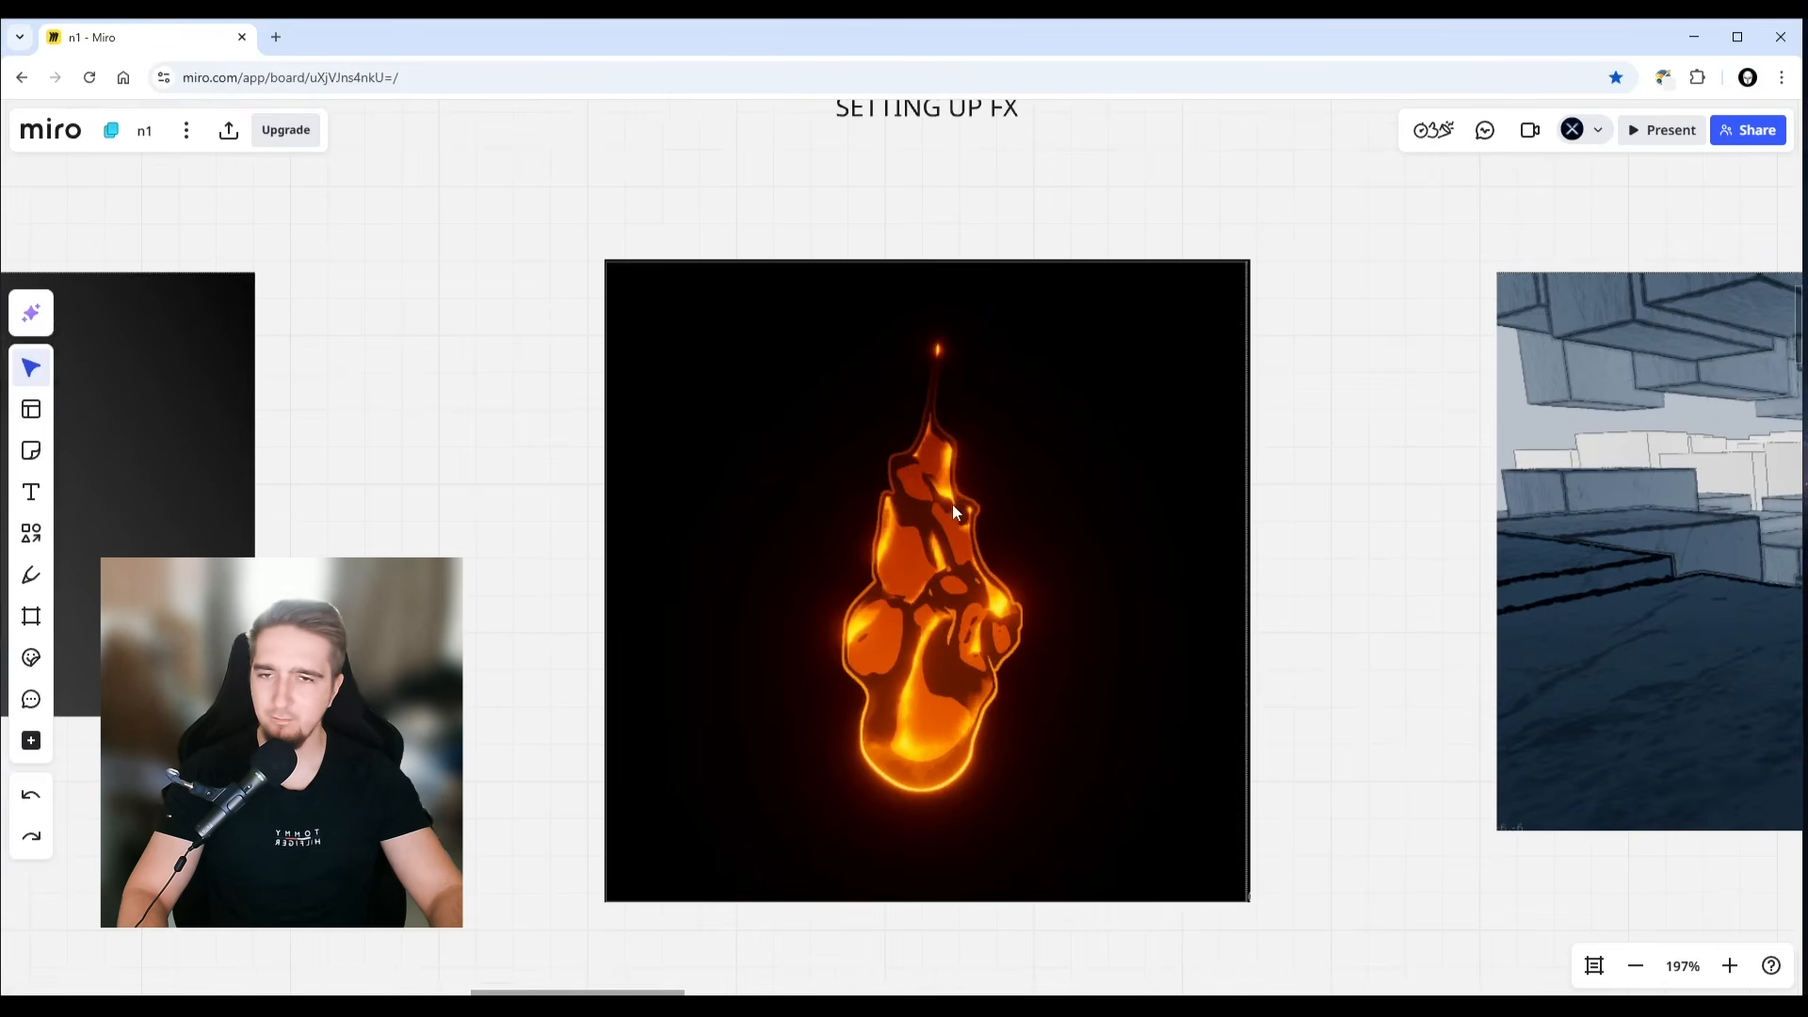
{"action": "scroll", "coordinate": [948, 456], "scroll_direction": "down", "scroll_amount": 2}
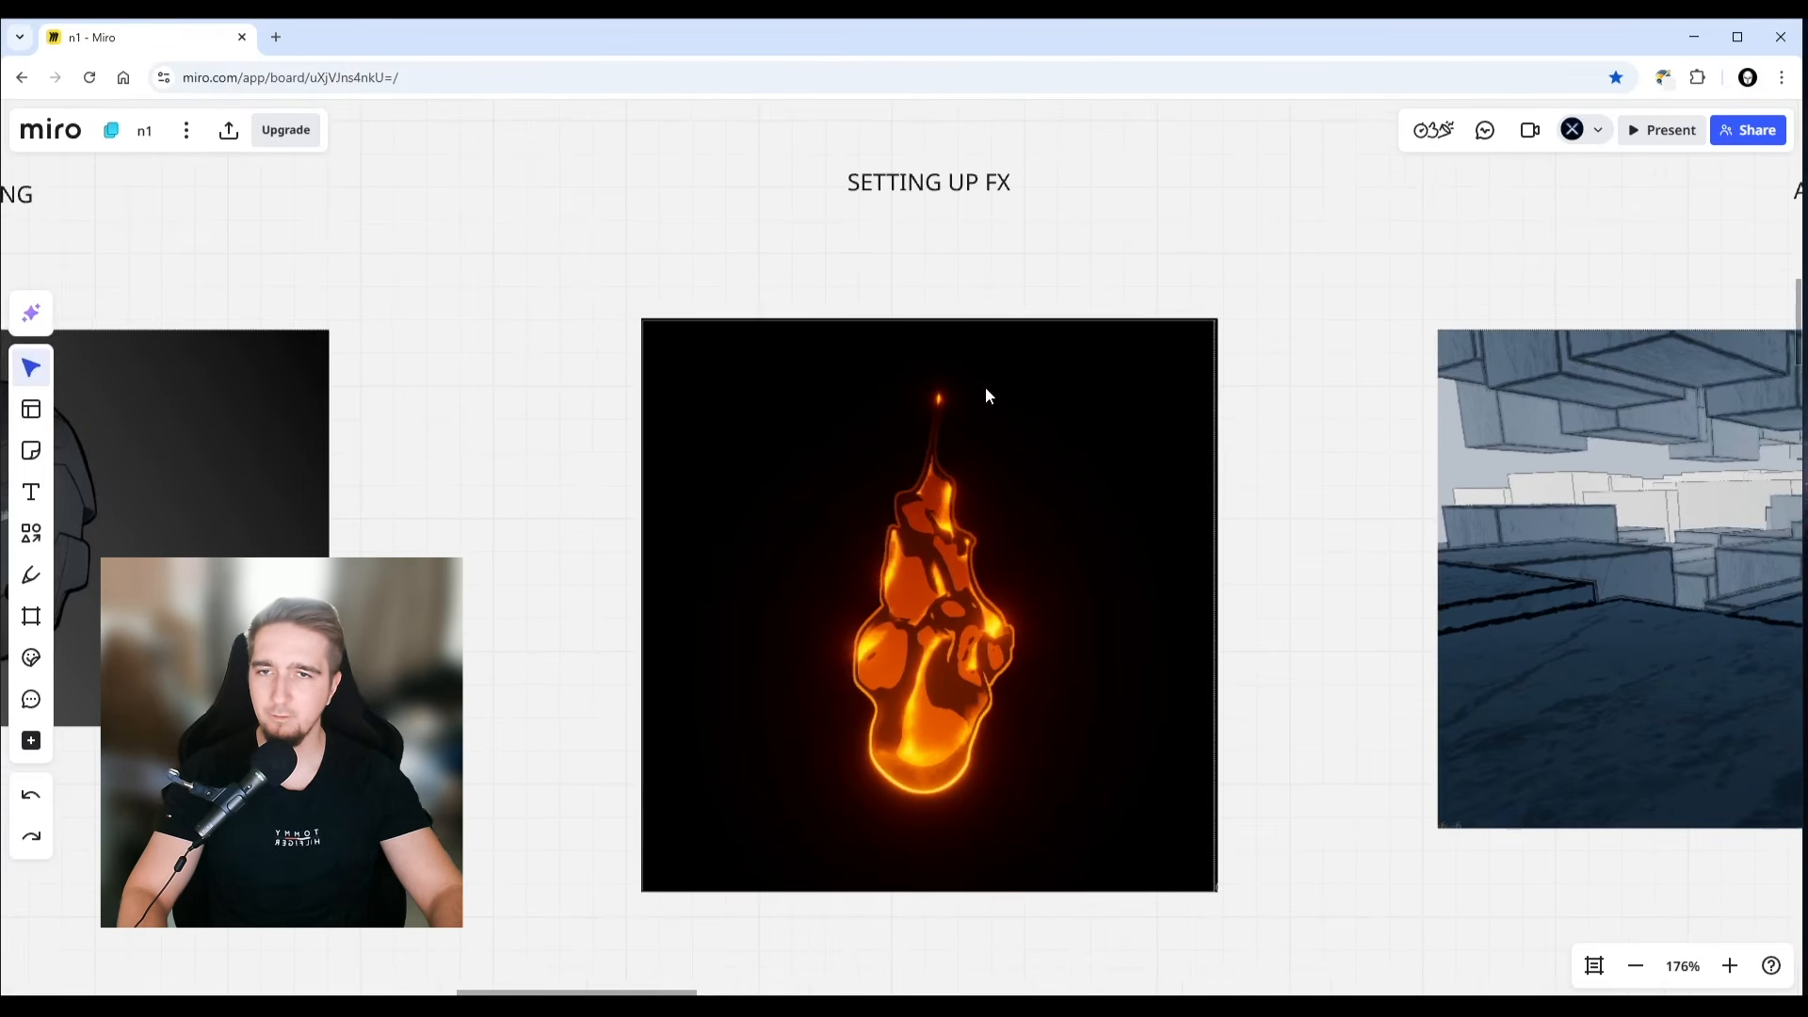
{"action": "scroll", "coordinate": [1061, 373], "scroll_direction": "down", "scroll_amount": 1}
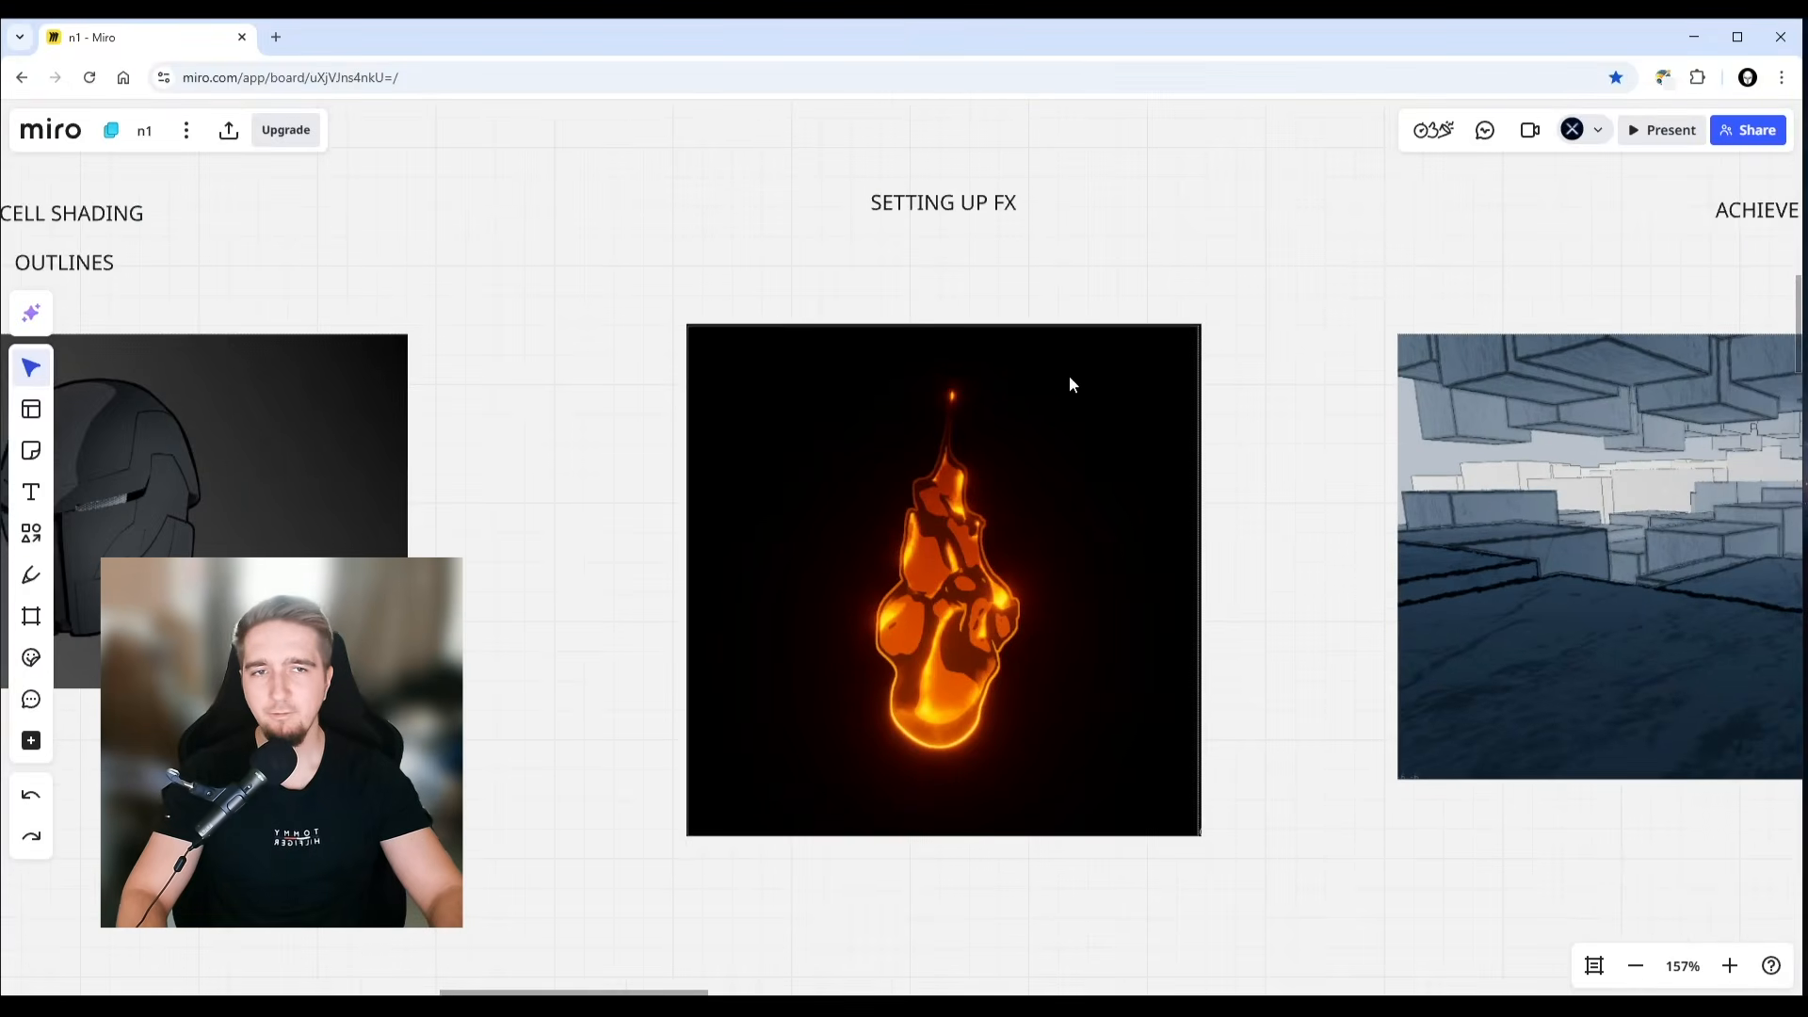
- Shift the ACHIEVE DEPTH label slightly down and to the right above its block image
{"action": "middle_click_drag", "start_coordinate": [1601, 370], "coordinate": [787, 408]}
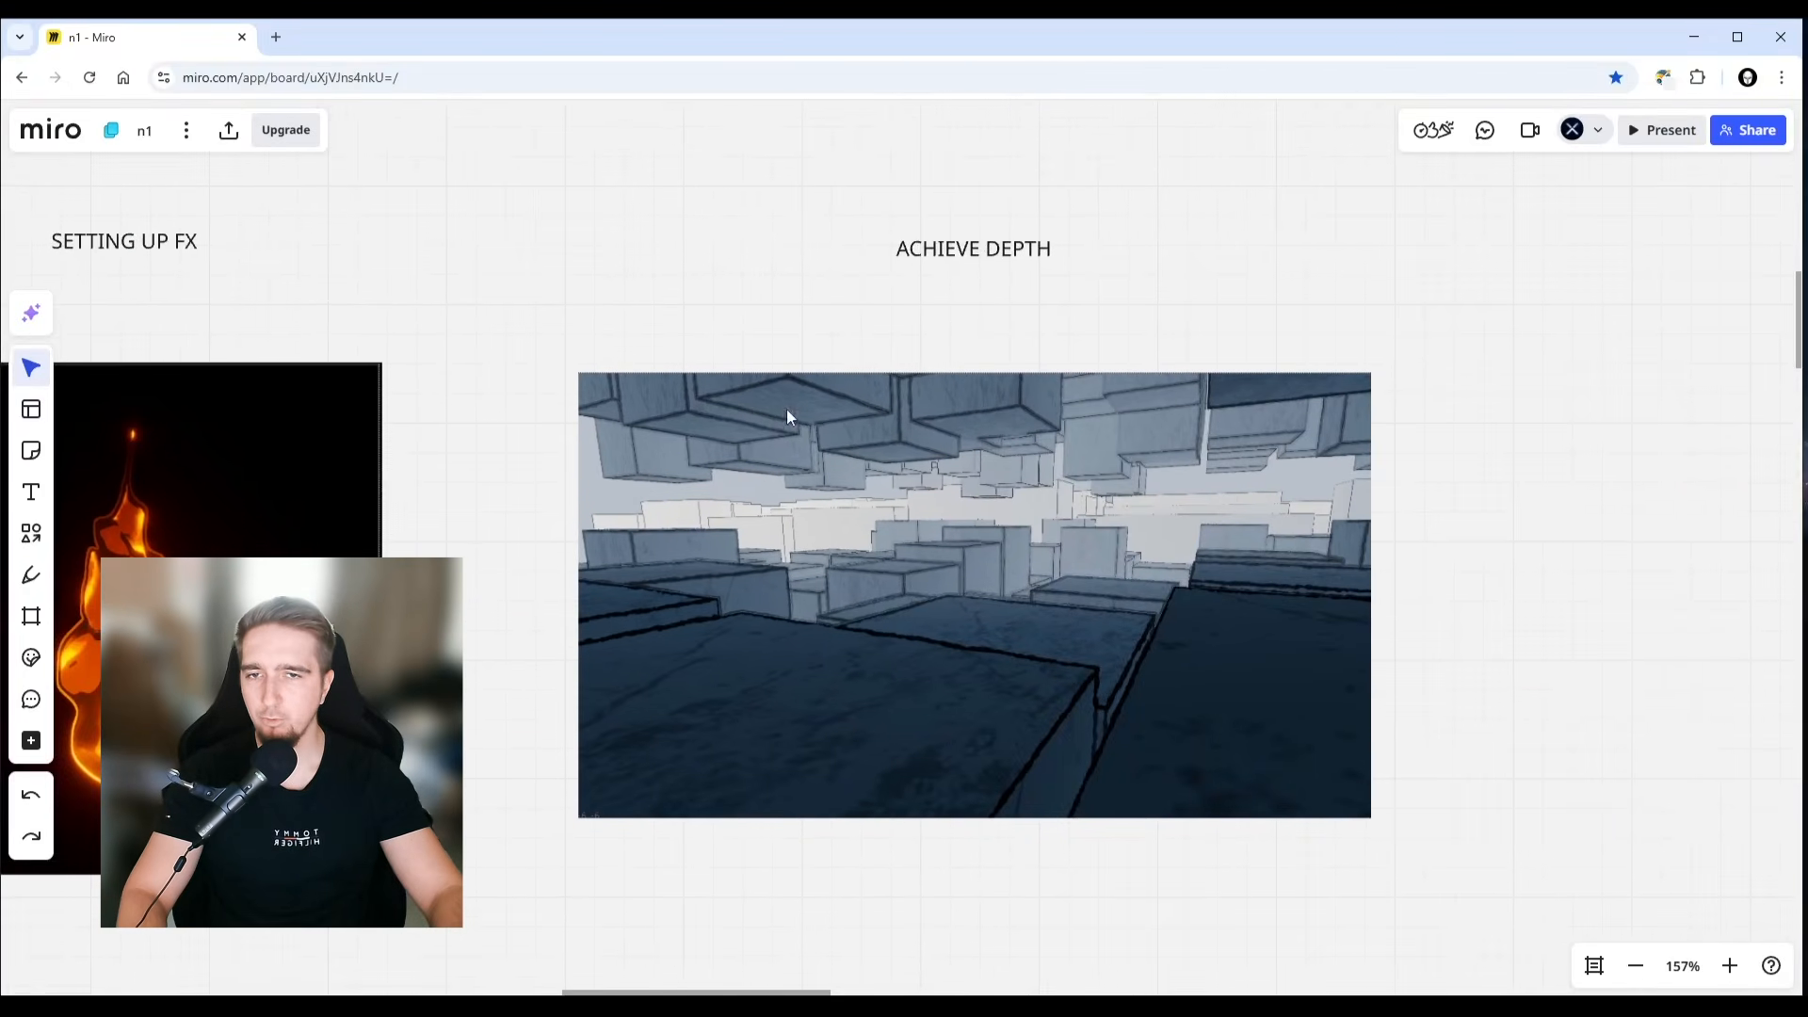
{"action": "scroll", "coordinate": [845, 436], "scroll_direction": "up", "scroll_amount": 1}
{"action": "left_click_drag", "start_coordinate": [796, 220], "coordinate": [1188, 241]}
{"action": "left_click", "coordinate": [1188, 241]}
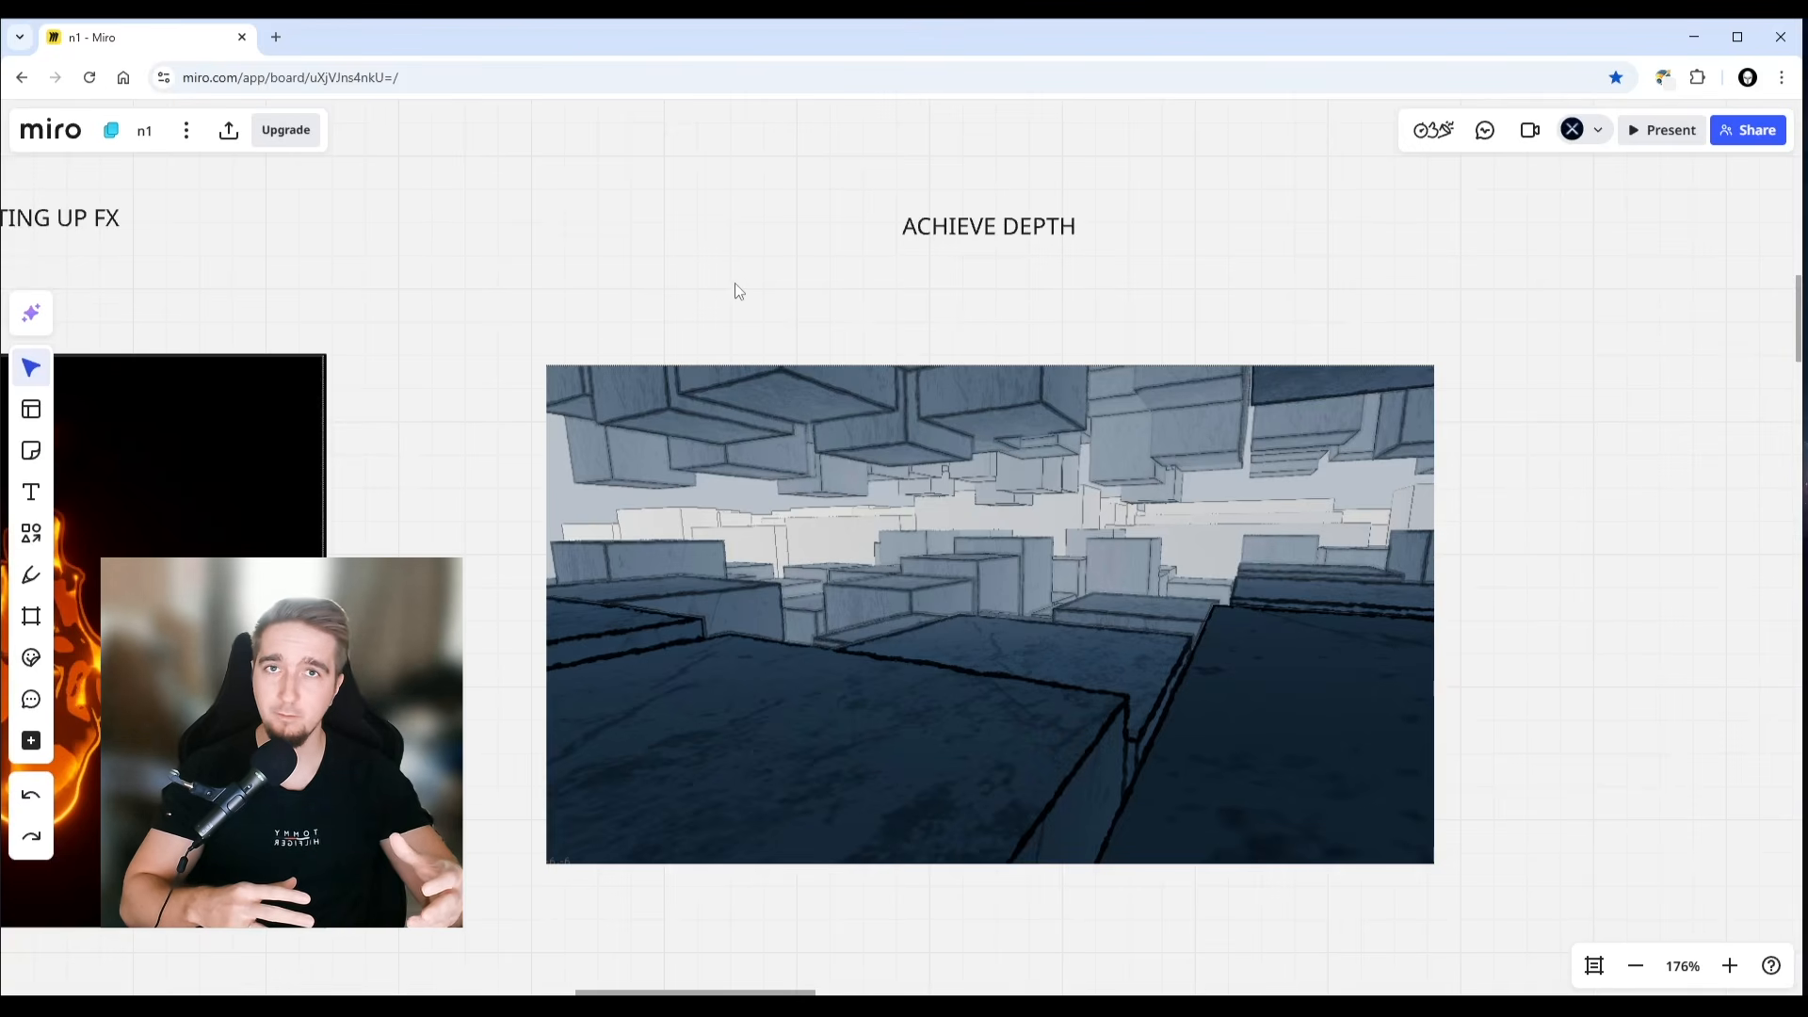
{"action": "key", "text": "ctrl+shift+z"}
{"action": "left_click_drag", "start_coordinate": [993, 215], "coordinate": [972, 218]}
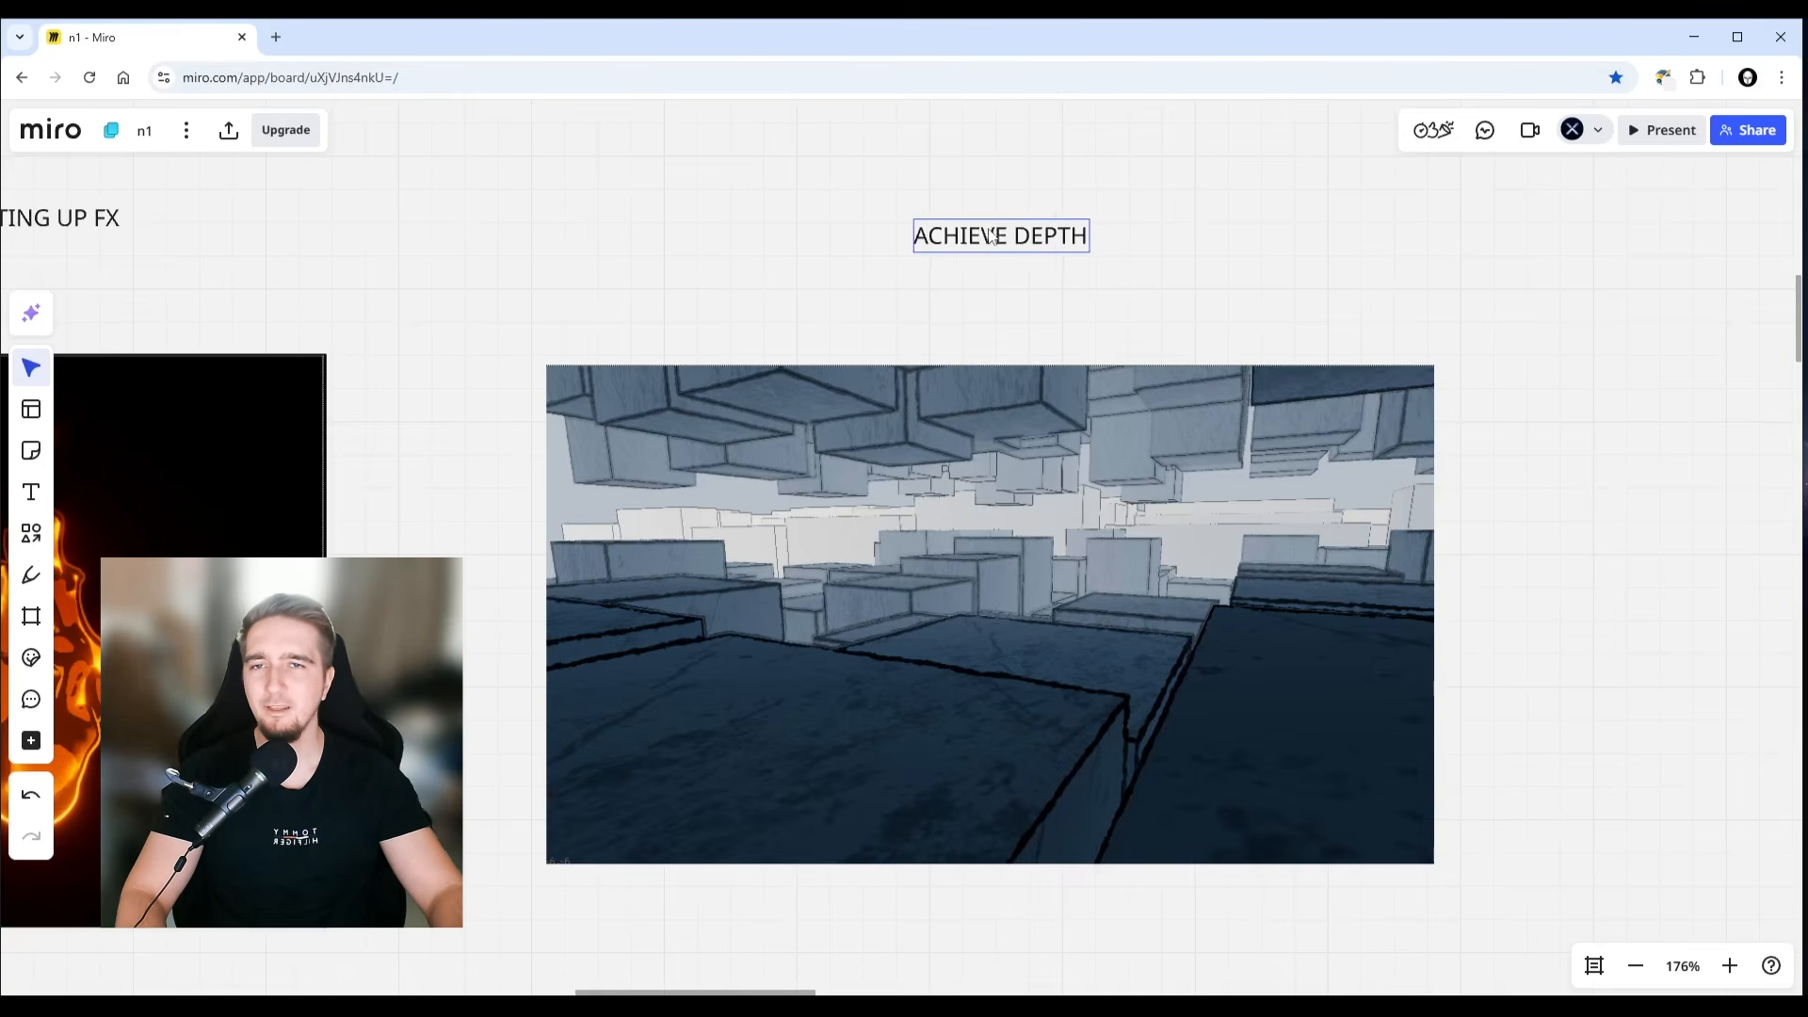
- Examine the ACHIEVE DEPTH topic with its blue block image up close
{"action": "left_click_drag", "start_coordinate": [477, 137], "coordinate": [1658, 675]}
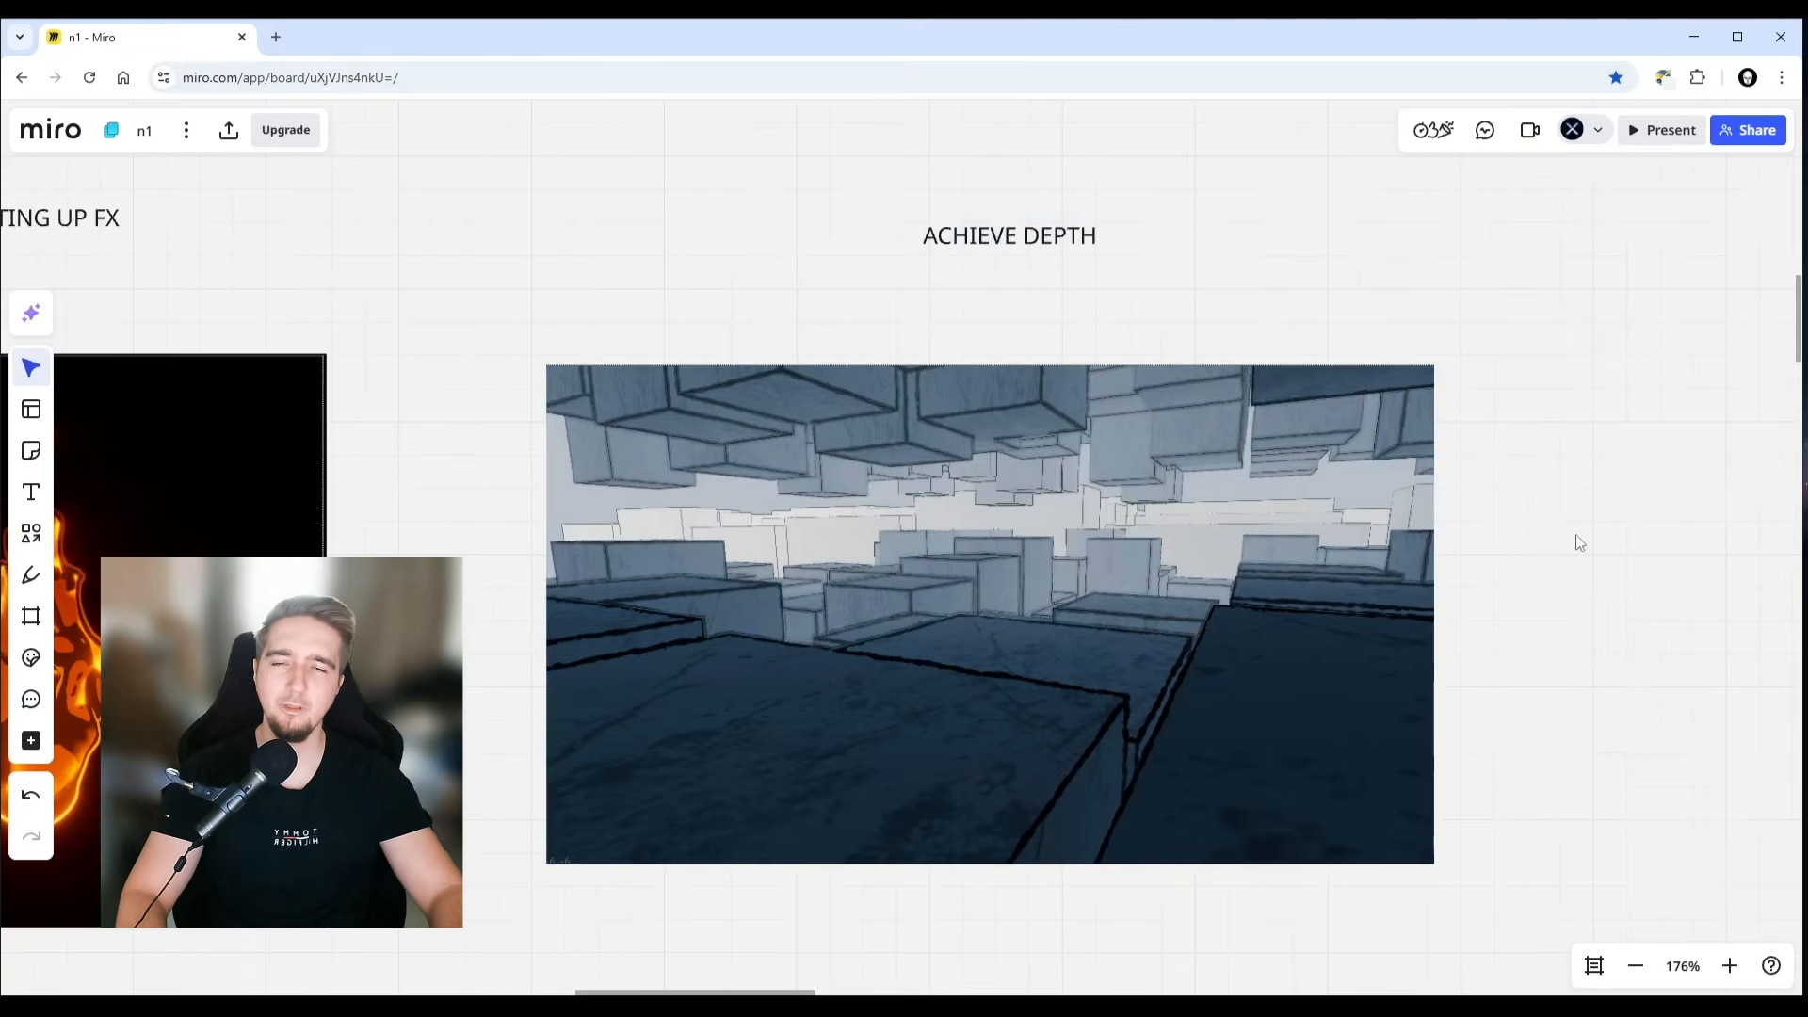
{"action": "right_click_drag", "start_coordinate": [1488, 476], "coordinate": [1487, 447]}
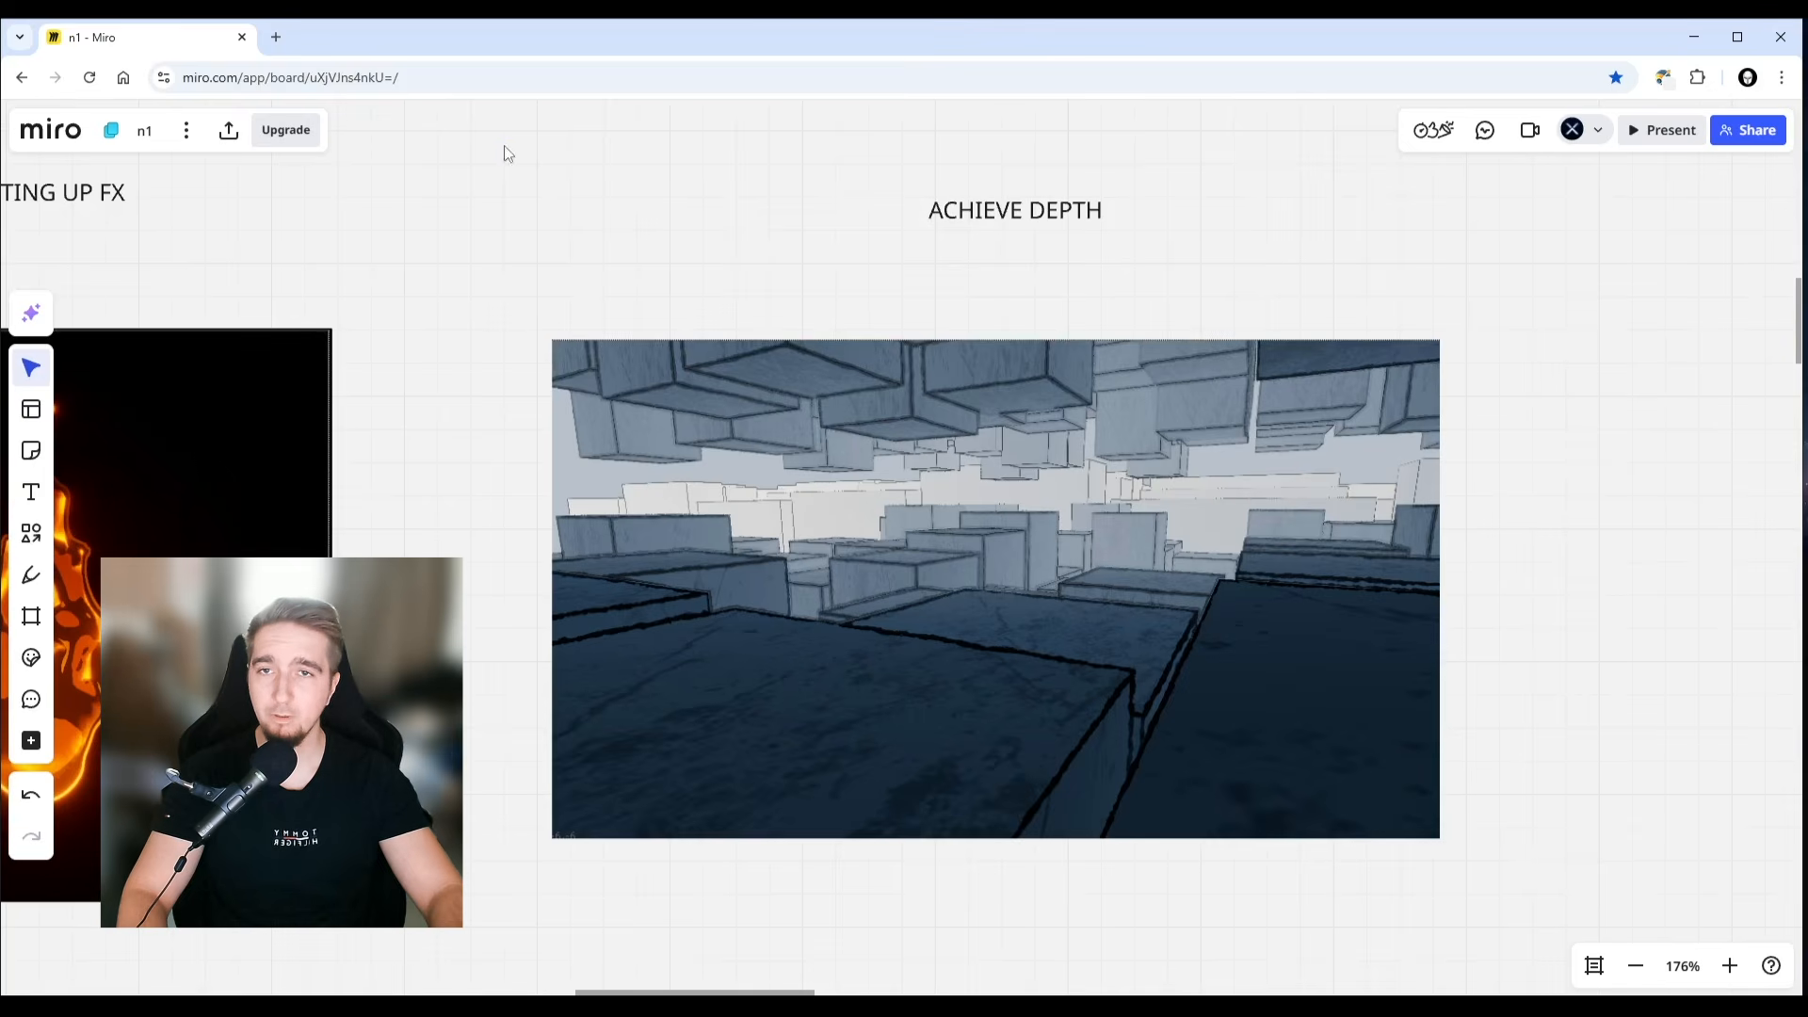
{"action": "left_click_drag", "start_coordinate": [506, 150], "coordinate": [1541, 498]}
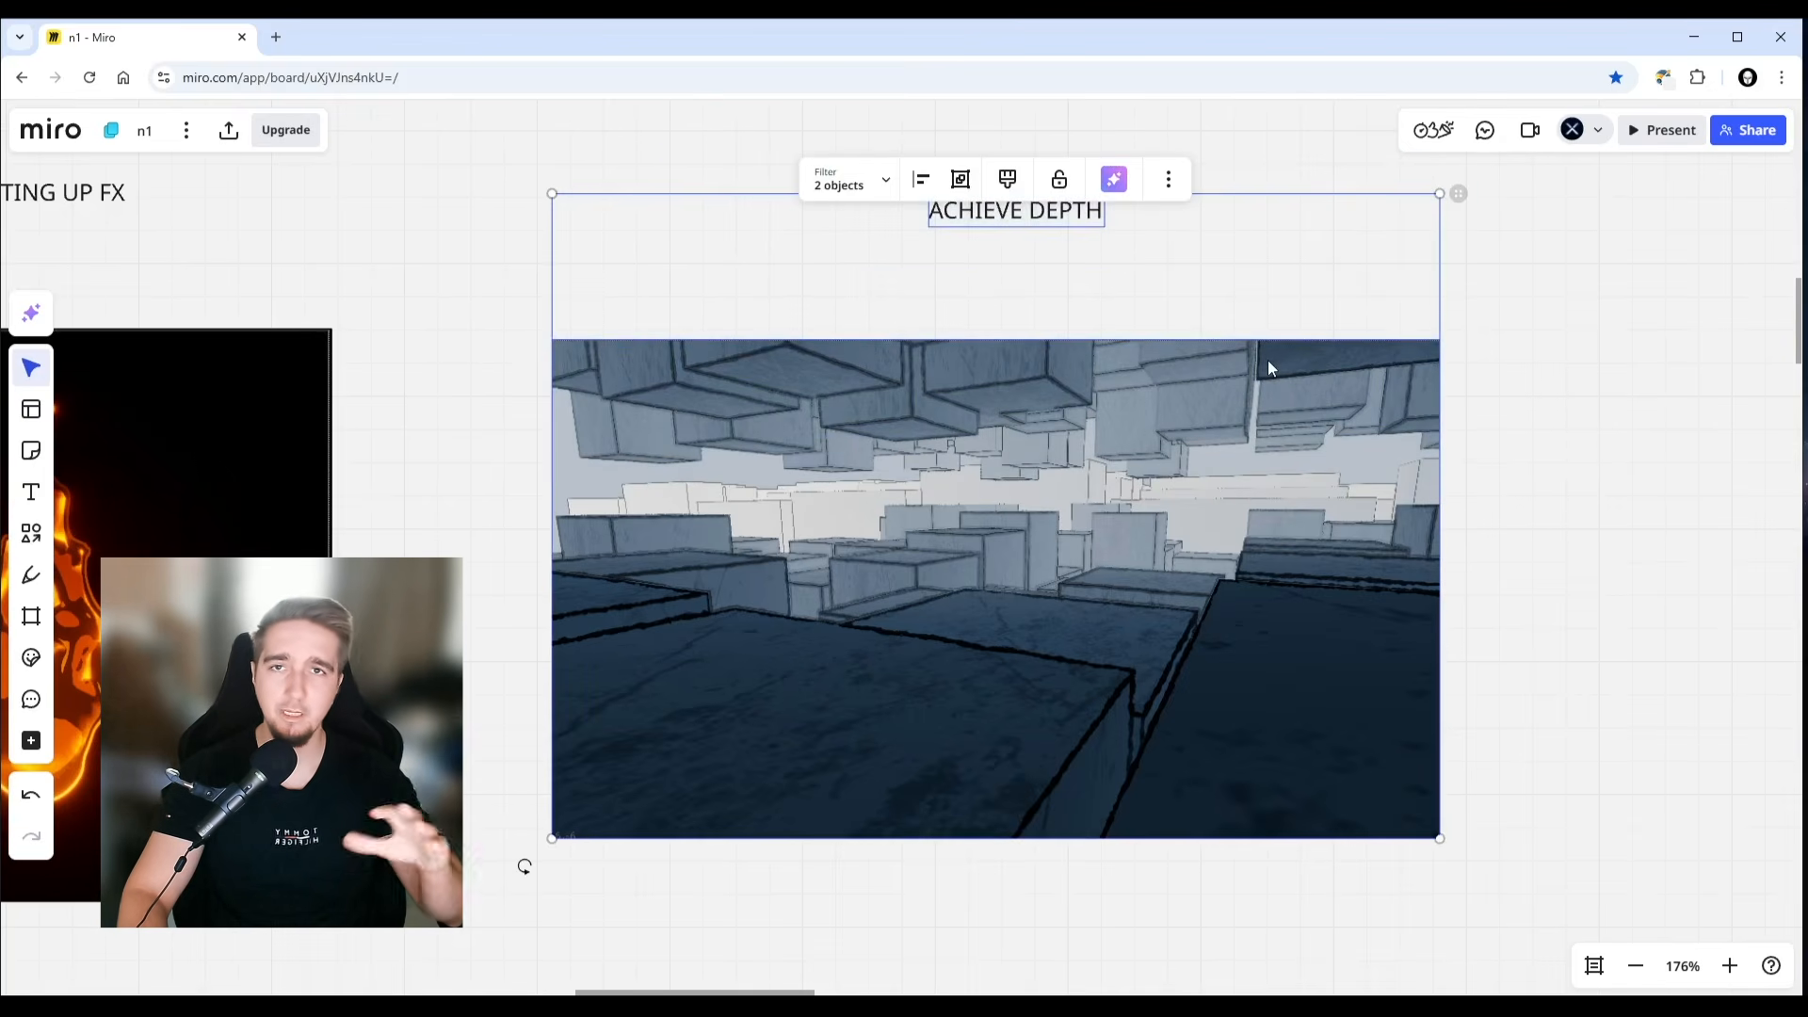
{"action": "scroll", "coordinate": [1380, 387], "scroll_direction": "down", "scroll_amount": 3, "text": "ctrl"}
{"action": "left_click", "coordinate": [1114, 335]}
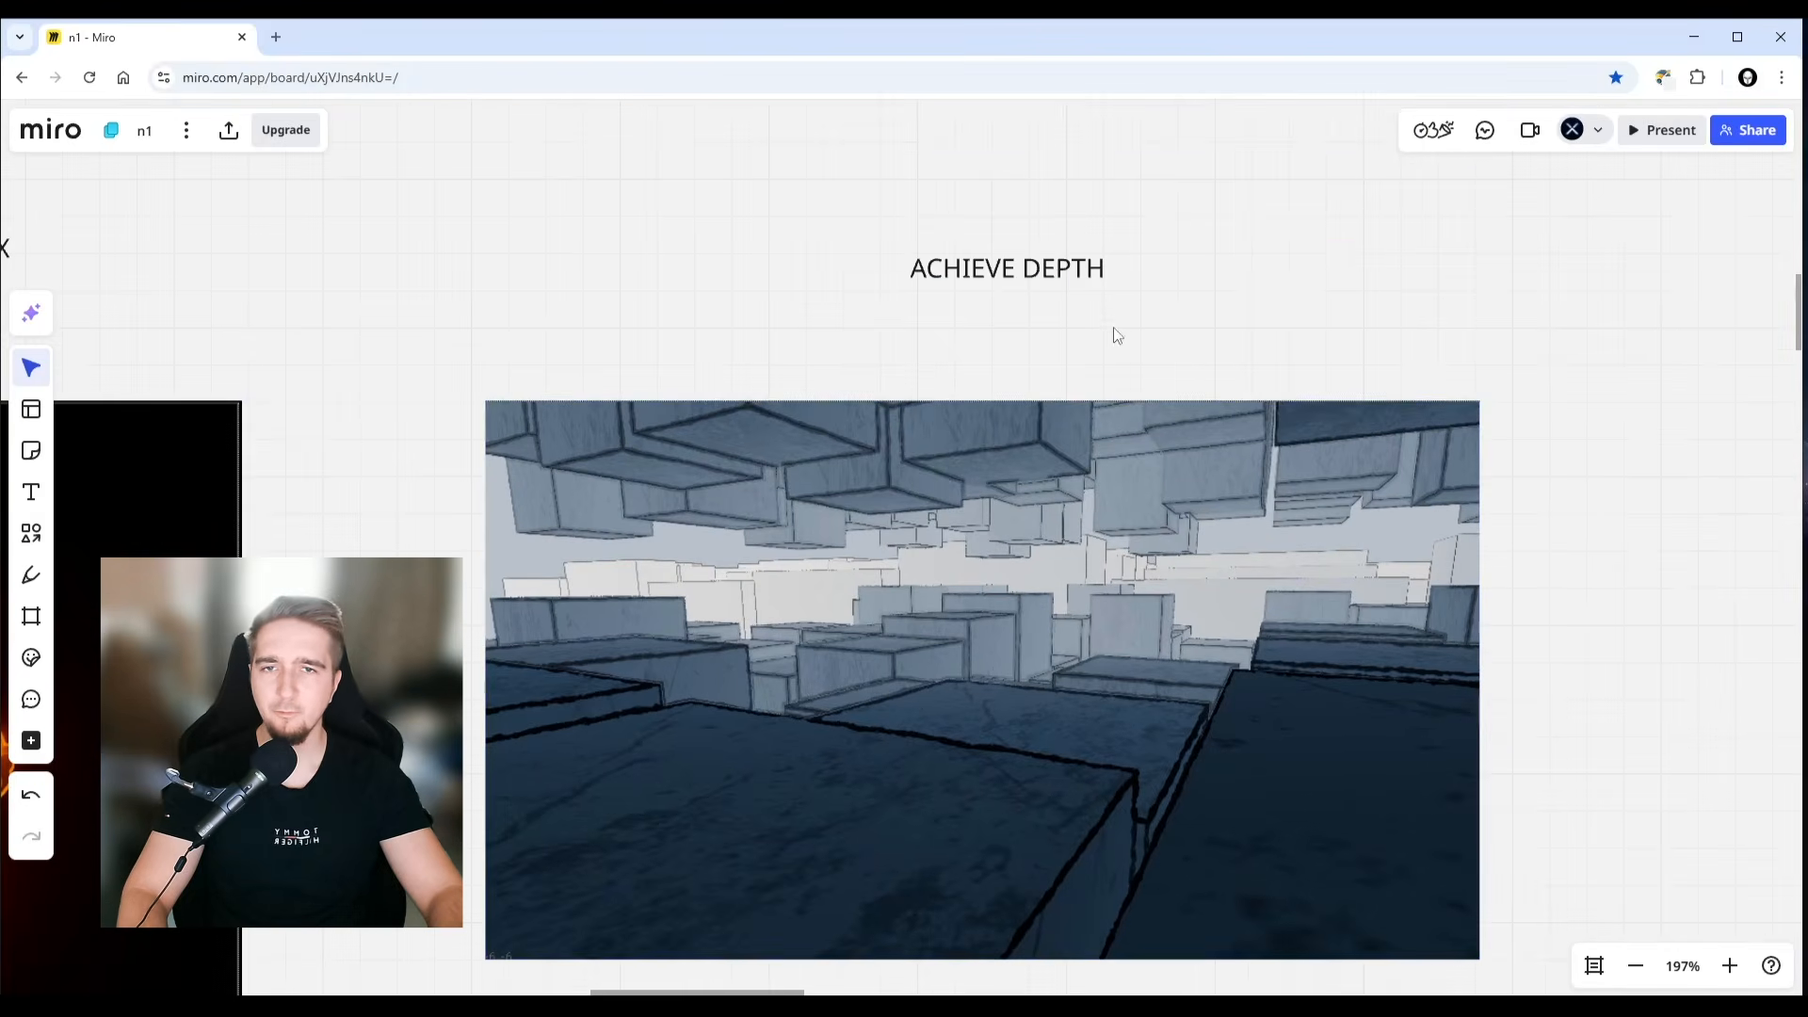
- Review the three FUNDAMENTALS topics side by side with their images
{"action": "scroll", "coordinate": [1074, 339], "scroll_direction": "down", "scroll_amount": 2, "text": "ctrl"}
{"action": "scroll", "coordinate": [1068, 349], "scroll_direction": "left", "scroll_amount": 3}
{"action": "scroll", "coordinate": [1093, 339], "scroll_direction": "down", "scroll_amount": 2, "text": "ctrl"}
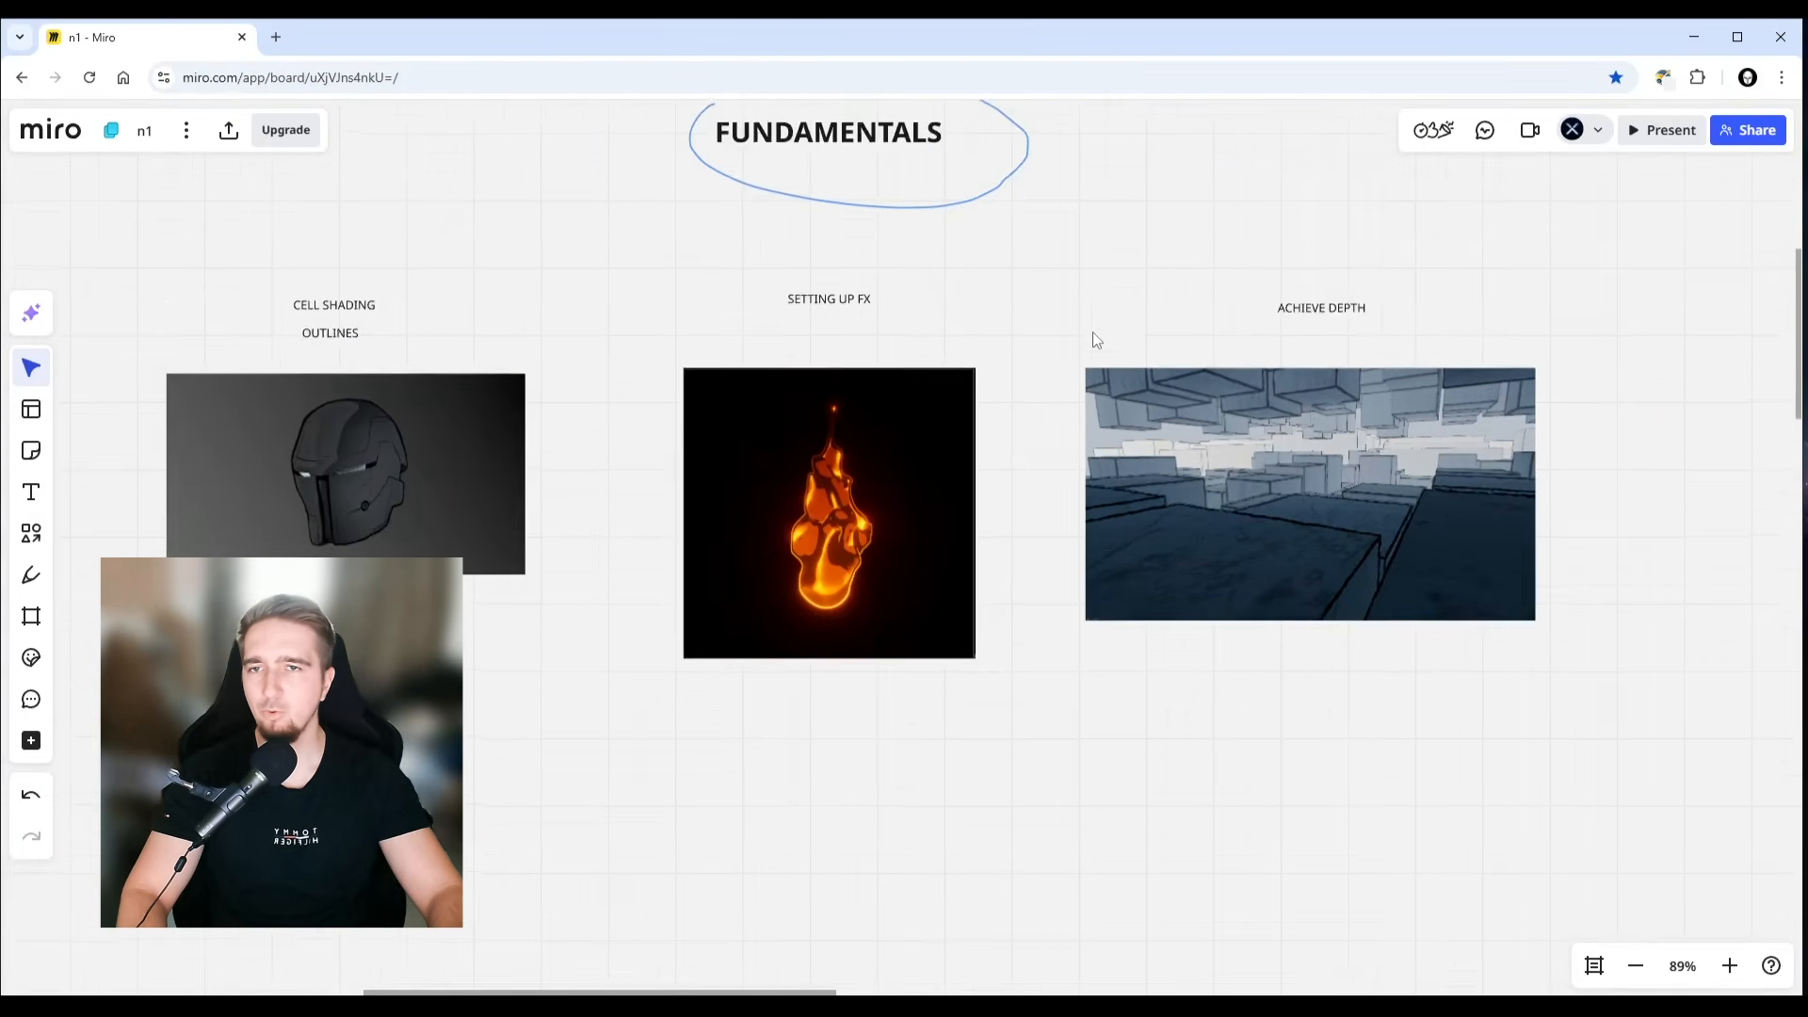
{"action": "scroll", "coordinate": [1083, 337], "scroll_direction": "up", "scroll_amount": 1}
{"action": "middle_click_drag", "start_coordinate": [1081, 339], "coordinate": [1081, 356]}
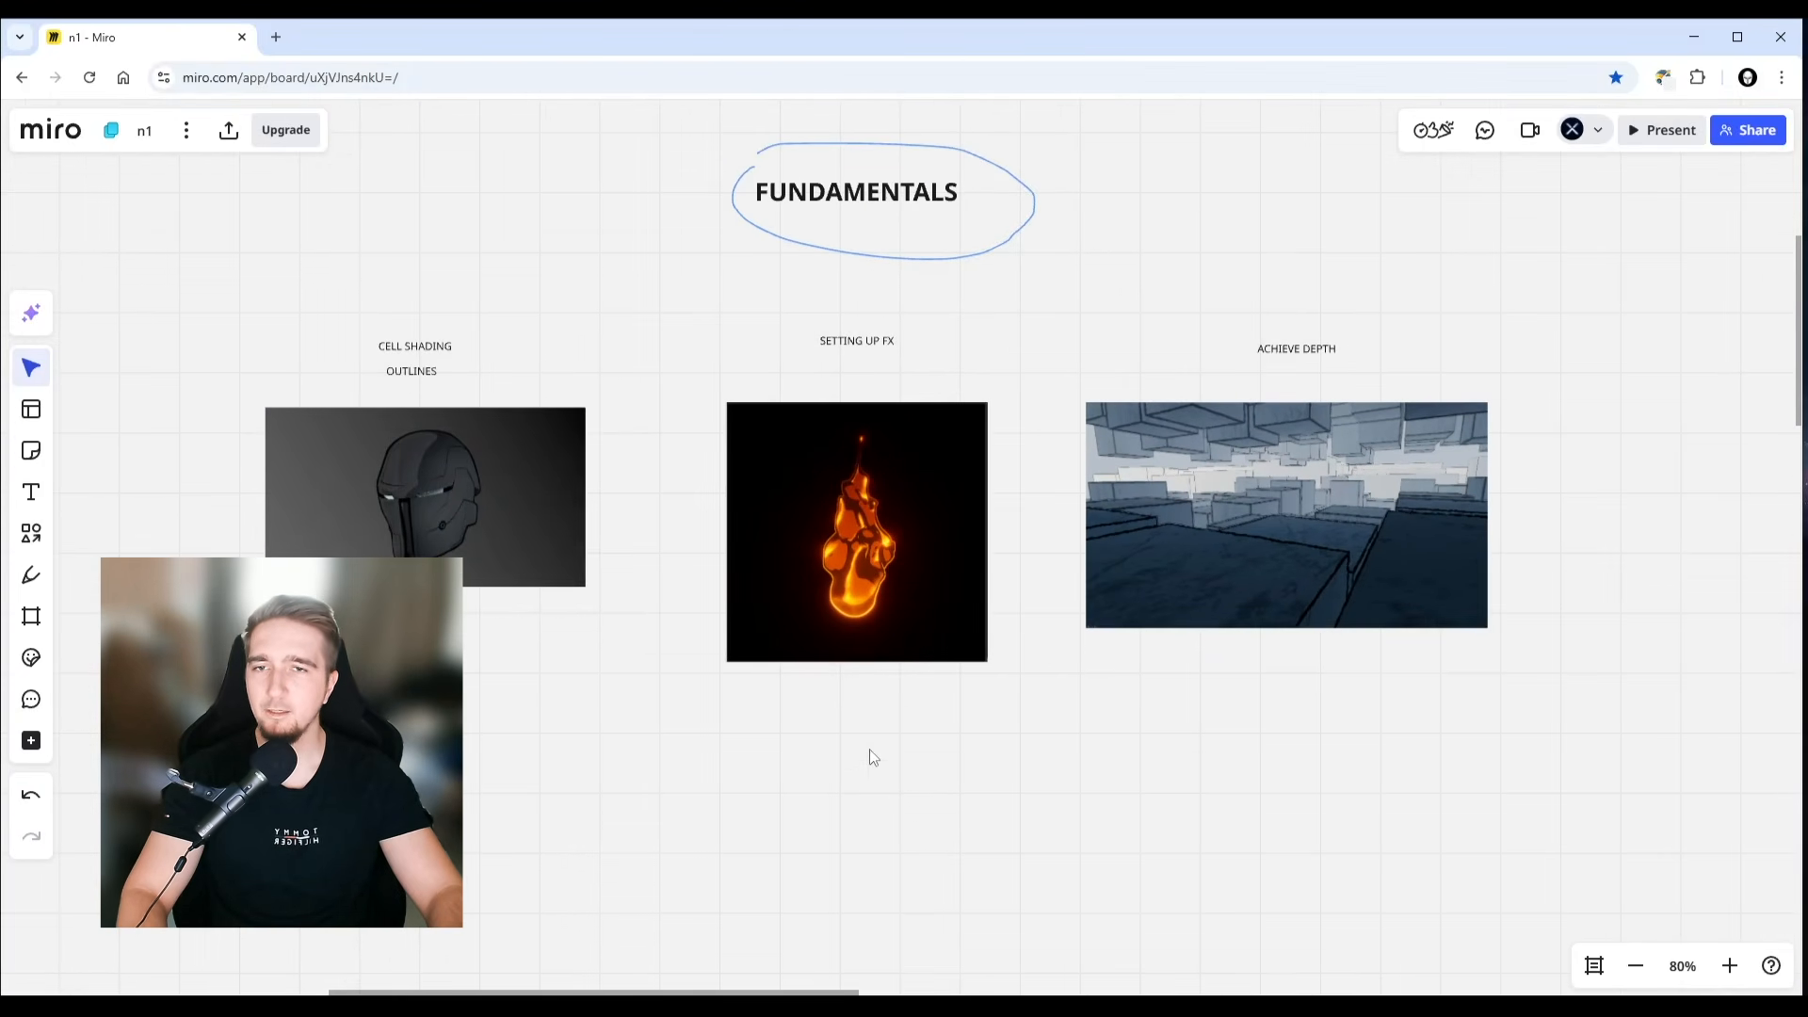
- Bring the ANIME FX VOL 1 section and its OUTLINES and COPS topic into view
{"action": "middle_click_drag", "start_coordinate": [847, 758], "coordinate": [940, 367]}
{"action": "middle_click_drag", "start_coordinate": [881, 715], "coordinate": [902, 356]}
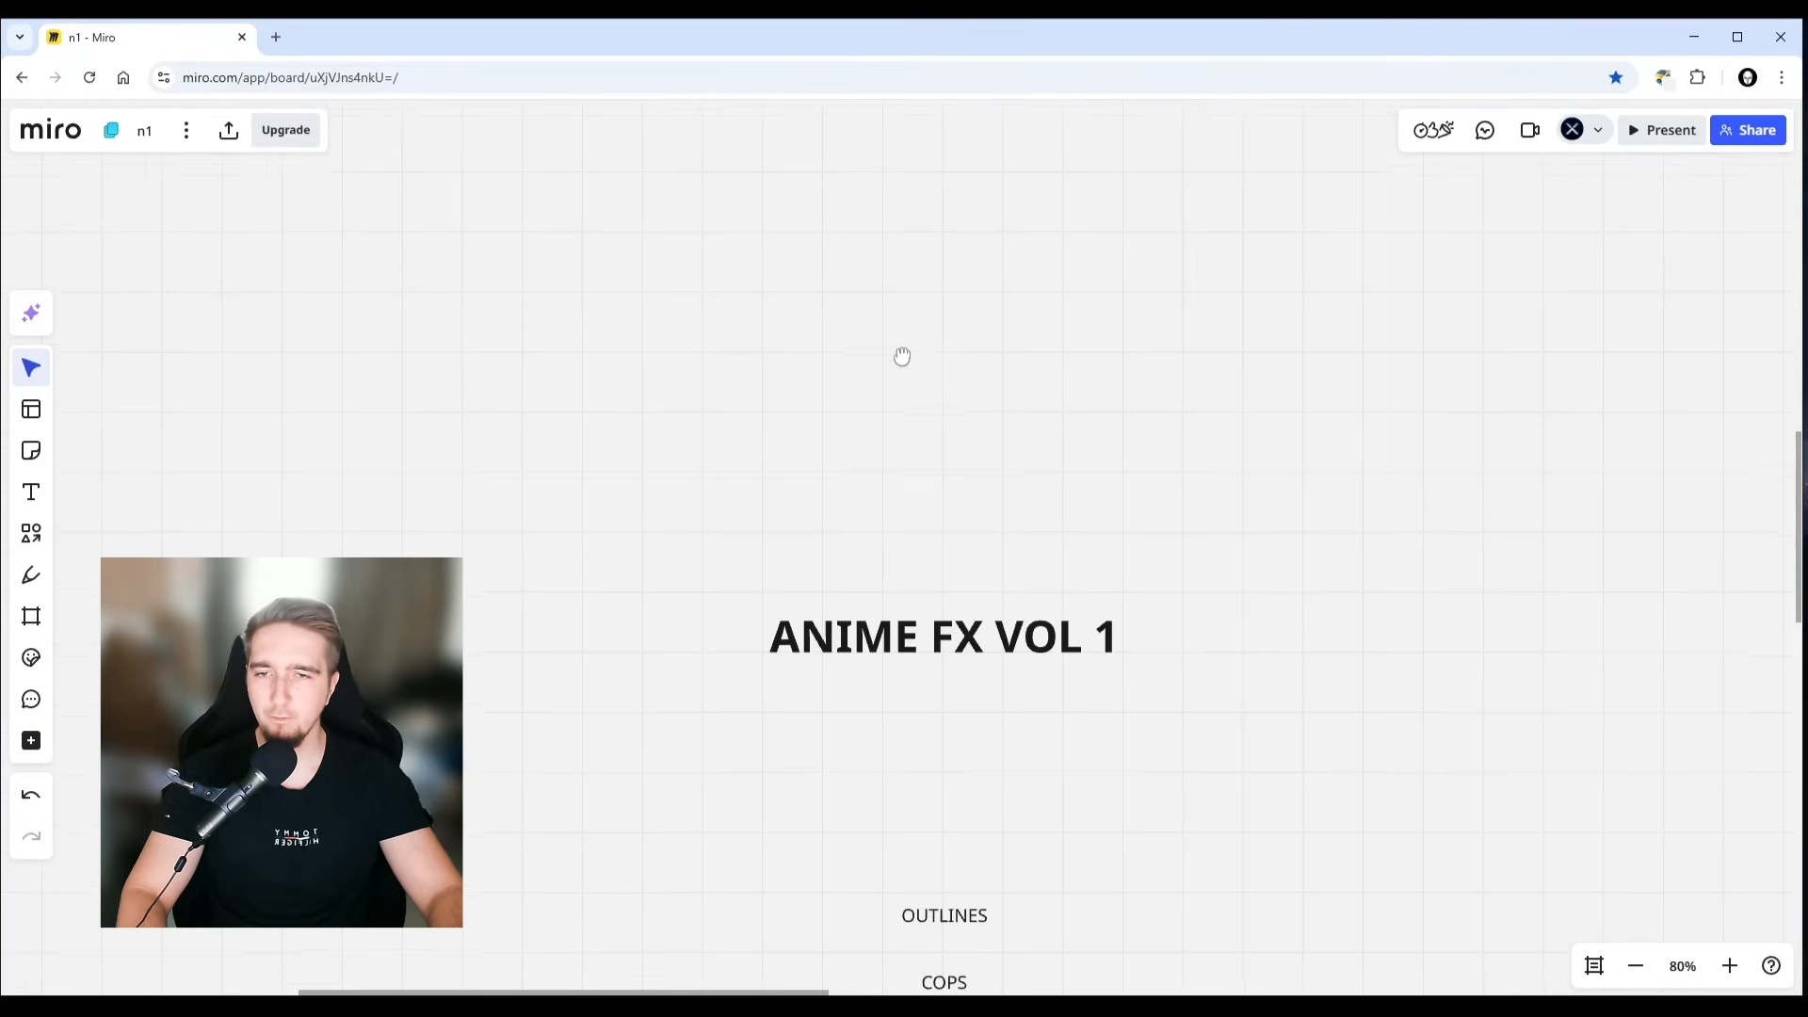
{"action": "middle_click_drag", "start_coordinate": [1077, 826], "coordinate": [1020, 319]}
{"action": "scroll", "coordinate": [1003, 414], "scroll_direction": "down", "scroll_amount": 2, "text": "ctrl"}
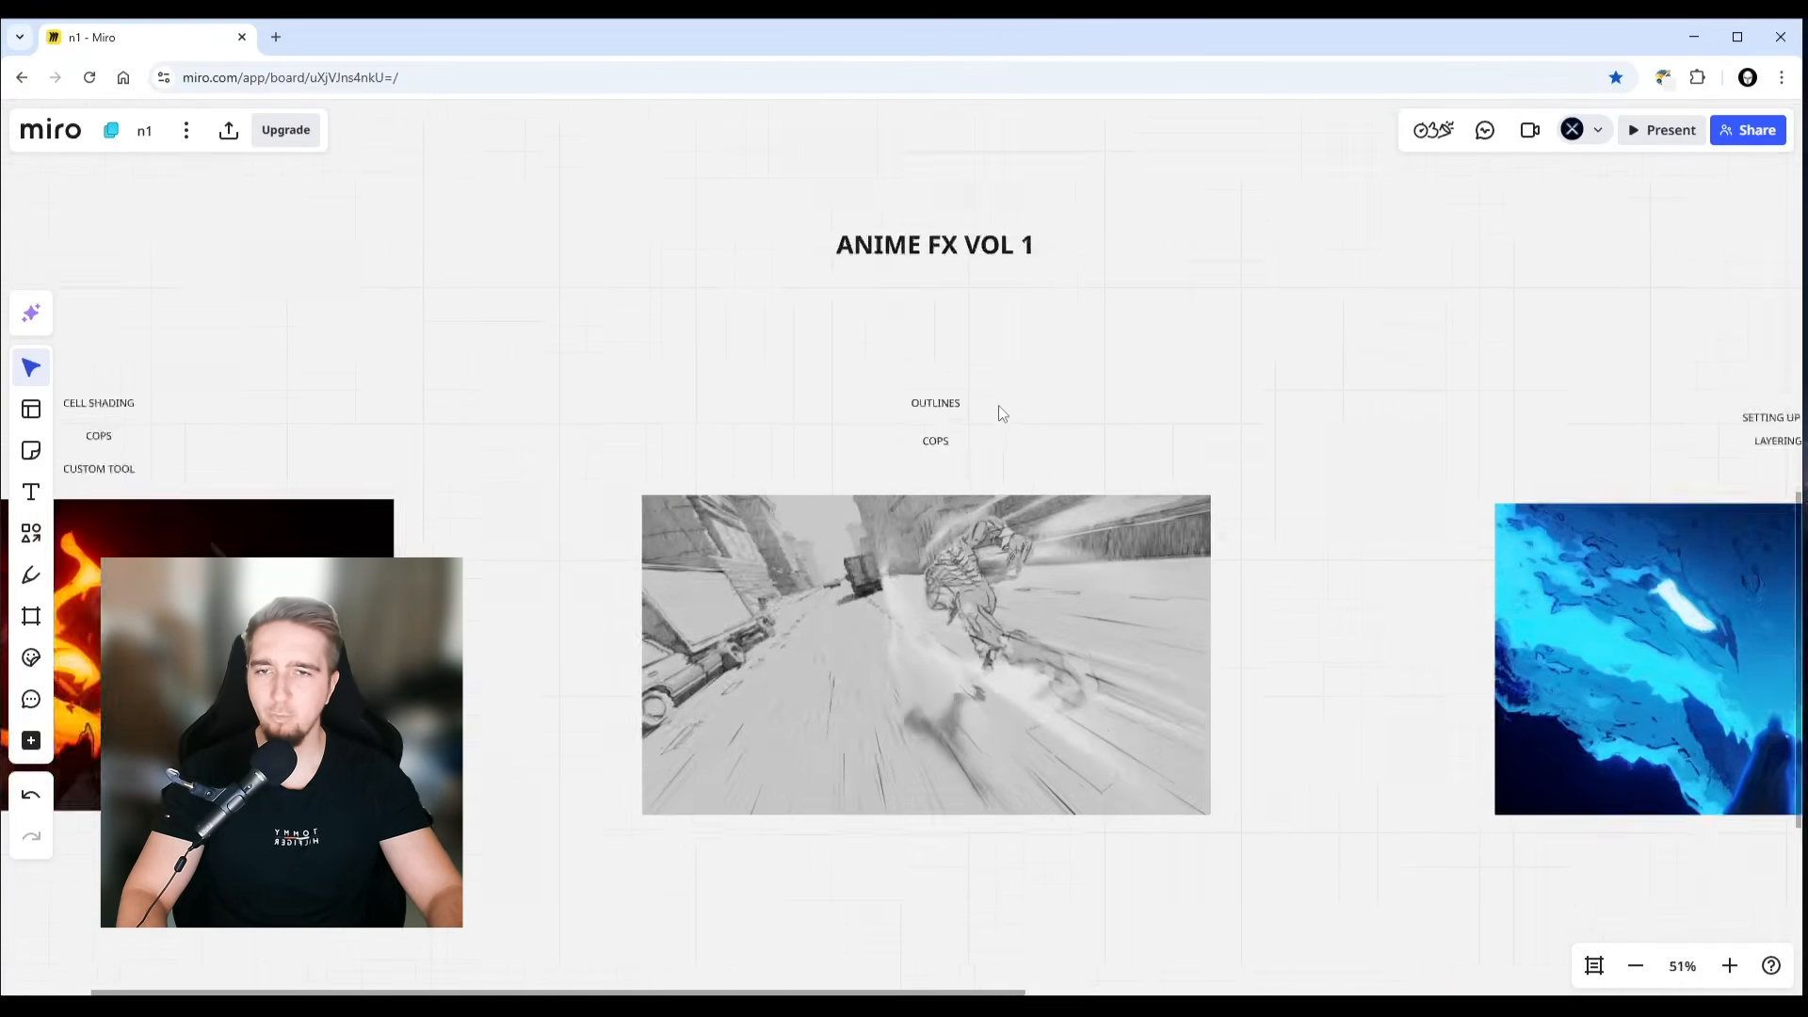
- Examine the fiery horned demon image in the ANIME FX VOL 1 section up close
{"action": "scroll", "coordinate": [999, 406], "scroll_direction": "down", "scroll_amount": 1}
{"action": "middle_click_drag", "start_coordinate": [695, 453], "coordinate": [1054, 320]}
{"action": "scroll", "coordinate": [664, 501], "scroll_direction": "up", "scroll_amount": 2}
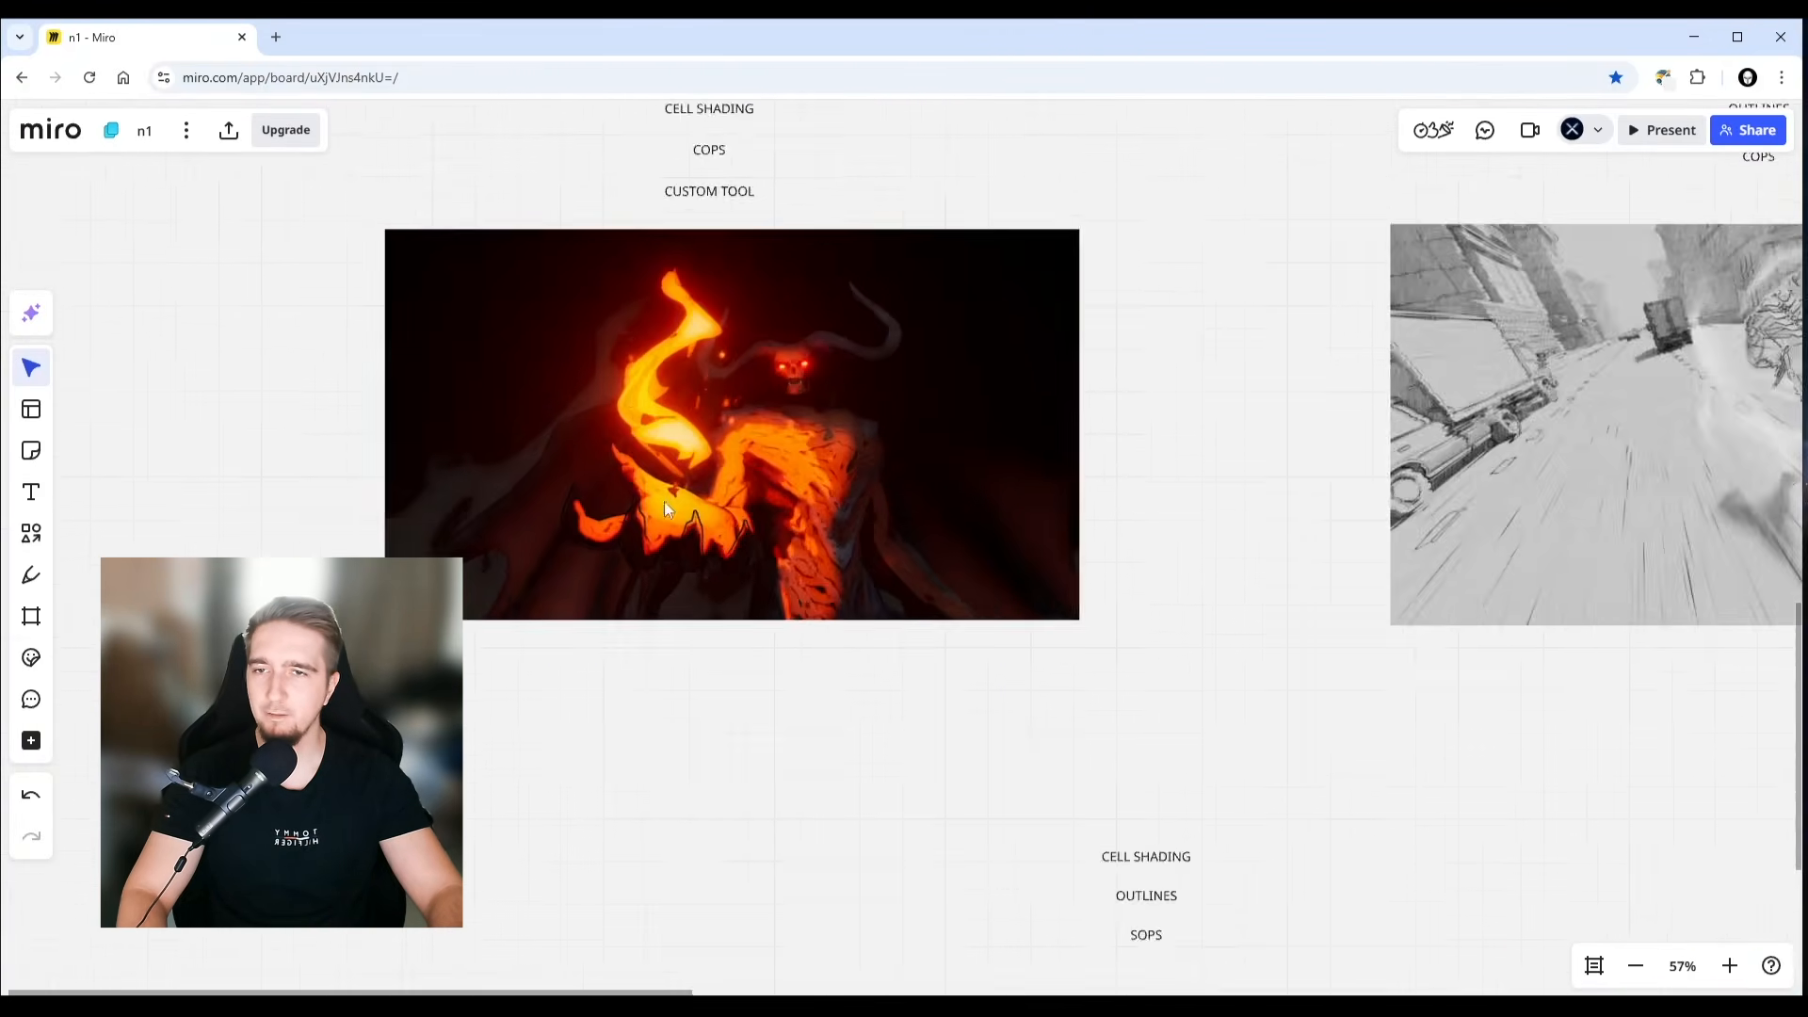
{"action": "scroll", "coordinate": [664, 501], "scroll_direction": "up", "scroll_amount": 2}
{"action": "scroll", "coordinate": [856, 355], "scroll_direction": "up", "scroll_amount": 2}
{"action": "middle_click_drag", "start_coordinate": [767, 323], "coordinate": [851, 415]}
{"action": "scroll", "coordinate": [850, 419], "scroll_direction": "down", "scroll_amount": 1}
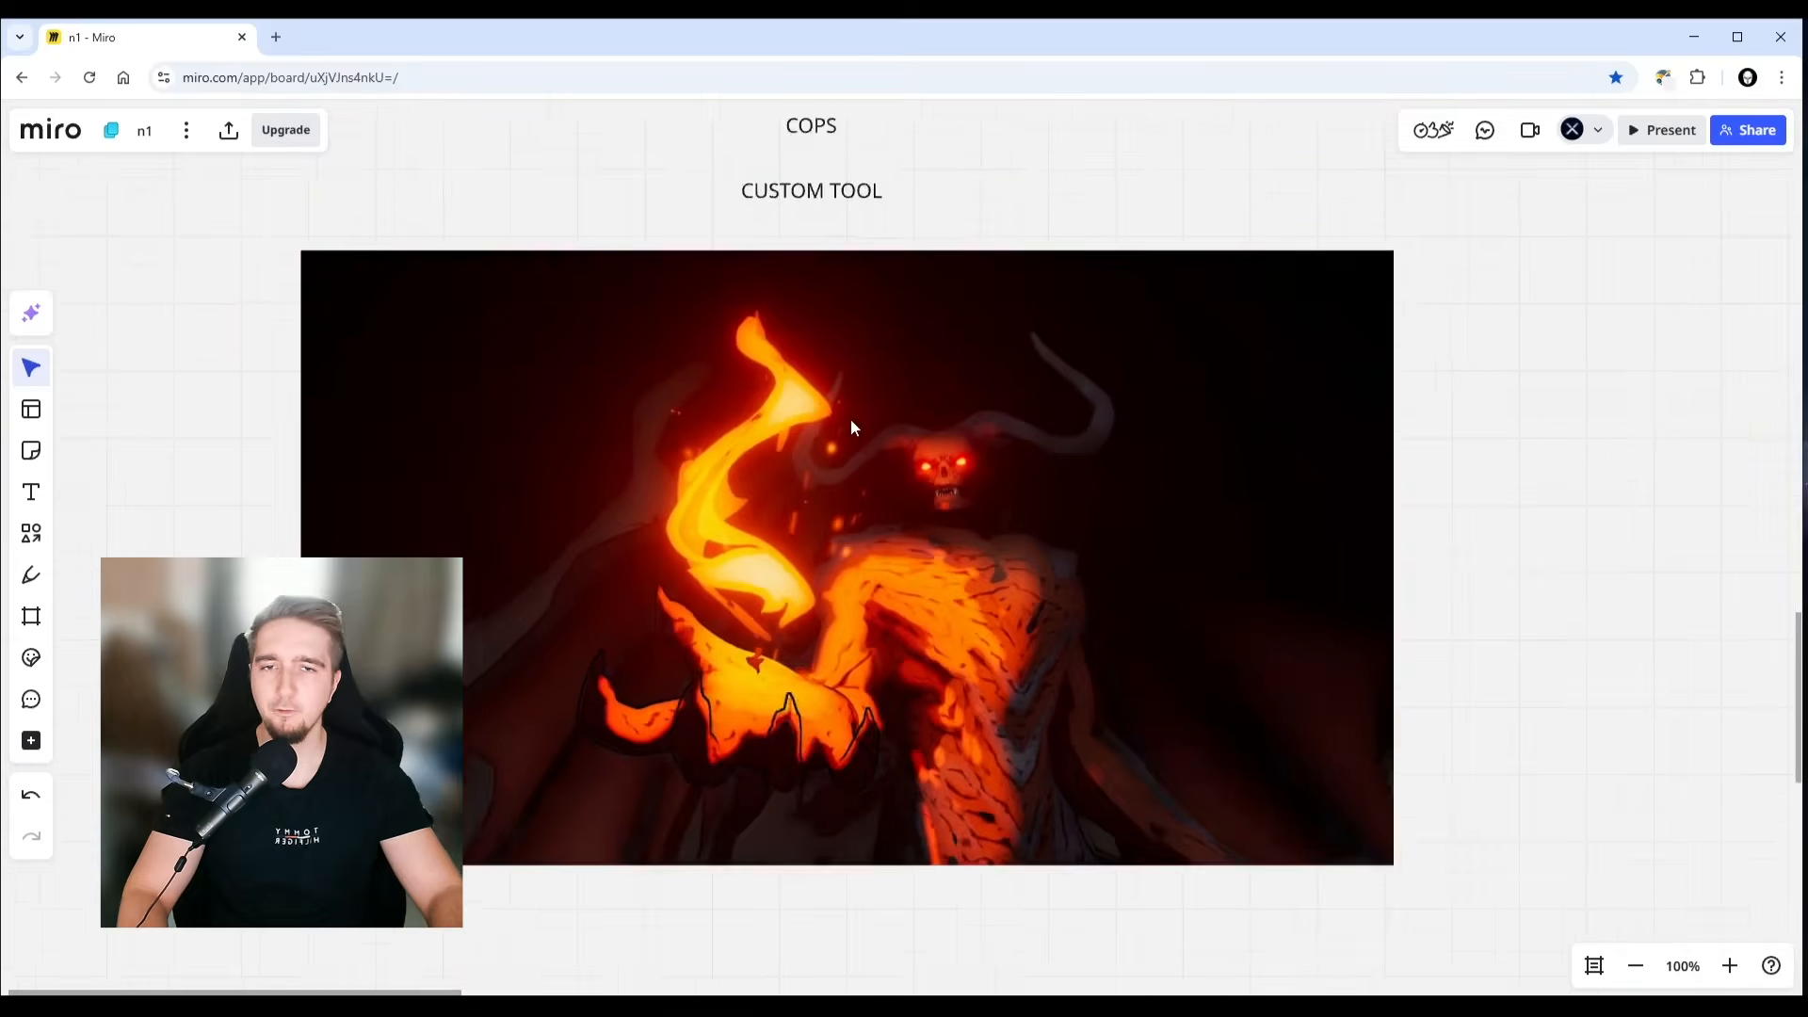
- Show all five ANIME FX VOL 1 images together and briefly highlight them as a group
{"action": "scroll", "coordinate": [851, 420], "scroll_direction": "down", "scroll_amount": 4}
{"action": "middle_click_drag", "start_coordinate": [1030, 467], "coordinate": [669, 352]}
{"action": "scroll", "coordinate": [1058, 499], "scroll_direction": "down", "scroll_amount": 1}
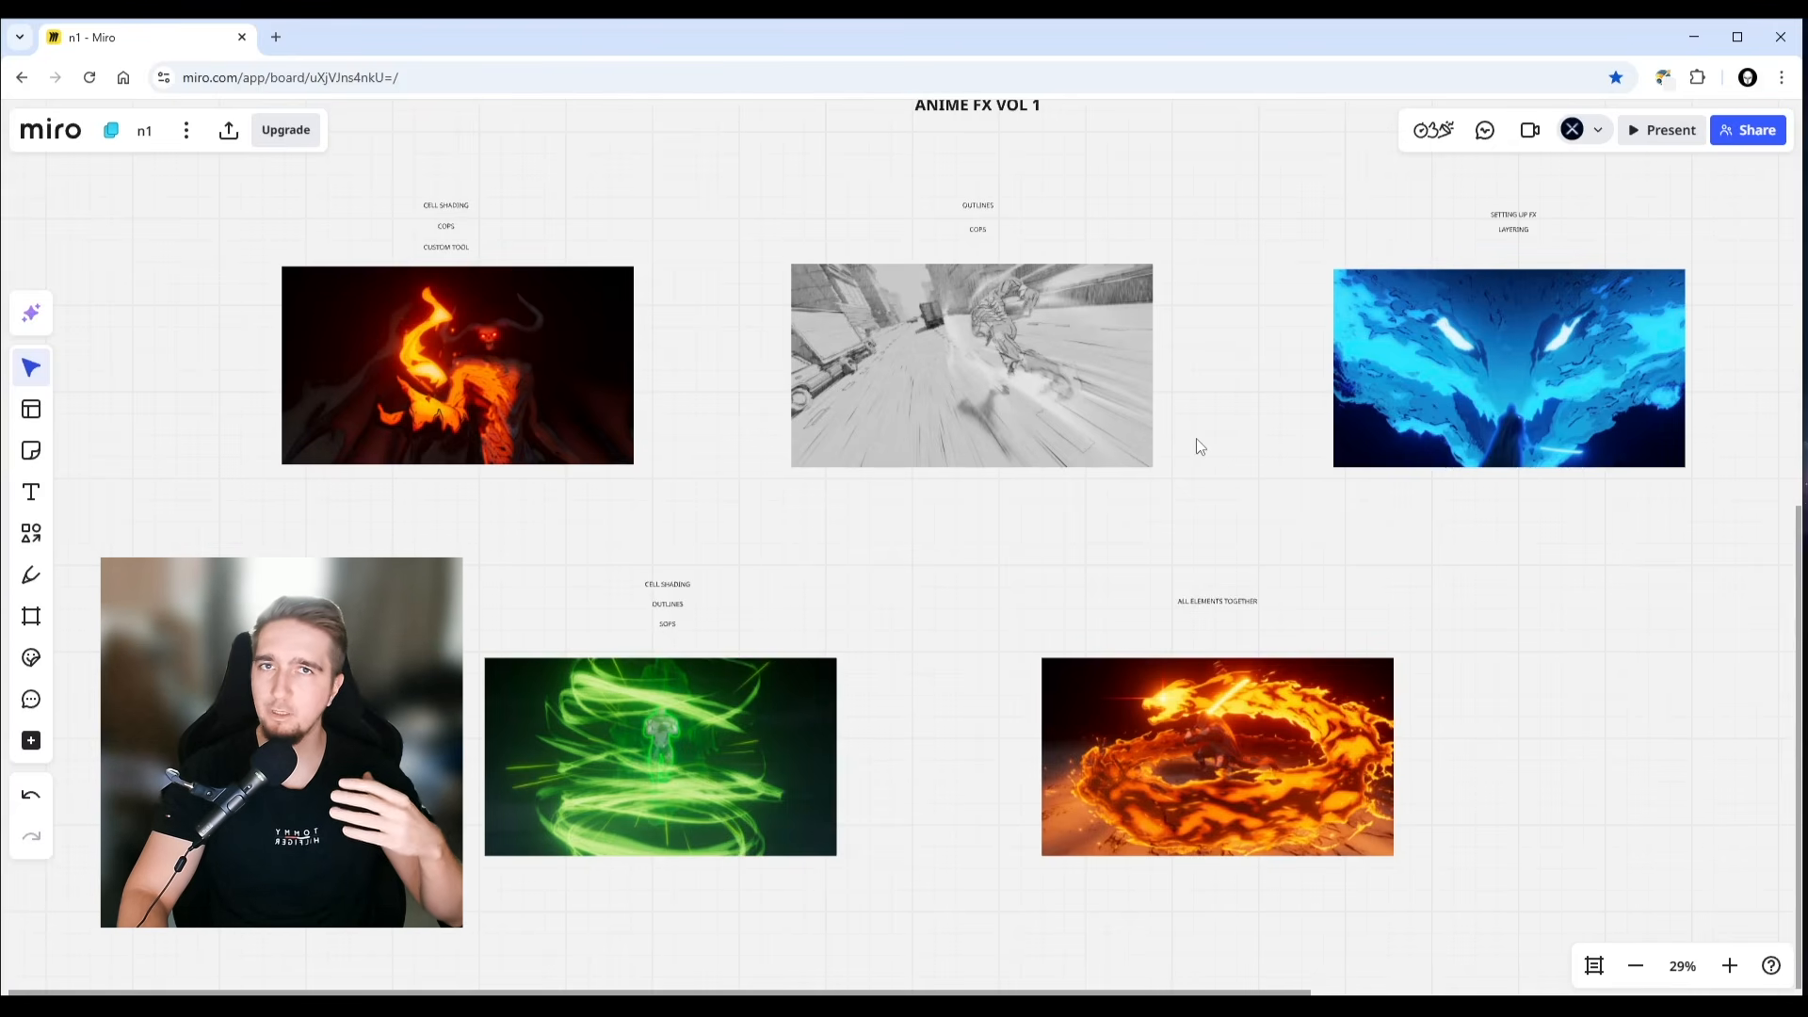
{"action": "left_click_drag", "start_coordinate": [181, 306], "coordinate": [1725, 720]}
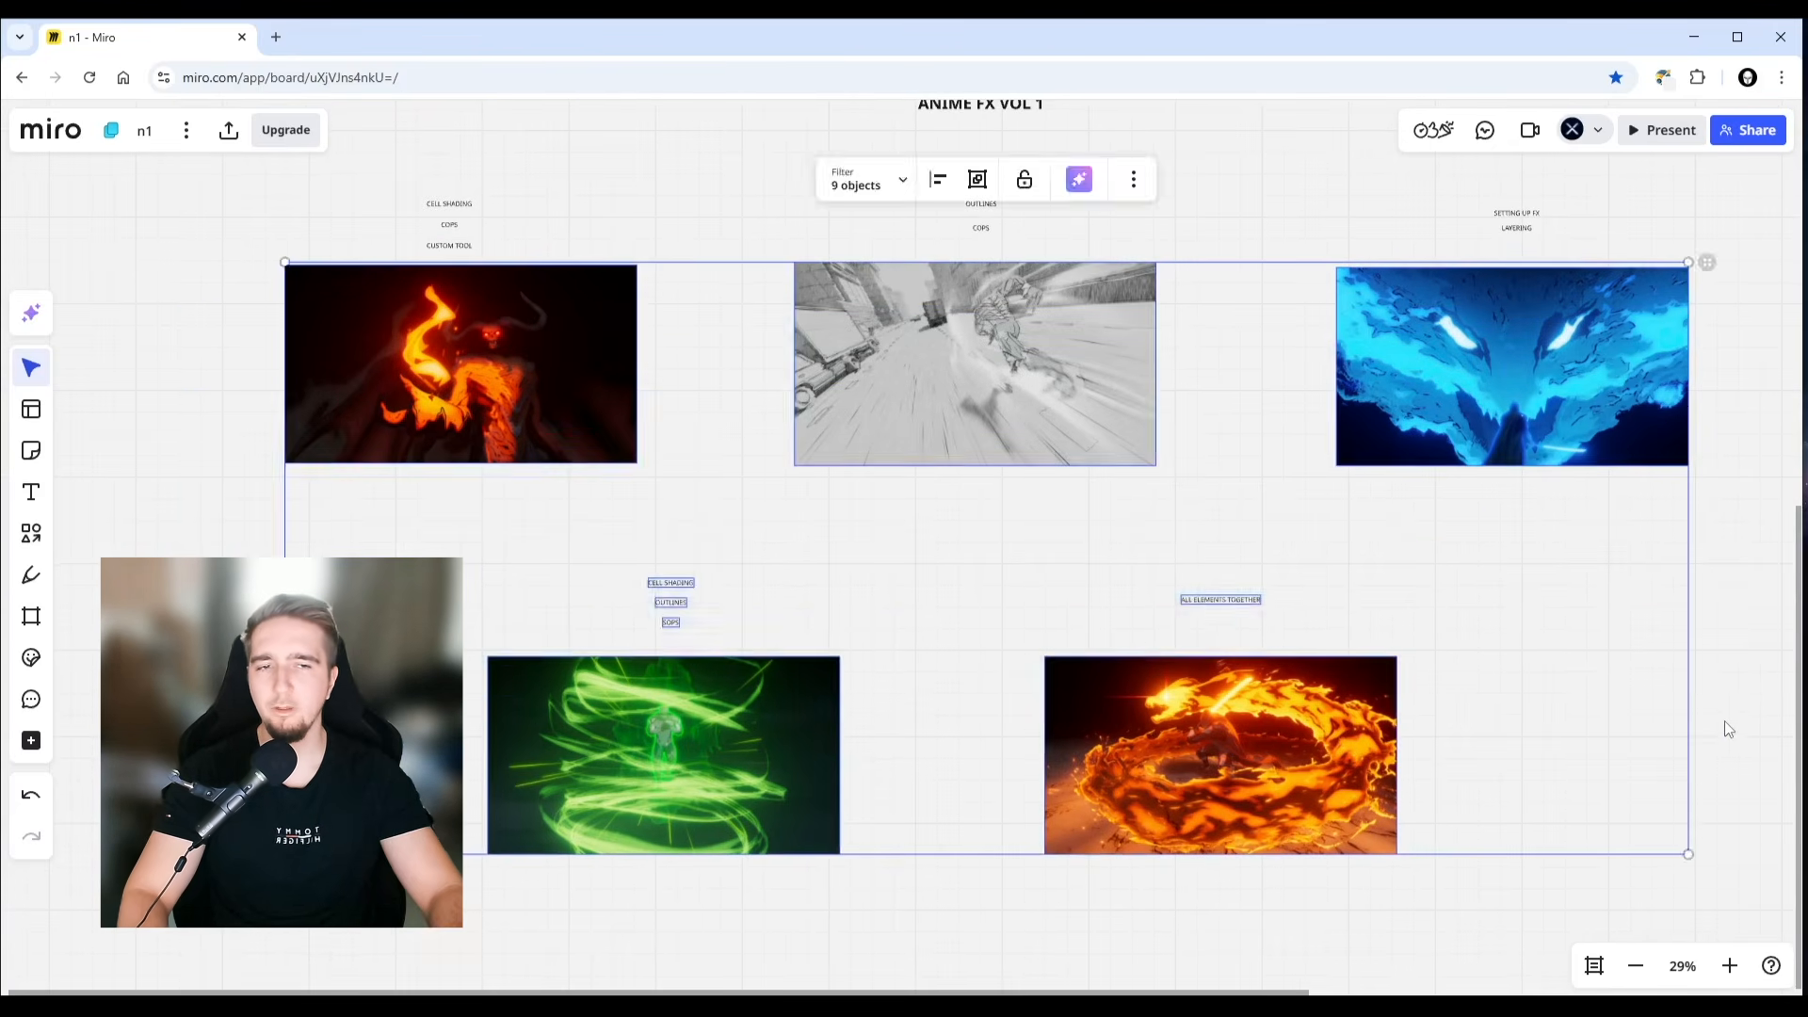
{"action": "left_click", "coordinate": [1735, 710]}
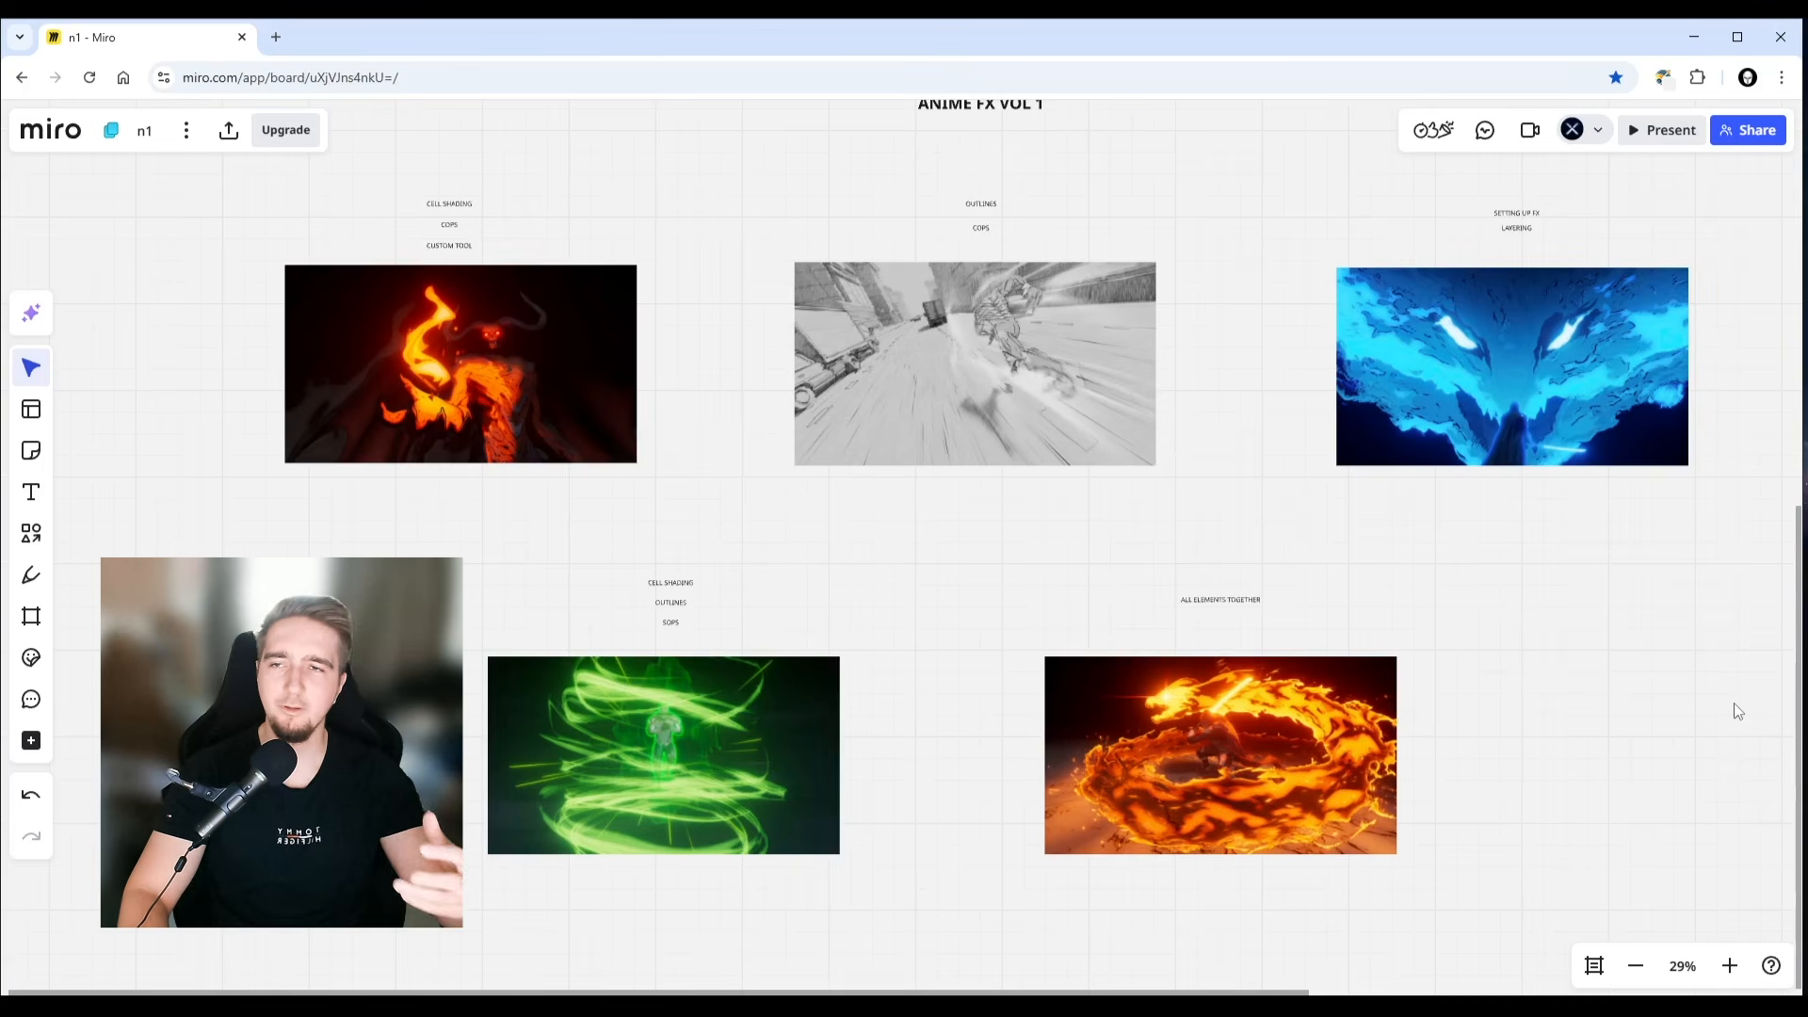
- Highlight the CELL SHADING label above the fiery demon image and inspect the image's shading
{"action": "scroll", "coordinate": [606, 364], "scroll_direction": "up", "scroll_amount": 10}
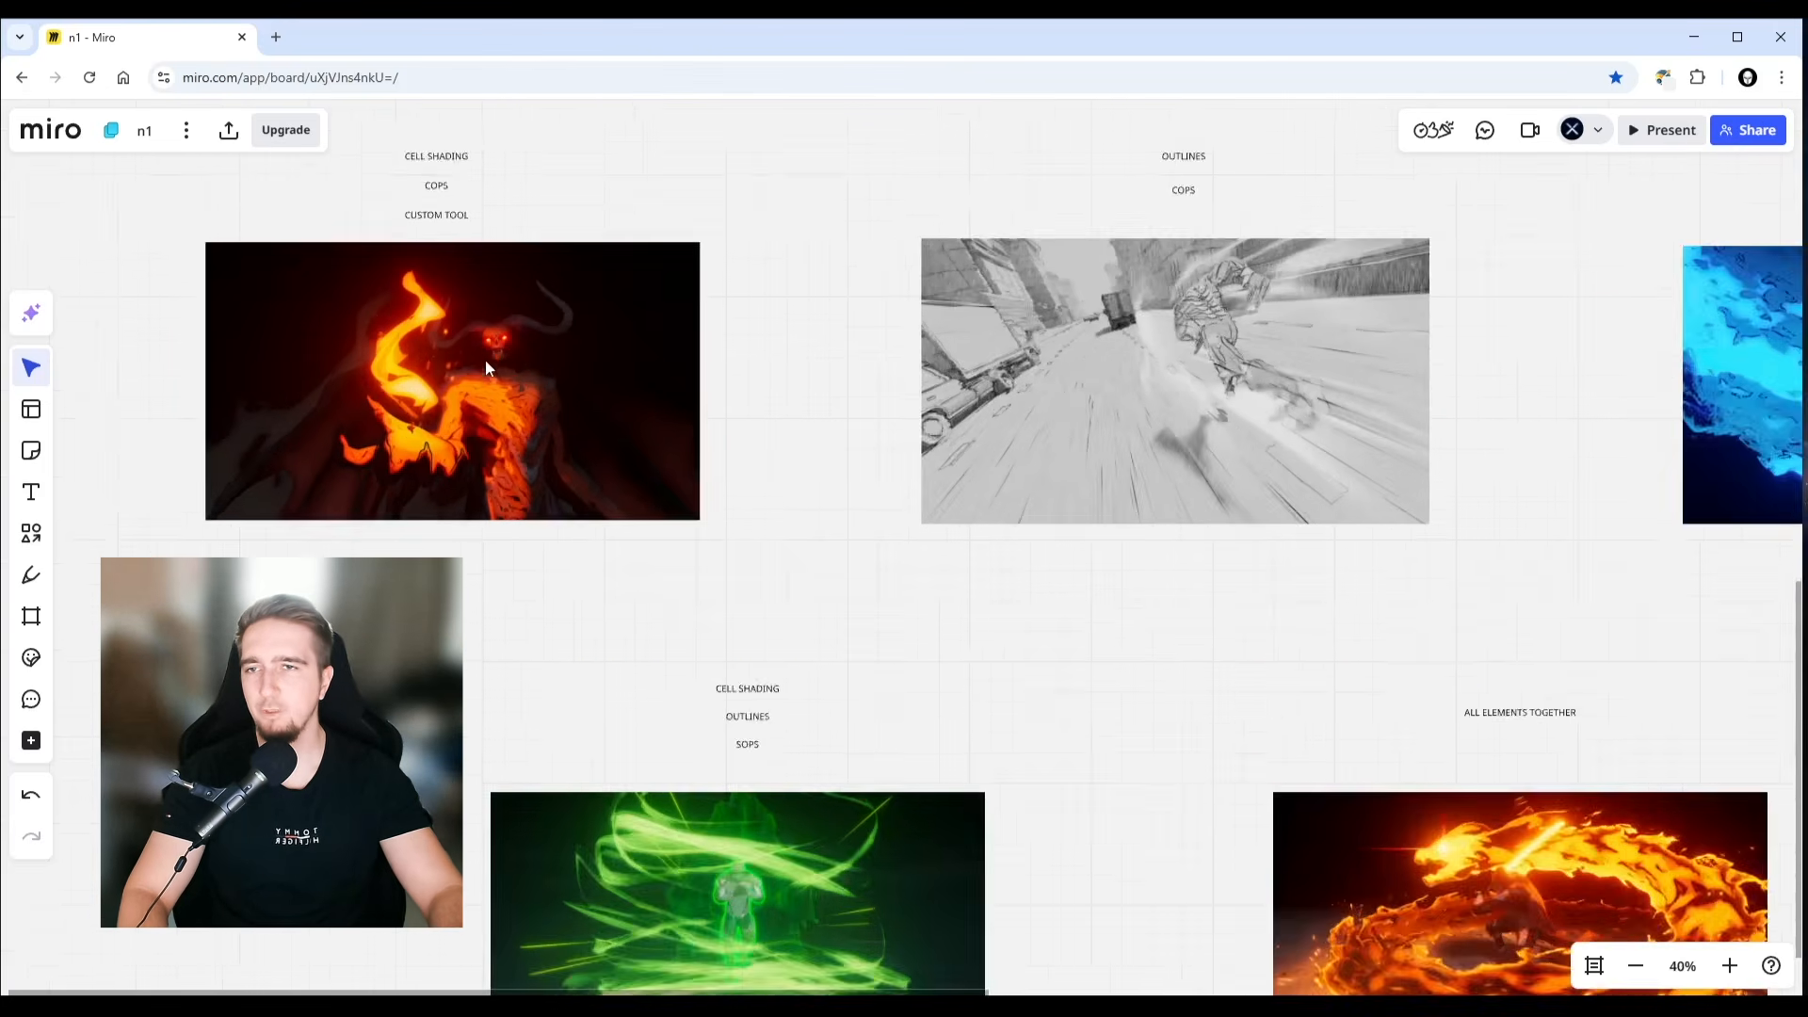
{"action": "scroll", "coordinate": [678, 470], "scroll_direction": "down", "scroll_amount": 2}
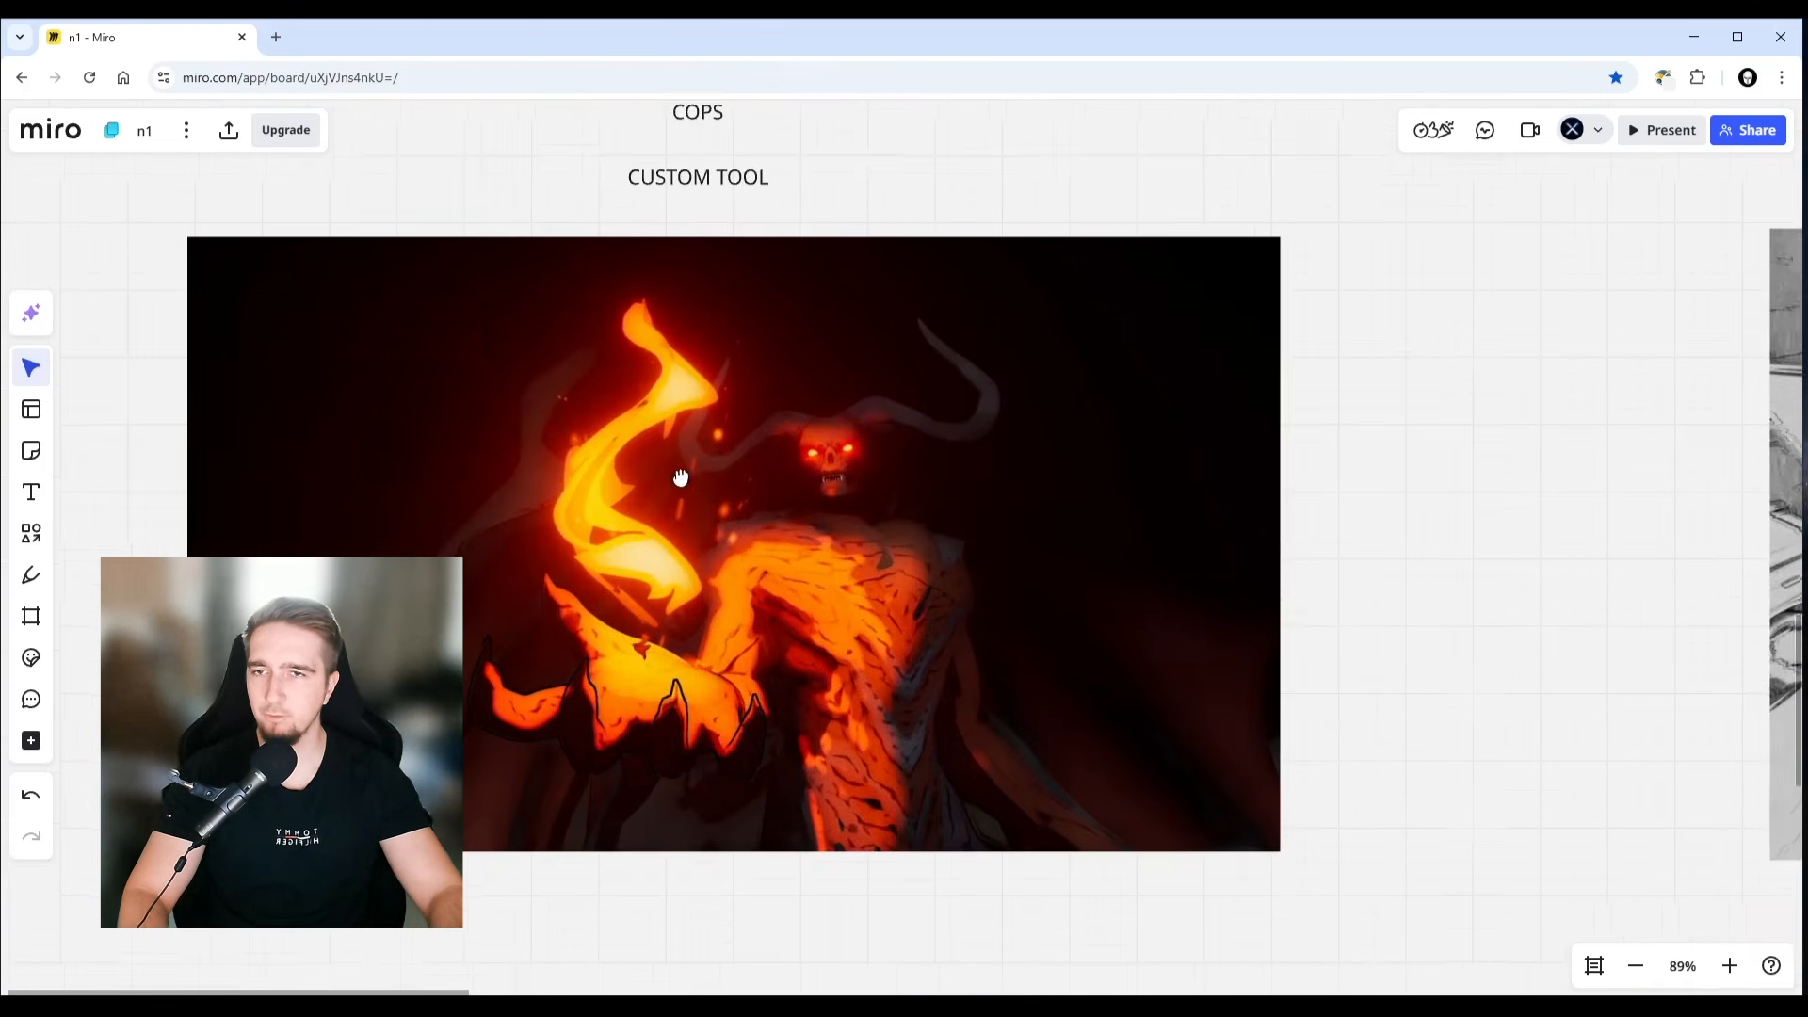
{"action": "left_click_drag", "start_coordinate": [653, 153], "coordinate": [951, 203]}
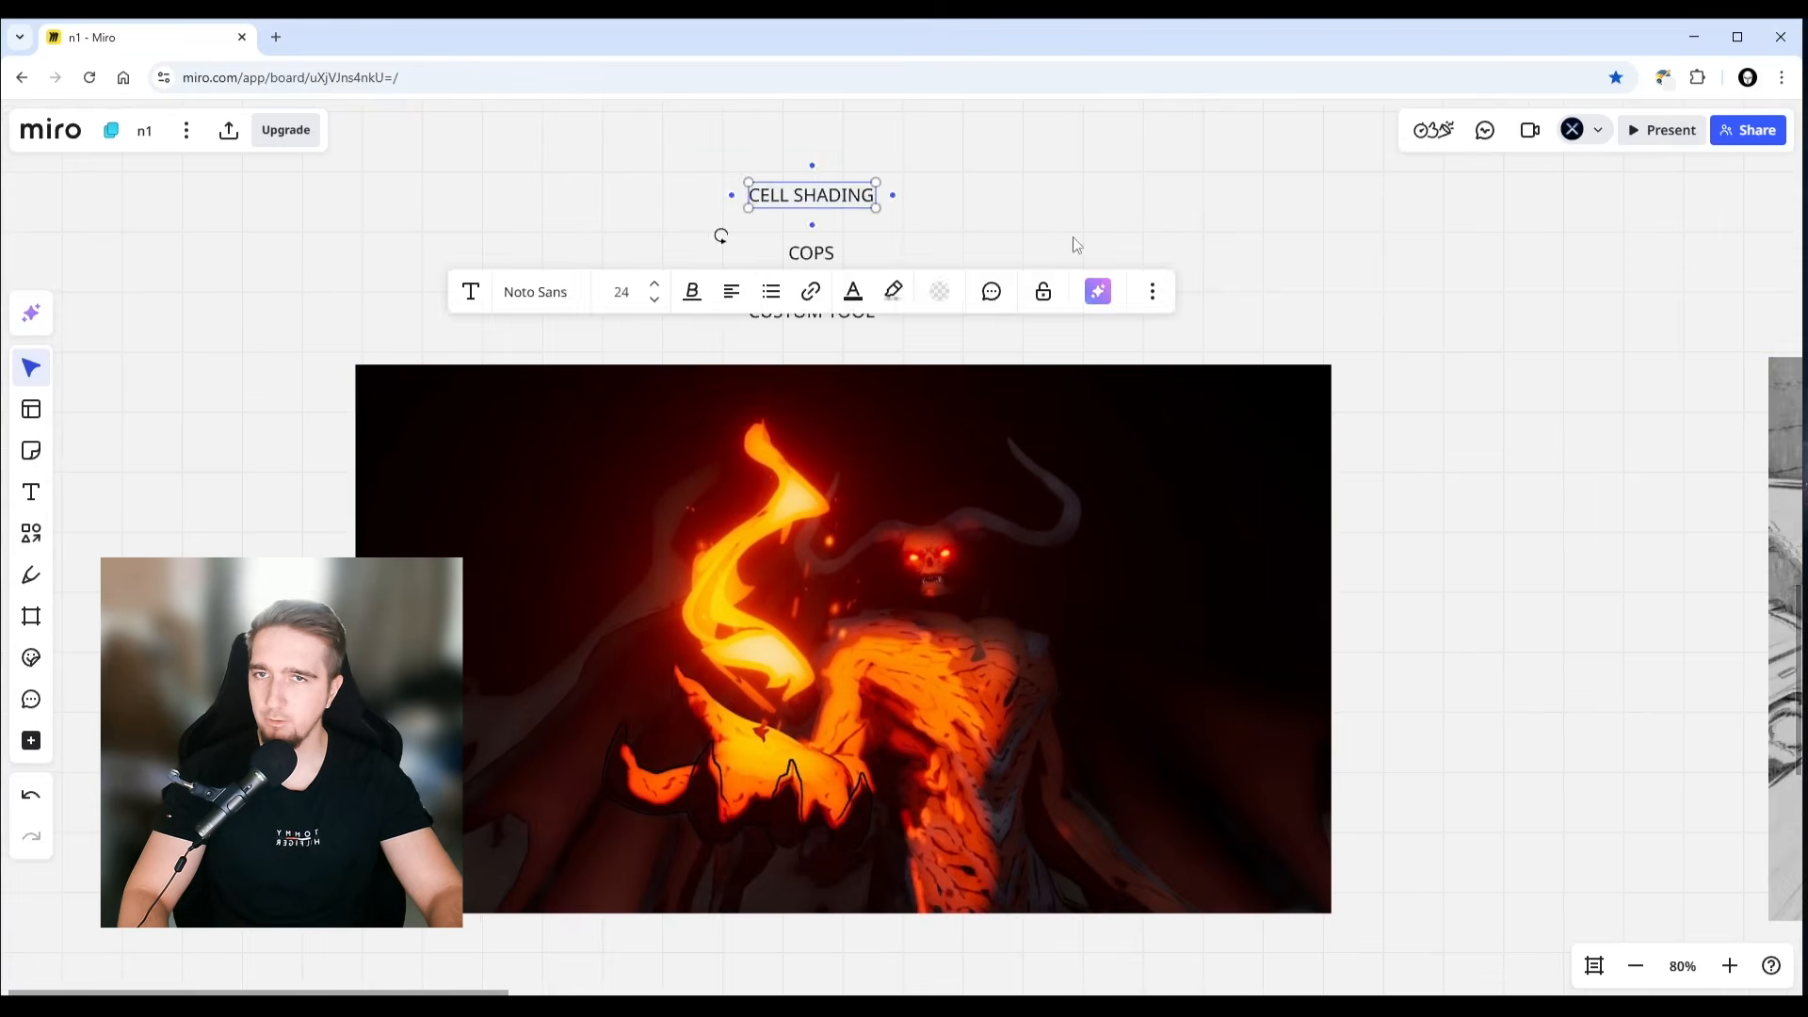
{"action": "left_click", "coordinate": [1098, 216]}
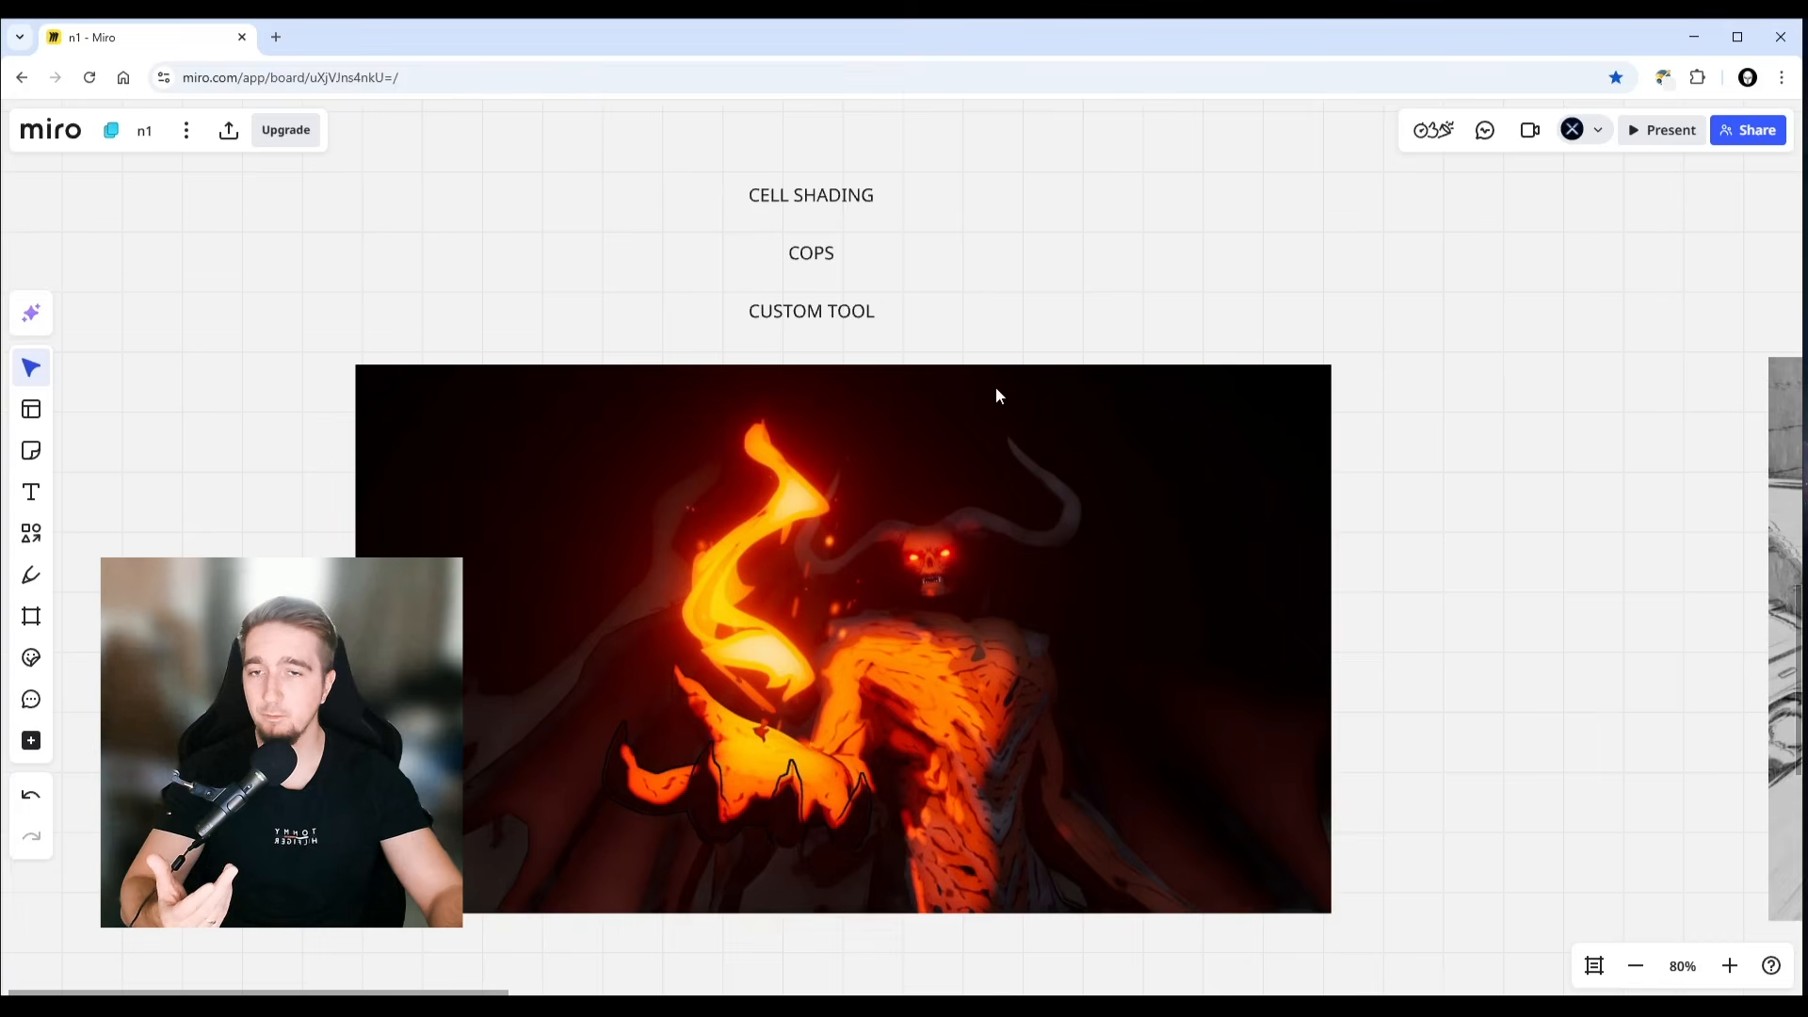
{"action": "scroll", "coordinate": [923, 507], "scroll_direction": "down", "scroll_amount": 1}
{"action": "scroll", "coordinate": [715, 509], "scroll_direction": "left", "scroll_amount": 1}
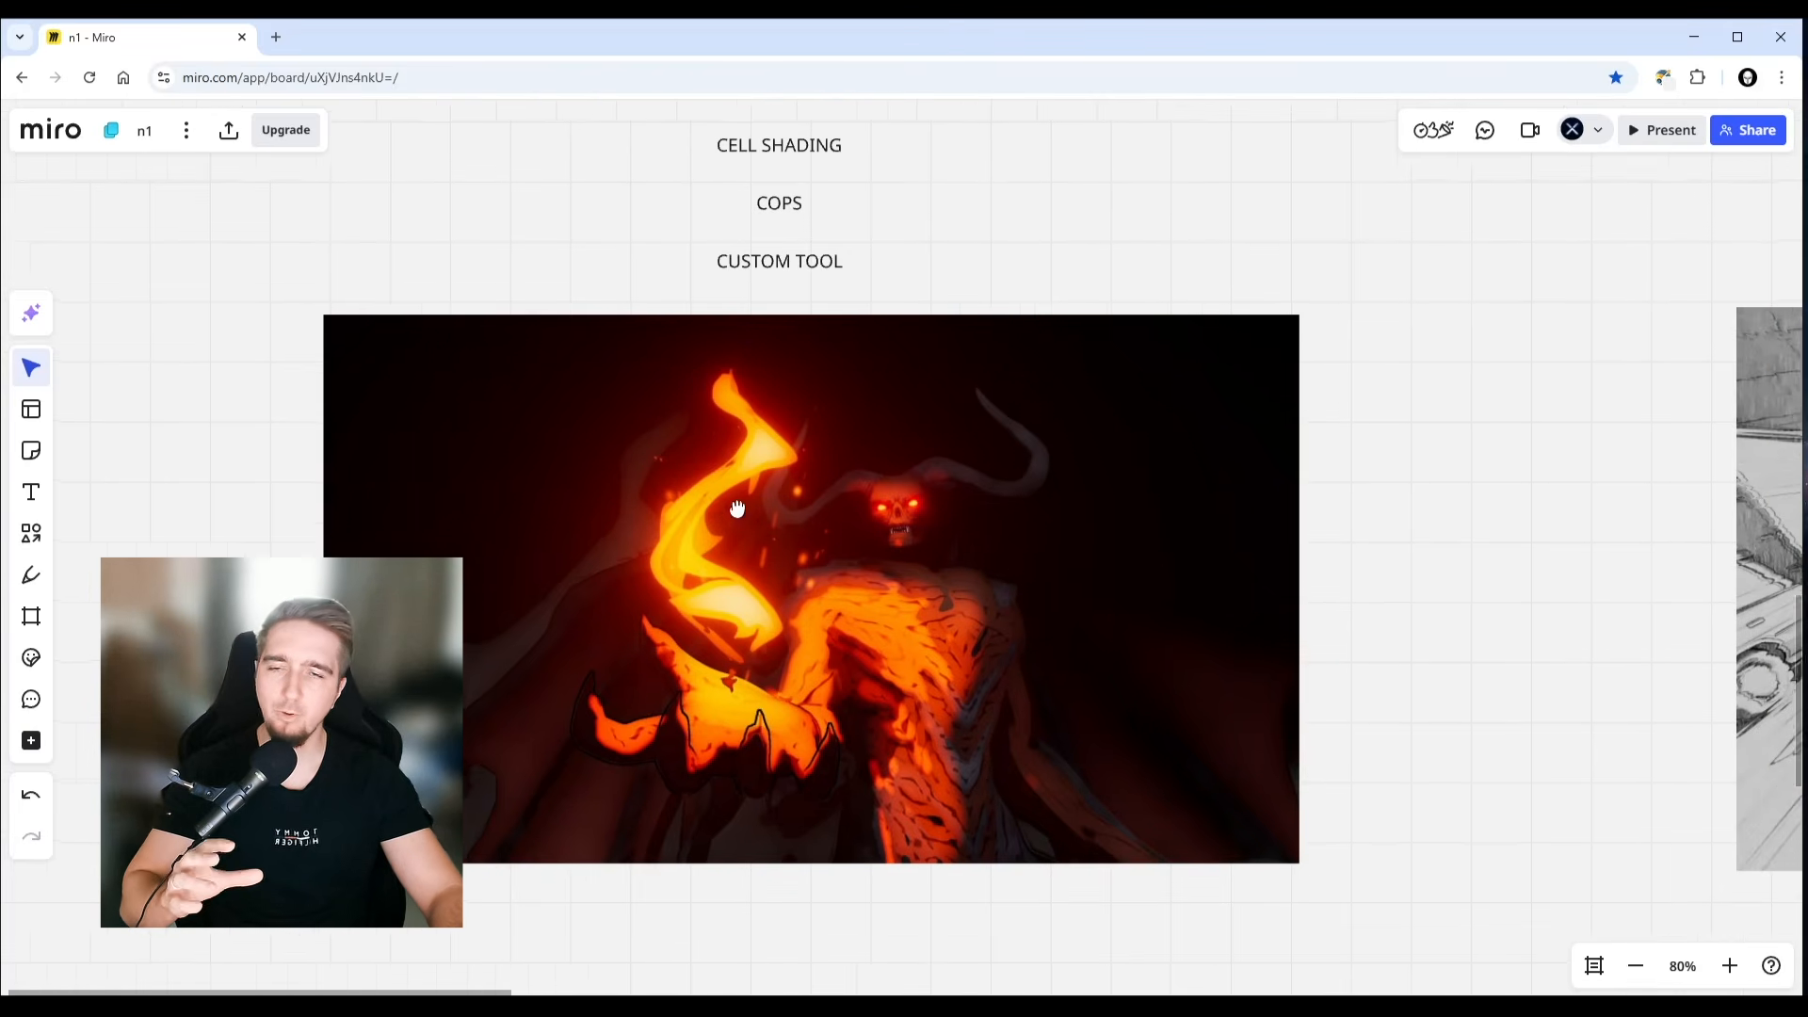
{"action": "scroll", "coordinate": [710, 629], "scroll_direction": "up", "scroll_amount": 1, "text": "ctrl"}
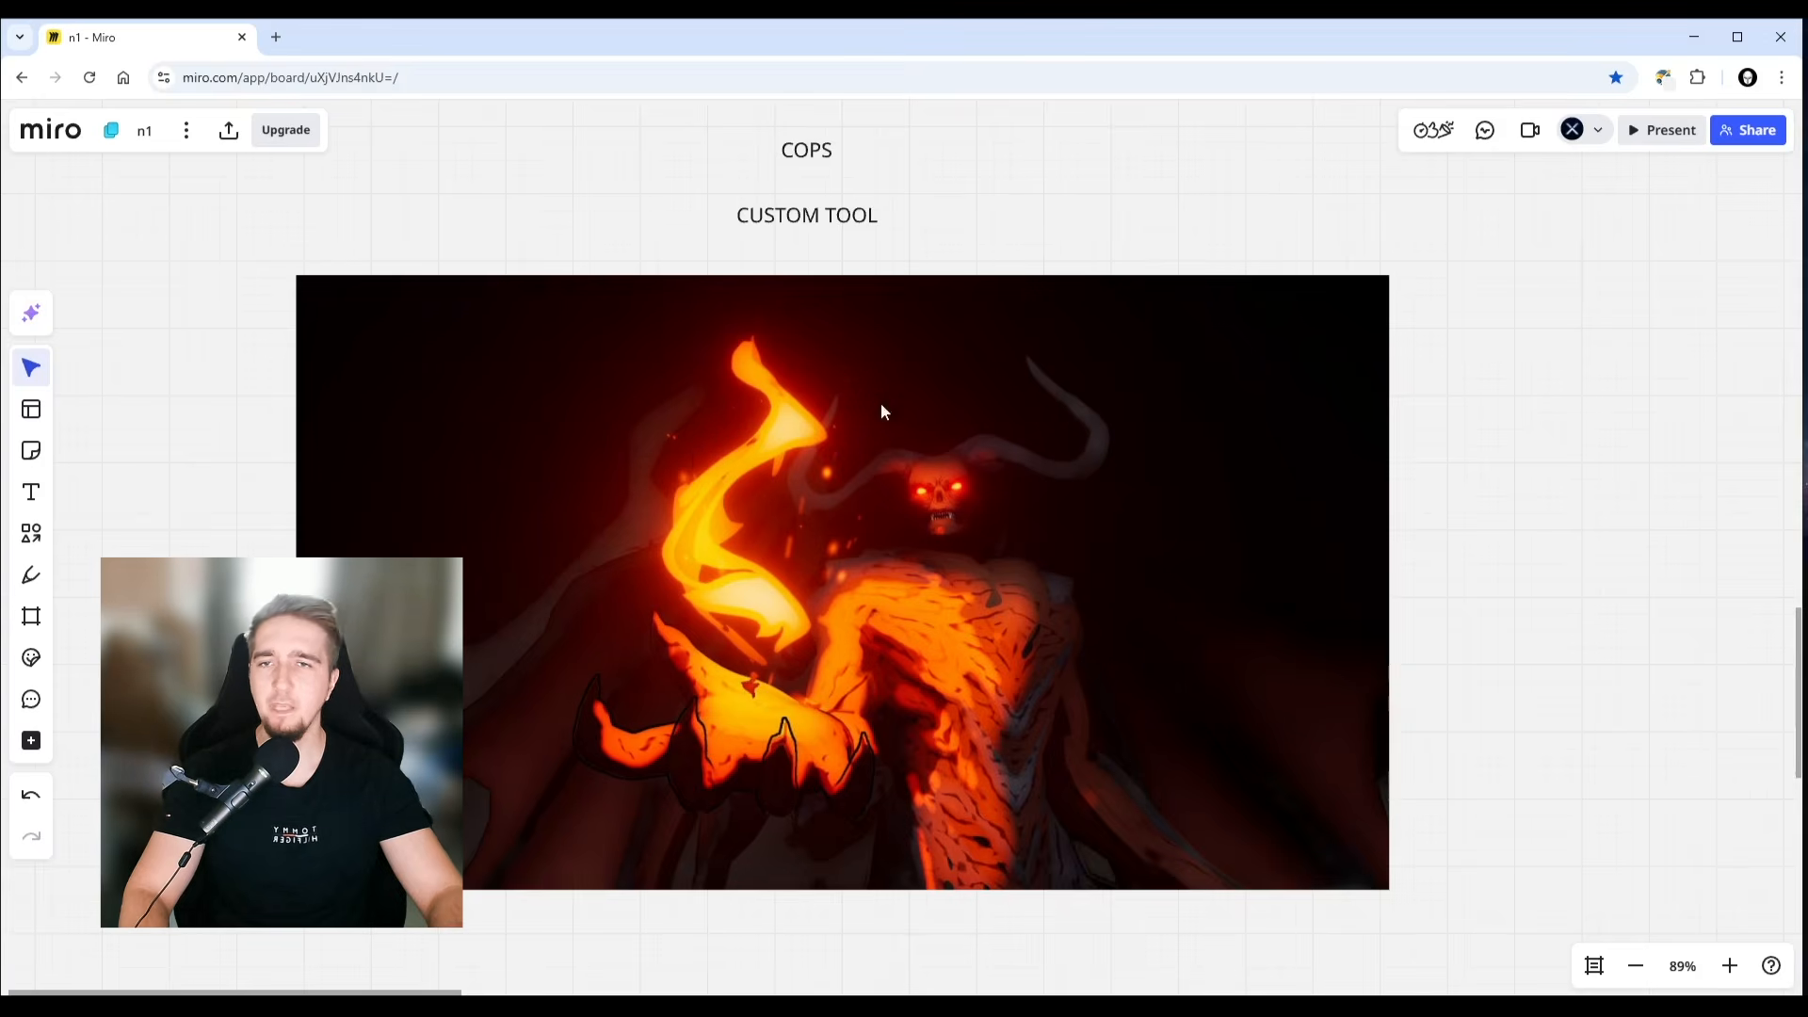
- Point out the COPS label above the fiery demon image and examine the image beneath it
{"action": "scroll", "coordinate": [720, 411], "scroll_direction": "down", "scroll_amount": 3}
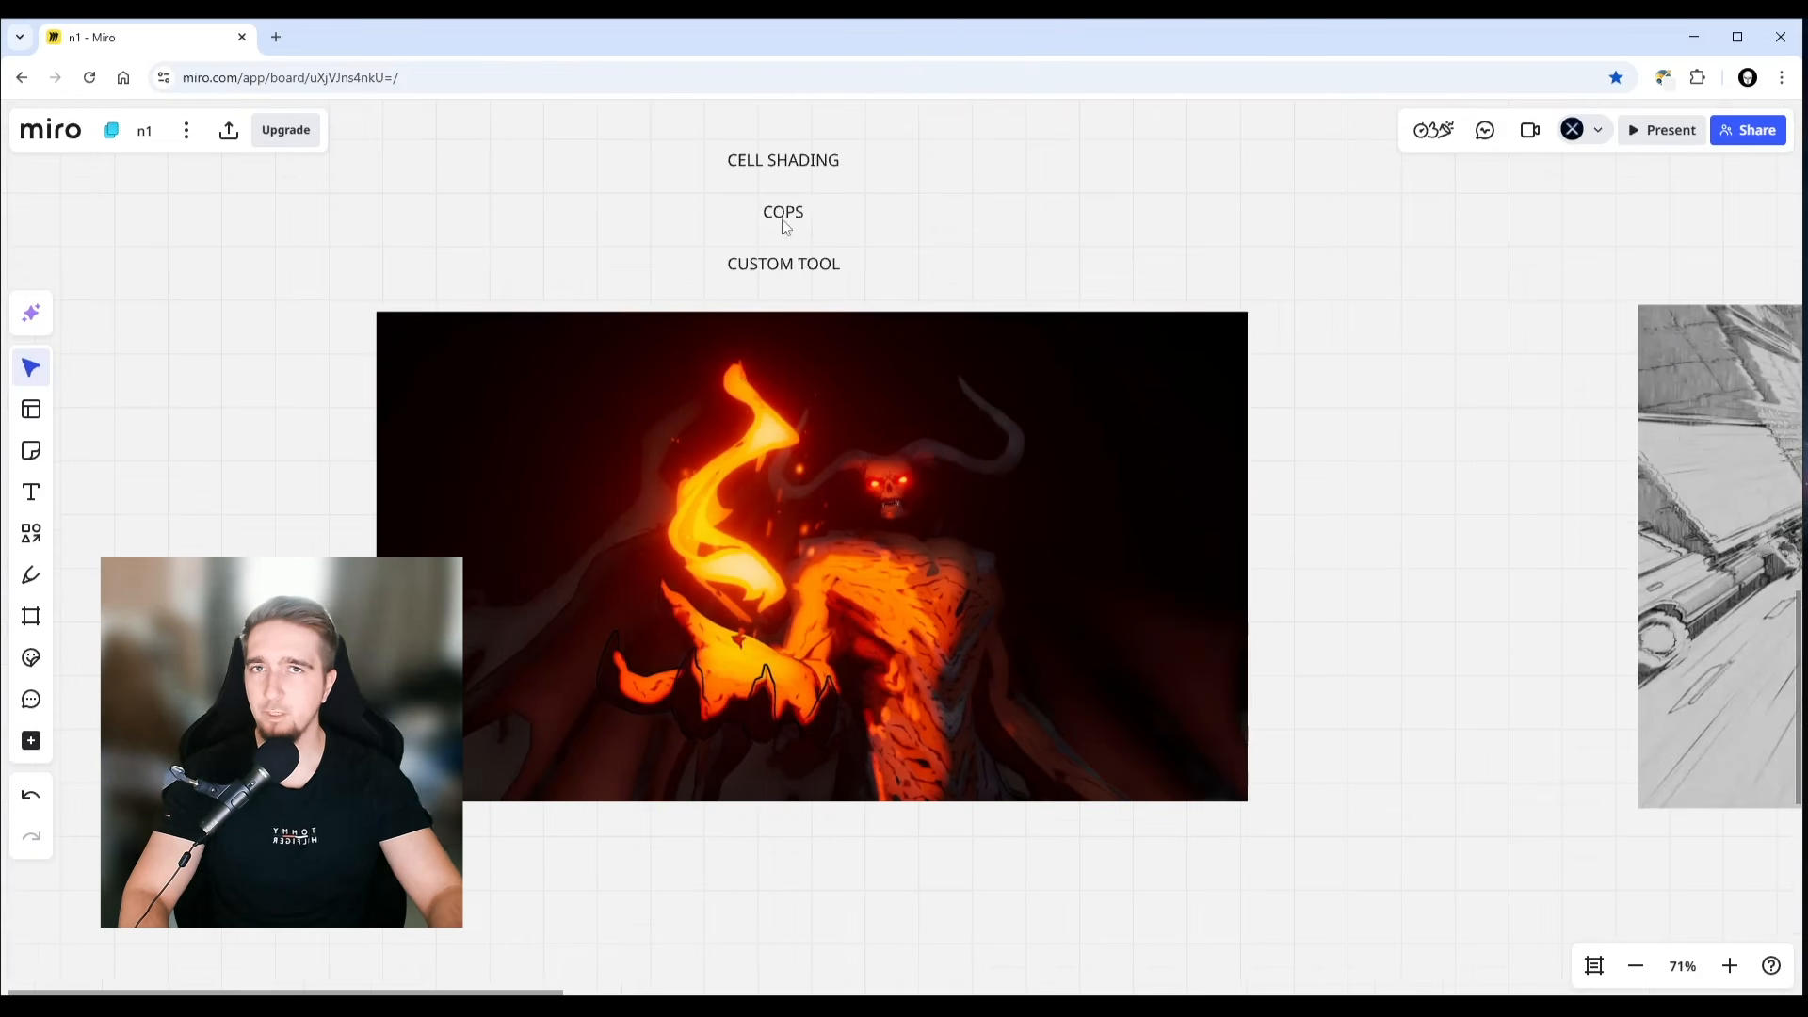
{"action": "scroll", "coordinate": [634, 270], "scroll_direction": "up", "scroll_amount": 4}
{"action": "left_click_drag", "start_coordinate": [585, 234], "coordinate": [923, 278]}
{"action": "left_click", "coordinate": [814, 324]}
{"action": "scroll", "coordinate": [891, 456], "scroll_direction": "down", "scroll_amount": 3}
{"action": "middle_click_drag", "start_coordinate": [927, 518], "coordinate": [858, 392]}
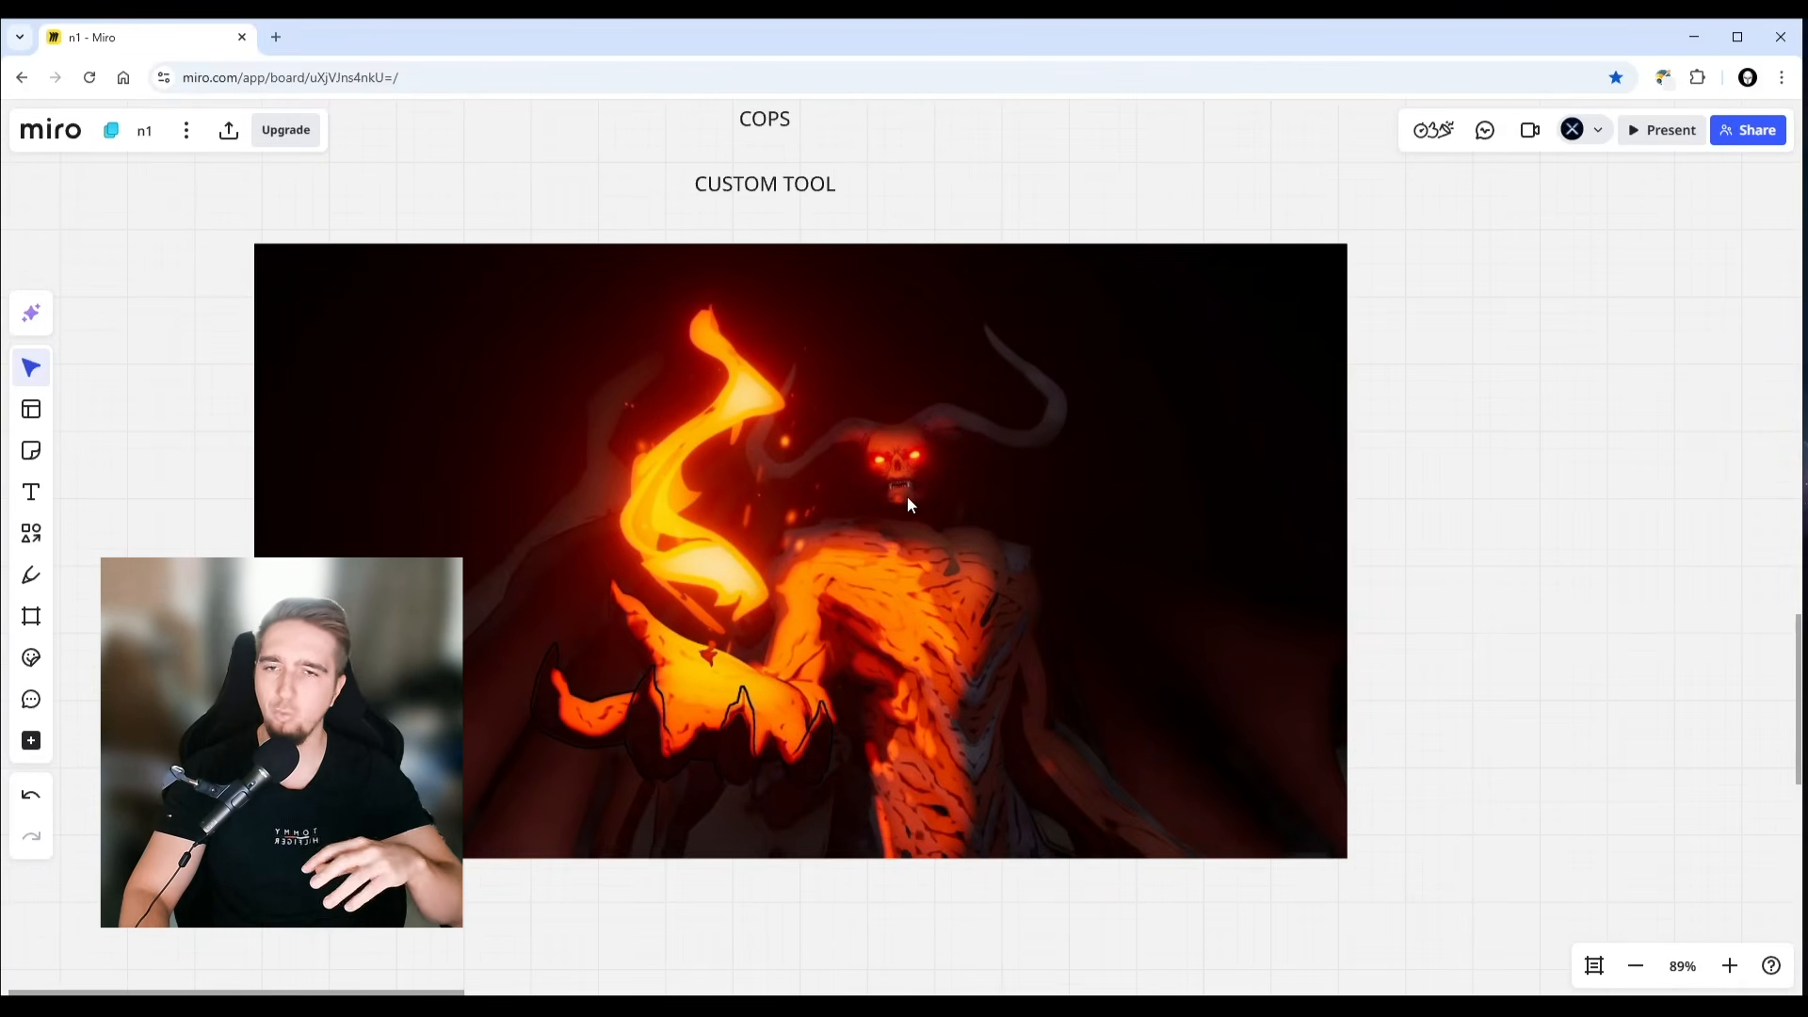
{"action": "middle_click_drag", "start_coordinate": [858, 189], "coordinate": [880, 223]}
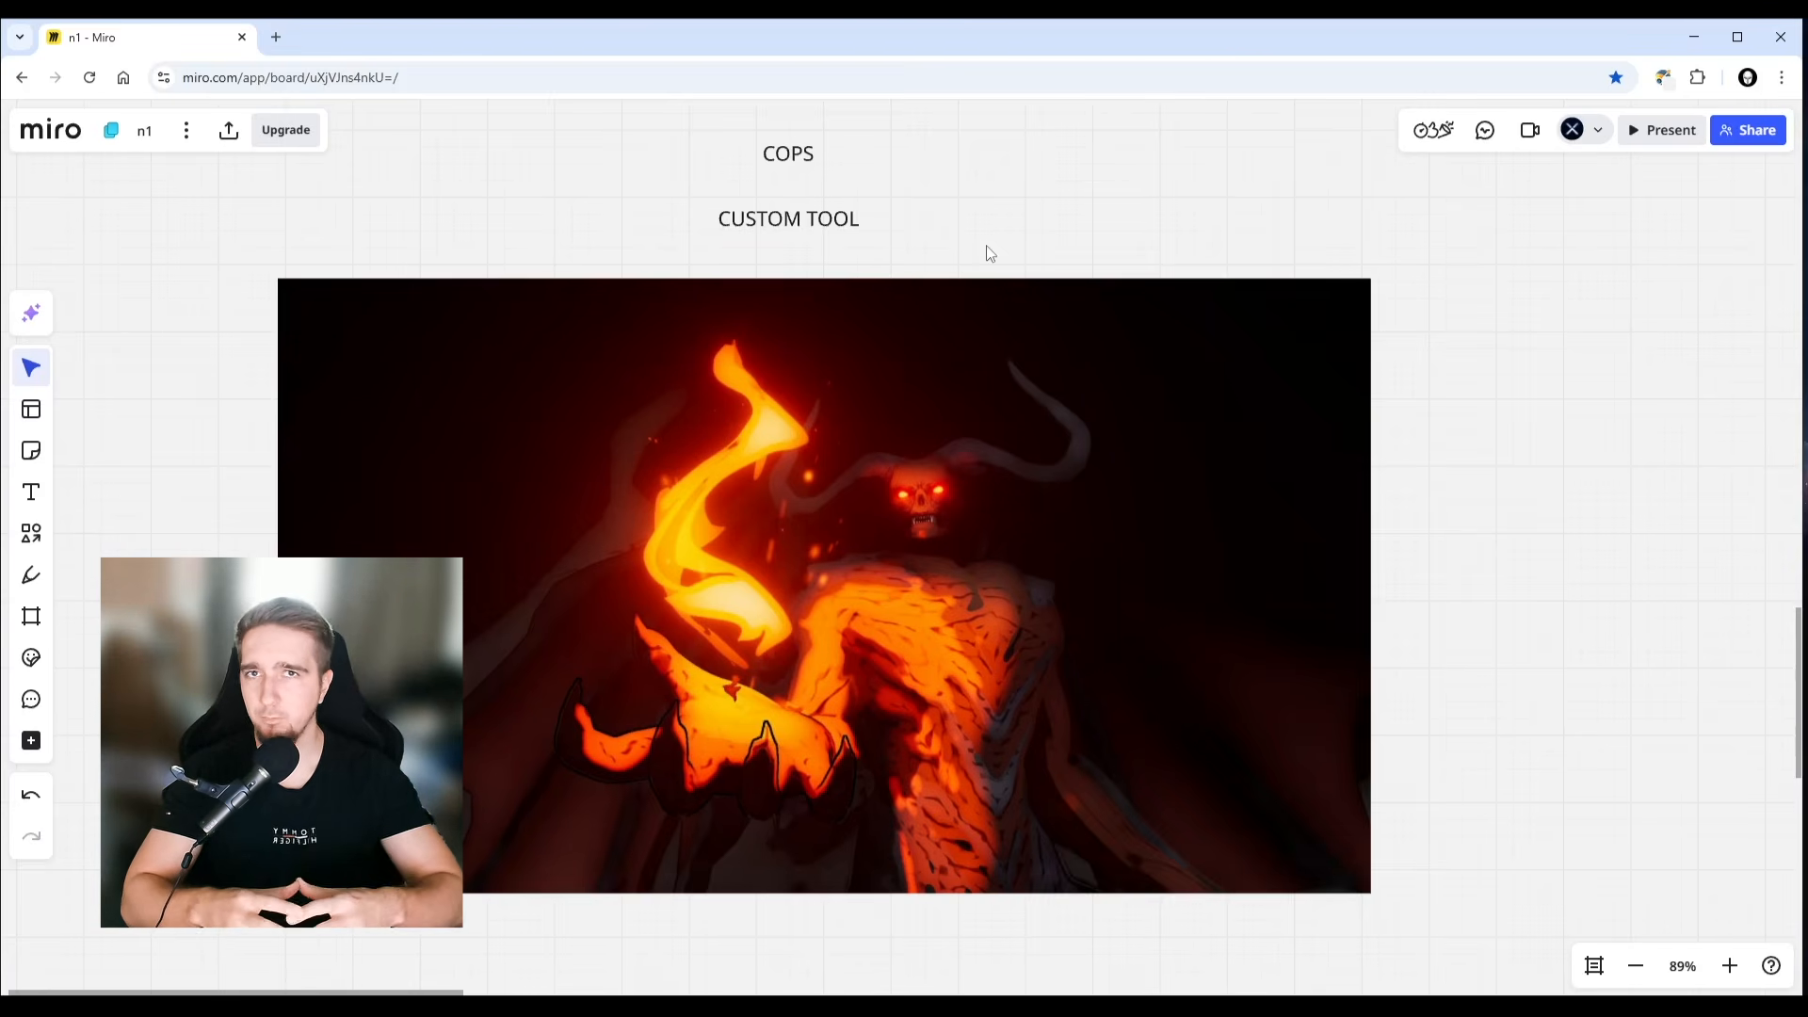
- Survey the other ANIME FX VOL 1 topics, including the street sketch, green energy and fire dragon images
{"action": "scroll", "coordinate": [1436, 273], "scroll_direction": "down", "scroll_amount": 5}
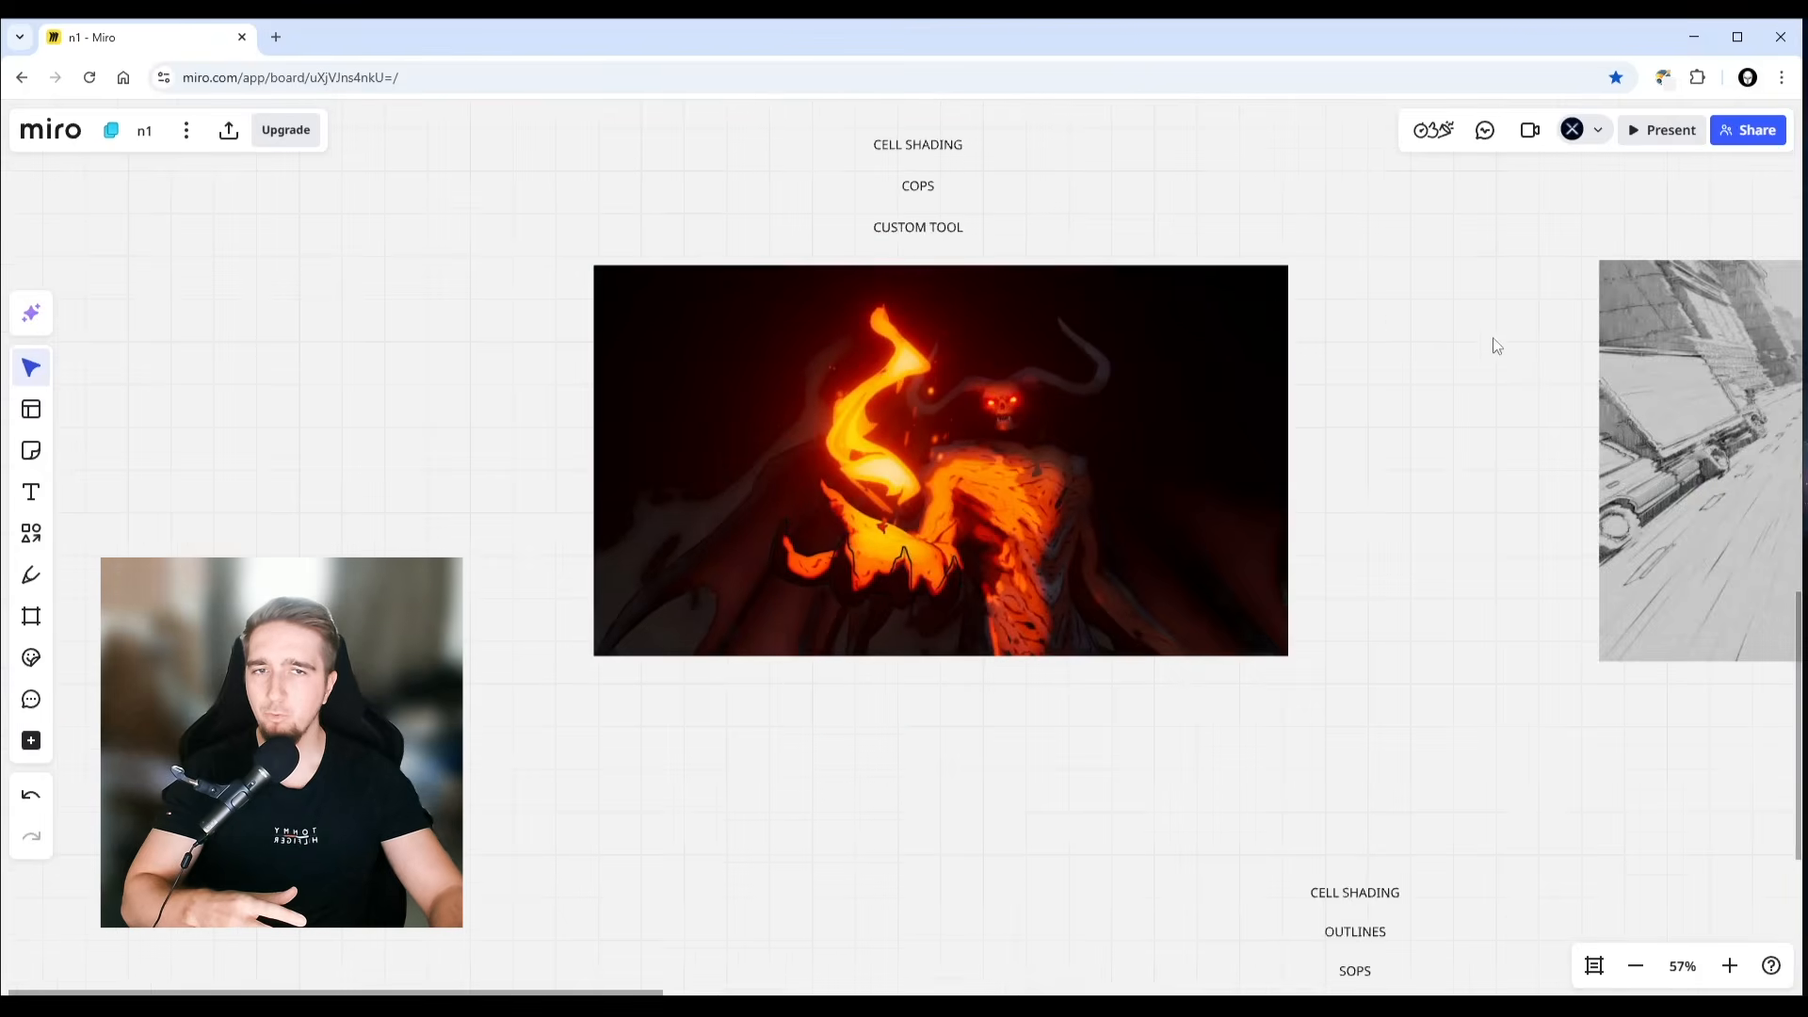
{"action": "left_click_drag", "start_coordinate": [1495, 342], "coordinate": [567, 337]}
{"action": "scroll", "coordinate": [1412, 396], "scroll_direction": "down", "scroll_amount": 1}
{"action": "left_click_drag", "start_coordinate": [1412, 396], "coordinate": [1103, 328]}
{"action": "scroll", "coordinate": [1408, 377], "scroll_direction": "down", "scroll_amount": 1}
{"action": "left_click_drag", "start_coordinate": [943, 552], "coordinate": [1128, 360]}
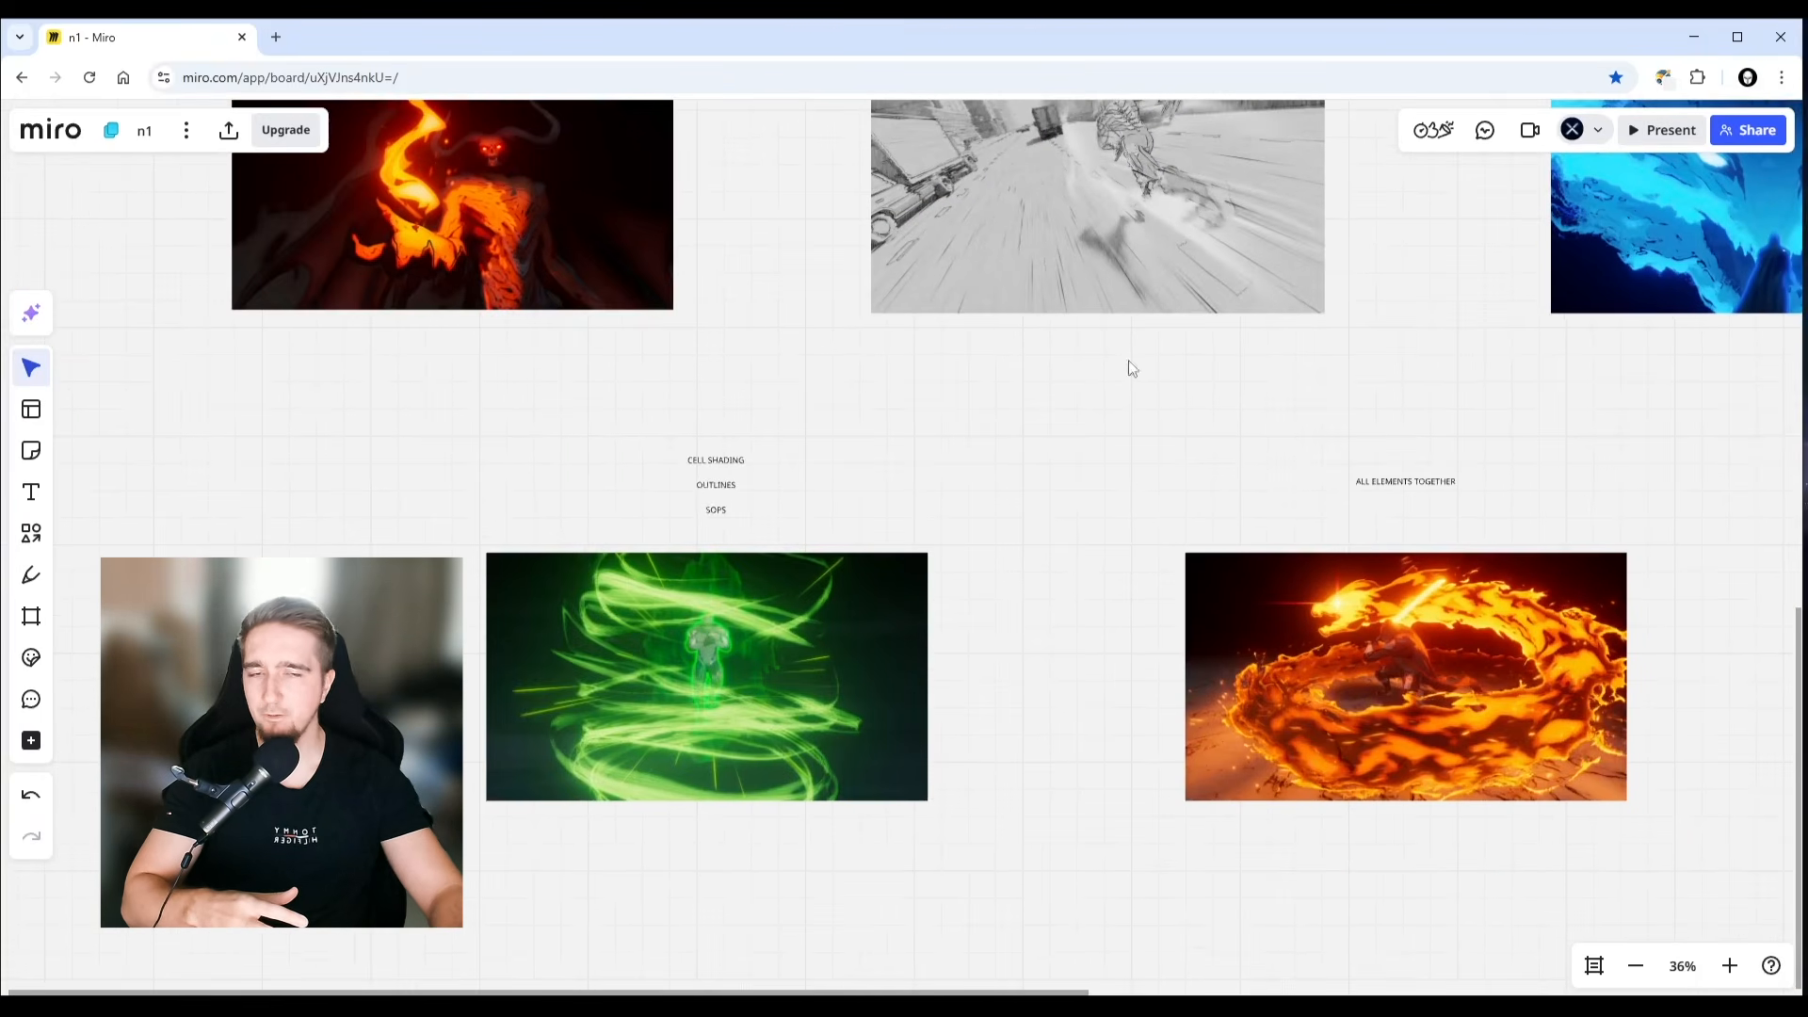
{"action": "left_click_drag", "start_coordinate": [761, 286], "coordinate": [868, 465]}
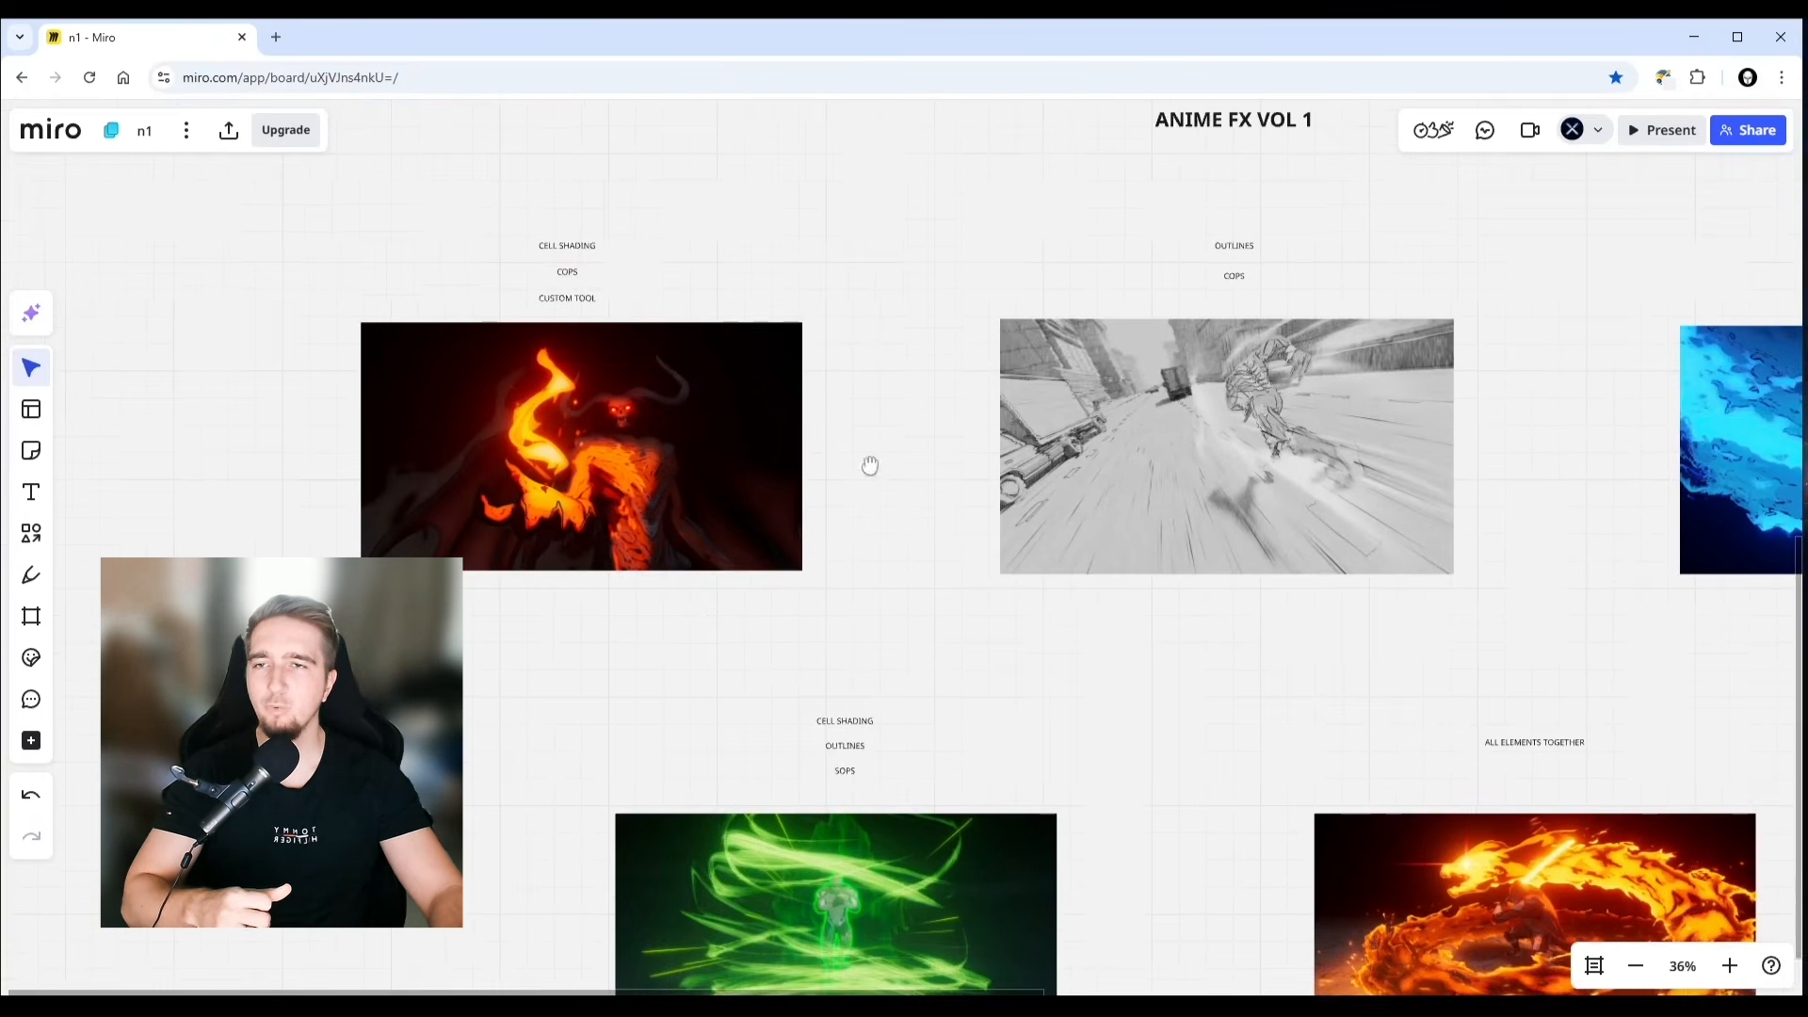
- Revisit the CUSTOM TOOL label above the demon image and highlight the OUTLINES label above the street sketch
{"action": "scroll", "coordinate": [546, 325], "scroll_direction": "up", "scroll_amount": 6}
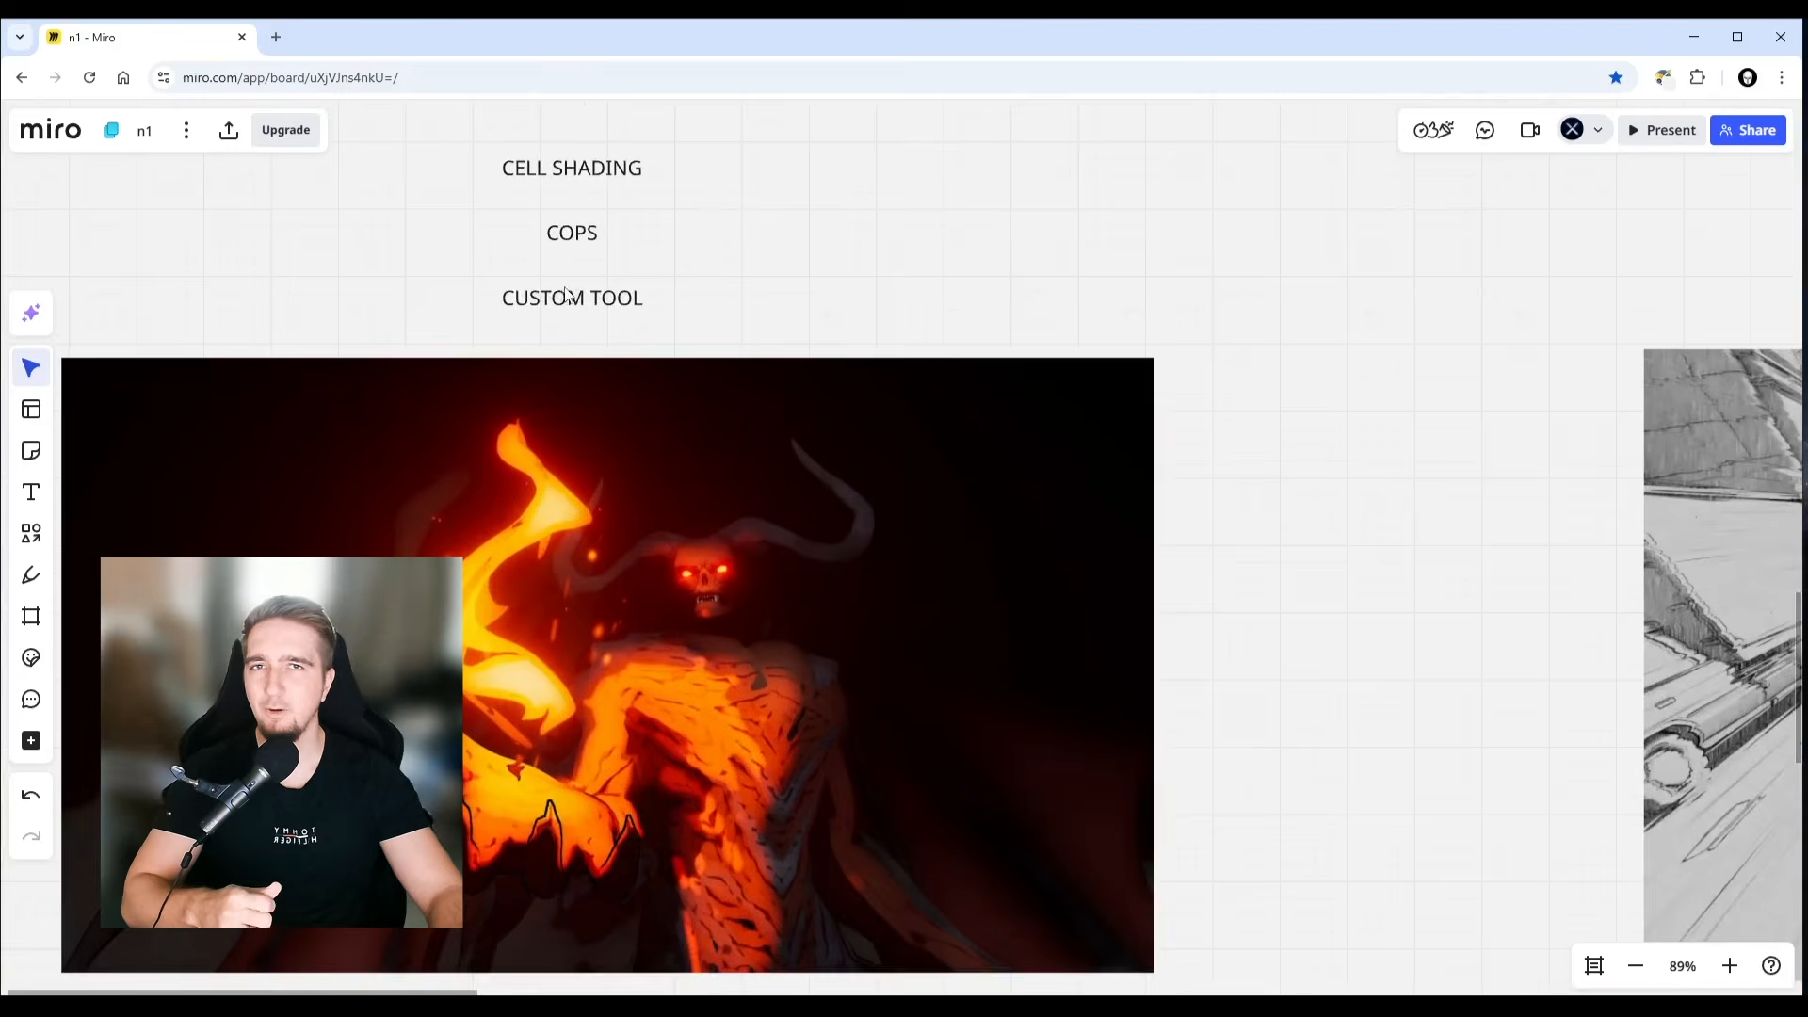
{"action": "scroll", "coordinate": [1122, 330], "scroll_direction": "down", "scroll_amount": 2}
{"action": "mouse_move", "coordinate": [1121, 330]}
{"action": "left_mouse_down"}
{"action": "mouse_move", "coordinate": [1048, 351]}
{"action": "mouse_move", "coordinate": [561, 351]}
{"action": "mouse_move", "coordinate": [505, 372]}
{"action": "left_mouse_up"}
{"action": "scroll", "coordinate": [928, 456], "scroll_direction": "up", "scroll_amount": 1}
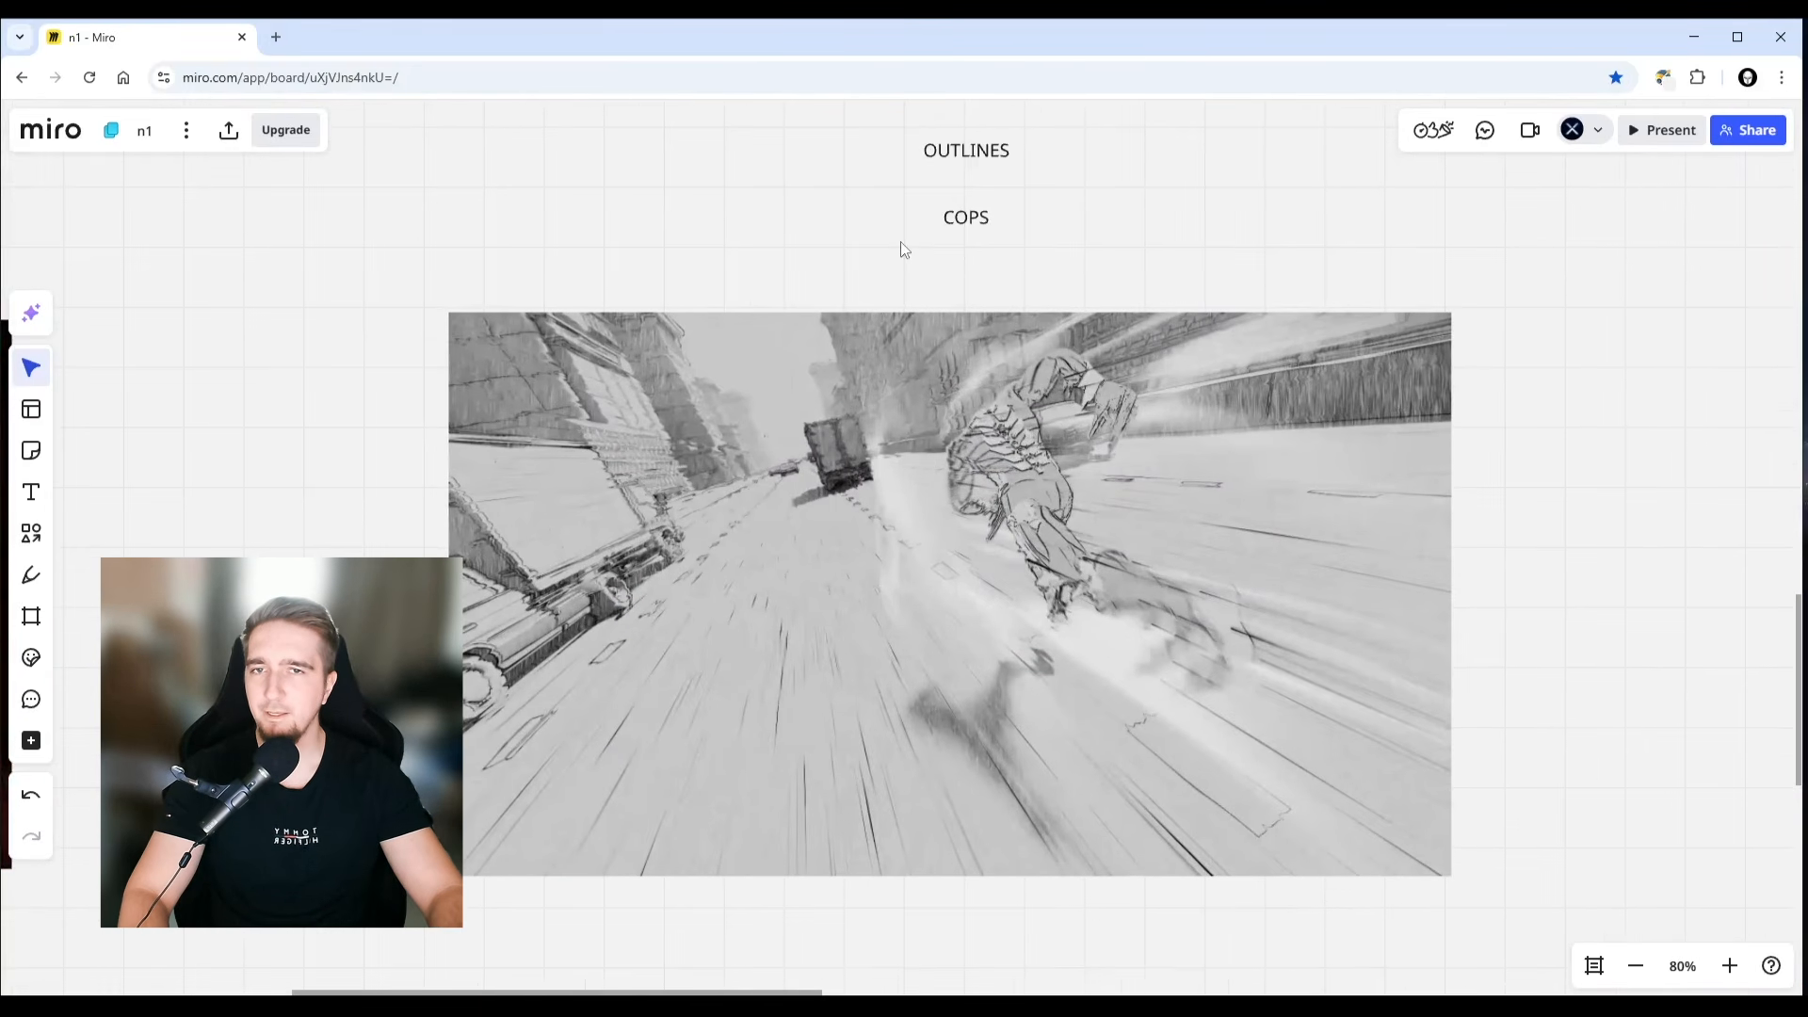
{"action": "left_click_drag", "start_coordinate": [932, 165], "coordinate": [1049, 186]}
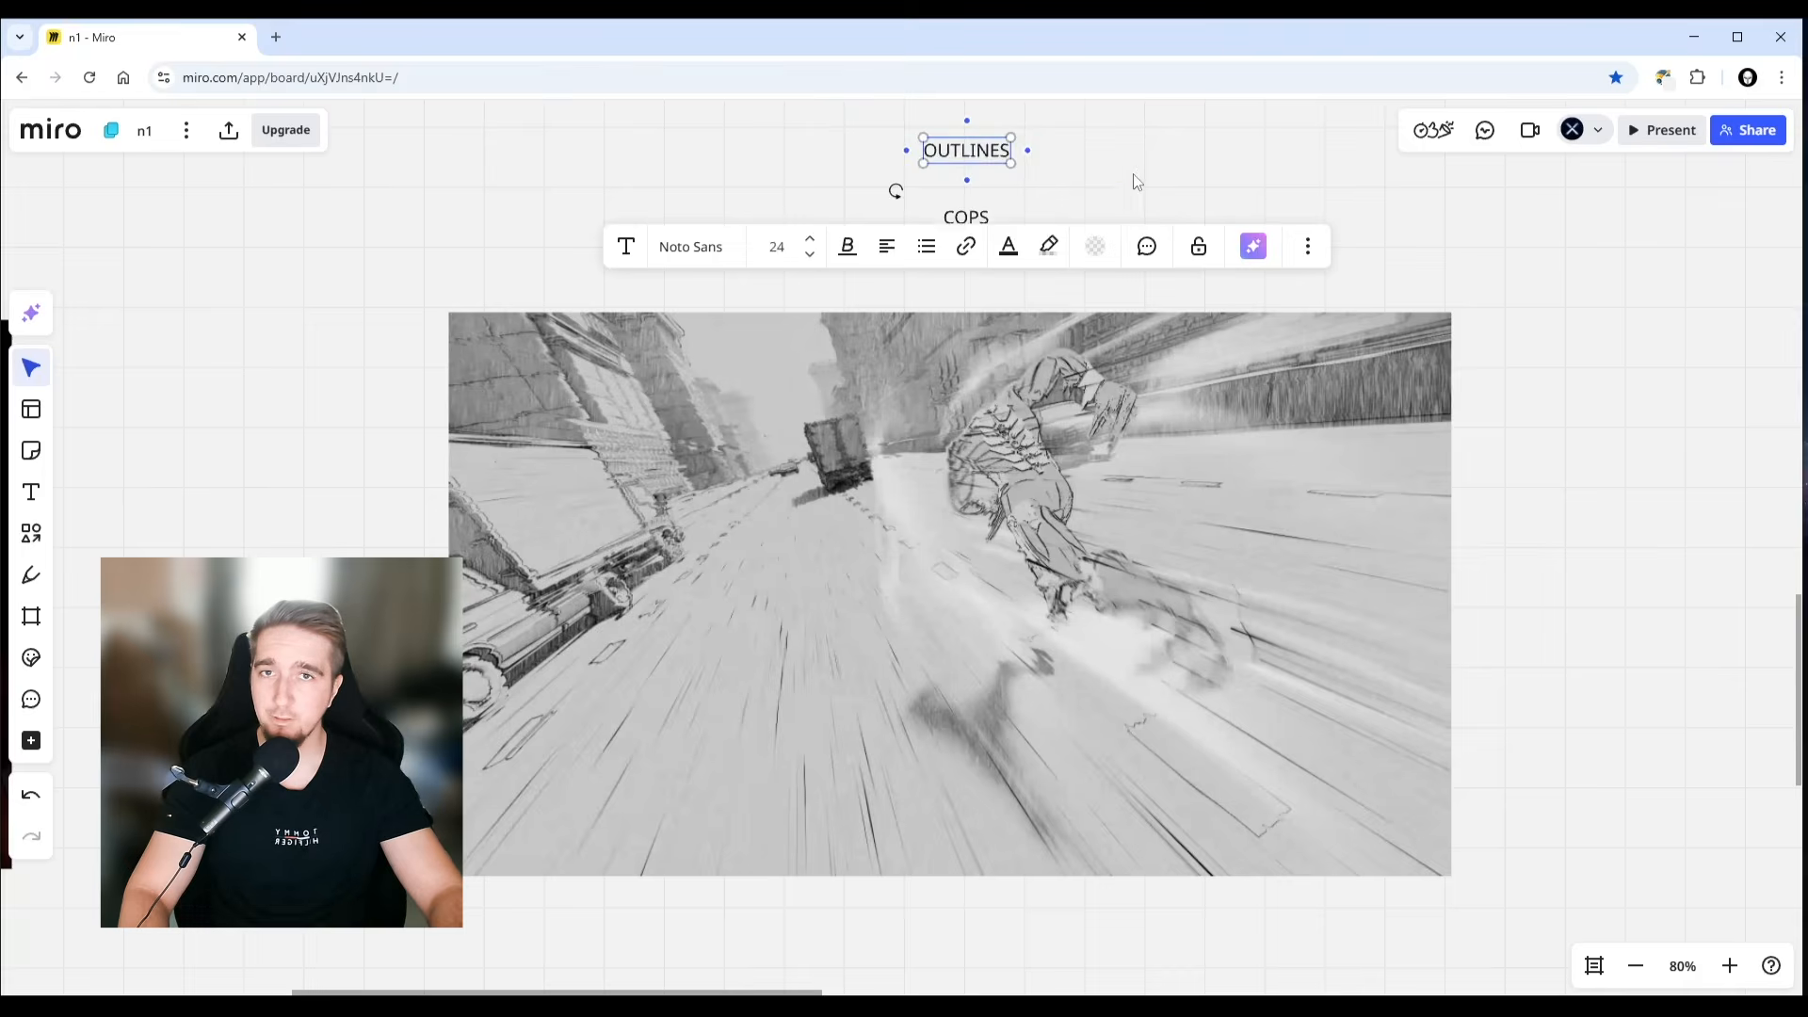
{"action": "left_click", "coordinate": [1158, 151]}
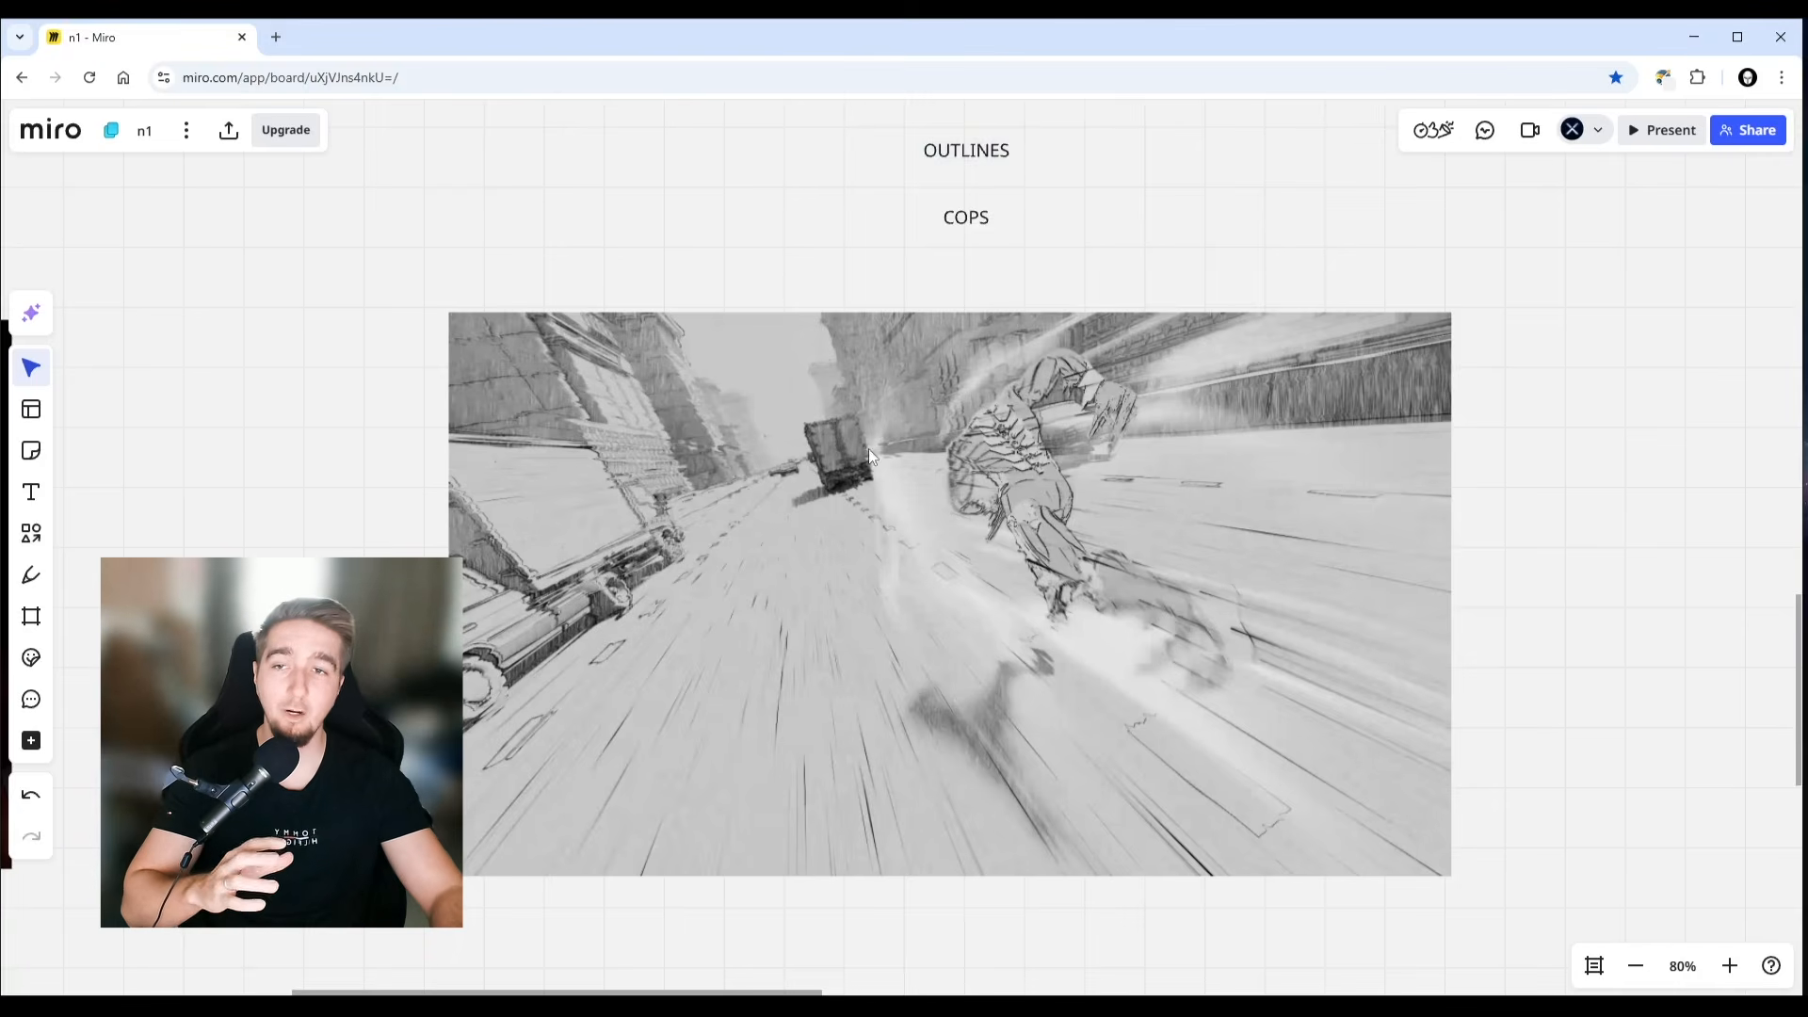
- Inspect the sketched outlines of the vehicles and buildings in the street image up close
{"action": "scroll", "coordinate": [691, 529], "scroll_direction": "up", "scroll_amount": 5}
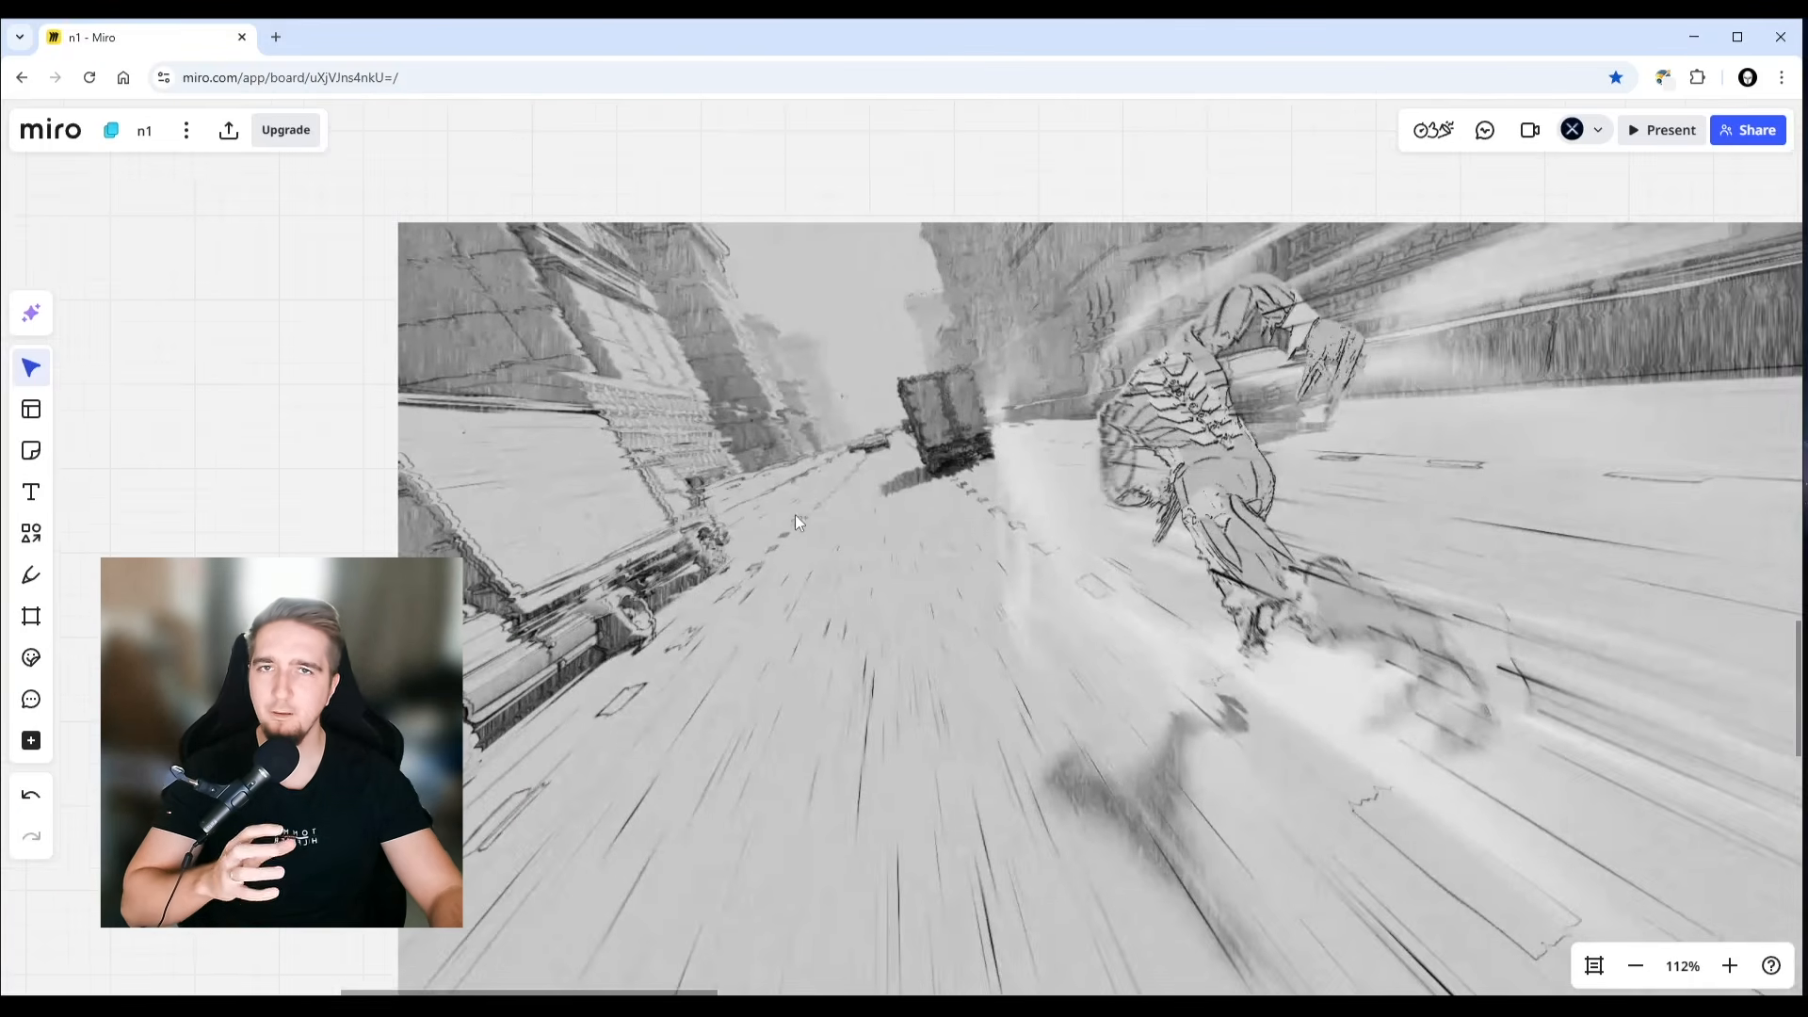
{"action": "scroll", "coordinate": [556, 603], "scroll_direction": "up", "scroll_amount": 4}
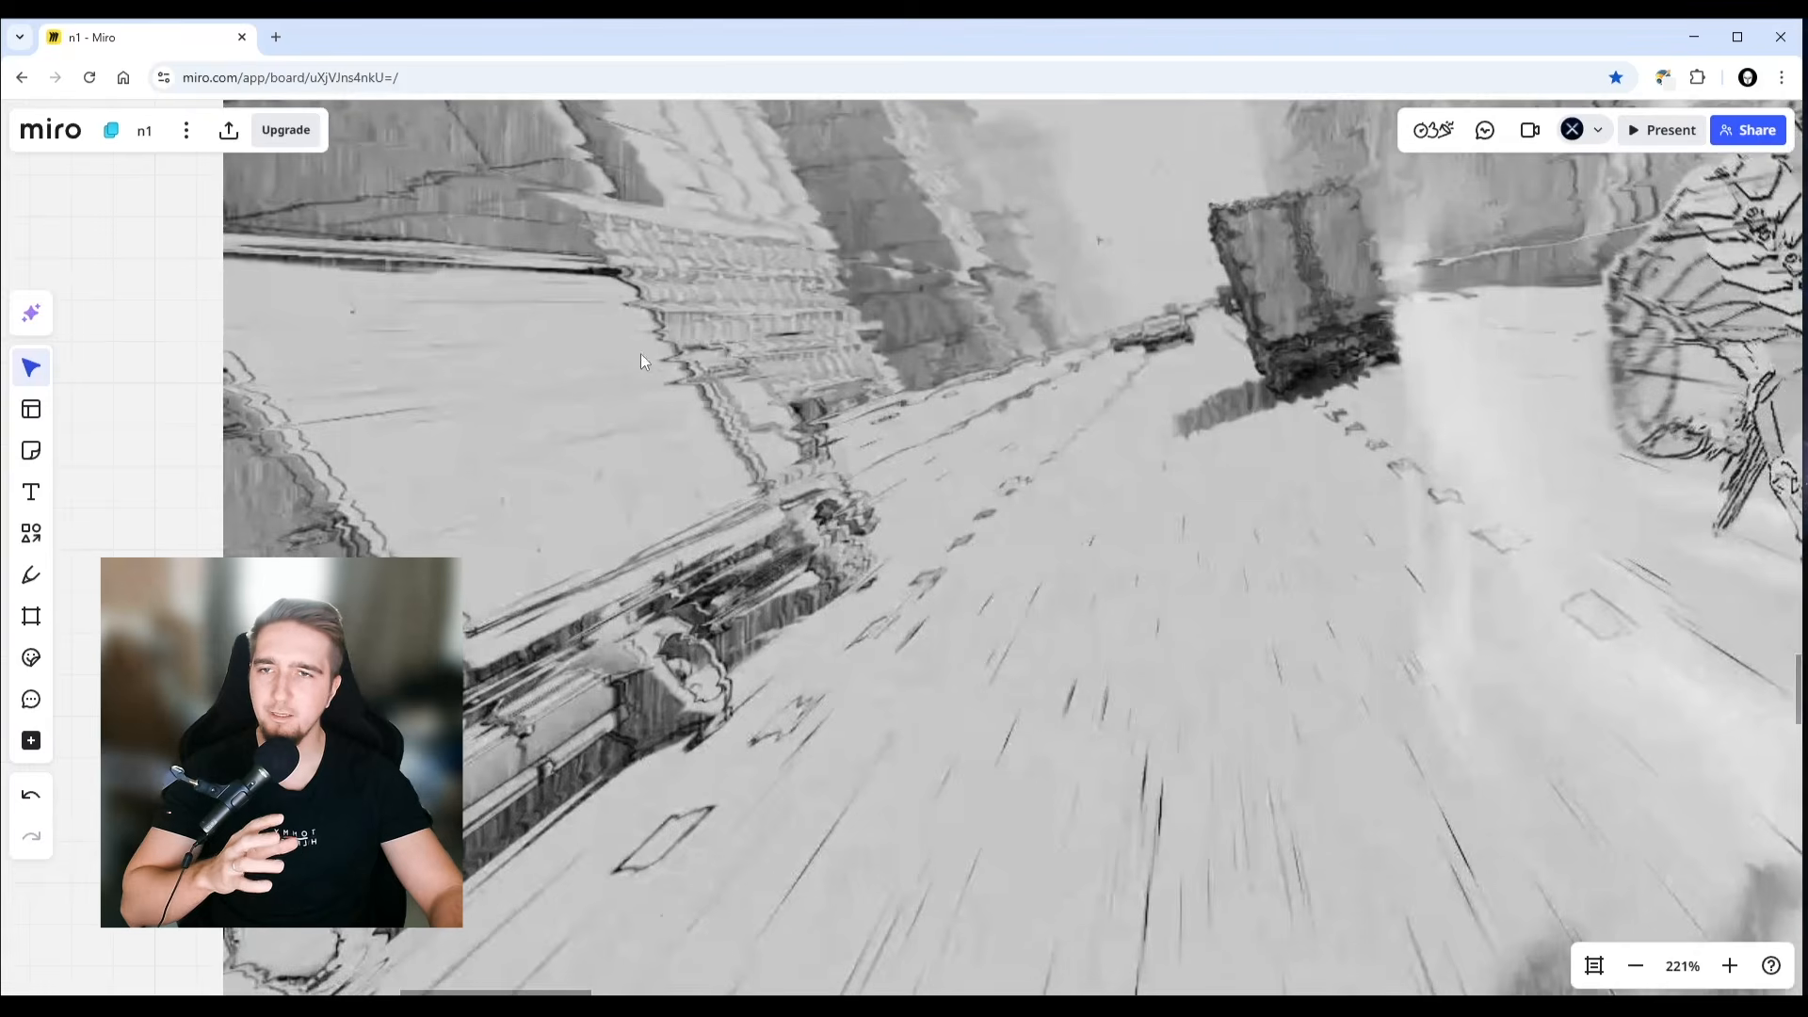
{"action": "right_click_drag", "start_coordinate": [596, 313], "coordinate": [652, 361]}
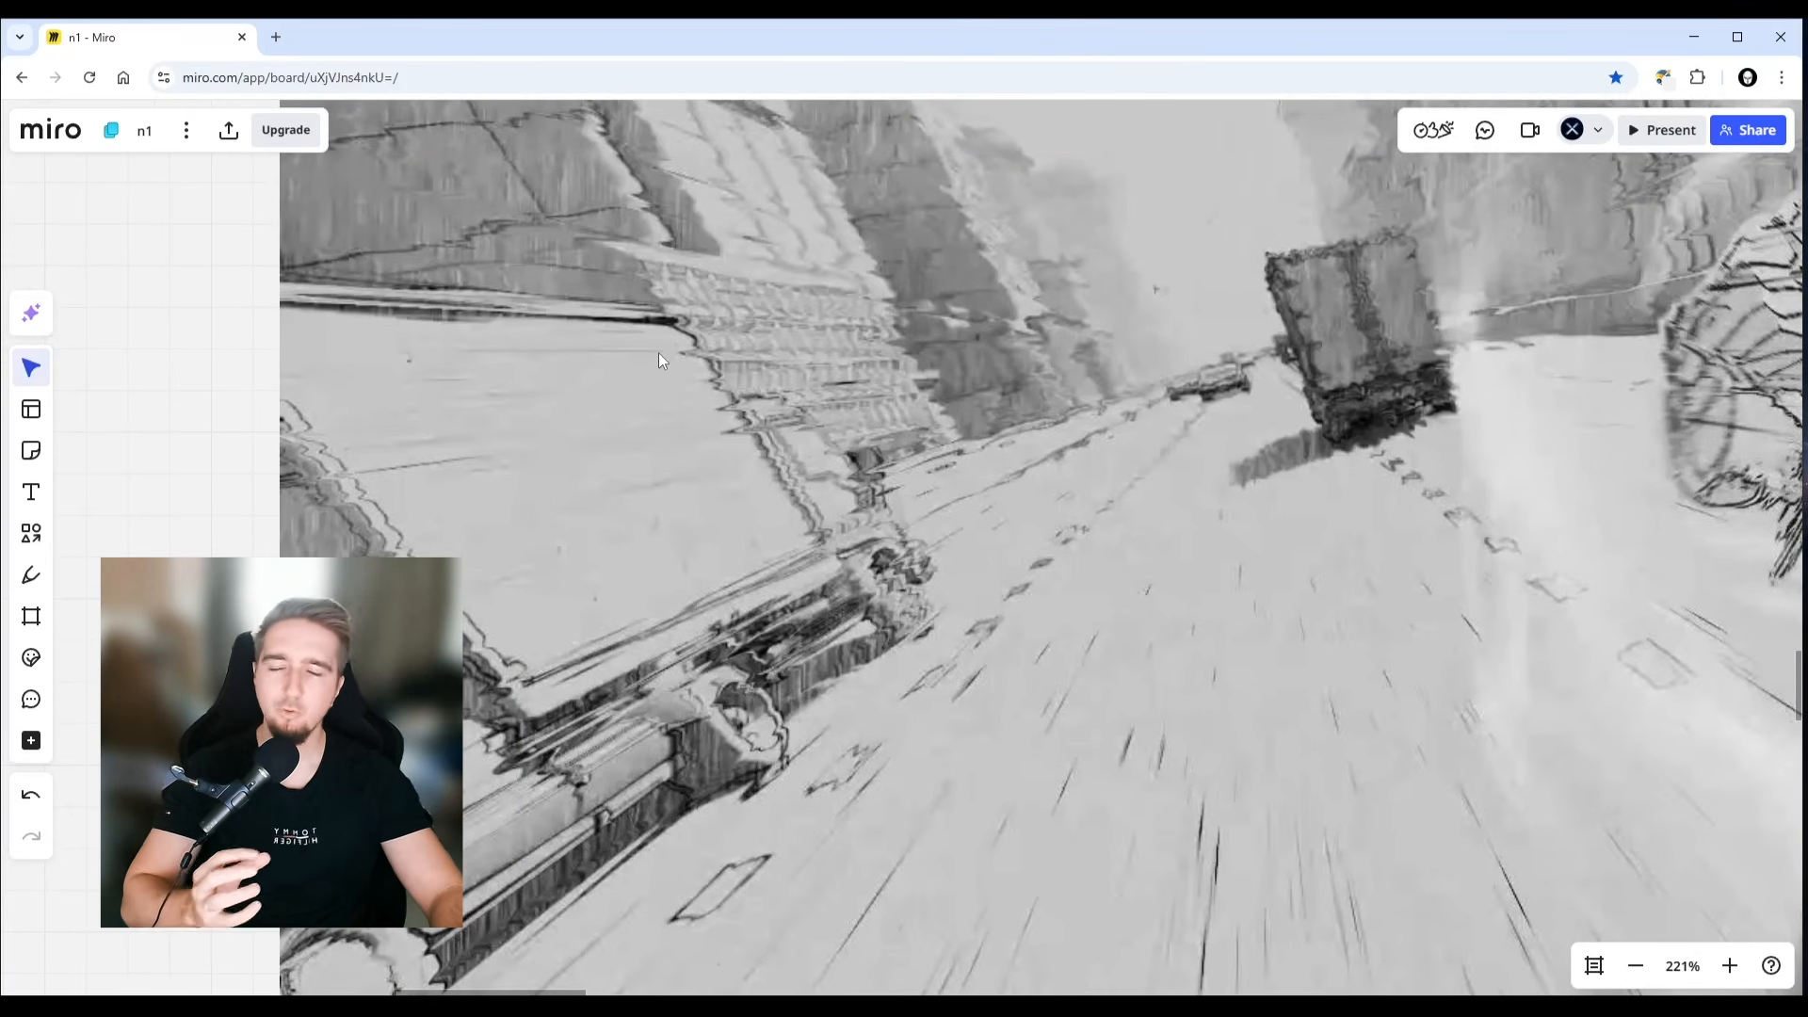
{"action": "scroll", "coordinate": [1220, 383], "scroll_direction": "down", "scroll_amount": 8}
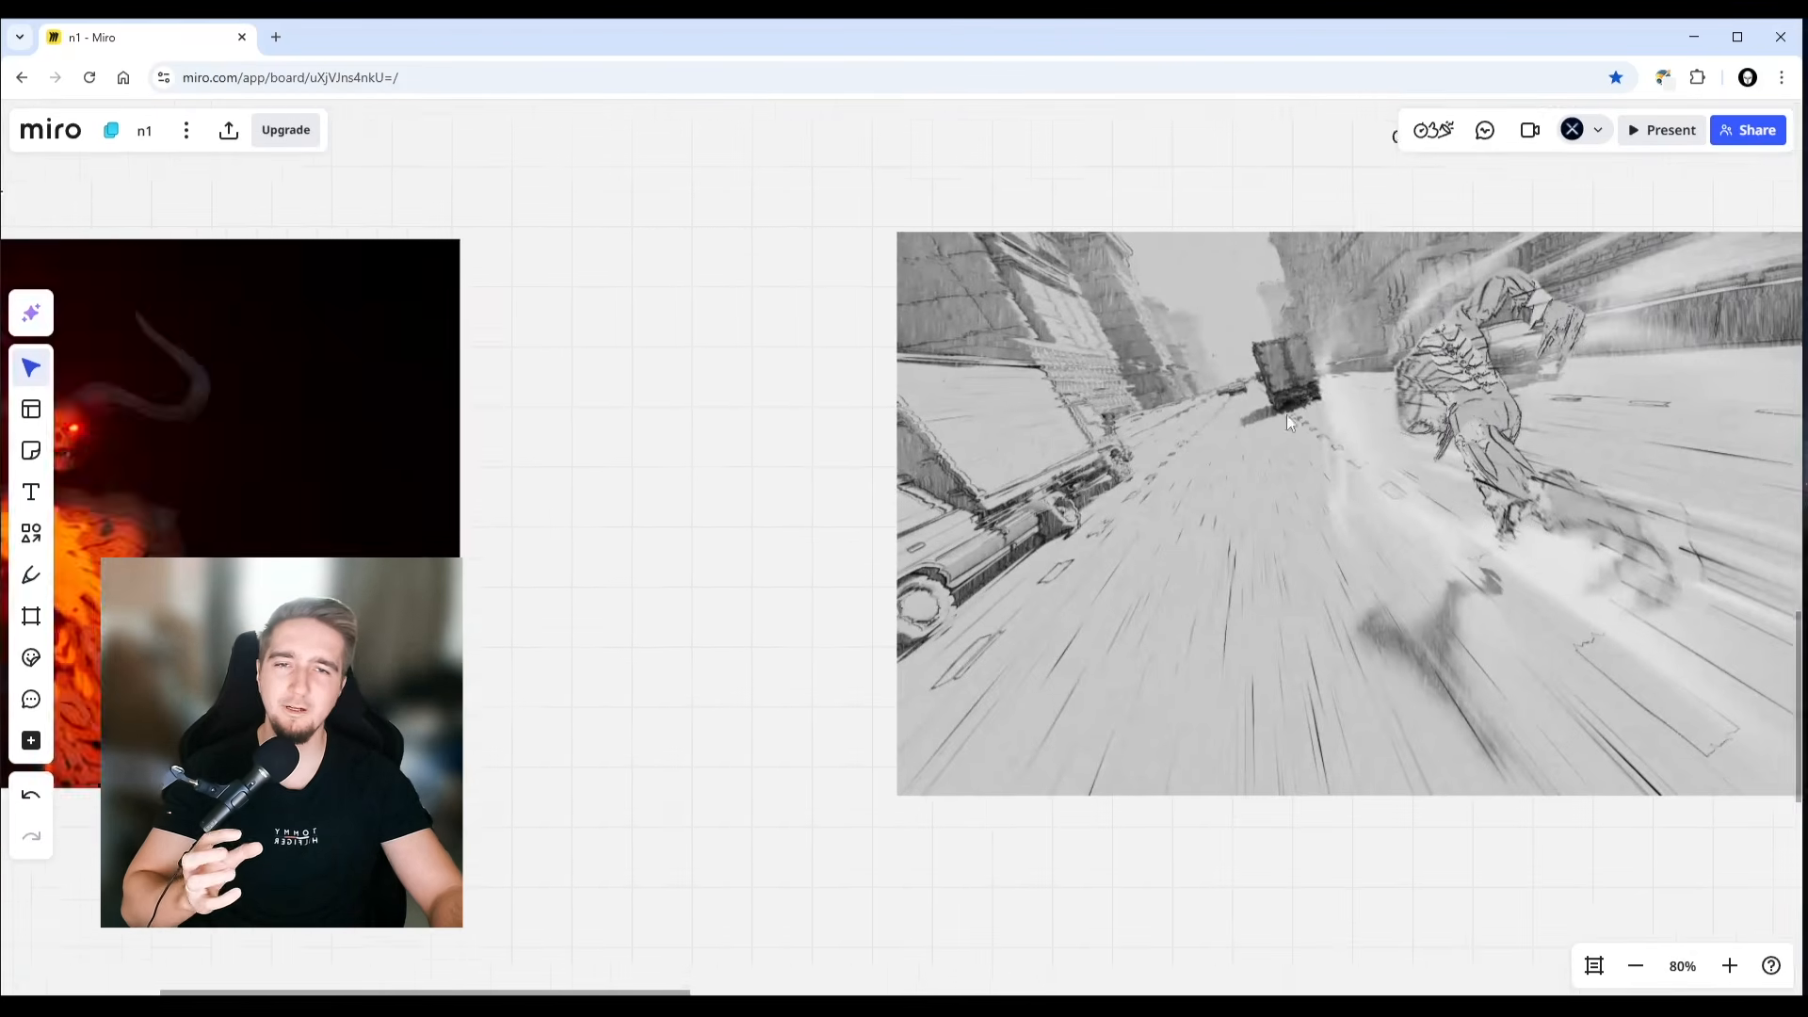
{"action": "right_click_drag", "start_coordinate": [1286, 416], "coordinate": [925, 391]}
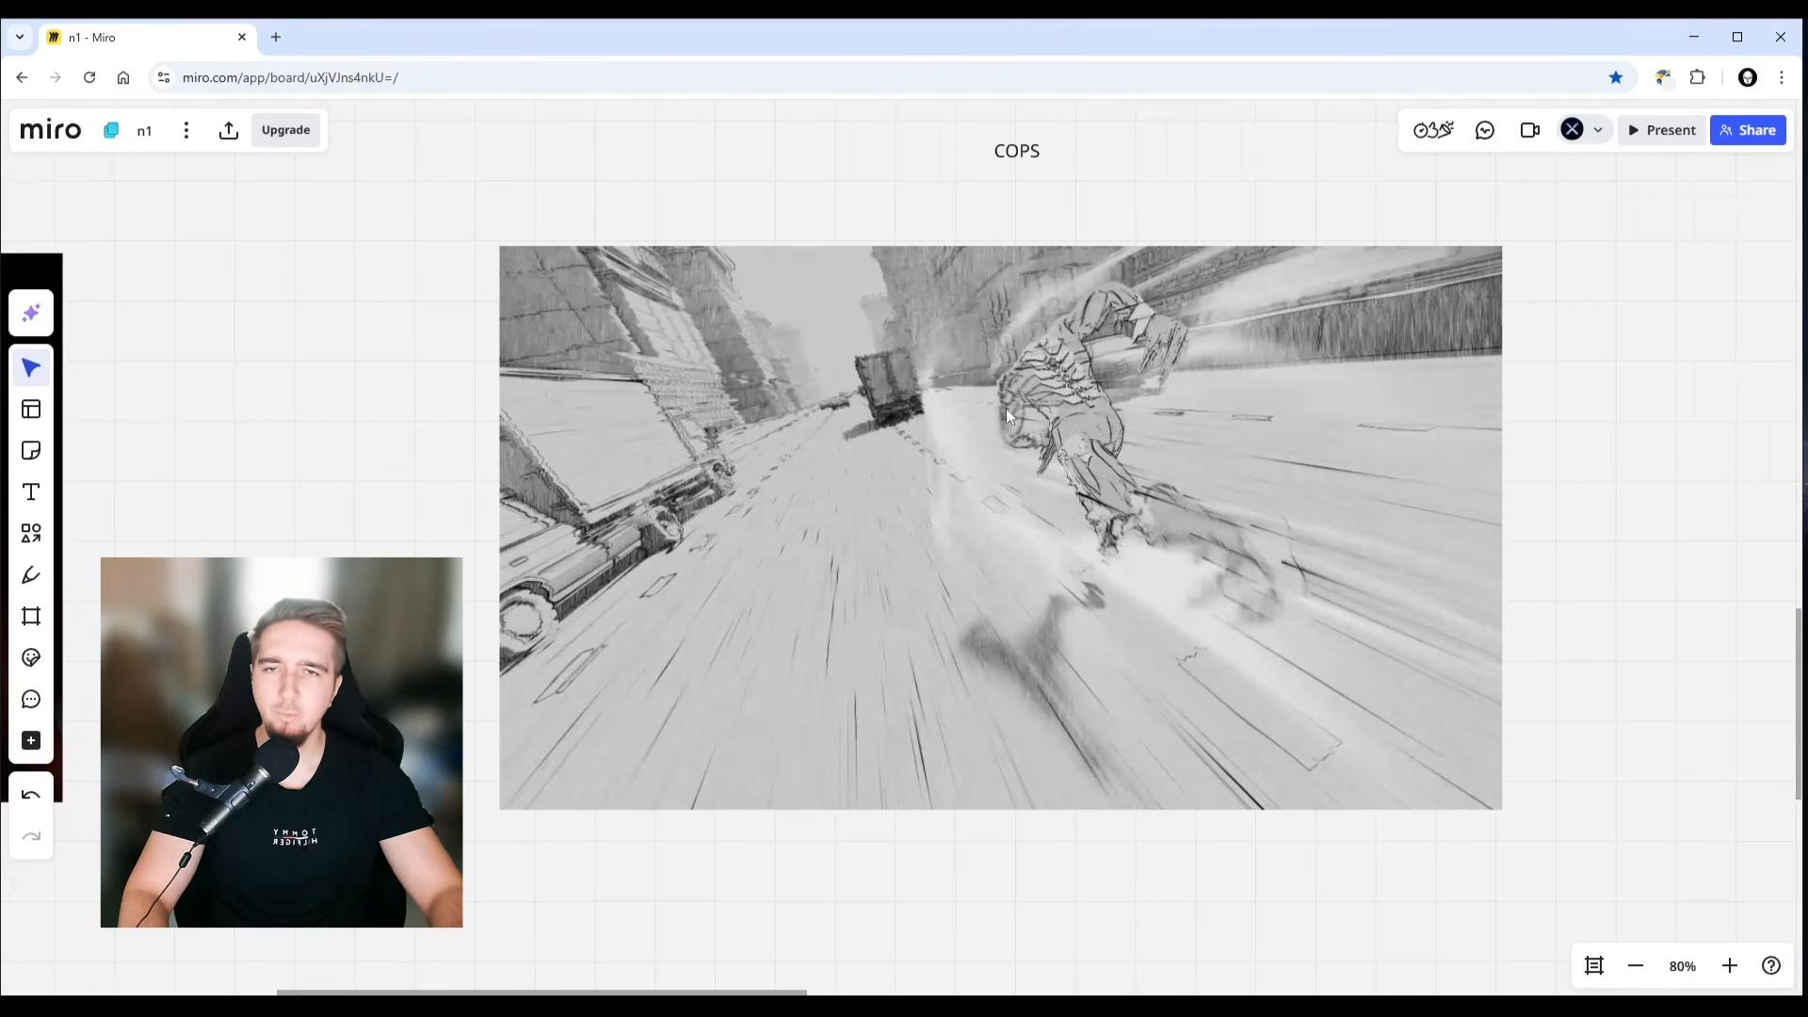
- Inspect the line work on the running figure in the street sketch
{"action": "scroll", "coordinate": [1005, 414], "scroll_direction": "up", "scroll_amount": 5}
{"action": "scroll", "coordinate": [1080, 426], "scroll_direction": "up", "scroll_amount": 2}
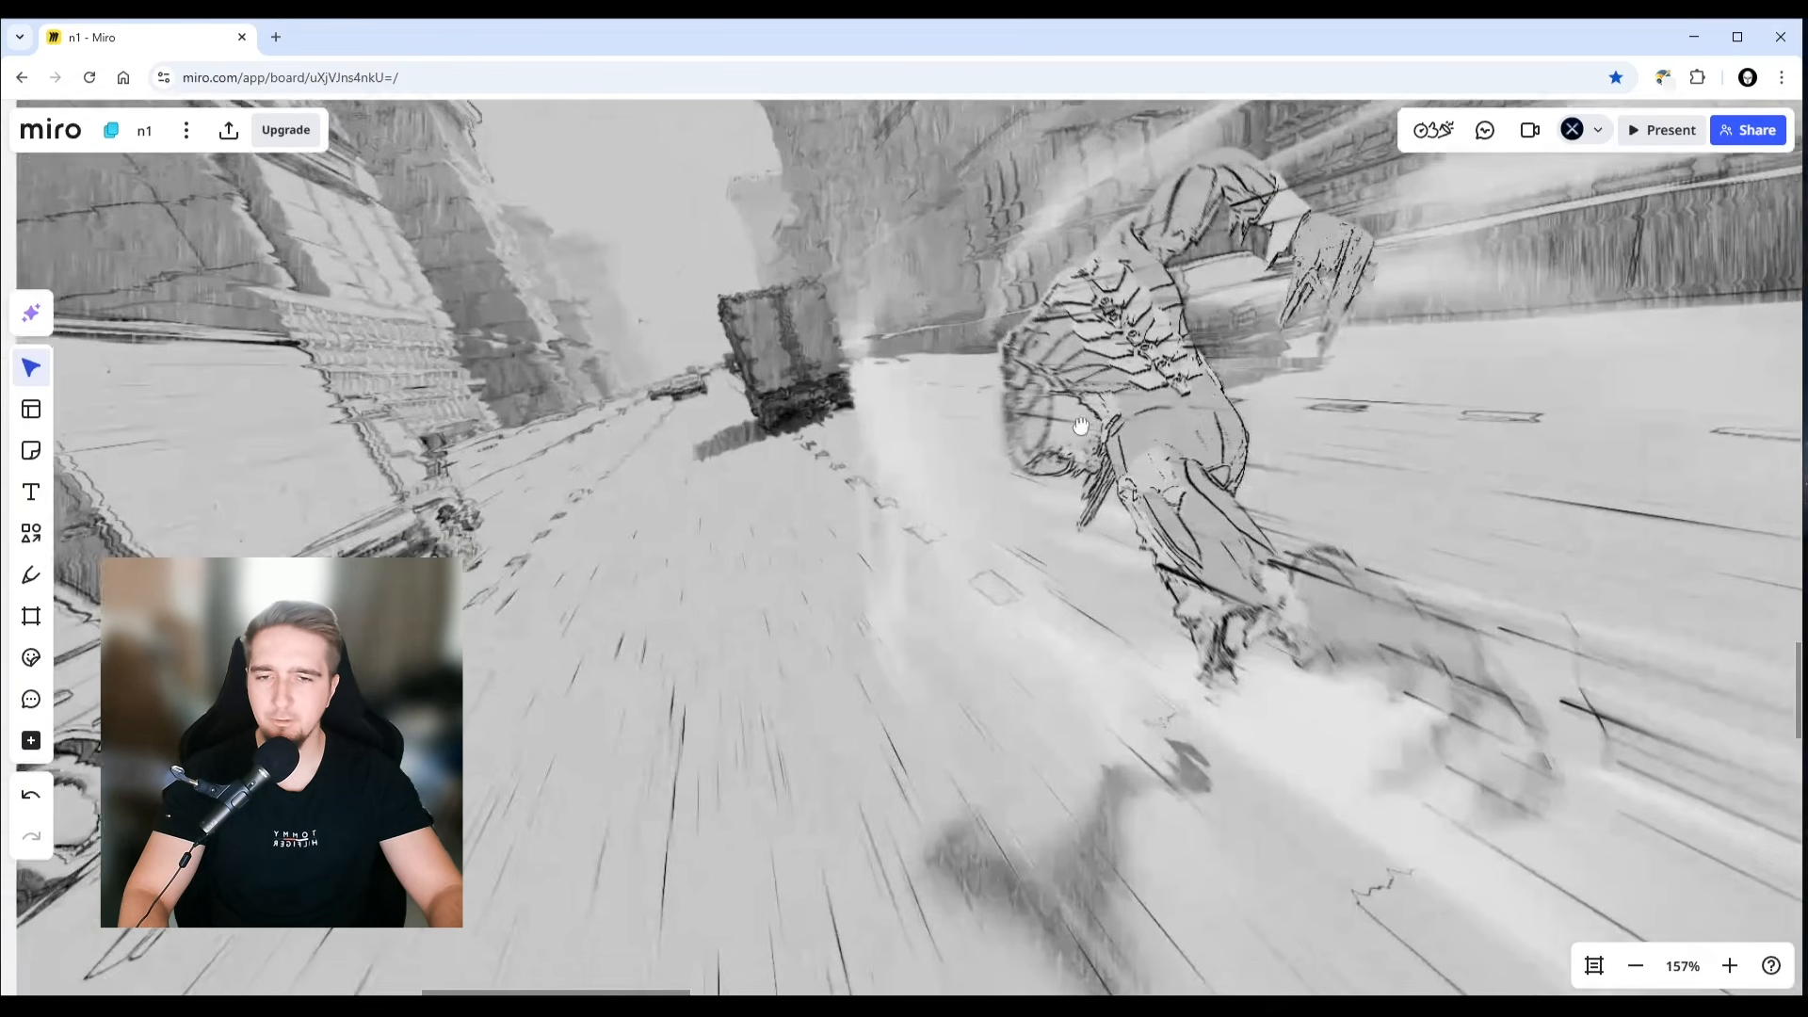
{"action": "right_click_drag", "start_coordinate": [1081, 425], "coordinate": [1118, 245]}
{"action": "right_click_drag", "start_coordinate": [378, 569], "coordinate": [513, 659]}
{"action": "scroll", "coordinate": [1313, 377], "scroll_direction": "down", "scroll_amount": 1}
{"action": "right_click_drag", "start_coordinate": [1313, 376], "coordinate": [1143, 482]}
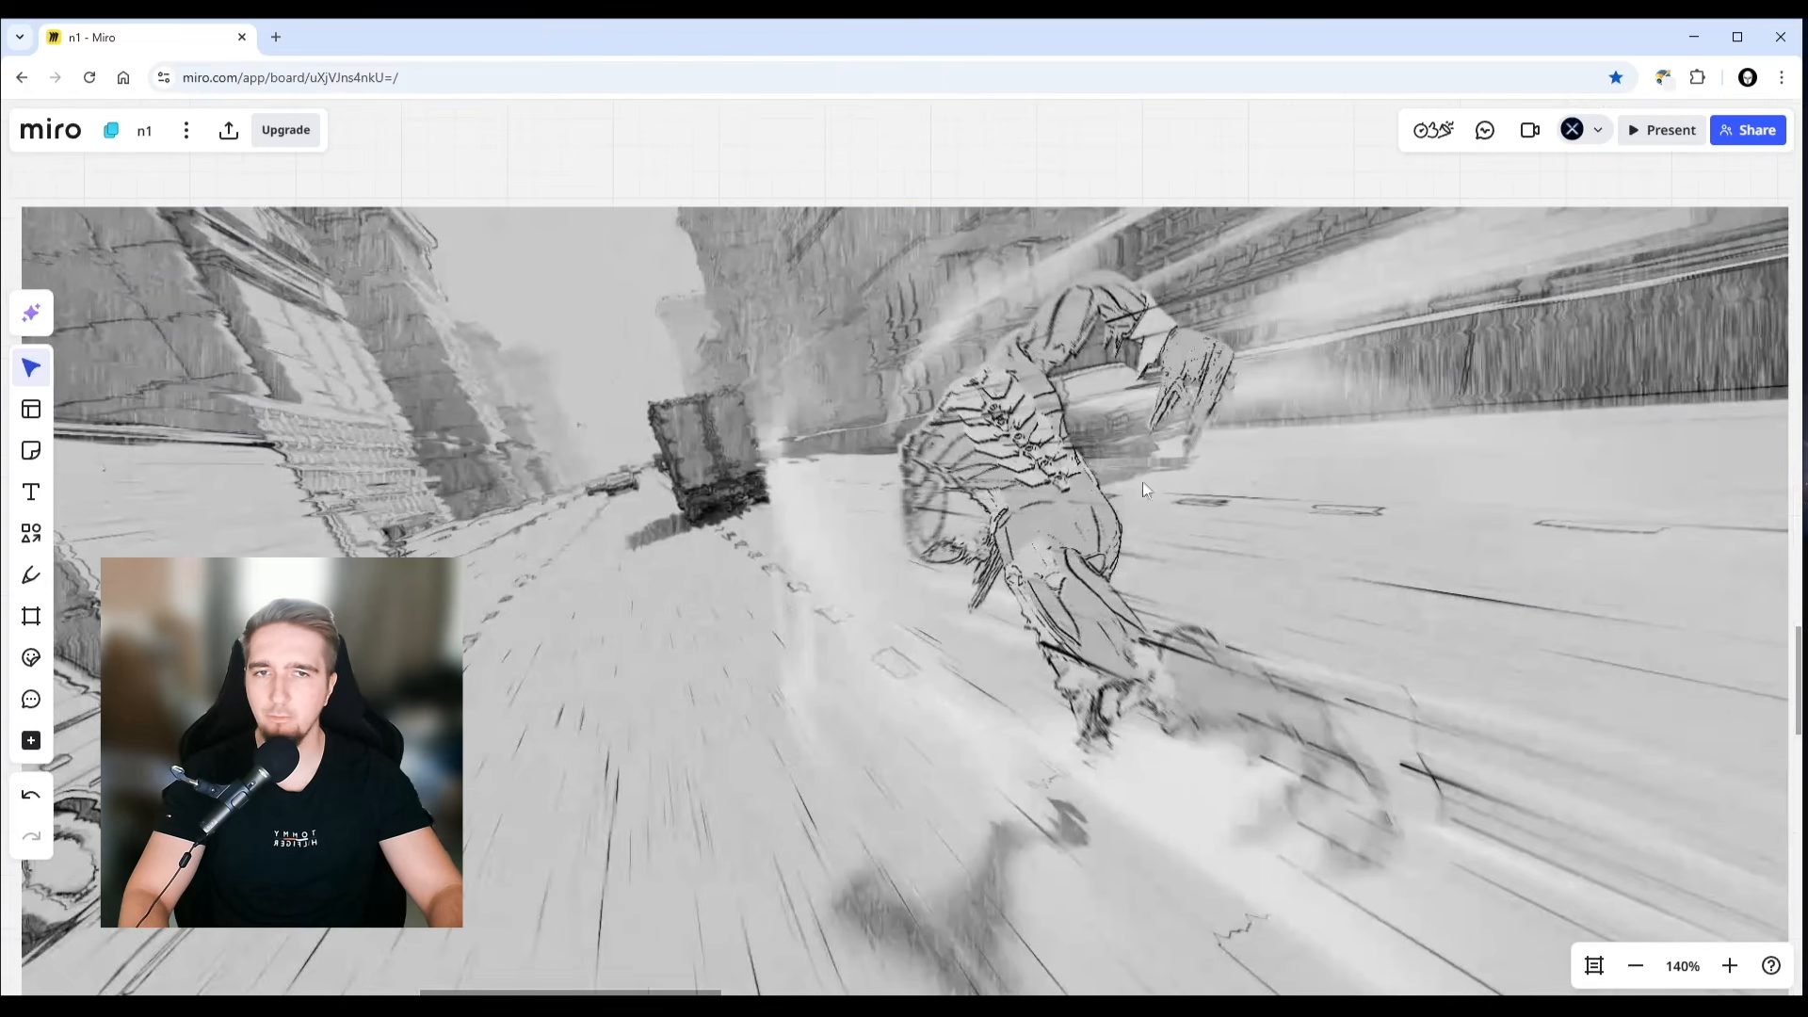
{"action": "scroll", "coordinate": [1041, 415], "scroll_direction": "down", "scroll_amount": 3}
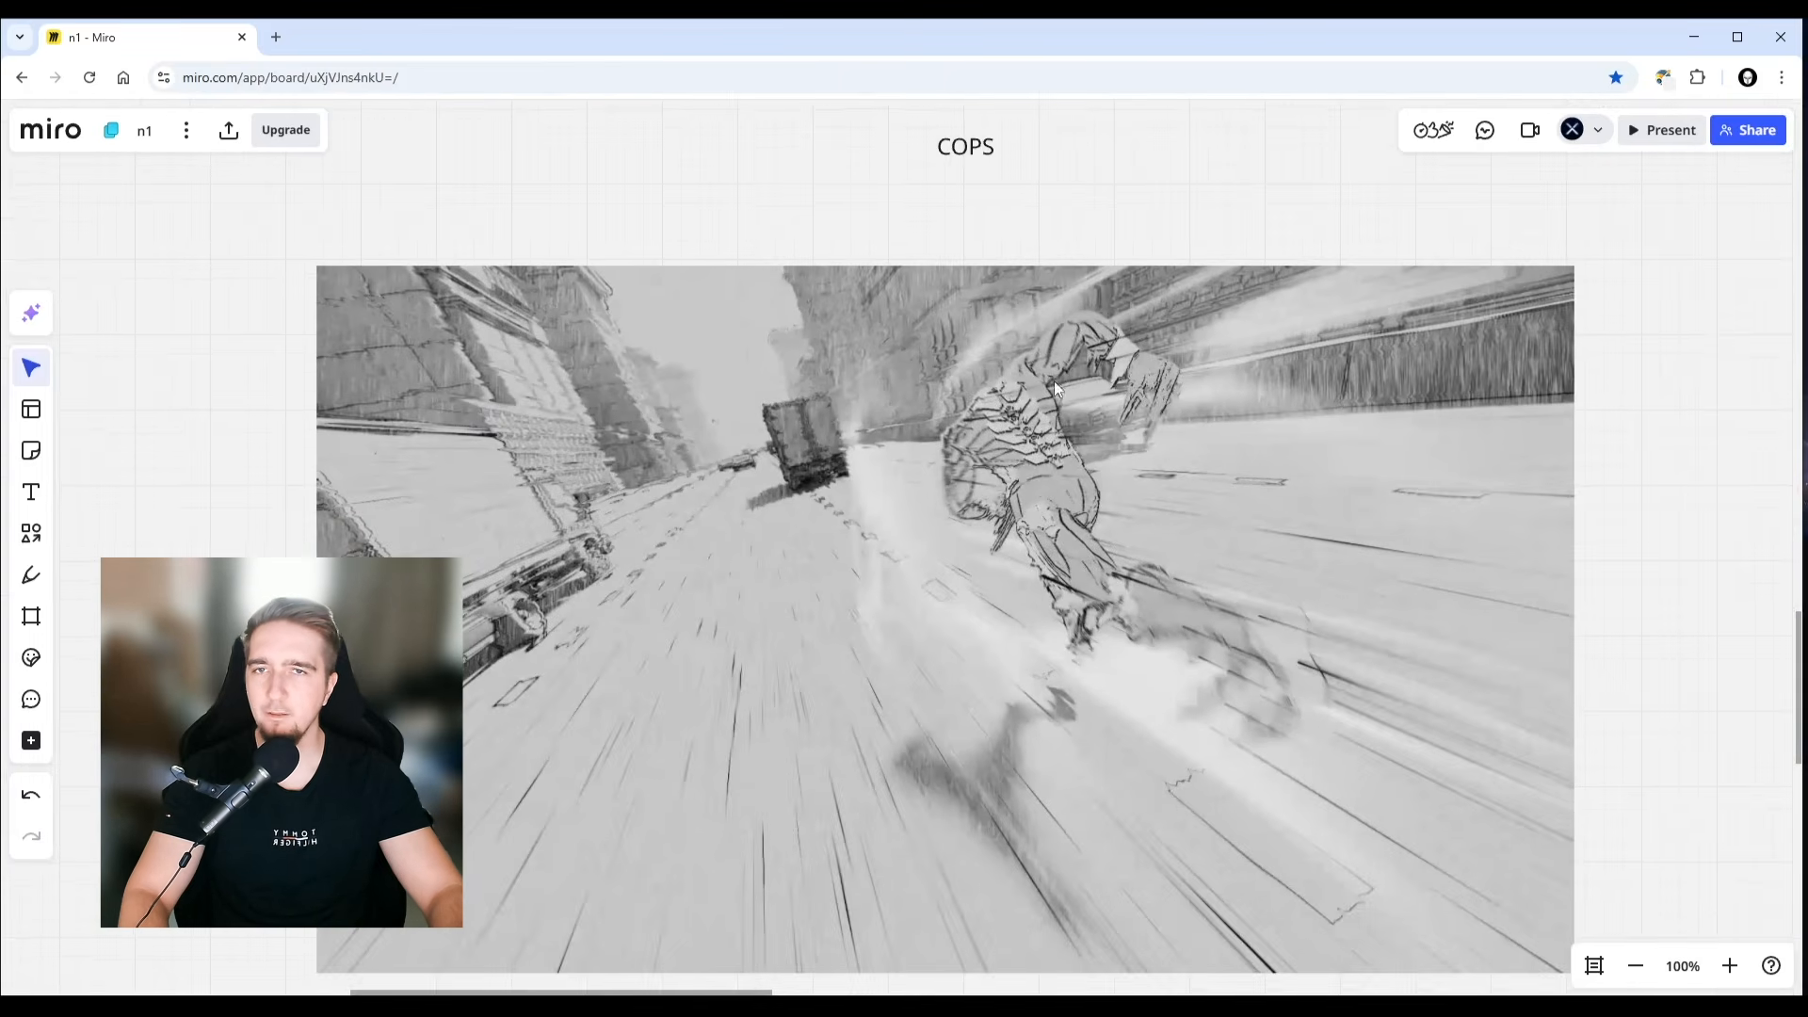
- Highlight the COPS label above the street sketch and clear the selection
{"action": "right_click_drag", "start_coordinate": [1032, 222], "coordinate": [1028, 327]}
{"action": "left_click_drag", "start_coordinate": [787, 310], "coordinate": [1130, 236]}
{"action": "right_click_drag", "start_coordinate": [909, 297], "coordinate": [918, 273]}
{"action": "right_click_drag", "start_coordinate": [1061, 513], "coordinate": [1090, 396]}
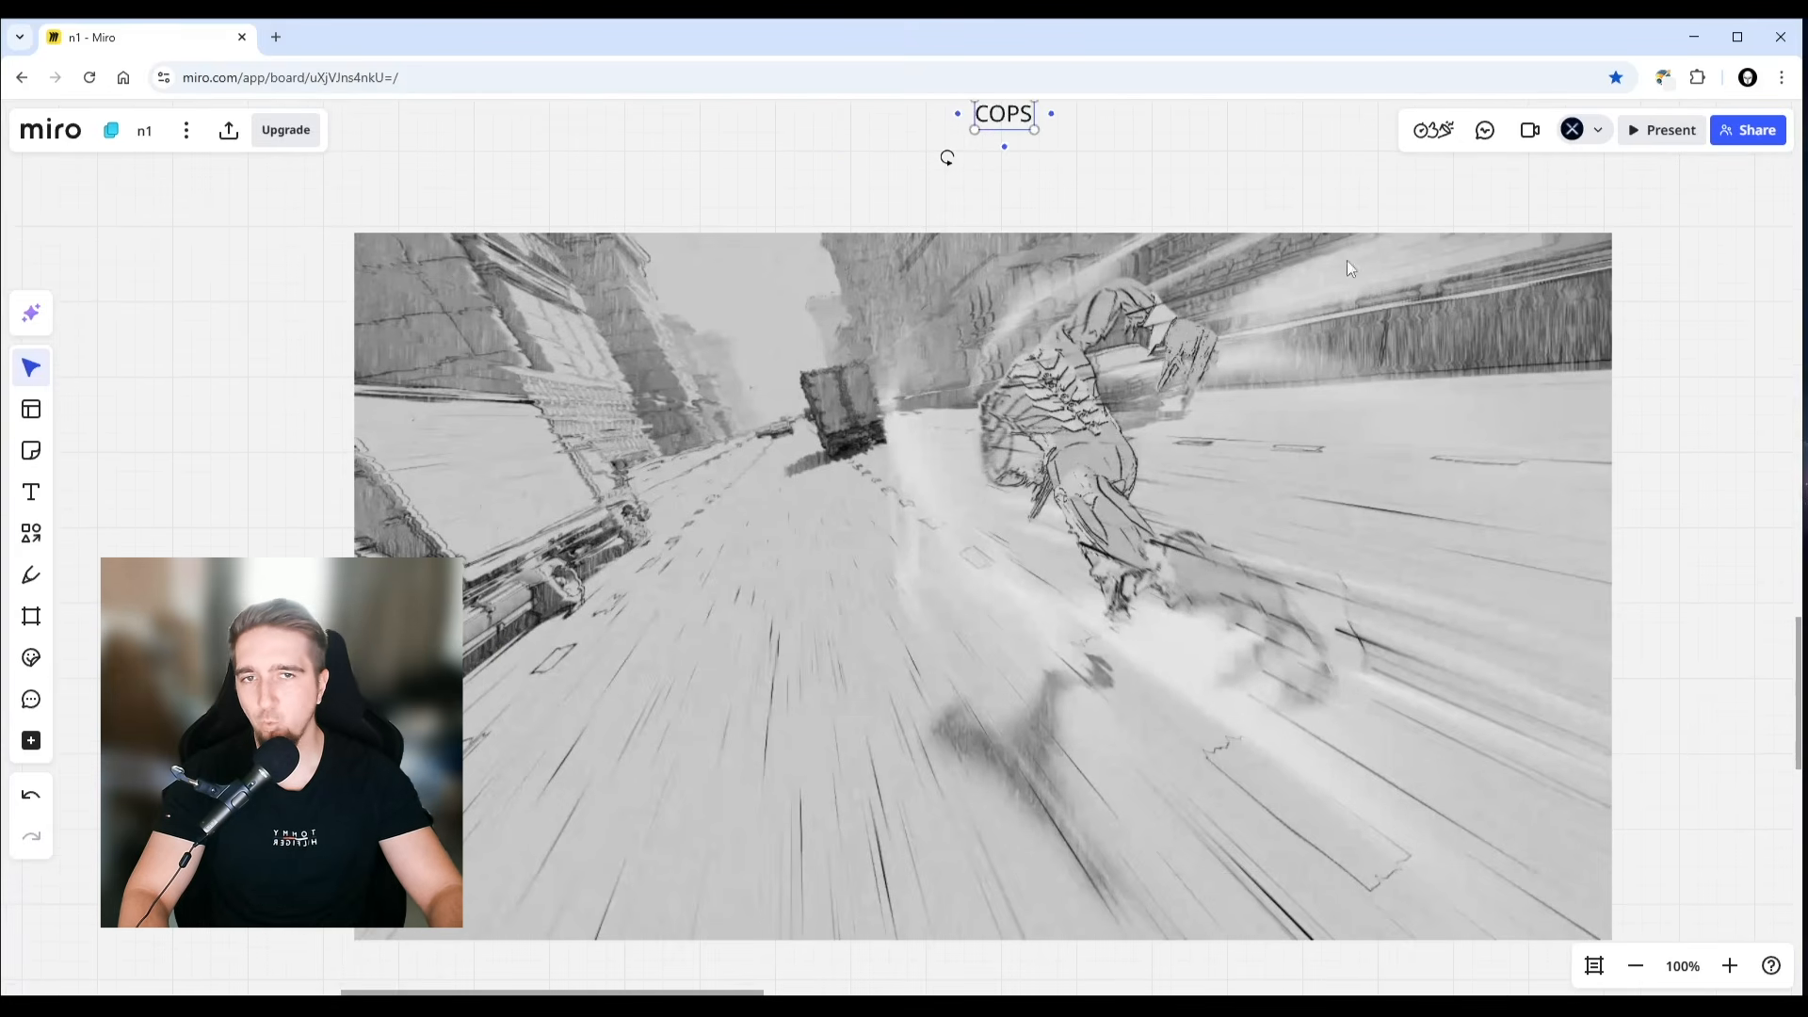
{"action": "left_click", "coordinate": [824, 171]}
{"action": "right_click_drag", "start_coordinate": [824, 171], "coordinate": [788, 211]}
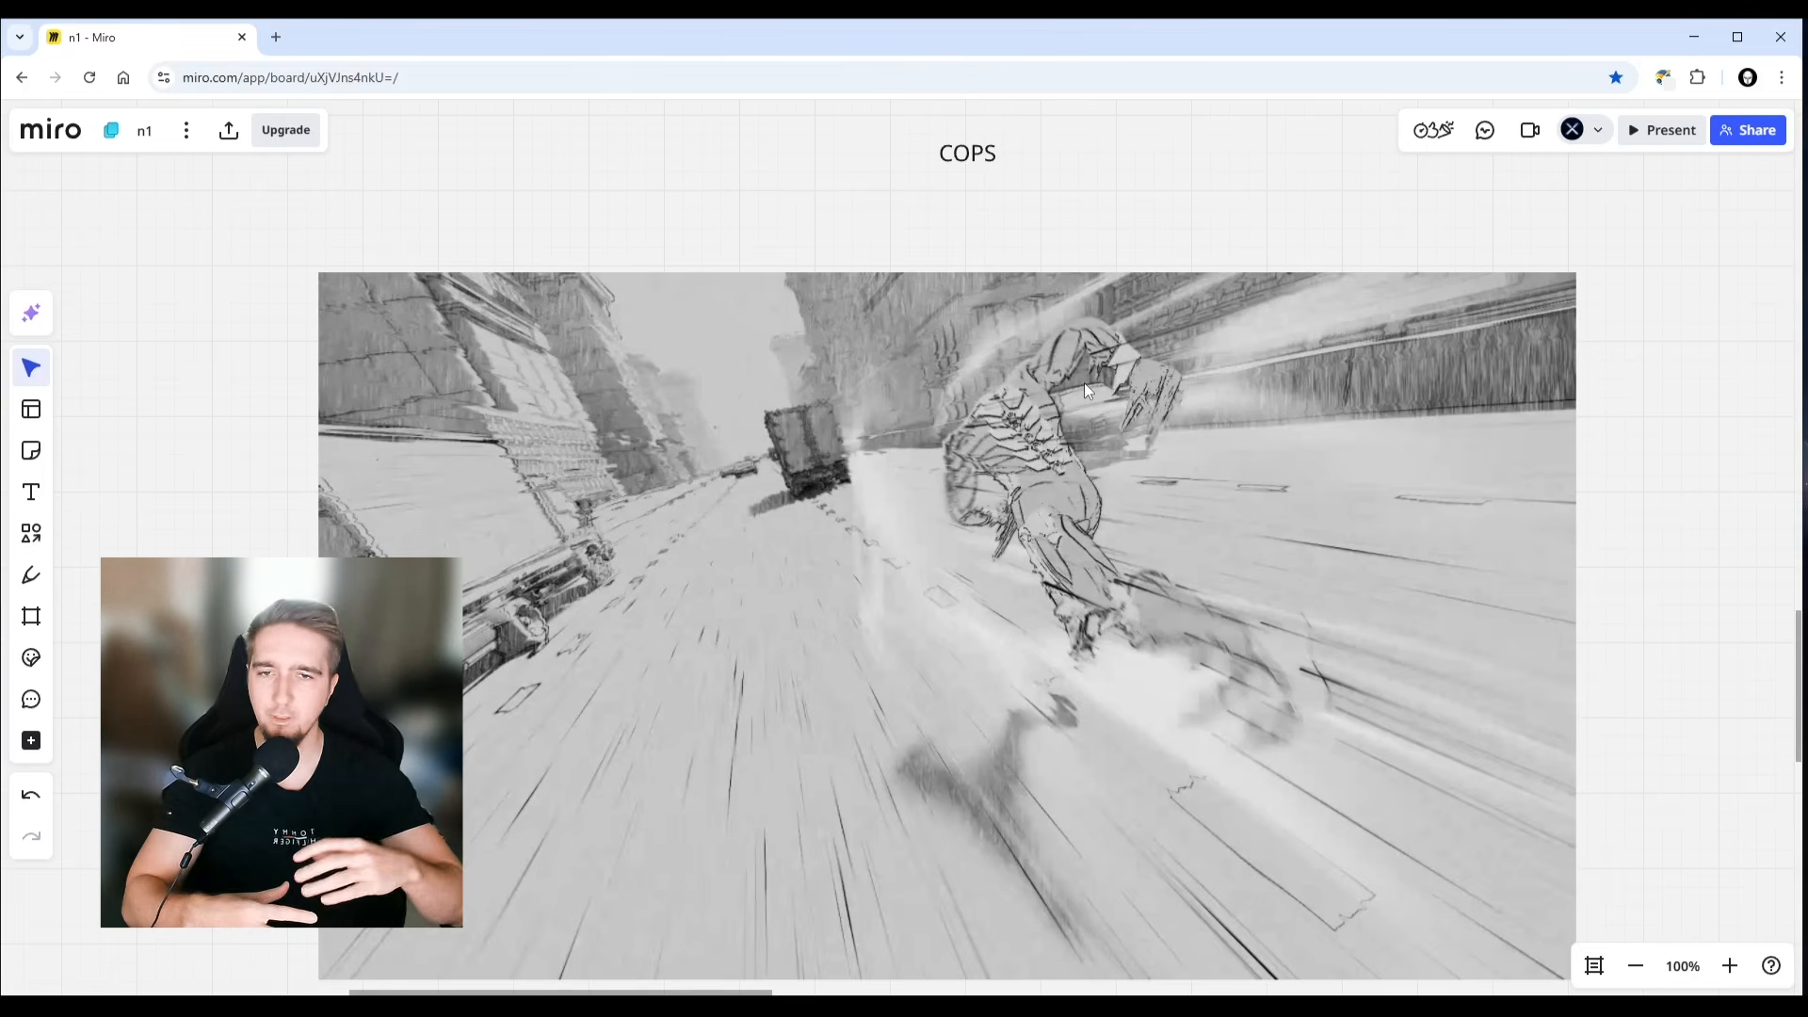
- Go from the street sketch to the blue creature image and highlight the SETTING UP FX label above it
{"action": "scroll", "coordinate": [1010, 188], "scroll_direction": "down", "scroll_amount": 2}
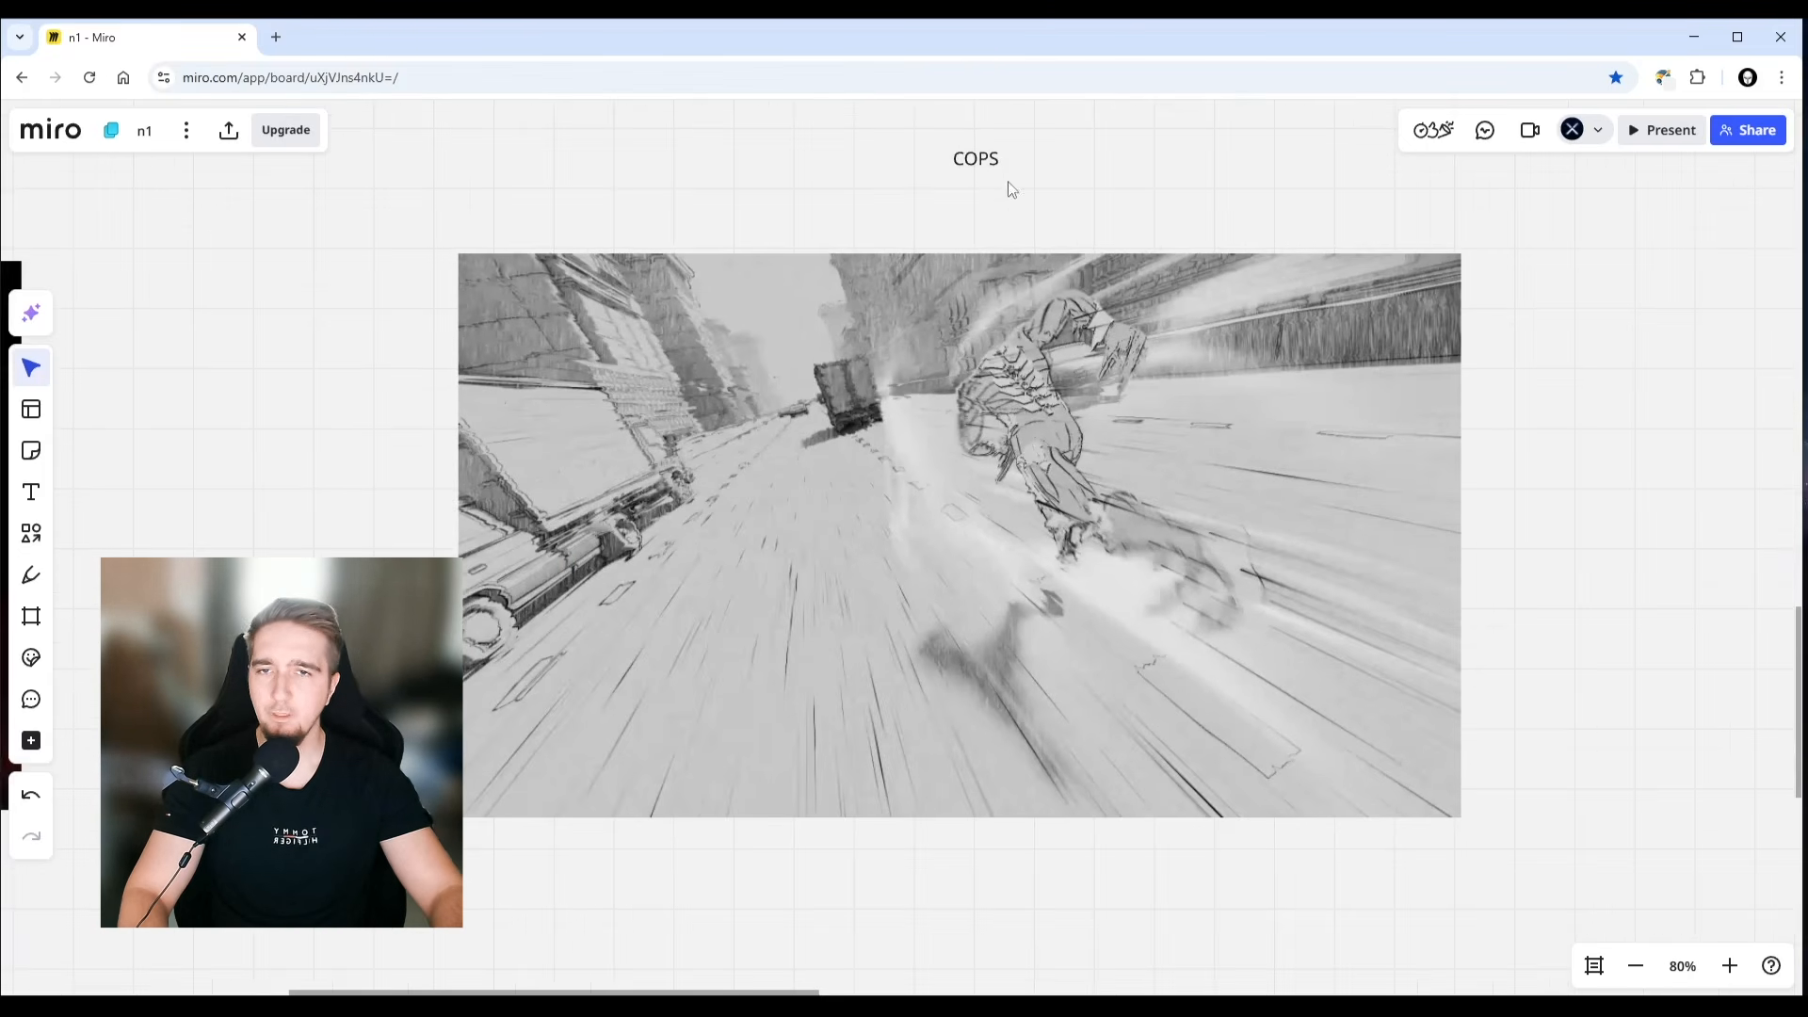
{"action": "scroll", "coordinate": [1026, 362], "scroll_direction": "down", "scroll_amount": 2}
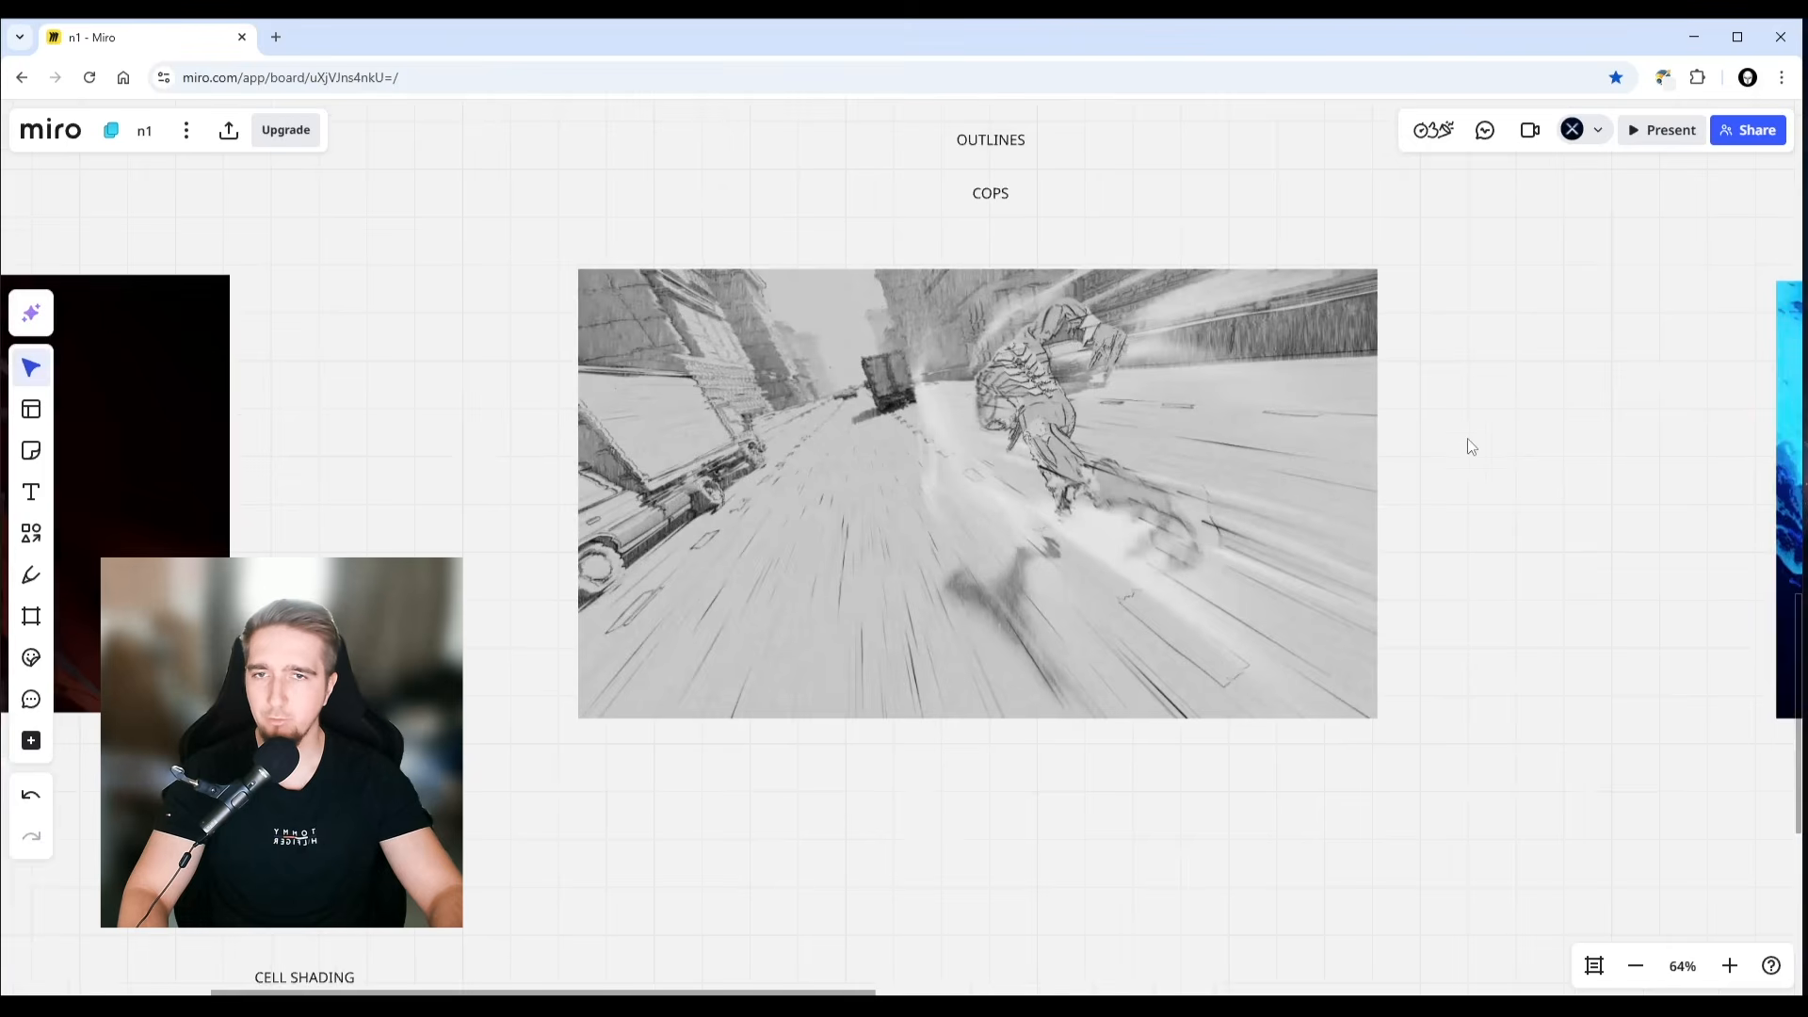
{"action": "left_click_drag", "start_coordinate": [1543, 407], "coordinate": [471, 434]}
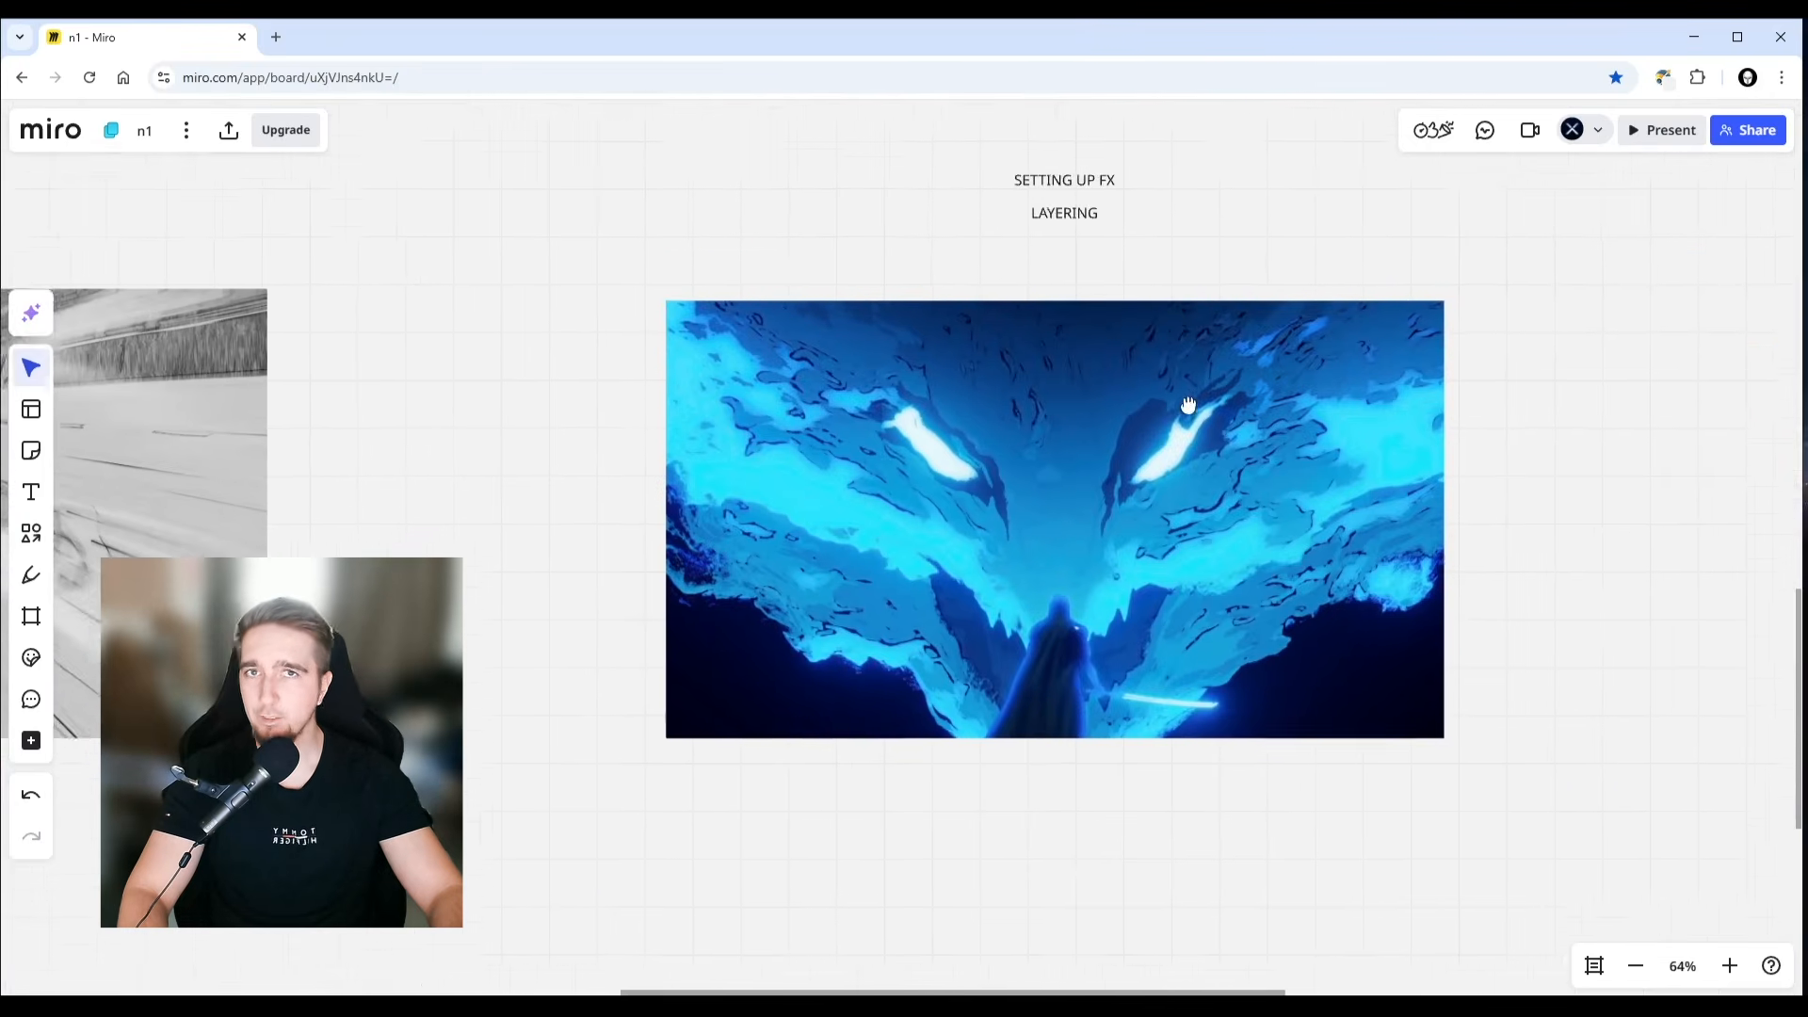
{"action": "left_click_drag", "start_coordinate": [1188, 404], "coordinate": [1028, 411]}
{"action": "scroll", "coordinate": [1070, 464], "scroll_direction": "up", "scroll_amount": 2}
{"action": "left_click_drag", "start_coordinate": [799, 165], "coordinate": [1094, 196]}
{"action": "scroll", "coordinate": [962, 391], "scroll_direction": "up", "scroll_amount": 1}
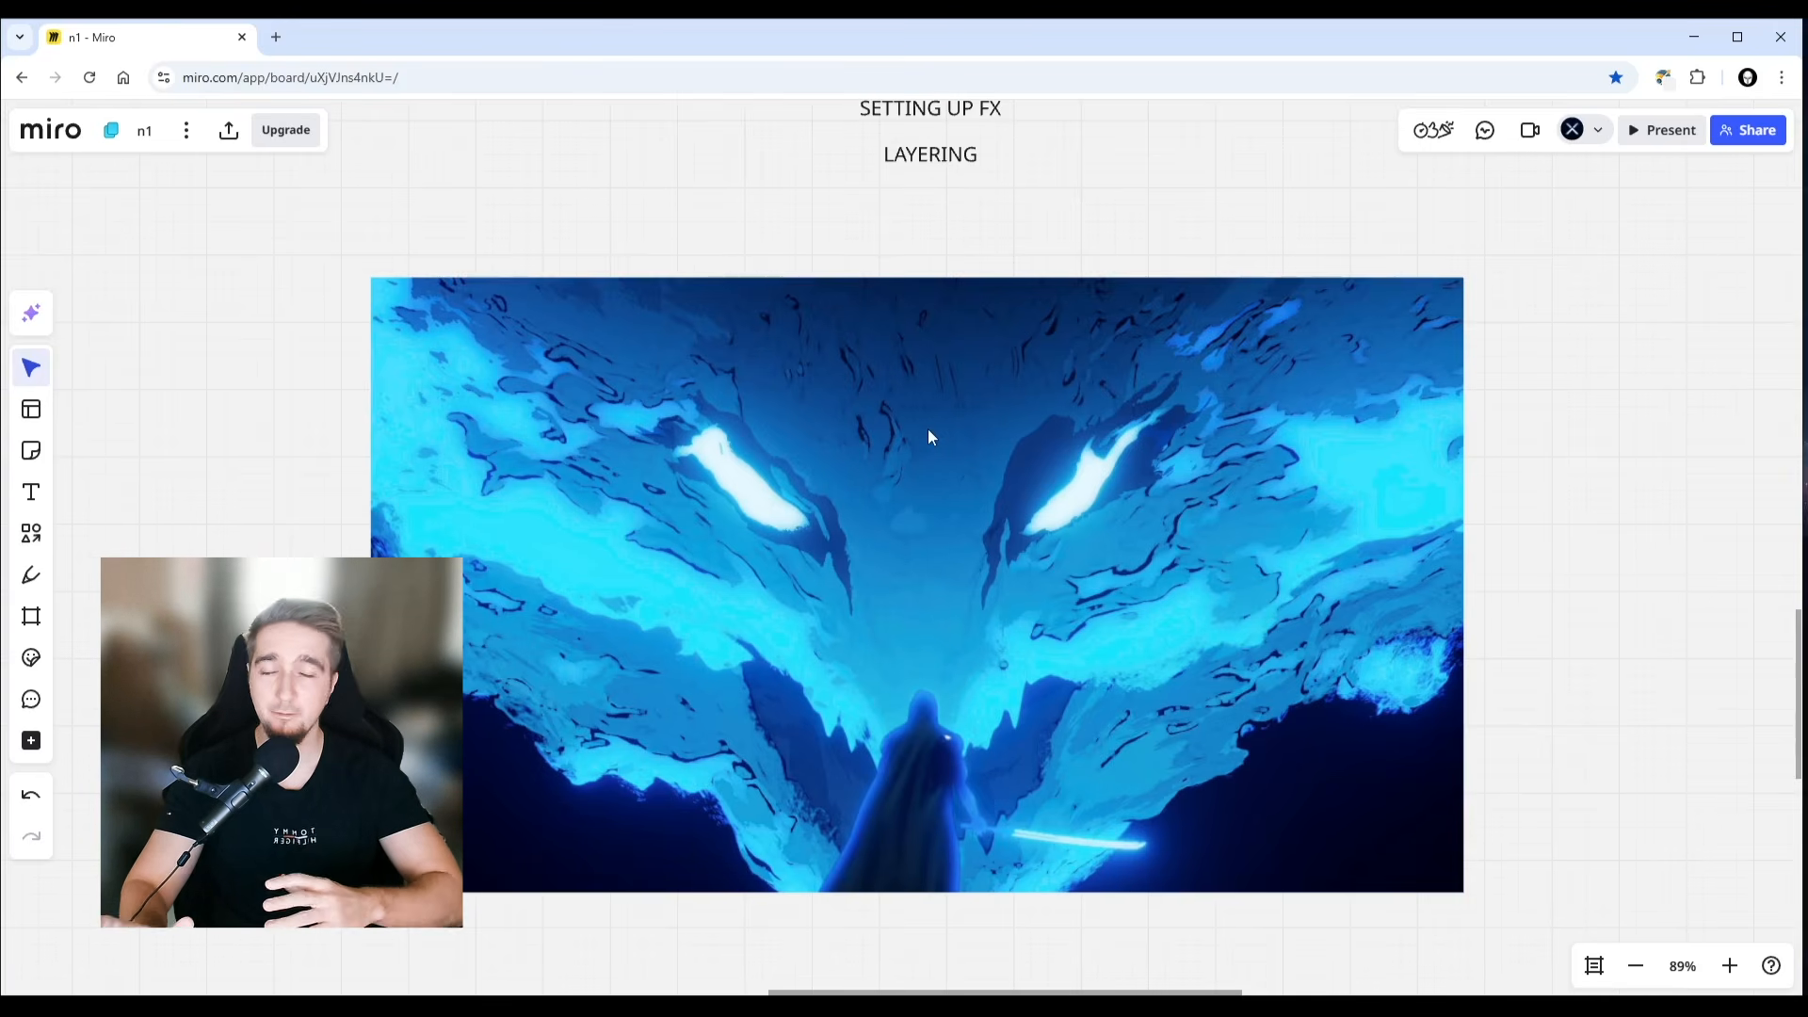
- Highlight the LAYERING label above the blue creature image
{"action": "middle_click_drag", "start_coordinate": [683, 210], "coordinate": [699, 215]}
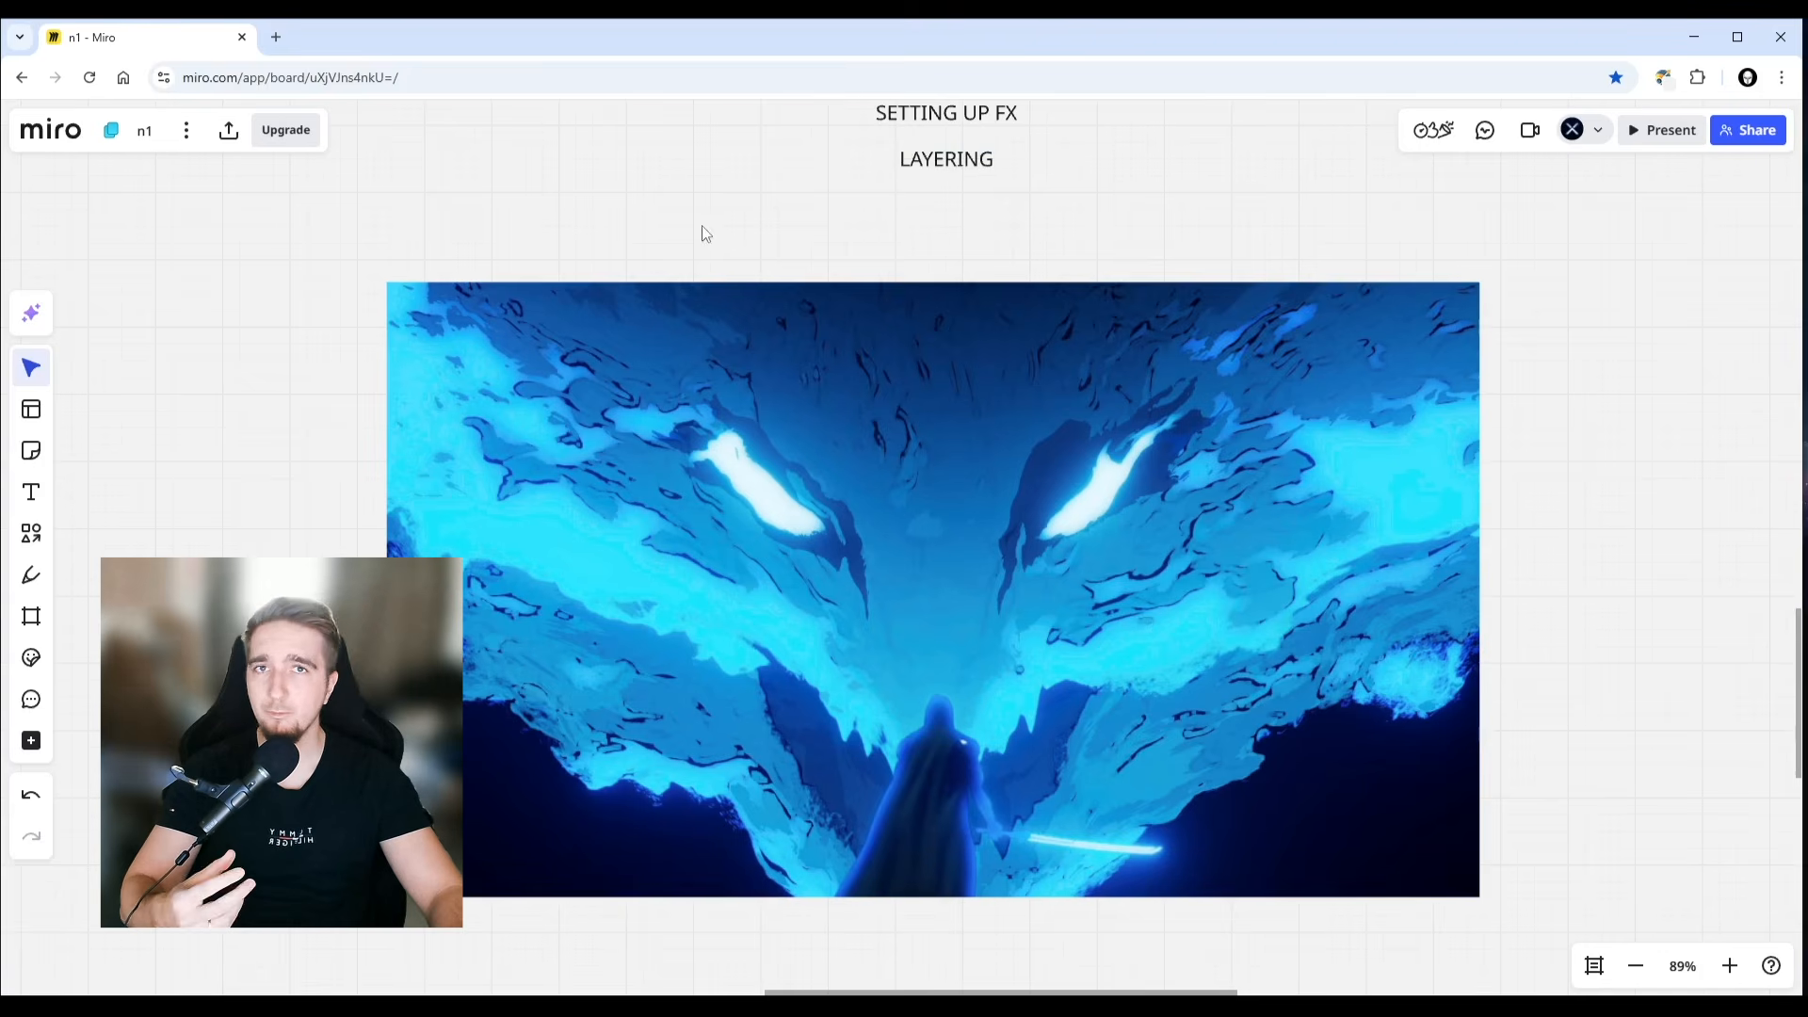
{"action": "left_click_drag", "start_coordinate": [732, 228], "coordinate": [1036, 151]}
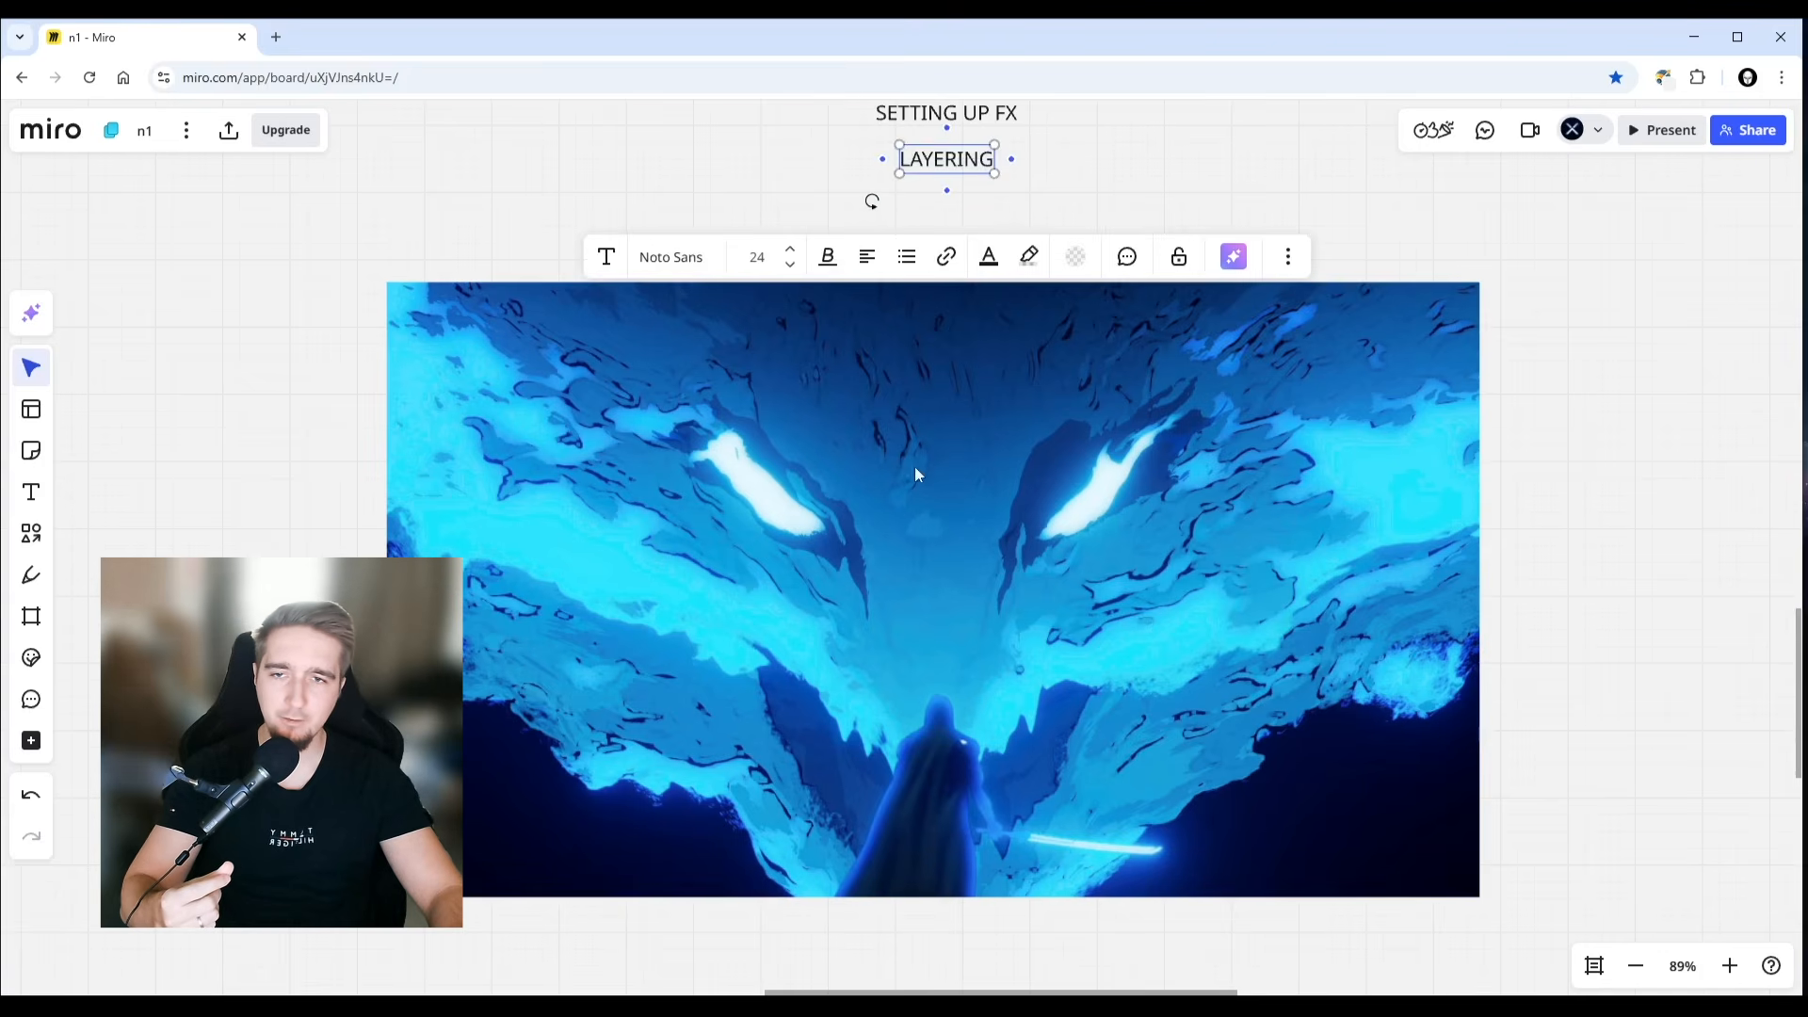
{"action": "middle_click_drag", "start_coordinate": [915, 468], "coordinate": [892, 421]}
- Draw red pen strokes over the blue creature image, circling both glowing eyes and tracing the V-shaped bands beneath them
{"action": "left_click", "coordinate": [30, 574]}
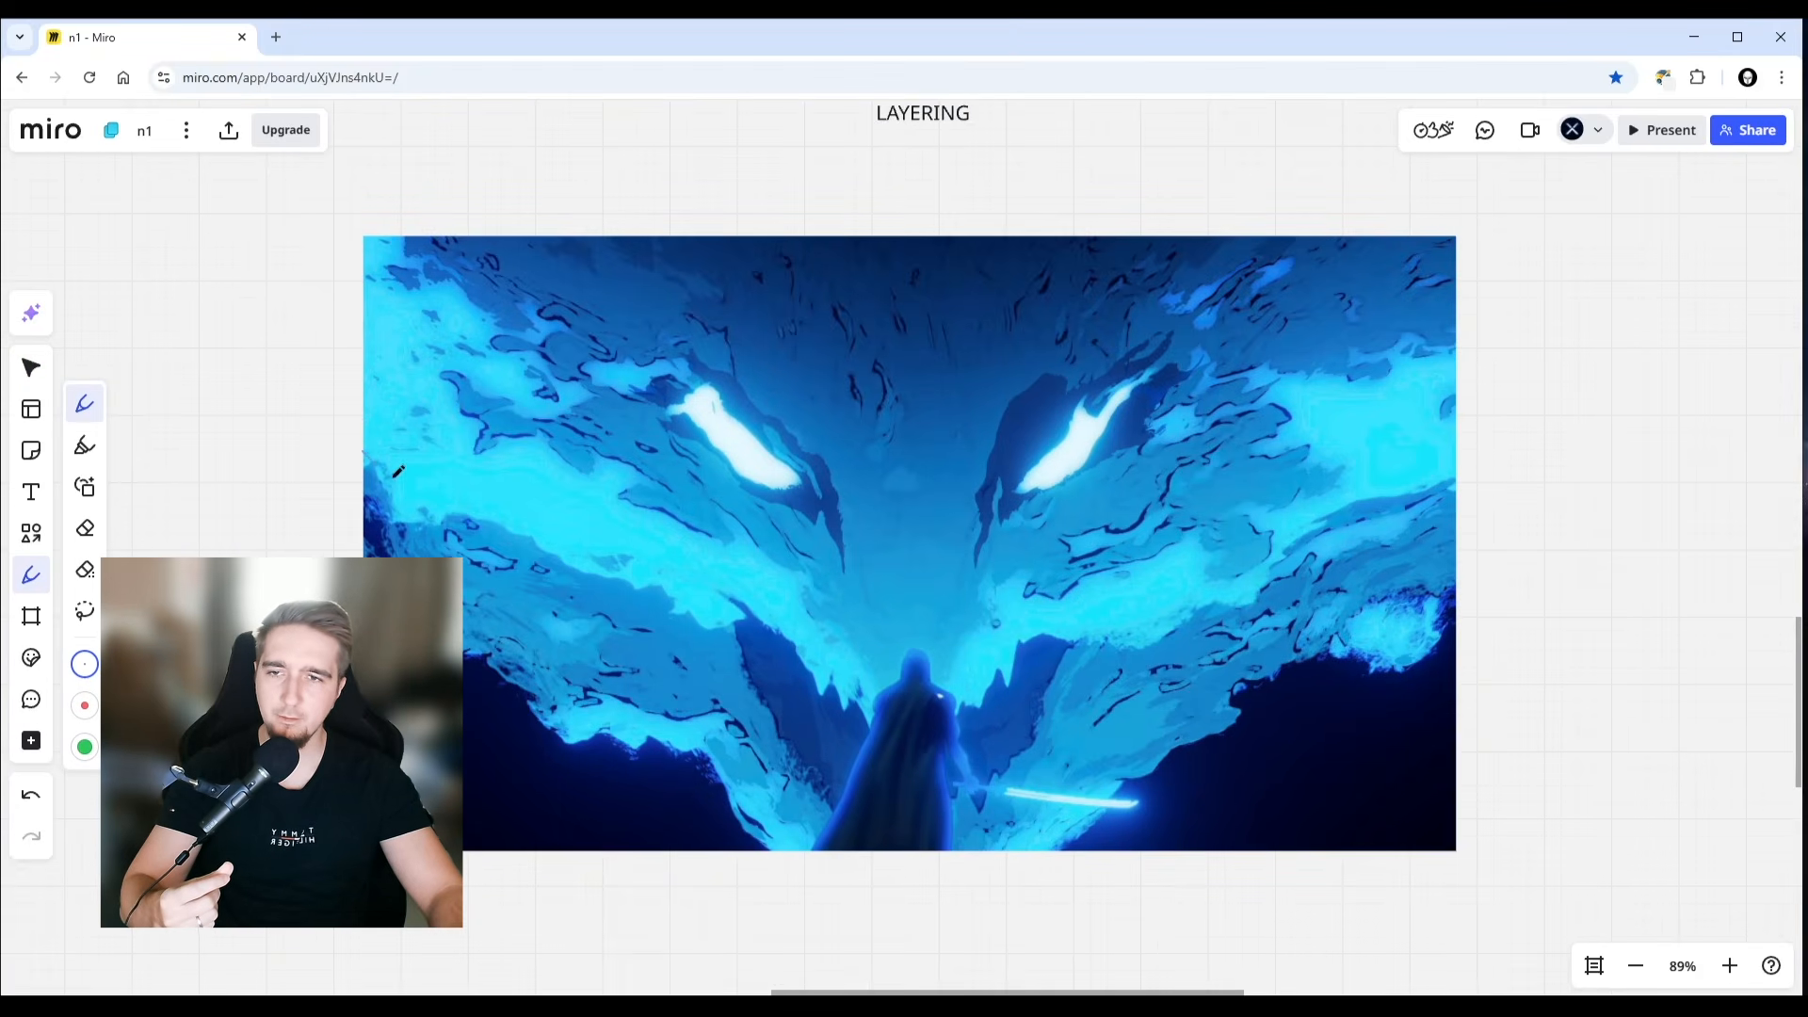
{"action": "left_click_drag", "start_coordinate": [678, 603], "coordinate": [903, 695]}
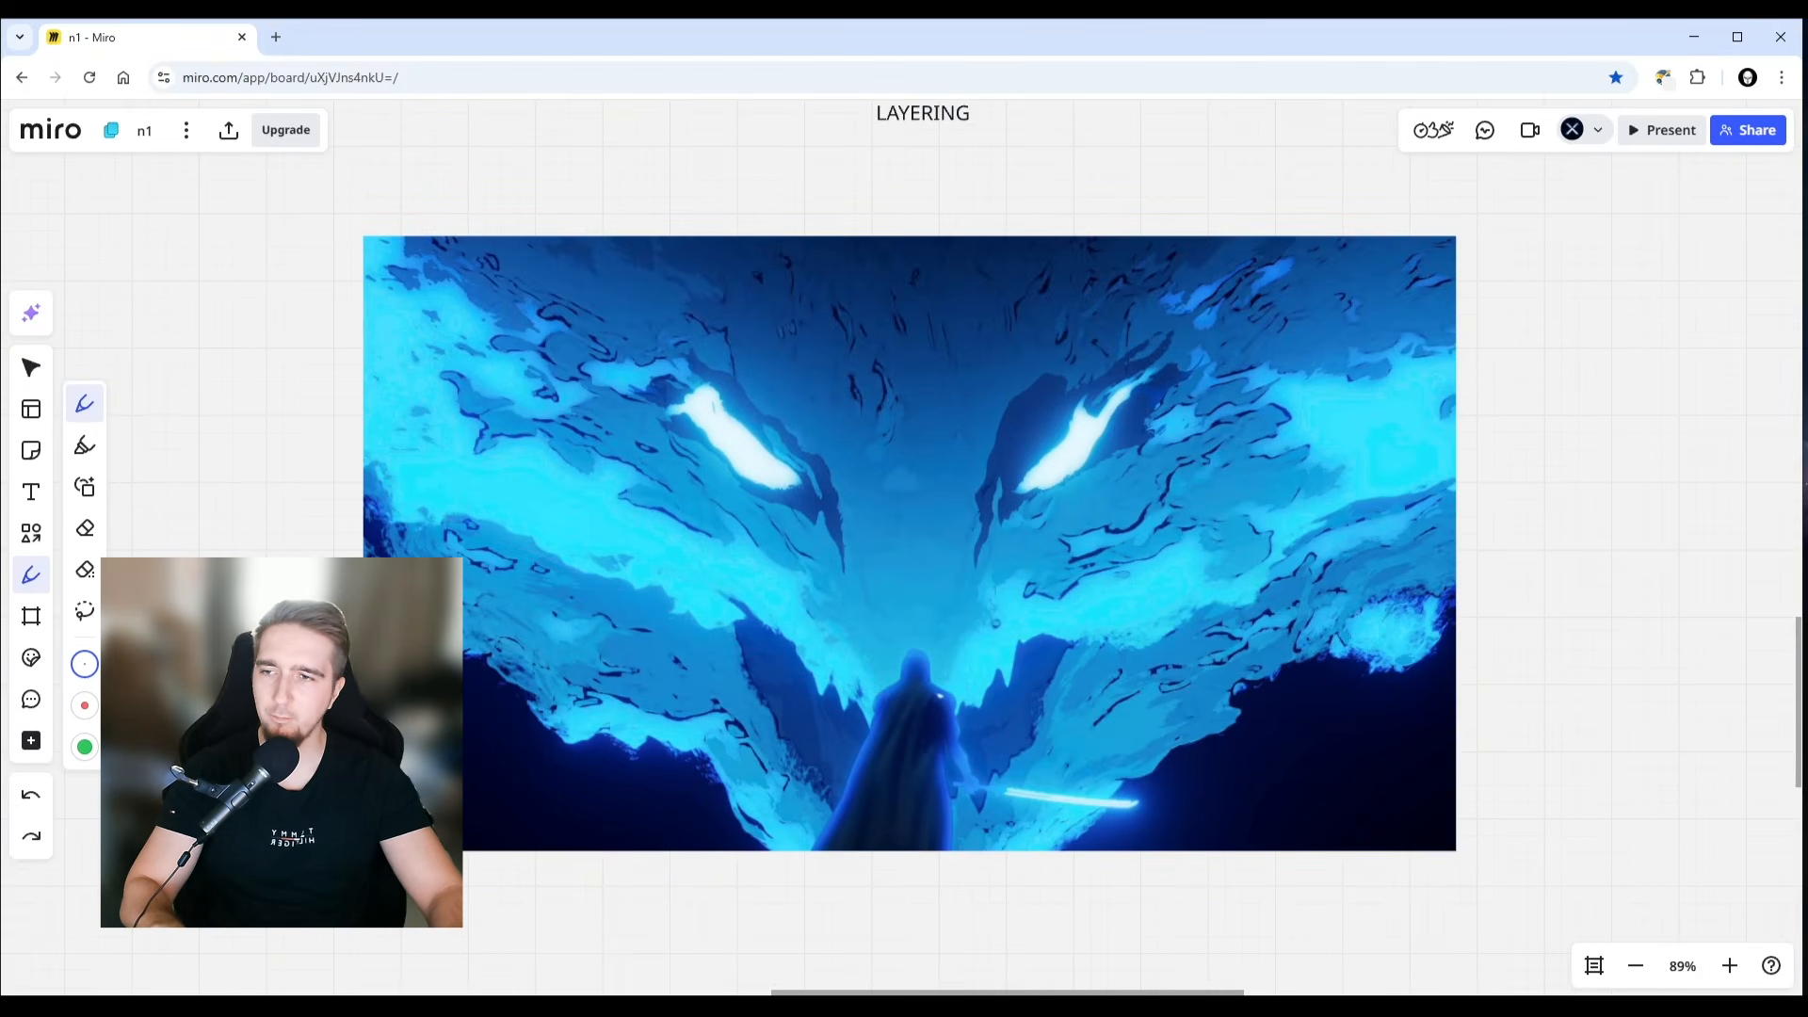
{"action": "left_click_drag", "start_coordinate": [352, 462], "coordinate": [674, 572]}
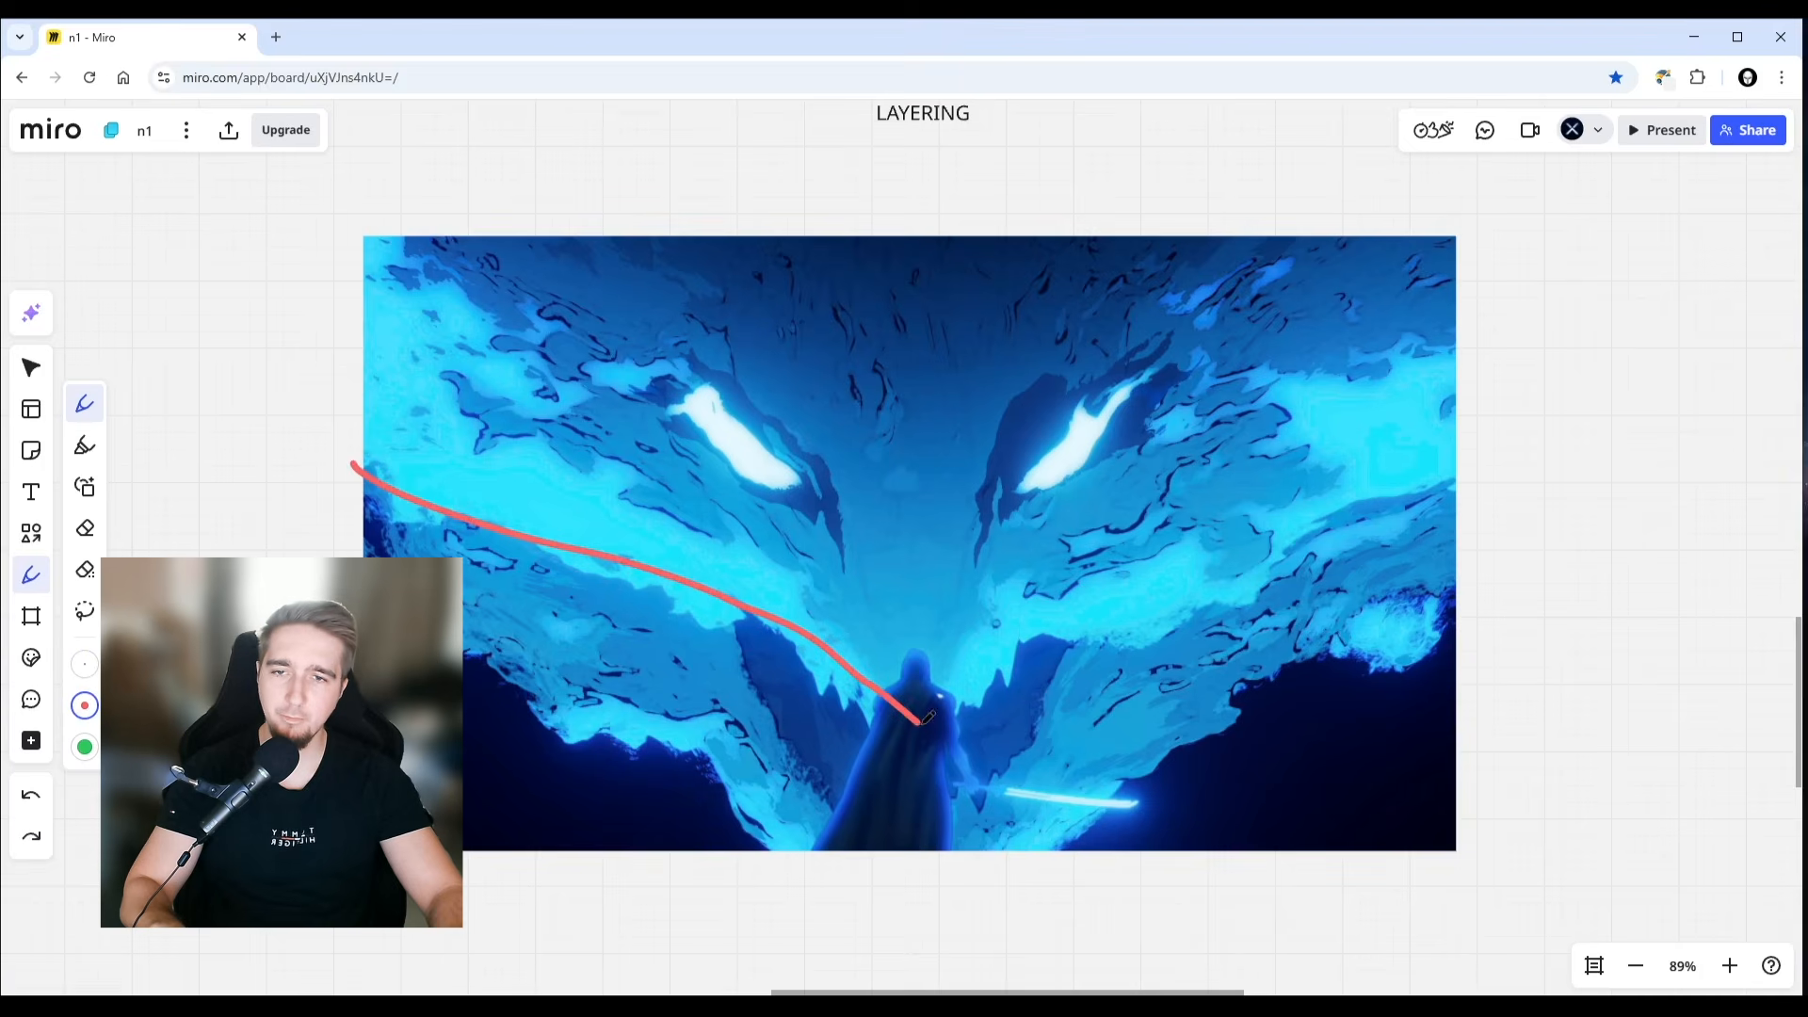
{"action": "left_click_drag", "start_coordinate": [1043, 641], "coordinate": [1461, 458]}
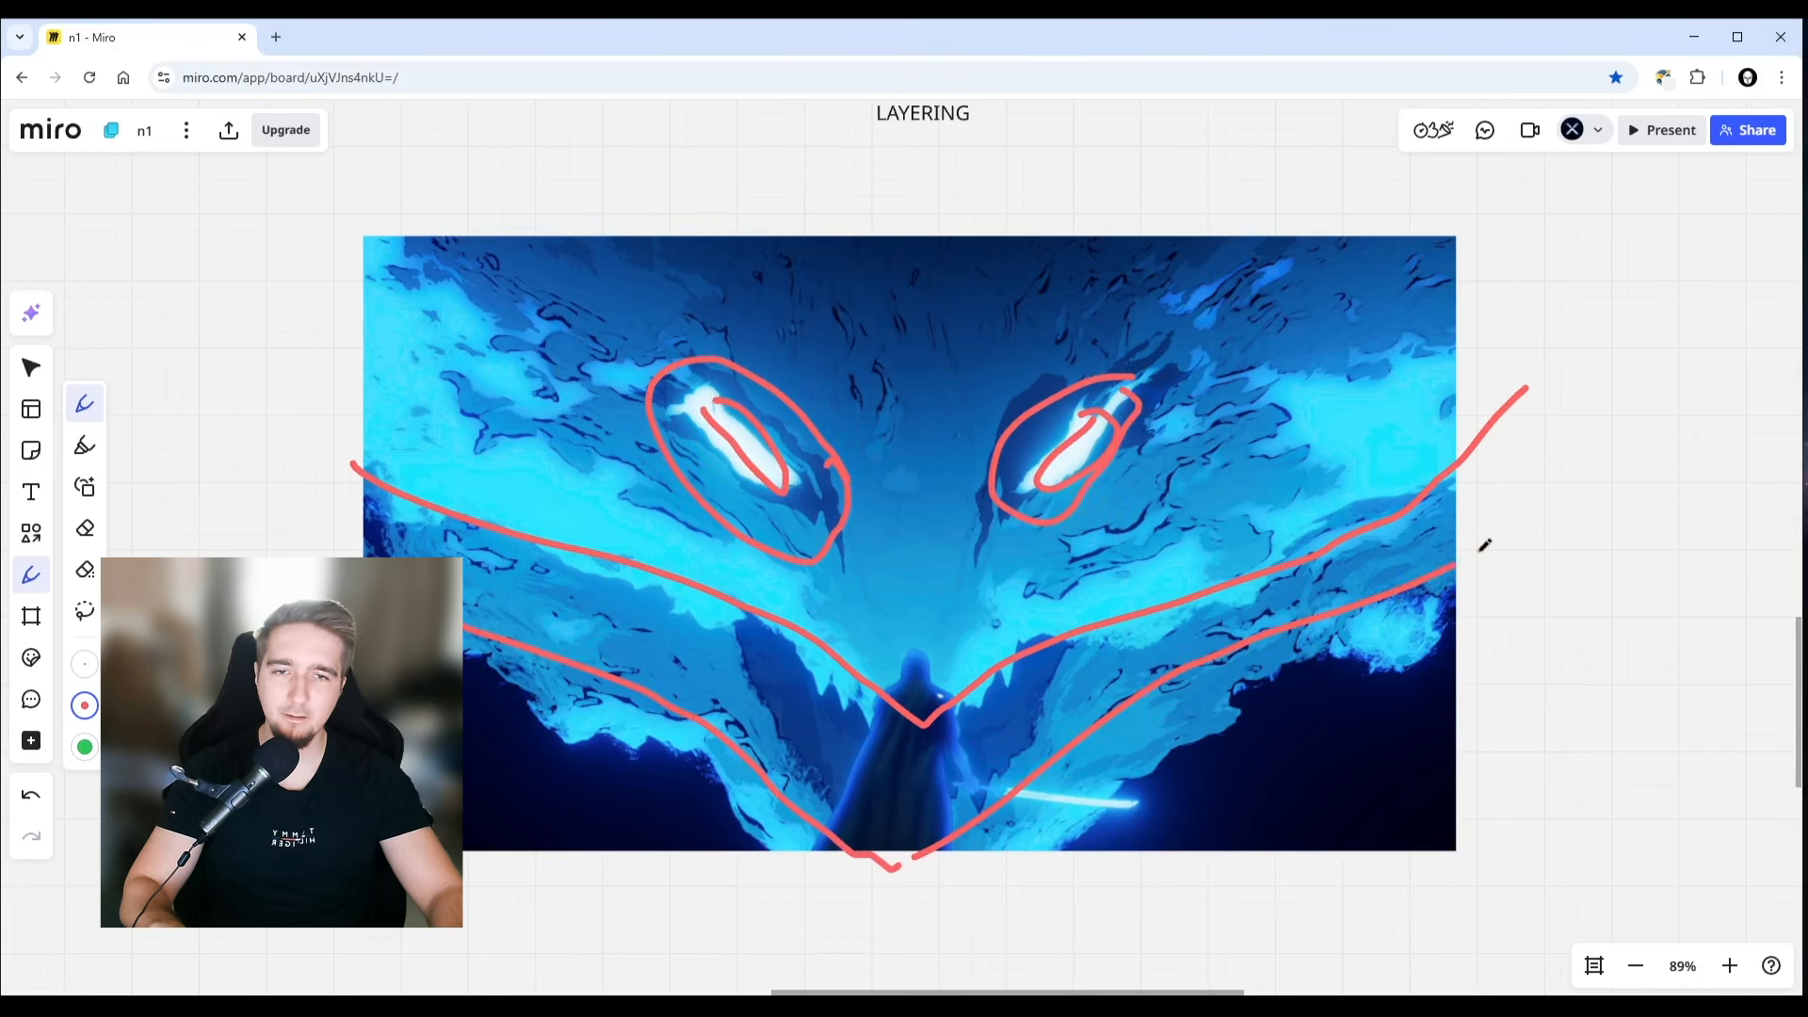
{"action": "left_click_drag", "start_coordinate": [1483, 545], "coordinate": [1516, 509]}
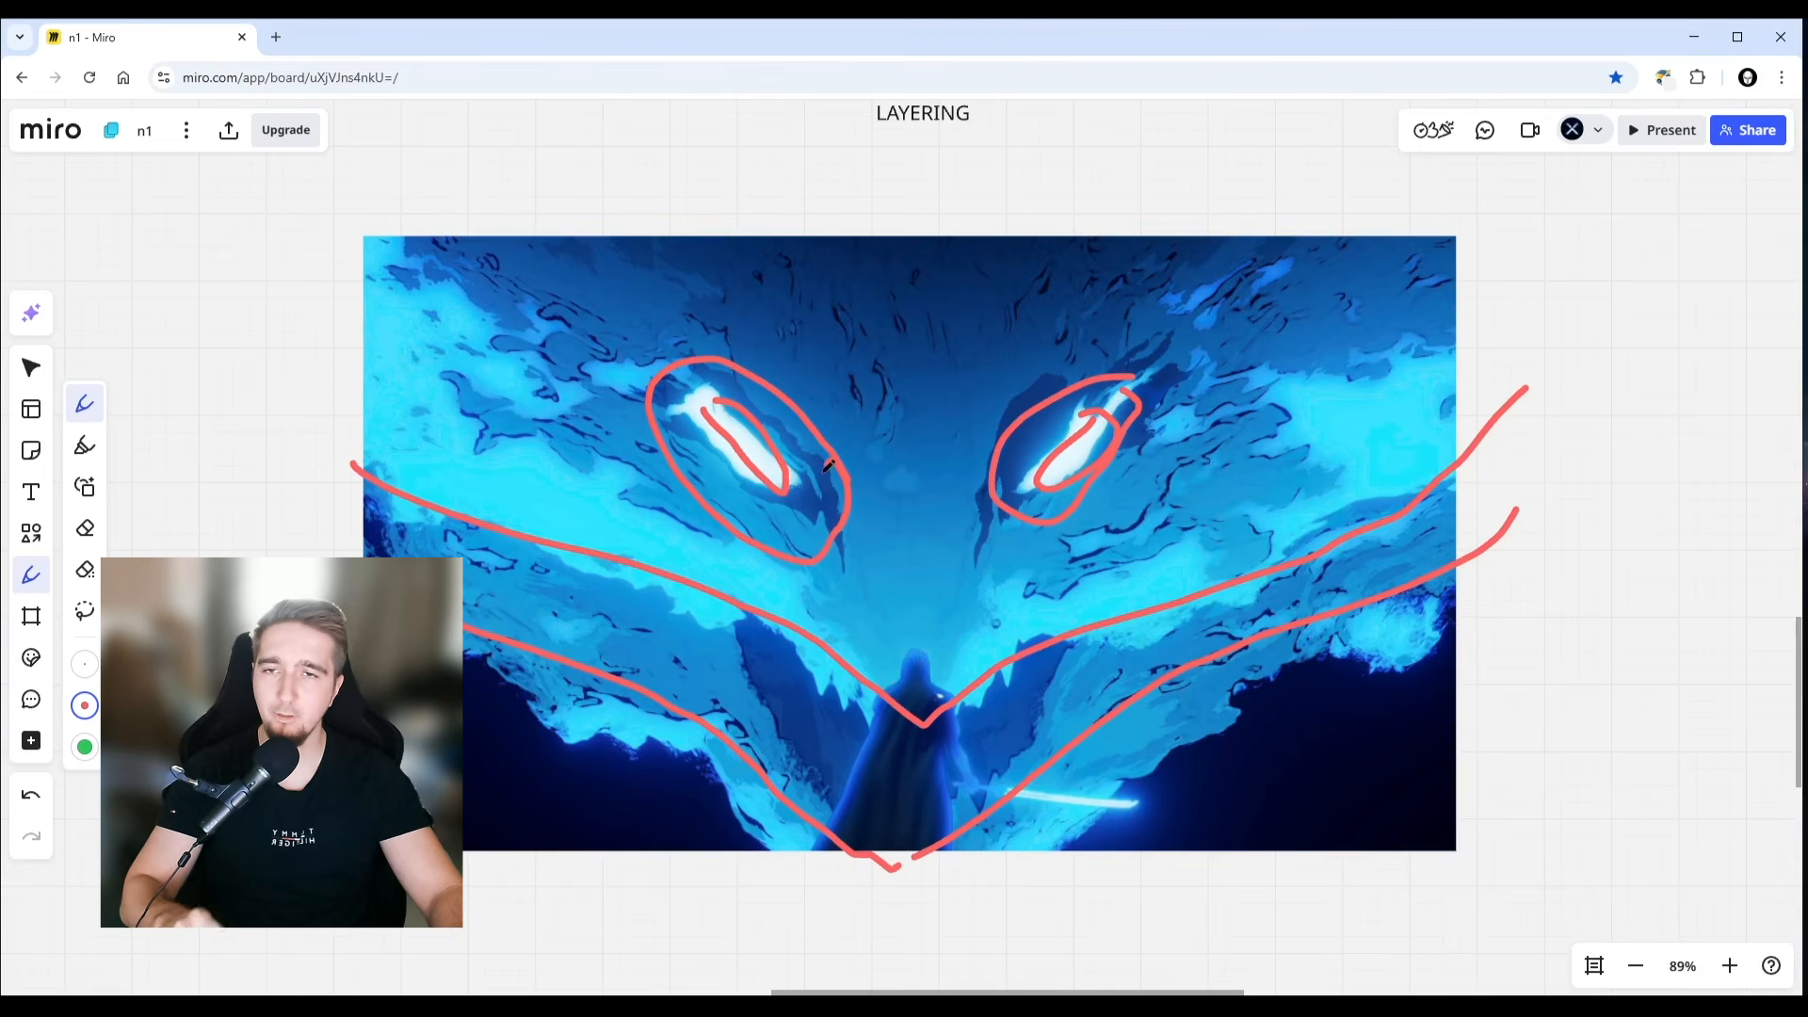
- Undo all the red pen strokes on the blue creature image
{"action": "key", "text": "ctrl+z"}
{"action": "key", "text": "ctrl+z"}
{"action": "key", "text": "ctrl+z"}
{"action": "key", "text": "ctrl+z"}
{"action": "key", "text": "ctrl+z"}
{"action": "key", "text": "ctrl+z"}
{"action": "key", "text": "ctrl+z"}
{"action": "key", "text": "ctrl+z"}
{"action": "key", "text": "ctrl+z"}
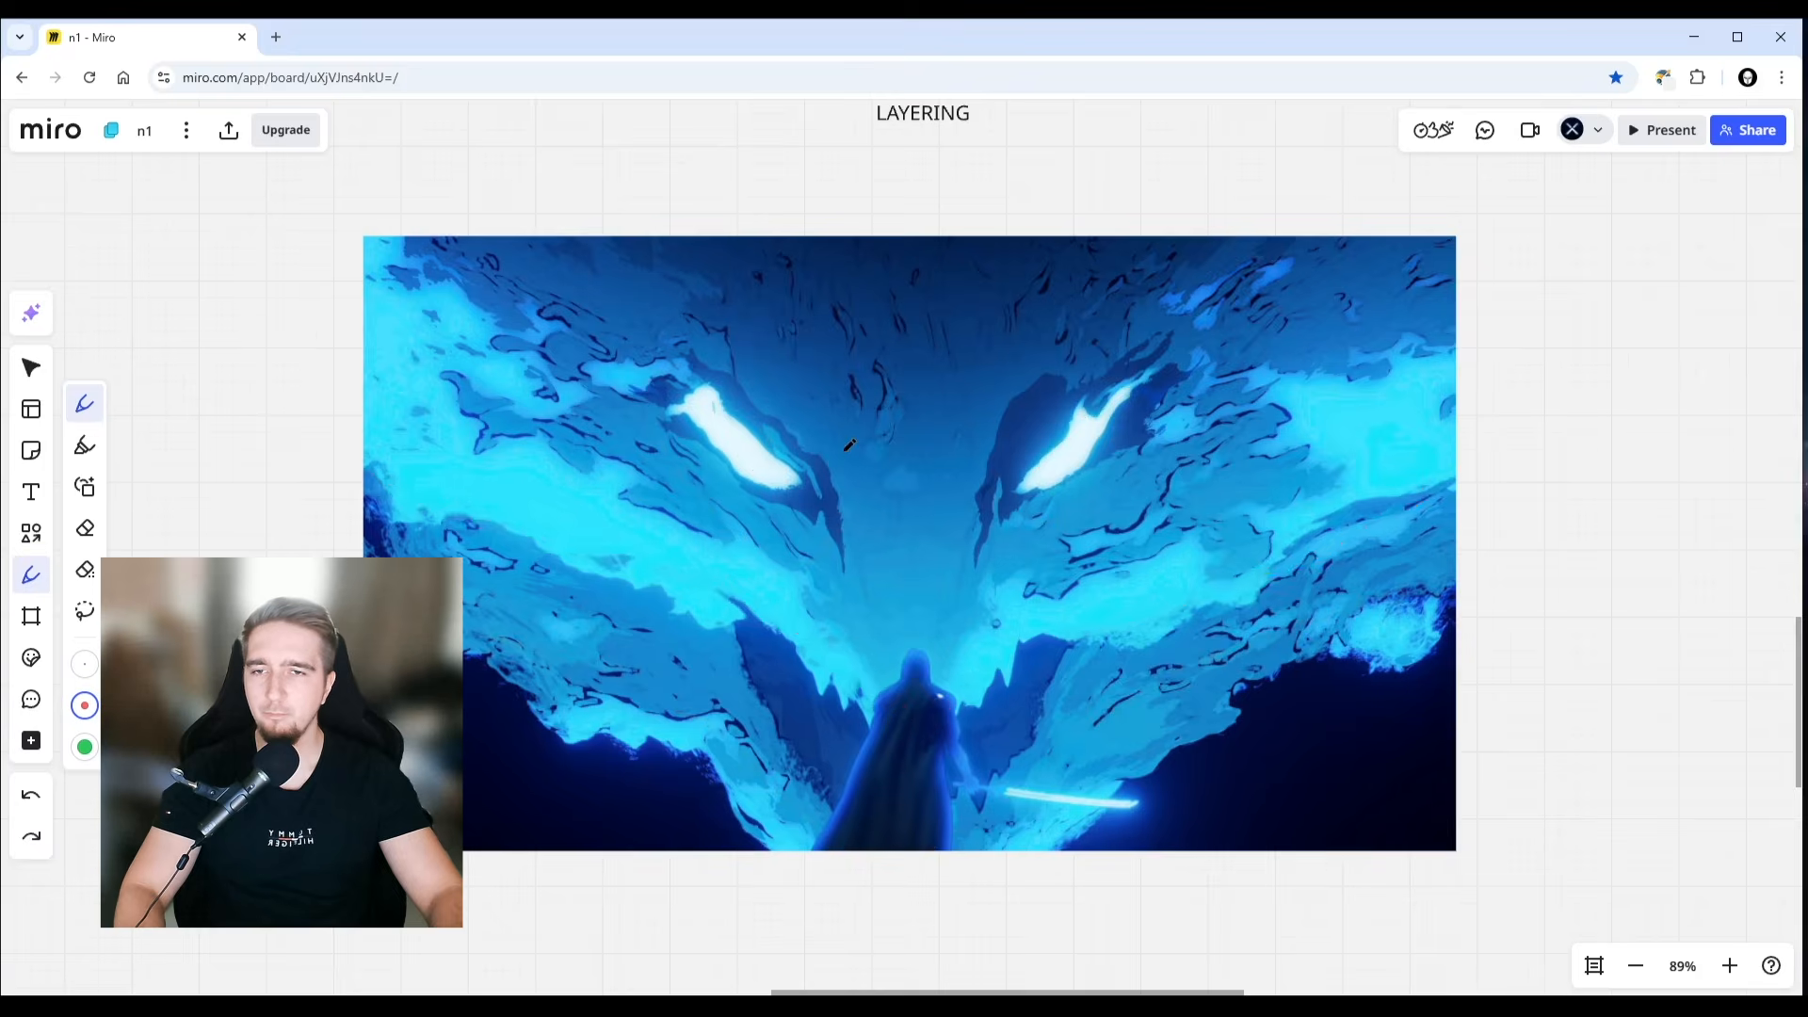
- Return to the selection tool, highlight the CELL SHADING and OUTLINES labels above the green energy image, and clear the selection
{"action": "key", "text": "v"}
{"action": "scroll", "coordinate": [819, 471], "scroll_direction": "down", "scroll_amount": 10}
{"action": "right_click_drag", "start_coordinate": [570, 579], "coordinate": [1223, 280]}
{"action": "scroll", "coordinate": [584, 597], "scroll_direction": "up", "scroll_amount": 5}
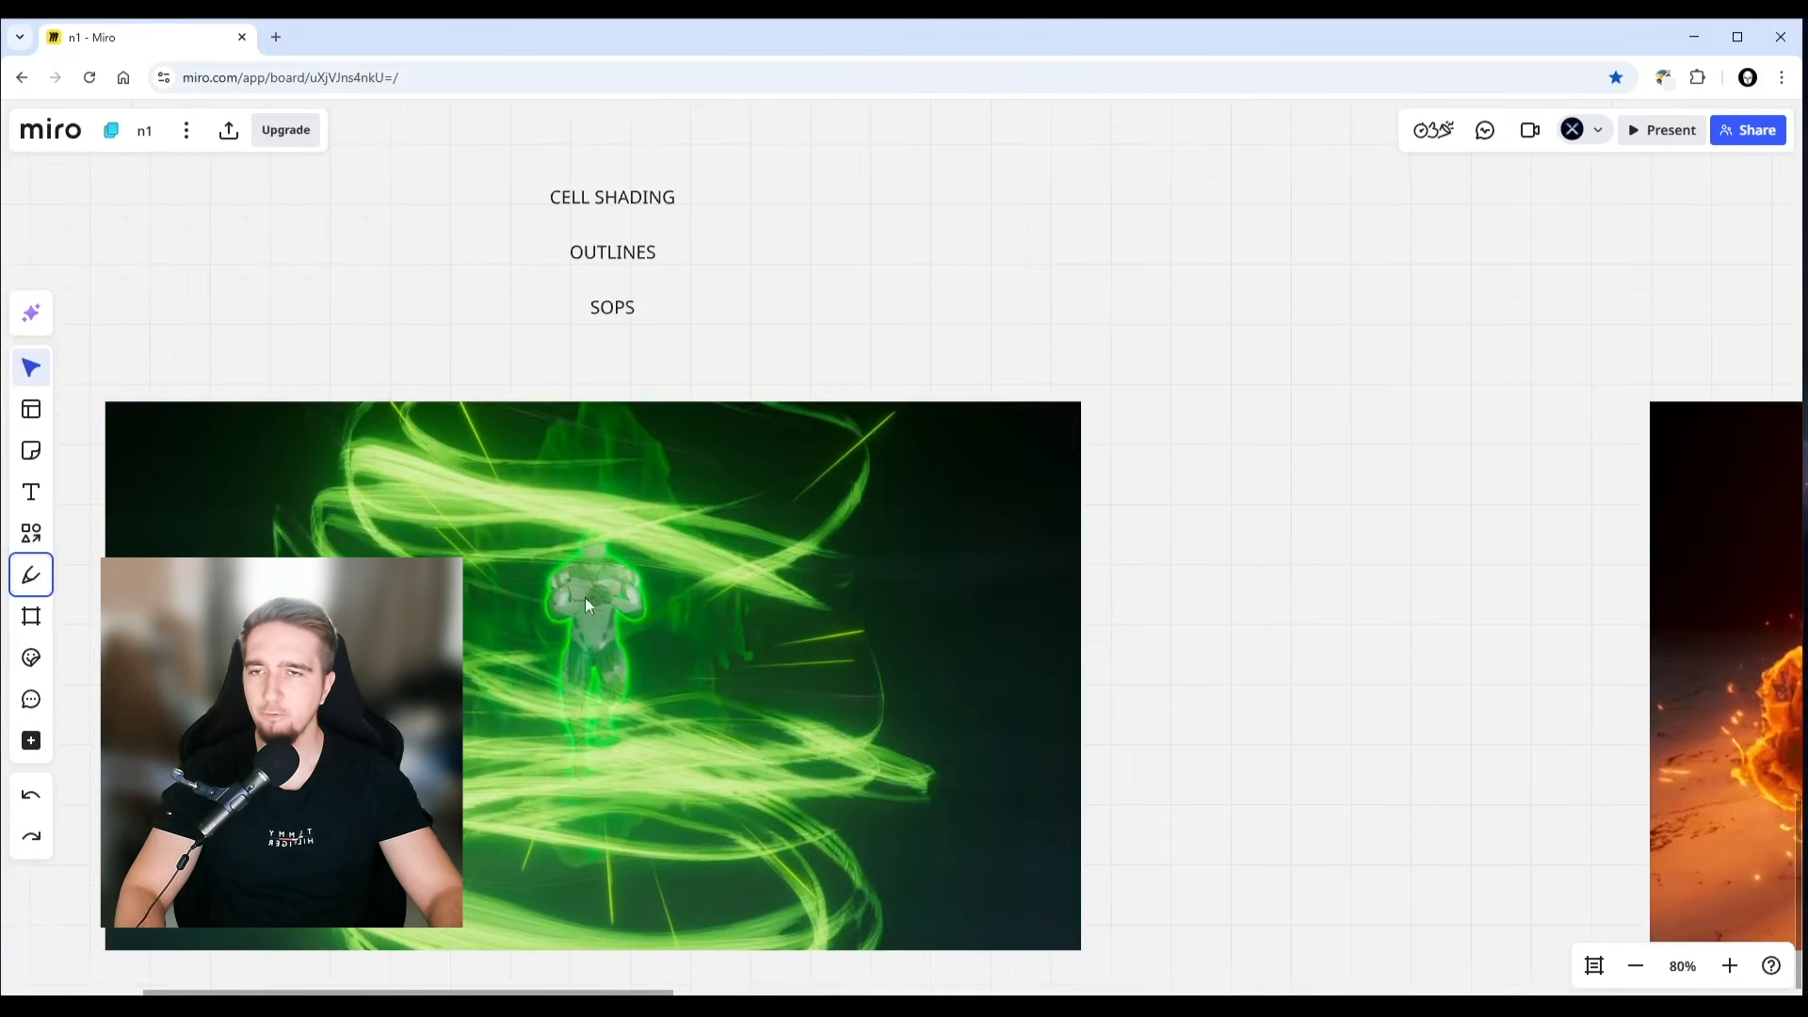
{"action": "right_click_drag", "start_coordinate": [585, 597], "coordinate": [848, 541]}
{"action": "left_click_drag", "start_coordinate": [731, 141], "coordinate": [1087, 211]}
{"action": "left_click_drag", "start_coordinate": [699, 209], "coordinate": [1079, 252]}
{"action": "left_click", "coordinate": [476, 251]}
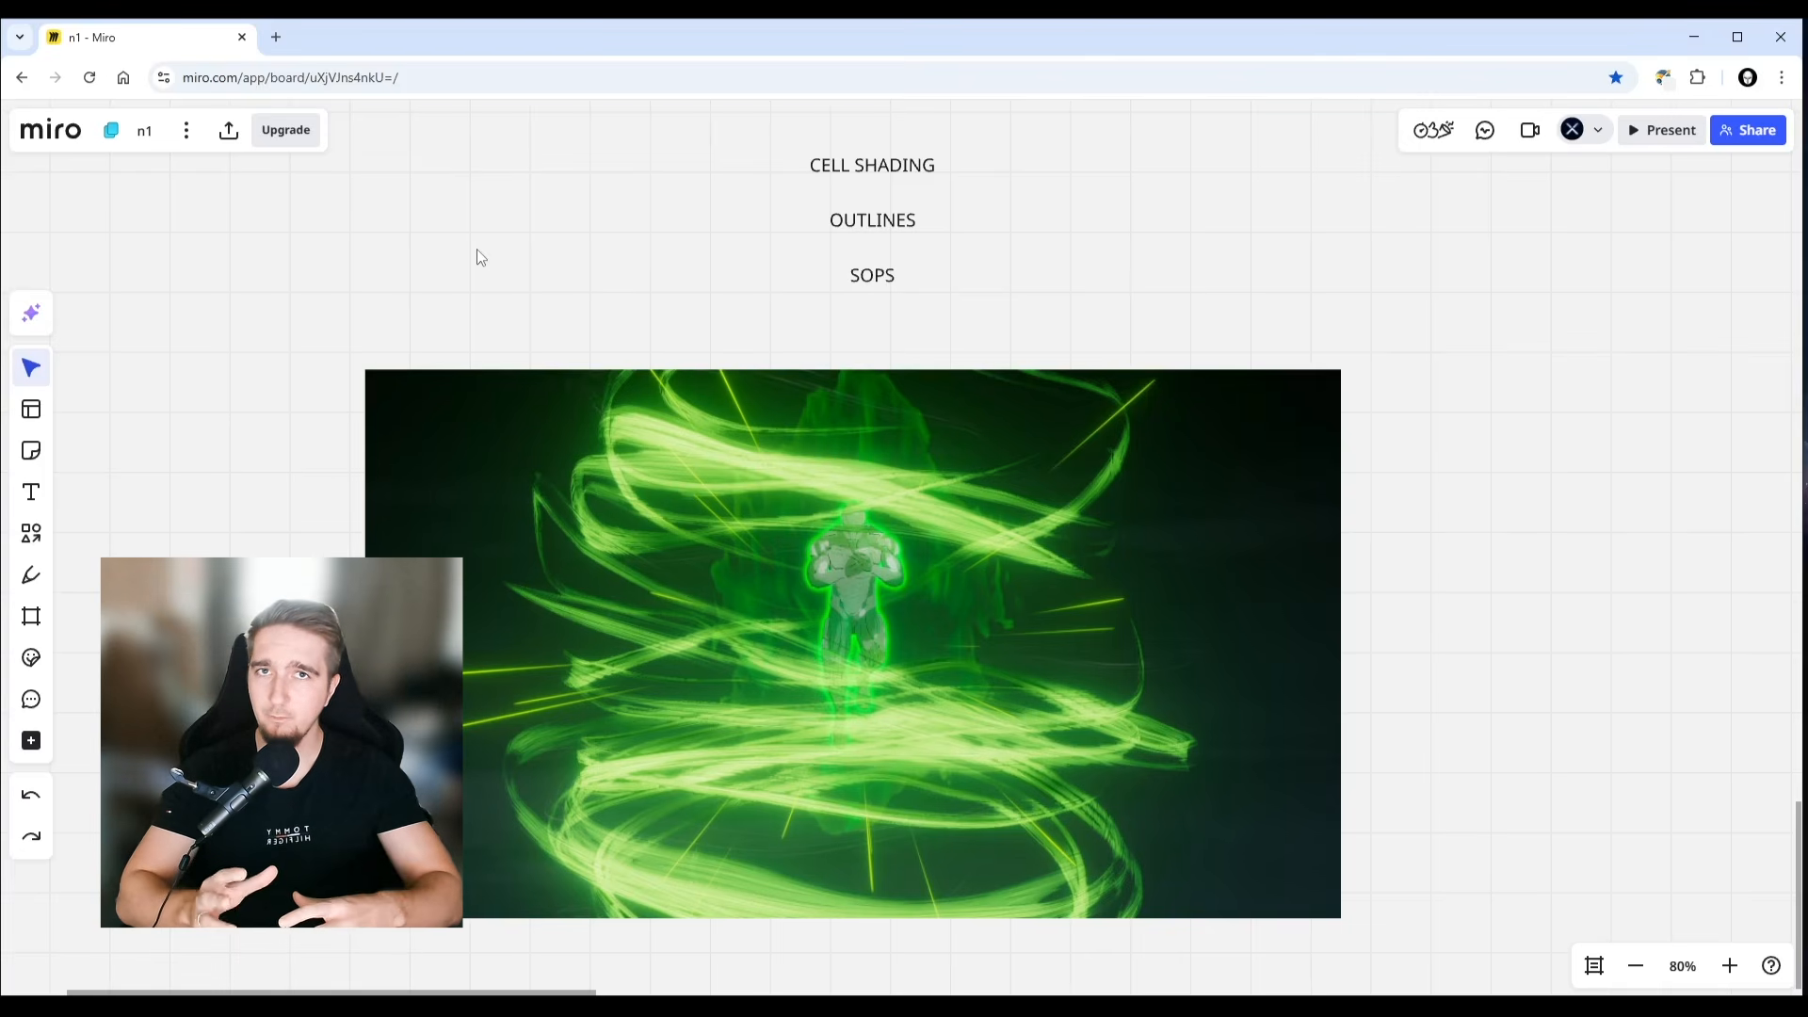
- Highlight the SOPS label above the green energy image and clear the selection
{"action": "scroll", "coordinate": [668, 196], "scroll_direction": "down", "scroll_amount": 1}
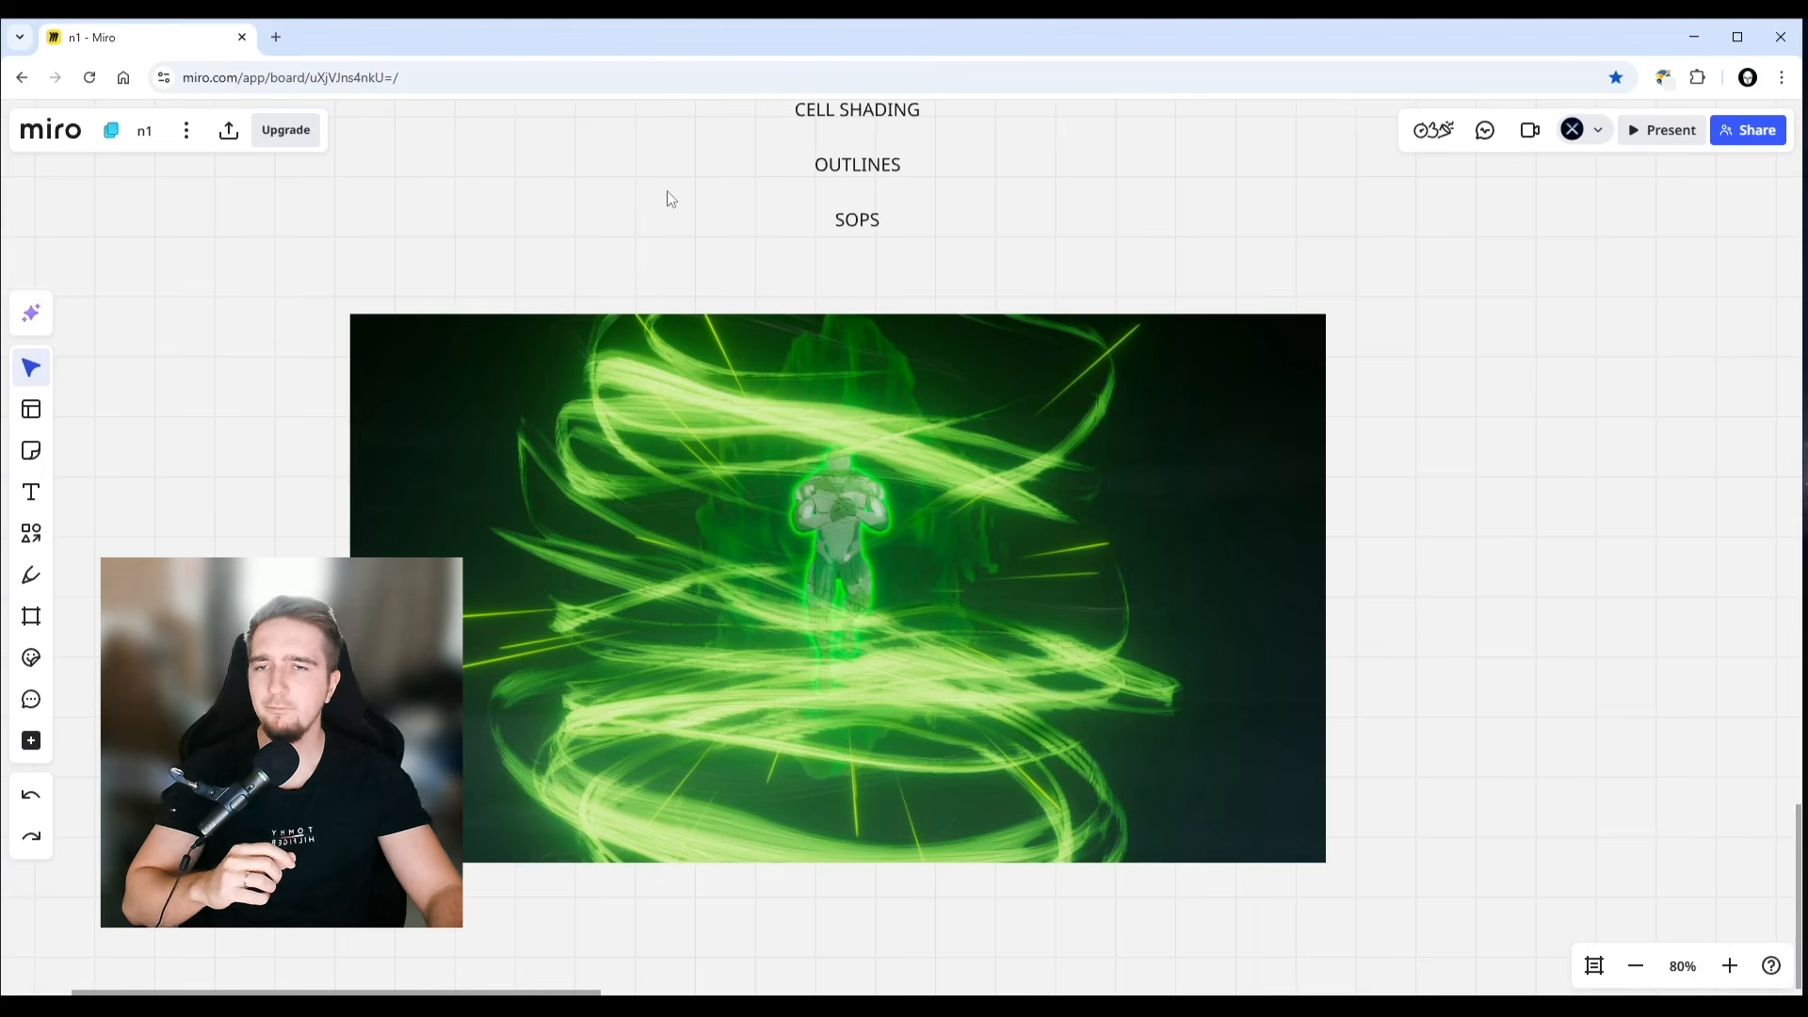
{"action": "left_click_drag", "start_coordinate": [726, 266], "coordinate": [964, 215]}
{"action": "left_click", "coordinate": [1135, 187]}
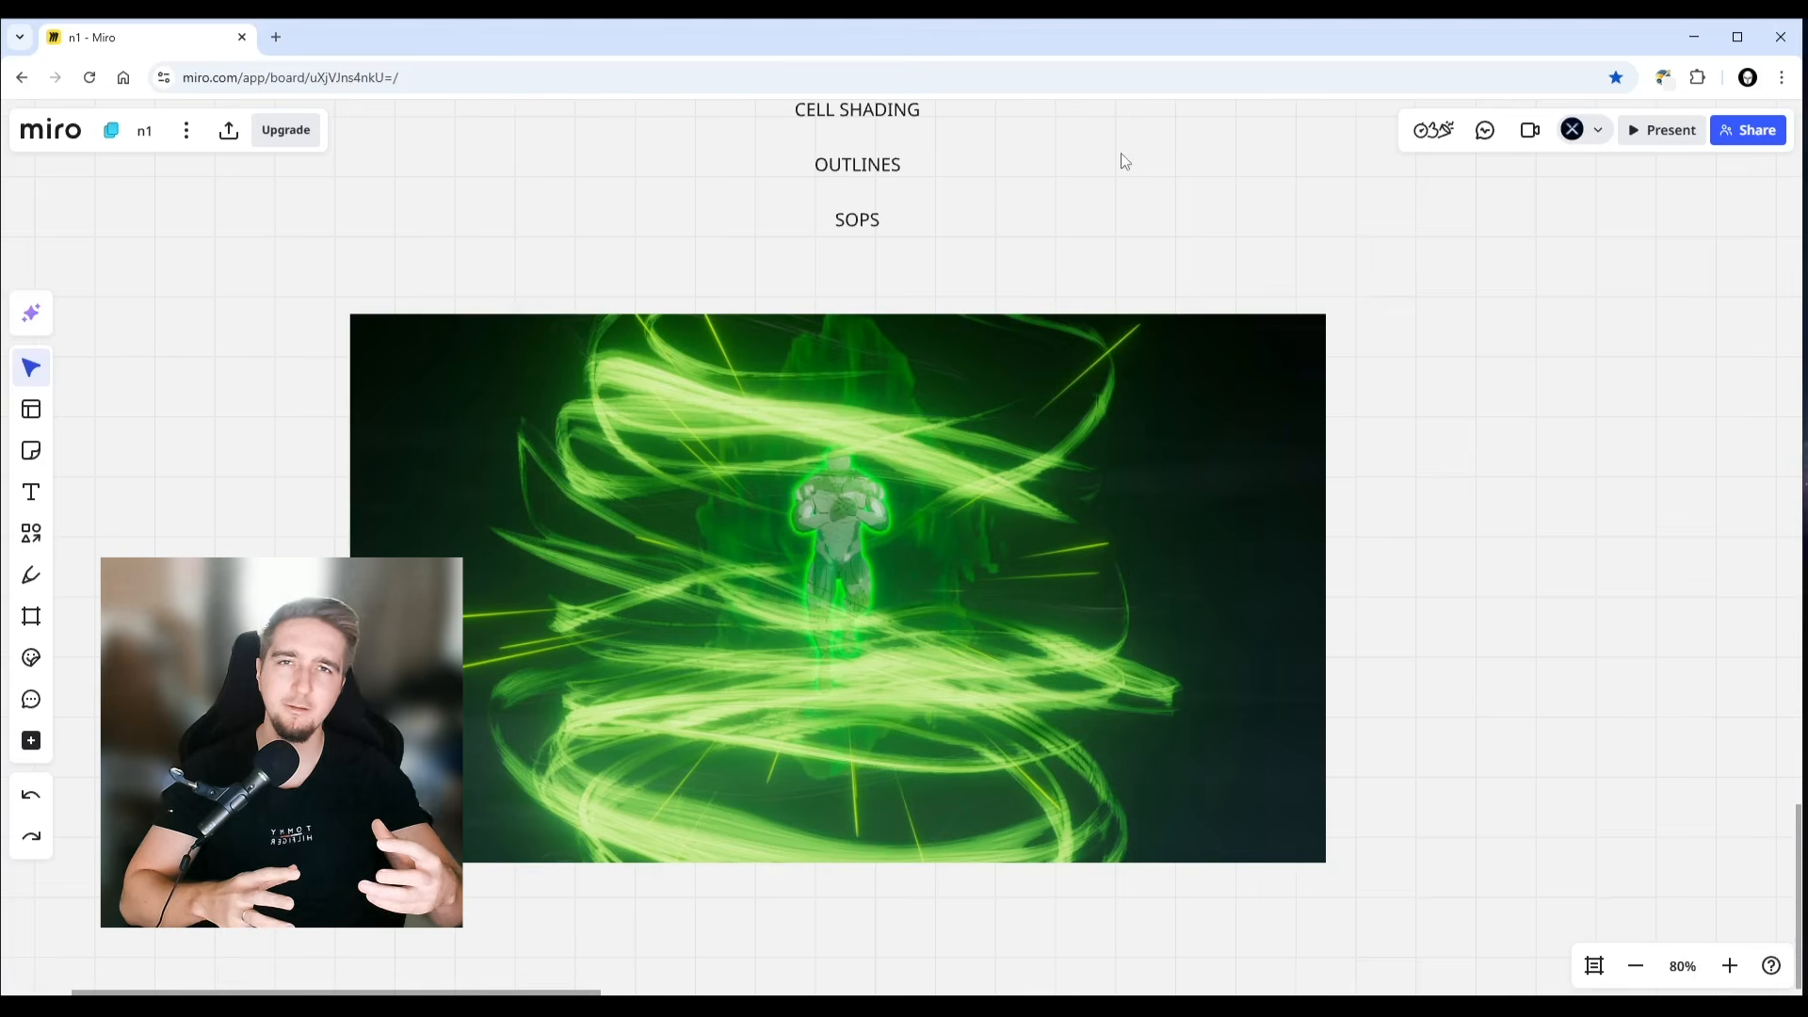
{"action": "scroll", "coordinate": [1094, 408], "scroll_direction": "up", "scroll_amount": 1}
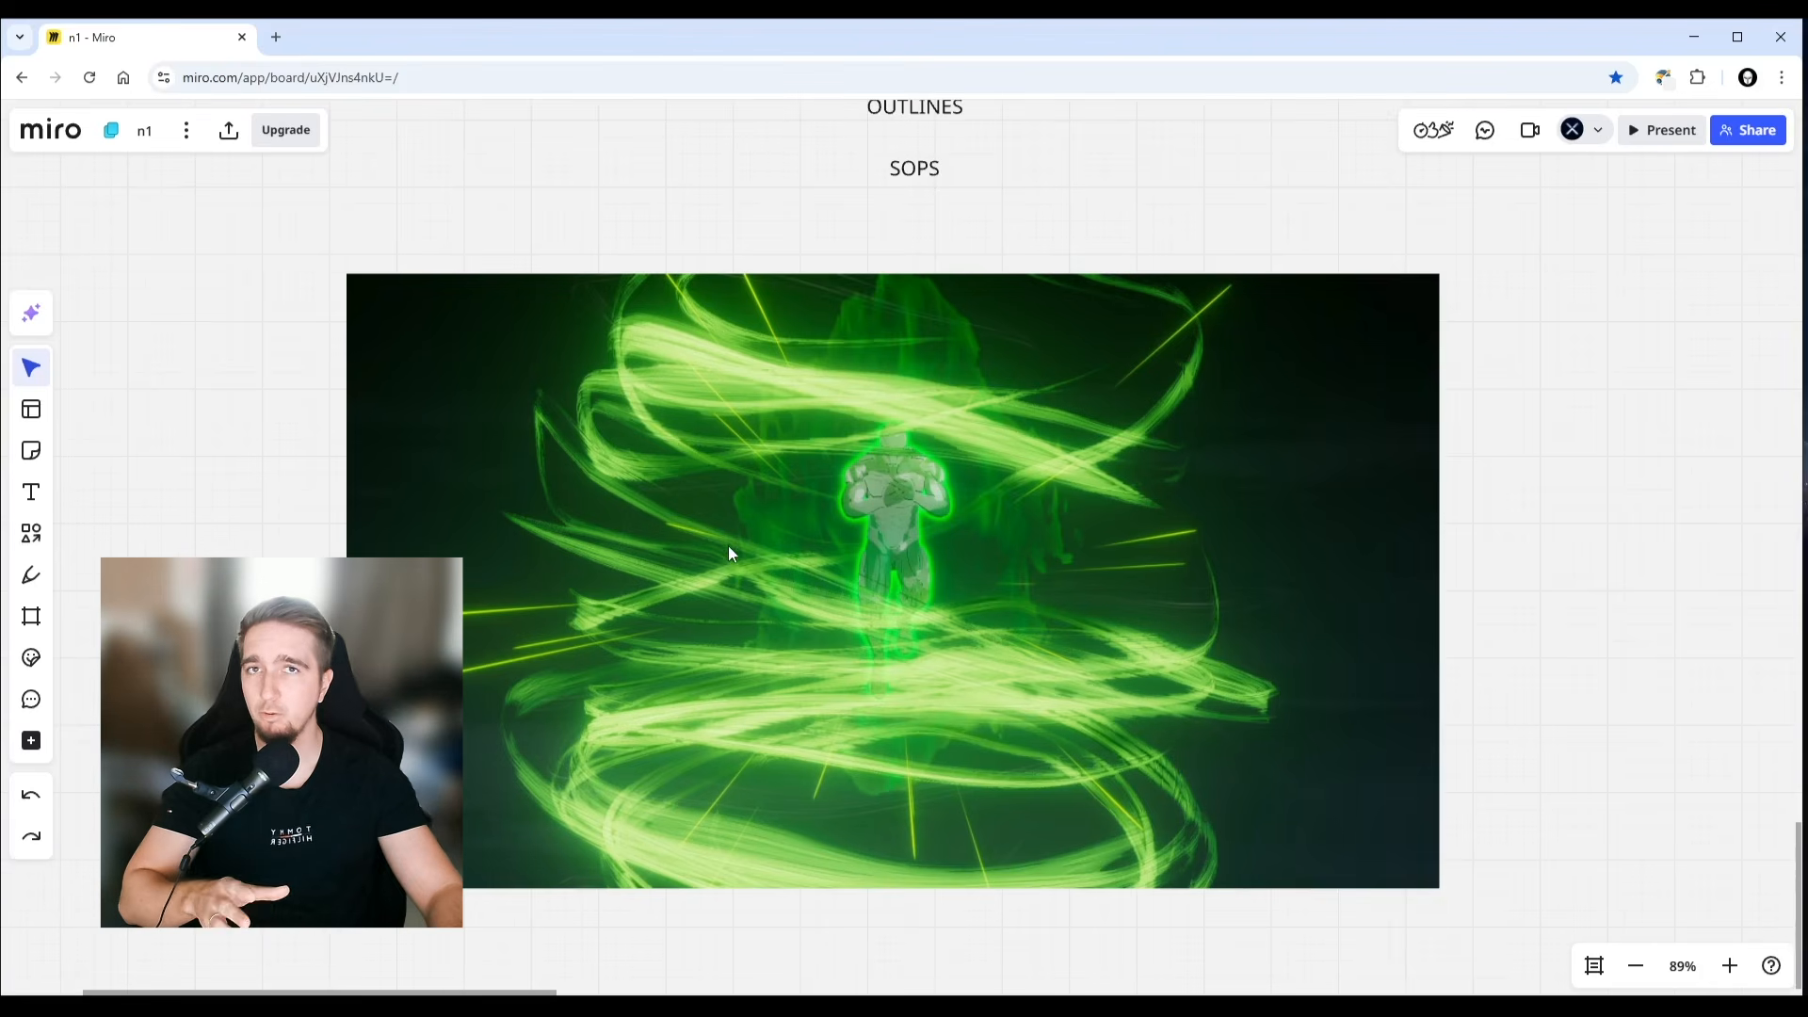
- Revisit the fiery demon image and the street sketch in the ANIME FX VOL 1 section
{"action": "scroll", "coordinate": [750, 523], "scroll_direction": "down", "scroll_amount": 5}
{"action": "right_click_drag", "start_coordinate": [807, 229], "coordinate": [942, 640]}
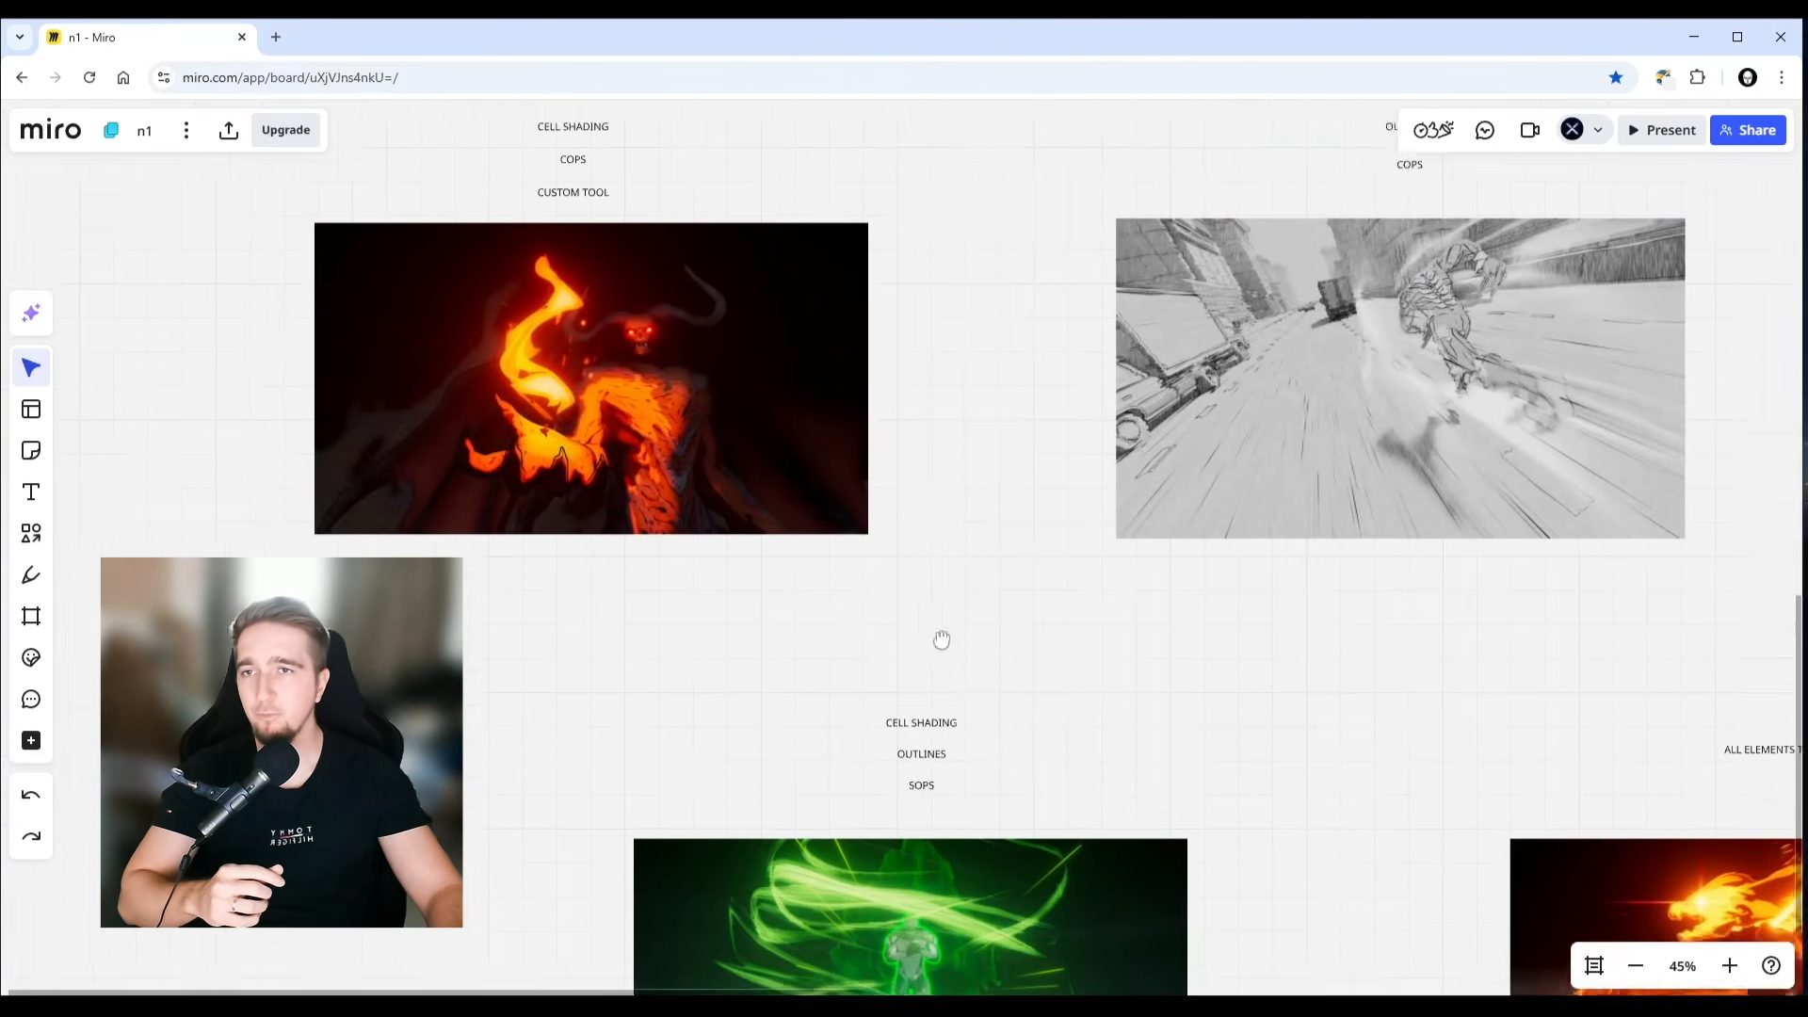
{"action": "scroll", "coordinate": [682, 427], "scroll_direction": "up", "scroll_amount": 6}
{"action": "scroll", "coordinate": [552, 550], "scroll_direction": "down", "scroll_amount": 3}
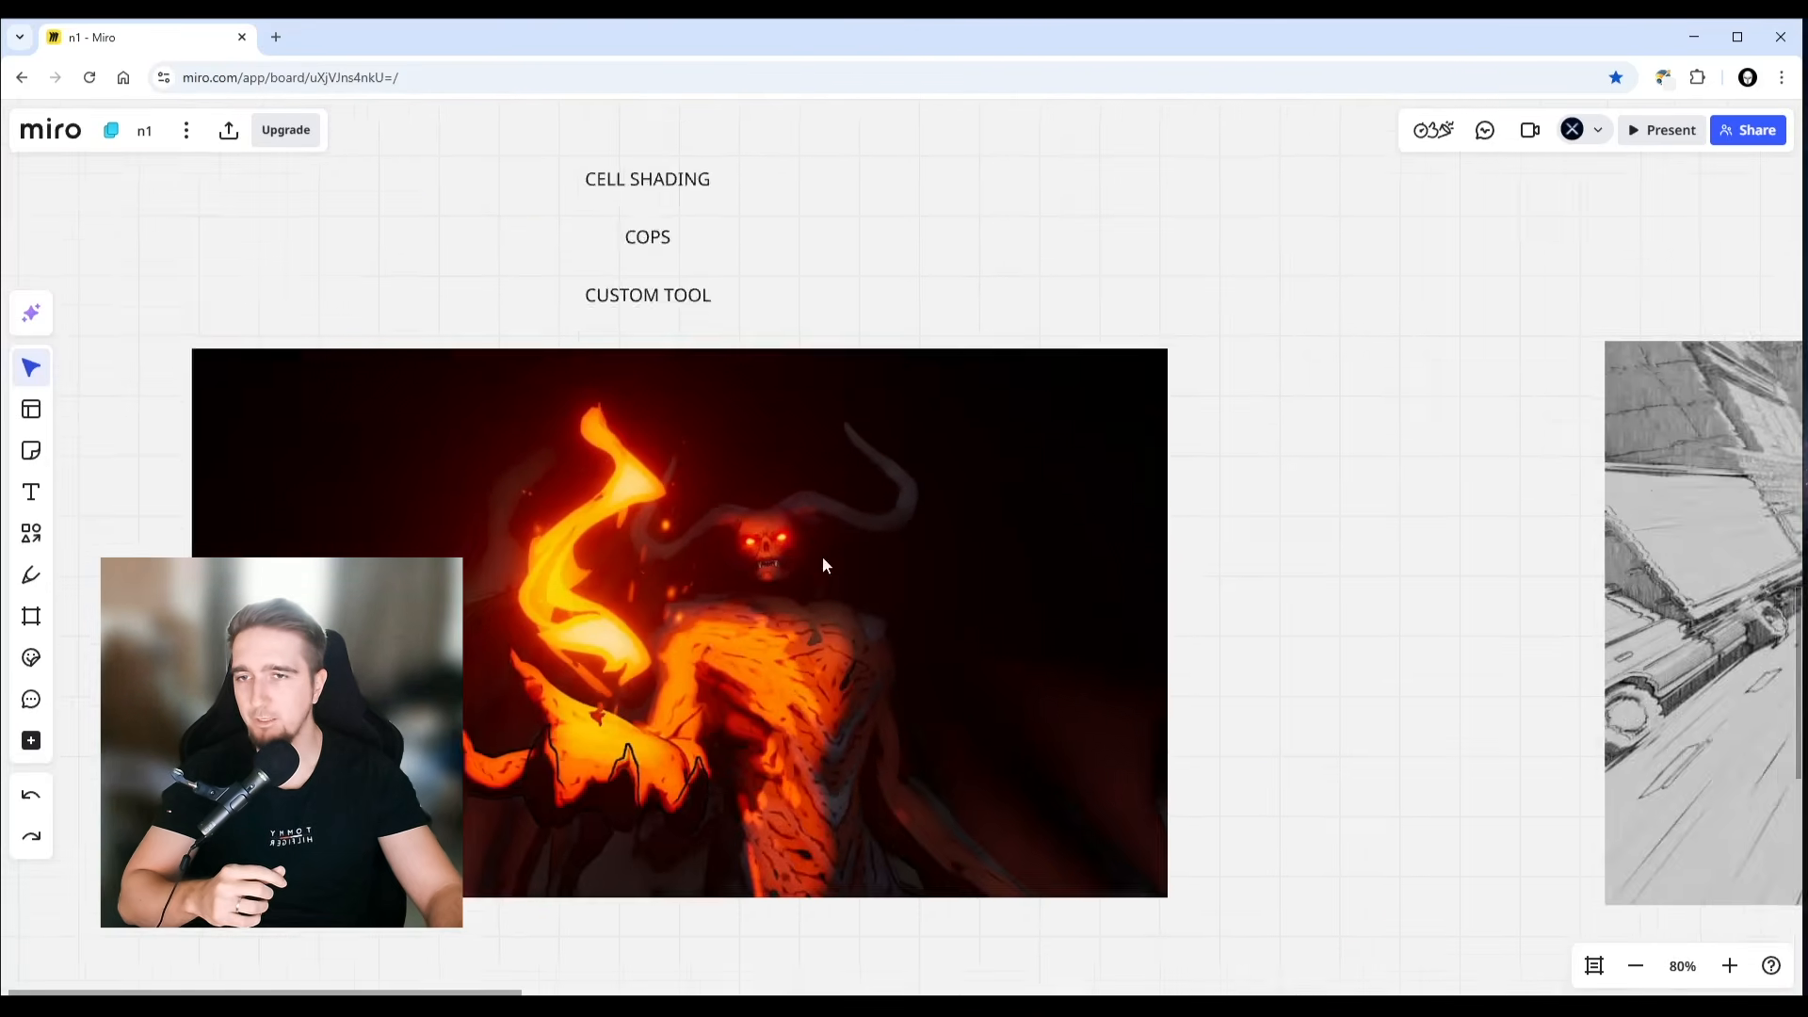
{"action": "right_click_drag", "start_coordinate": [1209, 527], "coordinate": [371, 405]}
{"action": "right_click_drag", "start_coordinate": [1257, 366], "coordinate": [951, 414]}
{"action": "scroll", "coordinate": [951, 414], "scroll_direction": "up", "scroll_amount": 1}
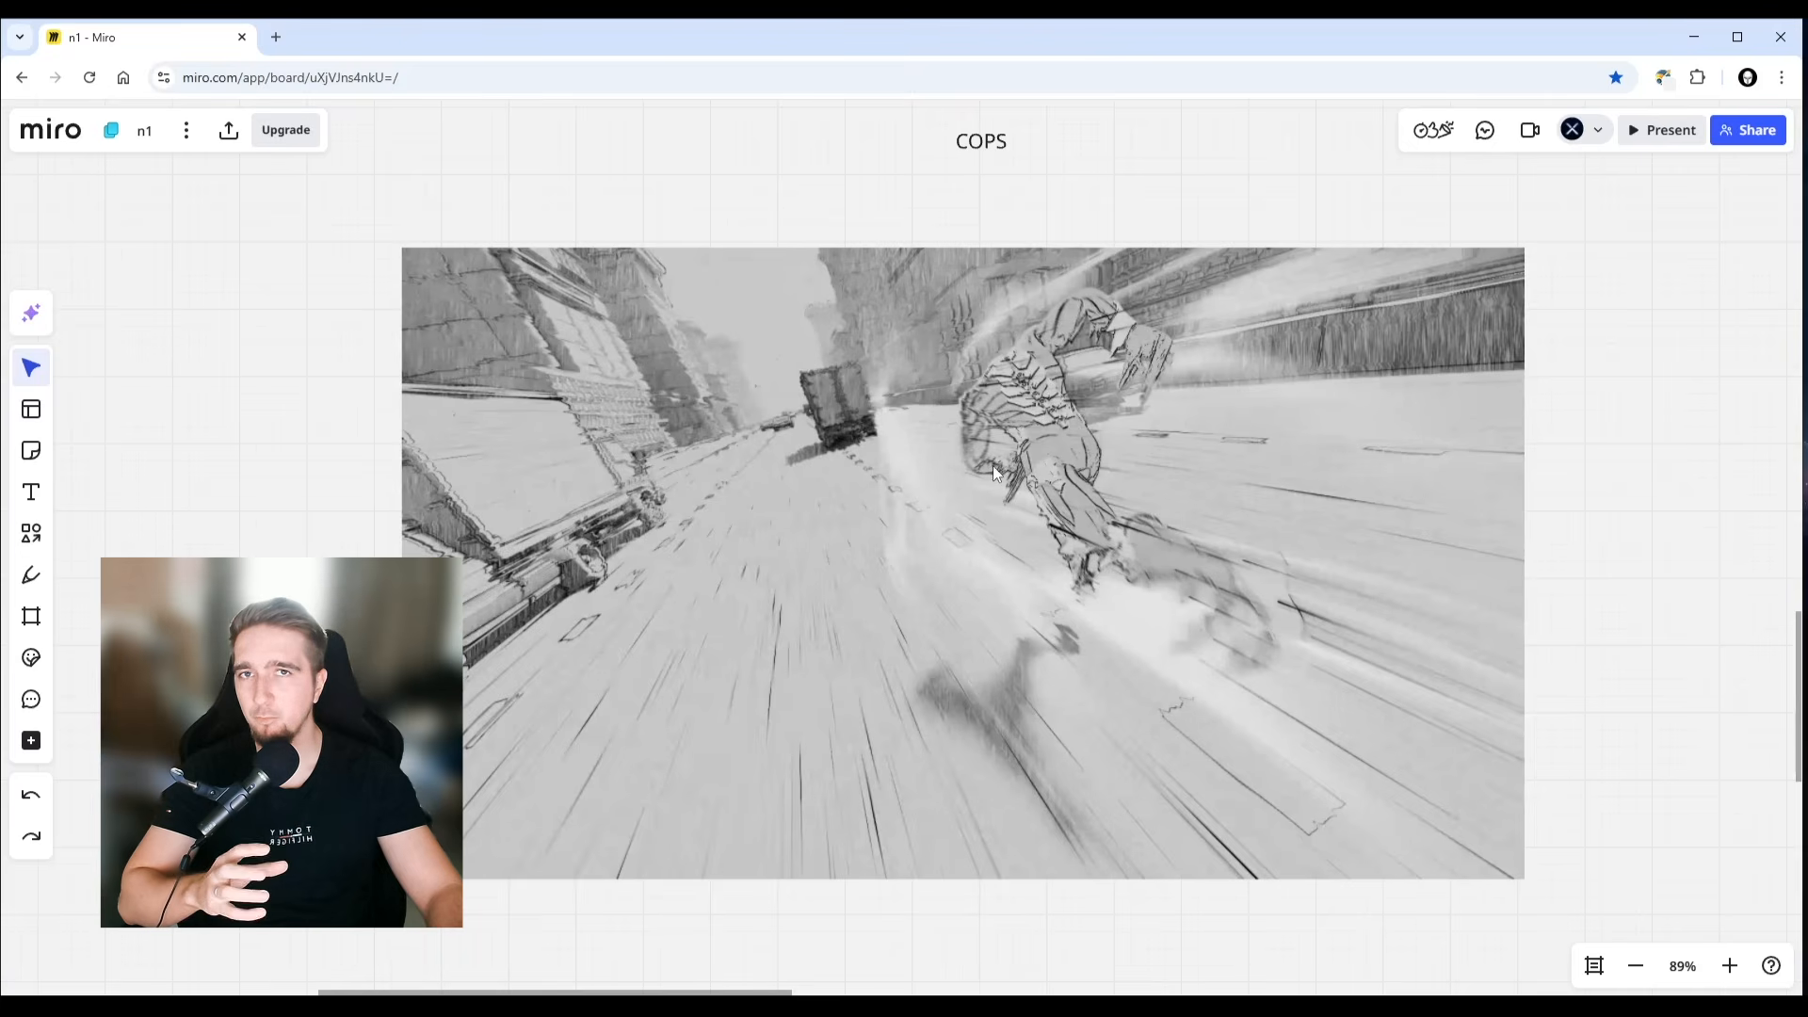
- Return to the green energy image and examine the glowing figure and the swirling trails around it
{"action": "scroll", "coordinate": [224, 546], "scroll_direction": "down", "scroll_amount": 5}
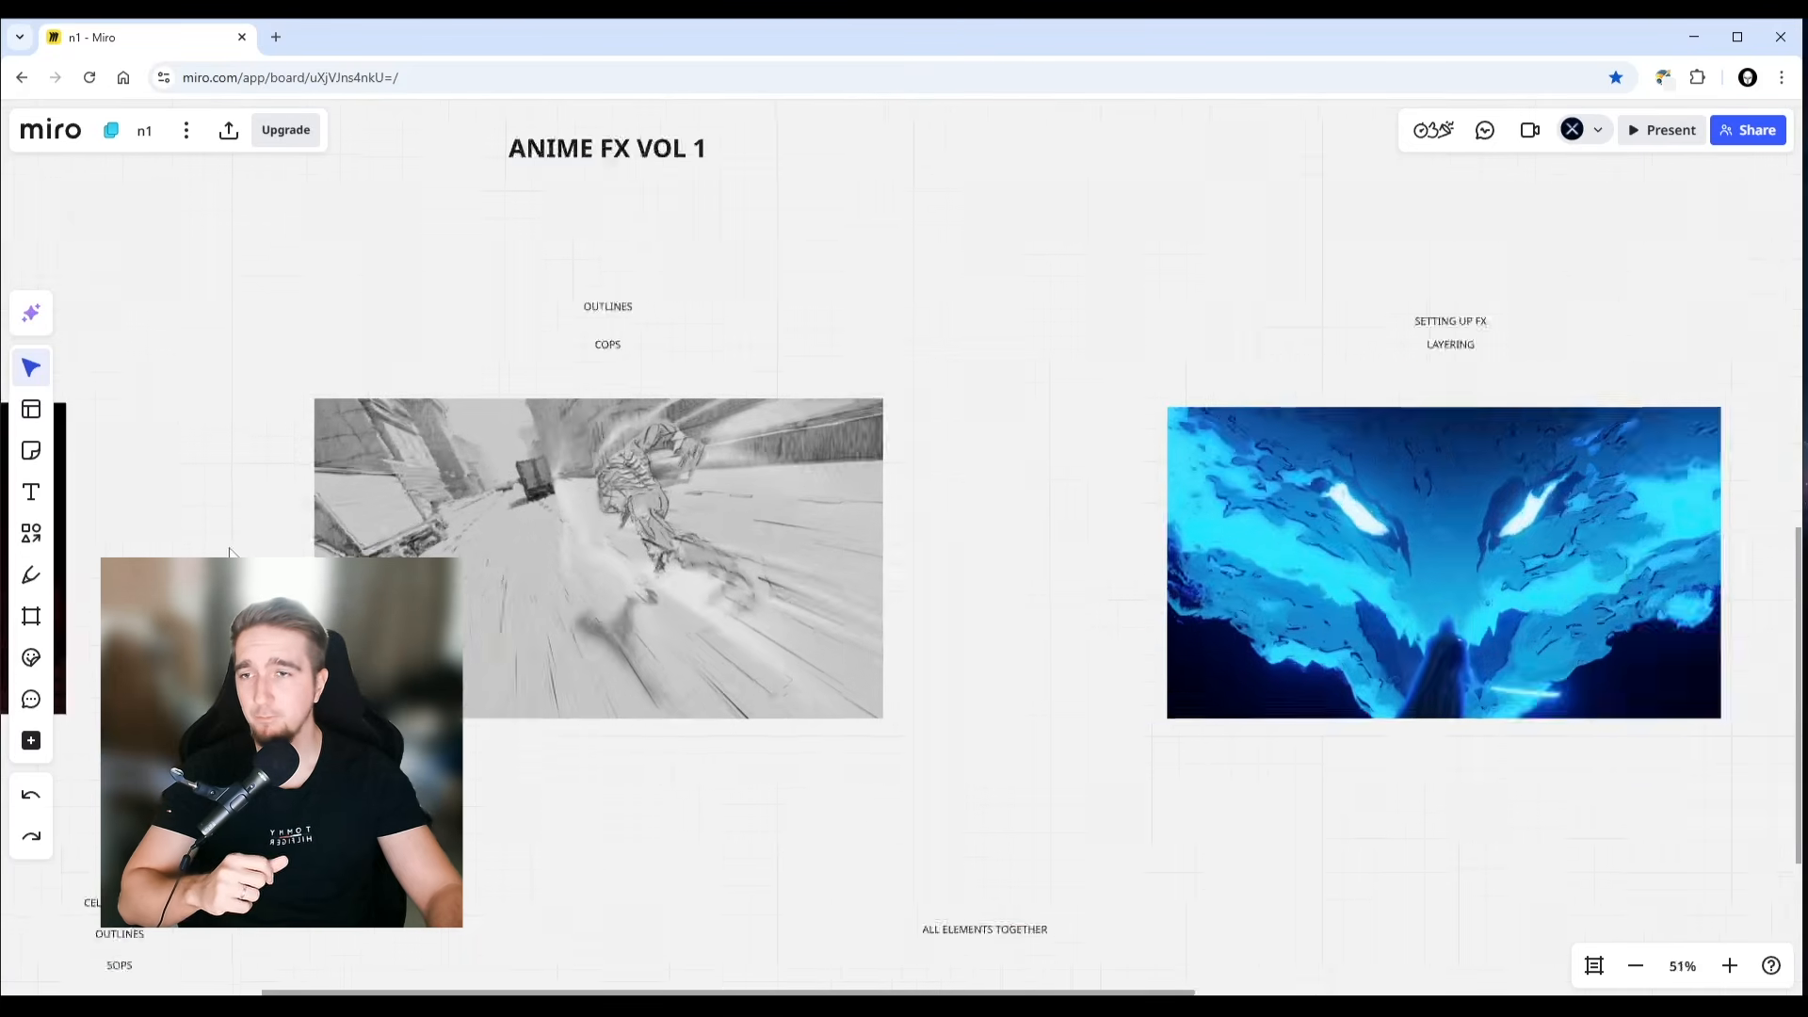
{"action": "right_click_drag", "start_coordinate": [201, 627], "coordinate": [693, 320]}
{"action": "scroll", "coordinate": [670, 591], "scroll_direction": "up", "scroll_amount": 8}
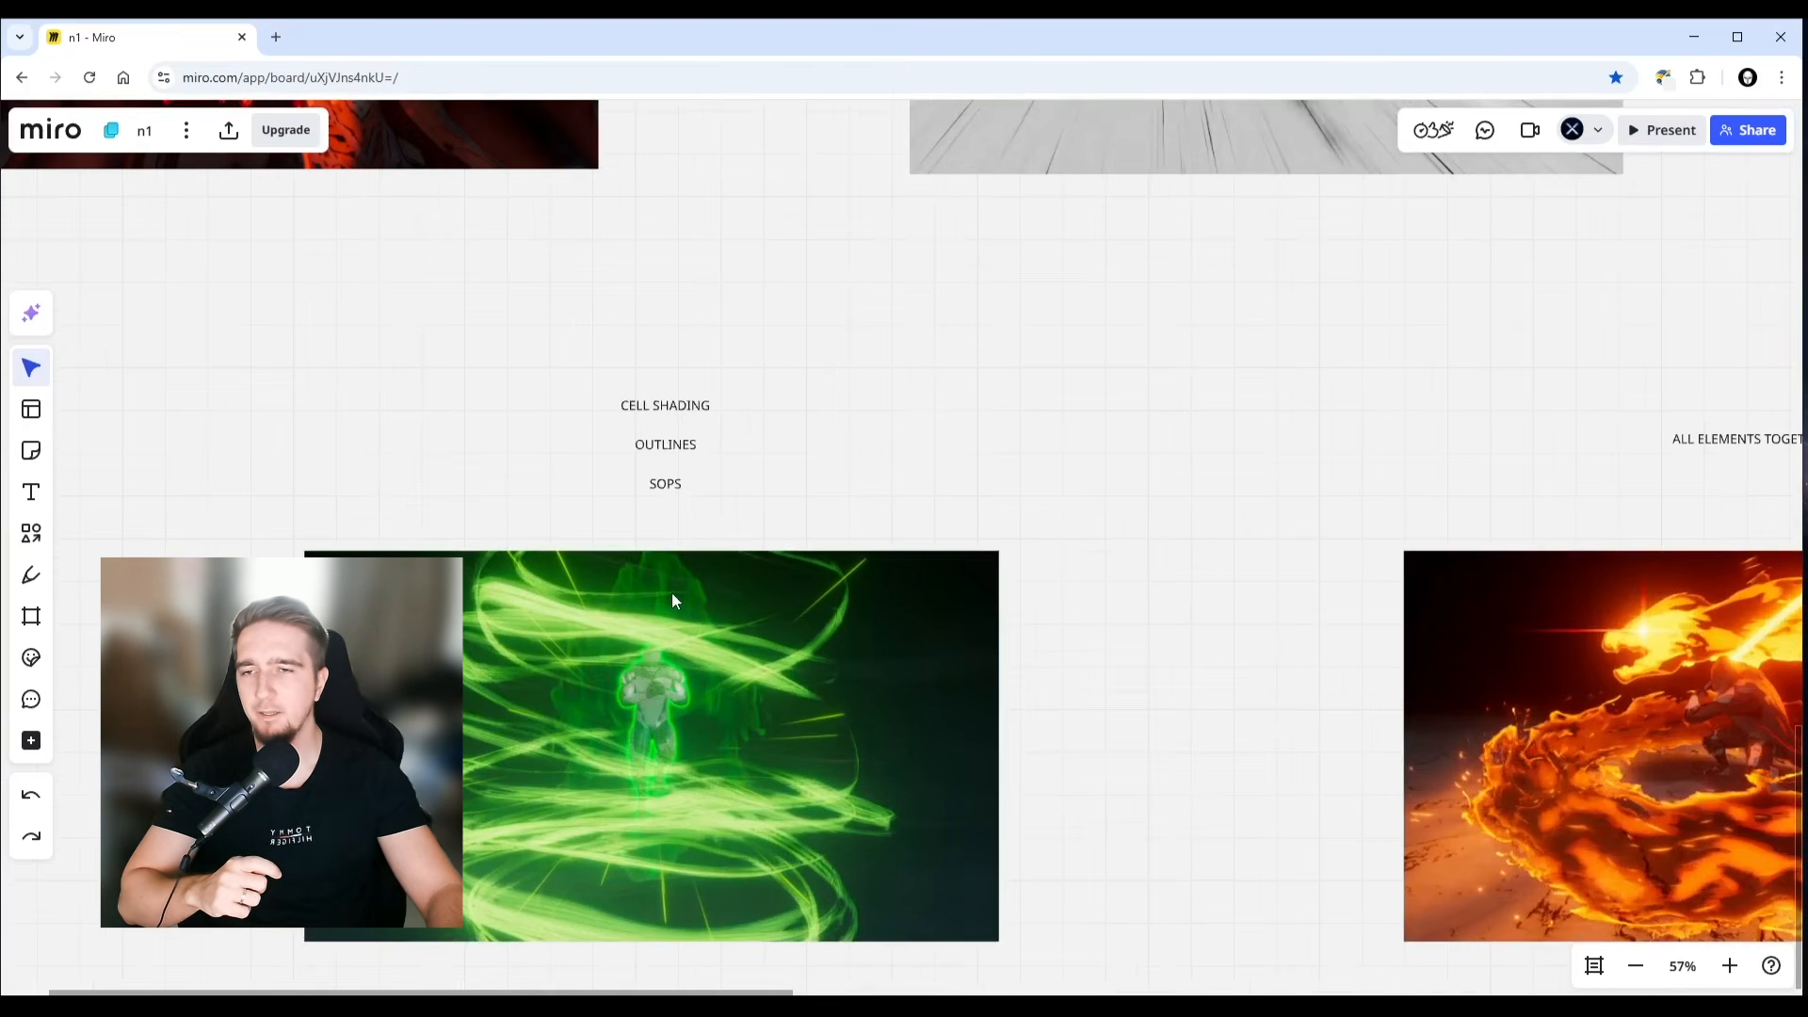
{"action": "scroll", "coordinate": [739, 423], "scroll_direction": "up", "scroll_amount": 2}
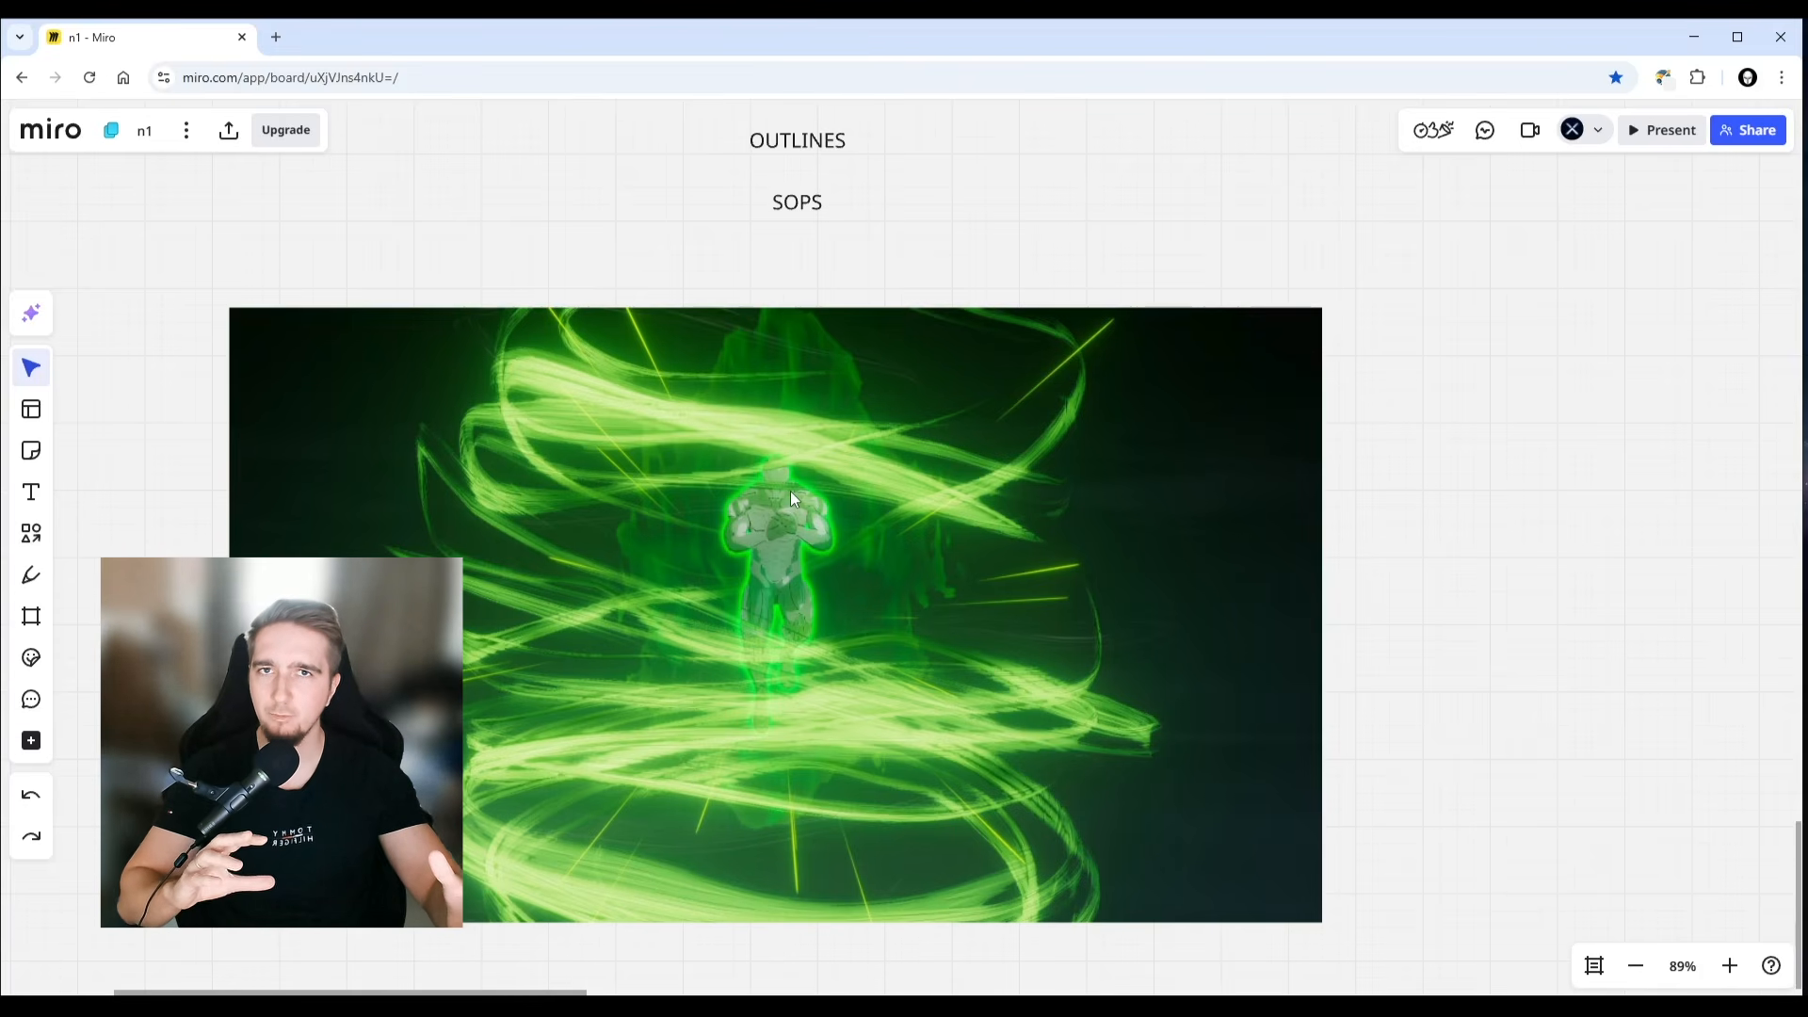
{"action": "scroll", "coordinate": [818, 496], "scroll_direction": "down", "scroll_amount": 2}
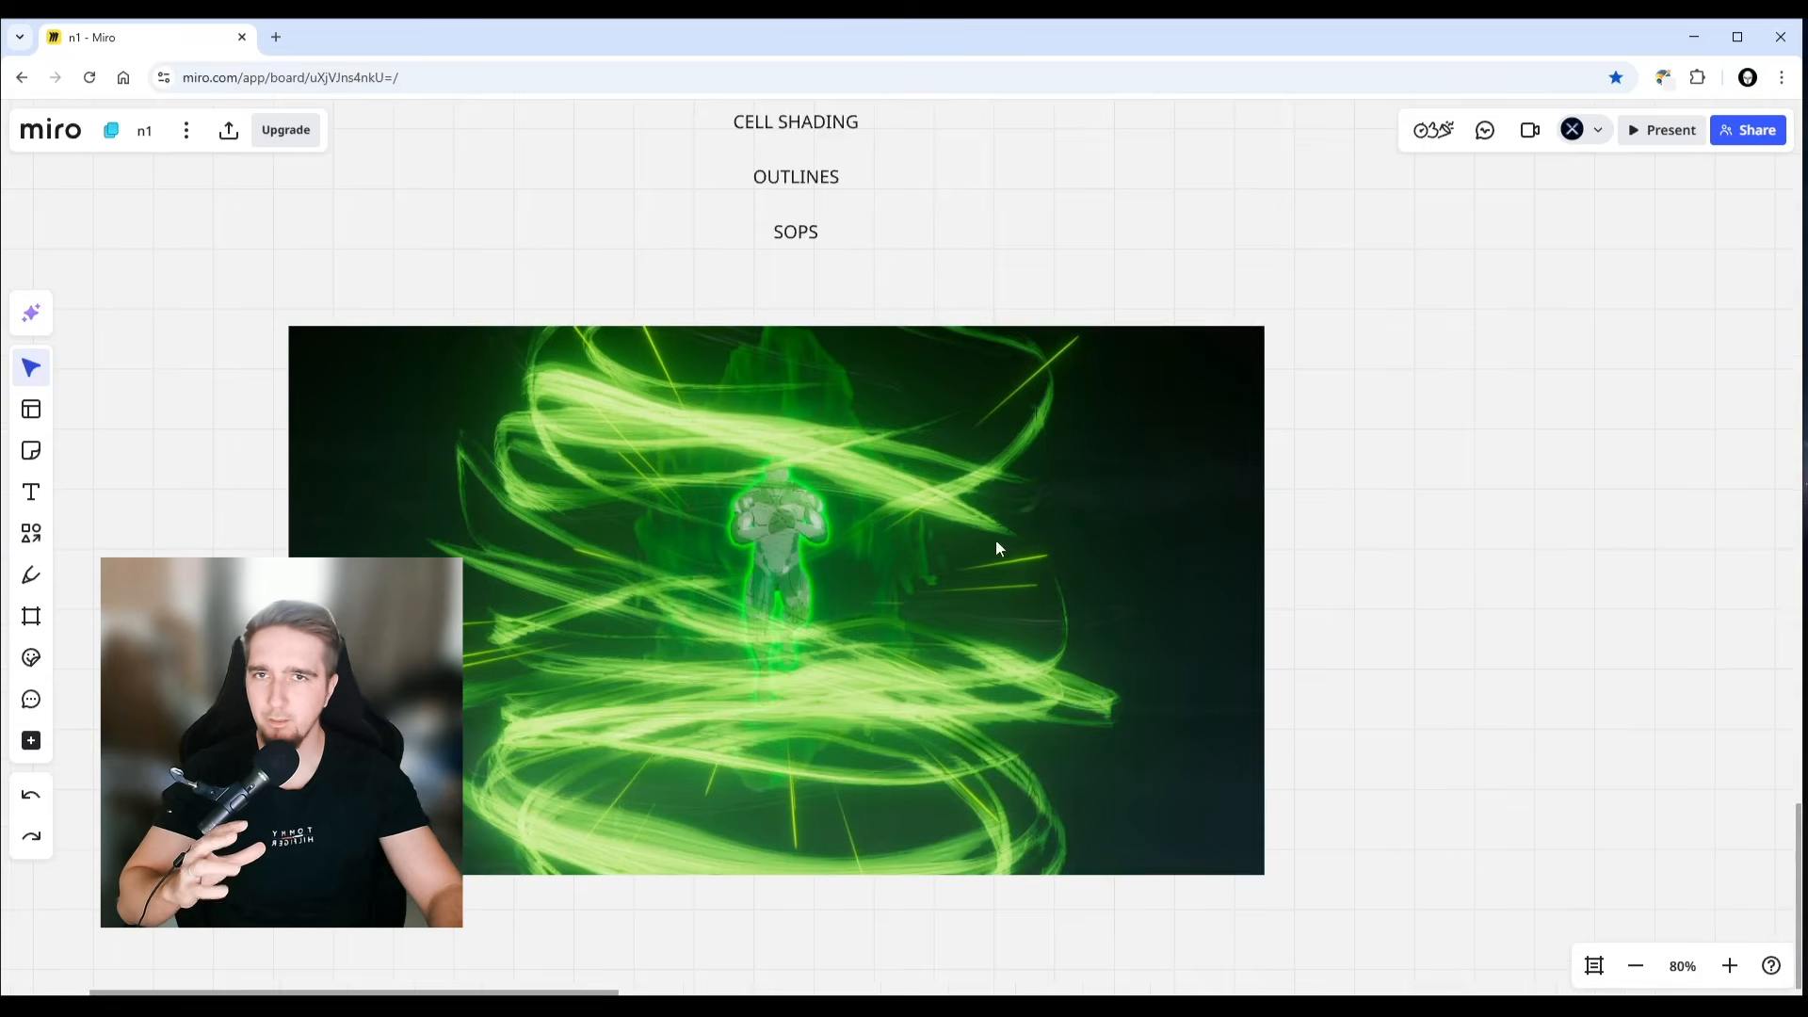
{"action": "scroll", "coordinate": [962, 478], "scroll_direction": "down", "scroll_amount": 2}
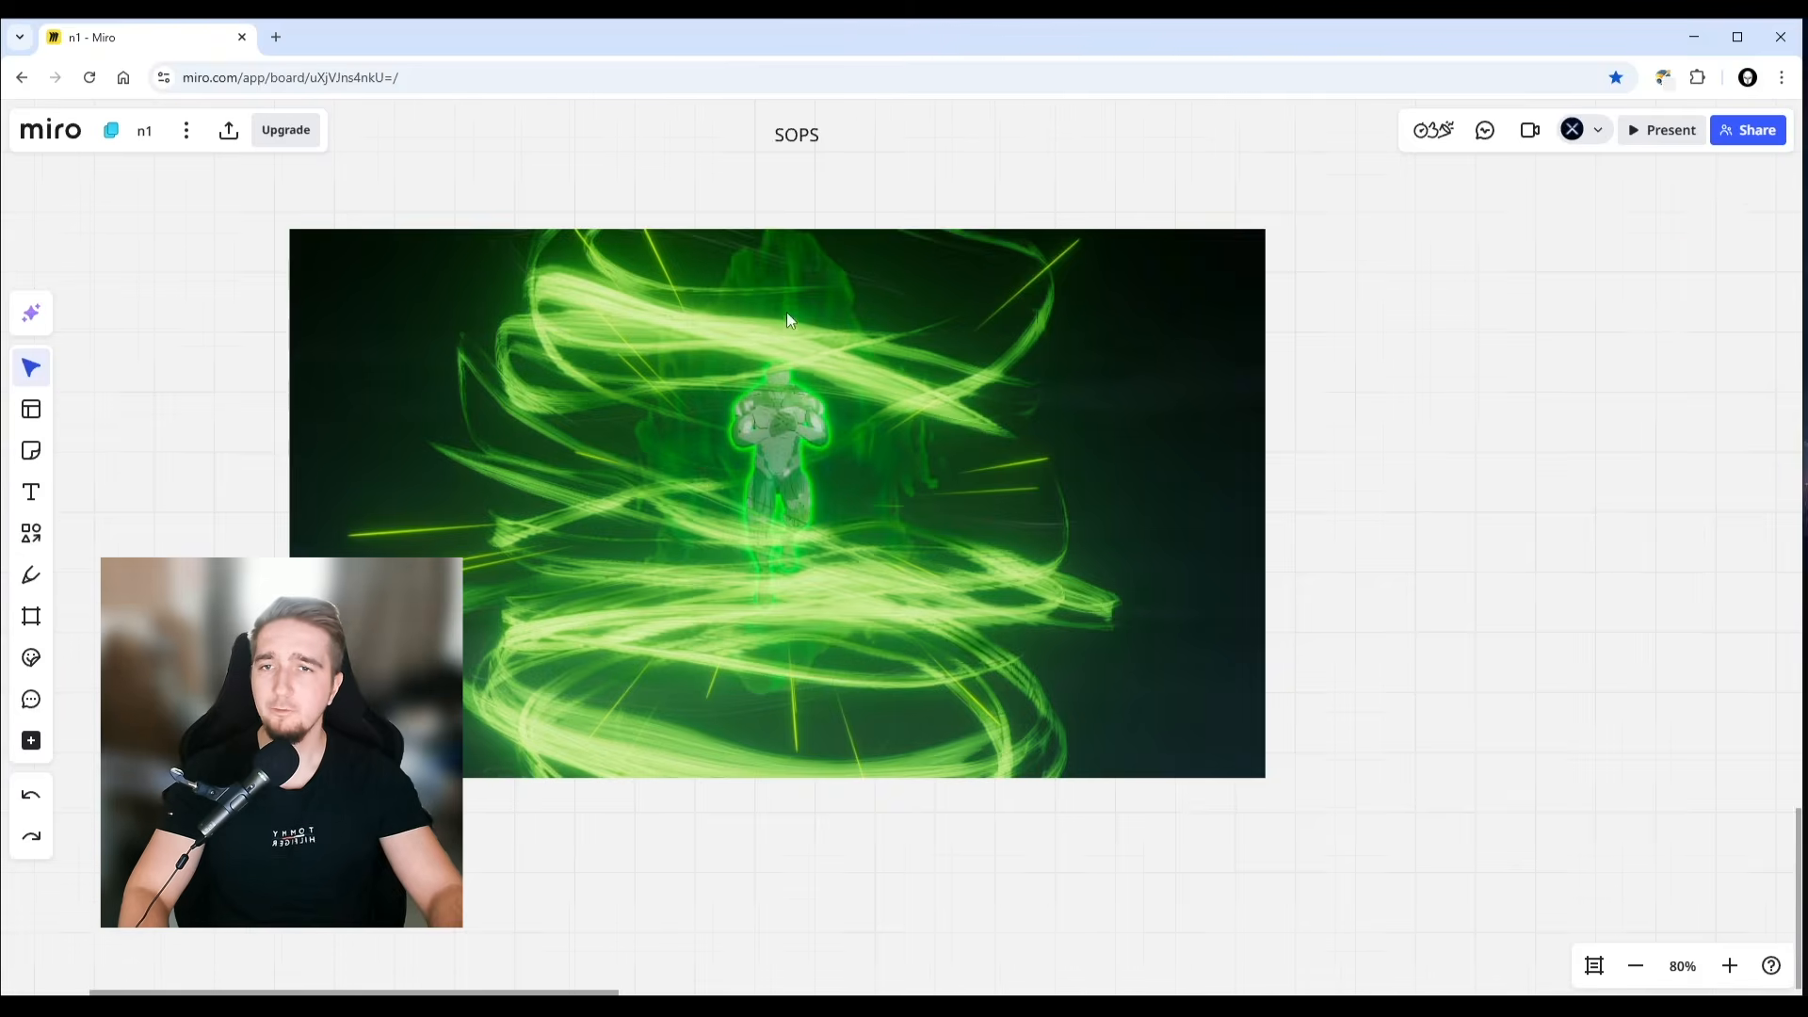
{"action": "scroll", "coordinate": [787, 312], "scroll_direction": "down", "scroll_amount": 3}
{"action": "scroll", "coordinate": [803, 371], "scroll_direction": "up", "scroll_amount": 2}
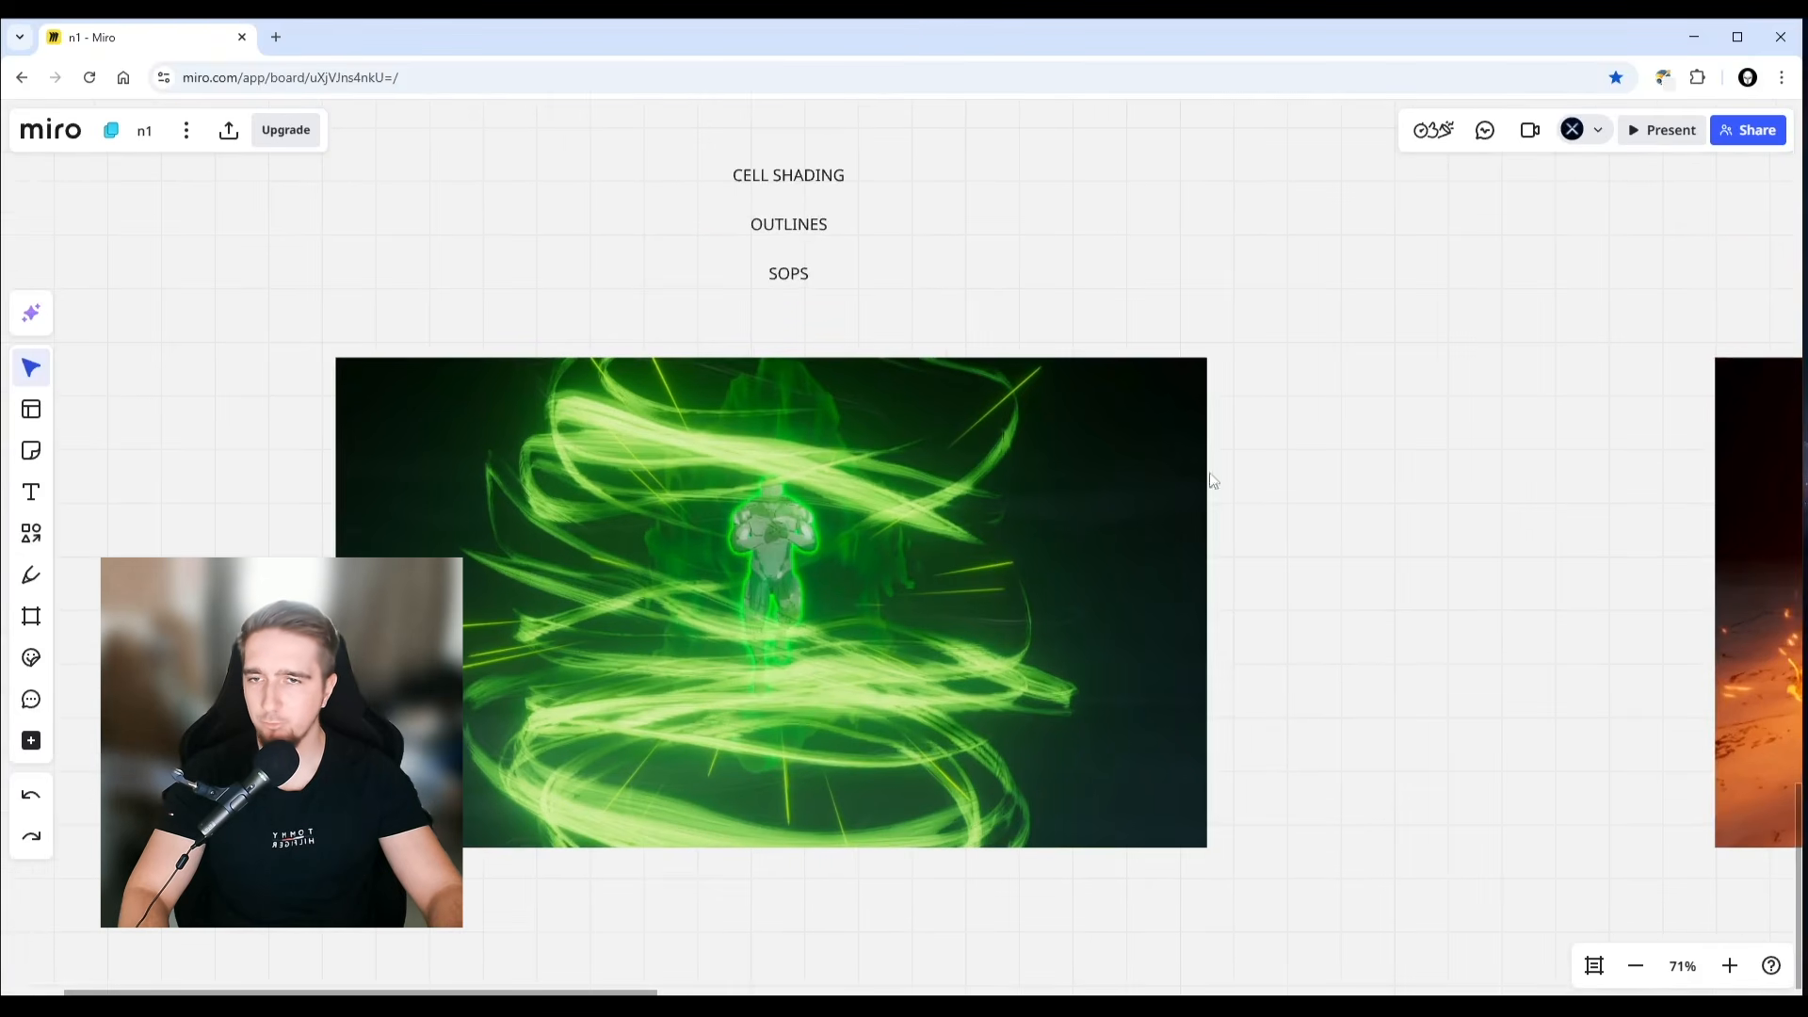
- Highlight the ALL ELEMENTS TOGETHER label above the fire dragon image and clear the selection
{"action": "middle_click_drag", "start_coordinate": [1468, 433], "coordinate": [505, 394]}
{"action": "middle_click_drag", "start_coordinate": [1289, 475], "coordinate": [1079, 520]}
{"action": "left_click_drag", "start_coordinate": [641, 151], "coordinate": [1295, 229]}
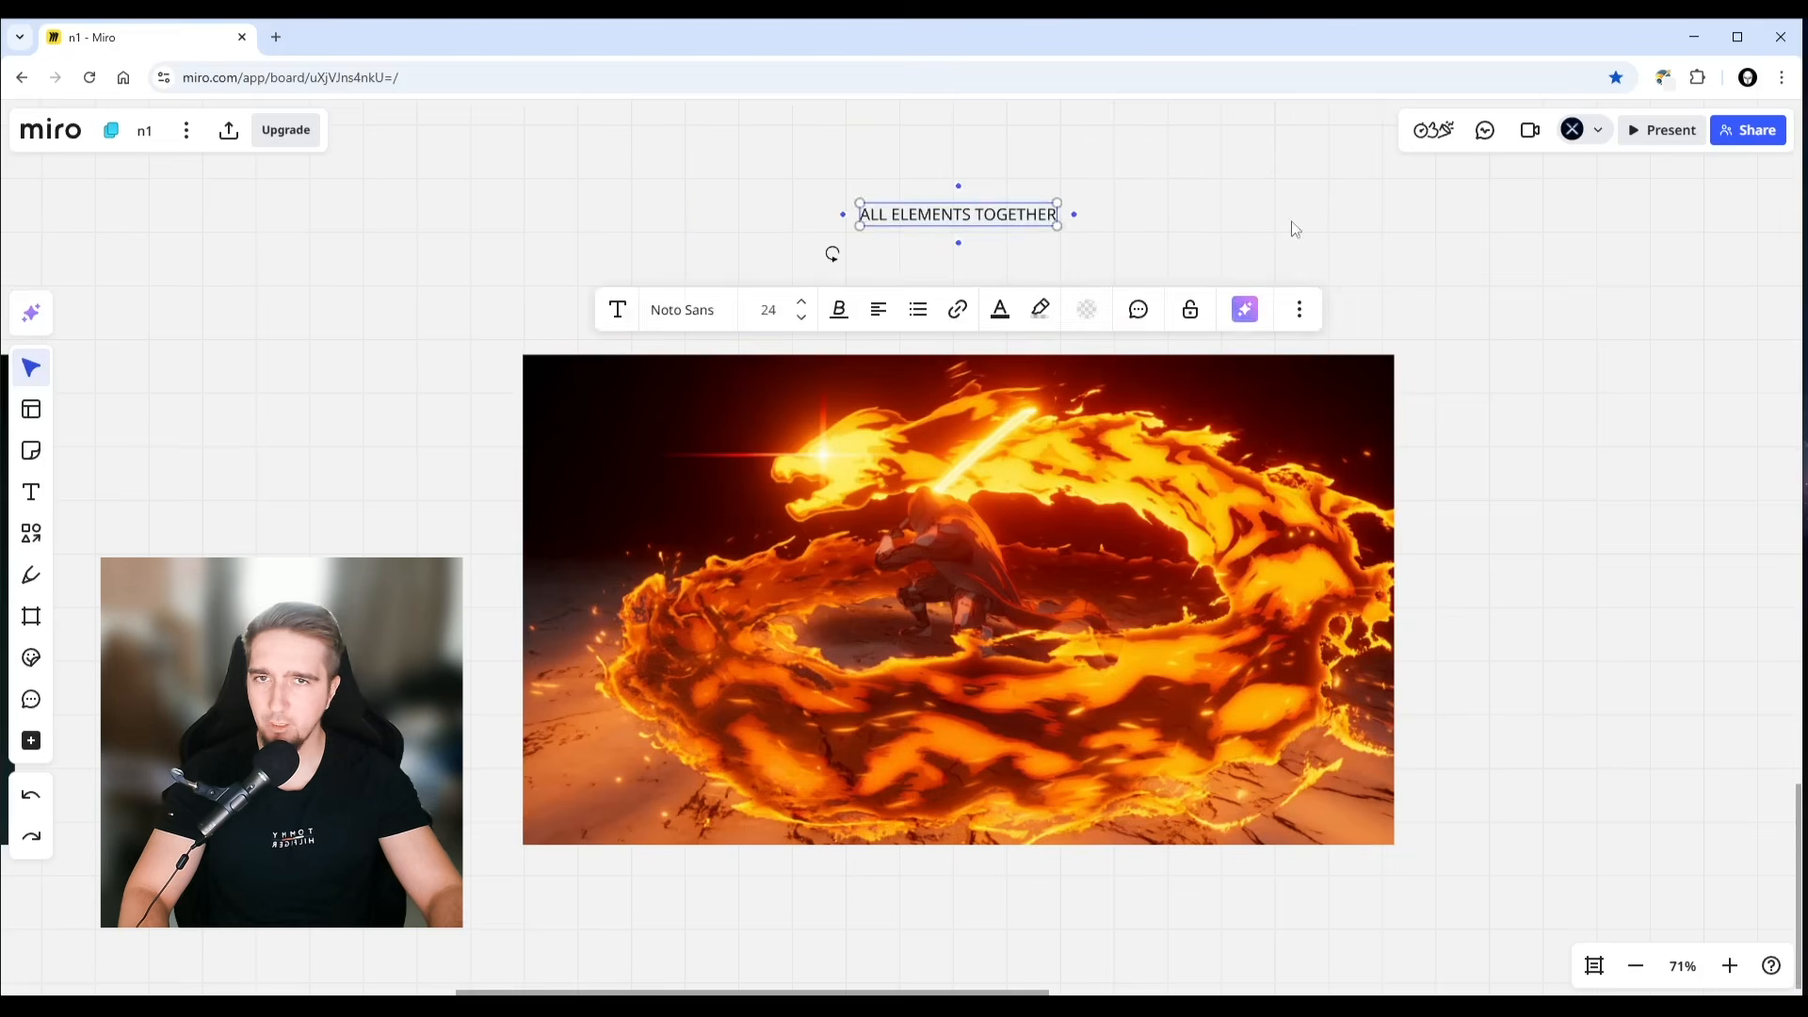
{"action": "left_click", "coordinate": [1163, 241]}
{"action": "scroll", "coordinate": [942, 459], "scroll_direction": "up", "scroll_amount": 2}
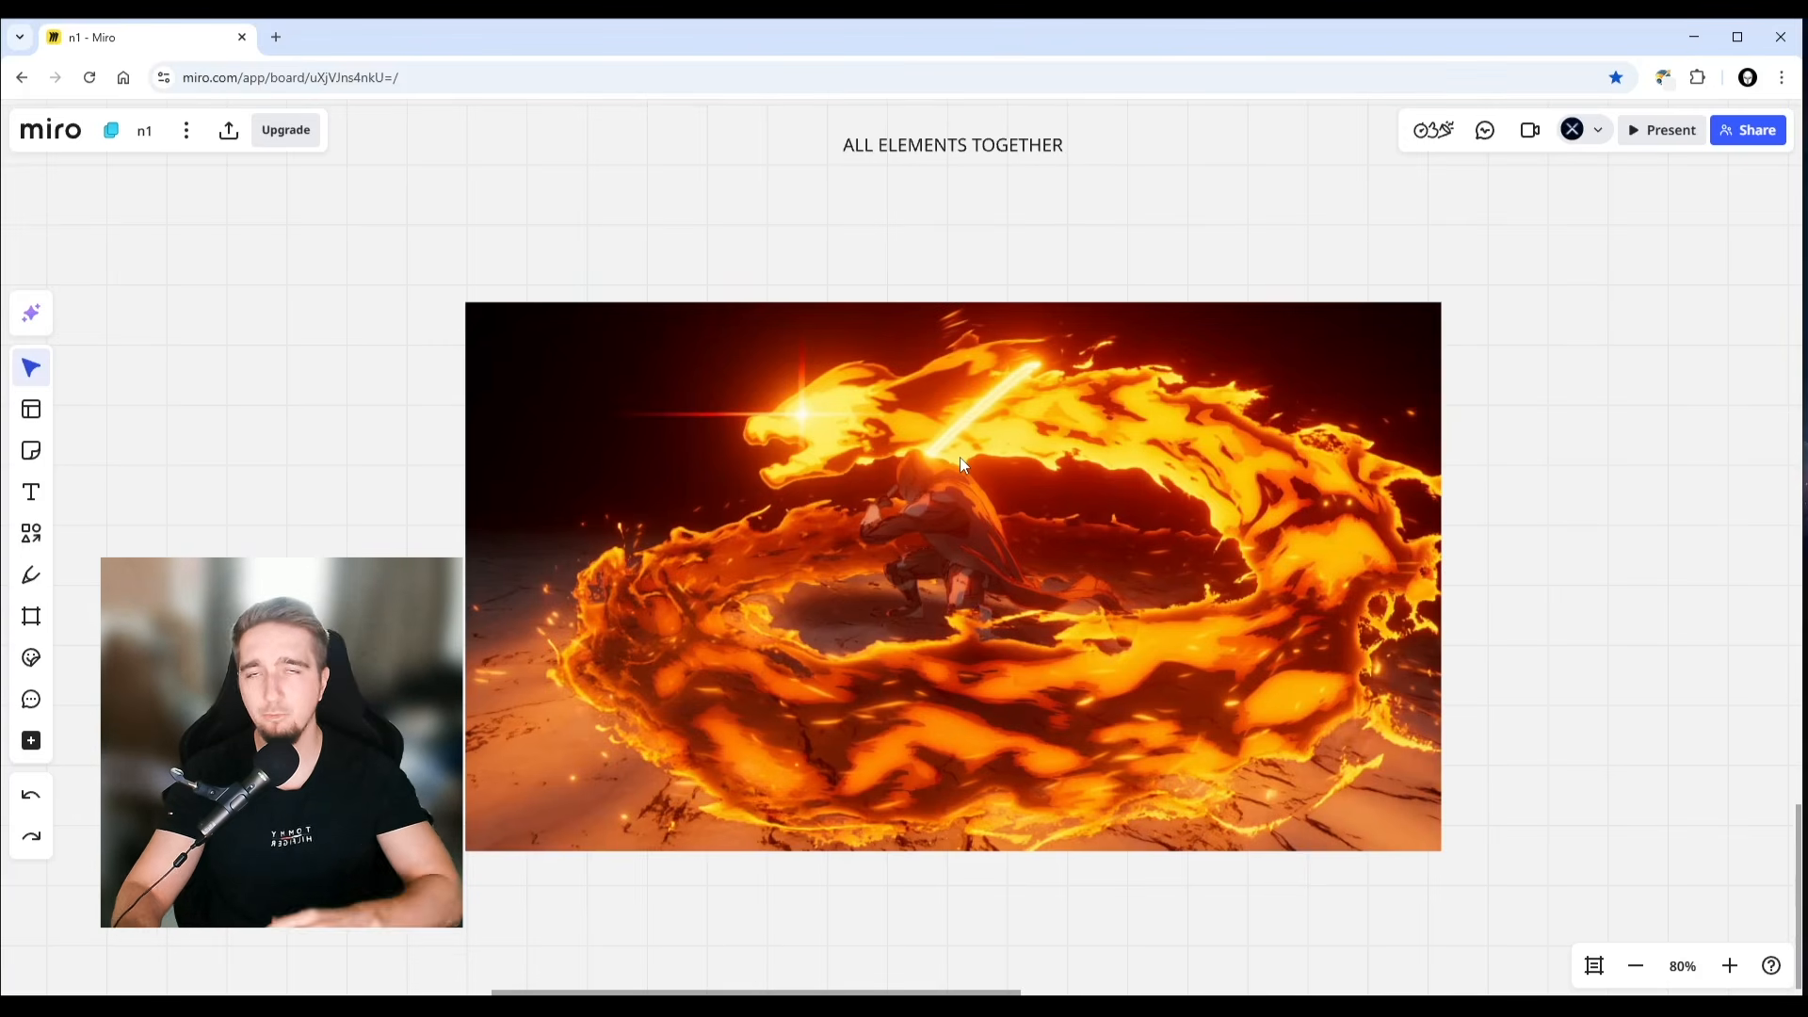
- Inspect the fire dragon coiled around the kneeling swordsman up close
{"action": "scroll", "coordinate": [925, 303], "scroll_direction": "down", "scroll_amount": 2, "text": "ctrl"}
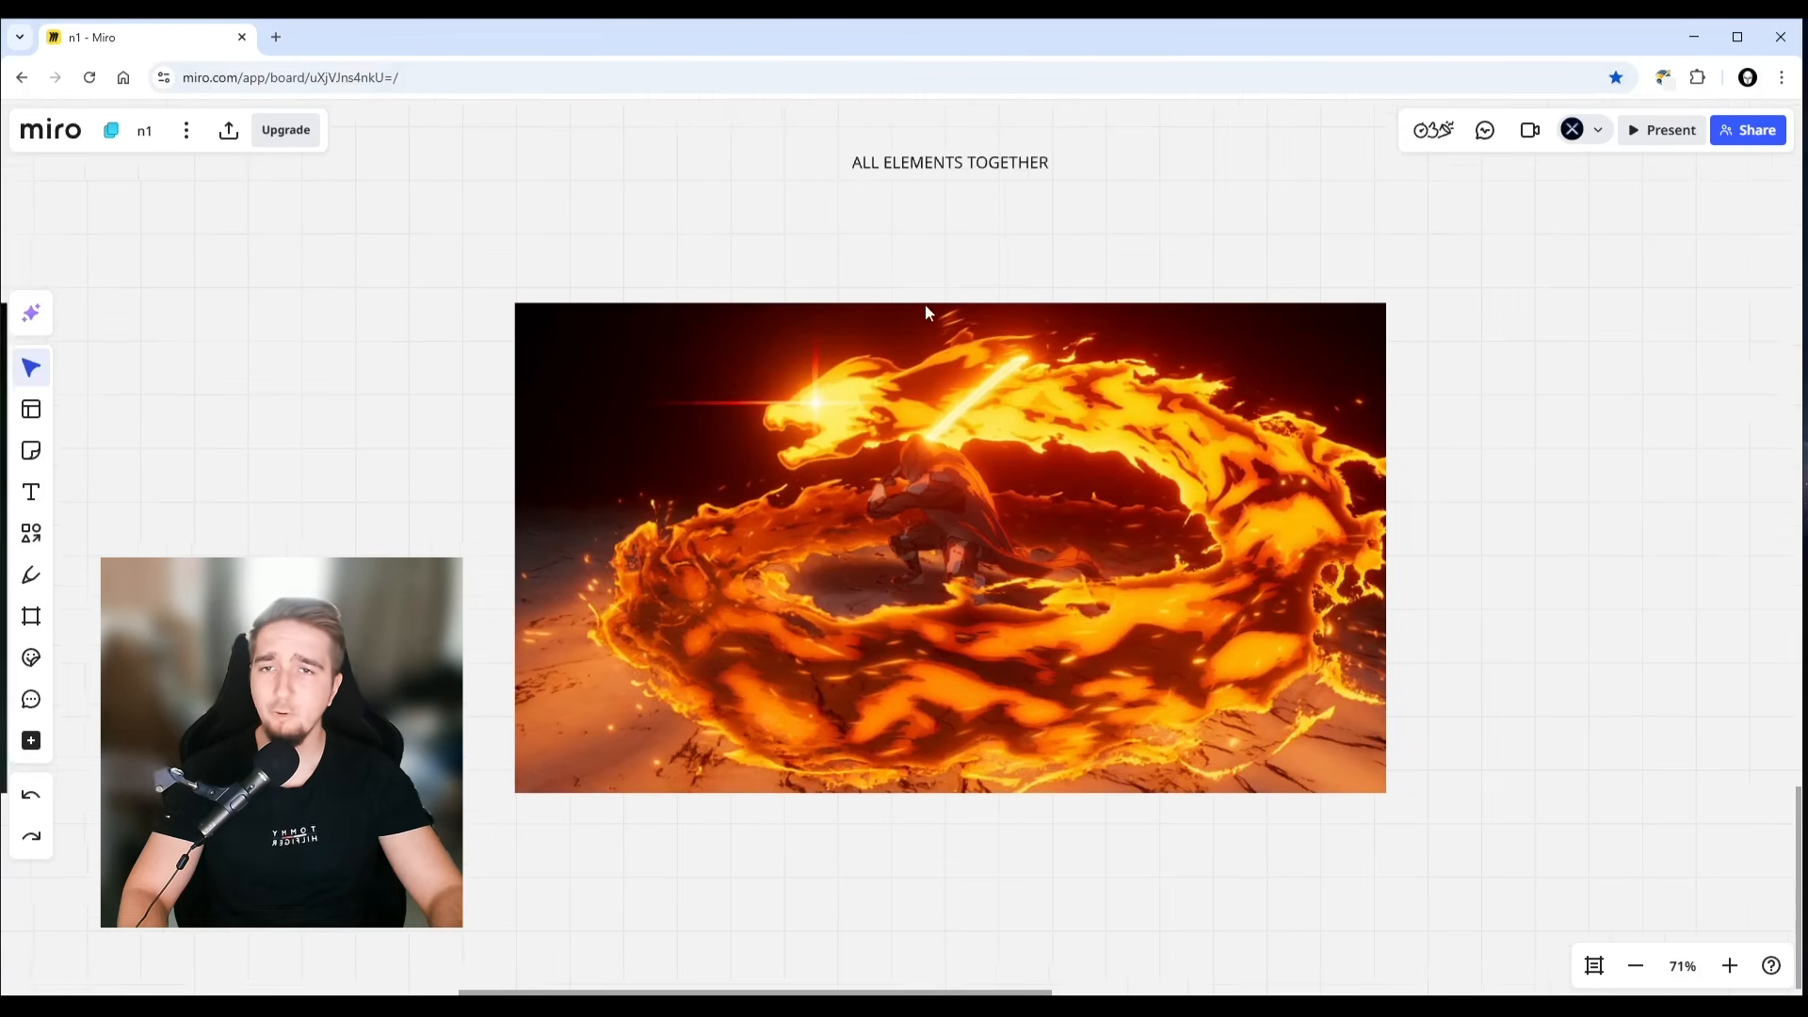
{"action": "scroll", "coordinate": [900, 319], "scroll_direction": "right", "scroll_amount": 1}
{"action": "scroll", "coordinate": [895, 467], "scroll_direction": "up", "scroll_amount": 3, "text": "ctrl"}
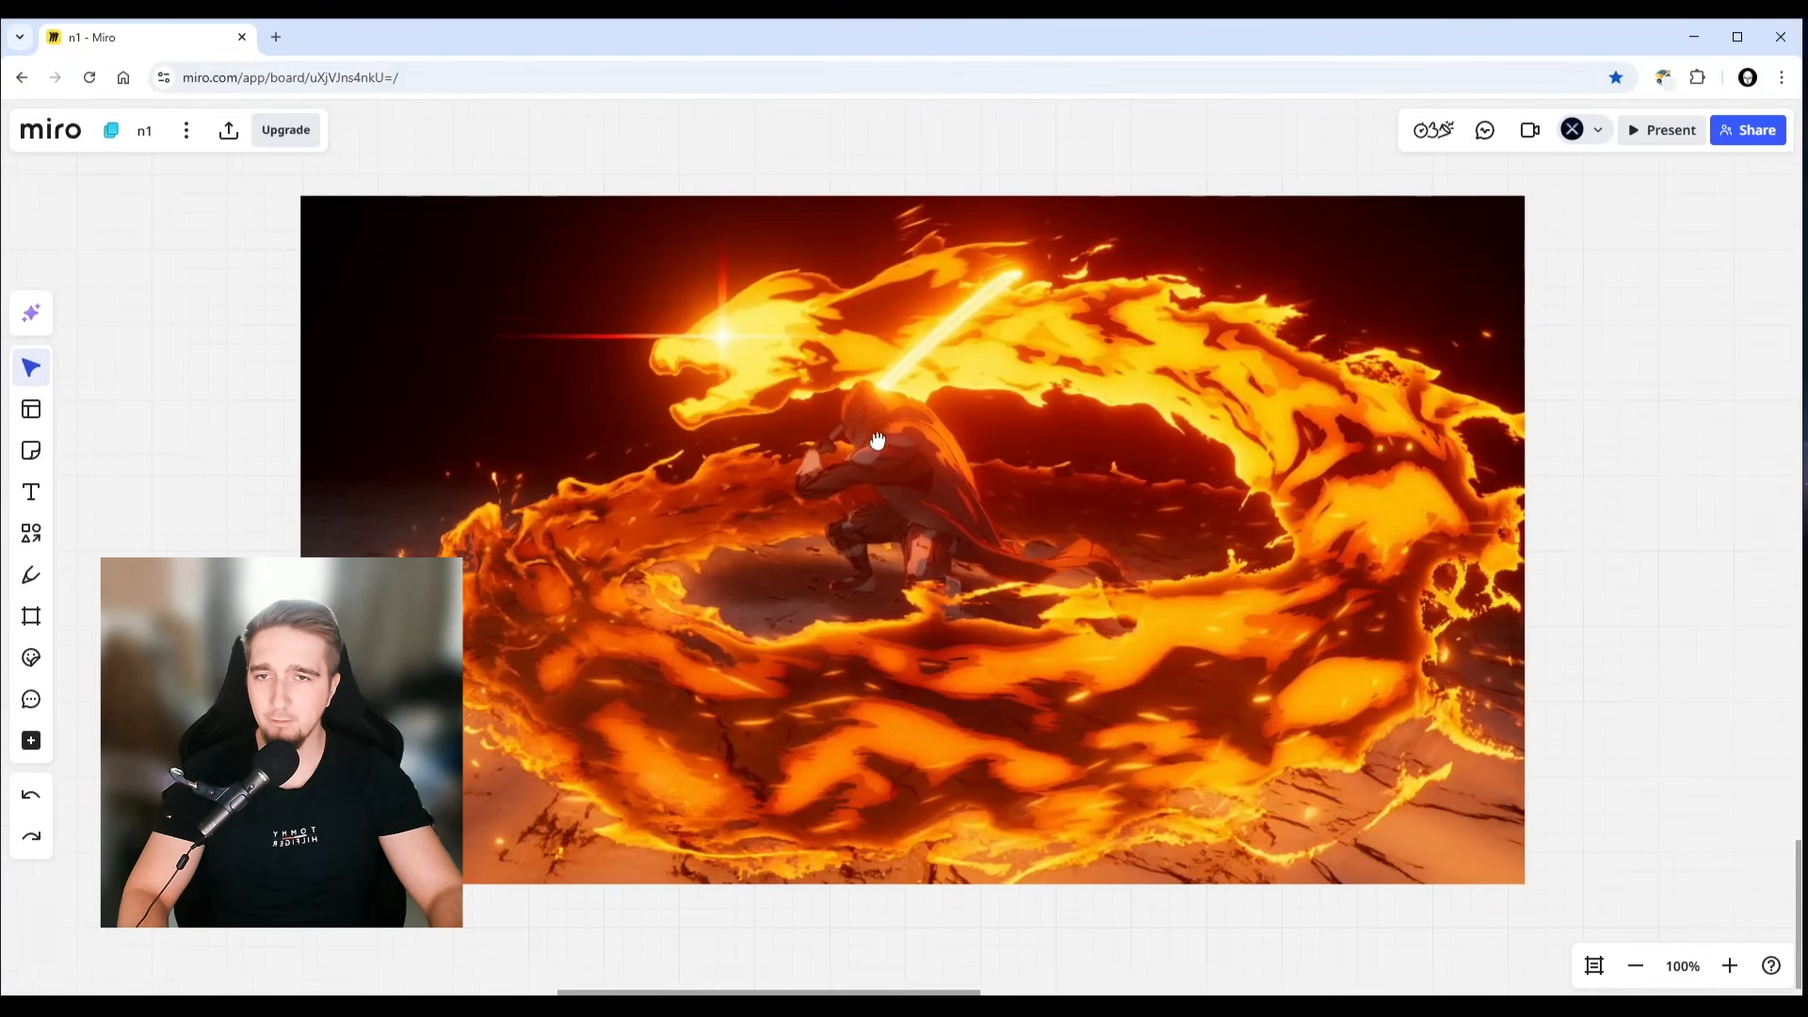
{"action": "scroll", "coordinate": [970, 431], "scroll_direction": "down", "scroll_amount": 1}
{"action": "scroll", "coordinate": [968, 430], "scroll_direction": "up", "scroll_amount": 1}
{"action": "mouse_move", "coordinate": [910, 406]}
{"action": "right_mouse_down"}
{"action": "mouse_move", "coordinate": [932, 411]}
{"action": "mouse_move", "coordinate": [911, 414]}
{"action": "right_mouse_up"}
{"action": "scroll", "coordinate": [925, 414], "scroll_direction": "up", "scroll_amount": 1}
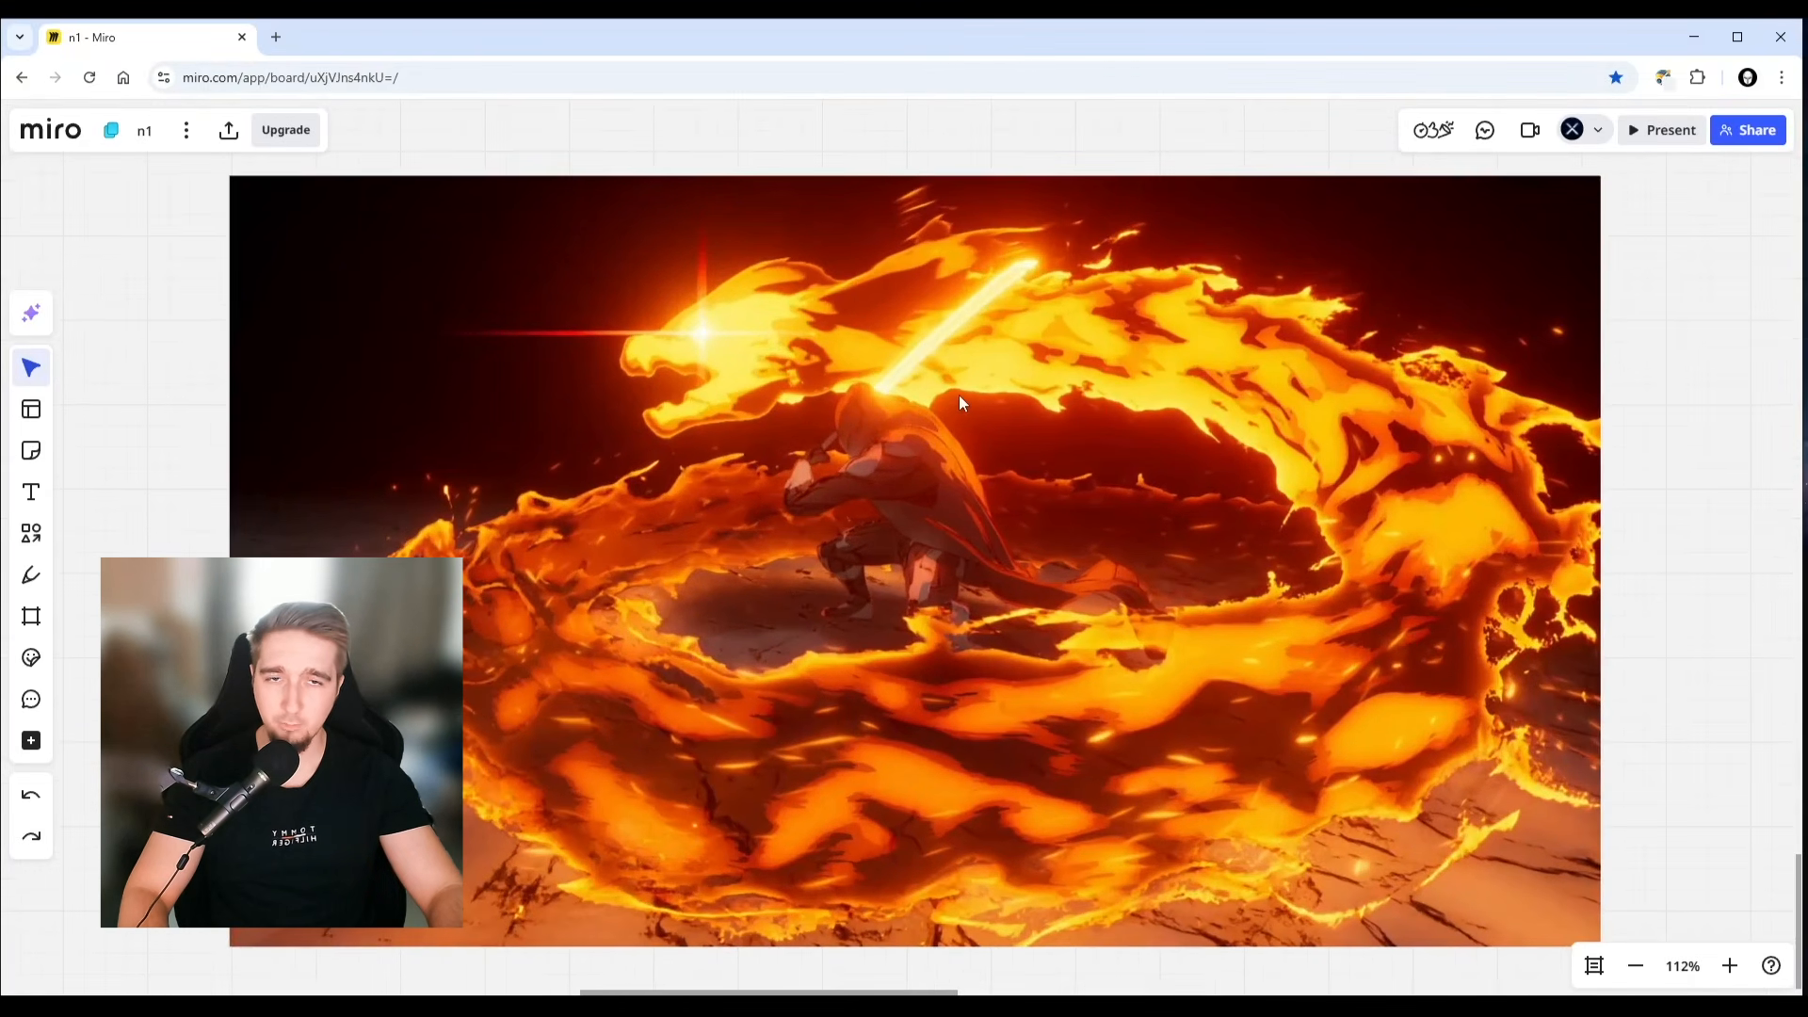
- Show the project images together, highlight the area across the upper row, and clear the selection
{"action": "scroll", "coordinate": [961, 396], "scroll_direction": "down", "scroll_amount": 5}
{"action": "right_click_drag", "start_coordinate": [641, 339], "coordinate": [786, 478]}
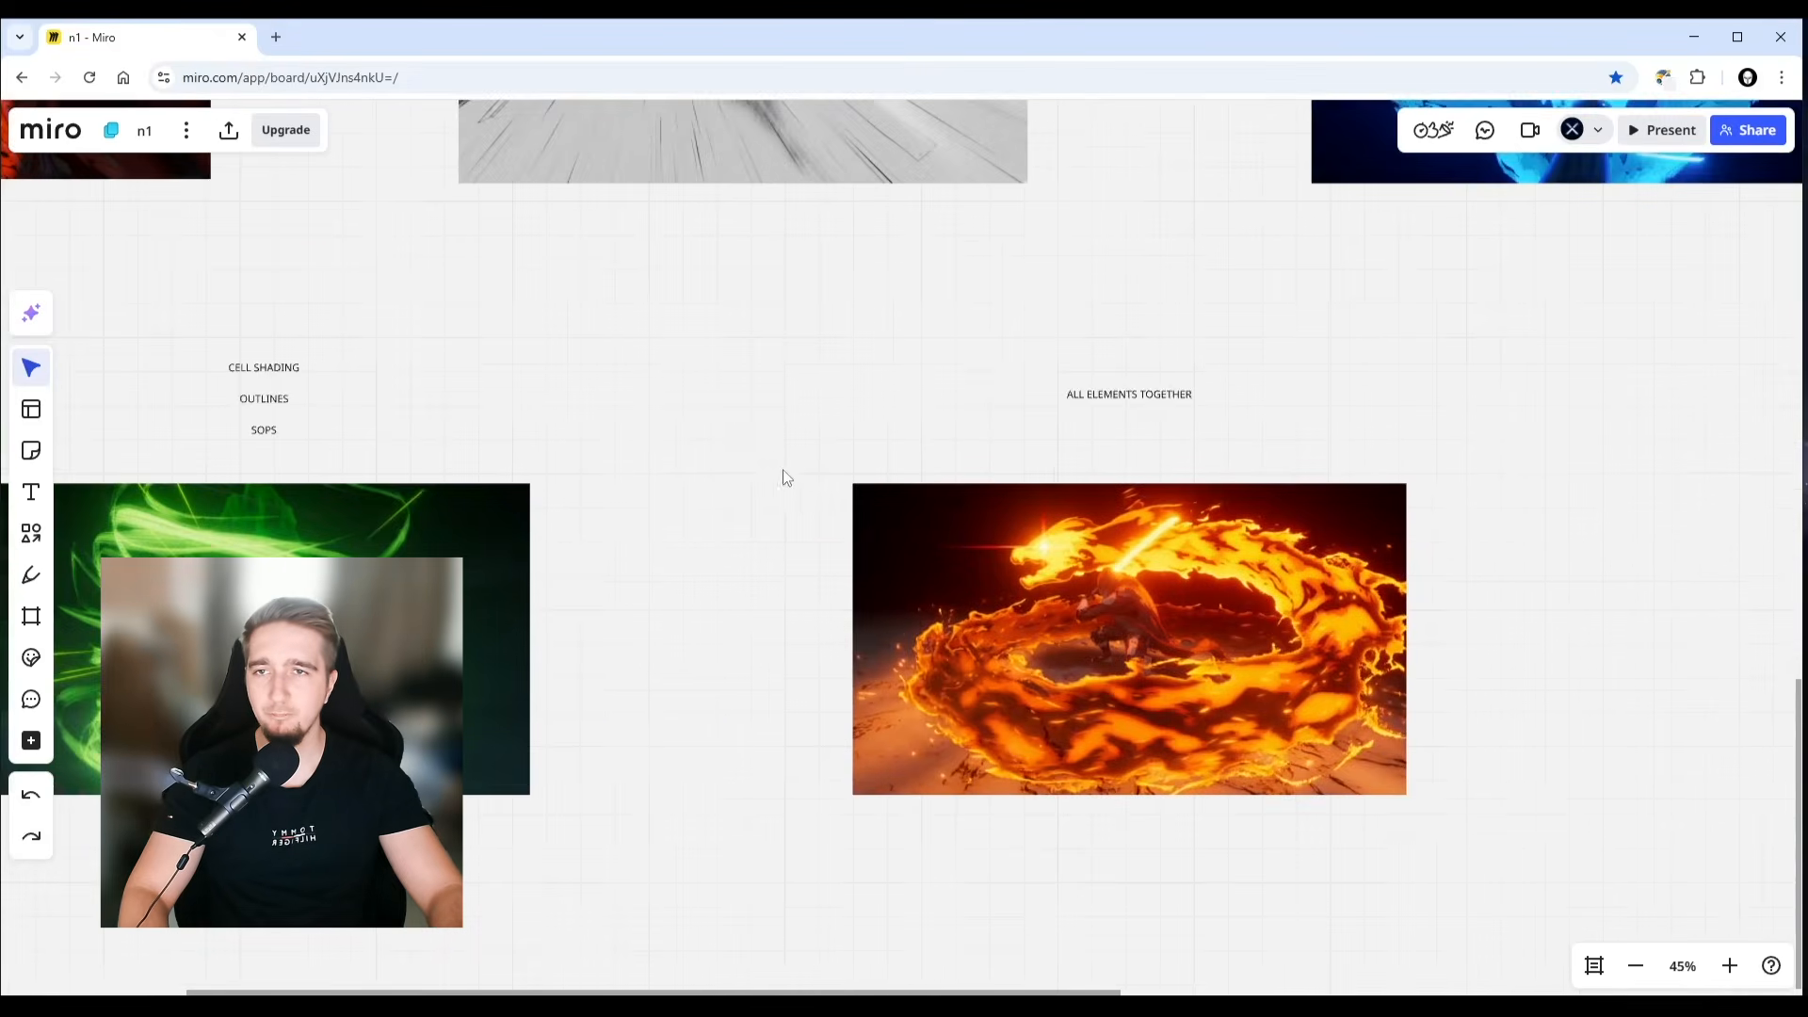
{"action": "scroll", "coordinate": [860, 573], "scroll_direction": "down", "scroll_amount": 3}
{"action": "left_click_drag", "start_coordinate": [101, 232], "coordinate": [1506, 549]}
{"action": "left_click", "coordinate": [1420, 685]}
- Return to the fire dragon image and centre it for viewing
{"action": "scroll", "coordinate": [1420, 684], "scroll_direction": "up", "scroll_amount": 1}
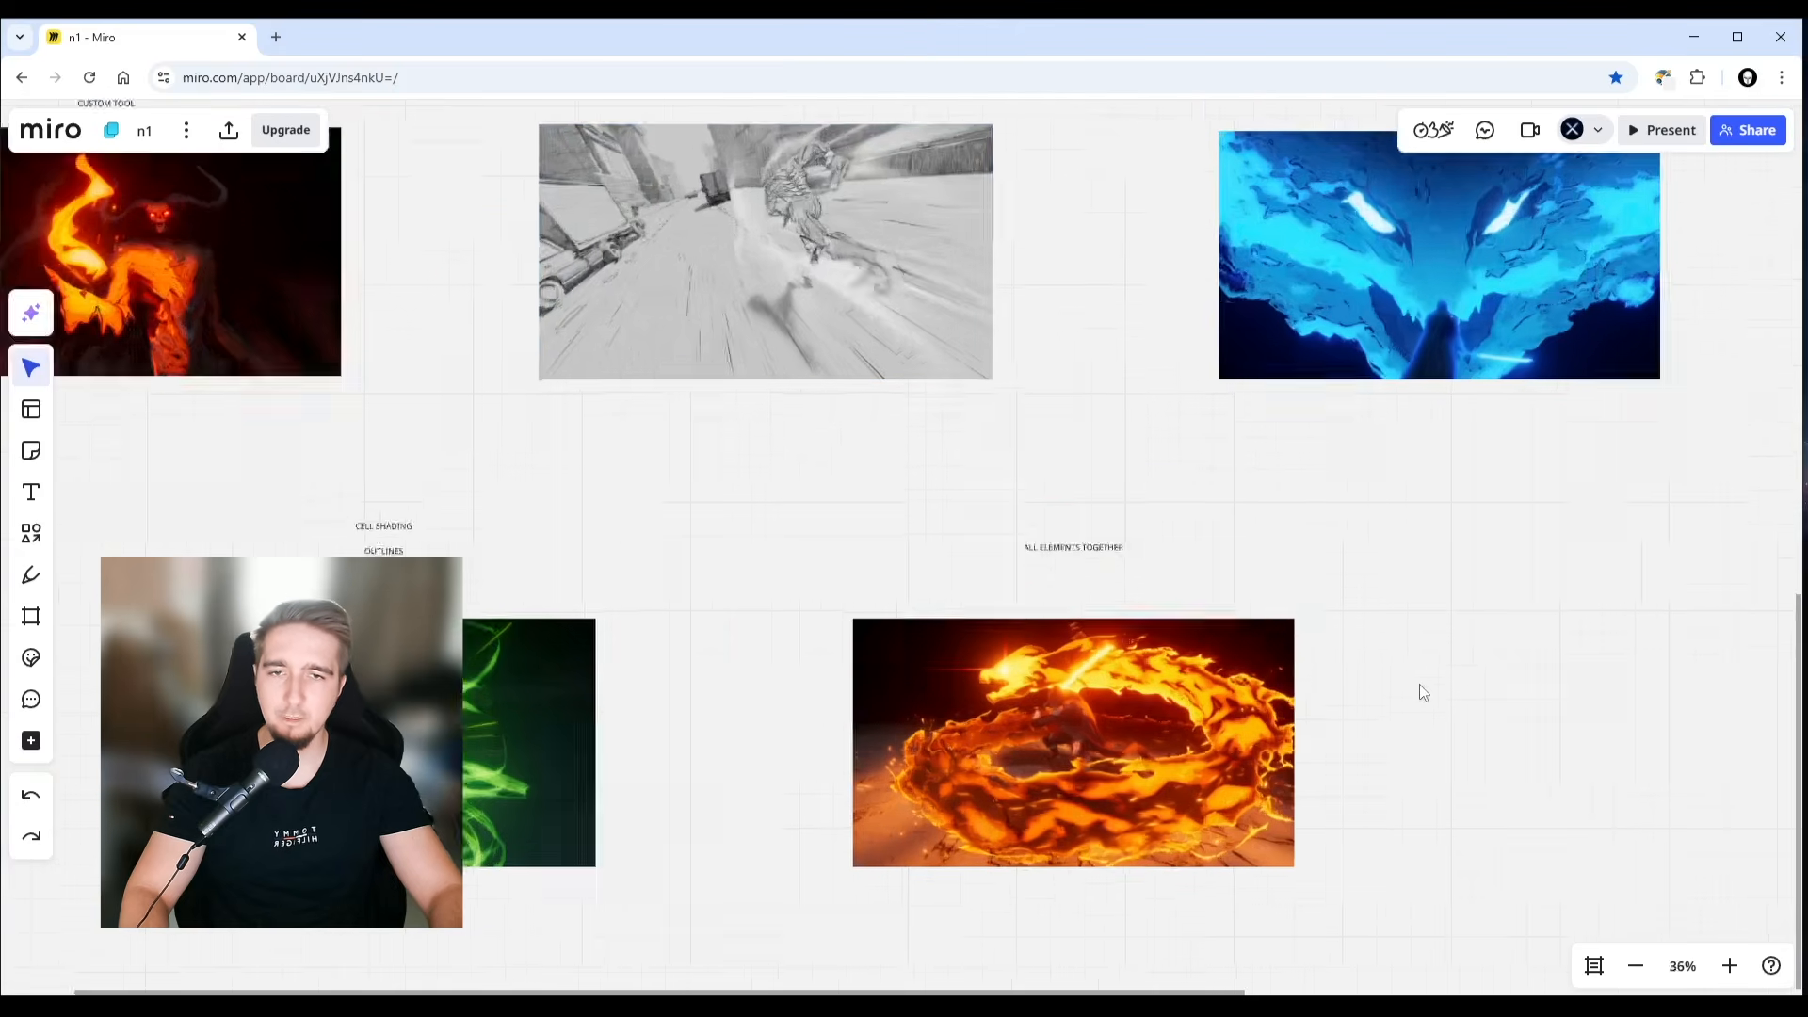
{"action": "scroll", "coordinate": [1419, 684], "scroll_direction": "up", "scroll_amount": 1}
{"action": "right_click_drag", "start_coordinate": [1373, 686], "coordinate": [1408, 520]}
{"action": "scroll", "coordinate": [1380, 570], "scroll_direction": "up", "scroll_amount": 3}
{"action": "right_click_drag", "start_coordinate": [1291, 570], "coordinate": [1467, 509]}
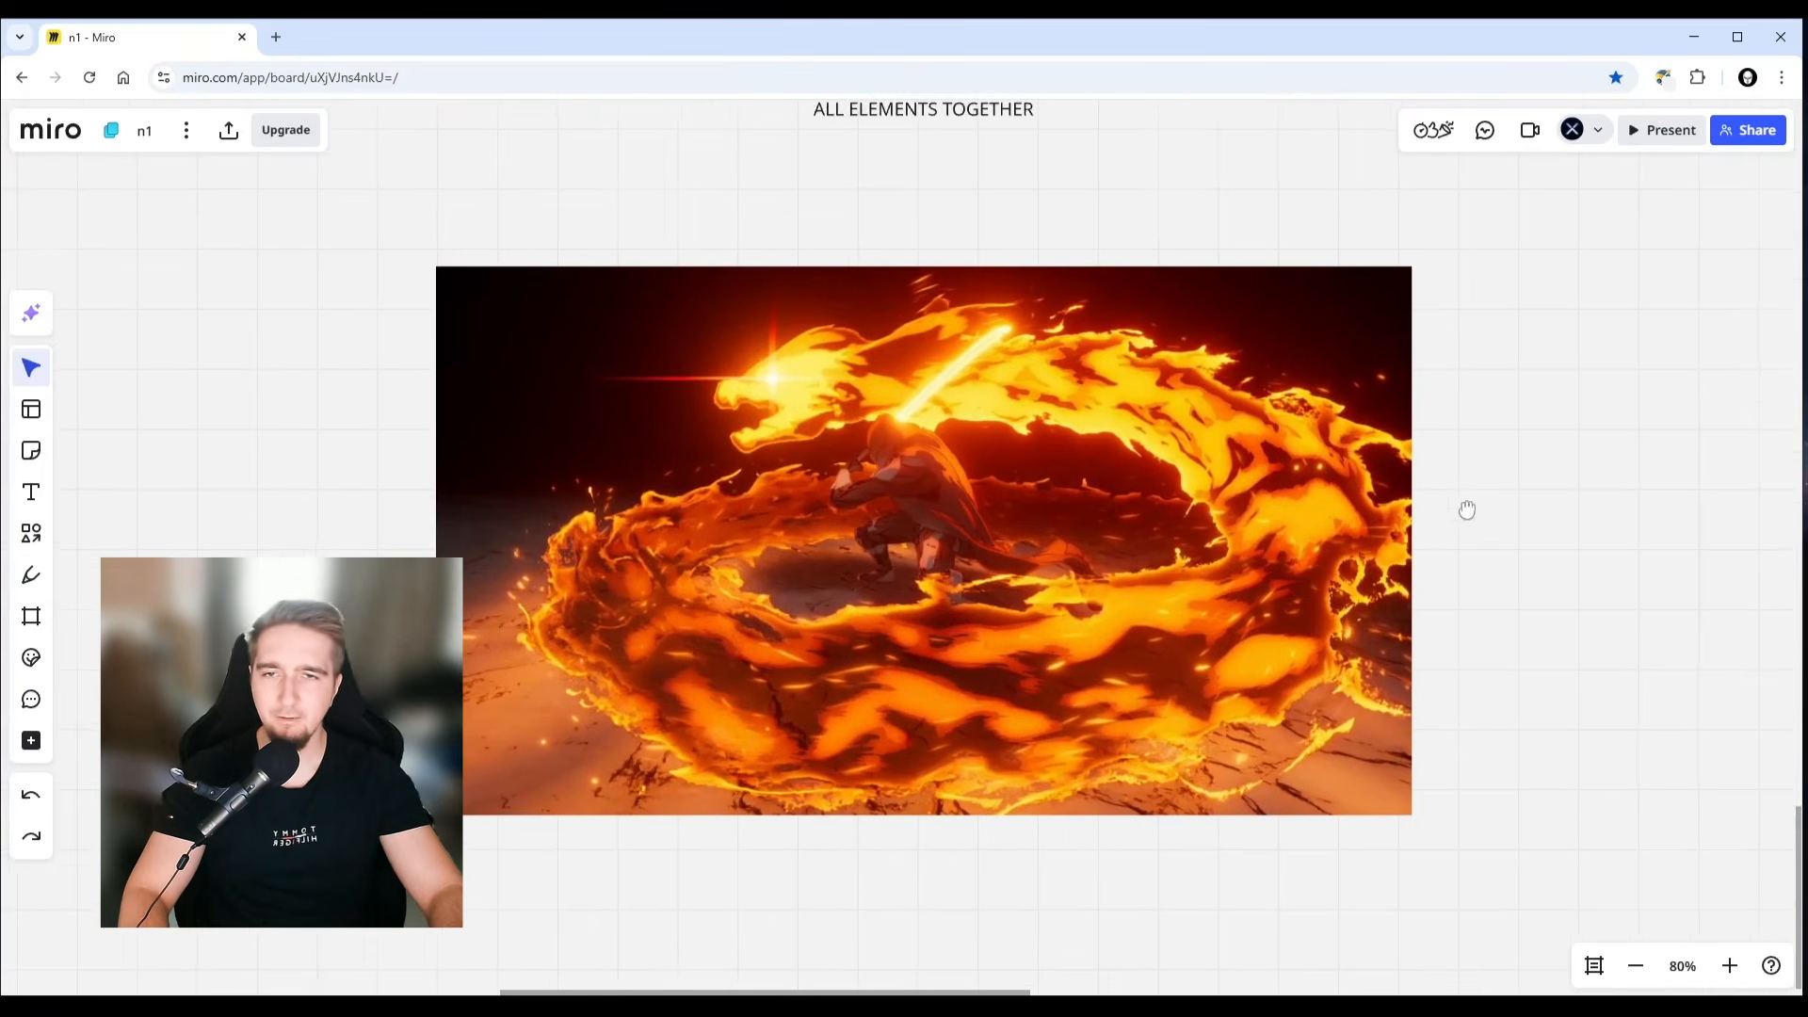
{"action": "right_click_drag", "start_coordinate": [1018, 474], "coordinate": [1075, 466]}
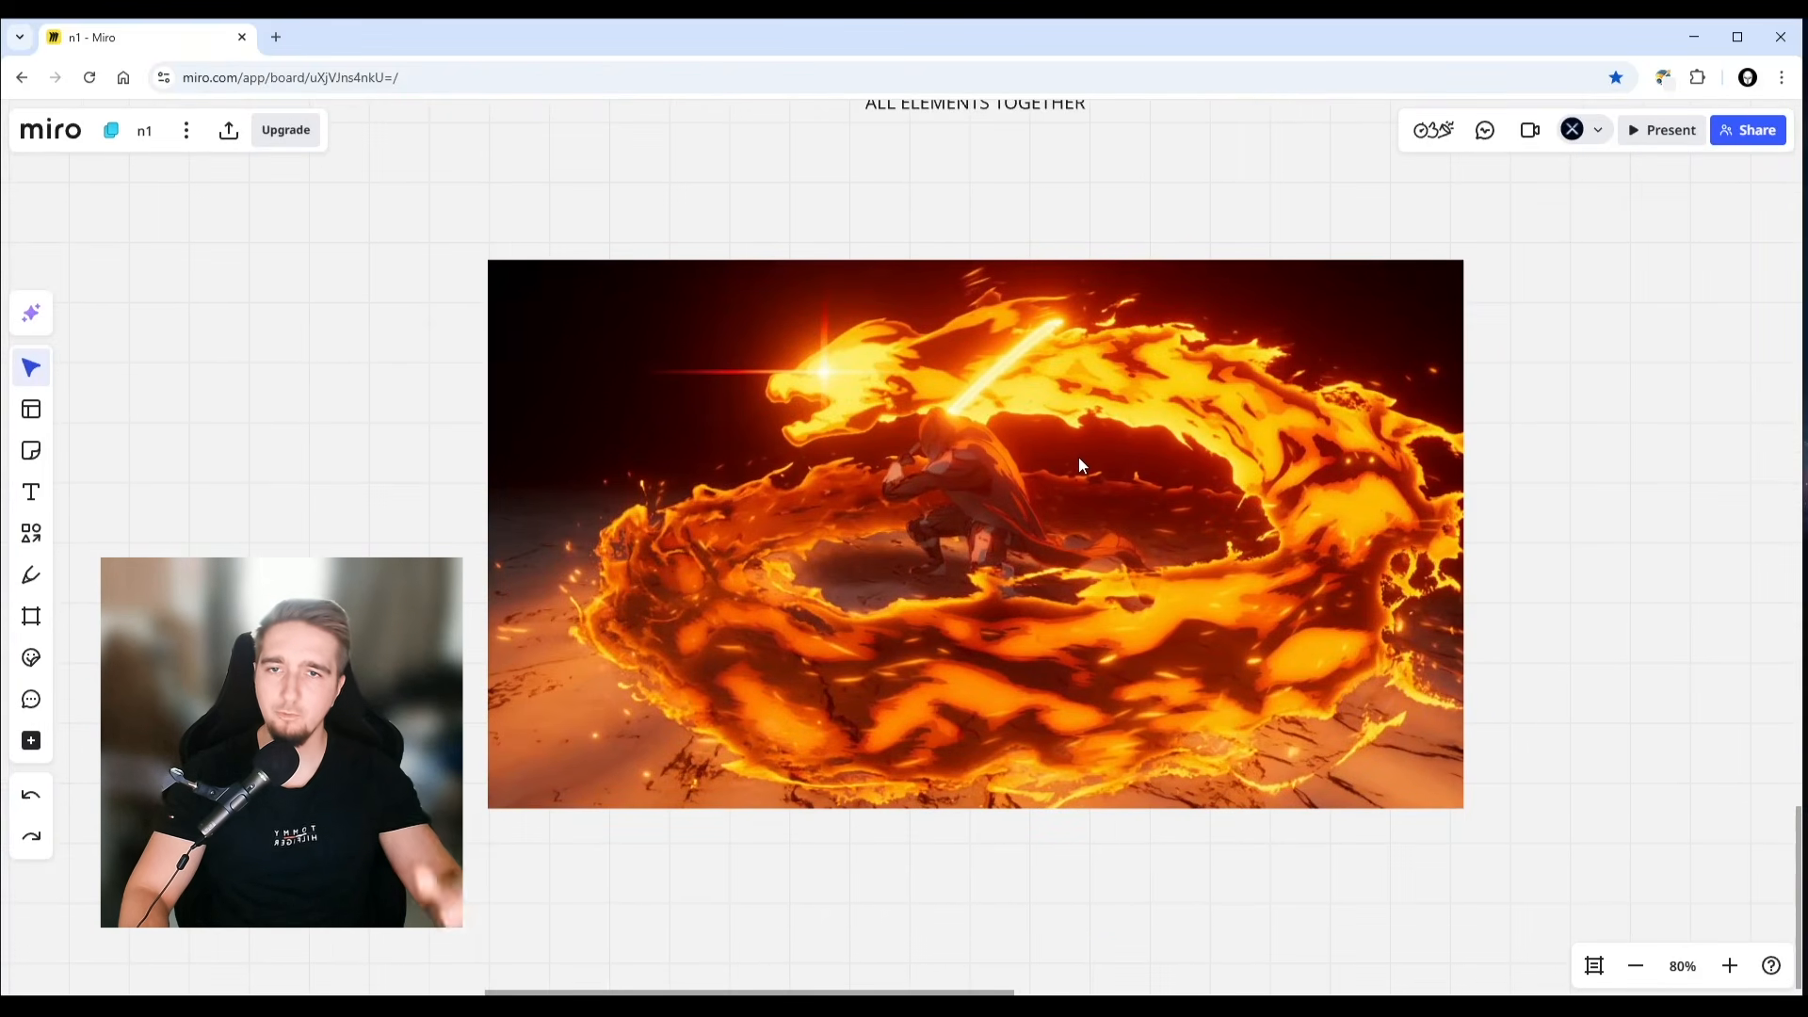
- Show all ANIME FX VOL 1 project images together, highlight the upper row and the lower row in turn, and clear the selection
{"action": "scroll", "coordinate": [1077, 455], "scroll_direction": "down", "scroll_amount": 2}
{"action": "scroll", "coordinate": [1034, 482], "scroll_direction": "up", "scroll_amount": 3}
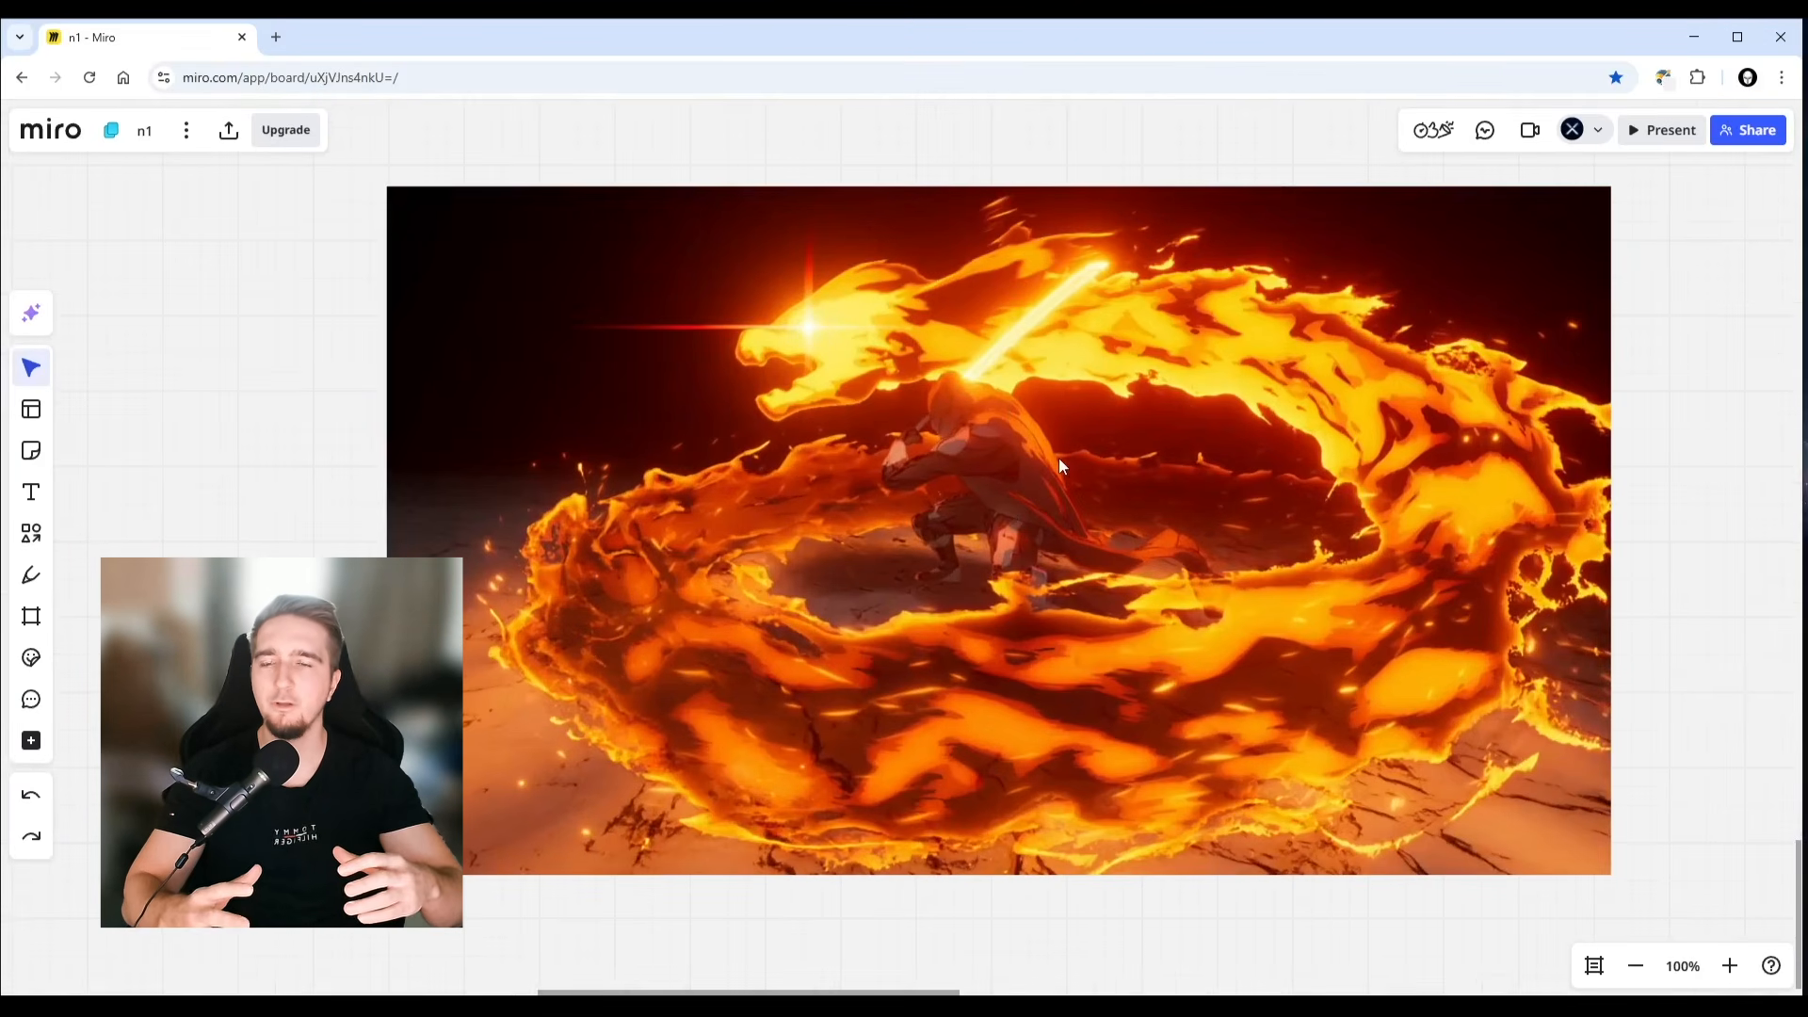
{"action": "scroll", "coordinate": [981, 525], "scroll_direction": "down", "scroll_amount": 5}
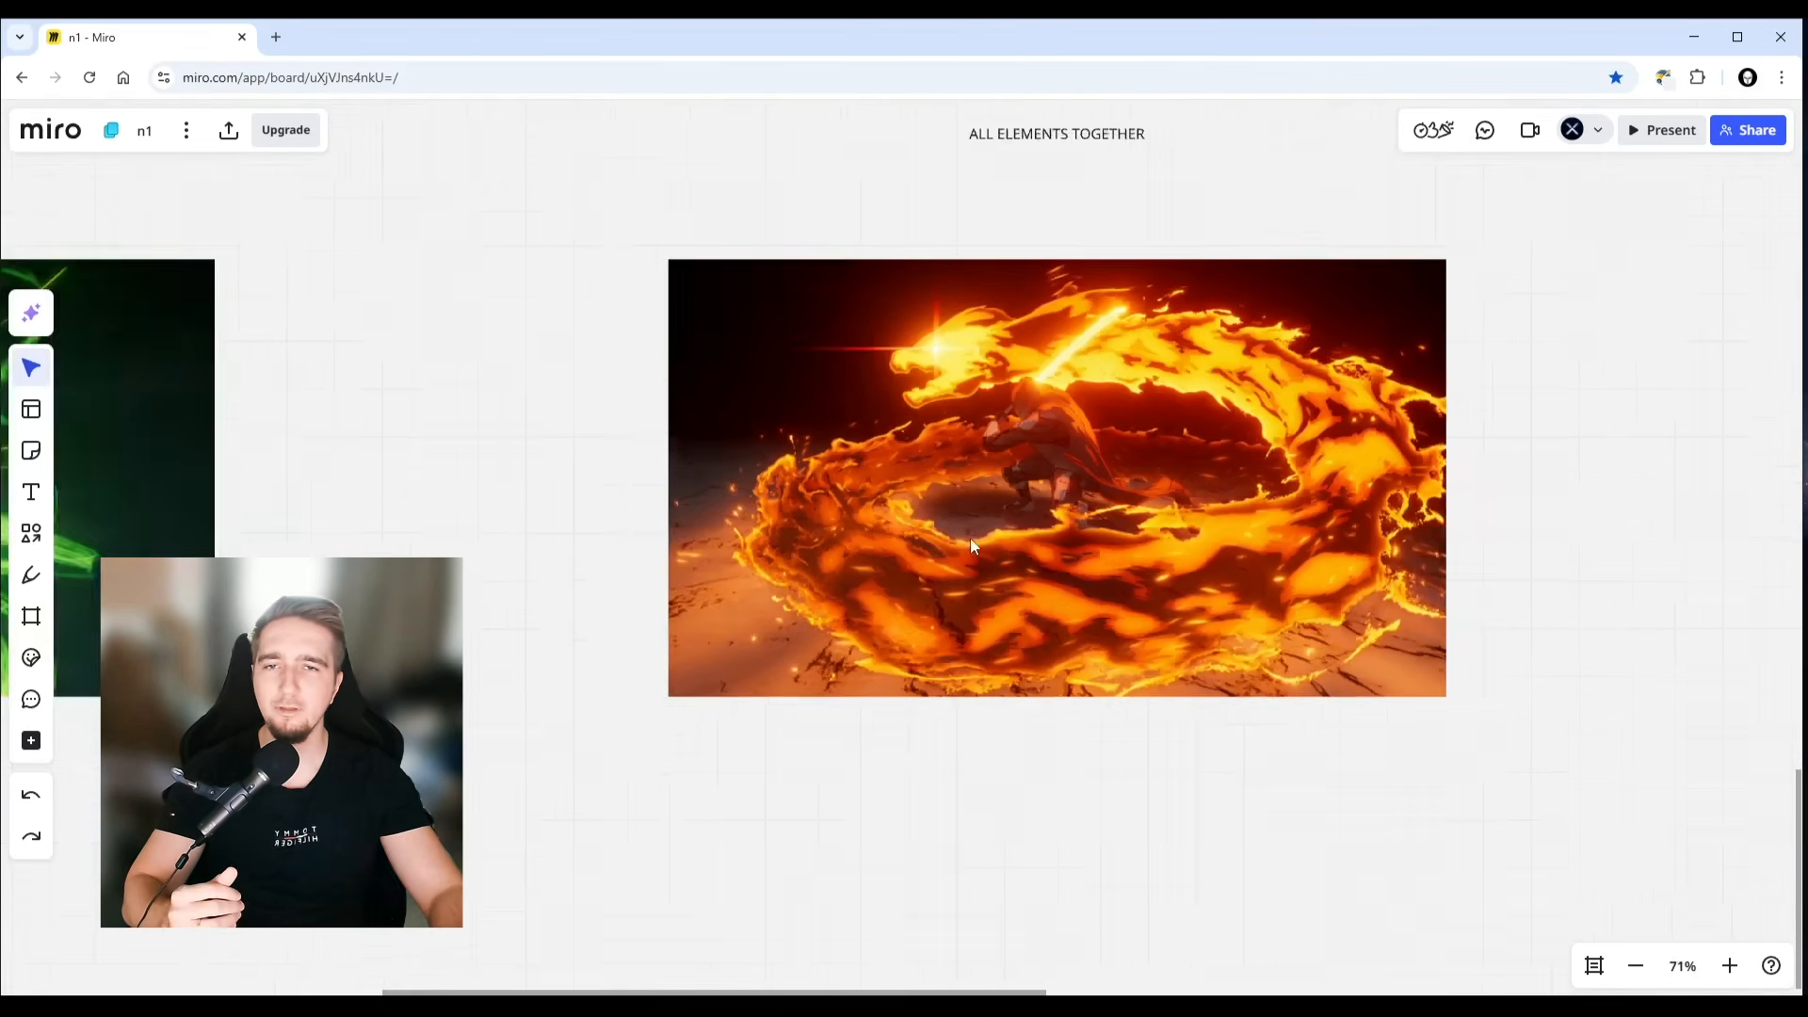
{"action": "scroll", "coordinate": [730, 577], "scroll_direction": "down", "scroll_amount": 3}
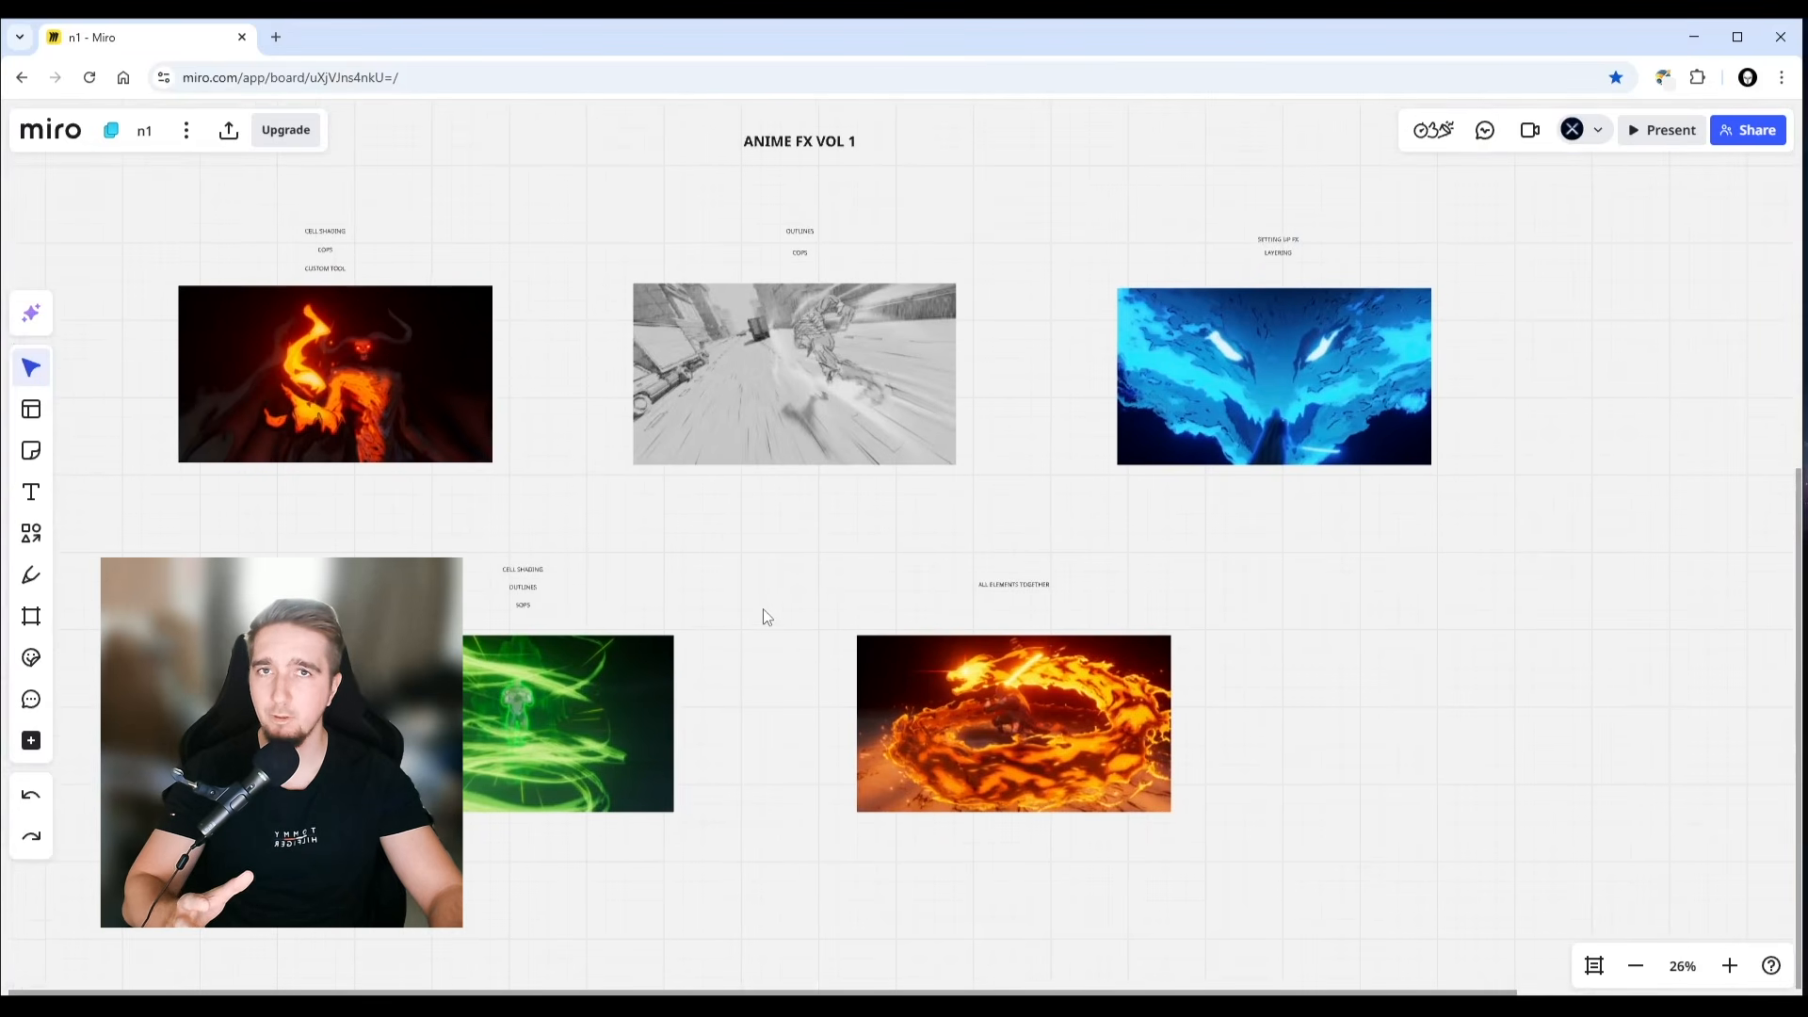
{"action": "left_click_drag", "start_coordinate": [105, 331], "coordinate": [1526, 463]}
{"action": "left_click", "coordinate": [149, 492]}
{"action": "left_click_drag", "start_coordinate": [315, 601], "coordinate": [1178, 759]}
{"action": "left_click", "coordinate": [1407, 705]}
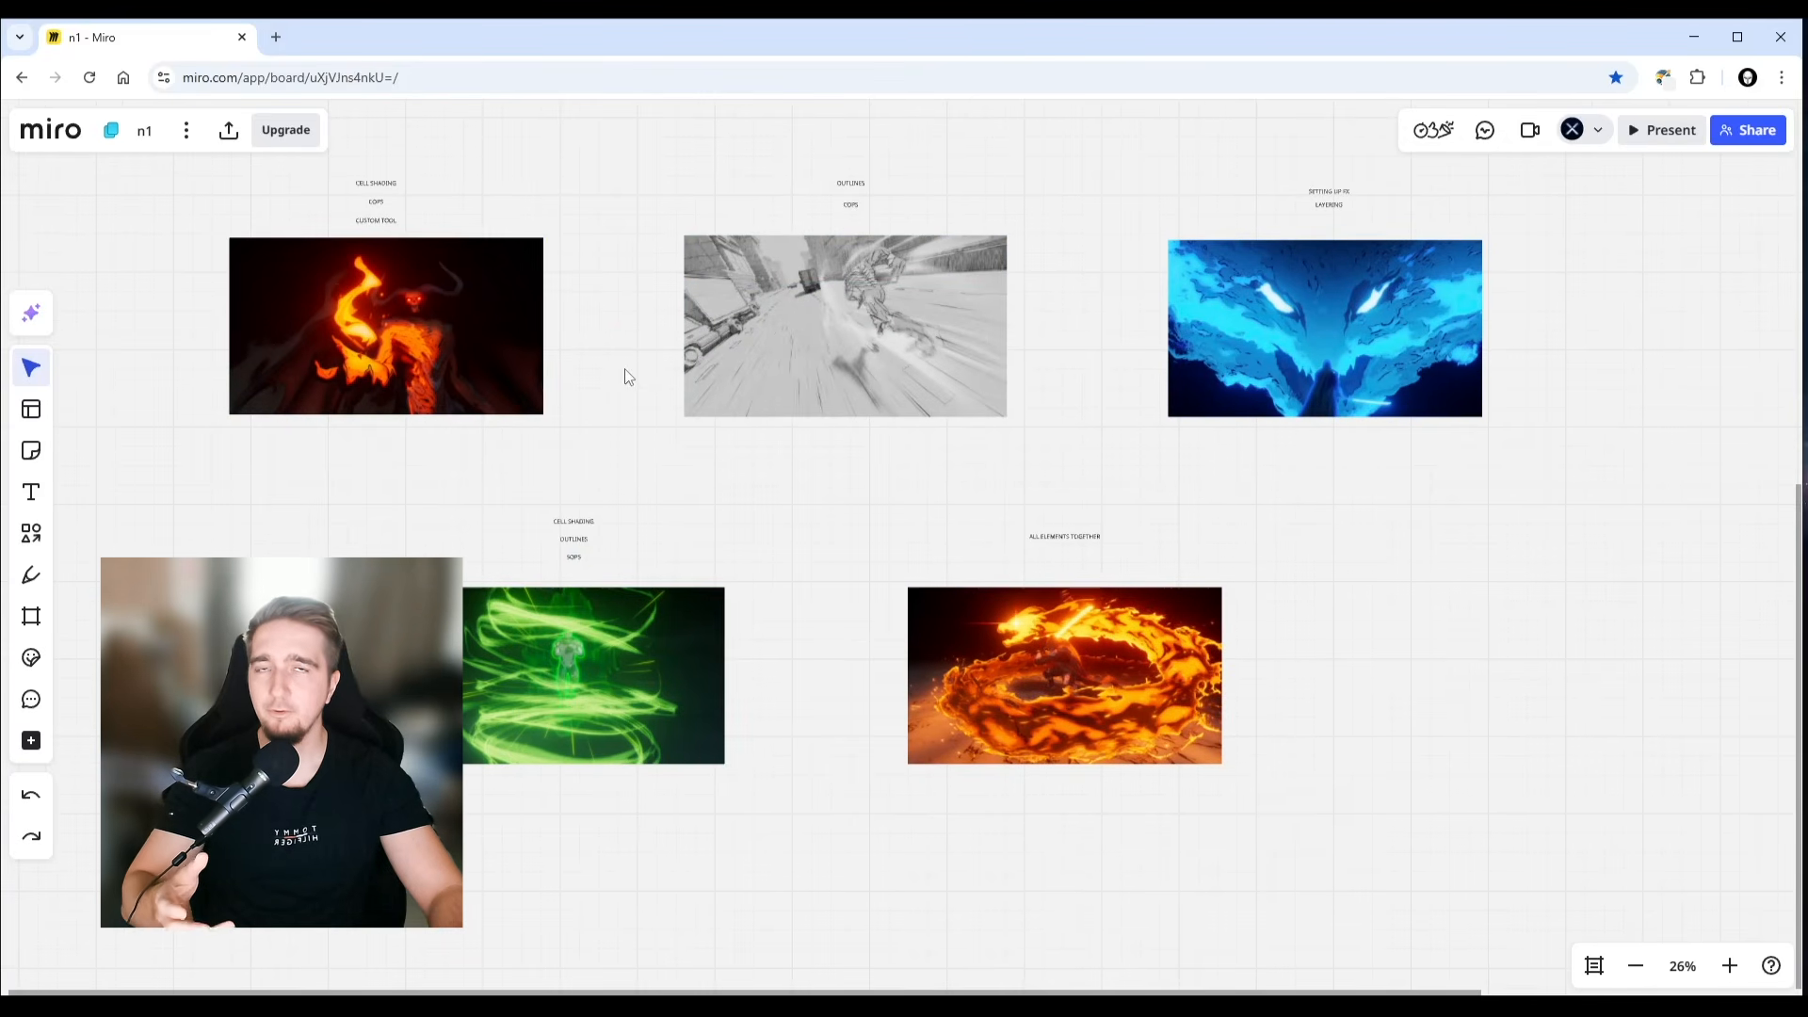
- Inspect the greyscale street sketch labelled OUTLINES and COPS up close and return to the project overview
{"action": "scroll", "coordinate": [644, 358], "scroll_direction": "up", "scroll_amount": 1}
{"action": "middle_click_drag", "start_coordinate": [621, 359], "coordinate": [646, 439]}
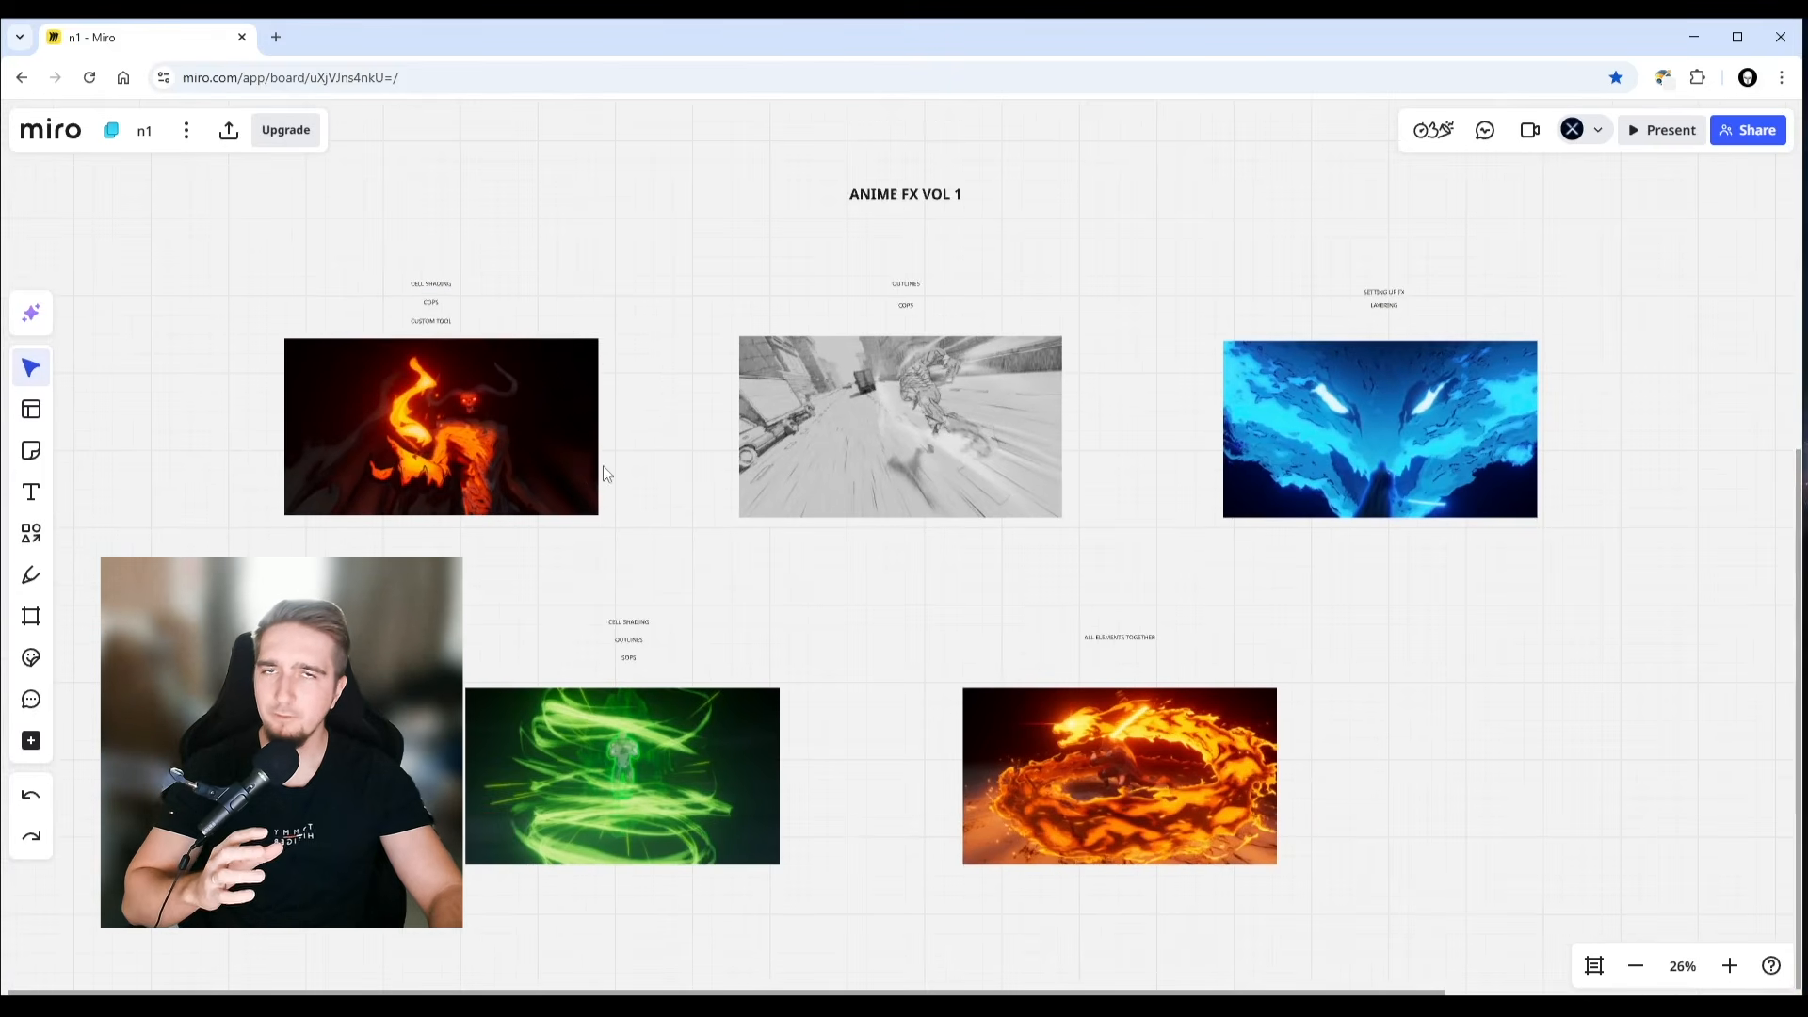
{"action": "scroll", "coordinate": [583, 457], "scroll_direction": "up", "scroll_amount": 4}
{"action": "scroll", "coordinate": [924, 488], "scroll_direction": "right", "scroll_amount": 3}
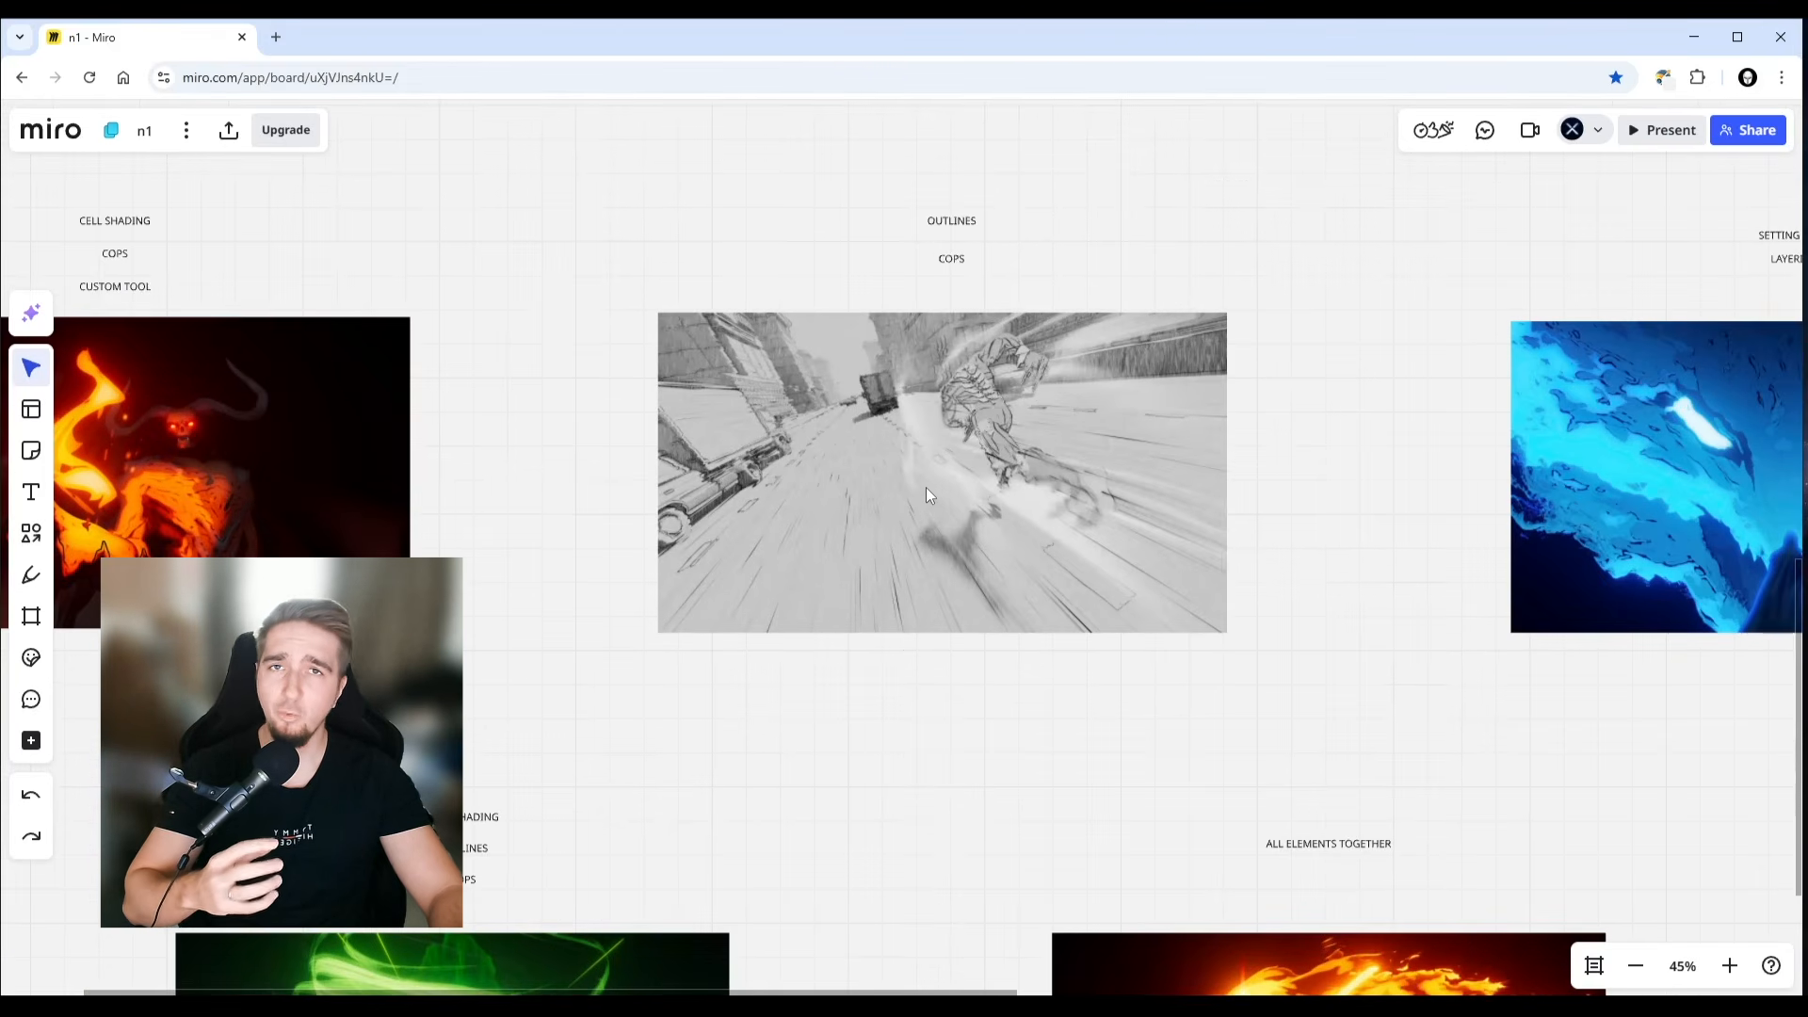
{"action": "scroll", "coordinate": [945, 499], "scroll_direction": "up", "scroll_amount": 2}
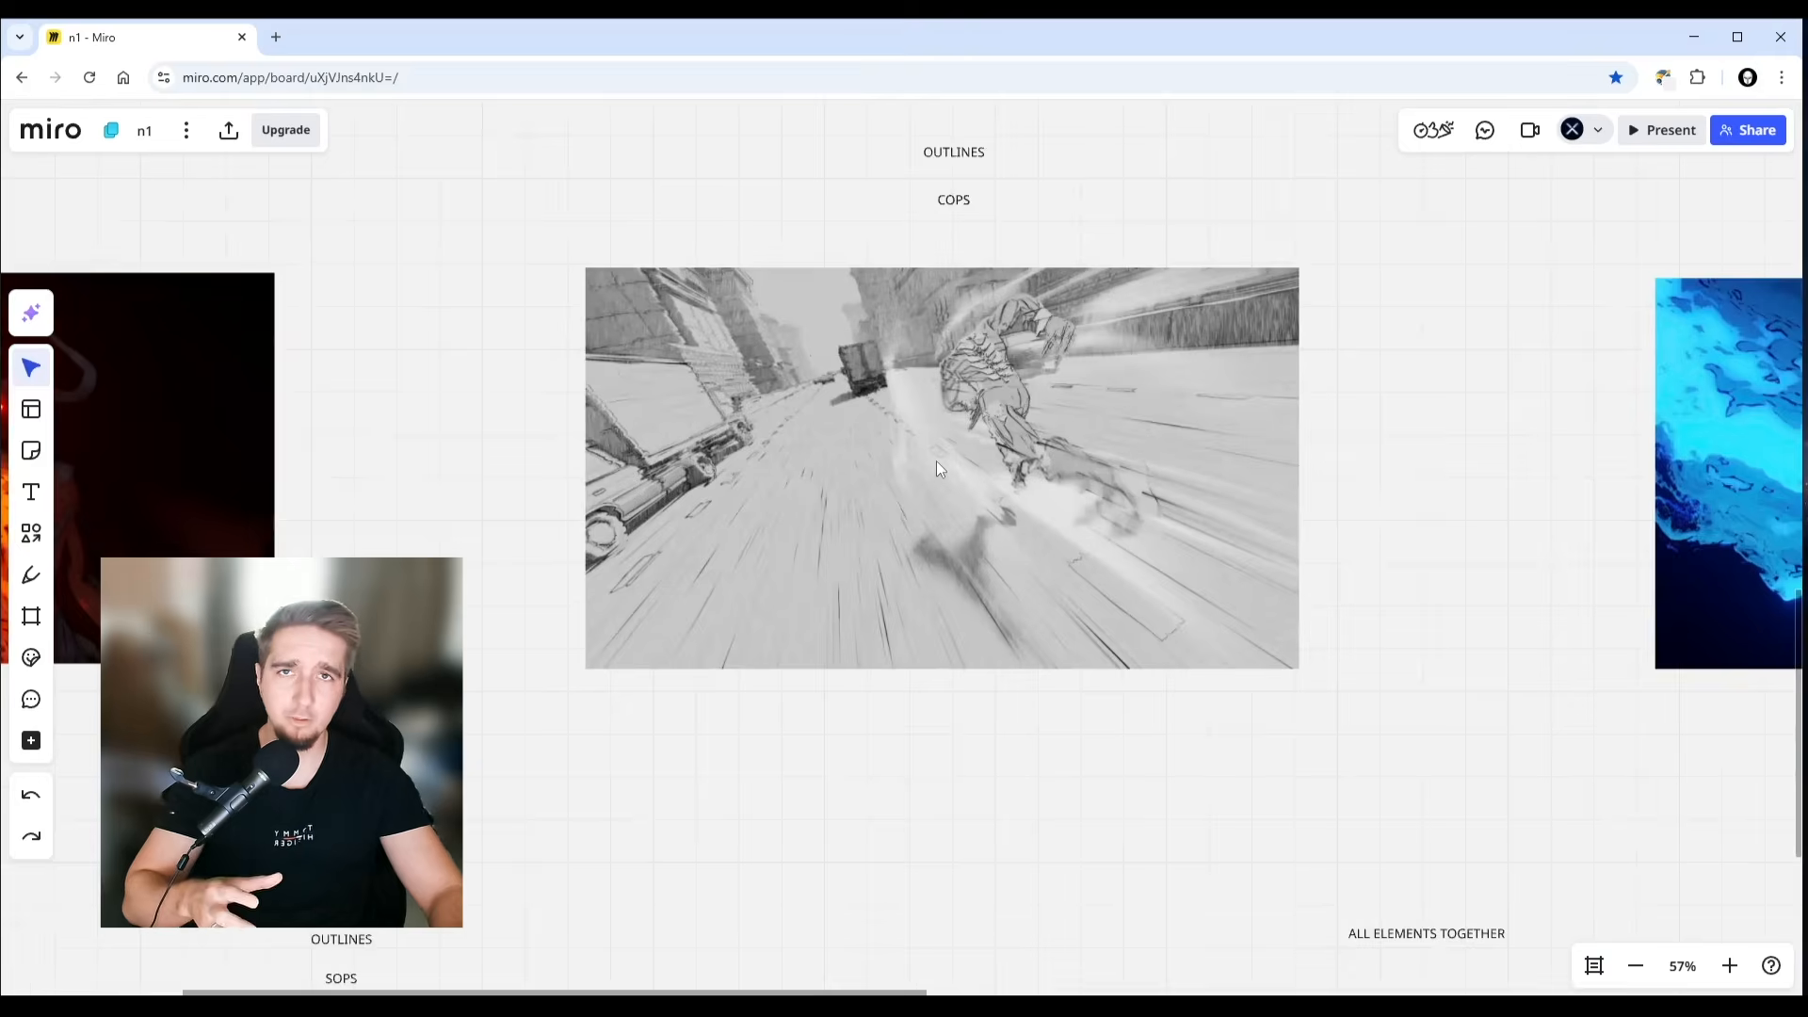
{"action": "scroll", "coordinate": [1036, 416], "scroll_direction": "down", "scroll_amount": 6}
{"action": "scroll", "coordinate": [1005, 450], "scroll_direction": "down", "scroll_amount": 2}
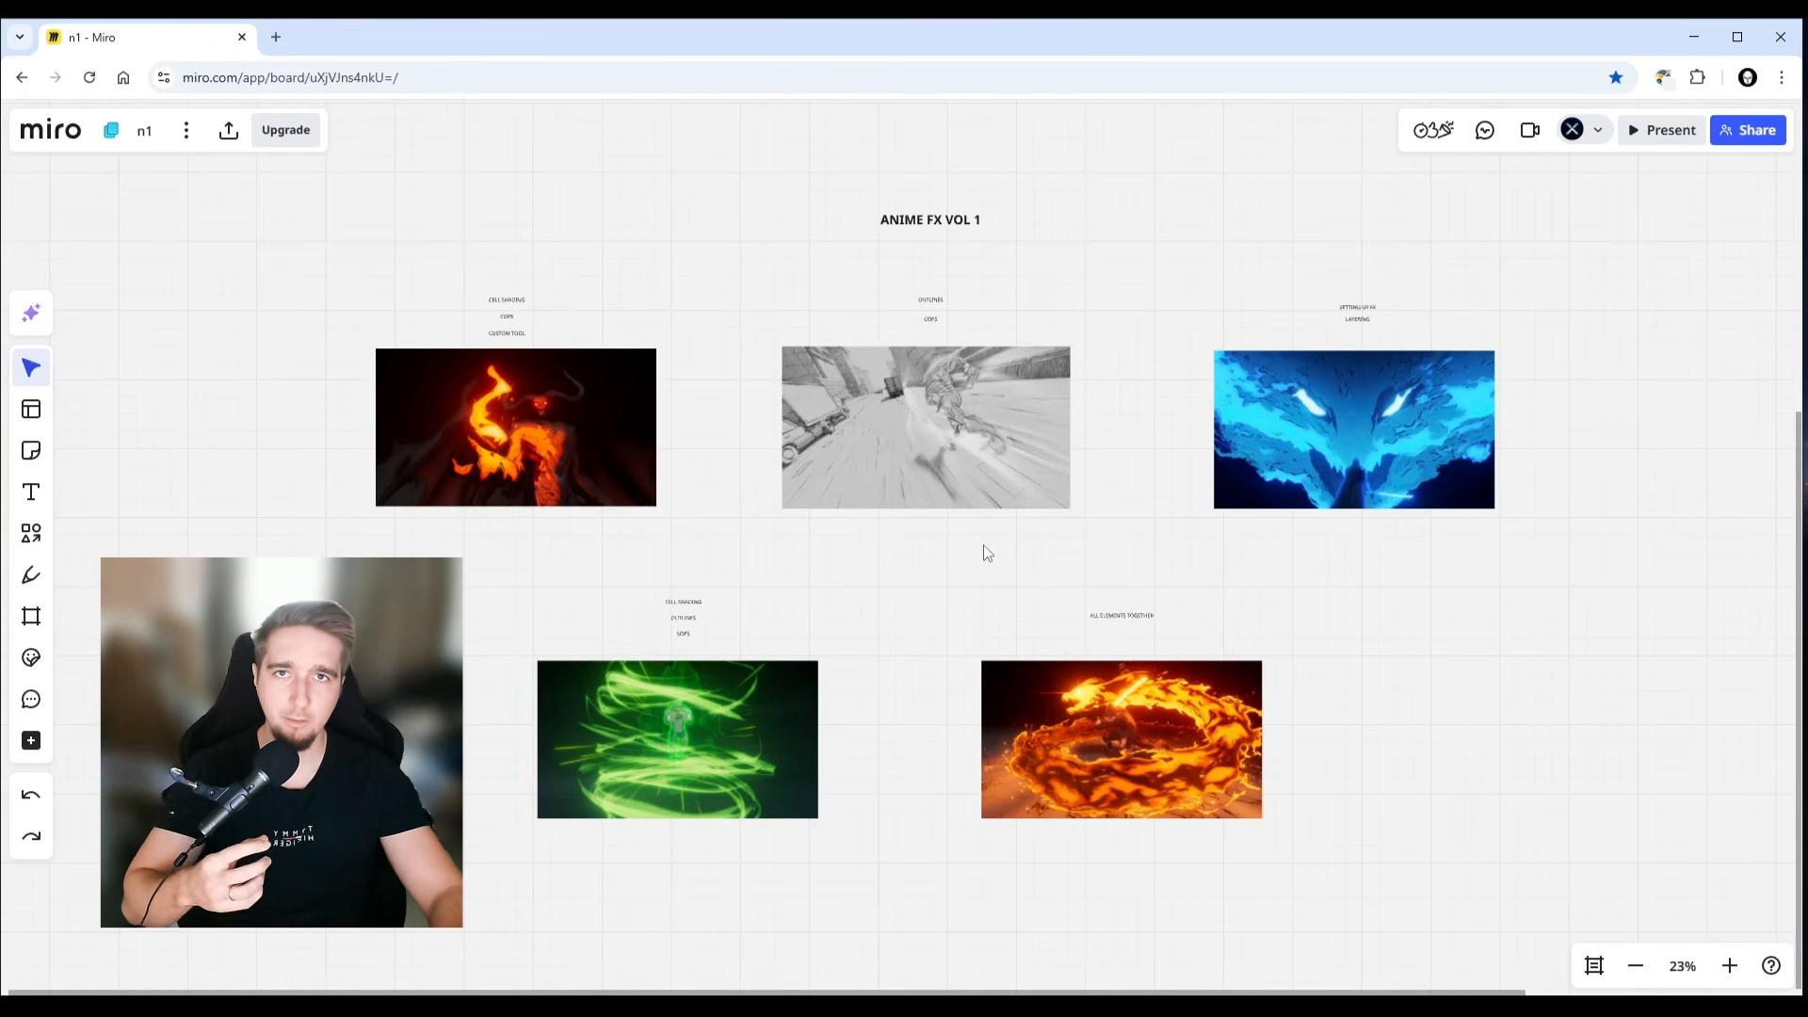
- Examine the blue creature image labelled SETTING UP FX and LAYERING and the fire dragon image in the row below
{"action": "scroll", "coordinate": [958, 589], "scroll_direction": "up", "scroll_amount": 2}
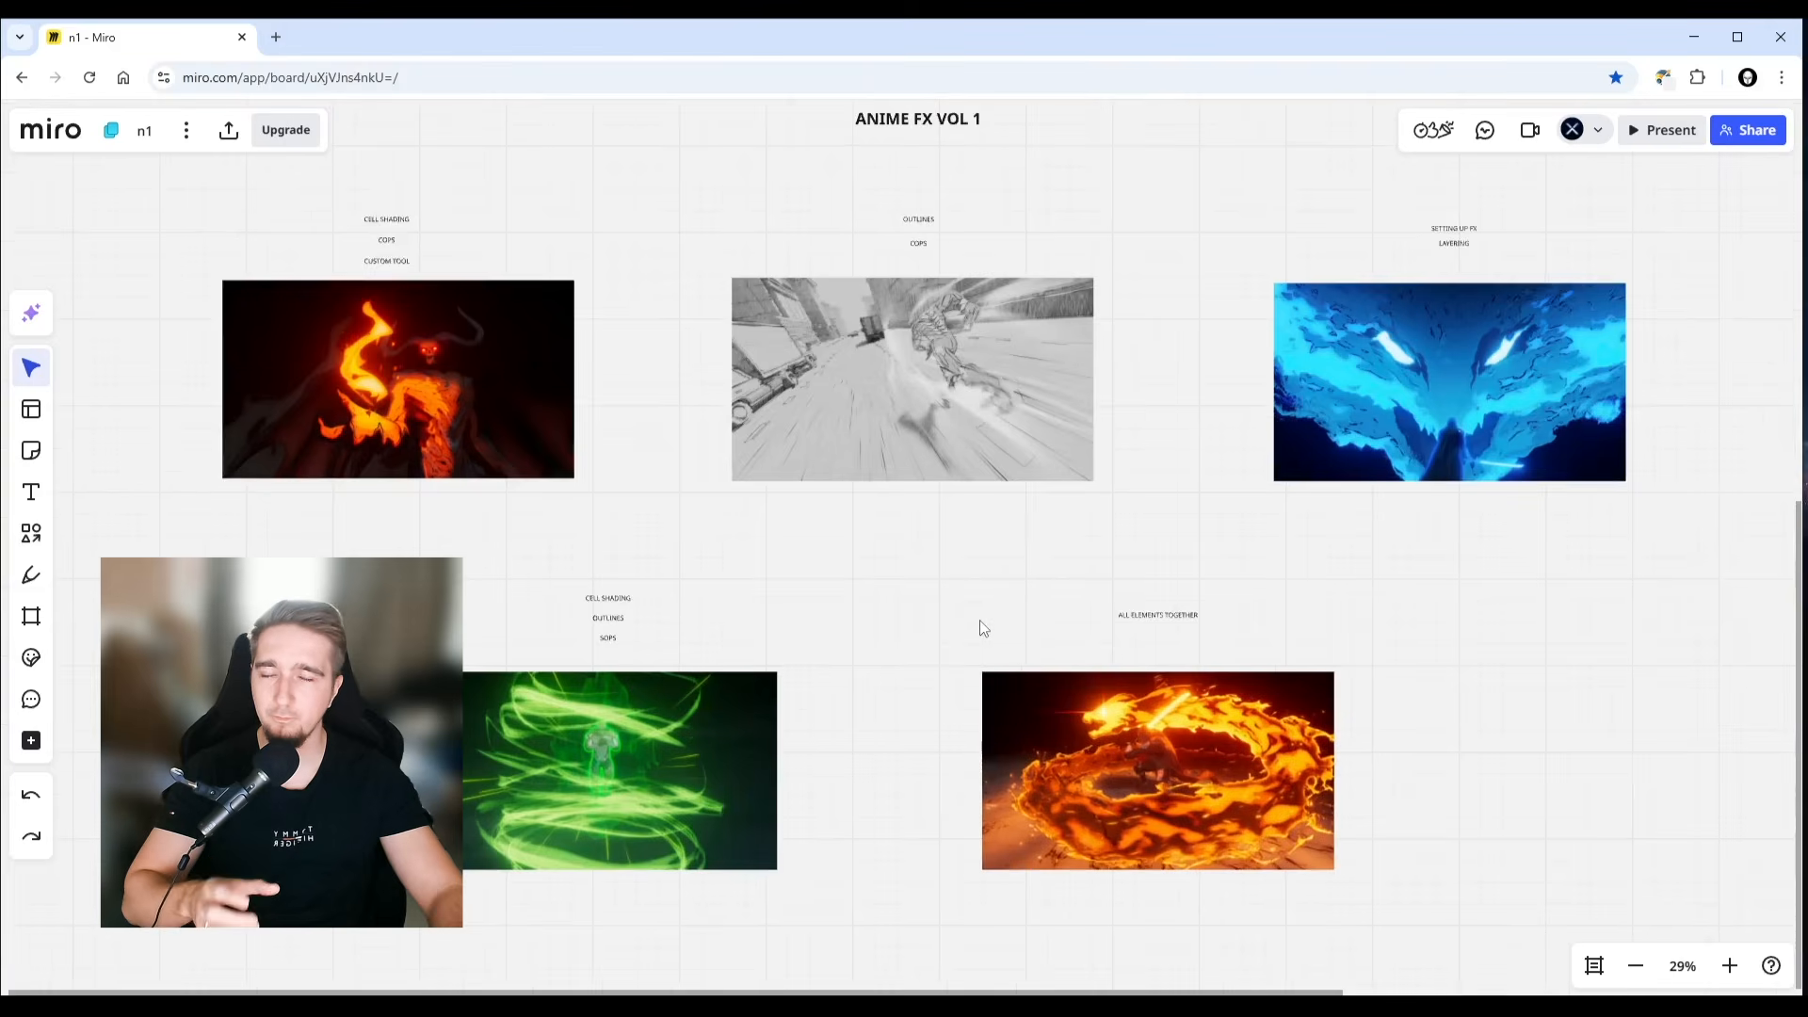
{"action": "middle_click_drag", "start_coordinate": [967, 610], "coordinate": [980, 482]}
{"action": "scroll", "coordinate": [1346, 365], "scroll_direction": "up", "scroll_amount": 4}
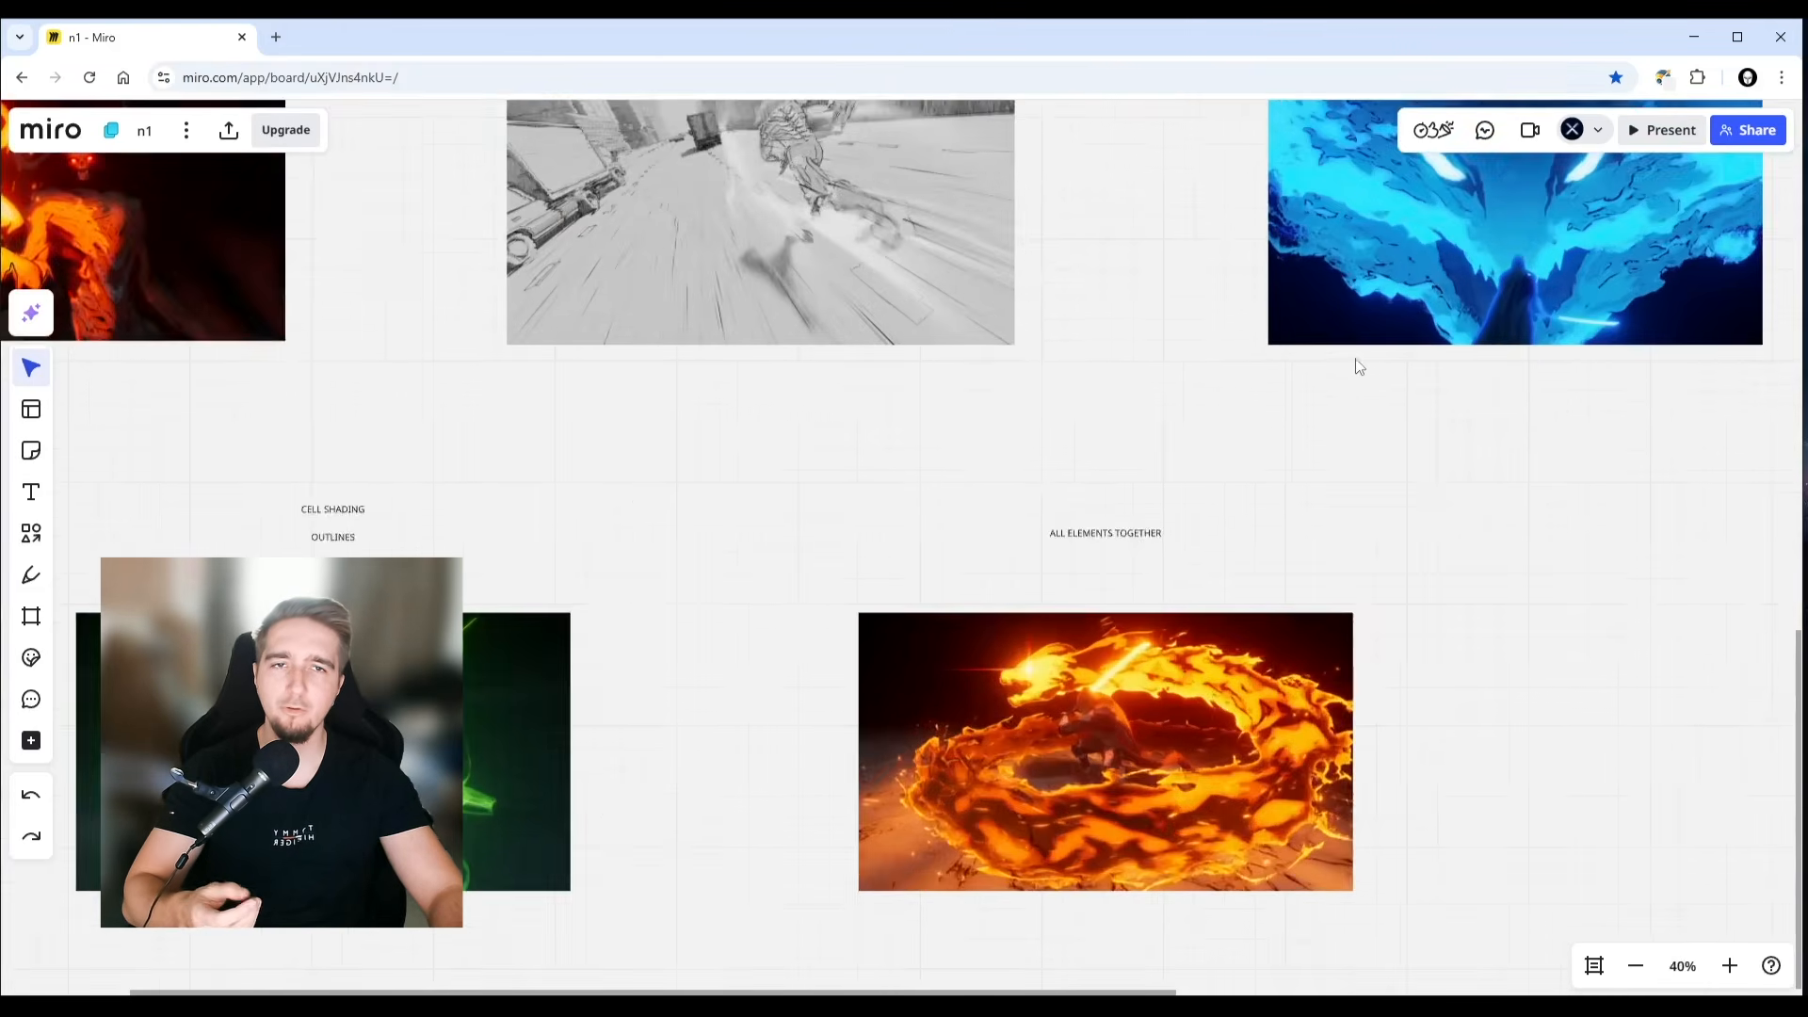
{"action": "middle_click_drag", "start_coordinate": [1400, 316], "coordinate": [1277, 498]}
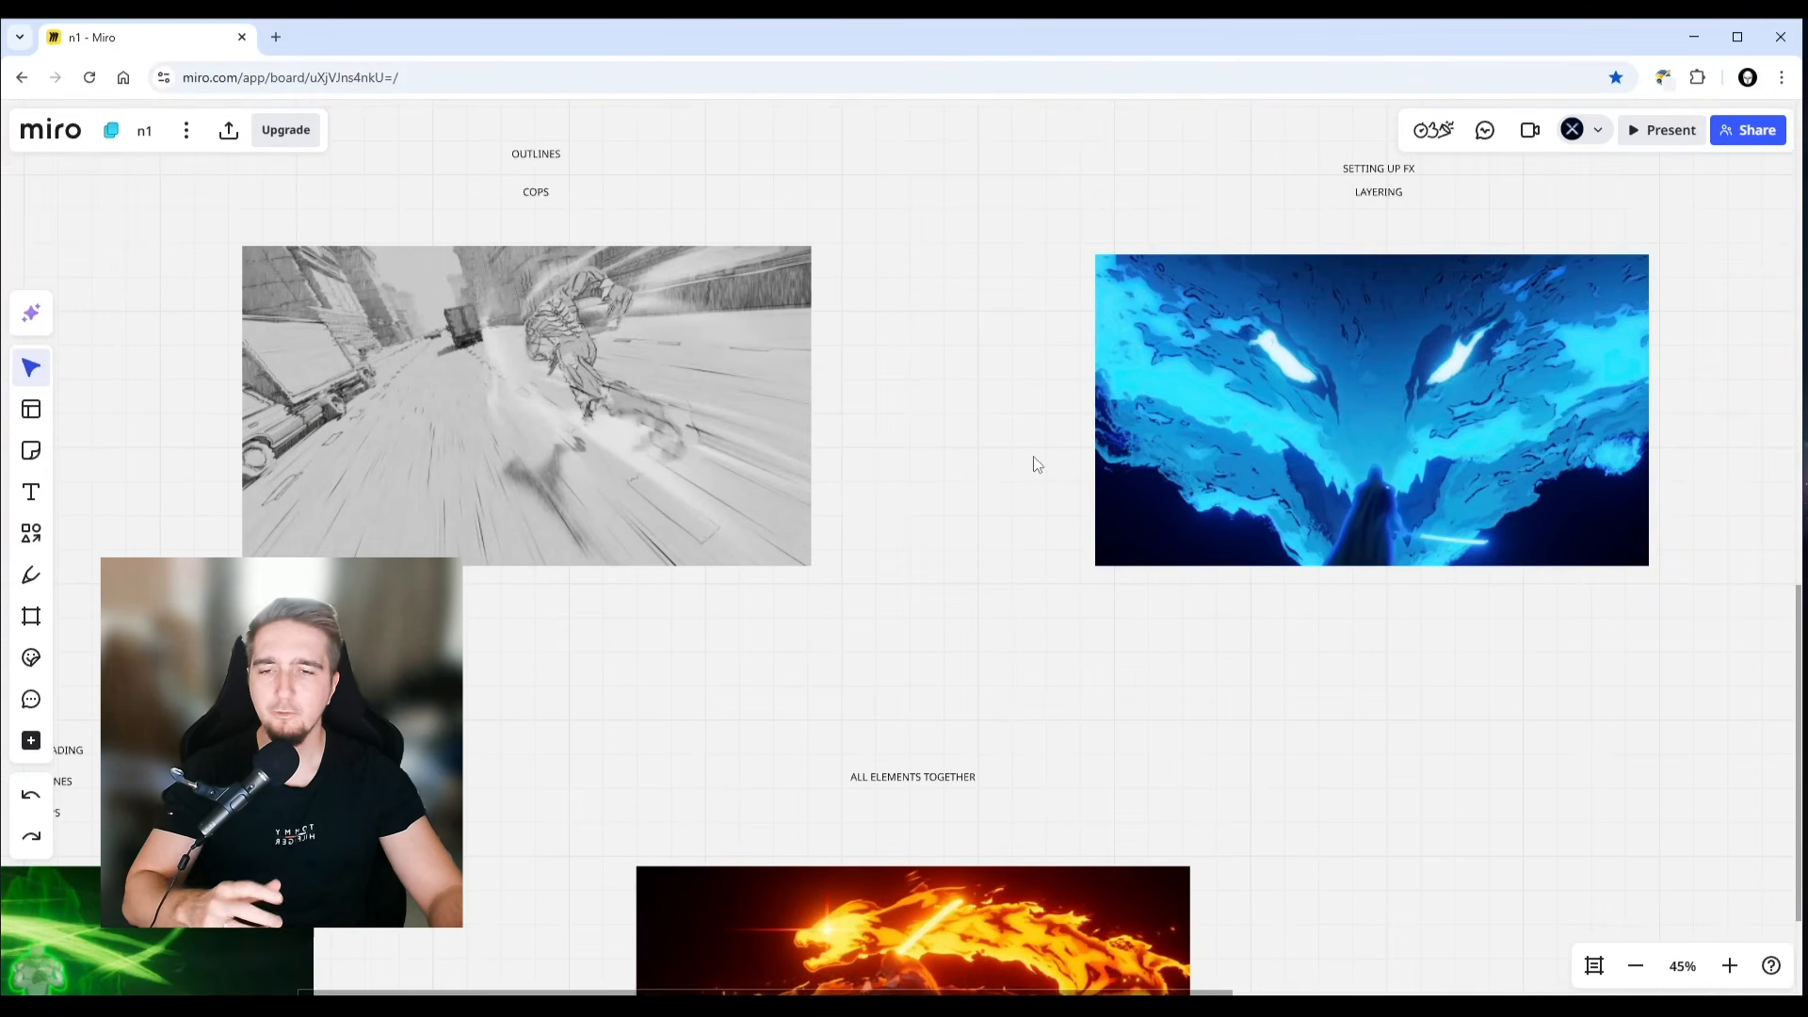
{"action": "middle_click_drag", "start_coordinate": [1033, 461], "coordinate": [1167, 322]}
{"action": "middle_click_drag", "start_coordinate": [877, 638], "coordinate": [945, 472]}
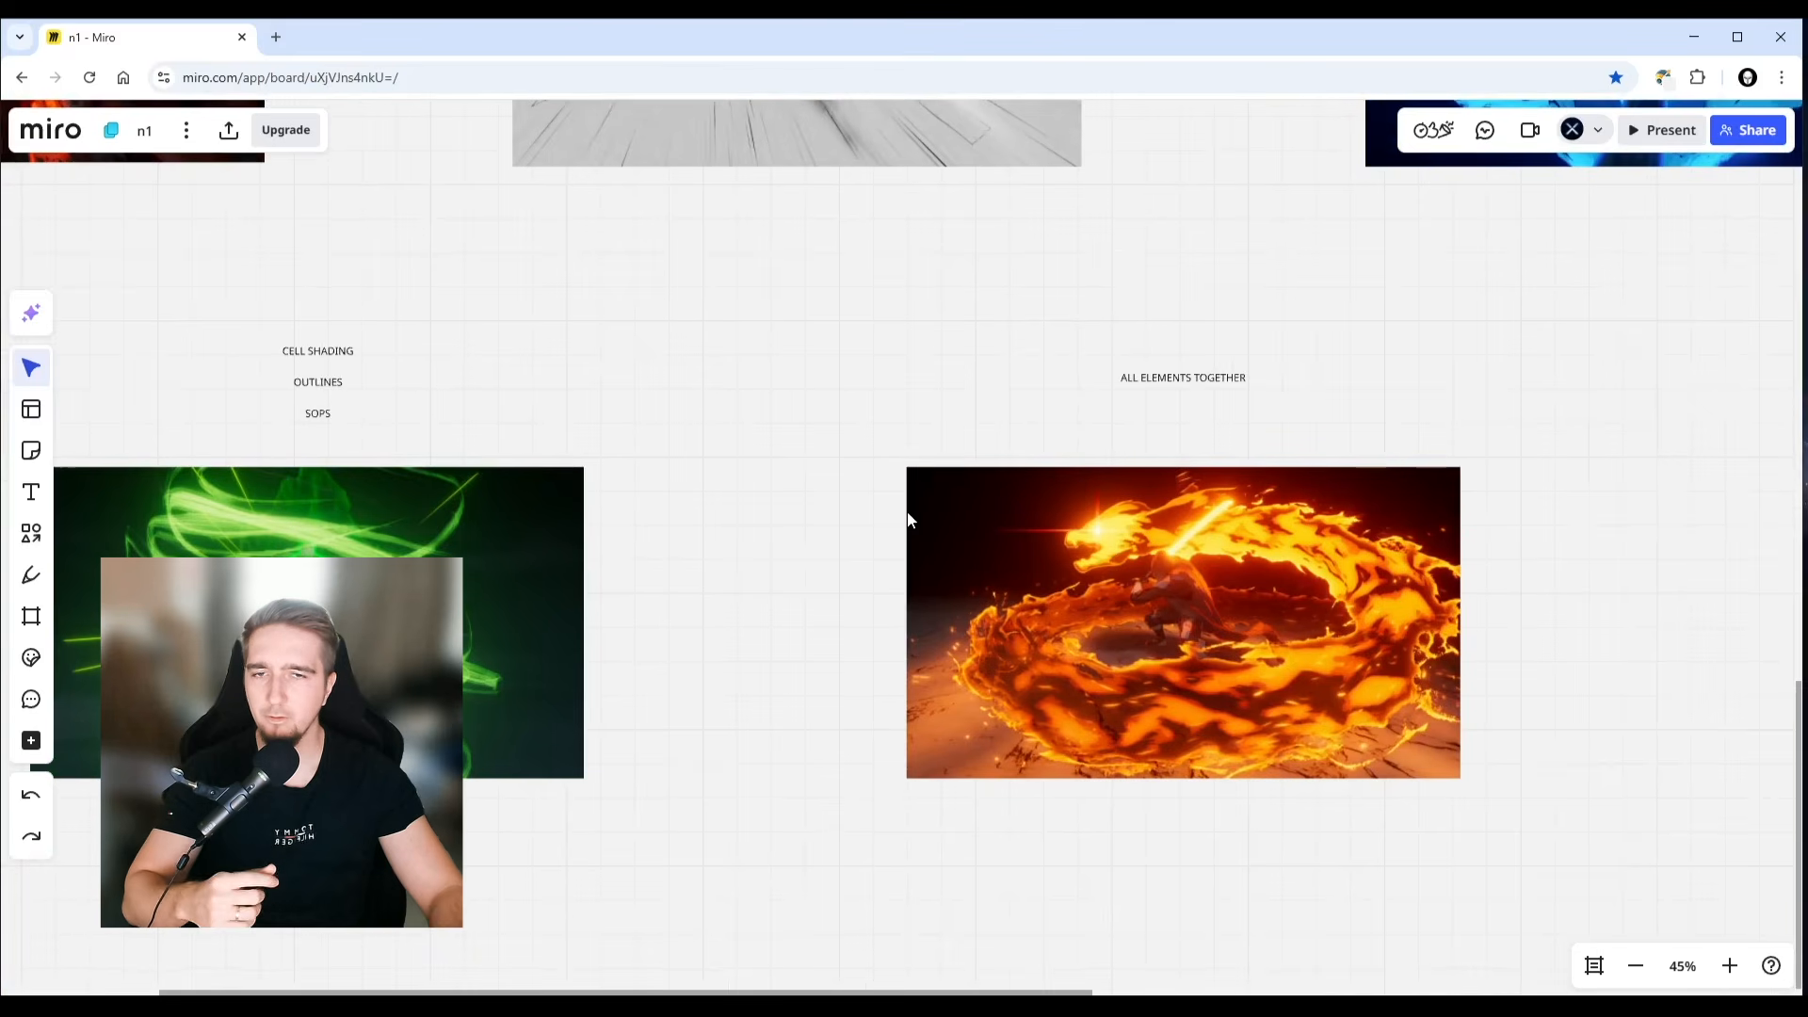
{"action": "middle_click_drag", "start_coordinate": [843, 524], "coordinate": [864, 538]}
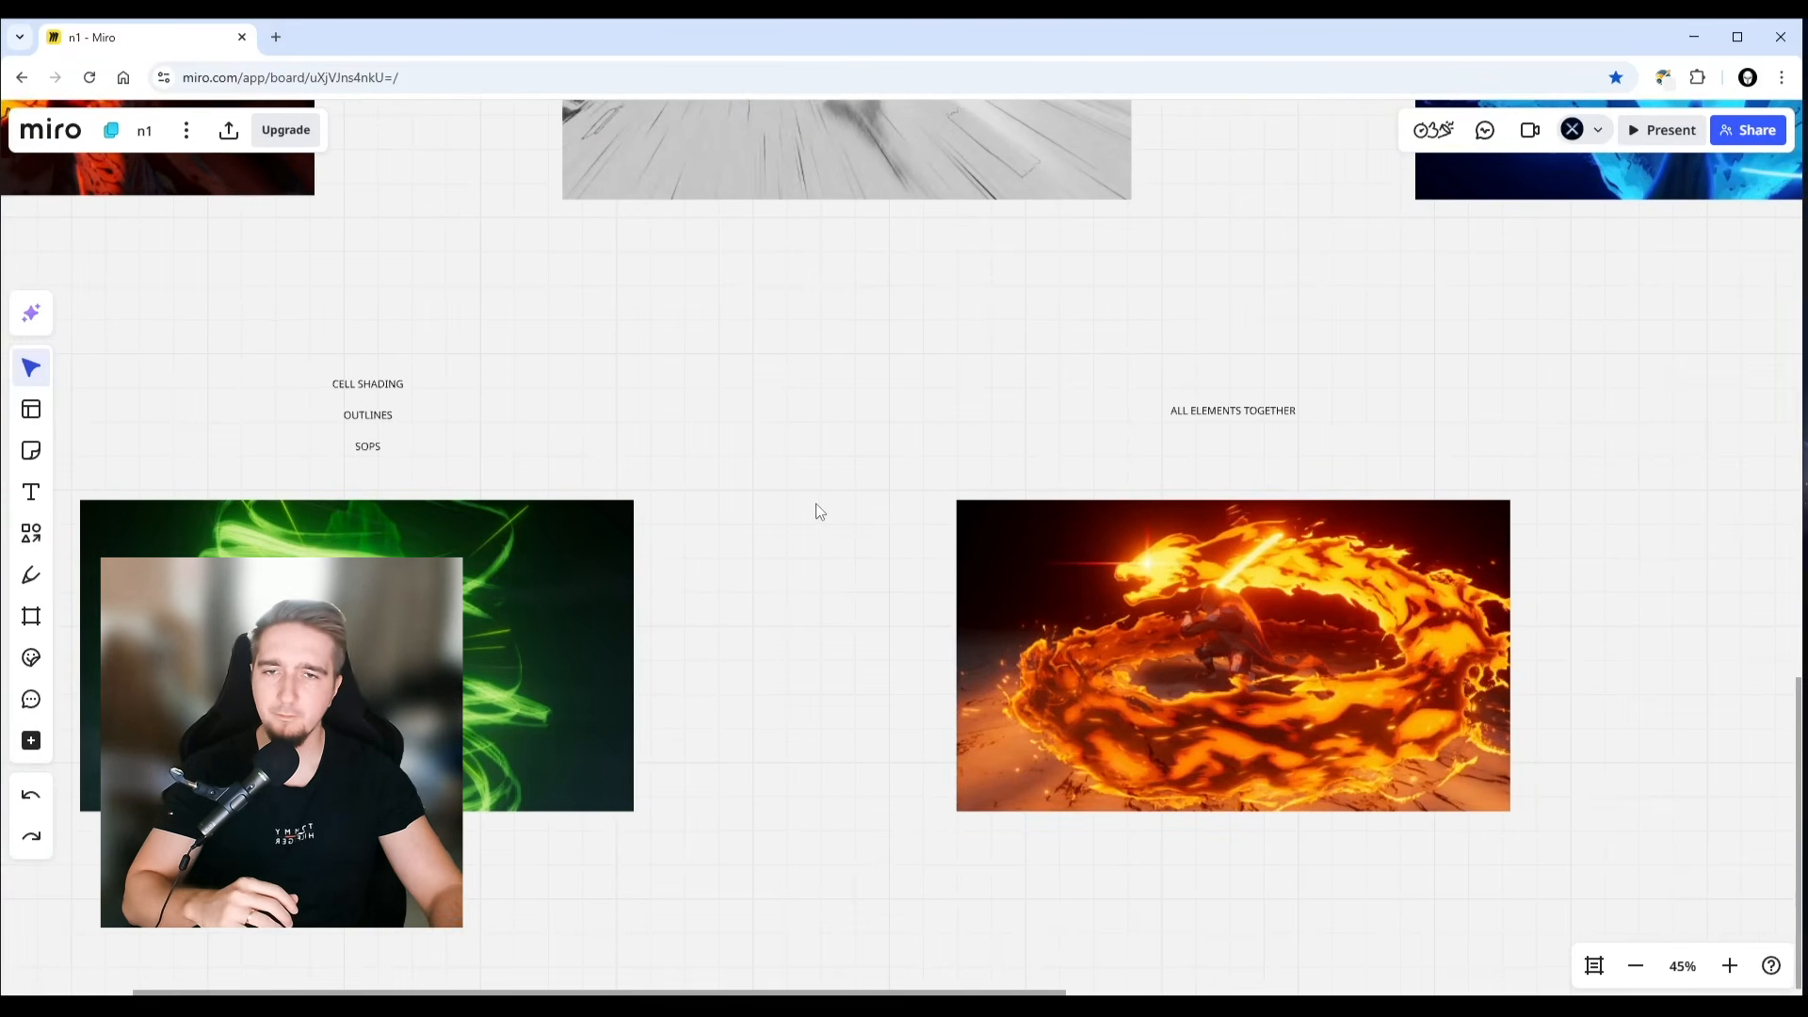
- Return to the FUNDAMENTALS section and examine the helmet image labelled CELL SHADING and OUTLINES up close
{"action": "scroll", "coordinate": [923, 469], "scroll_direction": "down", "scroll_amount": 2}
{"action": "scroll", "coordinate": [922, 469], "scroll_direction": "down", "scroll_amount": 5}
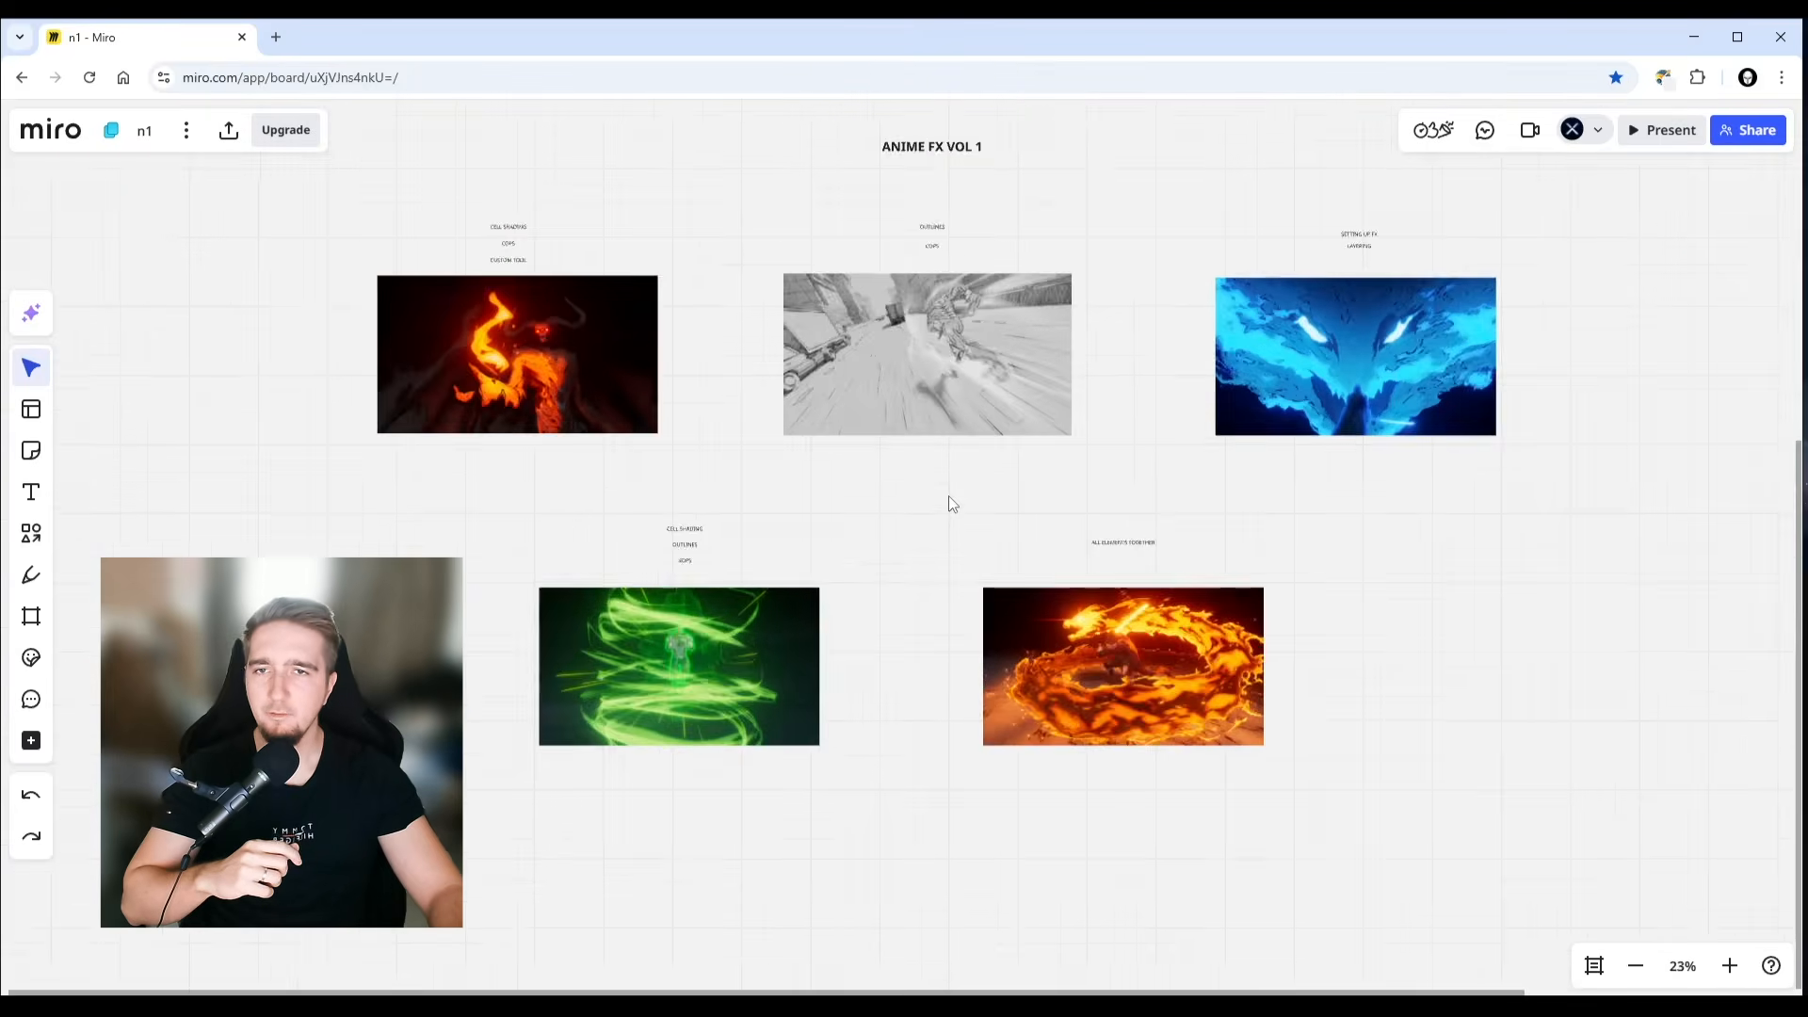
{"action": "middle_click_drag", "start_coordinate": [1014, 288], "coordinate": [956, 819]}
{"action": "scroll", "coordinate": [843, 447], "scroll_direction": "up", "scroll_amount": 3}
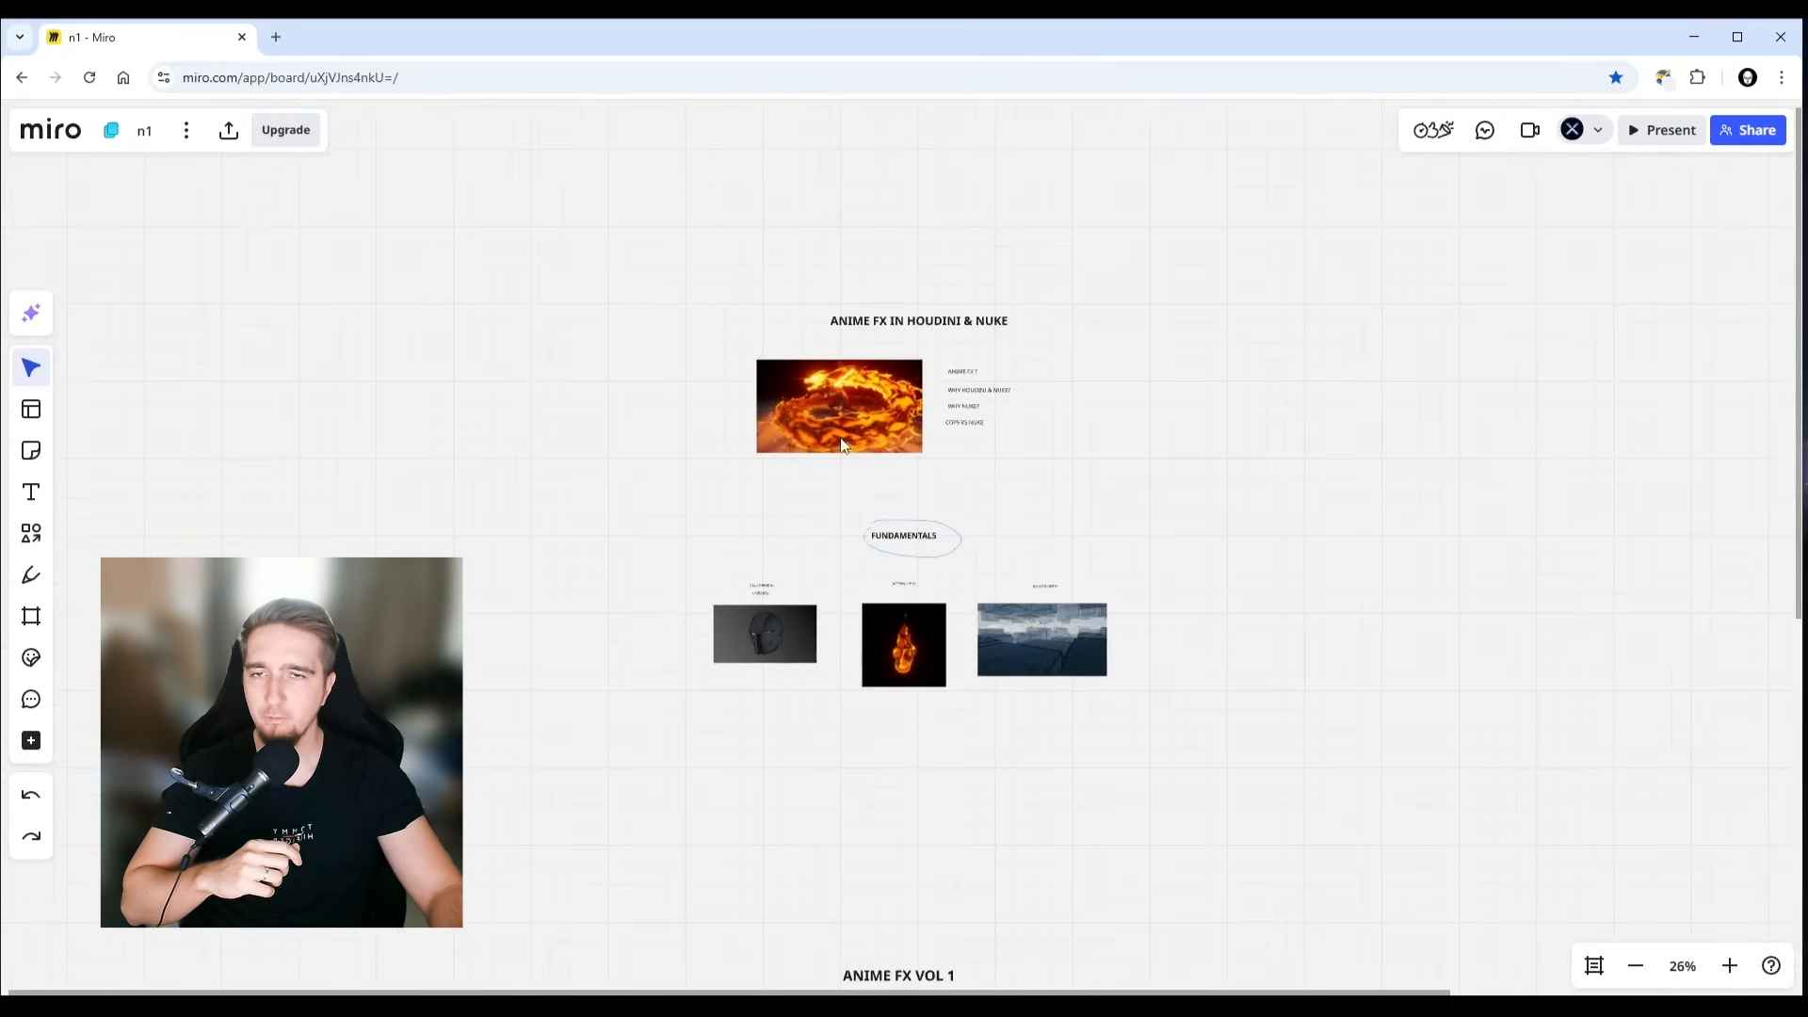
{"action": "scroll", "coordinate": [884, 497], "scroll_direction": "up", "scroll_amount": 4}
{"action": "left_click_drag", "start_coordinate": [625, 231], "coordinate": [1120, 357]}
{"action": "scroll", "coordinate": [406, 521], "scroll_direction": "up", "scroll_amount": 4}
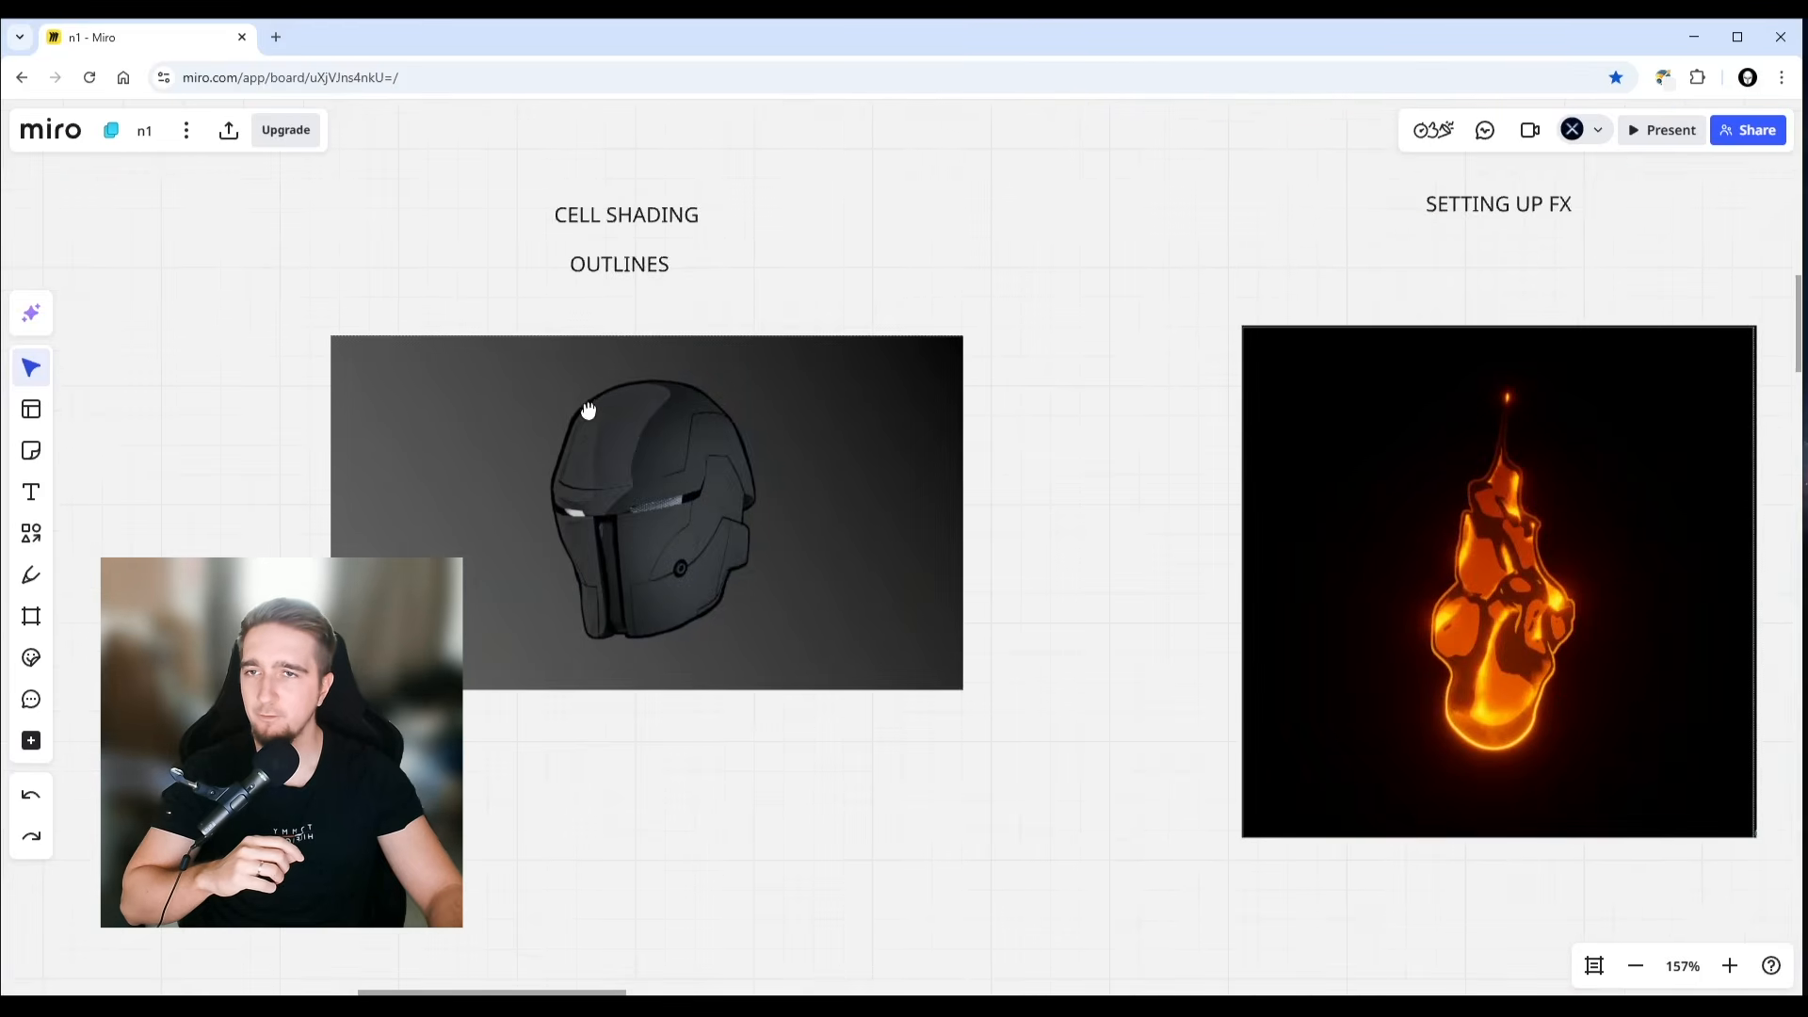
{"action": "scroll", "coordinate": [753, 329], "scroll_direction": "down", "scroll_amount": 2}
{"action": "middle_click_drag", "start_coordinate": [753, 329], "coordinate": [781, 392]}
{"action": "scroll", "coordinate": [584, 384], "scroll_direction": "up", "scroll_amount": 3}
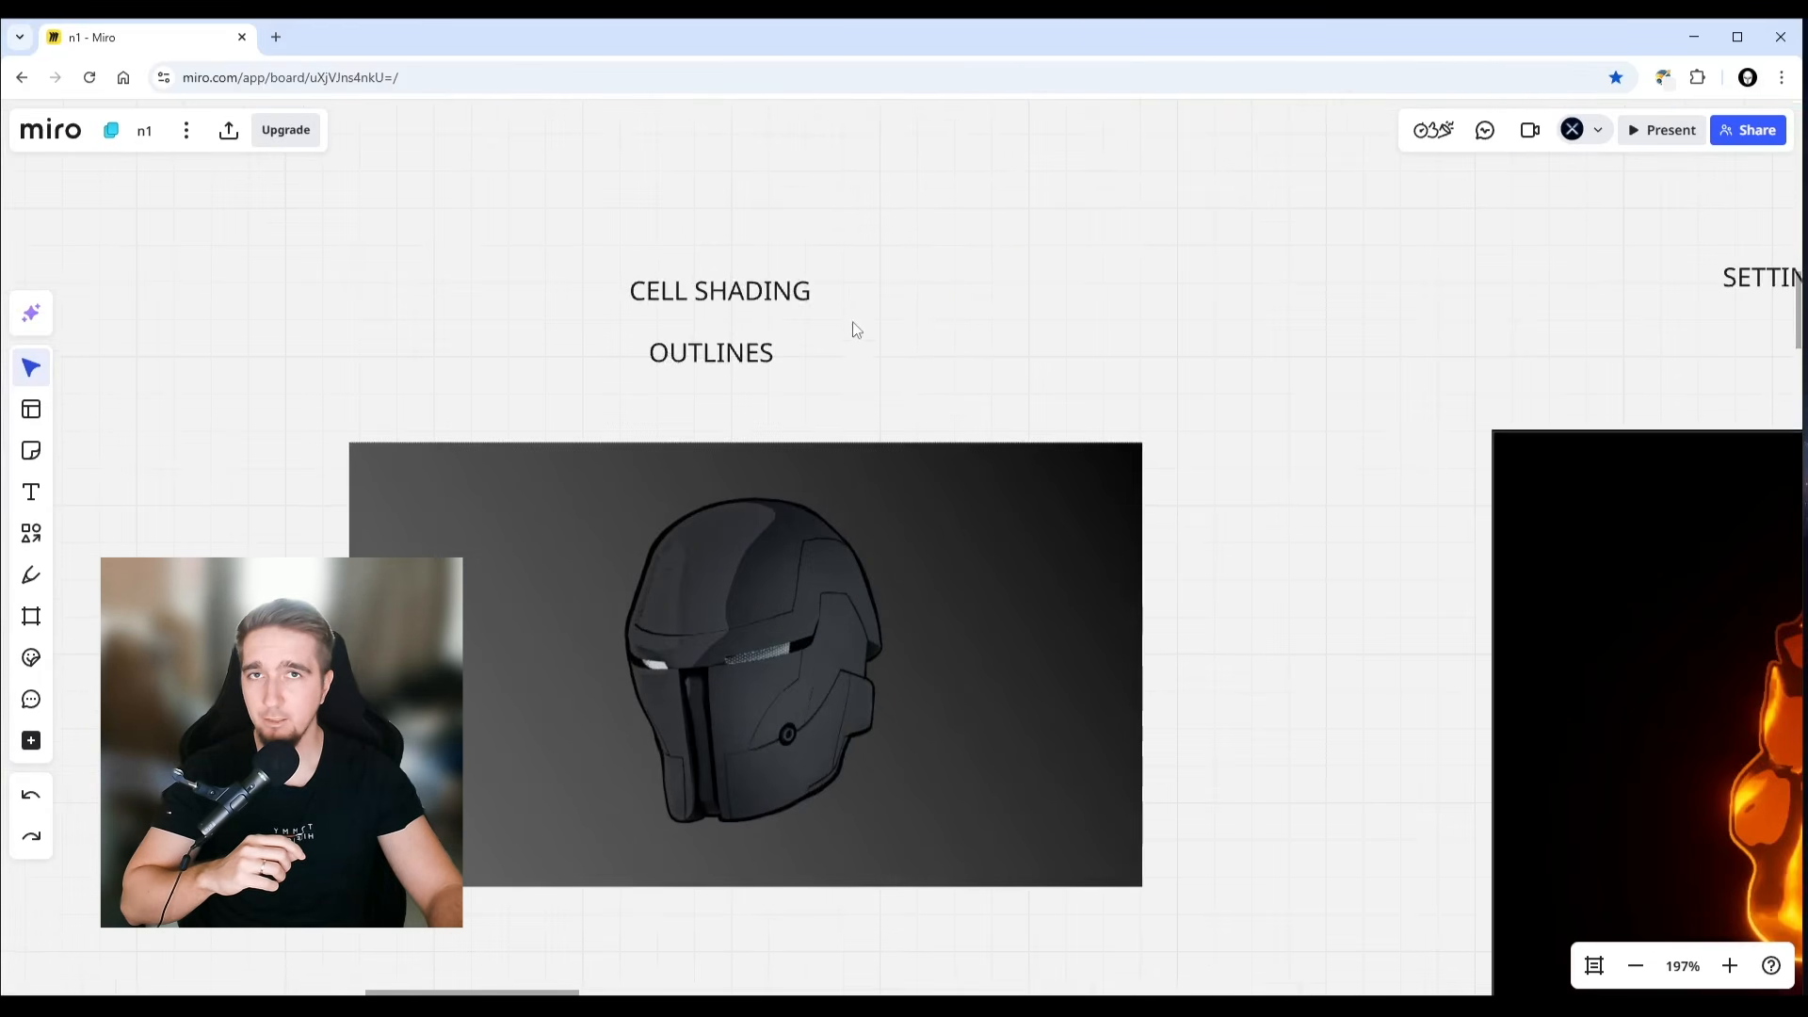
{"action": "scroll", "coordinate": [855, 331], "scroll_direction": "right", "scroll_amount": 2}
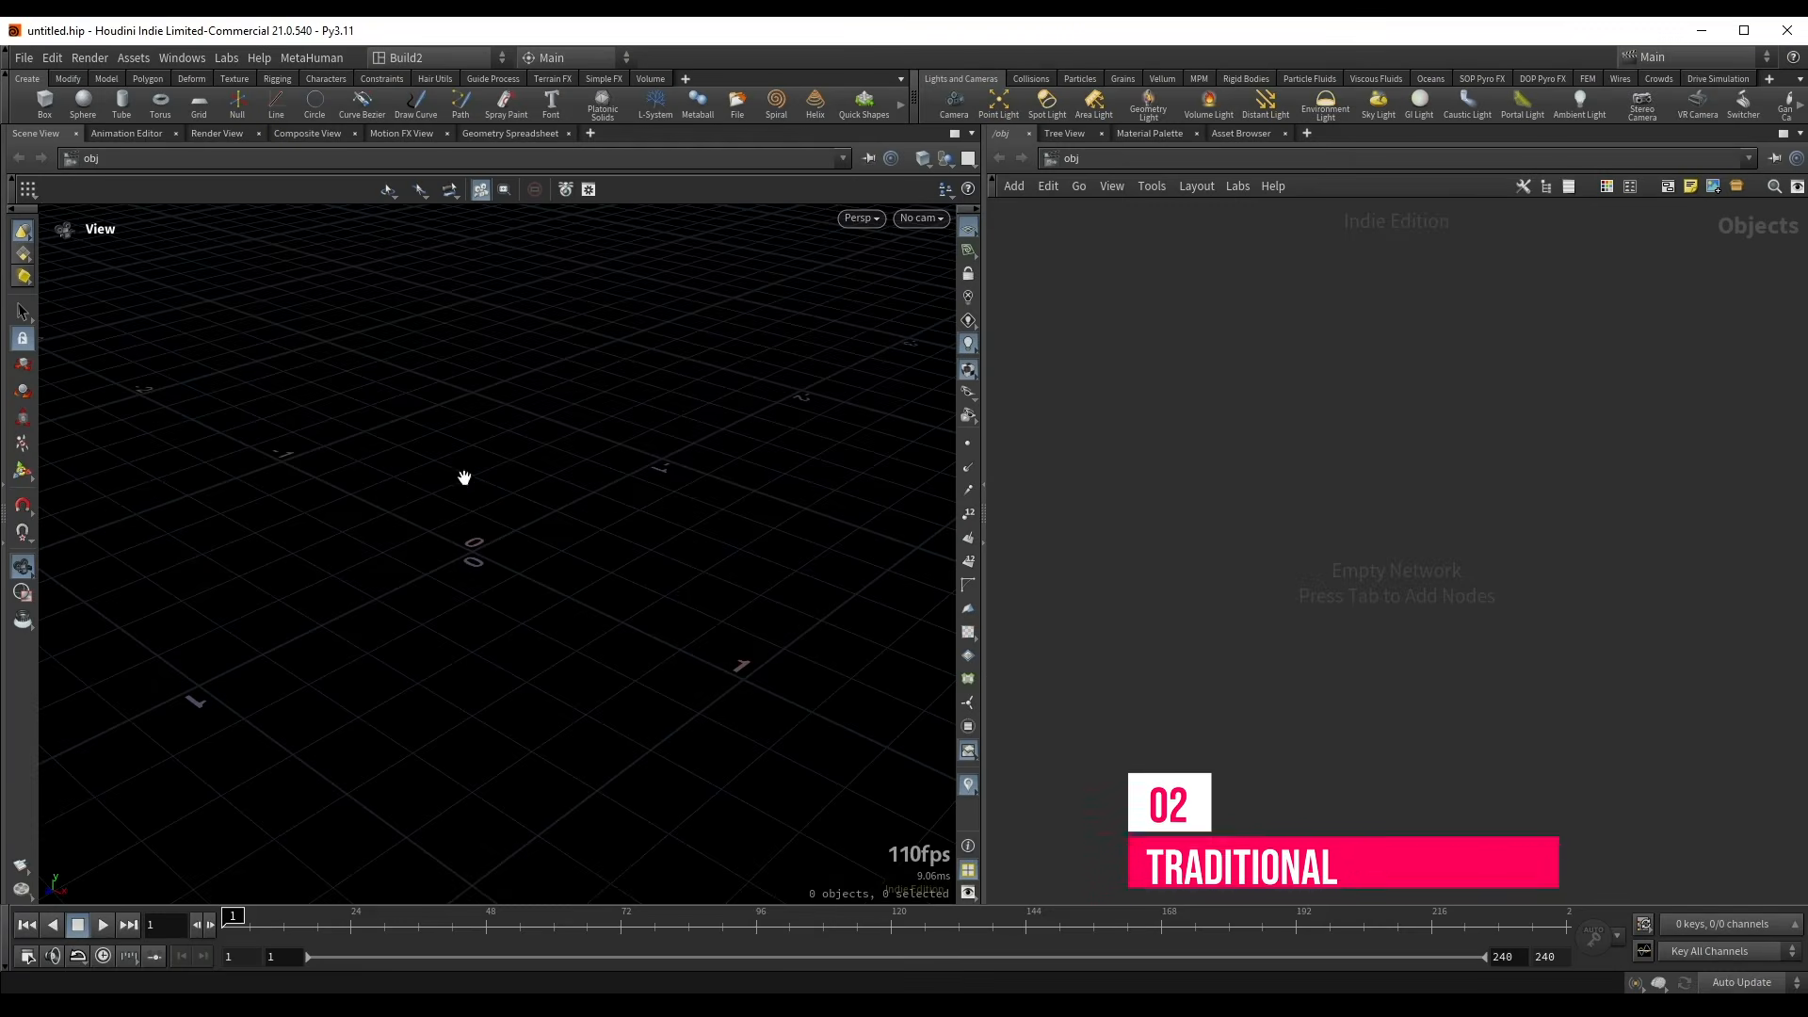
- Switch to Houdini and change the network context from obj to stage
{"action": "left_click_drag", "start_coordinate": [464, 480], "coordinate": [472, 488]}
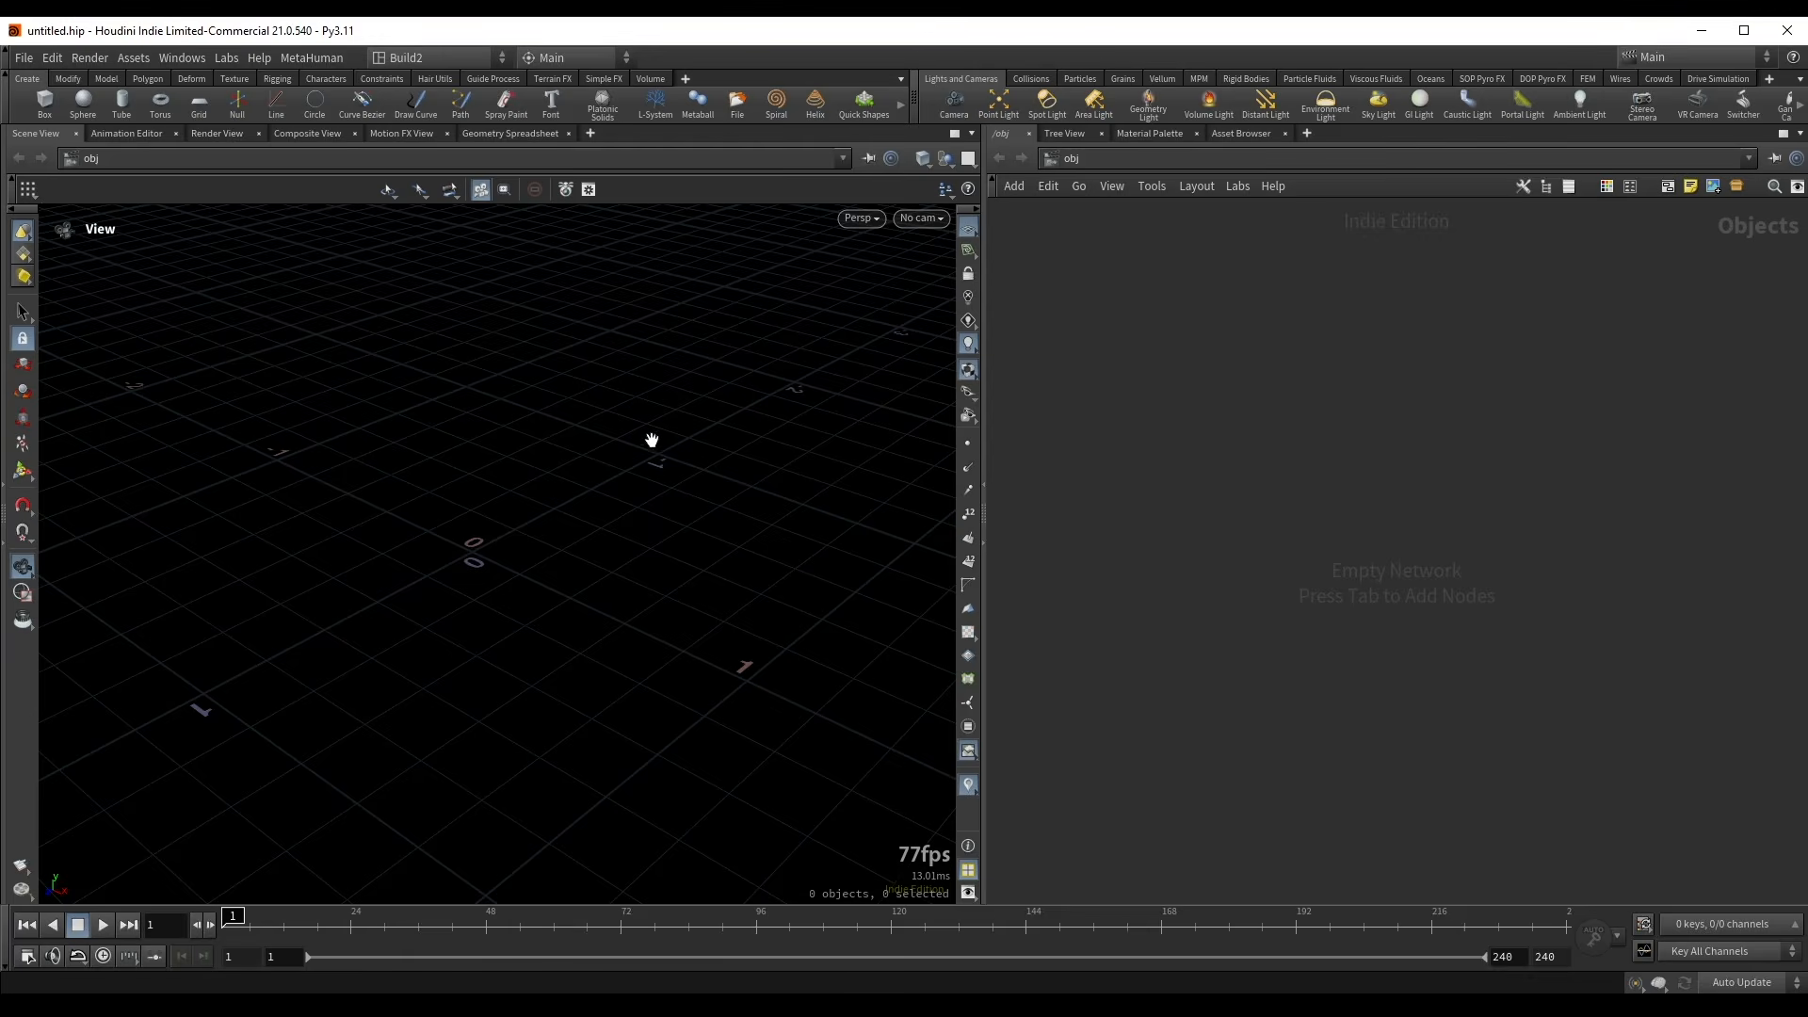
{"action": "left_click", "coordinate": [1092, 162]}
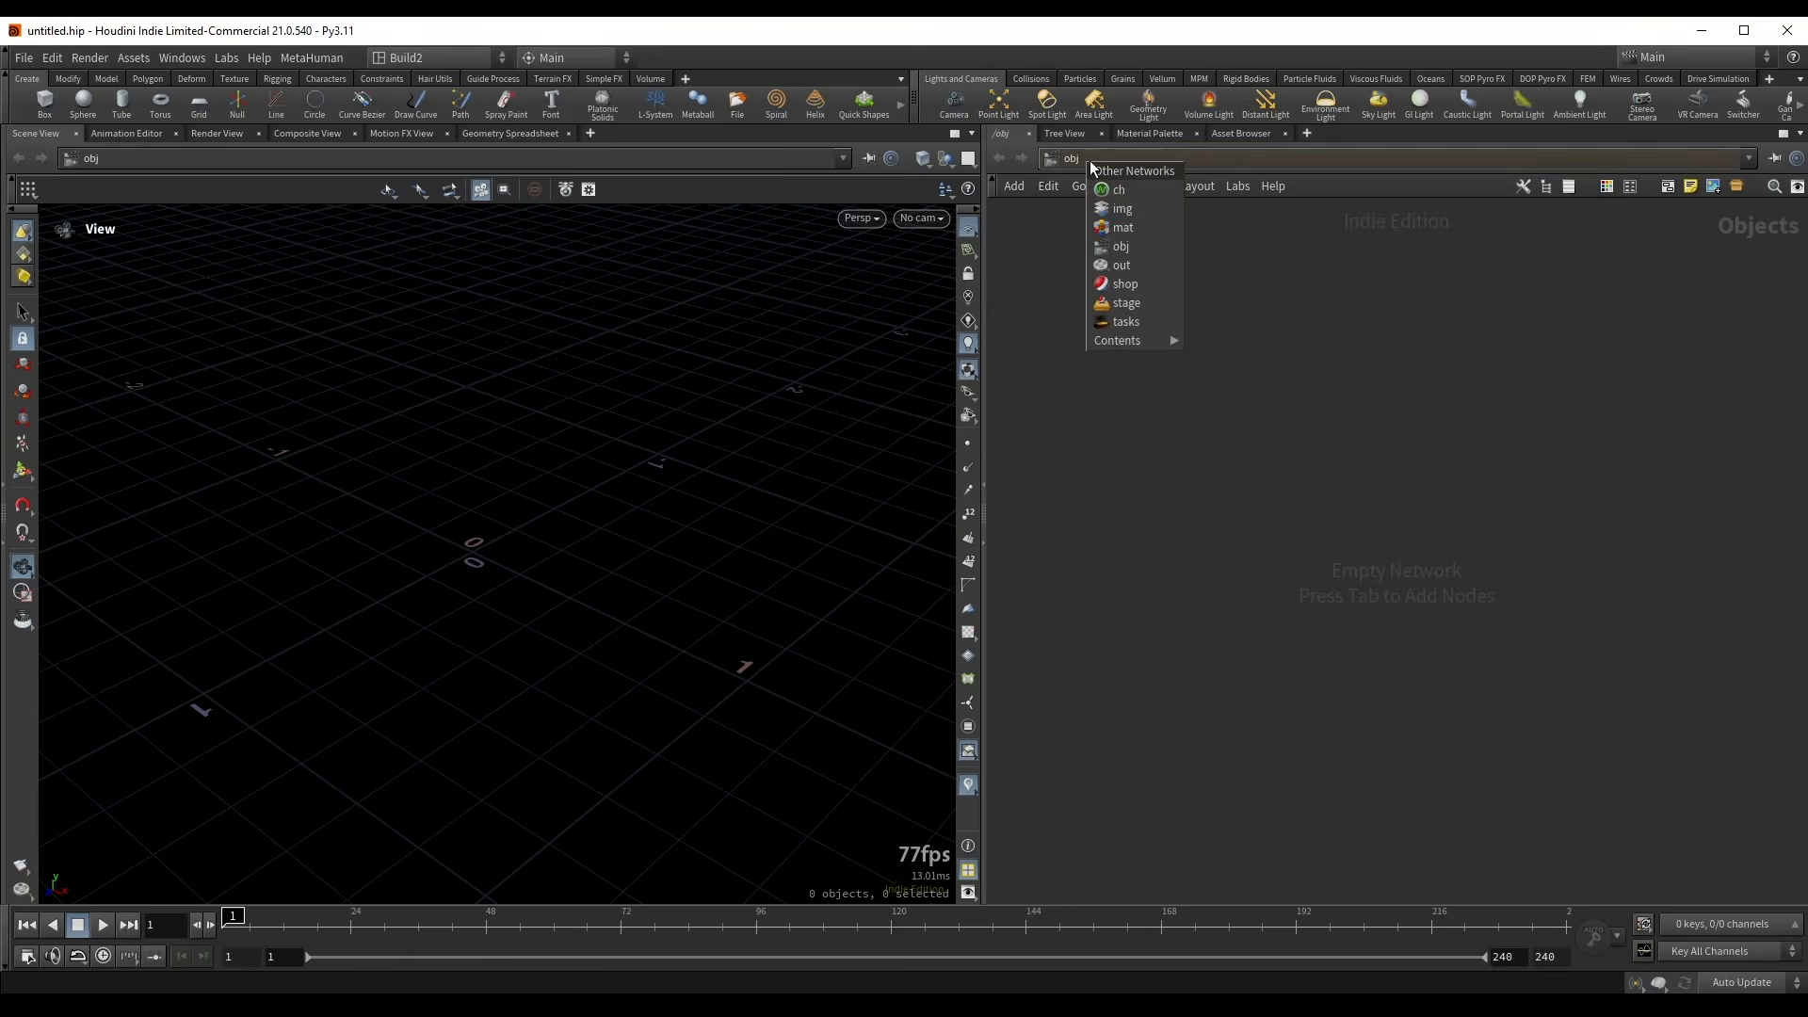
{"action": "left_click", "coordinate": [1129, 306]}
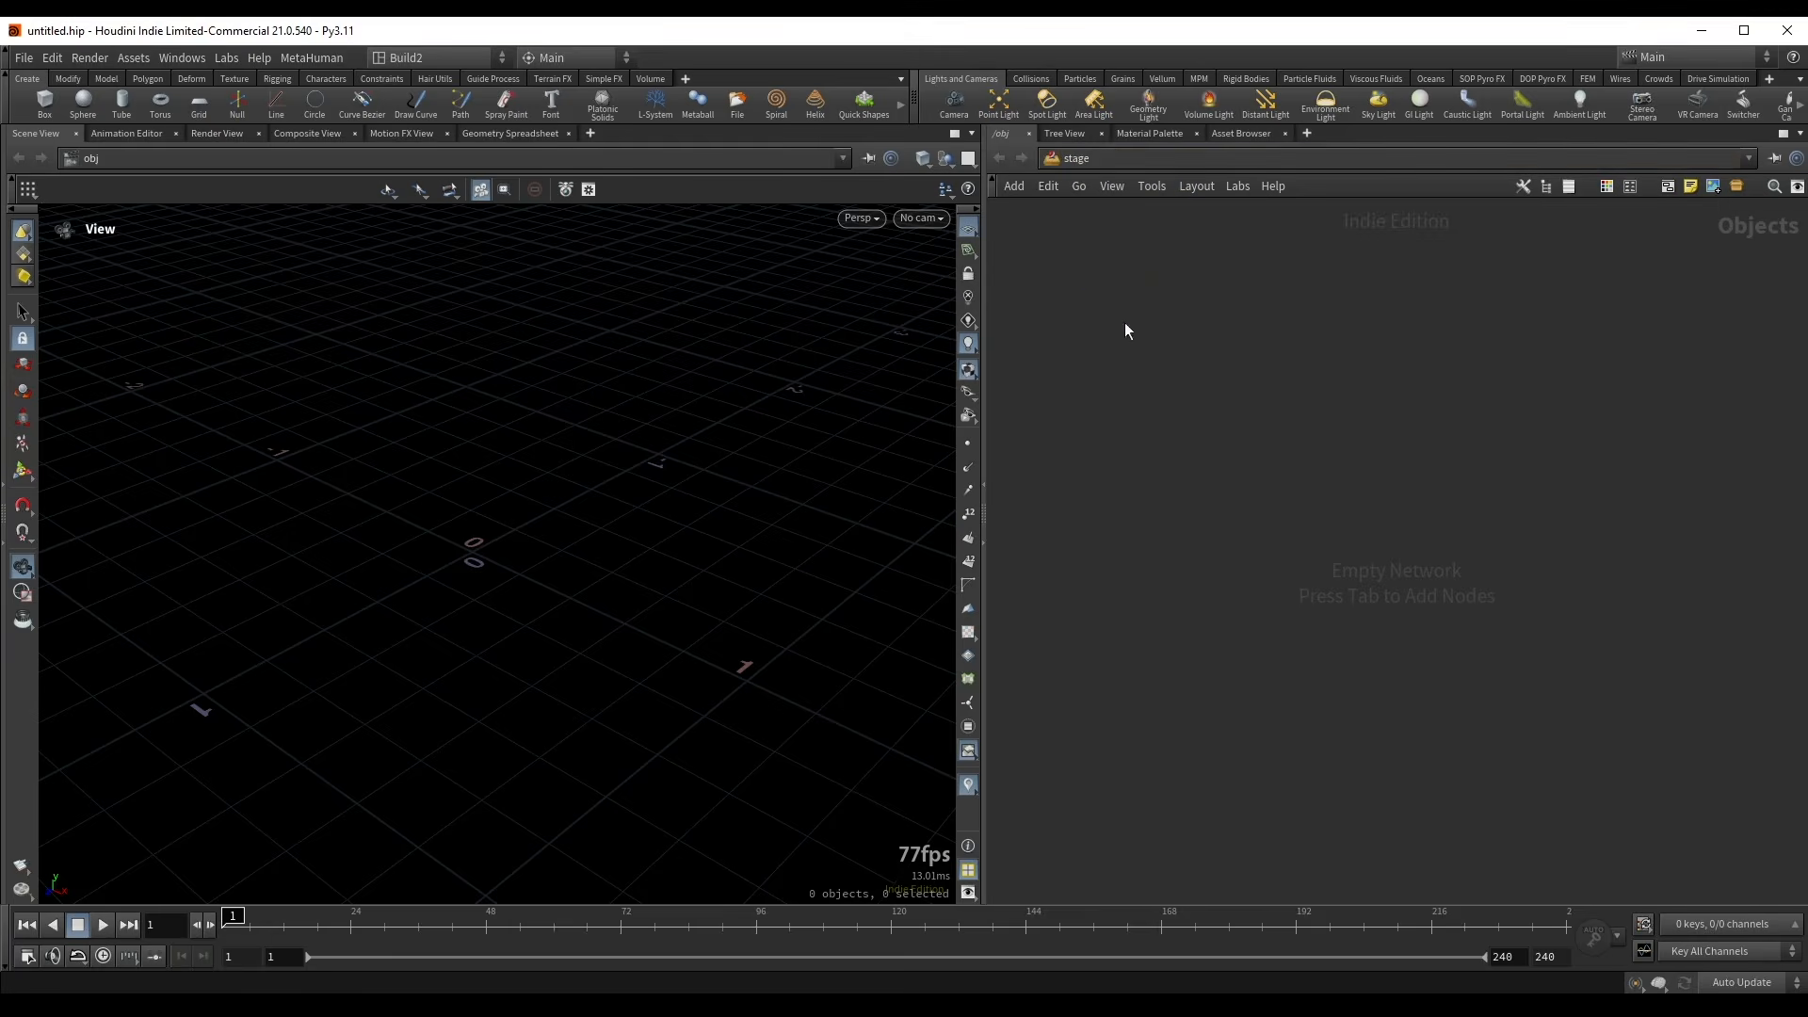
{"action": "left_click_drag", "start_coordinate": [536, 444], "coordinate": [552, 487]}
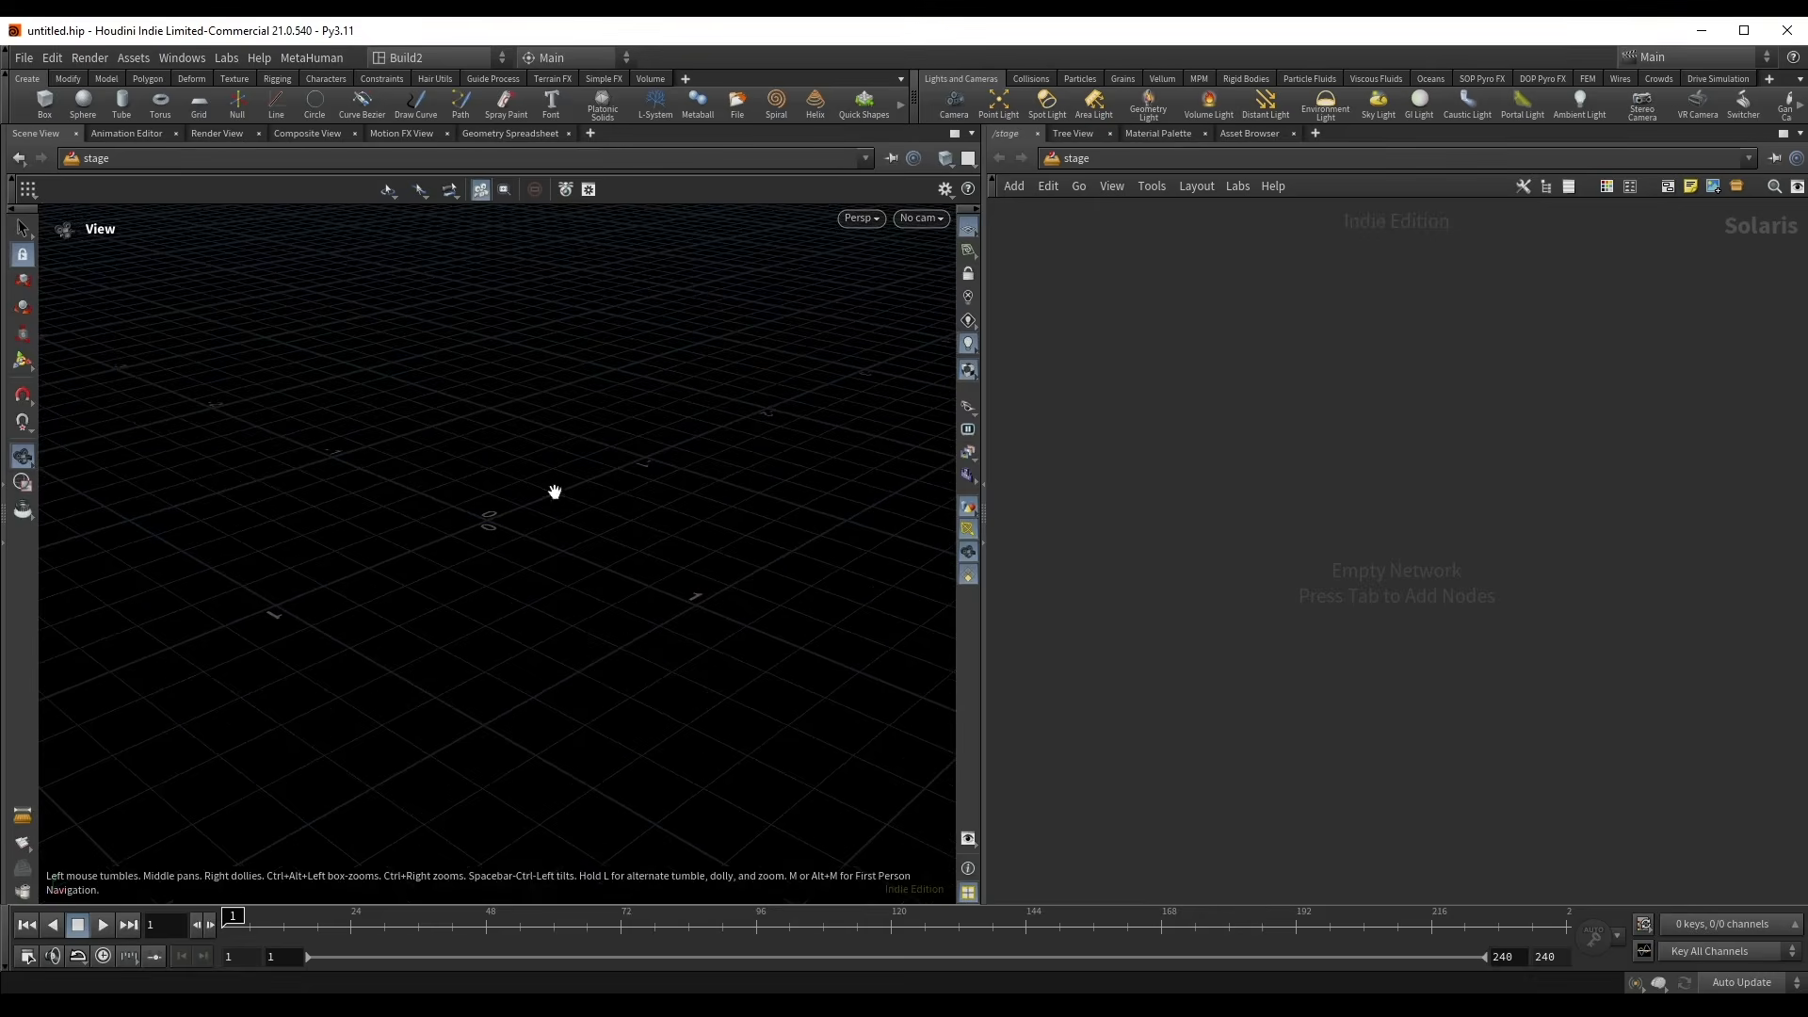
- Add a Test Geometry: Rubber Toy node to the stage network and view the toy in the viewport
{"action": "key", "text": "Tab"}
{"action": "type", "text": "rub"}
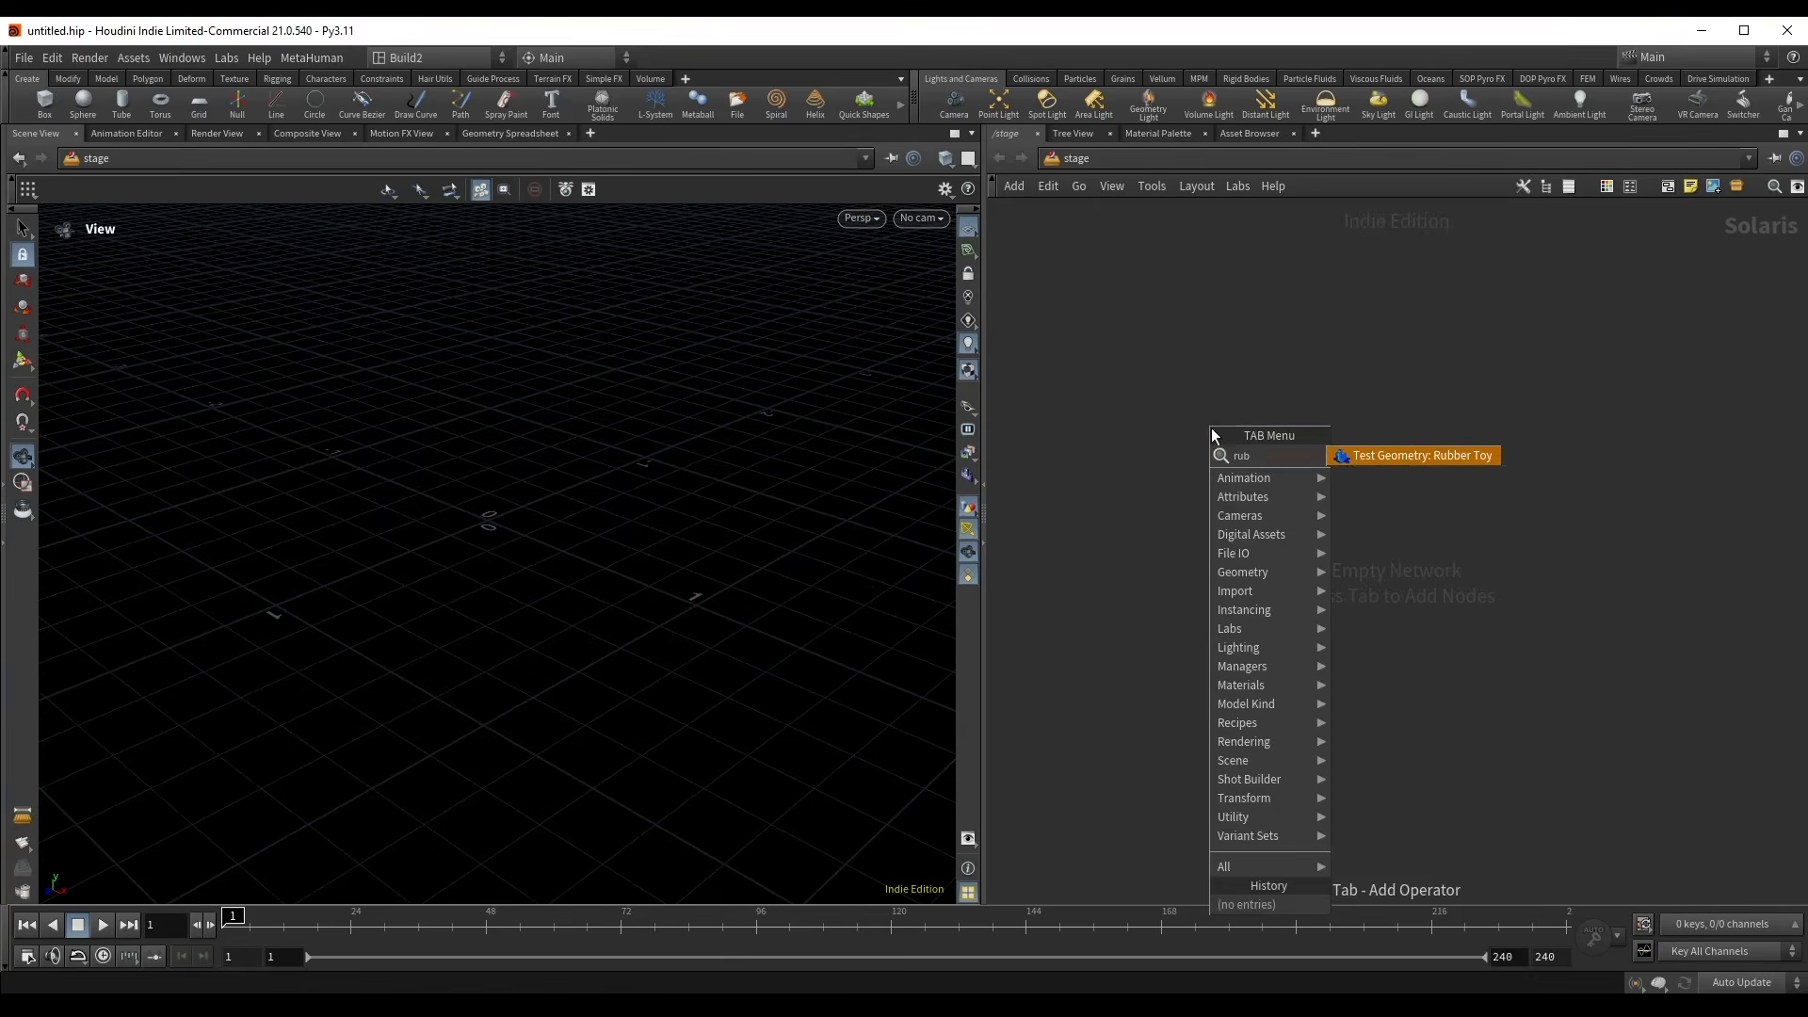
{"action": "left_click", "coordinate": [1412, 455]}
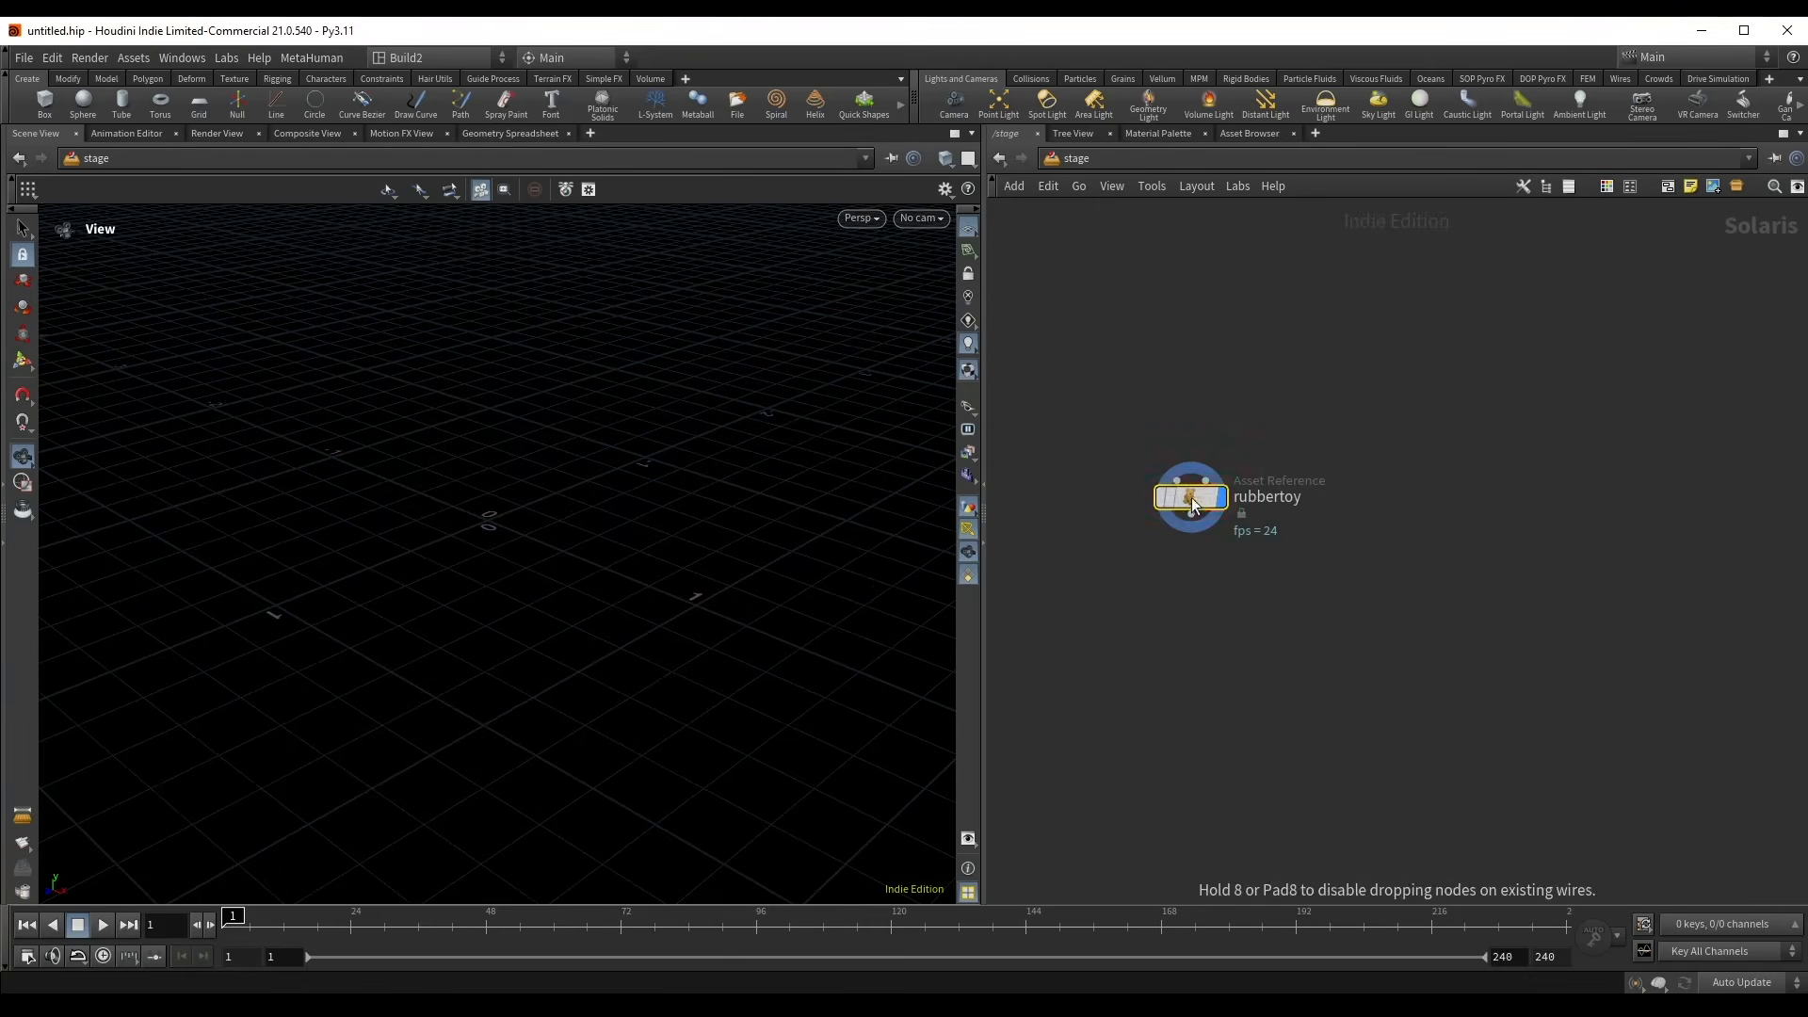
{"action": "left_click", "coordinate": [1190, 497]}
{"action": "key", "text": "Escape"}
{"action": "left_click_drag", "start_coordinate": [448, 468], "coordinate": [659, 476]}
- Add a Karma Physical Sky node directly below the rubber toy node and connect the two
{"action": "key", "text": "Tab"}
{"action": "type", "text": "sky"}
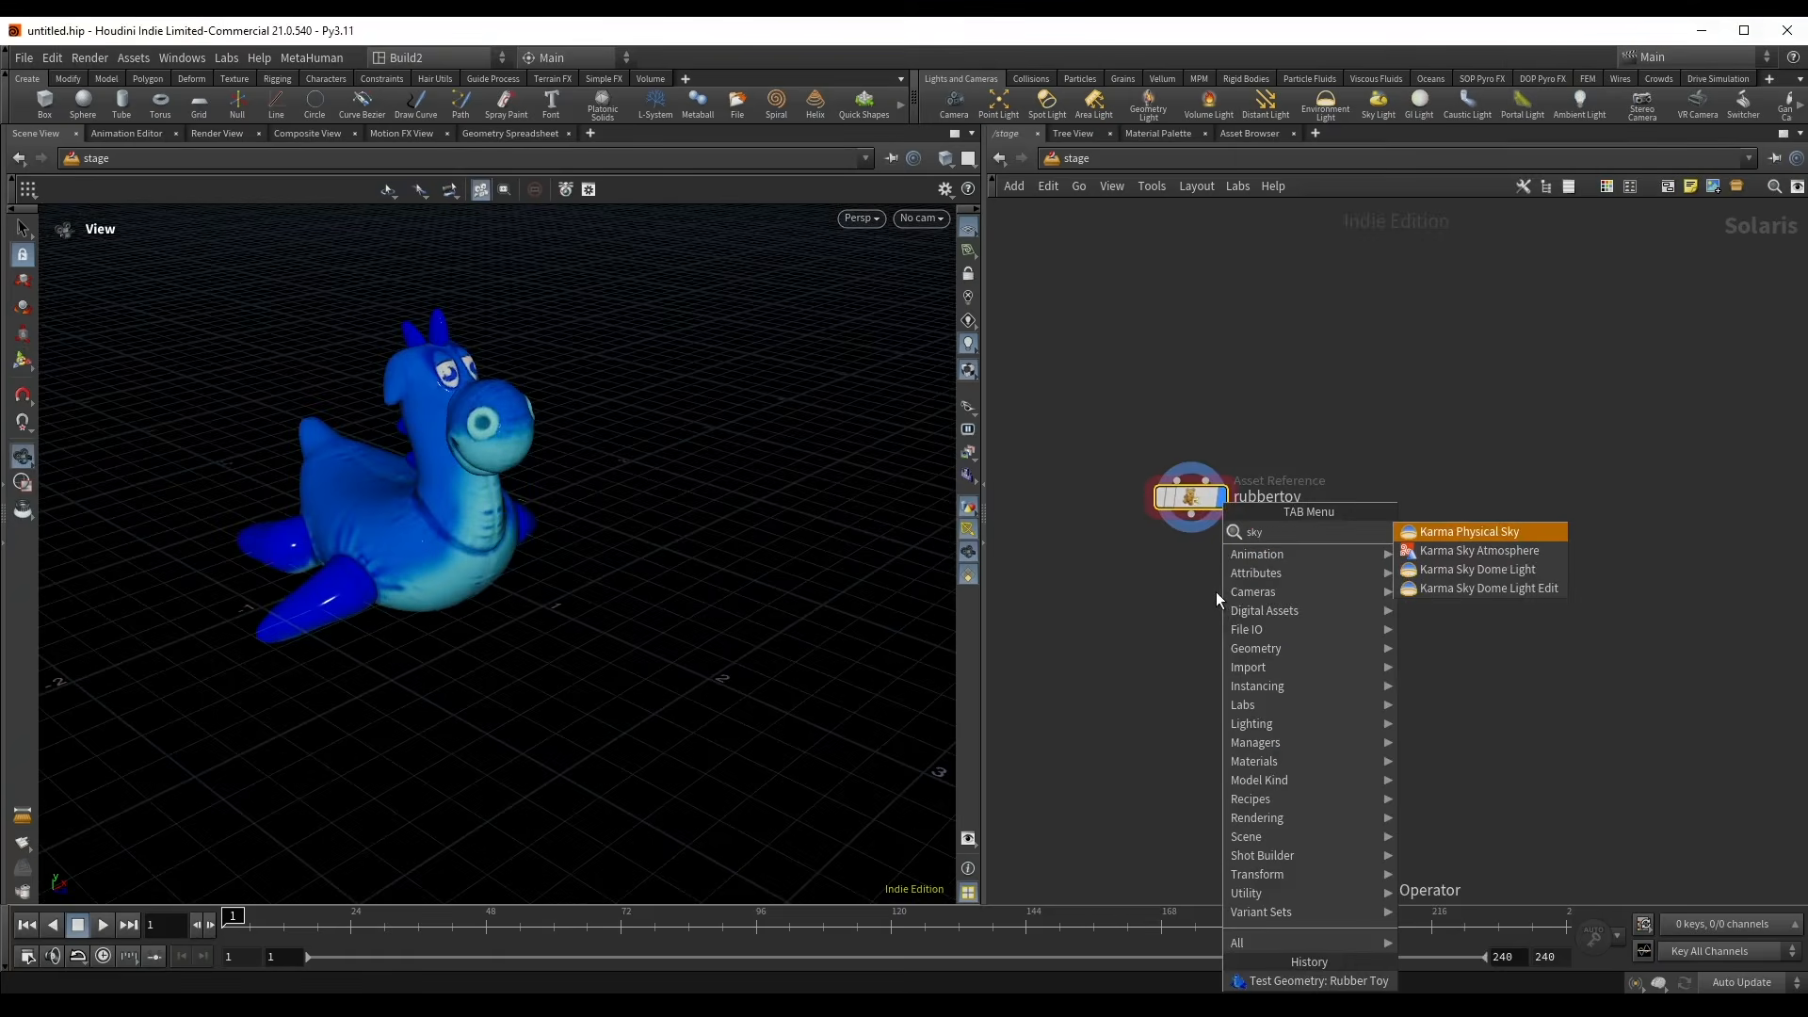
{"action": "key", "text": "Return"}
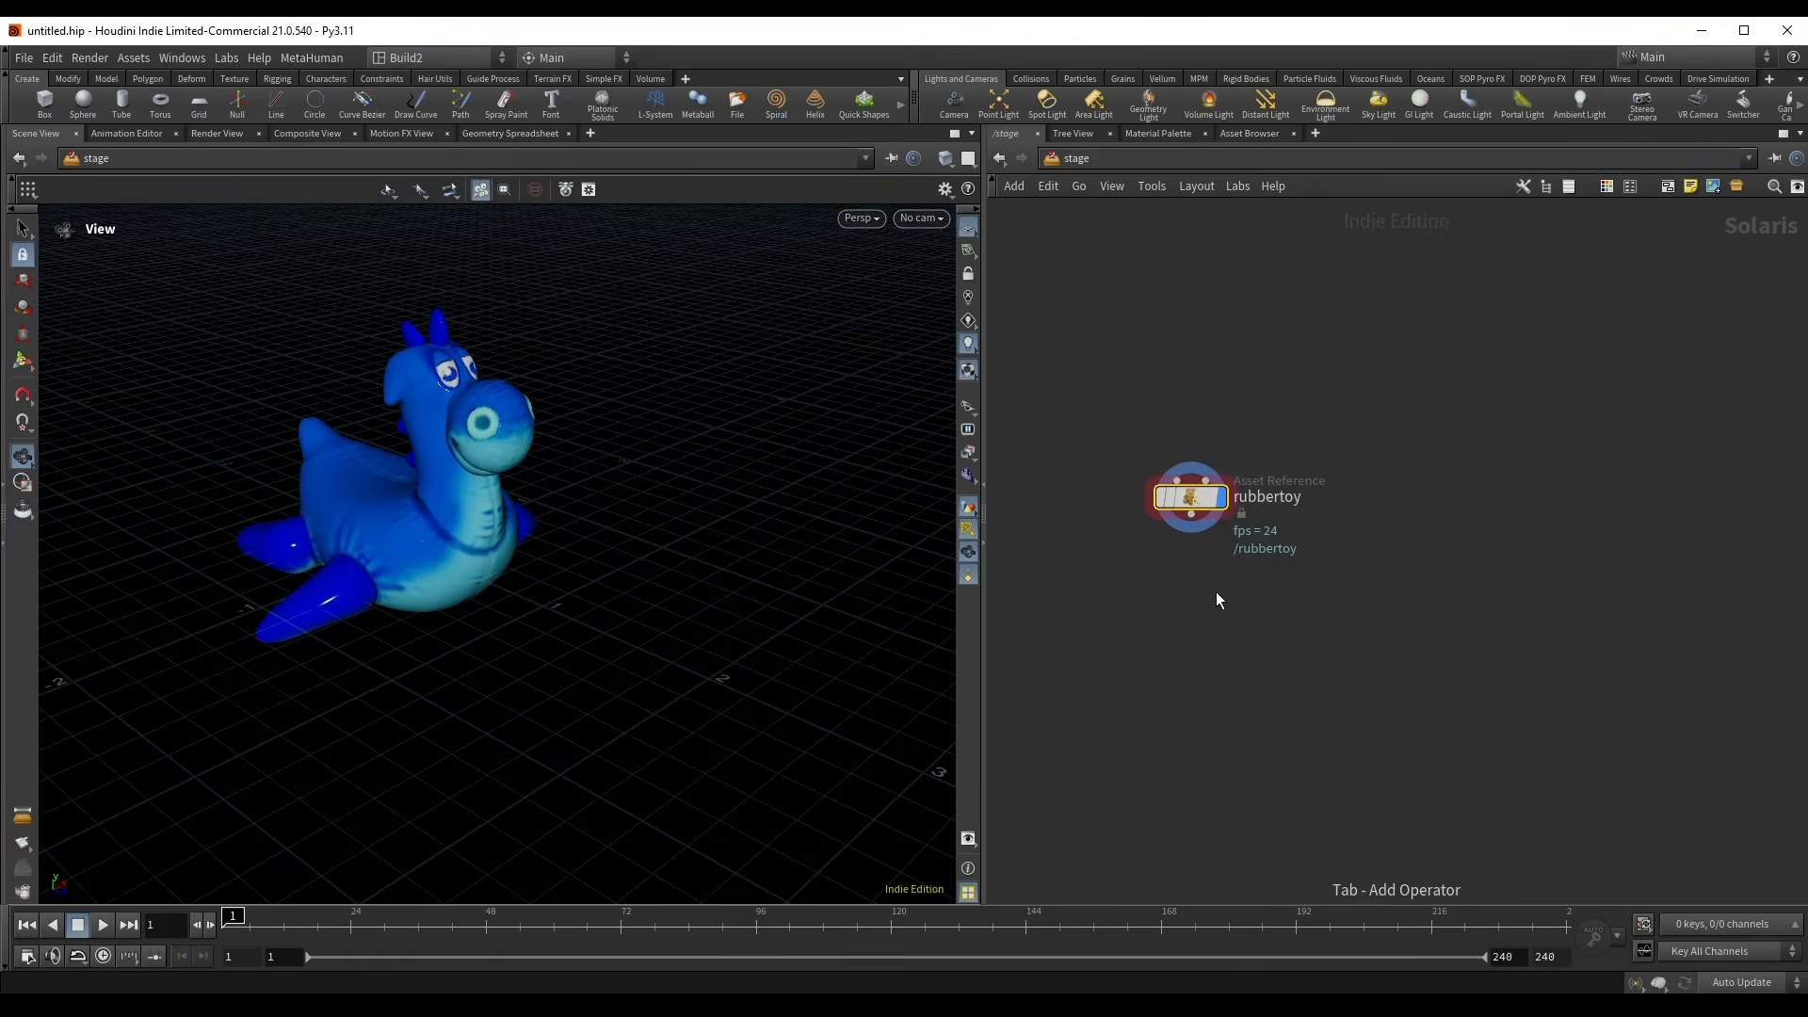
{"action": "left_click", "coordinate": [1176, 566]}
- Render the rubber toy live in the viewport with Karma XPU
{"action": "key", "text": "alt+shift+r"}
{"action": "left_click_drag", "start_coordinate": [451, 473], "coordinate": [527, 471]}
{"action": "left_click", "coordinate": [843, 218]}
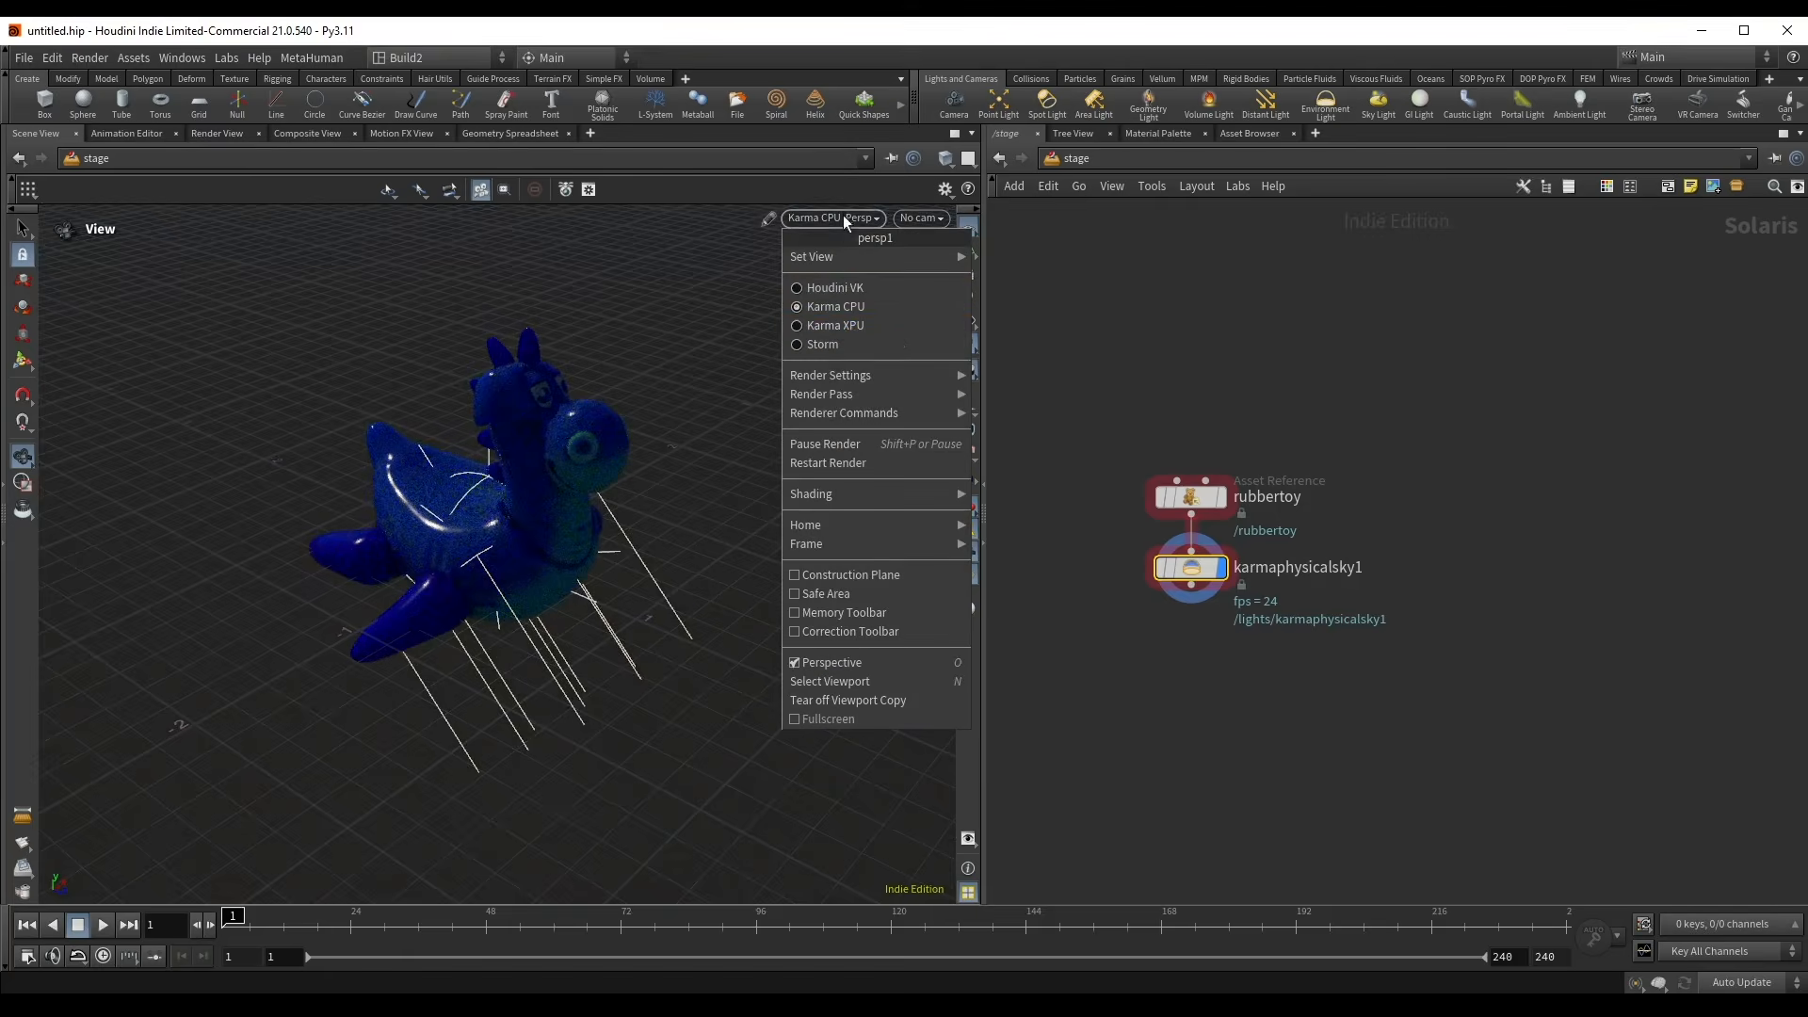
{"action": "left_click", "coordinate": [849, 326]}
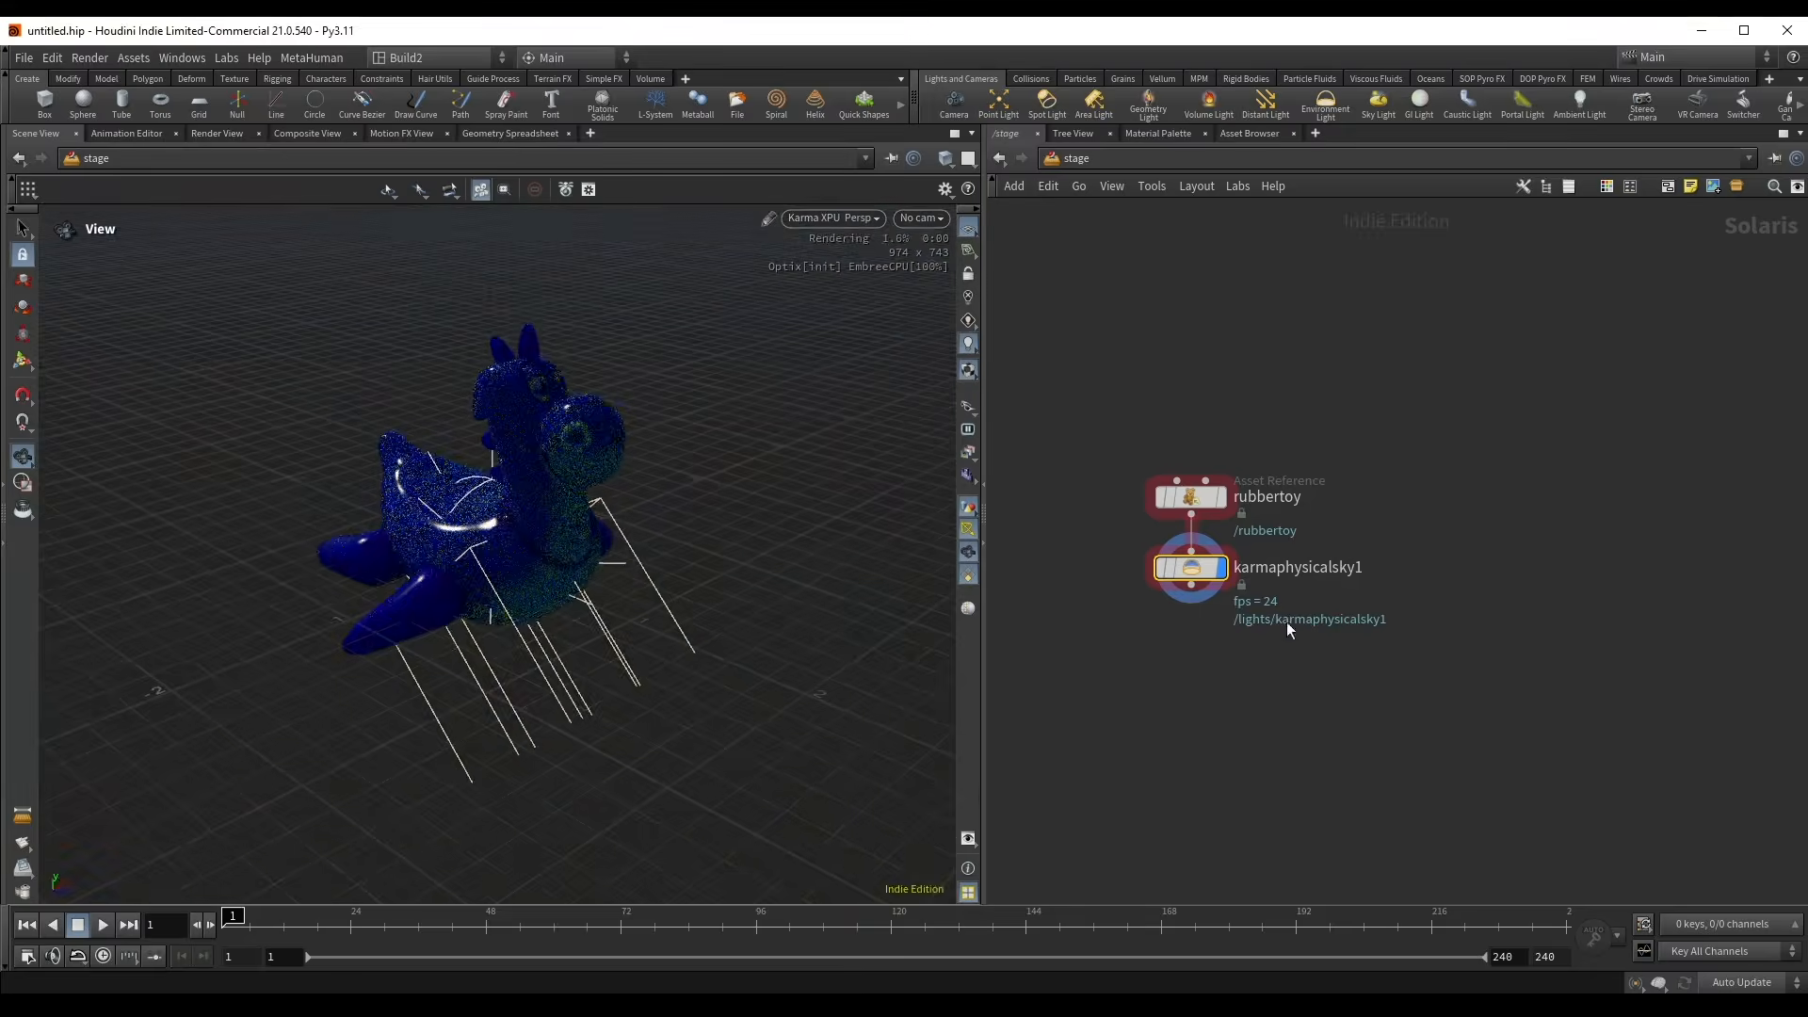
- Set the sky's exposure to 3, solar altitude to 27.2 and solar azimuth to 134, and disable Render Light Geometry
{"action": "key", "text": "p"}
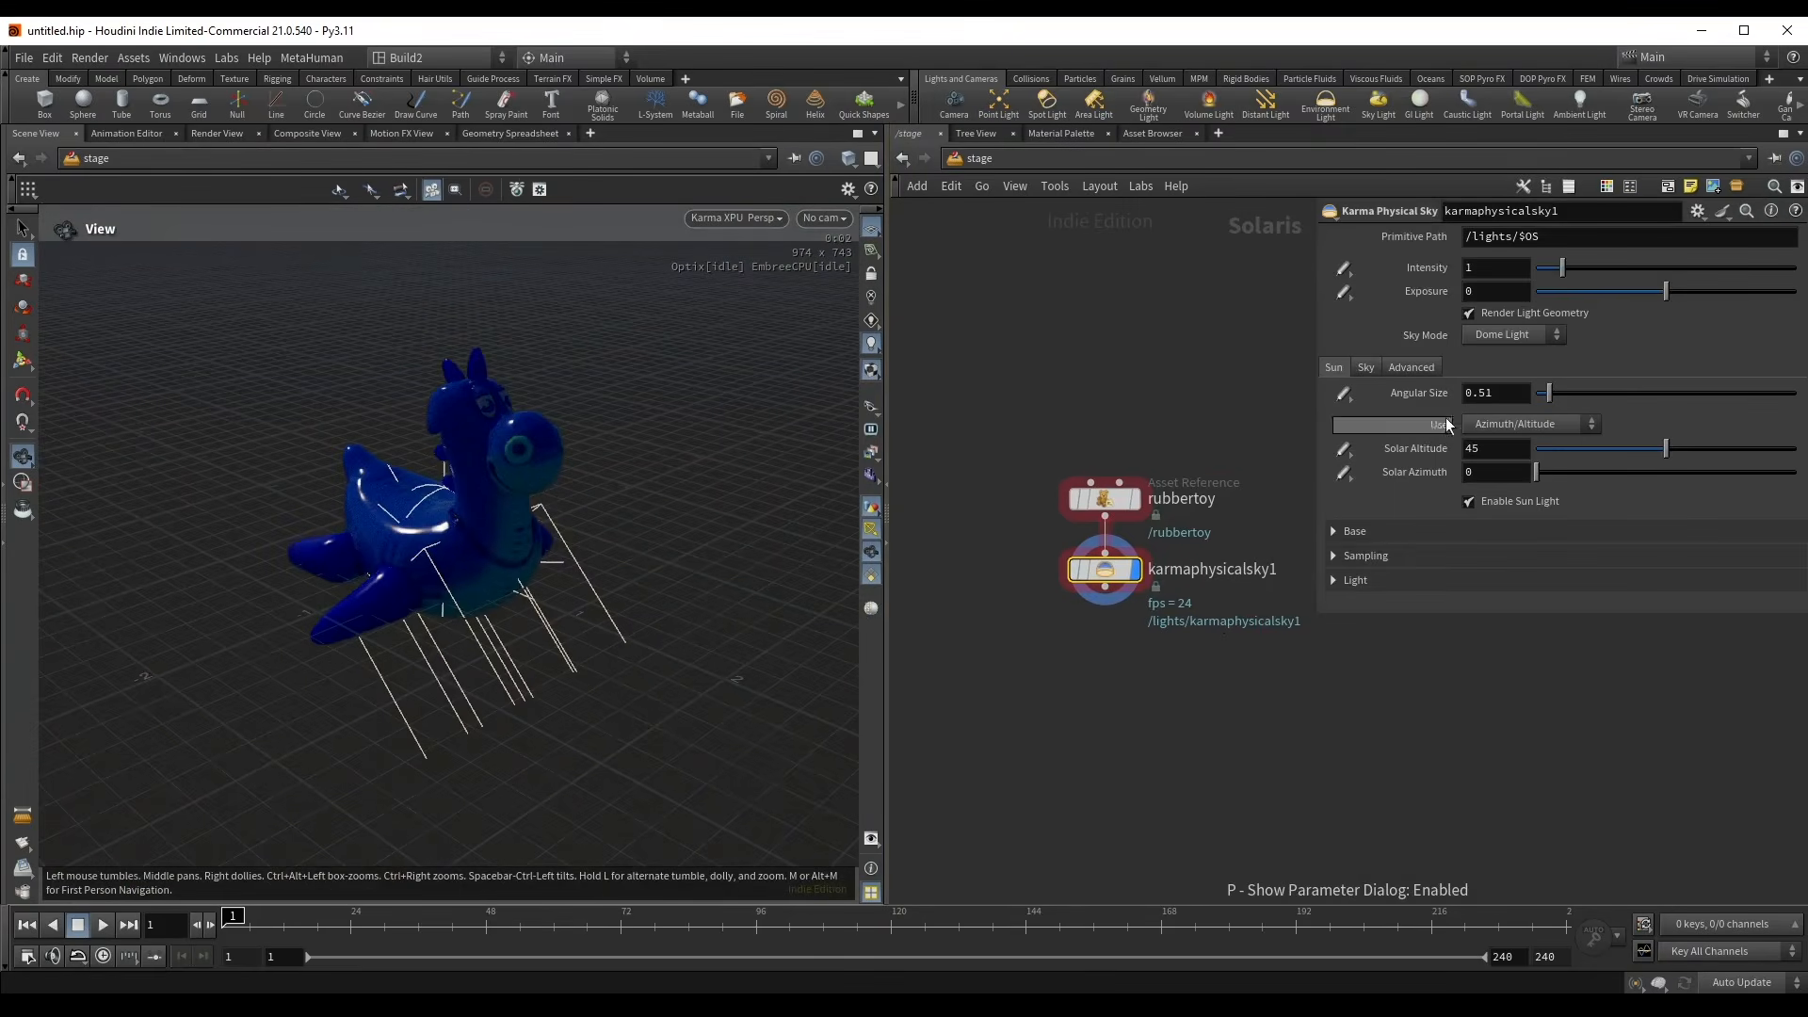
{"action": "left_click", "coordinate": [1489, 291]}
{"action": "type", "text": "3"}
{"action": "key", "text": "Return"}
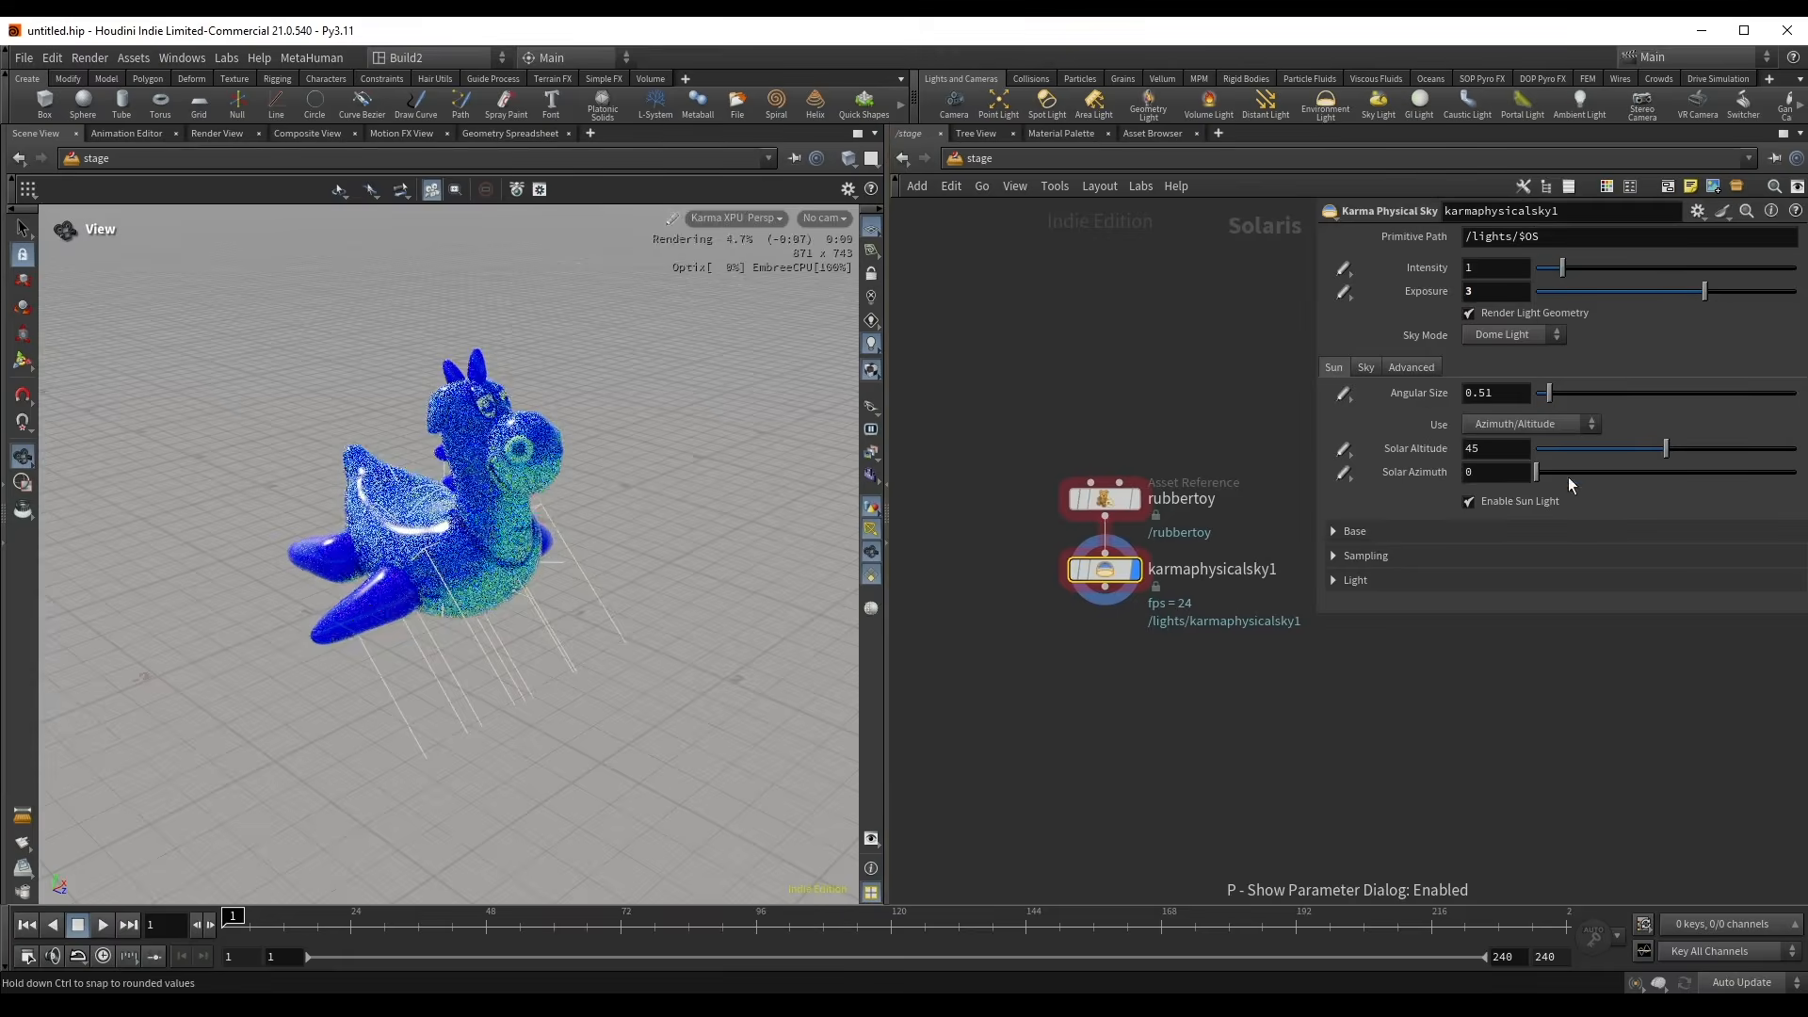
{"action": "left_click_drag", "start_coordinate": [1665, 448], "coordinate": [1631, 471]}
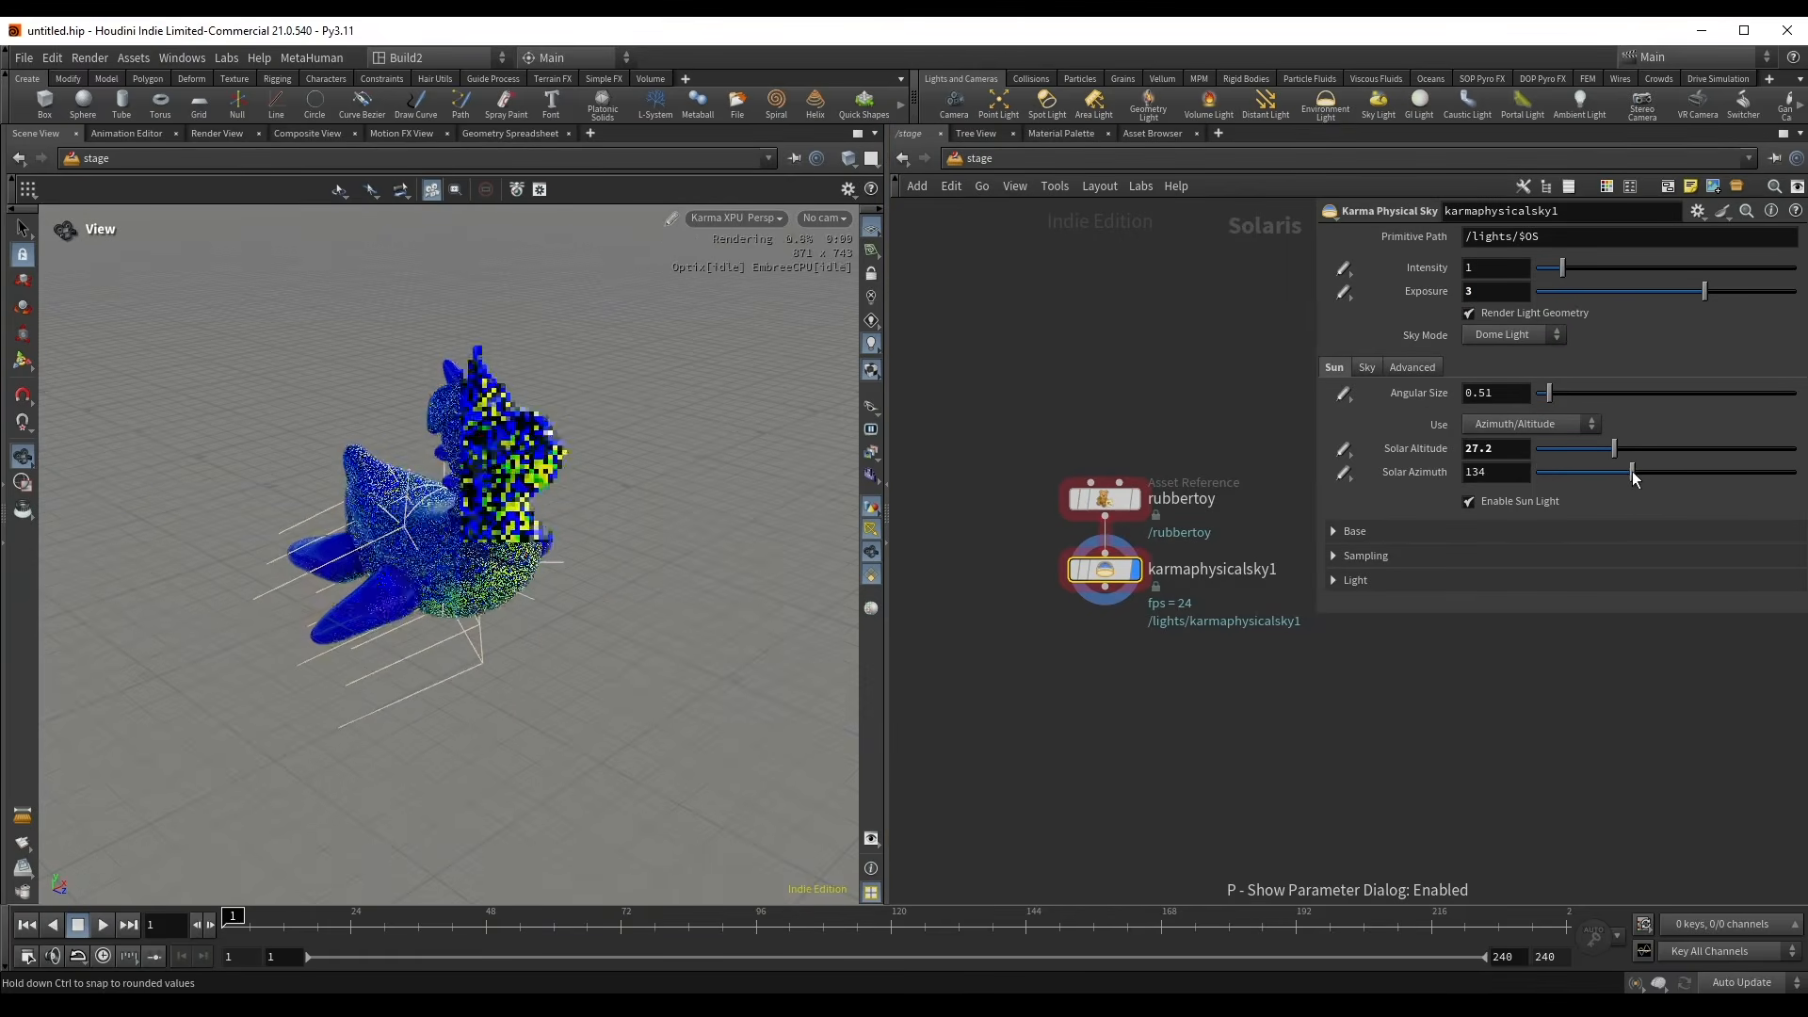
{"action": "left_click", "coordinate": [1488, 313]}
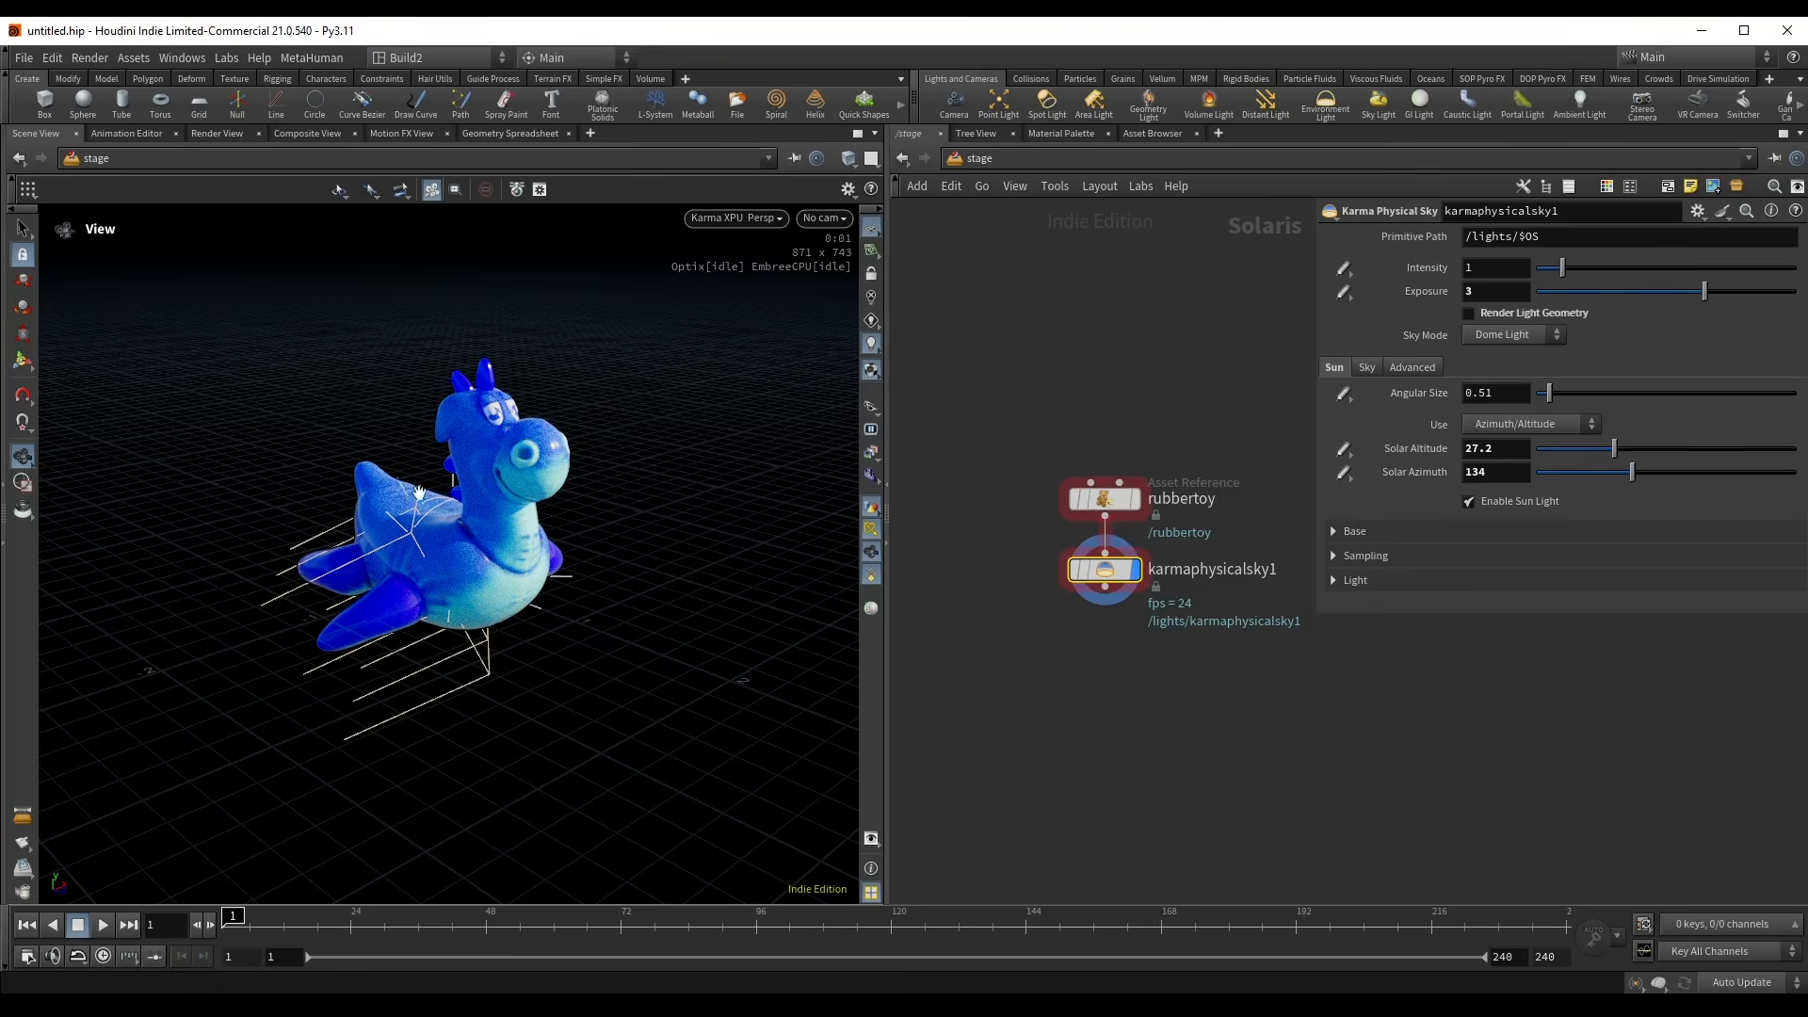
- Add a Karma Render Settings node below the physical sky and set its engine to XPU Parameters
{"action": "key", "text": "Tab"}
{"action": "type", "text": "krs"}
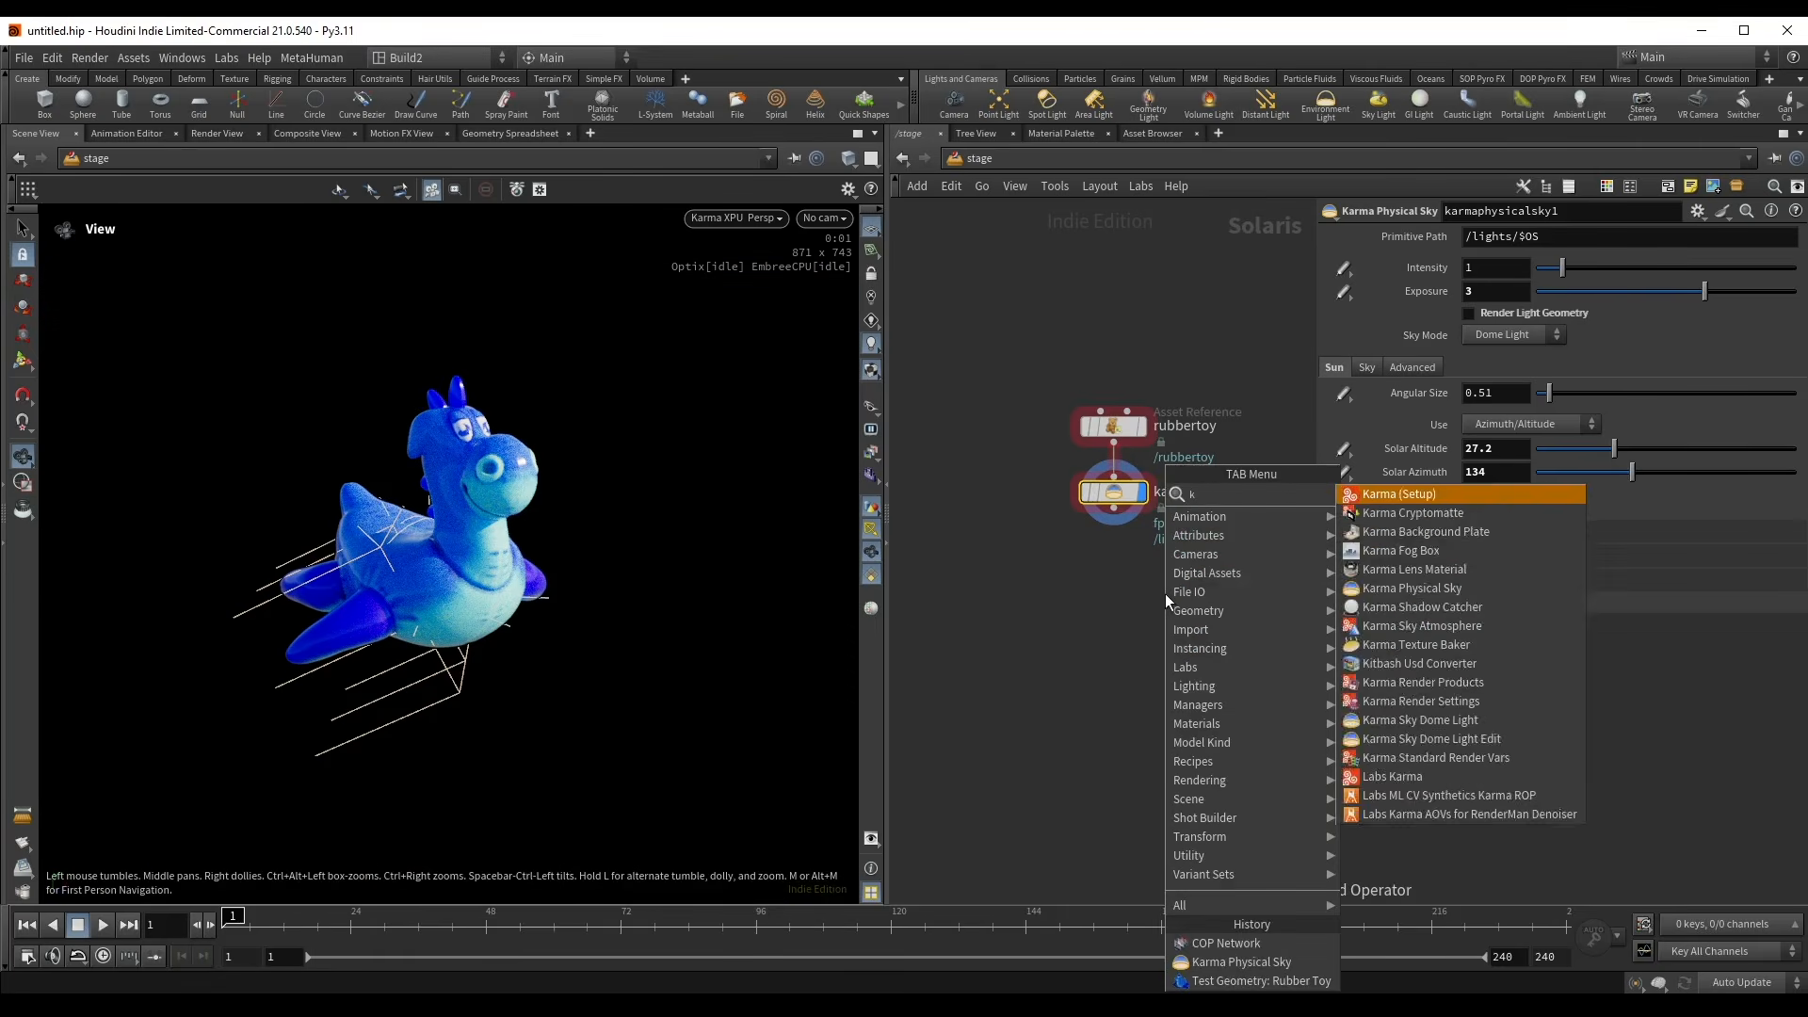
{"action": "left_click", "coordinate": [1140, 557]}
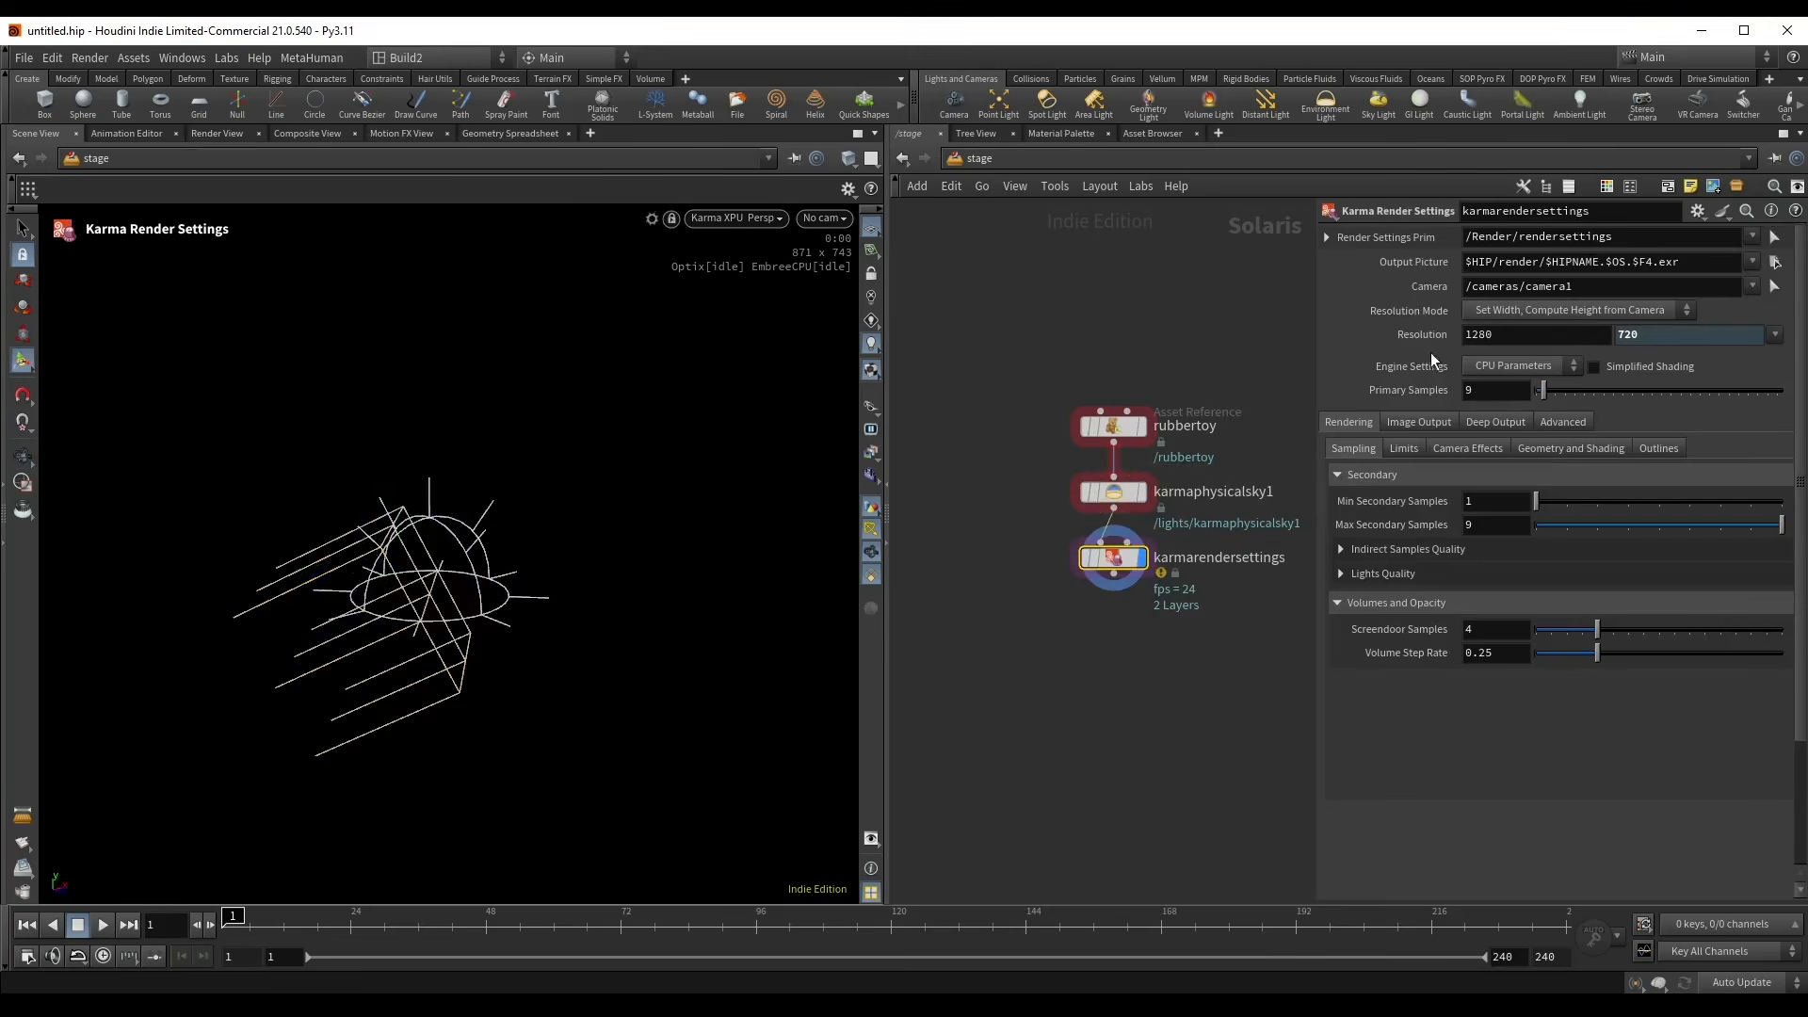
{"action": "left_click", "coordinate": [1489, 366]}
{"action": "left_click", "coordinate": [1489, 403]}
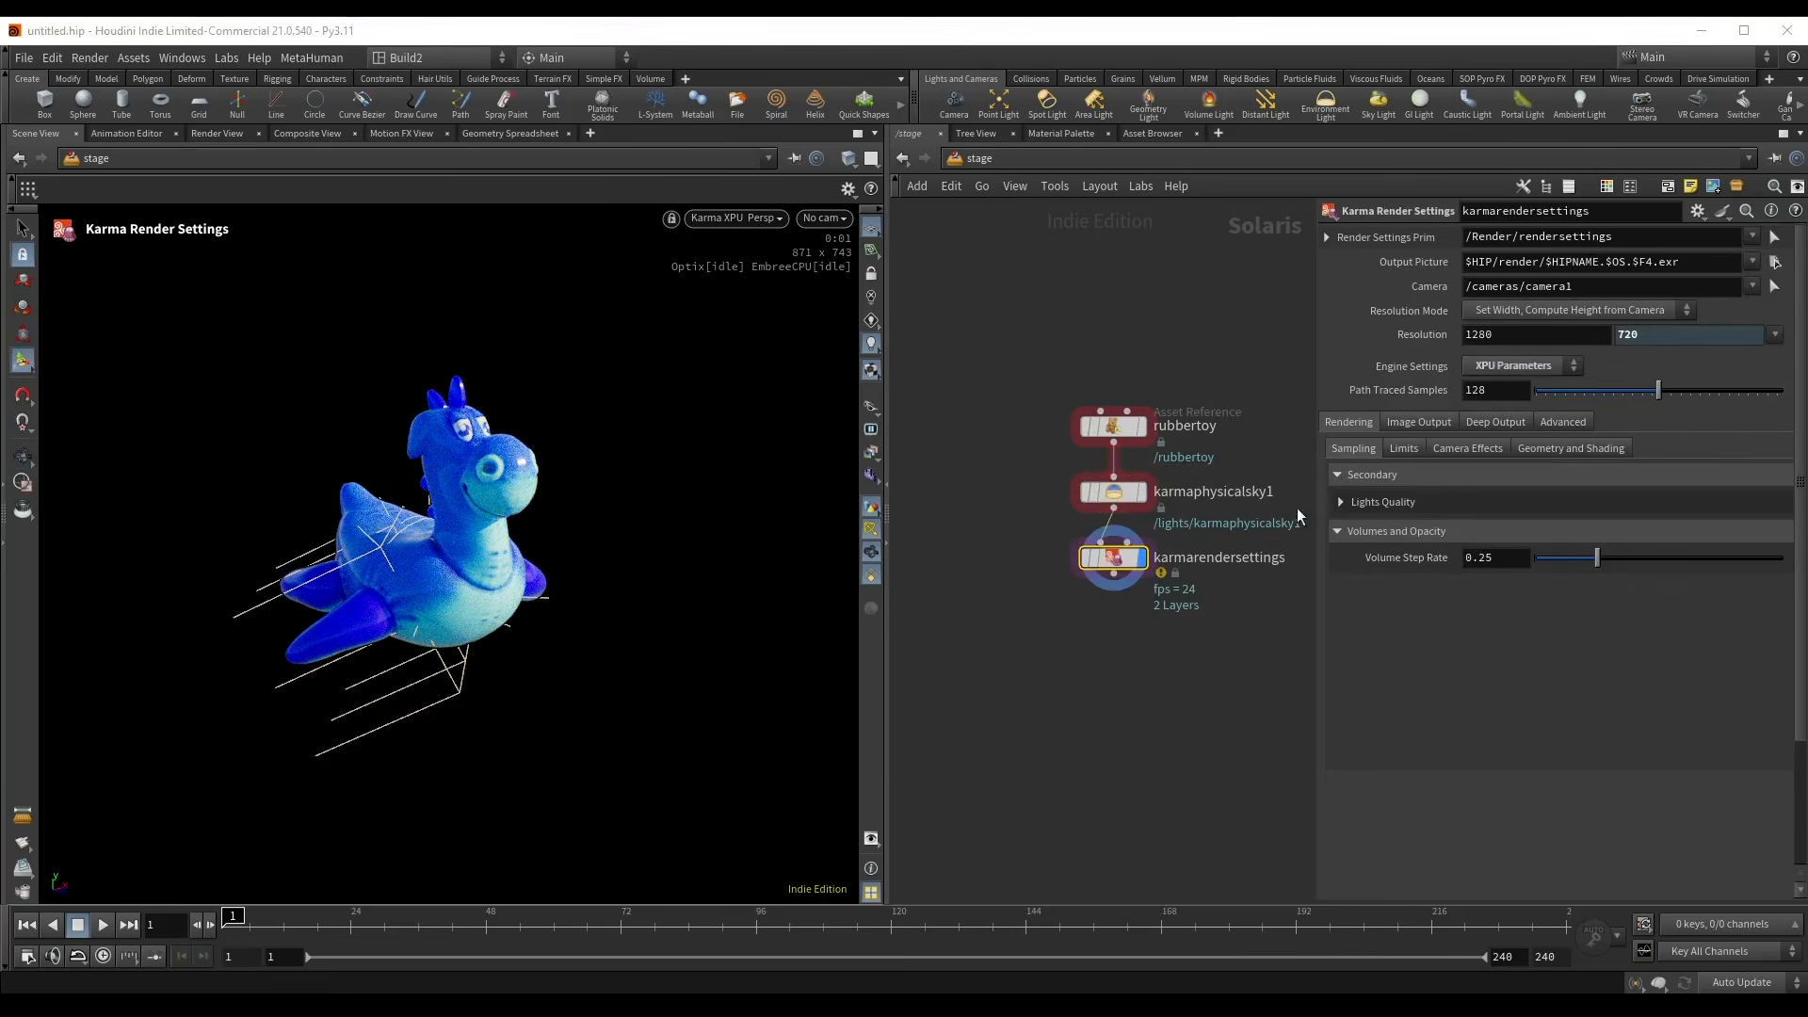
{"action": "key", "text": "Escape"}
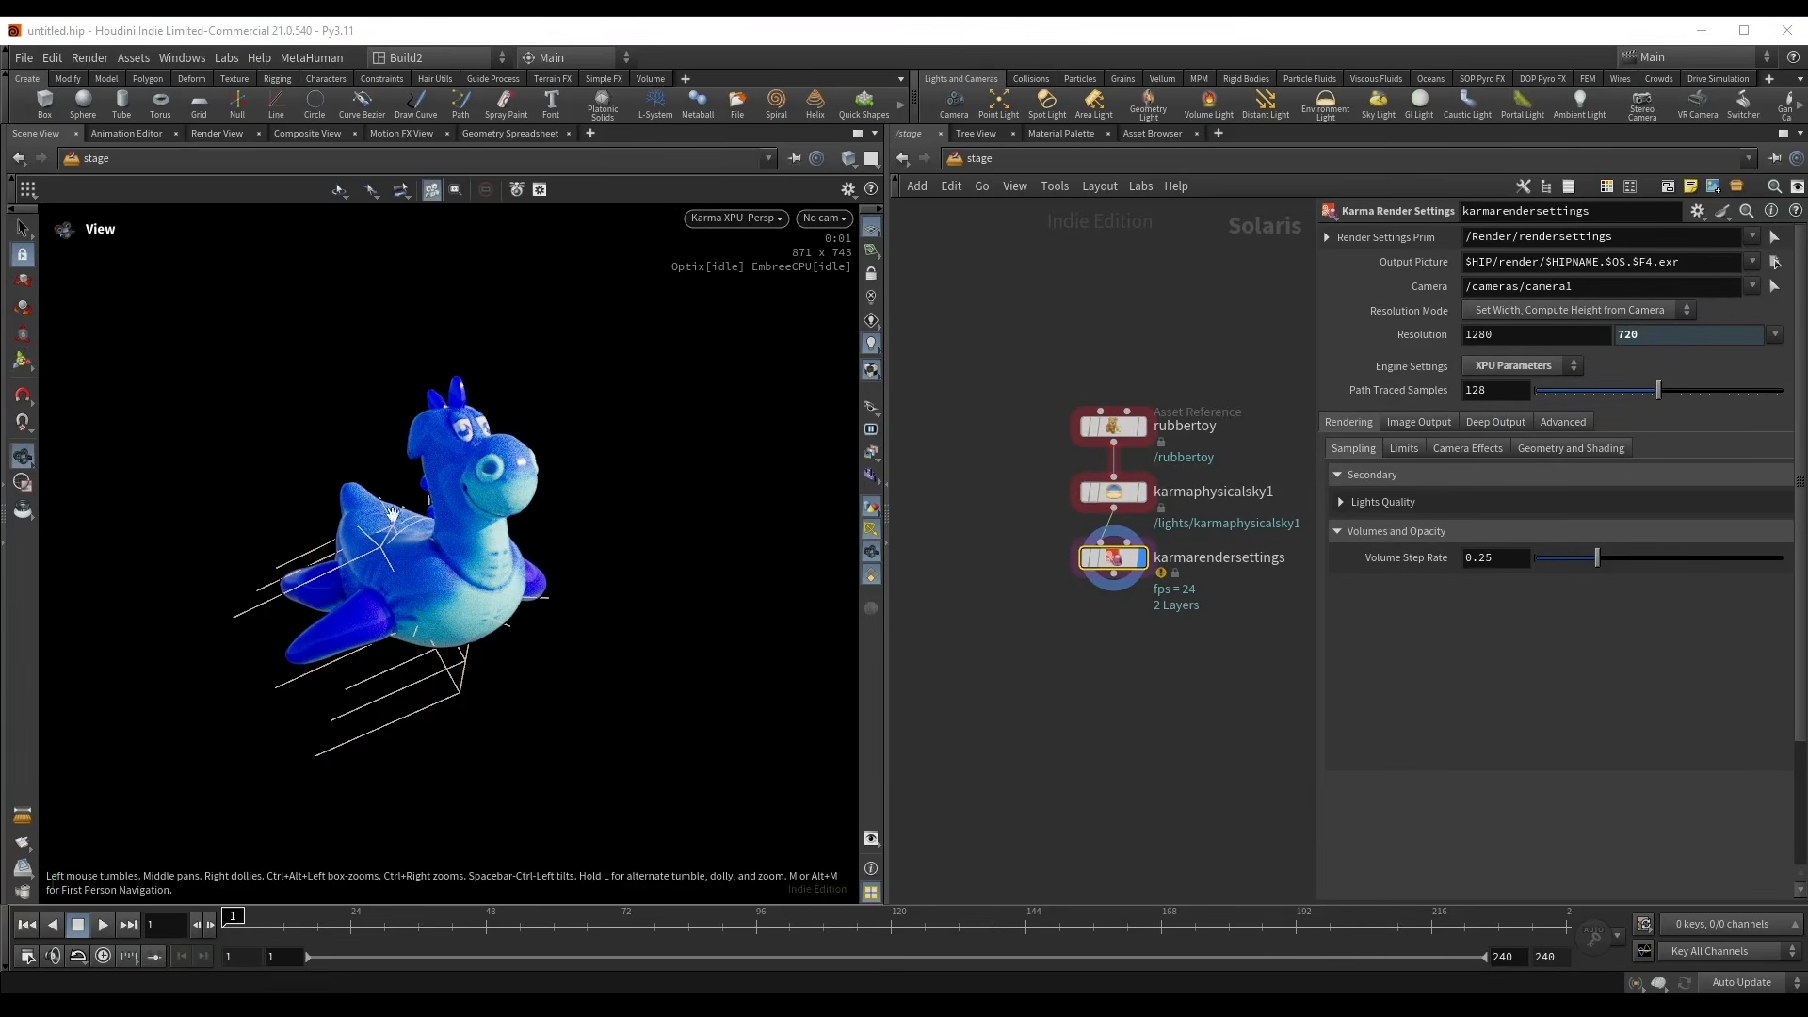
{"action": "left_click_drag", "start_coordinate": [393, 514], "coordinate": [411, 545]}
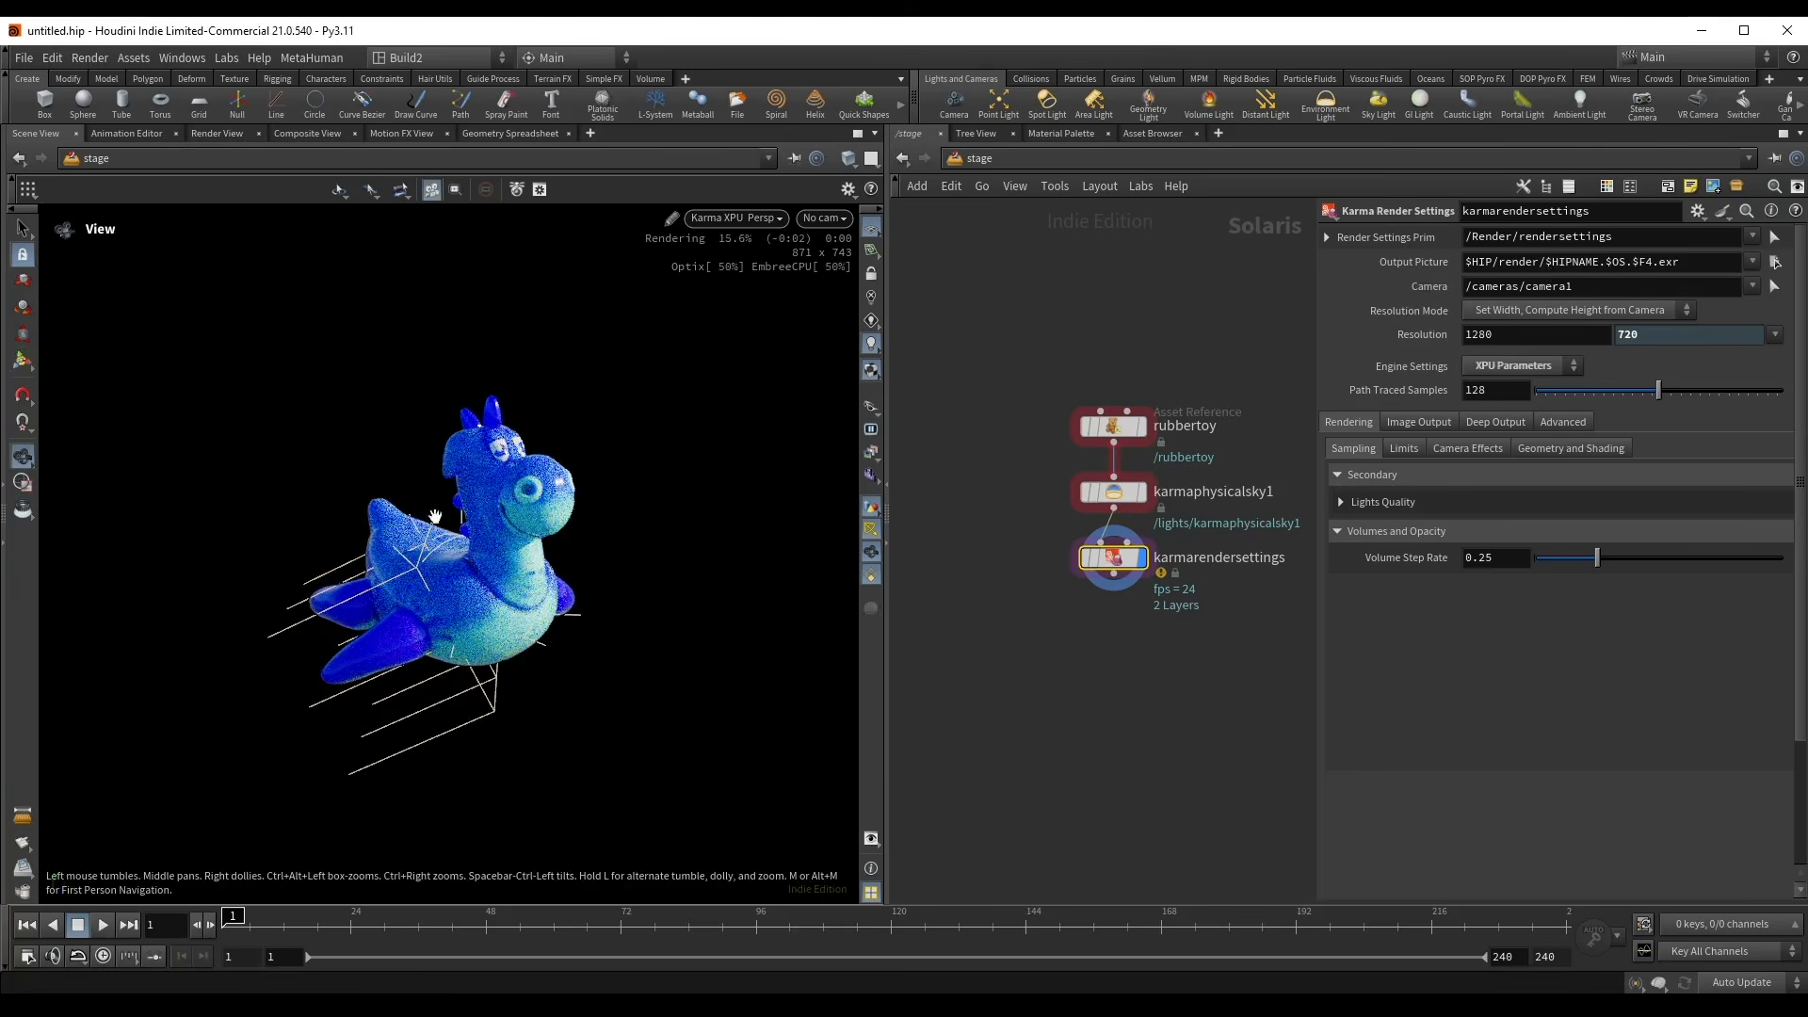
{"action": "scroll", "coordinate": [520, 546], "scroll_direction": "up", "scroll_amount": 3}
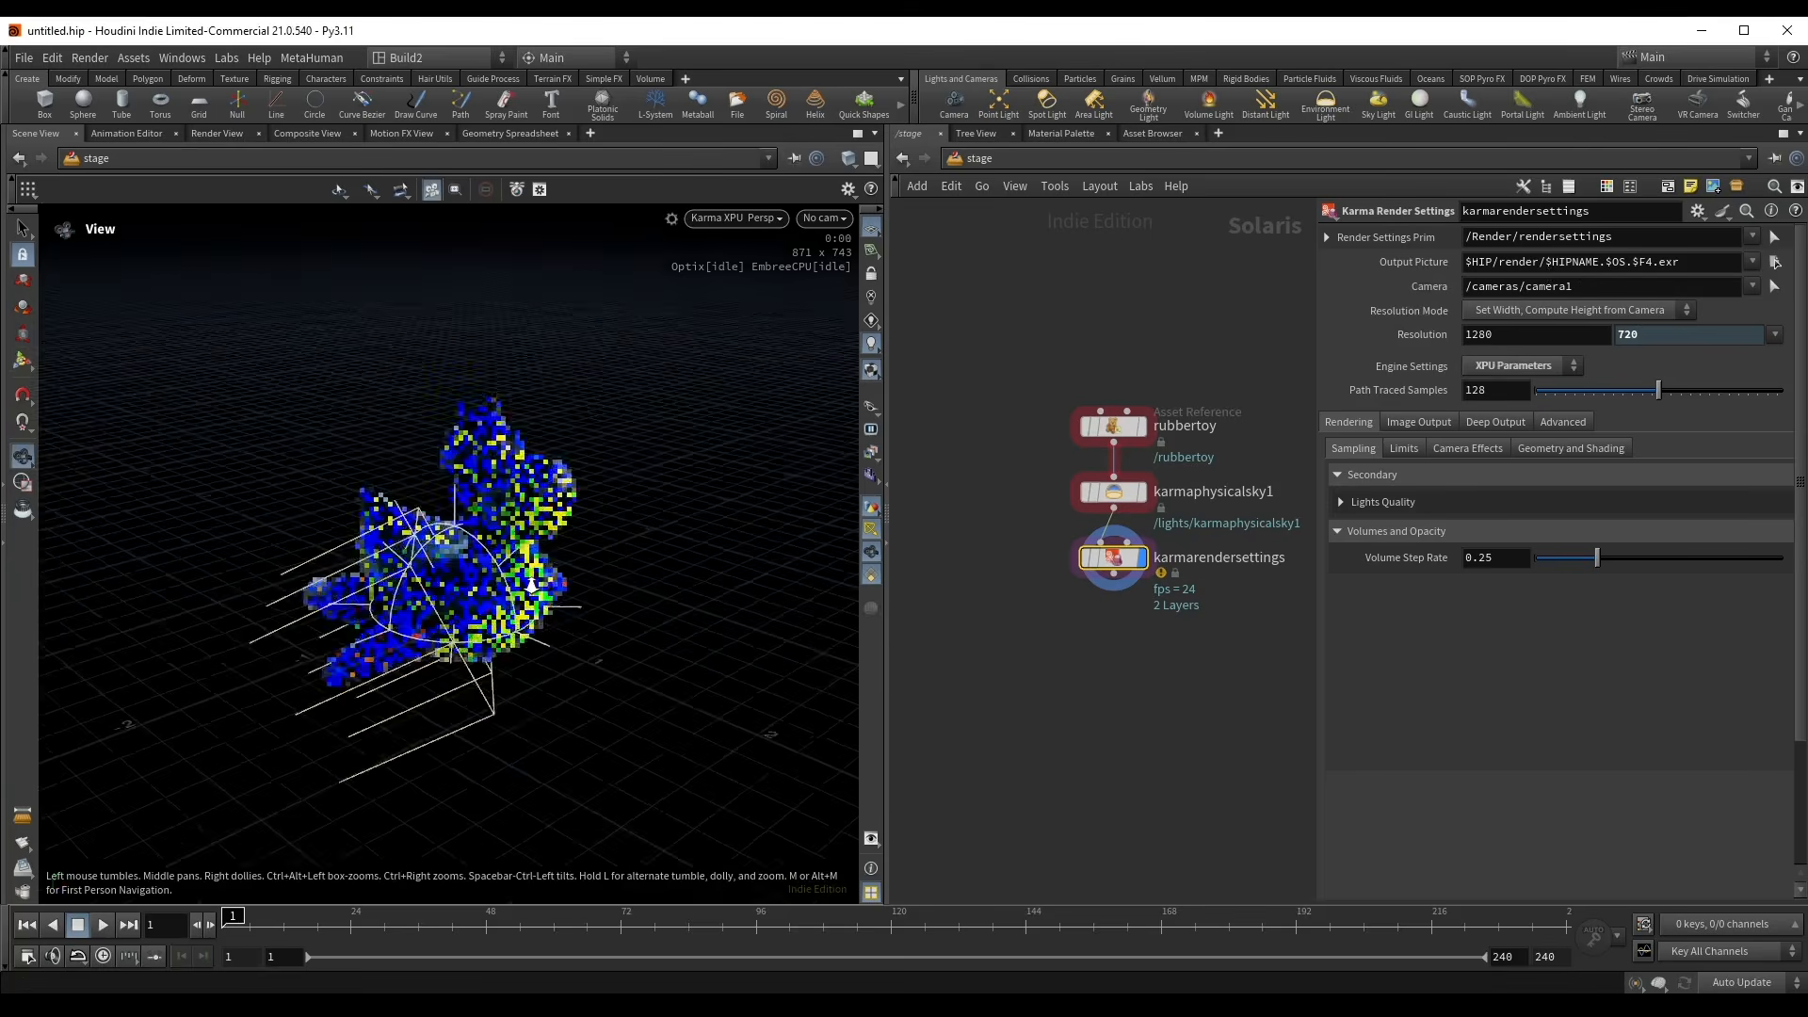
{"action": "scroll", "coordinate": [471, 523], "scroll_direction": "up", "scroll_amount": 4}
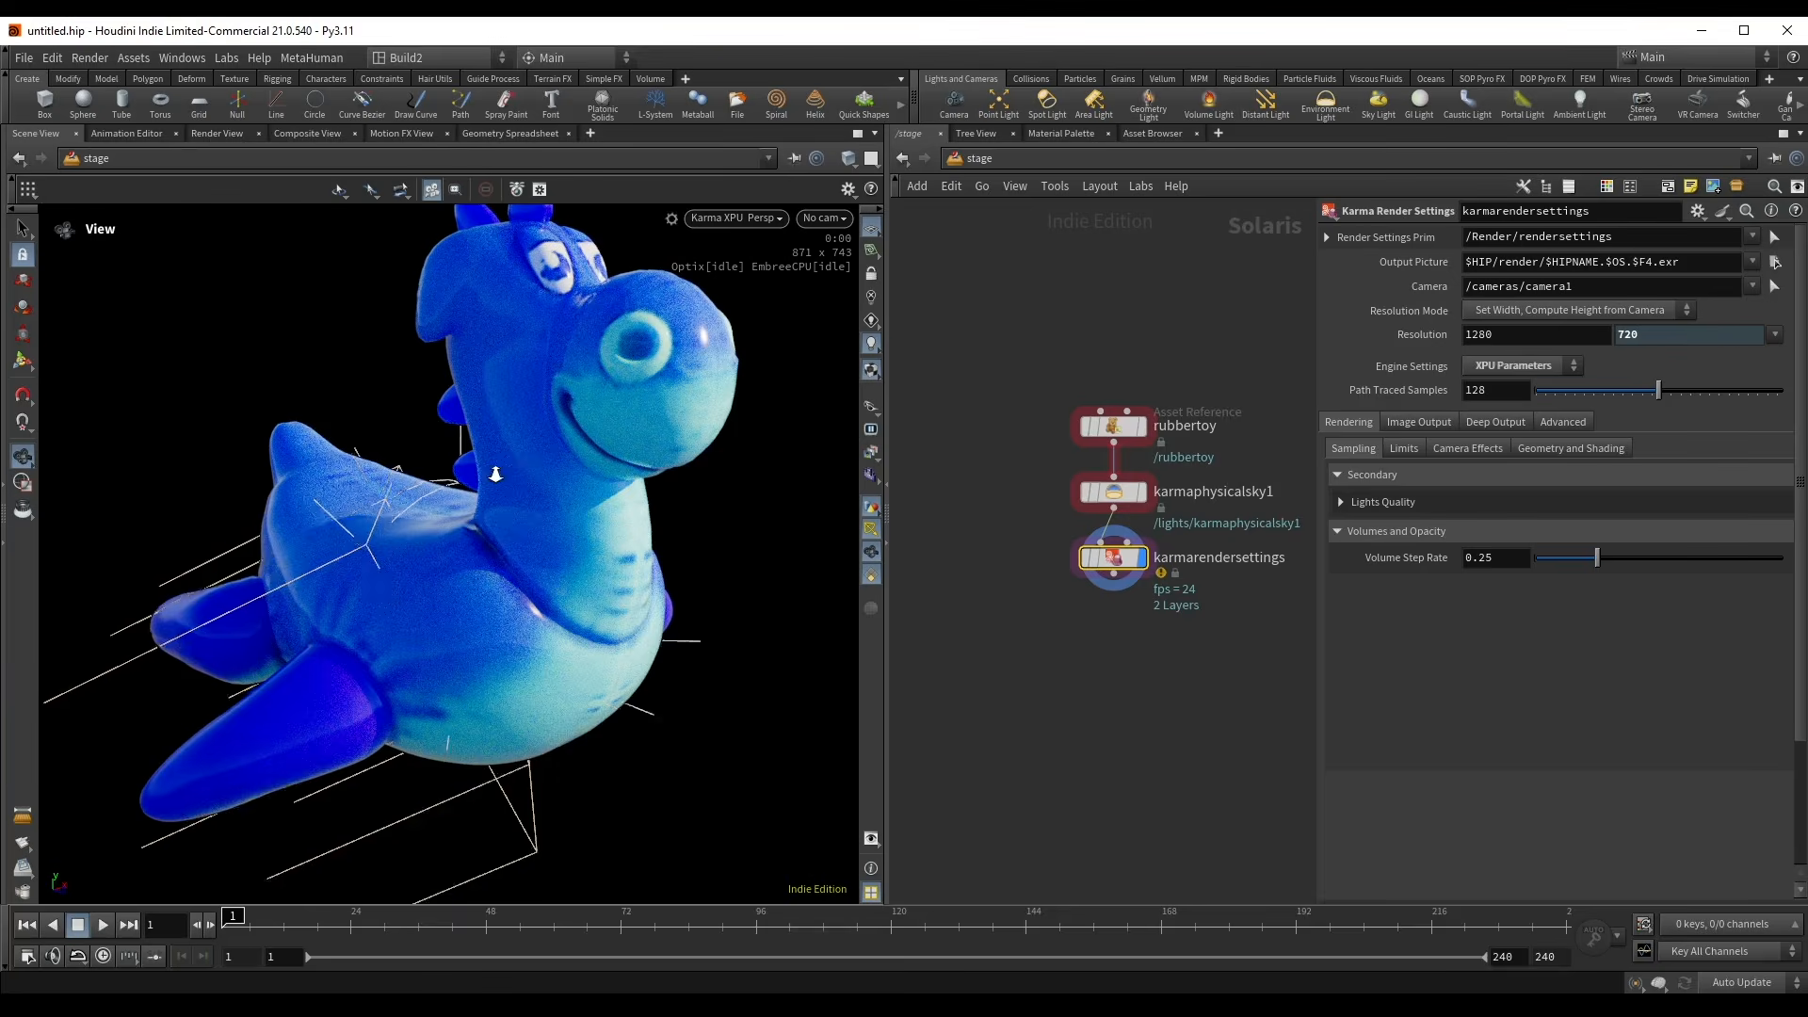
{"action": "left_click_drag", "start_coordinate": [543, 472], "coordinate": [525, 465]}
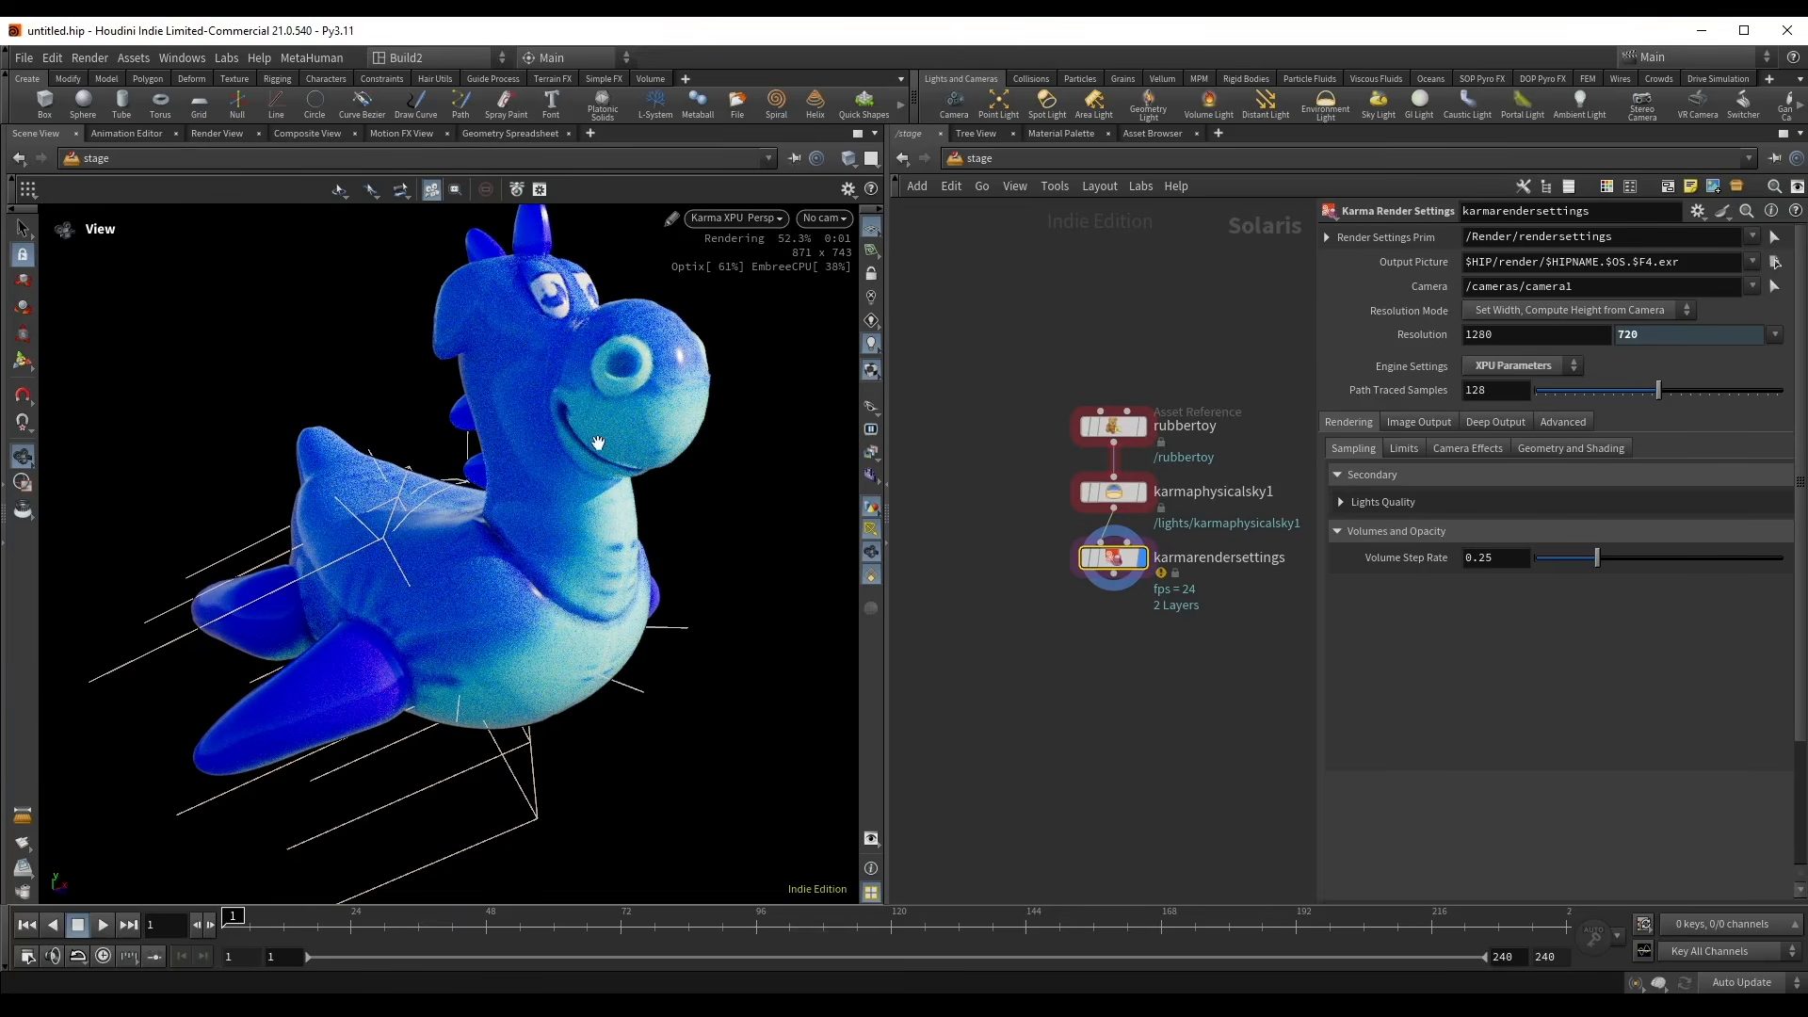
- Add a COP Network node below the Karma render settings node and turn off the viewport's live Karma XPU rendering
{"action": "middle_click_drag", "start_coordinate": [1111, 664], "coordinate": [1060, 602]}
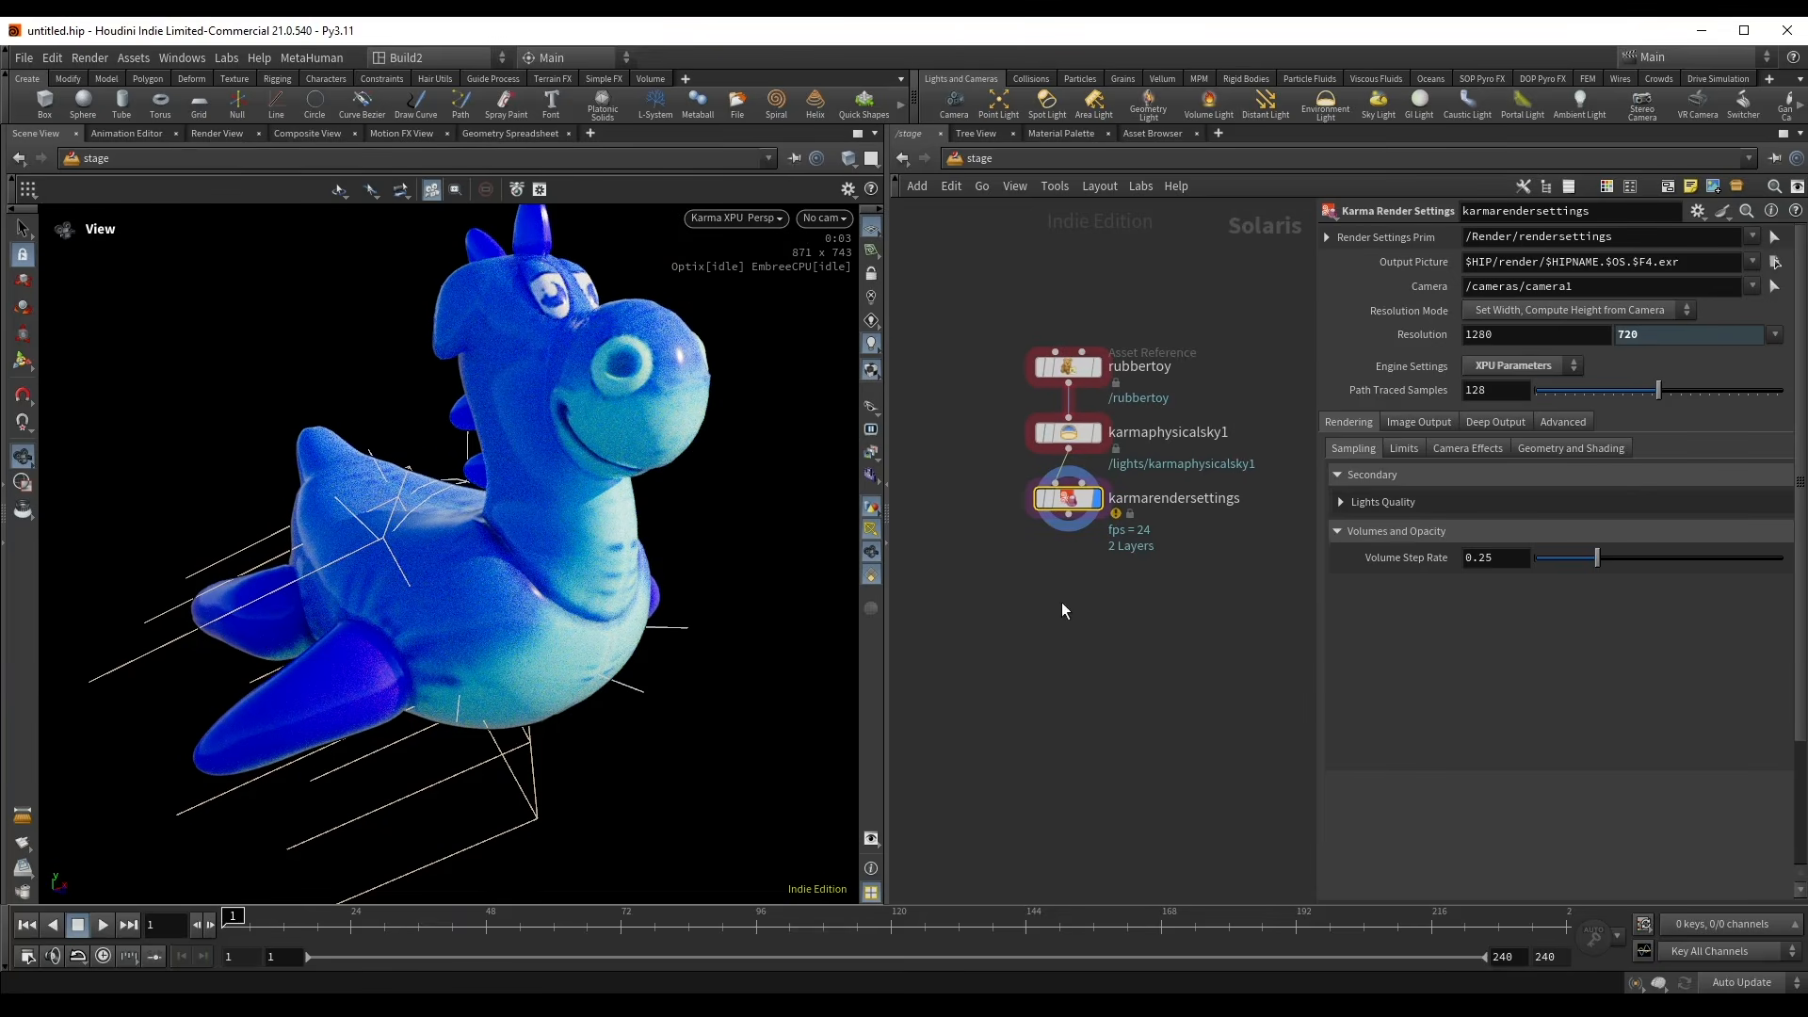
{"action": "key", "text": "Tab"}
{"action": "key", "text": "Return"}
{"action": "left_click", "coordinate": [1066, 597]}
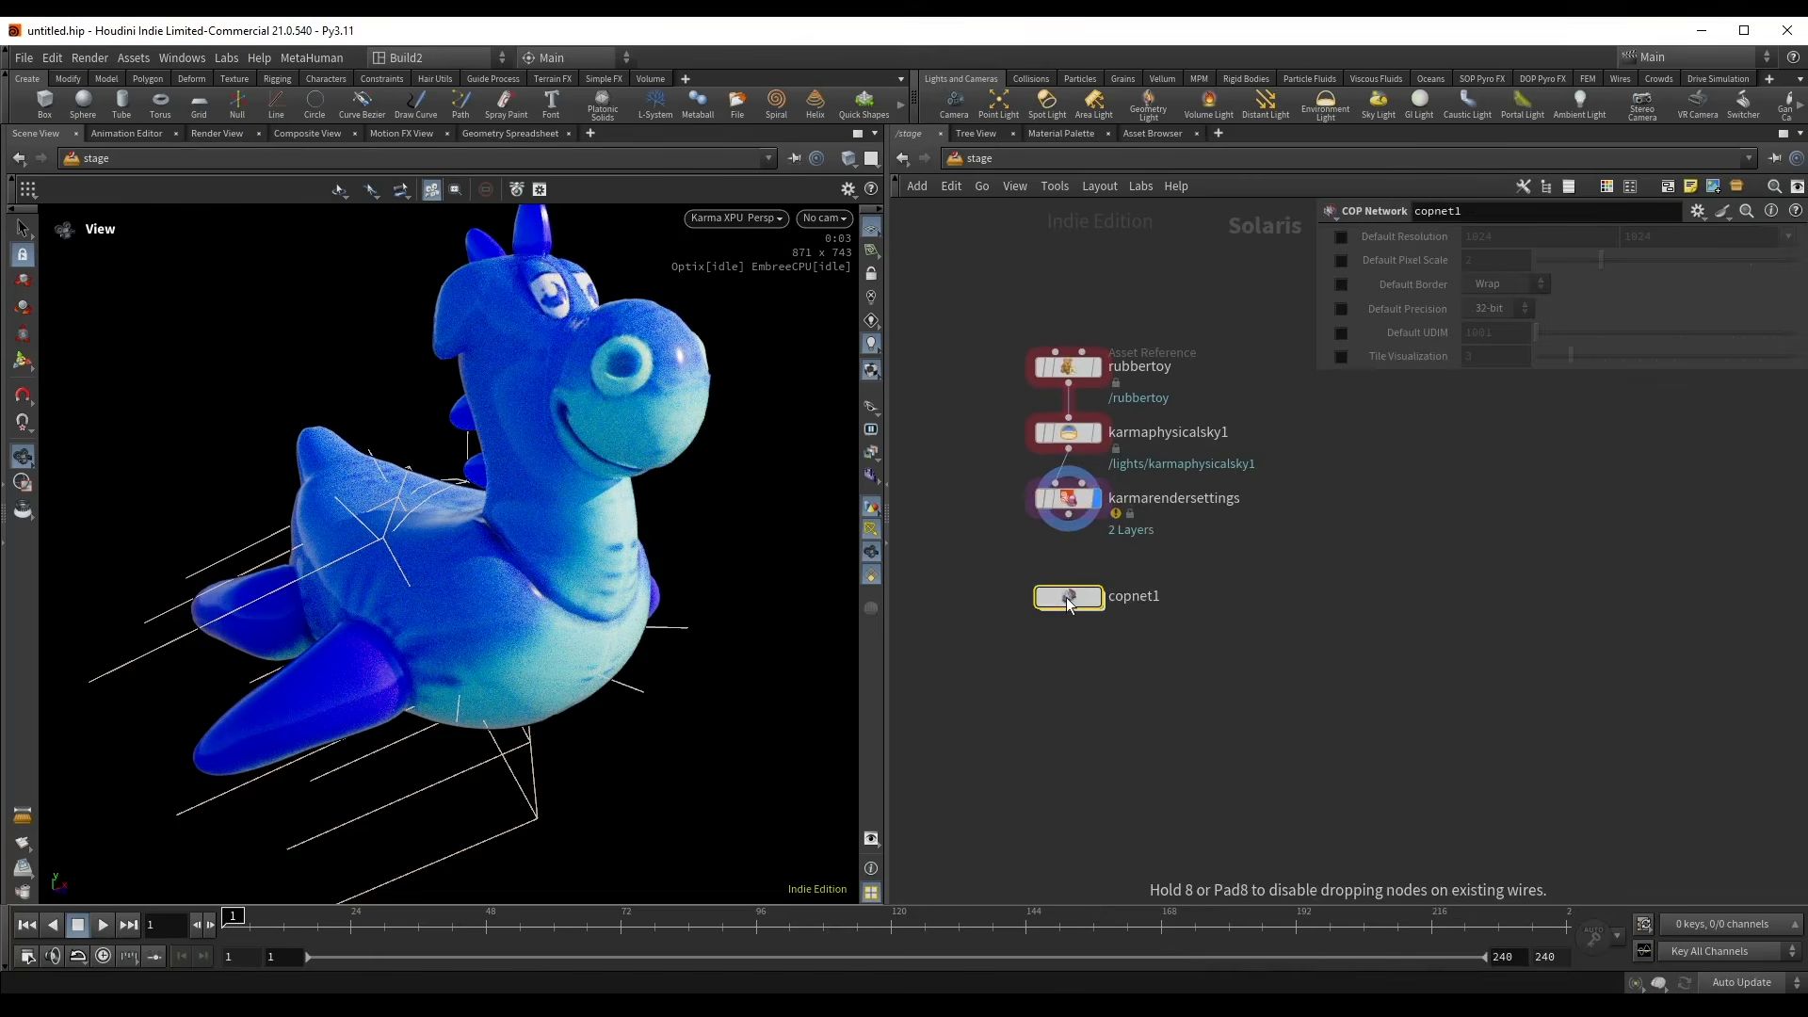
{"action": "left_click_drag", "start_coordinate": [969, 574], "coordinate": [1115, 485]}
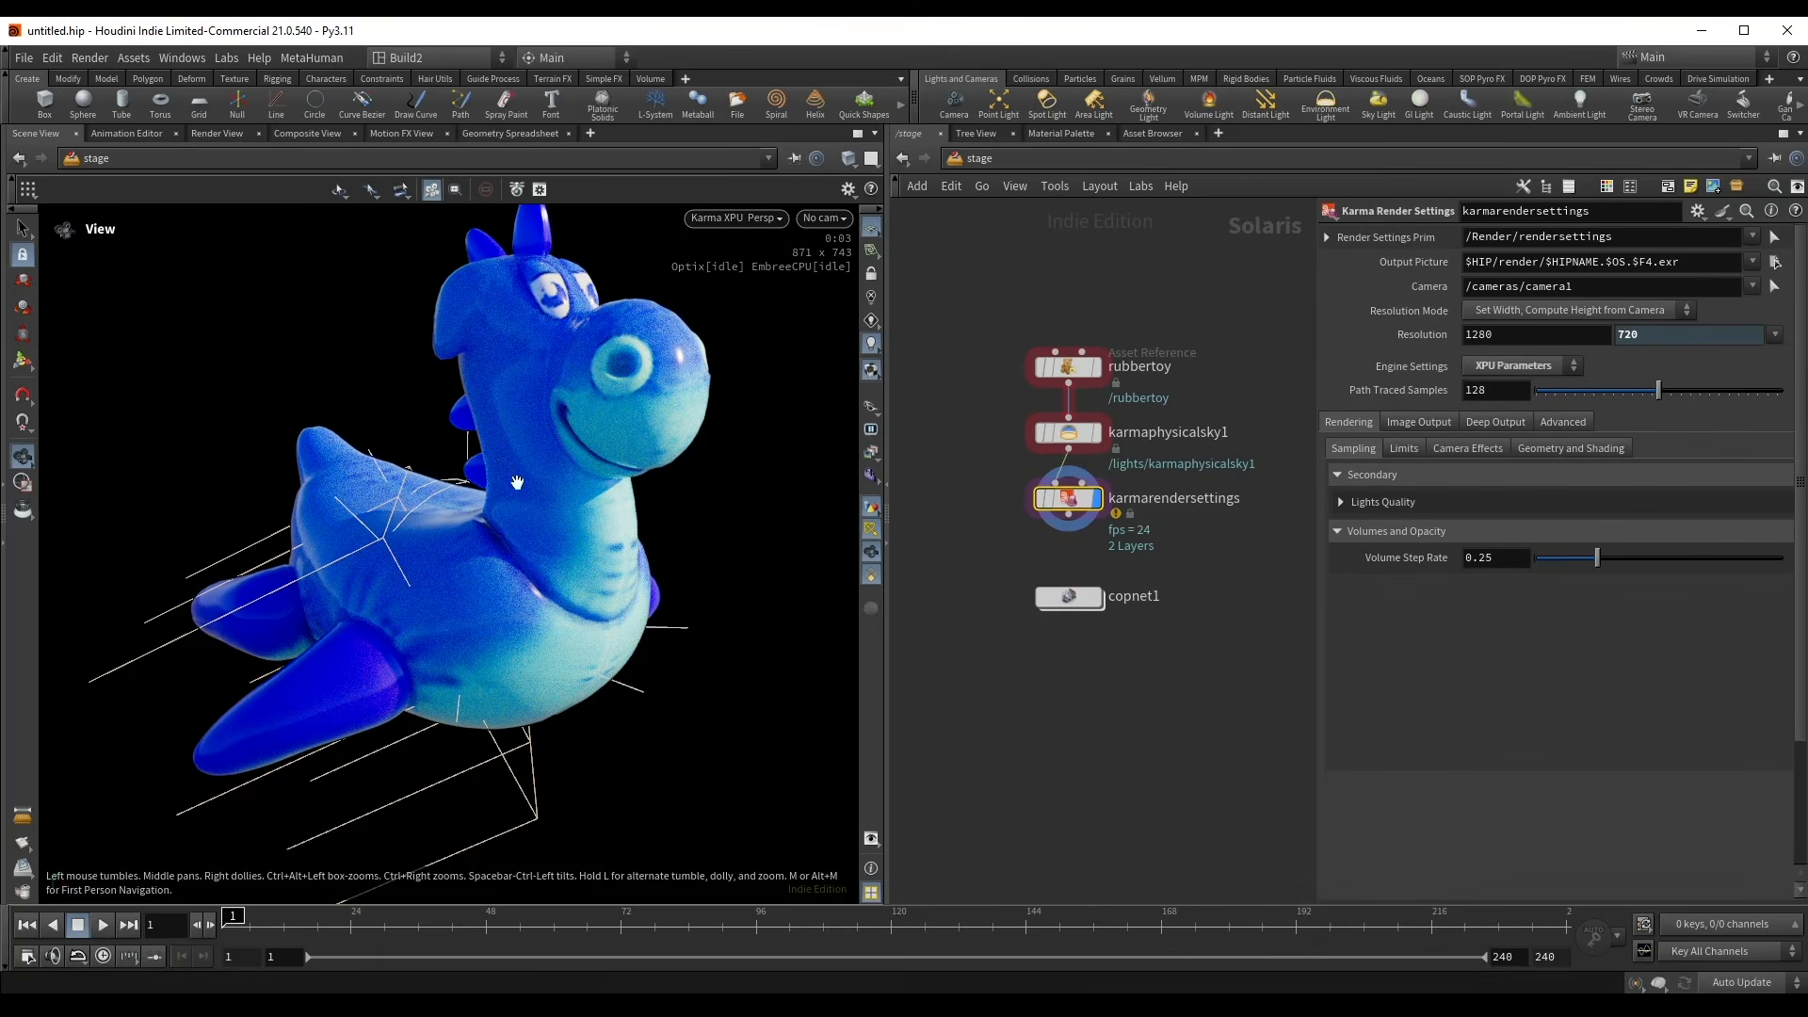
{"action": "key", "text": "alt+r"}
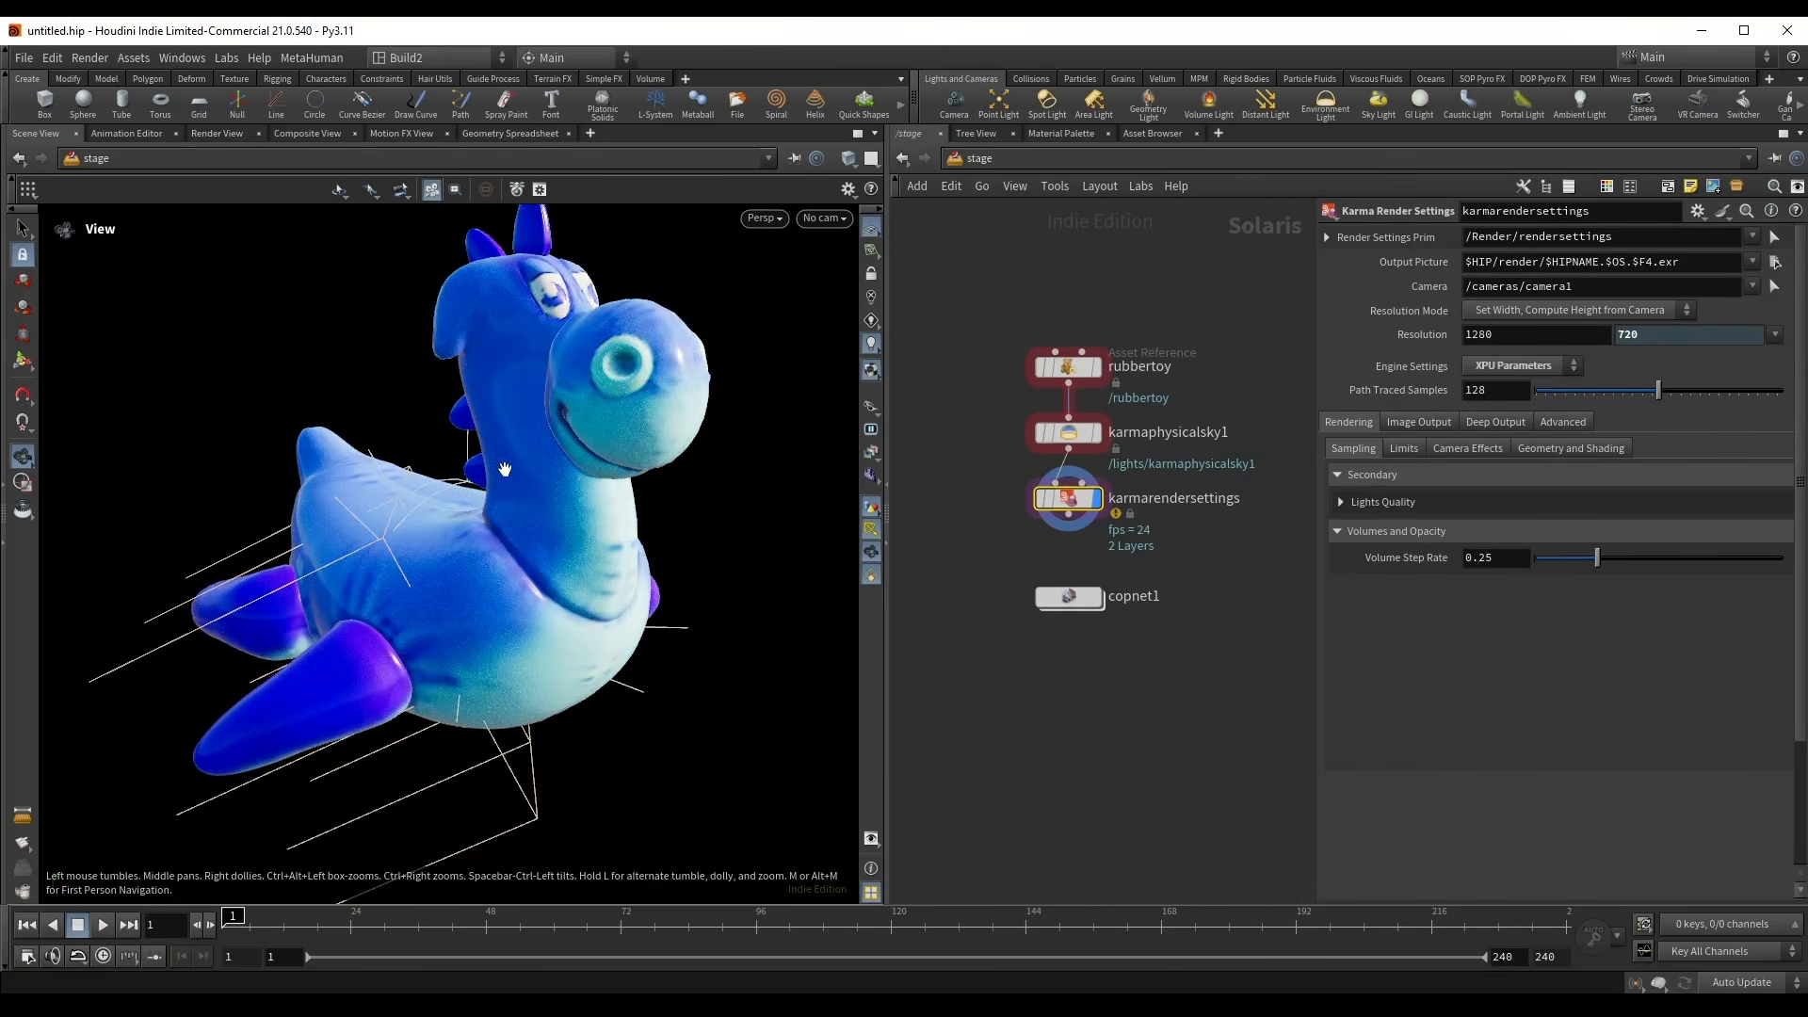
- Inside the COP network, add a Slap Comp Import node and load the AOVs from the last render into it
{"action": "double_click", "coordinate": [1058, 601]}
{"action": "key", "text": "Tab"}
{"action": "type", "text": "sla"}
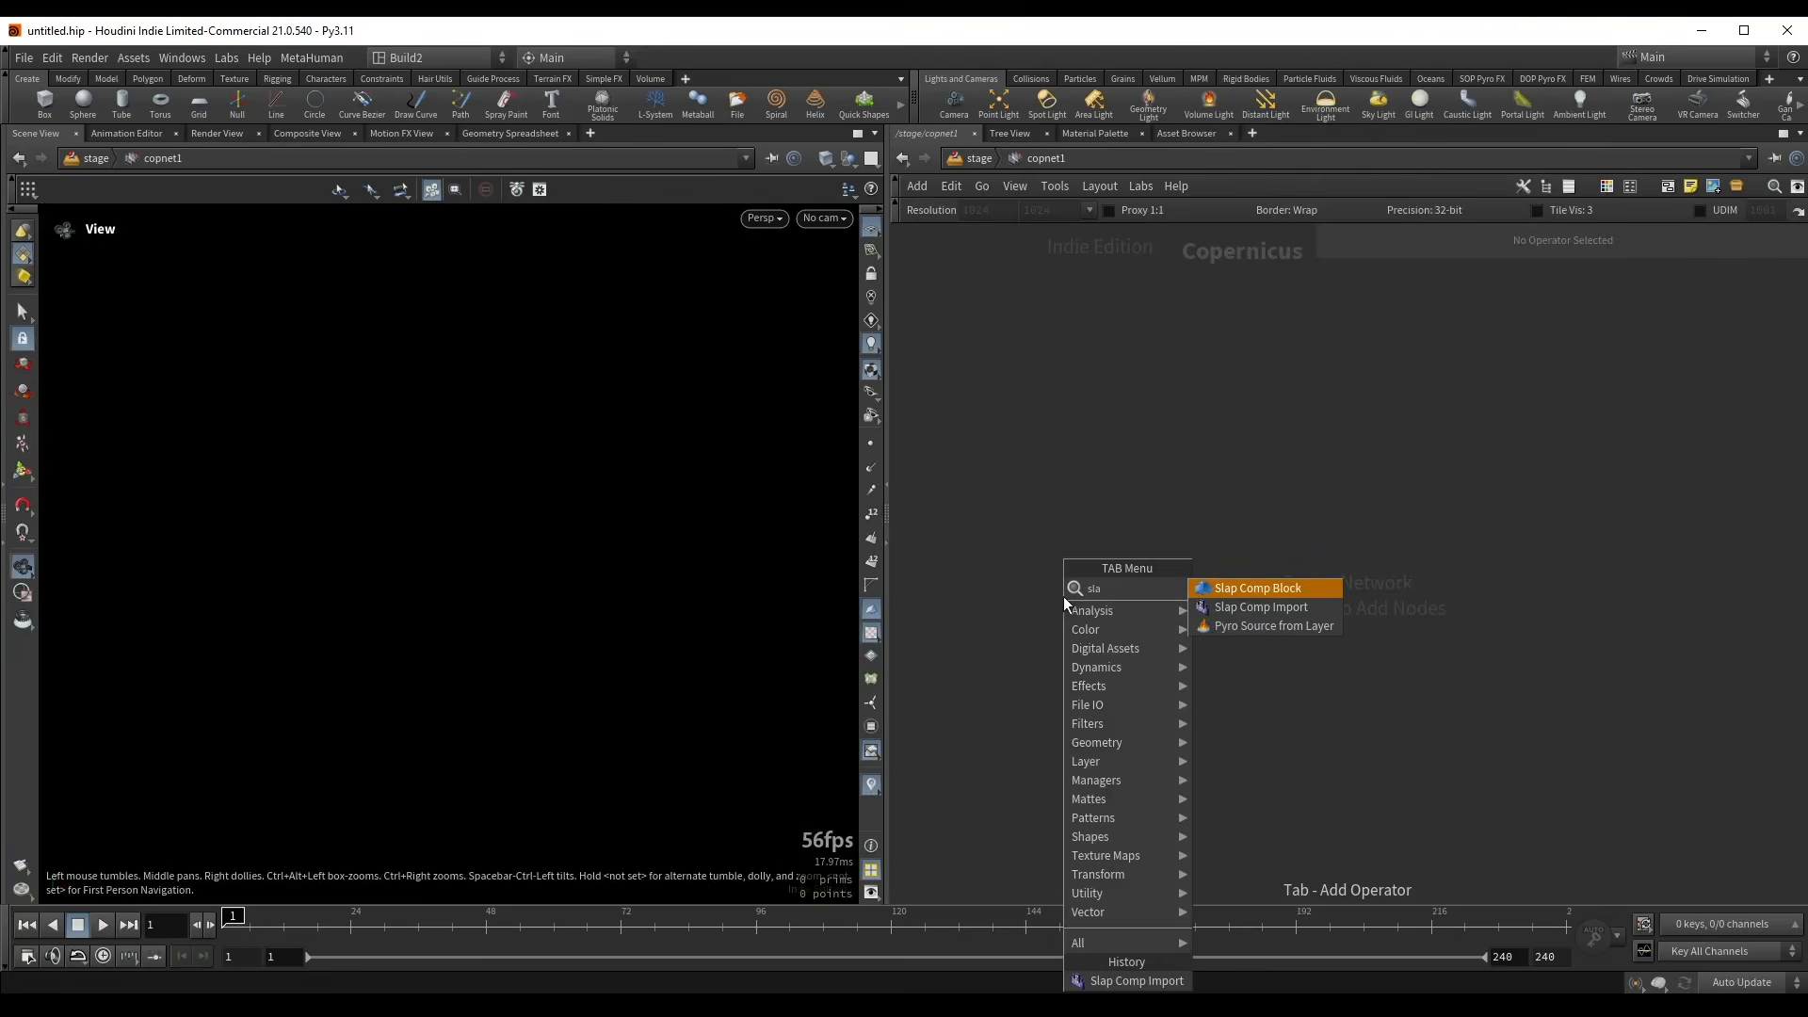
{"action": "key", "text": "Down"}
{"action": "key", "text": "Return"}
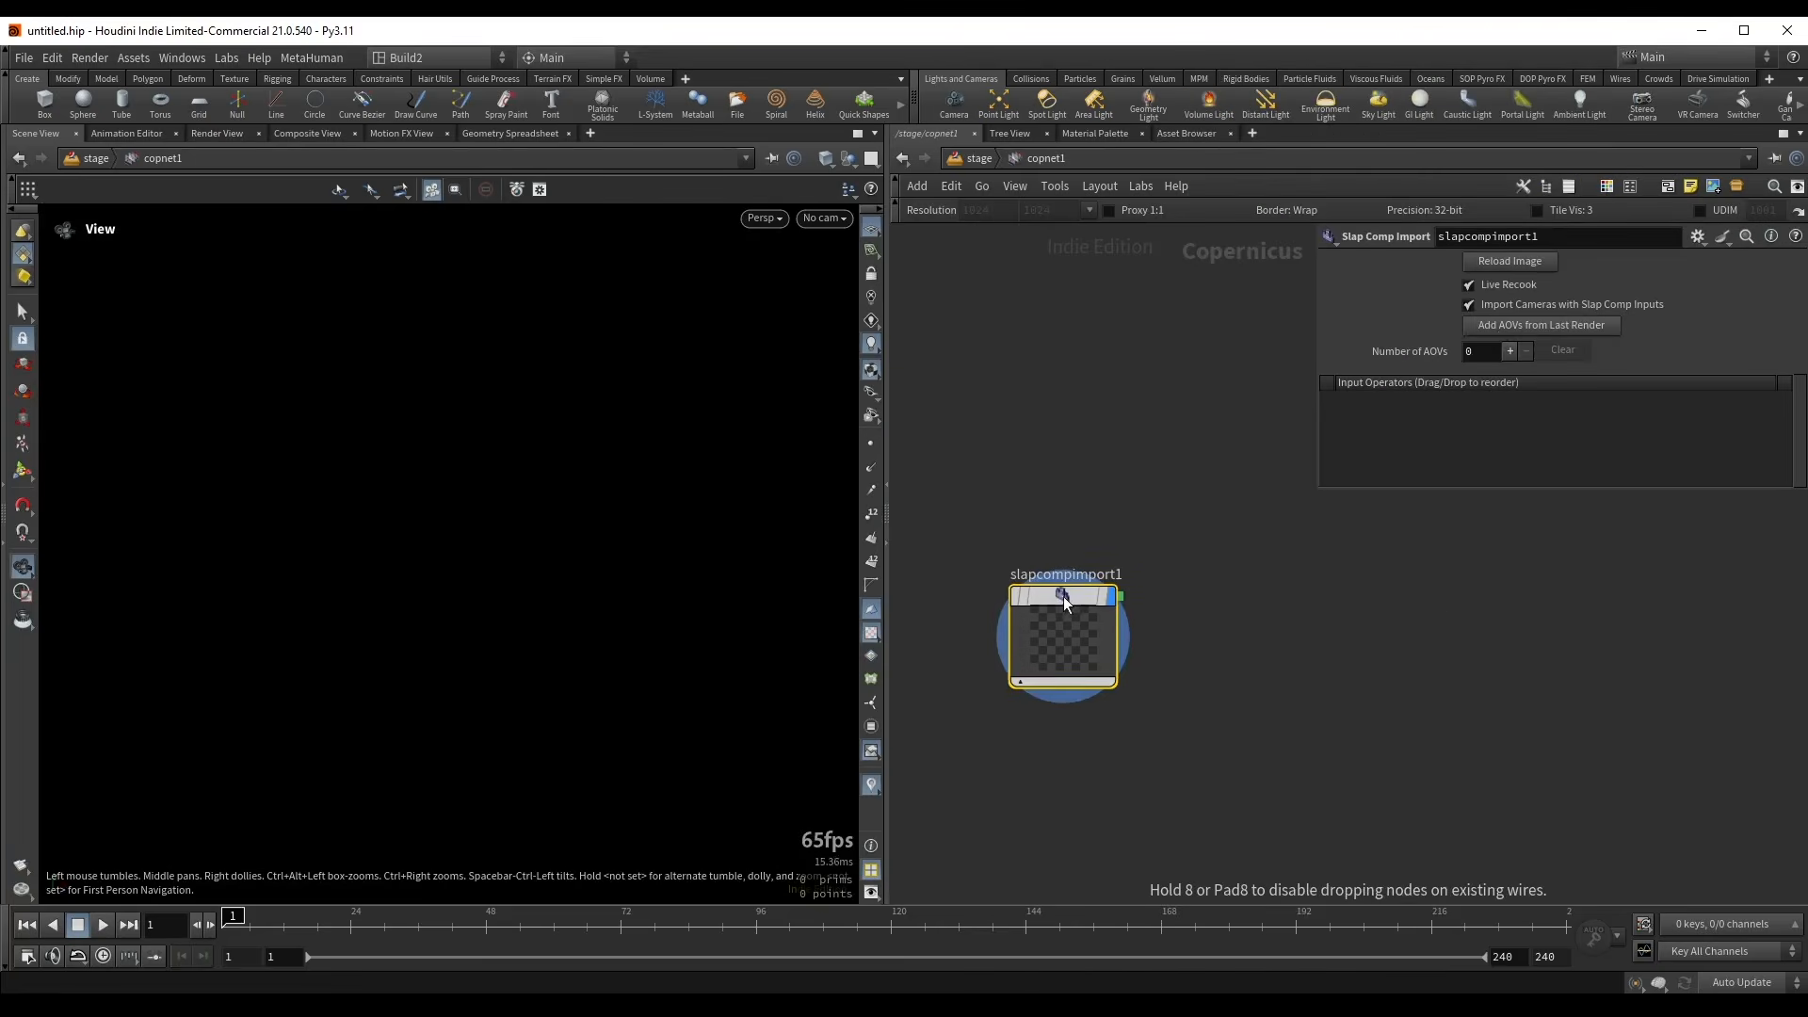
{"action": "left_click", "coordinate": [1064, 596]}
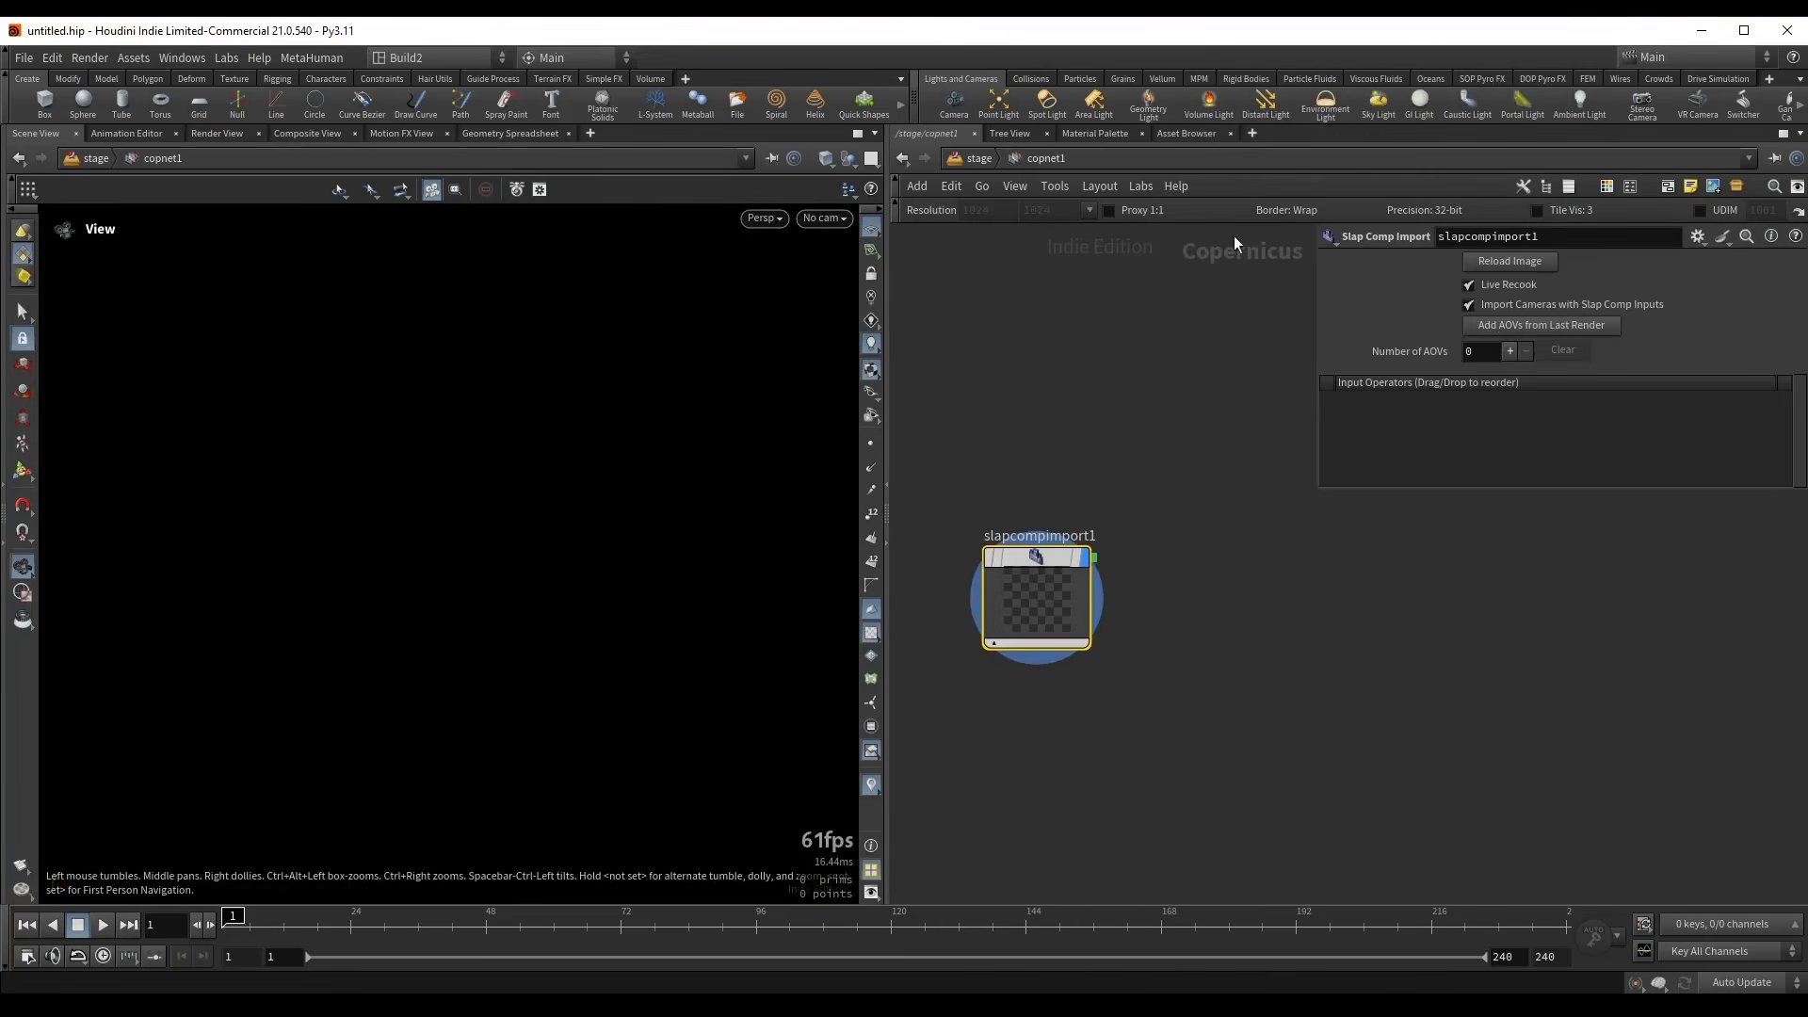
{"action": "left_click", "coordinate": [1504, 328]}
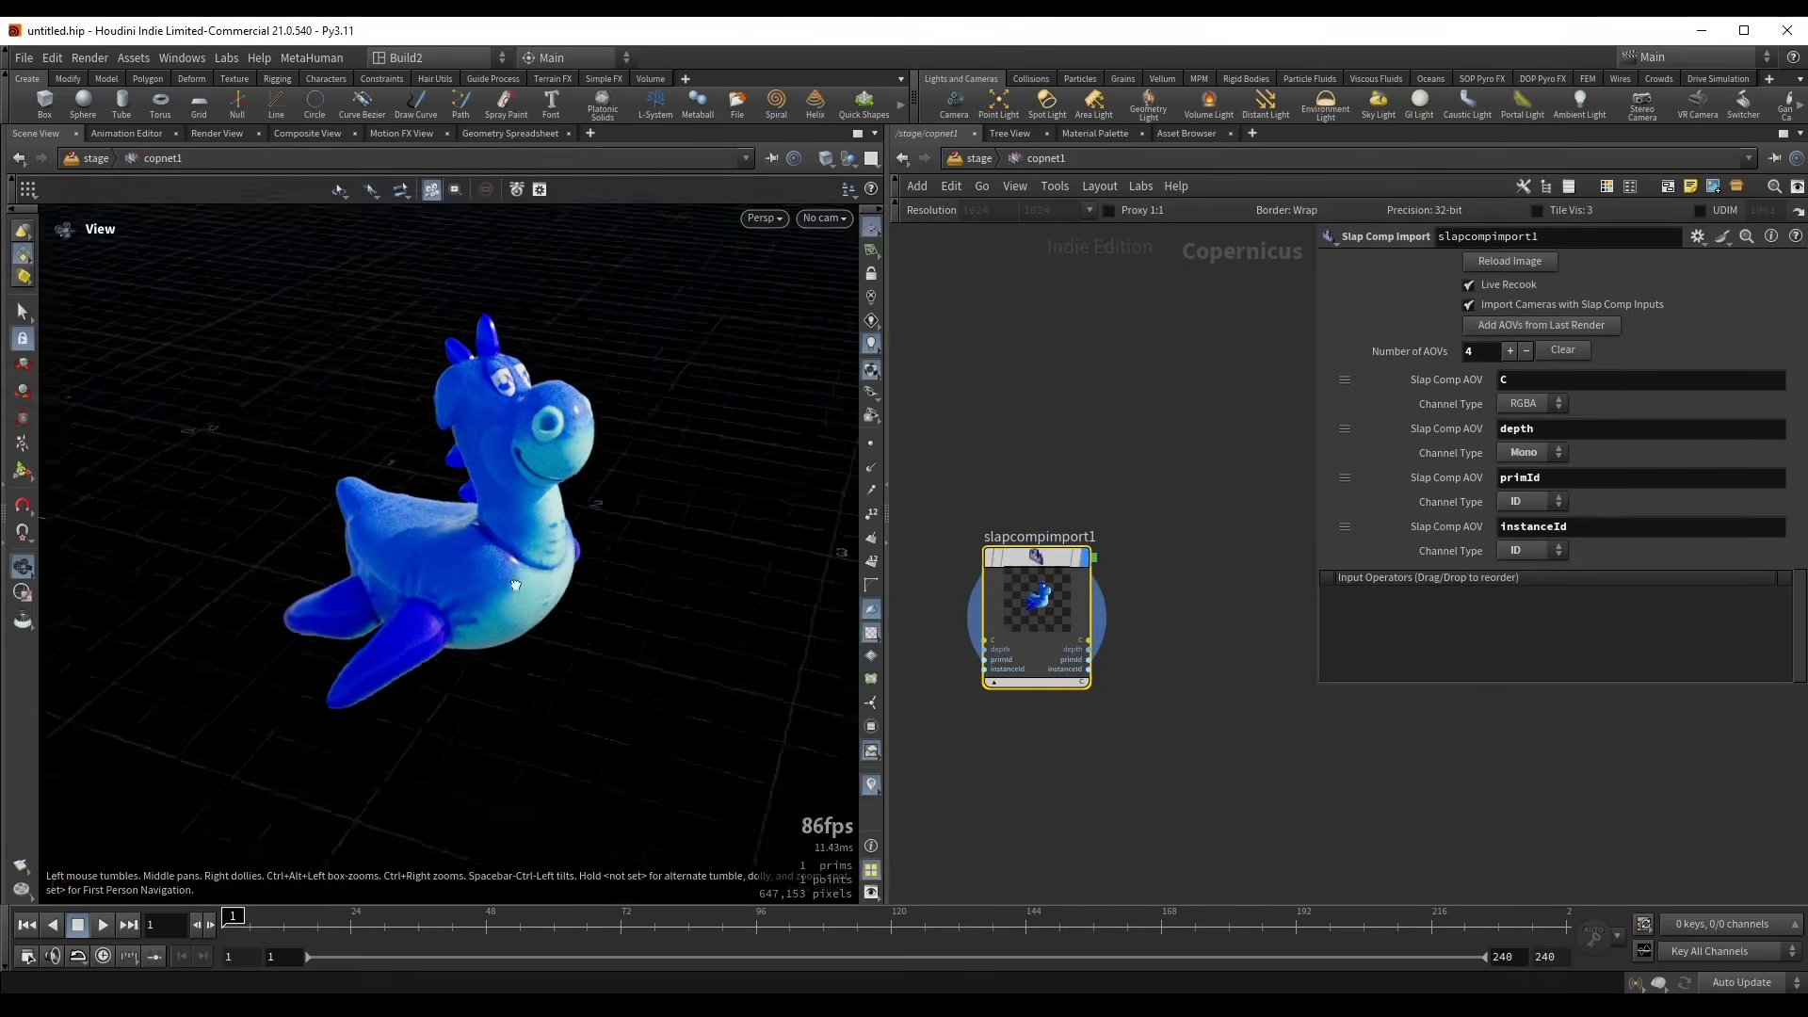
- Show the imported rubber toy render as a 2D image in the Composite View and frame it closely
{"action": "left_click_drag", "start_coordinate": [515, 585], "coordinate": [517, 497]}
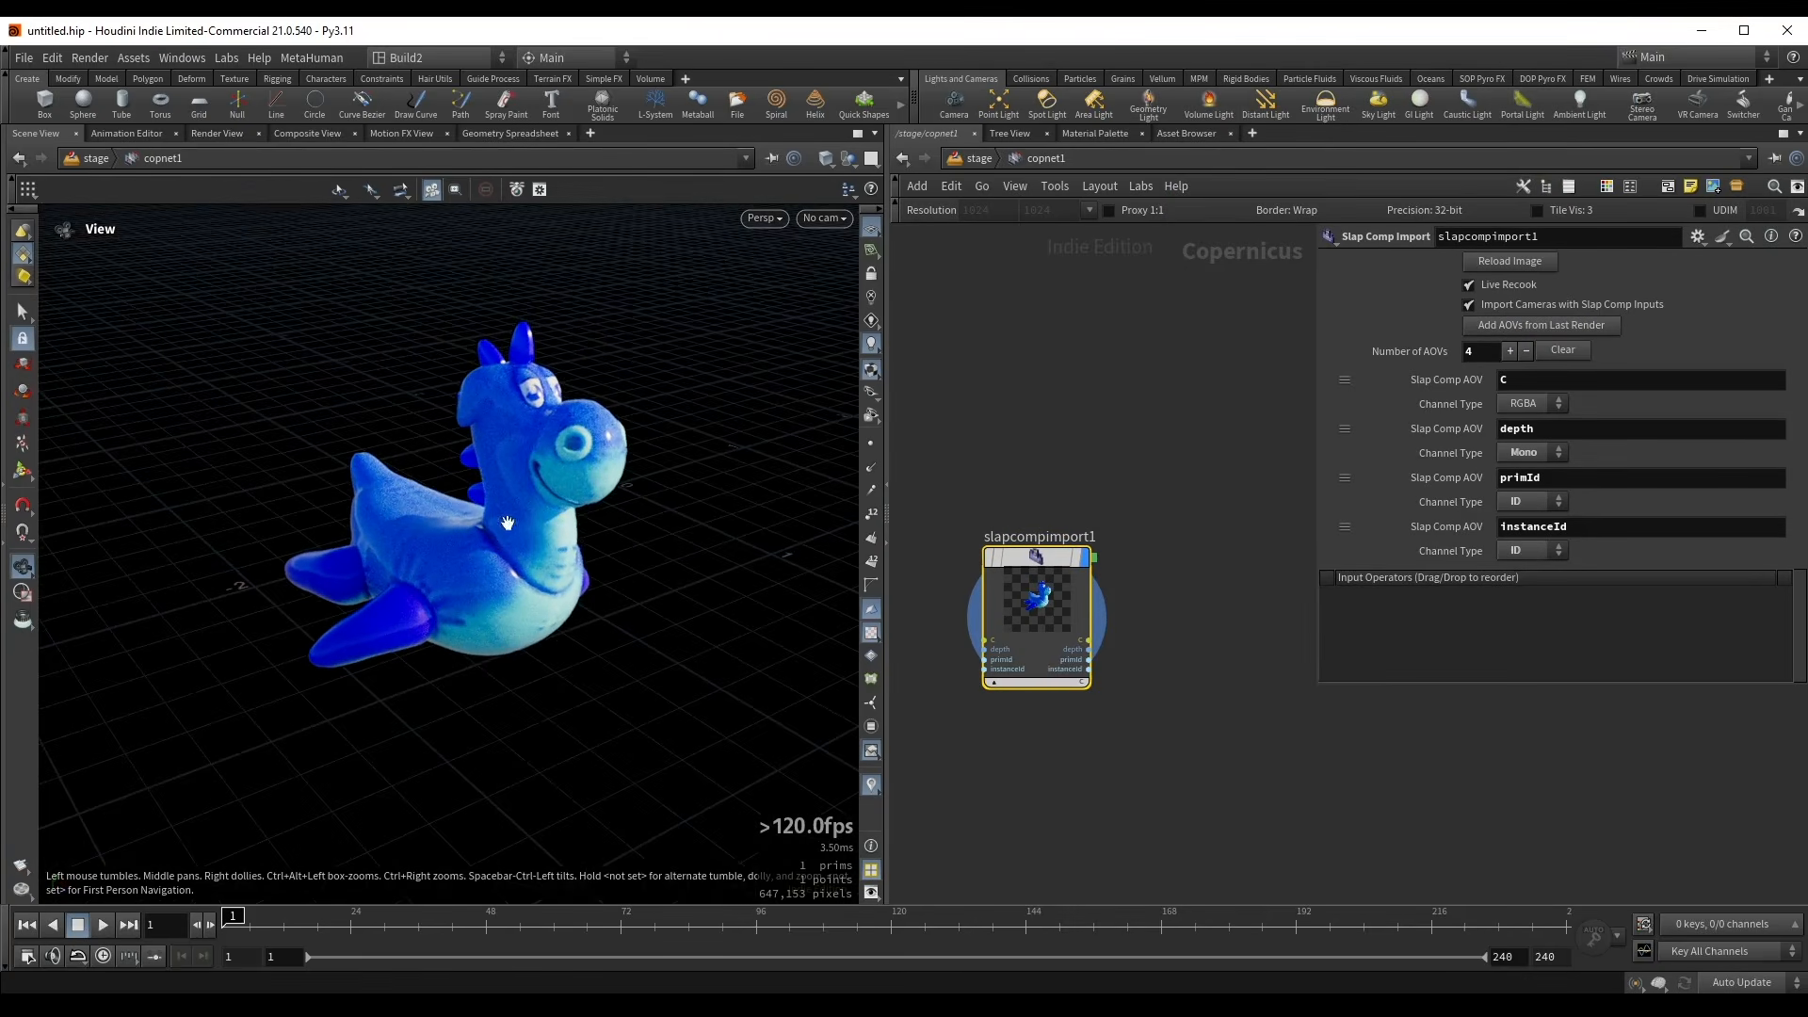
{"action": "left_click", "coordinate": [296, 133]}
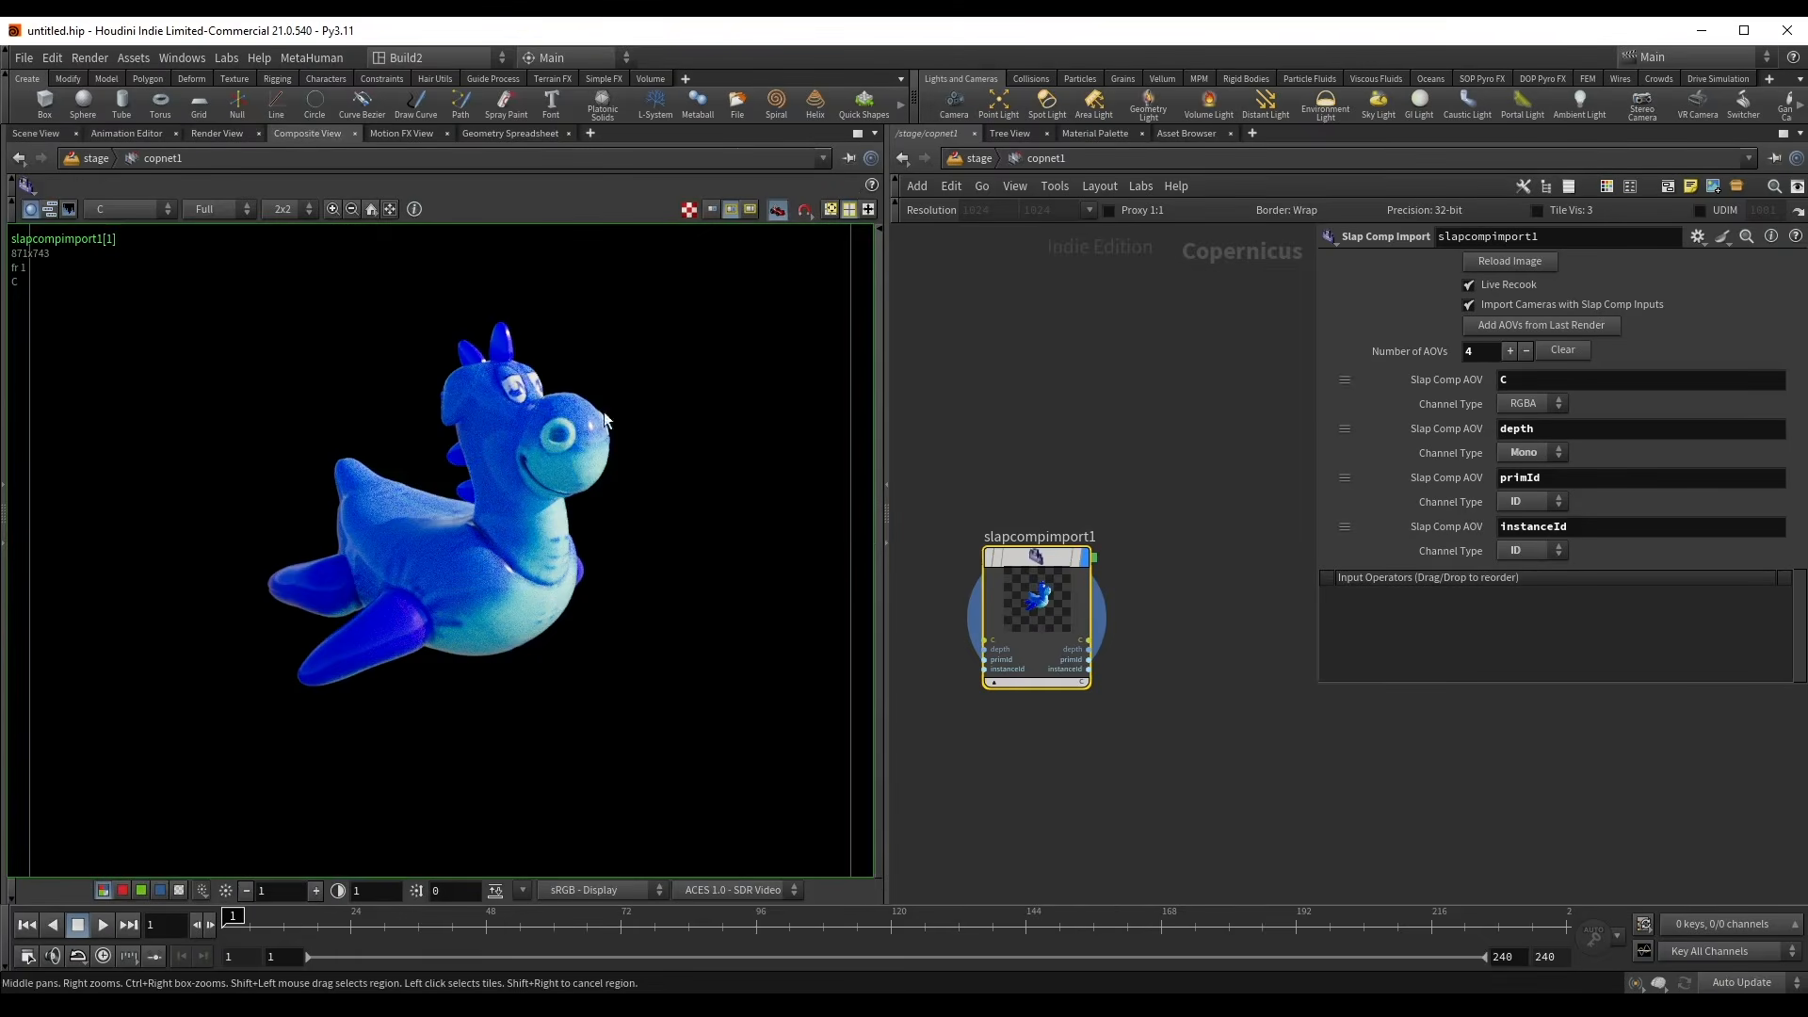
{"action": "scroll", "coordinate": [603, 411], "scroll_direction": "down", "scroll_amount": 2}
{"action": "middle_click_drag", "start_coordinate": [603, 411], "coordinate": [543, 435]}
{"action": "scroll", "coordinate": [462, 501], "scroll_direction": "up", "scroll_amount": 2}
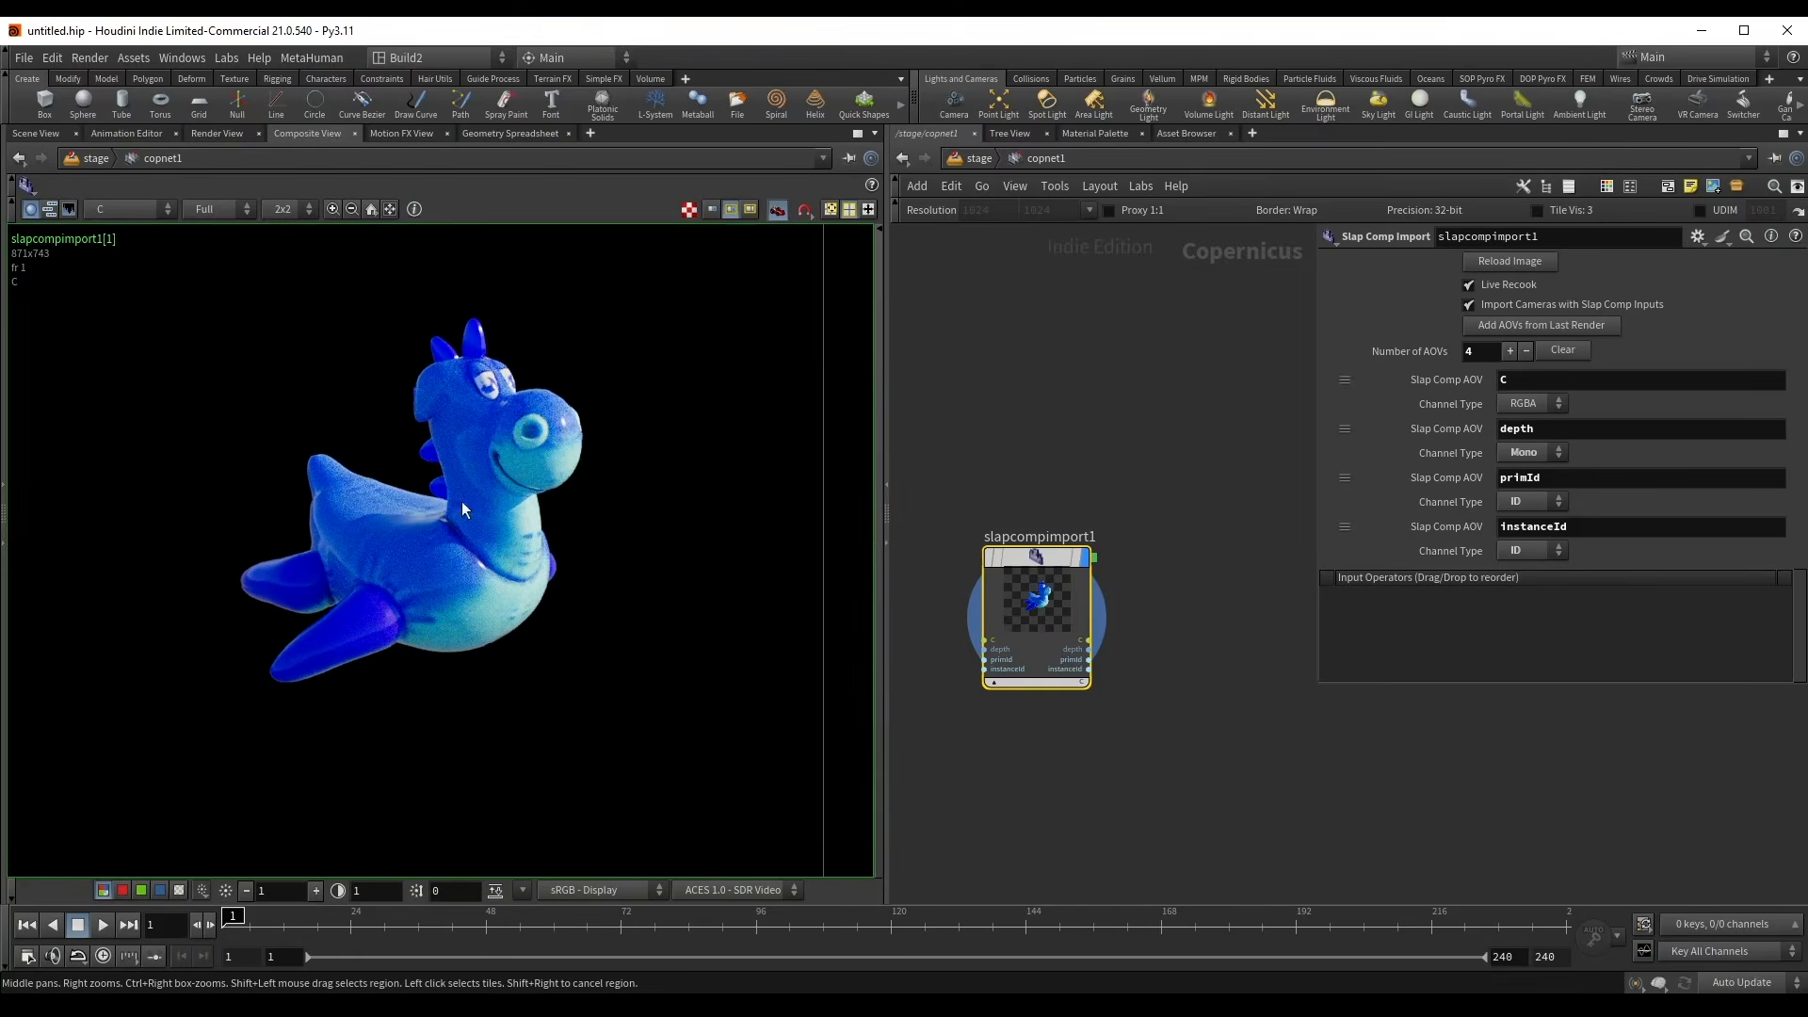
{"action": "scroll", "coordinate": [483, 471], "scroll_direction": "up", "scroll_amount": 2}
- Add a Quantize node fed by the slap comp import's C output and display its result
{"action": "middle_click_drag", "start_coordinate": [1162, 564], "coordinate": [1071, 499]}
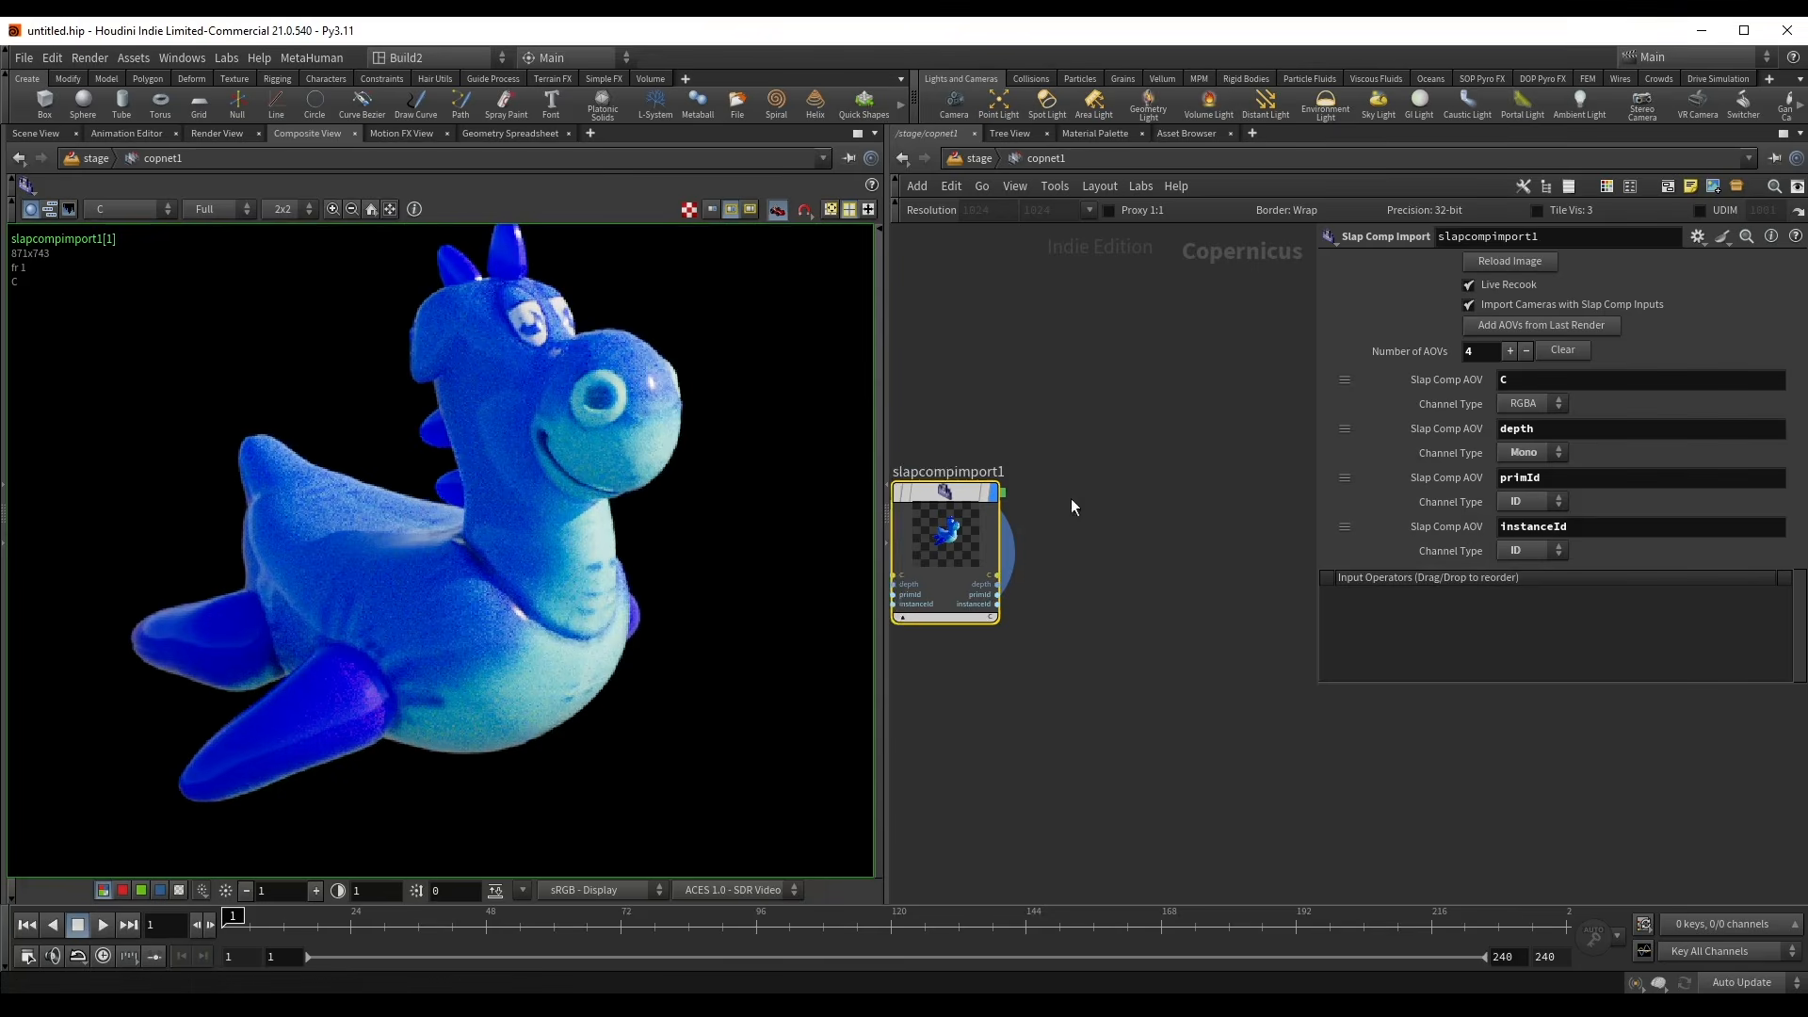
{"action": "scroll", "coordinate": [1133, 496], "scroll_direction": "up", "scroll_amount": 2}
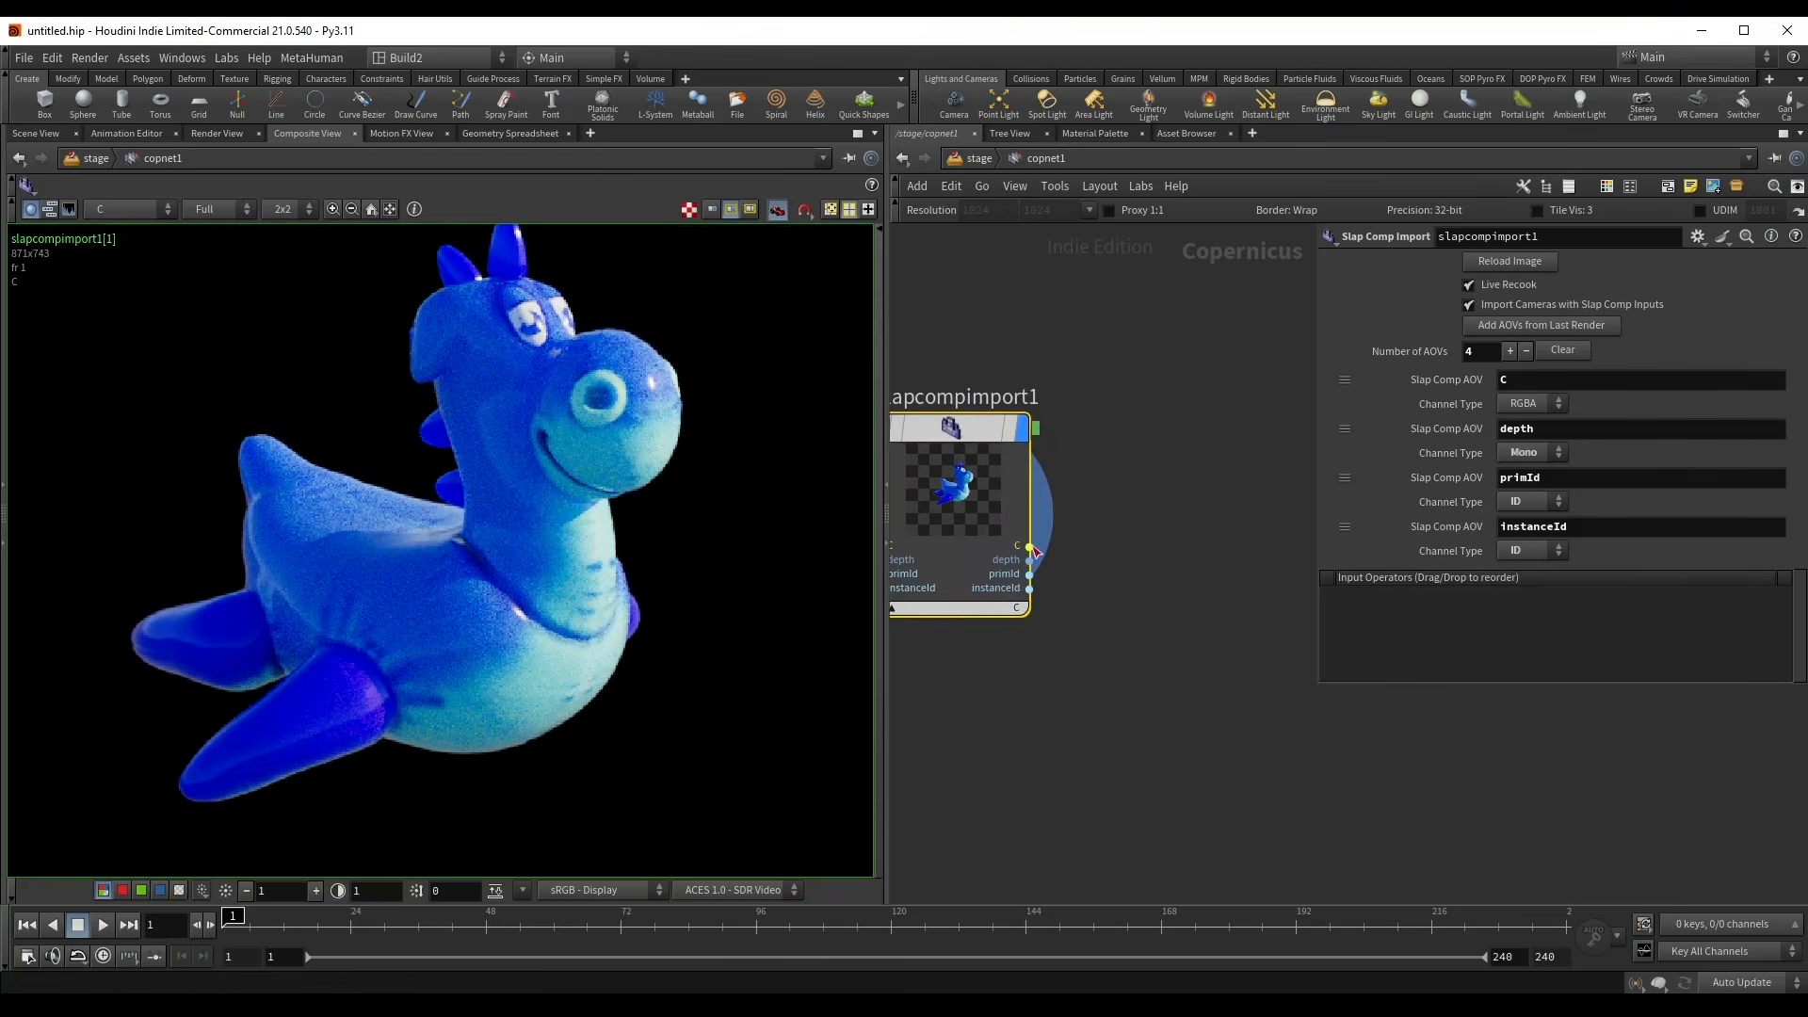
{"action": "left_click", "coordinate": [1032, 548]}
{"action": "key", "text": "Tab"}
{"action": "type", "text": "q"}
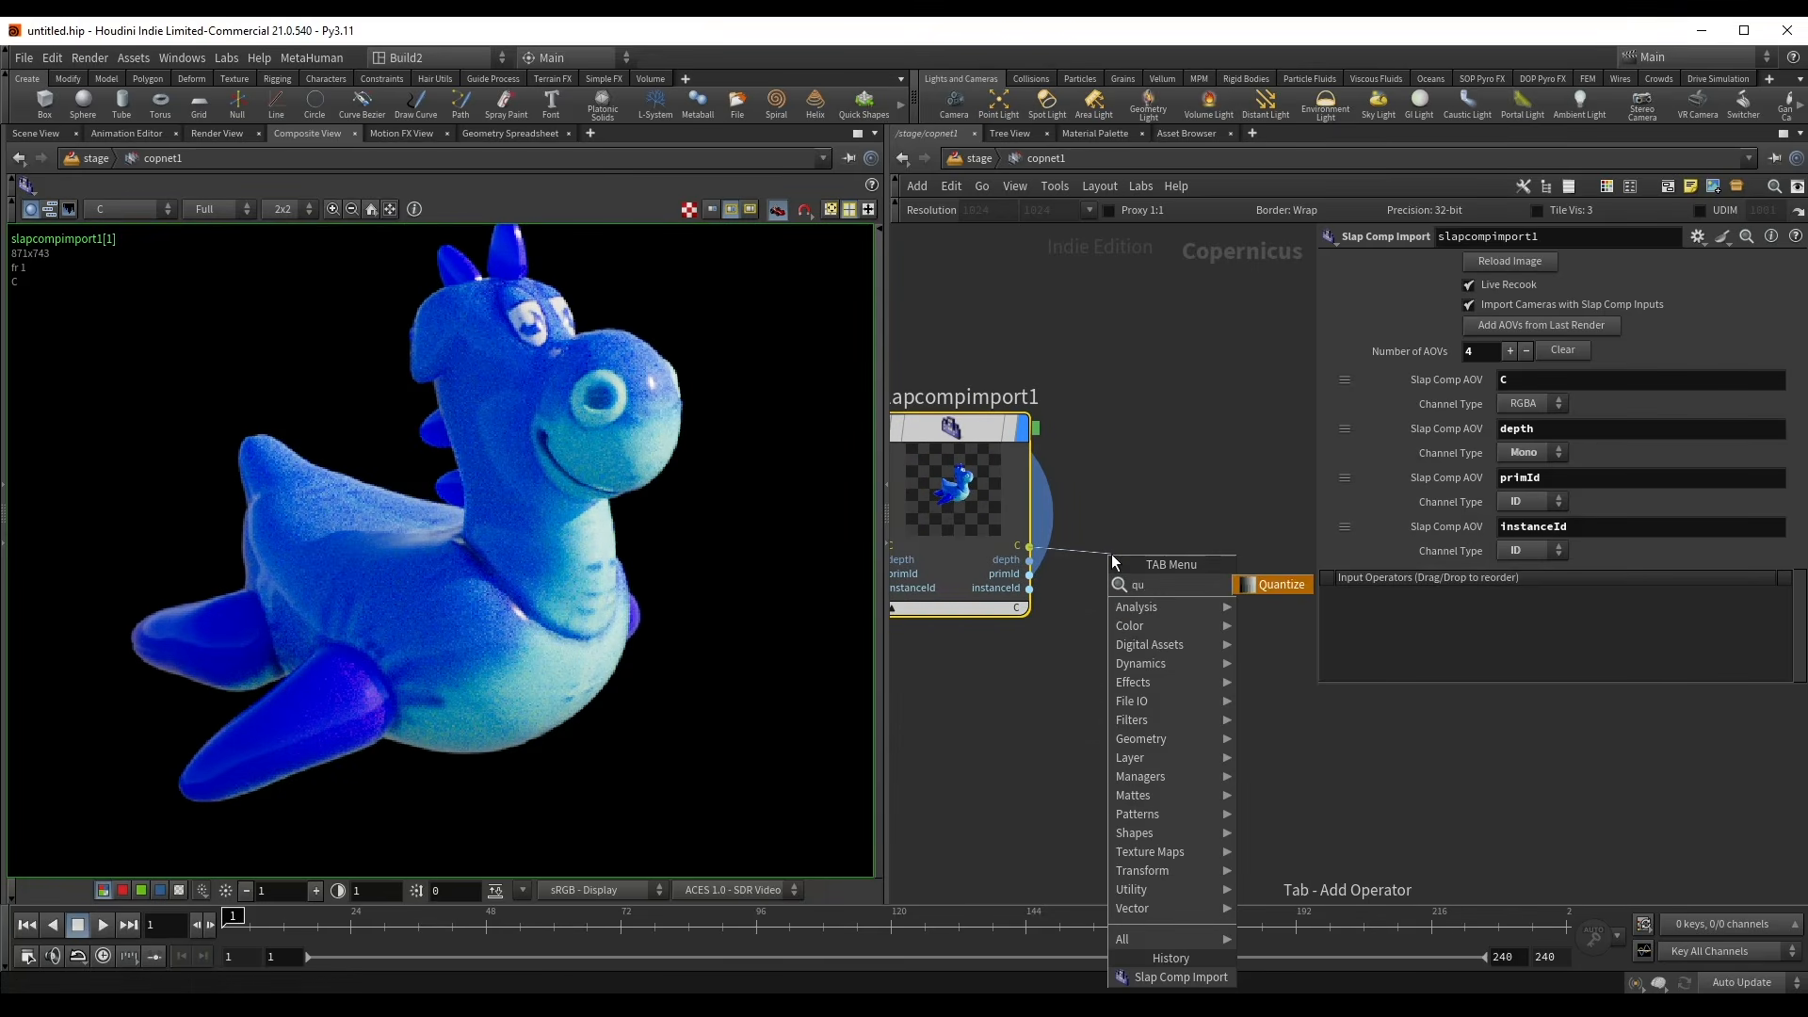
{"action": "key", "text": "Return"}
{"action": "middle_click_drag", "start_coordinate": [1097, 375], "coordinate": [944, 332]}
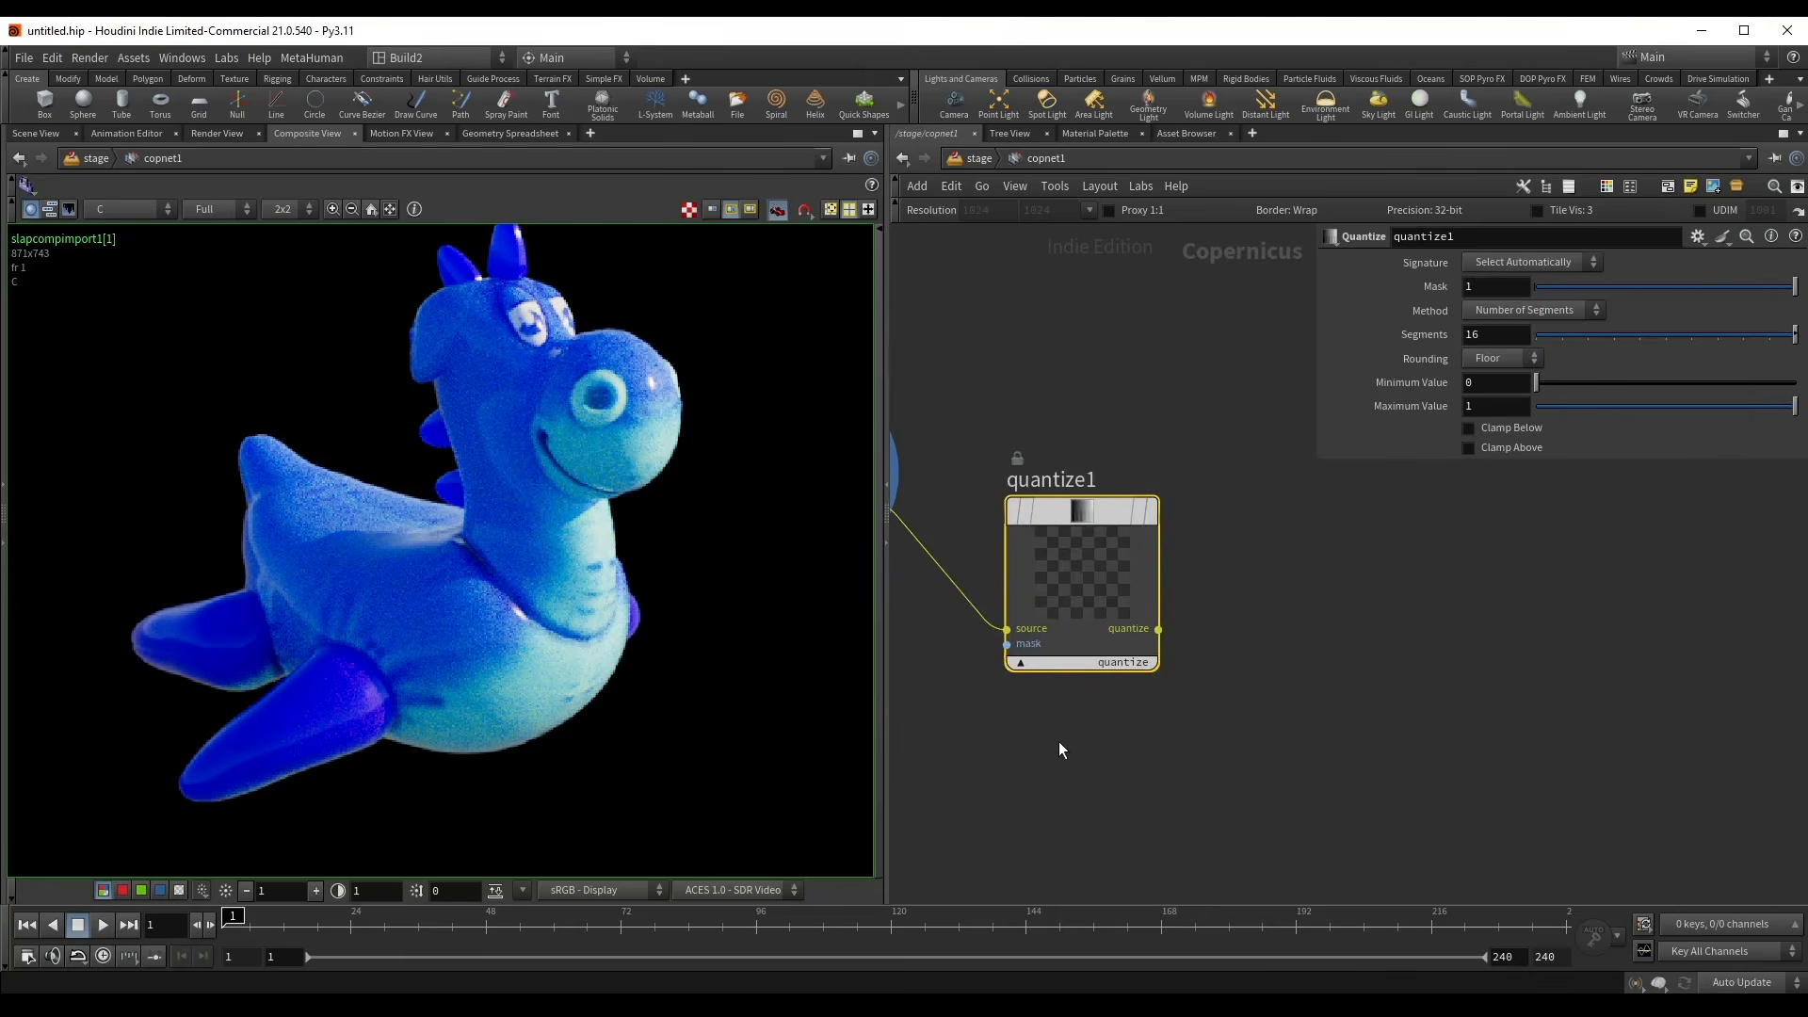
{"action": "key", "text": "shift+r"}
{"action": "scroll", "coordinate": [446, 550], "scroll_direction": "up", "scroll_amount": 3}
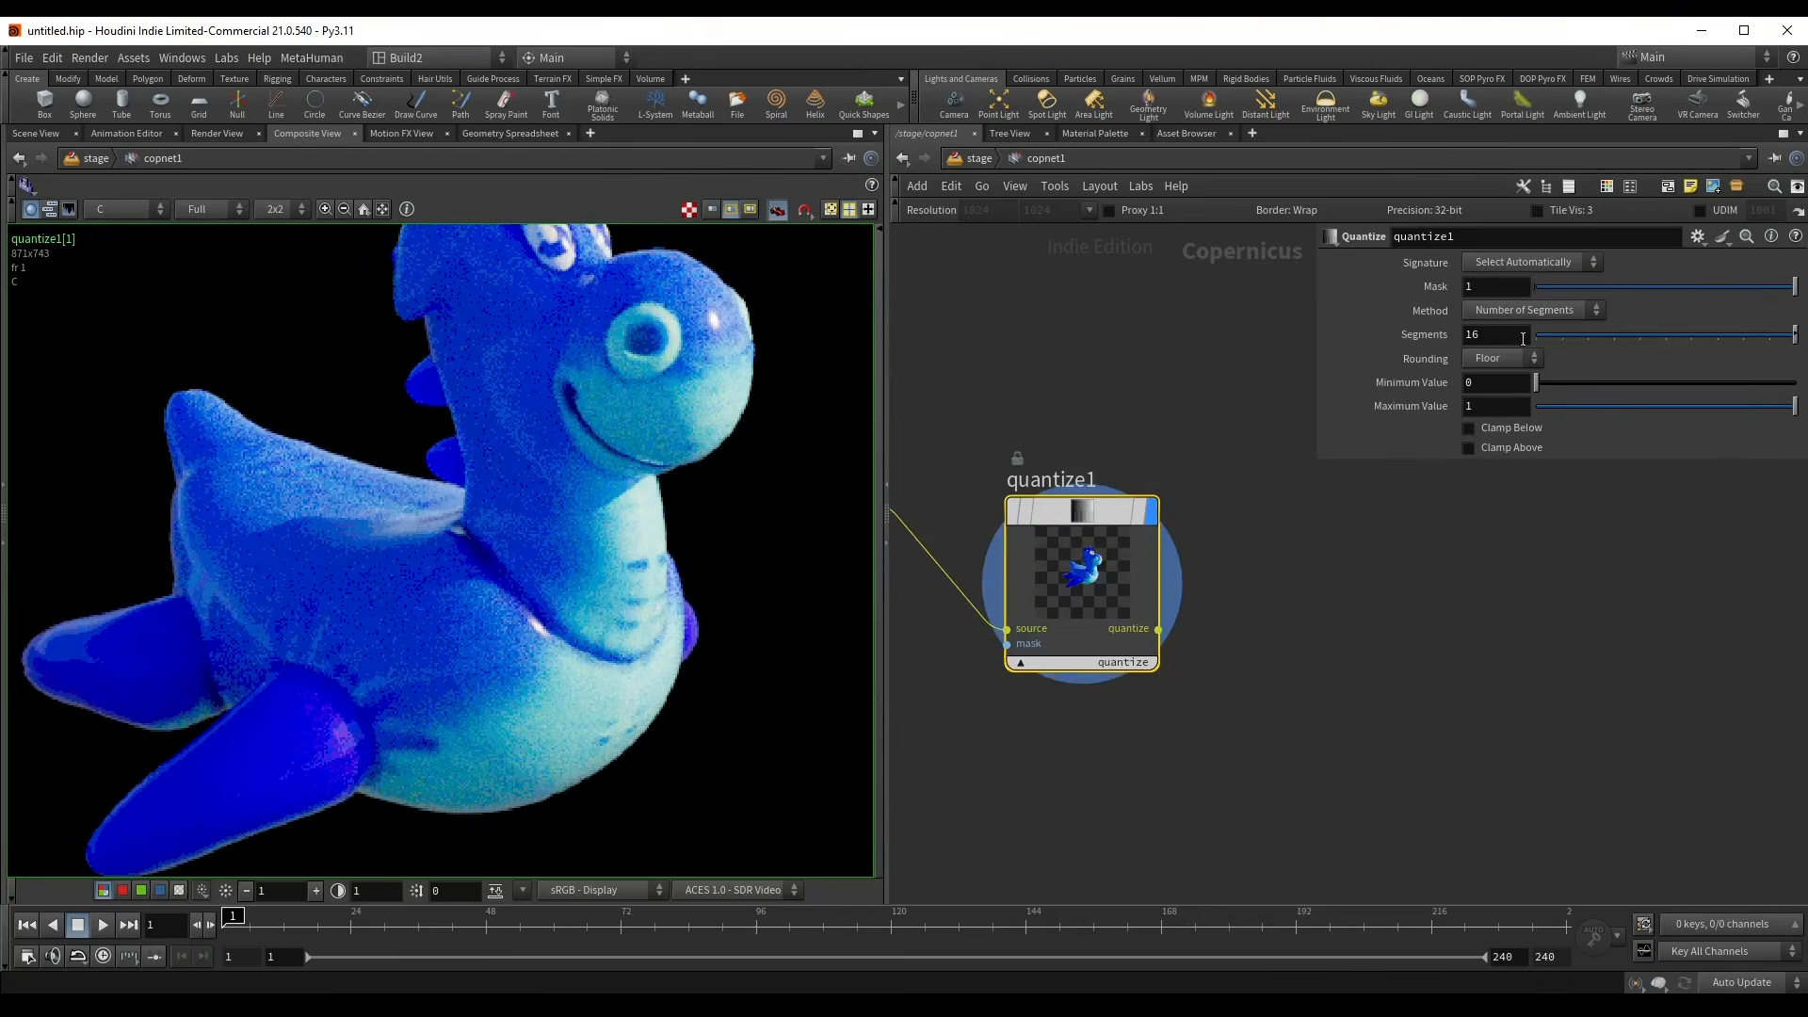
- Reduce the Quantize node's segments to 5
{"action": "left_click_drag", "start_coordinate": [1691, 343], "coordinate": [1643, 346]}
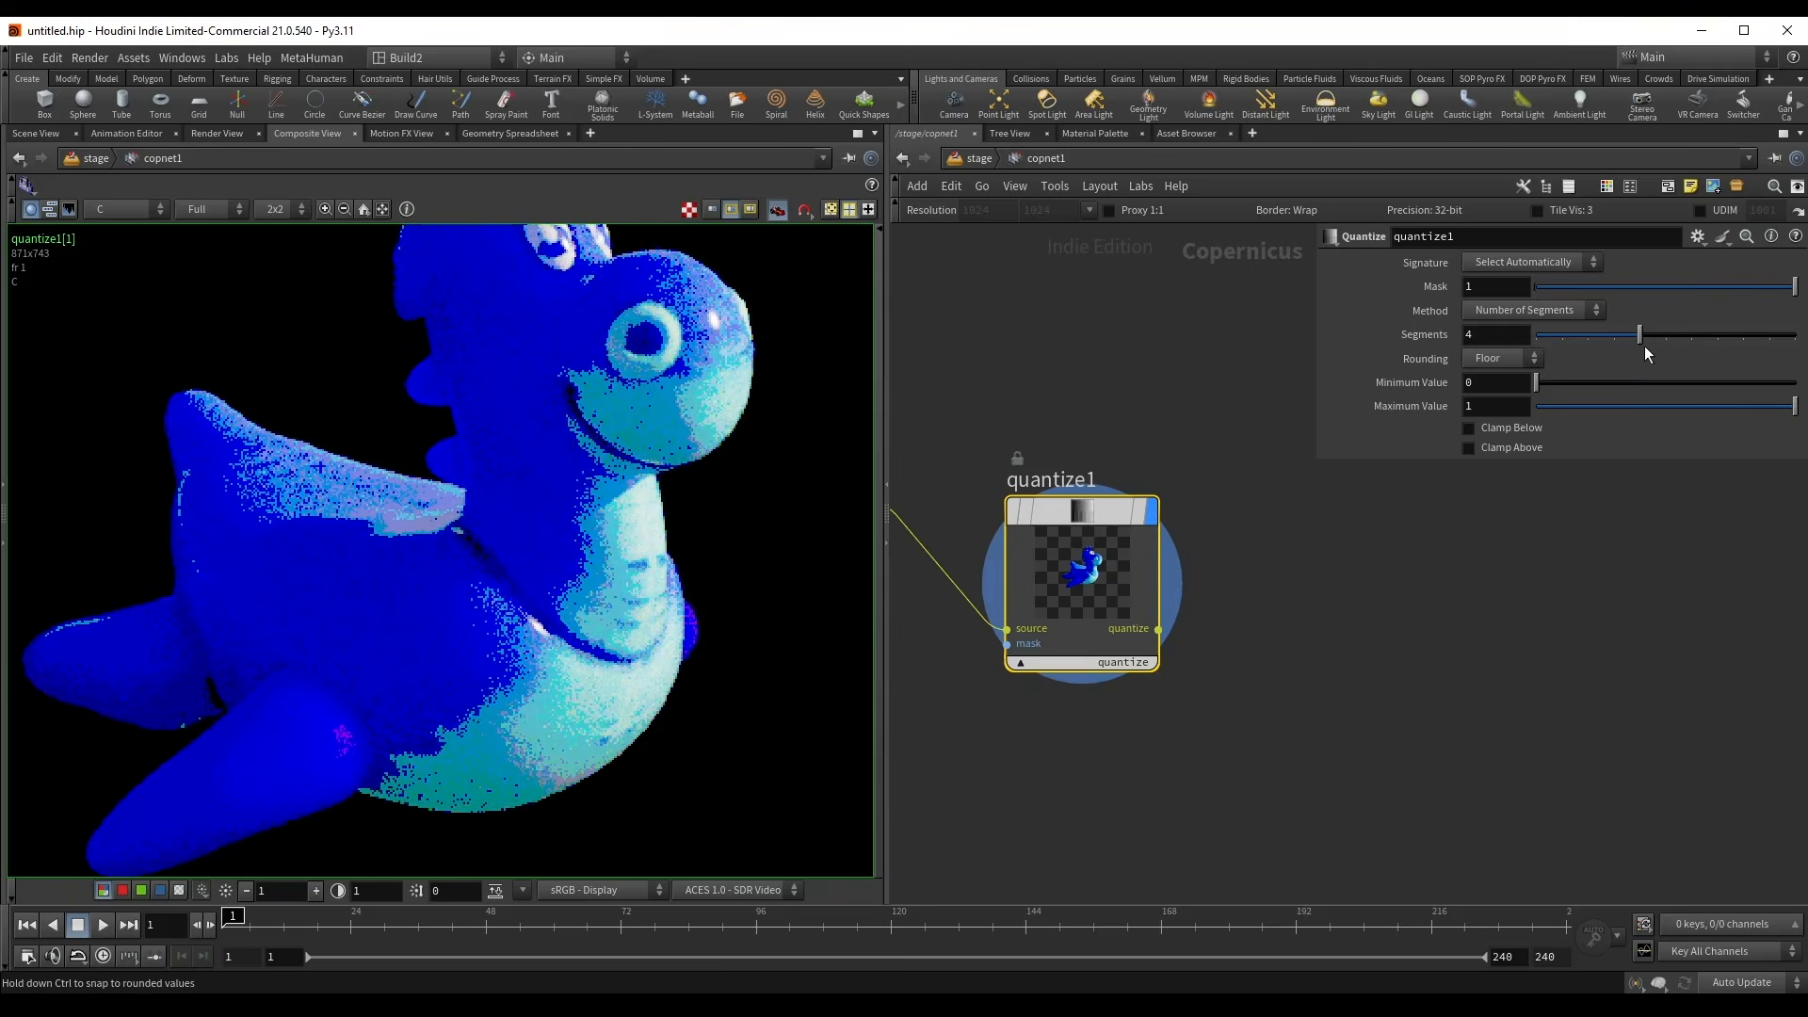
{"action": "middle_click_drag", "start_coordinate": [488, 415], "coordinate": [538, 412]}
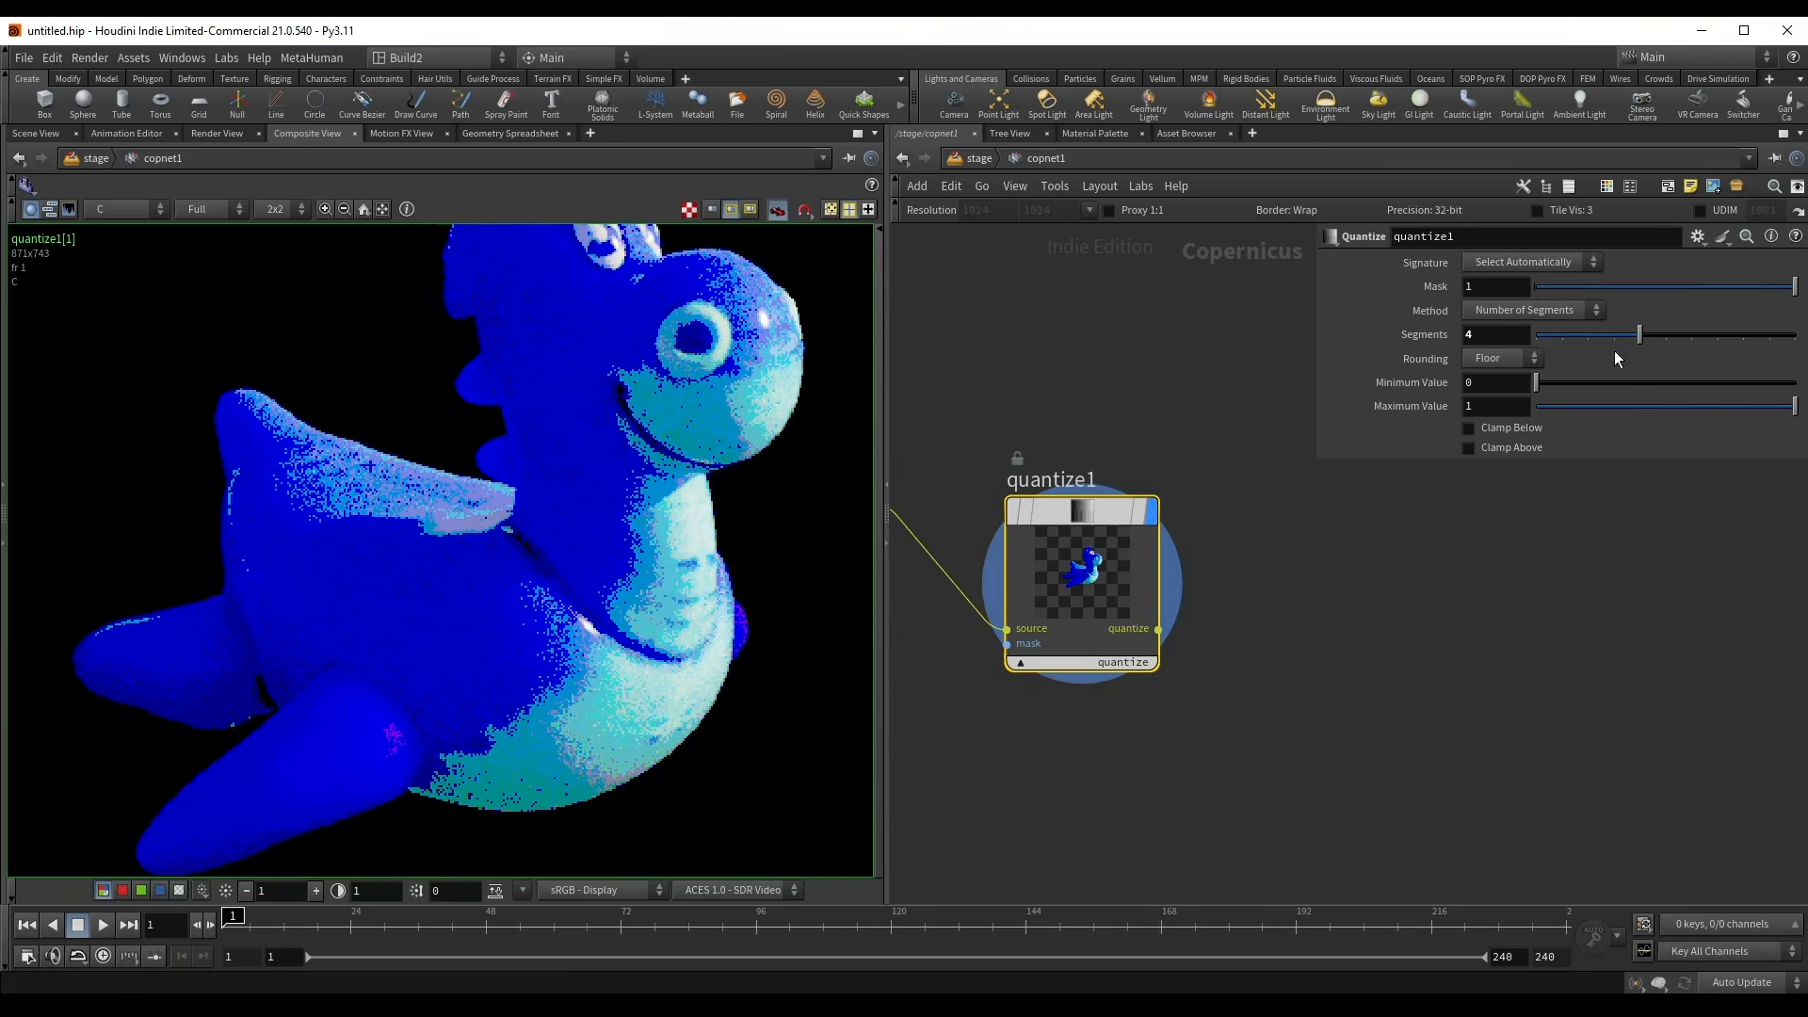
{"action": "left_click_drag", "start_coordinate": [1639, 336], "coordinate": [1675, 343]}
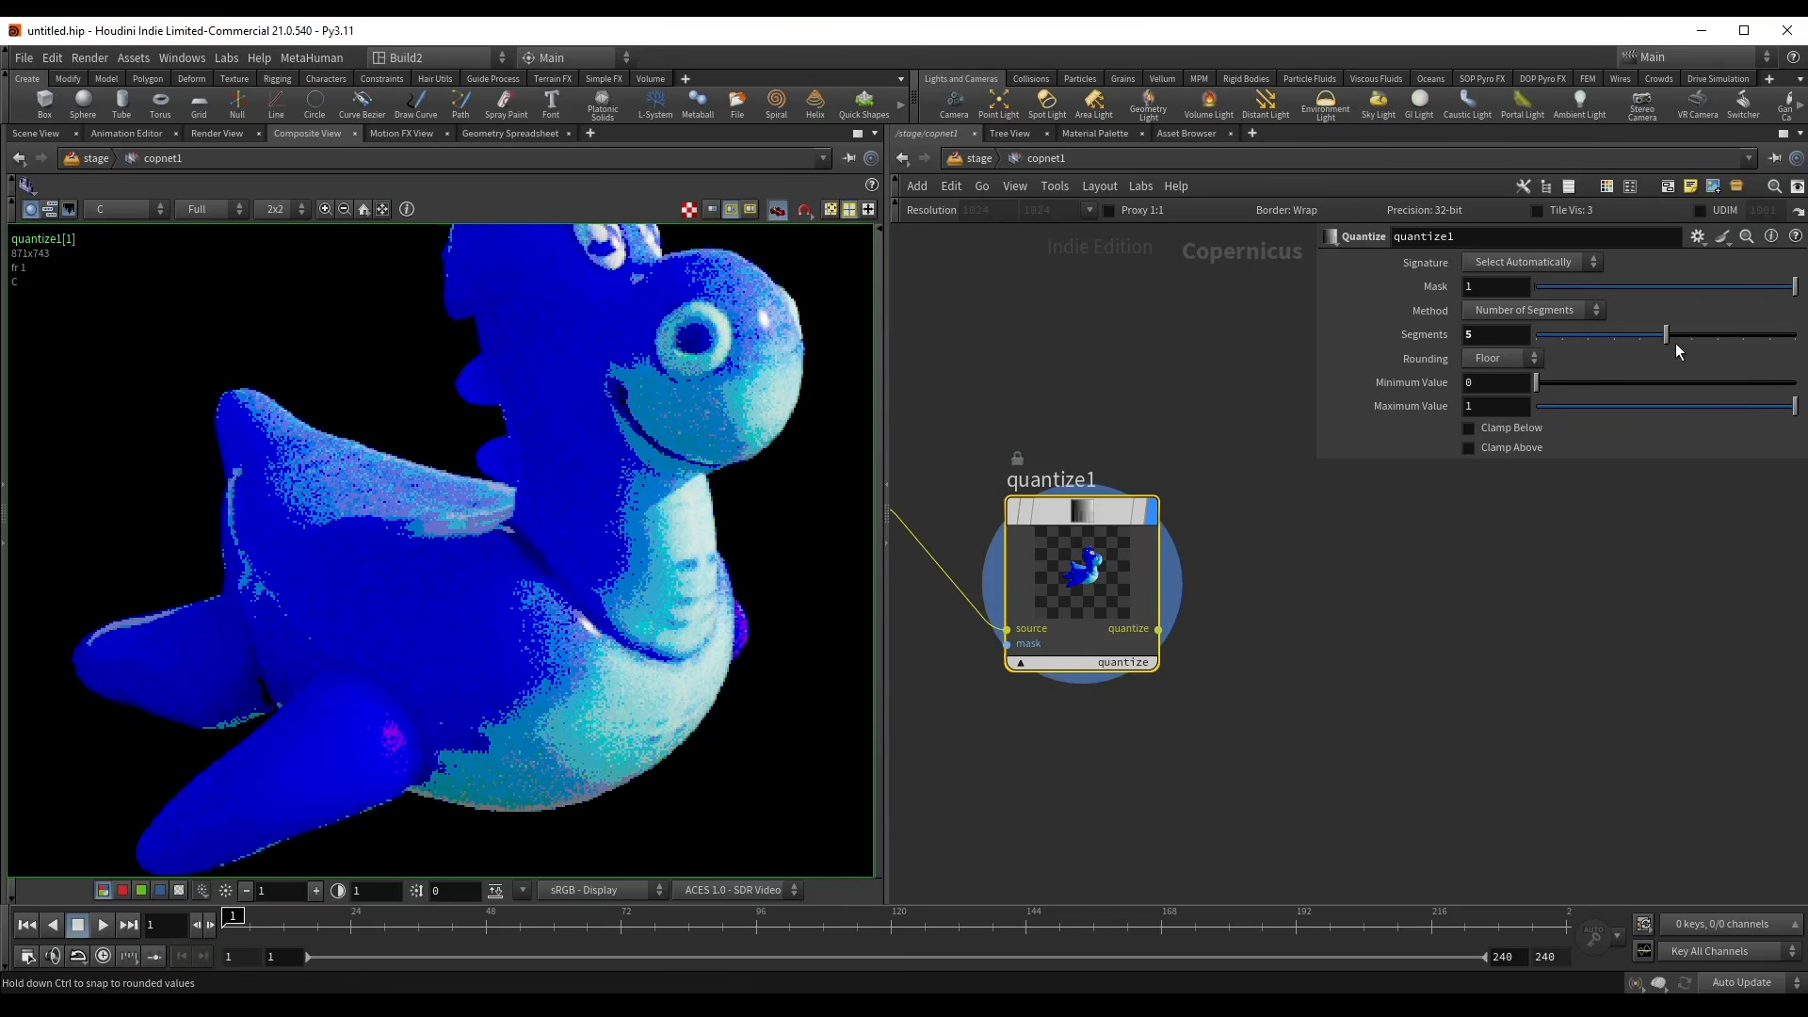
- Examine the edges of the quantized color bands on the toy's neck, chest and back at close range
{"action": "scroll", "coordinate": [589, 490], "scroll_direction": "up", "scroll_amount": 2}
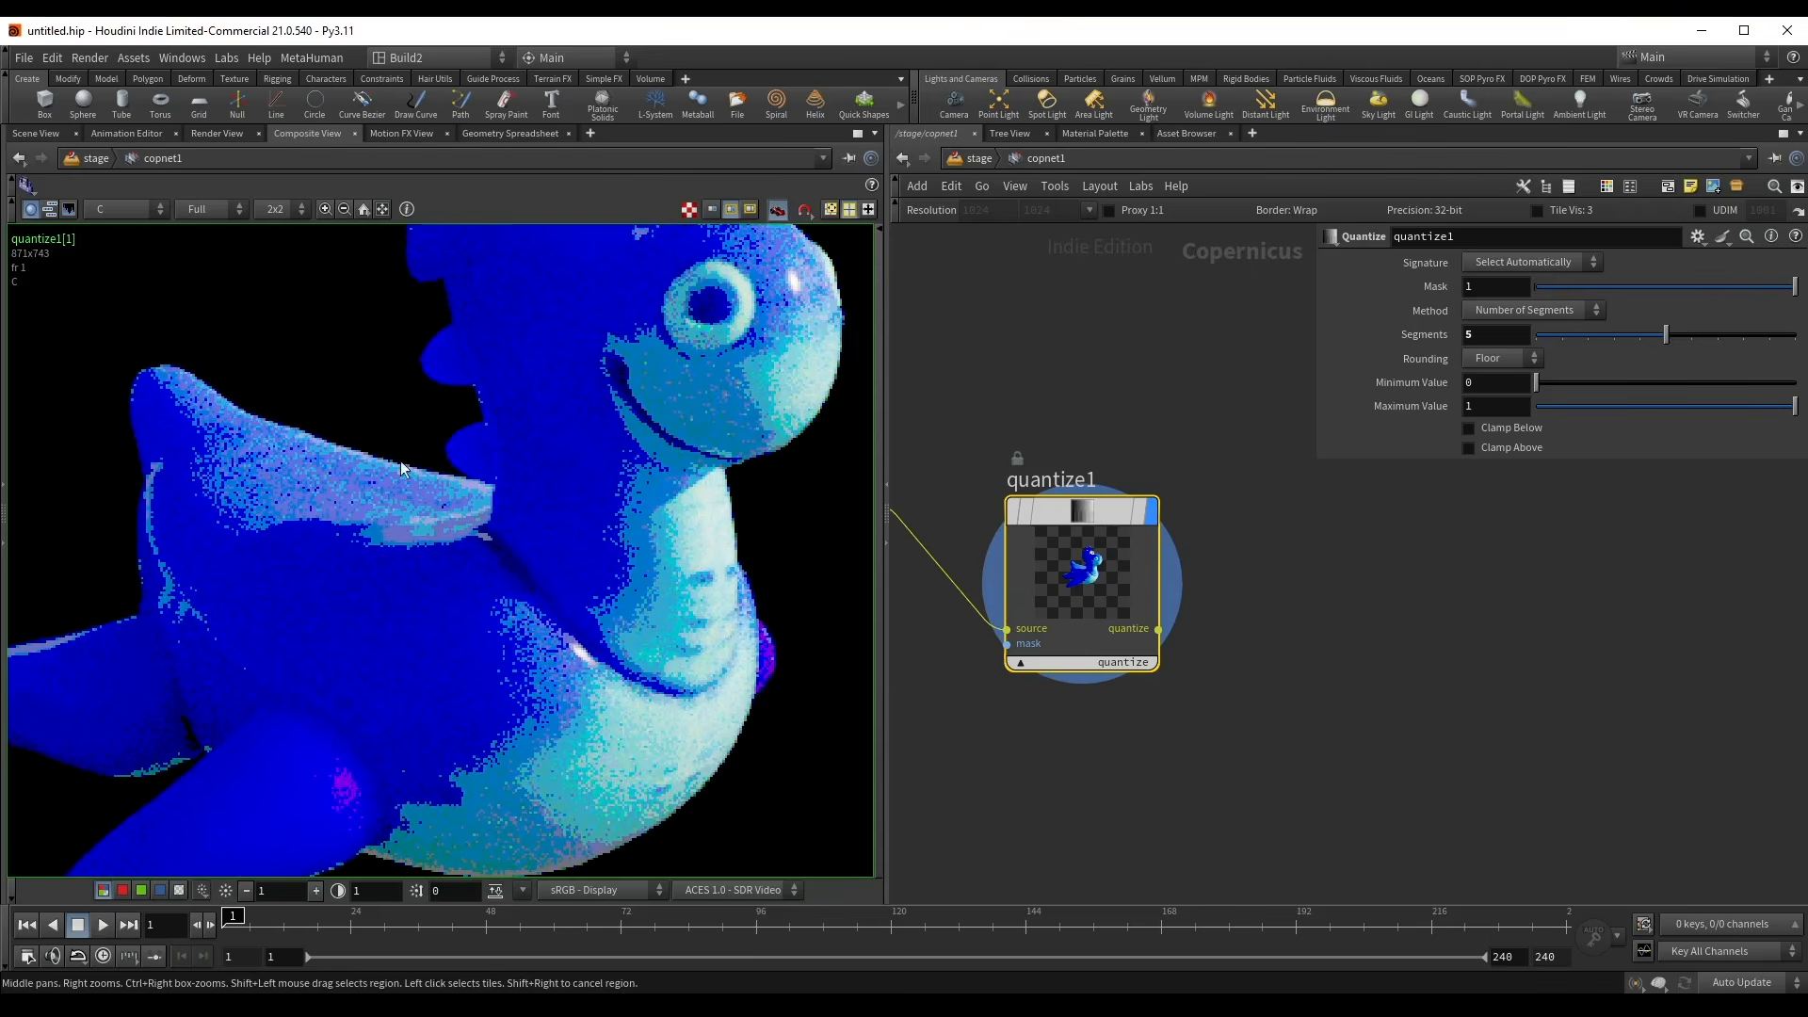
{"action": "scroll", "coordinate": [563, 471], "scroll_direction": "up", "scroll_amount": 2}
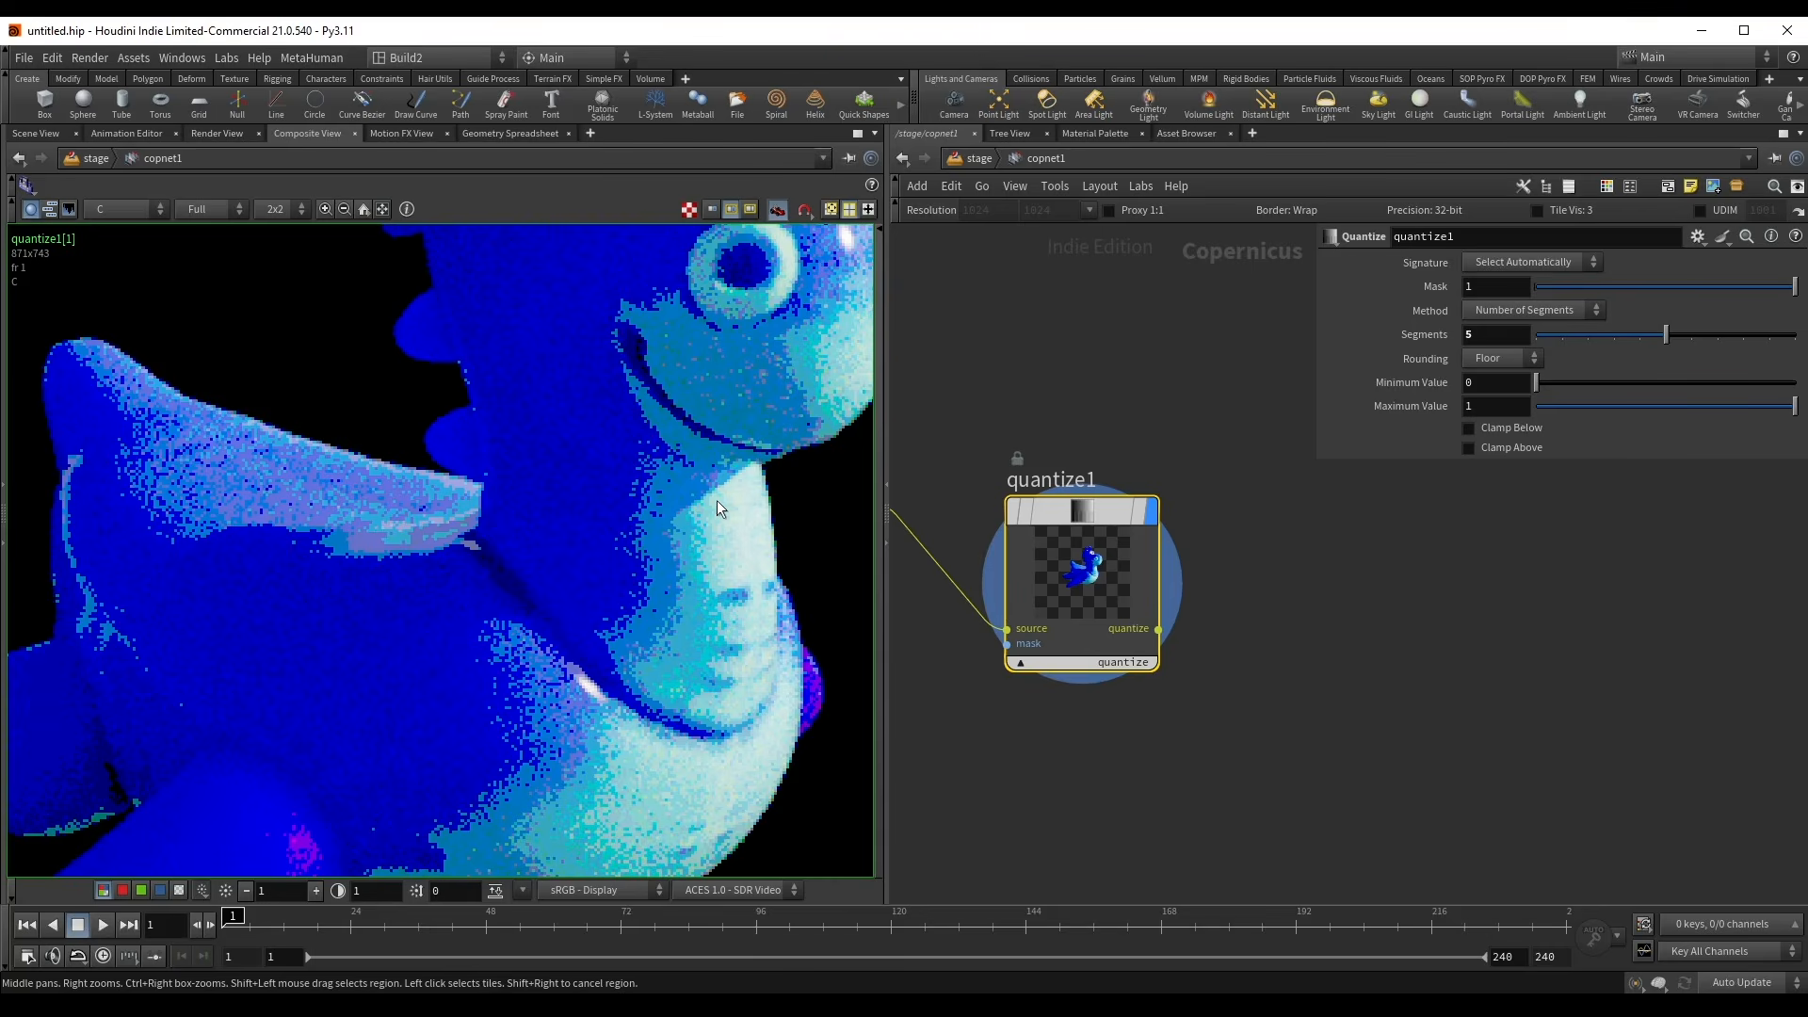
{"action": "left_click_drag", "start_coordinate": [1192, 377], "coordinate": [1023, 704]}
{"action": "scroll", "coordinate": [499, 585], "scroll_direction": "down", "scroll_amount": 2}
{"action": "mouse_move", "coordinate": [491, 438]}
{"action": "middle_mouse_down"}
{"action": "mouse_move", "coordinate": [465, 504]}
{"action": "mouse_move", "coordinate": [485, 464]}
{"action": "middle_mouse_up"}
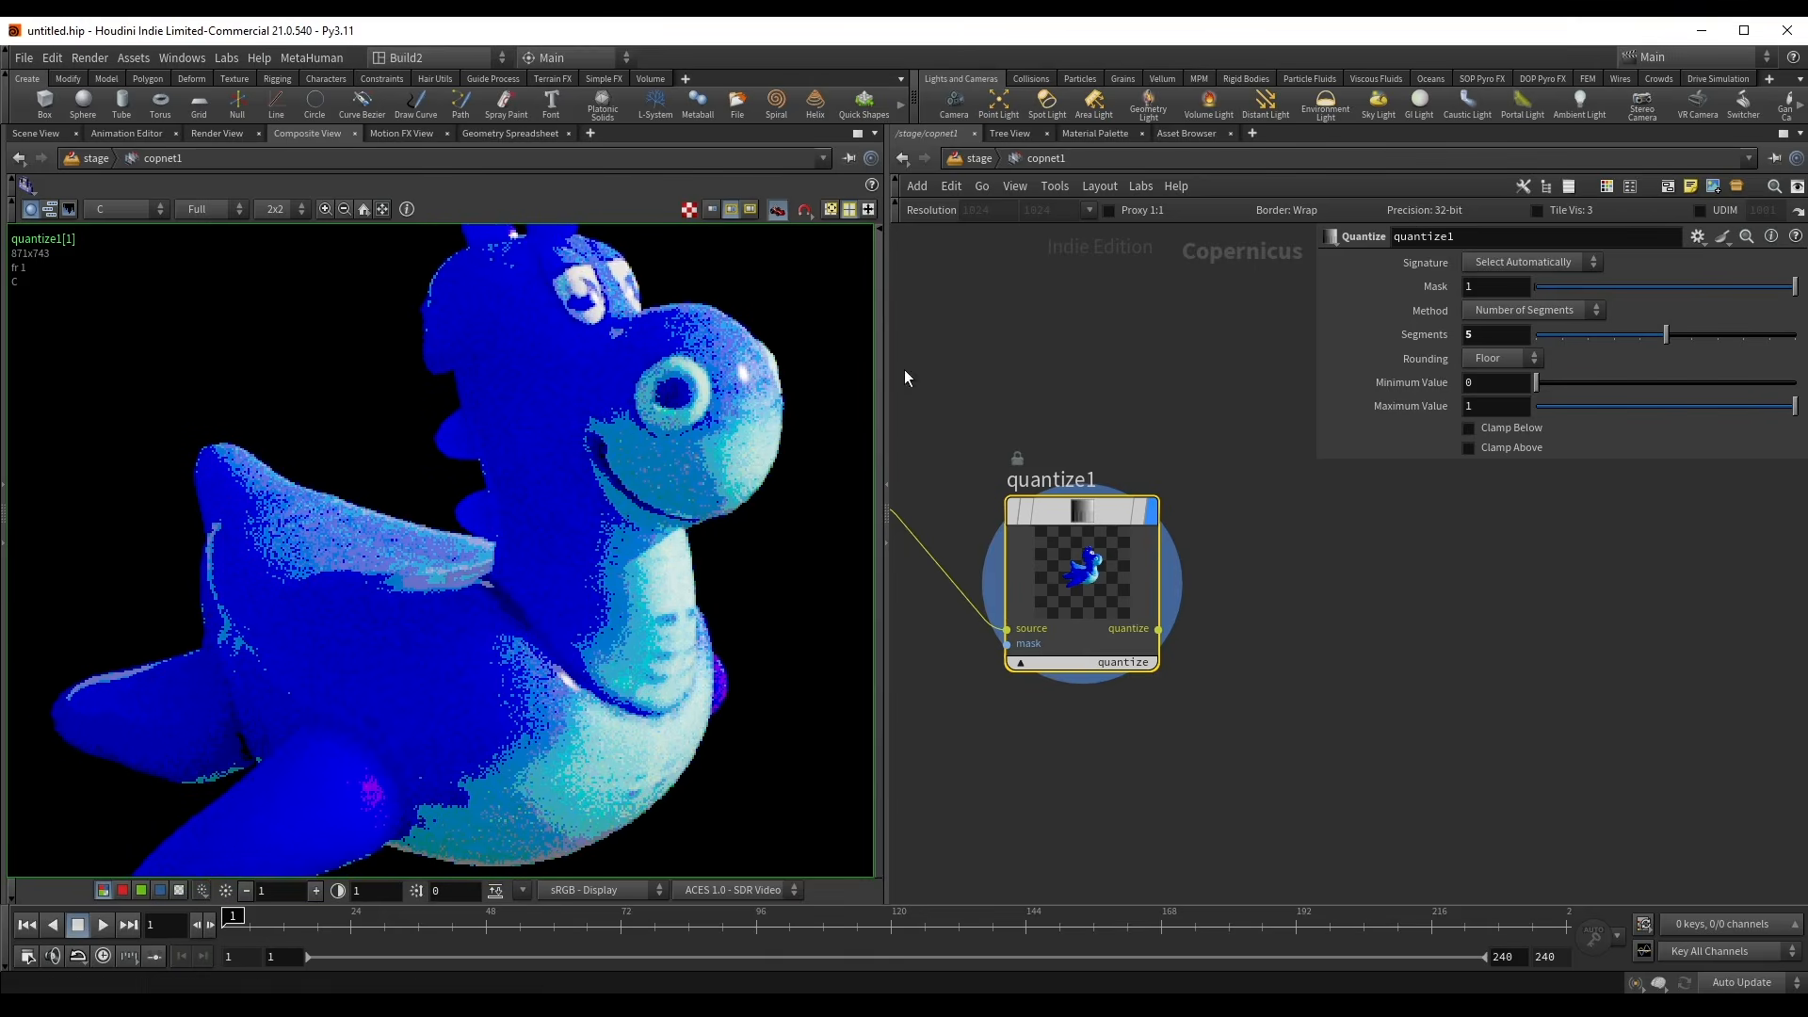
{"action": "scroll", "coordinate": [603, 429], "scroll_direction": "up", "scroll_amount": 5}
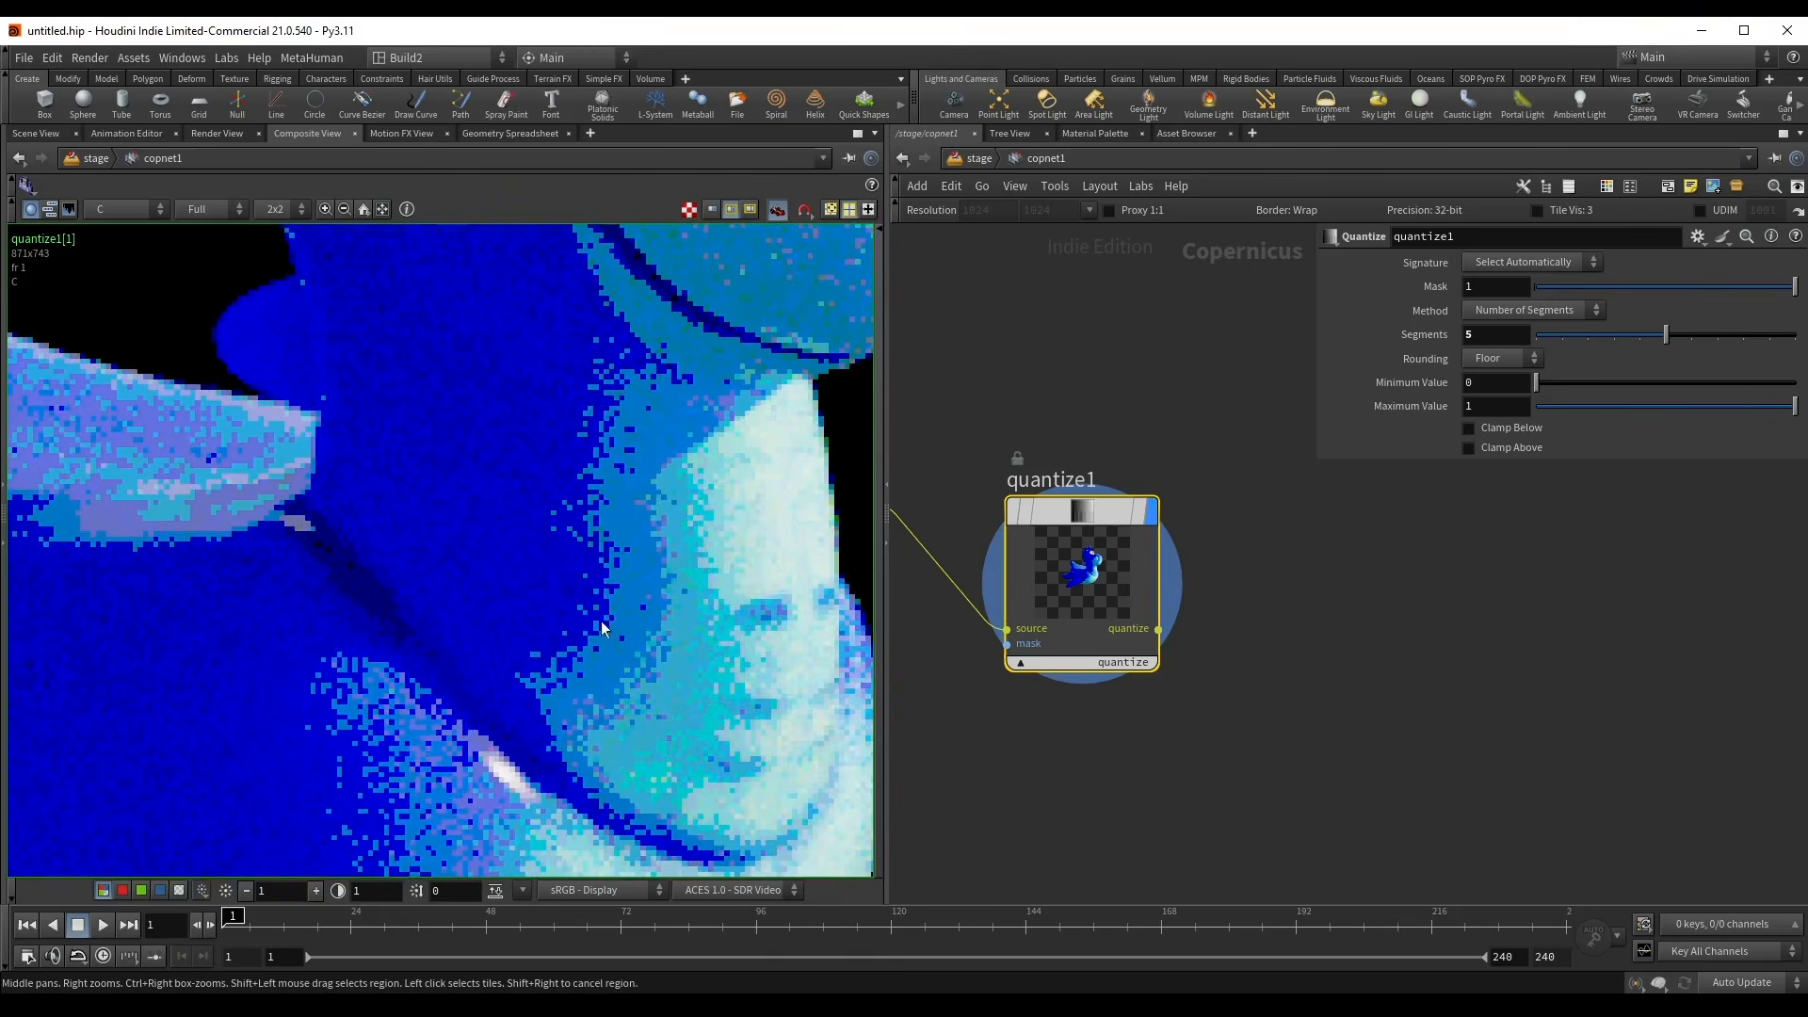
{"action": "scroll", "coordinate": [601, 619], "scroll_direction": "down", "scroll_amount": 2}
{"action": "middle_click_drag", "start_coordinate": [573, 619], "coordinate": [617, 460]}
{"action": "scroll", "coordinate": [476, 697], "scroll_direction": "down", "scroll_amount": 2}
{"action": "middle_click_drag", "start_coordinate": [378, 580], "coordinate": [466, 620]}
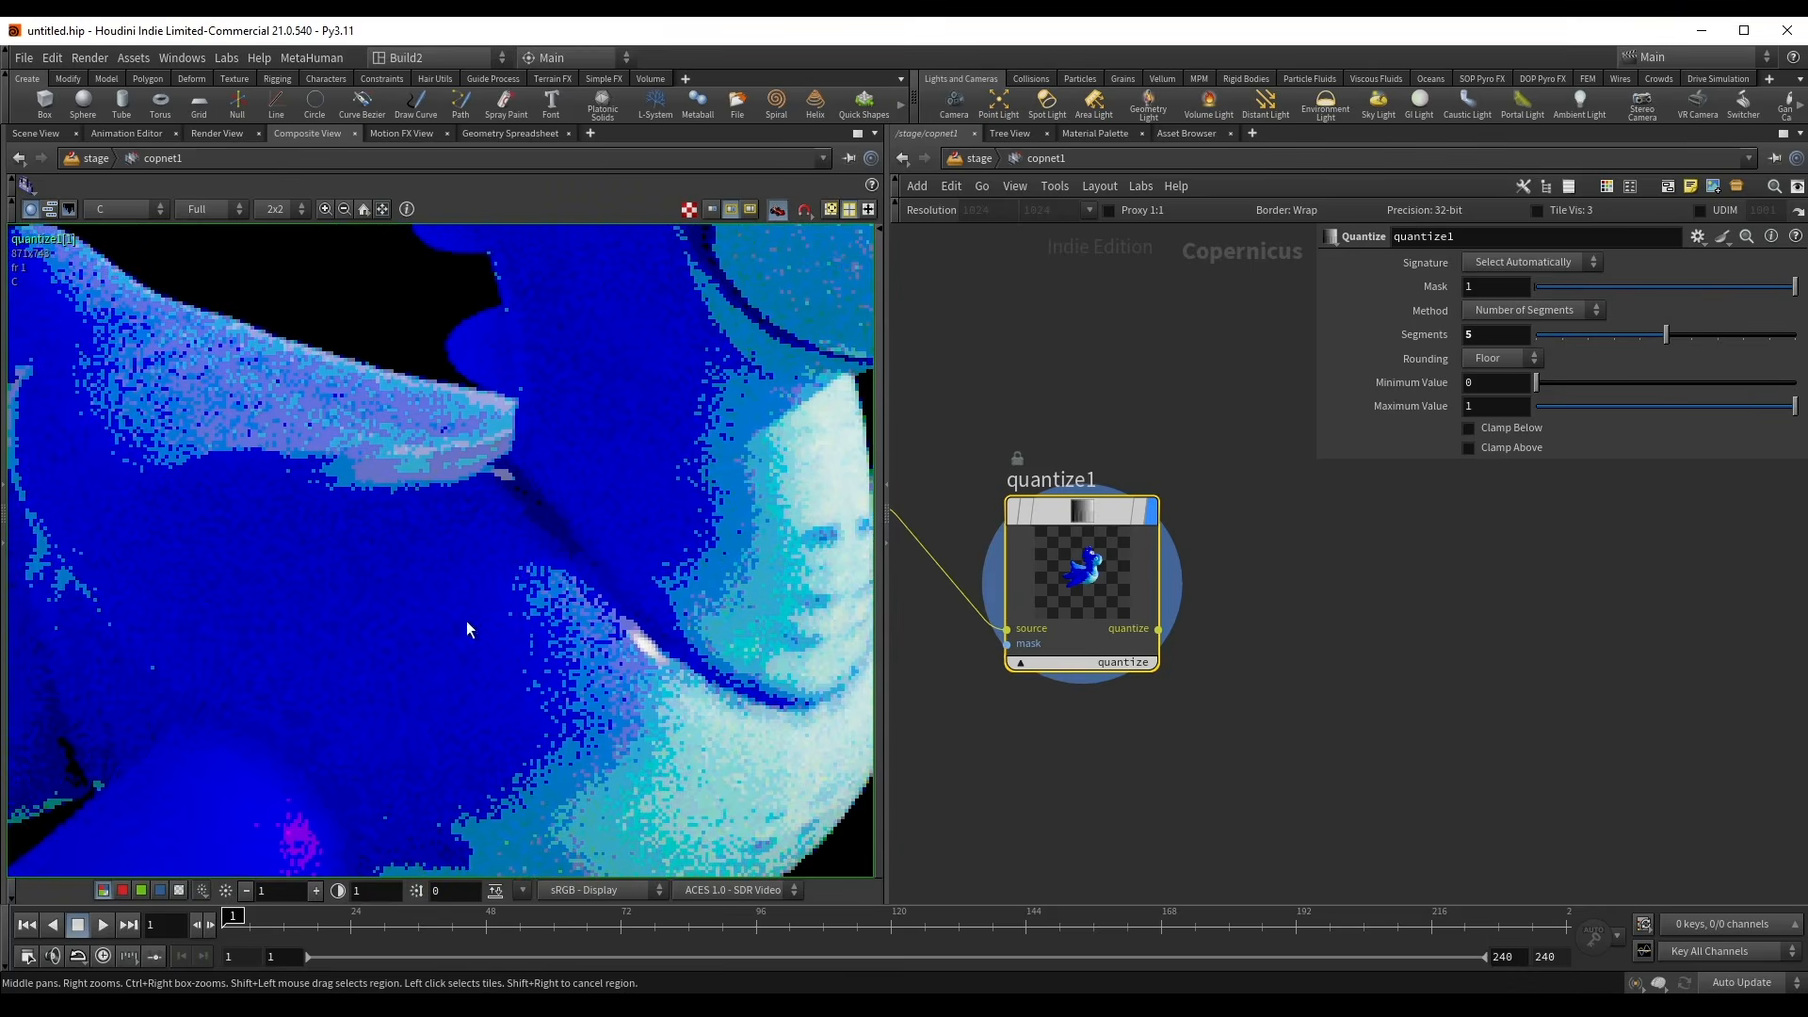
{"action": "middle_click_drag", "start_coordinate": [818, 594], "coordinate": [716, 640]}
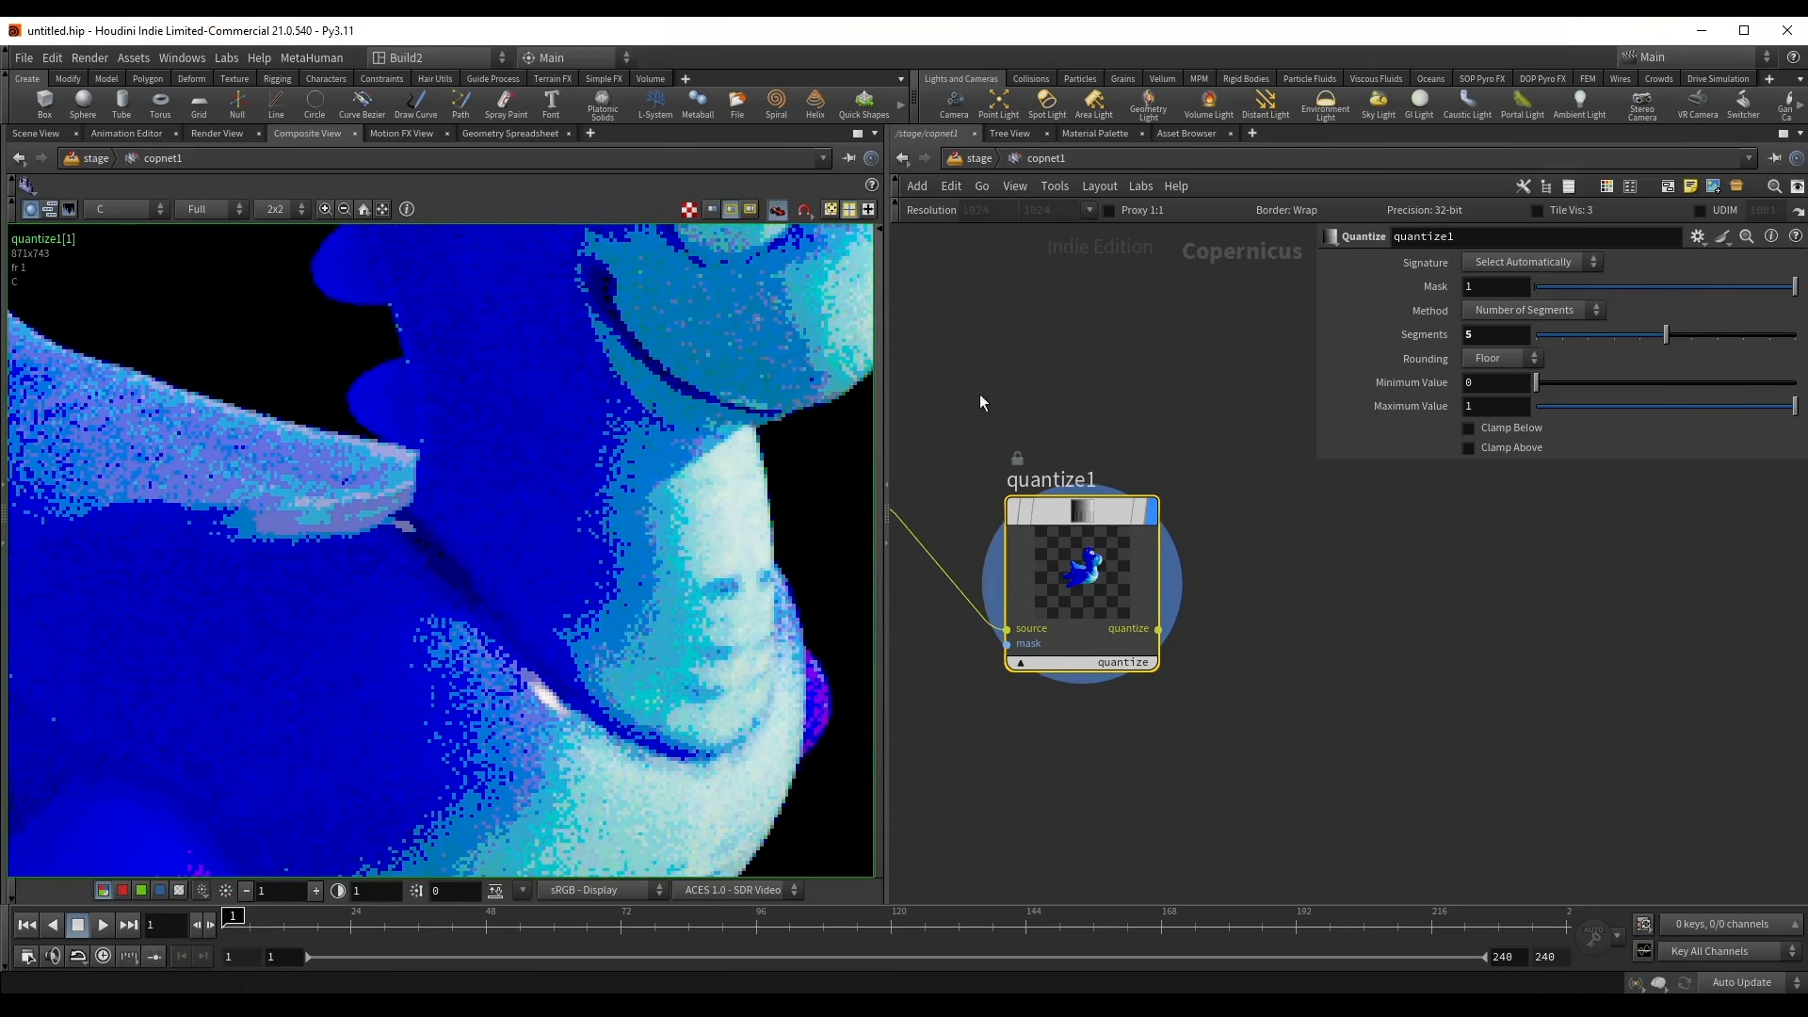
- Return to the stage network and 3D scene, and set the Karma render settings' image denoiser to NVIDIA OptiX Denoiser
{"action": "key", "text": "u"}
{"action": "left_click", "coordinate": [1161, 561]}
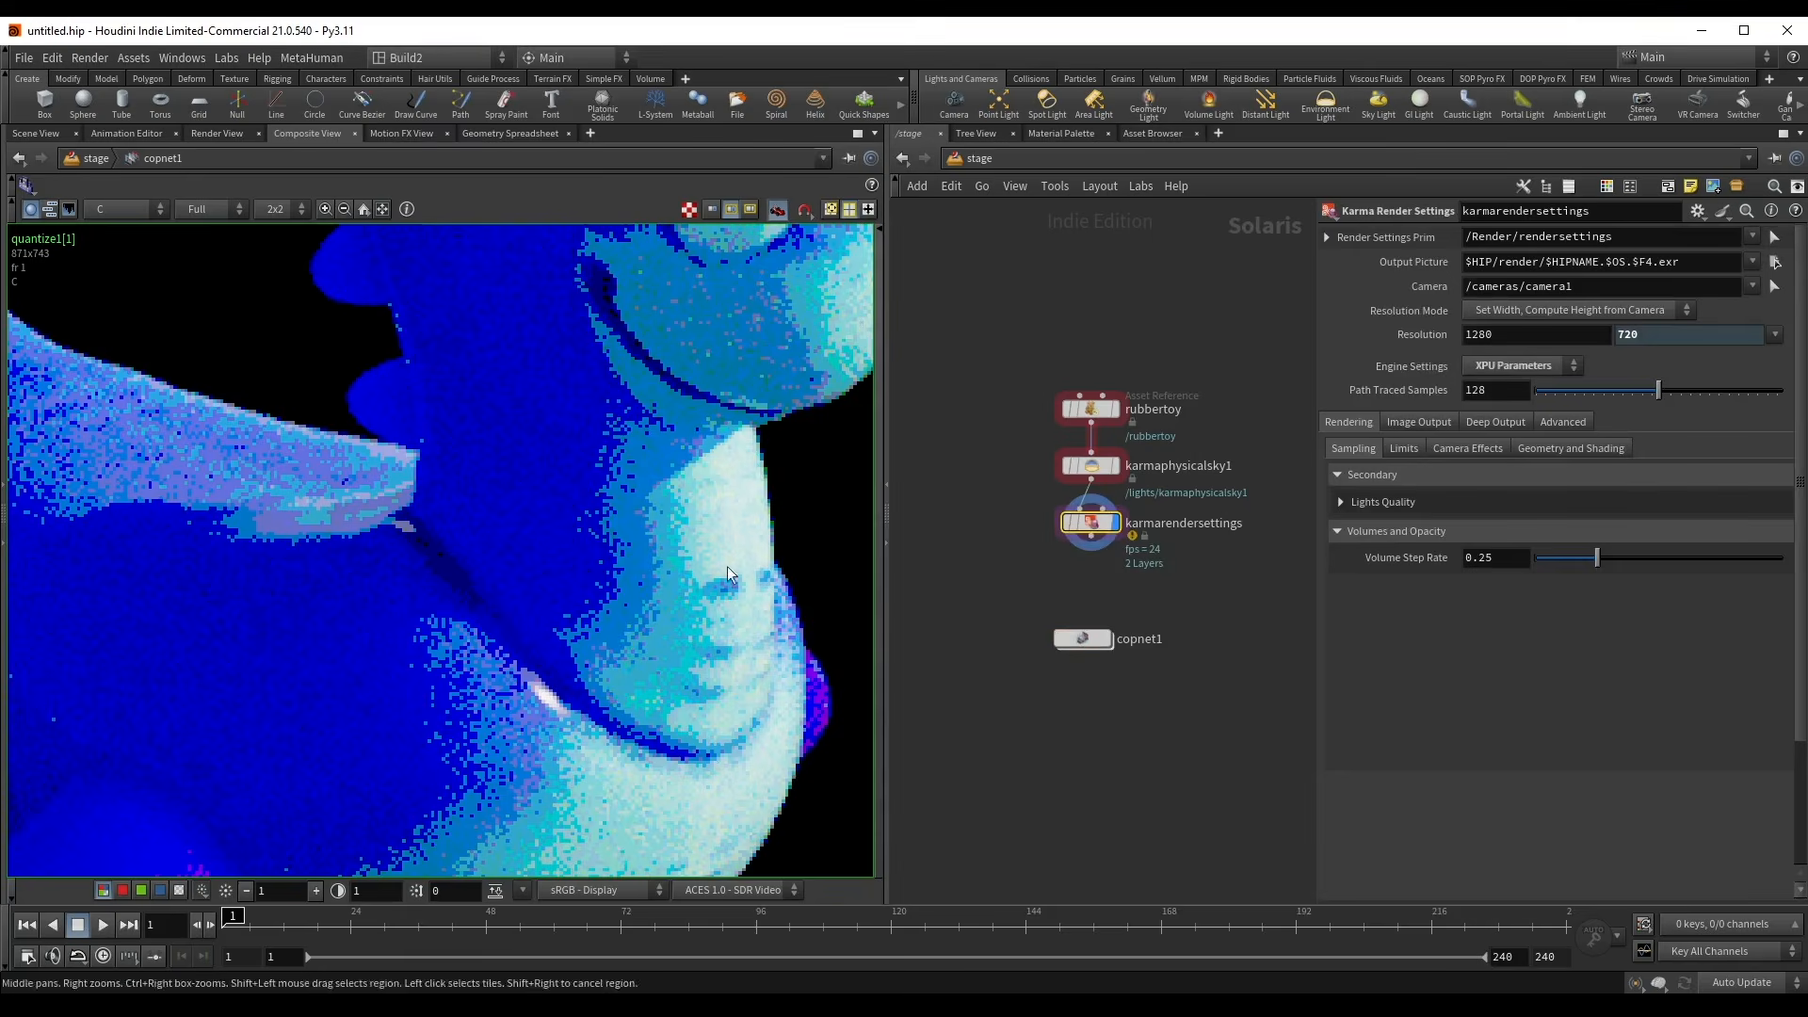
{"action": "left_click", "coordinate": [36, 133]}
{"action": "right_click_drag", "start_coordinate": [500, 463], "coordinate": [608, 477]}
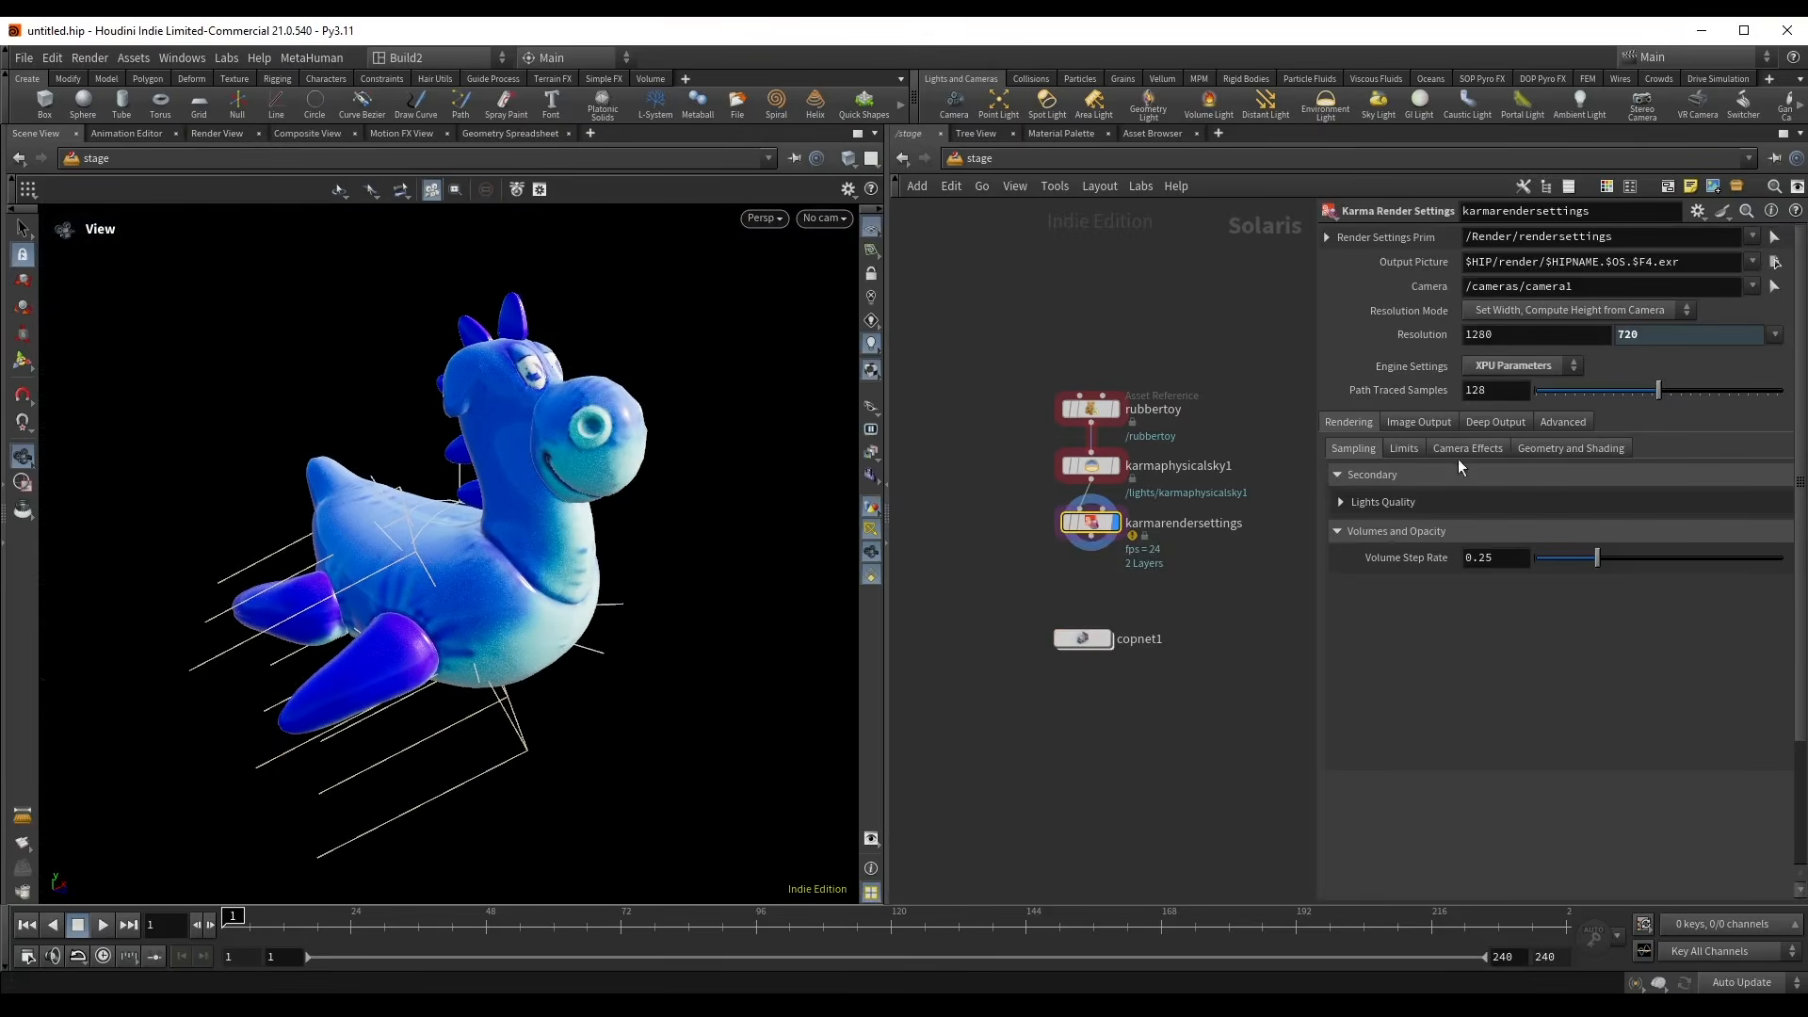
{"action": "left_click", "coordinate": [1418, 448]}
{"action": "left_click", "coordinate": [1418, 422]}
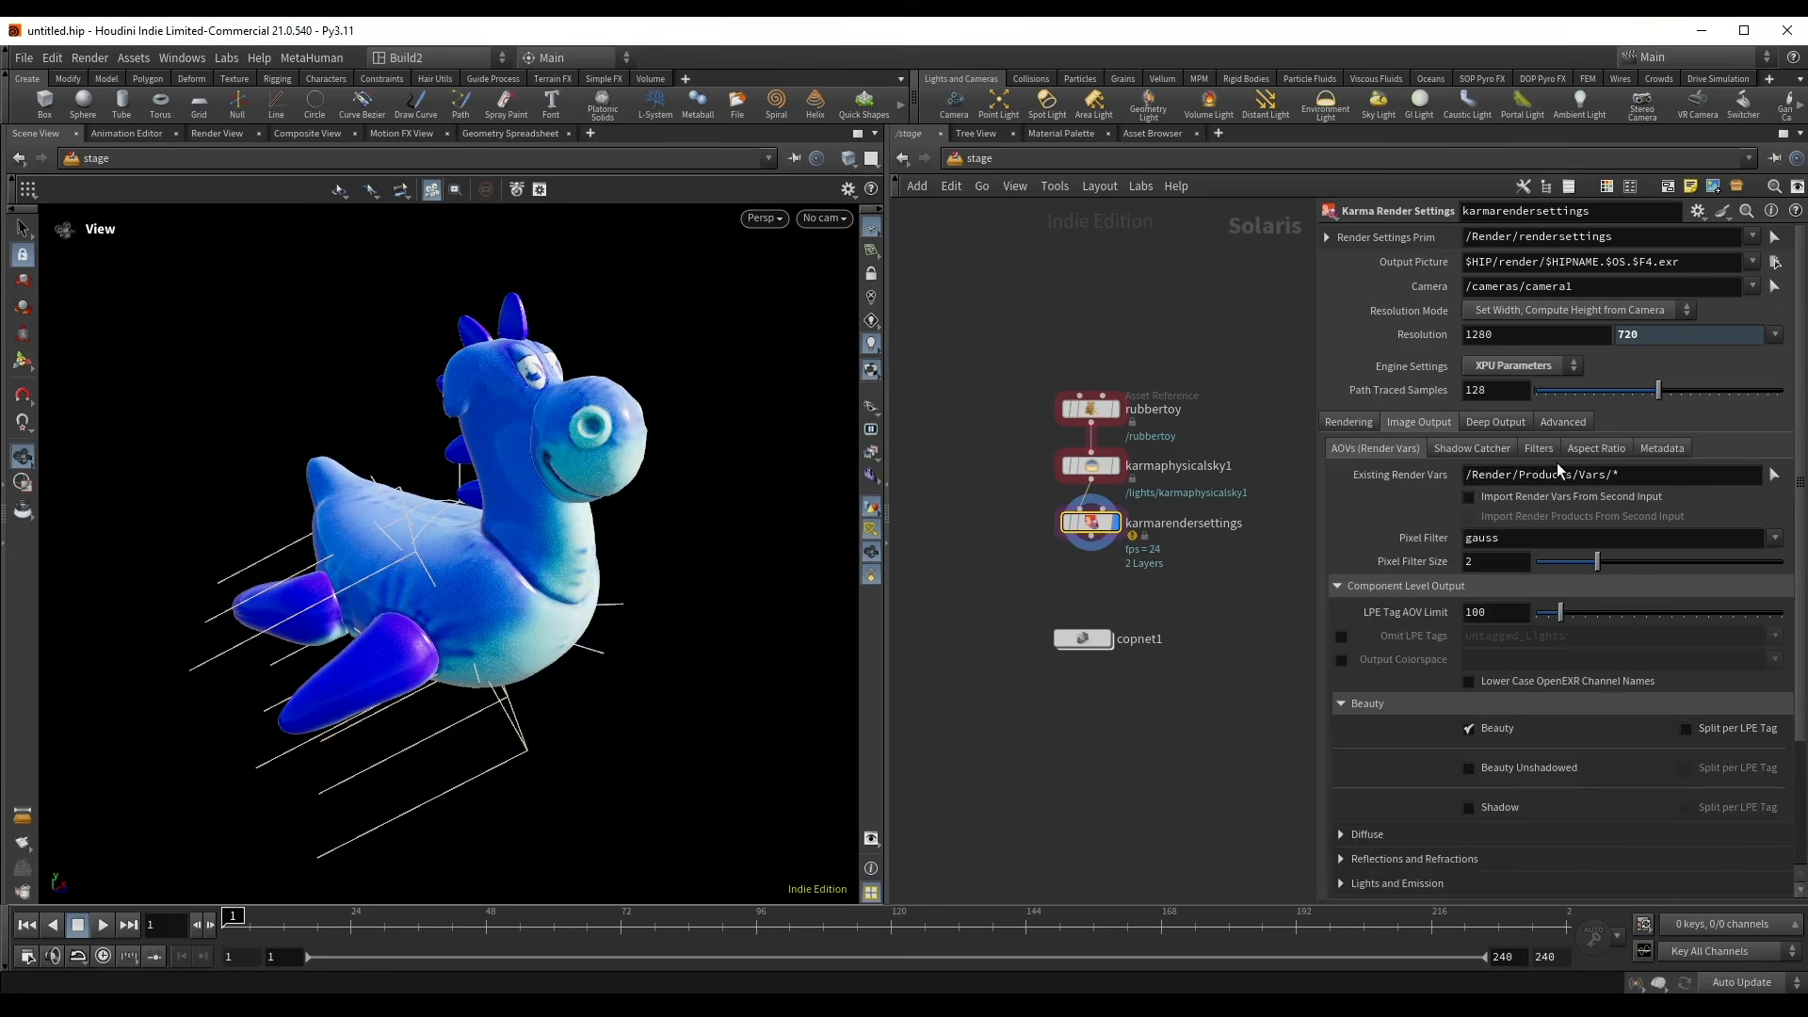
{"action": "left_click", "coordinate": [1539, 448]}
{"action": "left_click", "coordinate": [1556, 499]}
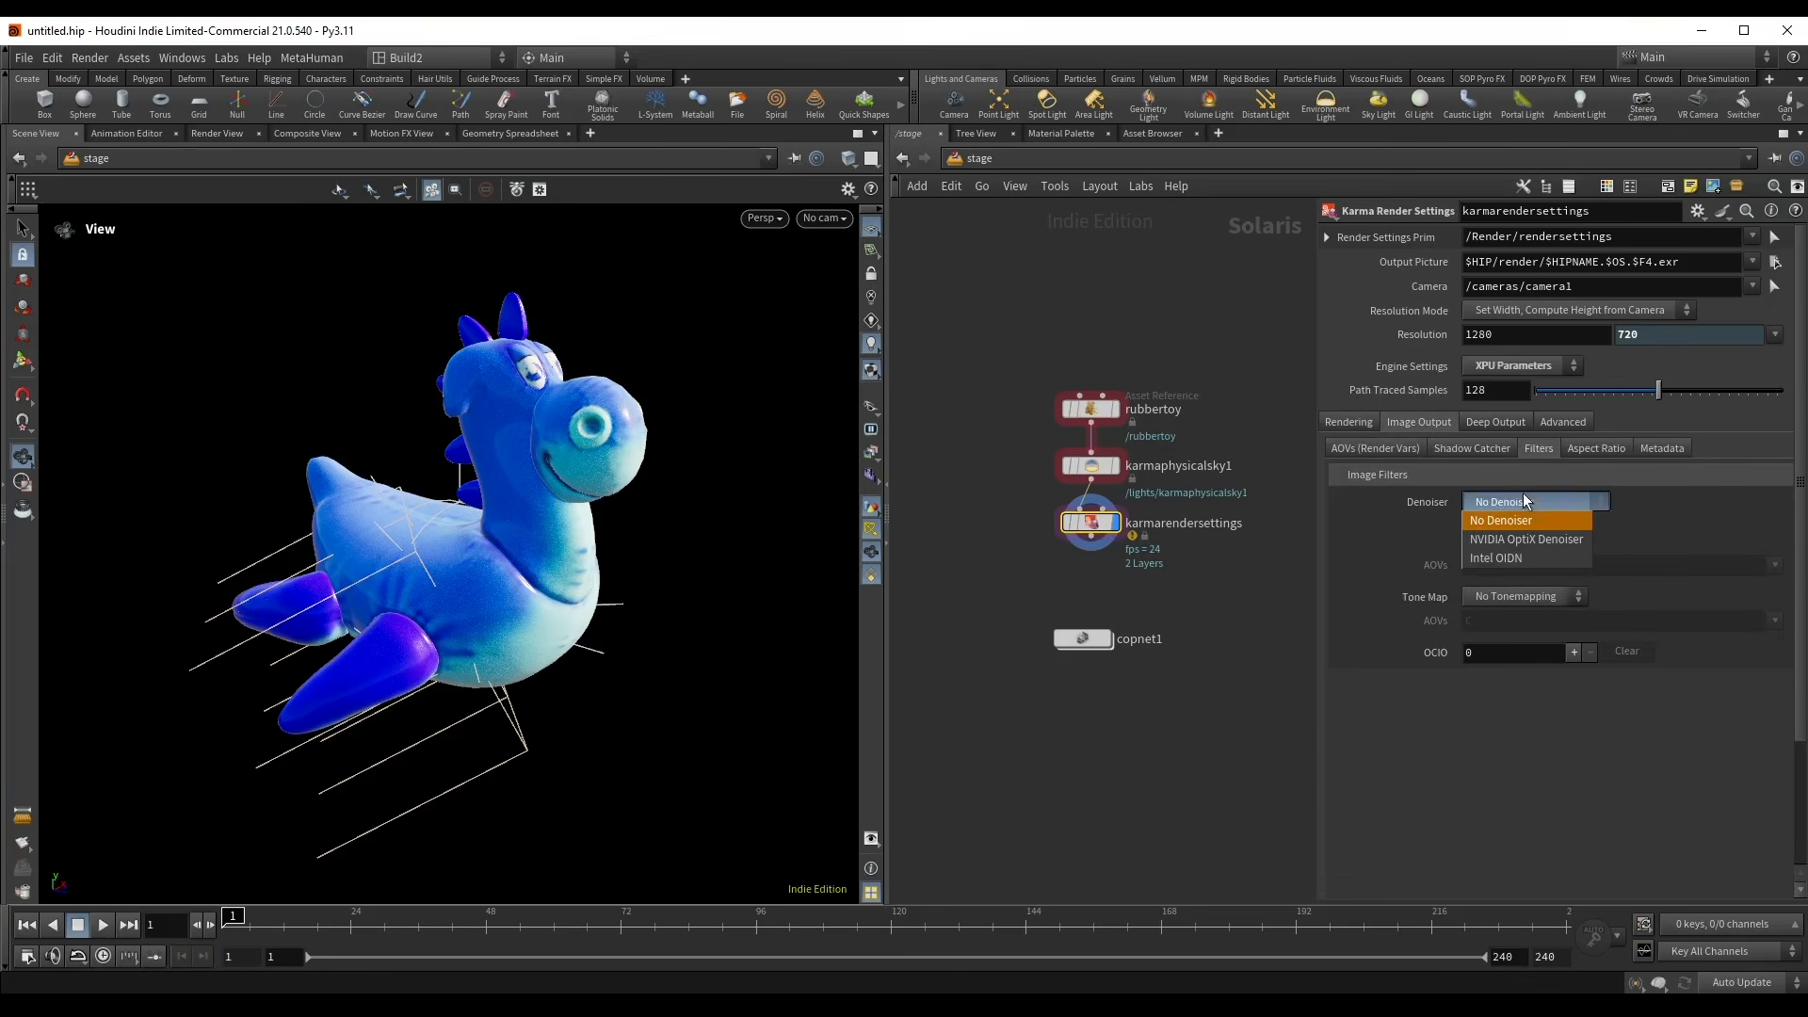
{"action": "left_click", "coordinate": [1499, 540]}
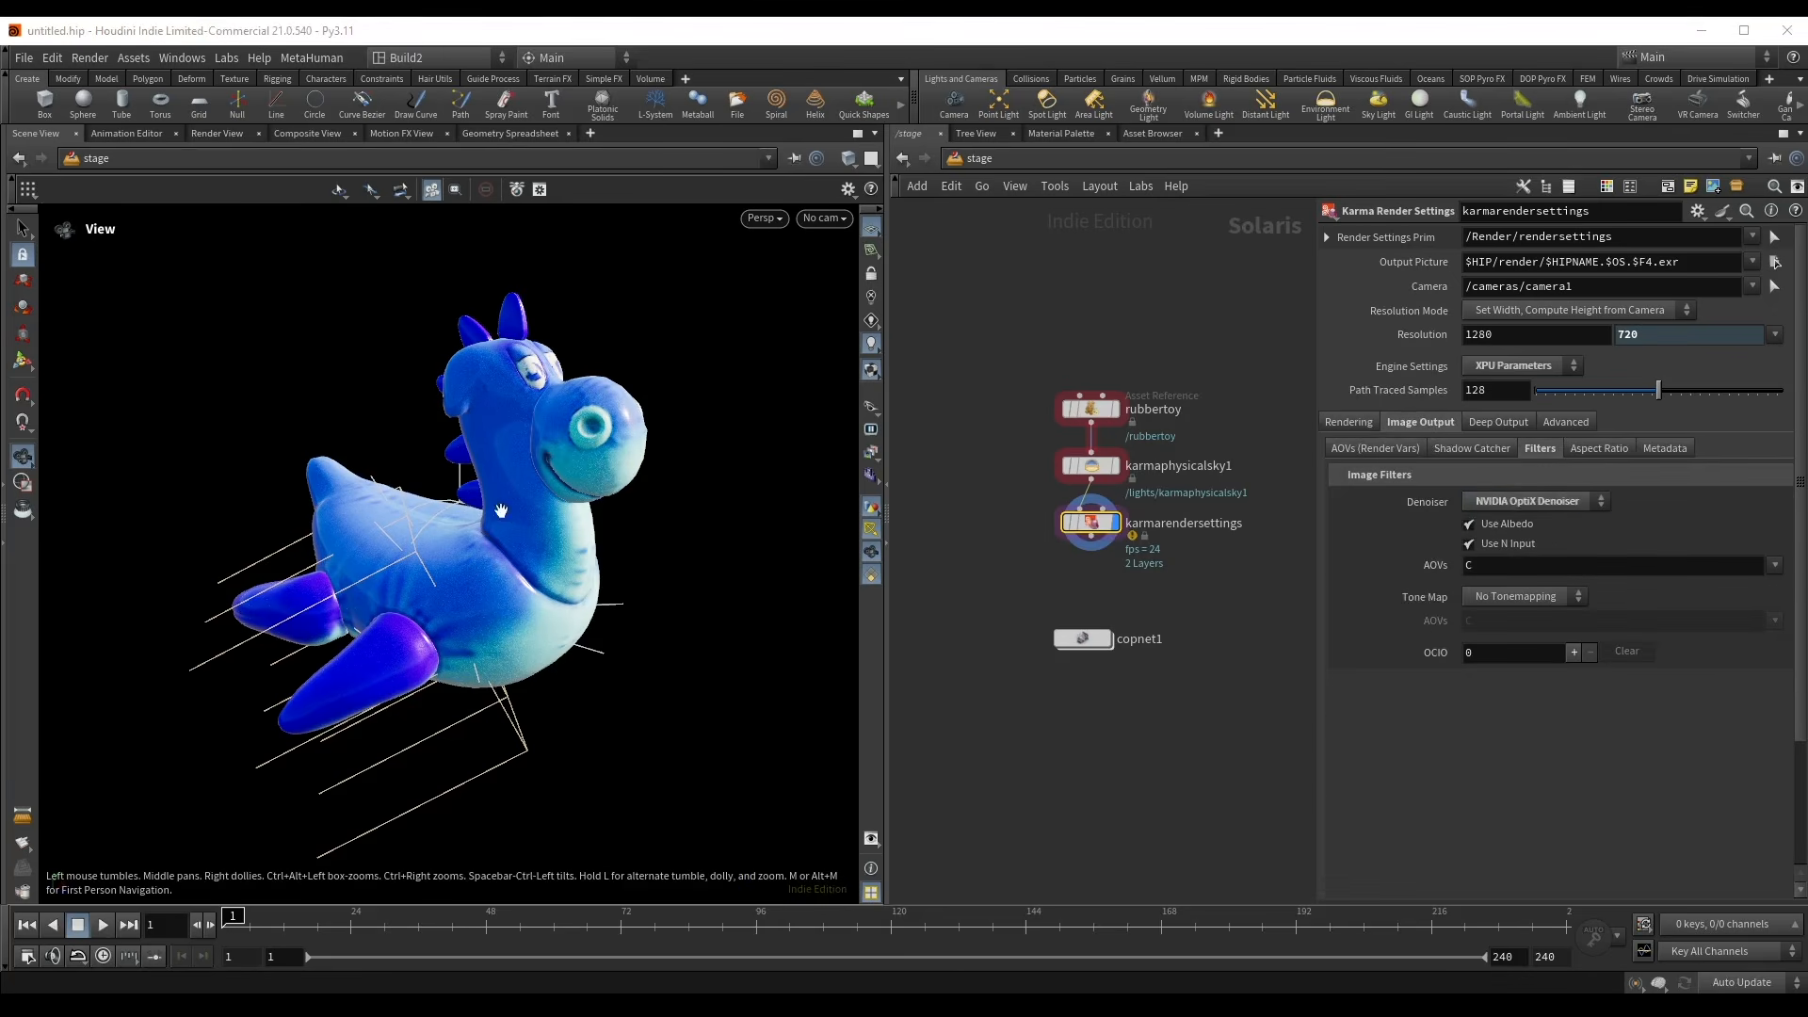
- Turn the view around the toy for a new Karma XPU render, and reopen copnet1 with its composite view displayed
{"action": "key", "text": "alt+v"}
{"action": "left_click_drag", "start_coordinate": [516, 491], "coordinate": [493, 513]}
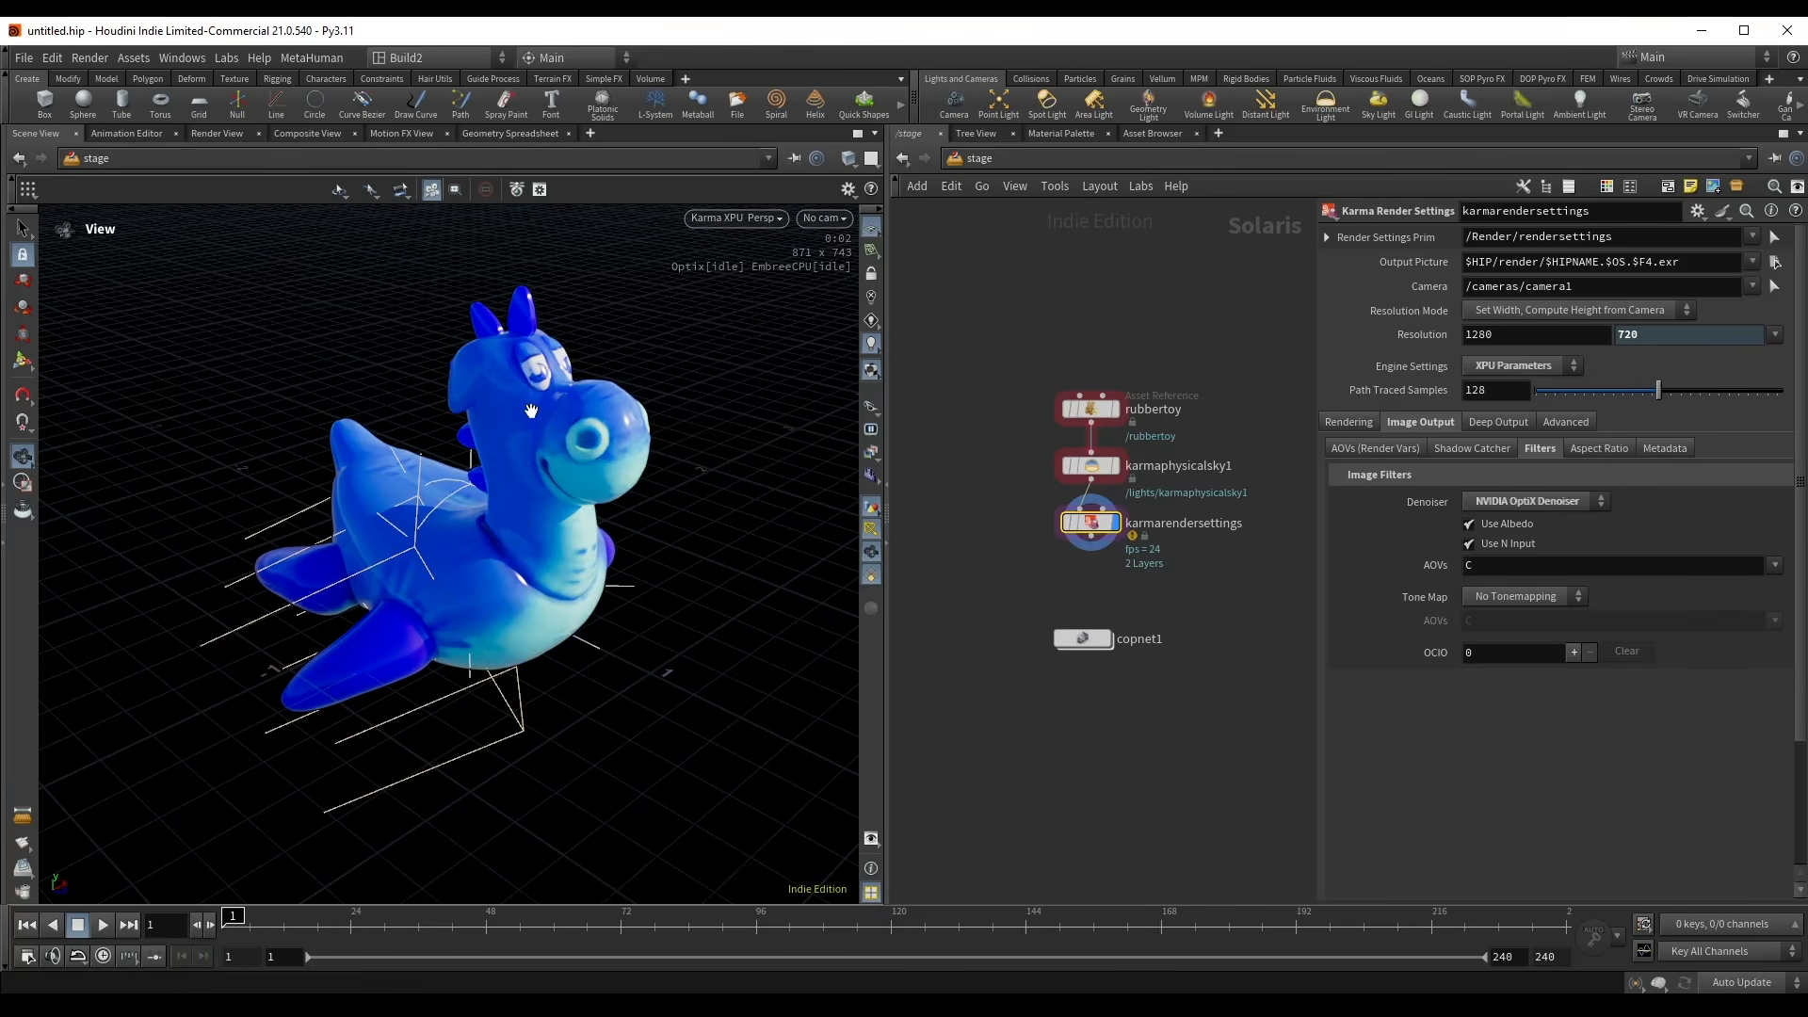
{"action": "key", "text": "alt+1"}
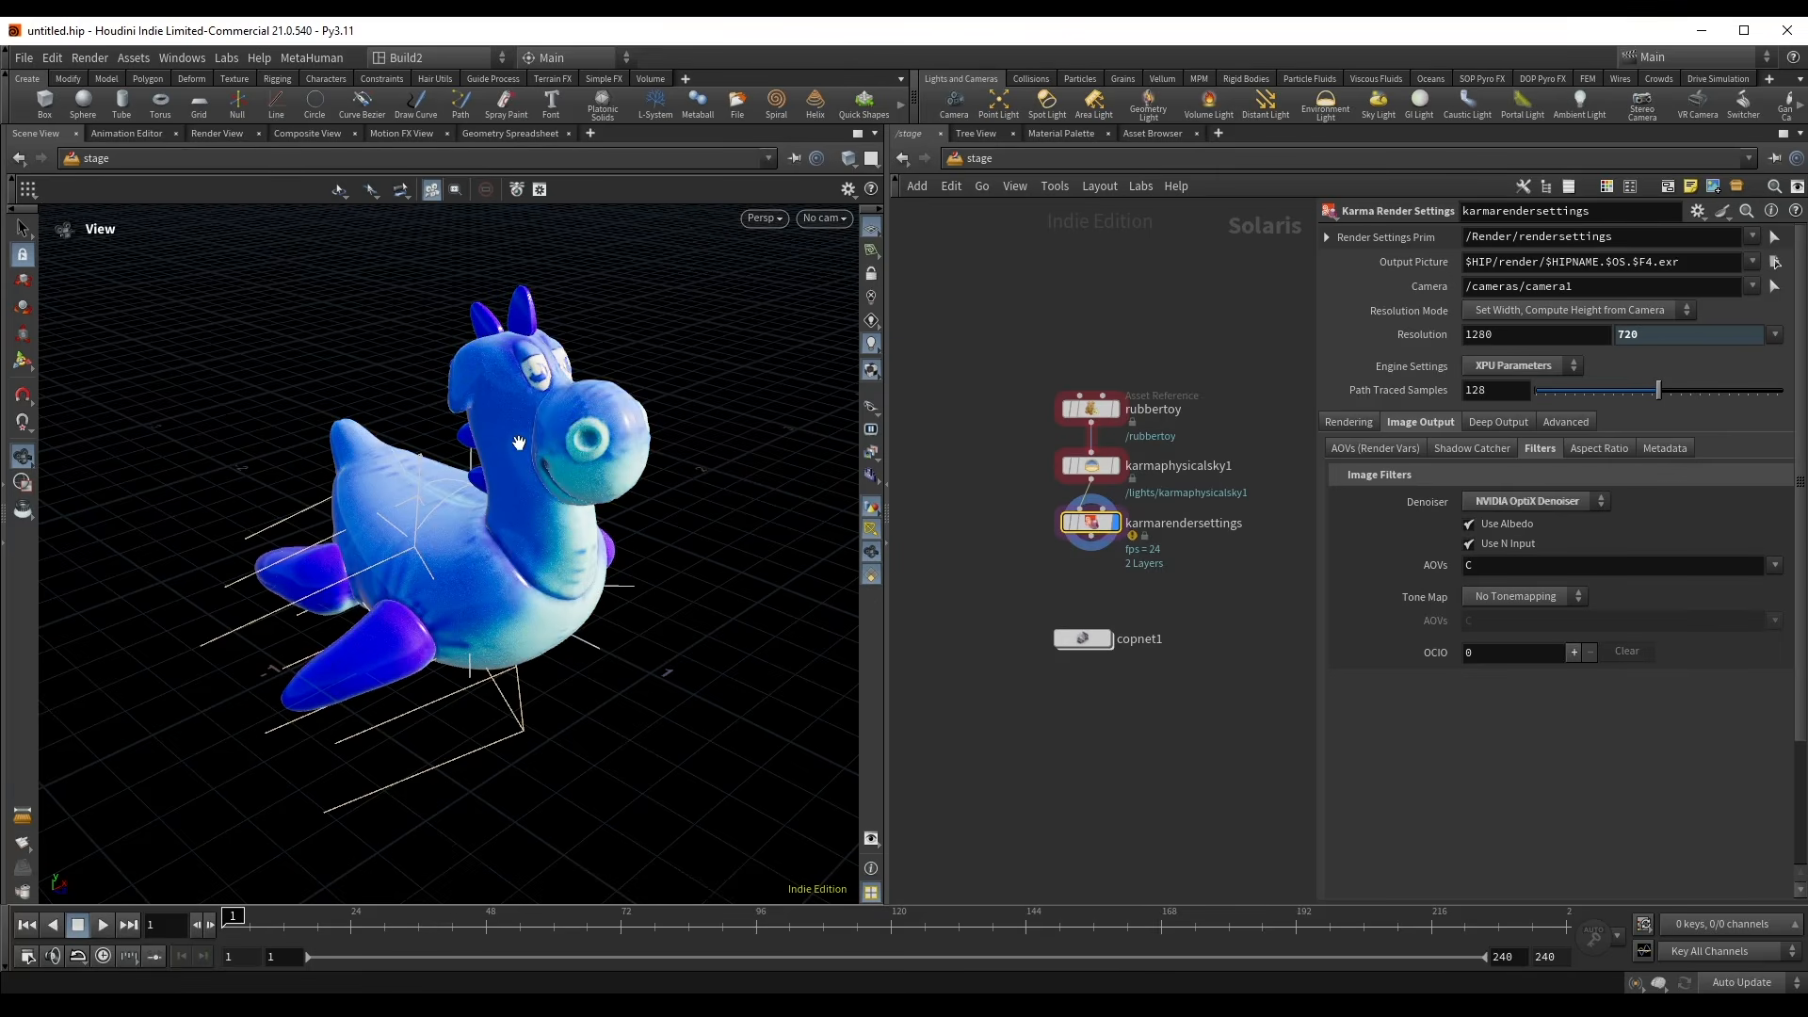
{"action": "double_click", "coordinate": [1081, 639]}
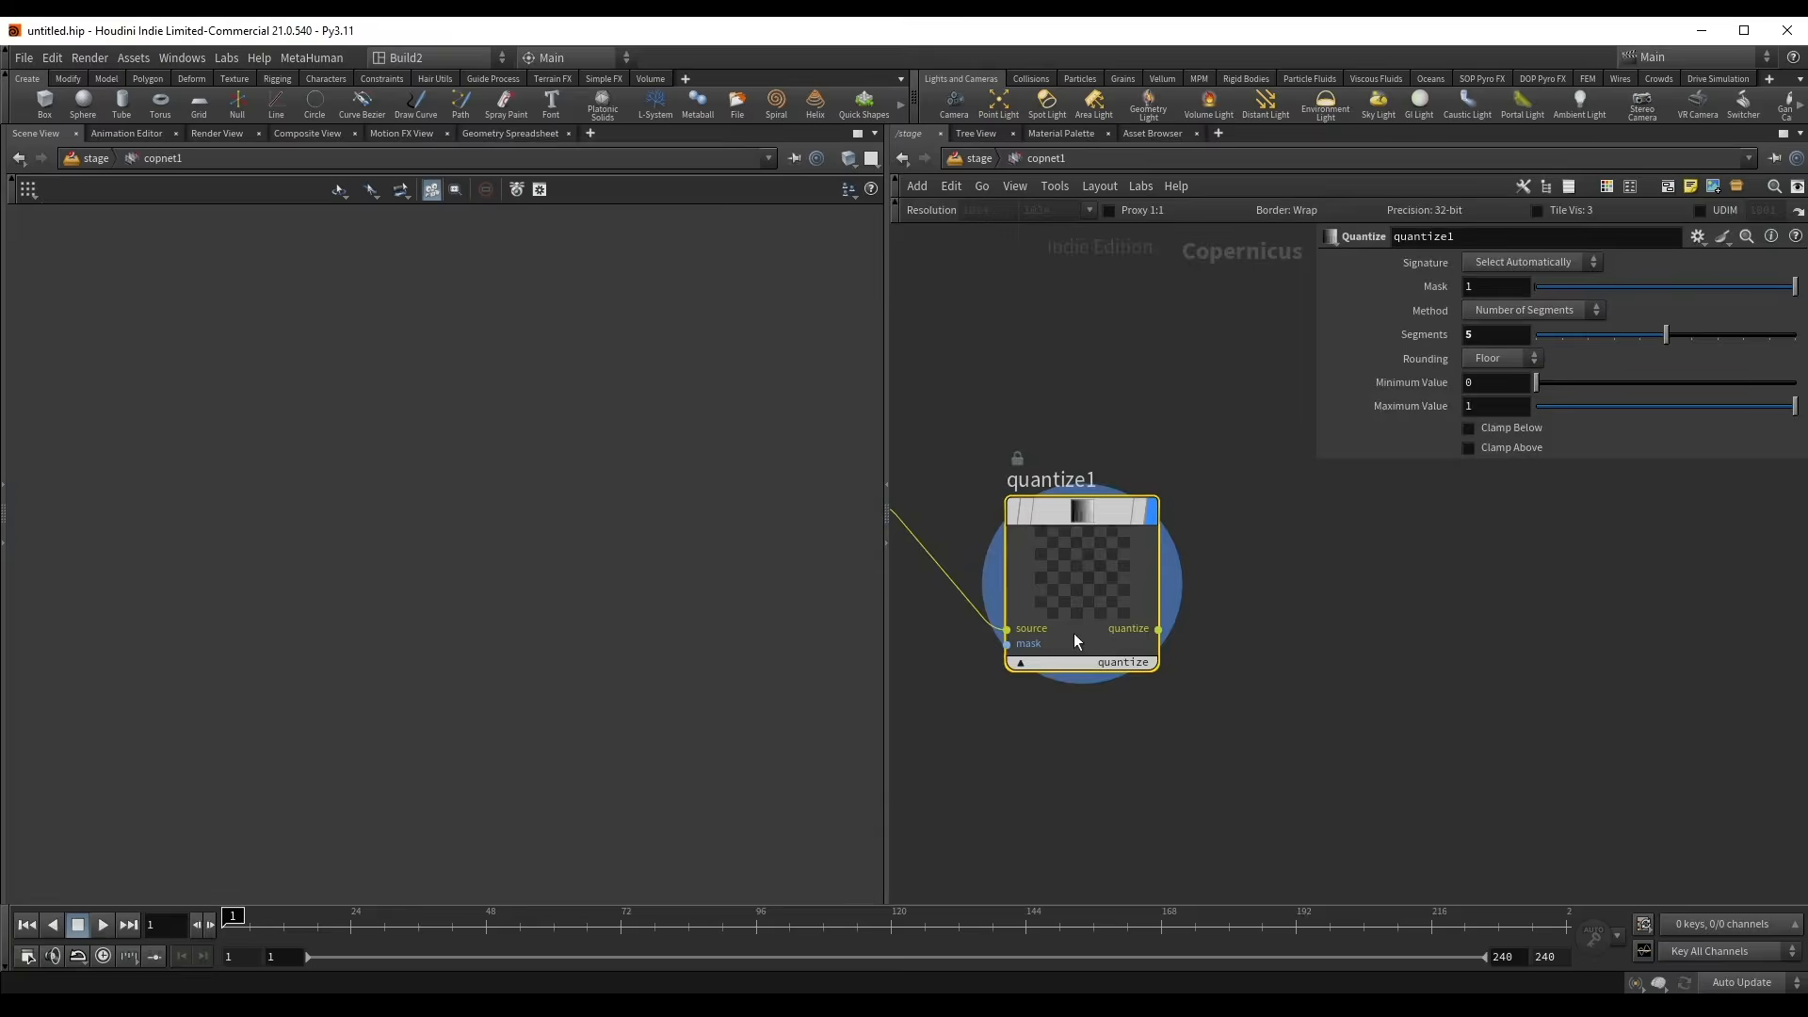
{"action": "left_click", "coordinate": [297, 132]}
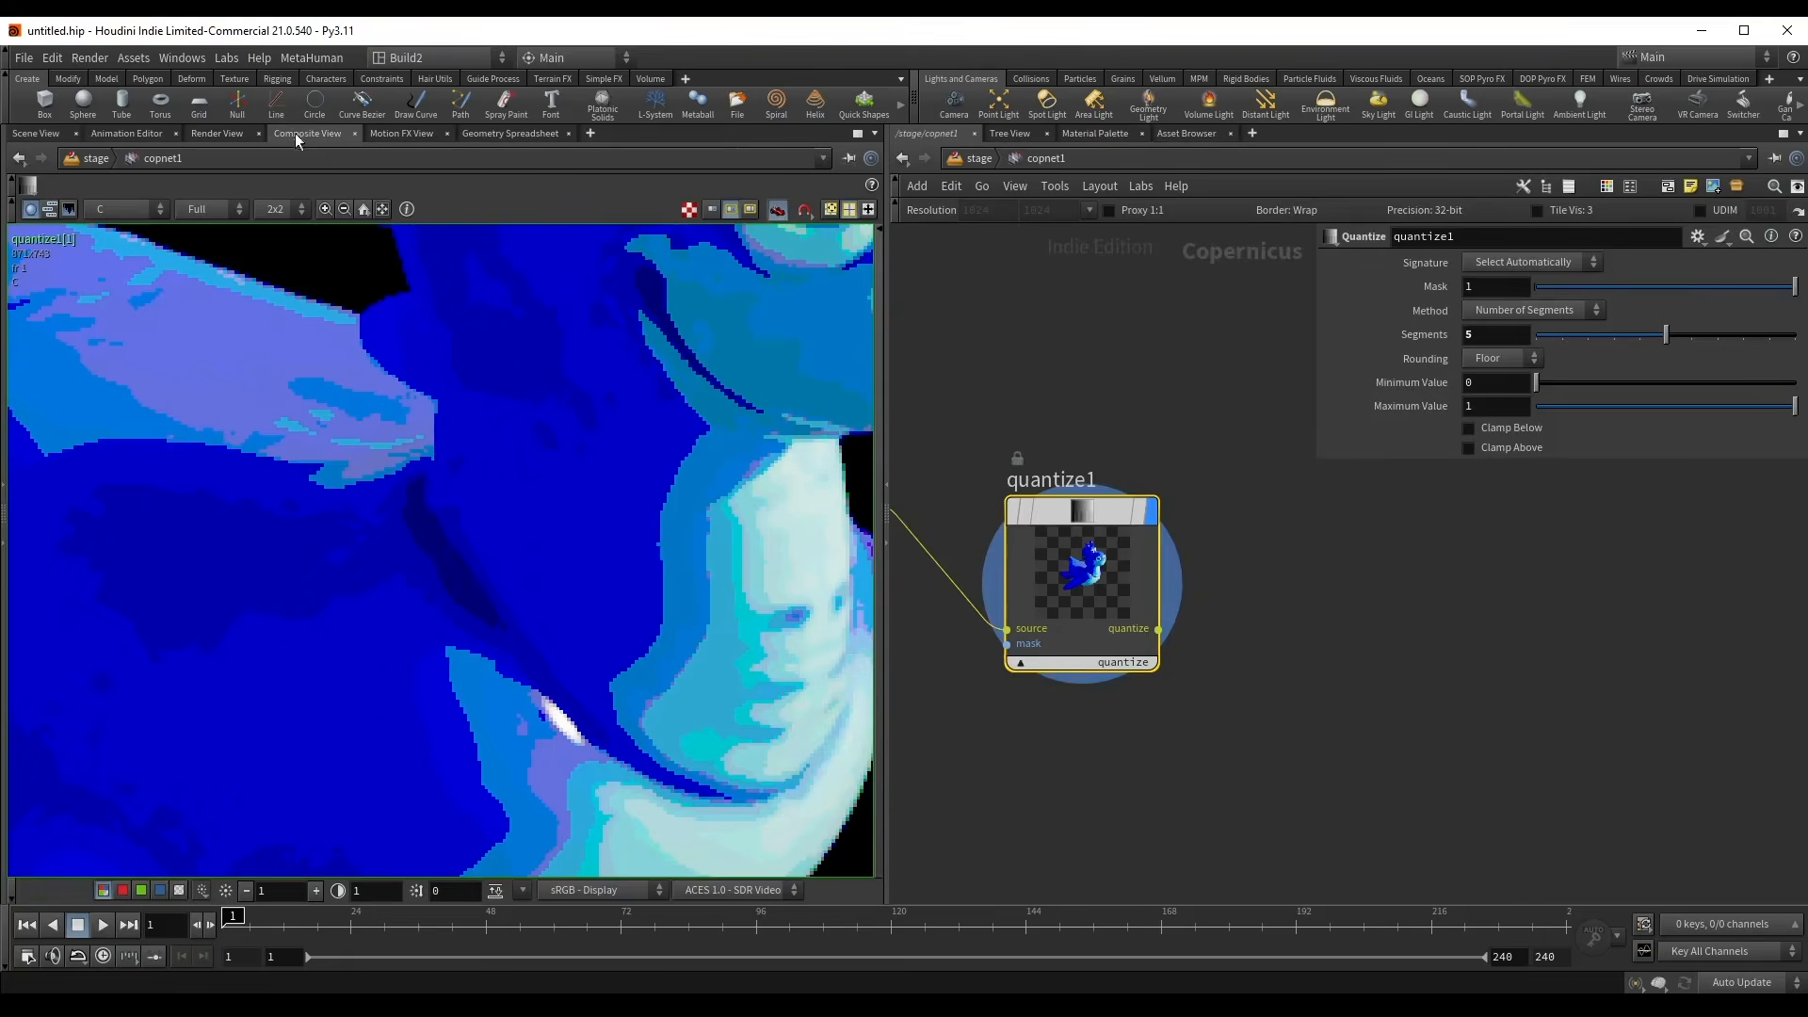
- Examine the quantized color bands across the toy's back, neck and chest, both close up and as a whole
{"action": "scroll", "coordinate": [467, 432], "scroll_direction": "down", "scroll_amount": 5}
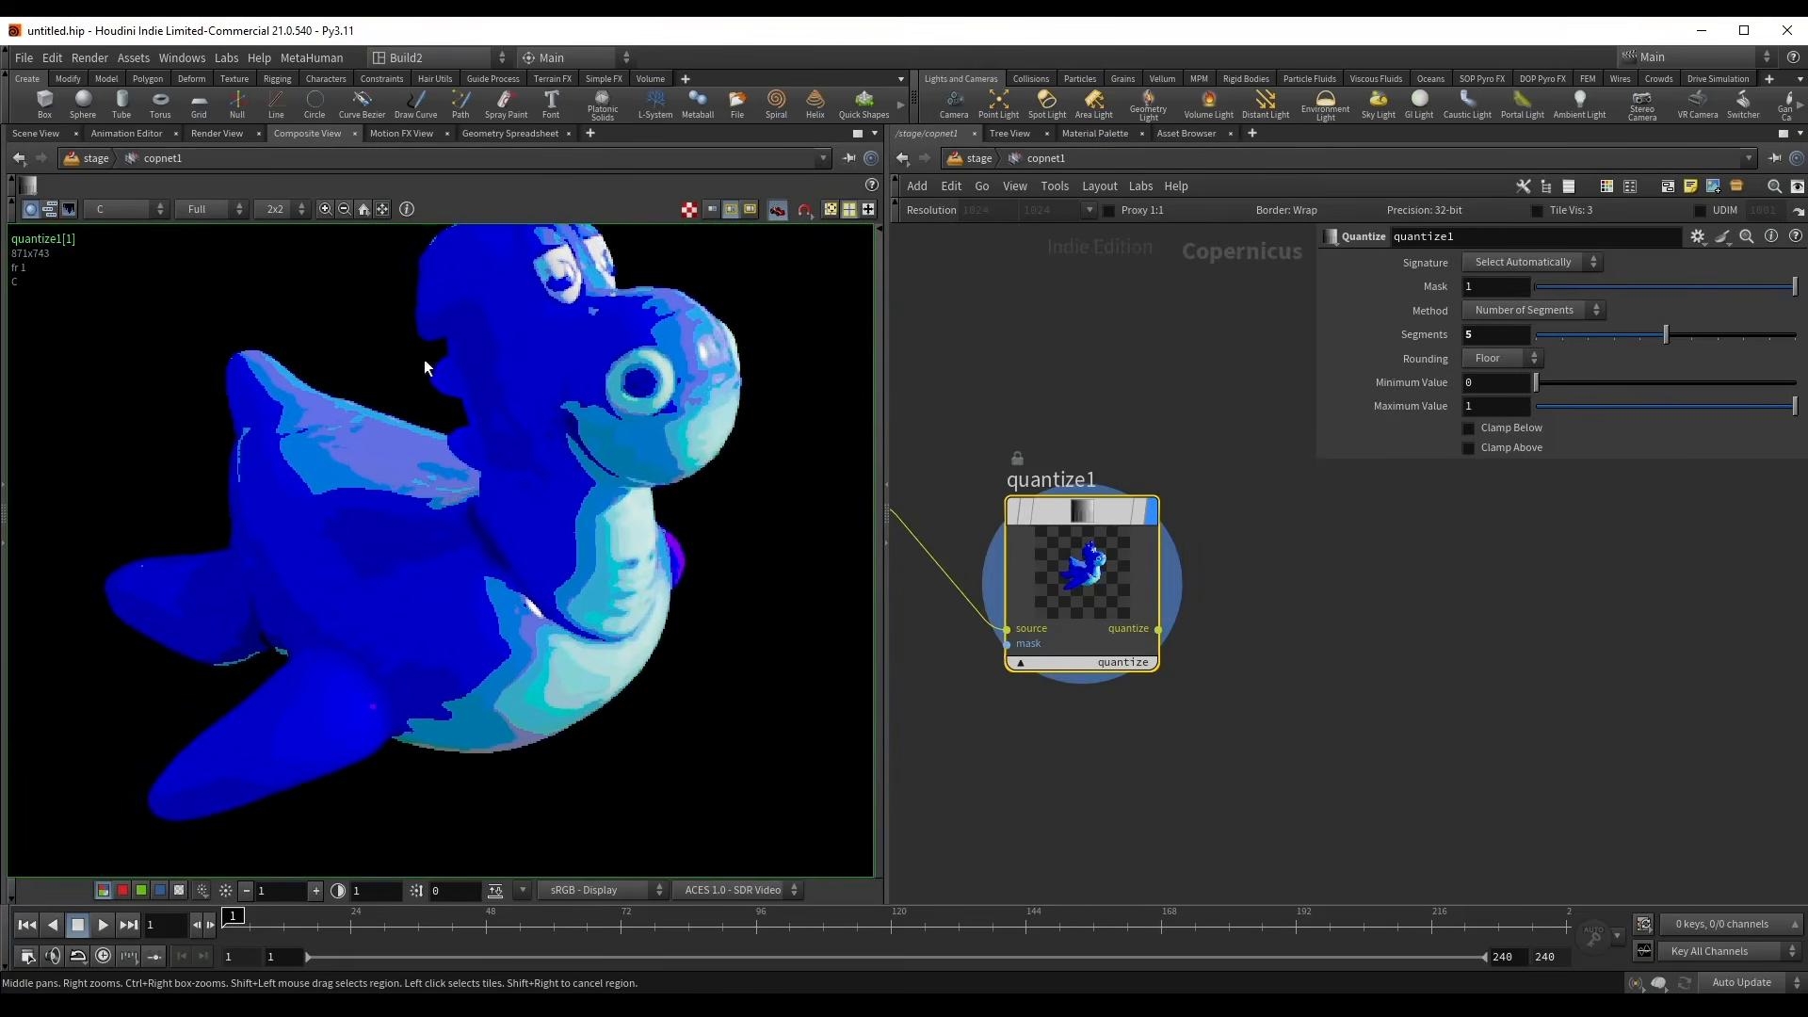
{"action": "scroll", "coordinate": [423, 358], "scroll_direction": "down", "scroll_amount": 1}
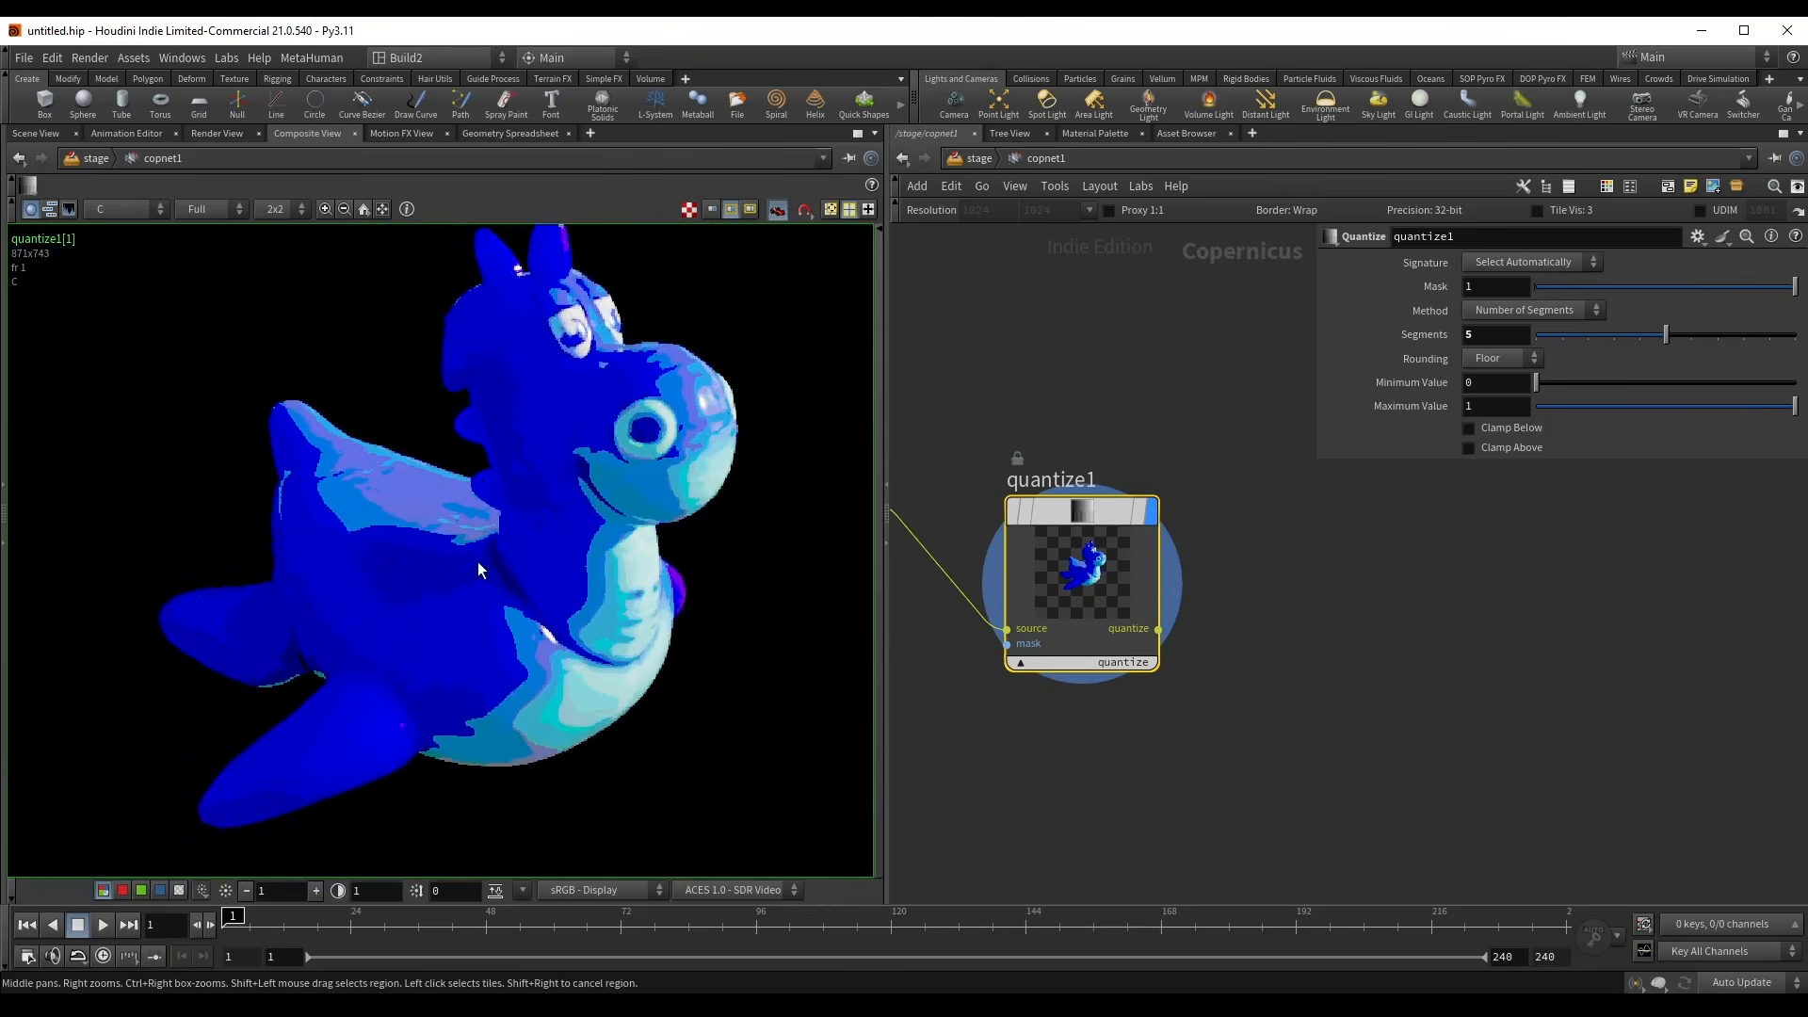
{"action": "scroll", "coordinate": [480, 562], "scroll_direction": "up", "scroll_amount": 3}
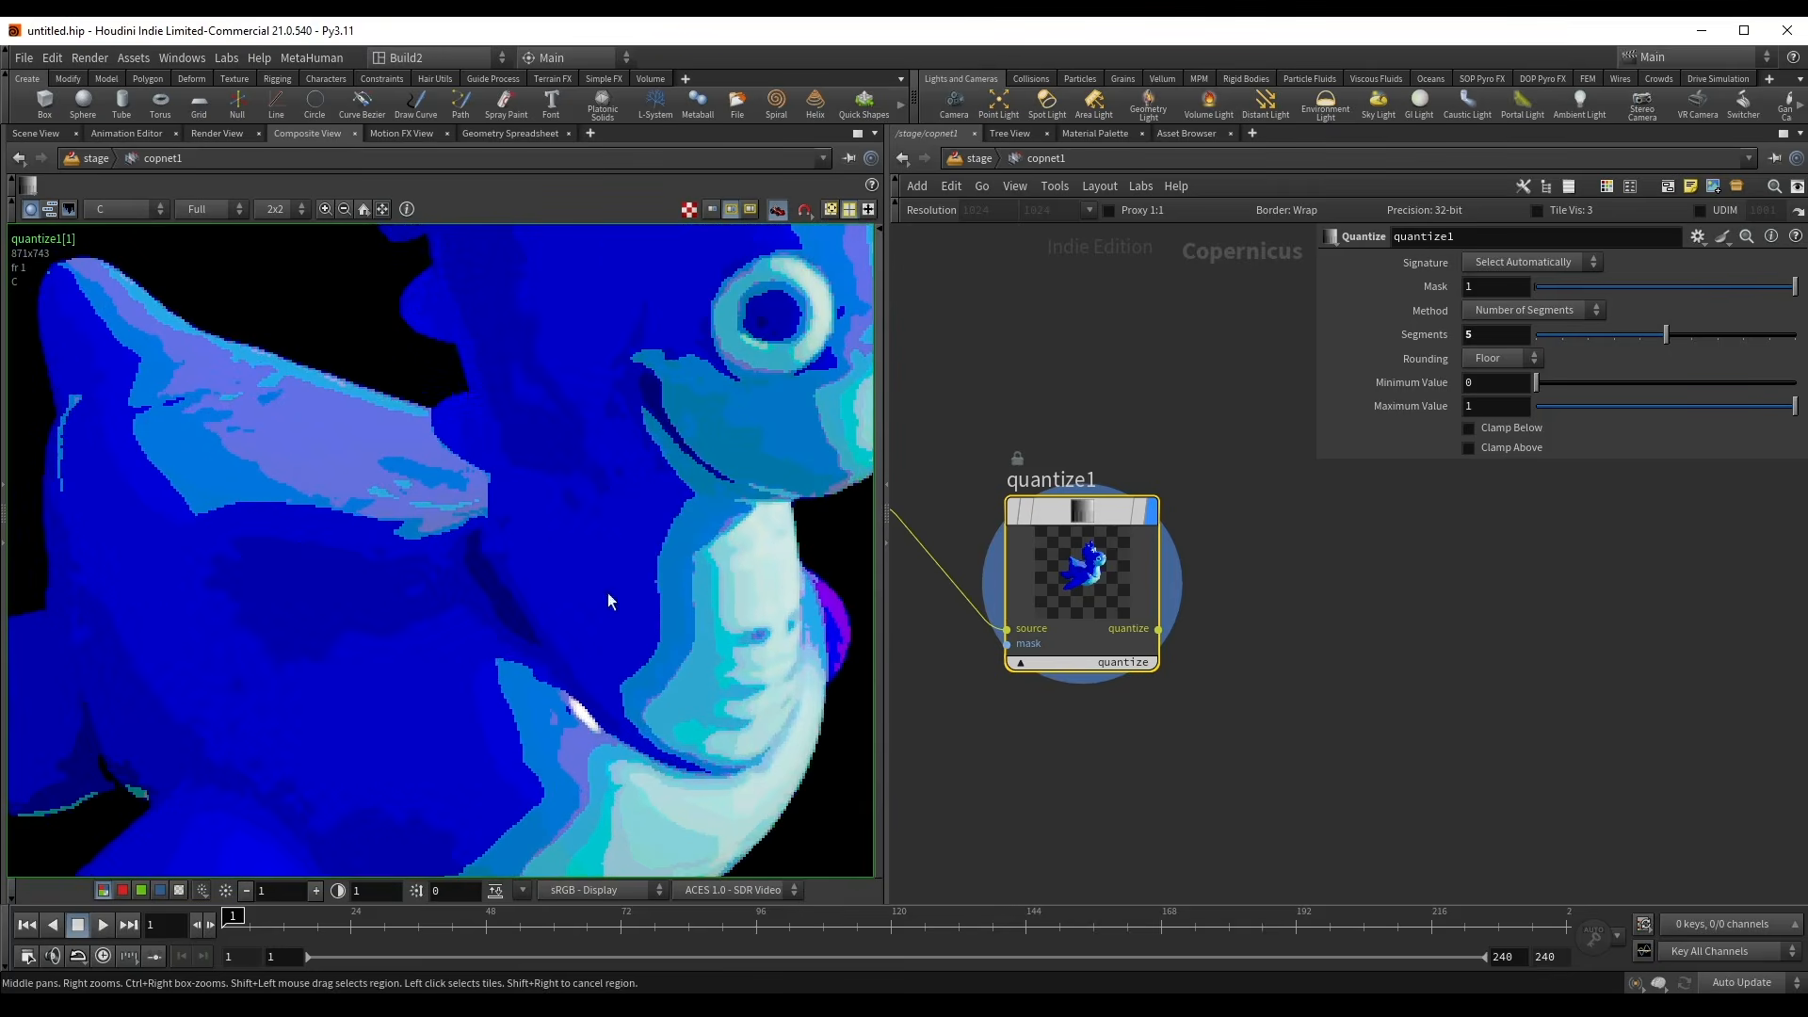
{"action": "scroll", "coordinate": [607, 599], "scroll_direction": "down", "scroll_amount": 1}
{"action": "scroll", "coordinate": [603, 470], "scroll_direction": "up", "scroll_amount": 3}
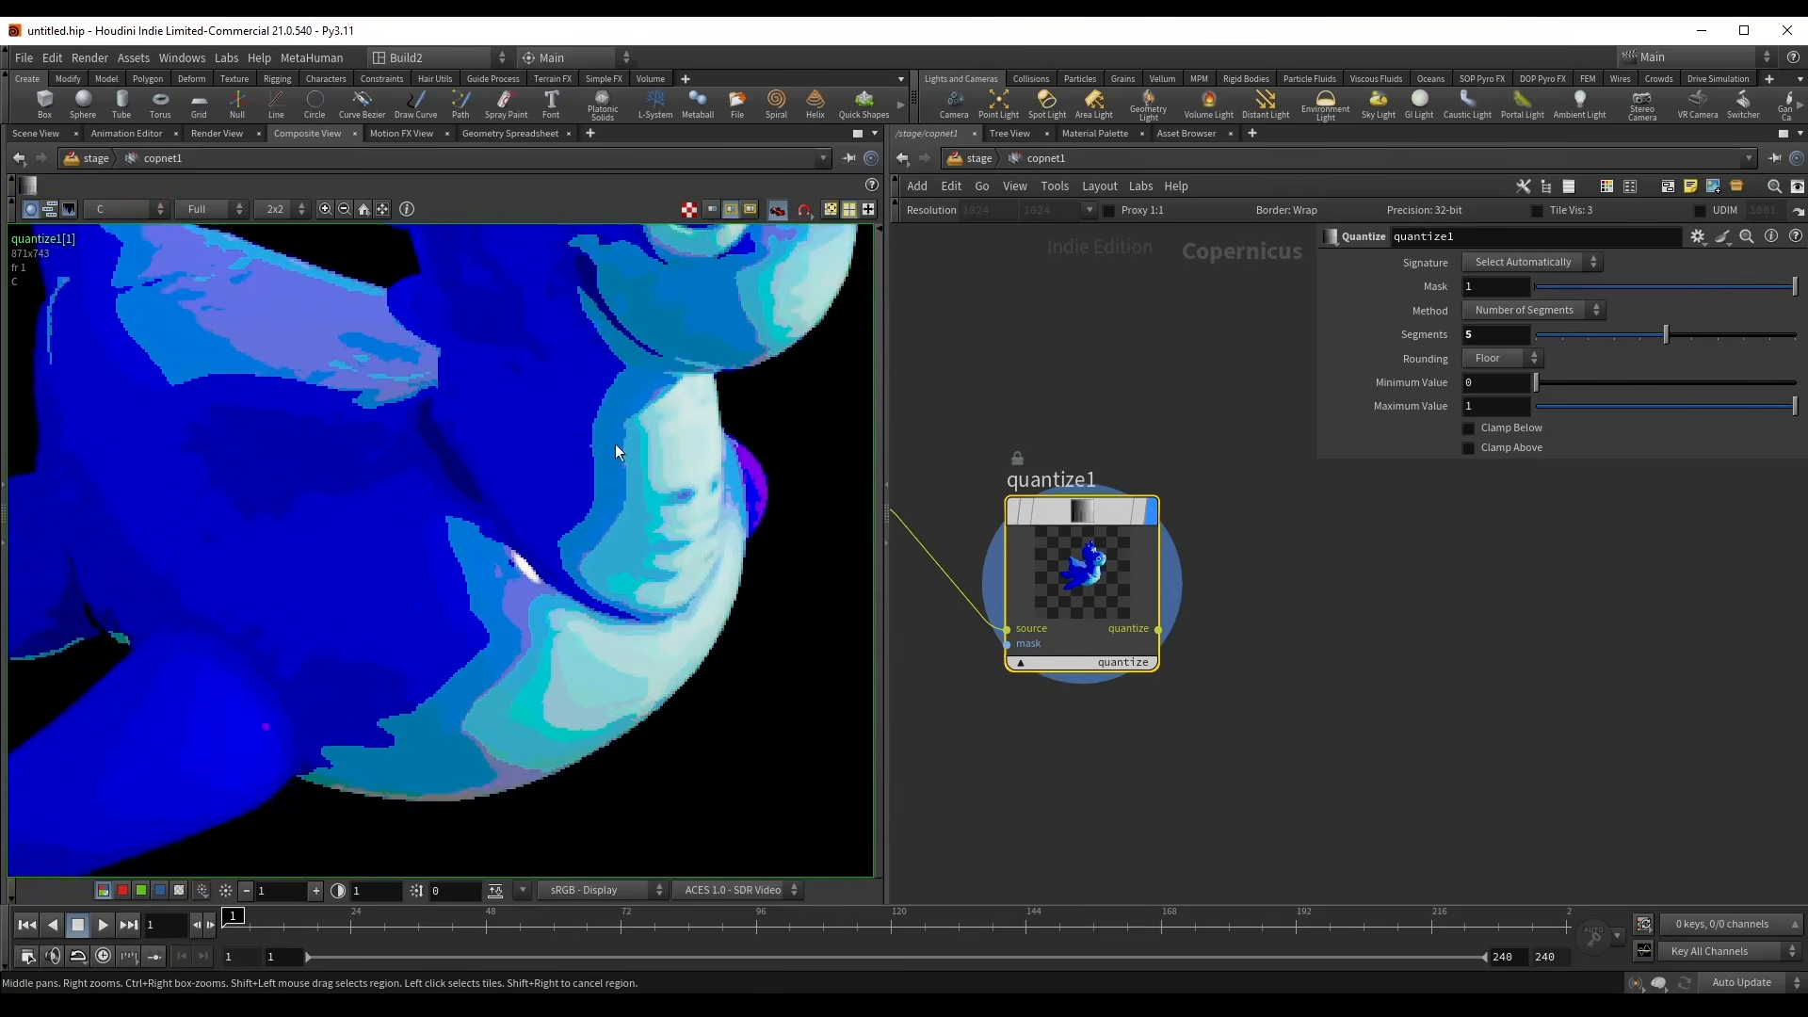
{"action": "scroll", "coordinate": [452, 462], "scroll_direction": "down", "scroll_amount": 4}
{"action": "scroll", "coordinate": [523, 509], "scroll_direction": "down", "scroll_amount": 2}
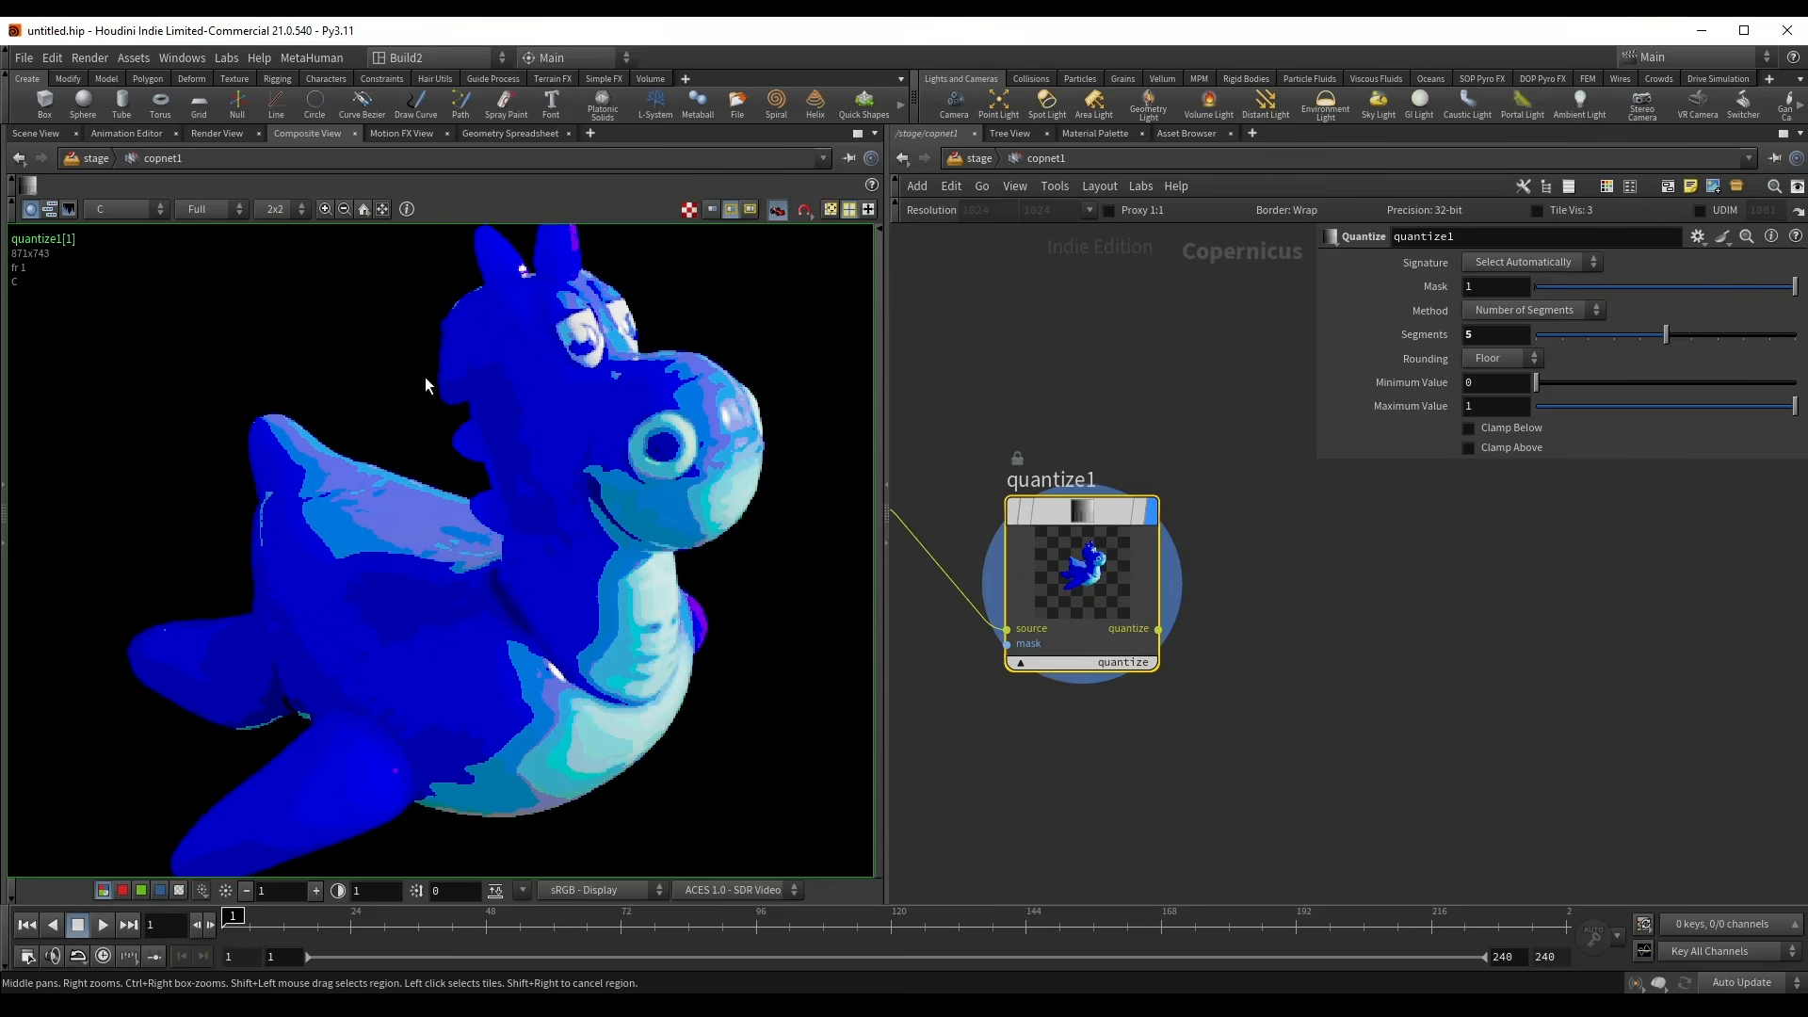
- Insert a Blur node on the wire between the slap comp import's C output and the Quantize node
{"action": "scroll", "coordinate": [1007, 394], "scroll_direction": "down", "scroll_amount": 3}
{"action": "middle_click_drag", "start_coordinate": [1007, 394], "coordinate": [1098, 490]}
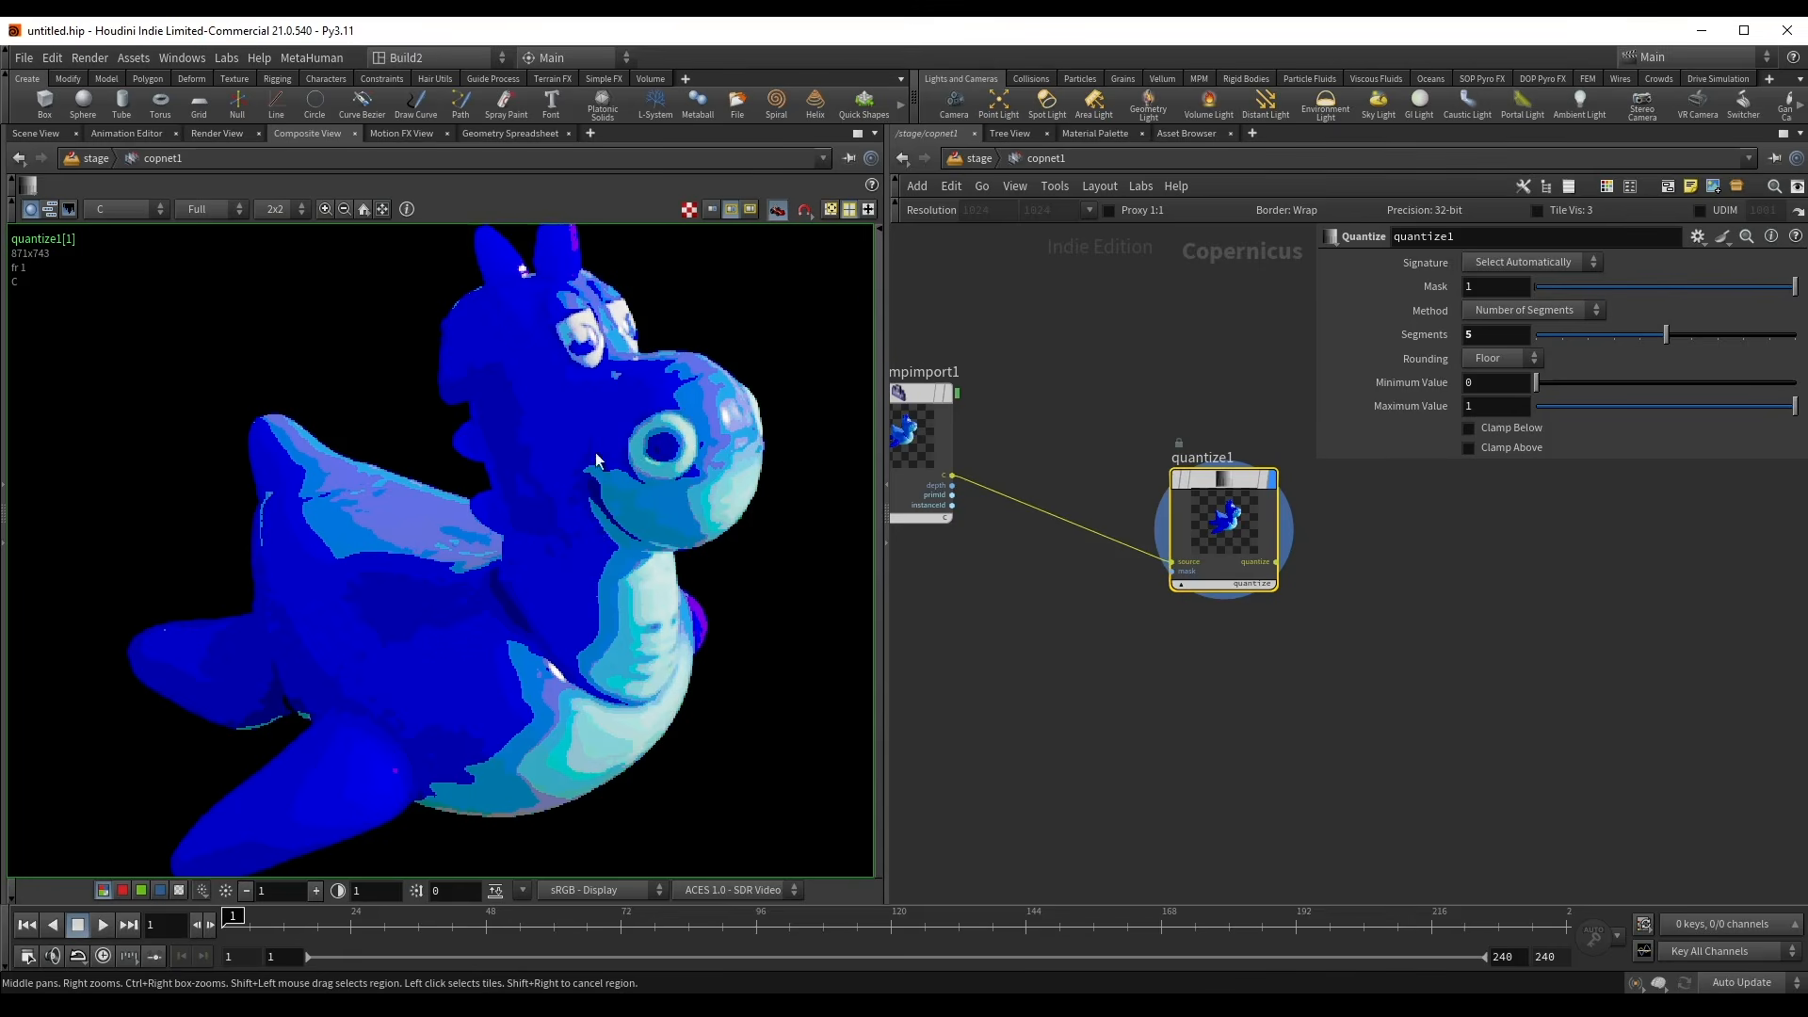
{"action": "scroll", "coordinate": [1060, 455], "scroll_direction": "up", "scroll_amount": 3}
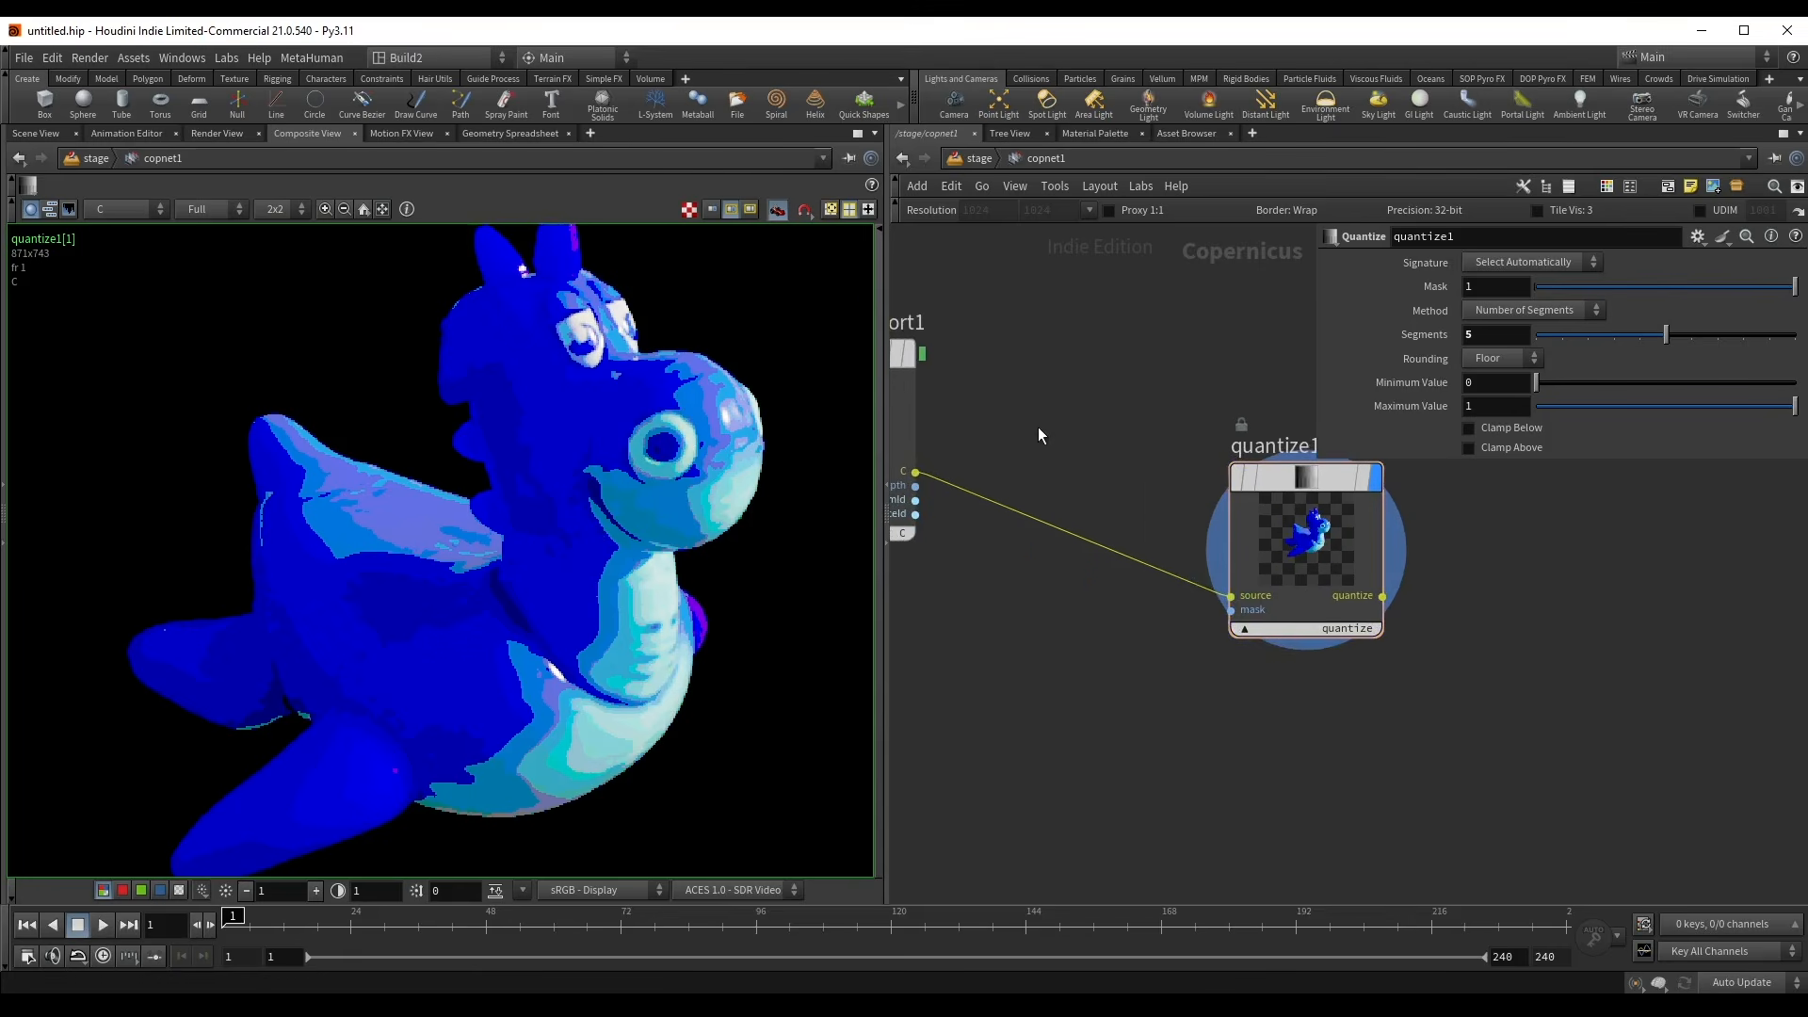
{"action": "key", "text": "Tab"}
{"action": "type", "text": "blur"}
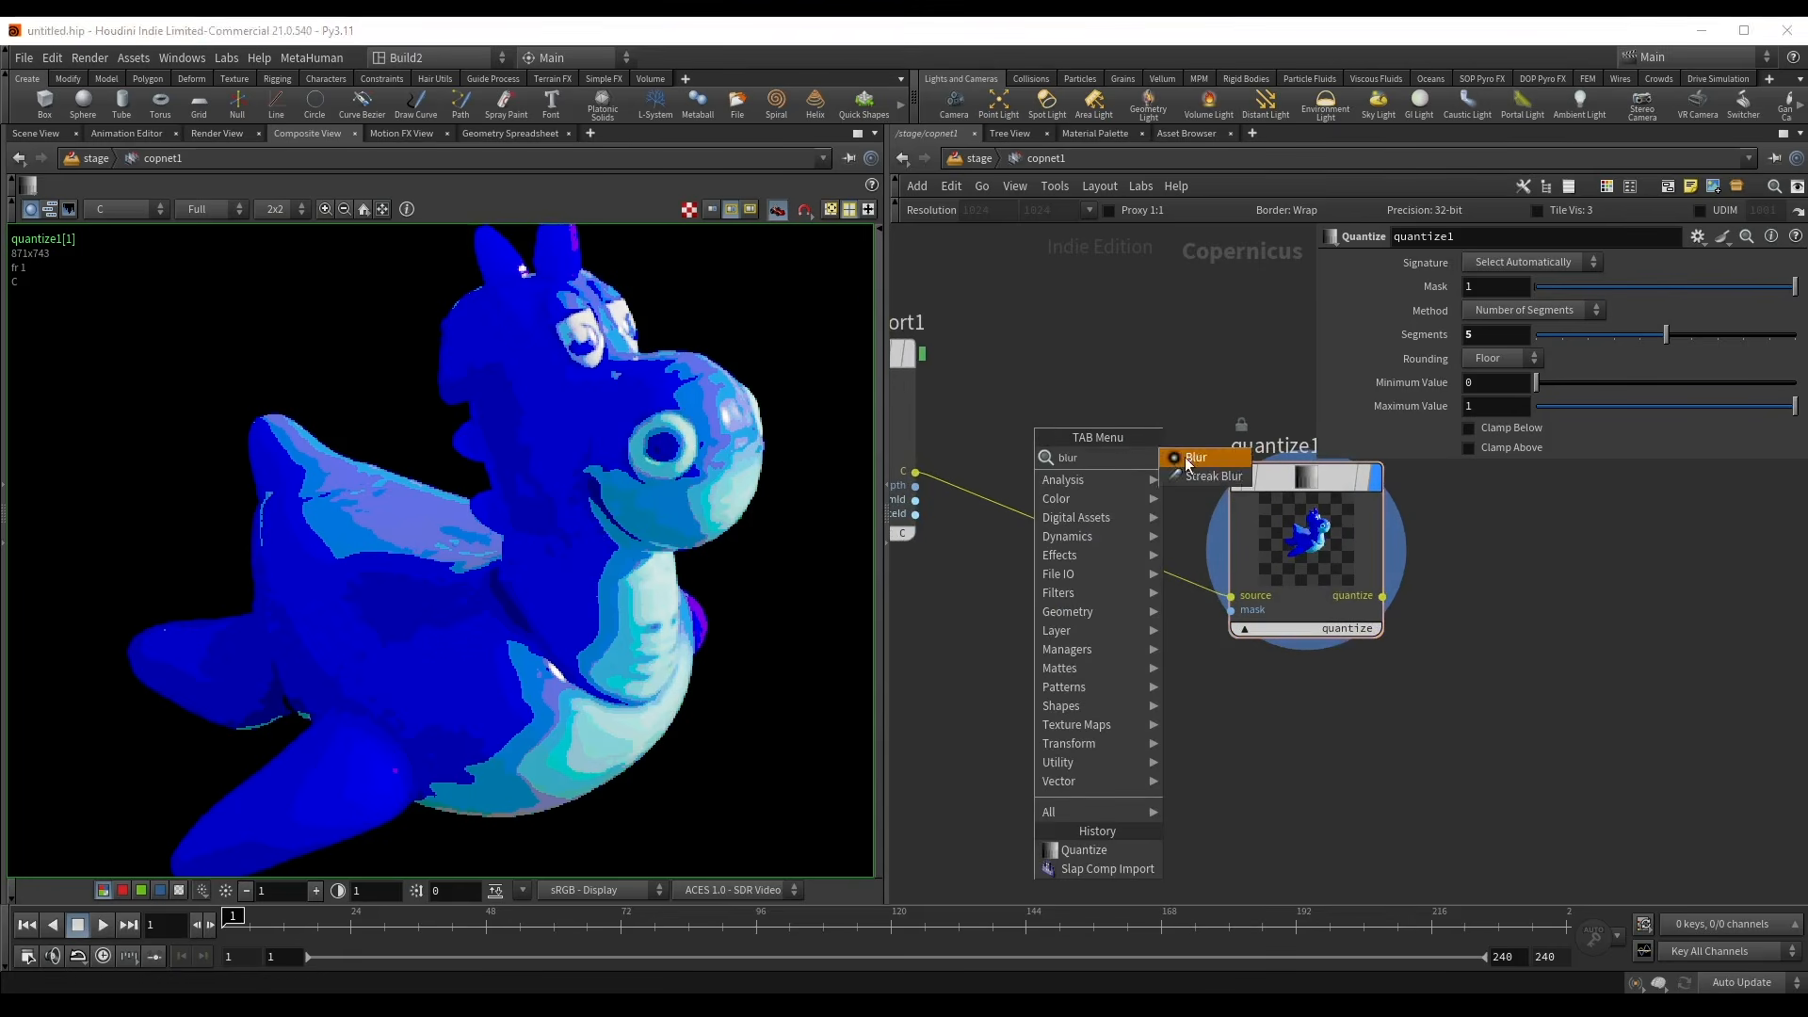
{"action": "left_click", "coordinate": [1185, 458]}
{"action": "left_click", "coordinate": [1102, 520]}
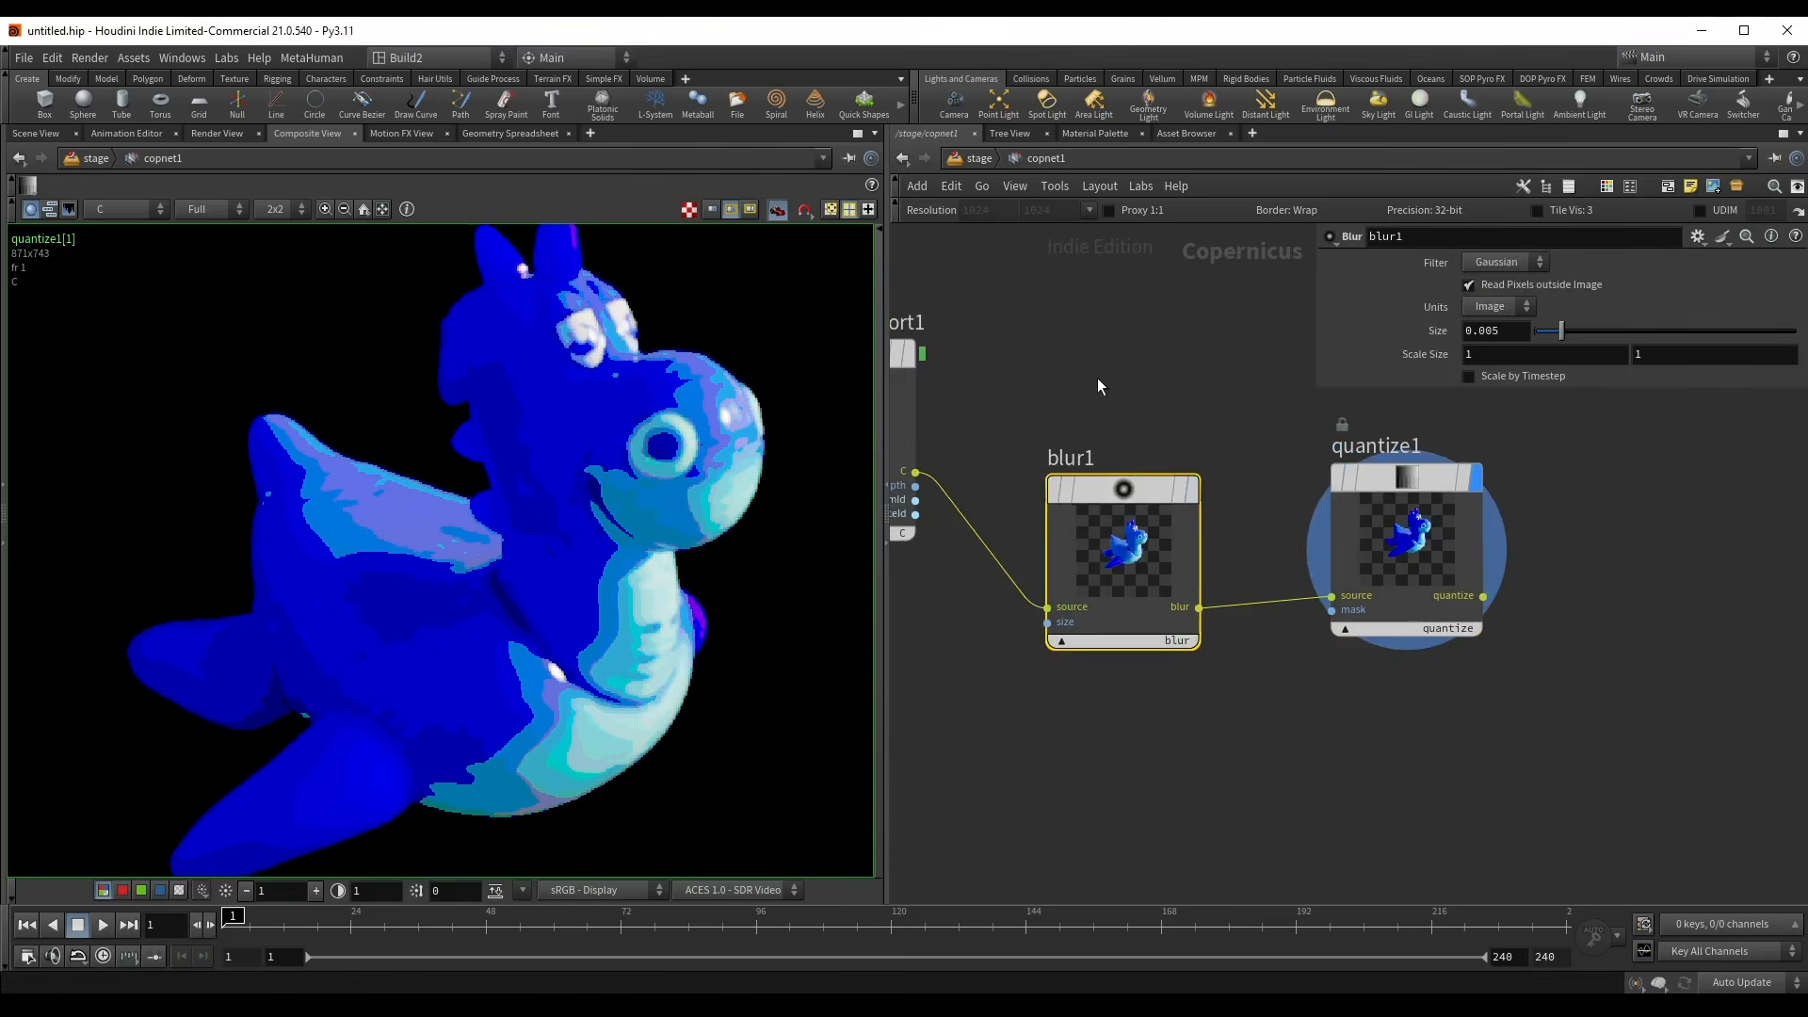
- Try blur sizes of 0.0102 and 0.0084 while inspecting the toy's color bands up close
{"action": "mouse_move", "coordinate": [1563, 330]}
{"action": "left_mouse_down"}
{"action": "mouse_move", "coordinate": [1663, 333]}
{"action": "mouse_move", "coordinate": [1588, 341]}
{"action": "left_mouse_up"}
{"action": "scroll", "coordinate": [529, 695], "scroll_direction": "up", "scroll_amount": 6}
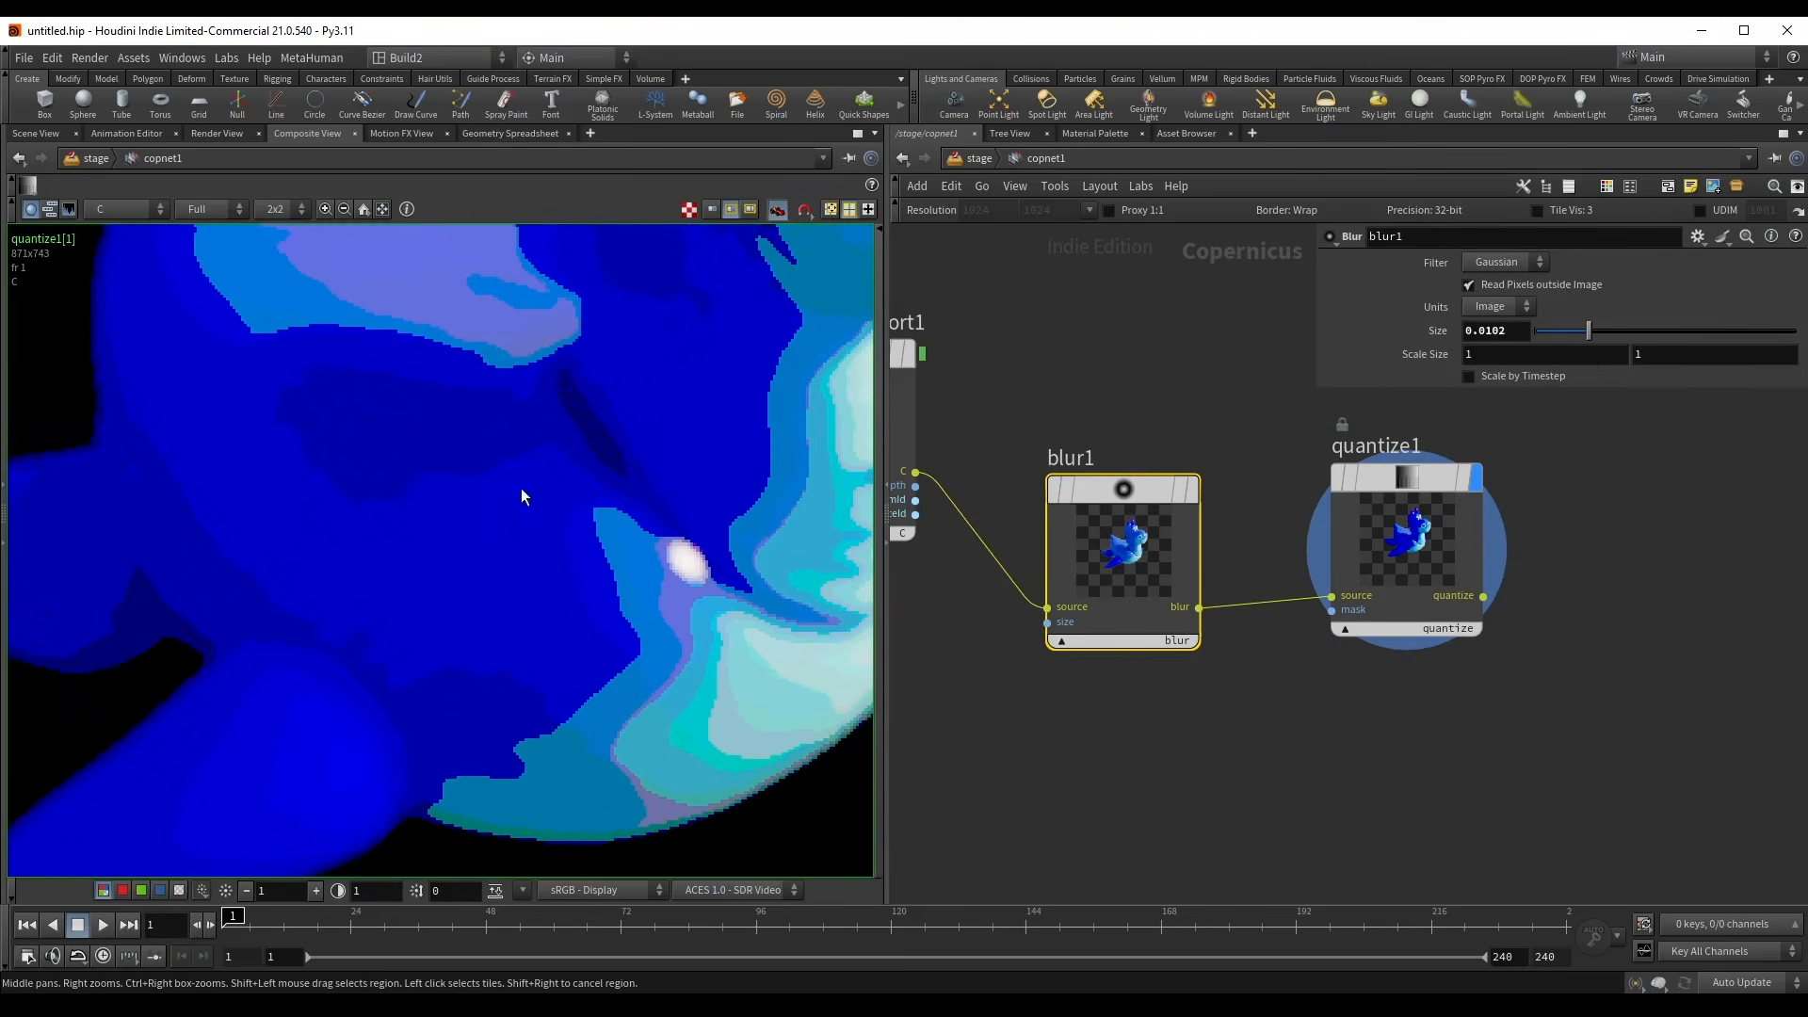
{"action": "scroll", "coordinate": [576, 480], "scroll_direction": "down", "scroll_amount": 1}
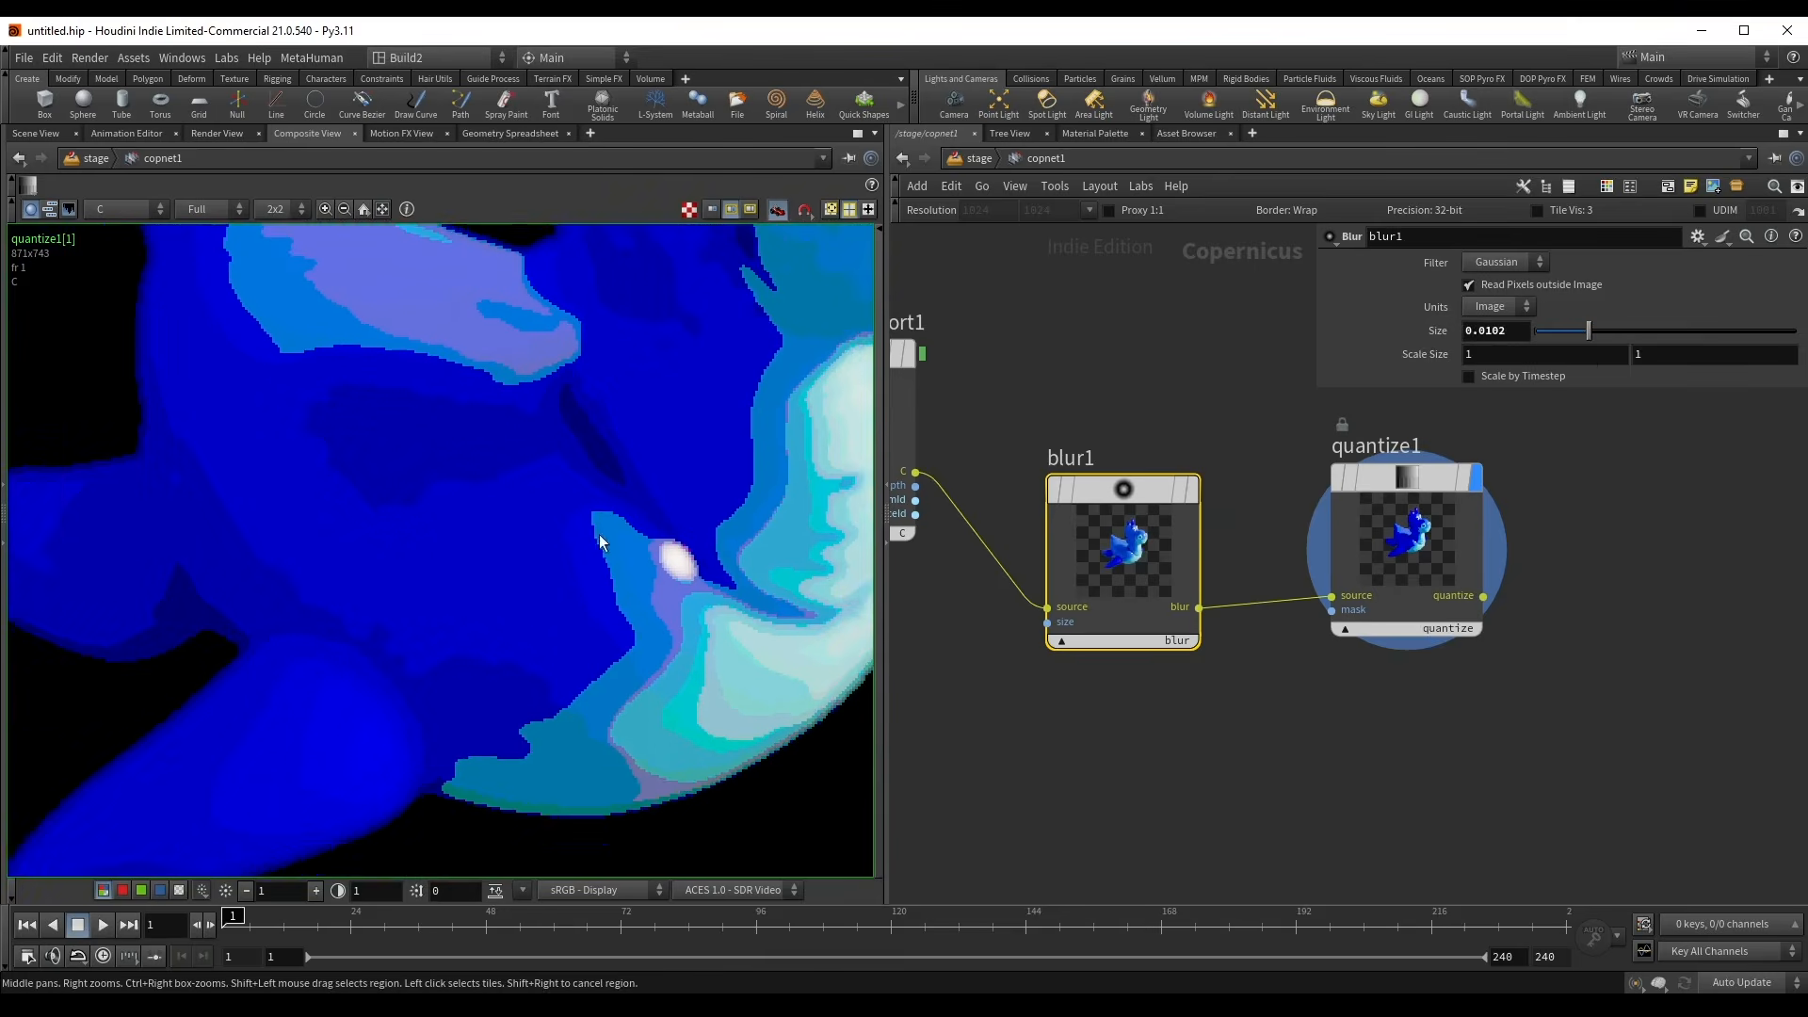
{"action": "middle_click_drag", "start_coordinate": [599, 534], "coordinate": [524, 646]}
{"action": "left_click_drag", "start_coordinate": [1583, 344], "coordinate": [1579, 329]}
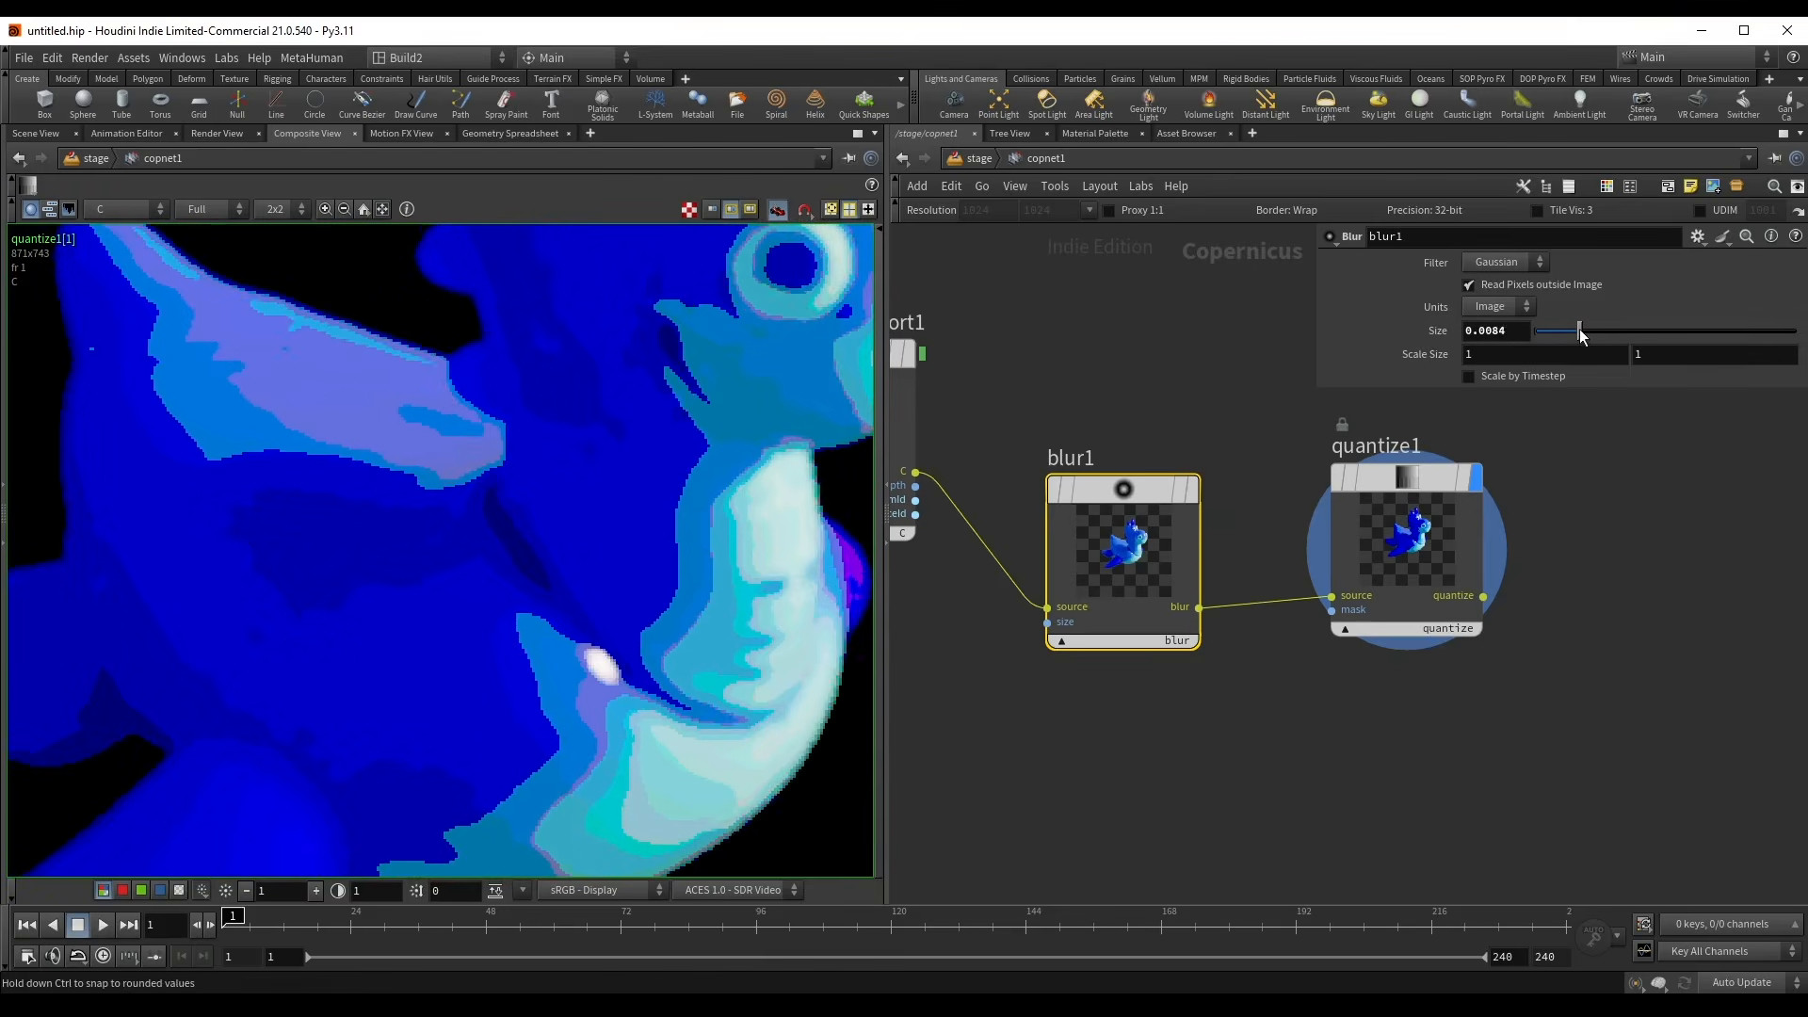
- Try stronger blur sizes of 0.0344, 0.0262 and 0.0149 while viewing the whole toy
{"action": "scroll", "coordinate": [555, 521], "scroll_direction": "down", "scroll_amount": 3}
{"action": "middle_click_drag", "start_coordinate": [576, 456], "coordinate": [574, 535]}
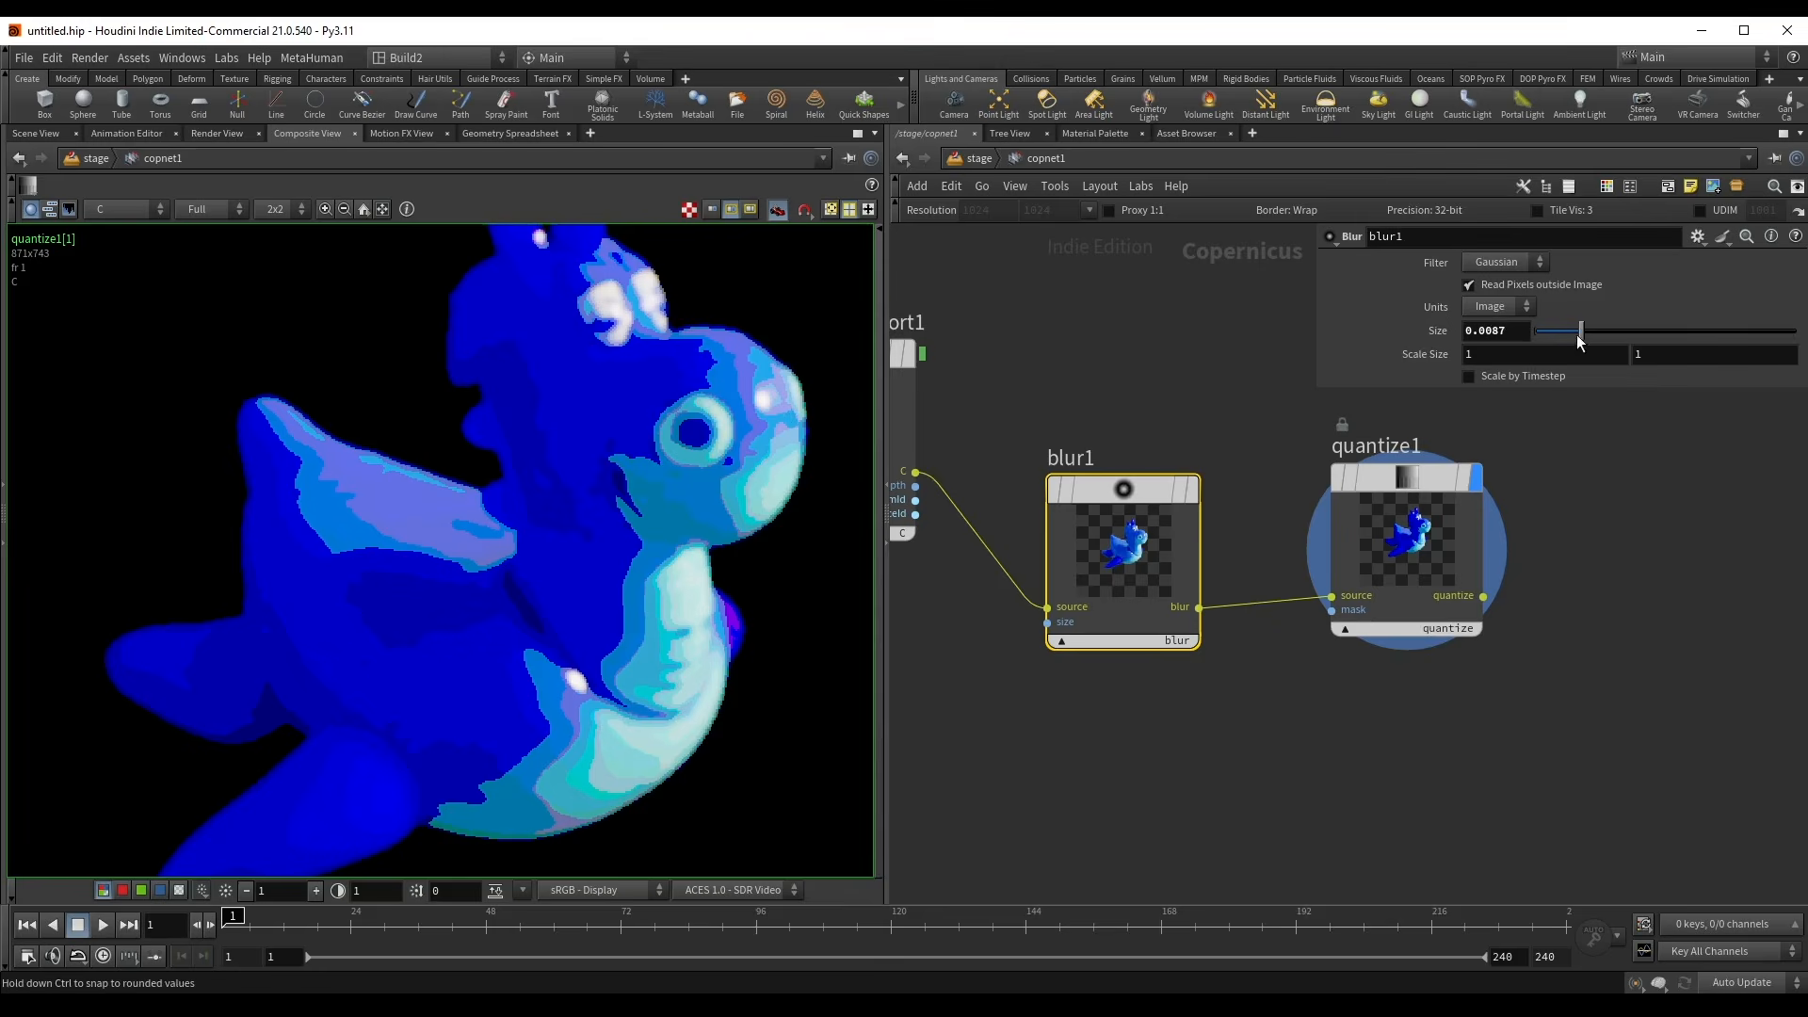
{"action": "left_click_drag", "start_coordinate": [1580, 332], "coordinate": [1713, 349]}
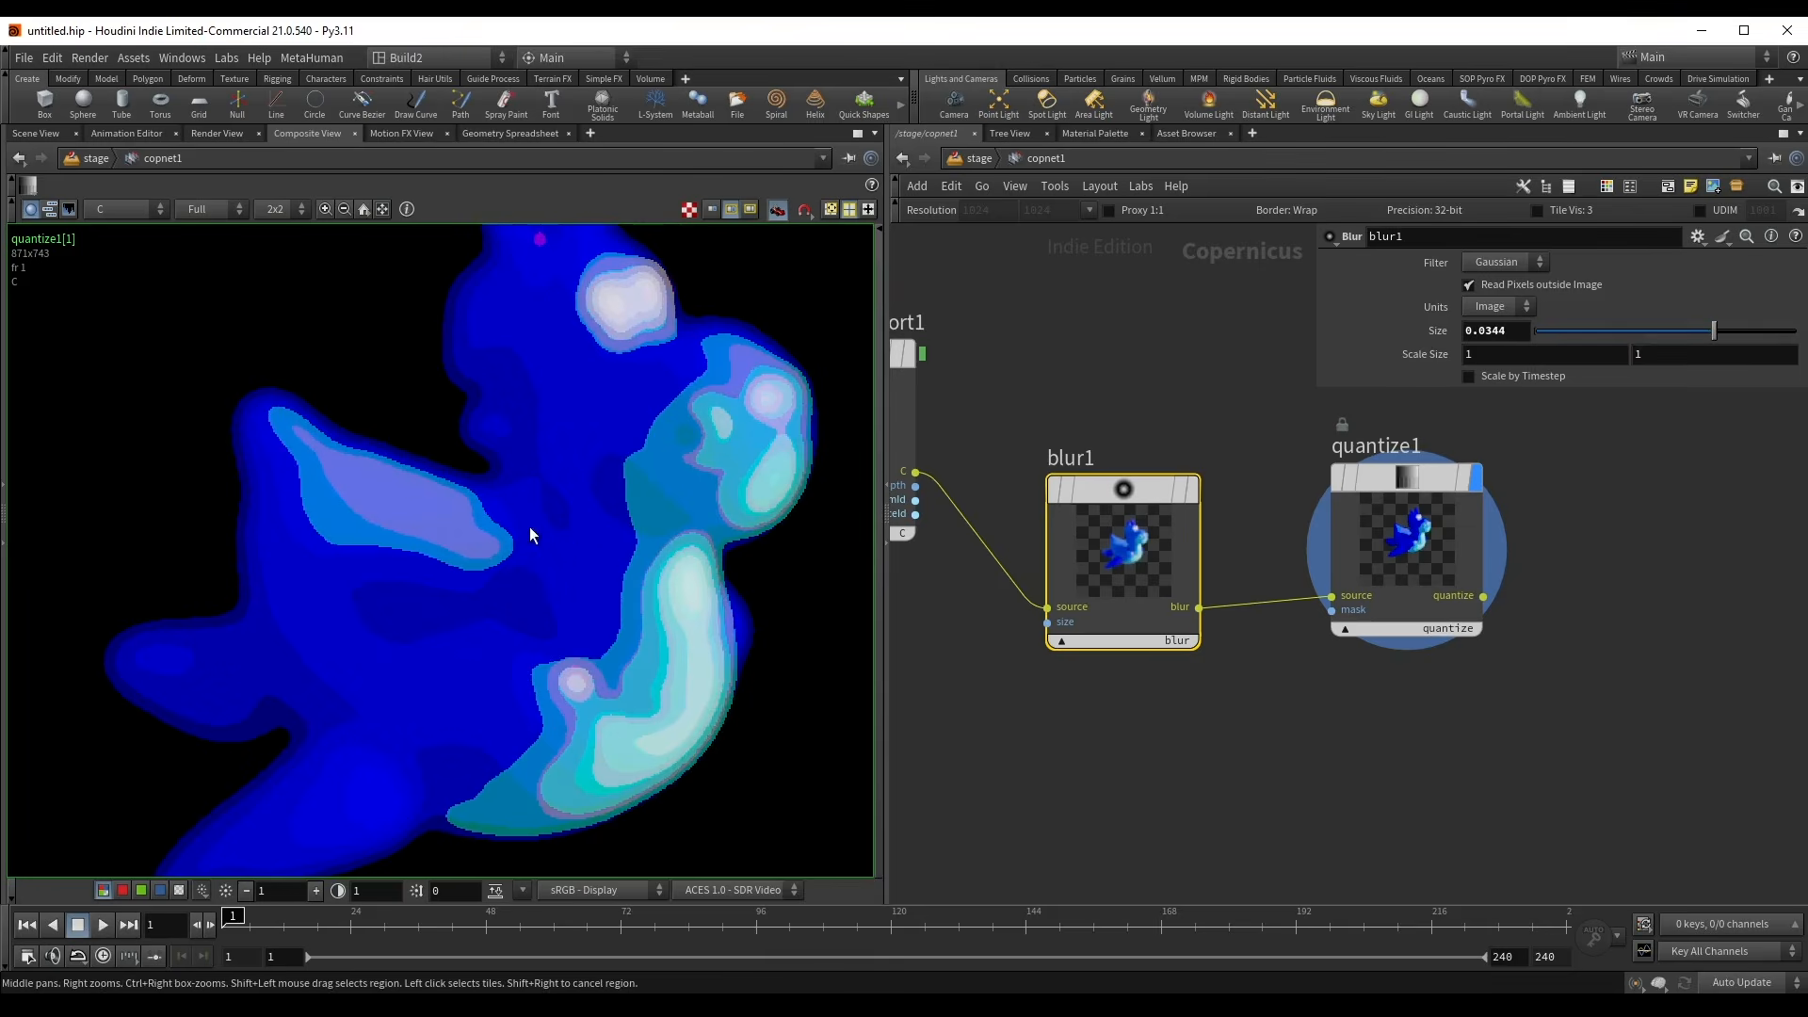
{"action": "right_click_drag", "start_coordinate": [366, 543], "coordinate": [375, 460]}
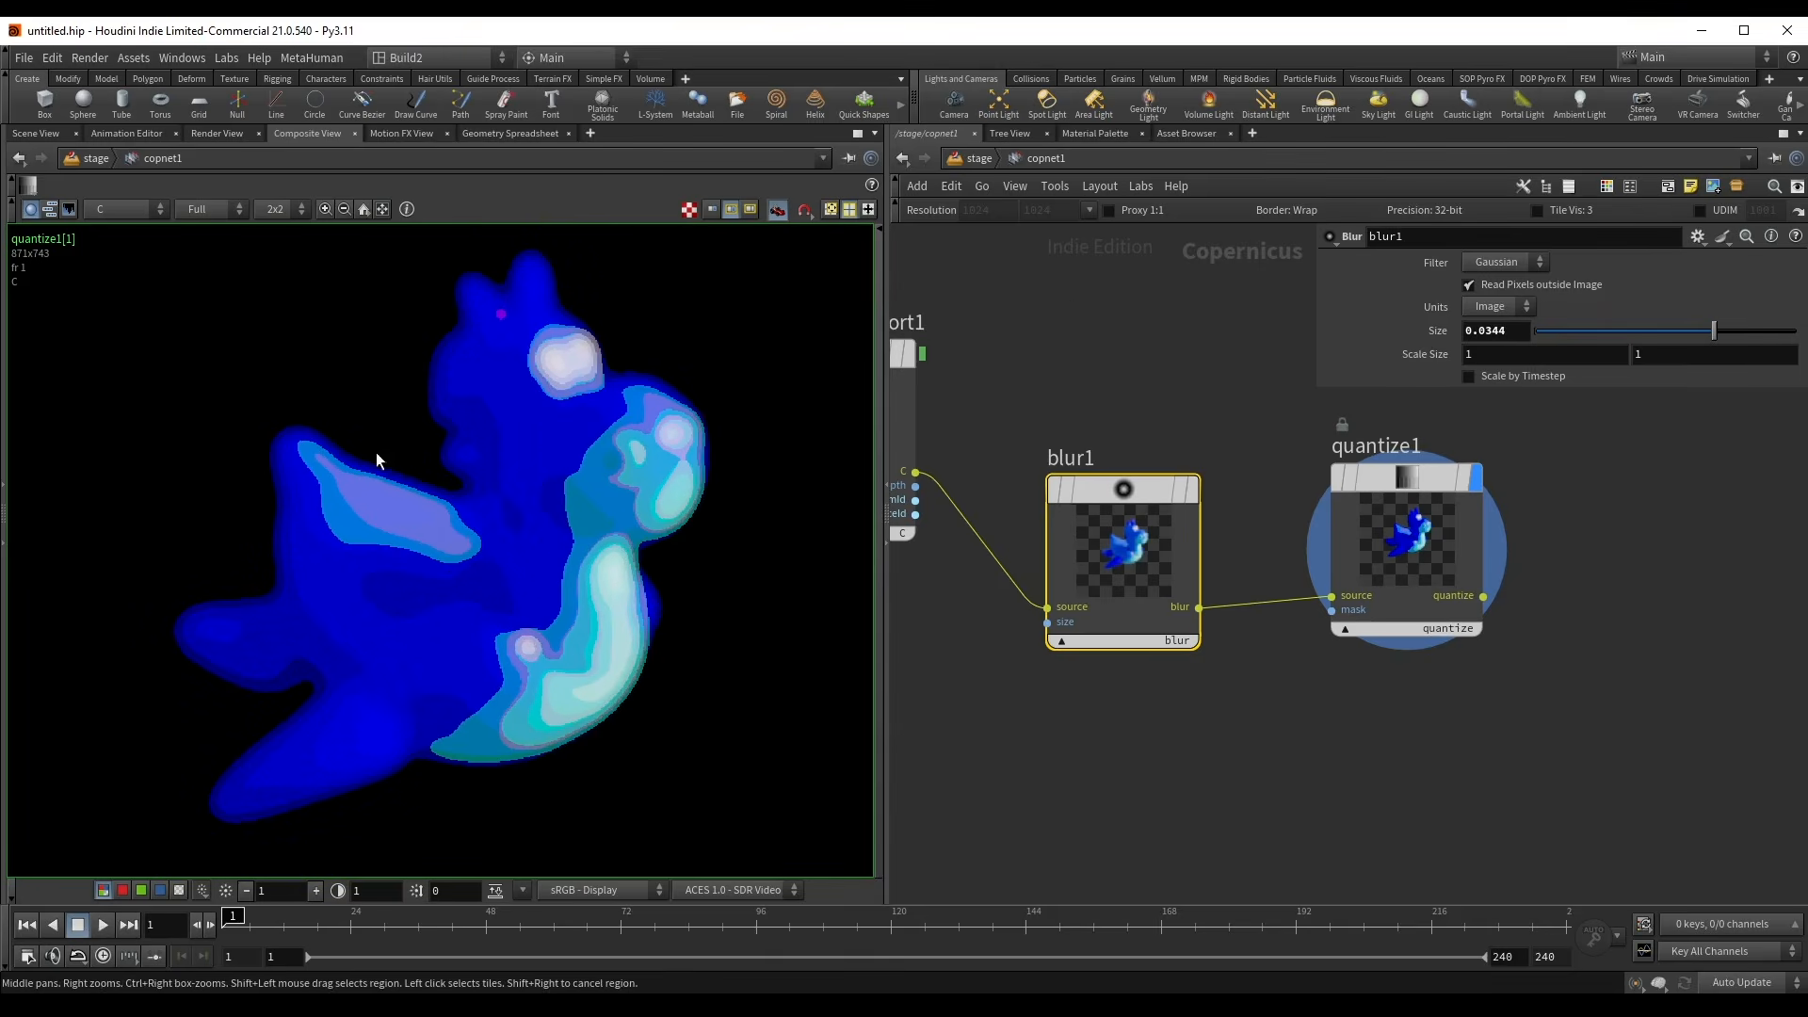
{"action": "left_click_drag", "start_coordinate": [1713, 330], "coordinate": [1671, 327]}
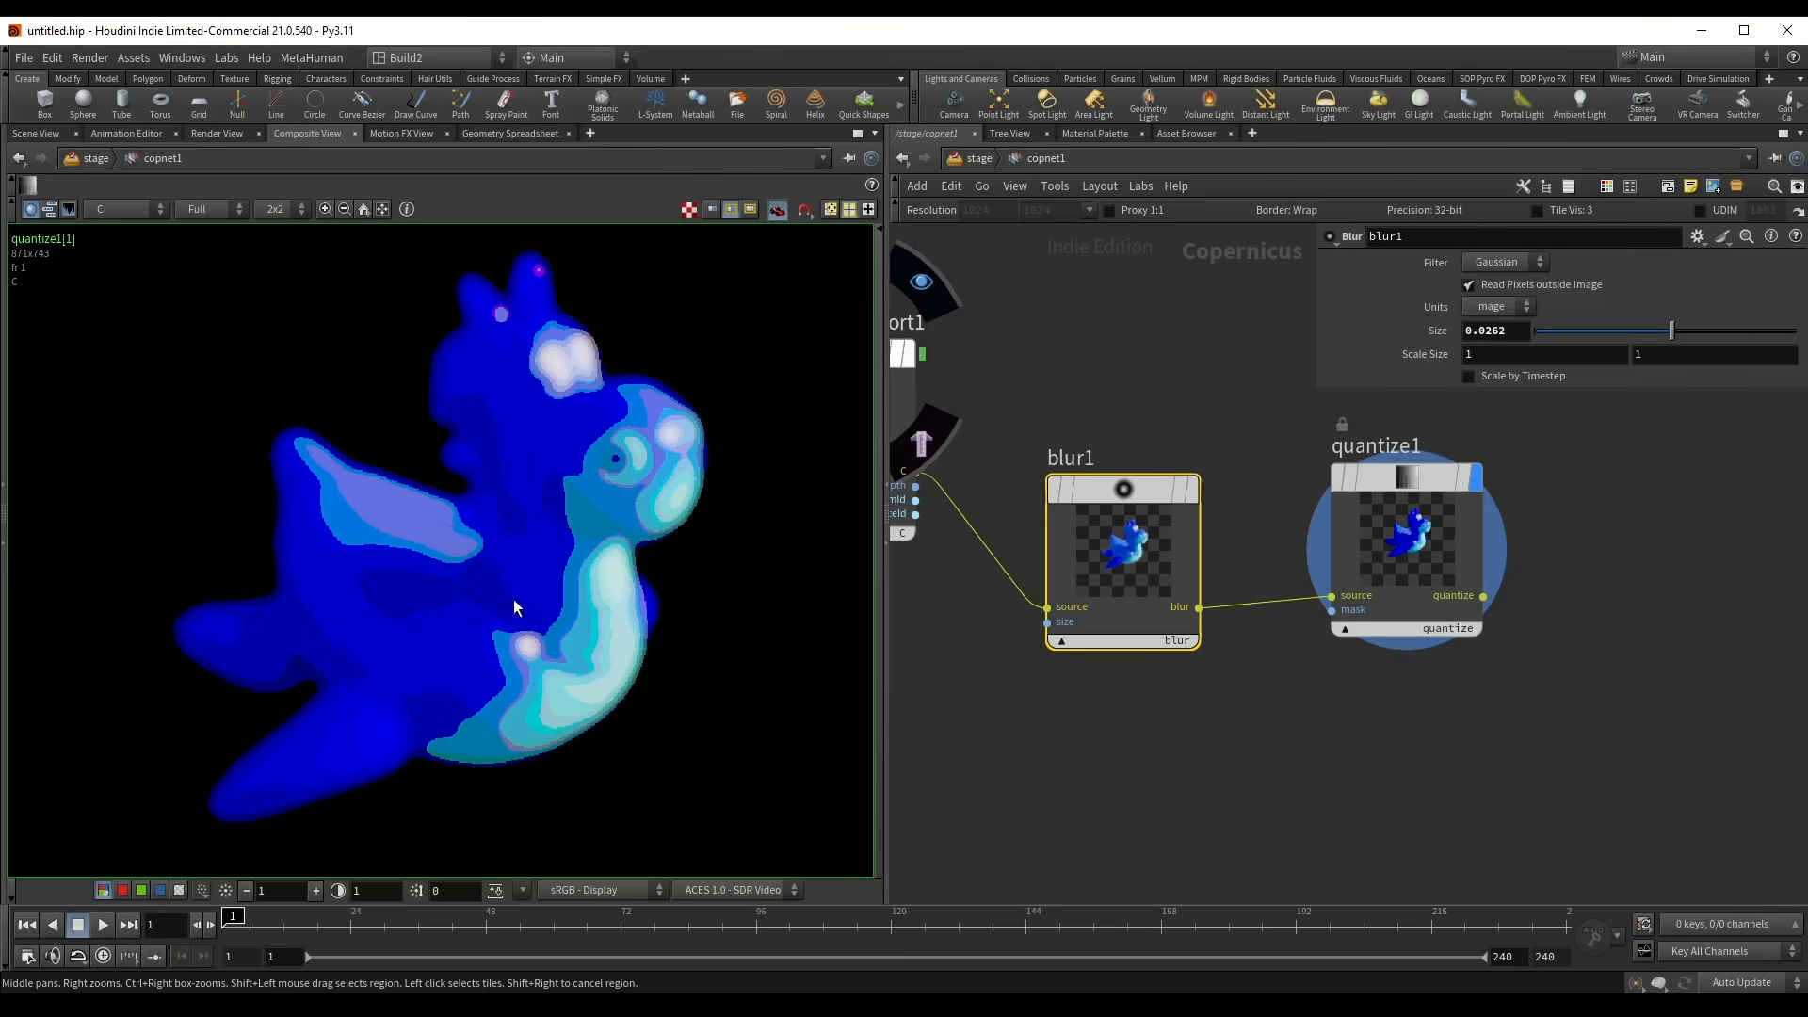
{"action": "left_click_drag", "start_coordinate": [1672, 330], "coordinate": [1613, 331]}
- Delete the Blur node between the slap comp import and the Quantize node
{"action": "left_click_drag", "start_coordinate": [901, 403], "coordinate": [995, 433]}
{"action": "scroll", "coordinate": [1119, 431], "scroll_direction": "down", "scroll_amount": 3}
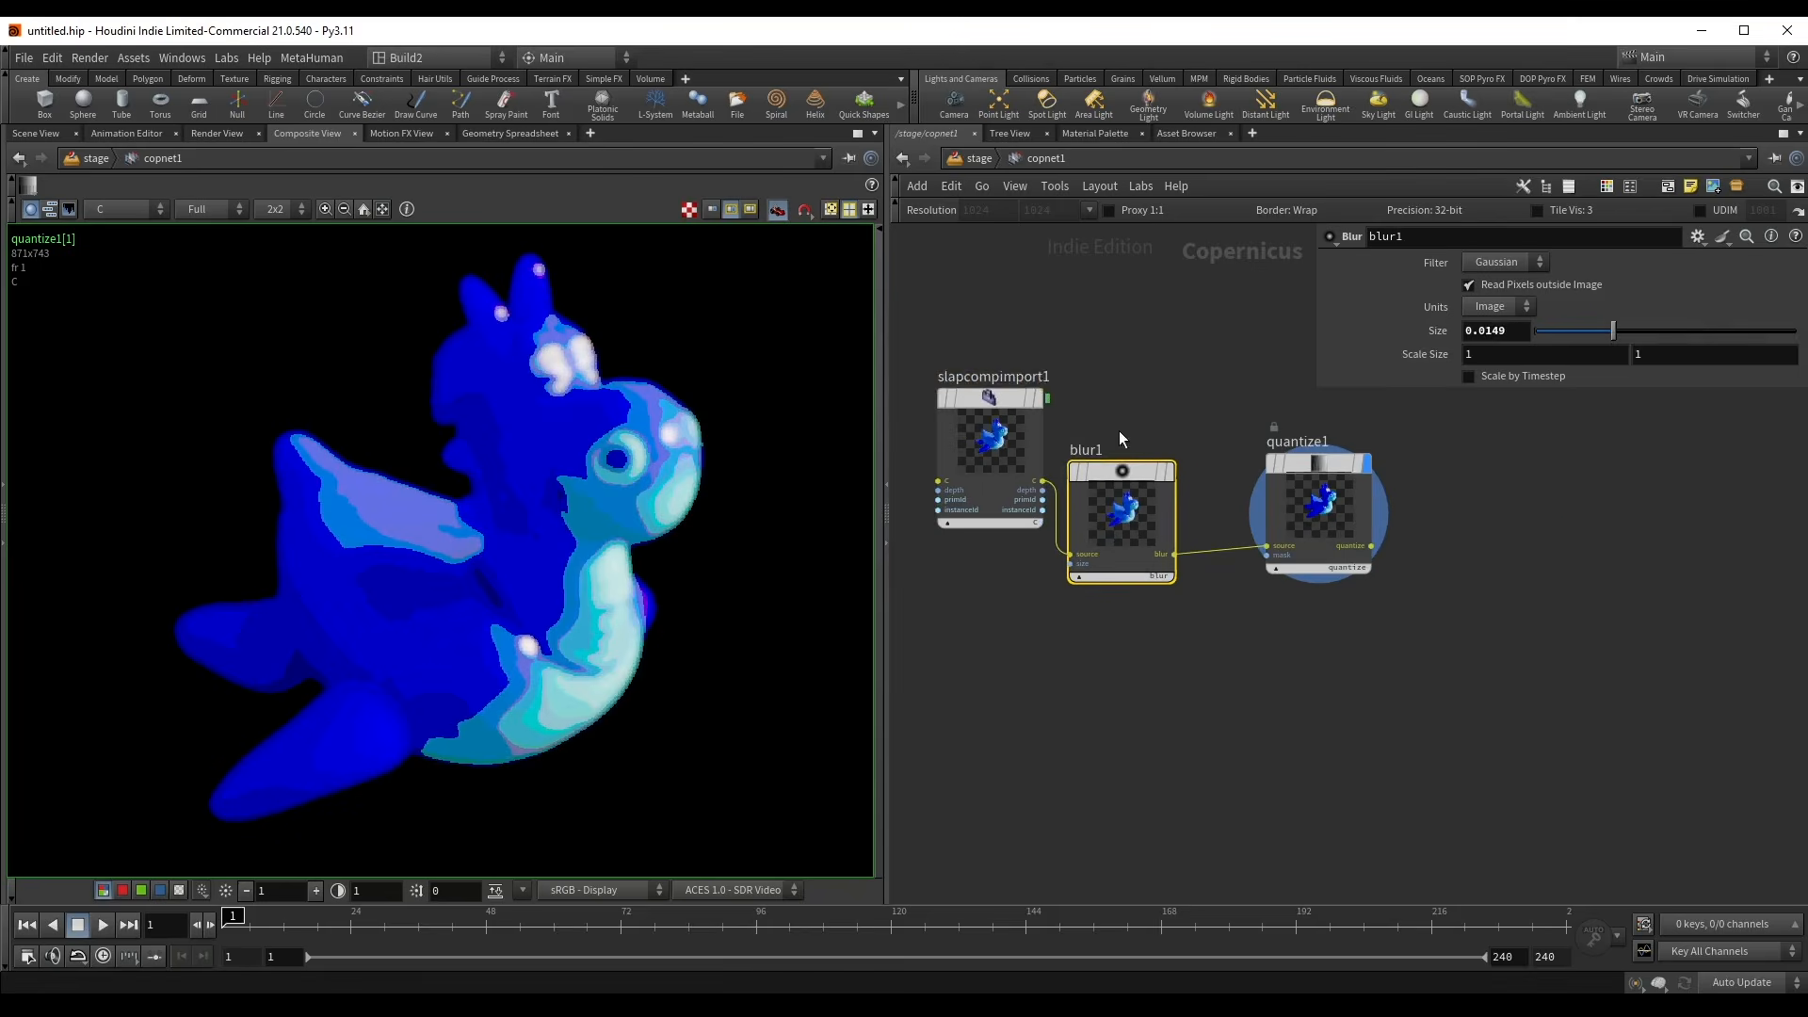
{"action": "left_click", "coordinate": [1045, 378]}
{"action": "key", "text": "BackSpace"}
{"action": "key", "text": "BackSpace"}
{"action": "left_click", "coordinate": [1128, 482]}
{"action": "key", "text": "Delete"}
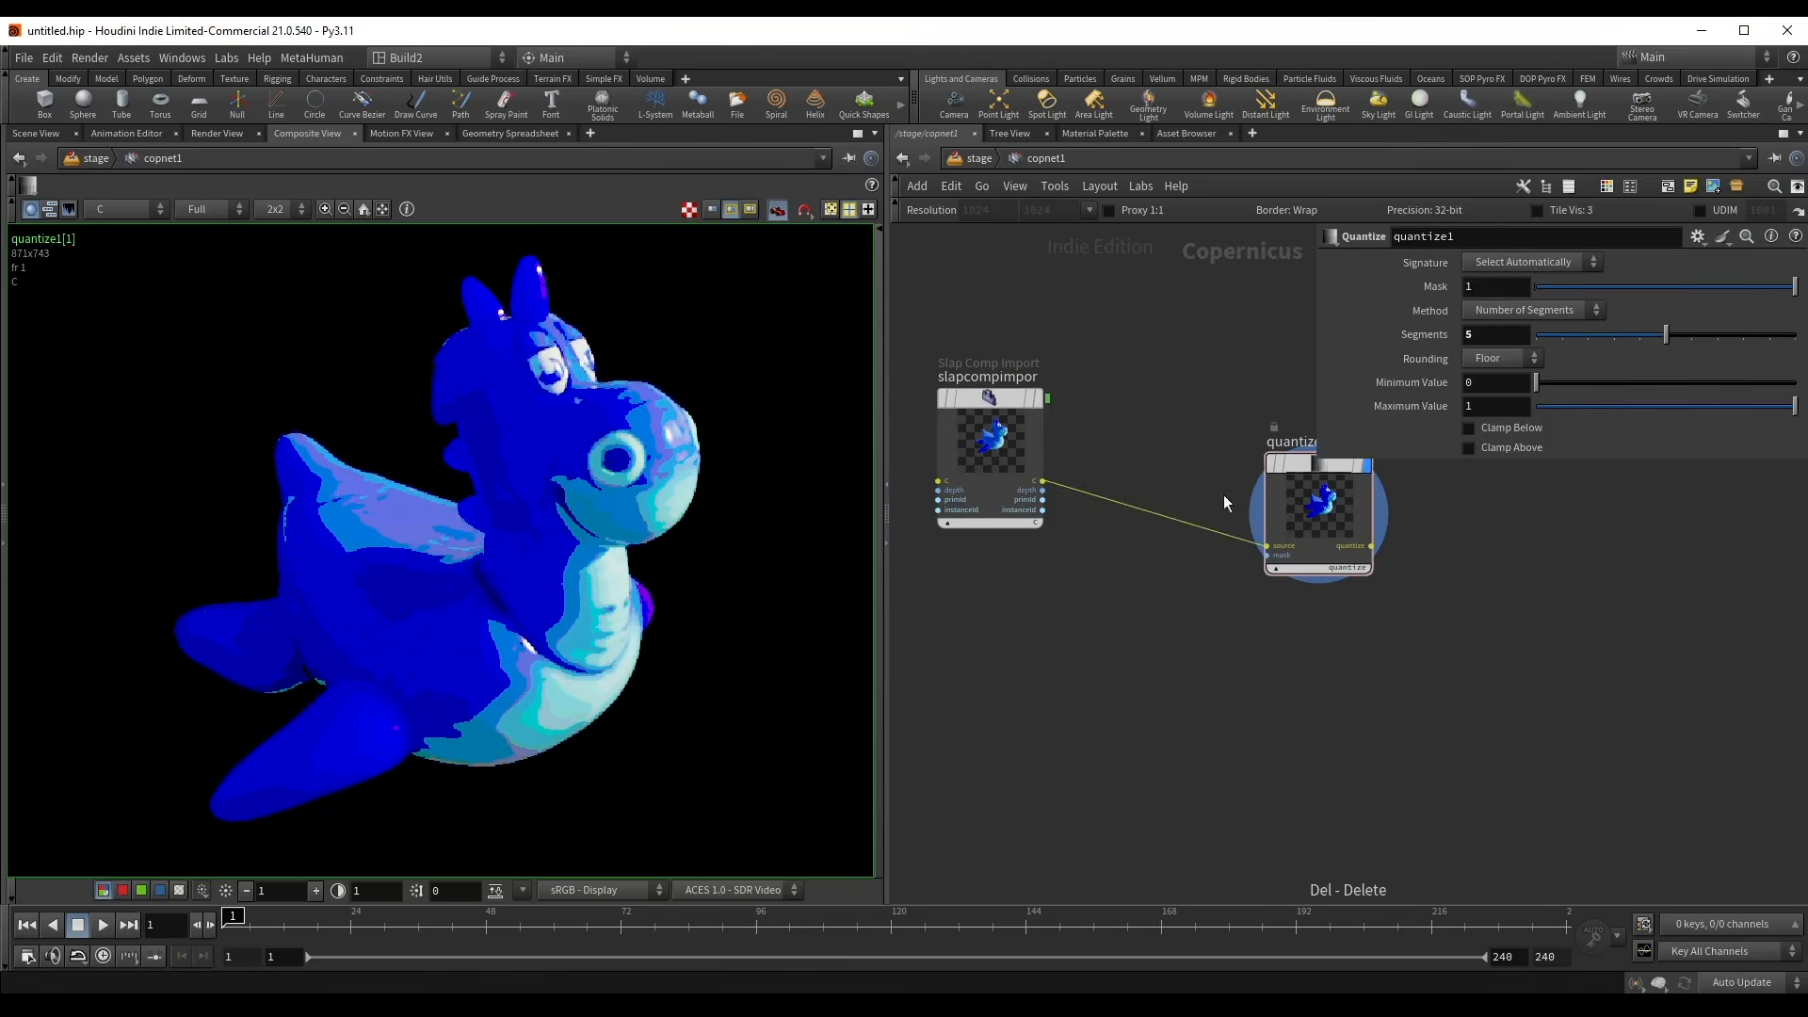
- Move the Quantize node closer to the slap comp import and set its segments to 4
{"action": "left_click_drag", "start_coordinate": [1304, 517], "coordinate": [1192, 540]}
{"action": "scroll", "coordinate": [1191, 383], "scroll_direction": "down", "scroll_amount": 2}
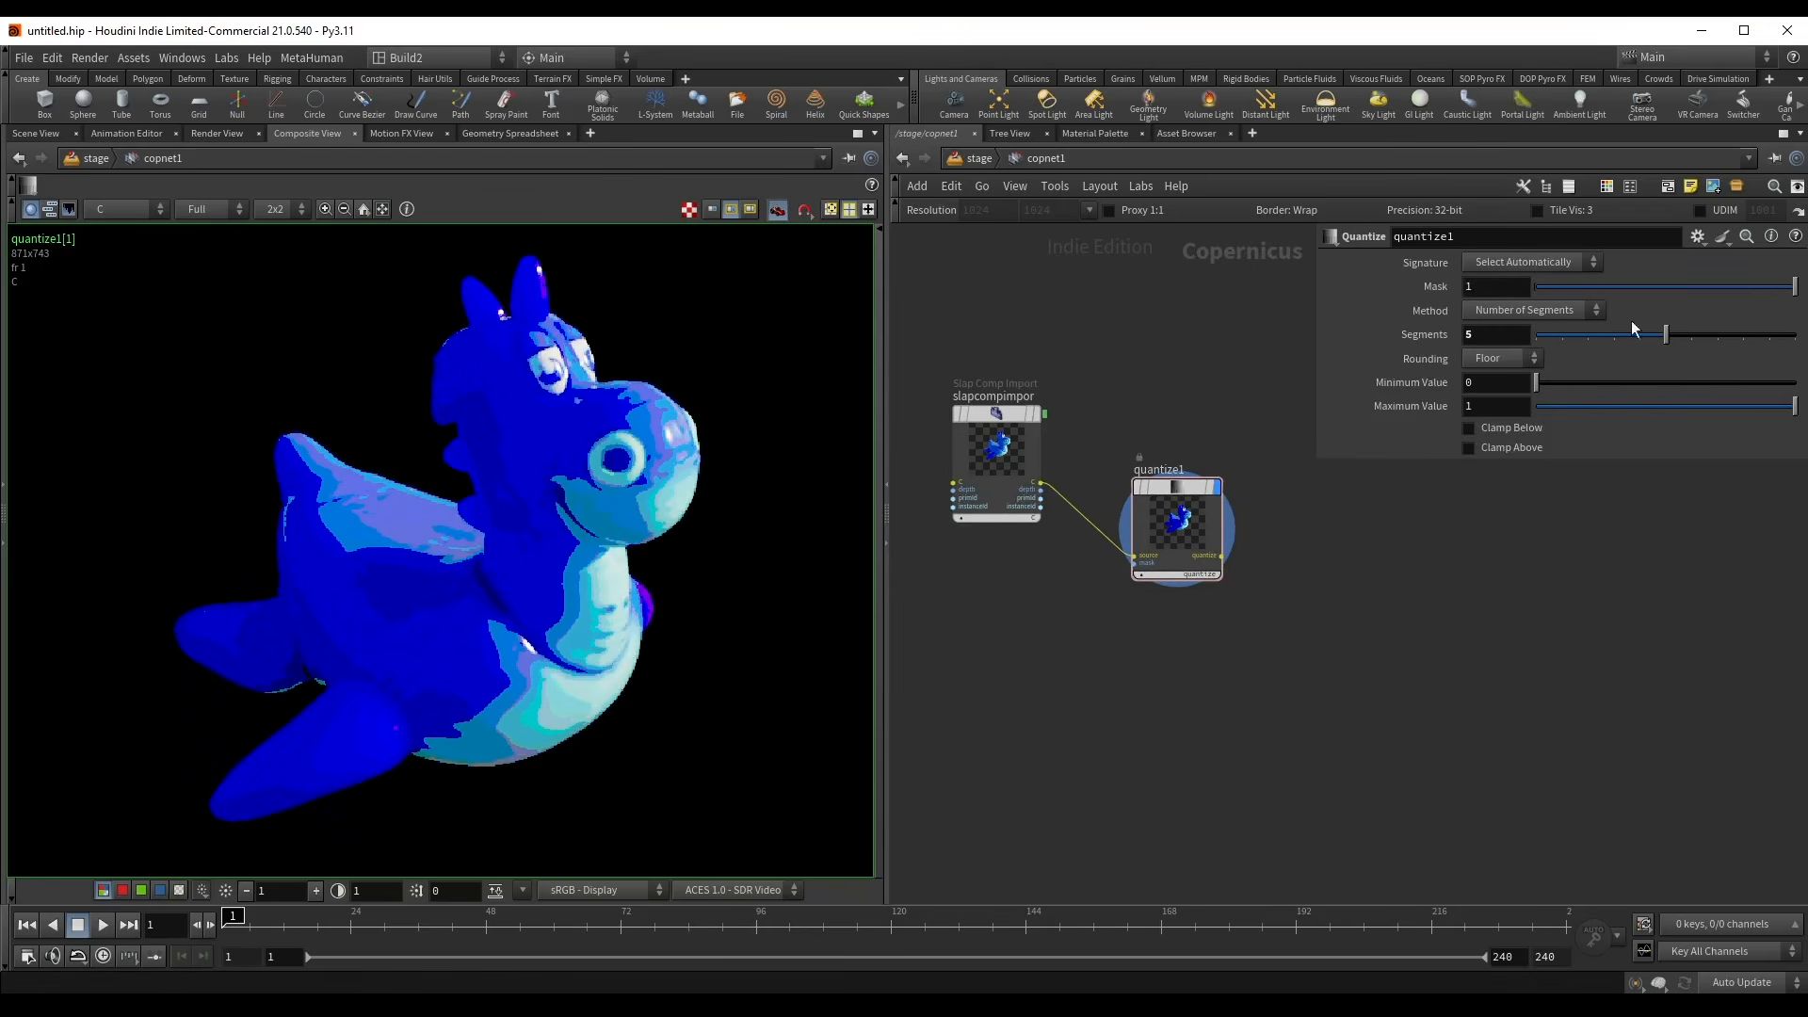
{"action": "mouse_move", "coordinate": [1666, 336]}
{"action": "left_mouse_down"}
{"action": "mouse_move", "coordinate": [1579, 346]}
{"action": "mouse_move", "coordinate": [1639, 344]}
{"action": "left_mouse_up"}
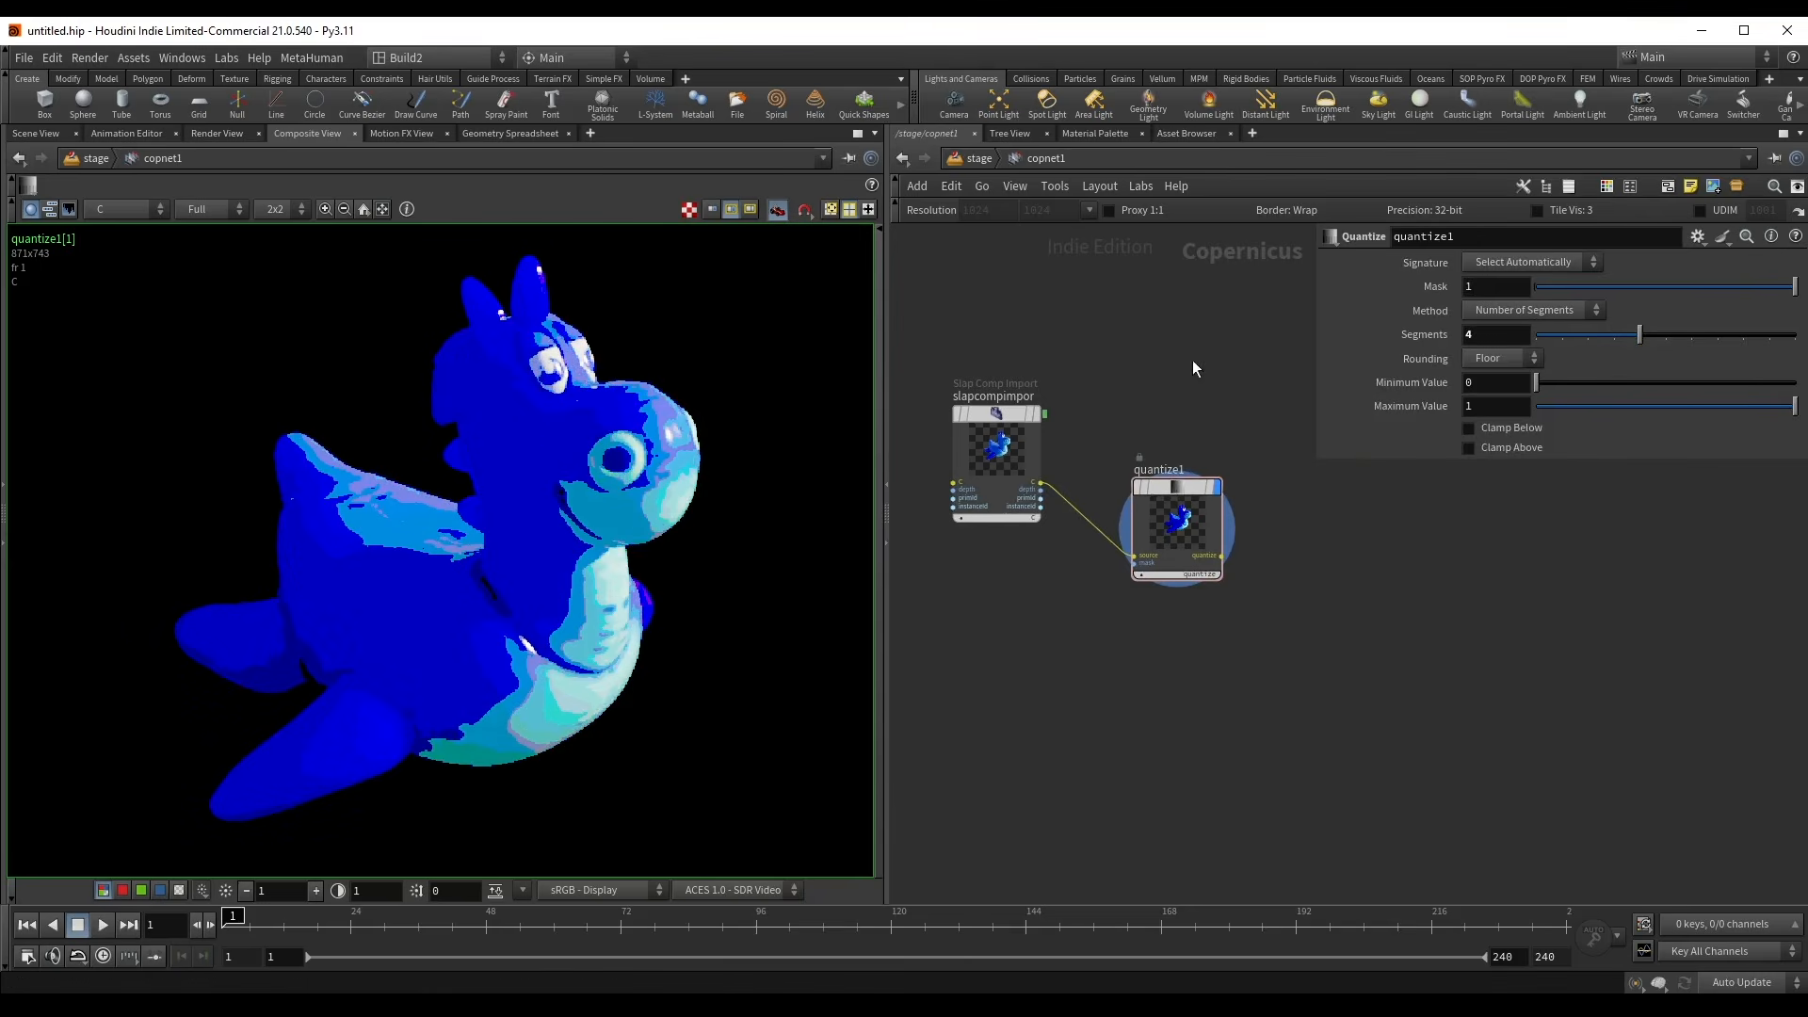
- Add a ROP Image Output node fed by the slap comp import's C output and place it above the Quantize node
{"action": "middle_click_drag", "start_coordinate": [1194, 367], "coordinate": [1157, 398]}
{"action": "left_click_drag", "start_coordinate": [1133, 559], "coordinate": [1179, 592]}
{"action": "scroll", "coordinate": [1039, 500], "scroll_direction": "up", "scroll_amount": 2}
{"action": "scroll", "coordinate": [1040, 500], "scroll_direction": "up", "scroll_amount": 1}
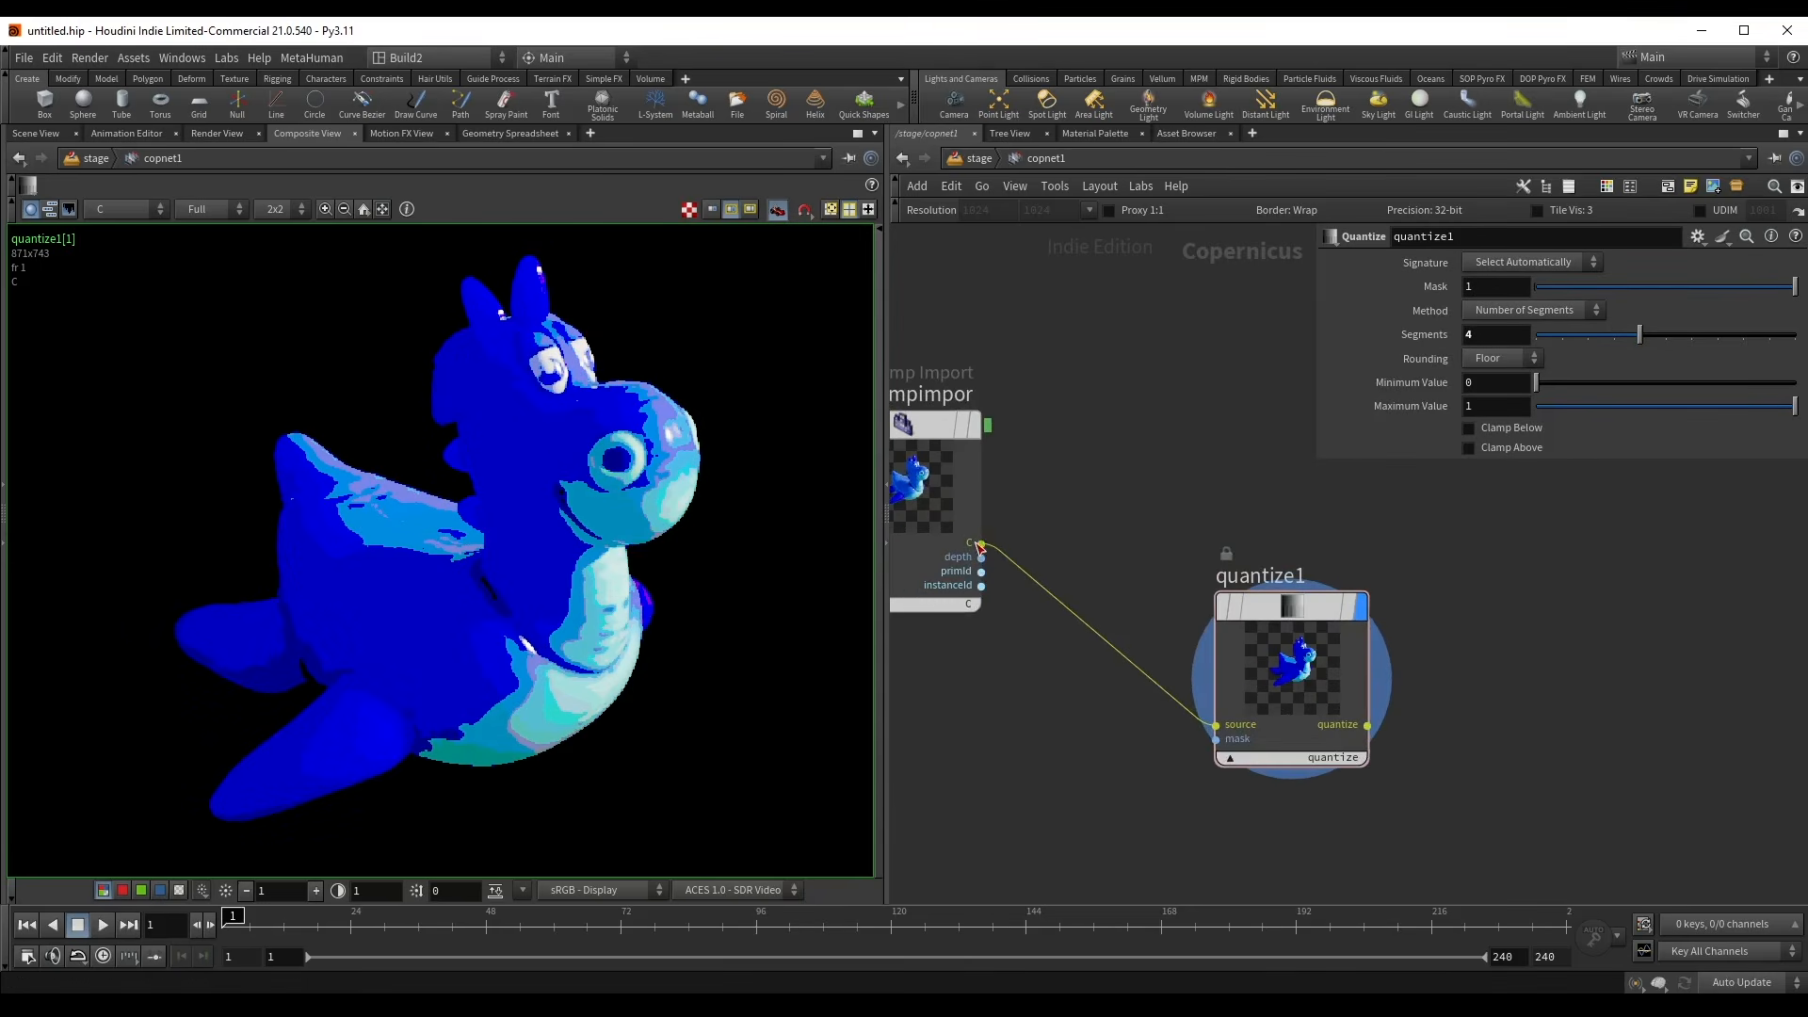
{"action": "left_click", "coordinate": [981, 543]}
{"action": "key", "text": "Tab"}
{"action": "type", "text": "rop"}
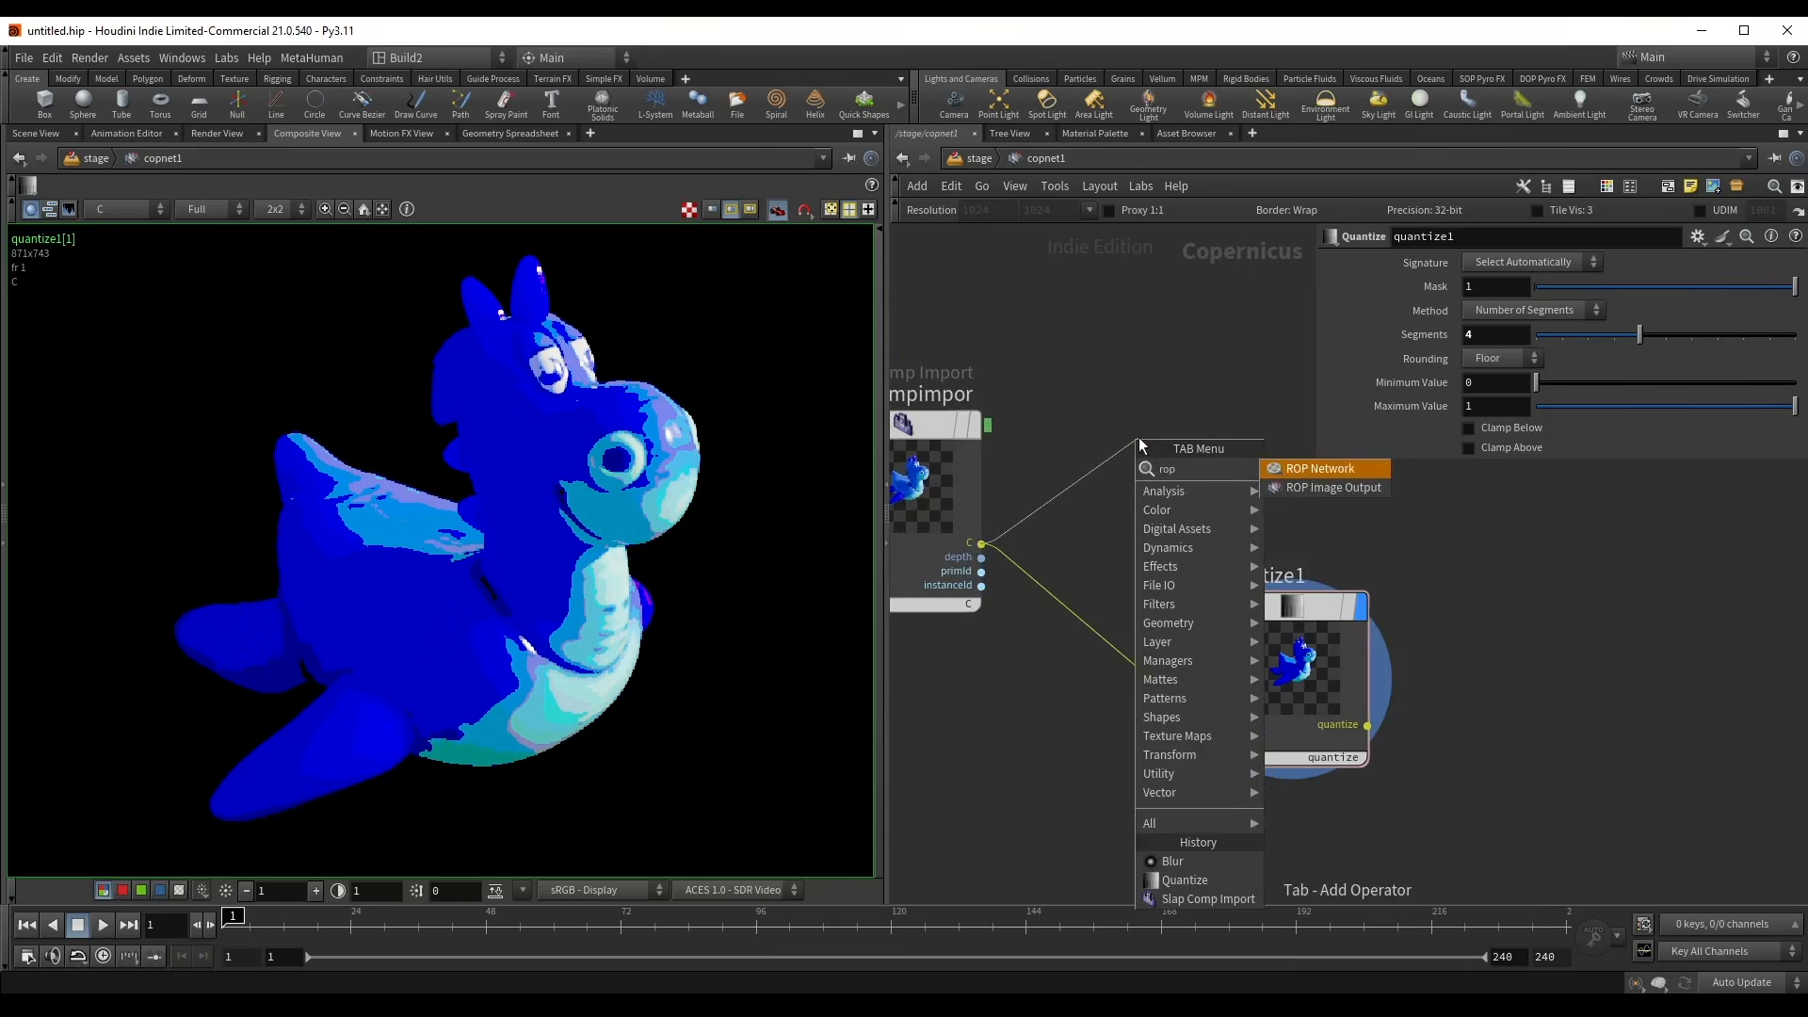
{"action": "key", "text": "Down"}
{"action": "key", "text": "Return"}
{"action": "left_click", "coordinate": [1178, 452]}
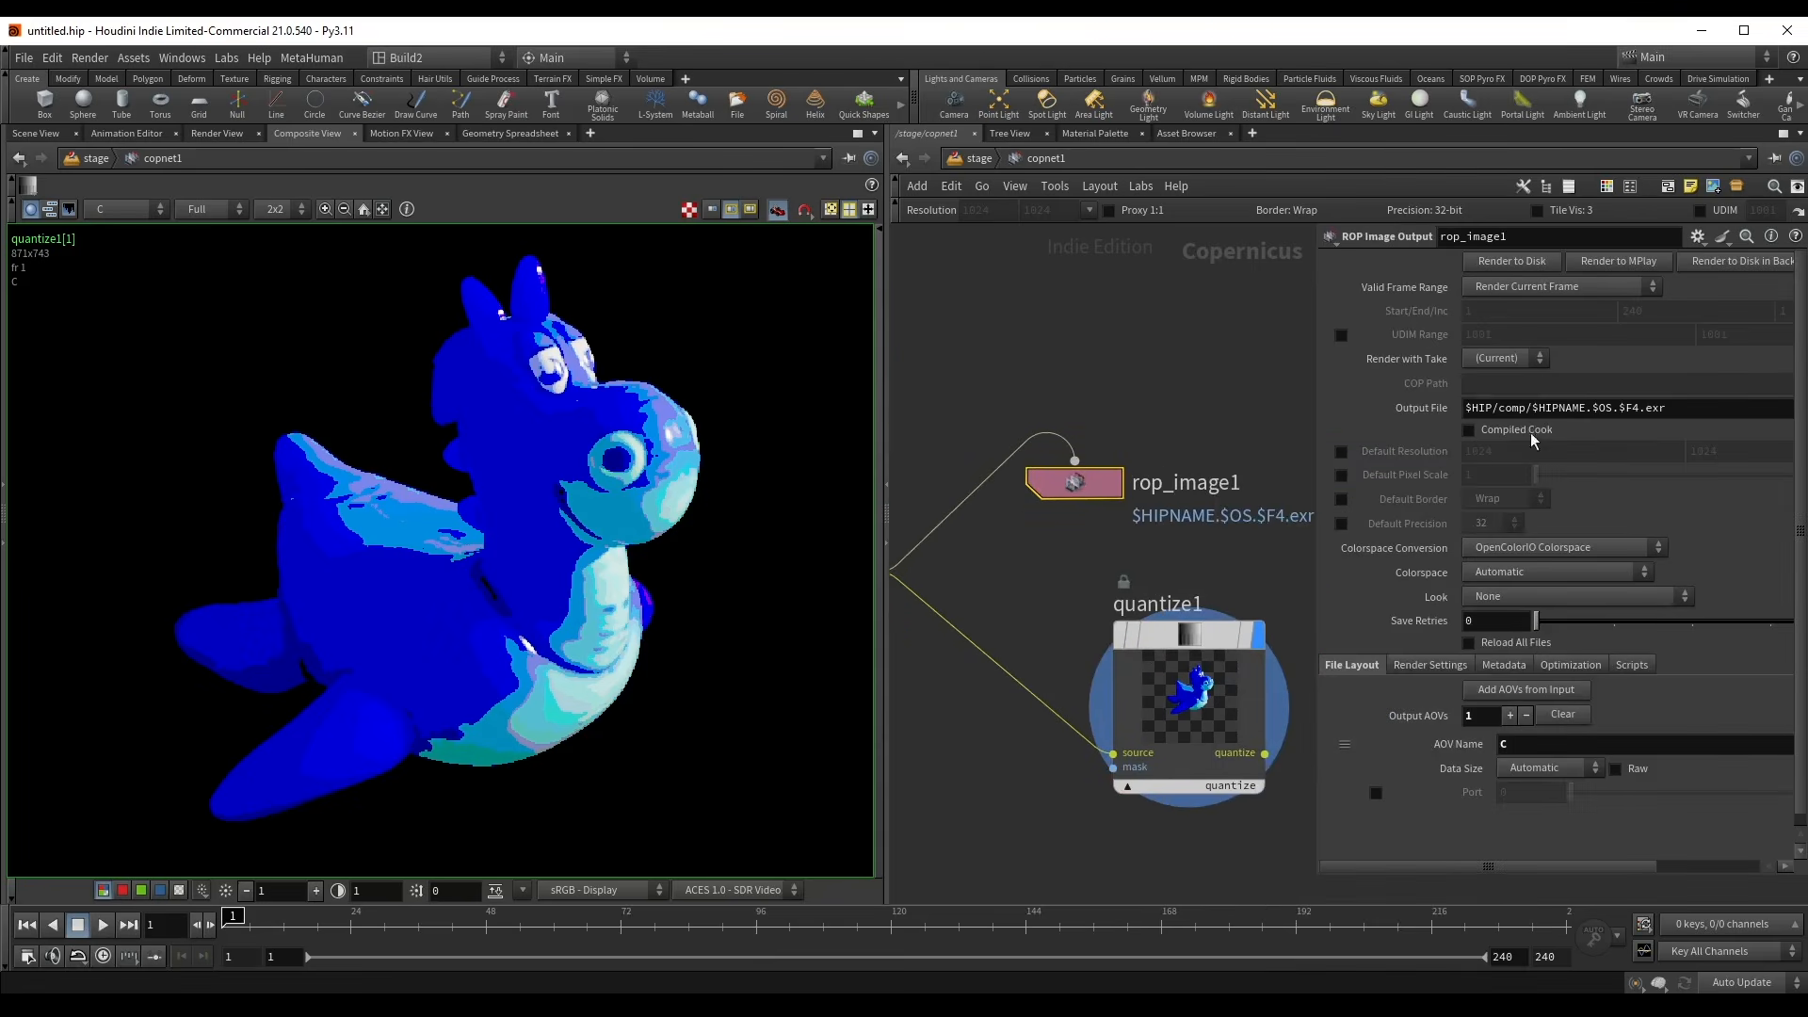
- Widen the ROP Image Output's parameter area and copy its full expanded output file path
{"action": "left_click_drag", "start_coordinate": [1316, 371], "coordinate": [1263, 371]}
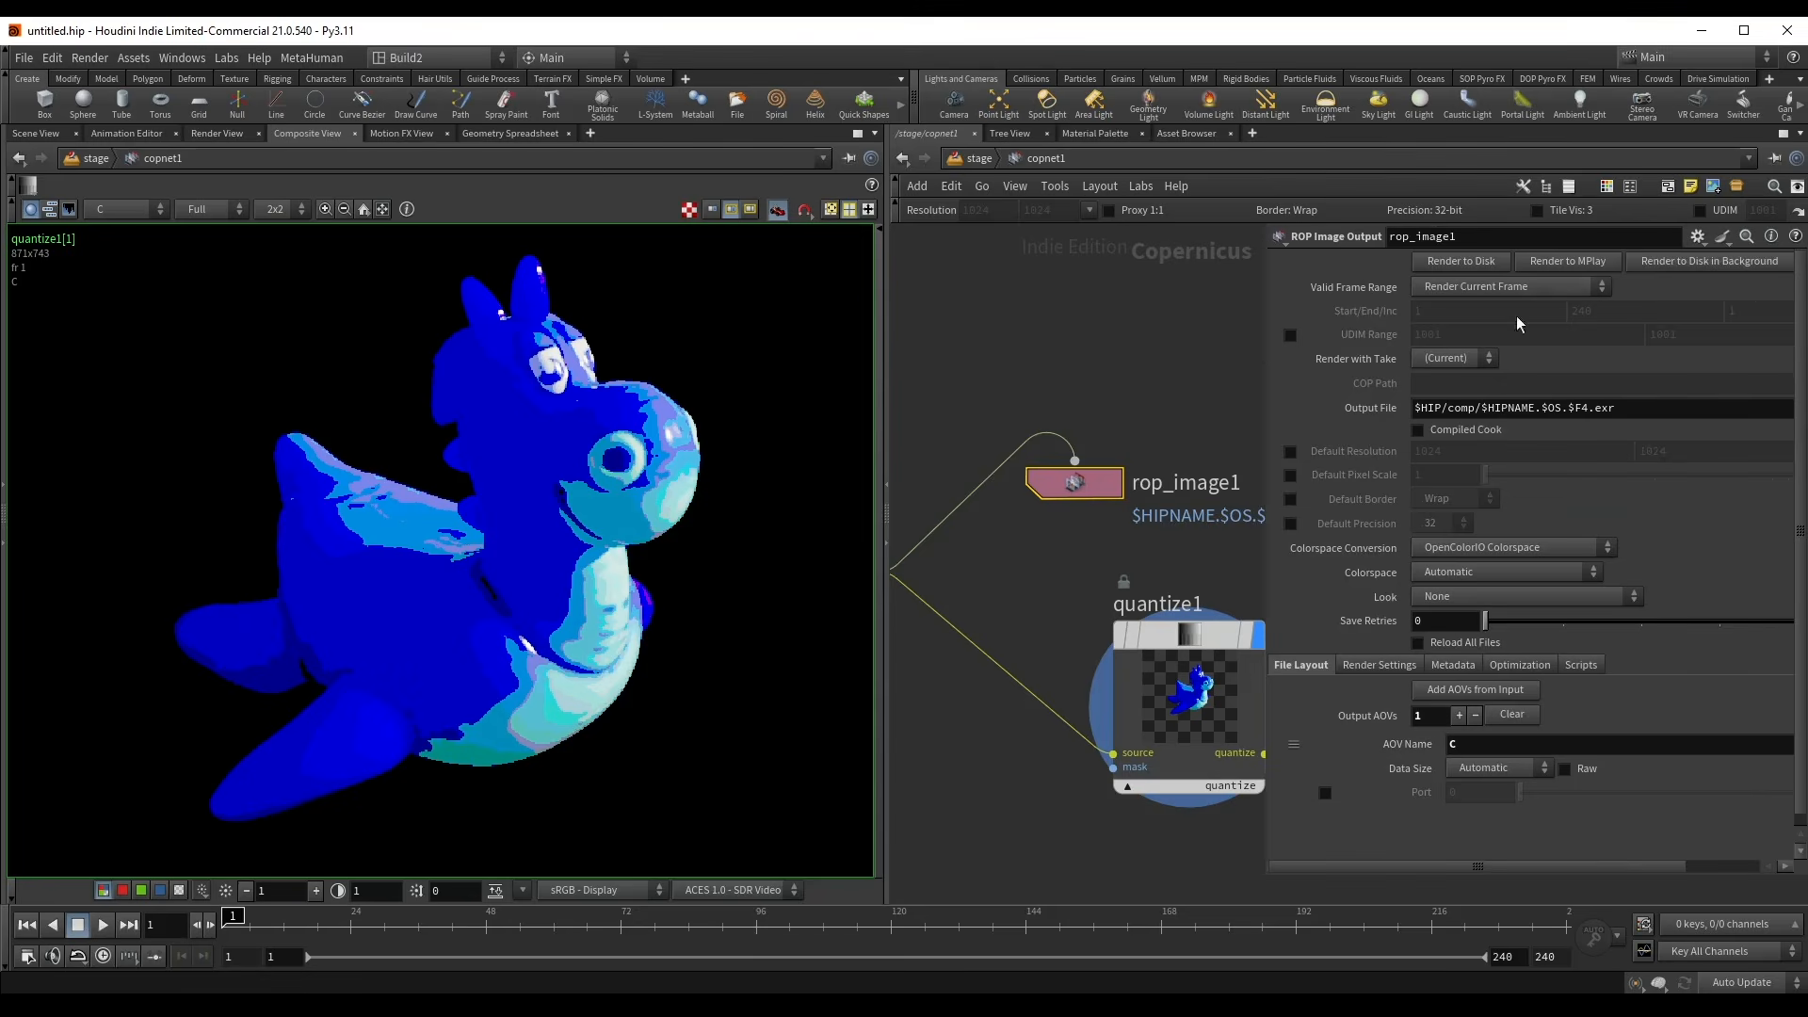
{"action": "left_click", "coordinate": [1373, 405]}
{"action": "triple_click", "coordinate": [1440, 408]}
{"action": "key", "text": "ctrl+c"}
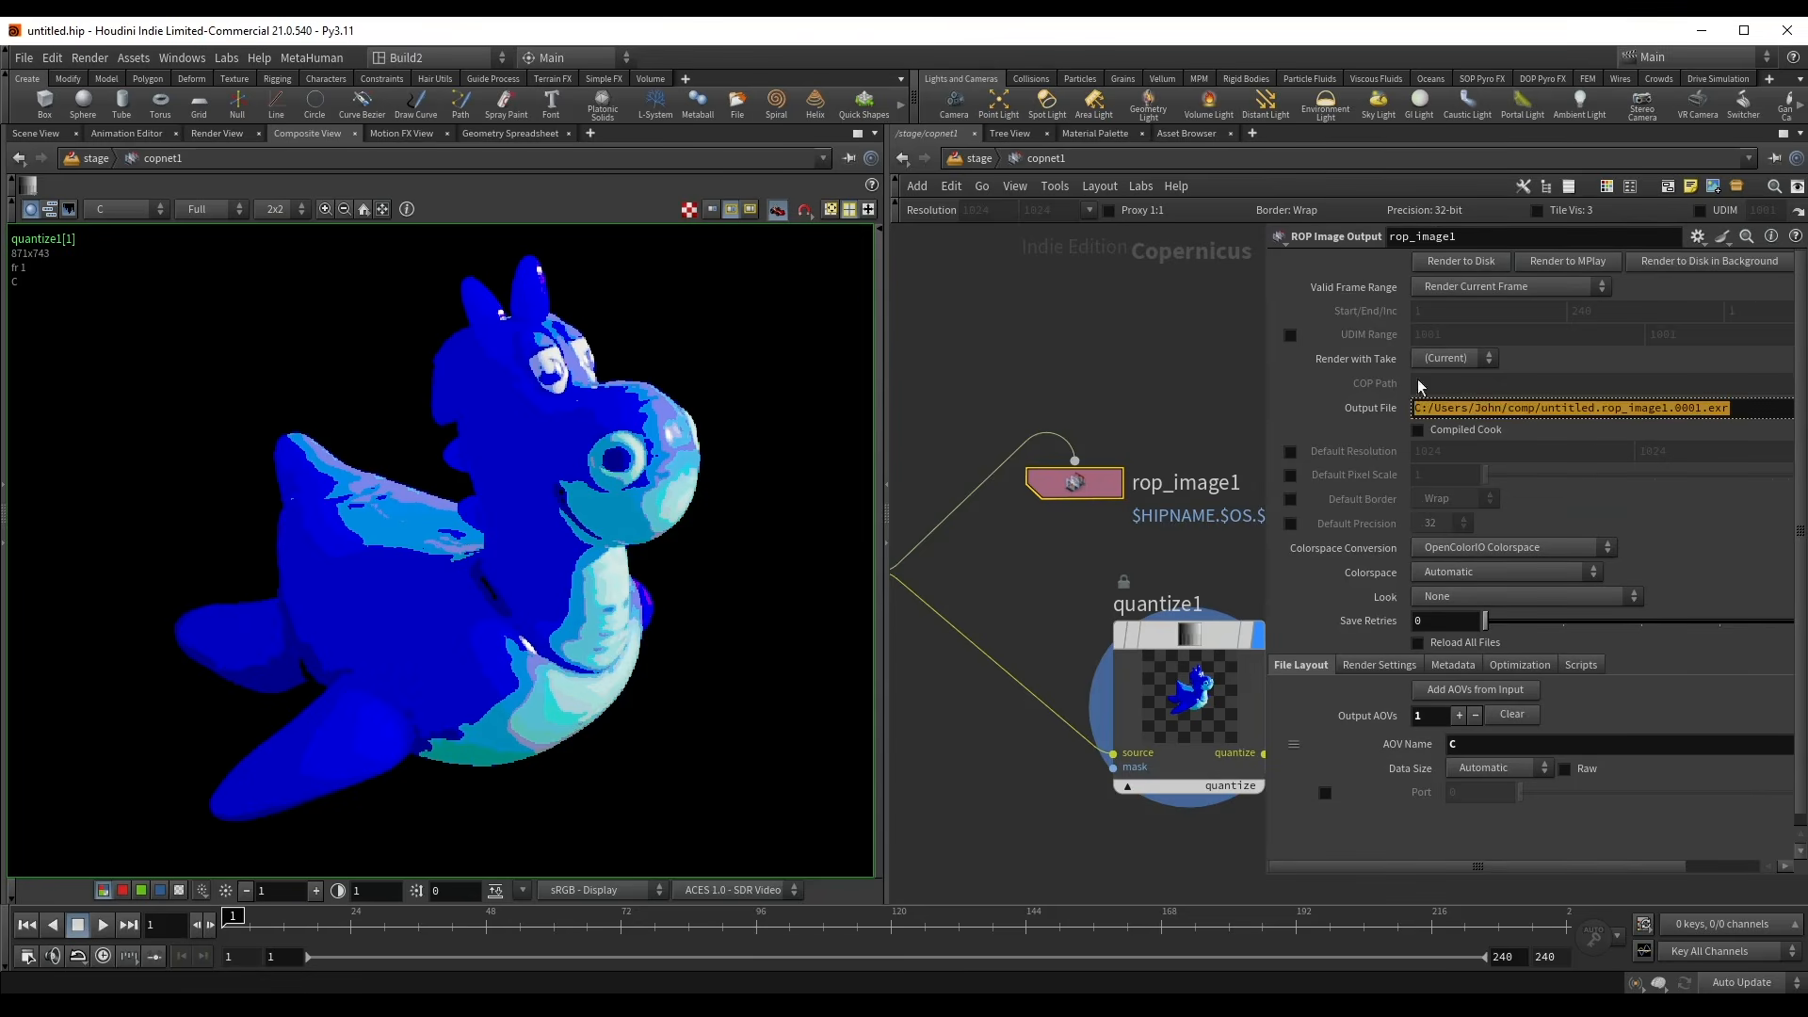
{"action": "left_click", "coordinate": [1133, 362]}
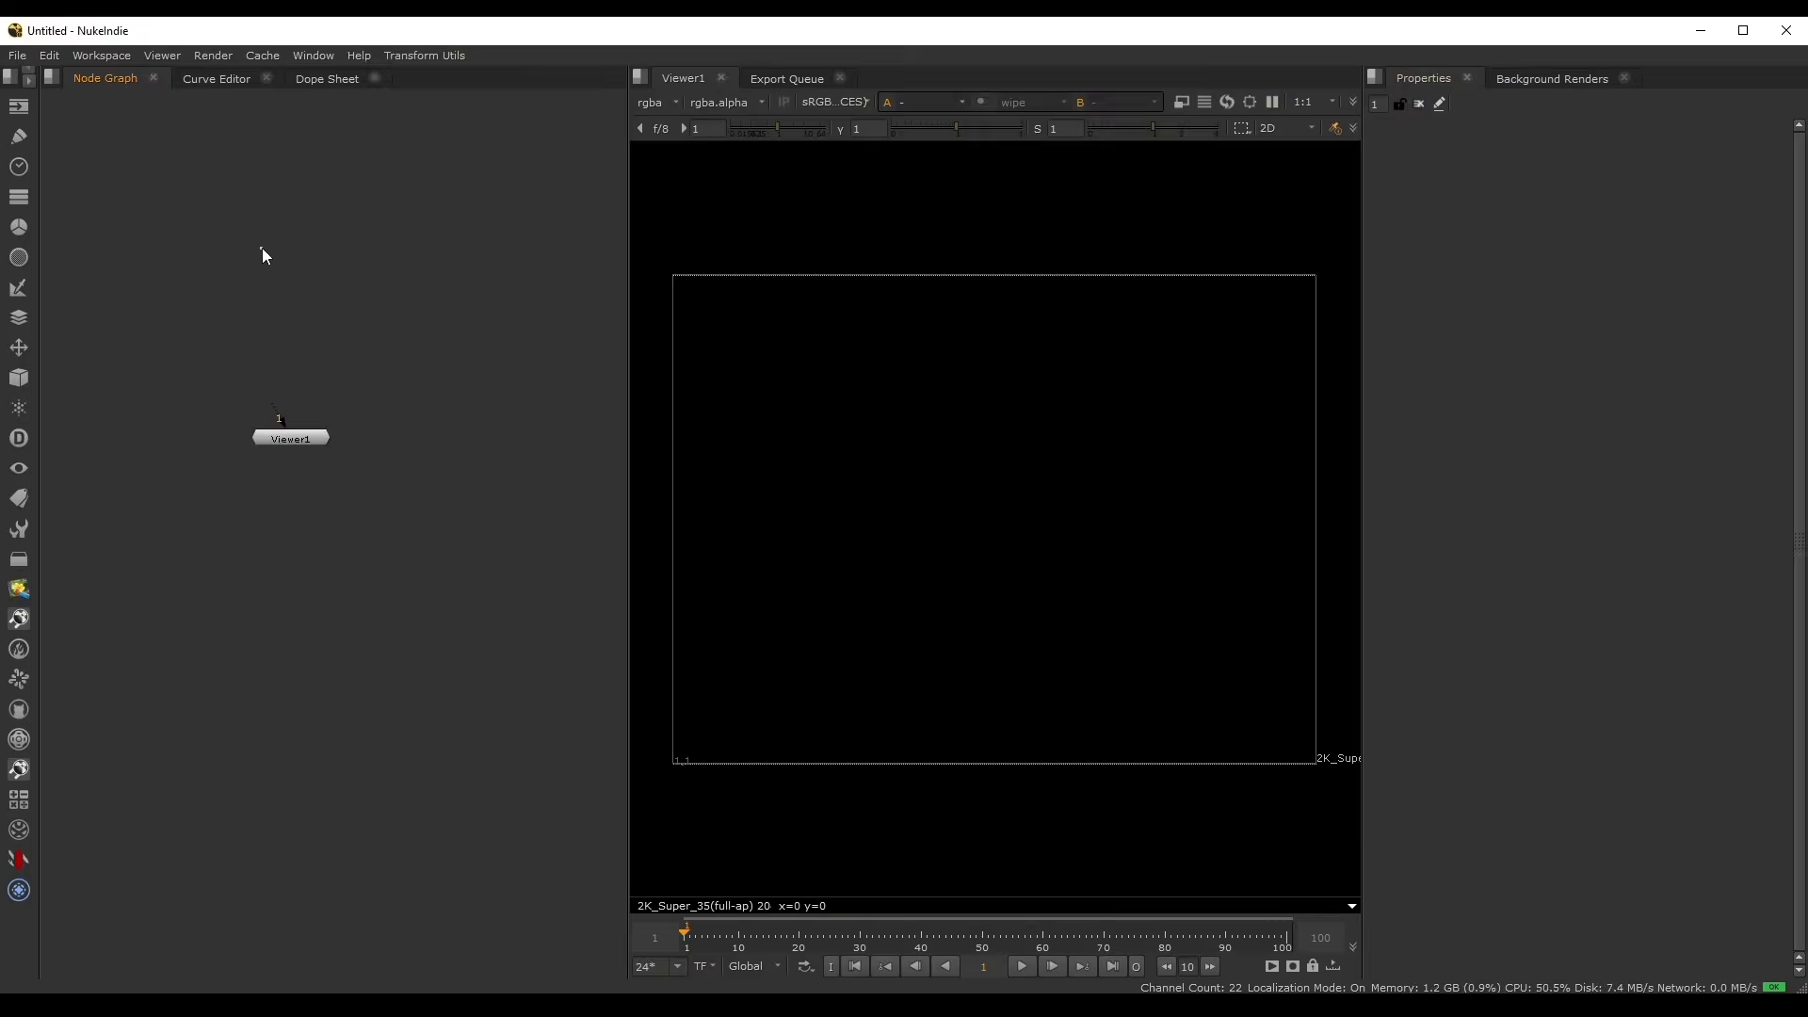
- In Nuke, load untitled.rop_image1.0001.exr from the copied path into a Read node and view the image
{"action": "key", "text": "r"}
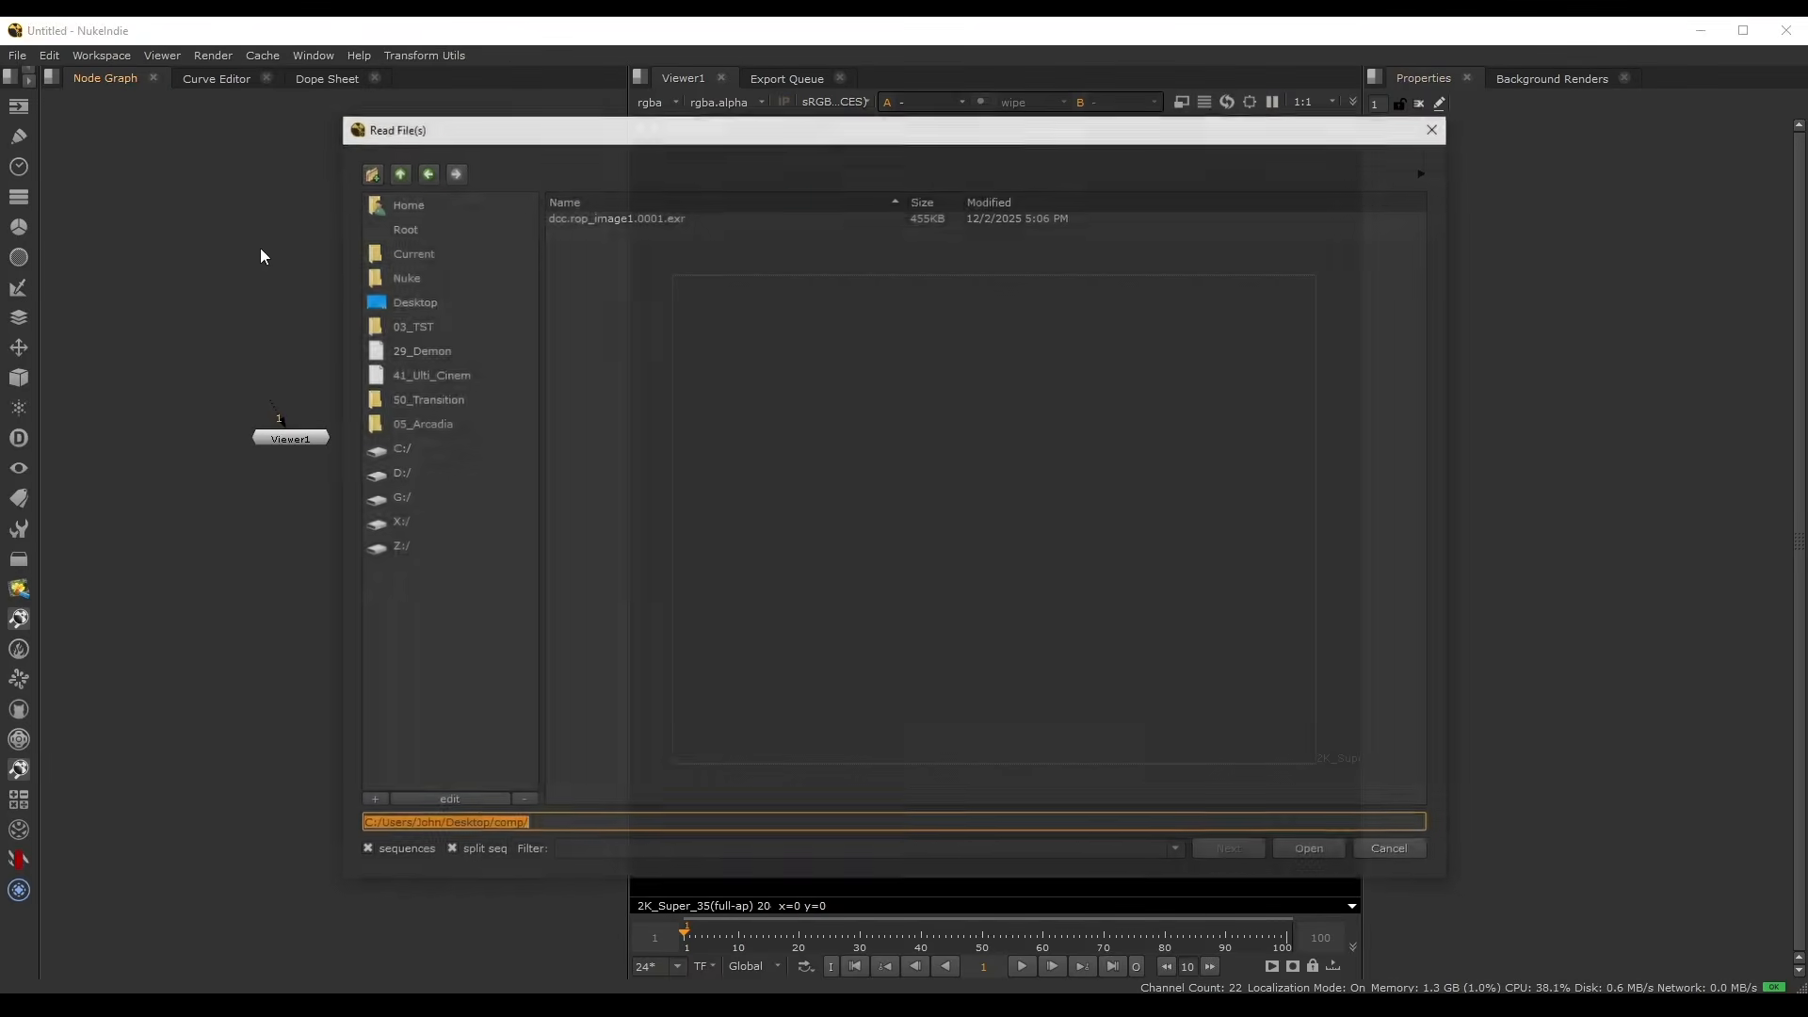
{"action": "key", "text": "ctrl+v"}
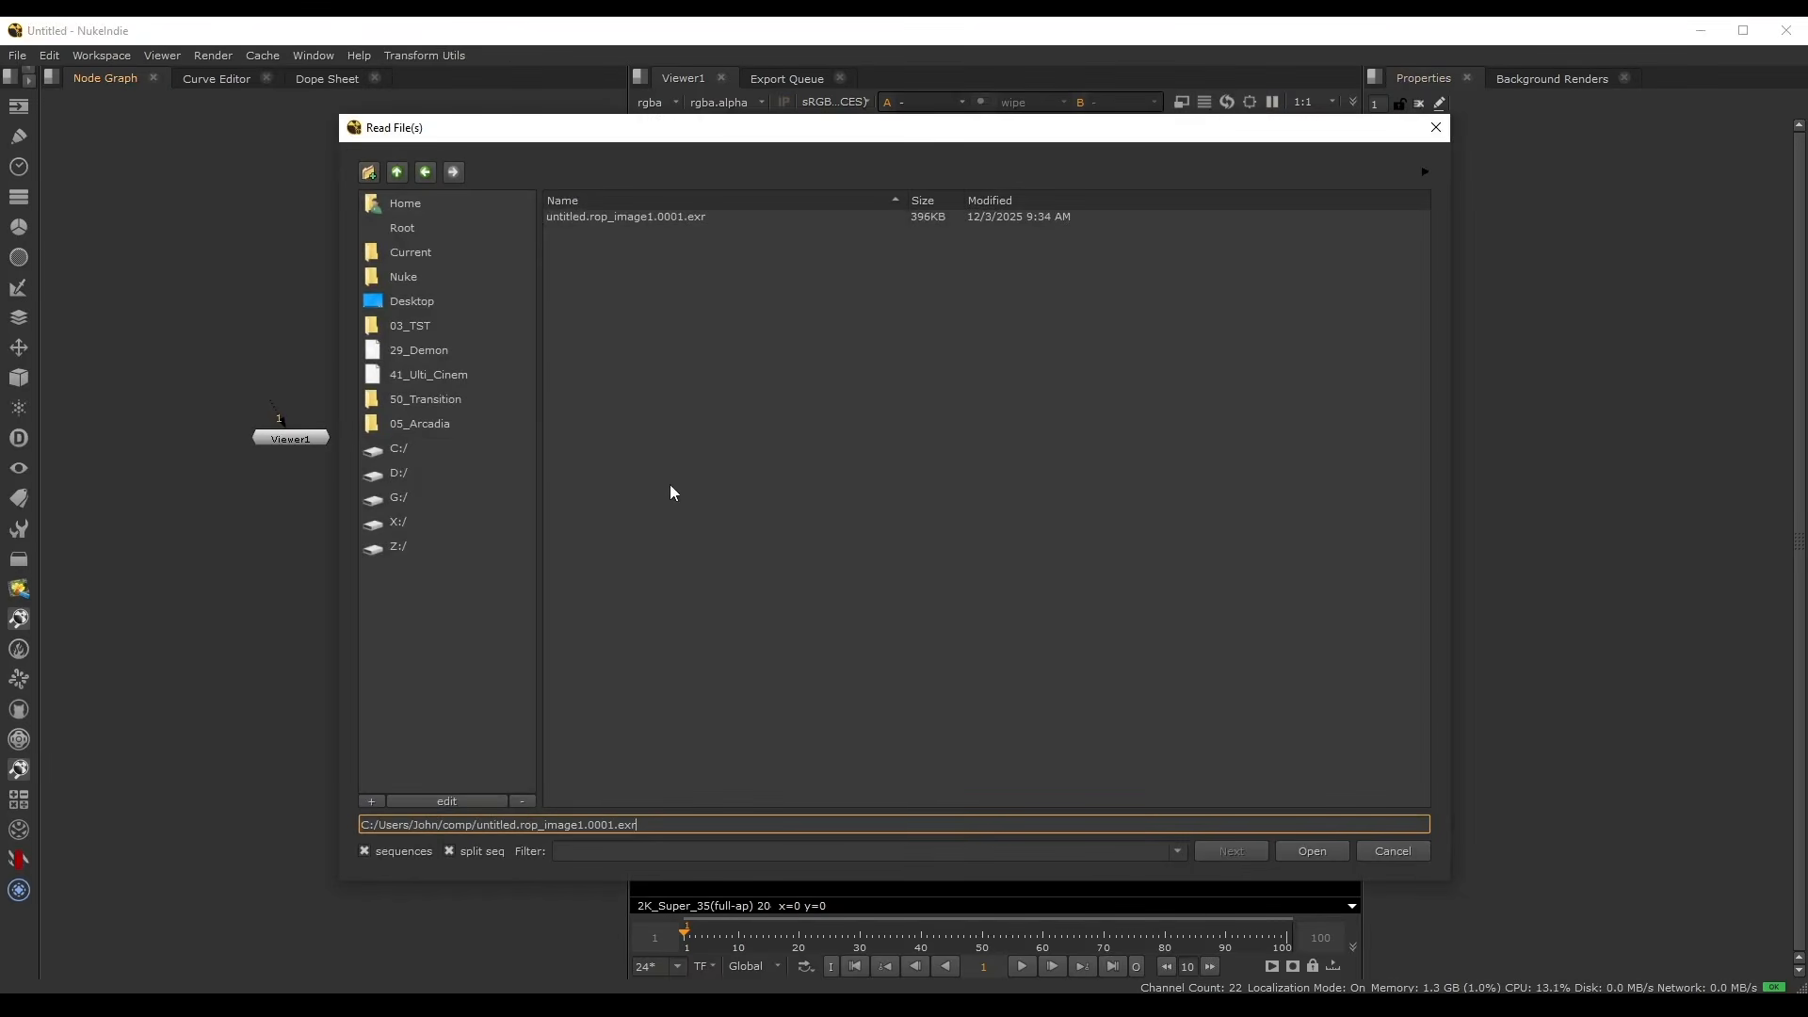
{"action": "double_click", "coordinate": [601, 218]}
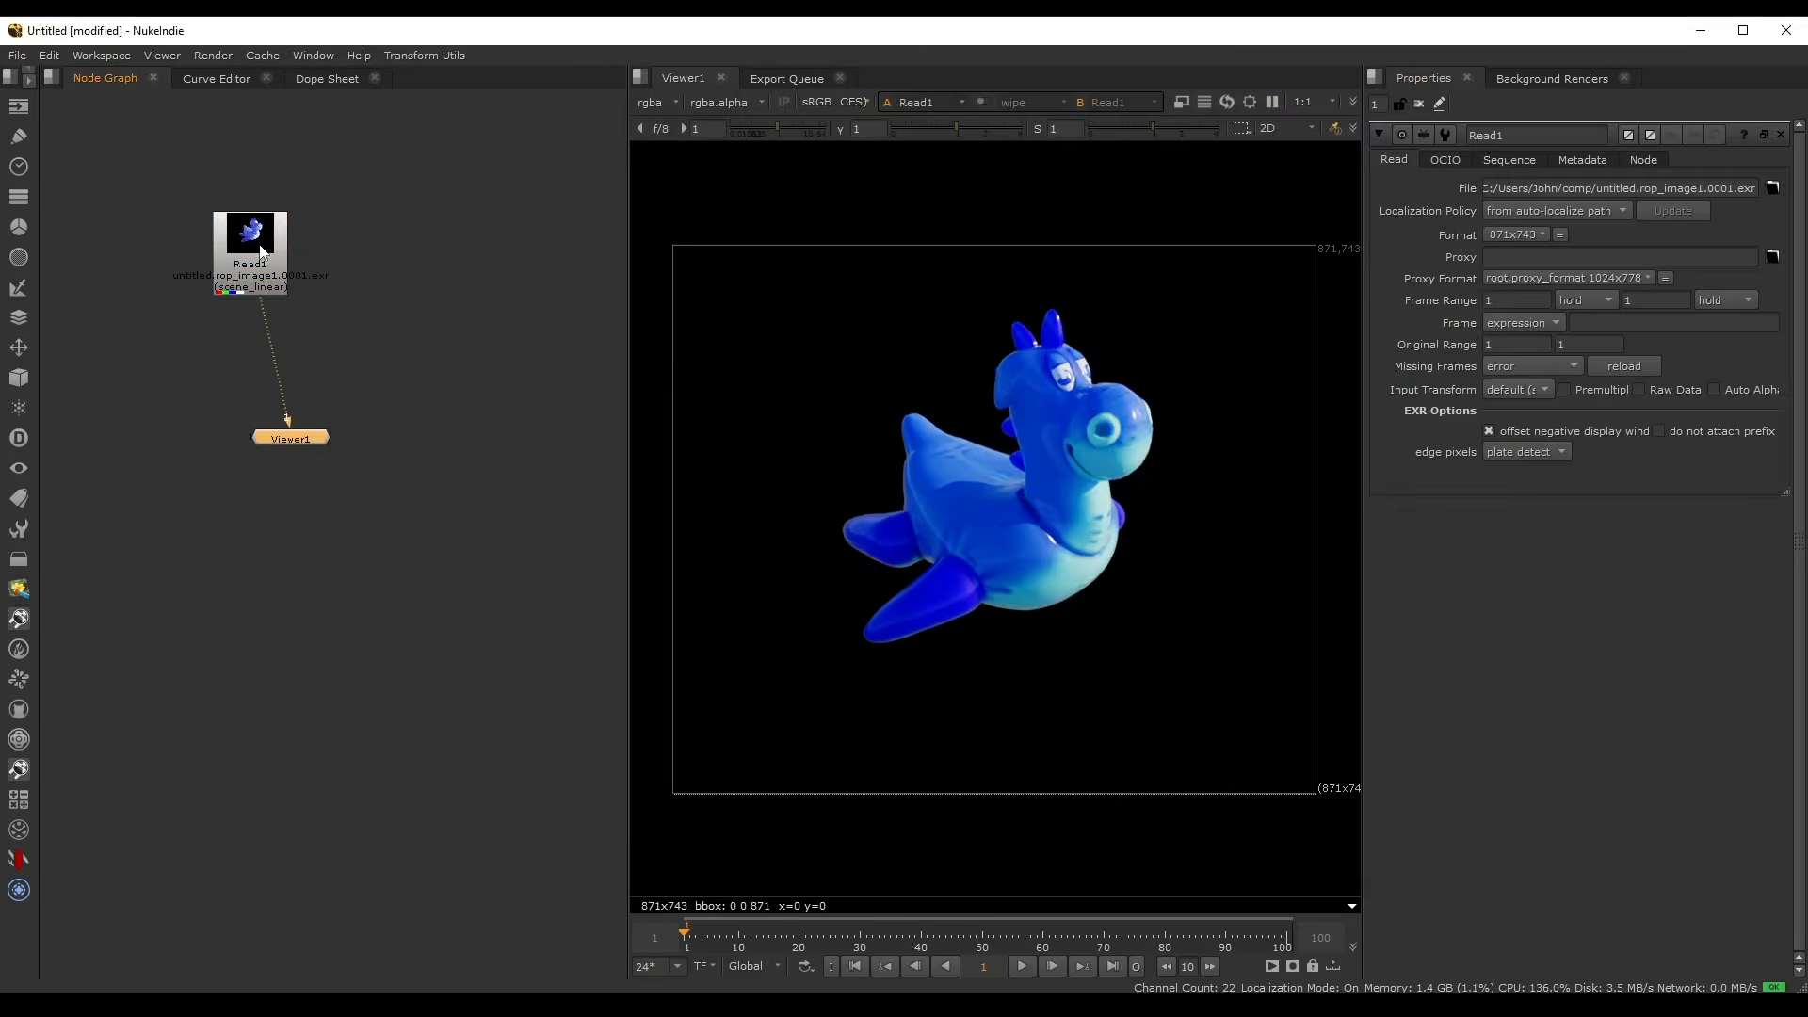
{"action": "scroll", "coordinate": [753, 431], "scroll_direction": "down", "scroll_amount": 1}
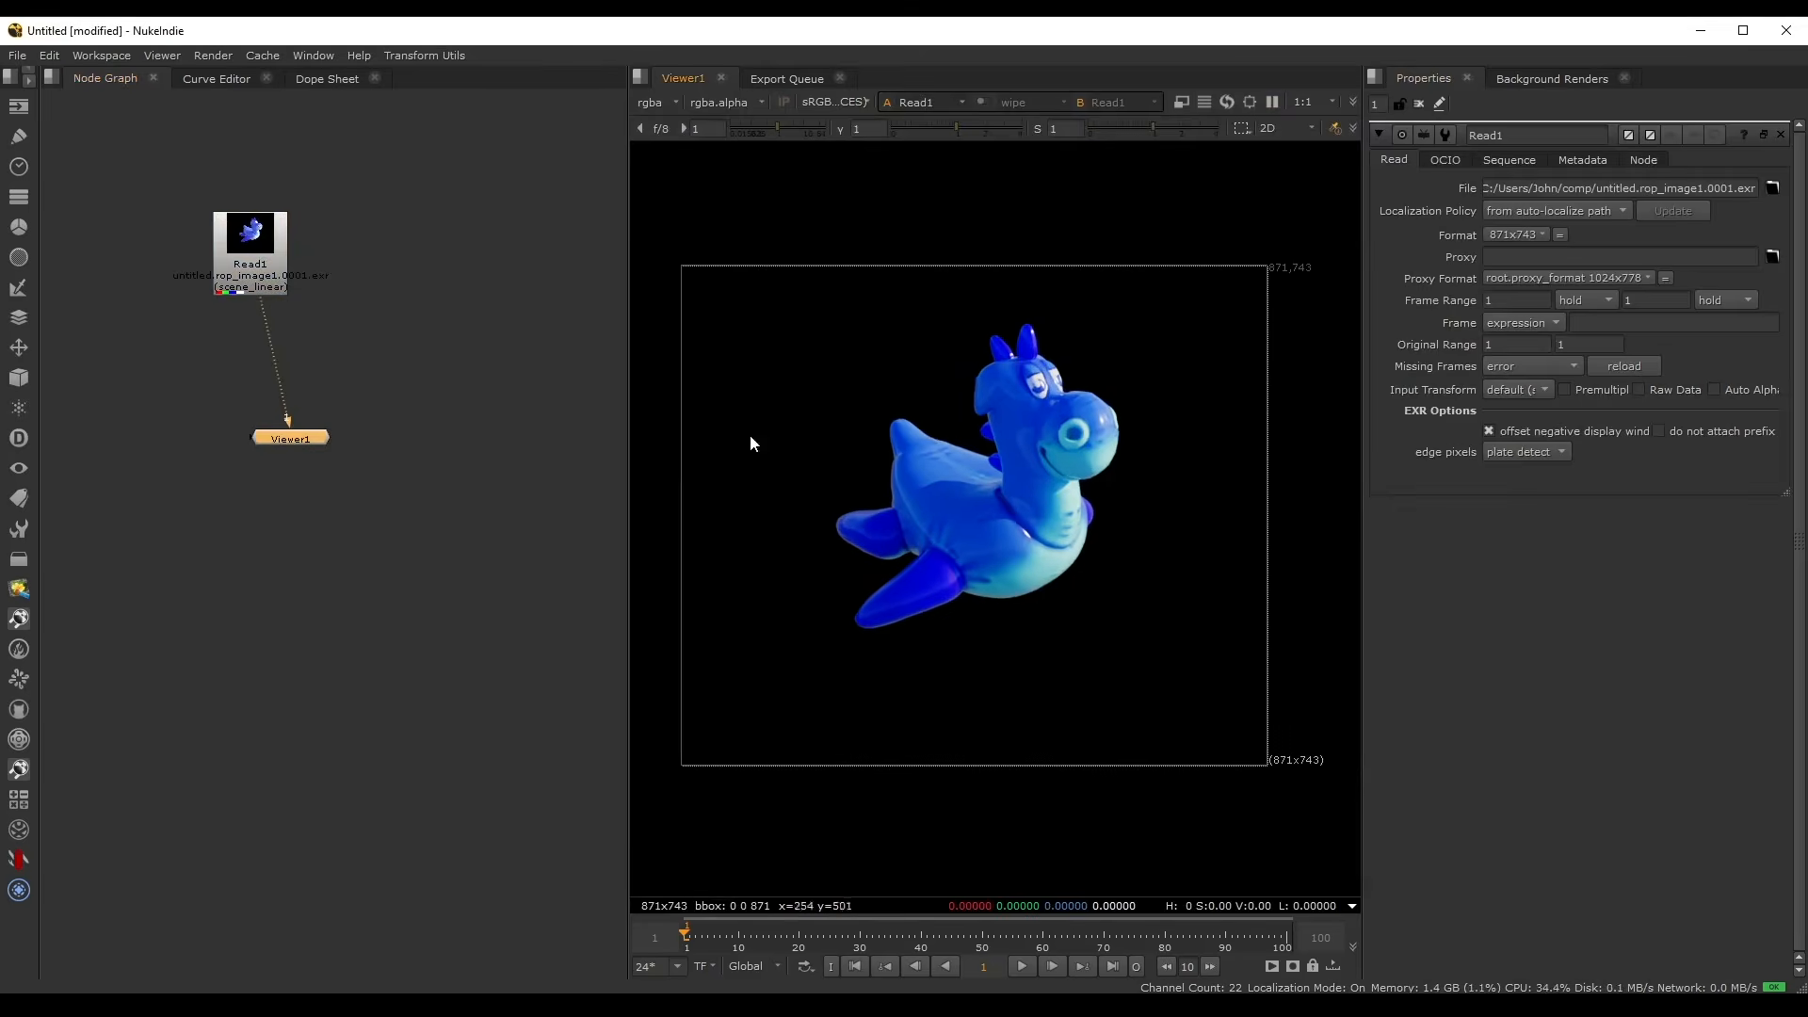
{"action": "left_click", "coordinate": [330, 404]}
{"action": "scroll", "coordinate": [273, 352], "scroll_direction": "up", "scroll_amount": 2}
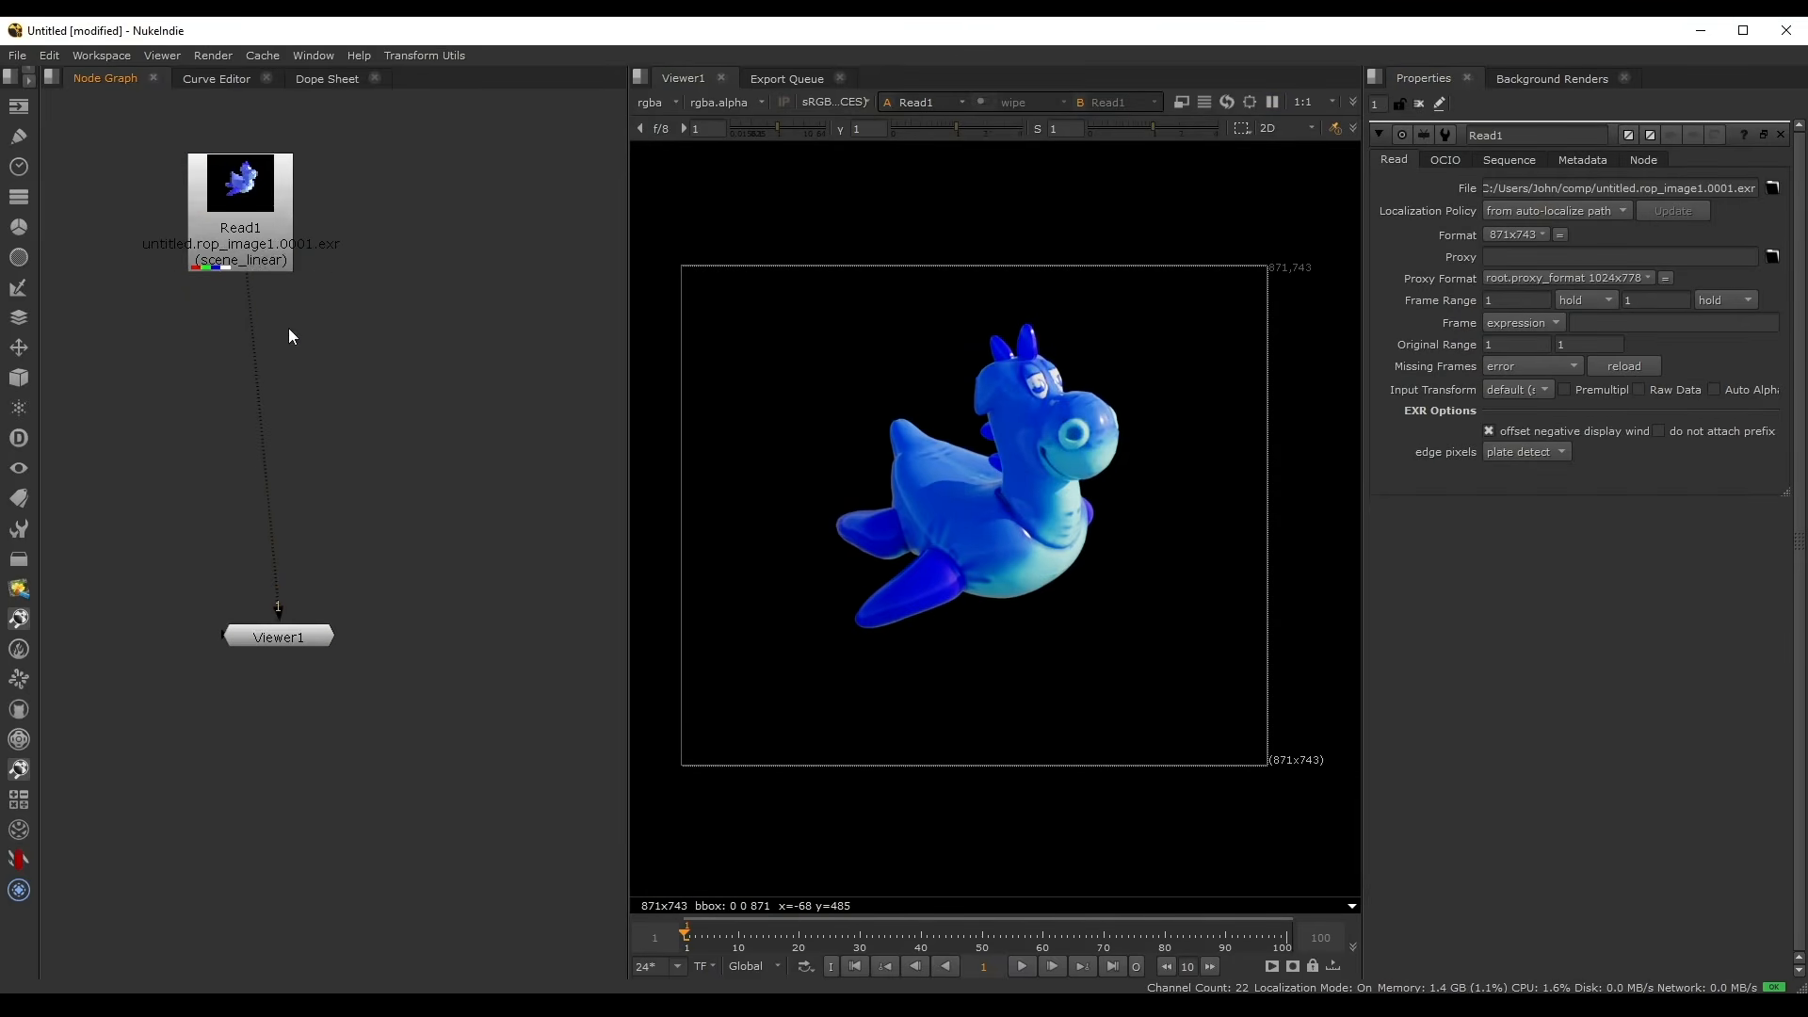
- Try to find a Quantize node for the Read1 image
{"action": "key", "text": "Tab"}
{"action": "type", "text": "quan"}
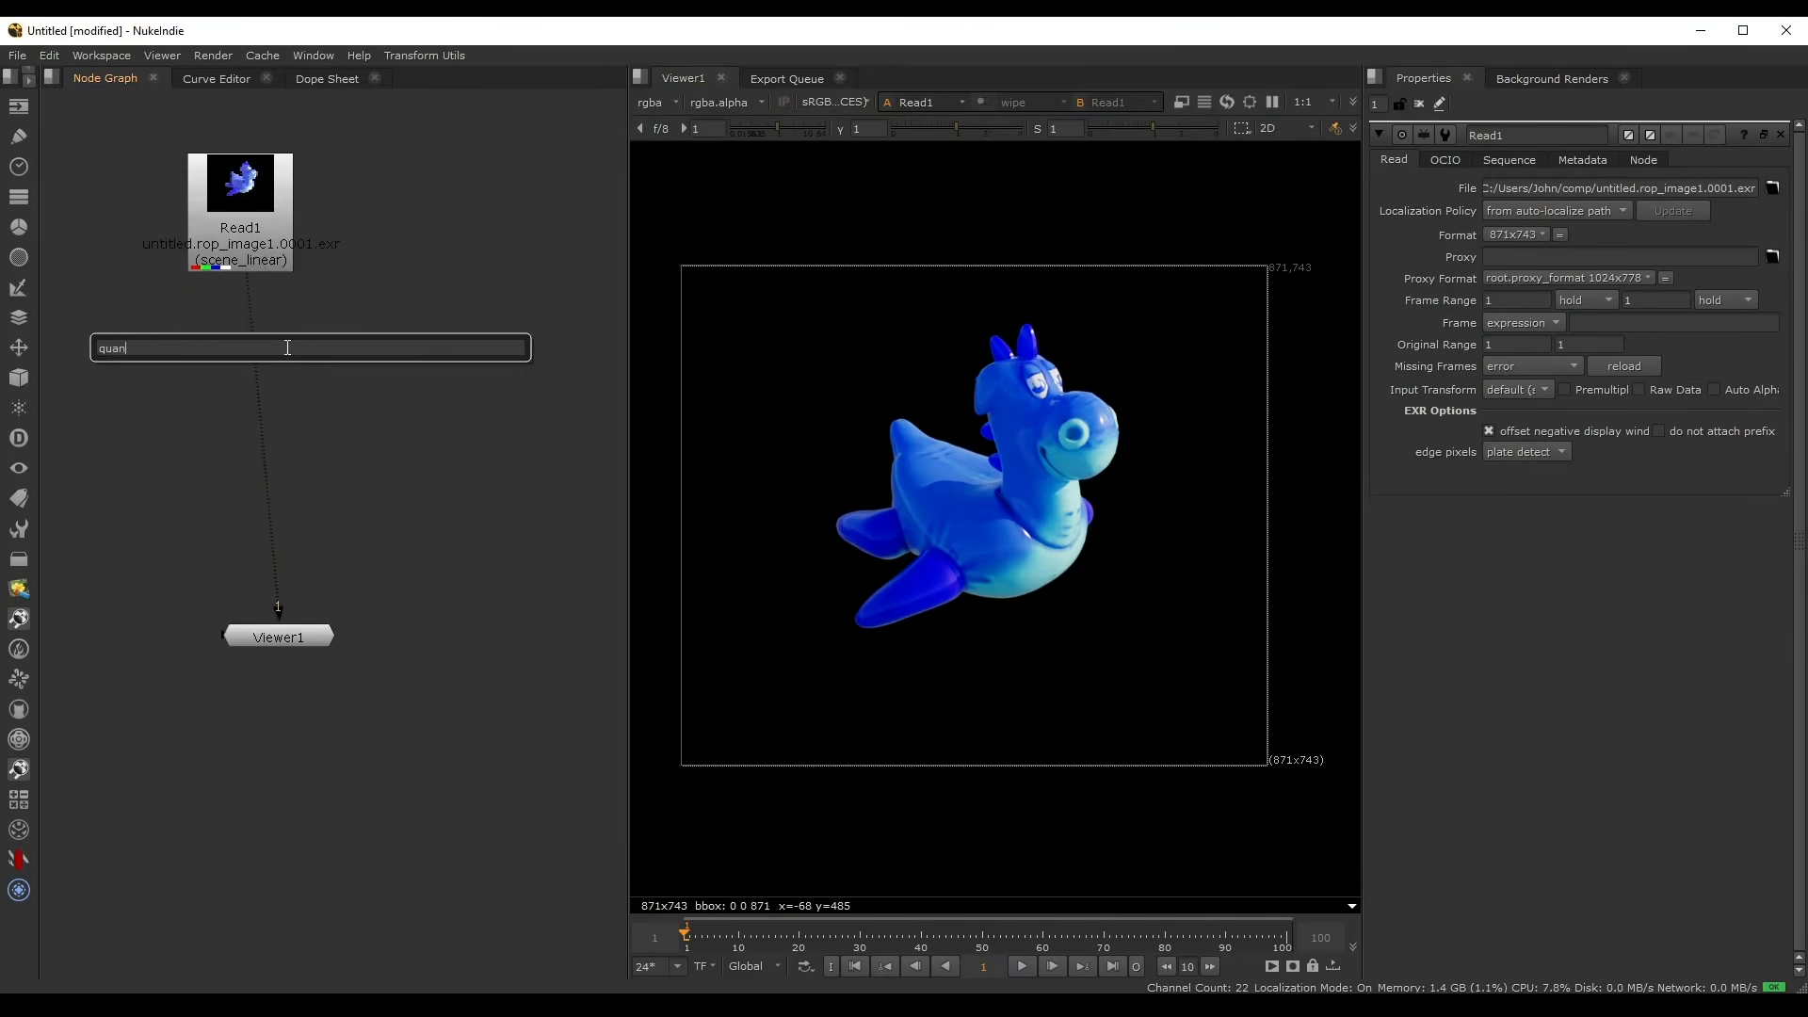
{"action": "left_click", "coordinate": [131, 364]}
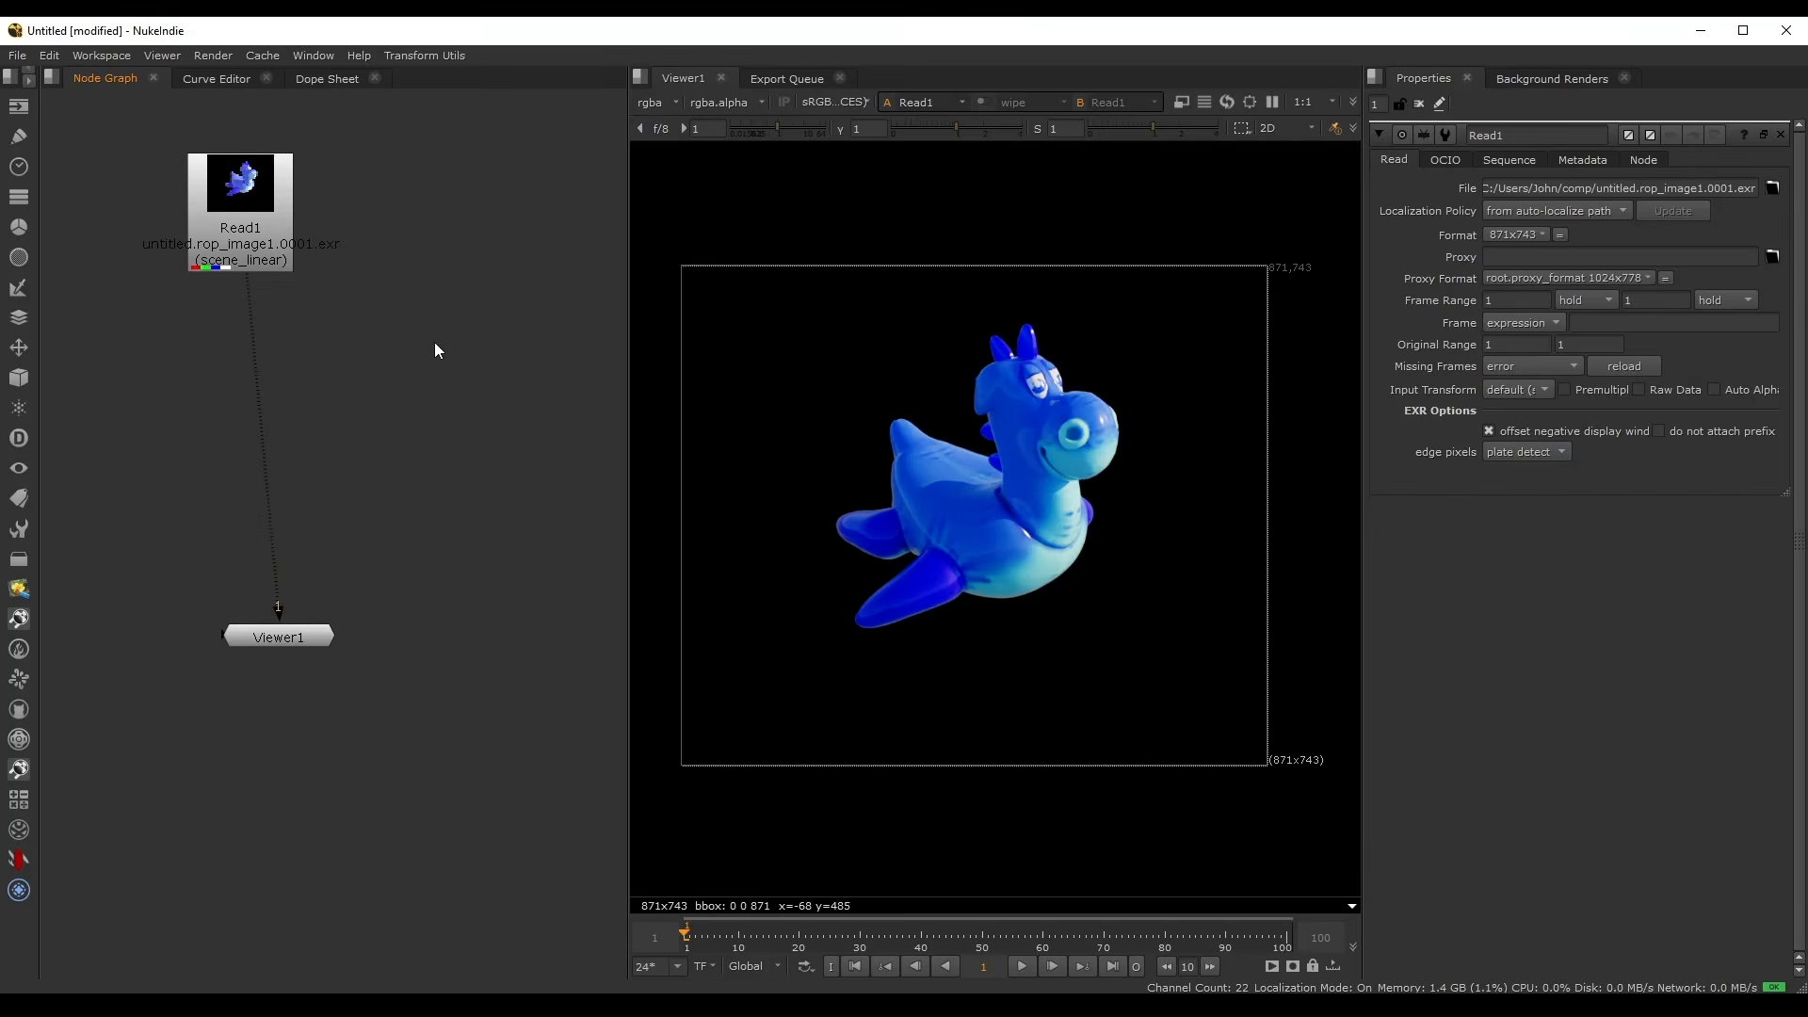
- Sample the pixel values of a small region on the toy's blue neck
{"action": "scroll", "coordinate": [1039, 513], "scroll_direction": "up", "scroll_amount": 10}
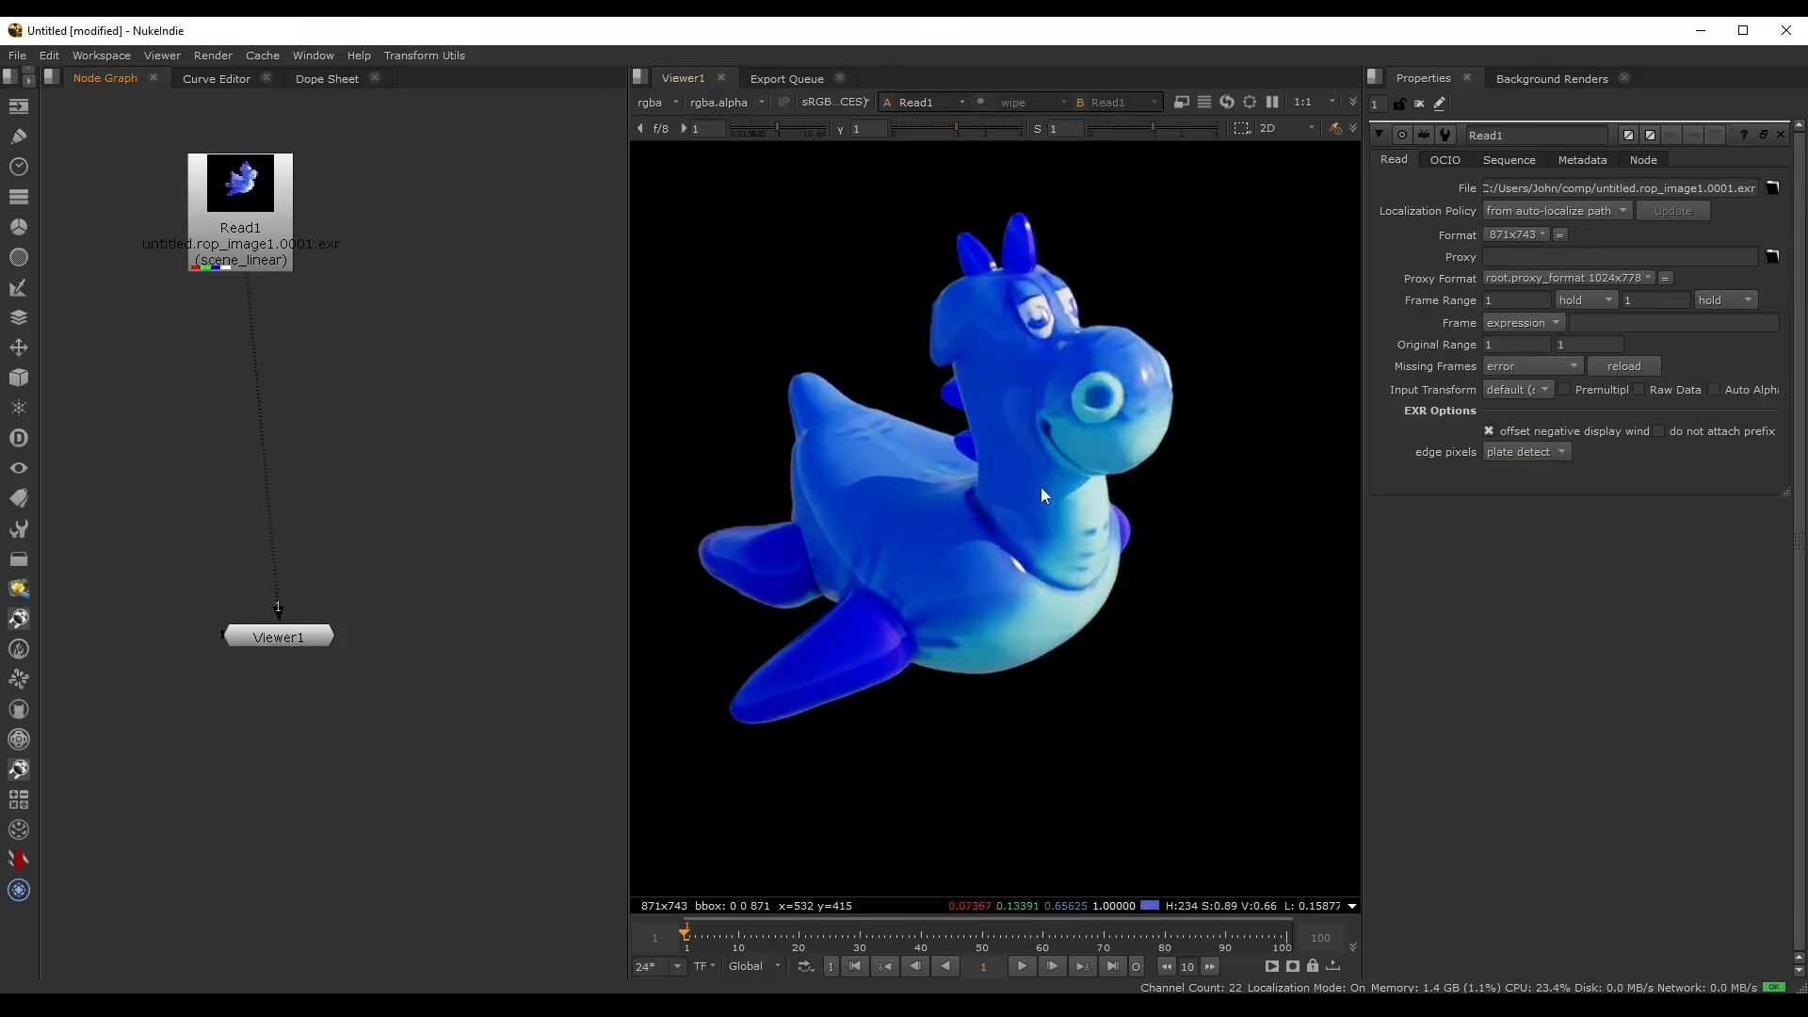
{"action": "scroll", "coordinate": [1092, 558], "scroll_direction": "down", "scroll_amount": 5}
{"action": "scroll", "coordinate": [1064, 518], "scroll_direction": "up", "scroll_amount": 2}
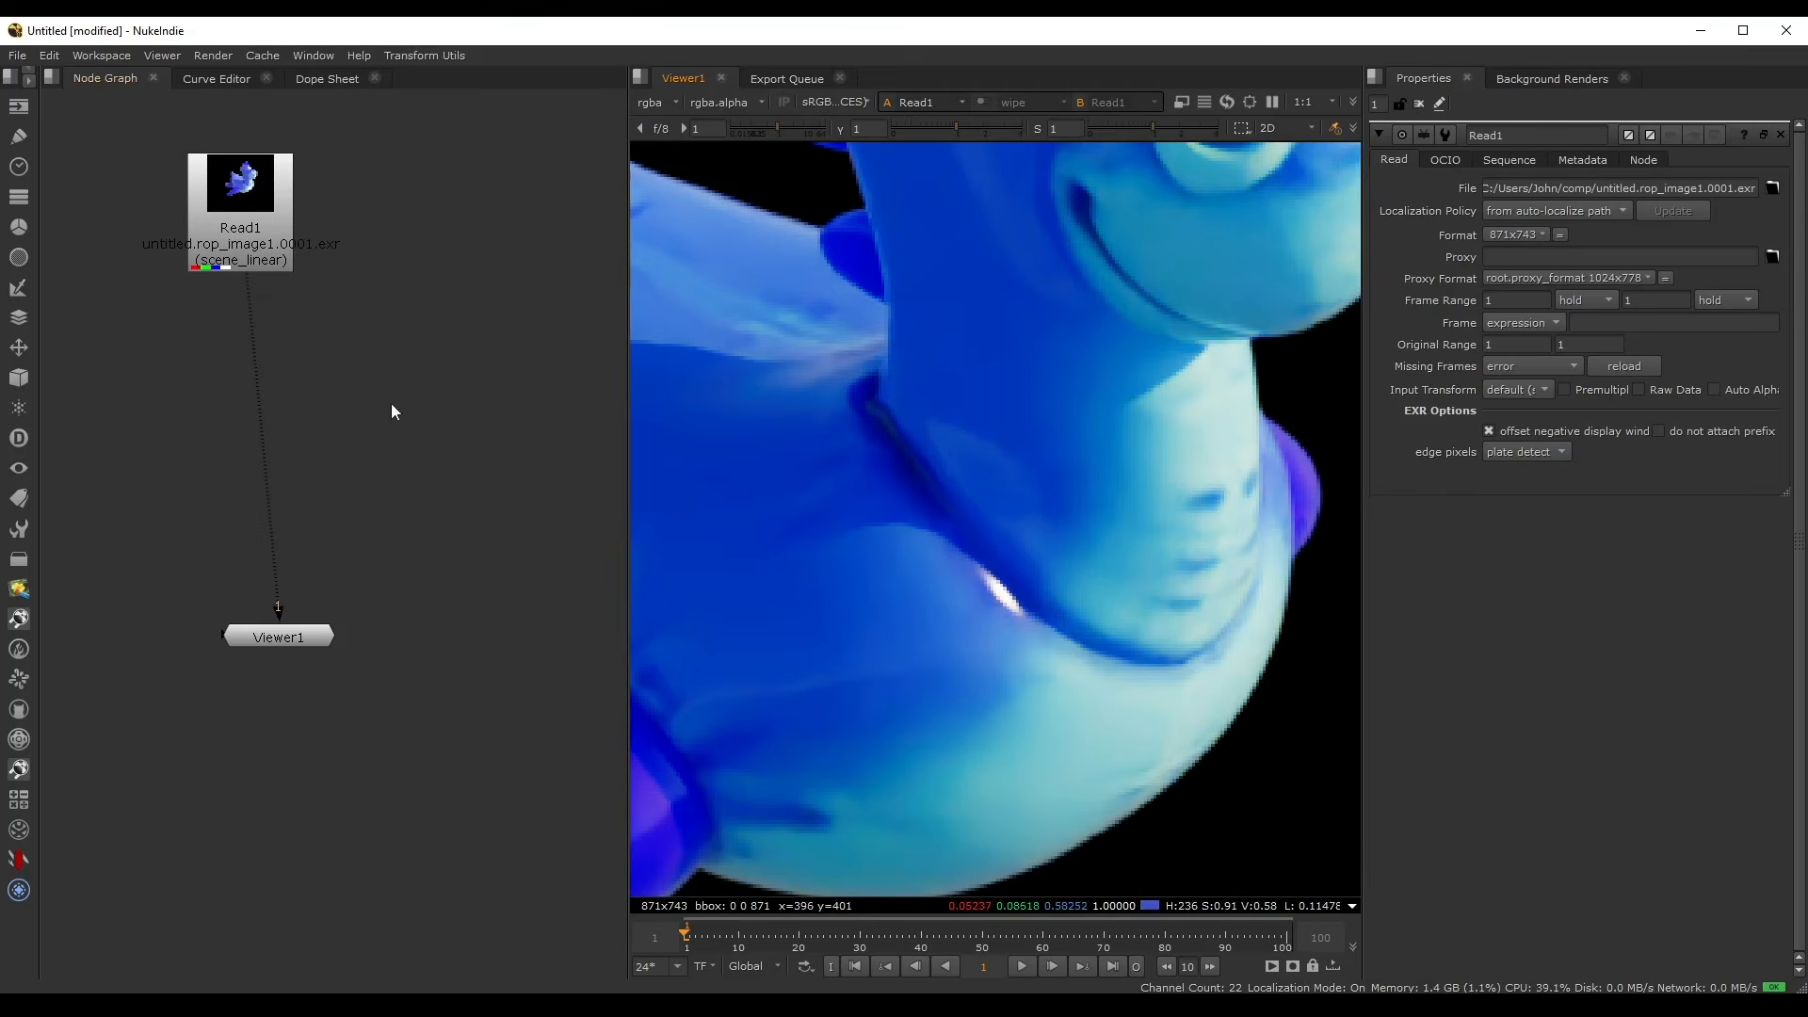
{"action": "left_click_drag", "start_coordinate": [1000, 384], "coordinate": [1020, 403], "text": "ctrl+shift"}
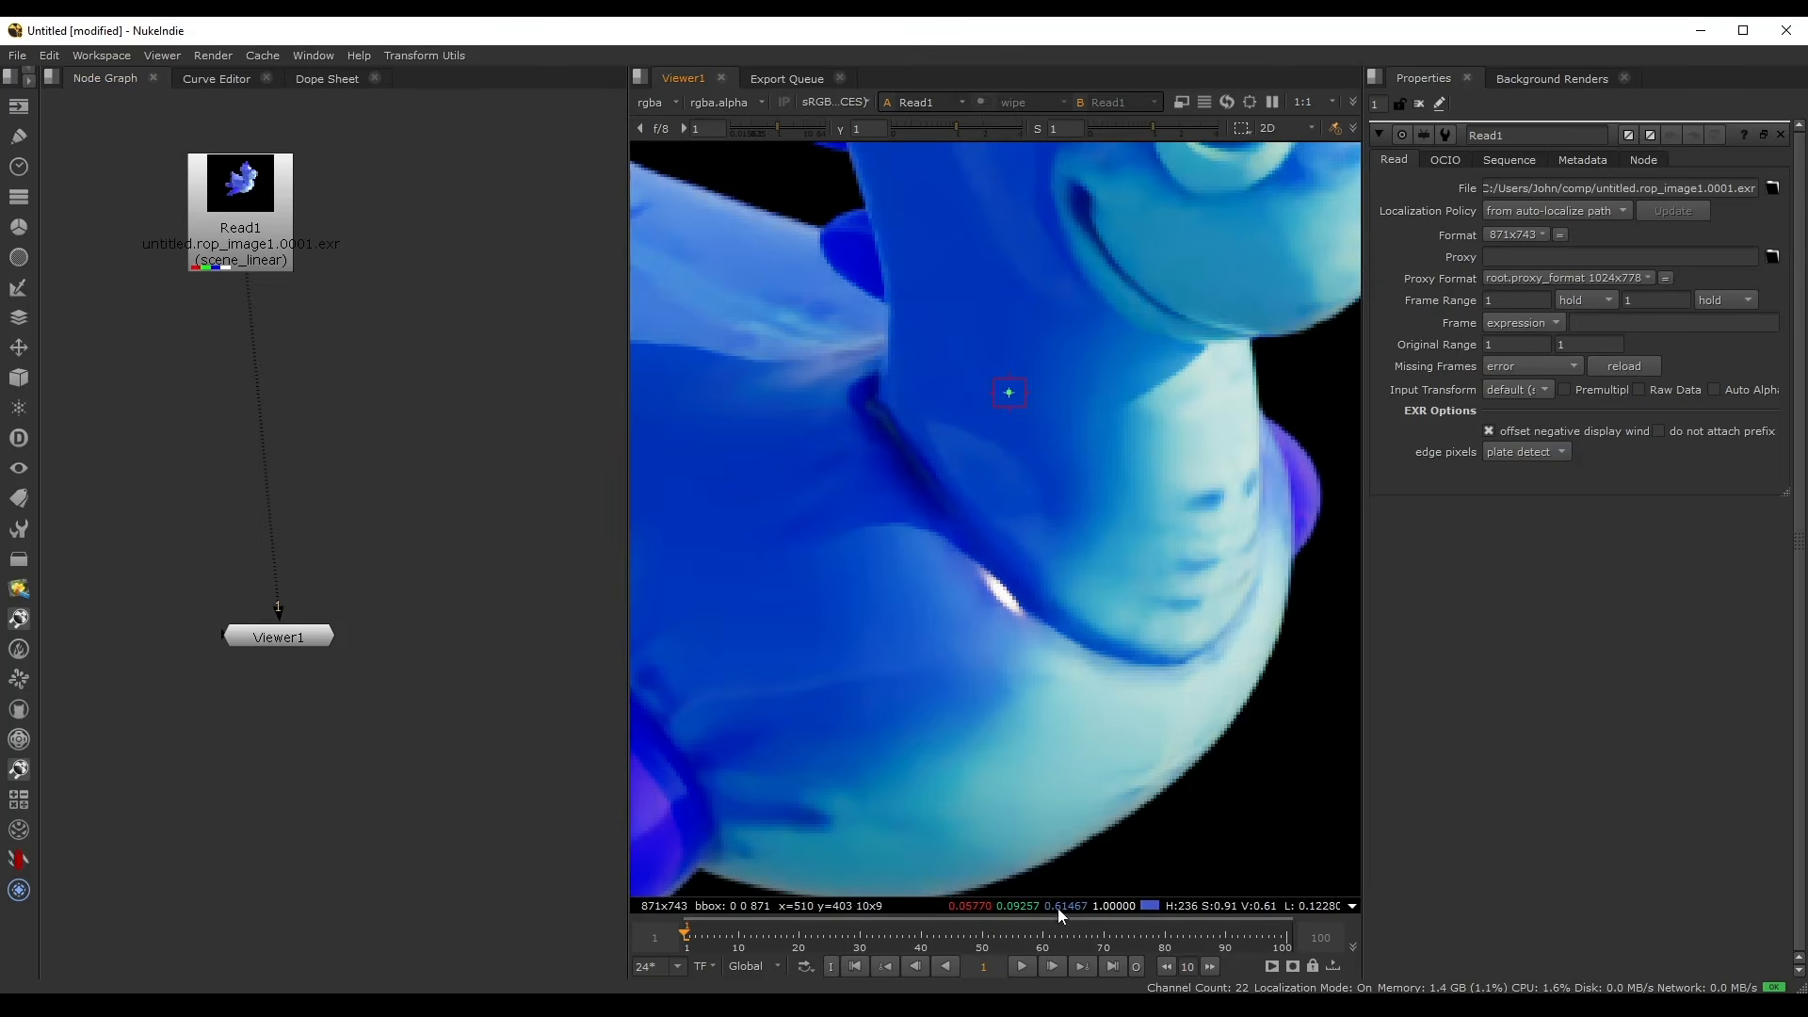
- Add a Grade node after Read1, space it slightly below, and set its gain to 10
{"action": "left_click", "coordinate": [257, 203]}
{"action": "key", "text": "g"}
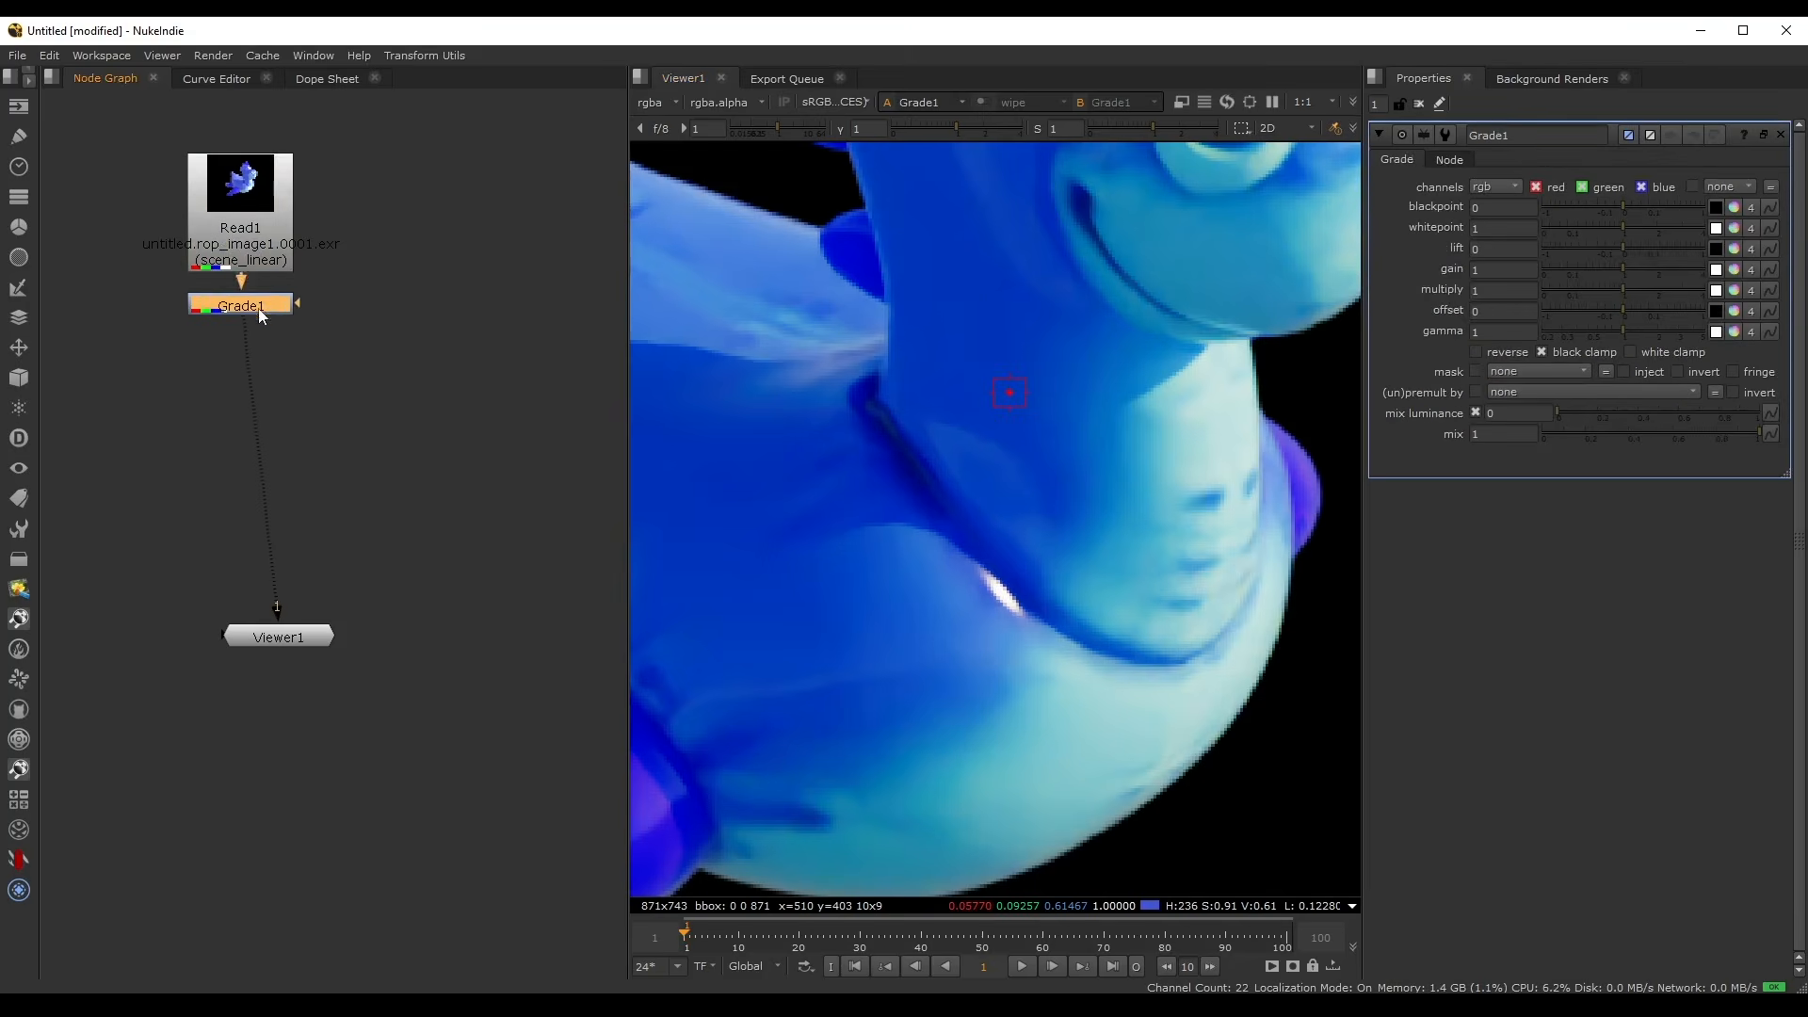
{"action": "left_click_drag", "start_coordinate": [258, 308], "coordinate": [268, 359]}
{"action": "left_click_drag", "start_coordinate": [1622, 269], "coordinate": [1728, 273]}
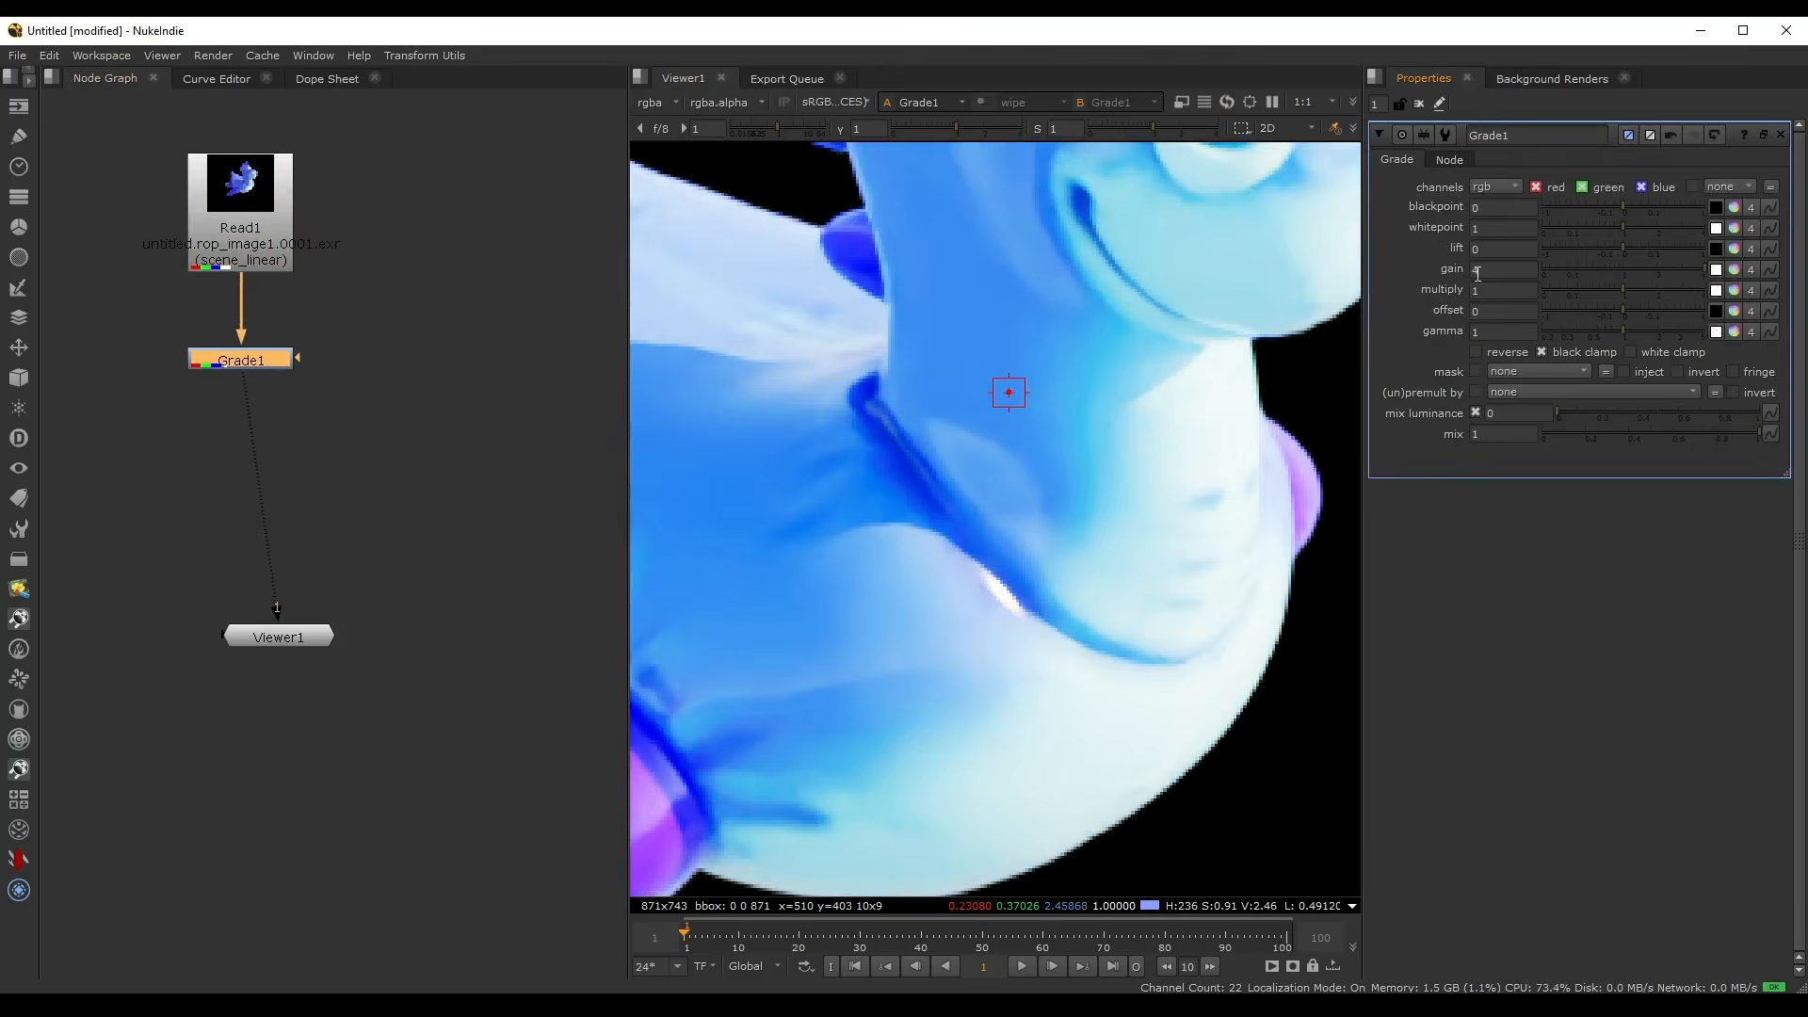
{"action": "middle_click_drag", "start_coordinate": [1478, 273], "coordinate": [1646, 264]}
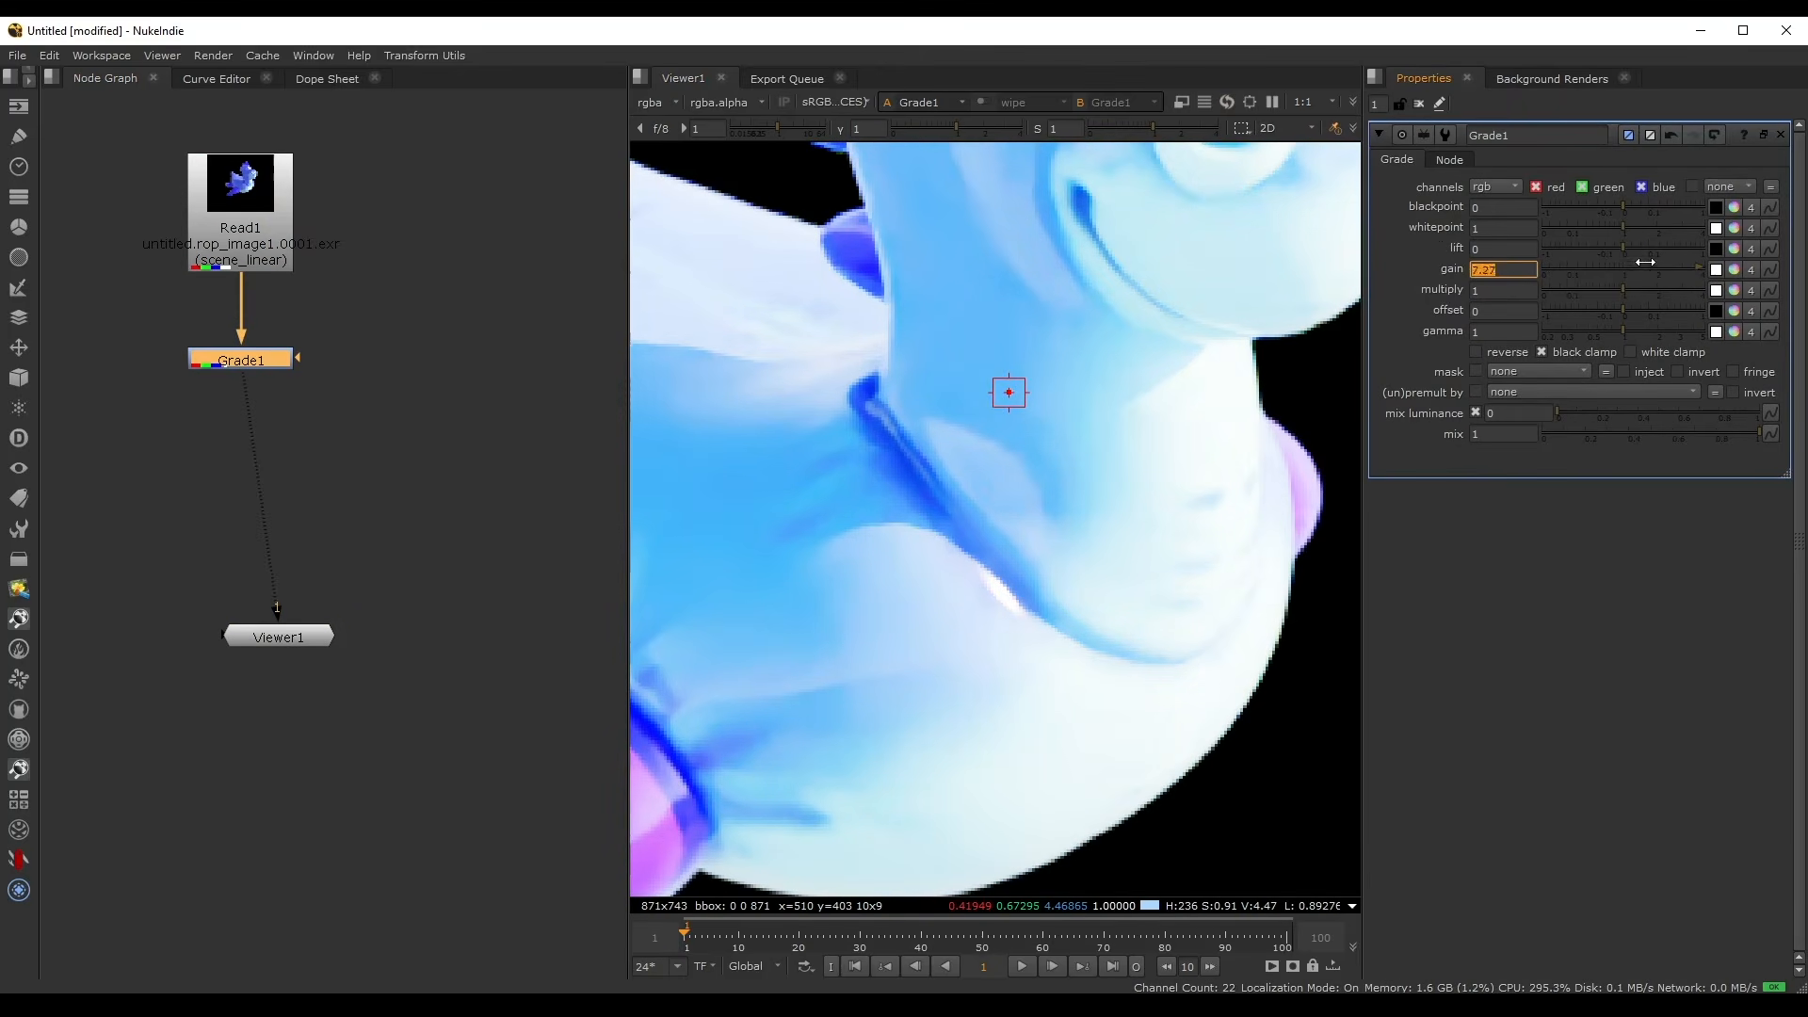
{"action": "double_click", "coordinate": [1523, 270]}
{"action": "type", "text": "10"}
{"action": "key", "text": "Return"}
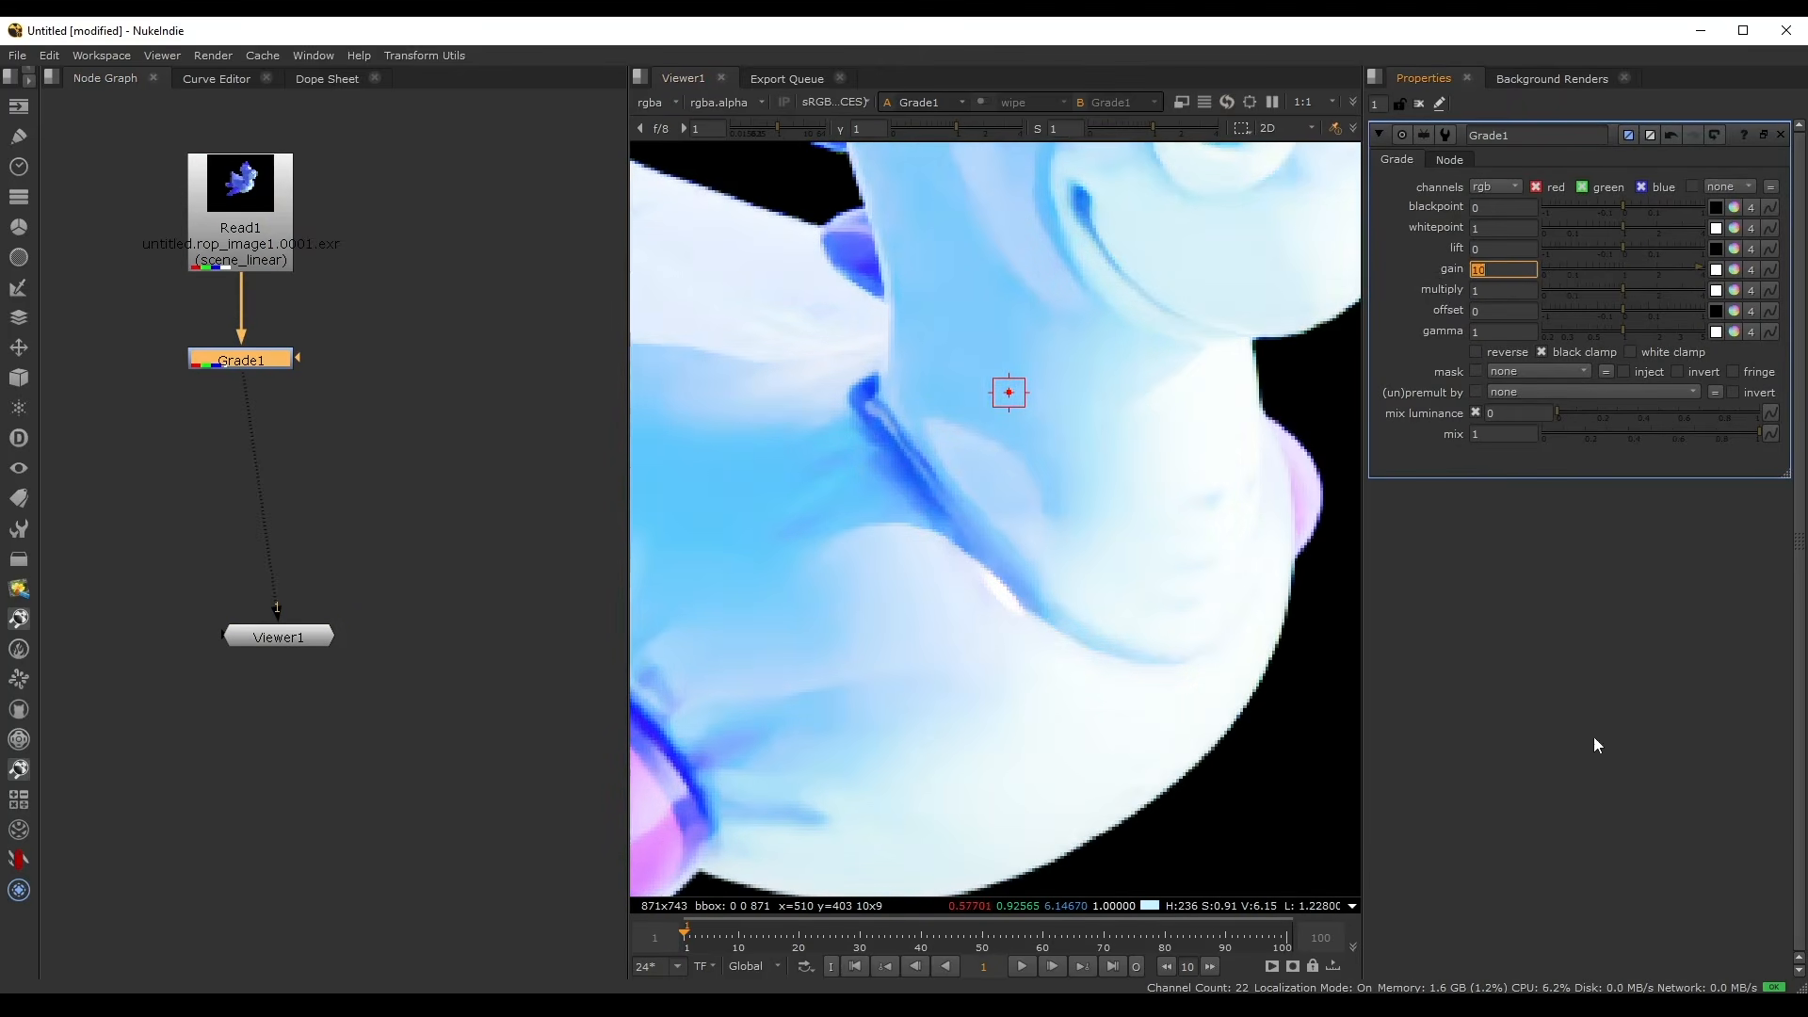
- Add an Expression node after Grade1 and set its red channel expression to ceil(r)
{"action": "scroll", "coordinate": [1081, 834], "scroll_direction": "up", "scroll_amount": 3}
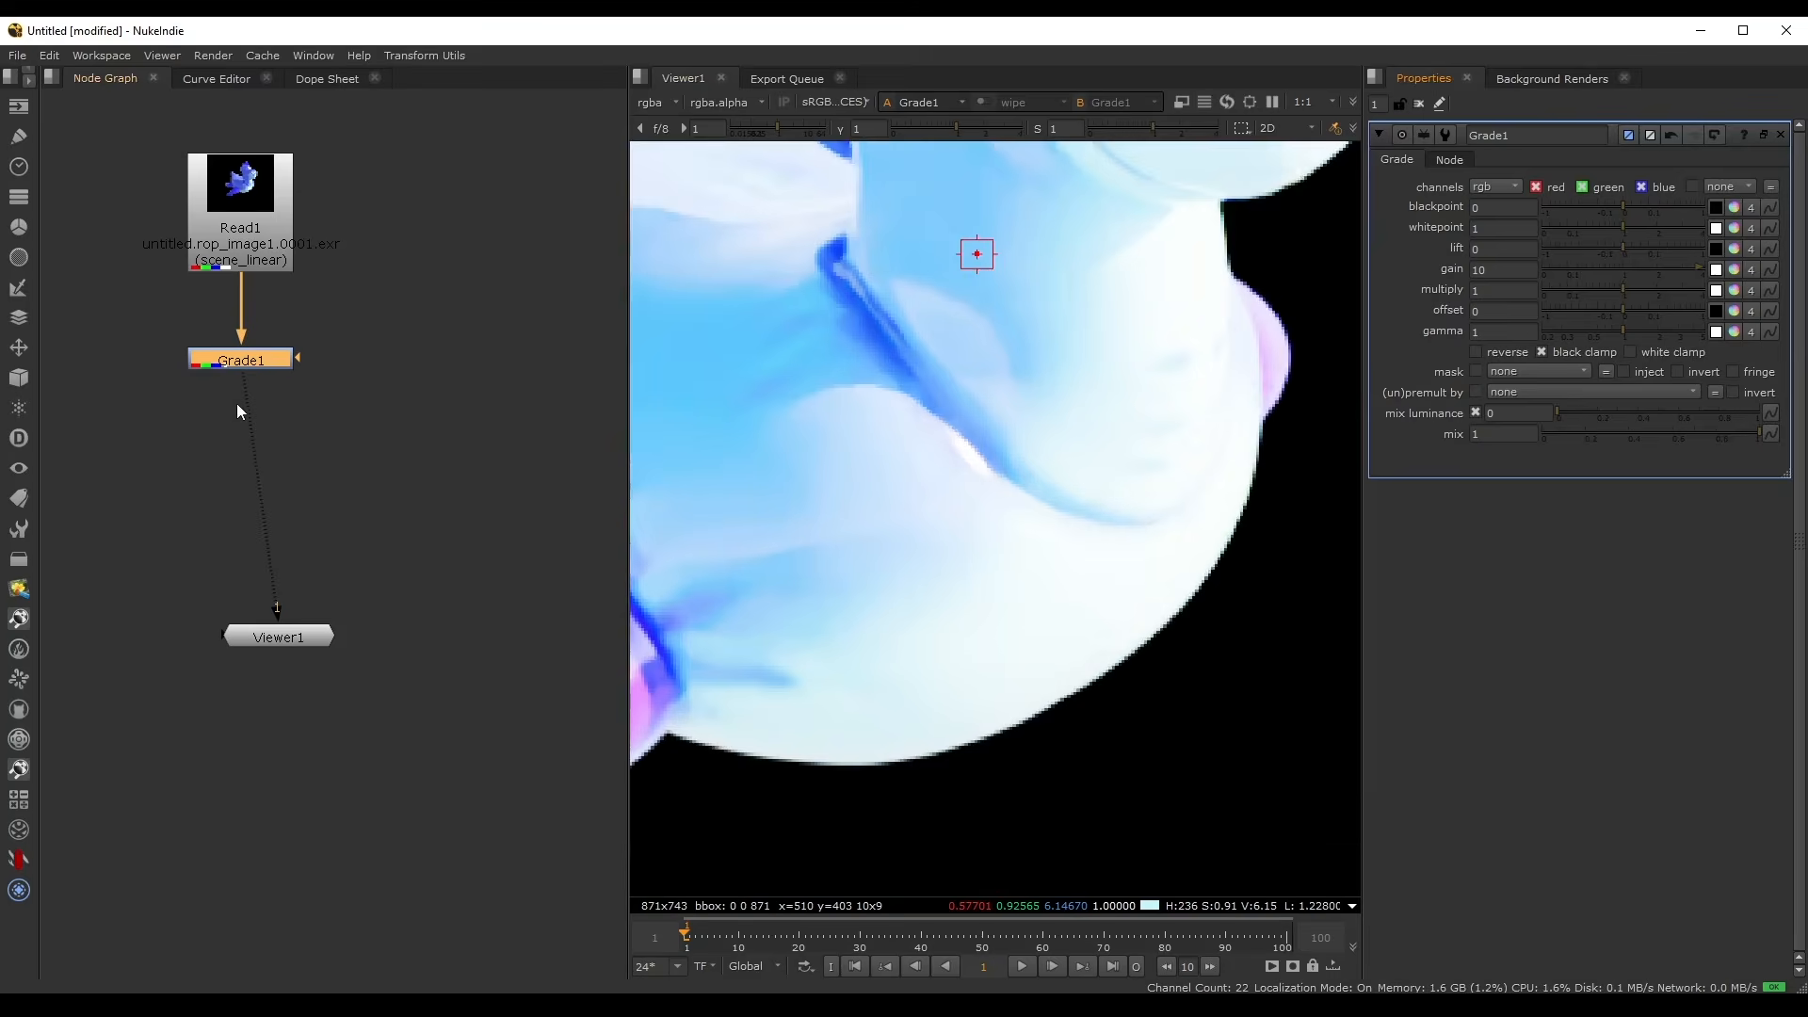
{"action": "key", "text": "Tab"}
{"action": "type", "text": "ex"}
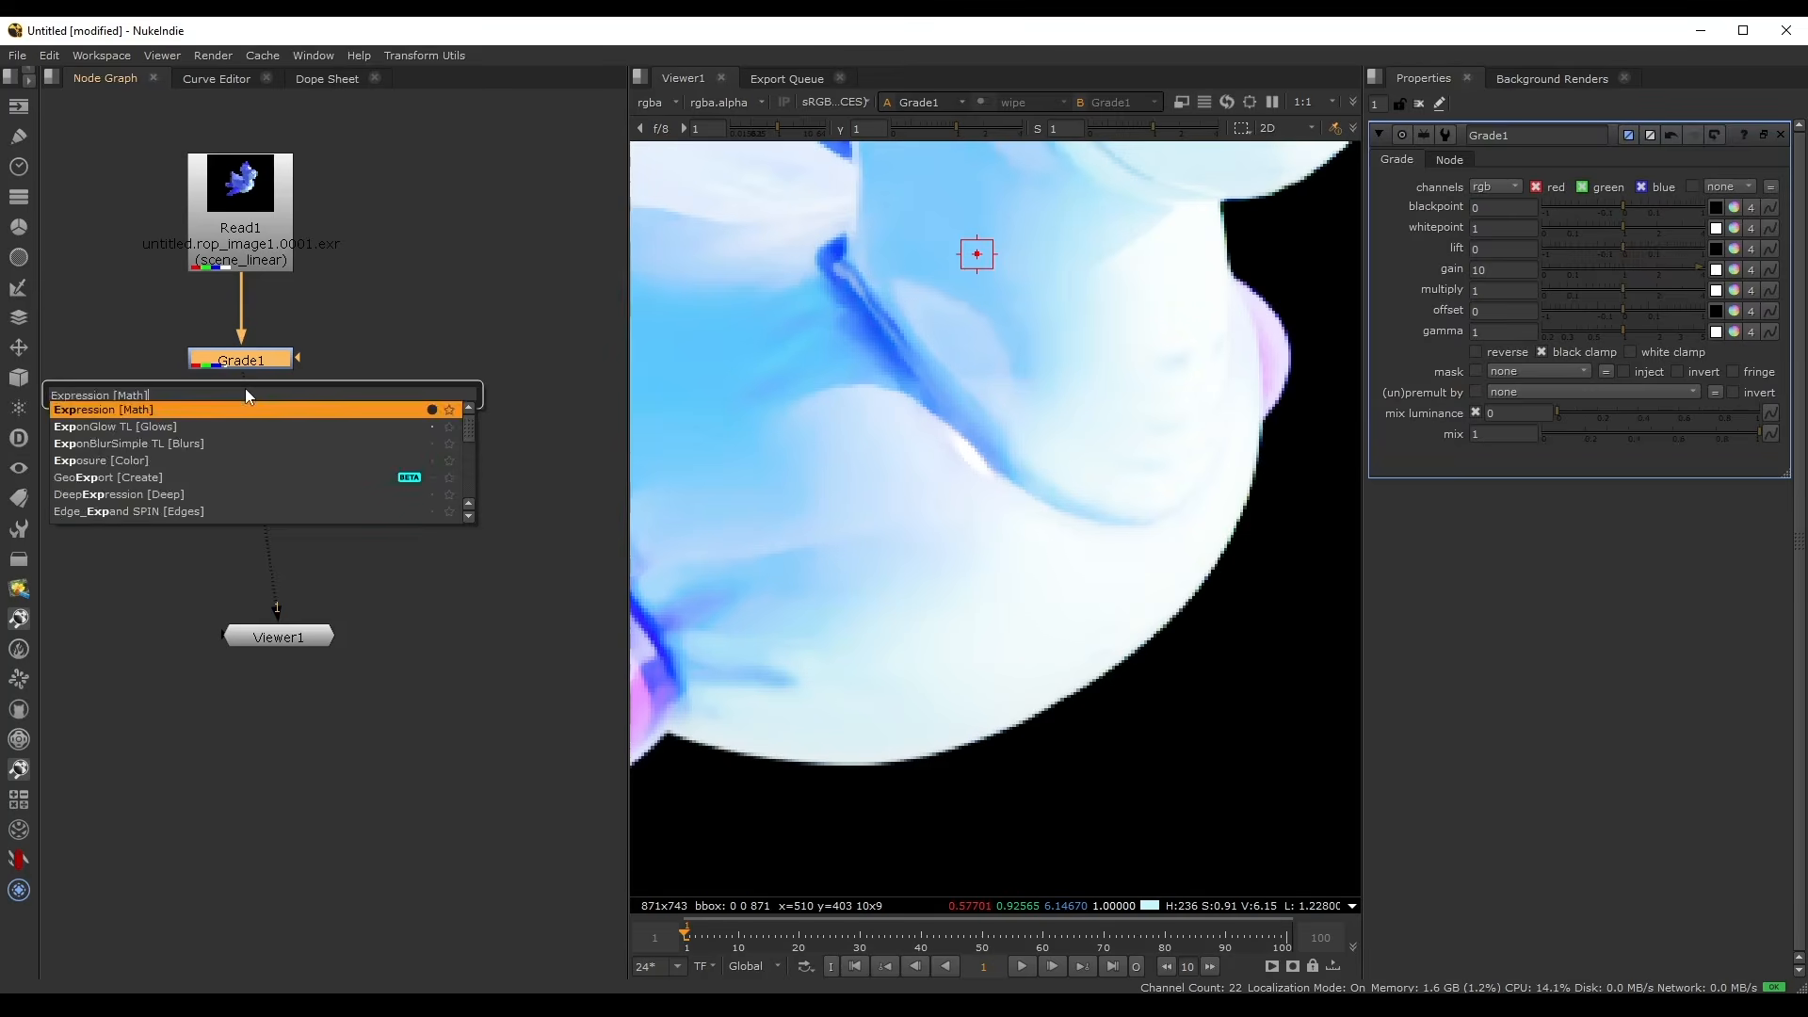
{"action": "key", "text": "Return"}
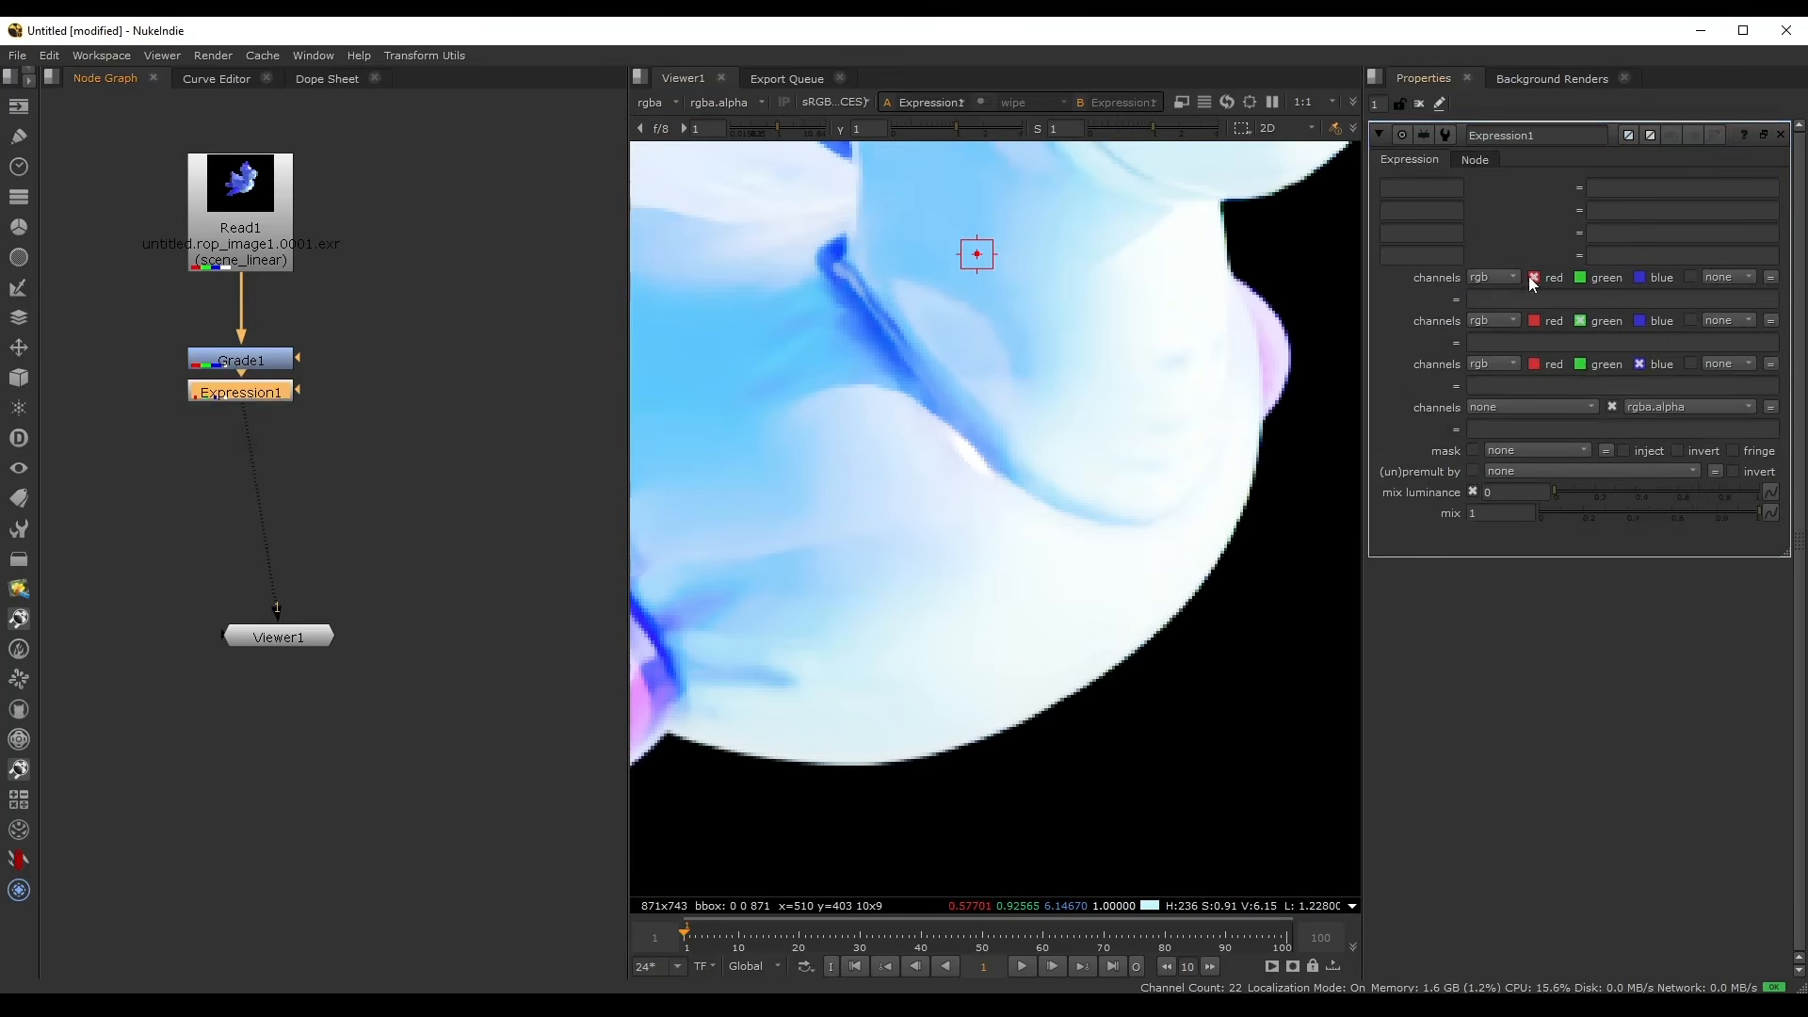
{"action": "left_click", "coordinate": [1484, 297]}
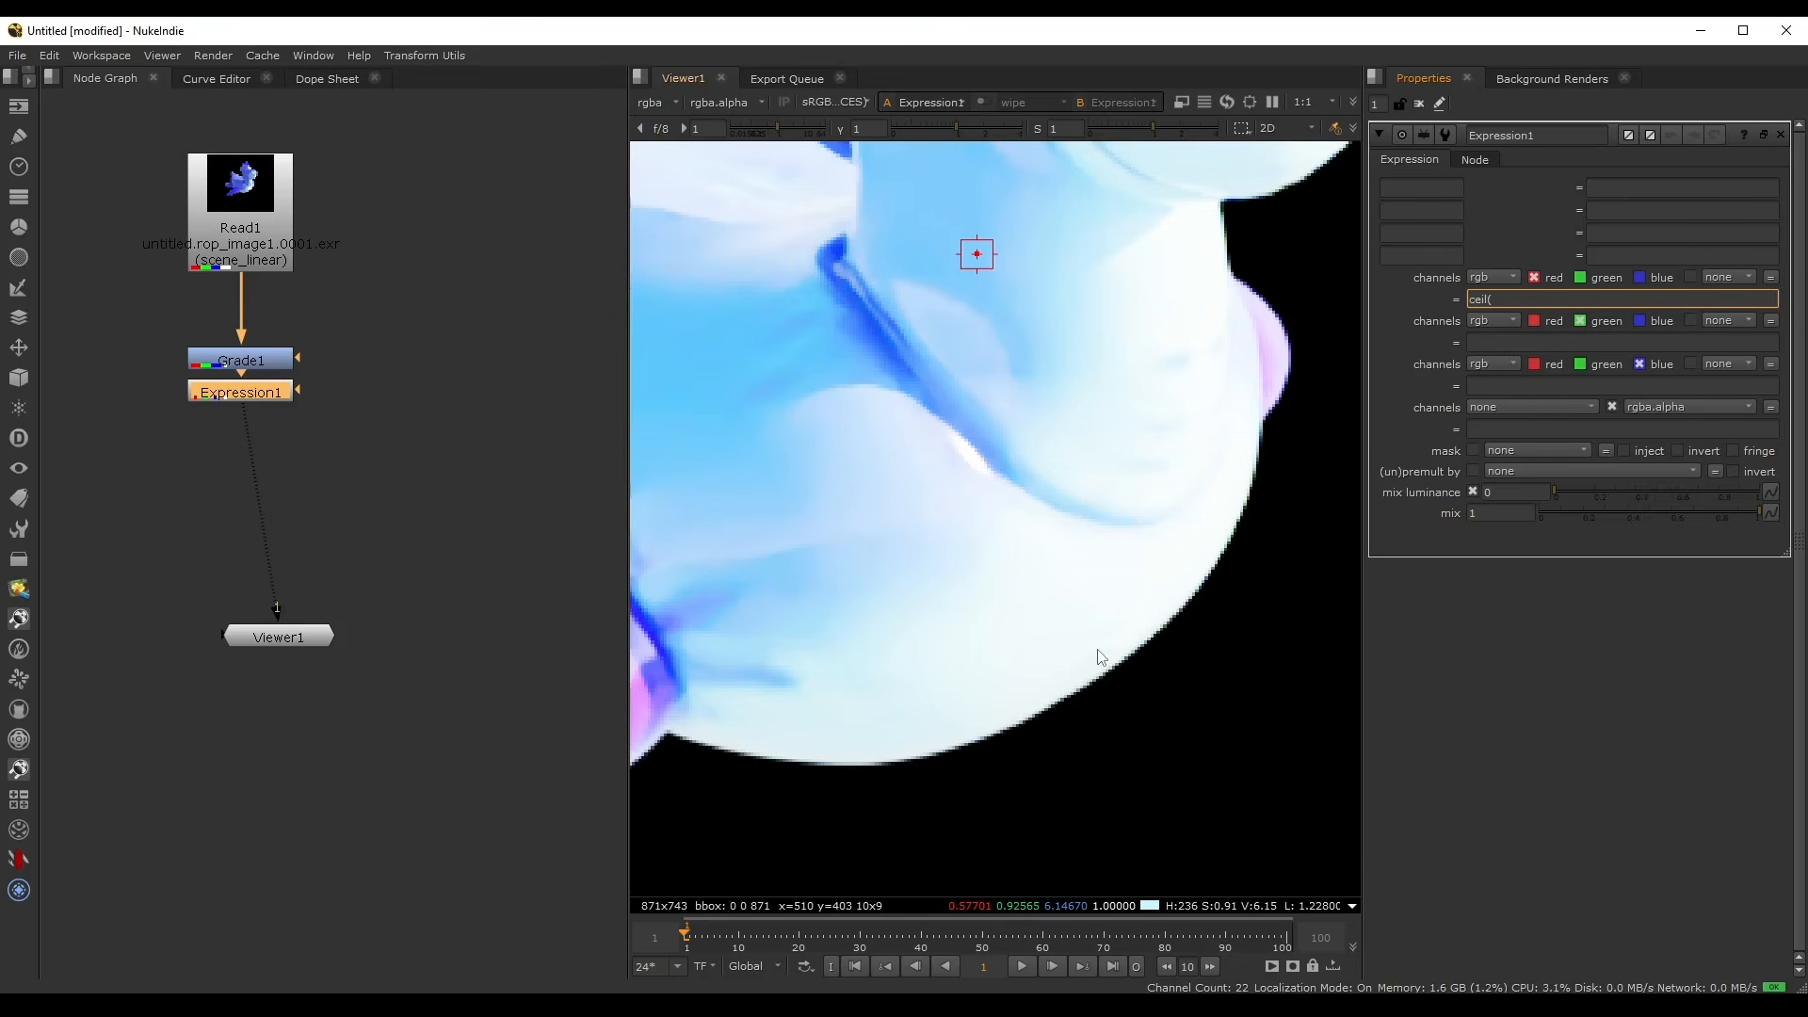
{"action": "type", "text": "ceil(r)"}
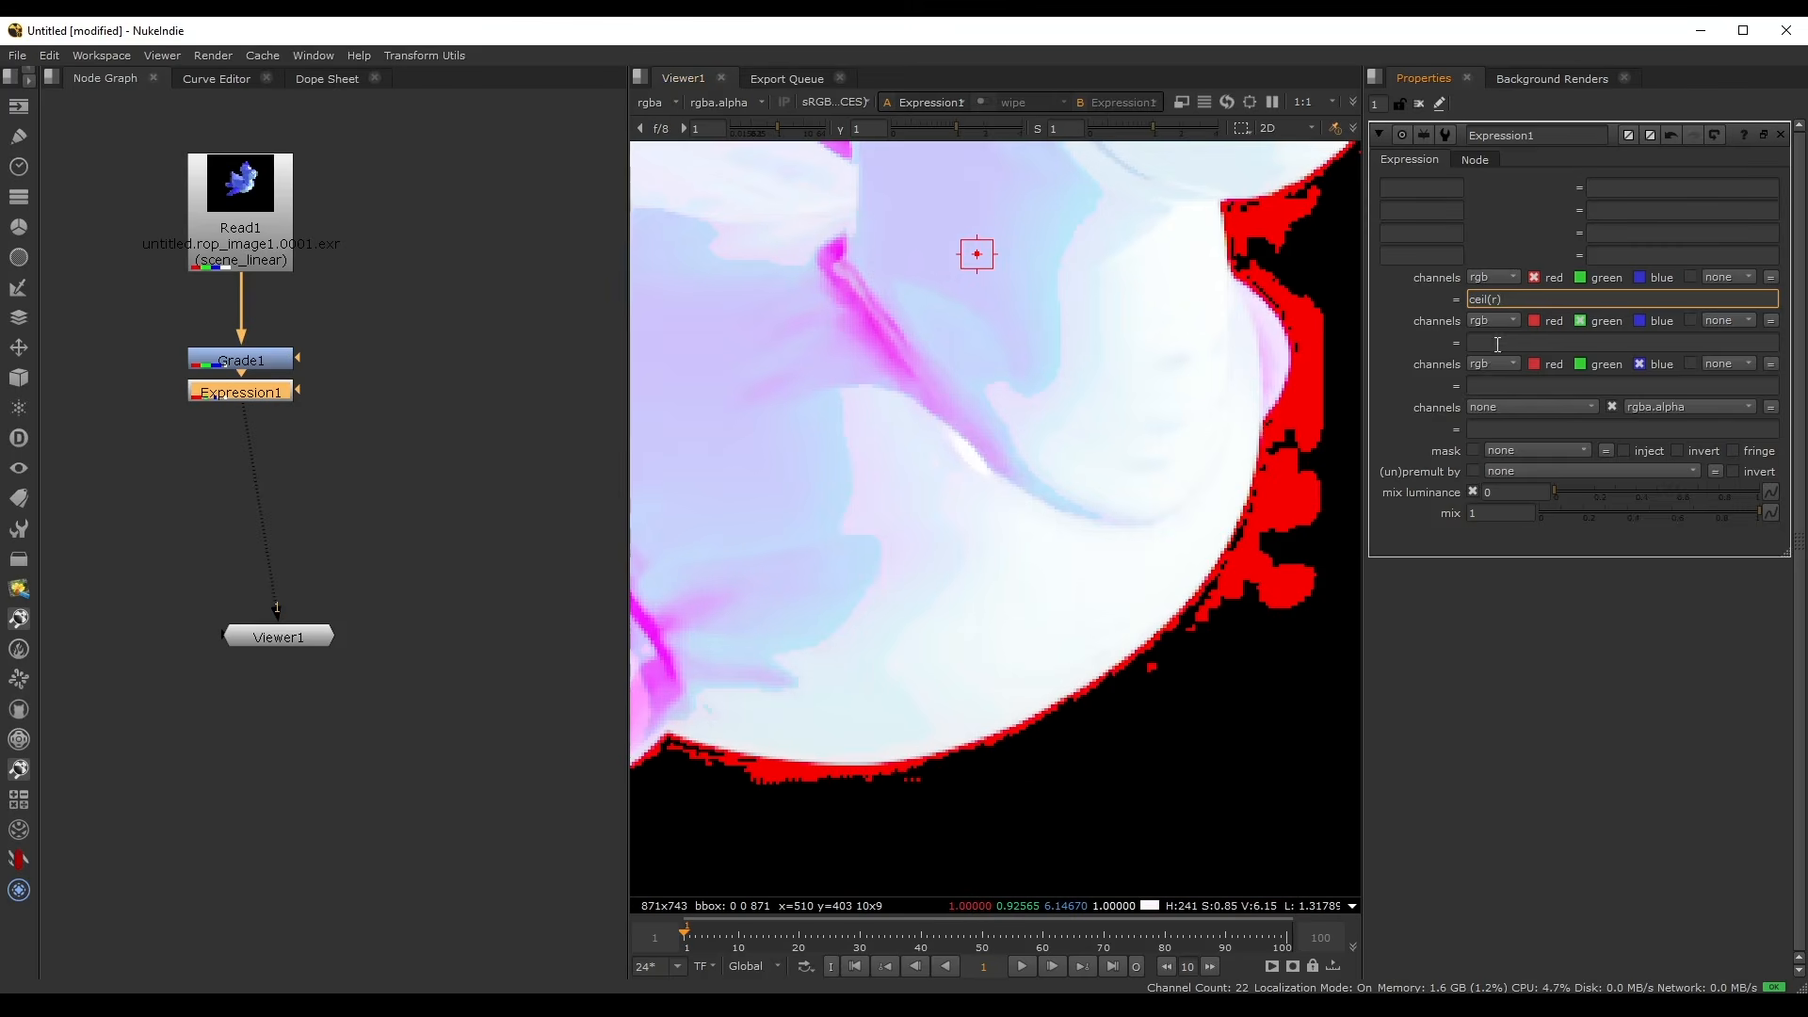
- Set the Expression node's green channel to ceil(g) and its blue channel to ceil(b)
{"action": "left_click", "coordinate": [1607, 342]}
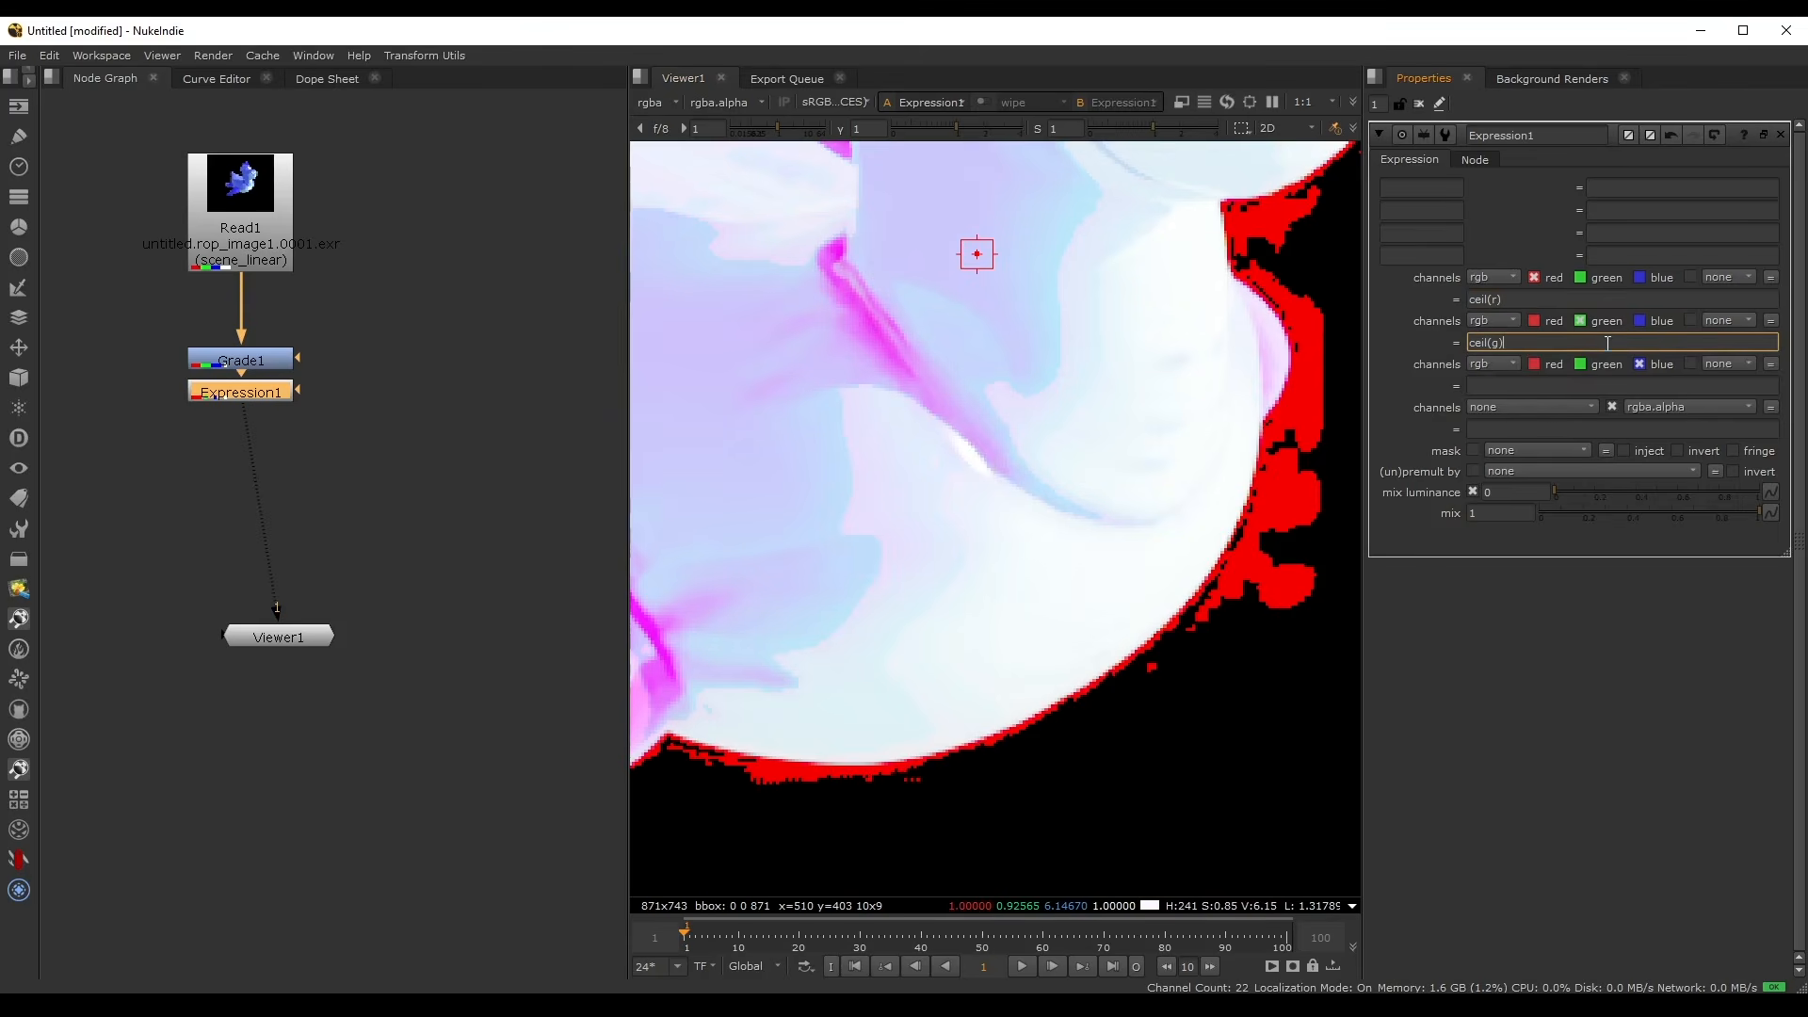
{"action": "key", "text": "Return"}
{"action": "left_click", "coordinate": [1570, 386]}
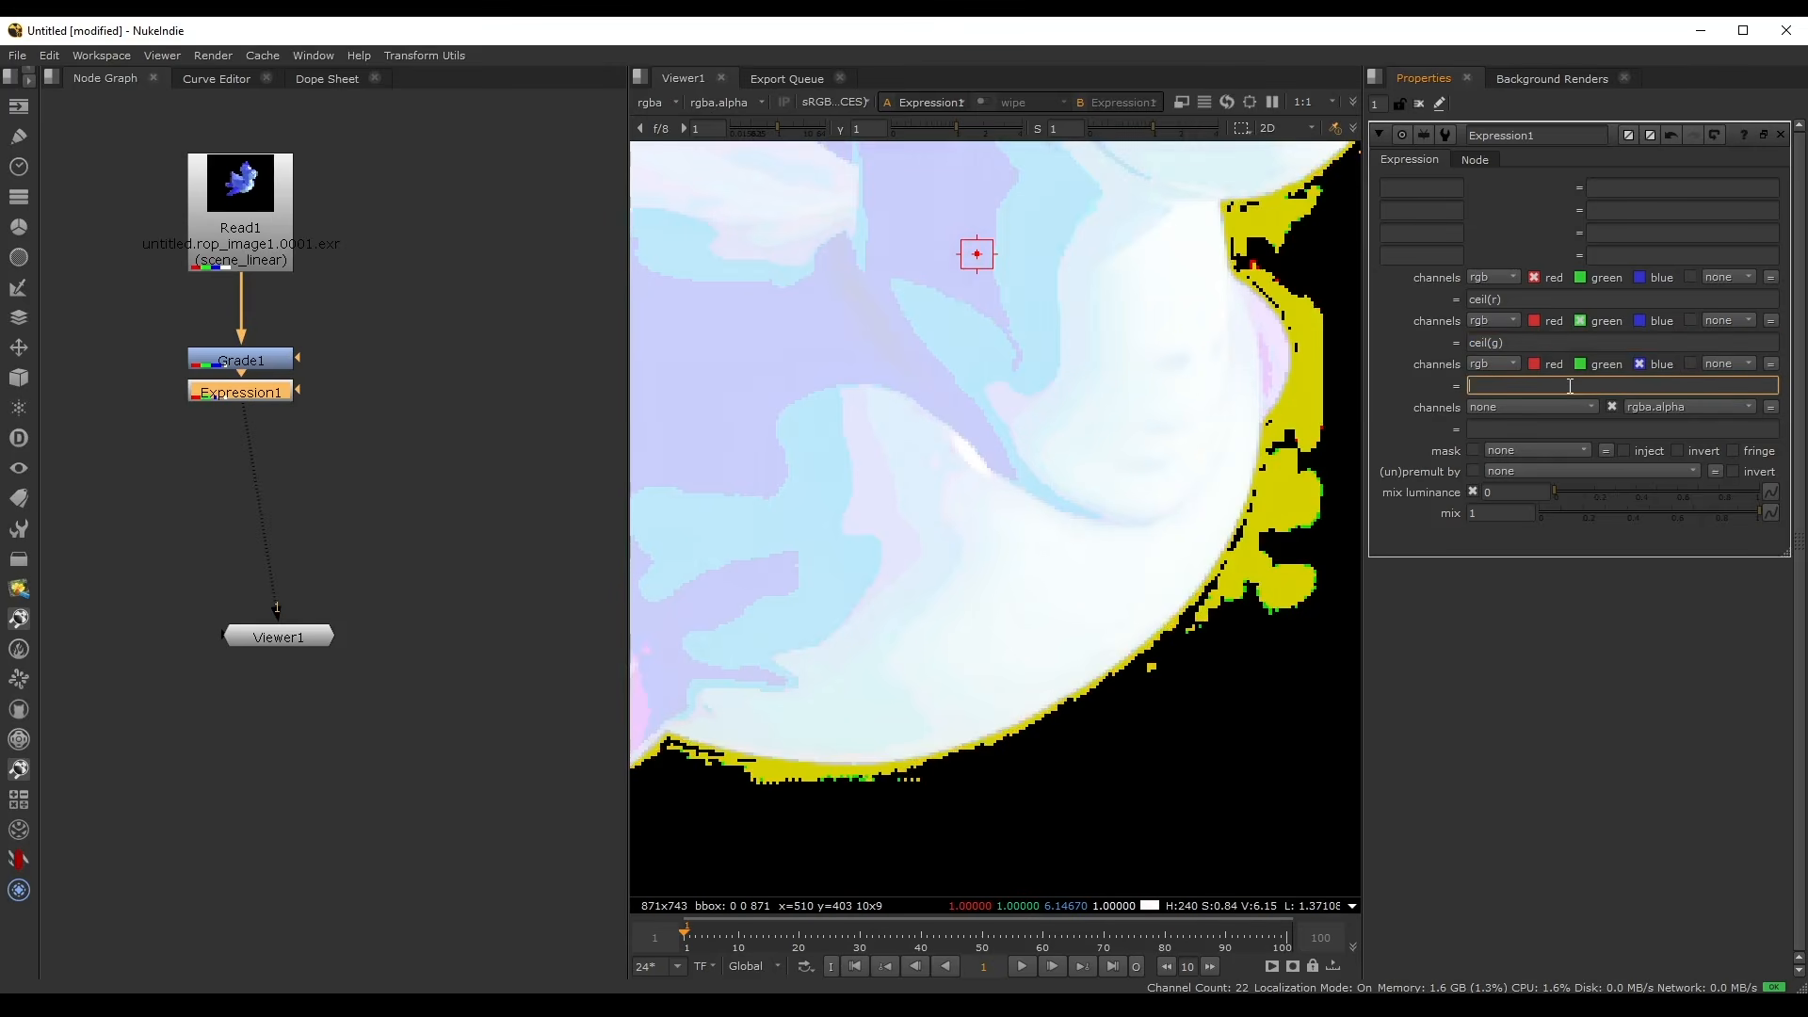
{"action": "type", "text": "ceil(b)"}
{"action": "key", "text": "Return"}
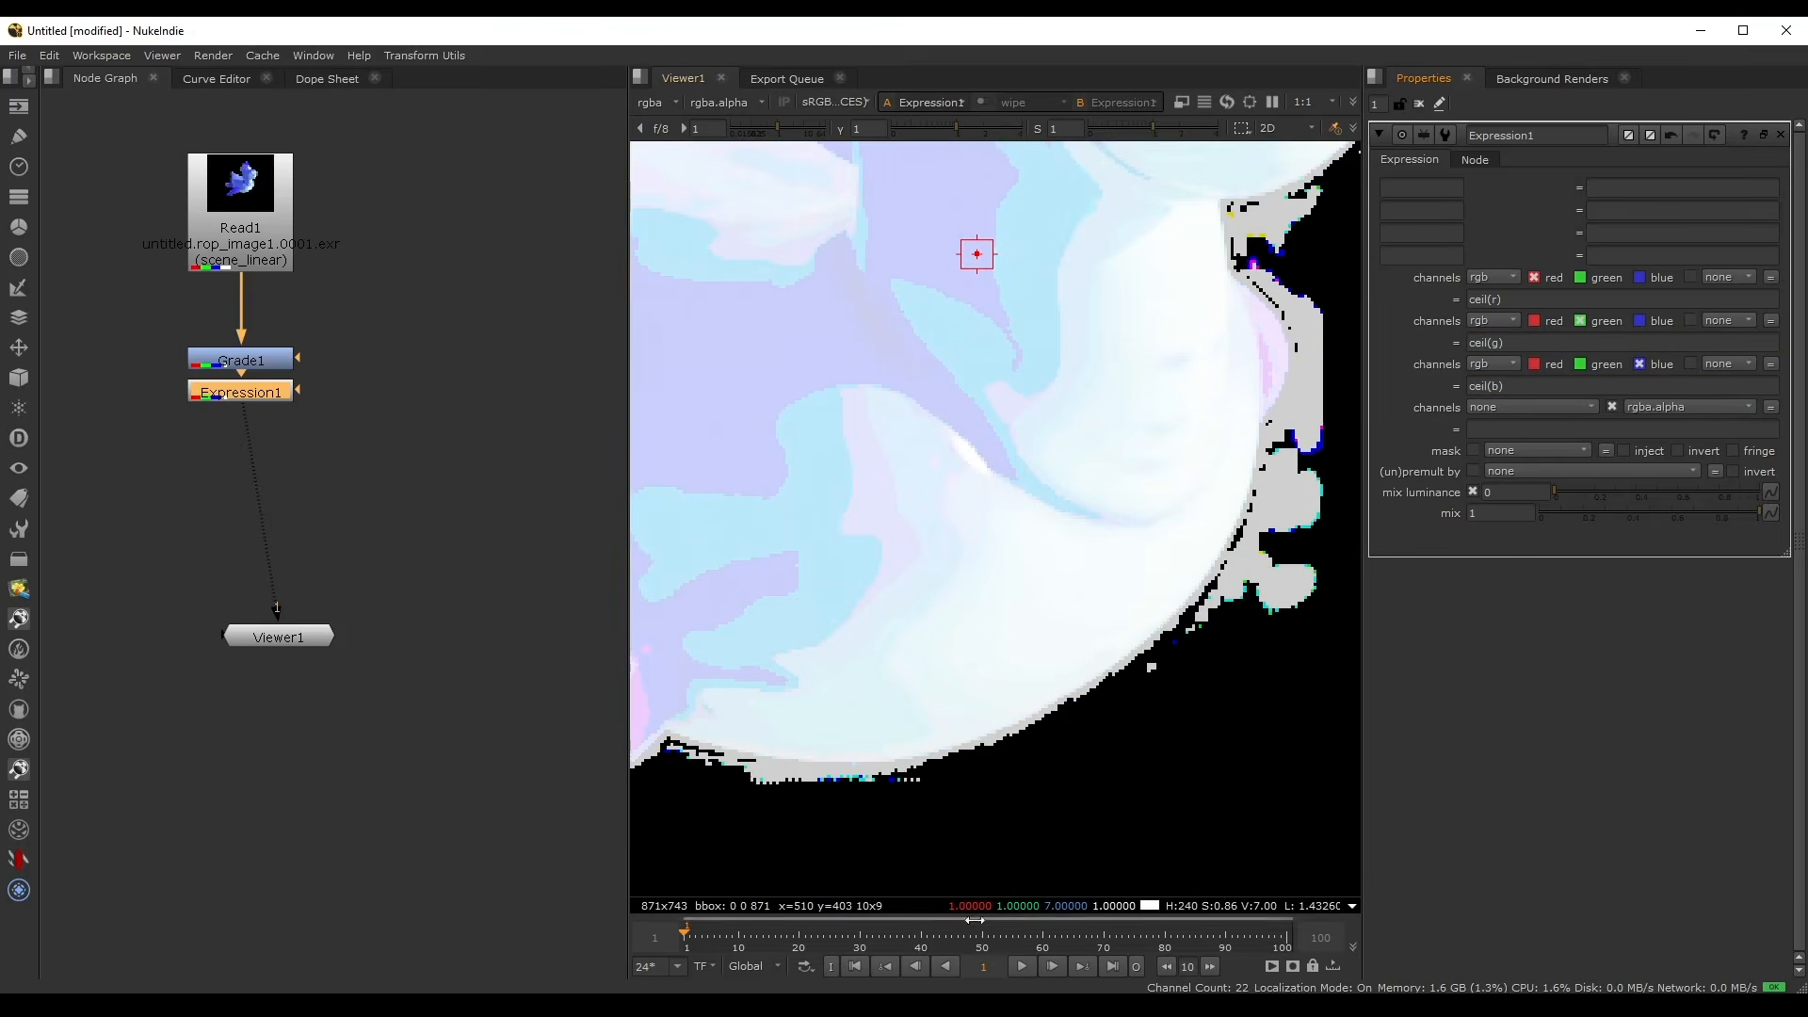
- Move Expression1 down slightly, add a second Grade node after it, and set that Grade's gain to 0.1
{"action": "scroll", "coordinate": [1008, 466], "scroll_direction": "down", "scroll_amount": 4}
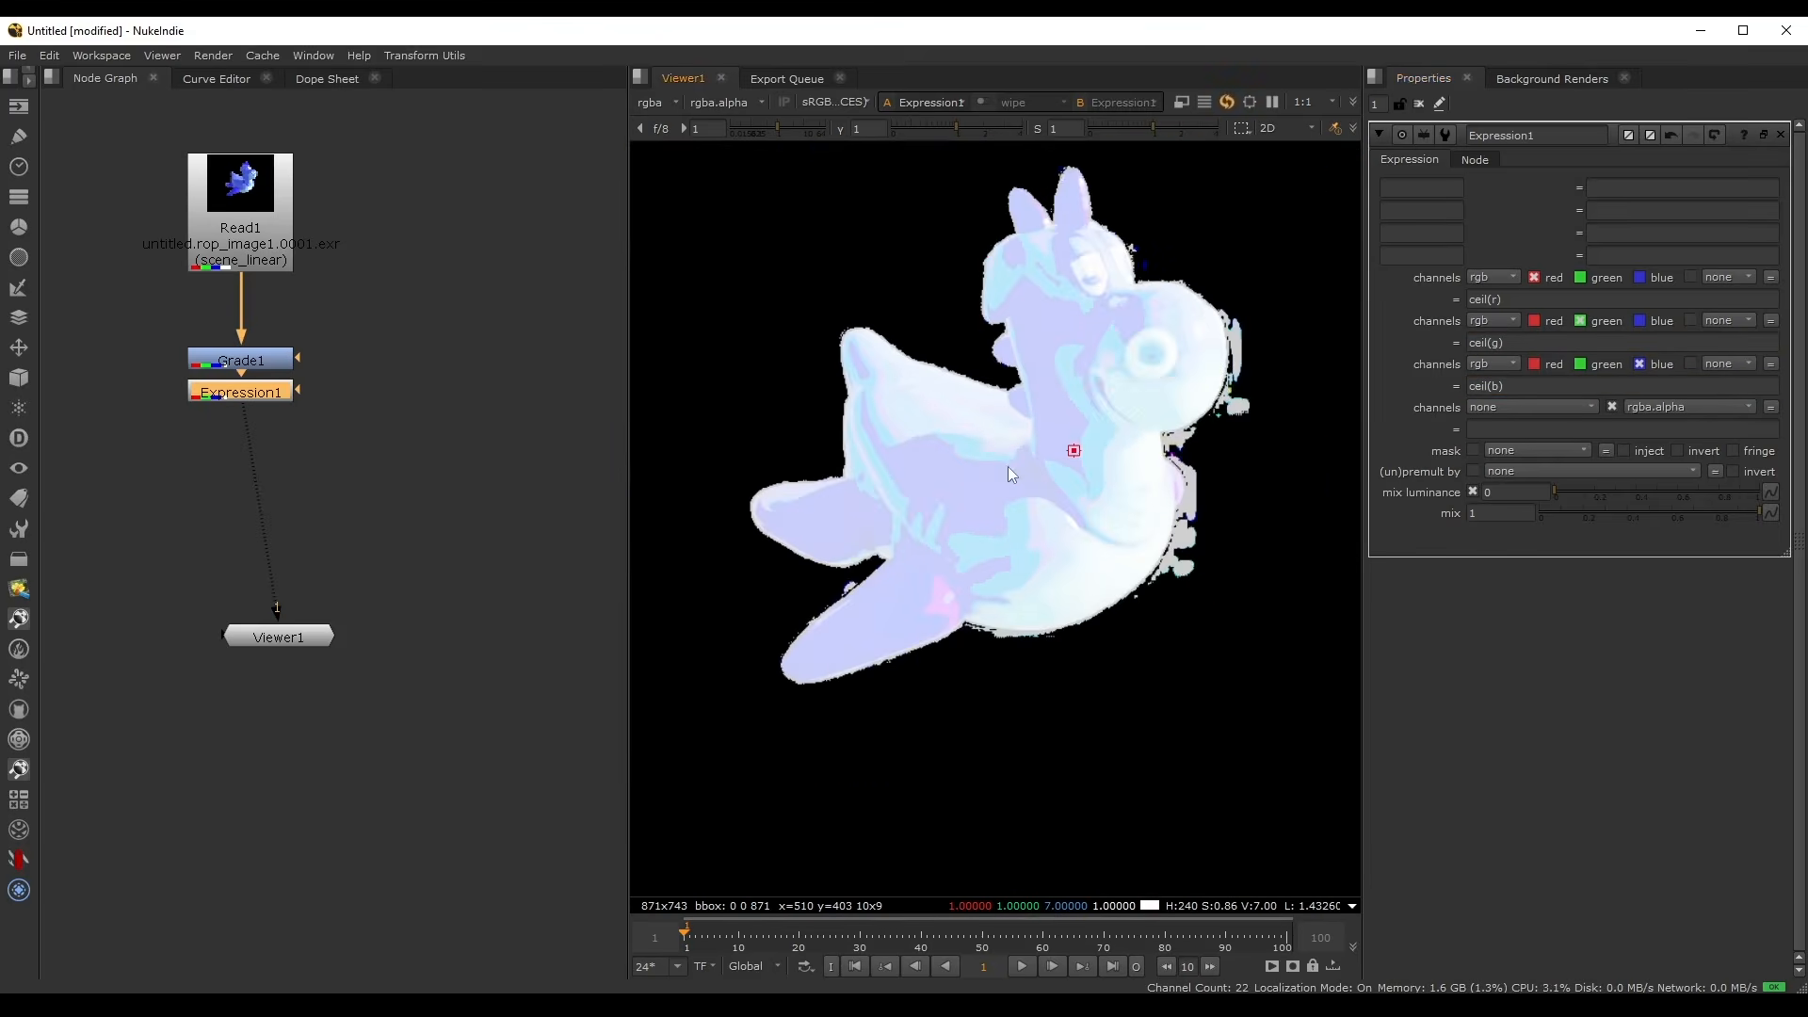
{"action": "scroll", "coordinate": [1001, 505], "scroll_direction": "up", "scroll_amount": 4}
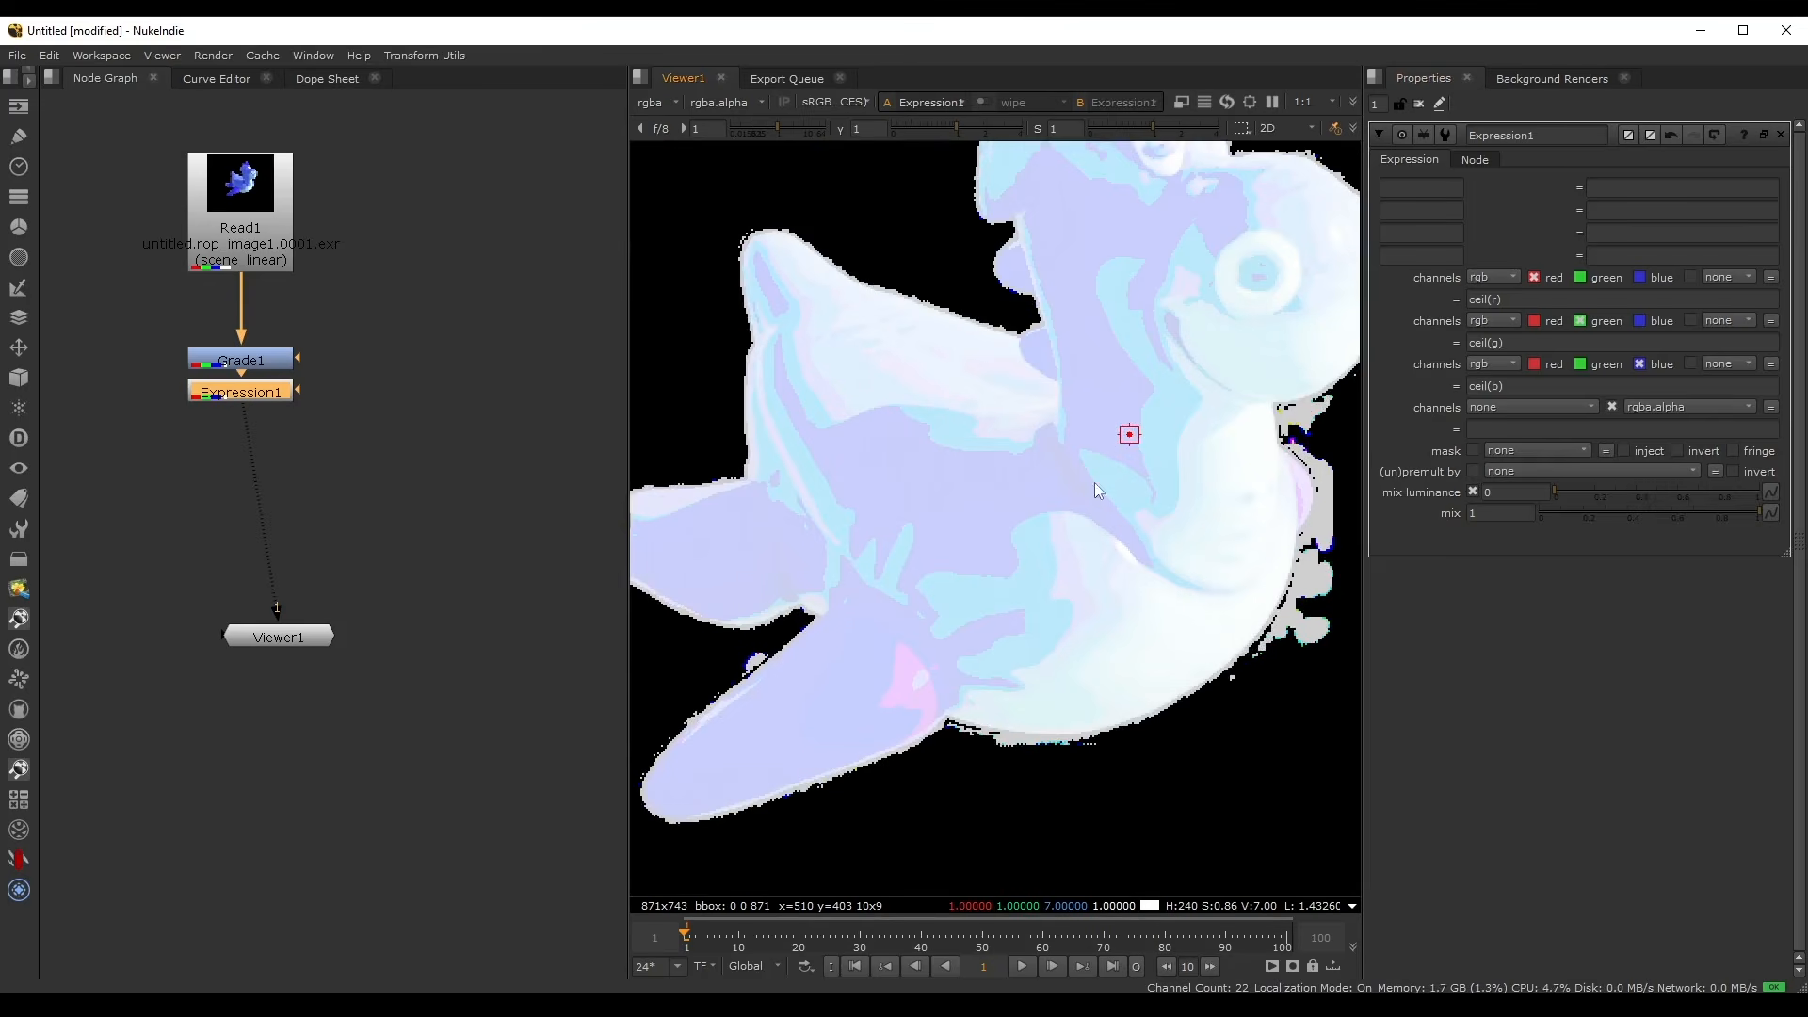
{"action": "middle_click_drag", "start_coordinate": [1094, 482], "coordinate": [1021, 514]}
{"action": "left_click_drag", "start_coordinate": [231, 396], "coordinate": [260, 461]}
{"action": "key", "text": "g"}
{"action": "left_click", "coordinate": [263, 352]}
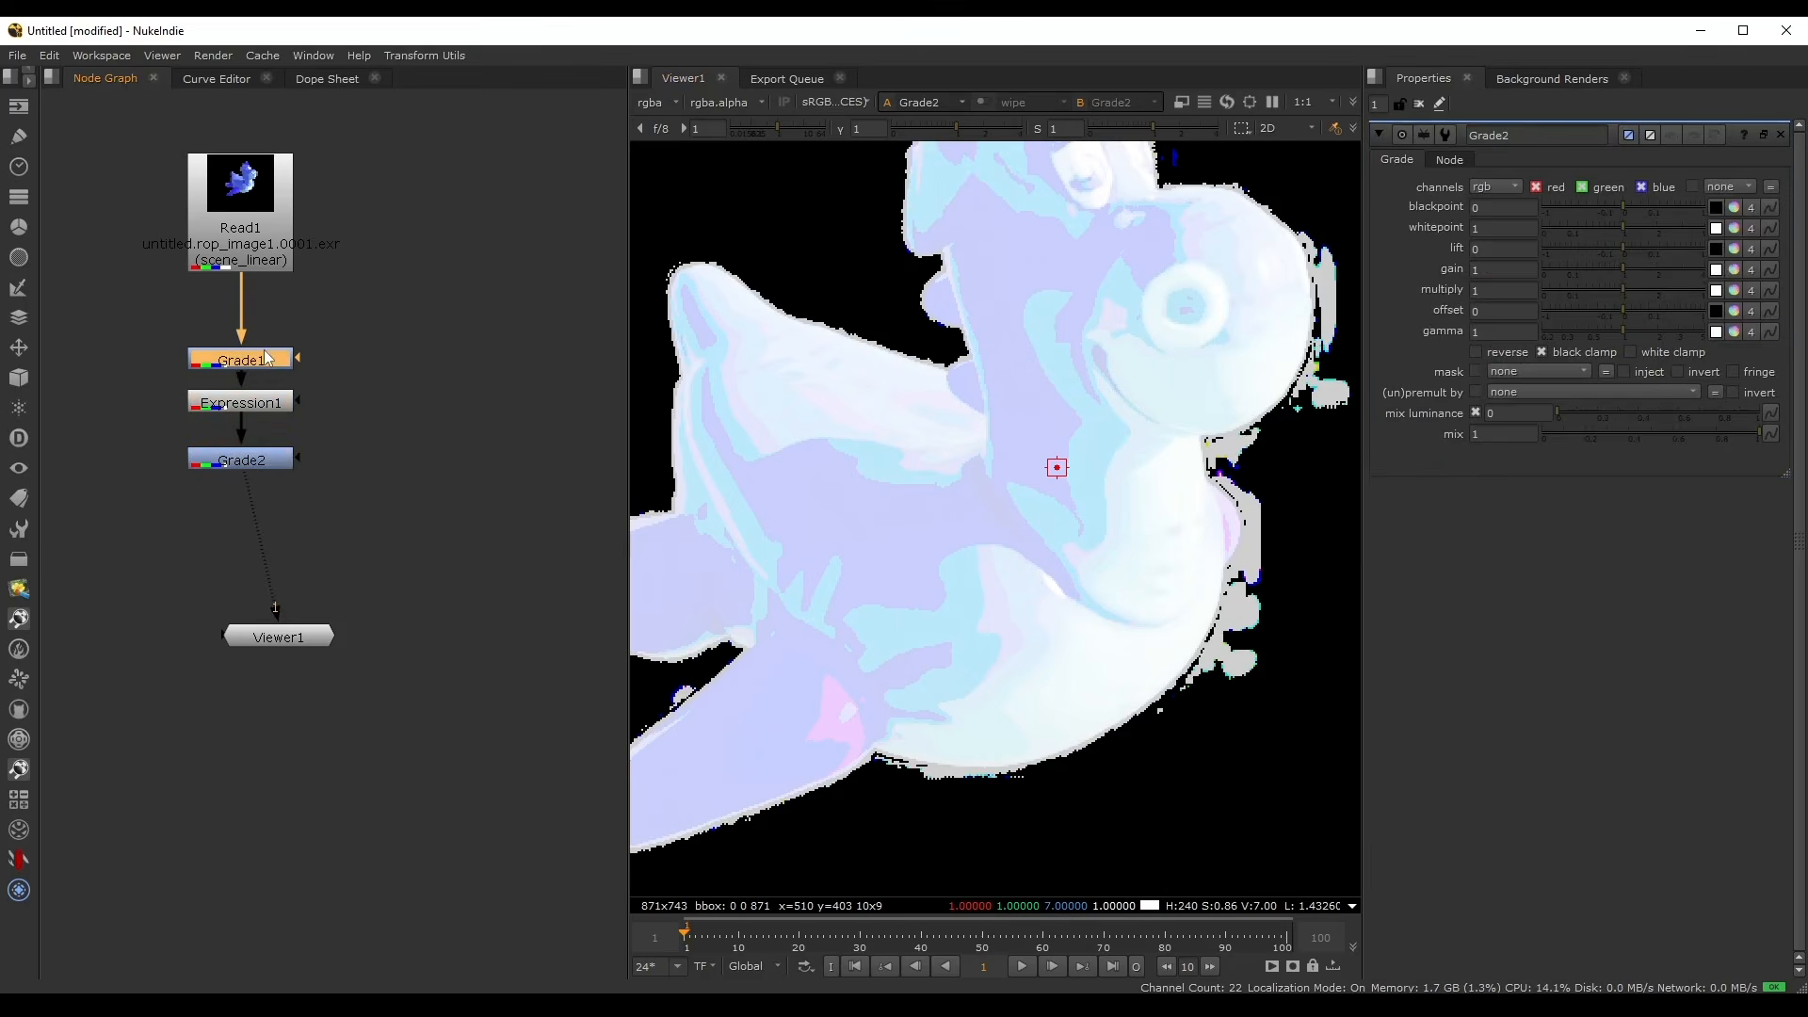
{"action": "left_click", "coordinate": [243, 463]}
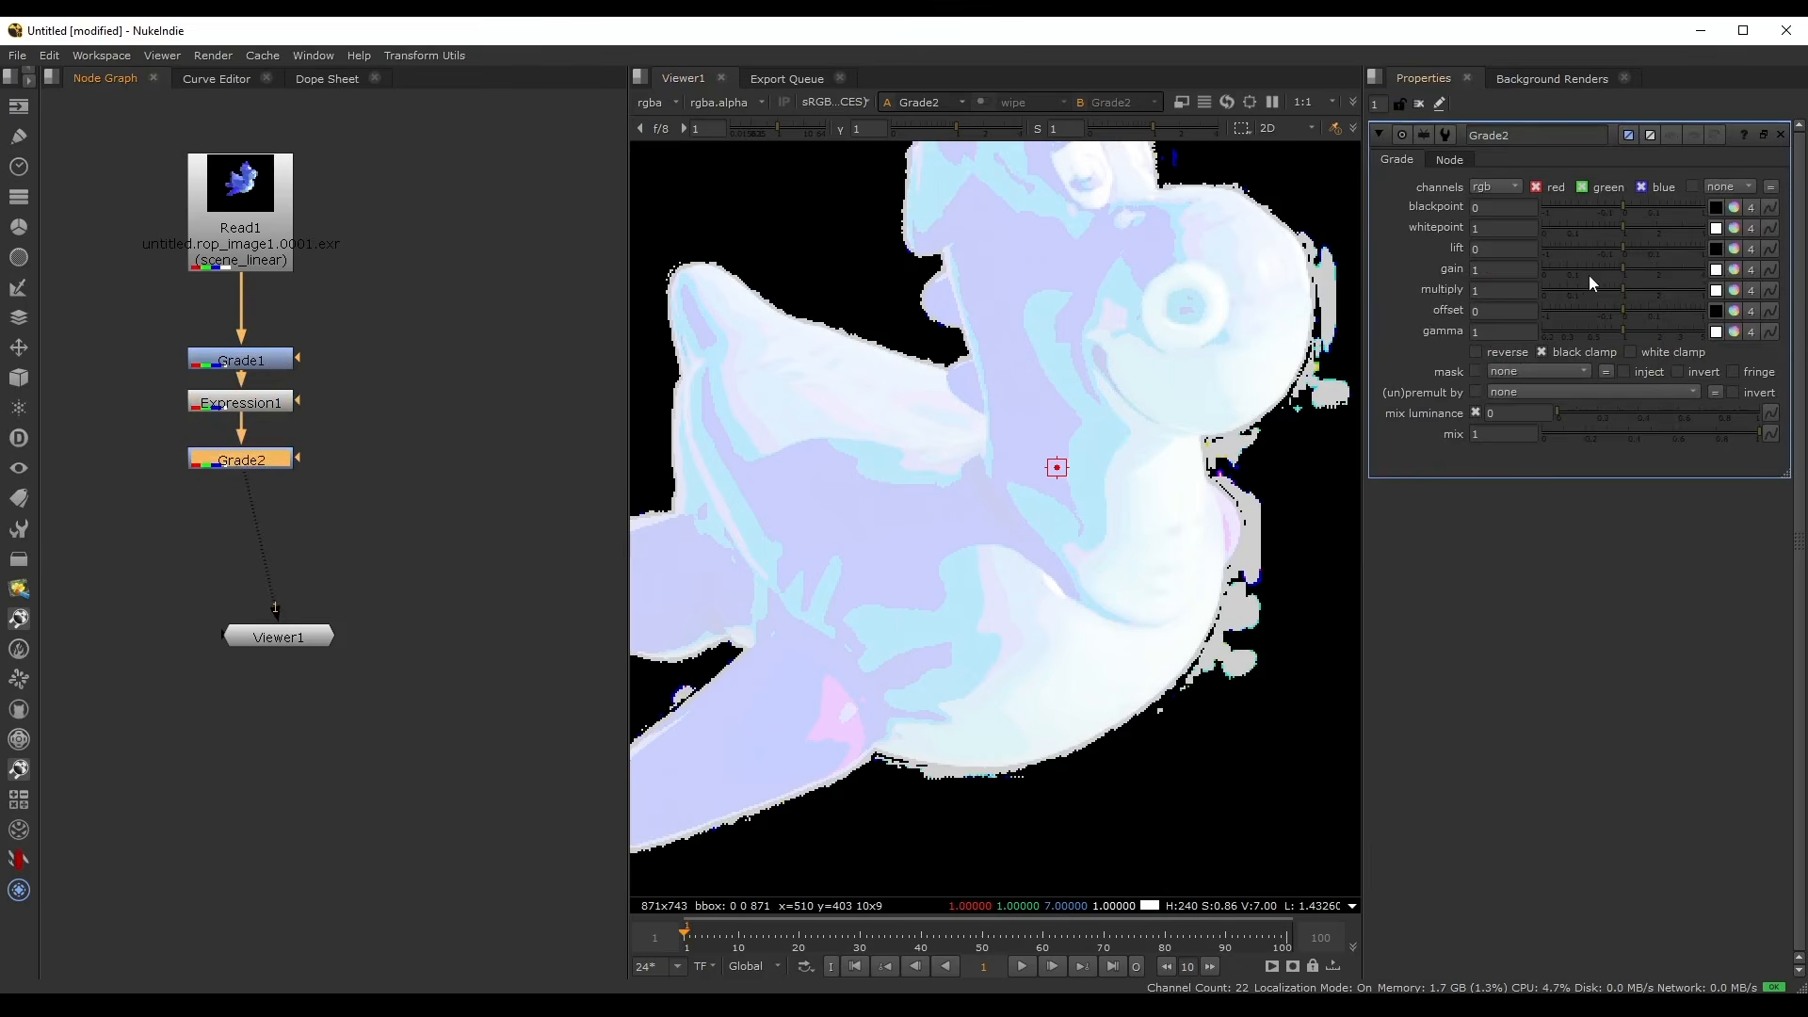
{"action": "mouse_move", "coordinate": [1589, 275]}
{"action": "left_mouse_down"}
{"action": "mouse_move", "coordinate": [1552, 268]}
{"action": "mouse_move", "coordinate": [1566, 273]}
{"action": "left_mouse_up"}
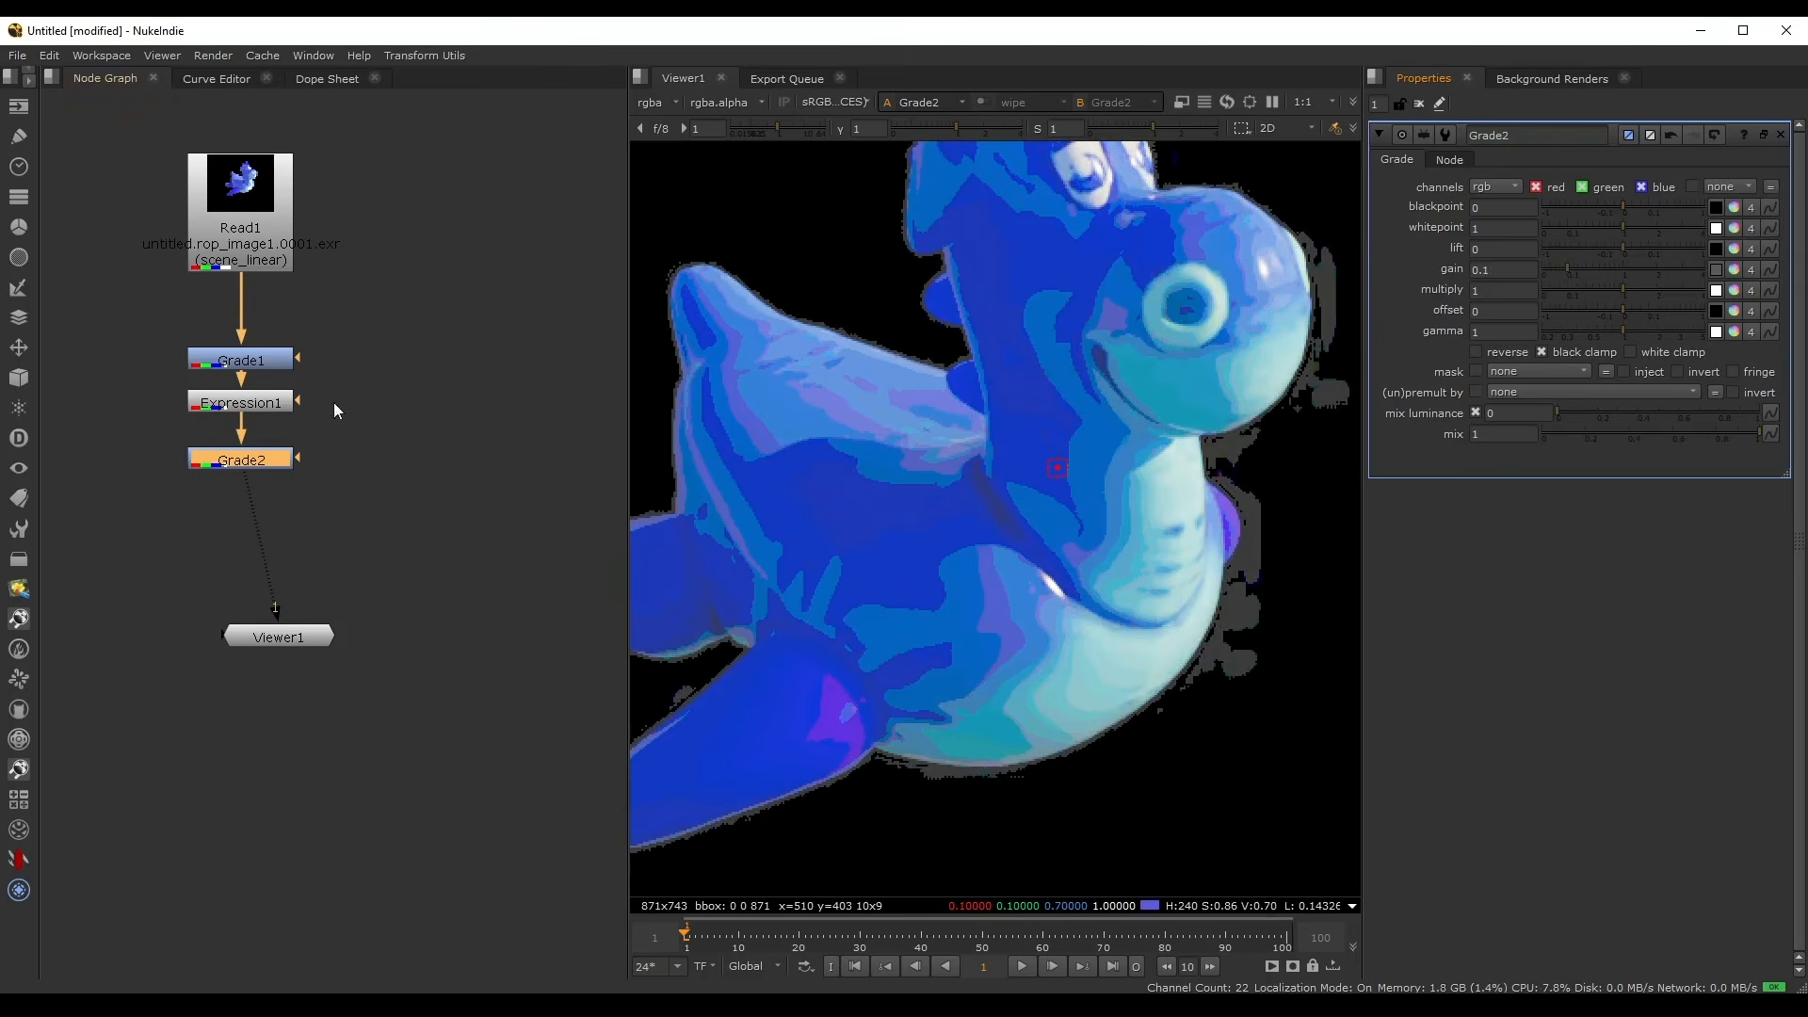
- Compare the gain settings of Grade1 and Grade2
{"action": "left_click", "coordinate": [256, 360]}
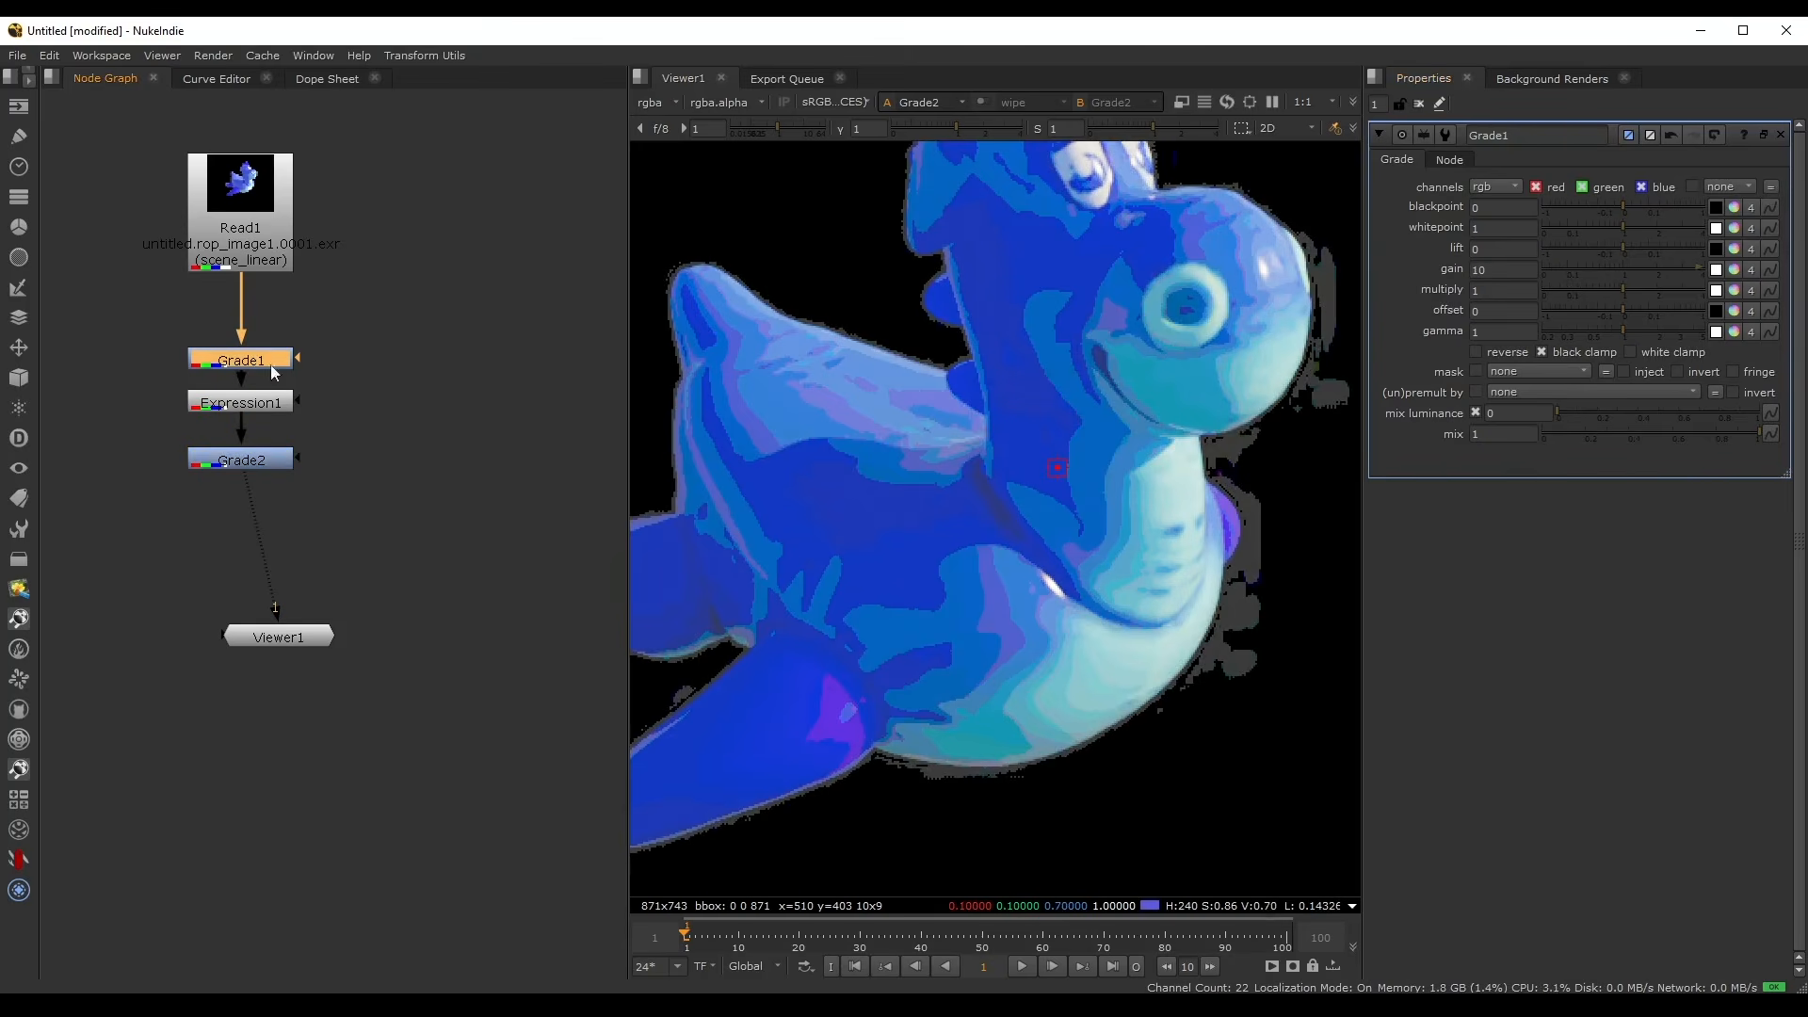
{"action": "middle_click_drag", "start_coordinate": [318, 335], "coordinate": [316, 376]}
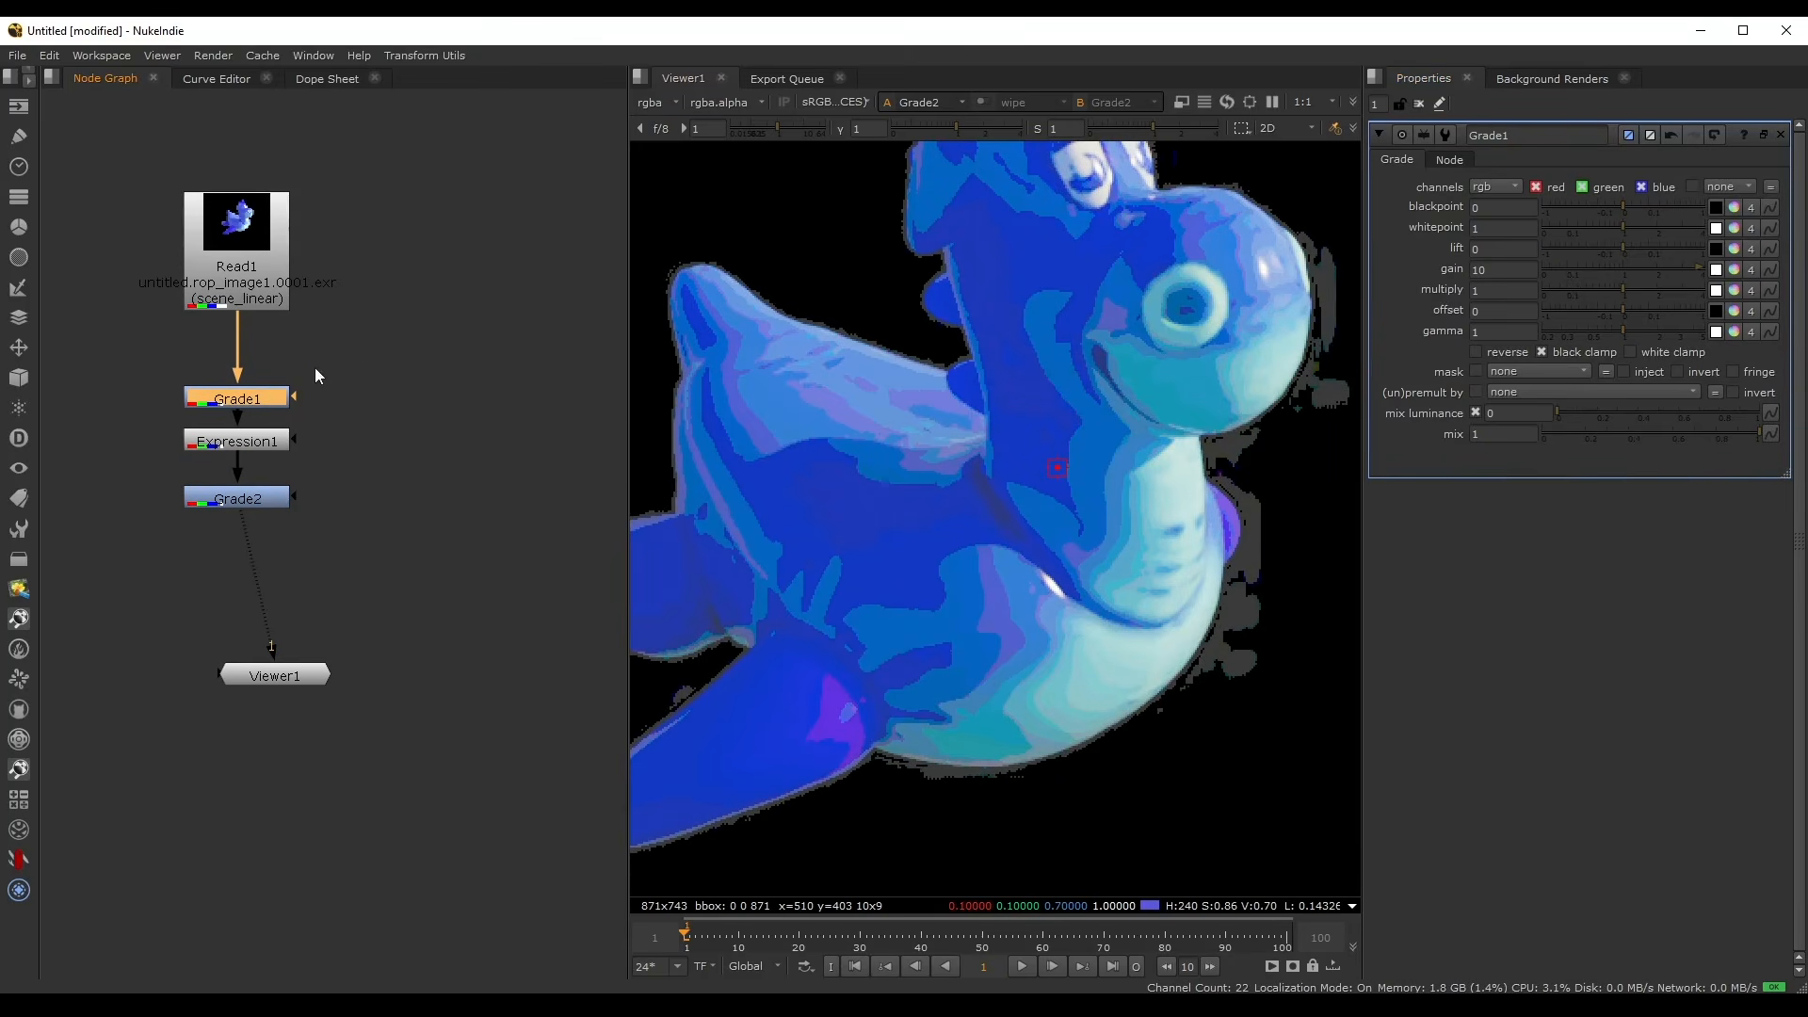
{"action": "scroll", "coordinate": [1052, 472], "scroll_direction": "down", "scroll_amount": 1}
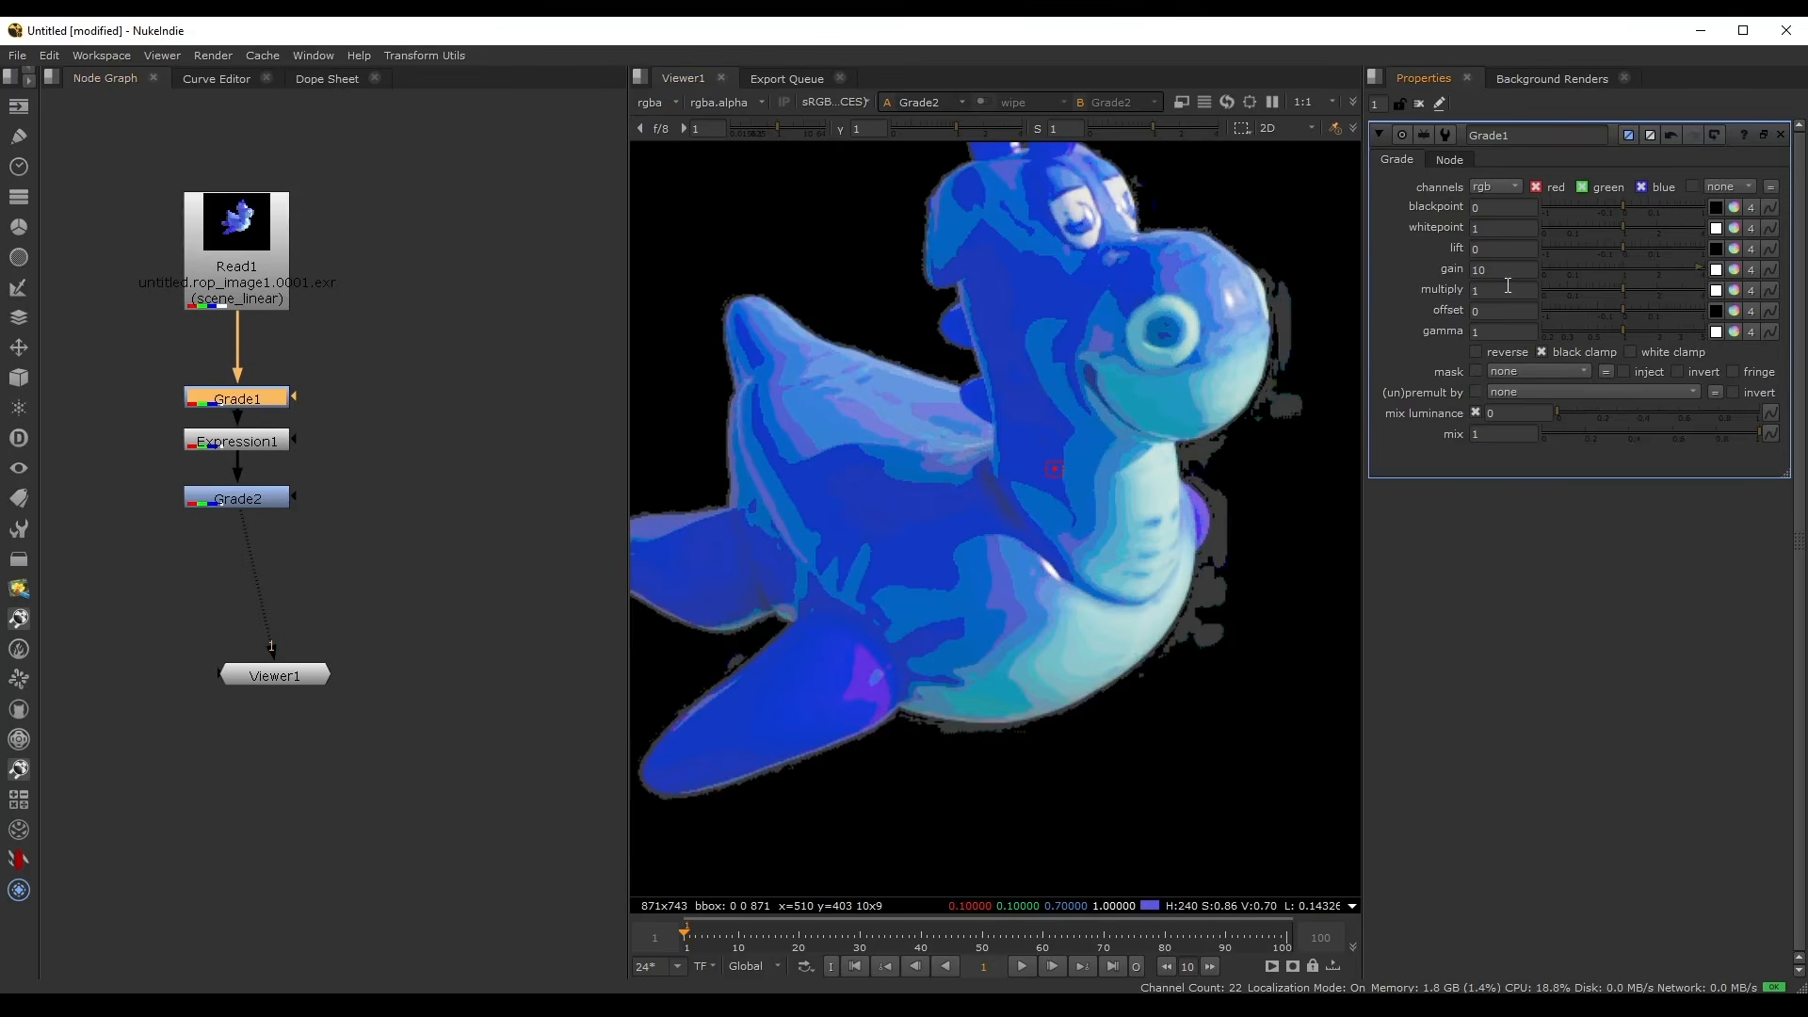
{"action": "double_click", "coordinate": [237, 497]}
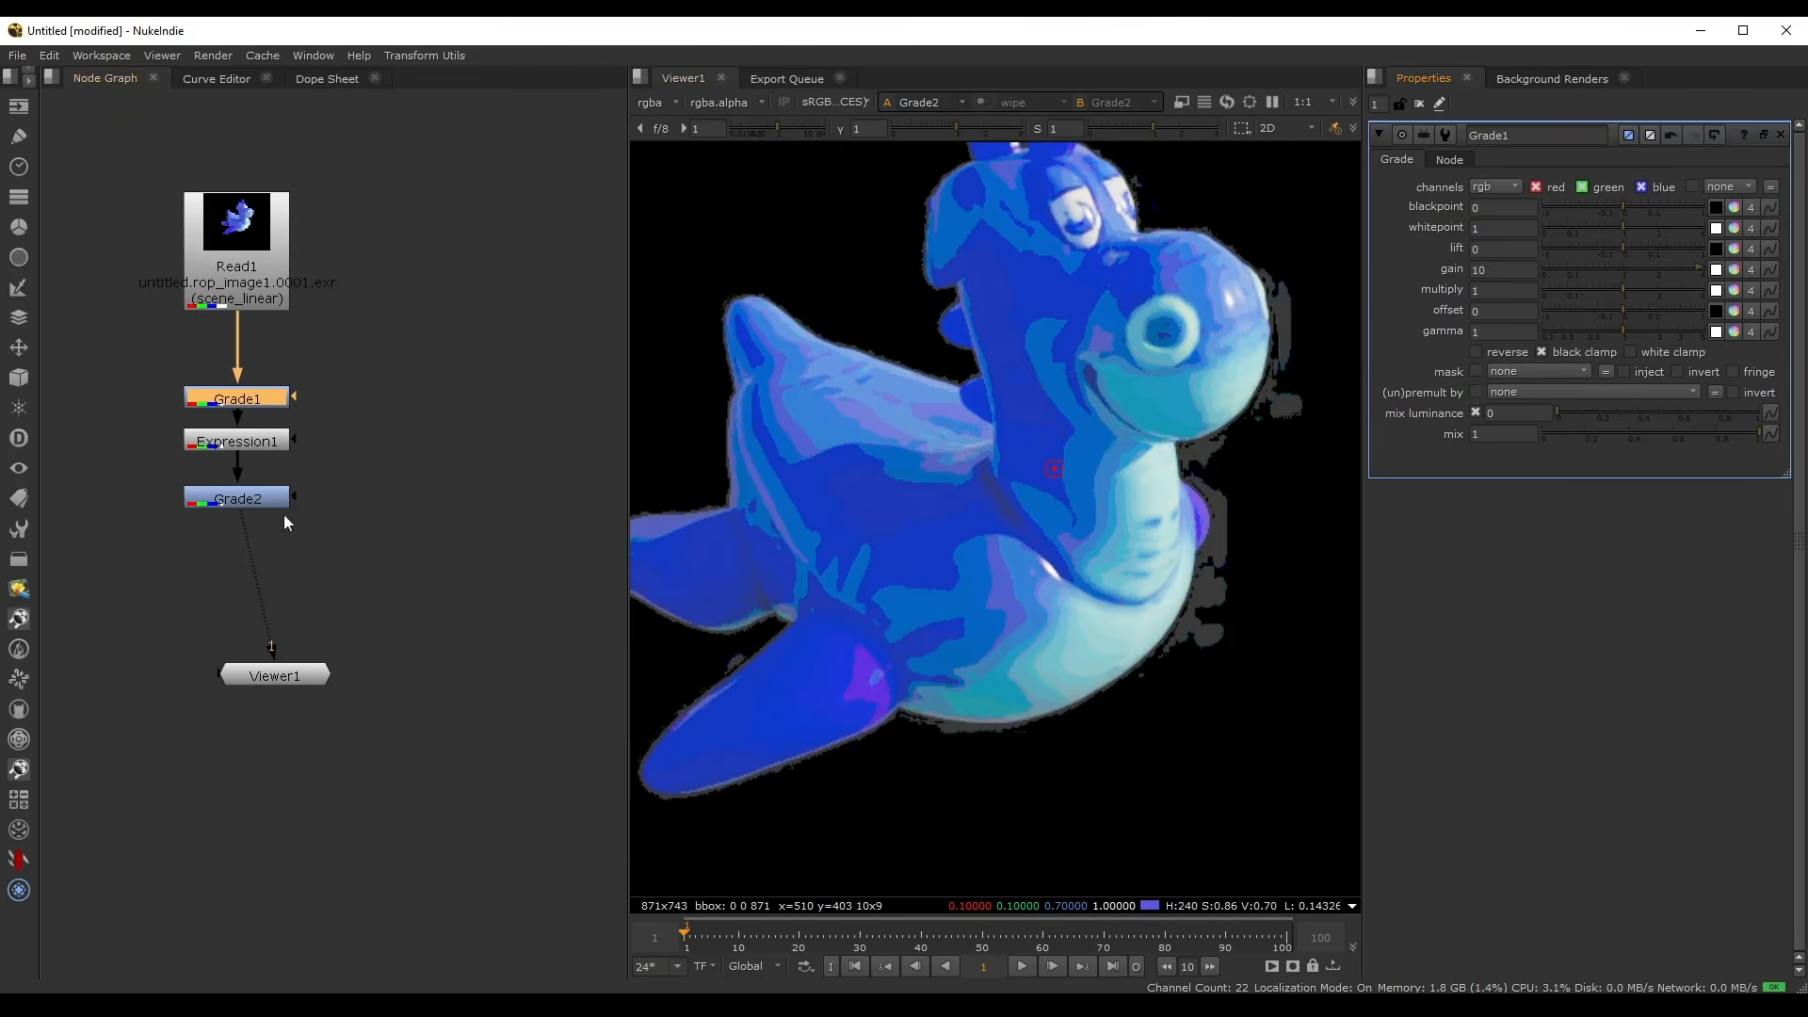
{"action": "left_click", "coordinate": [1521, 271]}
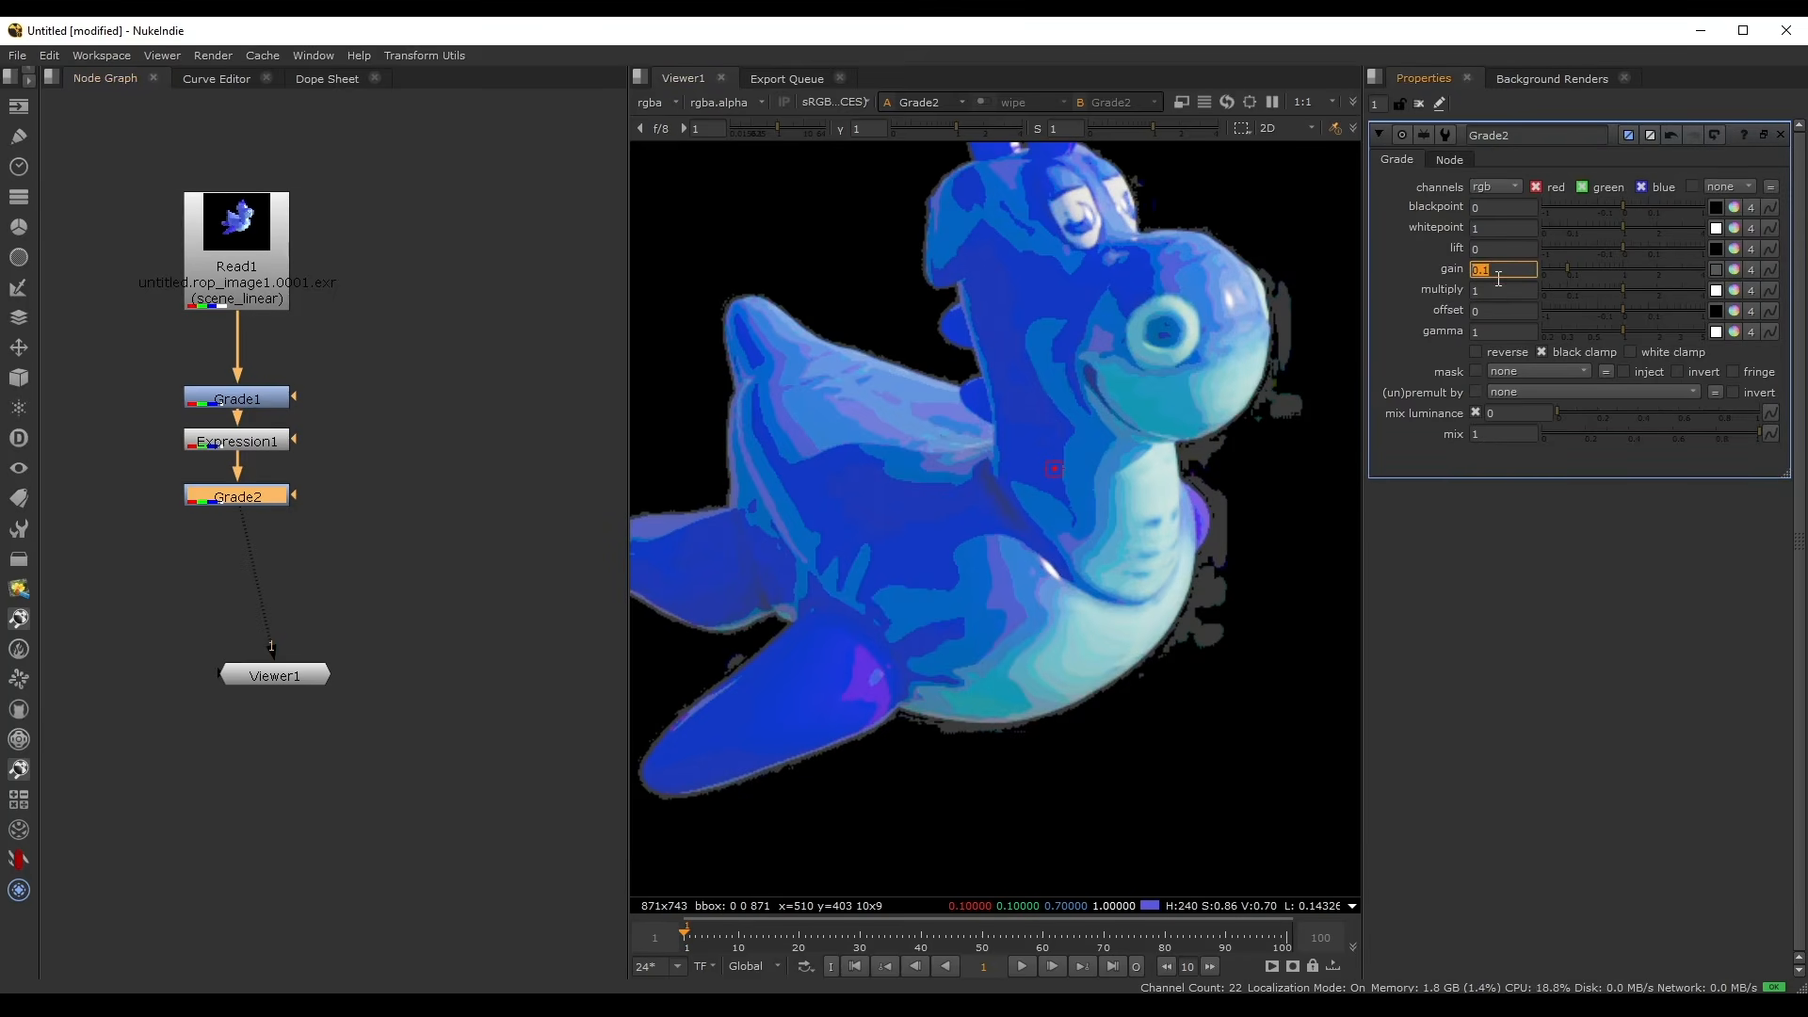
{"action": "key", "text": "Return"}
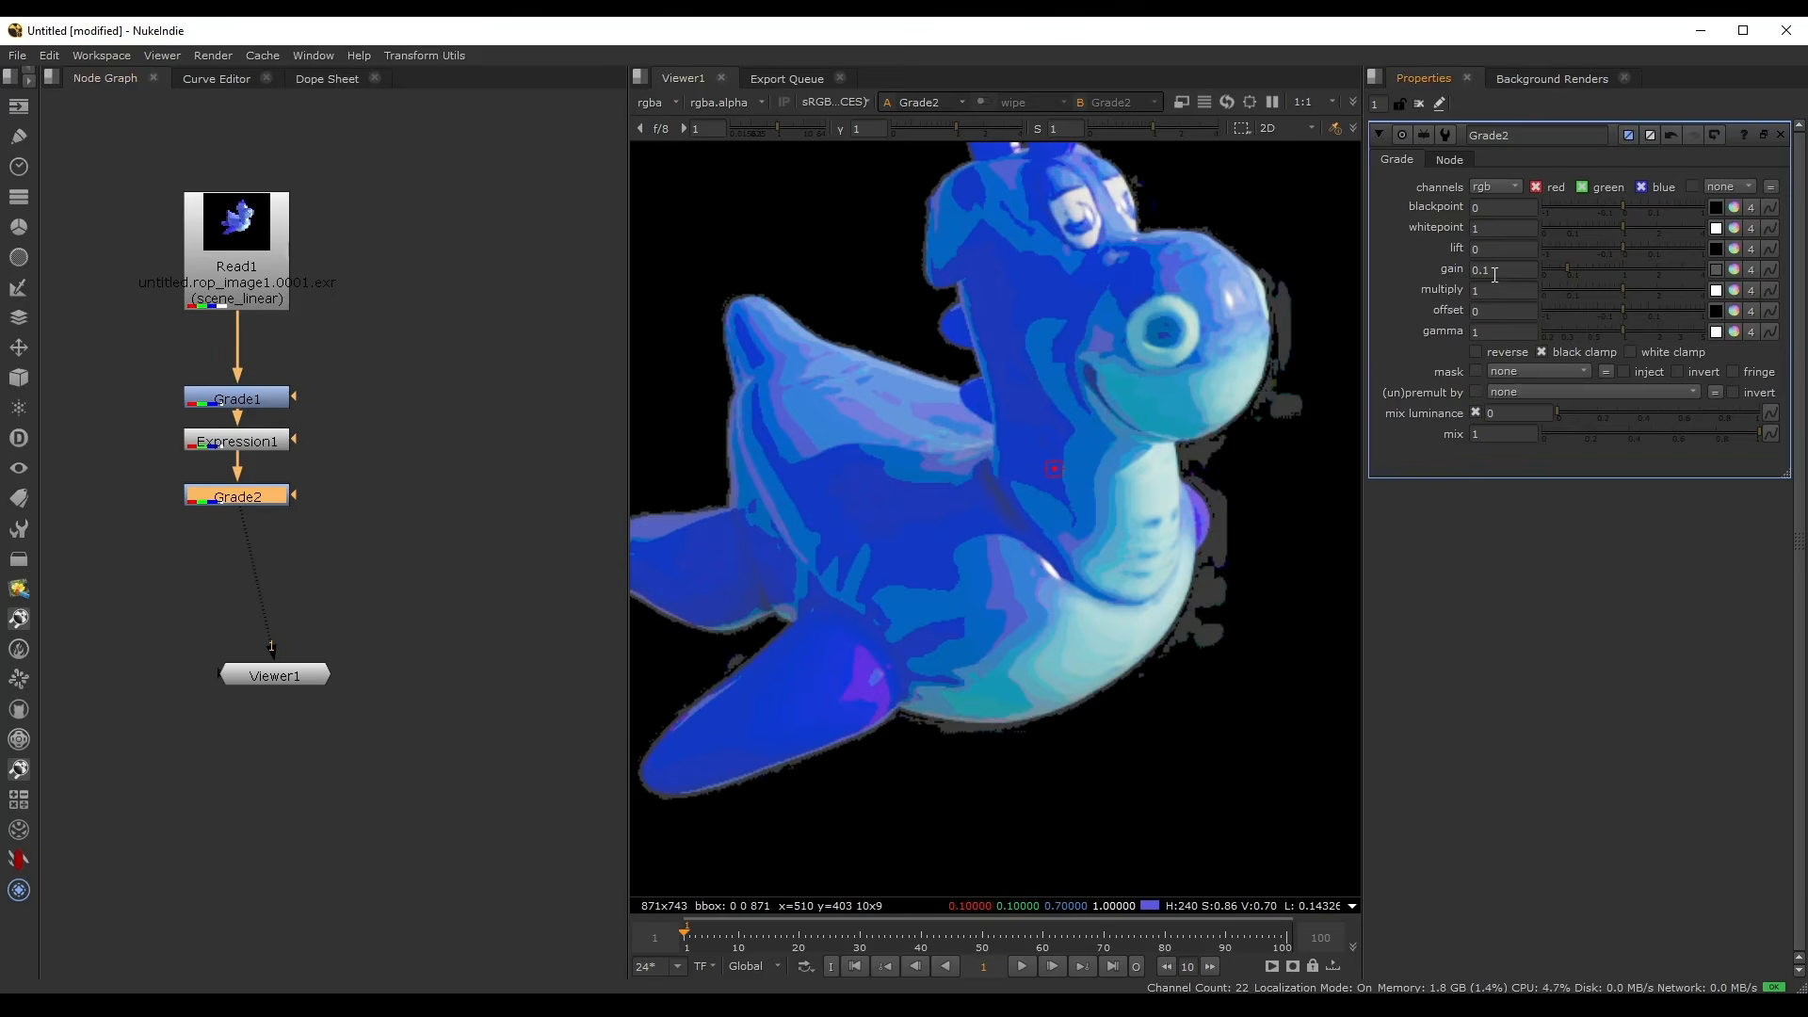
- Add a Copy node with Grade2 as input B and Read1 as input A to copy the original alpha
{"action": "scroll", "coordinate": [1094, 439], "scroll_direction": "down", "scroll_amount": 2}
{"action": "middle_click_drag", "start_coordinate": [1094, 439], "coordinate": [969, 452]}
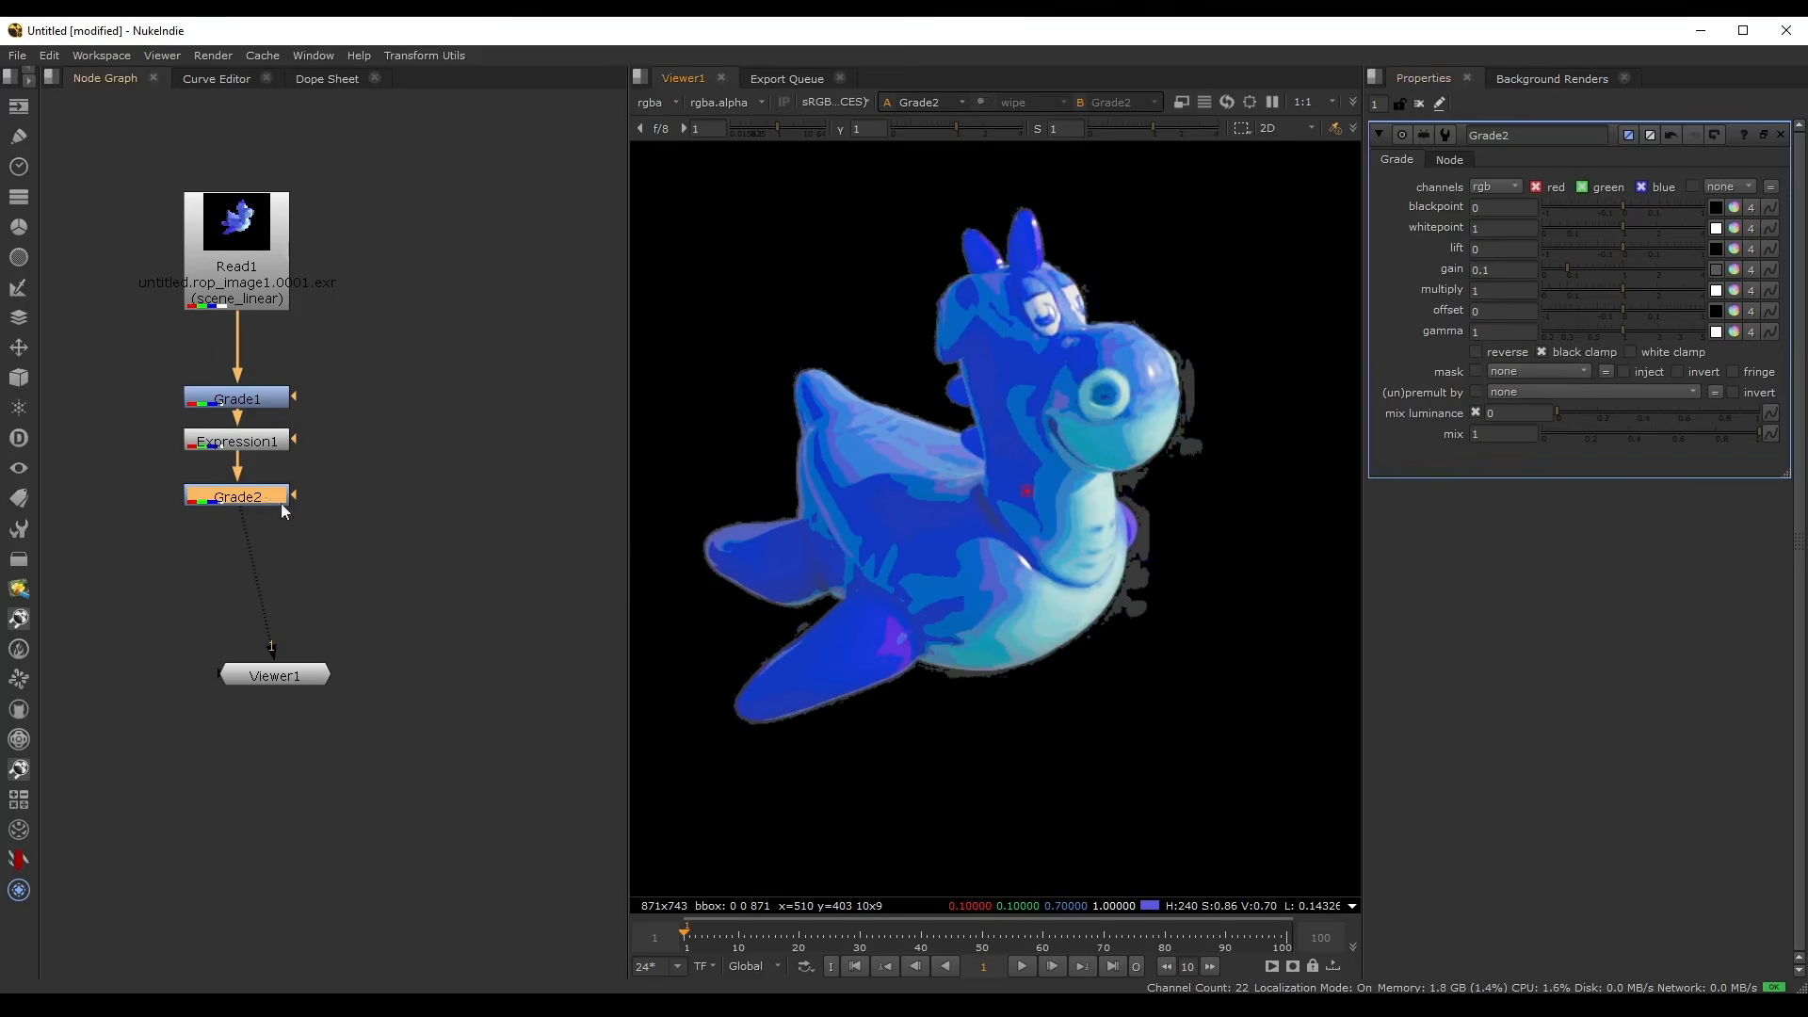
{"action": "key", "text": "k"}
{"action": "left_click_drag", "start_coordinate": [389, 506], "coordinate": [411, 537]}
{"action": "left_click_drag", "start_coordinate": [432, 466], "coordinate": [237, 244]}
{"action": "key", "text": "shift+x"}
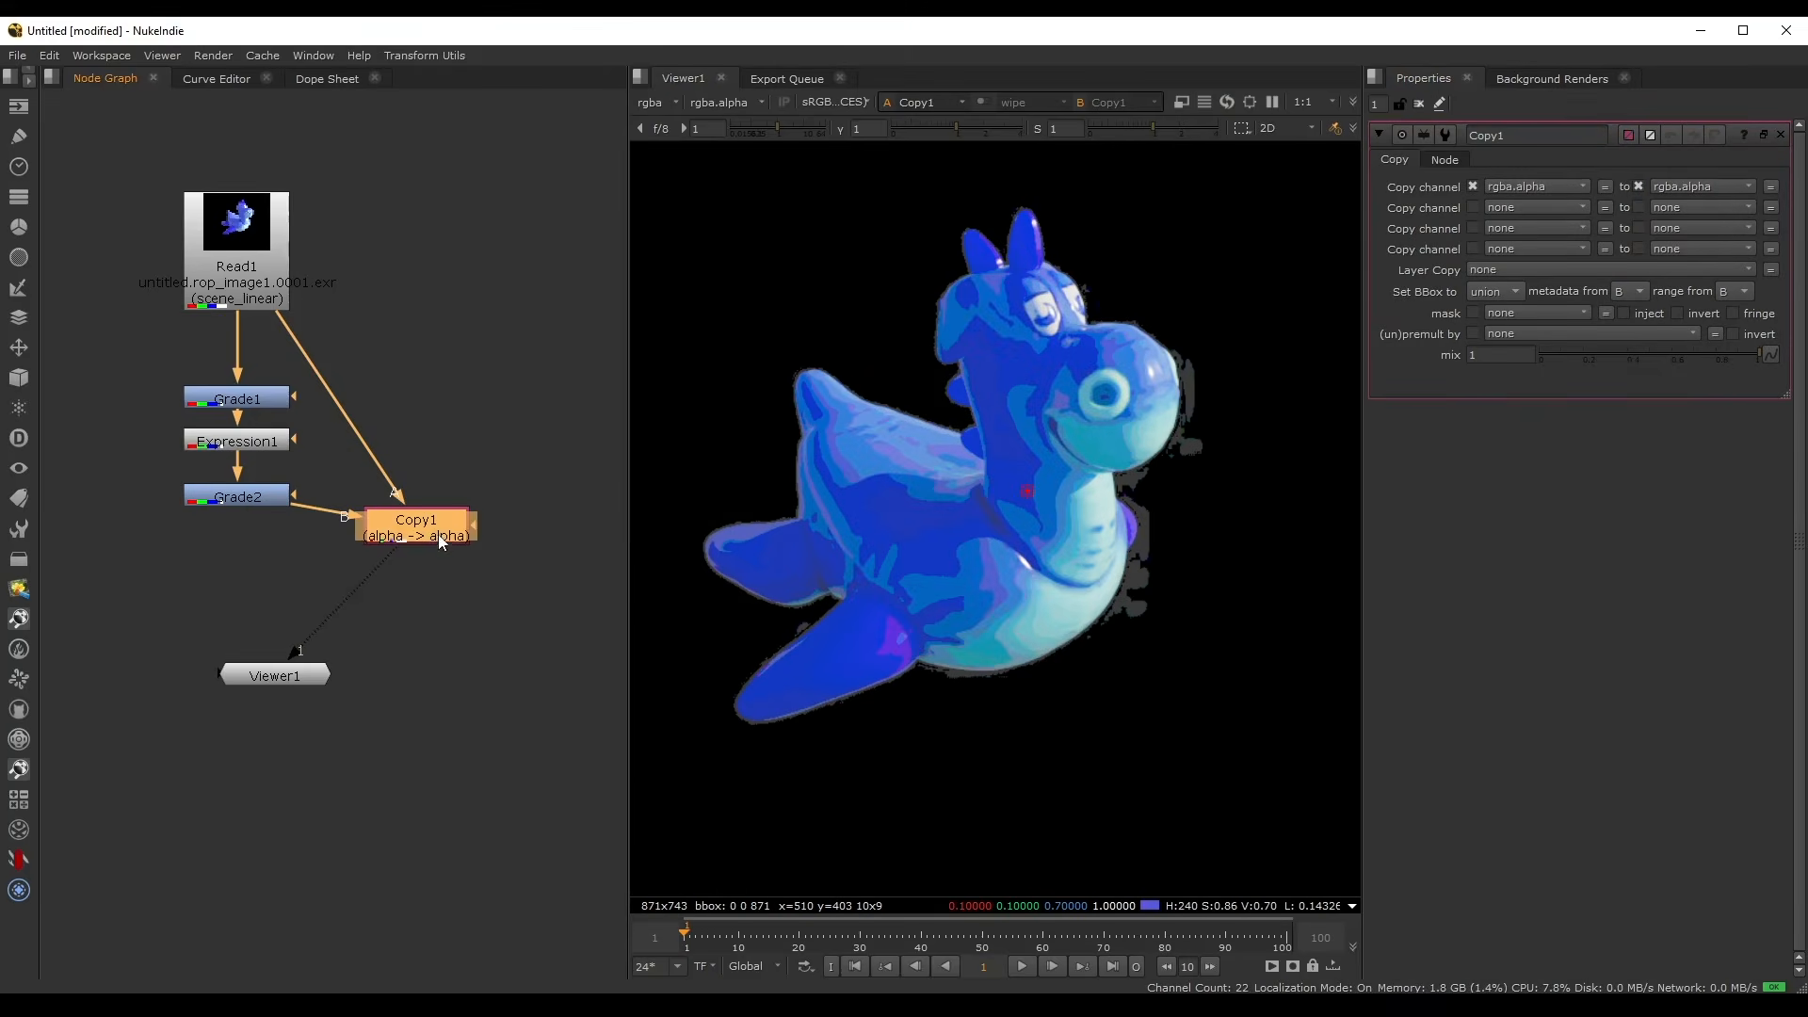
- Add a Premult node after Copy1 to multiply the rgb channels by rgba.alpha
{"action": "key", "text": "Tab"}
{"action": "type", "text": "premult"}
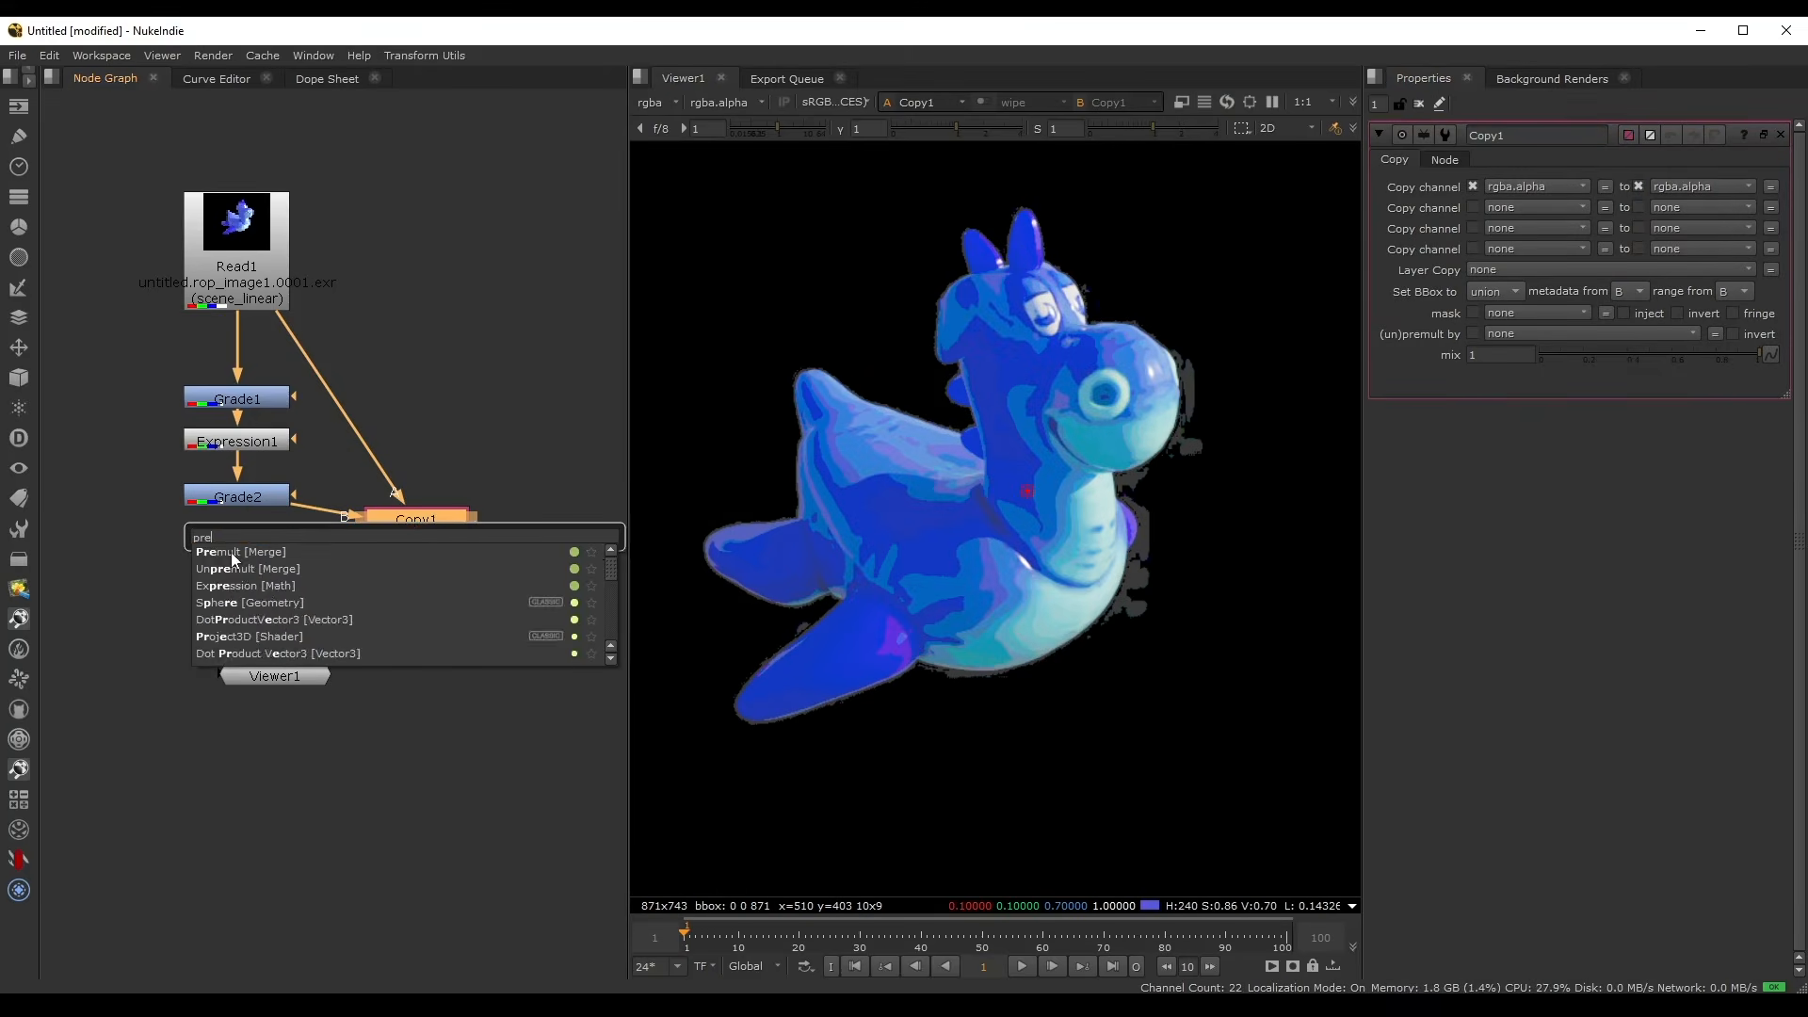
{"action": "left_click", "coordinate": [230, 552]}
{"action": "scroll", "coordinate": [531, 416], "scroll_direction": "down", "scroll_amount": 2}
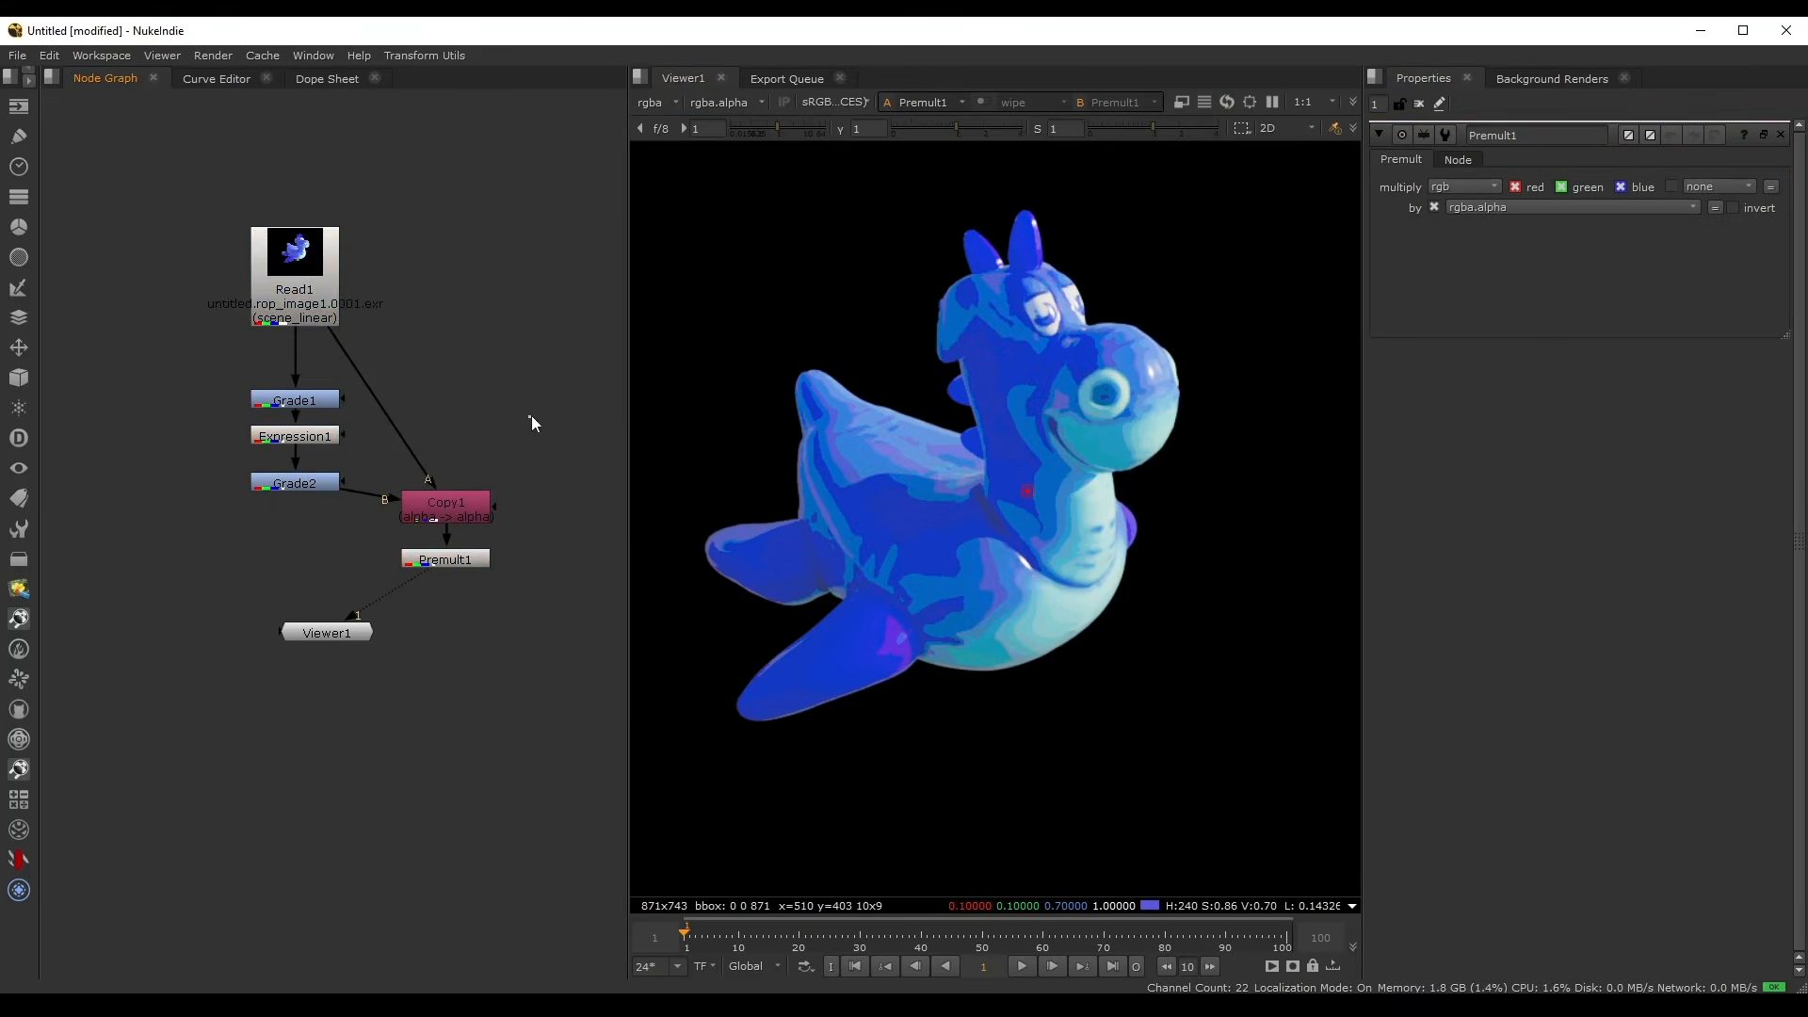
- Examine the complete node tree from Read1 to Premult1 and the premultiplied cel-shaded toy image
{"action": "left_click_drag", "start_coordinate": [98, 140], "coordinate": [568, 584]}
{"action": "left_click", "coordinate": [540, 375]}
{"action": "middle_click_drag", "start_coordinate": [517, 337], "coordinate": [447, 329]}
{"action": "left_click", "coordinate": [382, 551]}
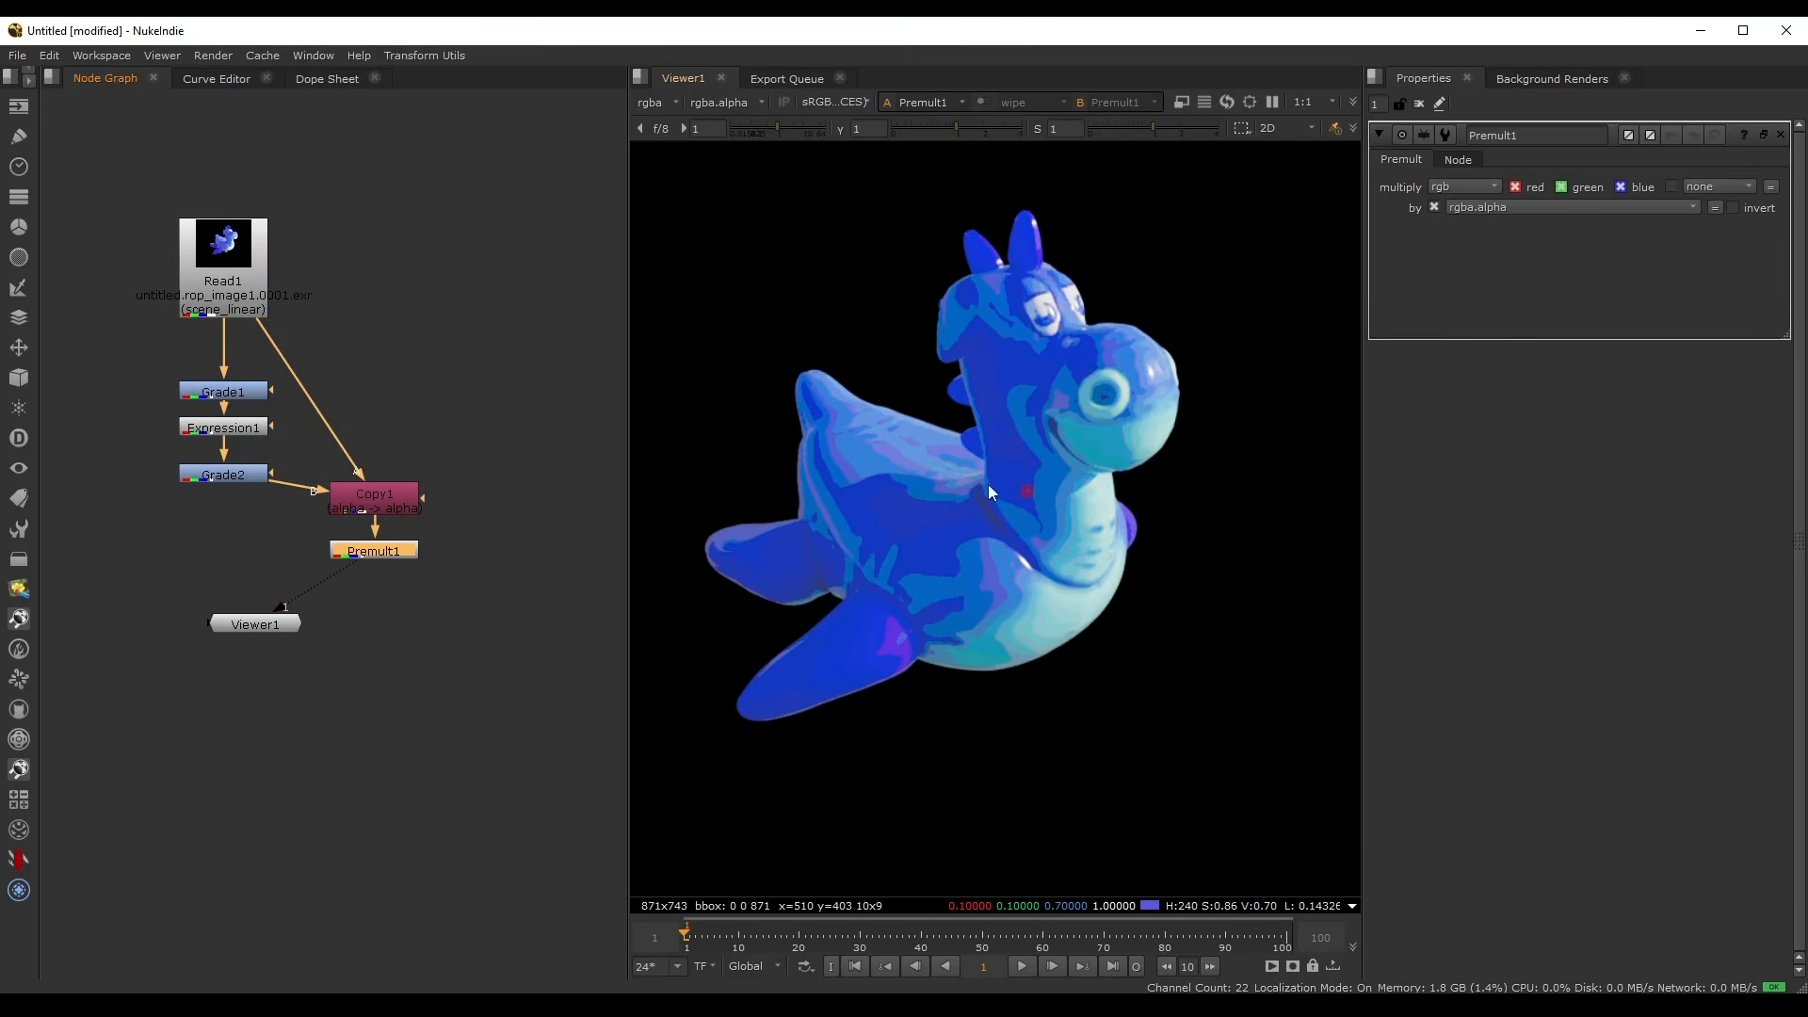
{"action": "scroll", "coordinate": [1020, 419], "scroll_direction": "up", "scroll_amount": 1}
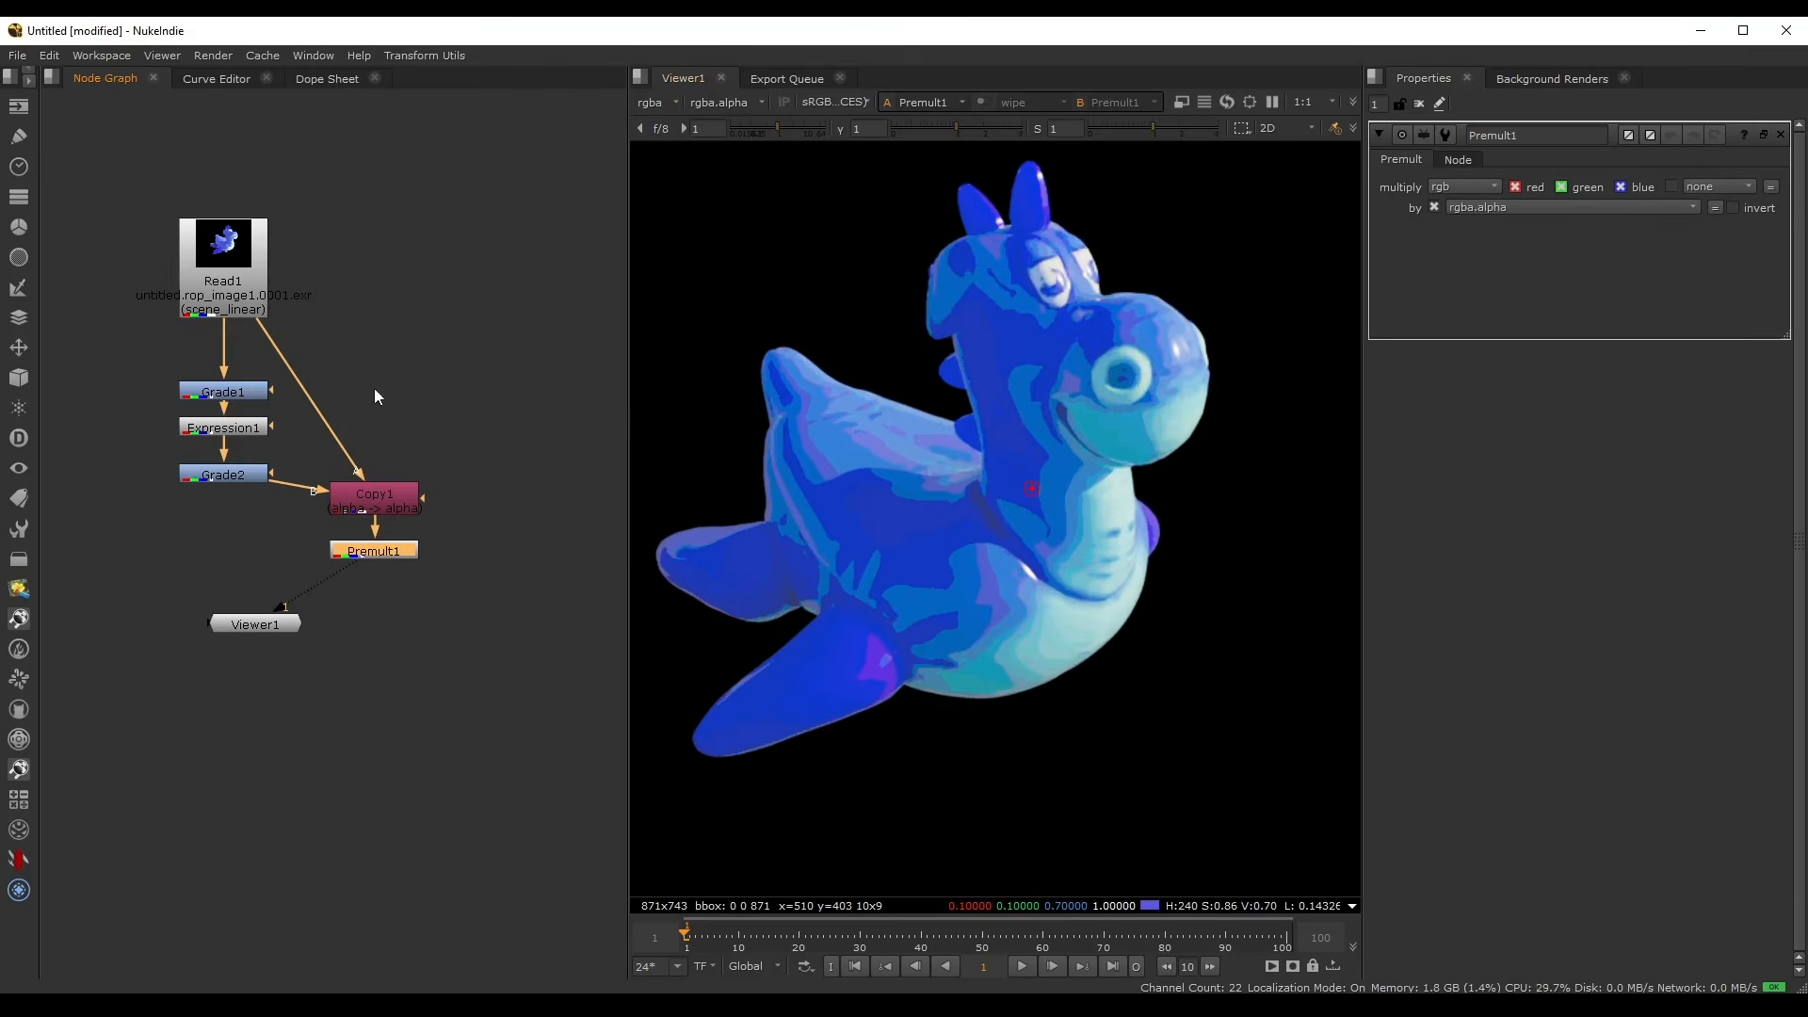
{"action": "scroll", "coordinate": [375, 388], "scroll_direction": "up", "scroll_amount": 1}
{"action": "left_click", "coordinate": [188, 230]}
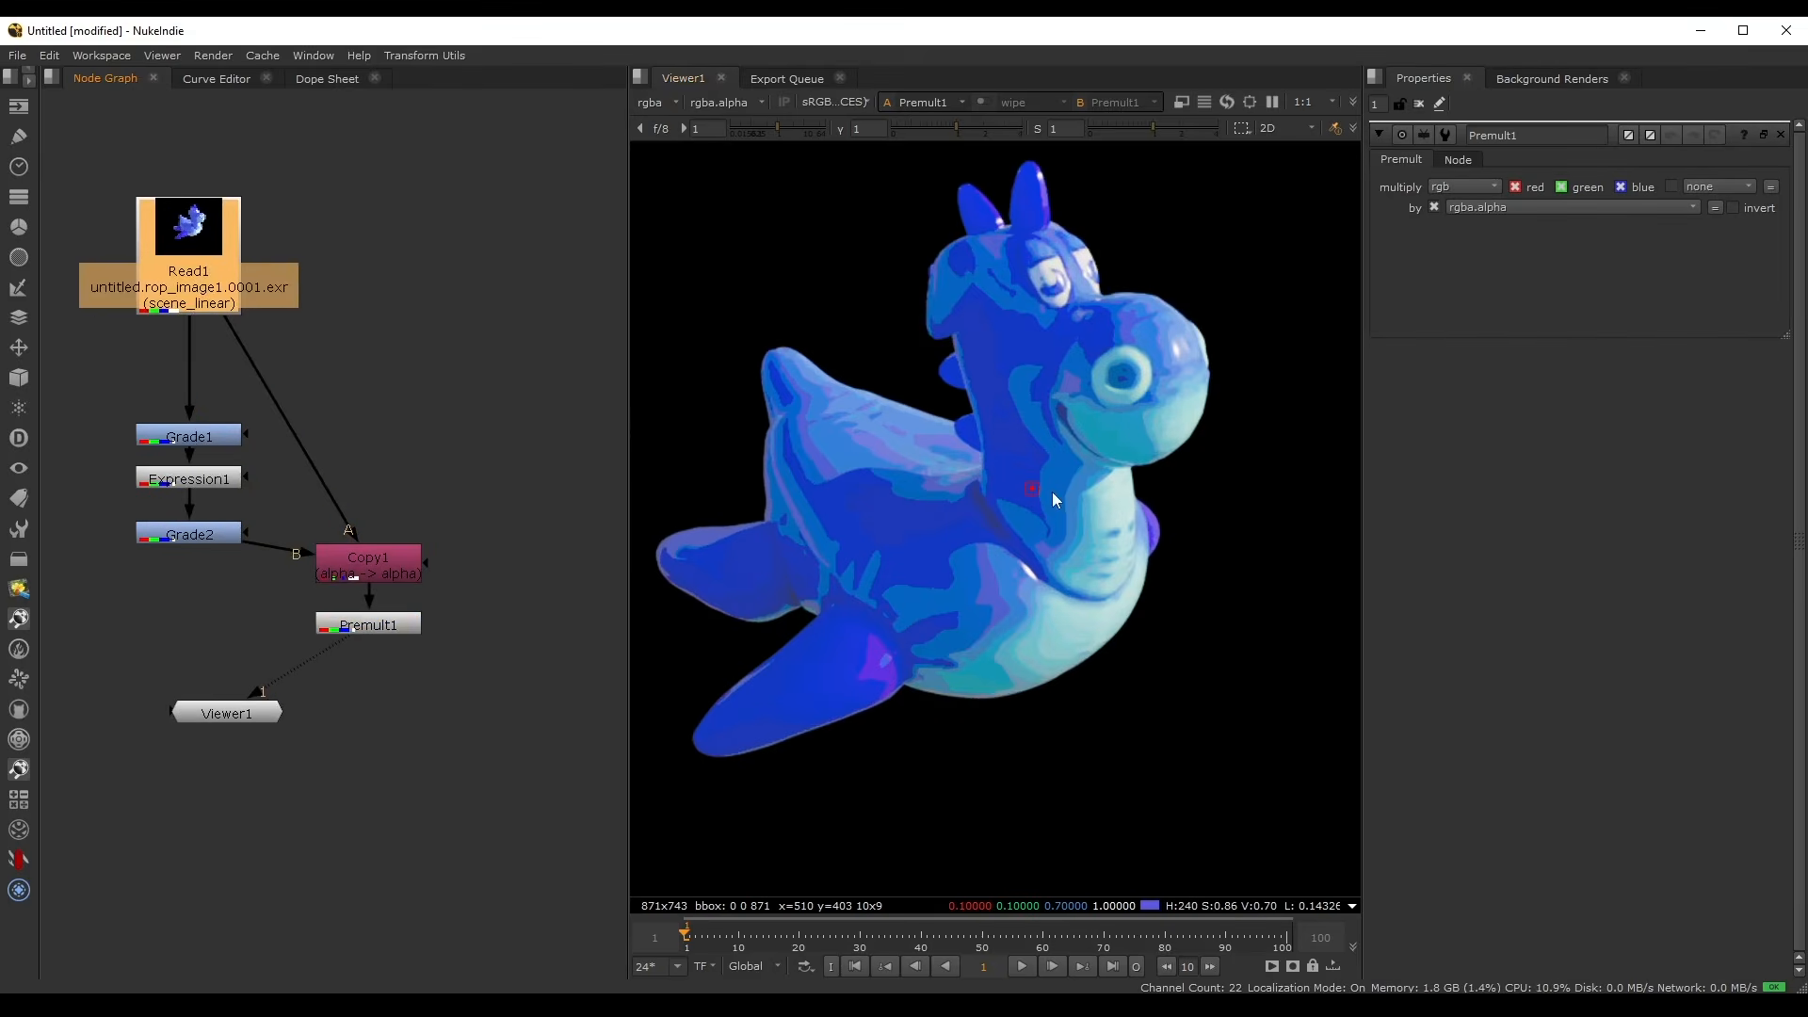
- Lower the gain of Grade1 and set the gain of Grade2 to 0.18
{"action": "left_click_drag", "start_coordinate": [213, 439], "coordinate": [212, 429]}
{"action": "double_click", "coordinate": [210, 428]}
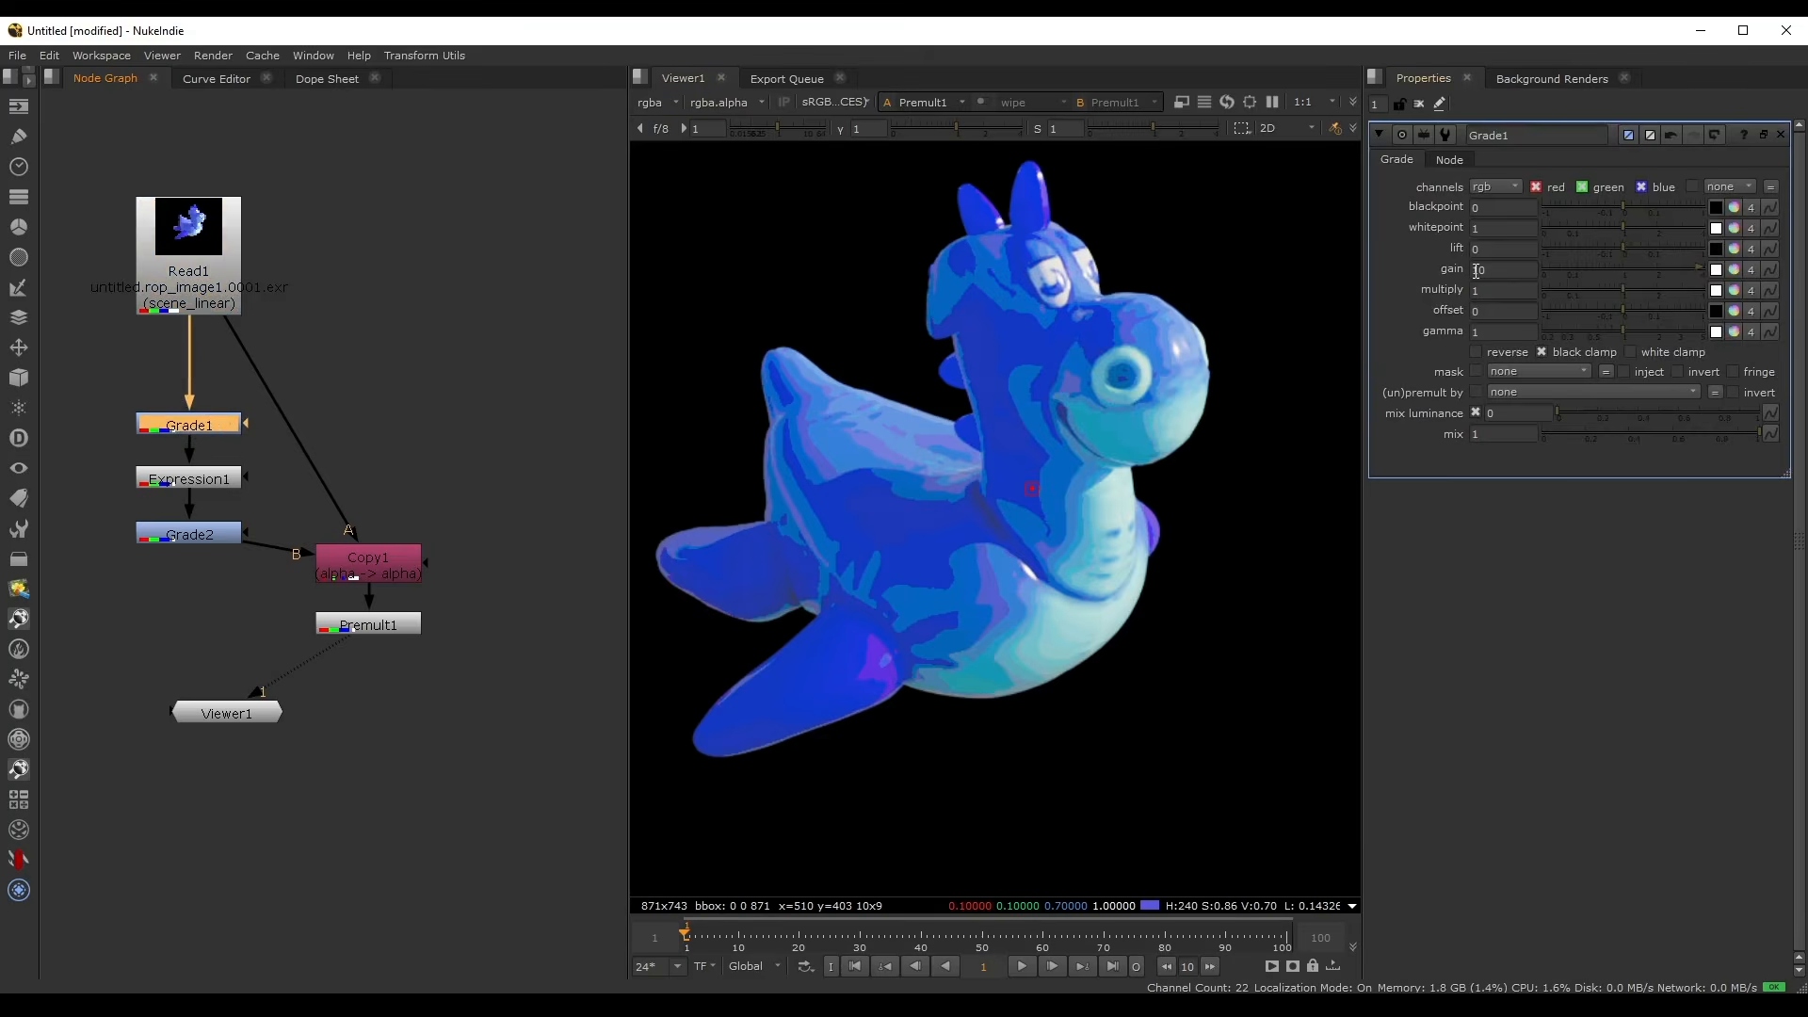
{"action": "scroll", "coordinate": [194, 449], "scroll_direction": "up", "scroll_amount": 3}
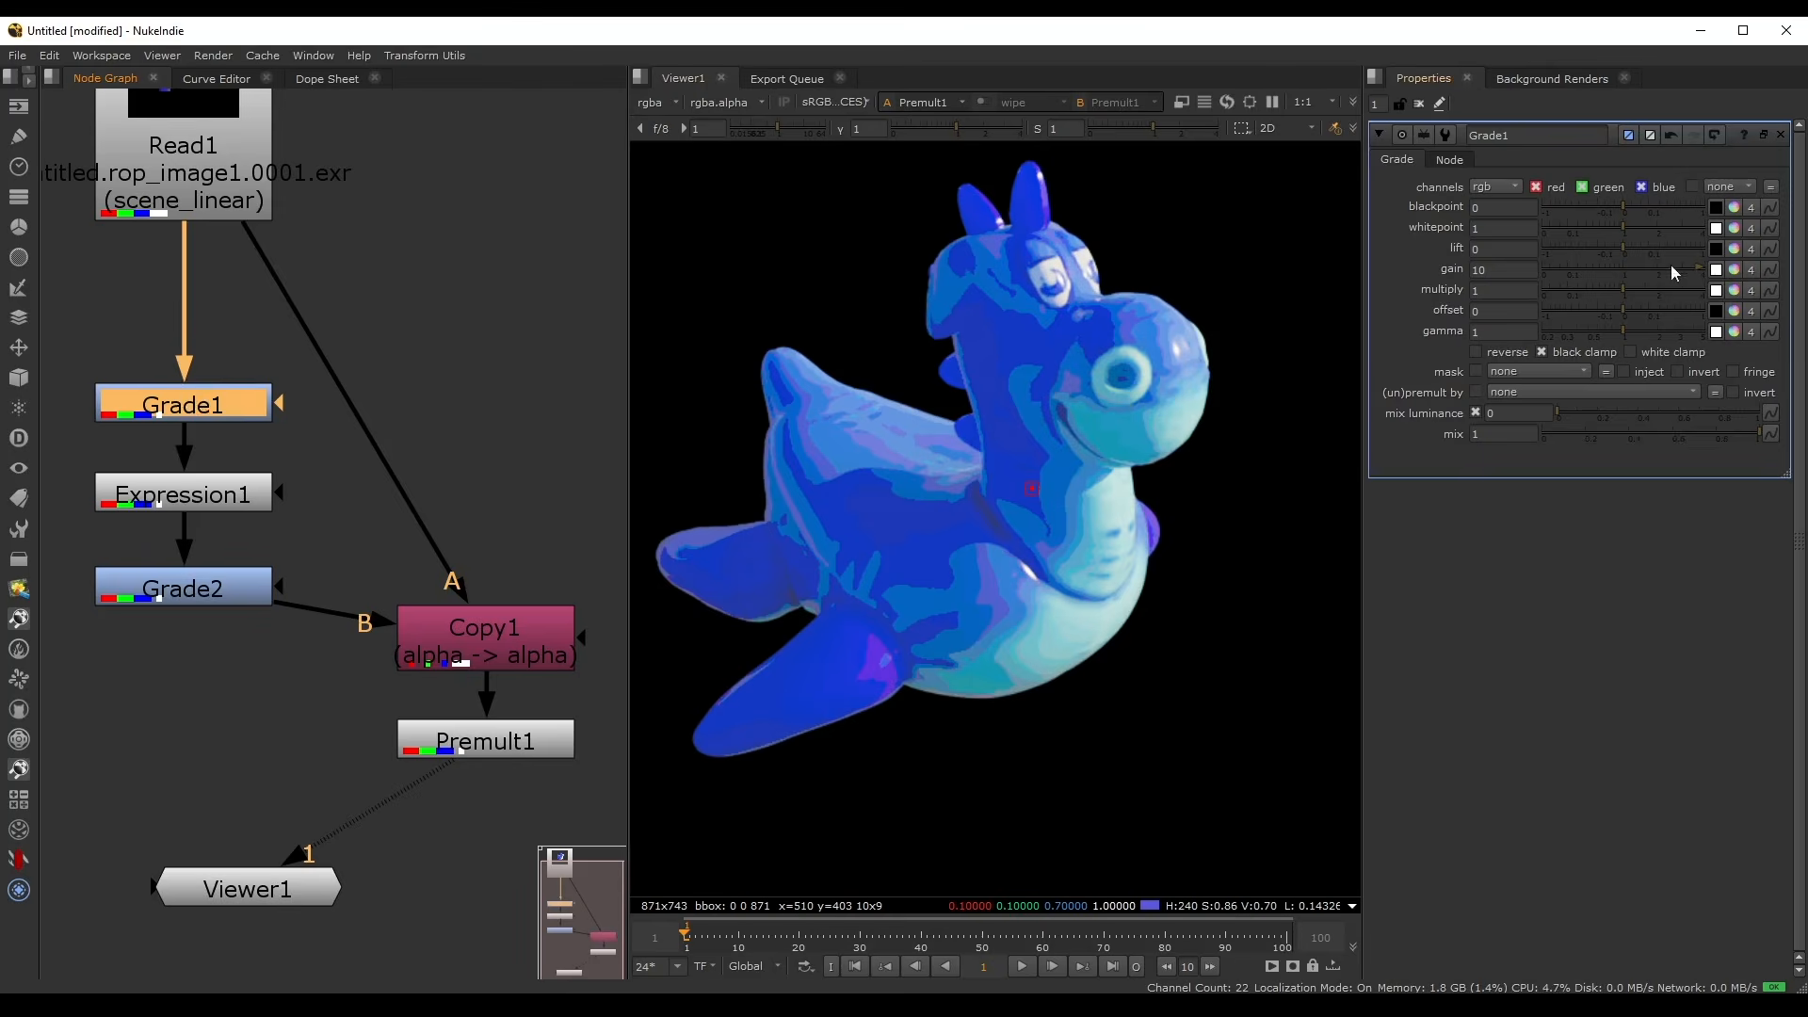
{"action": "left_click_drag", "start_coordinate": [1503, 270], "coordinate": [1188, 280], "text": "alt"}
{"action": "left_click", "coordinate": [179, 591]}
{"action": "double_click", "coordinate": [177, 589]}
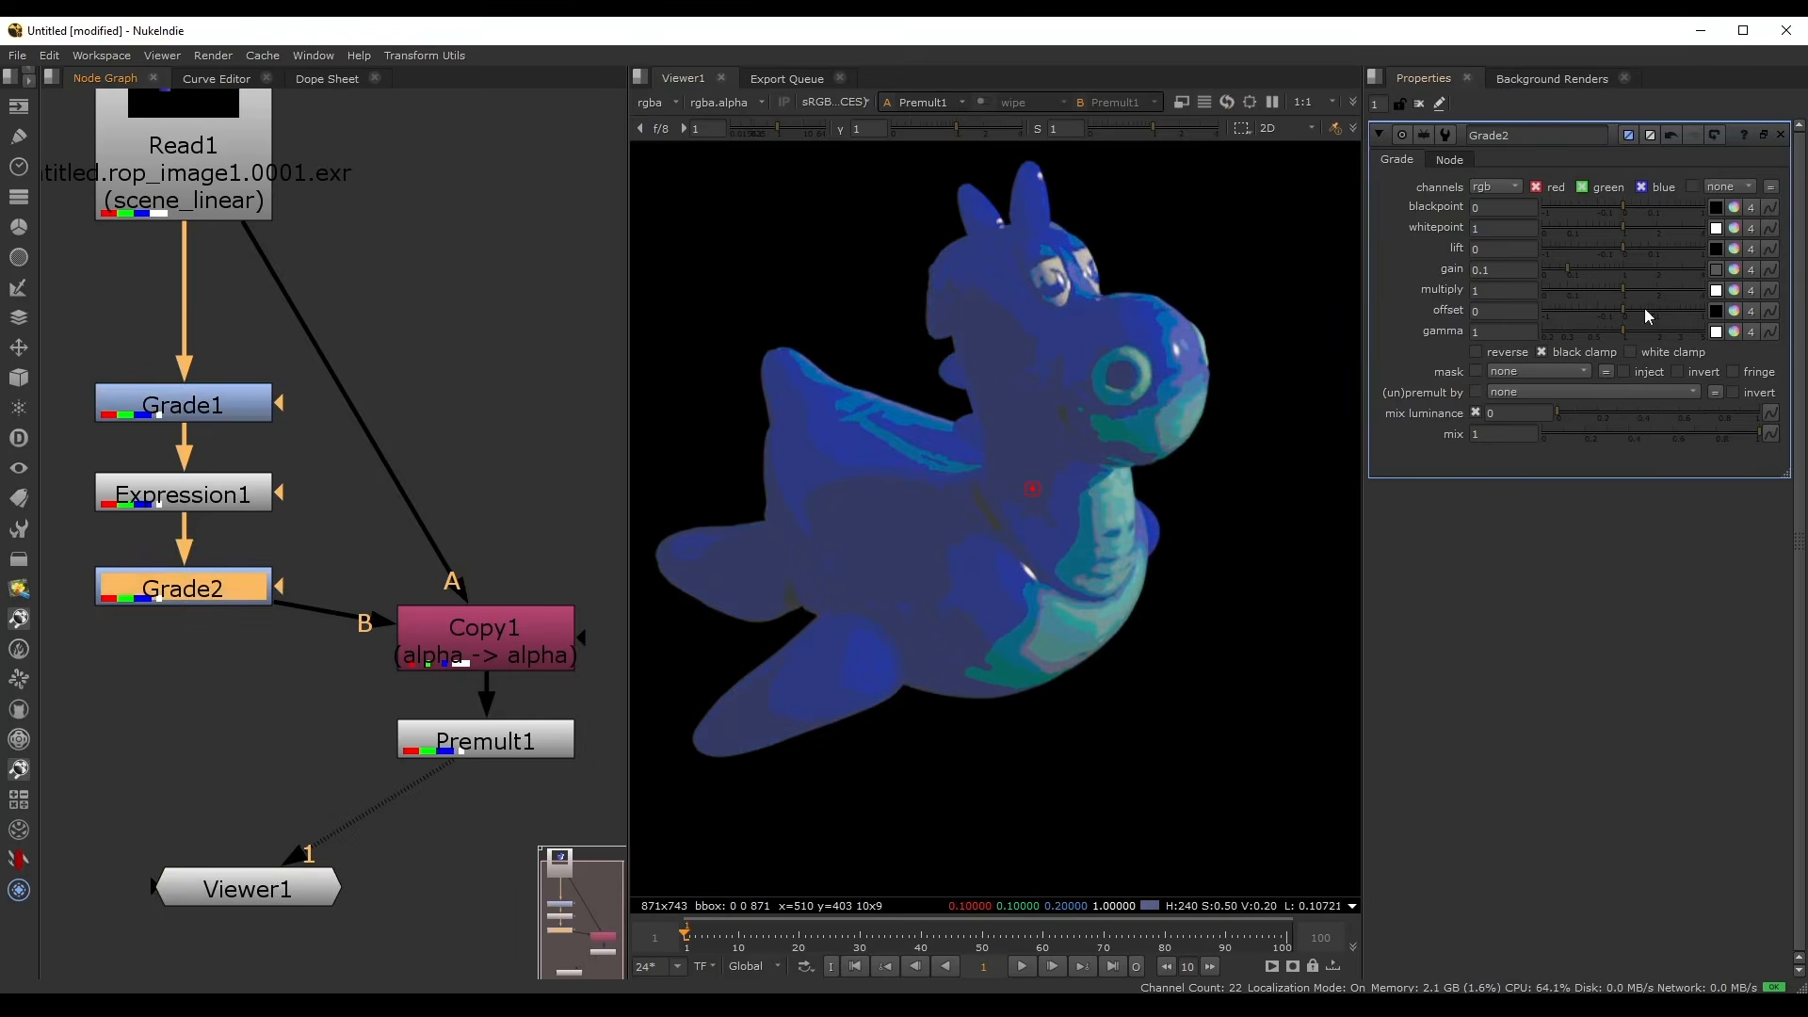
{"action": "left_click_drag", "start_coordinate": [1567, 269], "coordinate": [1574, 280]}
- Reduce Grade1's gain further to make the toy's color bands coarser, and reopen Grade2's settings
{"action": "double_click", "coordinate": [188, 403]}
{"action": "left_click", "coordinate": [1671, 273]}
{"action": "left_click_drag", "start_coordinate": [1671, 268], "coordinate": [1579, 275]}
{"action": "double_click", "coordinate": [227, 570]}
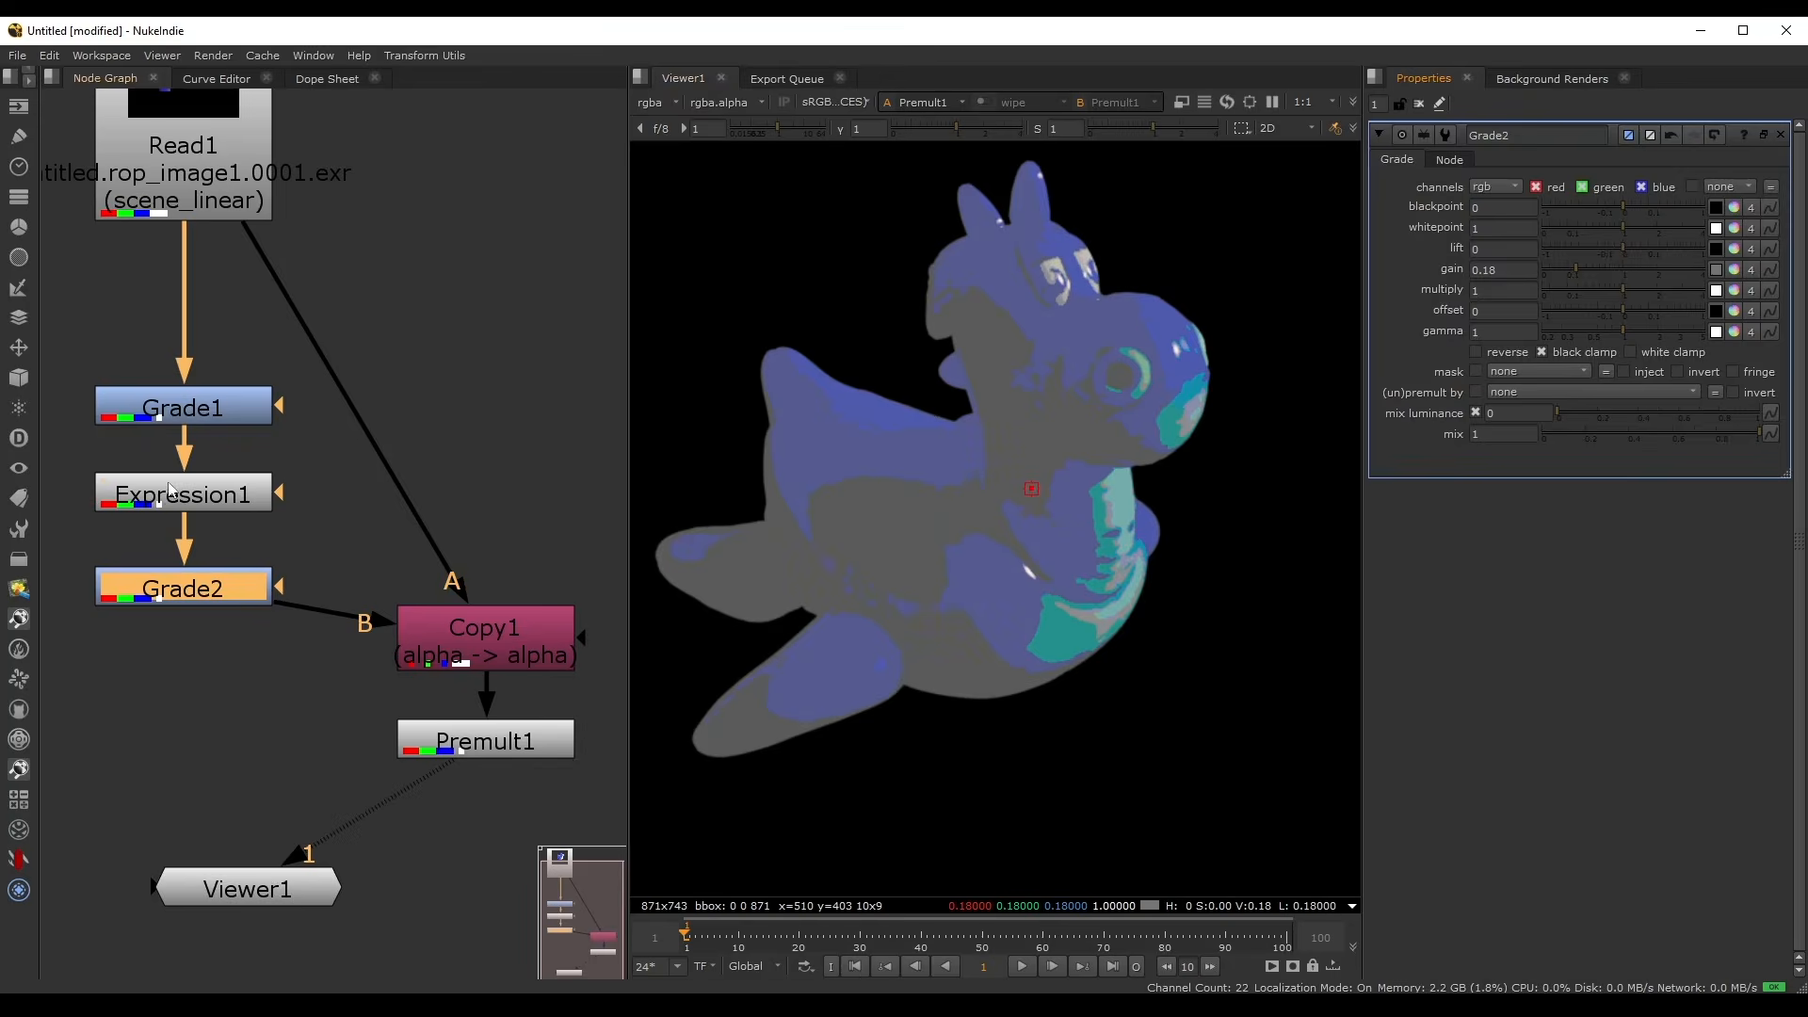
- Replace ceil with floor in Expression1's red channel expression
{"action": "double_click", "coordinate": [203, 493]}
{"action": "left_click", "coordinate": [1484, 300]}
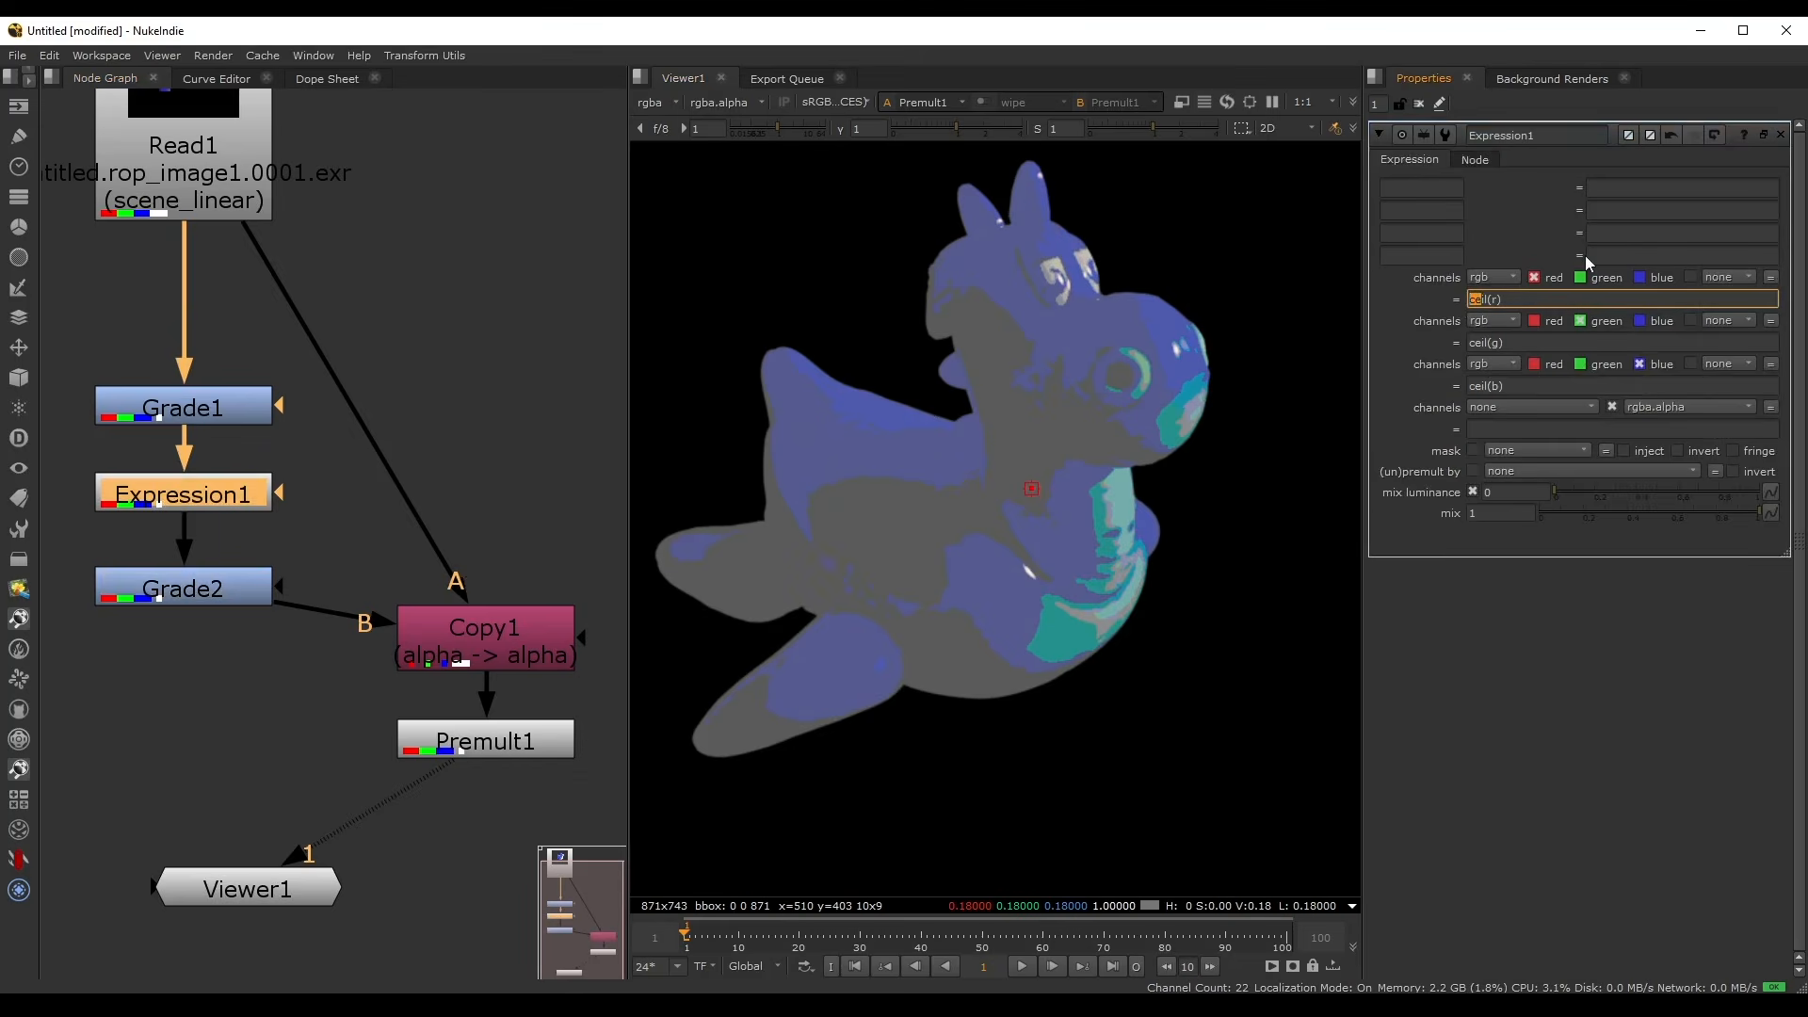
{"action": "key", "text": "BackSpace"}
{"action": "key", "text": "BackSpace"}
{"action": "key", "text": "BackSpace"}
{"action": "type", "text": "floor"}
- Set Expression1's green channel expression to floor(g) and its blue channel expression to floor(b)
{"action": "left_click", "coordinate": [1467, 346]}
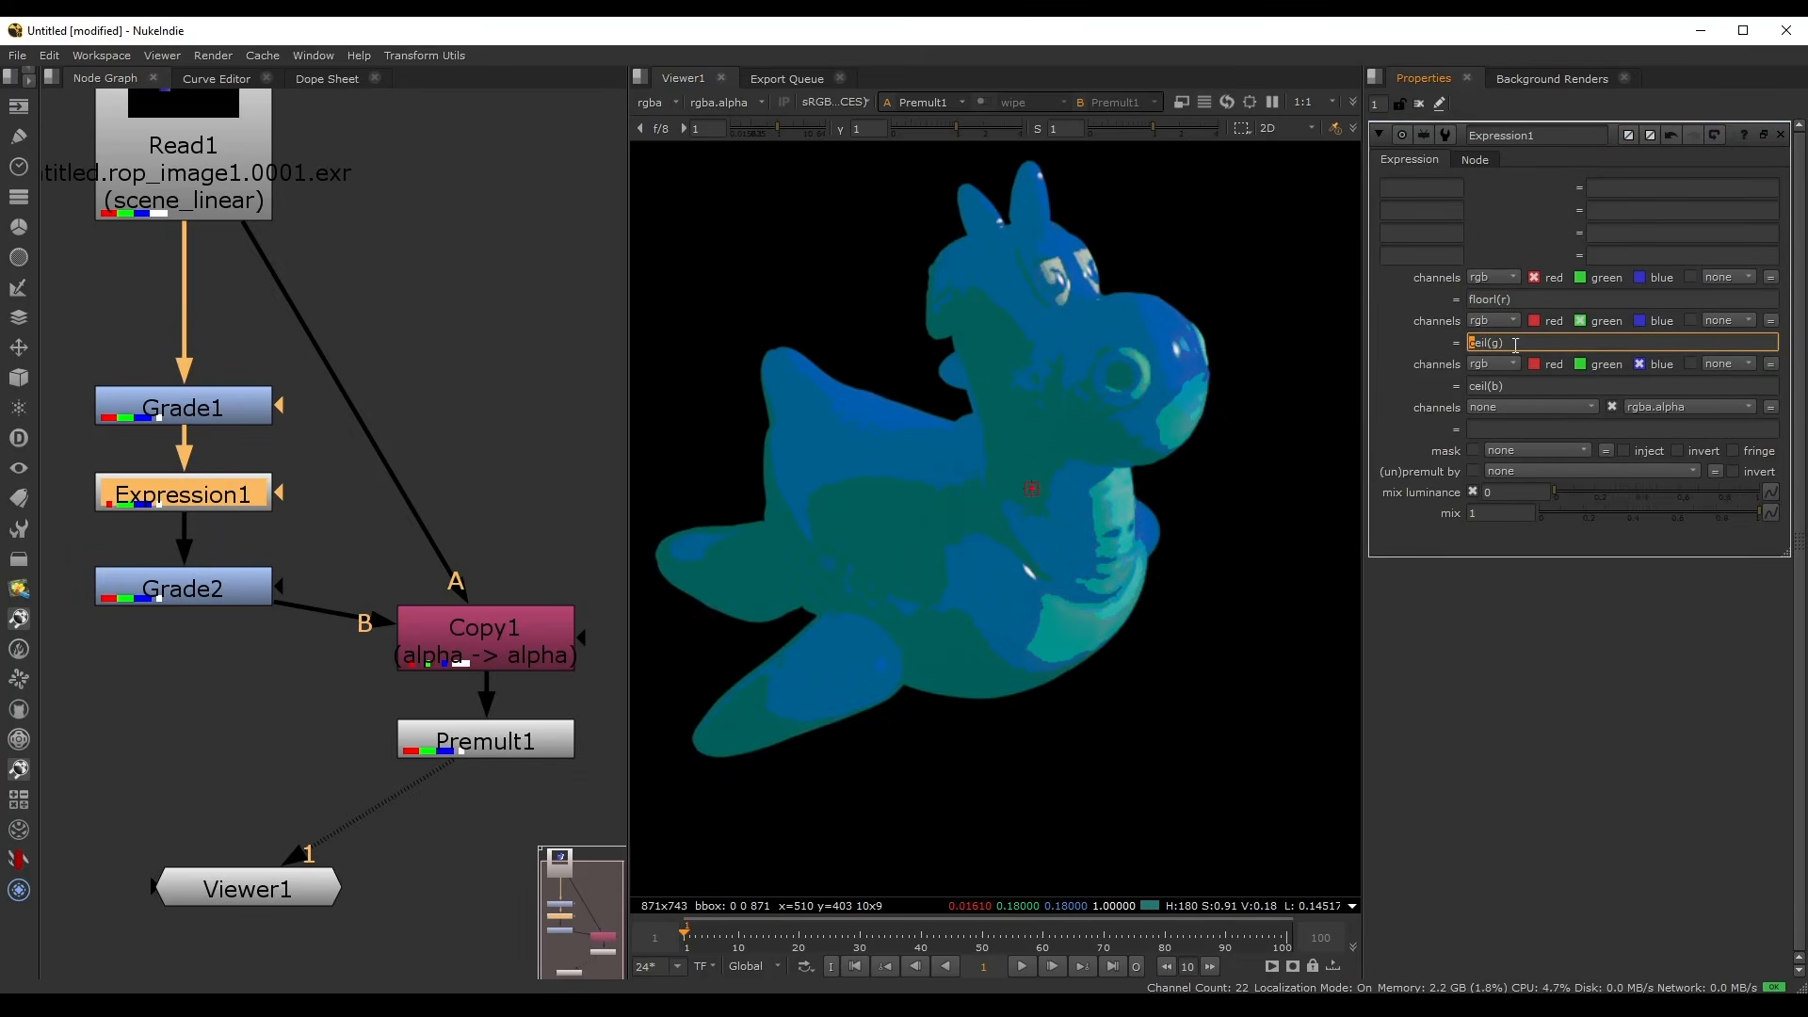
{"action": "type", "text": "floor"}
{"action": "key", "text": "Return"}
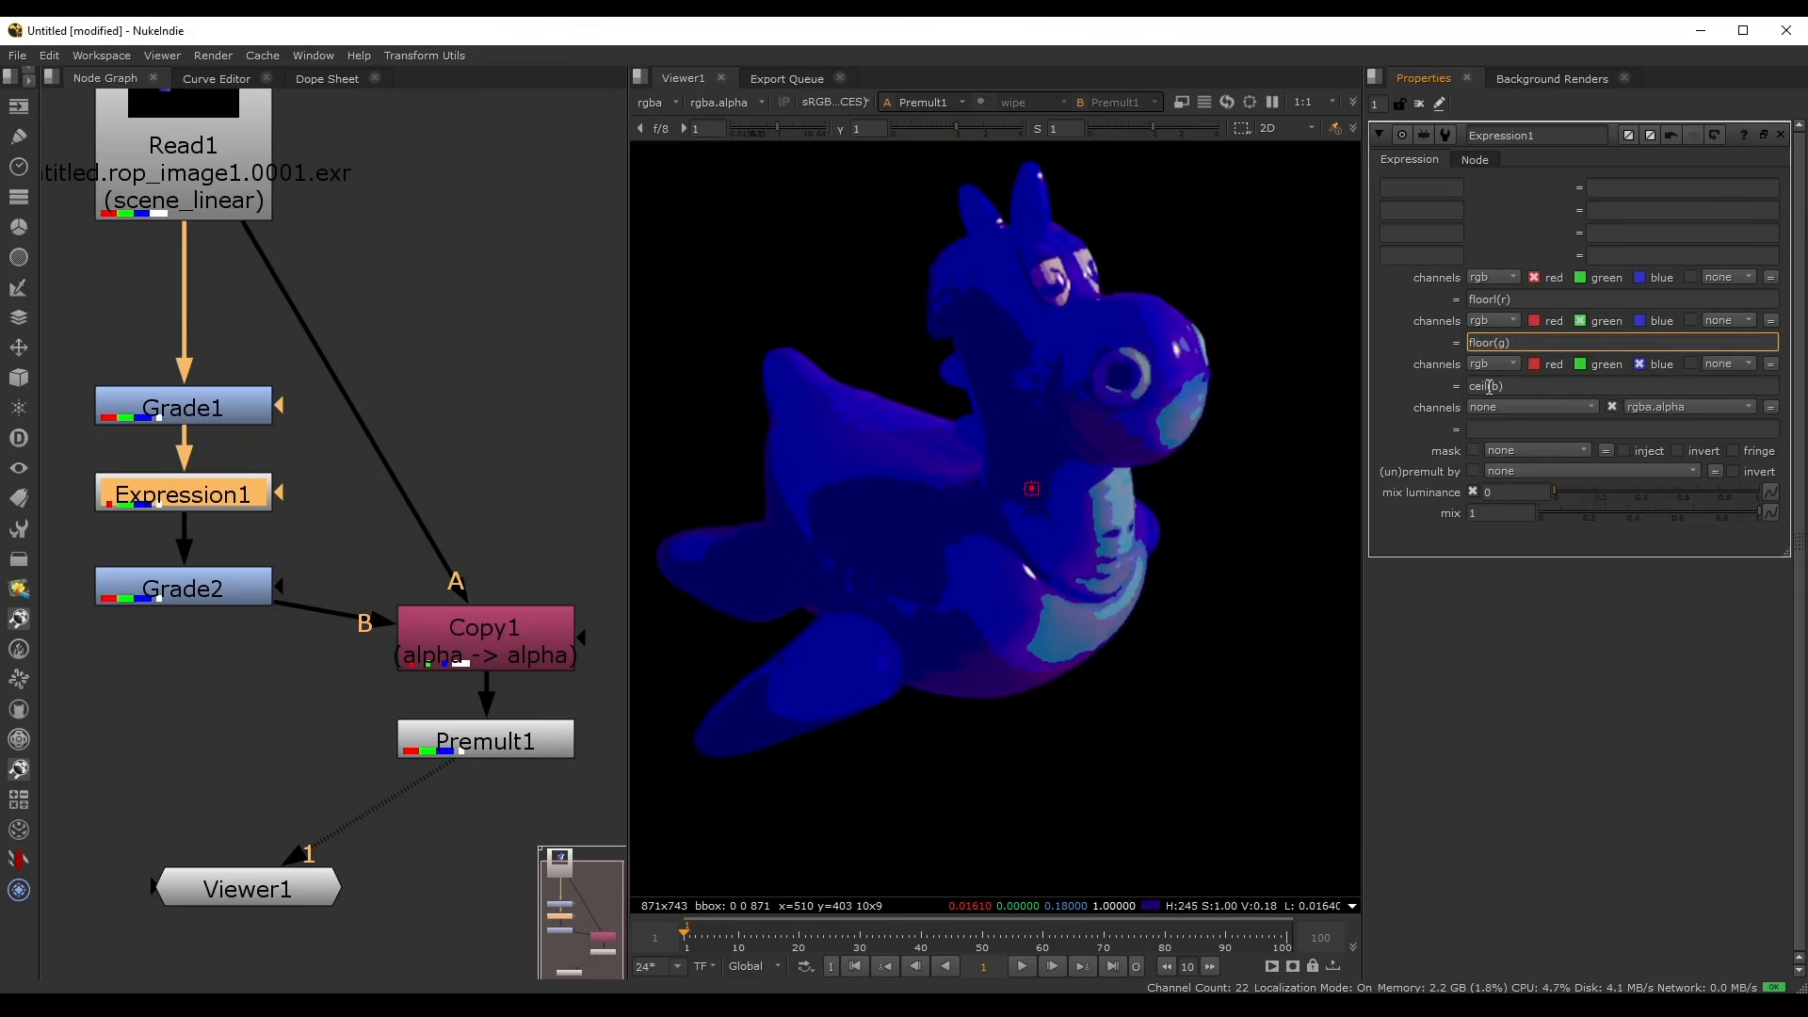
{"action": "double_click", "coordinate": [1488, 386]}
{"action": "type", "text": "fl"}
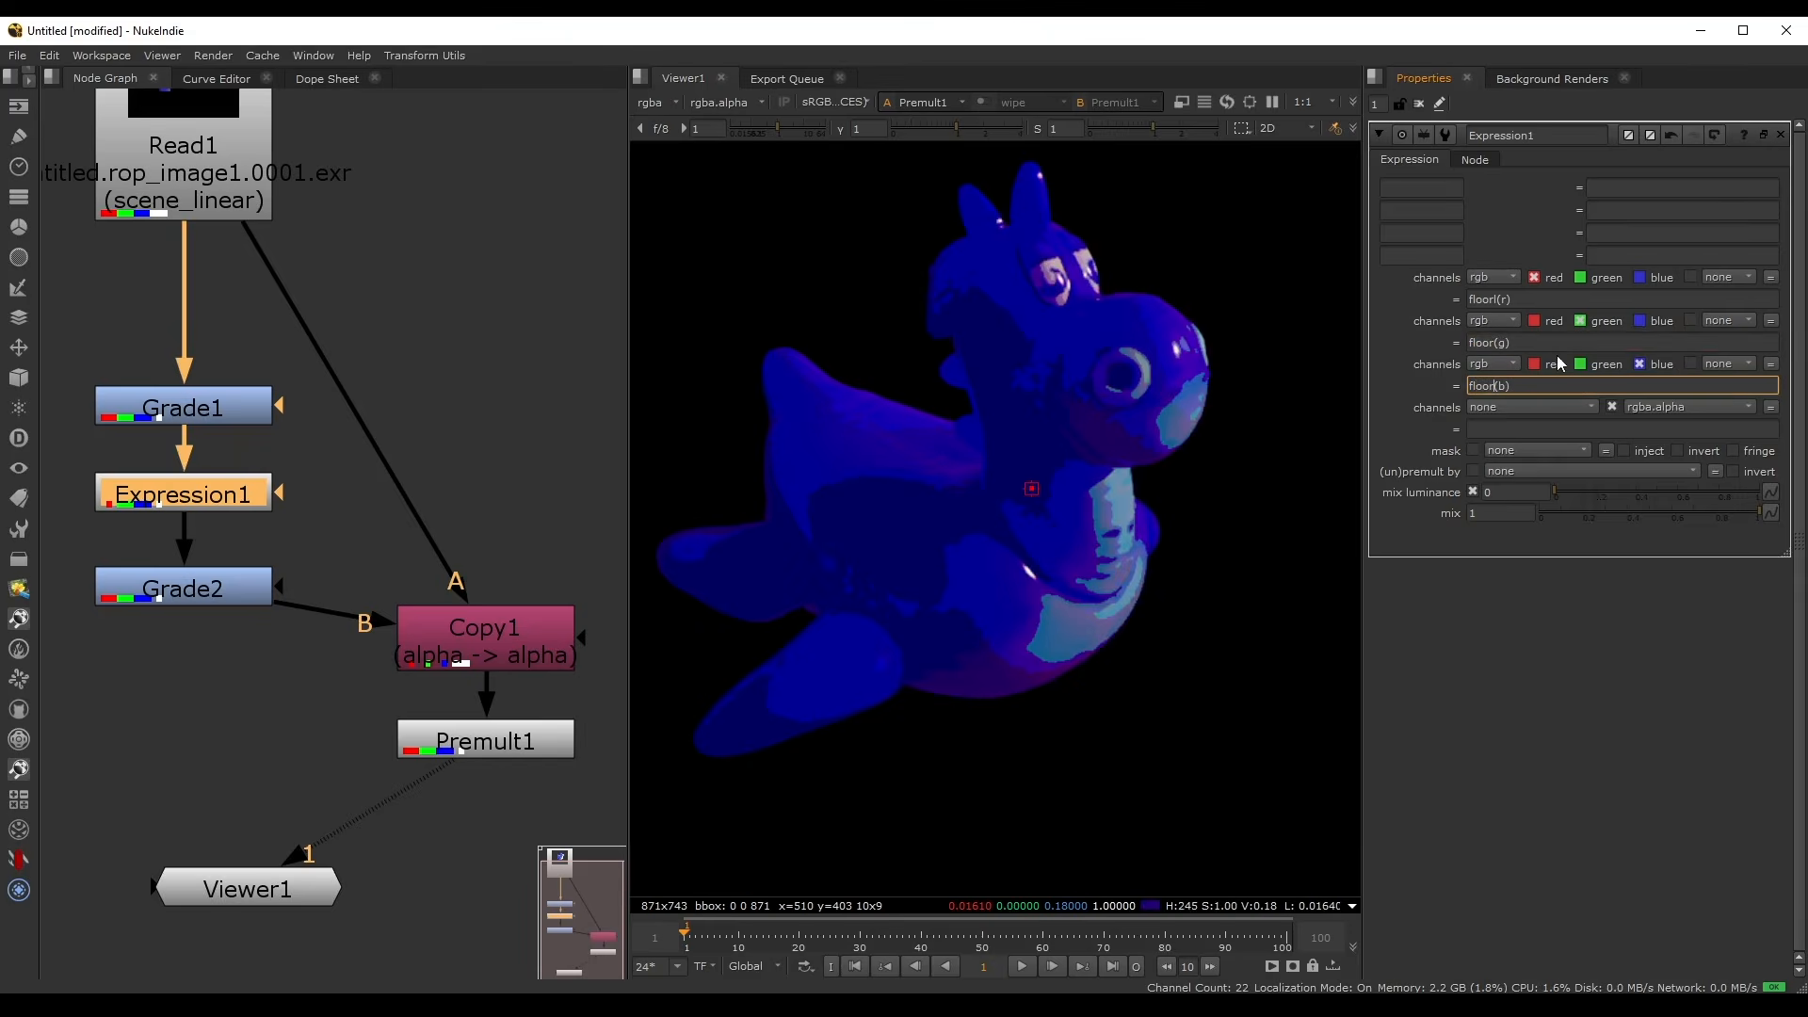
{"action": "type", "text": "oor"}
{"action": "key", "text": "Return"}
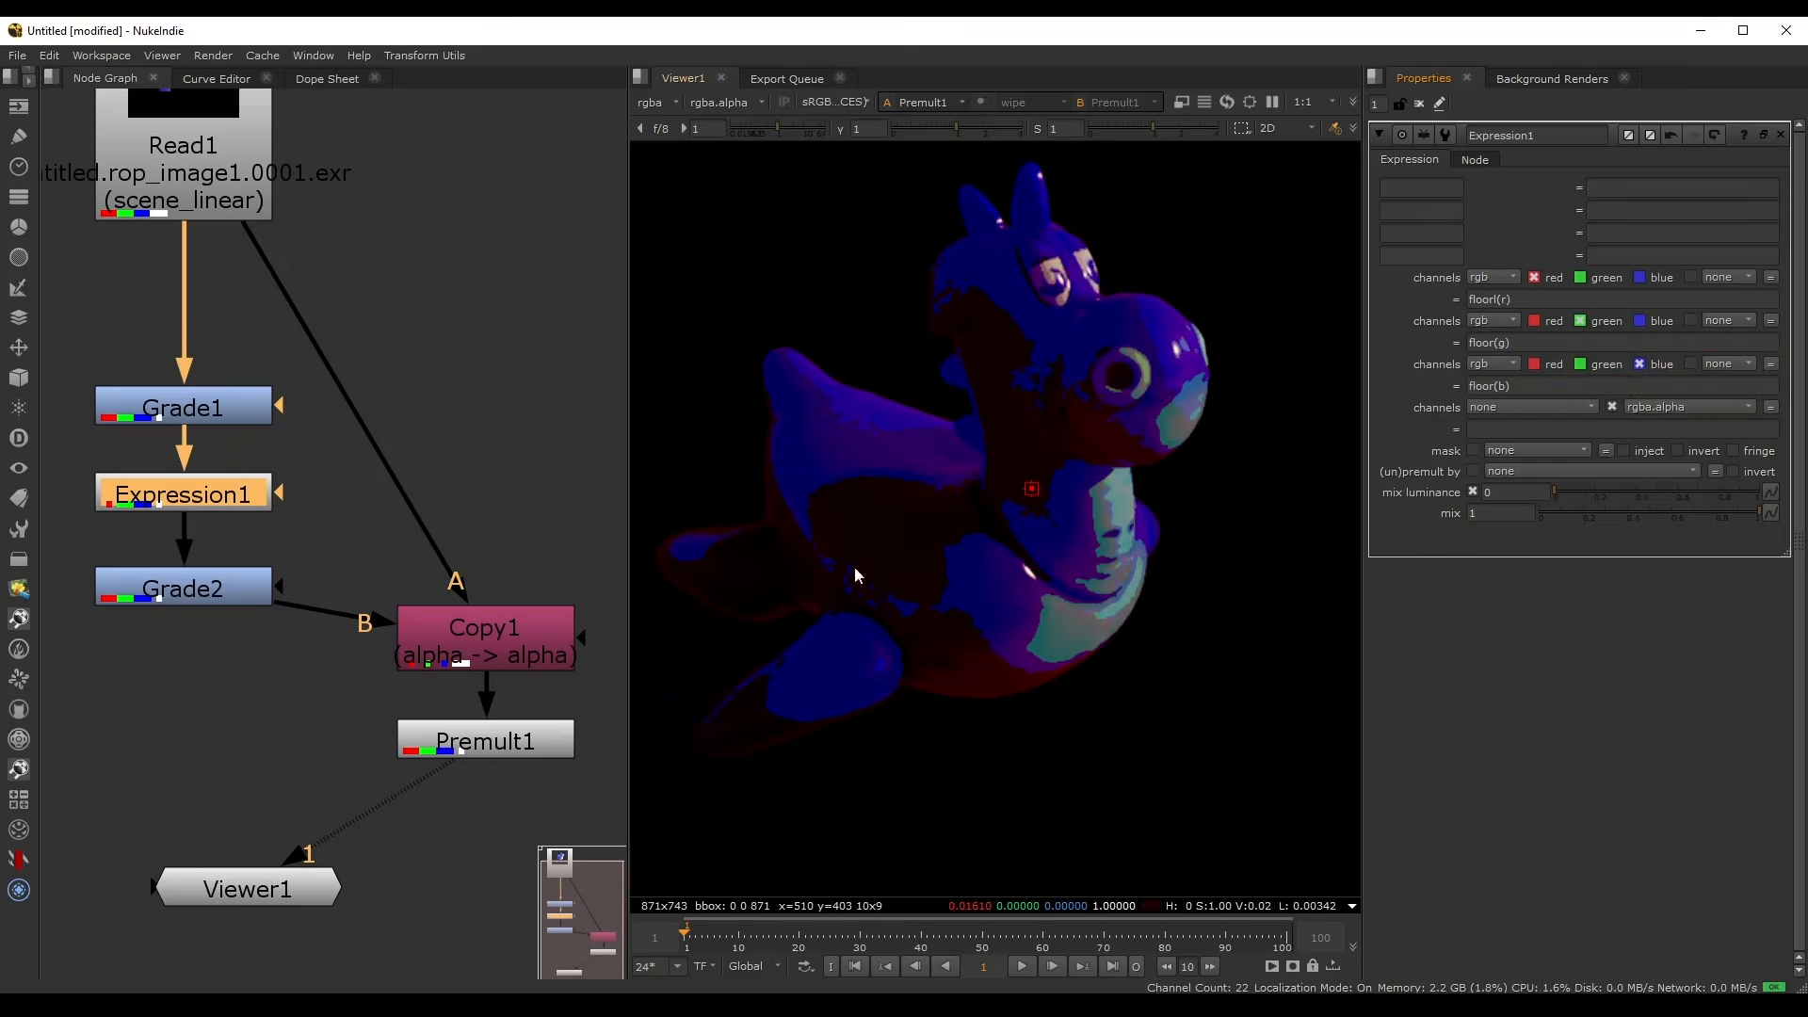
- Switch to Houdini and examine the quantize1 image together with the Copernicus node network
{"action": "scroll", "coordinate": [1003, 489], "scroll_direction": "down", "scroll_amount": 2}
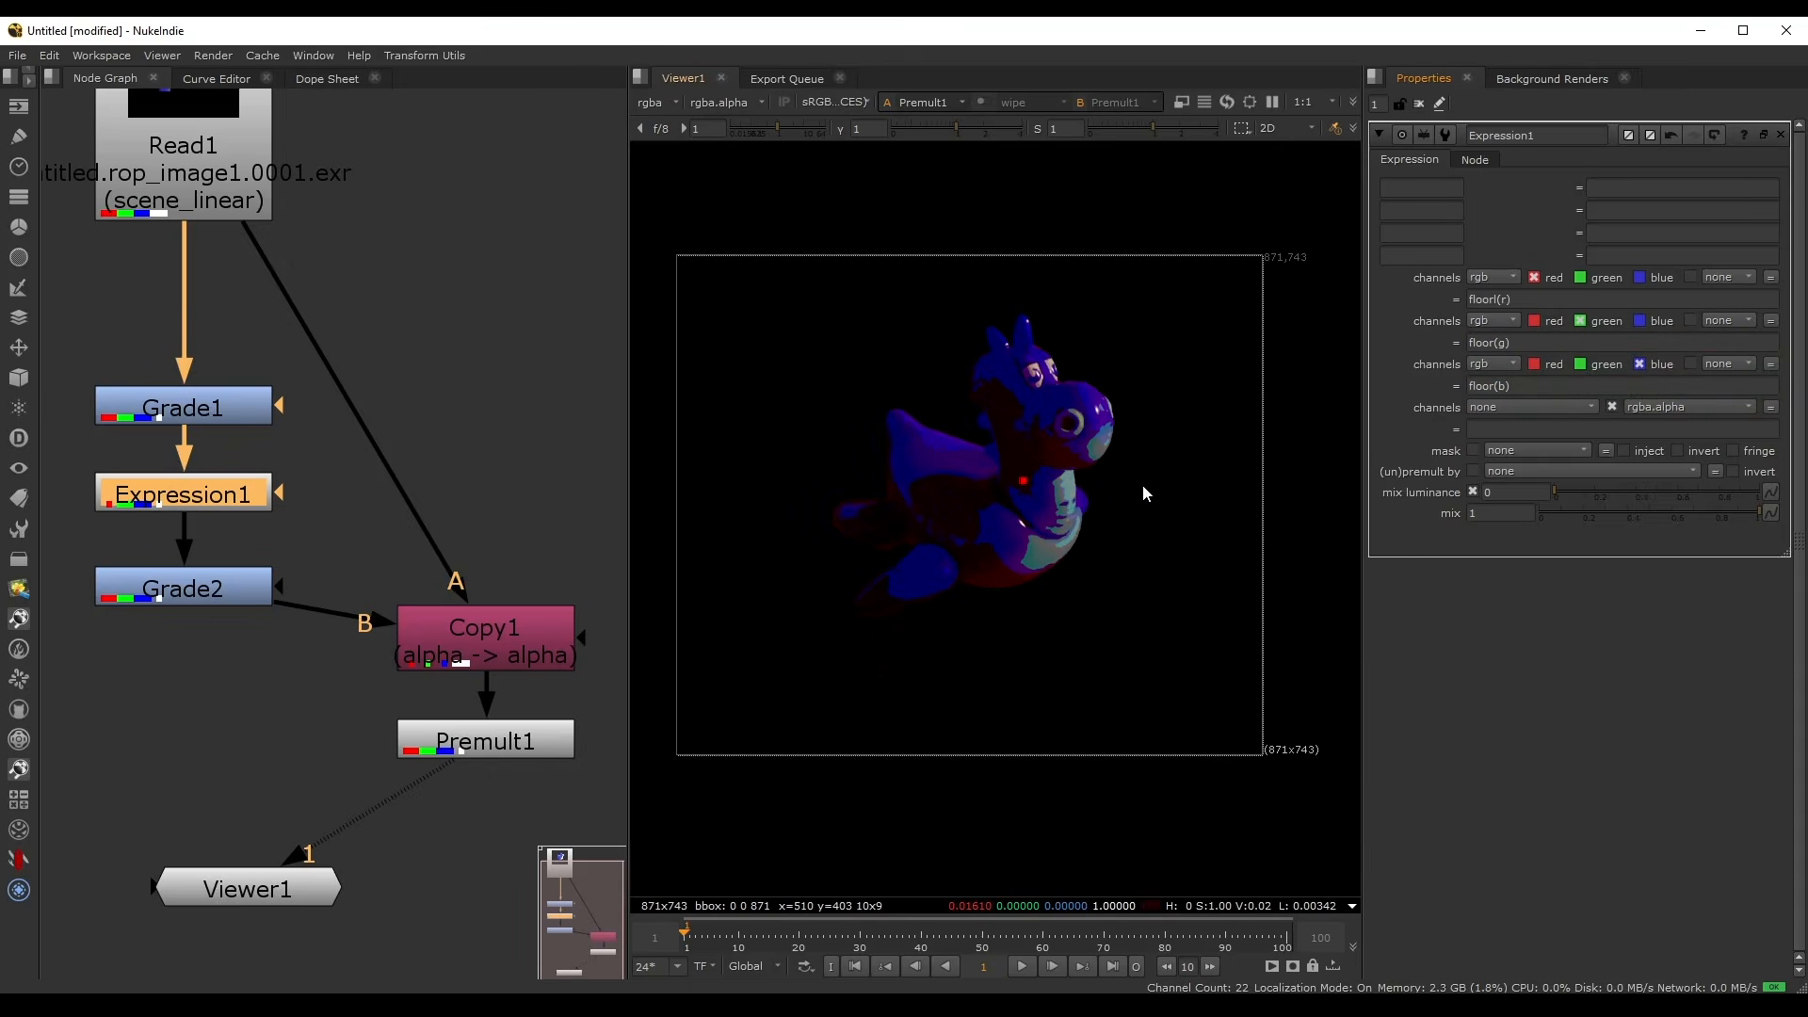
{"action": "mouse_move", "coordinate": [861, 1005]}
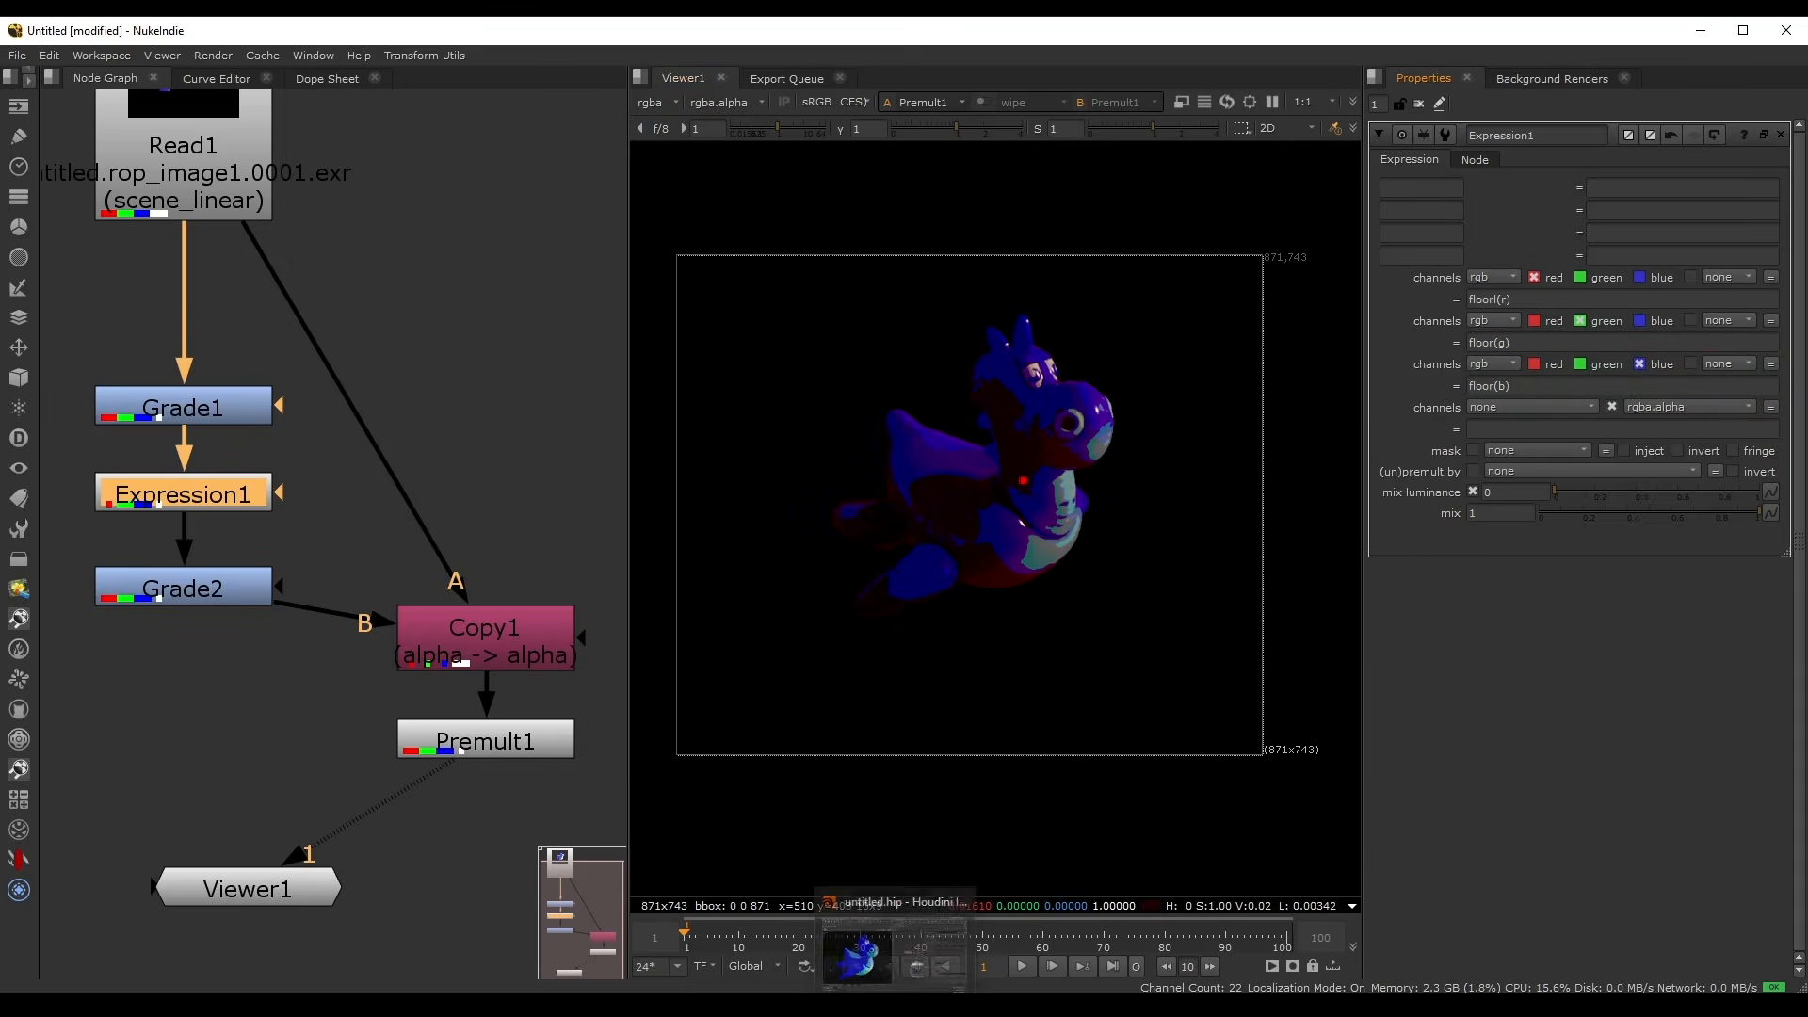
{"action": "left_click", "coordinate": [861, 953]}
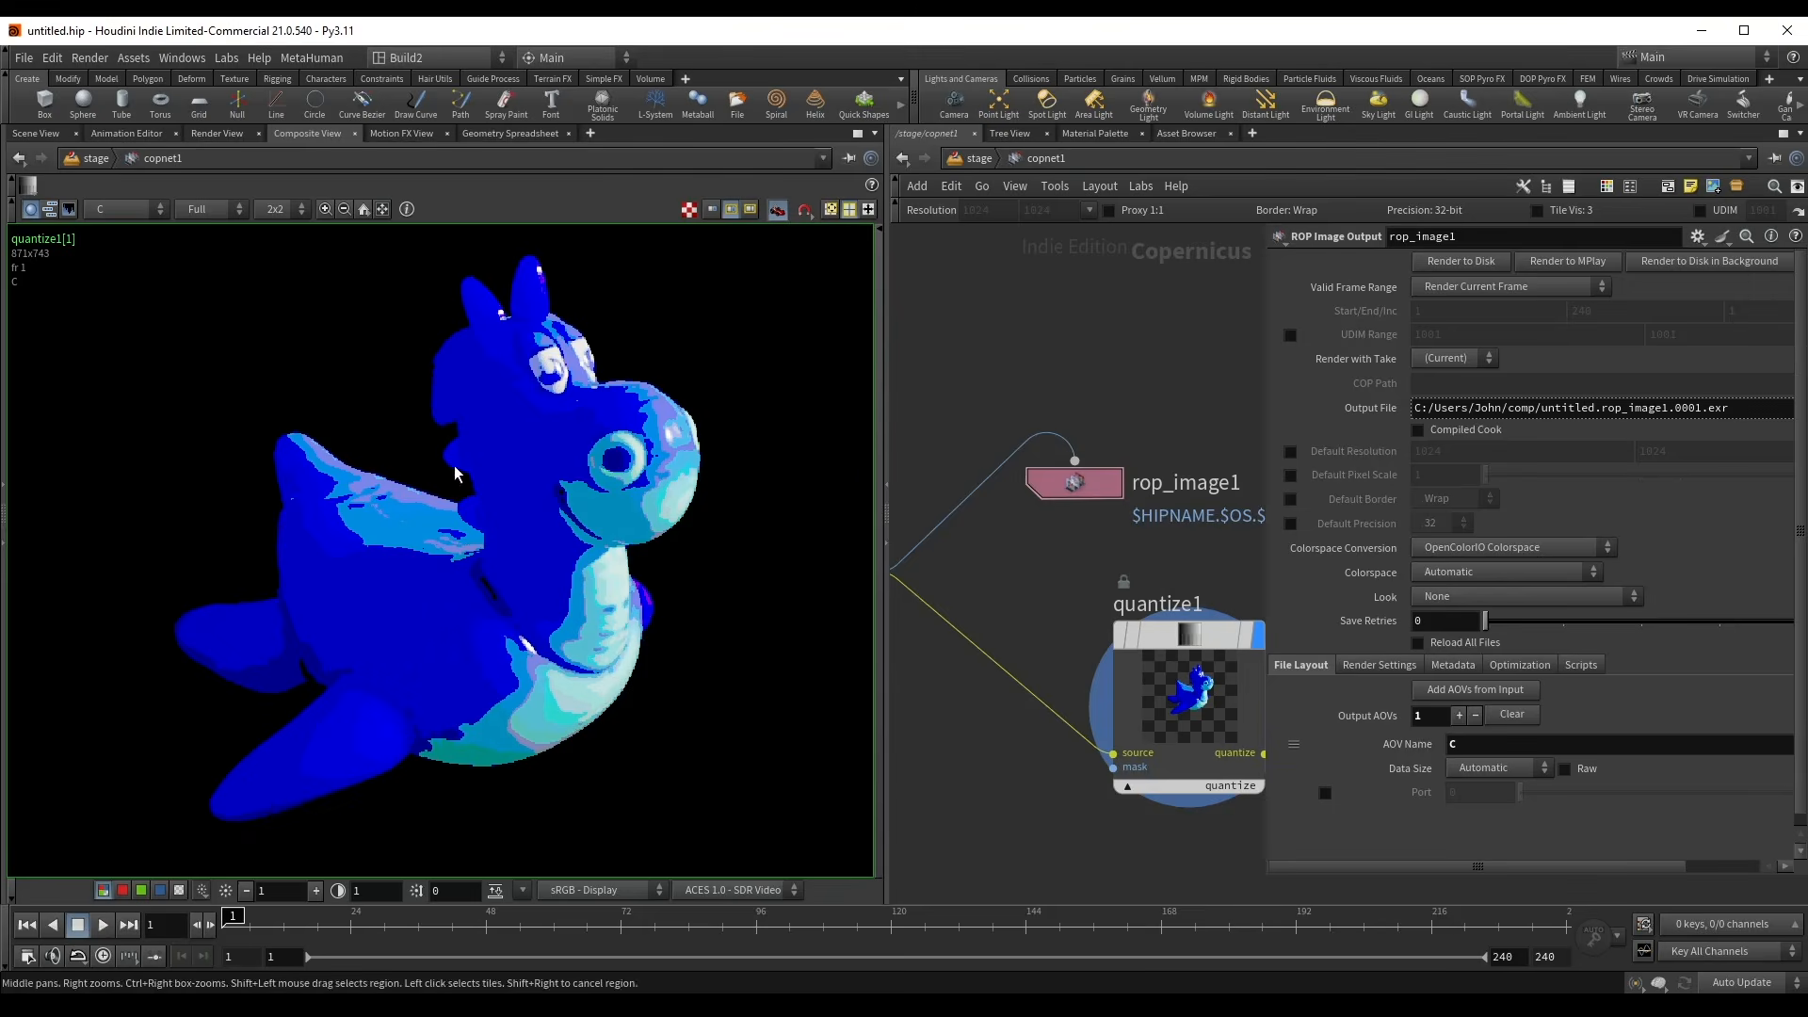
{"action": "scroll", "coordinate": [455, 467], "scroll_direction": "down", "scroll_amount": 3}
{"action": "scroll", "coordinate": [925, 358], "scroll_direction": "down", "scroll_amount": 2}
{"action": "scroll", "coordinate": [1178, 359], "scroll_direction": "down", "scroll_amount": 2}
{"action": "mouse_move", "coordinate": [1109, 355]}
{"action": "middle_mouse_down"}
{"action": "mouse_move", "coordinate": [1178, 359]}
{"action": "mouse_move", "coordinate": [1127, 374]}
{"action": "middle_mouse_up"}
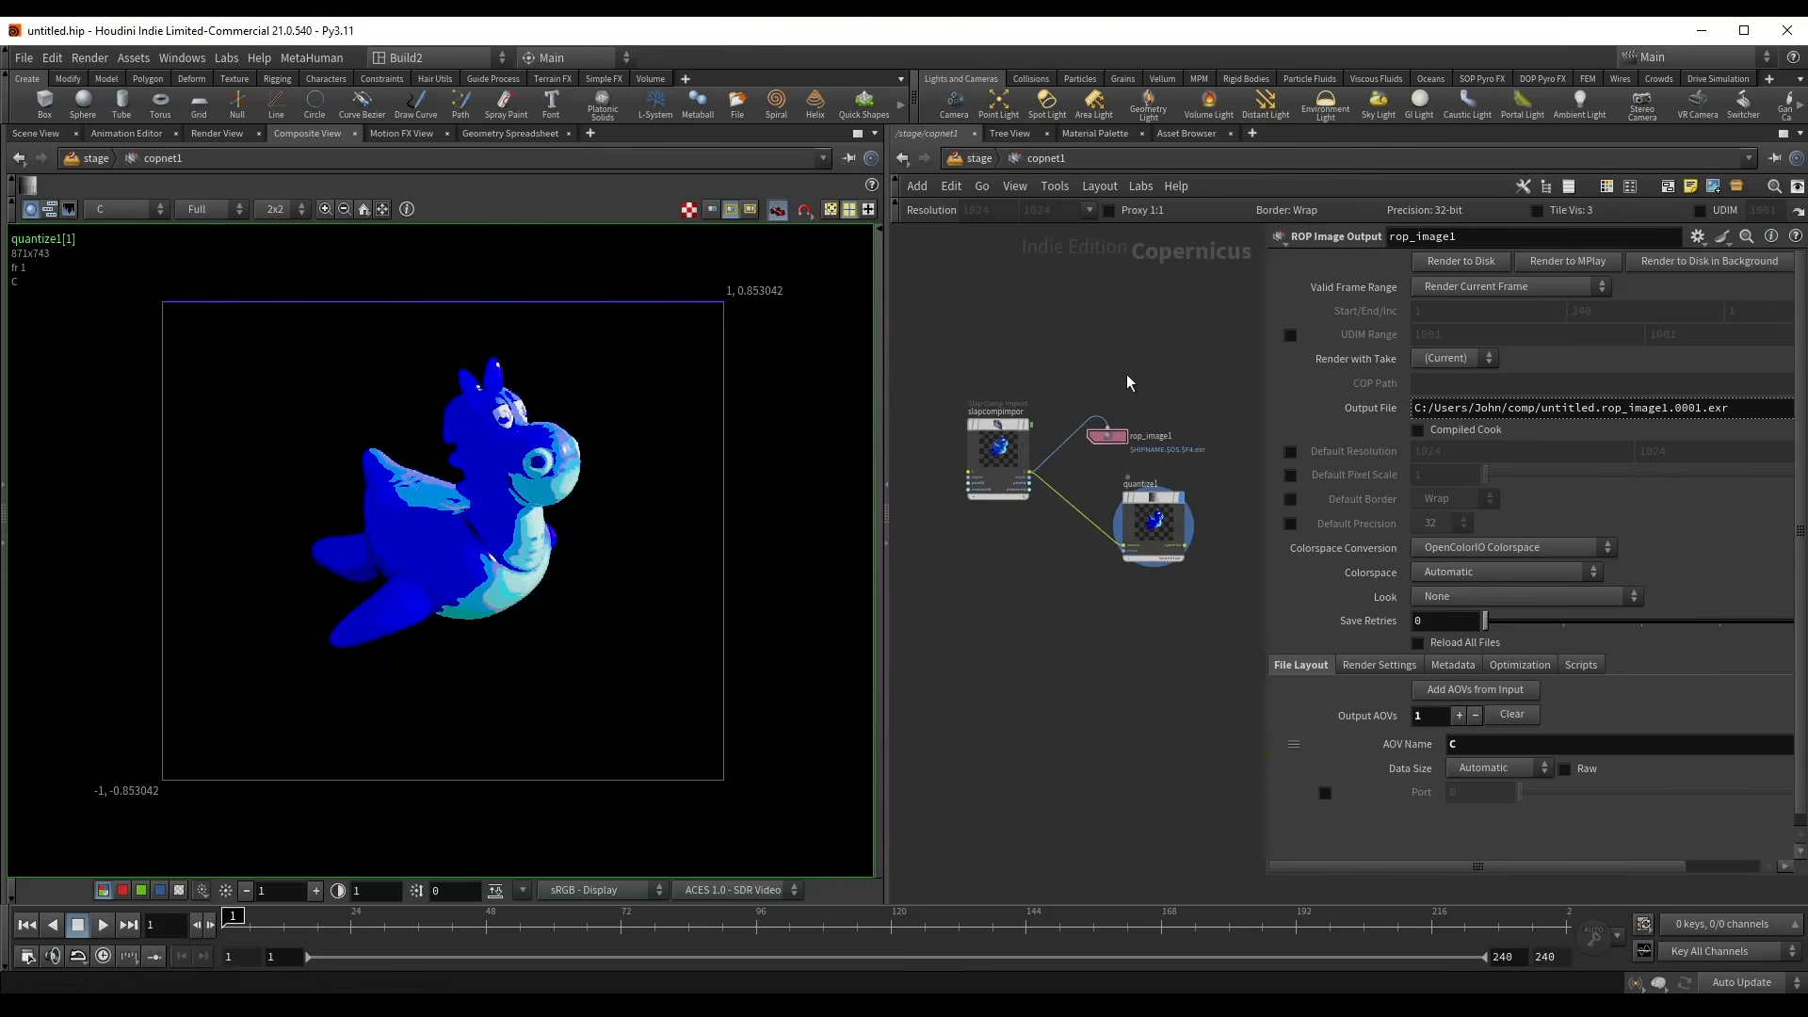
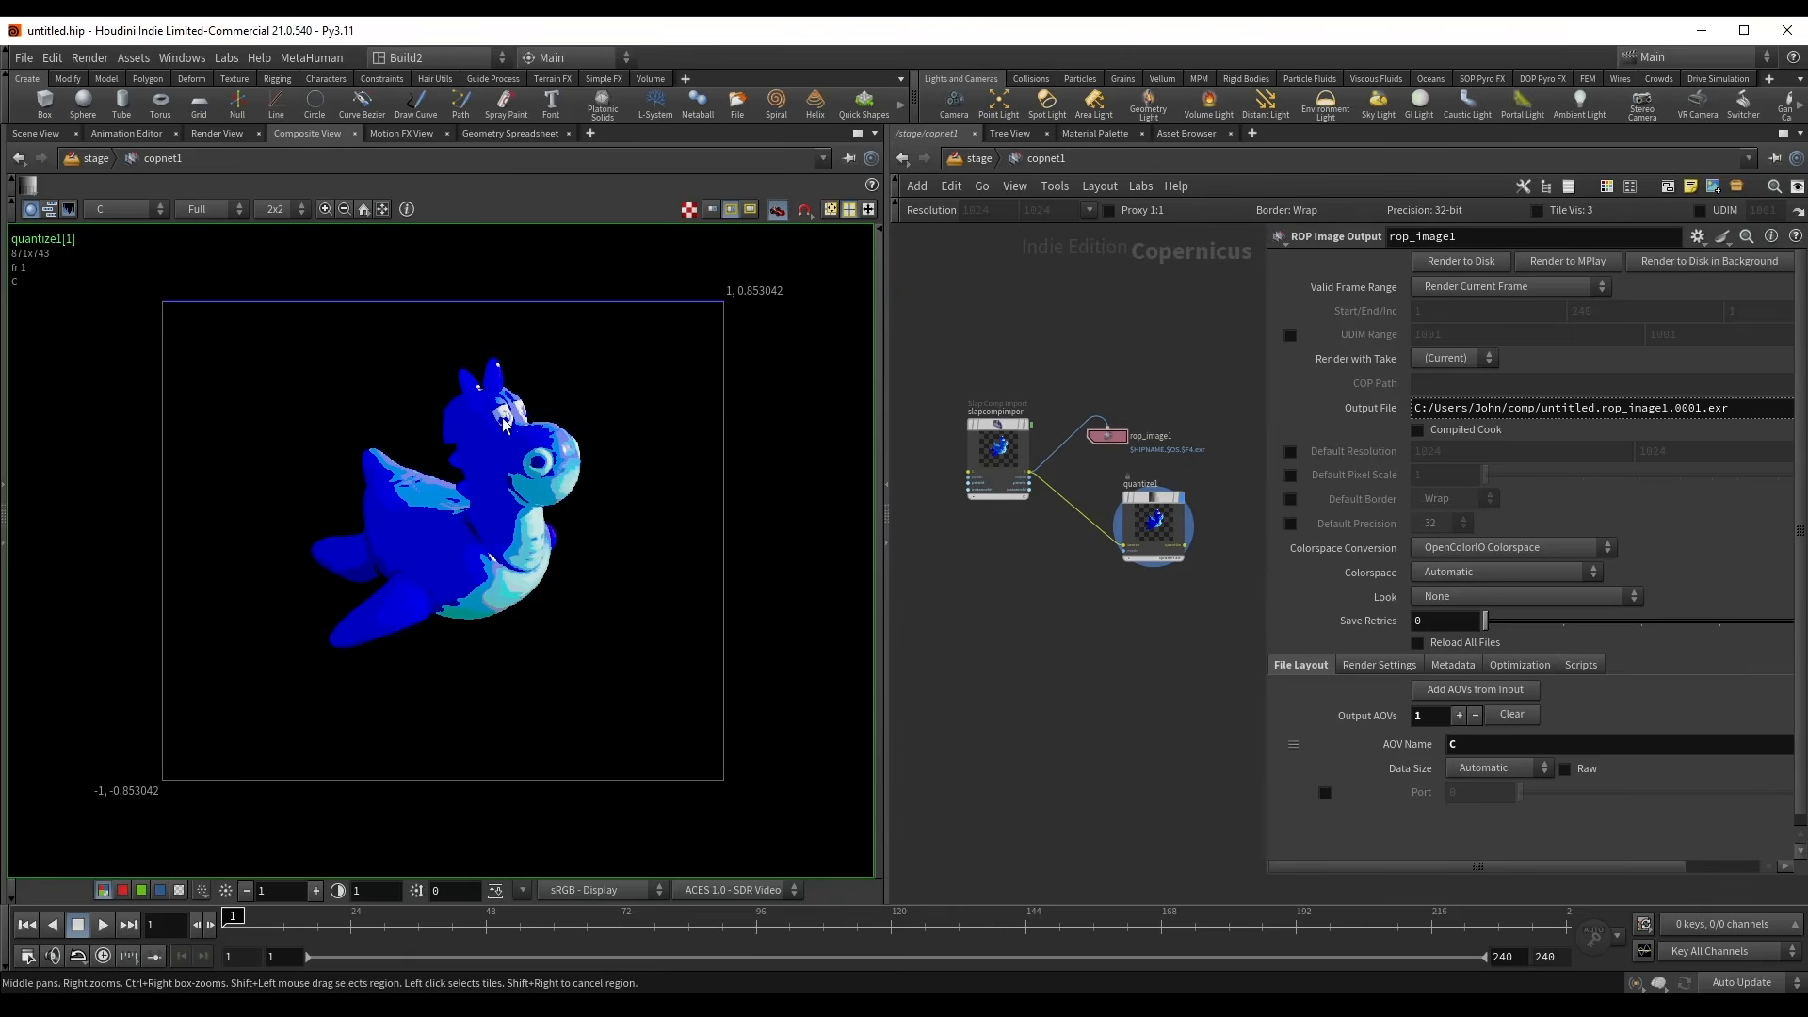
- Return to the stage network, show the rubber toy in the 3D scene view, and widen the network editor
{"action": "left_click", "coordinate": [35, 132]}
{"action": "key", "text": "u"}
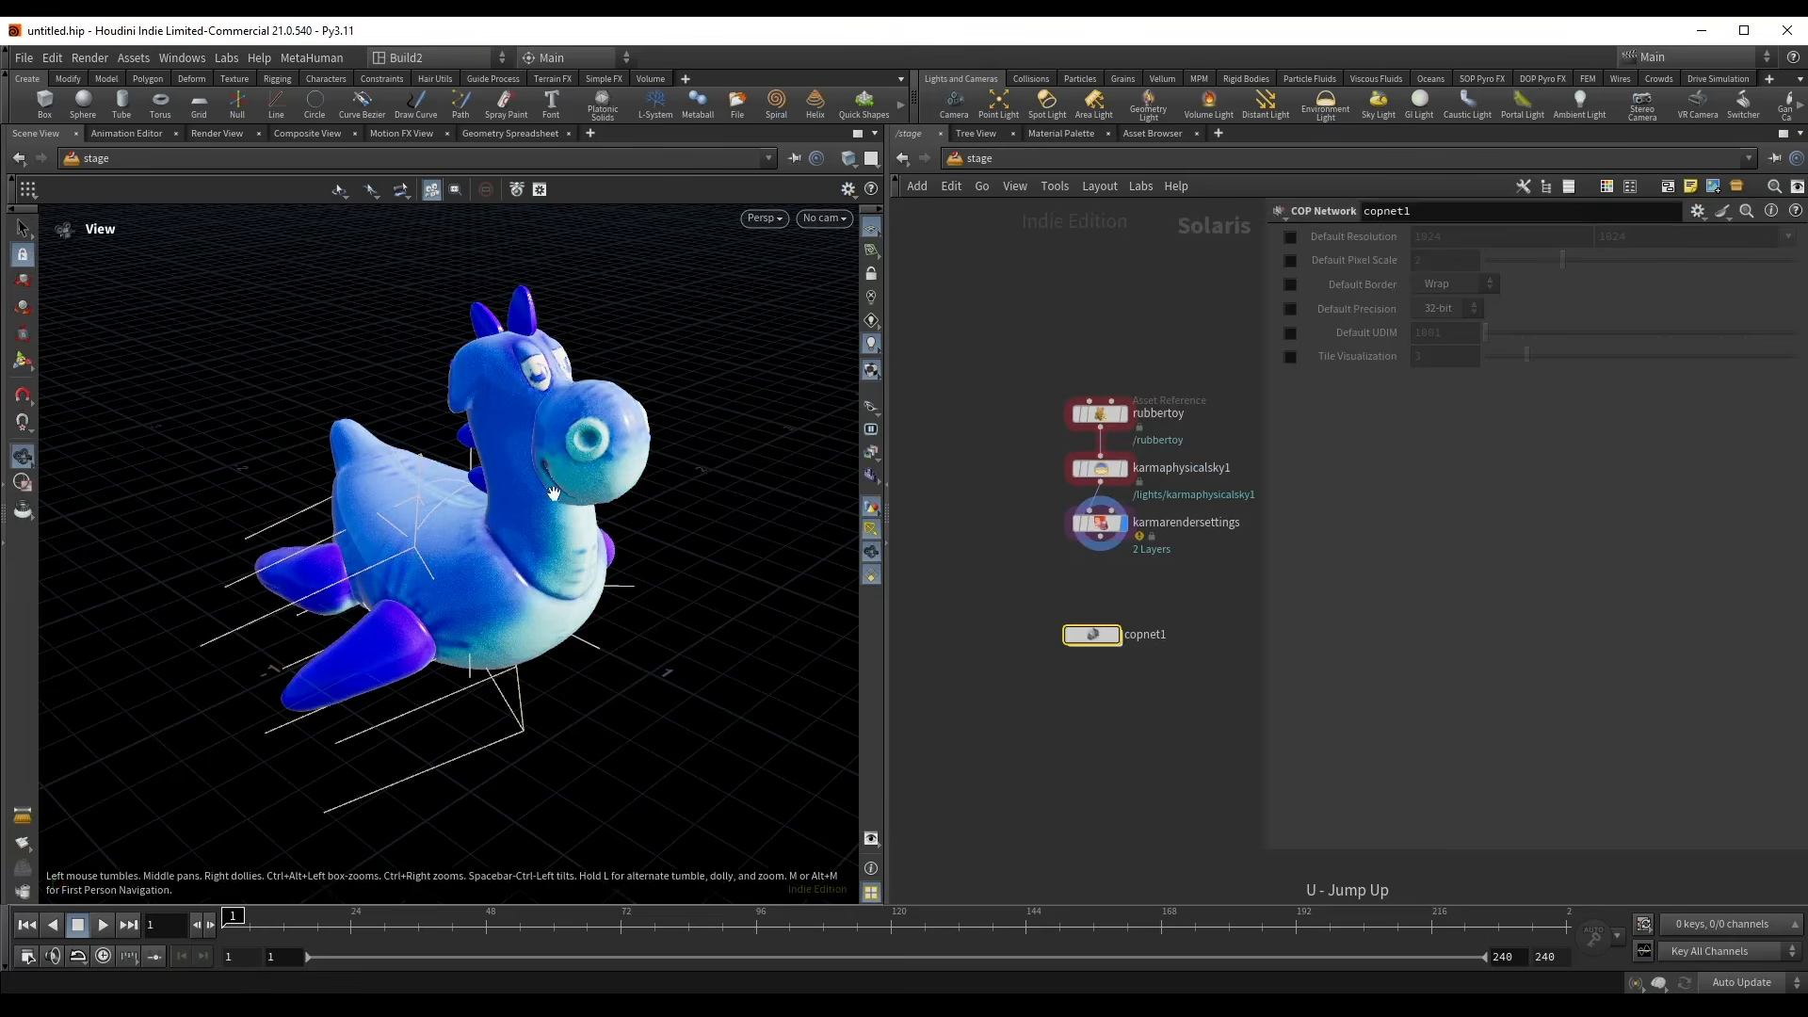
{"action": "left_click_drag", "start_coordinate": [554, 491], "coordinate": [622, 497]}
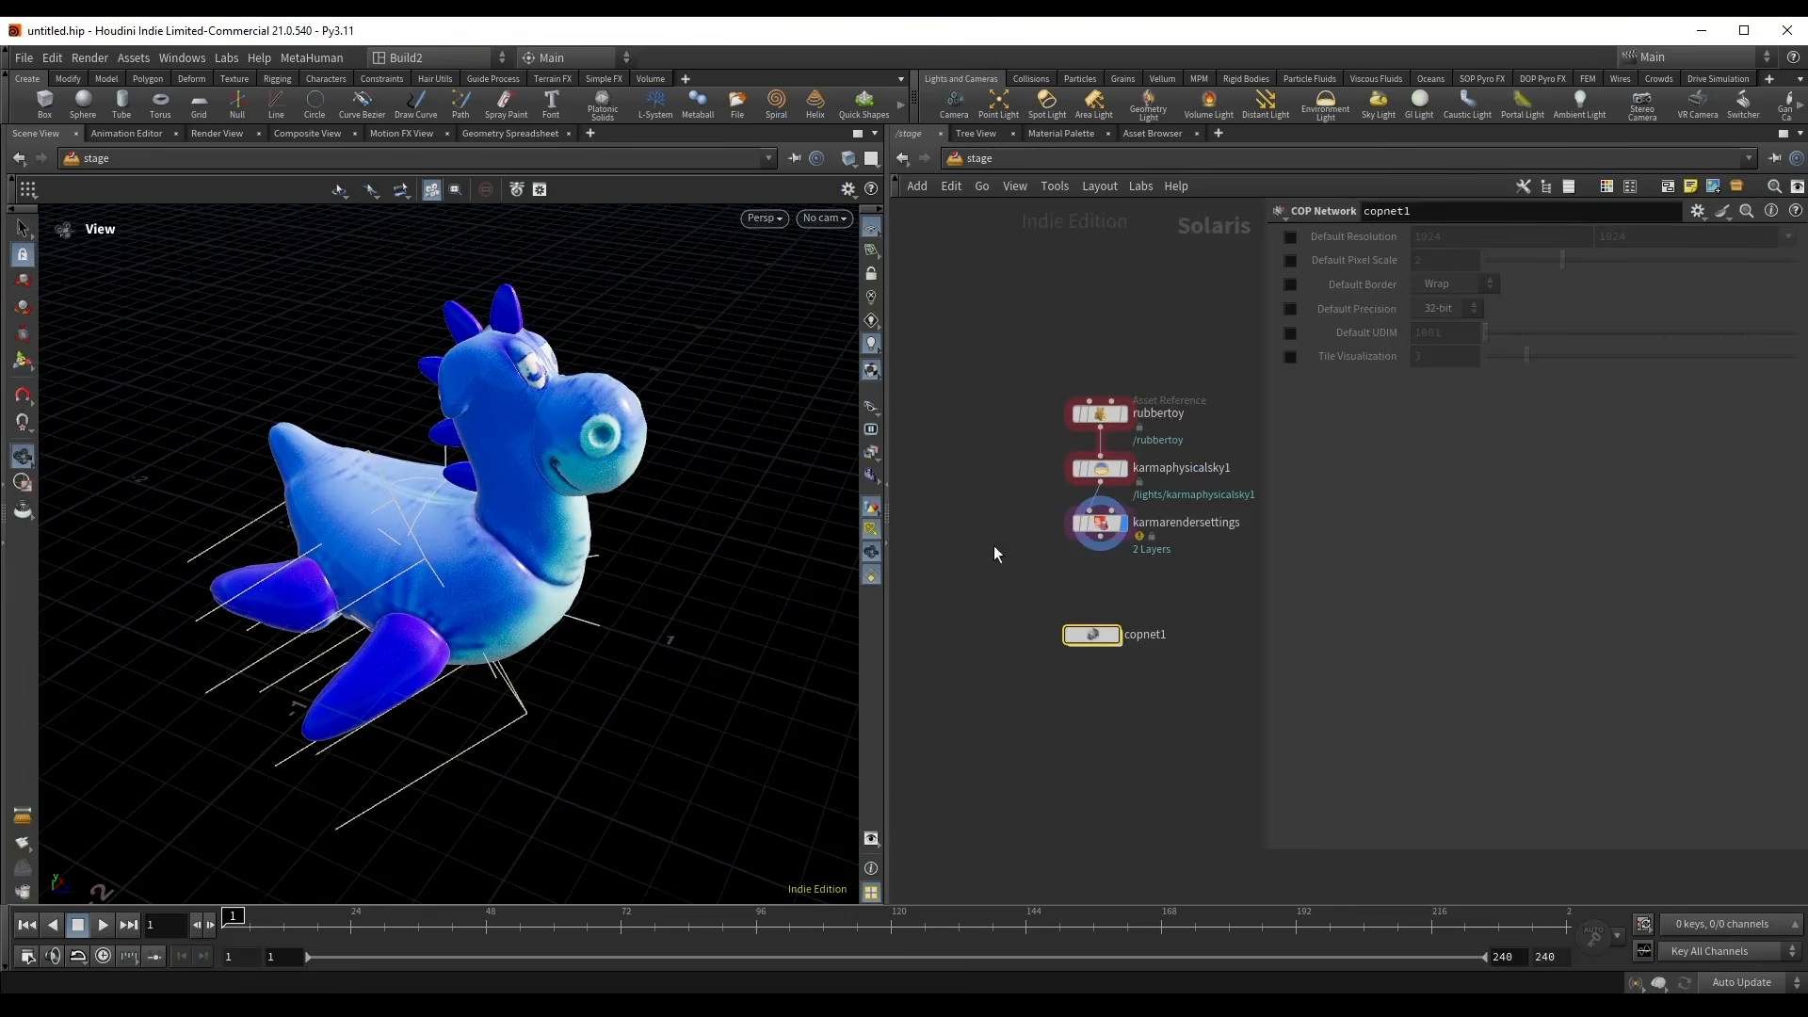
{"action": "left_click_drag", "start_coordinate": [886, 633], "coordinate": [829, 633]}
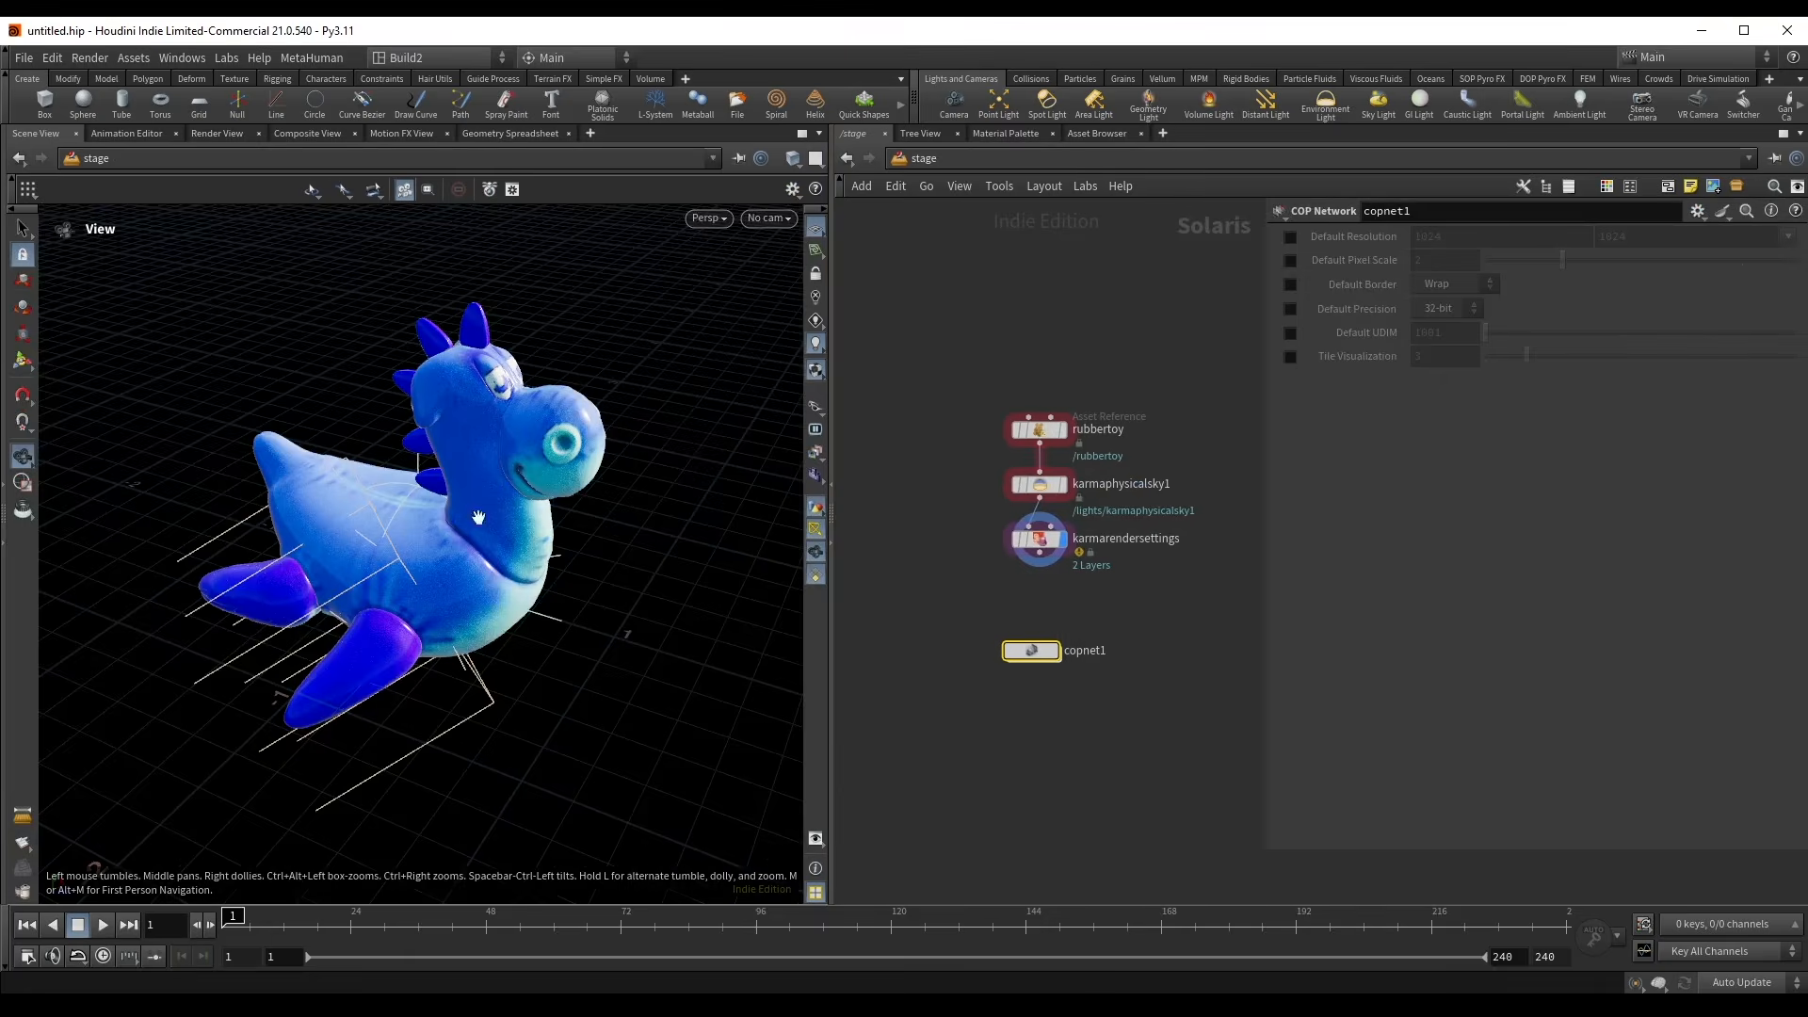
{"action": "left_click_drag", "start_coordinate": [490, 457], "coordinate": [451, 449]}
{"action": "key", "text": "h"}
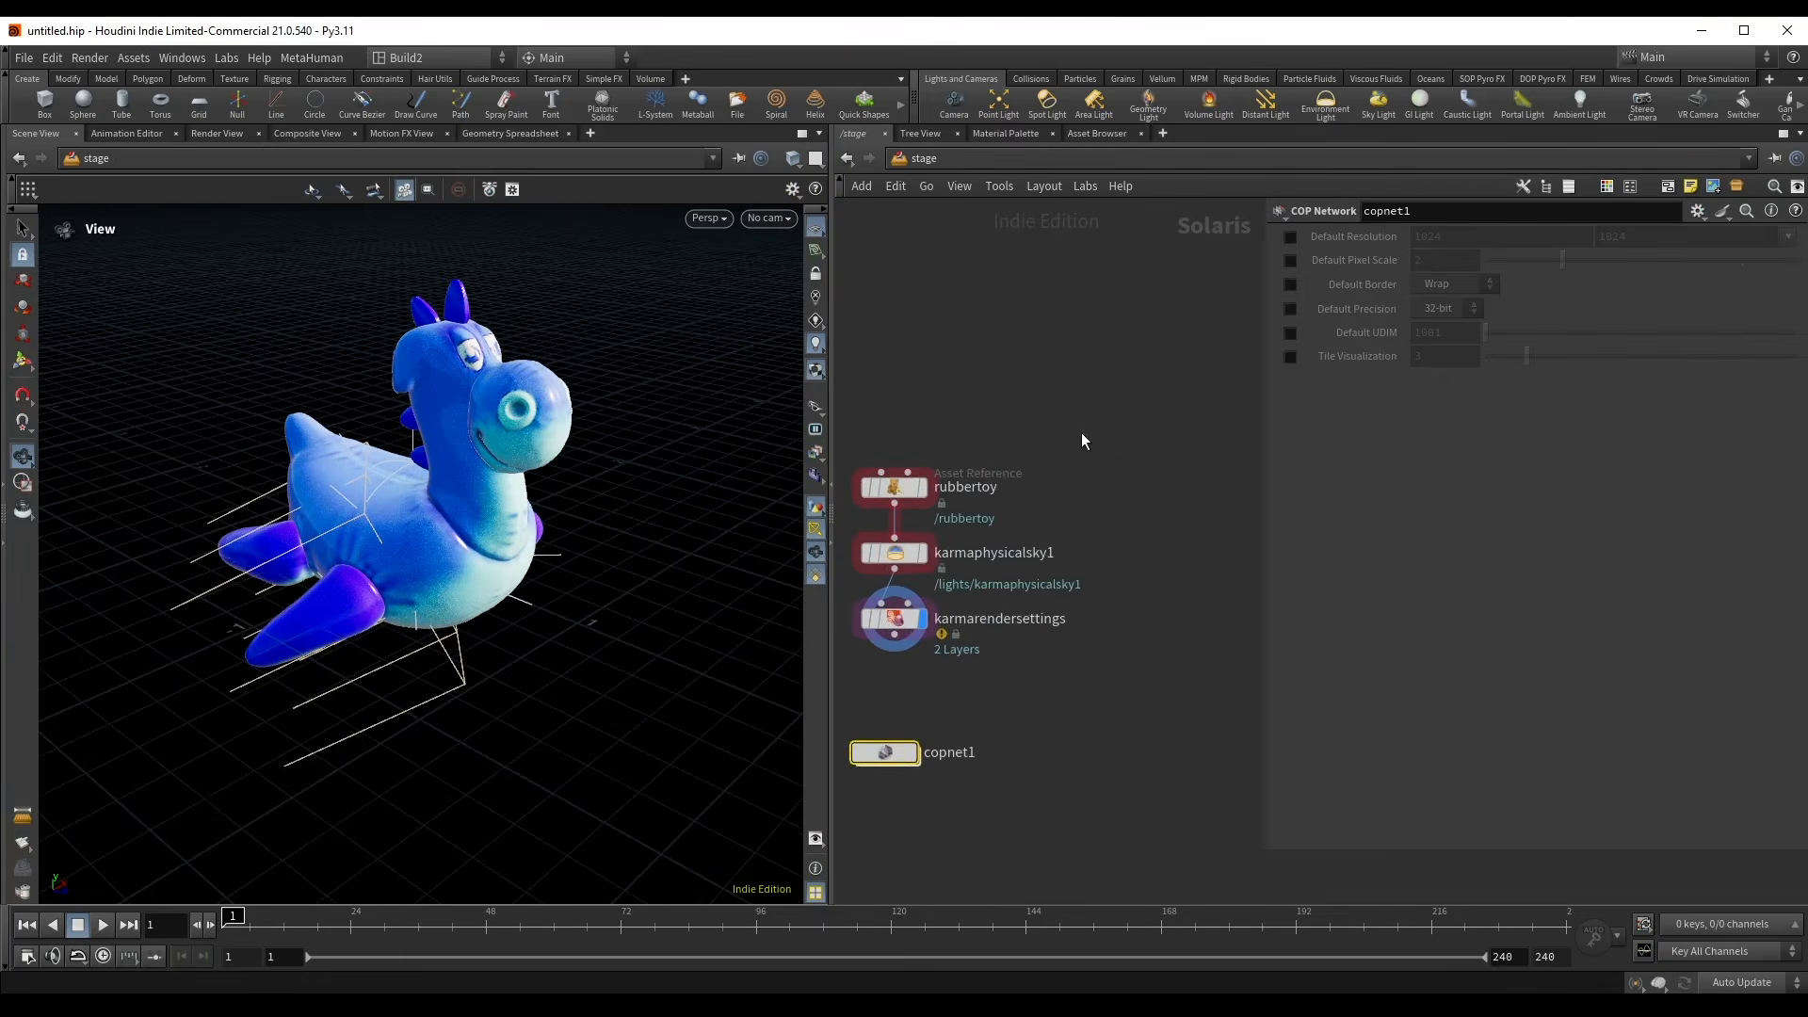
- Add an unconnected SOP Create node in the empty area beside the existing rubber toy chain
{"action": "key", "text": "Tab"}
{"action": "type", "text": "so"}
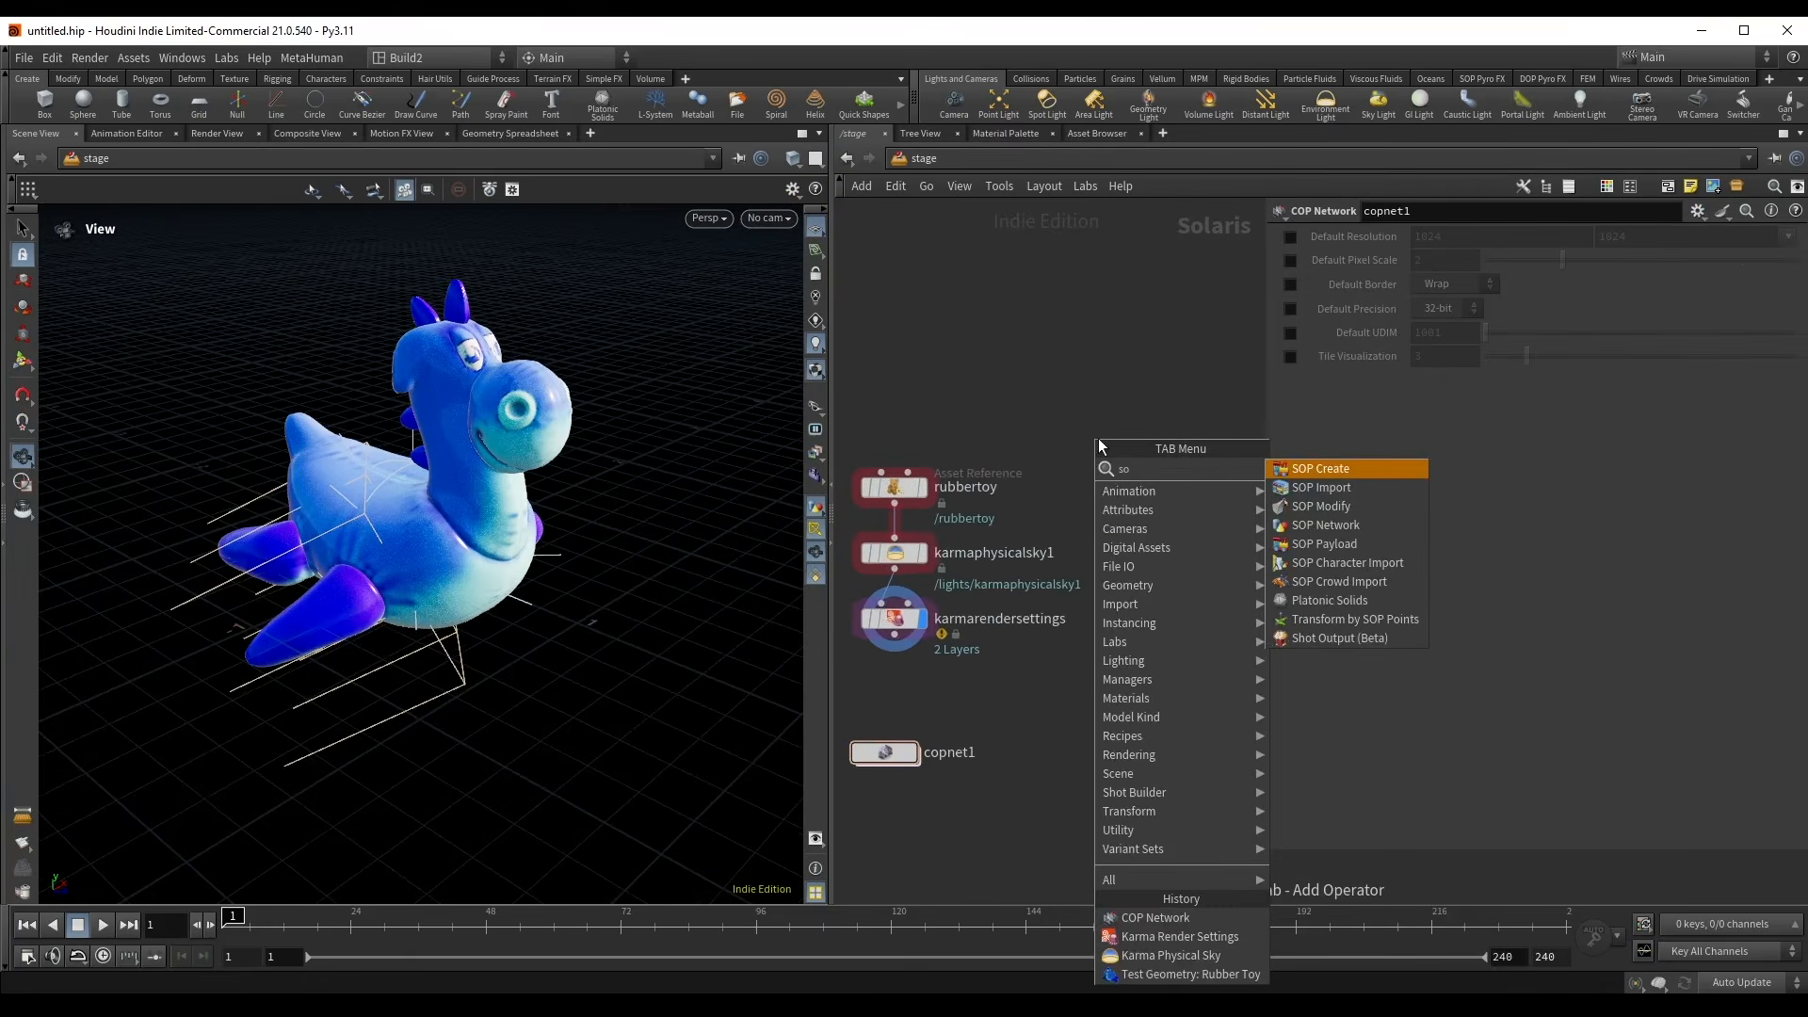
{"action": "key", "text": "Return"}
{"action": "left_click", "coordinate": [1177, 476]}
{"action": "middle_click_drag", "start_coordinate": [1177, 476], "coordinate": [1090, 461]}
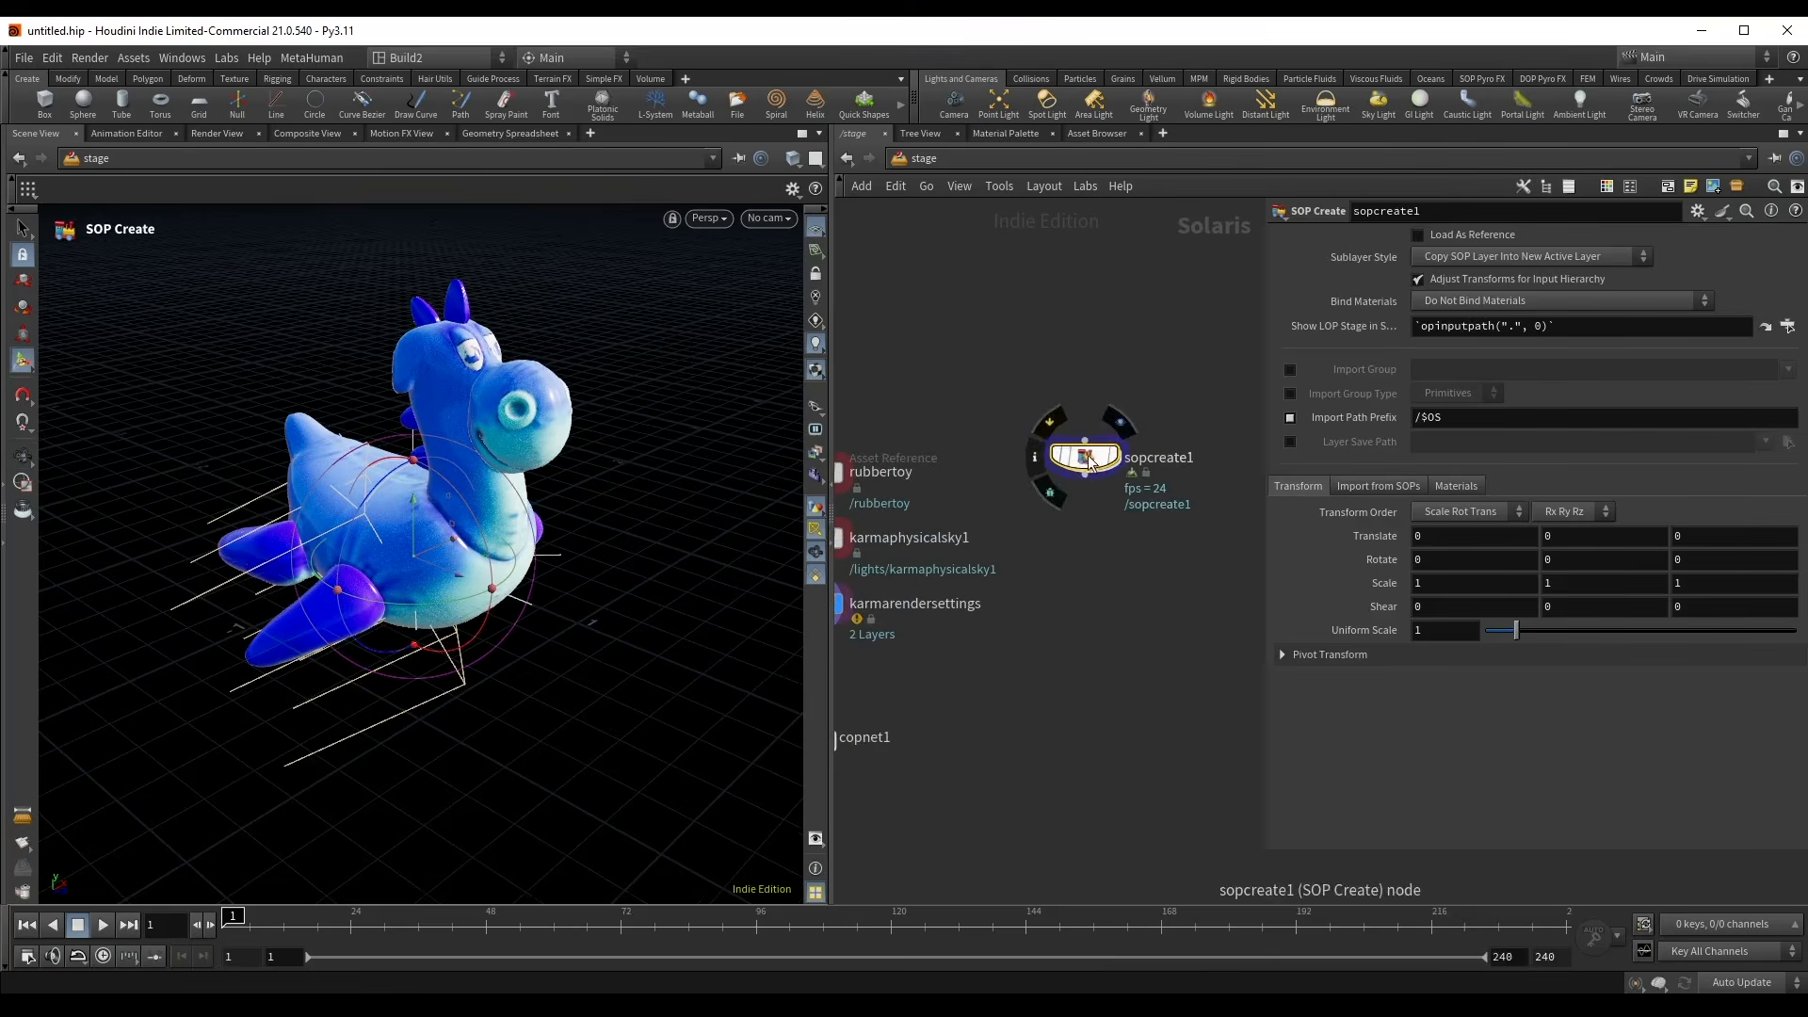
{"action": "left_click_drag", "start_coordinate": [1088, 461], "coordinate": [1108, 476]}
{"action": "left_click_drag", "start_coordinate": [1038, 330], "coordinate": [1157, 602]}
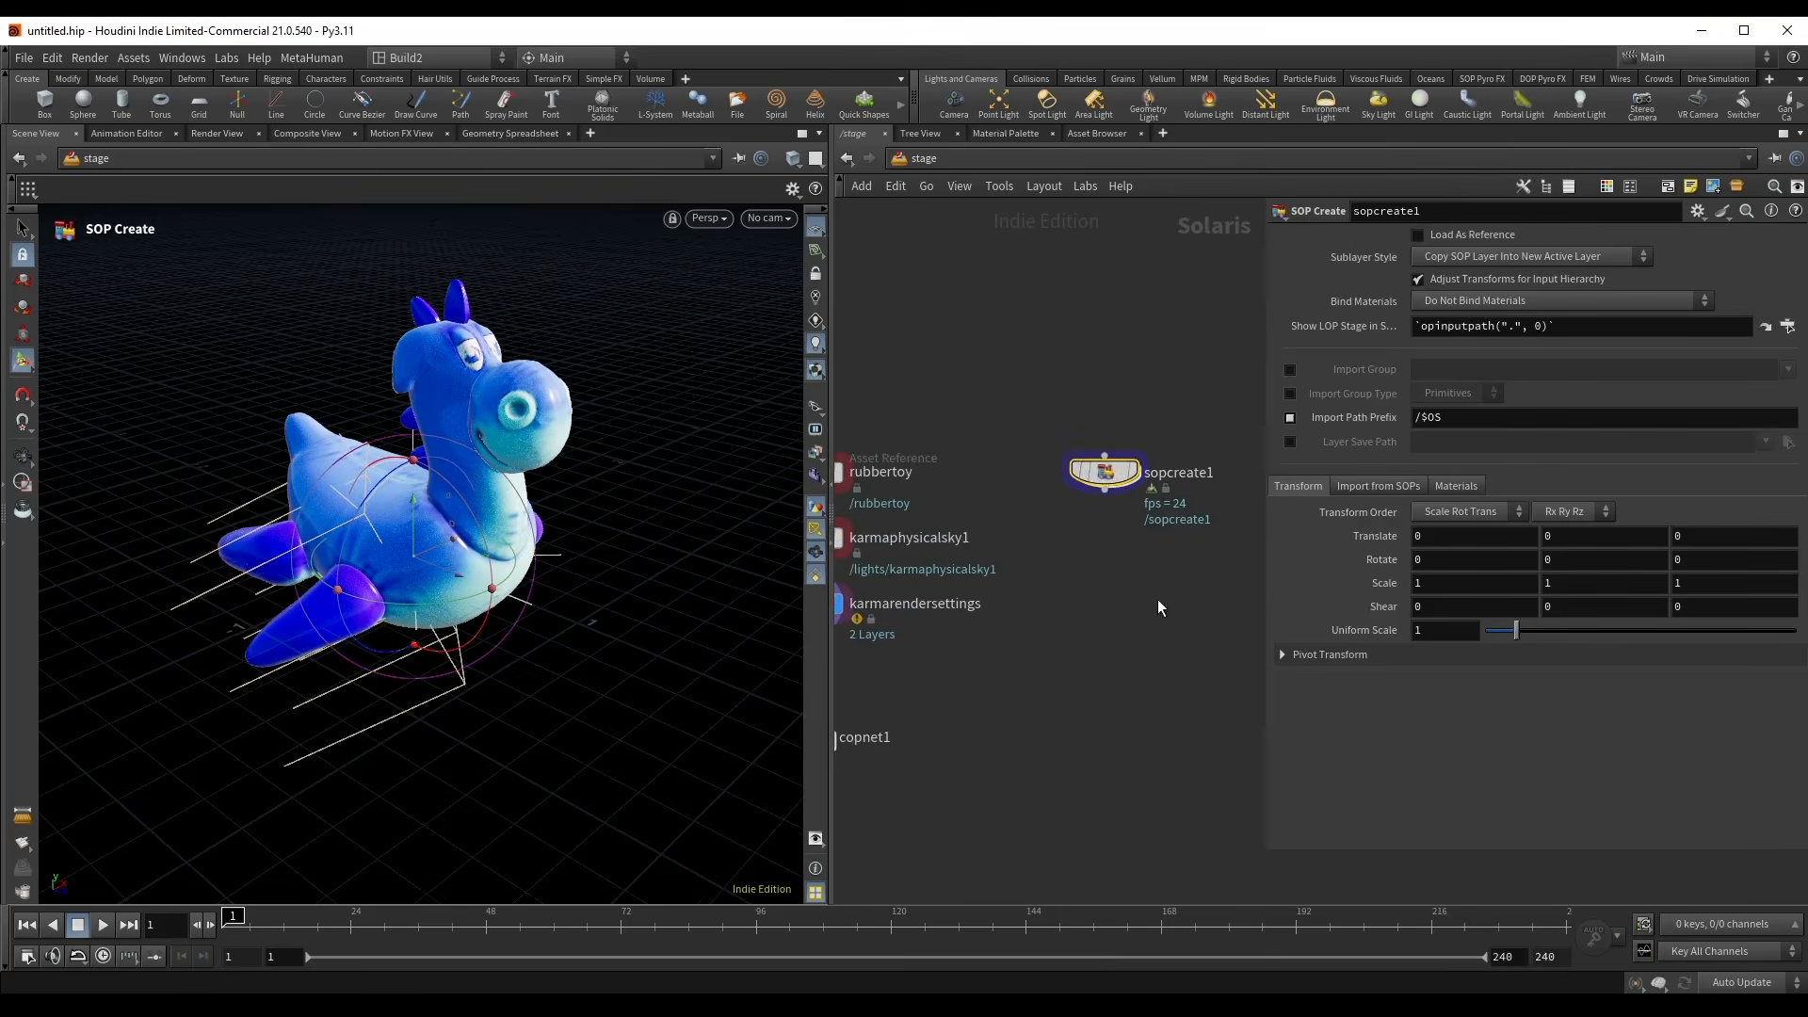
- Inside sopcreate1, add a Test Geometry: Rubber Toy node and disable its Add Shader option
{"action": "double_click", "coordinate": [1103, 471]}
{"action": "key", "text": "Tab"}
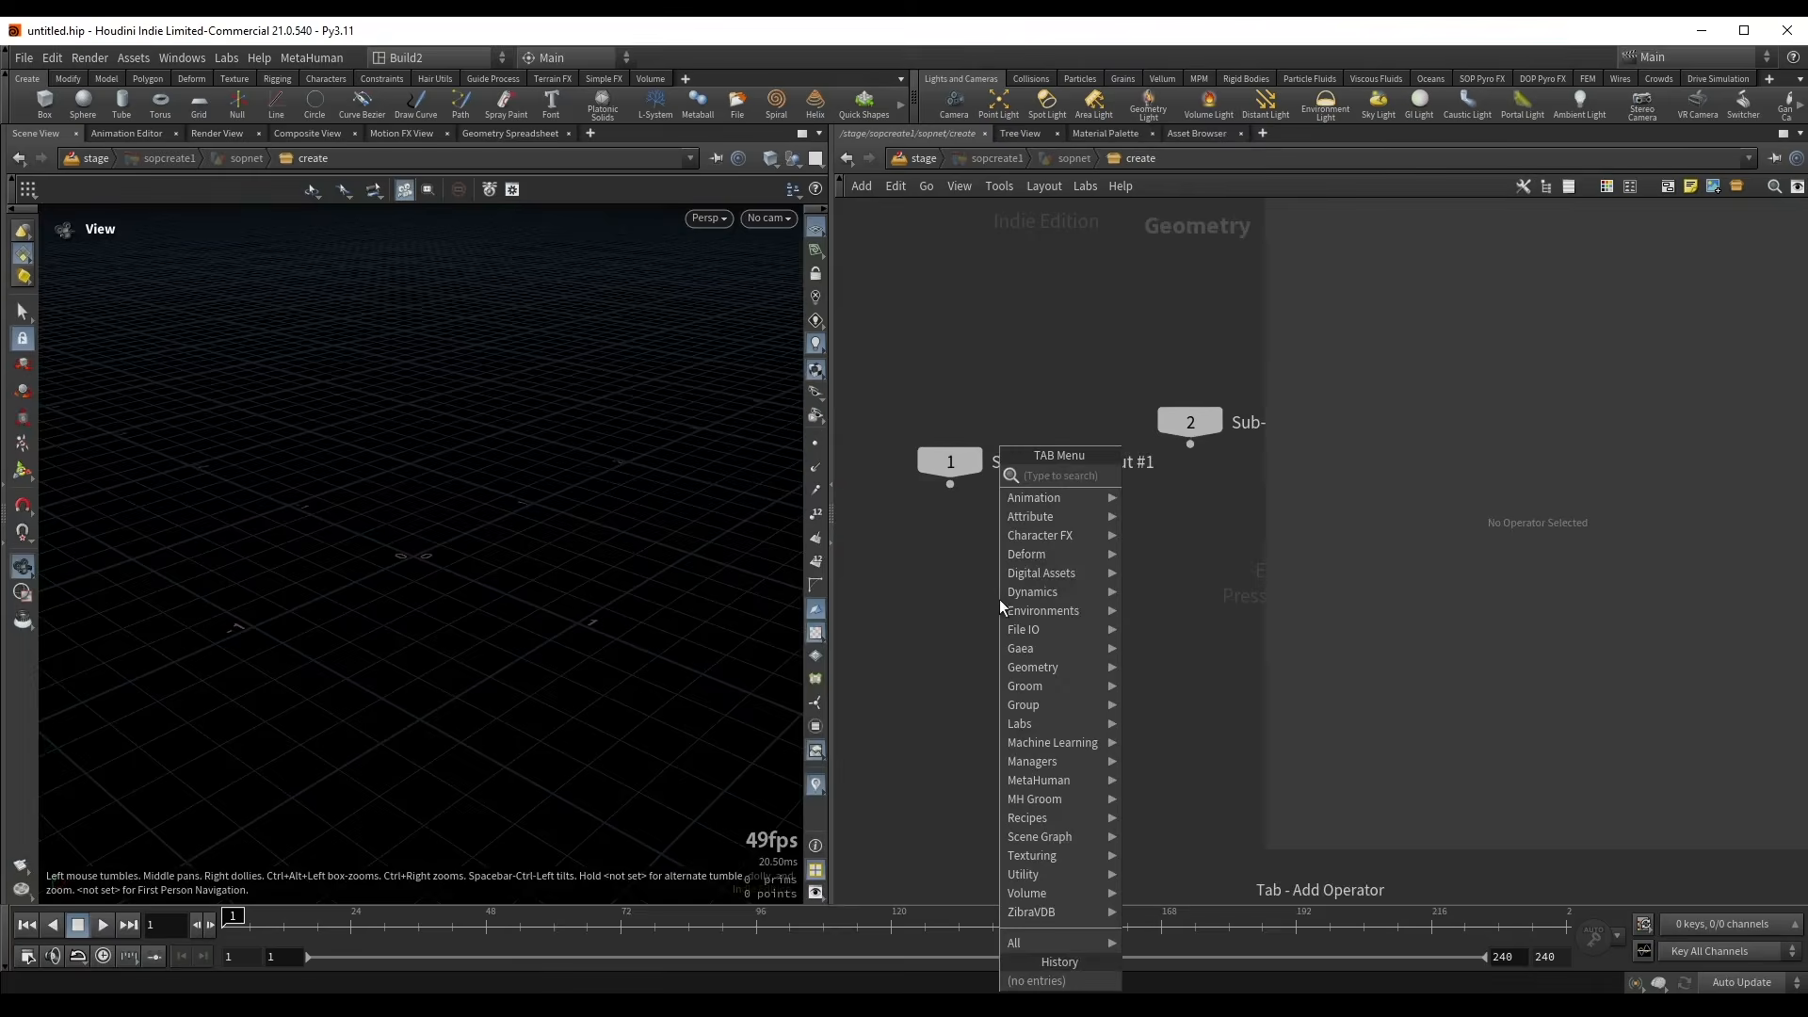
{"action": "key", "text": "Escape"}
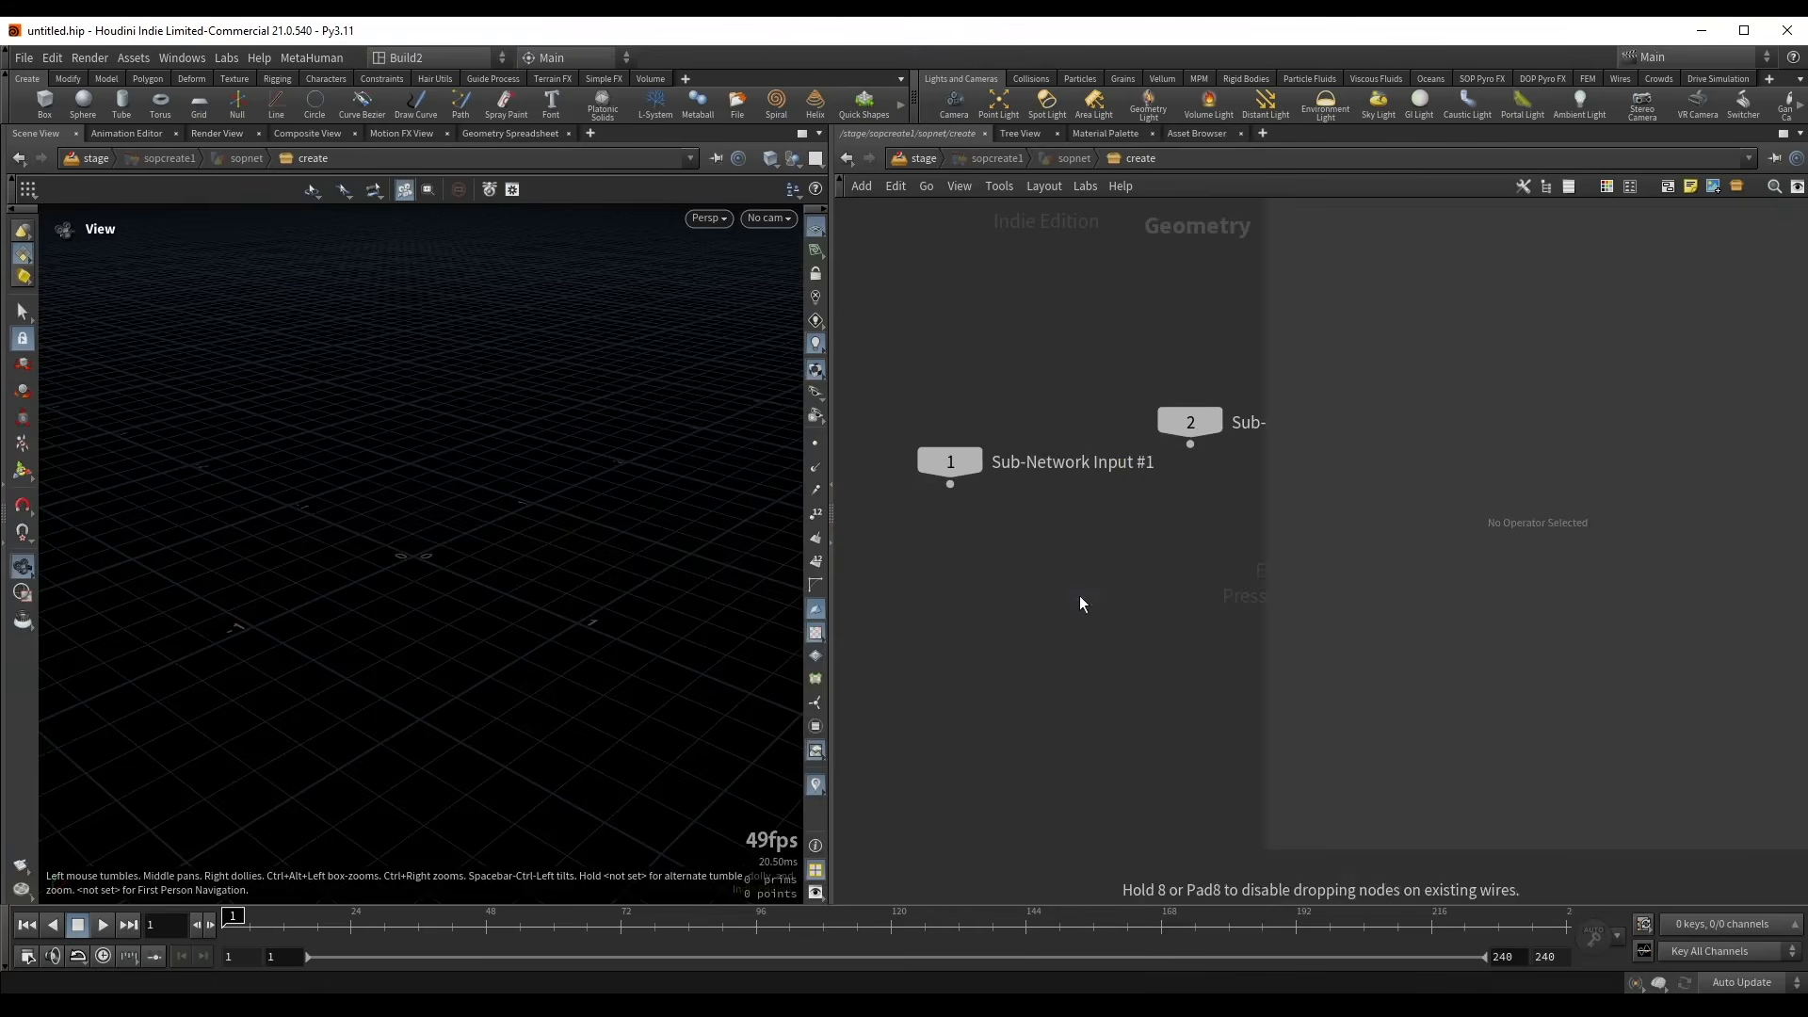
{"action": "left_click", "coordinate": [1079, 595]}
{"action": "left_click", "coordinate": [1418, 331]}
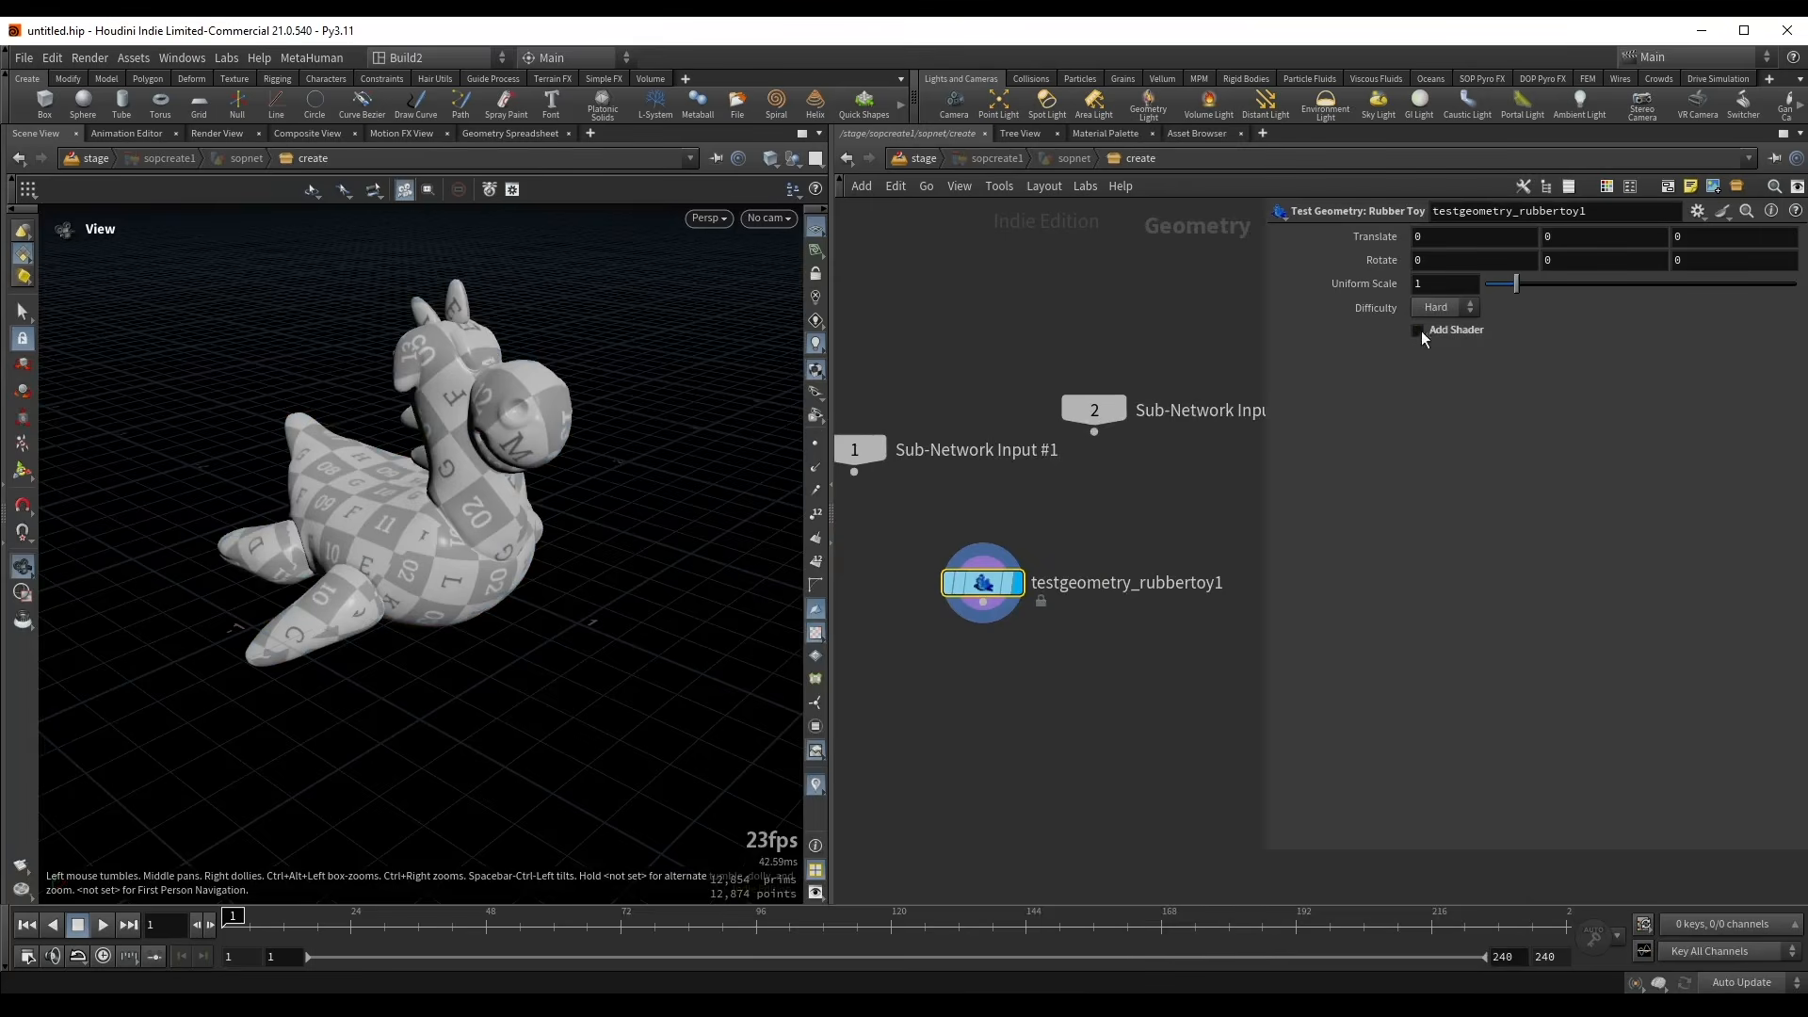
- Turn off the UV checker texture display in the viewport and bring the plain toy closer into view
{"action": "left_click", "coordinate": [817, 634]}
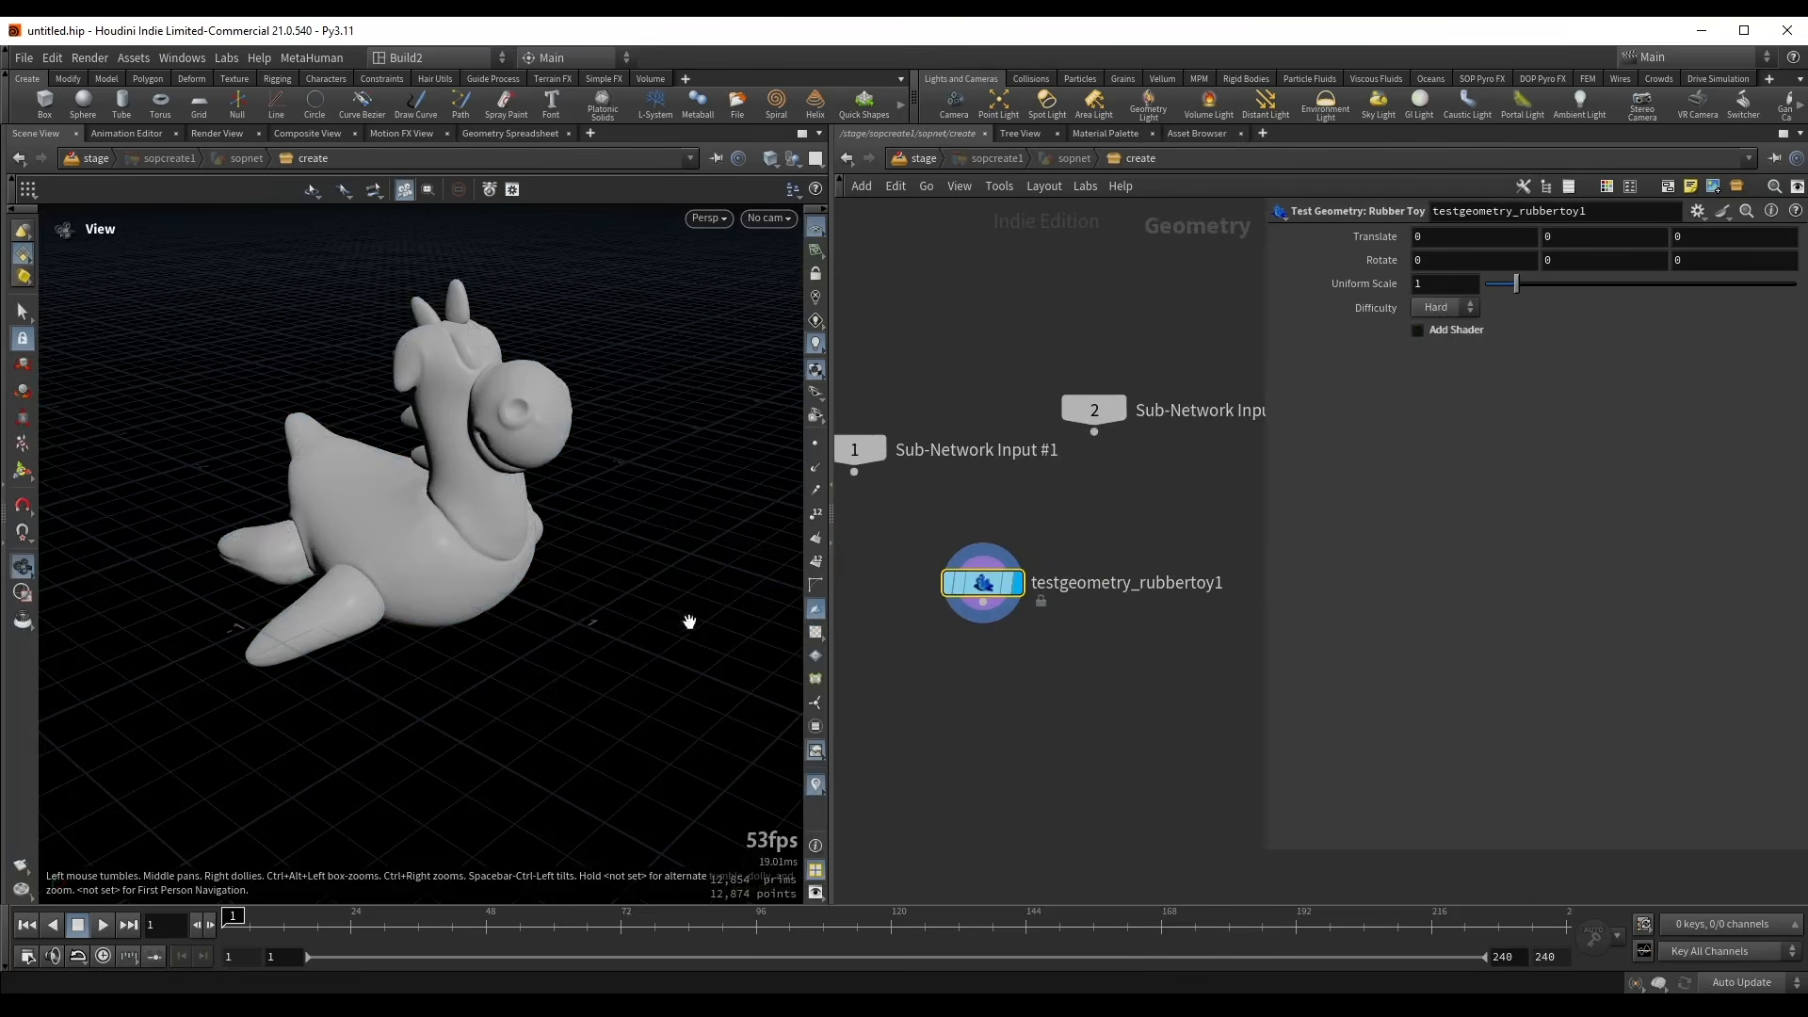
{"action": "left_click_drag", "start_coordinate": [376, 549], "coordinate": [392, 564]}
{"action": "right_click_drag", "start_coordinate": [374, 518], "coordinate": [443, 507]}
{"action": "left_click_drag", "start_coordinate": [443, 506], "coordinate": [471, 513]}
{"action": "middle_click_drag", "start_coordinate": [1053, 513], "coordinate": [1074, 480]}
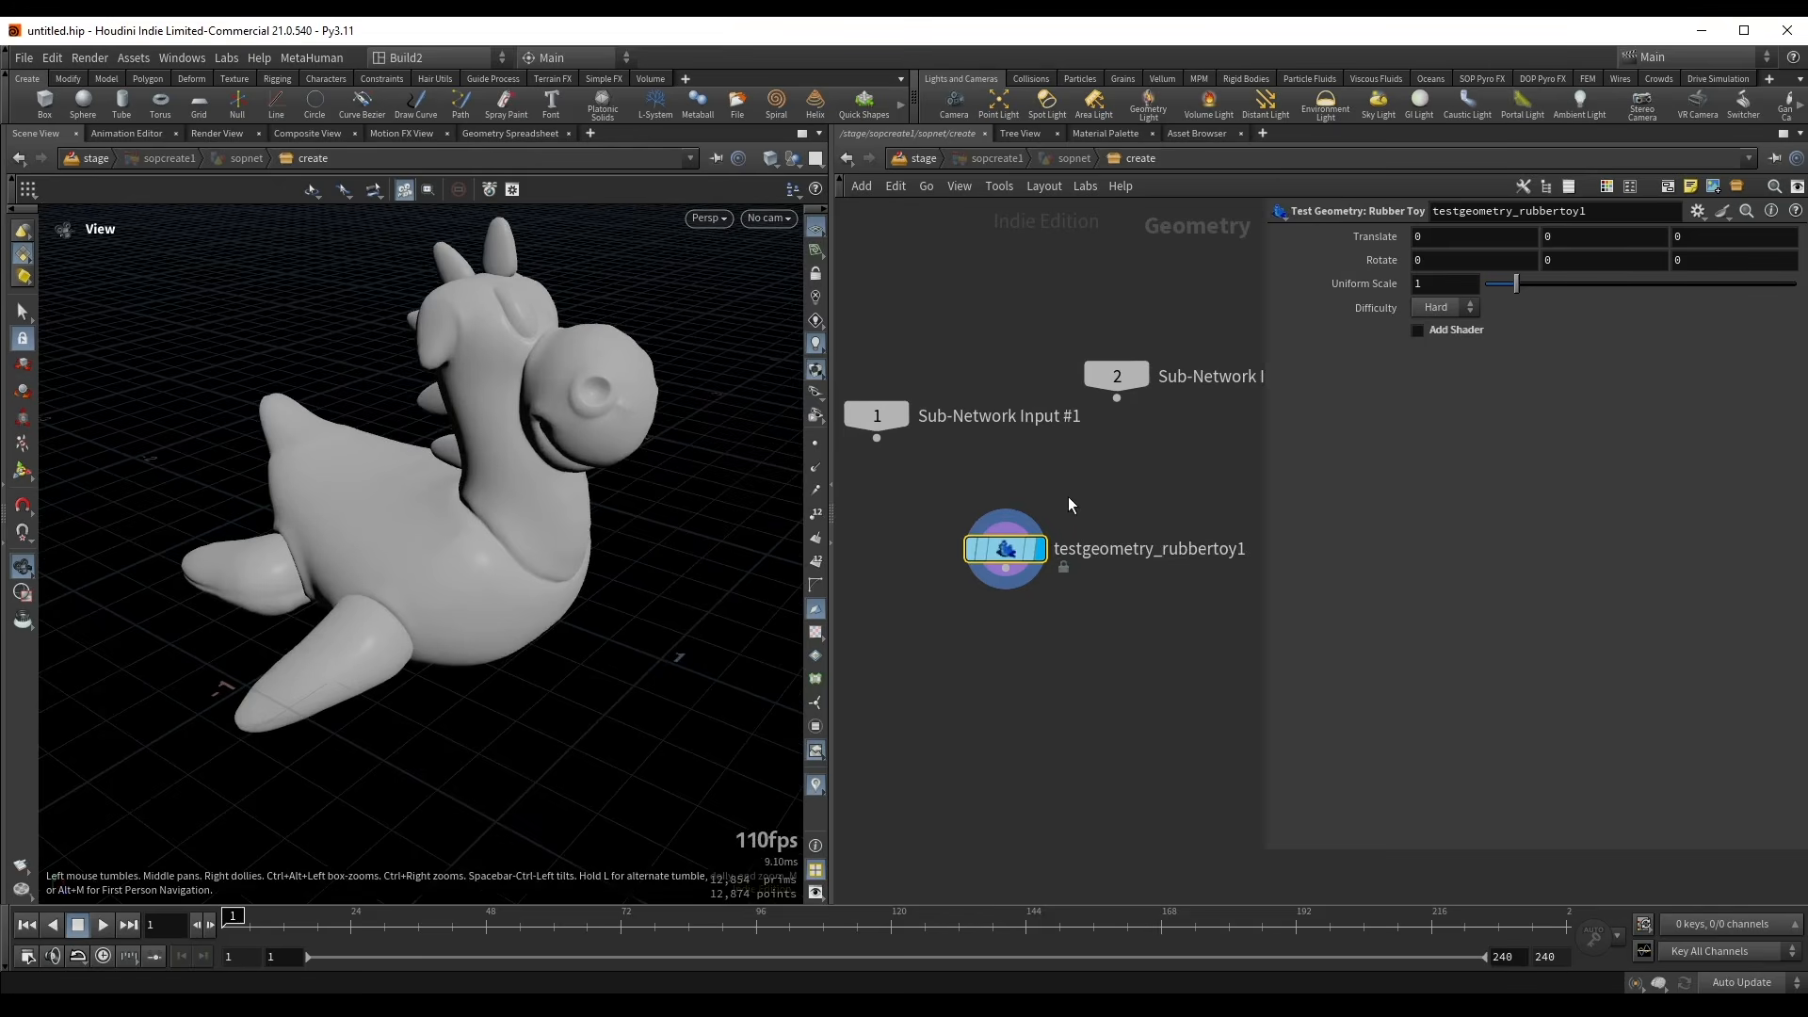
- Go back to the stage level and add a Material Library node below sopcreate1
{"action": "key", "text": "u"}
{"action": "key", "text": "u"}
{"action": "key", "text": "u"}
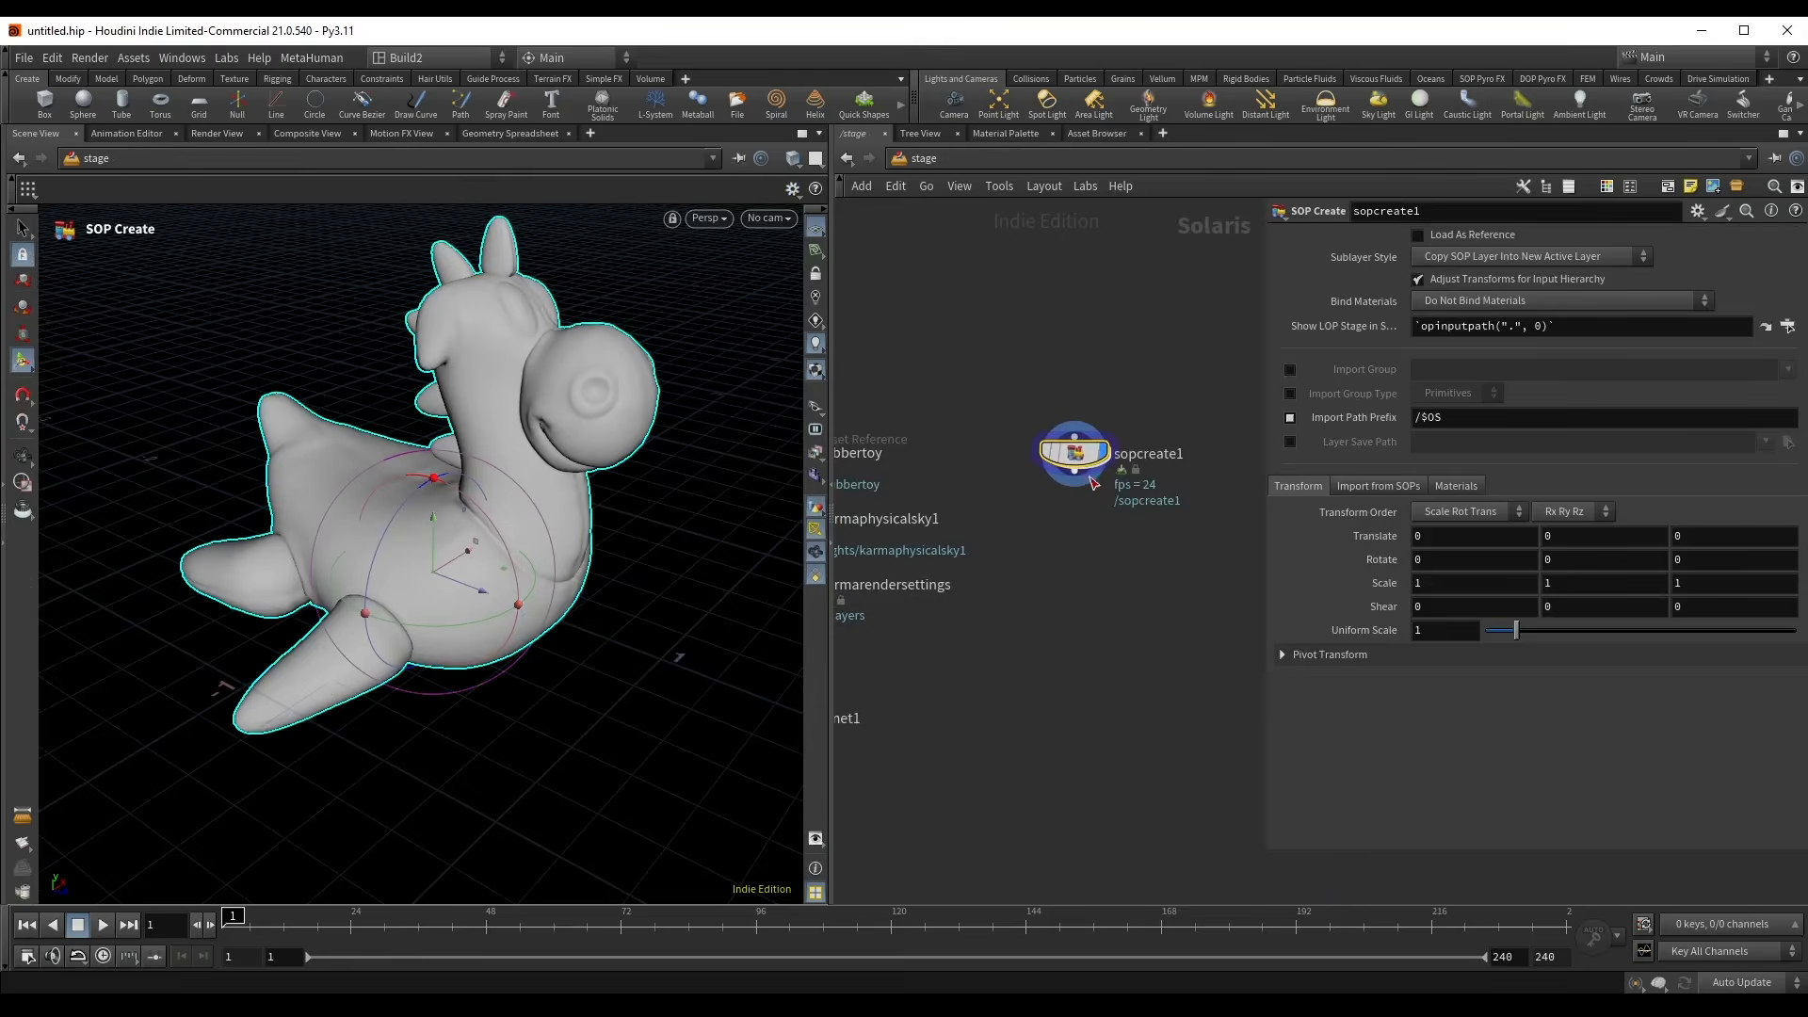
{"action": "key", "text": "Tab"}
{"action": "type", "text": "mat li"}
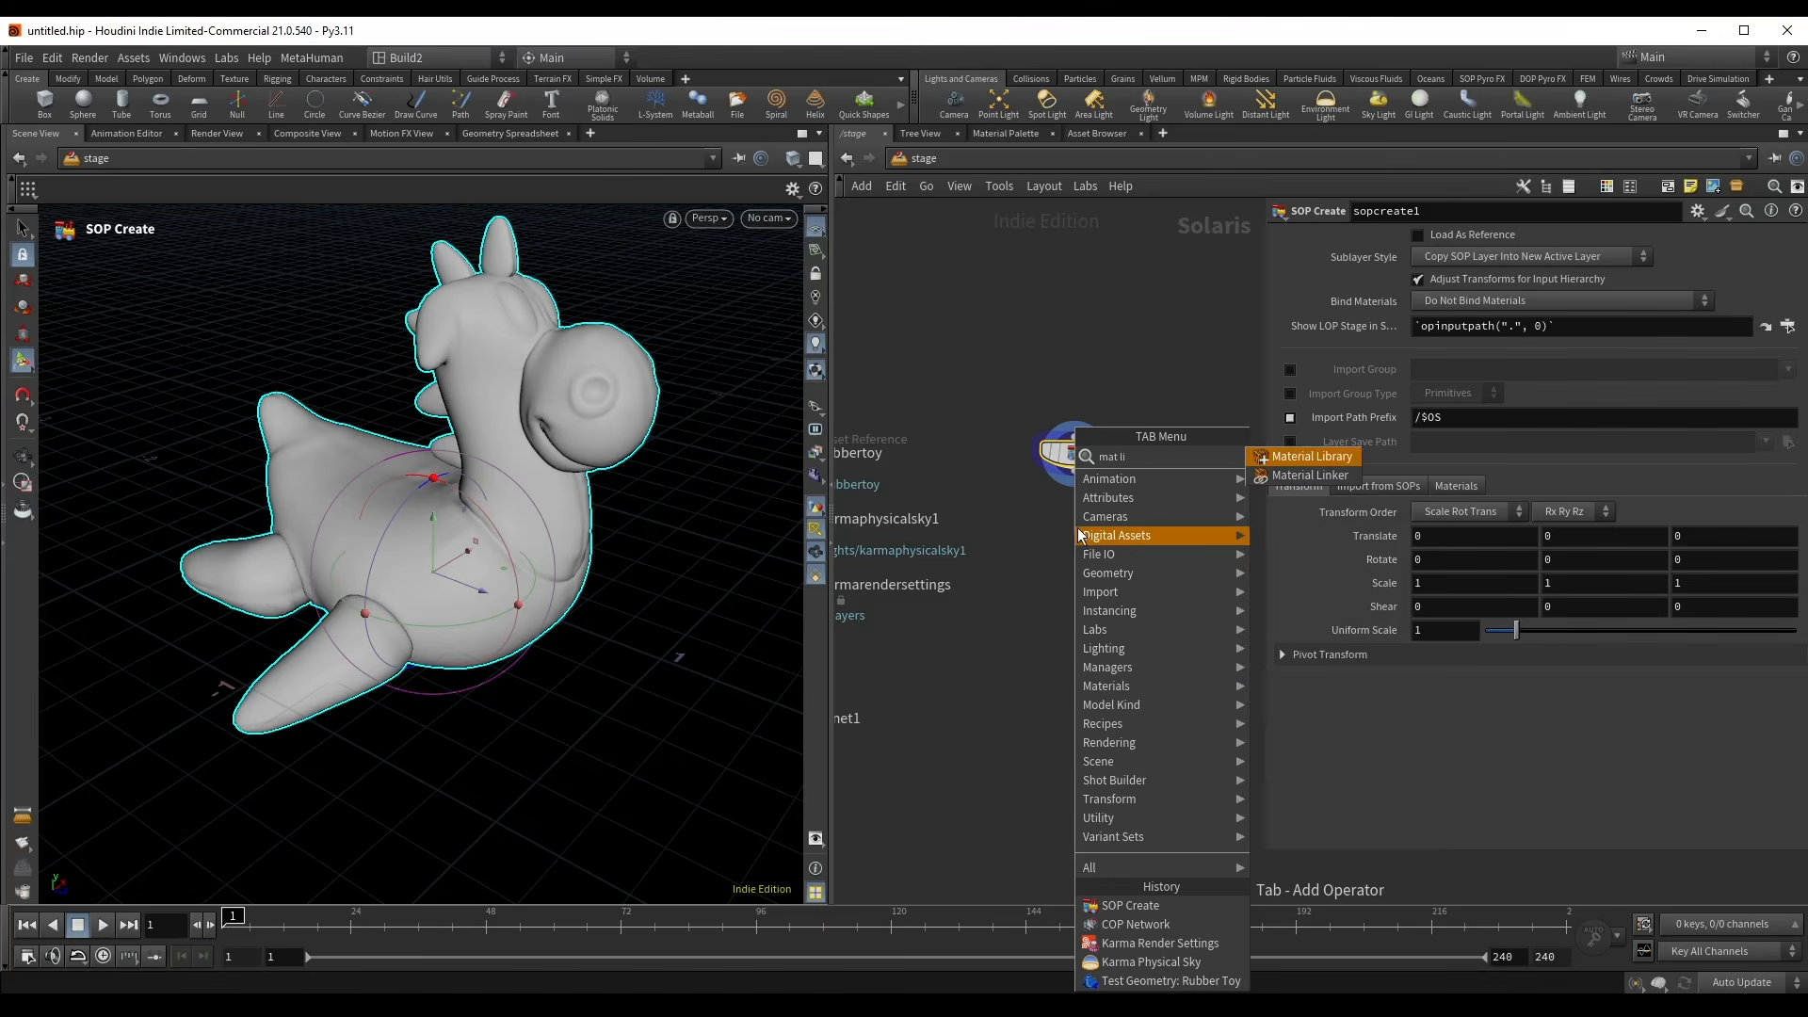
{"action": "key", "text": "Return"}
{"action": "left_click", "coordinate": [1076, 533]}
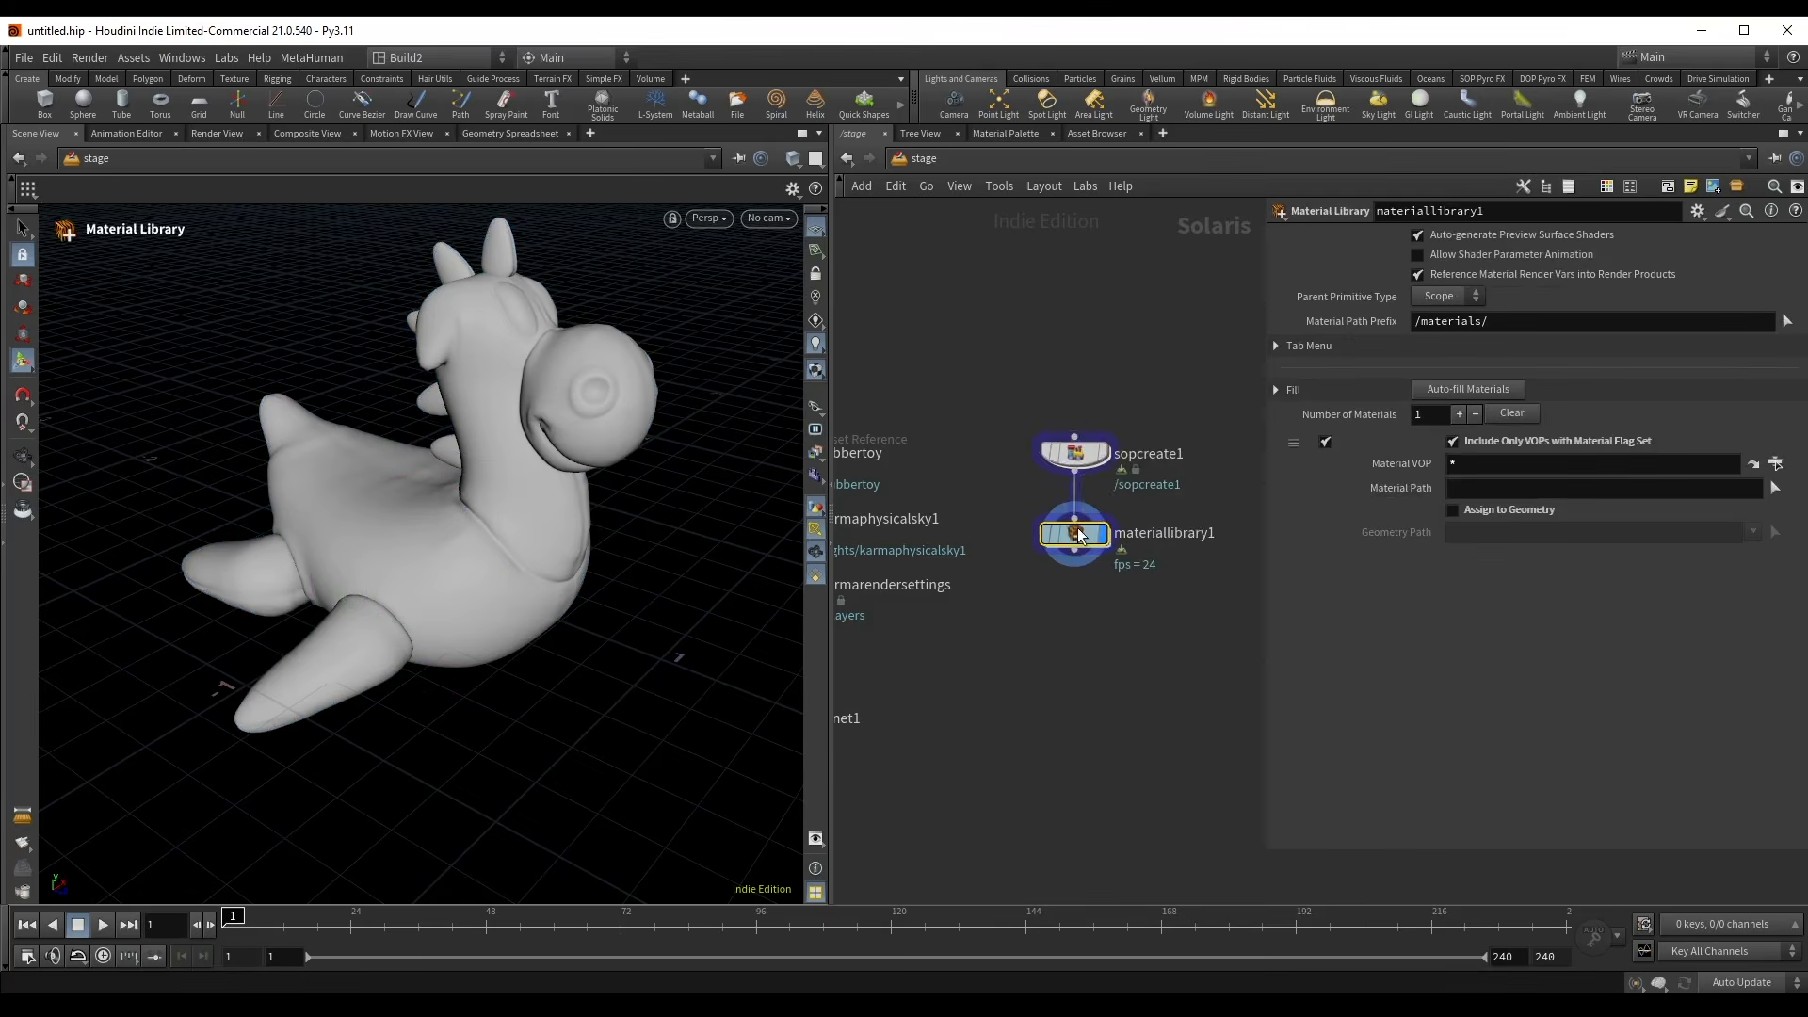
- Inside materiallibrary1, create a Karma Material Builder and name it shader
{"action": "double_click", "coordinate": [1076, 537]}
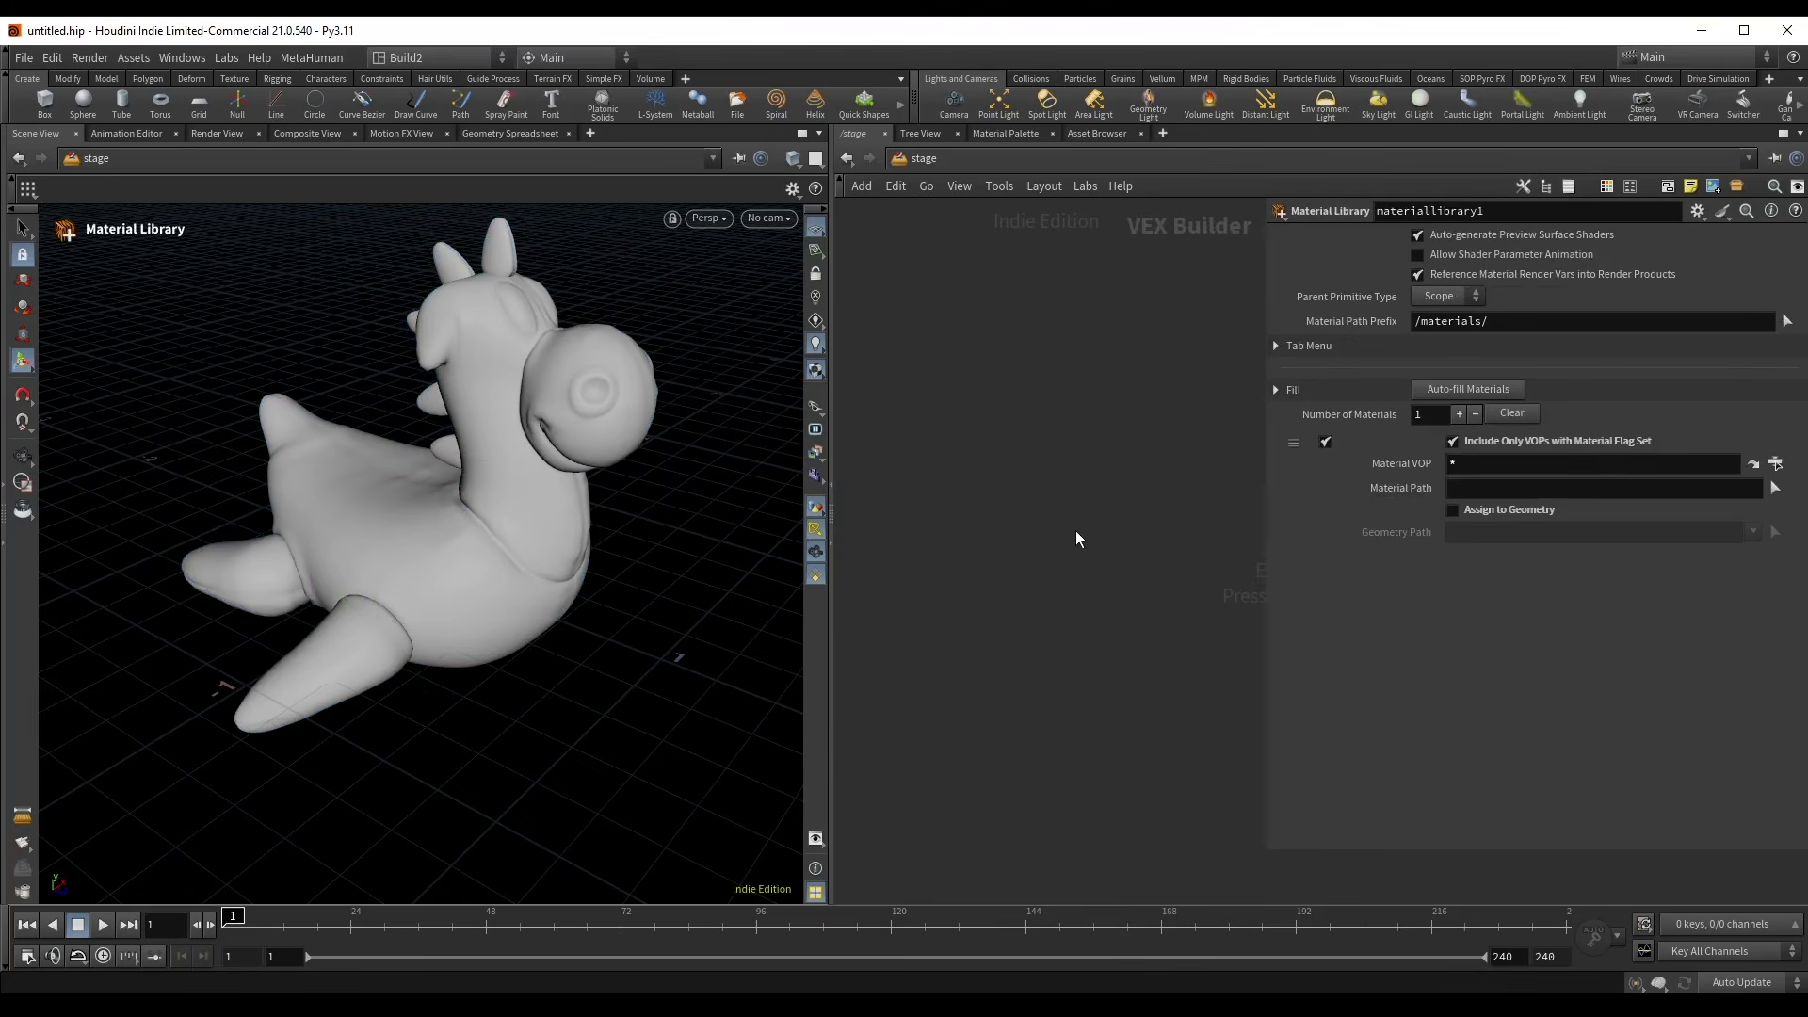
{"action": "key", "text": "Tab"}
{"action": "type", "text": "kar b"}
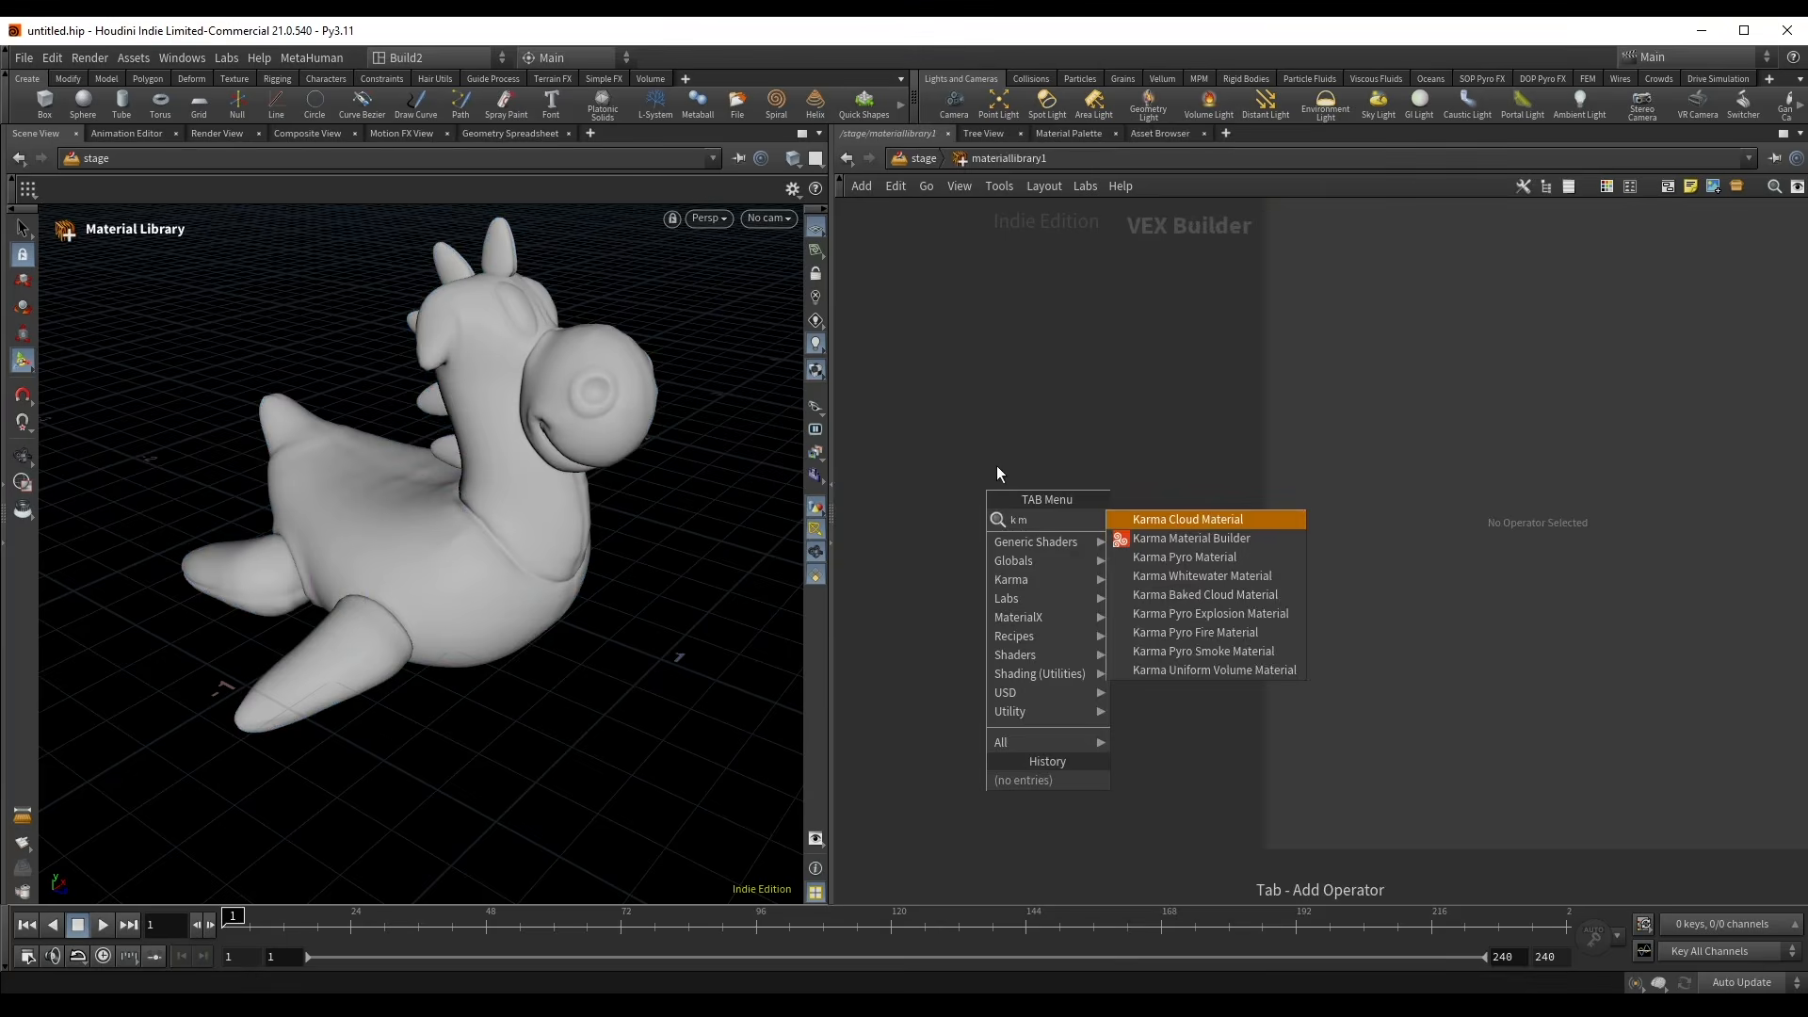
{"action": "key", "text": "Return"}
{"action": "left_click", "coordinate": [1062, 507]}
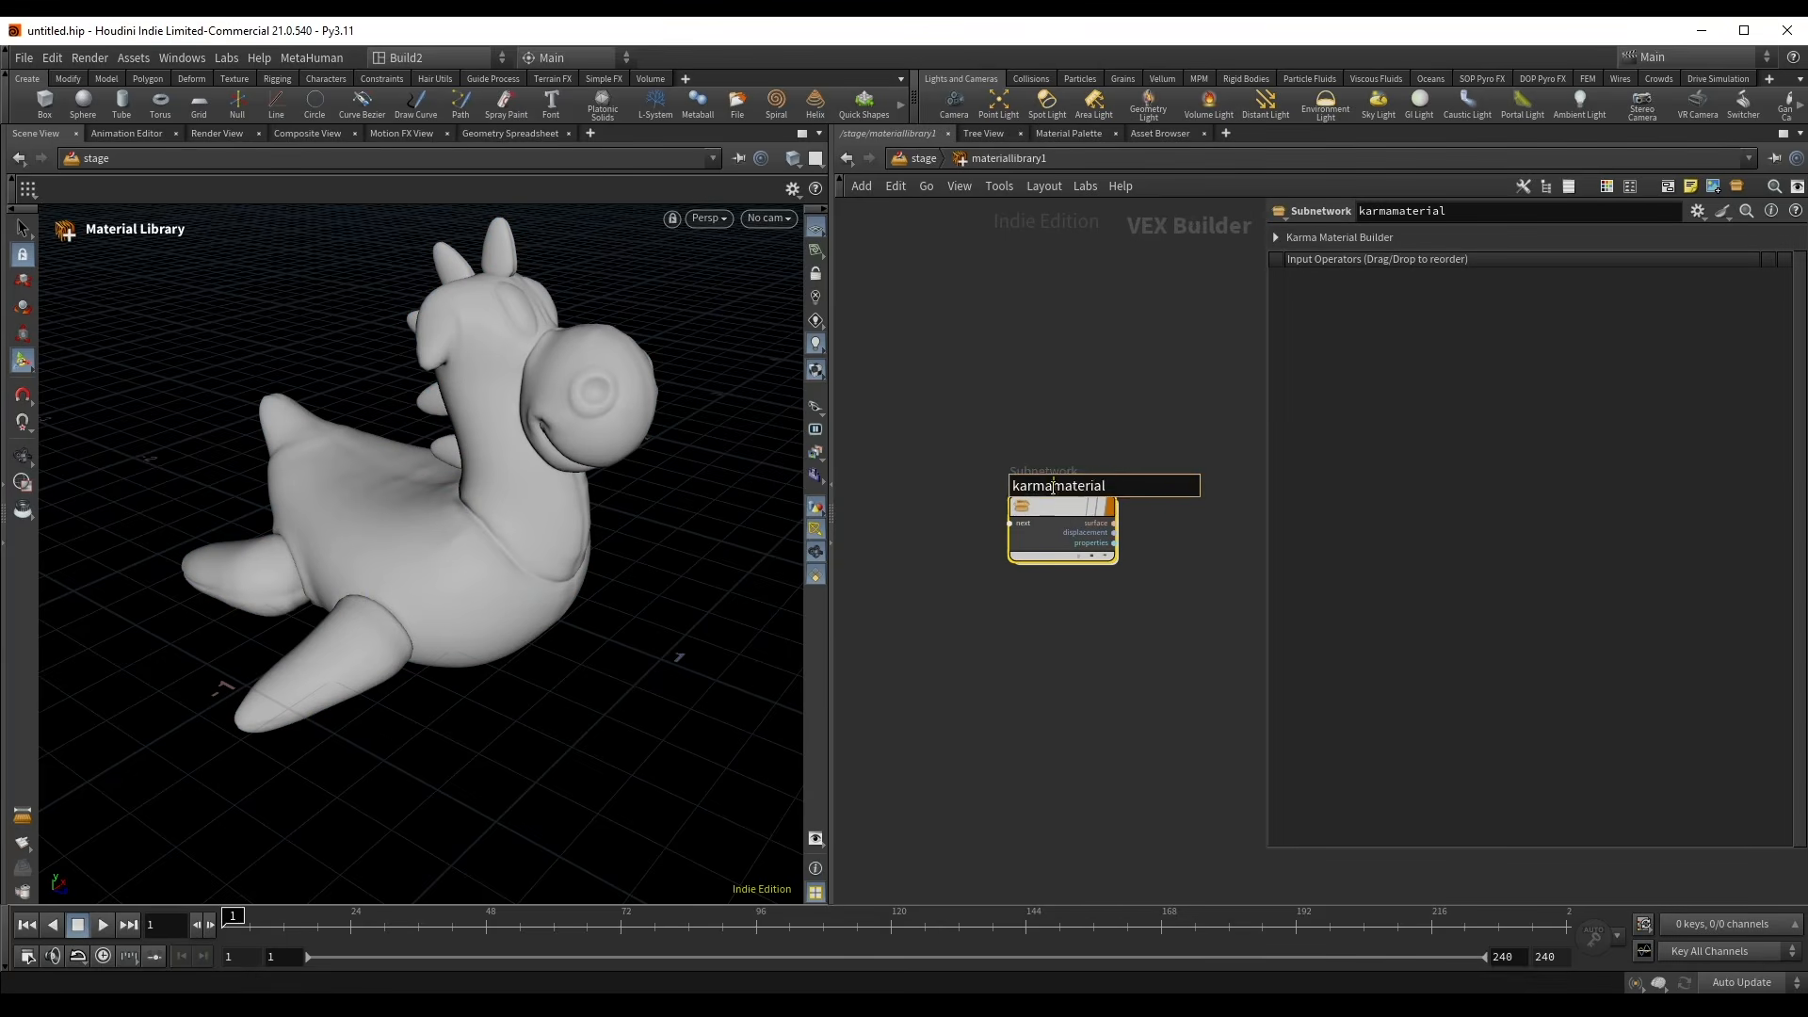
{"action": "type", "text": "shader"}
{"action": "key", "text": "Return"}
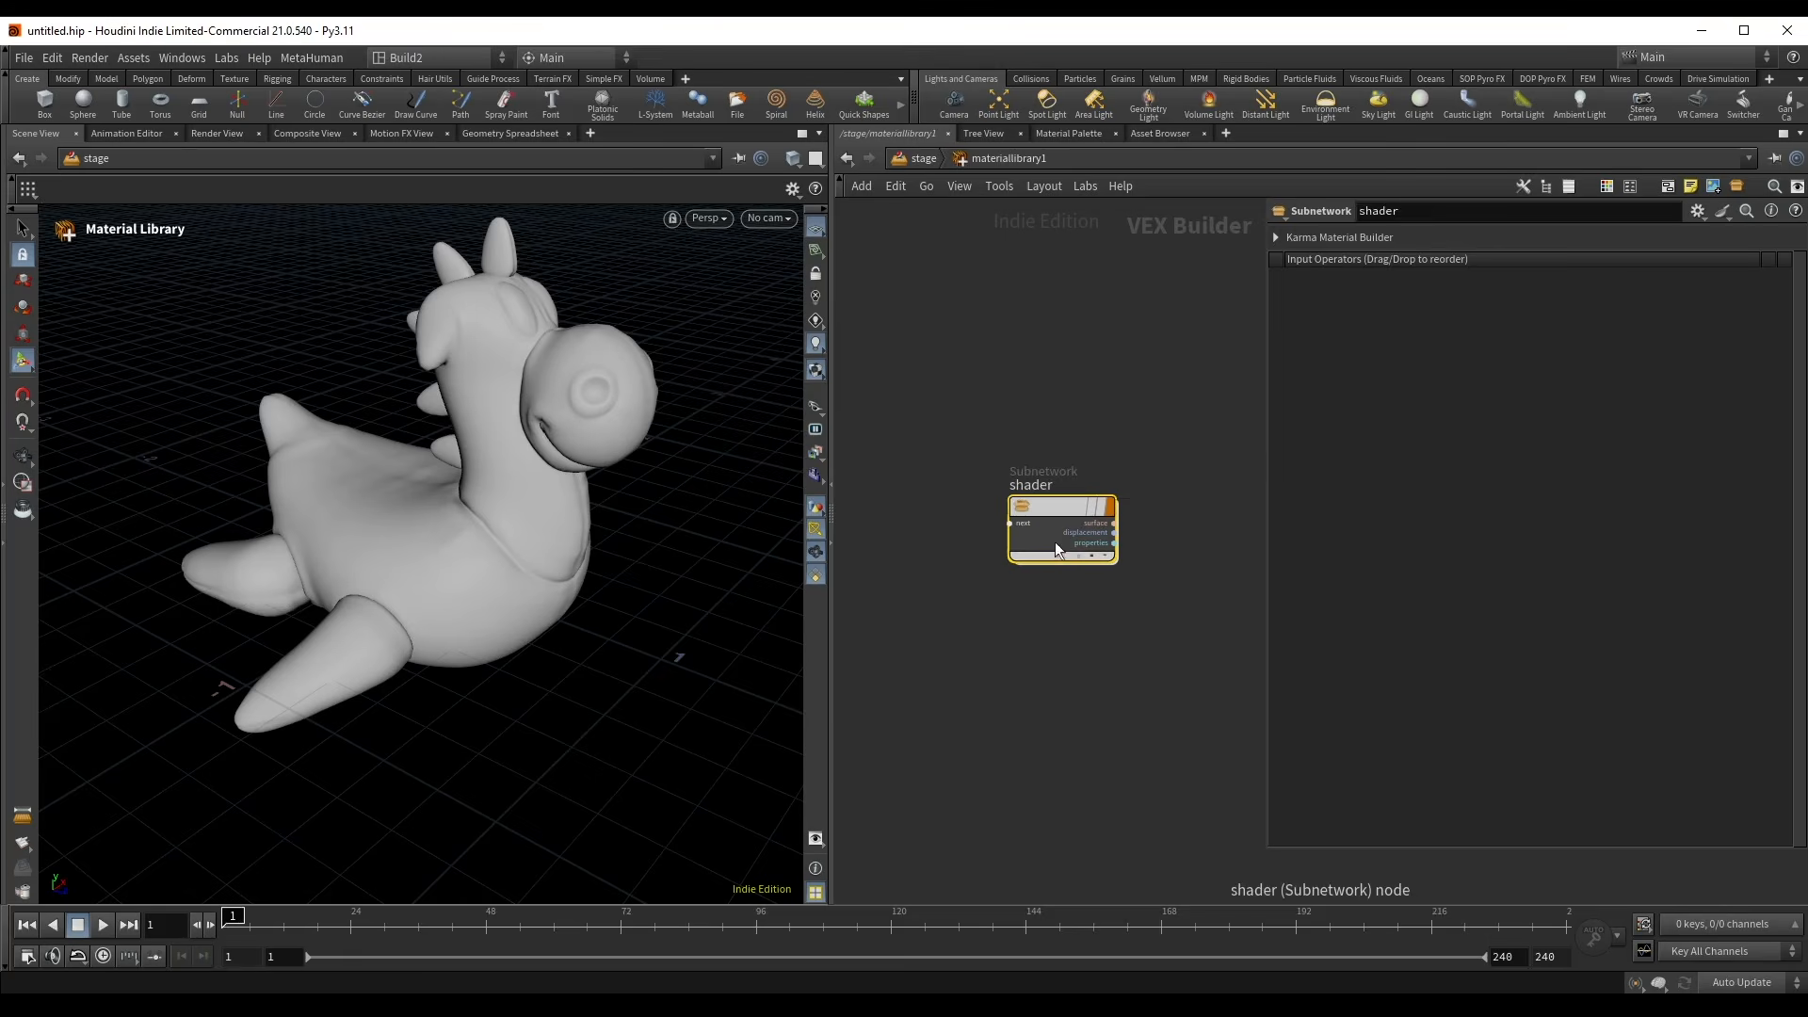
- Back on materiallibrary1, auto-fill the materials and assign the shader to the geometry path /sopcreate1/
{"action": "key", "text": "u"}
{"action": "left_click", "coordinate": [1469, 389]}
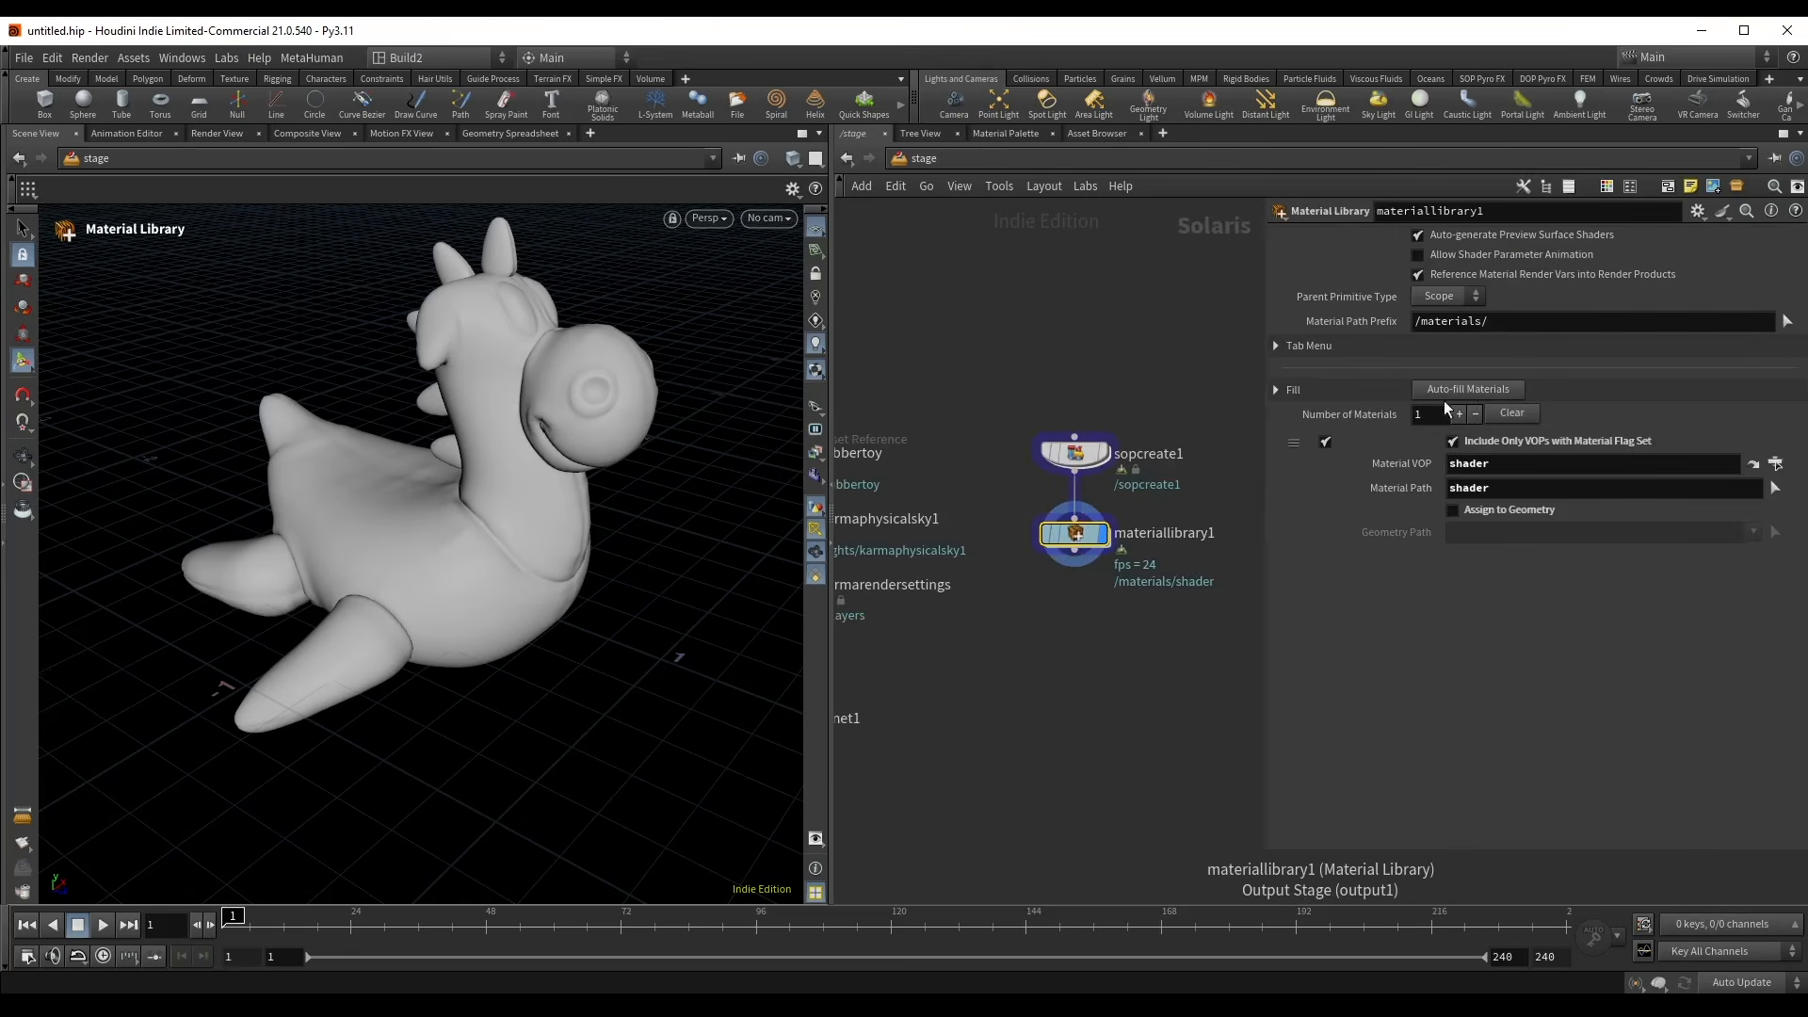
{"action": "left_click", "coordinate": [1500, 516]}
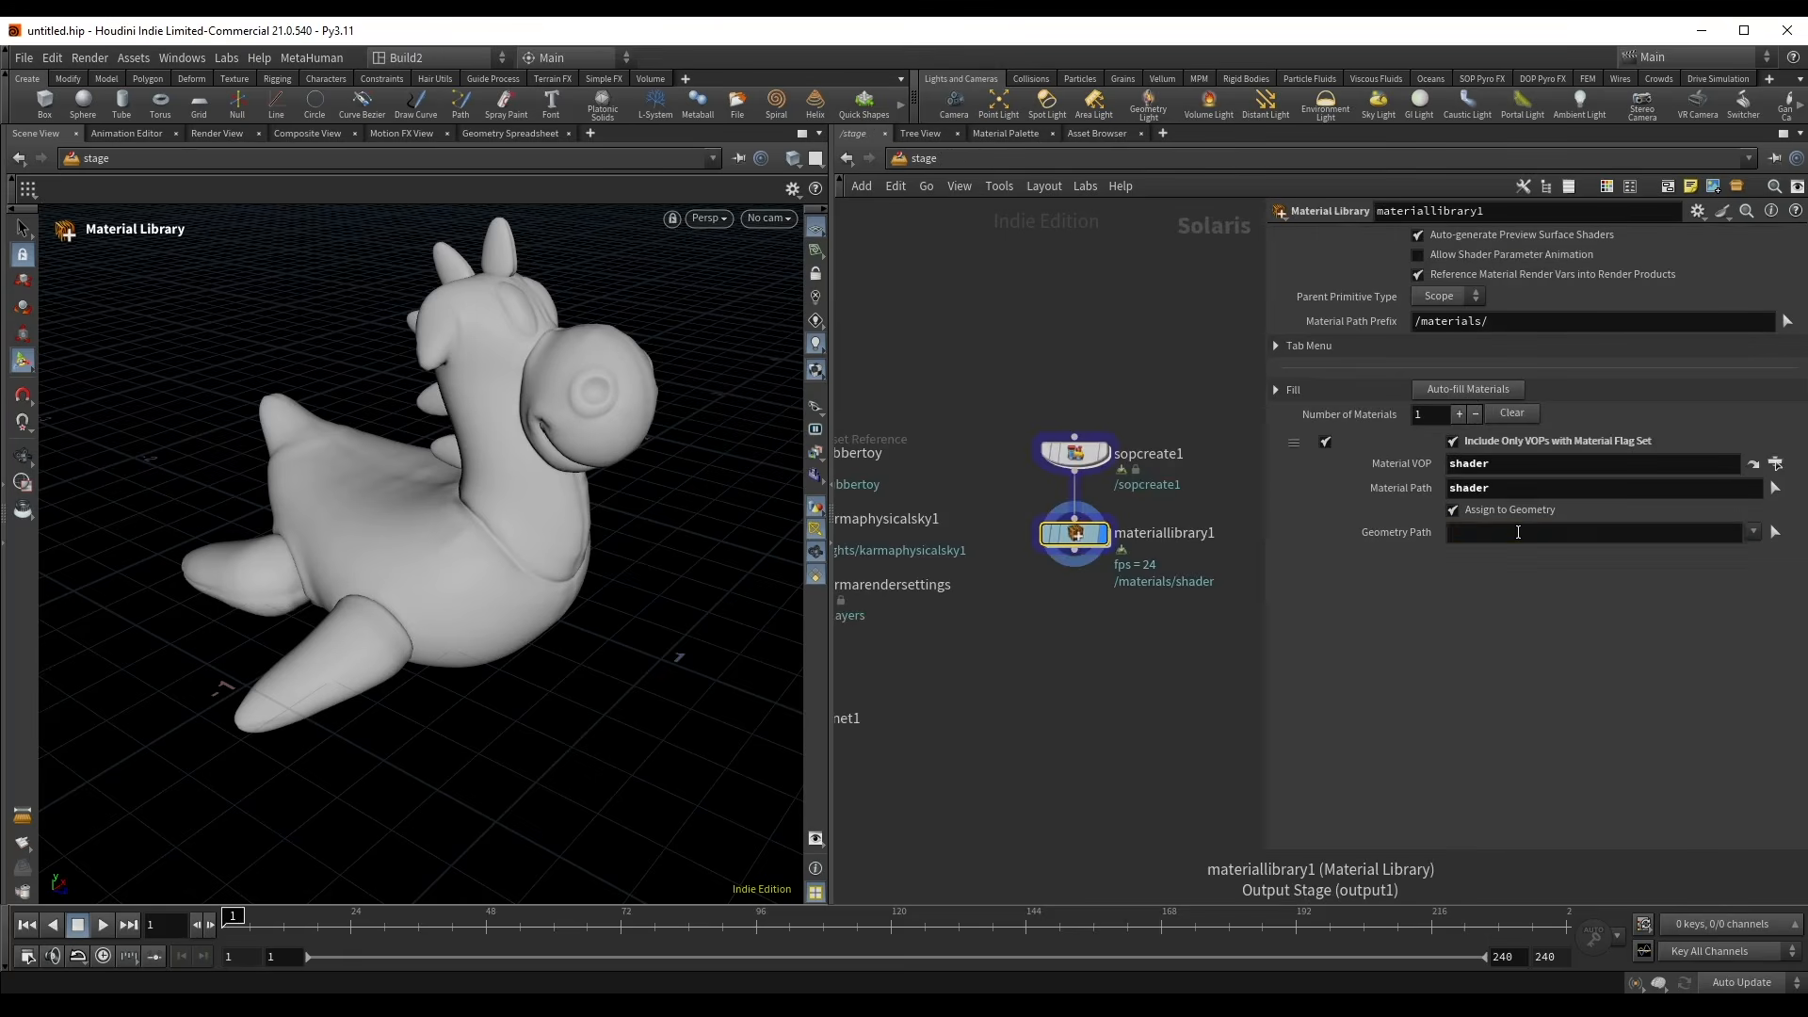
{"action": "left_click", "coordinate": [1518, 532]}
{"action": "type", "text": "/"}
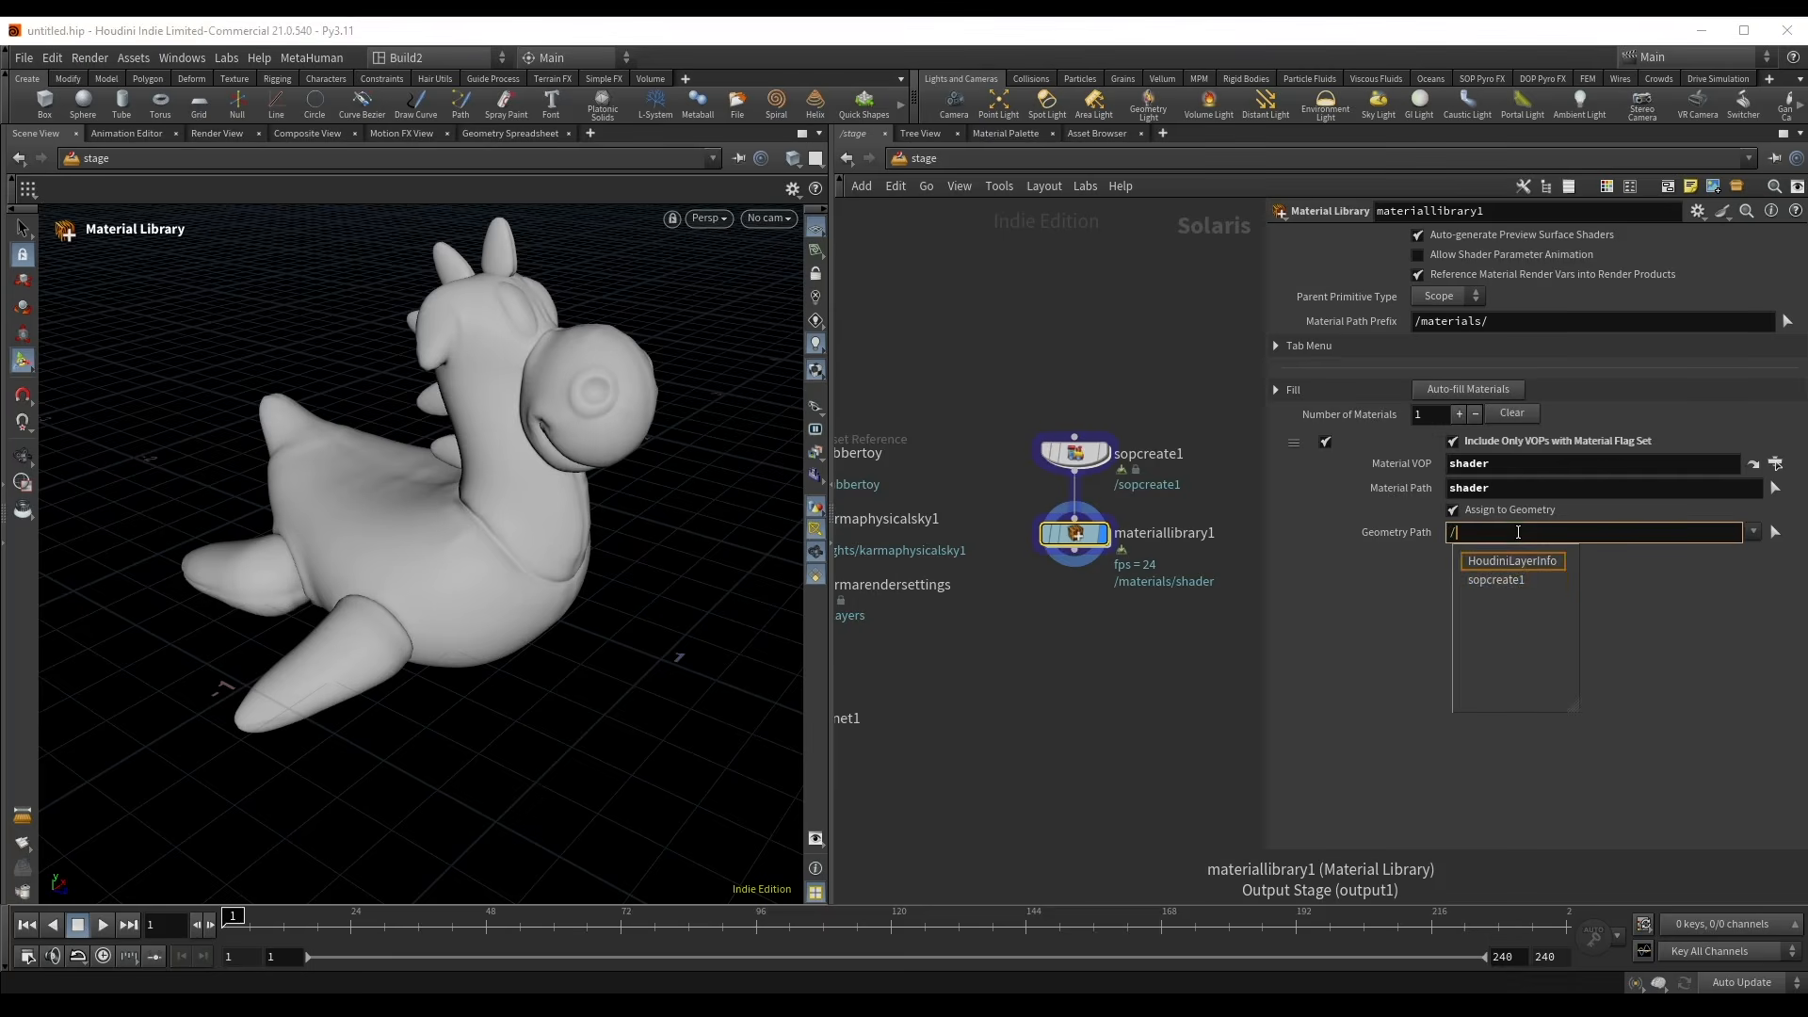
{"action": "key", "text": "Down"}
{"action": "key", "text": "Return"}
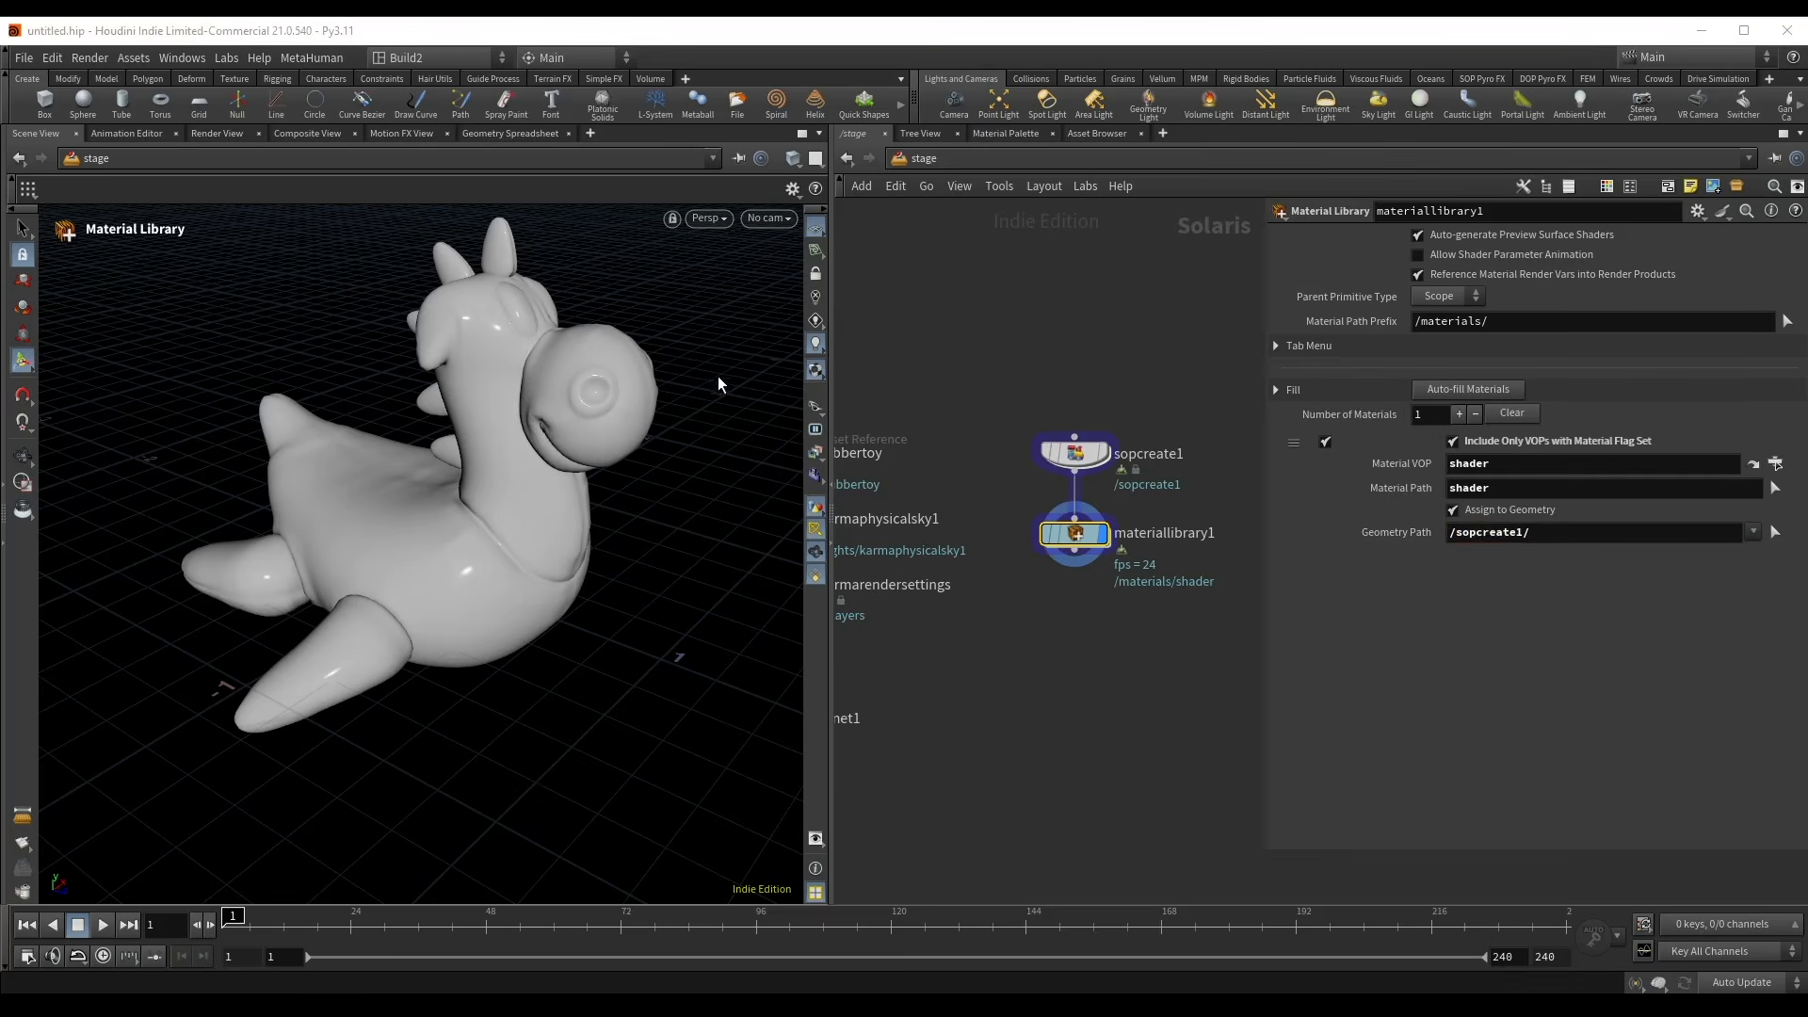
{"action": "left_click_drag", "start_coordinate": [494, 438], "coordinate": [482, 437], "text": "alt"}
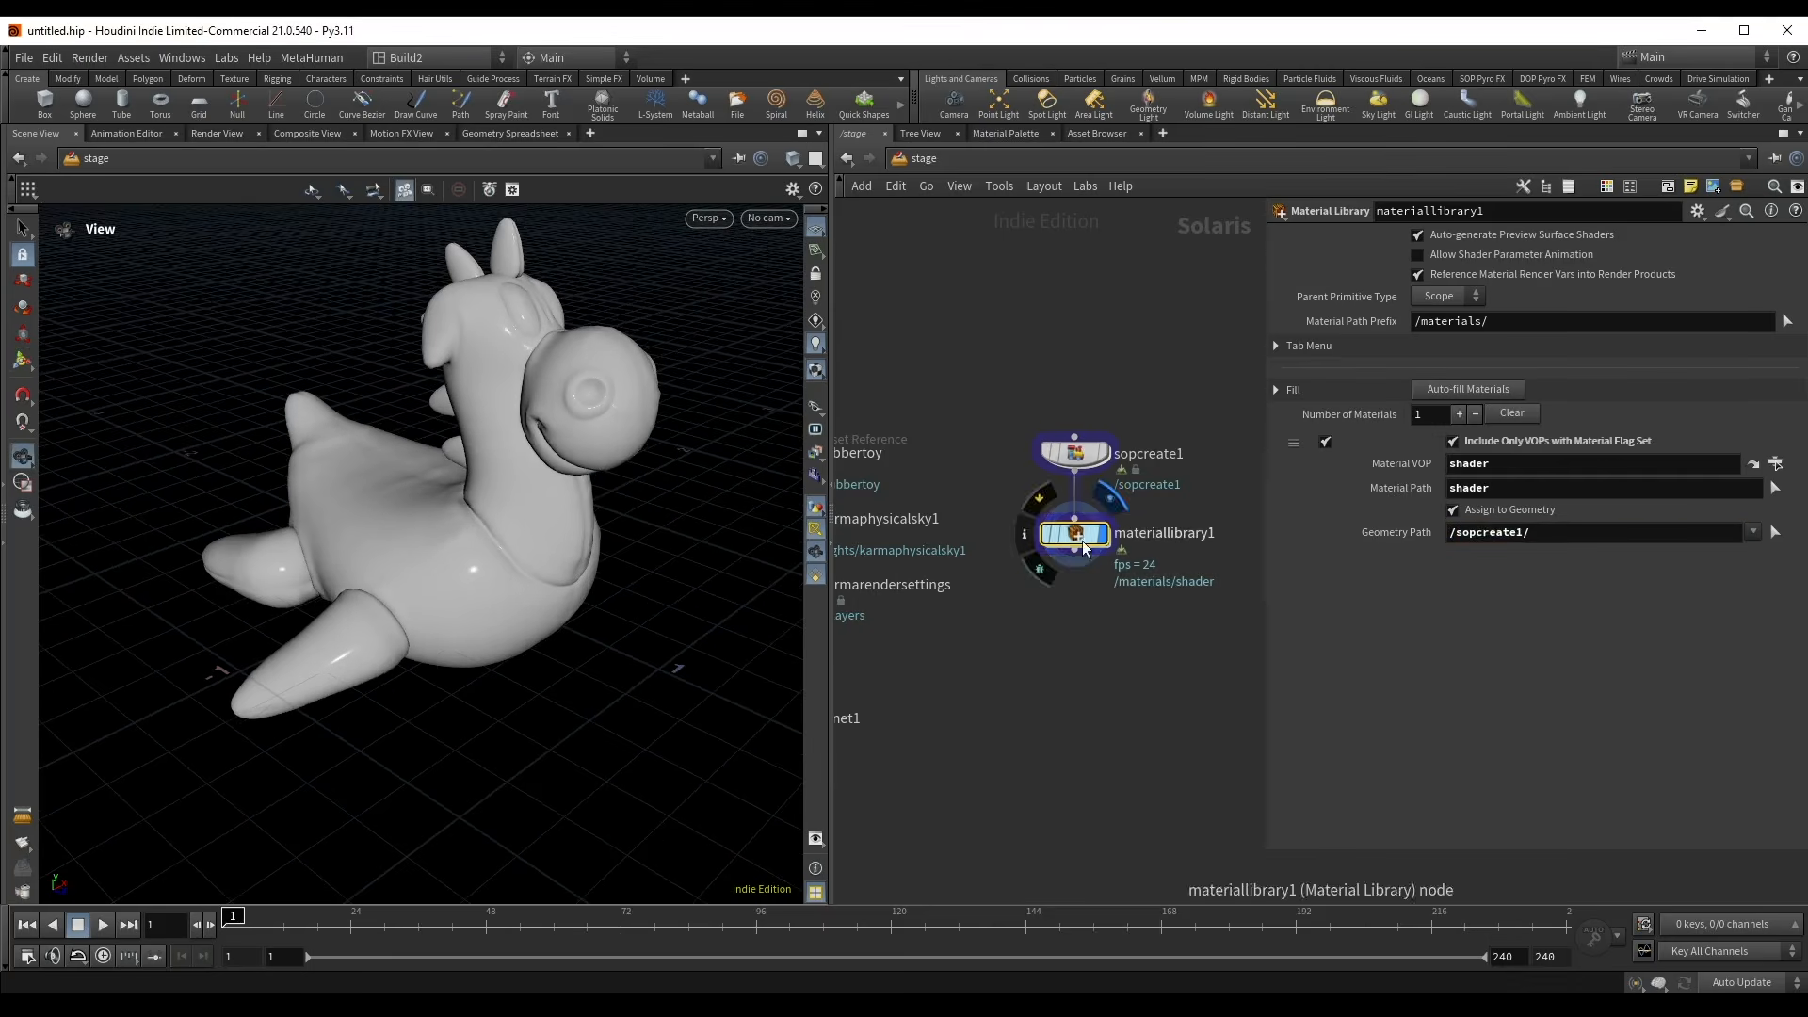
- Inside the shader network, delete the mtlxdisplacement and material_properties nodes, keeping mtlxstandard_surface wired to the material output
{"action": "double_click", "coordinate": [1071, 527]}
{"action": "double_click", "coordinate": [1060, 531]}
{"action": "scroll", "coordinate": [1128, 535], "scroll_direction": "down", "scroll_amount": 5}
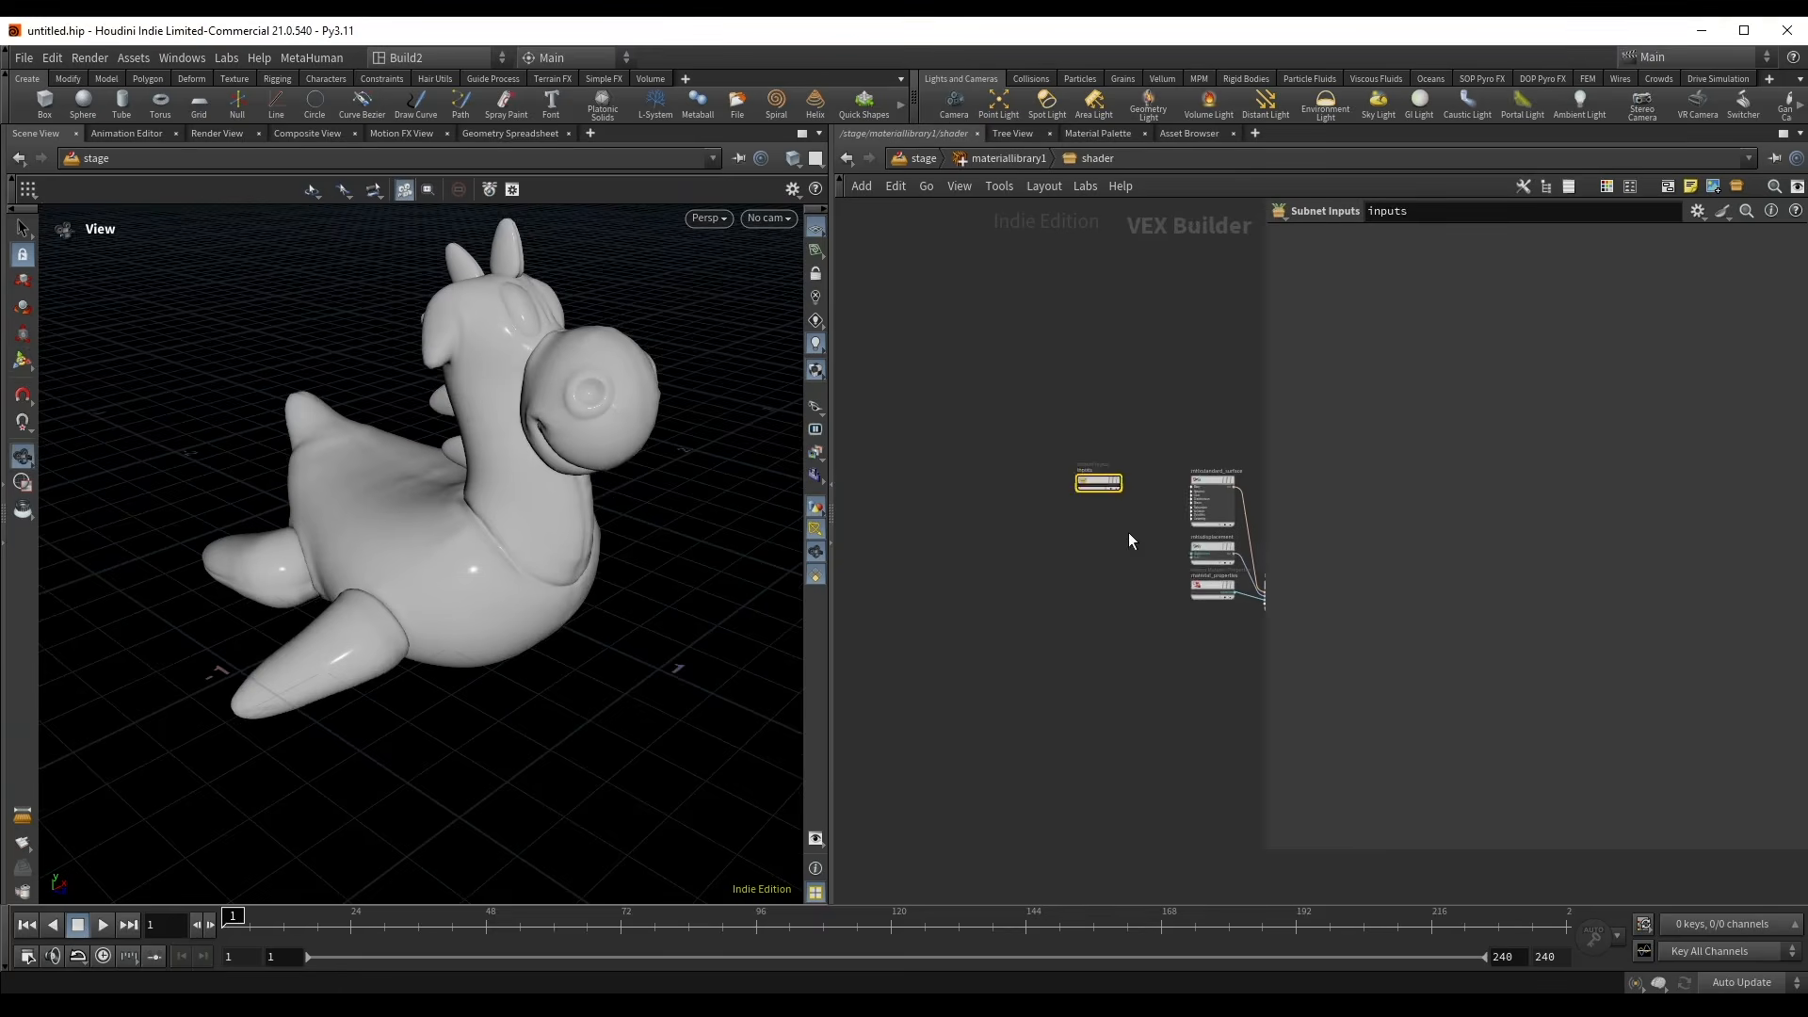
{"action": "middle_click_drag", "start_coordinate": [1128, 533], "coordinate": [952, 540]}
{"action": "left_click_drag", "start_coordinate": [831, 616], "coordinate": [801, 616]}
{"action": "scroll", "coordinate": [895, 480], "scroll_direction": "up", "scroll_amount": 3}
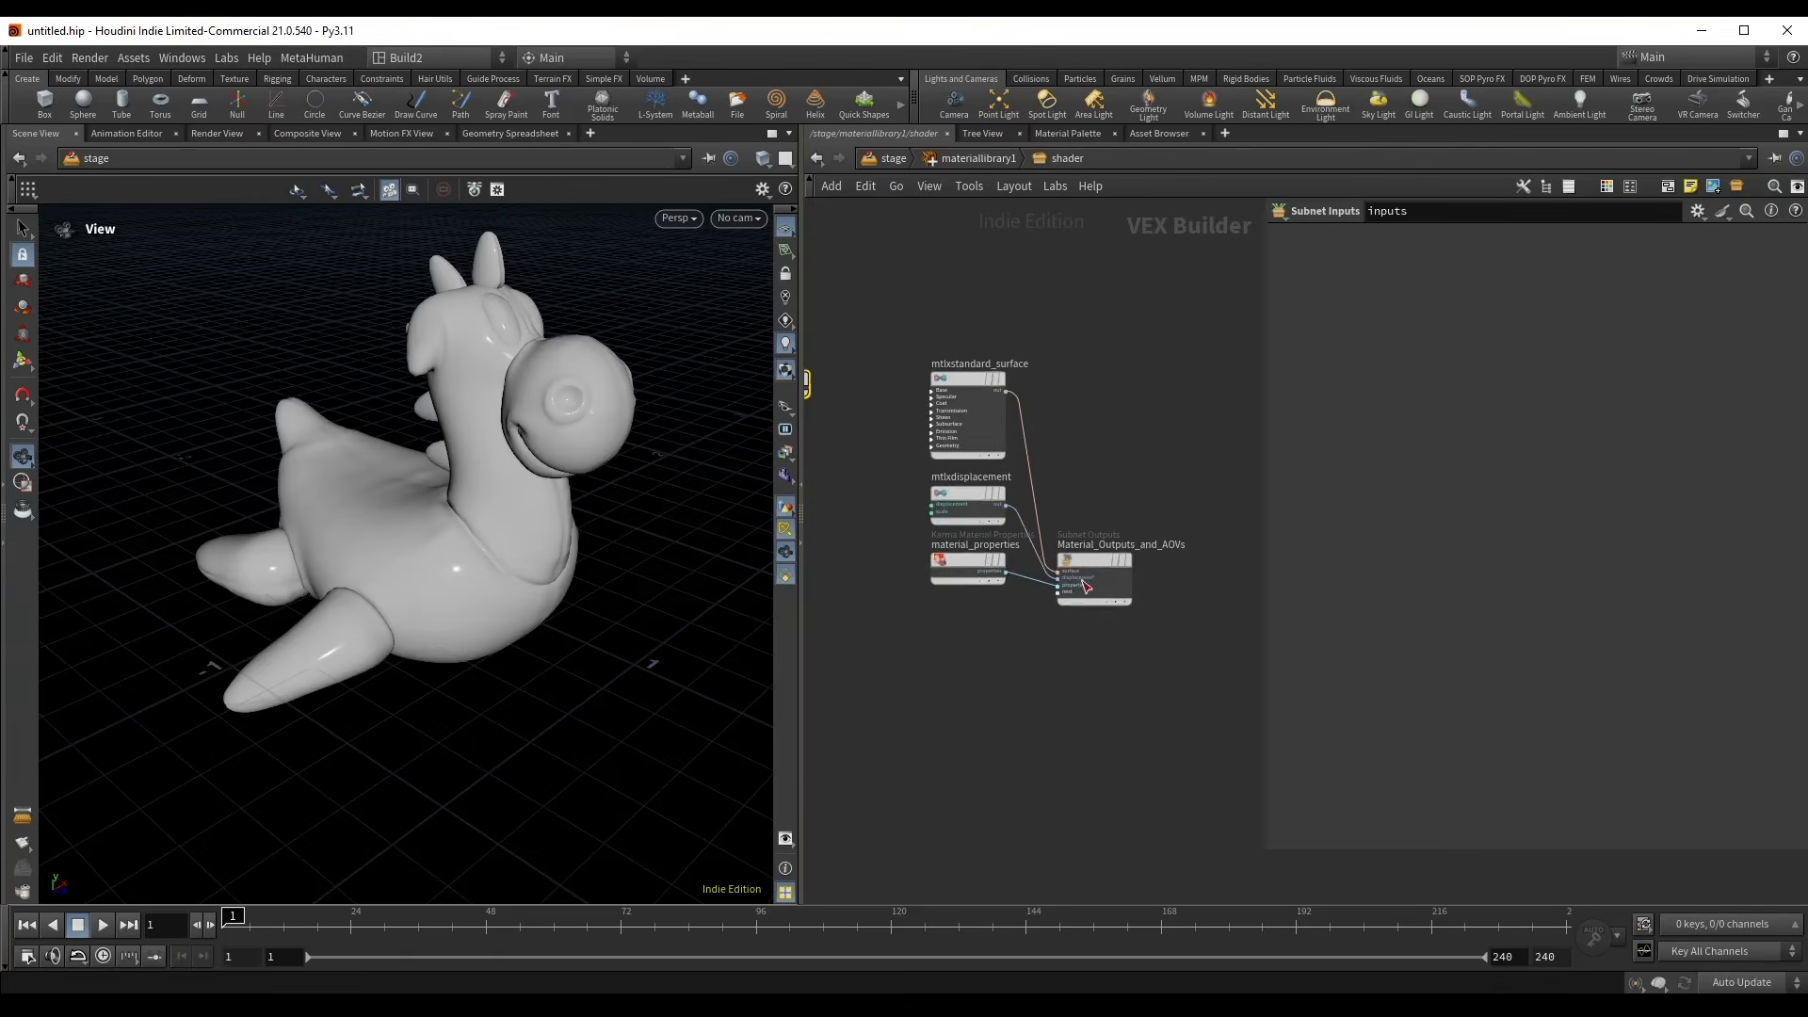
{"action": "scroll", "coordinate": [889, 483], "scroll_direction": "up", "scroll_amount": 3}
{"action": "left_click_drag", "start_coordinate": [888, 483], "coordinate": [1132, 682]}
{"action": "key", "text": "Delete"}
{"action": "scroll", "coordinate": [987, 504], "scroll_direction": "down", "scroll_amount": 2}
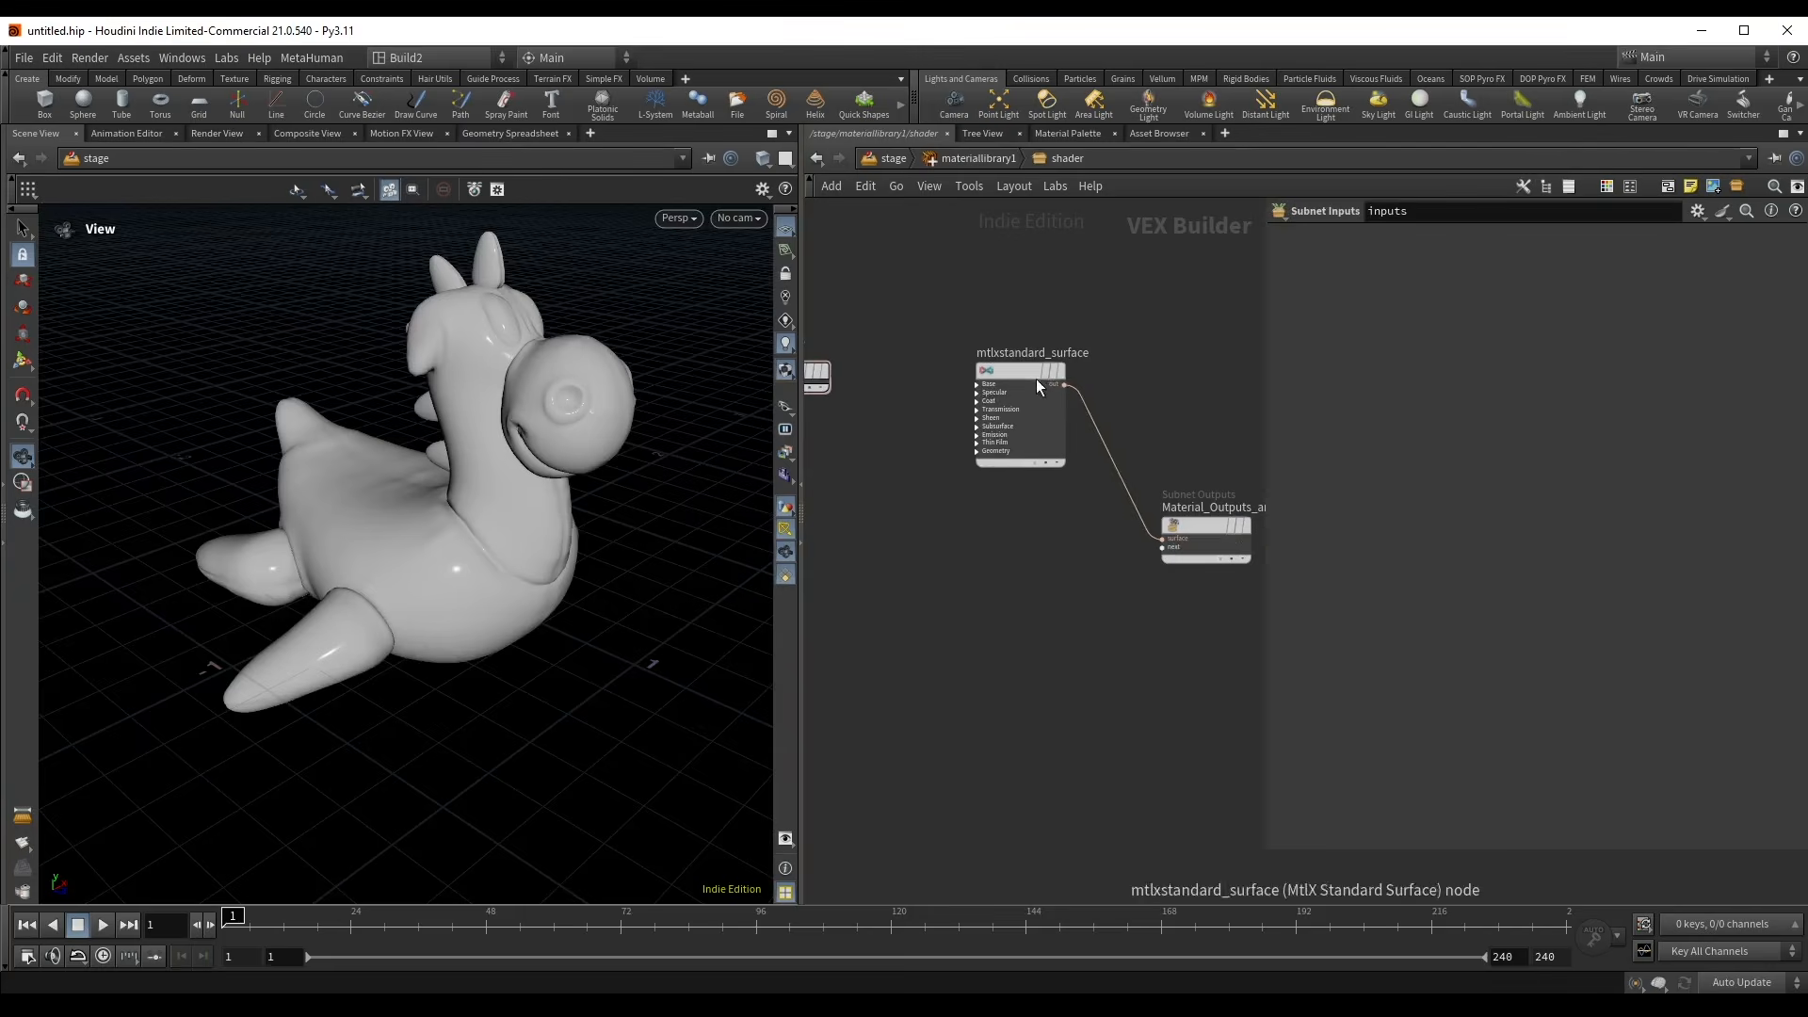
{"action": "left_click_drag", "start_coordinate": [1036, 378], "coordinate": [1036, 408]}
- Try a base weight of 0.698 on mtlxstandard_surface while previewing it in Karma XPU
{"action": "key", "text": "alt+r"}
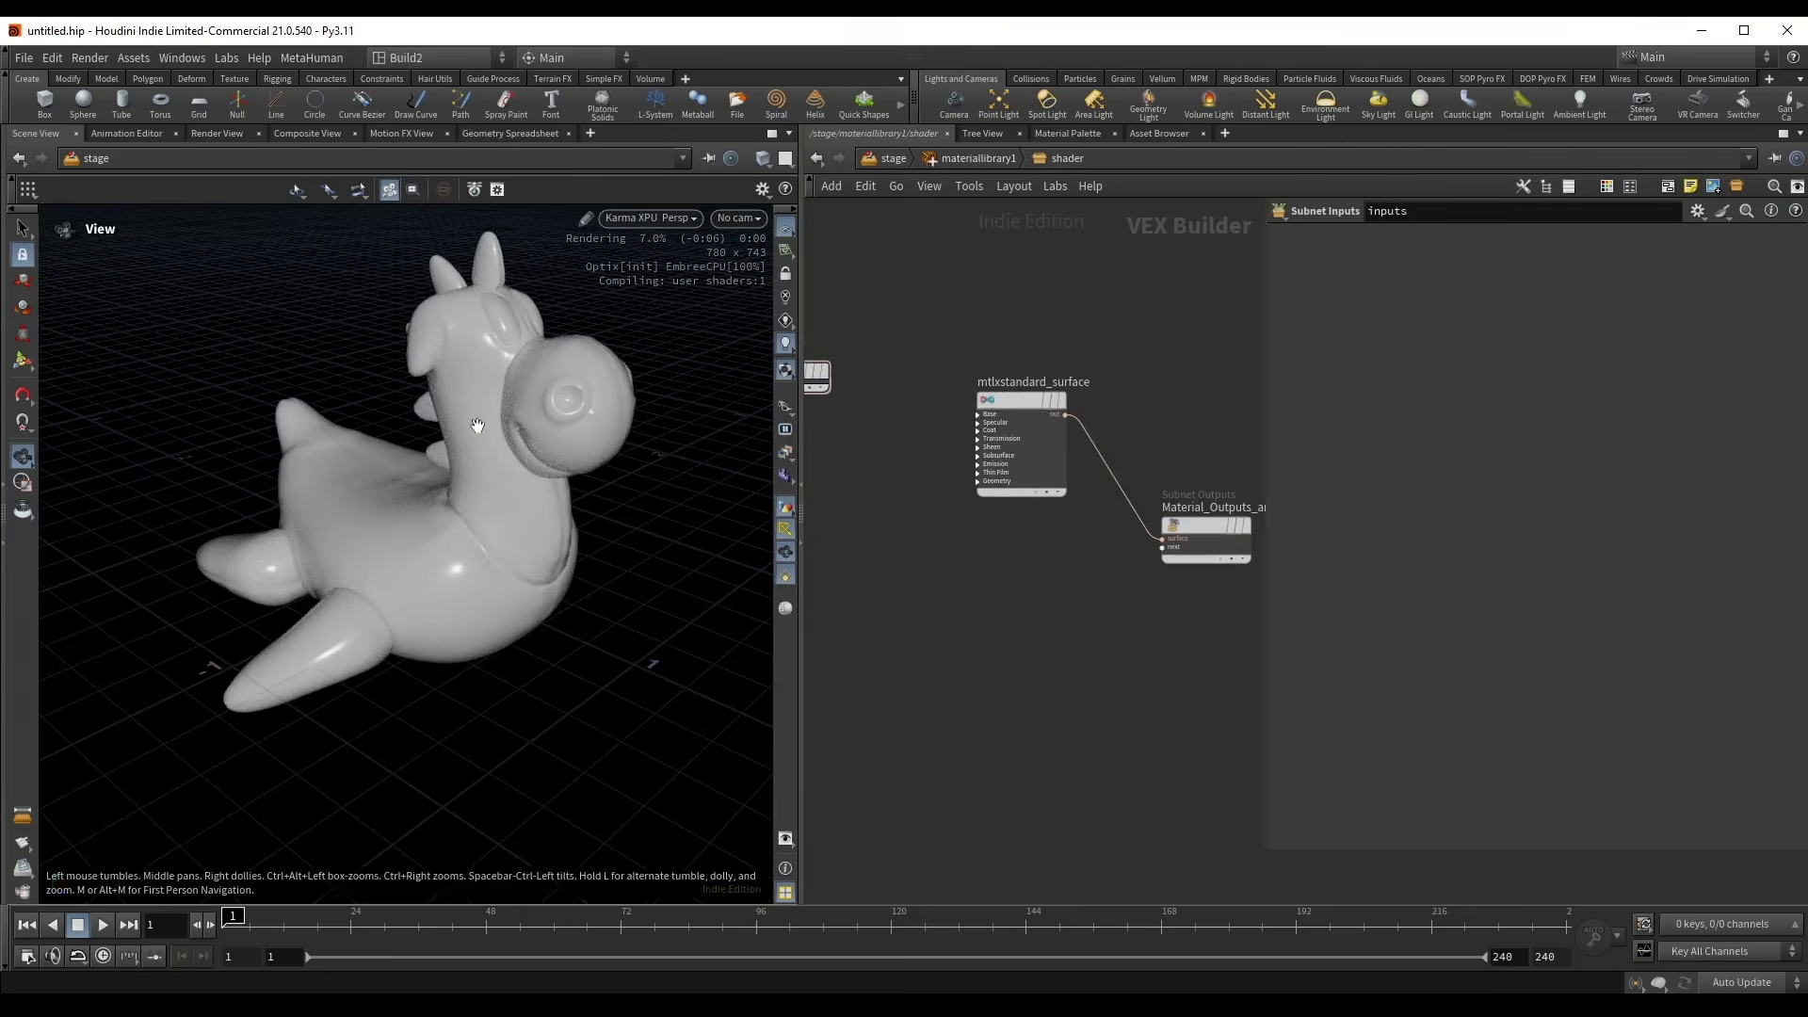
{"action": "left_click", "coordinate": [1030, 422]}
{"action": "left_click_drag", "start_coordinate": [1527, 290], "coordinate": [1685, 290]}
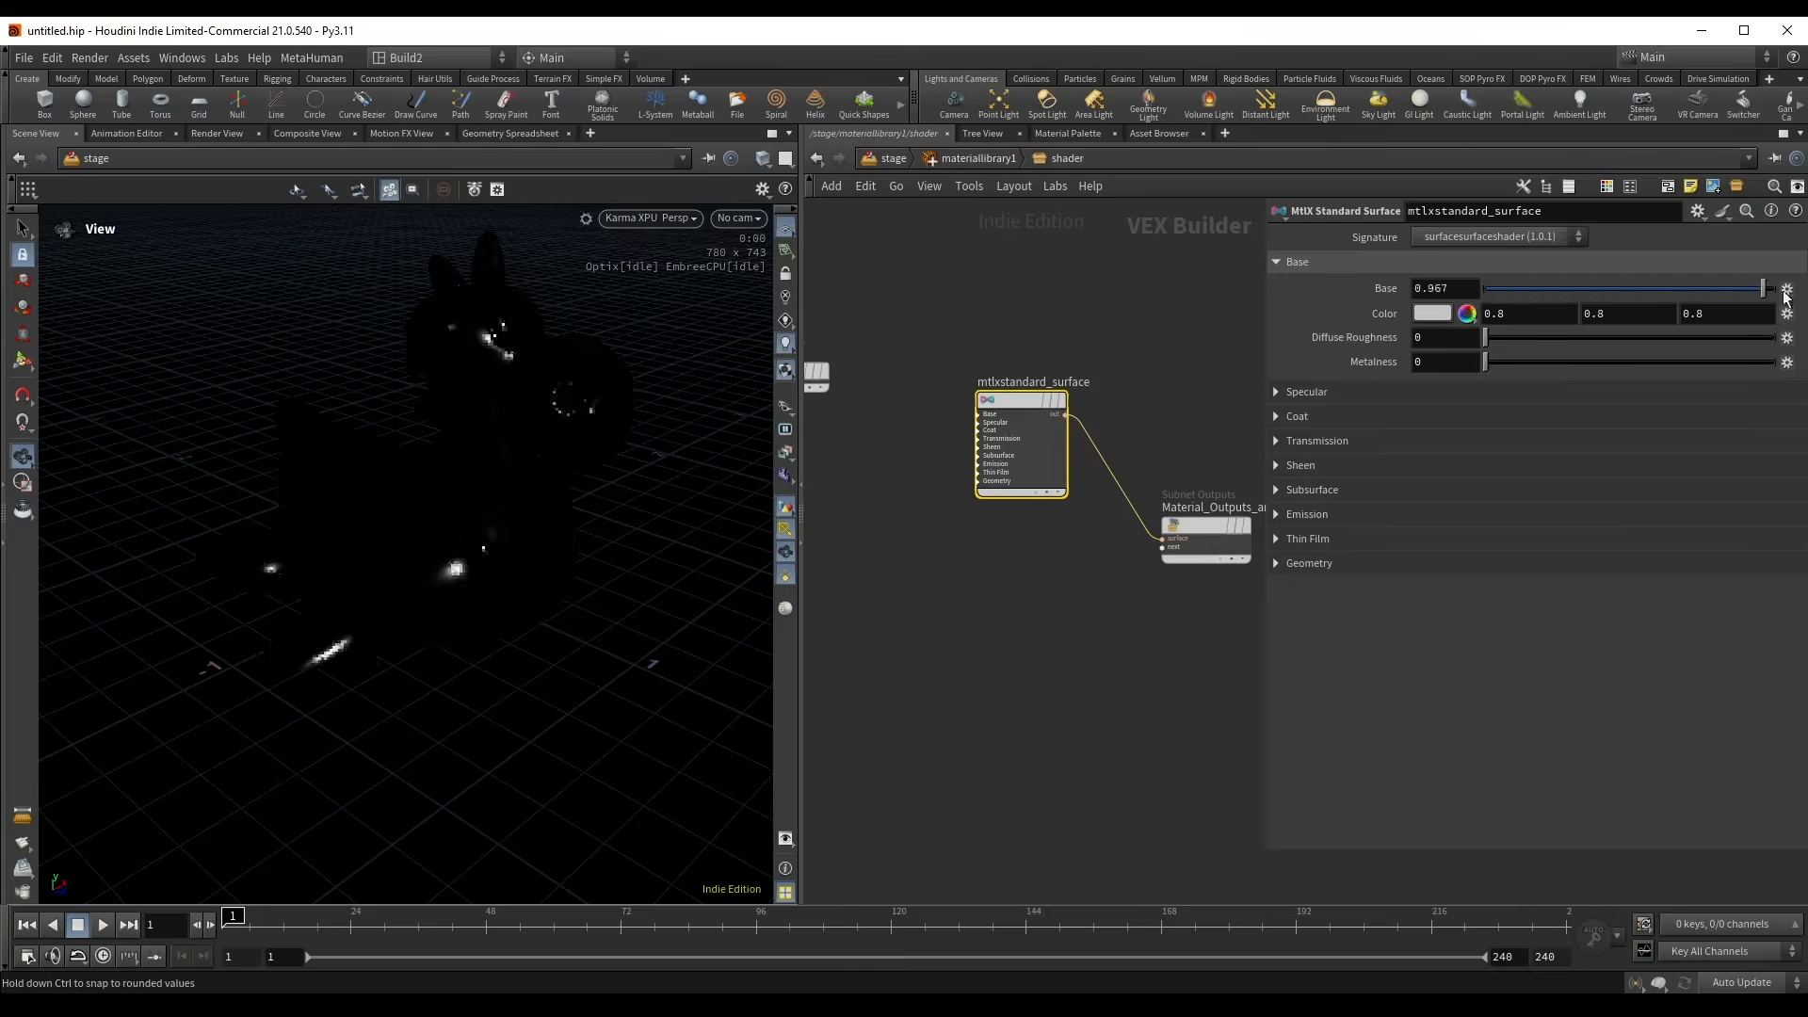
{"action": "key", "text": "alt+r"}
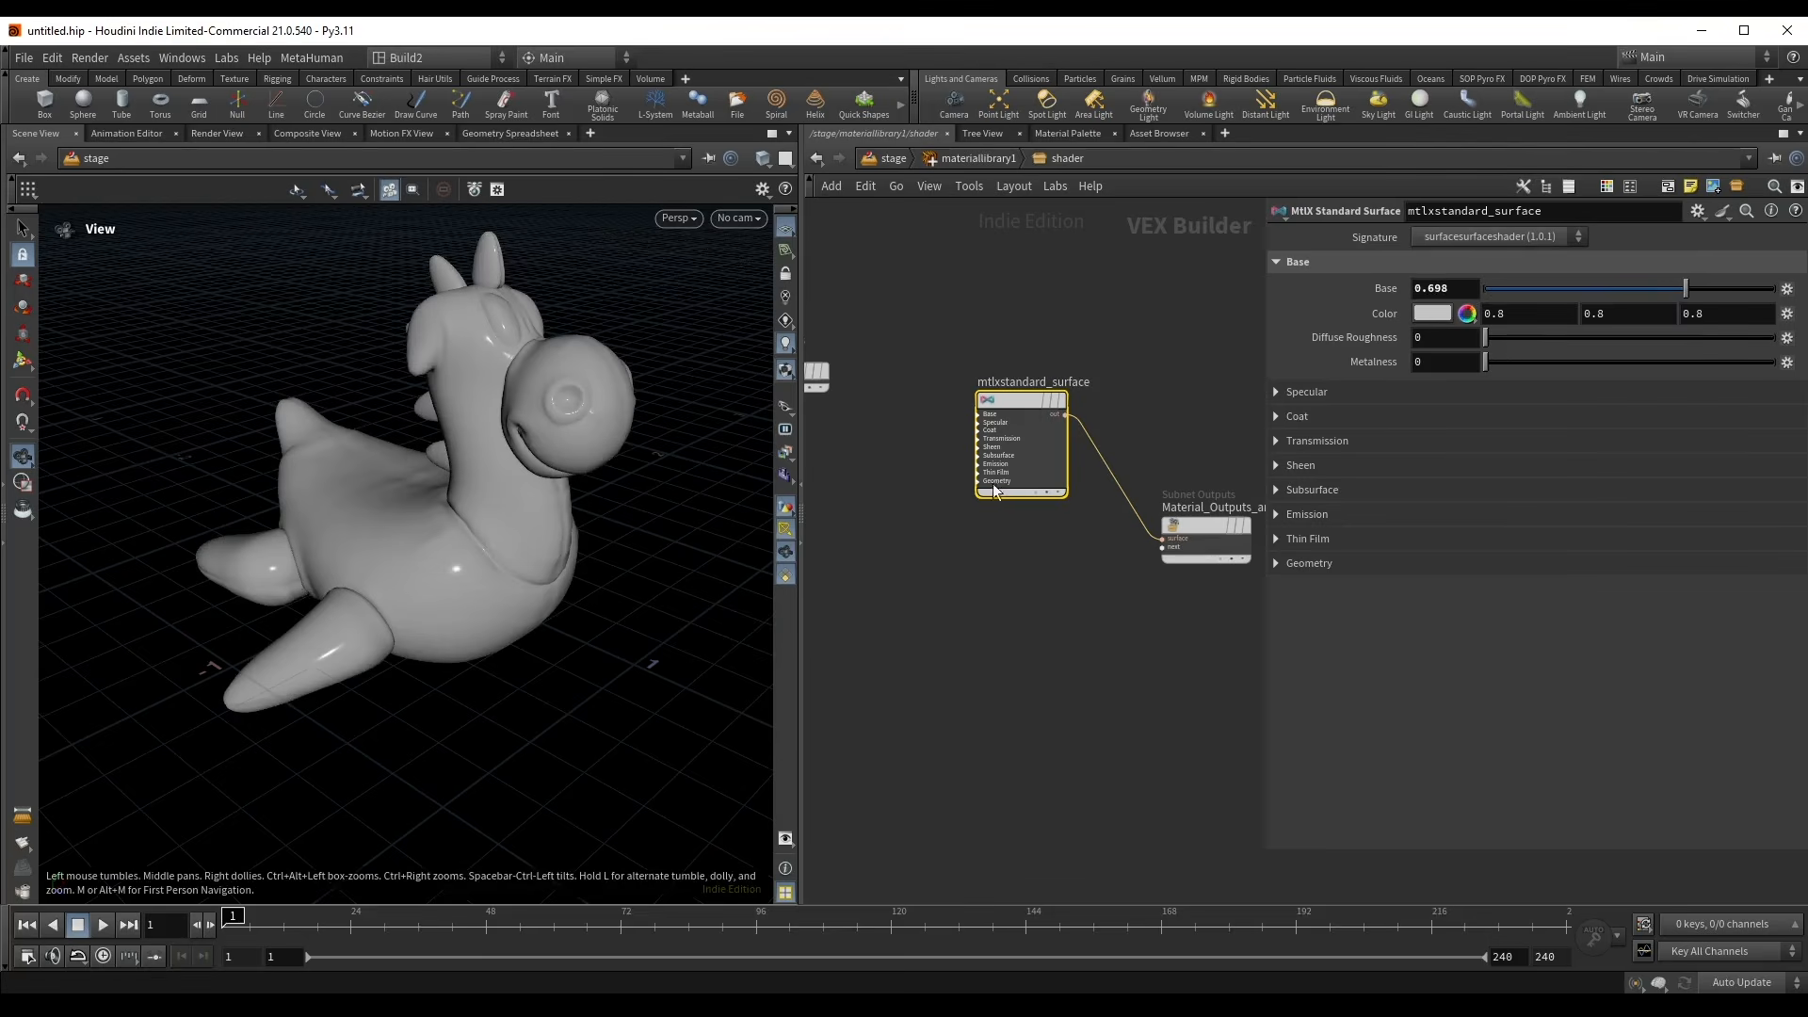
- Delete the subnet inputs node and add a MtlX Facing Ratio (Houdini) node before the standard surface
{"action": "middle_click_drag", "start_coordinate": [956, 304], "coordinate": [1122, 364]}
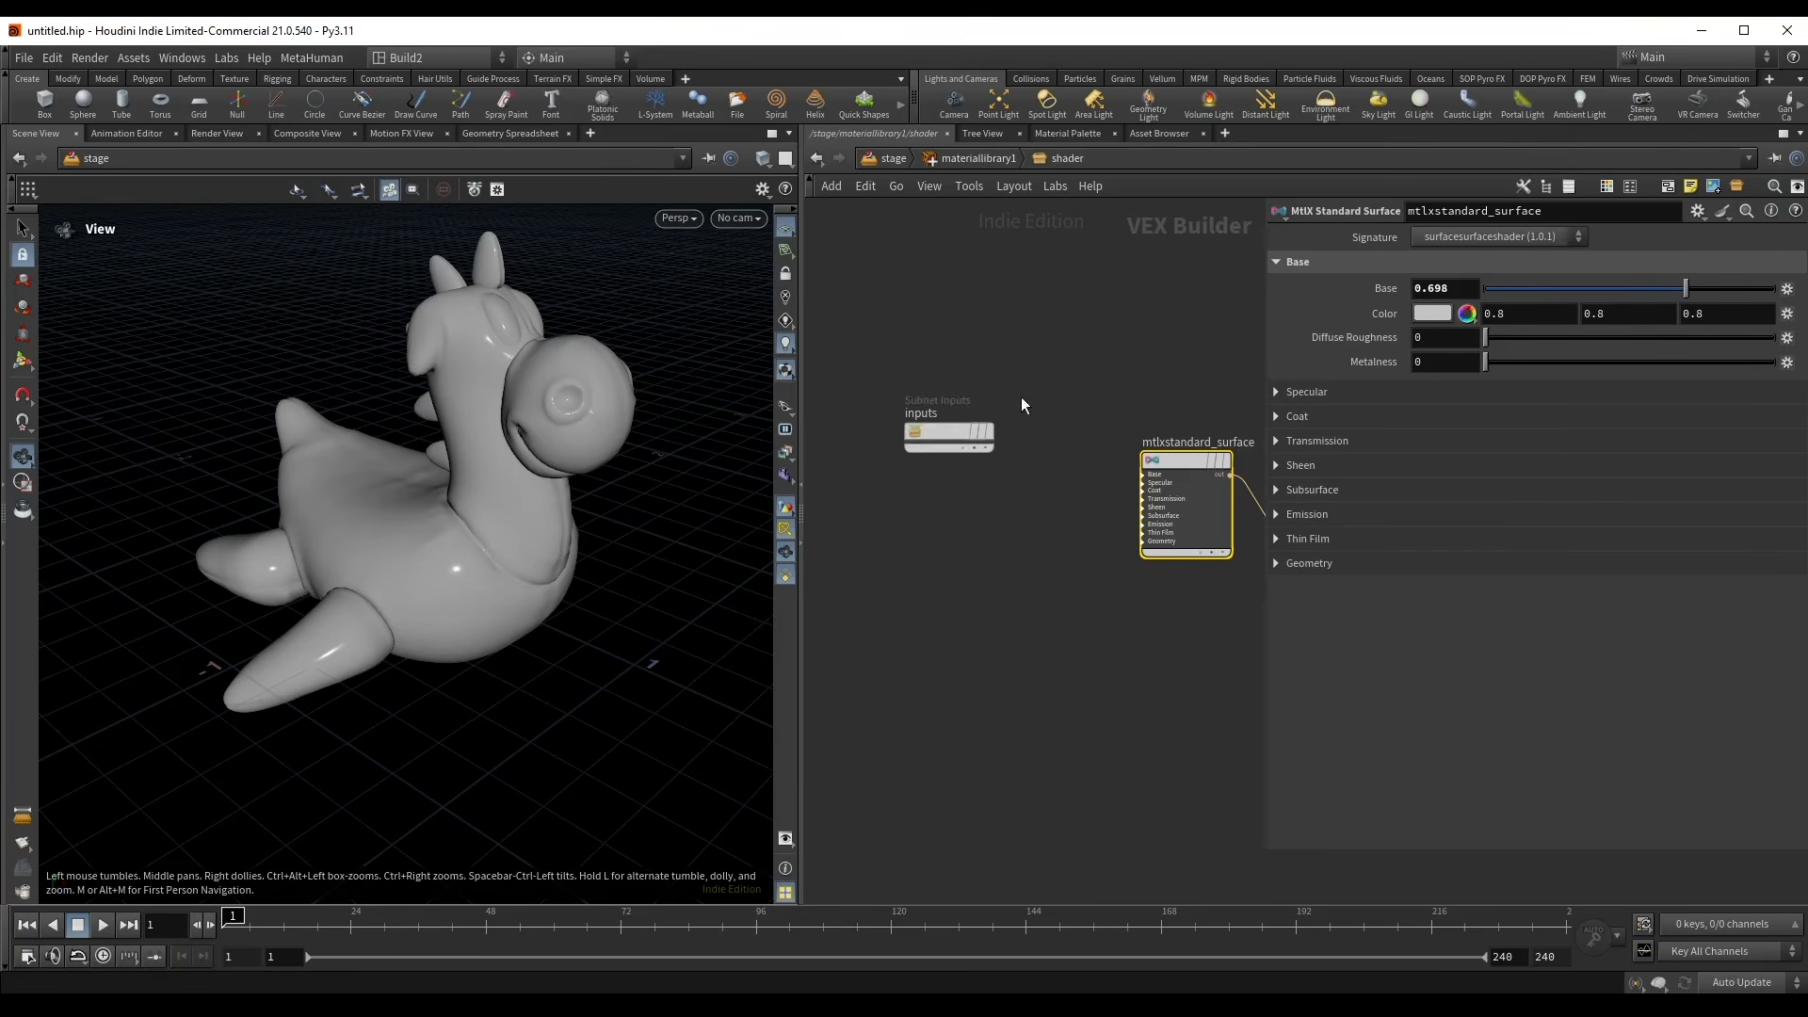
{"action": "left_click_drag", "start_coordinate": [1023, 396], "coordinate": [915, 499]}
{"action": "key", "text": "Delete"}
{"action": "key", "text": "Tab"}
{"action": "type", "text": "facin"}
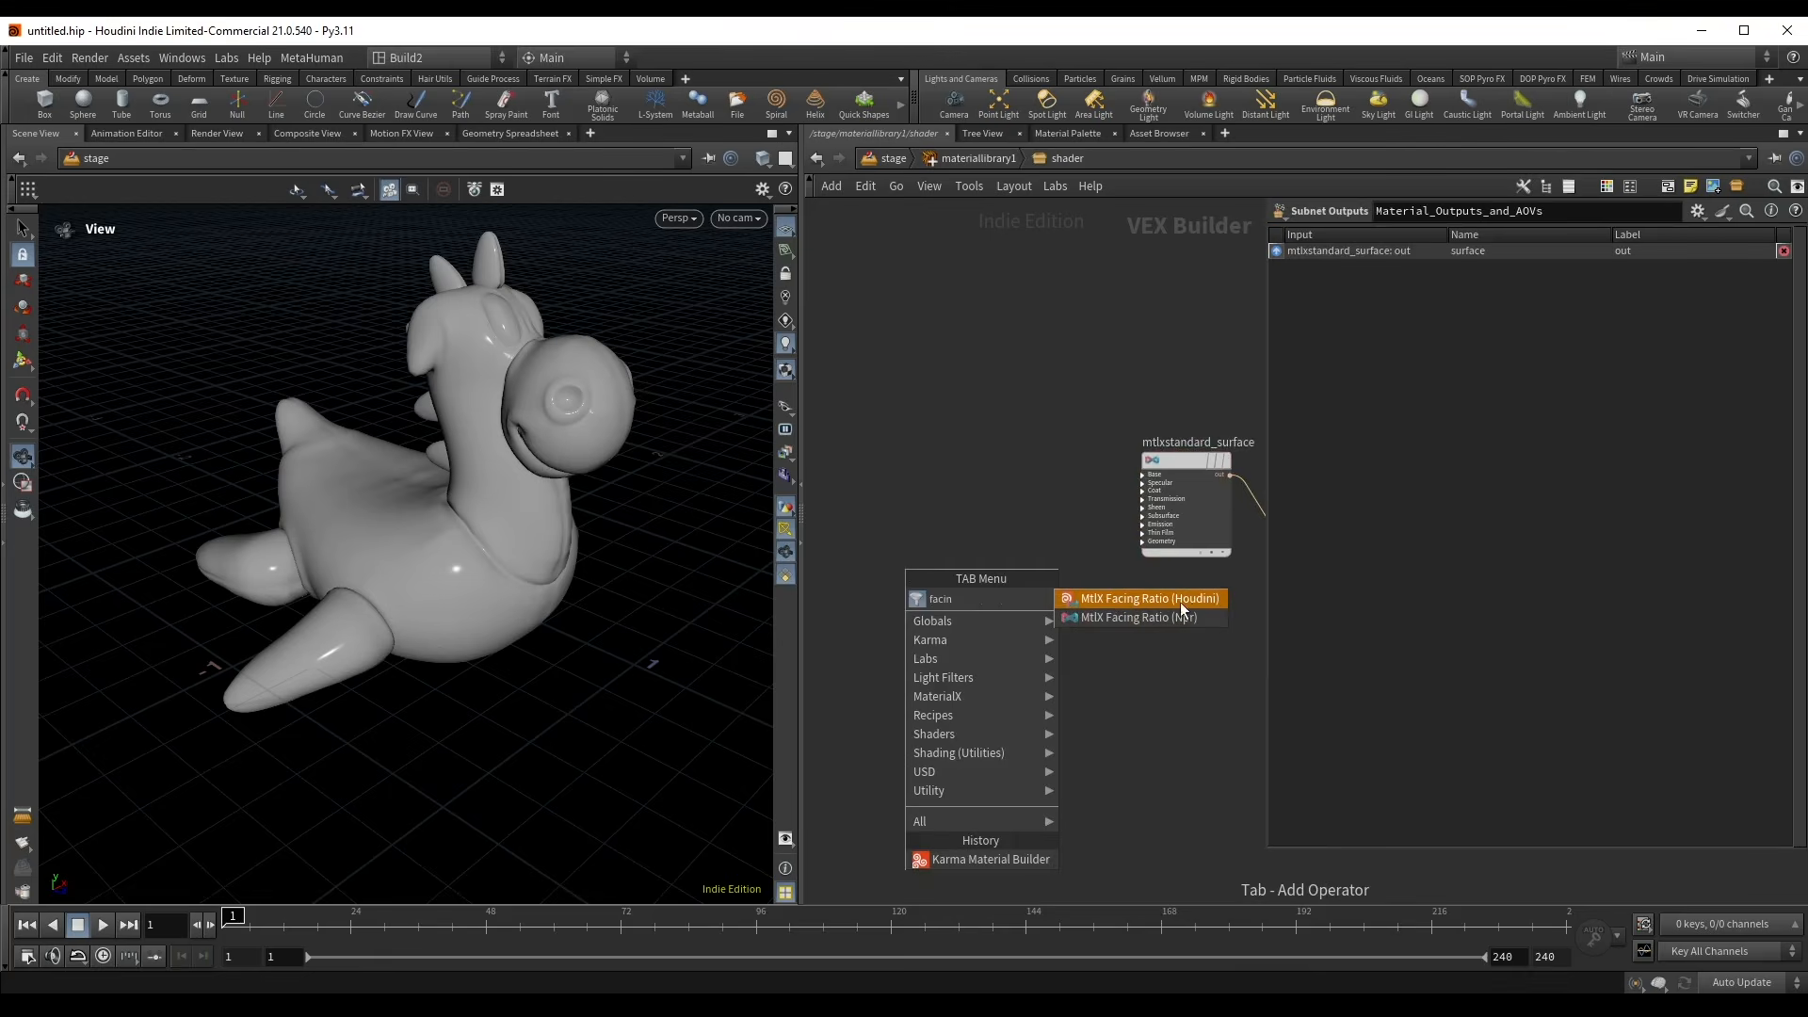
{"action": "left_click", "coordinate": [1207, 597]}
{"action": "left_click", "coordinate": [986, 596]}
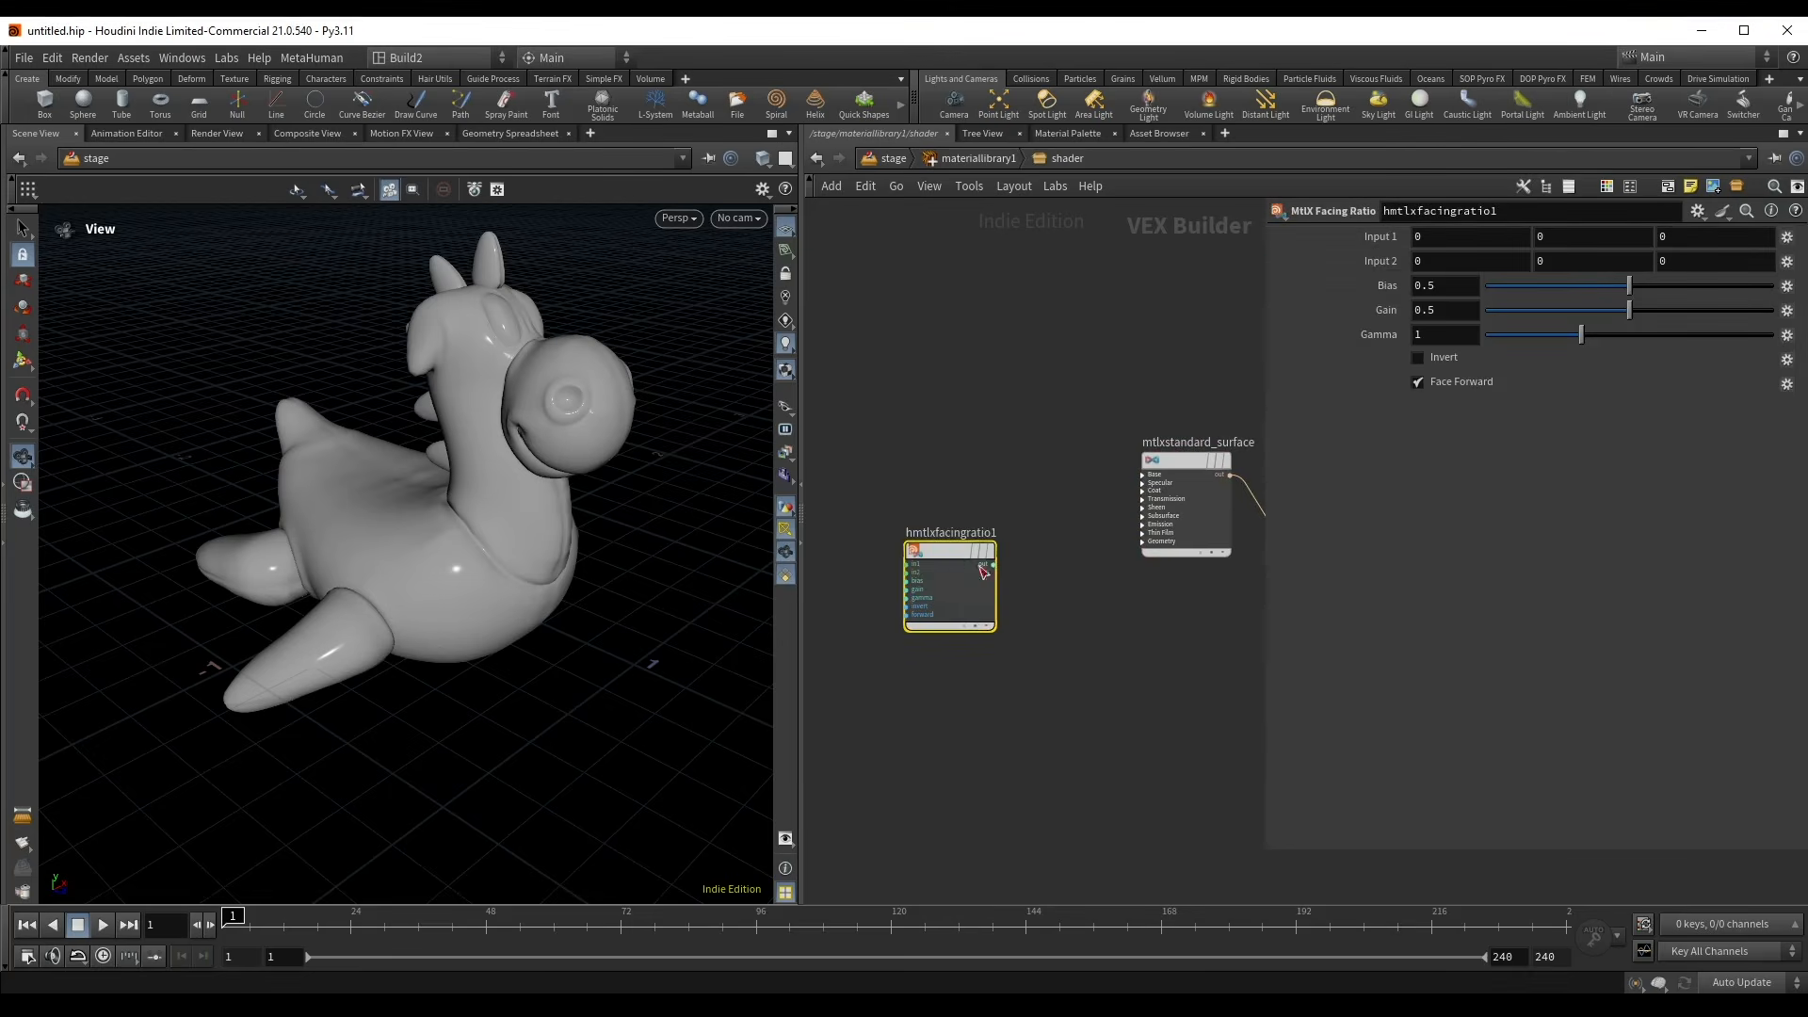
- Connect the facing ratio output to the Emission Color input of mtlxstandard_surface
{"action": "scroll", "coordinate": [1088, 600], "scroll_direction": "up", "scroll_amount": 3}
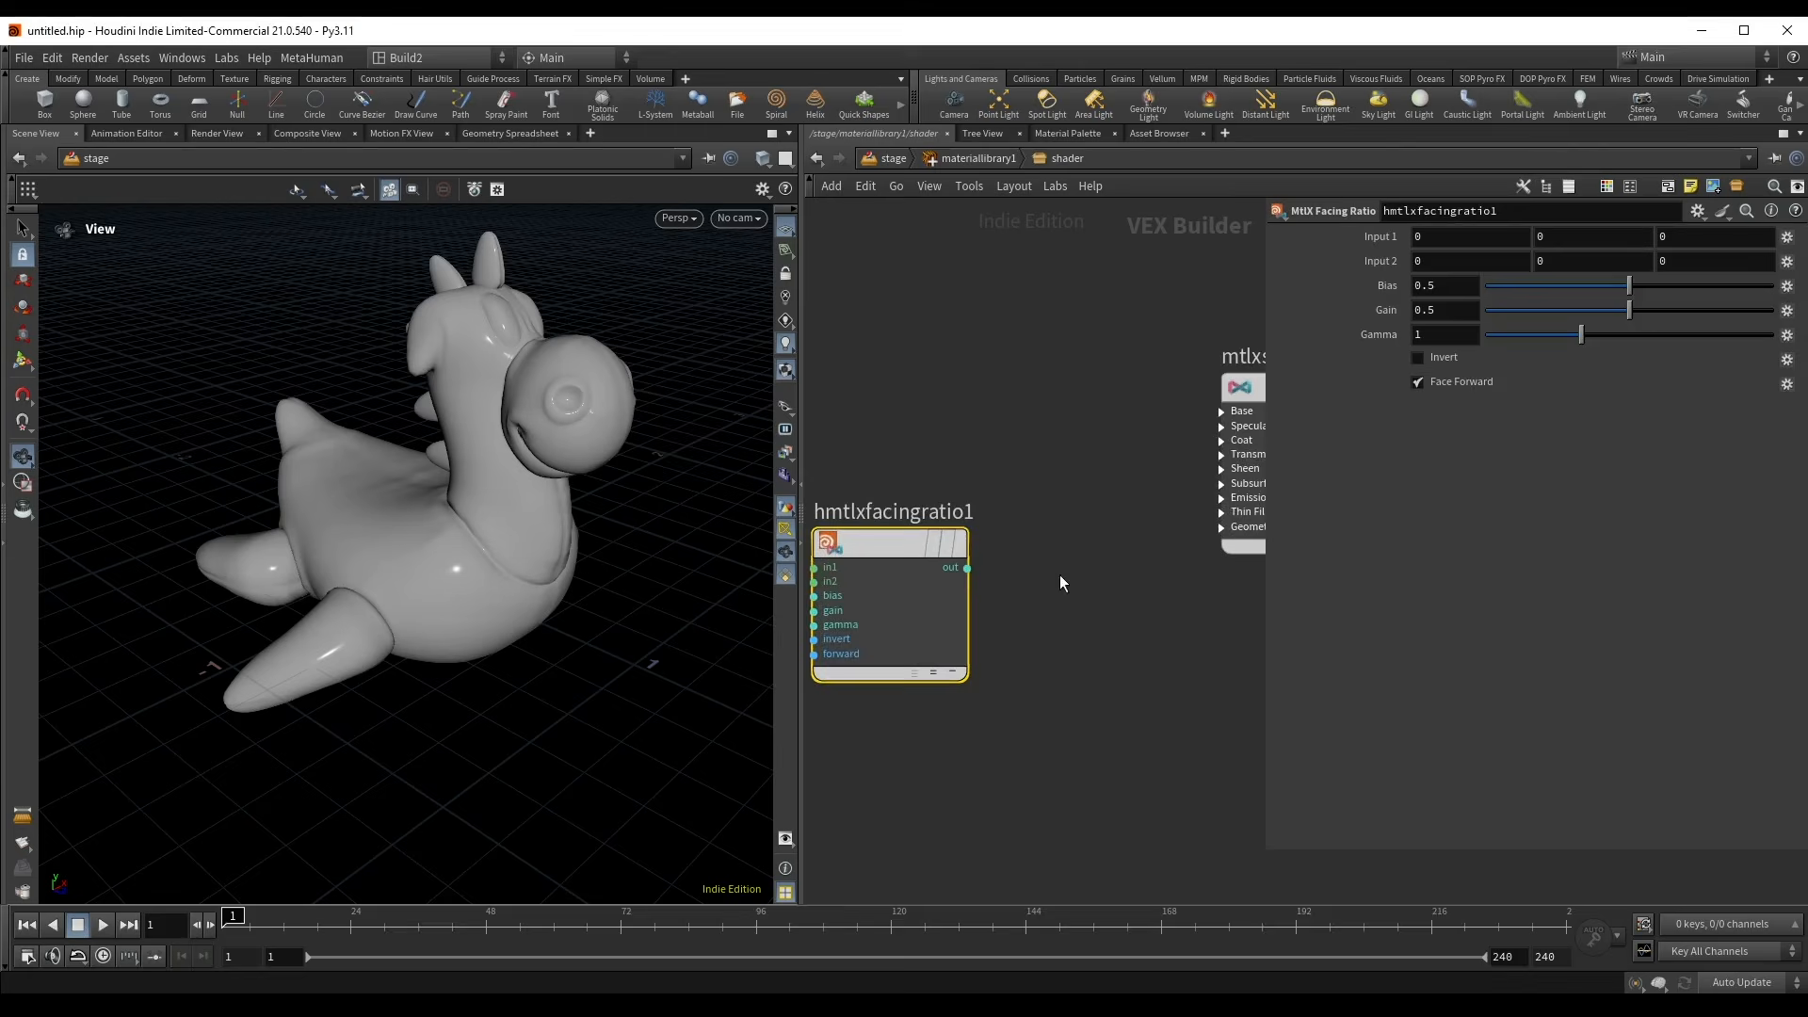
{"action": "left_click", "coordinate": [969, 567]}
{"action": "middle_click_drag", "start_coordinate": [1086, 520], "coordinate": [952, 533]}
{"action": "left_click", "coordinate": [1063, 507]}
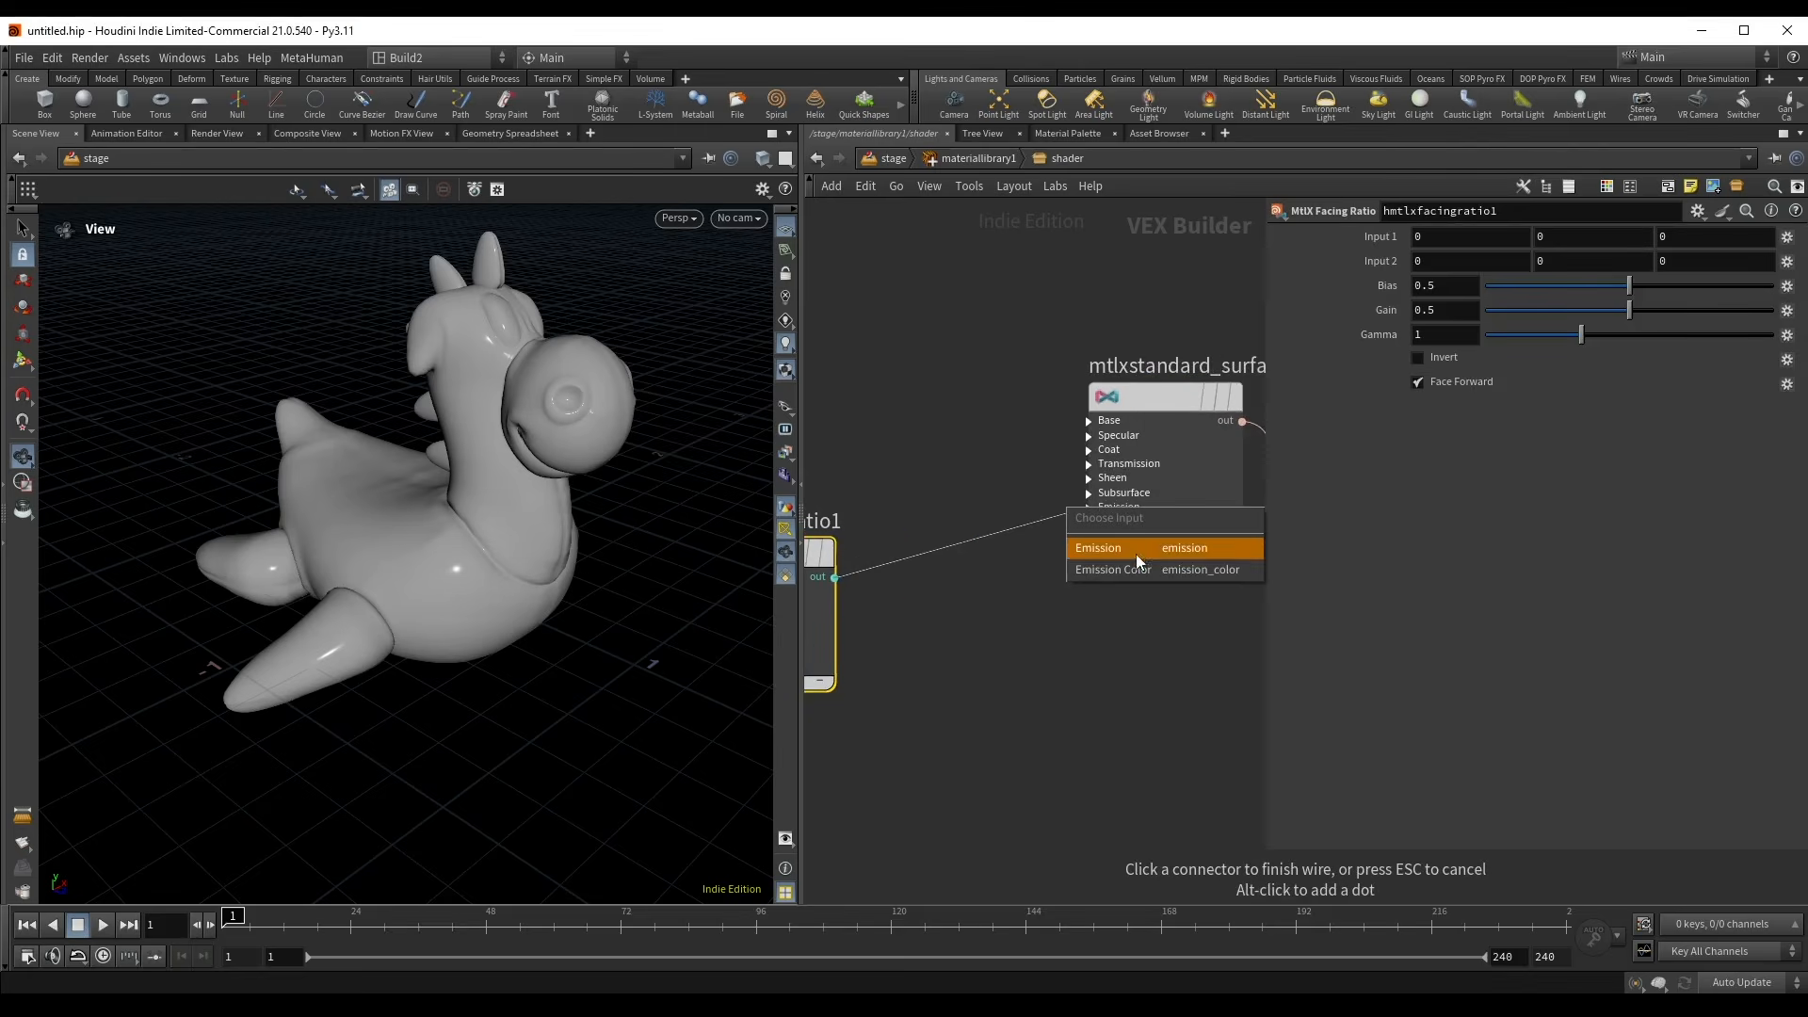
{"action": "left_click", "coordinate": [1112, 572]}
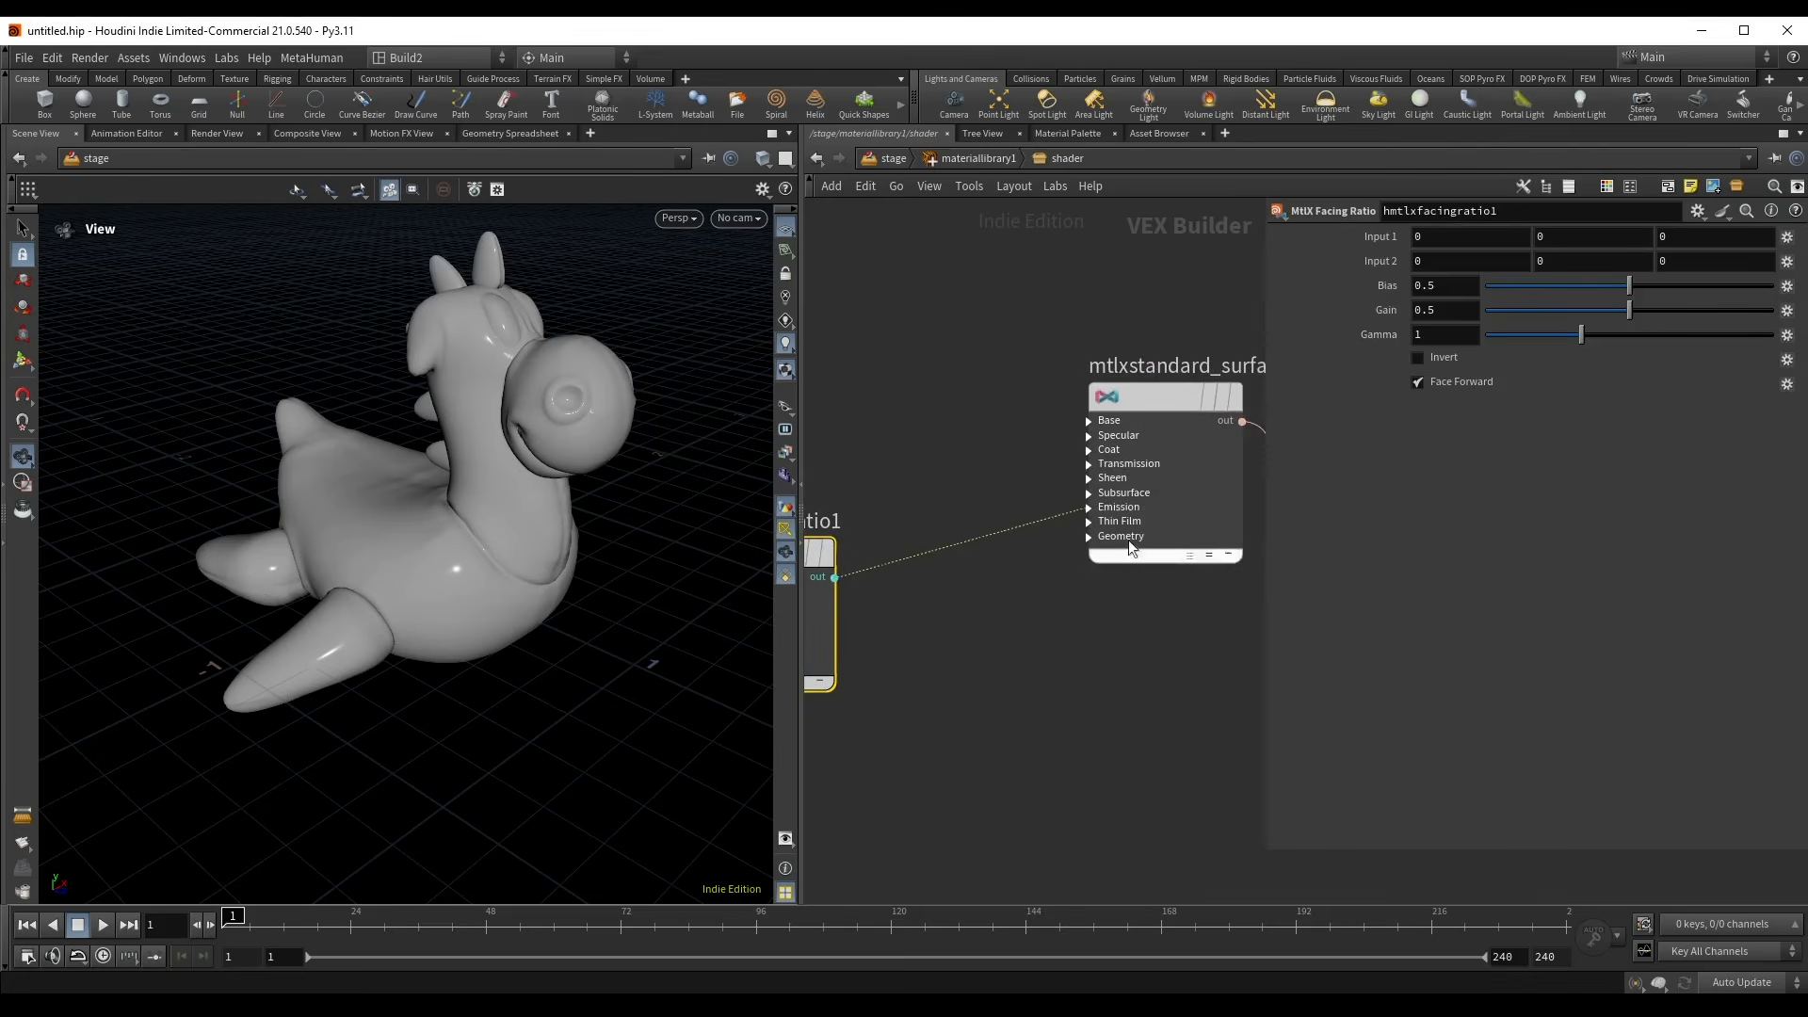
- Reduce both the base weight and the specular weight of mtlxstandard_surface to 0
{"action": "left_click", "coordinate": [1143, 393]}
{"action": "middle_click_drag", "start_coordinate": [1033, 378], "coordinate": [917, 442]}
{"action": "left_click_drag", "start_coordinate": [1622, 289], "coordinate": [1442, 282]}
{"action": "left_click", "coordinate": [1304, 392]}
{"action": "left_click_drag", "start_coordinate": [1775, 418], "coordinate": [1474, 418]}
{"action": "left_click", "coordinate": [1363, 391]}
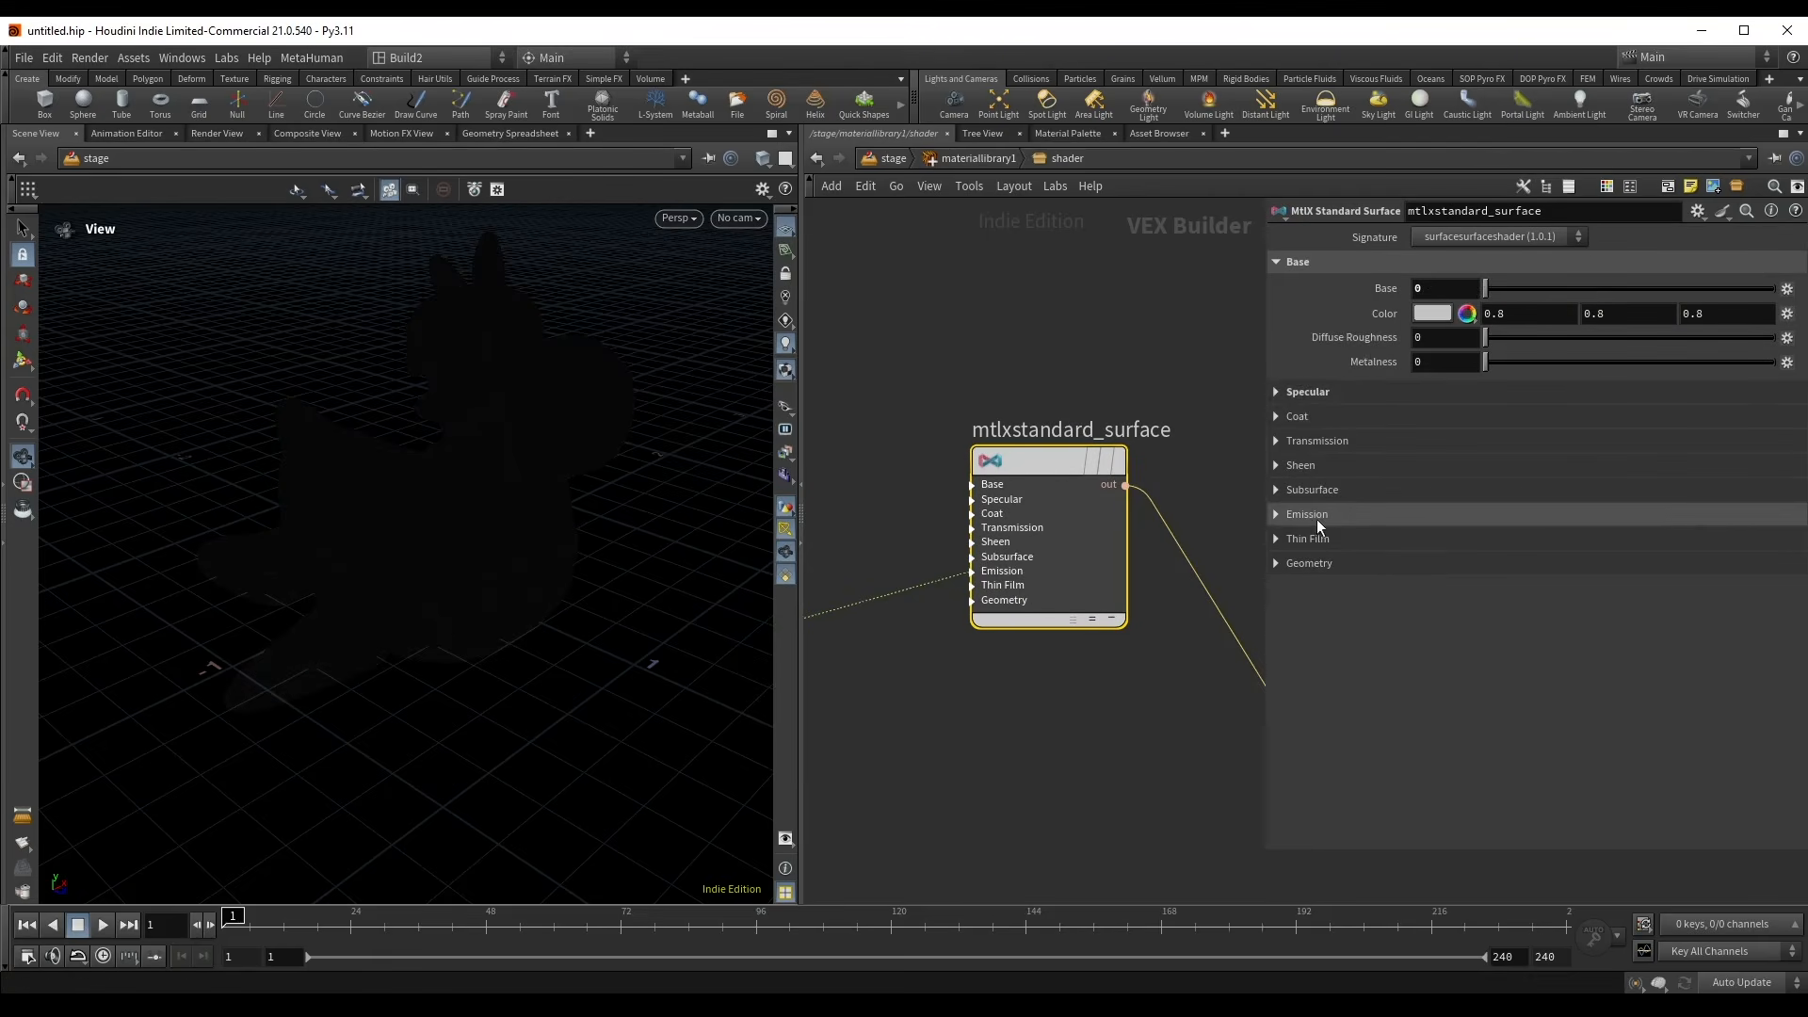
- Set the emission weight of mtlxstandard_surface to 1
{"action": "left_click", "coordinate": [1309, 514]}
{"action": "left_click", "coordinate": [1415, 540]}
{"action": "type", "text": "1"}
{"action": "key", "text": "Return"}
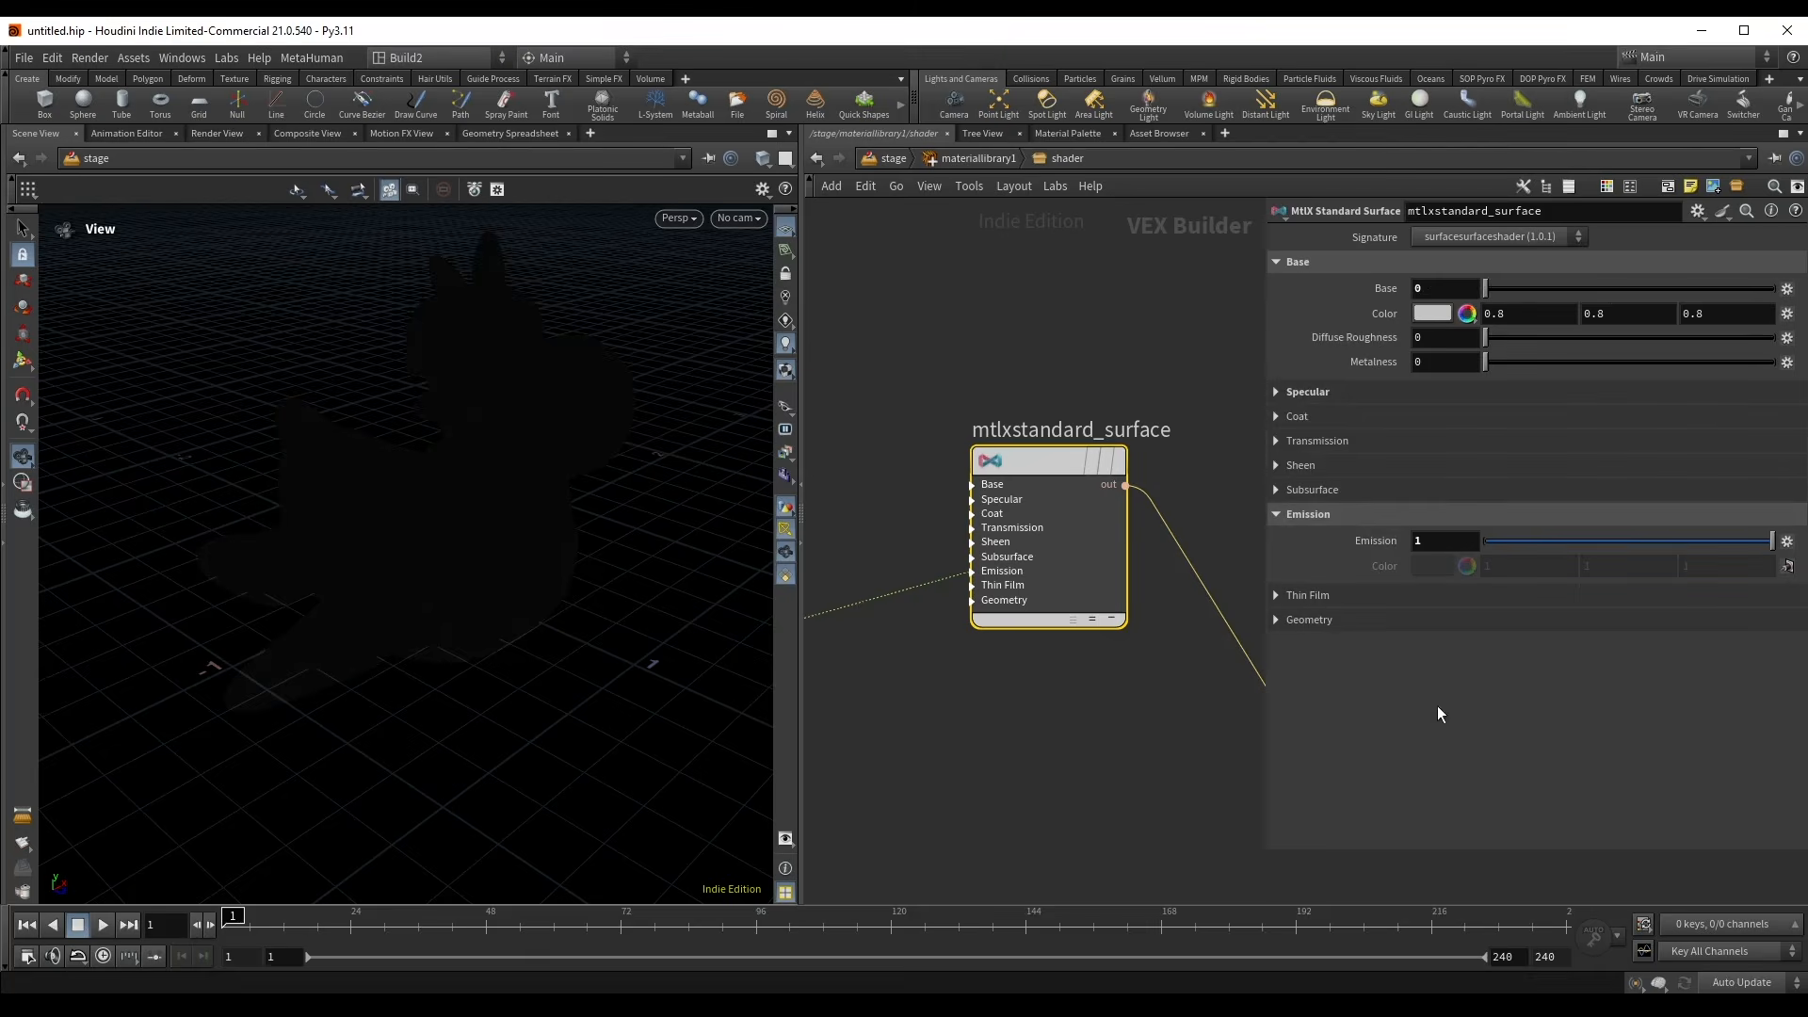
- Add a MtlX Normal node in front of the facing ratio node
{"action": "scroll", "coordinate": [941, 668], "scroll_direction": "down", "scroll_amount": 2}
{"action": "middle_click_drag", "start_coordinate": [927, 720], "coordinate": [1054, 582]}
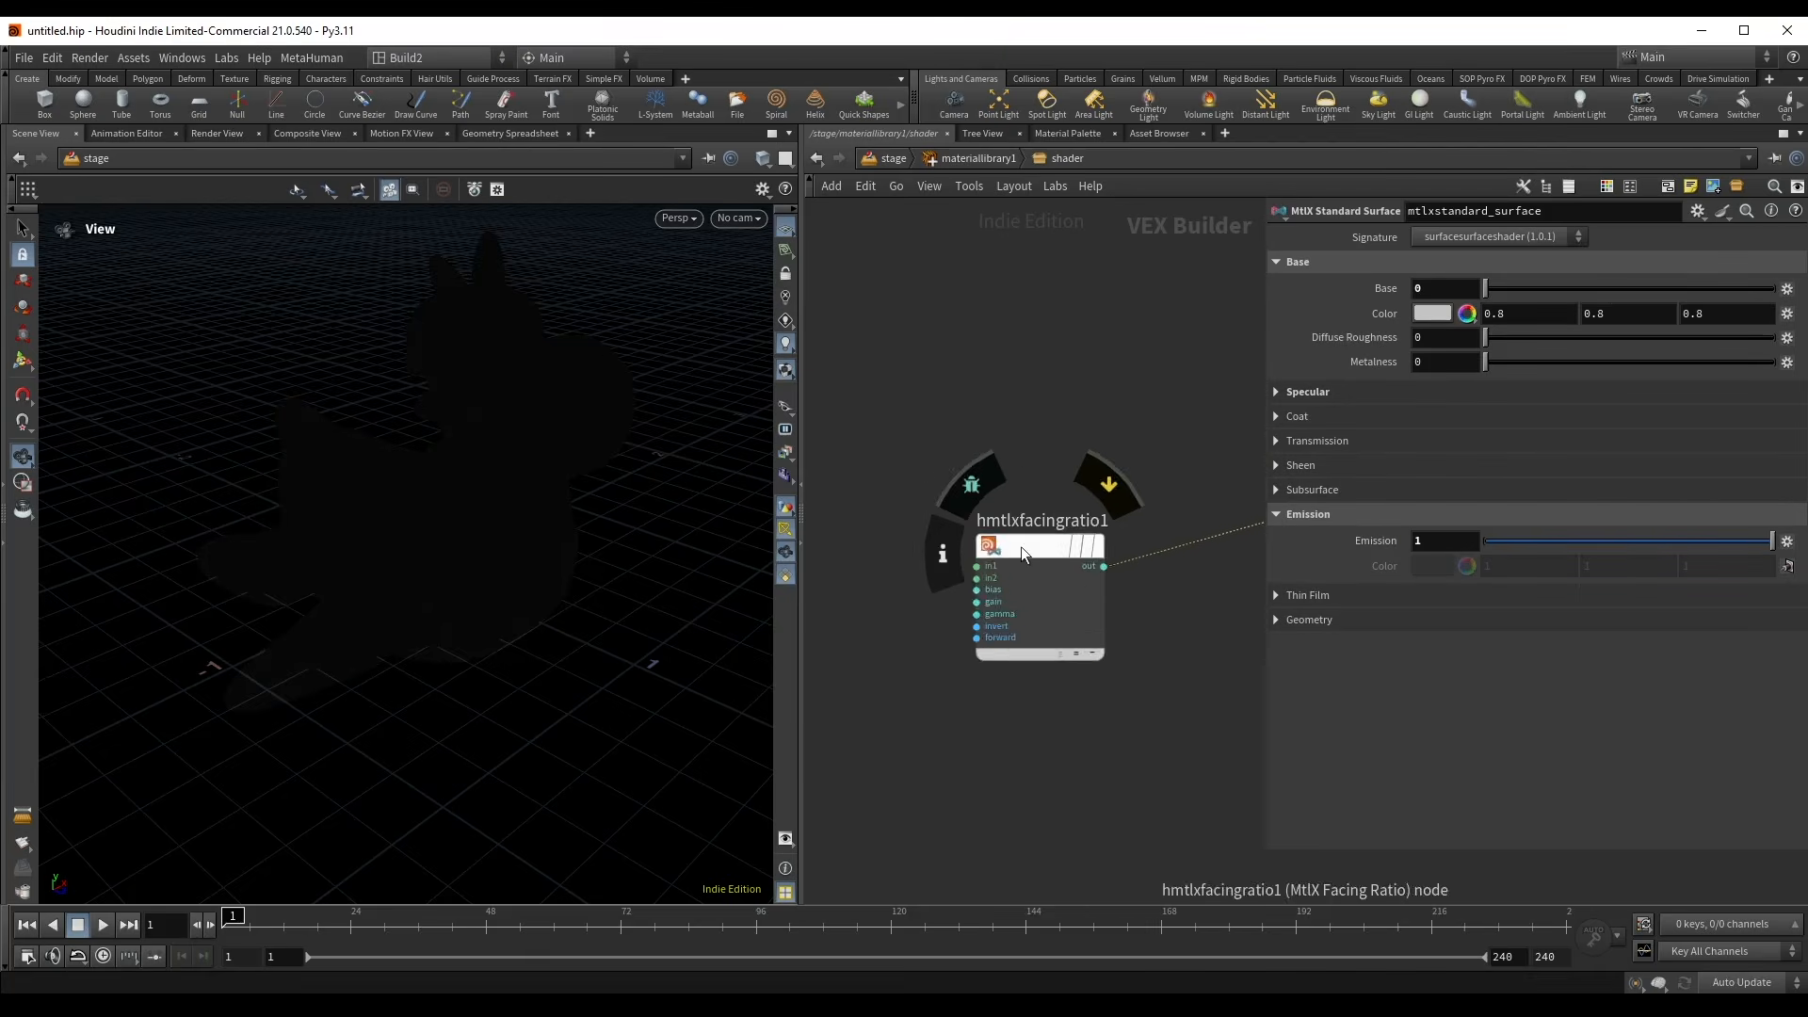
{"action": "scroll", "coordinate": [1014, 473], "scroll_direction": "up", "scroll_amount": 4}
{"action": "scroll", "coordinate": [998, 516], "scroll_direction": "up", "scroll_amount": 2}
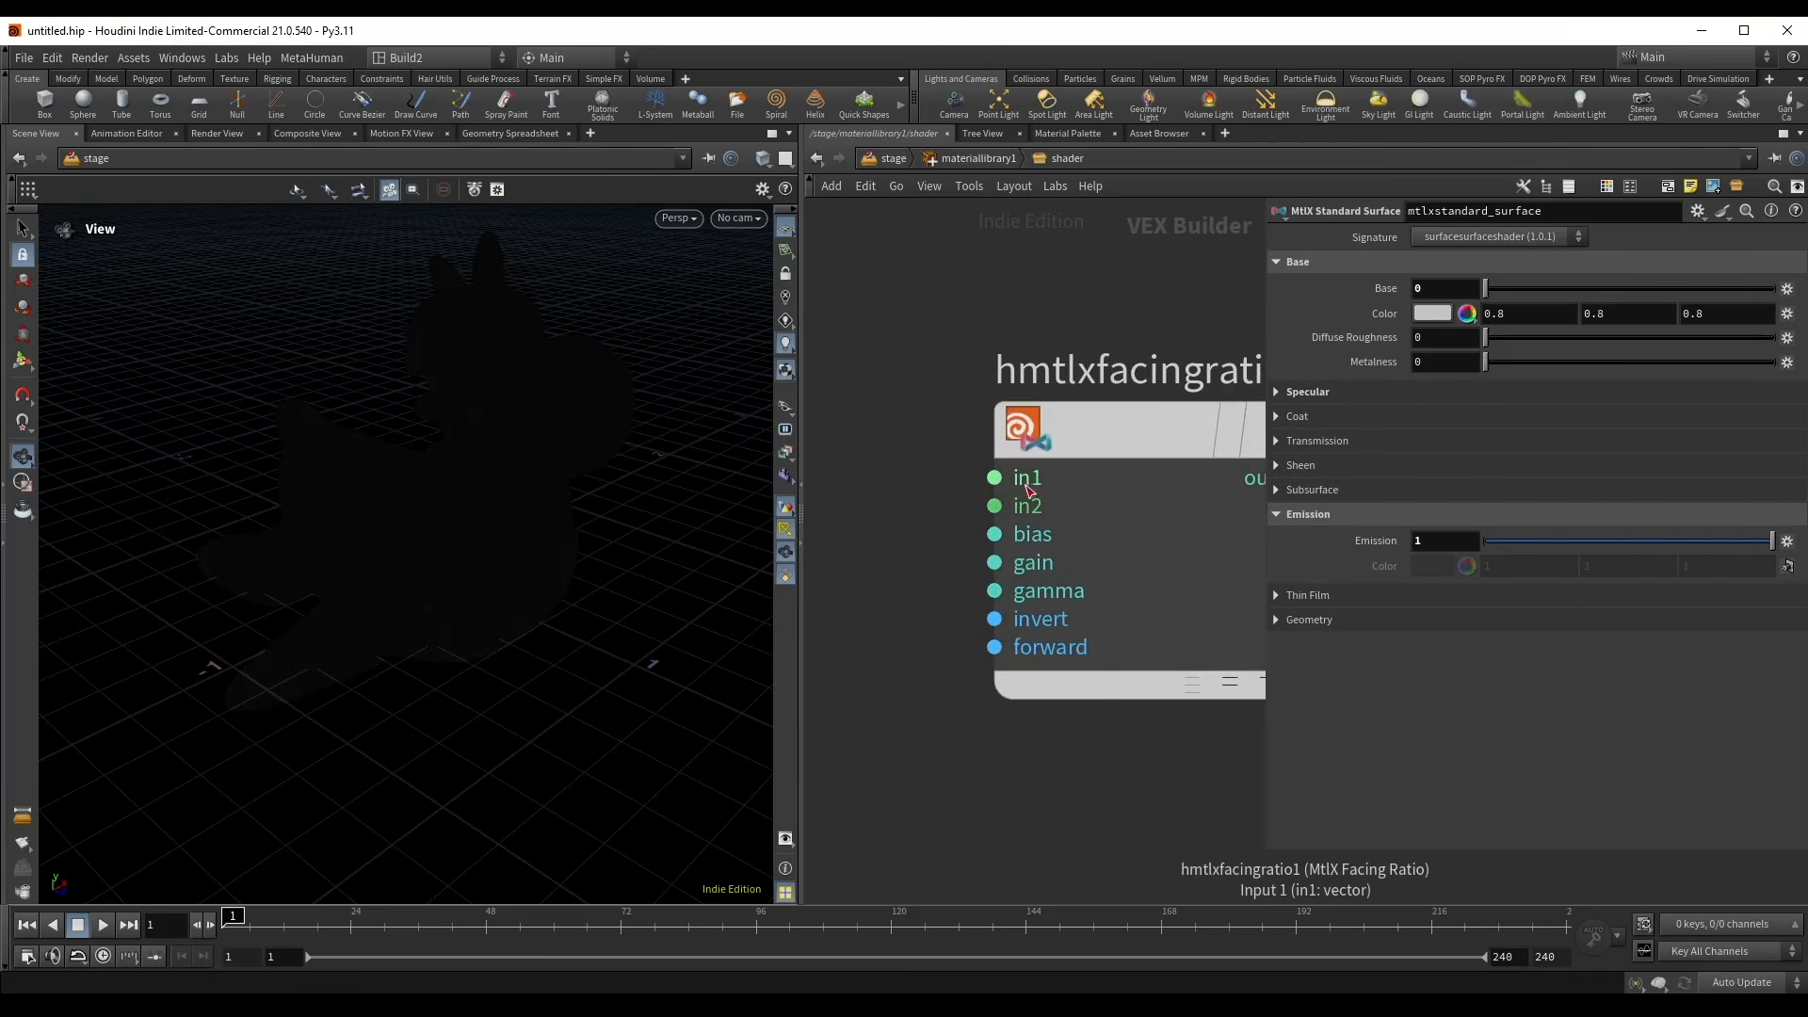
{"action": "scroll", "coordinate": [895, 536], "scroll_direction": "down", "scroll_amount": 2}
{"action": "middle_click_drag", "start_coordinate": [895, 537], "coordinate": [1008, 529]}
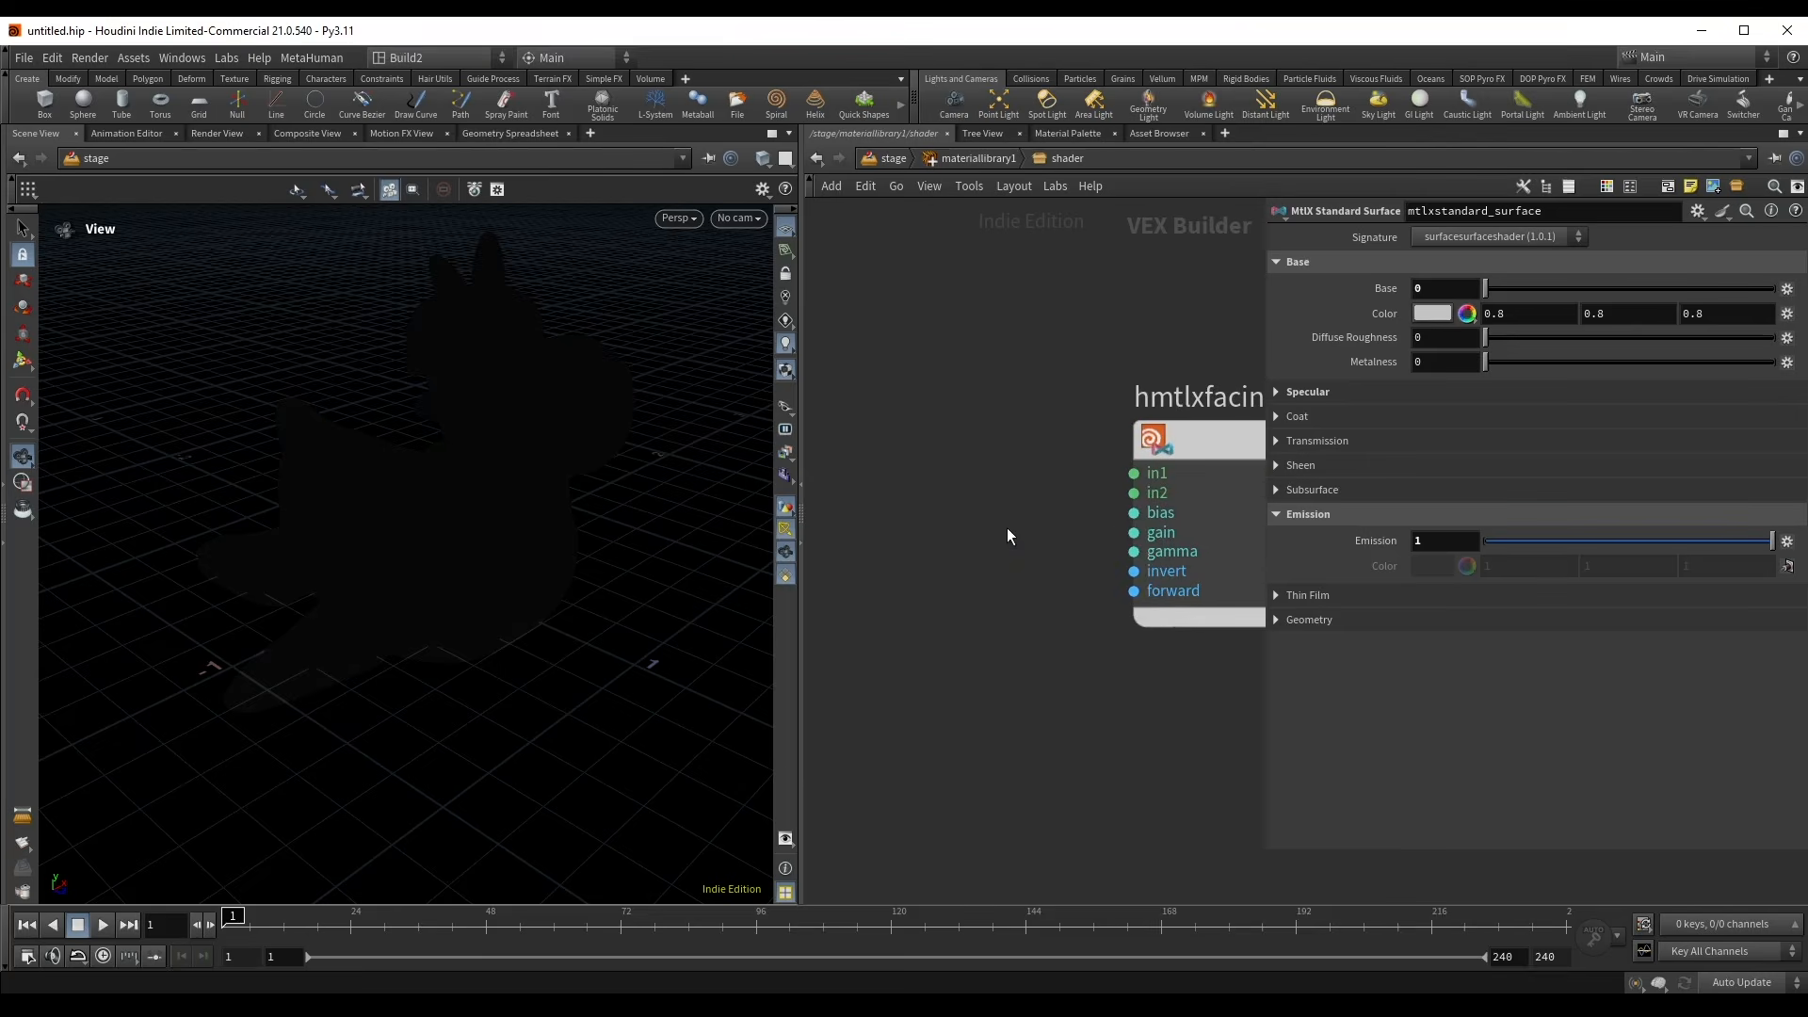
{"action": "key", "text": "Tab"}
{"action": "type", "text": "normal"}
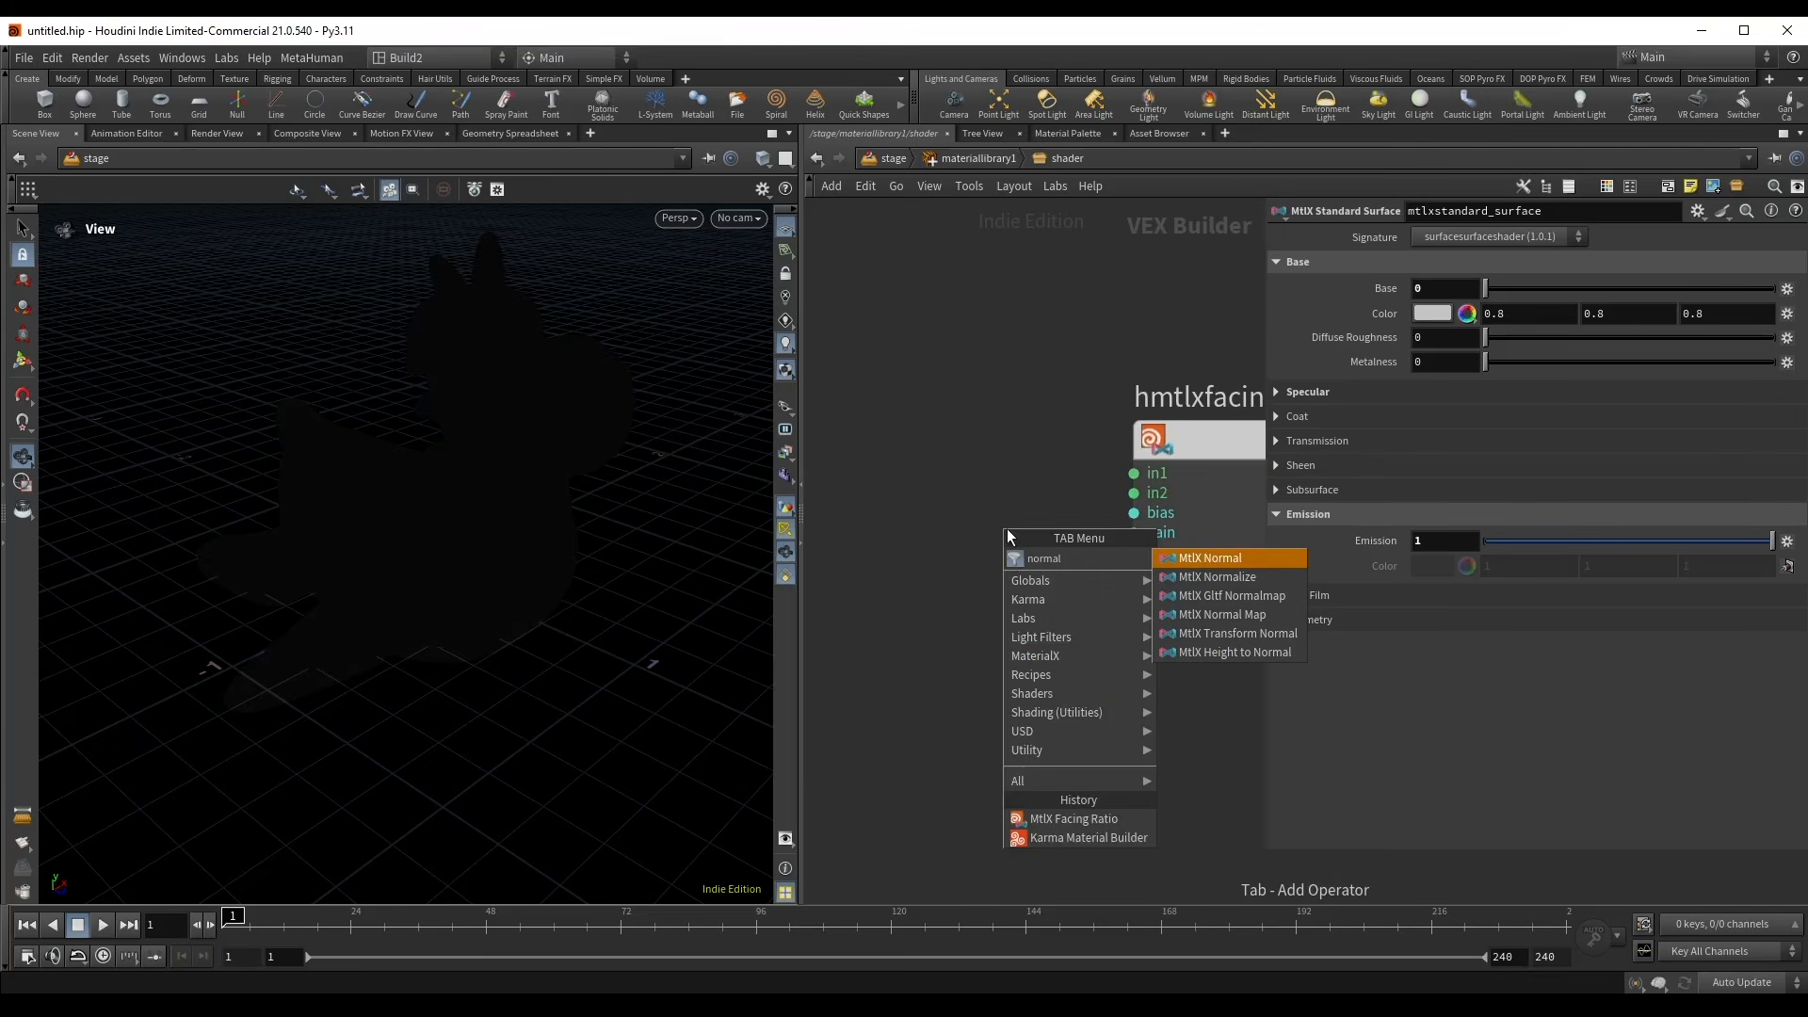
{"action": "left_click", "coordinate": [1212, 561]}
{"action": "left_click", "coordinate": [901, 534]}
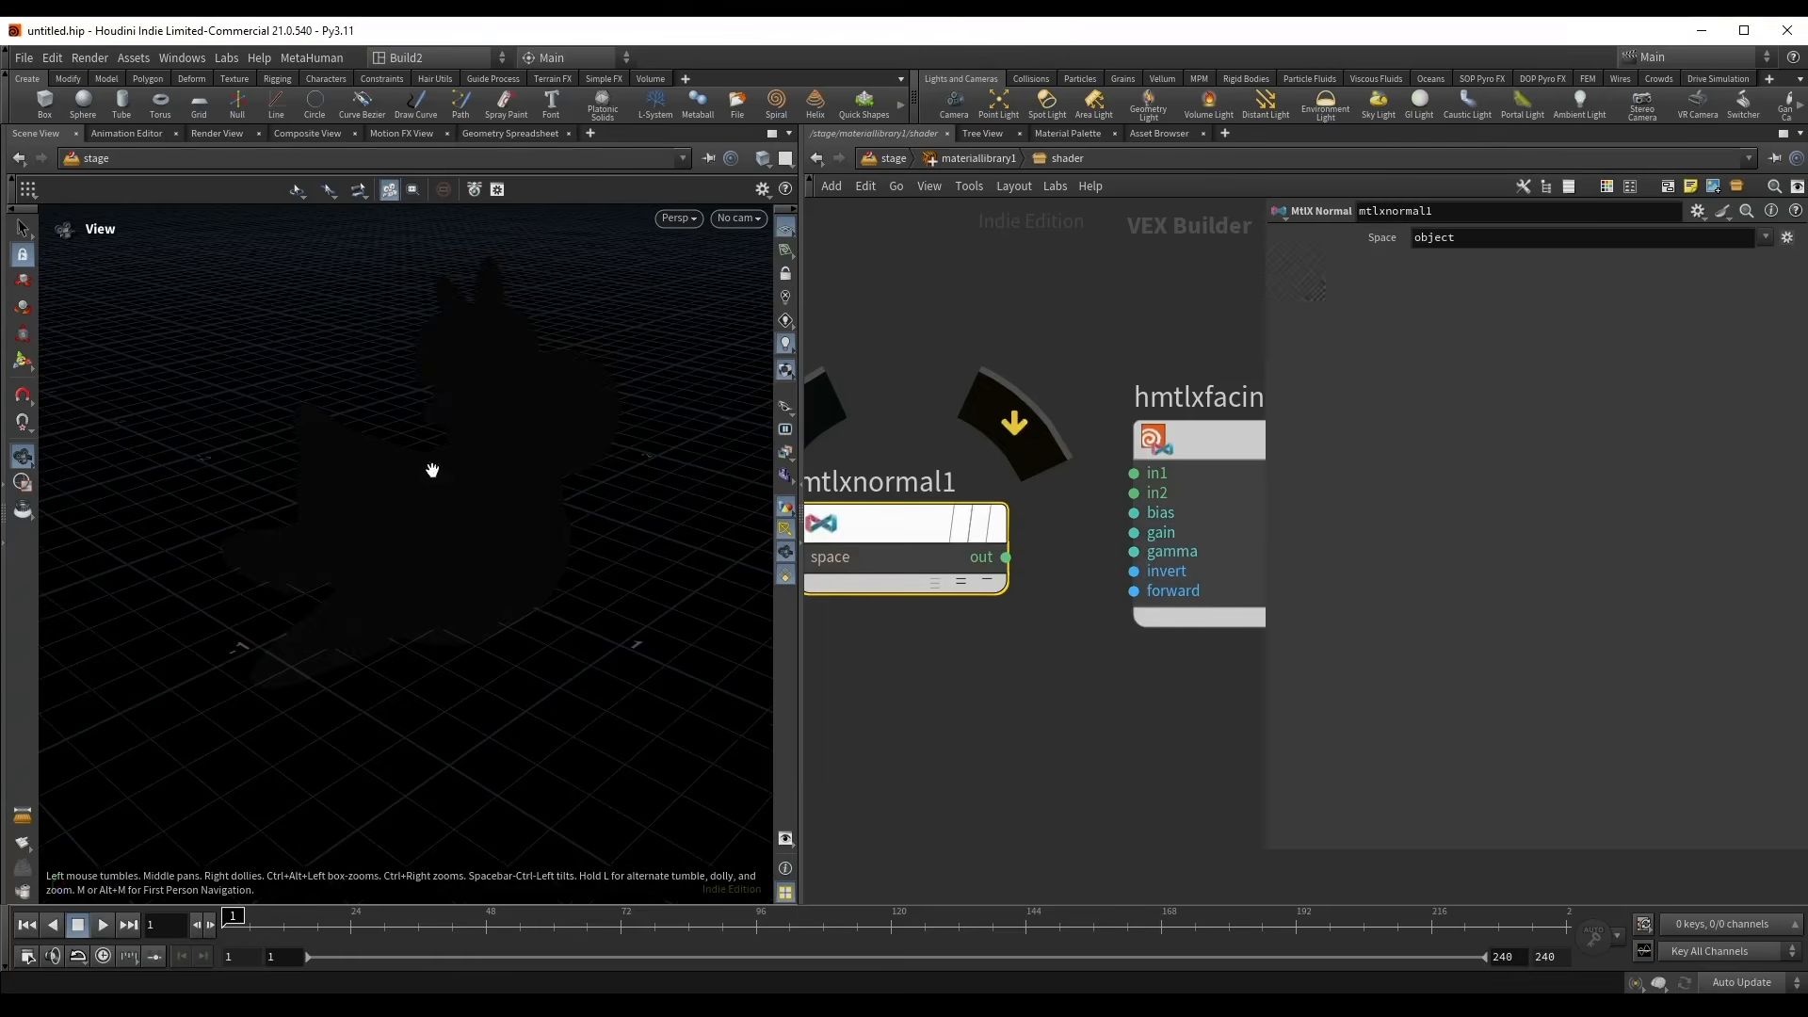
- Wire the MtlX Normal output into the in2 input of the facing ratio node
{"action": "middle_click_drag", "start_coordinate": [1026, 495], "coordinate": [1069, 502]}
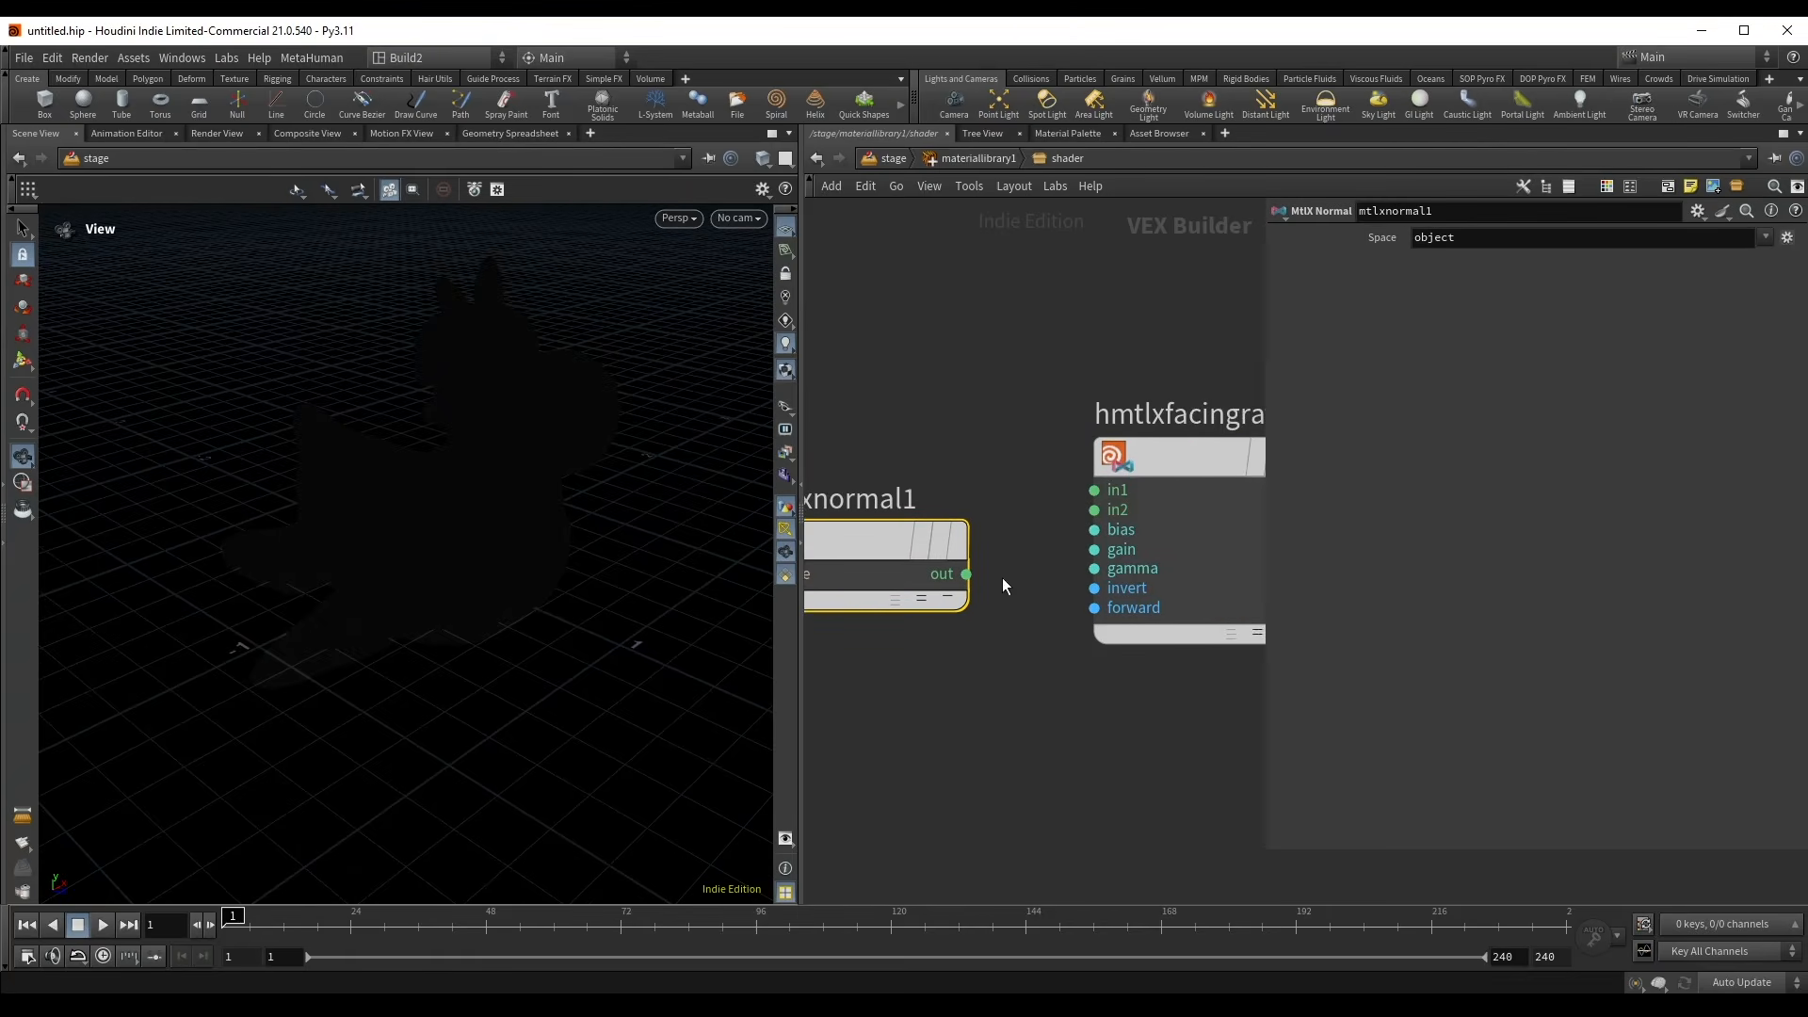
{"action": "left_click_drag", "start_coordinate": [966, 576], "coordinate": [1093, 509]}
{"action": "scroll", "coordinate": [998, 443], "scroll_direction": "down", "scroll_amount": 2}
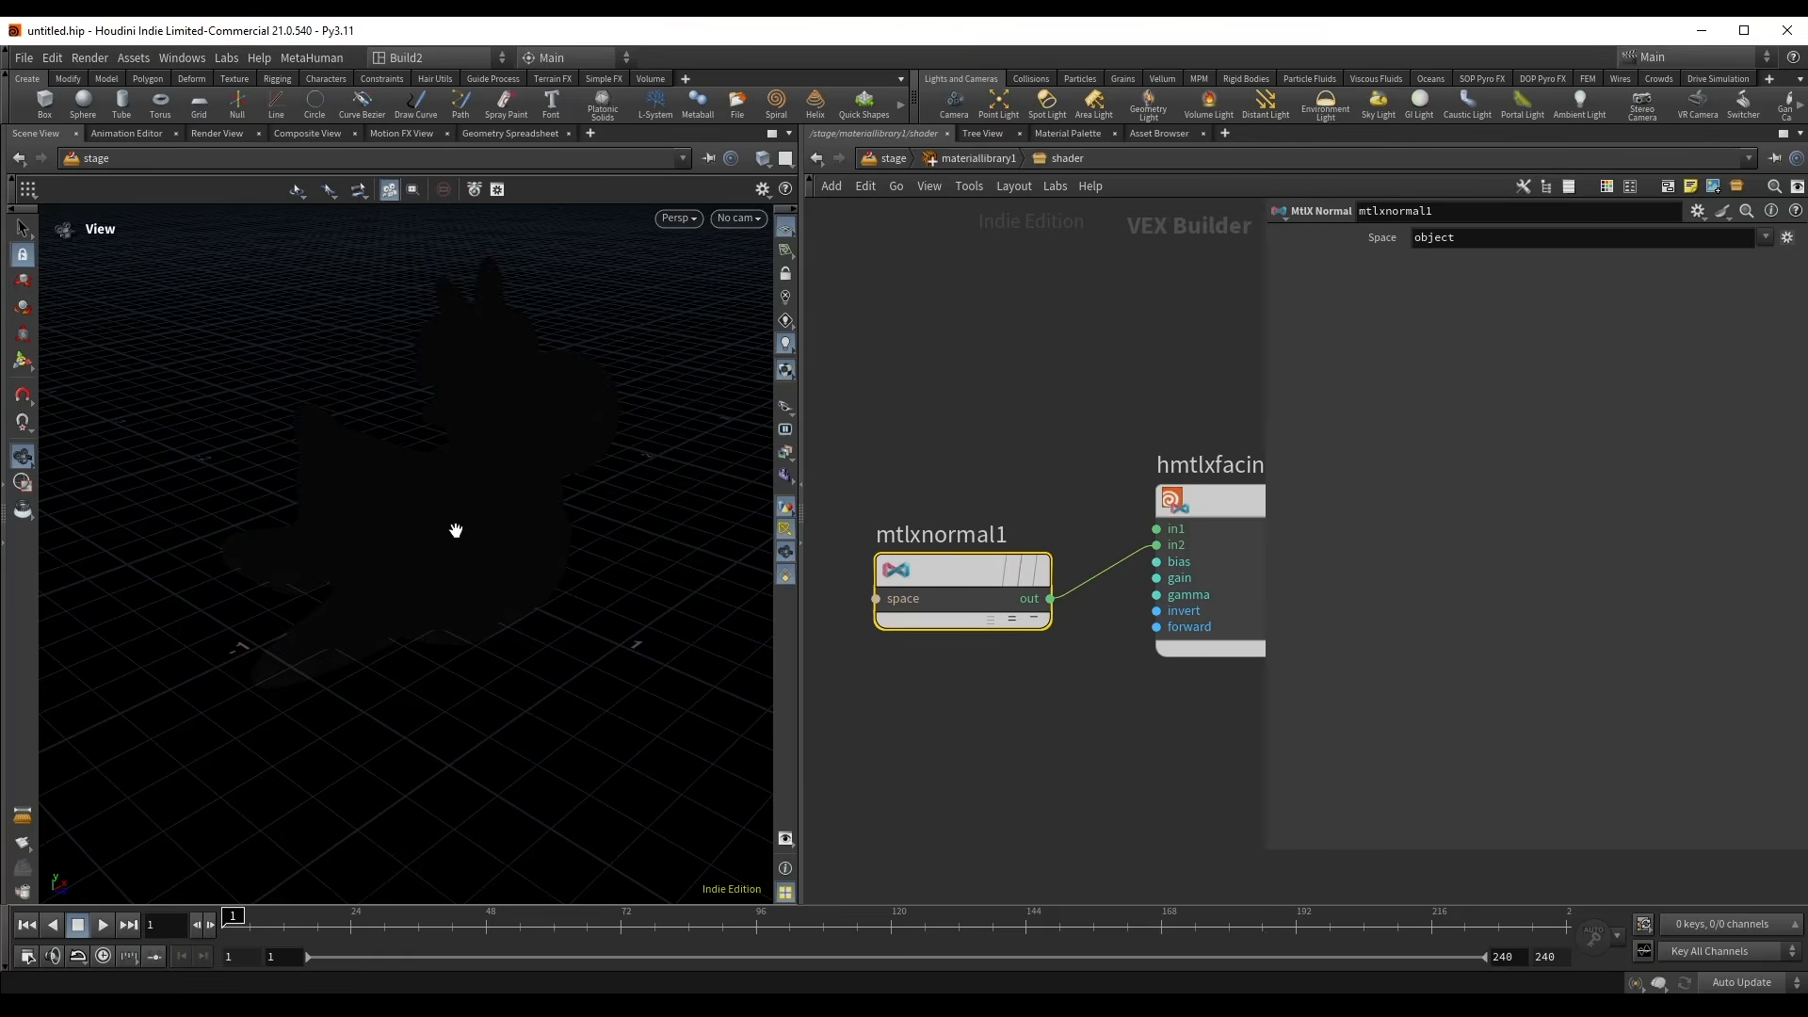
- Add a Karma Ray Import node reading ray:direction and wire it into the facing ratio's in1 input
{"action": "left_click", "coordinate": [919, 423]}
{"action": "key", "text": "Tab"}
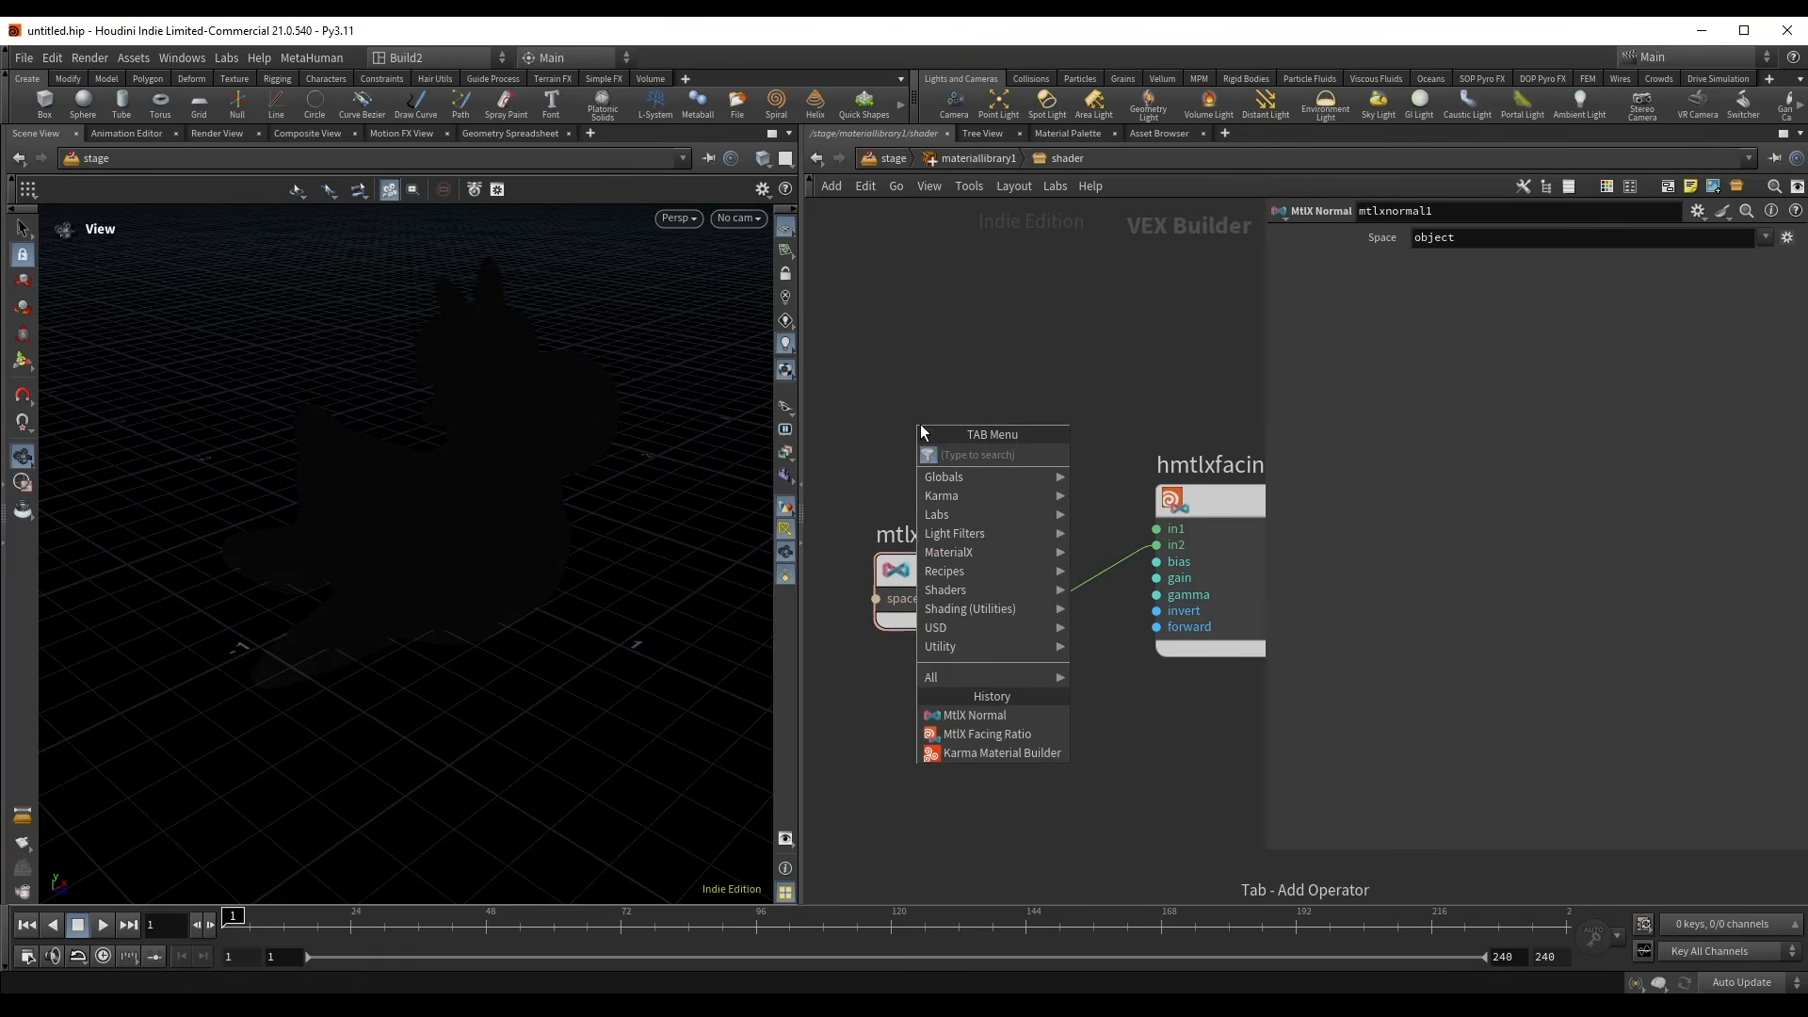
{"action": "type", "text": "ray"}
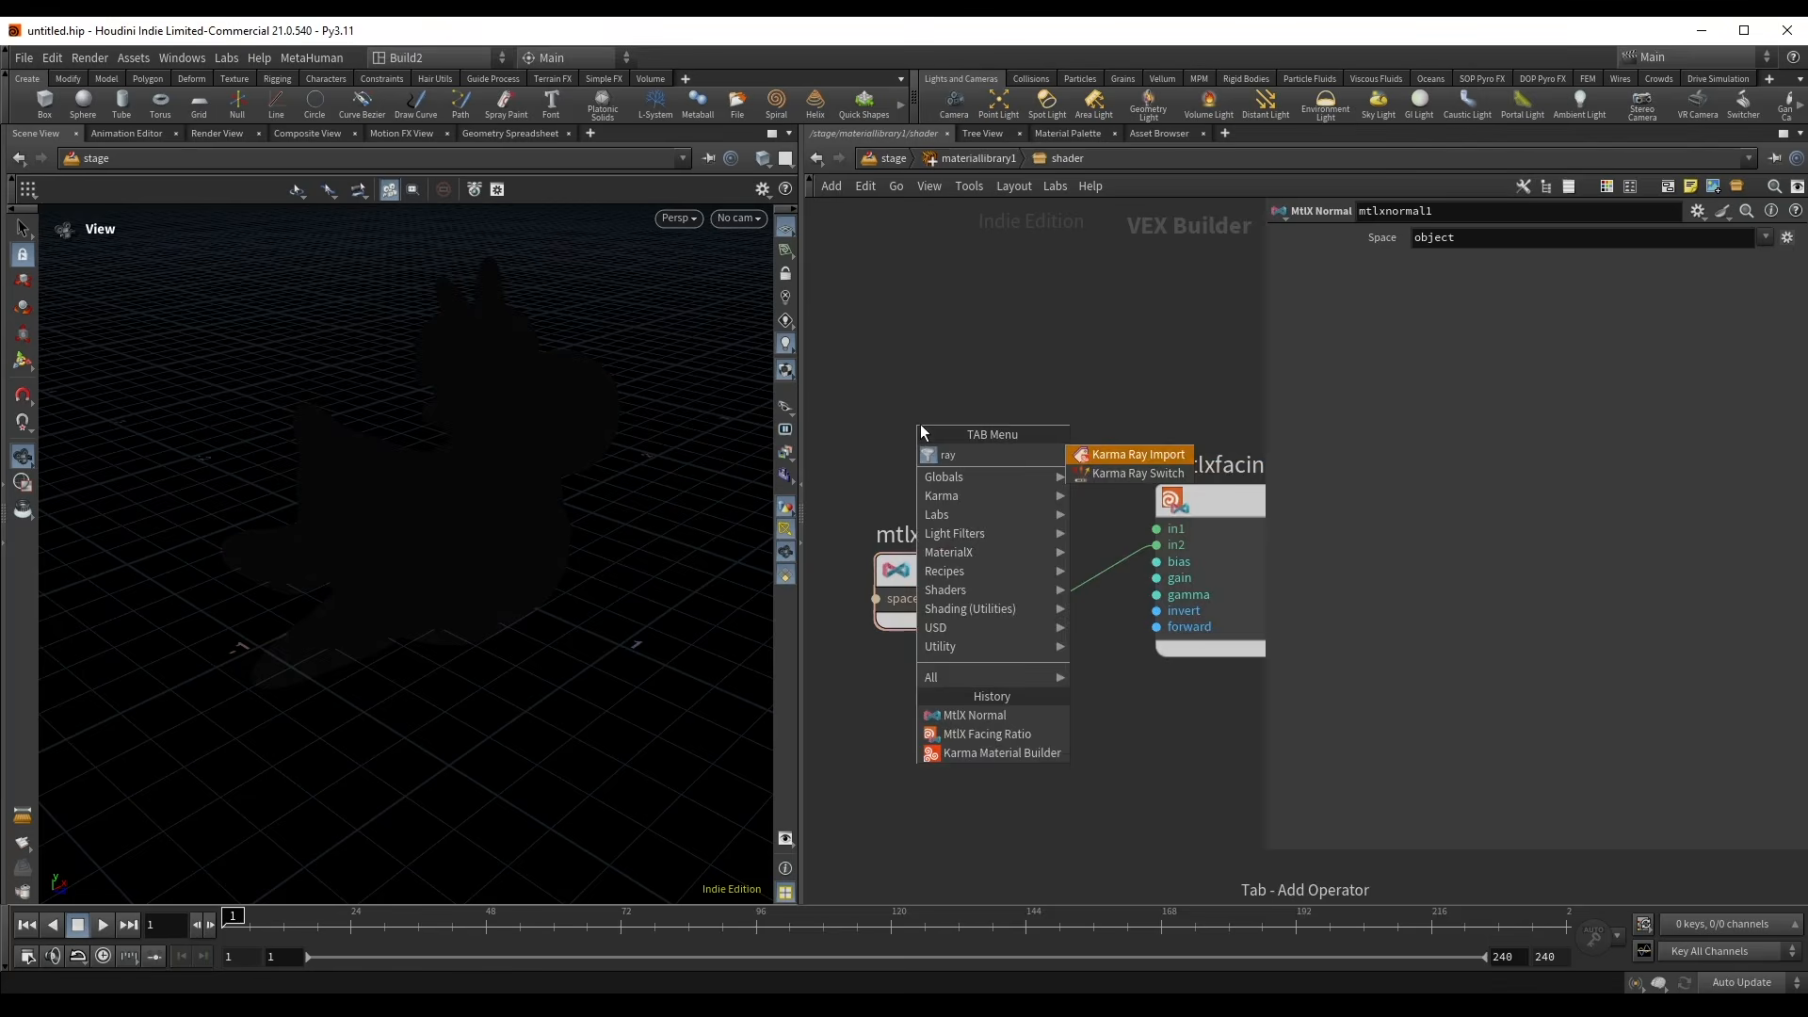
{"action": "key", "text": "Return"}
{"action": "left_click", "coordinate": [919, 423]}
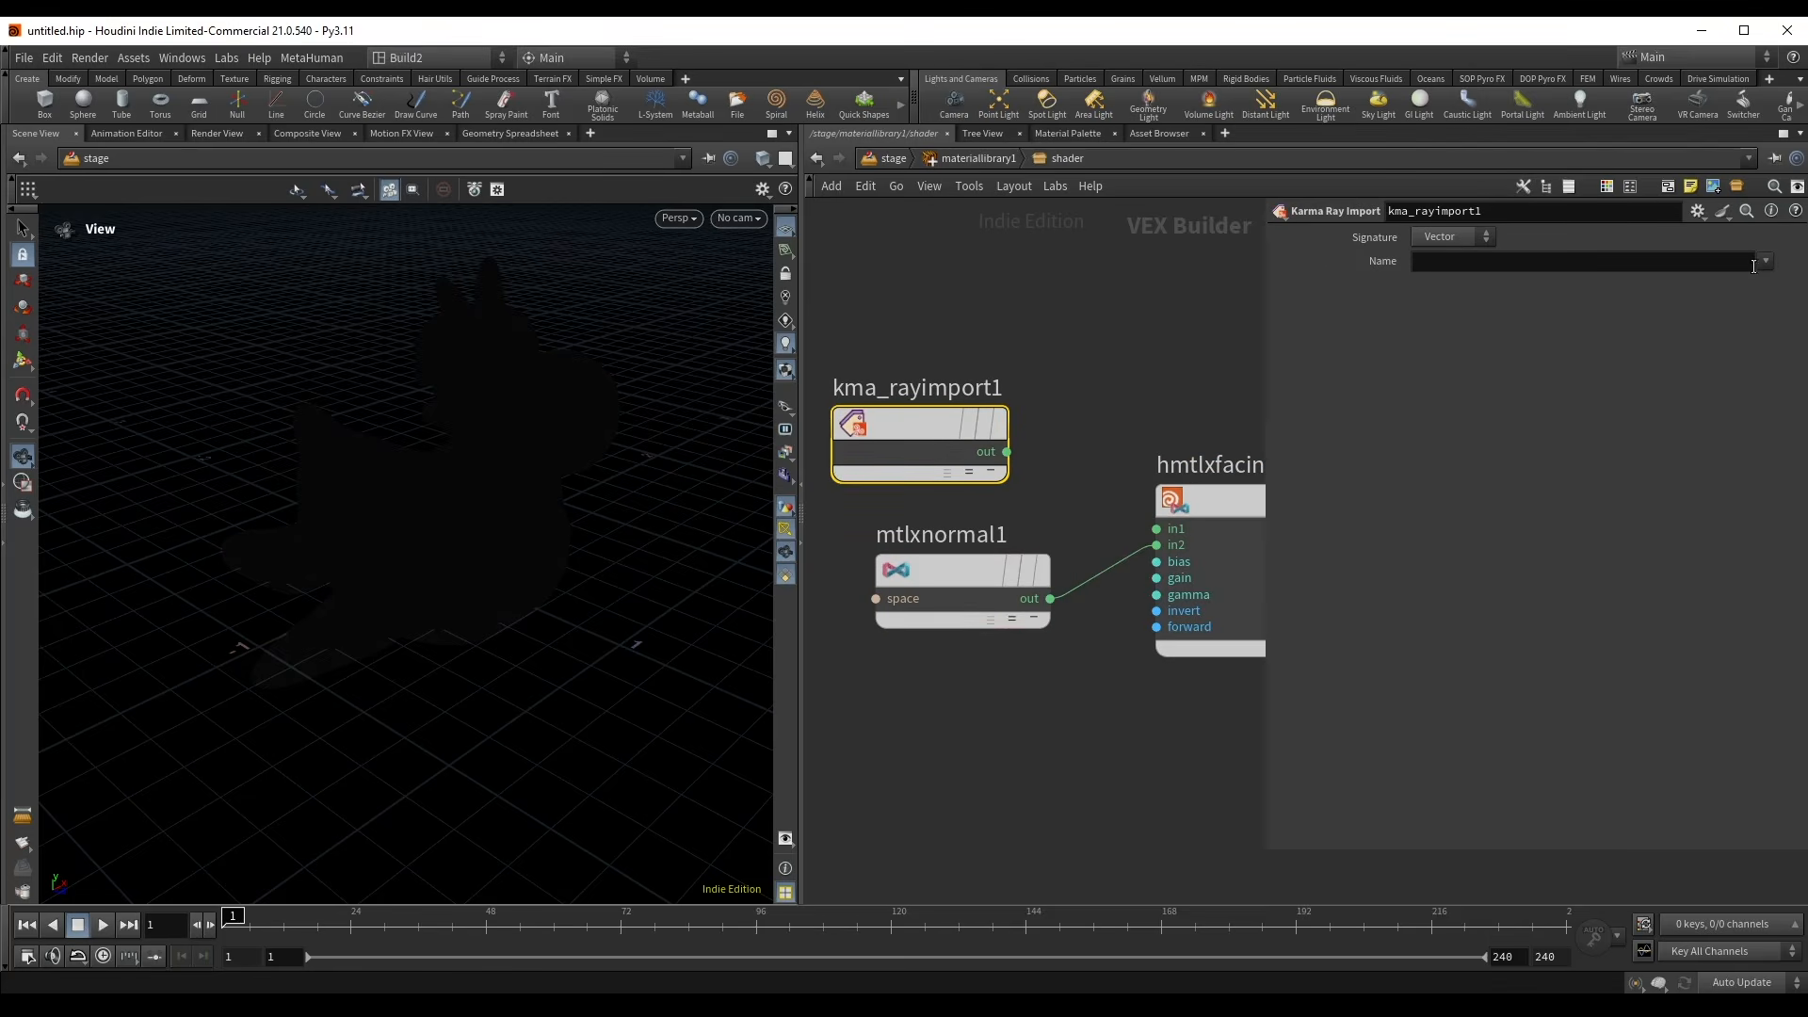
{"action": "left_click", "coordinate": [1764, 262]}
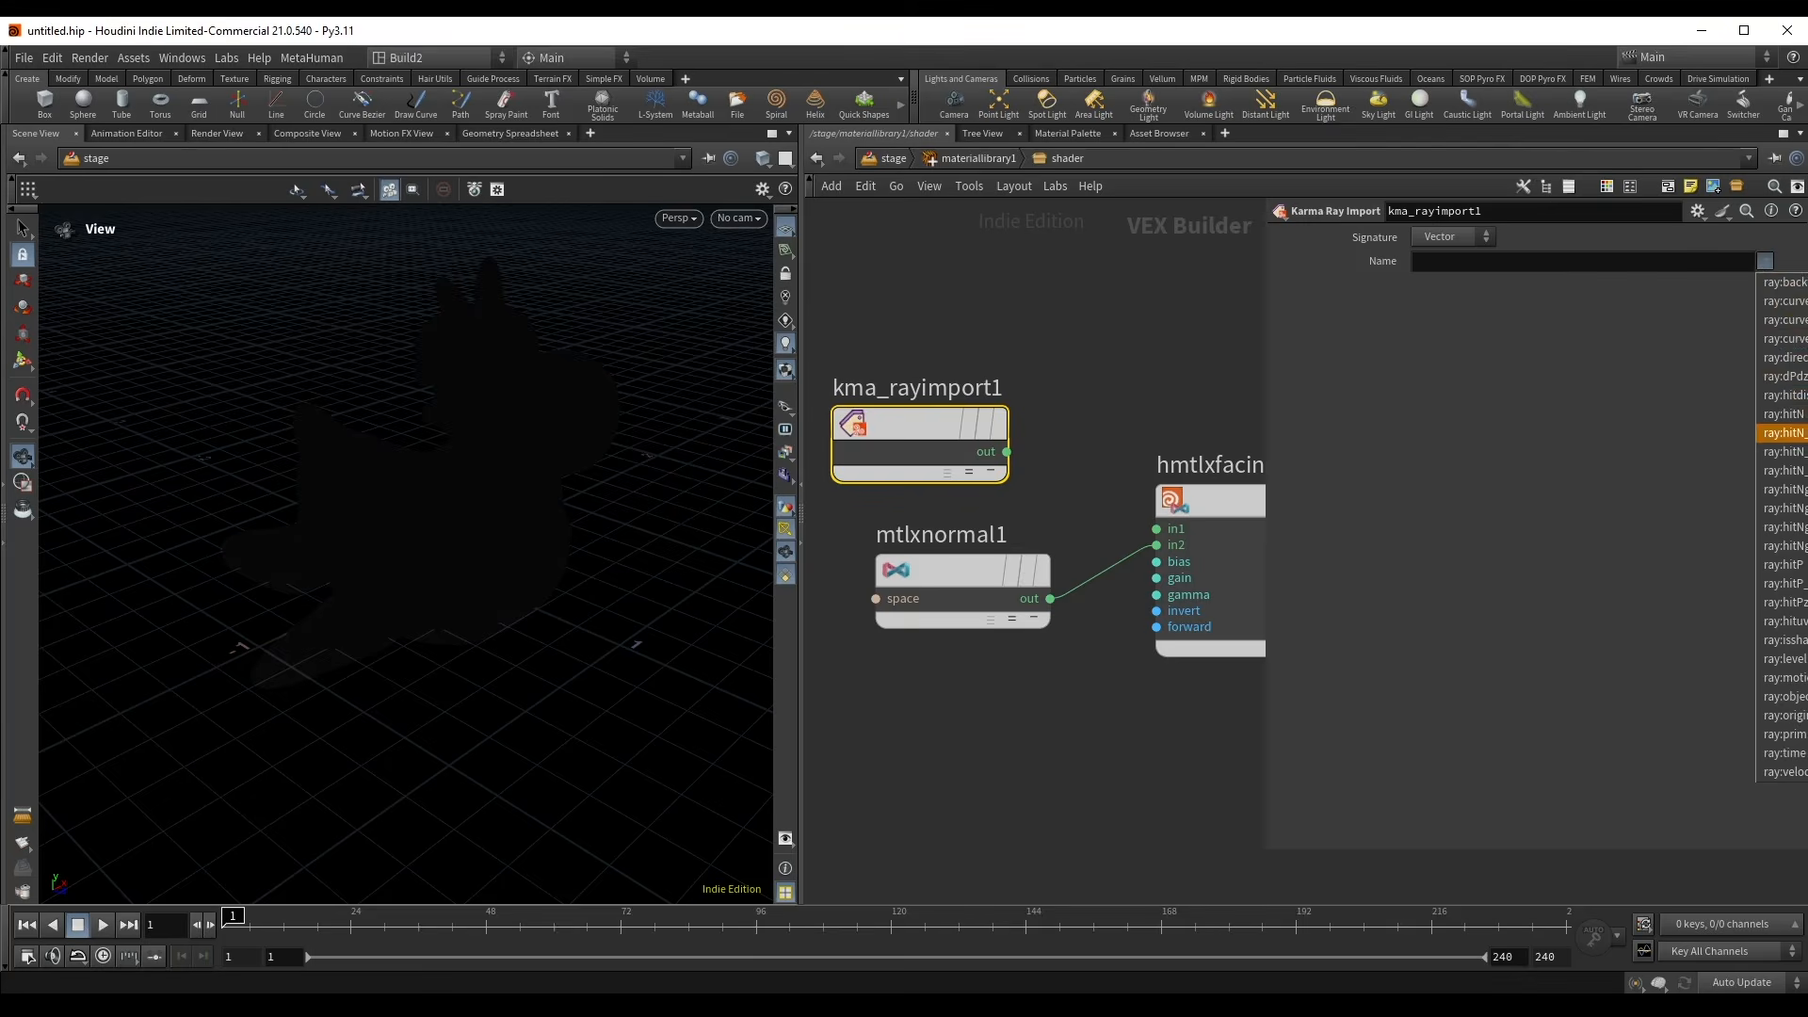
{"action": "left_click", "coordinate": [1786, 358]}
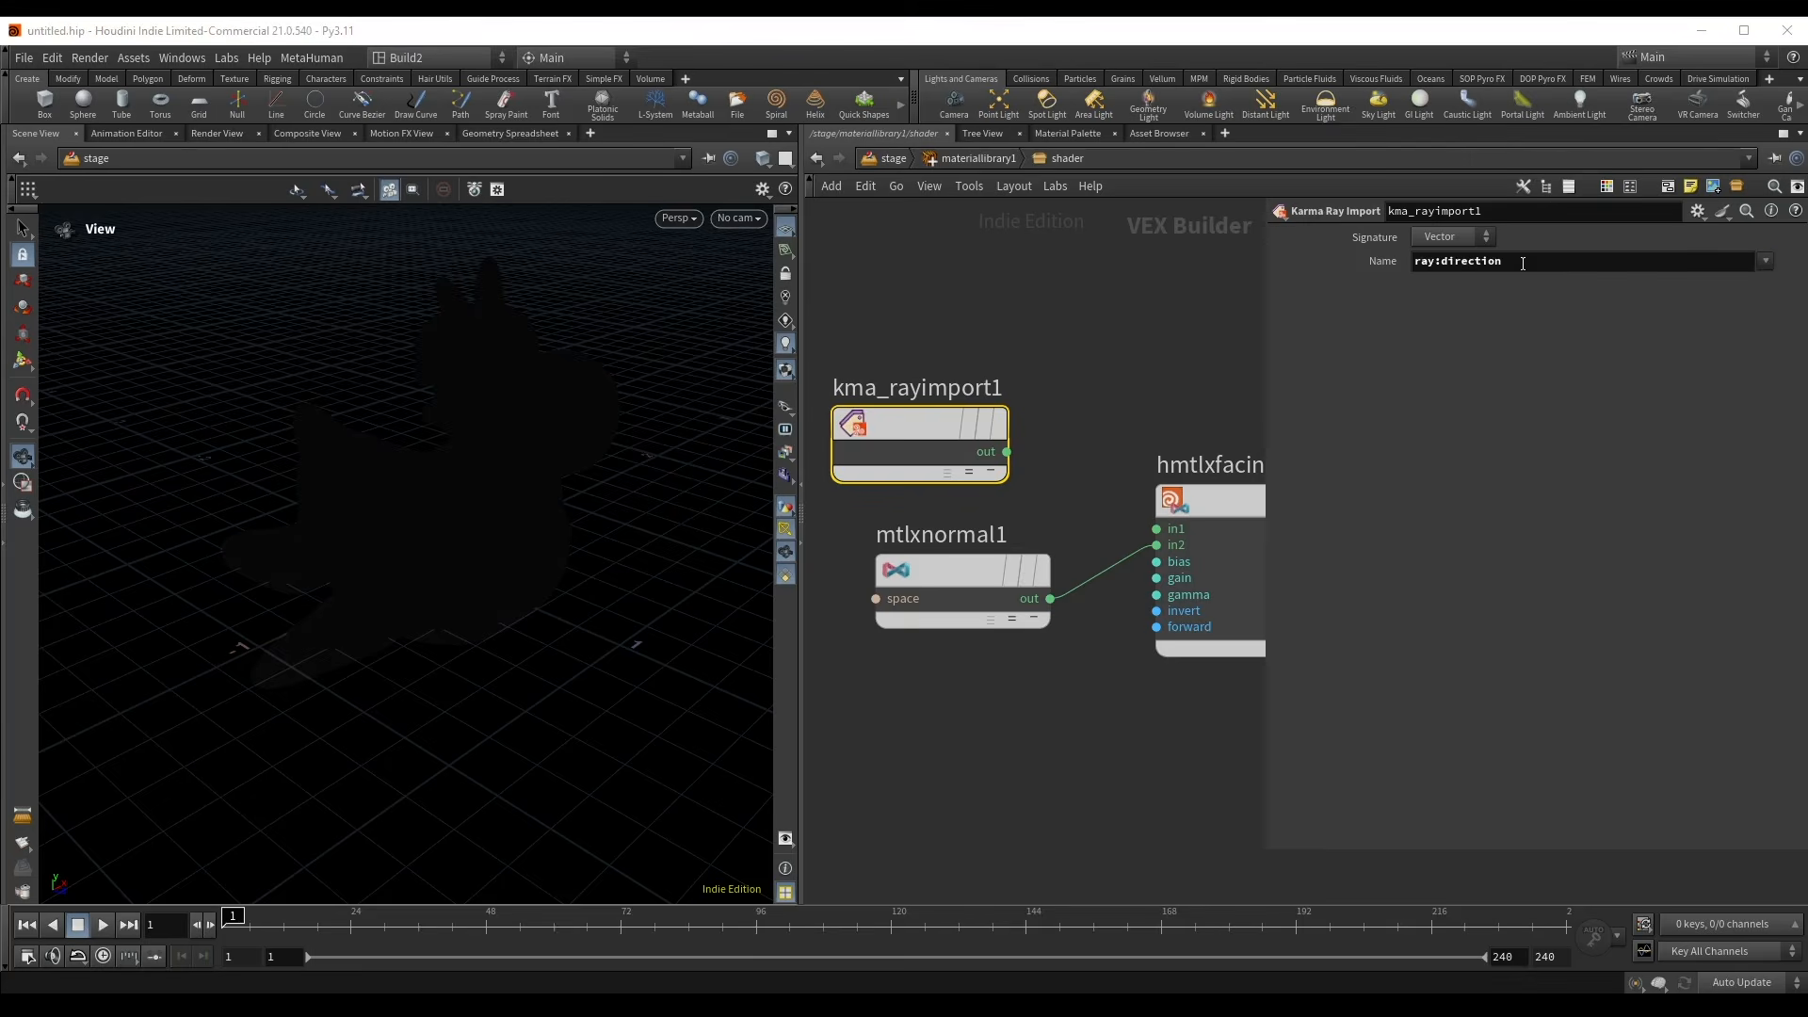
{"action": "left_click_drag", "start_coordinate": [1007, 452], "coordinate": [1156, 529]}
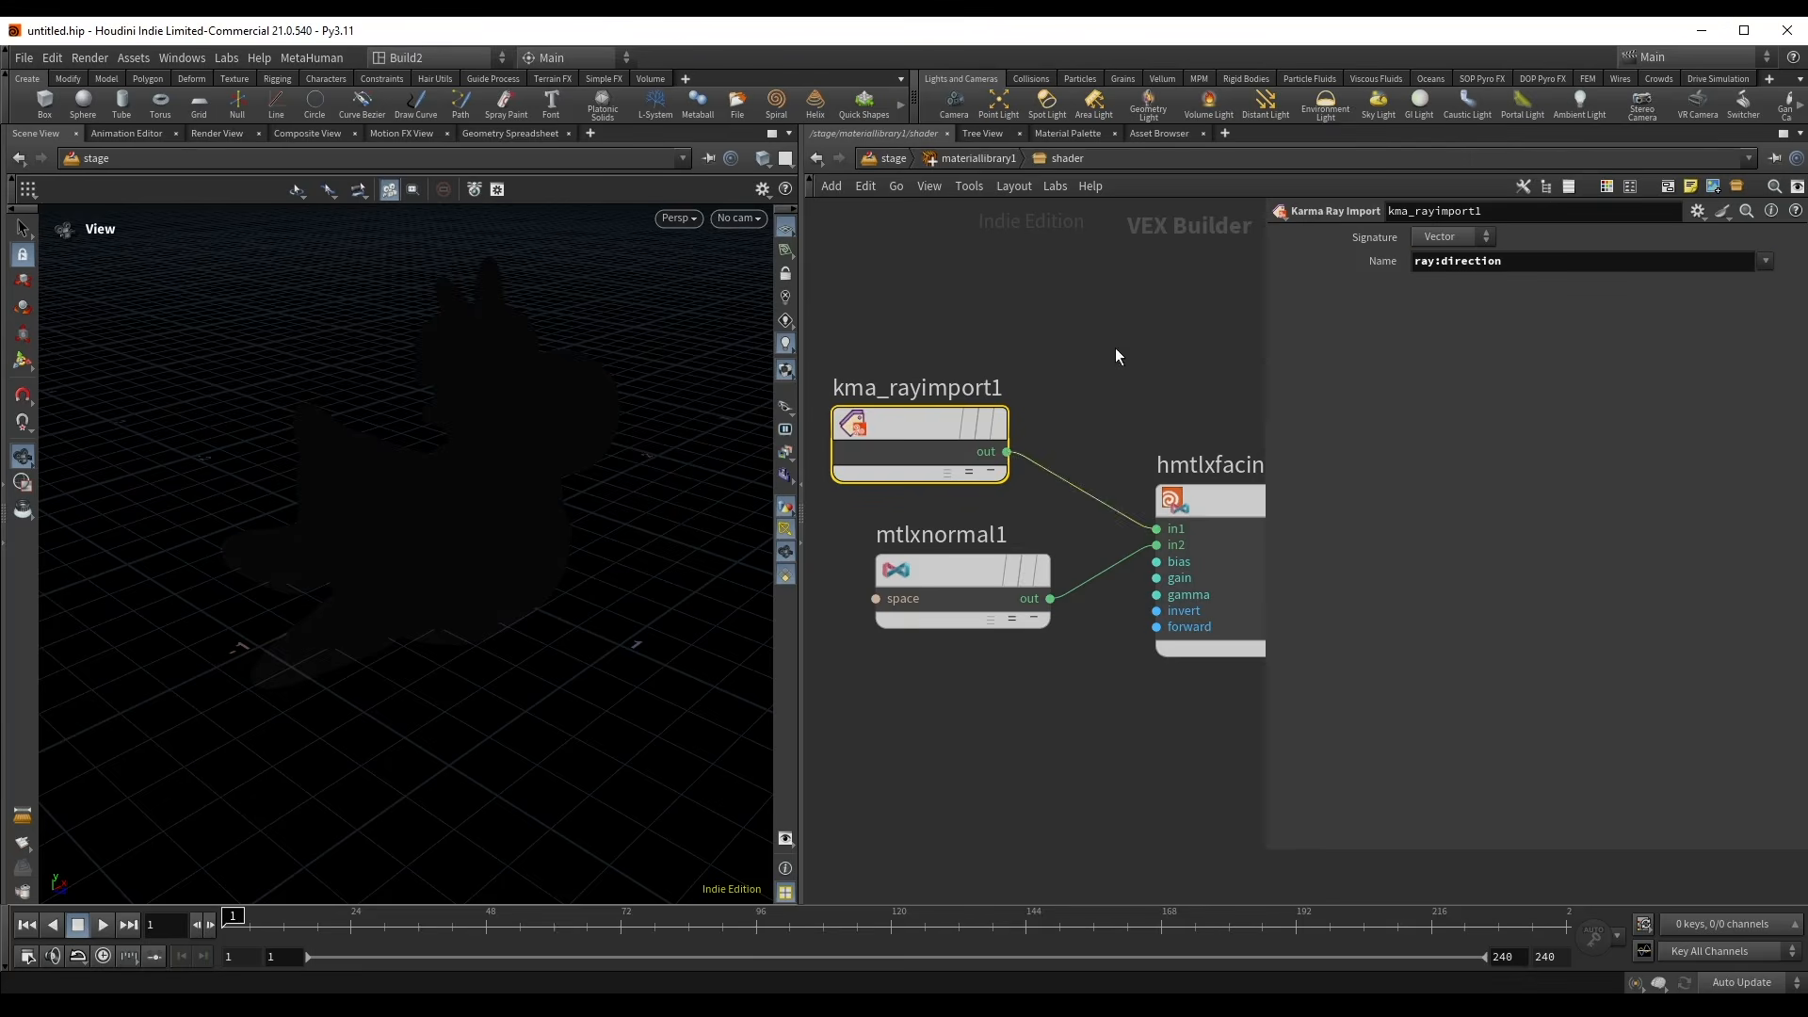
- Render the viewport with Karma XPU and examine the facing-ratio shading on the toy from different angles
{"action": "middle_click_drag", "start_coordinate": [1114, 347], "coordinate": [767, 401]}
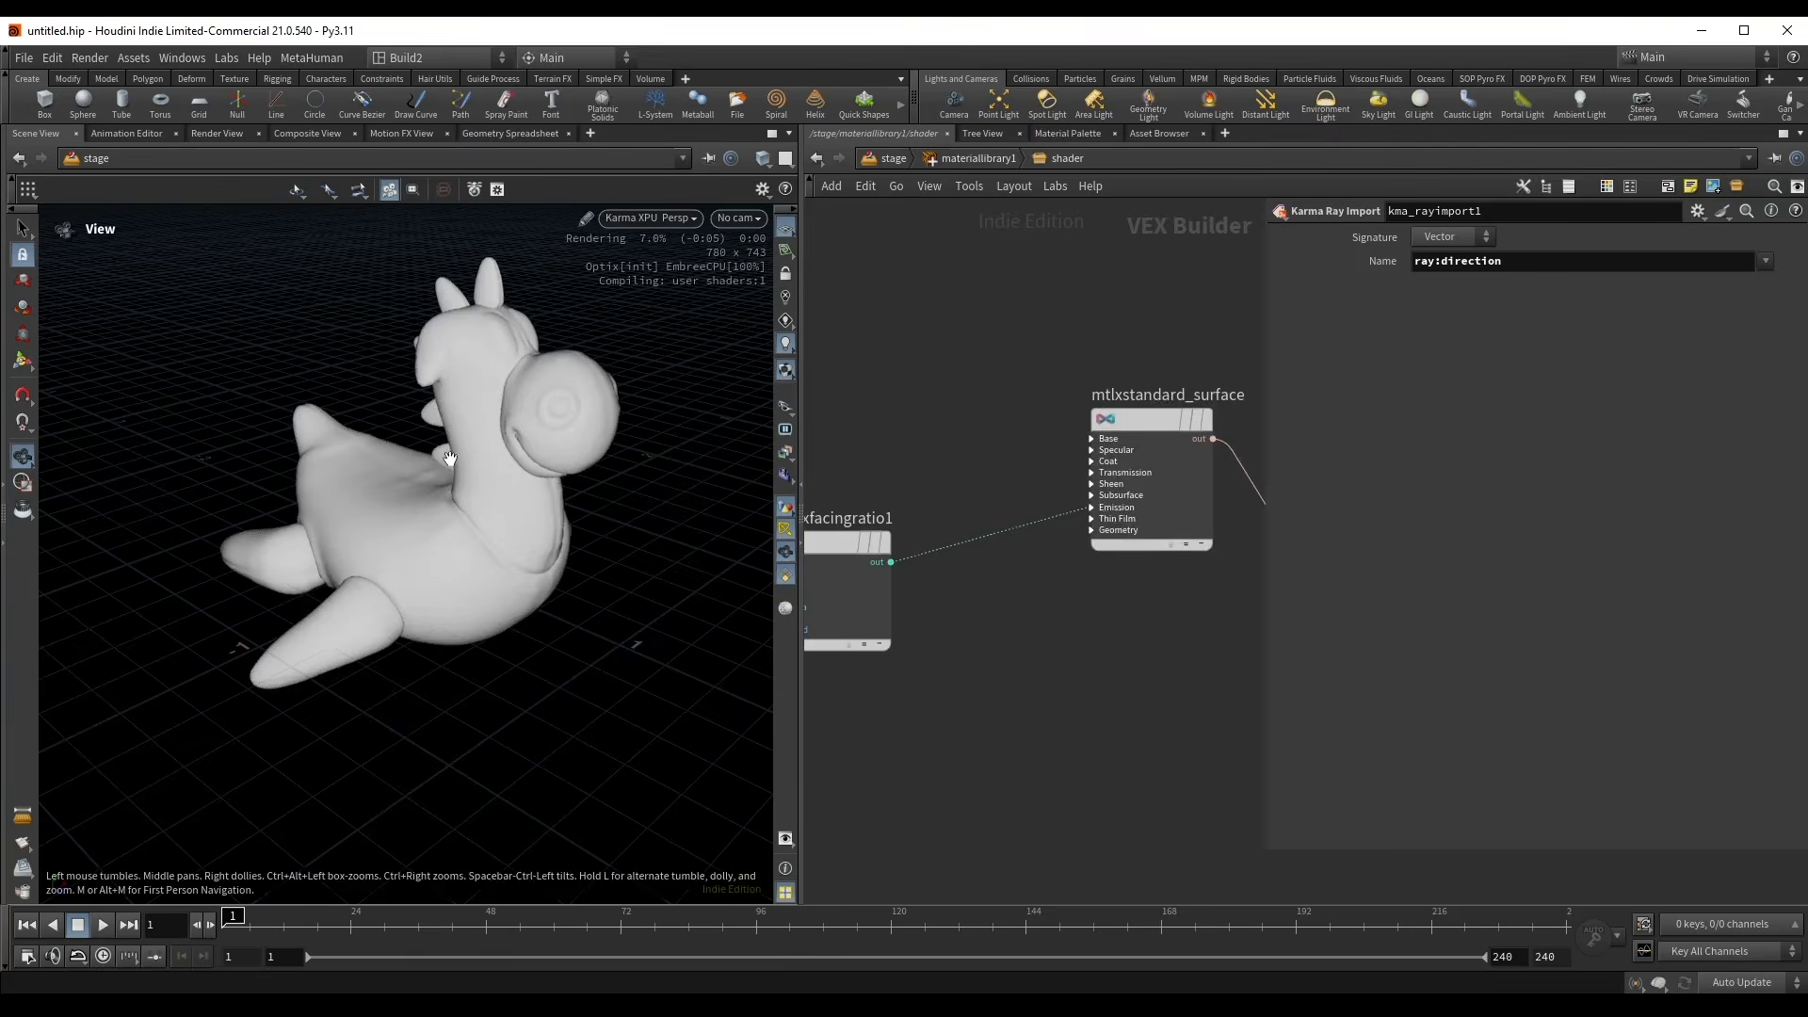
{"action": "mouse_move", "coordinate": [450, 458]}
{"action": "left_mouse_down"}
{"action": "mouse_move", "coordinate": [550, 497]}
{"action": "mouse_move", "coordinate": [440, 454]}
{"action": "left_mouse_up"}
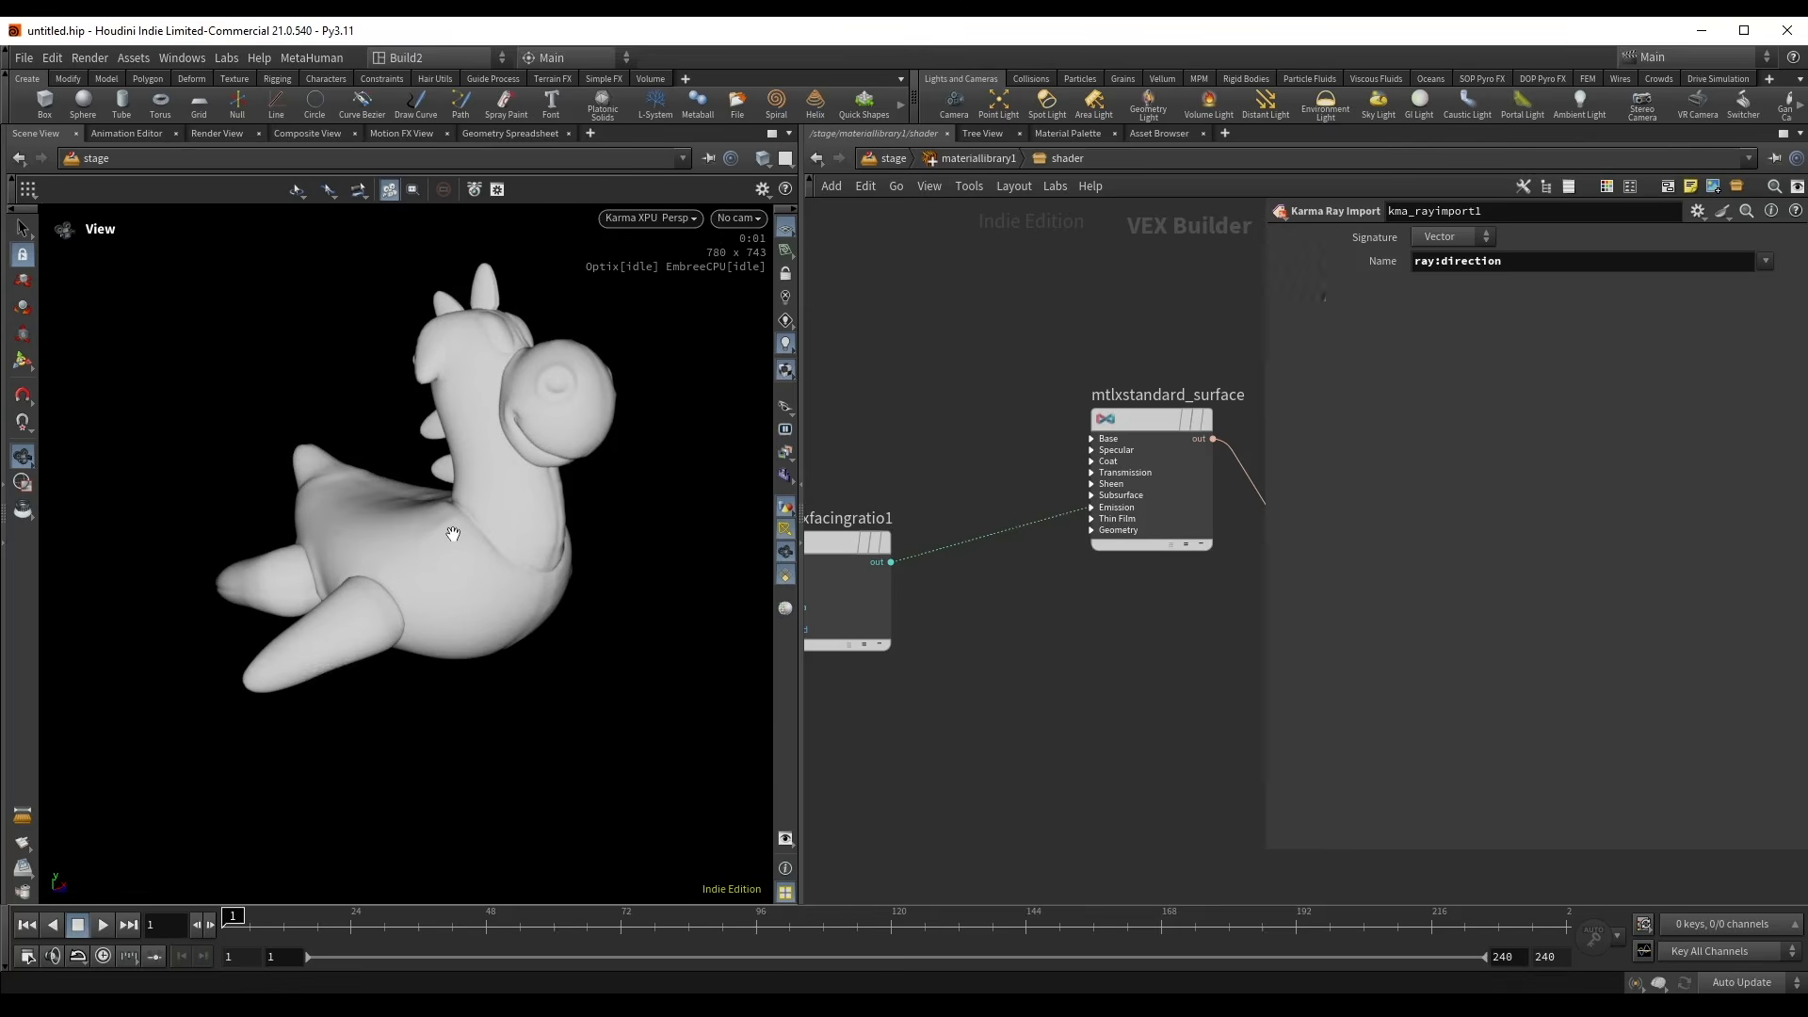
{"action": "left_click_drag", "start_coordinate": [446, 529], "coordinate": [398, 542]}
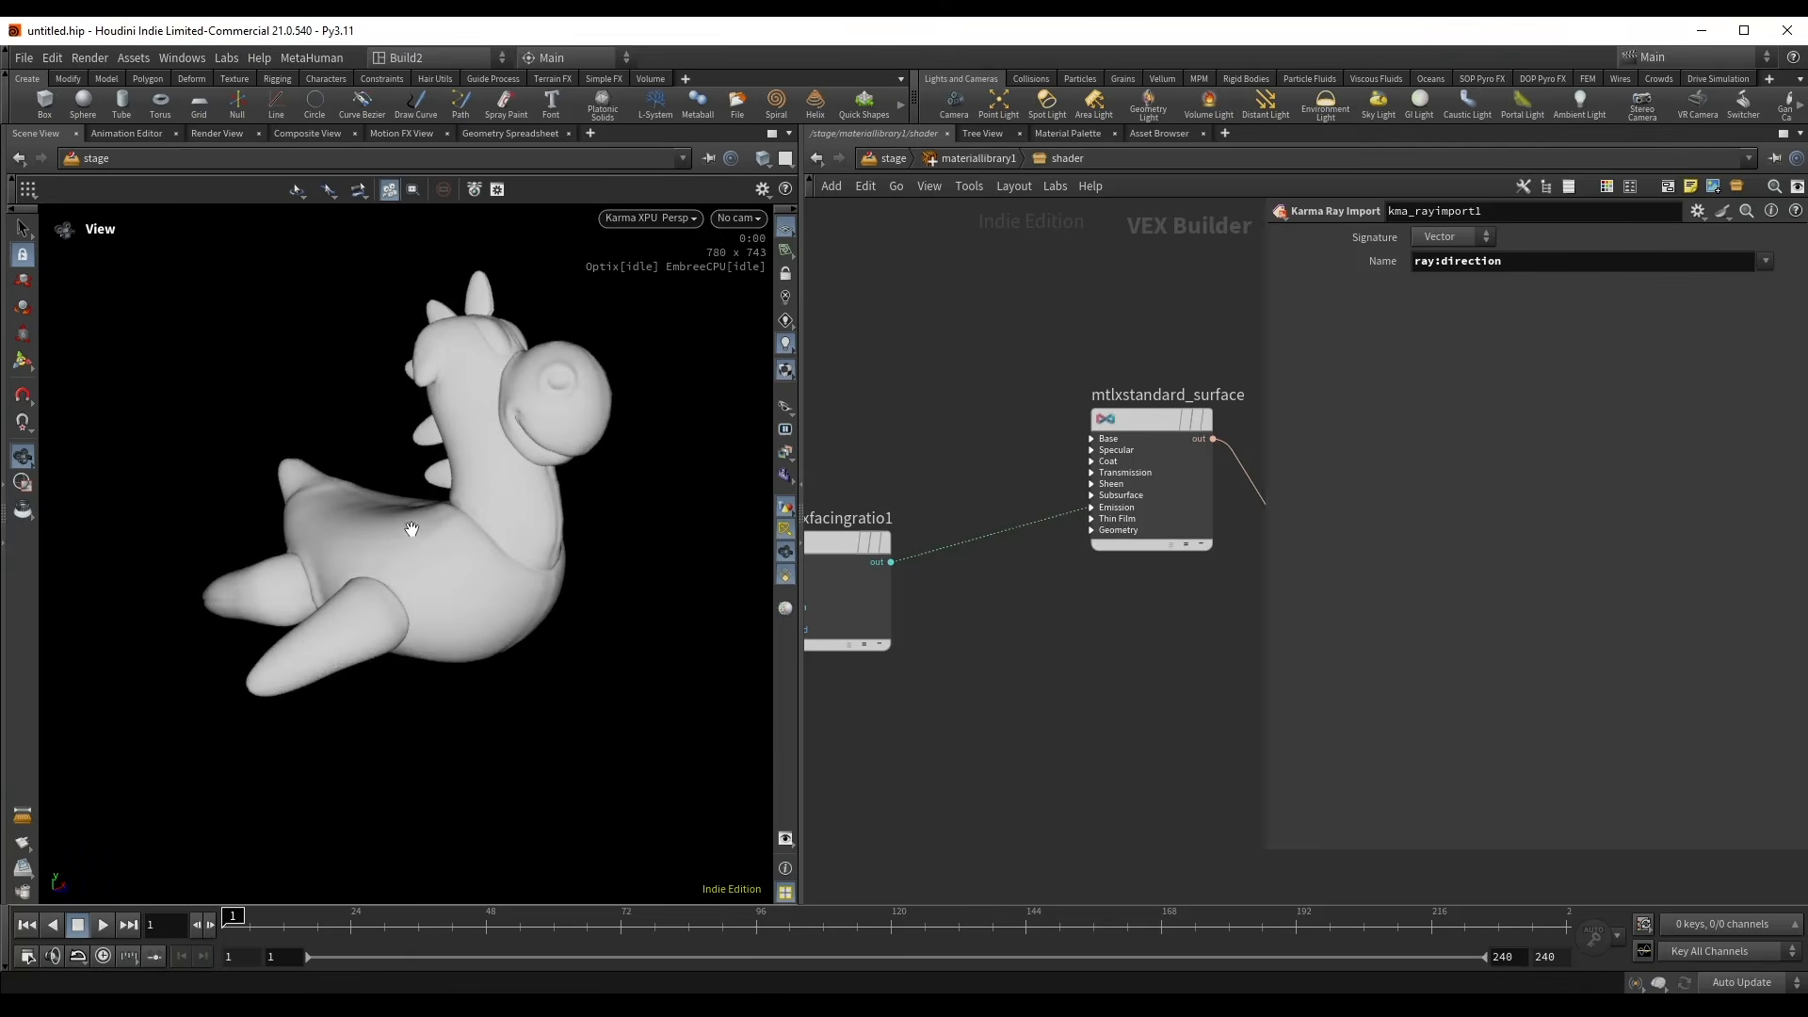
- Insert a Karma Ramp Const node between the facing ratio output and the standard surface's emission input
{"action": "left_click_drag", "start_coordinate": [409, 518], "coordinate": [363, 506]}
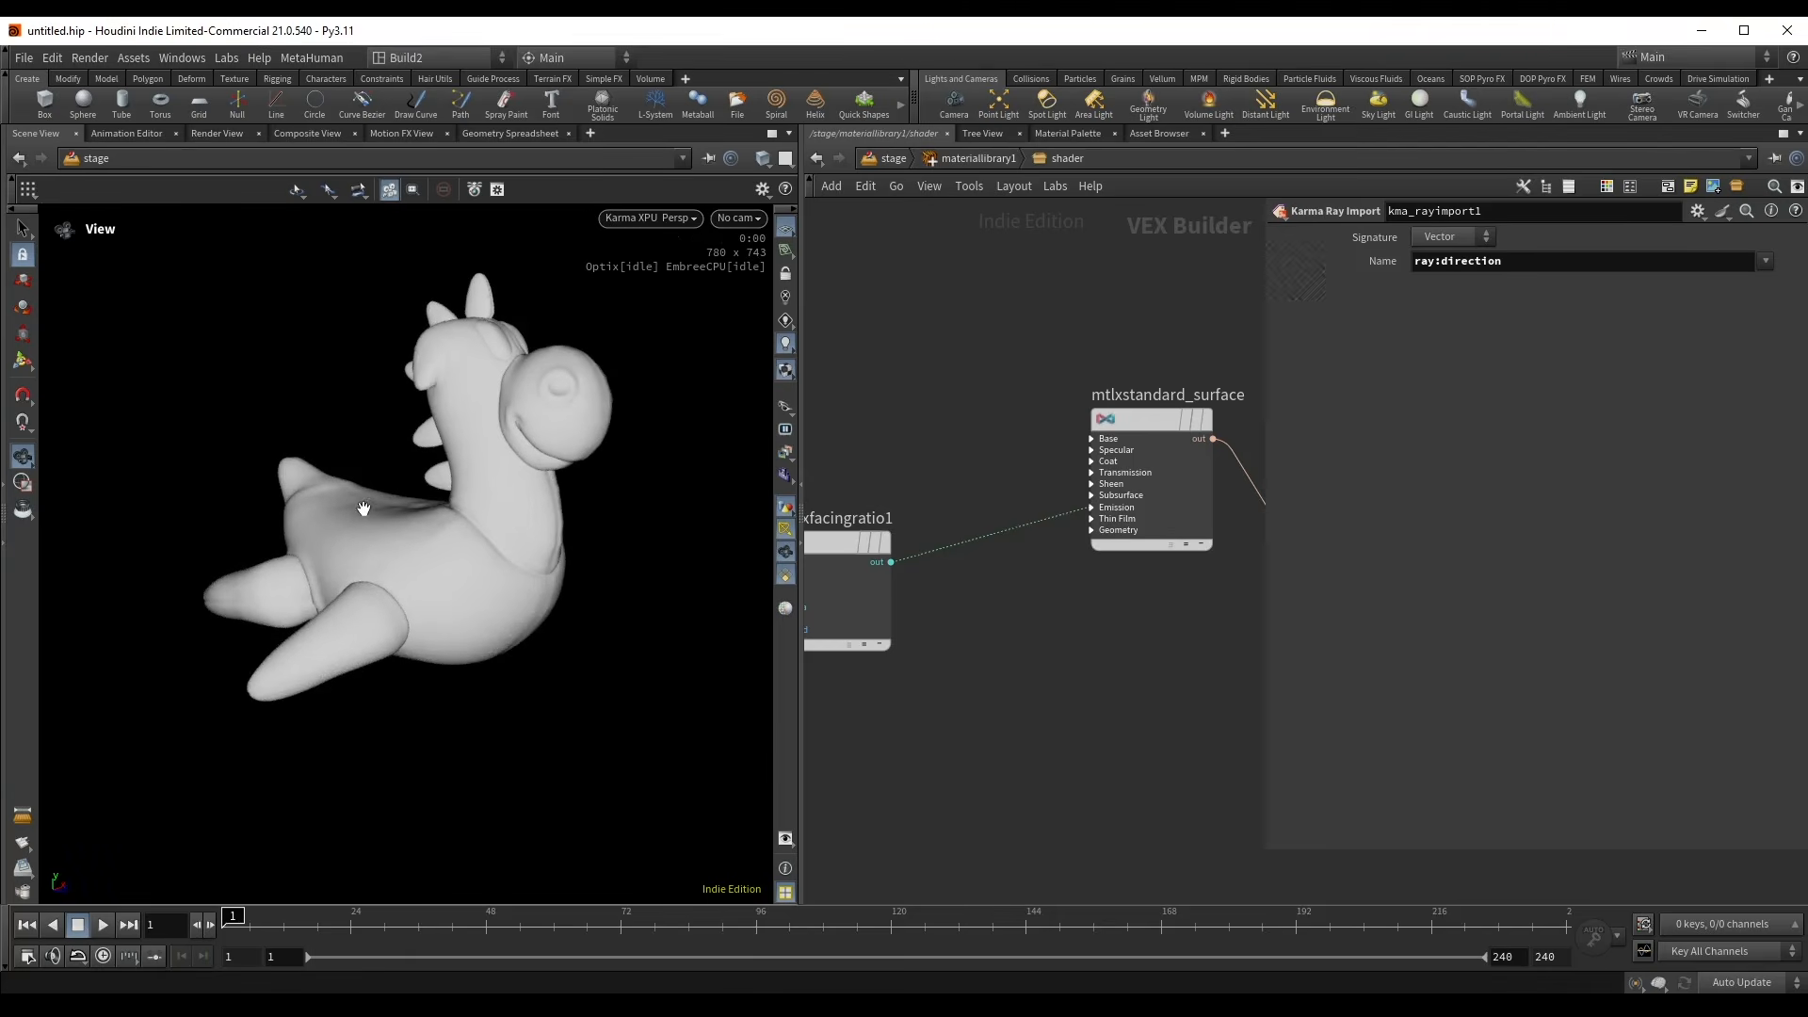
{"action": "left_click_drag", "start_coordinate": [1025, 484], "coordinate": [1076, 525]}
{"action": "scroll", "coordinate": [1076, 453], "scroll_direction": "up", "scroll_amount": 2}
{"action": "key", "text": "Tab"}
{"action": "type", "text": "ram"}
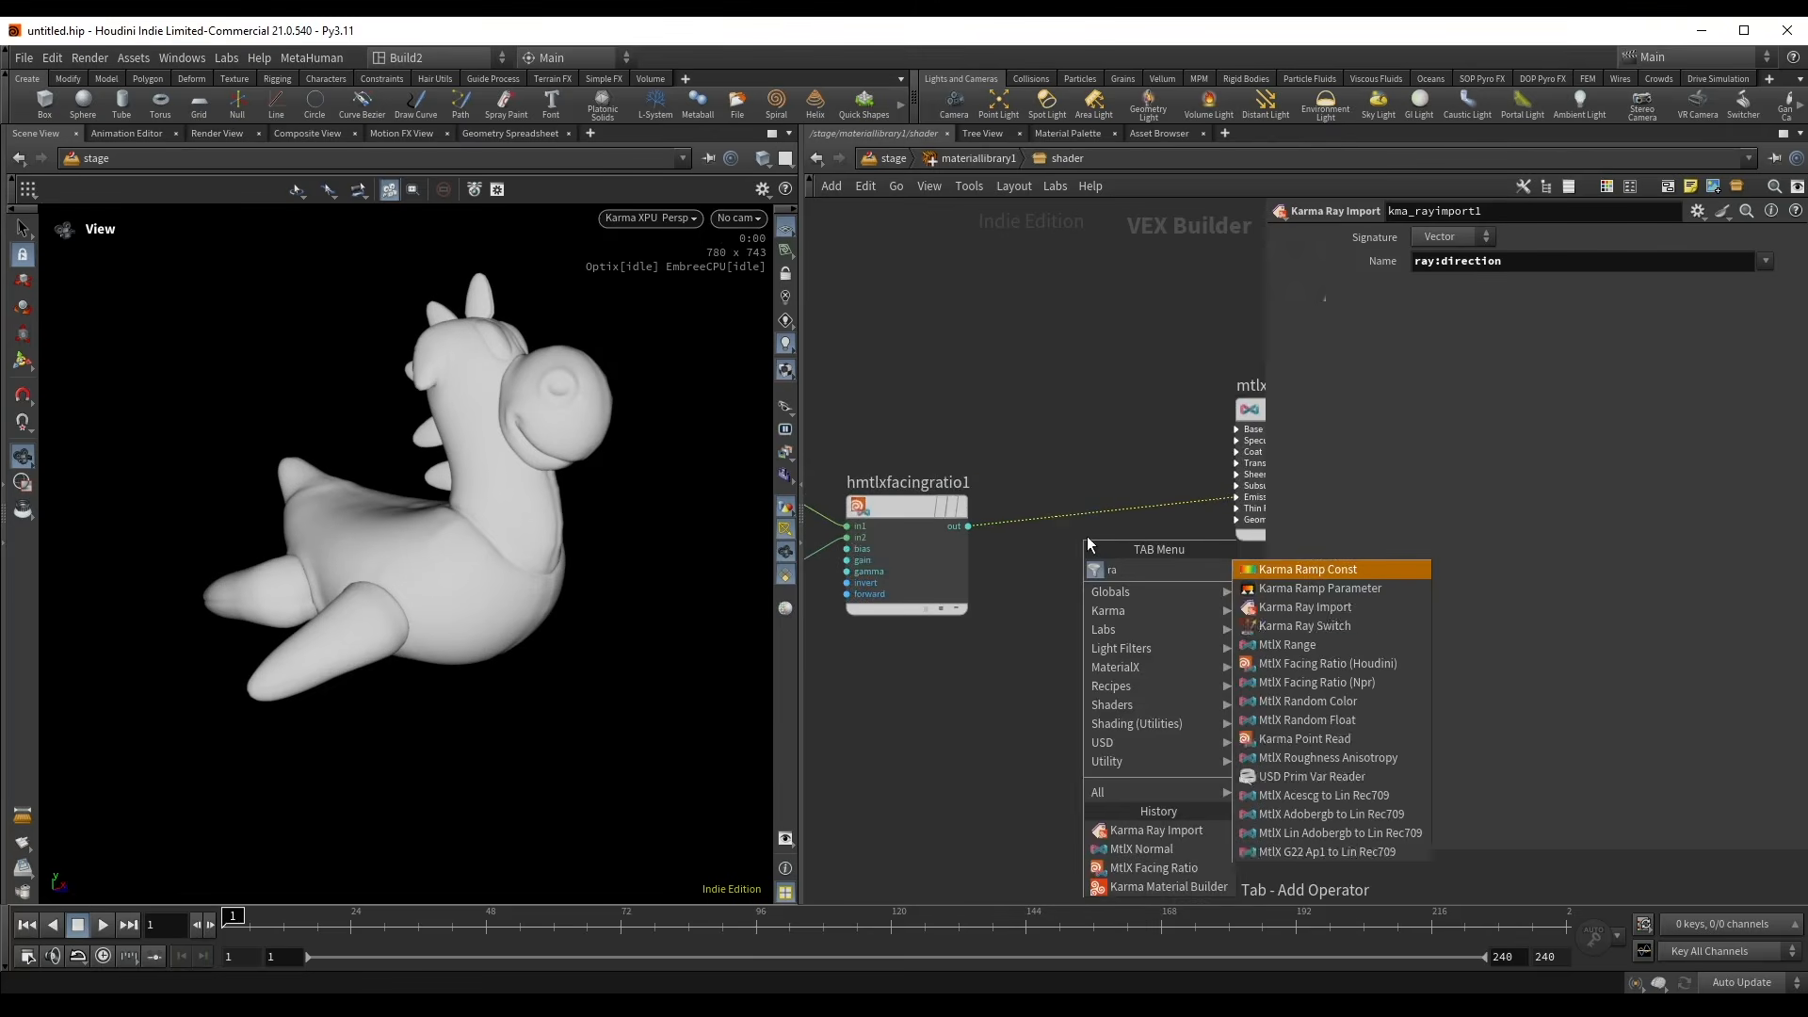
{"action": "left_click", "coordinate": [1280, 567]}
{"action": "left_click", "coordinate": [1091, 497]}
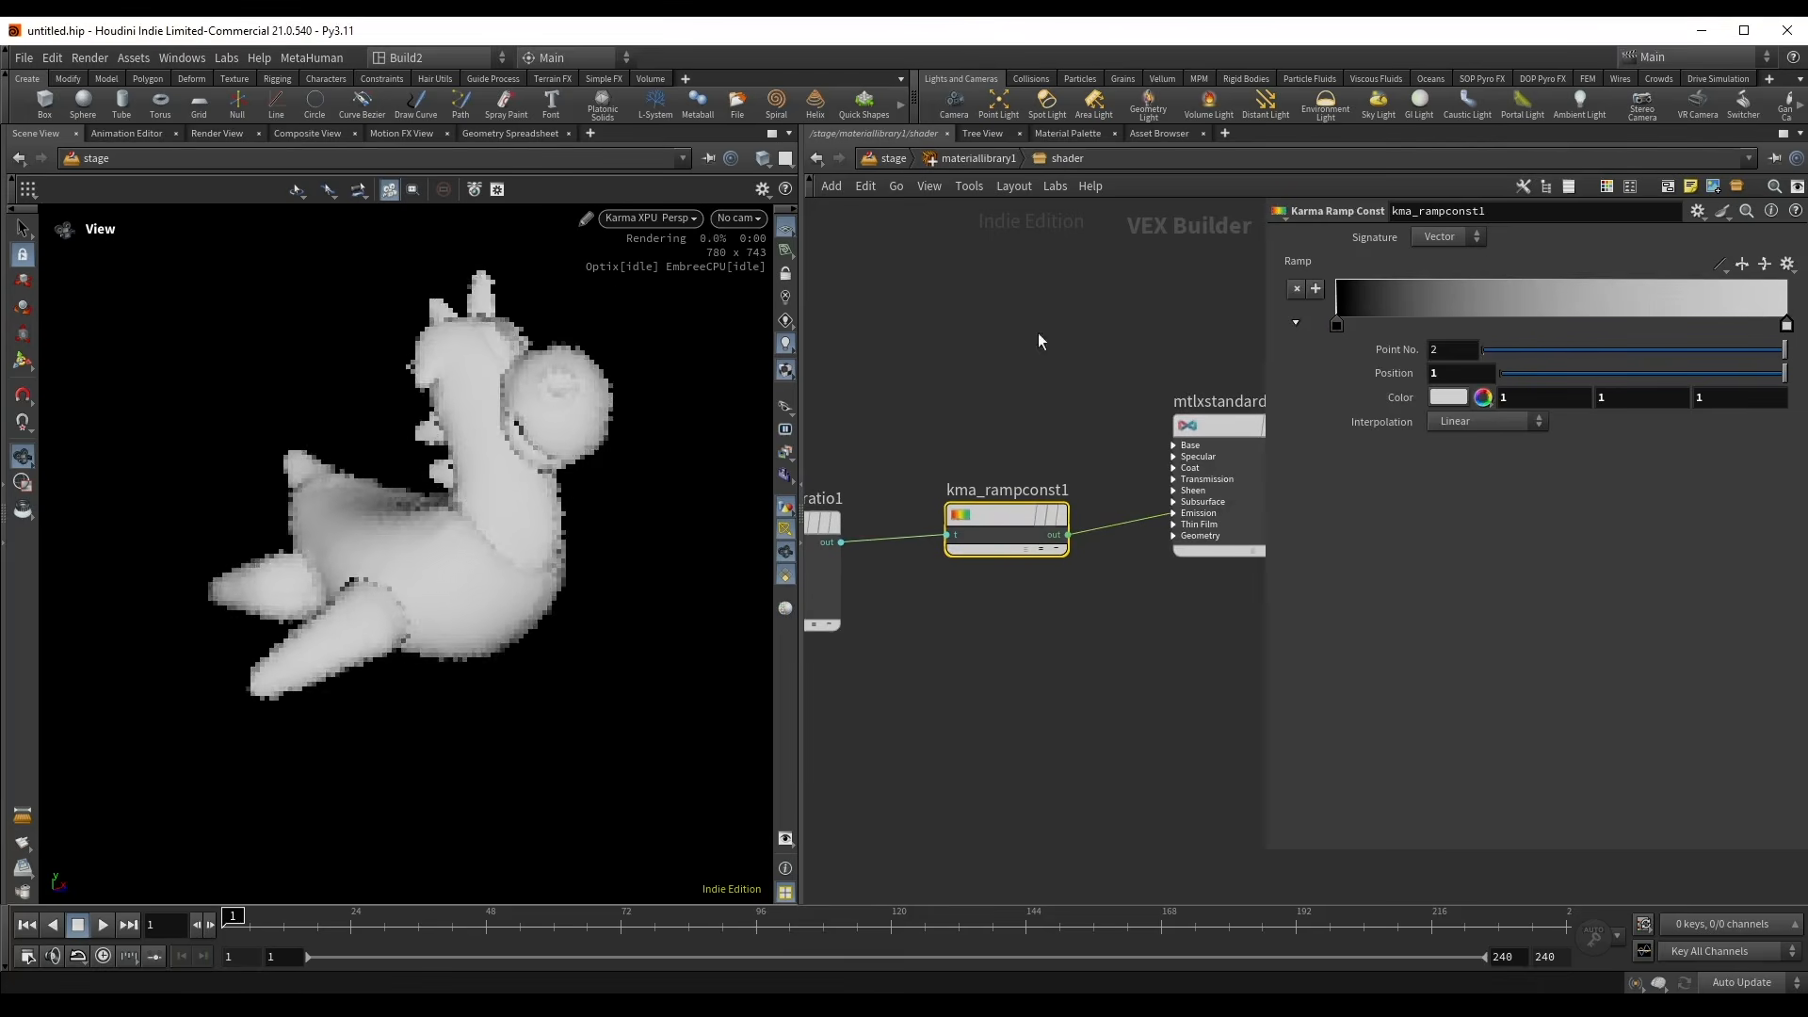
- Color the ramp's first point light blue with RGB 0, 0.5, 1
{"action": "double_click", "coordinate": [1337, 325]}
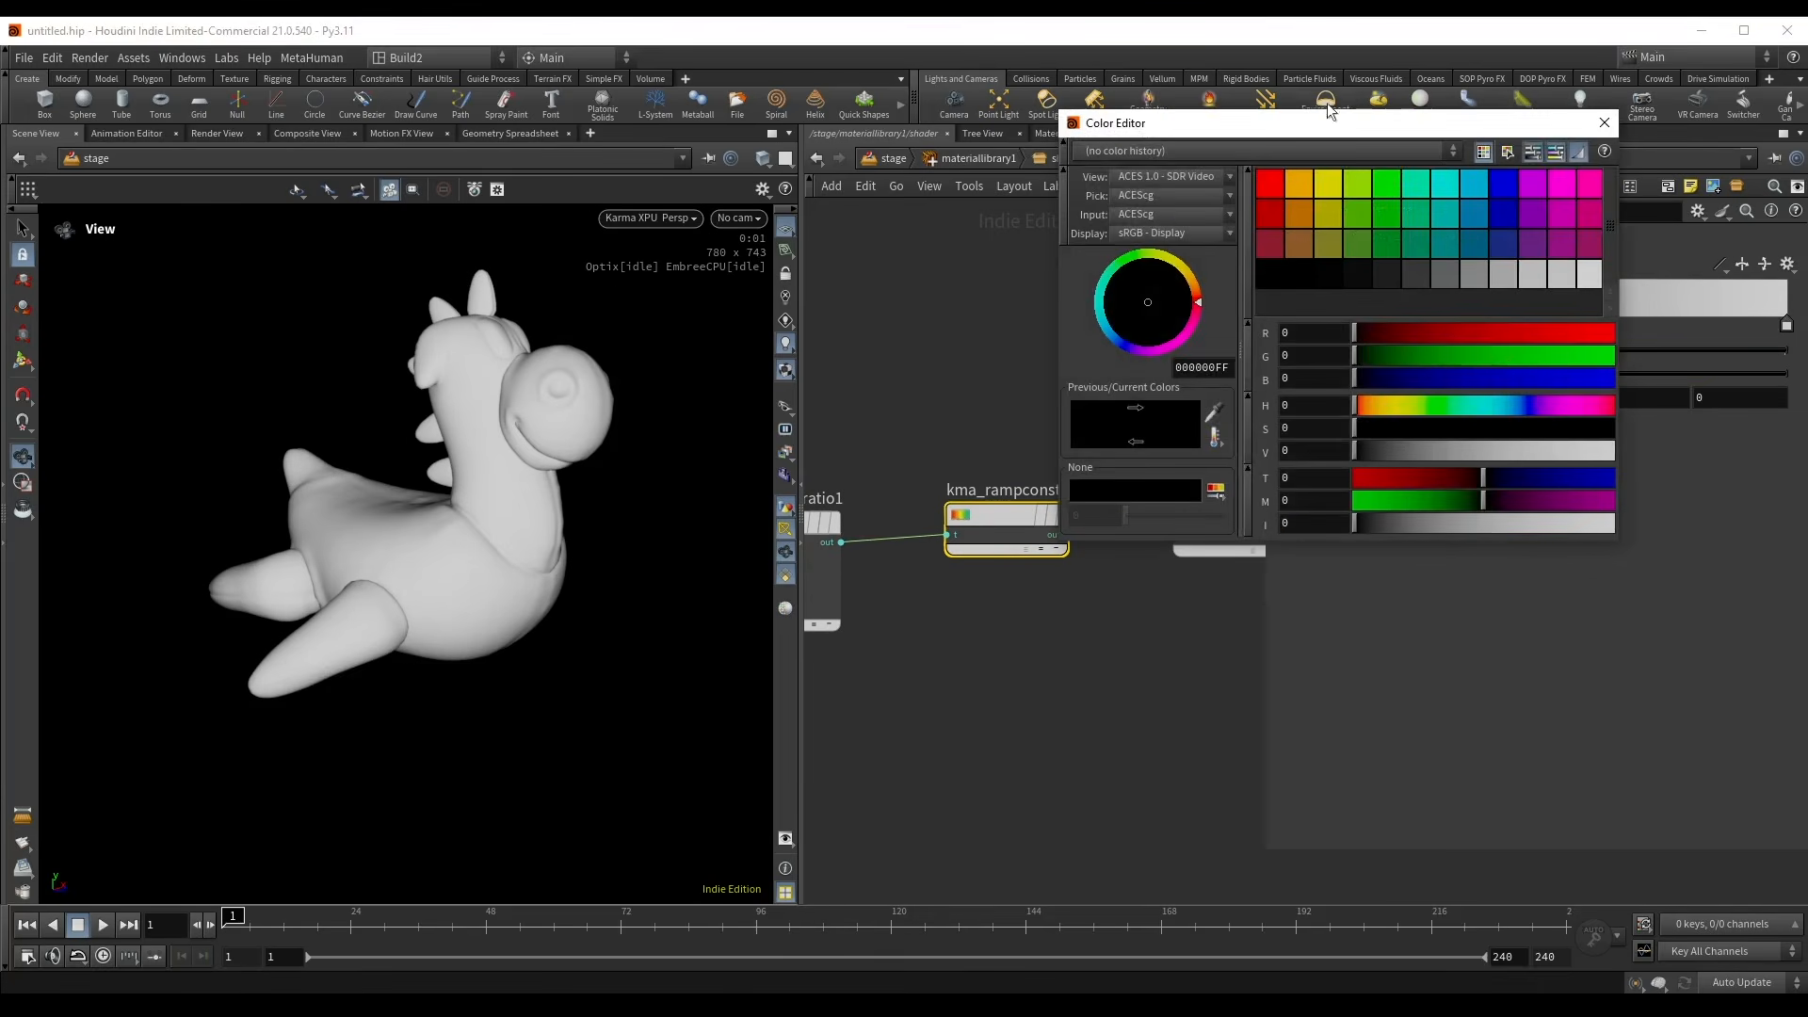
{"action": "left_click_drag", "start_coordinate": [1327, 121], "coordinate": [1082, 219]}
{"action": "left_click", "coordinate": [1228, 282]}
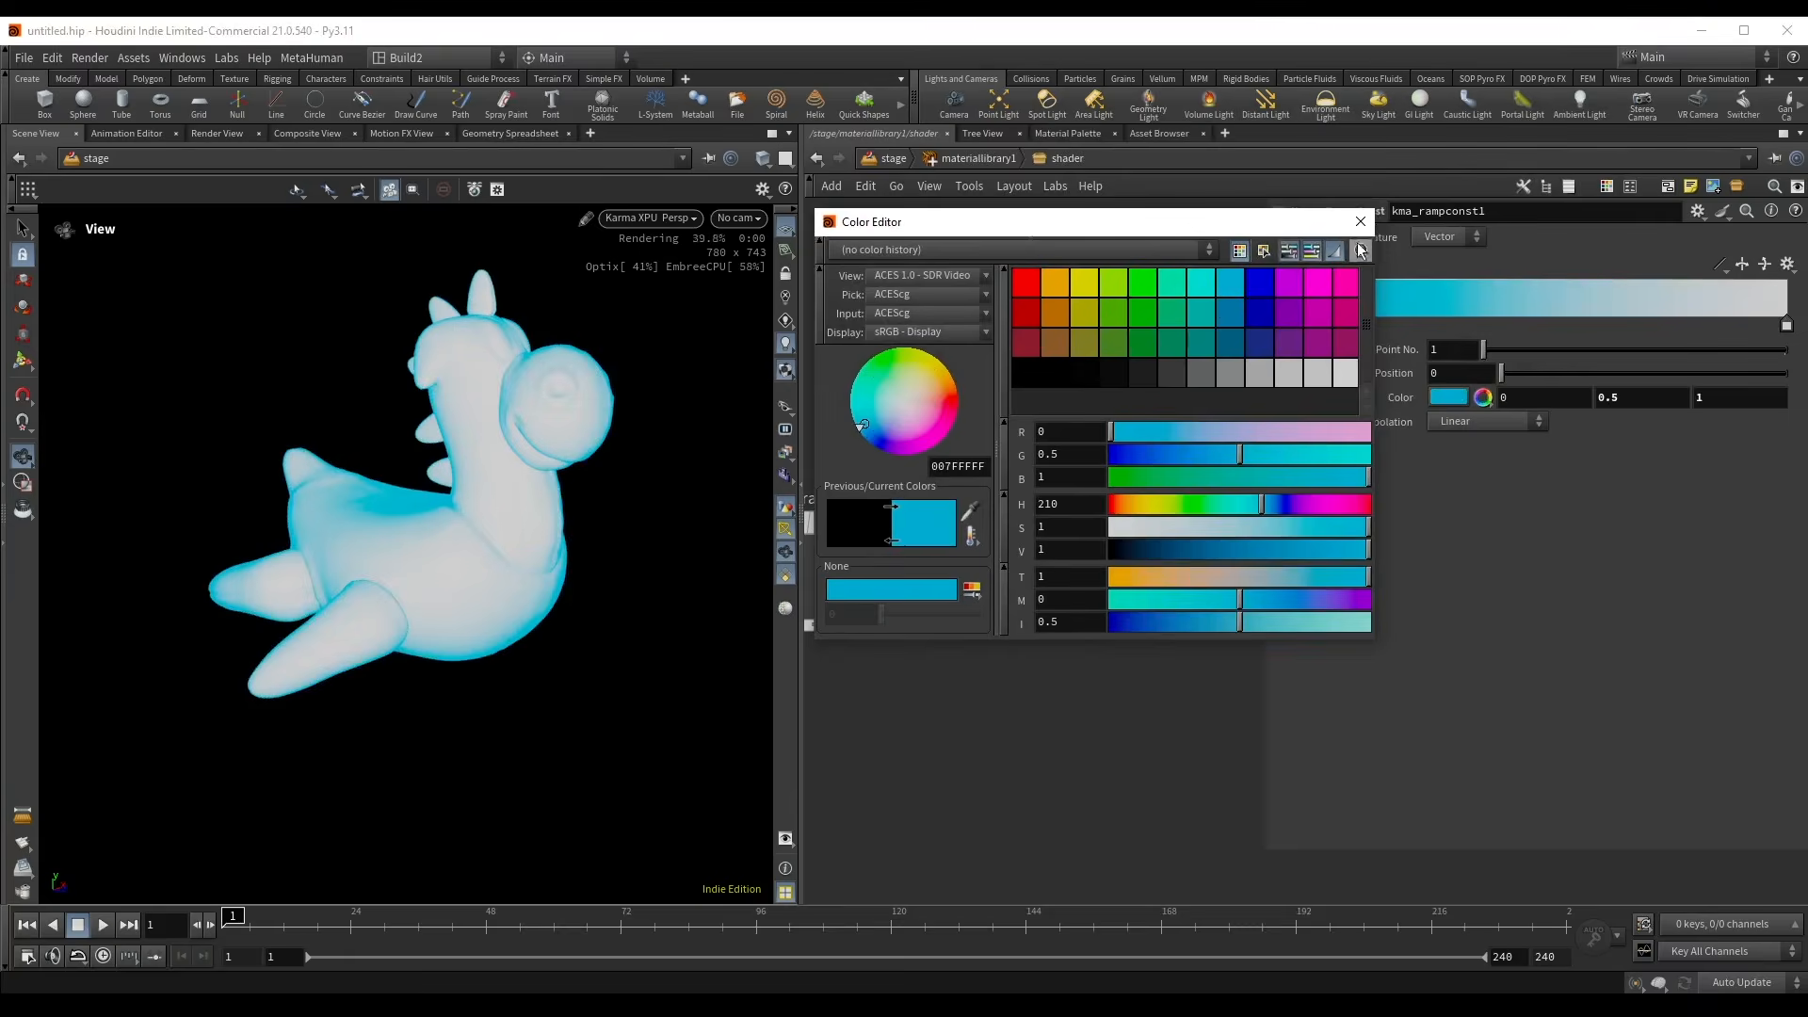
{"action": "left_click", "coordinate": [1359, 221]}
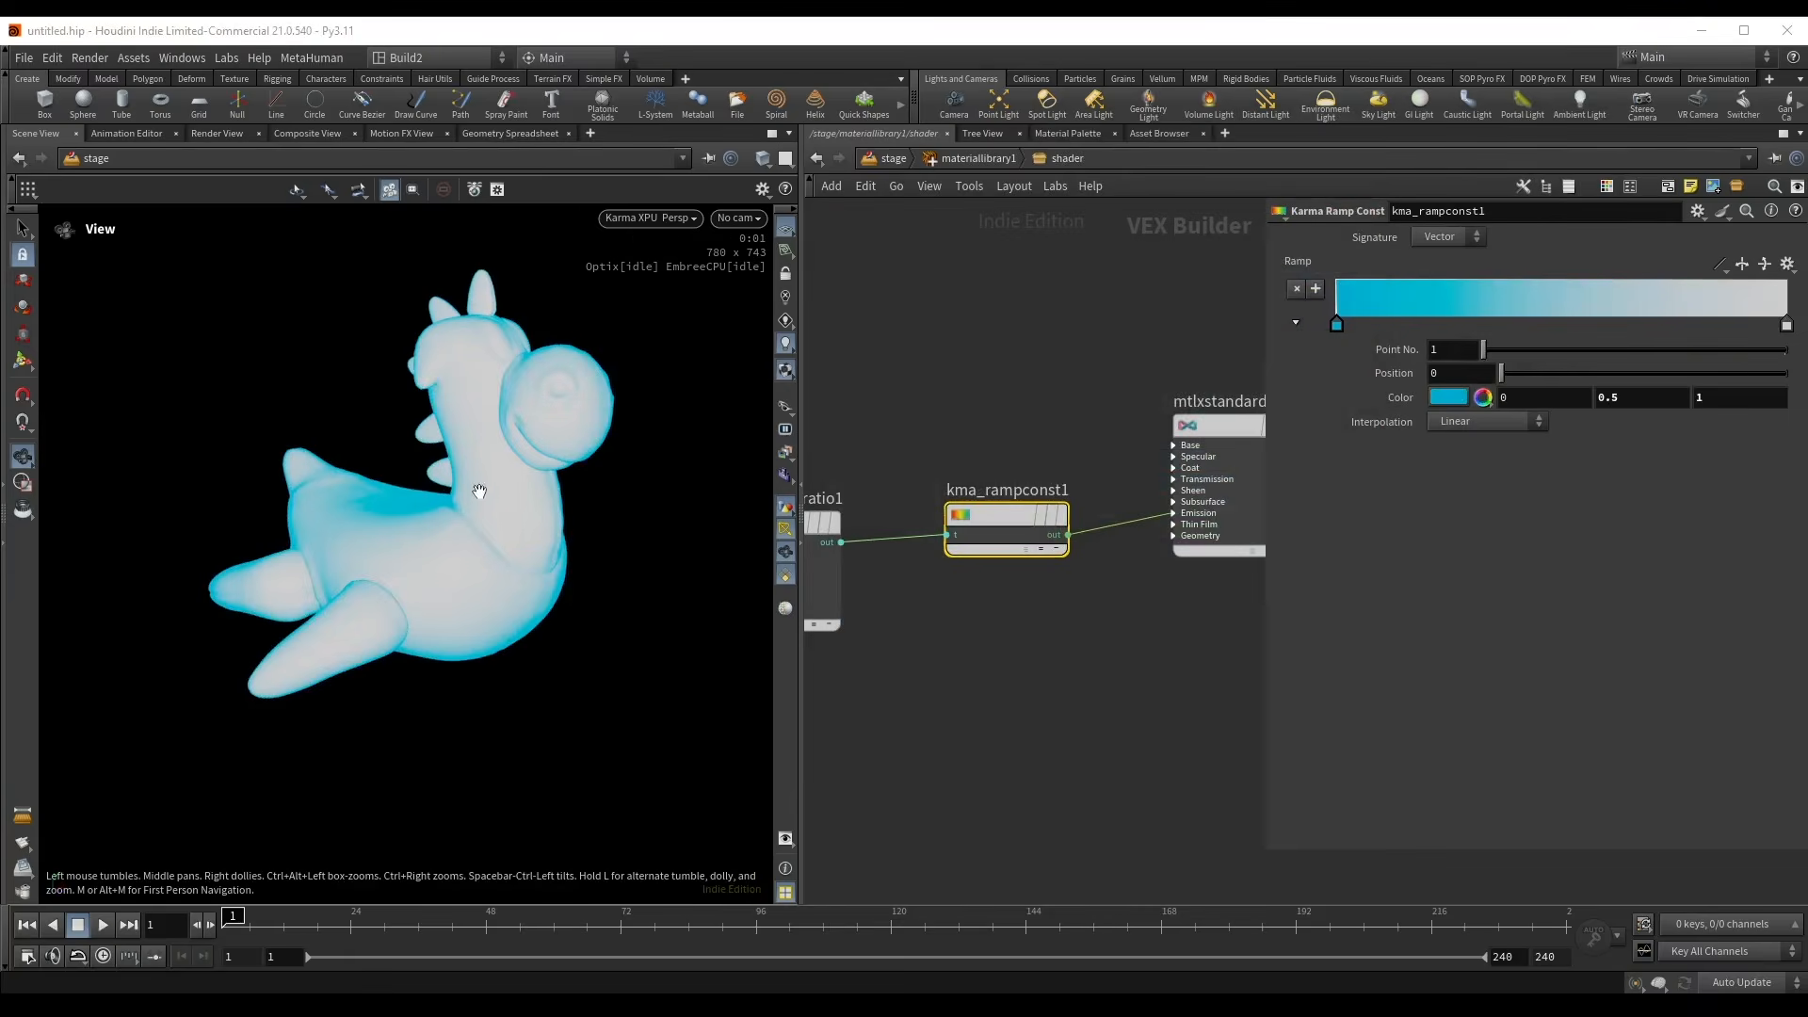
- Color the ramp's end point dark blue with RGB 0, 0, 0.5 and check the shading on the toy
{"action": "left_click", "coordinate": [1786, 327]}
{"action": "left_click", "coordinate": [1192, 313]}
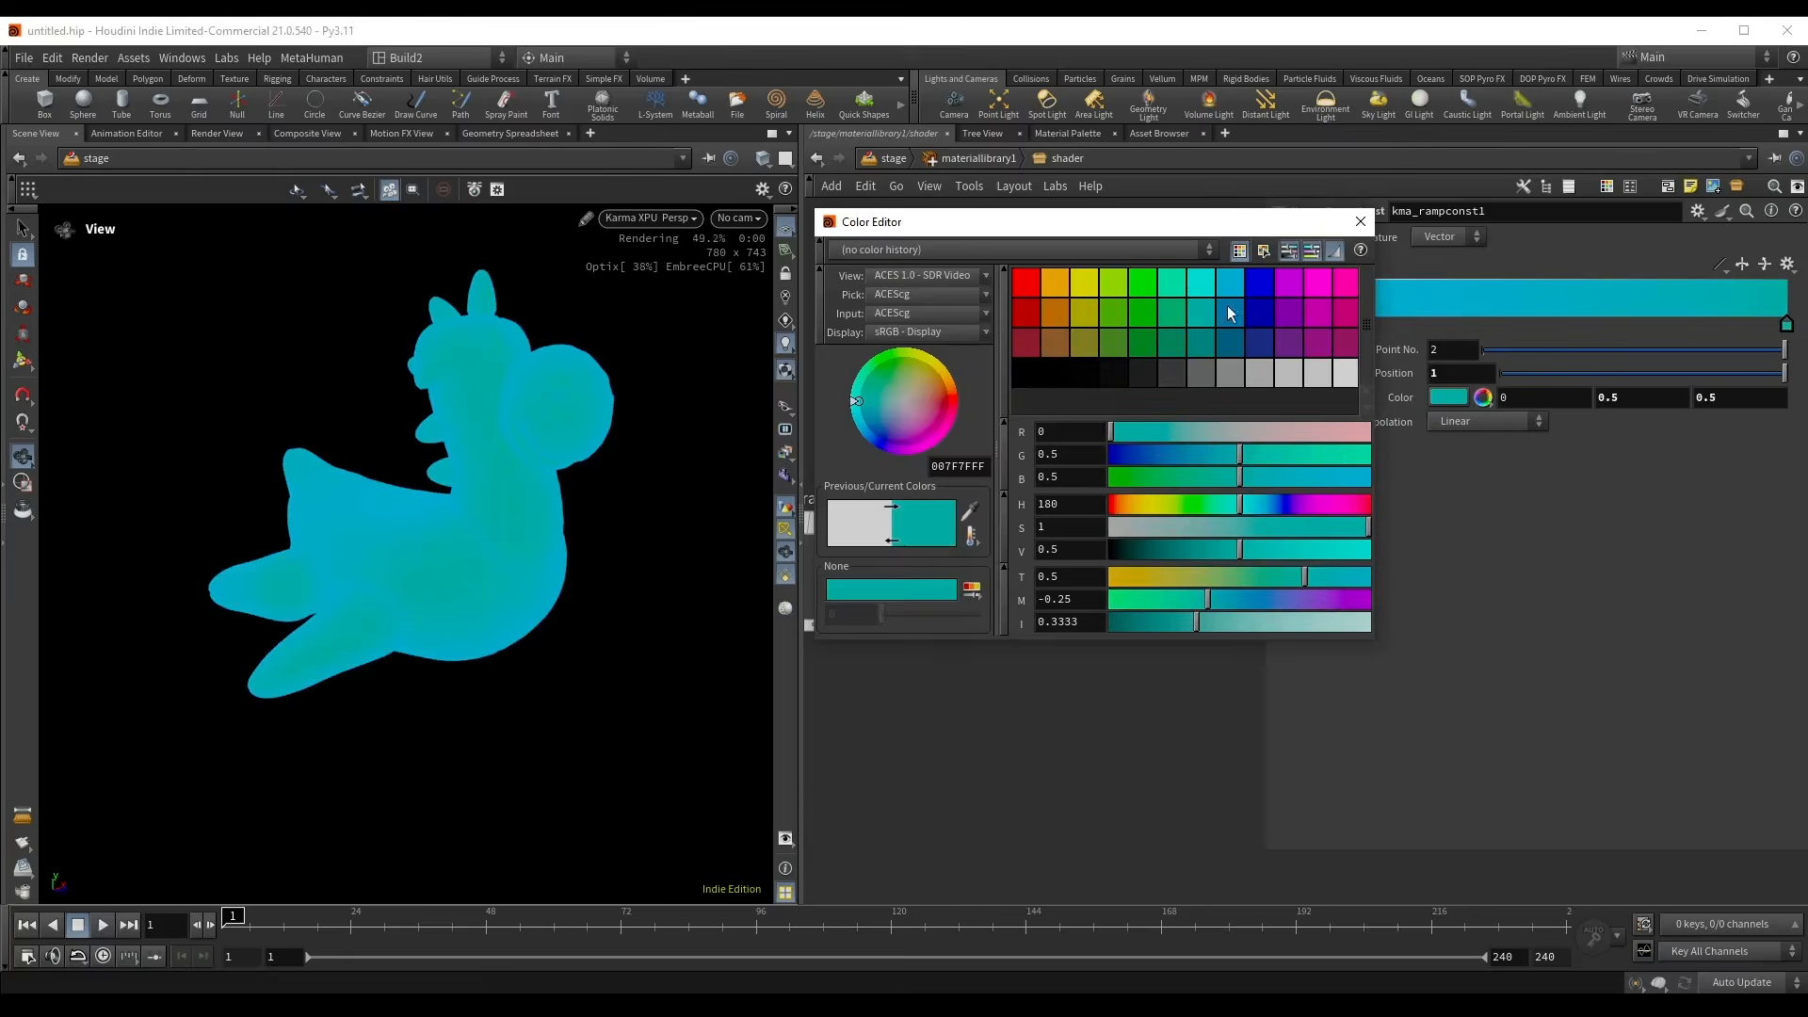
{"action": "left_click", "coordinate": [1253, 337]}
{"action": "left_click", "coordinate": [1360, 222]}
{"action": "mouse_move", "coordinate": [424, 442]}
{"action": "left_mouse_down"}
{"action": "mouse_move", "coordinate": [404, 464]}
{"action": "mouse_move", "coordinate": [427, 453]}
{"action": "left_mouse_up"}
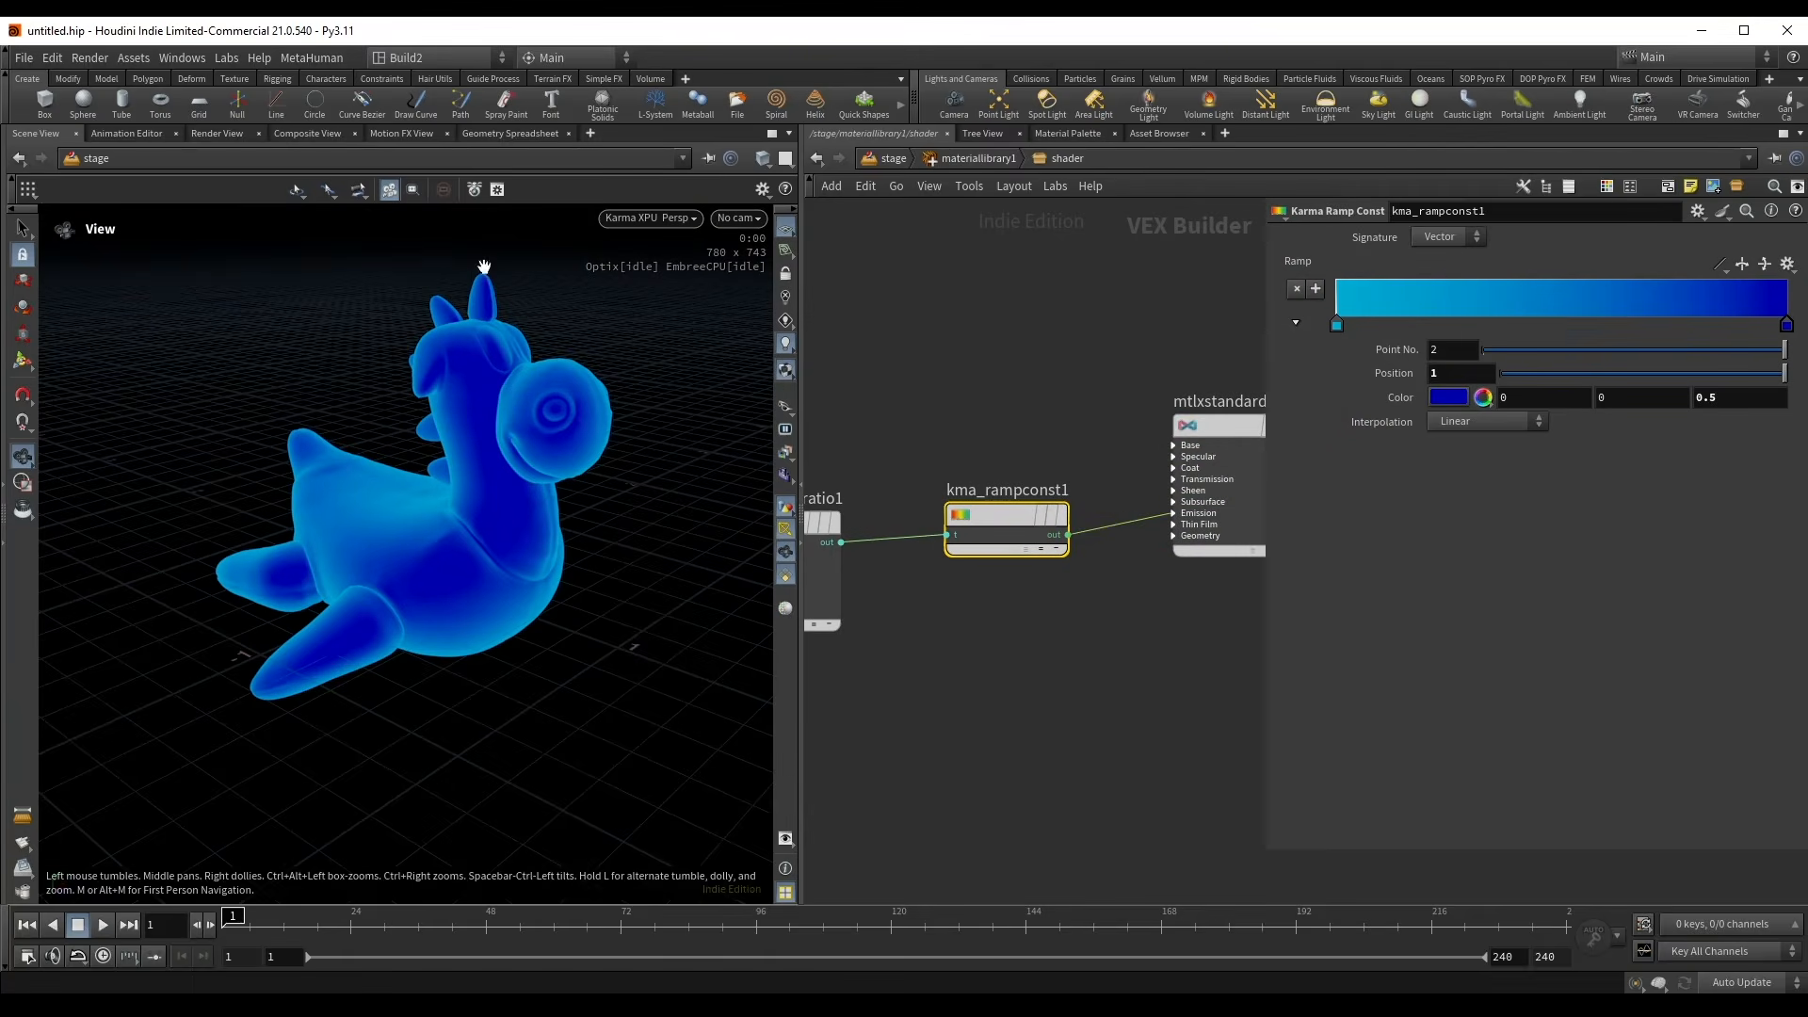
{"action": "left_click_drag", "start_coordinate": [392, 525], "coordinate": [461, 508]}
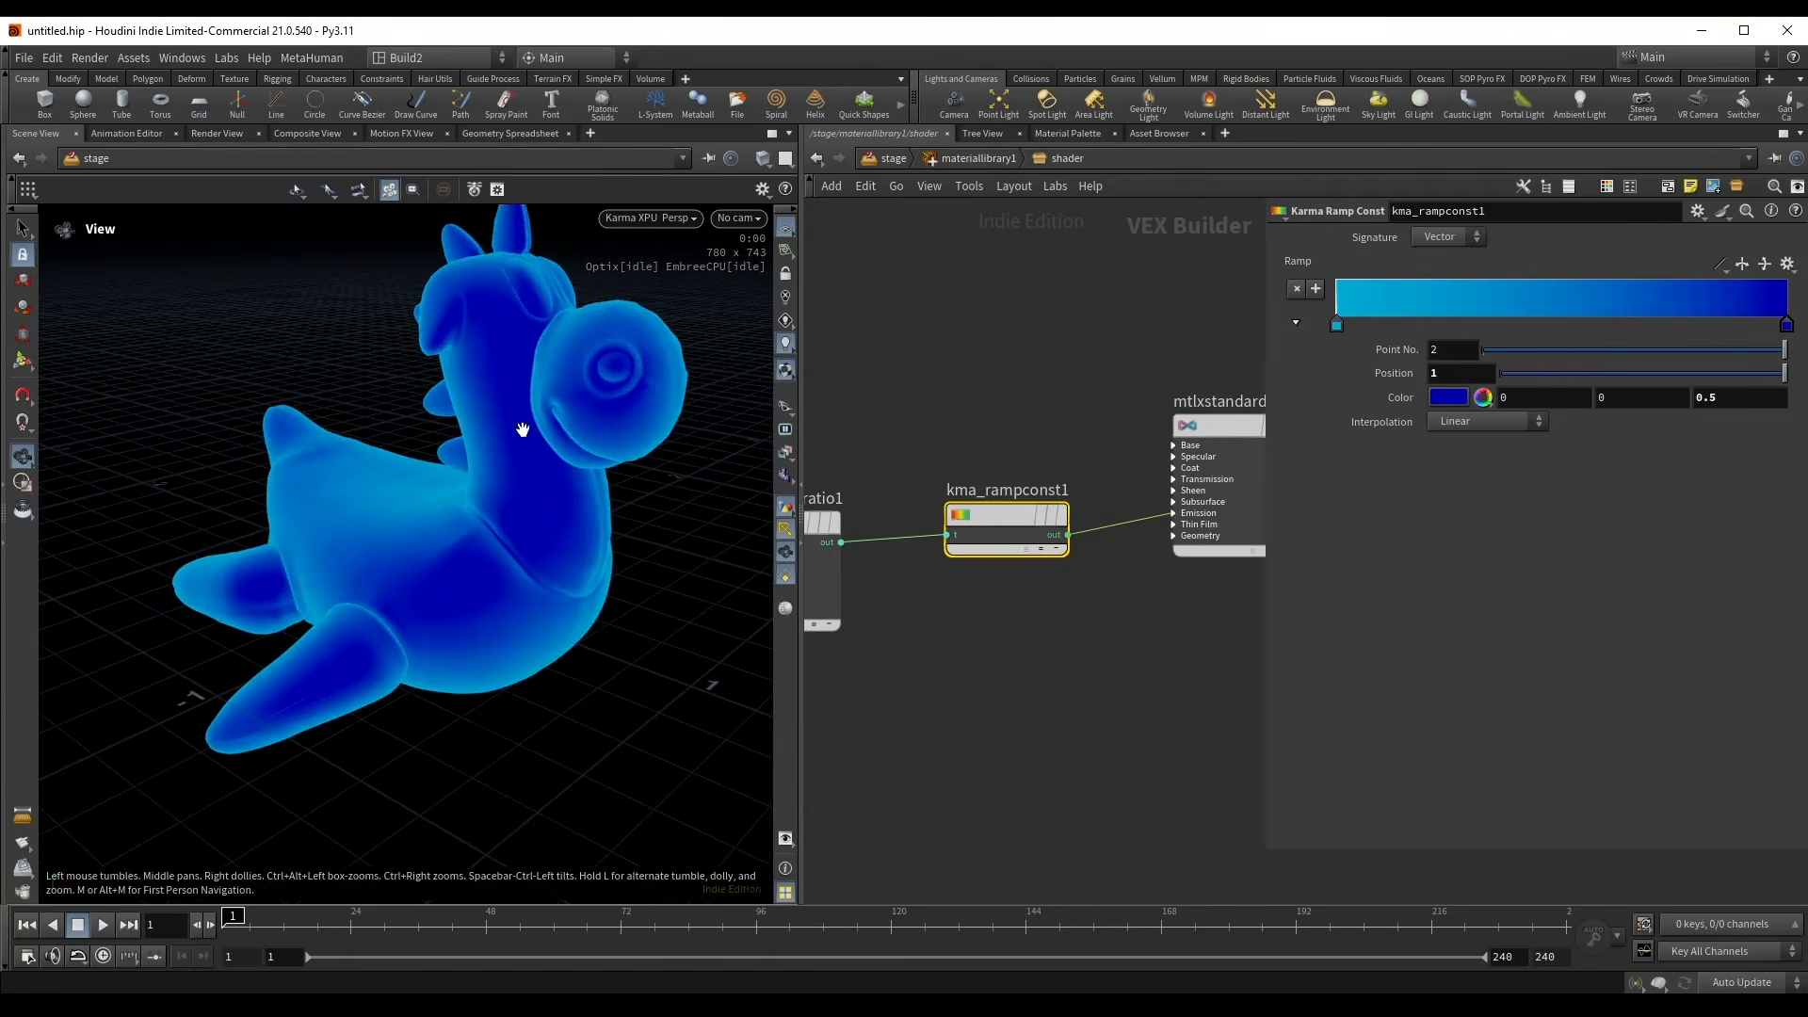
- Set the ramp interpolation to Constant and move the dark blue point to about 0.64
{"action": "left_click", "coordinate": [1711, 266]}
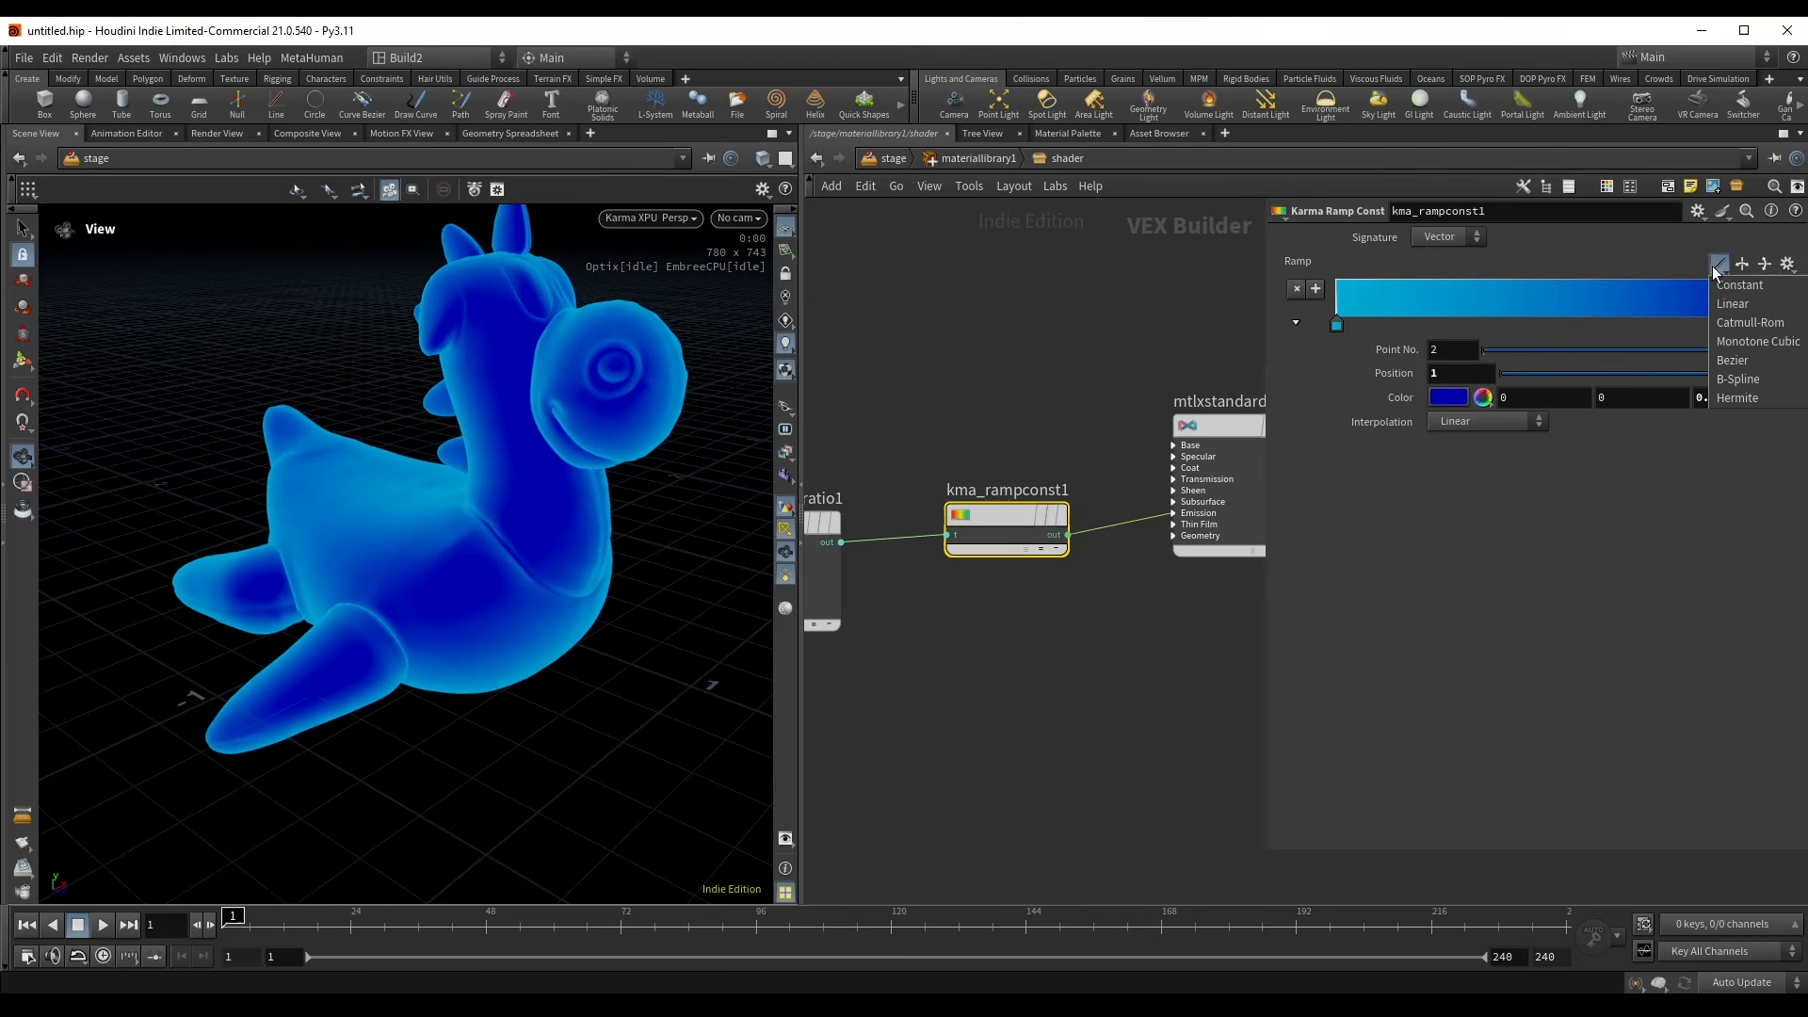
{"action": "left_click", "coordinate": [1757, 294]}
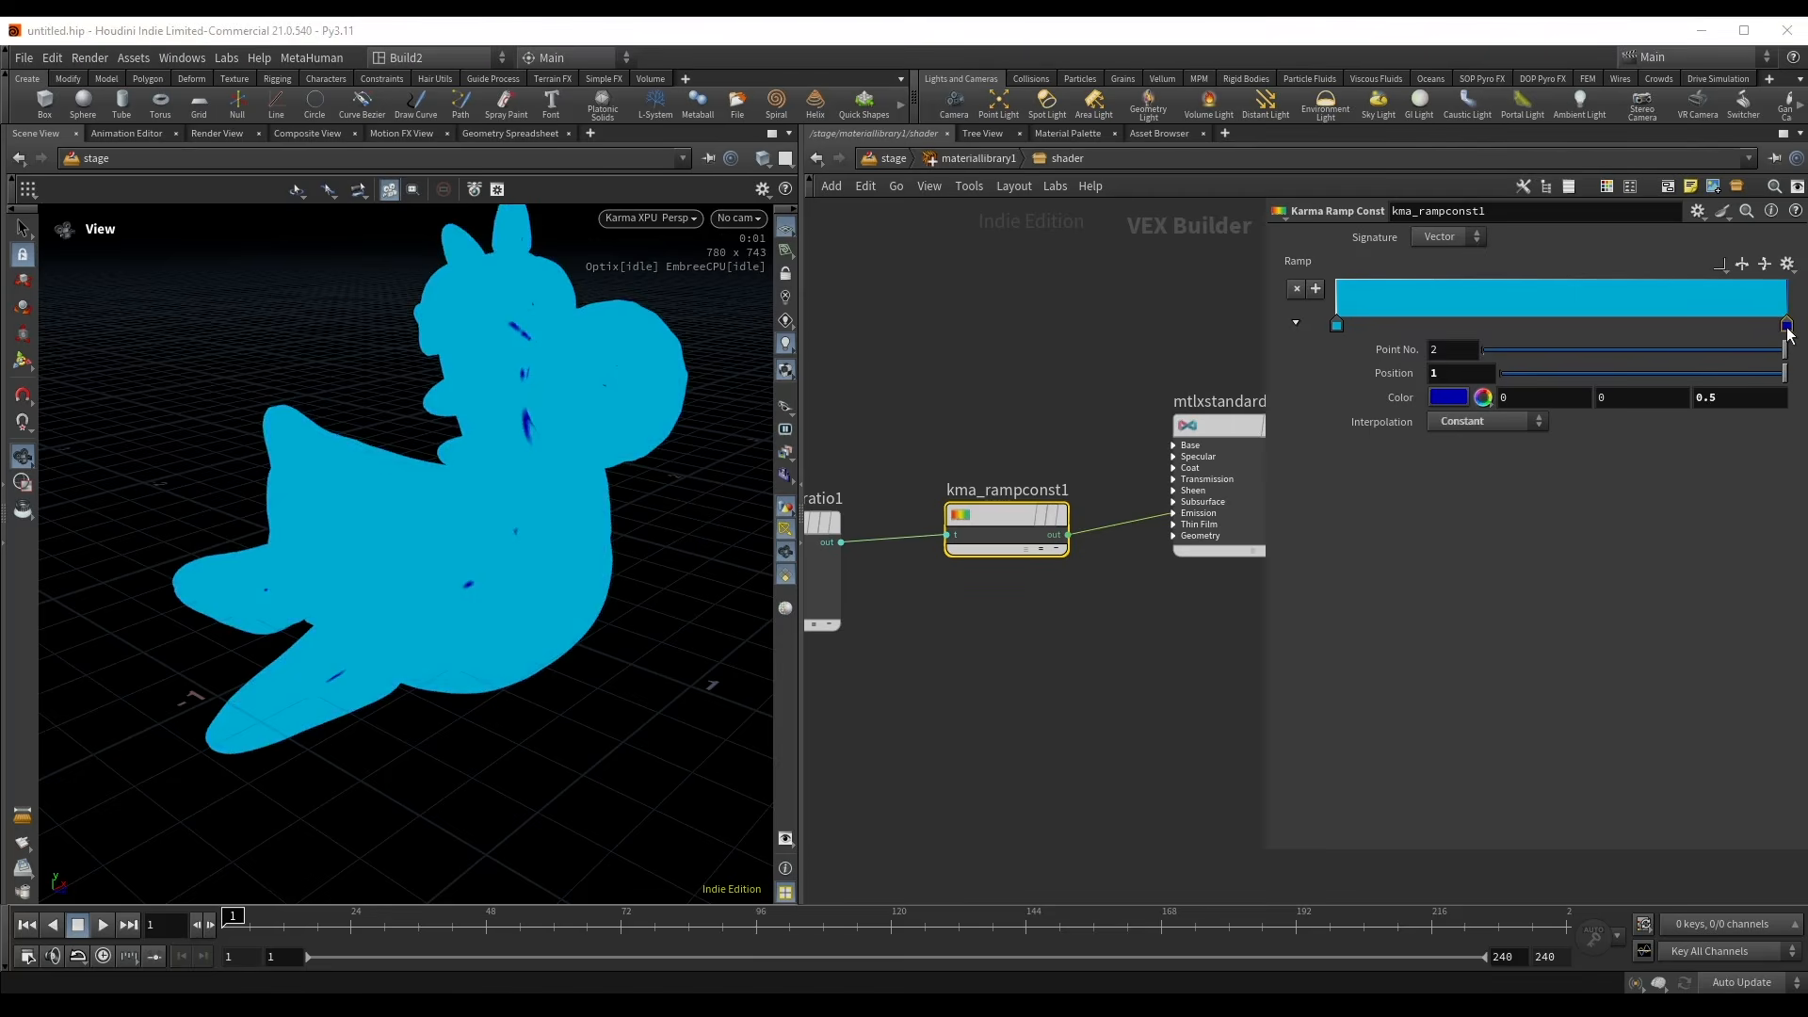
{"action": "left_click_drag", "start_coordinate": [1787, 326], "coordinate": [1625, 326]}
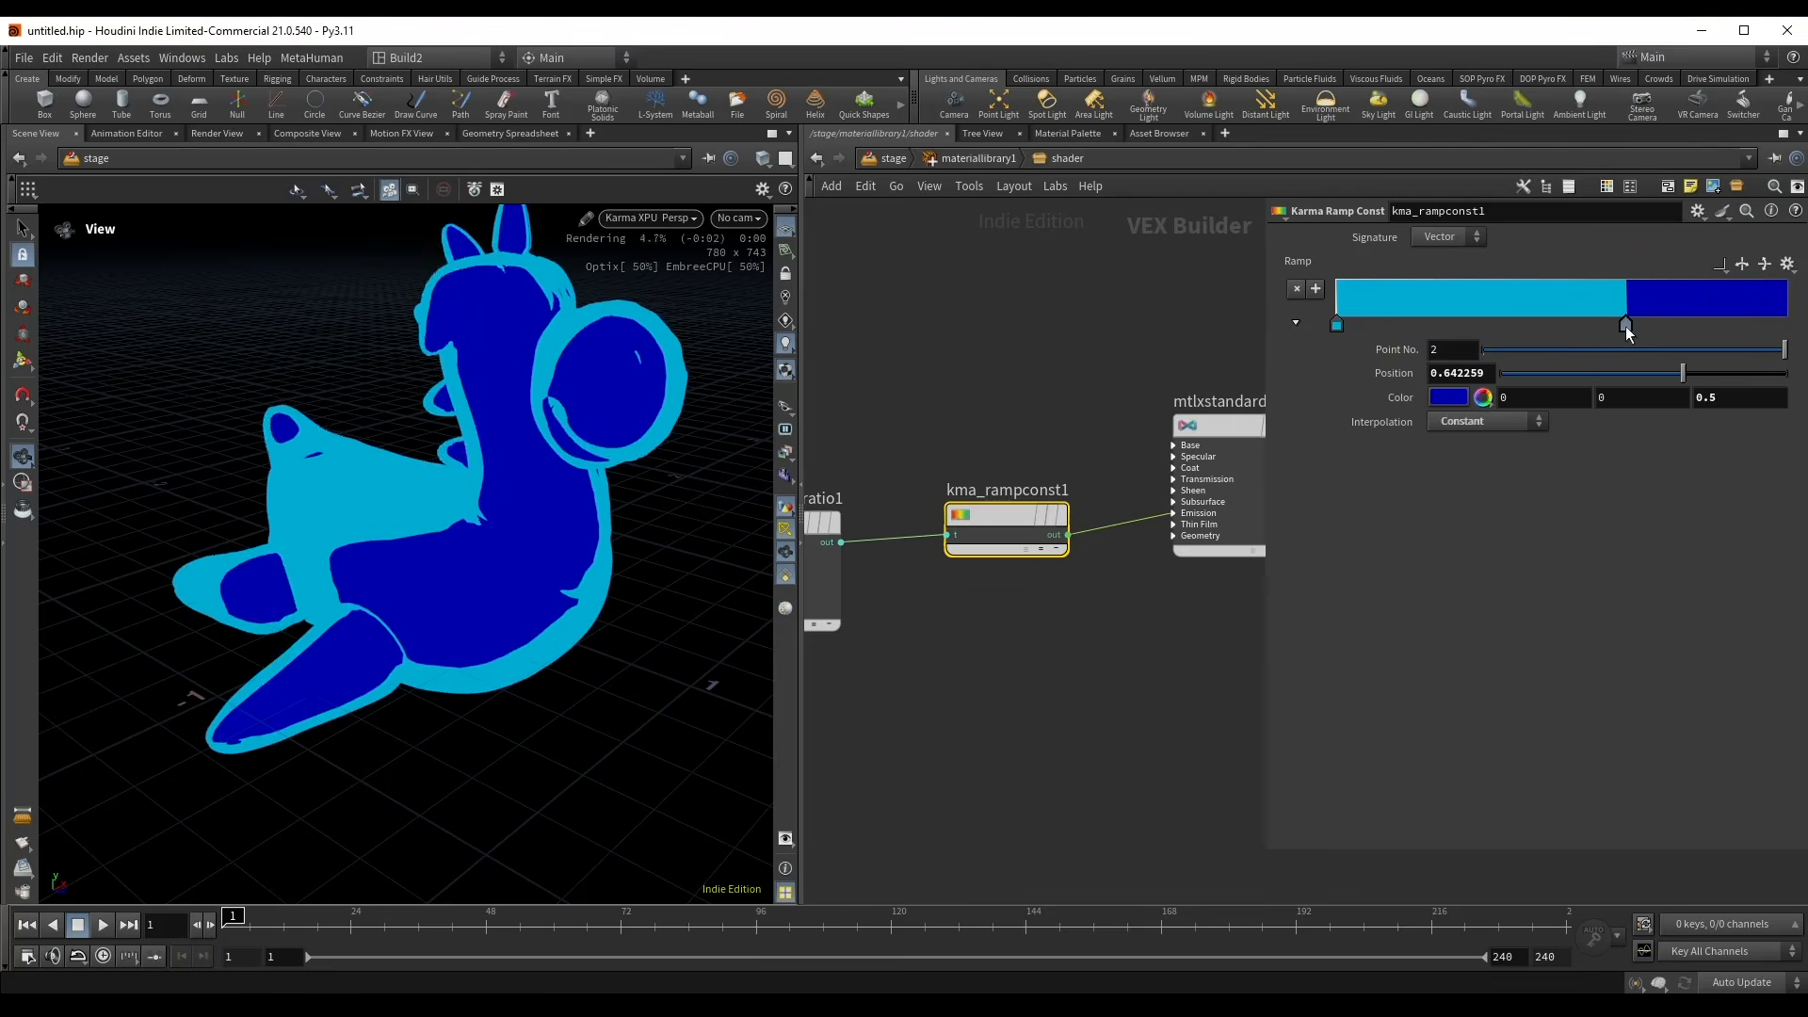
{"action": "middle_click_drag", "start_coordinate": [344, 555], "coordinate": [414, 464]}
{"action": "left_click_drag", "start_coordinate": [414, 464], "coordinate": [476, 472]}
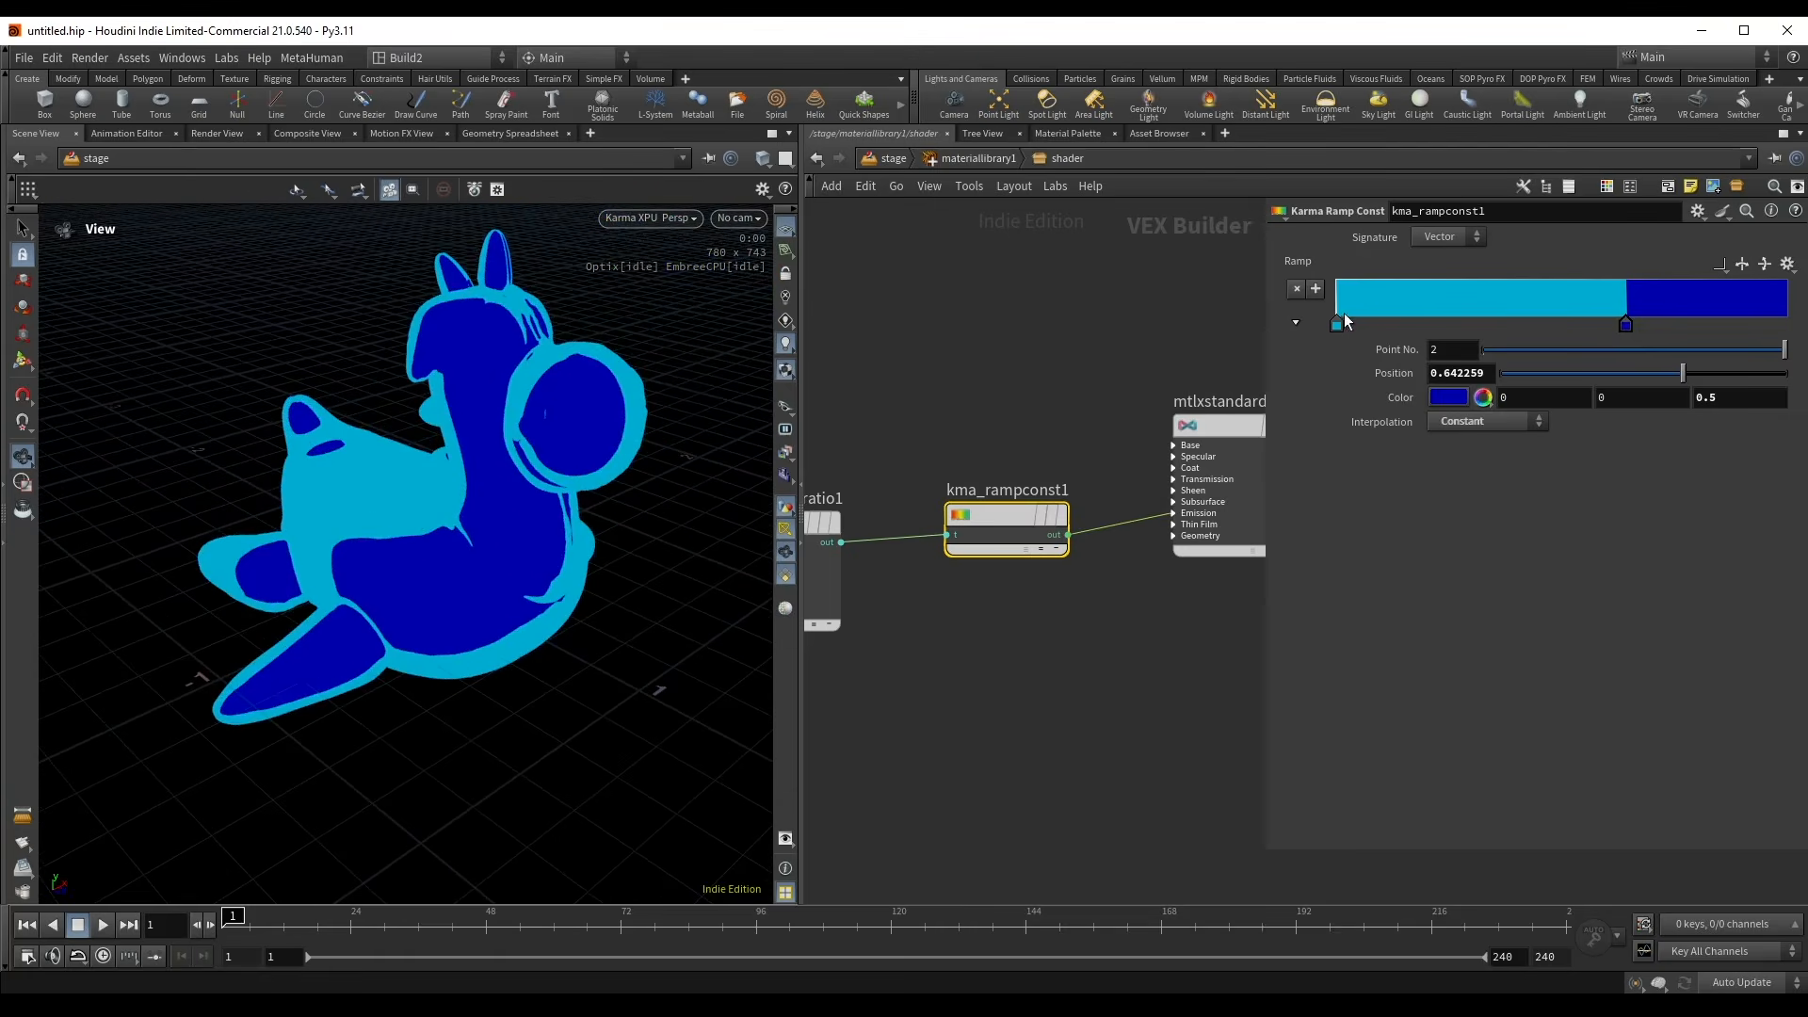
- Add a ramp point at about 0.22 and color it pale blue with RGB 0.639, 0.8195, 1
{"action": "left_click_drag", "start_coordinate": [1420, 313], "coordinate": [1434, 326]}
{"action": "left_click", "coordinate": [1448, 398]}
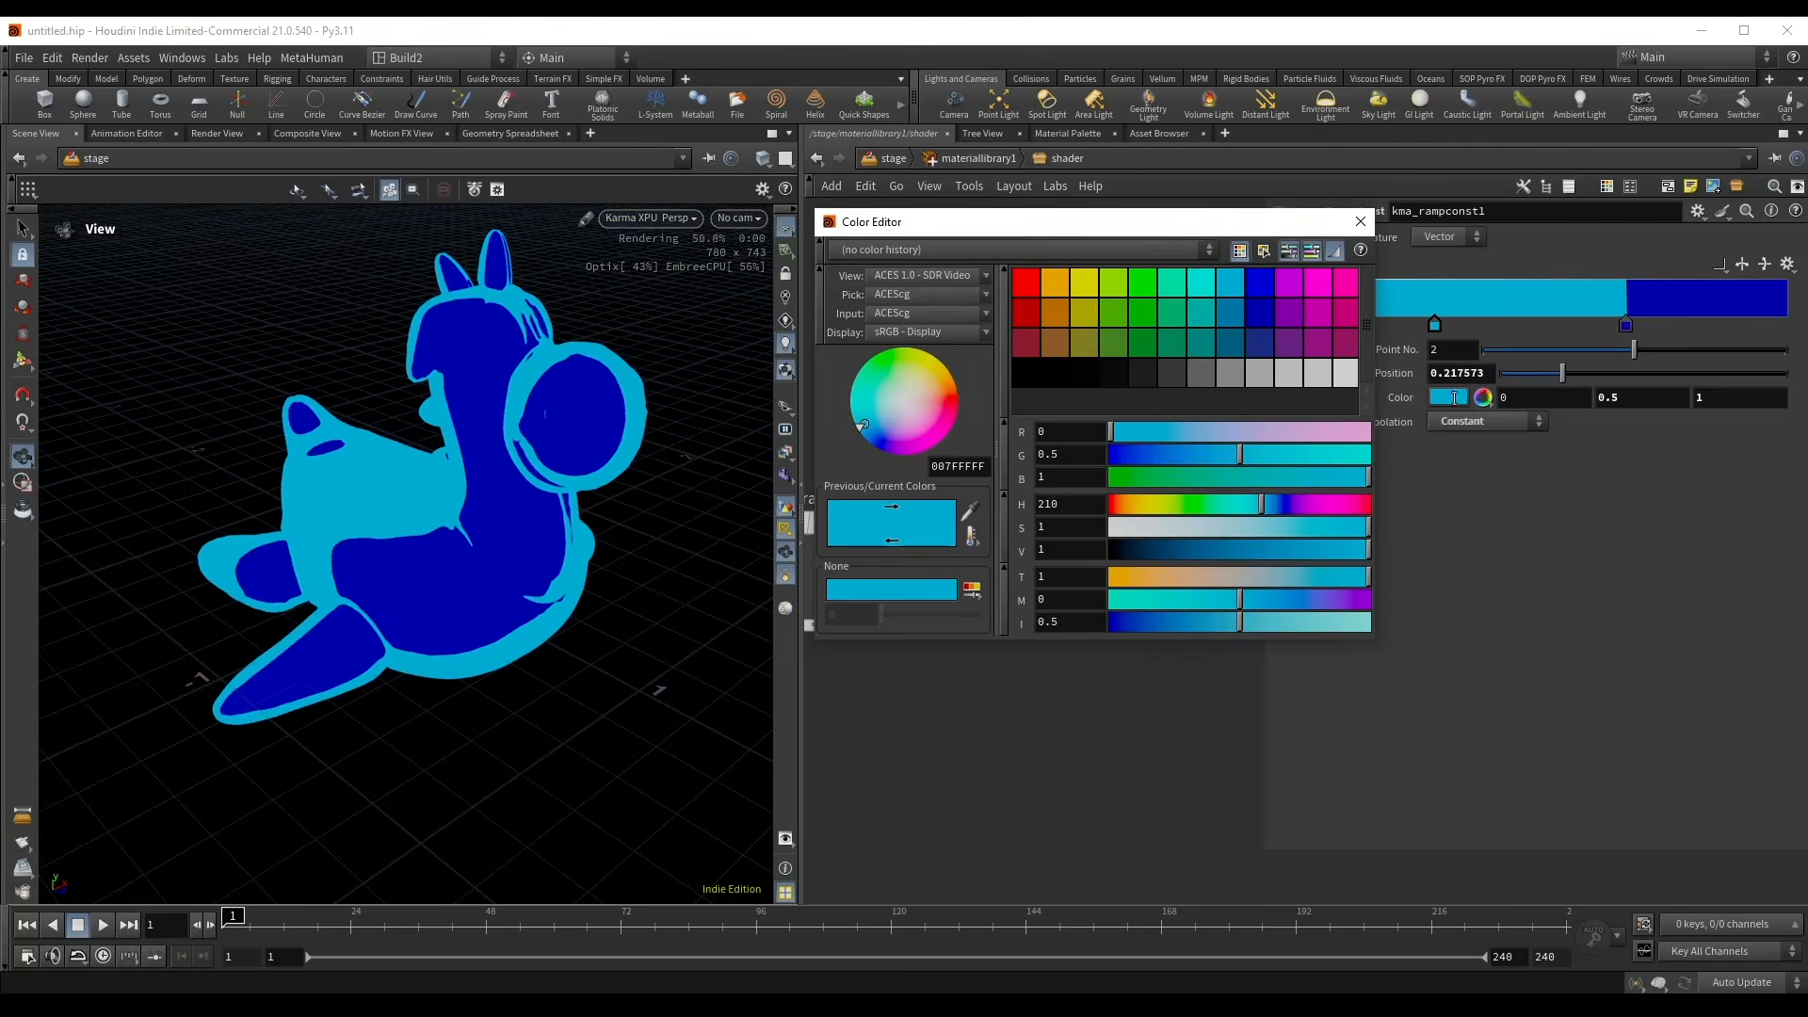
{"action": "left_click_drag", "start_coordinate": [1263, 523], "coordinate": [1205, 542]}
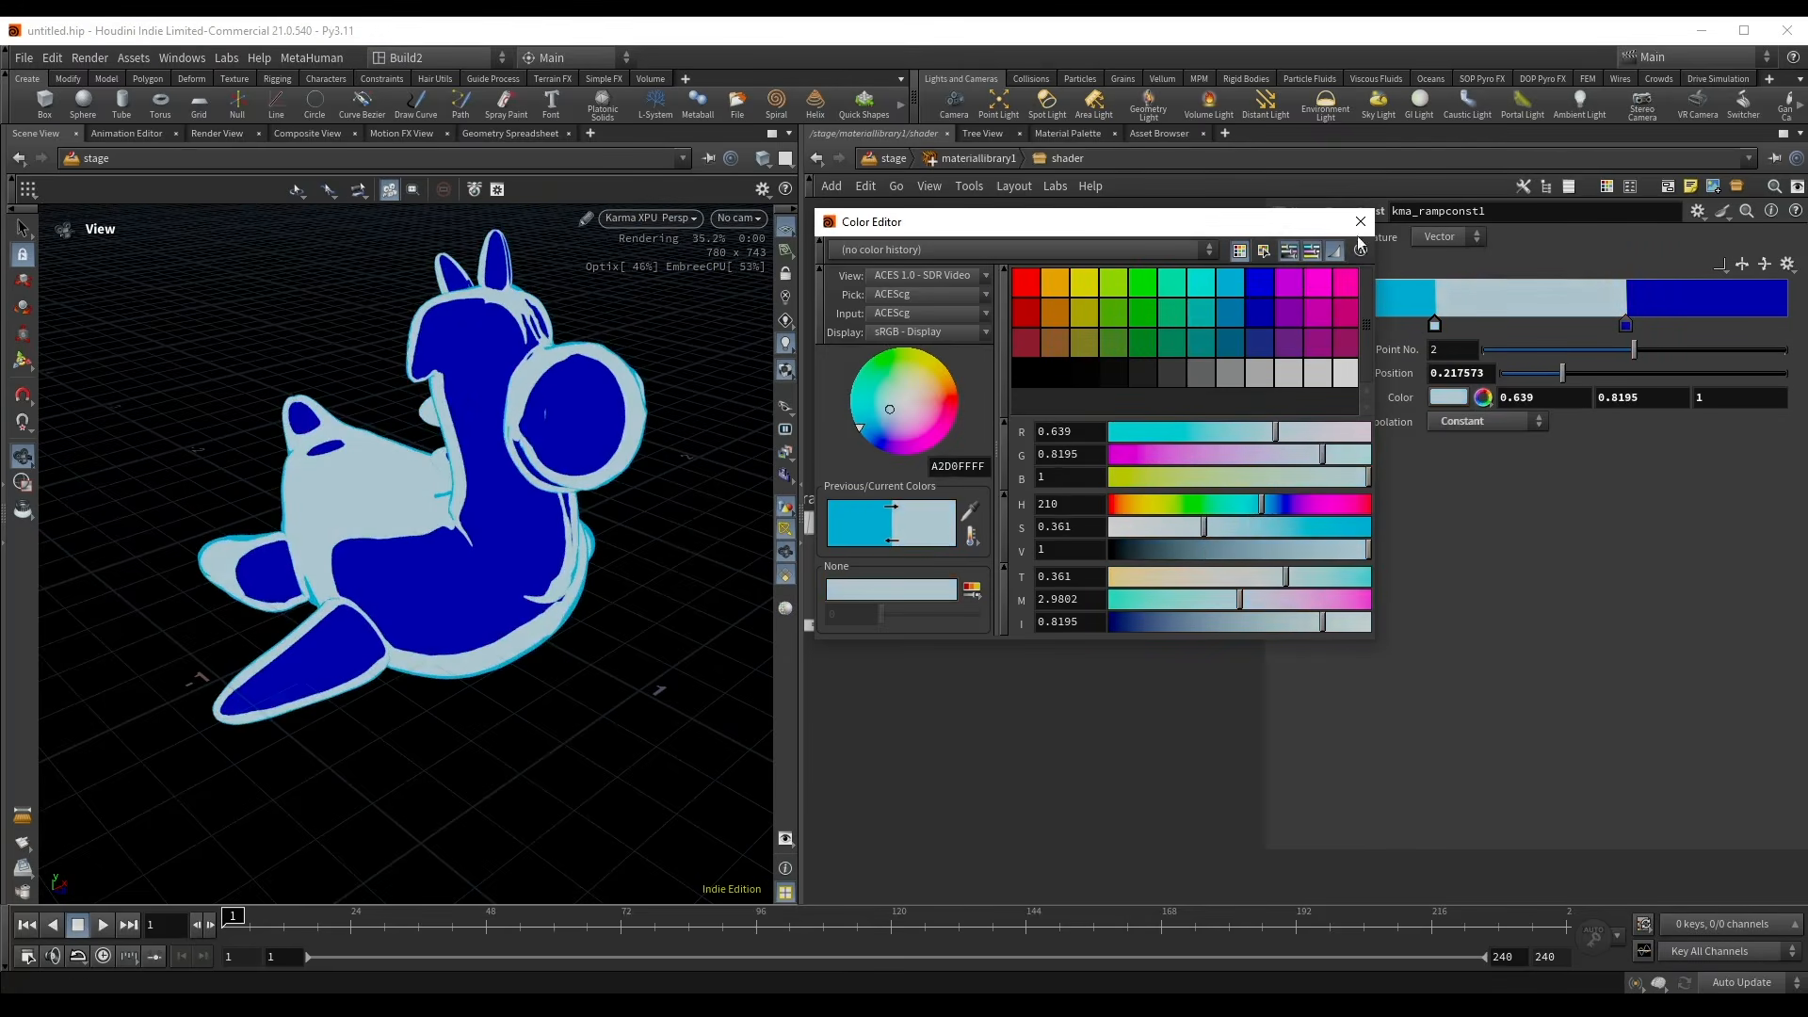
{"action": "left_click", "coordinate": [1361, 222]}
- Move the pale blue ramp point near the middle of the ramp and the dark blue point to about 0.78
{"action": "left_click_drag", "start_coordinate": [1434, 326], "coordinate": [1666, 326]}
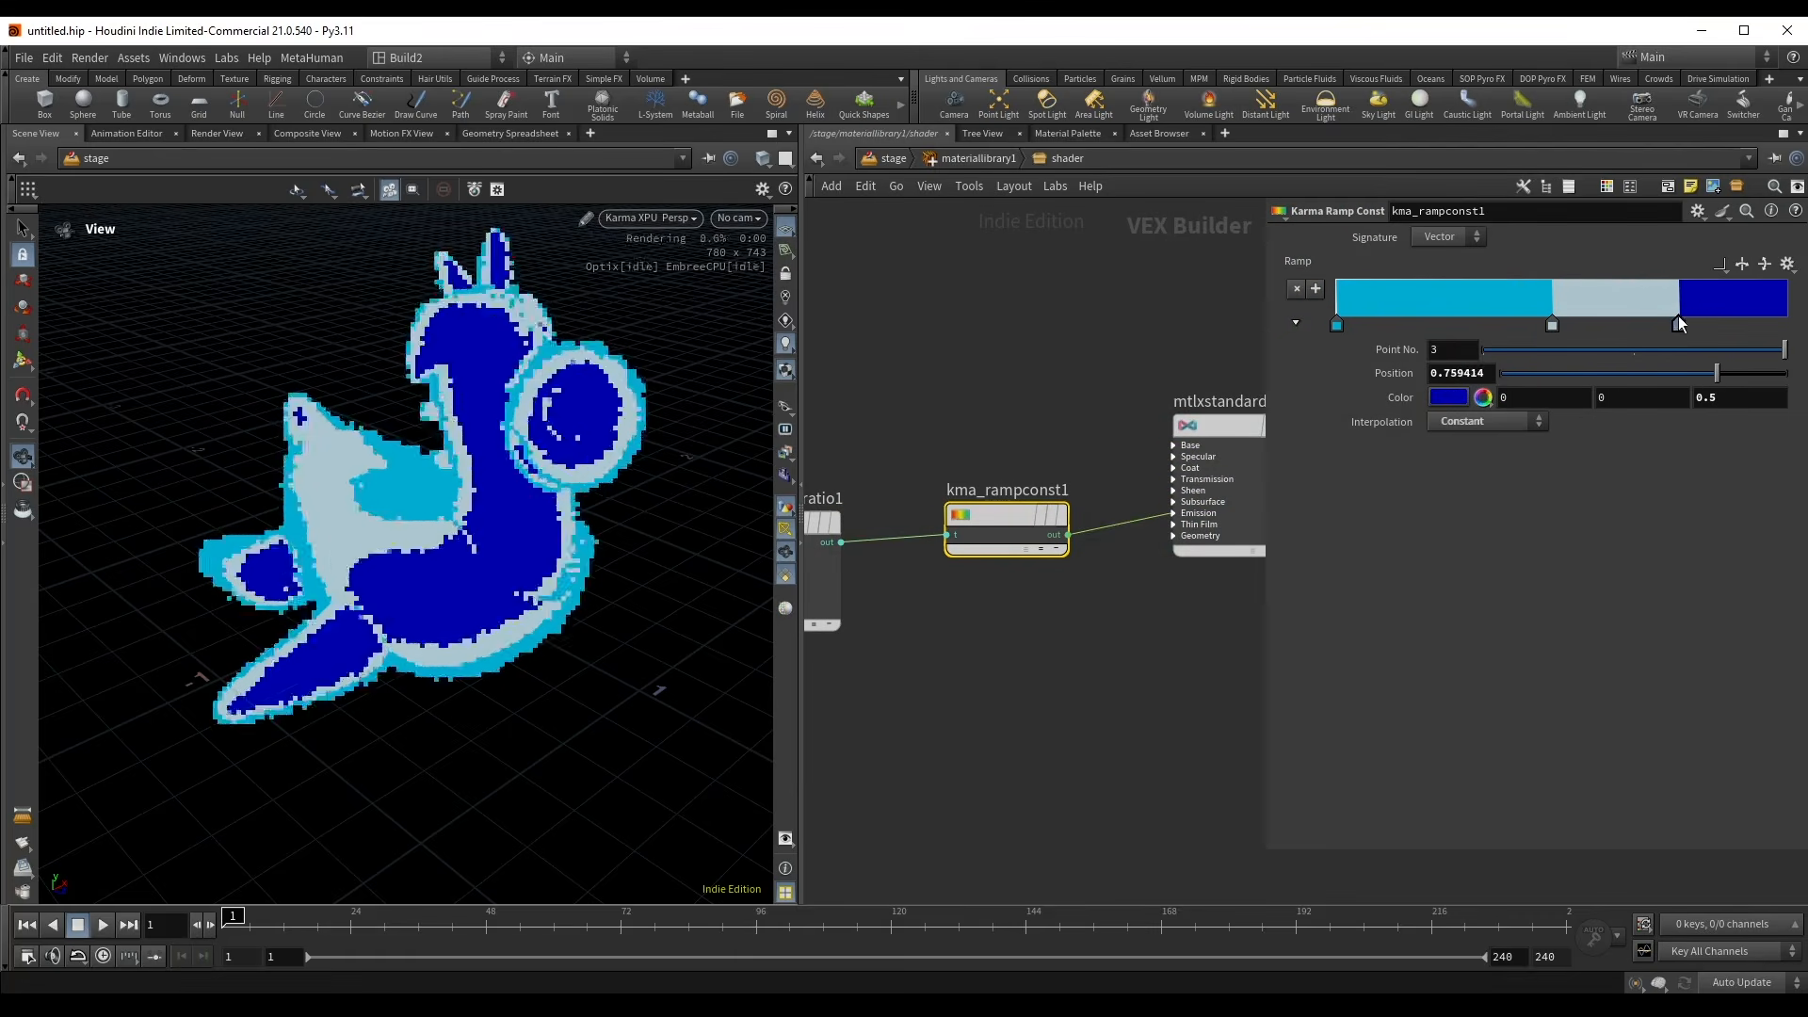
{"action": "left_click", "coordinate": [1552, 326]}
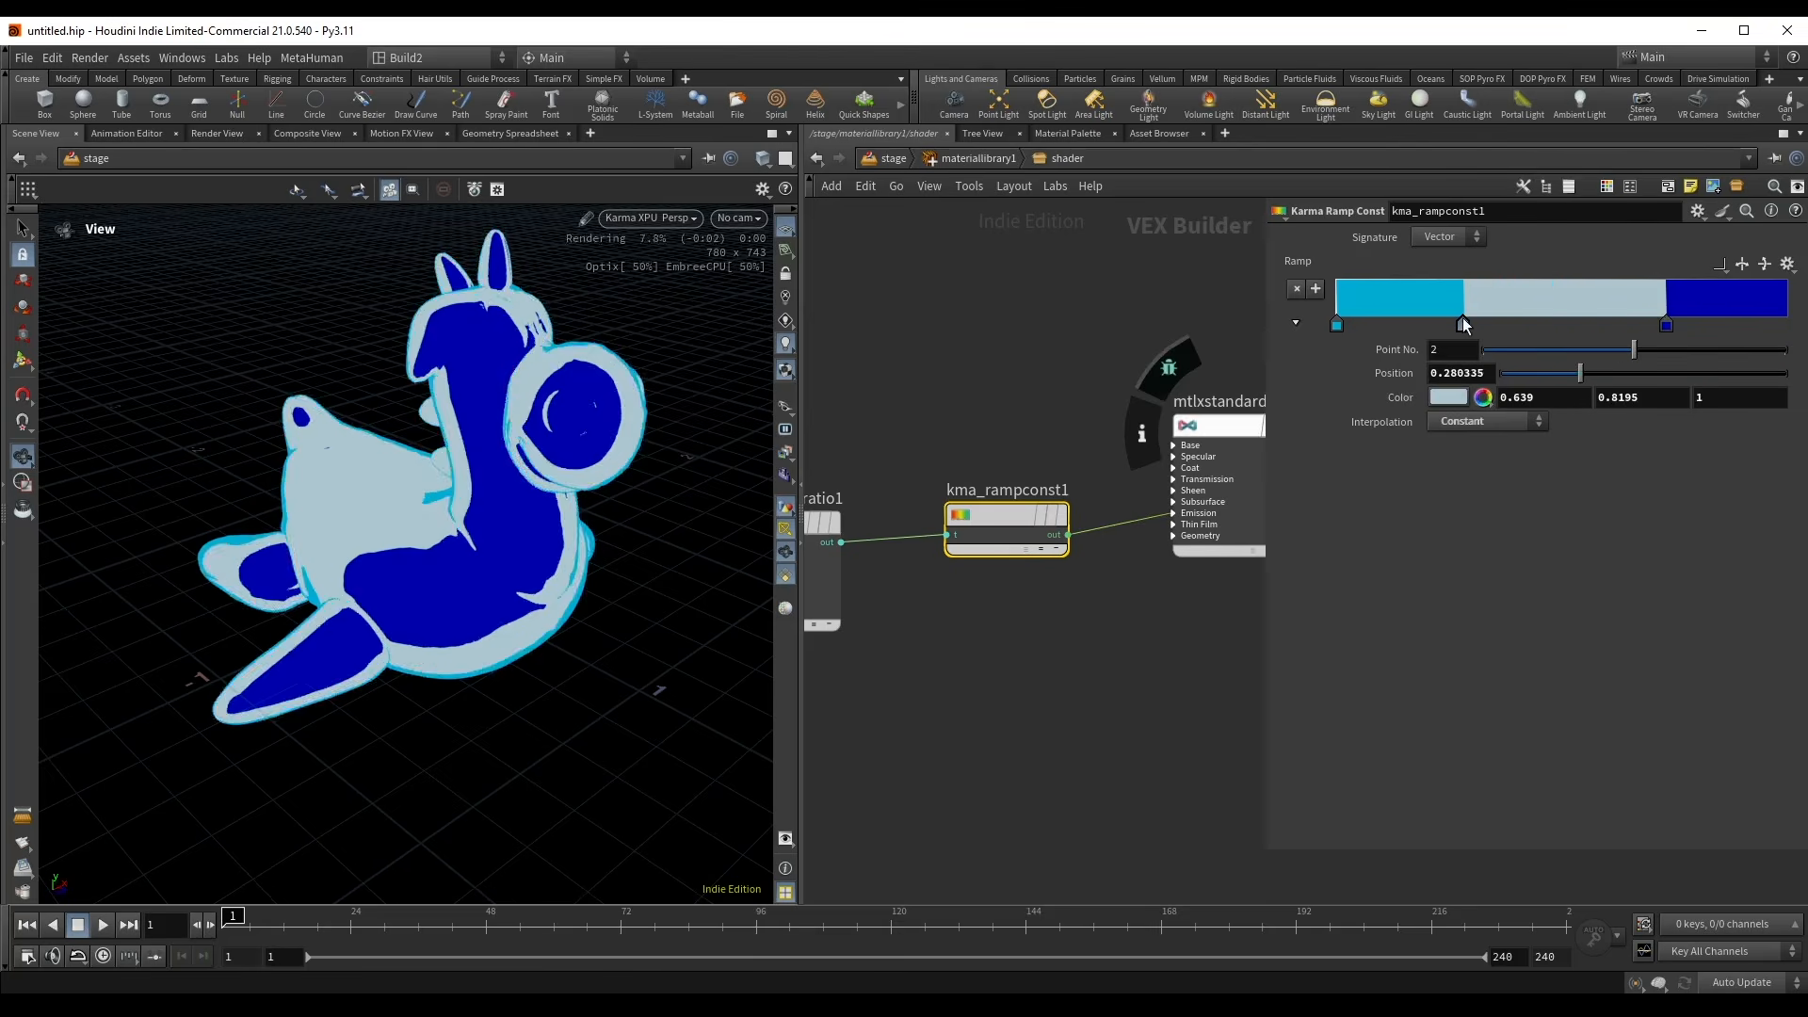
{"action": "left_click_drag", "start_coordinate": [1665, 325], "coordinate": [1689, 322]}
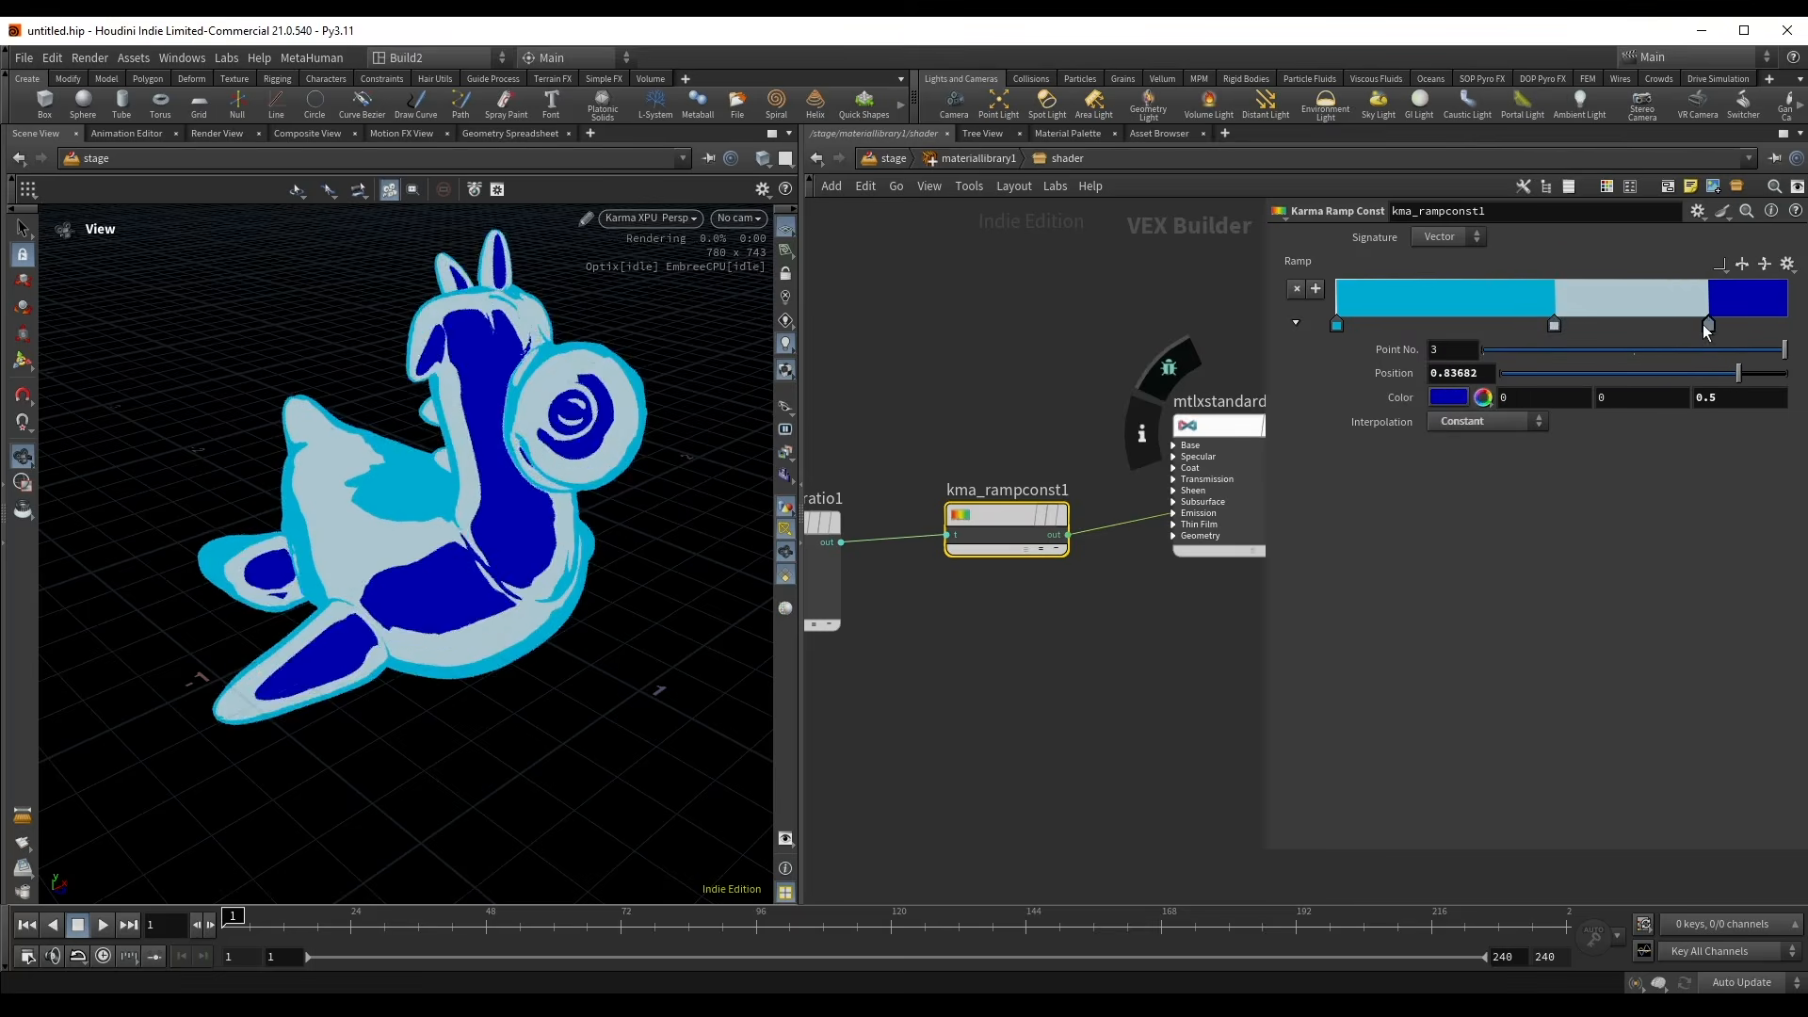
{"action": "left_click_drag", "start_coordinate": [491, 533], "coordinate": [440, 487]}
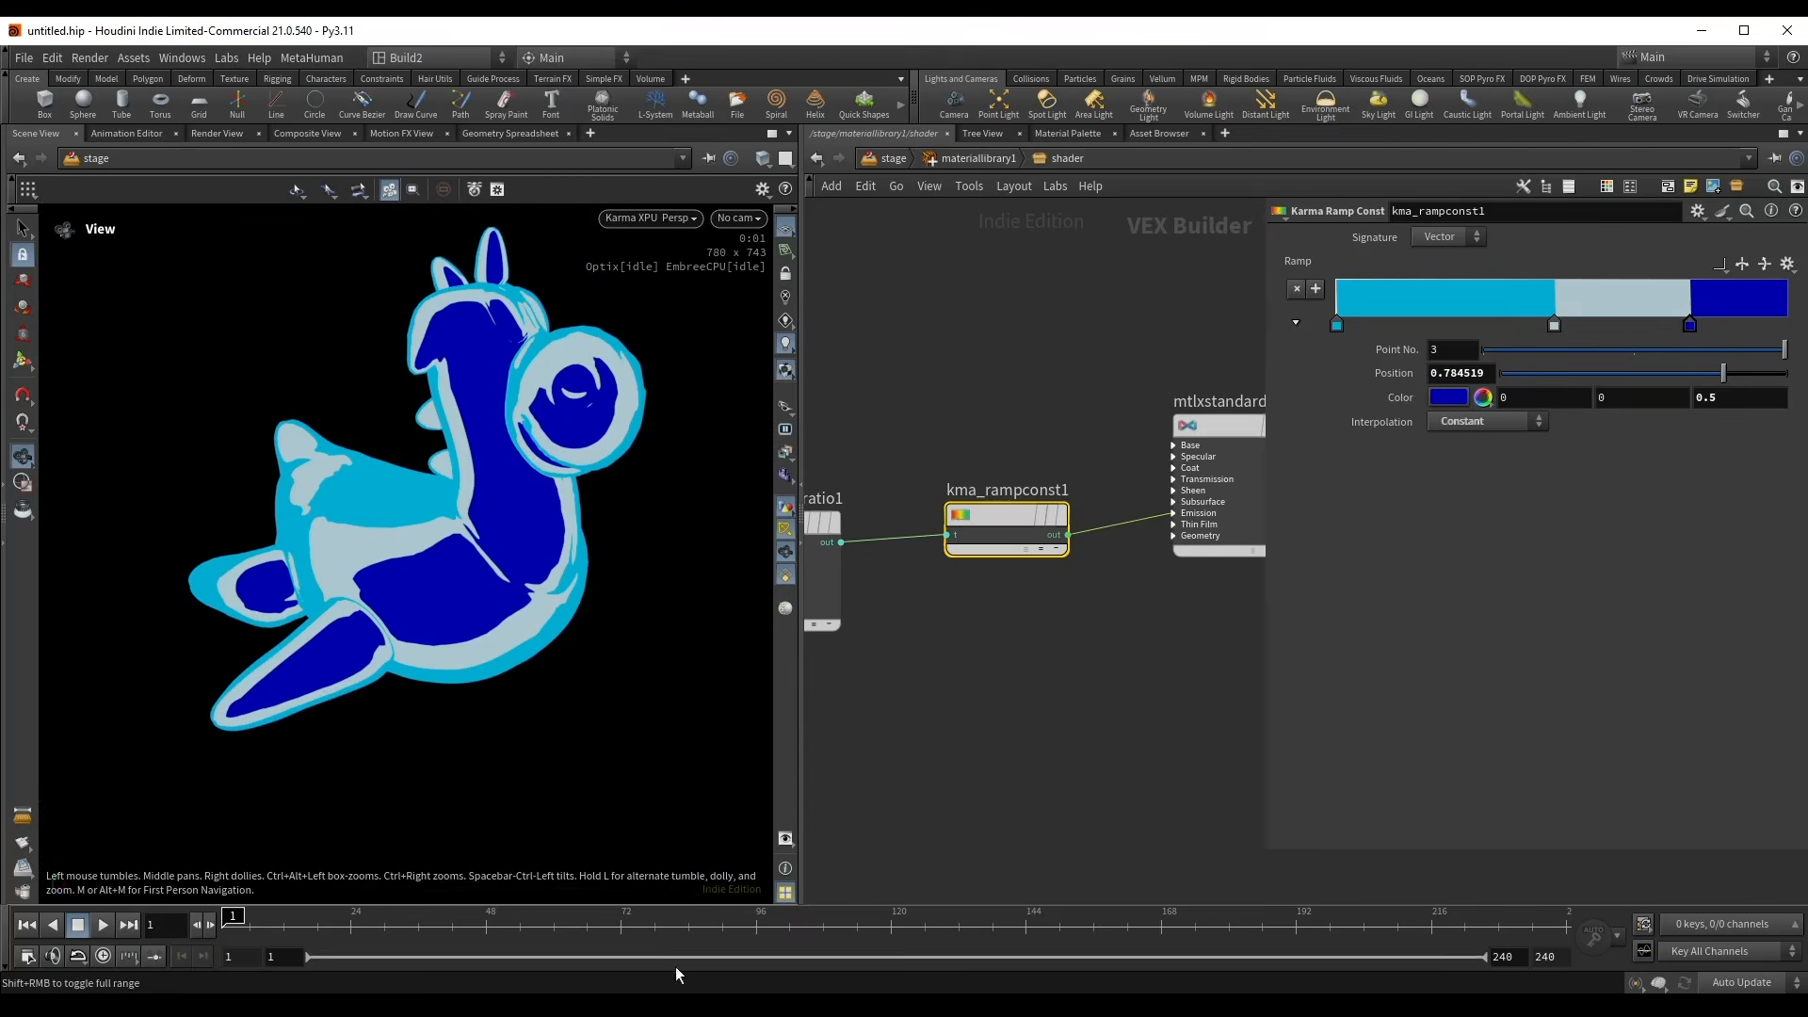
- Switch to Nuke and view the Read1 render of the original toy up close
{"action": "left_click", "coordinate": [715, 959]}
{"action": "middle_click_drag", "start_coordinate": [387, 346], "coordinate": [450, 548]}
{"action": "left_click", "coordinate": [224, 267]}
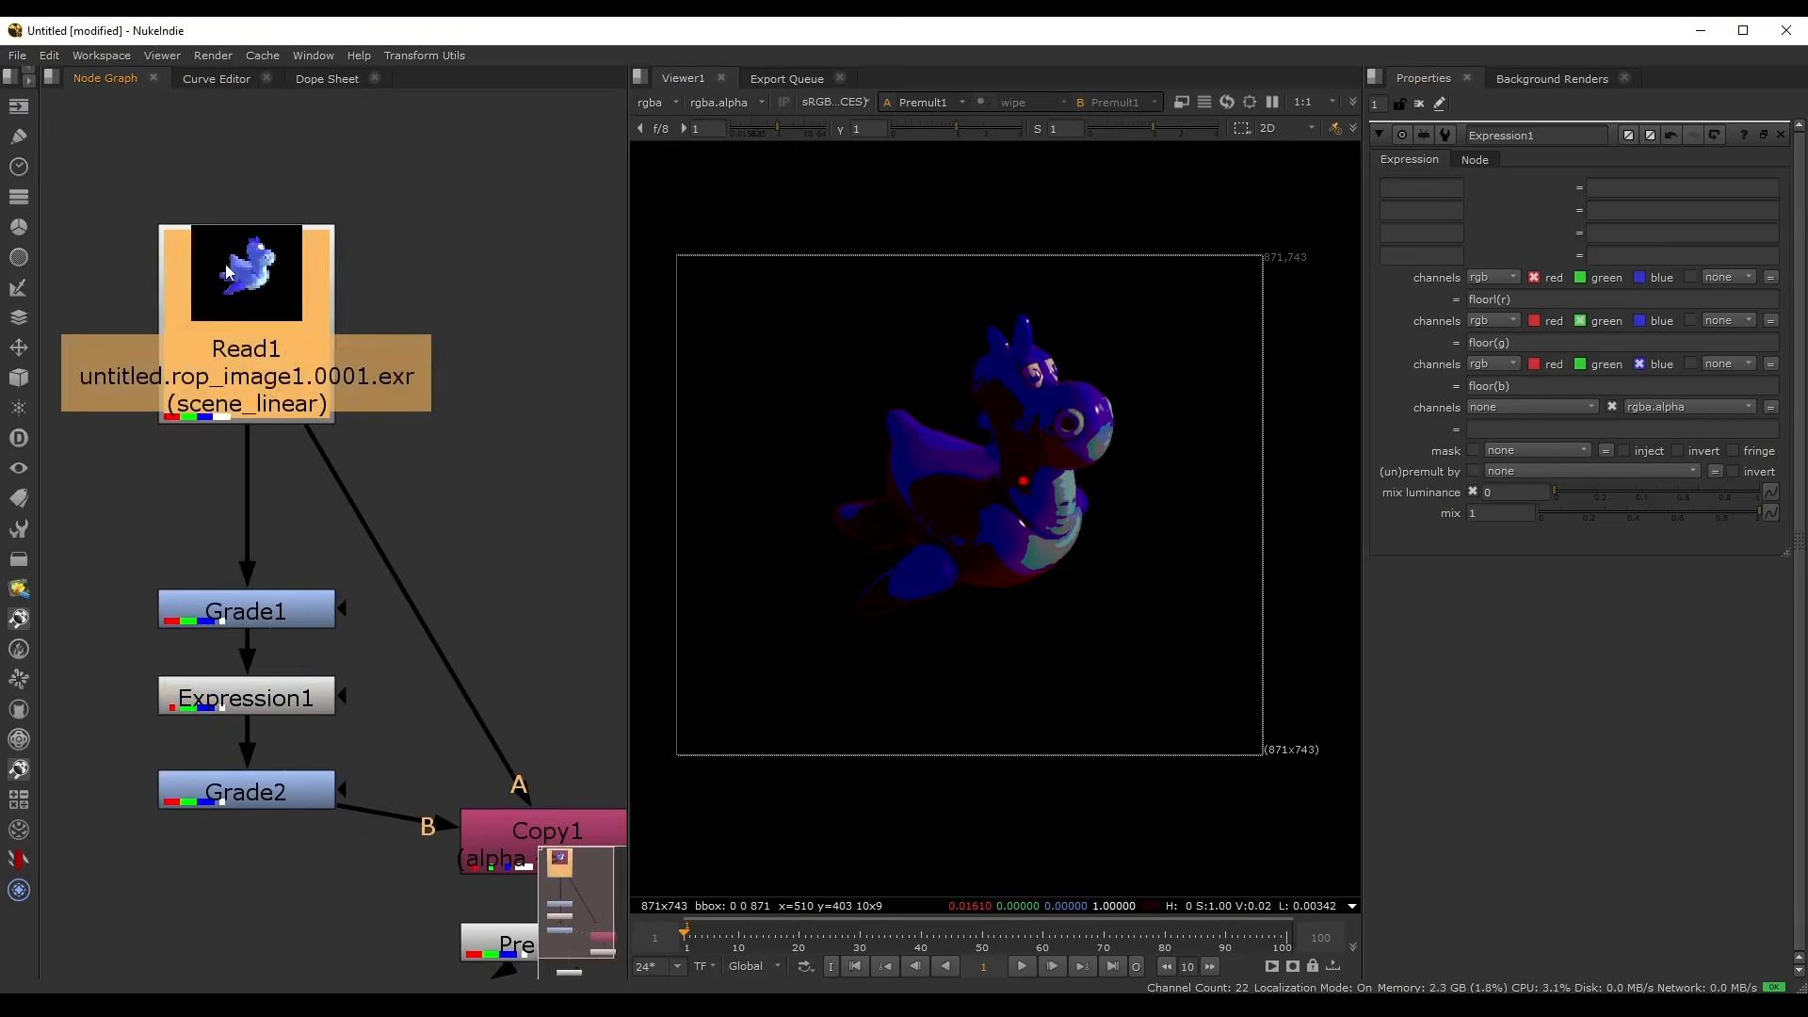
{"action": "key", "text": "1"}
{"action": "scroll", "coordinate": [1003, 506], "scroll_direction": "up", "scroll_amount": 3}
{"action": "scroll", "coordinate": [1032, 266], "scroll_direction": "down", "scroll_amount": 1}
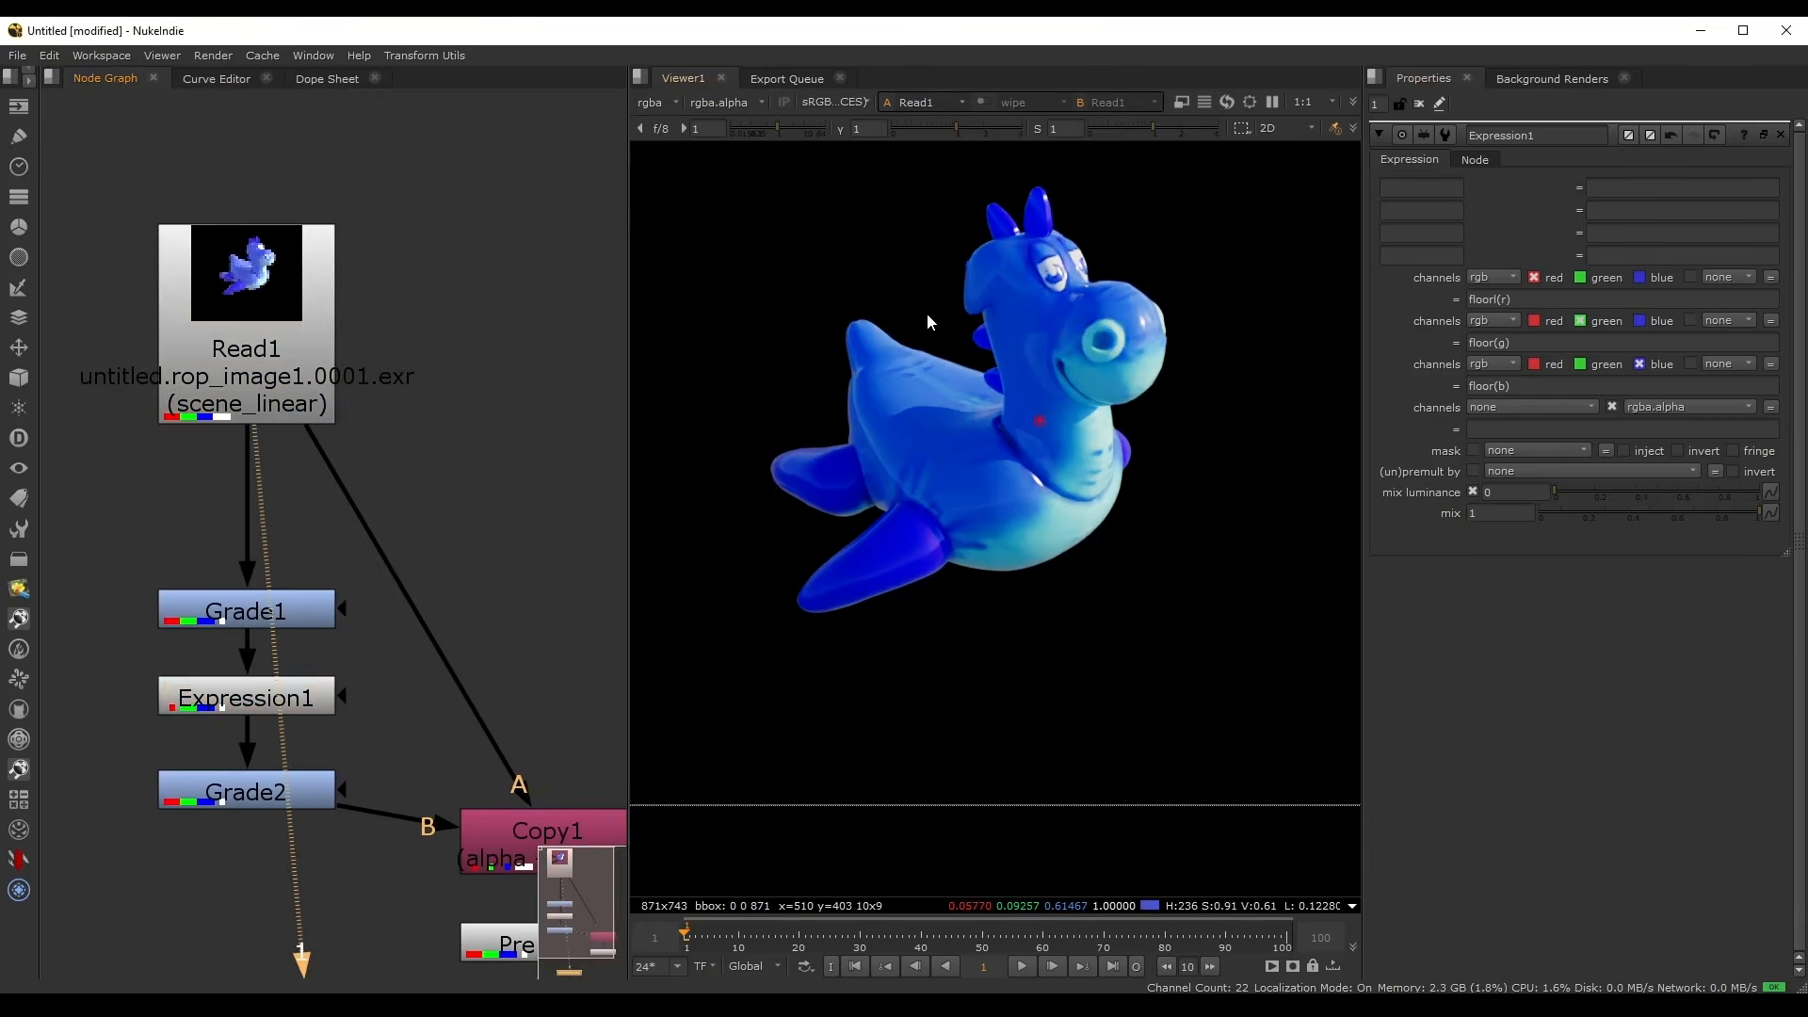
{"action": "scroll", "coordinate": [930, 416], "scroll_direction": "up", "scroll_amount": 1}
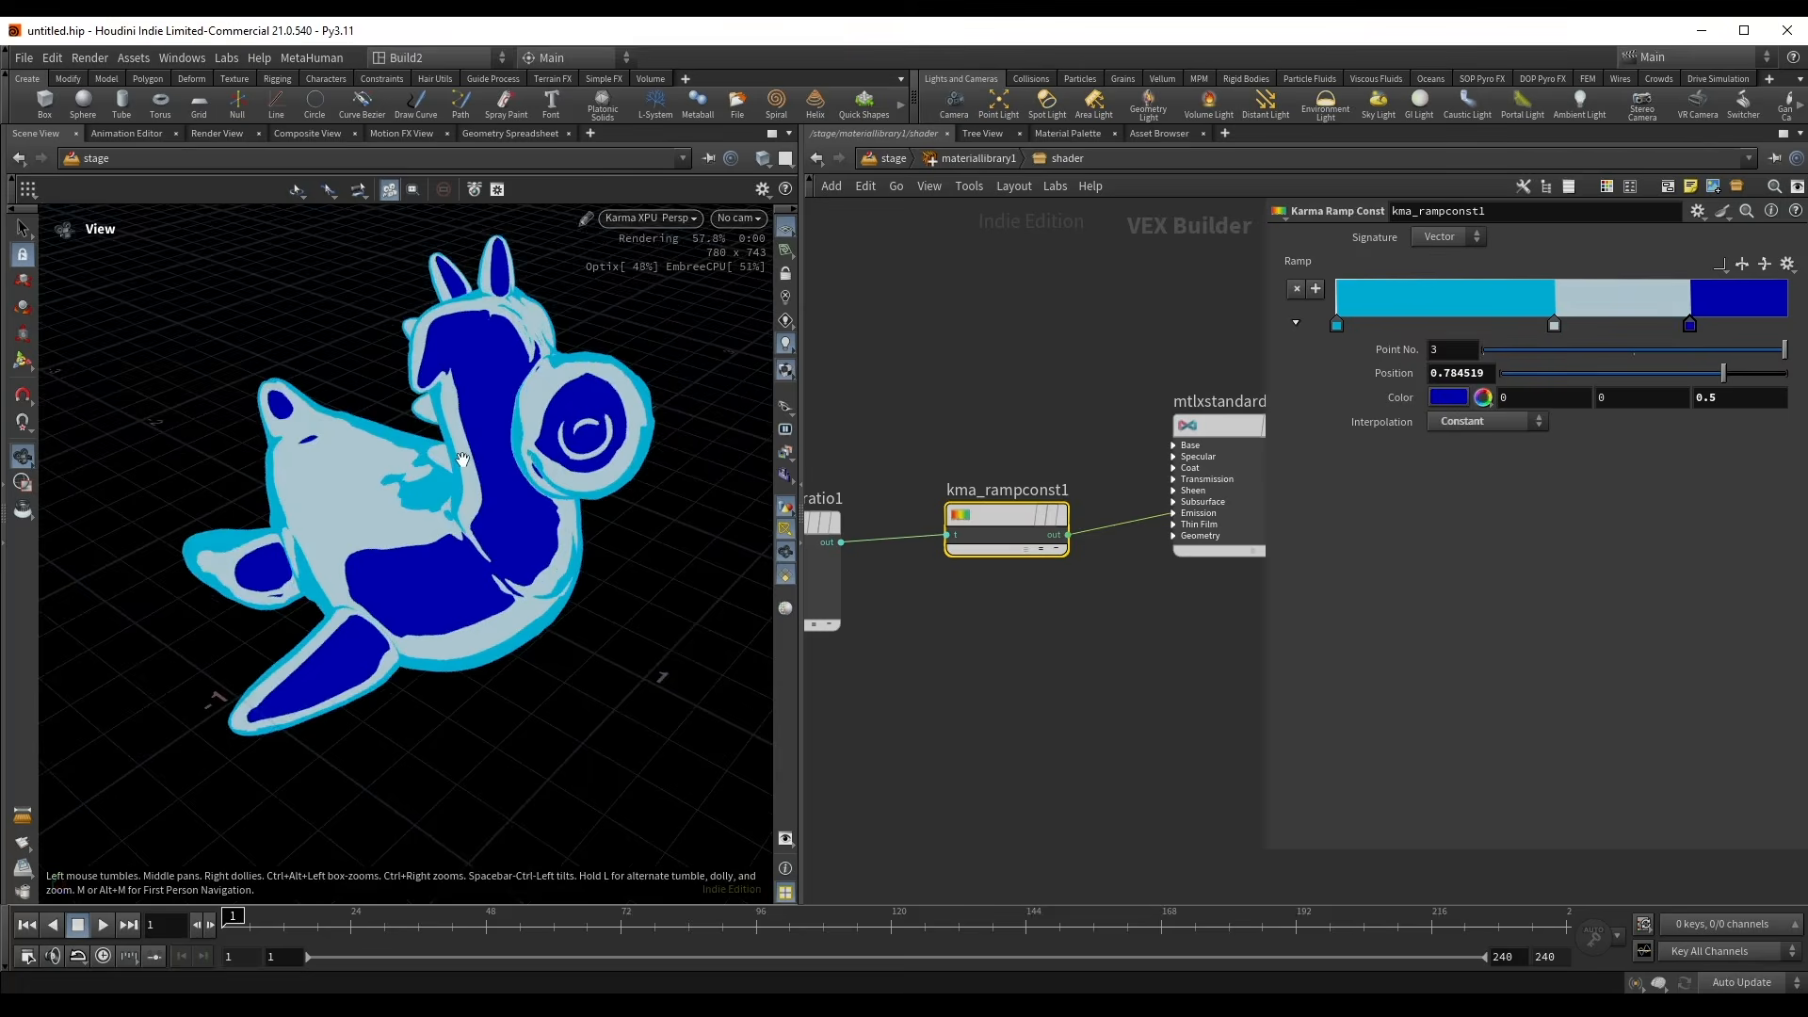
- Switch back to Houdini, stop the Karma viewport rendering, and display the karmarendersettings node at stage level
{"action": "left_click_drag", "start_coordinate": [462, 459], "coordinate": [399, 506]}
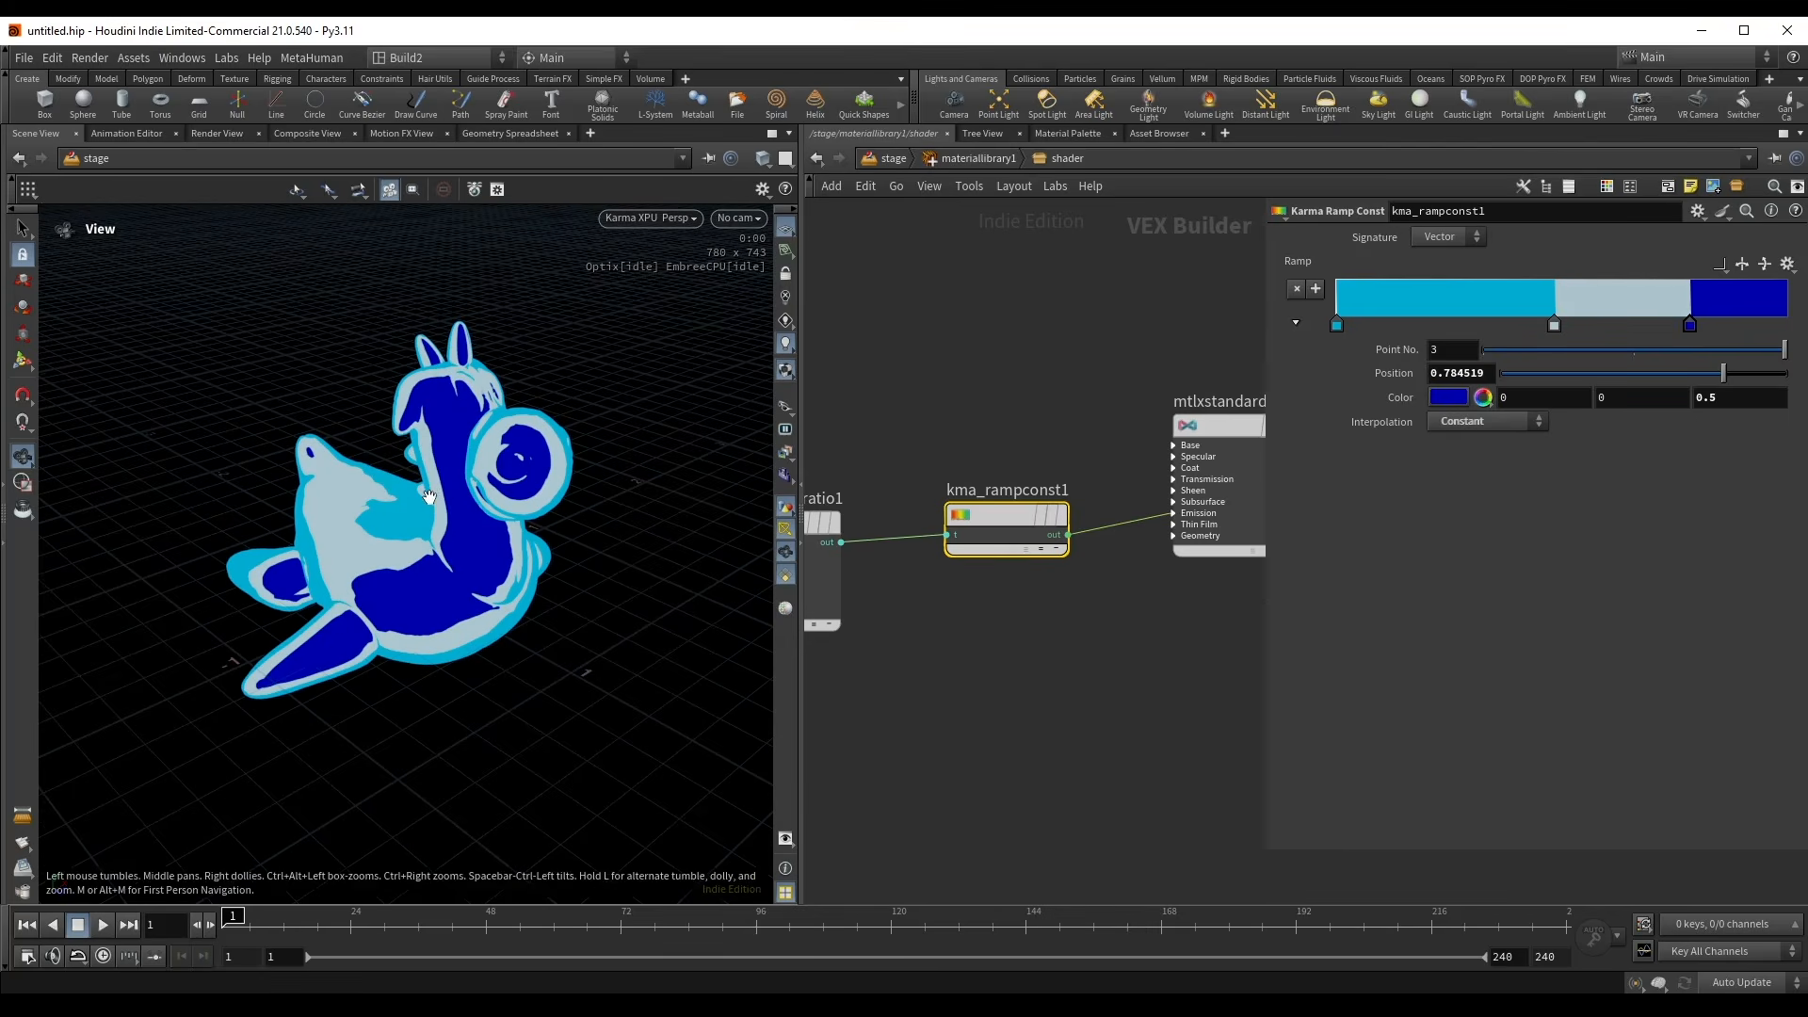
{"action": "scroll", "coordinate": [1143, 610], "scroll_direction": "down", "scroll_amount": 3}
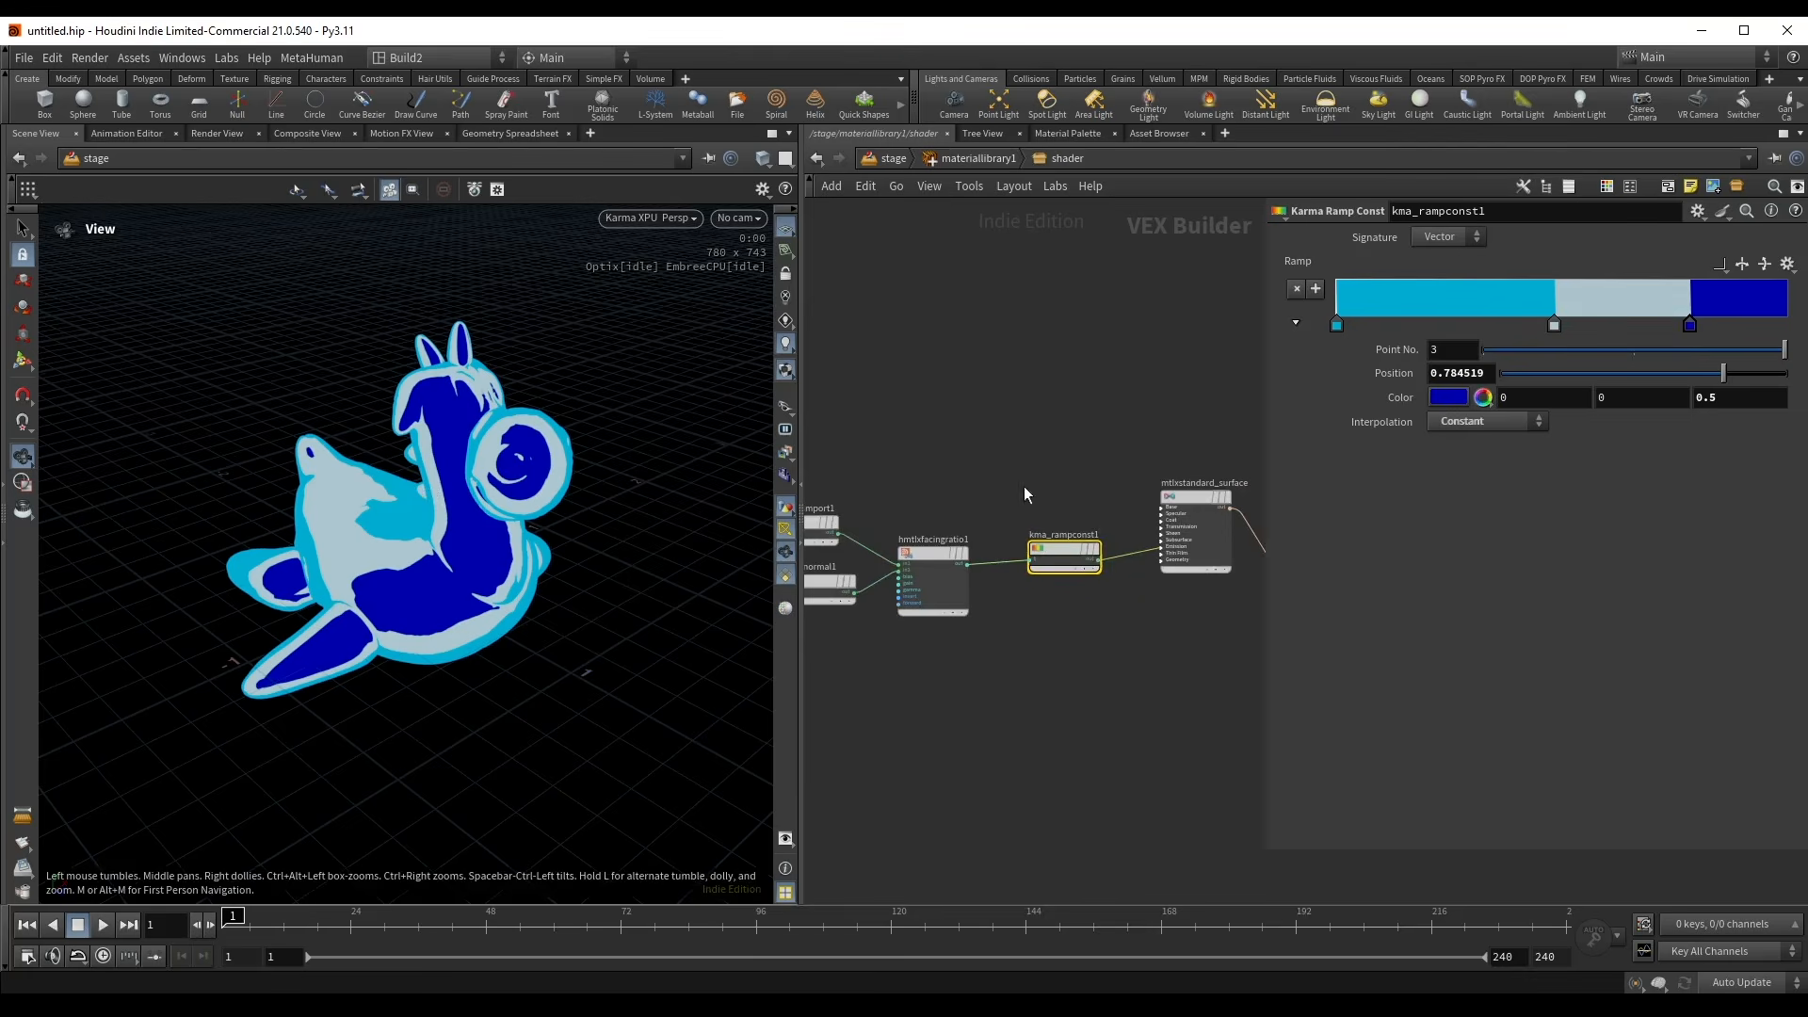
{"action": "key", "text": "alt+shift+h"}
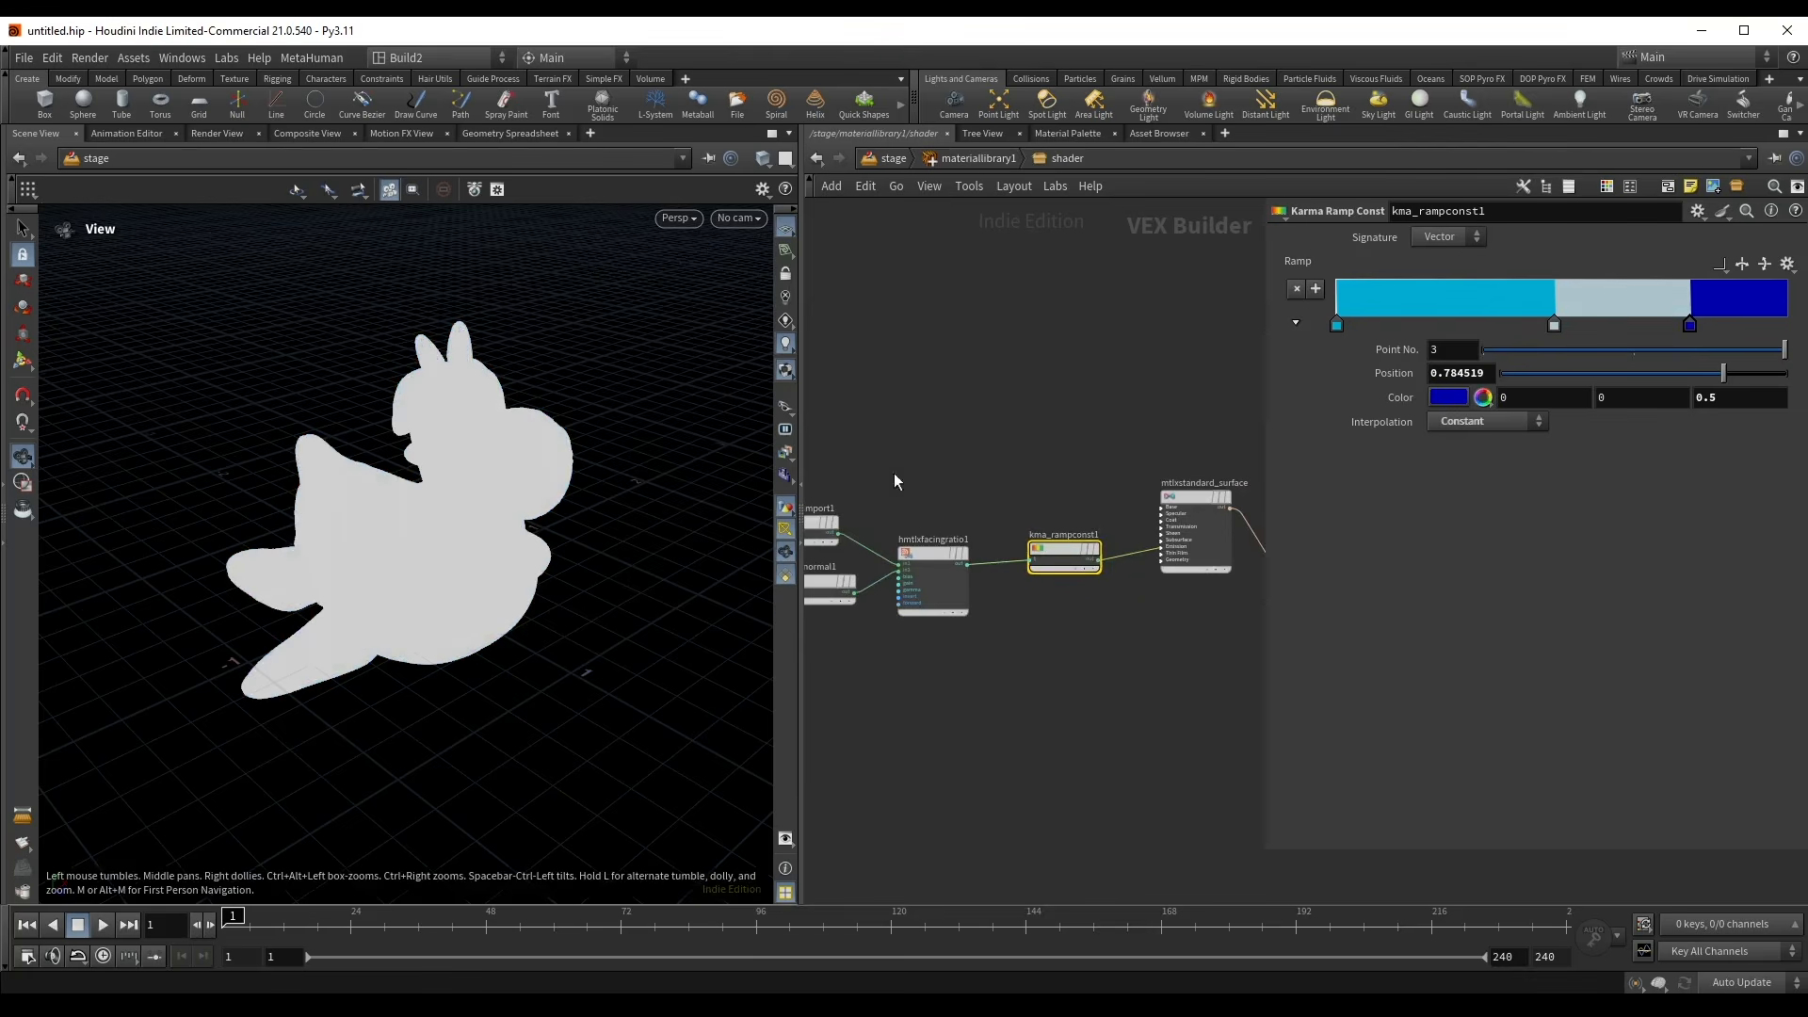
{"action": "key", "text": "u"}
{"action": "key", "text": "u"}
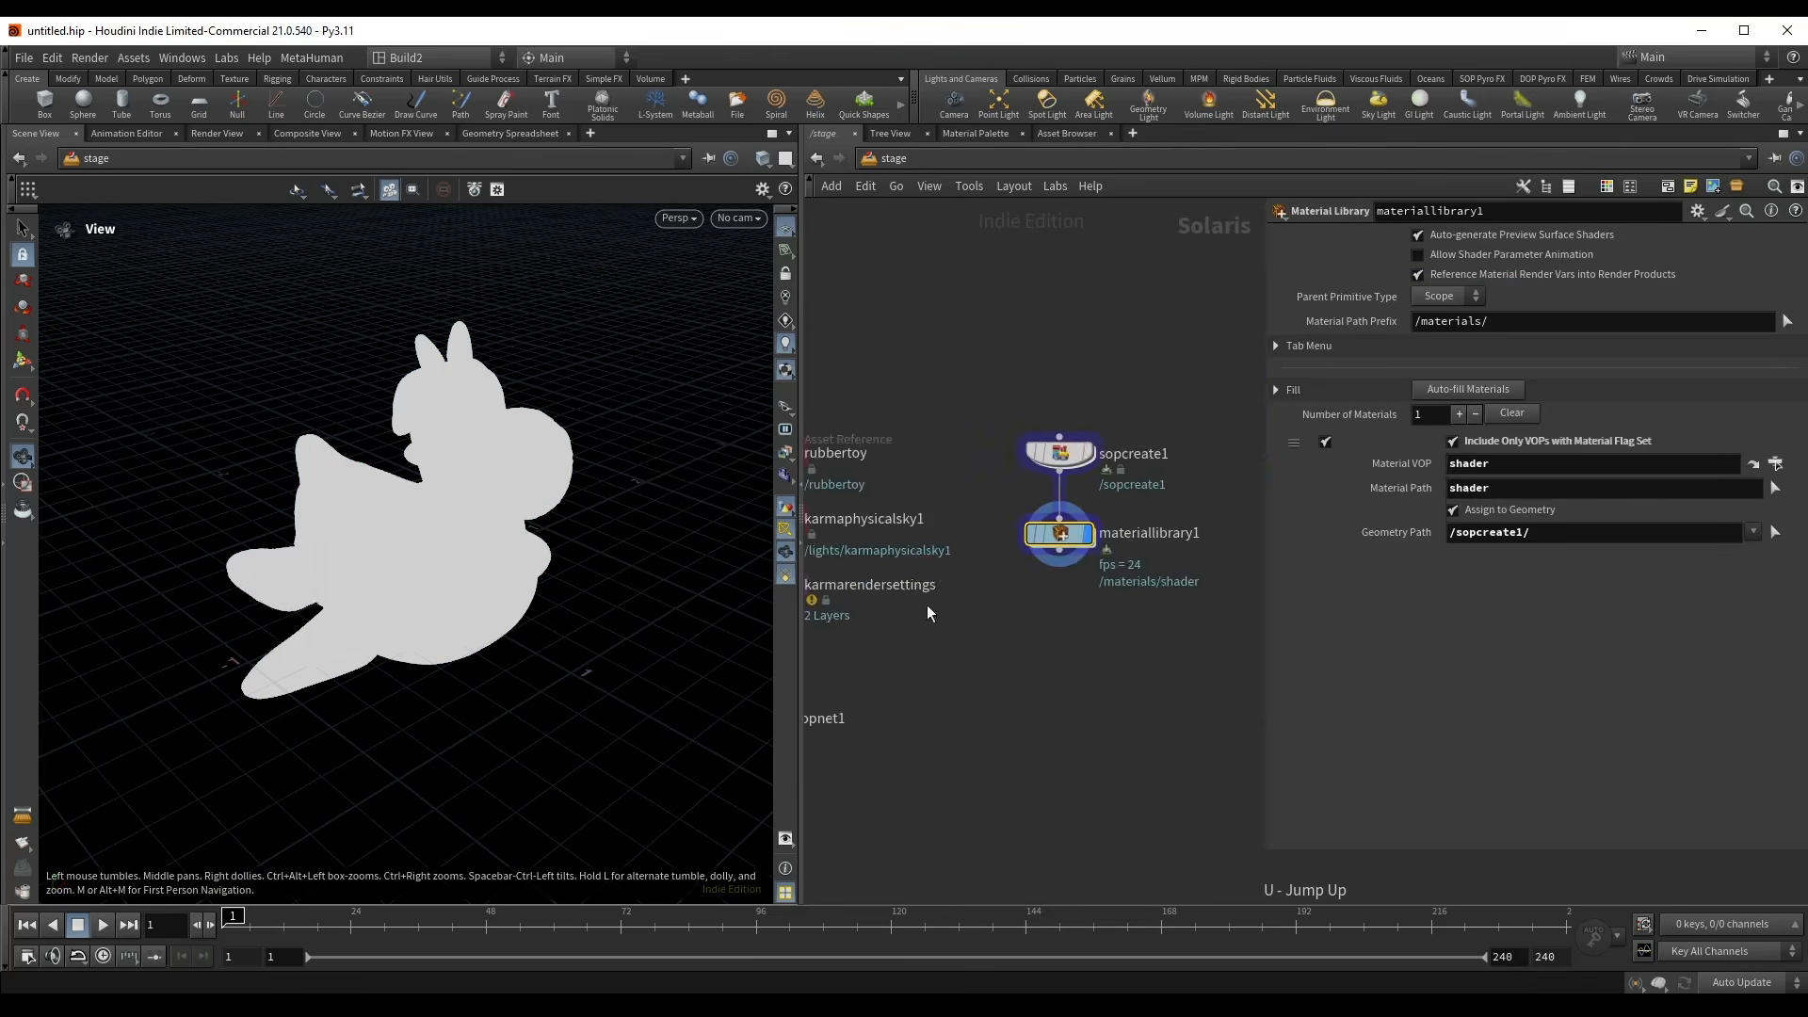
{"action": "left_click", "coordinate": [981, 524]}
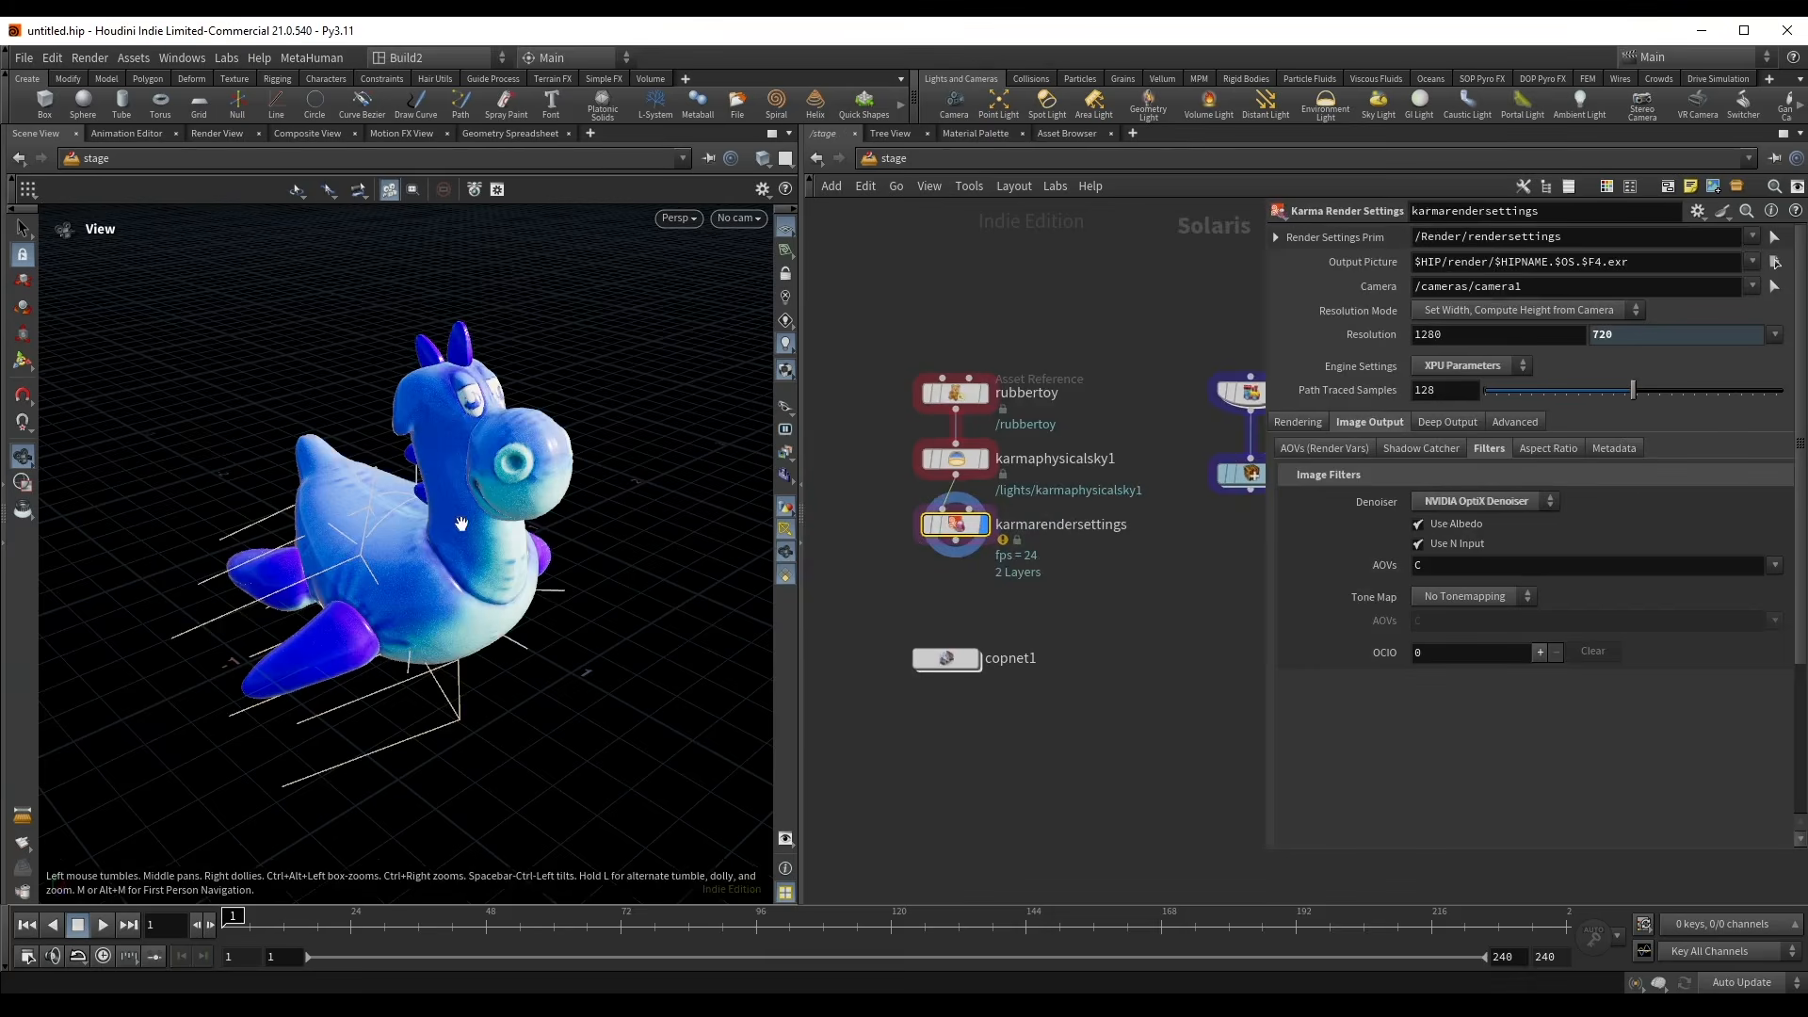
- Preview the original toy with Karma XPU and look through the render settings' Rendering and Image Output options
{"action": "left_click_drag", "start_coordinate": [430, 545], "coordinate": [430, 542]}
{"action": "key", "text": "alt+shift+x"}
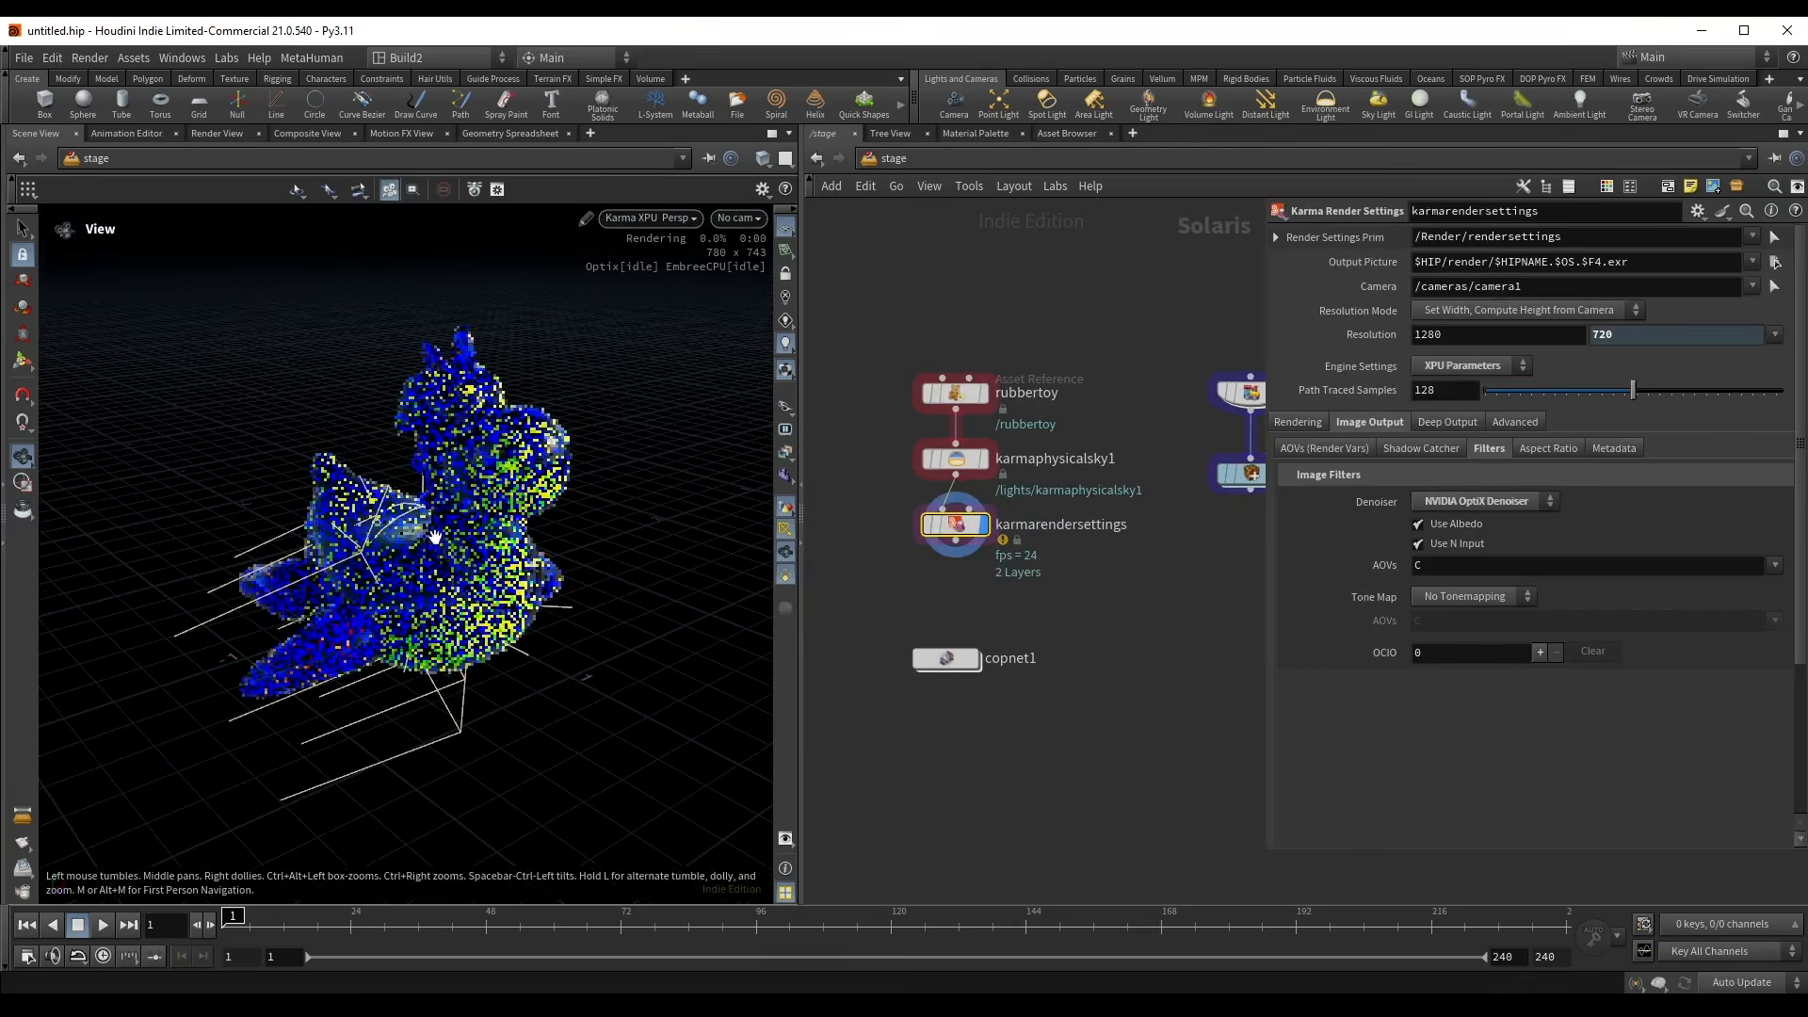
{"action": "left_click_drag", "start_coordinate": [481, 433], "coordinate": [479, 524]}
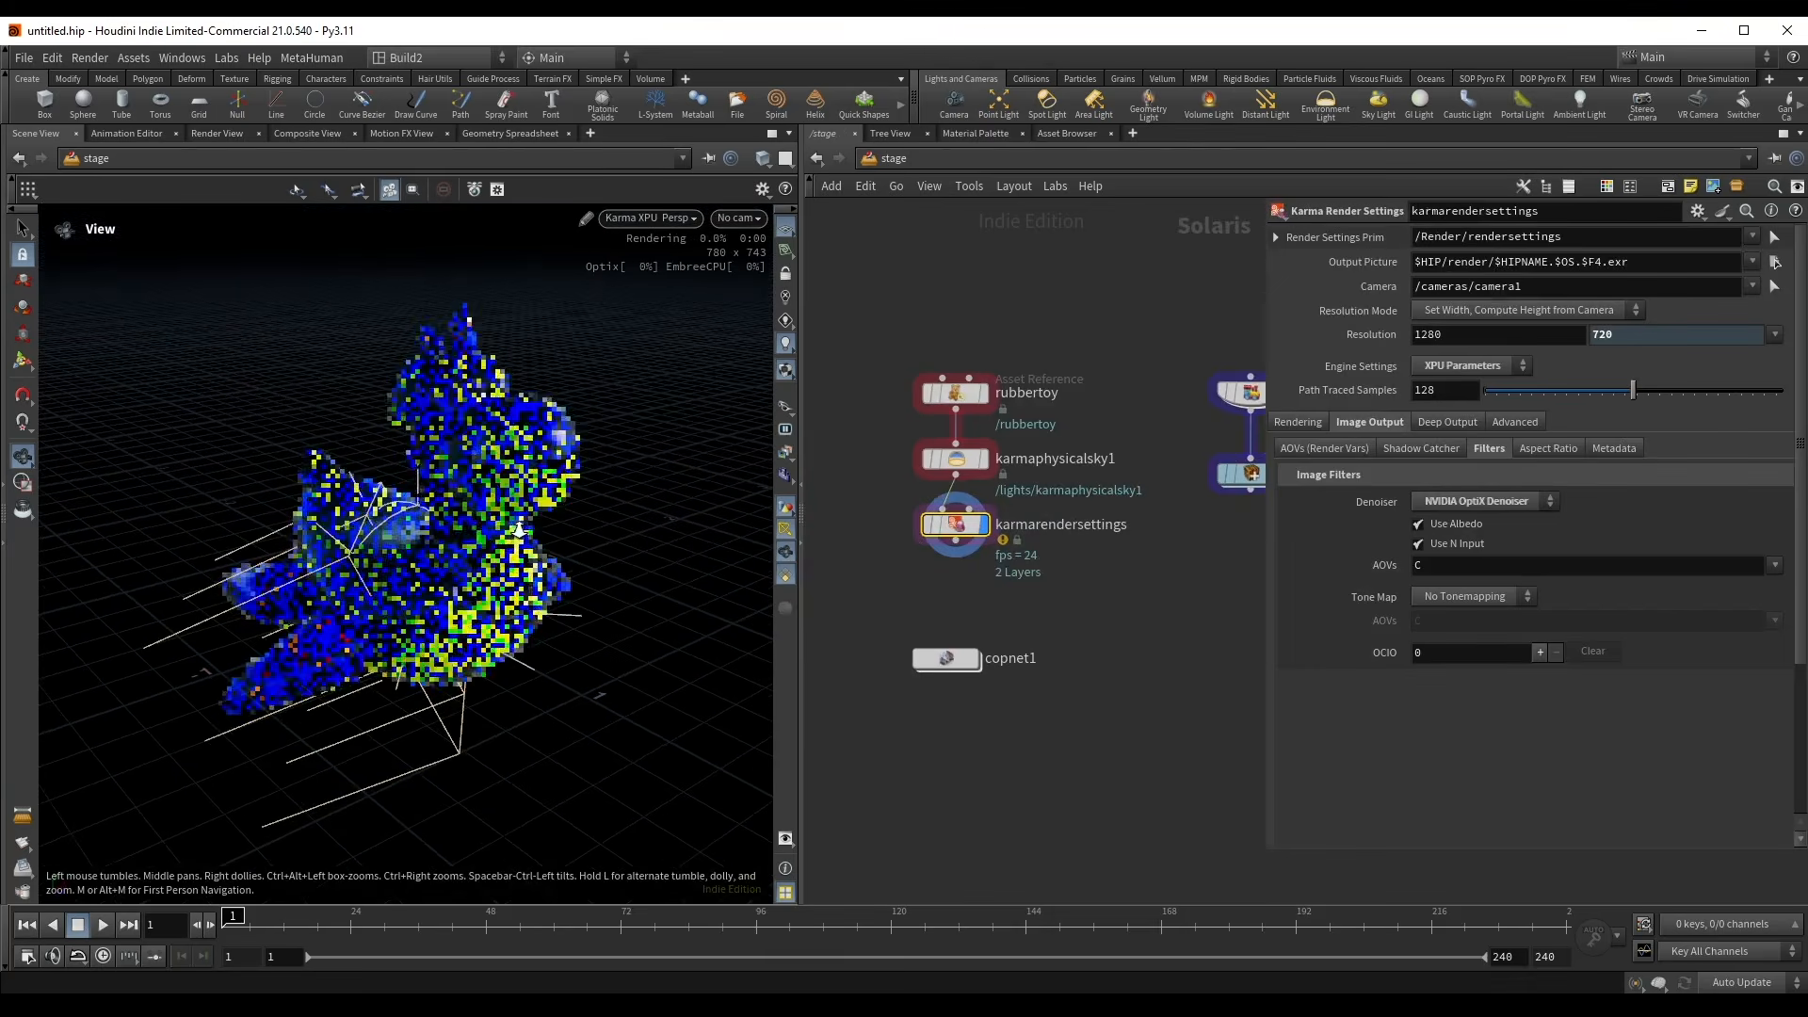
{"action": "left_click", "coordinate": [1299, 422]}
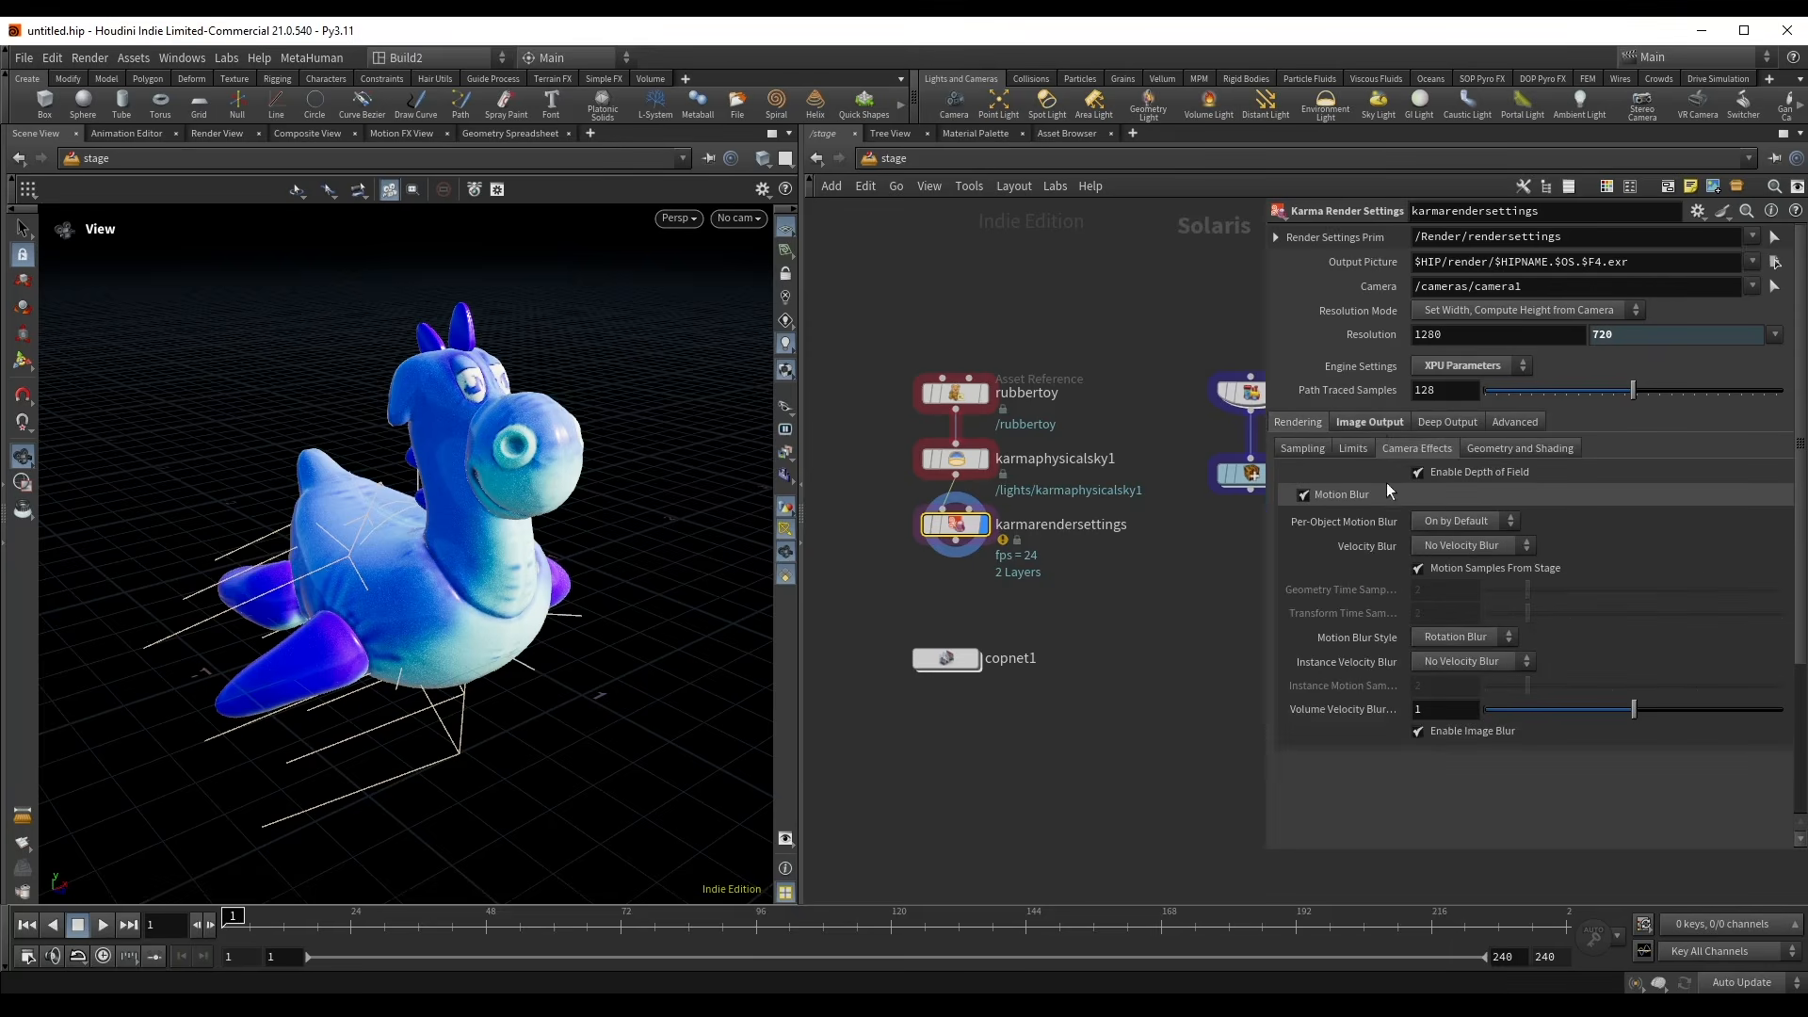
{"action": "left_click", "coordinate": [1366, 423]}
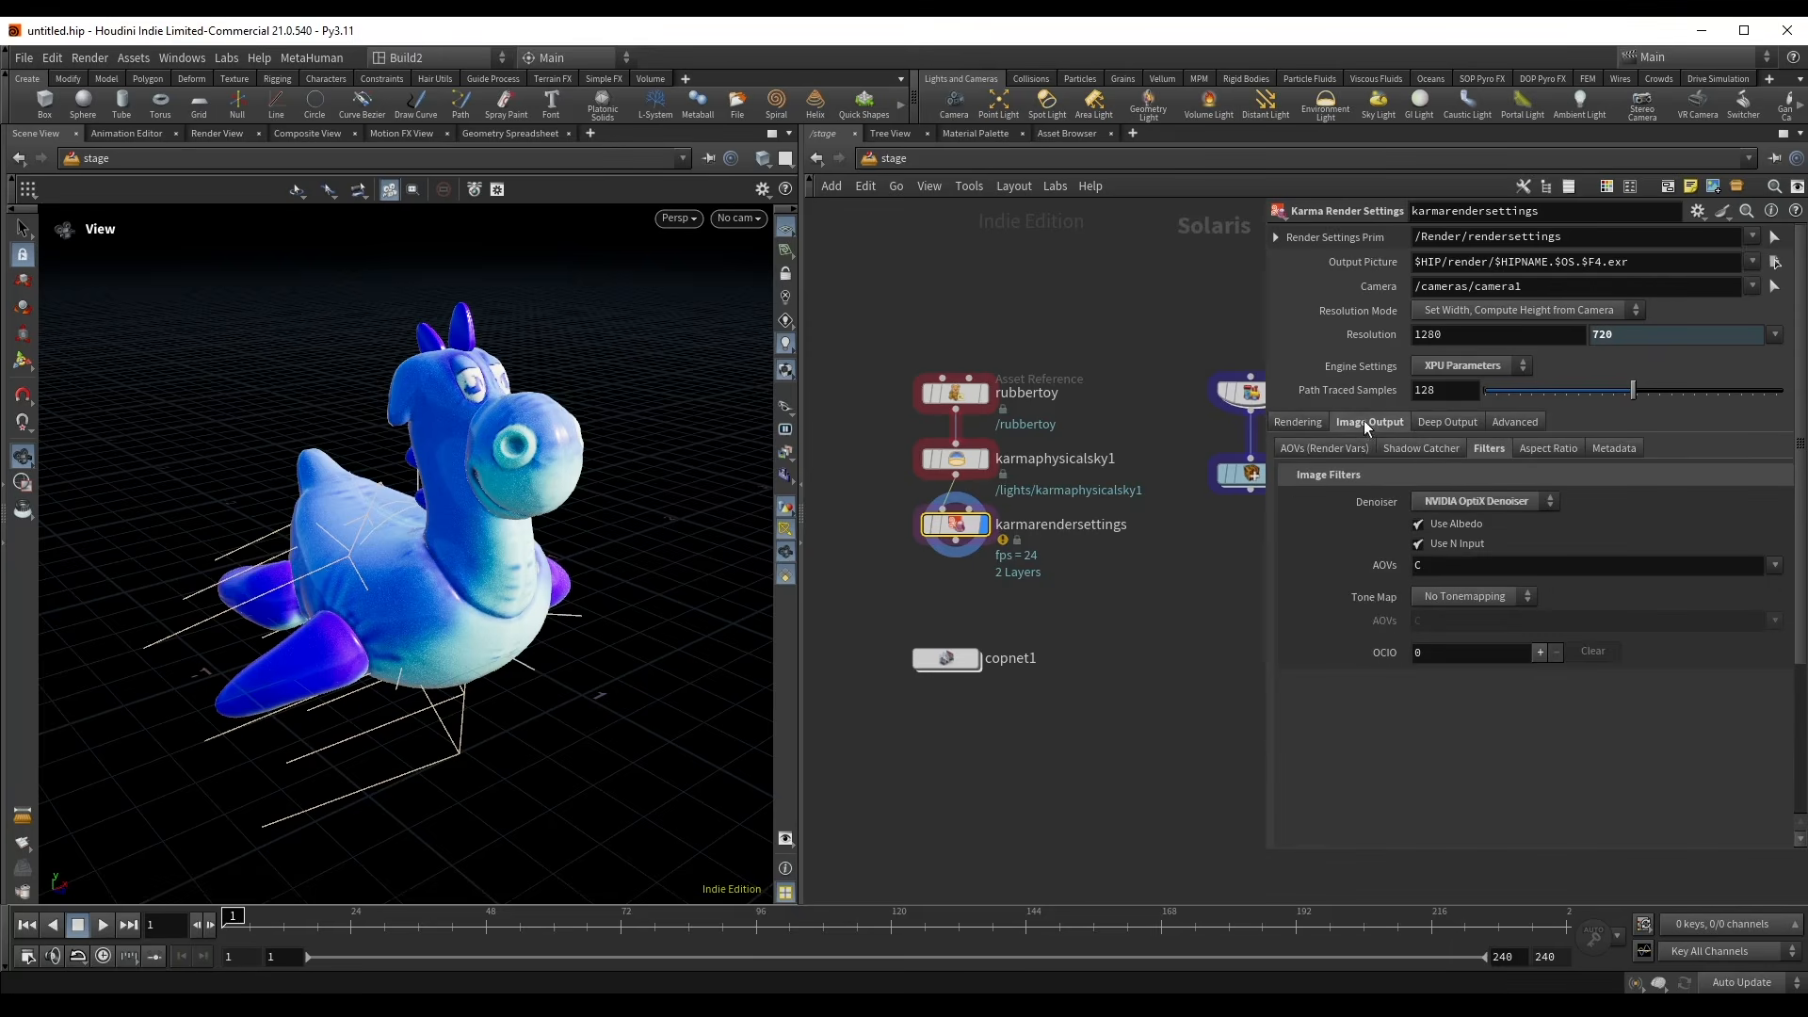
- Enable the Facing Ratio (N.I) utility AOV in the Karma render settings' image output
{"action": "left_click", "coordinate": [1331, 452]}
{"action": "scroll", "coordinate": [1419, 581], "scroll_direction": "down", "scroll_amount": 4}
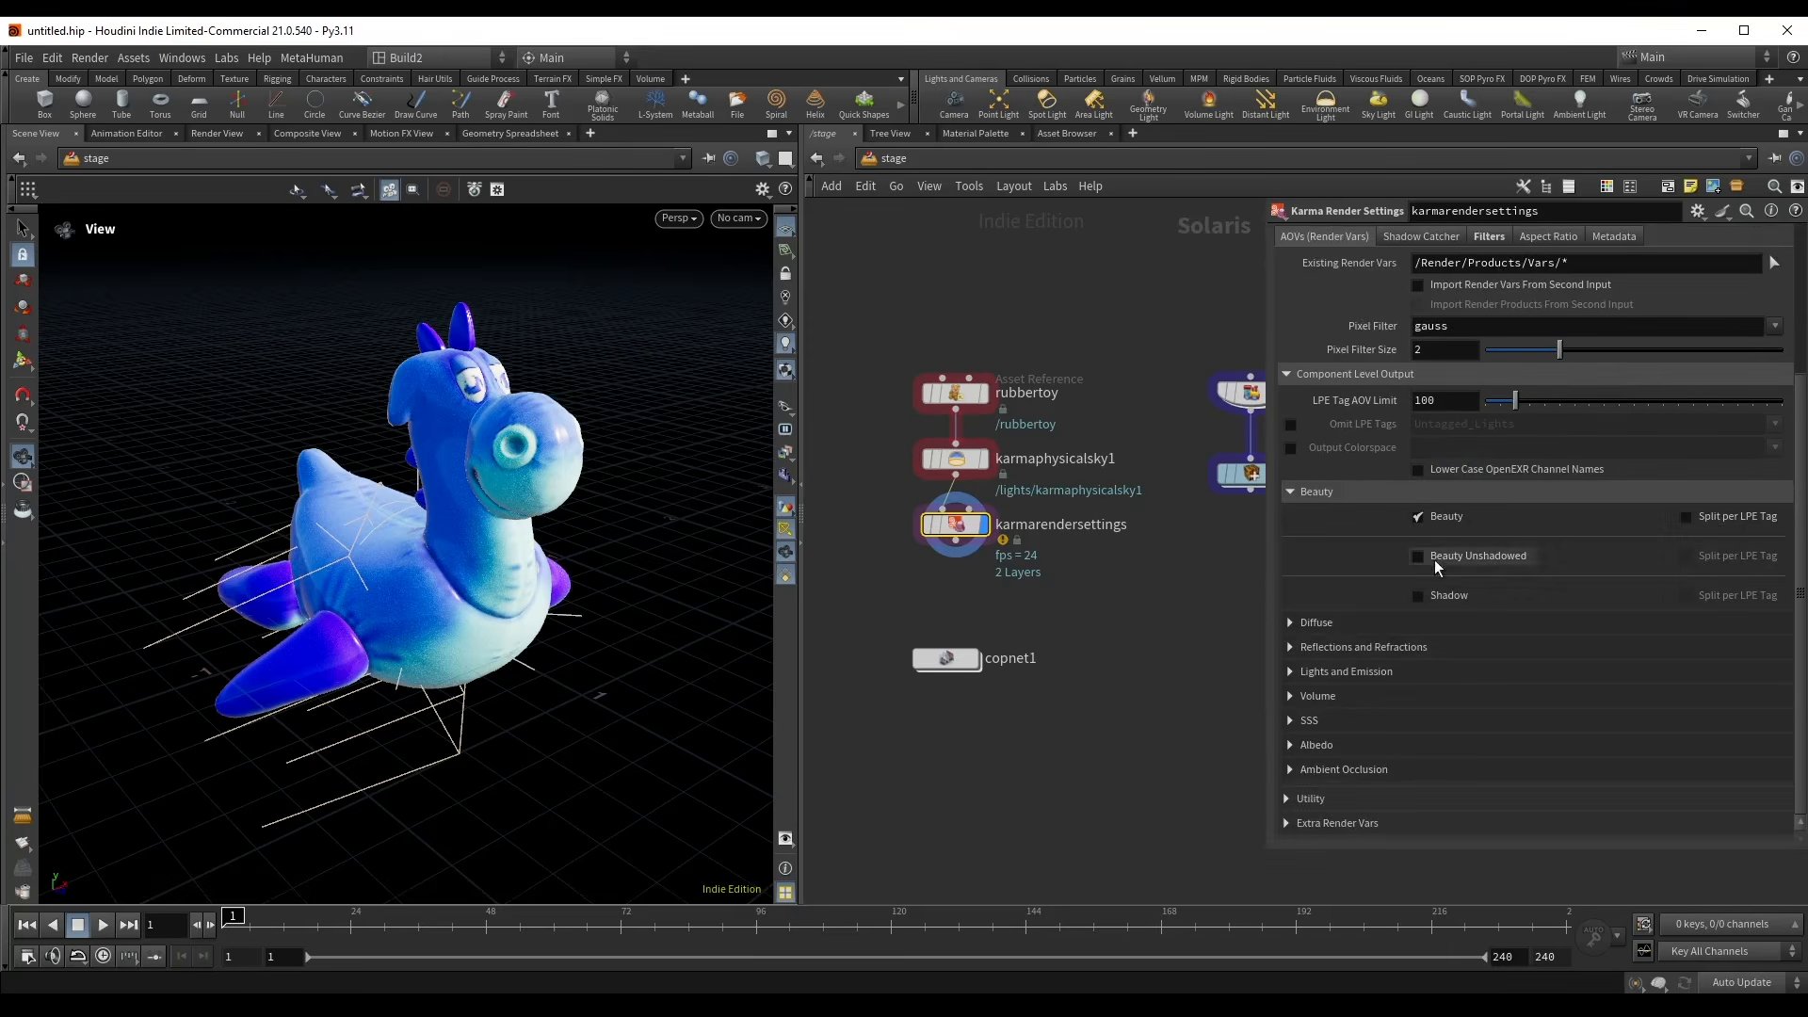
{"action": "left_click", "coordinate": [1317, 797]}
{"action": "scroll", "coordinate": [1467, 612], "scroll_direction": "down", "scroll_amount": 6}
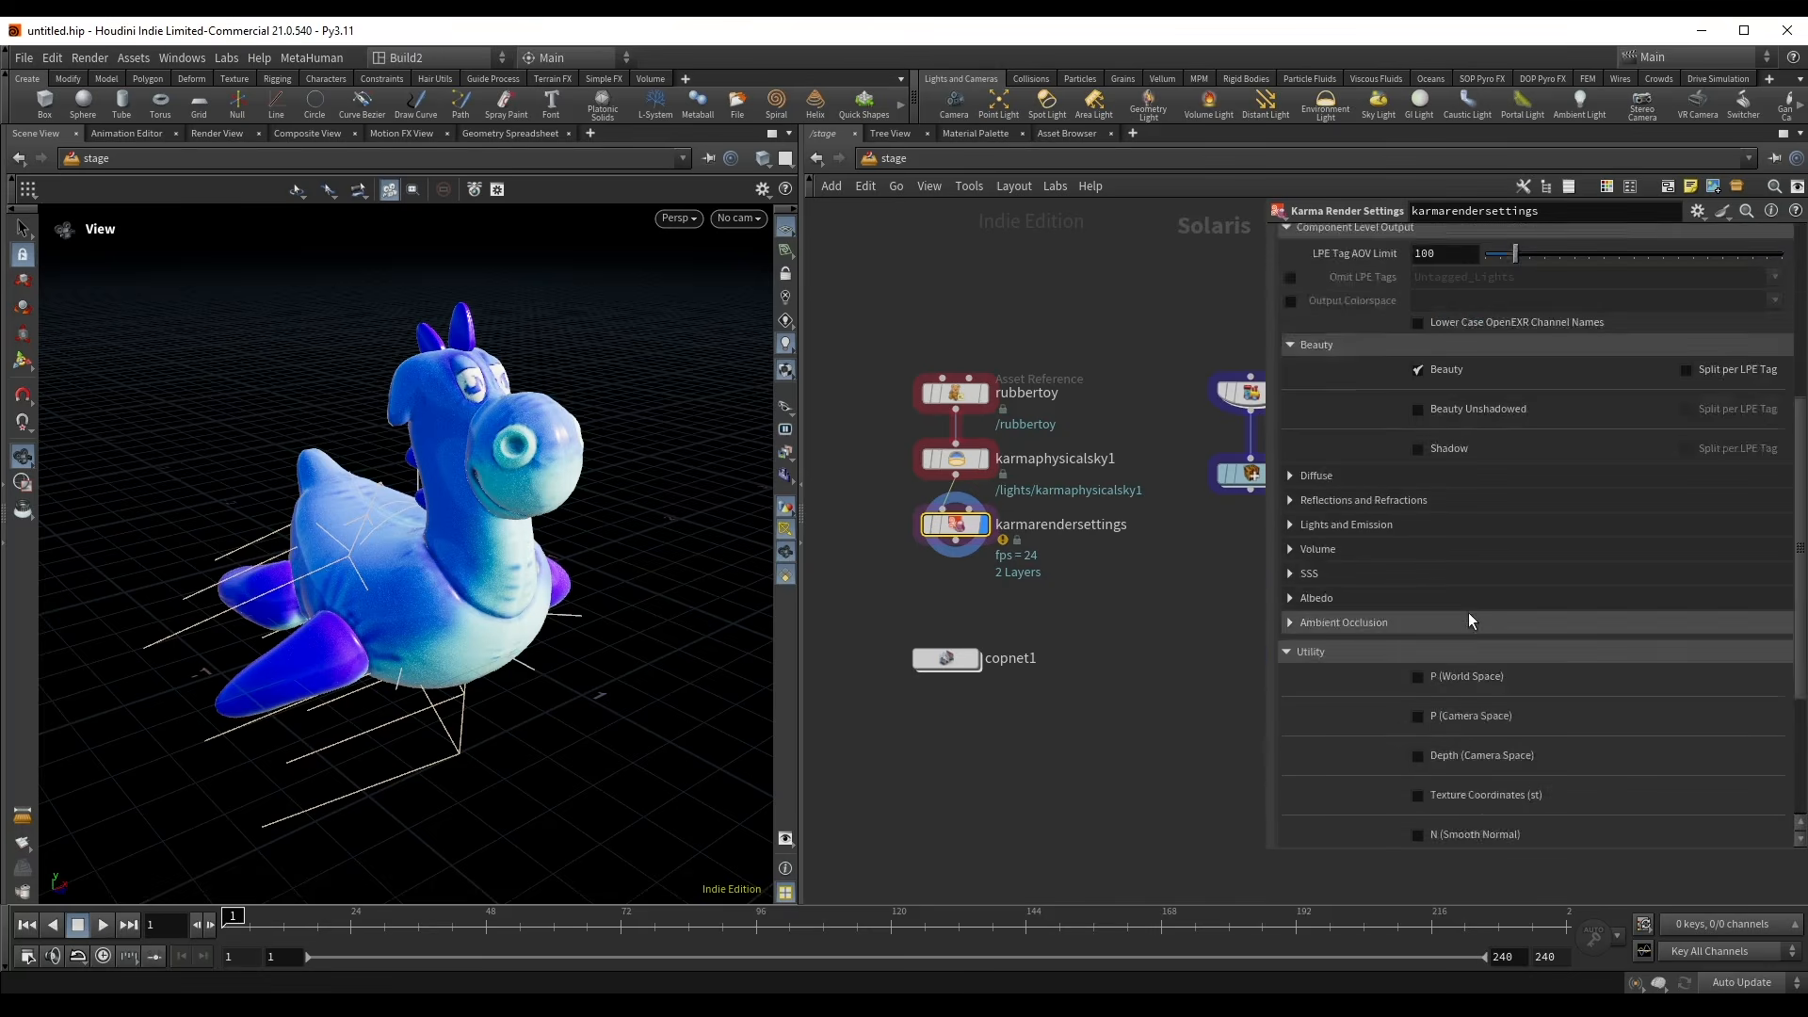
{"action": "scroll", "coordinate": [1428, 738], "scroll_direction": "down", "scroll_amount": 1}
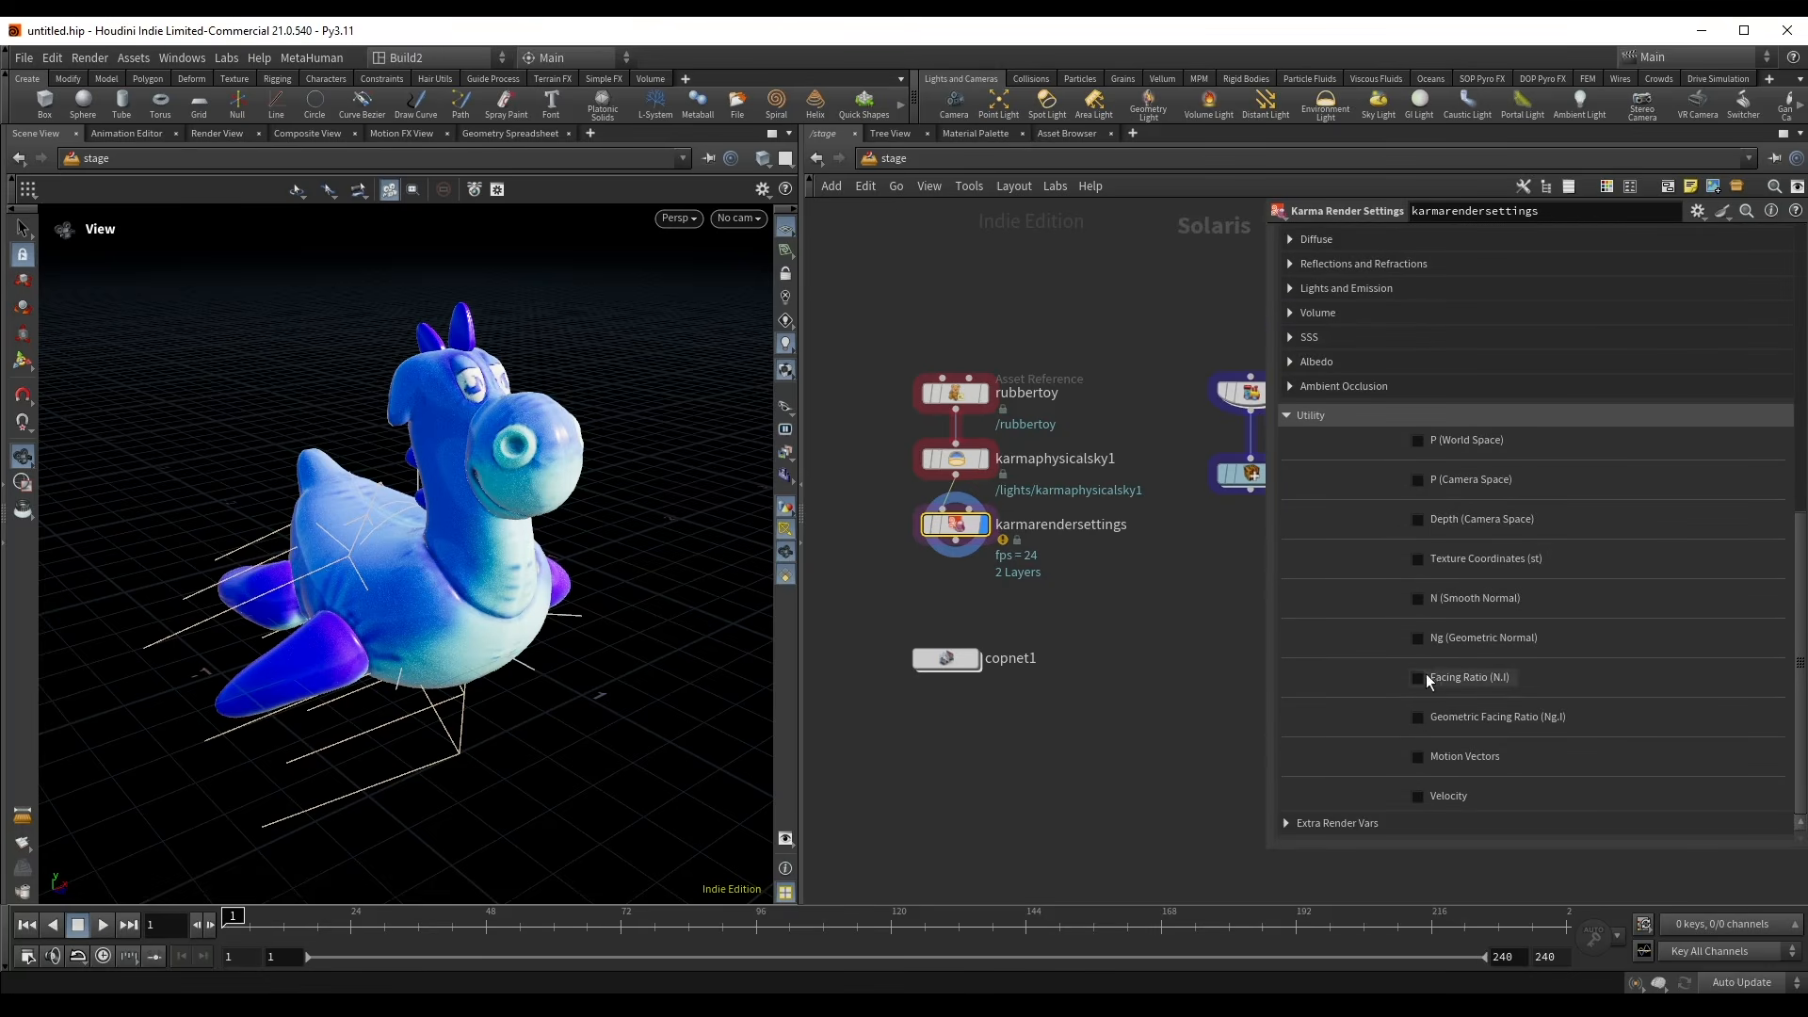
{"action": "left_click", "coordinate": [1427, 676]}
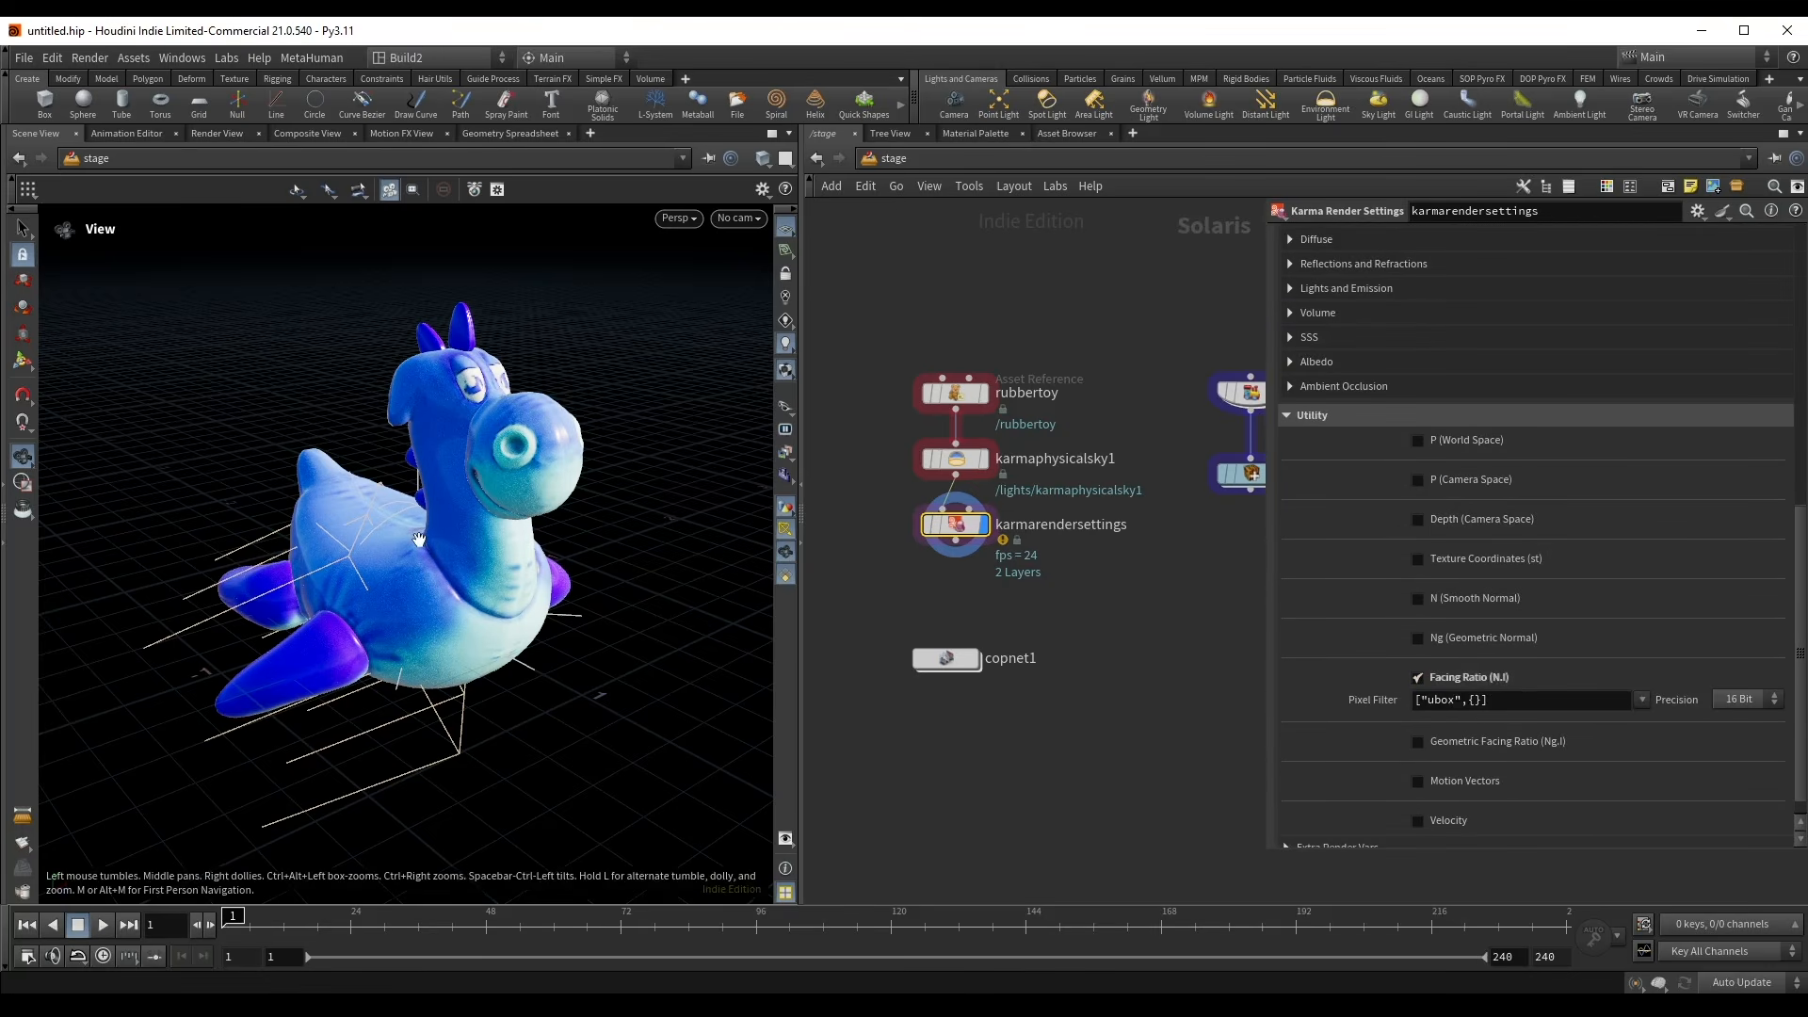
- Display the Facingratio_N output in the Karma XPU viewport render and inspect the toy from a slightly different angle
{"action": "left_click", "coordinate": [785, 452]}
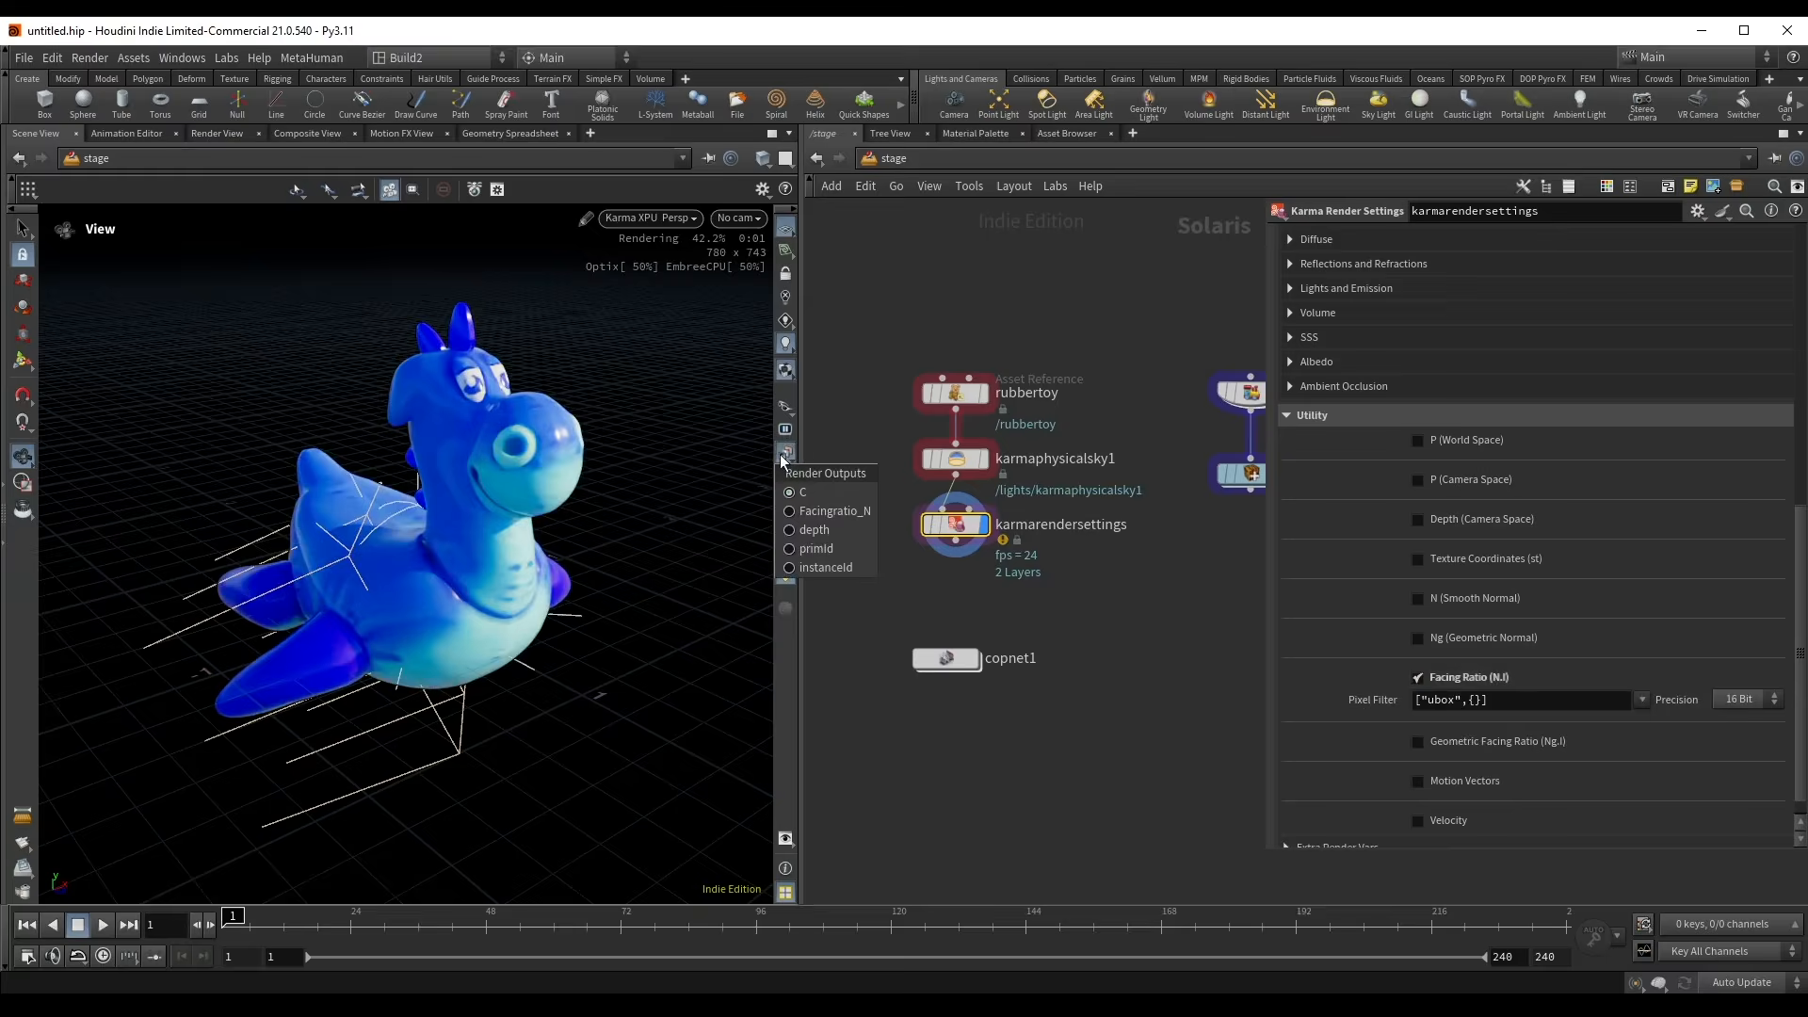
{"action": "left_click", "coordinate": [849, 508]}
{"action": "left_click_drag", "start_coordinate": [705, 528], "coordinate": [424, 521]}
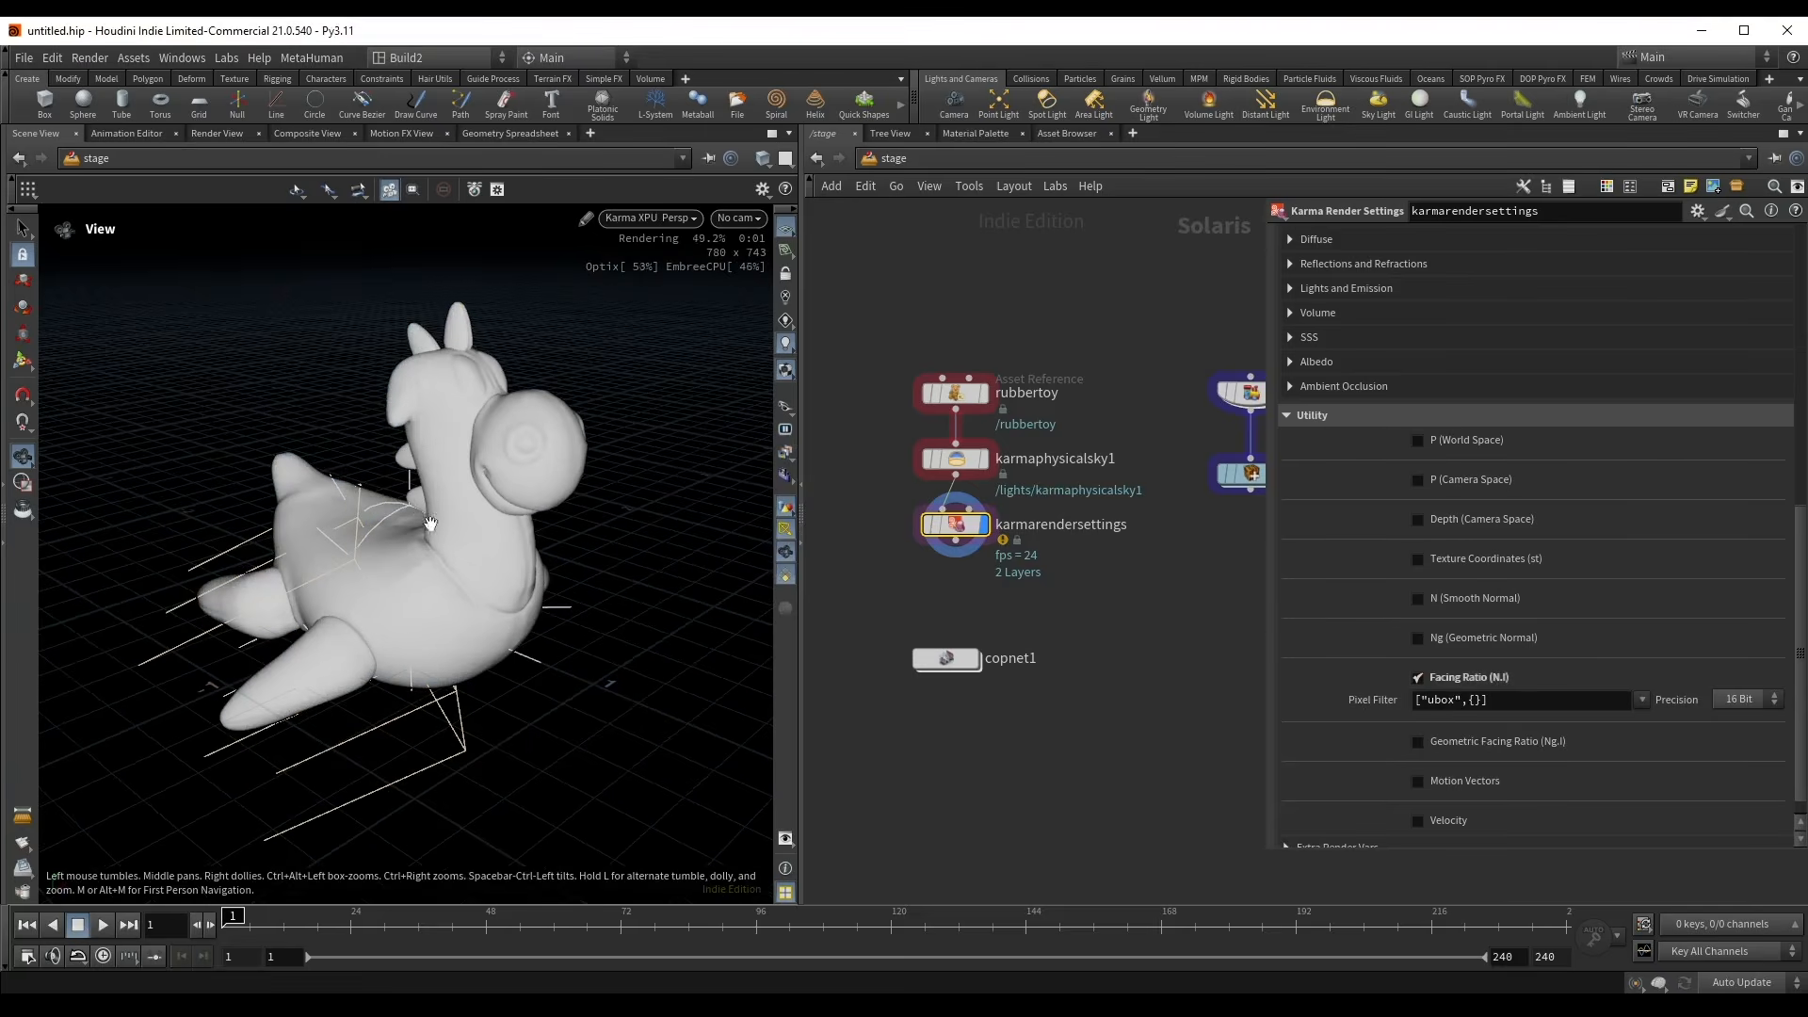
- Toggle the viewport's Karma XPU render off, run it again with the color output, and return to the standard viewport display
{"action": "key", "text": "ctrl+u"}
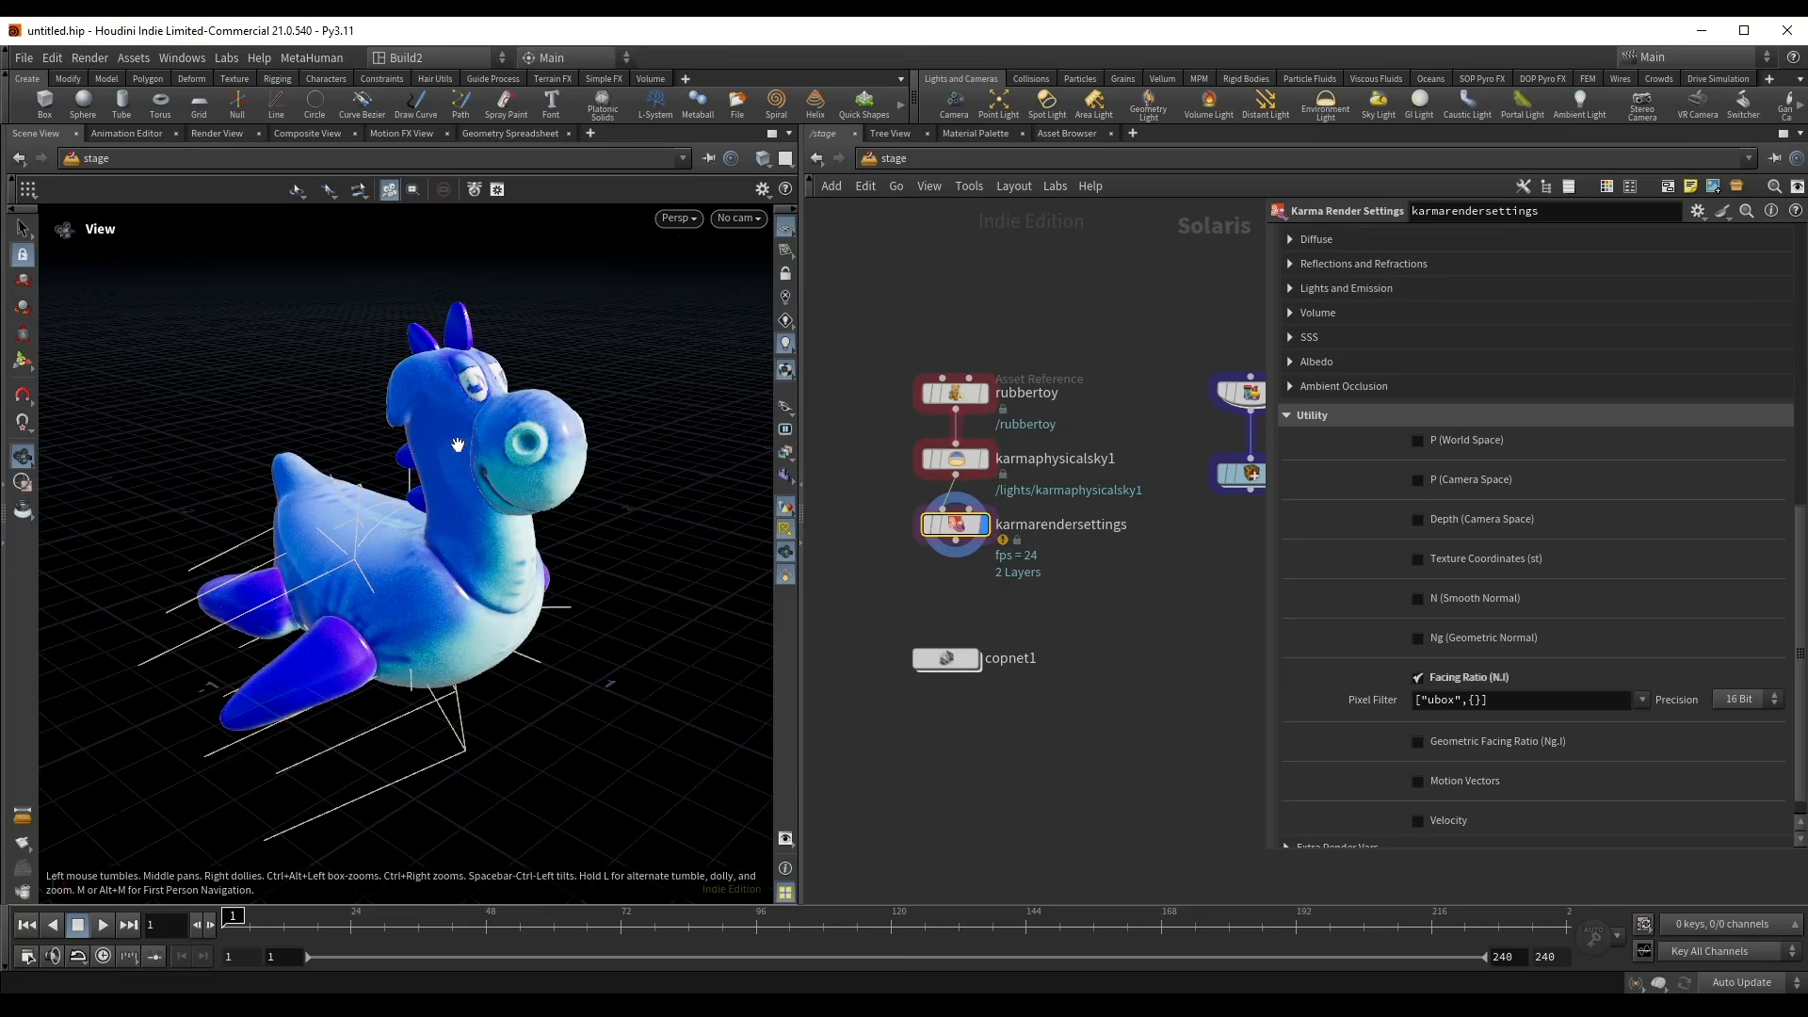
{"action": "key", "text": "ctrl+u"}
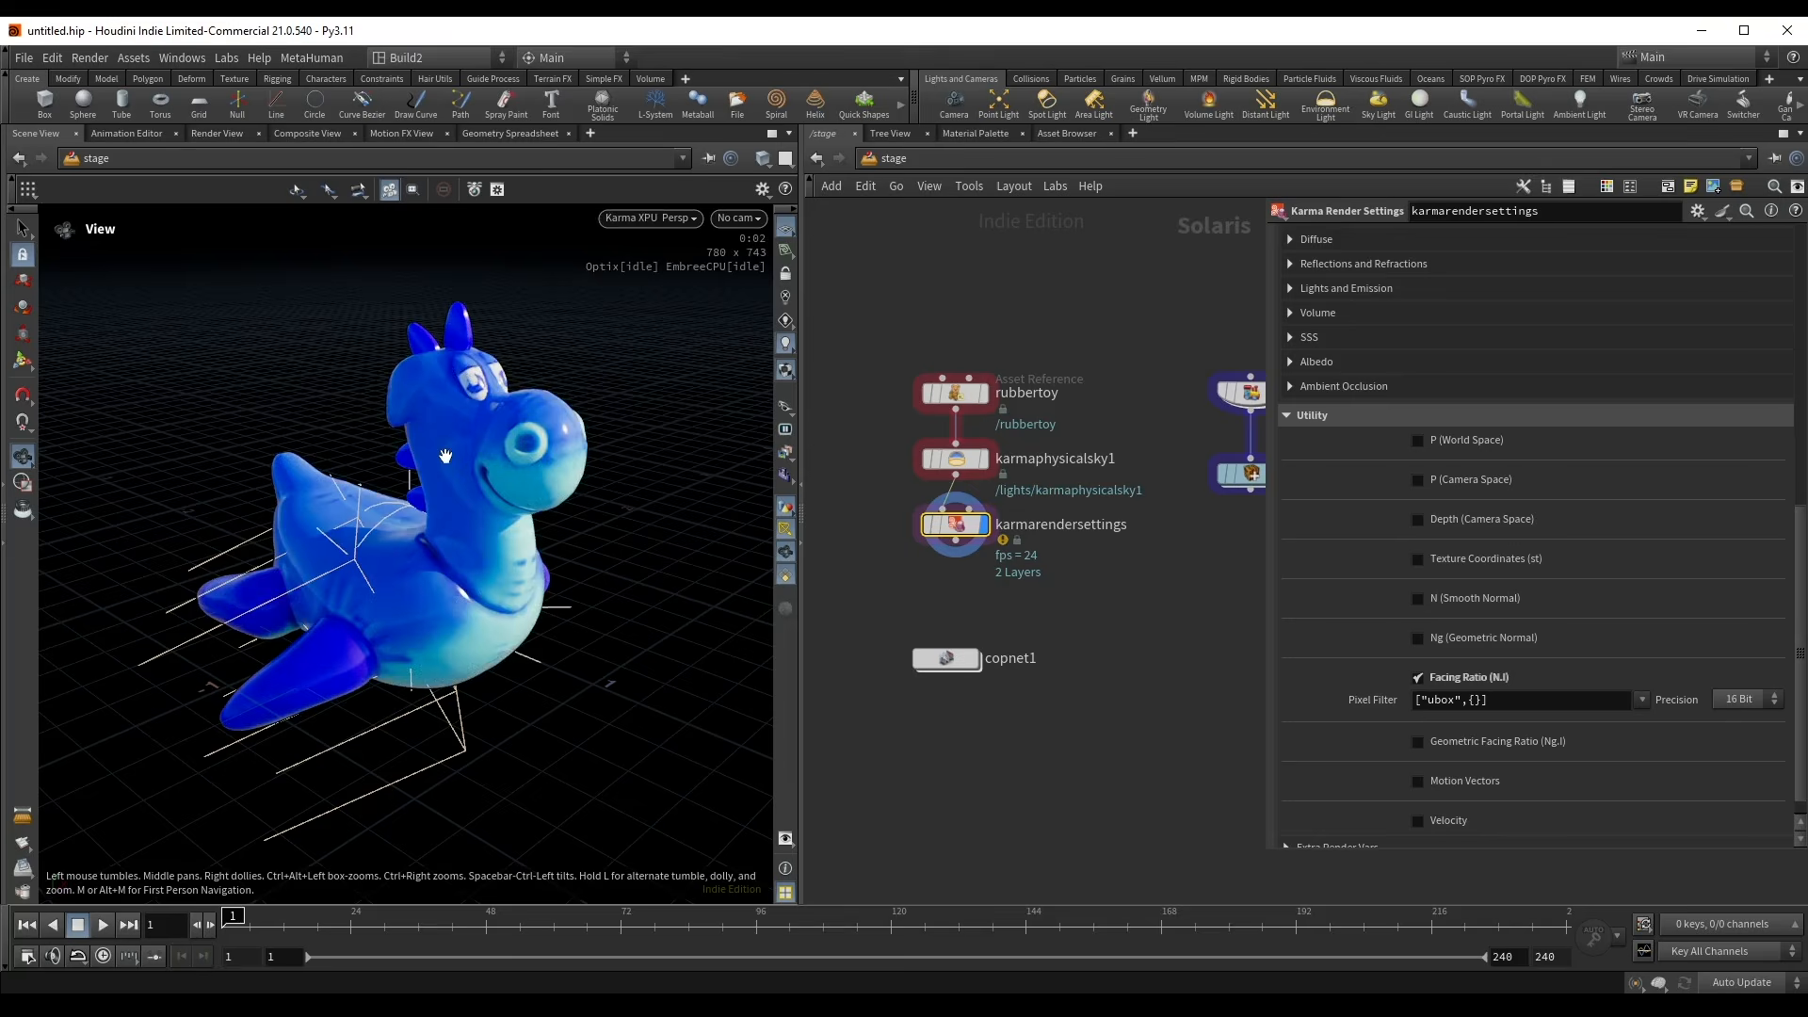
{"action": "key", "text": "ctrl+u"}
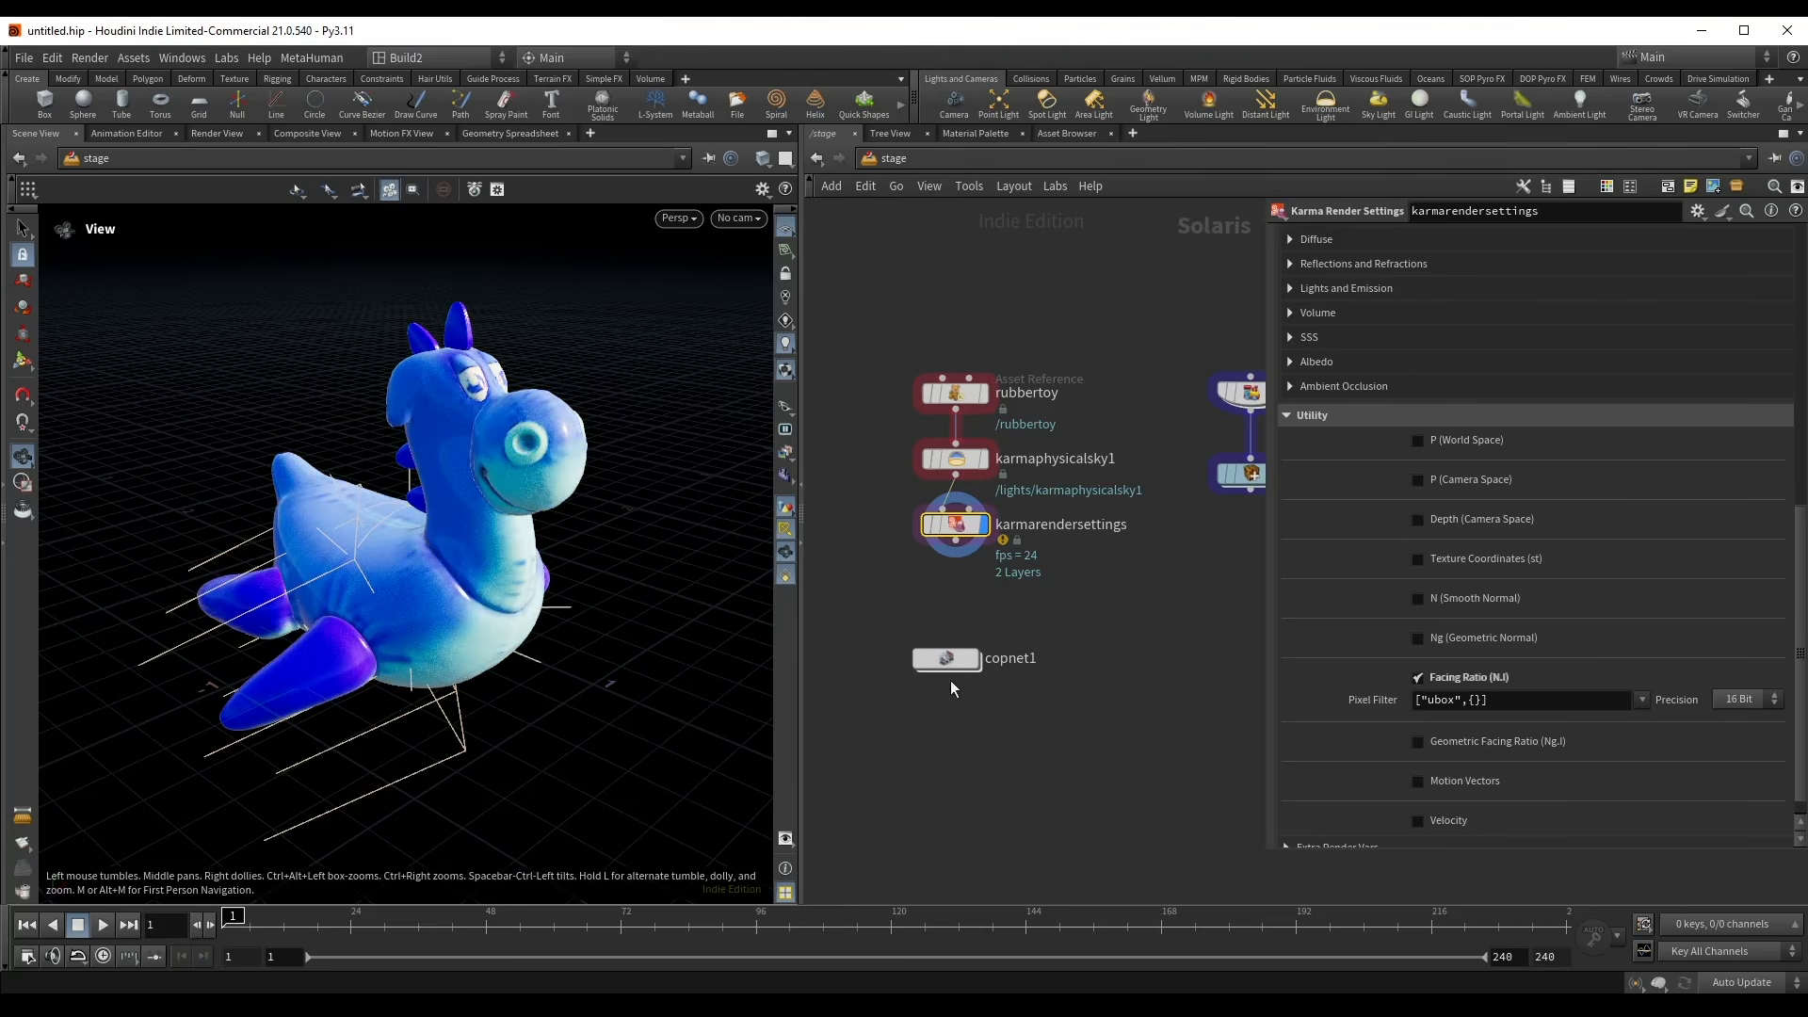
- Inside copnet1, display the Slap Comp Import node and add the AOVs from the last render to it
{"action": "double_click", "coordinate": [953, 653]}
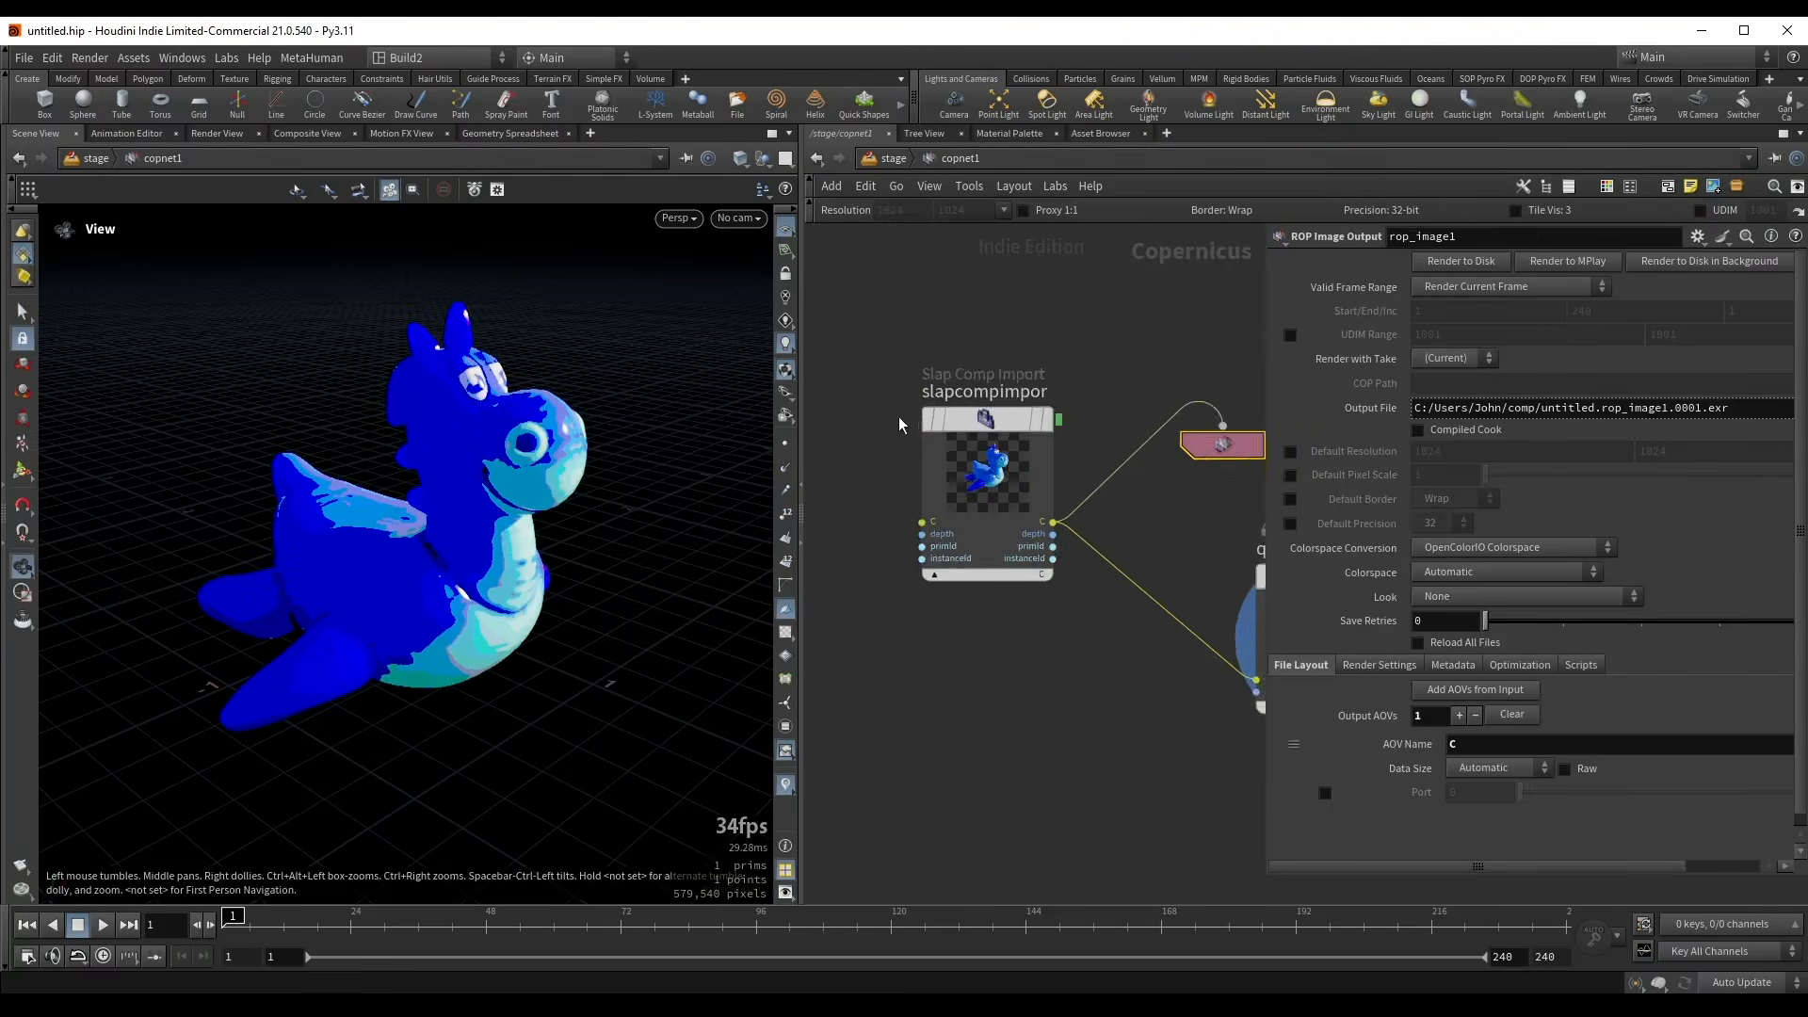
{"action": "scroll", "coordinate": [898, 416], "scroll_direction": "up", "scroll_amount": 1}
{"action": "left_click", "coordinate": [1015, 425]}
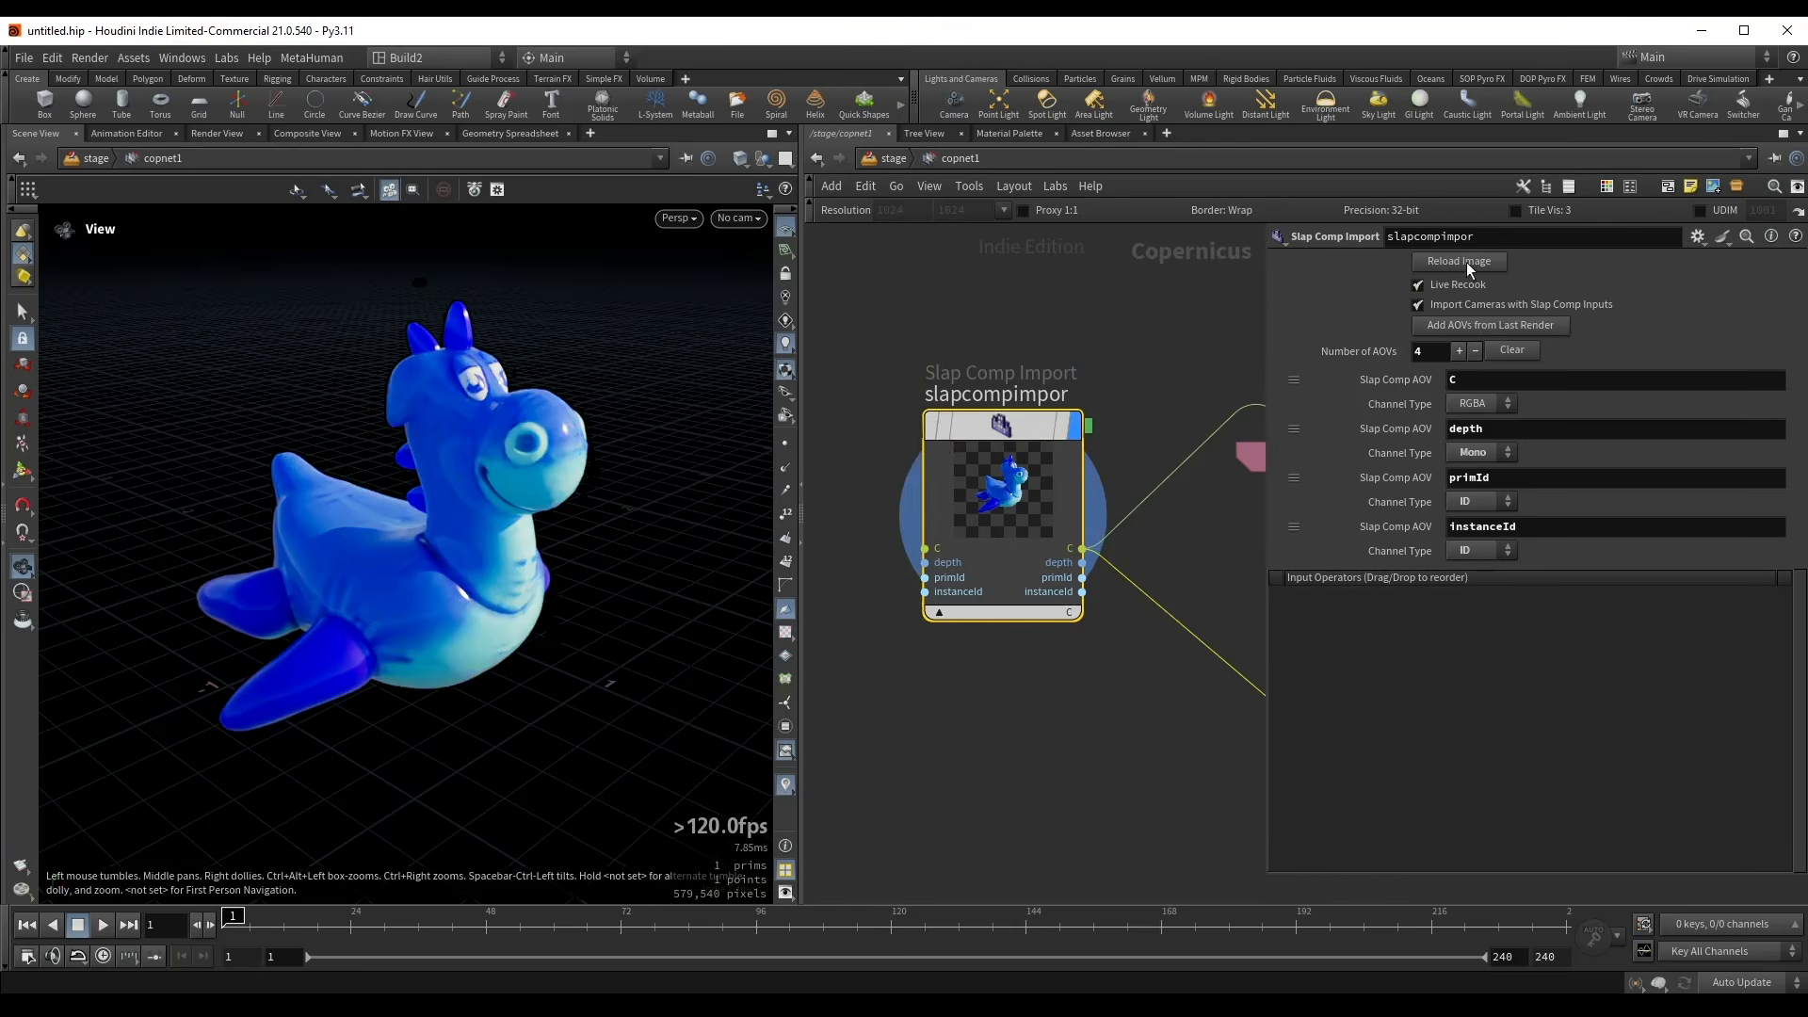
{"action": "left_click", "coordinate": [1485, 327]}
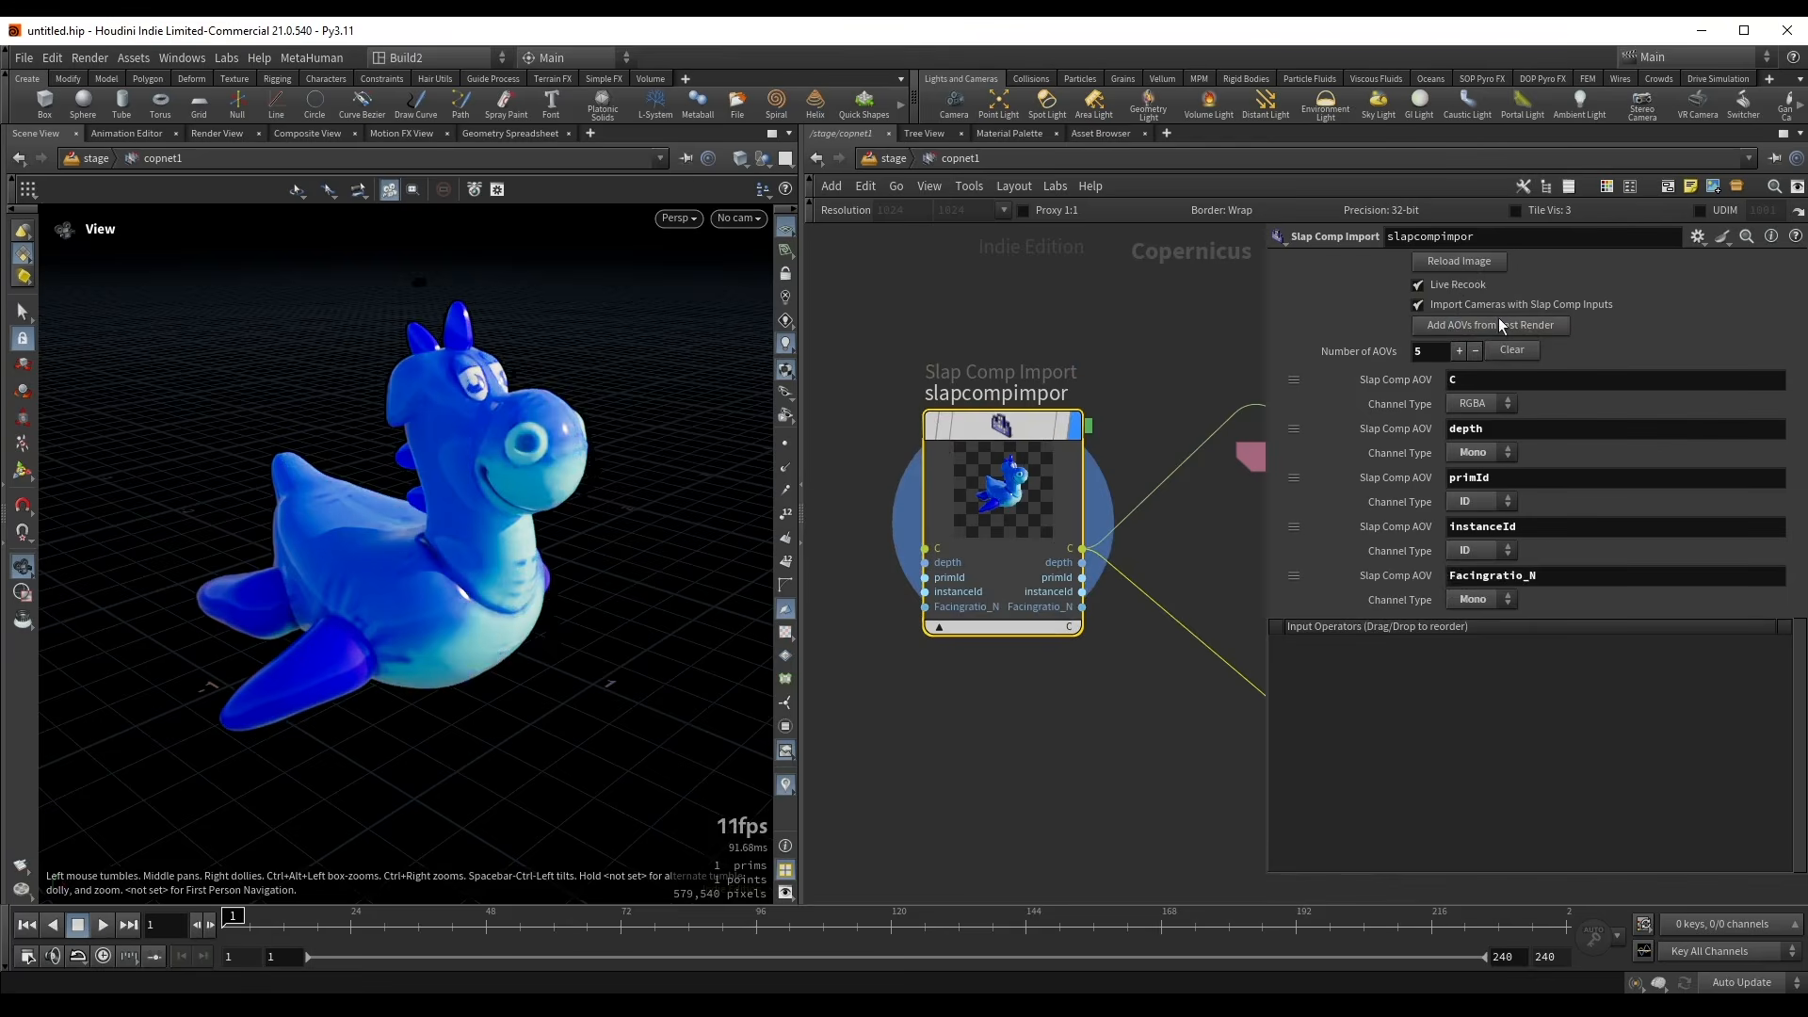
{"action": "double_click", "coordinate": [1533, 575]}
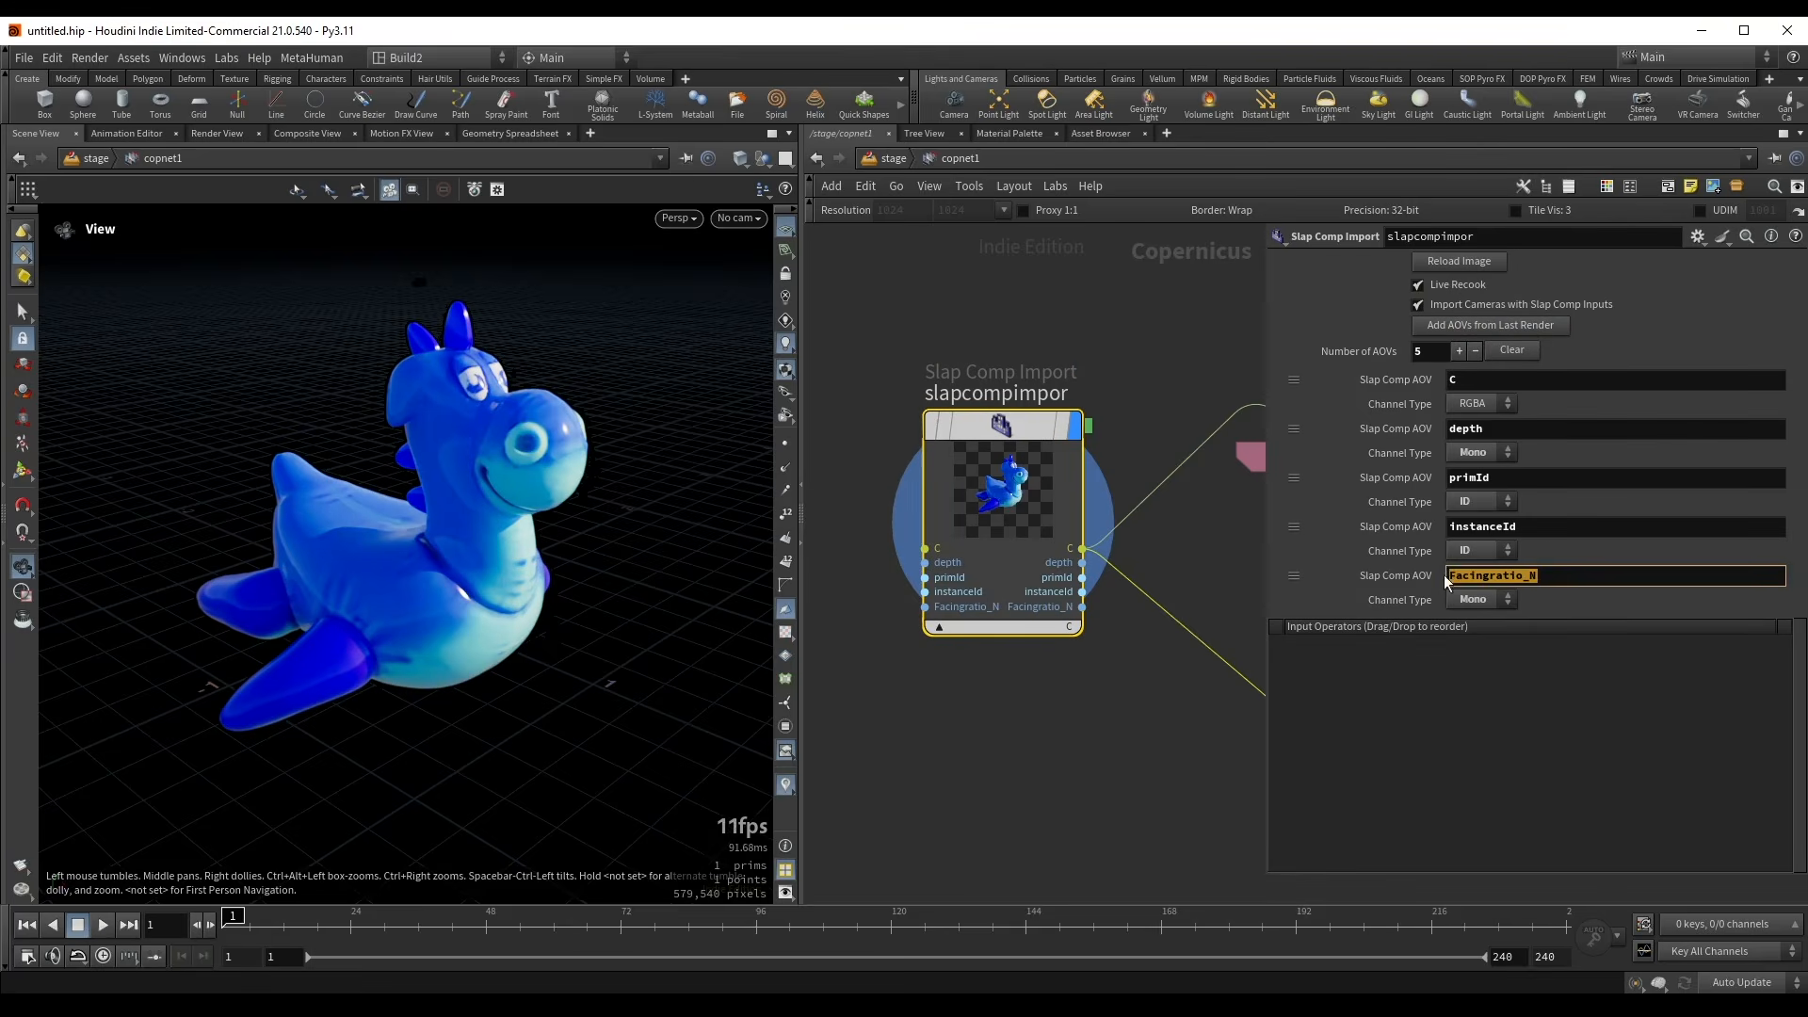
{"action": "left_click", "coordinate": [1037, 706]}
- Show the network in the composite viewer and set the Slap Comp Import node's preview output to Facingratio_N
{"action": "scroll", "coordinate": [1064, 746], "scroll_direction": "down", "scroll_amount": 1}
{"action": "middle_click_drag", "start_coordinate": [1070, 750], "coordinate": [945, 694]}
{"action": "left_click", "coordinate": [308, 134]}
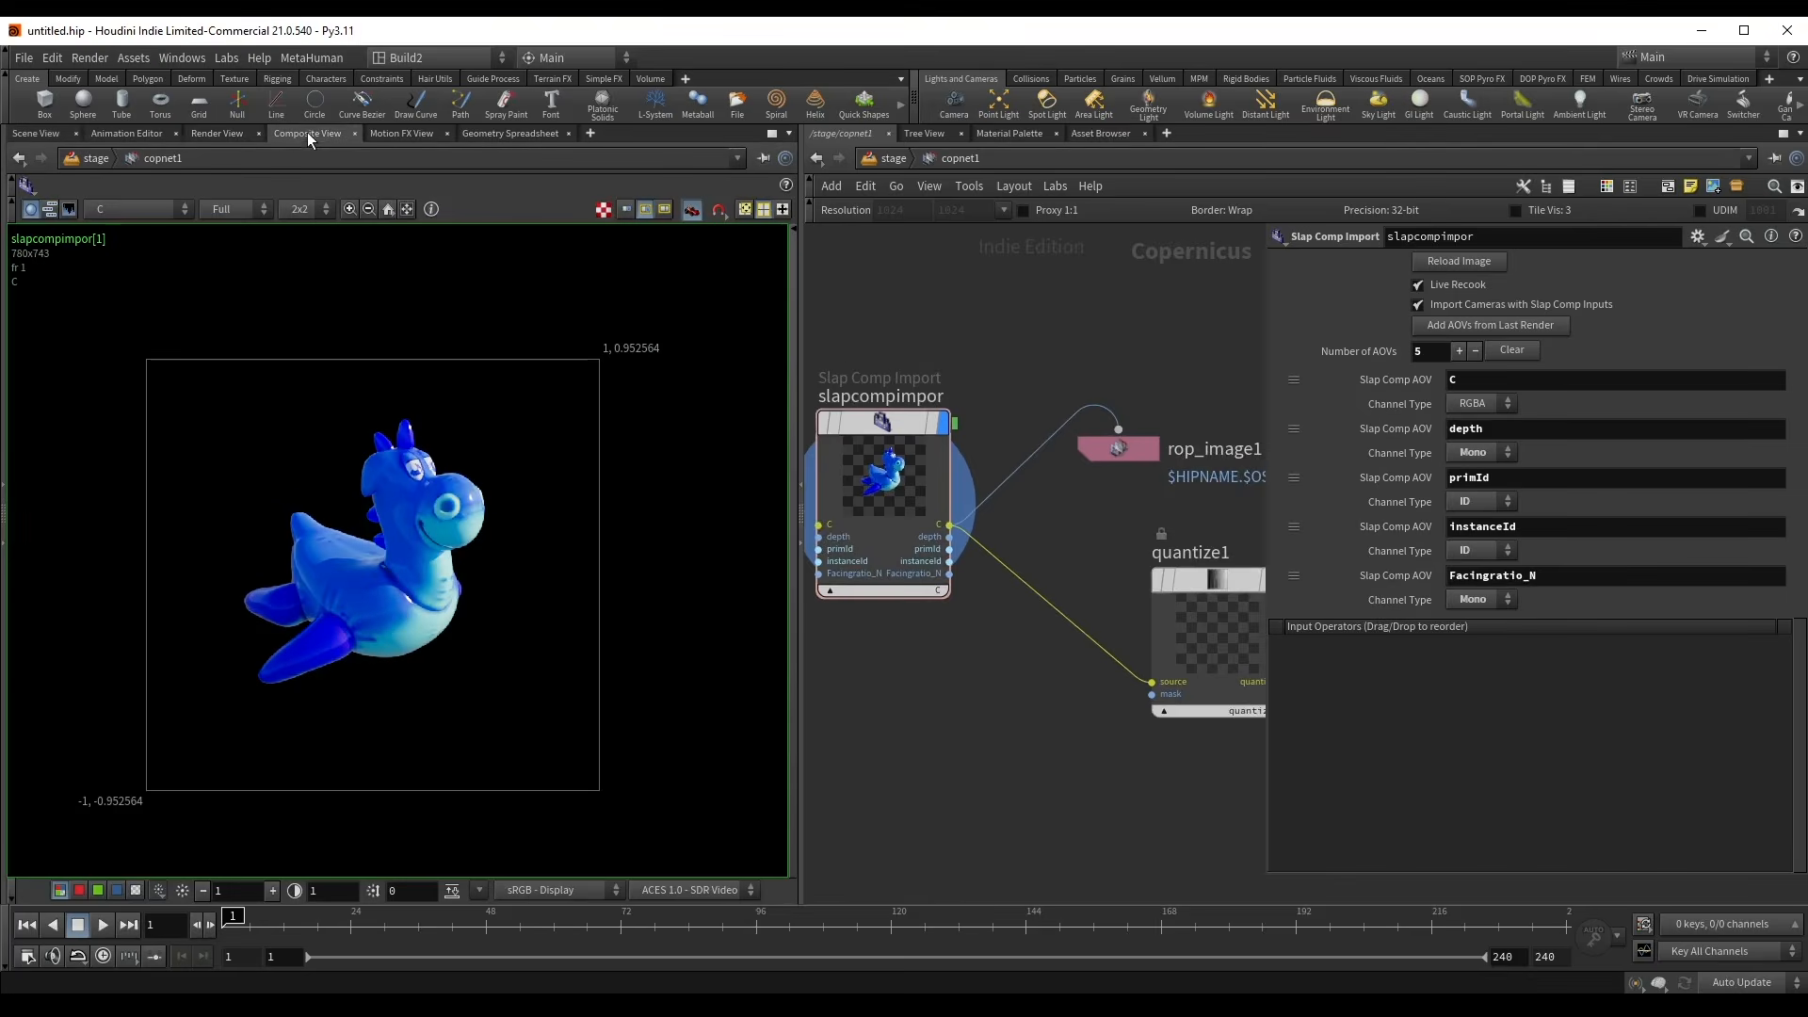
{"action": "scroll", "coordinate": [924, 497], "scroll_direction": "up", "scroll_amount": 3}
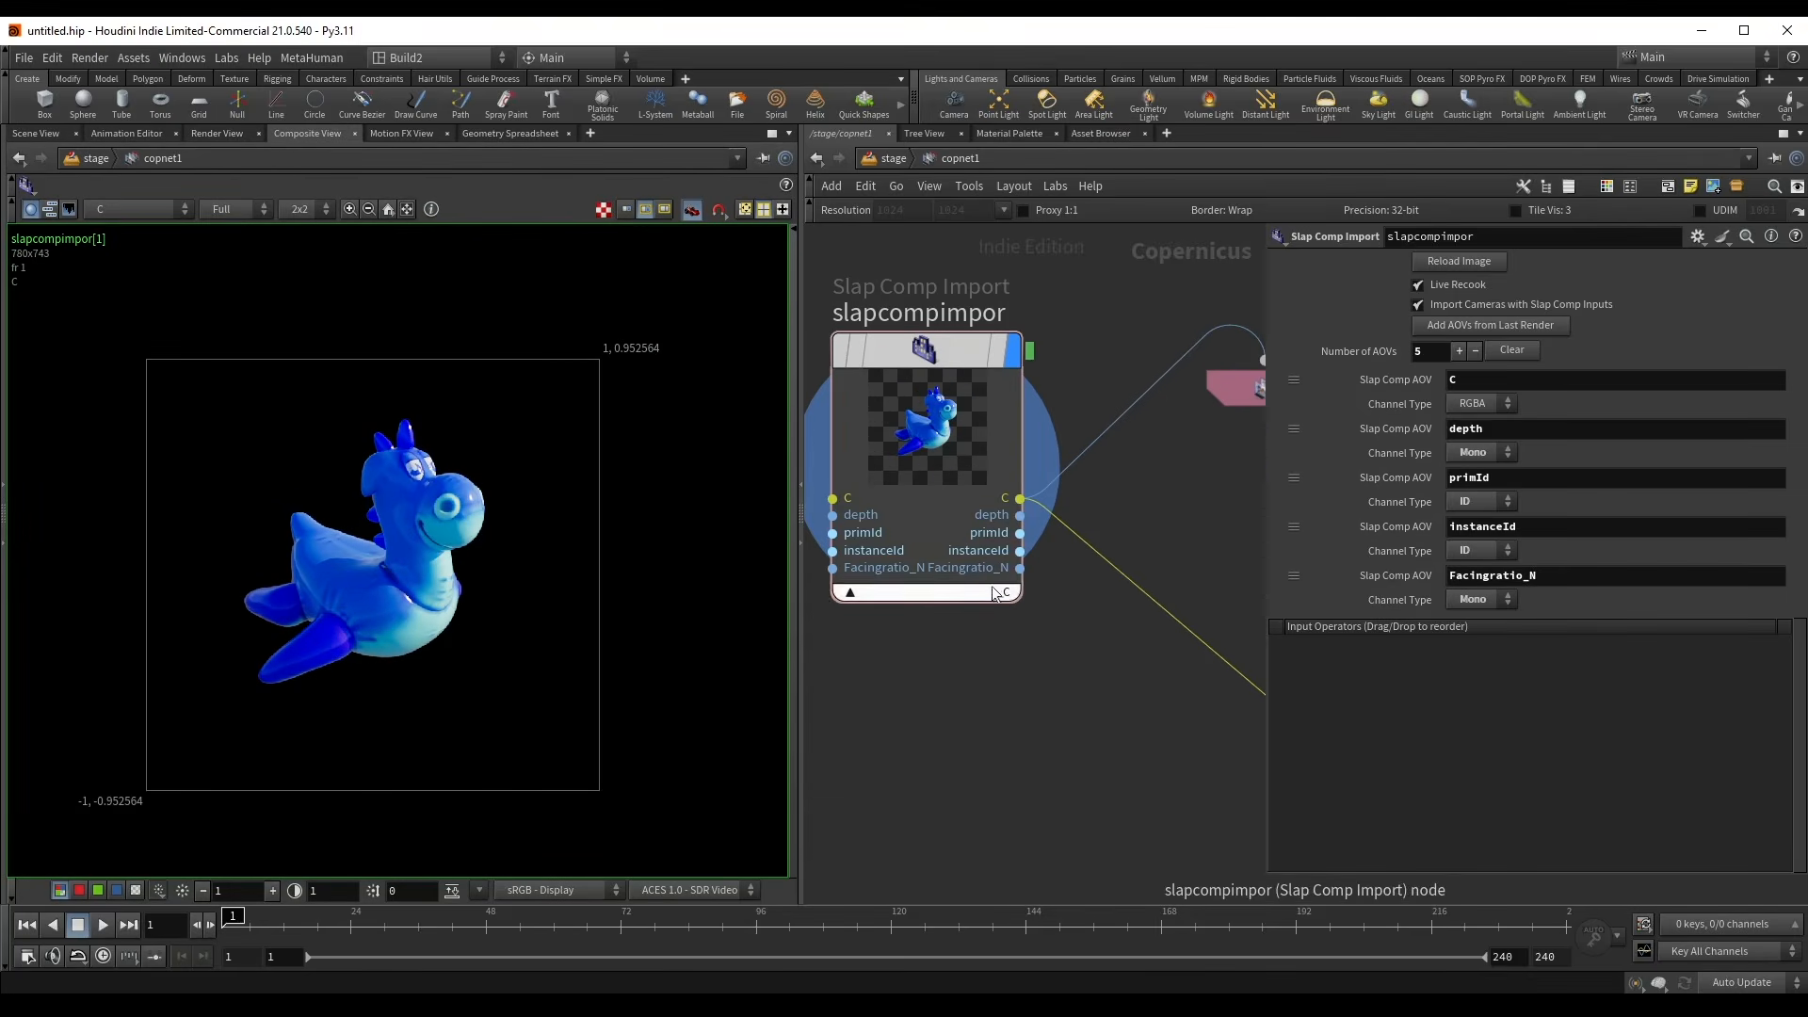
{"action": "left_click", "coordinate": [1010, 593]}
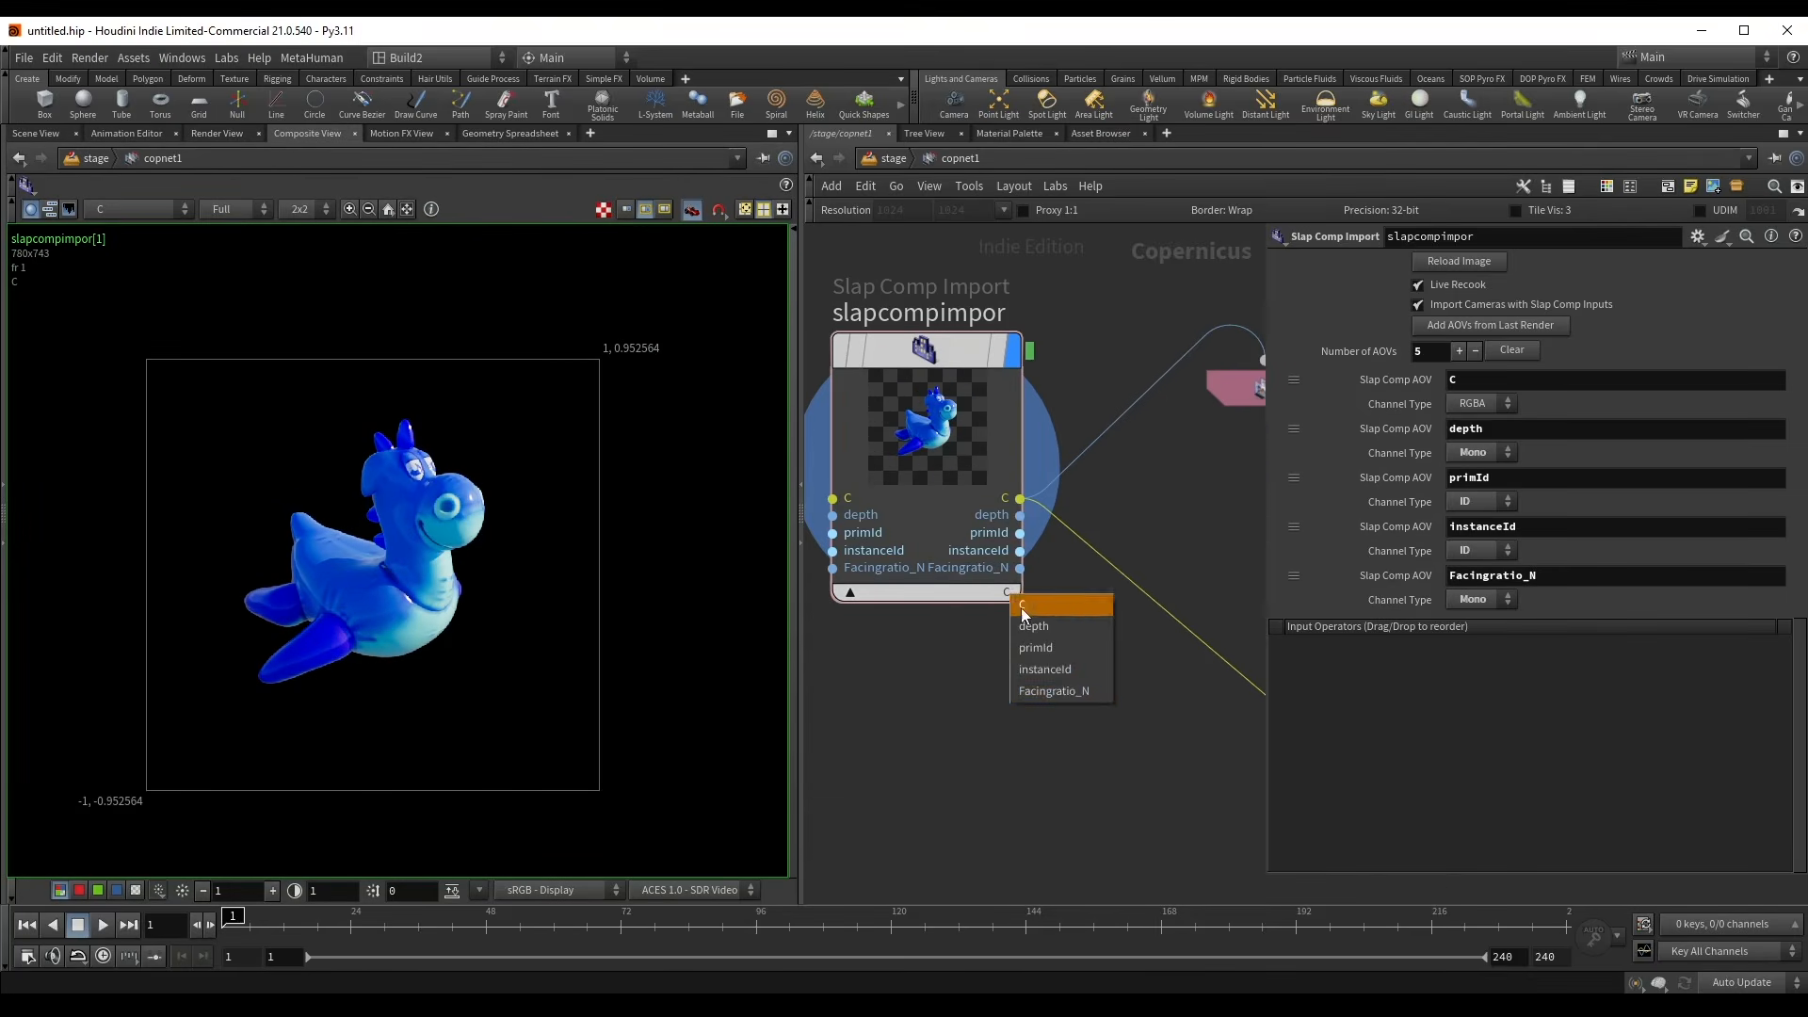
{"action": "left_click", "coordinate": [1040, 693]}
{"action": "left_click", "coordinate": [892, 584]}
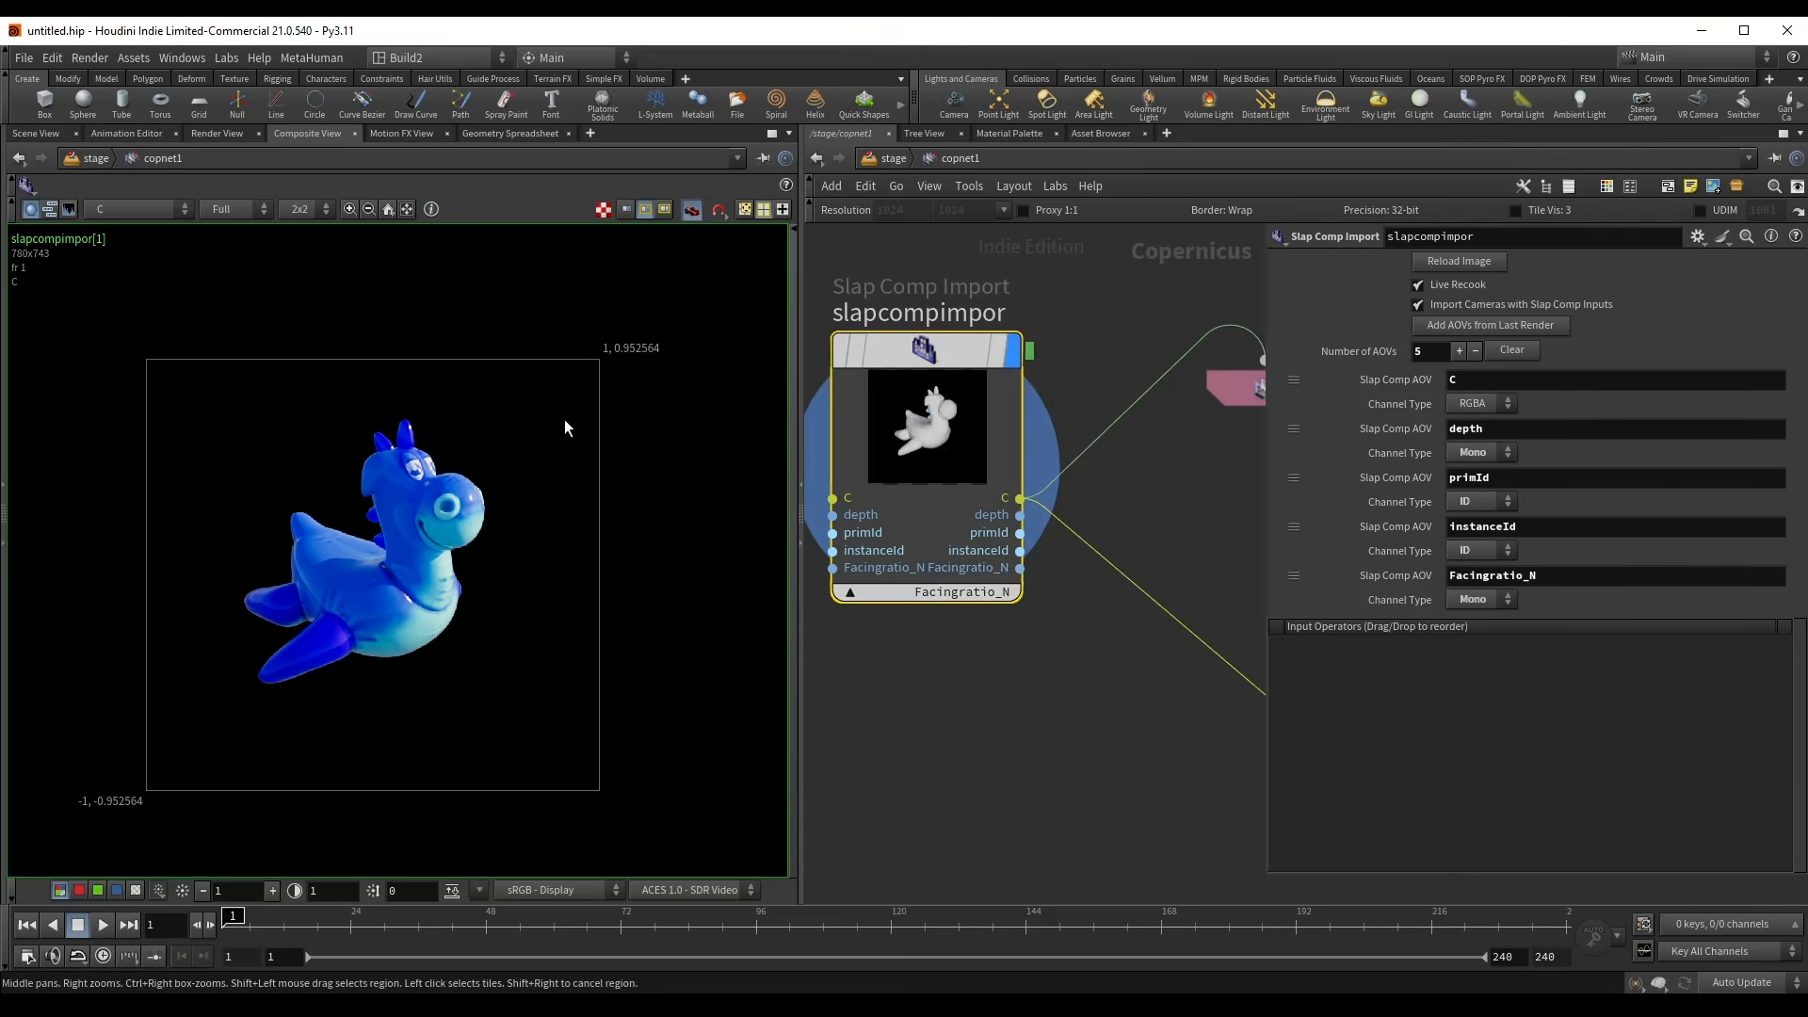
- Inspect the Facingratio_N output in the 3D scene viewer and the composite viewer, ending on the C plane
{"action": "left_click", "coordinate": [36, 133]}
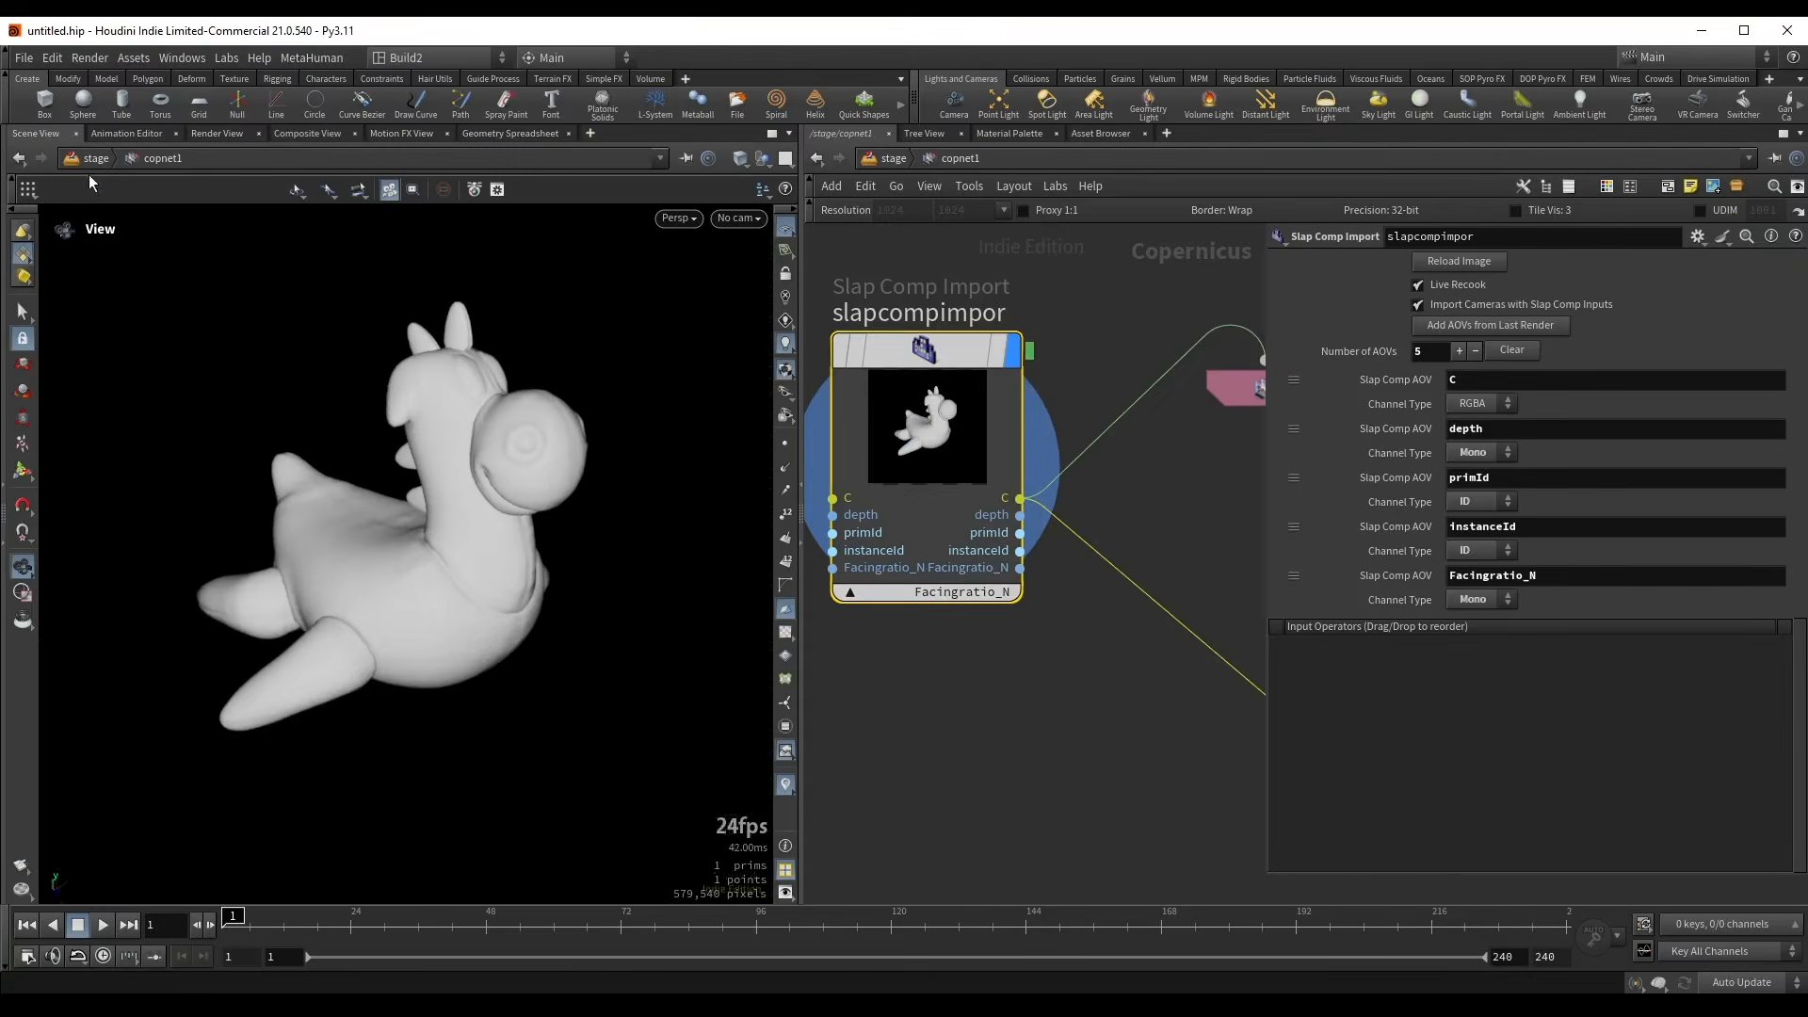
{"action": "left_click_drag", "start_coordinate": [459, 454], "coordinate": [545, 418]}
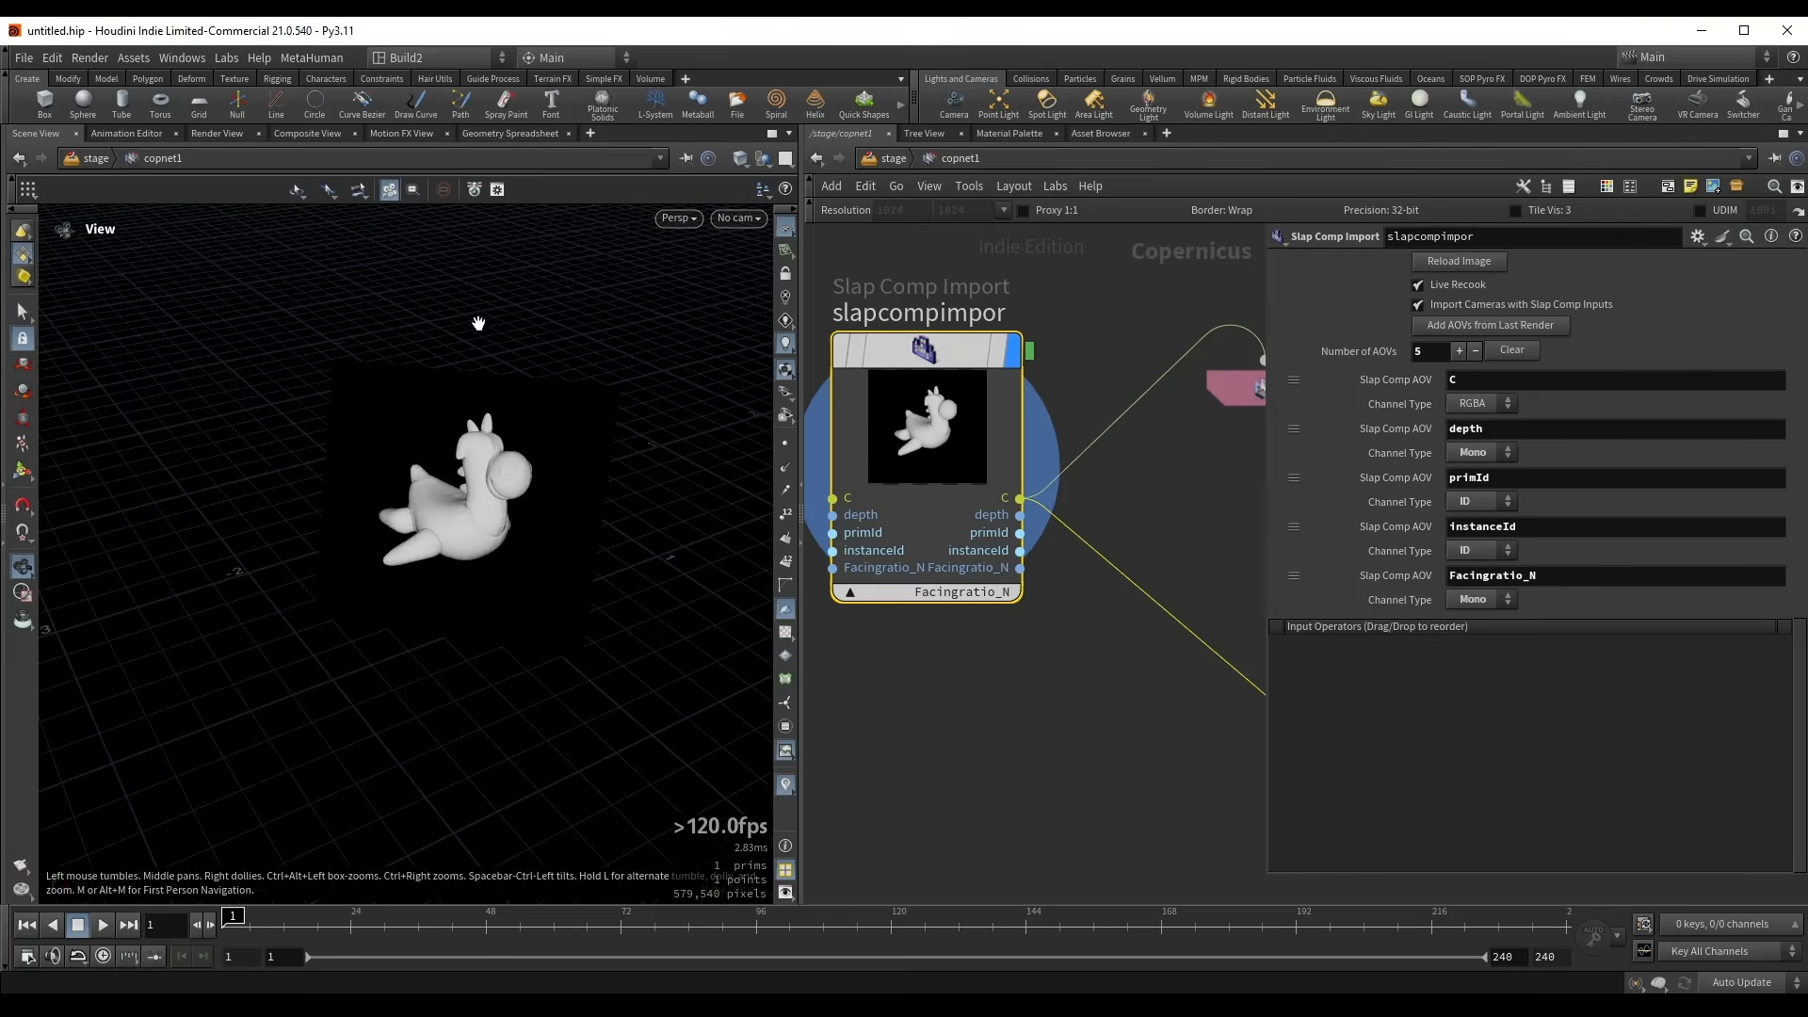
{"action": "left_click", "coordinate": [316, 135]}
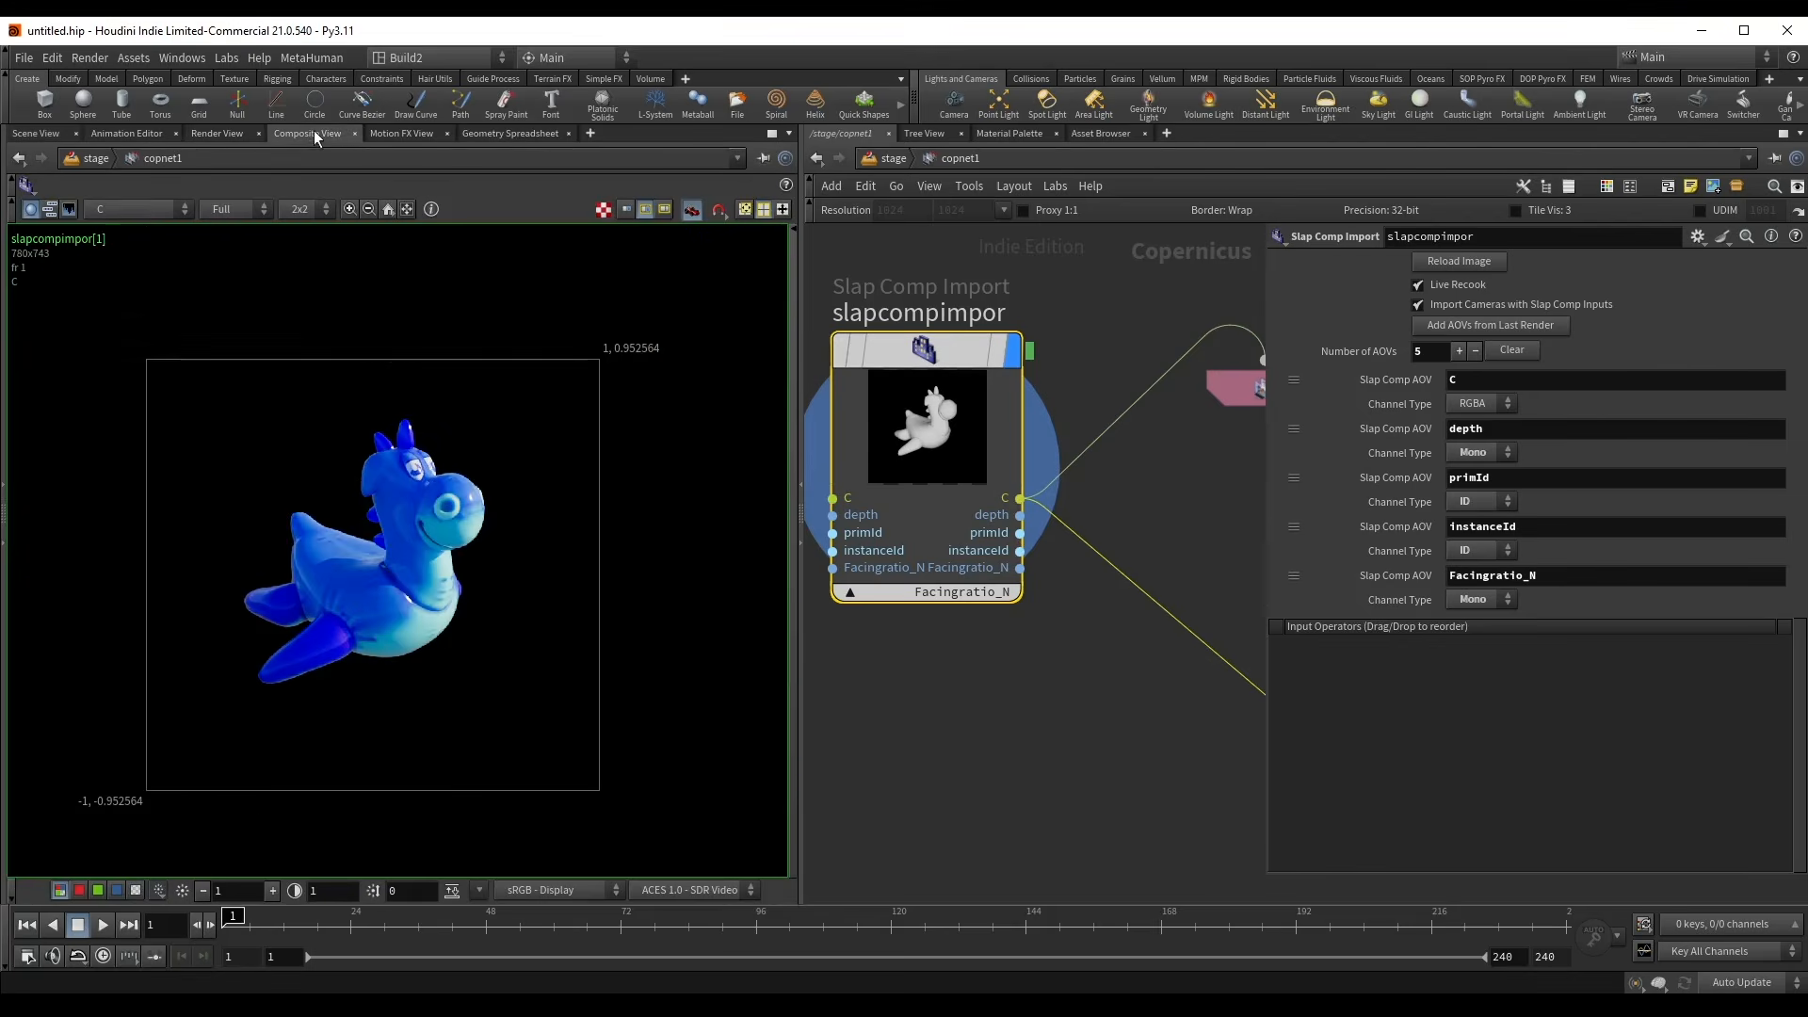
{"action": "left_click", "coordinate": [144, 208]}
{"action": "left_click", "coordinate": [109, 301]}
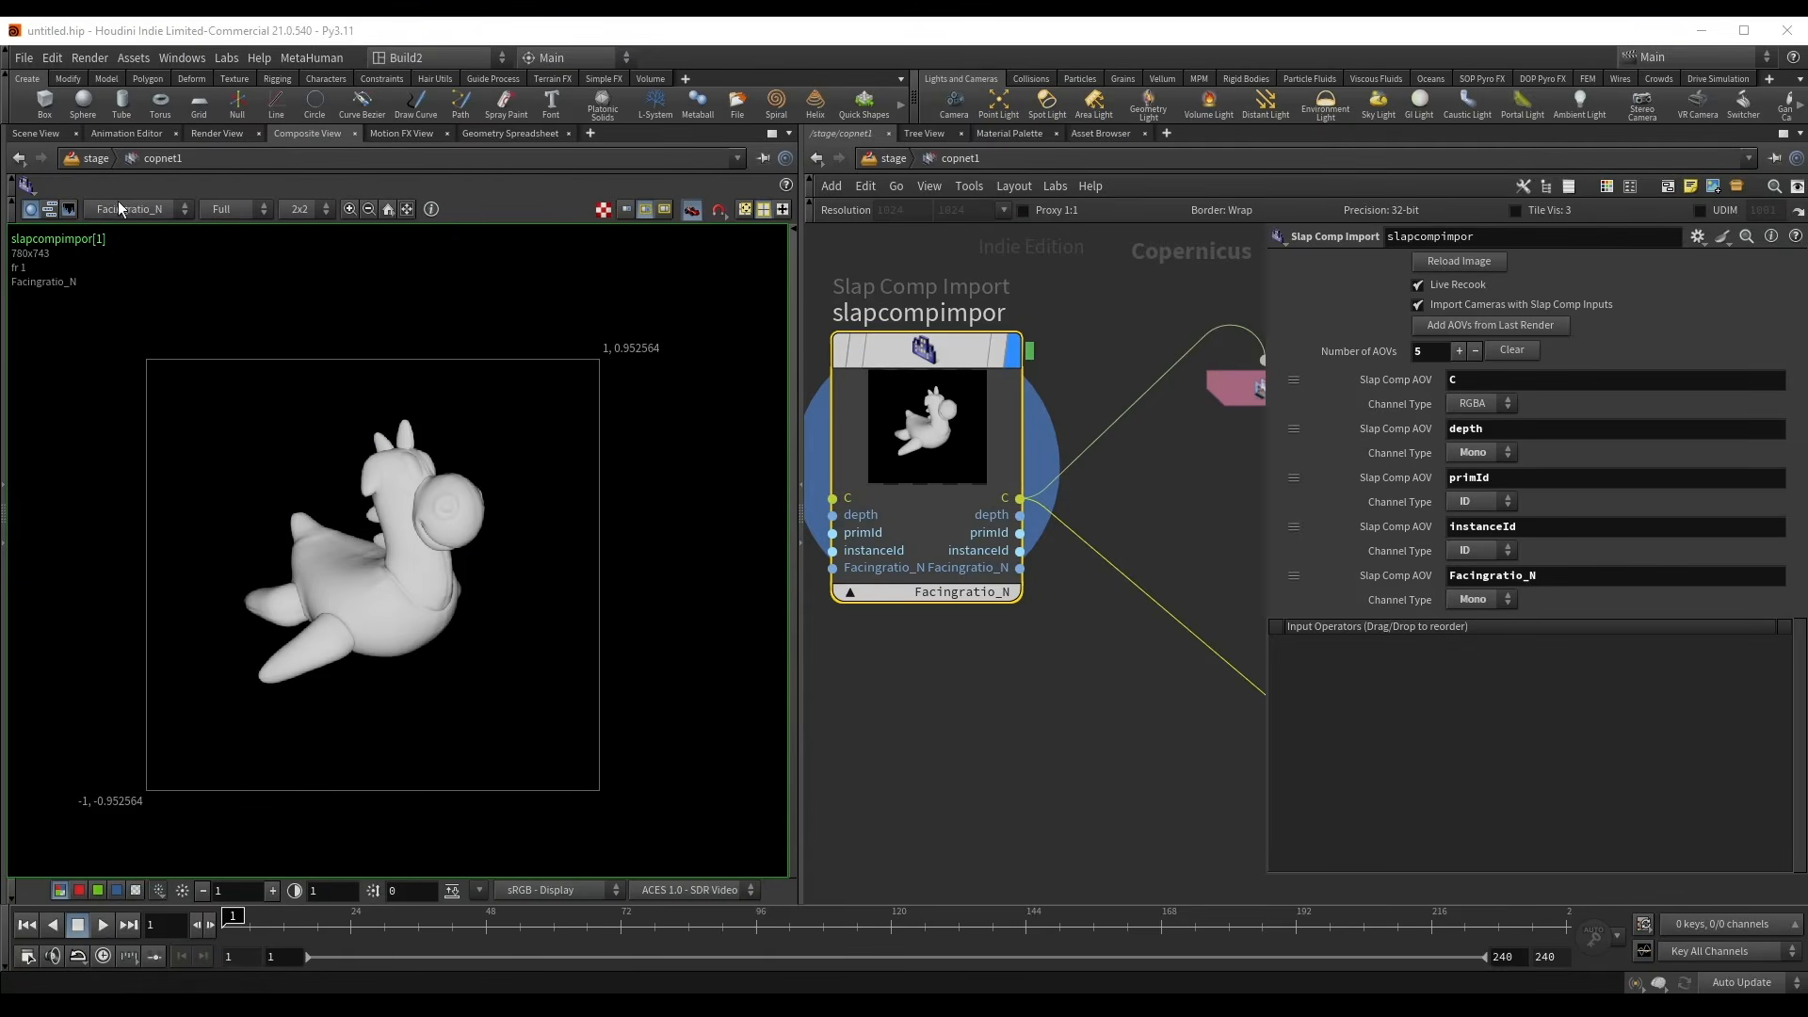
{"action": "left_click", "coordinate": [128, 203]}
{"action": "left_click", "coordinate": [123, 227]}
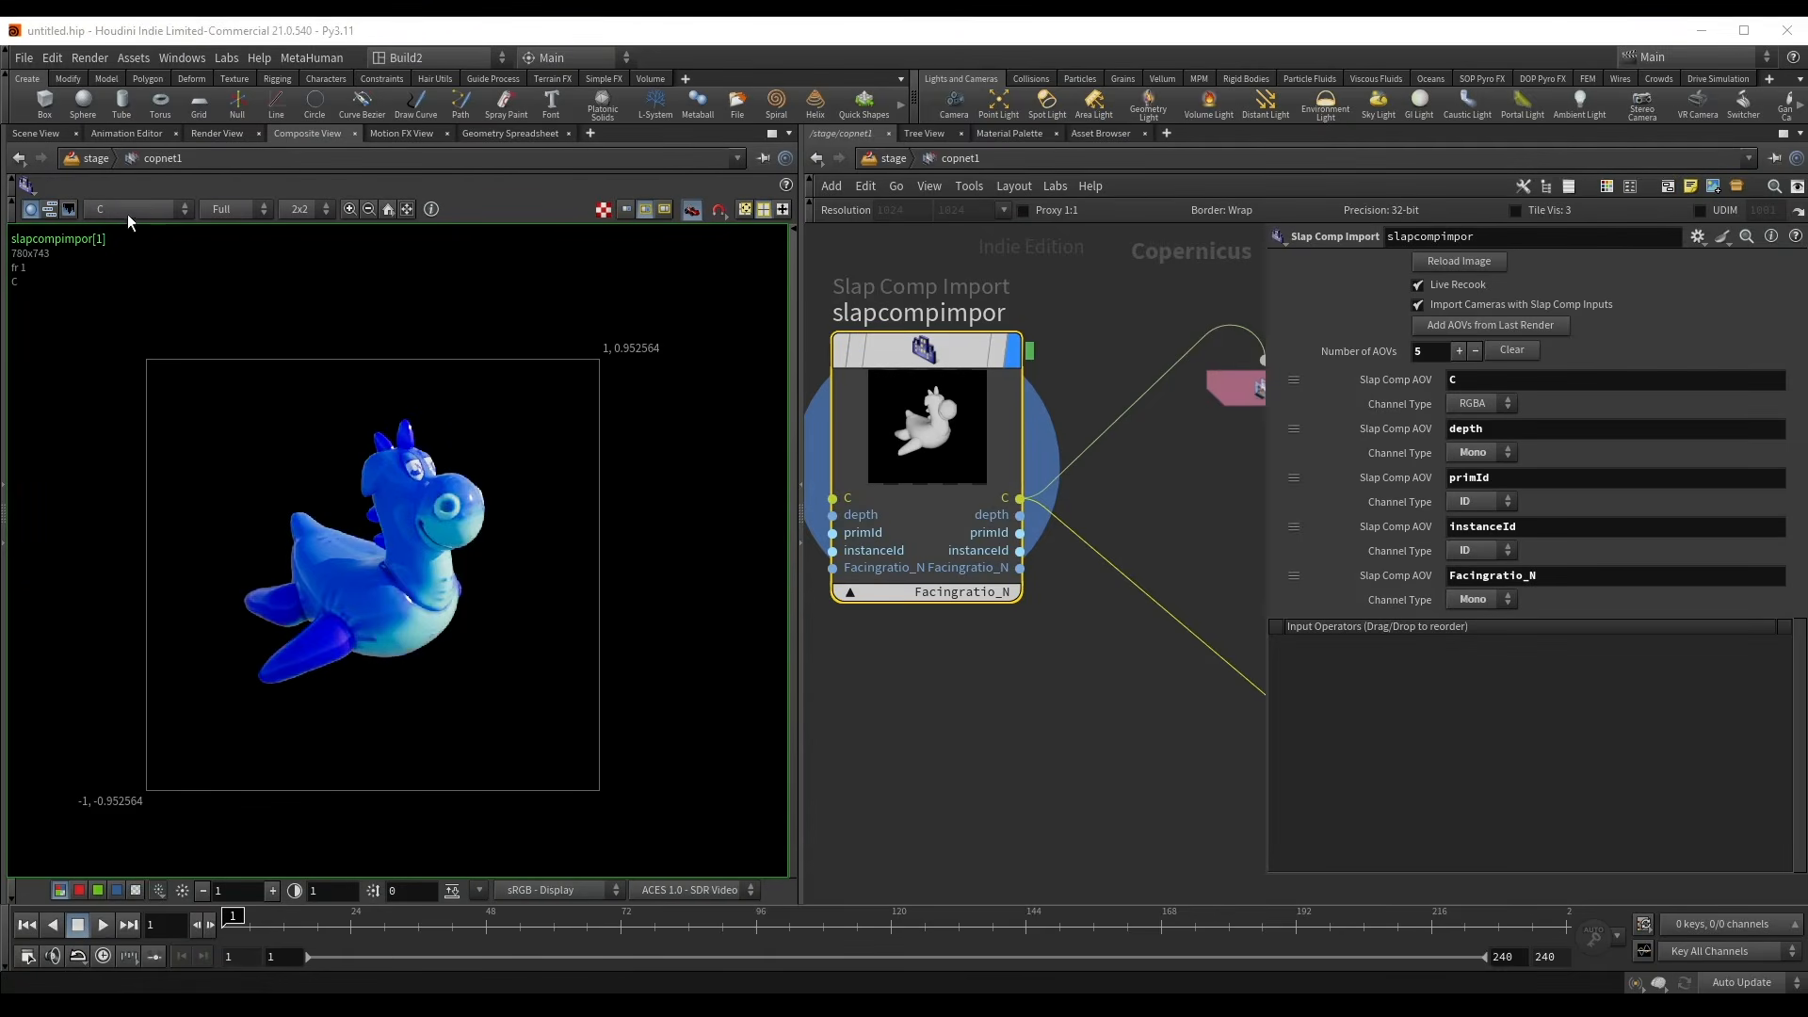
- Add a Ramp RGB node fed by the Slap Comp Import node's Facingratio_N output, below the quantize node
{"action": "scroll", "coordinate": [972, 534], "scroll_direction": "down", "scroll_amount": 2}
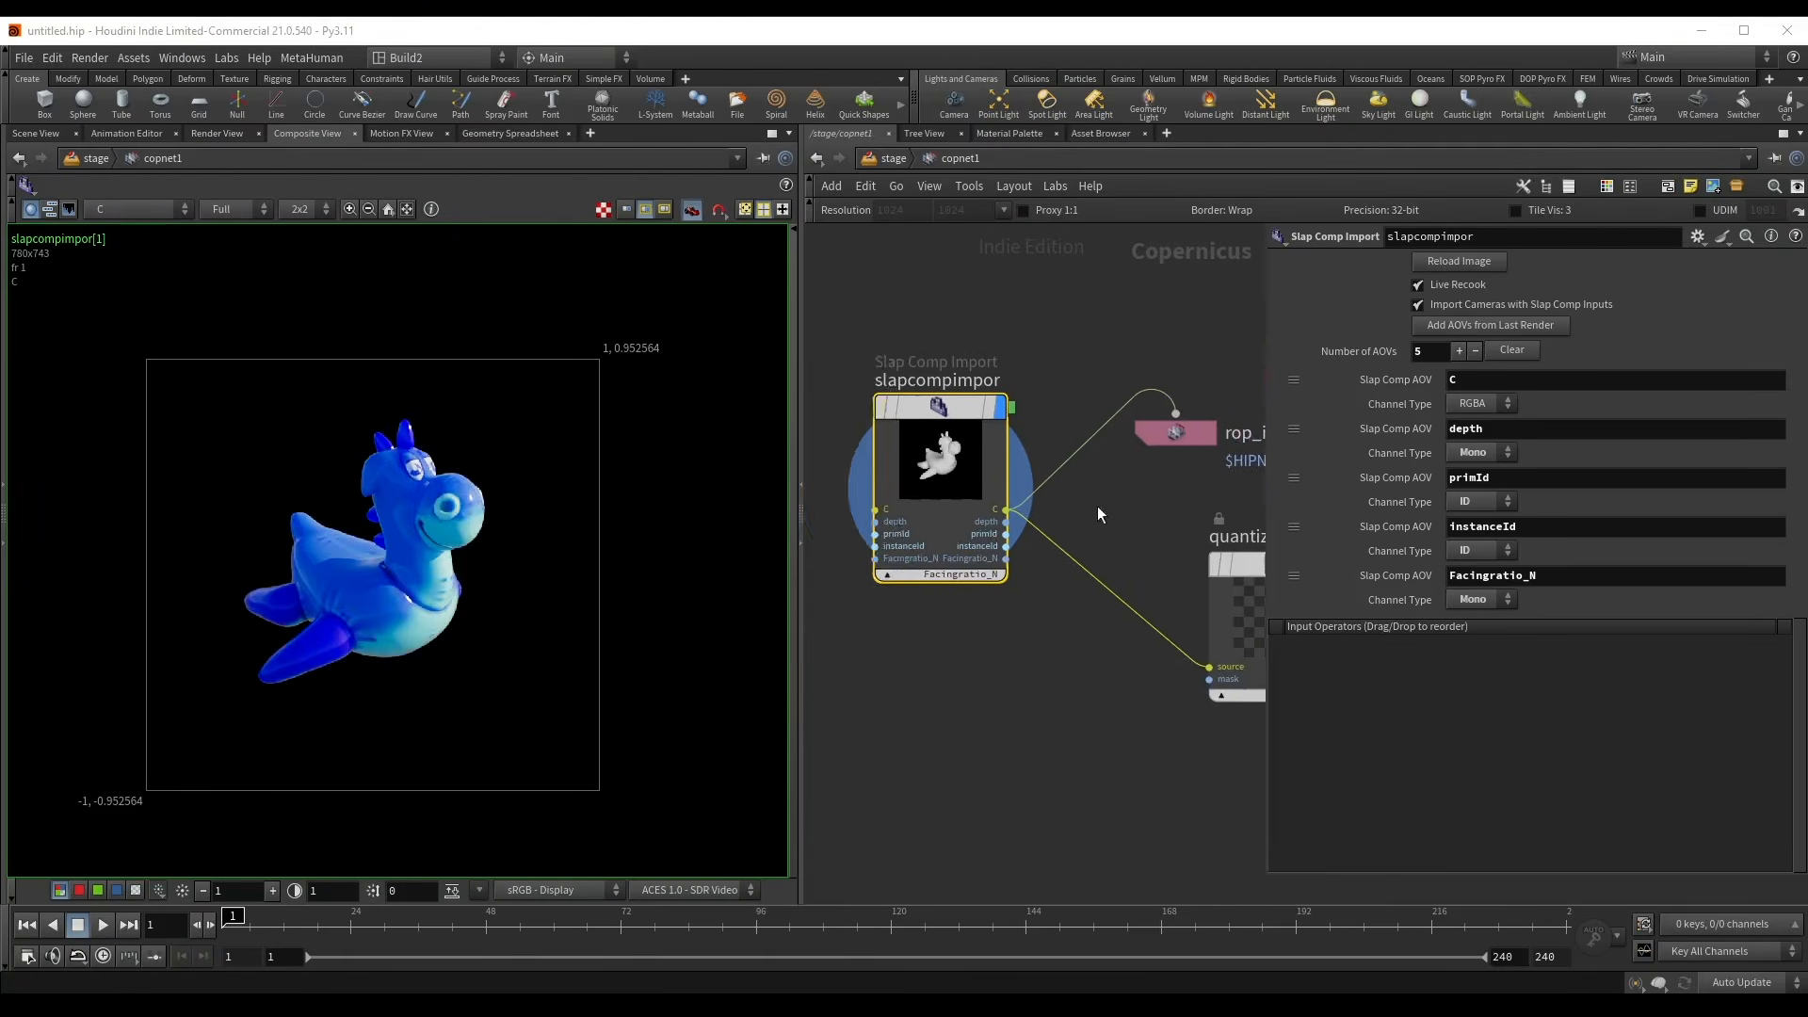
{"action": "middle_click_drag", "start_coordinate": [1097, 507], "coordinate": [1005, 477]}
{"action": "scroll", "coordinate": [956, 527], "scroll_direction": "up", "scroll_amount": 2}
{"action": "middle_click_drag", "start_coordinate": [906, 564], "coordinate": [1007, 548]}
{"action": "scroll", "coordinate": [962, 647], "scroll_direction": "down", "scroll_amount": 2}
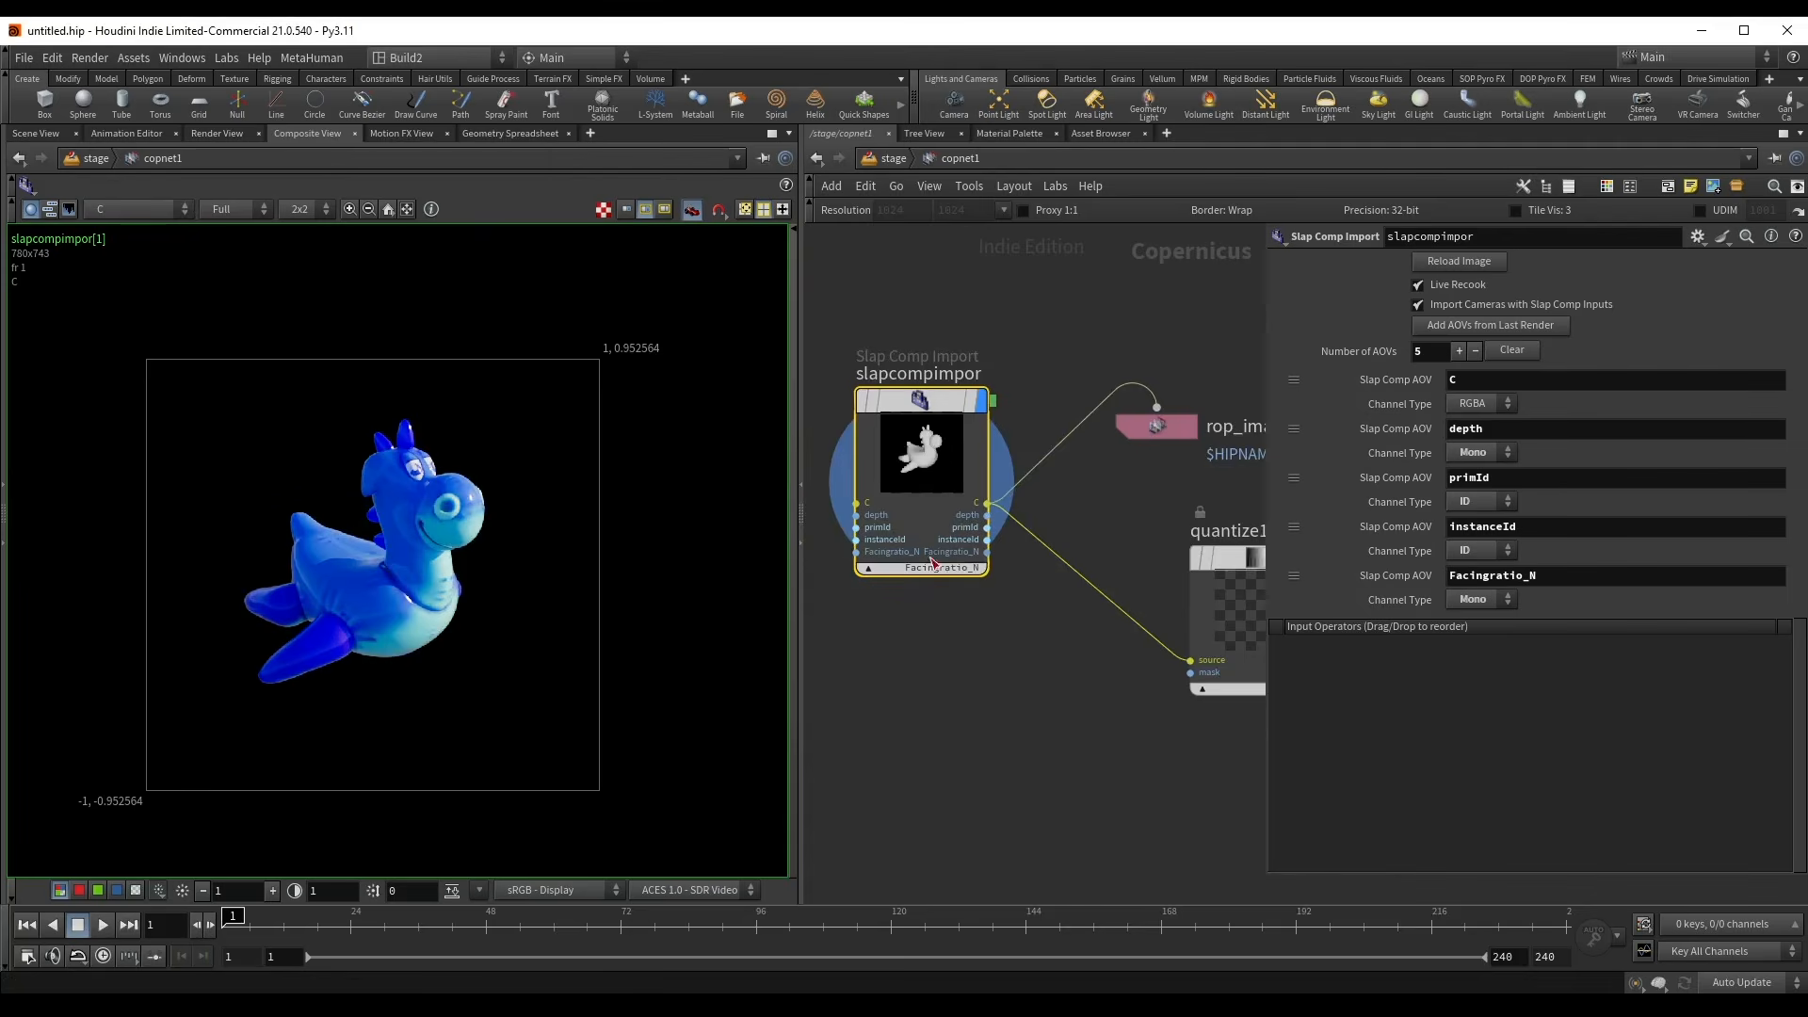
{"action": "left_click", "coordinate": [985, 552]}
{"action": "middle_click_drag", "start_coordinate": [1041, 646], "coordinate": [940, 624]}
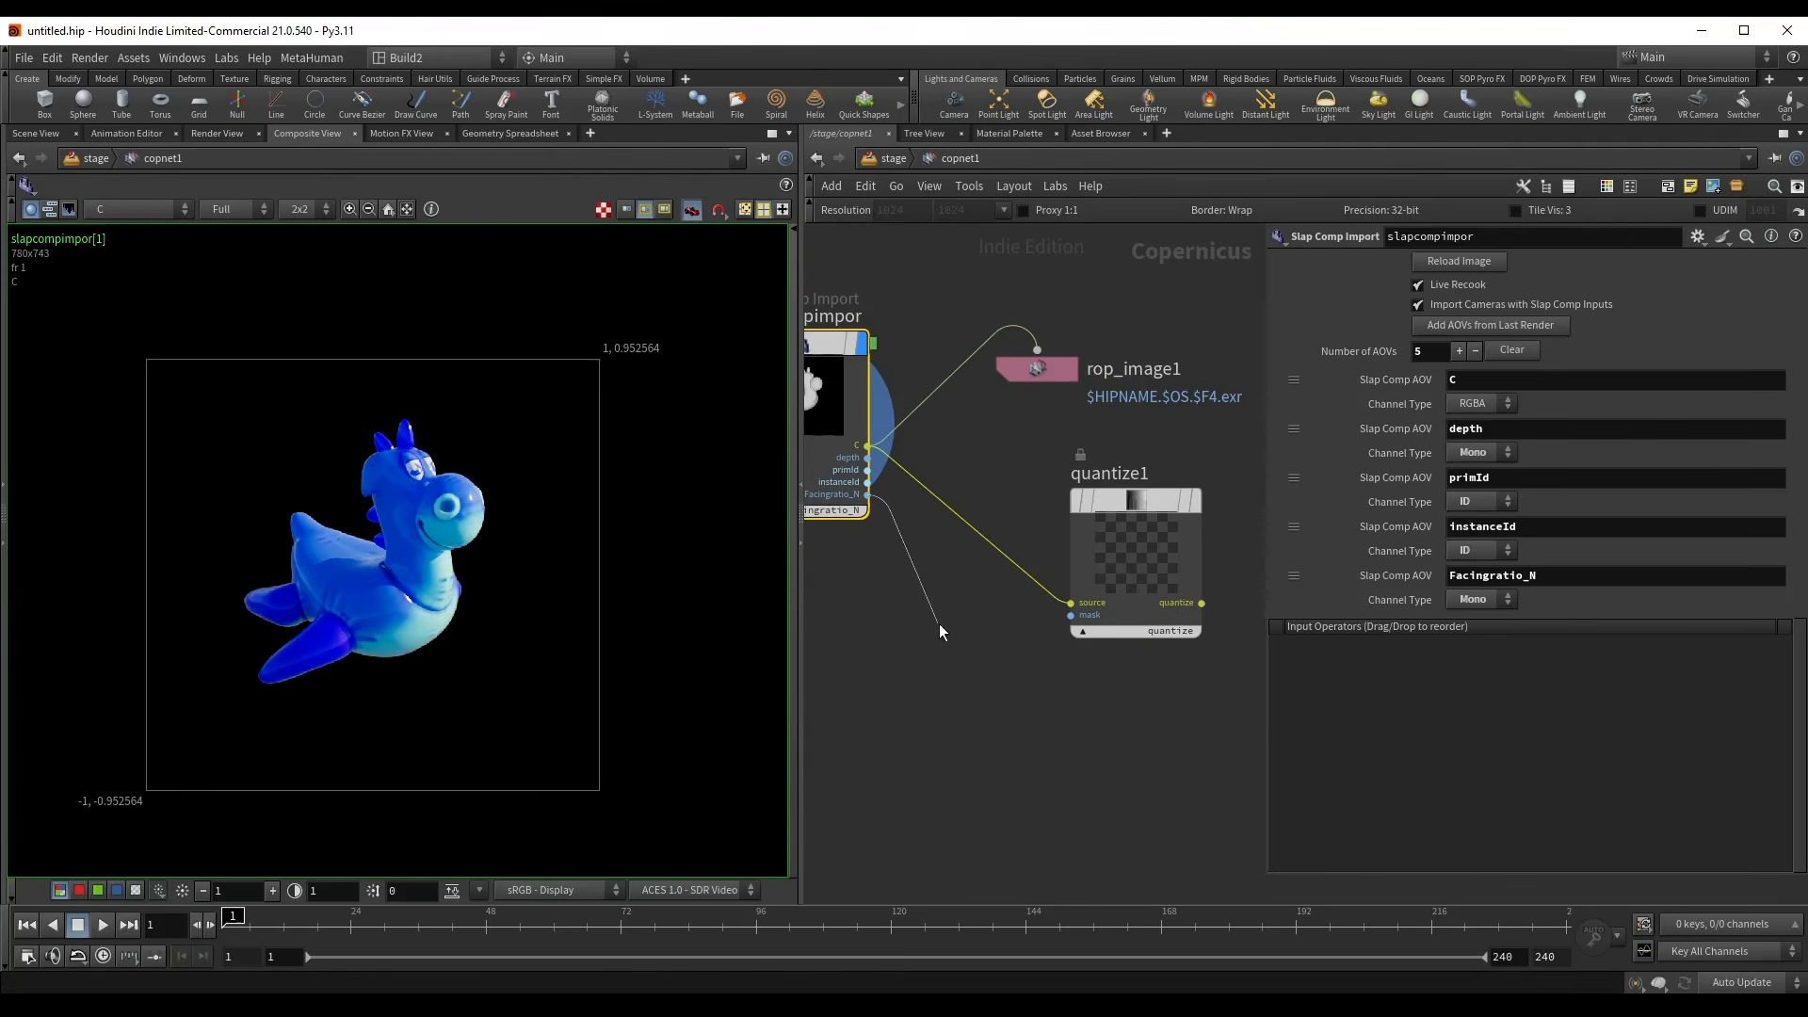
{"action": "key", "text": "Tab"}
{"action": "type", "text": "ram"}
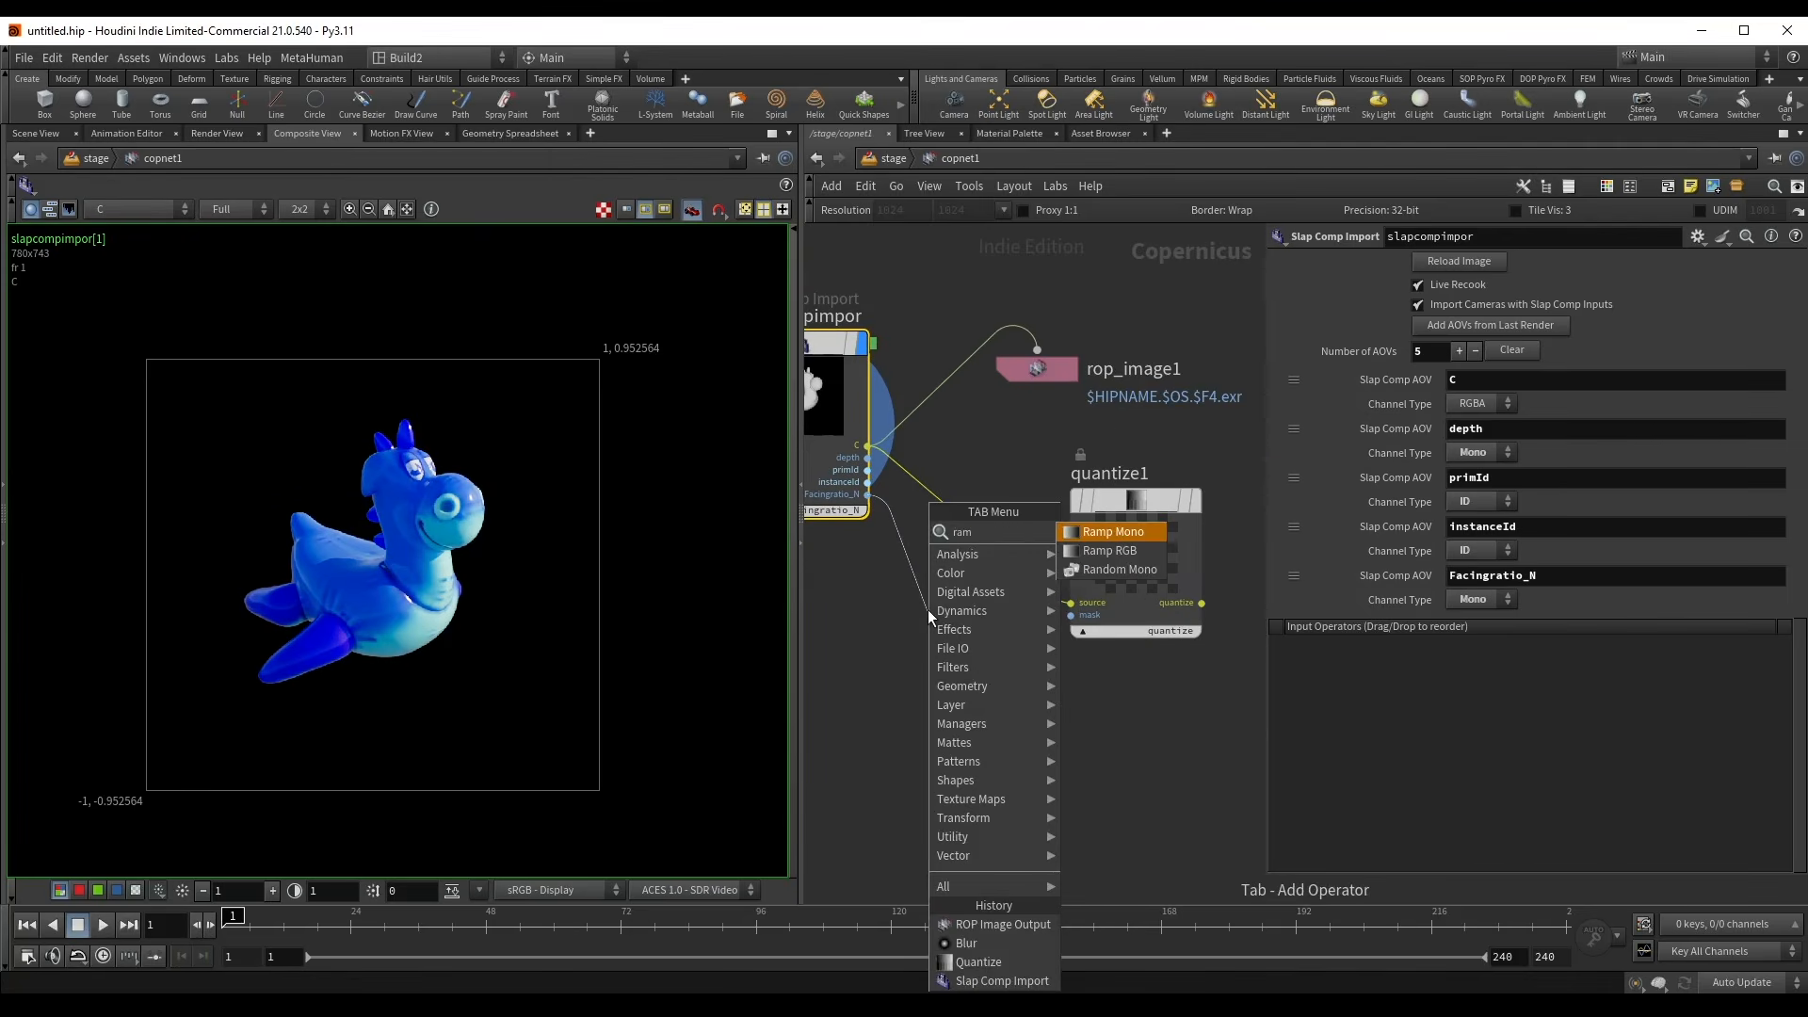
{"action": "left_click", "coordinate": [1118, 551]}
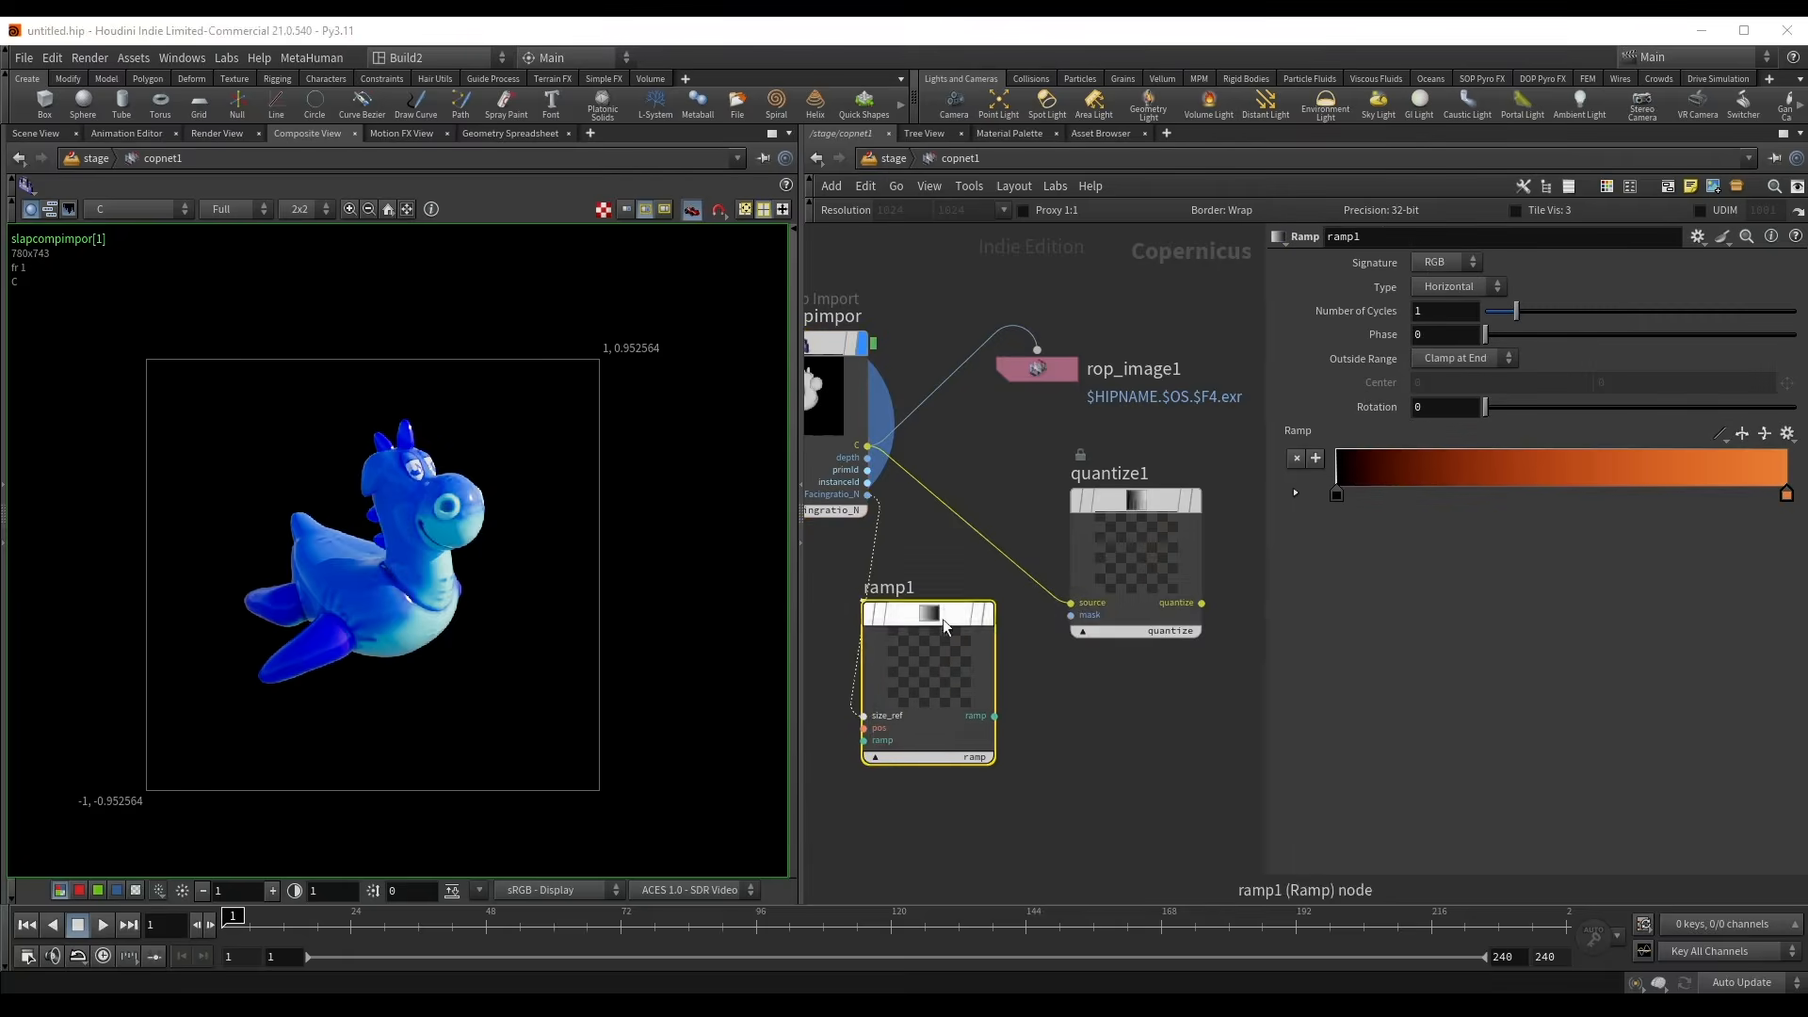
{"action": "left_click", "coordinate": [1110, 702]}
- Rewire Facingratio_N from the ramp's size_ref input to its pos input and display the ramp node
{"action": "scroll", "coordinate": [1205, 512], "scroll_direction": "up", "scroll_amount": 3}
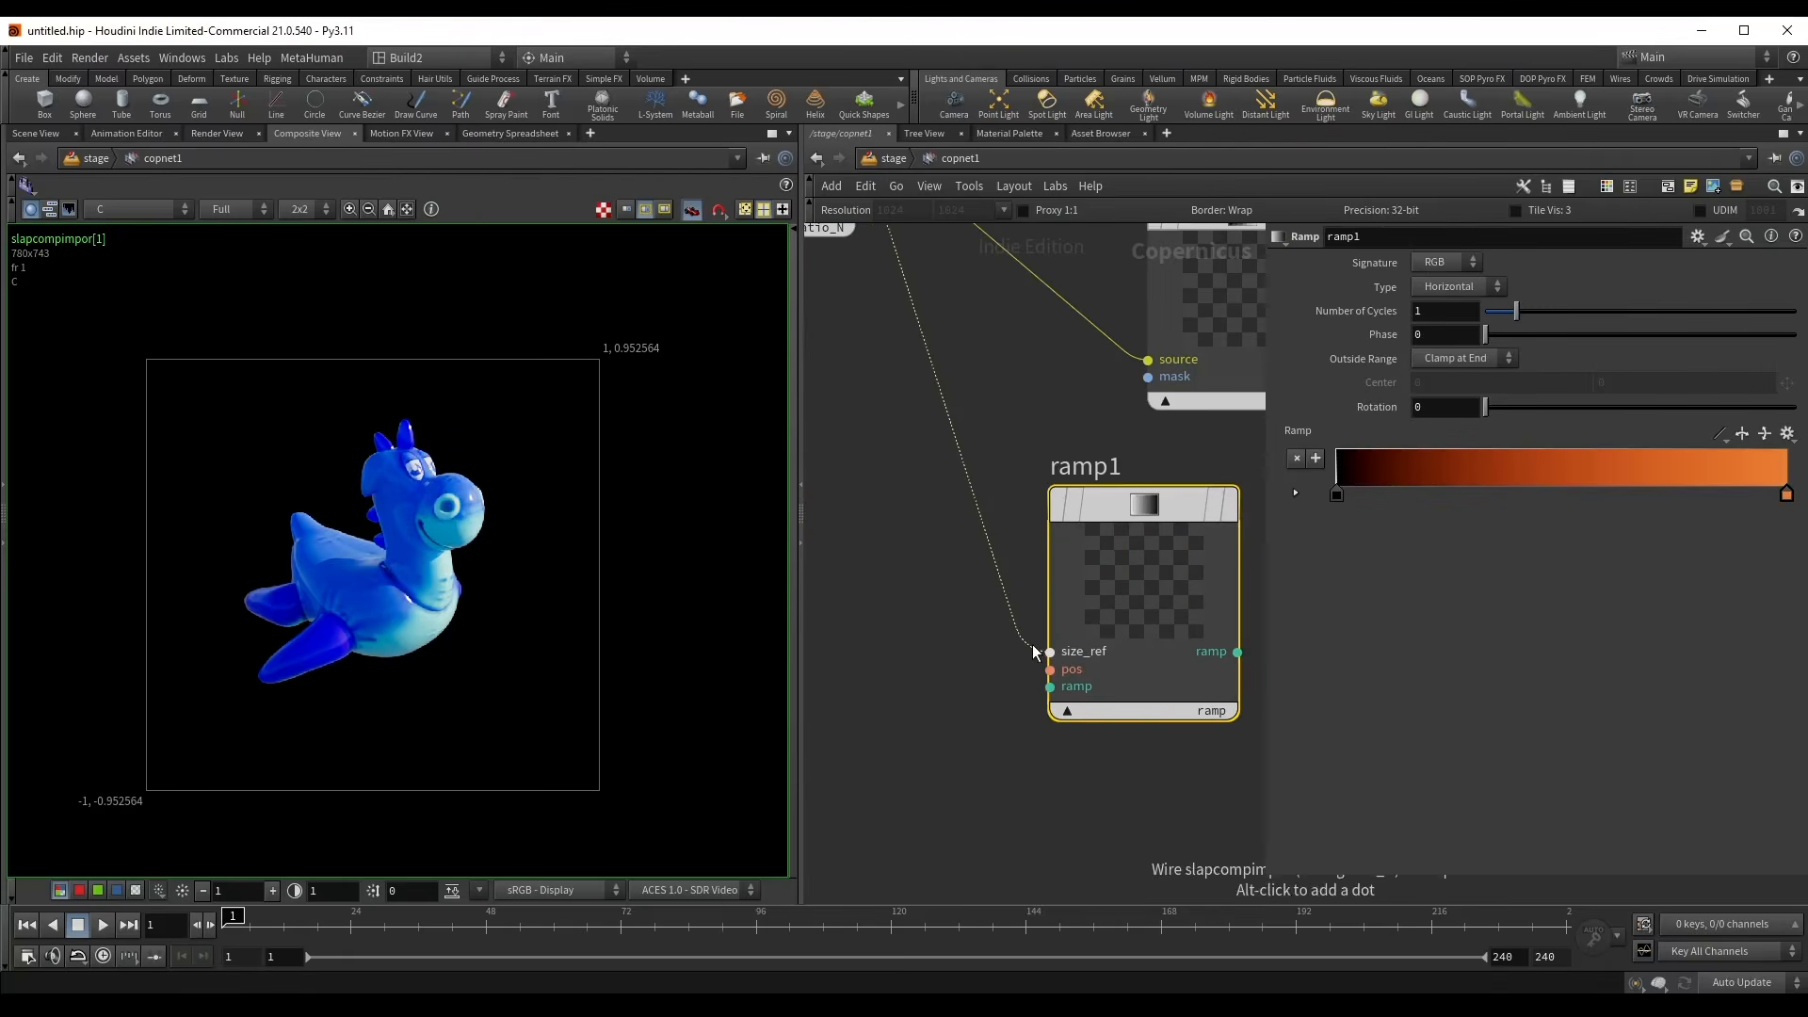
{"action": "left_click", "coordinate": [1050, 669]}
{"action": "key", "text": "r"}
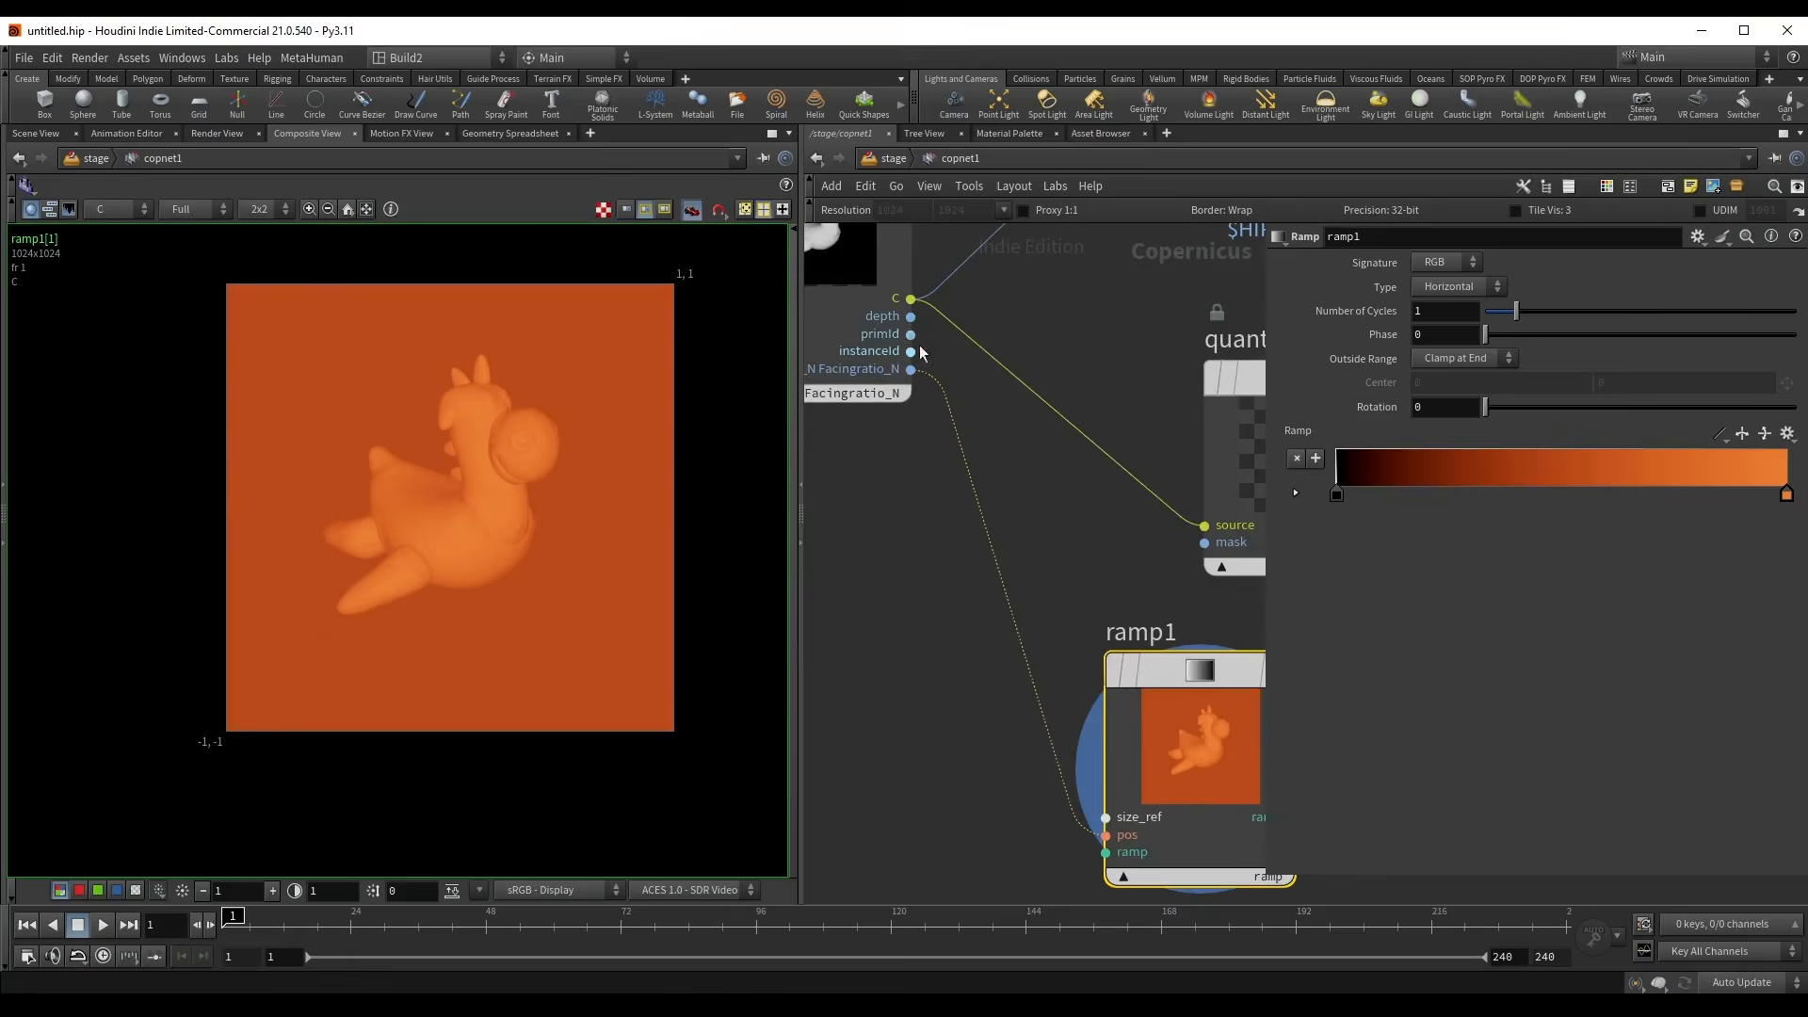
- Connect the Slap Comp Import node's C output to the ramp node's size_ref input
{"action": "scroll", "coordinate": [1021, 452], "scroll_direction": "down", "scroll_amount": 2}
{"action": "left_click", "coordinate": [1102, 718]}
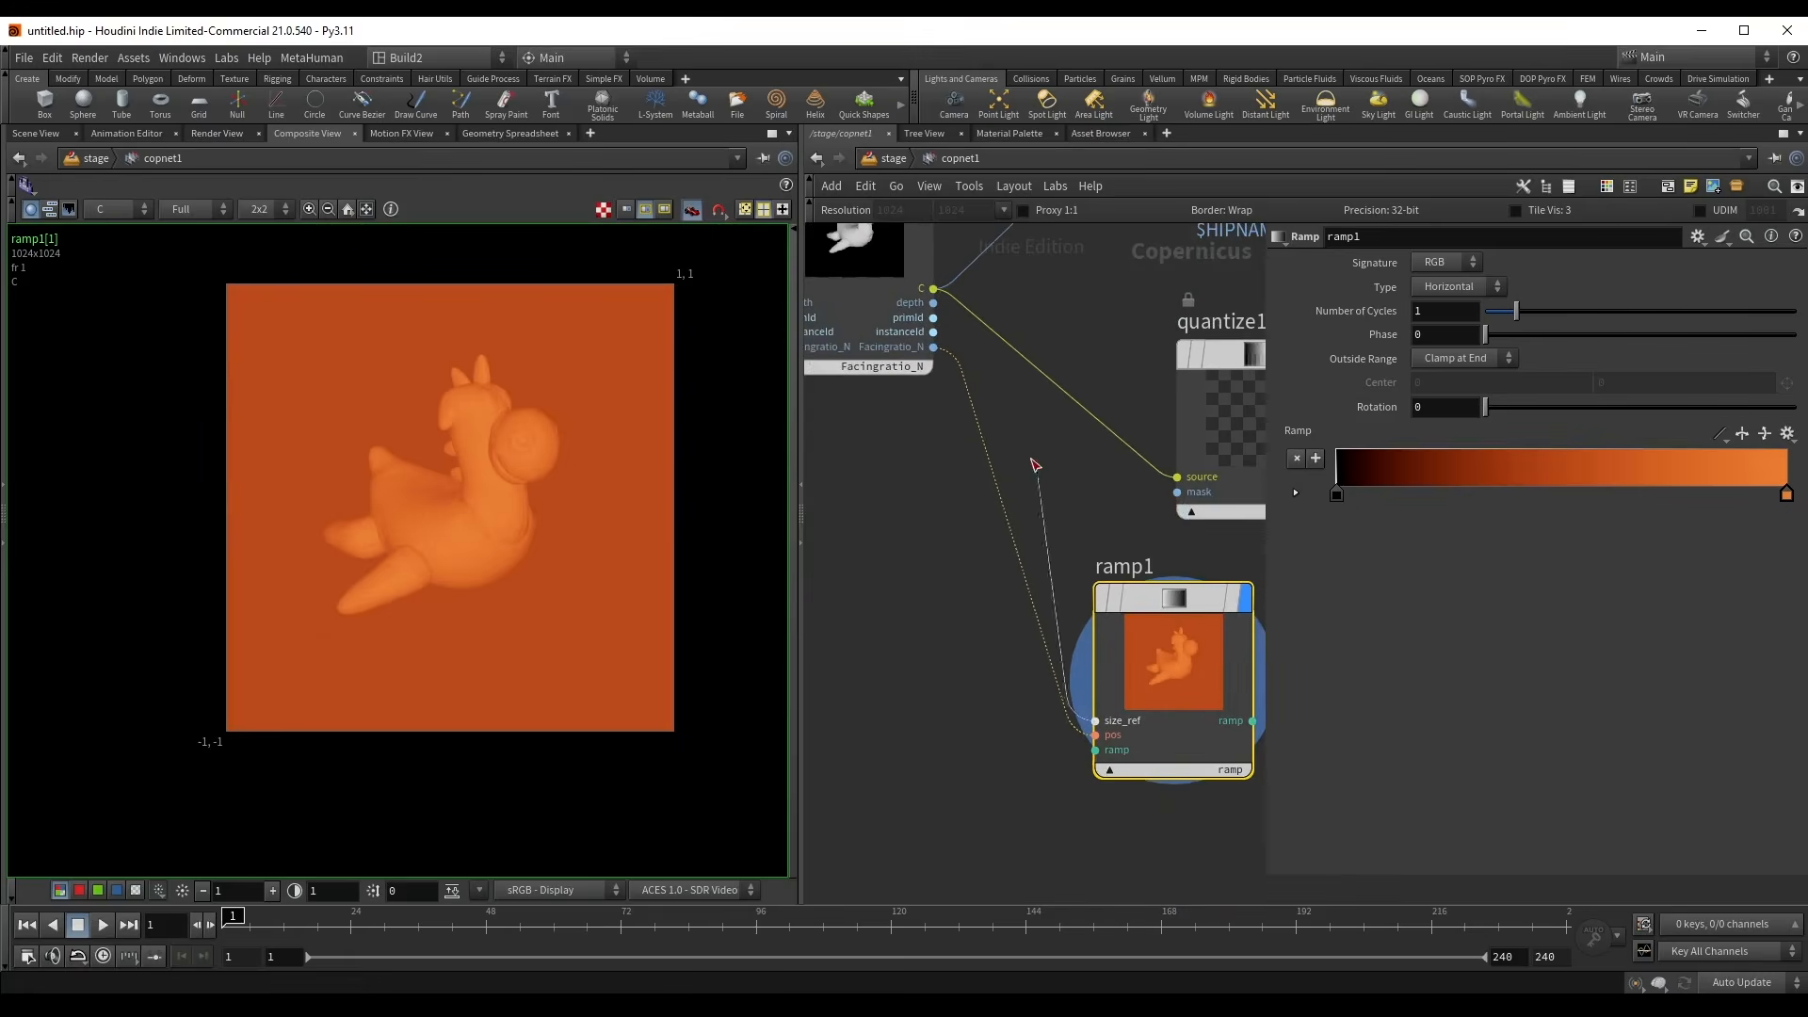
{"action": "left_click", "coordinate": [935, 289]}
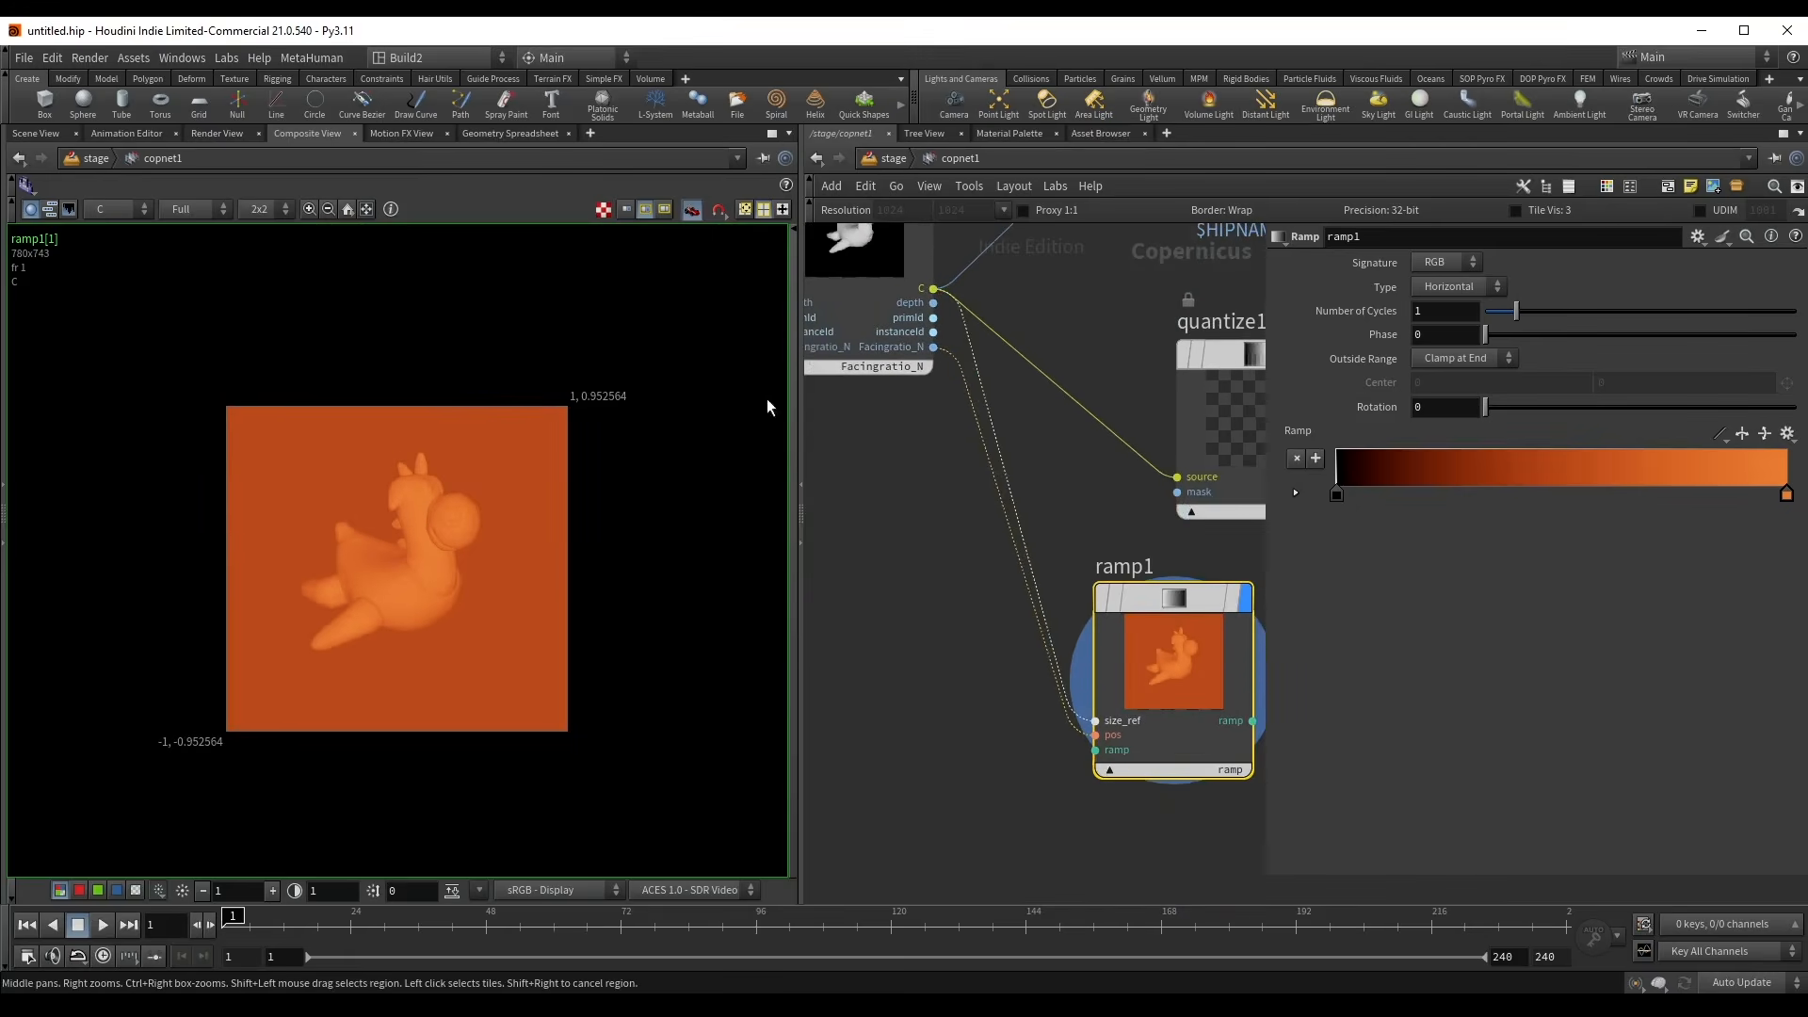
- Change the color of the ramp's first key to blue with a B value of 0.737
{"action": "scroll", "coordinate": [474, 621], "scroll_direction": "up", "scroll_amount": 2}
{"action": "middle_click_drag", "start_coordinate": [1080, 535], "coordinate": [989, 505]}
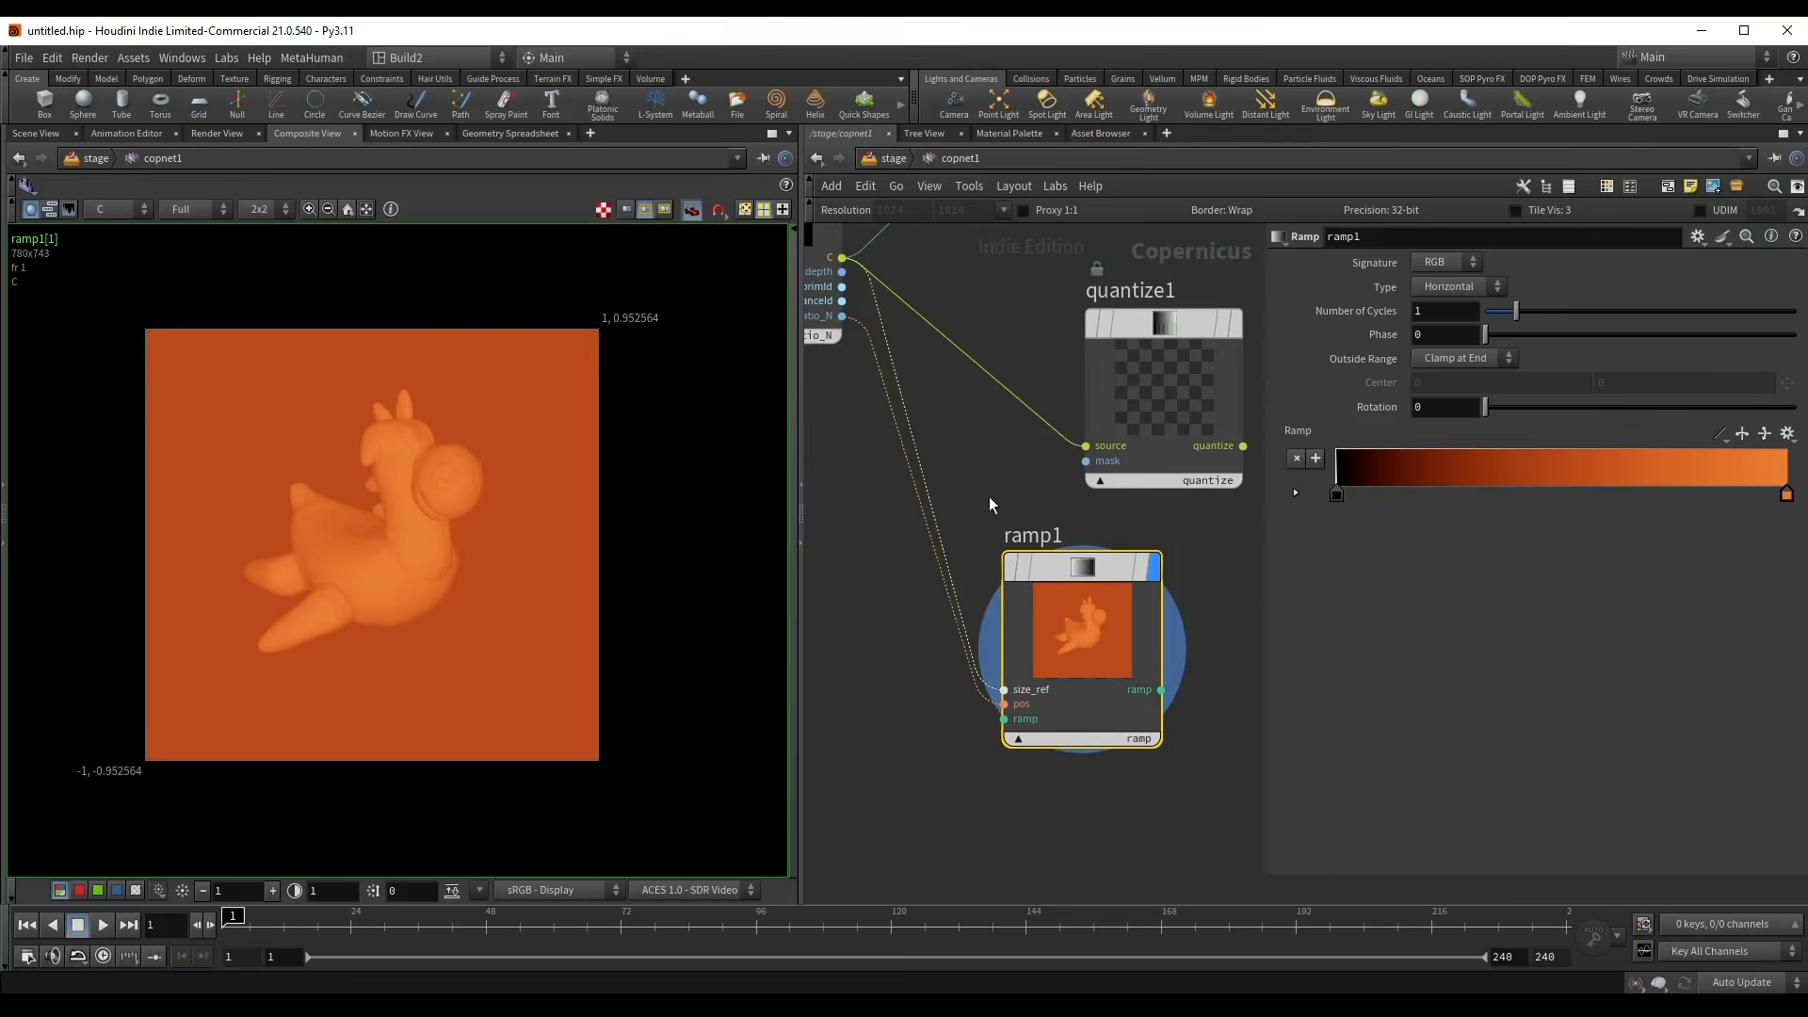
{"action": "double_click", "coordinate": [1337, 495]}
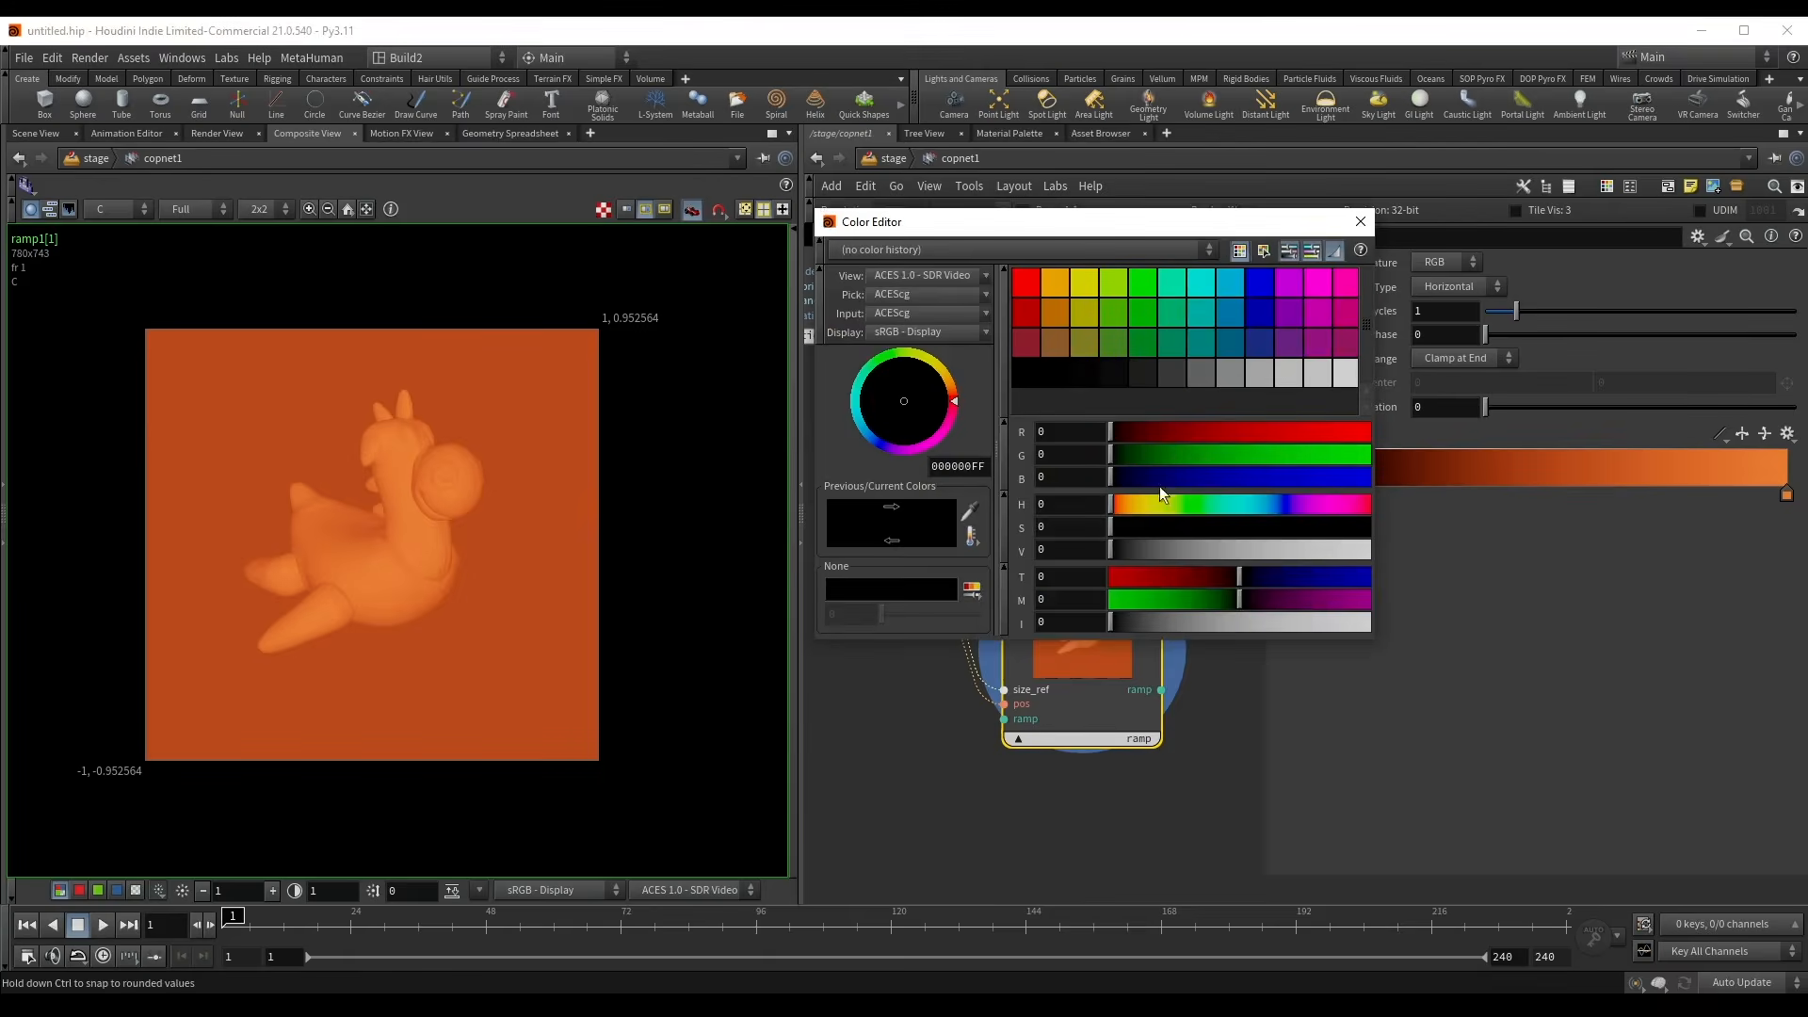
{"action": "left_click_drag", "start_coordinate": [1160, 486], "coordinate": [1300, 479]}
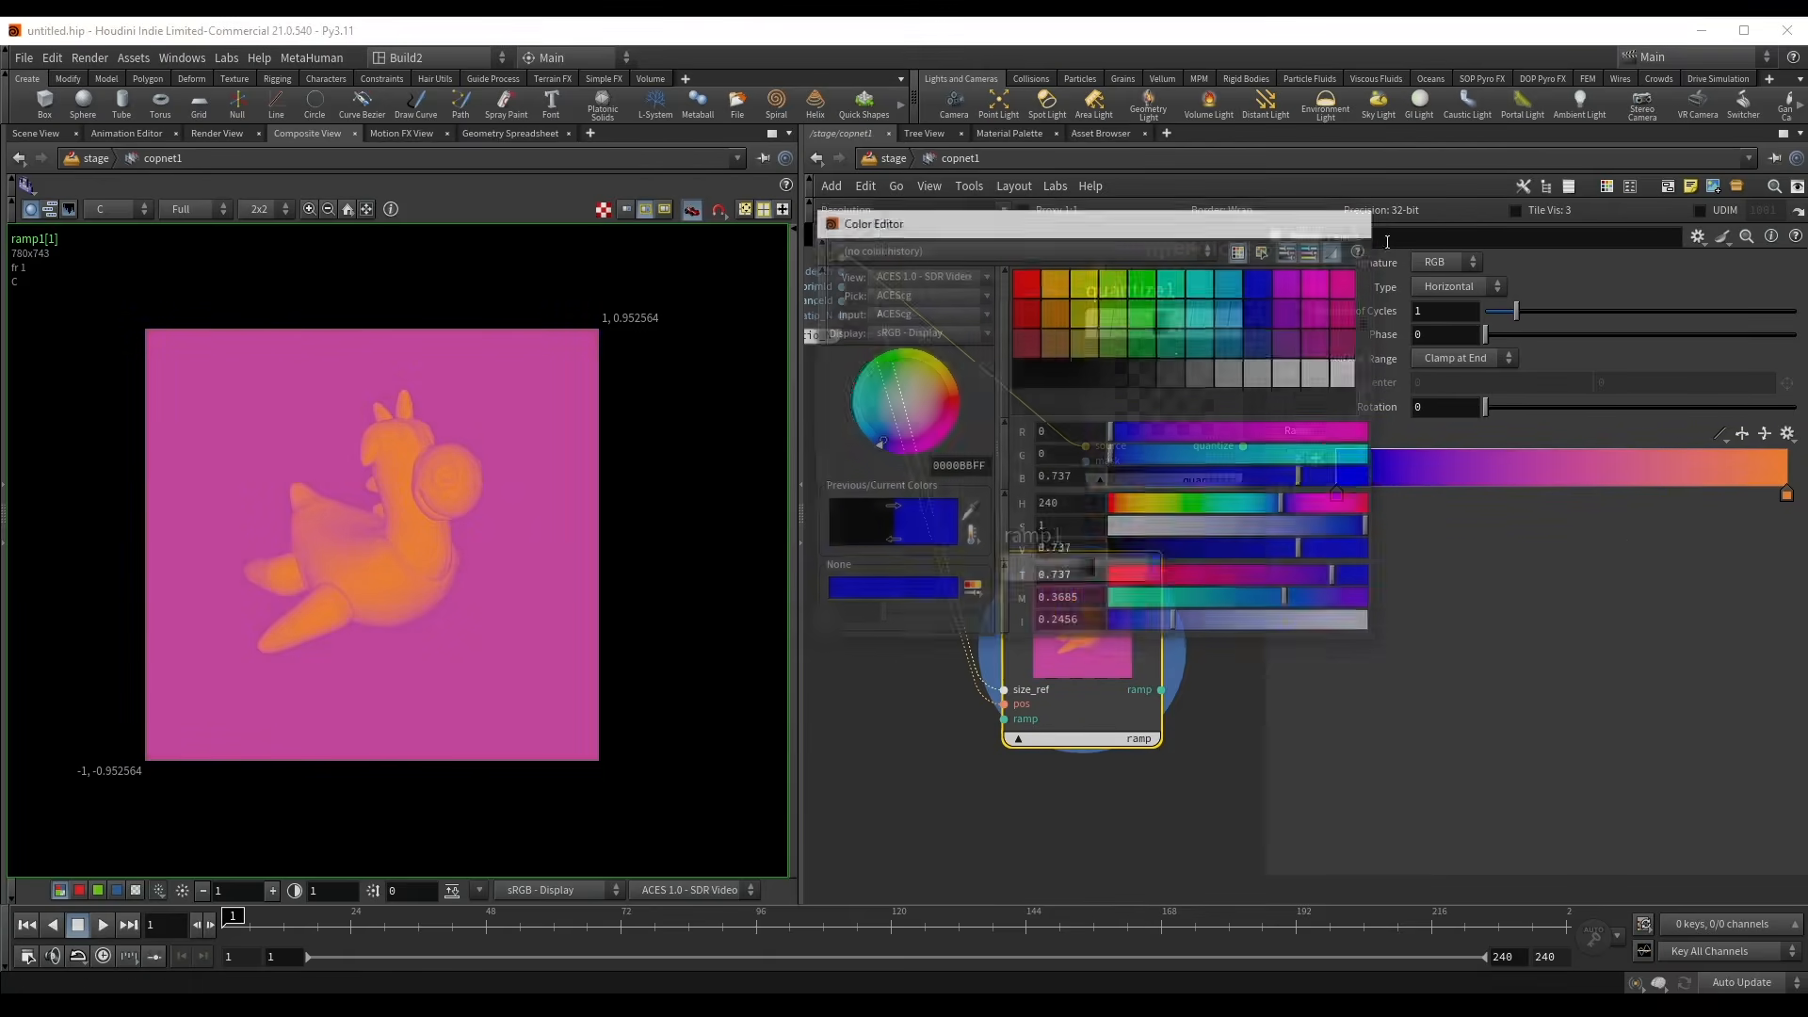
- Set the interpolation of the ramp node's color keys to Constant
{"action": "left_click", "coordinate": [1718, 434]}
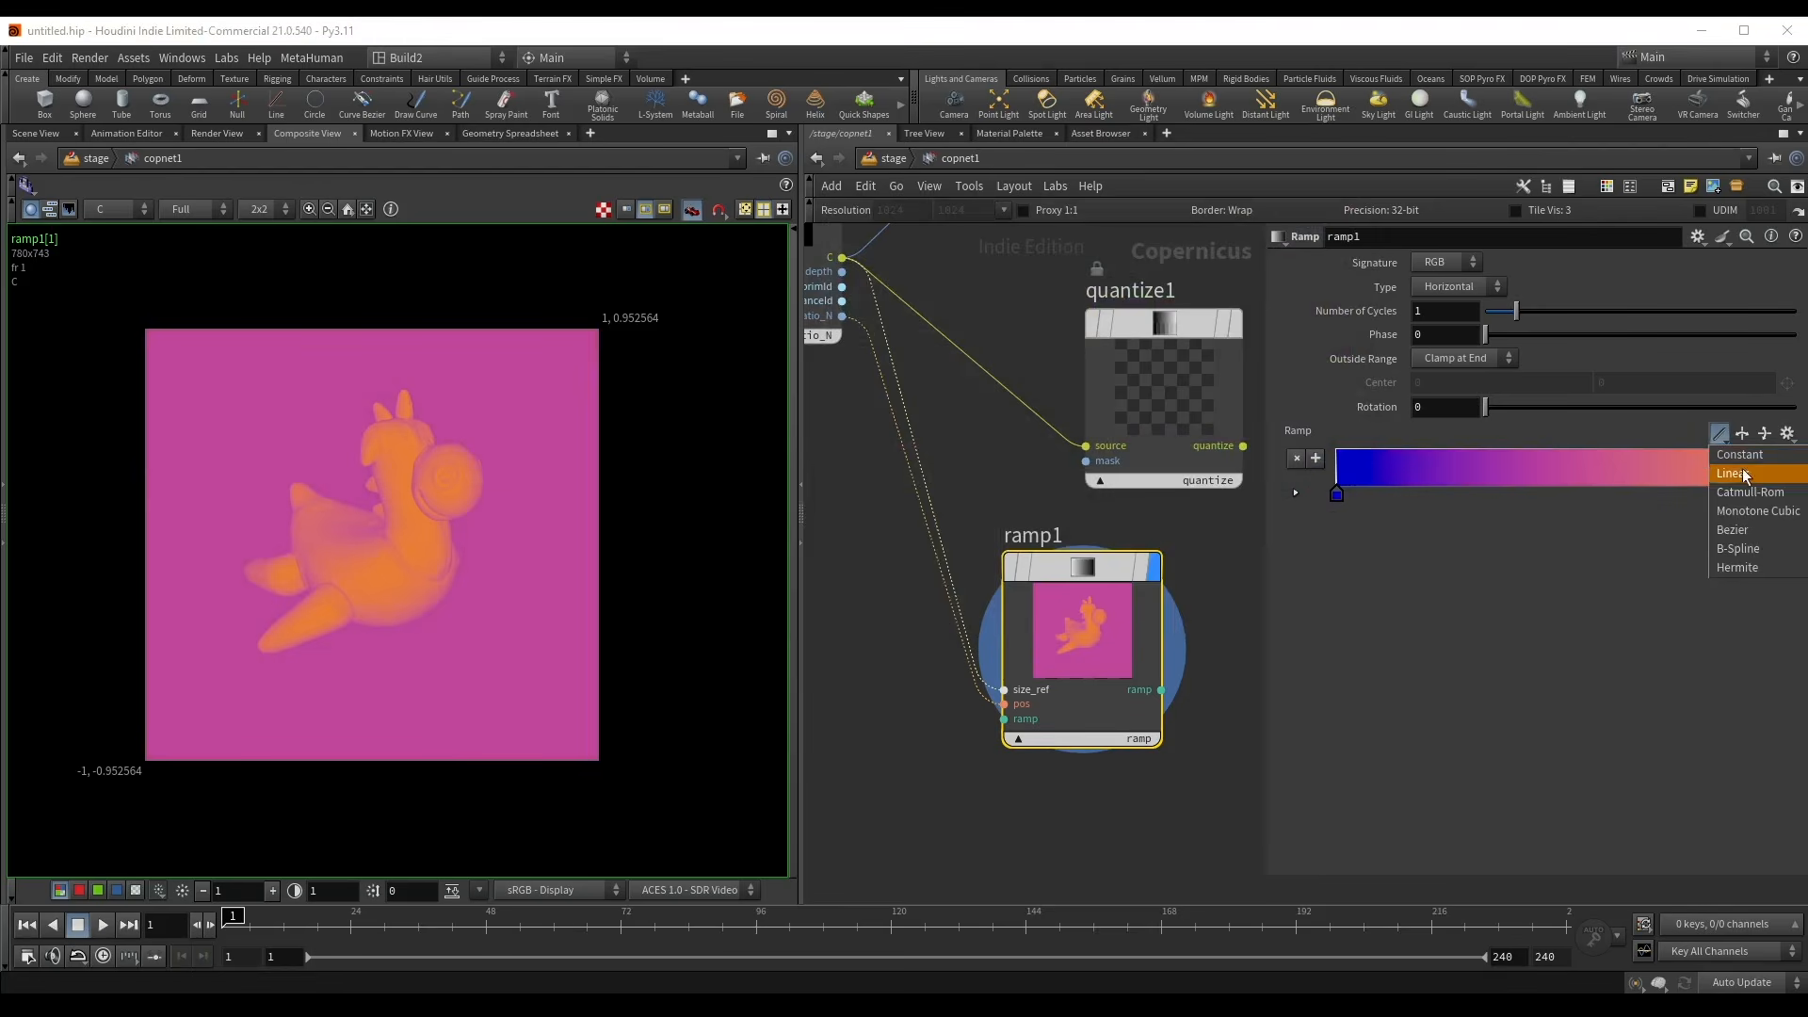
{"action": "left_click", "coordinate": [1747, 472]}
{"action": "key", "text": "ctrl+z"}
{"action": "left_click", "coordinate": [1719, 433]}
{"action": "left_click", "coordinate": [1739, 456]}
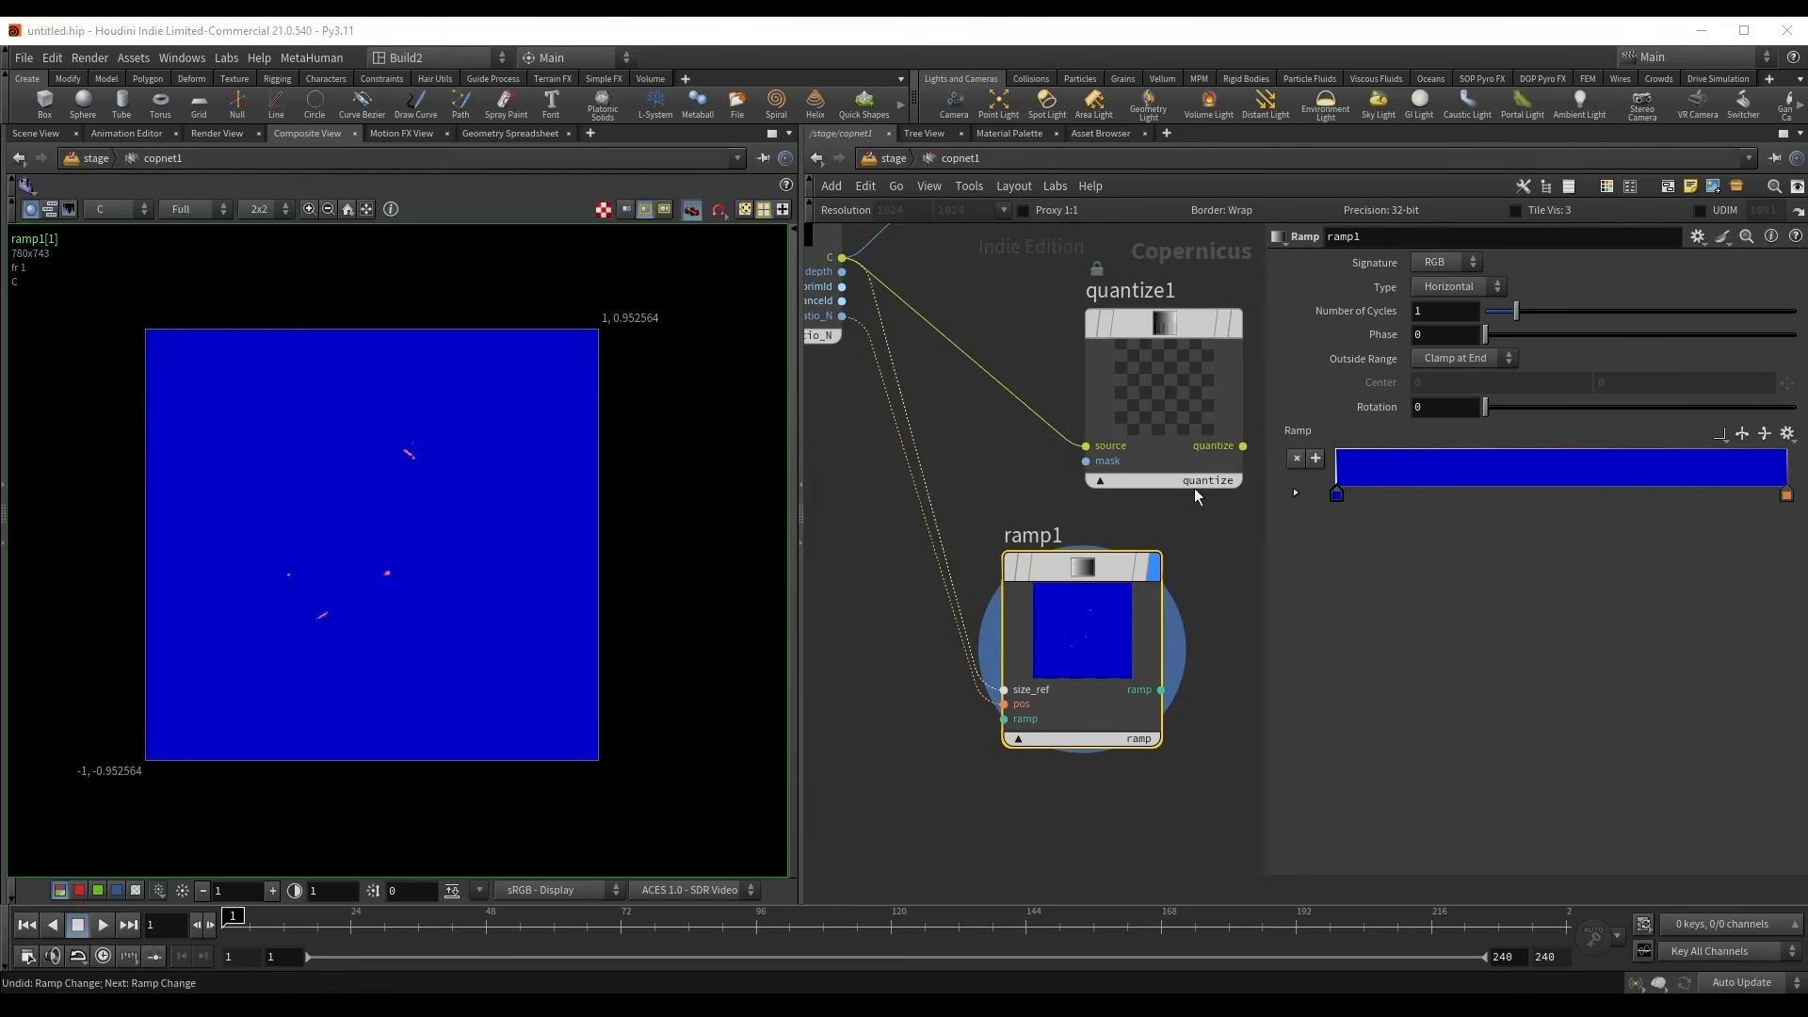
- Move the ramp's orange end key inward, add a key near the ramp's middle and color it teal
{"action": "left_click_drag", "start_coordinate": [1779, 499], "coordinate": [1704, 493]}
{"action": "double_click", "coordinate": [1486, 489]}
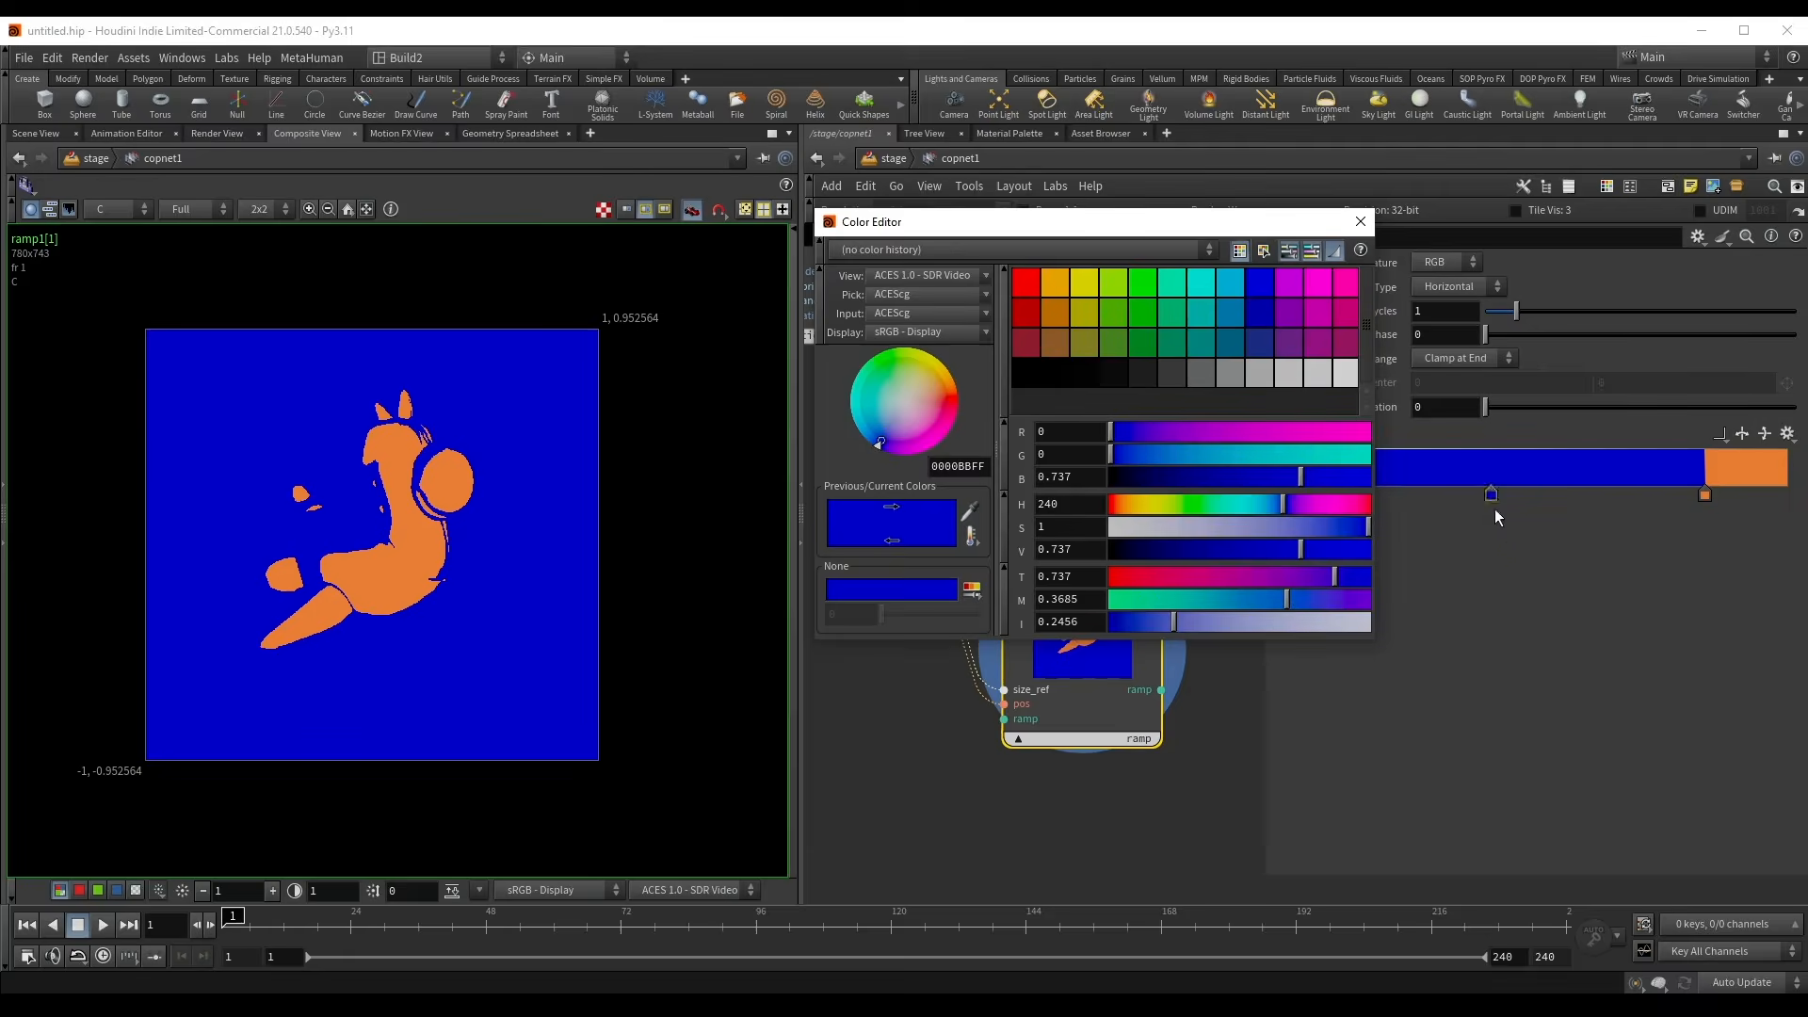
{"action": "mouse_move", "coordinate": [1239, 527]}
{"action": "left_mouse_down"}
{"action": "mouse_move", "coordinate": [1213, 527]}
{"action": "mouse_move", "coordinate": [1236, 504]}
{"action": "left_mouse_up"}
{"action": "left_click", "coordinate": [1360, 221]}
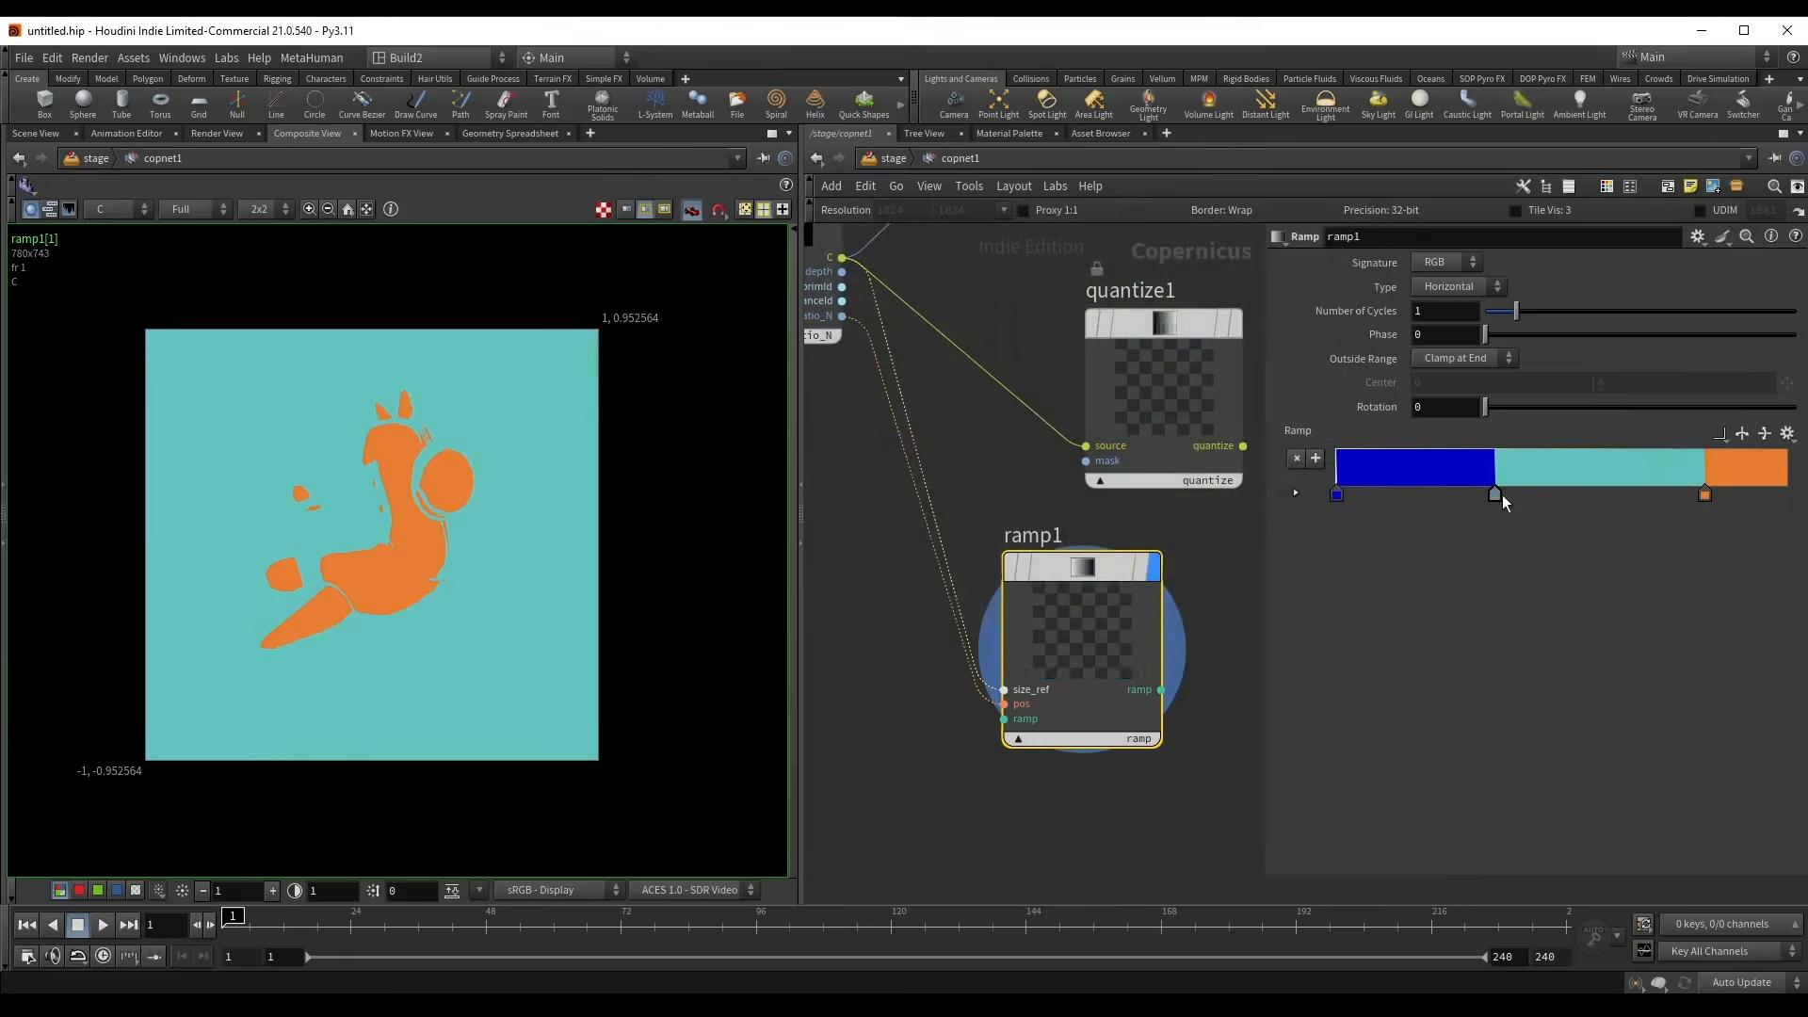
- Reposition the ramp keys: blue just before the middle, teal at about three quarters, and orange close to the end
{"action": "left_click_drag", "start_coordinate": [1496, 493], "coordinate": [1580, 496]}
{"action": "left_click_drag", "start_coordinate": [1336, 494], "coordinate": [1648, 495]}
{"action": "scroll", "coordinate": [1047, 689], "scroll_direction": "up", "scroll_amount": 3}
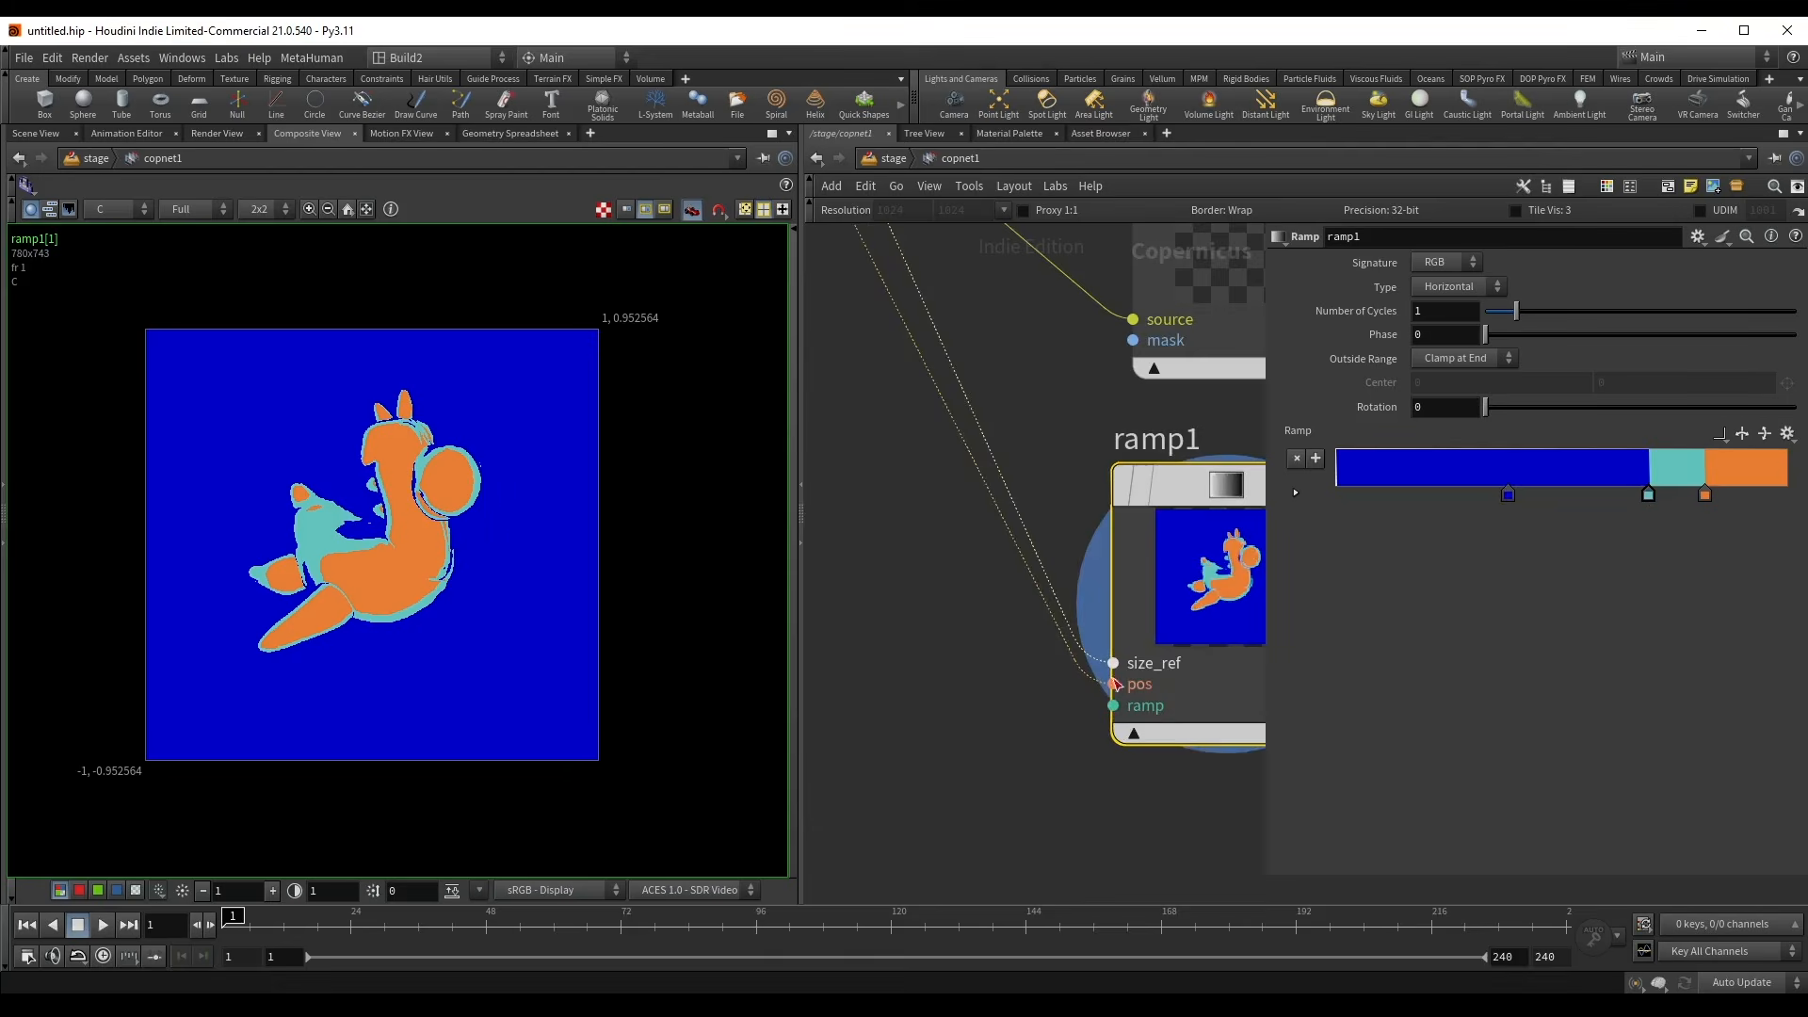
{"action": "scroll", "coordinate": [1061, 447], "scroll_direction": "down", "scroll_amount": 3}
{"action": "left_click_drag", "start_coordinate": [1704, 495], "coordinate": [1759, 495]}
{"action": "left_click_drag", "start_coordinate": [1647, 496], "coordinate": [1626, 495]}
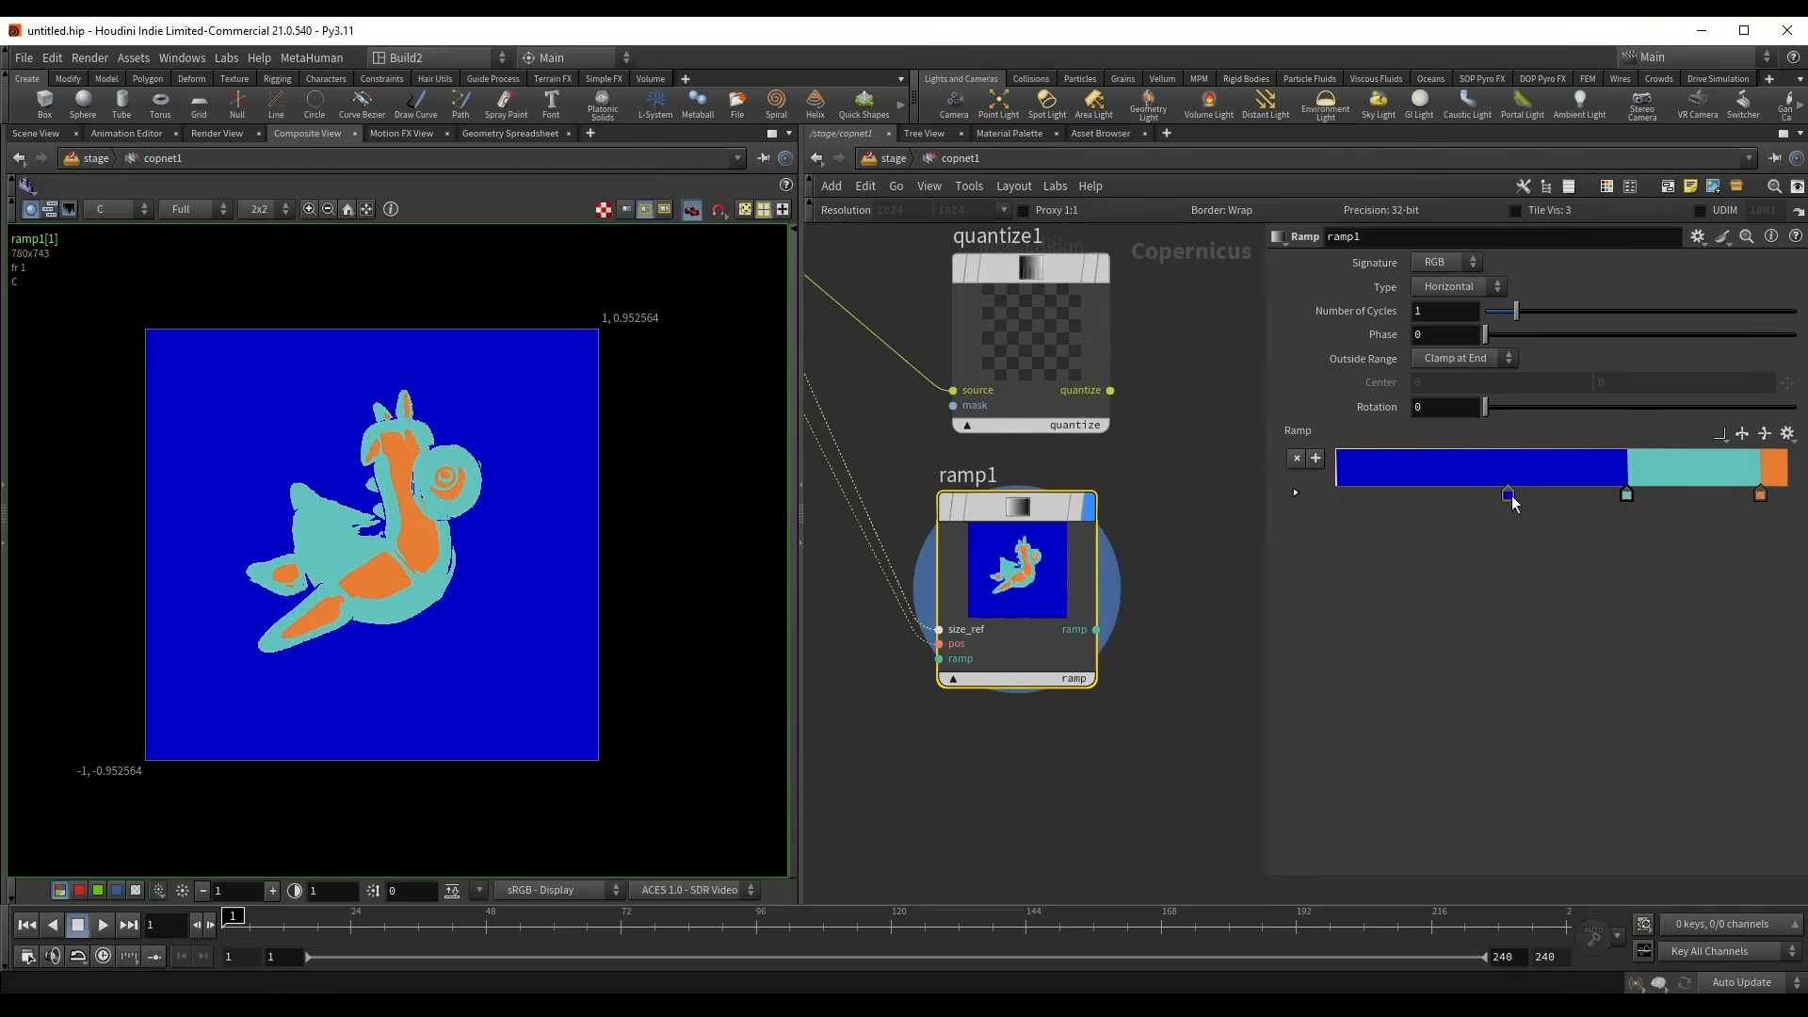
{"action": "left_click_drag", "start_coordinate": [1508, 495], "coordinate": [1671, 494]}
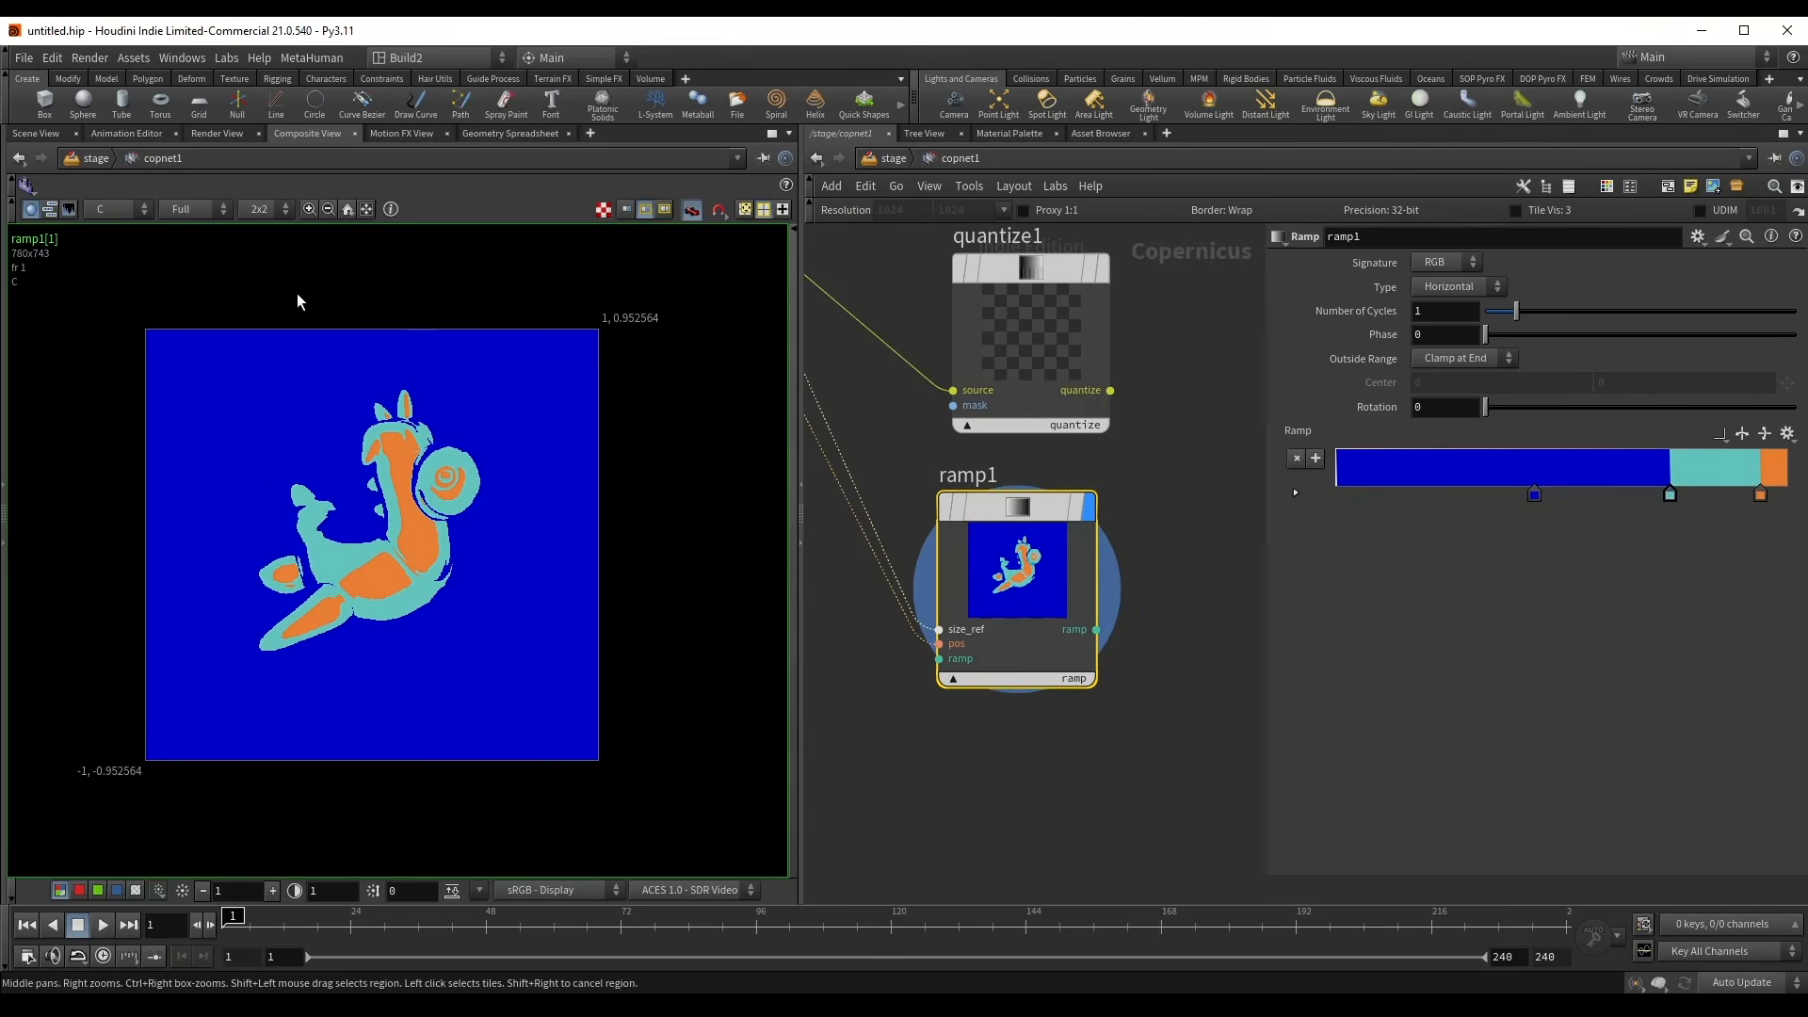
- Return to the stage network, orbit the rubber toy to a rear view and check the recolored composite
{"action": "scroll", "coordinate": [452, 471], "scroll_direction": "down", "scroll_amount": 1}
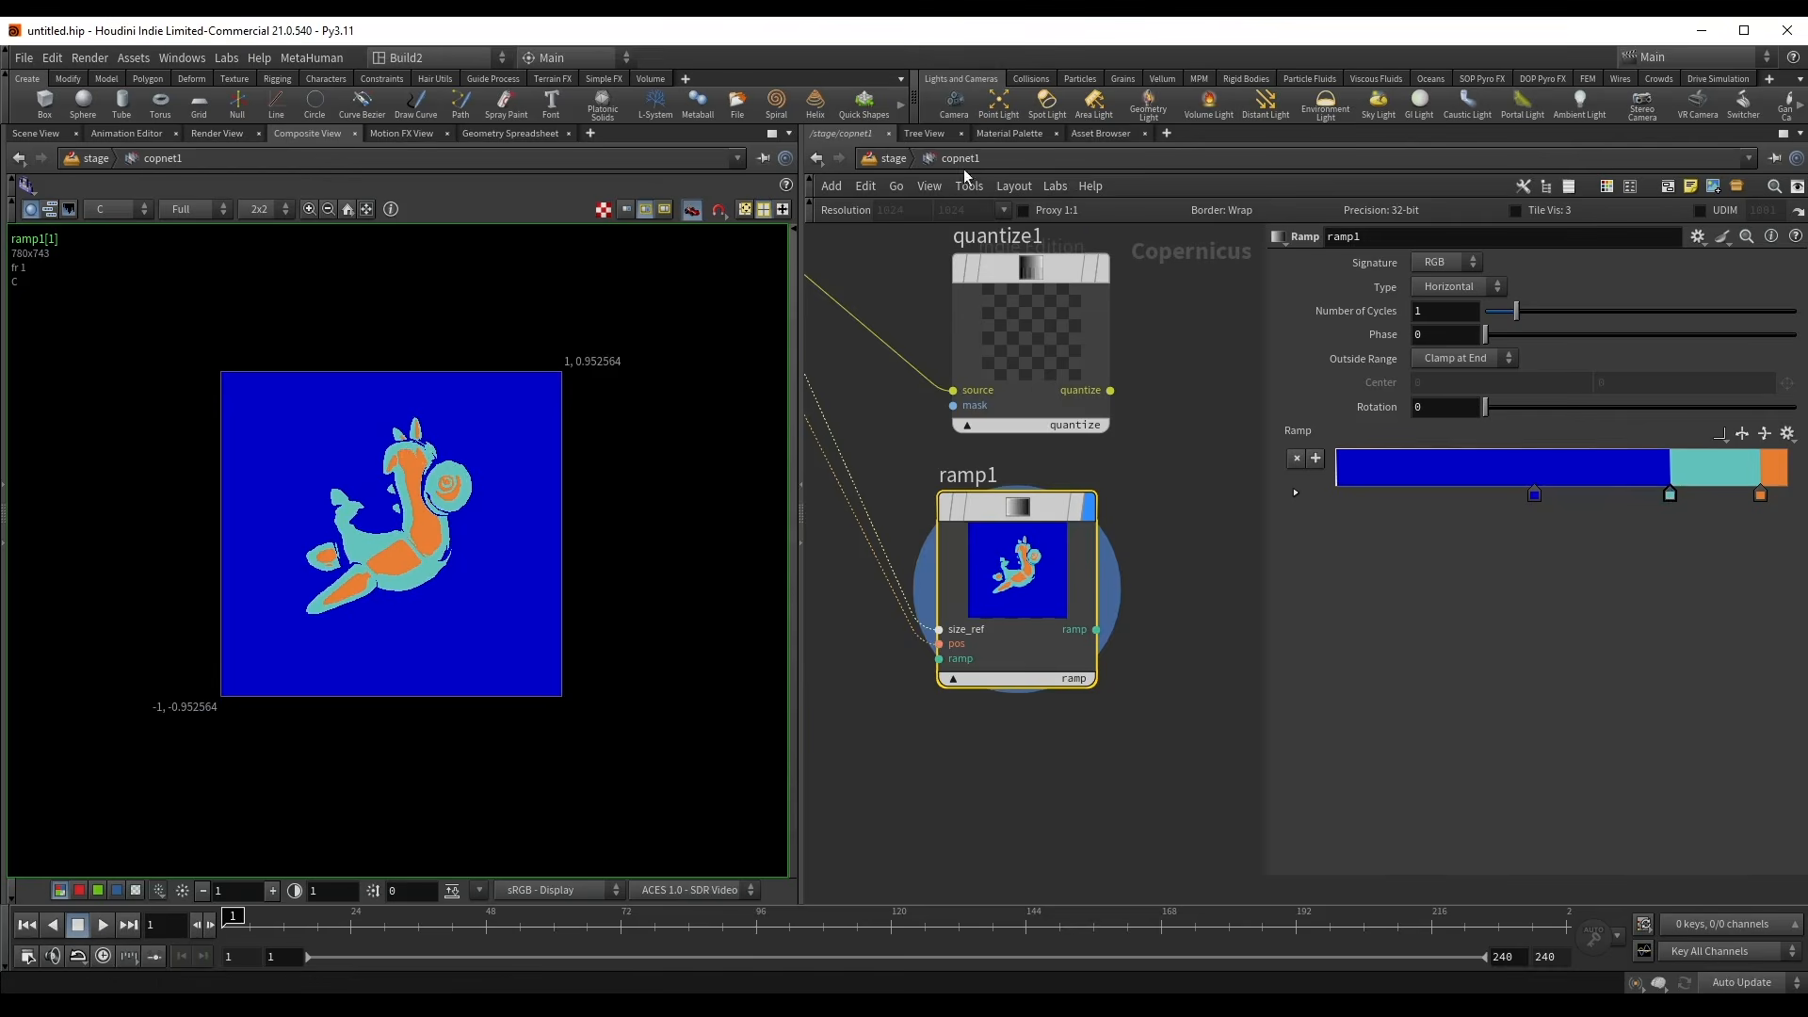
{"action": "key", "text": "h"}
{"action": "key", "text": "u"}
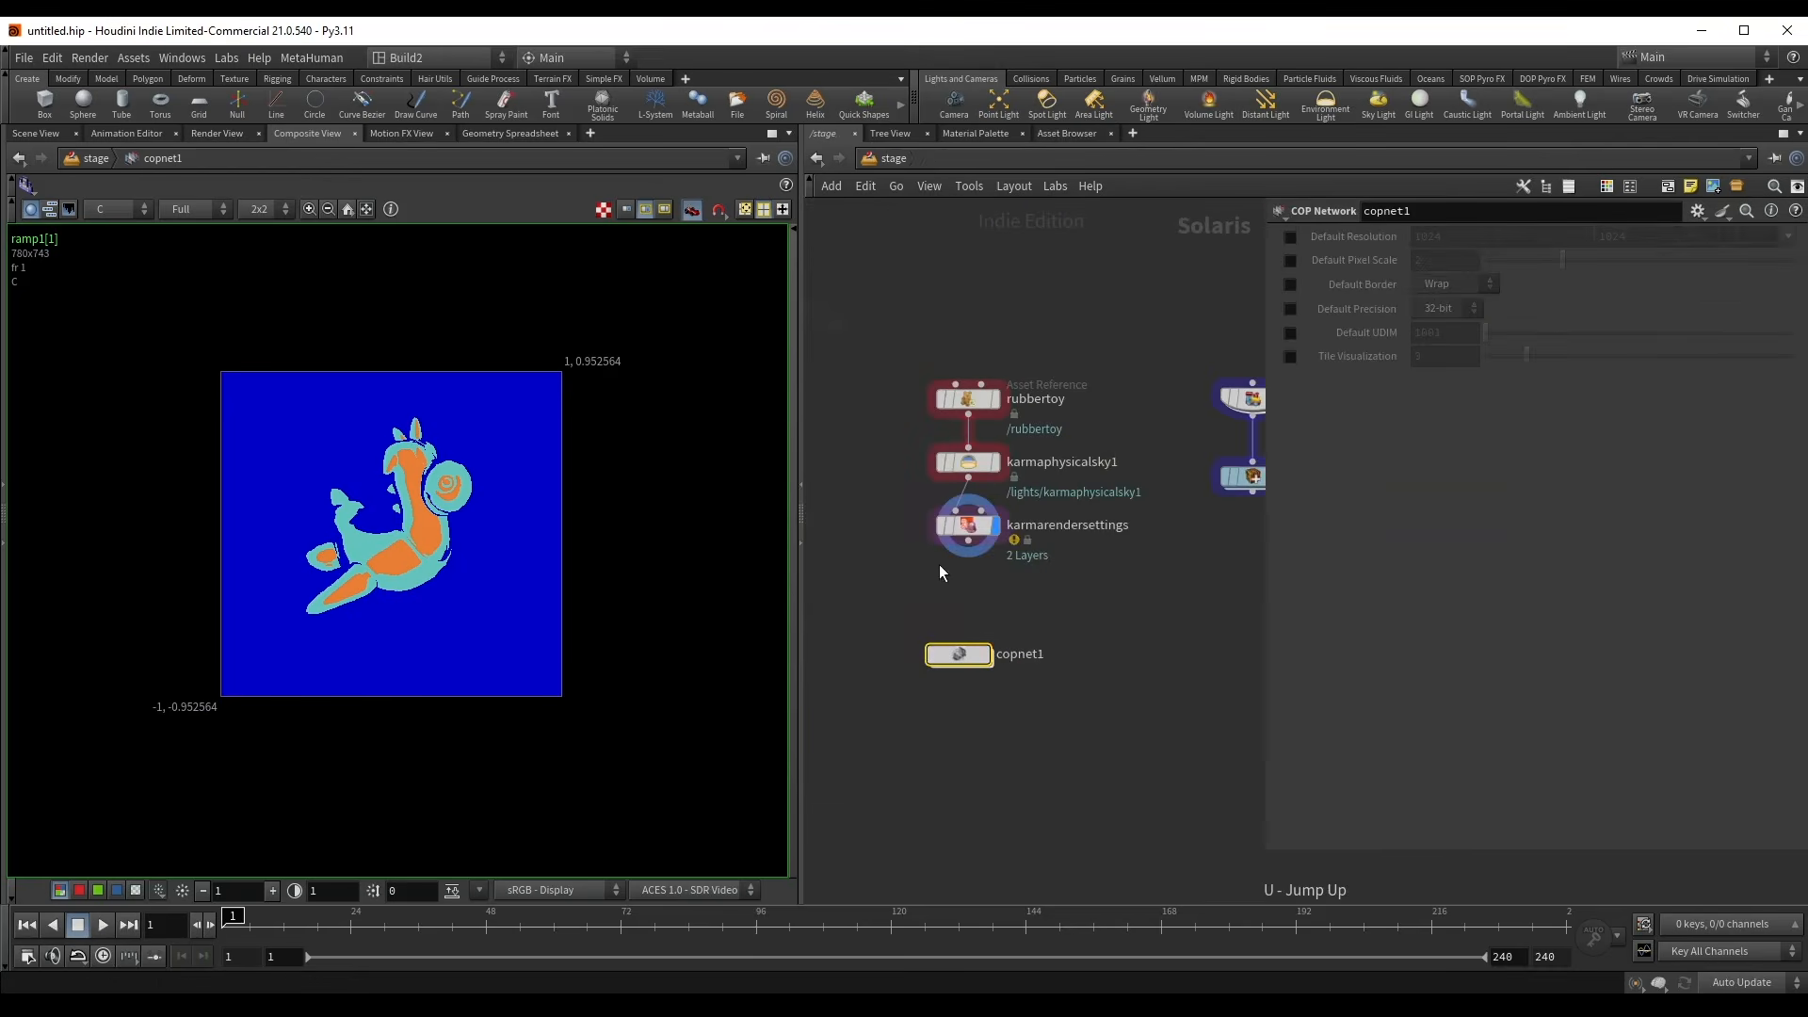
{"action": "left_click", "coordinate": [36, 133]}
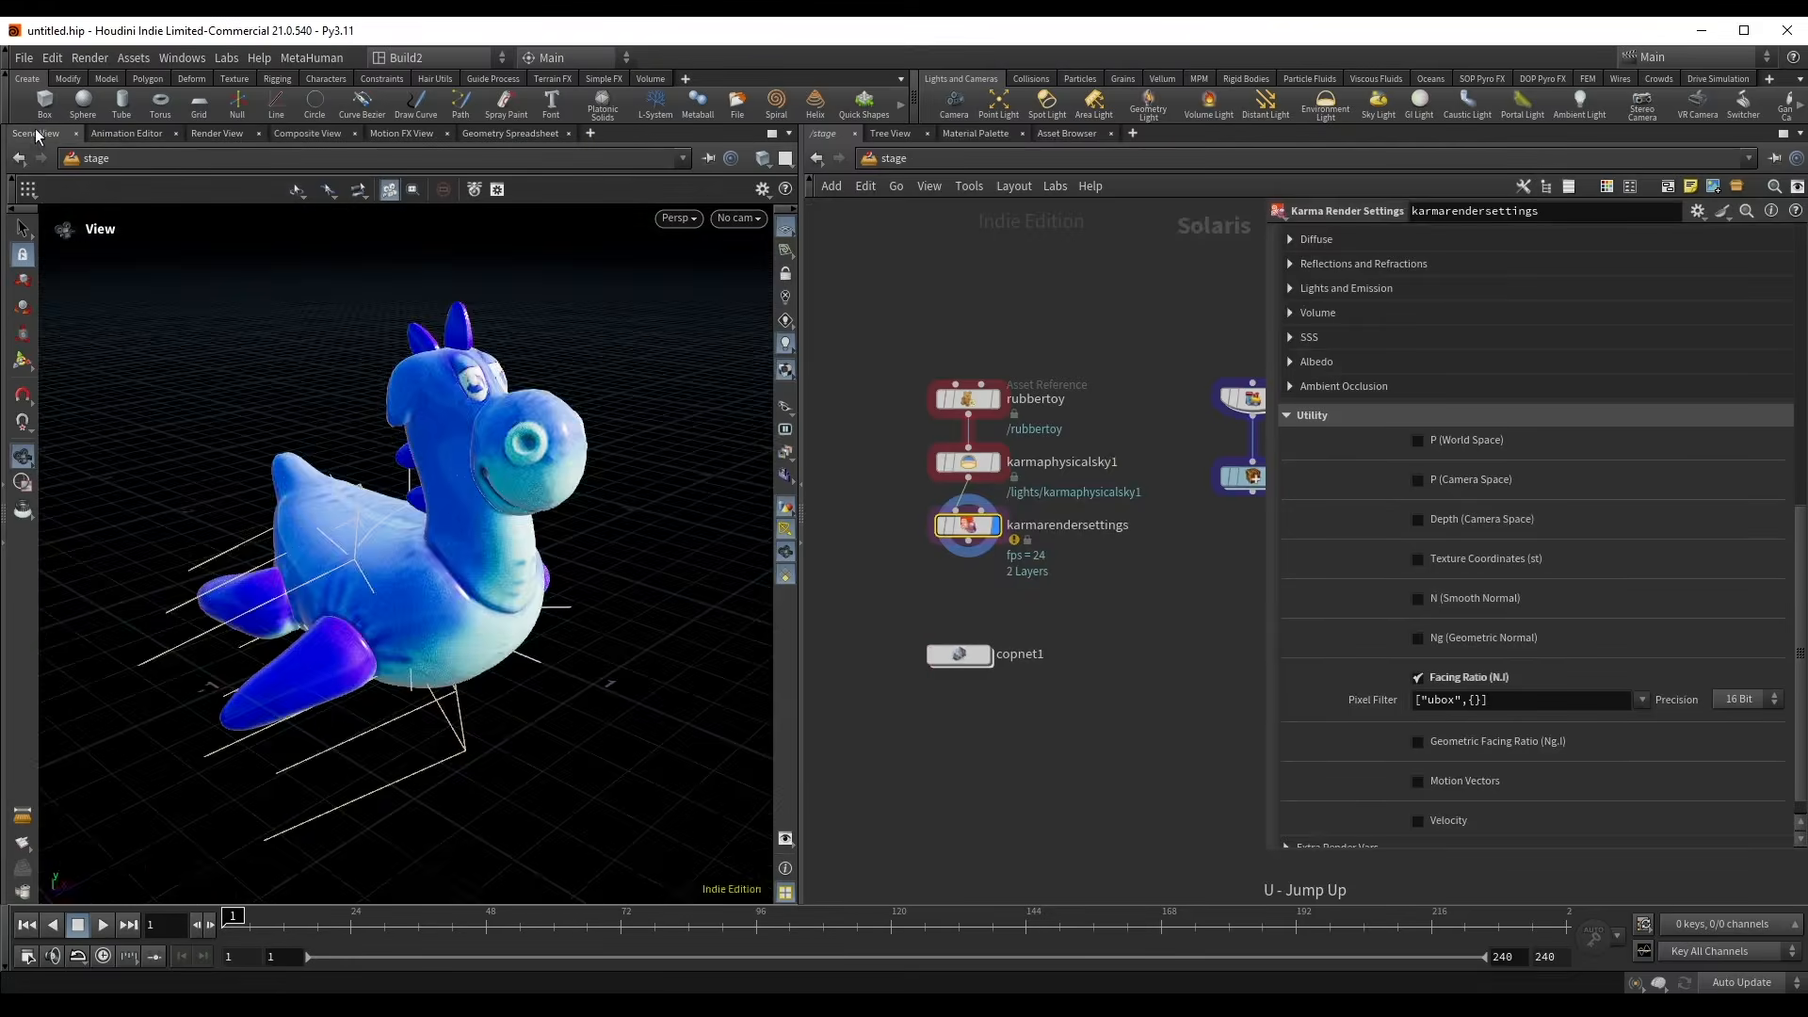
{"action": "mouse_move", "coordinate": [447, 503]}
{"action": "left_mouse_down"}
{"action": "mouse_move", "coordinate": [582, 480]}
{"action": "mouse_move", "coordinate": [469, 539]}
{"action": "mouse_move", "coordinate": [422, 505]}
{"action": "left_mouse_up"}
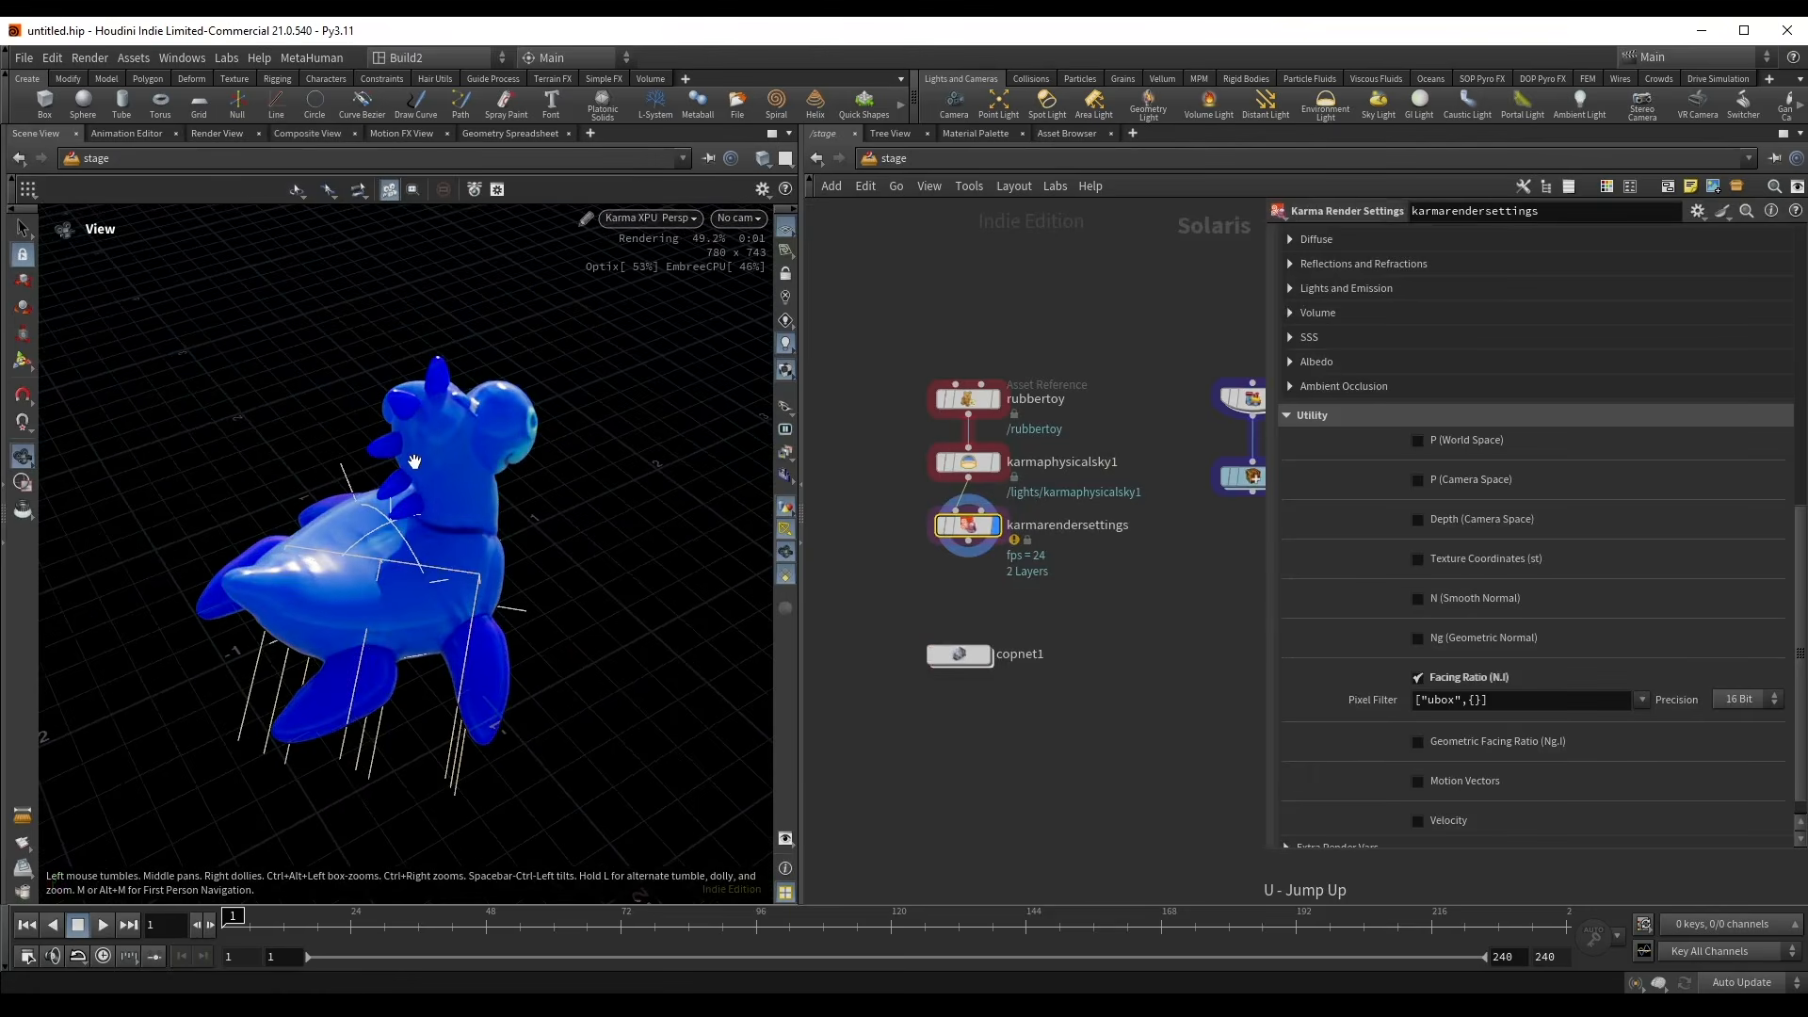
{"action": "left_click", "coordinate": [308, 133]}
{"action": "key", "text": "h"}
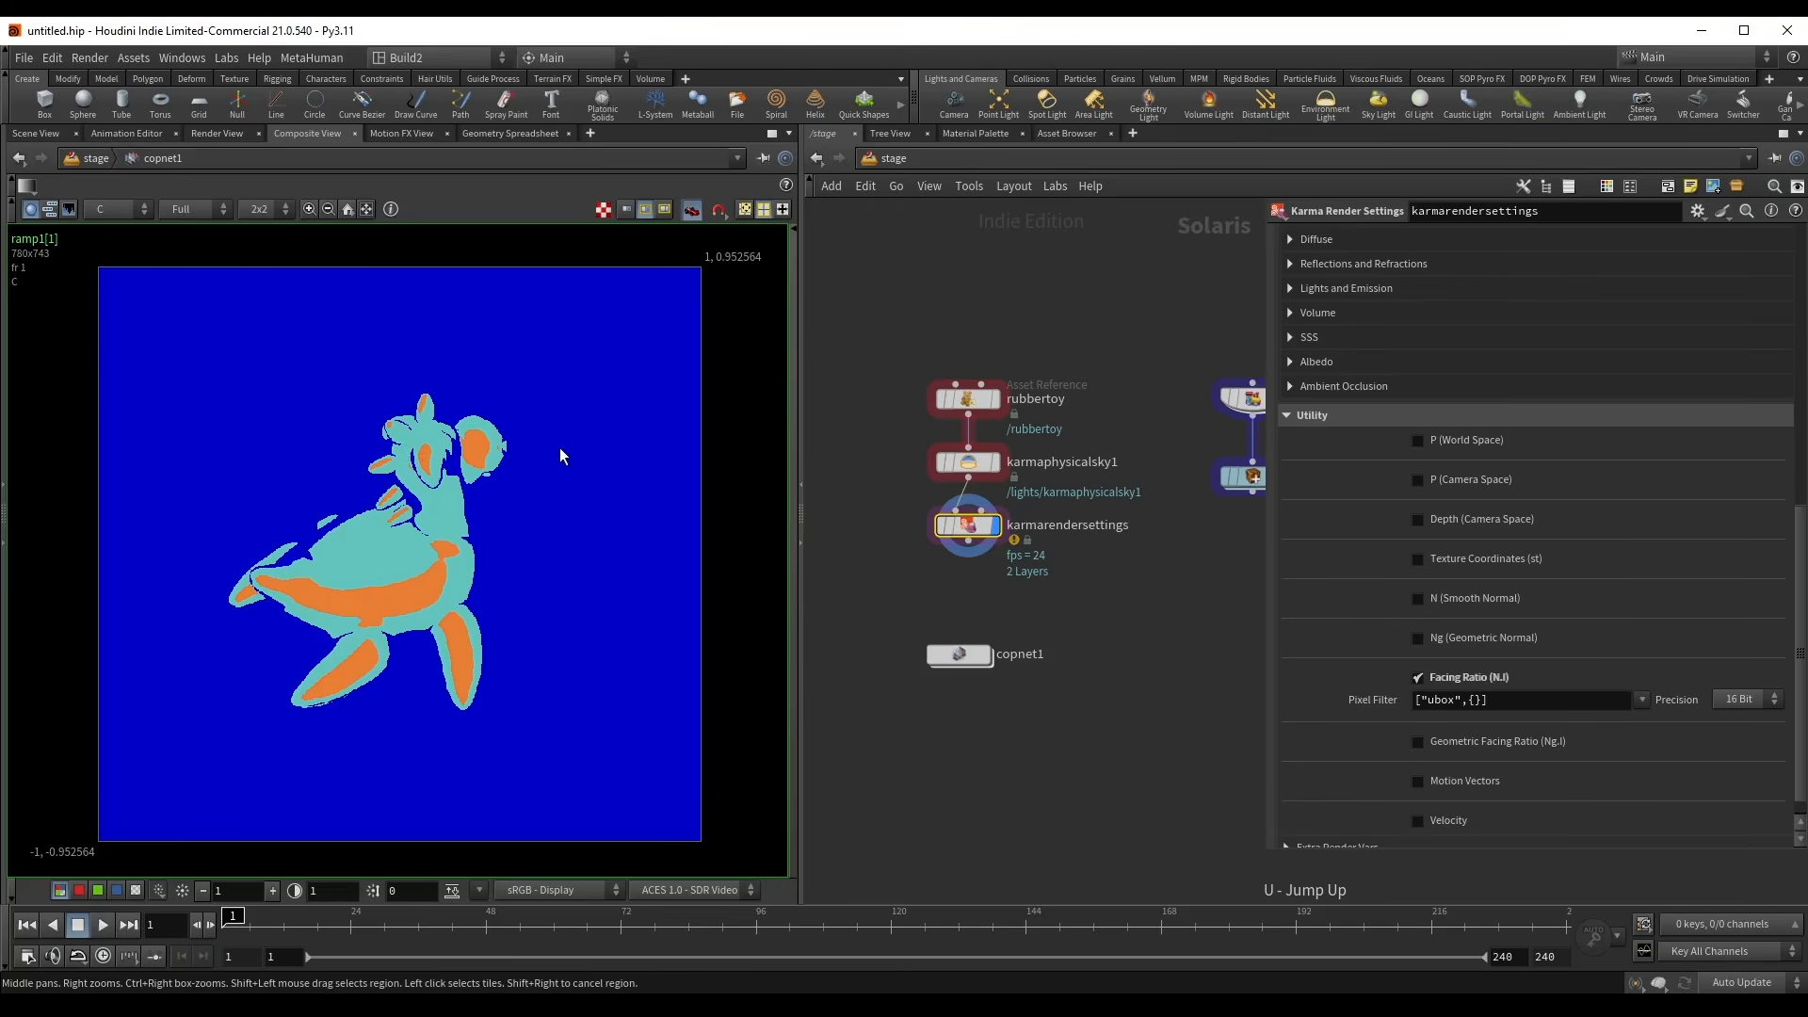
- Orbit the rubber toy back to a front three-quarter view and check how the ramp composite follows the camera
{"action": "left_click", "coordinate": [36, 133]}
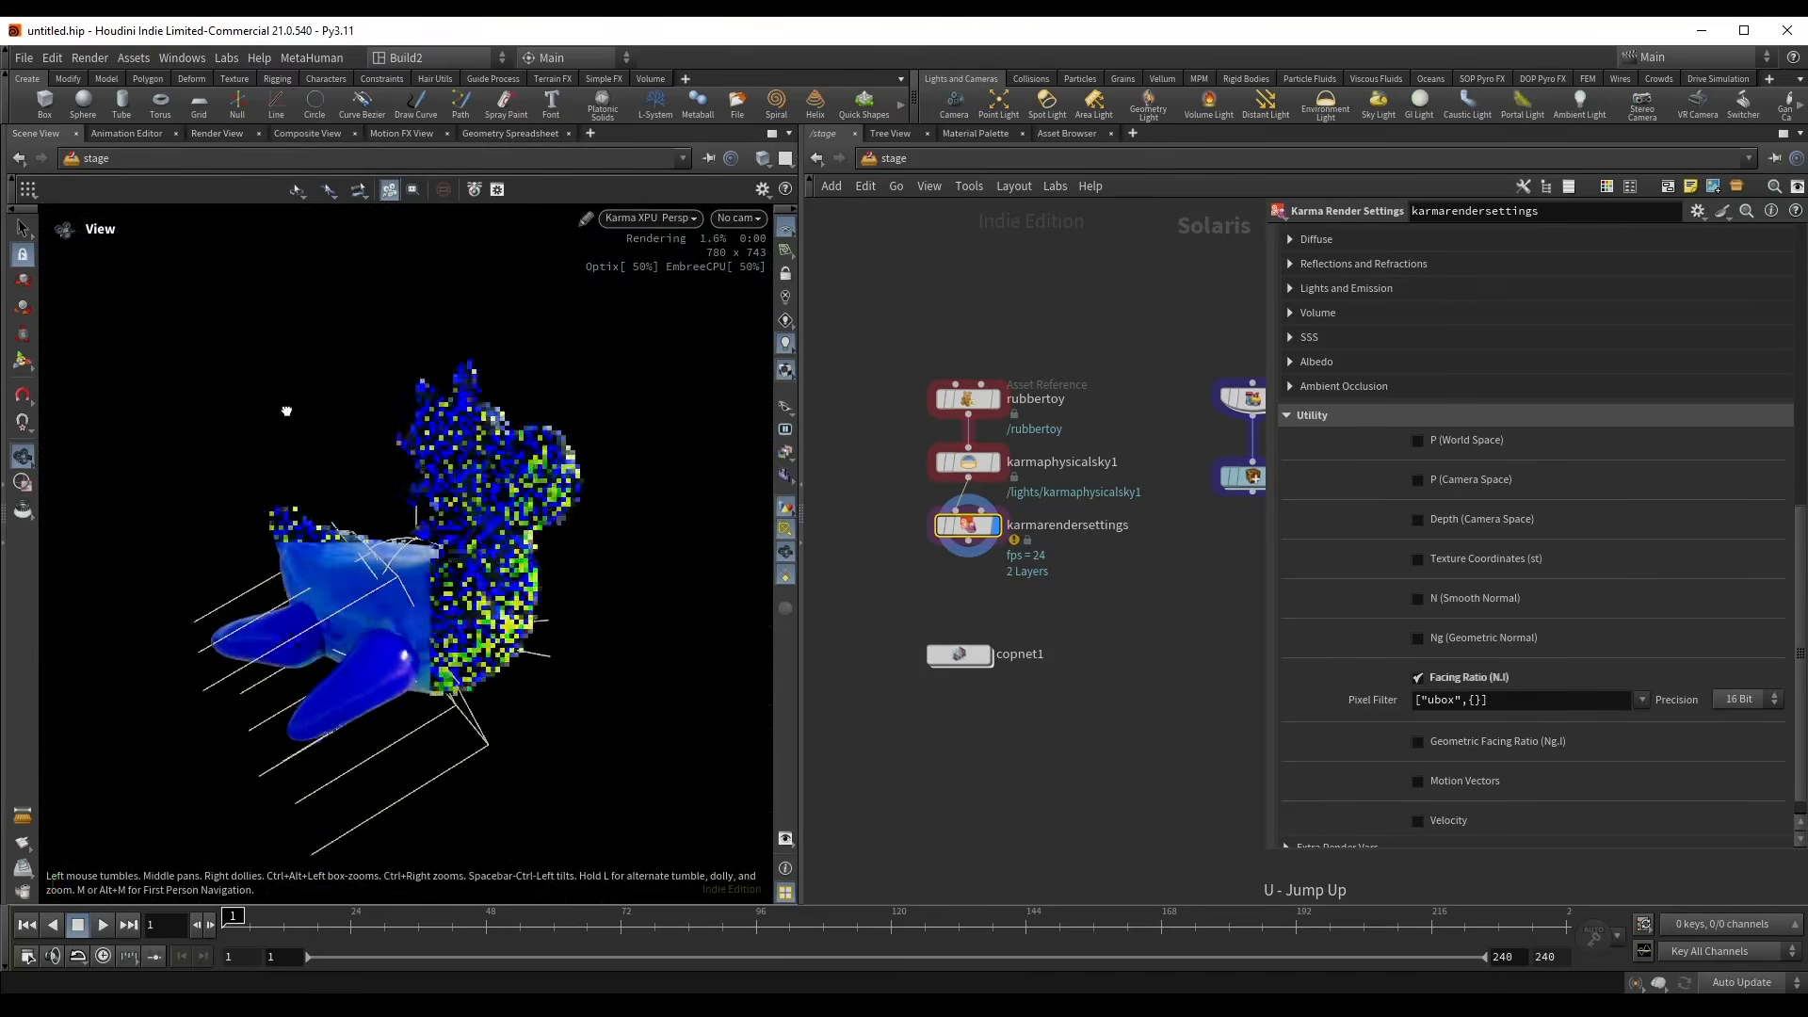
{"action": "left_click_drag", "start_coordinate": [286, 410], "coordinate": [303, 511]}
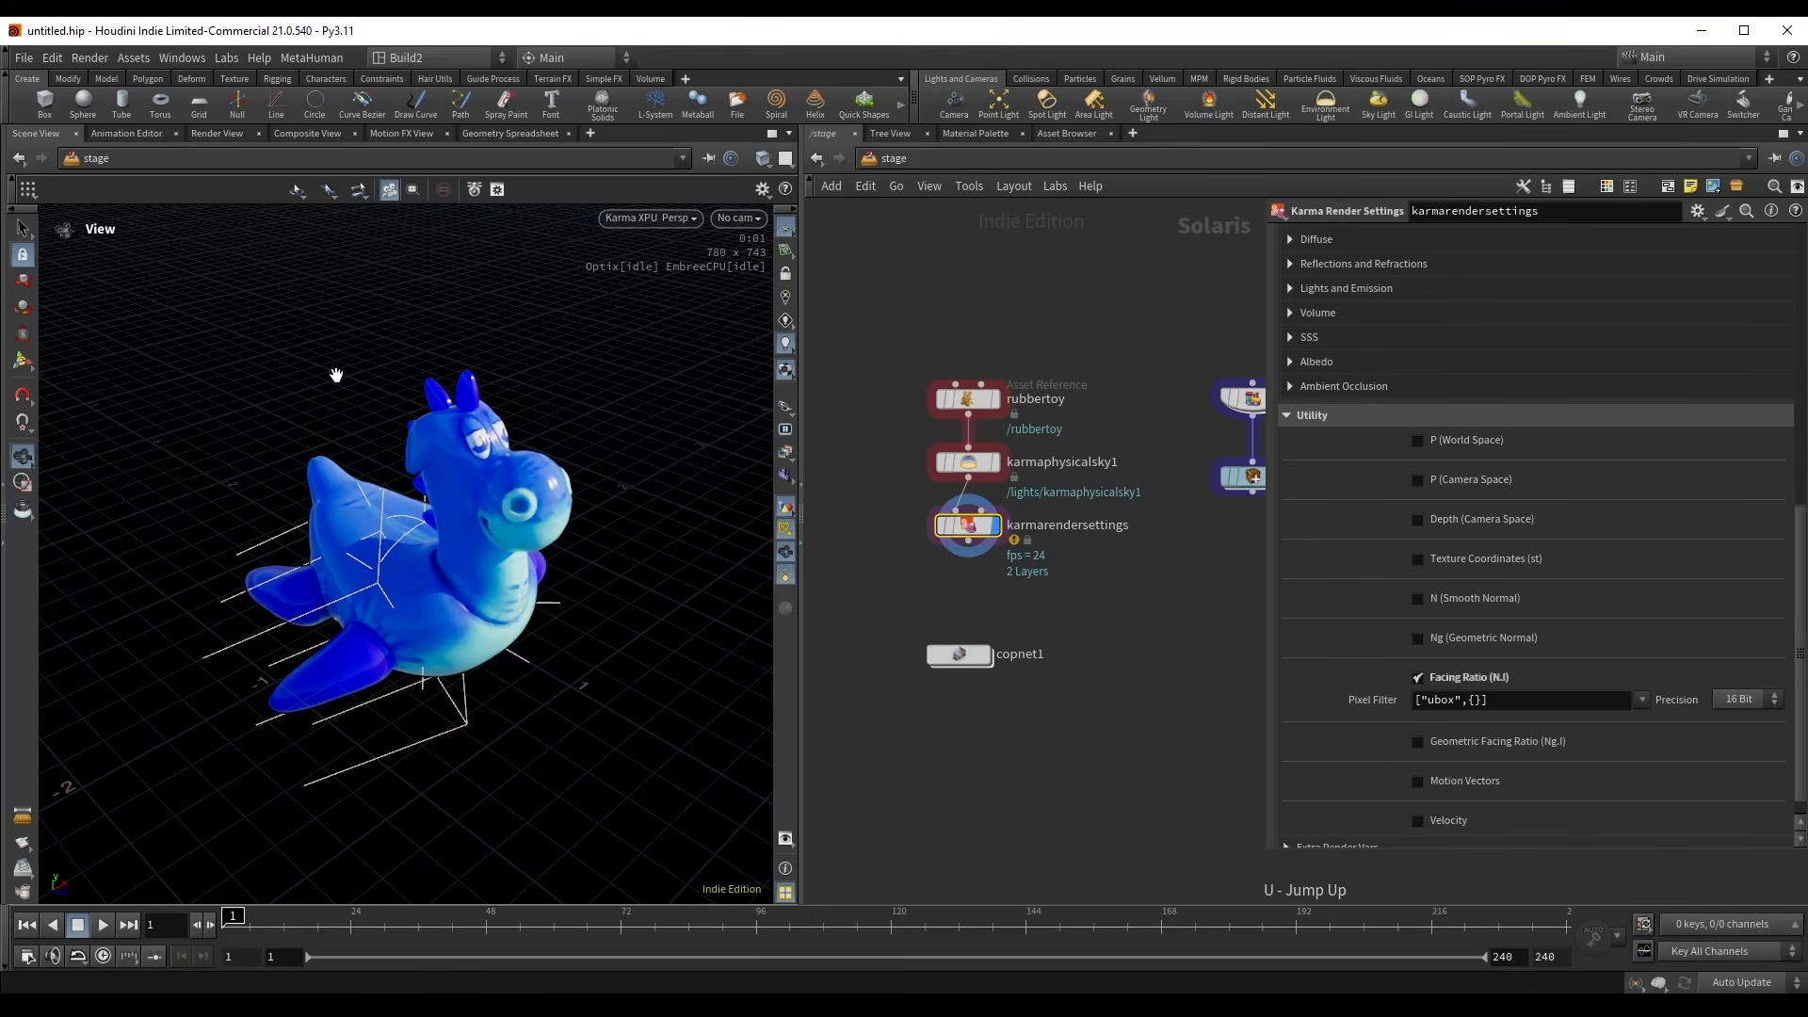
{"action": "left_click", "coordinate": [307, 133]}
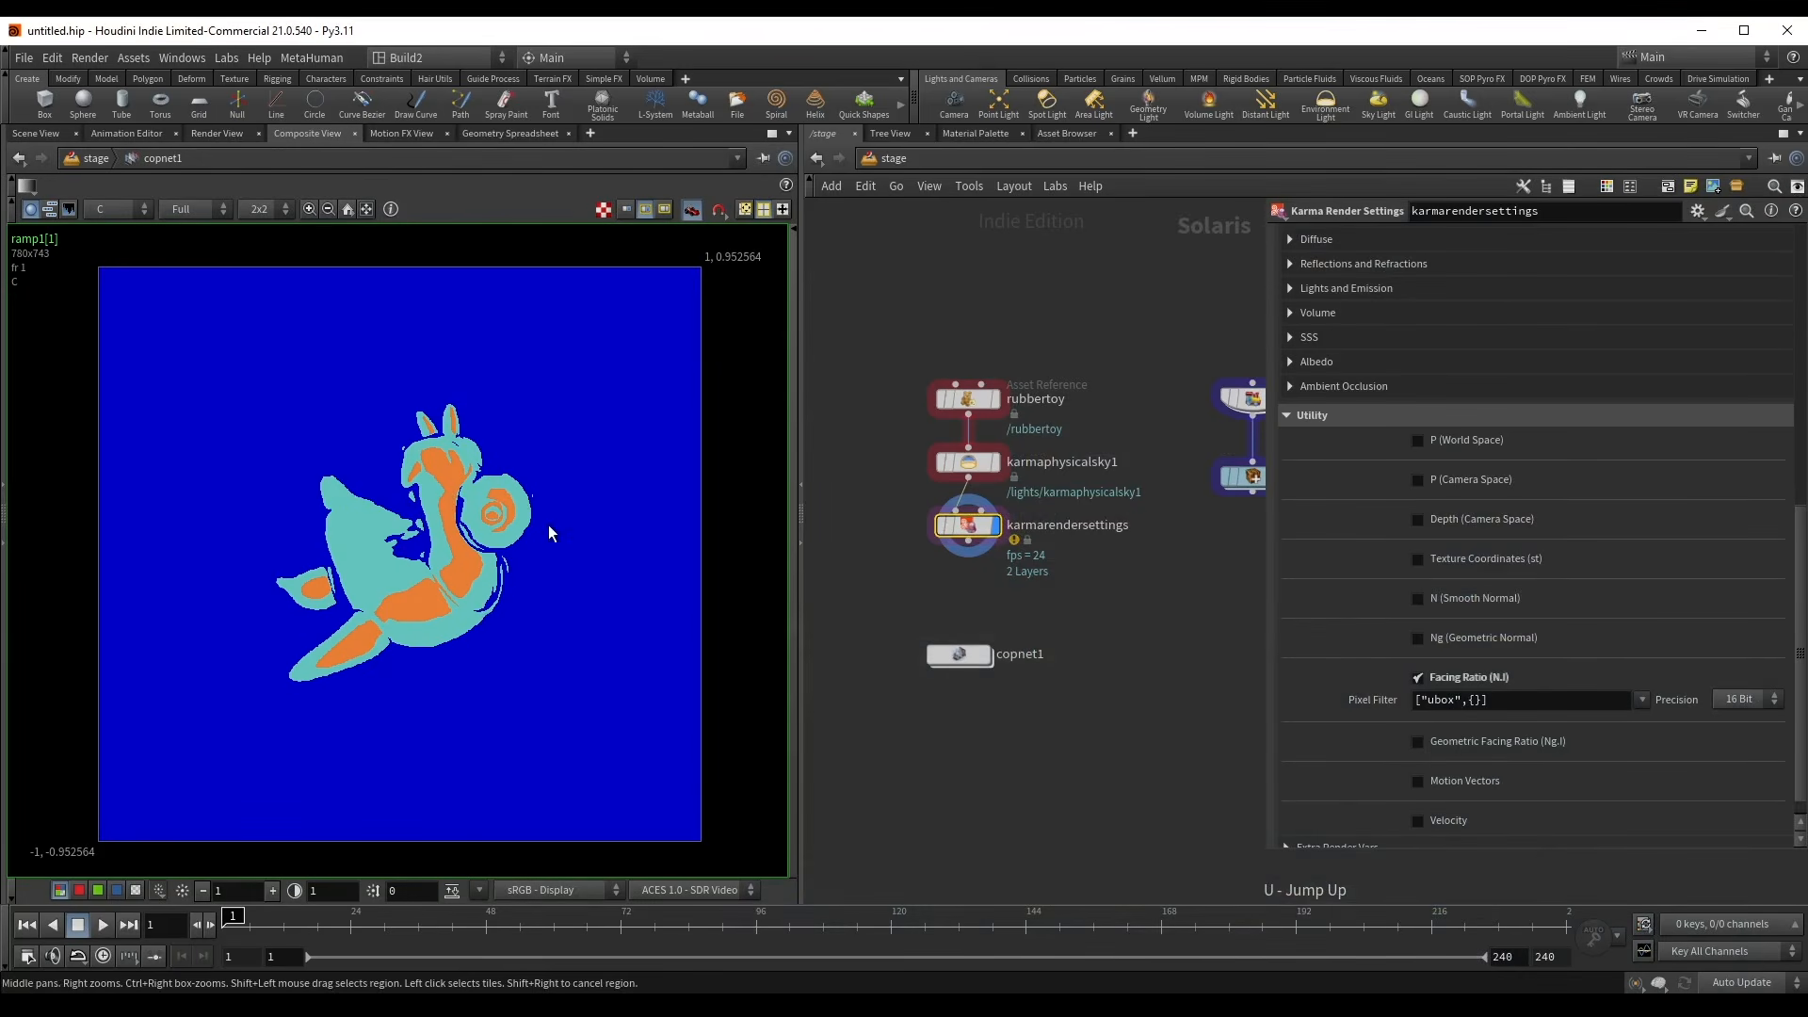
{"action": "left_click", "coordinate": [36, 132]}
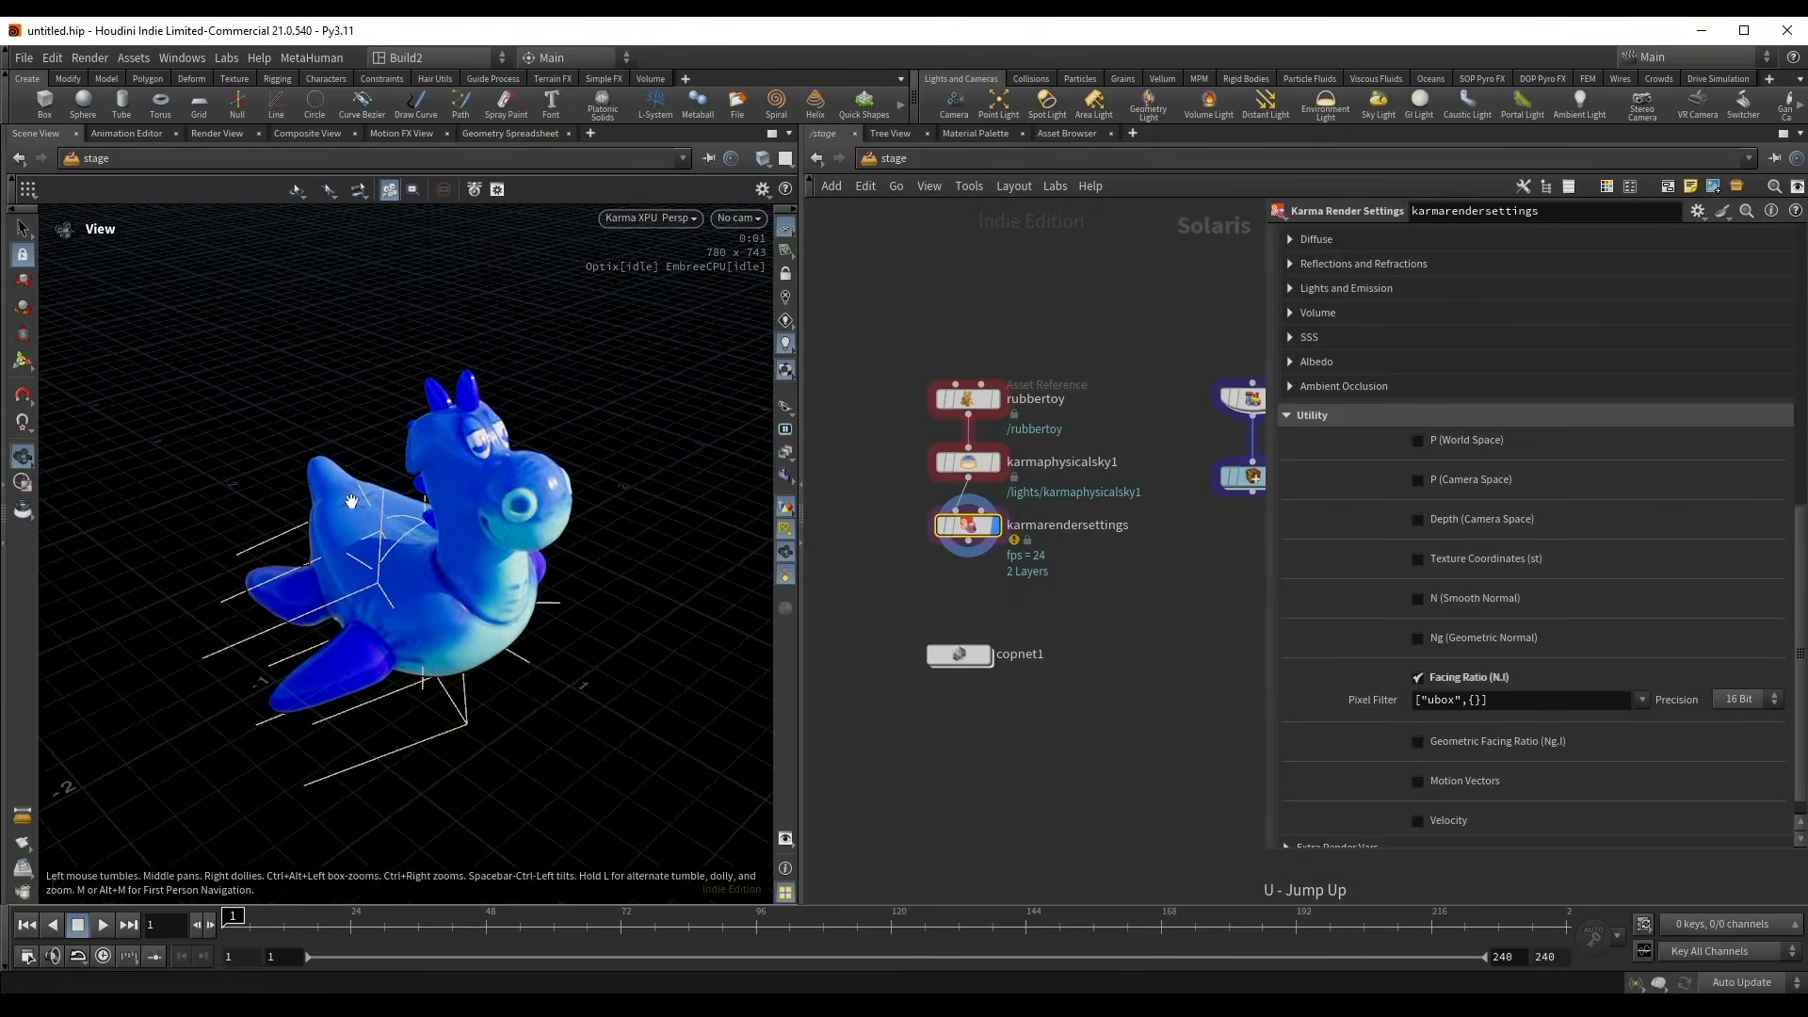
{"action": "left_click_drag", "start_coordinate": [351, 501], "coordinate": [403, 537]}
- Inside copnet1, connect the Slap Comp Import node's Facingratio_N output to the input of rop_image1
{"action": "left_click", "coordinate": [960, 655]}
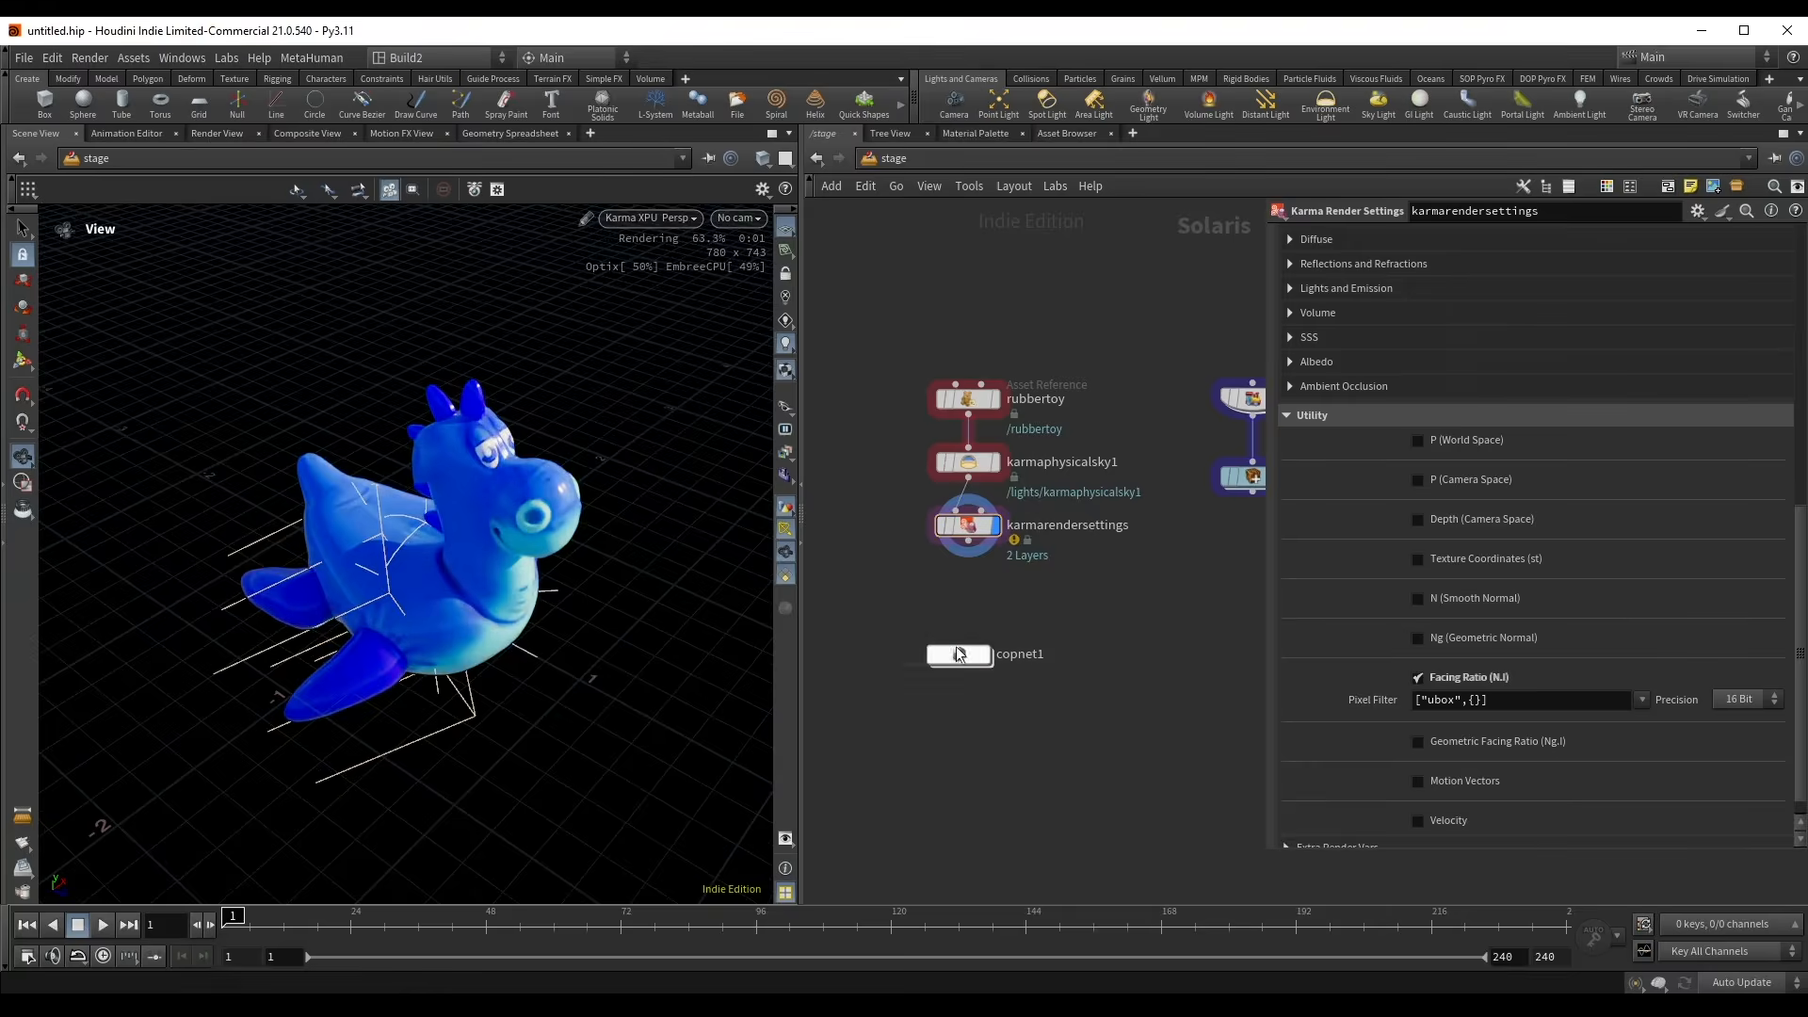
{"action": "double_click", "coordinate": [959, 654]}
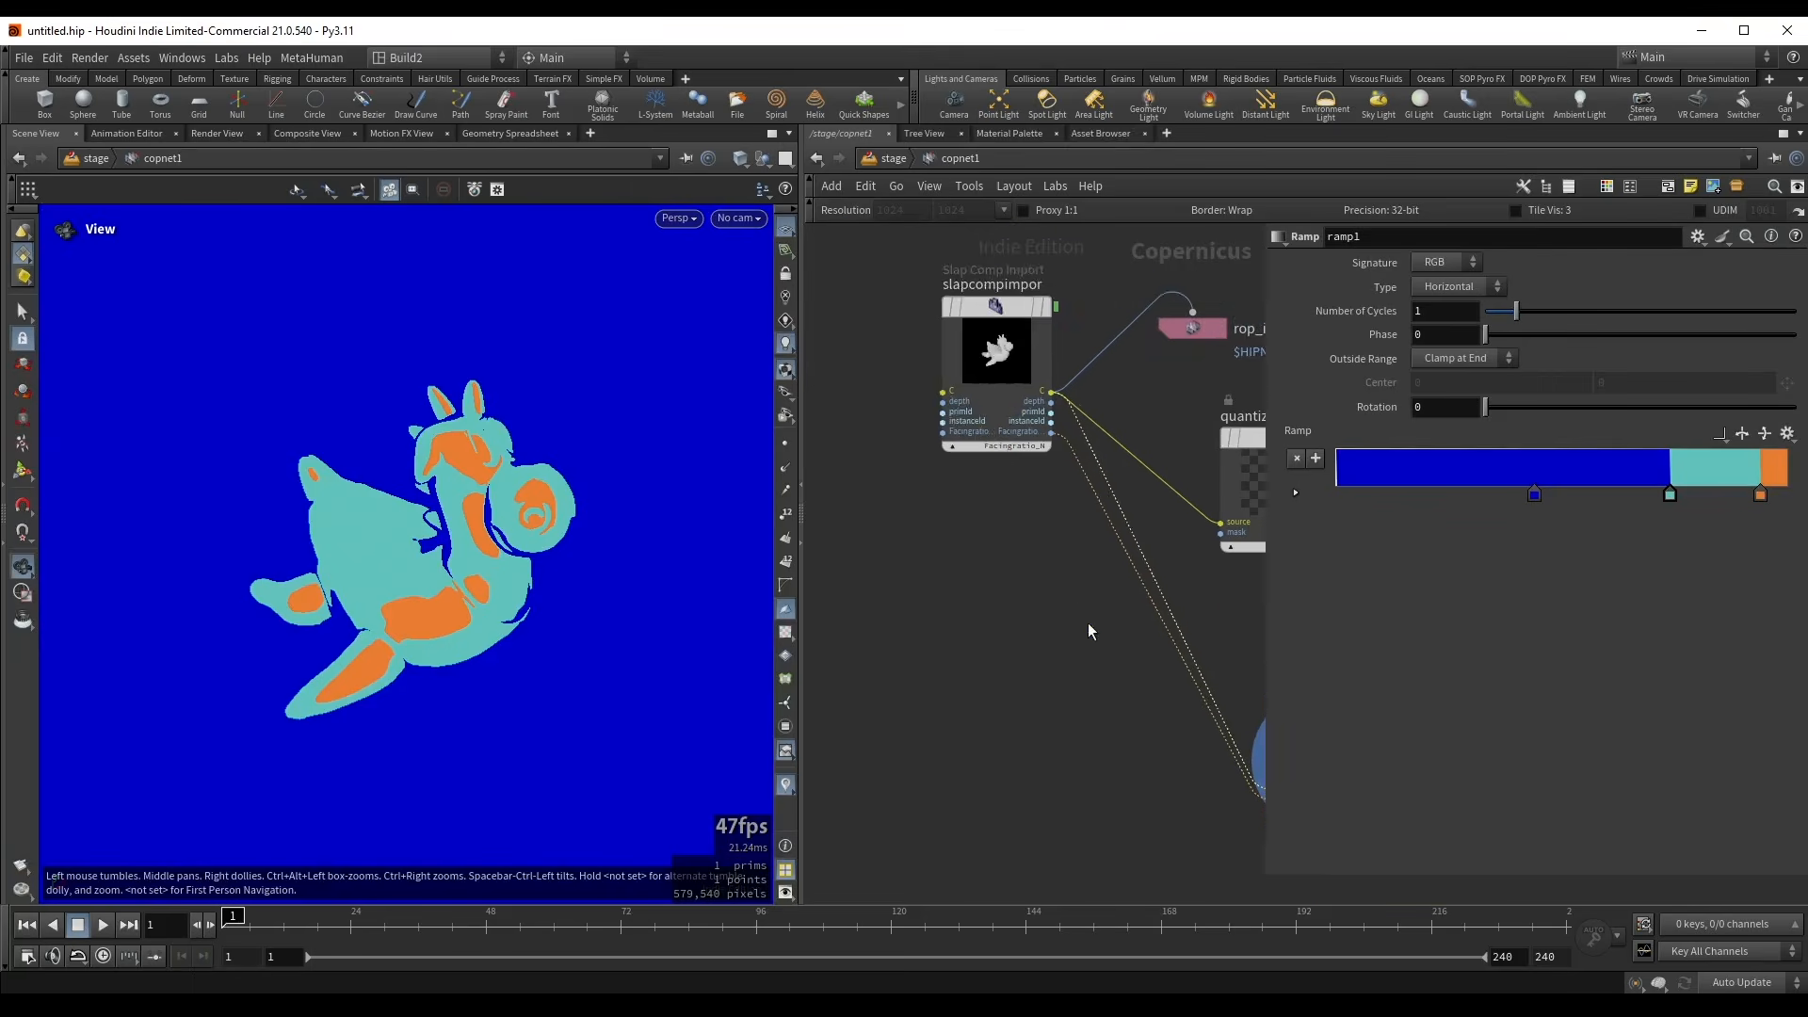
{"action": "scroll", "coordinate": [1051, 434], "scroll_direction": "up", "scroll_amount": 1}
{"action": "scroll", "coordinate": [1058, 435], "scroll_direction": "up", "scroll_amount": 2}
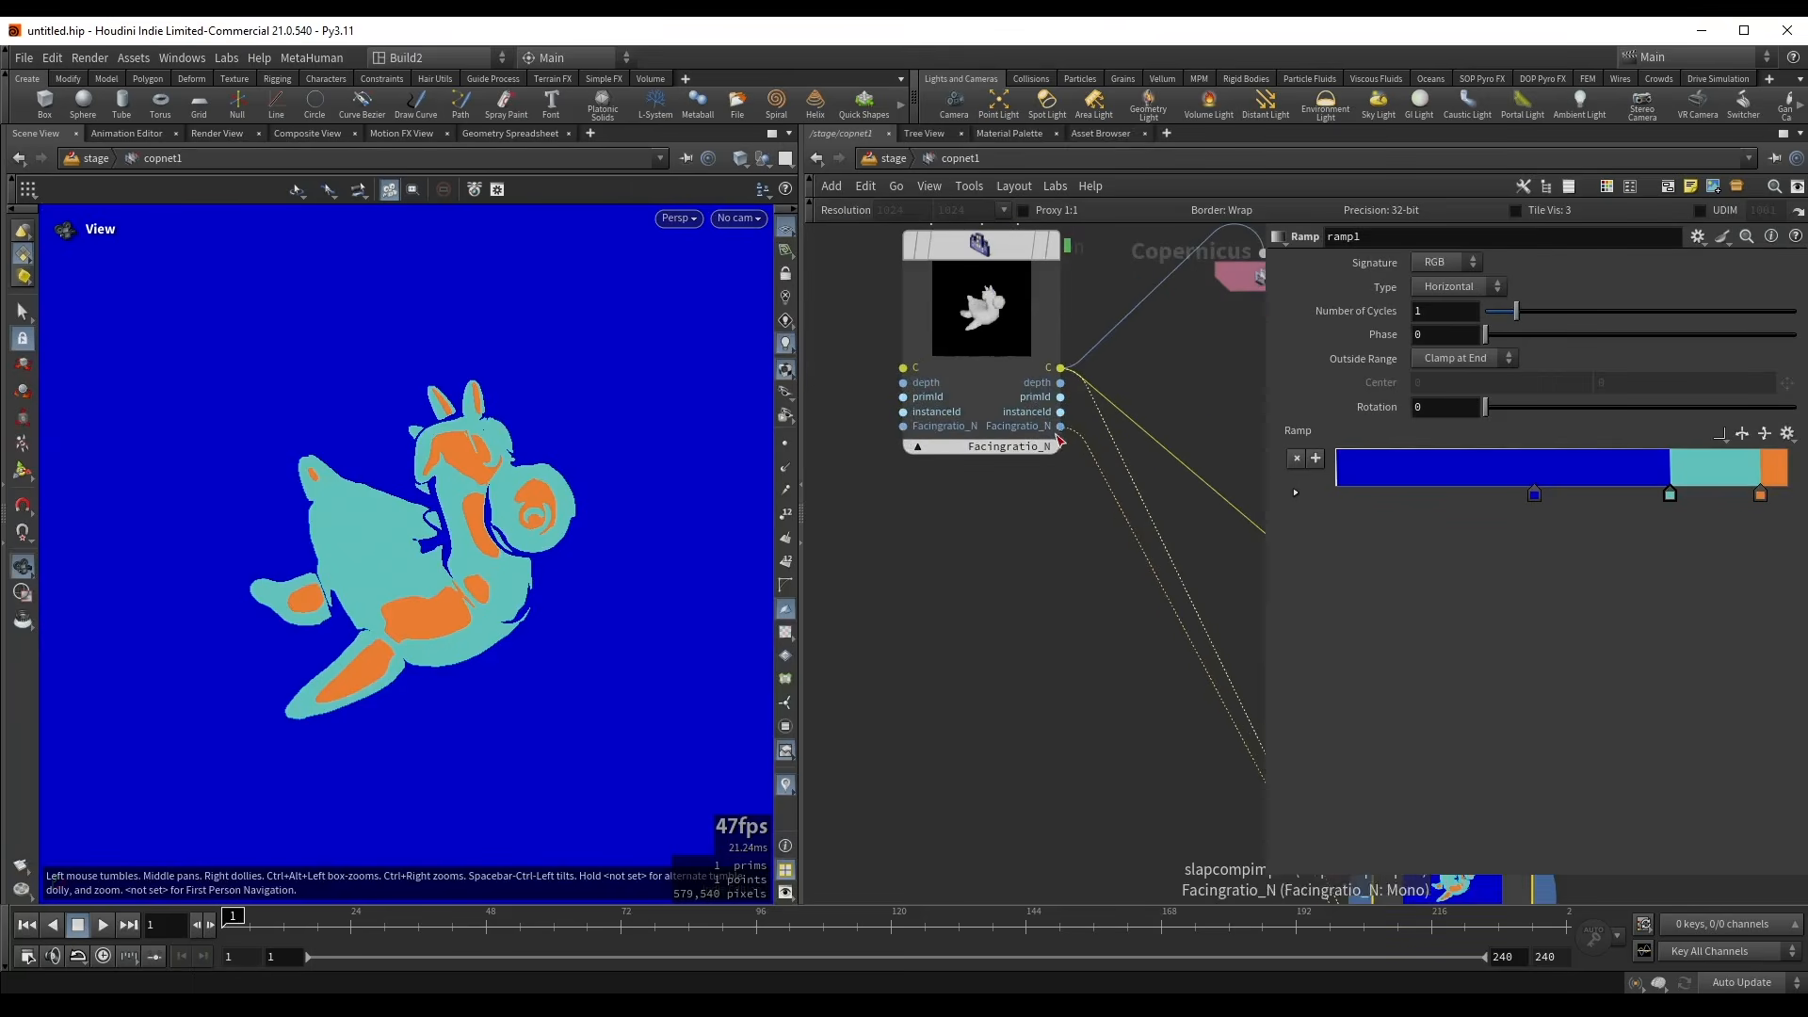
{"action": "left_click", "coordinate": [1057, 436]}
{"action": "middle_click_drag", "start_coordinate": [1028, 705], "coordinate": [847, 746]}
{"action": "left_click", "coordinate": [1081, 315]}
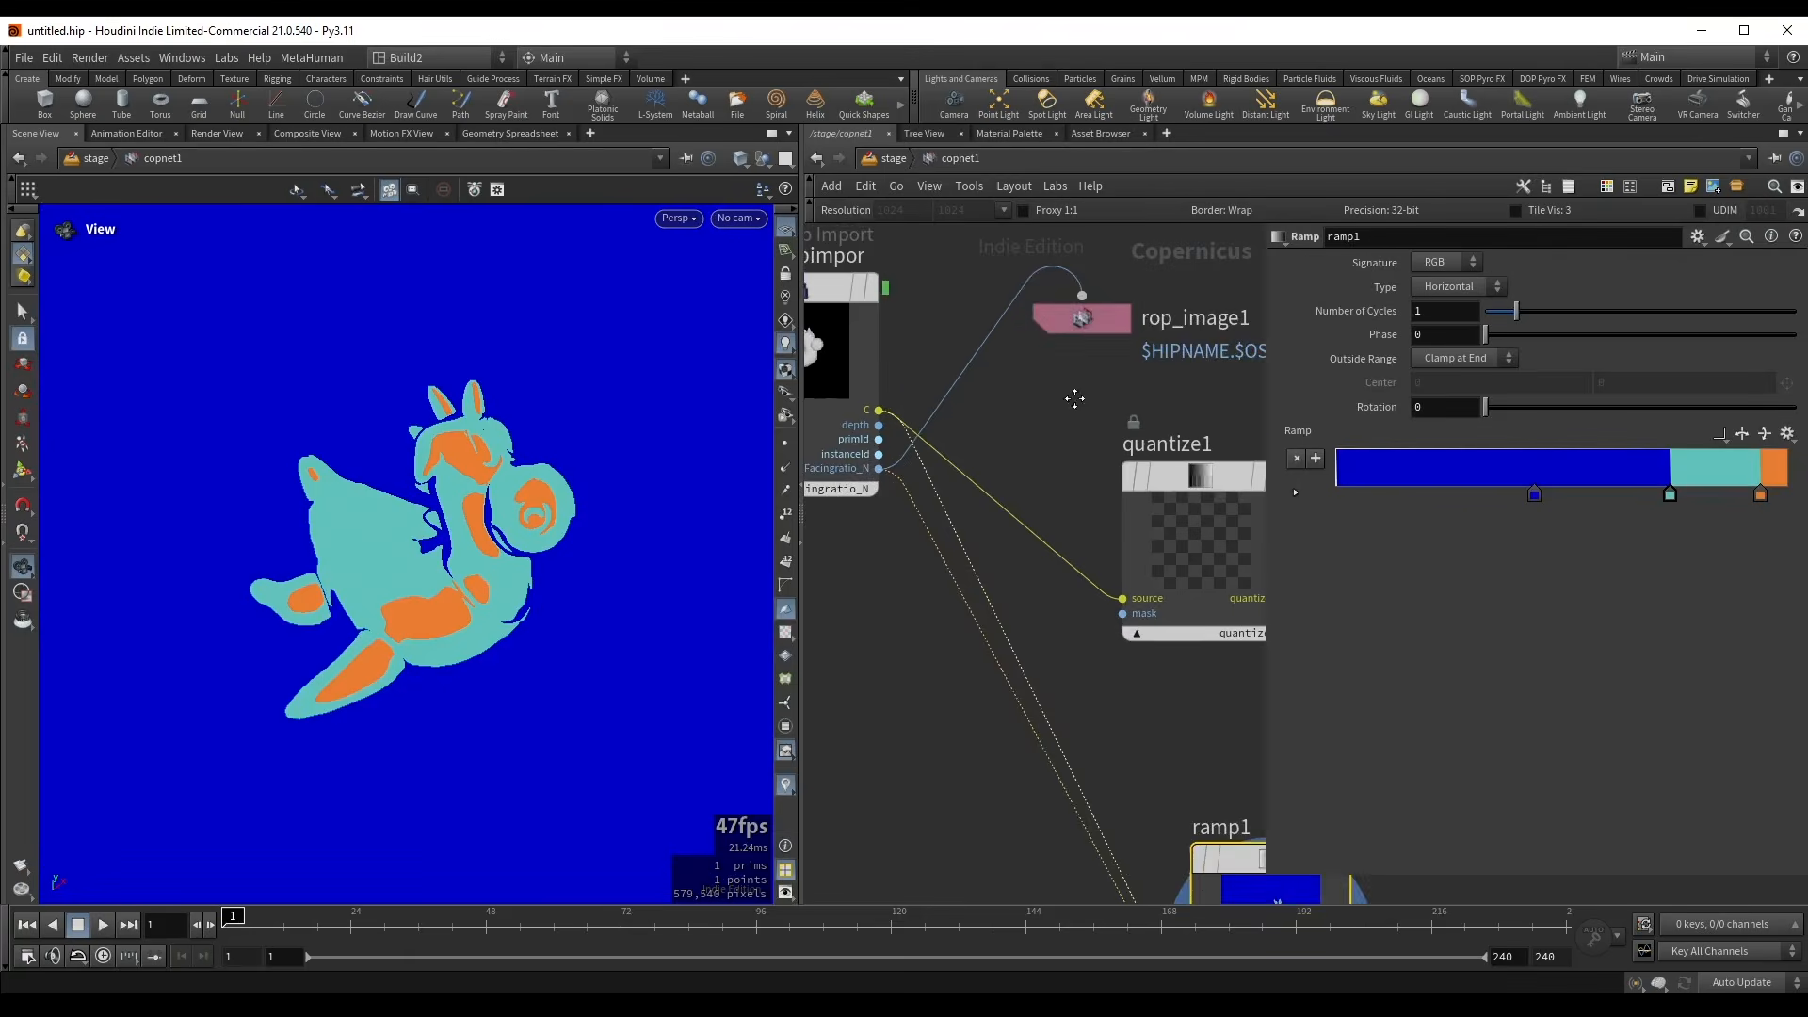
- Select the rop_image1 node and render the current frame to disk as untitled.rop_image1.0001.exr
{"action": "middle_click_drag", "start_coordinate": [1074, 398], "coordinate": [1035, 477]}
{"action": "left_click_drag", "start_coordinate": [1045, 400], "coordinate": [1096, 399]}
{"action": "middle_click_drag", "start_coordinate": [1044, 478], "coordinate": [956, 528]}
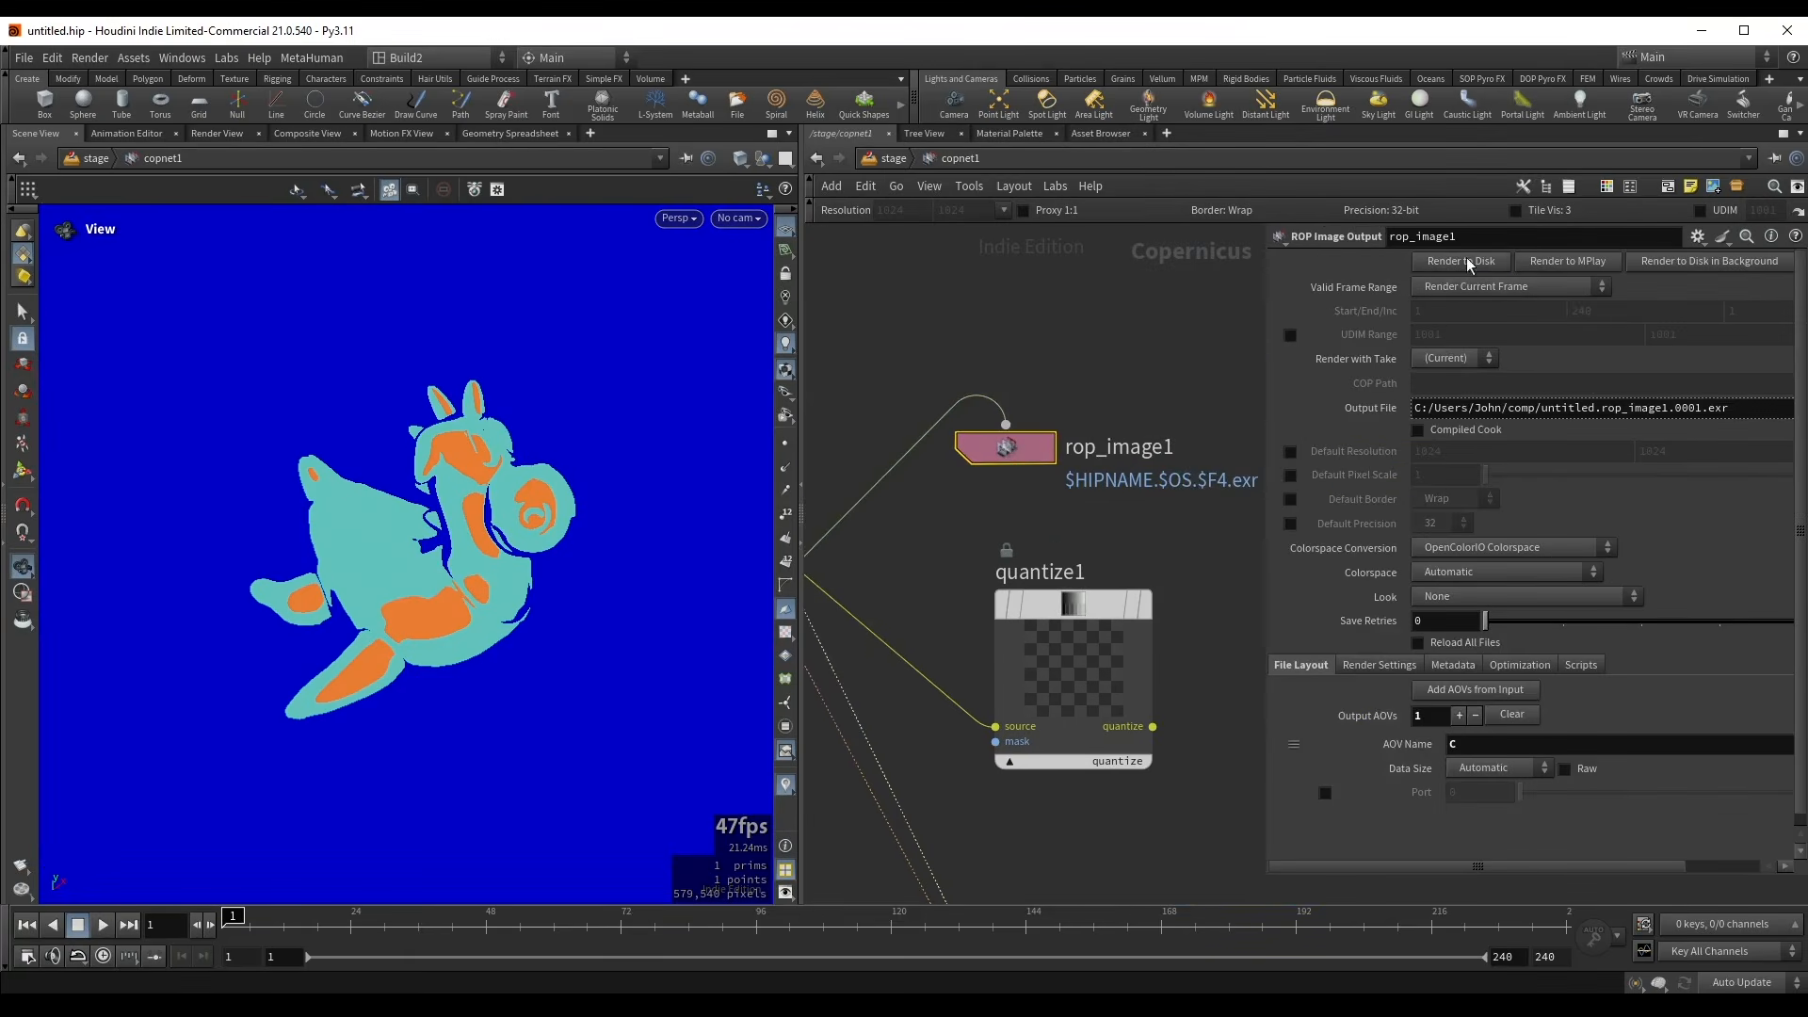
- Switch to NukeIndie, open the properties of Read1 and clear all caches
{"action": "left_click", "coordinate": [664, 1004]}
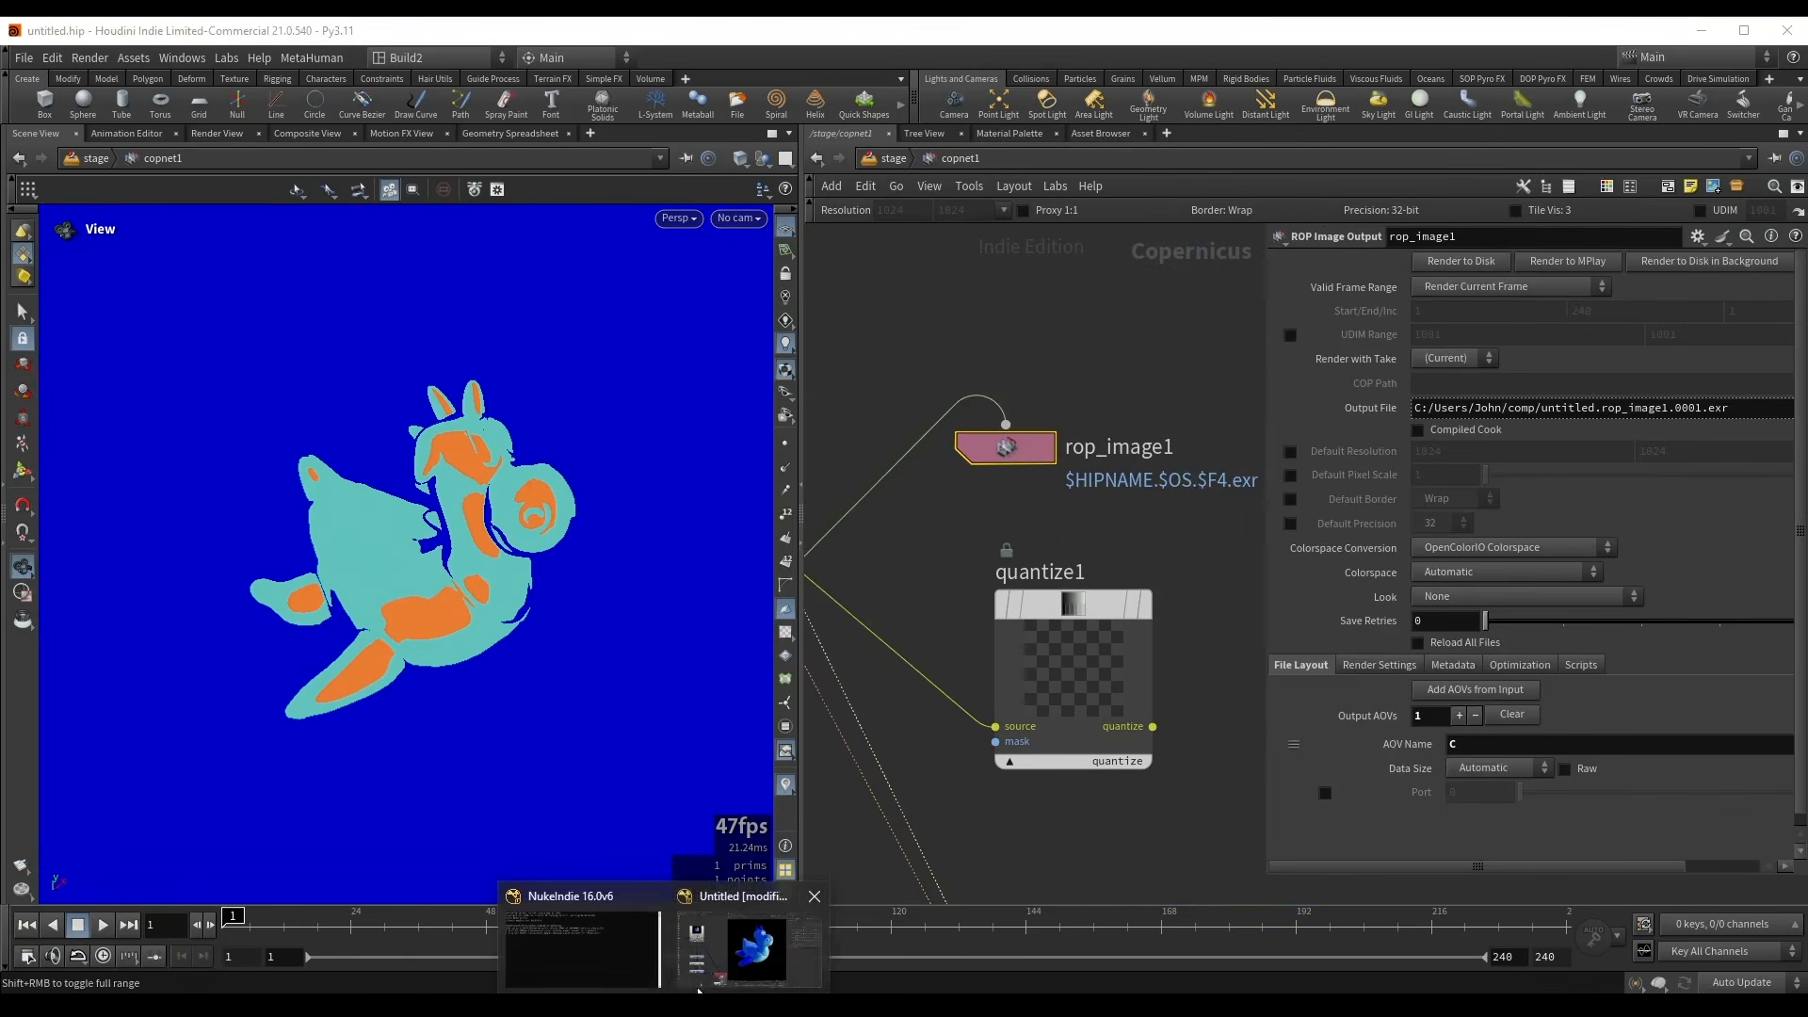
{"action": "left_click", "coordinate": [722, 969]}
{"action": "left_click", "coordinate": [294, 280]}
{"action": "double_click", "coordinate": [294, 280]}
{"action": "left_click", "coordinate": [268, 59]}
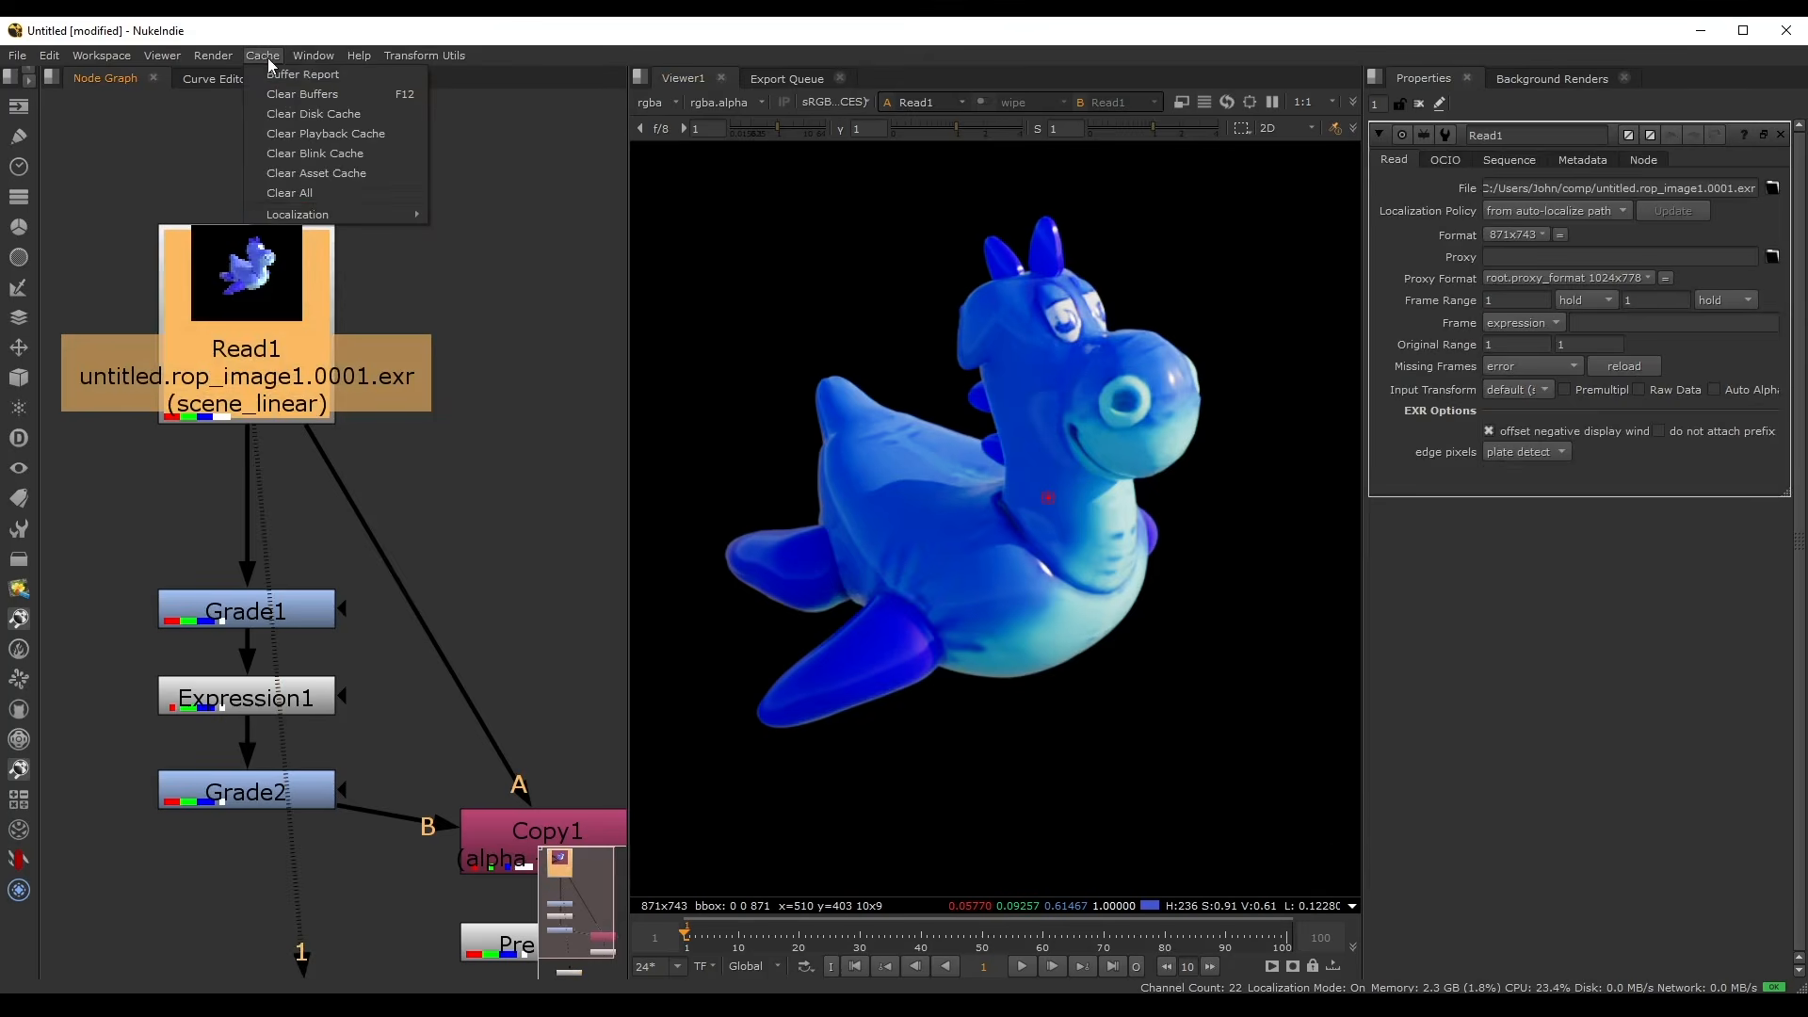
{"action": "left_click", "coordinate": [317, 190]}
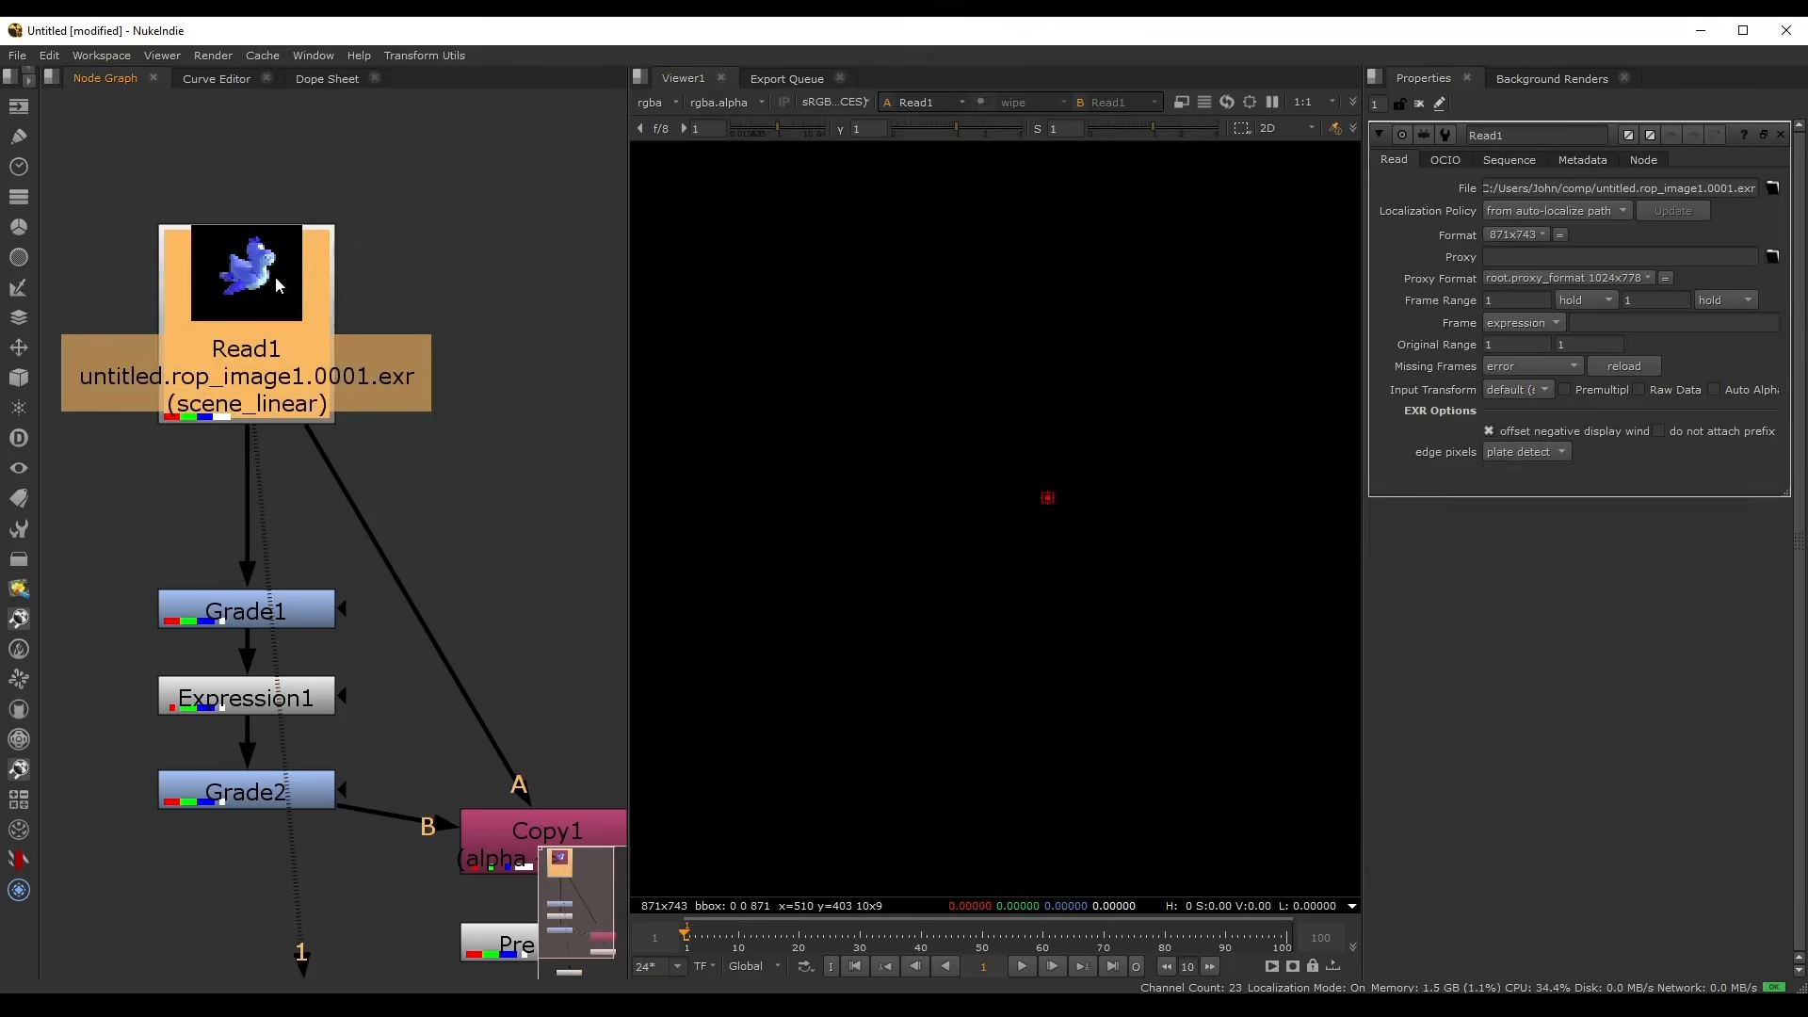
- Add a second Read node loading untitled.rop_image1.0001.exr, place it beside Read1 and display it in the viewer
{"action": "key", "text": "r"}
{"action": "double_click", "coordinate": [574, 218]}
{"action": "scroll", "coordinate": [494, 395], "scroll_direction": "down", "scroll_amount": 3}
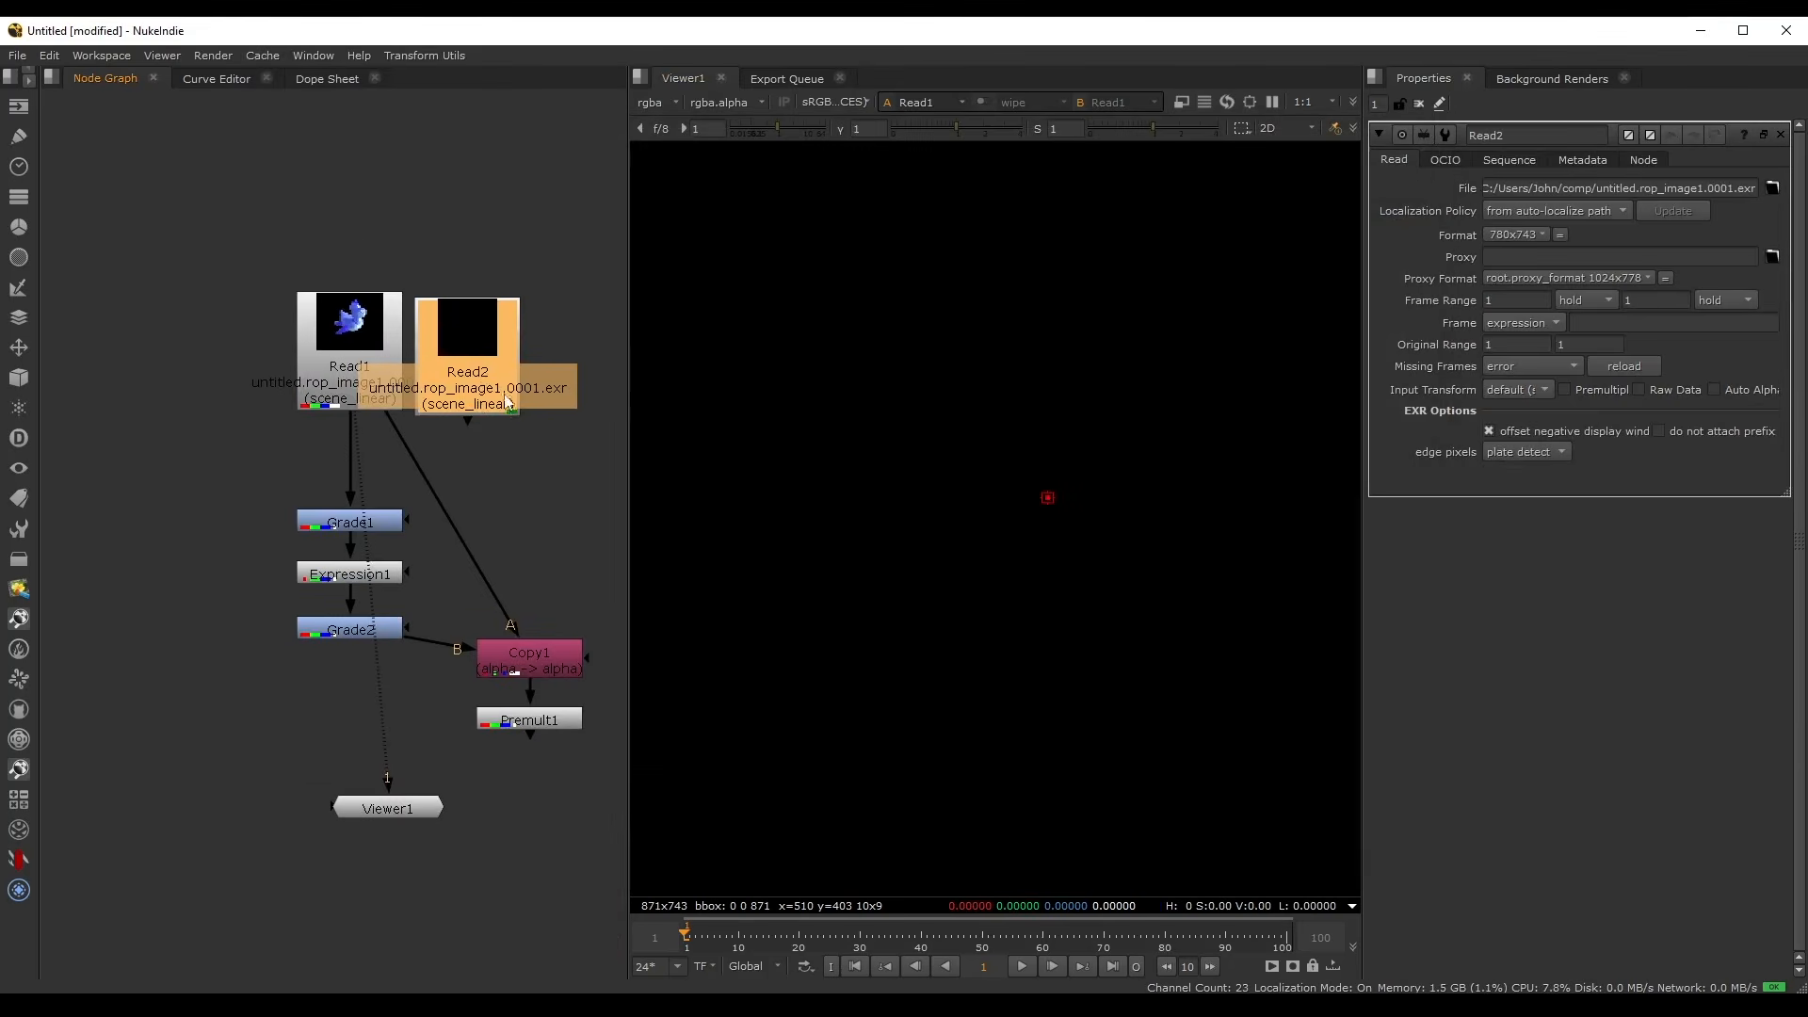
{"action": "middle_click_drag", "start_coordinate": [493, 395], "coordinate": [392, 384]}
{"action": "key", "text": "1"}
{"action": "left_click_drag", "start_coordinate": [366, 351], "coordinate": [418, 313]}
- Add a Shuffle node below Read2
{"action": "key", "text": "Tab"}
{"action": "type", "text": "sh"}
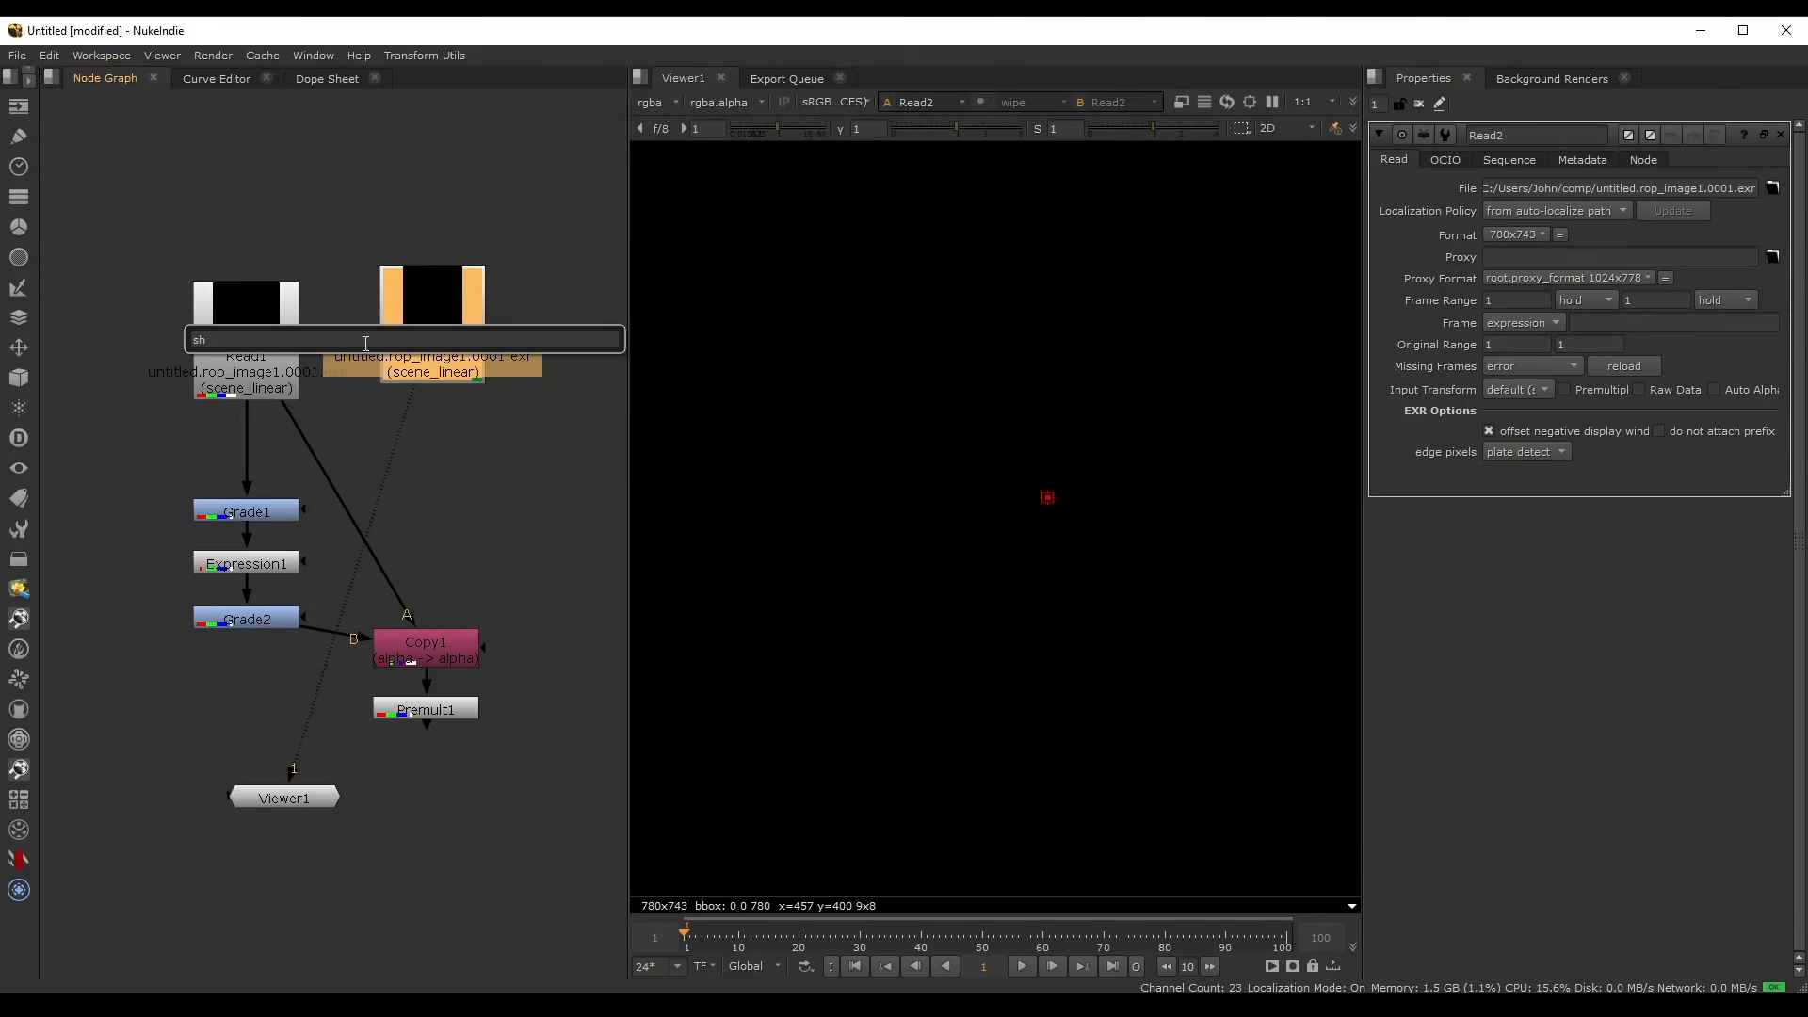
{"action": "key", "text": "Return"}
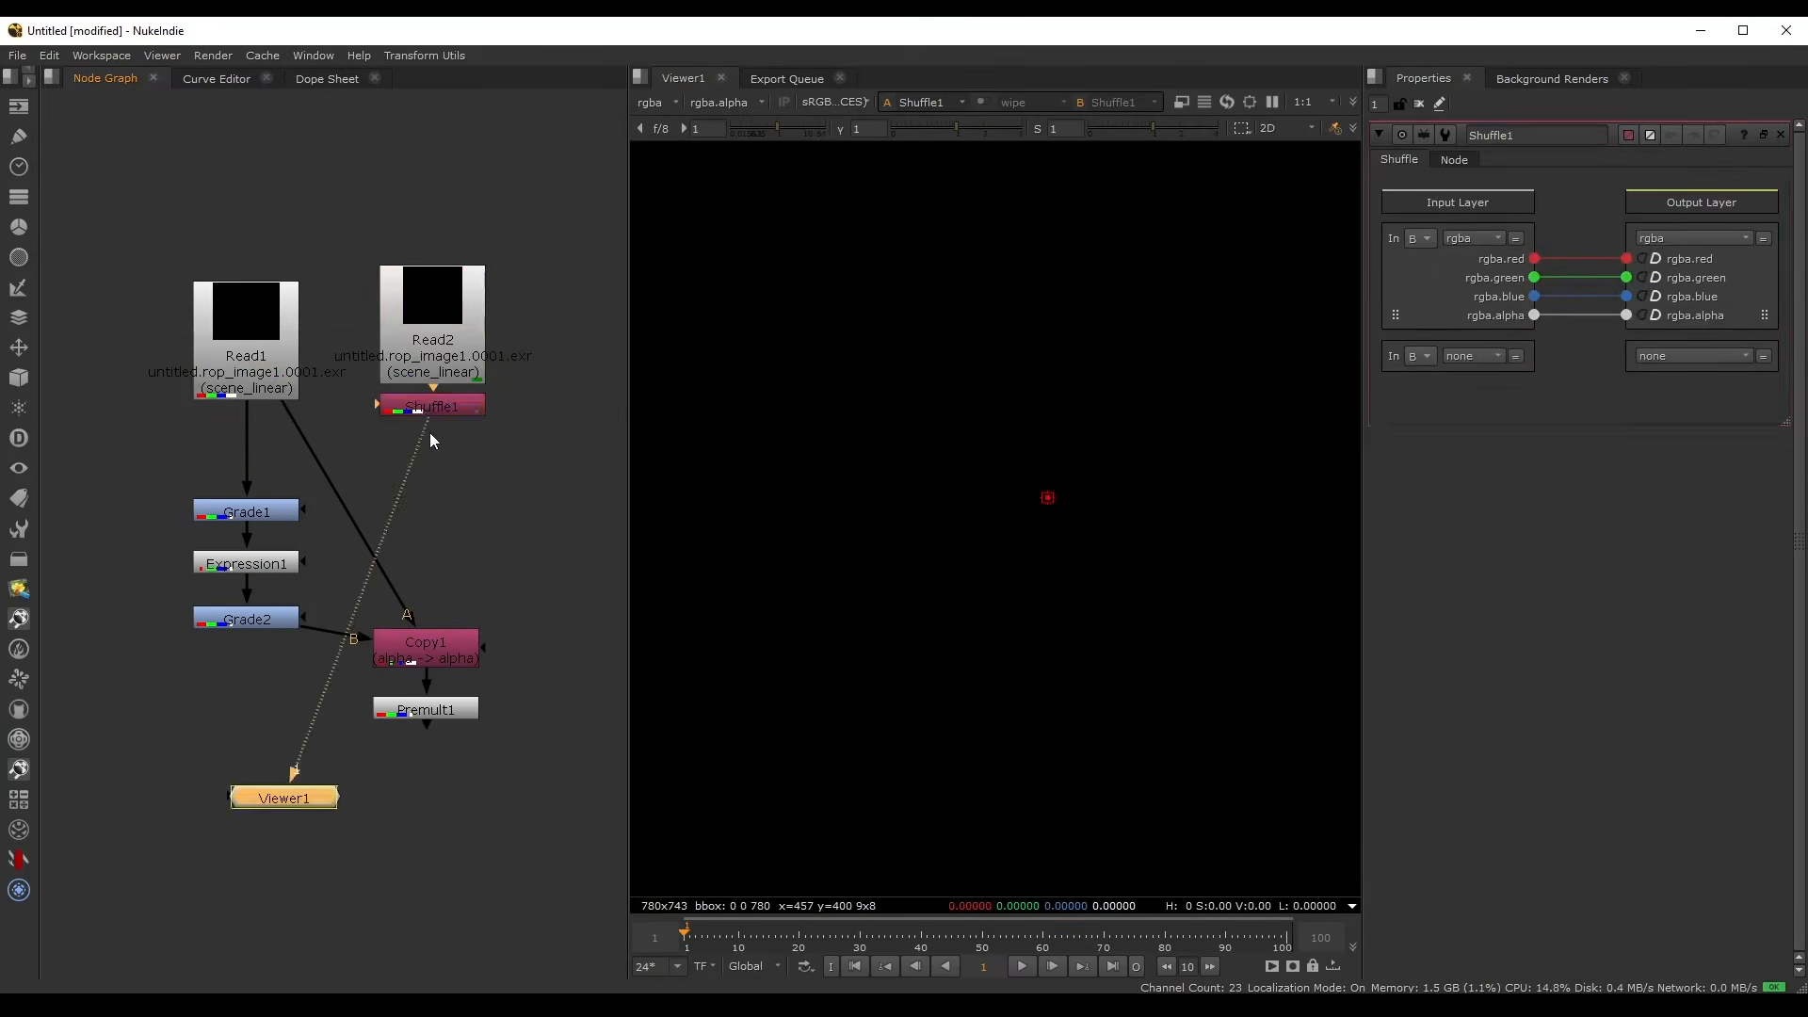
- Set the Shuffle's input layer to C, route C.Z to rgba.alpha and display the alpha channel in the viewer
{"action": "left_click", "coordinate": [1472, 238]}
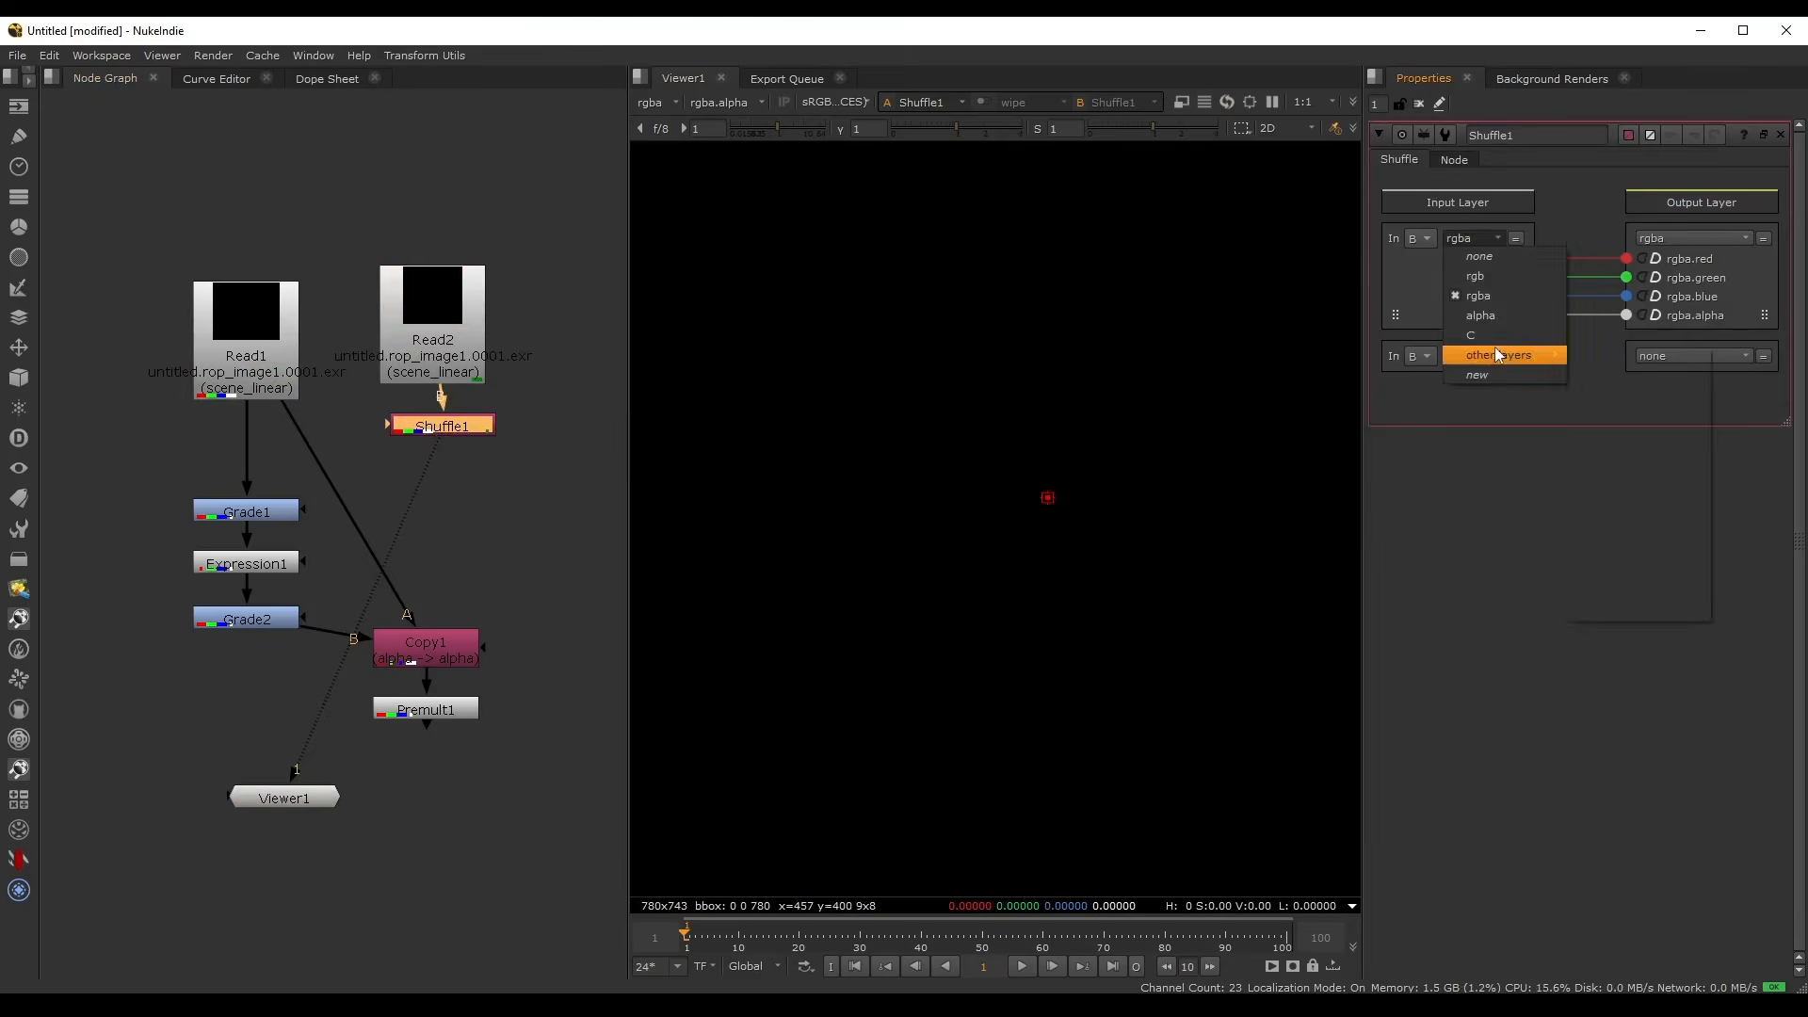
{"action": "left_click", "coordinate": [1501, 273]}
{"action": "left_click_drag", "start_coordinate": [1534, 260], "coordinate": [1608, 324]}
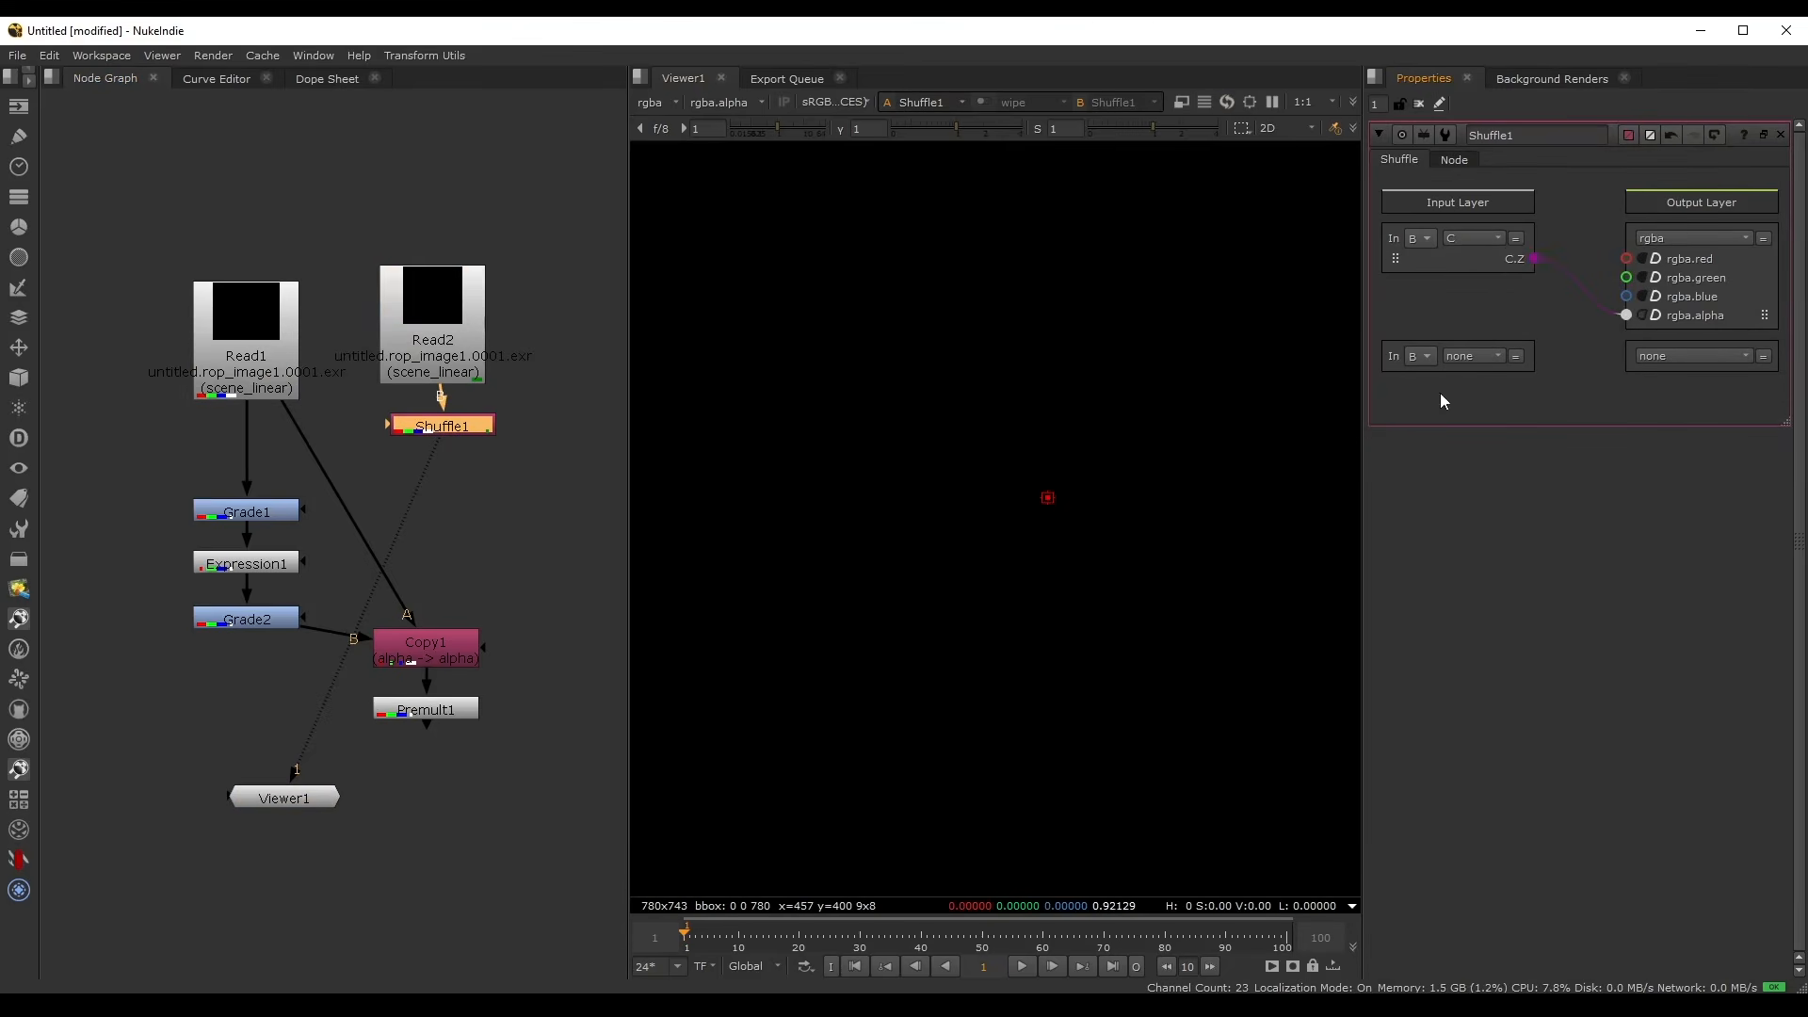
{"action": "key", "text": "a"}
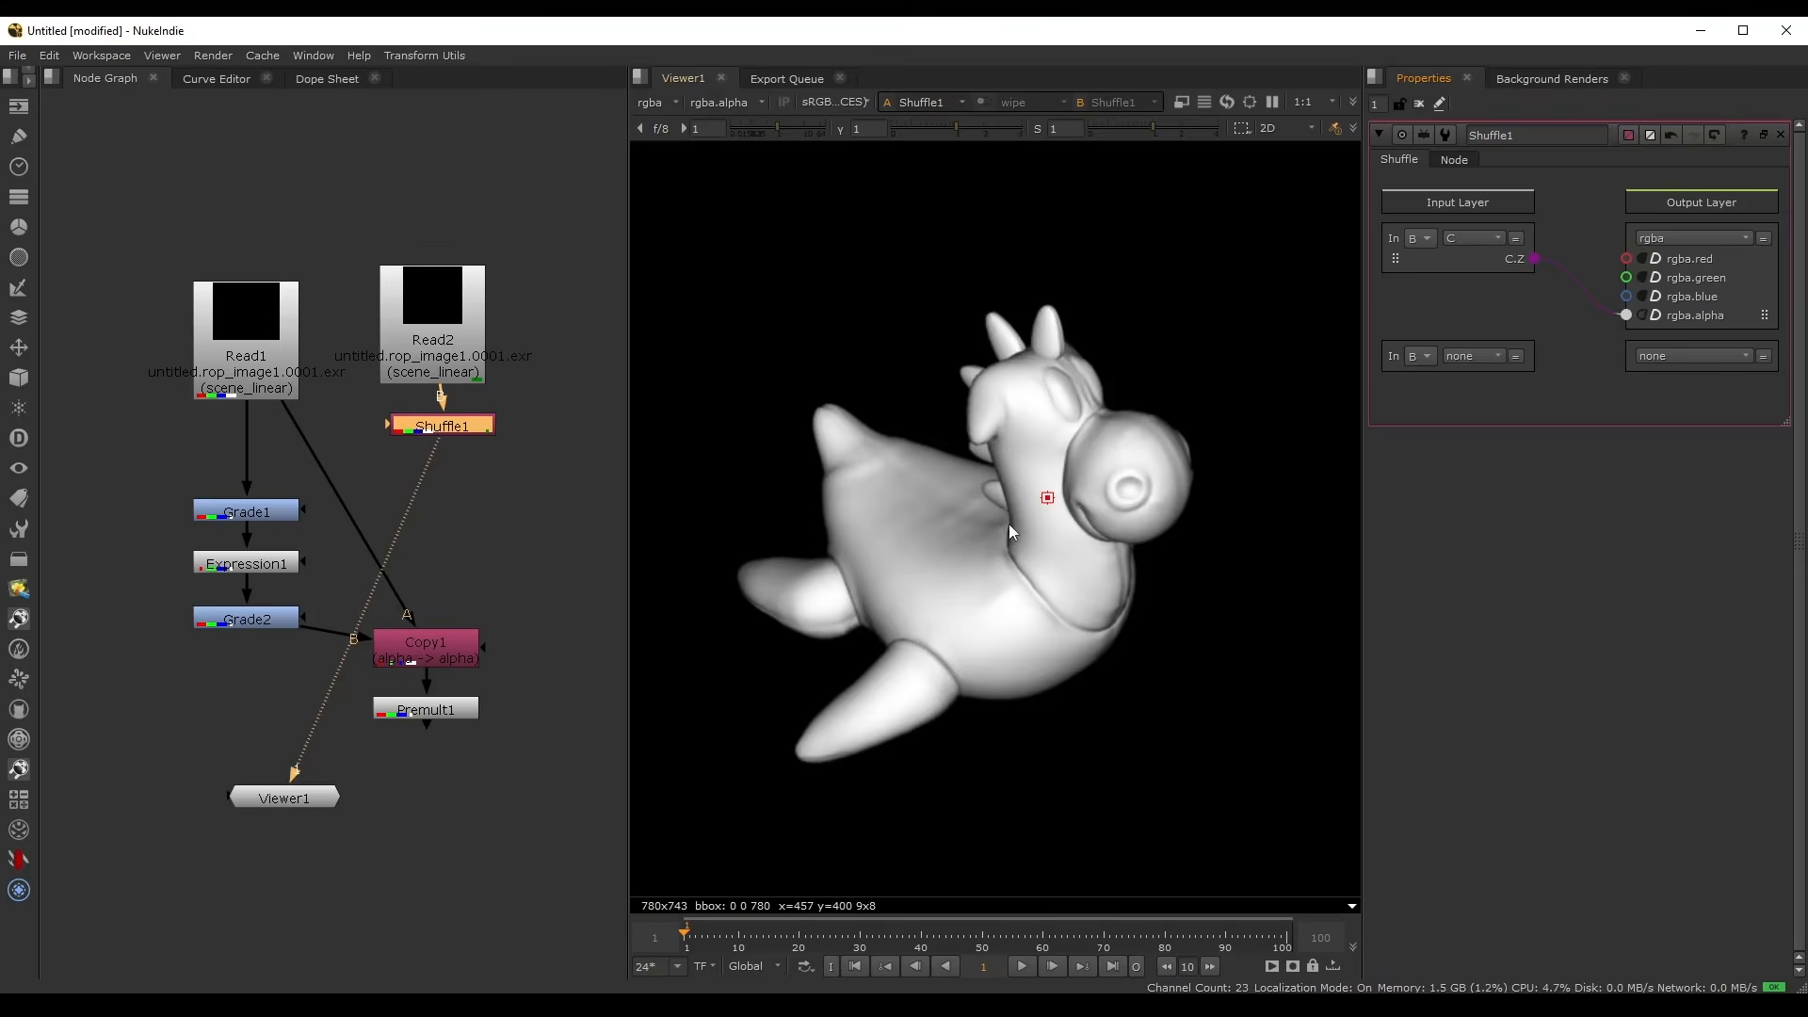
{"action": "scroll", "coordinate": [1008, 523], "scroll_direction": "down", "scroll_amount": 4}
{"action": "scroll", "coordinate": [1017, 521], "scroll_direction": "up", "scroll_amount": 3}
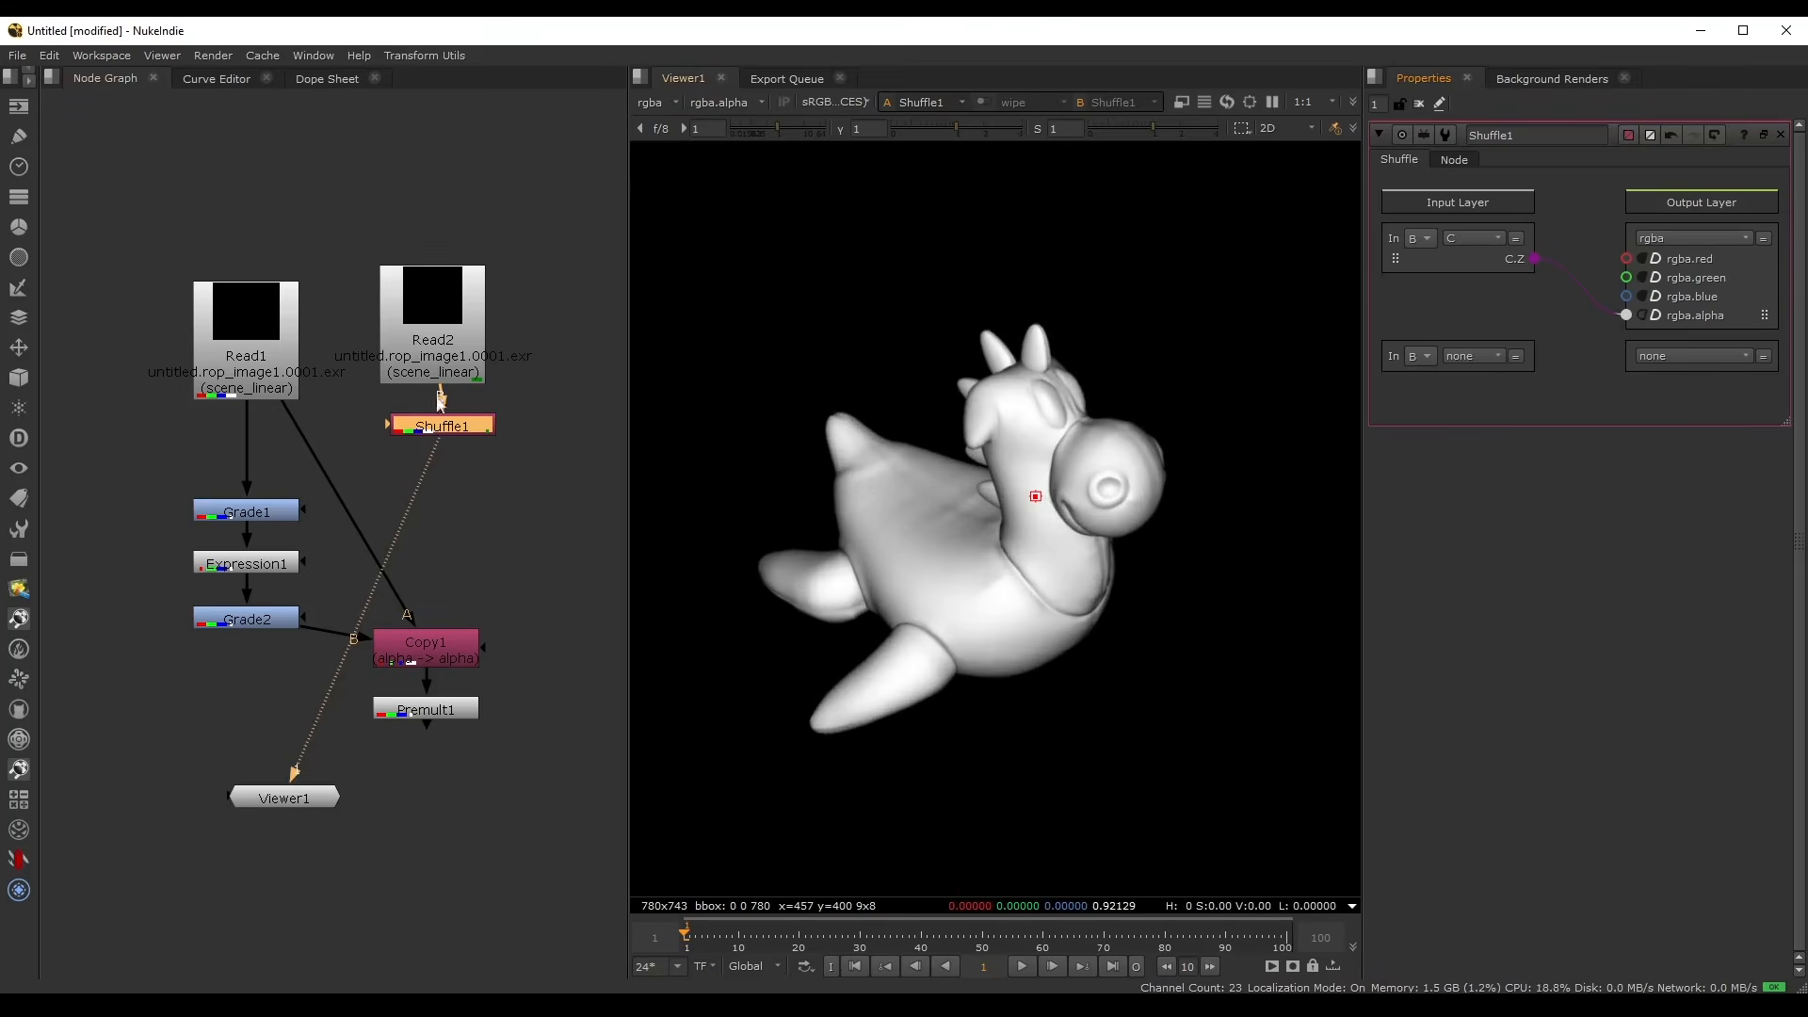
- Add an STMap node and connect its stmap input to Shuffle1
{"action": "middle_click_drag", "start_coordinate": [501, 455], "coordinate": [362, 409]}
{"action": "scroll", "coordinate": [918, 415], "scroll_direction": "down", "scroll_amount": 2}
{"action": "left_click", "coordinate": [473, 344]}
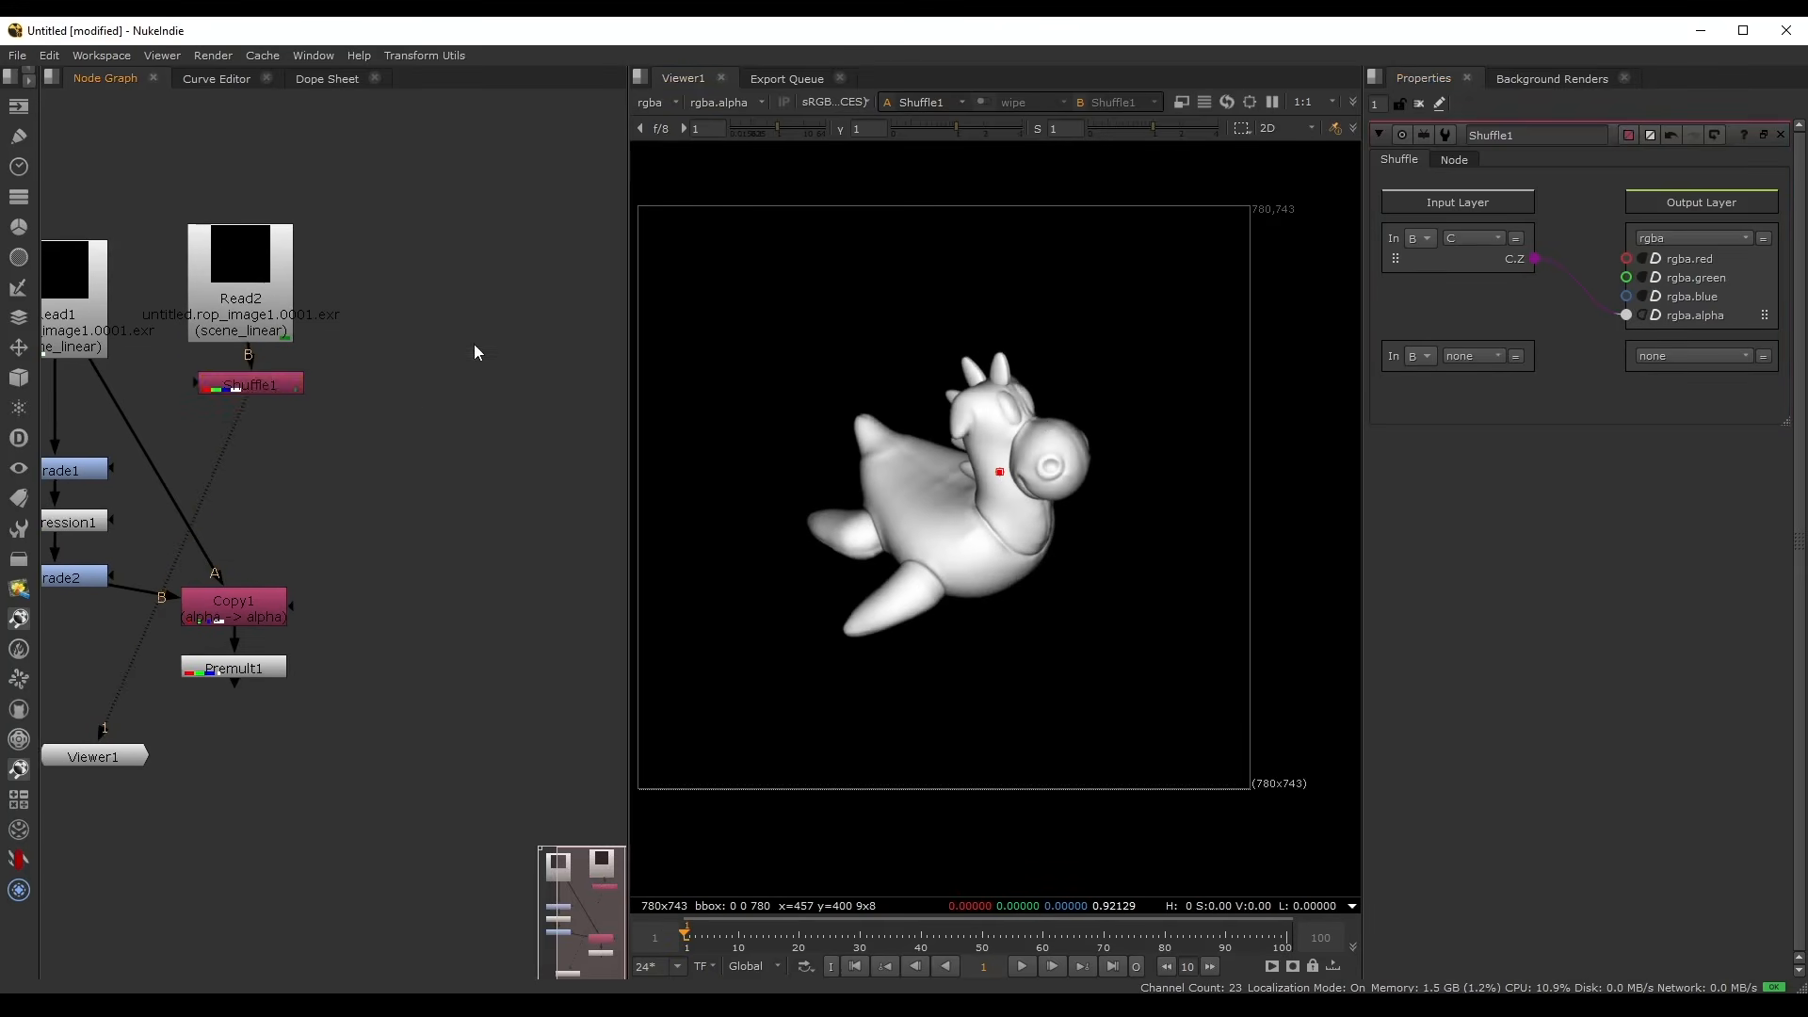
{"action": "key", "text": "Tab"}
{"action": "type", "text": "stma"}
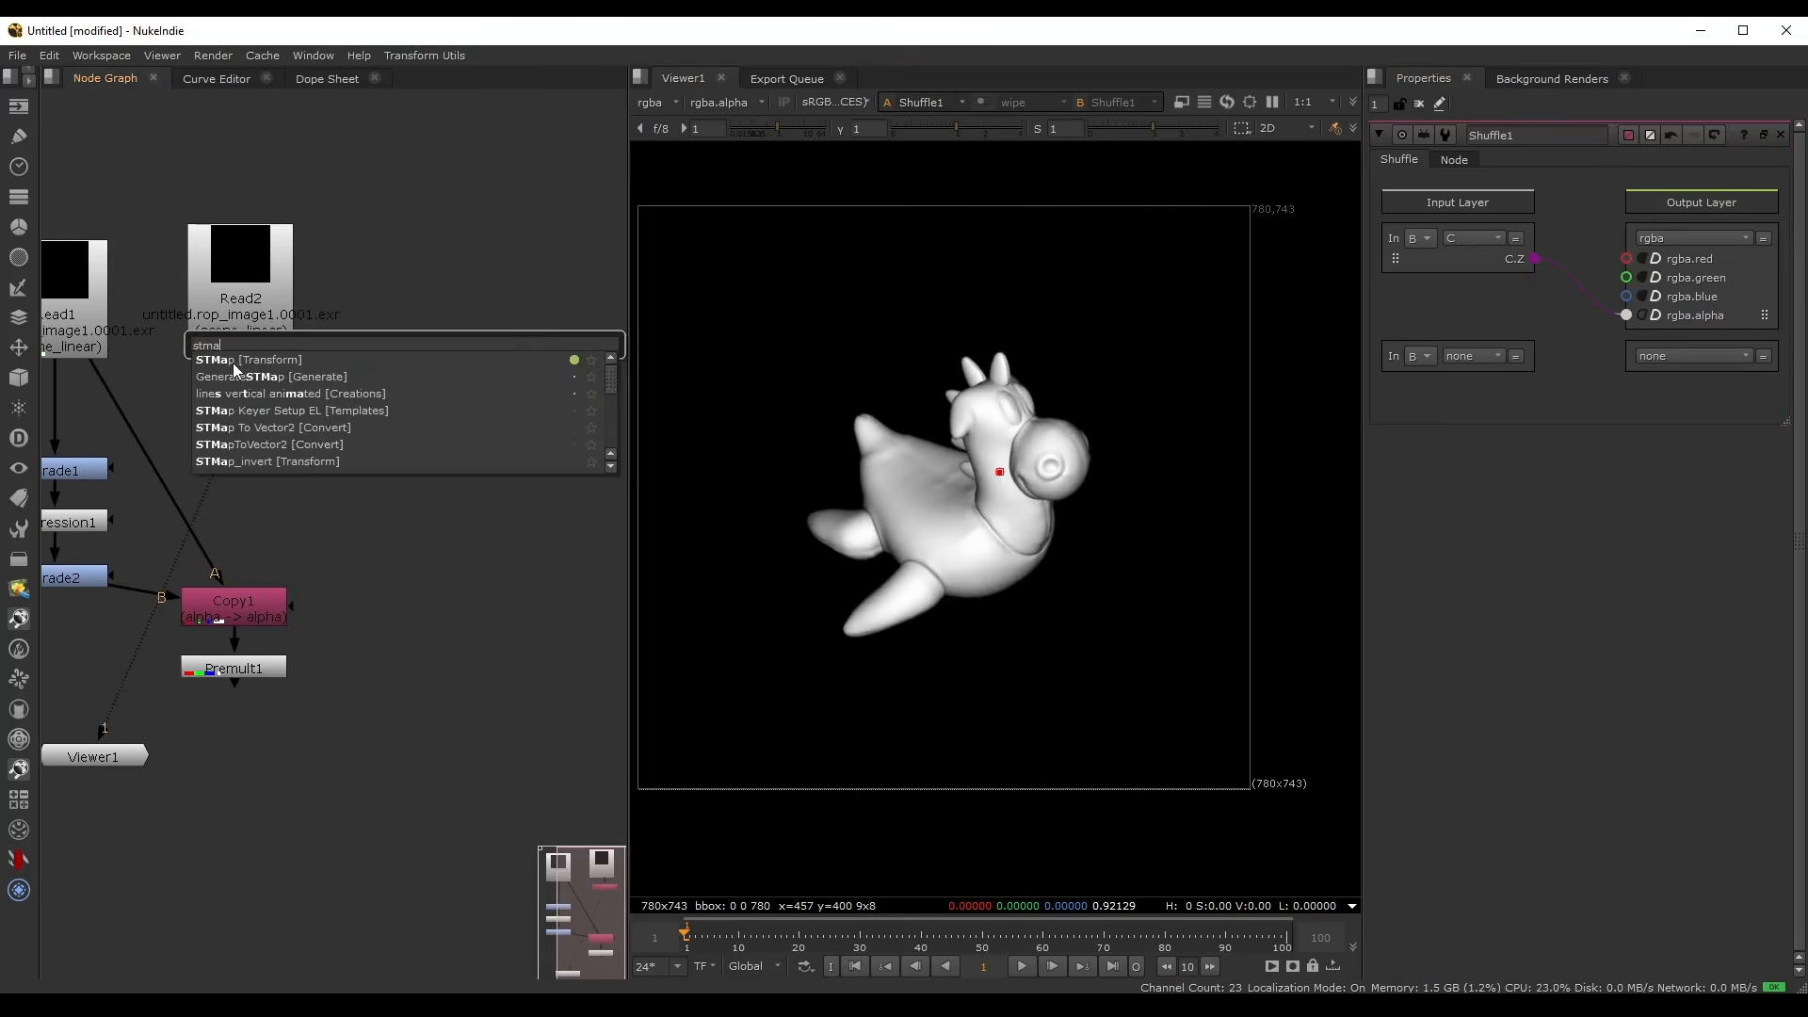
{"action": "left_click", "coordinate": [233, 364]}
{"action": "left_click_drag", "start_coordinate": [473, 358], "coordinate": [247, 384]}
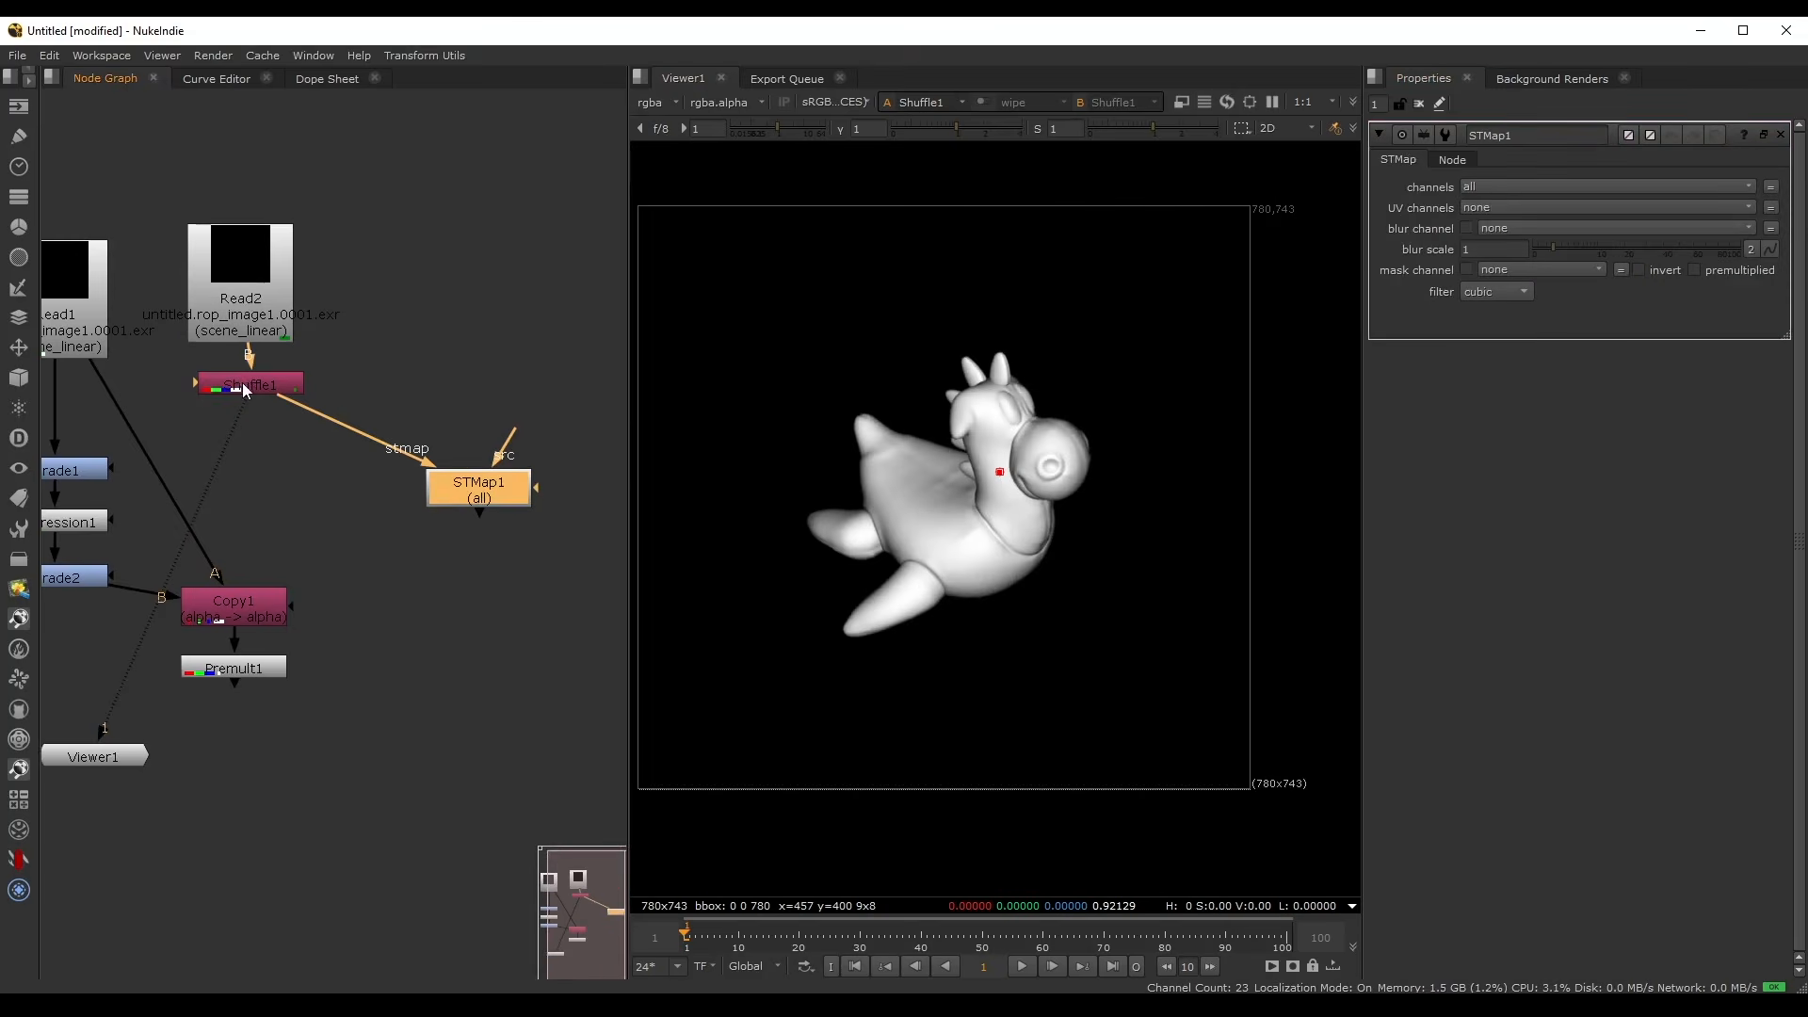
- Set the STMap node's UV channels to alpha
{"action": "left_click", "coordinate": [1498, 209]}
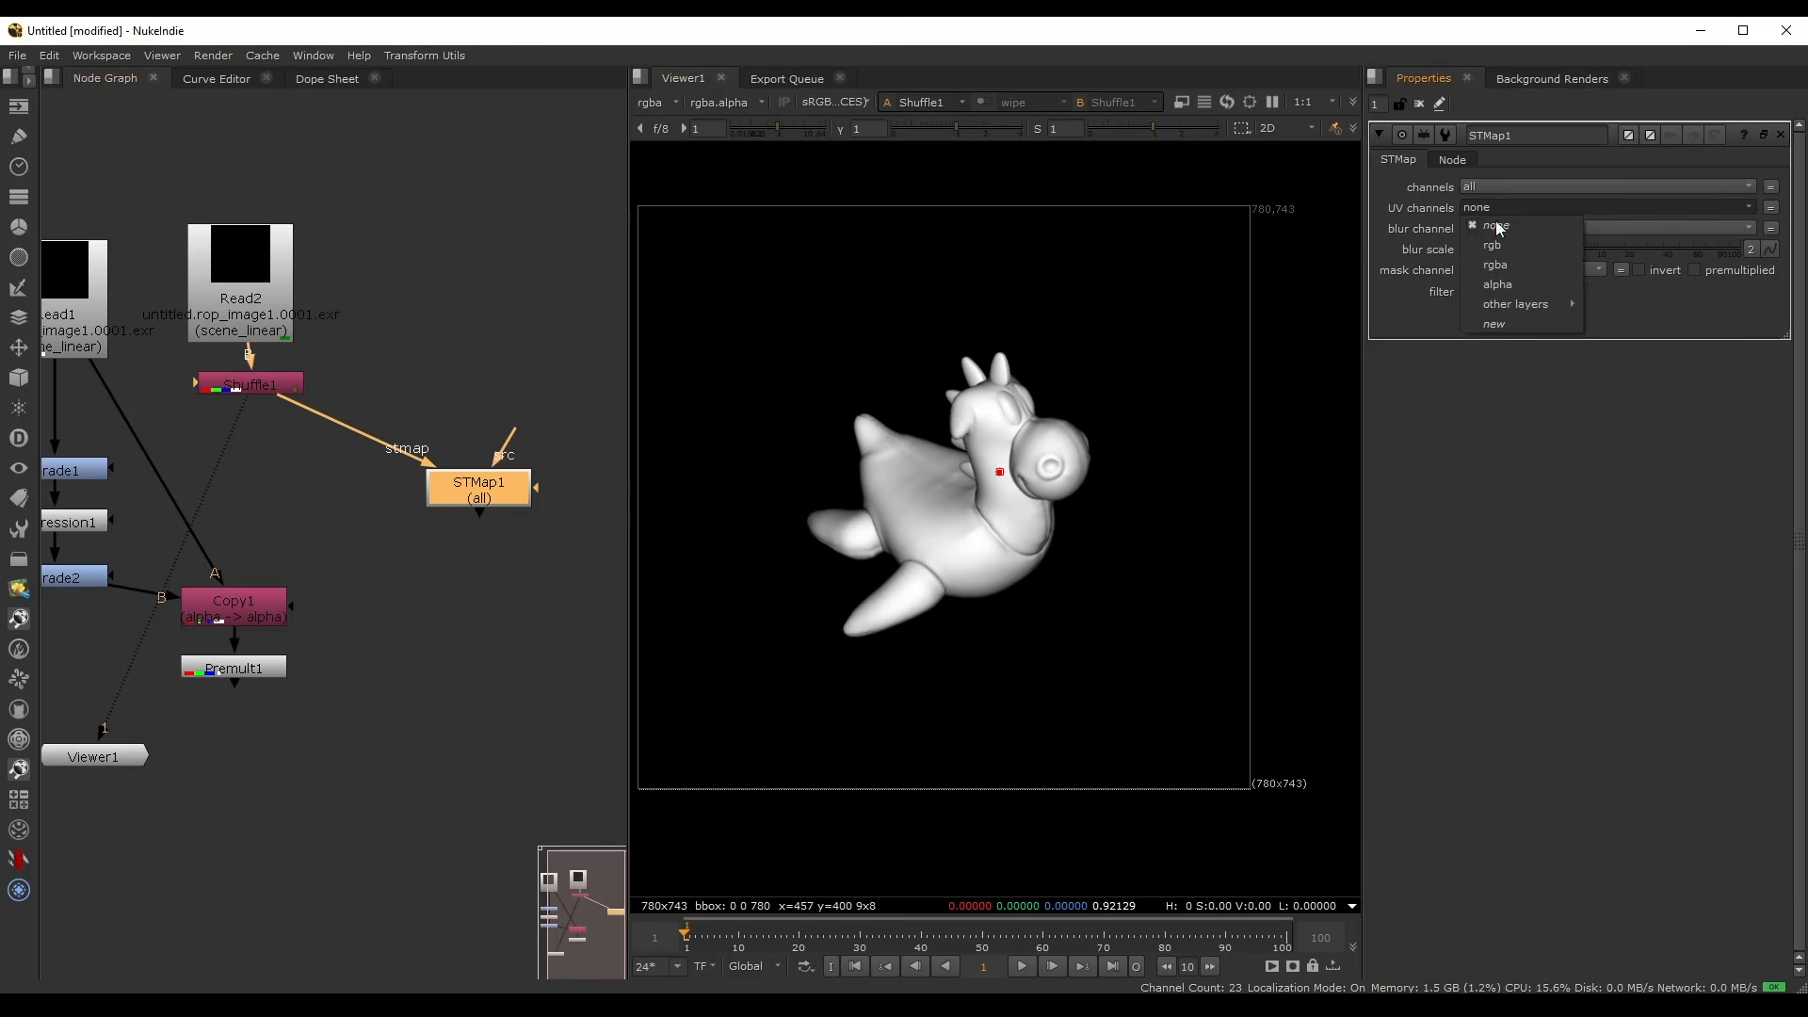
{"action": "left_click", "coordinate": [1504, 298]}
{"action": "middle_click_drag", "start_coordinate": [572, 281], "coordinate": [489, 402]}
{"action": "scroll", "coordinate": [435, 466], "scroll_direction": "up", "scroll_amount": 3}
{"action": "scroll", "coordinate": [491, 352], "scroll_direction": "down", "scroll_amount": 2}
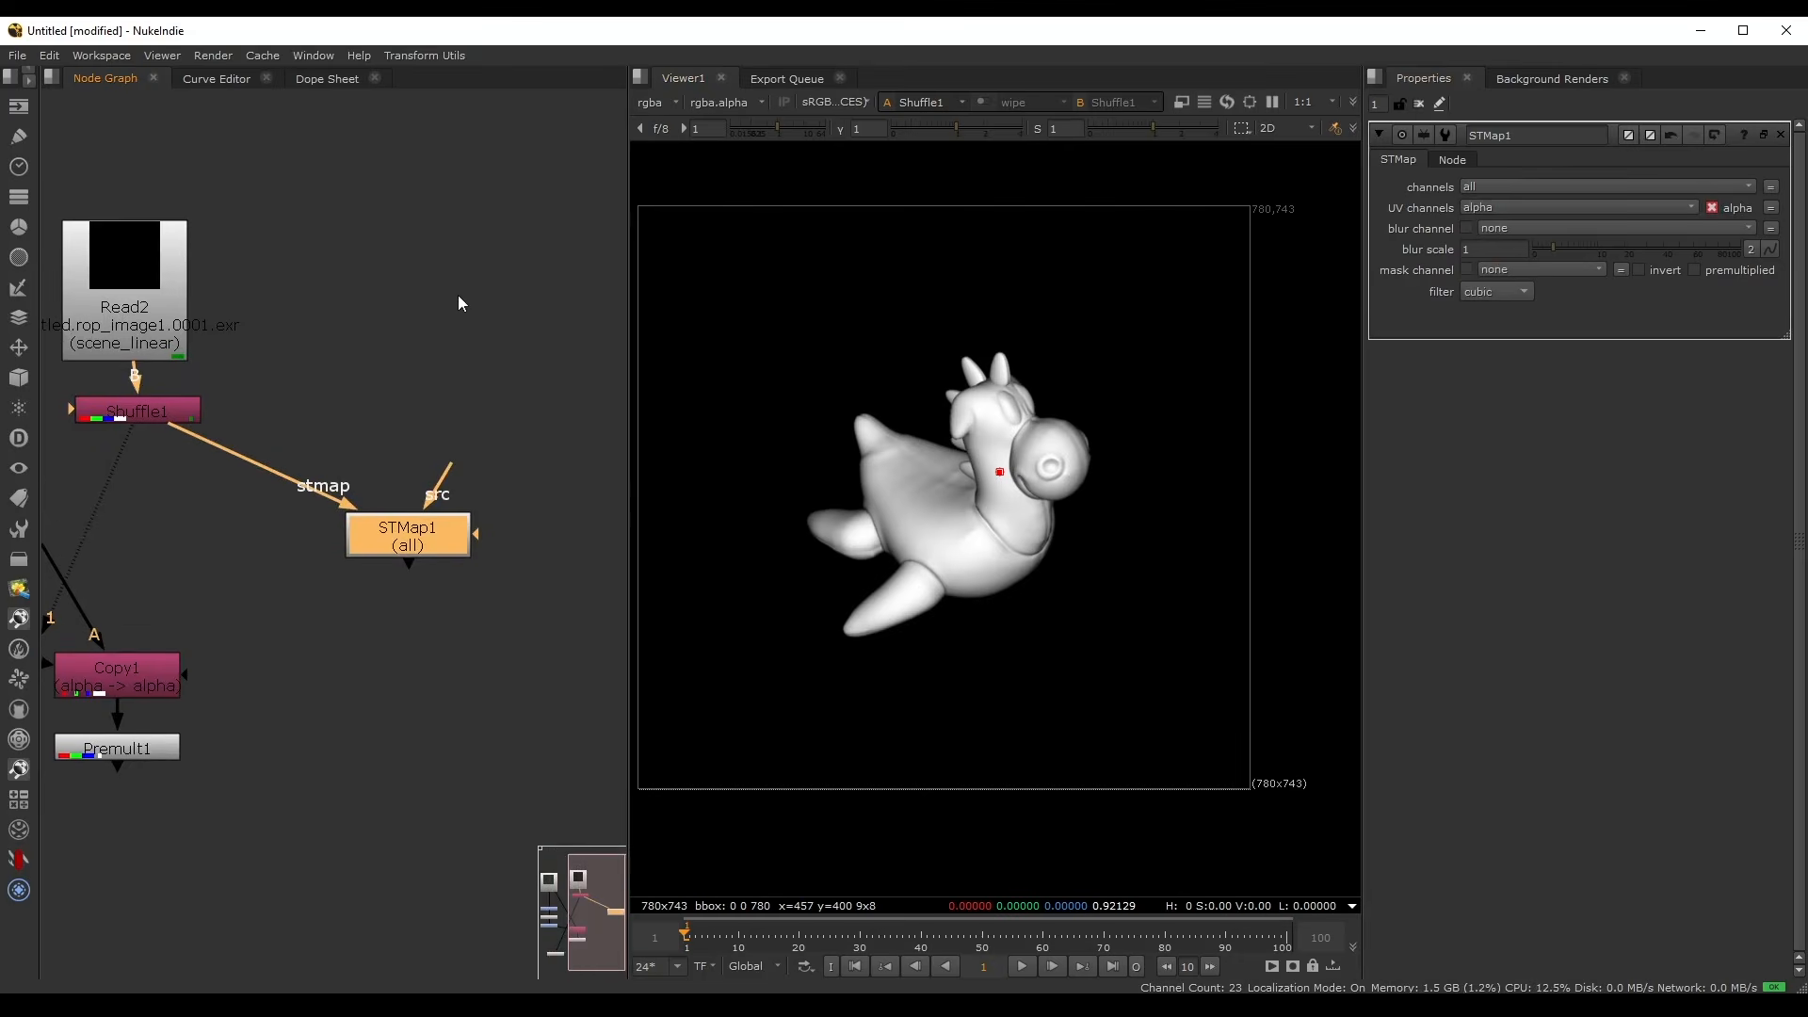
- Add a GradientEditor node above STMap1 in the node graph
{"action": "left_click", "coordinate": [461, 324]}
{"action": "key", "text": "Tab"}
{"action": "type", "text": "grad"}
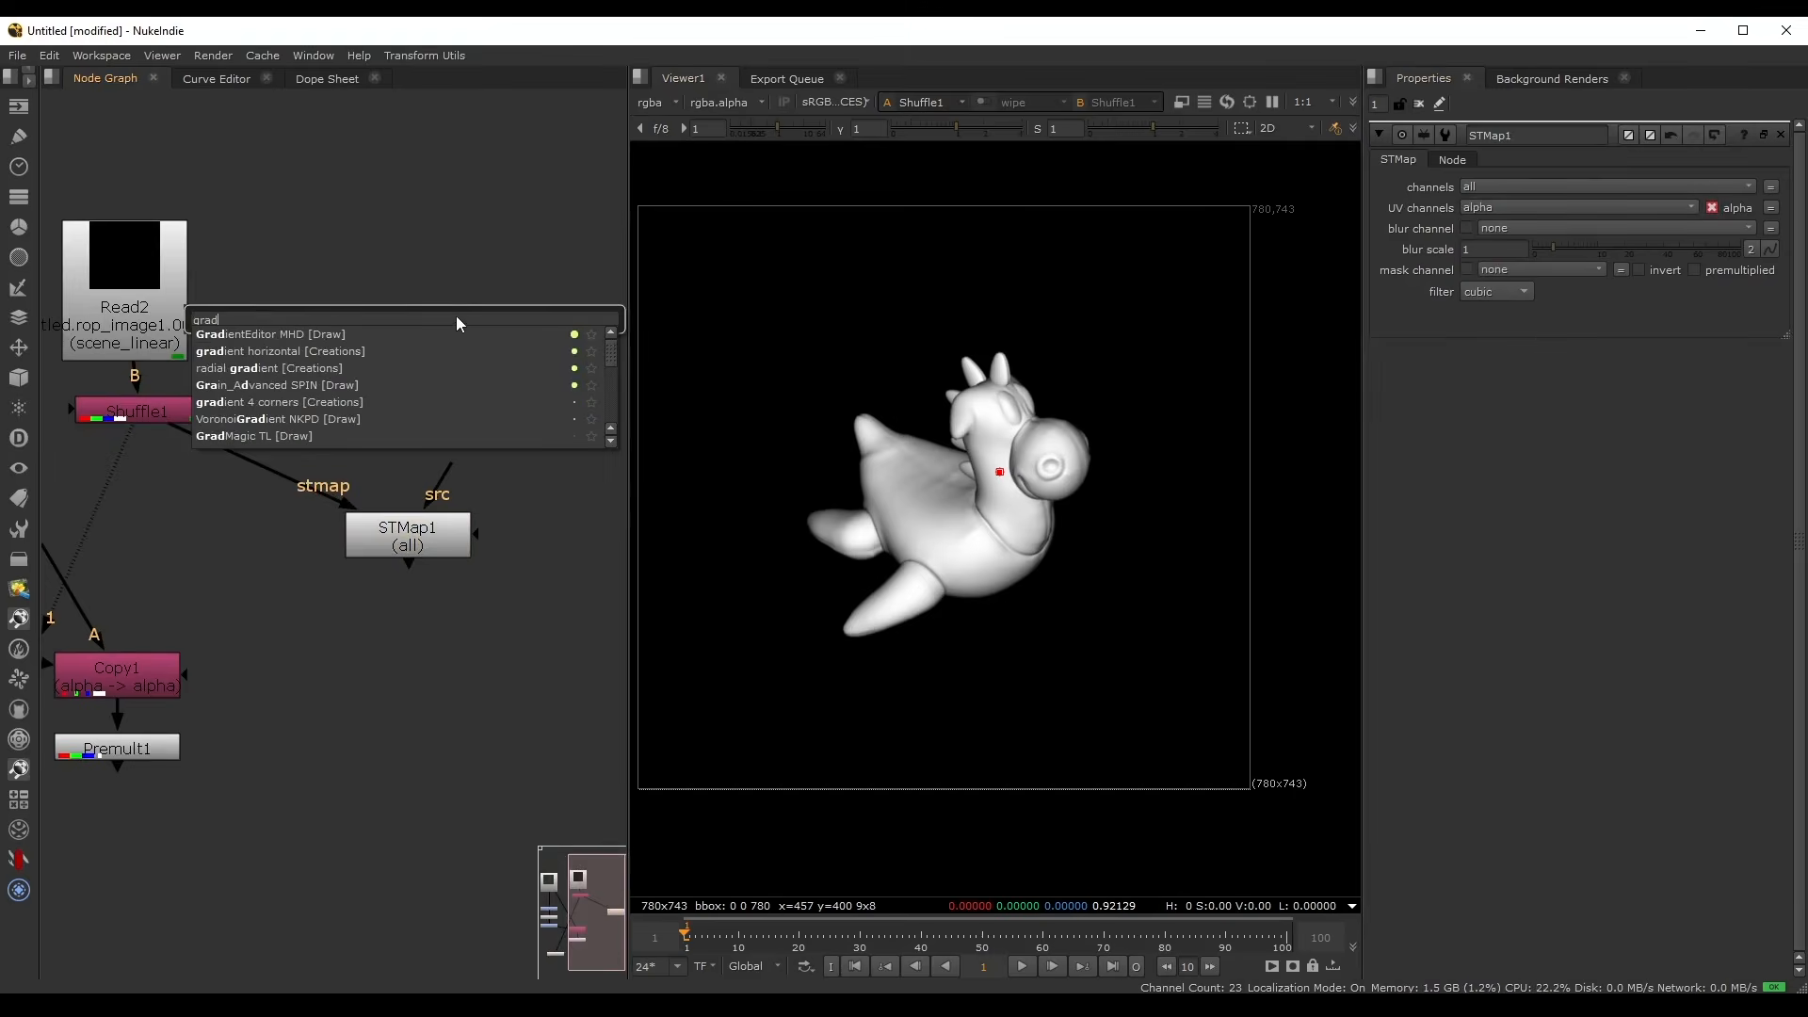
{"action": "left_click", "coordinate": [286, 333]}
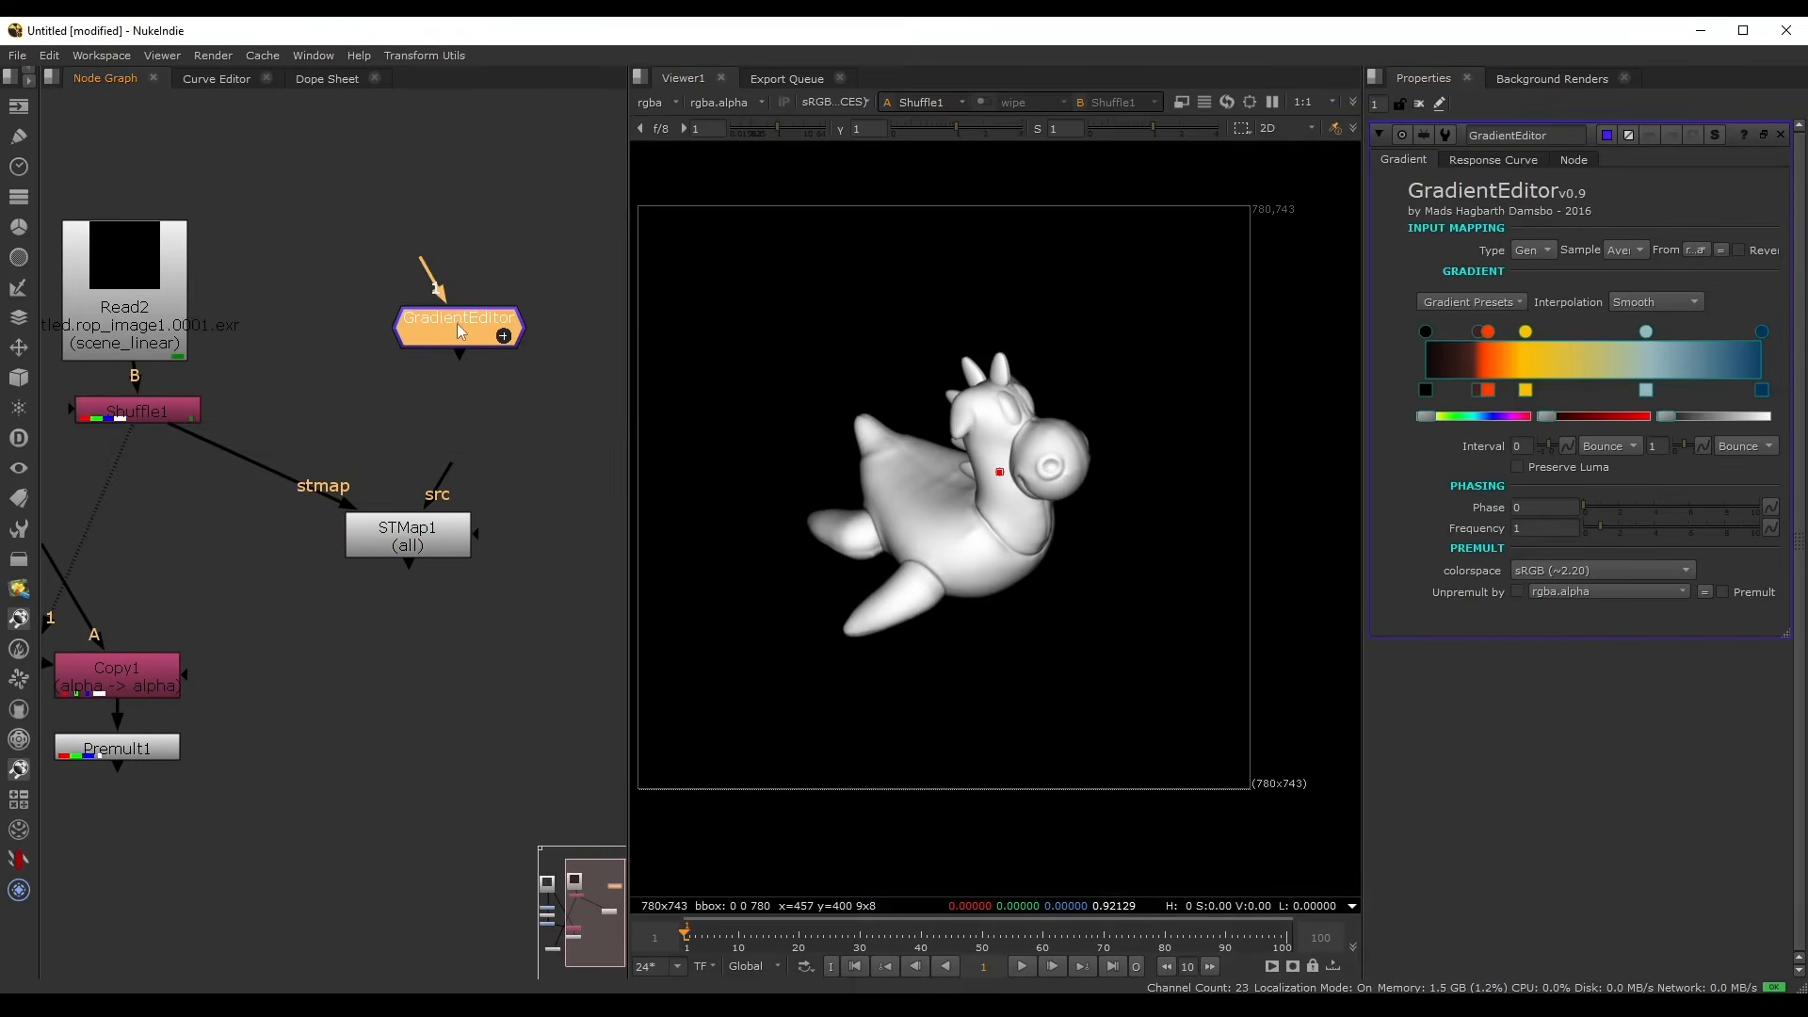
{"action": "scroll", "coordinate": [465, 367], "scroll_direction": "up", "scroll_amount": 2}
{"action": "middle_click_drag", "start_coordinate": [539, 421], "coordinate": [499, 450]}
{"action": "left_click_drag", "start_coordinate": [196, 241], "coordinate": [590, 429]}
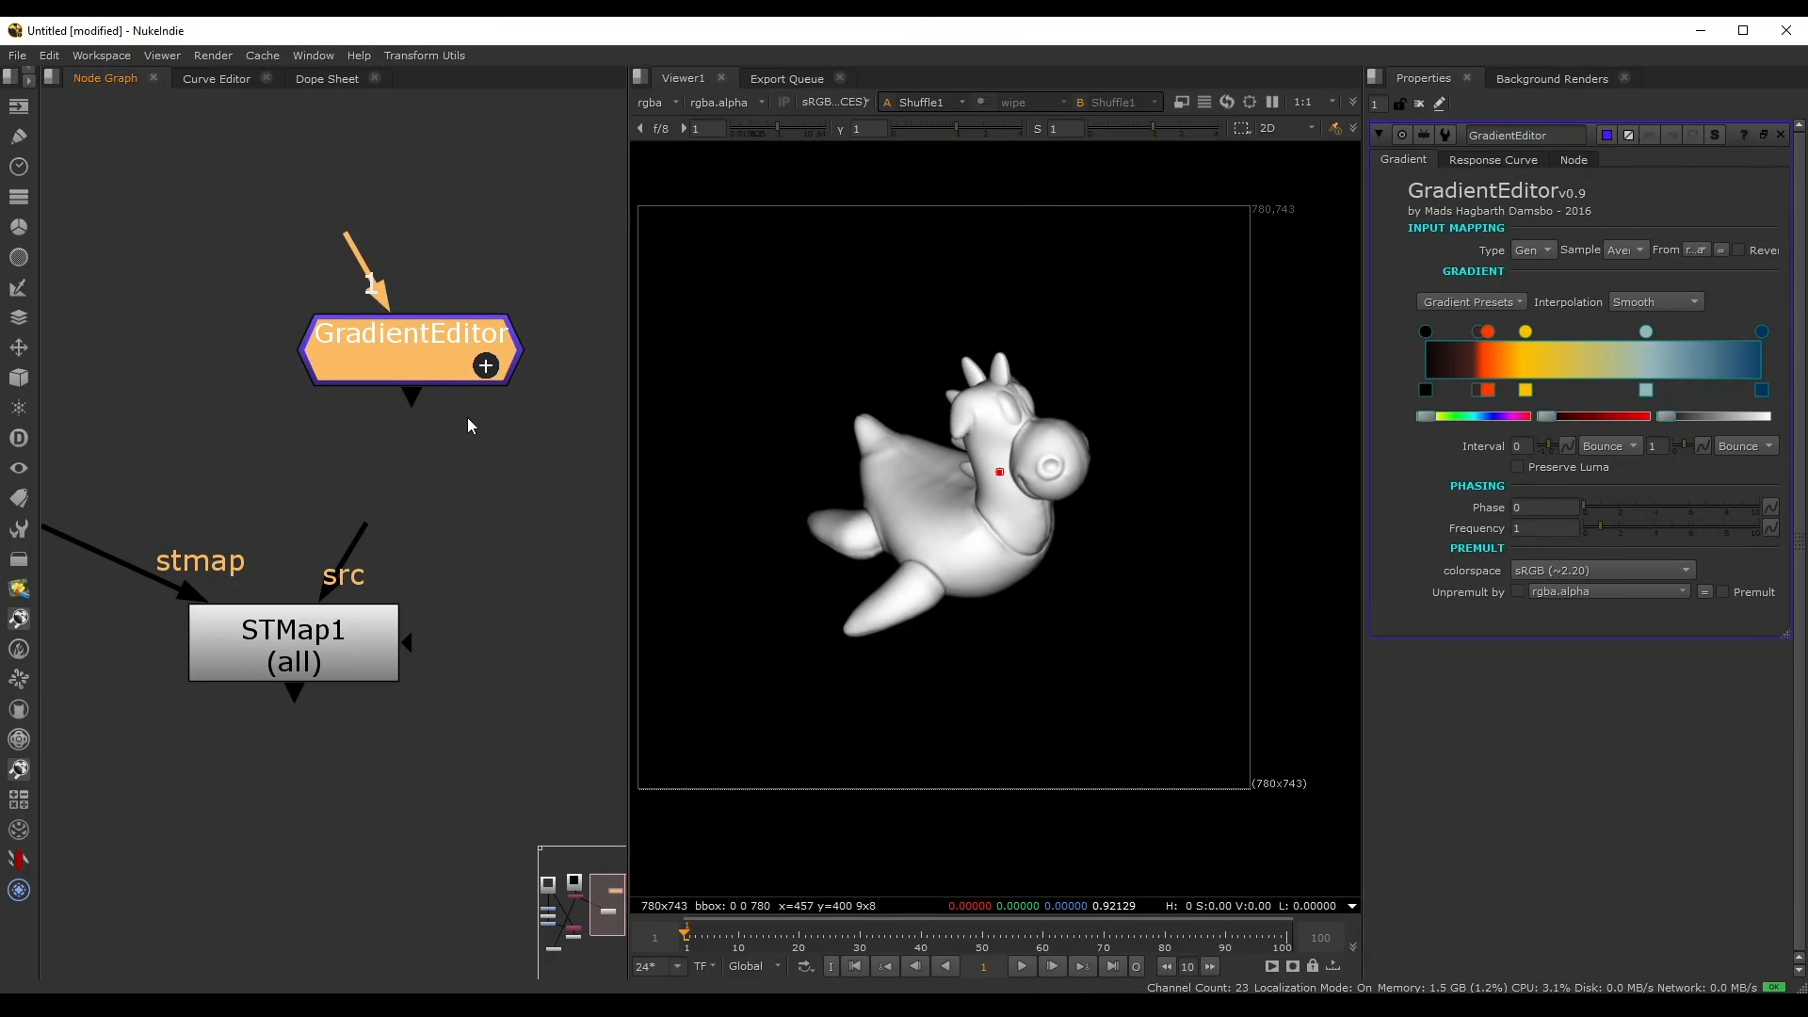
{"action": "scroll", "coordinate": [525, 482], "scroll_direction": "down", "scroll_amount": 2}
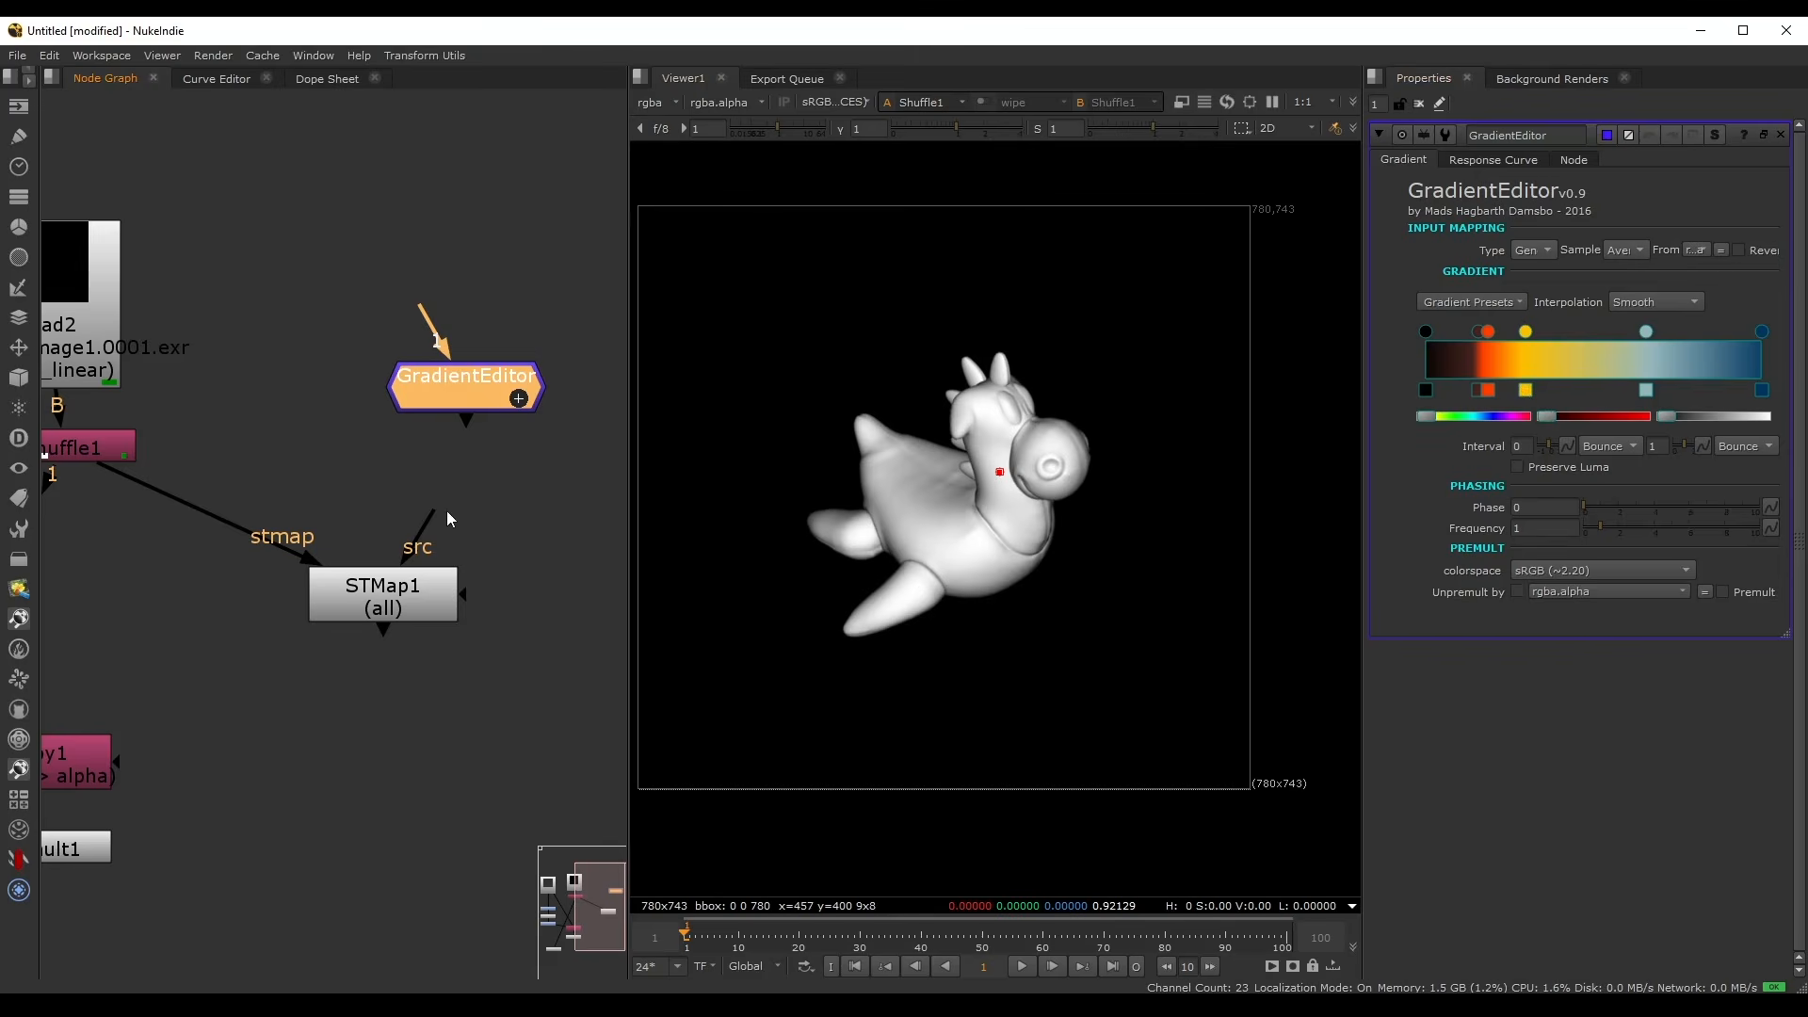
- Connect STMap1's src input to the GradientEditor node and display STMap1 in the viewer
{"action": "left_click_drag", "start_coordinate": [435, 523], "coordinate": [490, 405]}
{"action": "double_click", "coordinate": [392, 608]}
{"action": "key", "text": "1"}
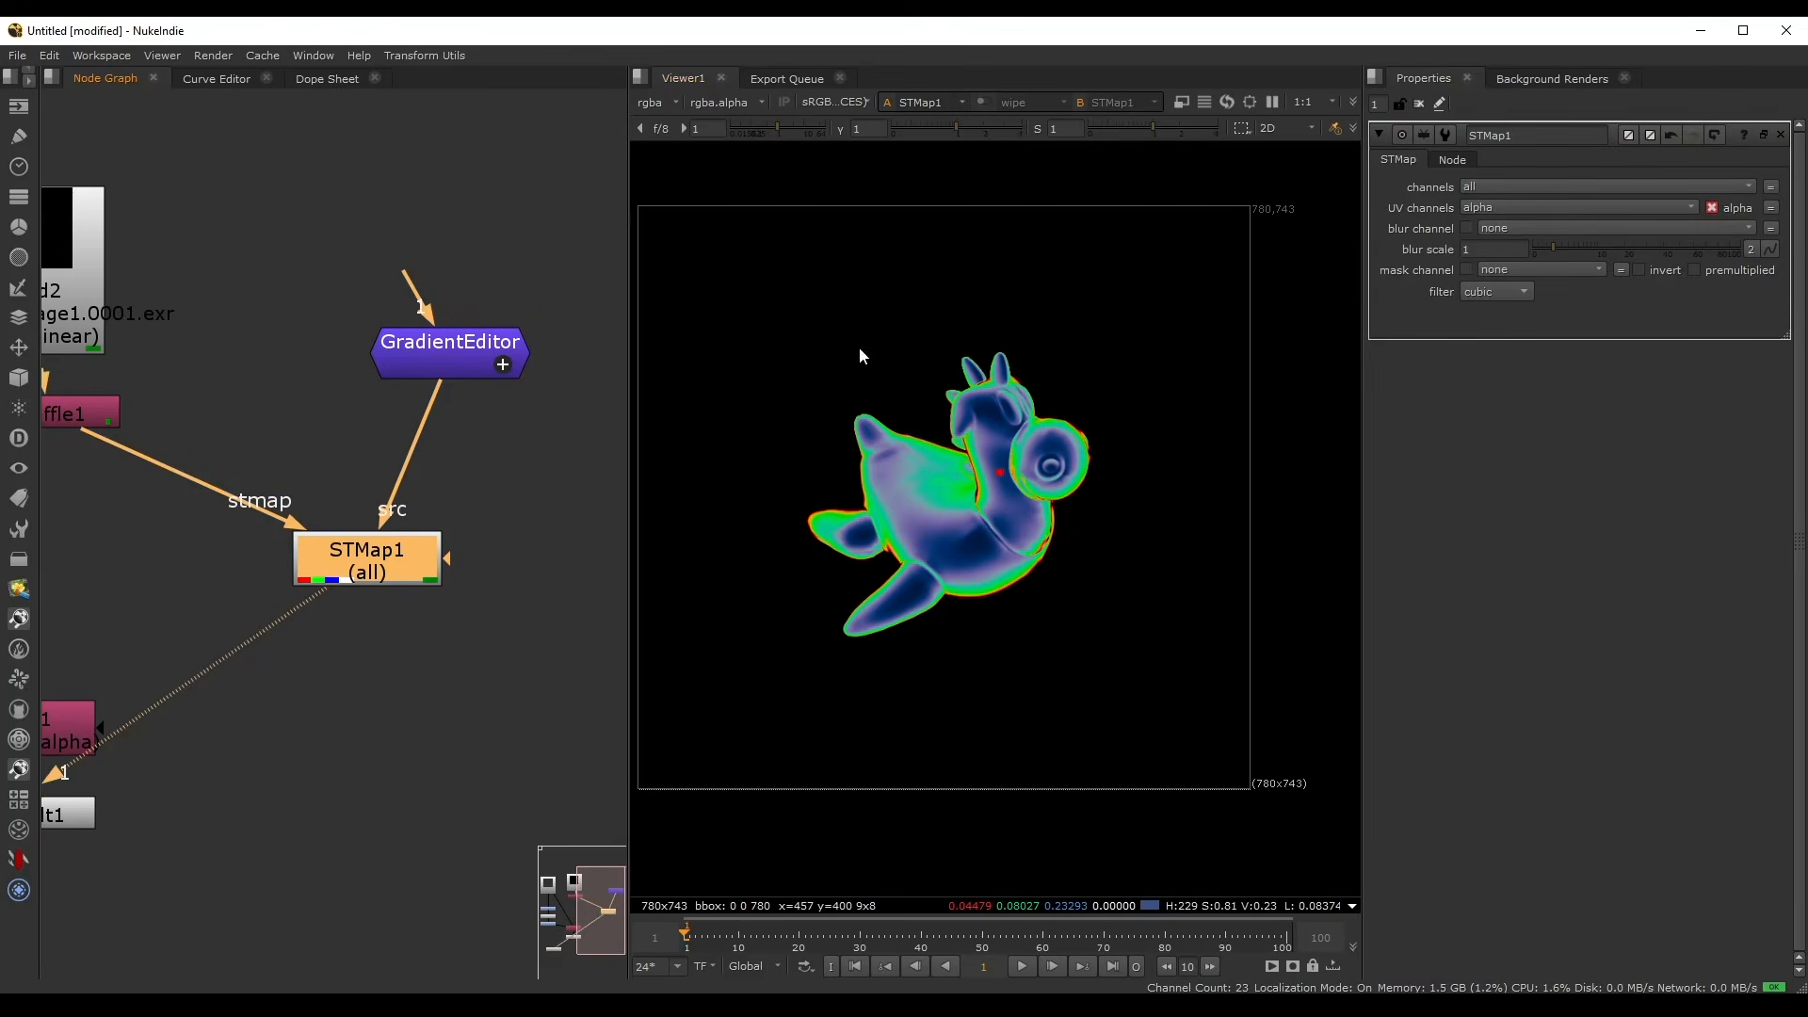
{"action": "scroll", "coordinate": [903, 427], "scroll_direction": "up", "scroll_amount": 3}
- Set the GradientEditor's interpolation to Constant and shift the yellow and light blue color stops toward the dark blue end
{"action": "double_click", "coordinate": [436, 353]}
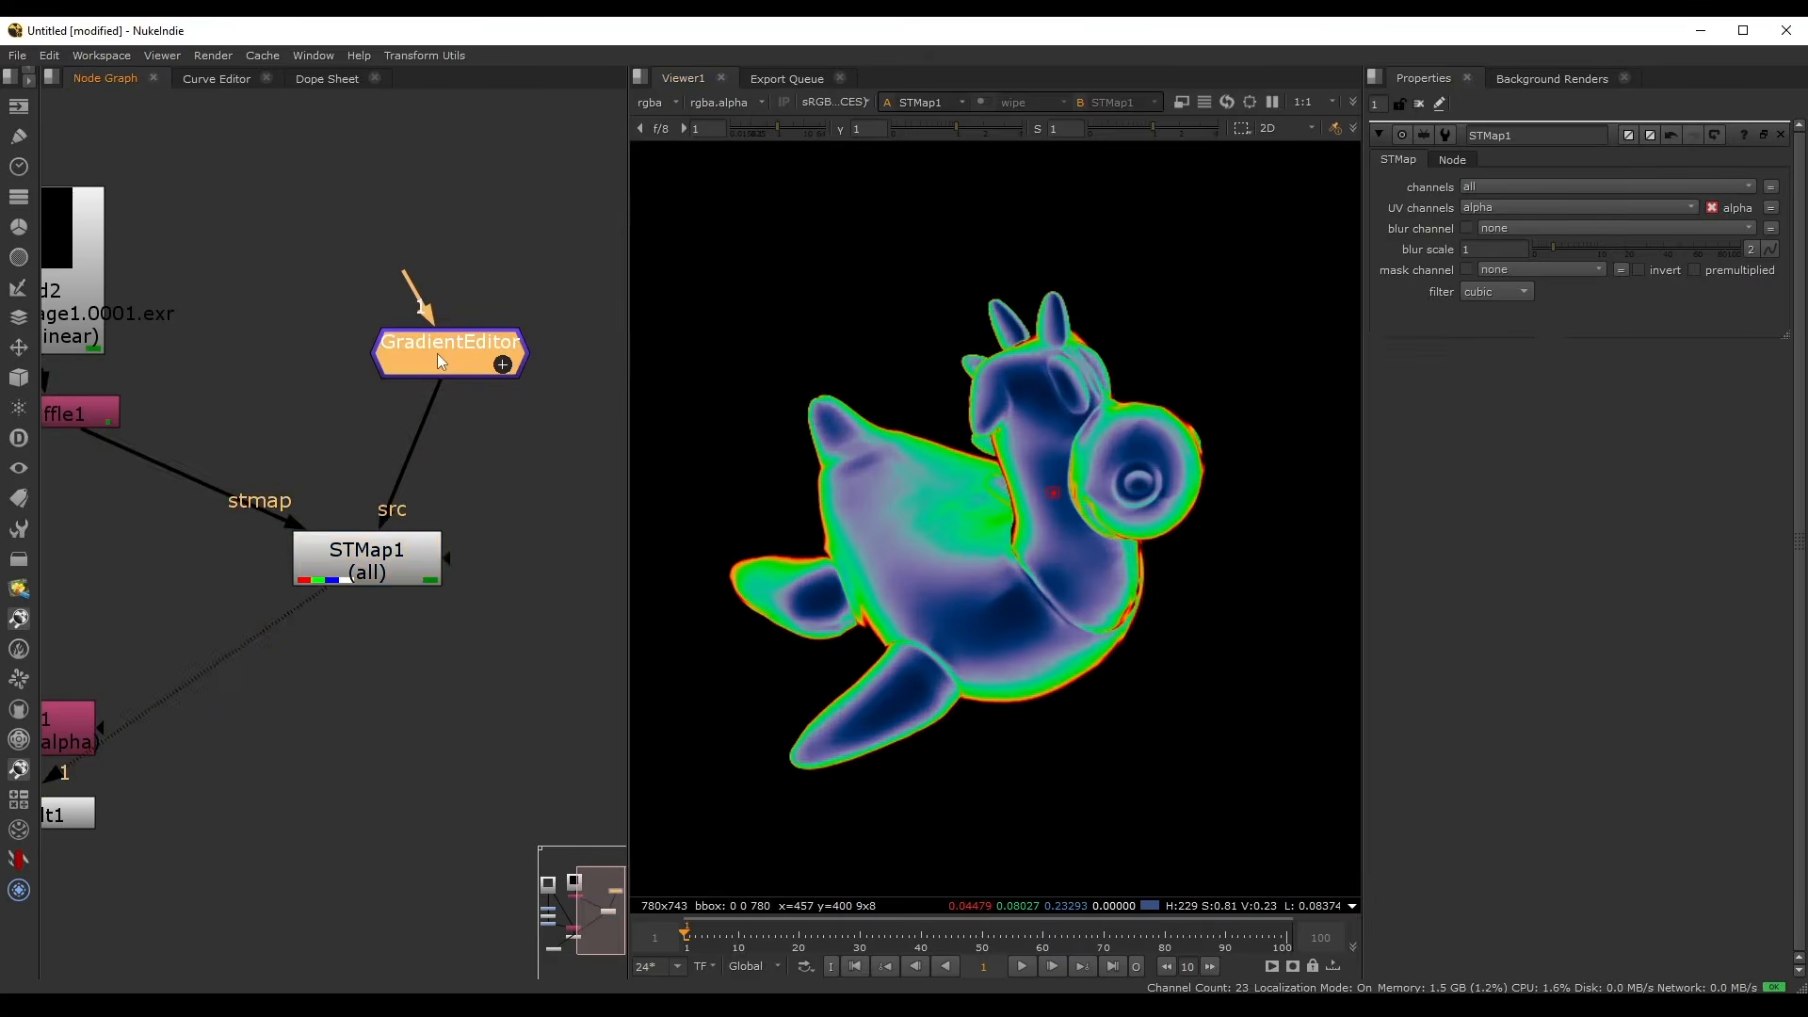
{"action": "left_click", "coordinate": [1661, 301]}
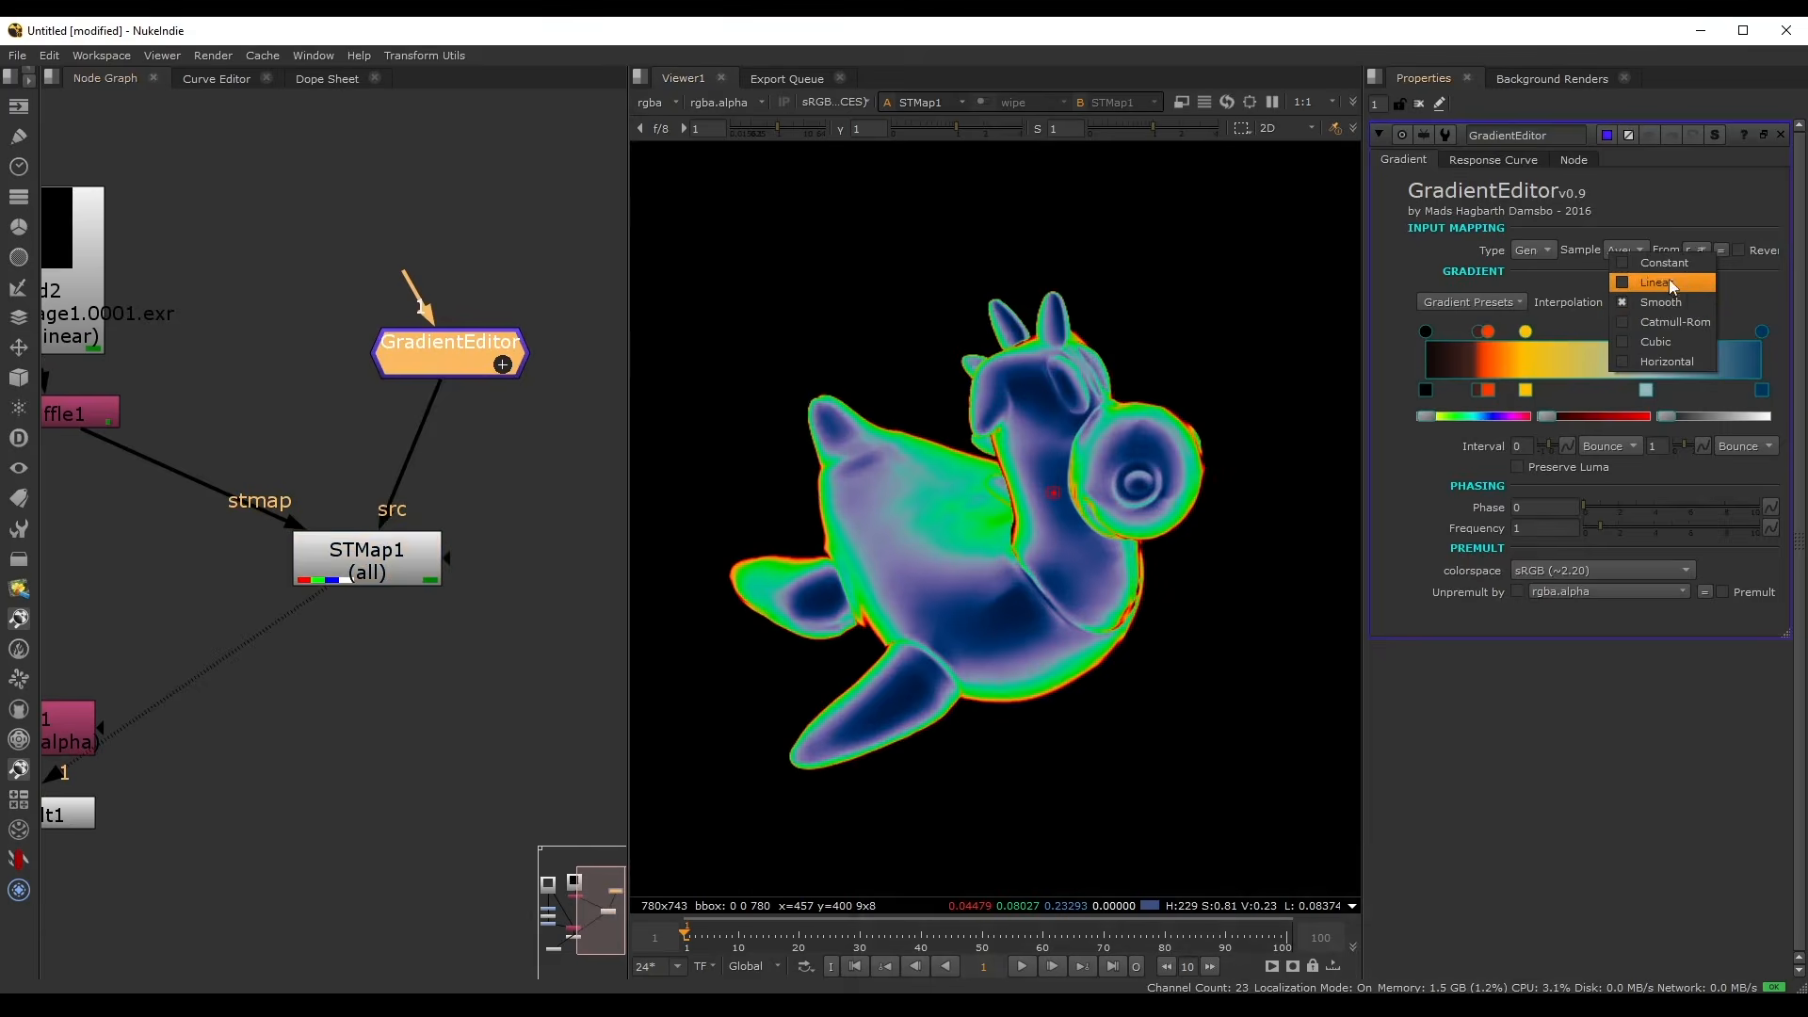
{"action": "left_click", "coordinate": [1676, 264]}
{"action": "left_click_drag", "start_coordinate": [1526, 333], "coordinate": [1692, 336]}
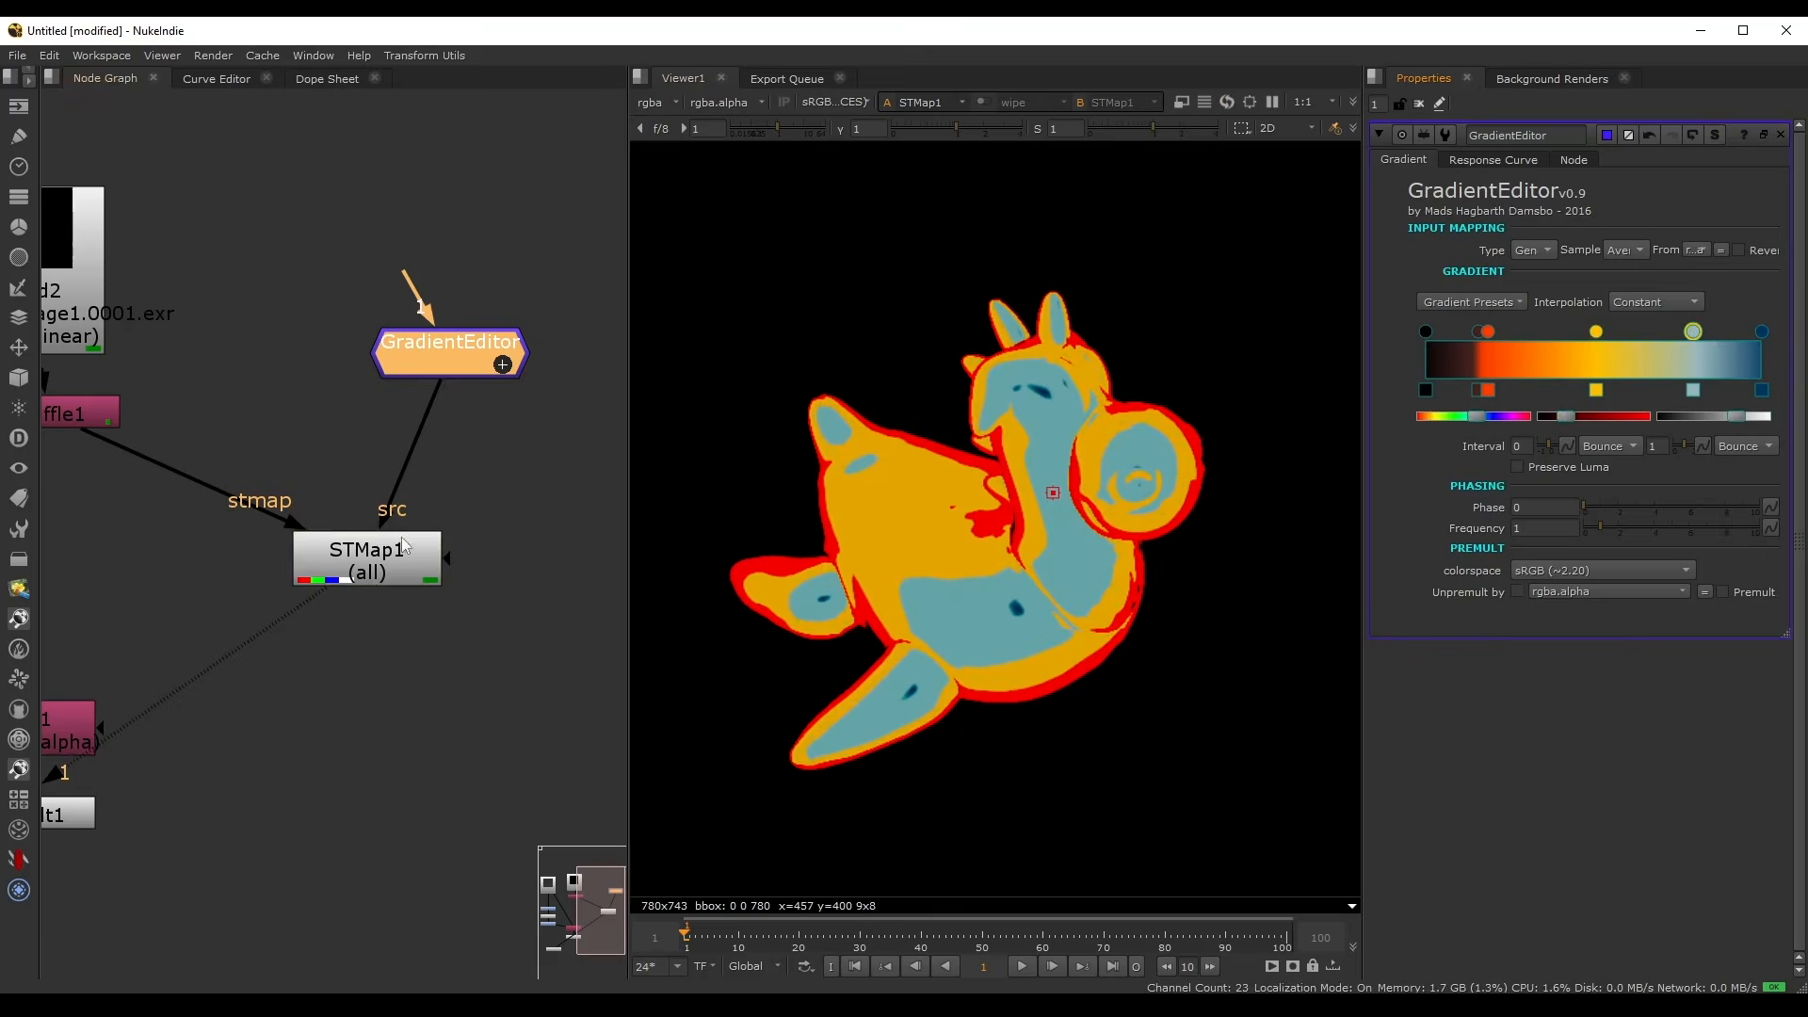
- Compare Shuffle1's grayscale facing ratio with the recolored STMap1 output in the viewer
{"action": "middle_click_drag", "start_coordinate": [225, 383], "coordinate": [313, 405]}
{"action": "left_click", "coordinate": [166, 444]}
{"action": "key", "text": "1"}
{"action": "double_click", "coordinate": [166, 445]}
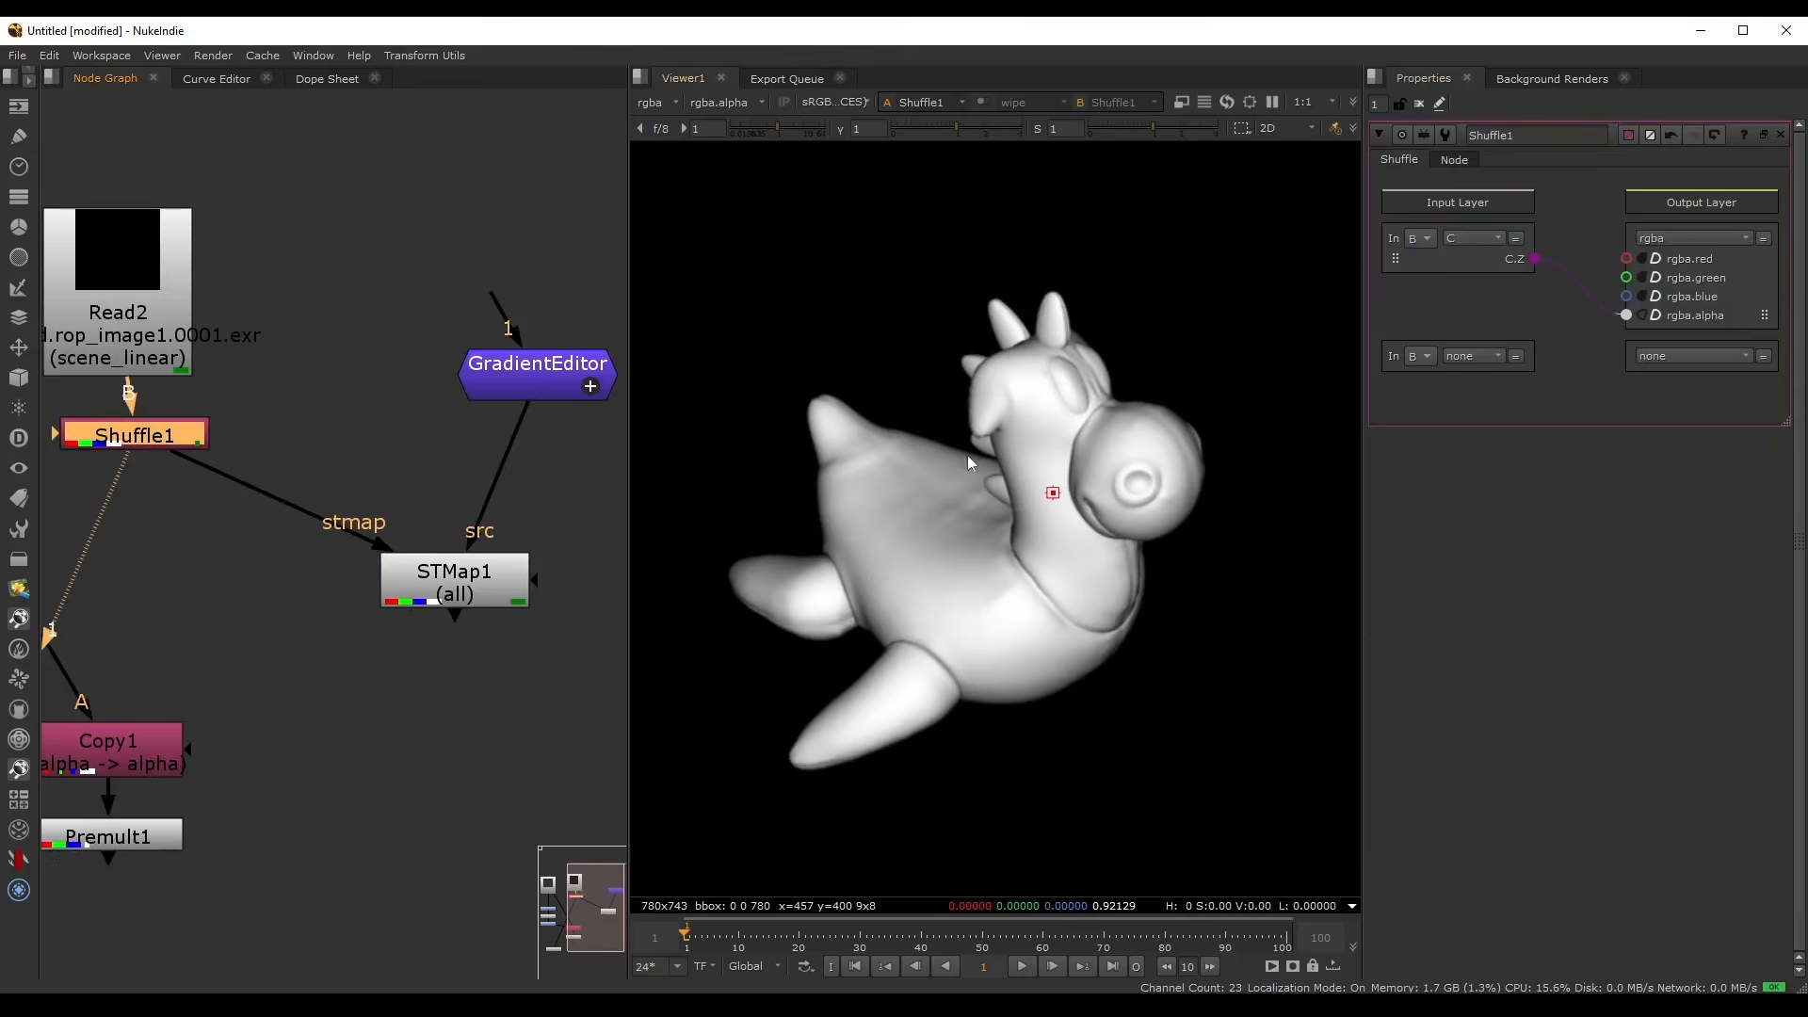
{"action": "left_click", "coordinate": [473, 579]}
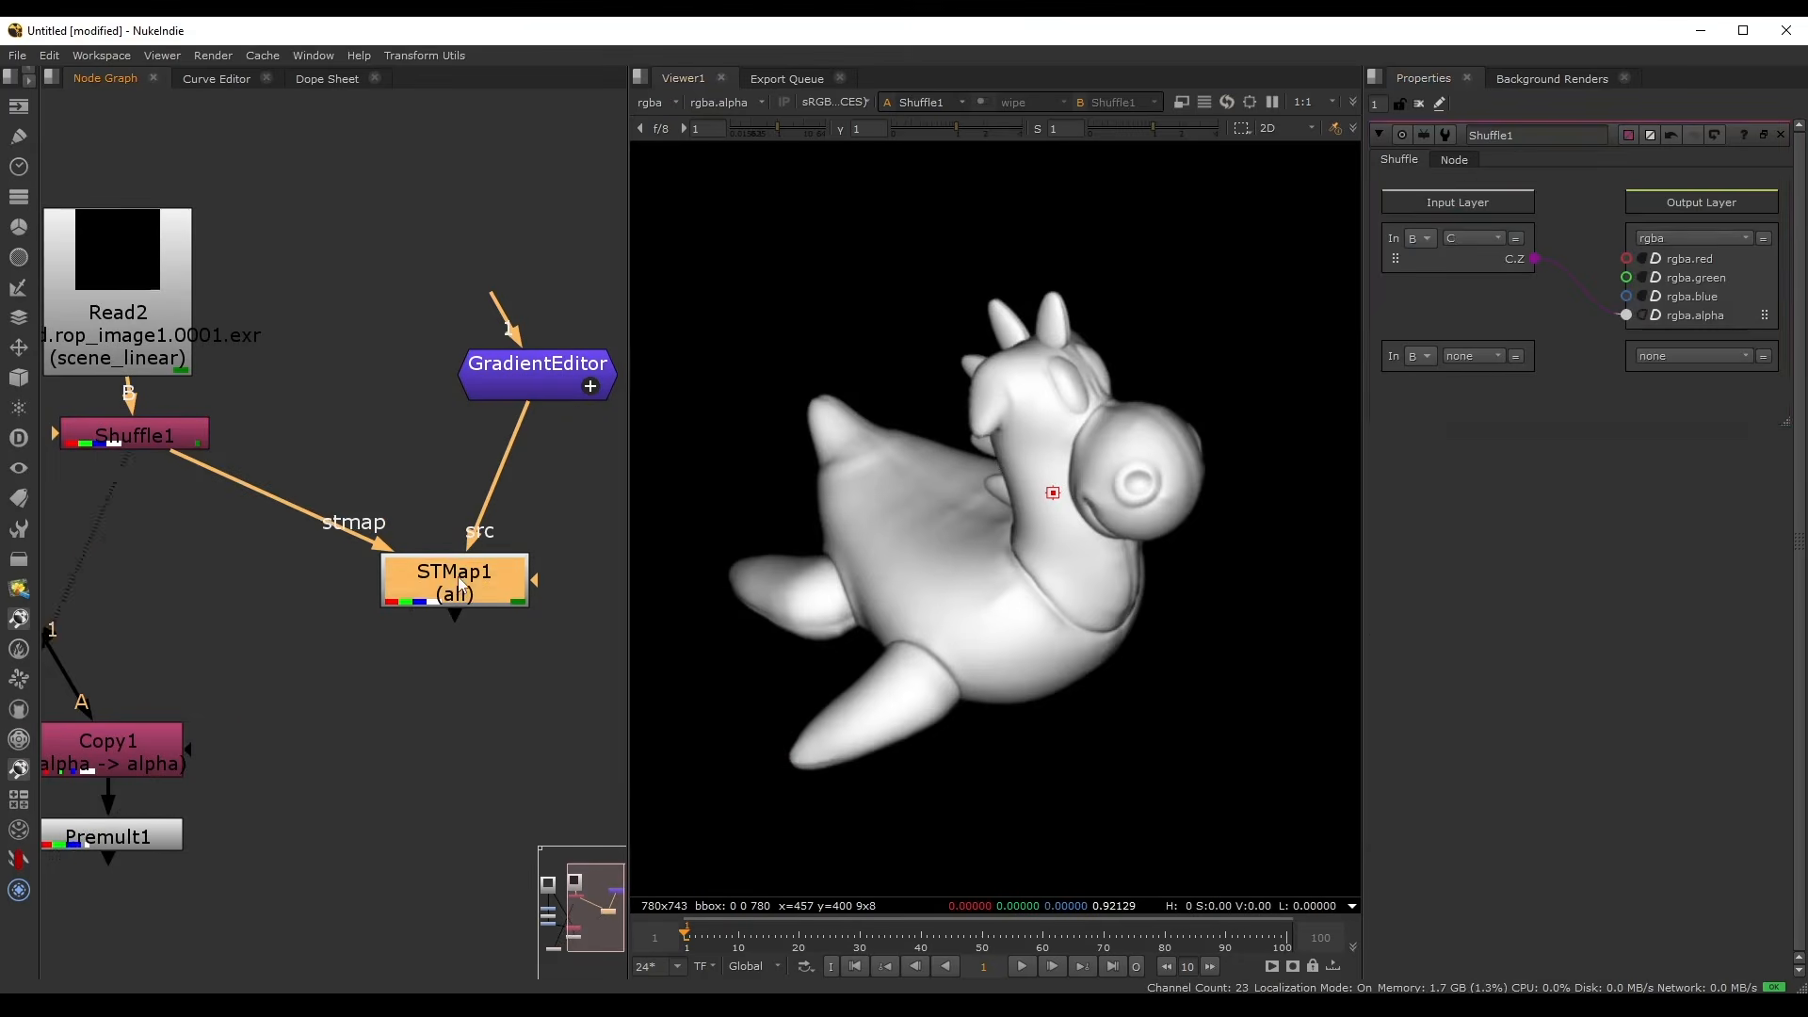
{"action": "key", "text": "1"}
{"action": "double_click", "coordinate": [473, 579]}
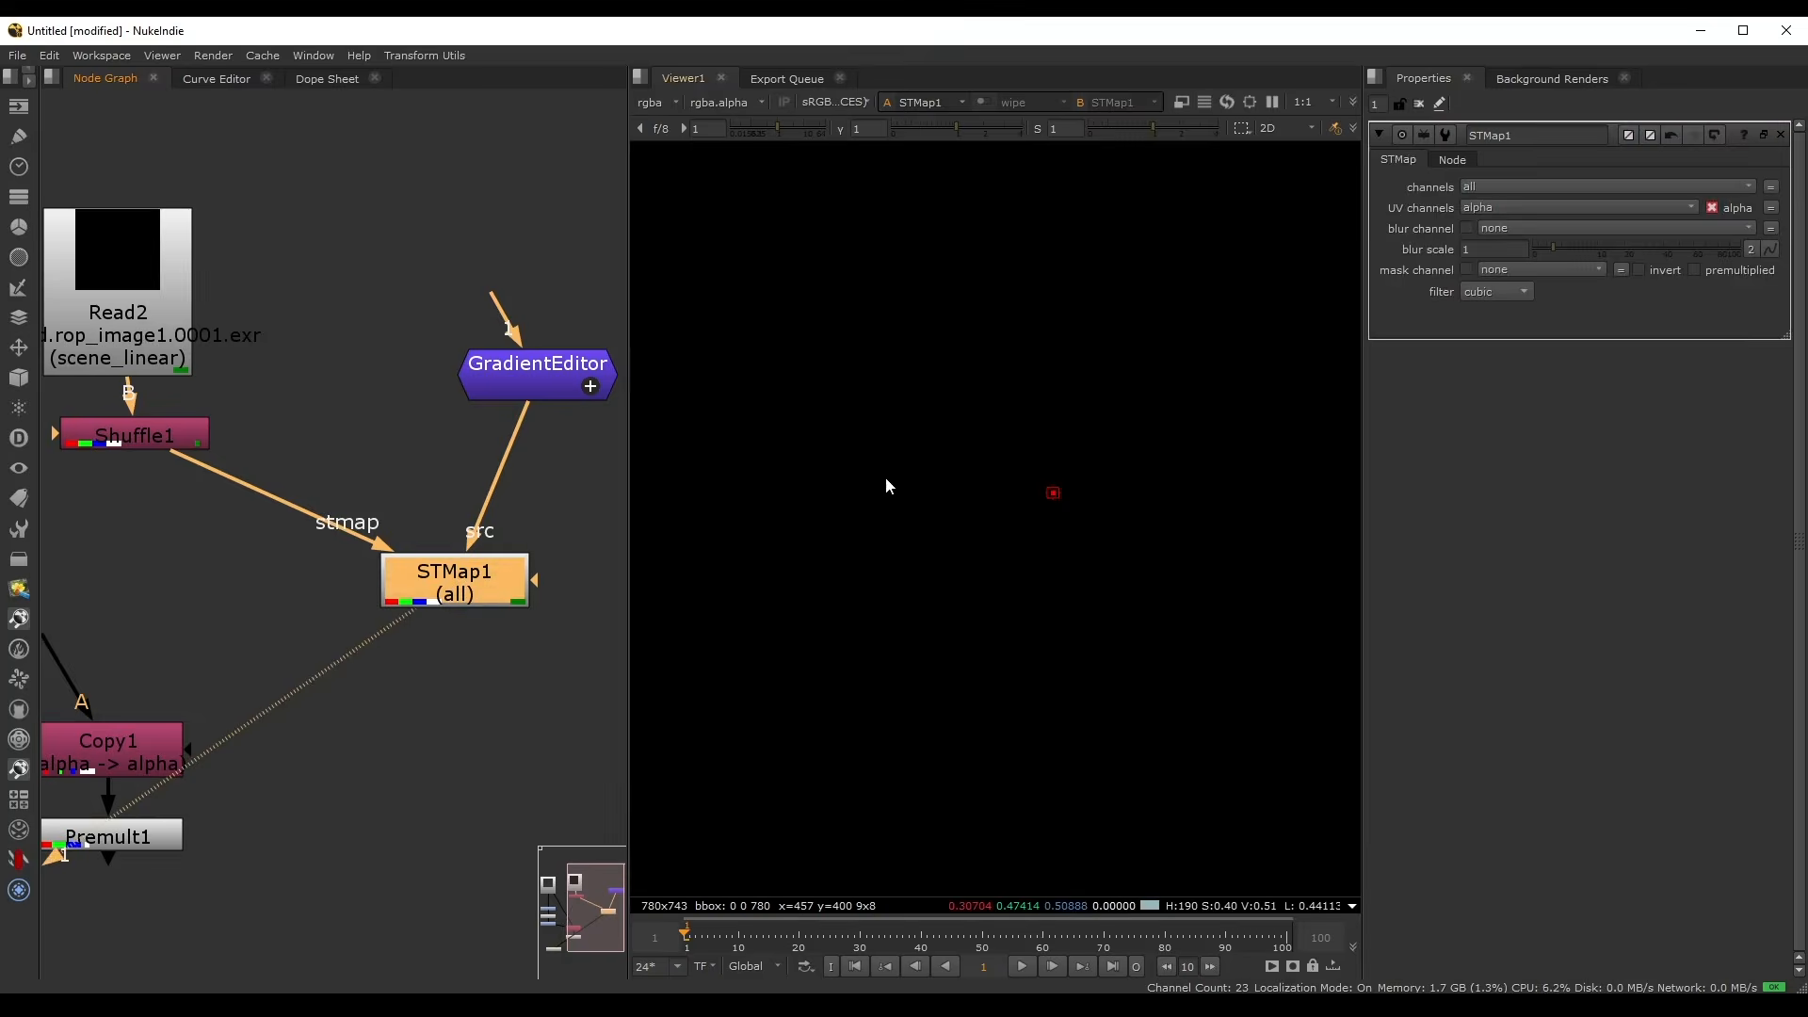
{"action": "middle_click_drag", "start_coordinate": [481, 395], "coordinate": [401, 417]}
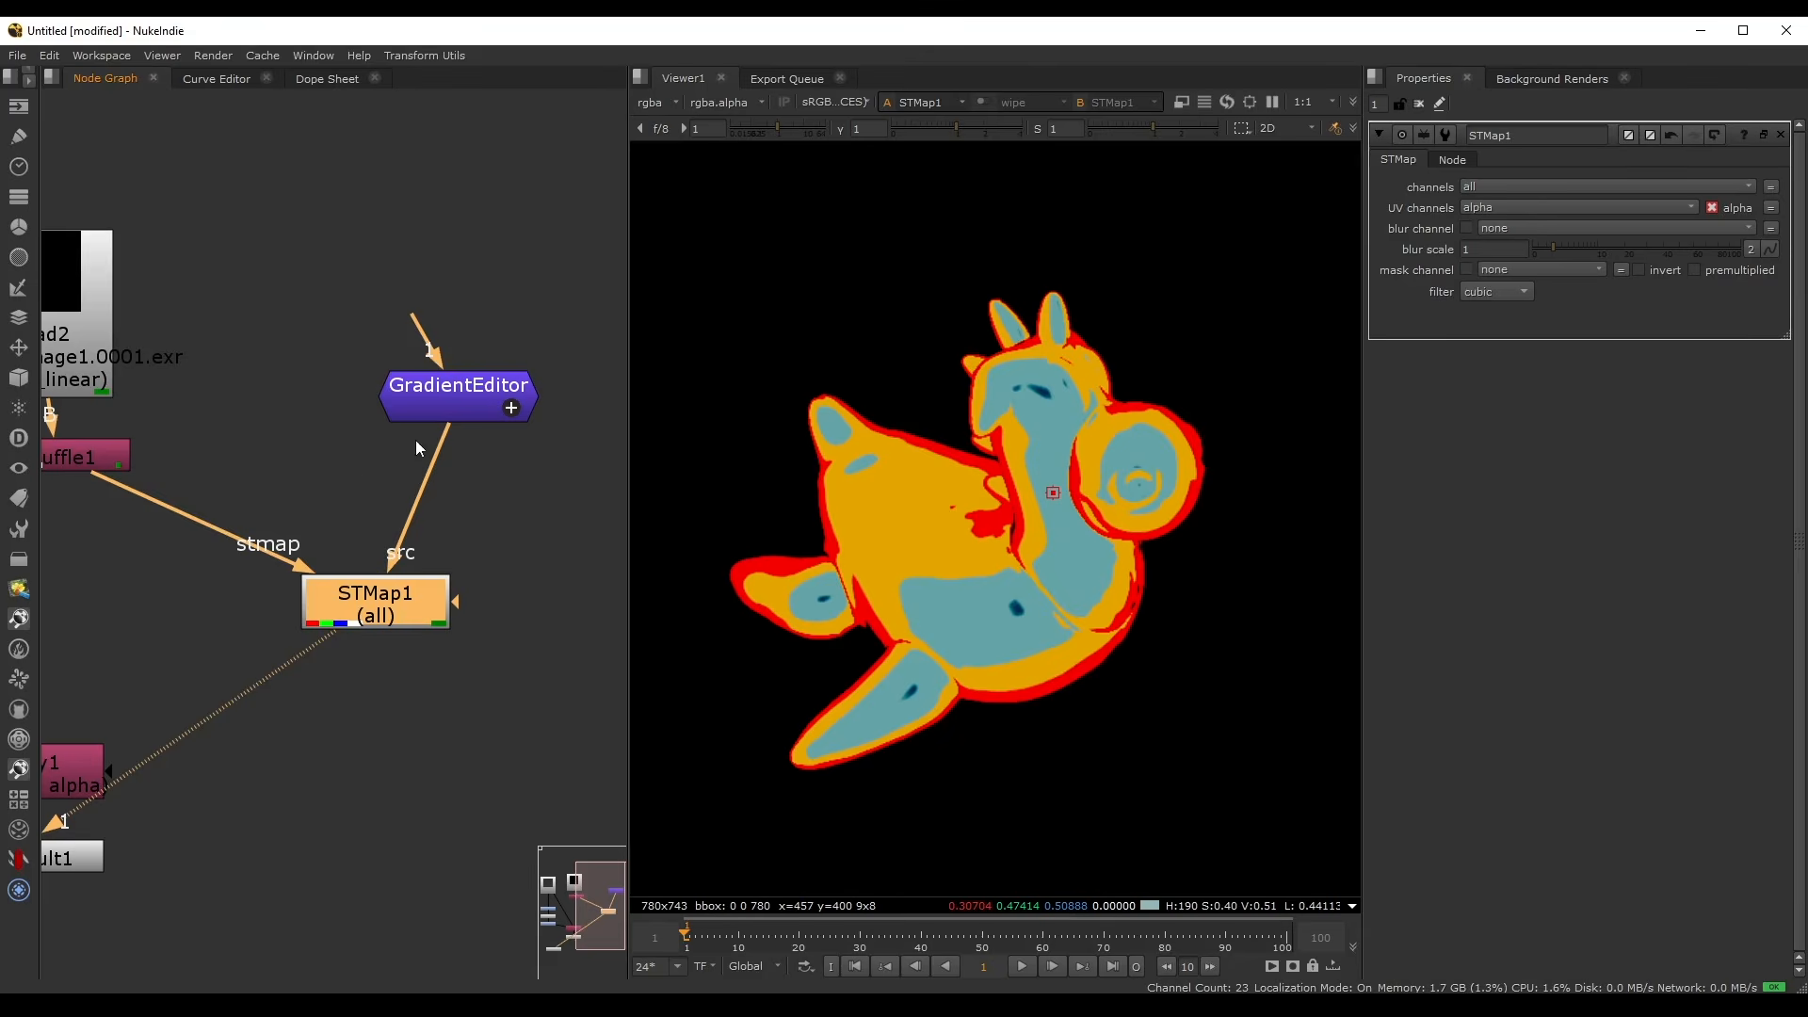
- Examine the STMap1 color bands up close, switching the viewer to Read1 and back to STMap1
{"action": "scroll", "coordinate": [932, 565], "scroll_direction": "up", "scroll_amount": 4}
{"action": "scroll", "coordinate": [951, 537], "scroll_direction": "down", "scroll_amount": 3}
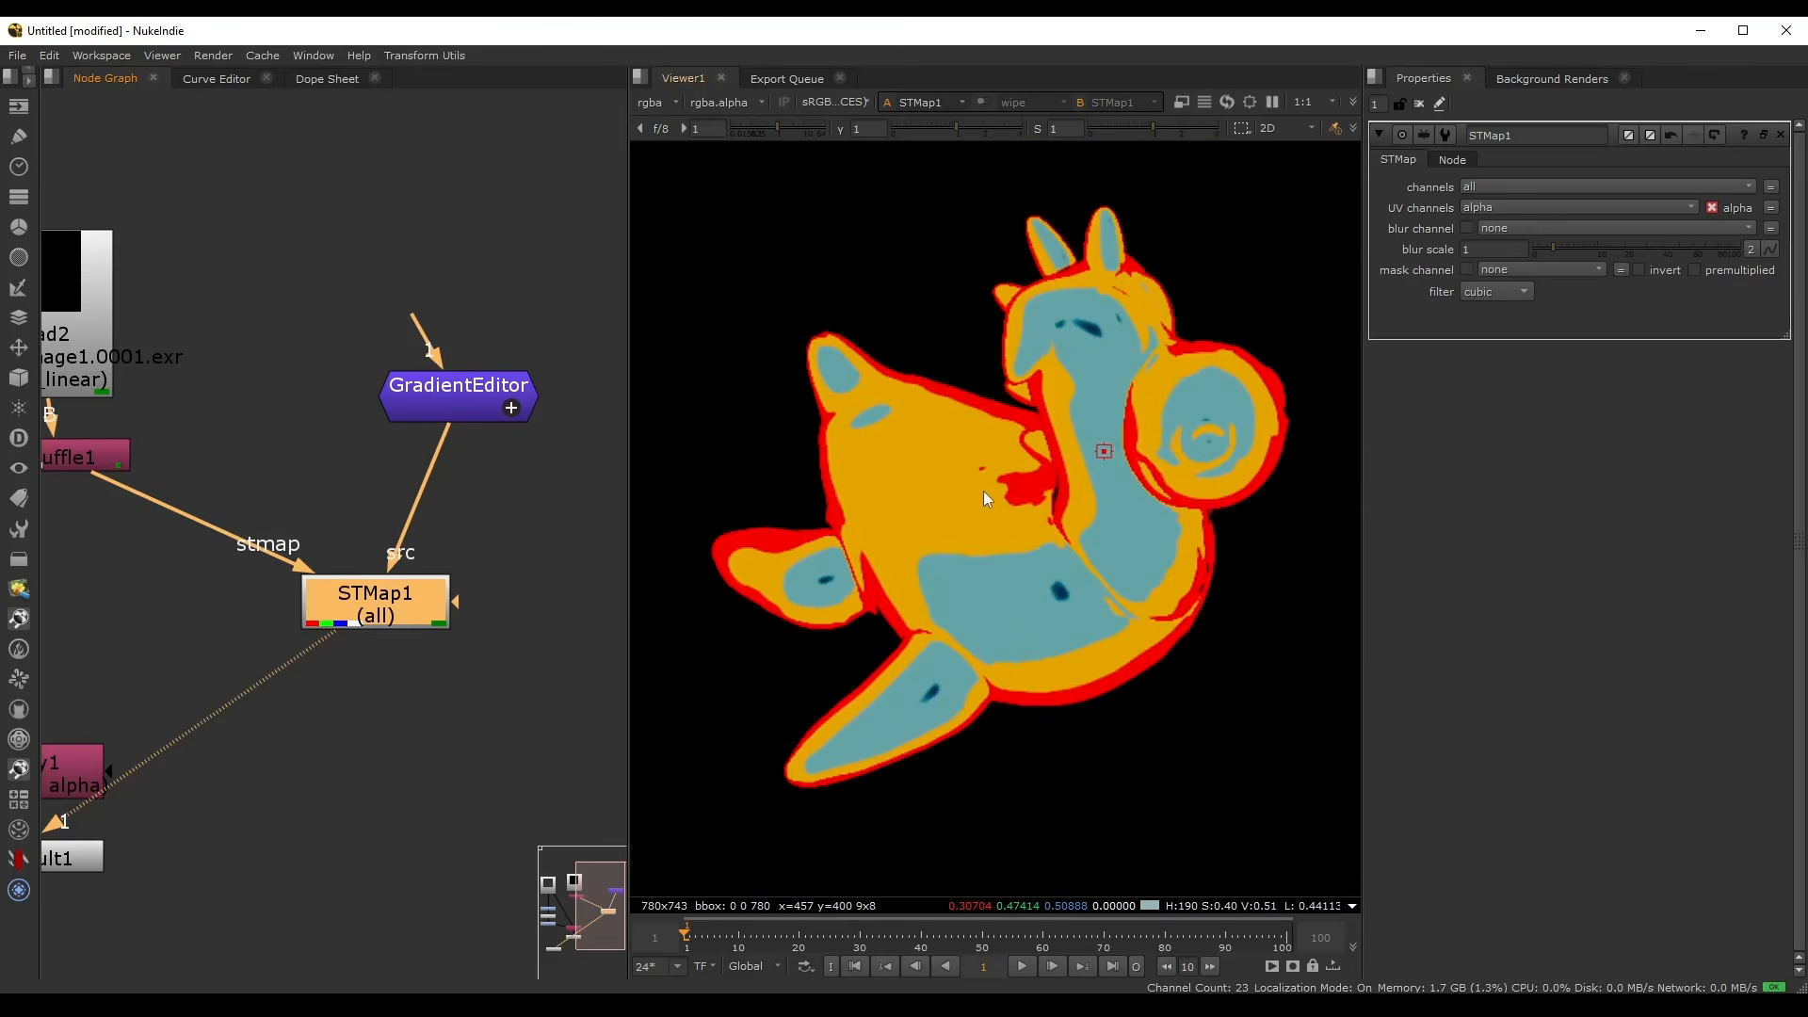
{"action": "key", "text": "f"}
{"action": "scroll", "coordinate": [317, 453], "scroll_direction": "up", "scroll_amount": 2}
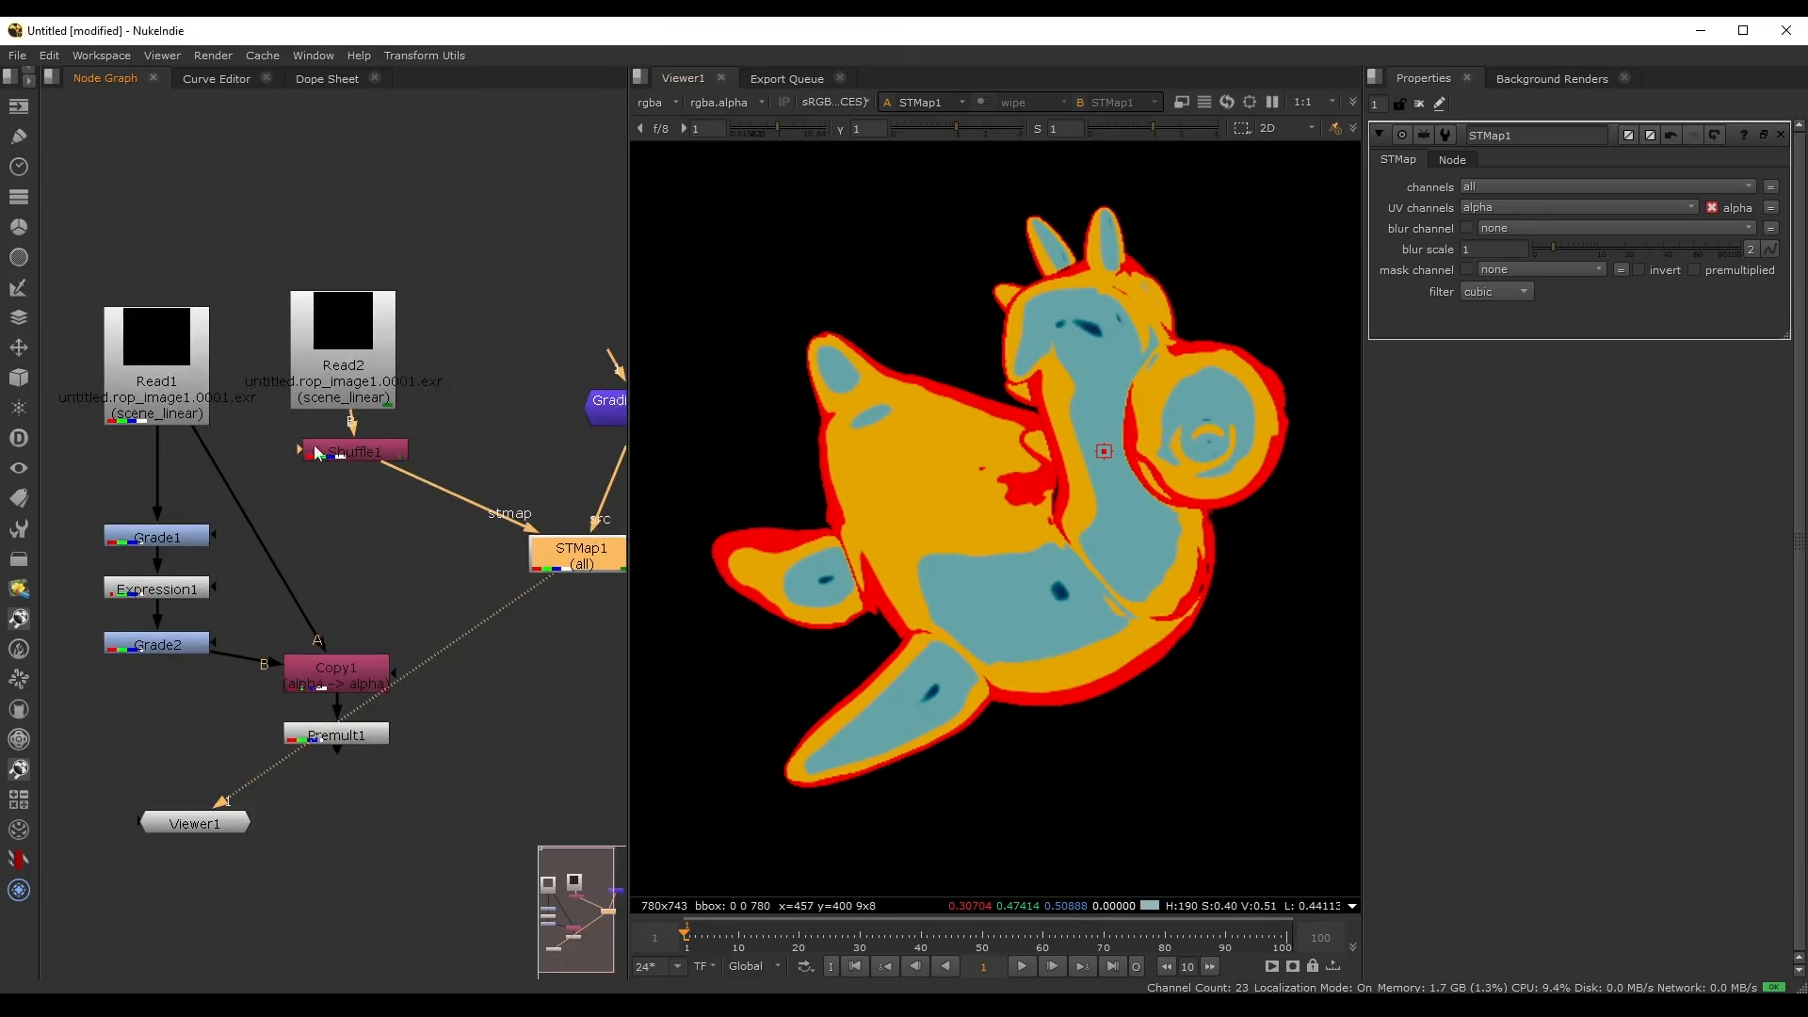
{"action": "key", "text": "1"}
{"action": "middle_click_drag", "start_coordinate": [428, 401], "coordinate": [232, 401]}
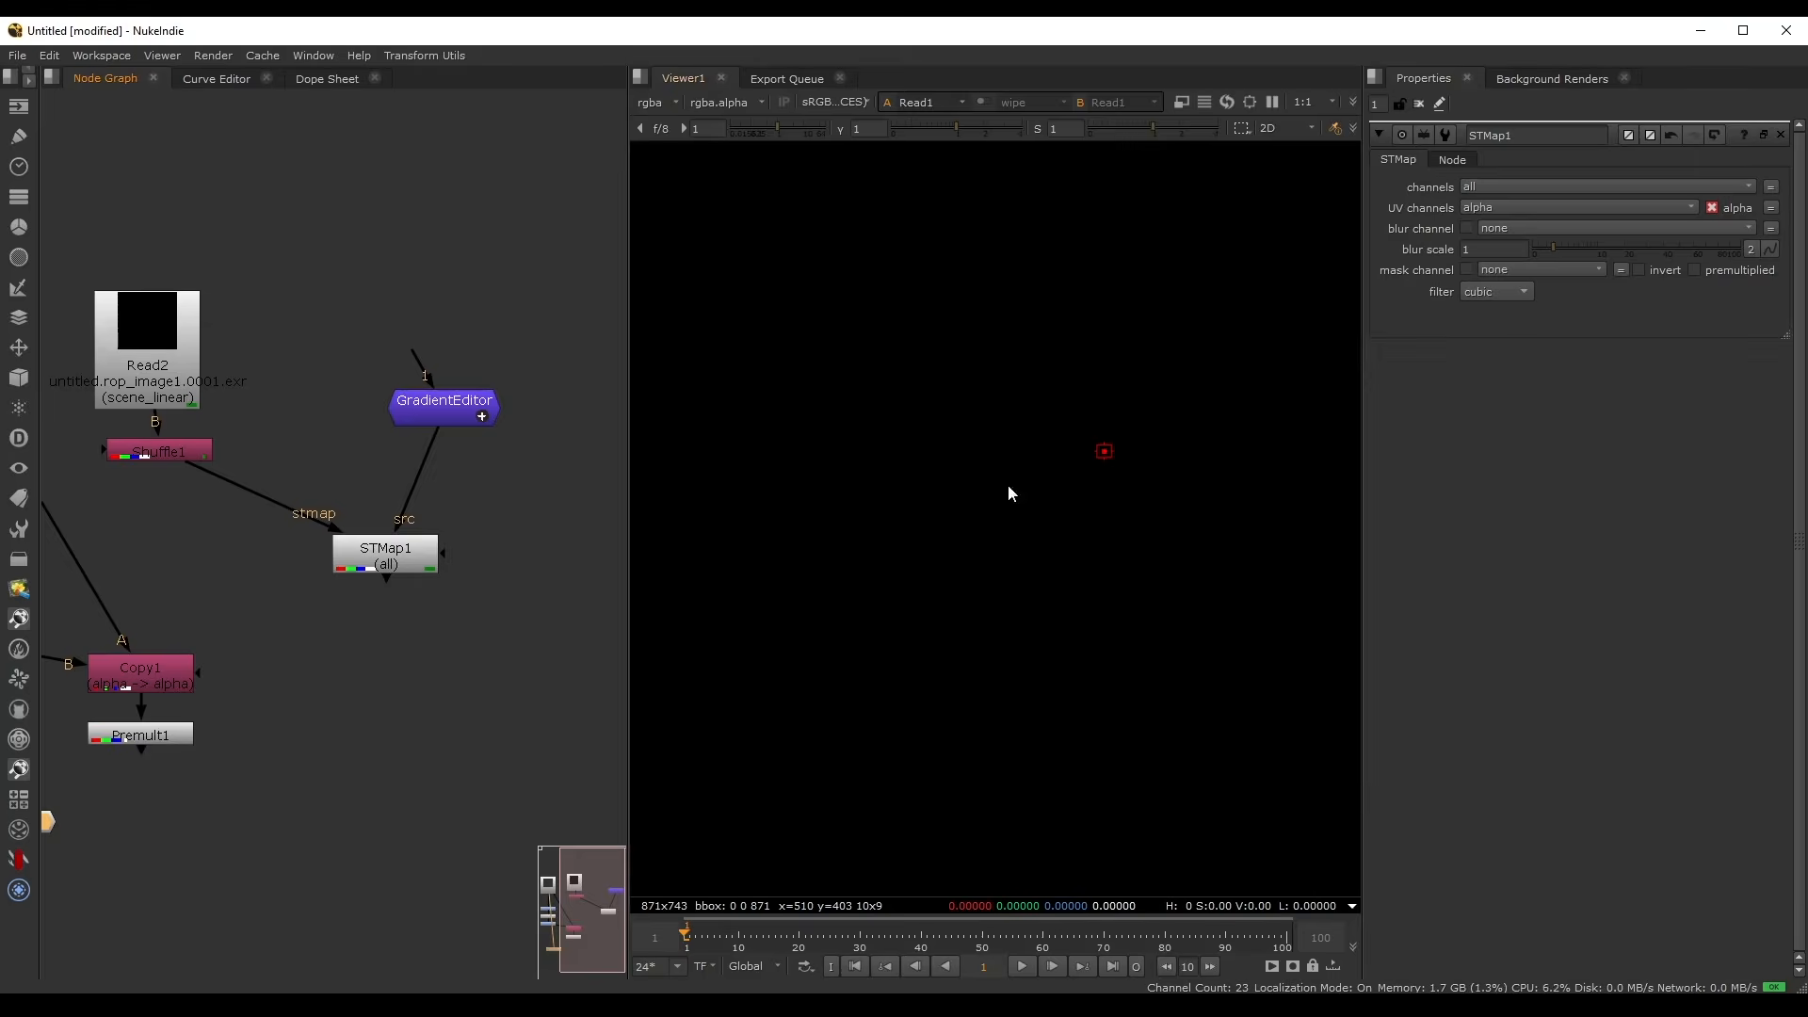
{"action": "left_click", "coordinate": [385, 548]}
{"action": "key", "text": "1"}
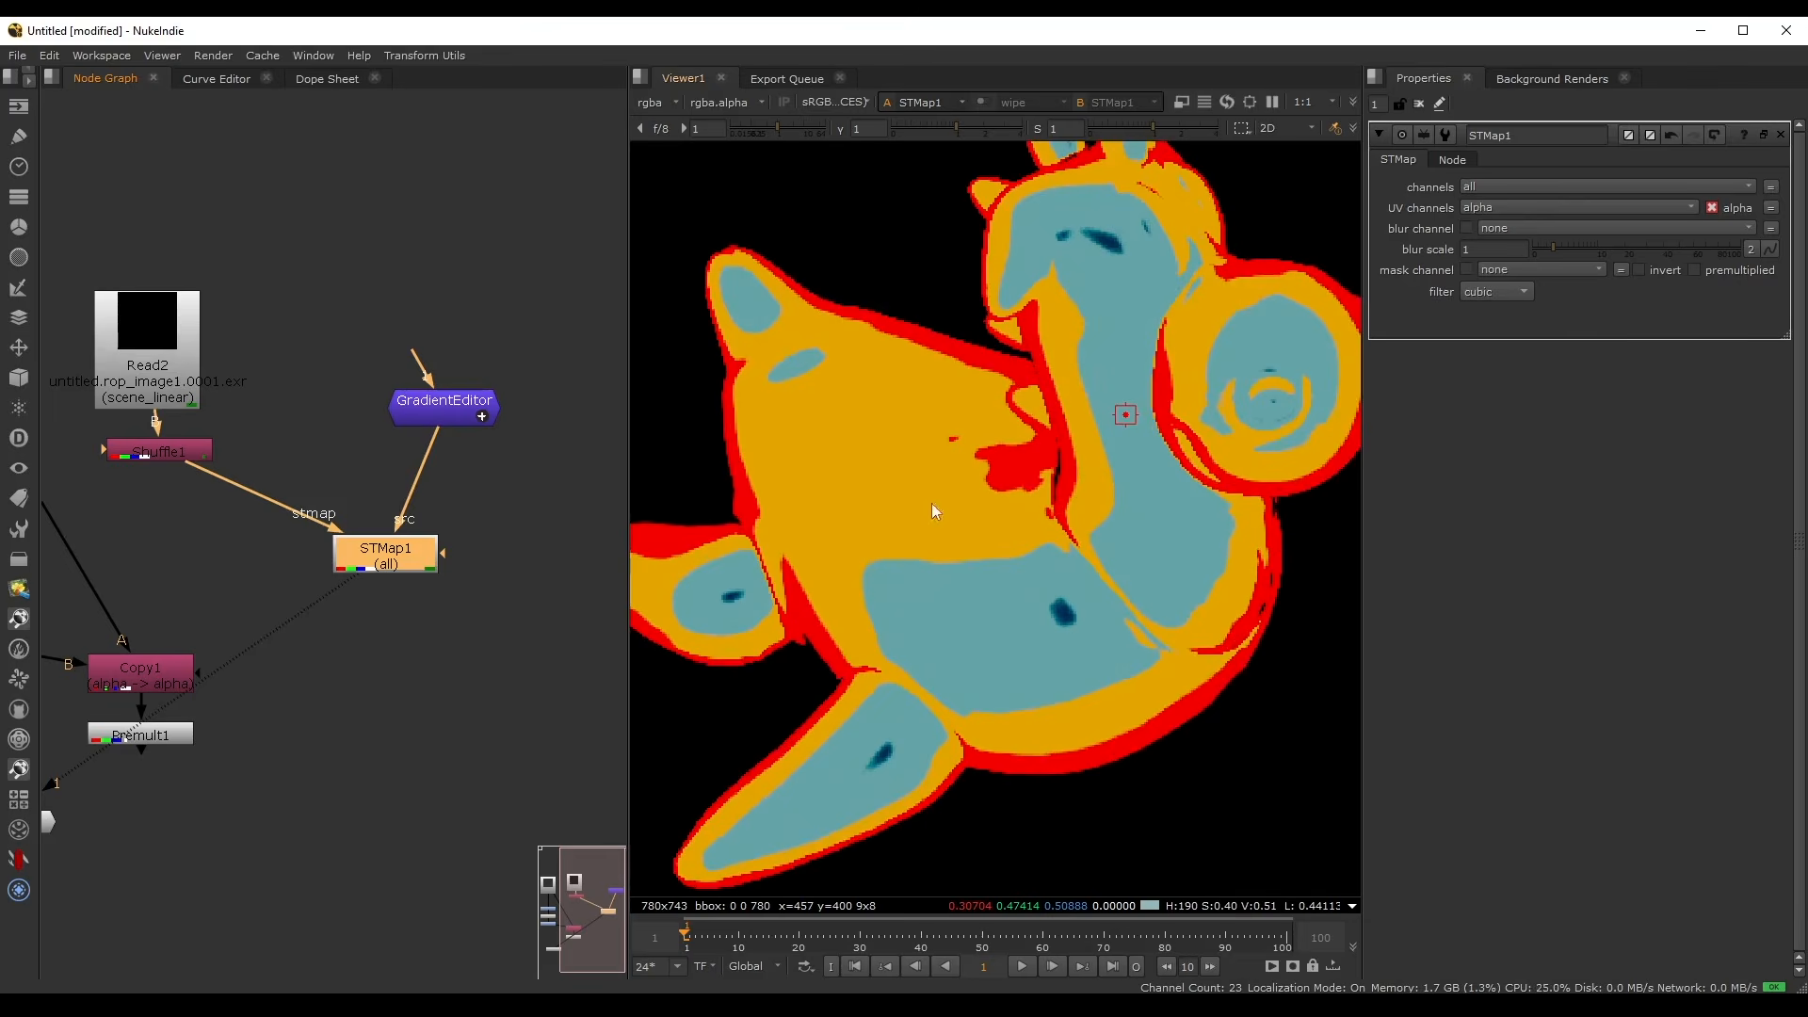
{"action": "left_click_drag", "start_coordinate": [1108, 459], "coordinate": [1084, 459]}
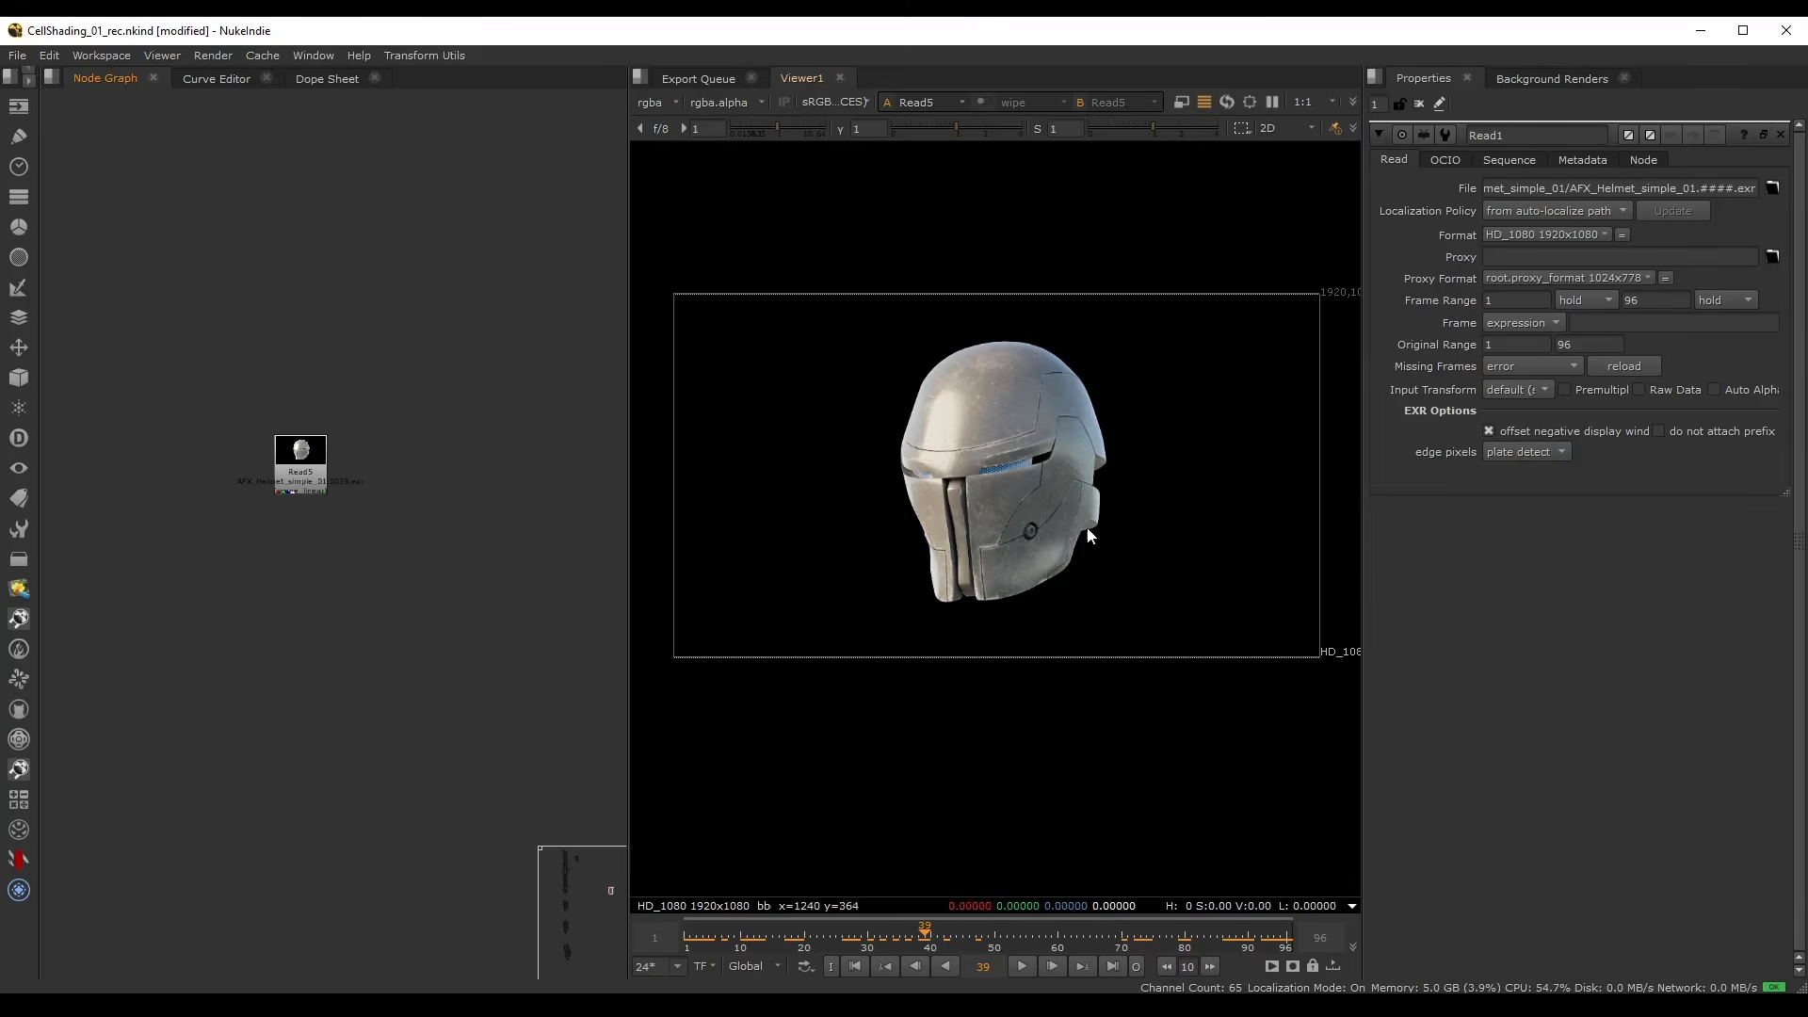
- Examine the helmet render in the CellShading_01_rec script, scrubbing to frame 83 and back to frame 23
{"action": "scroll", "coordinate": [1043, 480], "scroll_direction": "up", "scroll_amount": 4}
{"action": "scroll", "coordinate": [969, 518], "scroll_direction": "down", "scroll_amount": 4}
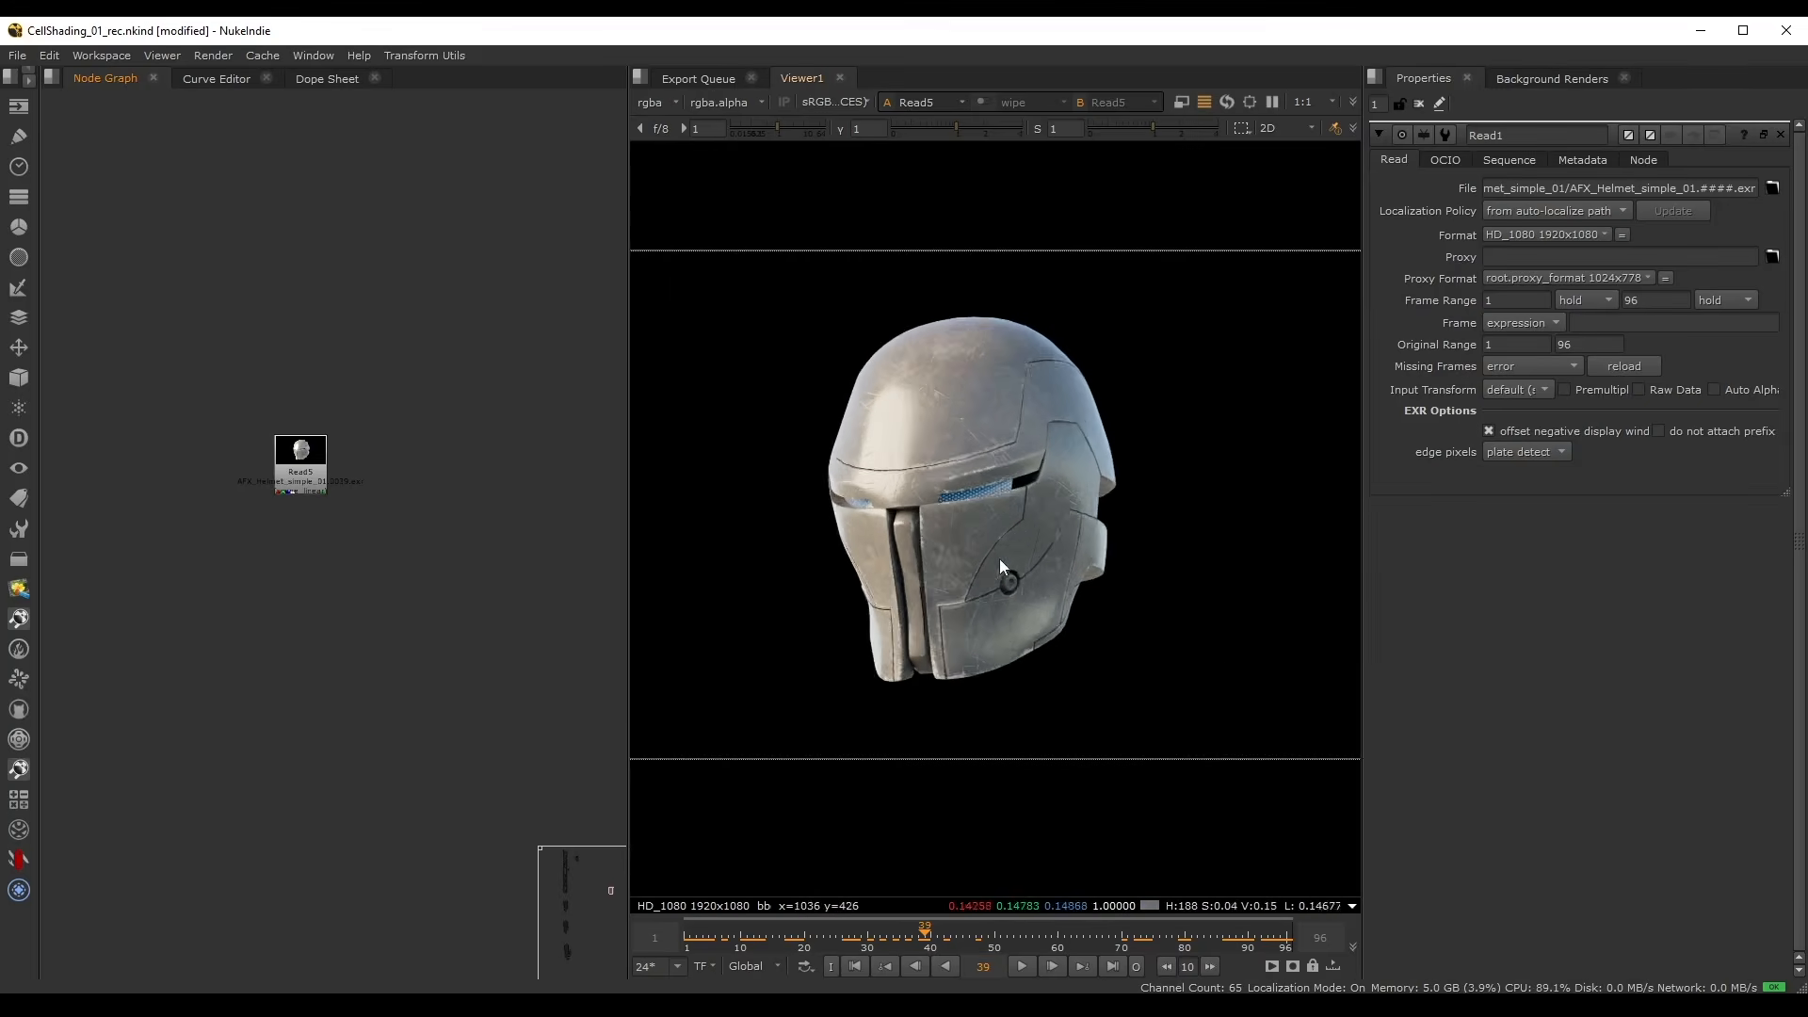
{"action": "left_click_drag", "start_coordinate": [845, 943], "coordinate": [1204, 934]}
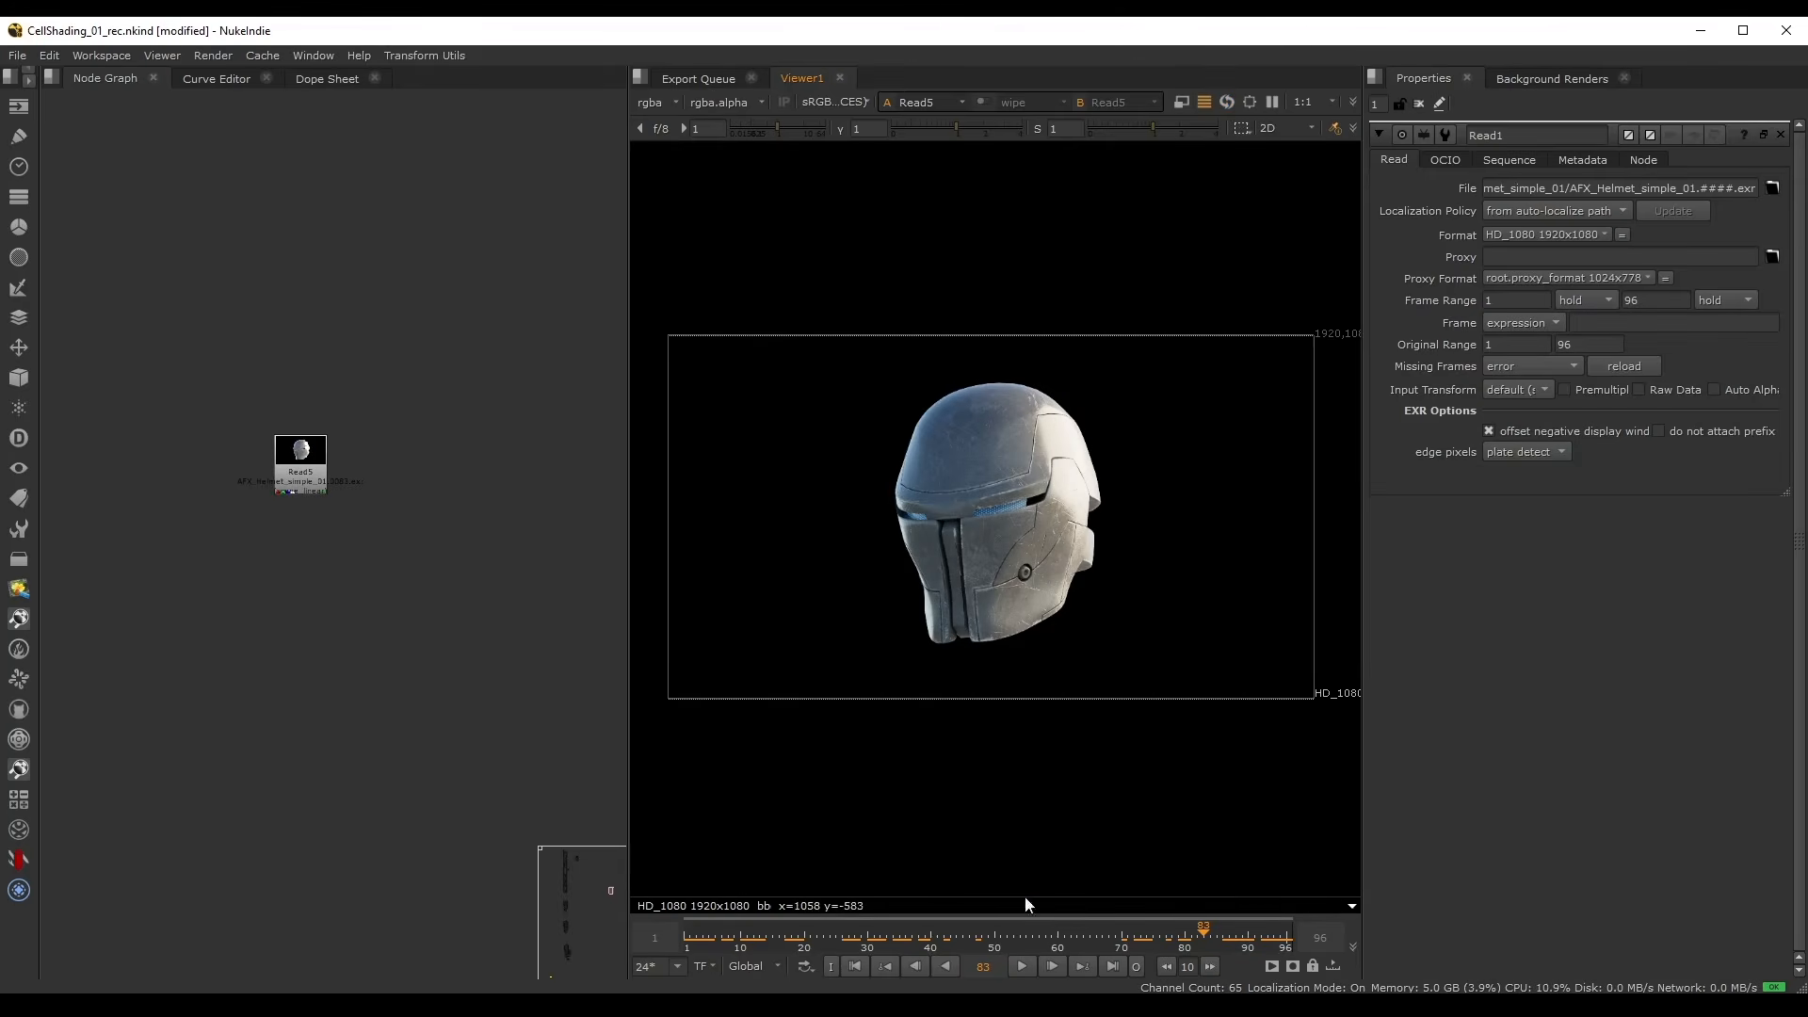
{"action": "left_click_drag", "start_coordinate": [1053, 936], "coordinate": [823, 935]}
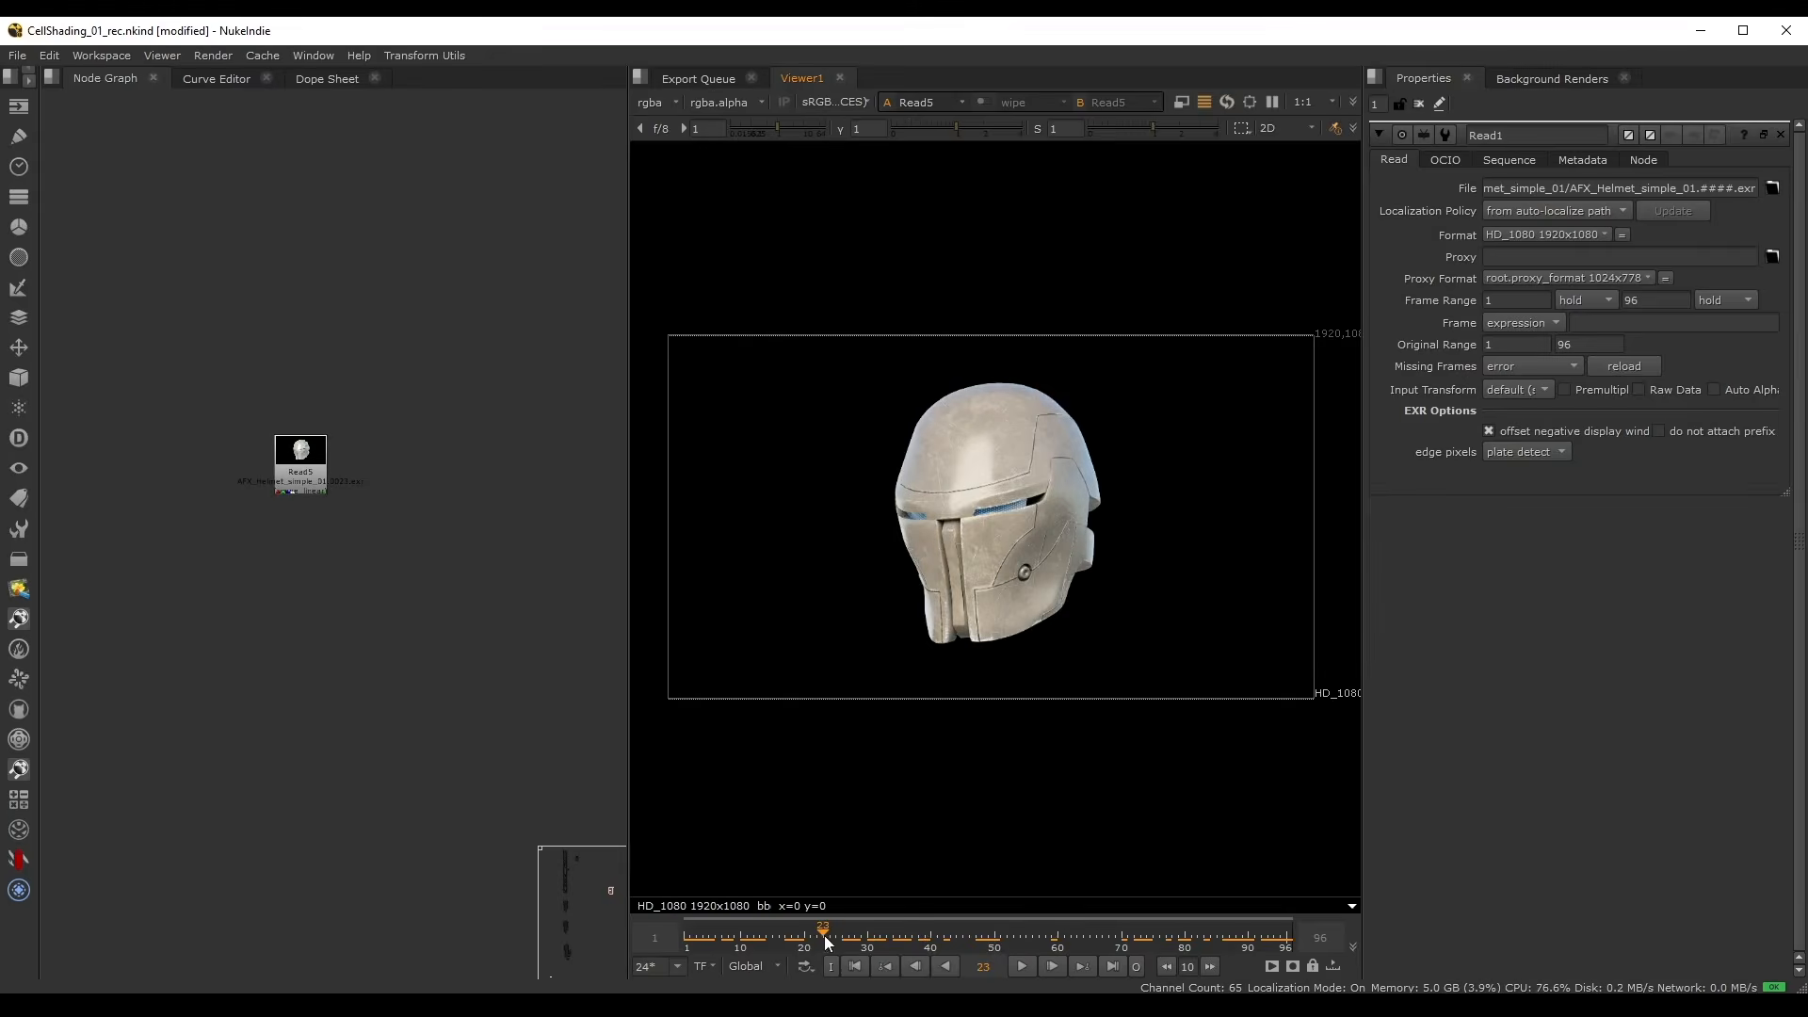
{"action": "mouse_move", "coordinate": [828, 898]}
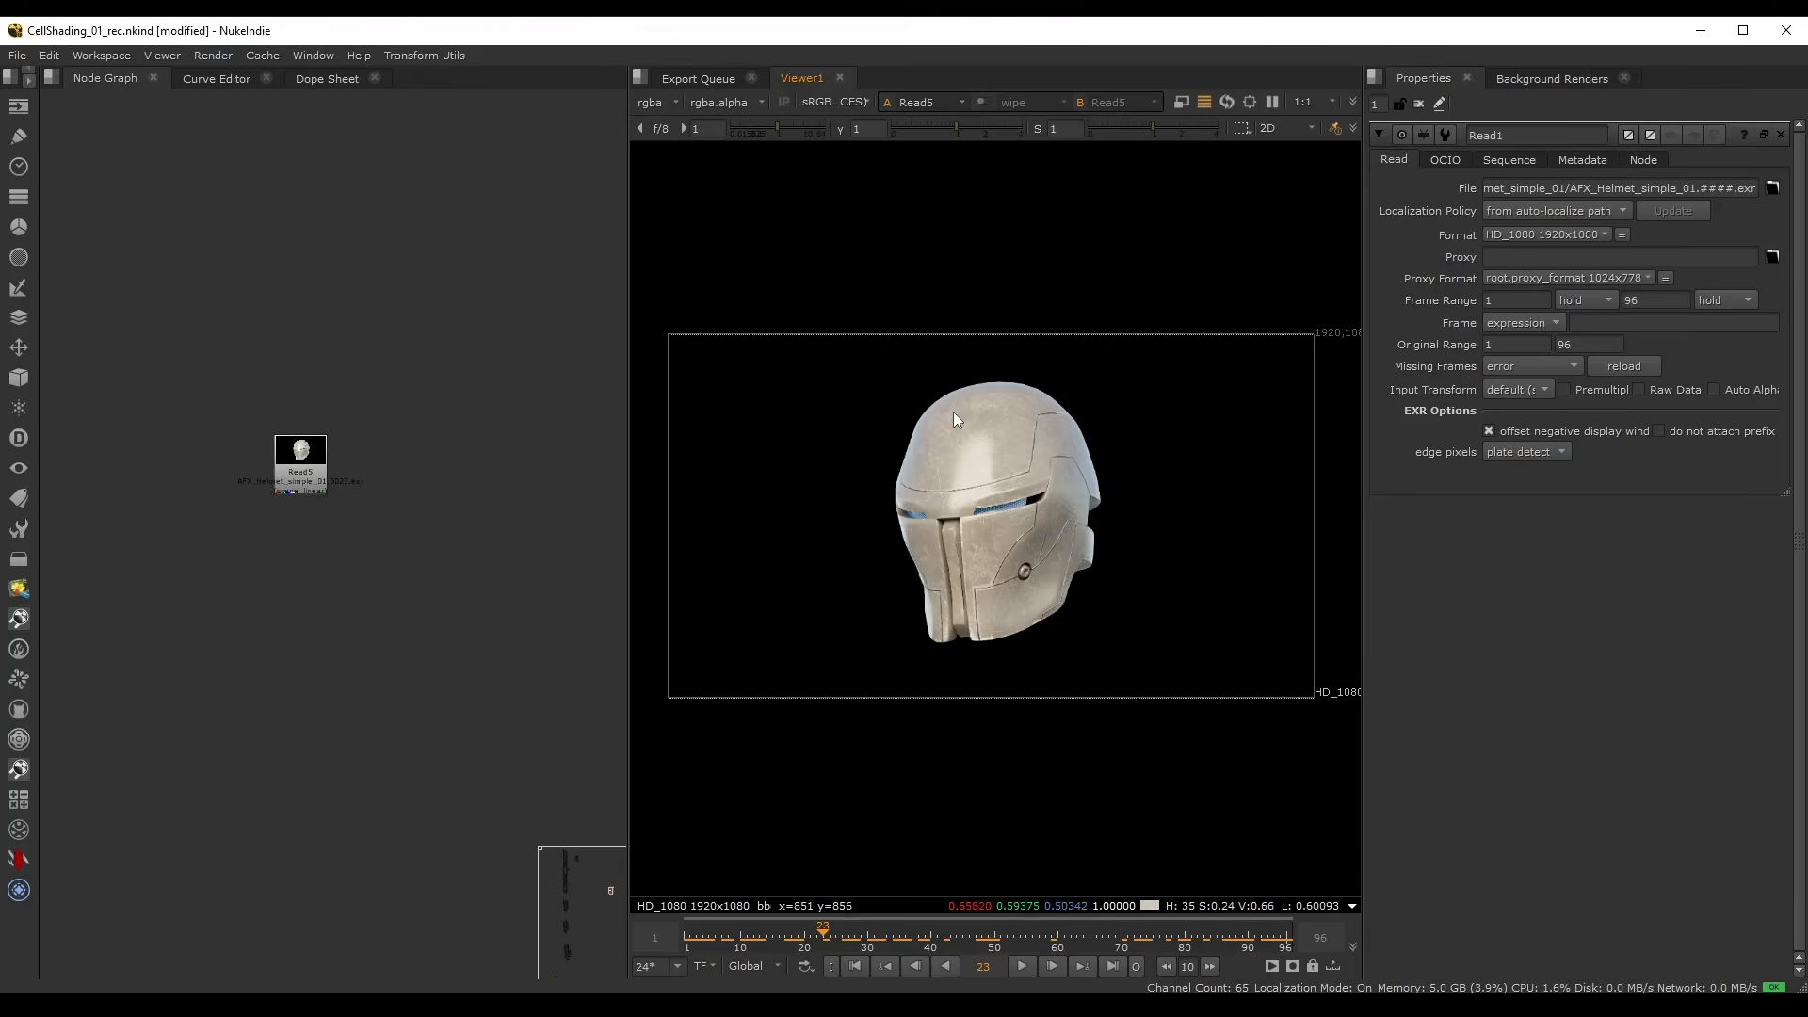
- View the helmet render's N, P and ao layers one after another in the viewer
{"action": "left_click", "coordinate": [651, 100]}
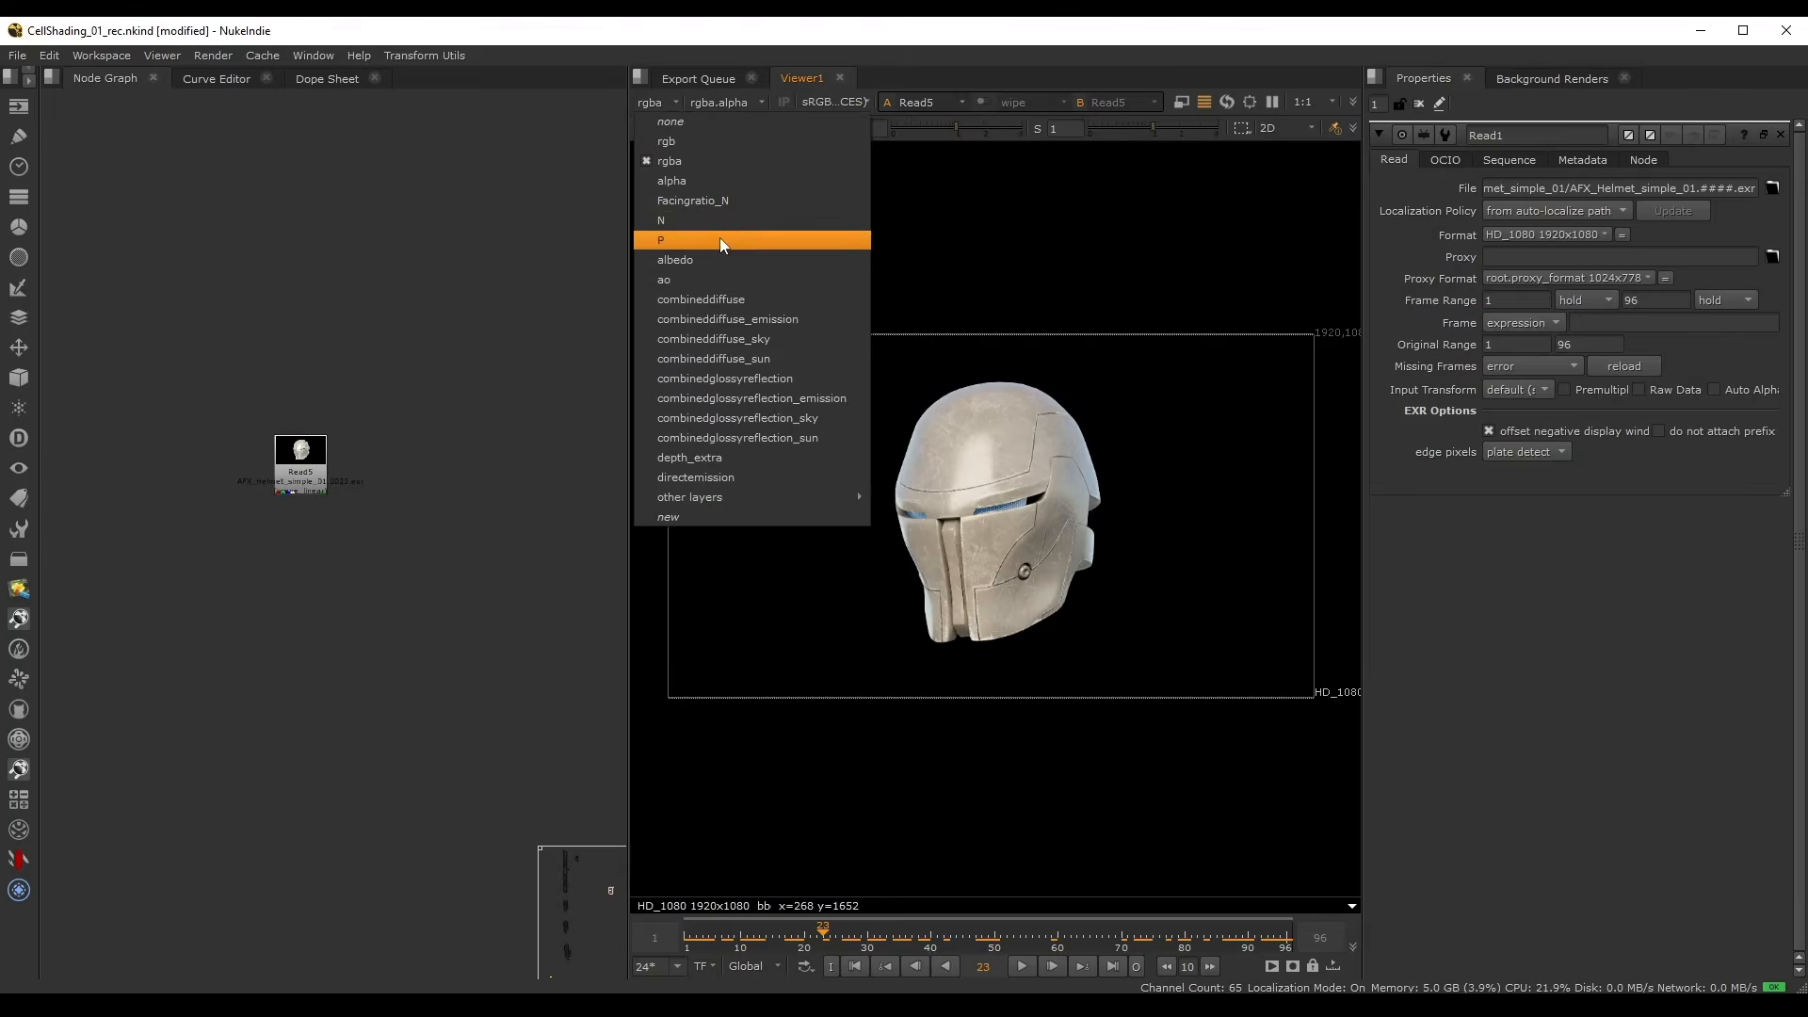
{"action": "left_click", "coordinate": [687, 218]}
{"action": "left_click", "coordinate": [657, 100]}
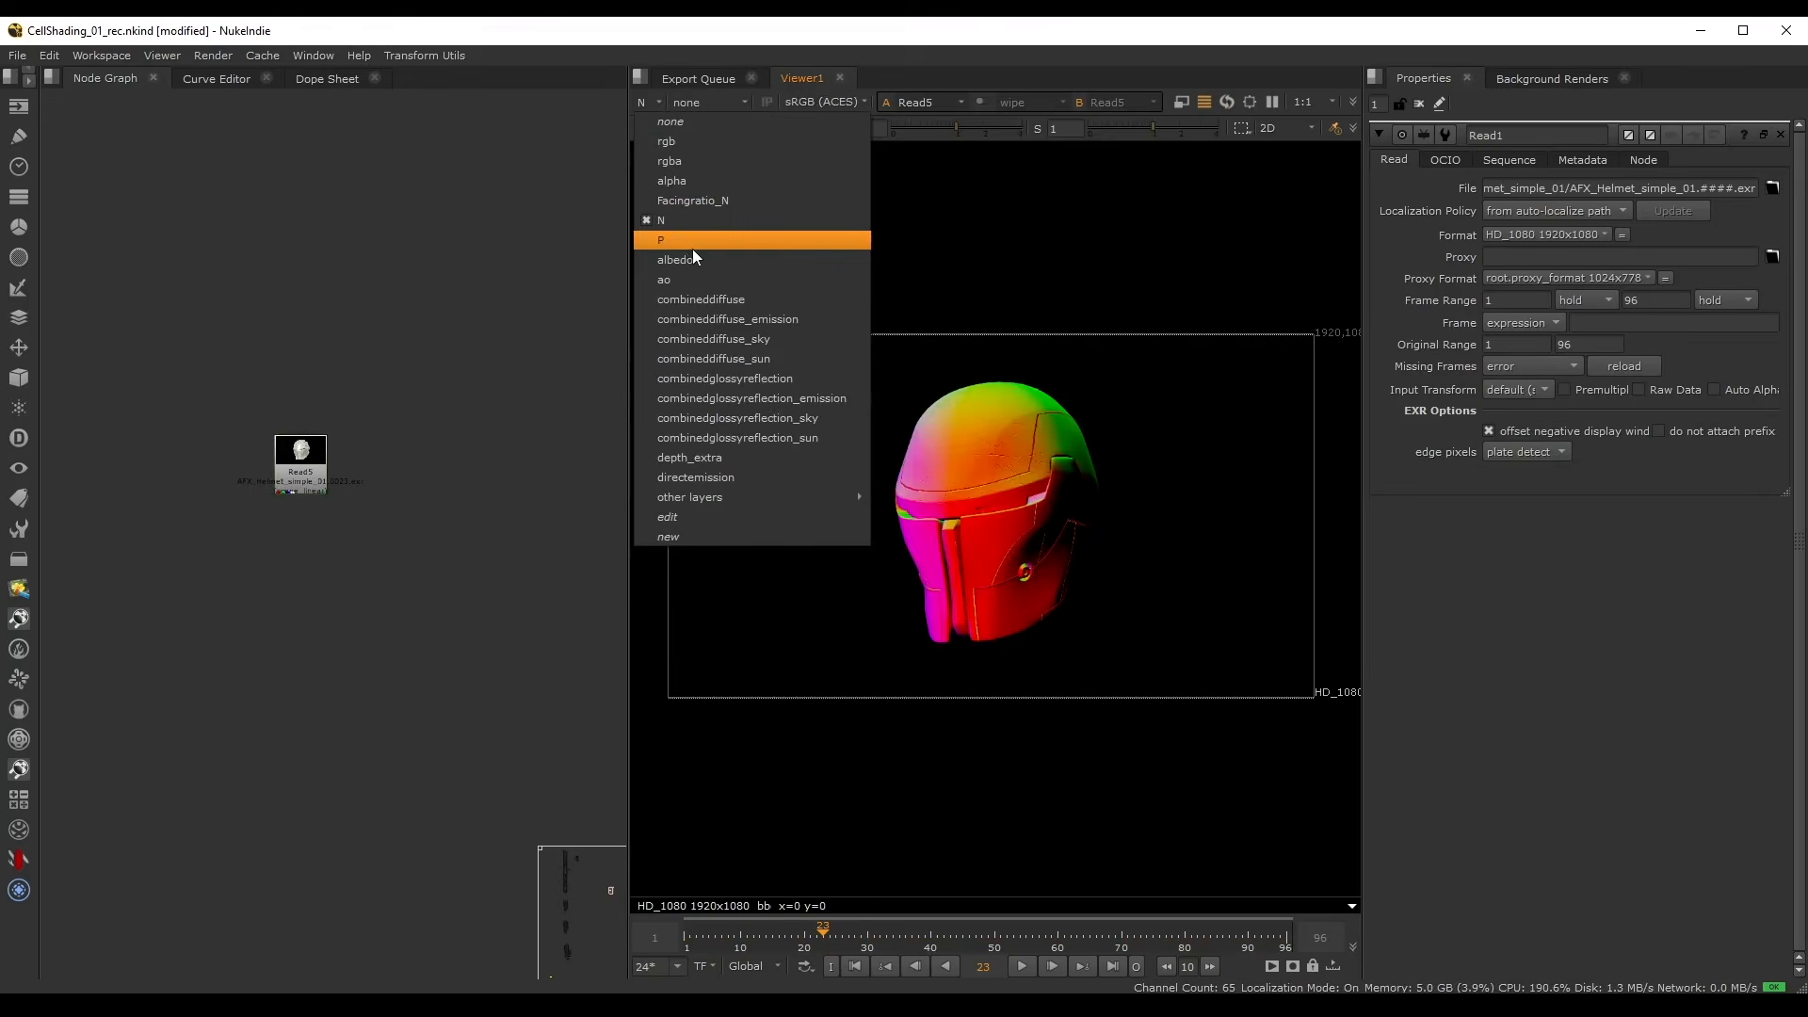
{"action": "left_click", "coordinate": [692, 240]}
{"action": "left_click", "coordinate": [644, 102]}
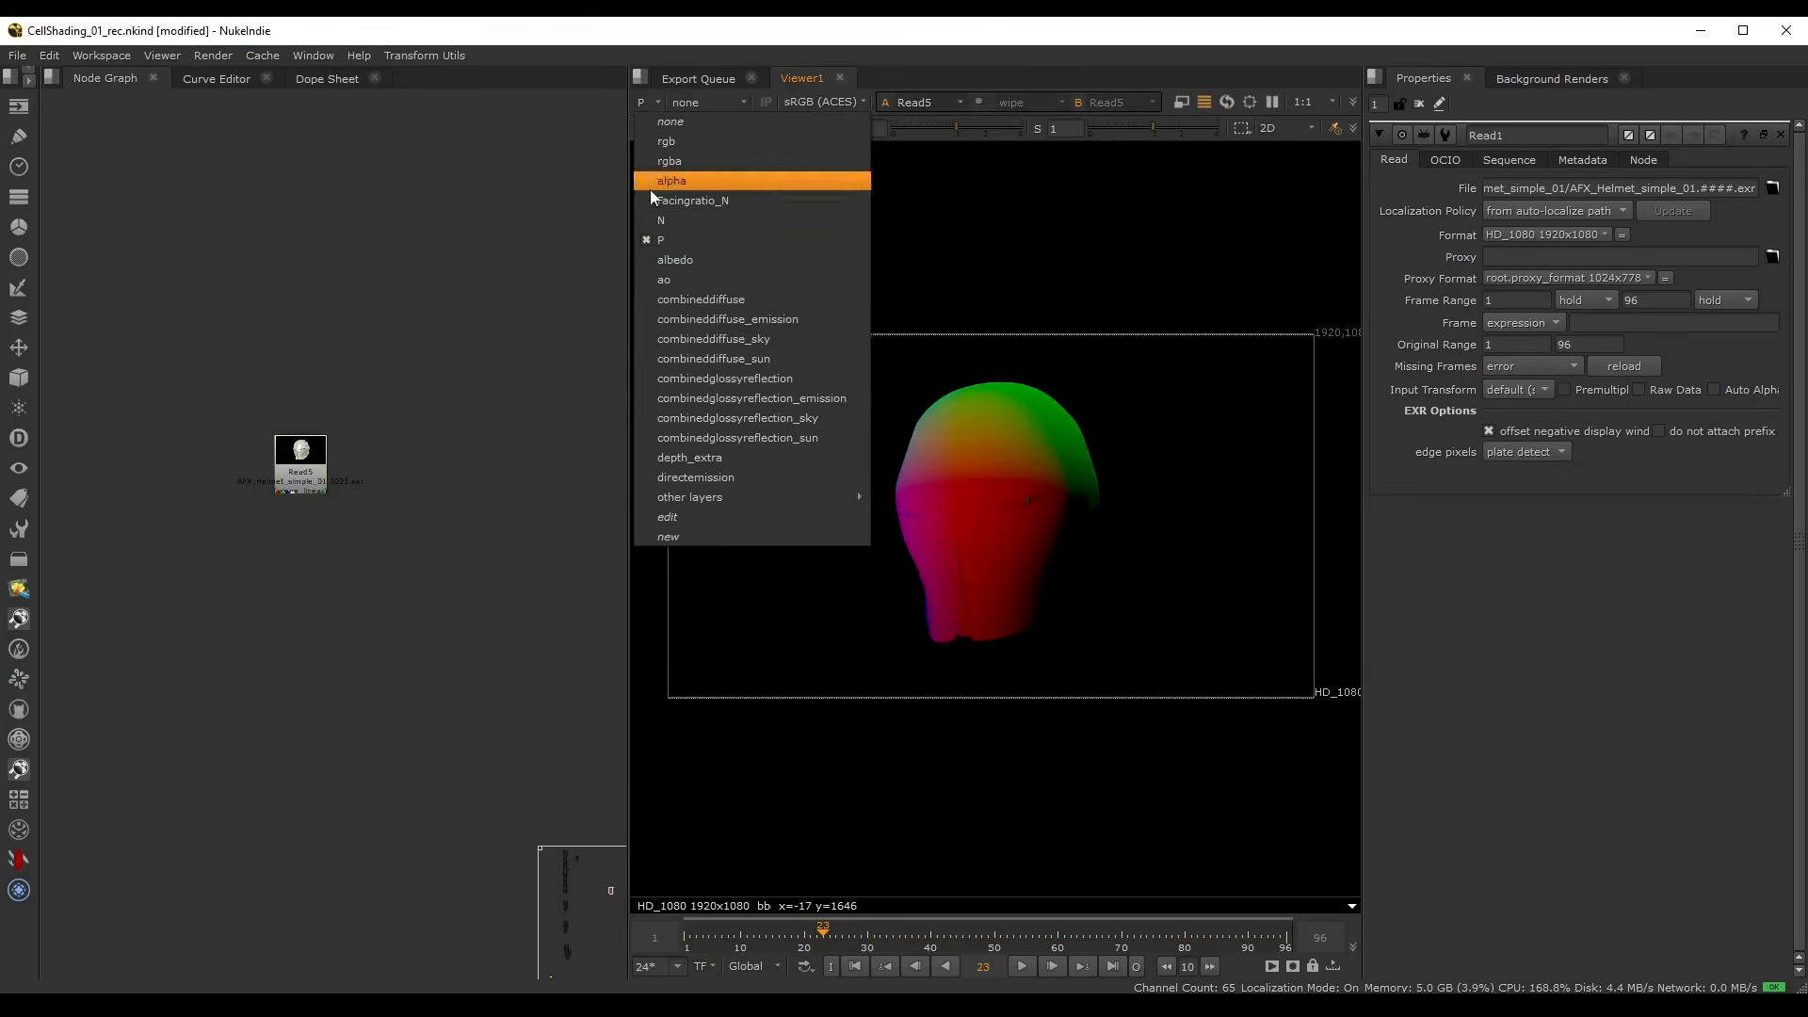
{"action": "left_click", "coordinate": [680, 275]}
- View the combineddiffuse_sun, combinedglossyreflection_sky and combinedglossyreflection_sun layers, scrubbing the last one to frame 51
{"action": "left_click", "coordinate": [648, 98]}
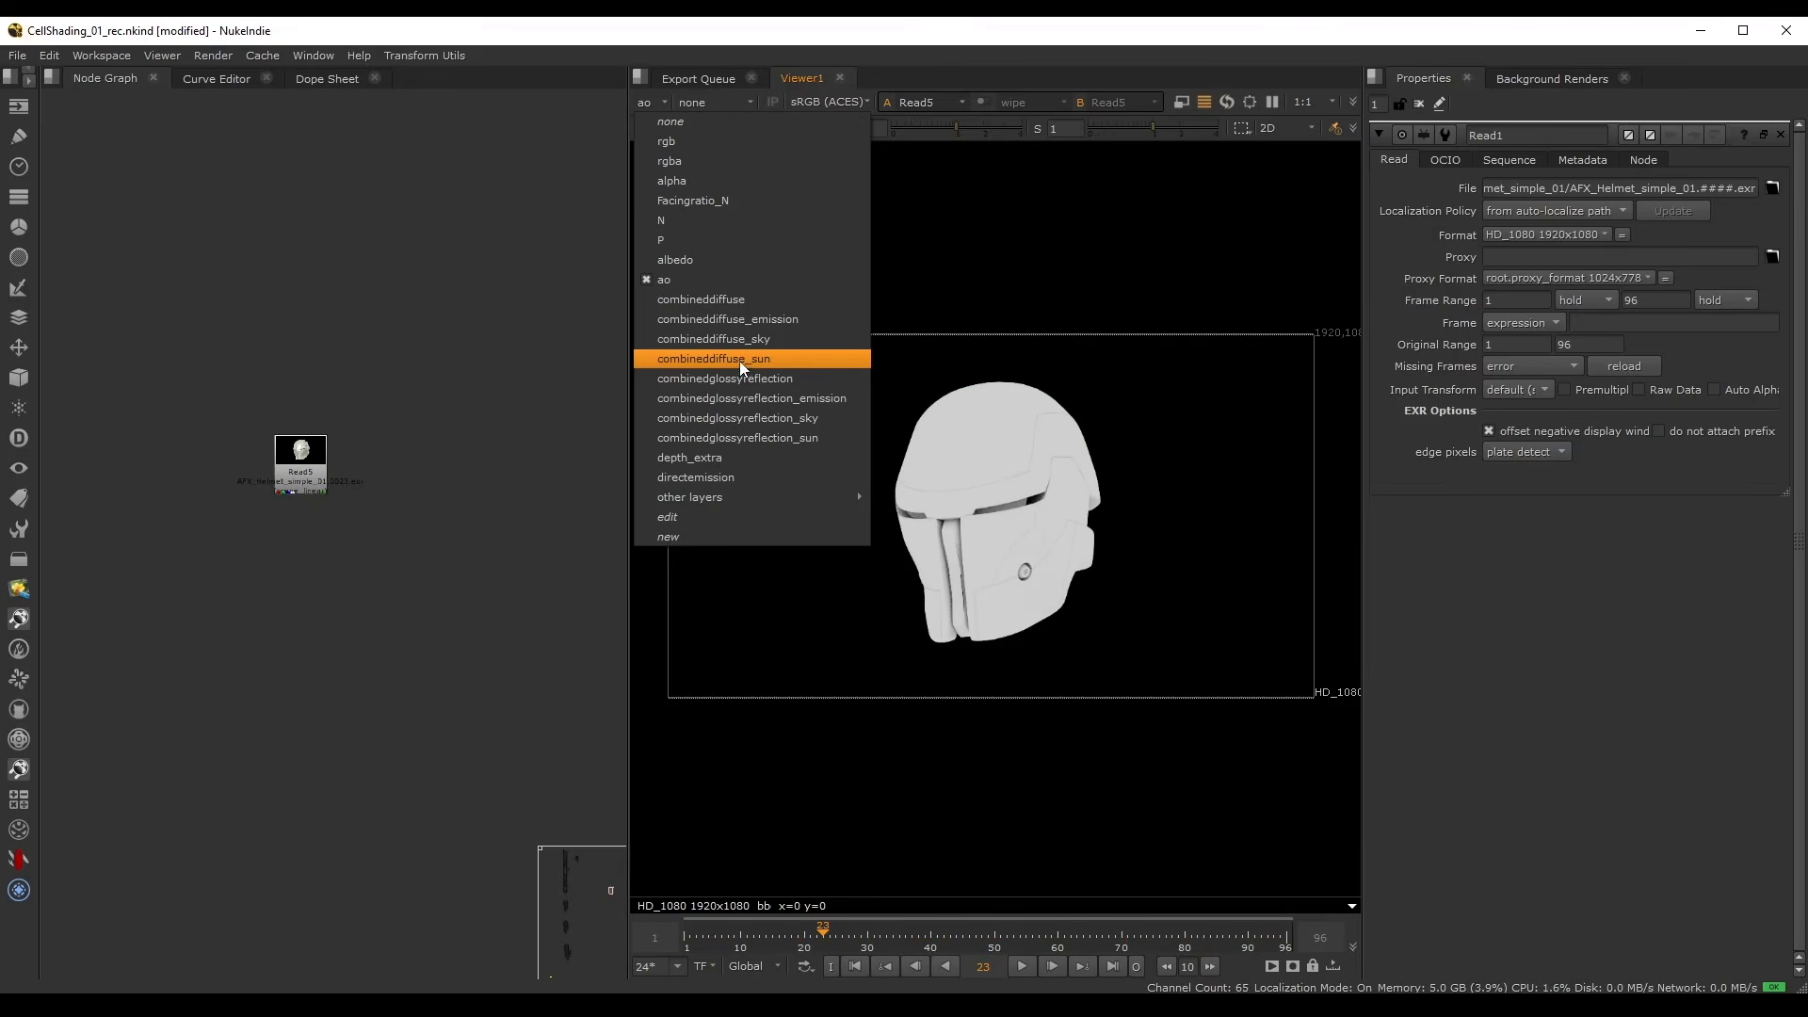
{"action": "left_click", "coordinate": [738, 360]}
{"action": "left_click", "coordinate": [659, 100]}
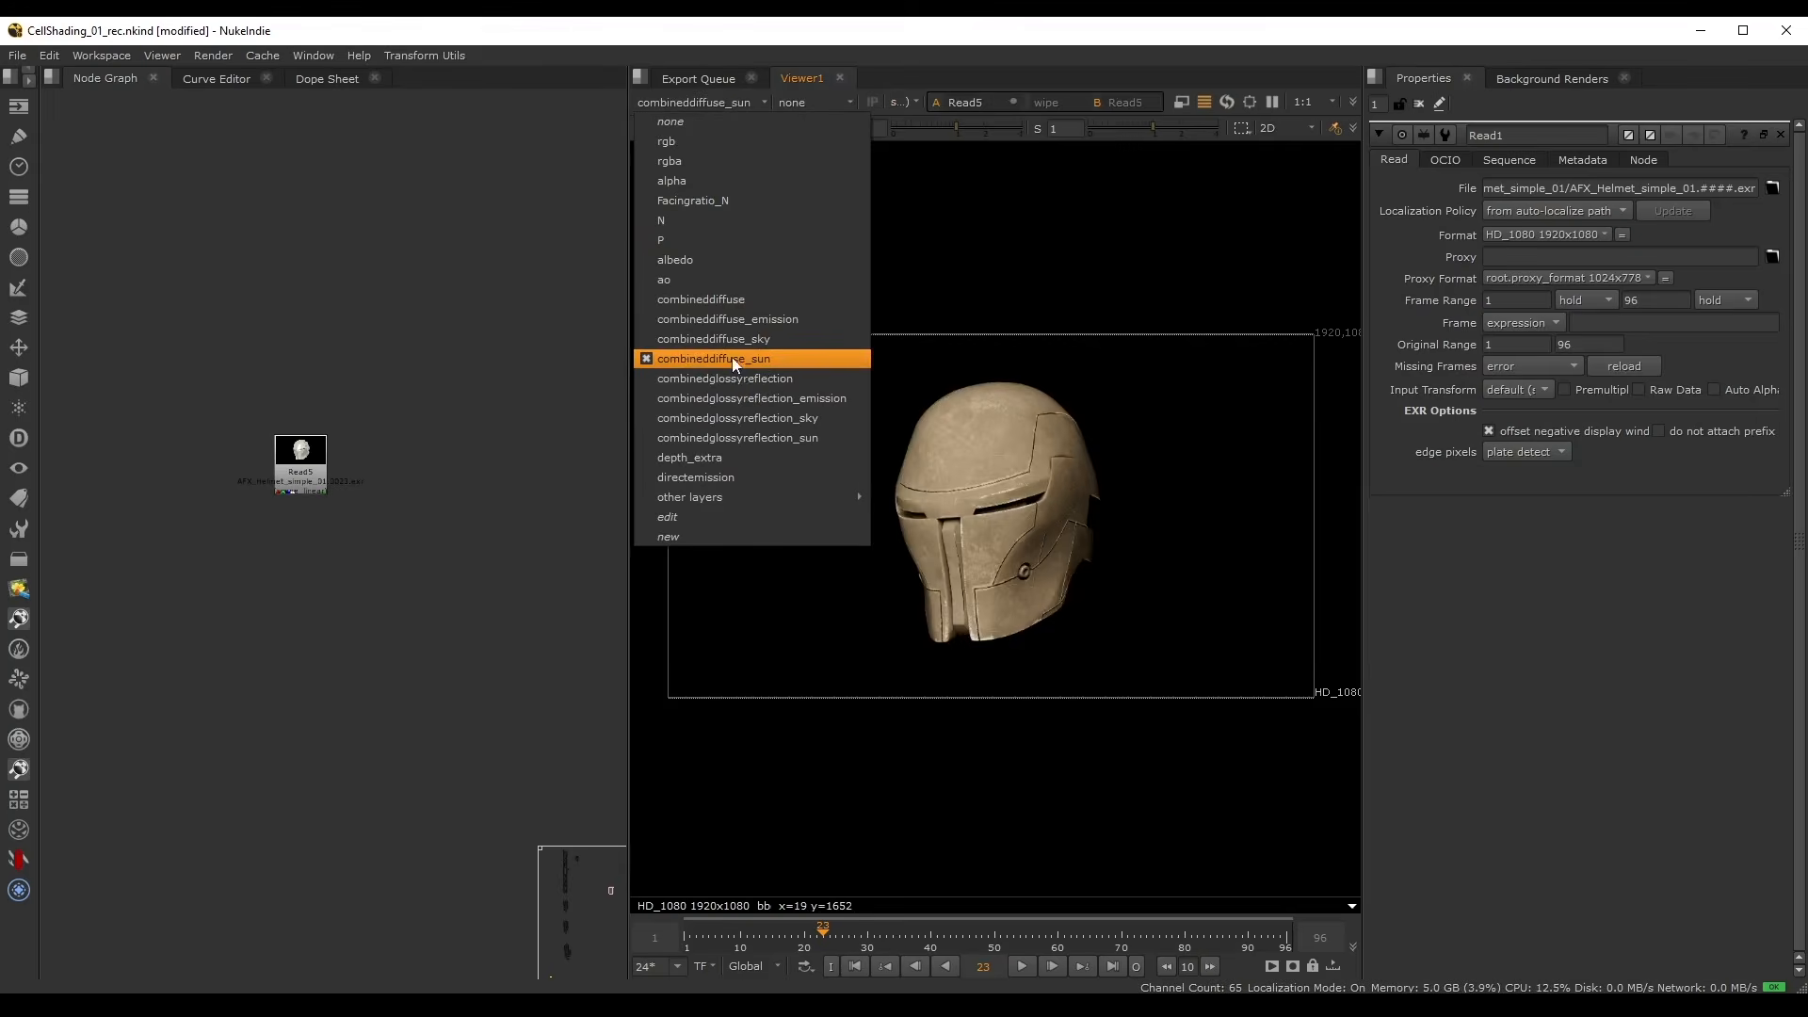
{"action": "left_click", "coordinate": [737, 418]}
{"action": "left_click", "coordinate": [659, 102]}
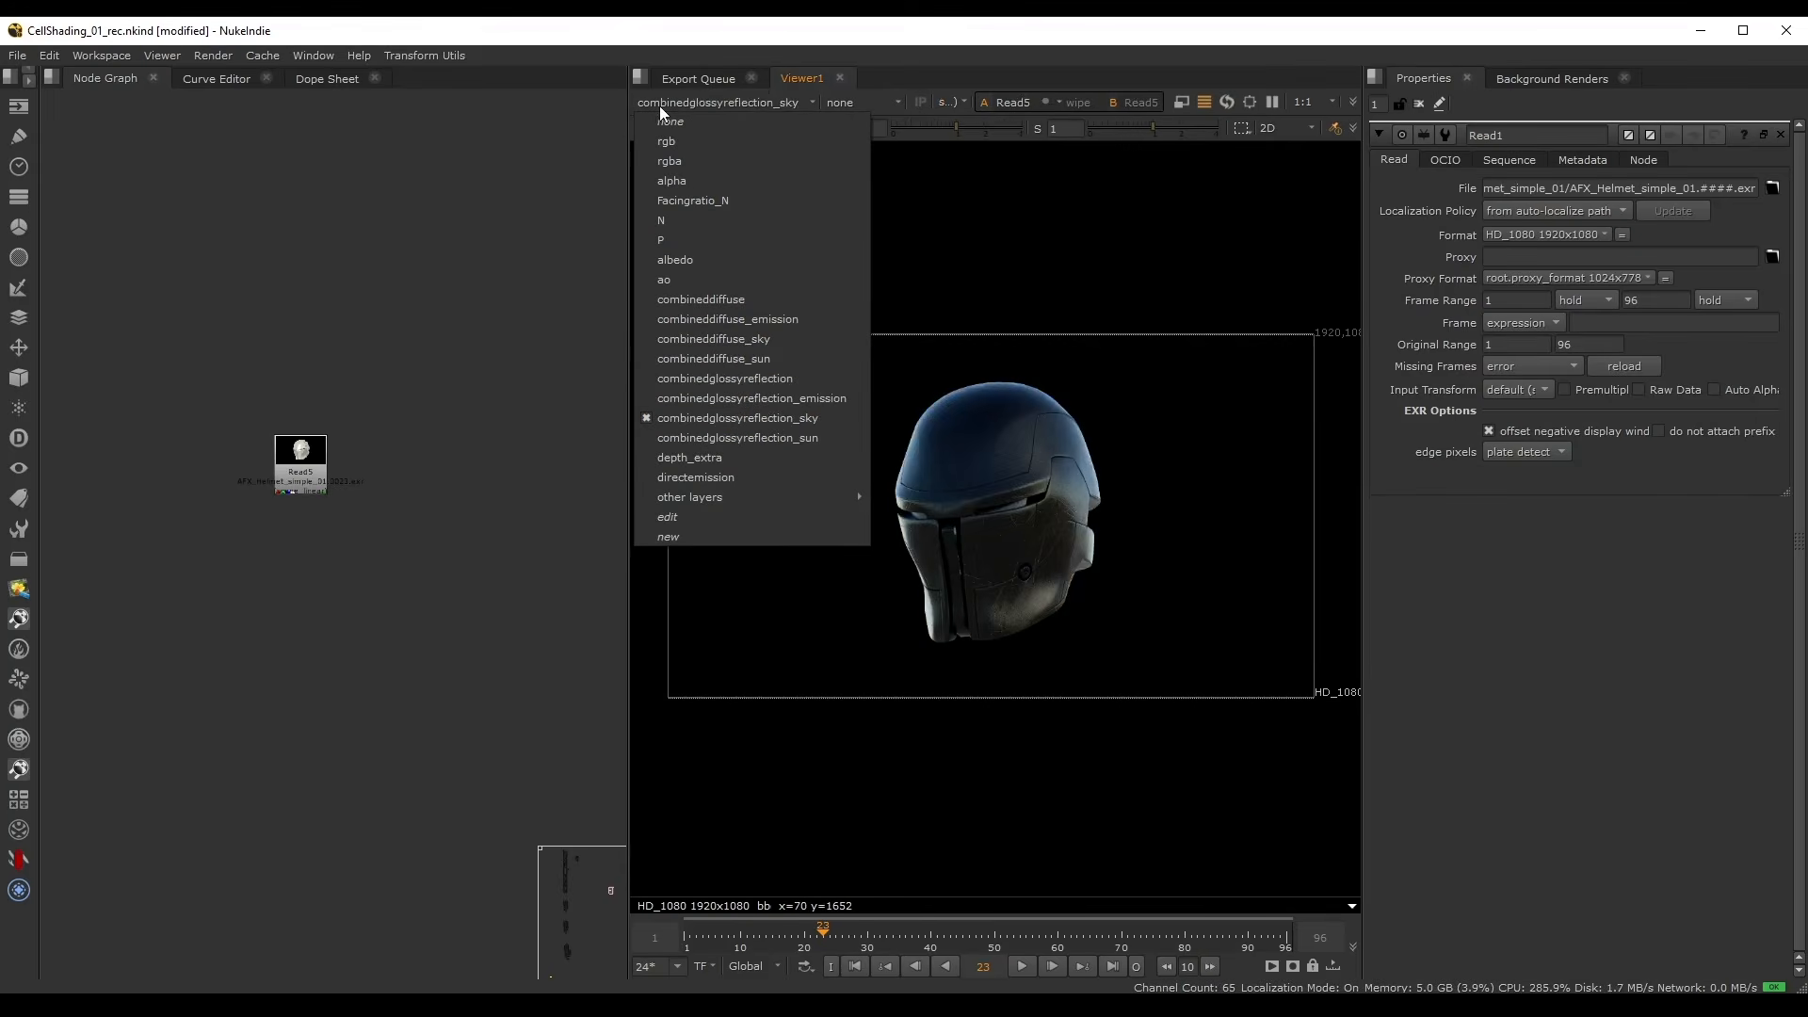
{"action": "left_click", "coordinate": [753, 437]}
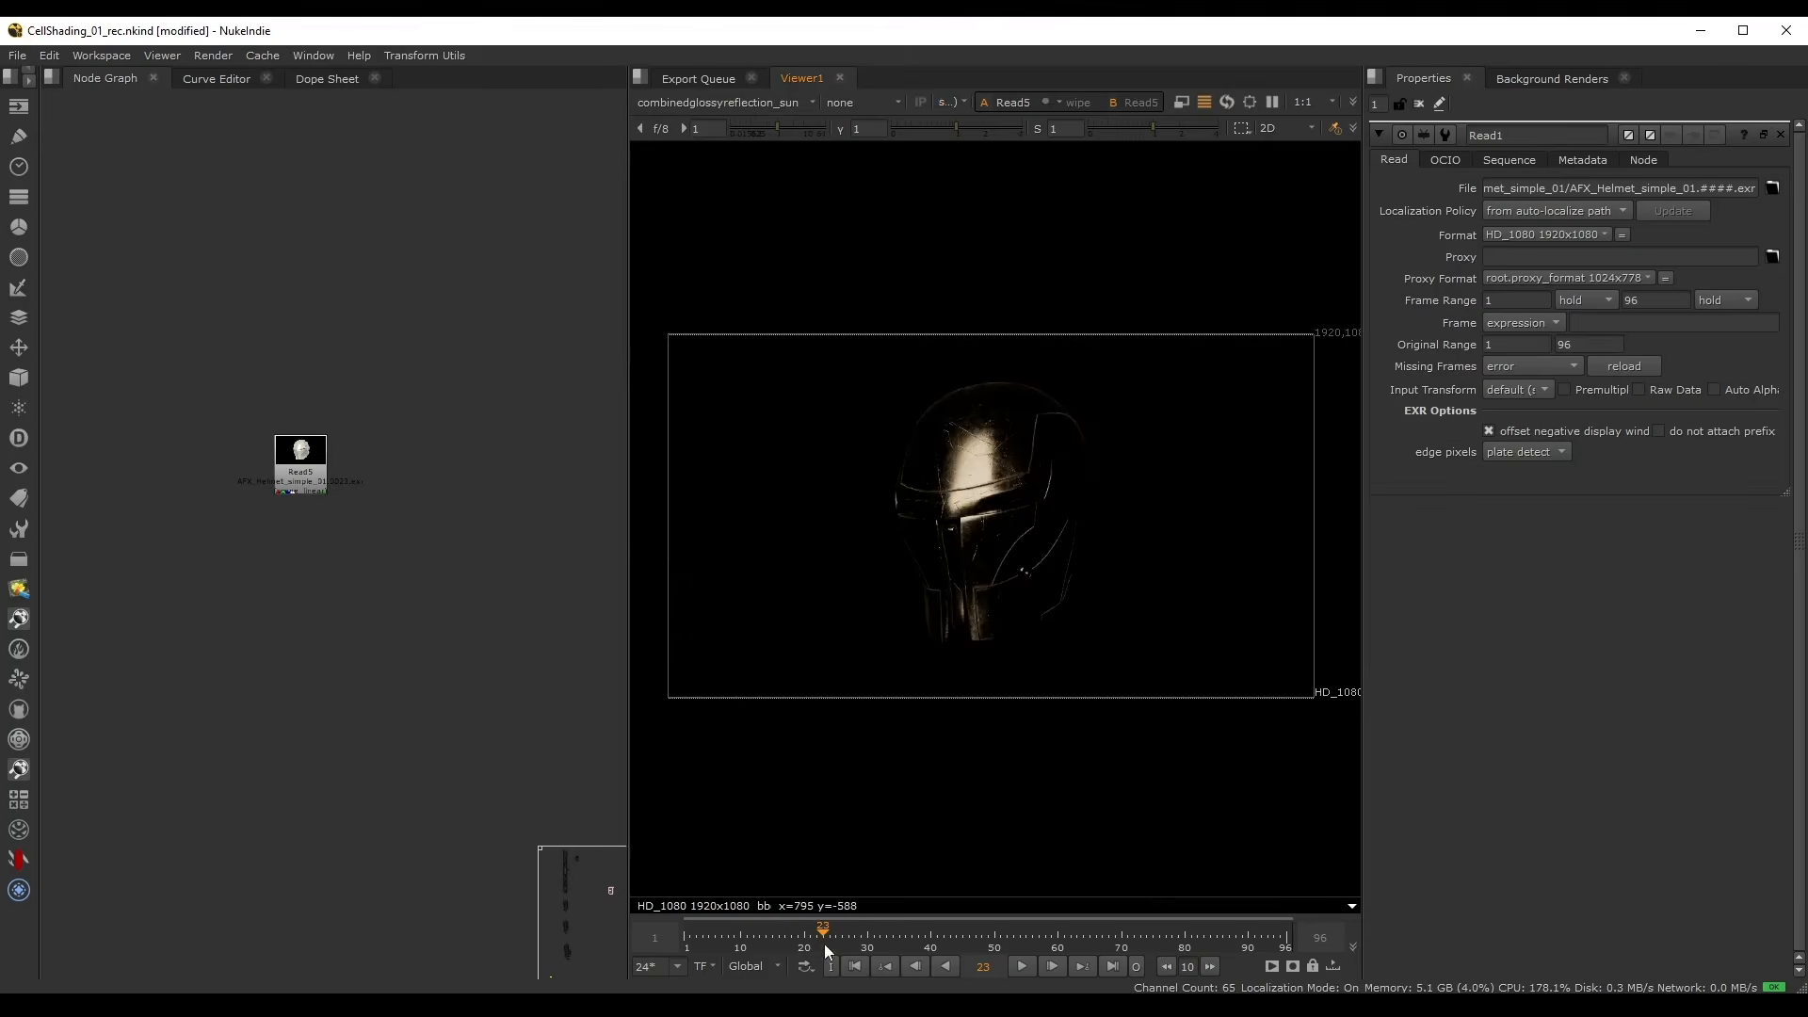
{"action": "left_click_drag", "start_coordinate": [823, 944], "coordinate": [1000, 941]}
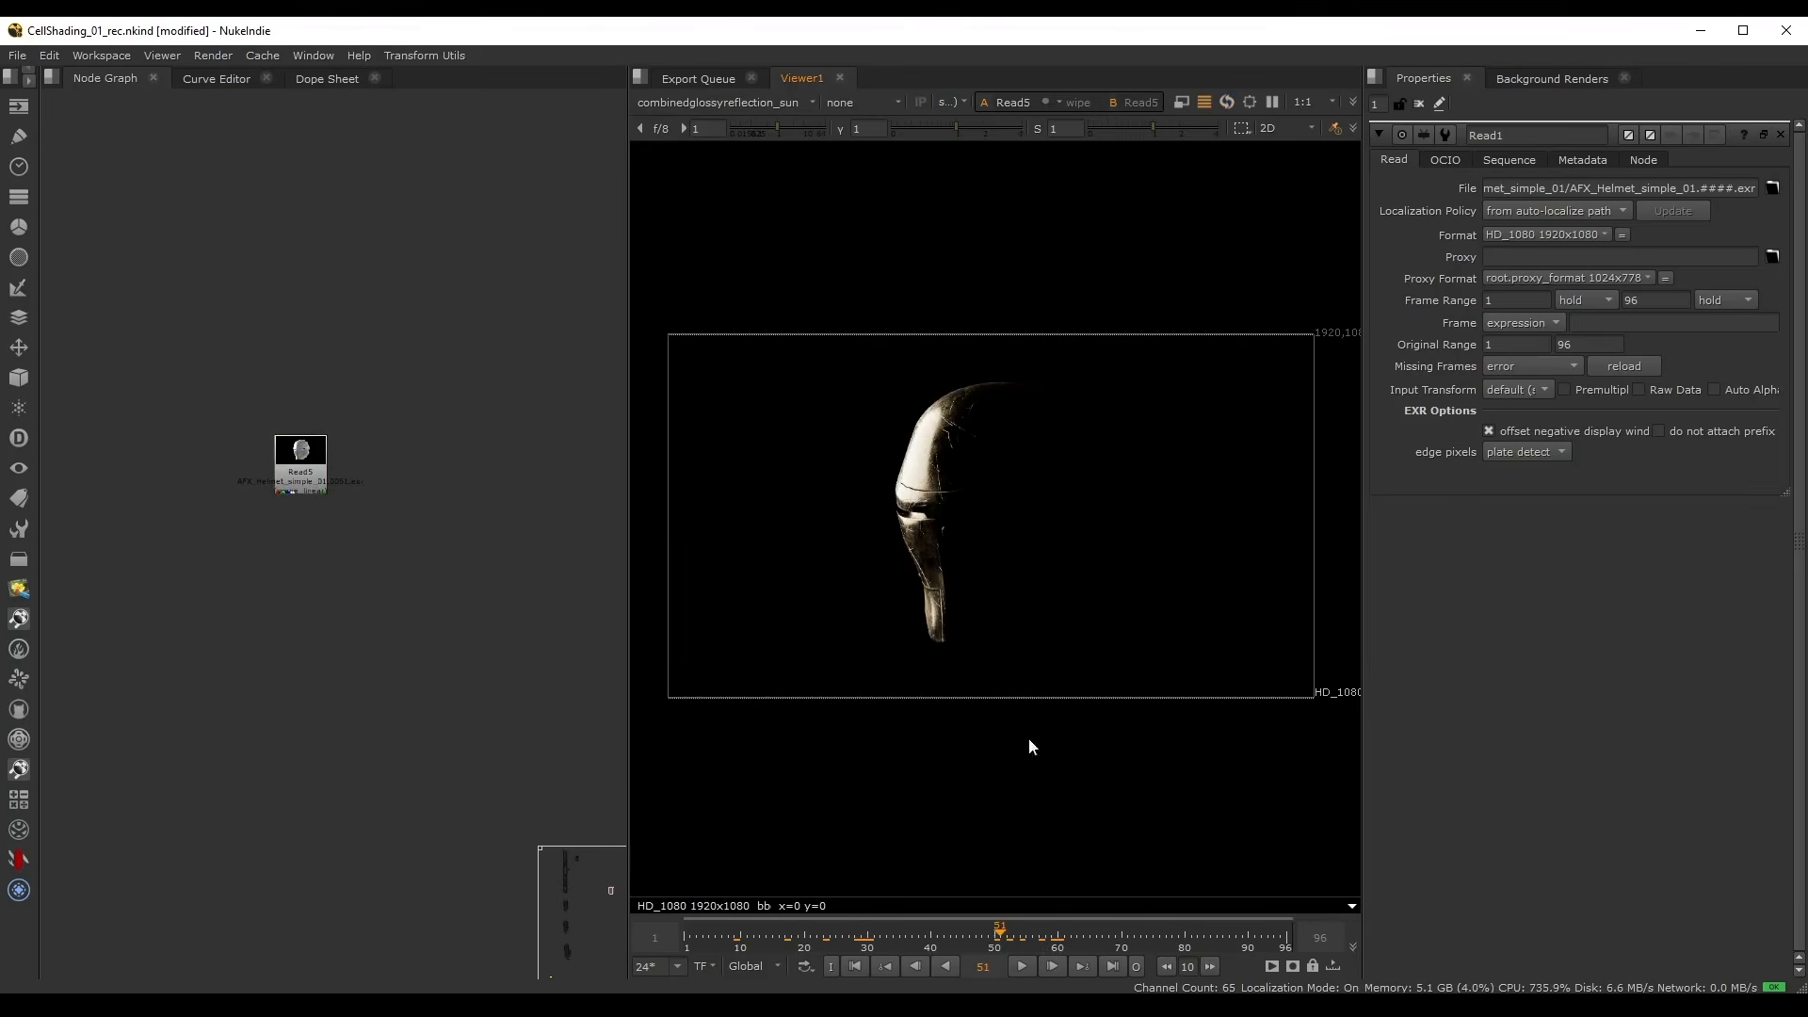
- Return the viewer to the rgba layer and examine the helmet render up close
{"action": "left_click", "coordinate": [710, 101]}
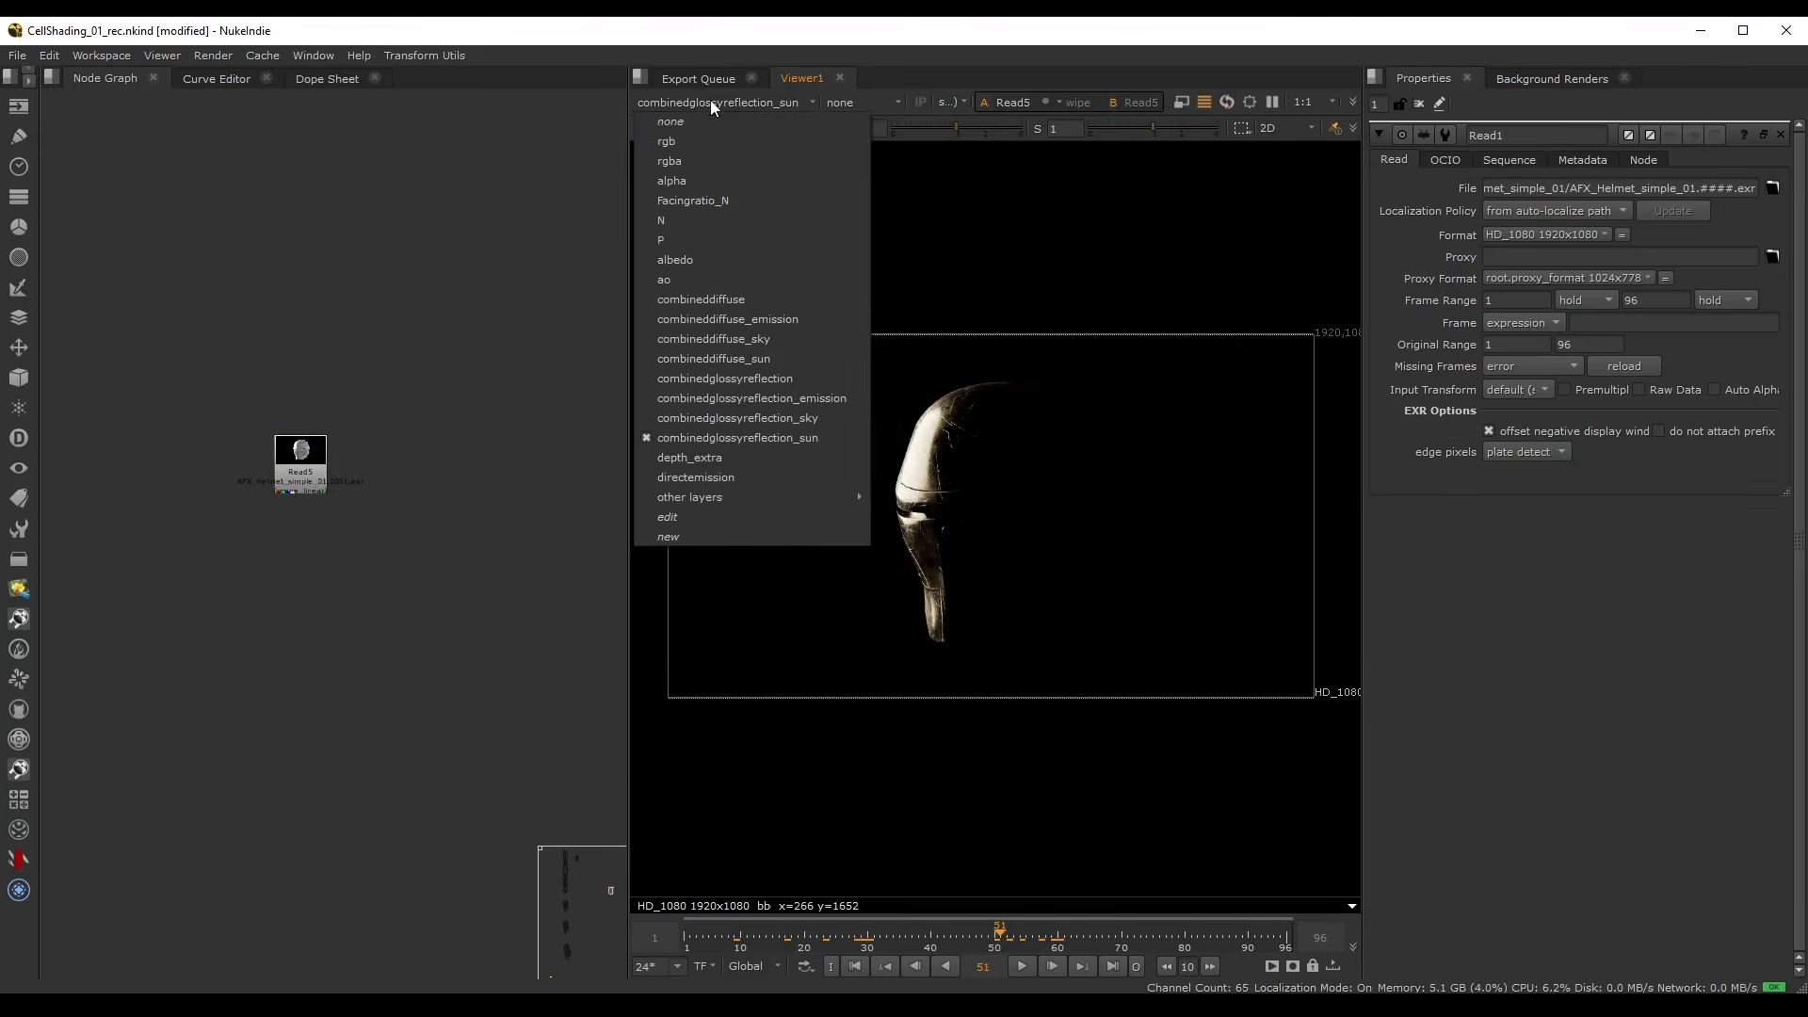
{"action": "left_click", "coordinate": [697, 160]}
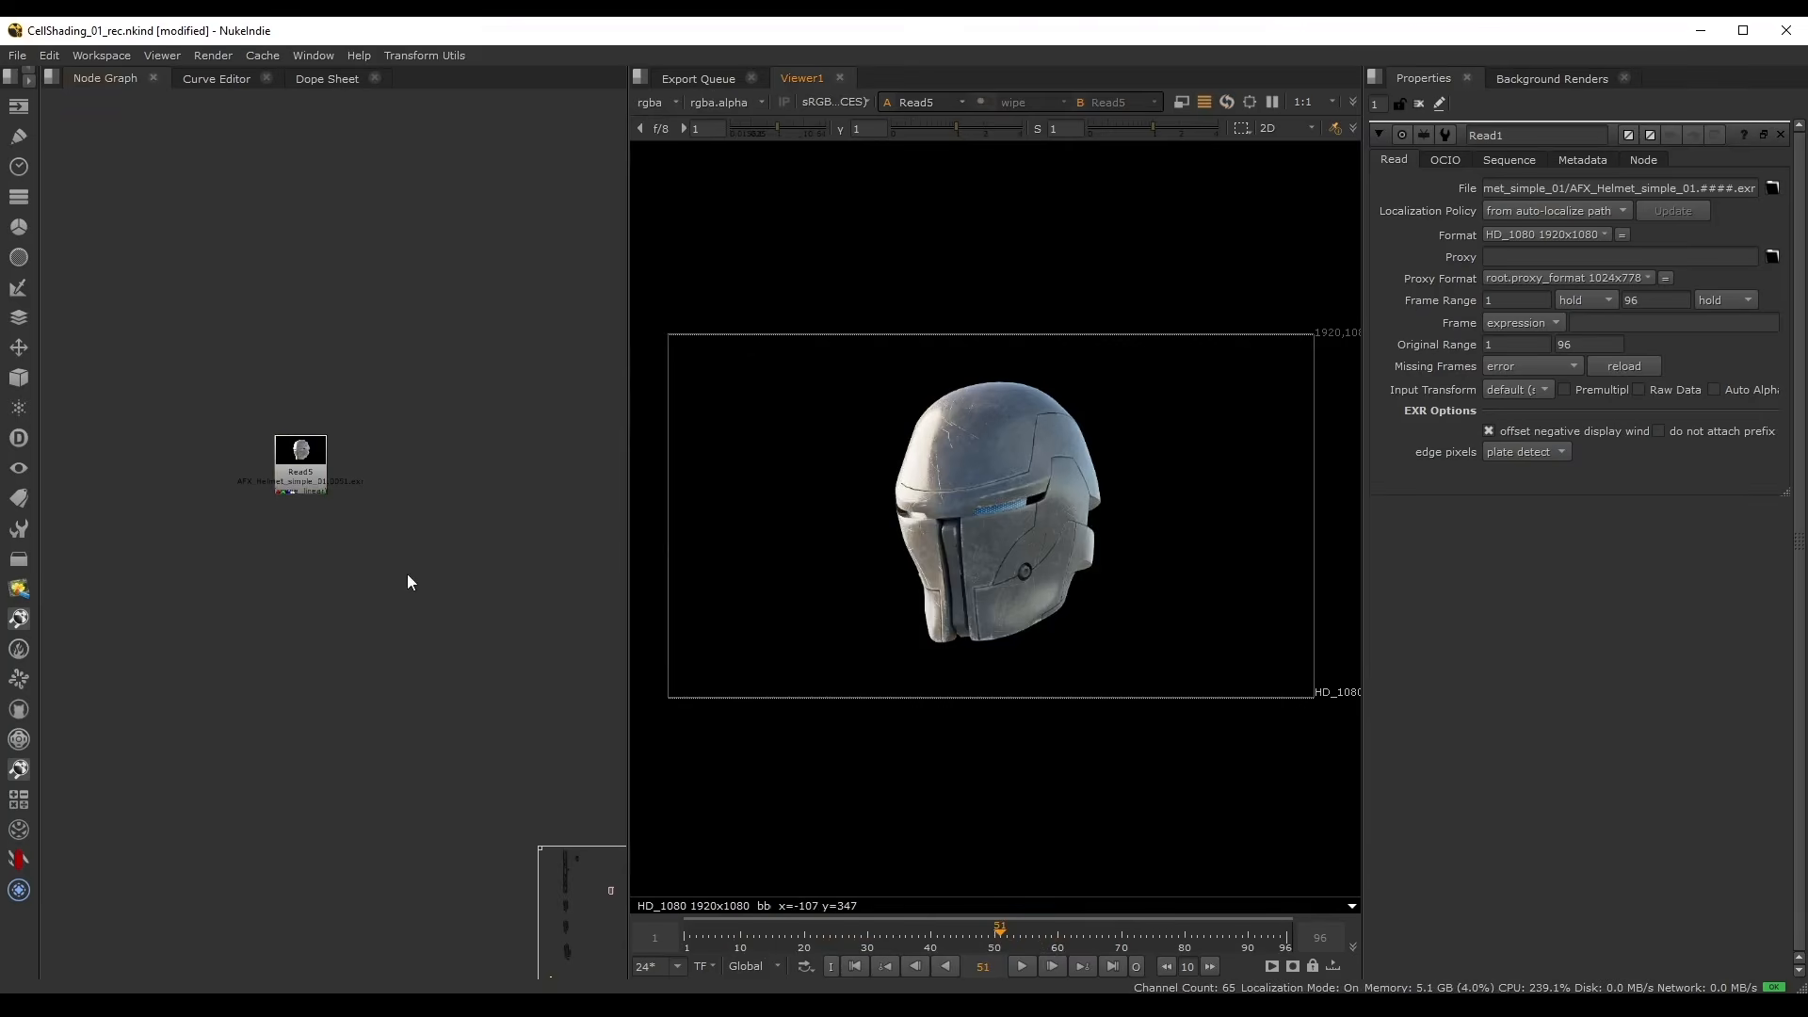
{"action": "middle_click_drag", "start_coordinate": [408, 575], "coordinate": [372, 559]}
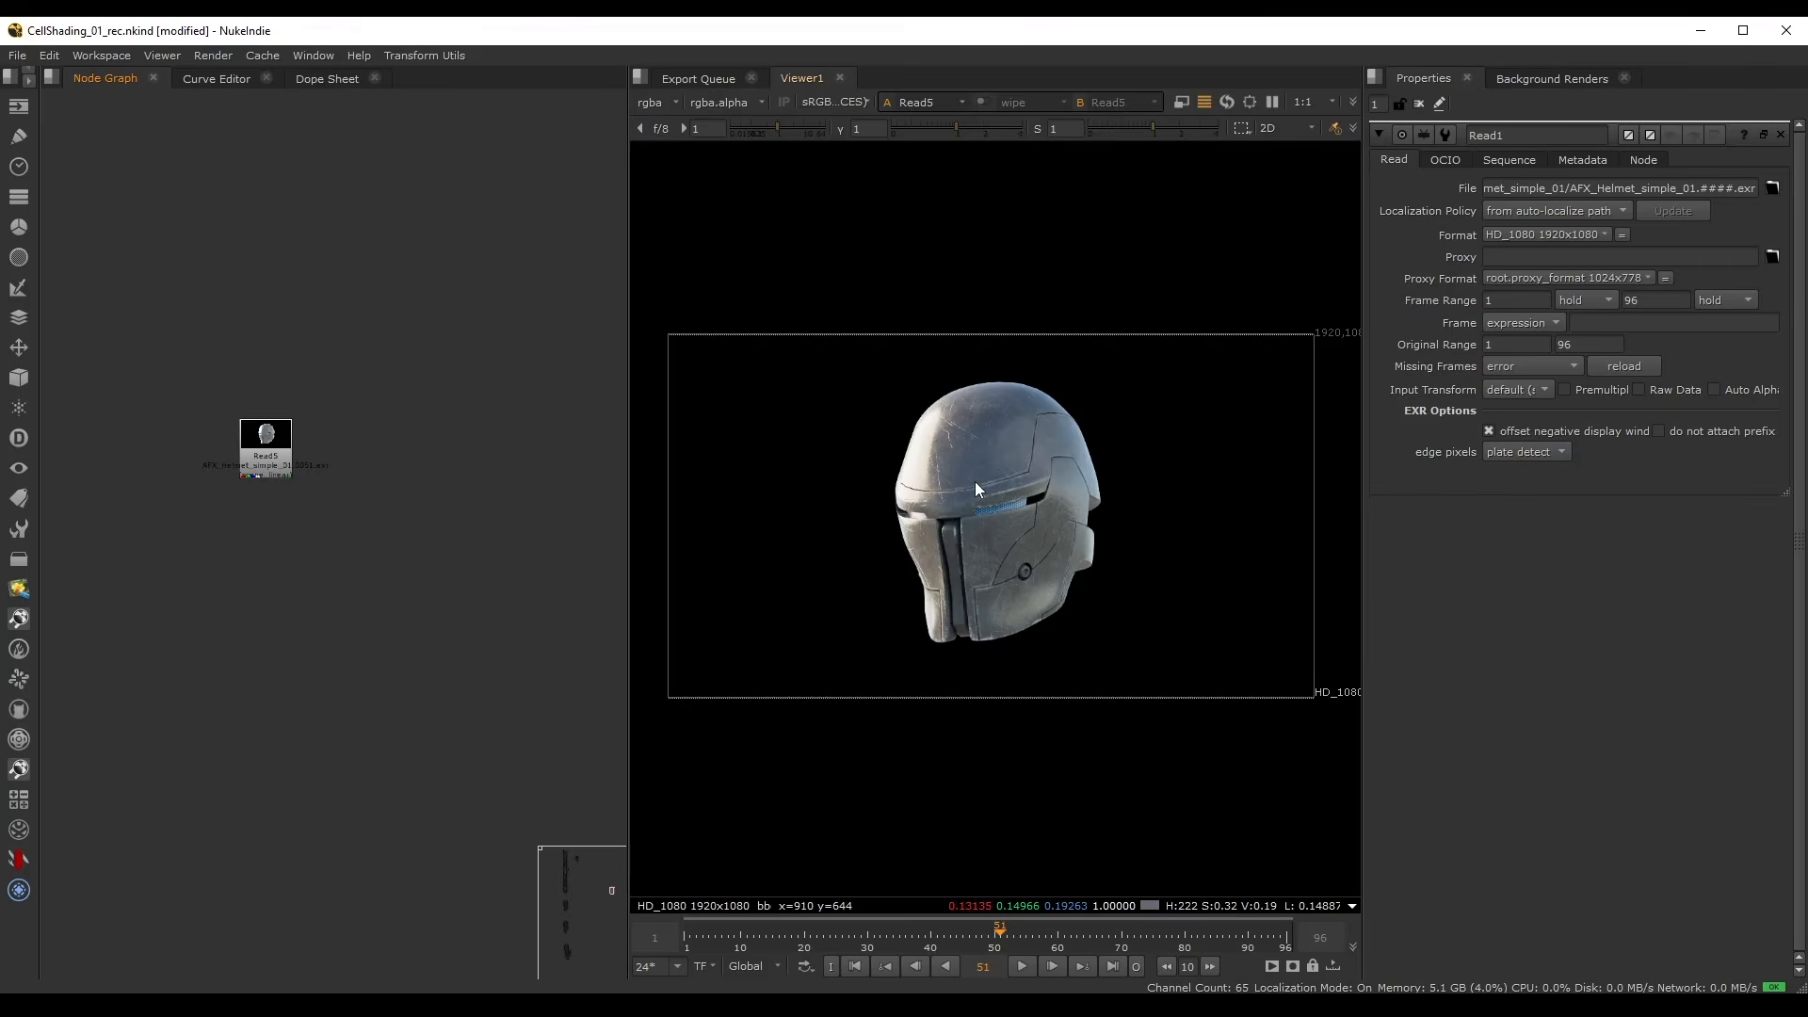
{"action": "scroll", "coordinate": [946, 466], "scroll_direction": "up", "scroll_amount": 5}
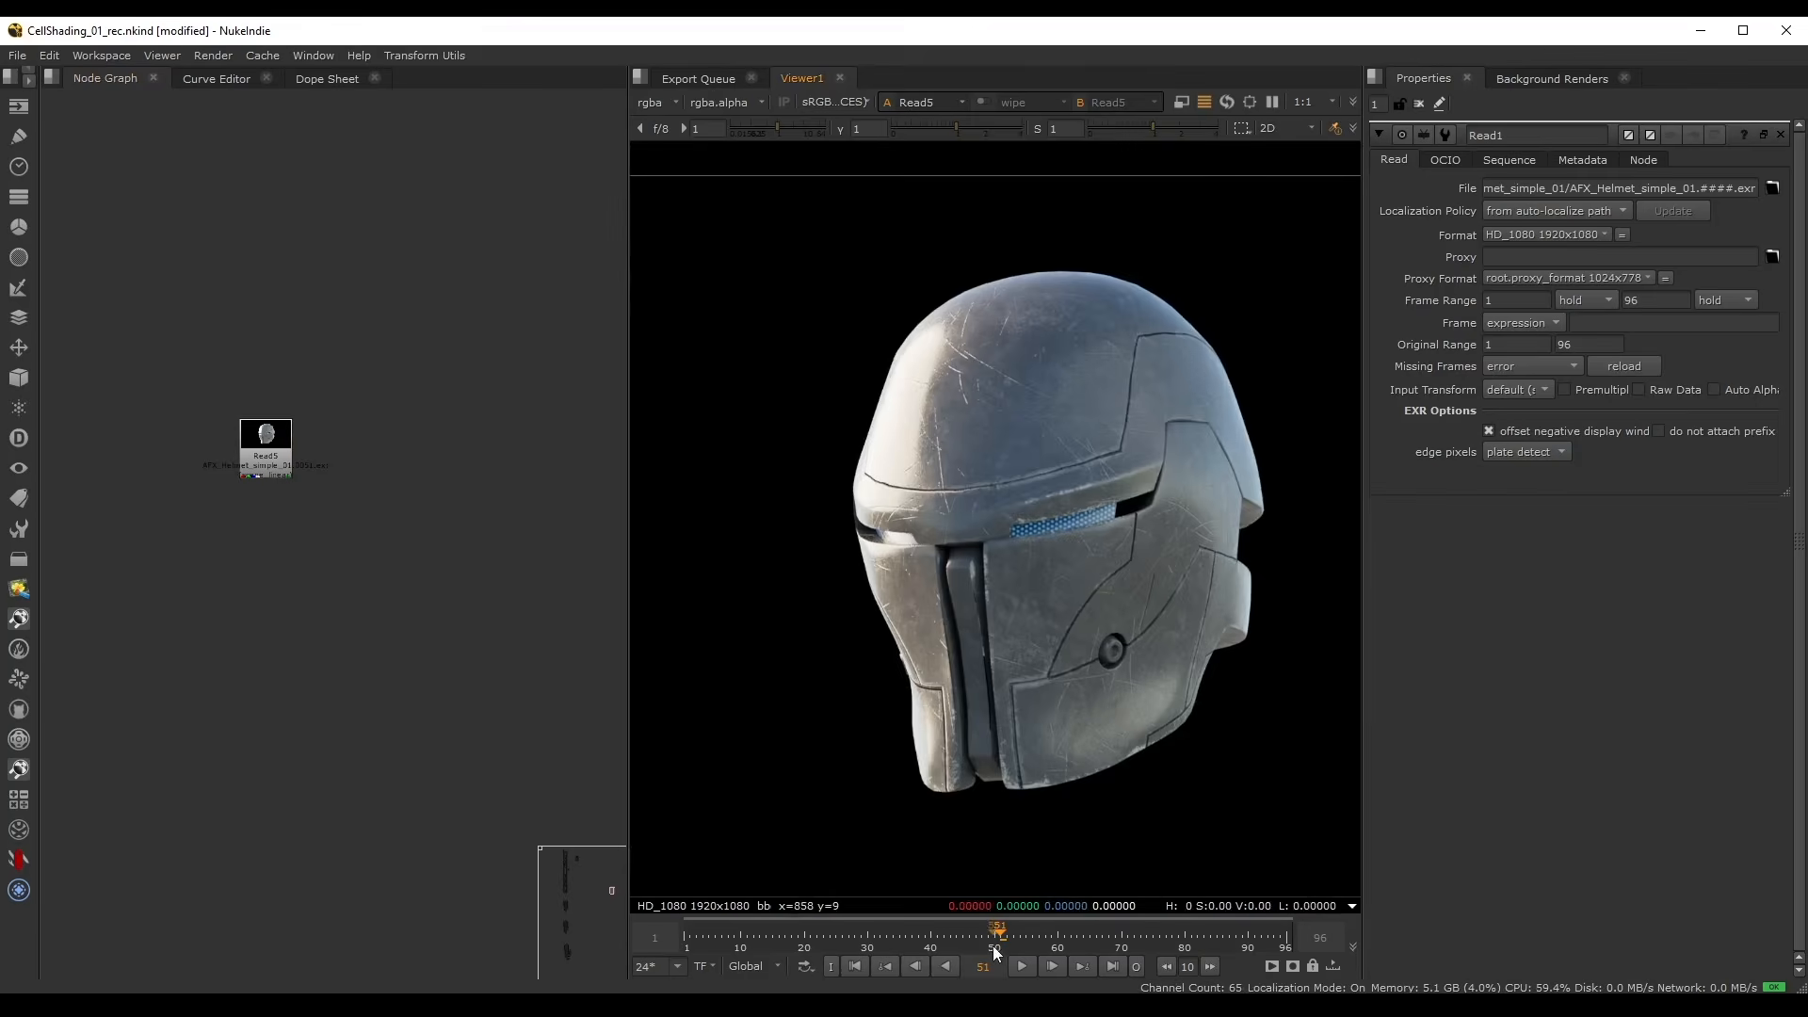
- Go to frame 38 and add a Shuffle node below the helmet Read node
{"action": "left_click_drag", "start_coordinate": [993, 945], "coordinate": [918, 946]}
{"action": "left_click", "coordinate": [350, 559]}
{"action": "middle_click_drag", "start_coordinate": [306, 457], "coordinate": [286, 399]}
{"action": "scroll", "coordinate": [286, 400], "scroll_direction": "up", "scroll_amount": 3}
{"action": "left_click", "coordinate": [244, 381]}
{"action": "key", "text": "Tab"}
{"action": "type", "text": "shuffle"}
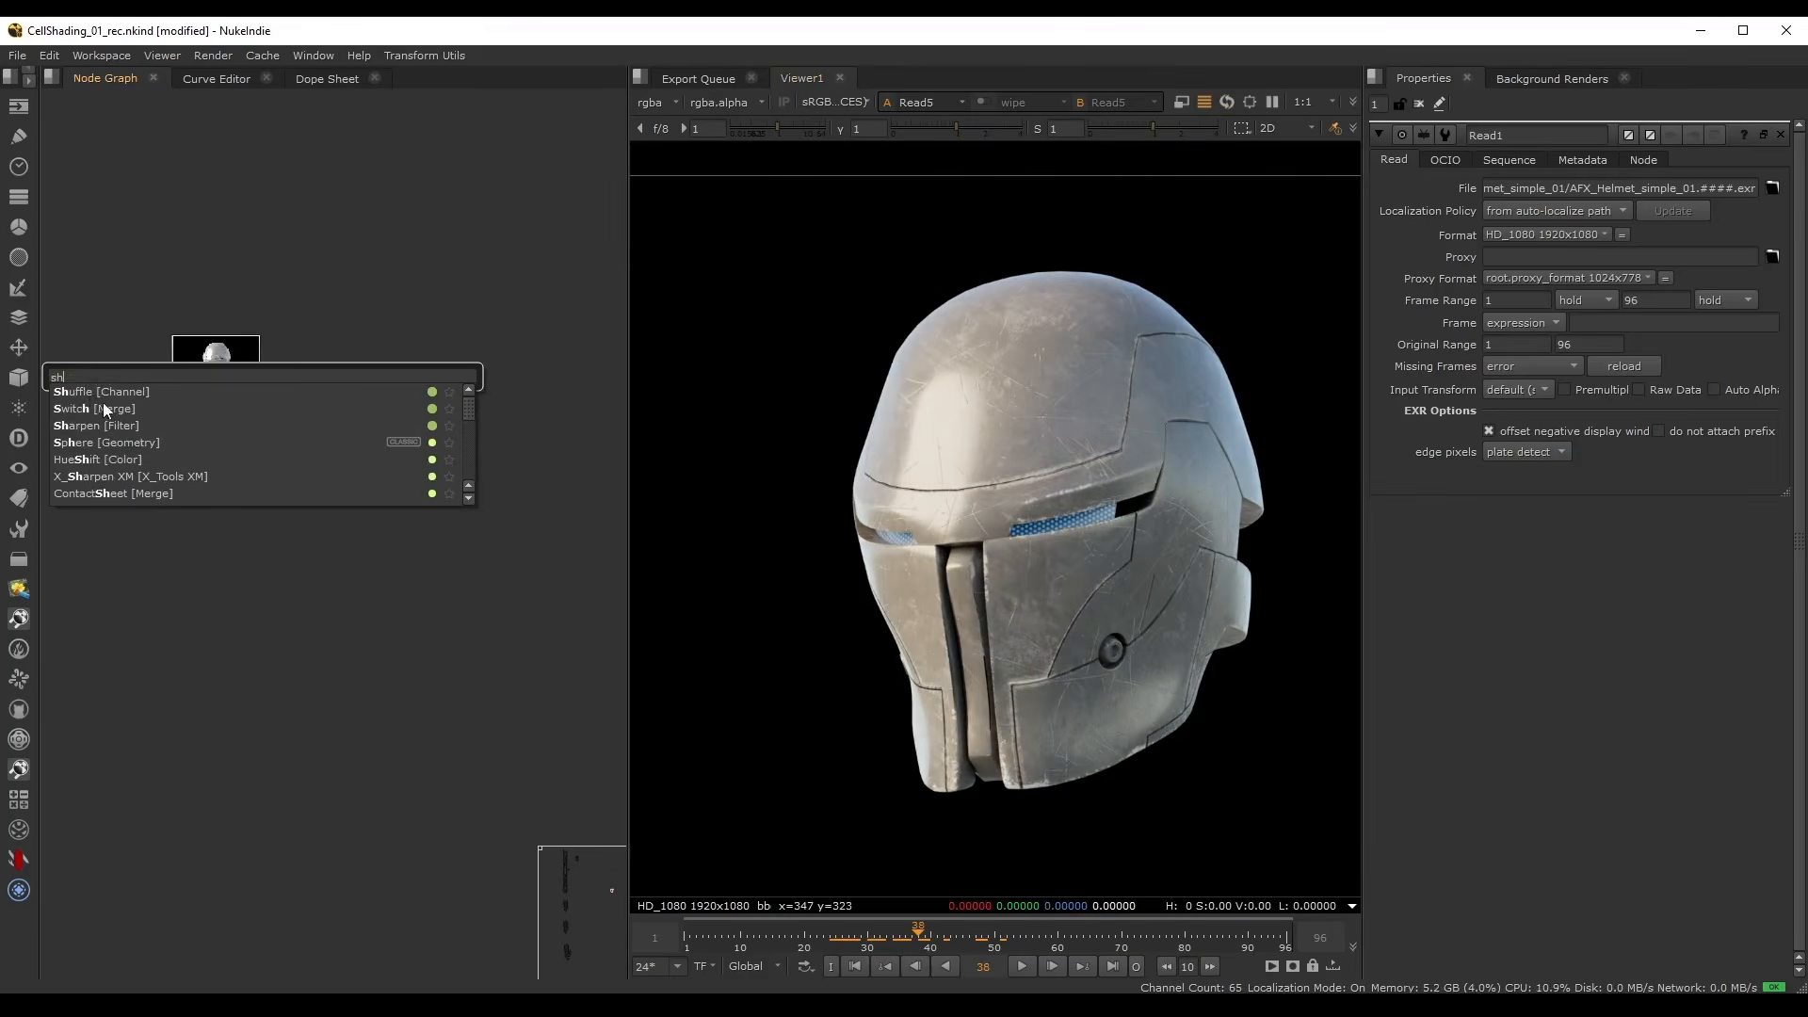
{"action": "key", "text": "Return"}
{"action": "left_click_drag", "start_coordinate": [235, 458], "coordinate": [255, 588]}
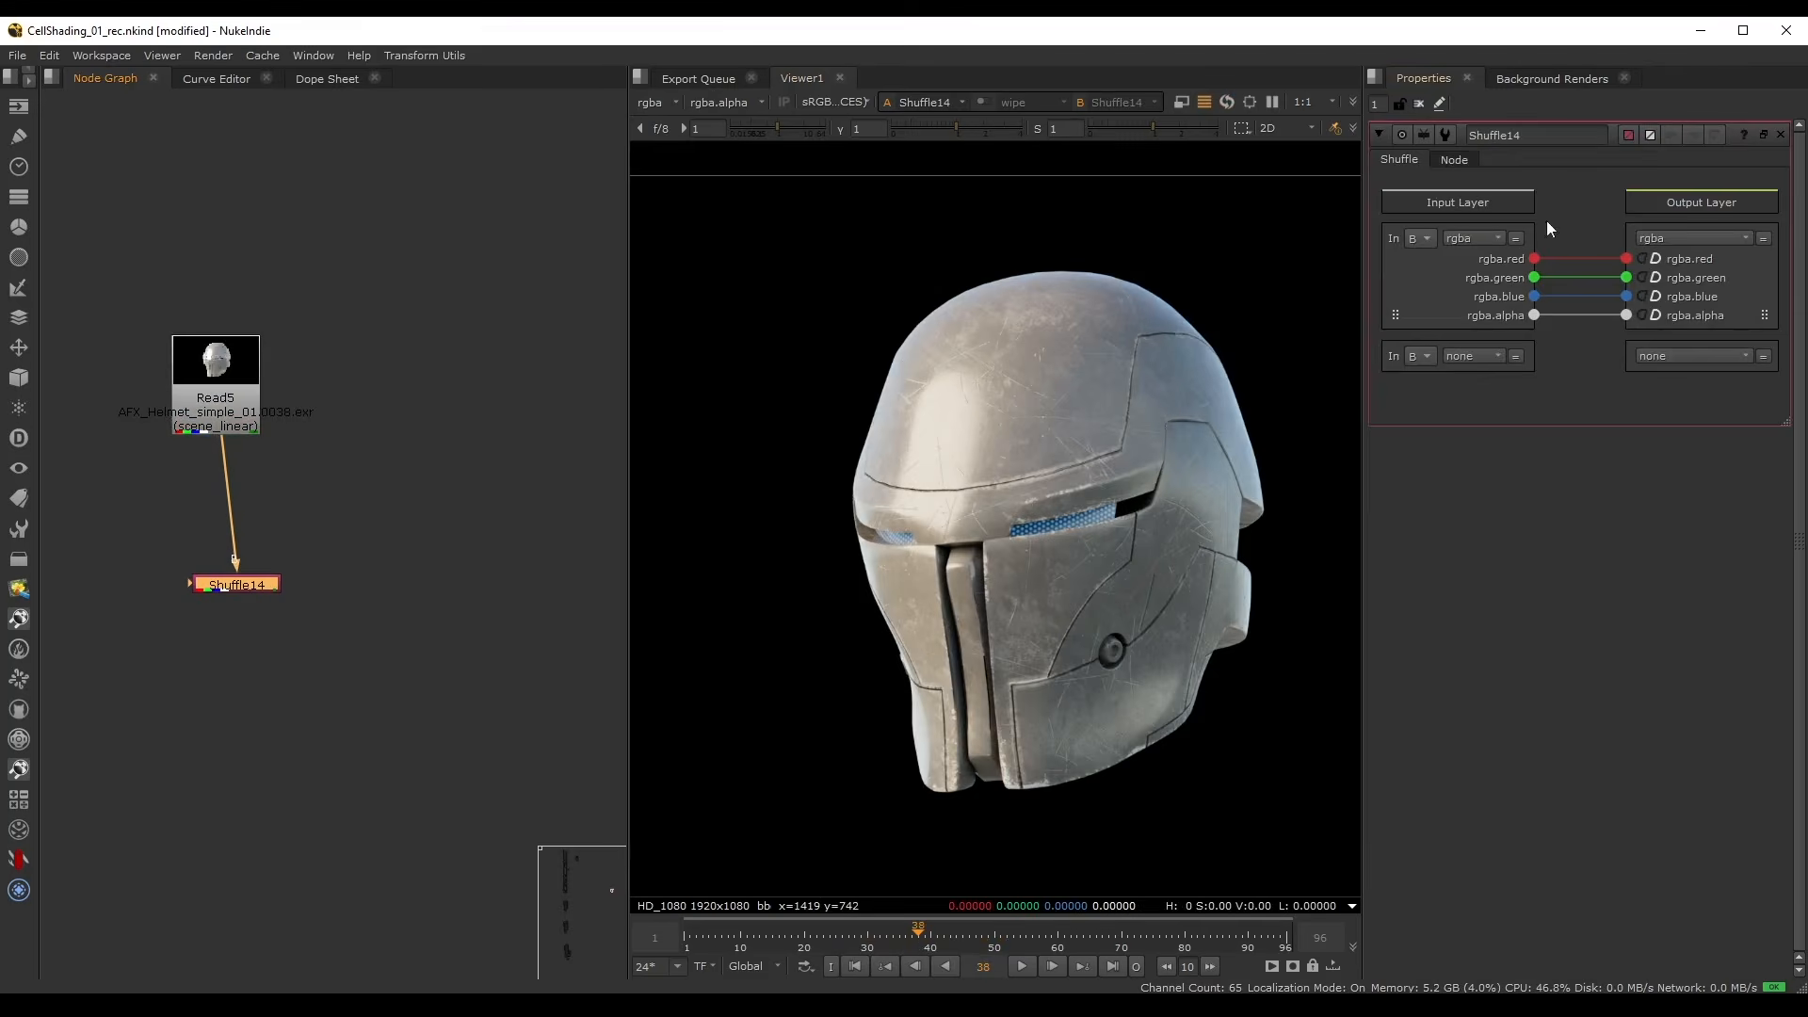
- Label the Shuffle node with the expression [value in1]
{"action": "left_click", "coordinate": [1458, 162]}
{"action": "left_click", "coordinate": [1505, 216]}
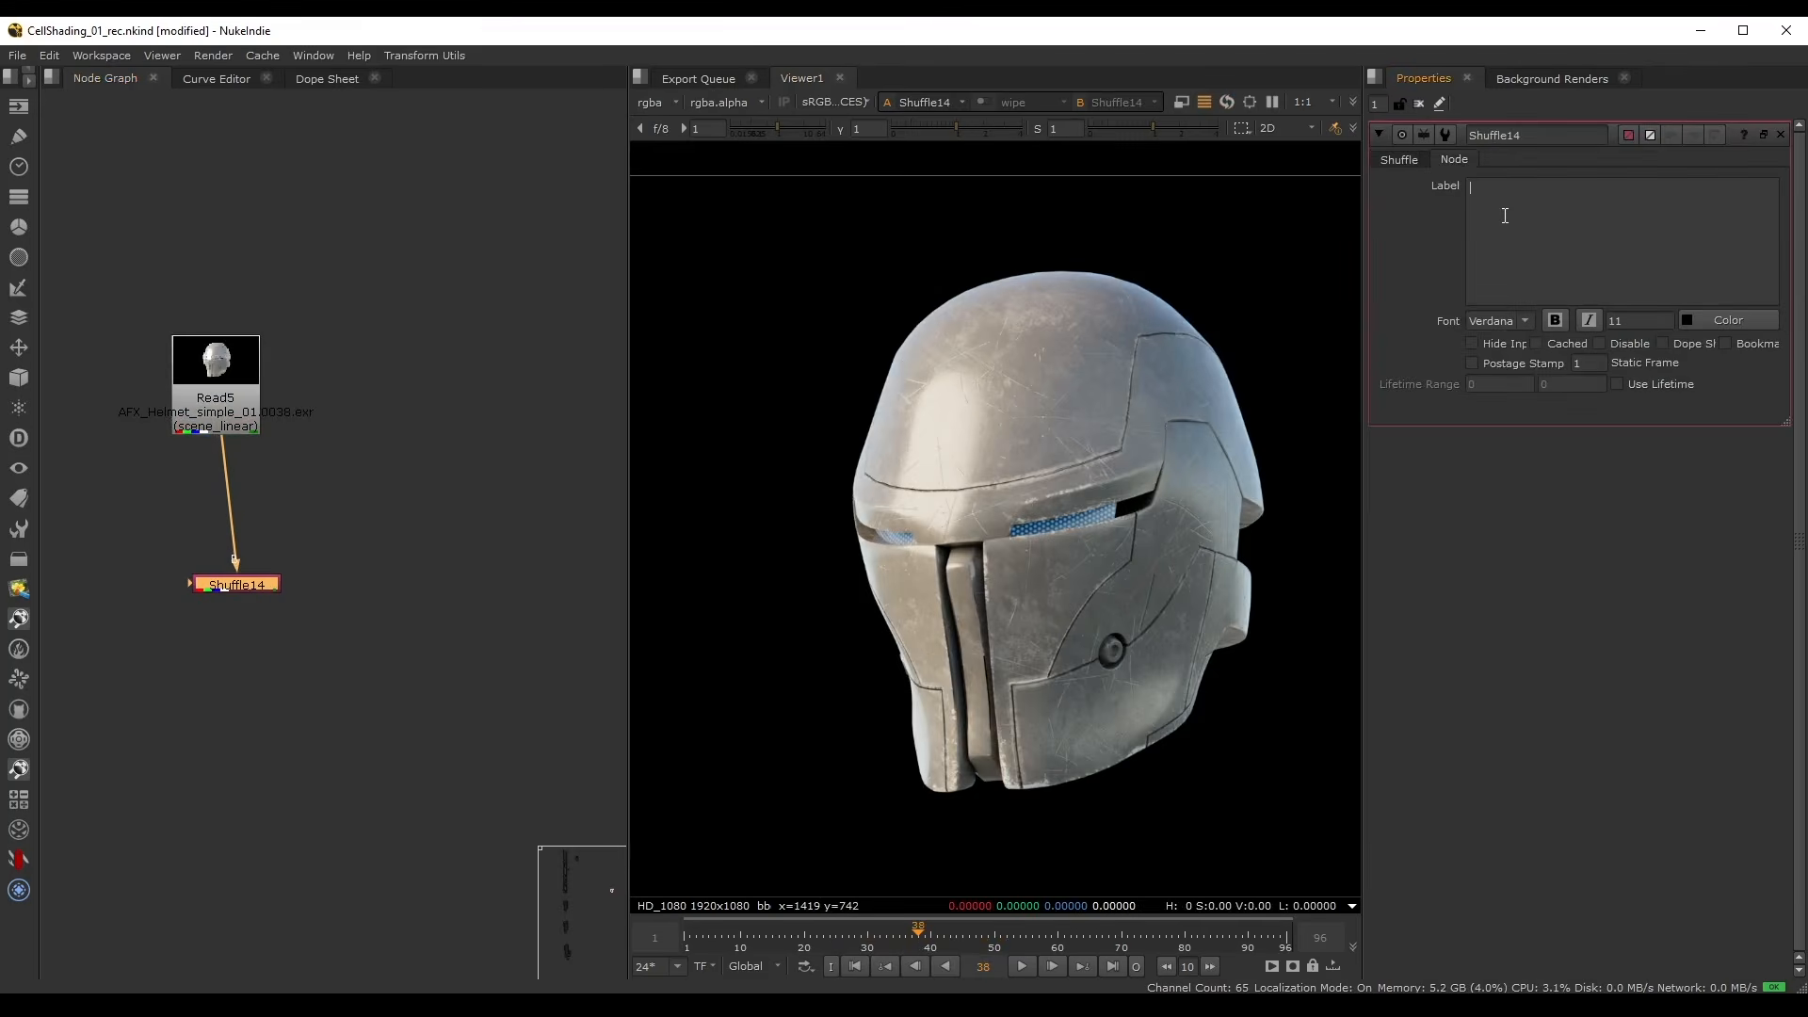
{"action": "type", "text": "[value ]"}
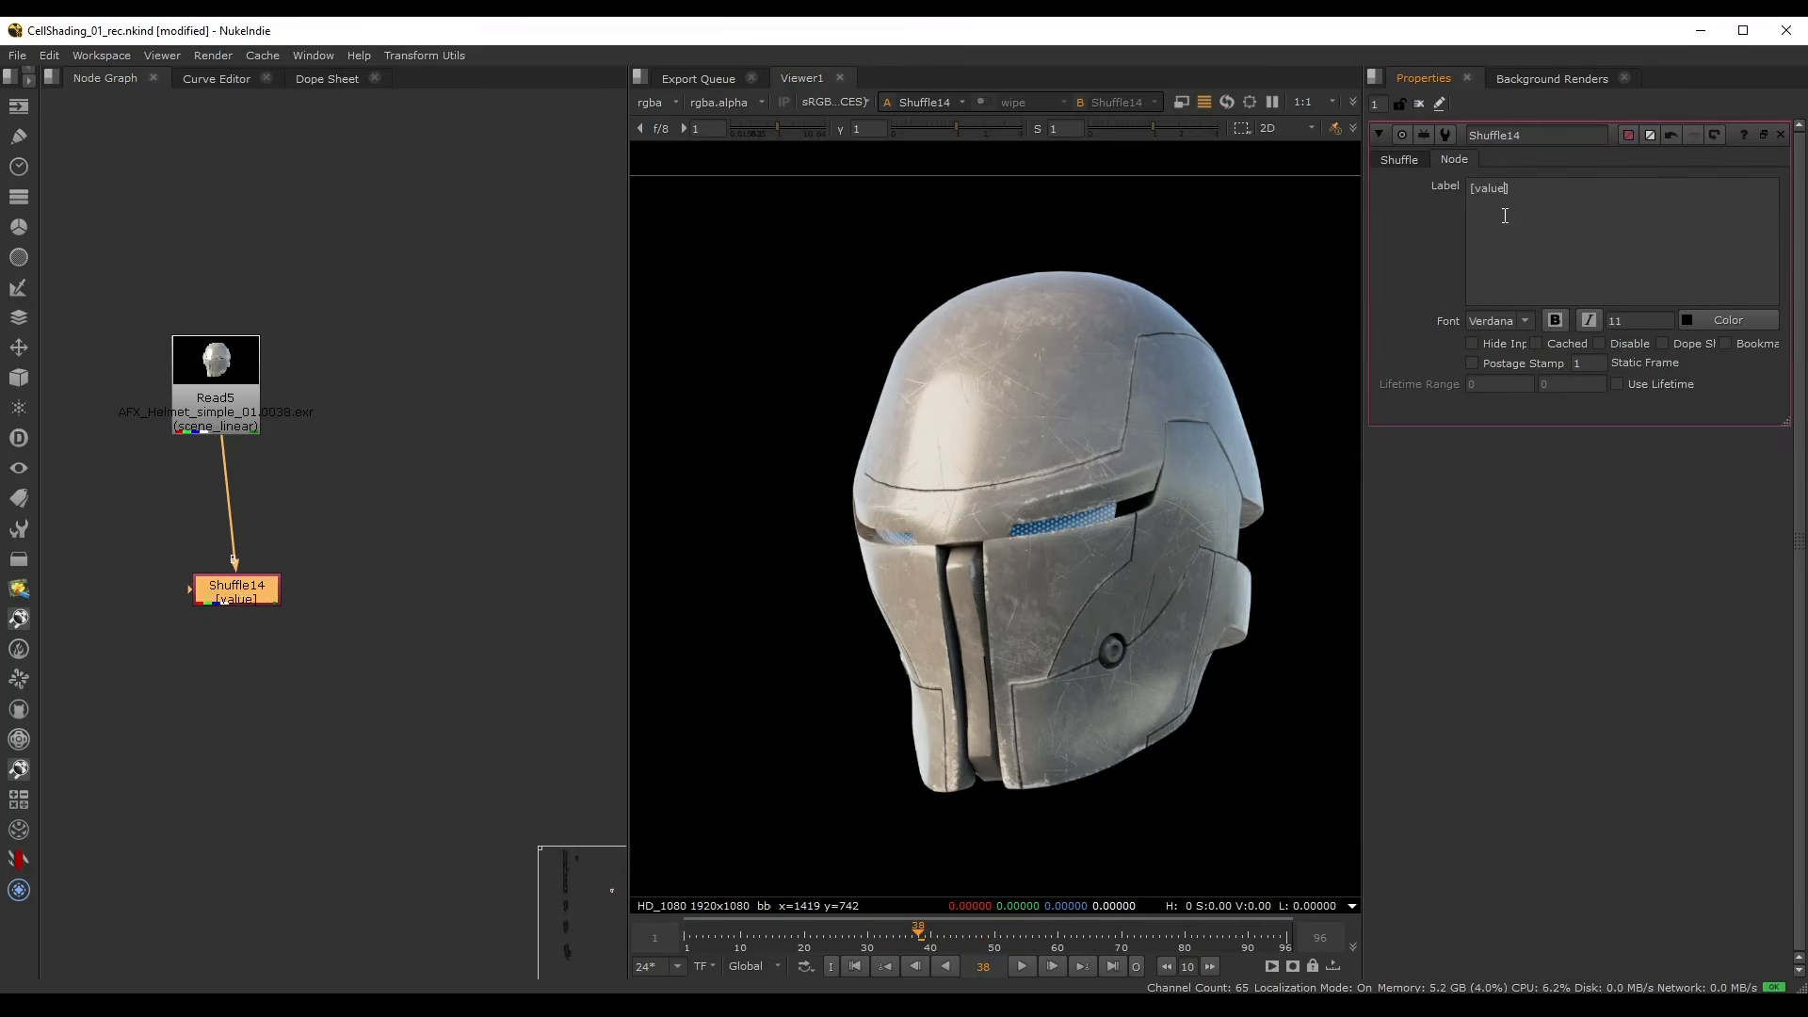
{"action": "type", "text": "in1"}
- Set the Shuffle's input layer to combineddiffuse_sun and view the result at frame 23
{"action": "left_click", "coordinate": [1399, 160]}
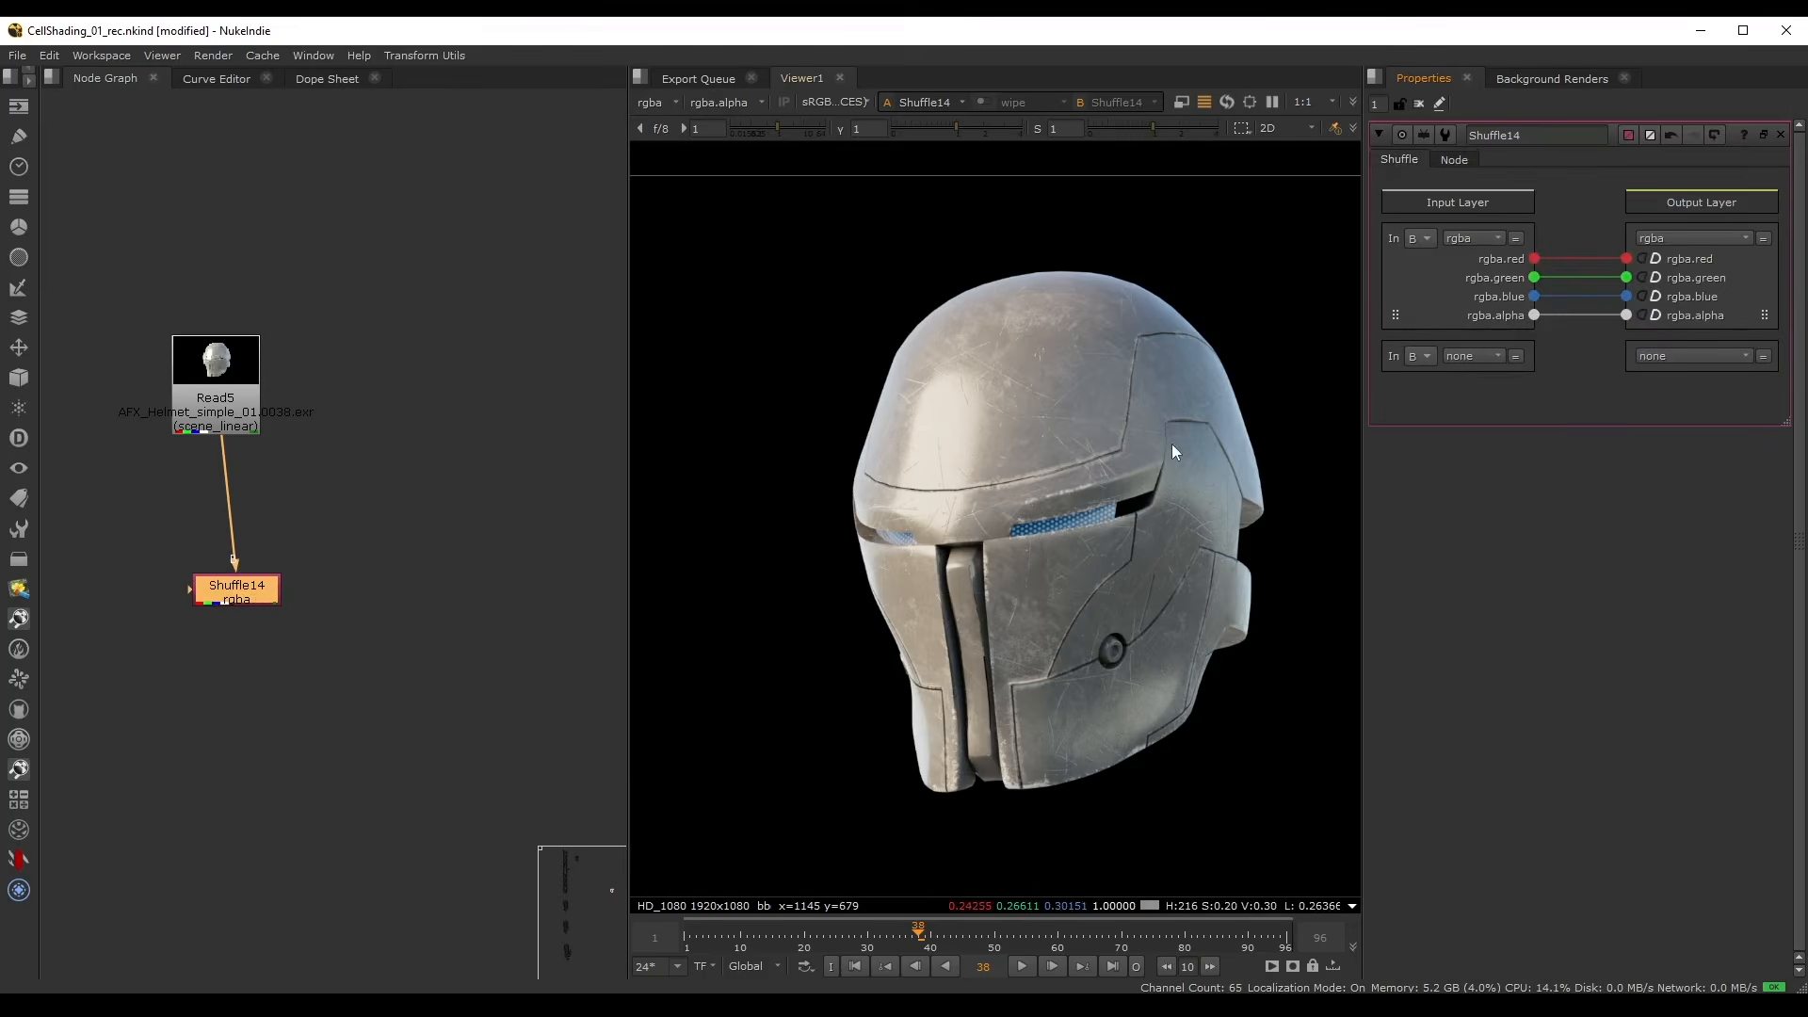
{"action": "left_click", "coordinate": [1460, 238]}
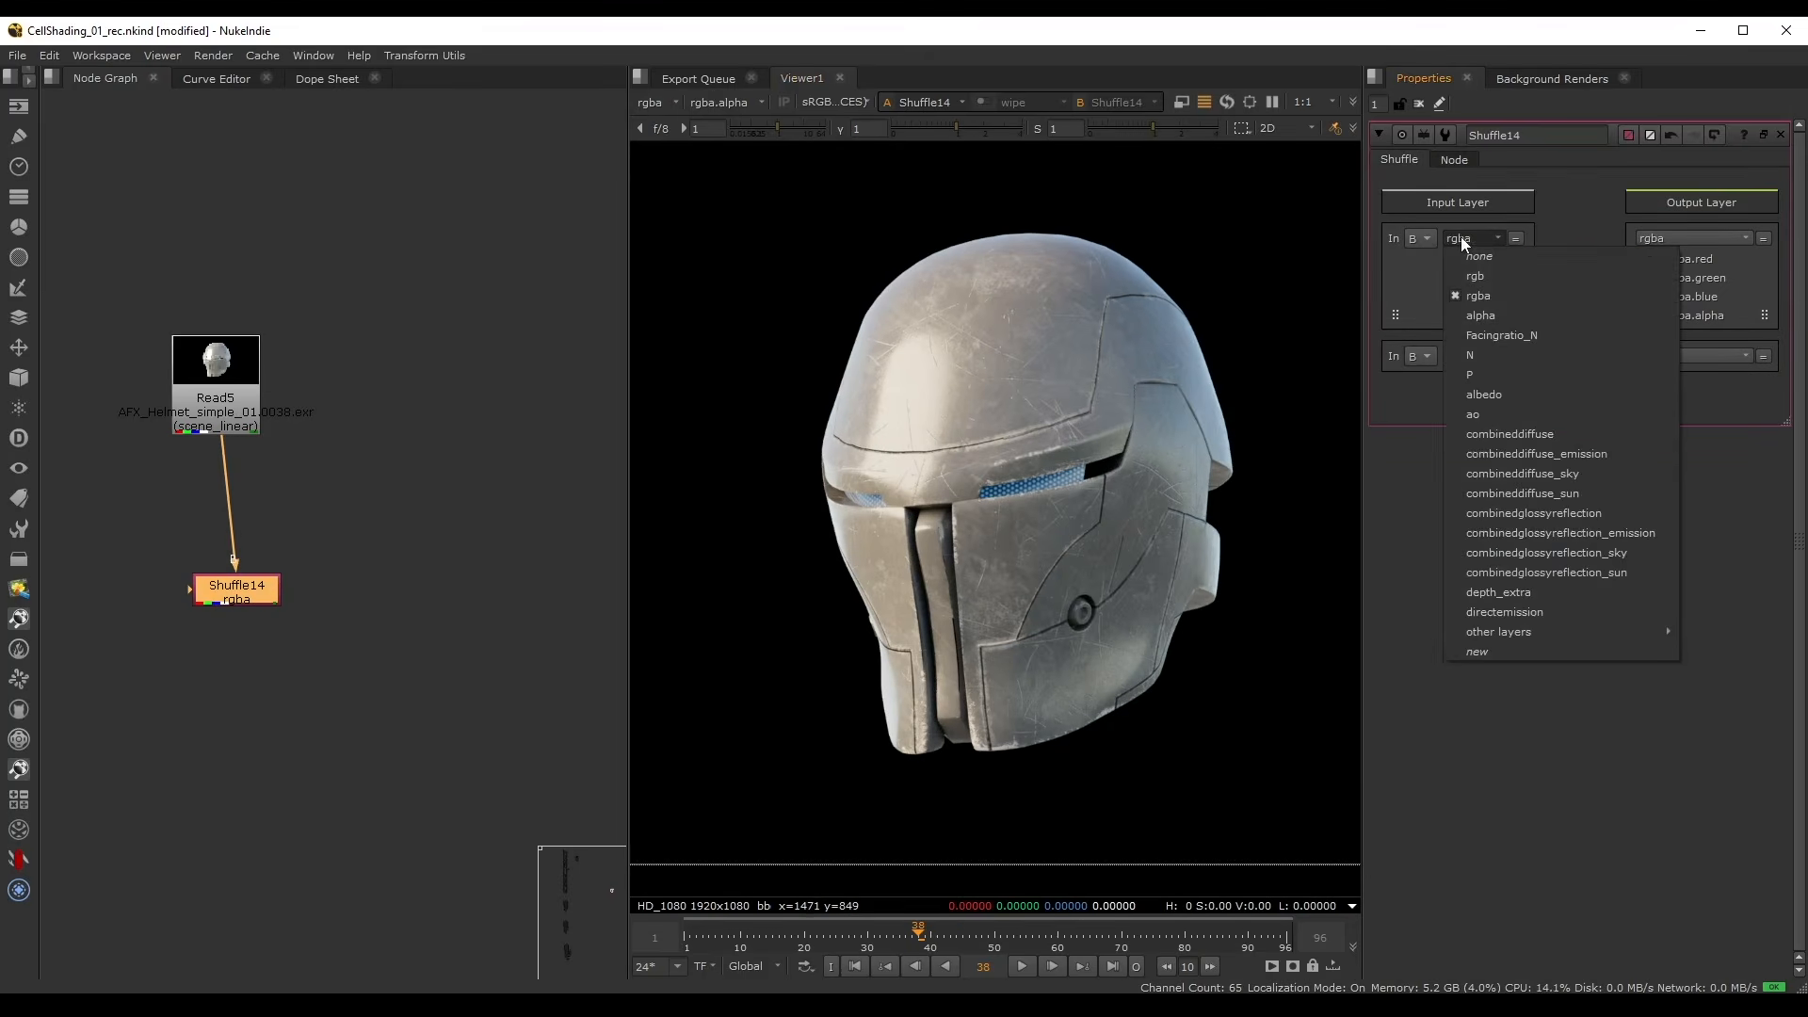
{"action": "left_click", "coordinate": [1512, 495]}
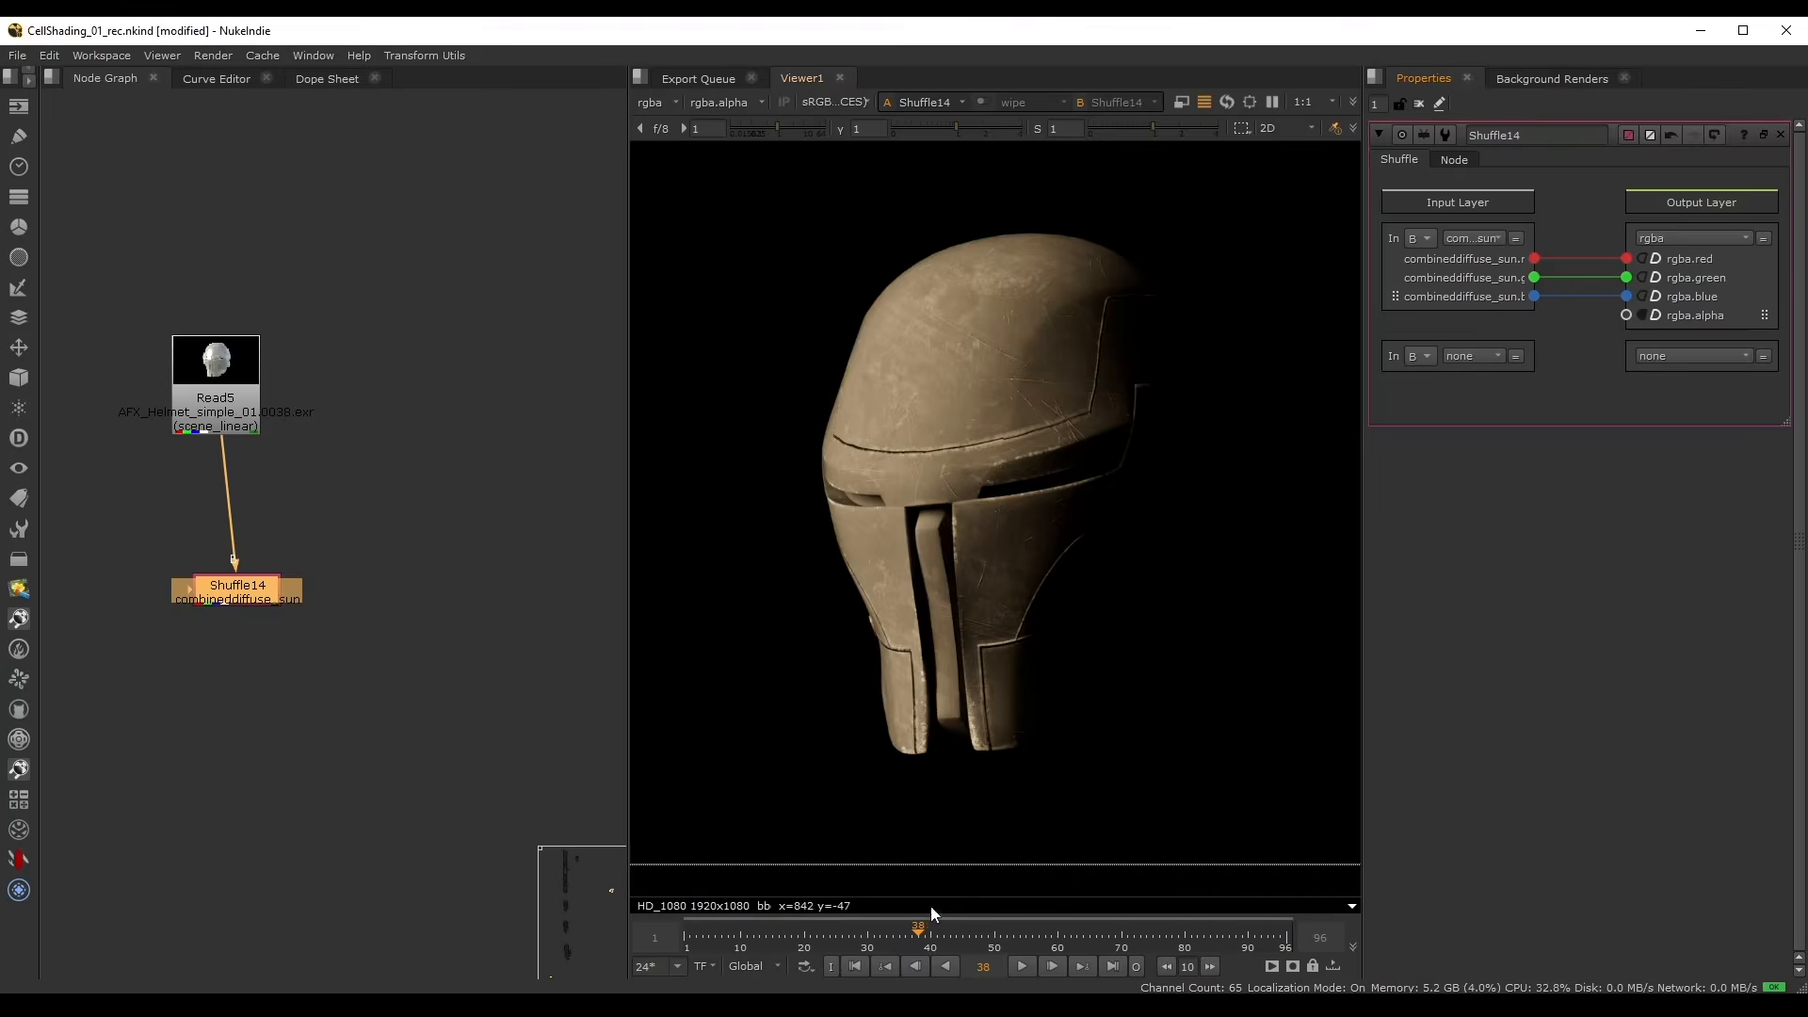
{"action": "left_click_drag", "start_coordinate": [898, 934], "coordinate": [822, 932]}
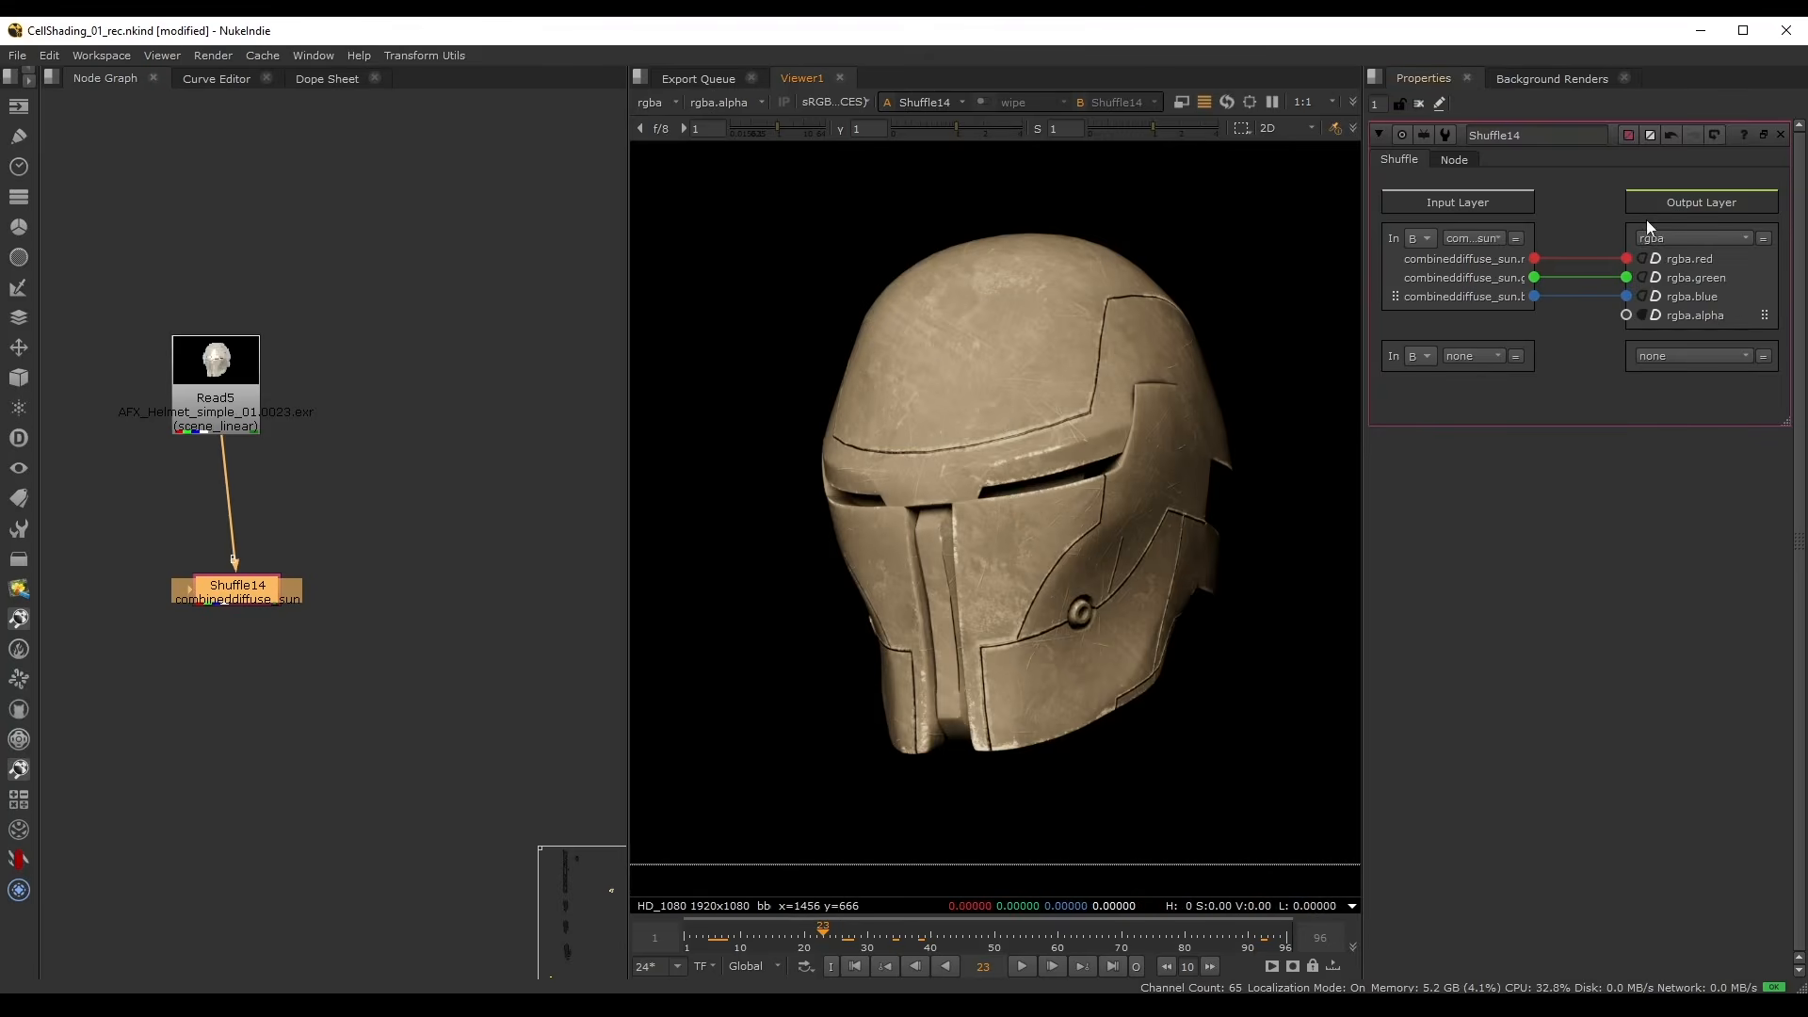
- Route combineddiffuse_sun.red into rgba.alpha and check the alpha at frames 15, 23 and 36
{"action": "left_click_drag", "start_coordinate": [1534, 259], "coordinate": [1612, 315]}
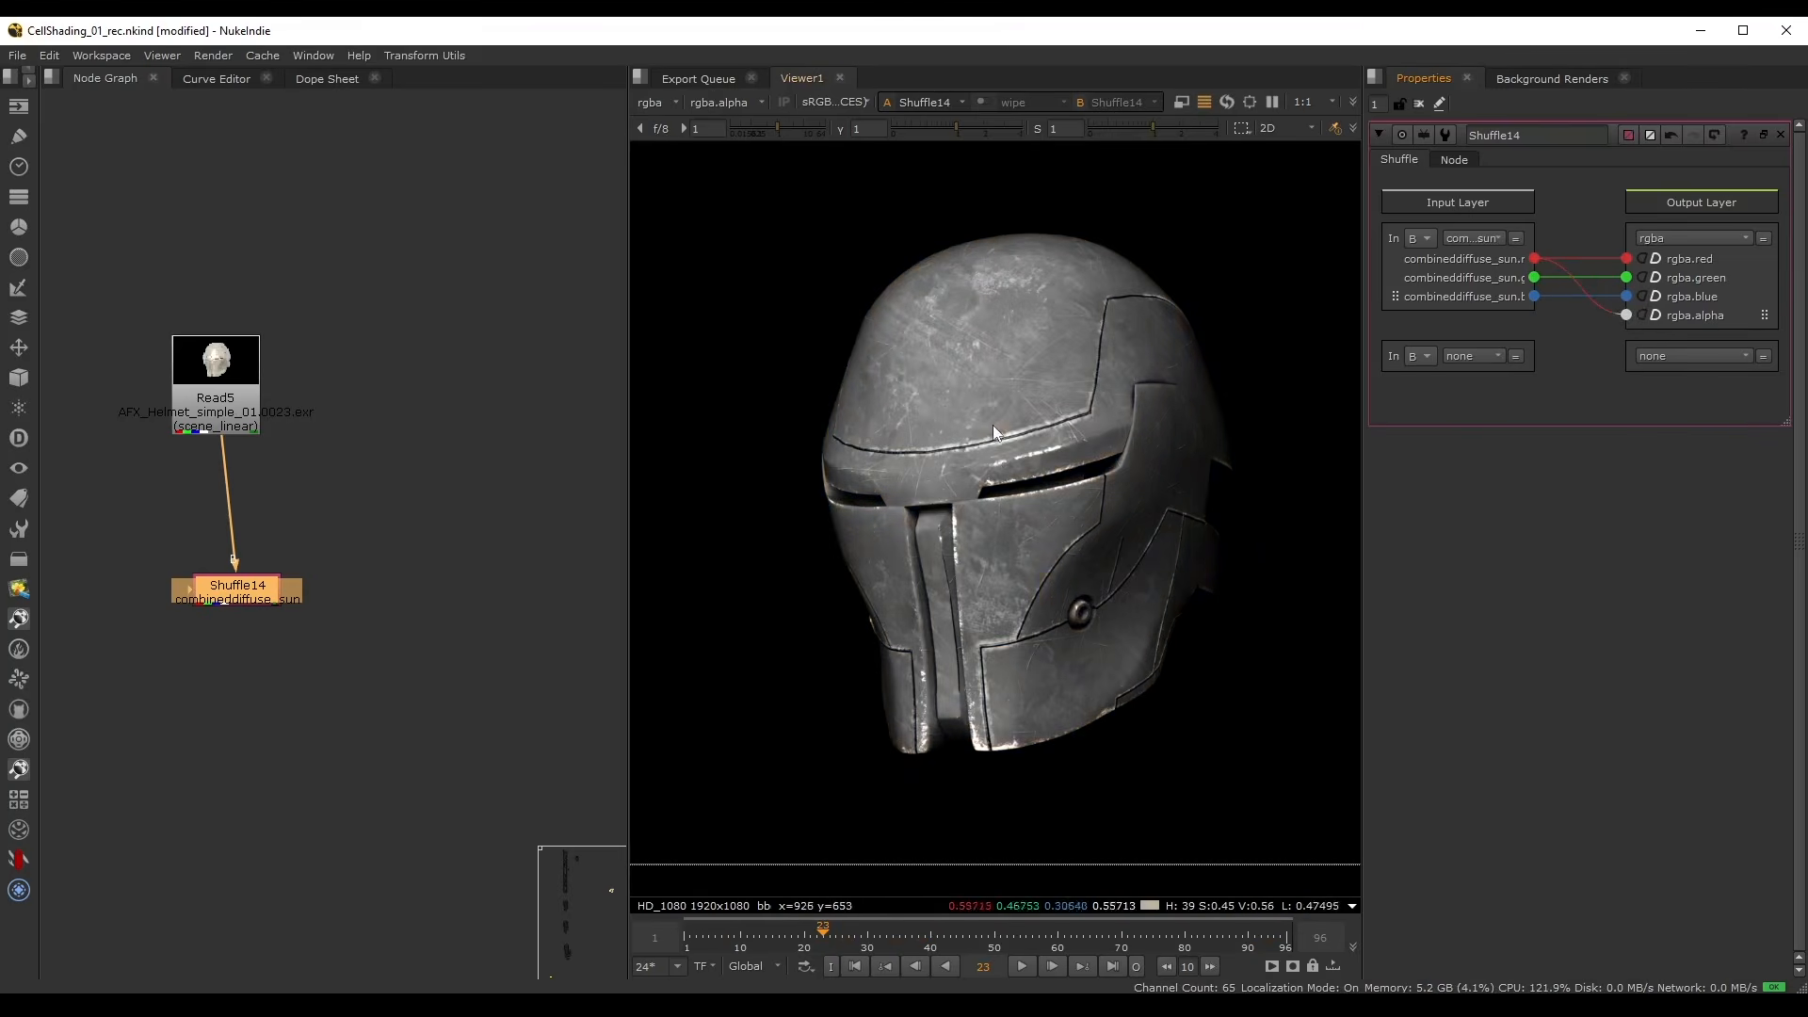
{"action": "left_click_drag", "start_coordinate": [823, 935], "coordinate": [772, 937]}
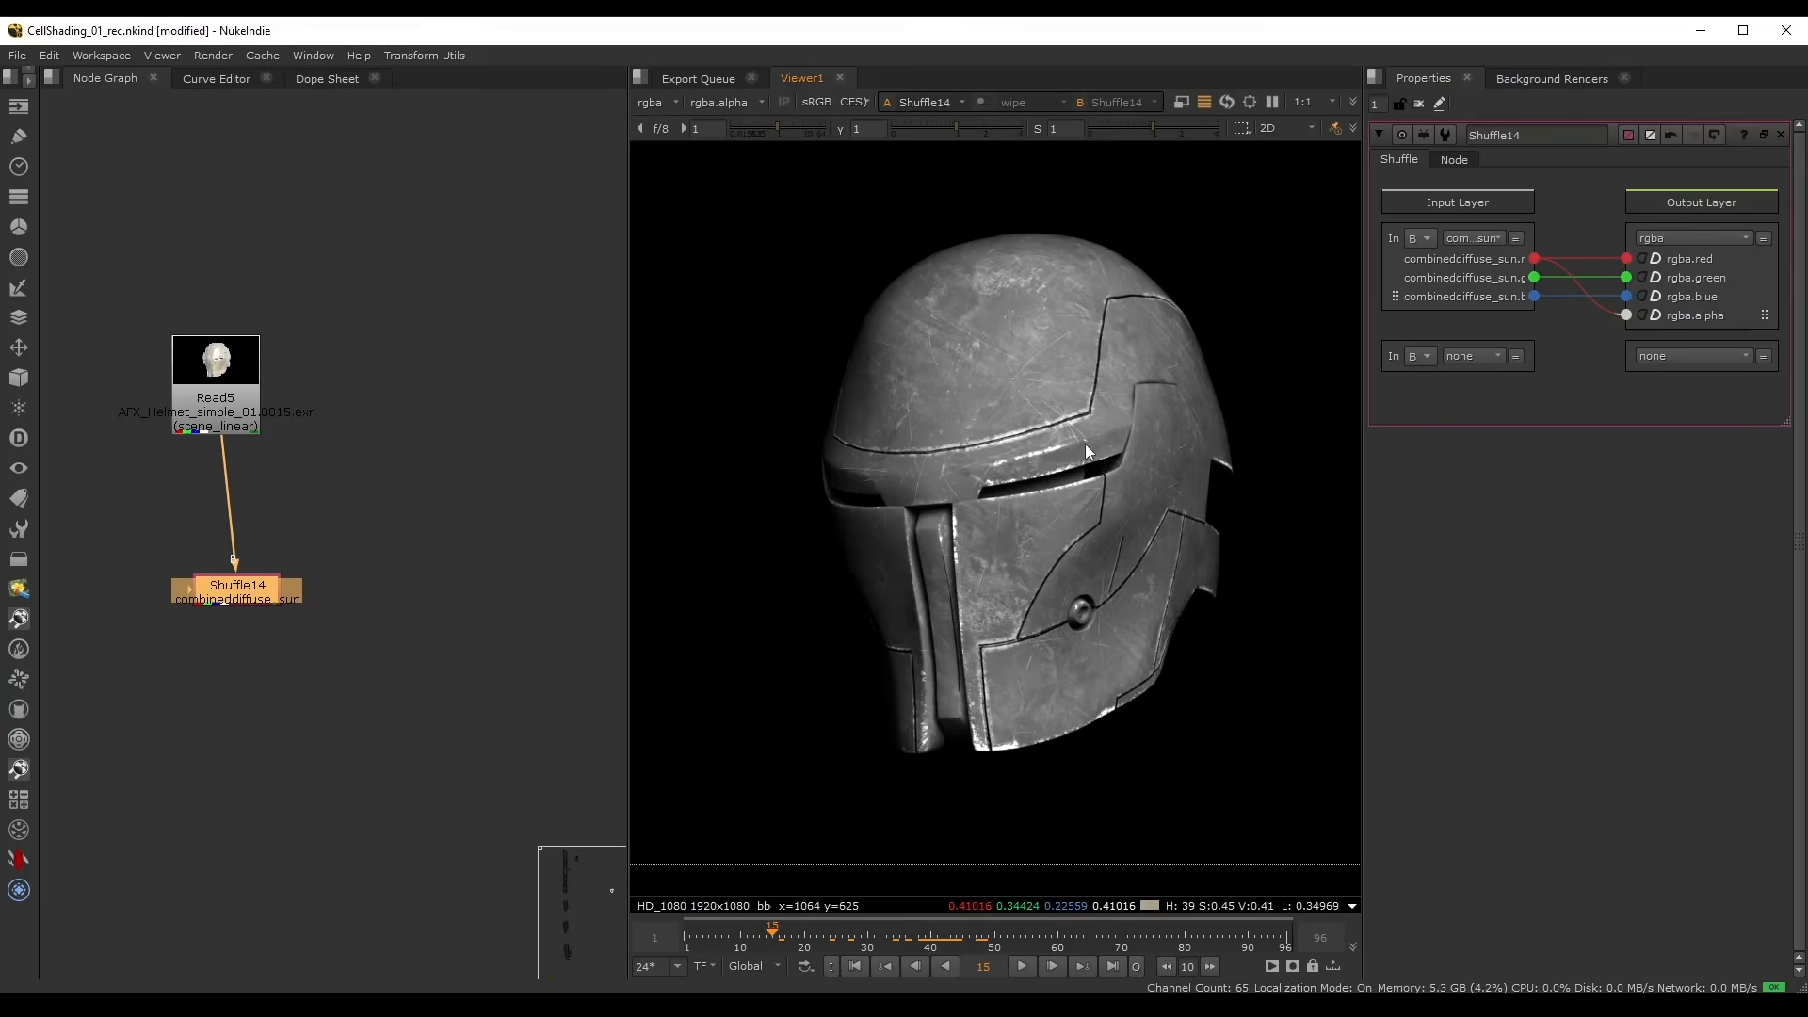
{"action": "left_click", "coordinate": [826, 935]}
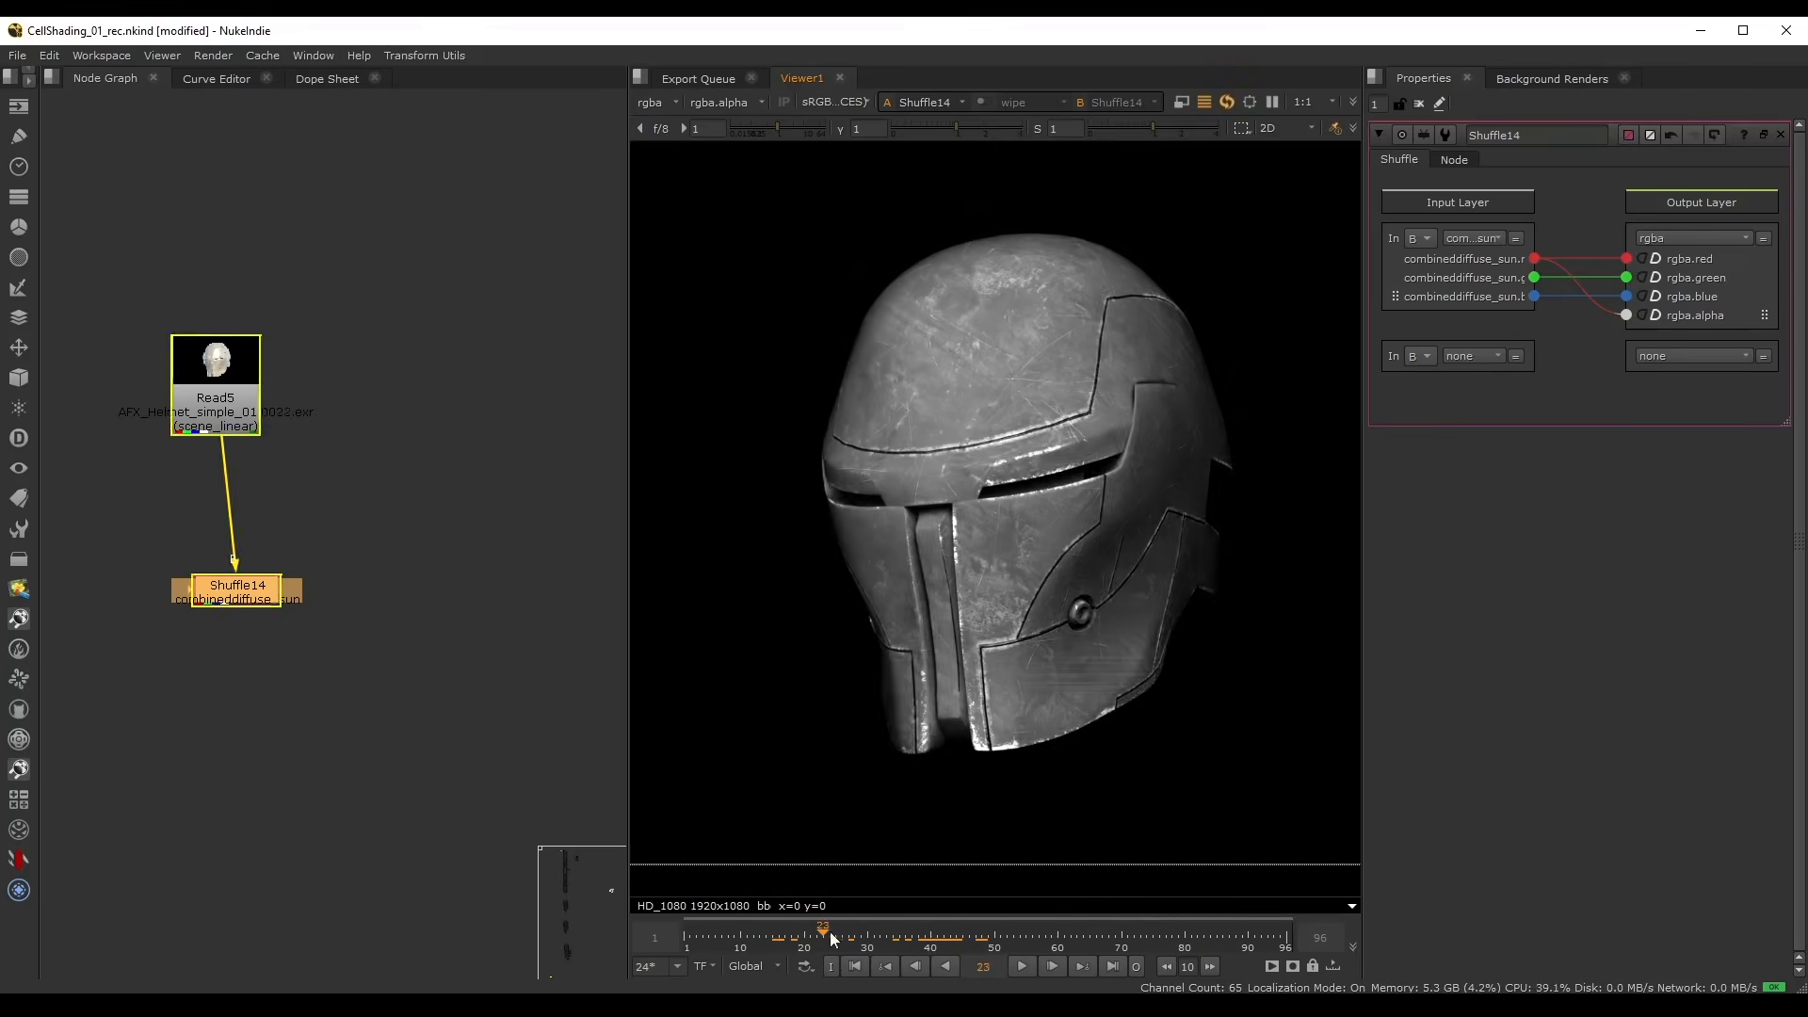
{"action": "left_click_drag", "start_coordinate": [829, 930], "coordinate": [904, 935]}
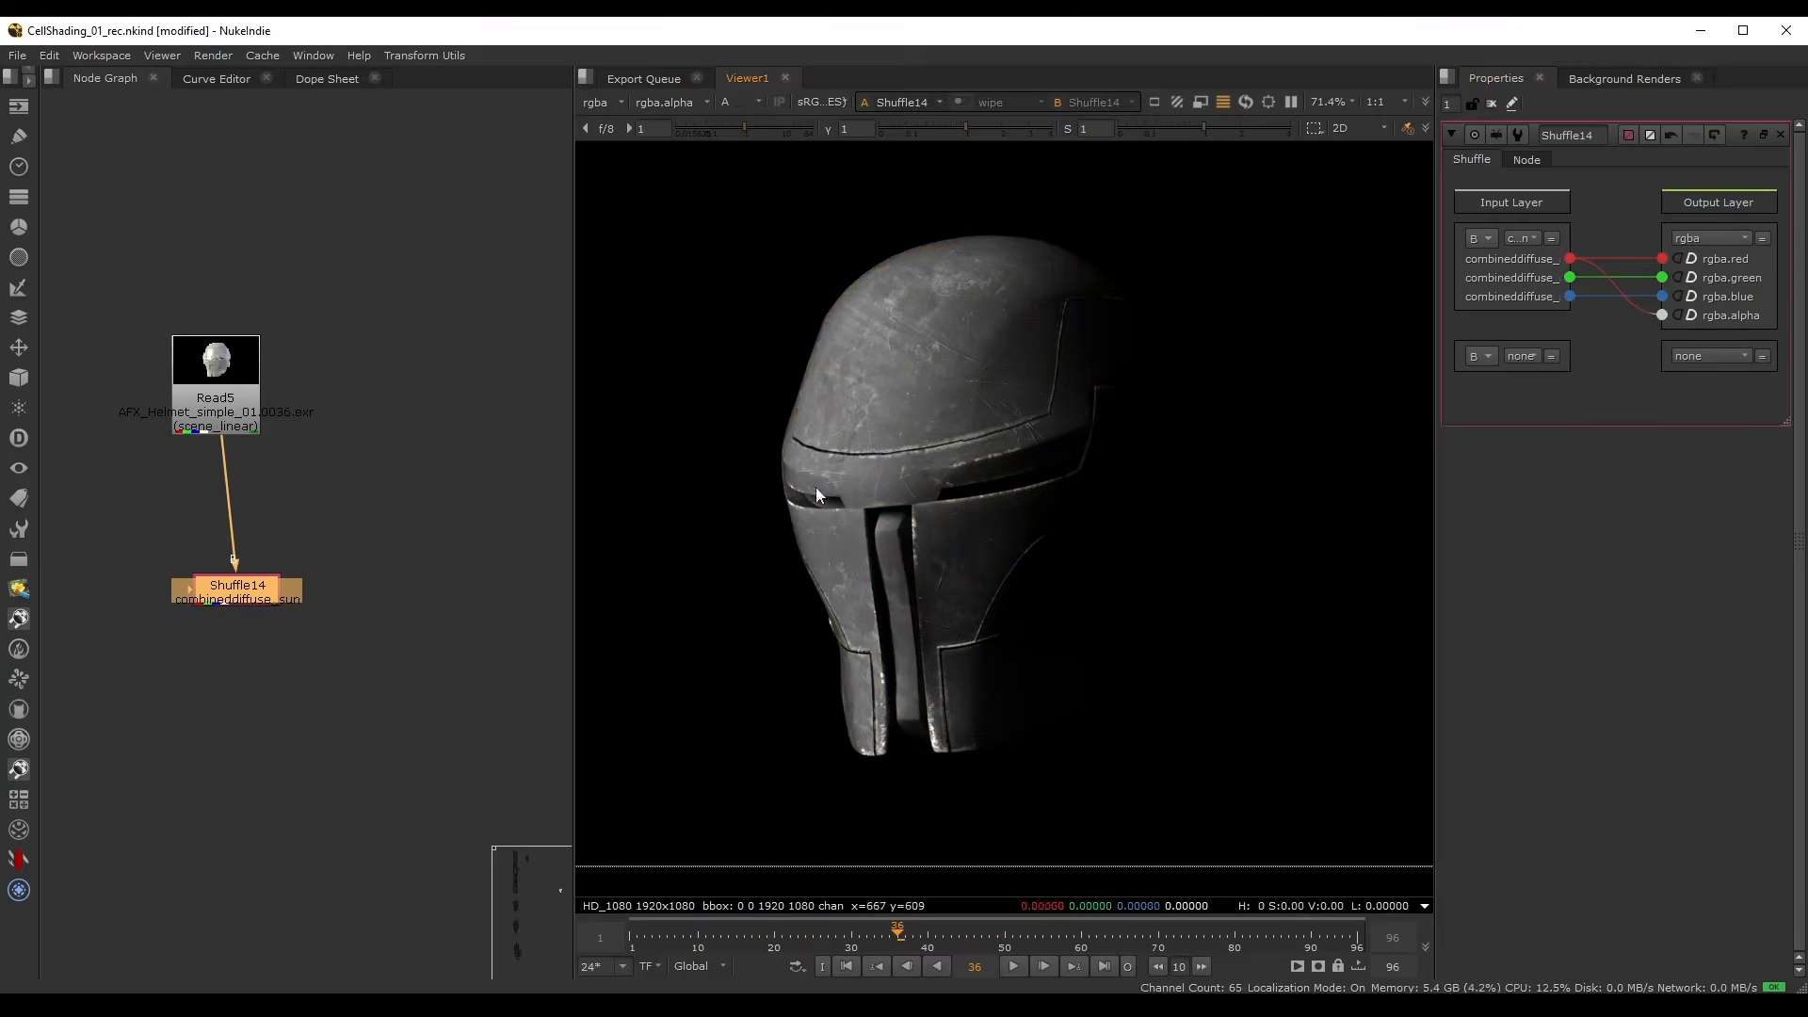
- Add a Grade node below the Shuffle and restrict its channels to alpha
{"action": "middle_click_drag", "start_coordinate": [341, 575], "coordinate": [328, 420]}
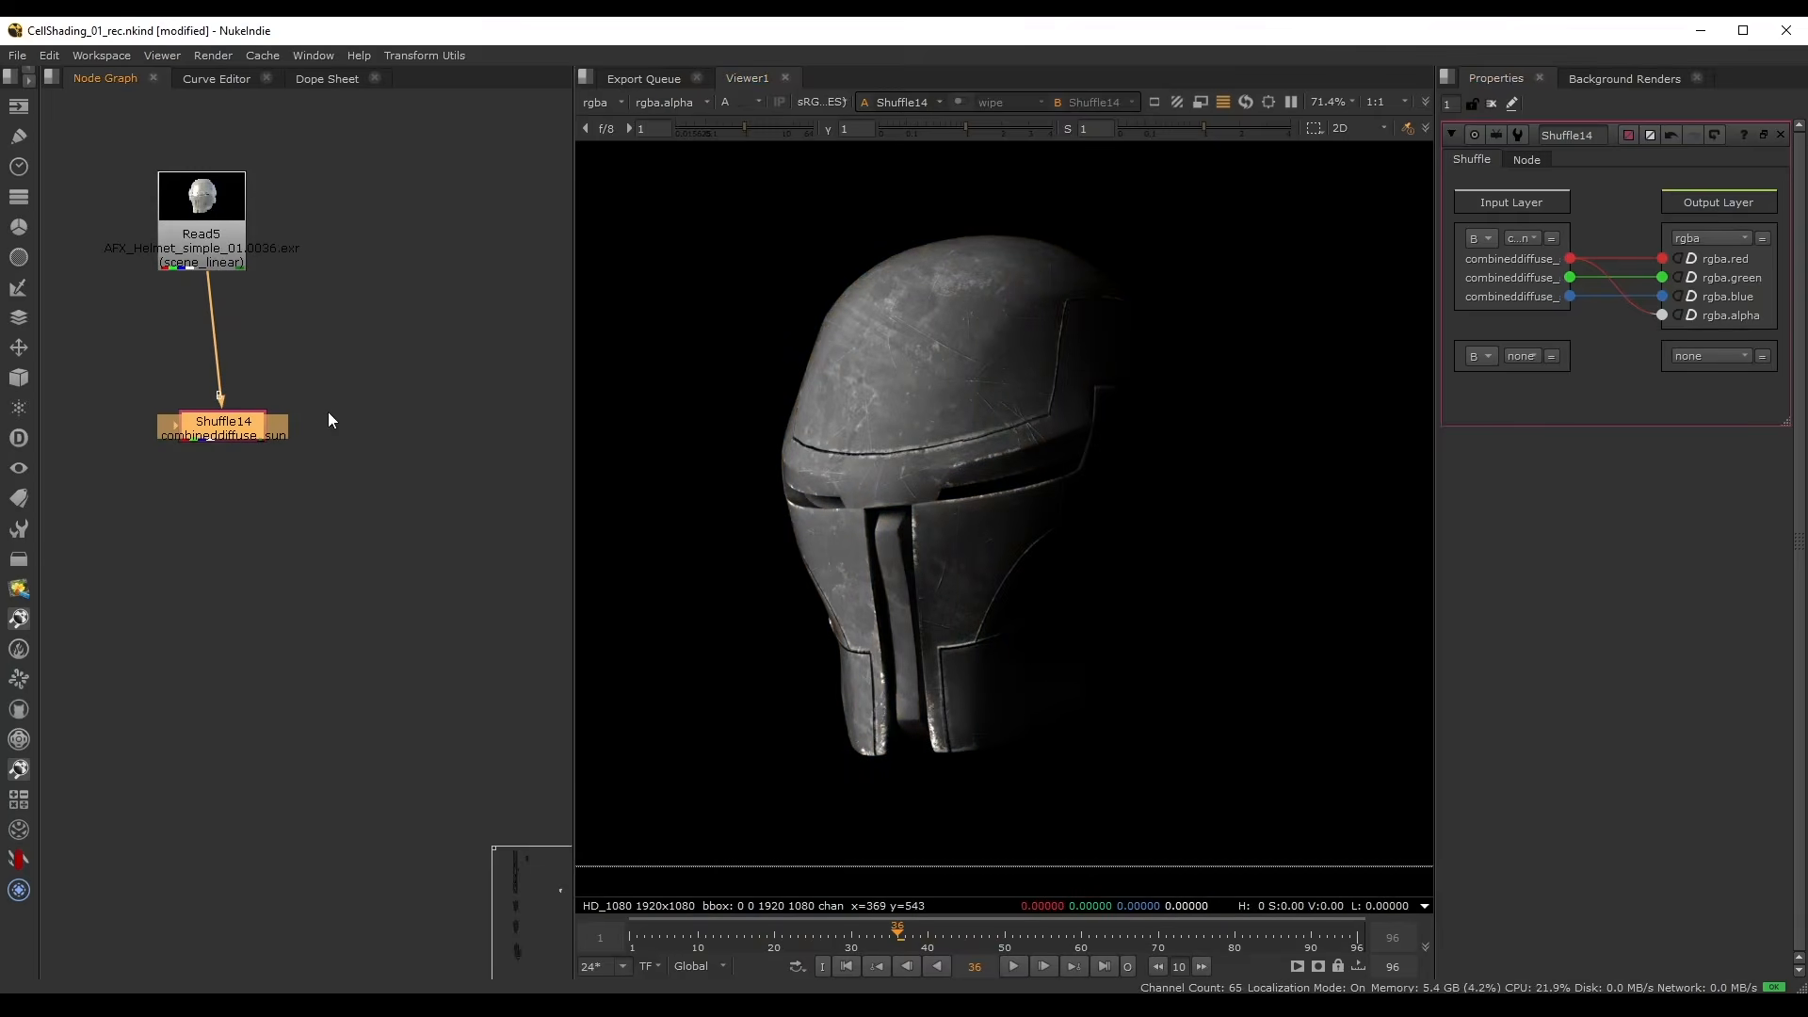
{"action": "key", "text": "g"}
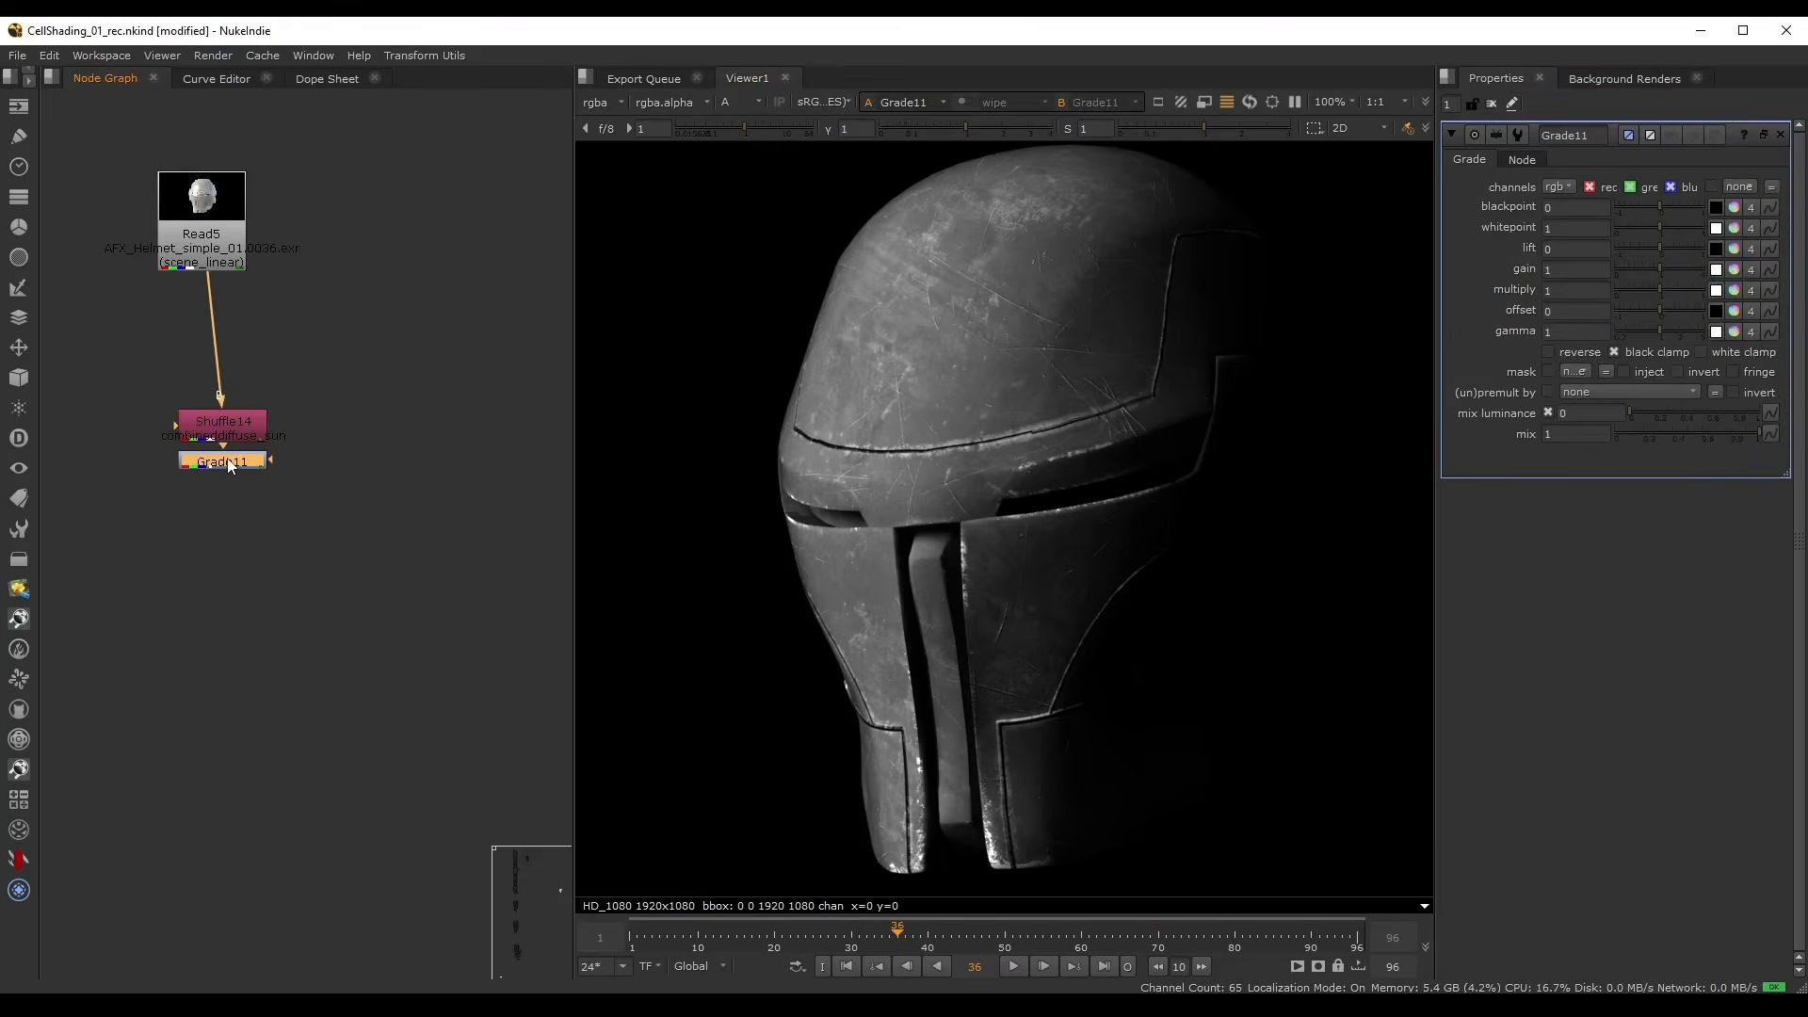
{"action": "left_click_drag", "start_coordinate": [229, 465], "coordinate": [230, 517]}
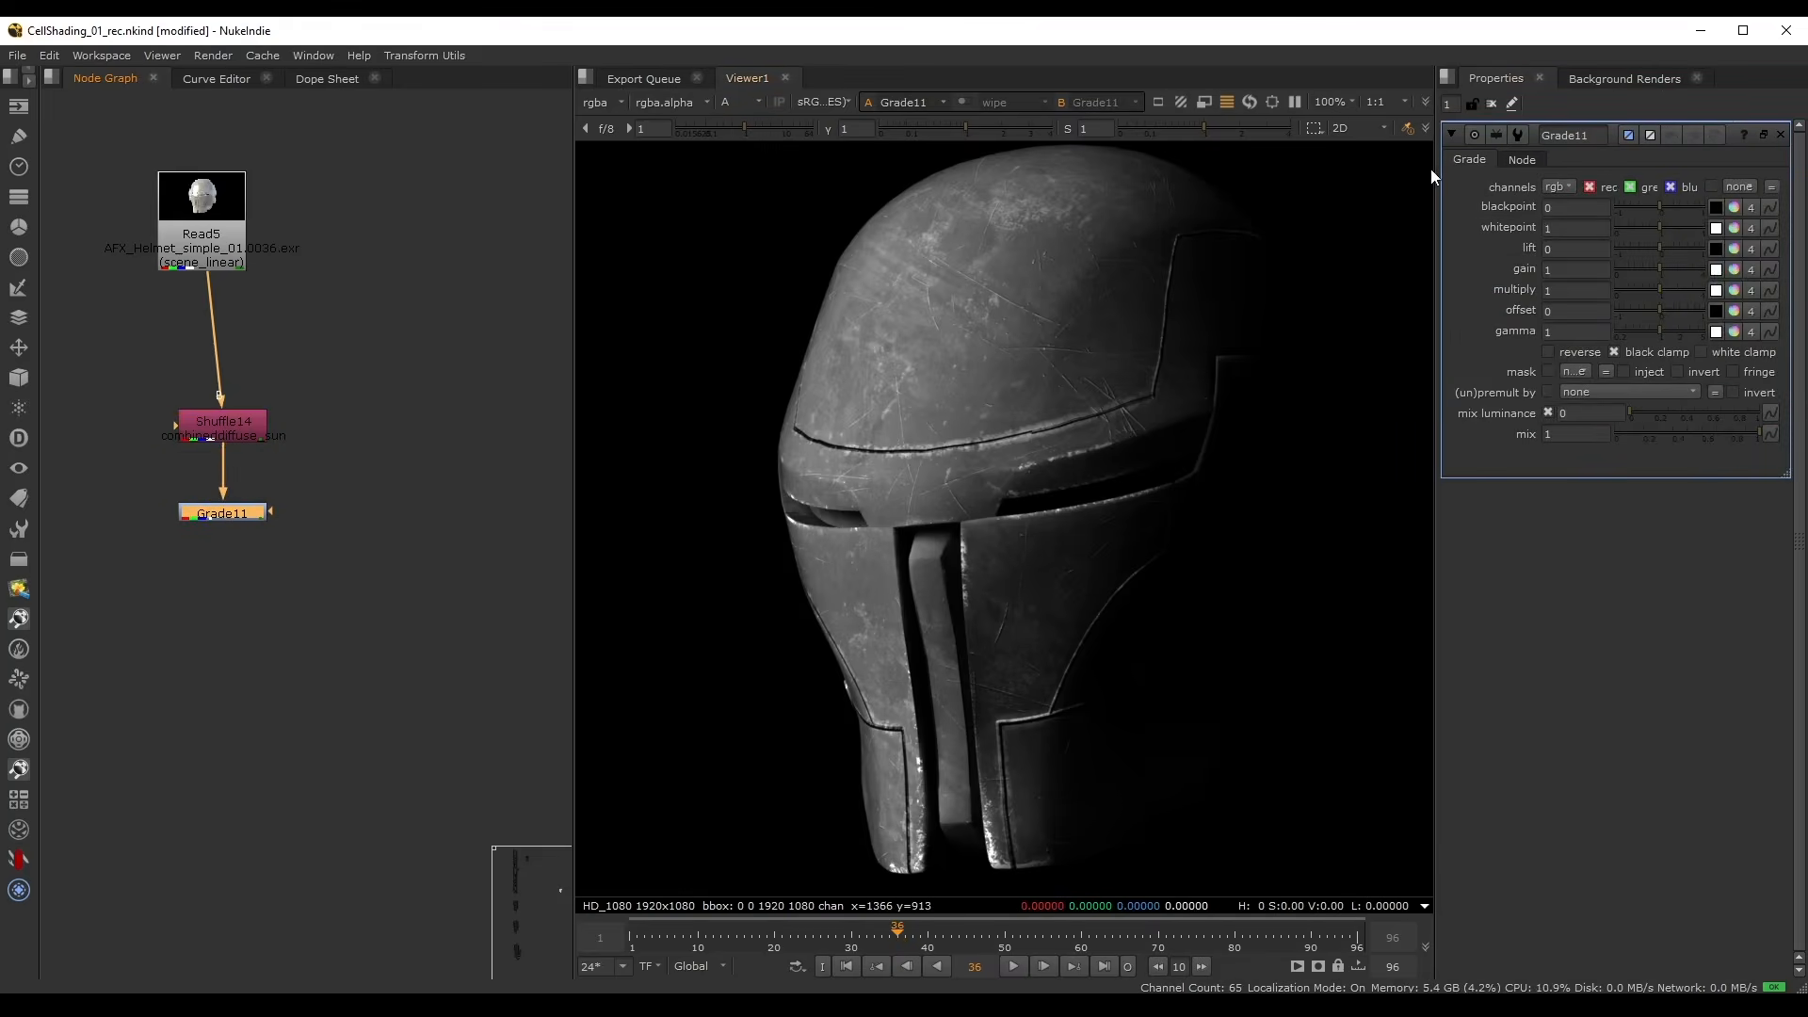
{"action": "left_click_drag", "start_coordinate": [1438, 177], "coordinate": [1296, 175]}
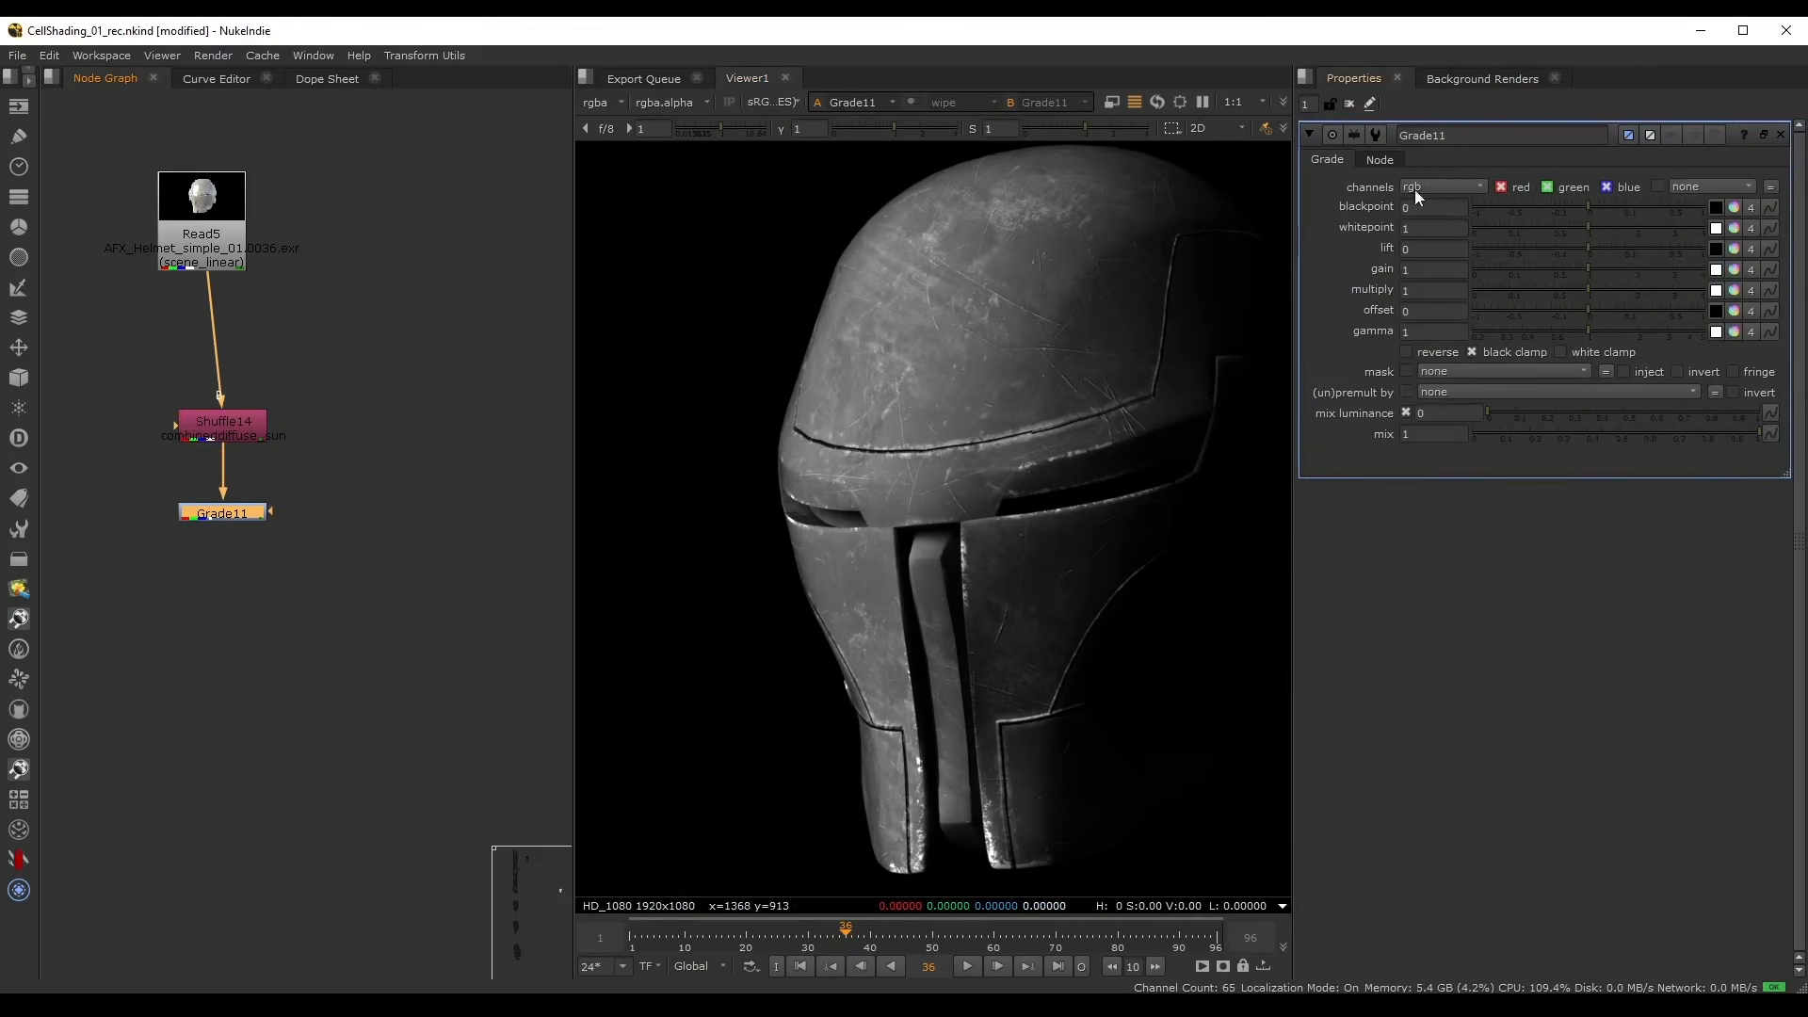
{"action": "left_click", "coordinate": [1415, 187]}
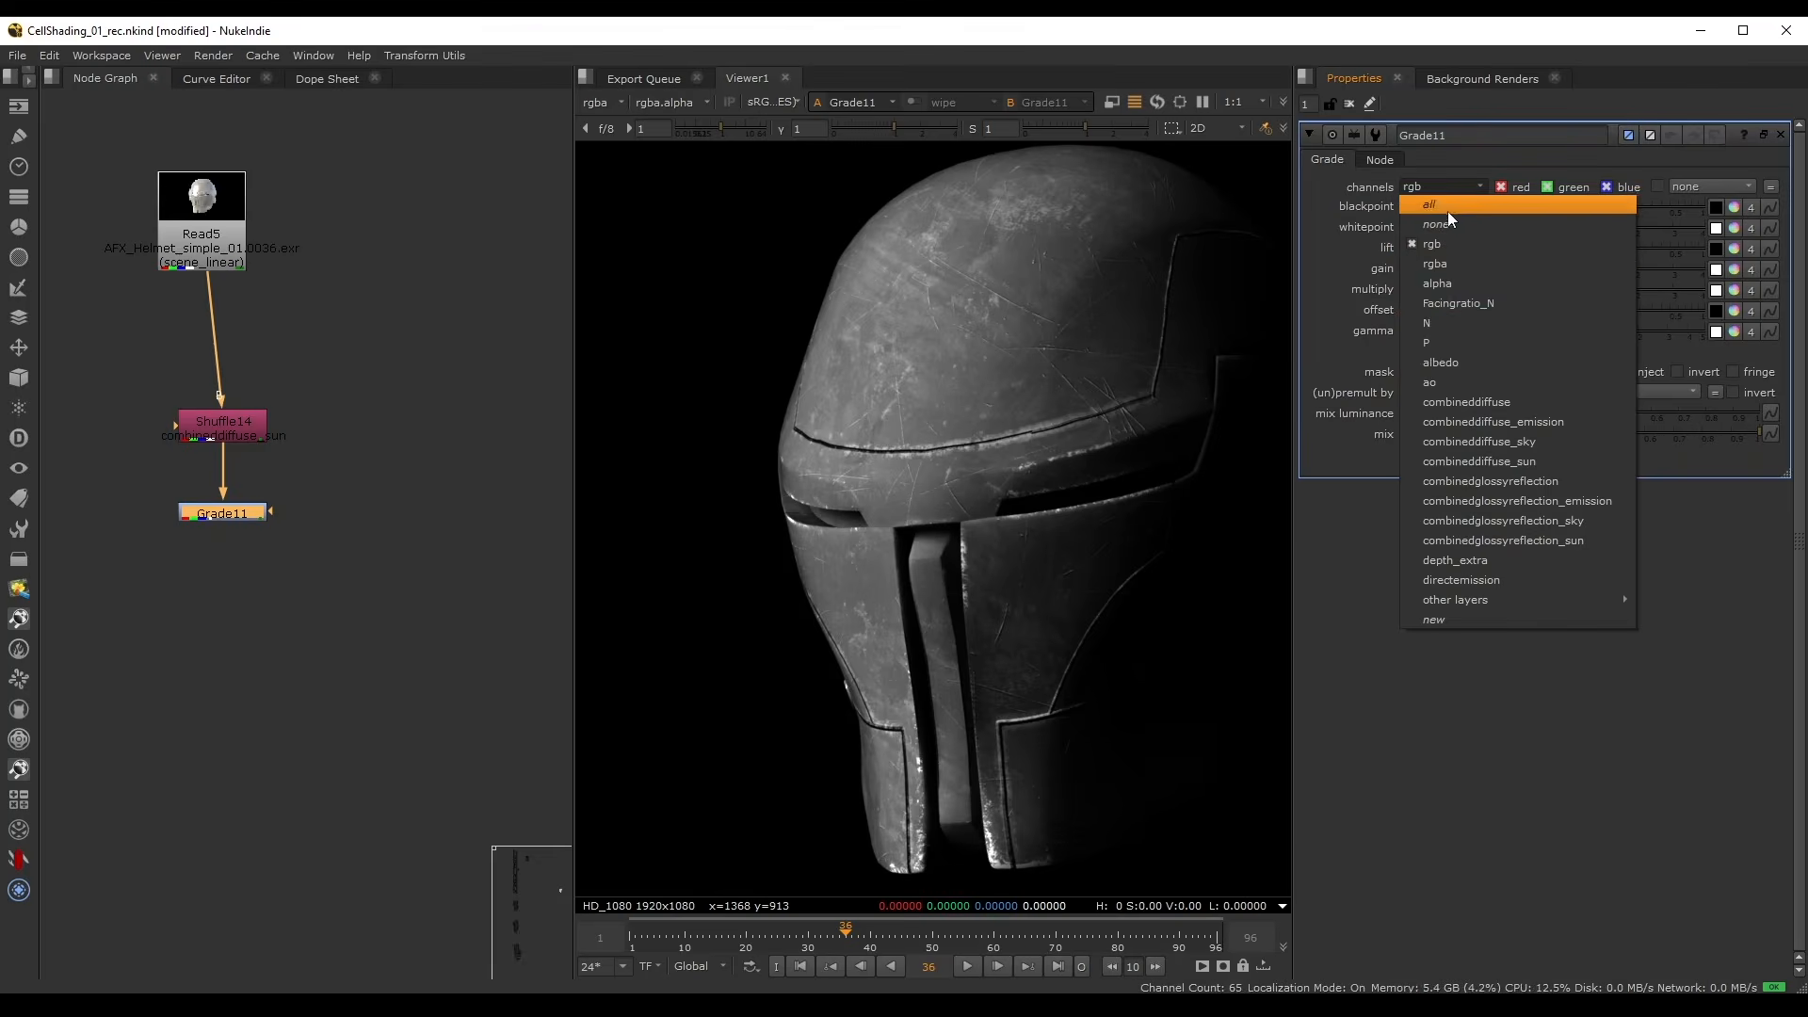
{"action": "left_click", "coordinate": [1453, 283]}
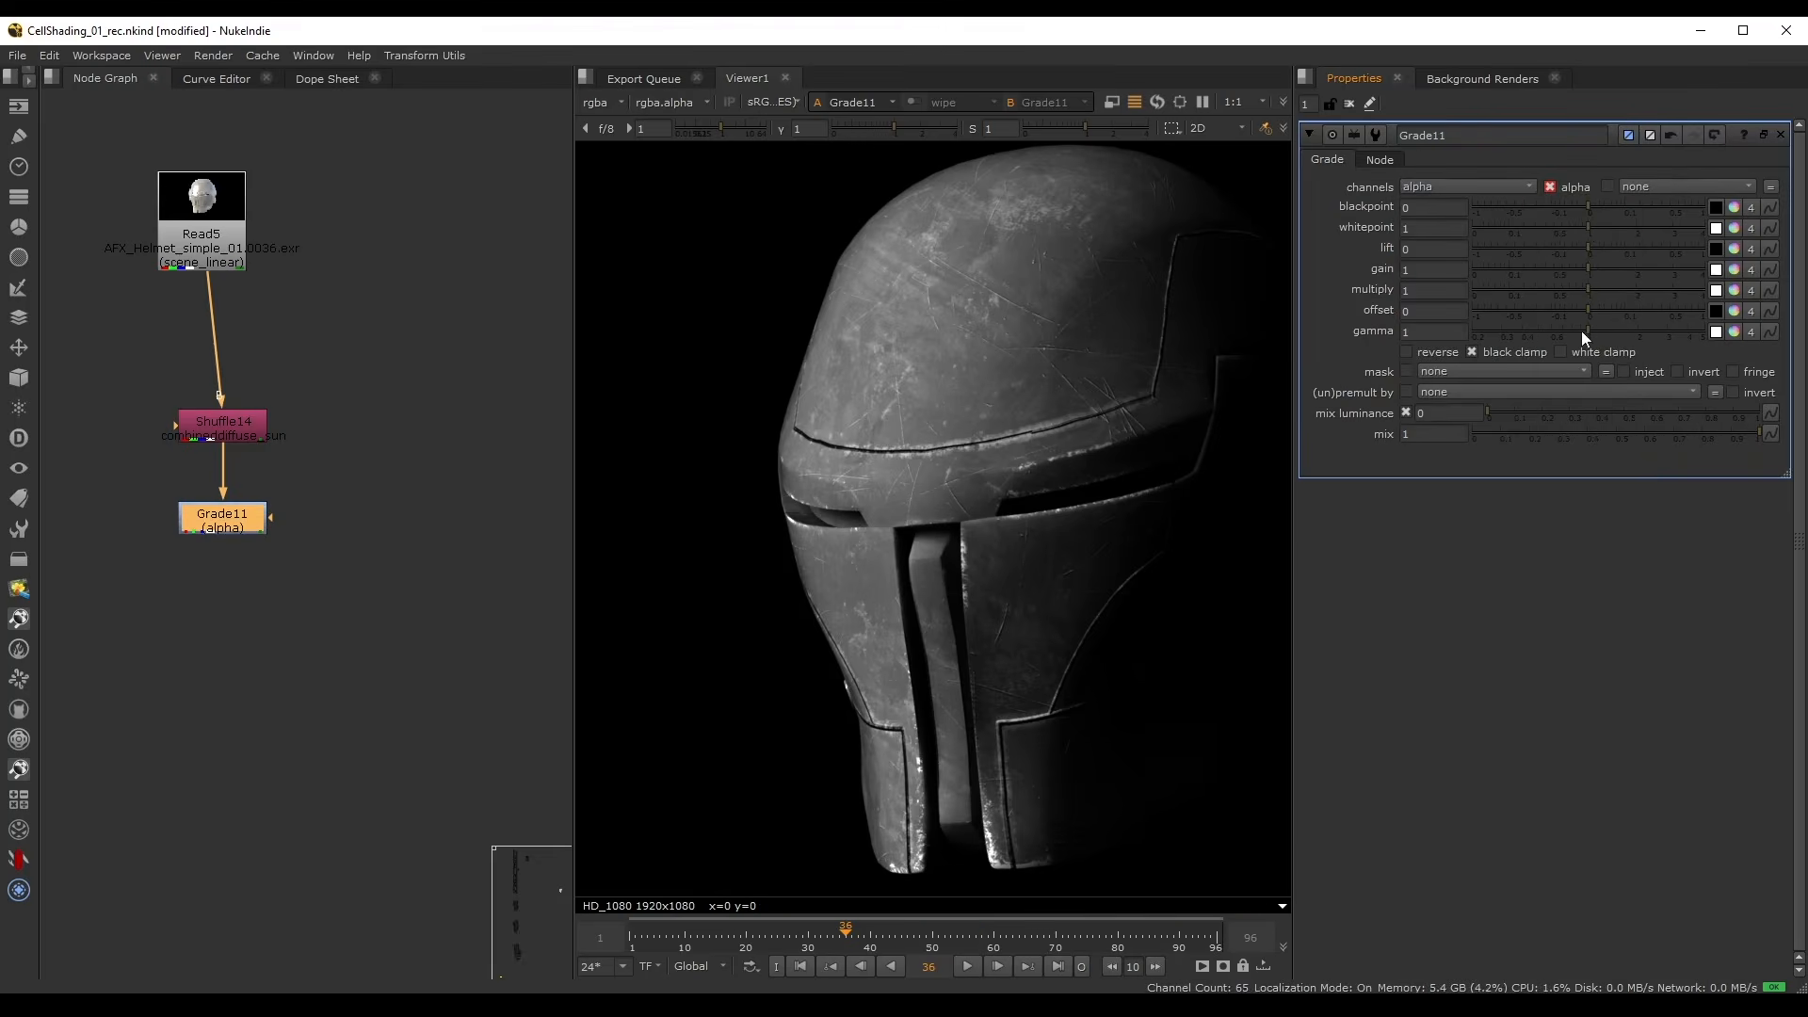
- Crush the alpha in the Grade with gamma 0.2, blackpoint 0.04 and whitepoint 0.045
{"action": "left_click_drag", "start_coordinate": [1581, 331], "coordinate": [1501, 314]}
{"action": "left_click_drag", "start_coordinate": [1589, 229], "coordinate": [1532, 224]}
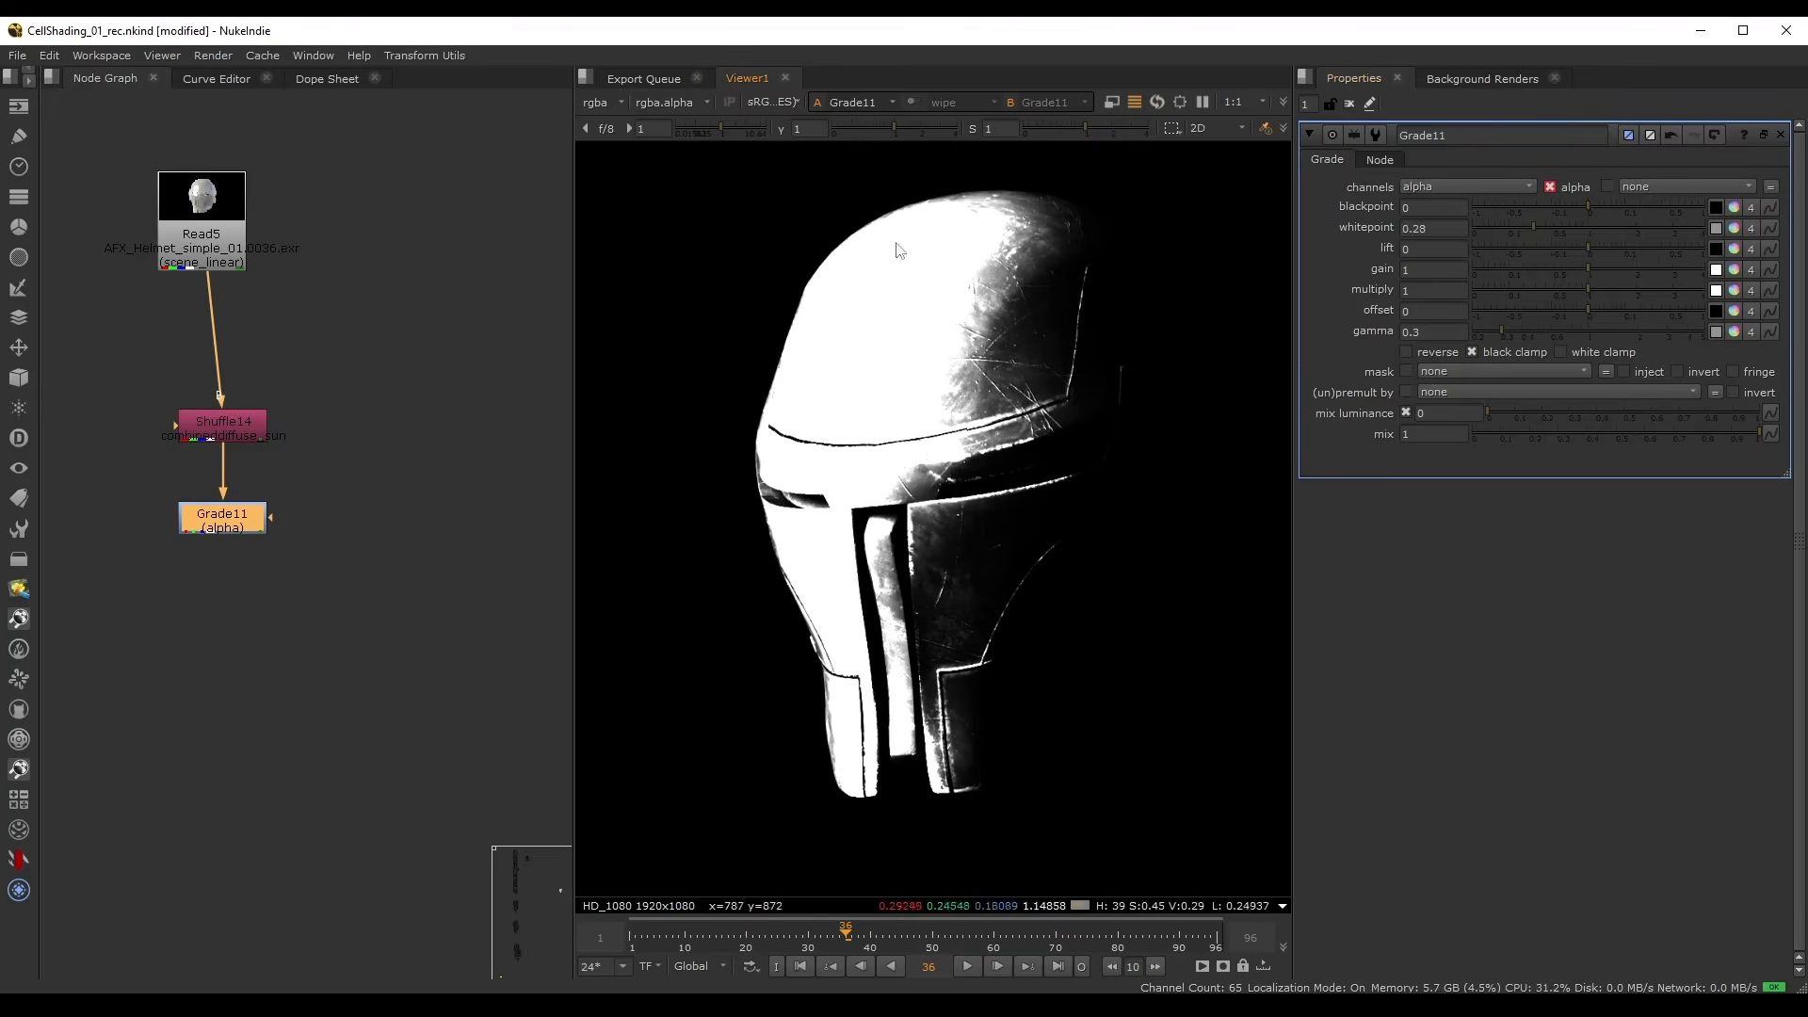
{"action": "left_click_drag", "start_coordinate": [1501, 332], "coordinate": [1464, 324]}
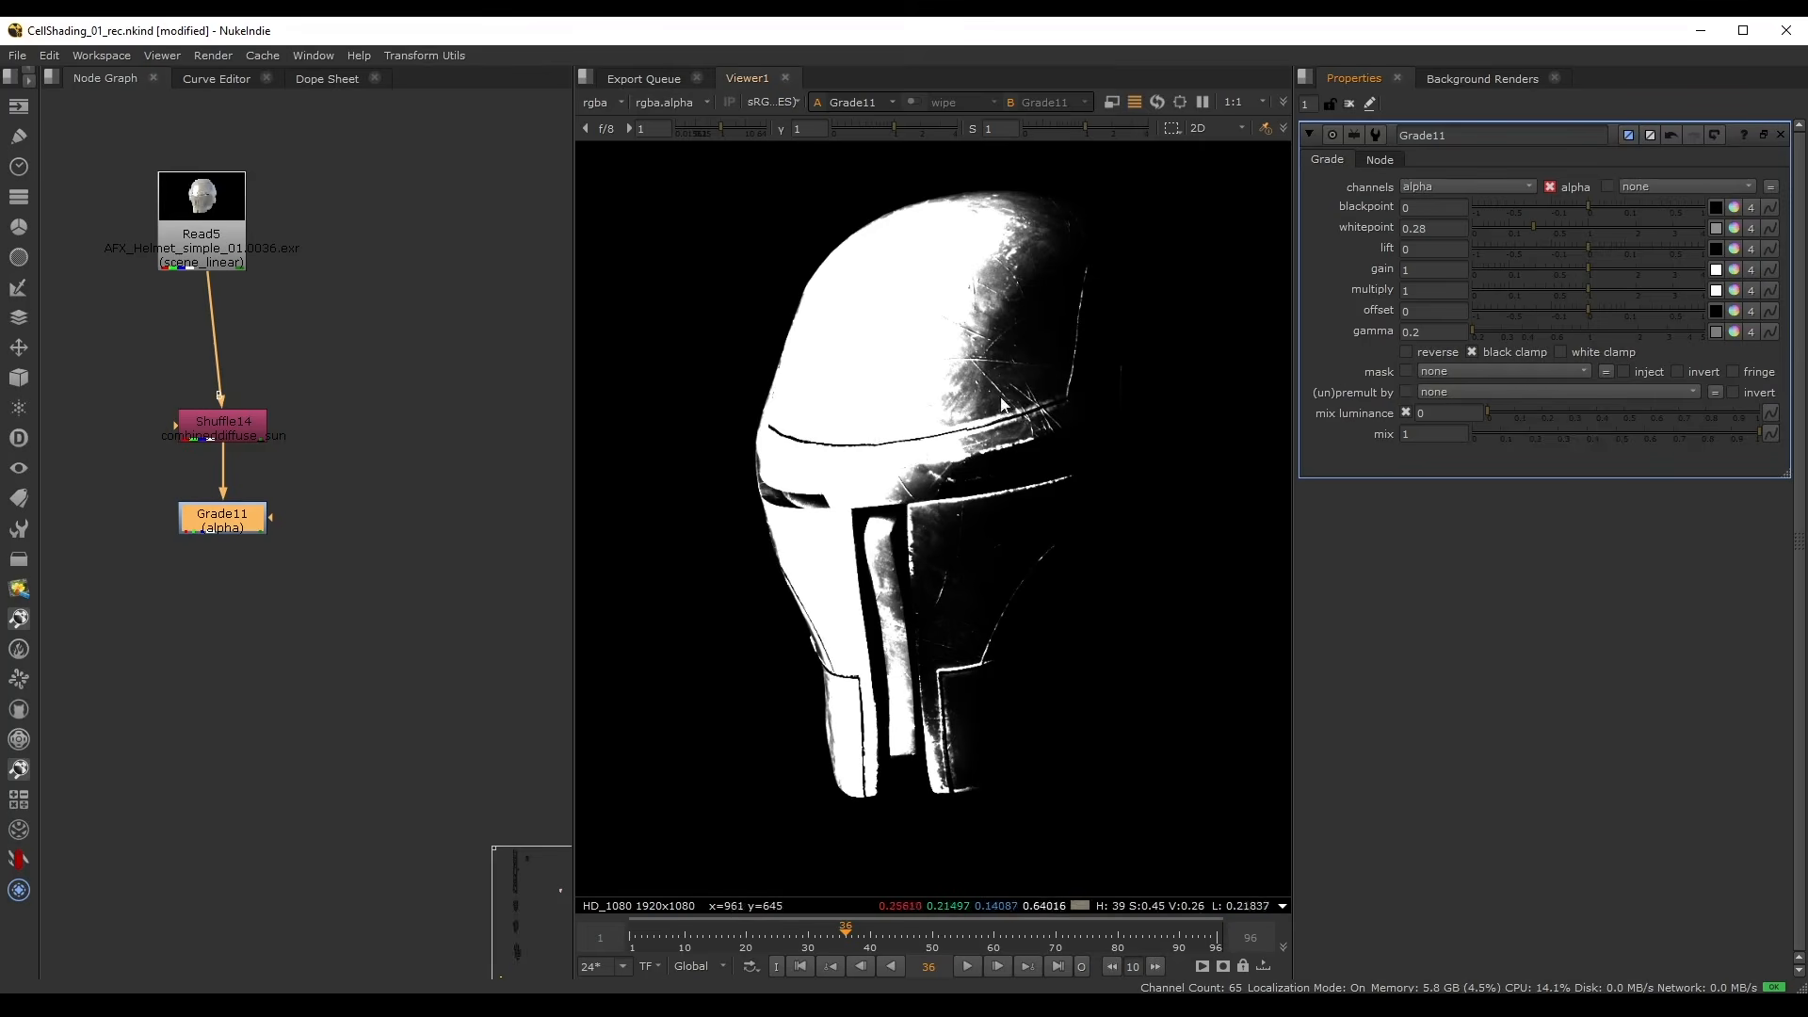
{"action": "left_click_drag", "start_coordinate": [1534, 227], "coordinate": [1612, 205]}
{"action": "left_click", "coordinate": [1498, 225]}
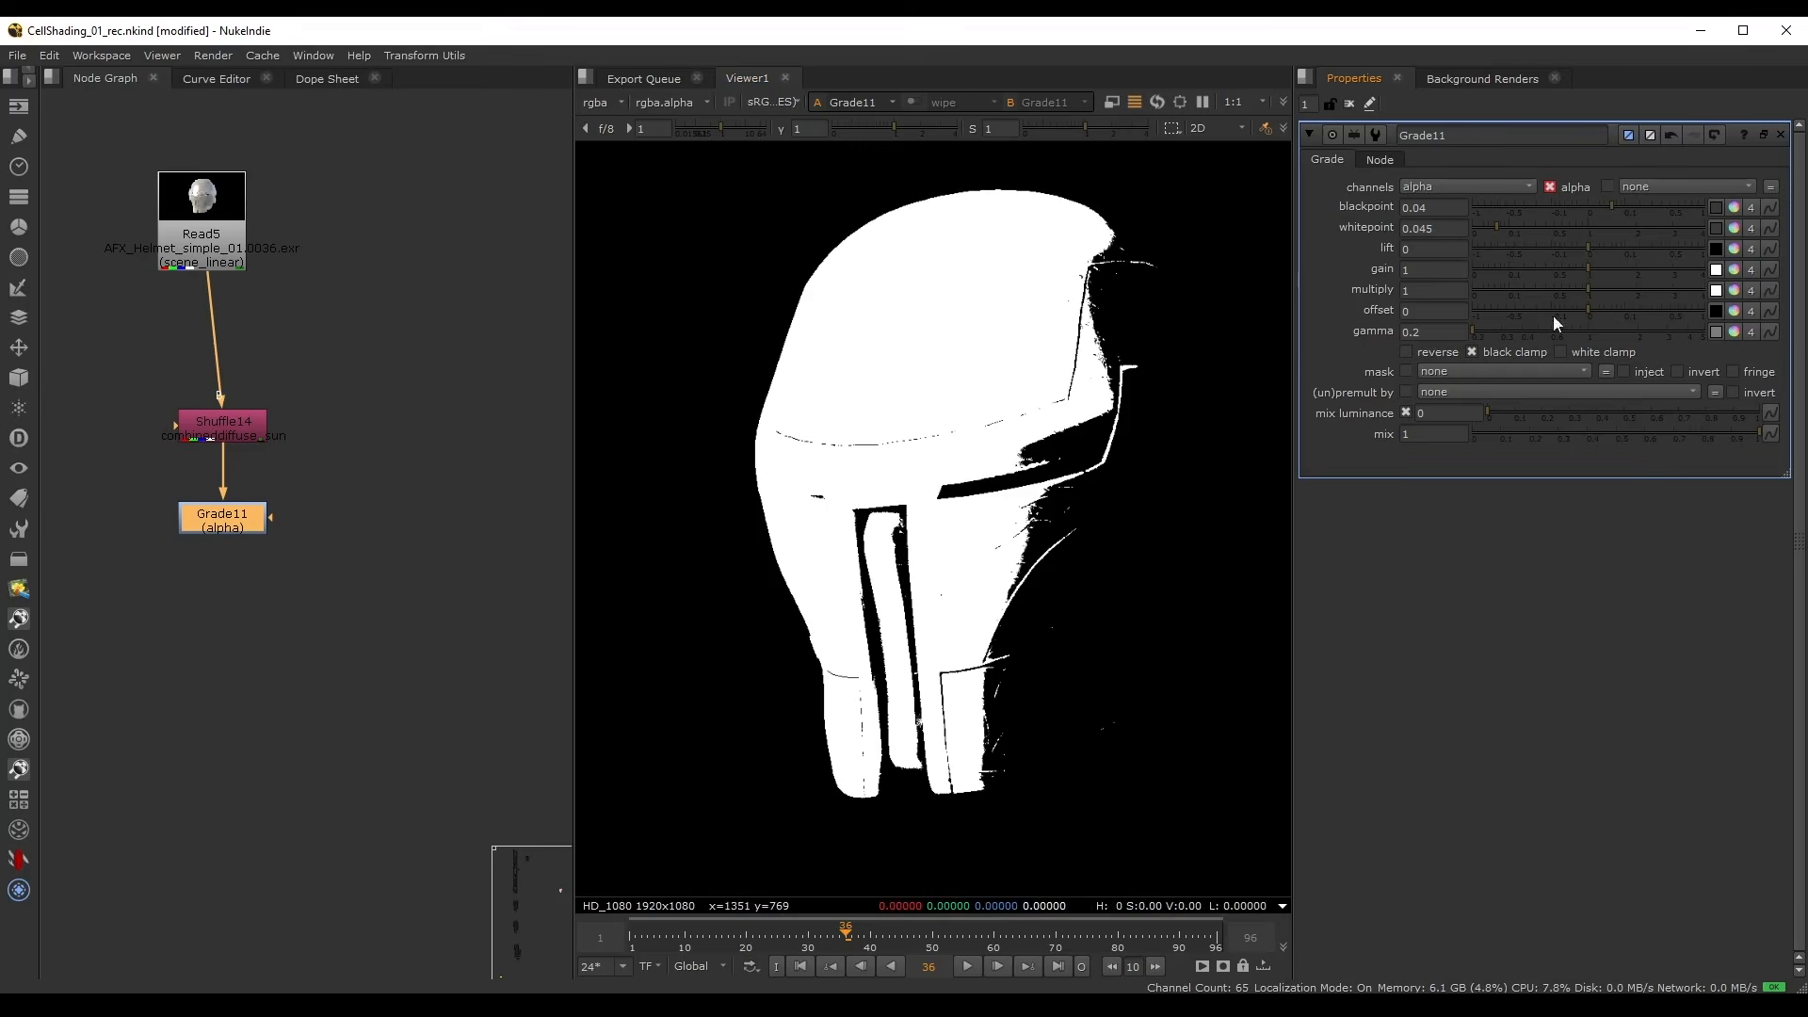
- Set the Grade's offset to -15.93, stepping it down and up to compare how the light mask shifts
{"action": "left_click_drag", "start_coordinate": [1589, 312], "coordinate": [1370, 311]}
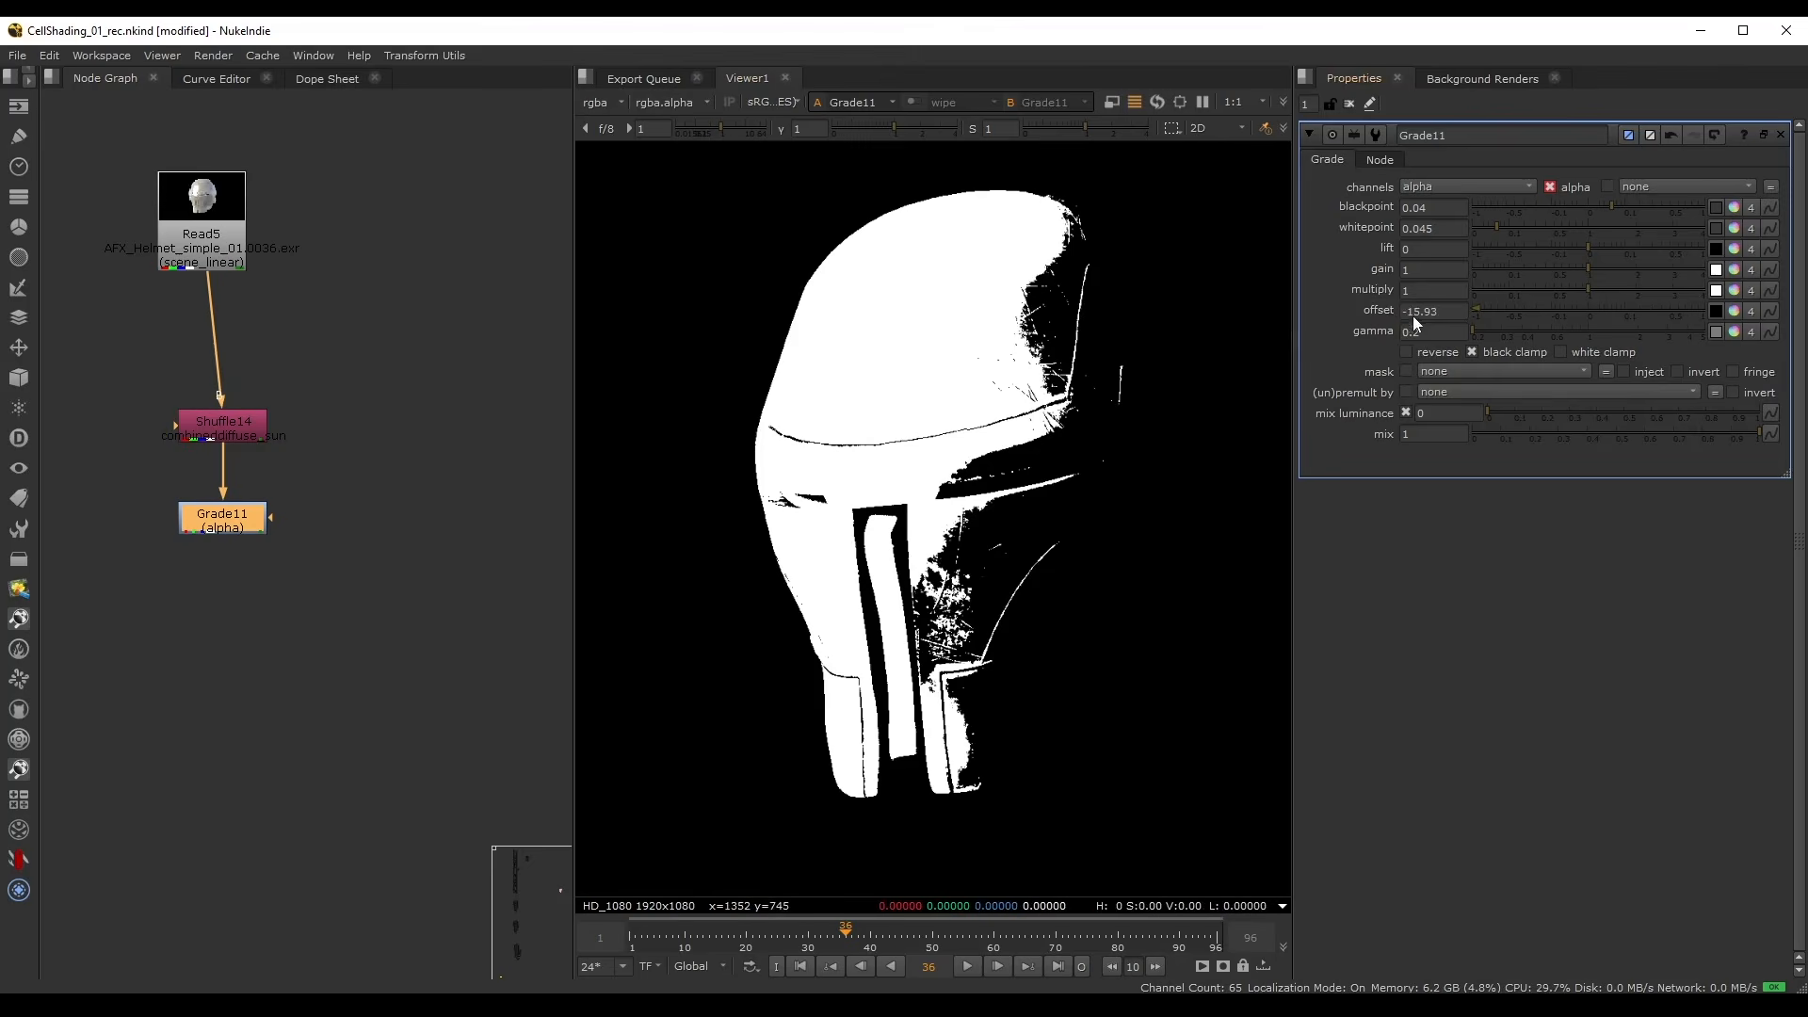
{"action": "left_click", "coordinate": [1410, 312]}
{"action": "key", "text": "Down"}
{"action": "key", "text": "Down"}
{"action": "key", "text": "Down"}
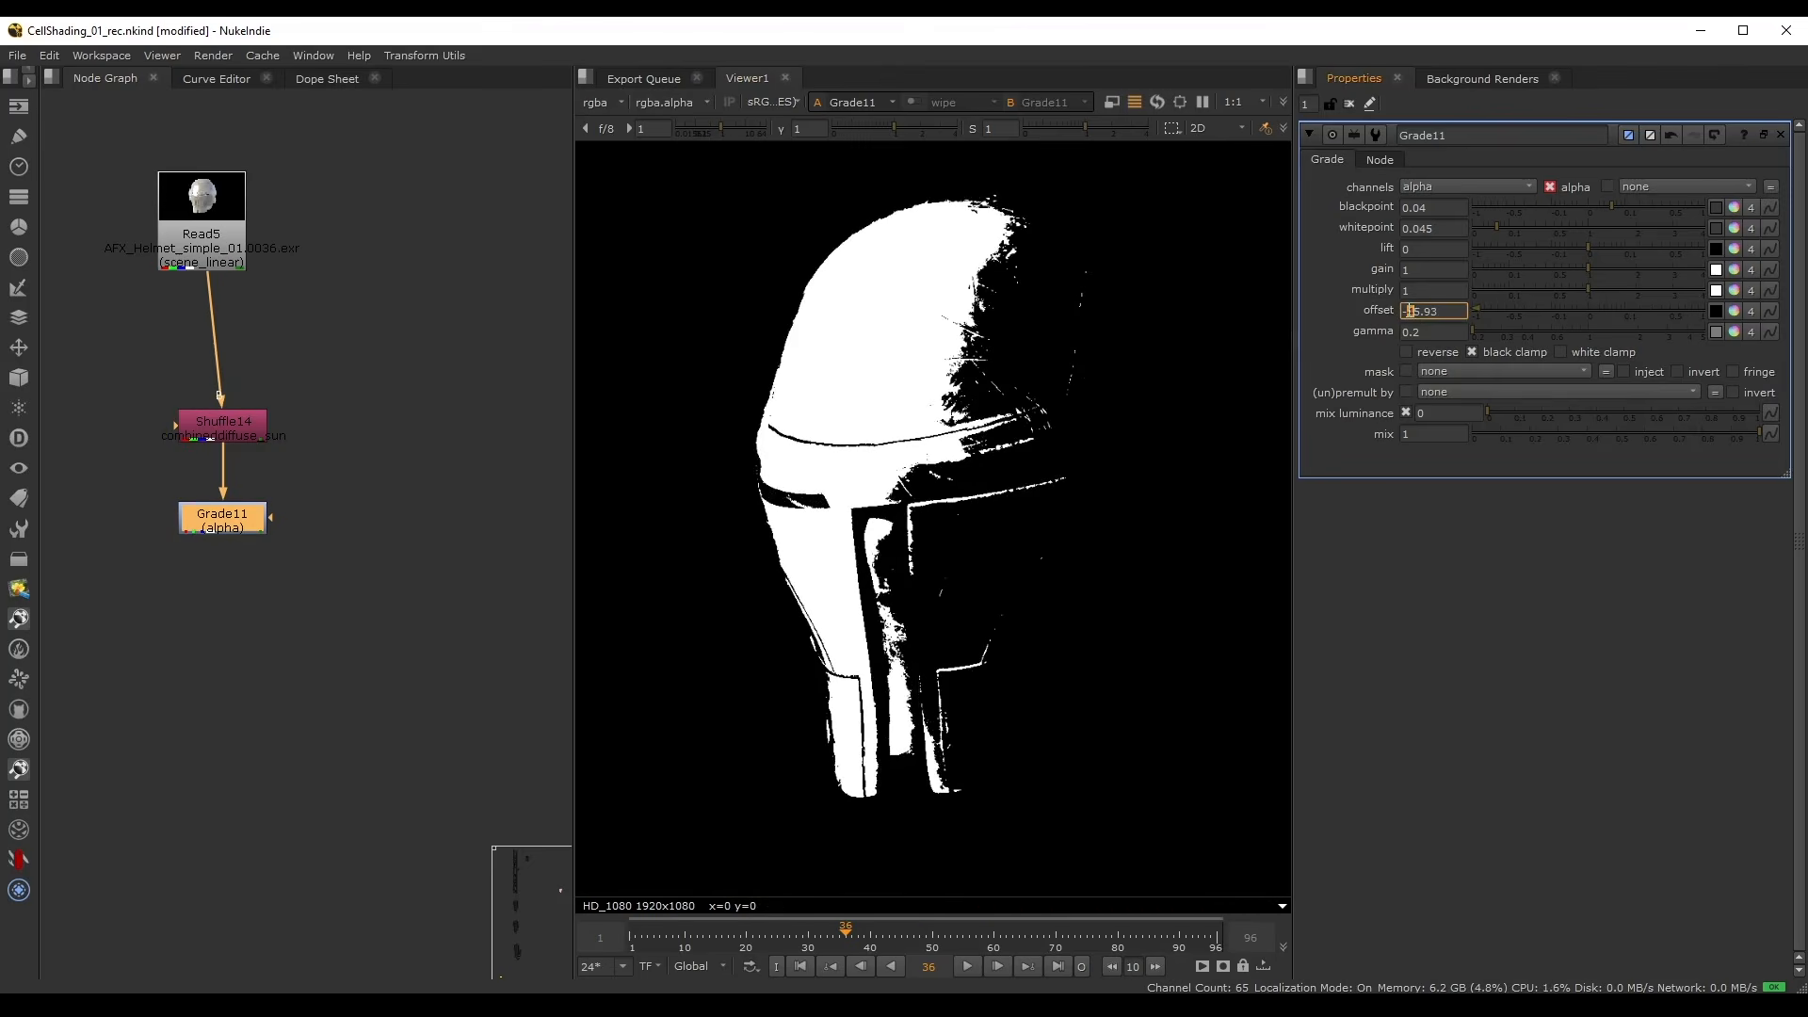
{"action": "key", "text": "Down"}
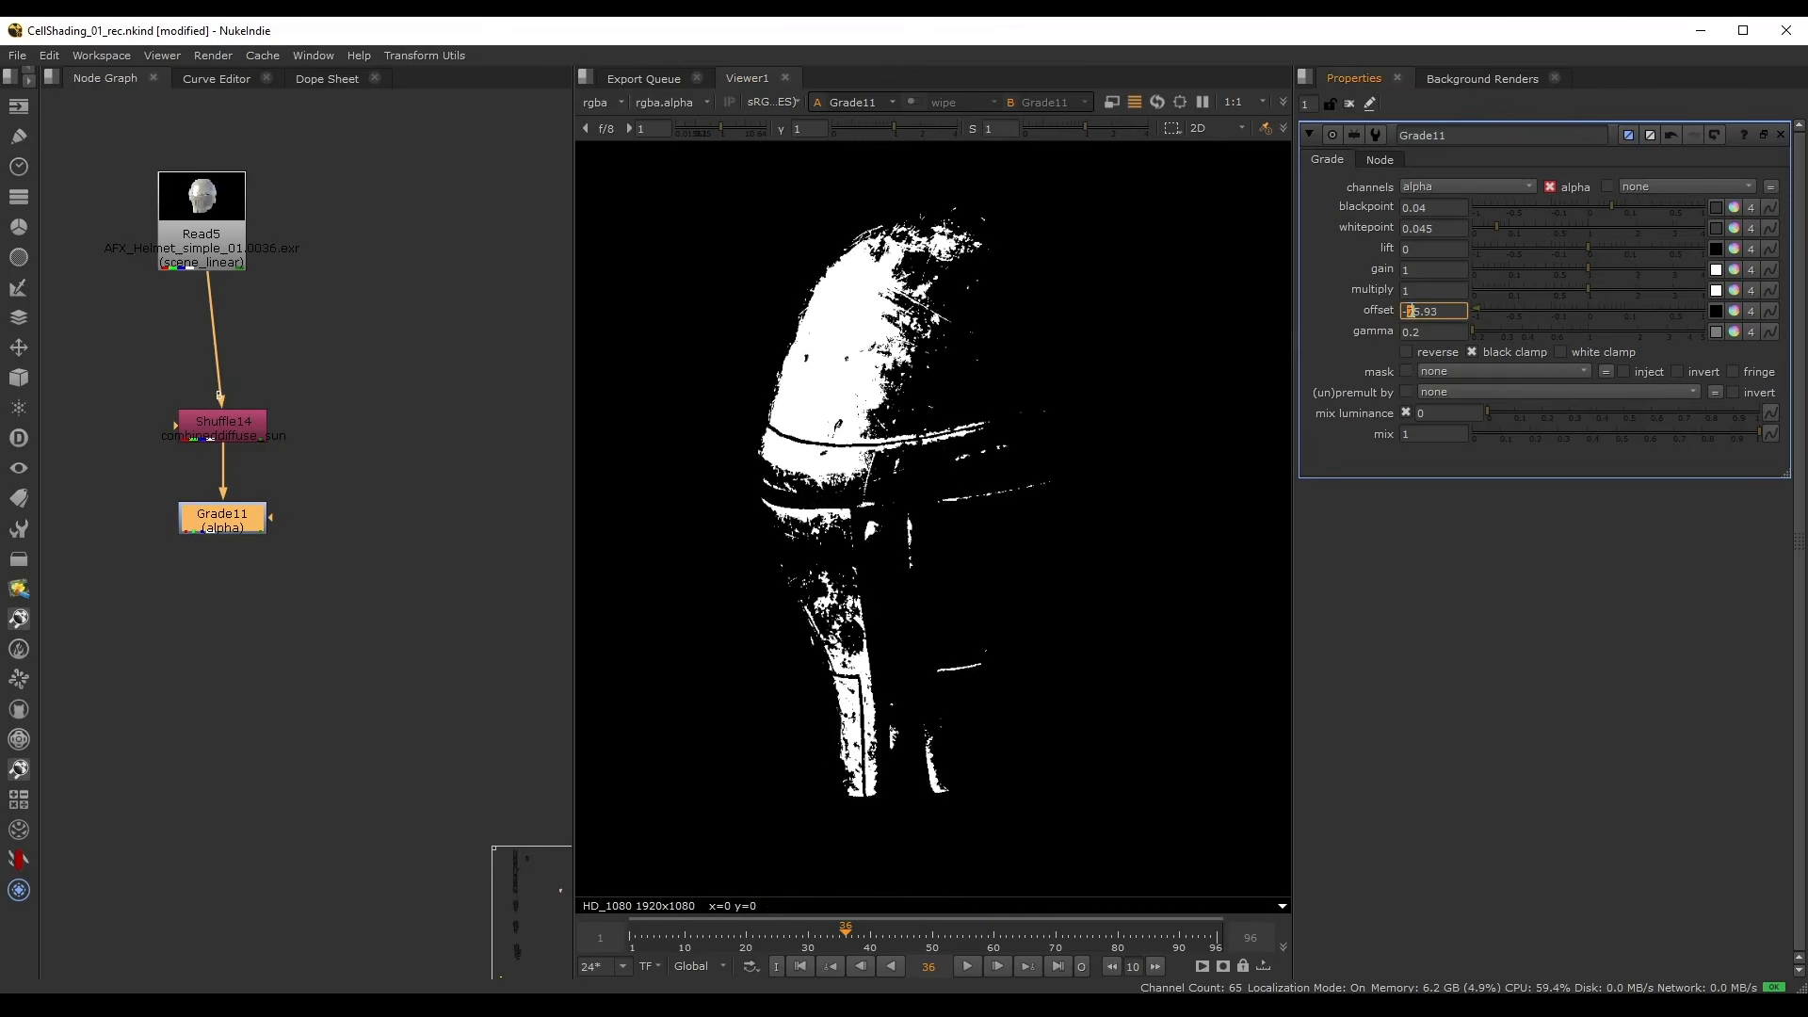
{"action": "key", "text": "Down"}
{"action": "key", "text": "Up"}
{"action": "key", "text": "Up"}
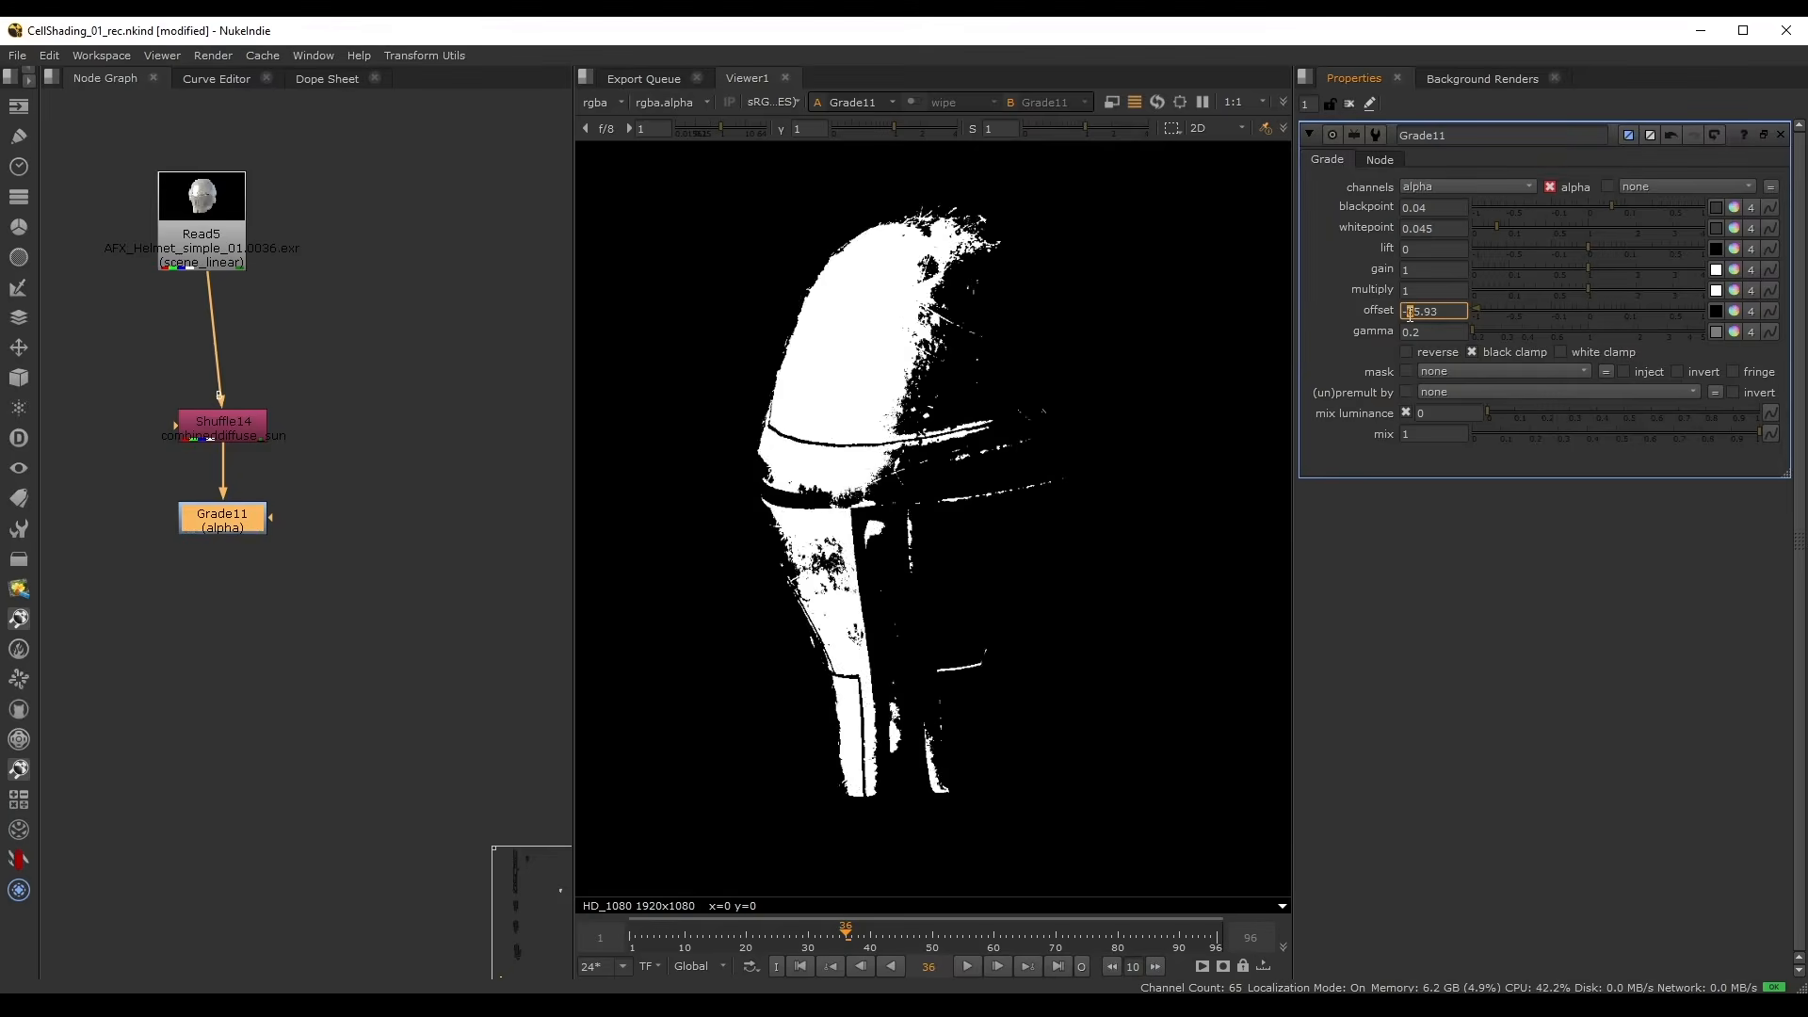
{"action": "key", "text": "Up"}
{"action": "key", "text": "Up"}
{"action": "key", "text": "Down"}
{"action": "key", "text": "Down"}
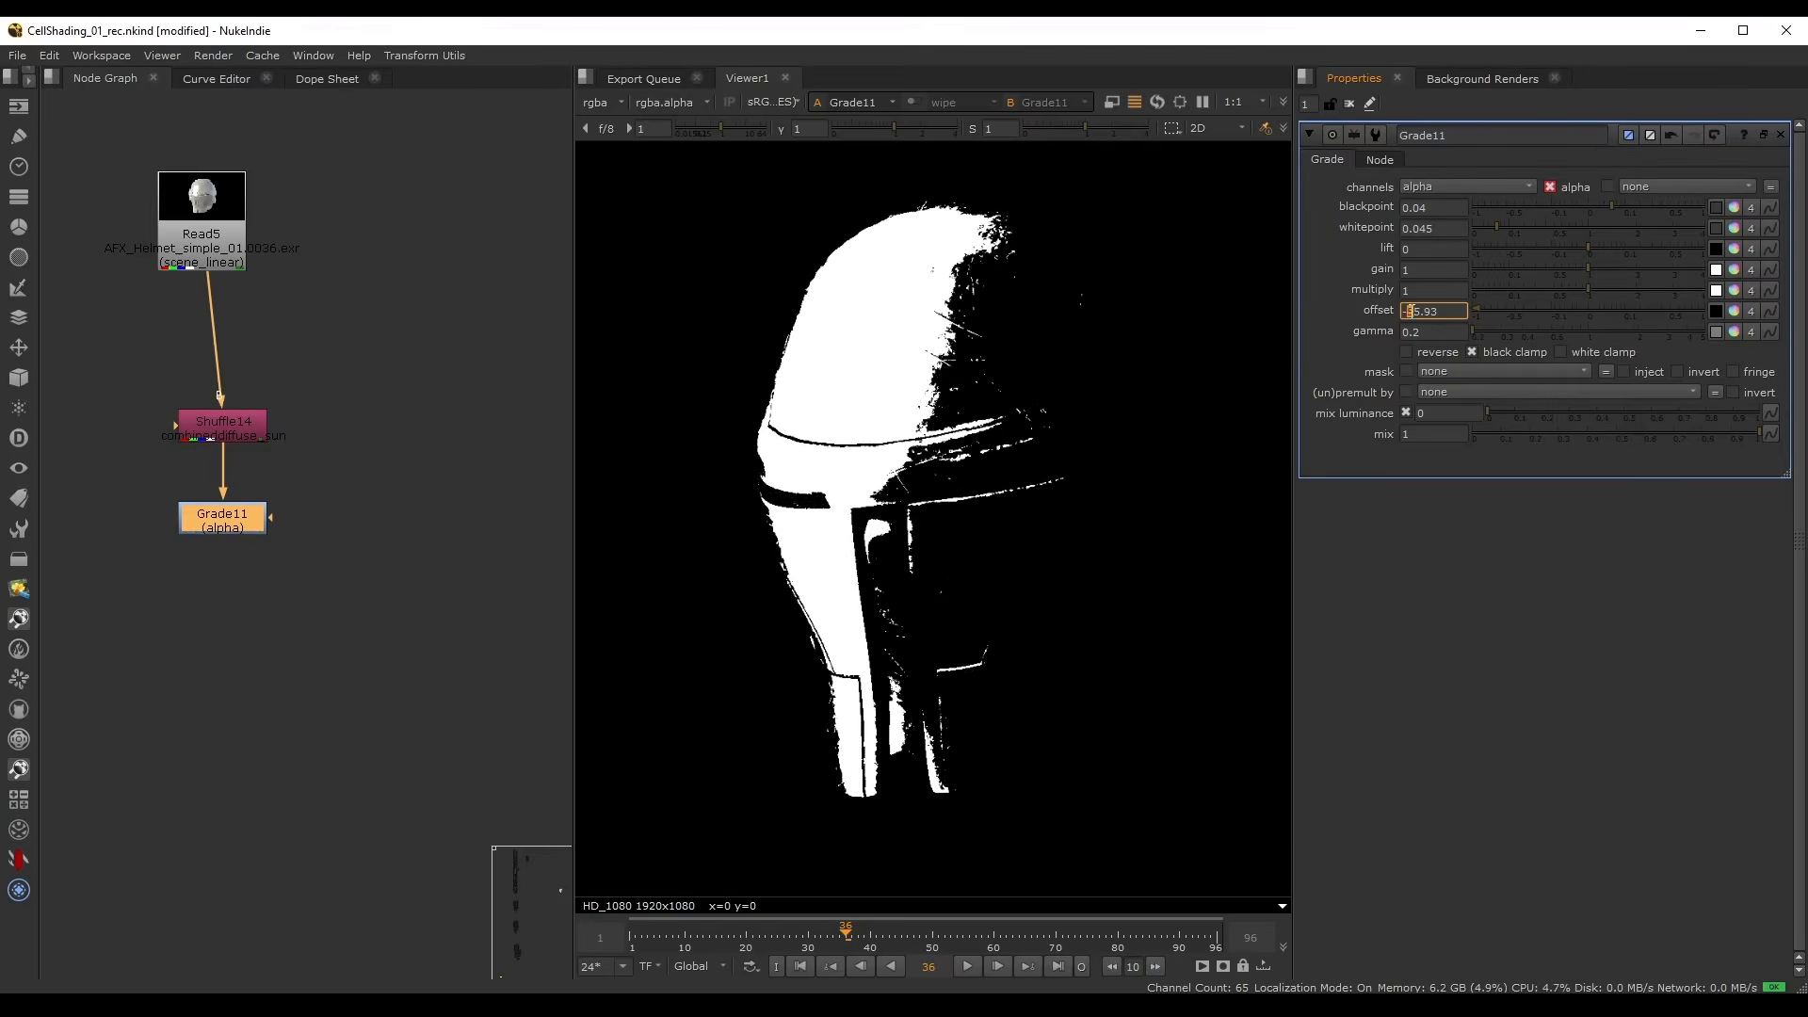
{"action": "key", "text": "Up"}
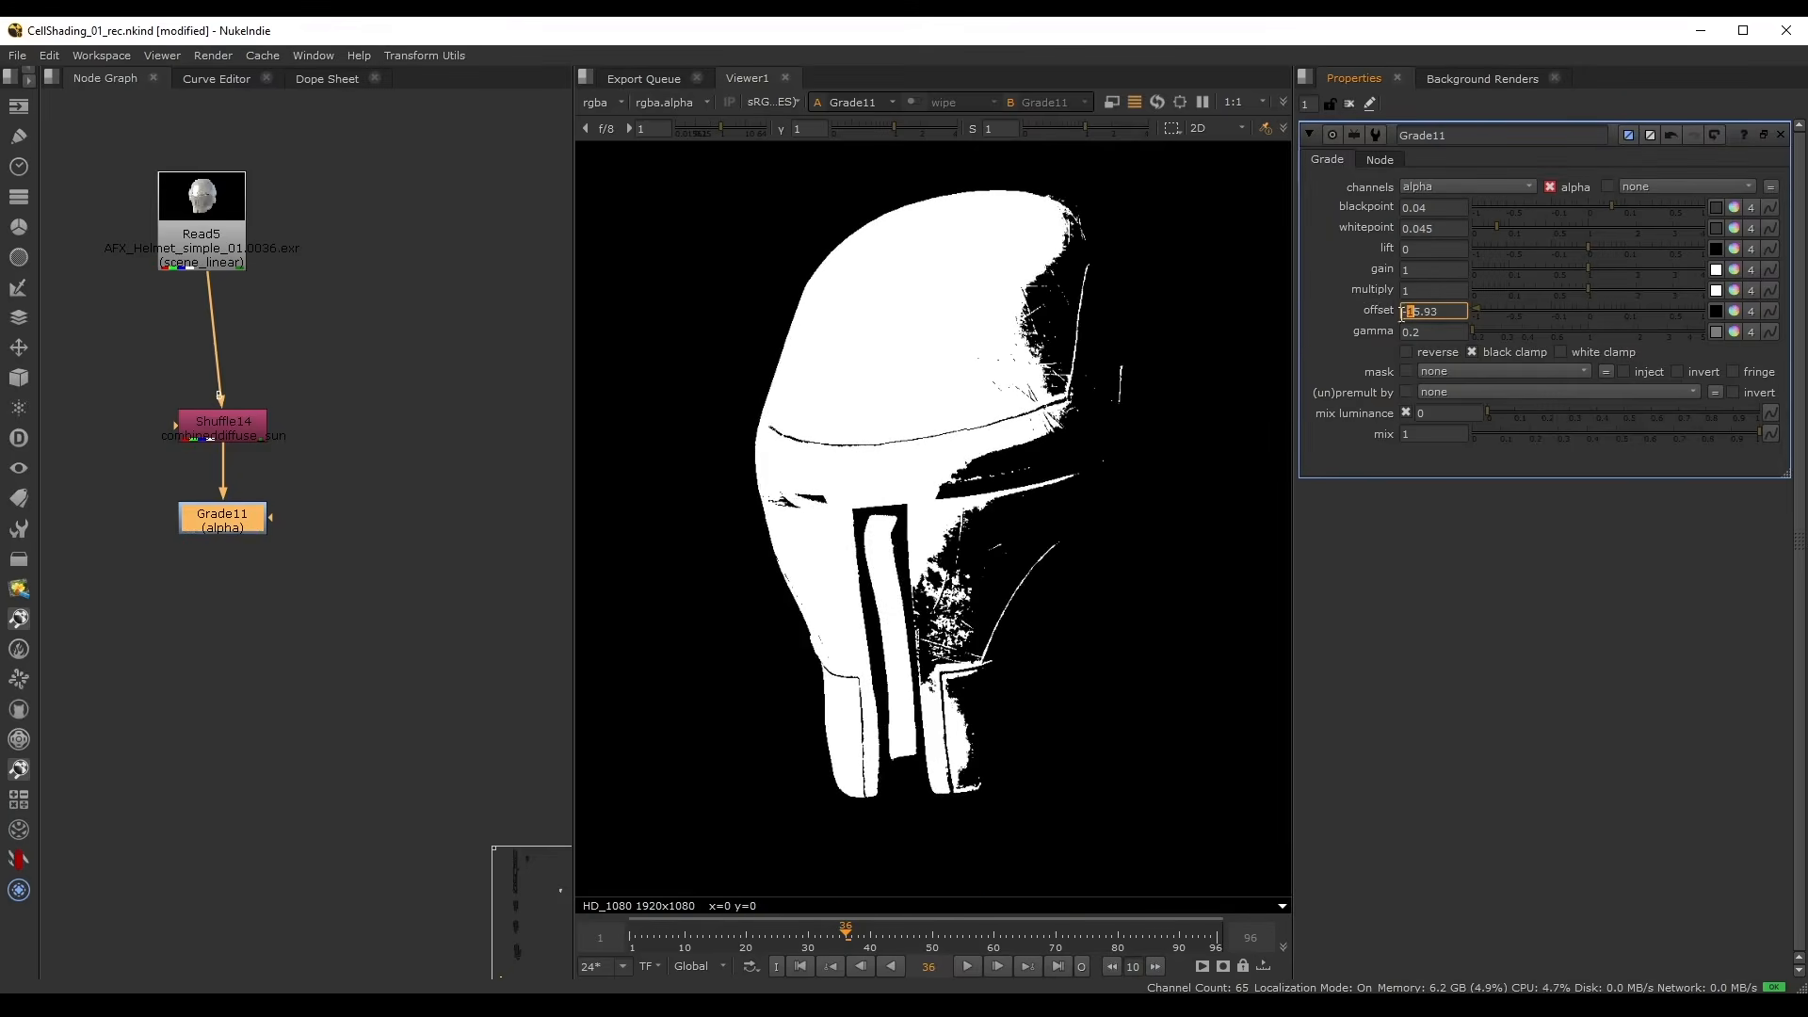
{"action": "left_click", "coordinate": [1401, 487]}
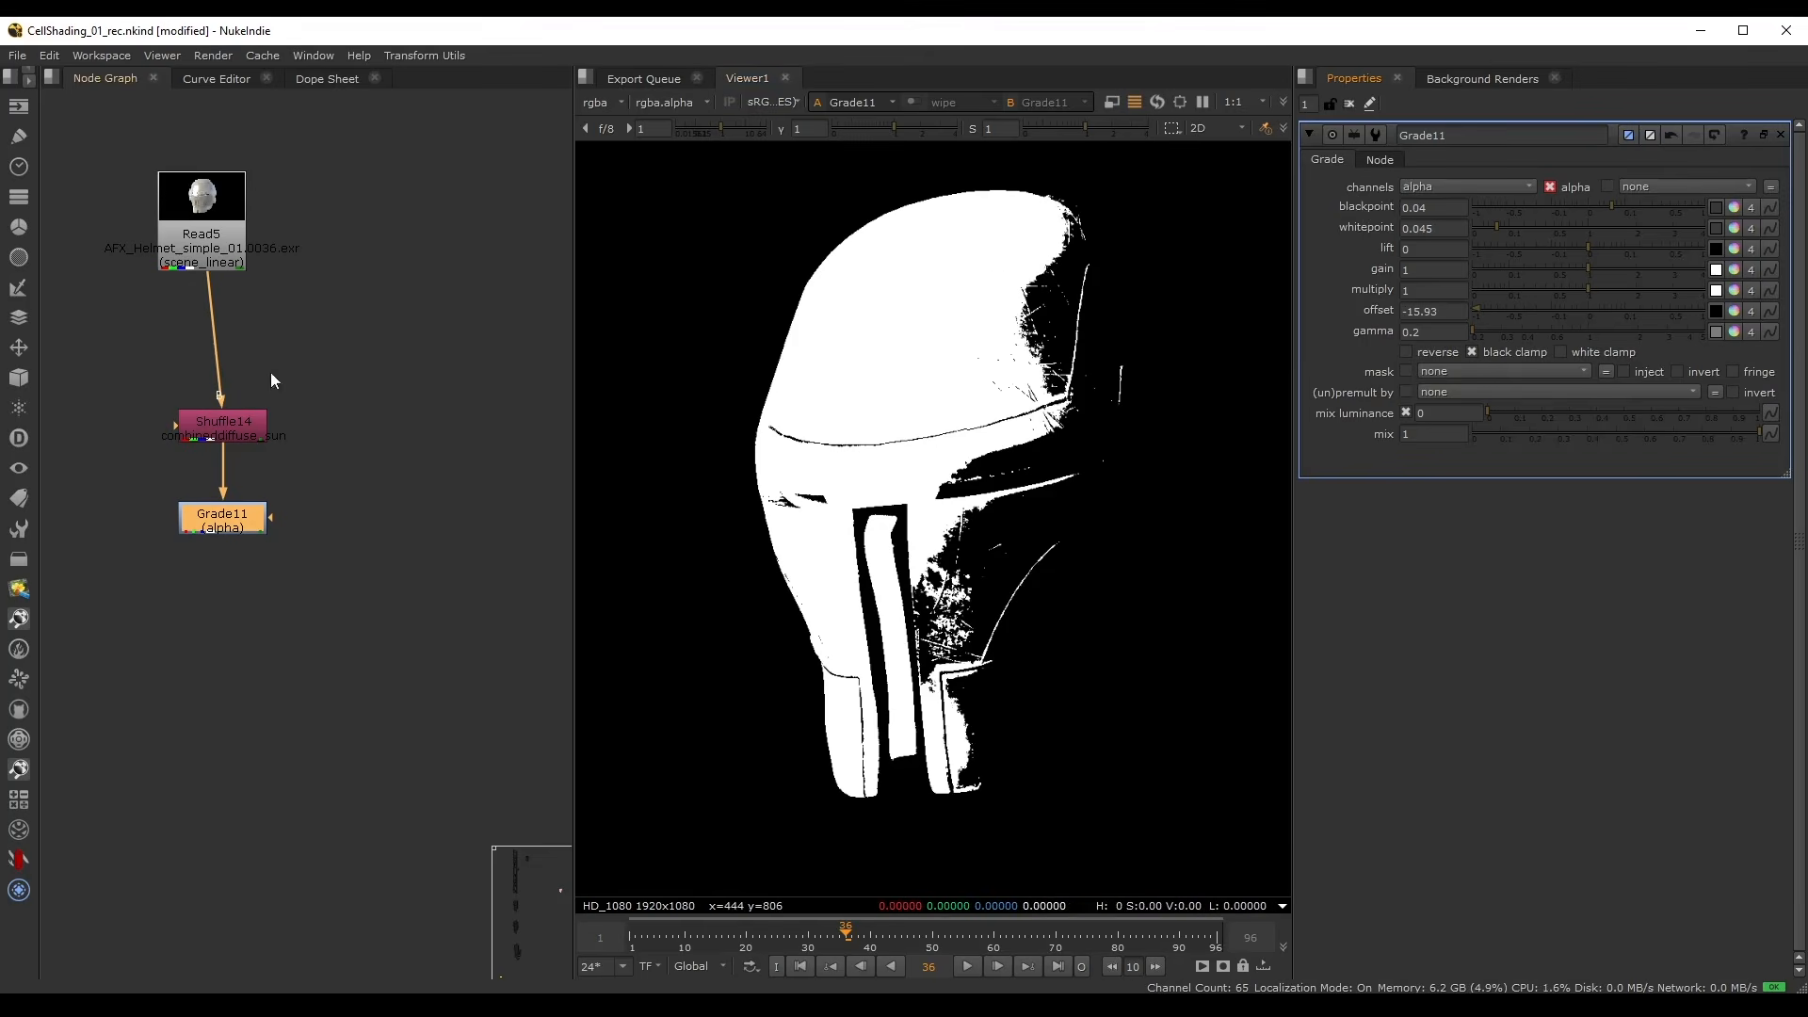
- View the Shuffle node and route combineddiffuse_sun.green into rgba.alpha instead of red
{"action": "left_click", "coordinate": [226, 423]}
{"action": "key", "text": "1"}
{"action": "double_click", "coordinate": [226, 422]}
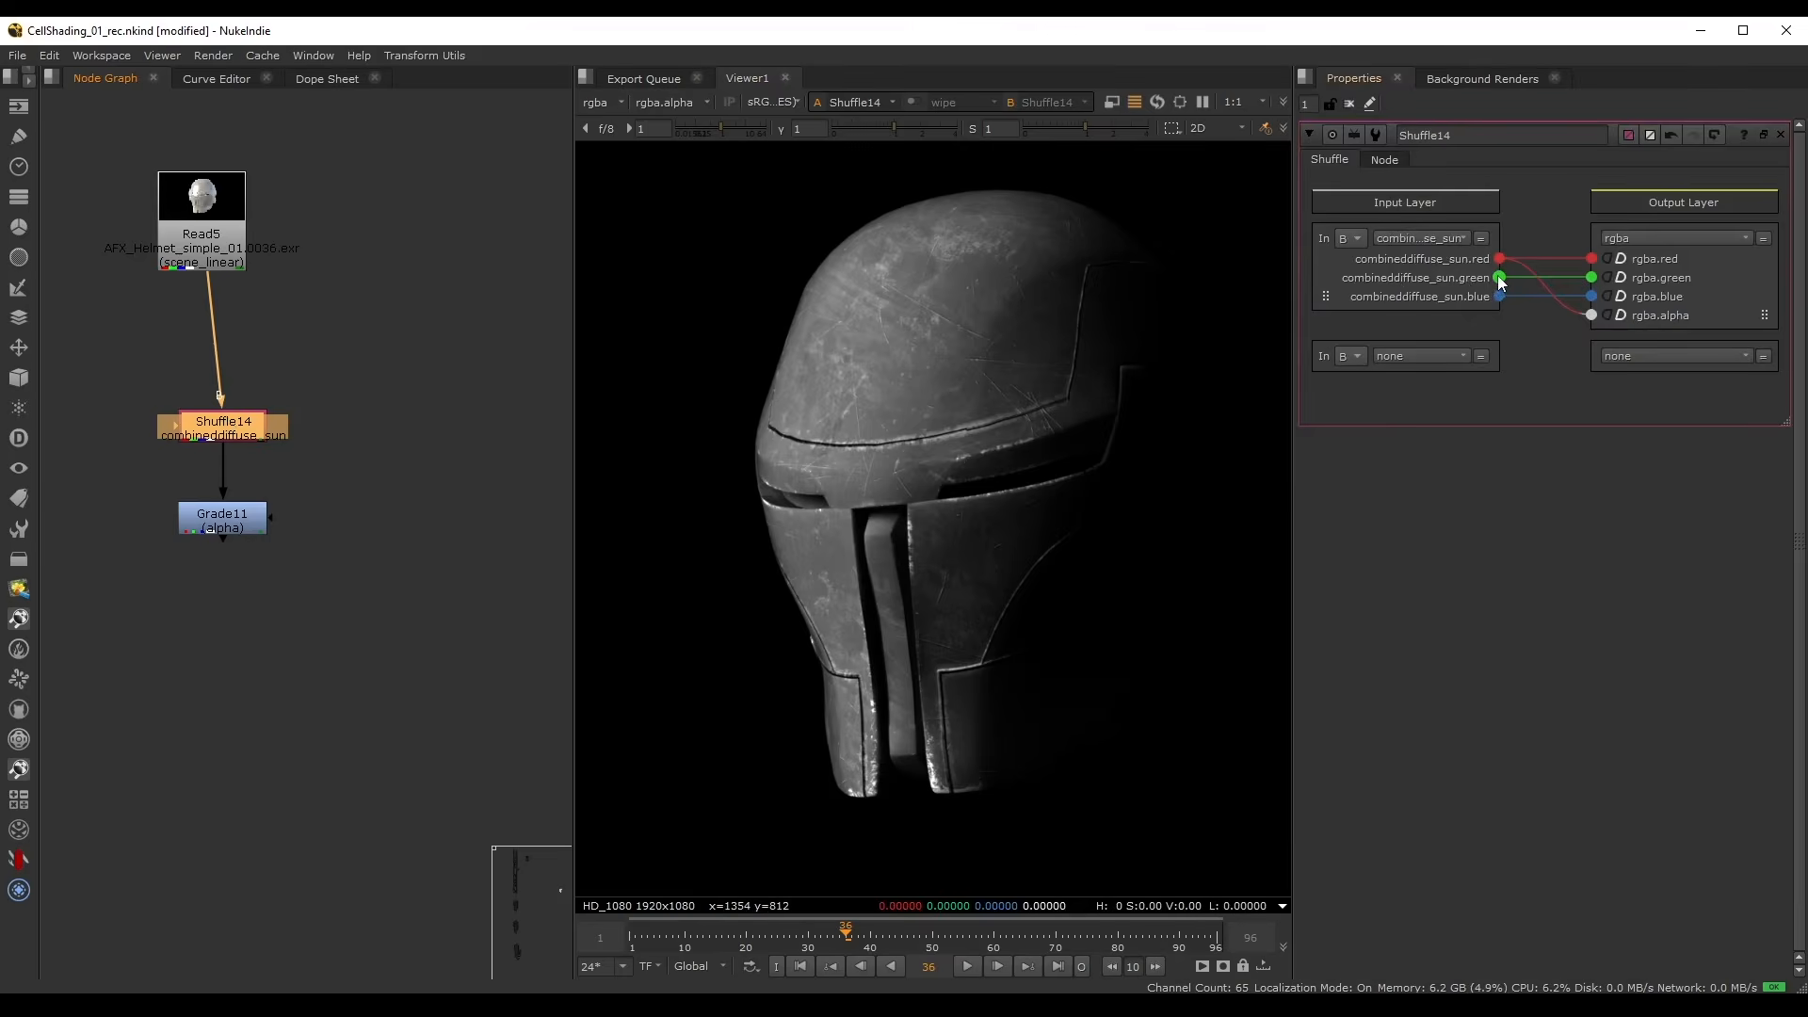
{"action": "left_click_drag", "start_coordinate": [1499, 278], "coordinate": [1590, 317]}
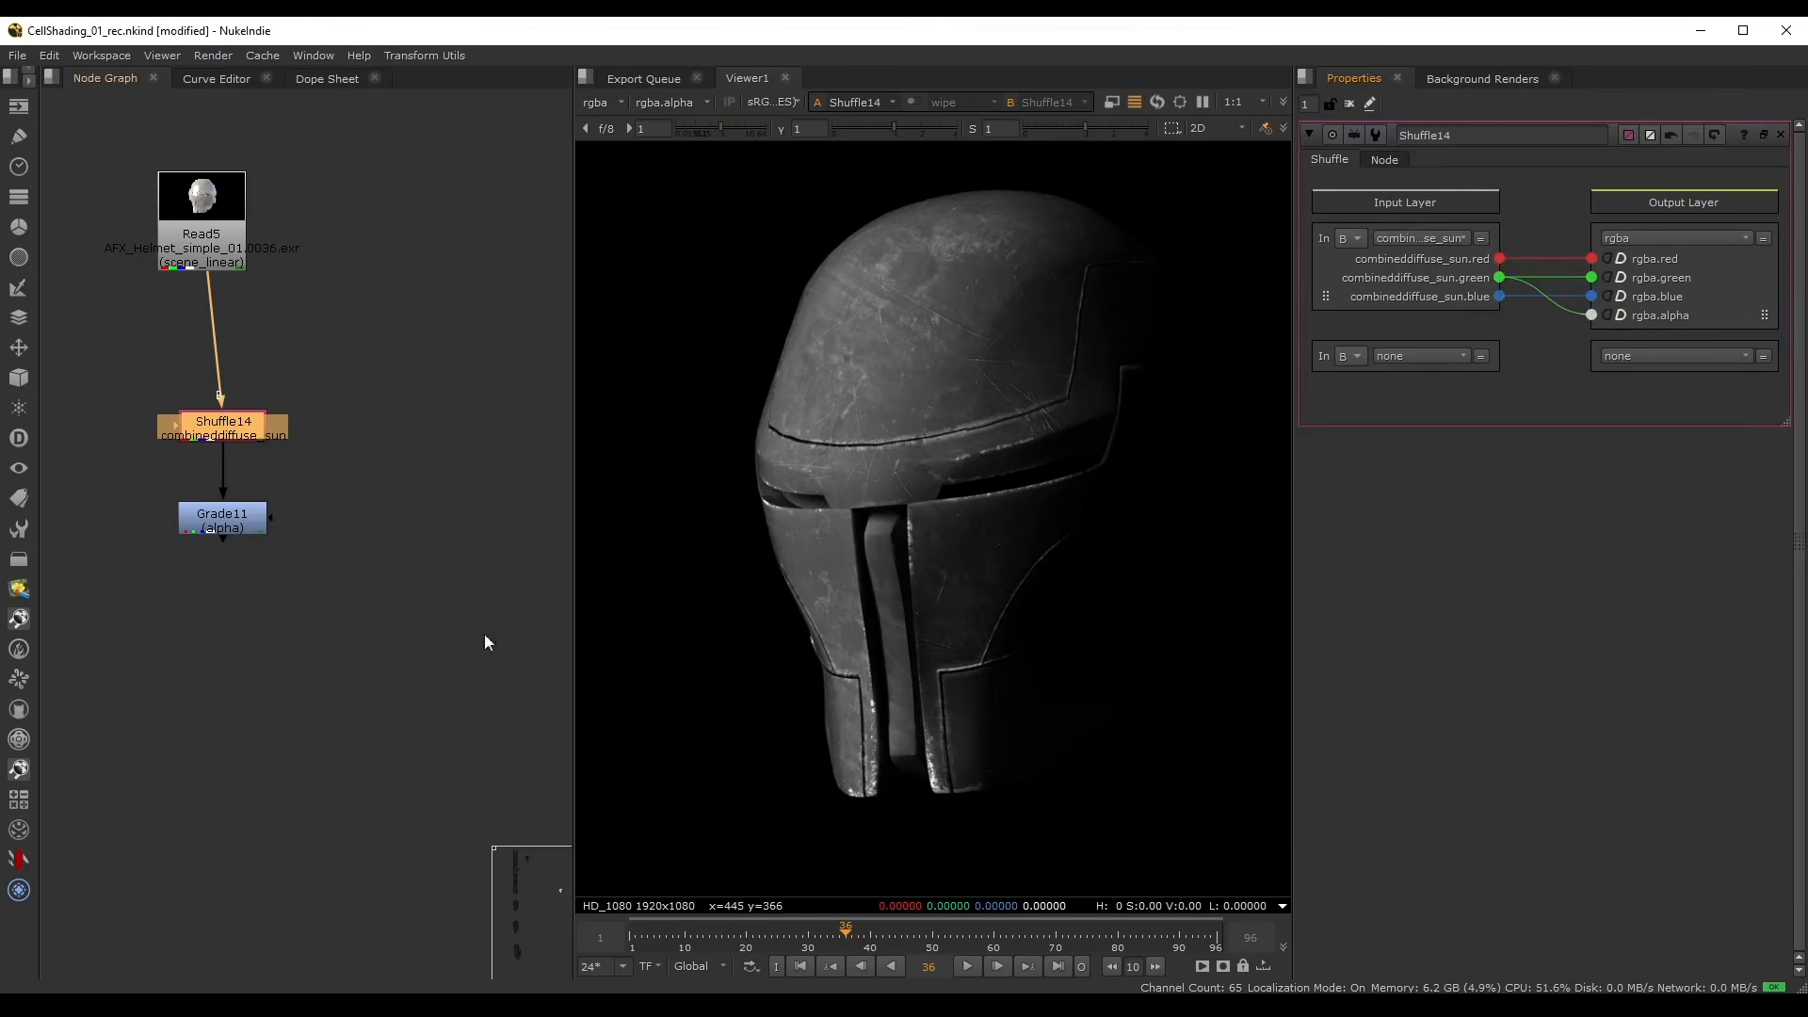
- Try the Grade's blackpoint at 0.06, return it to 0.04, and delete the Grade node
{"action": "left_click", "coordinate": [228, 521]}
{"action": "key", "text": "1"}
{"action": "double_click", "coordinate": [229, 521]}
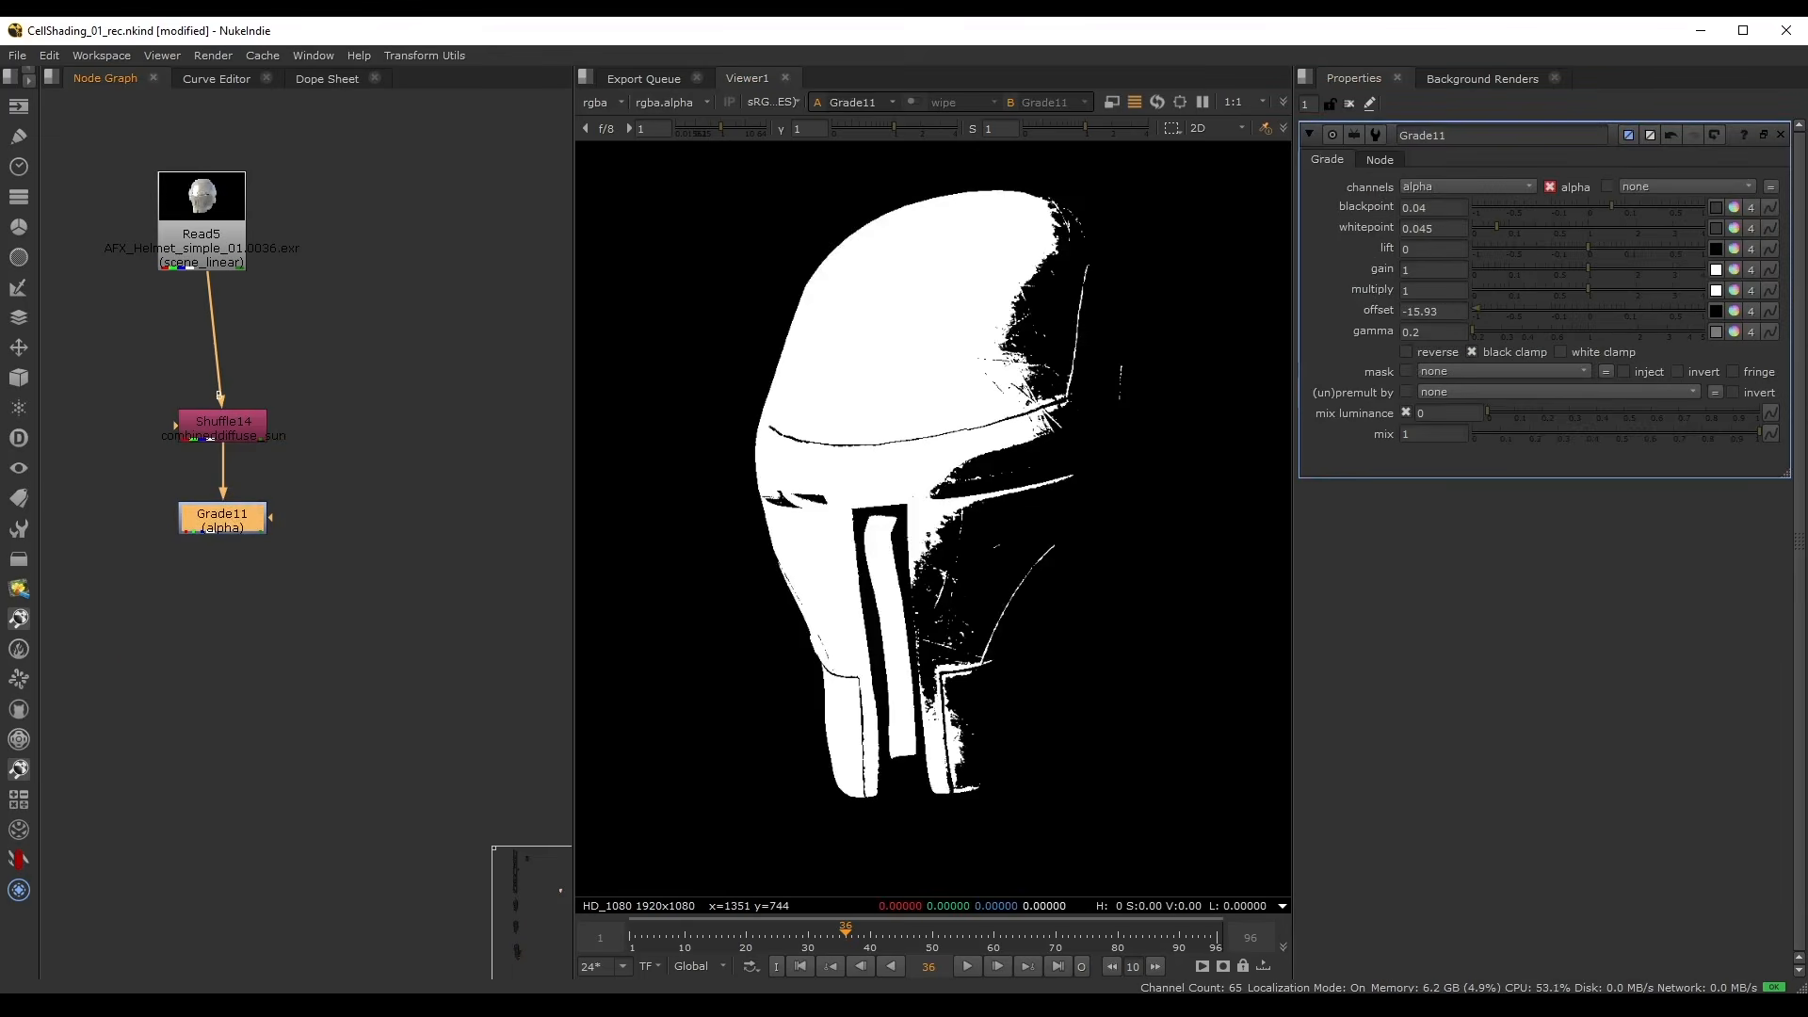
{"action": "left_click", "coordinate": [1610, 207]}
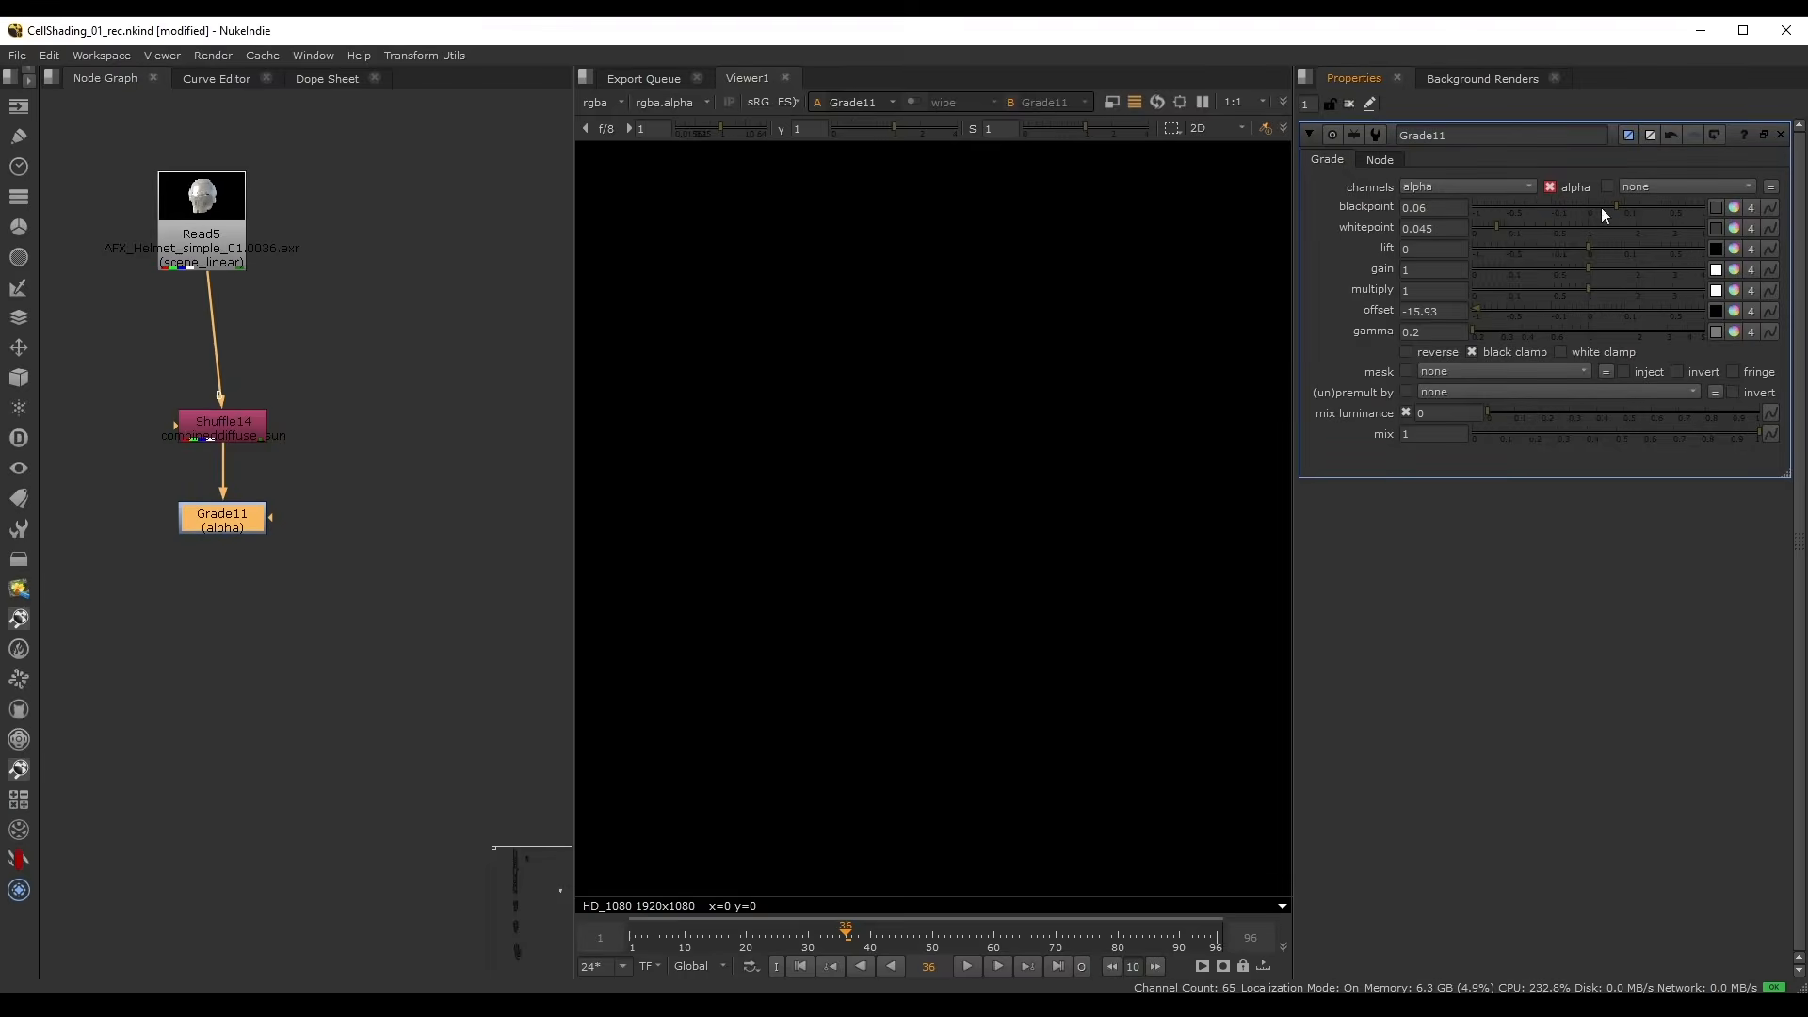
{"action": "left_click", "coordinate": [1612, 206]}
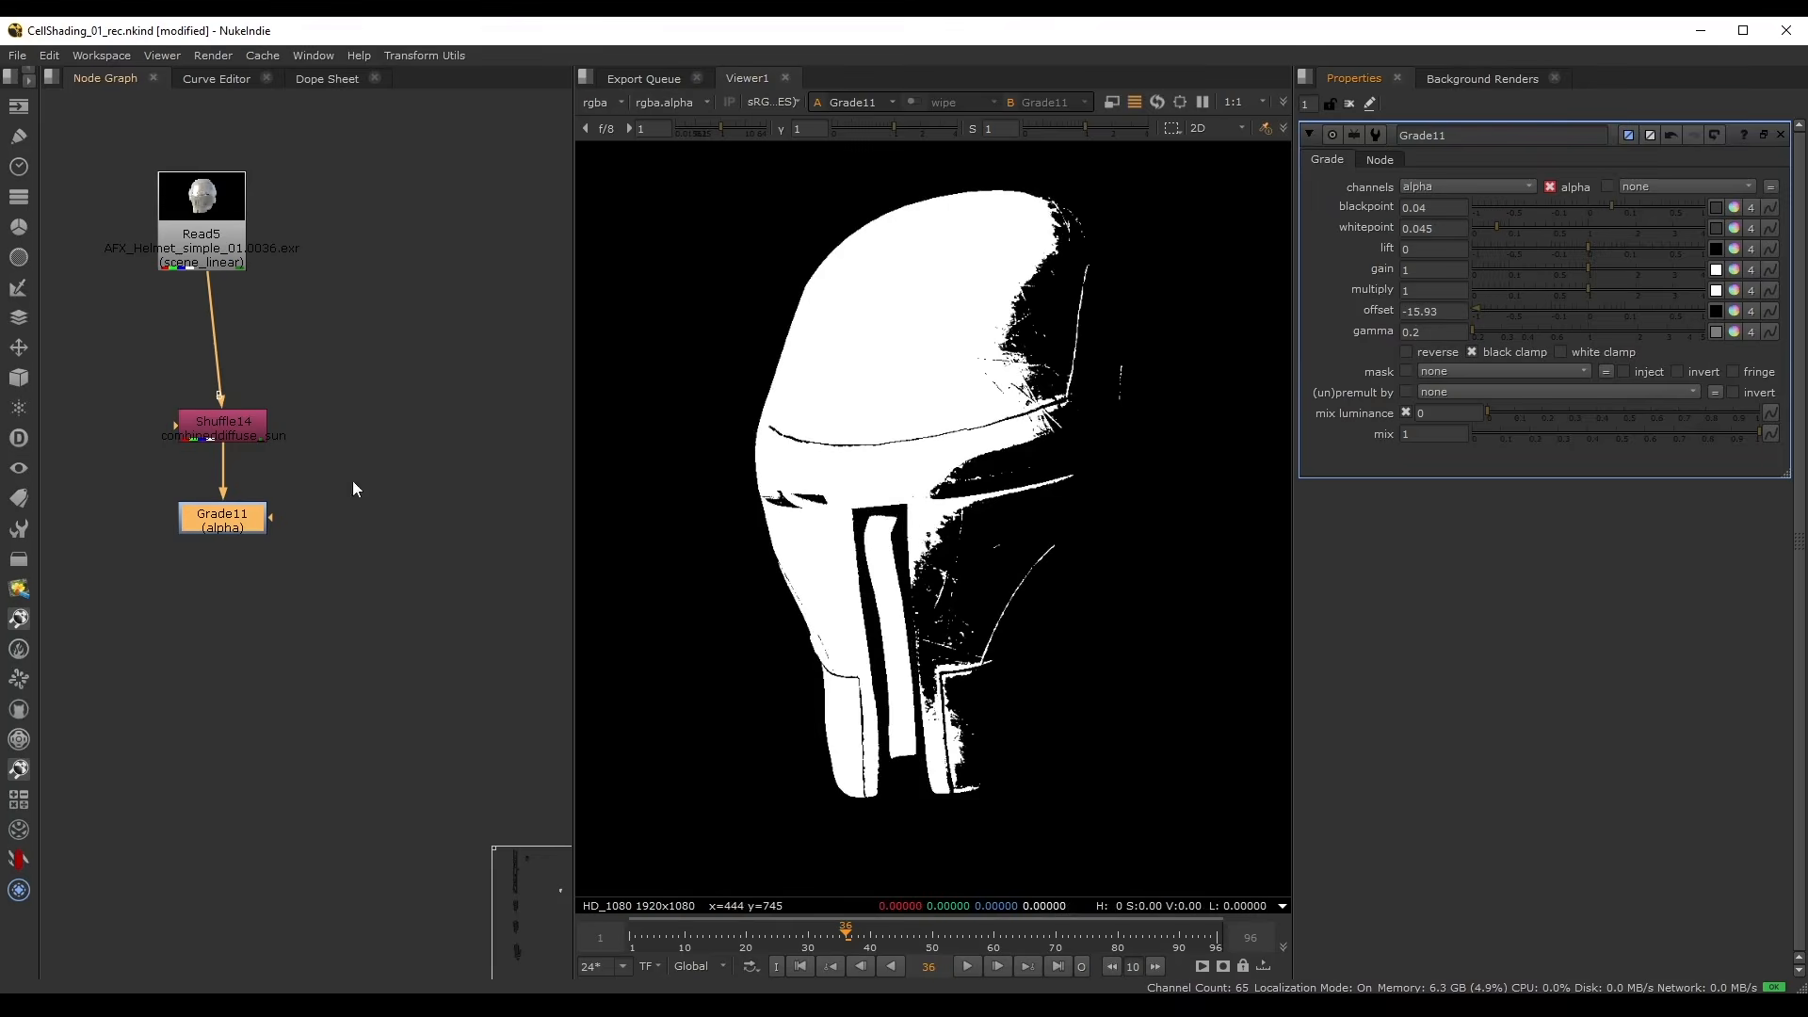
{"action": "key", "text": "Delete"}
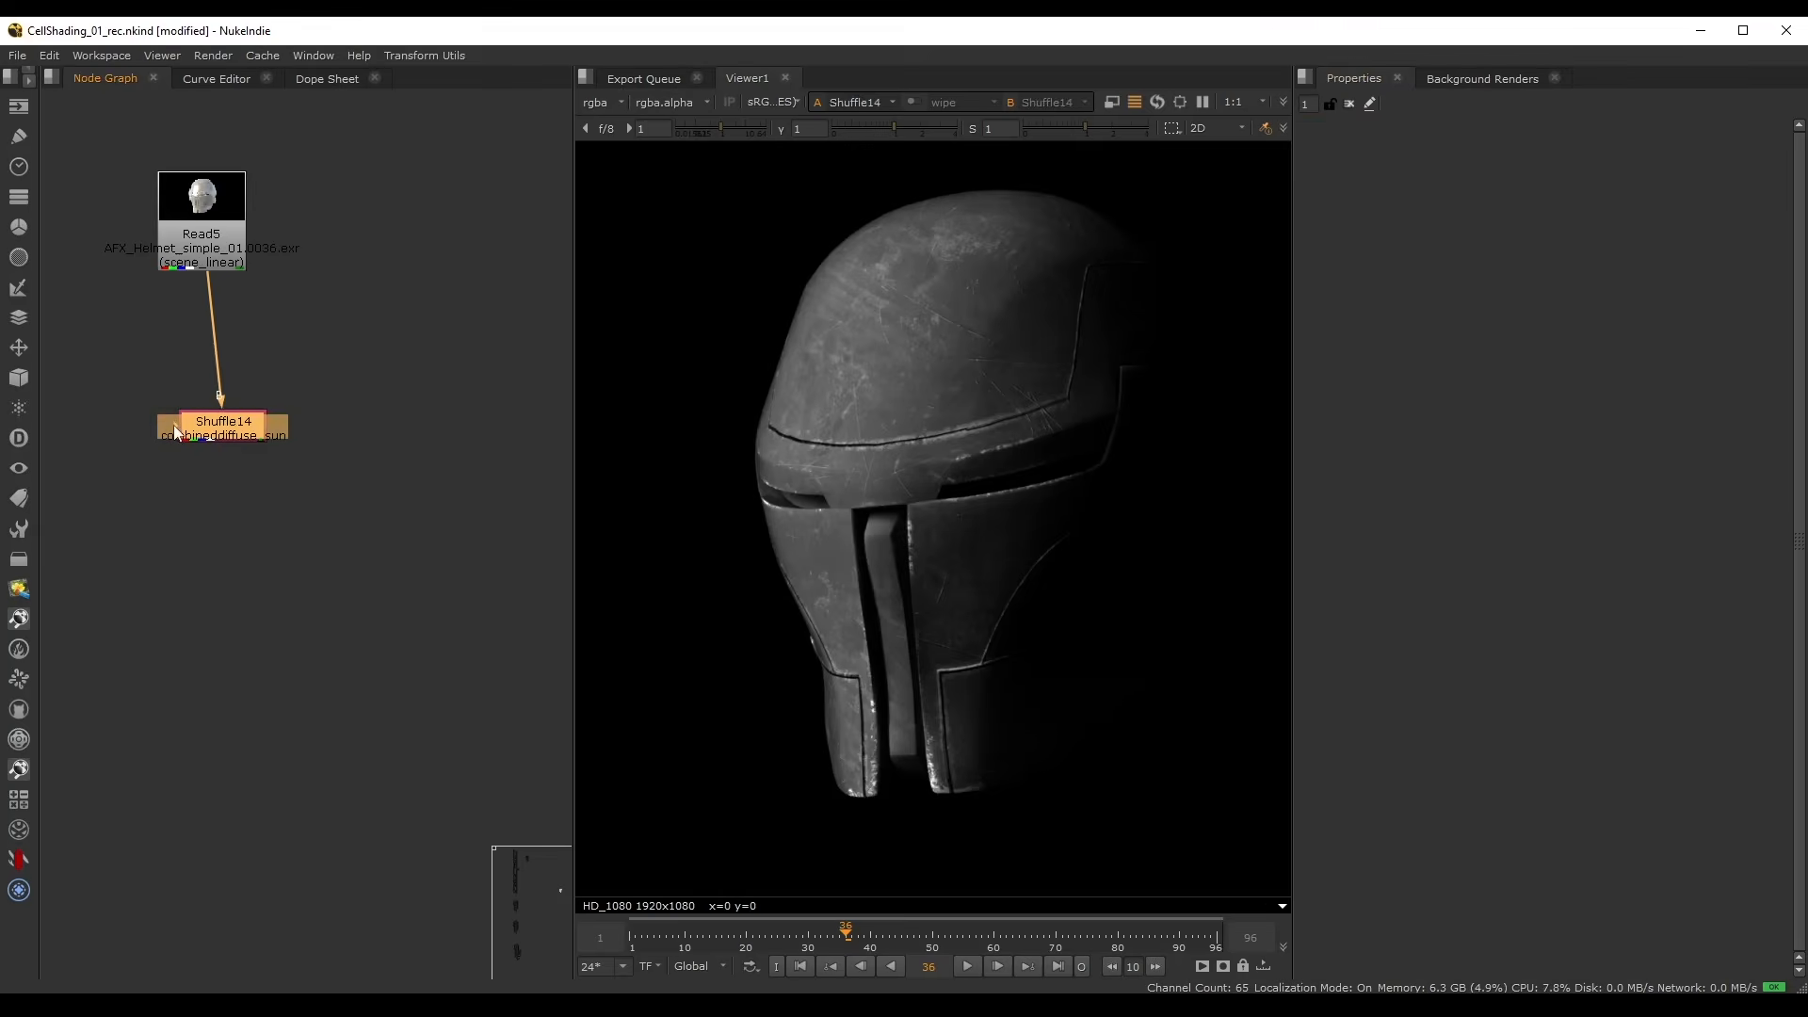
- Add an Expression node and place it directly beneath the combineddiffuse_sun Shuffle node
{"action": "key", "text": "Tab"}
{"action": "type", "text": "expre"}
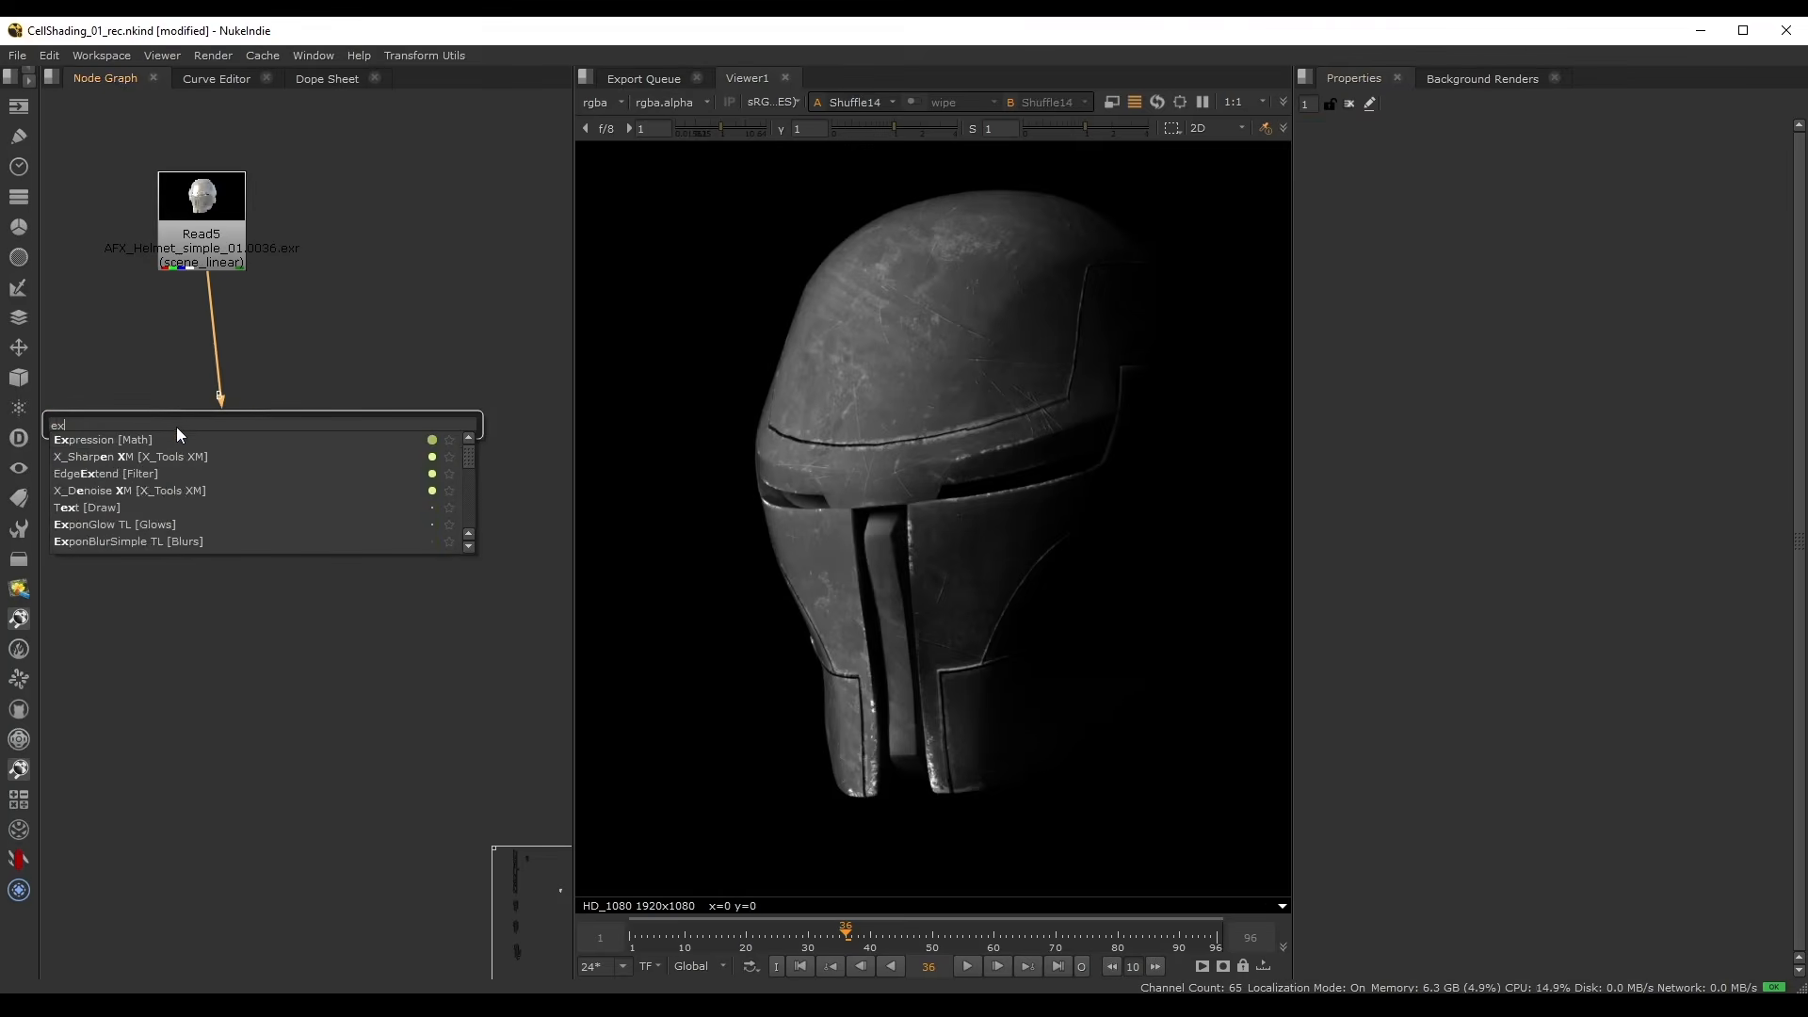
{"action": "left_click", "coordinate": [82, 446]}
{"action": "left_click_drag", "start_coordinate": [223, 446], "coordinate": [226, 490]}
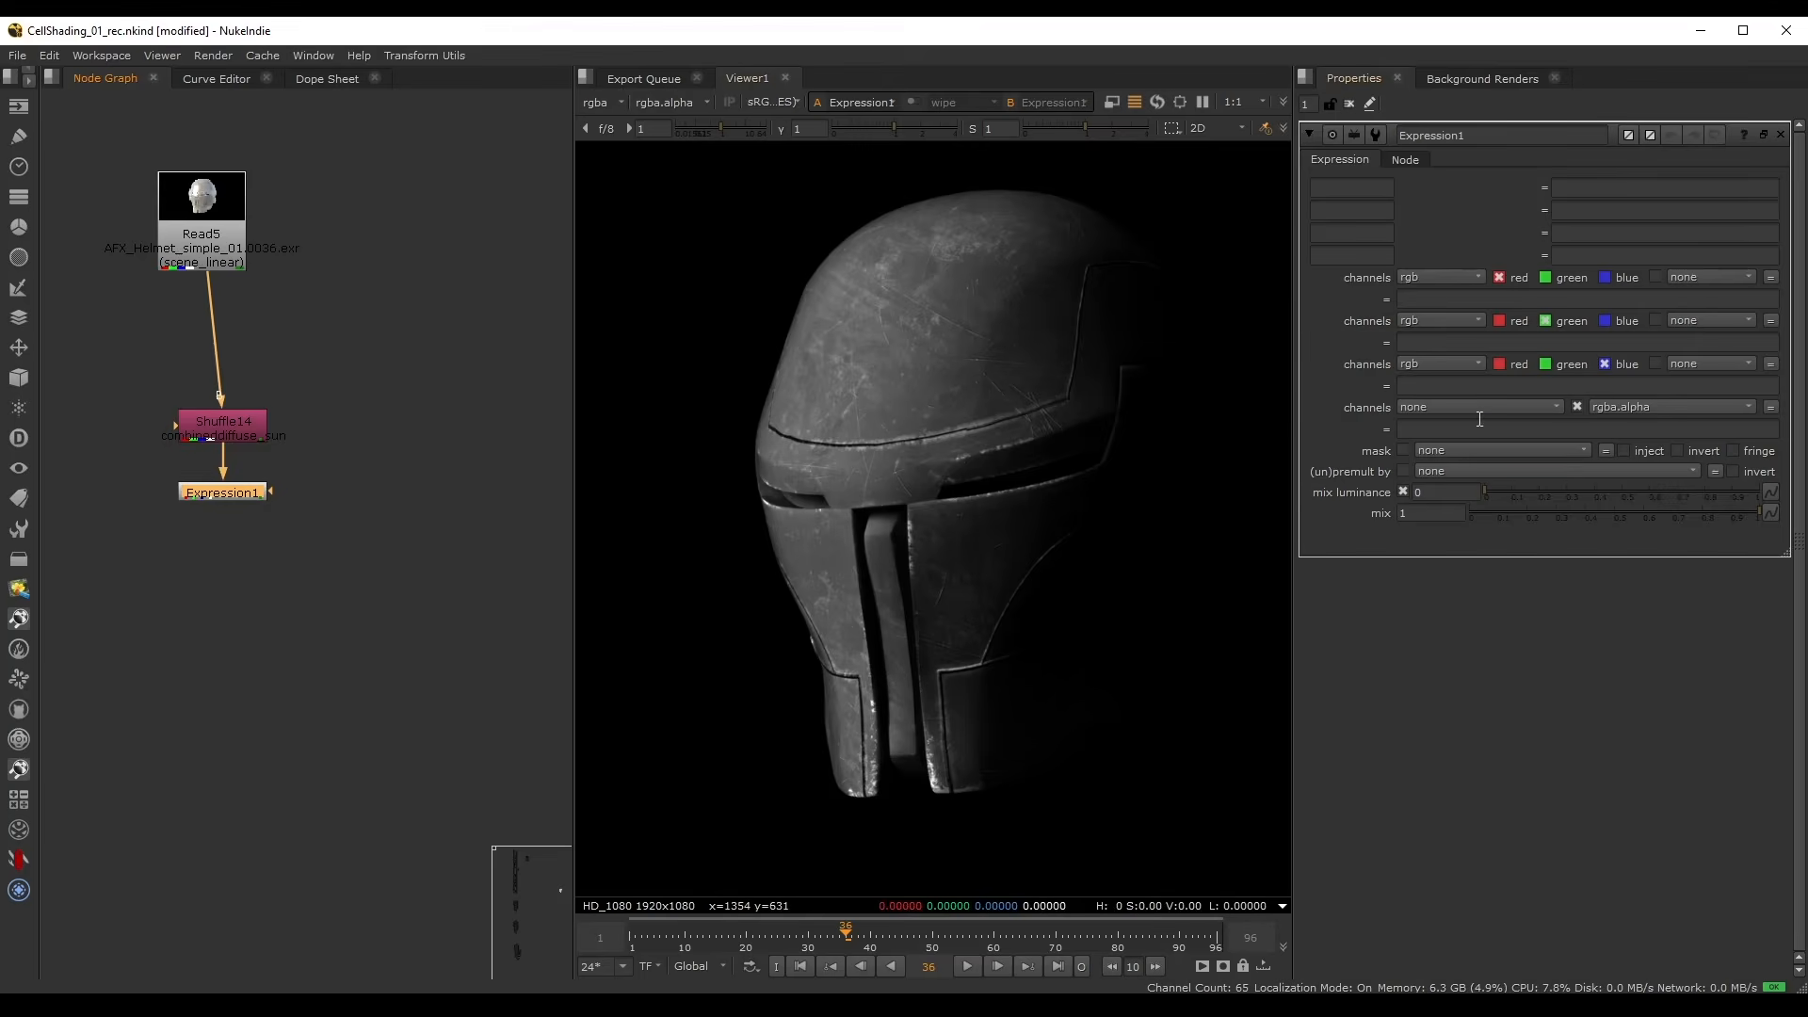
- Enter the expression a < 0.3 for the Expression node's rgba.alpha channel
{"action": "left_click", "coordinate": [1429, 429]}
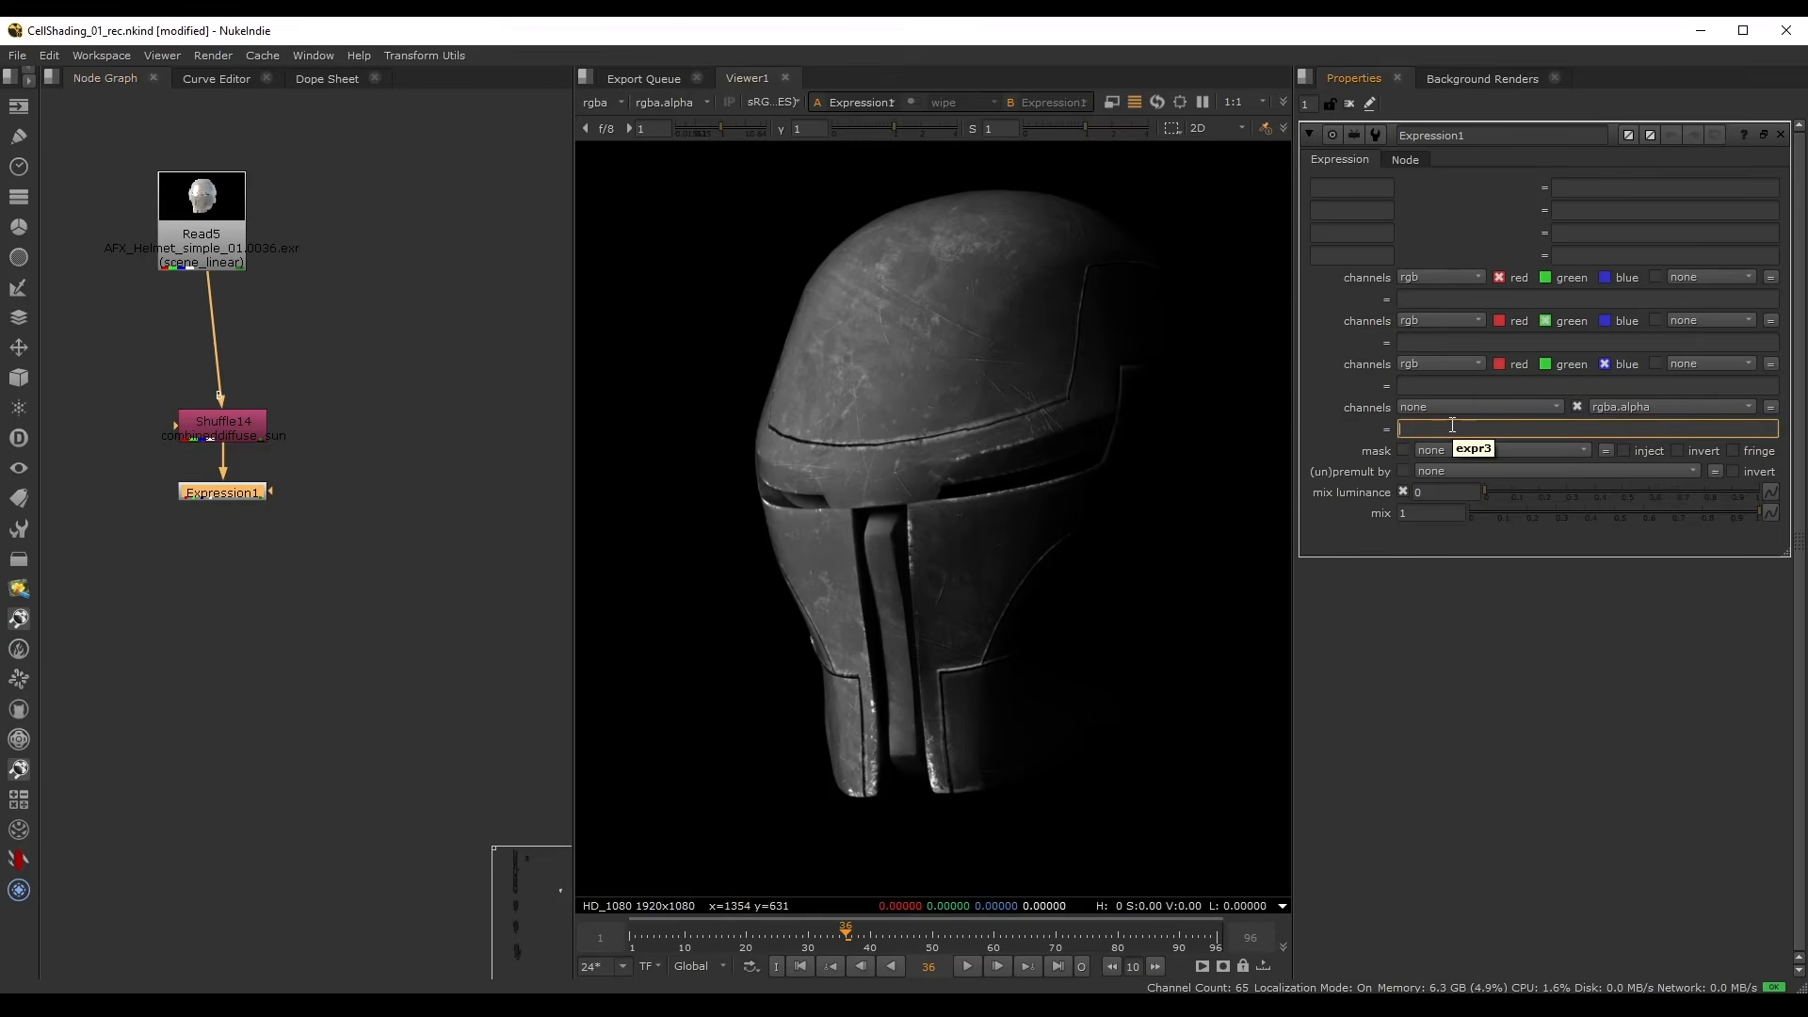
{"action": "left_click_drag", "start_coordinate": [1423, 433], "coordinate": [1391, 433]}
{"action": "left_click", "coordinate": [1445, 434]}
{"action": "type", "text": "< 0.3"}
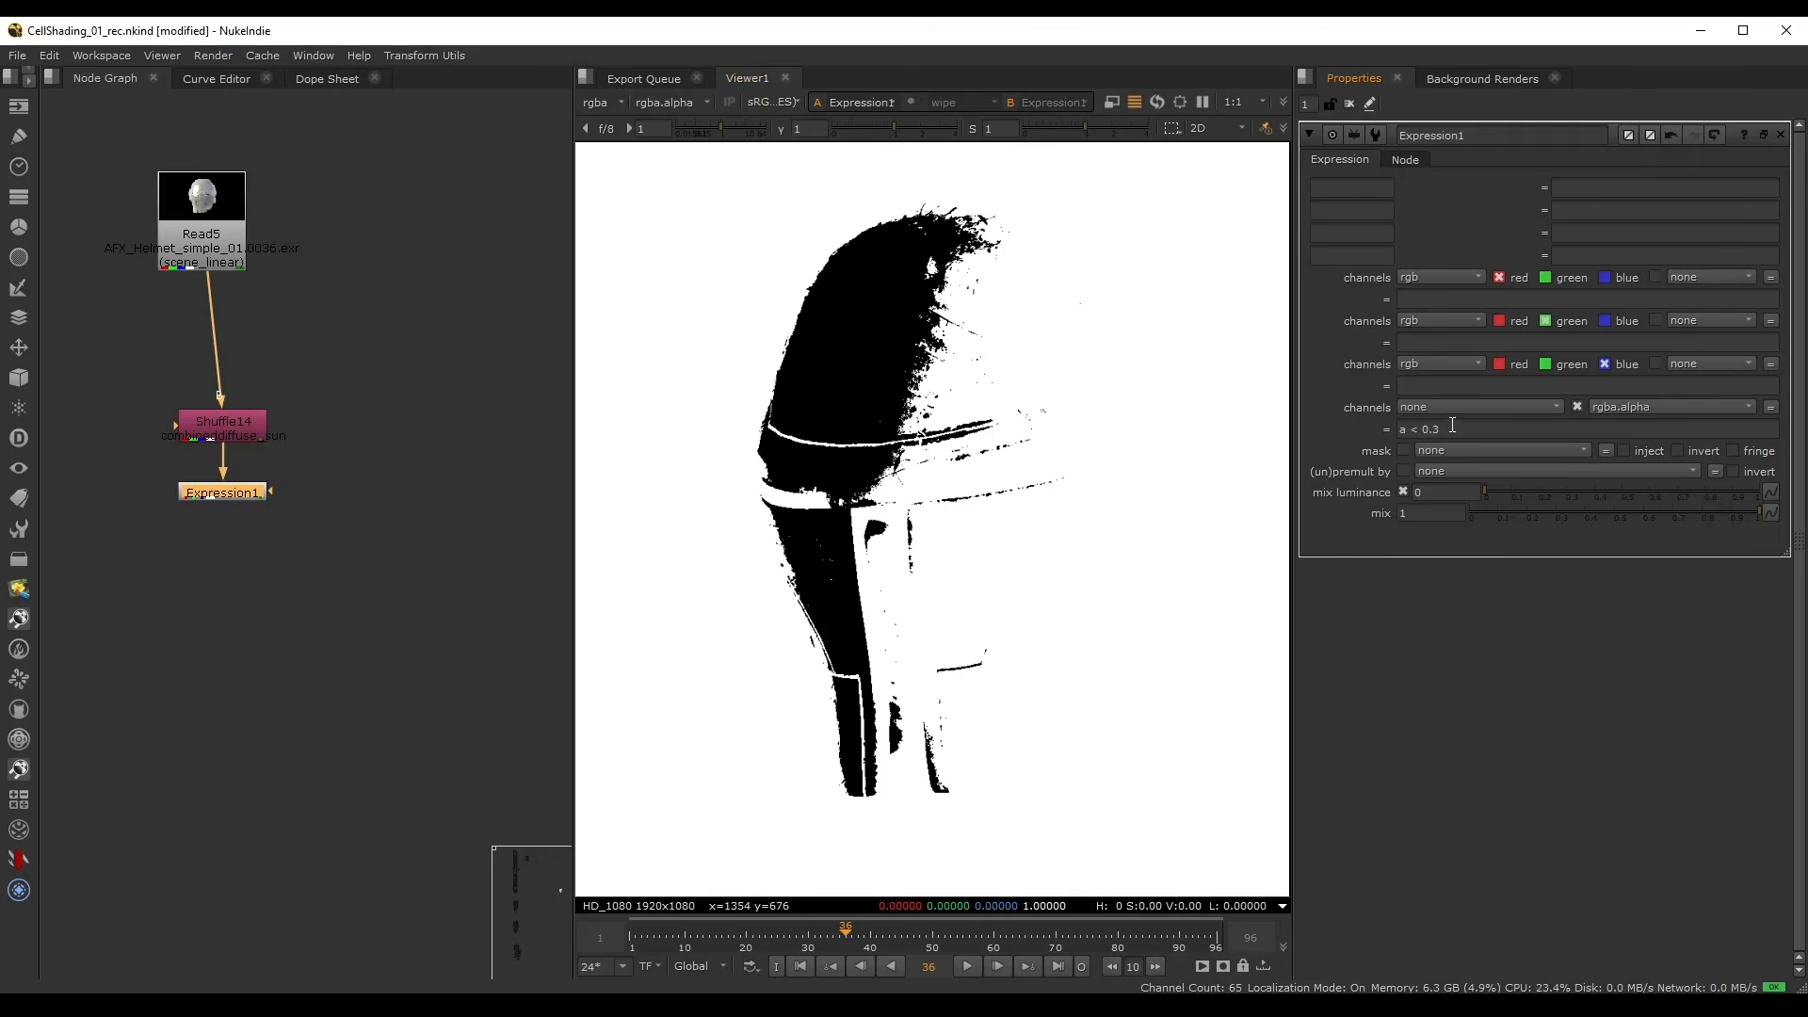
- Reverse the comparison in the rgba.alpha expression so it reads a > 0.3
{"action": "left_click_drag", "start_coordinate": [1445, 429], "coordinate": [1383, 415]}
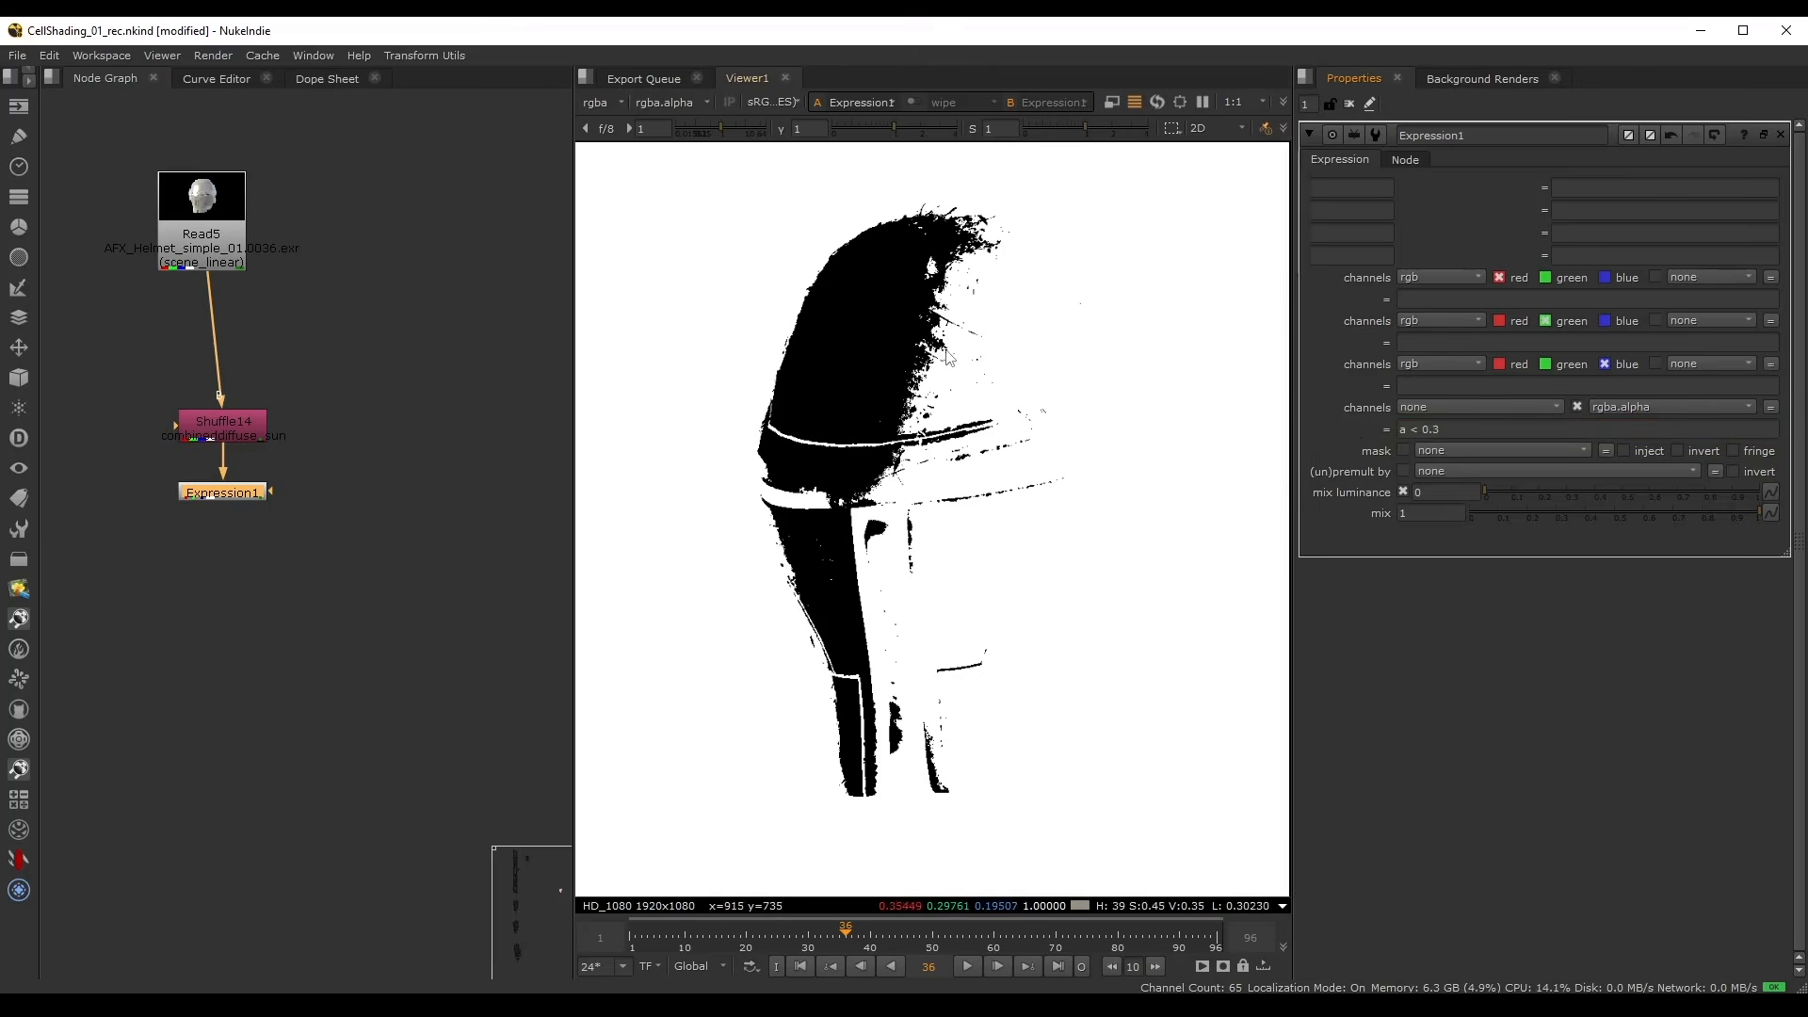
{"action": "left_click", "coordinate": [1426, 429]}
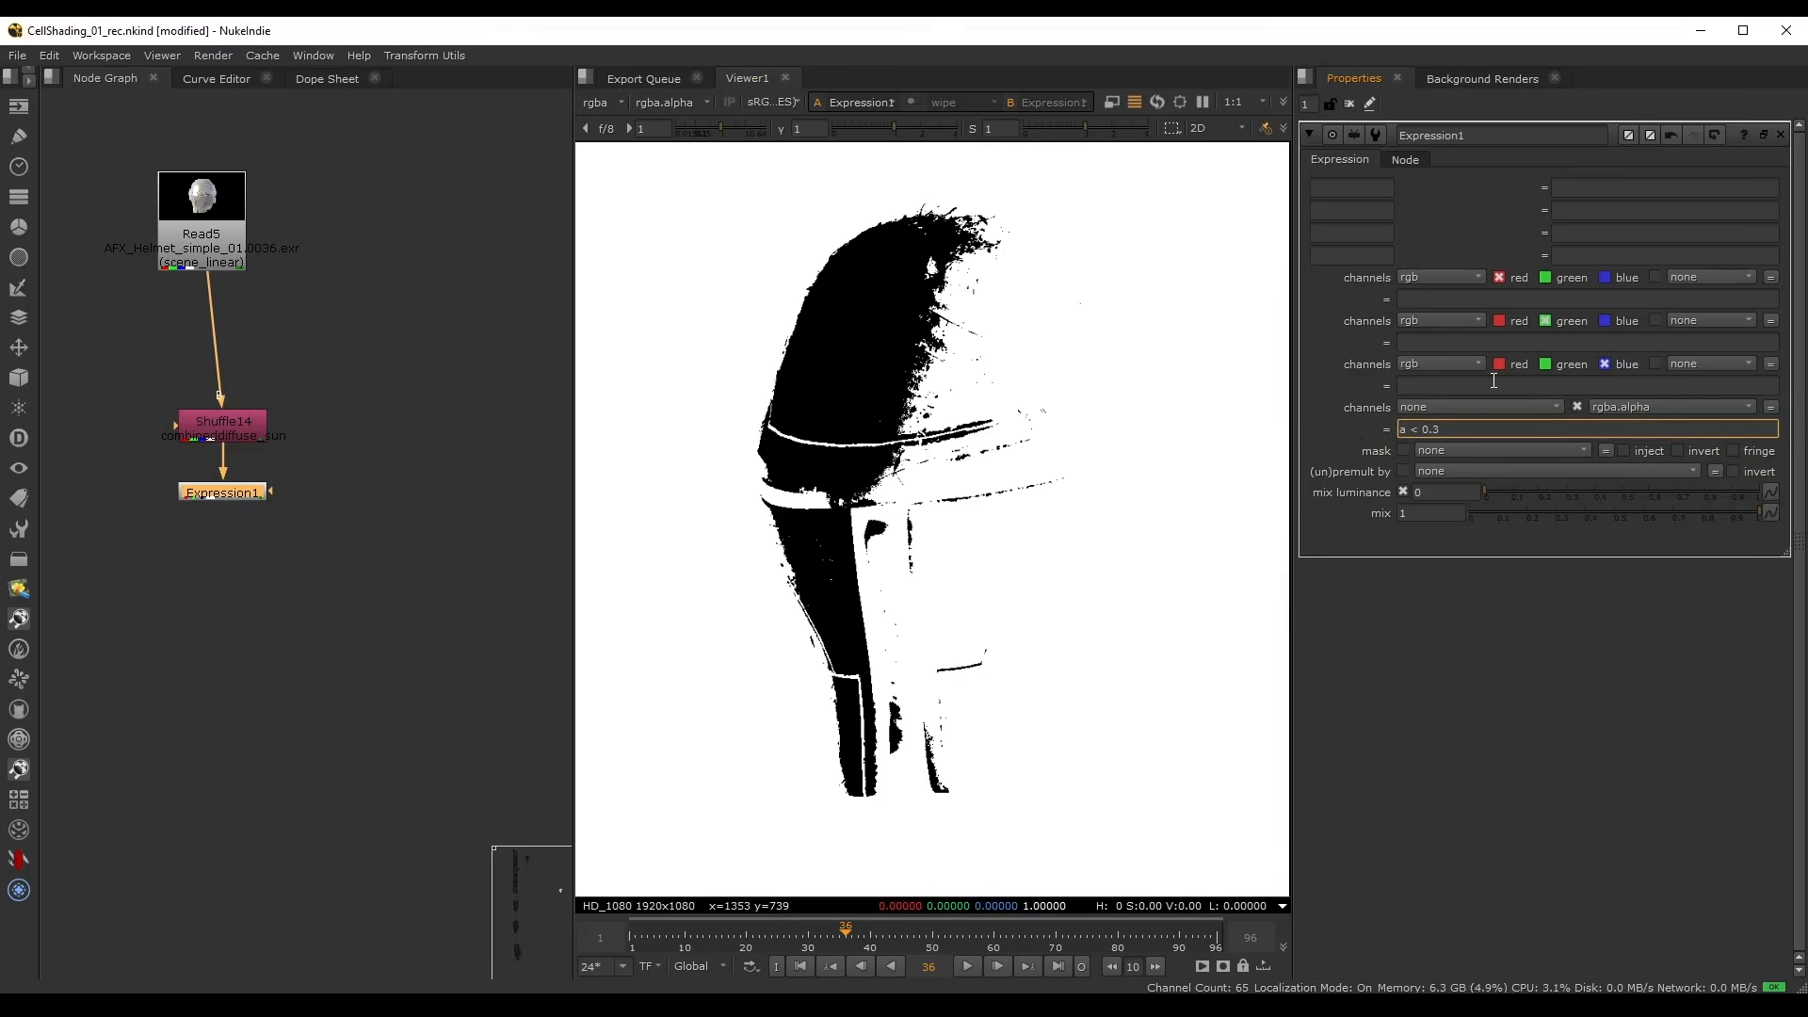
{"action": "key", "text": "BackSpace"}
{"action": "key", "text": "BackSpace"}
{"action": "type", "text": ">"}
{"action": "key", "text": "Return"}
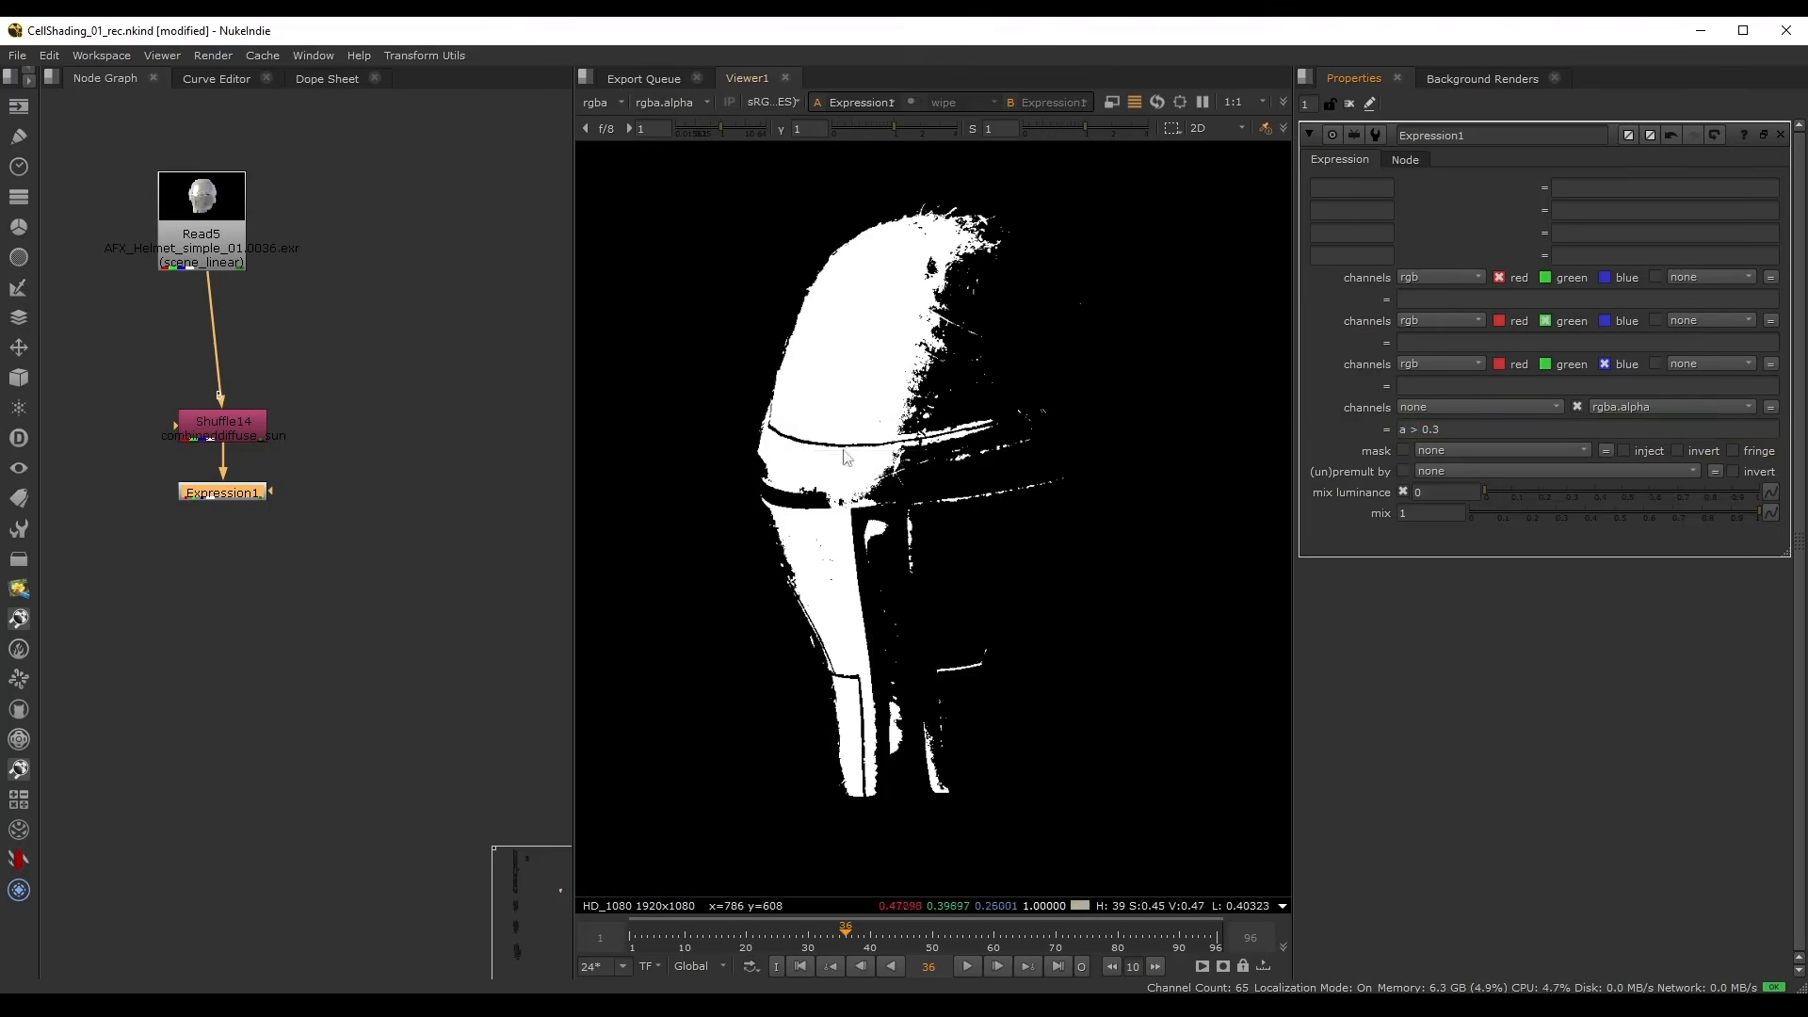
- Try cutoff values of 0.2, 0.4 and 0.1 in the rgba.alpha expression to compare the light mask
{"action": "left_click", "coordinate": [1460, 429]}
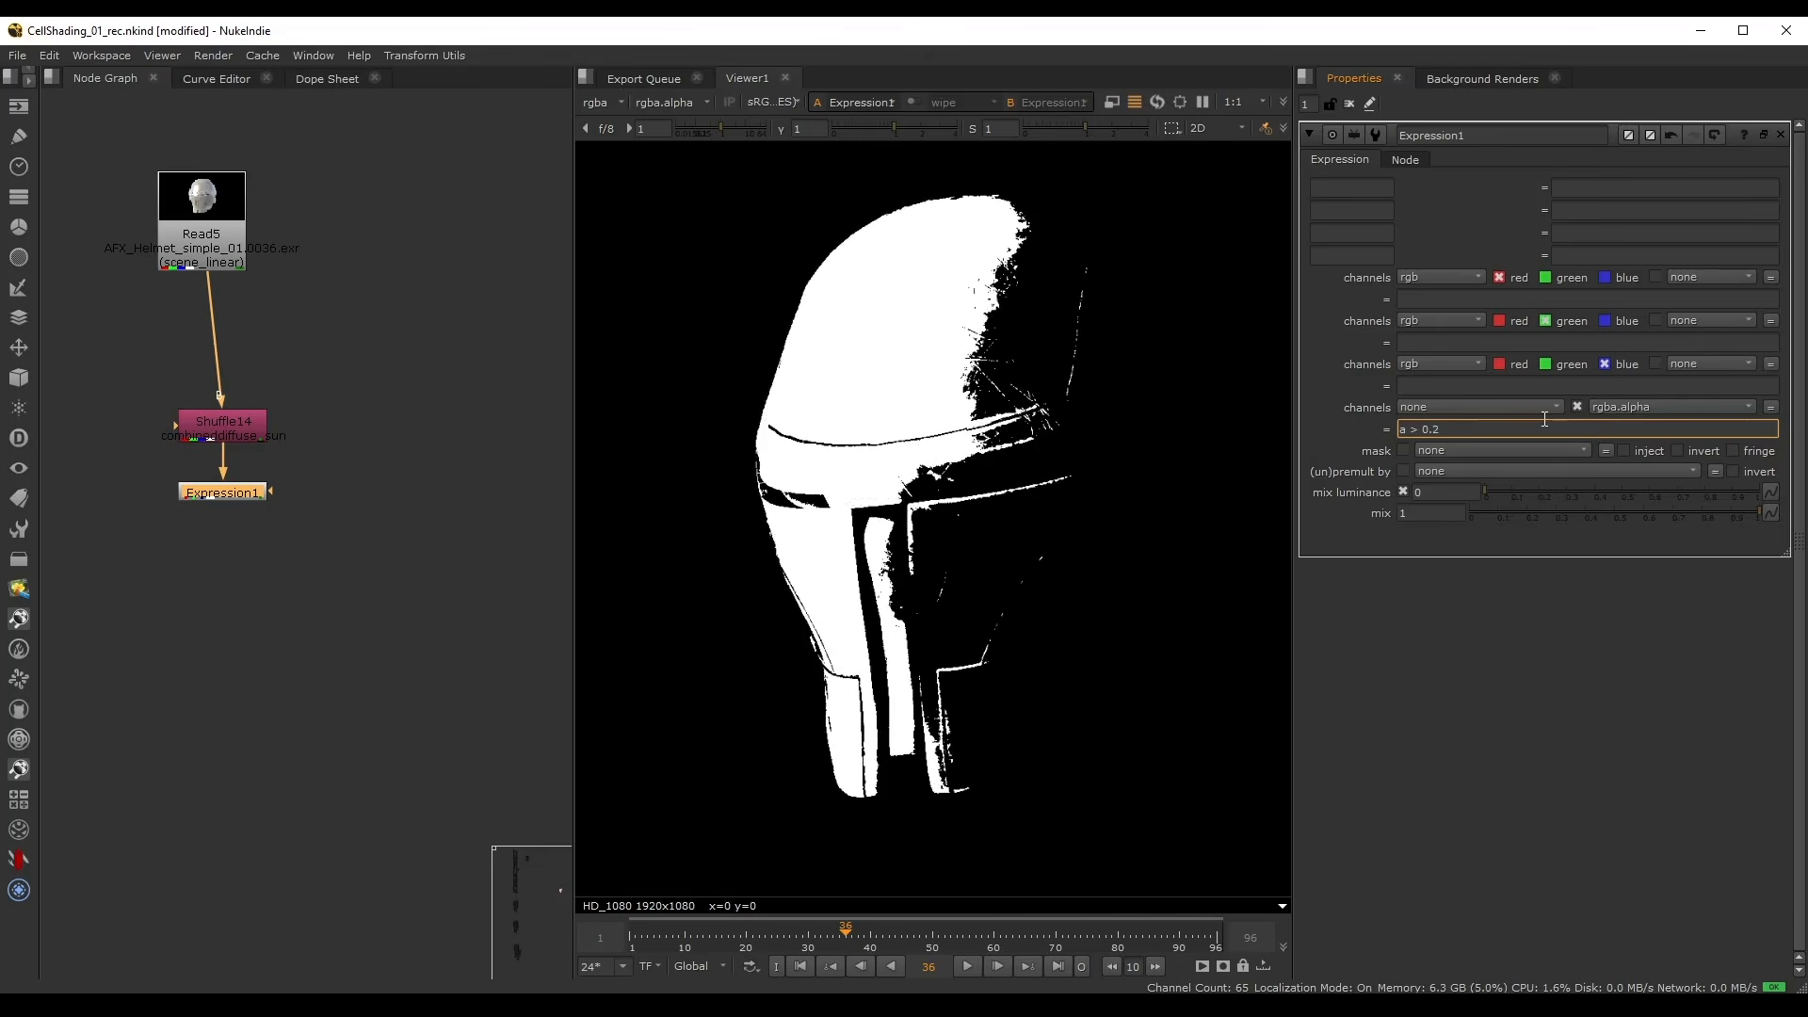
{"action": "key", "text": "BackSpace"}
{"action": "type", "text": "4"}
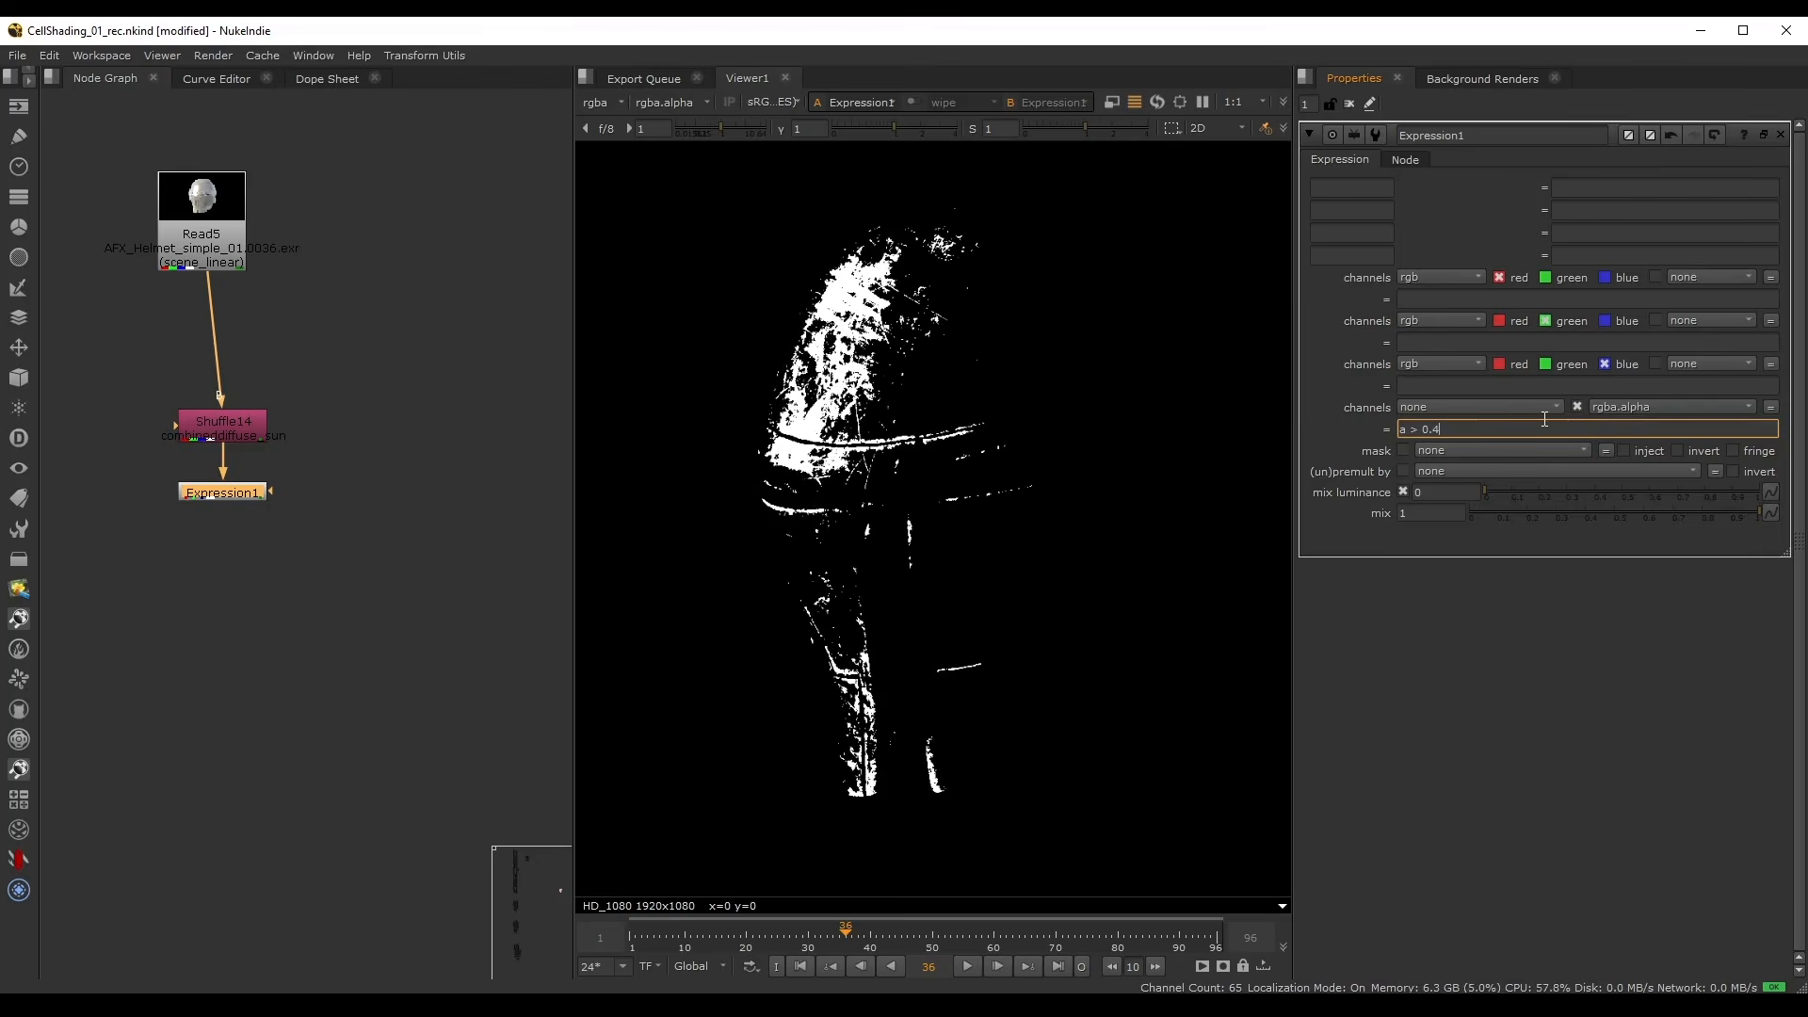
{"action": "key", "text": "BackSpace"}
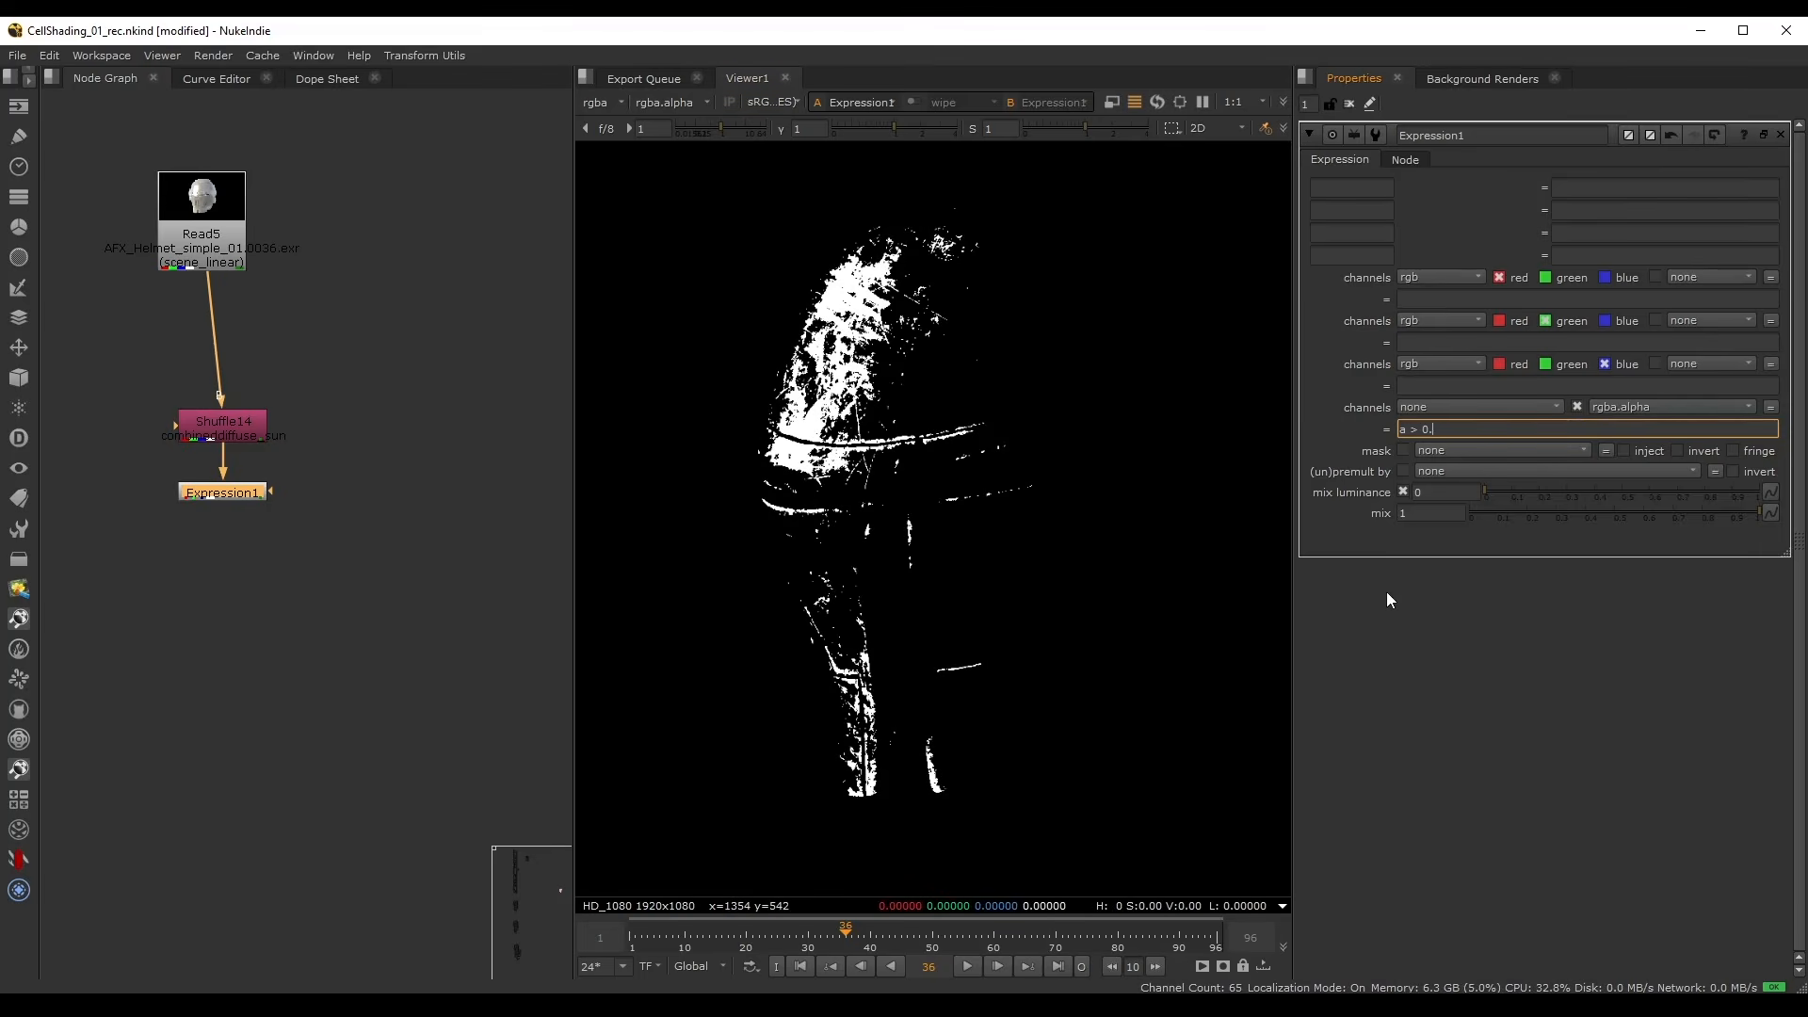
{"action": "type", "text": "1"}
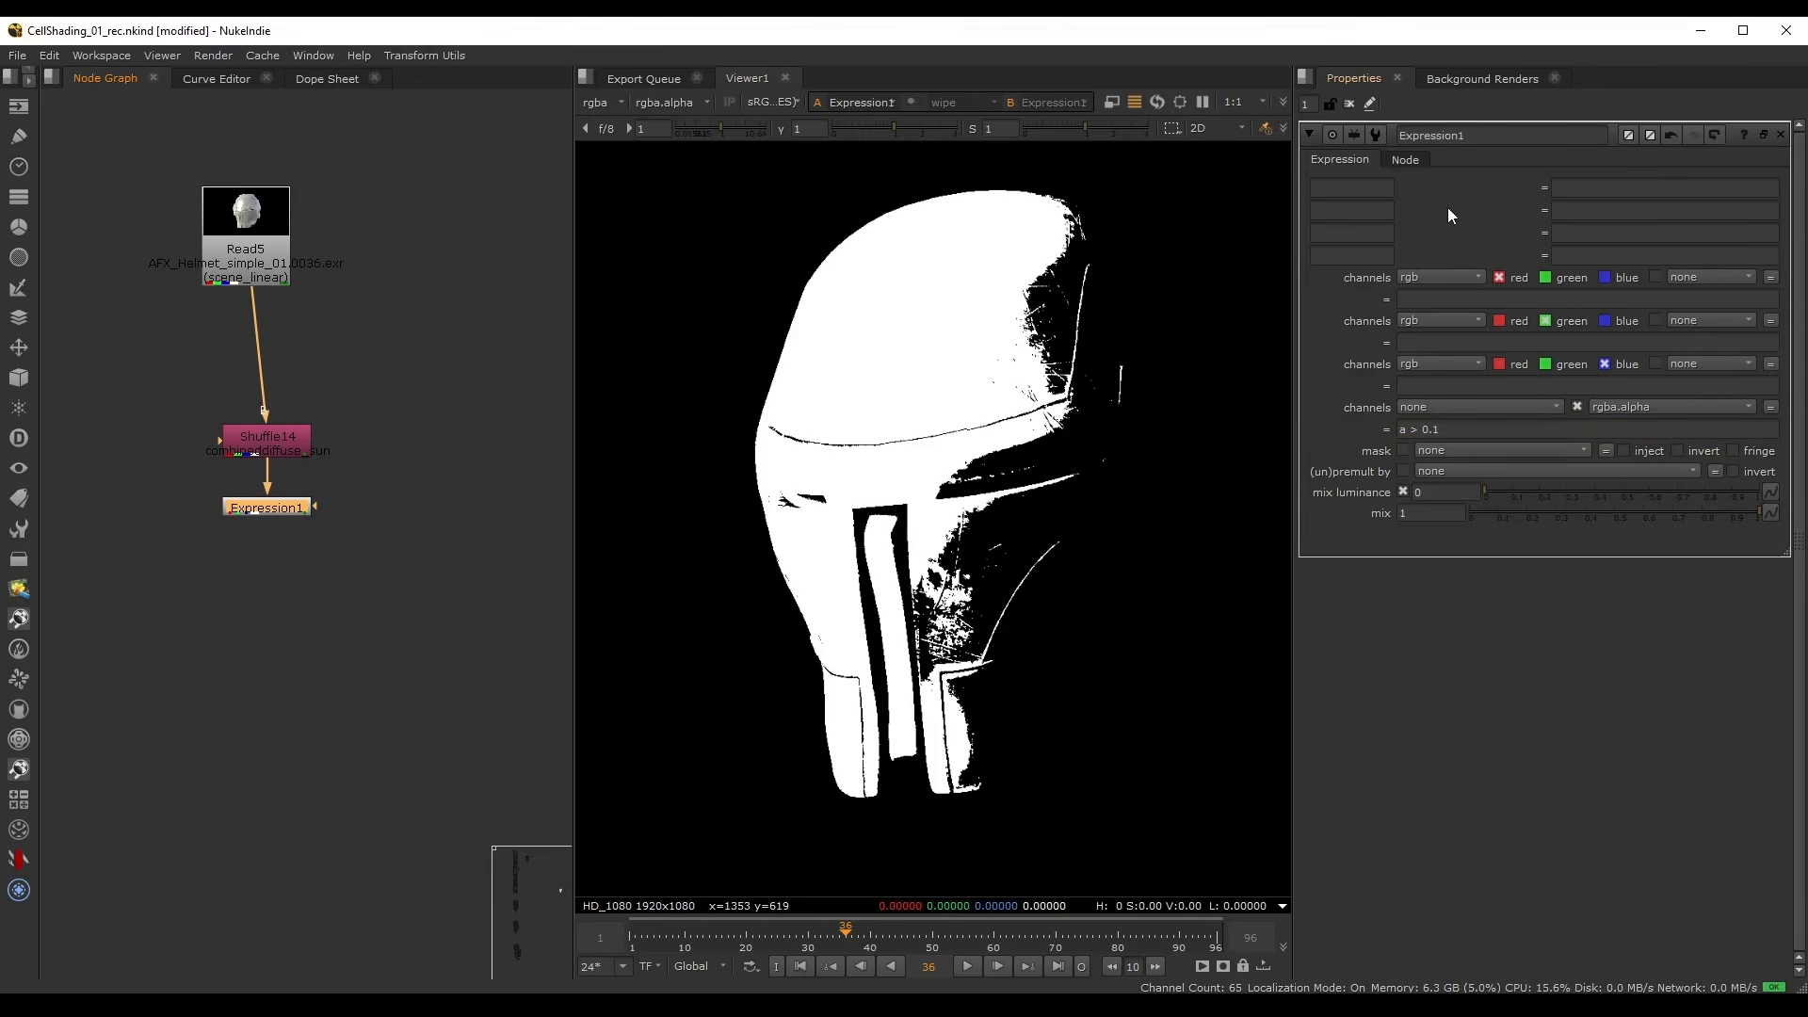
- Add a floating point slider user knob named thresh with the label Threshold to the Expression node
{"action": "right_click", "coordinate": [1448, 207]}
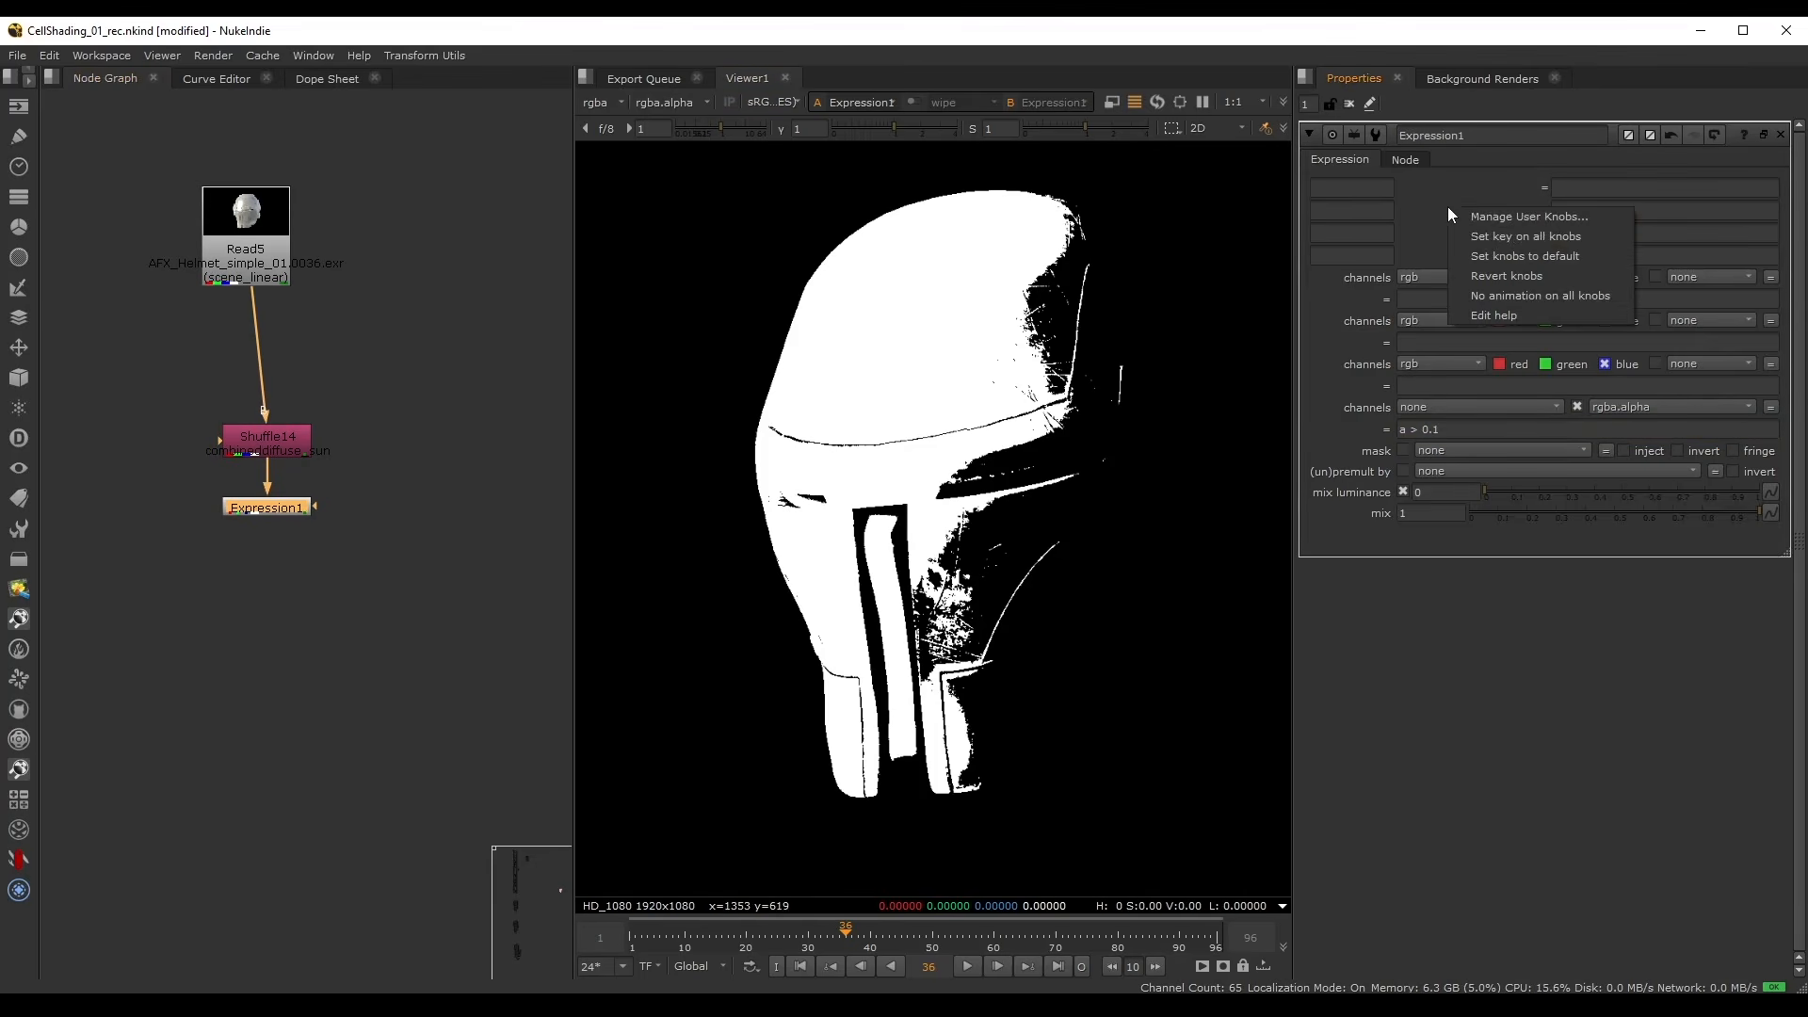
{"action": "left_click", "coordinate": [1504, 219]}
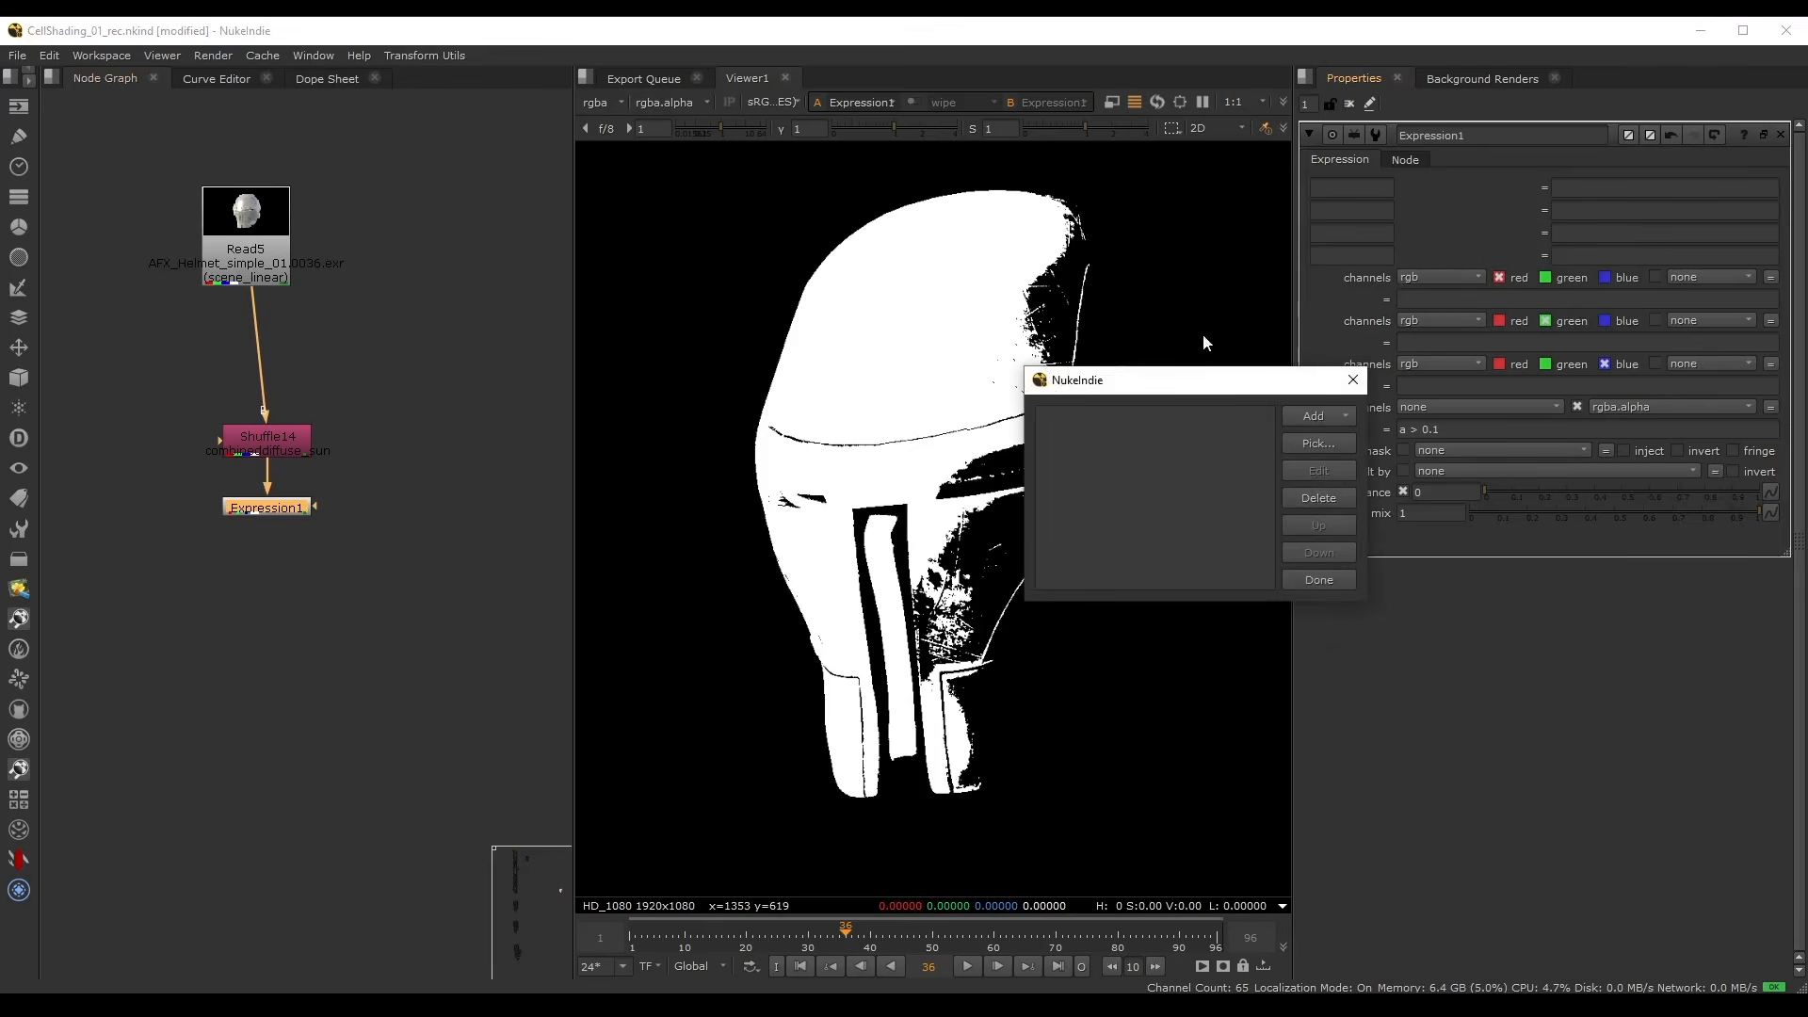
{"action": "left_click", "coordinate": [1303, 420]}
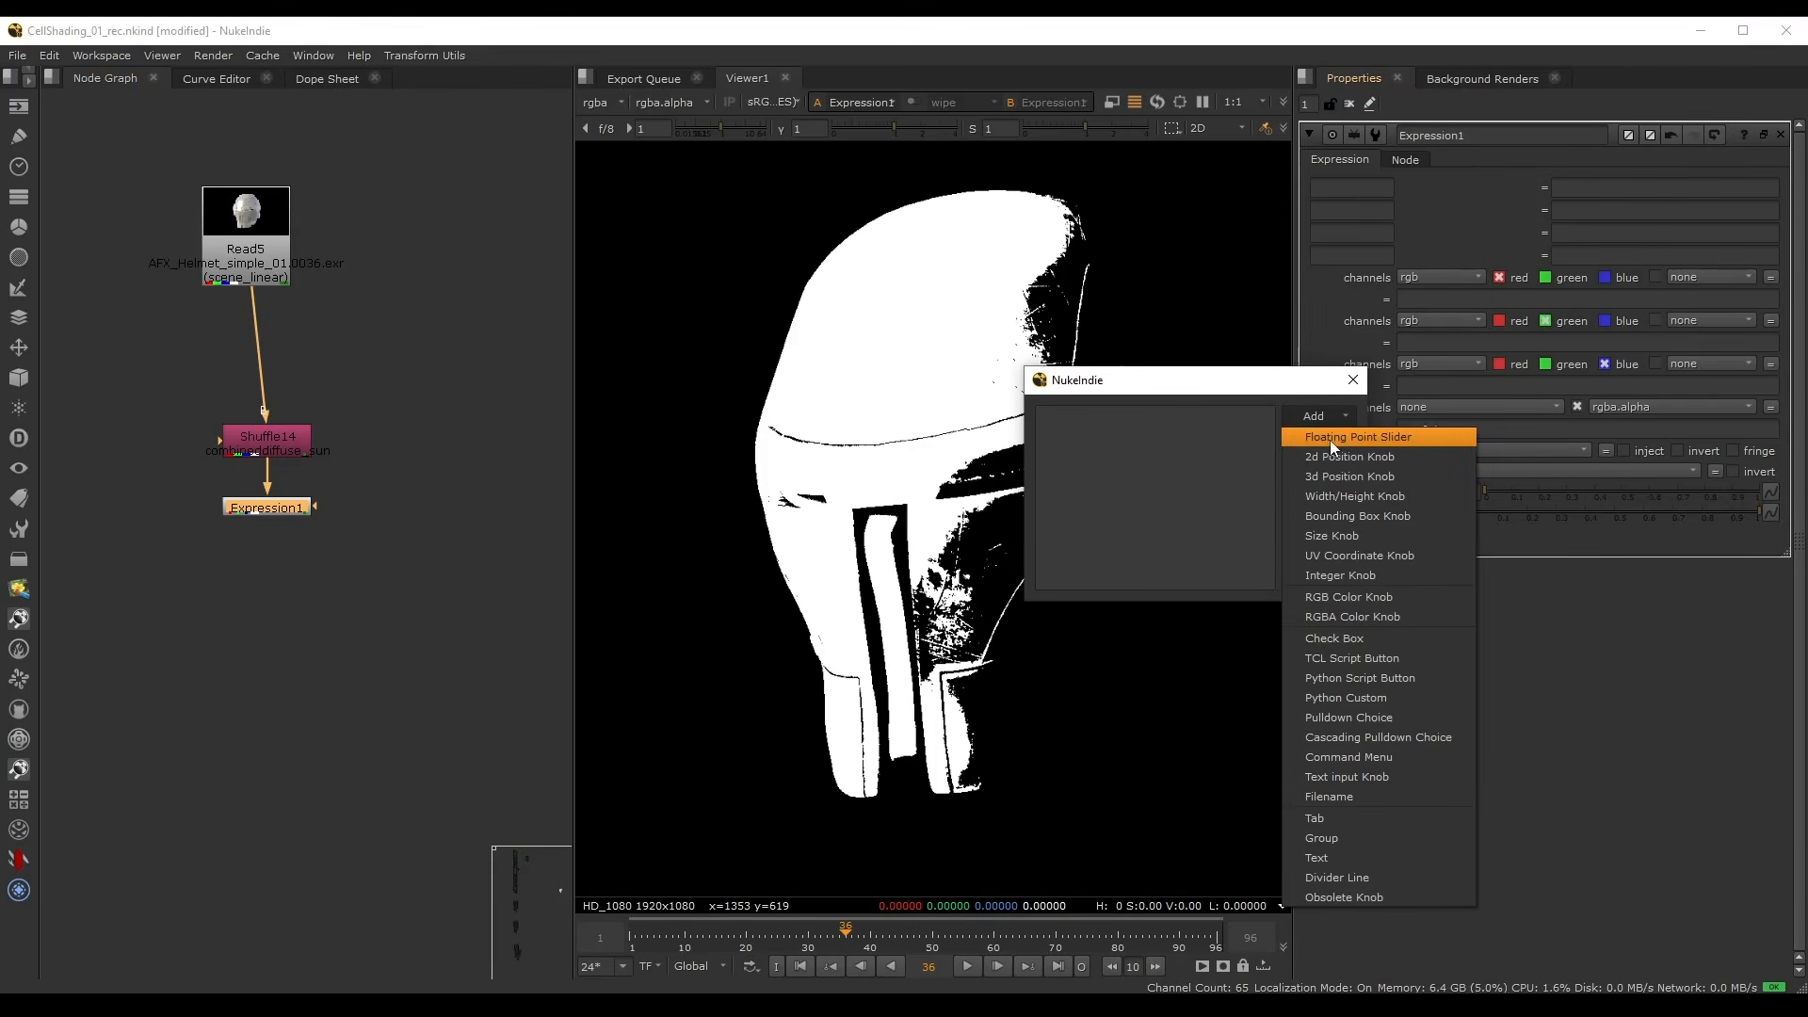
{"action": "left_click", "coordinate": [1329, 439]}
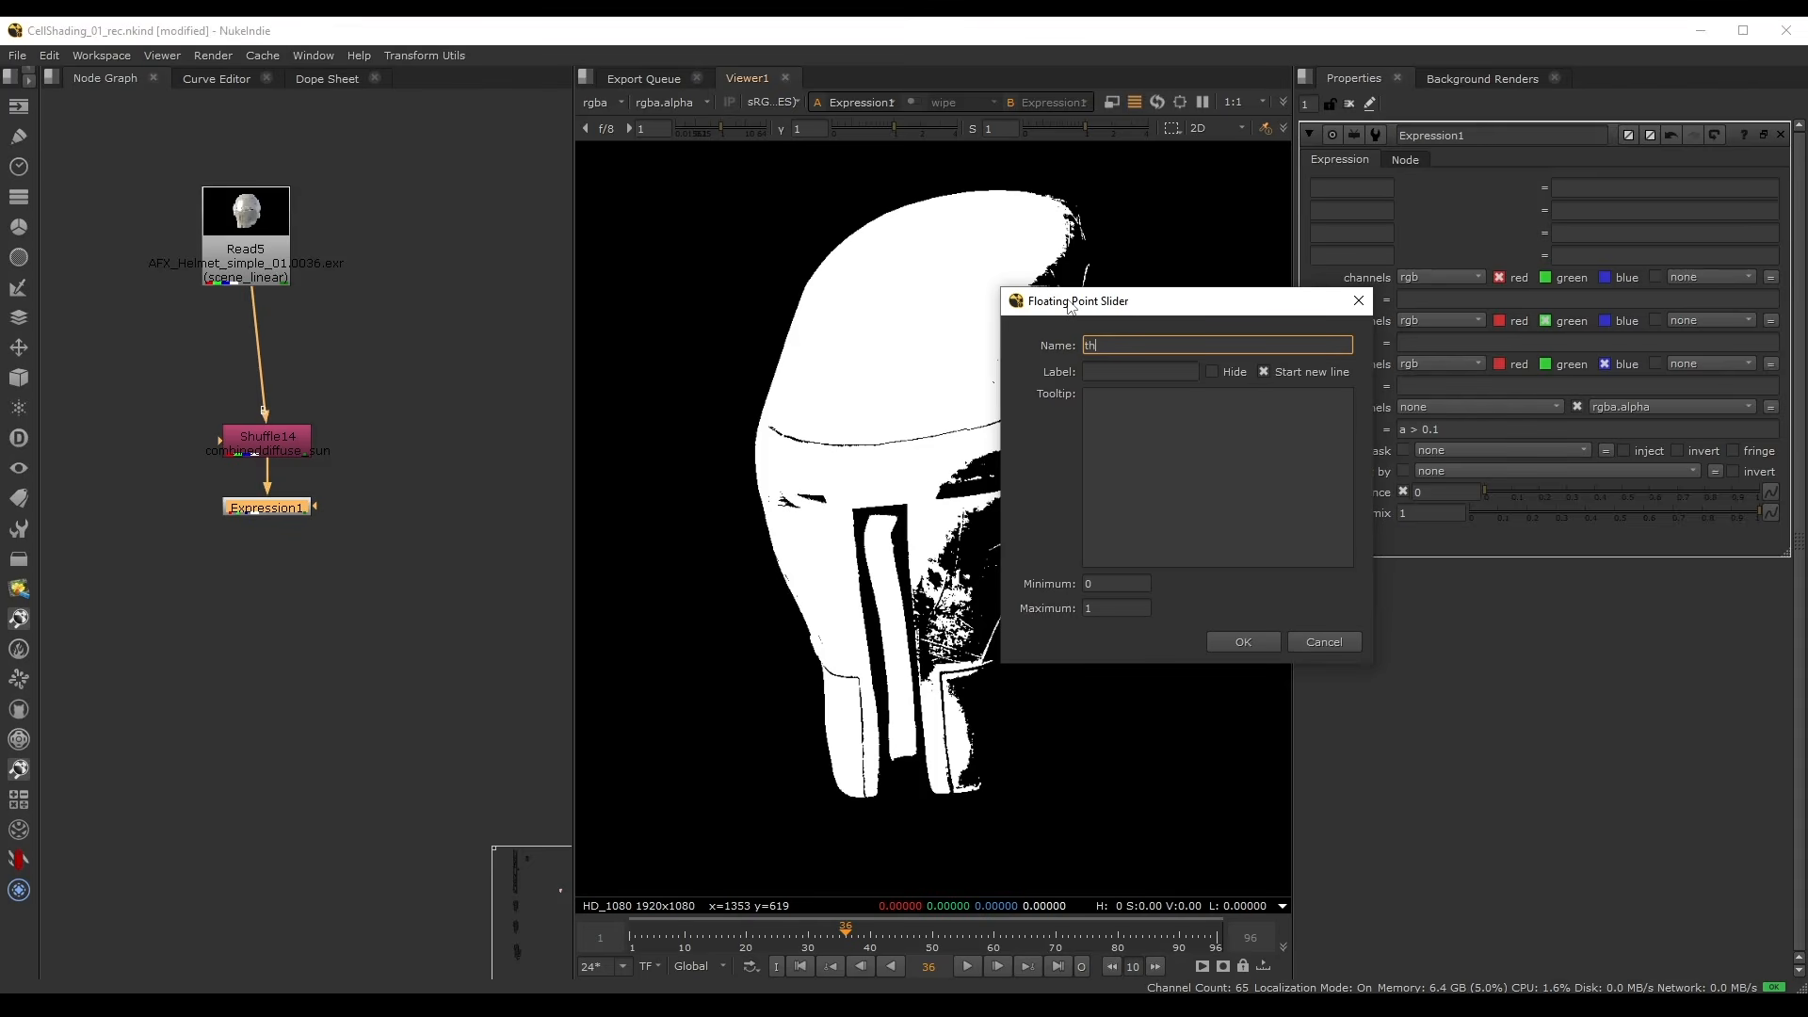
{"action": "type", "text": "resh"}
{"action": "key", "text": "Tab"}
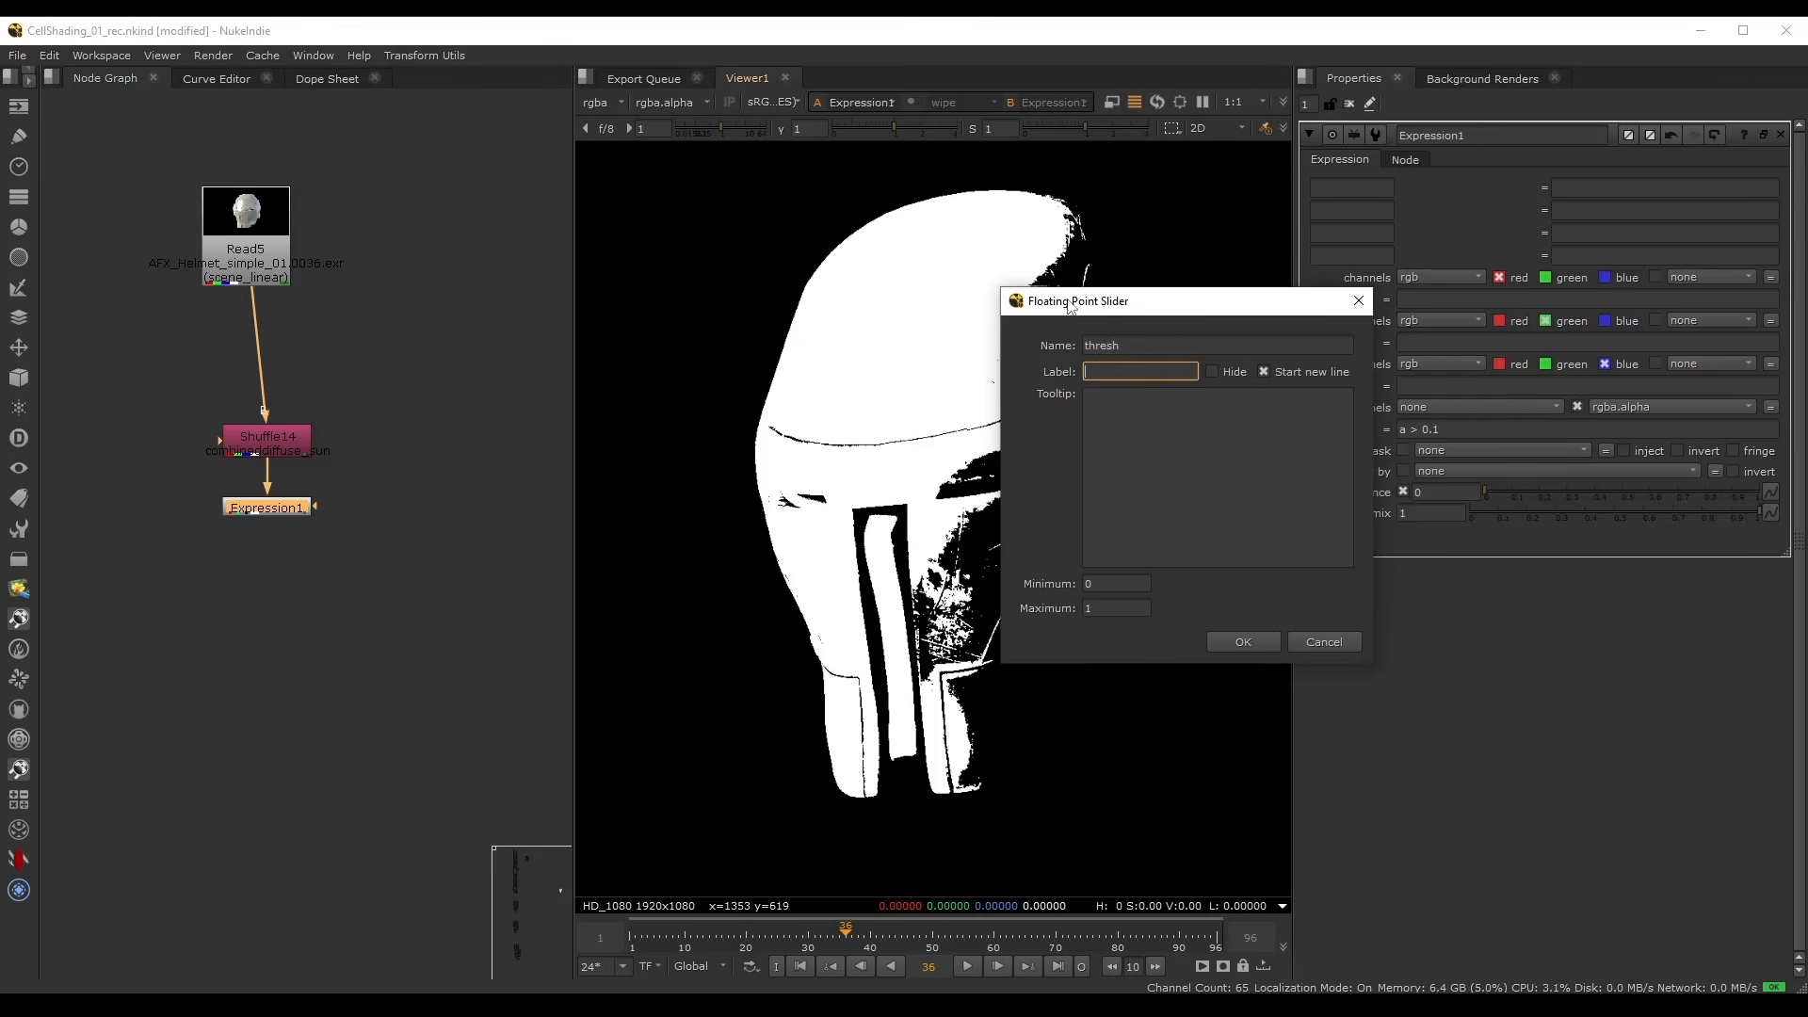
{"action": "type", "text": "Threshold"}
{"action": "double_click", "coordinate": [1100, 349]}
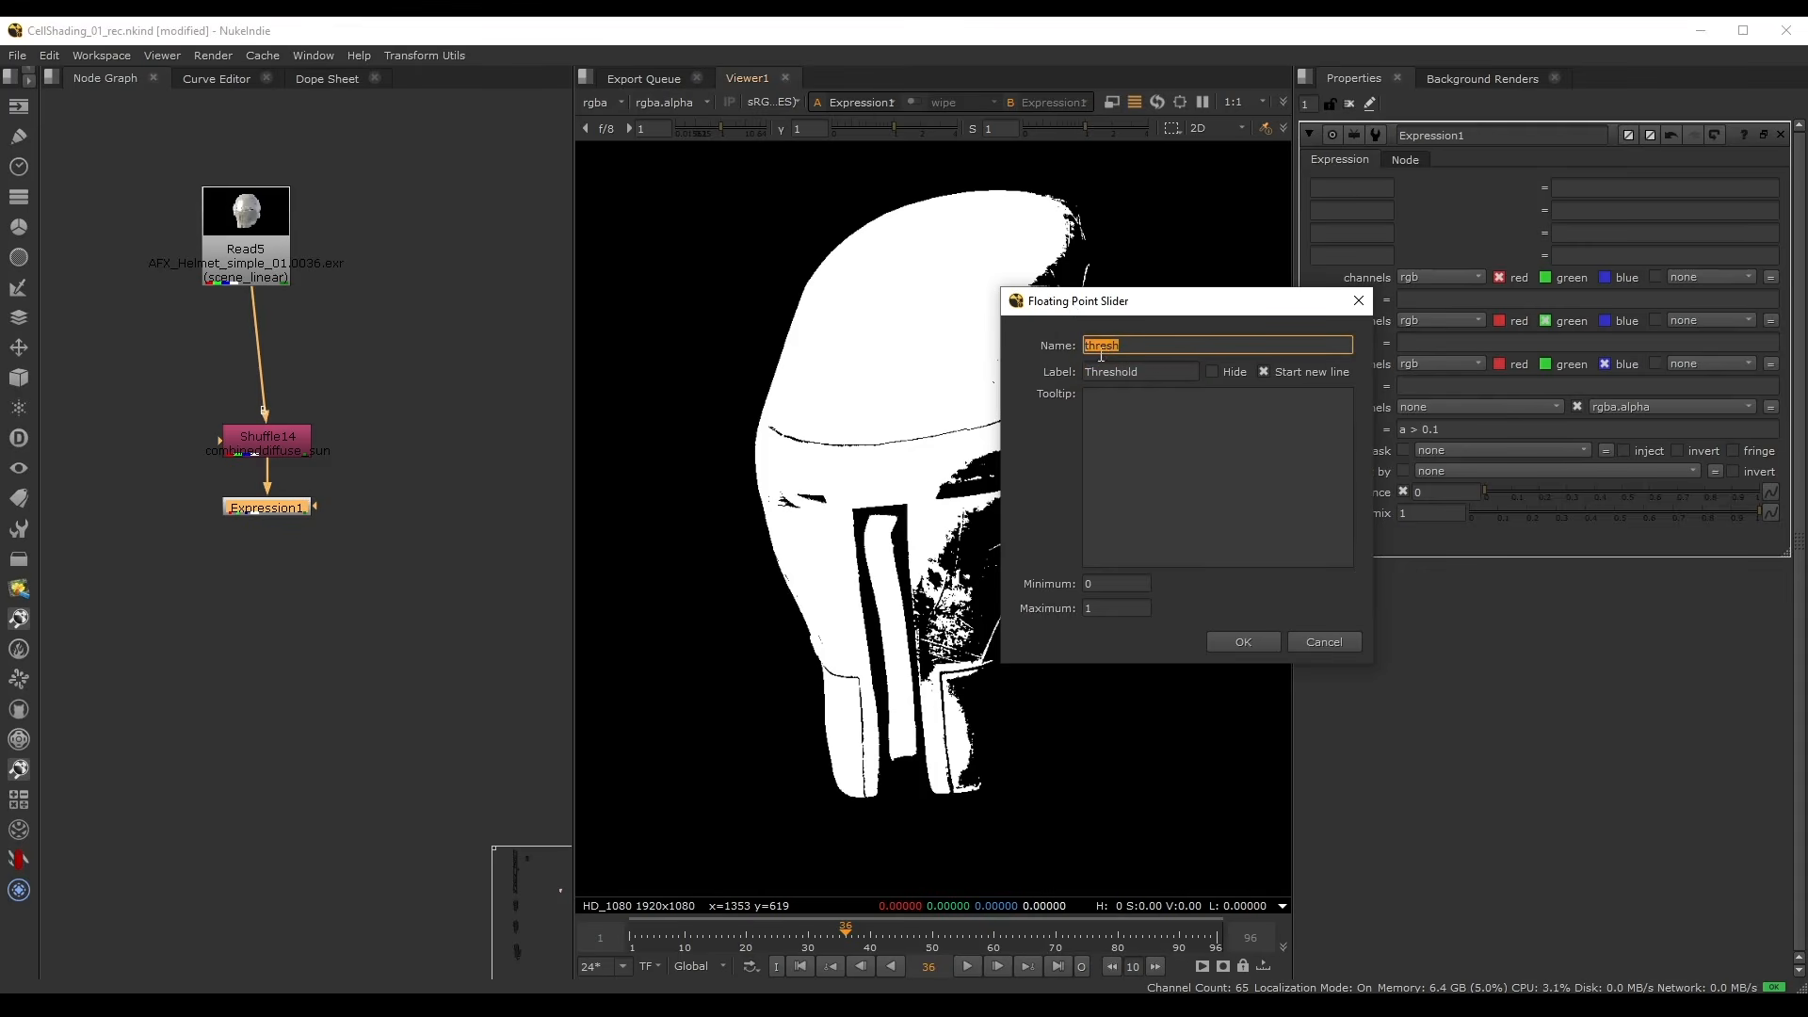
{"action": "left_click", "coordinate": [1242, 640]}
{"action": "left_click", "coordinate": [1318, 580]}
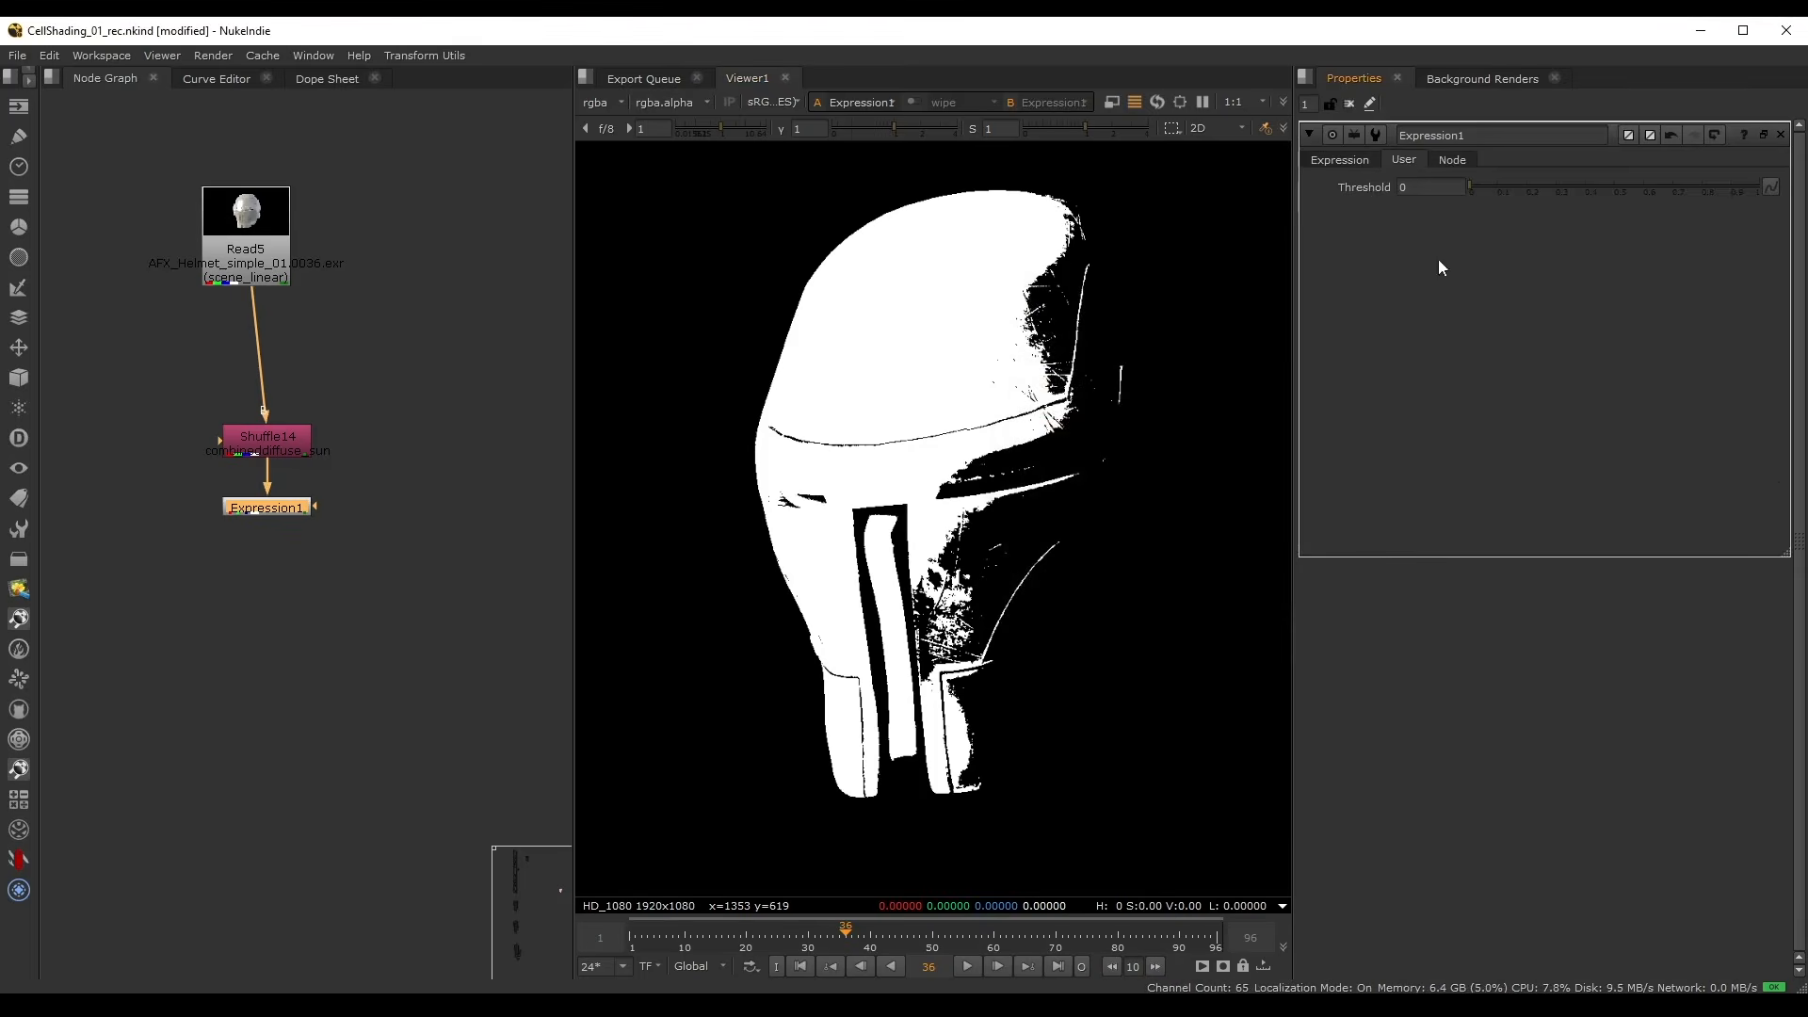
- Set the Threshold knob to 0.215 and link the rgba.alpha expression to it as a > [value thresh]
{"action": "left_click", "coordinate": [1573, 184]}
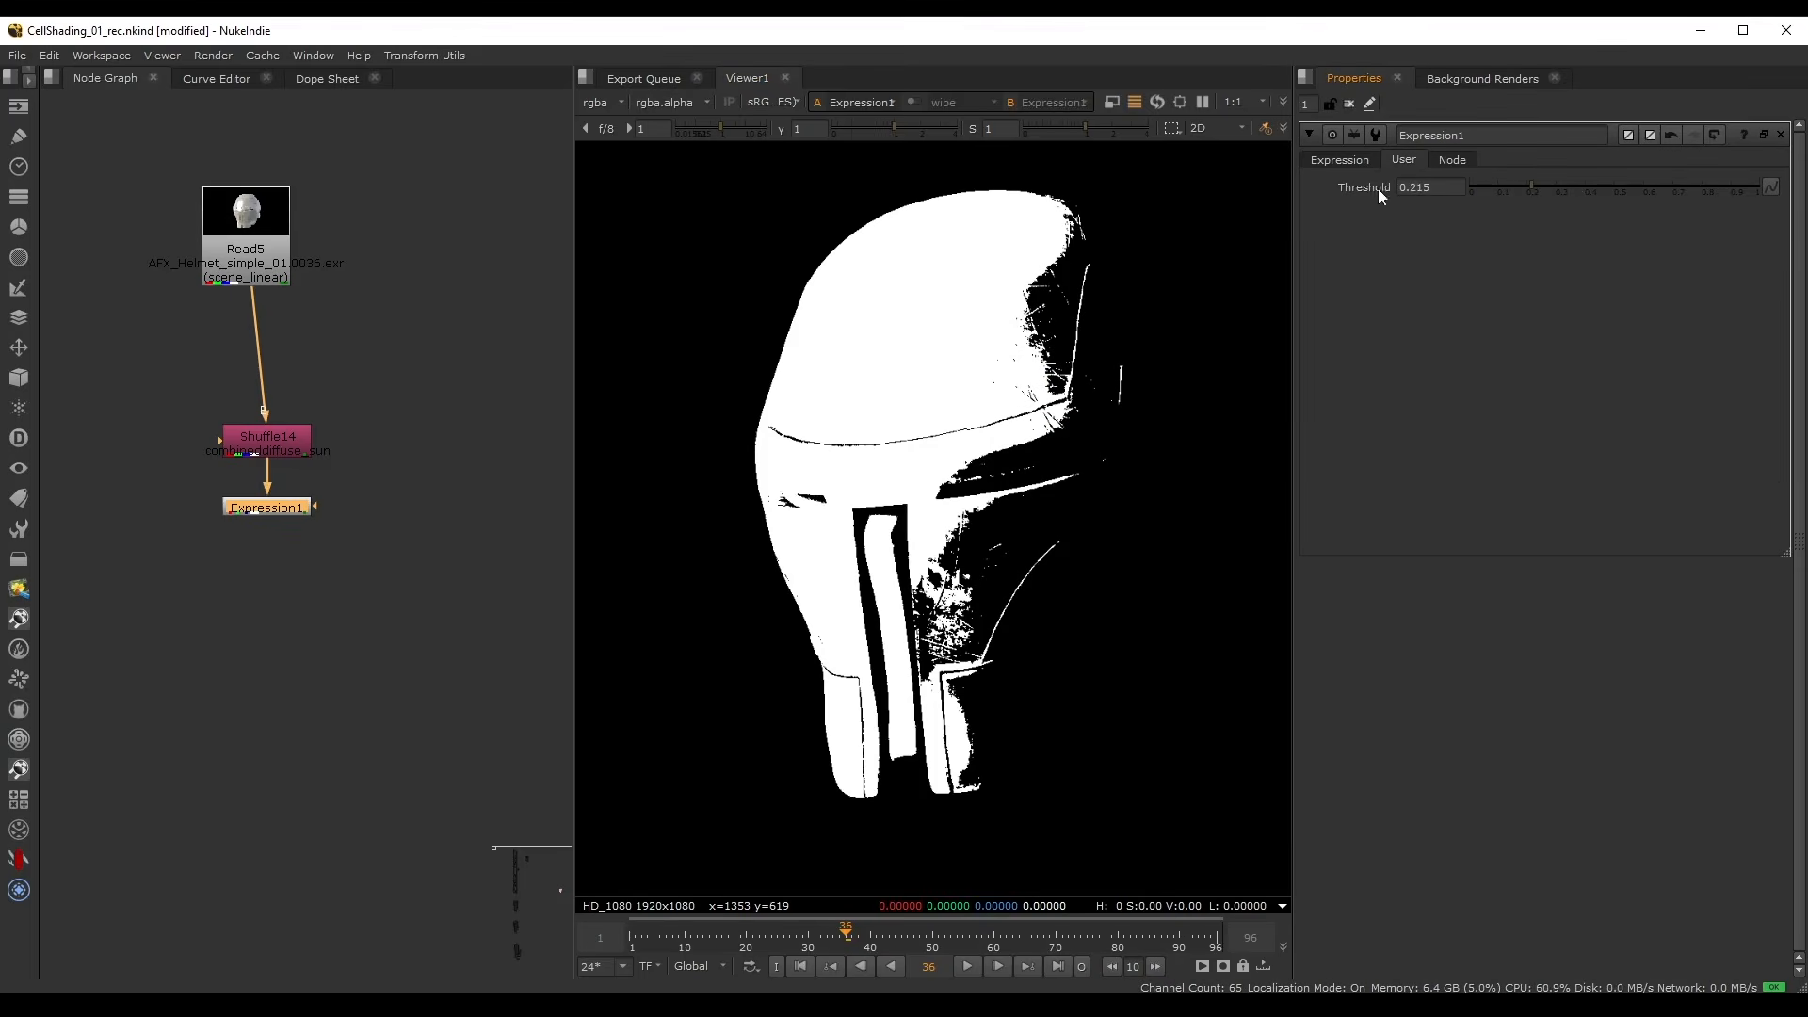
{"action": "left_click", "coordinate": [1341, 160]}
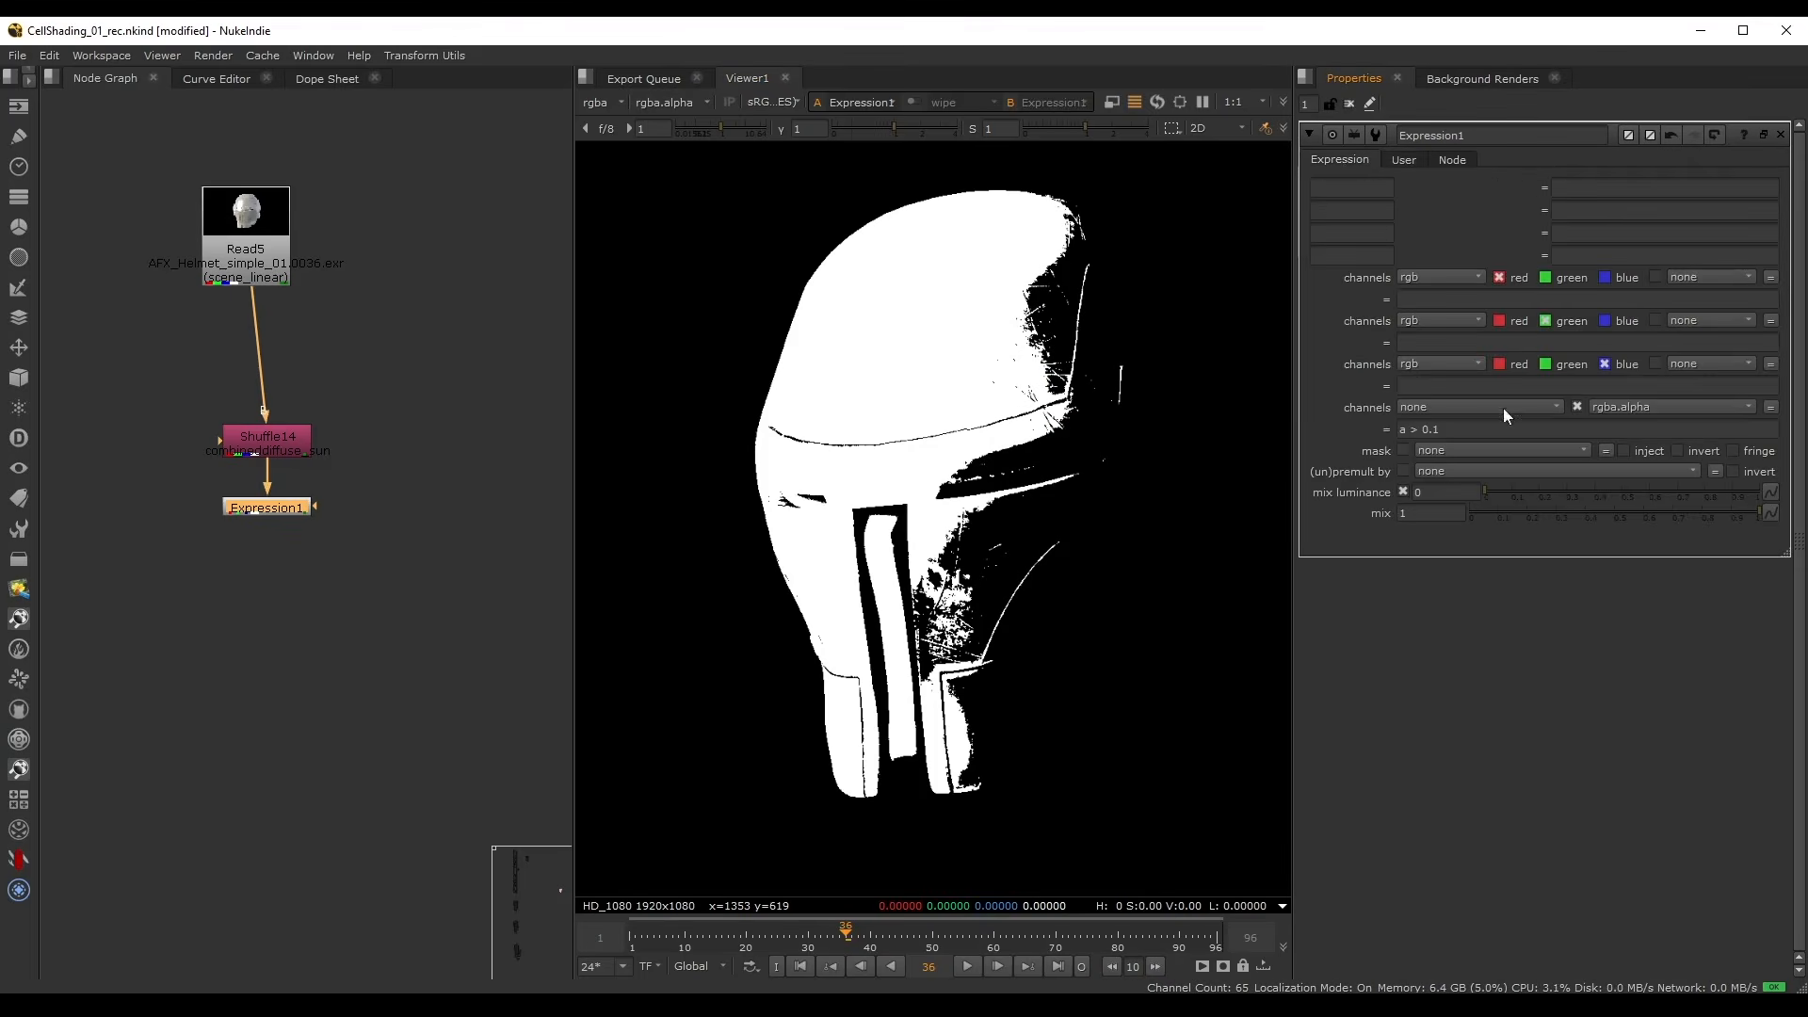
{"action": "double_click", "coordinate": [1426, 428]}
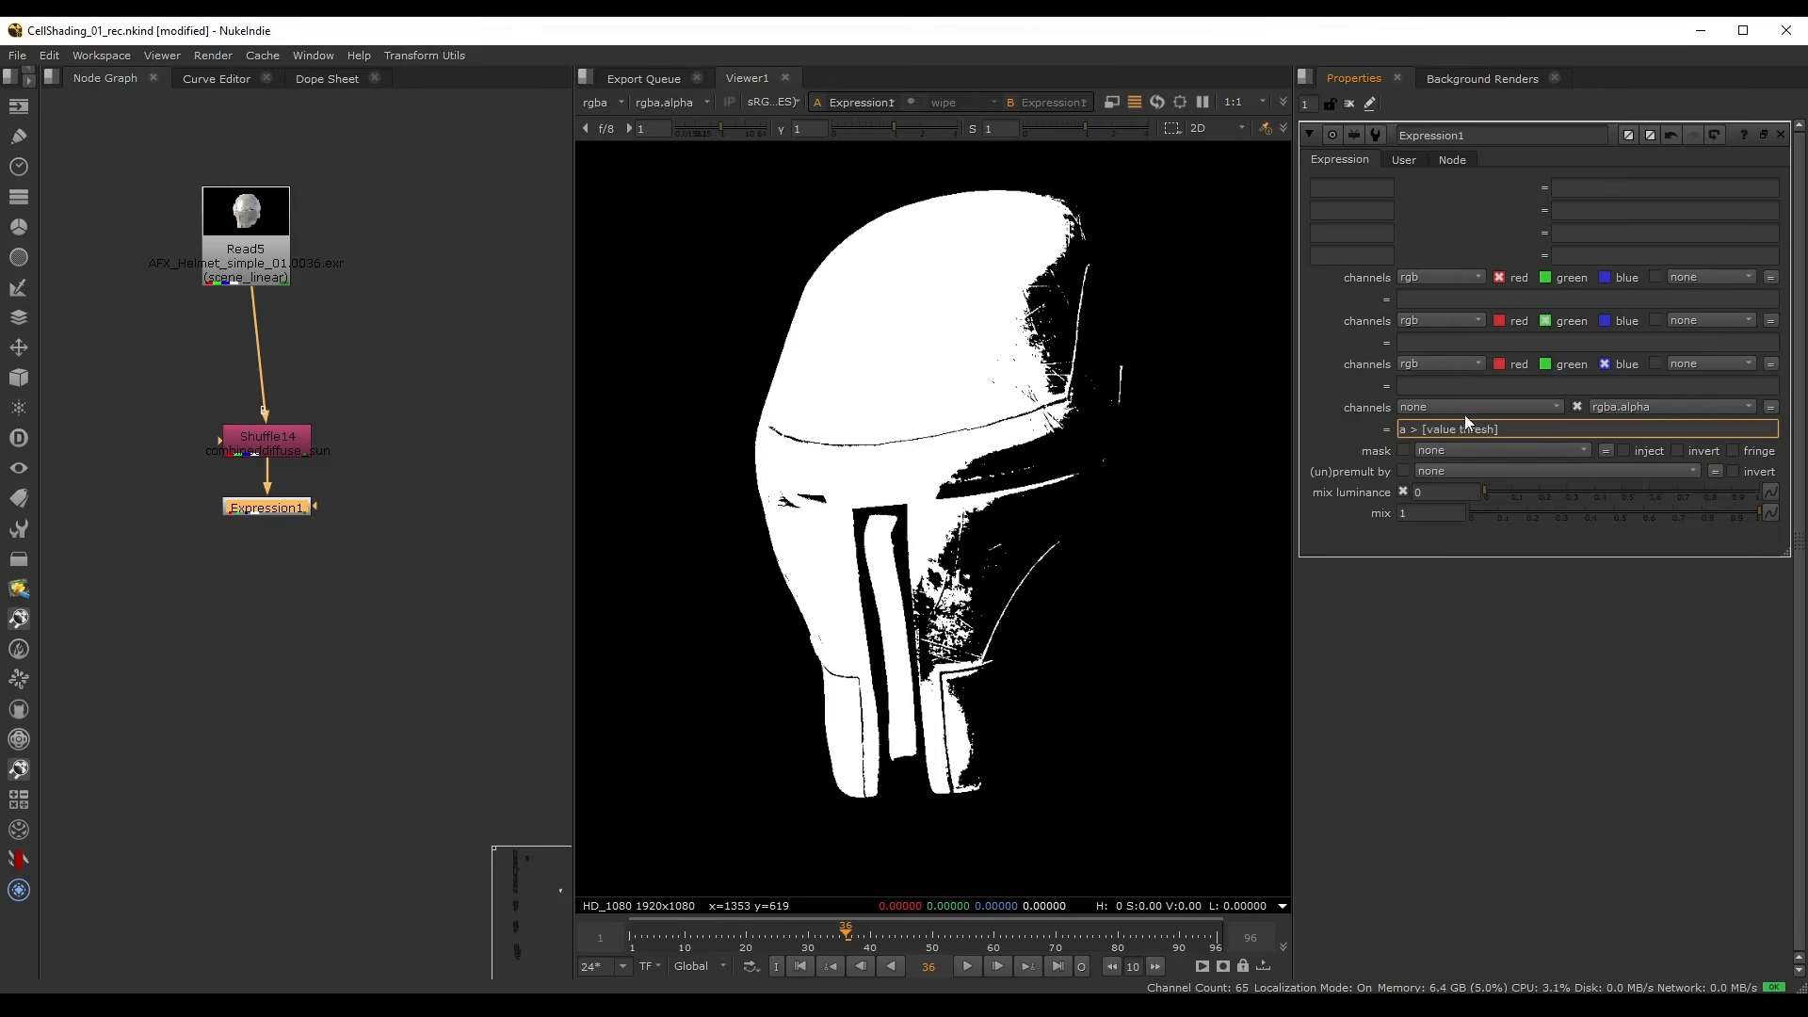
{"action": "left_click_drag", "start_coordinate": [1460, 430], "coordinate": [1497, 431]}
{"action": "key", "text": "Return"}
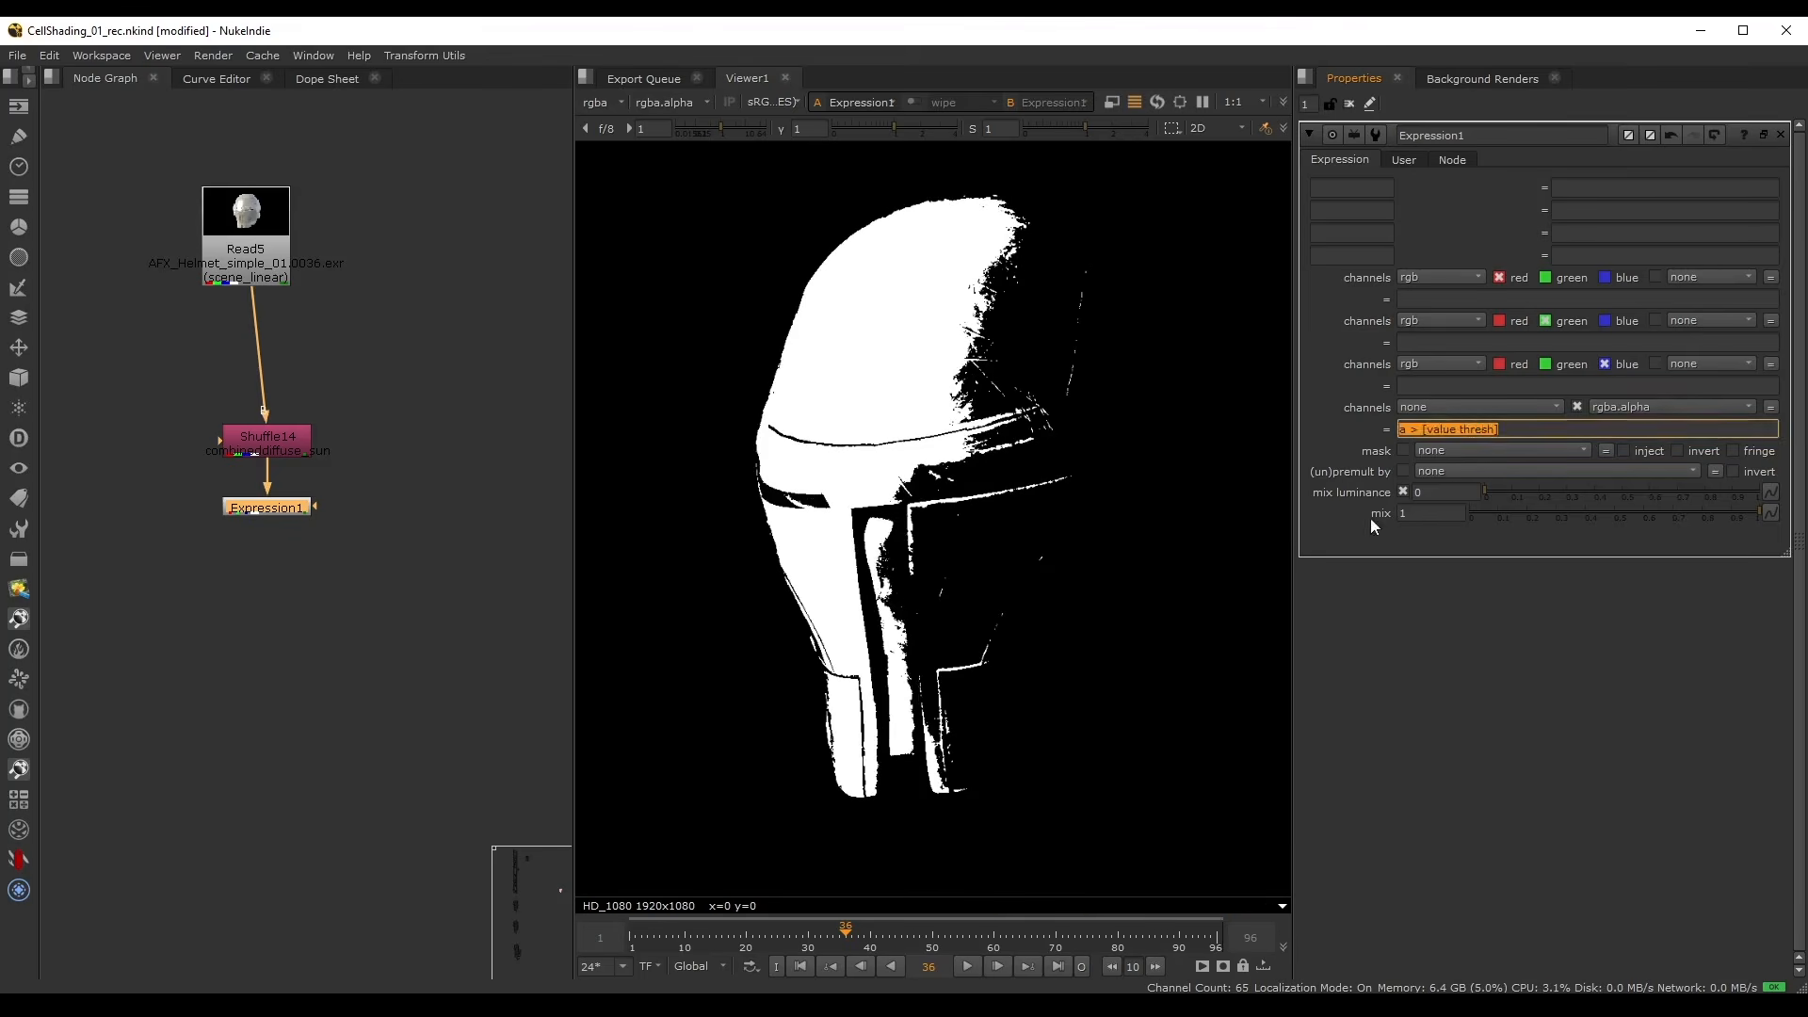
- Lower the Threshold knob to 0.12 and save the script
{"action": "left_click", "coordinate": [1411, 158]}
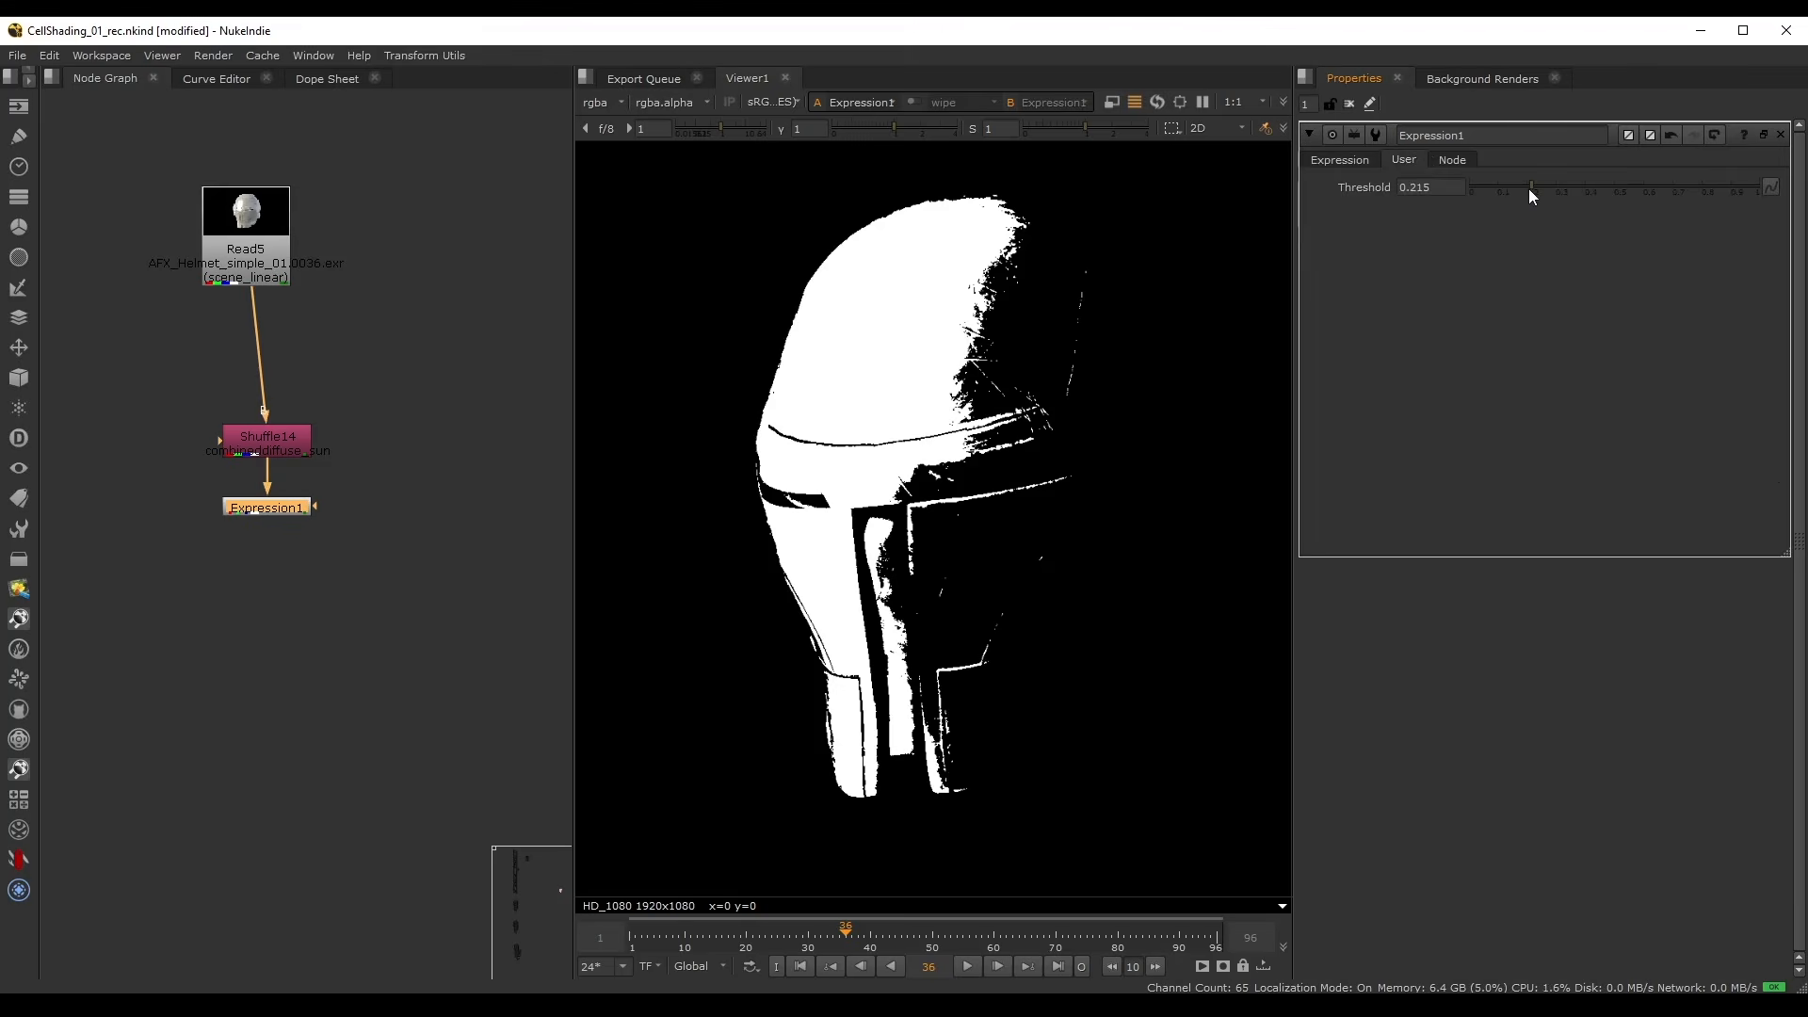
{"action": "mouse_move", "coordinate": [1528, 188]}
{"action": "left_mouse_down"}
{"action": "mouse_move", "coordinate": [1483, 188]}
{"action": "mouse_move", "coordinate": [1602, 178]}
{"action": "mouse_move", "coordinate": [1504, 187]}
{"action": "left_mouse_up"}
{"action": "scroll", "coordinate": [309, 560], "scroll_direction": "up", "scroll_amount": 2}
{"action": "key", "text": "ctrl+s"}
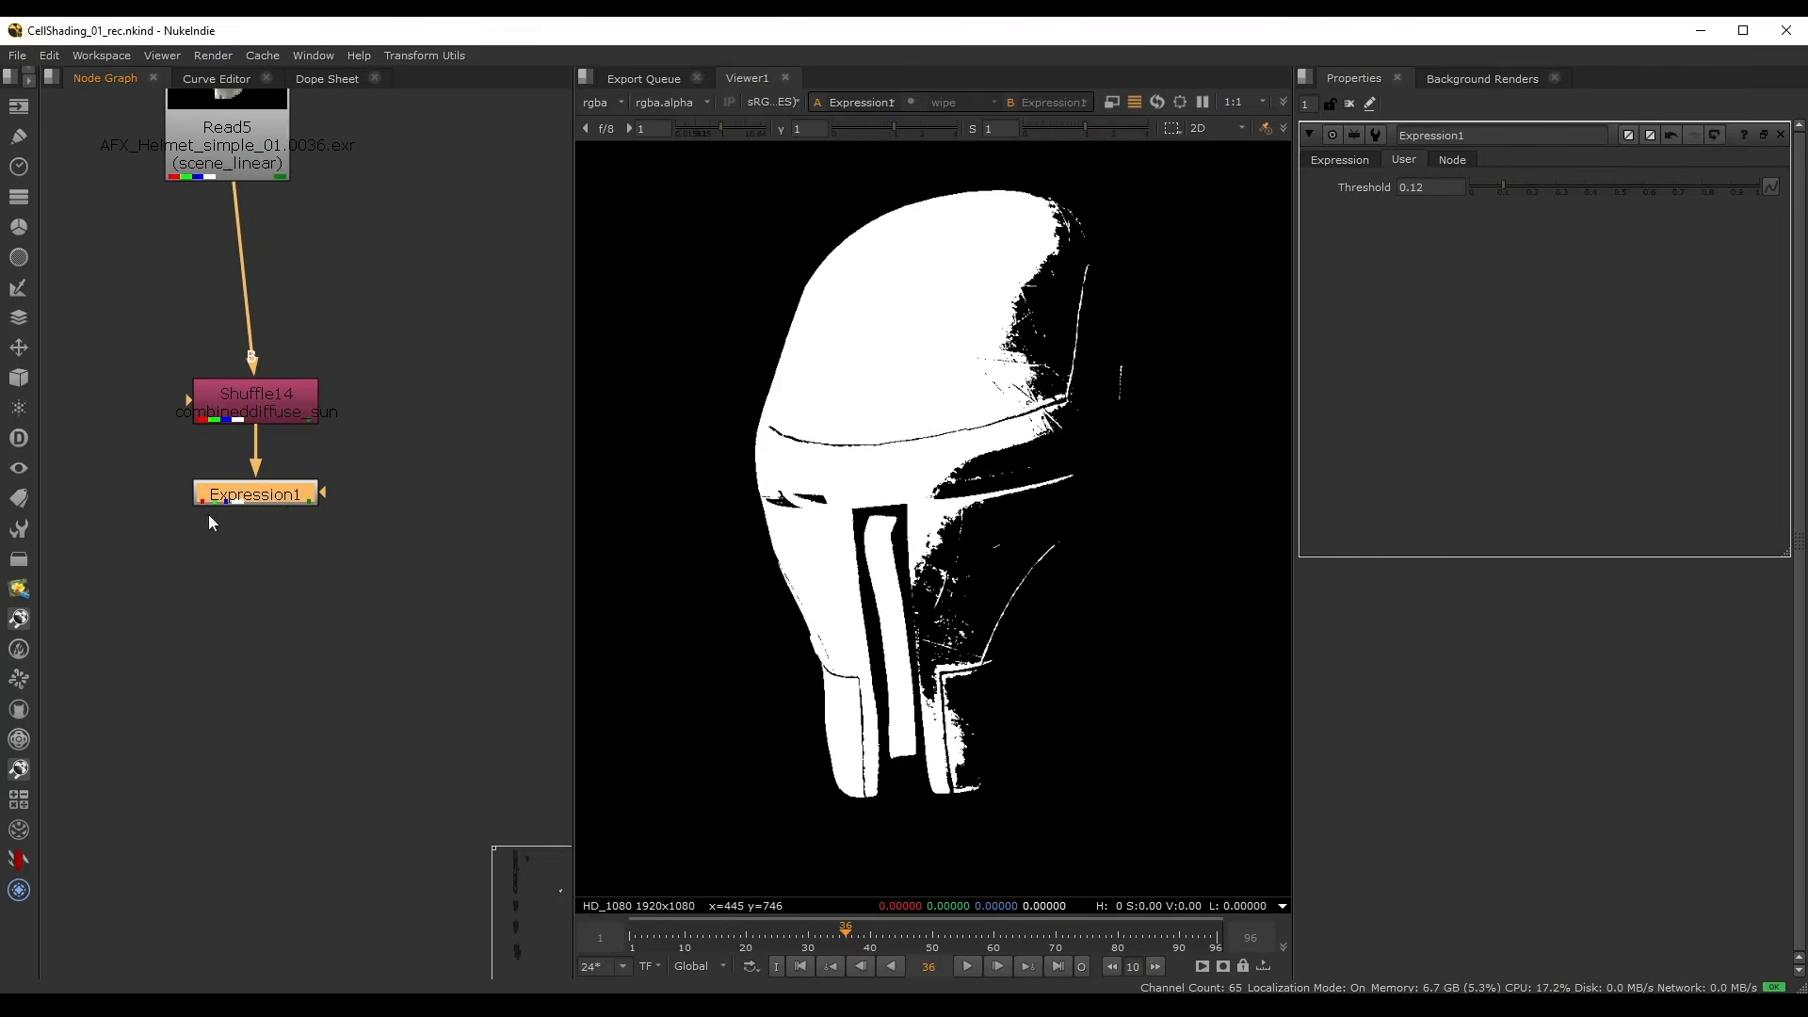
- Align the helmet Read node vertically above the Shuffle node and show it in the viewer
{"action": "left_click_drag", "start_coordinate": [91, 560], "coordinate": [417, 442]}
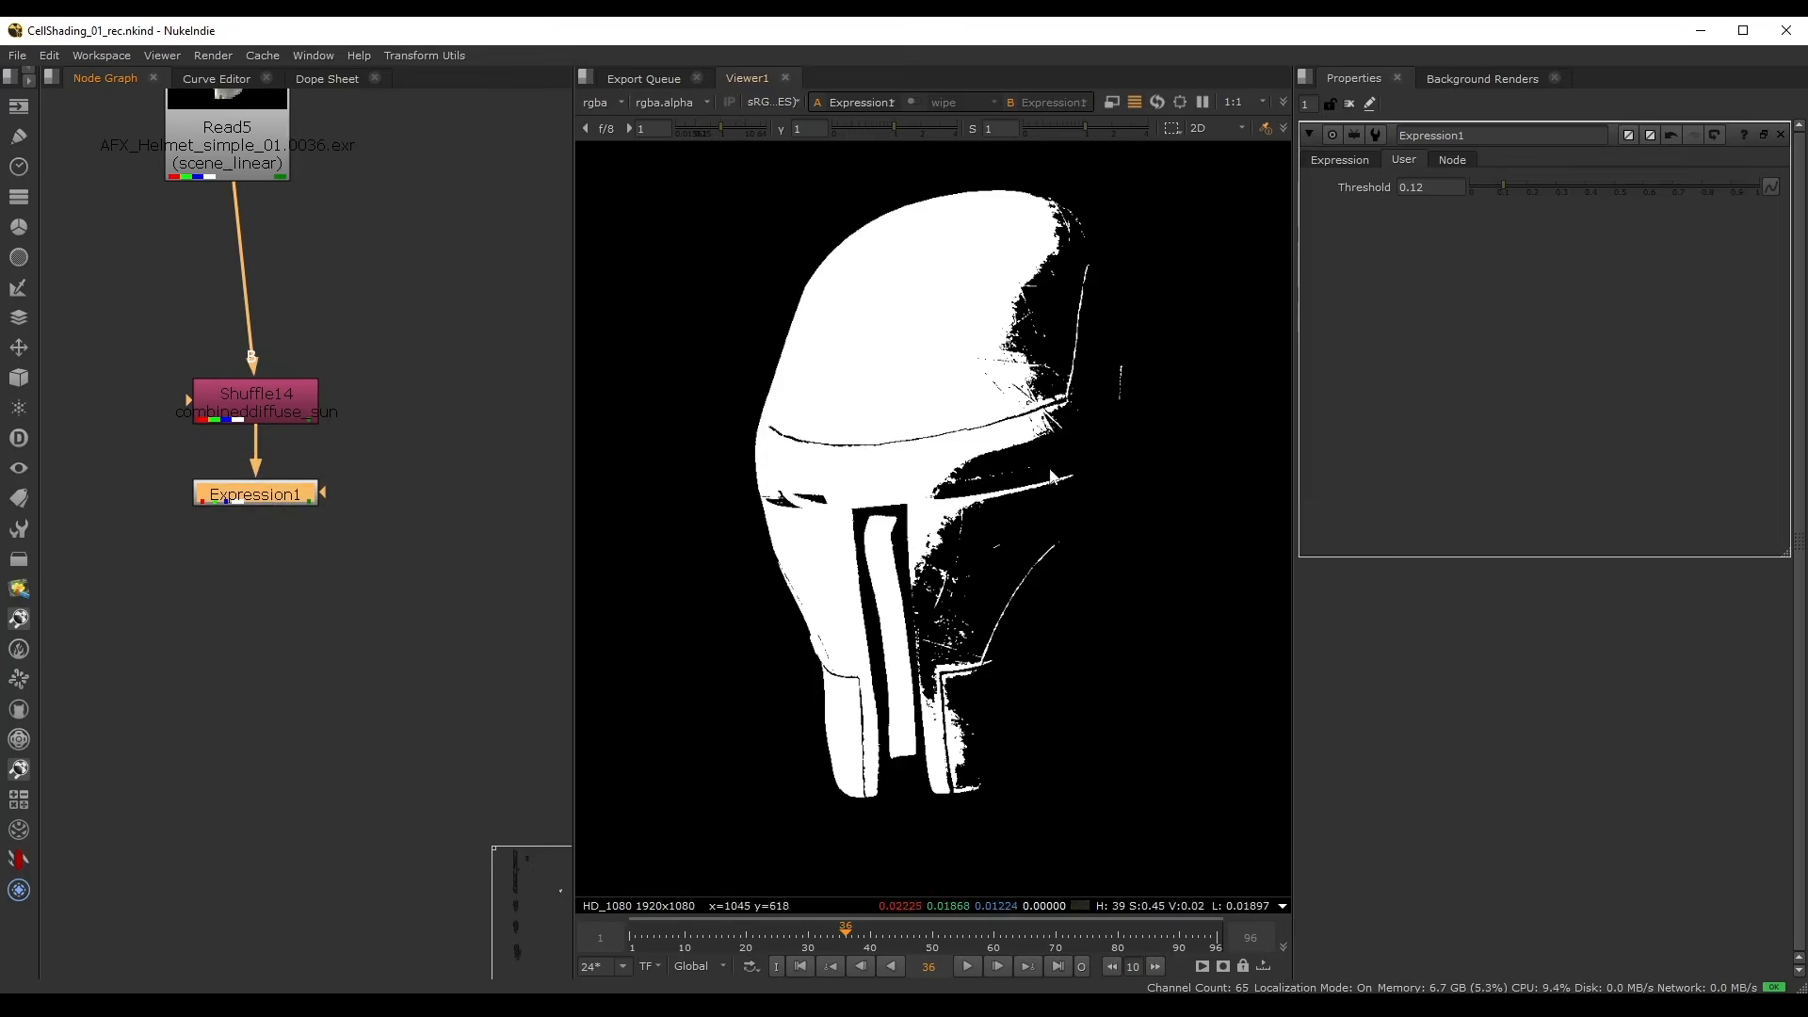
{"action": "scroll", "coordinate": [429, 322], "scroll_direction": "down", "scroll_amount": 1}
{"action": "middle_click_drag", "start_coordinate": [402, 255], "coordinate": [362, 403]}
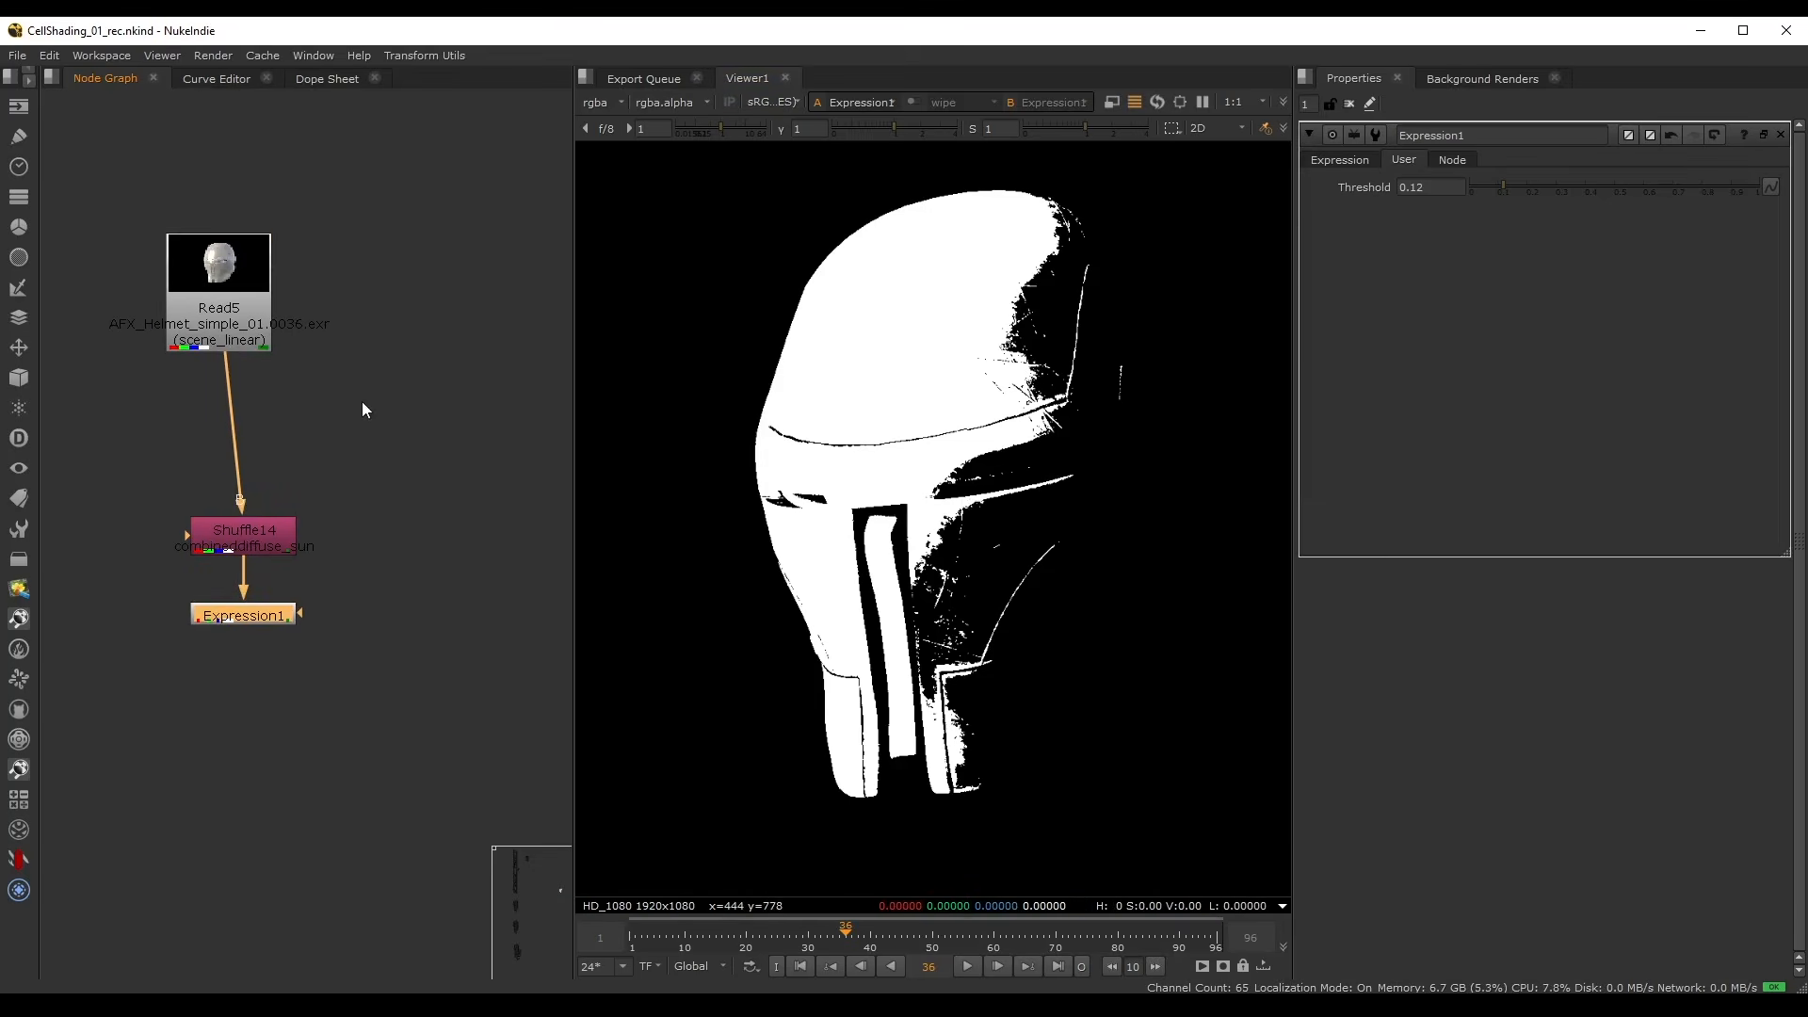
{"action": "left_click_drag", "start_coordinate": [221, 268], "coordinate": [245, 256]}
{"action": "key", "text": "1"}
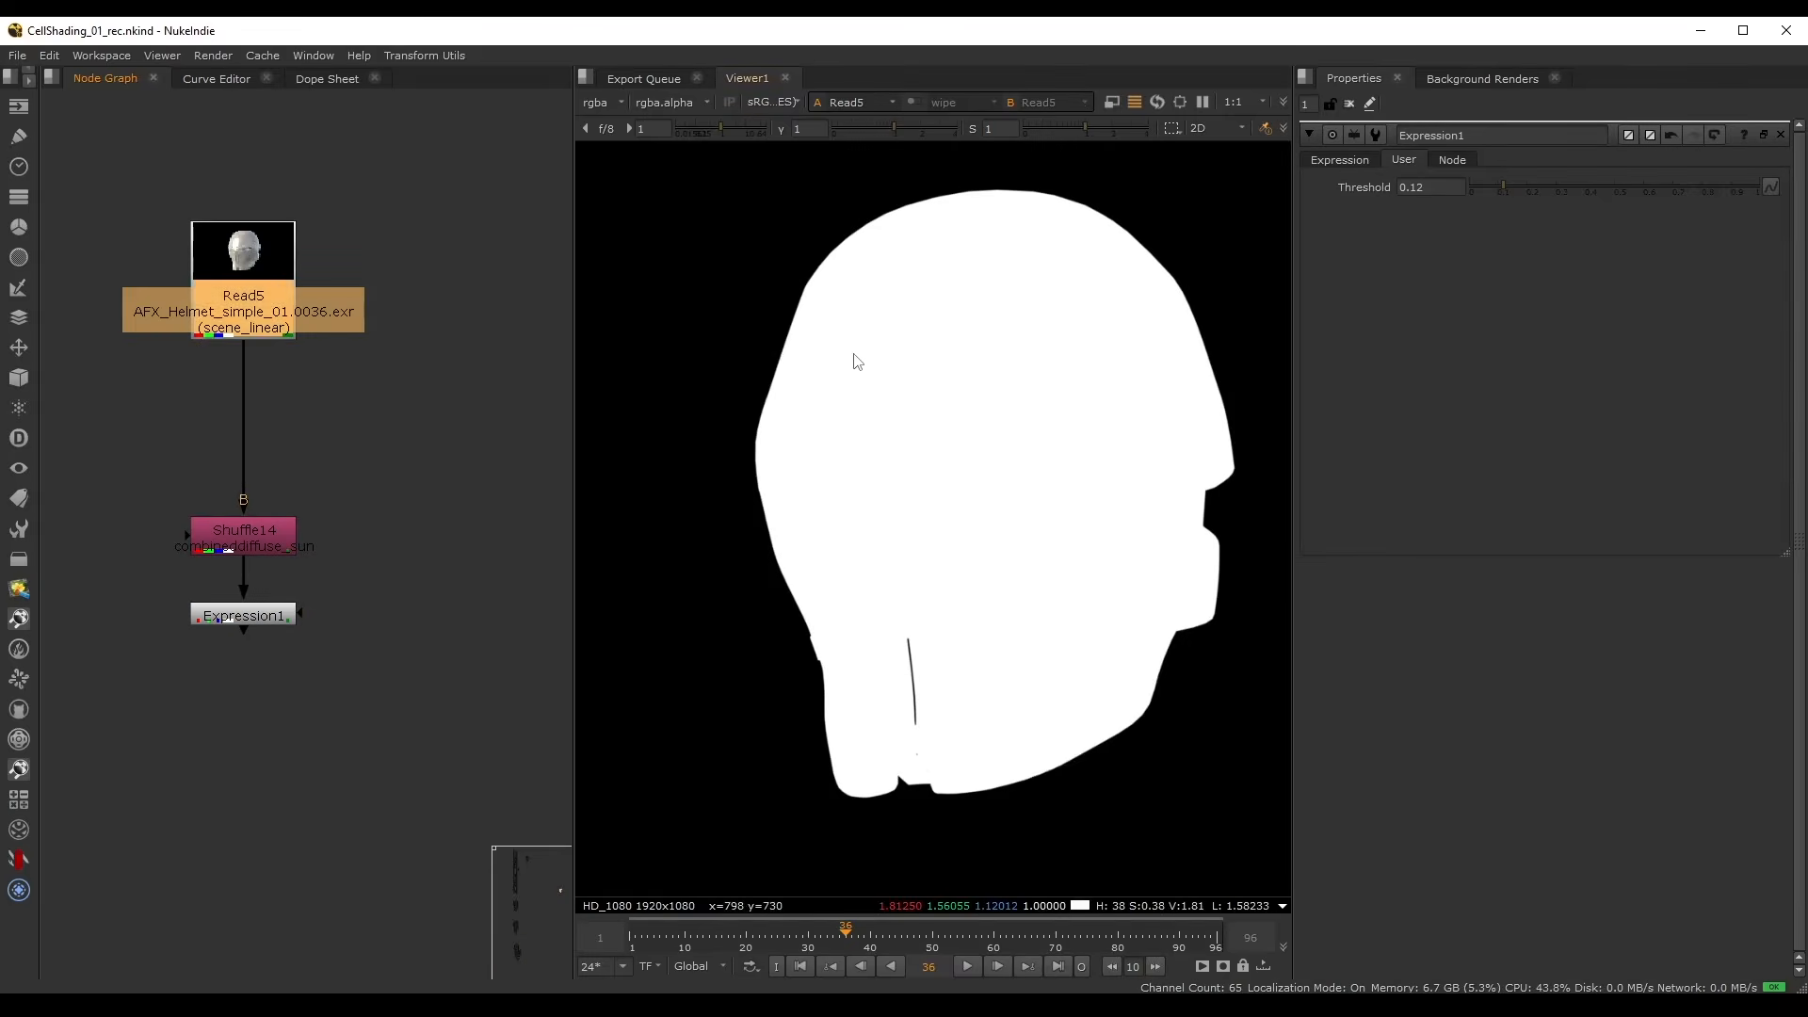
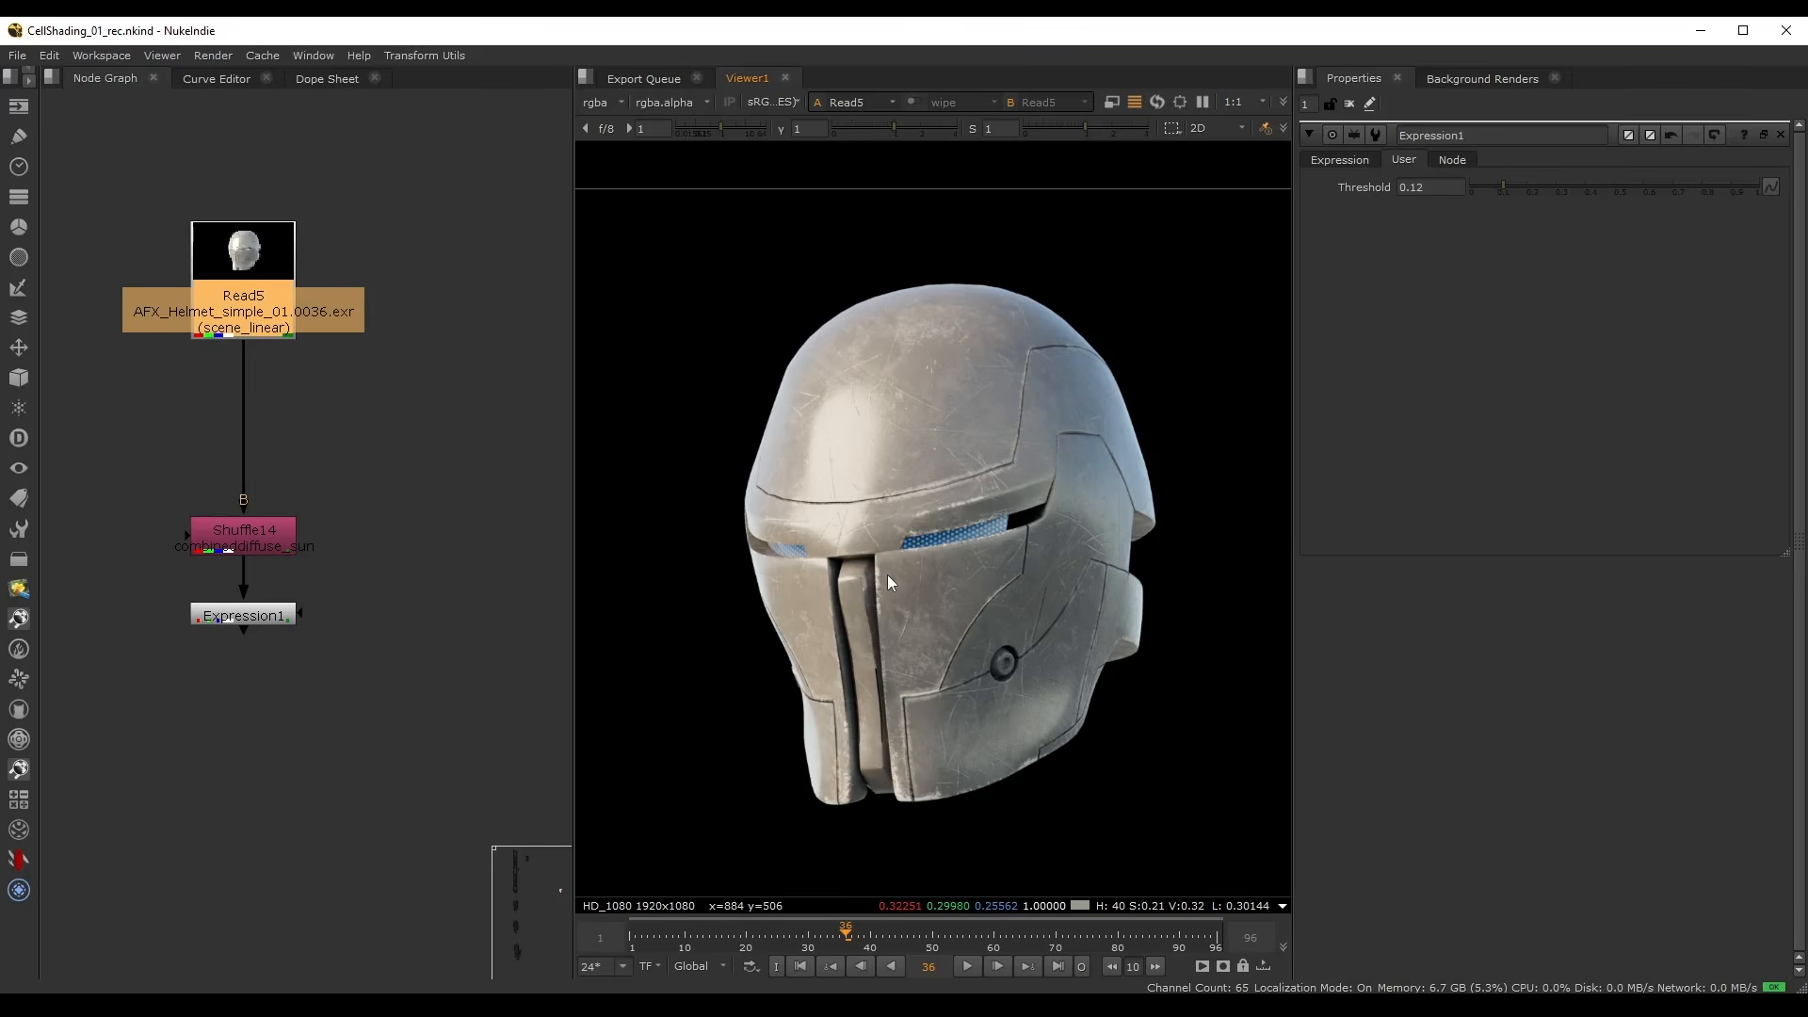
- Add a separate Constant node beside the helmet Read node and set its color to 0.1
{"action": "left_click", "coordinate": [407, 411]}
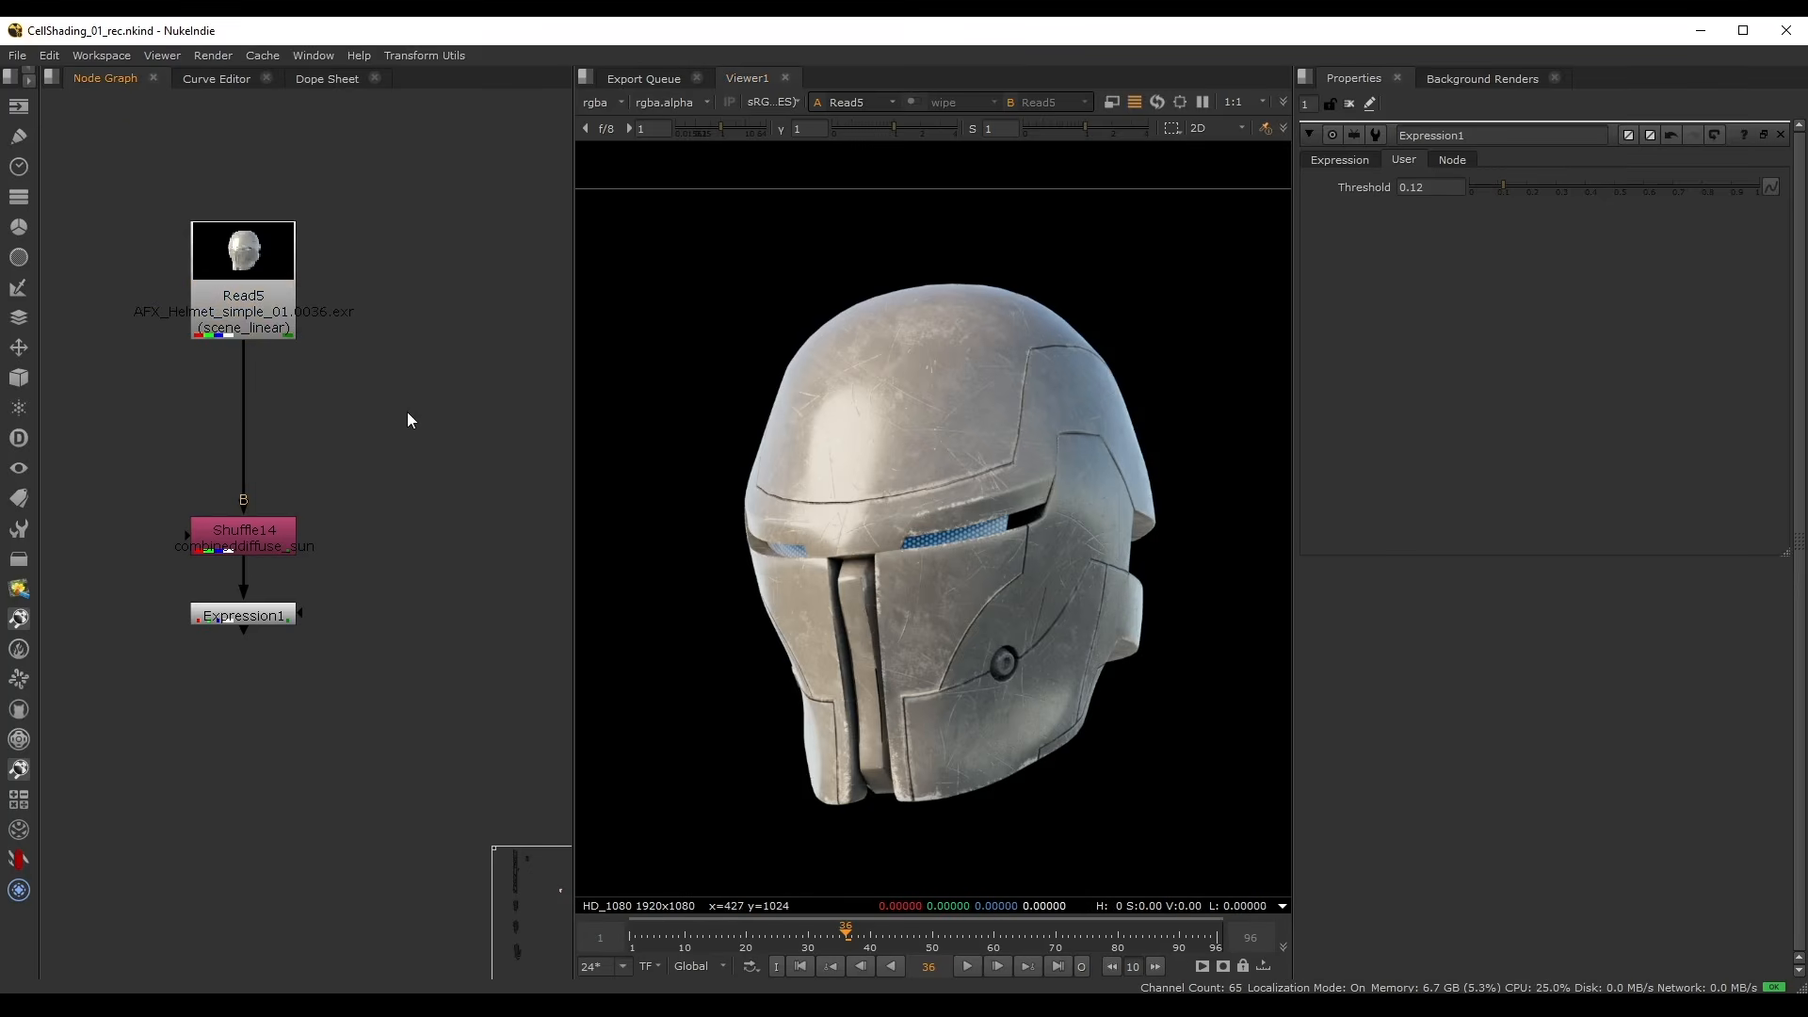
{"action": "key", "text": "Tab"}
{"action": "type", "text": "constan"}
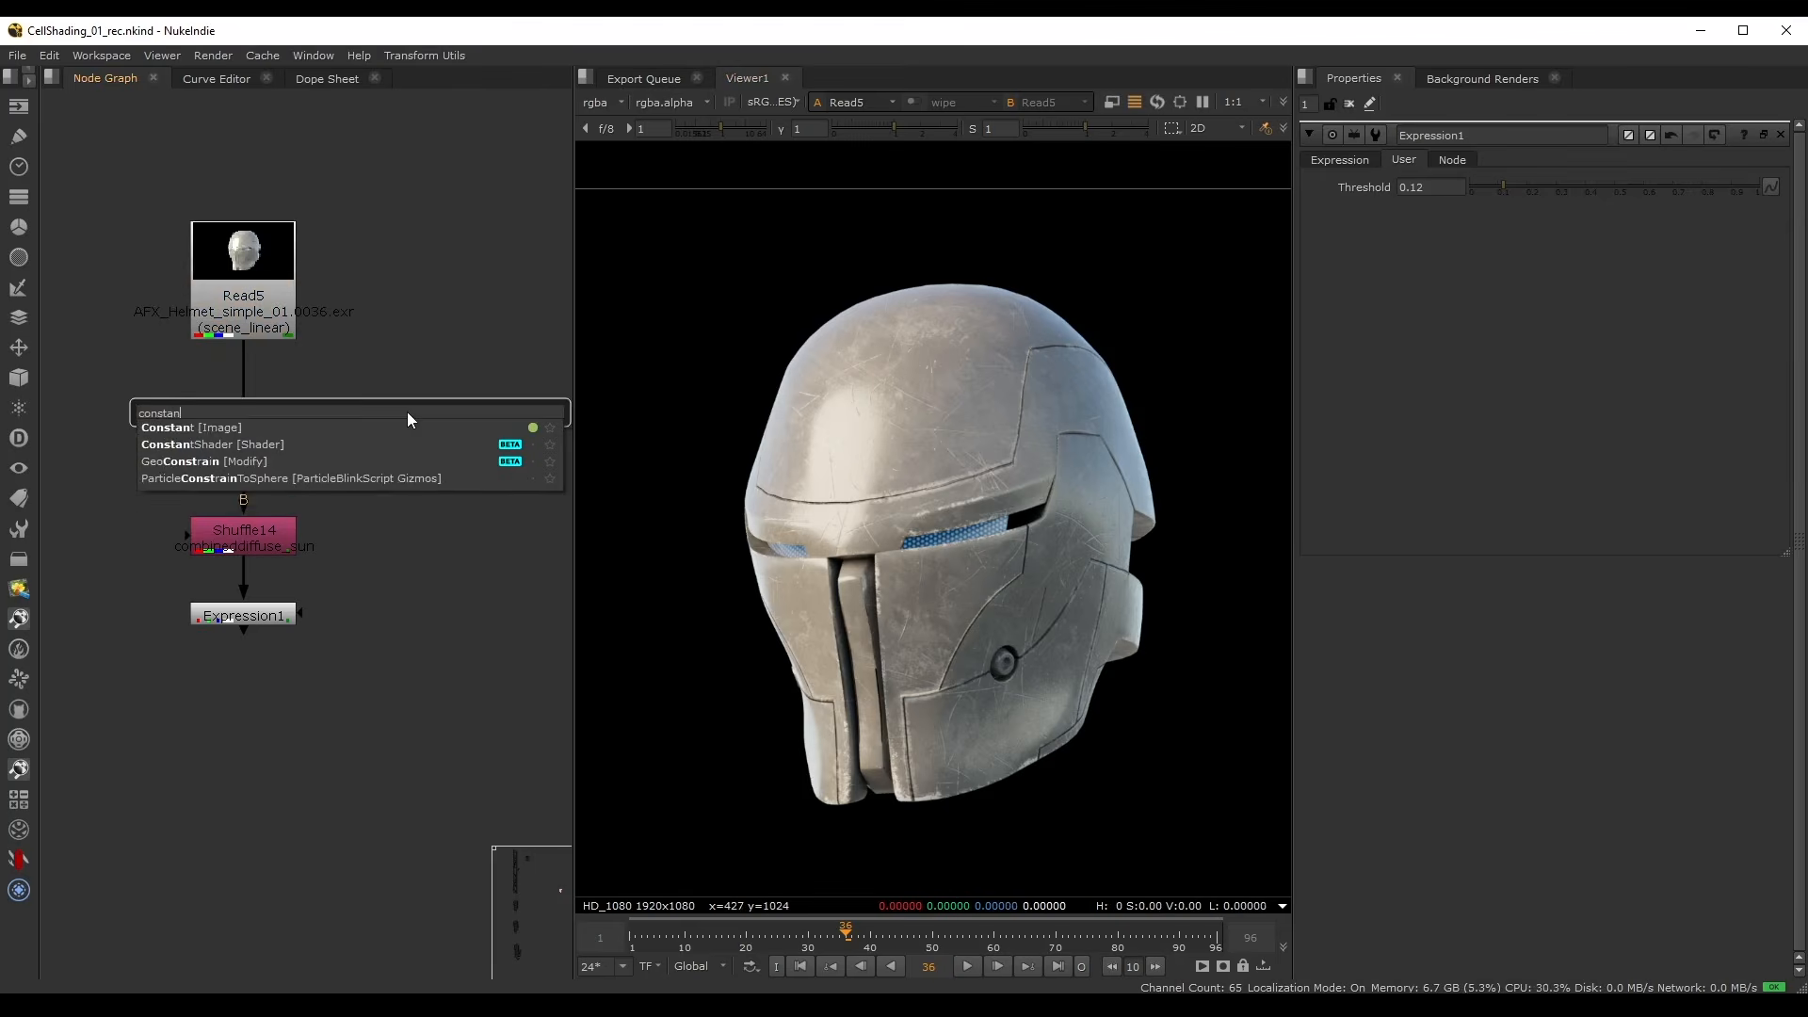
{"action": "key", "text": "Return"}
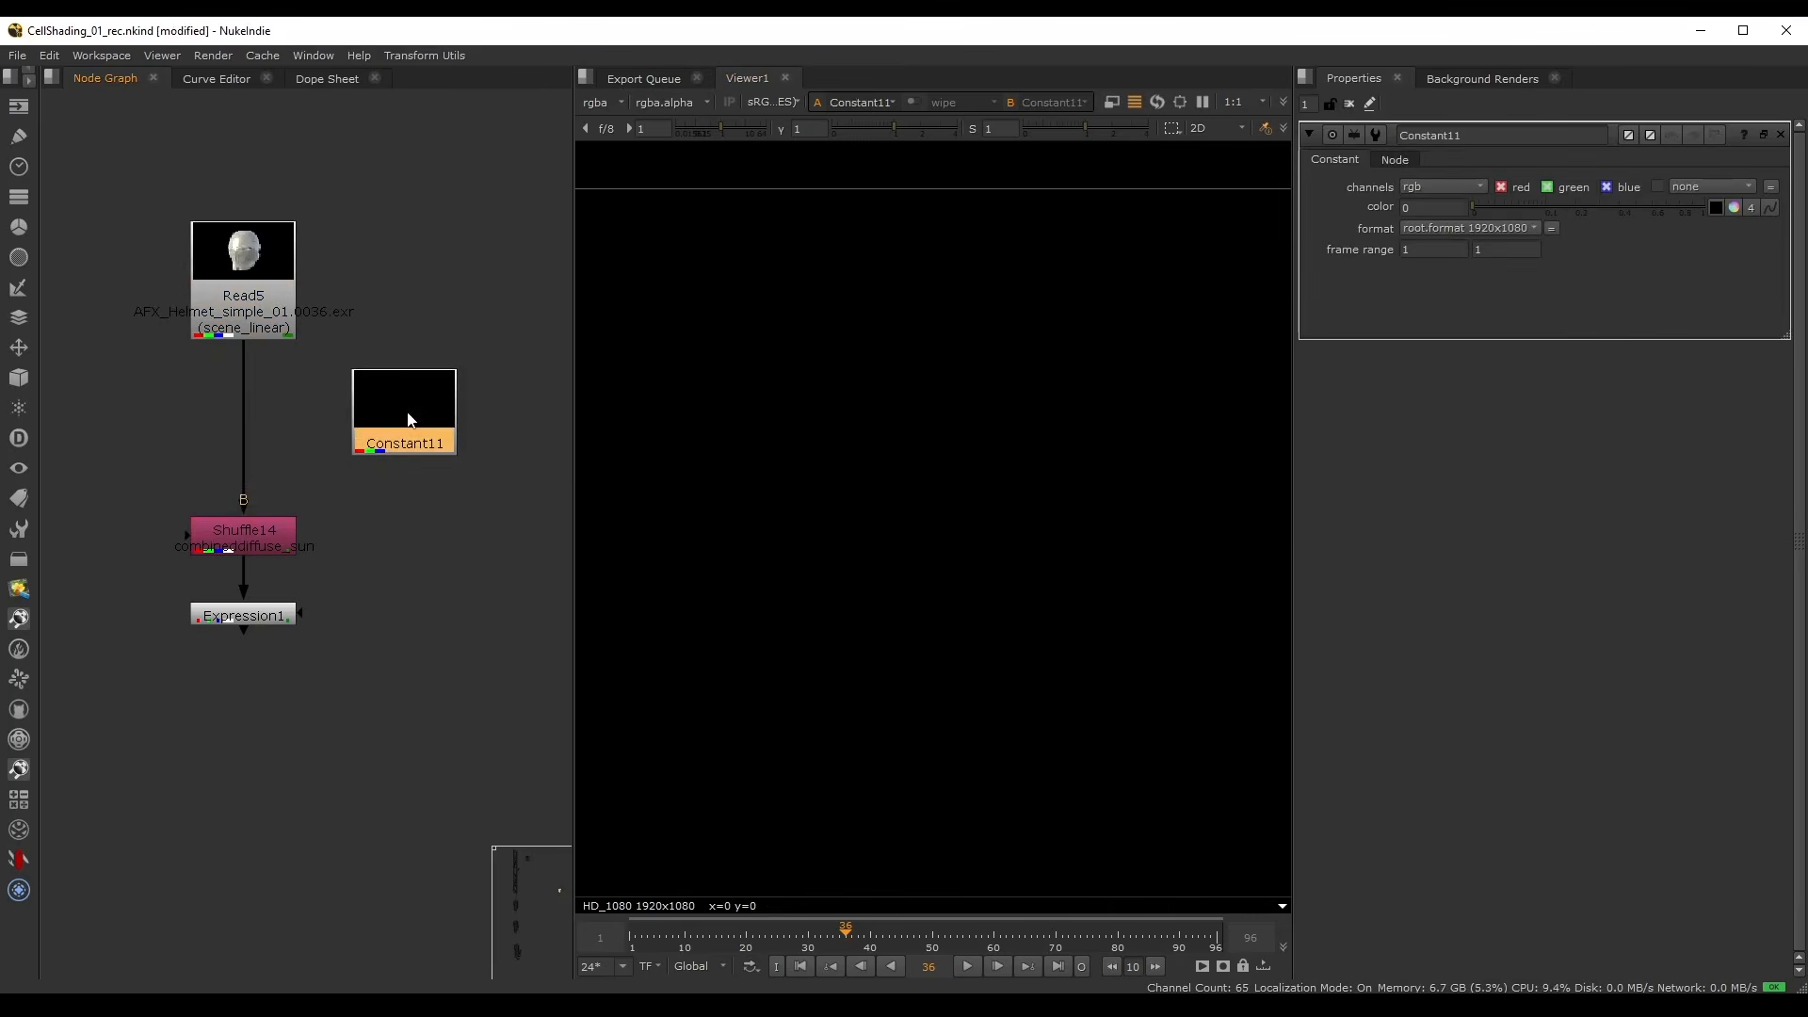
{"action": "left_click_drag", "start_coordinate": [1482, 209], "coordinate": [1527, 205]}
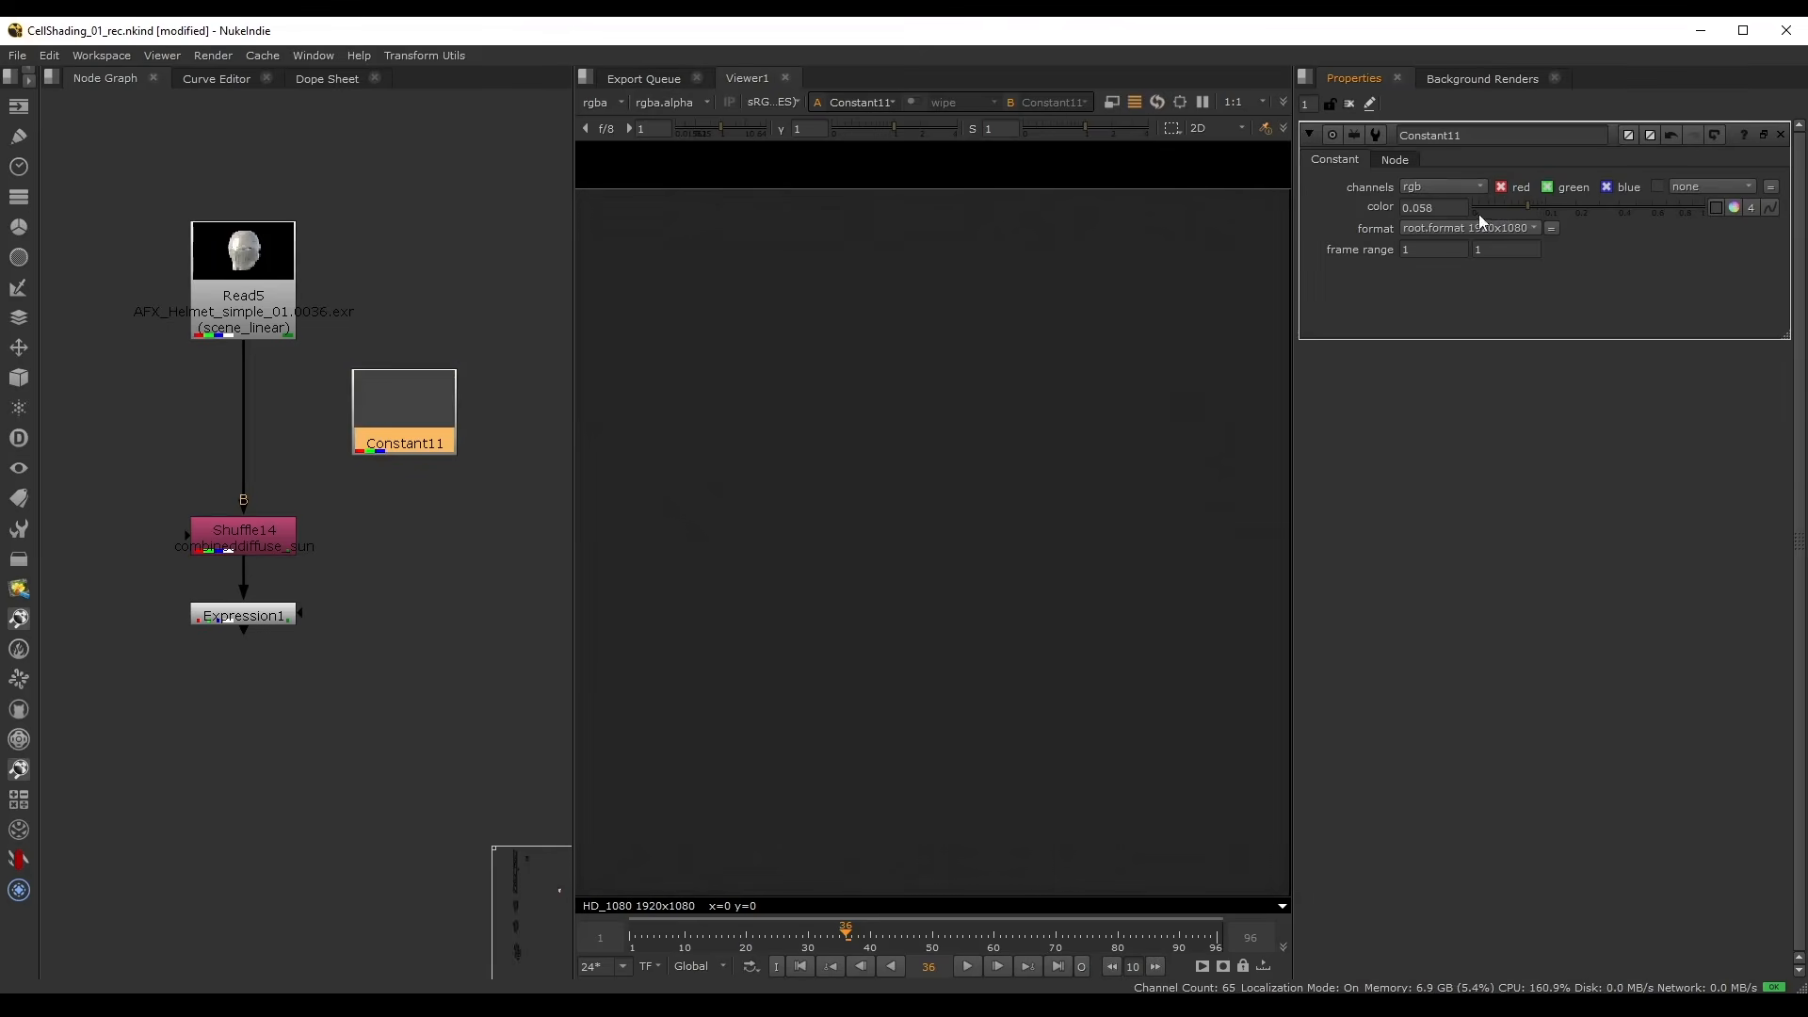
{"action": "double_click", "coordinate": [1431, 208]}
{"action": "type", "text": "0.1"}
{"action": "key", "text": "Return"}
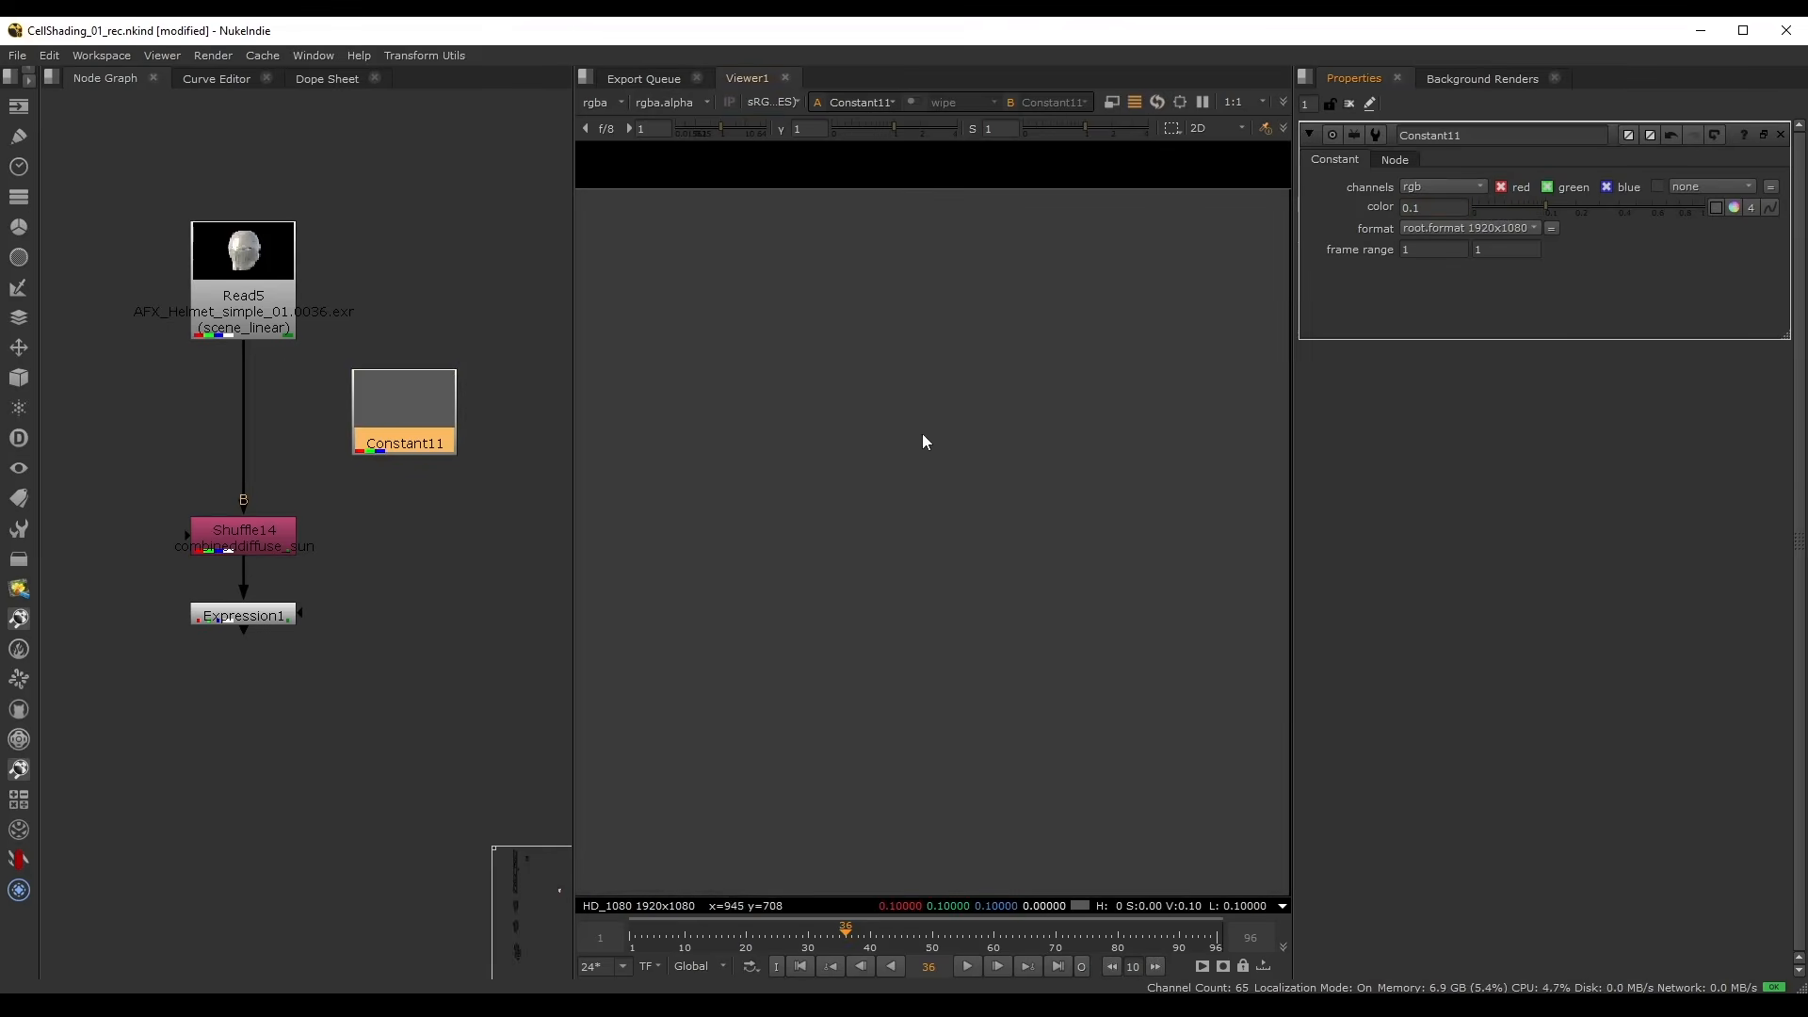
- Add a Copy node joining the 0.1 Constant and the helmet Read, with the Constant in B and the Read supplying alpha through A
{"action": "middle_click_drag", "start_coordinate": [285, 363], "coordinate": [192, 339]}
{"action": "scroll", "coordinate": [851, 386], "scroll_direction": "down", "scroll_amount": 2}
{"action": "scroll", "coordinate": [457, 293], "scroll_direction": "down", "scroll_amount": 1}
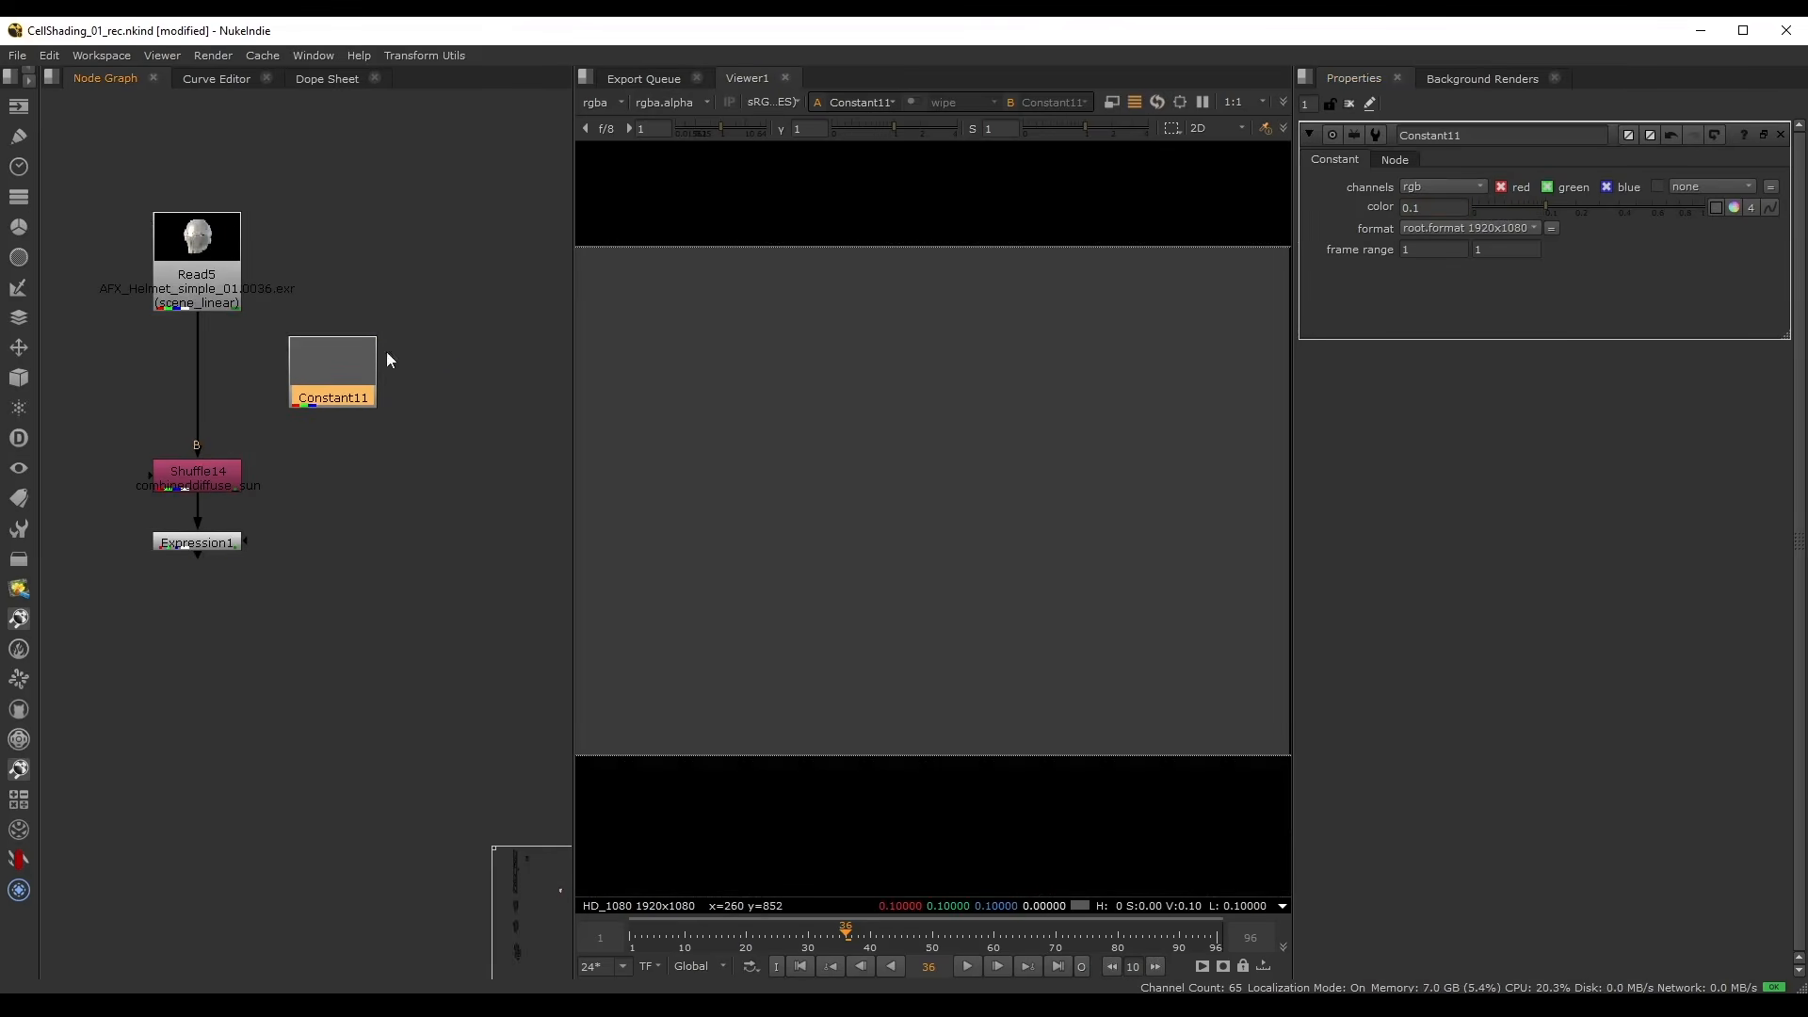
{"action": "left_click_drag", "start_coordinate": [346, 365], "coordinate": [336, 377]}
{"action": "left_click", "coordinate": [213, 295]}
{"action": "scroll", "coordinate": [798, 407], "scroll_direction": "down", "scroll_amount": 2}
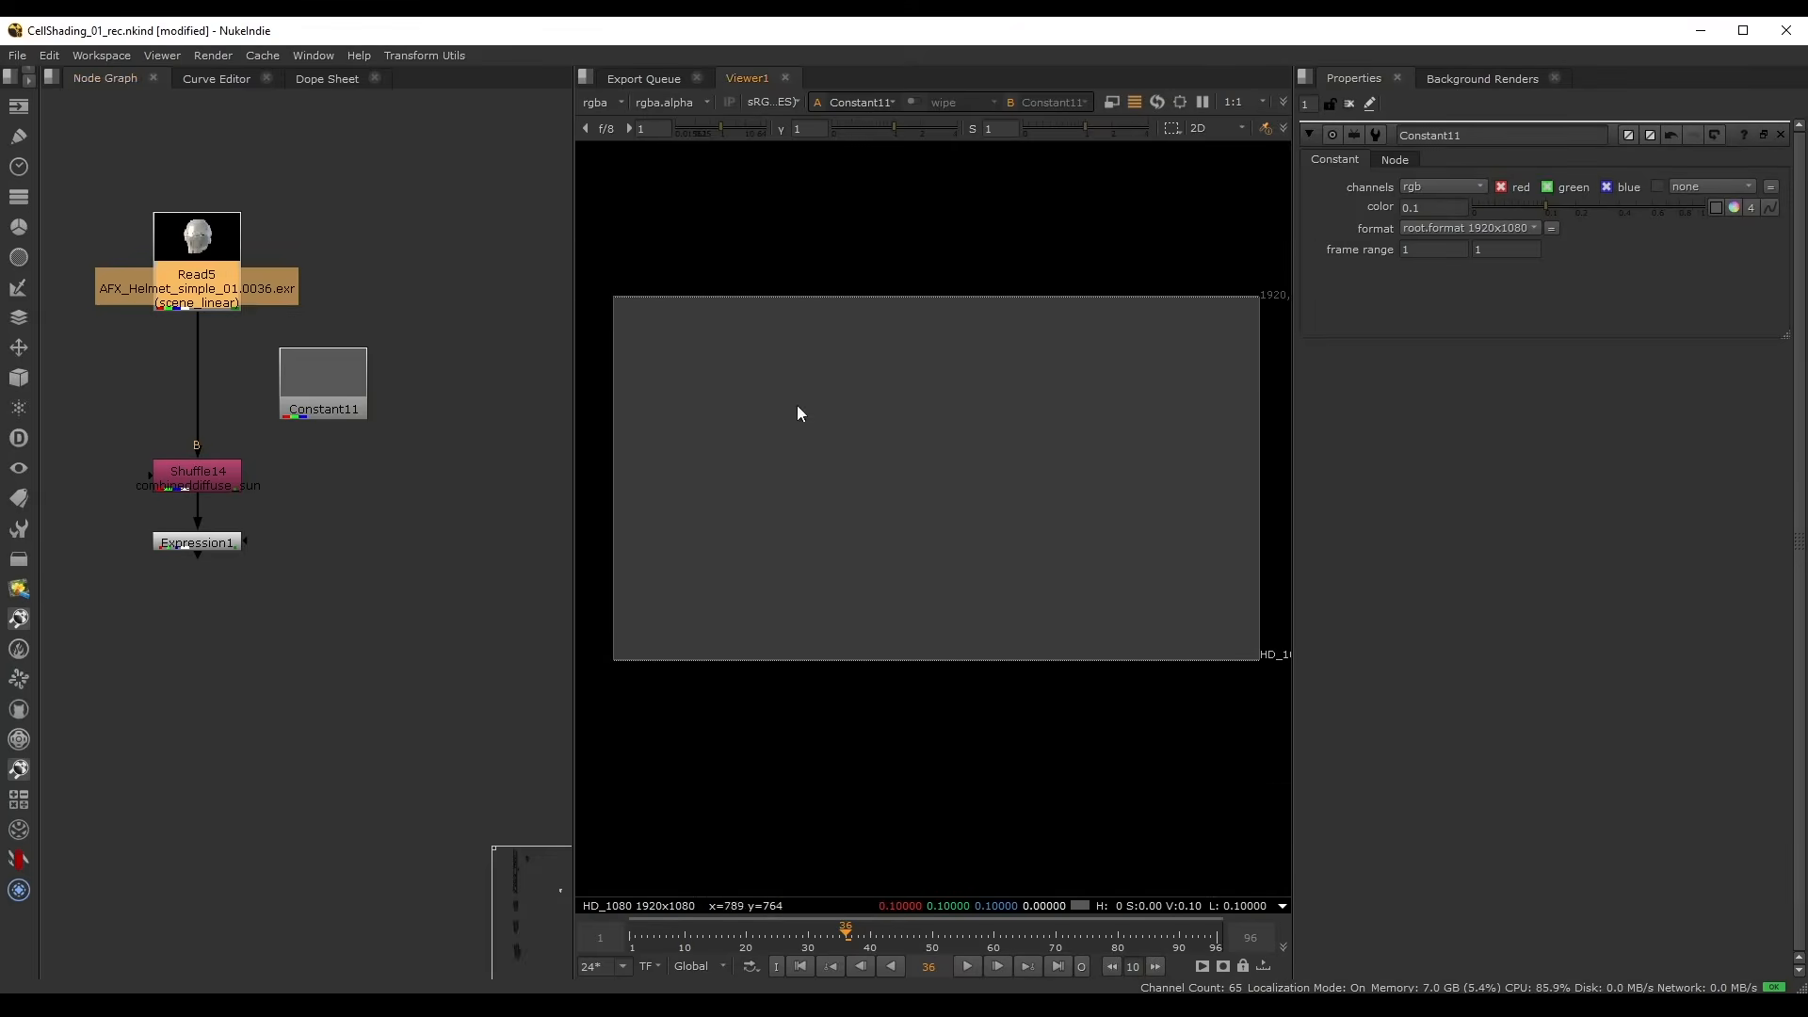
{"action": "left_click", "coordinate": [341, 381]}
{"action": "key", "text": "k"}
{"action": "left_click_drag", "start_coordinate": [446, 397], "coordinate": [179, 320]}
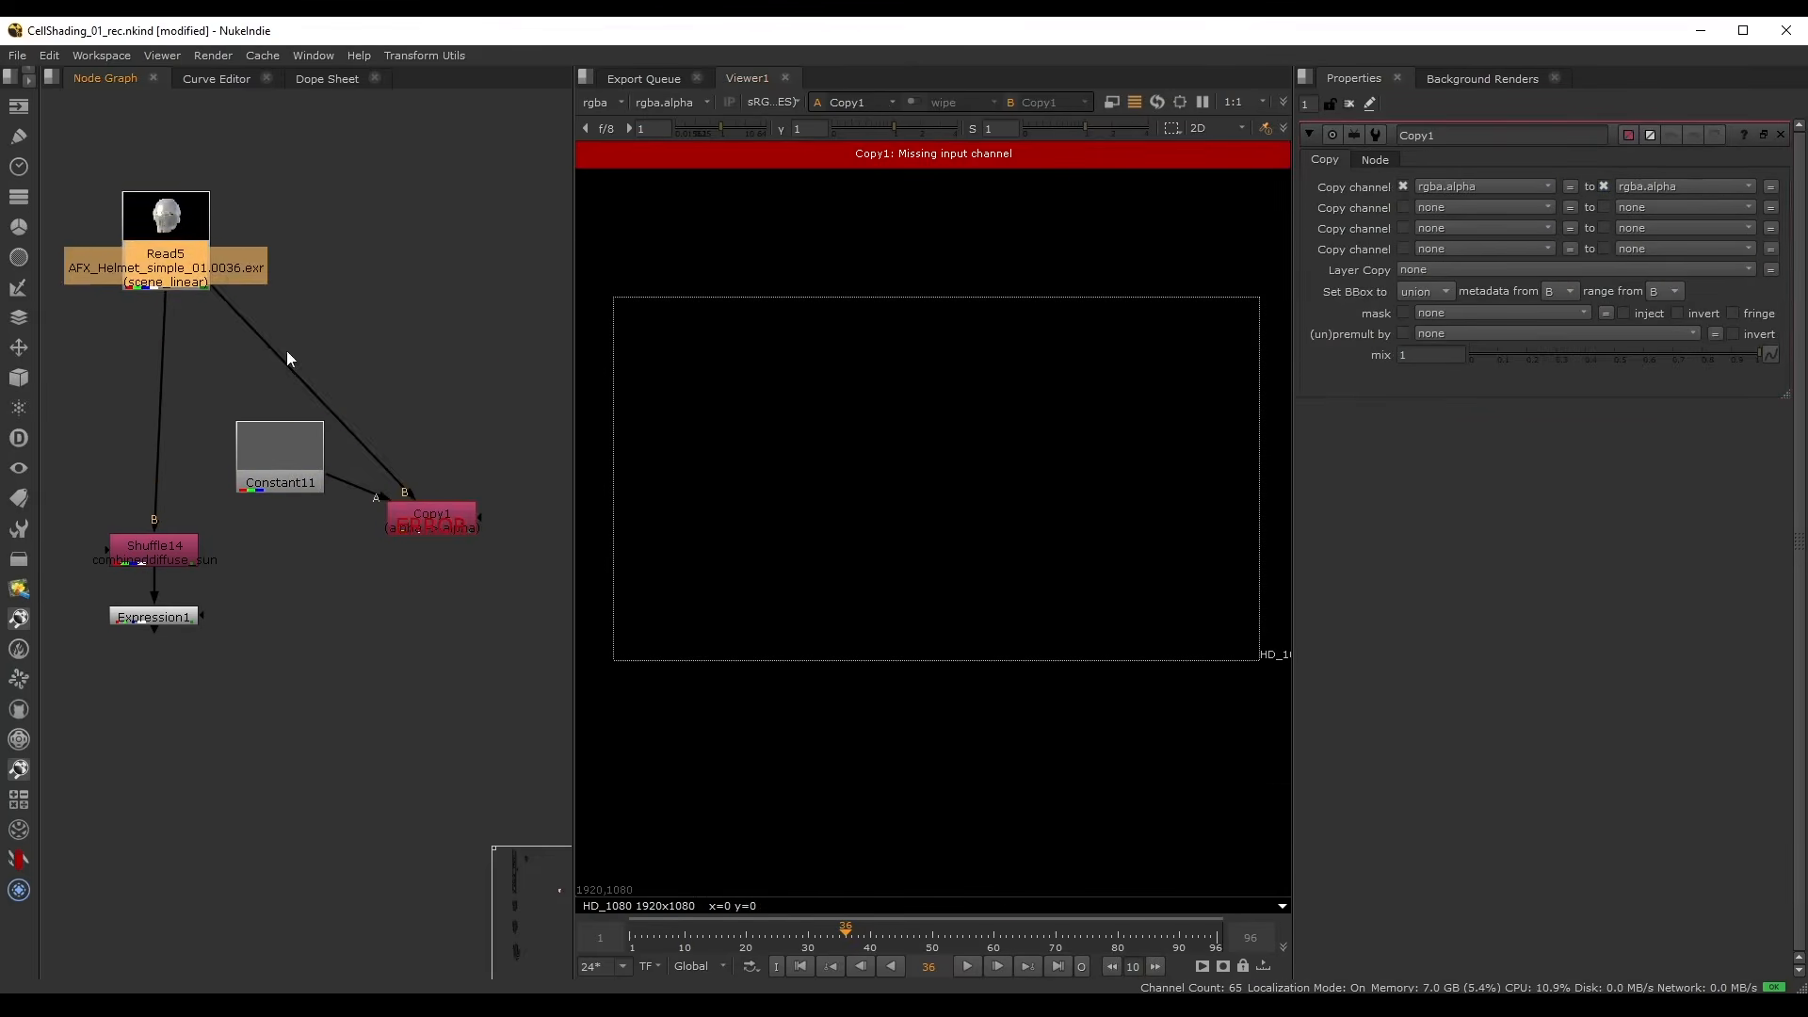
{"action": "left_click", "coordinate": [475, 518]}
{"action": "scroll", "coordinate": [480, 517], "scroll_direction": "up", "scroll_amount": 2}
{"action": "key", "text": "shift+x"}
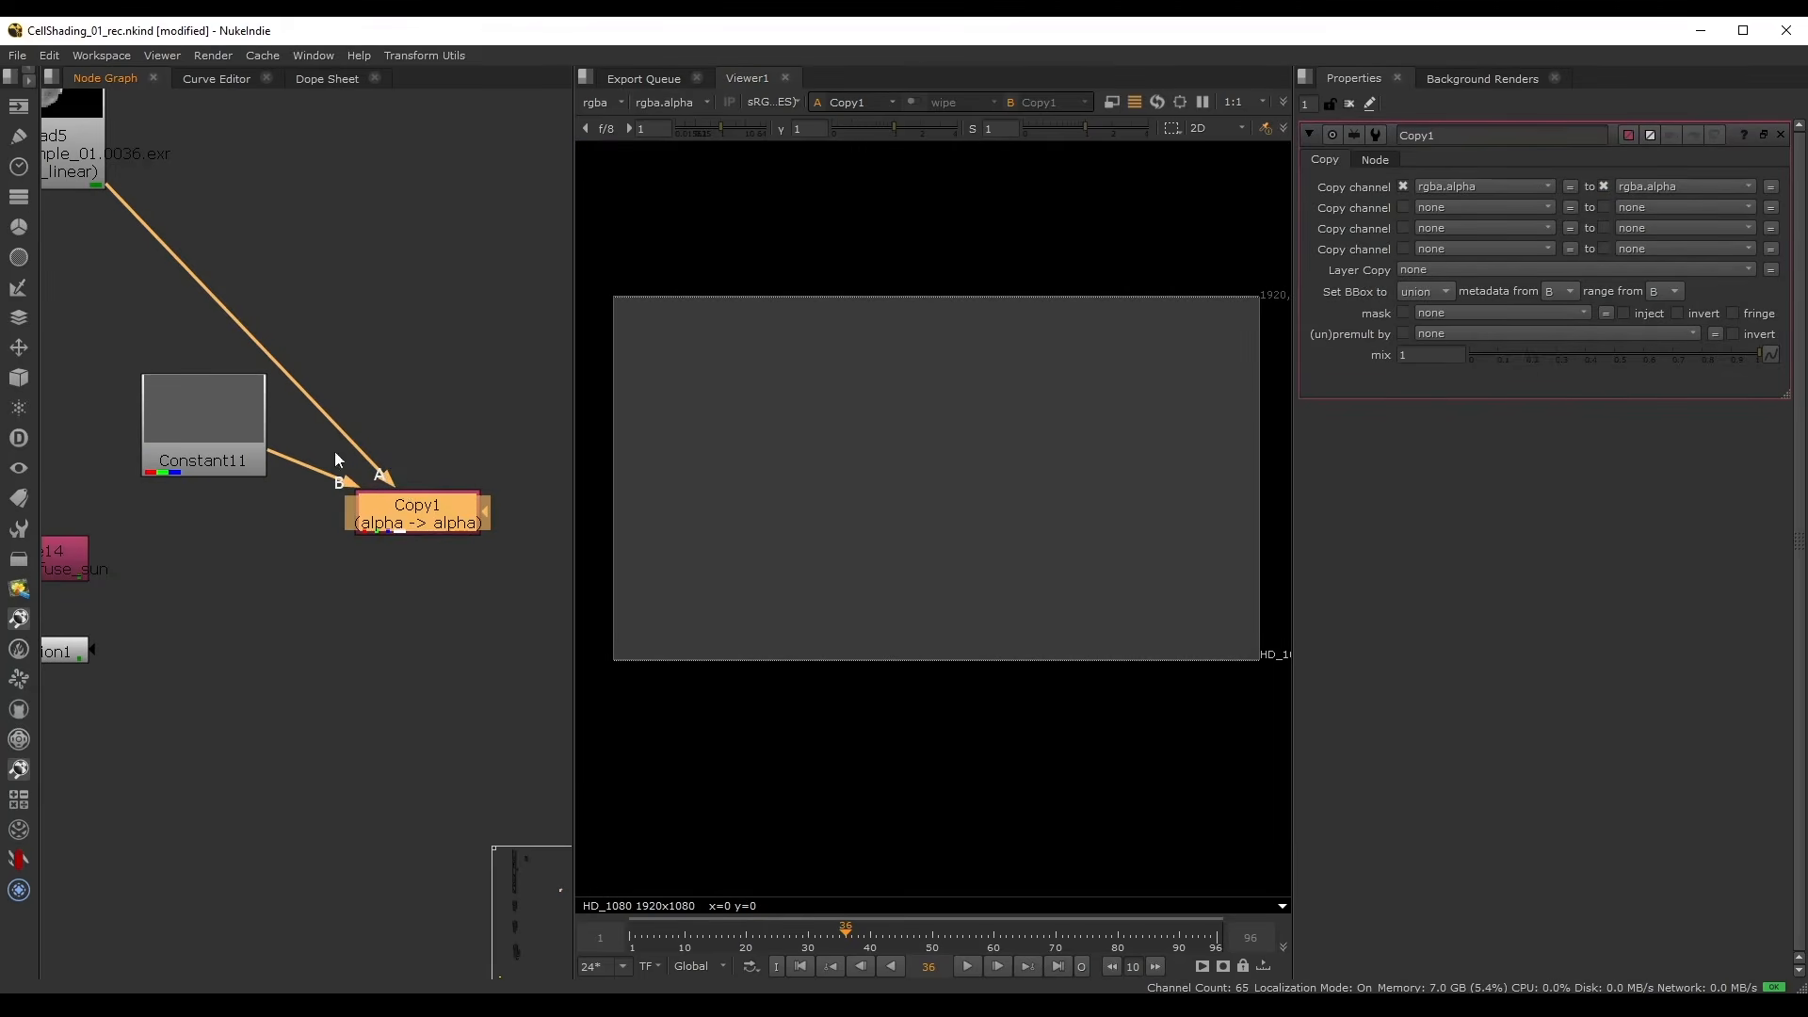
- Check the Copy node's alpha in the viewer and add a Premult node below it
{"action": "key", "text": "a"}
{"action": "key", "text": "a"}
{"action": "key", "text": "a"}
{"action": "key", "text": "a"}
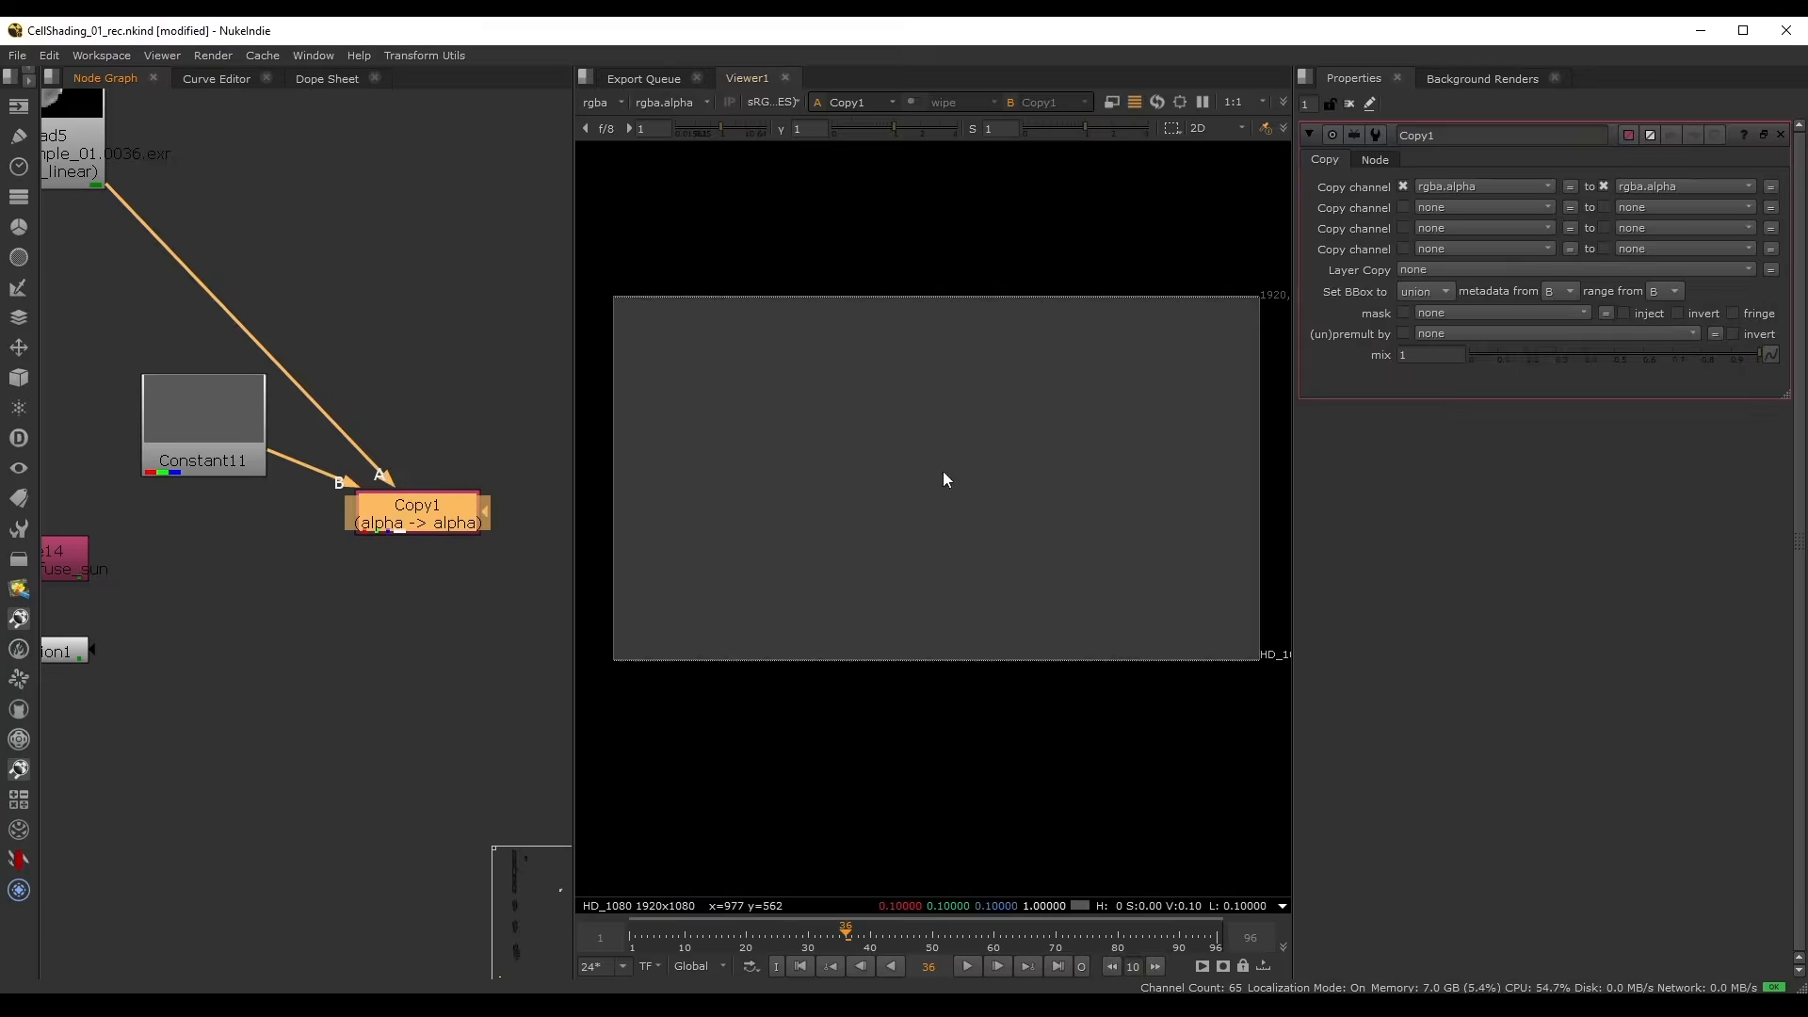
{"action": "key", "text": "Tab"}
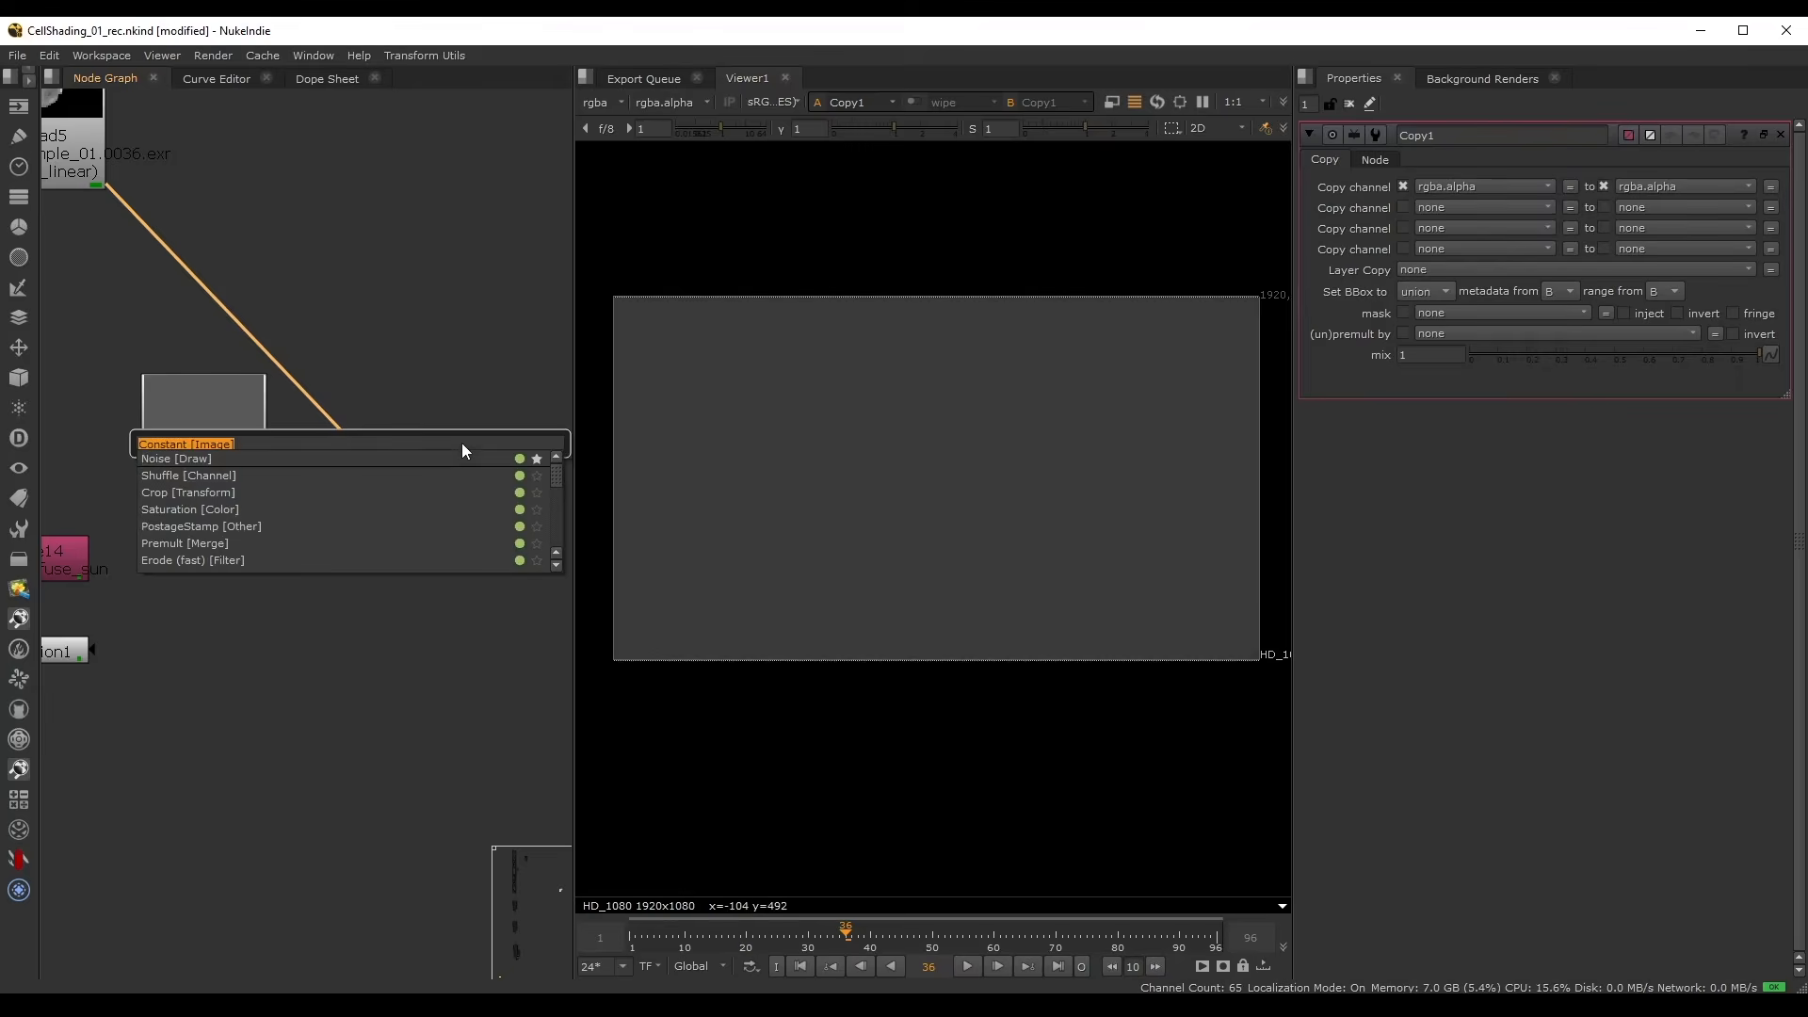
{"action": "type", "text": "prem"}
{"action": "left_click", "coordinate": [179, 459]}
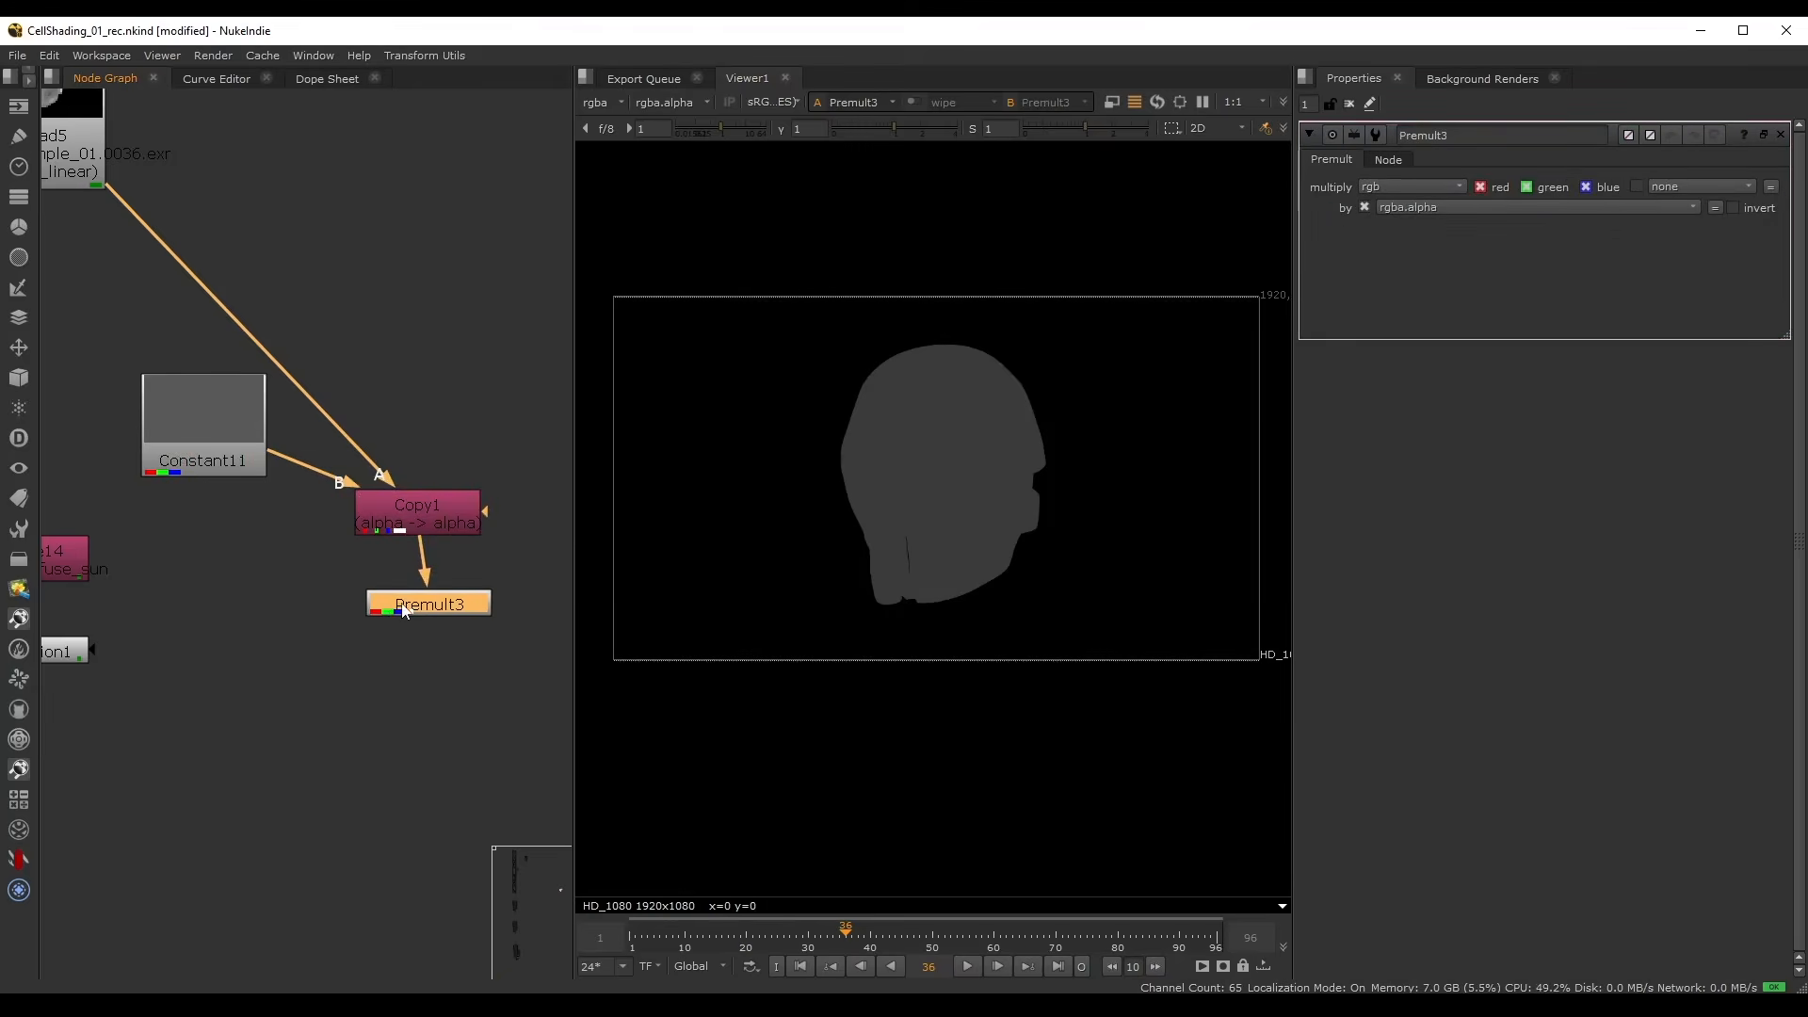
{"action": "scroll", "coordinate": [947, 460], "scroll_direction": "up", "scroll_amount": 3}
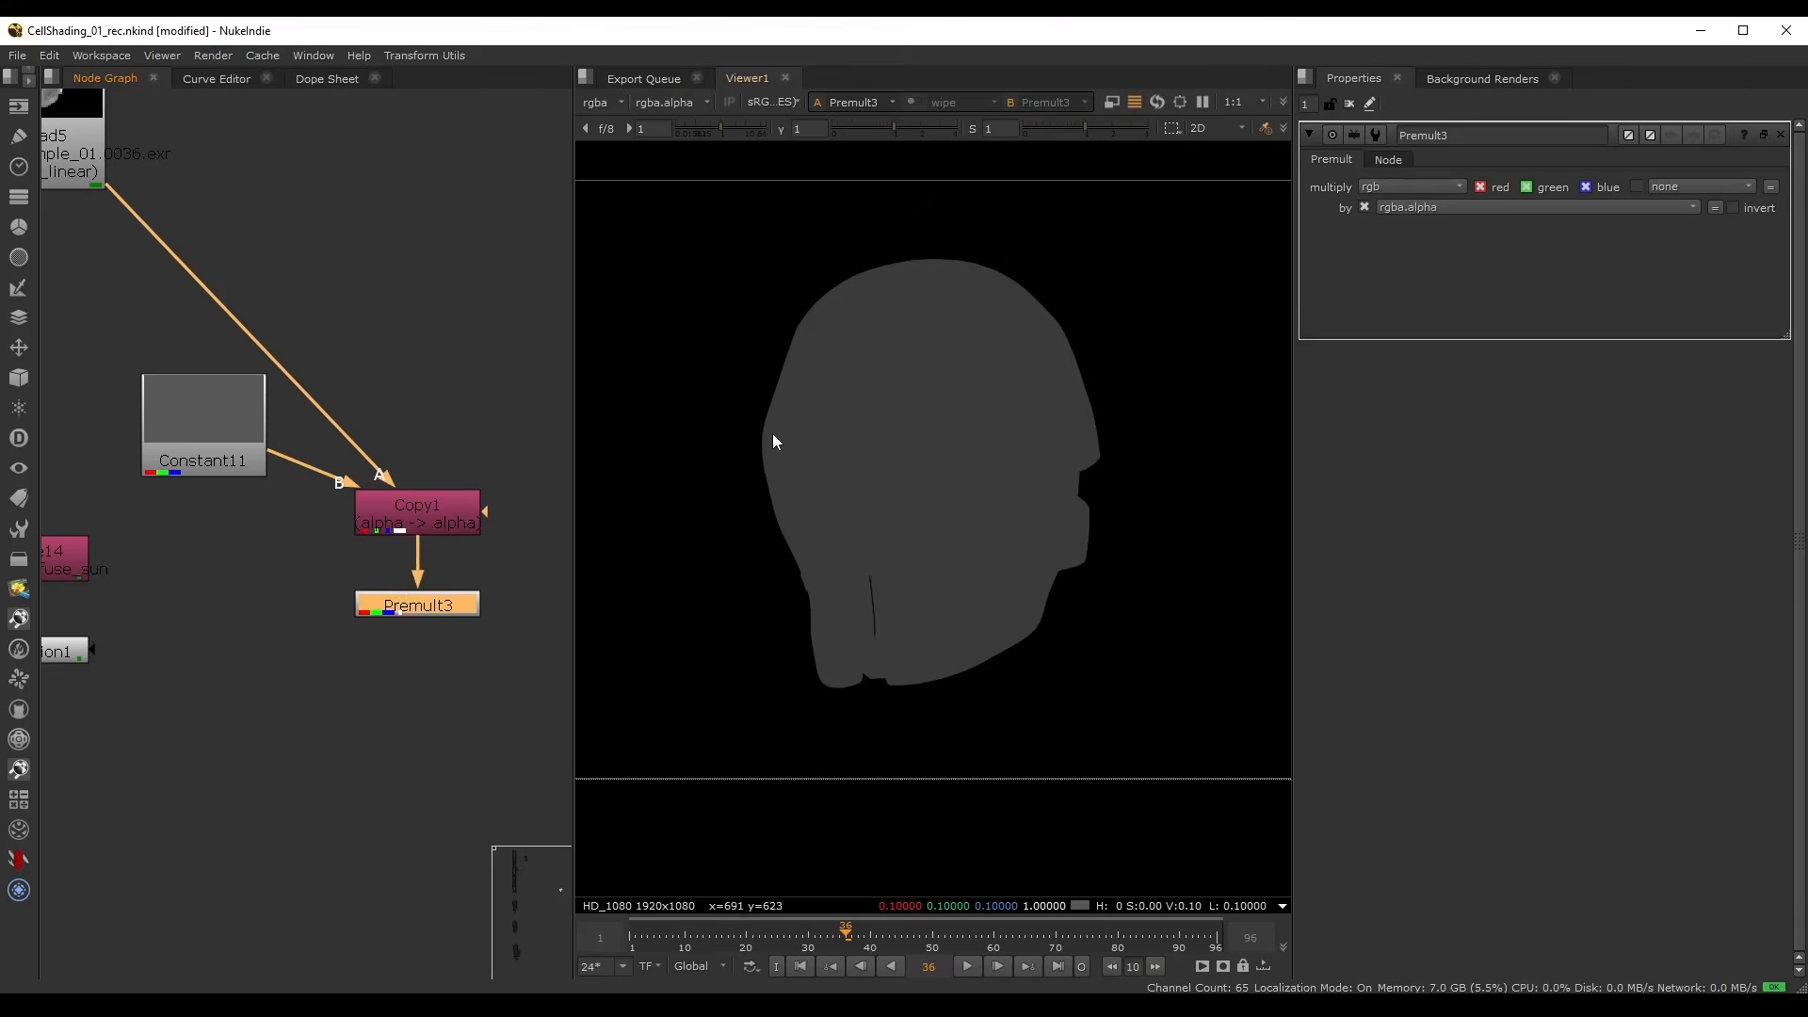
- View the Expression node and compare its alpha mask with the sun diffuse image
{"action": "scroll", "coordinate": [245, 429], "scroll_direction": "down", "scroll_amount": 2}
{"action": "middle_click_drag", "start_coordinate": [196, 504], "coordinate": [285, 476]}
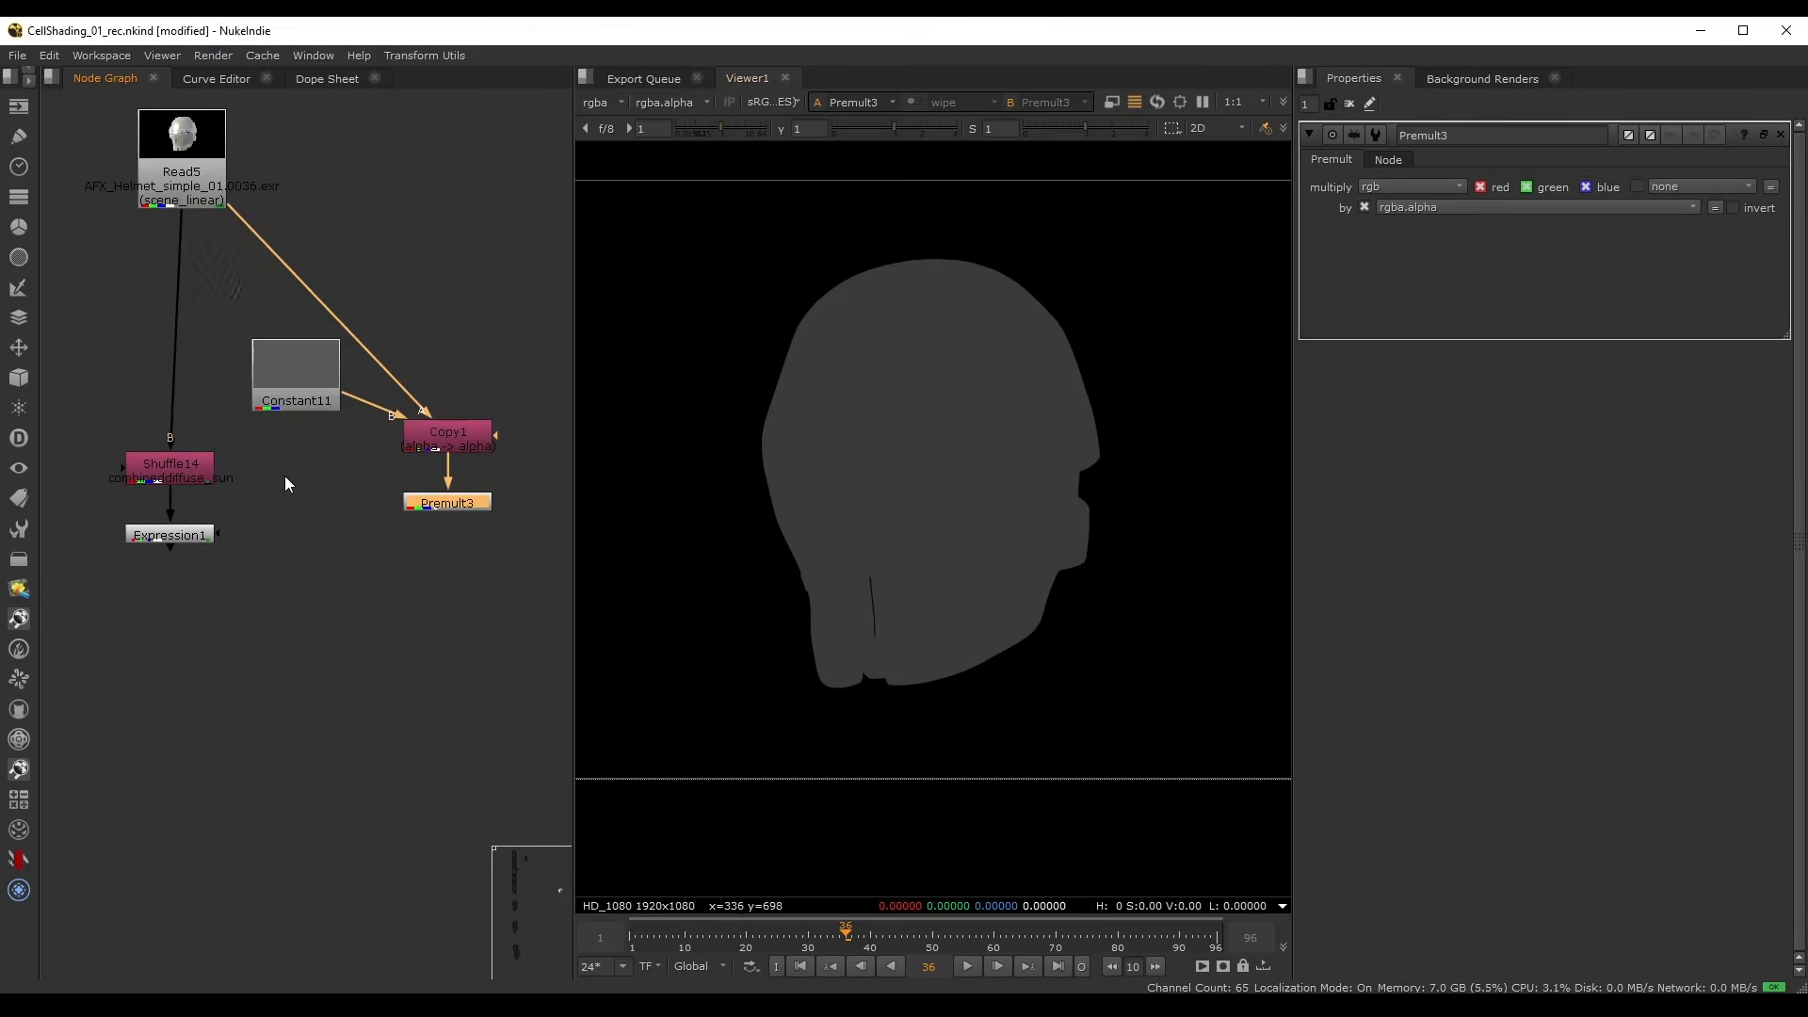
{"action": "left_click", "coordinate": [194, 537]}
{"action": "key", "text": "1"}
{"action": "key", "text": "a"}
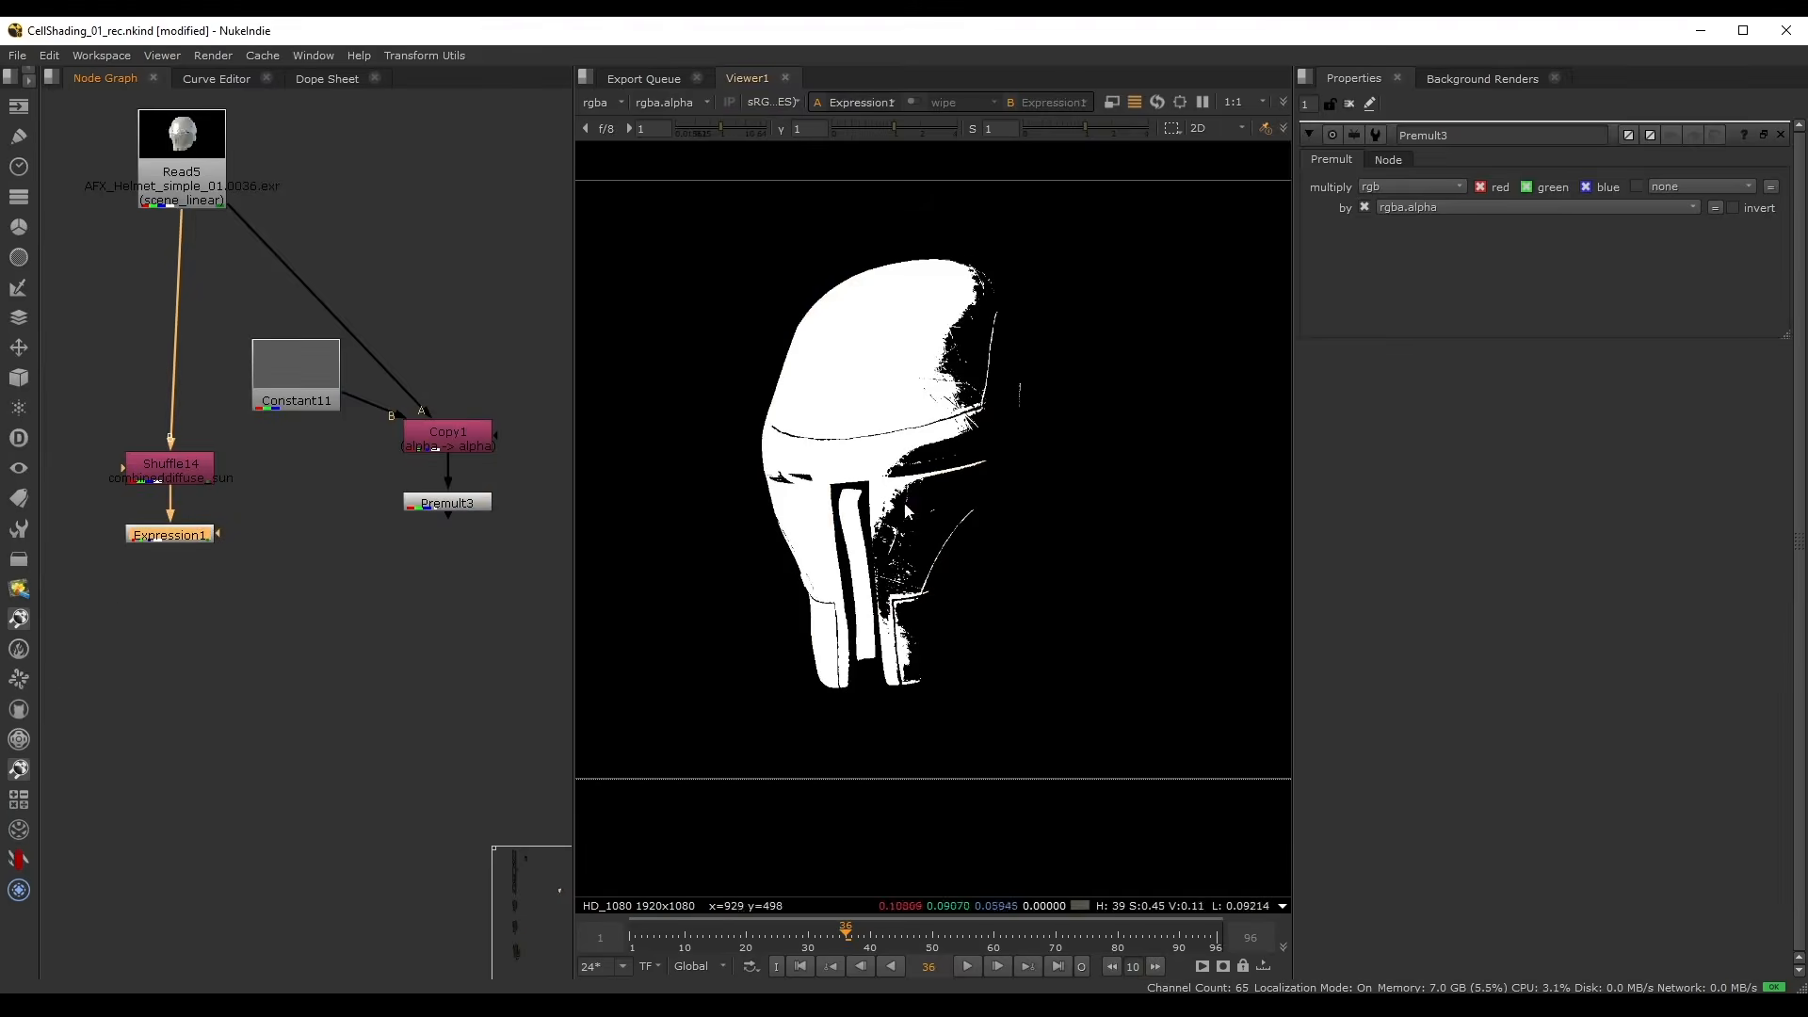
{"action": "key", "text": "a"}
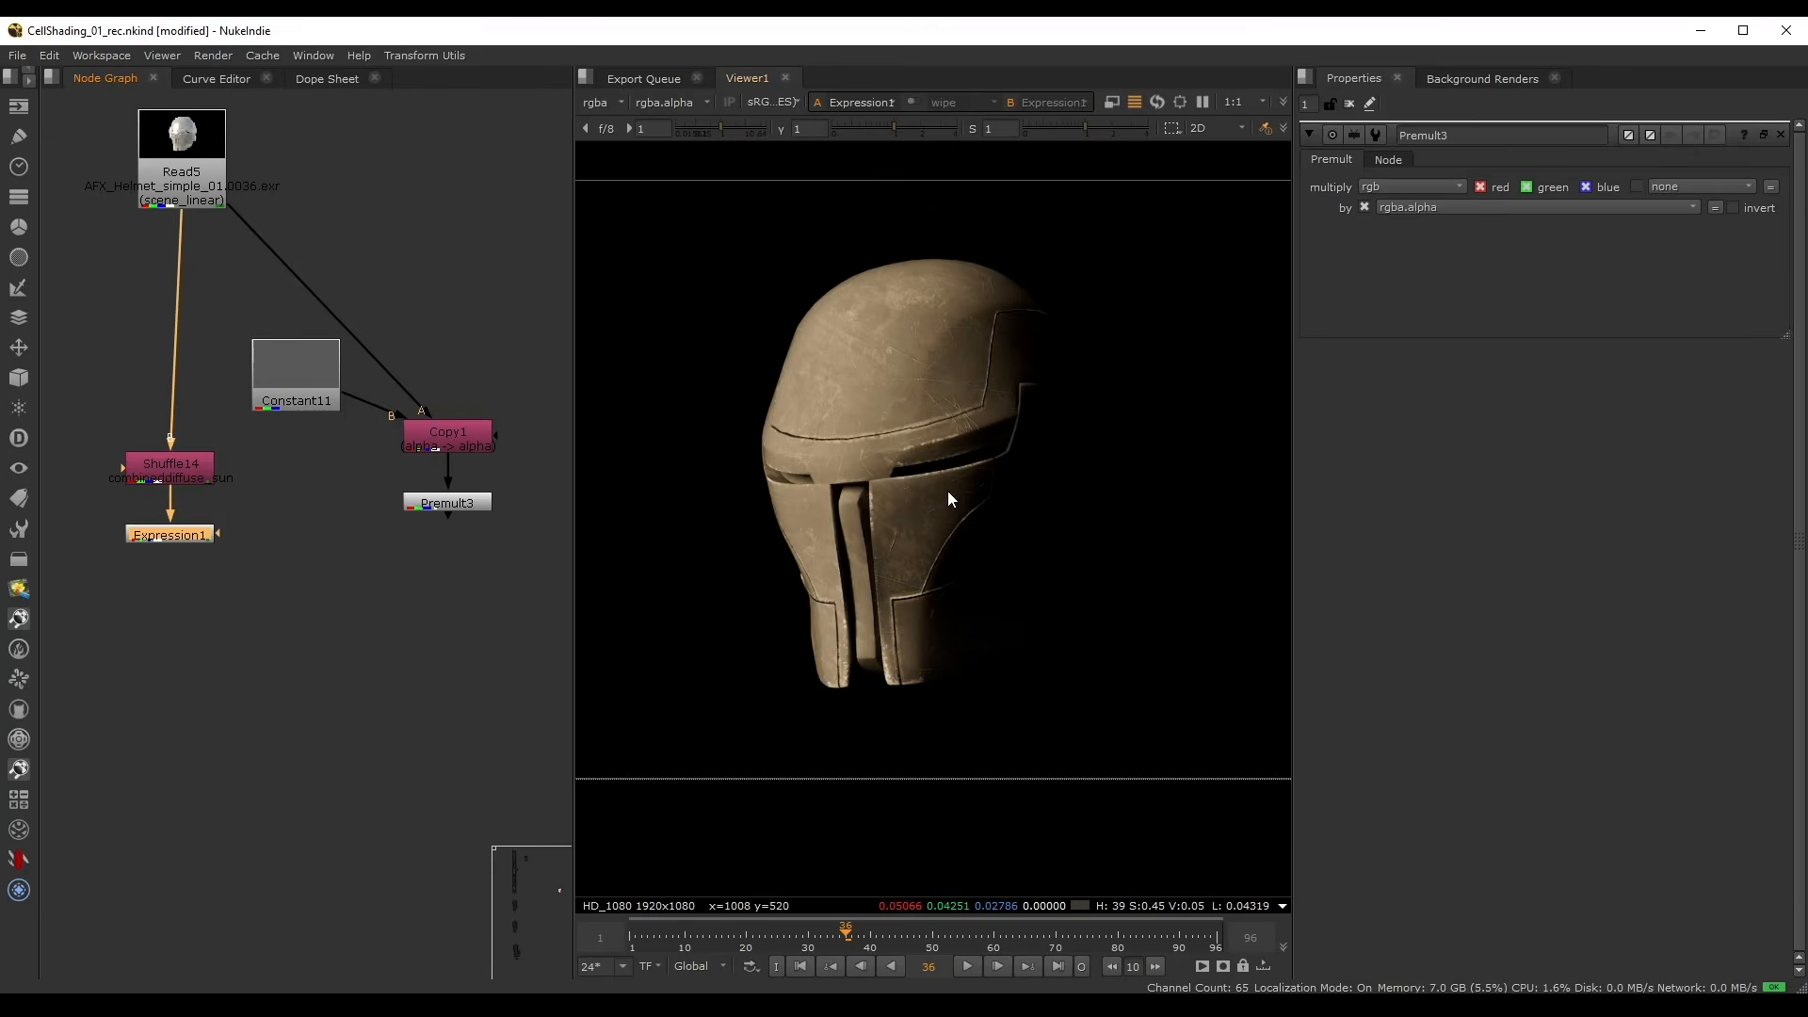
- Add a Dot under the helmet Read and a corner Dot above the Copy node, and move the Shuffle and Expression nodes lower
{"action": "middle_click_drag", "start_coordinate": [472, 349], "coordinate": [497, 385]}
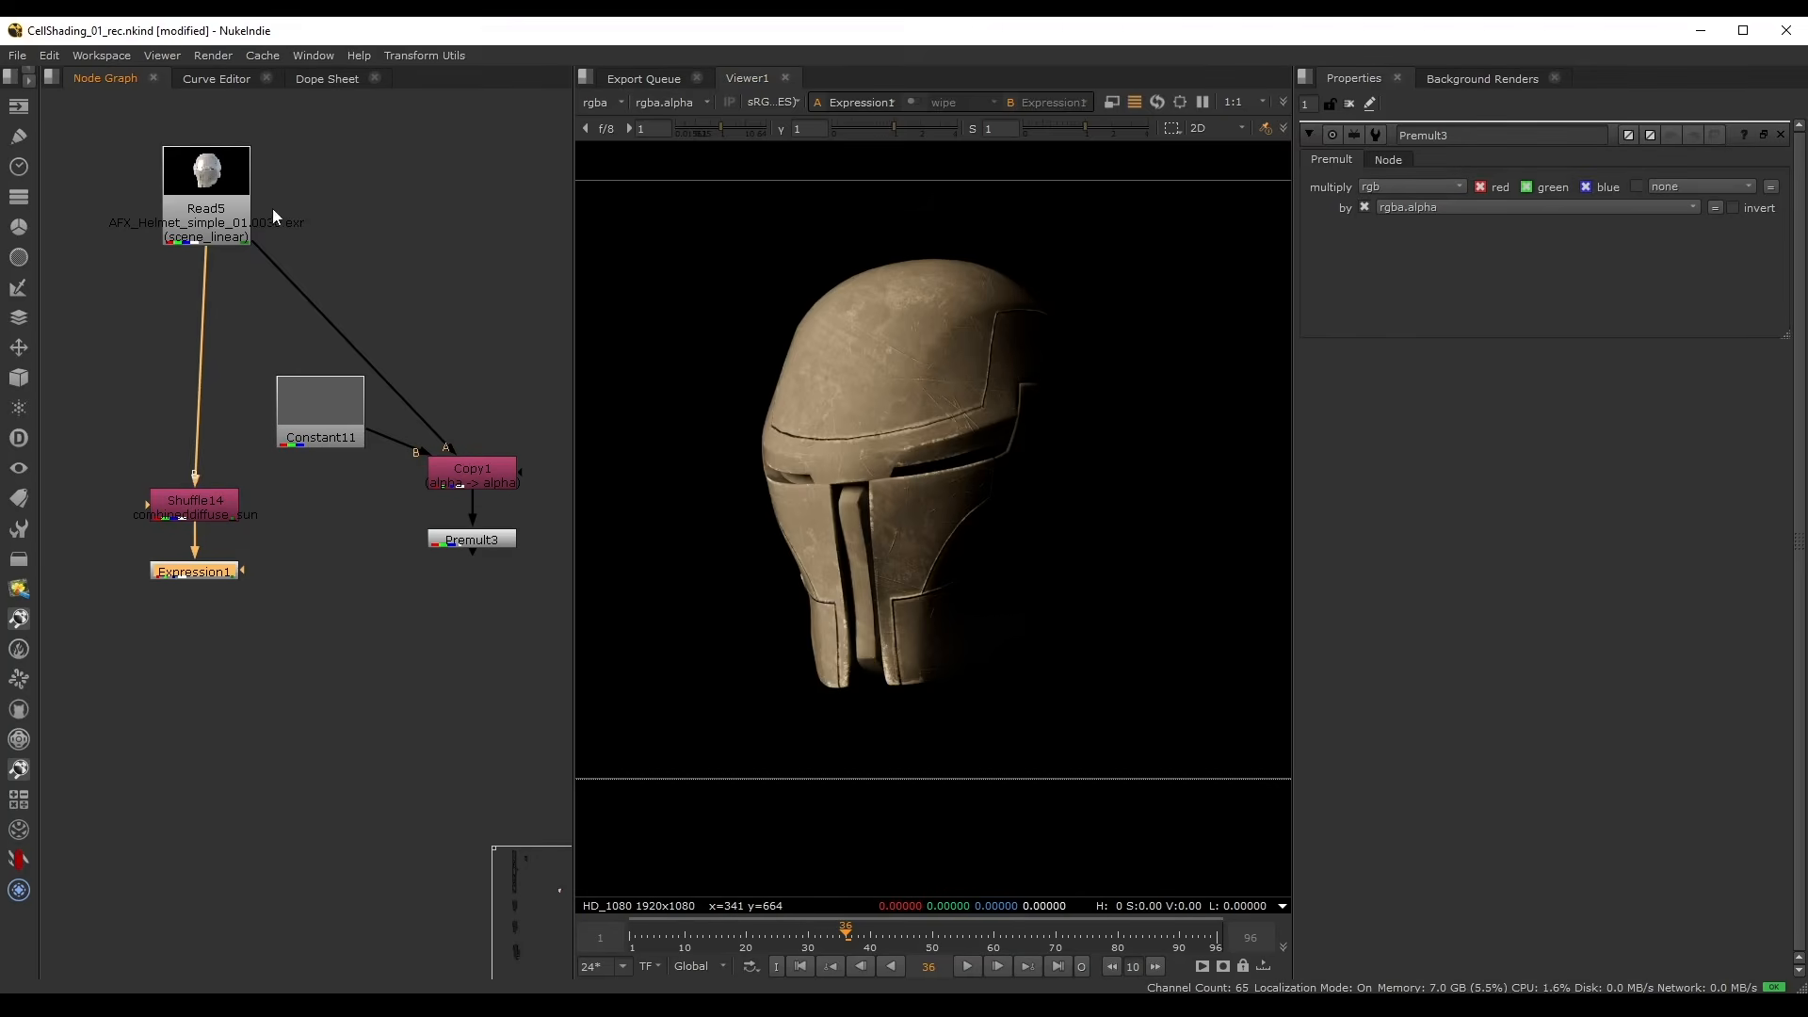
{"action": "left_click_drag", "start_coordinate": [239, 195], "coordinate": [215, 177]}
{"action": "key", "text": "period"}
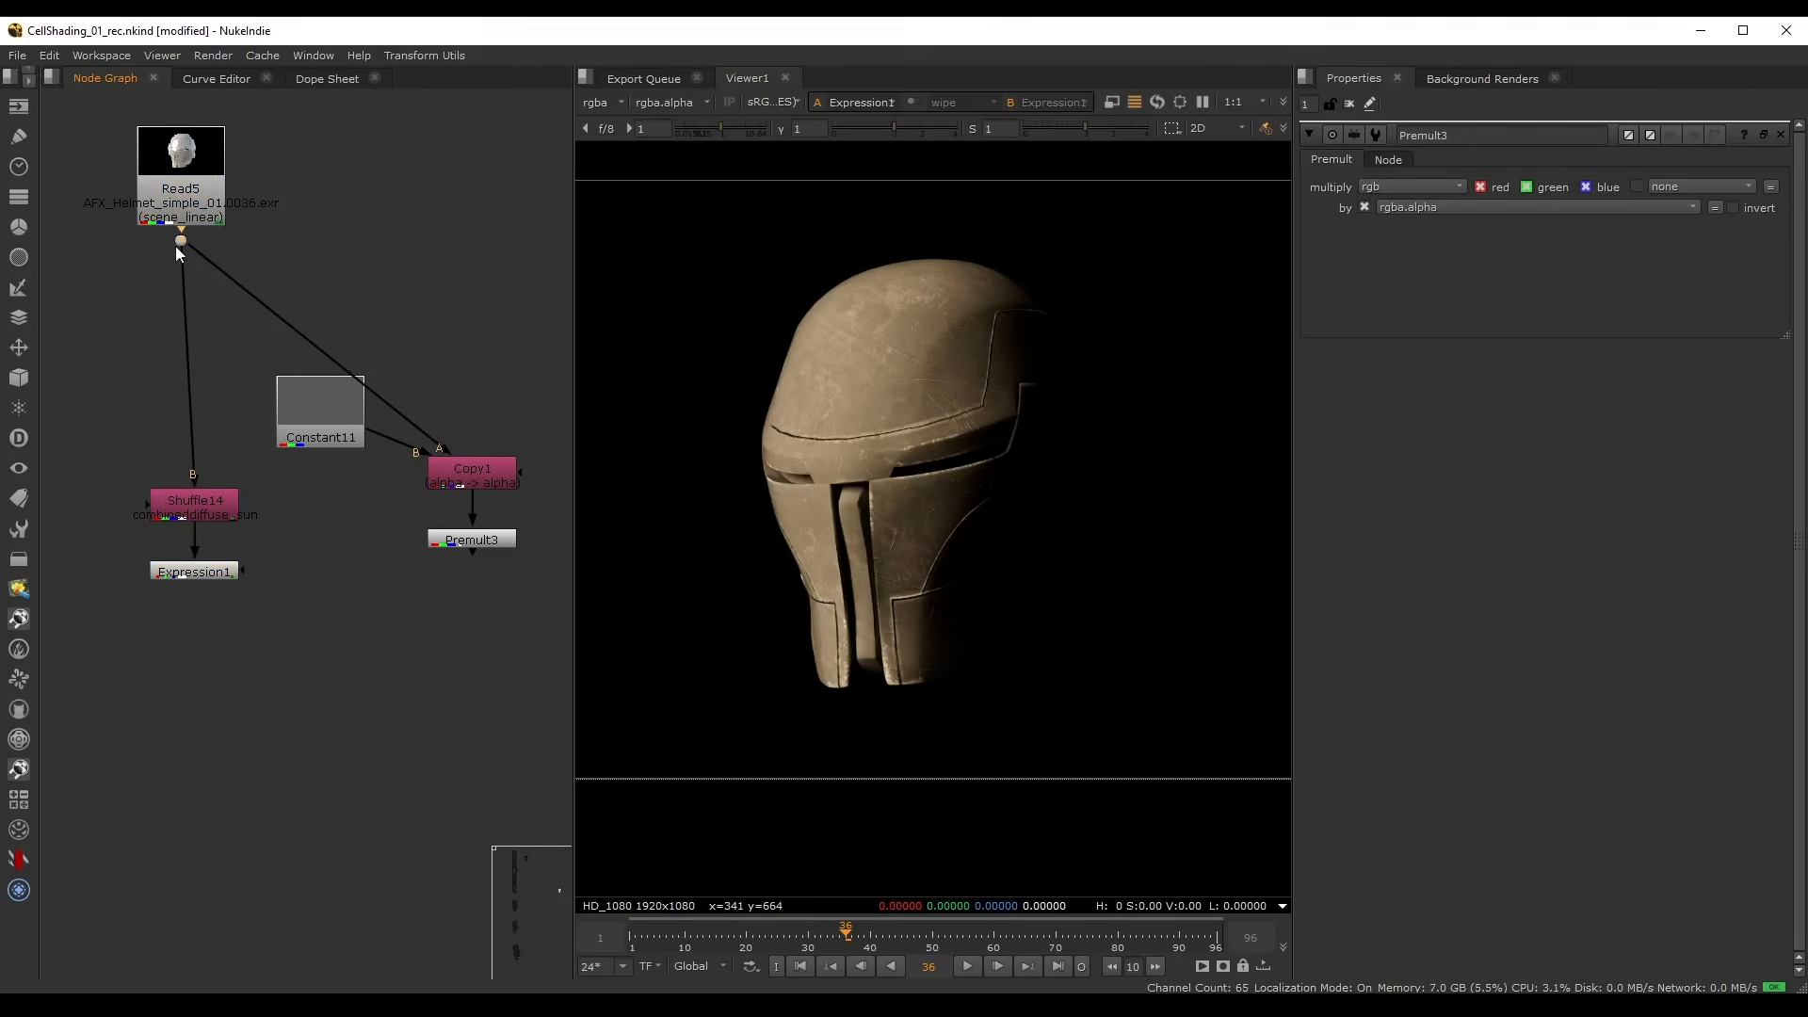
{"action": "left_click_drag", "start_coordinate": [180, 241], "coordinate": [187, 286]}
{"action": "left_click_drag", "start_coordinate": [312, 368], "coordinate": [476, 284], "text": "ctrl"}
{"action": "scroll", "coordinate": [285, 233], "scroll_direction": "down", "scroll_amount": 1}
{"action": "middle_click_drag", "start_coordinate": [282, 576], "coordinate": [262, 494]}
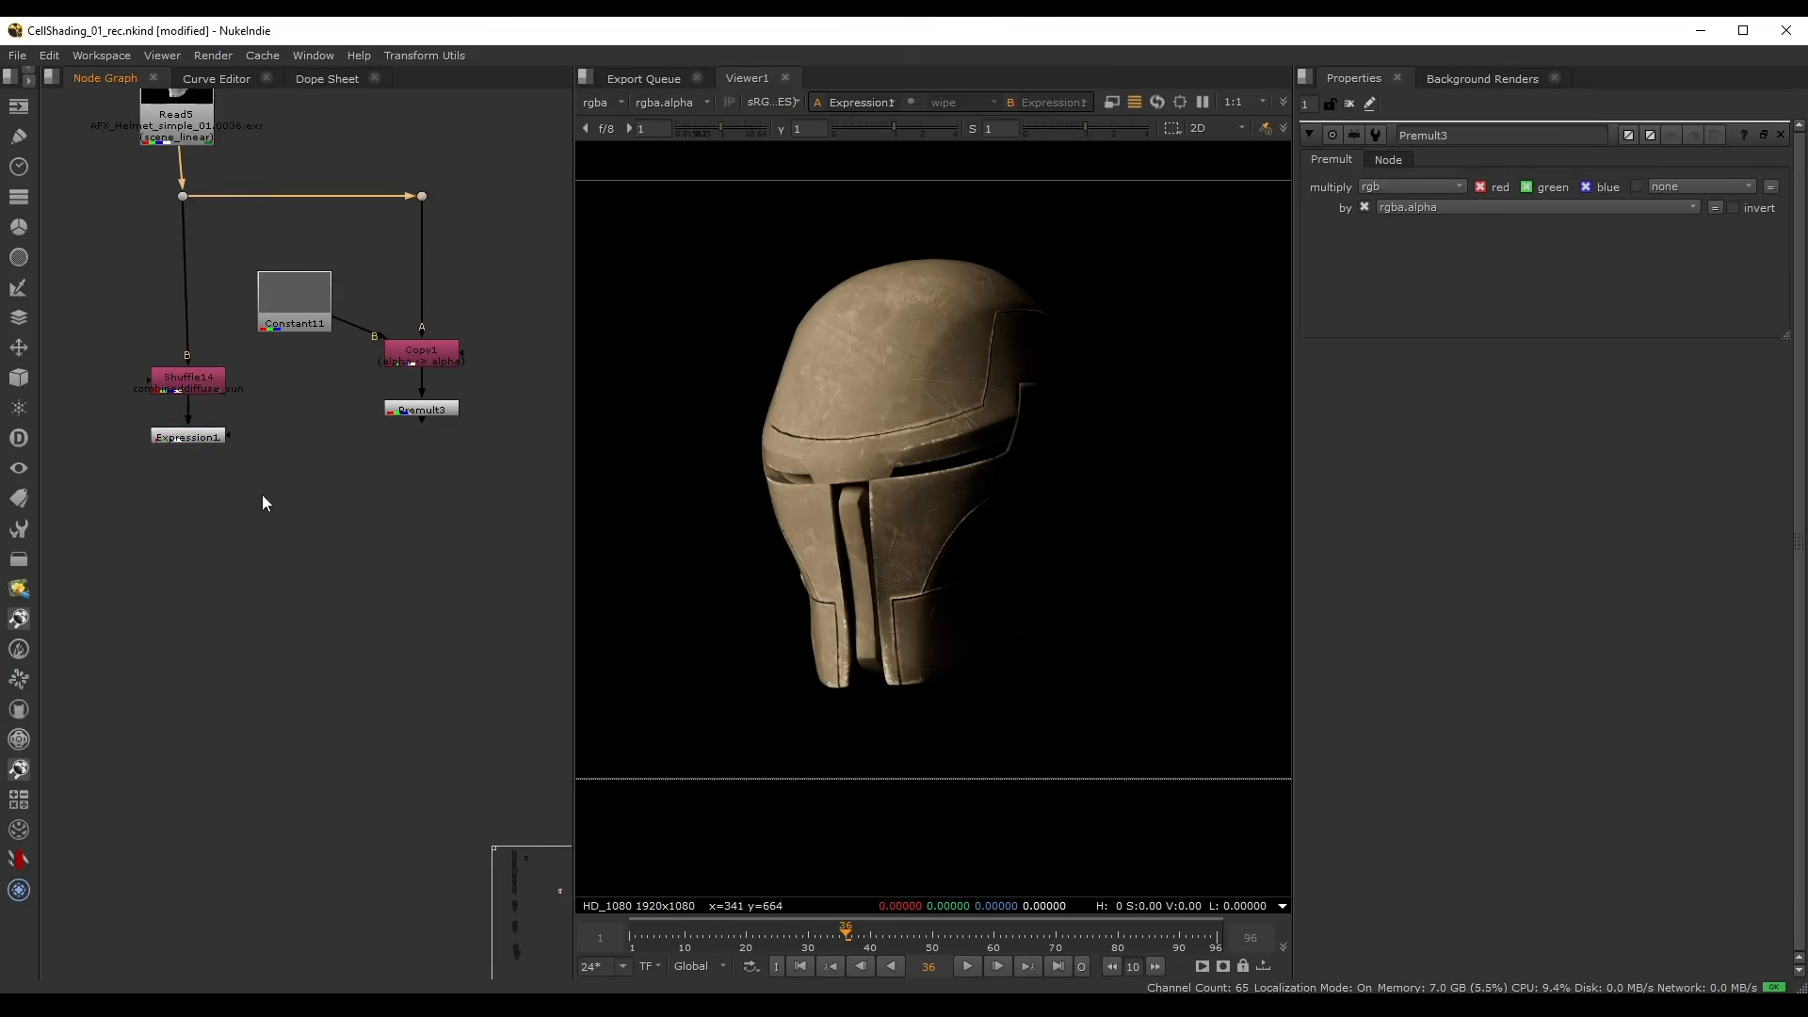
{"action": "left_click_drag", "start_coordinate": [262, 496], "coordinate": [177, 477]}
{"action": "left_click", "coordinate": [241, 431]}
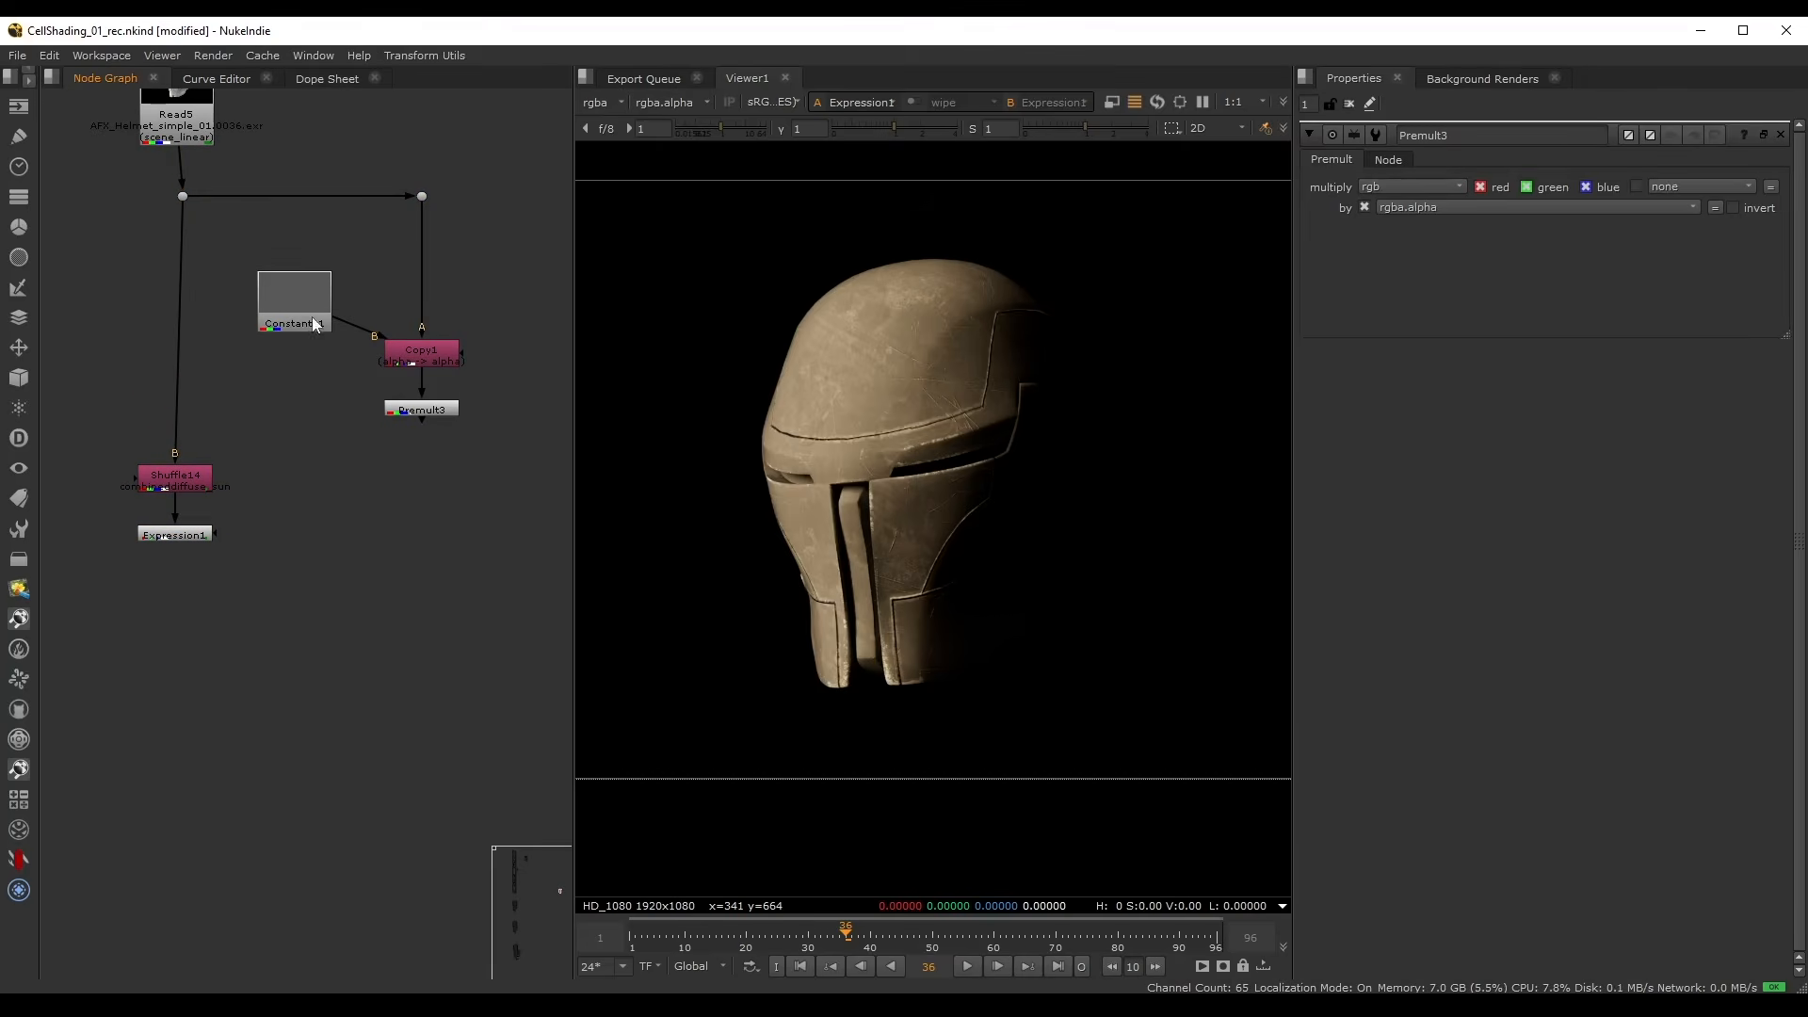
- Duplicate the Constant, Copy and Premult nodes and place the duplicates below the Expression node
{"action": "left_click", "coordinate": [294, 303]}
{"action": "left_click_drag", "start_coordinate": [224, 245], "coordinate": [505, 407]}
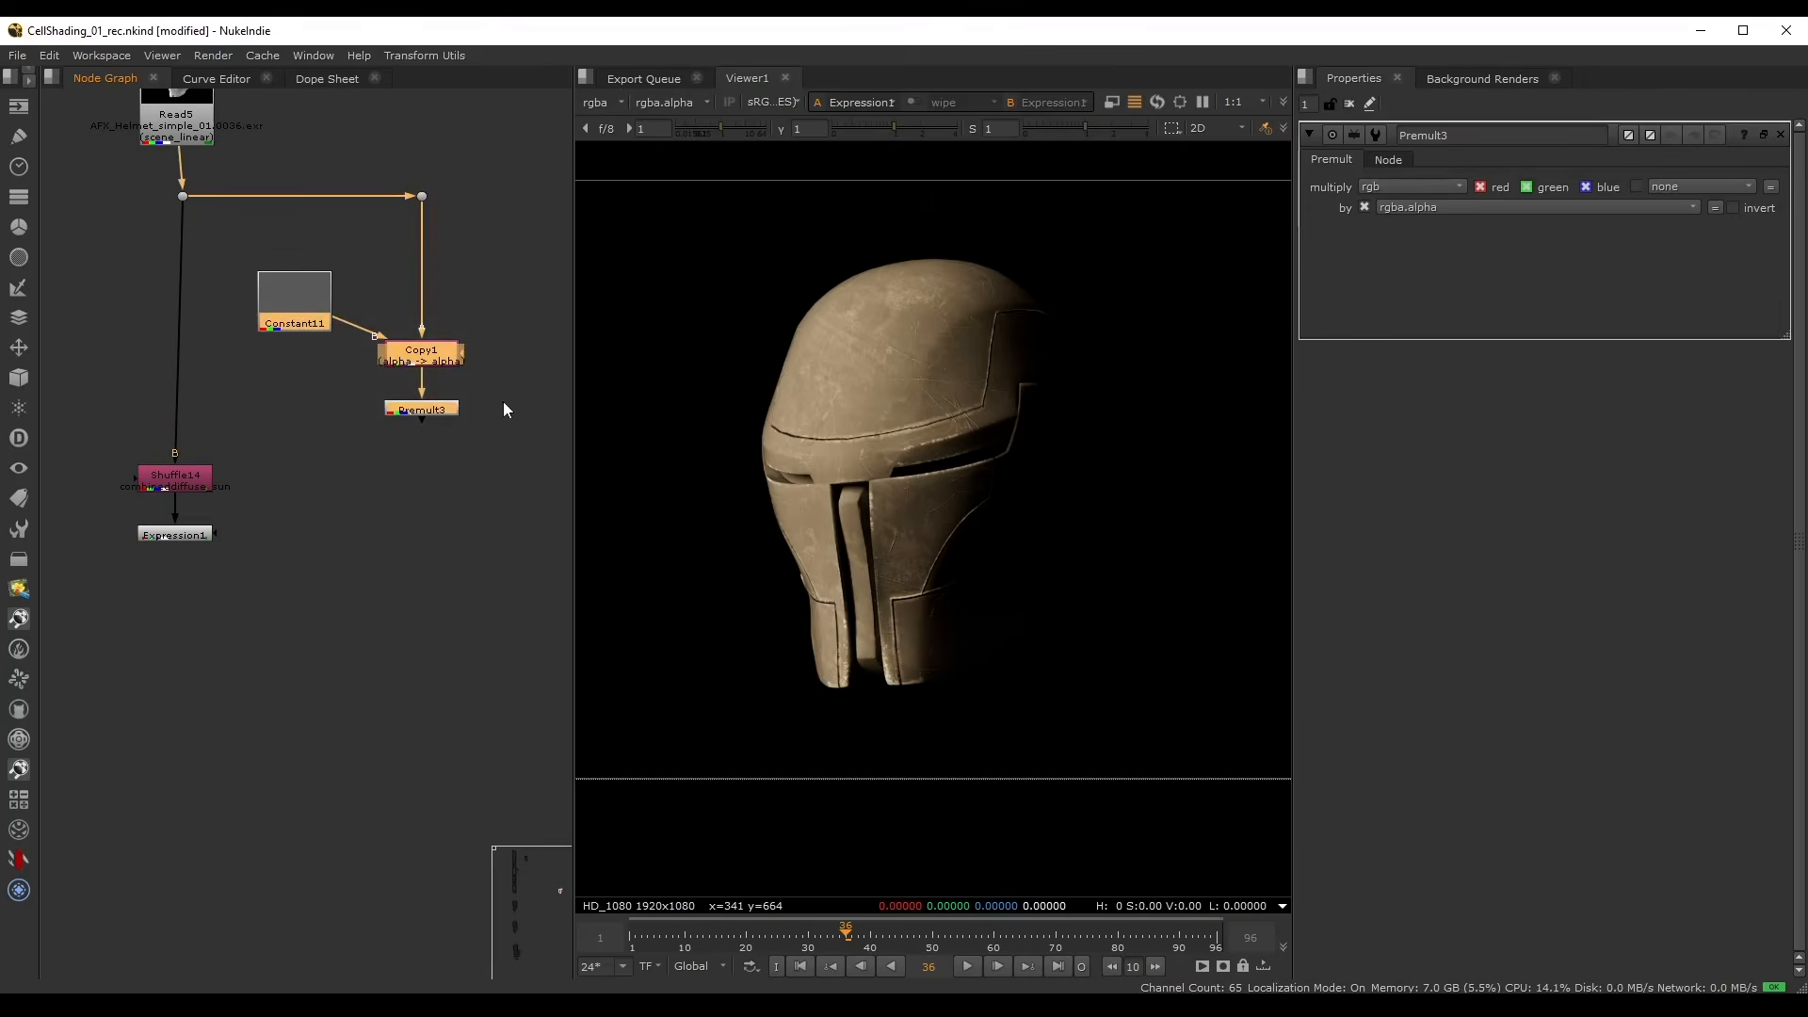
{"action": "key", "text": "ctrl+c"}
{"action": "left_click", "coordinate": [311, 591]}
{"action": "key", "text": "ctrl+v"}
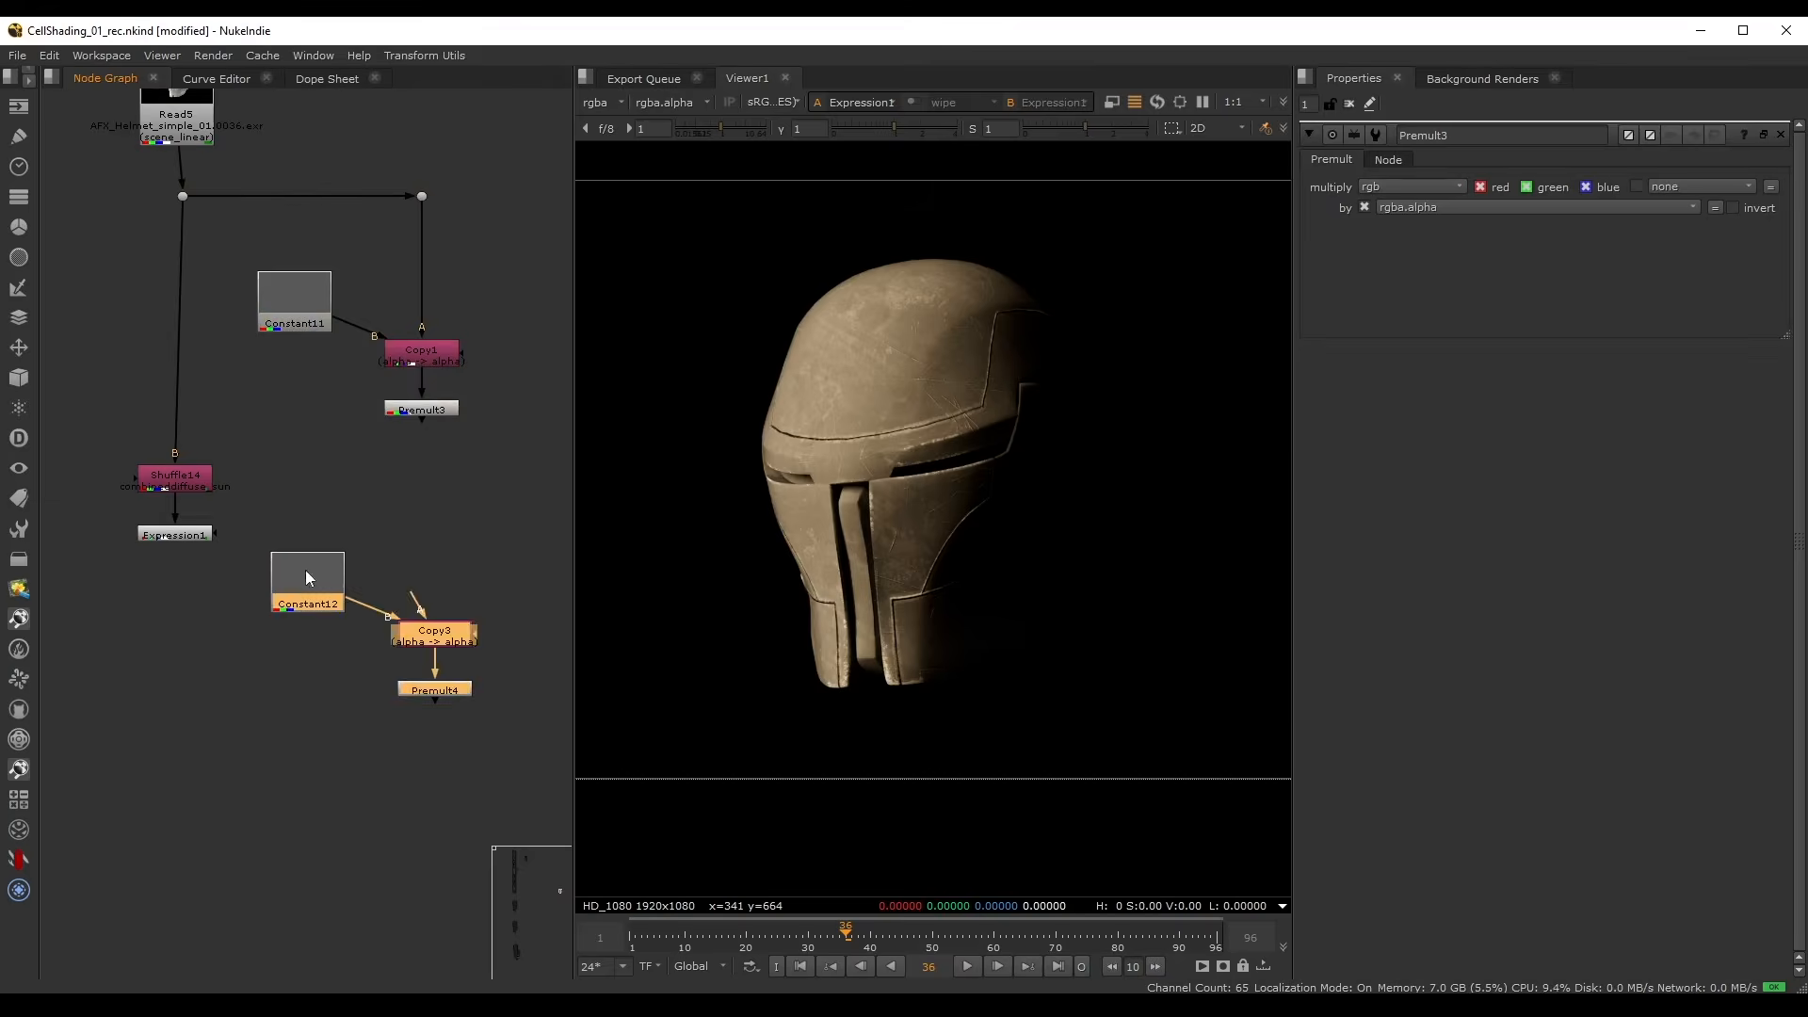
- Show the duplicated Constant in the viewer and set its color to 0.19
{"action": "left_click", "coordinate": [366, 561]}
{"action": "key", "text": "1"}
{"action": "double_click", "coordinate": [313, 562]}
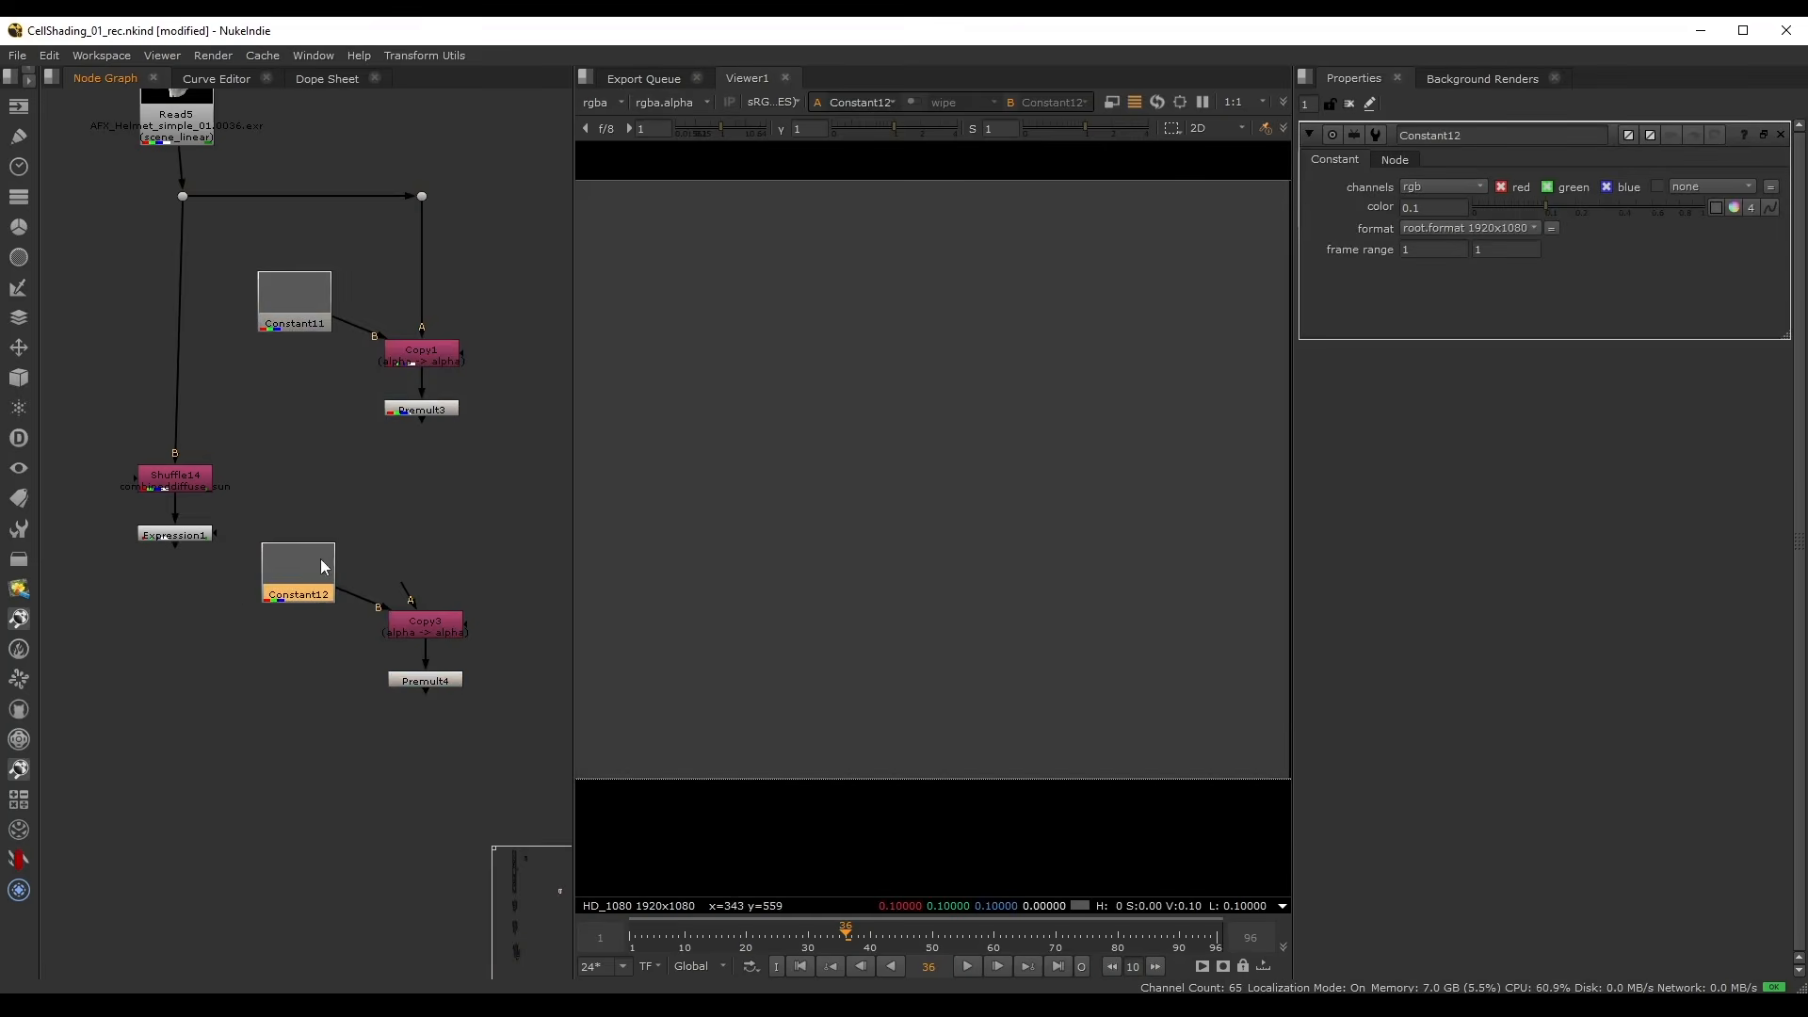
{"action": "left_click_drag", "start_coordinate": [1546, 207], "coordinate": [1573, 207]}
- Connect the duplicated Copy node's A input to the Expression node and route the connection through a corner Dot
{"action": "scroll", "coordinate": [425, 460], "scroll_direction": "up", "scroll_amount": 3}
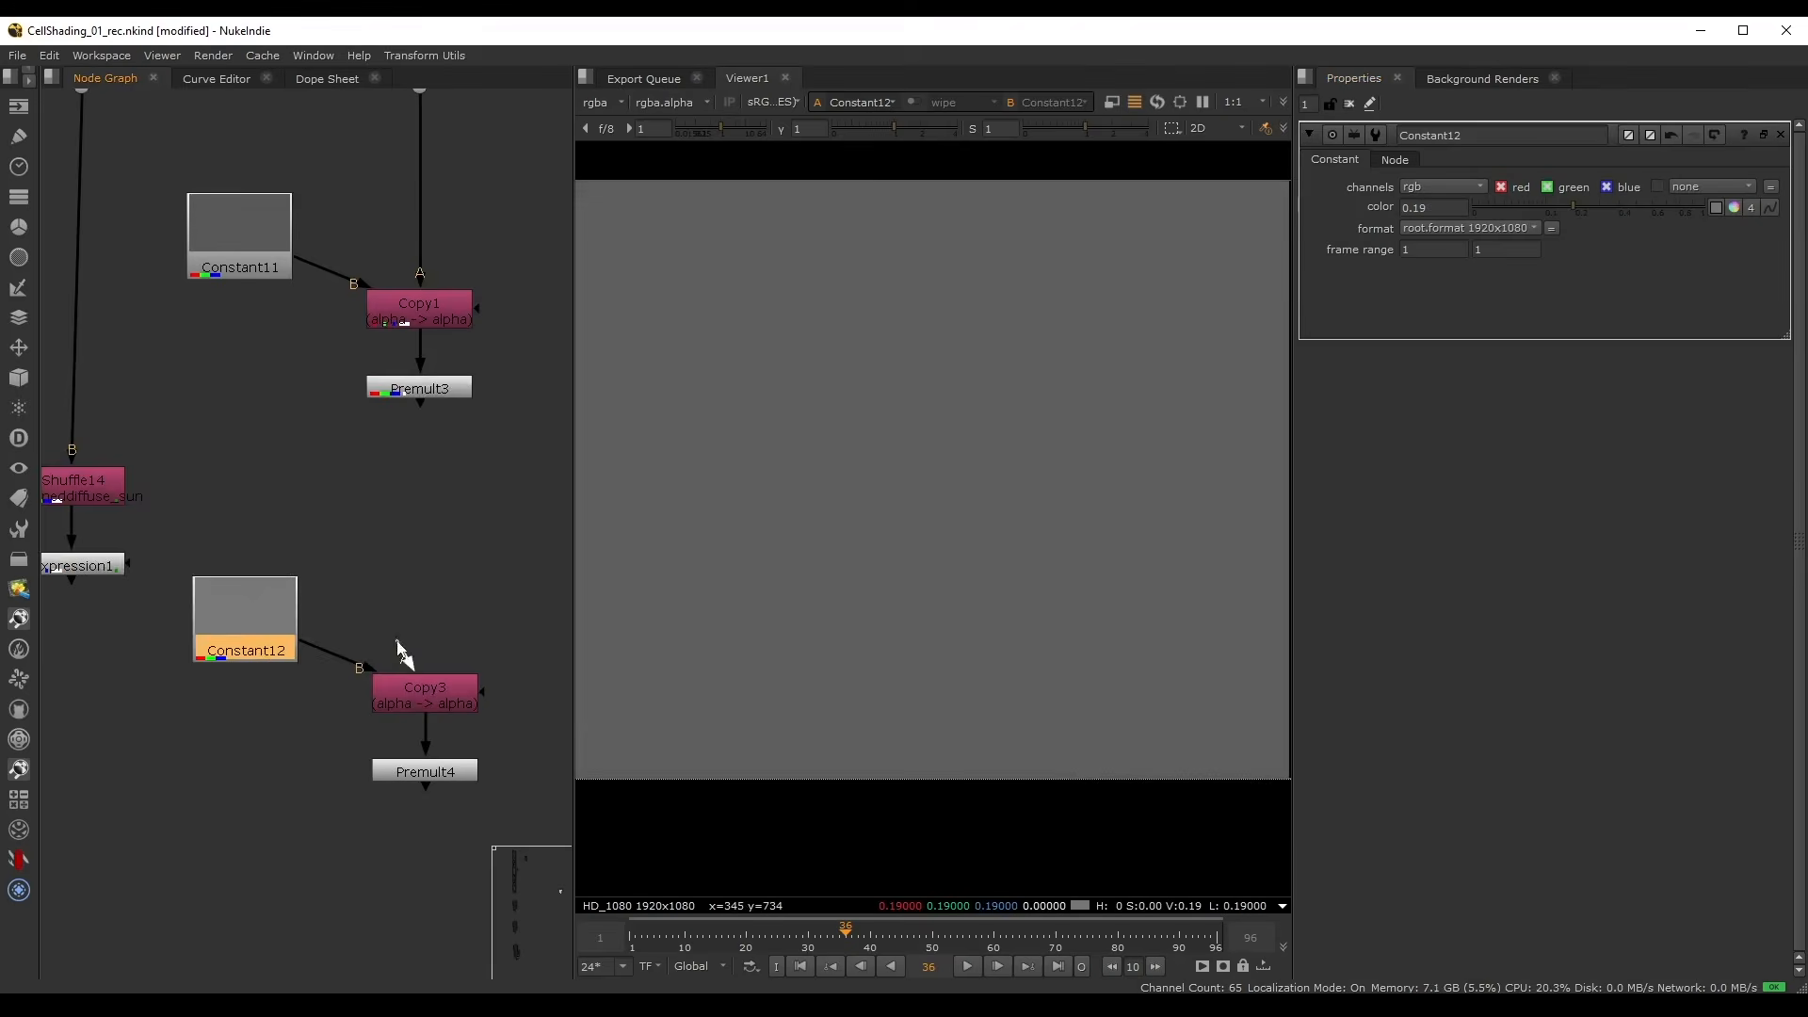
{"action": "left_click_drag", "start_coordinate": [367, 666], "coordinate": [96, 565]}
{"action": "scroll", "coordinate": [306, 545], "scroll_direction": "down", "scroll_amount": 2}
{"action": "left_click_drag", "start_coordinate": [214, 521], "coordinate": [461, 746]}
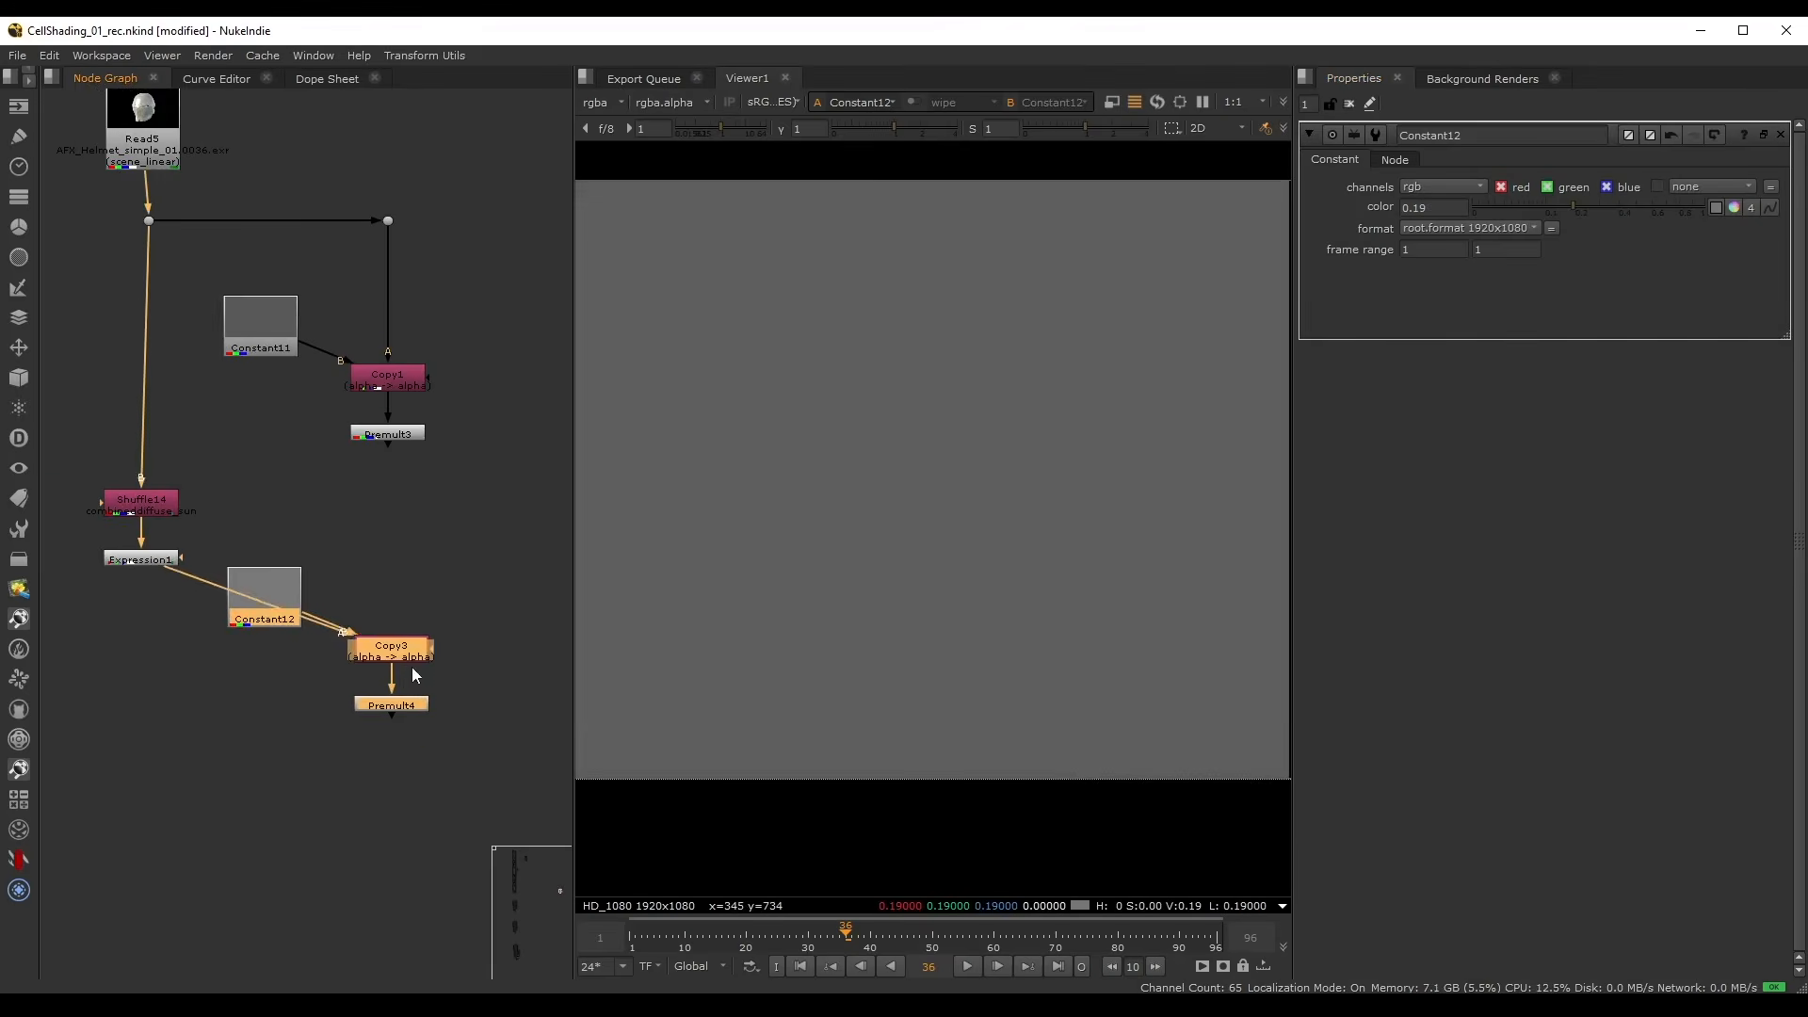
{"action": "left_click_drag", "start_coordinate": [407, 657], "coordinate": [394, 693]}
{"action": "left_click", "coordinate": [426, 614]}
{"action": "left_click_drag", "start_coordinate": [250, 619], "coordinate": [380, 559], "text": "ctrl"}
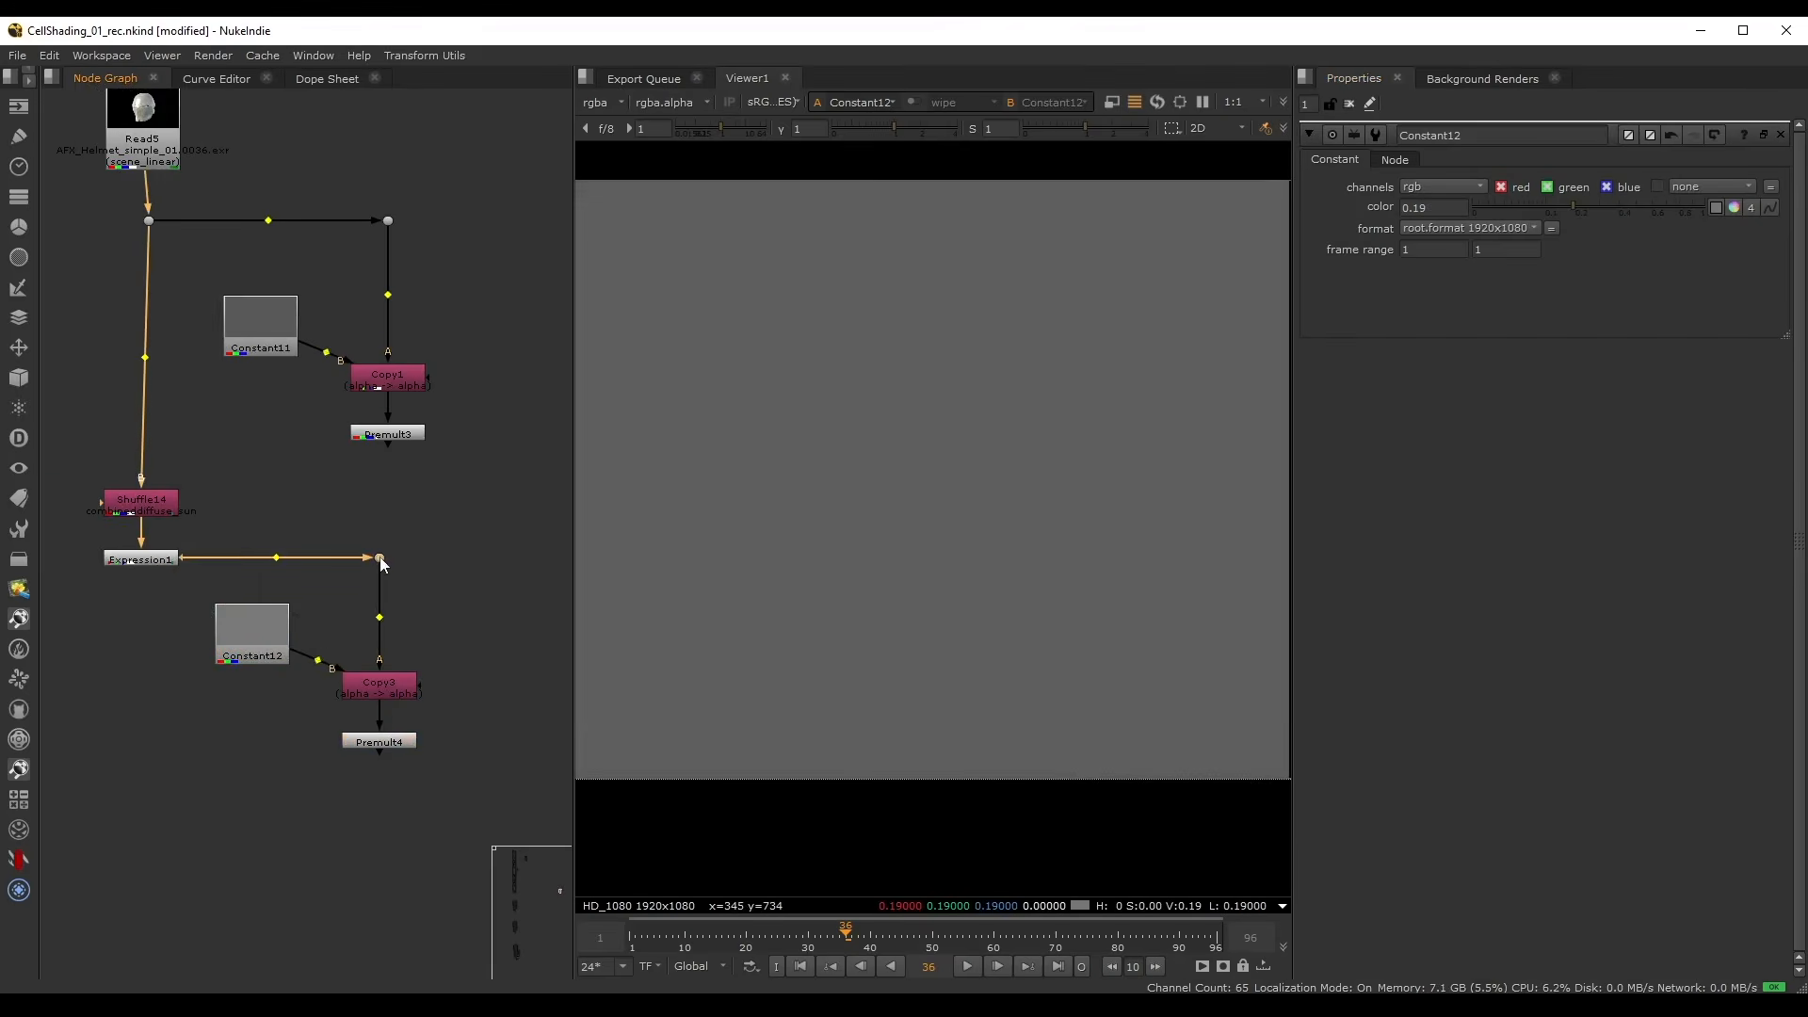
- Stack the duplicated Copy and Premult under the Expression with the Constant beside them, delete the corner Dot, and view the Premult
{"action": "left_click_drag", "start_coordinate": [494, 527], "coordinate": [158, 827]}
{"action": "left_click_drag", "start_coordinate": [255, 643], "coordinate": [100, 753]}
{"action": "middle_click_drag", "start_coordinate": [416, 607], "coordinate": [515, 568]}
{"action": "mouse_move", "coordinate": [220, 672]}
{"action": "left_mouse_down"}
{"action": "mouse_move", "coordinate": [156, 624]}
{"action": "mouse_move", "coordinate": [273, 741]}
{"action": "mouse_move", "coordinate": [229, 685]}
{"action": "left_mouse_up"}
{"action": "left_click", "coordinate": [246, 568]}
{"action": "key", "text": "Delete"}
{"action": "left_click", "coordinate": [243, 729]}
{"action": "key", "text": "1"}
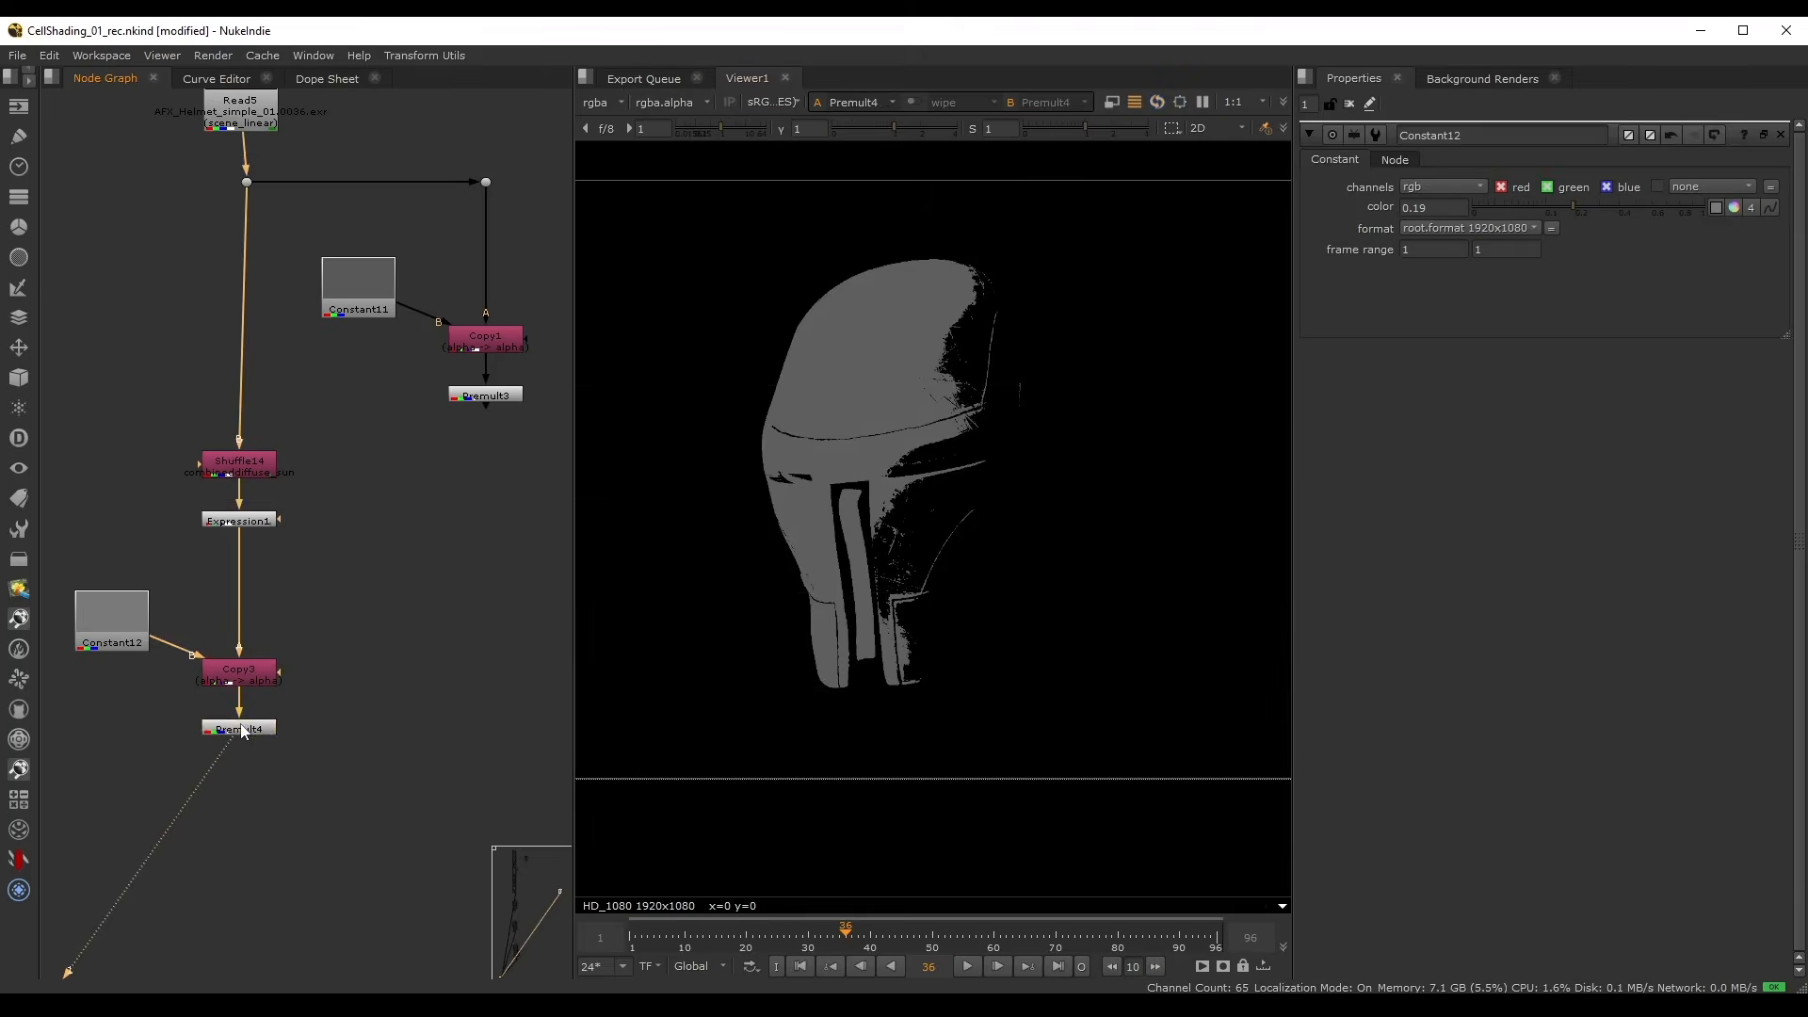
- Merge the light branch's Premult over the 0.1 base branch's Premult and align the Merge below the base branch
{"action": "scroll", "coordinate": [301, 642], "scroll_direction": "down", "scroll_amount": 3}
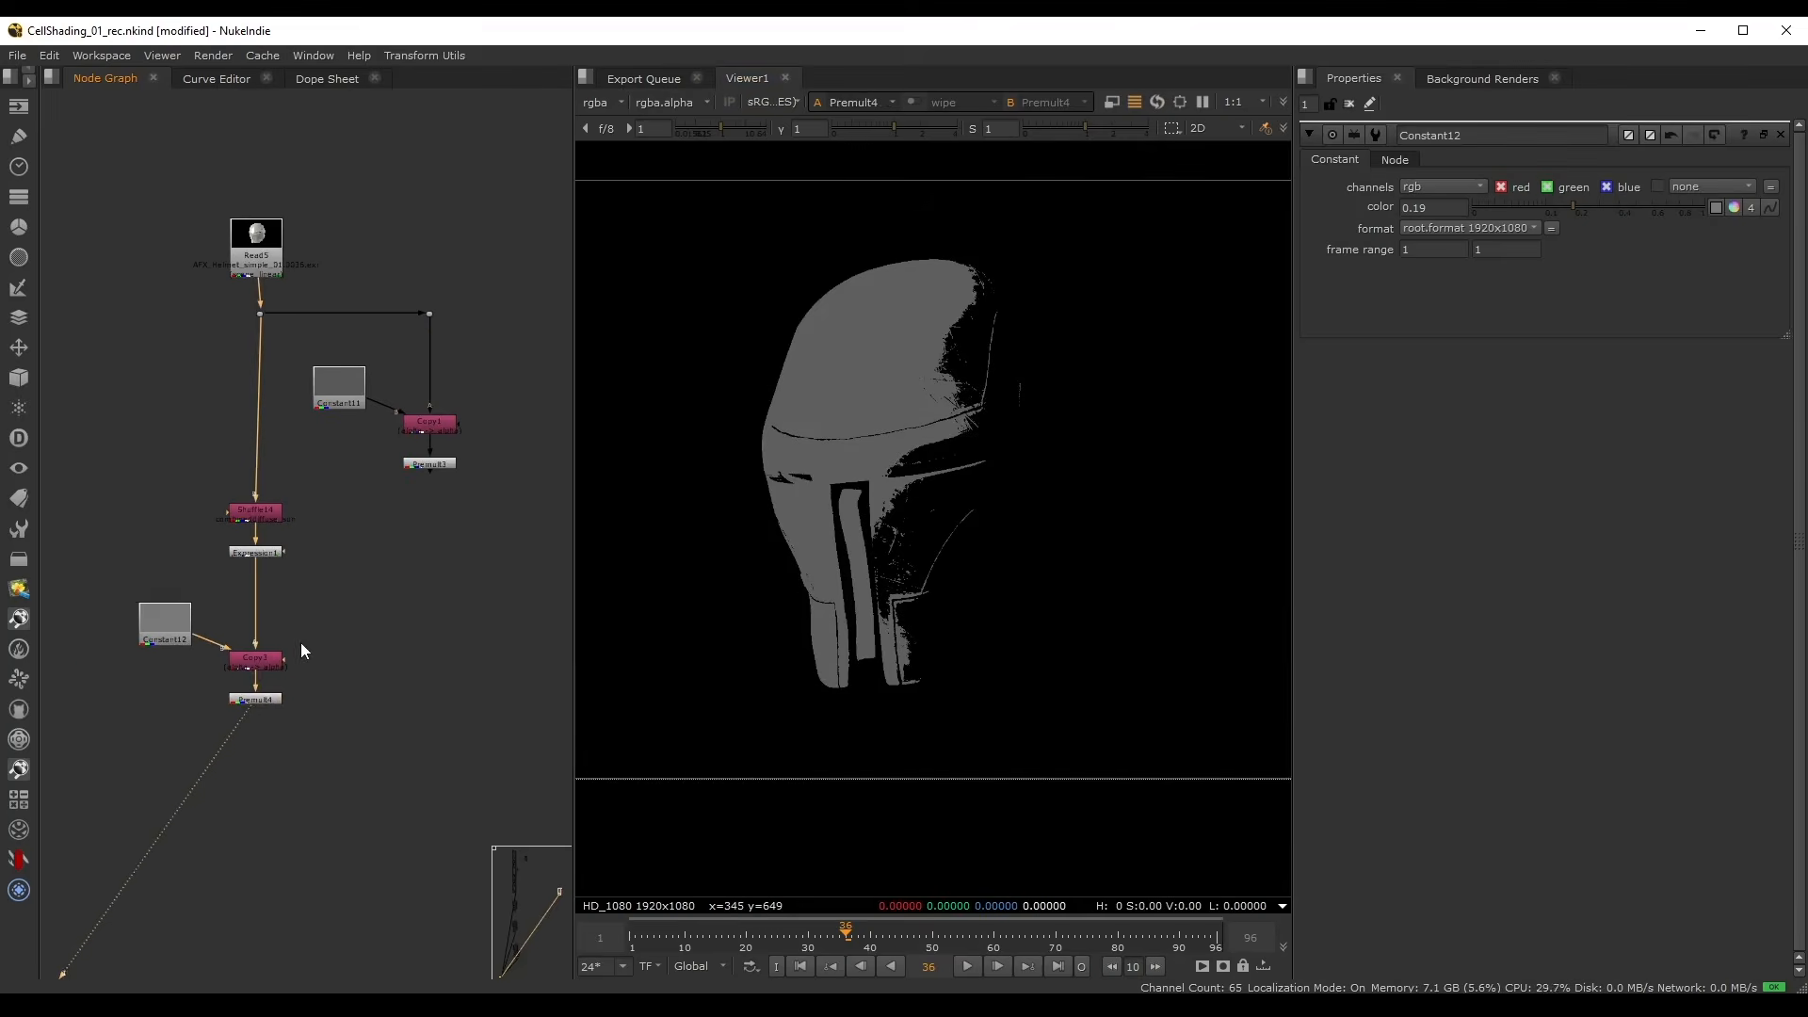
{"action": "left_click", "coordinate": [166, 671]}
{"action": "key", "text": "m"}
{"action": "left_click_drag", "start_coordinate": [254, 669], "coordinate": [344, 433]}
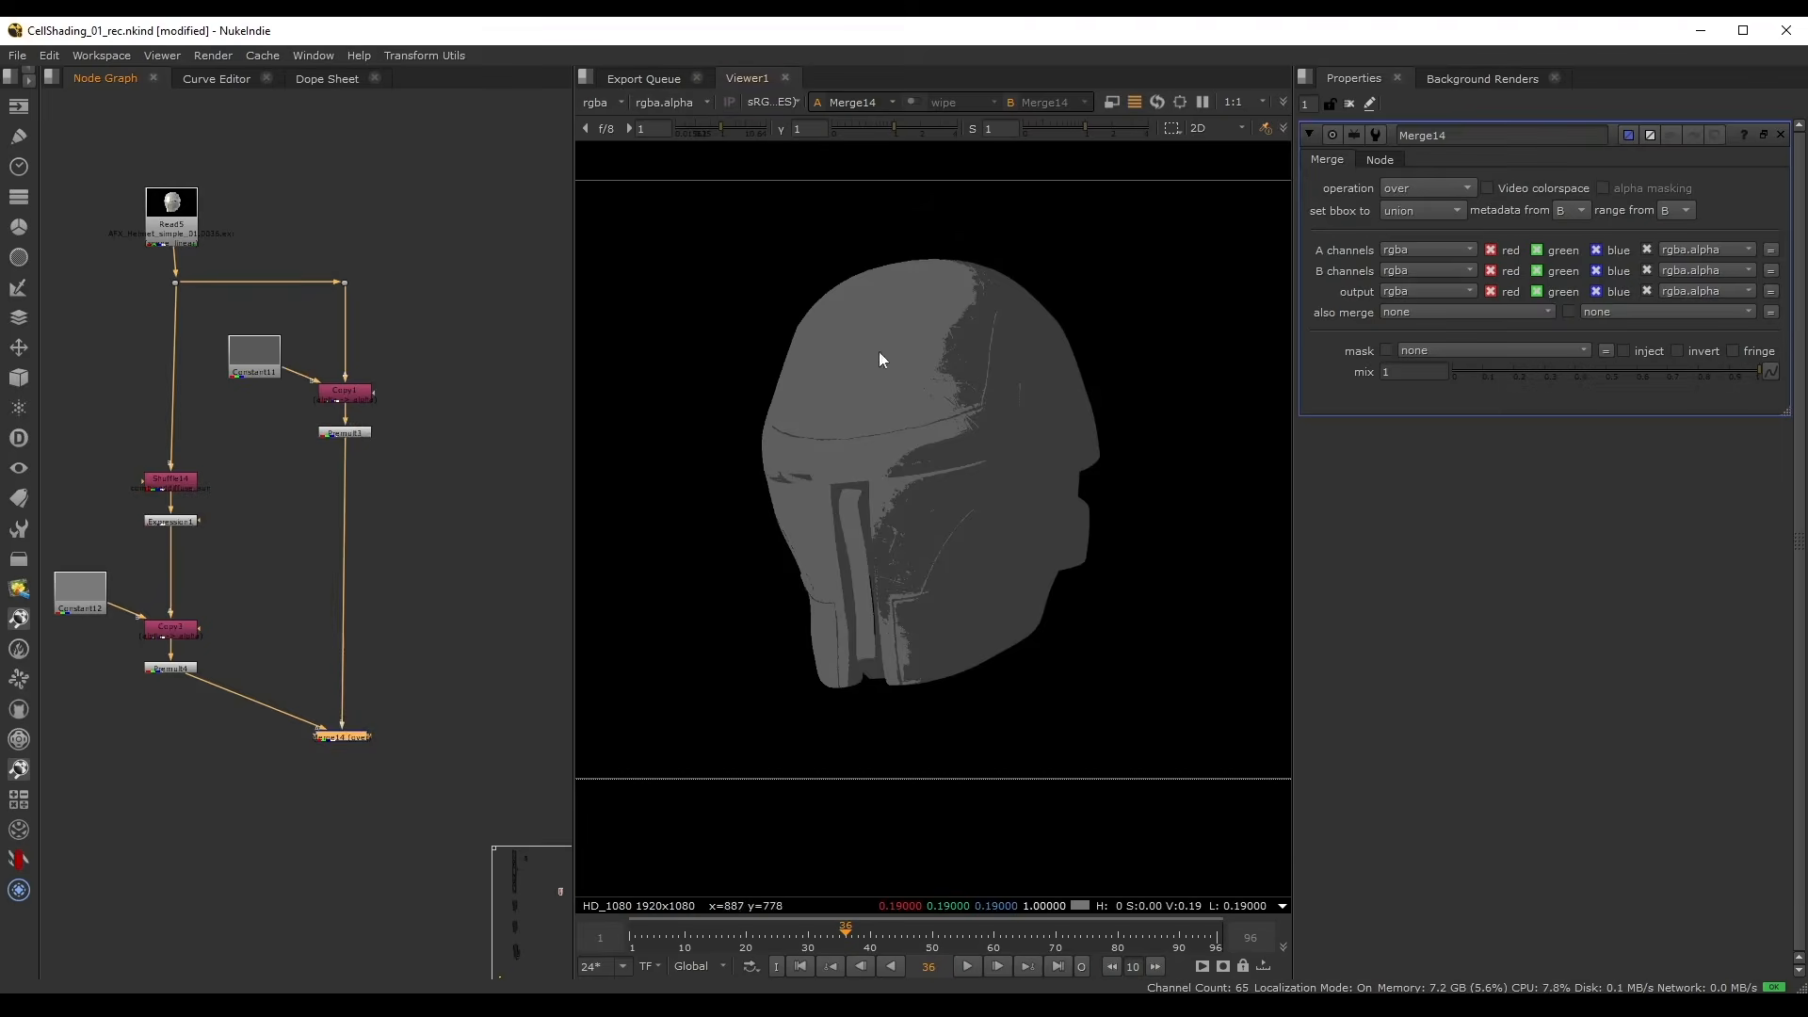
{"action": "key", "text": "l"}
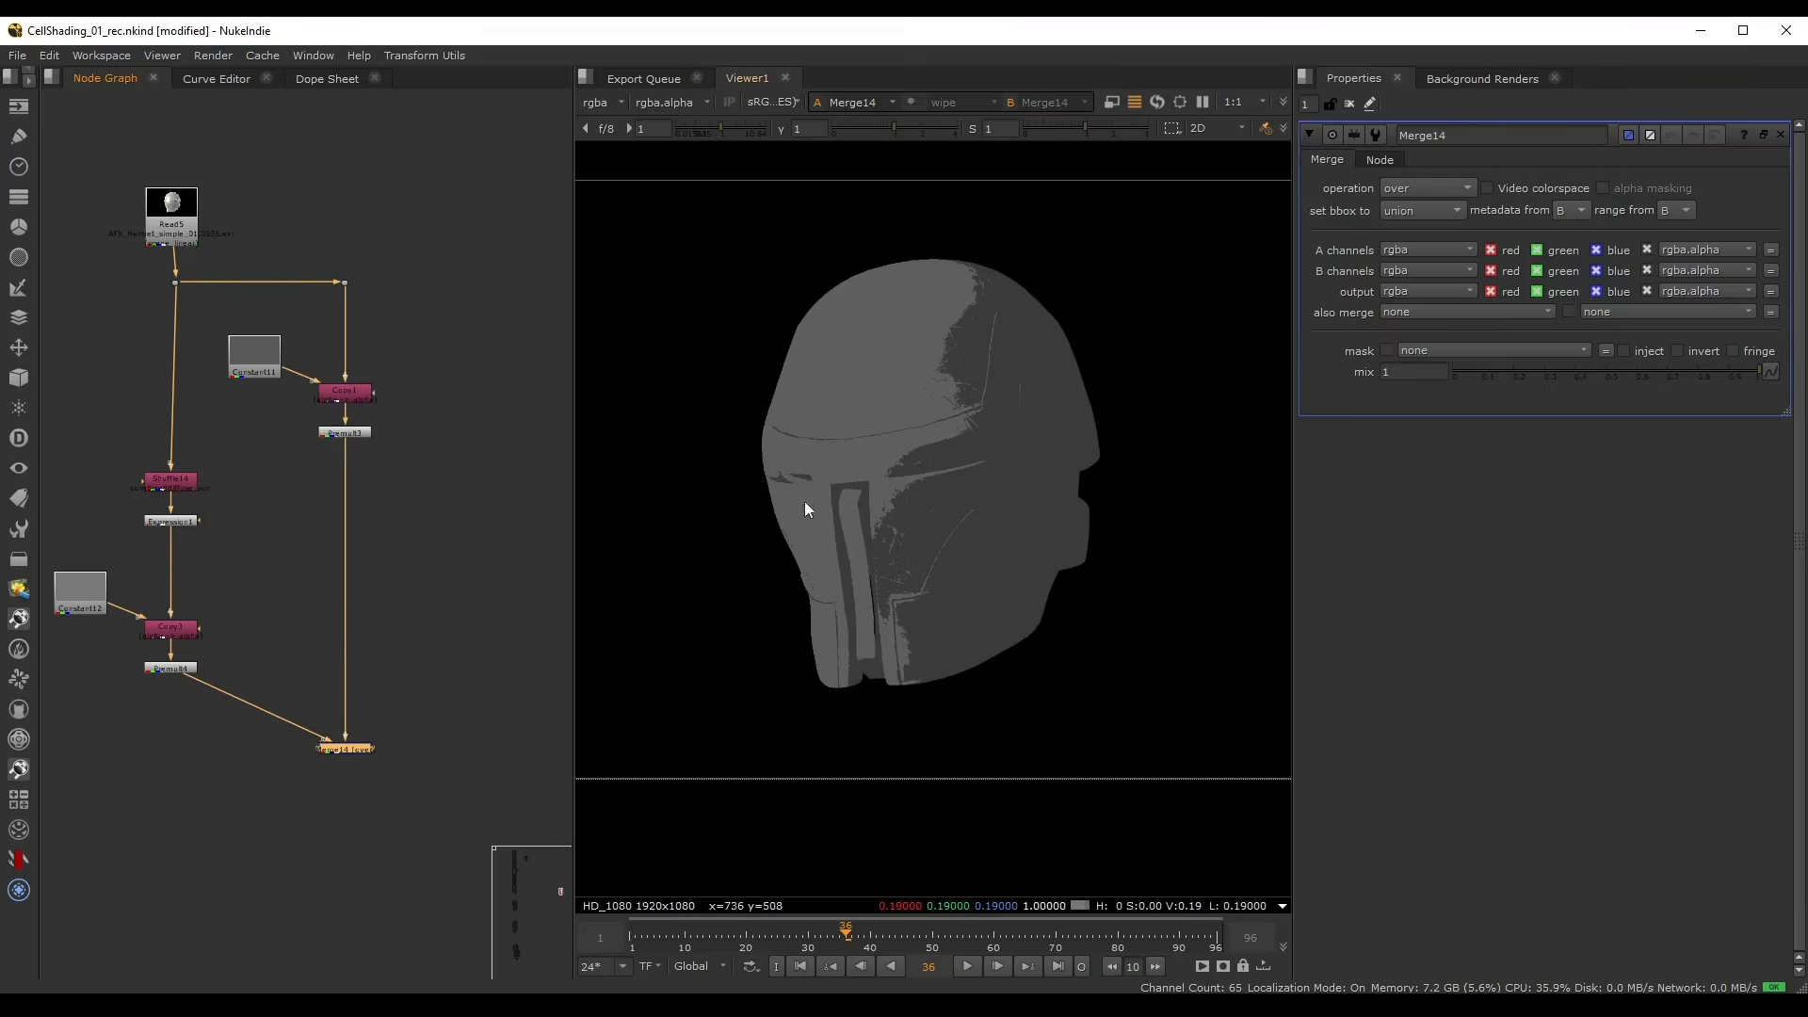
- Raise the light branch Constant's color to 0.23 while viewing the merged result
{"action": "scroll", "coordinate": [431, 576], "scroll_direction": "up", "scroll_amount": 4}
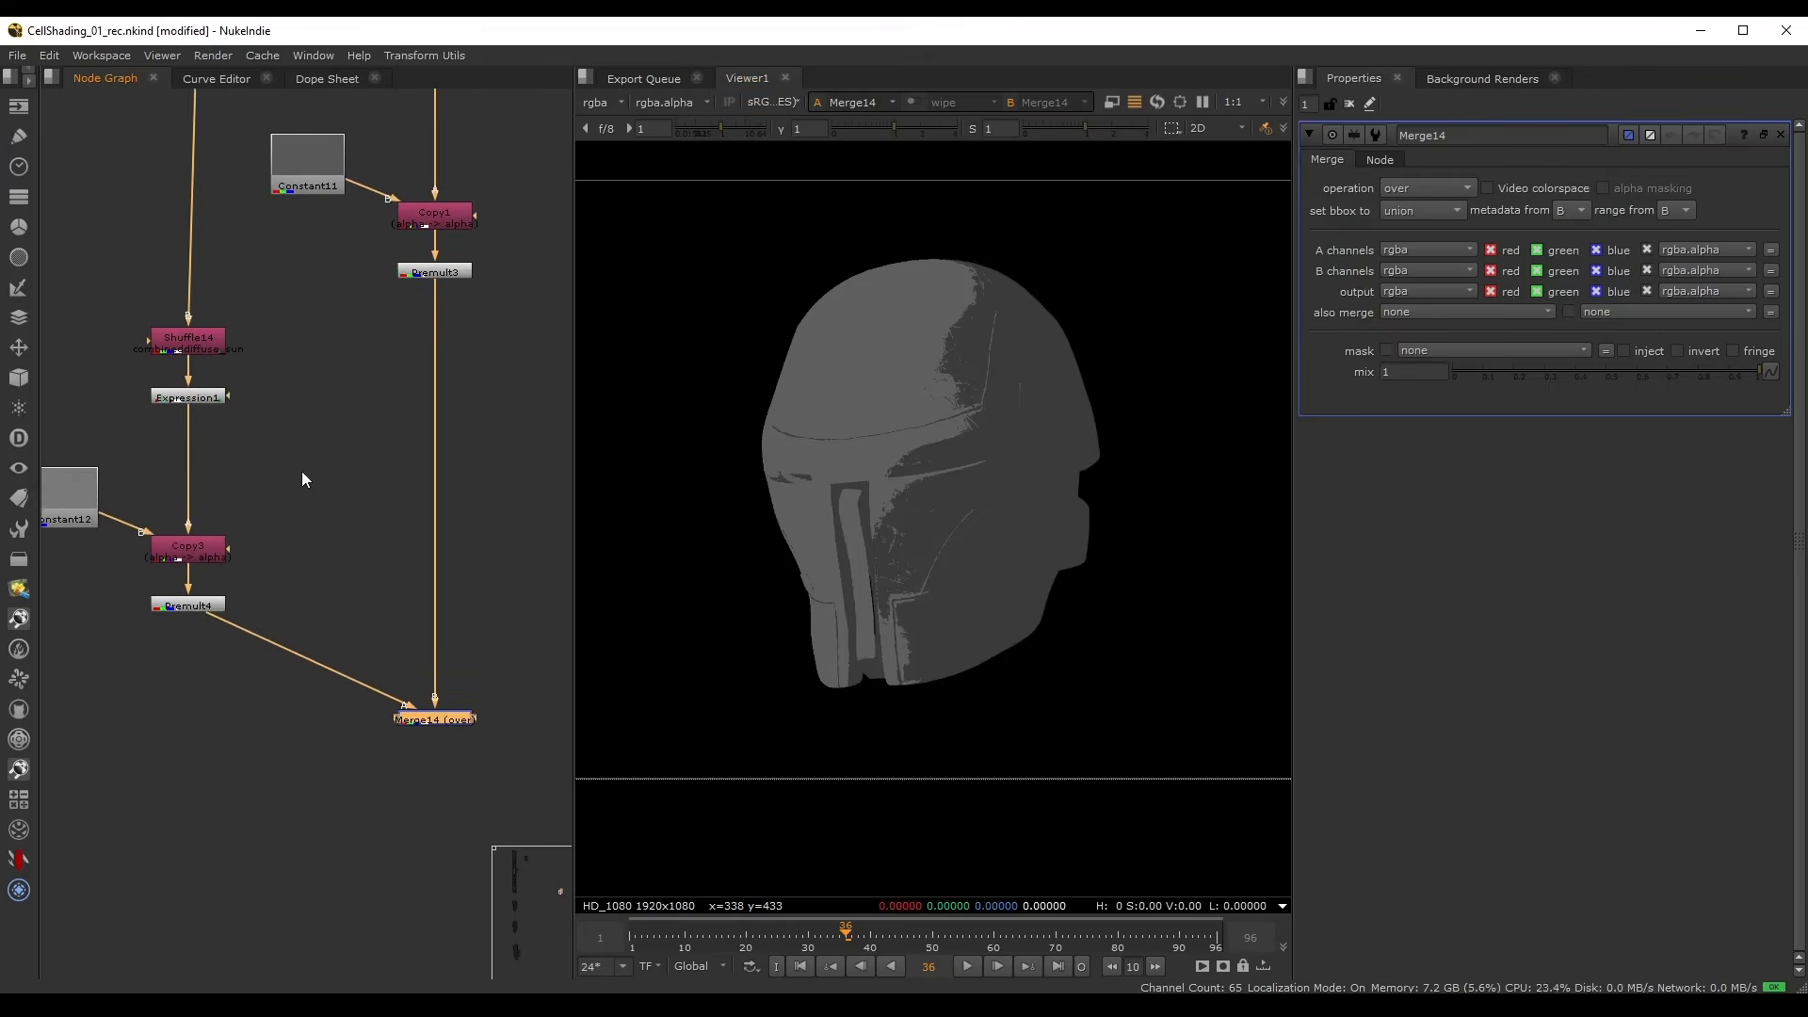
{"action": "left_click", "coordinate": [103, 508]}
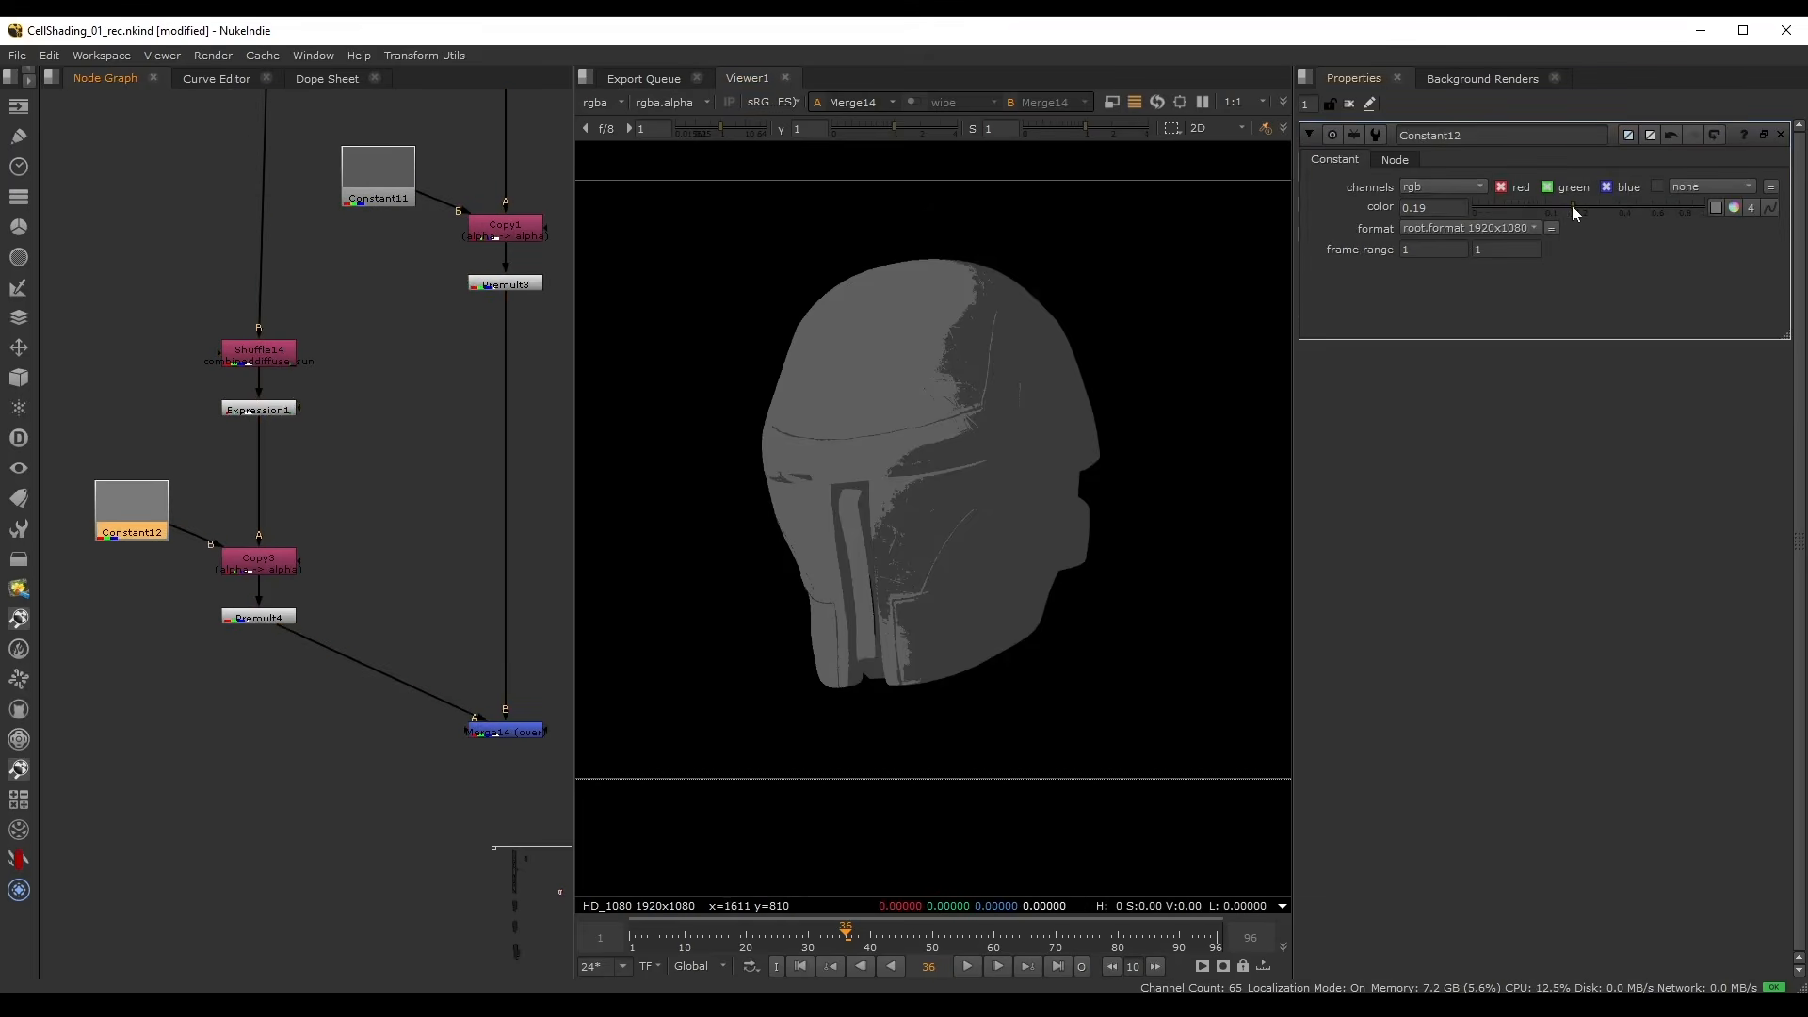
{"action": "left_click_drag", "start_coordinate": [1576, 205], "coordinate": [1583, 205]}
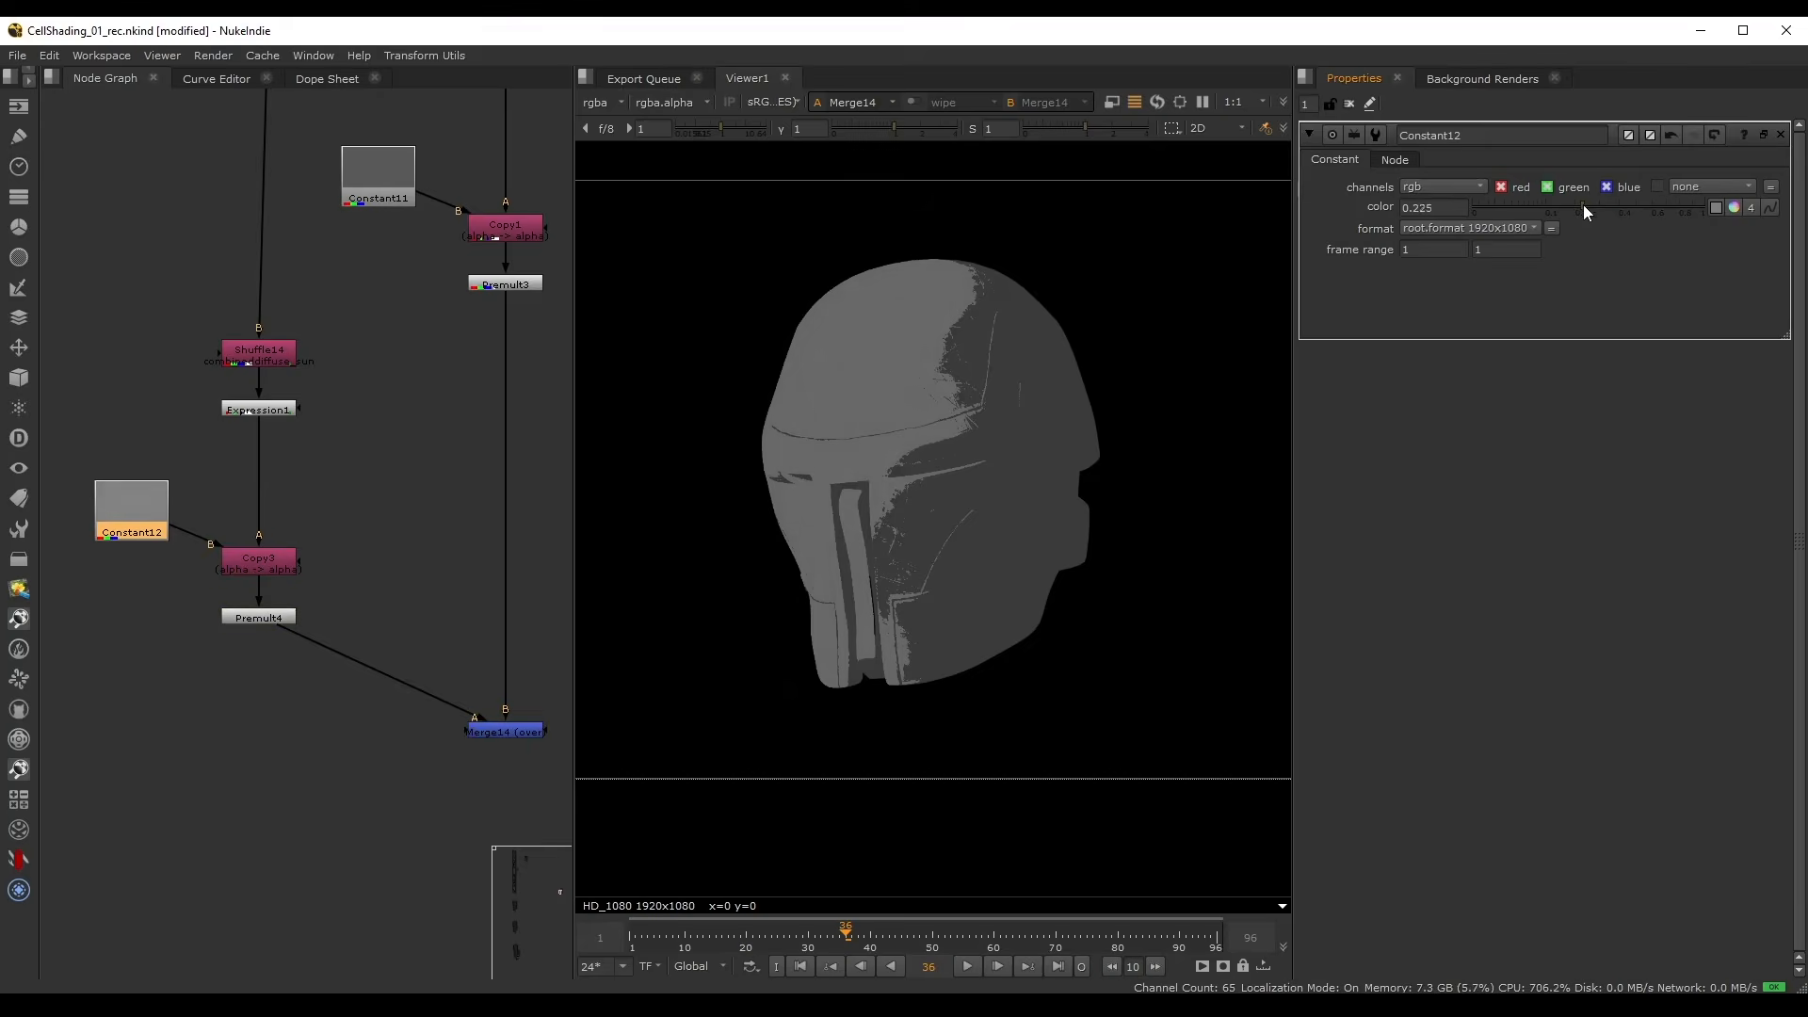
{"action": "left_click", "coordinate": [377, 442]}
- Insert a Dot above the Shuffle and duplicate the light branch's Shuffle, Expression, Constant, Copy and Premult nodes
{"action": "scroll", "coordinate": [380, 448], "scroll_direction": "down", "scroll_amount": 2}
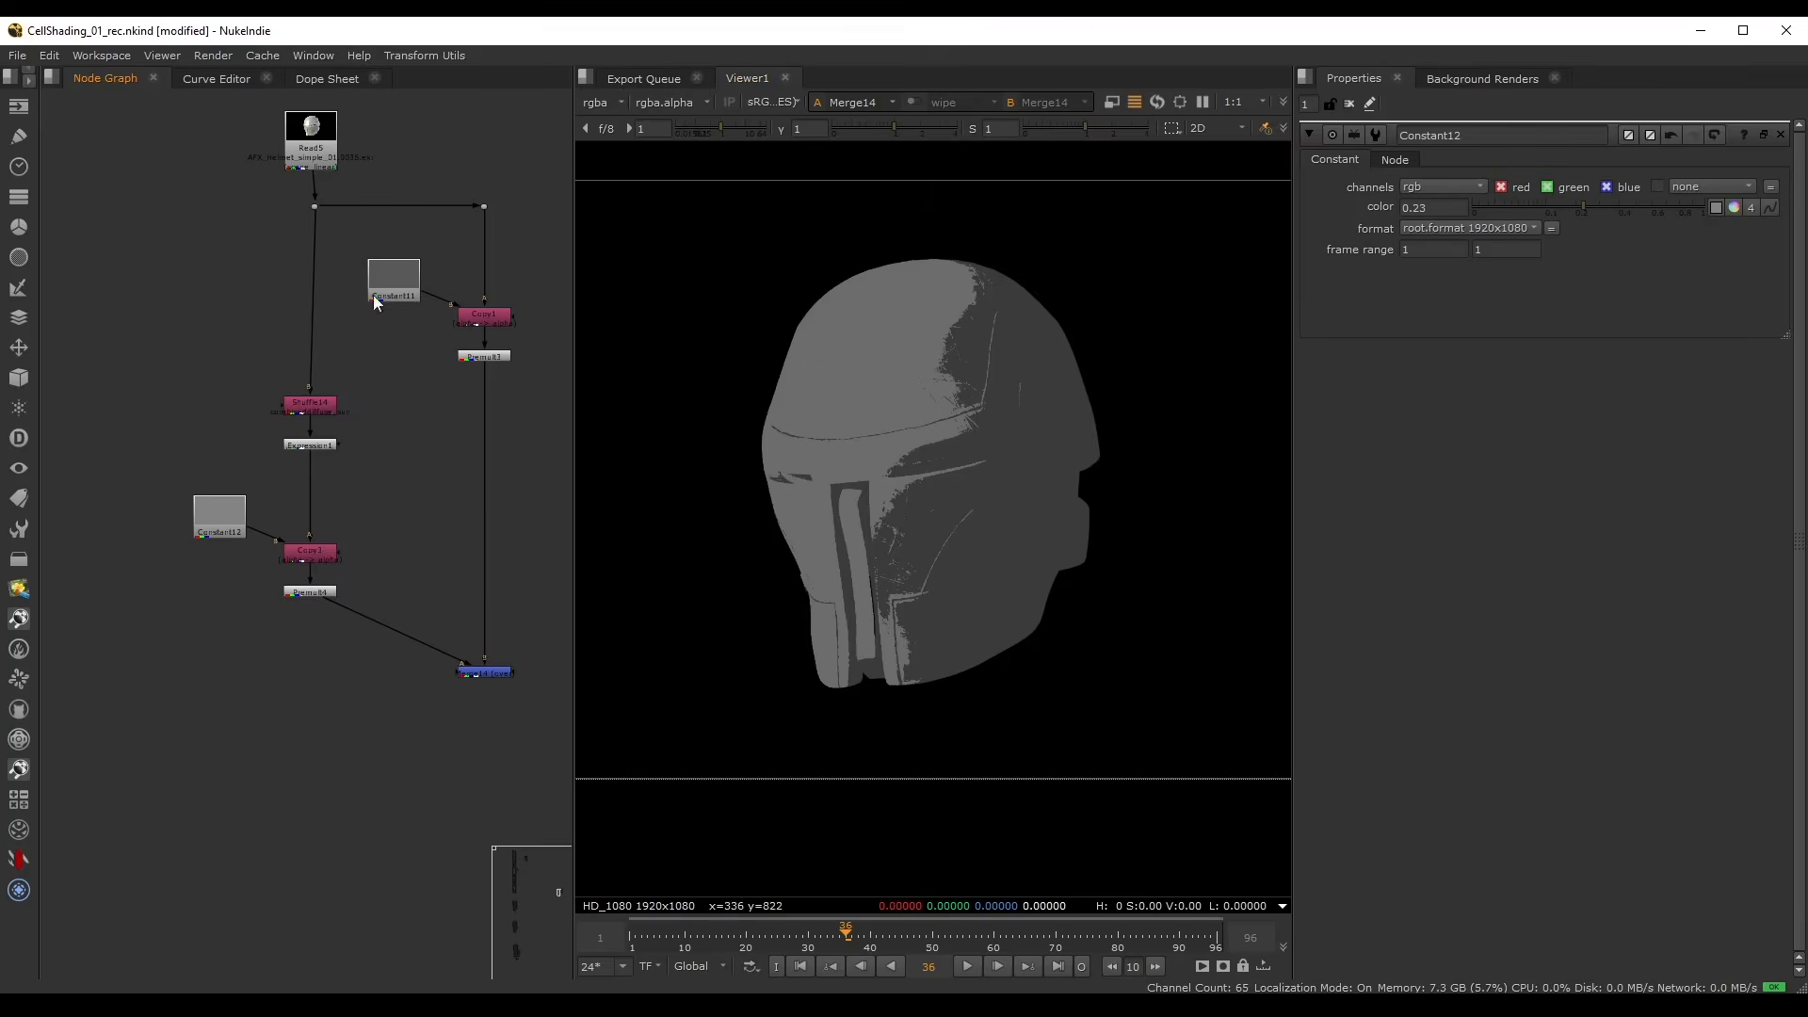
{"action": "left_click_drag", "start_coordinate": [312, 303], "coordinate": [309, 333], "text": "ctrl"}
{"action": "left_click_drag", "start_coordinate": [148, 355], "coordinate": [345, 629]}
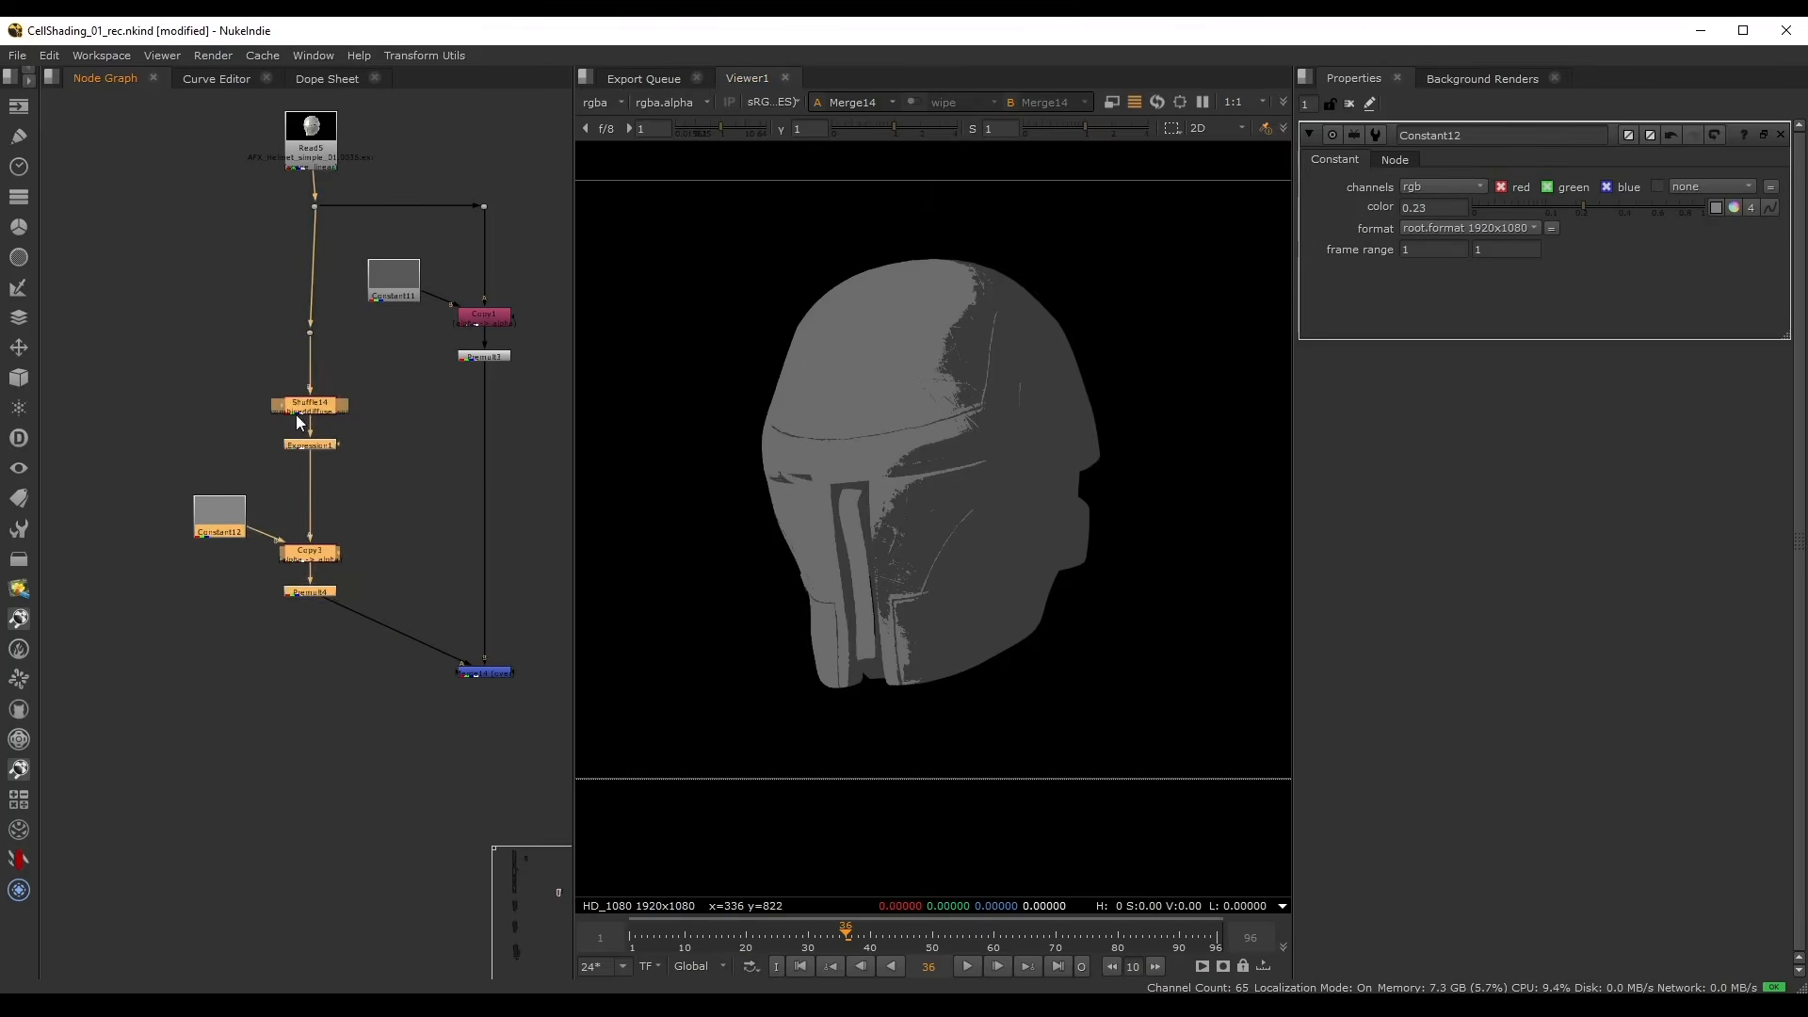
{"action": "left_click_drag", "start_coordinate": [294, 438], "coordinate": [313, 447]}
{"action": "key", "text": "ctrl+c"}
{"action": "key", "text": "ctrl+v"}
{"action": "left_click", "coordinate": [205, 676]}
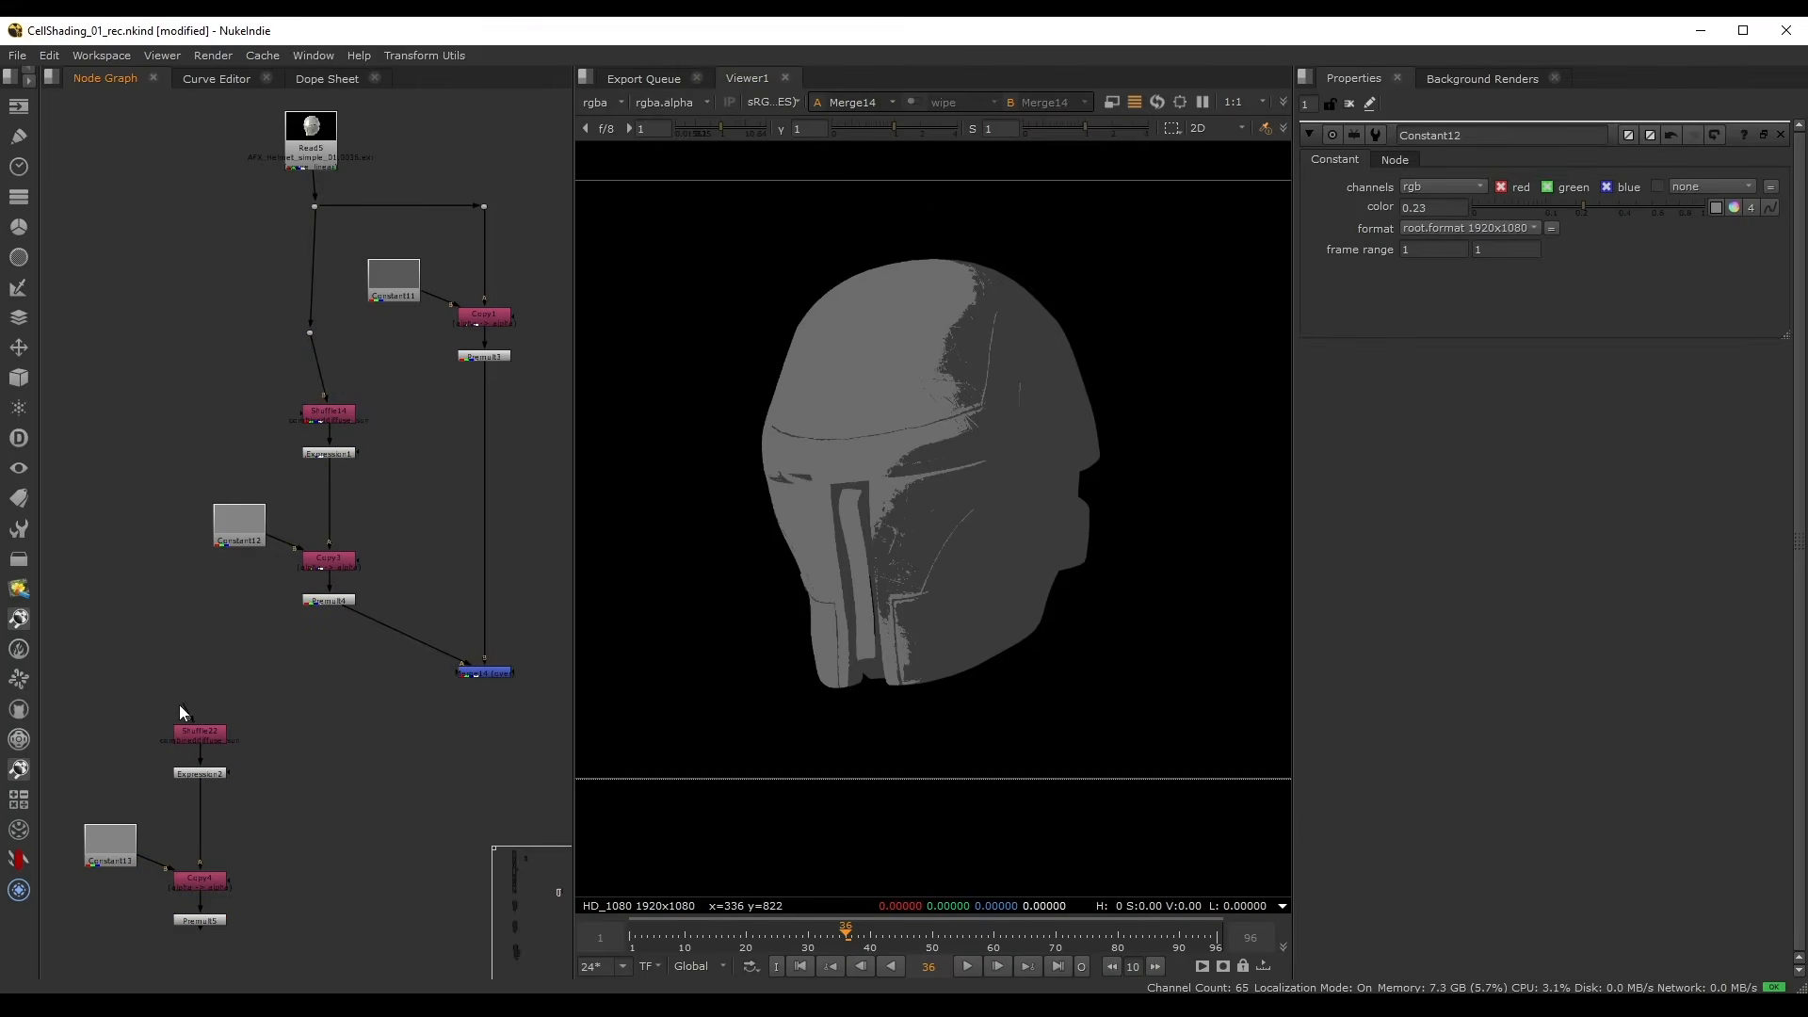
- Connect the duplicated Shuffle to the Dot above the original Shuffle and route the connection through a corner Dot
{"action": "left_click_drag", "start_coordinate": [183, 705], "coordinate": [309, 335]}
{"action": "left_click_drag", "start_coordinate": [254, 529], "coordinate": [188, 334], "text": "ctrl"}
{"action": "middle_click_drag", "start_coordinate": [217, 424], "coordinate": [312, 230]}
- Merge the duplicated branch's Premult over the existing Merge and show the new Merge in the viewer
{"action": "left_click", "coordinate": [307, 731]}
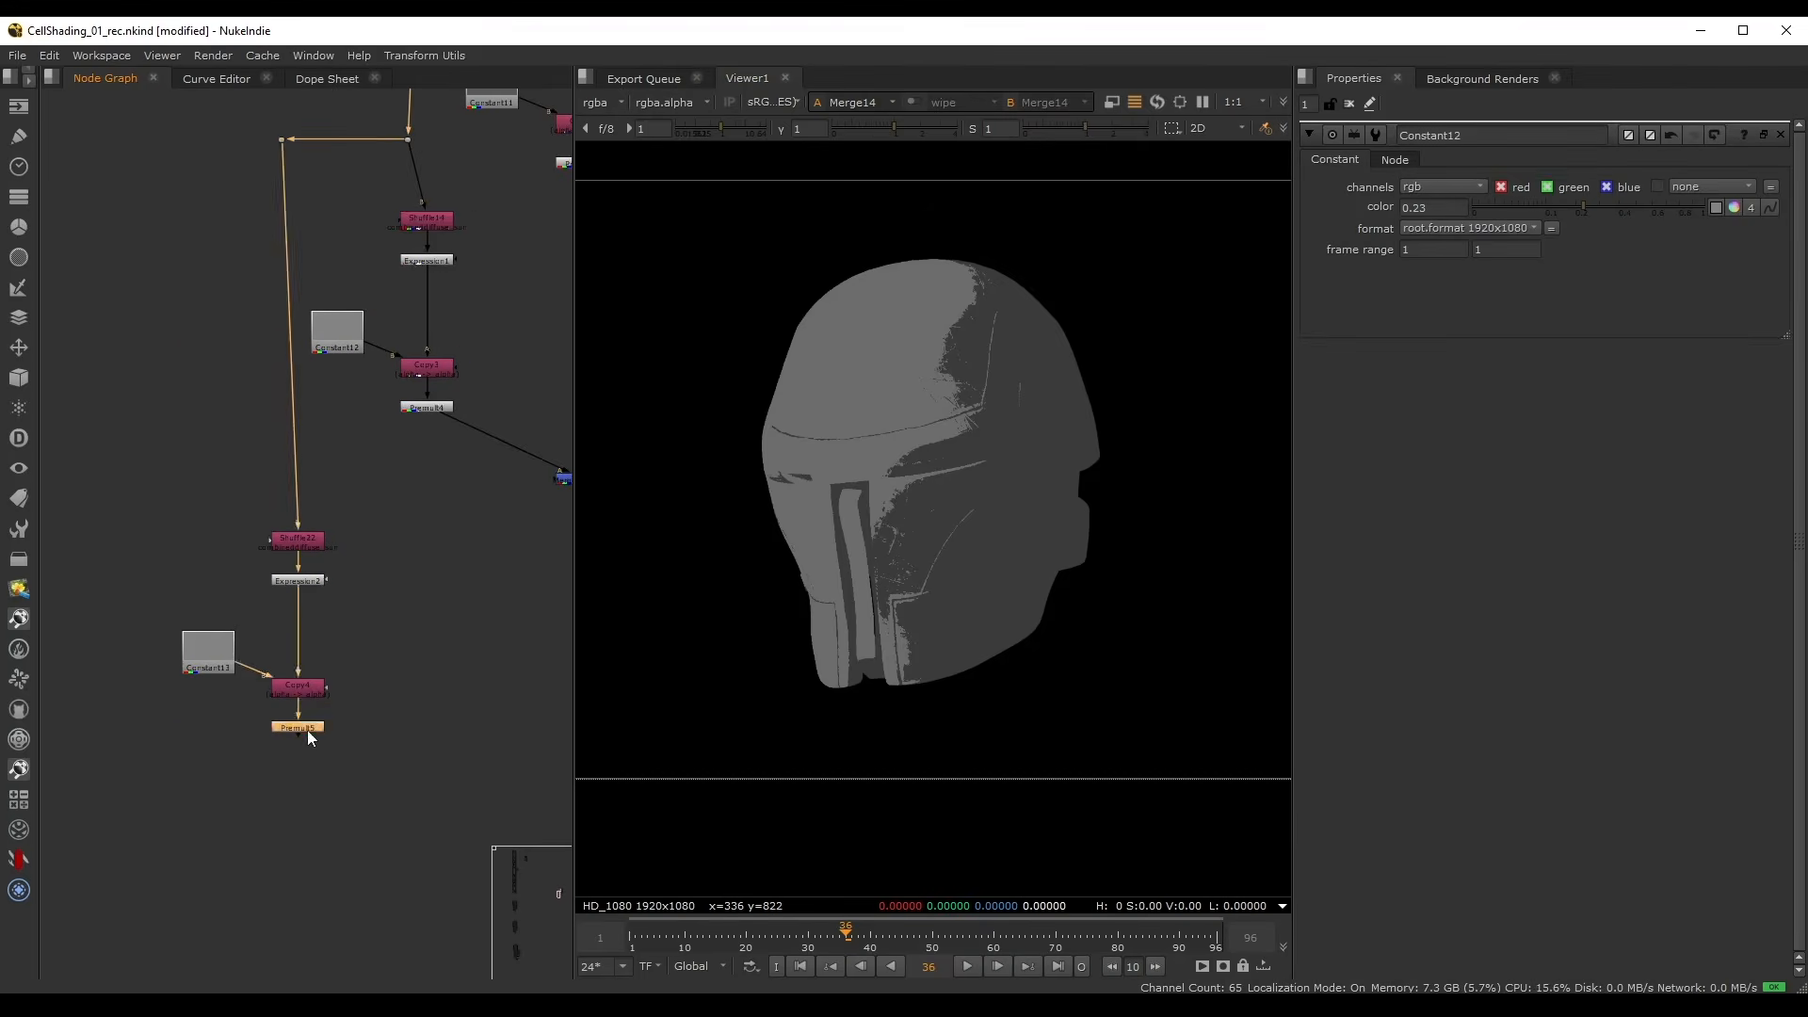
{"action": "middle_click_drag", "start_coordinate": [401, 705], "coordinate": [211, 652]}
{"action": "scroll", "coordinate": [211, 652], "scroll_direction": "down", "scroll_amount": 1}
{"action": "key", "text": "m"}
{"action": "left_click_drag", "start_coordinate": [195, 668], "coordinate": [360, 461]}
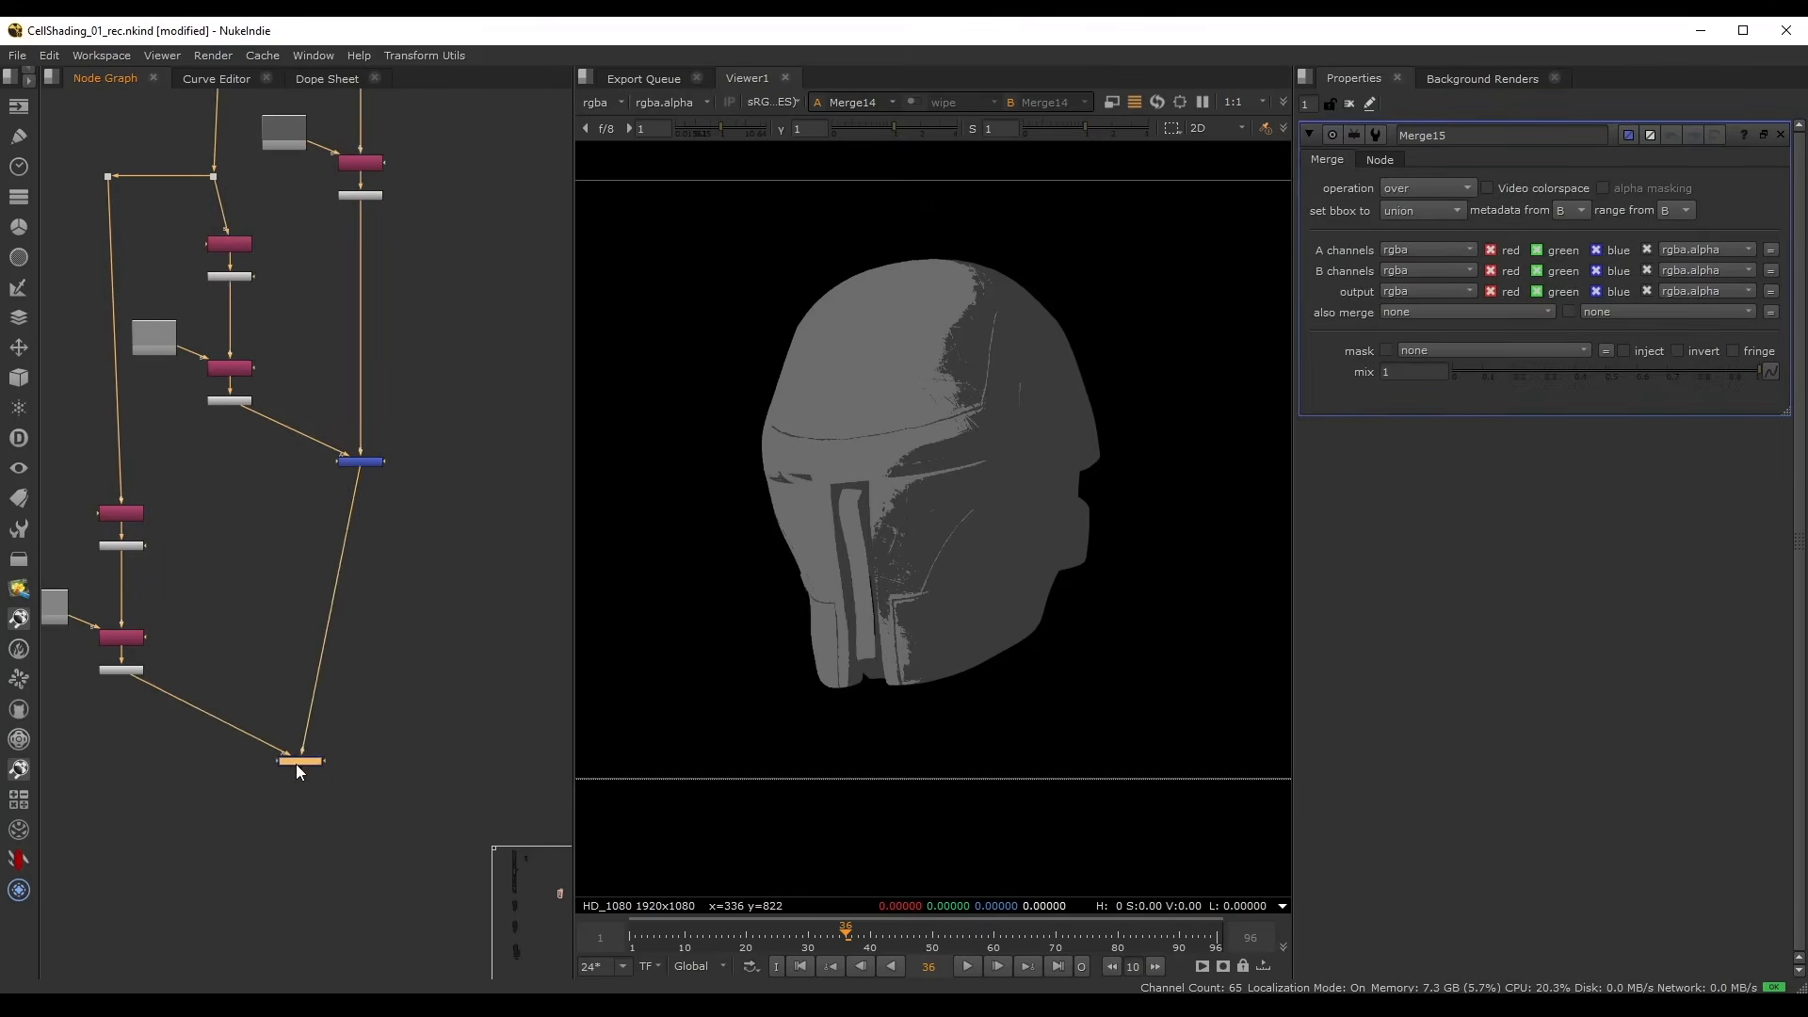
{"action": "left_click_drag", "start_coordinate": [296, 763], "coordinate": [348, 780]}
{"action": "key", "text": "1"}
- View the duplicated branch's Premult5 and raise the threshold of Expression2 to about 0.365
{"action": "left_click", "coordinate": [141, 596]}
{"action": "middle_click_drag", "start_coordinate": [140, 593], "coordinate": [326, 574]}
{"action": "scroll", "coordinate": [327, 573], "scroll_direction": "up", "scroll_amount": 2}
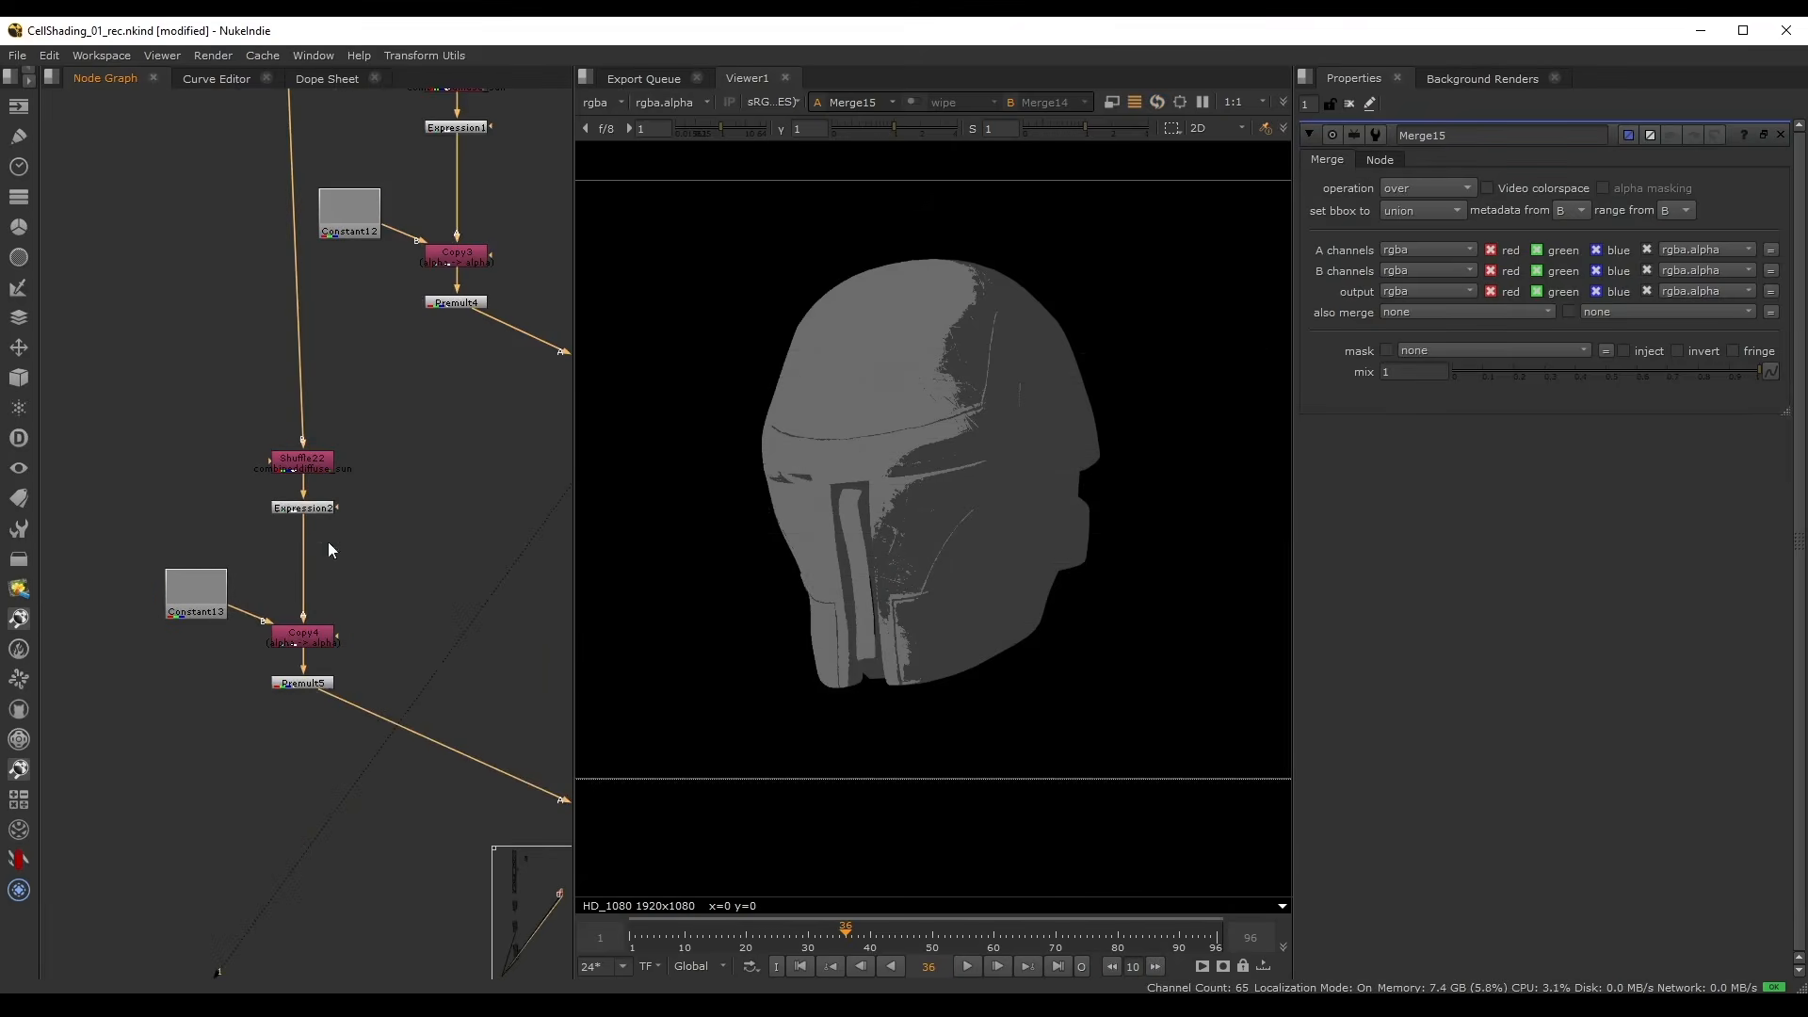
{"action": "scroll", "coordinate": [304, 509], "scroll_direction": "up", "scroll_amount": 1}
{"action": "left_click", "coordinate": [303, 714]}
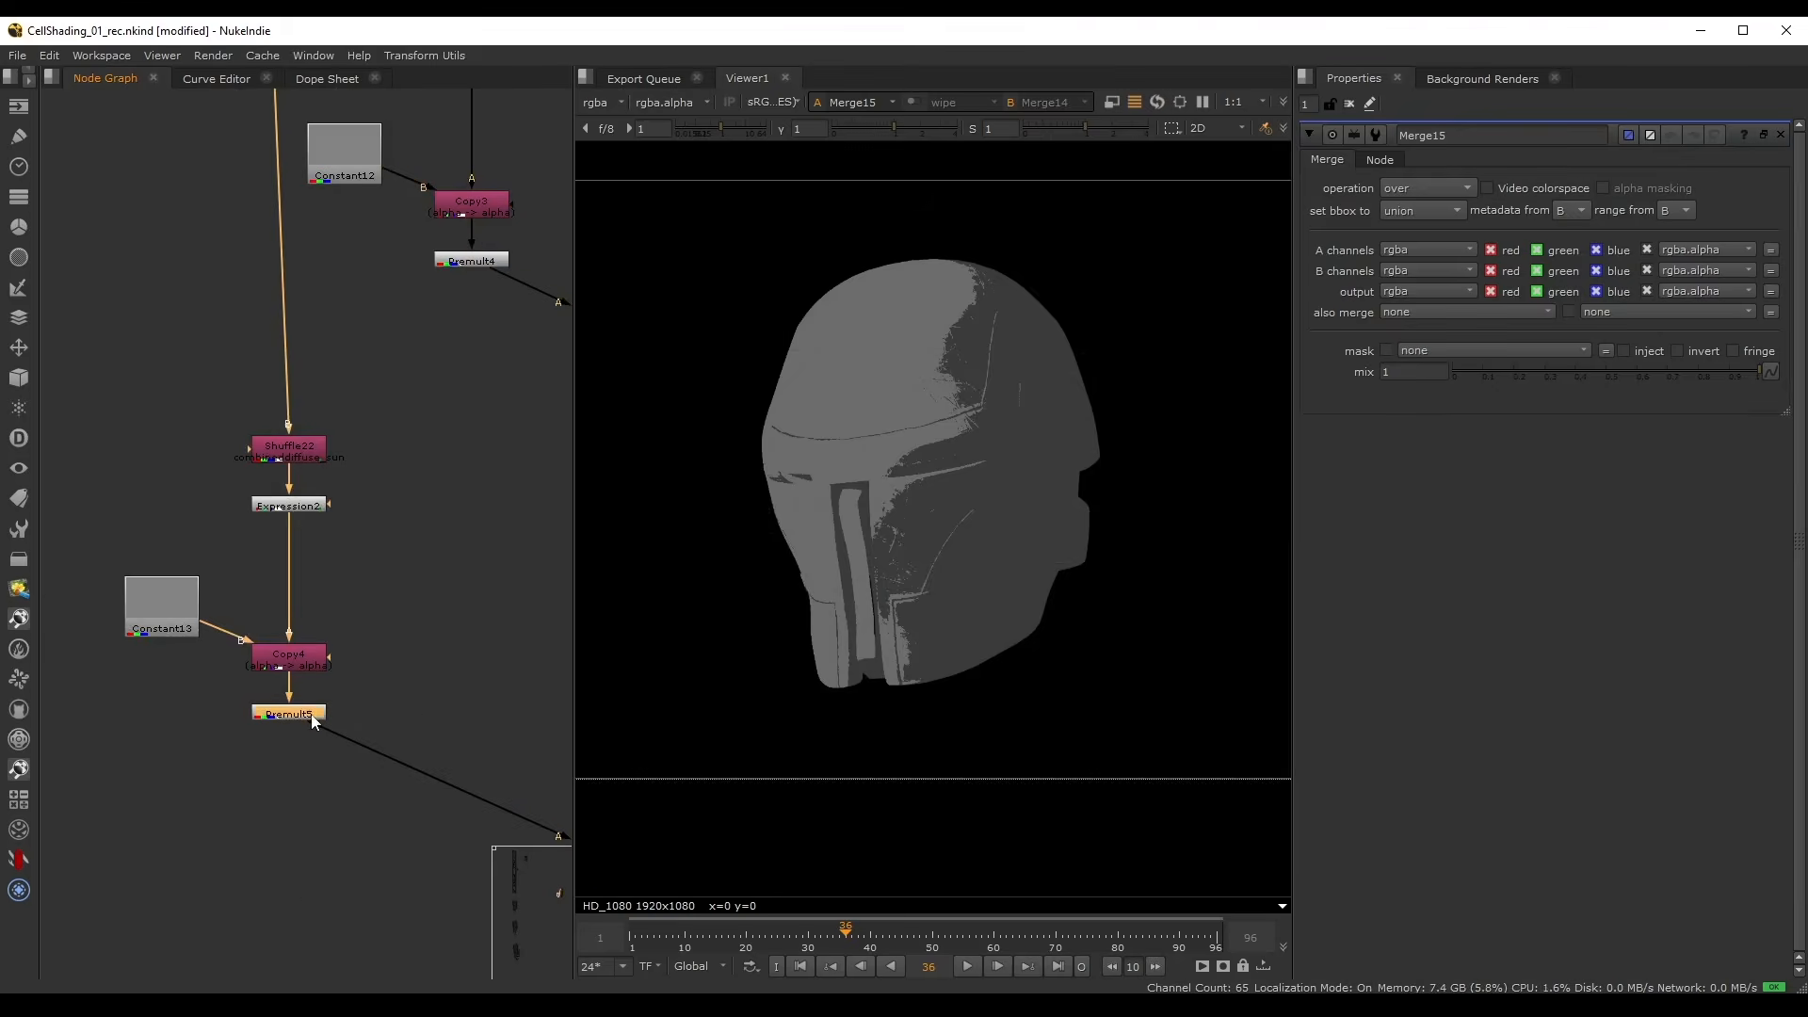
{"action": "key", "text": "1"}
{"action": "scroll", "coordinate": [345, 469], "scroll_direction": "up", "scroll_amount": 2}
{"action": "double_click", "coordinate": [271, 522]}
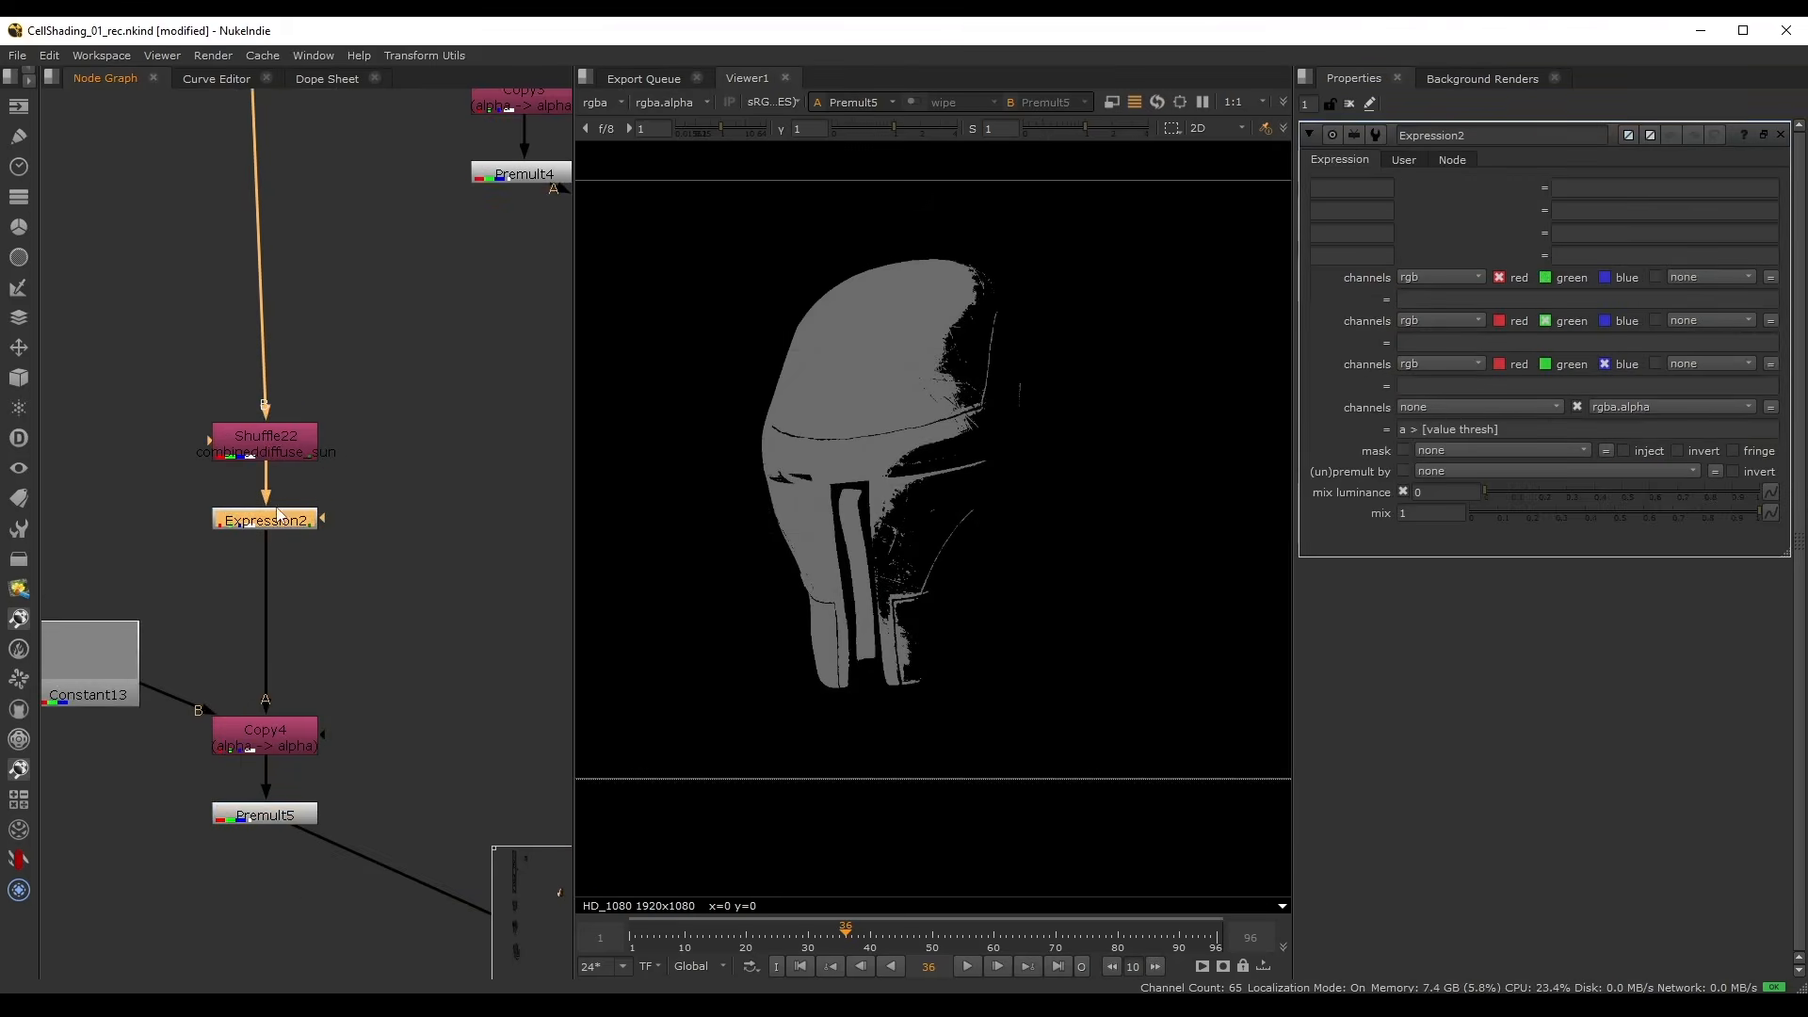
{"action": "left_click", "coordinate": [1404, 160]}
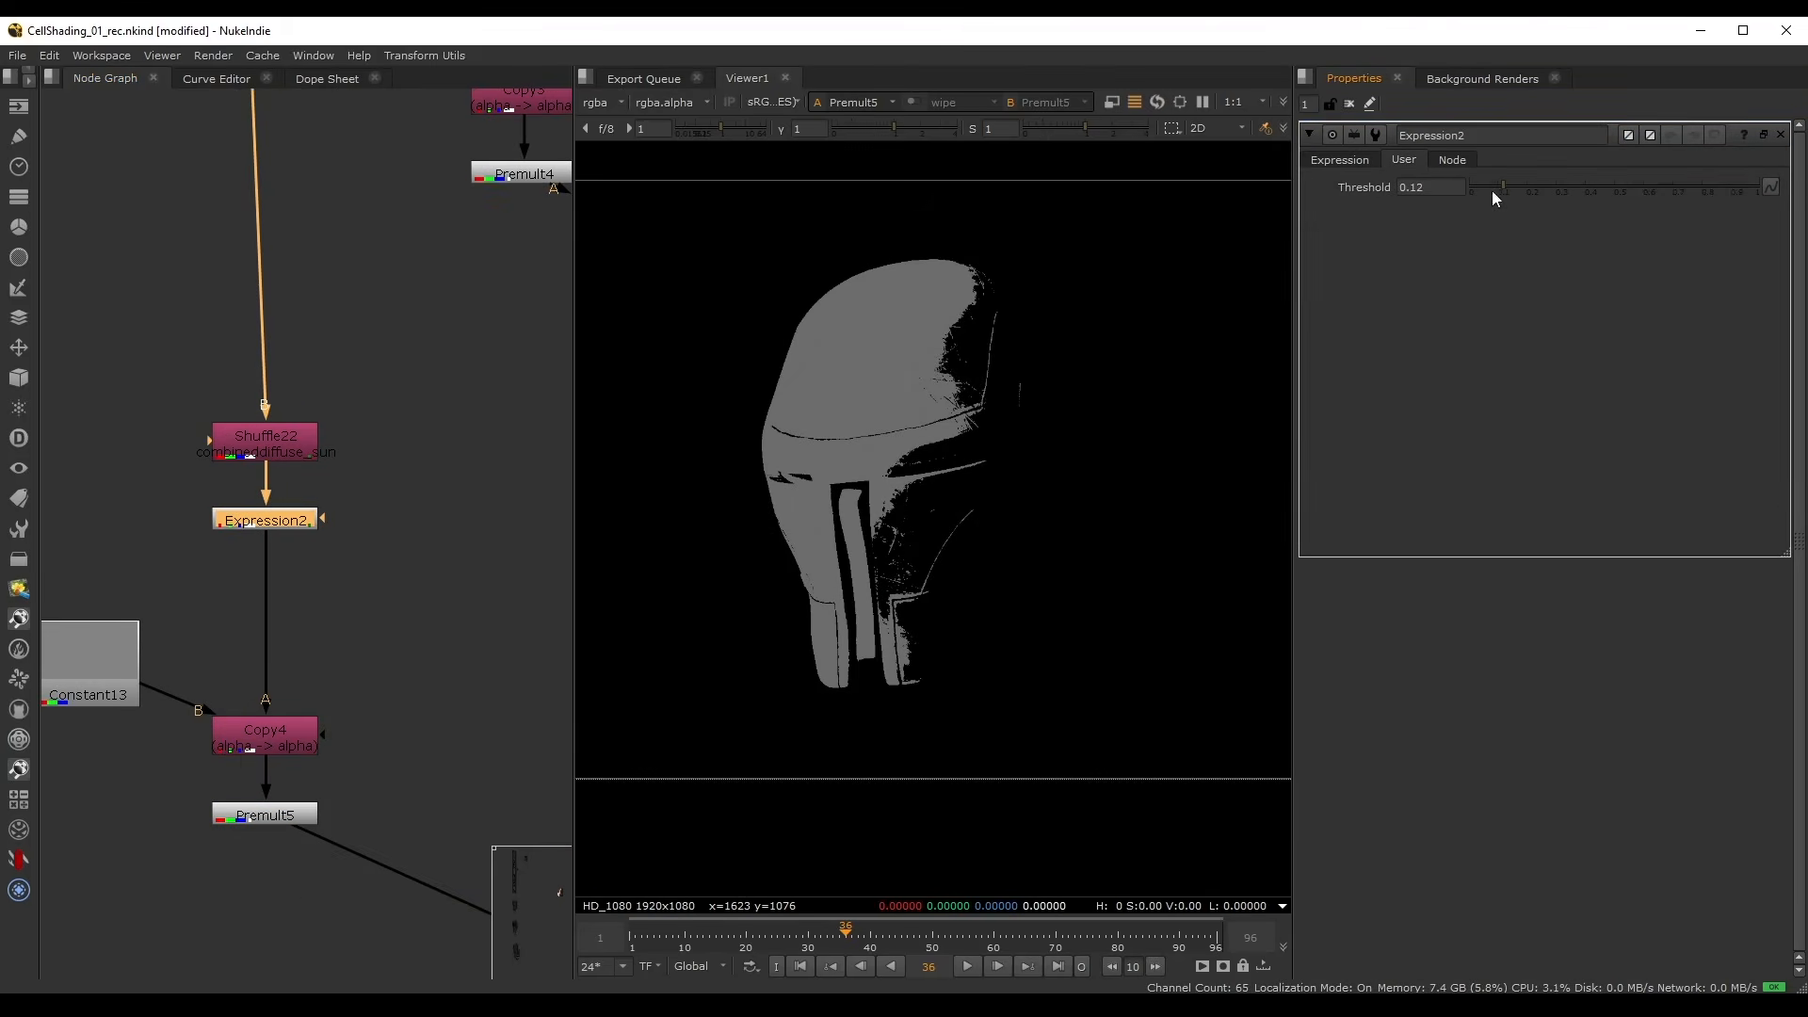
{"action": "left_click_drag", "start_coordinate": [1499, 192], "coordinate": [1574, 196]}
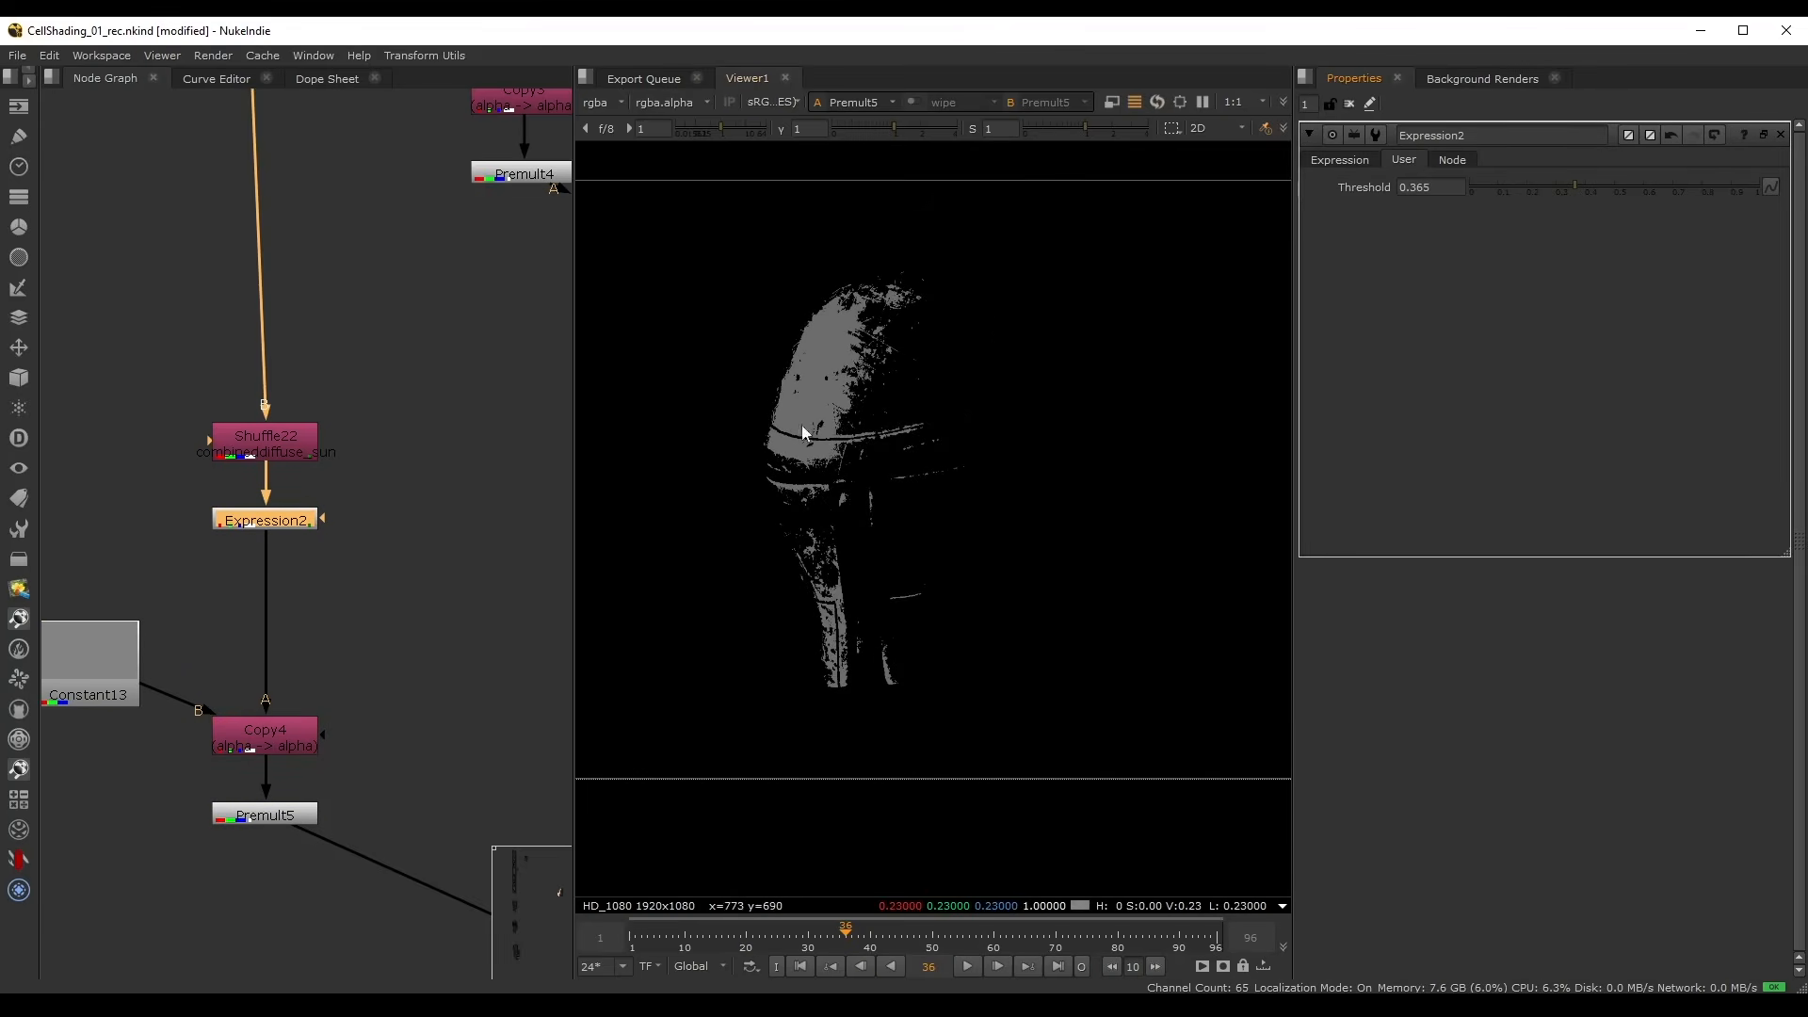
{"action": "left_click_drag", "start_coordinate": [1573, 179], "coordinate": [1578, 181]}
- Raise the color of Constant13 to 0.42 and show Merge15 in the viewer
{"action": "middle_click_drag", "start_coordinate": [80, 732], "coordinate": [180, 664]}
{"action": "double_click", "coordinate": [190, 601]}
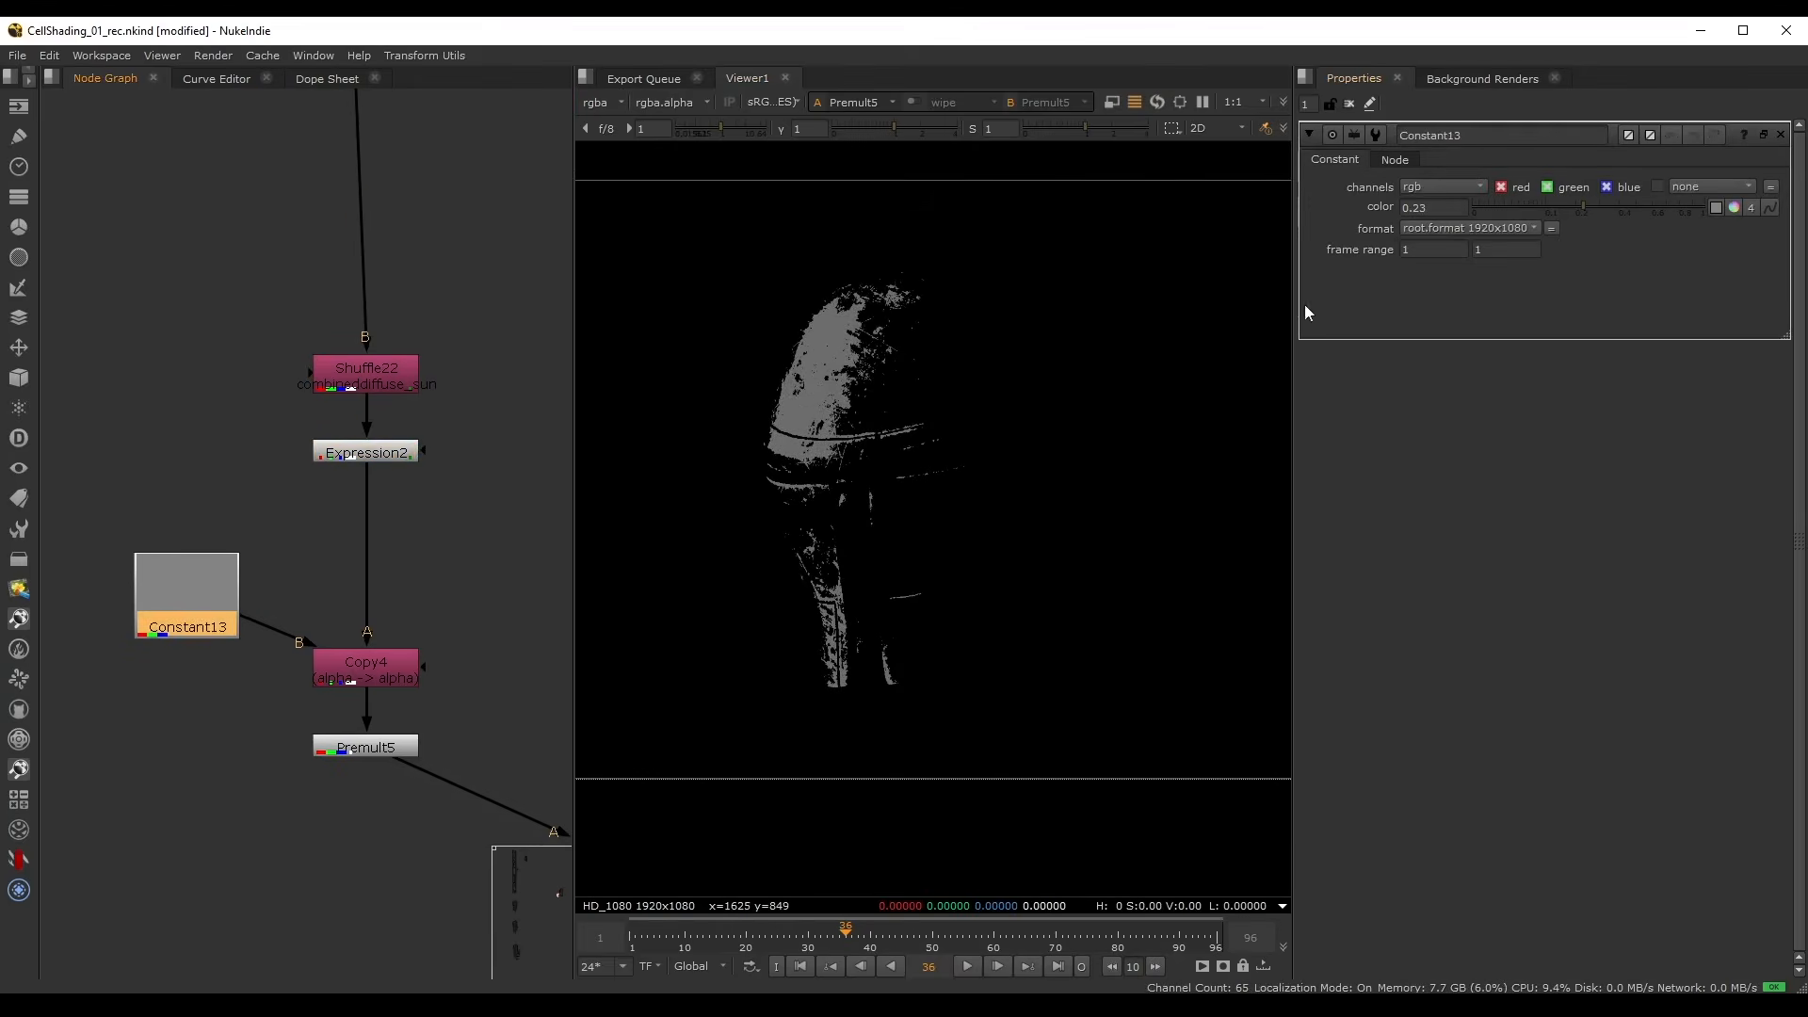
{"action": "left_click_drag", "start_coordinate": [1582, 214], "coordinate": [1619, 215]}
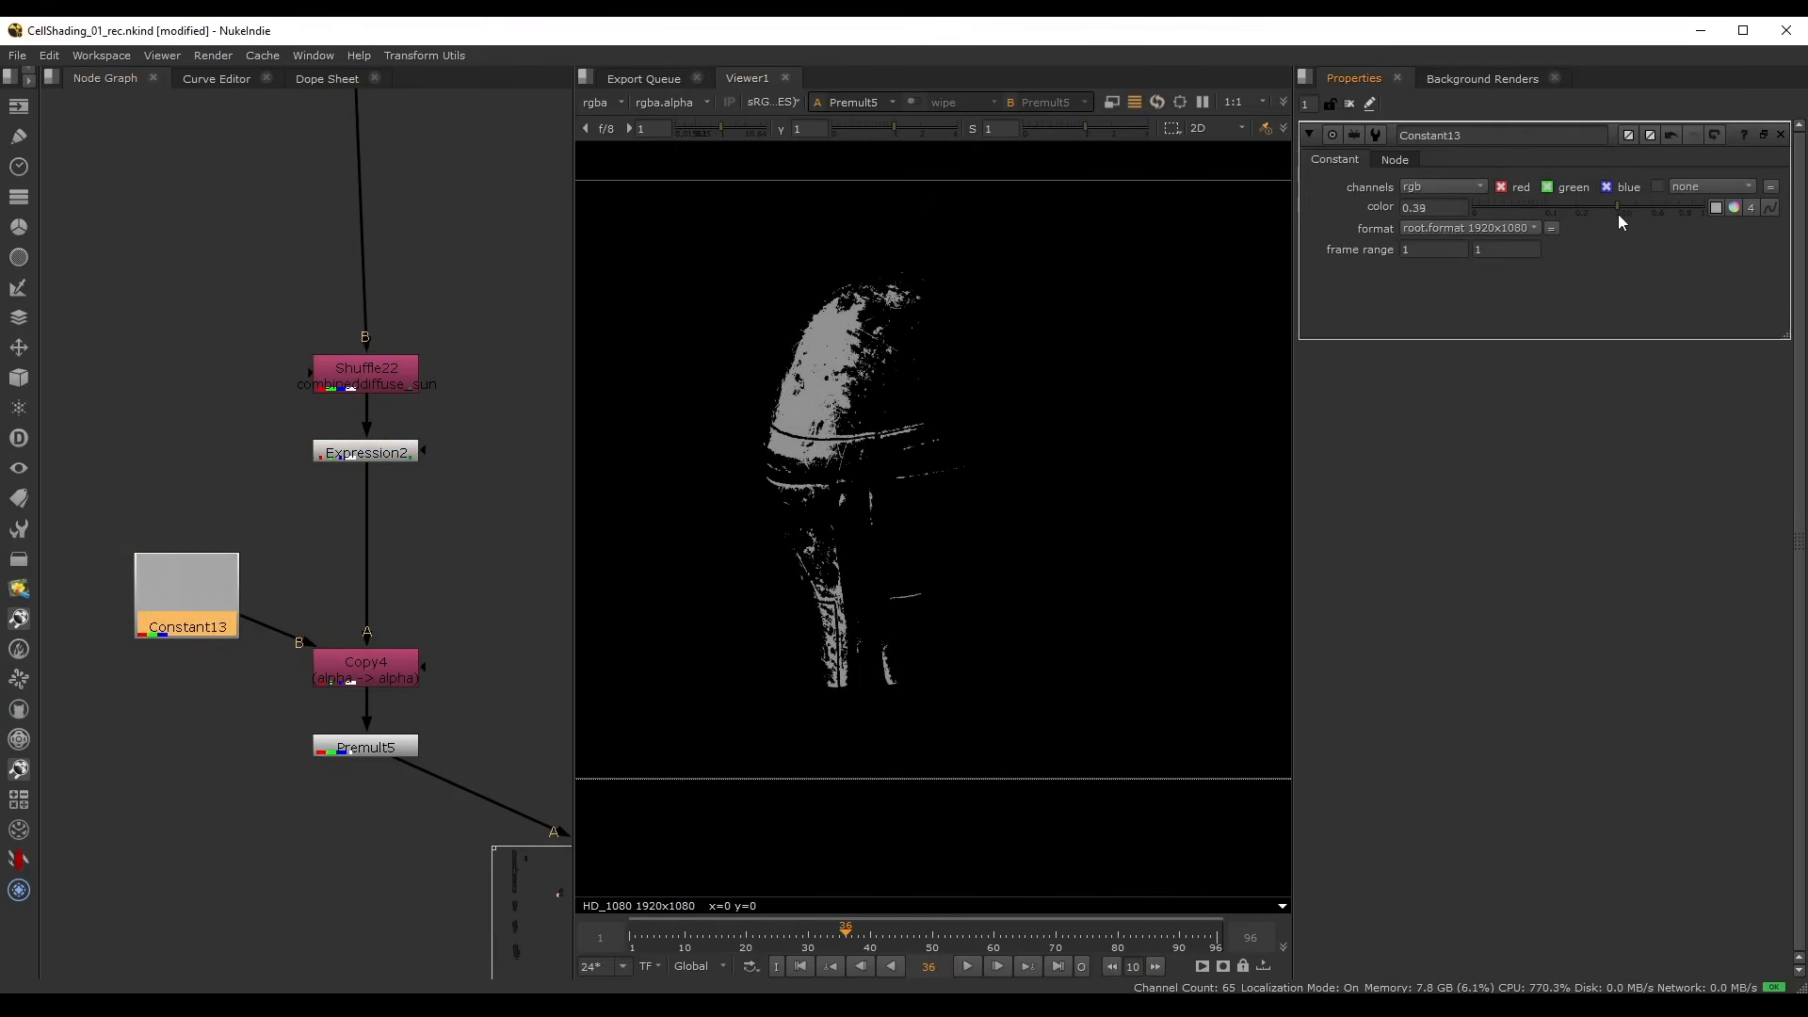
{"action": "scroll", "coordinate": [325, 462], "scroll_direction": "down", "scroll_amount": 2}
{"action": "middle_click_drag", "start_coordinate": [563, 753], "coordinate": [324, 533]}
{"action": "left_click_drag", "start_coordinate": [270, 653], "coordinate": [568, 475]}
{"action": "key", "text": "1"}
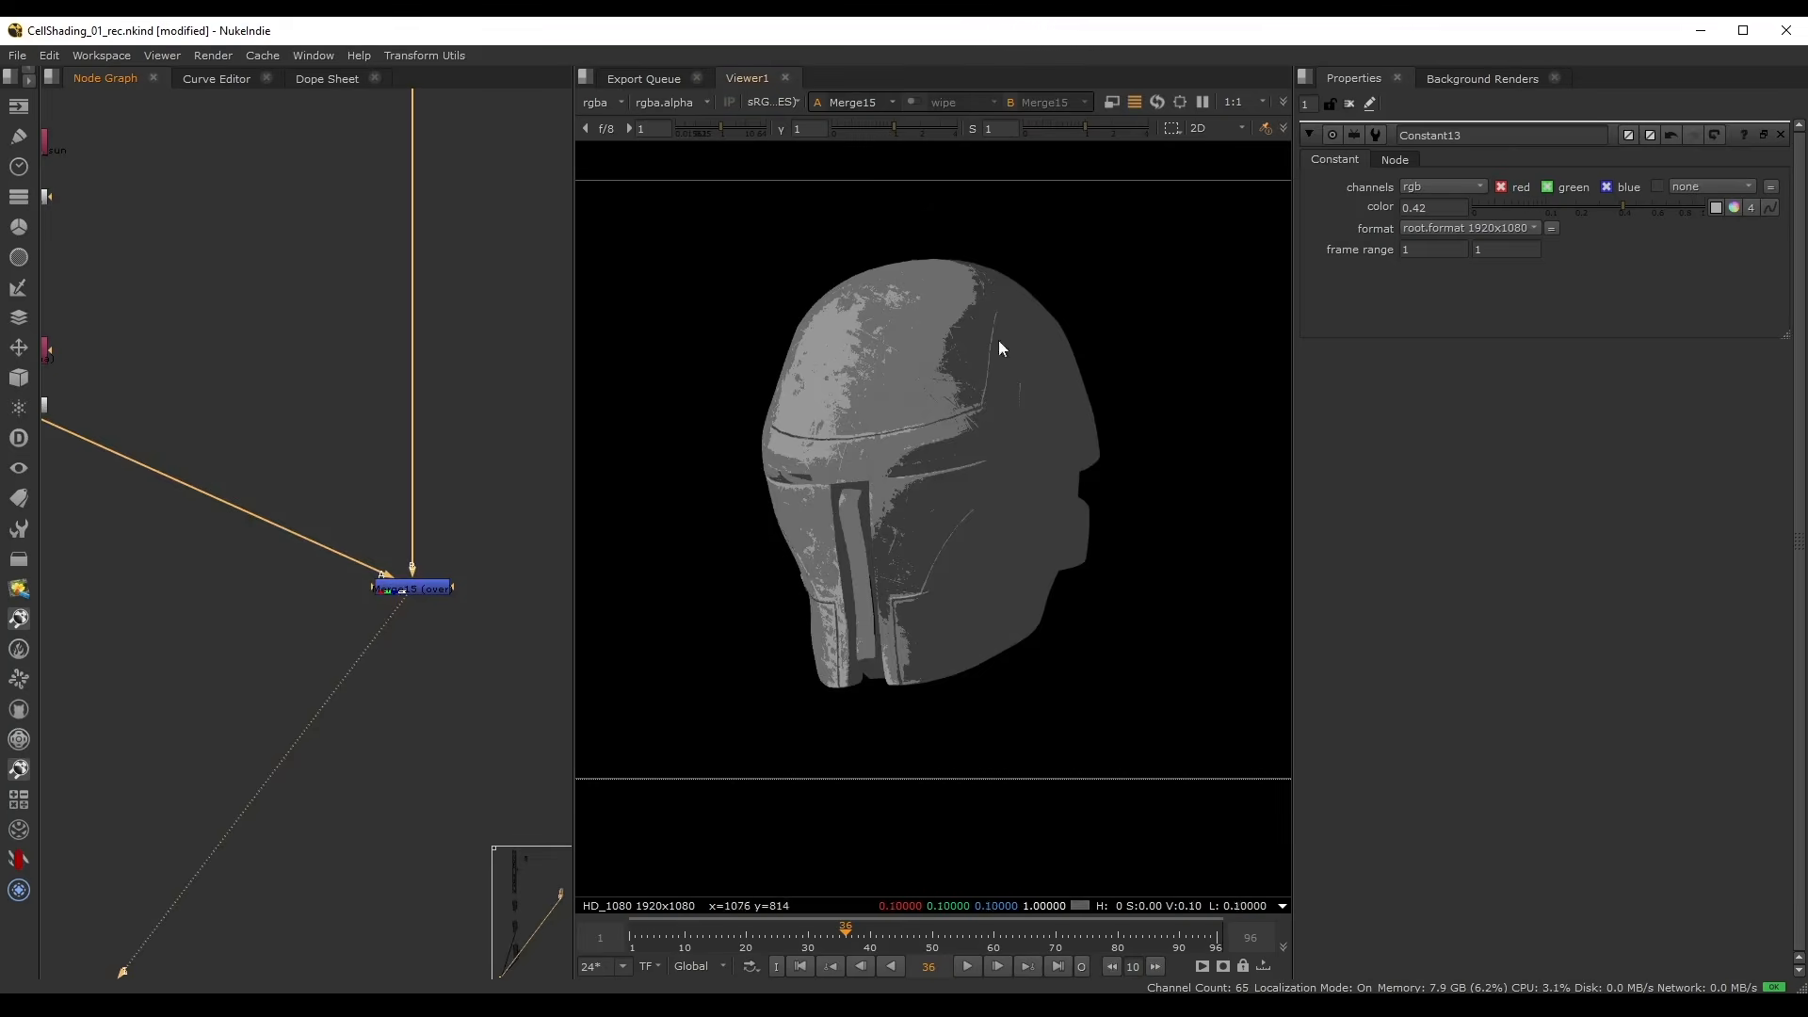
- Set the threshold of Expression1 to 0.13 while viewing the merged result
{"action": "middle_click_drag", "start_coordinate": [275, 372], "coordinate": [348, 482]}
{"action": "scroll", "coordinate": [354, 484], "scroll_direction": "down", "scroll_amount": 2}
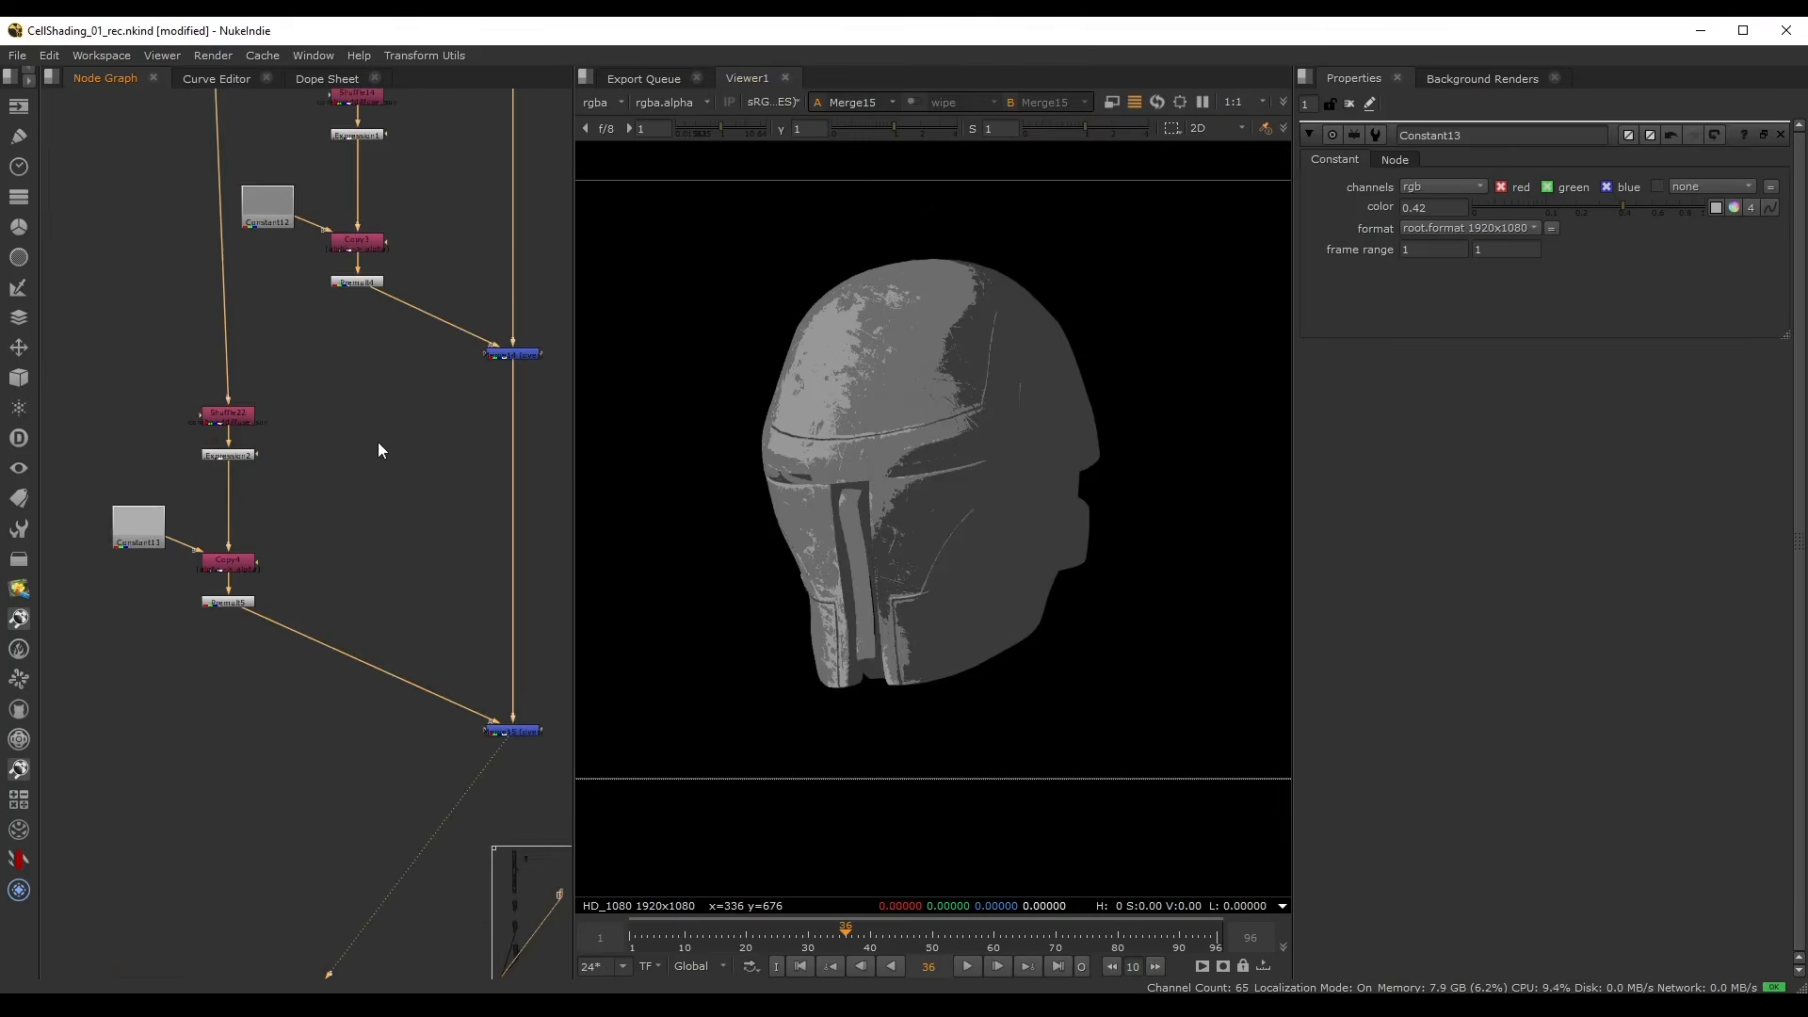
{"action": "middle_click_drag", "start_coordinate": [324, 177], "coordinate": [296, 299]}
{"action": "scroll", "coordinate": [296, 300], "scroll_direction": "up", "scroll_amount": 2}
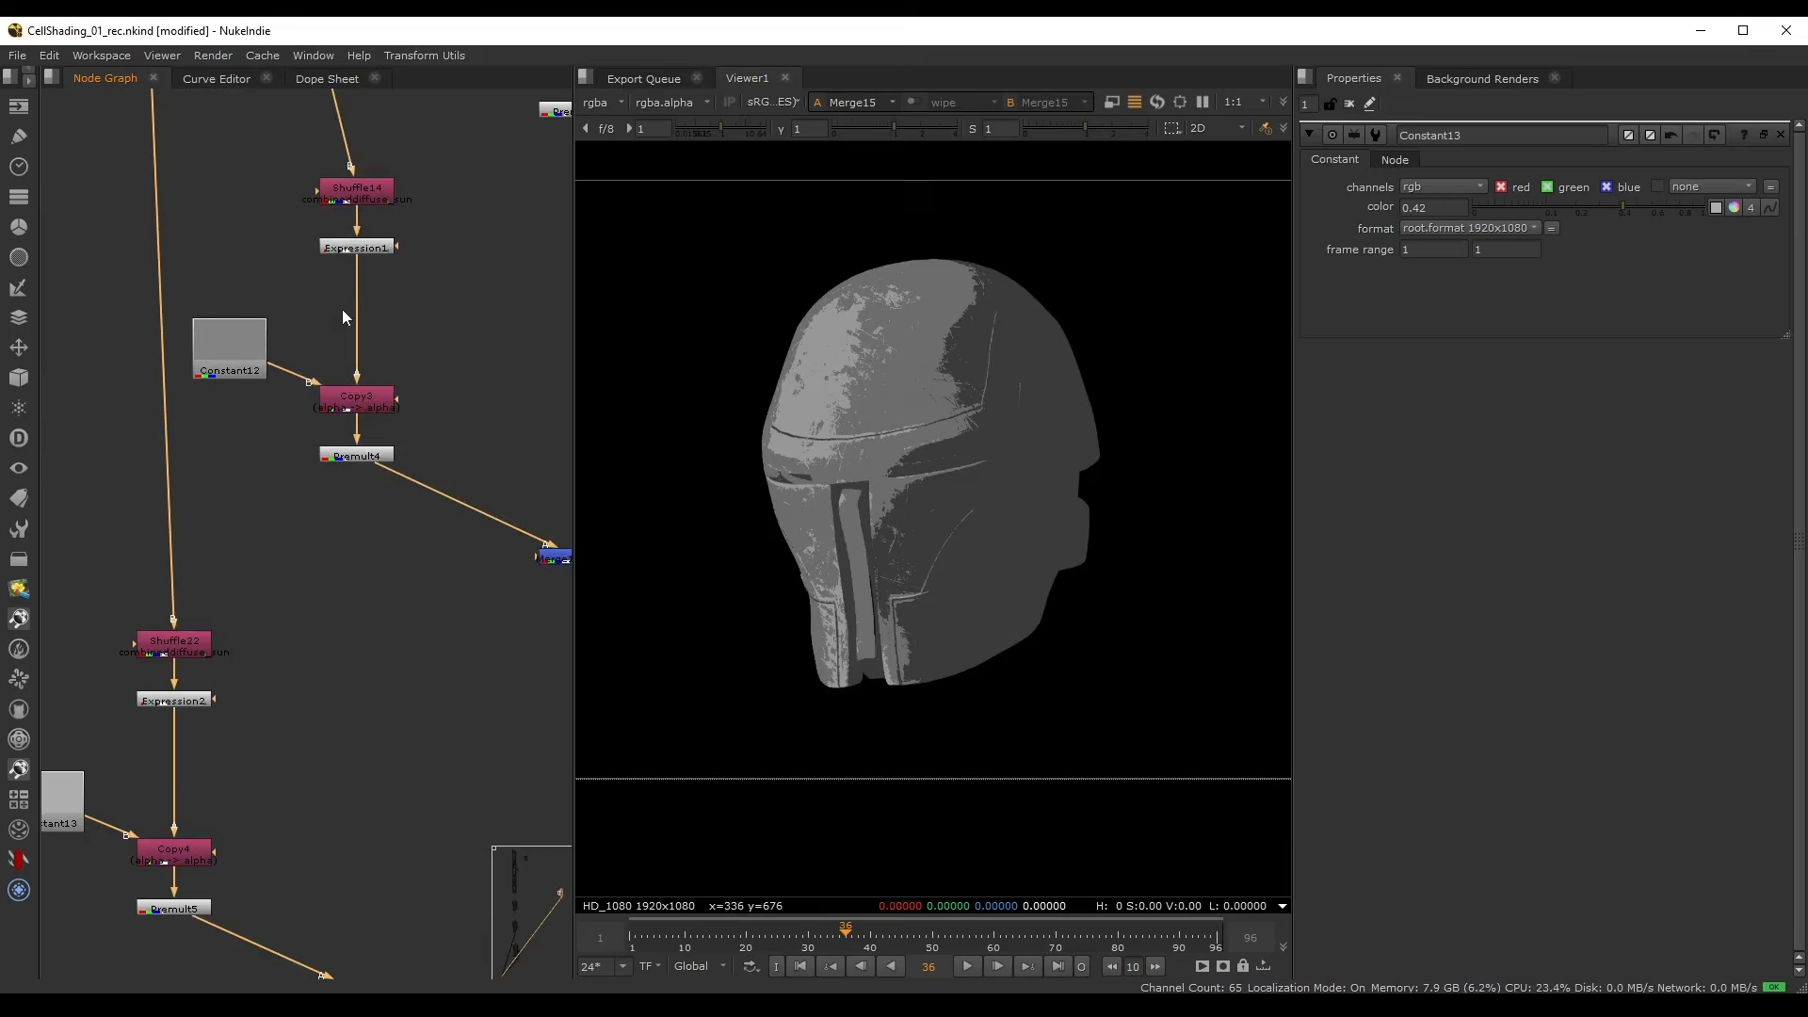
{"action": "double_click", "coordinate": [373, 245]}
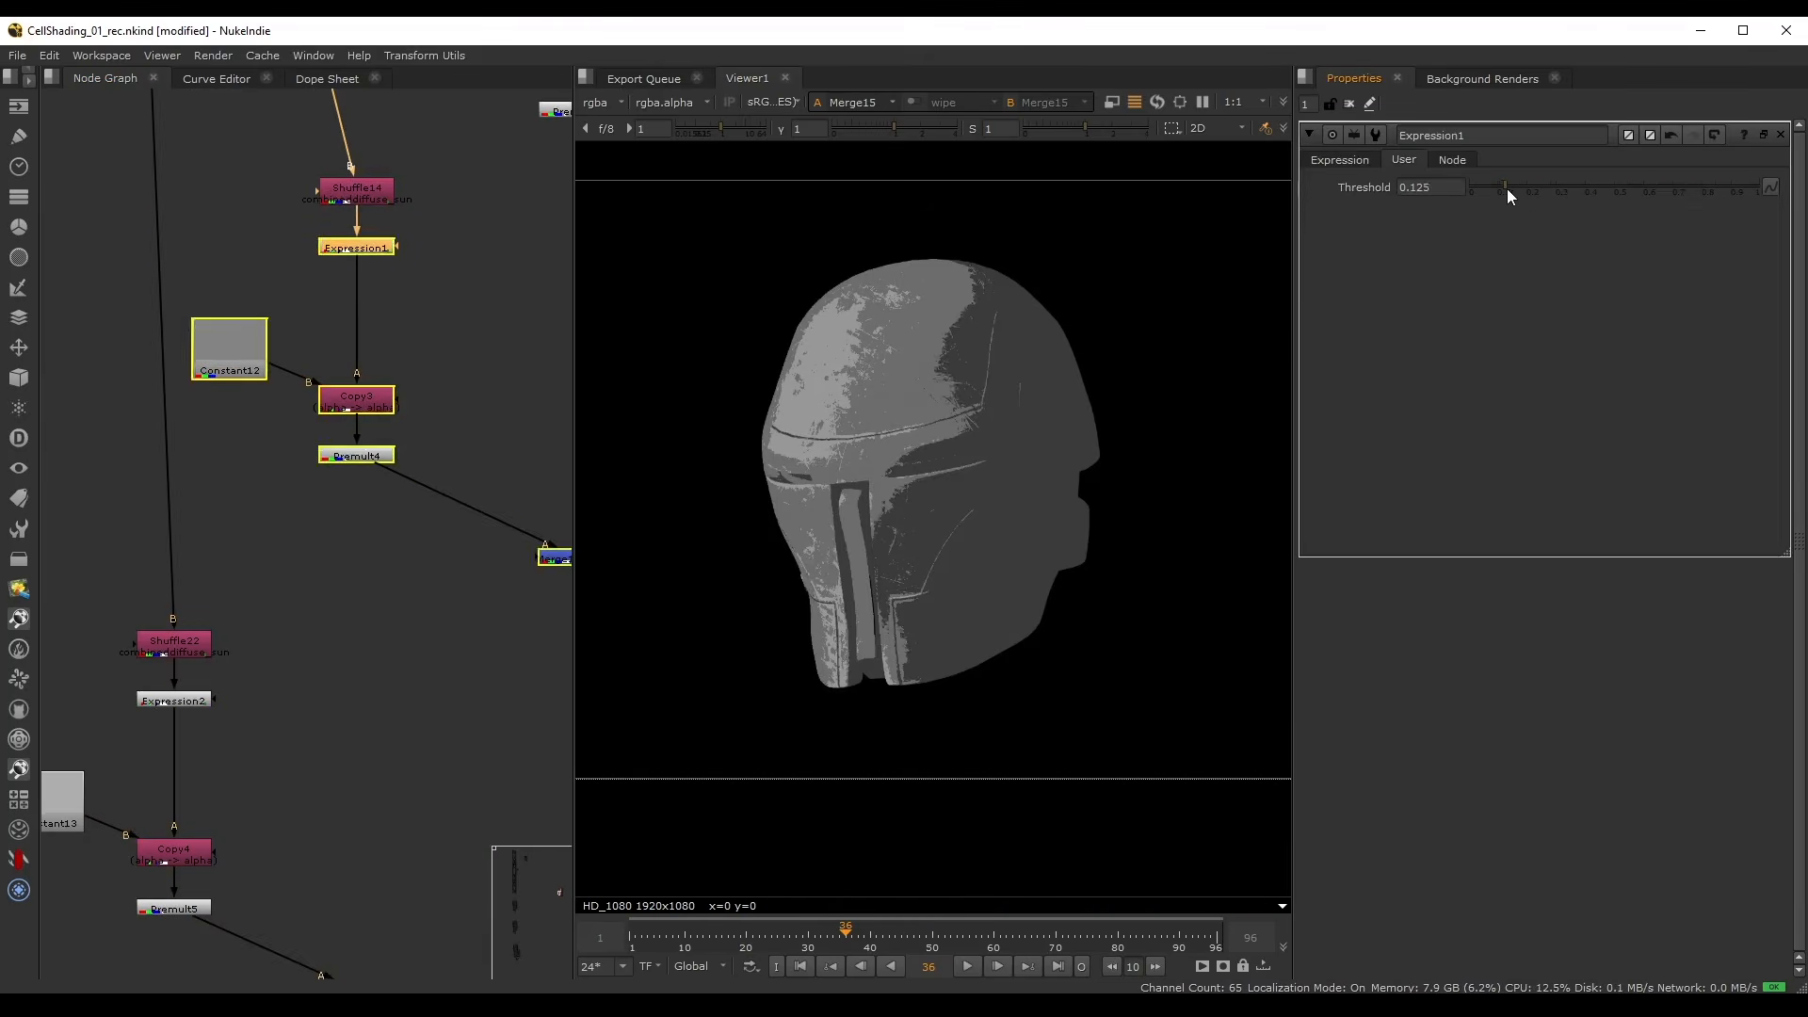
{"action": "mouse_move", "coordinate": [1506, 188]}
{"action": "left_mouse_down"}
{"action": "mouse_move", "coordinate": [1540, 198]}
{"action": "mouse_move", "coordinate": [1472, 196]}
{"action": "mouse_move", "coordinate": [1505, 199]}
{"action": "left_mouse_up"}
{"action": "left_click", "coordinate": [236, 487]}
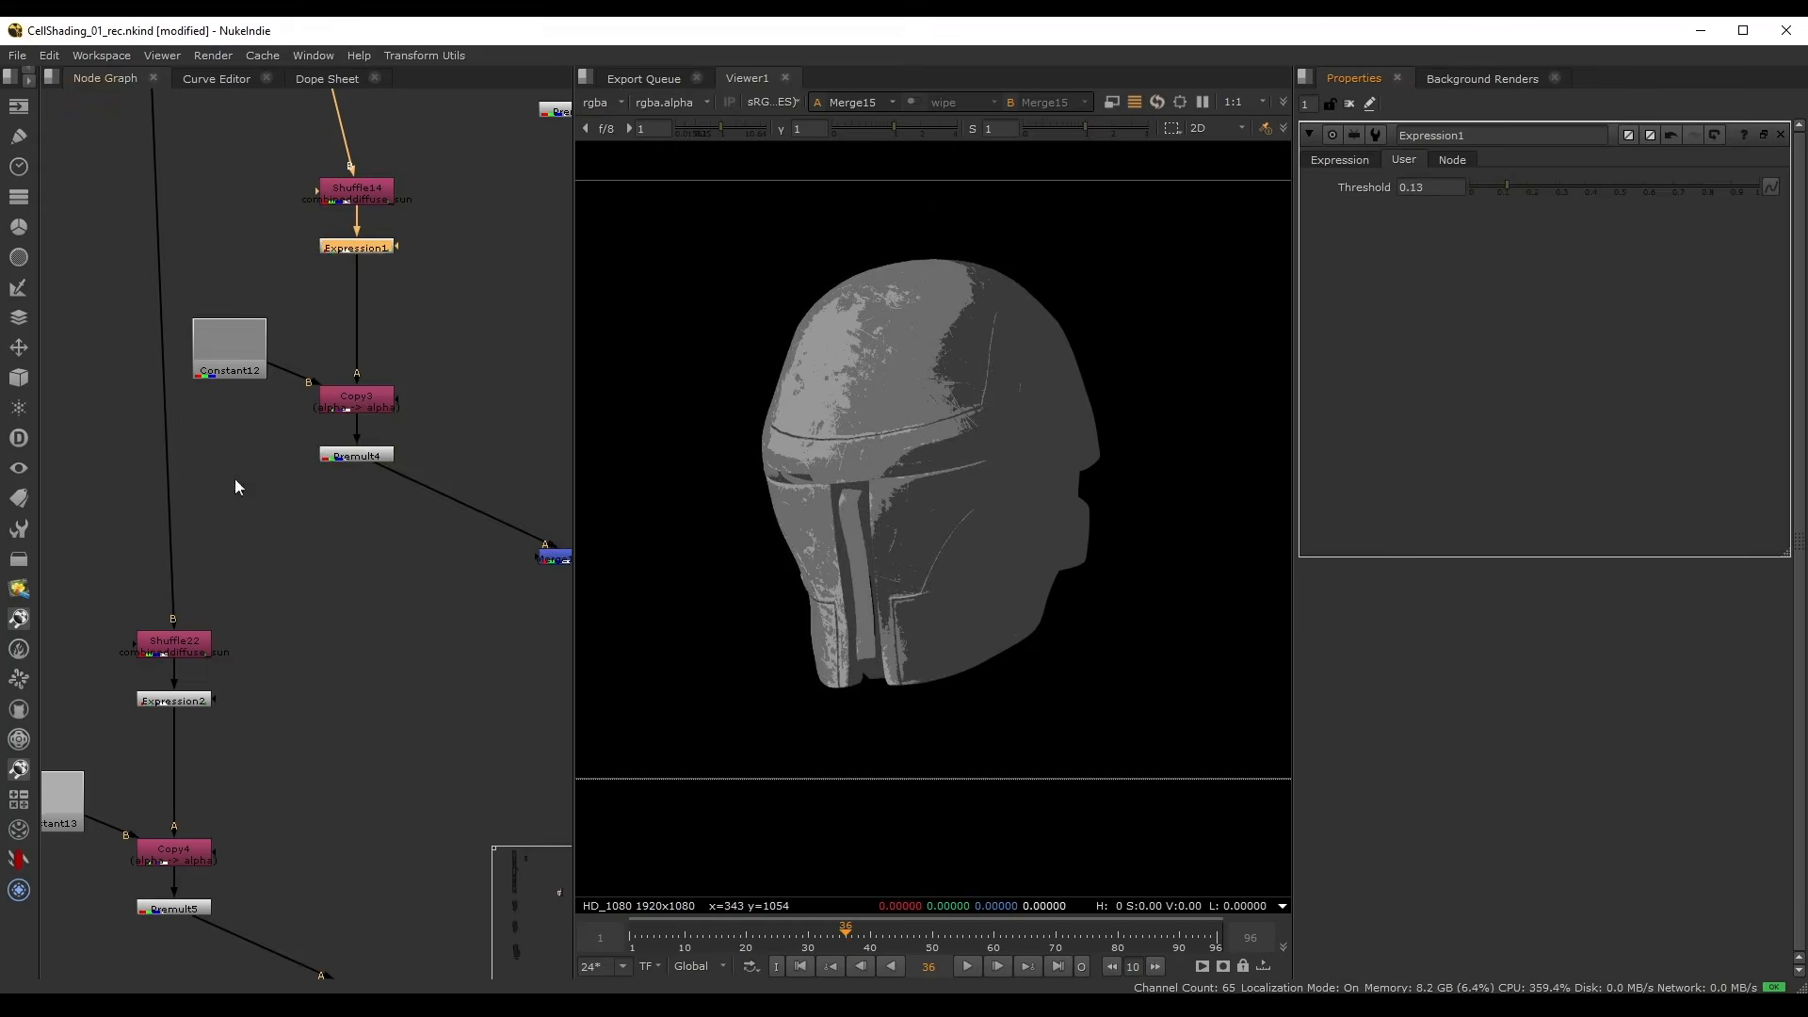
- Set the threshold of Expression2 to 0.335 and save the script
{"action": "middle_click_drag", "start_coordinate": [235, 487], "coordinate": [313, 147]}
{"action": "double_click", "coordinate": [253, 371]}
{"action": "left_click_drag", "start_coordinate": [1507, 188], "coordinate": [1566, 188]}
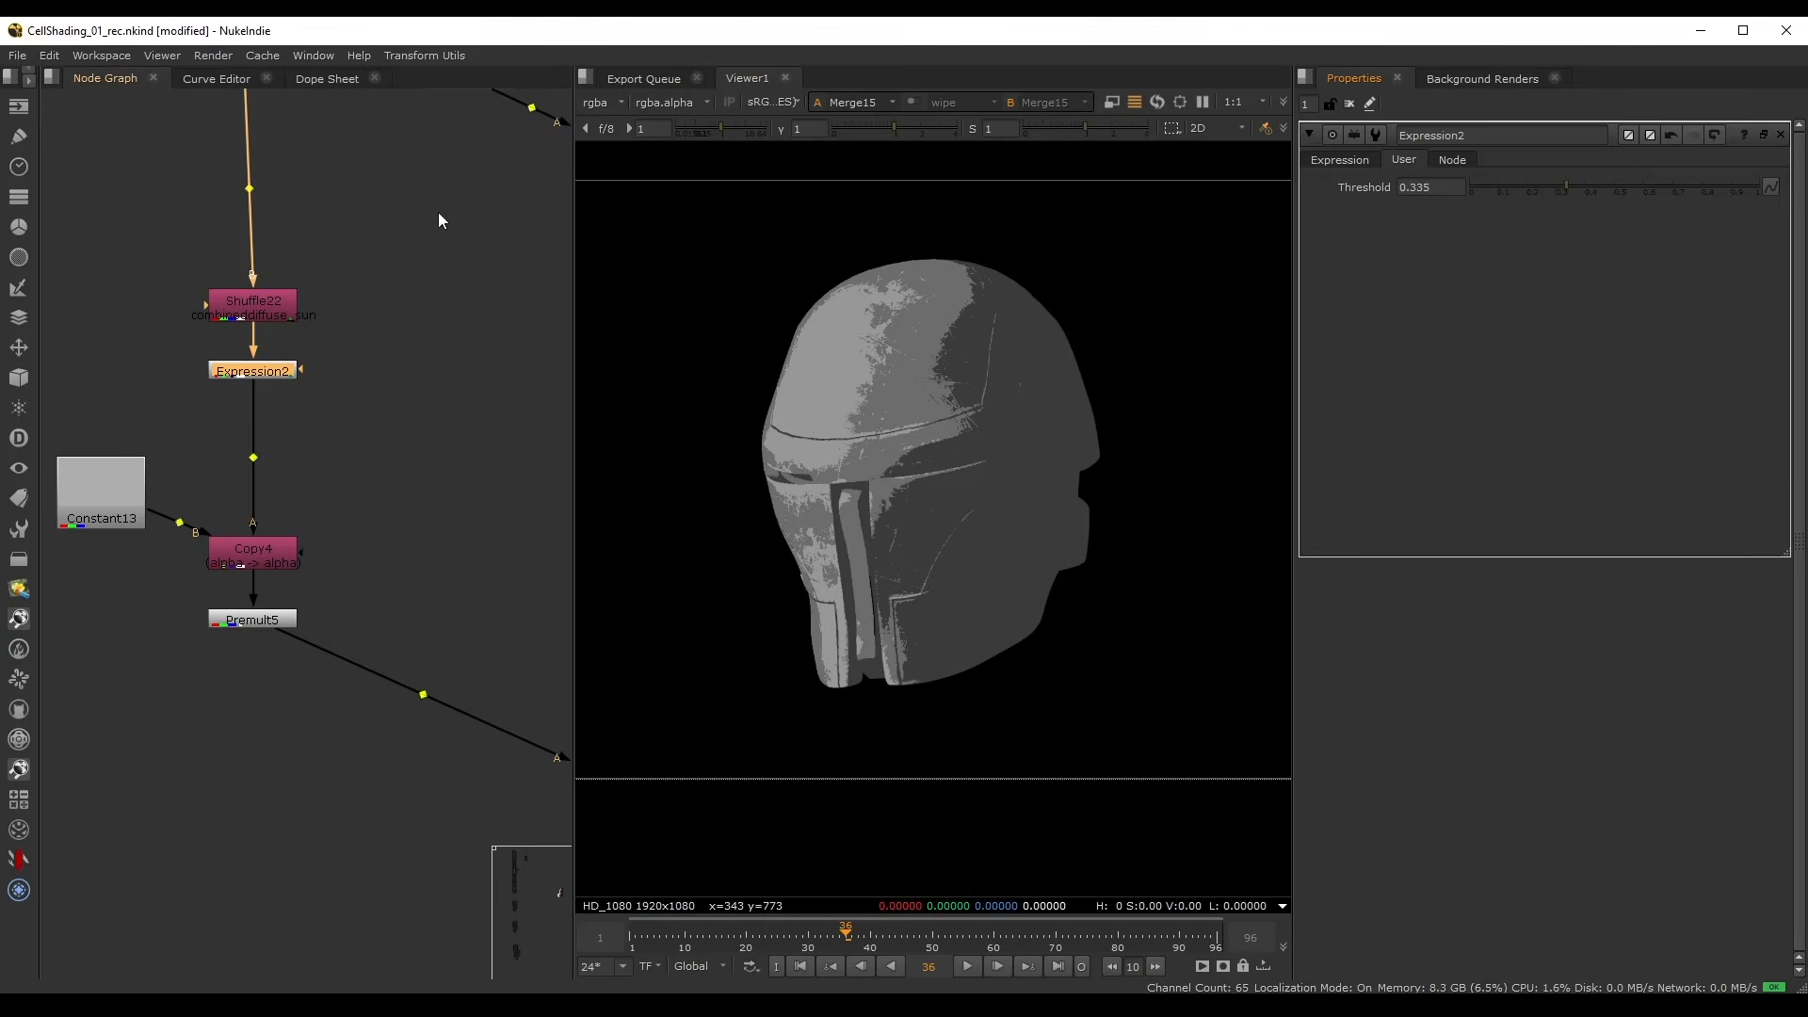
{"action": "key", "text": "ctrl+s"}
- View the Premult output of each shading layer in turn: Premult4, Premult5, Premult3 and back to Premult4
{"action": "scroll", "coordinate": [347, 254], "scroll_direction": "down", "scroll_amount": 2}
{"action": "middle_click_drag", "start_coordinate": [348, 254], "coordinate": [315, 496]}
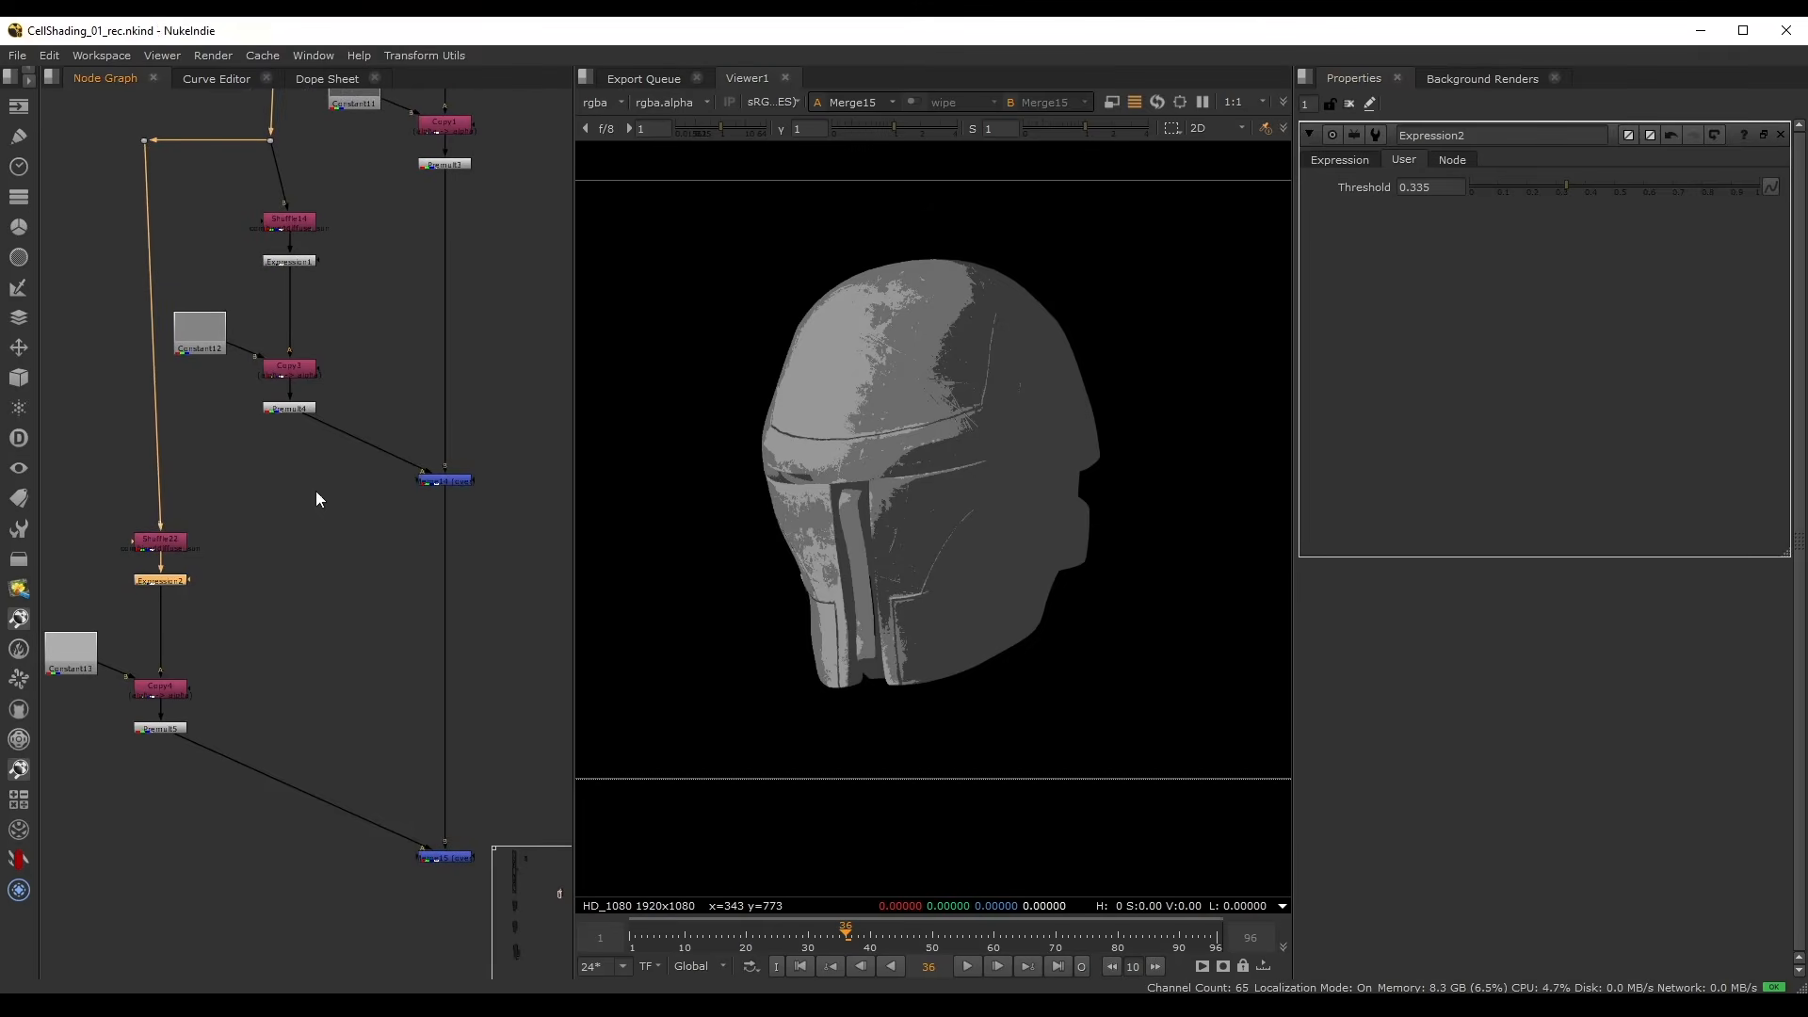
{"action": "left_click", "coordinate": [289, 407]}
{"action": "key", "text": "1"}
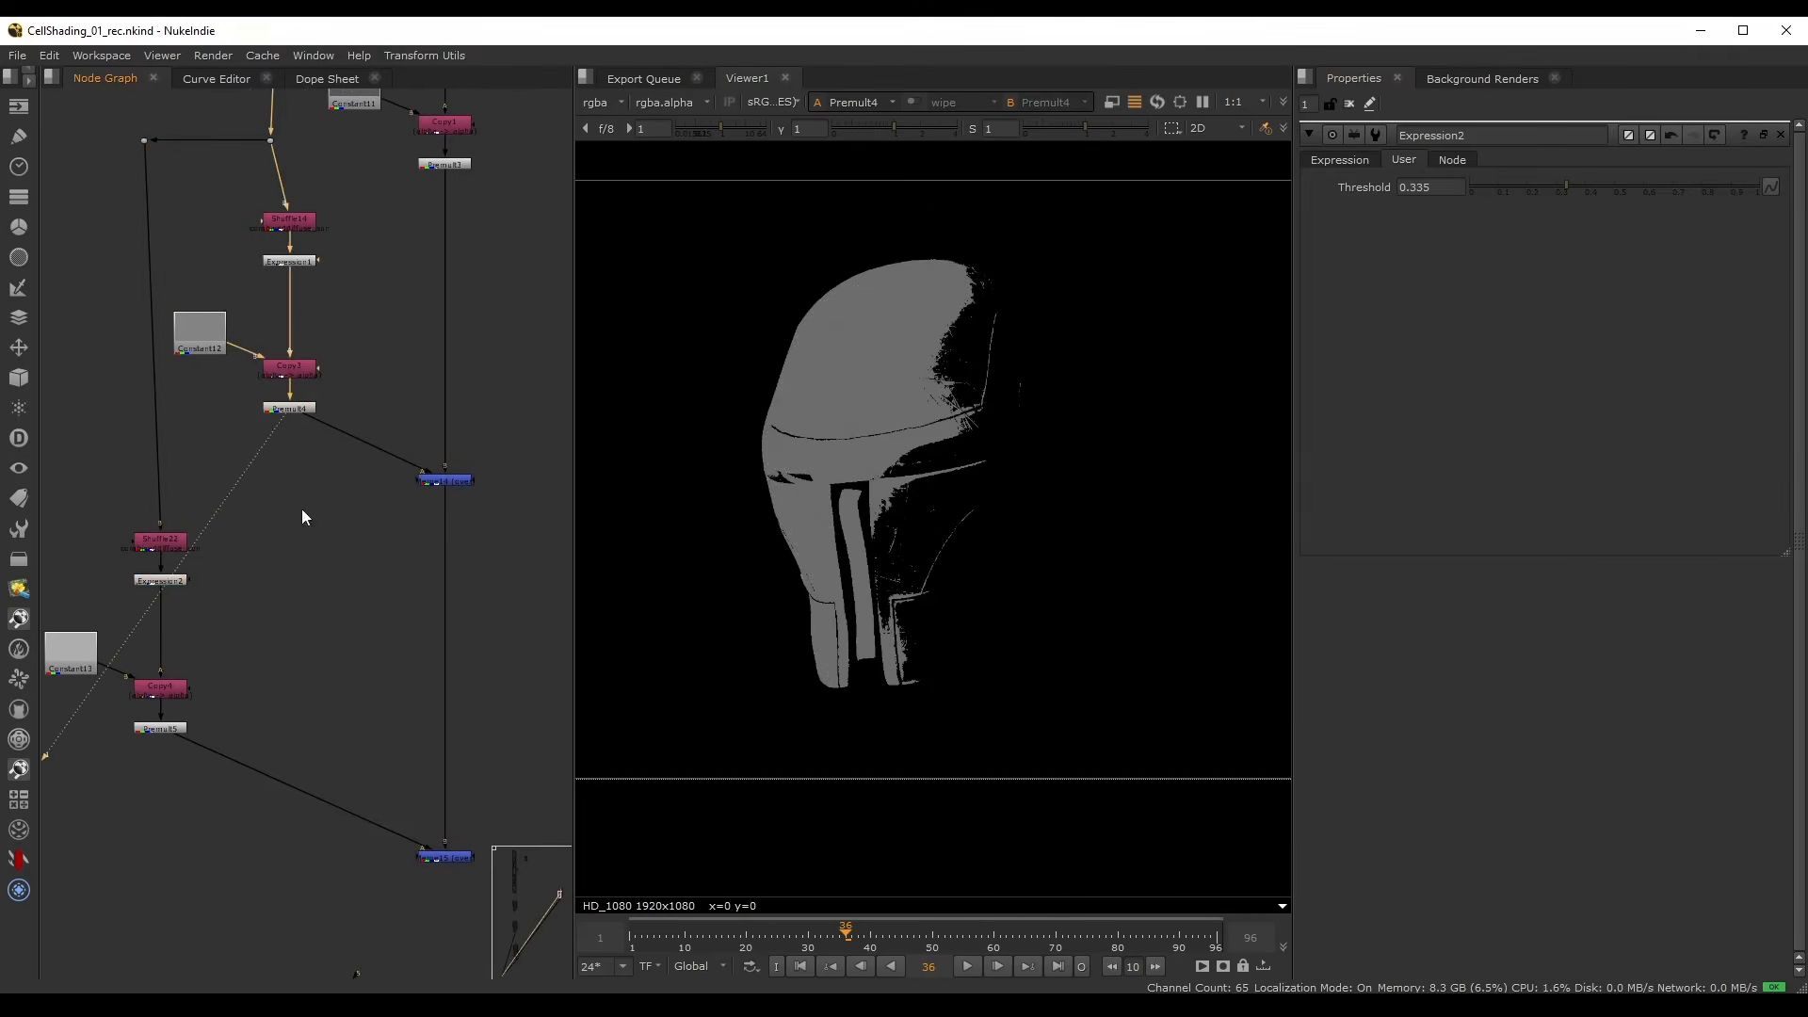
{"action": "left_click_drag", "start_coordinate": [100, 776], "coordinate": [224, 704]}
{"action": "key", "text": "1"}
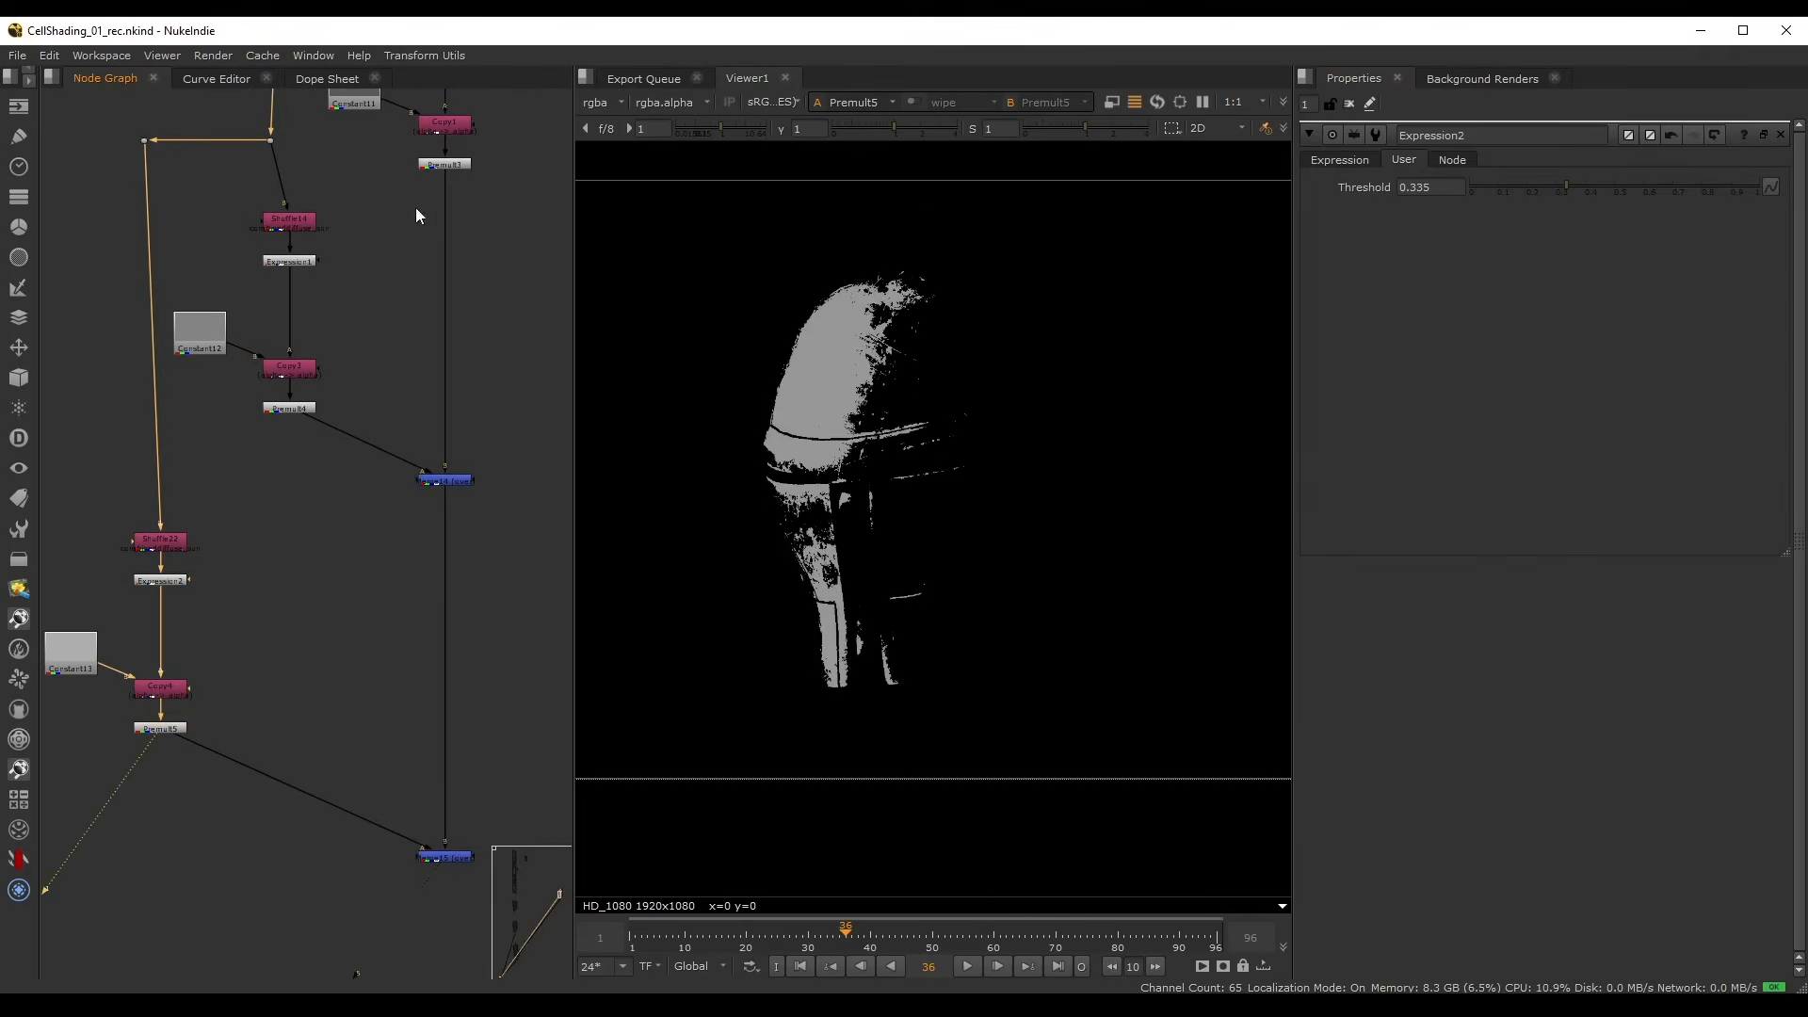
{"action": "left_click", "coordinate": [444, 164]}
{"action": "key", "text": "1"}
{"action": "scroll", "coordinate": [317, 381], "scroll_direction": "up", "scroll_amount": 2}
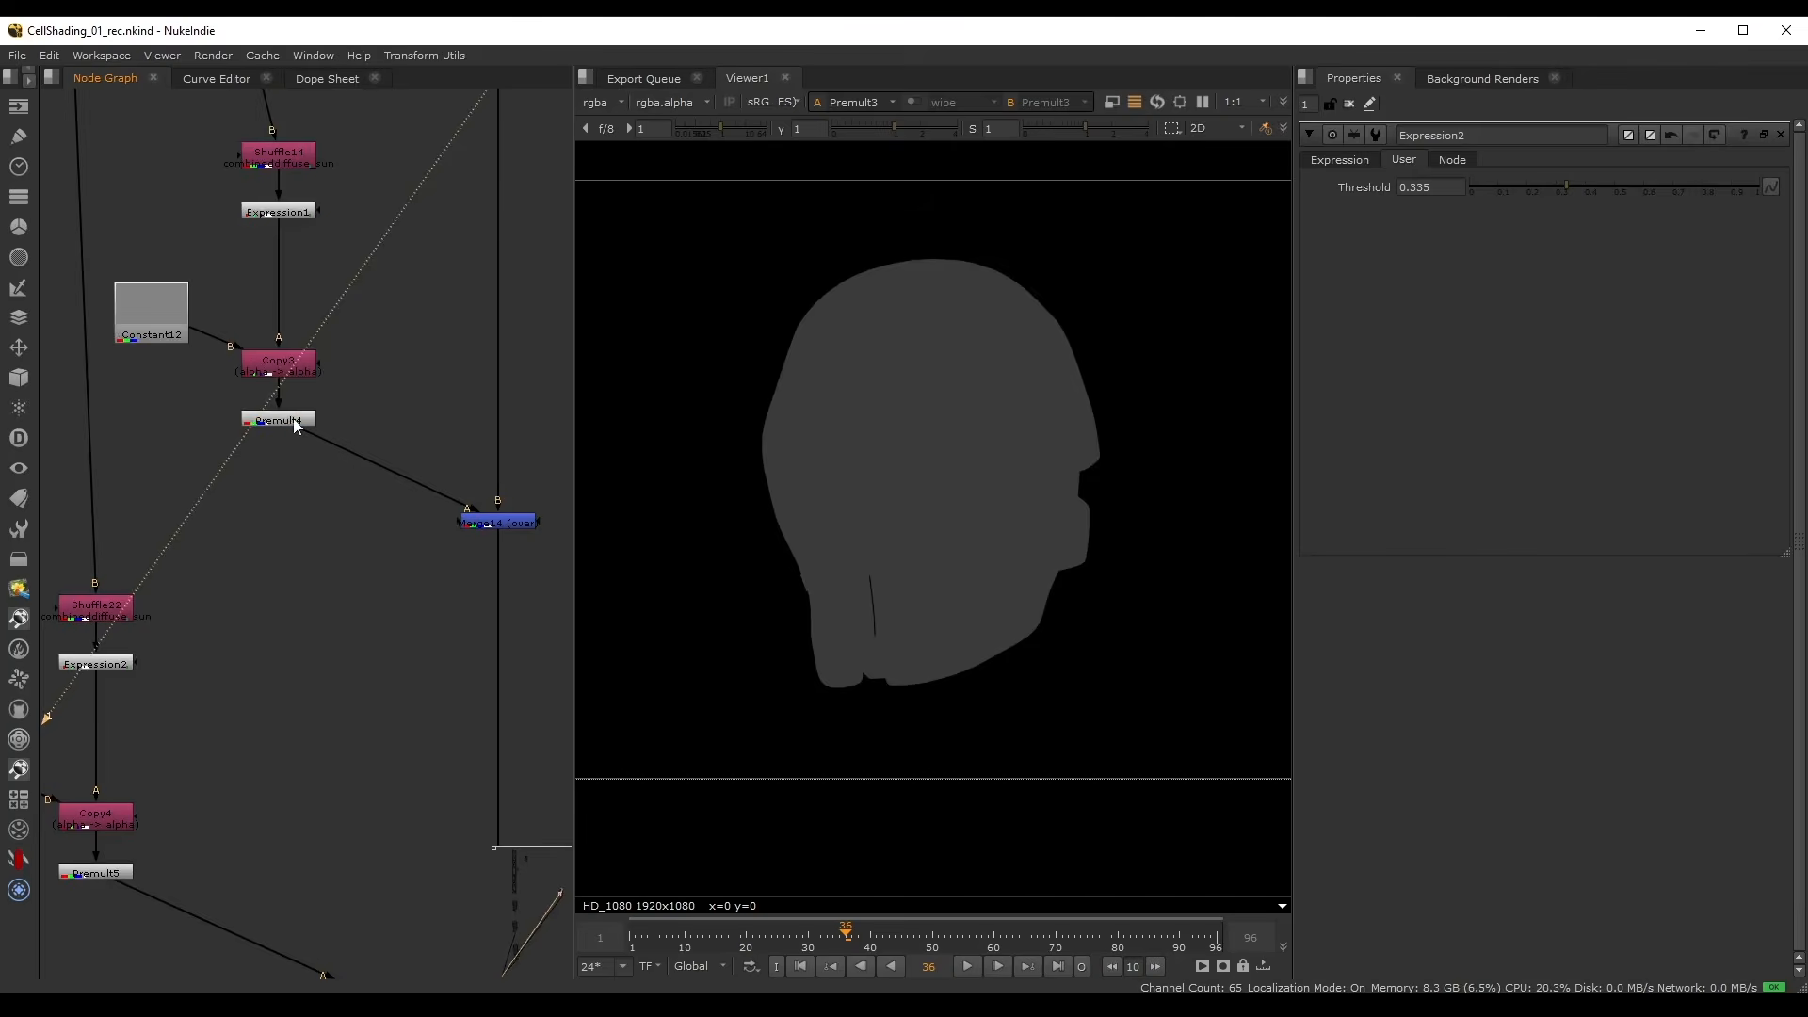
{"action": "left_click", "coordinate": [294, 420]}
{"action": "key", "text": "1"}
- Move the Read node, its Dots and the base layer's Constant, Copy and Premult up, away from the light branches
{"action": "middle_click_drag", "start_coordinate": [348, 339], "coordinate": [341, 489]}
{"action": "middle_click_drag", "start_coordinate": [145, 336], "coordinate": [182, 426]}
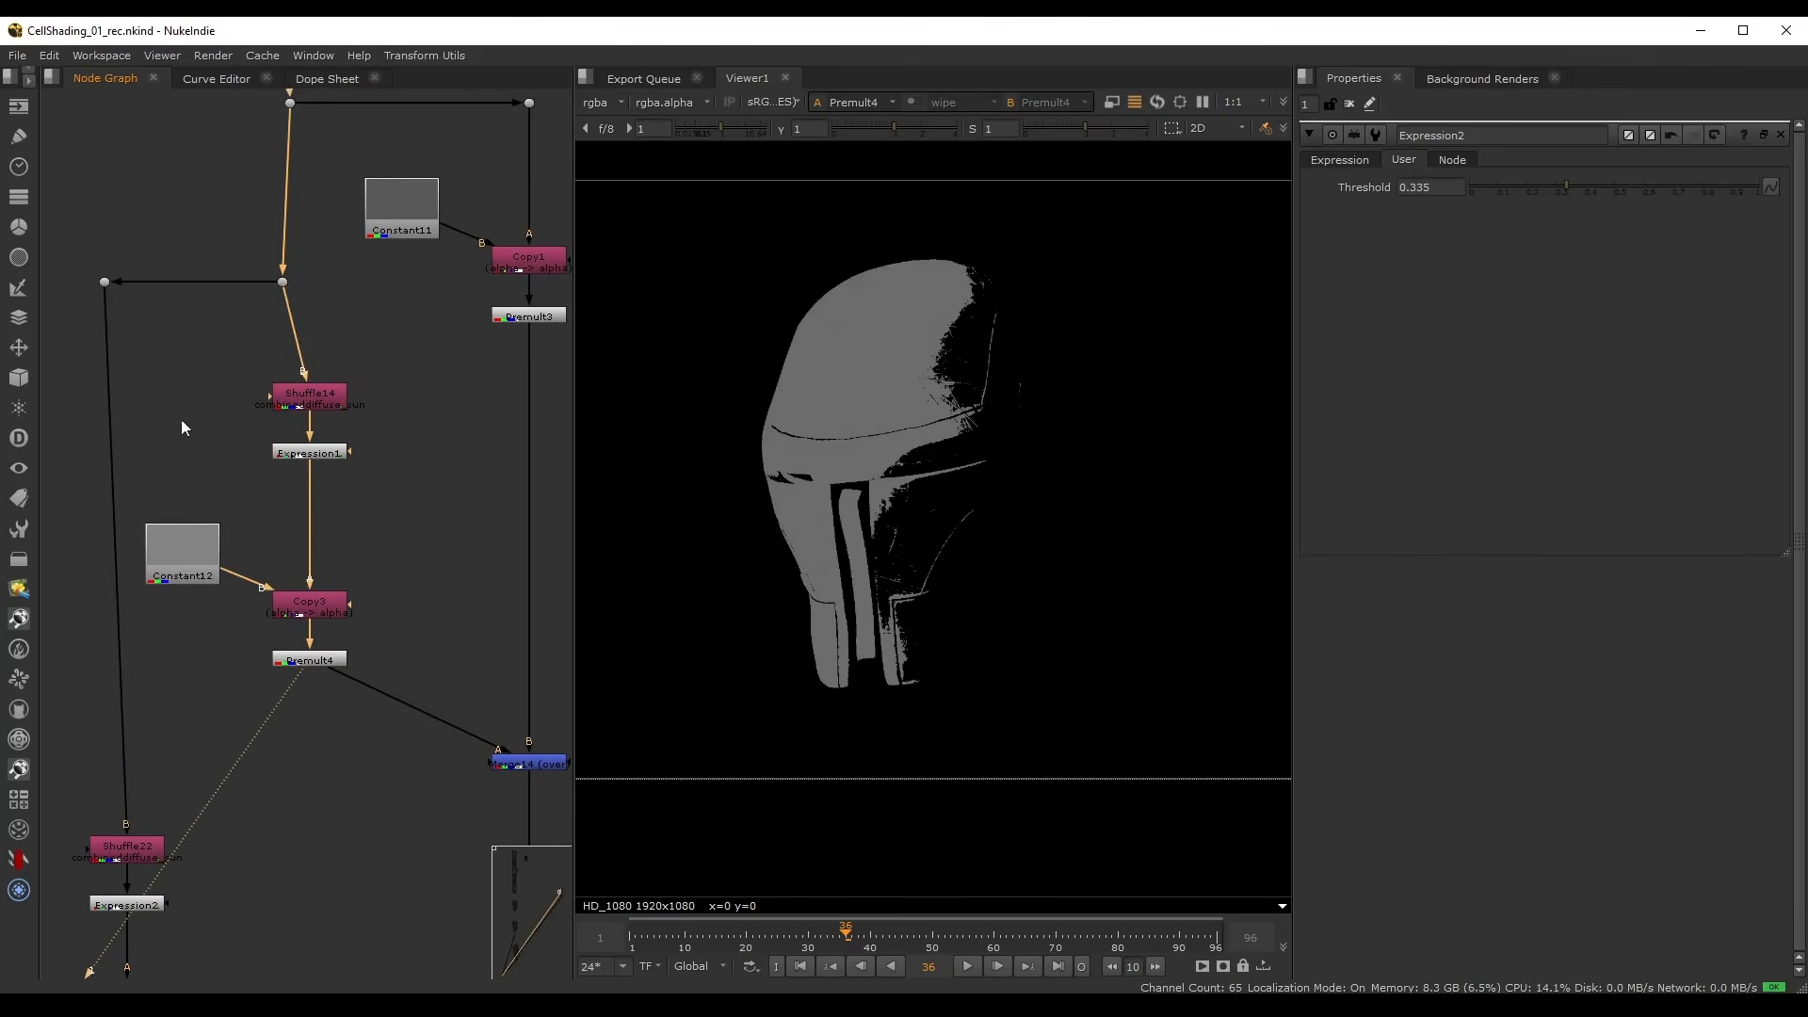
{"action": "left_click_drag", "start_coordinate": [141, 353], "coordinate": [387, 728]}
{"action": "left_click", "coordinate": [426, 484]}
{"action": "scroll", "coordinate": [425, 483], "scroll_direction": "down", "scroll_amount": 2}
{"action": "middle_click_drag", "start_coordinate": [425, 484], "coordinate": [312, 625]}
{"action": "left_click_drag", "start_coordinate": [149, 171], "coordinate": [408, 459]}
{"action": "left_click_drag", "start_coordinate": [506, 368], "coordinate": [232, 480], "text": "shift"}
{"action": "left_click_drag", "start_coordinate": [238, 362], "coordinate": [448, 520], "text": "shift"}
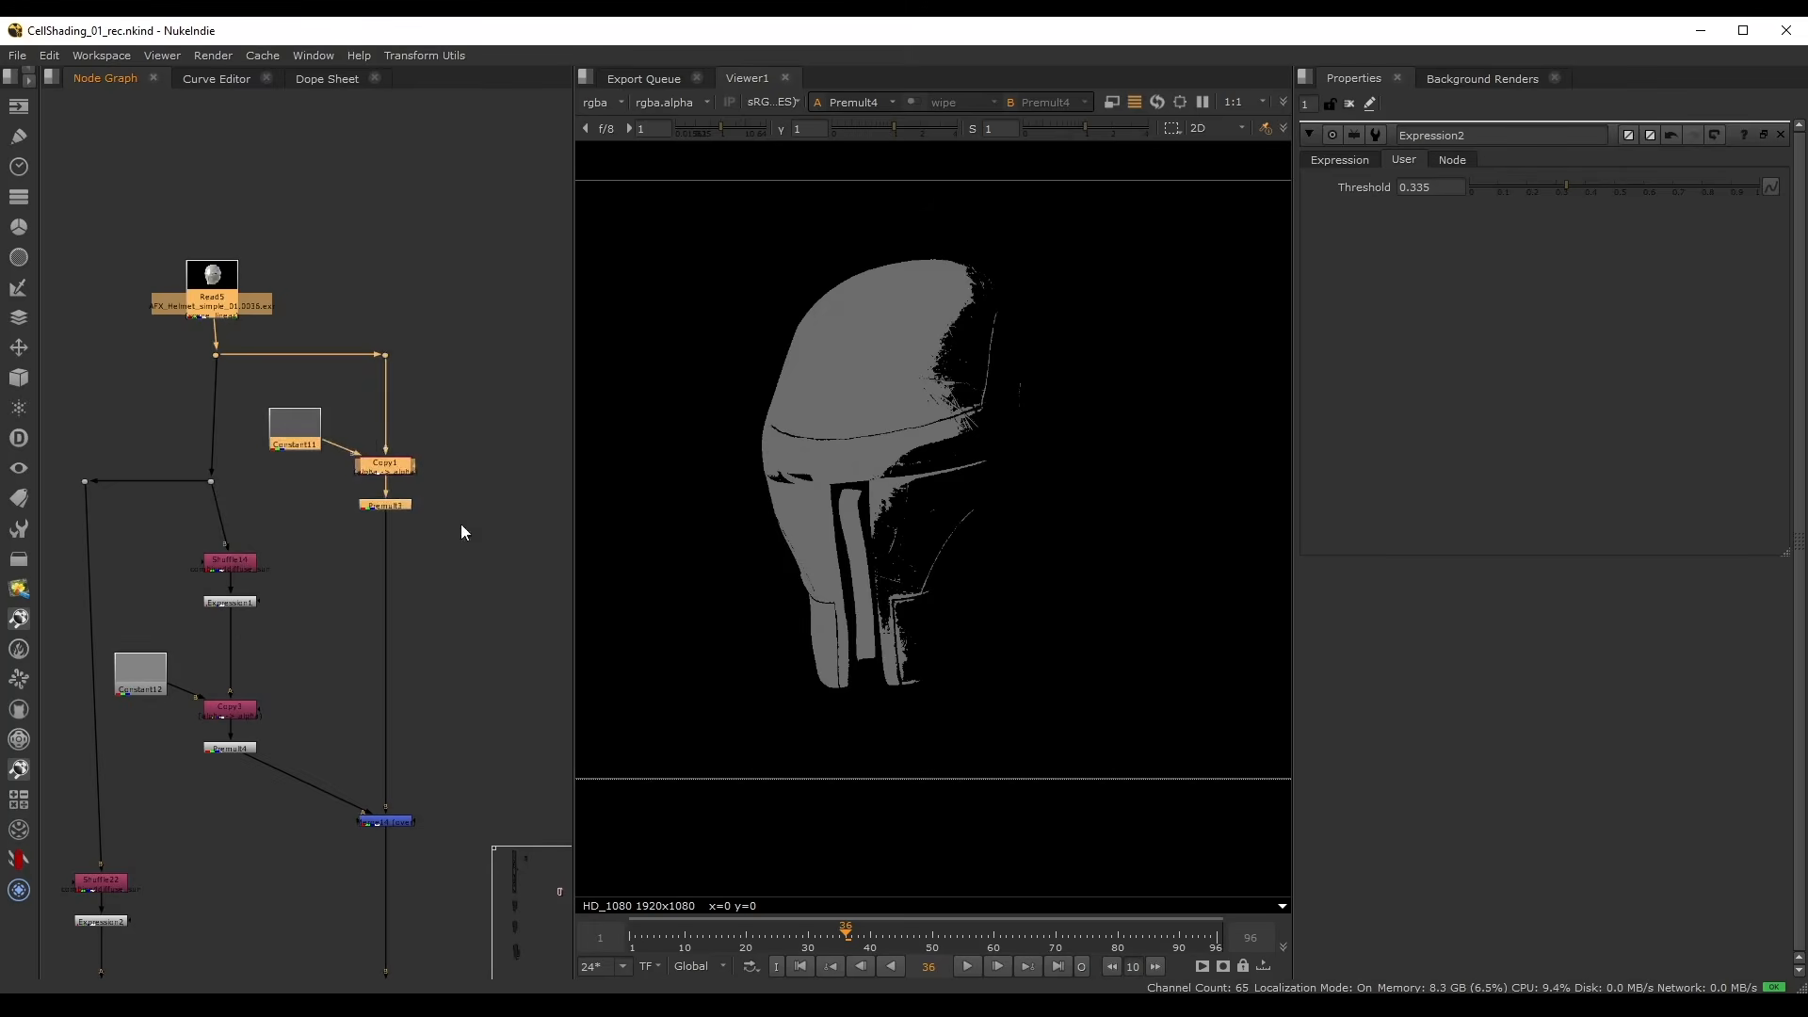
{"action": "left_click_drag", "start_coordinate": [384, 465], "coordinate": [381, 190]}
{"action": "left_click", "coordinate": [336, 342]}
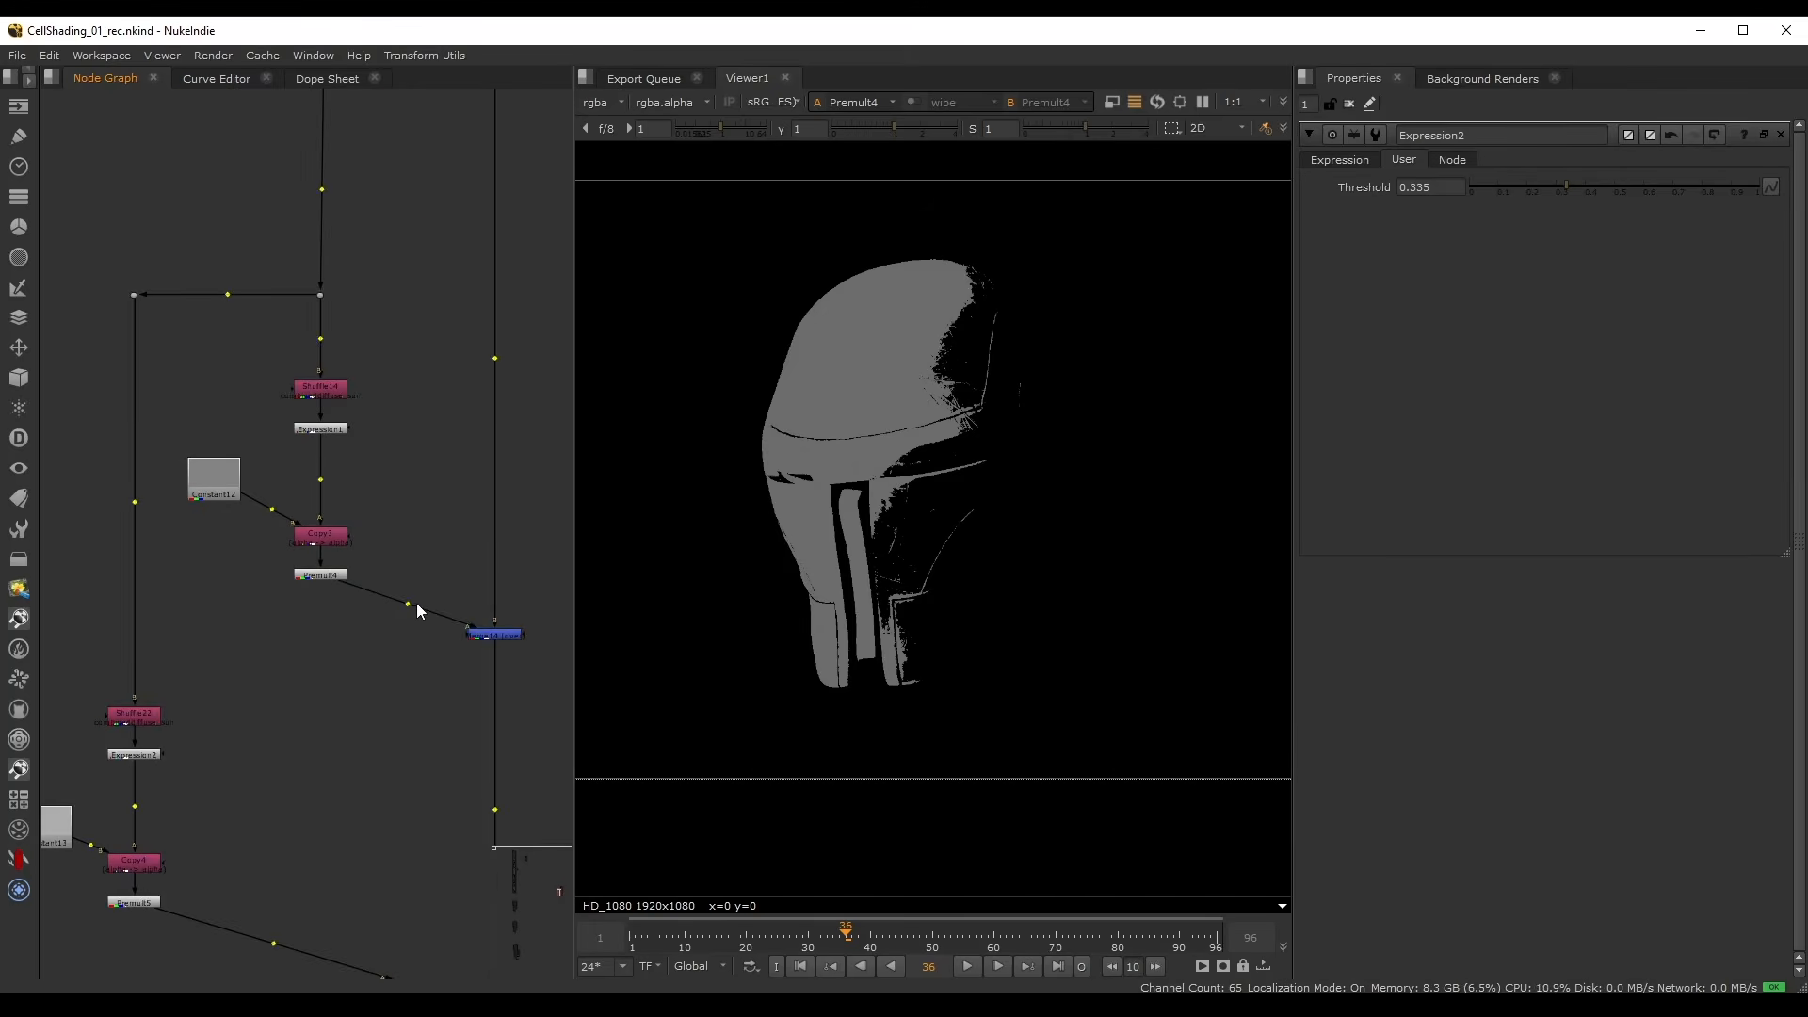
- Insert a corner Dot below Premult4 on its connection to Merge14 and save the script
{"action": "left_click_drag", "start_coordinate": [416, 603], "coordinate": [322, 641], "text": "ctrl"}
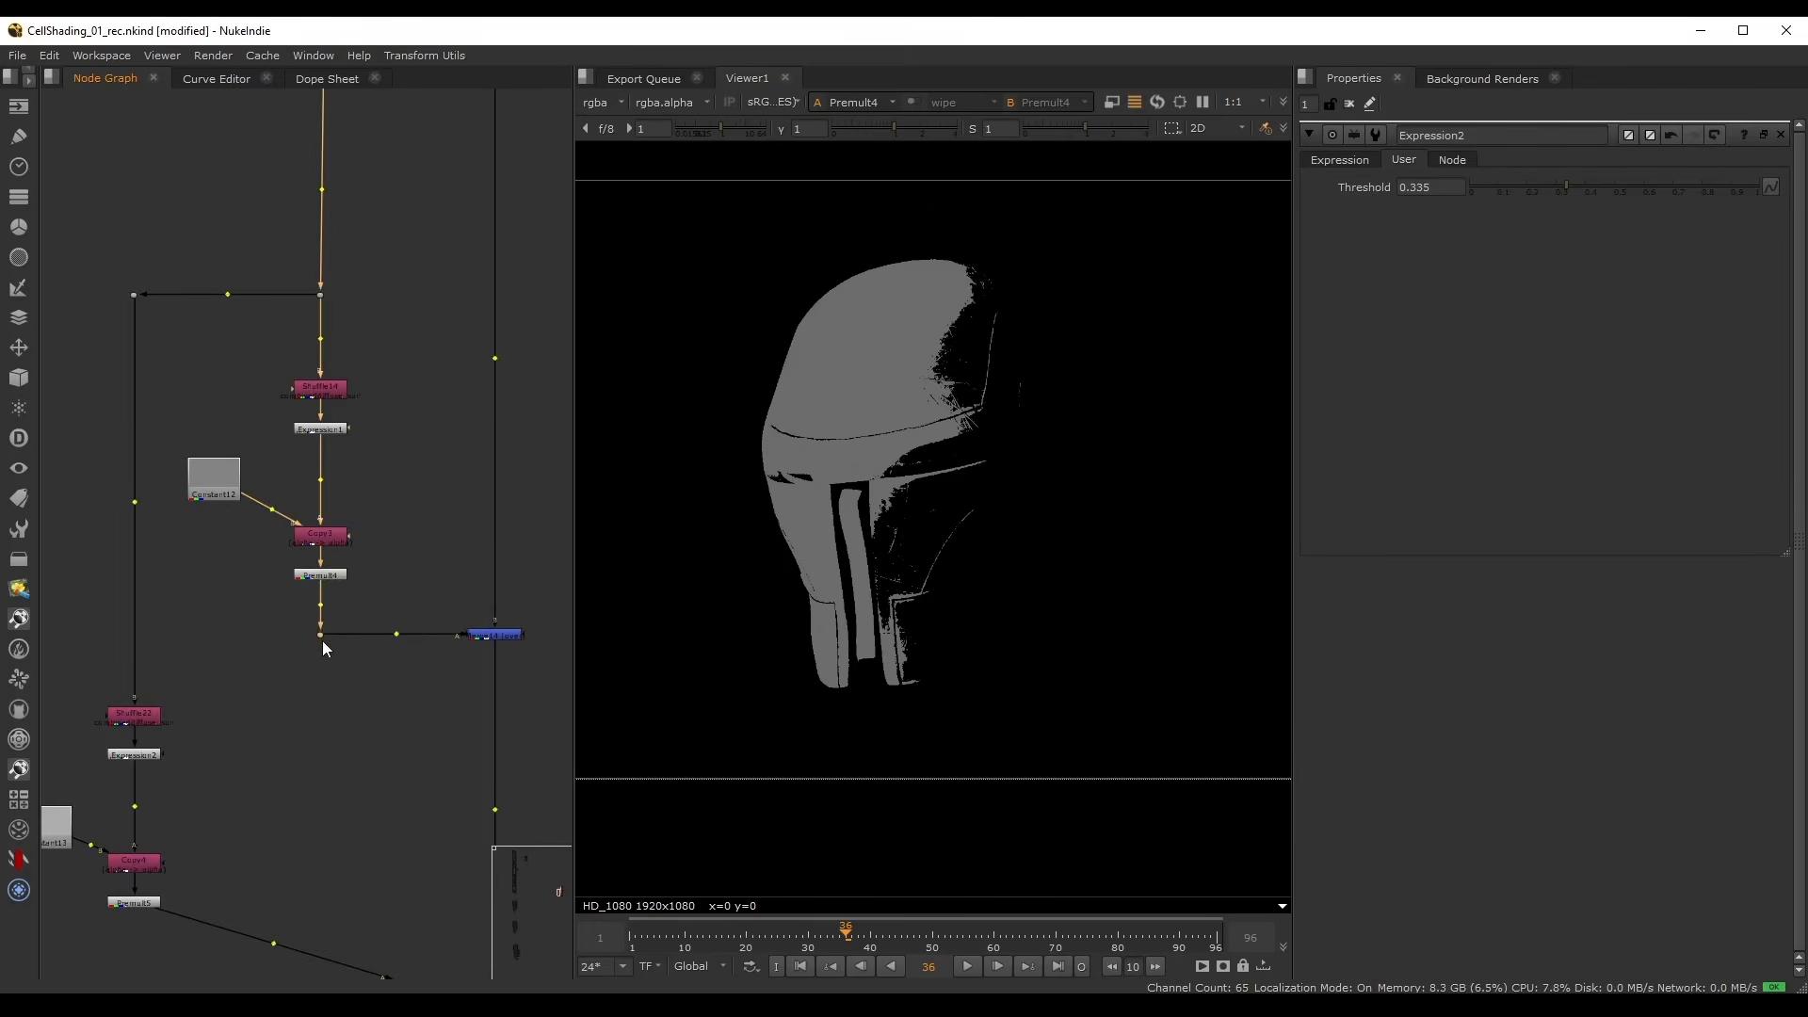
{"action": "left_click", "coordinate": [386, 529]}
{"action": "key", "text": "ctrl+s"}
- View the alpha channel of Expression1 and add a Blur with size 6.4 after it
{"action": "scroll", "coordinate": [303, 454], "scroll_direction": "up", "scroll_amount": 3}
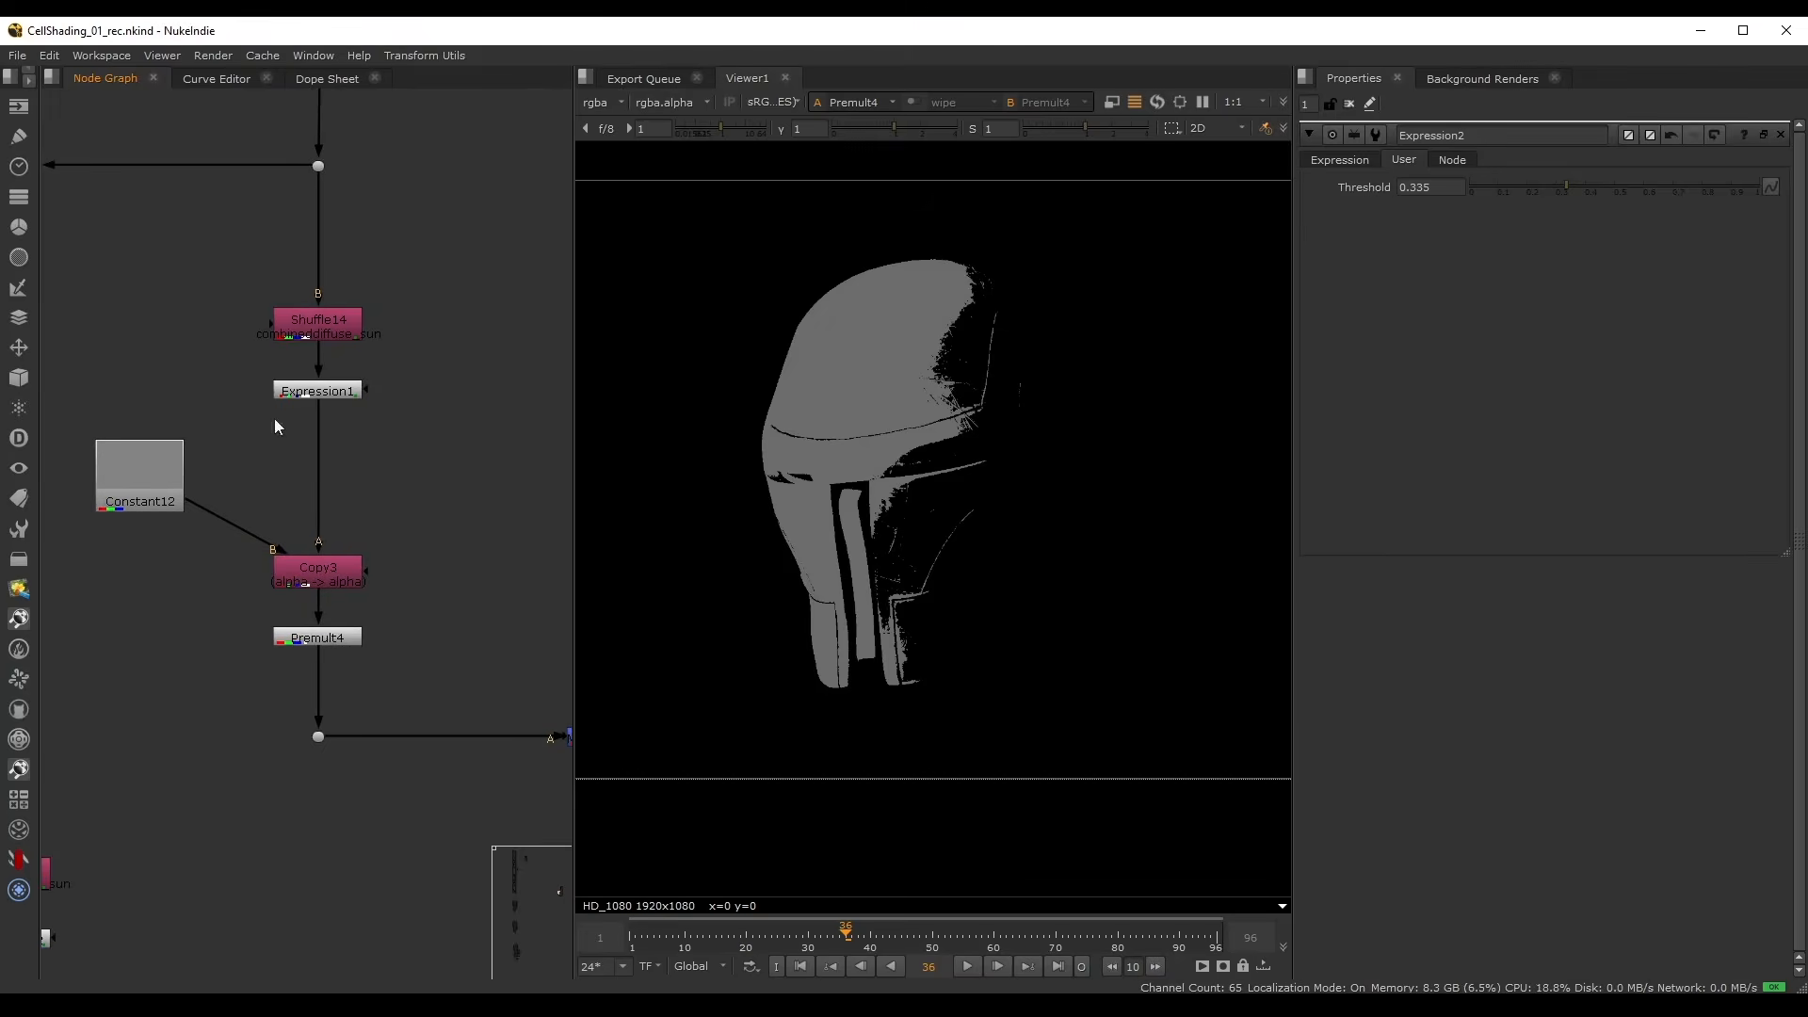
{"action": "double_click", "coordinate": [358, 389]}
{"action": "key", "text": "1"}
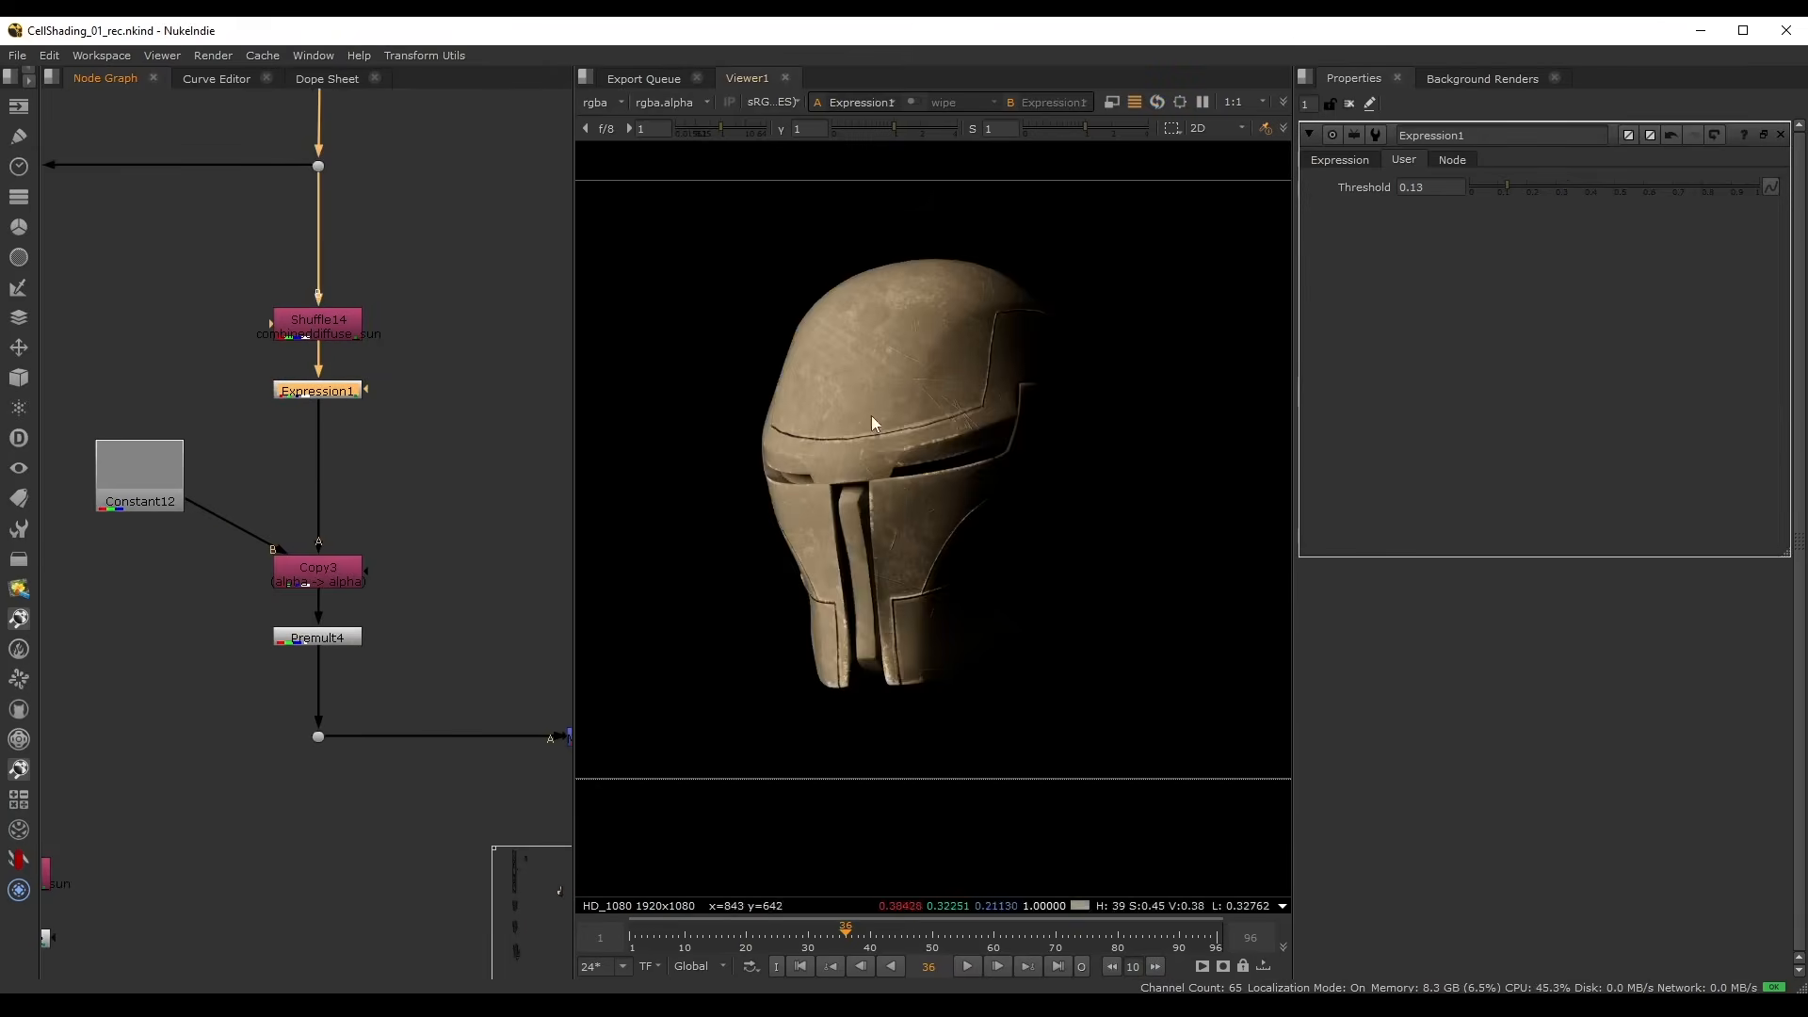
{"action": "key", "text": "a"}
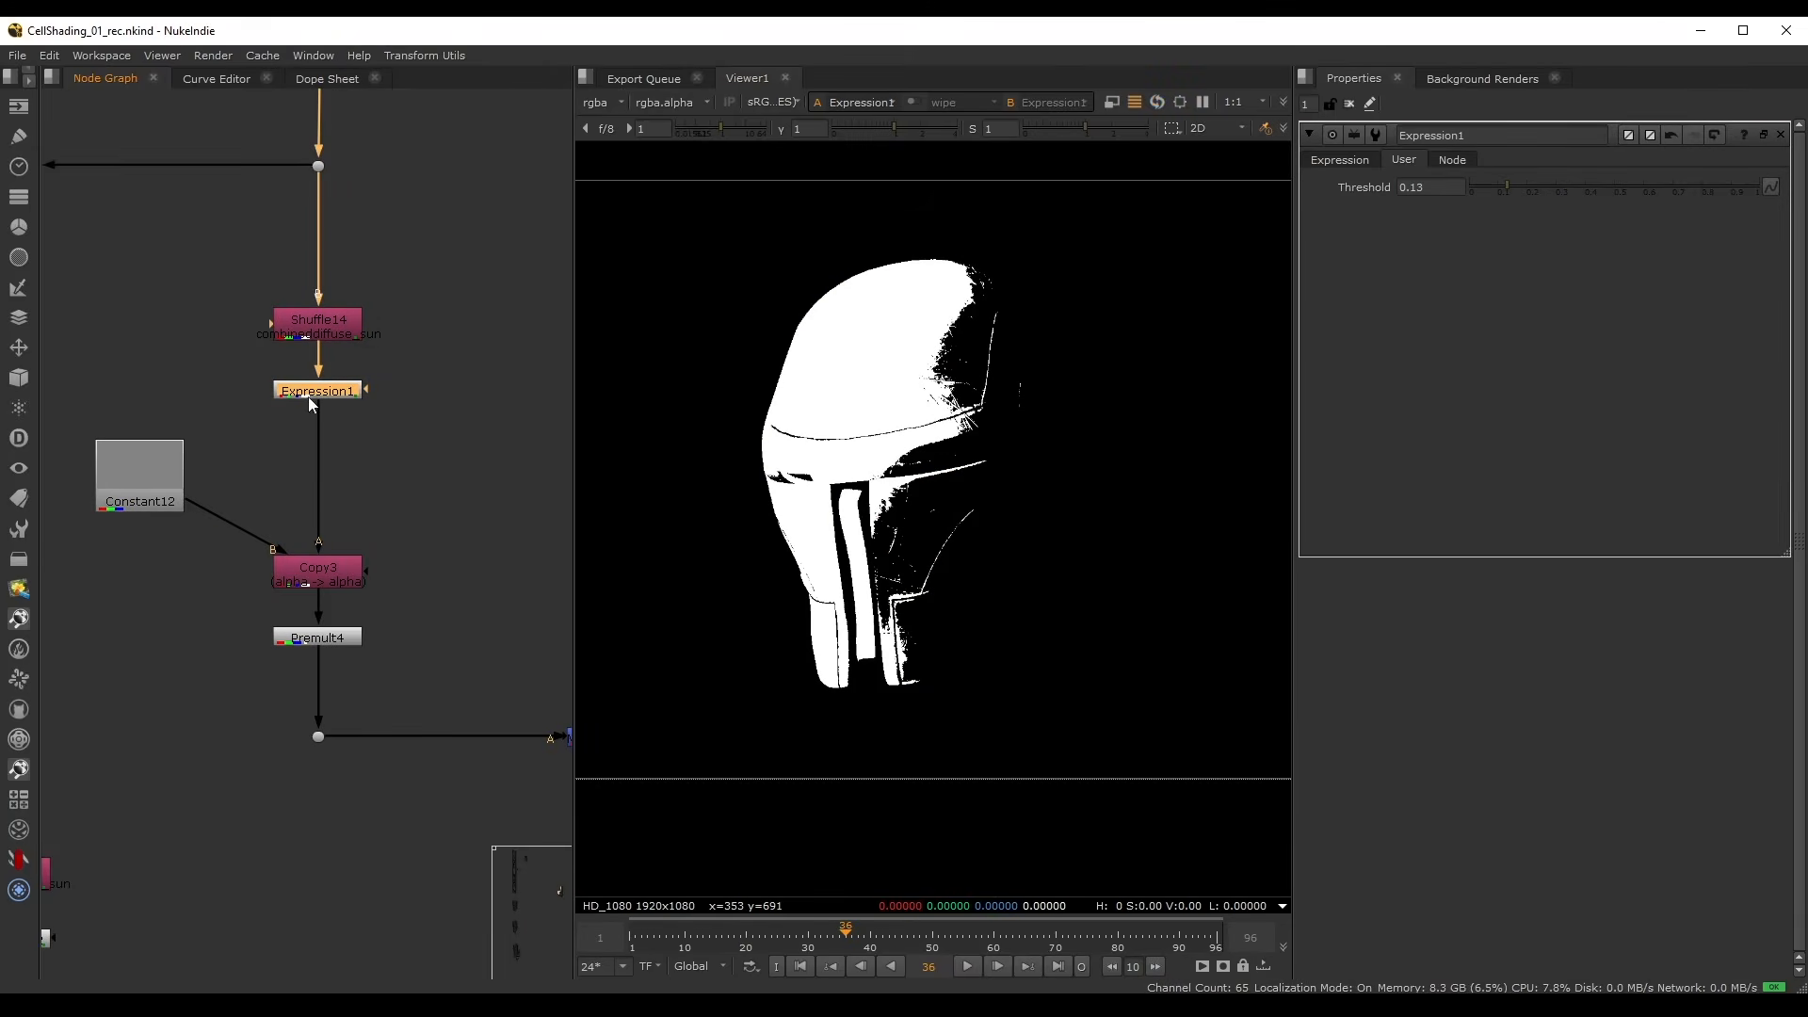
{"action": "key", "text": "b"}
{"action": "left_click_drag", "start_coordinate": [329, 422], "coordinate": [333, 458]}
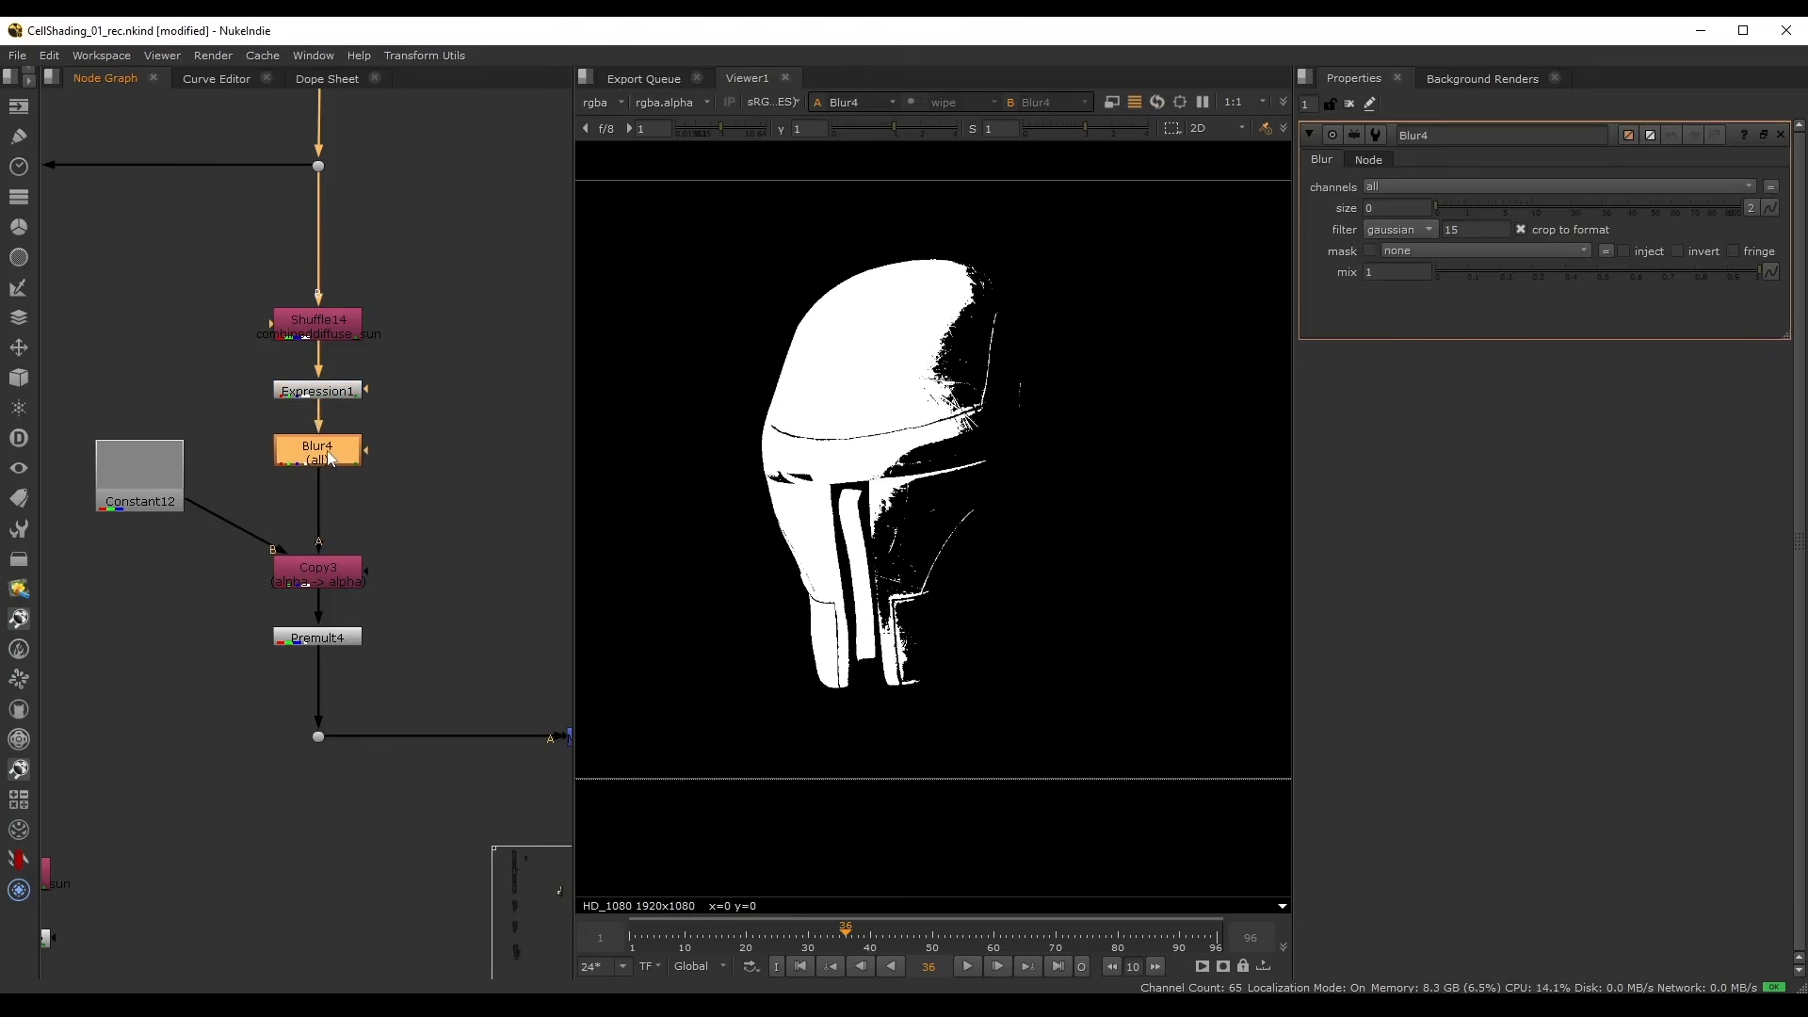
{"action": "left_click_drag", "start_coordinate": [1454, 205], "coordinate": [1510, 211]}
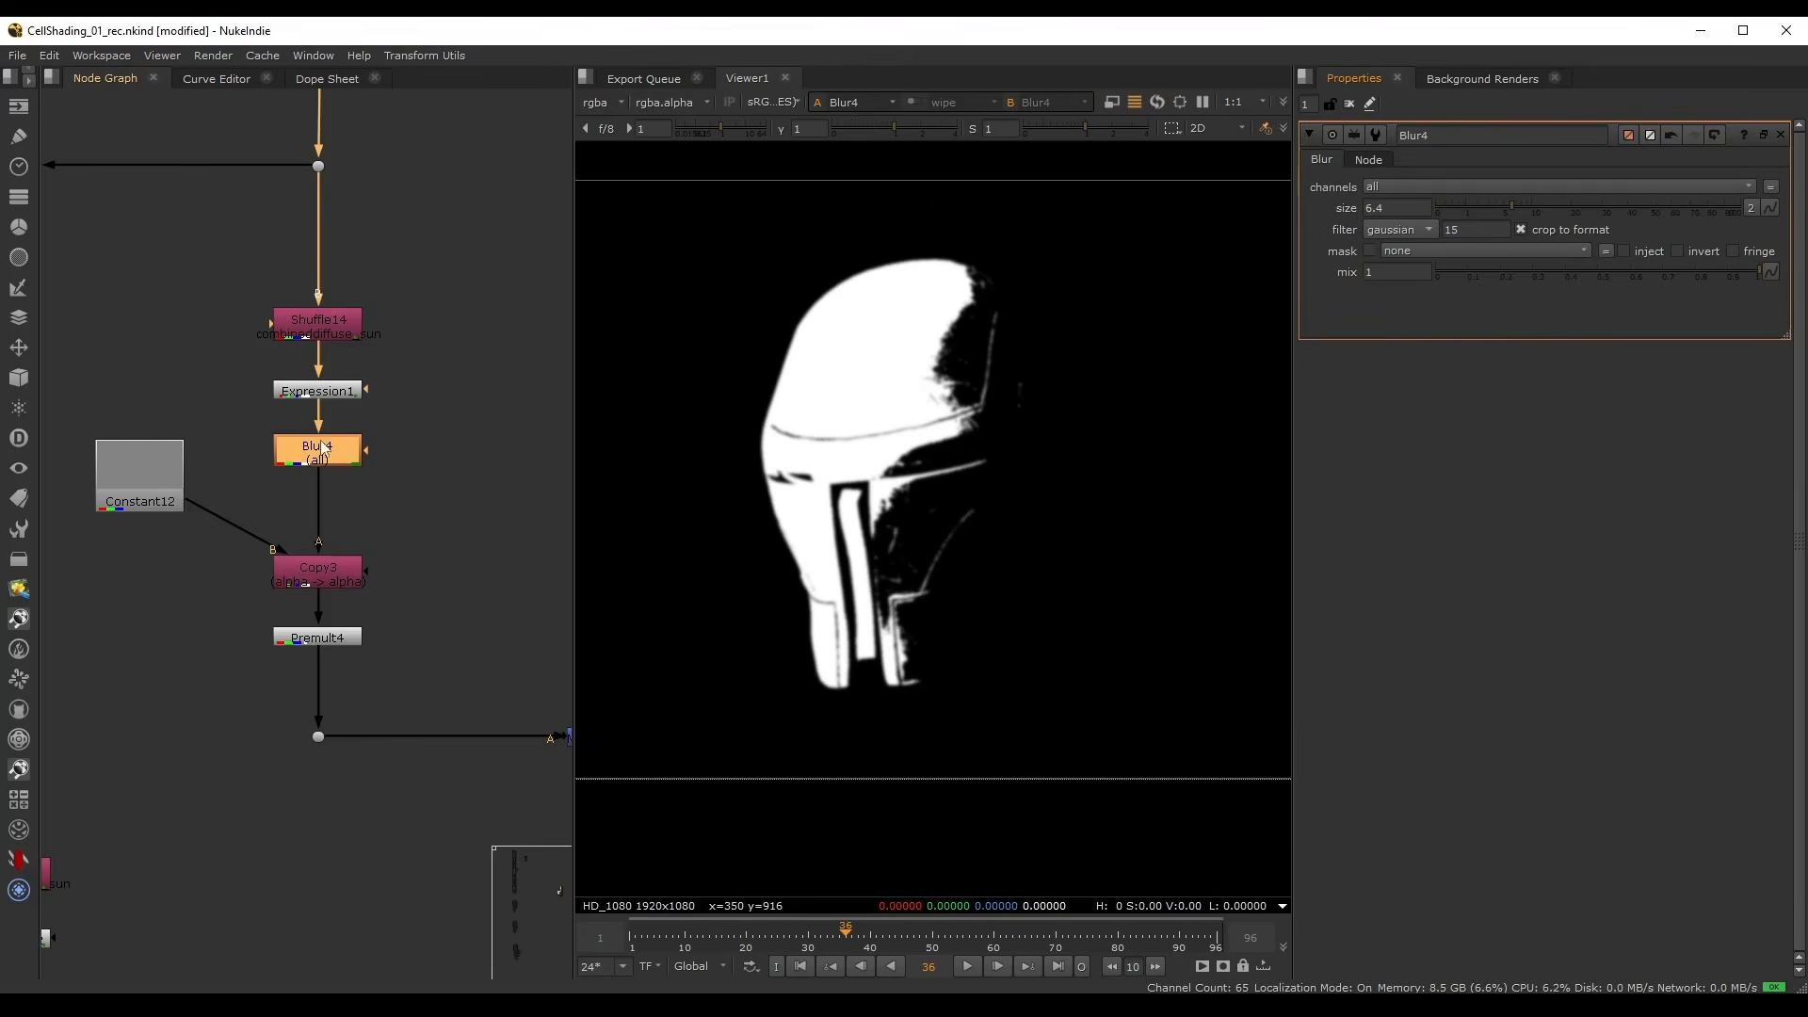
- Move the Blur between Shuffle14 and Expression1, space the nodes evenly and view the Dot below Premult4
{"action": "left_click_drag", "start_coordinate": [343, 324], "coordinate": [344, 294]}
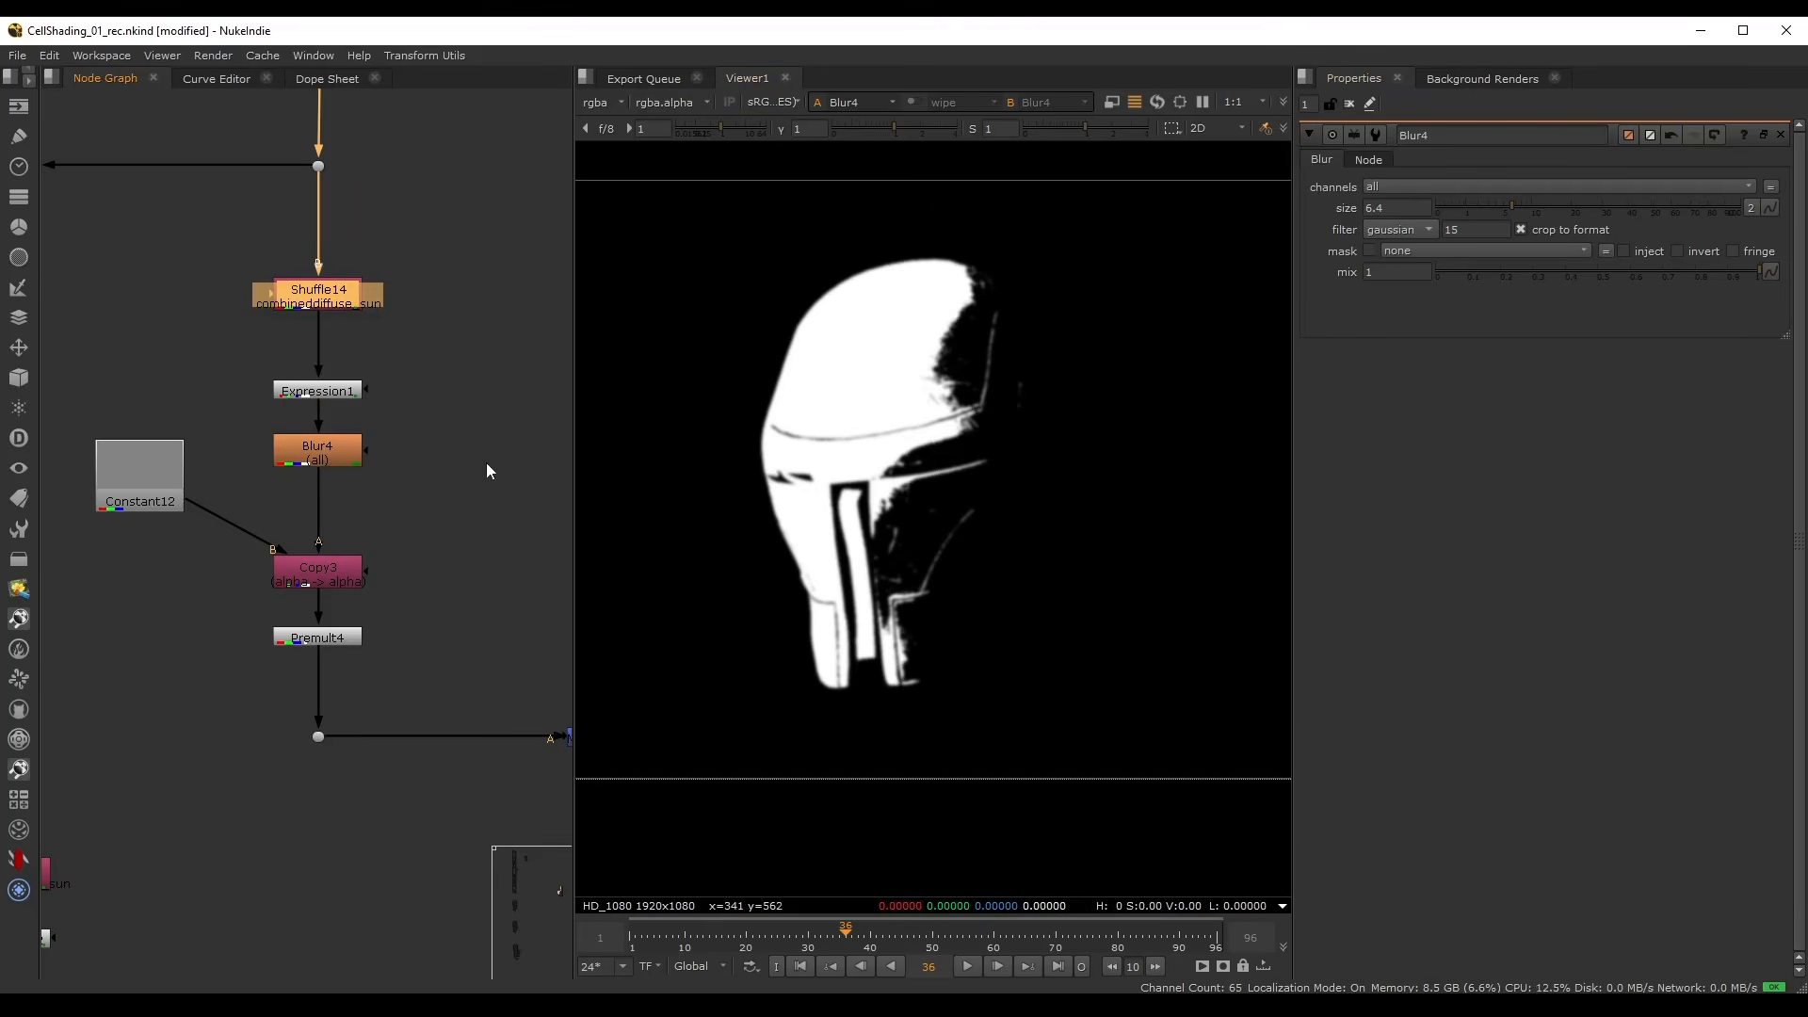
{"action": "left_click", "coordinate": [303, 457]}
{"action": "left_click_drag", "start_coordinate": [303, 457], "coordinate": [297, 339]}
{"action": "left_click_drag", "start_coordinate": [349, 393], "coordinate": [359, 439]}
{"action": "left_click_drag", "start_coordinate": [324, 349], "coordinate": [329, 362]}
{"action": "left_click_drag", "start_coordinate": [342, 436], "coordinate": [332, 431]}
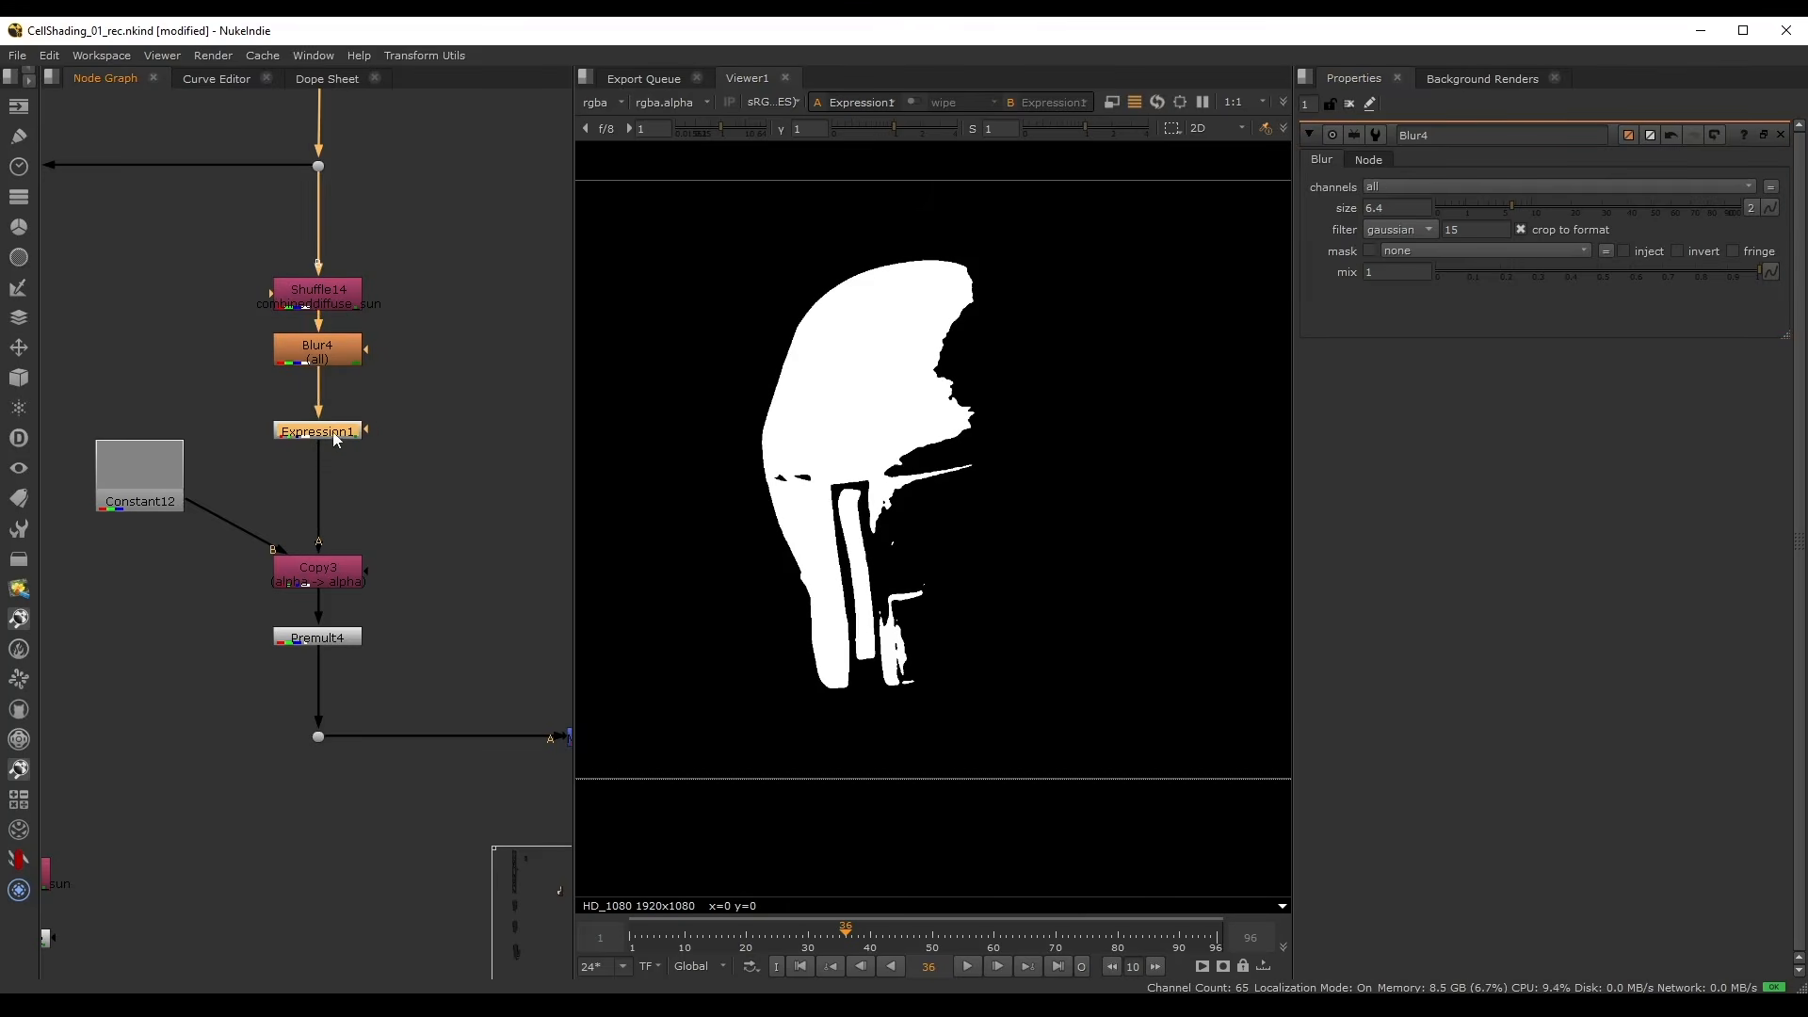
{"action": "left_click_drag", "start_coordinate": [274, 699], "coordinate": [341, 787]}
{"action": "key", "text": "1"}
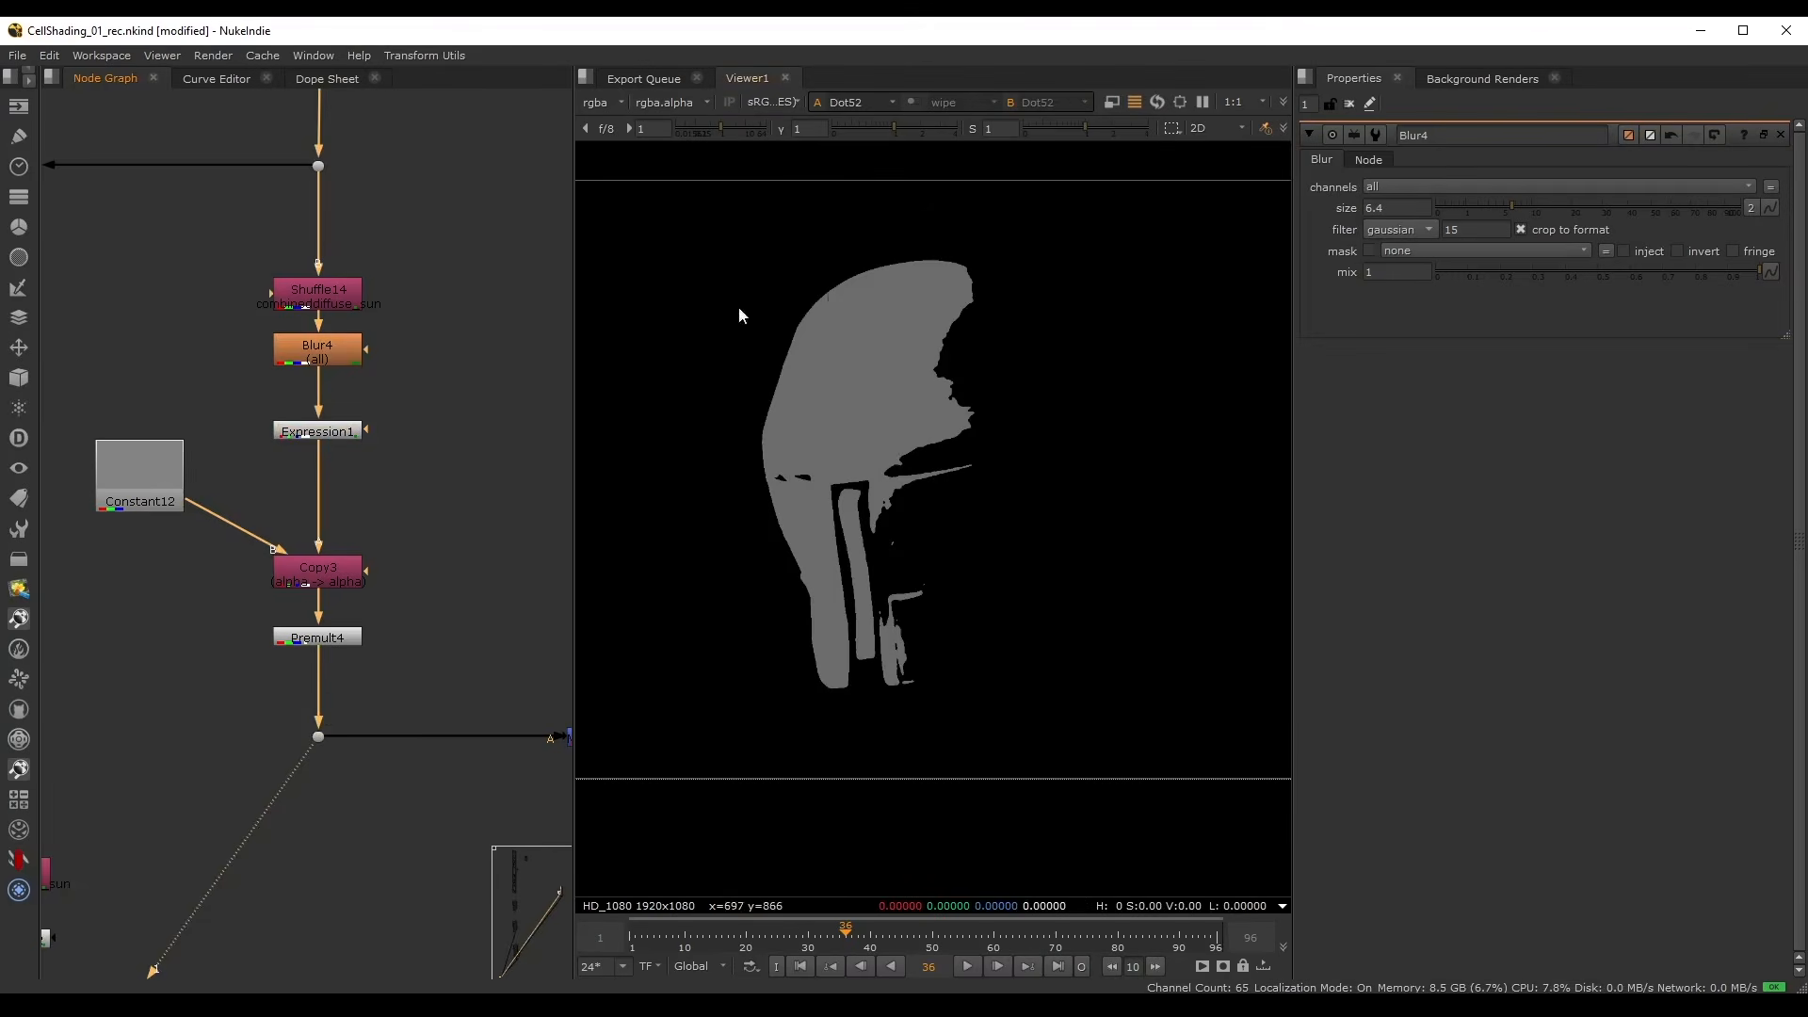
- Increase the size of Blur4 to 21 and show Merge14 in the viewer
{"action": "middle_click_drag", "start_coordinate": [393, 372], "coordinate": [423, 425]}
{"action": "left_click", "coordinate": [356, 428]}
{"action": "scroll", "coordinate": [356, 428], "scroll_direction": "up", "scroll_amount": 2}
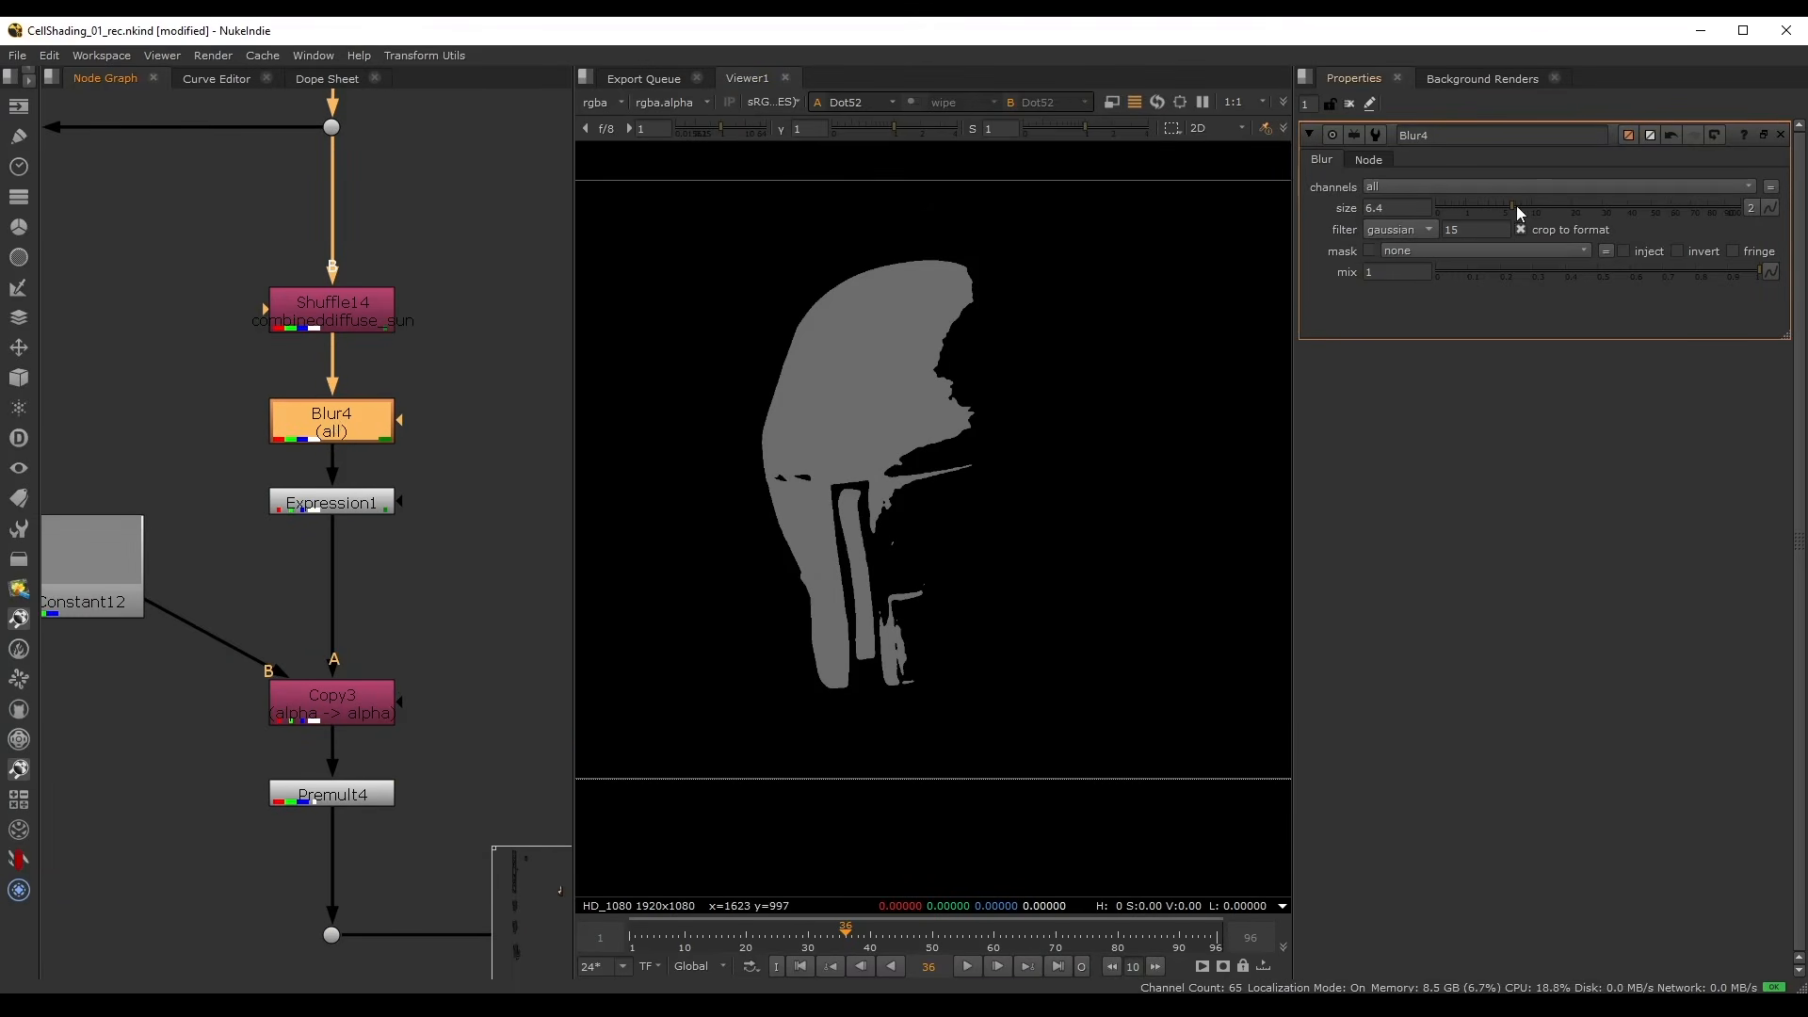
{"action": "left_click_drag", "start_coordinate": [1518, 213], "coordinate": [1575, 209]}
{"action": "scroll", "coordinate": [333, 515], "scroll_direction": "down", "scroll_amount": 2}
{"action": "middle_click_drag", "start_coordinate": [332, 514], "coordinate": [243, 226]}
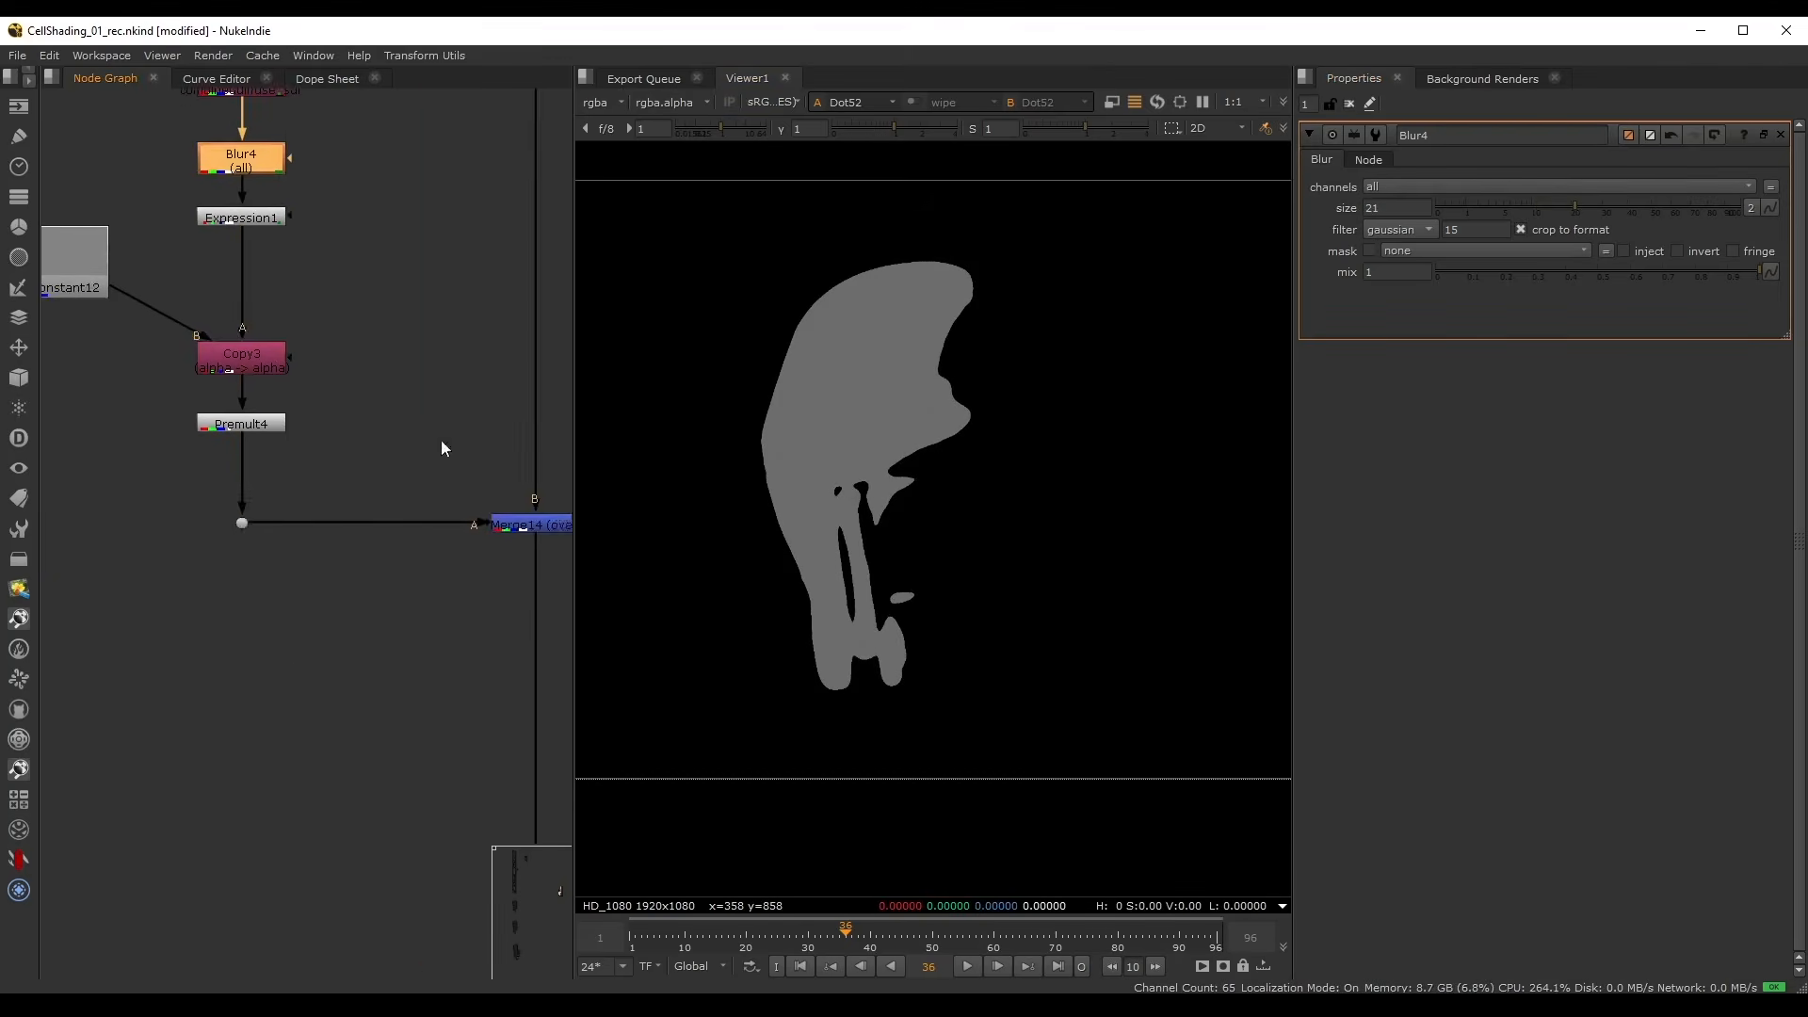
{"action": "middle_click_drag", "start_coordinate": [443, 448], "coordinate": [348, 456]}
{"action": "left_click_drag", "start_coordinate": [311, 436], "coordinate": [516, 605]}
{"action": "key", "text": "1"}
{"action": "middle_click_drag", "start_coordinate": [372, 442], "coordinate": [377, 519]}
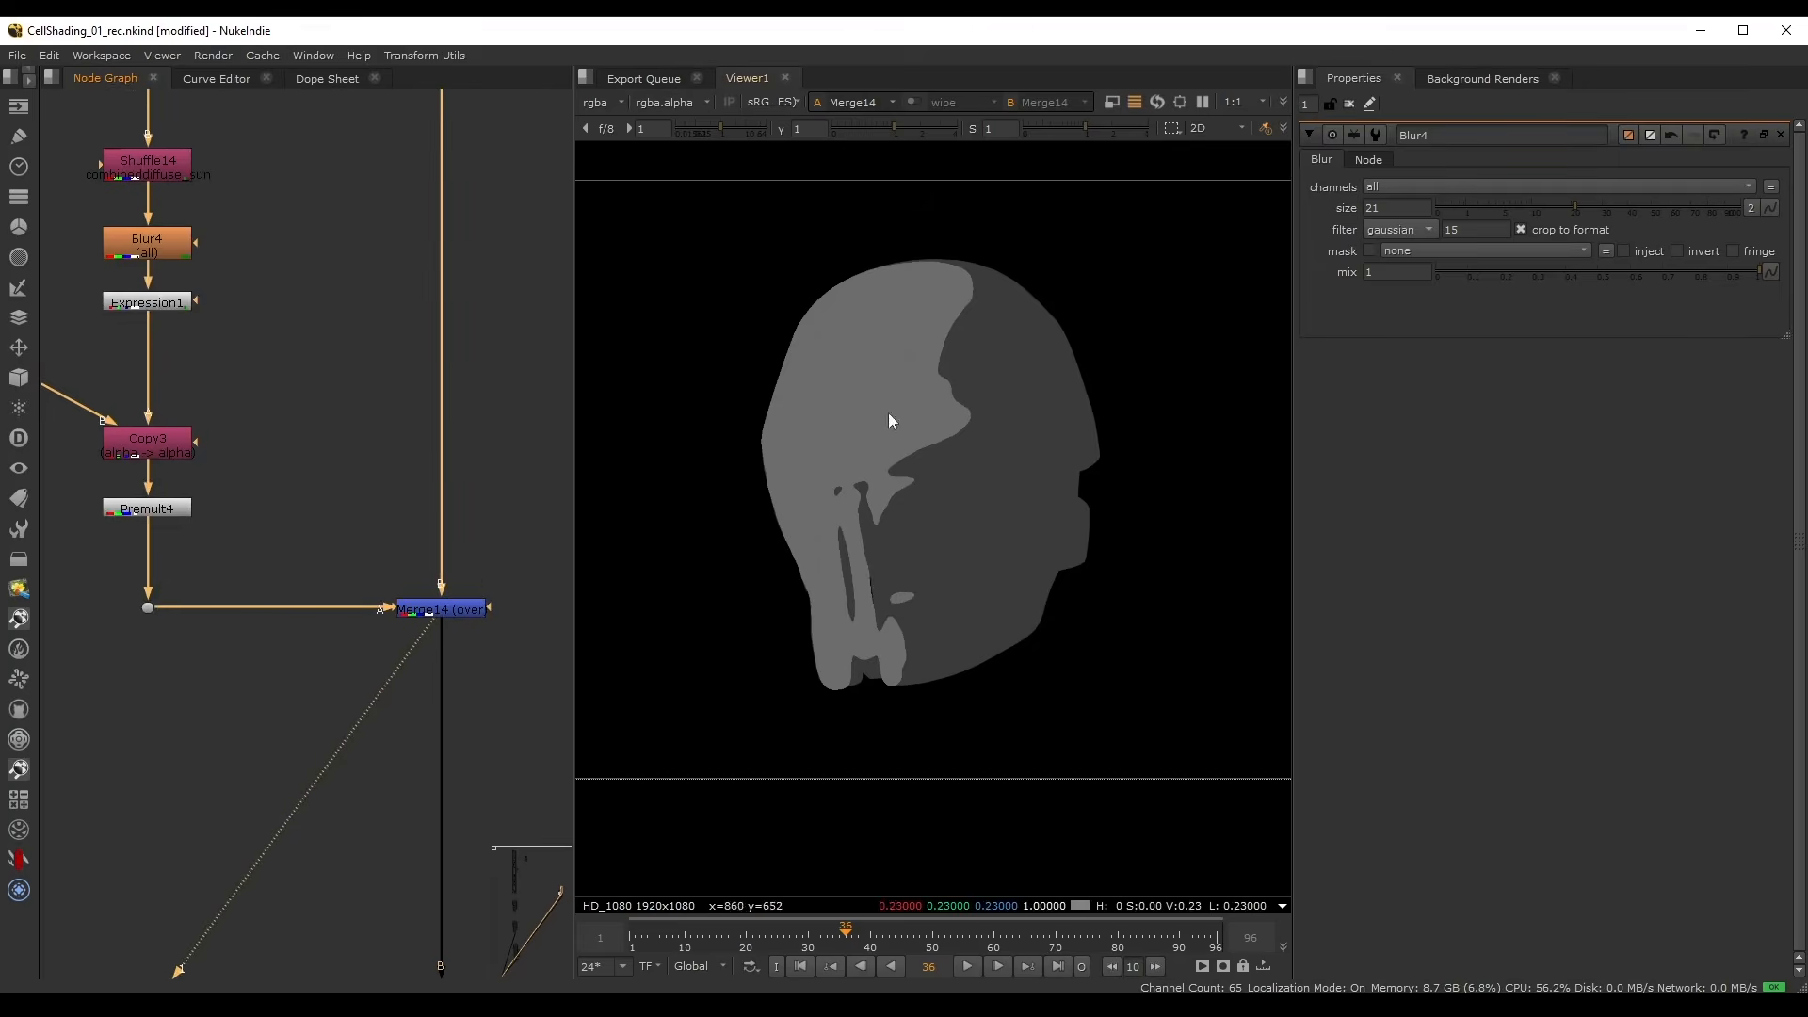
- Disable and re-enable Blur4 to compare the merged shading with and without the blur
{"action": "middle_click_drag", "start_coordinate": [263, 343], "coordinate": [341, 400]}
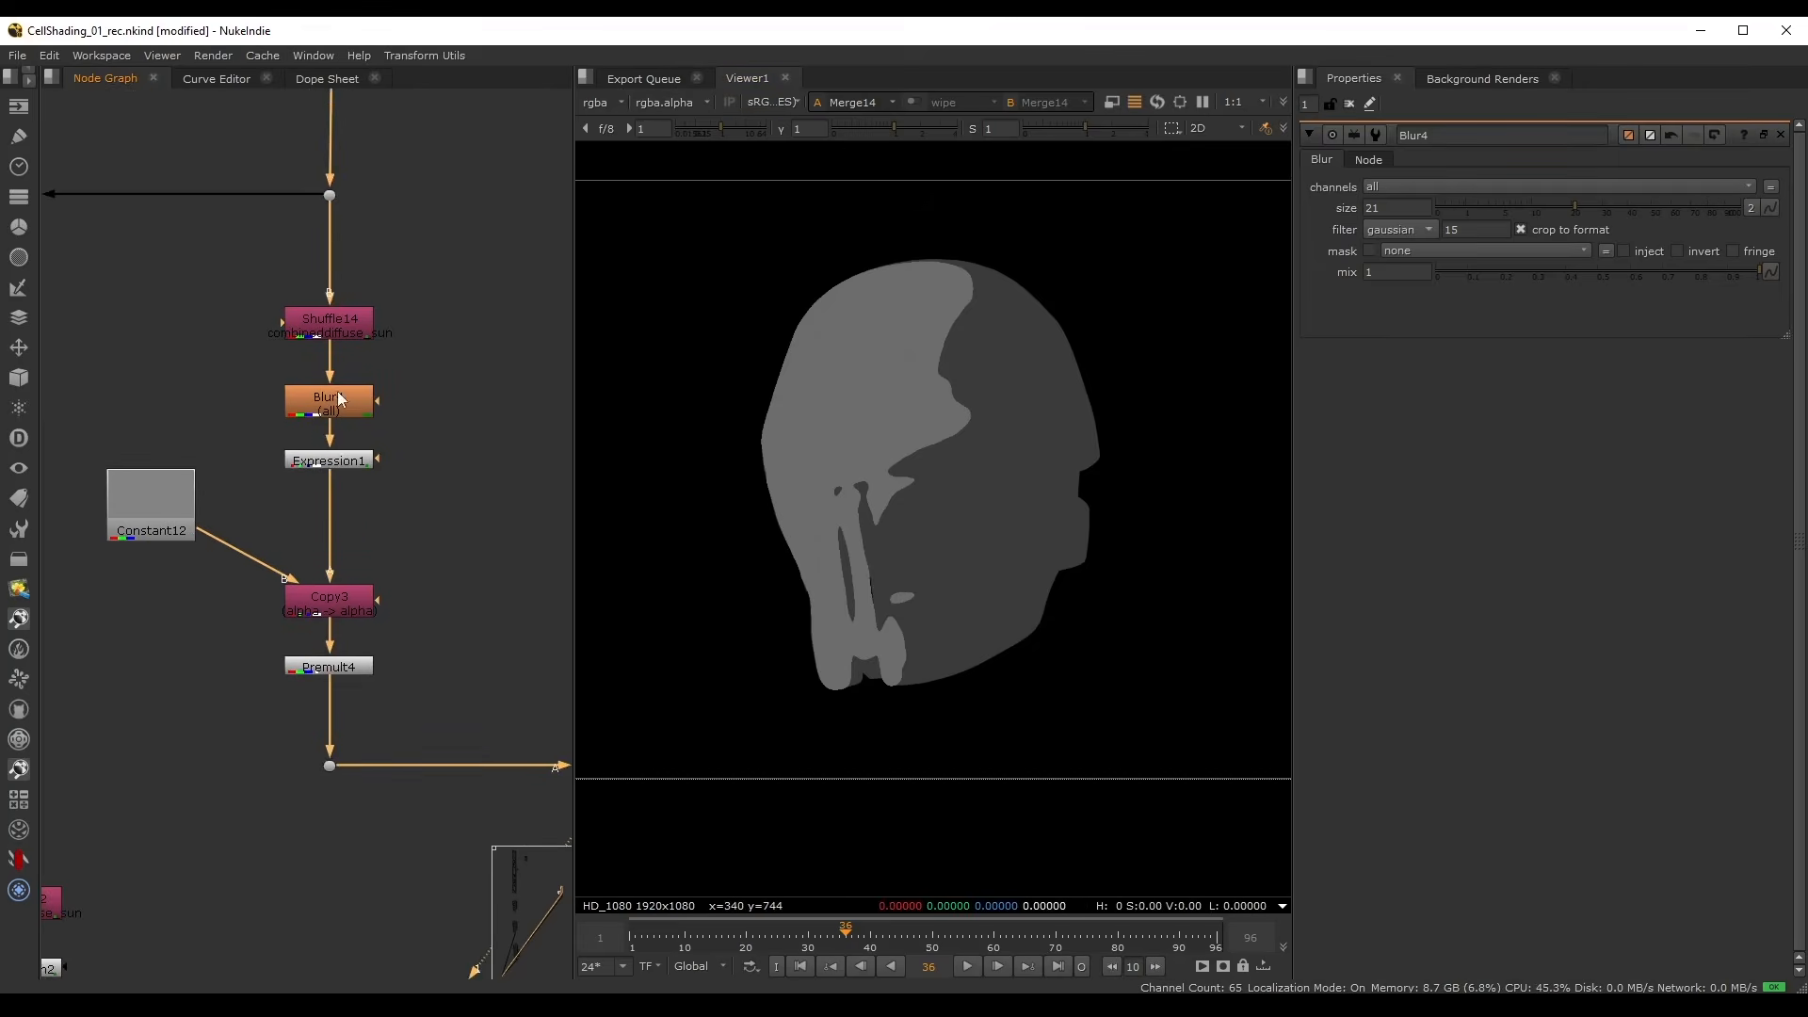
{"action": "left_click", "coordinate": [340, 399]}
{"action": "key", "text": "d"}
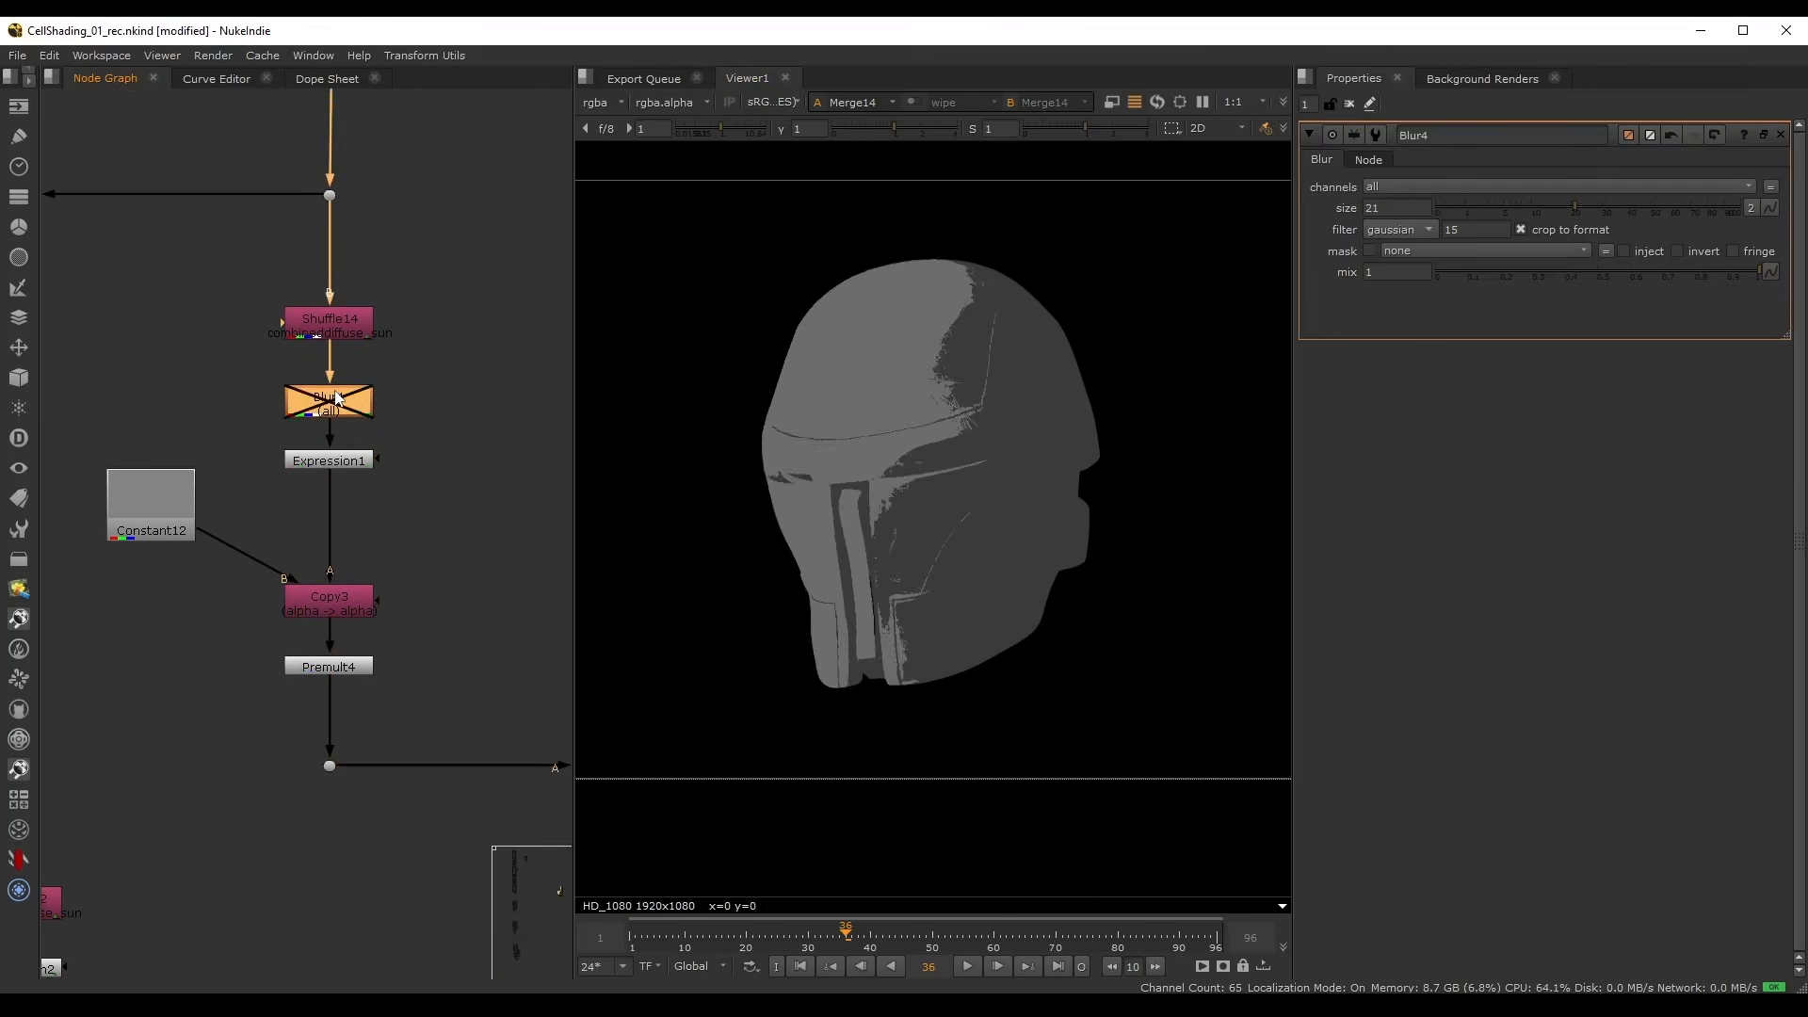
{"action": "key", "text": "d"}
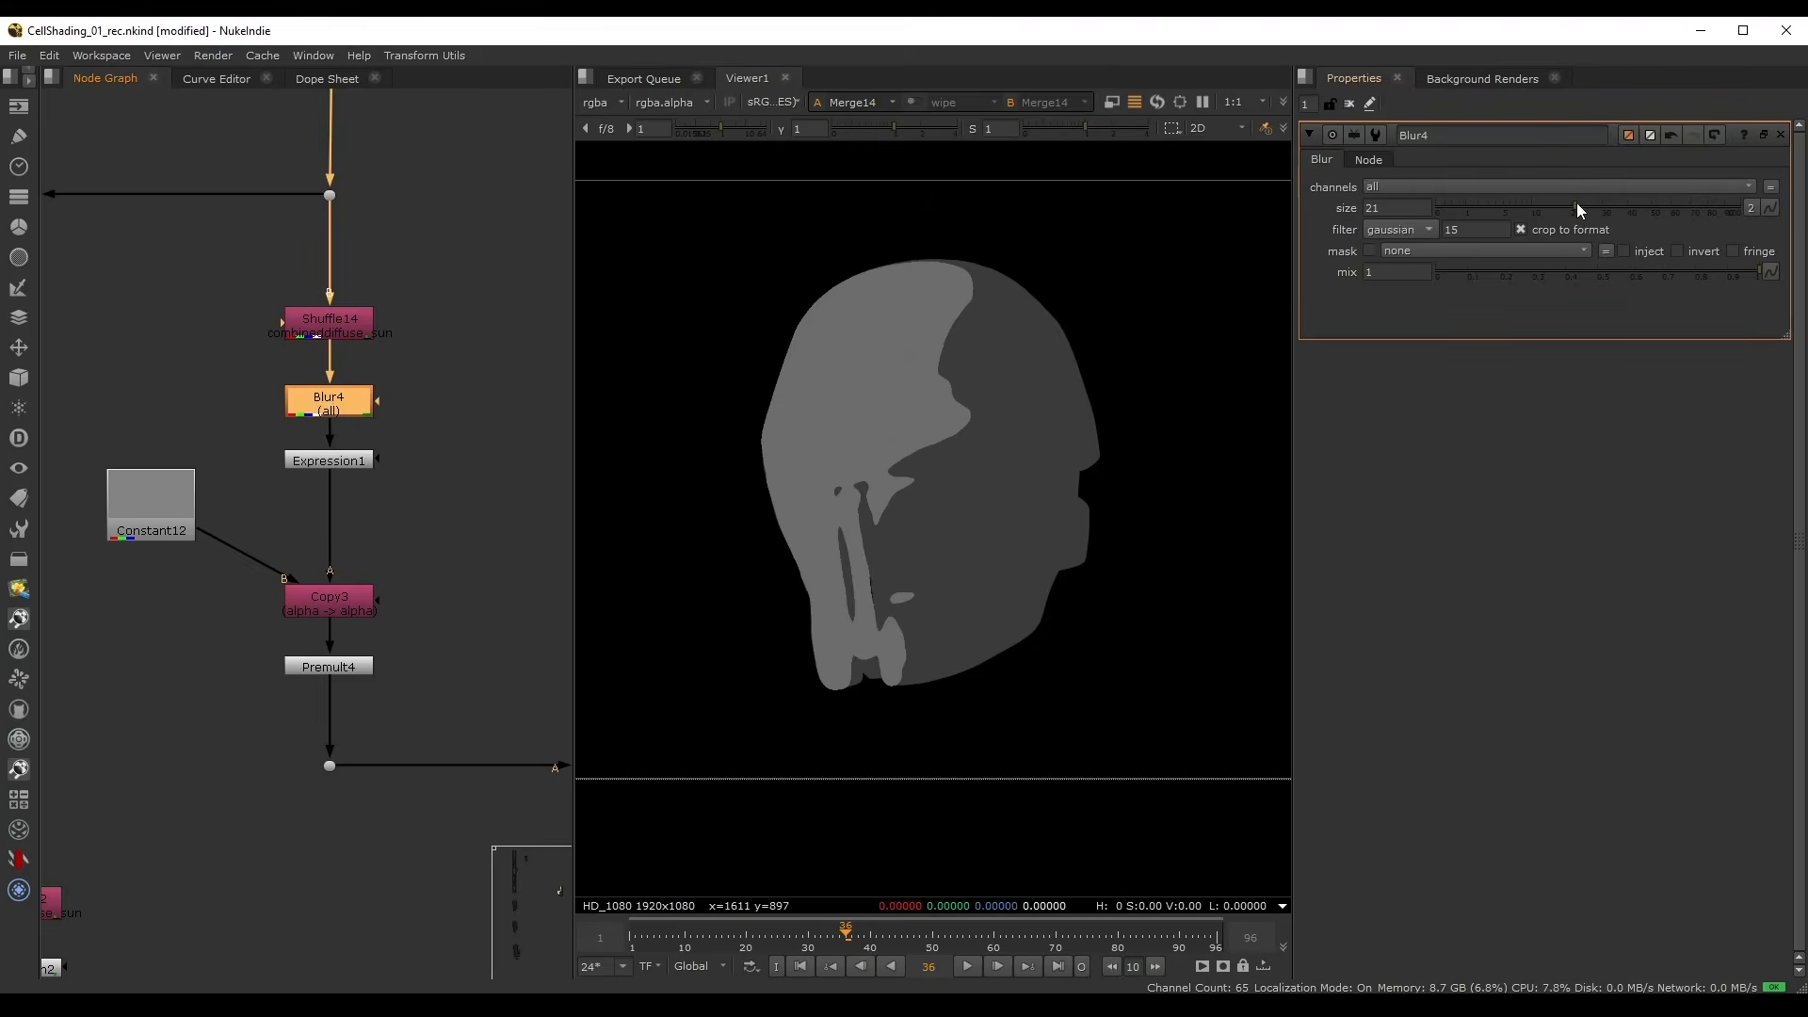
- Set the size of Blur4 to 17.5 and toggle the node off and on to compare the merged shading
{"action": "mouse_move", "coordinate": [1581, 209]}
{"action": "left_mouse_down"}
{"action": "mouse_move", "coordinate": [1600, 212]}
{"action": "mouse_move", "coordinate": [1512, 211]}
{"action": "mouse_move", "coordinate": [1572, 214]}
{"action": "left_mouse_up"}
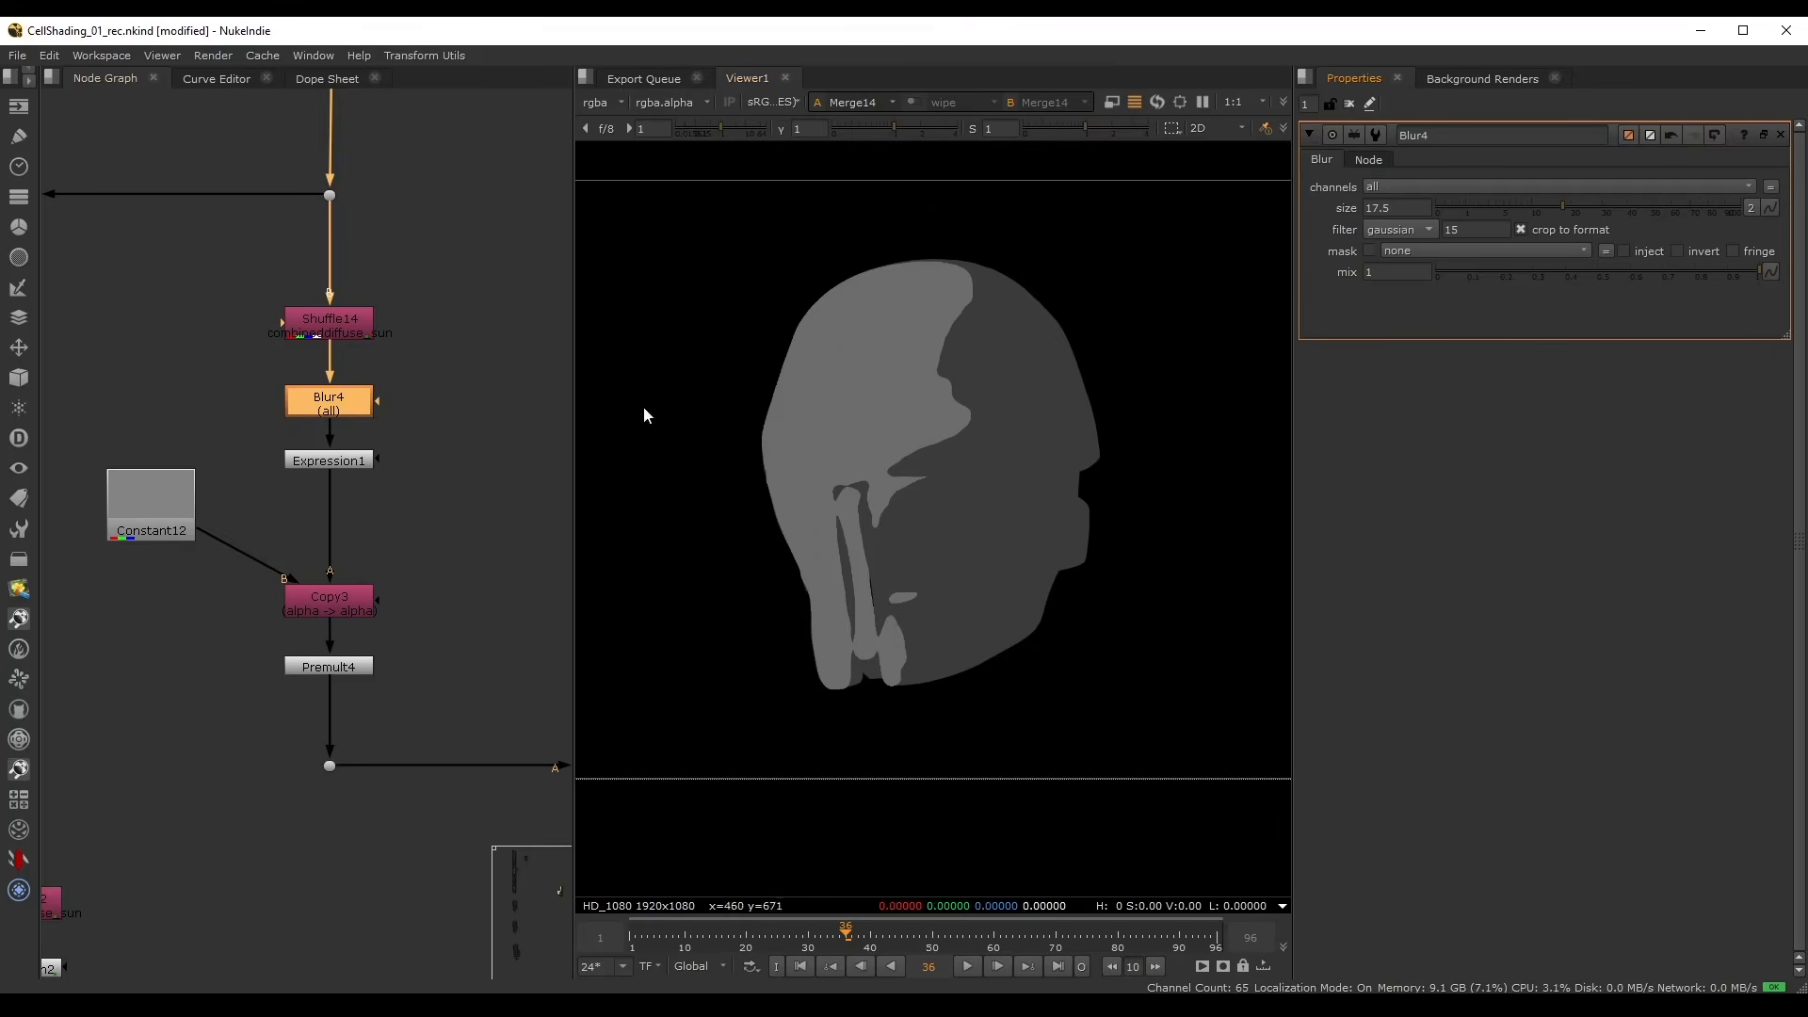
{"action": "key", "text": "d"}
{"action": "key", "text": "d"}
{"action": "key", "text": "d"}
{"action": "key", "text": "d"}
- Show Merge15 in the viewer
{"action": "scroll", "coordinate": [384, 334], "scroll_direction": "down", "scroll_amount": 3}
{"action": "middle_click_drag", "start_coordinate": [440, 946], "coordinate": [313, 703]}
{"action": "left_click_drag", "start_coordinate": [313, 702], "coordinate": [443, 576]}
{"action": "key", "text": "1"}
- Move Expression2 down and insert a Blur with size 33 between it and Shuffle22
{"action": "middle_click_drag", "start_coordinate": [321, 454], "coordinate": [650, 556]}
{"action": "scroll", "coordinate": [399, 477], "scroll_direction": "up", "scroll_amount": 5}
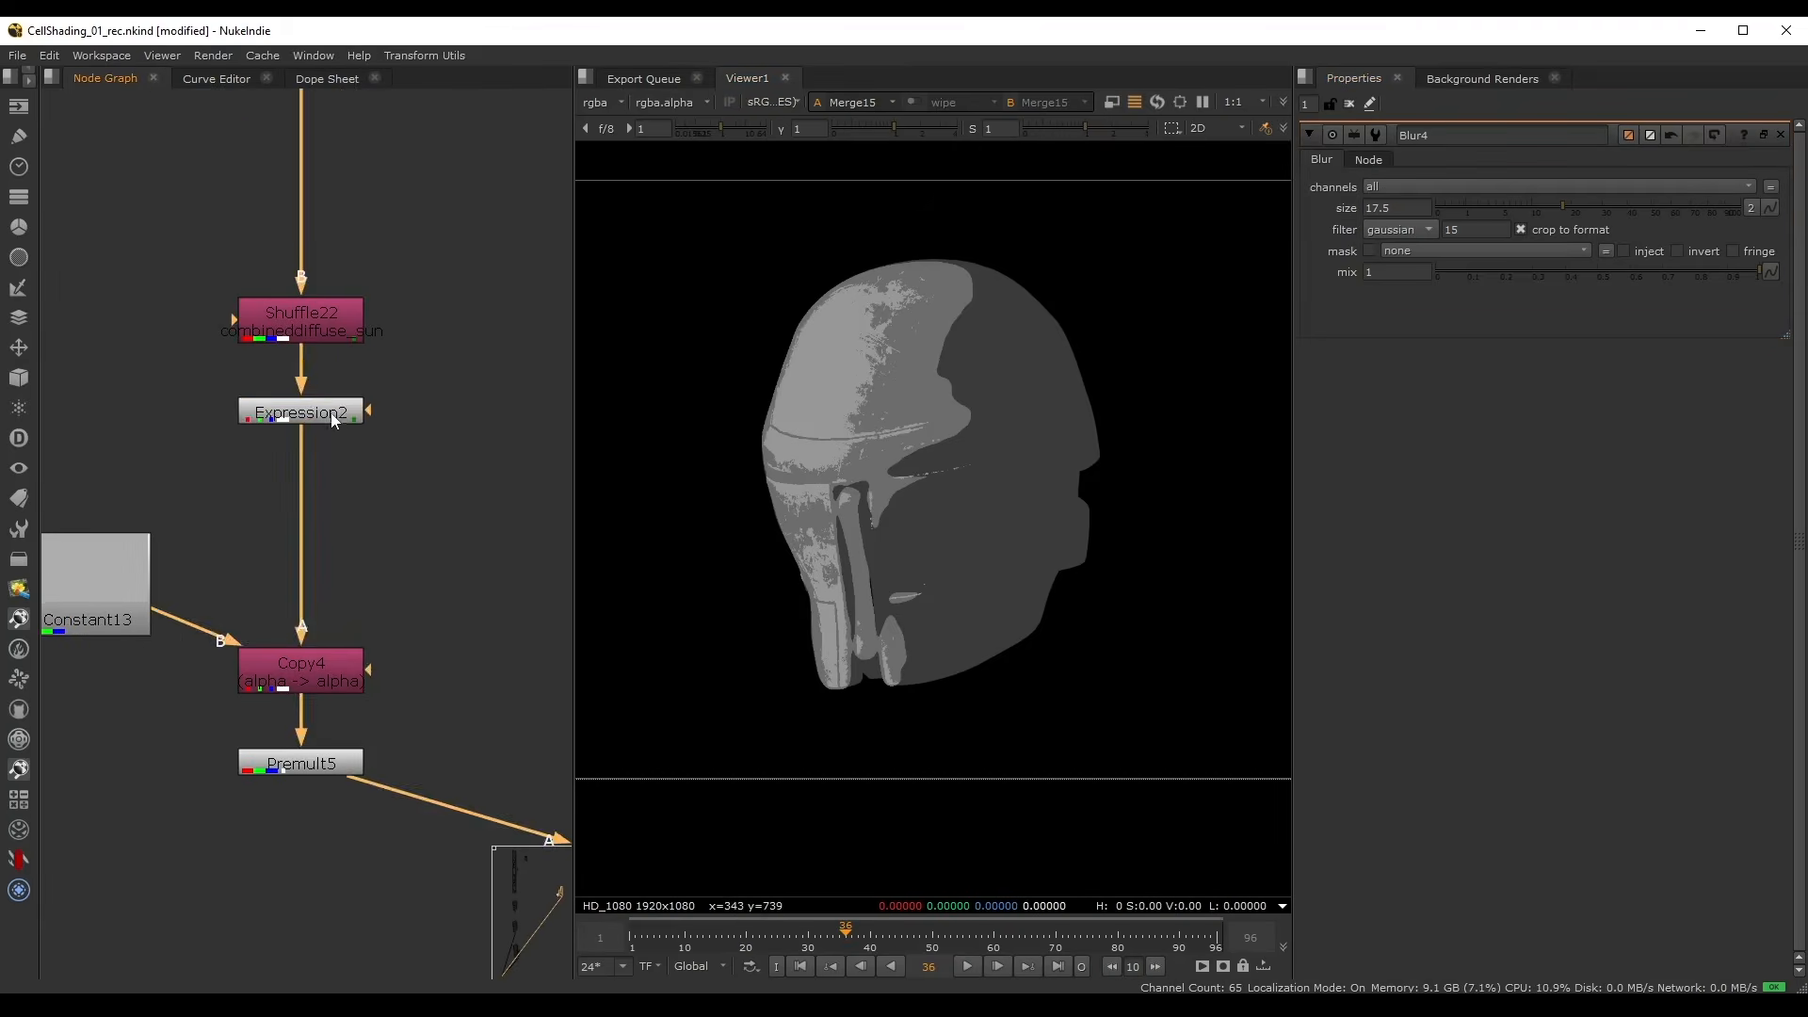
{"action": "left_click_drag", "start_coordinate": [334, 414], "coordinate": [334, 513]}
{"action": "left_click", "coordinate": [301, 316]}
{"action": "key", "text": "b"}
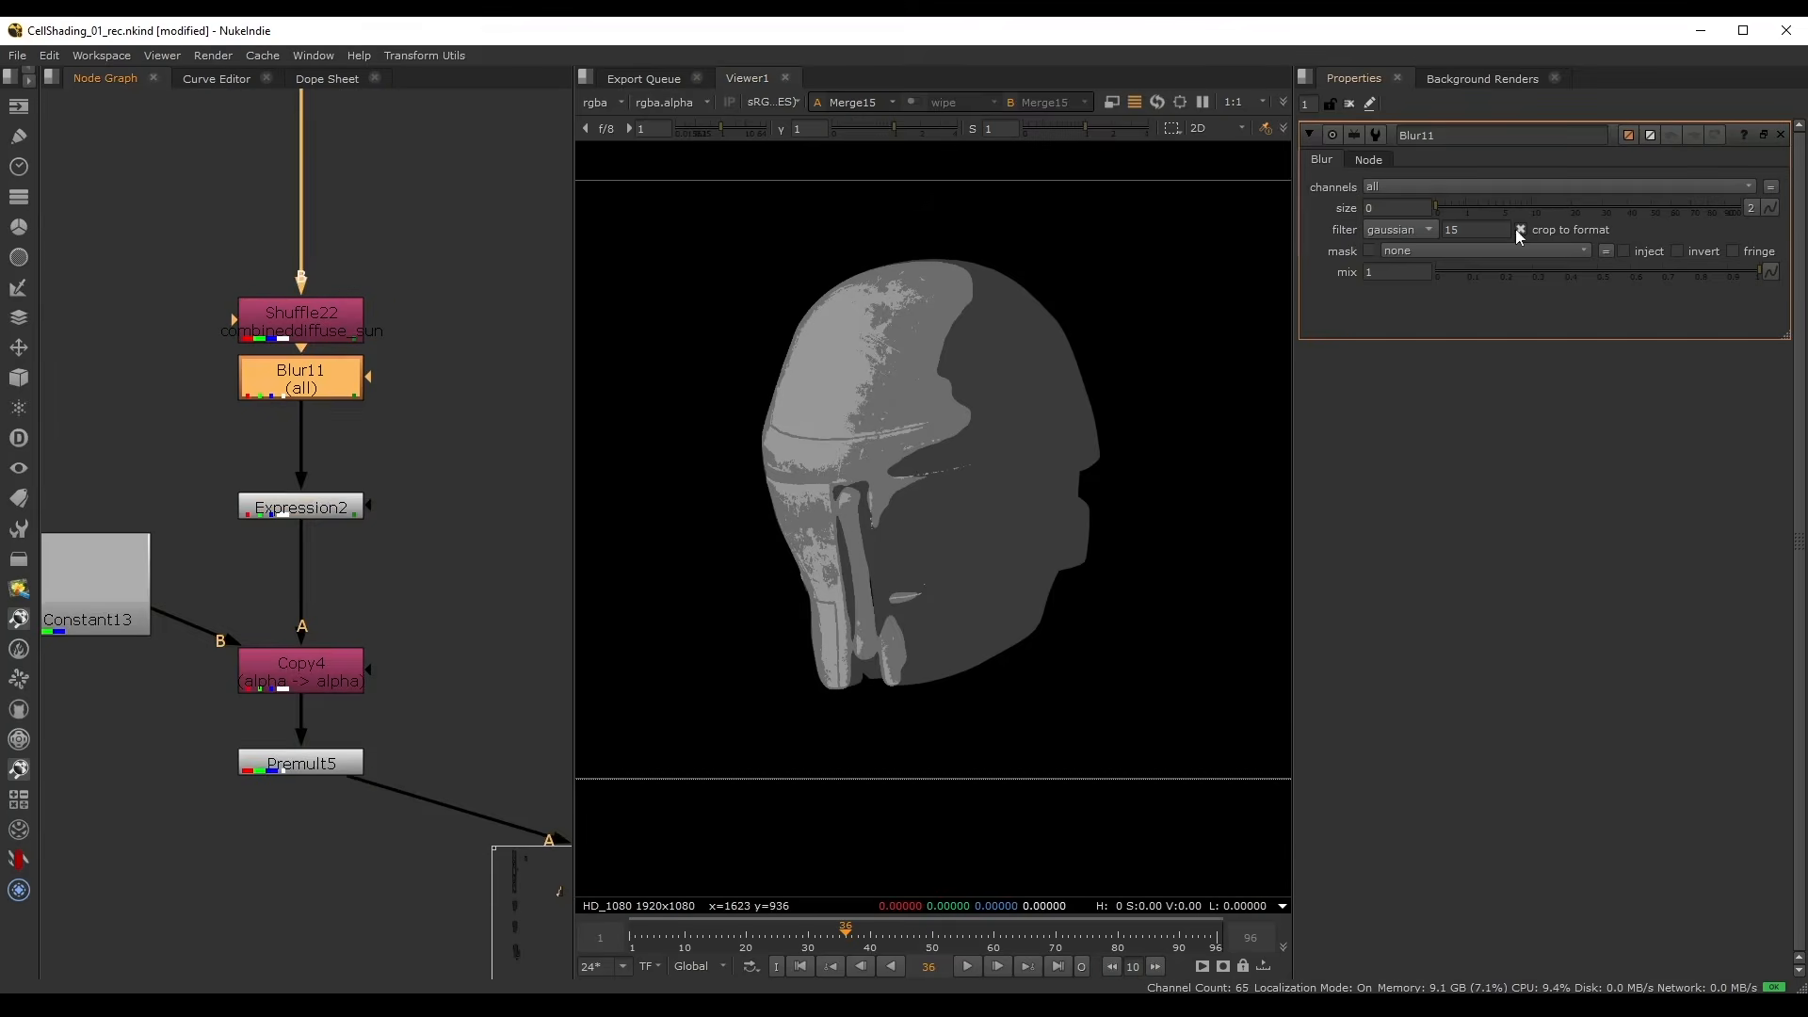
{"action": "left_click", "coordinate": [1525, 207]}
{"action": "mouse_move", "coordinate": [1525, 207]}
{"action": "left_mouse_down"}
{"action": "mouse_move", "coordinate": [1642, 203]}
{"action": "mouse_move", "coordinate": [1610, 202]}
{"action": "left_mouse_up"}
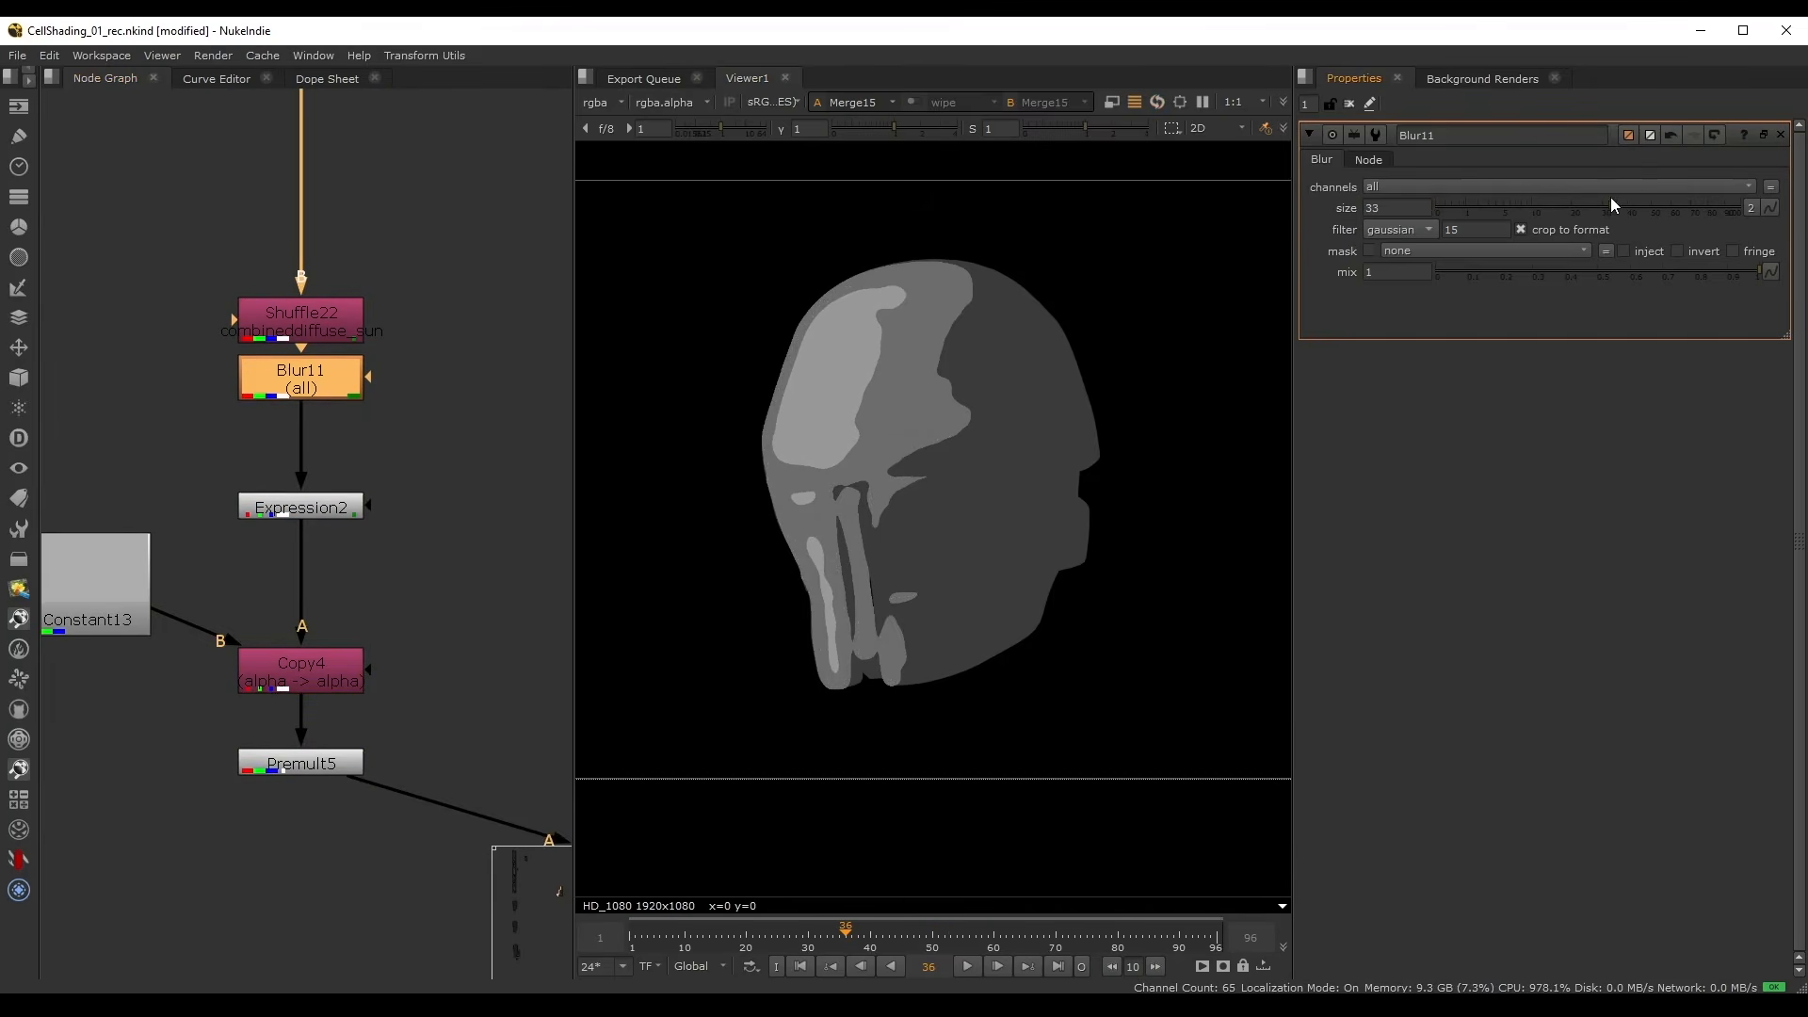
- Move Shuffle22 up to make room above Blur11 and view Shuffle22
{"action": "middle_click_drag", "start_coordinate": [325, 300], "coordinate": [301, 465]}
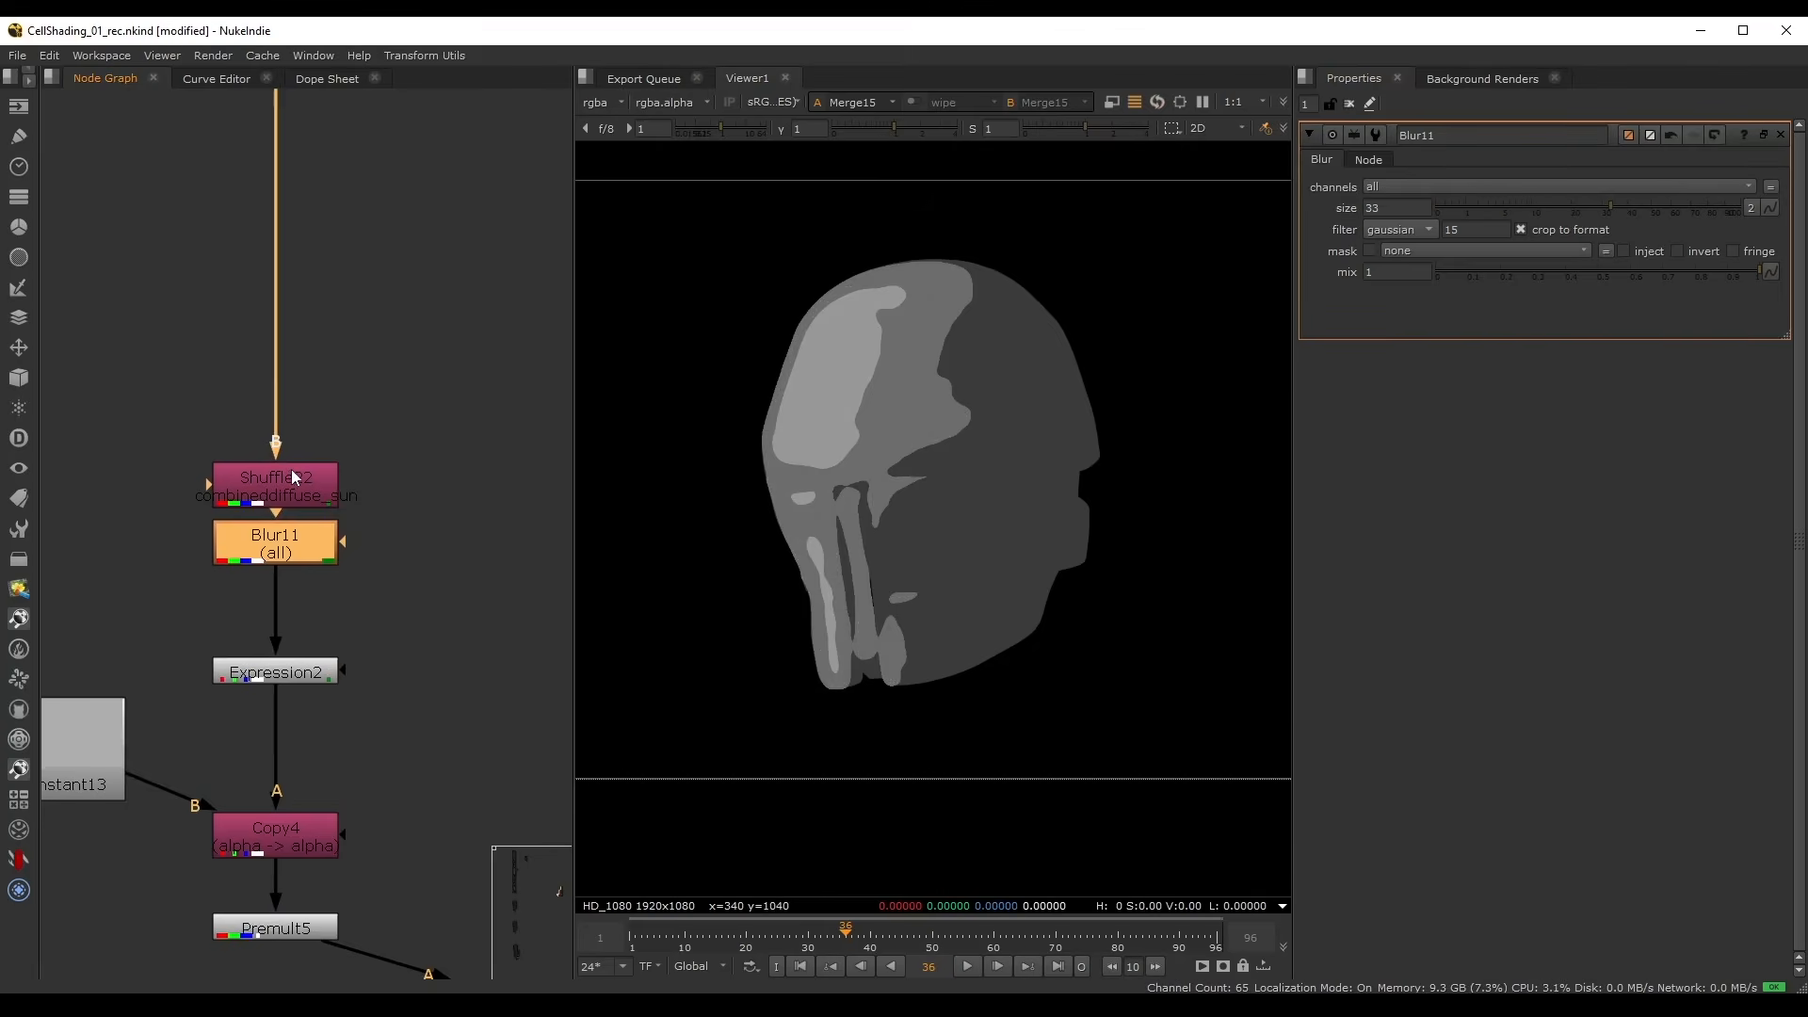
{"action": "left_click_drag", "start_coordinate": [288, 484], "coordinate": [281, 307]}
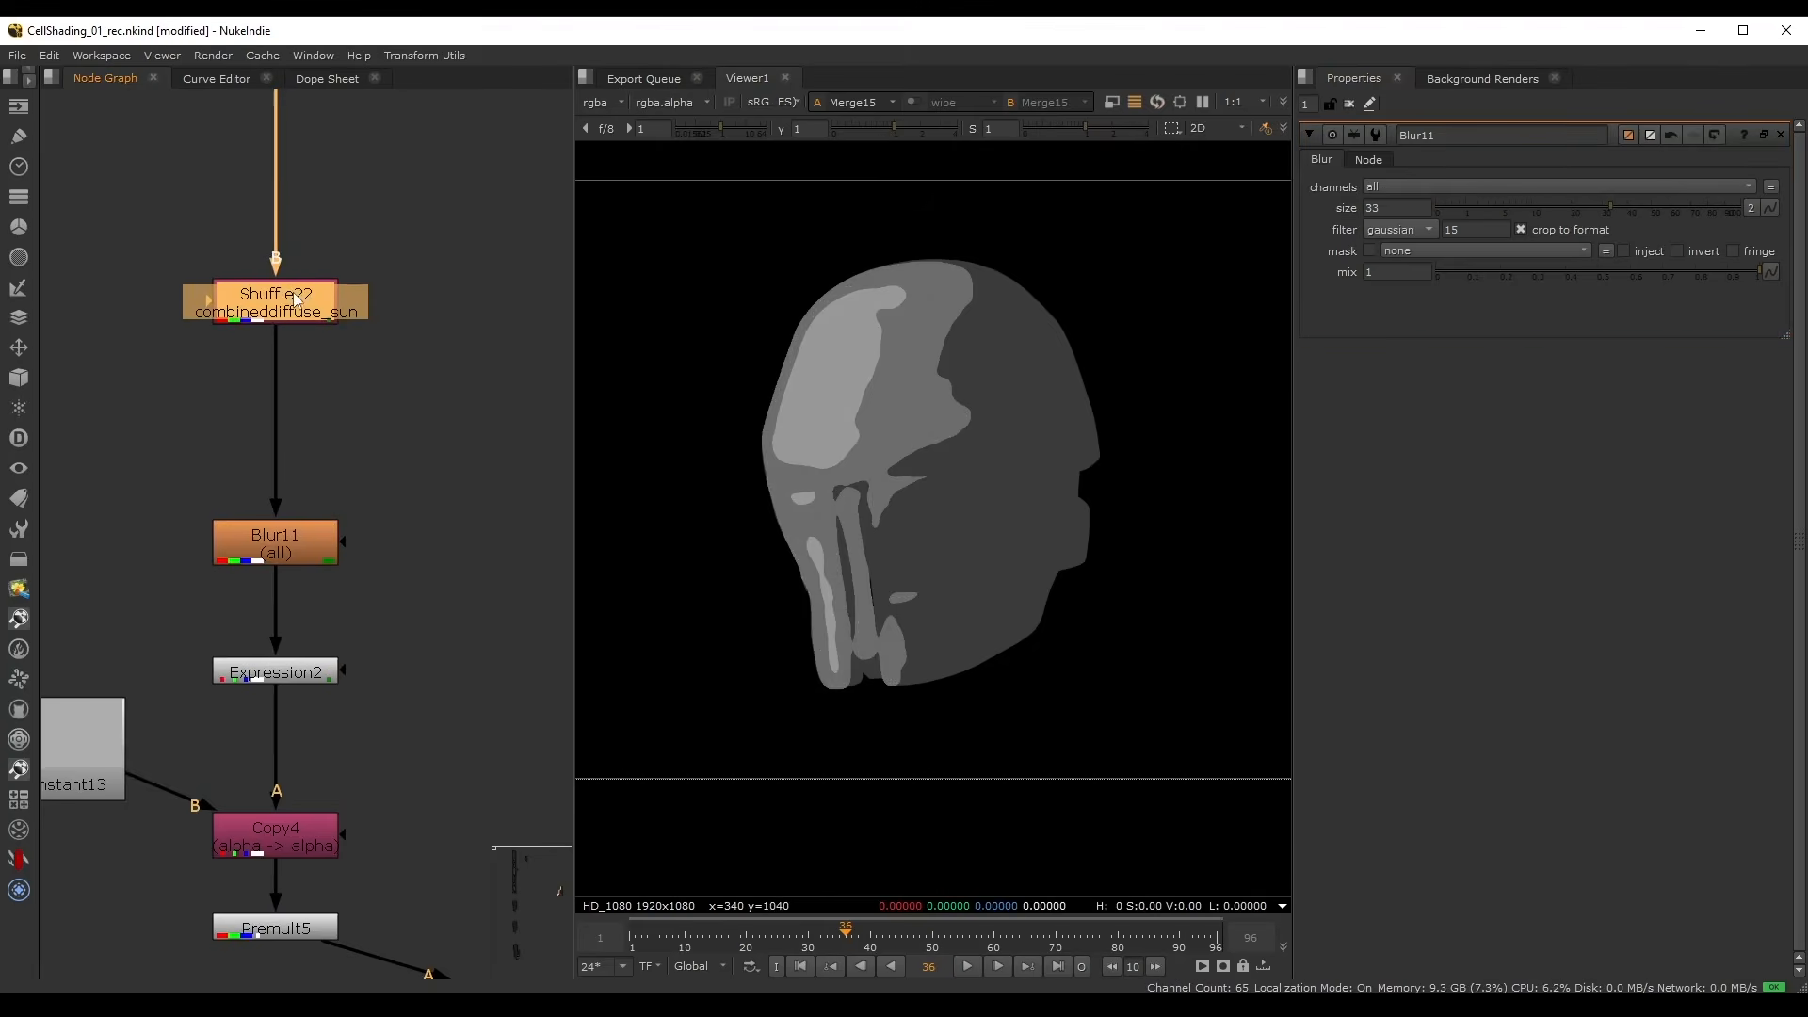
{"action": "key", "text": "1"}
{"action": "scroll", "coordinate": [281, 306], "scroll_direction": "up", "scroll_amount": 2}
{"action": "scroll", "coordinate": [392, 339], "scroll_direction": "down", "scroll_amount": 3}
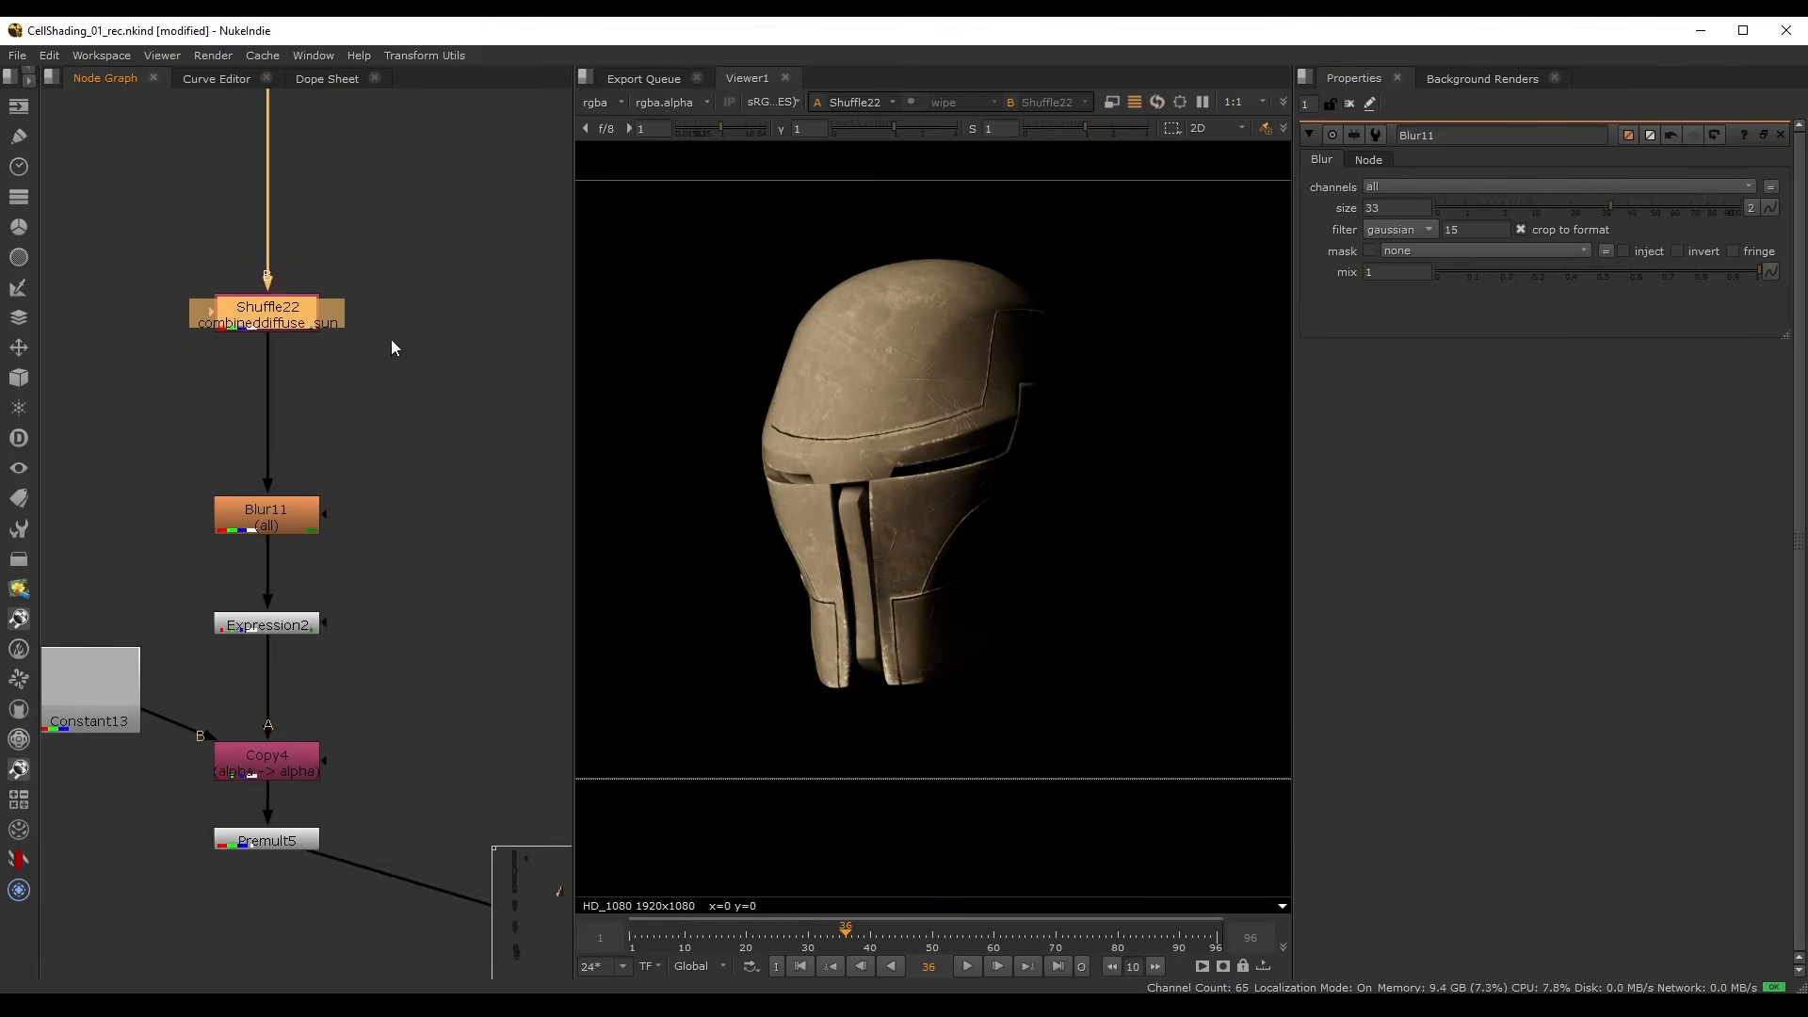
- Insert a Denoise node between Shuffle22 and Blur11
{"action": "key", "text": "Tab"}
{"action": "type", "text": "denoise"}
{"action": "key", "text": "Return"}
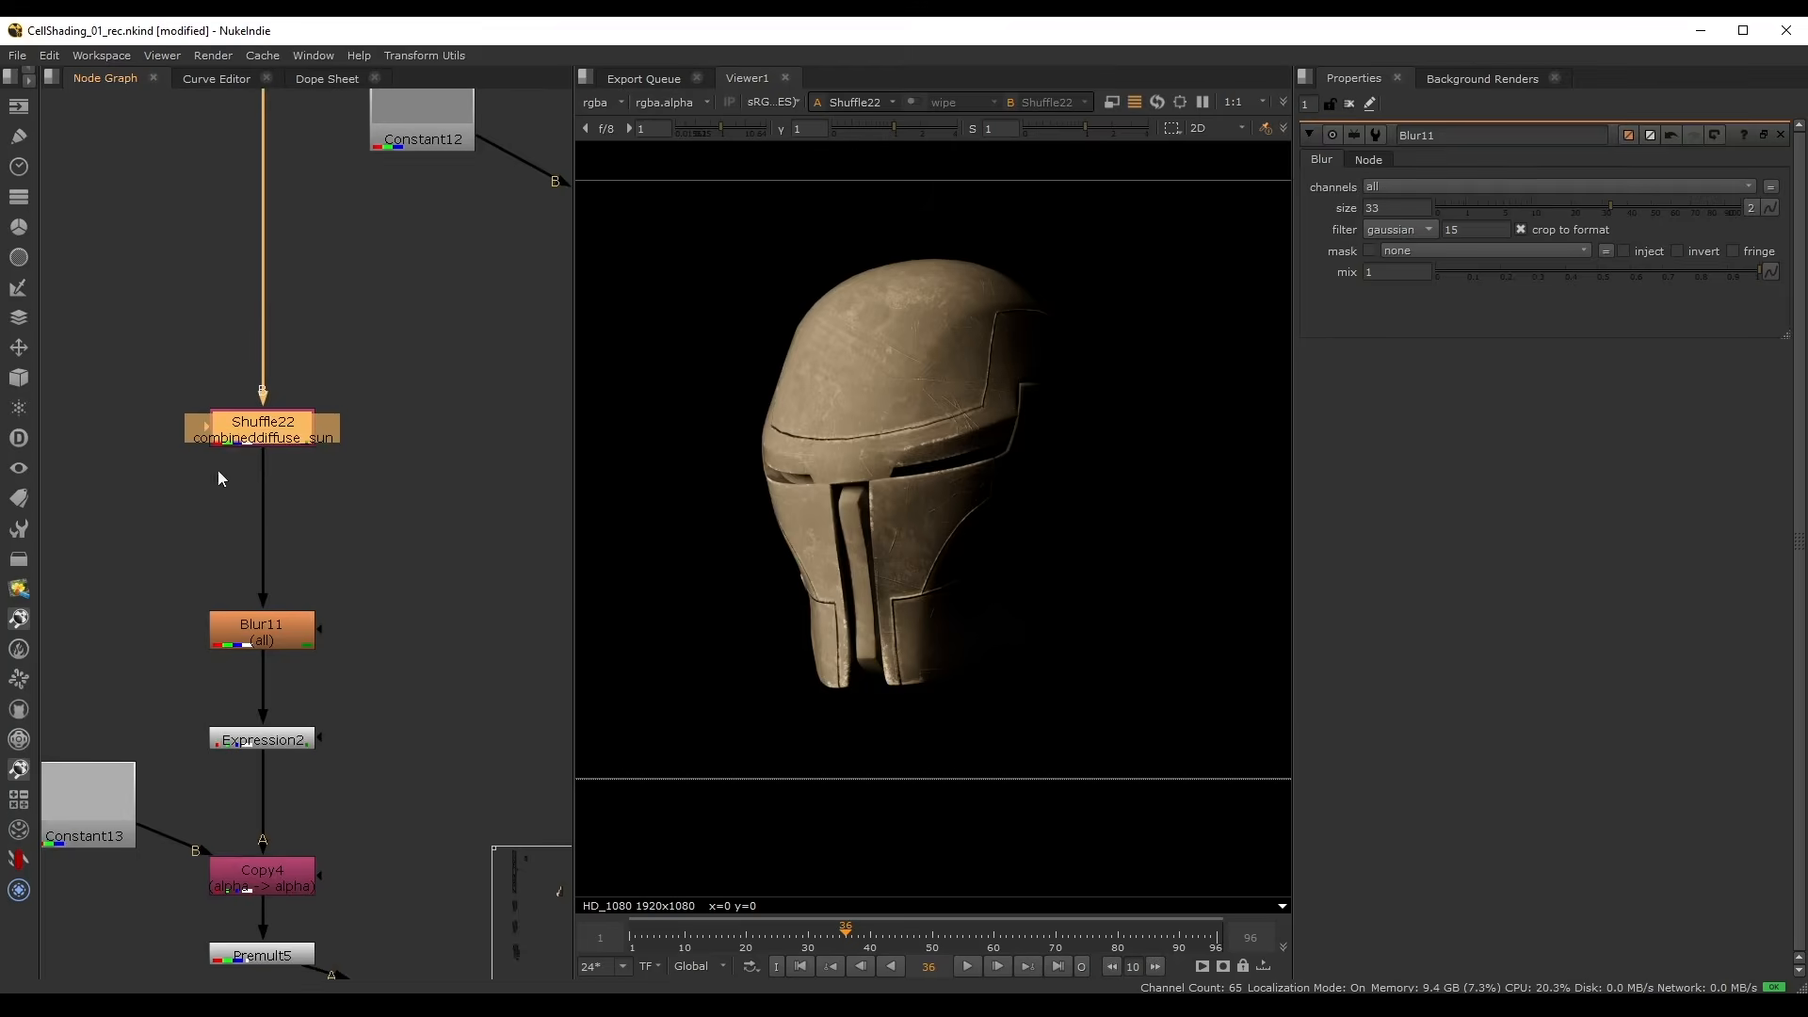
{"action": "left_click_drag", "start_coordinate": [276, 527], "coordinate": [271, 527]}
- Enlarge the noise analysis region of Denoise1 and place it over the helmet's dome above the visor
{"action": "scroll", "coordinate": [1030, 560], "scroll_direction": "down", "scroll_amount": 1}
{"action": "middle_click_drag", "start_coordinate": [706, 643], "coordinate": [835, 562]}
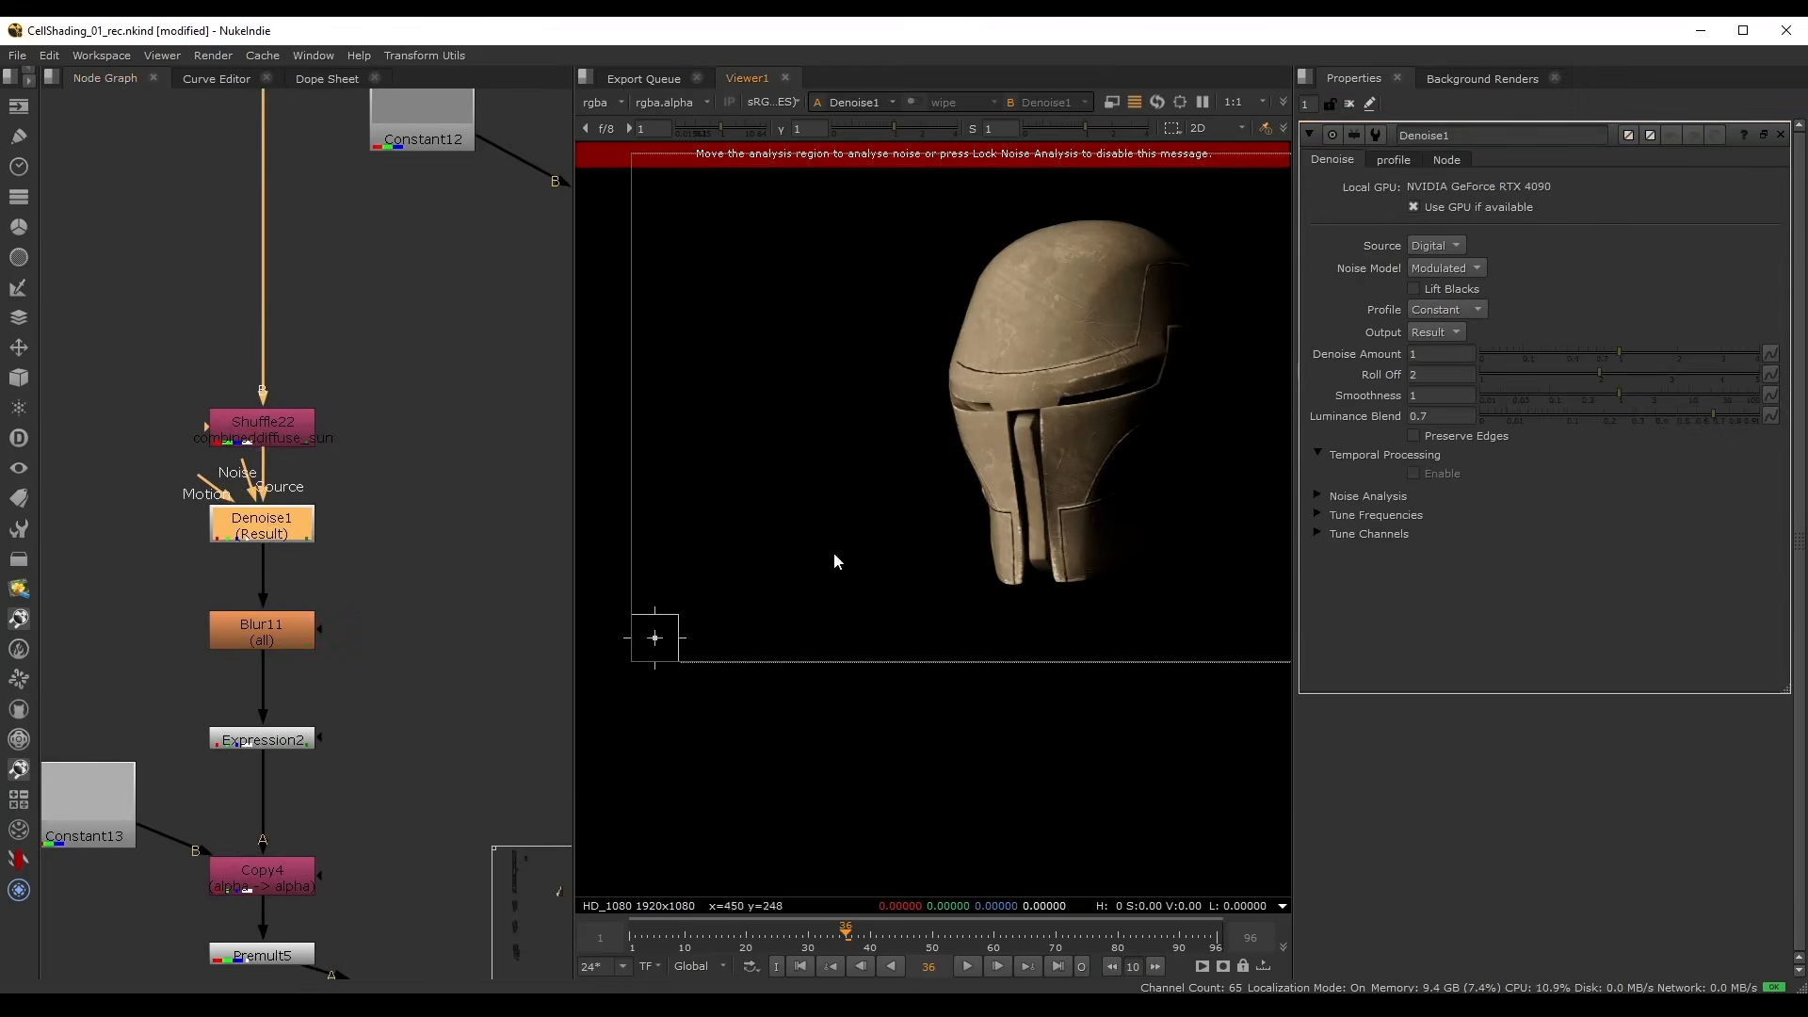
{"action": "left_click_drag", "start_coordinate": [678, 615], "coordinate": [1082, 327]}
{"action": "middle_click_drag", "start_coordinate": [1081, 322], "coordinate": [1250, 375], "text": "alt"}
{"action": "middle_click_drag", "start_coordinate": [1249, 375], "coordinate": [1052, 318]}
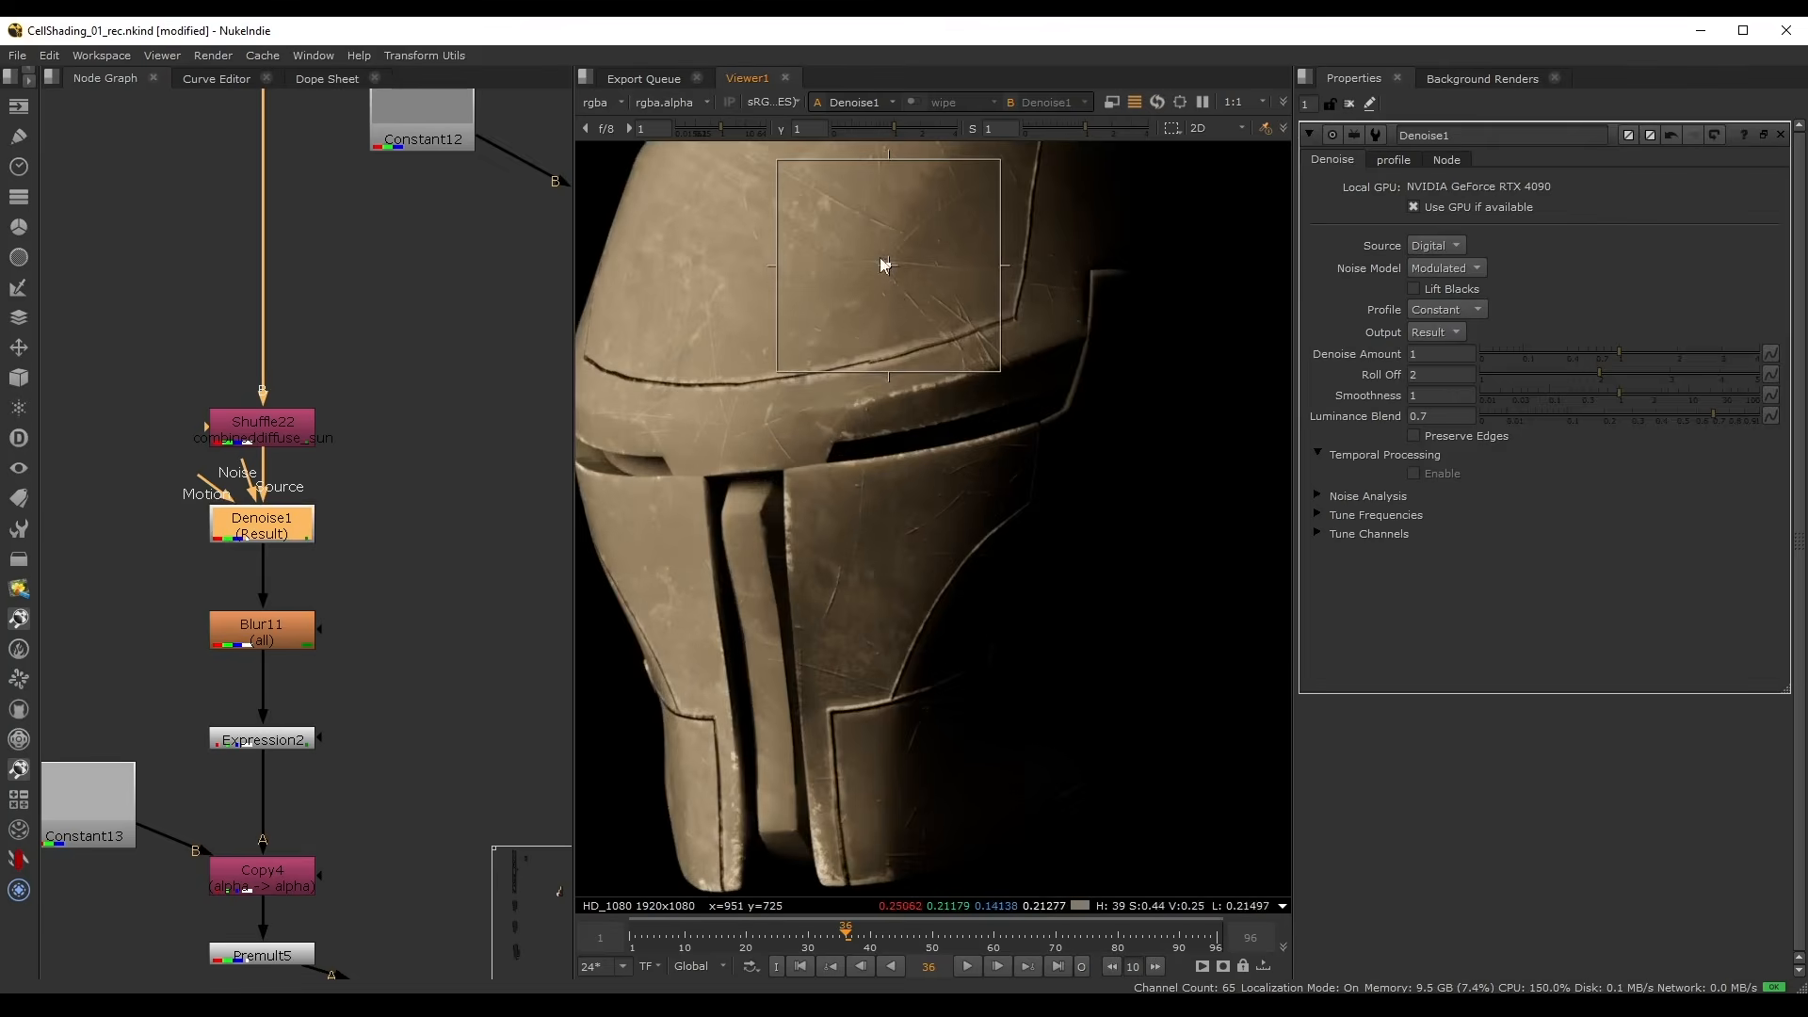
{"action": "left_click_drag", "start_coordinate": [883, 265], "coordinate": [1001, 212]}
{"action": "middle_click_drag", "start_coordinate": [980, 200], "coordinate": [885, 359]}
{"action": "left_click_drag", "start_coordinate": [915, 381], "coordinate": [917, 377]}
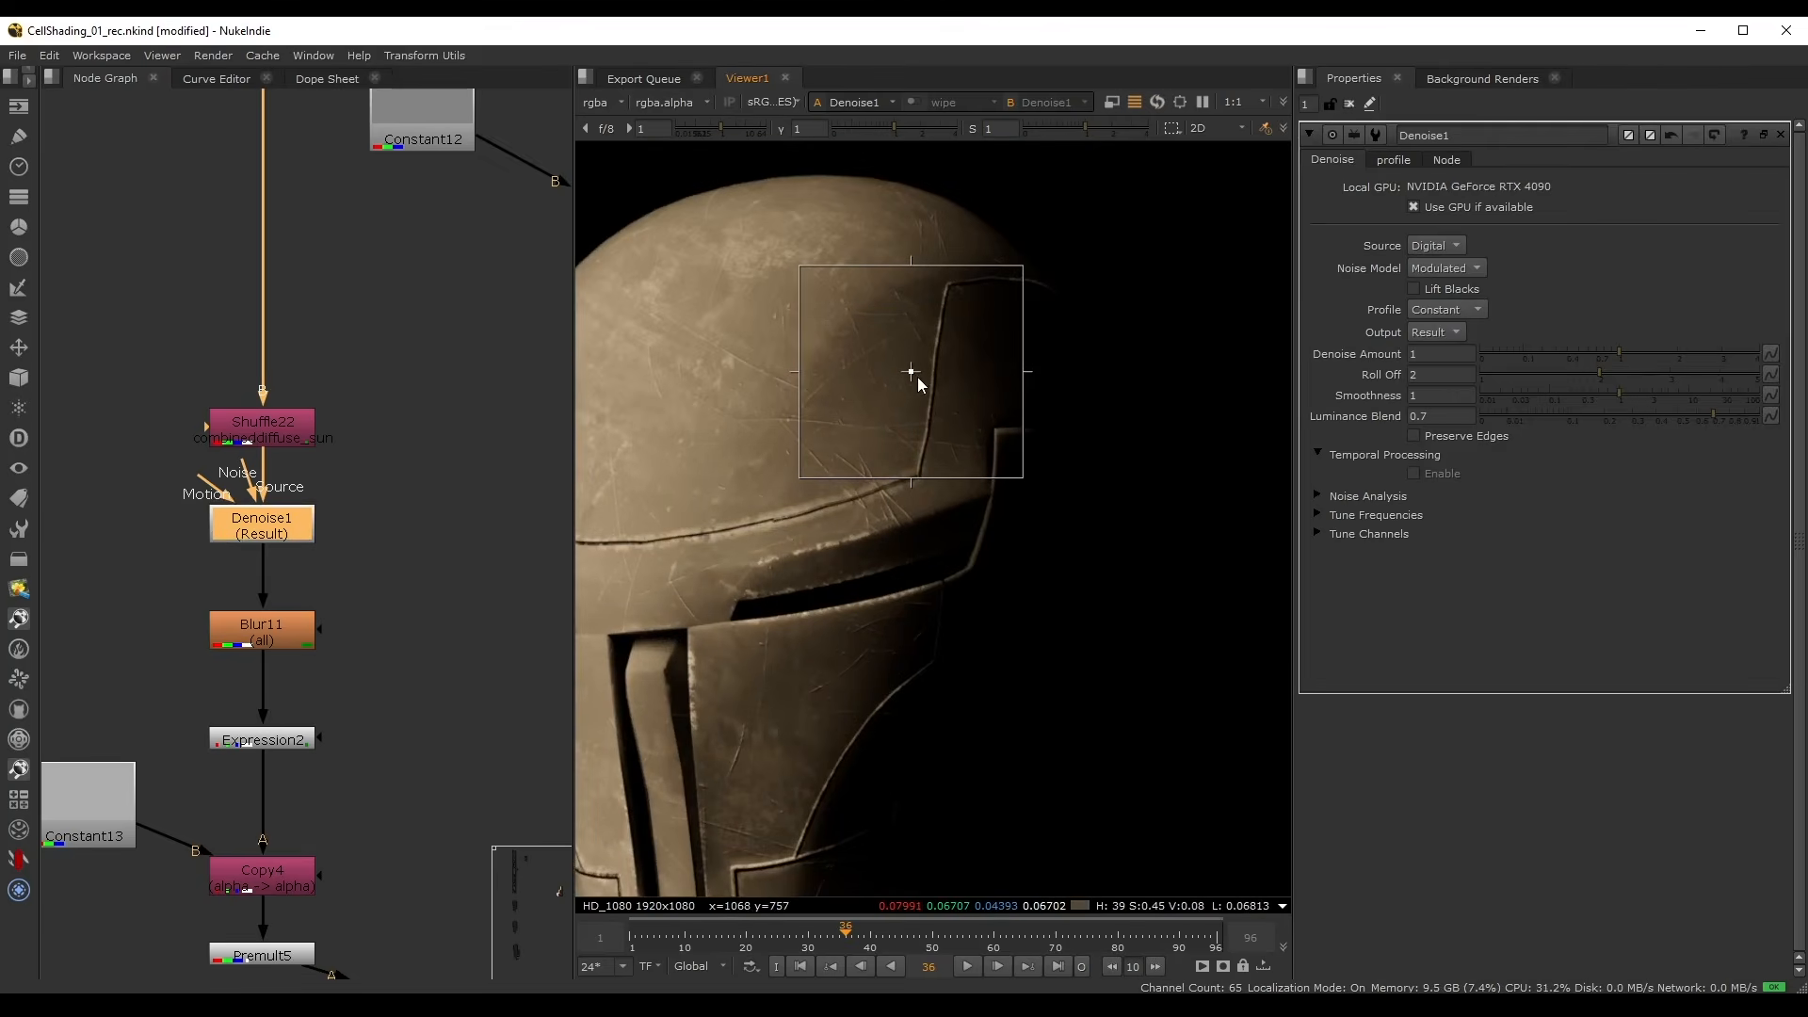
- Set Denoise1's smoothness to 100, denoise amount to 100 and luminance blend to 1
{"action": "left_click_drag", "start_coordinate": [1617, 402], "coordinate": [1791, 348]}
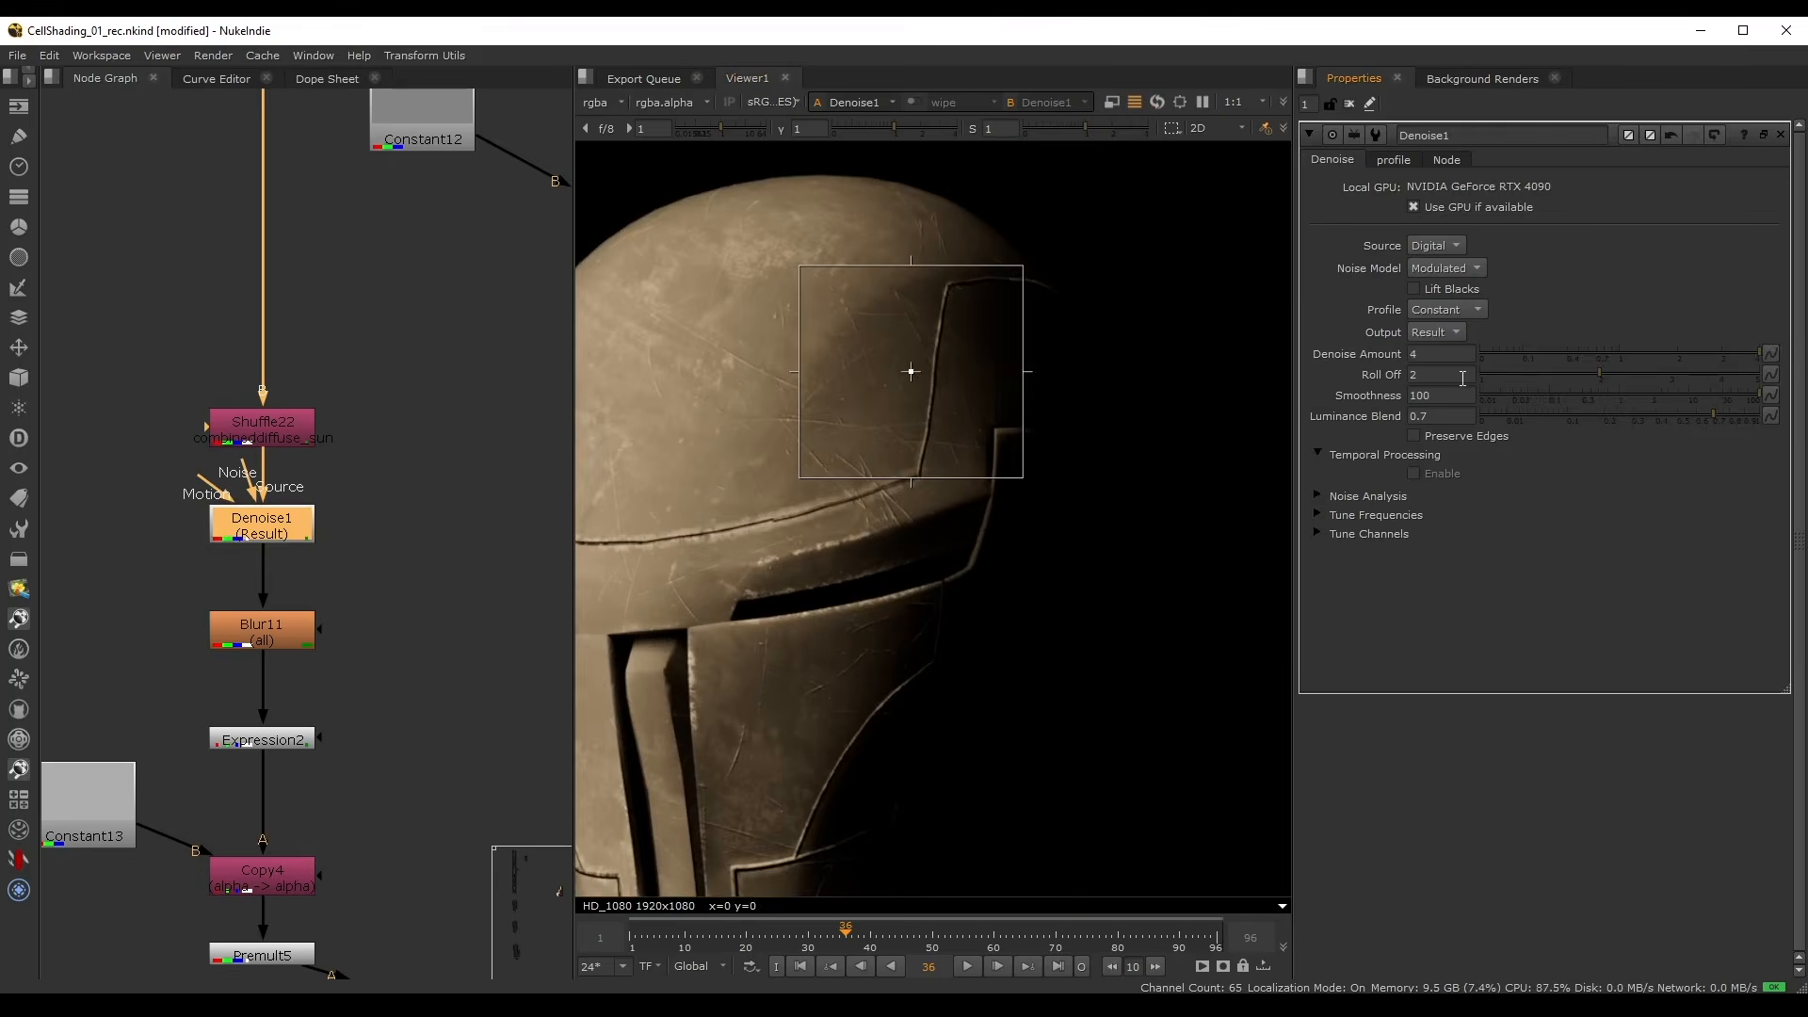
{"action": "left_click_drag", "start_coordinate": [1436, 360], "coordinate": [1387, 364]}
{"action": "key", "text": "Return"}
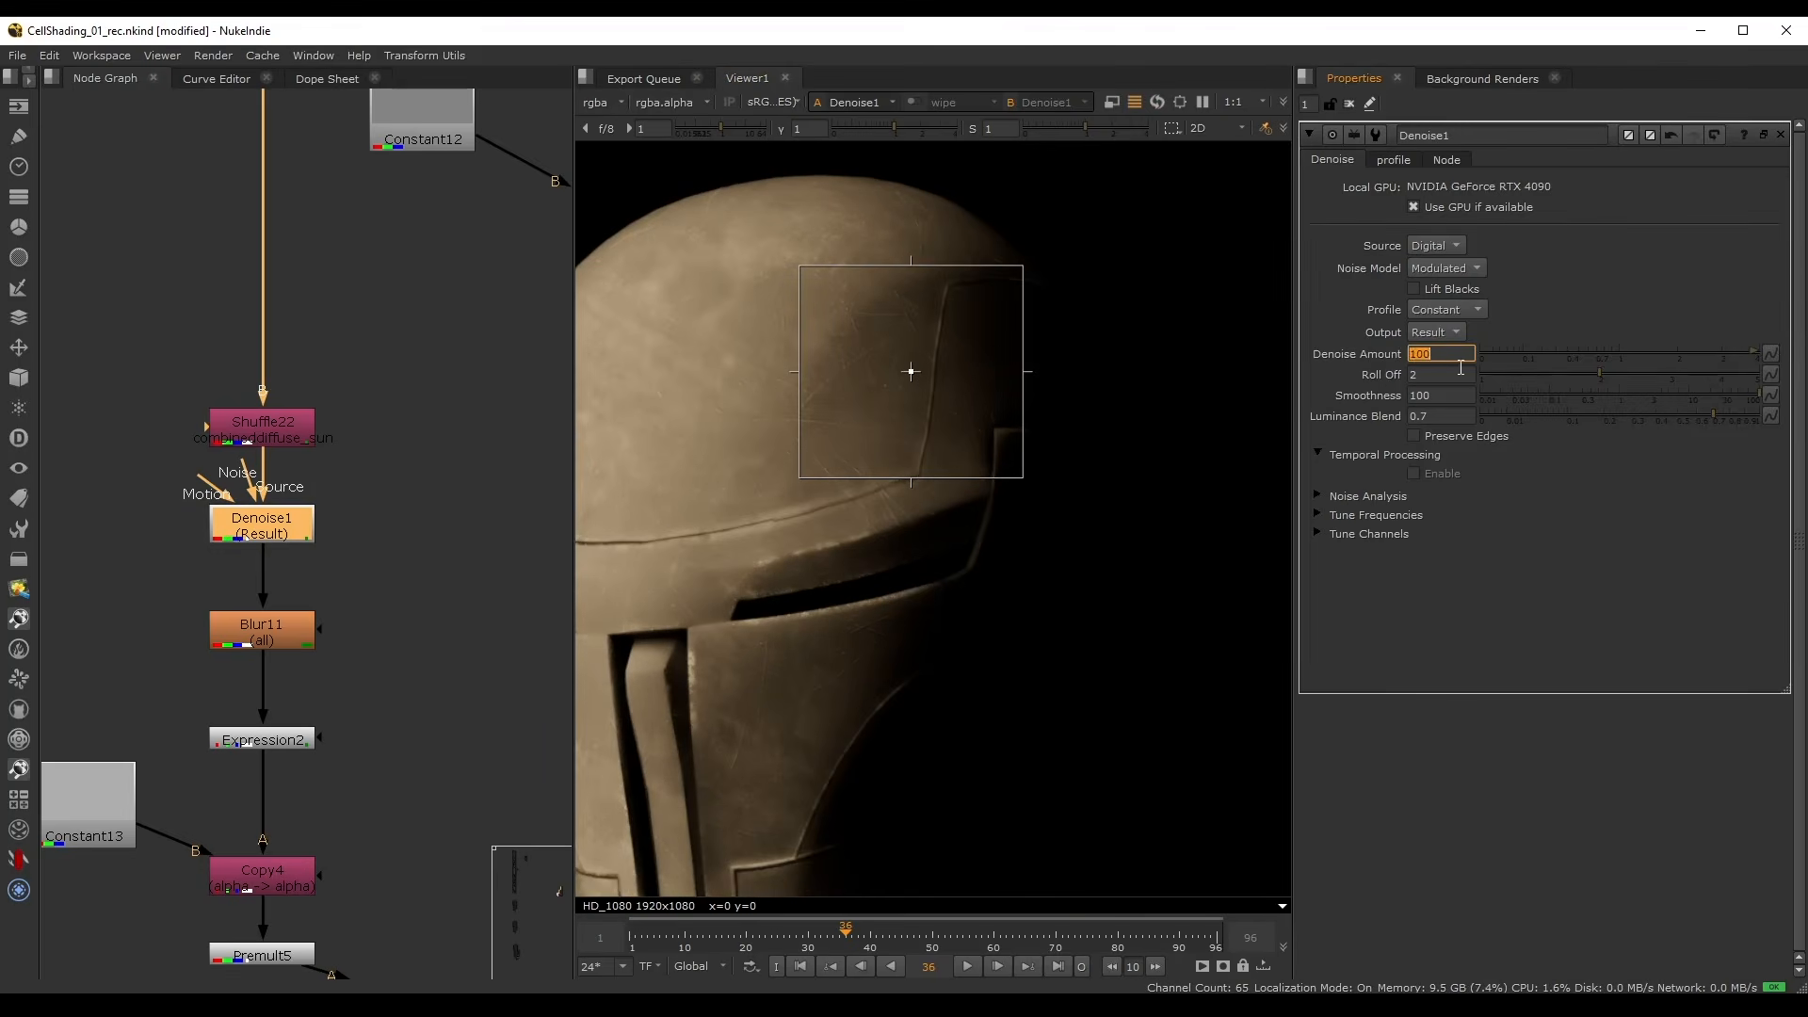
{"action": "left_click_drag", "start_coordinate": [1717, 414], "coordinate": [1791, 415]}
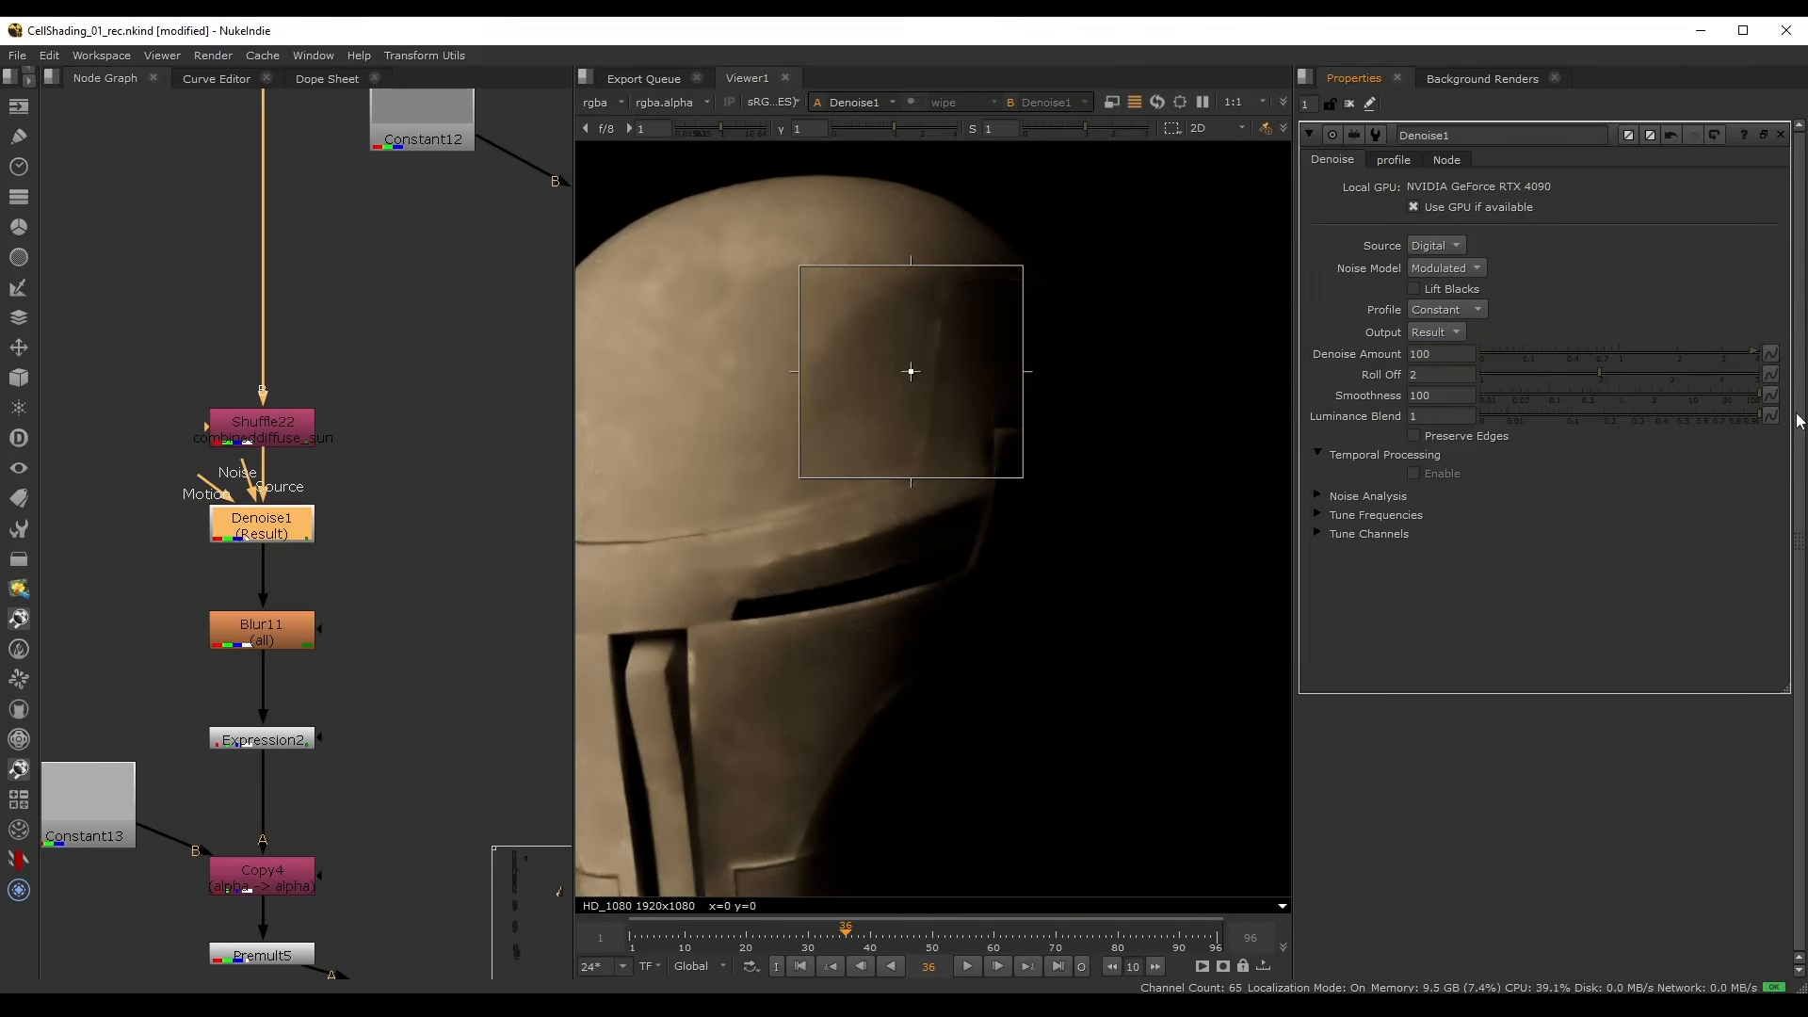
- Toggle Denoise1 off and on to compare the helmet surface with and without noise reduction
{"action": "middle_click_drag", "start_coordinate": [942, 457], "coordinate": [1021, 465]}
{"action": "scroll", "coordinate": [970, 313], "scroll_direction": "up", "scroll_amount": 3}
{"action": "key", "text": "d"}
{"action": "key", "text": "d"}
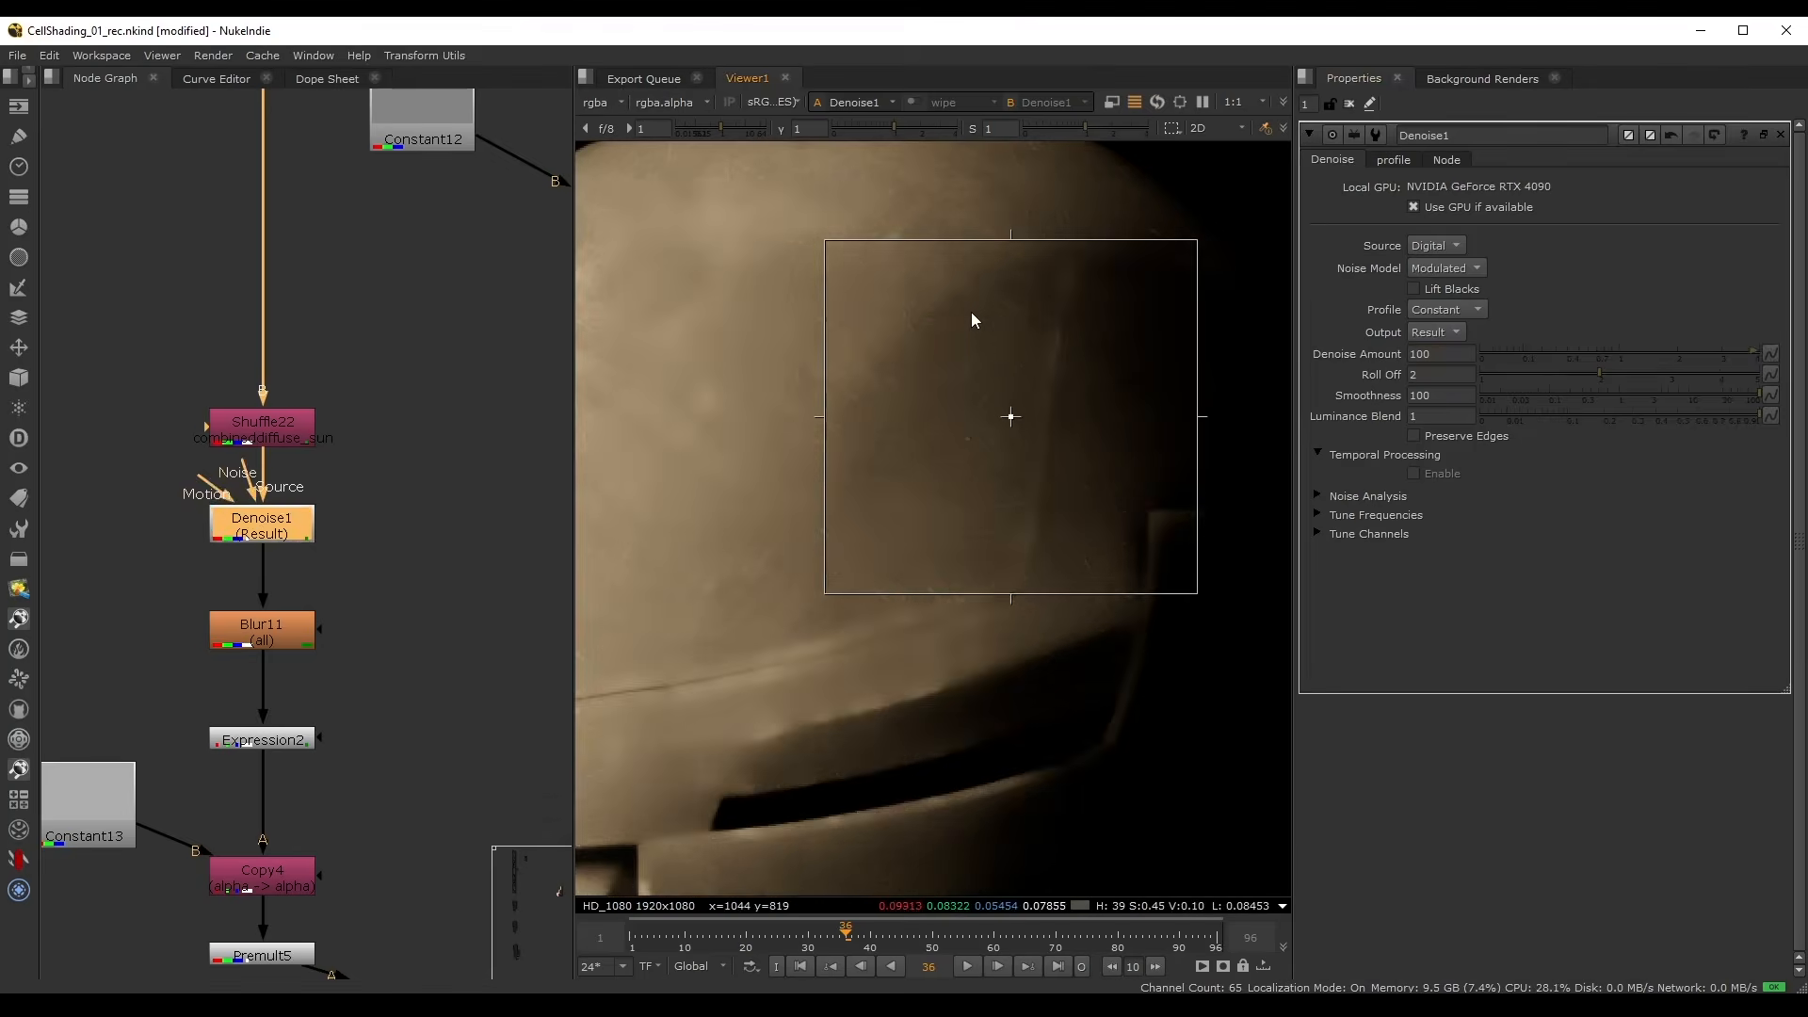
{"action": "key", "text": "d"}
{"action": "key", "text": "d"}
- Switch the Denoise1 view between colour and alpha to check whether the alpha channel is denoised
{"action": "scroll", "coordinate": [344, 546], "scroll_direction": "down", "scroll_amount": 3}
{"action": "middle_click_drag", "start_coordinate": [347, 576], "coordinate": [290, 466]}
{"action": "scroll", "coordinate": [290, 466], "scroll_direction": "up", "scroll_amount": 1}
{"action": "scroll", "coordinate": [873, 438], "scroll_direction": "down", "scroll_amount": 4}
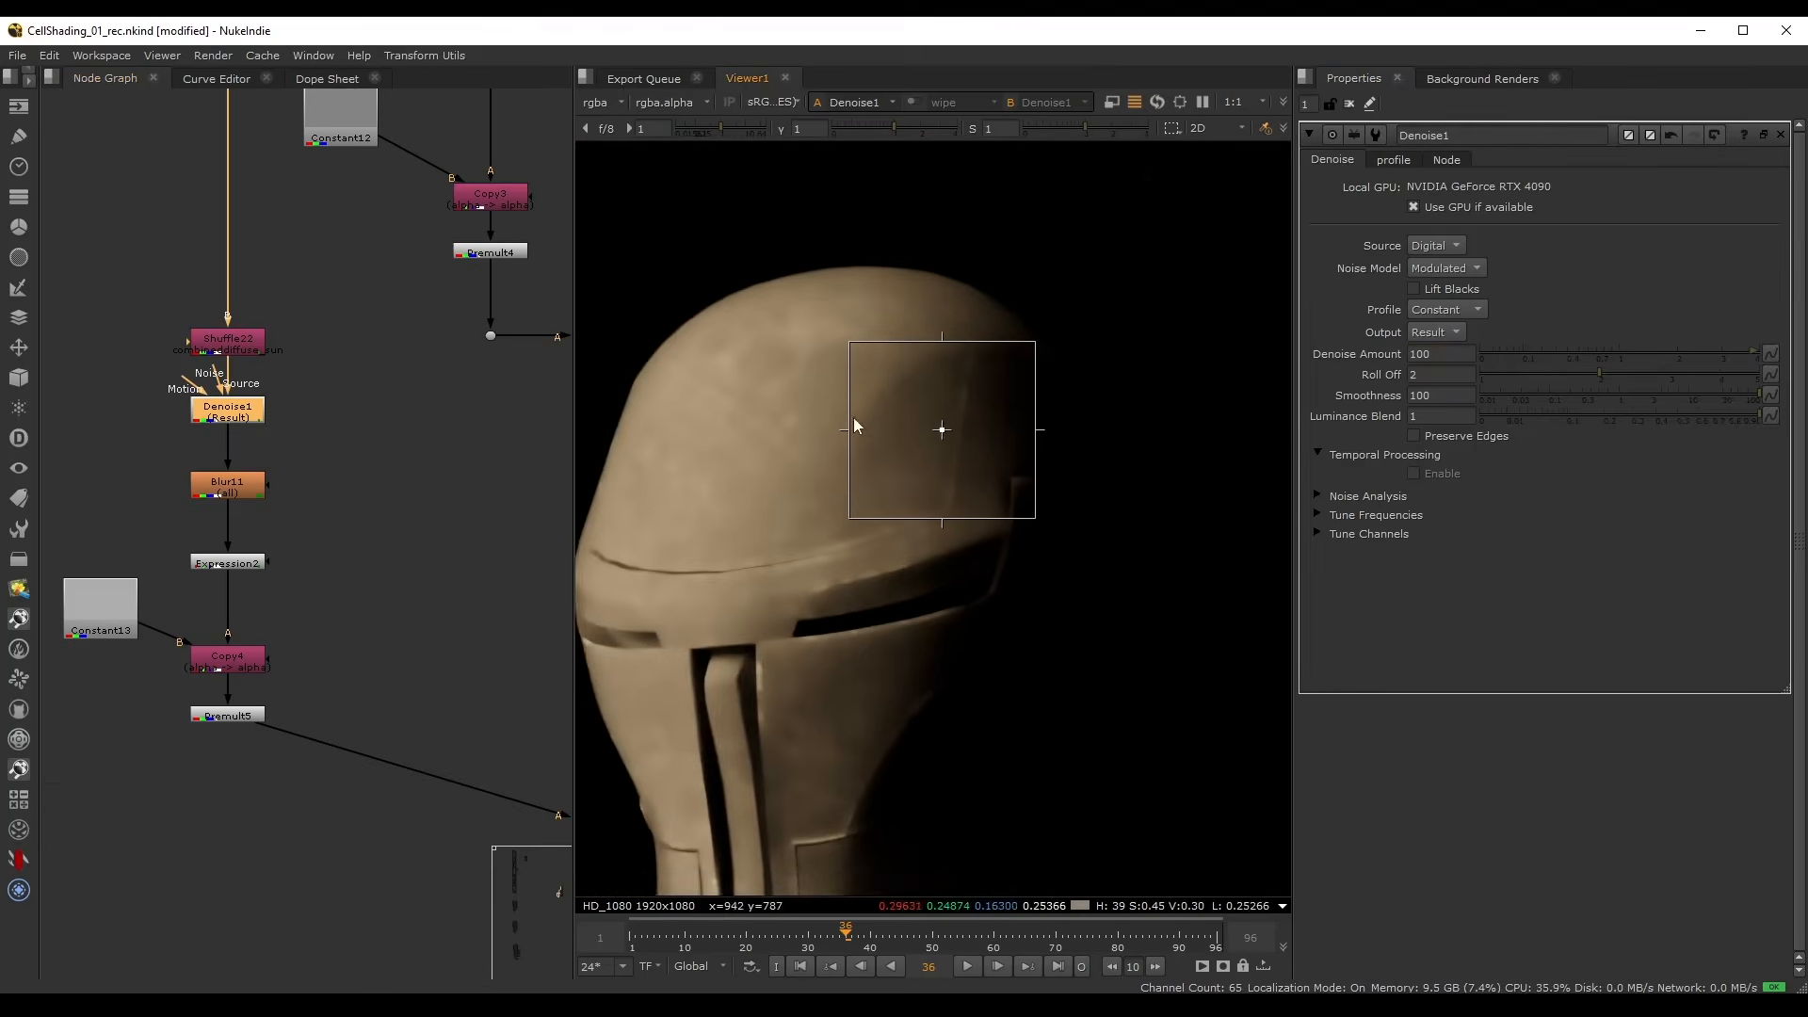
{"action": "middle_click_drag", "start_coordinate": [853, 426], "coordinate": [952, 371]}
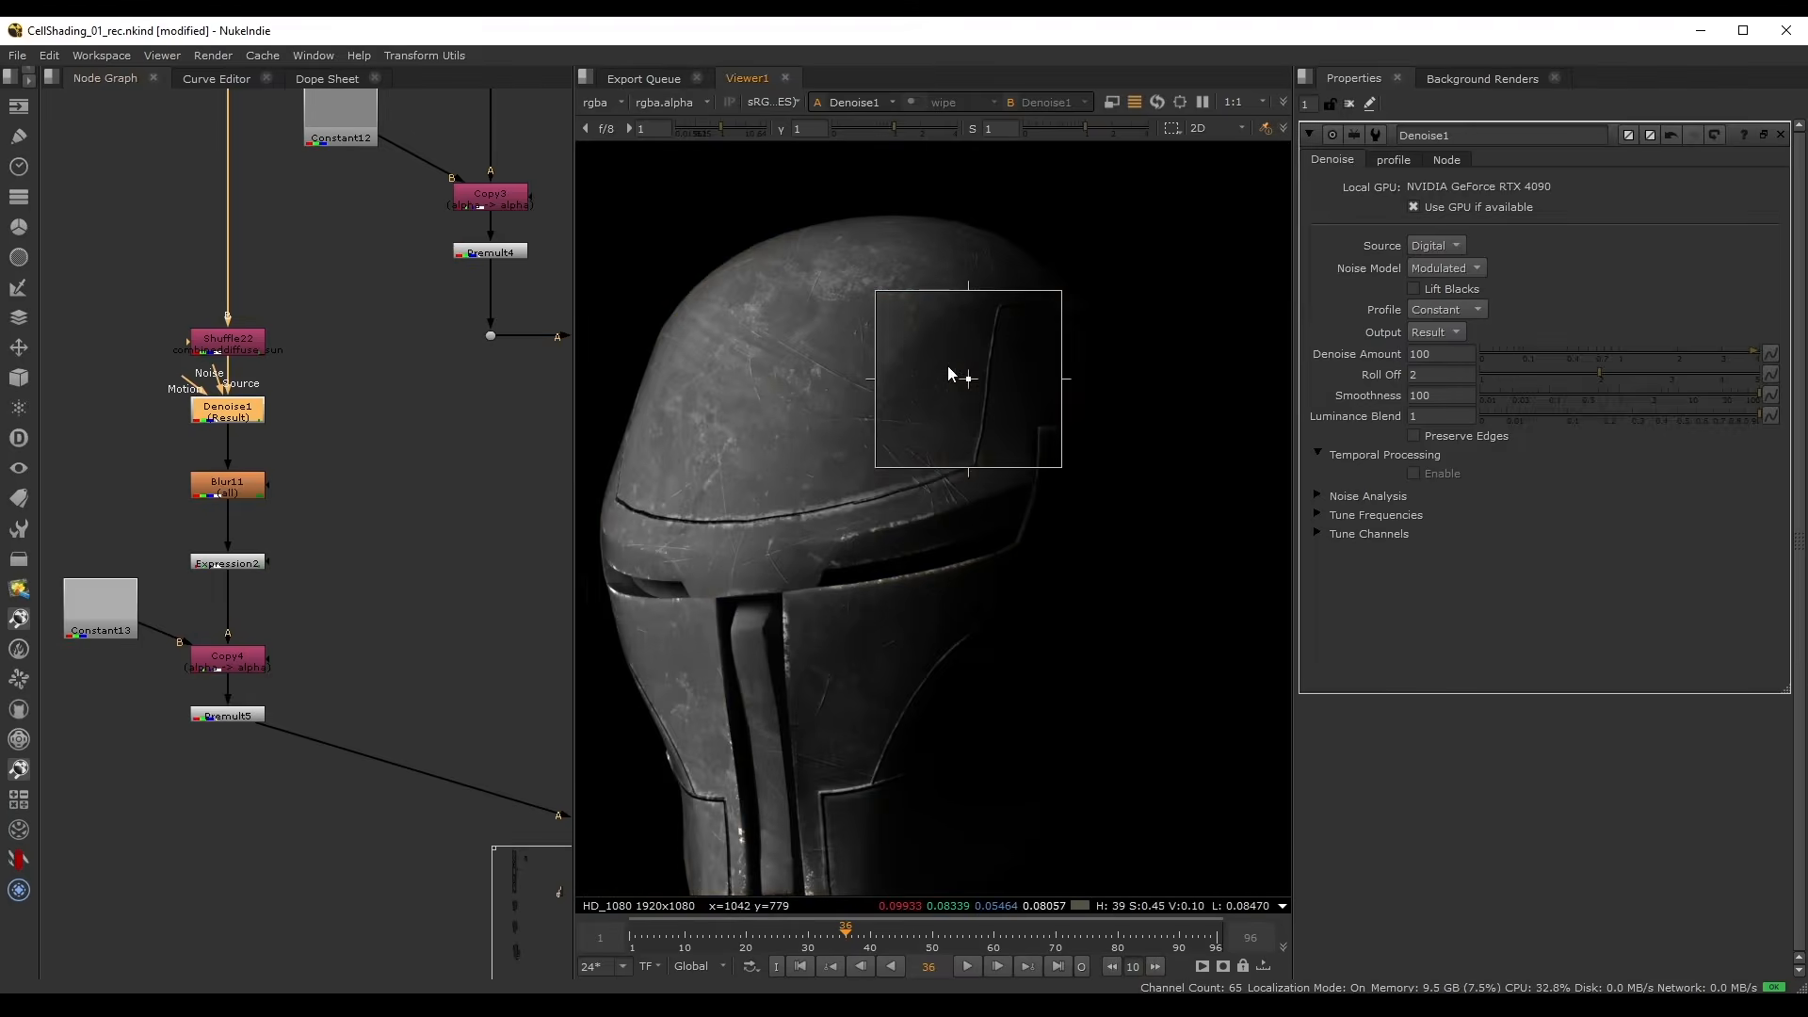
{"action": "key", "text": "a"}
{"action": "key", "text": "a"}
{"action": "key", "text": "a"}
{"action": "key", "text": "a"}
{"action": "key", "text": "a"}
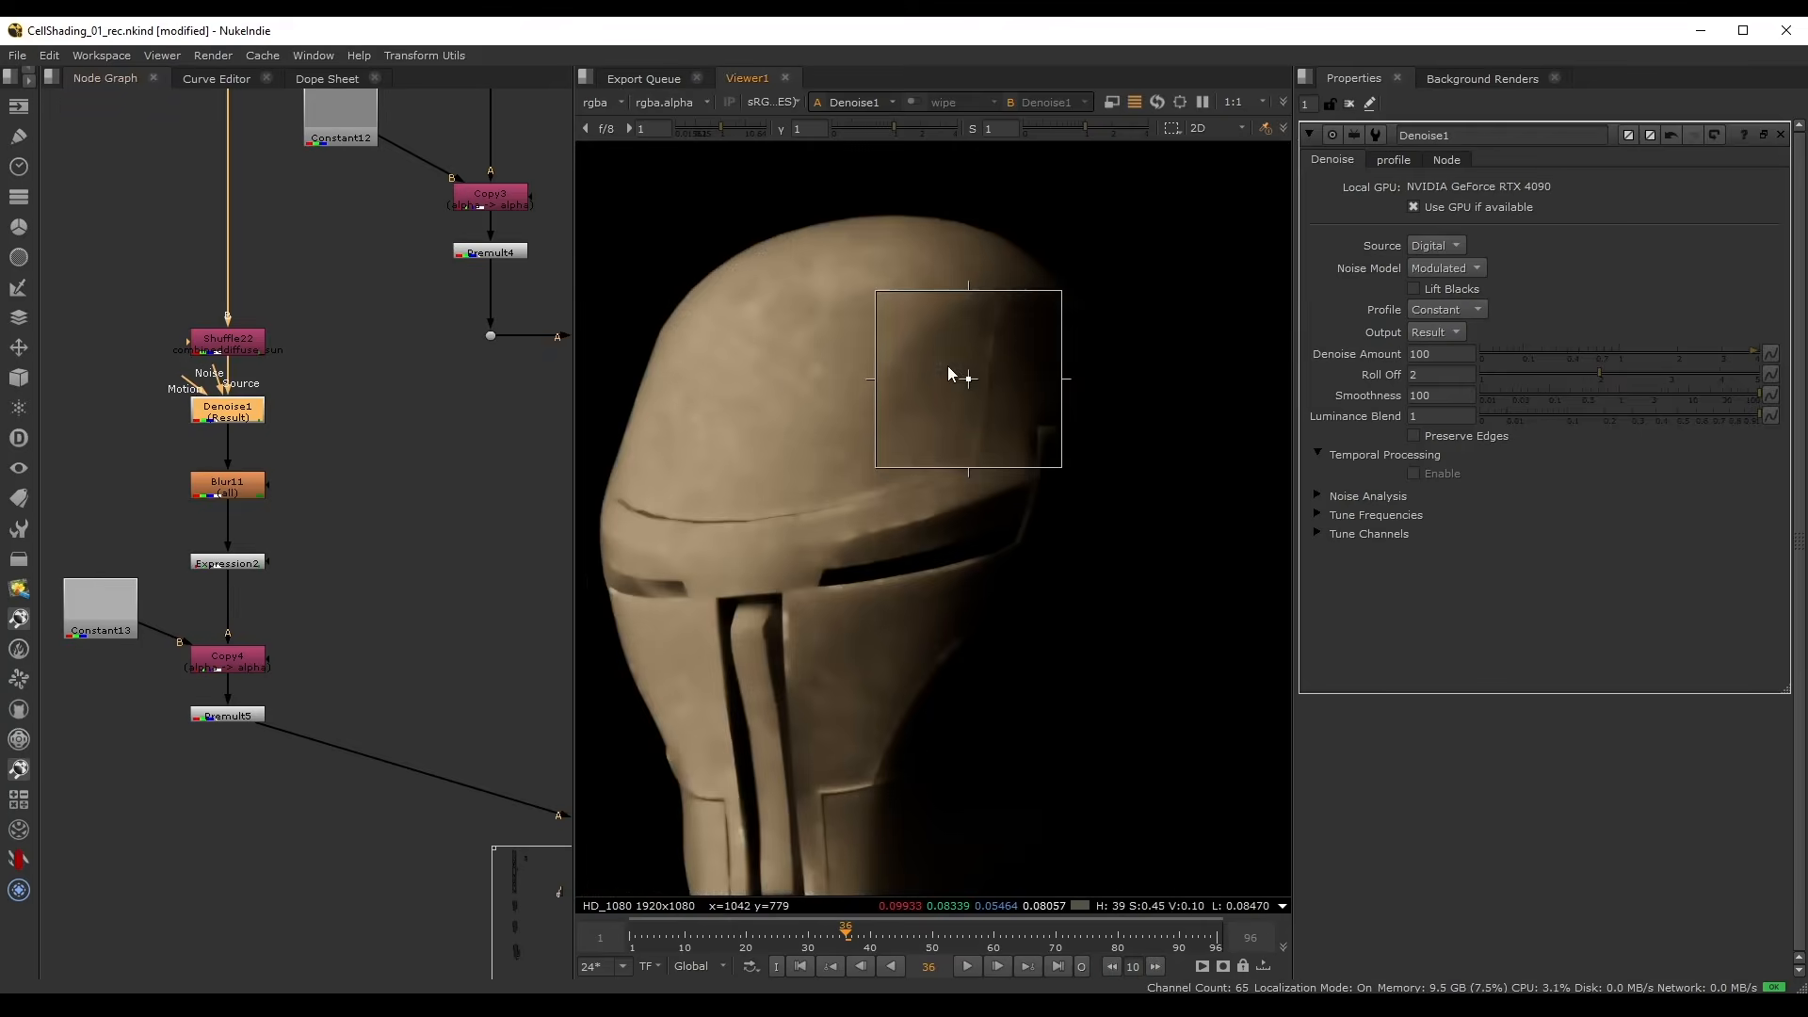
- Add a Shuffle after Denoise1 that routes rgba.red into rgba.alpha and space the nodes below it
{"action": "scroll", "coordinate": [218, 380], "scroll_direction": "up", "scroll_amount": 2}
{"action": "key", "text": "Tab"}
{"action": "type", "text": "sh"}
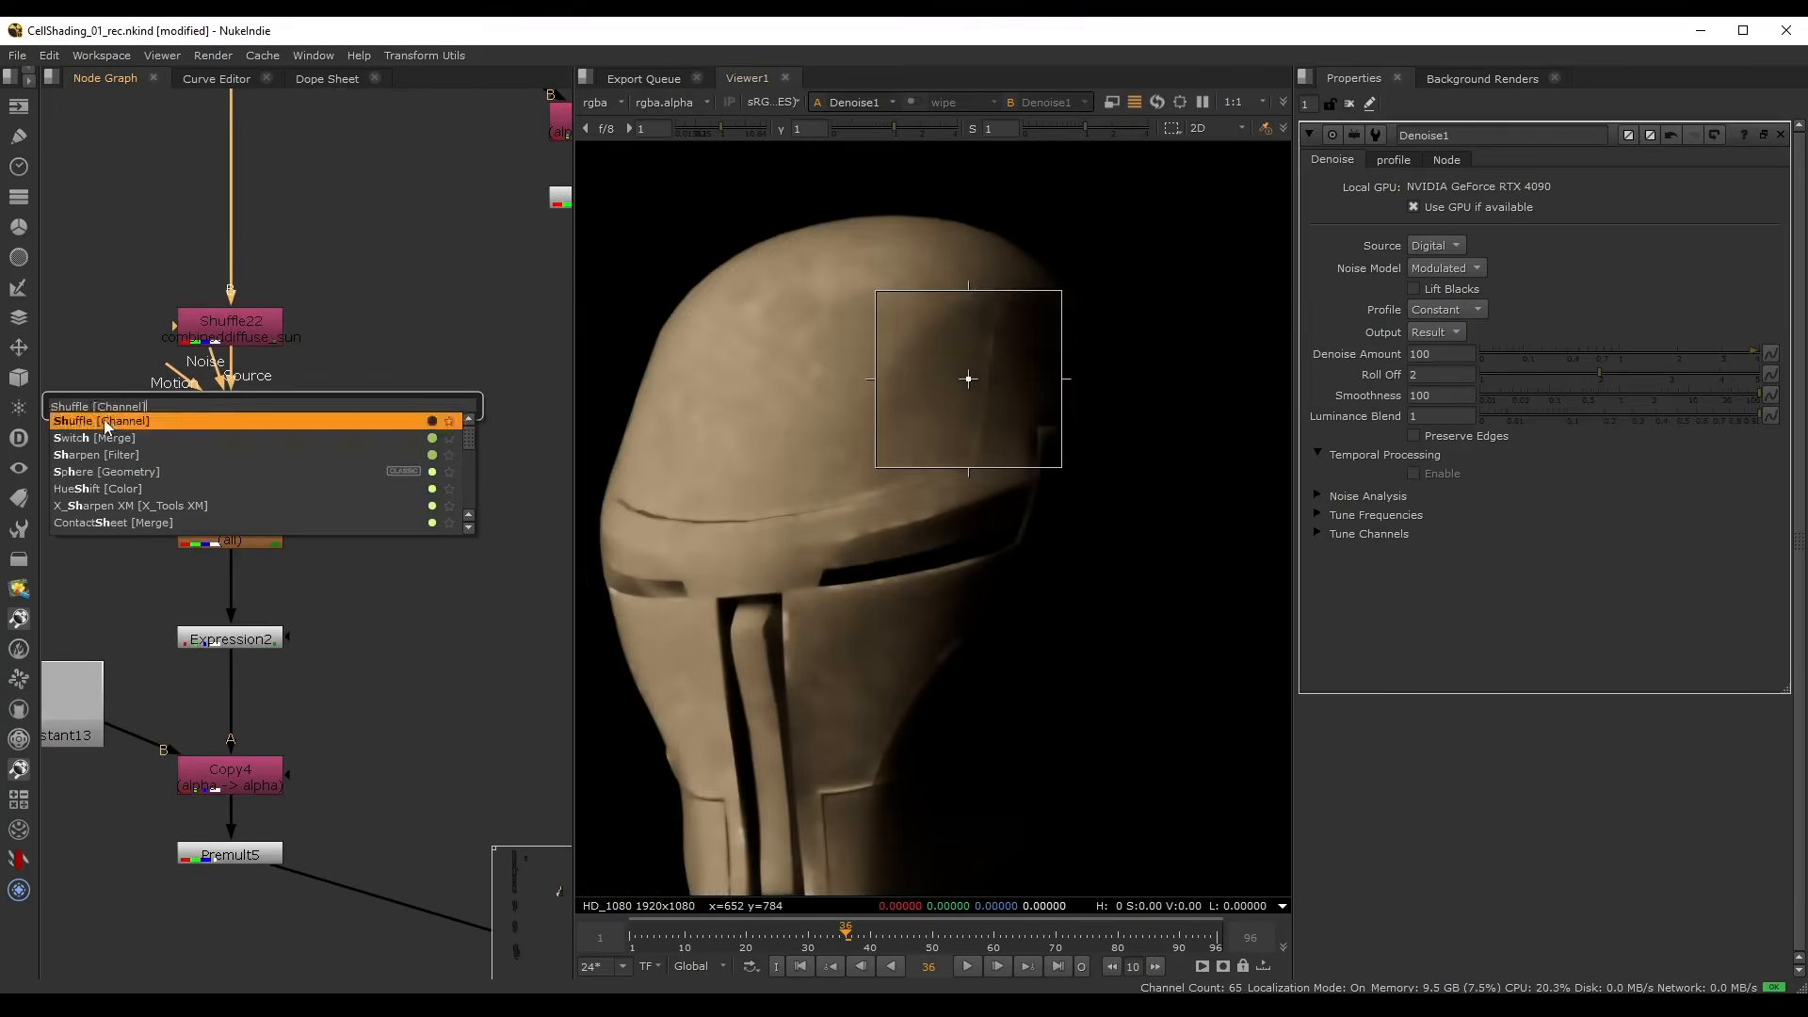
{"action": "left_click", "coordinate": [104, 420]}
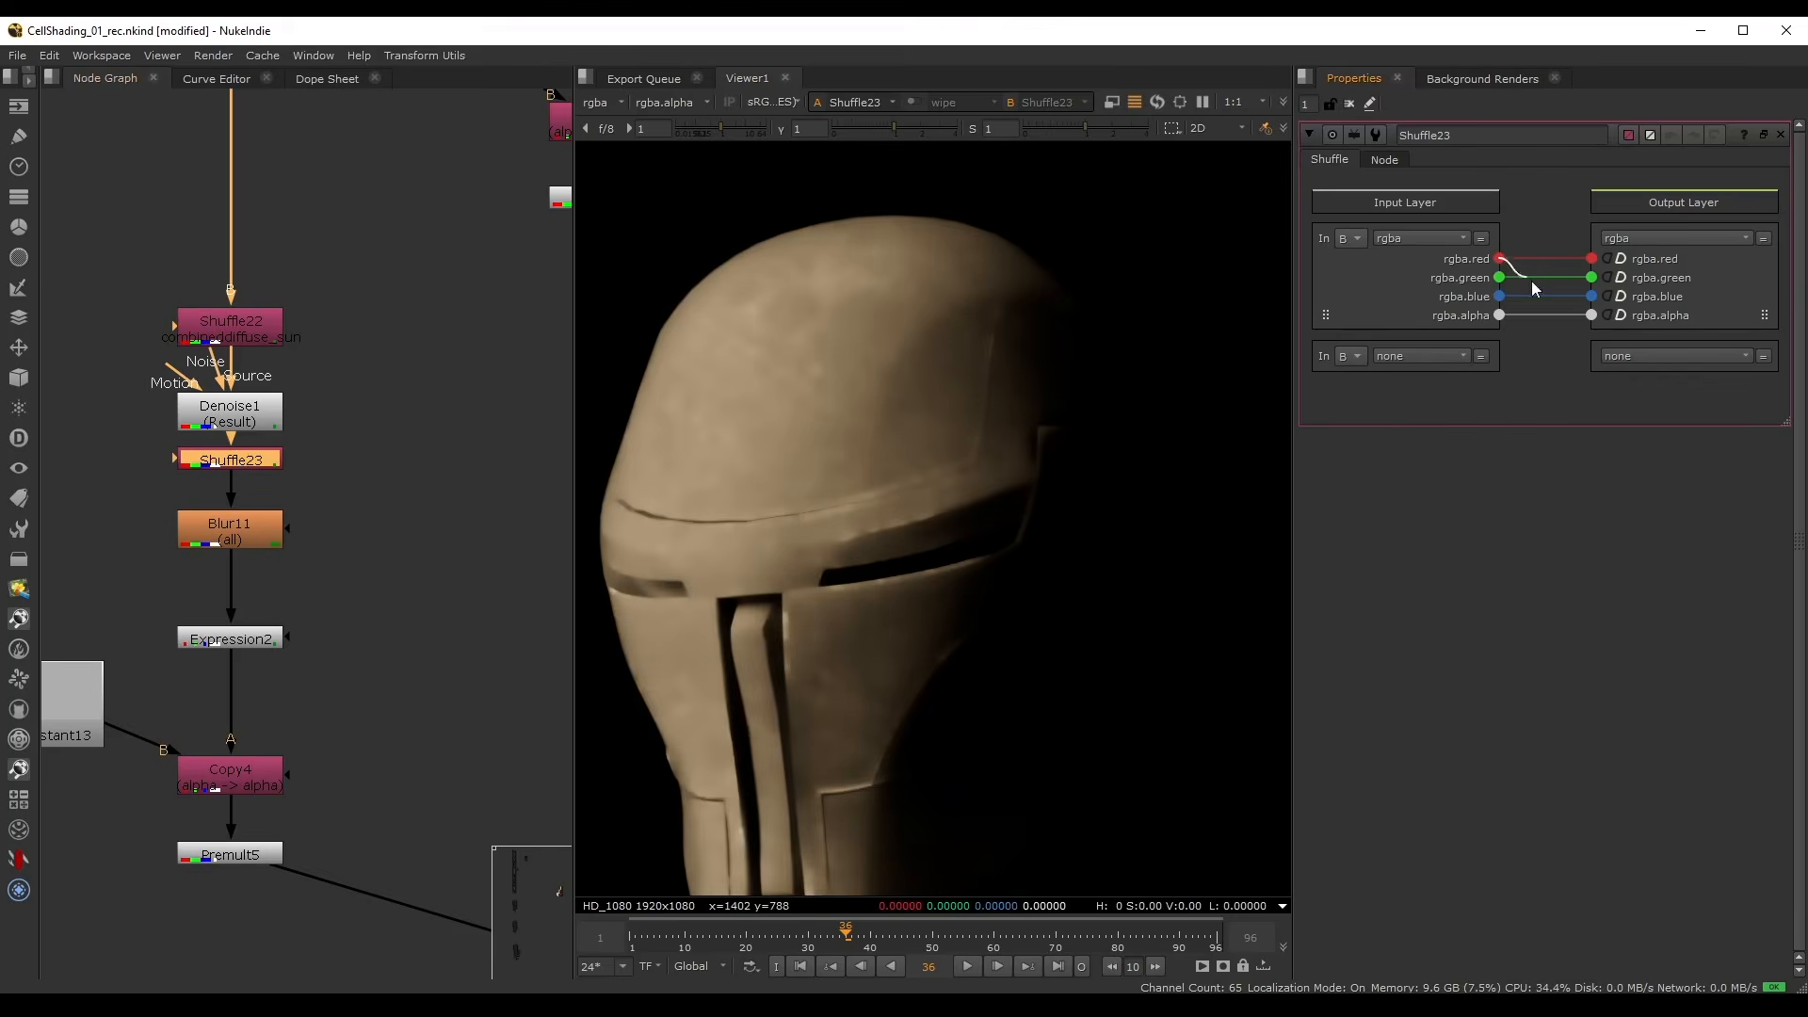
{"action": "left_click_drag", "start_coordinate": [1499, 258], "coordinate": [1591, 314]}
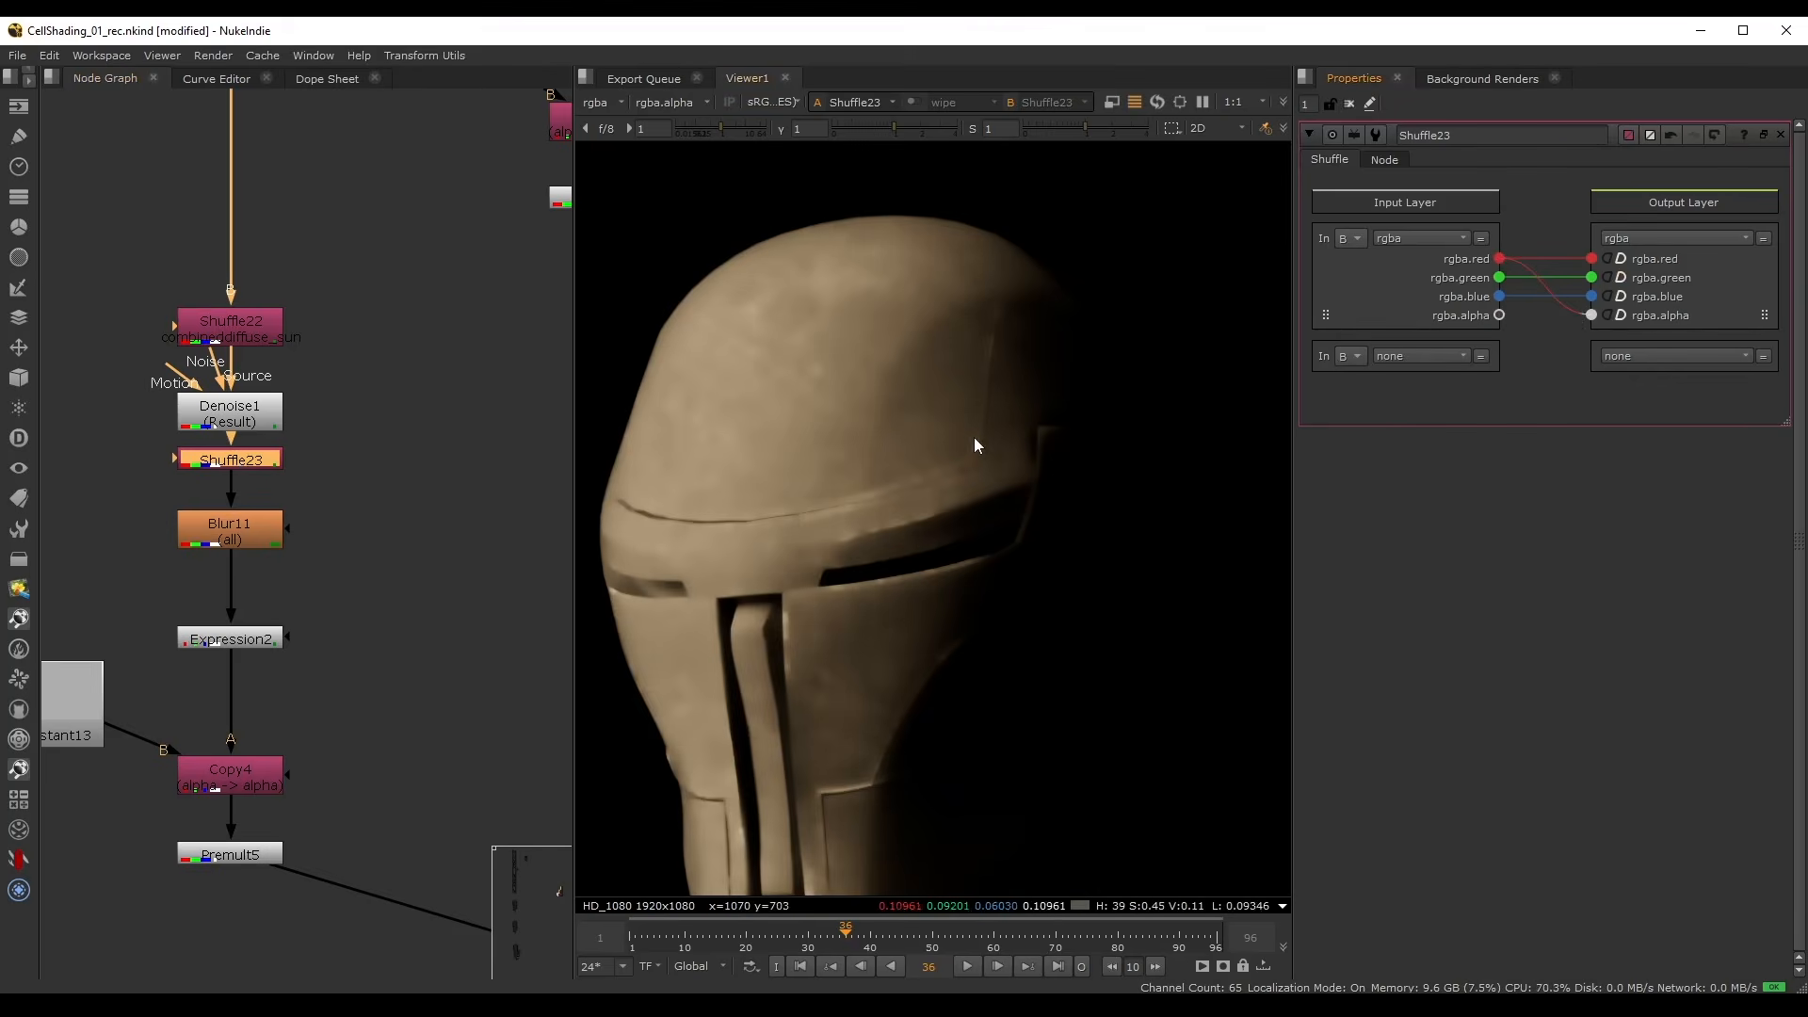
{"action": "left_click_drag", "start_coordinate": [235, 459], "coordinate": [234, 477]}
{"action": "left_click_drag", "start_coordinate": [233, 529], "coordinate": [234, 544]}
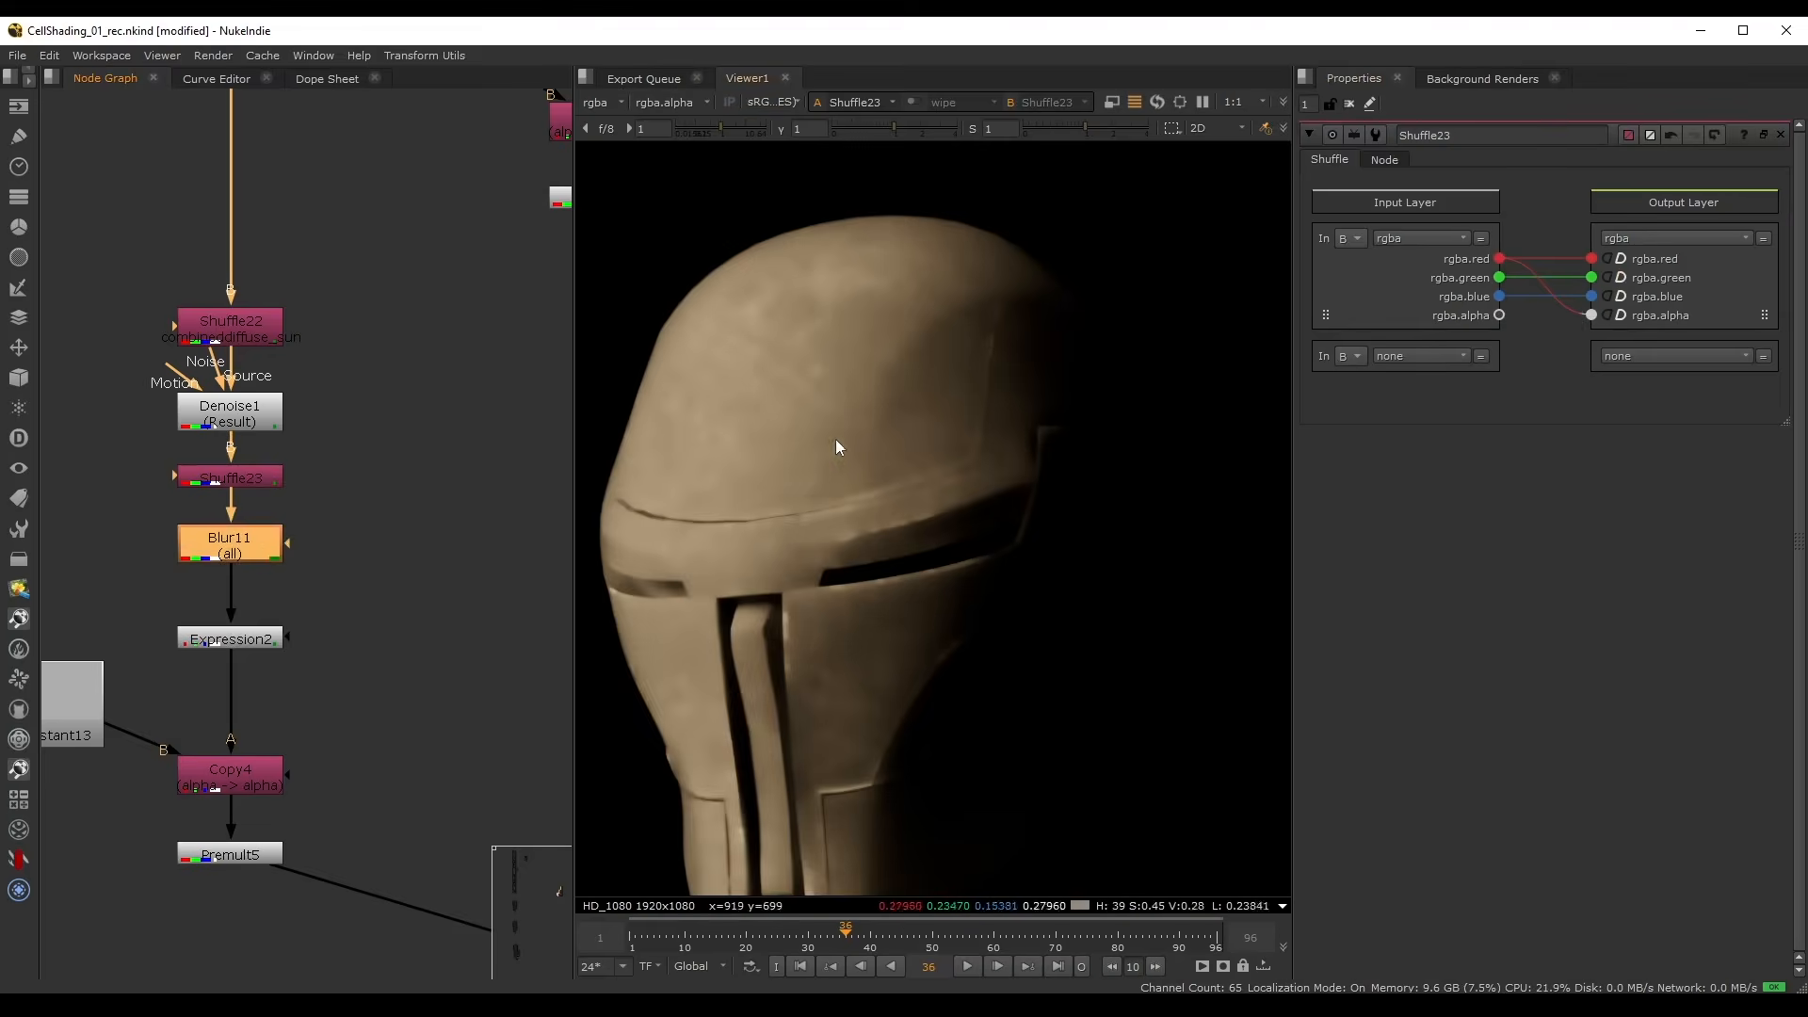
- View the alpha channel of Shuffle23 and Blur11 and open Blur11's properties
{"action": "key", "text": "a"}
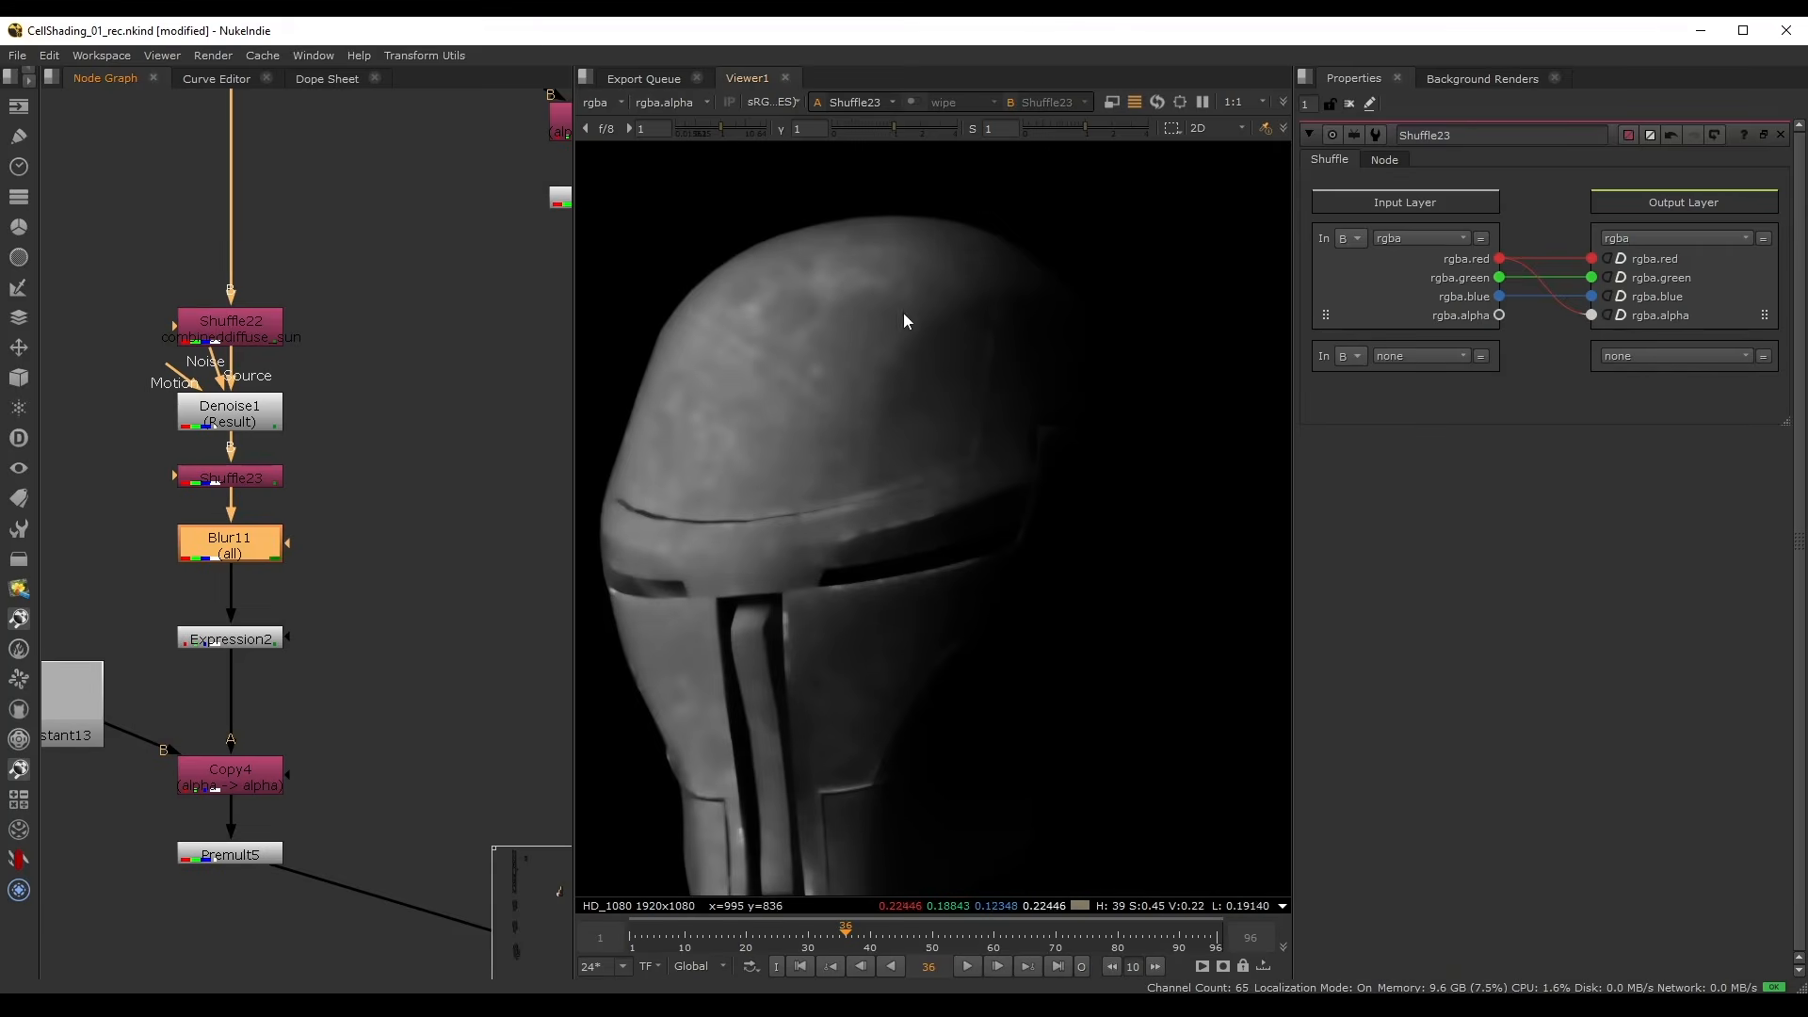
{"action": "key", "text": "1"}
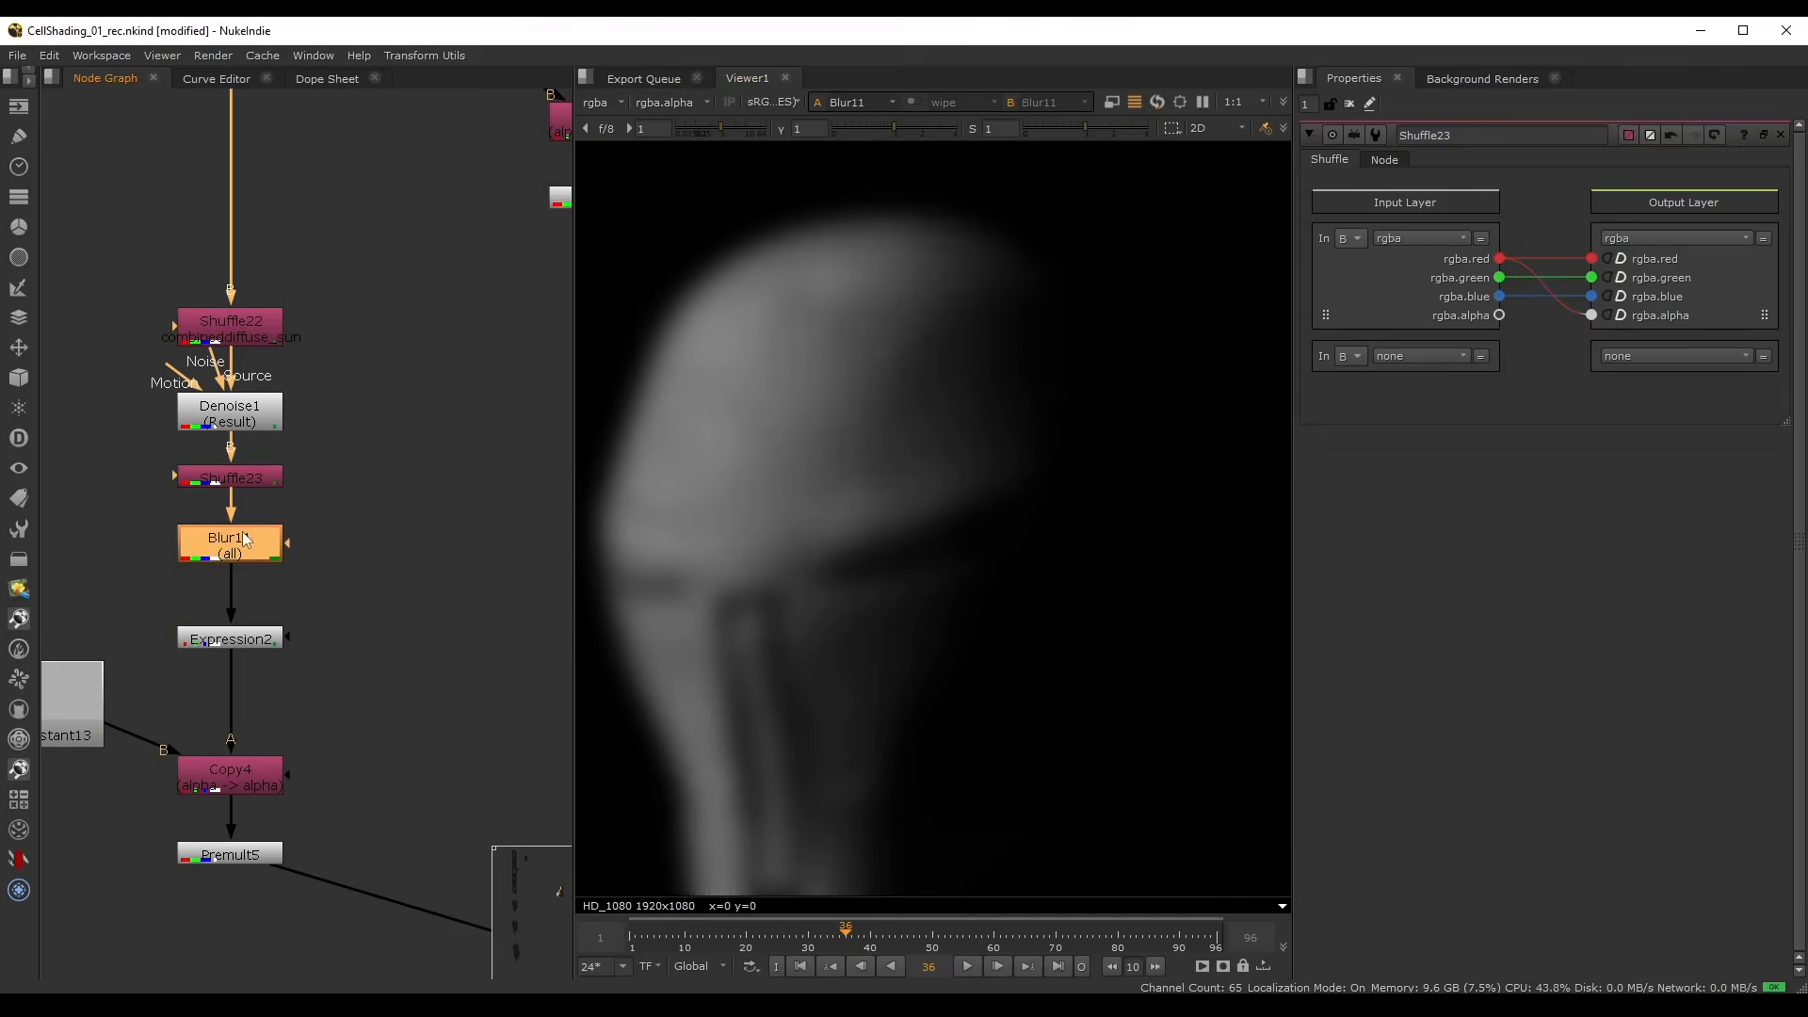
{"action": "double_click", "coordinate": [235, 541]}
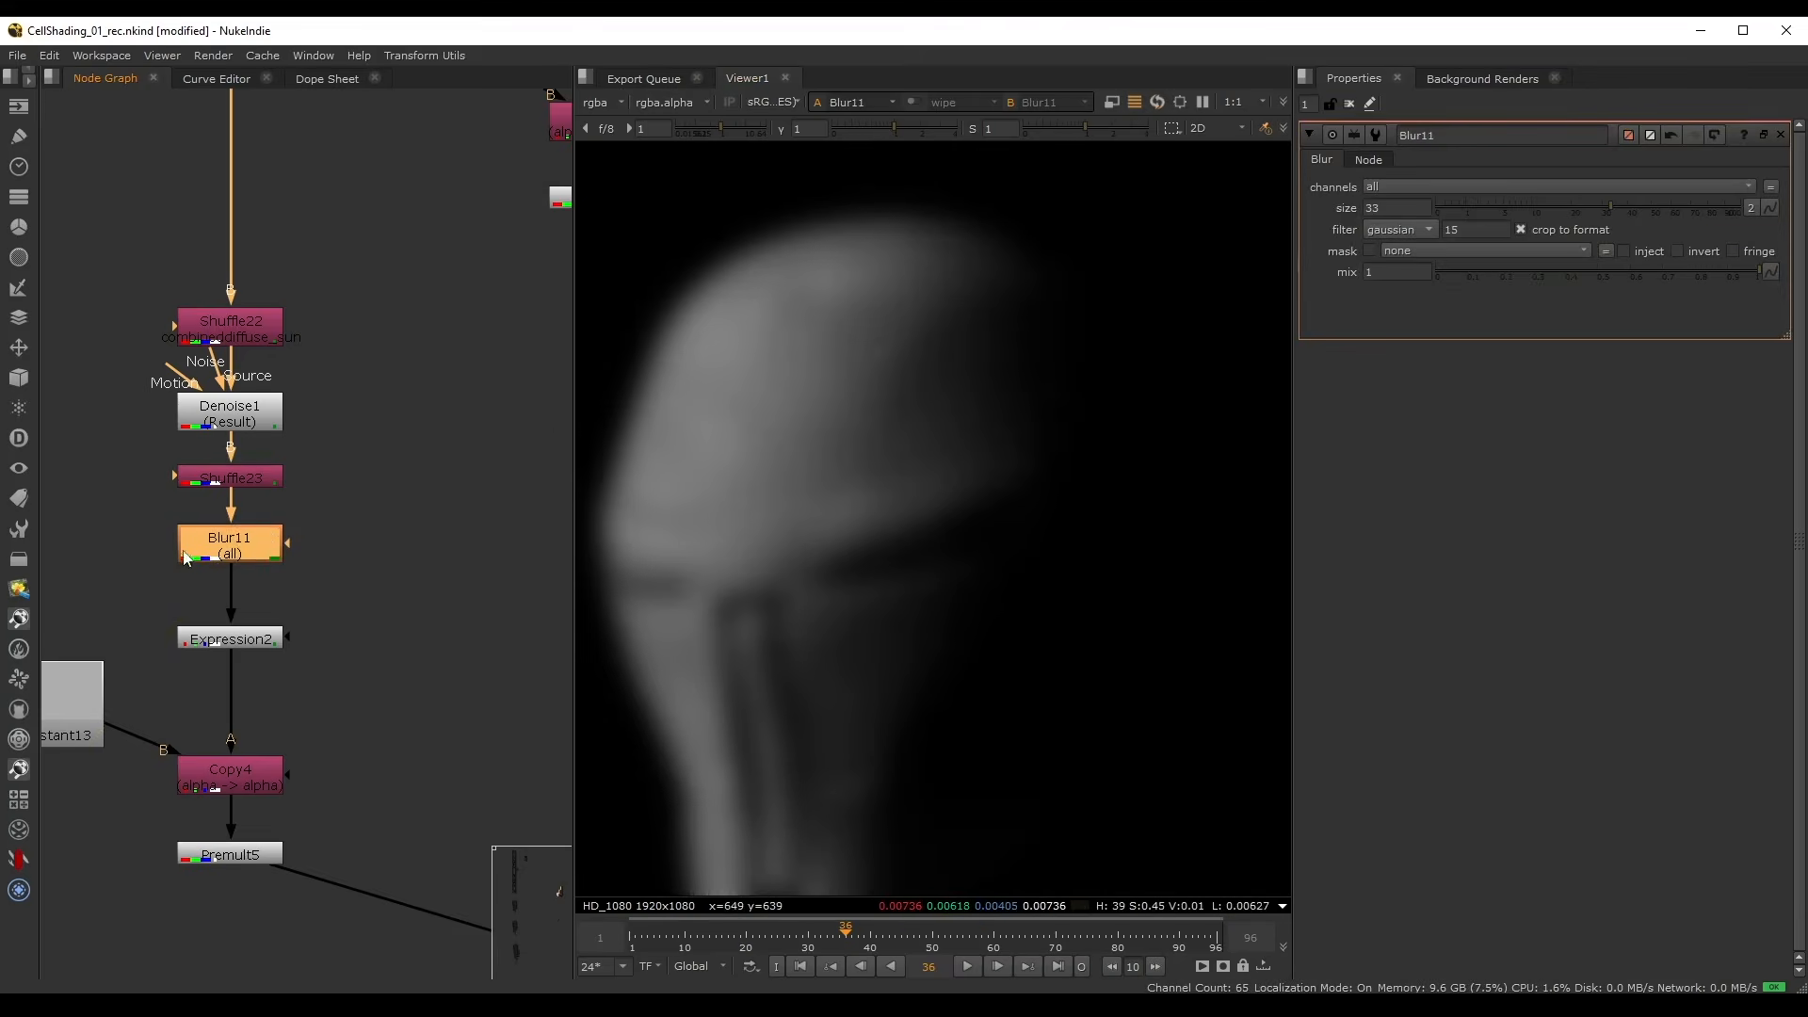
- Disable Blur11 and show Shuffle23 in the viewer
{"action": "key", "text": "d"}
{"action": "left_click", "coordinate": [247, 480]}
{"action": "key", "text": "1"}
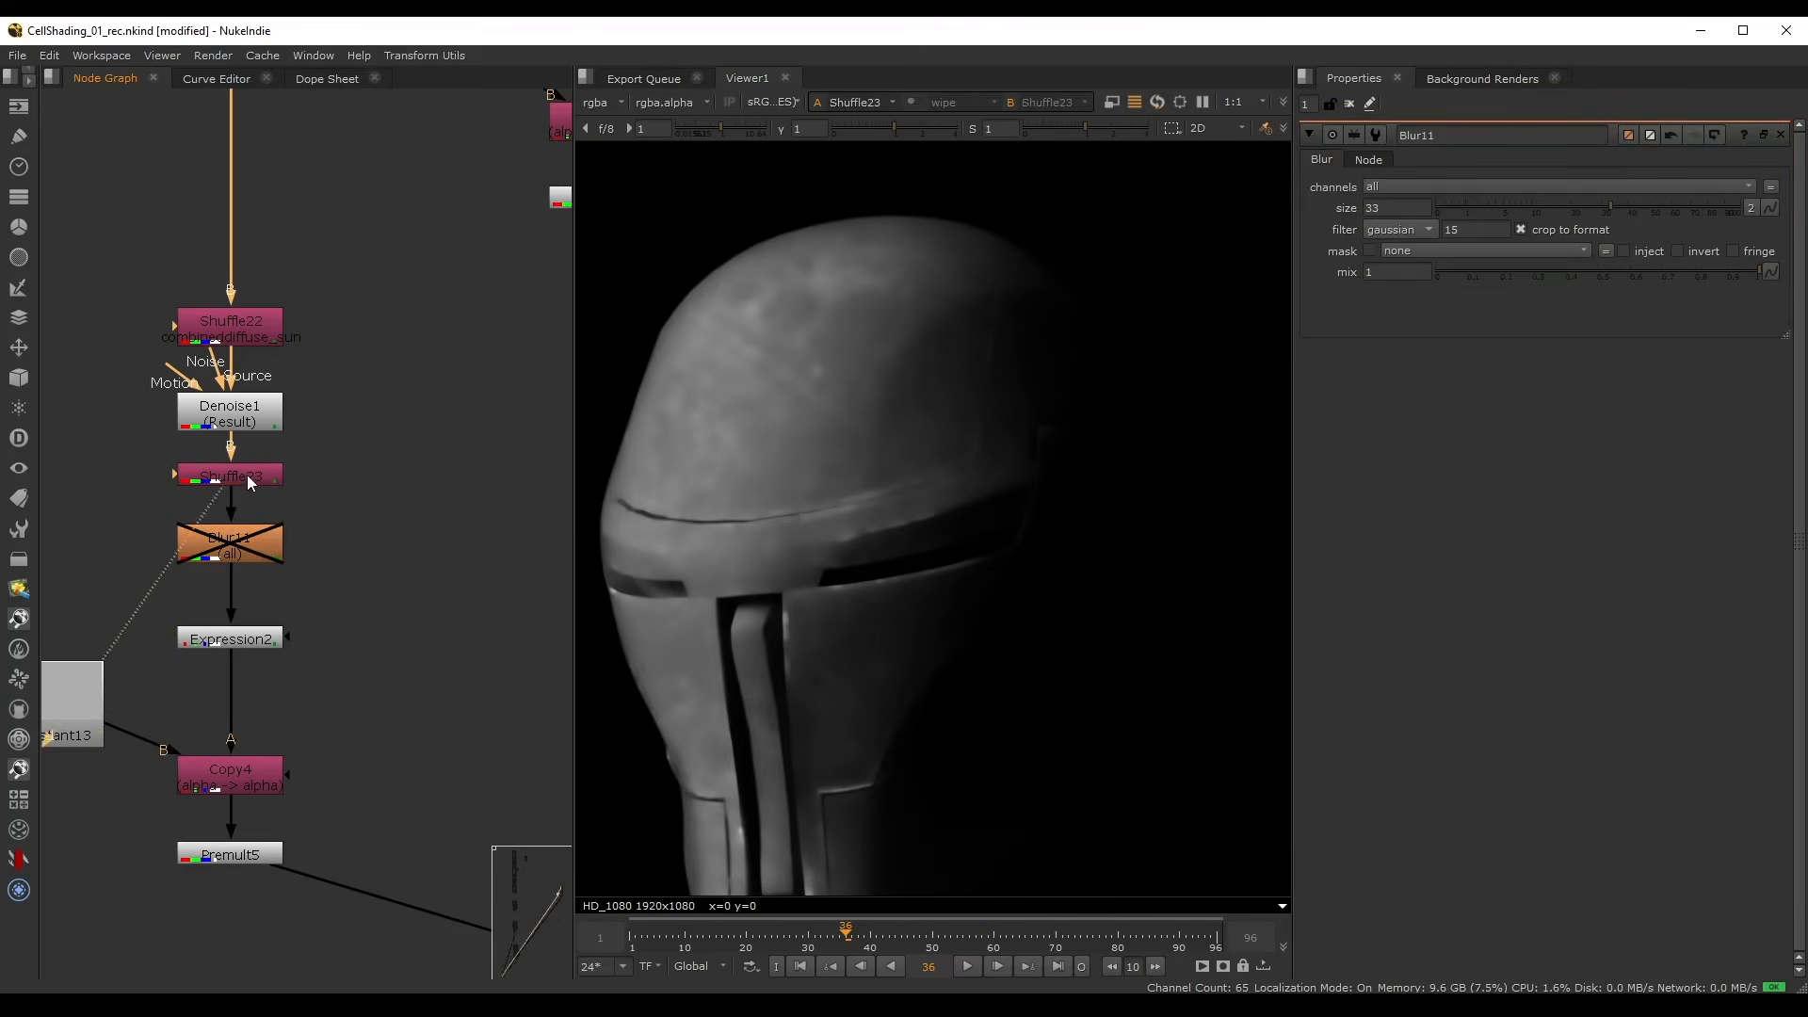
- Toggle Denoise1 off and on to compare its effect on Shuffle23's alpha
{"action": "left_click", "coordinate": [247, 423]}
{"action": "key", "text": "d"}
{"action": "key", "text": "d"}
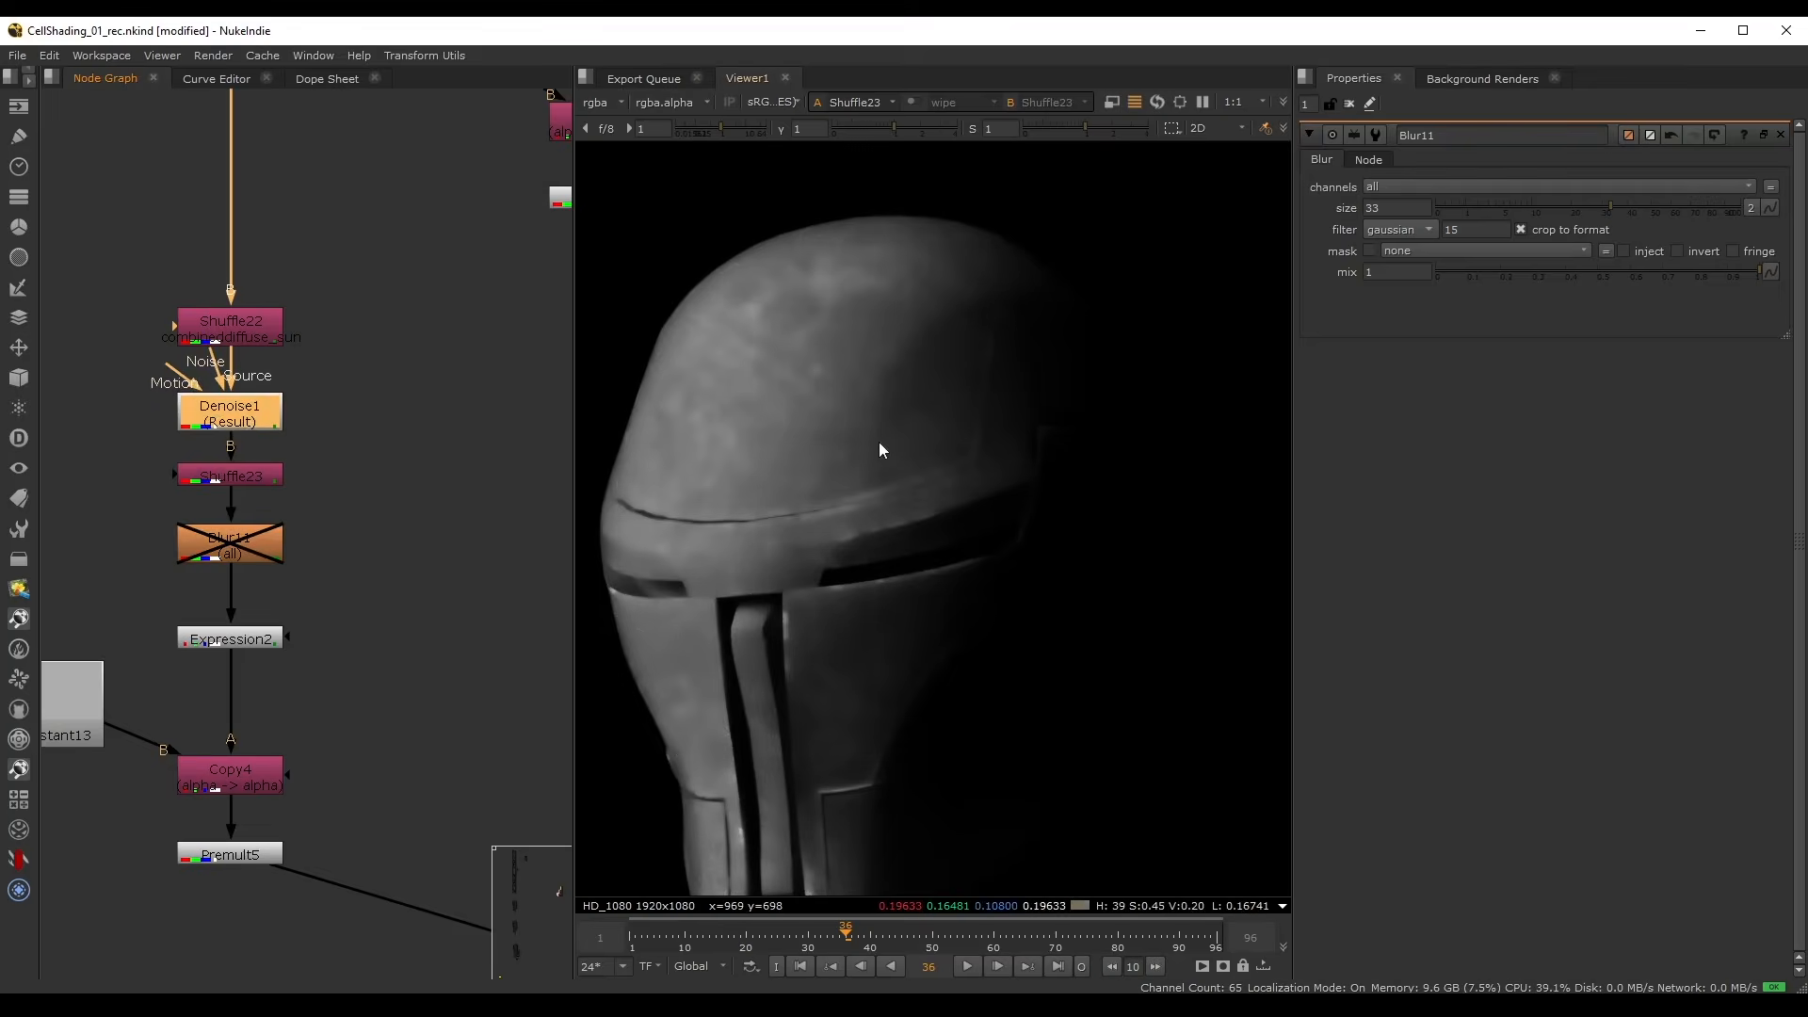
- View the mask from Expression2 and toggle Denoise1 to compare the mask's edges
{"action": "left_click", "coordinate": [235, 641]}
{"action": "key", "text": "1"}
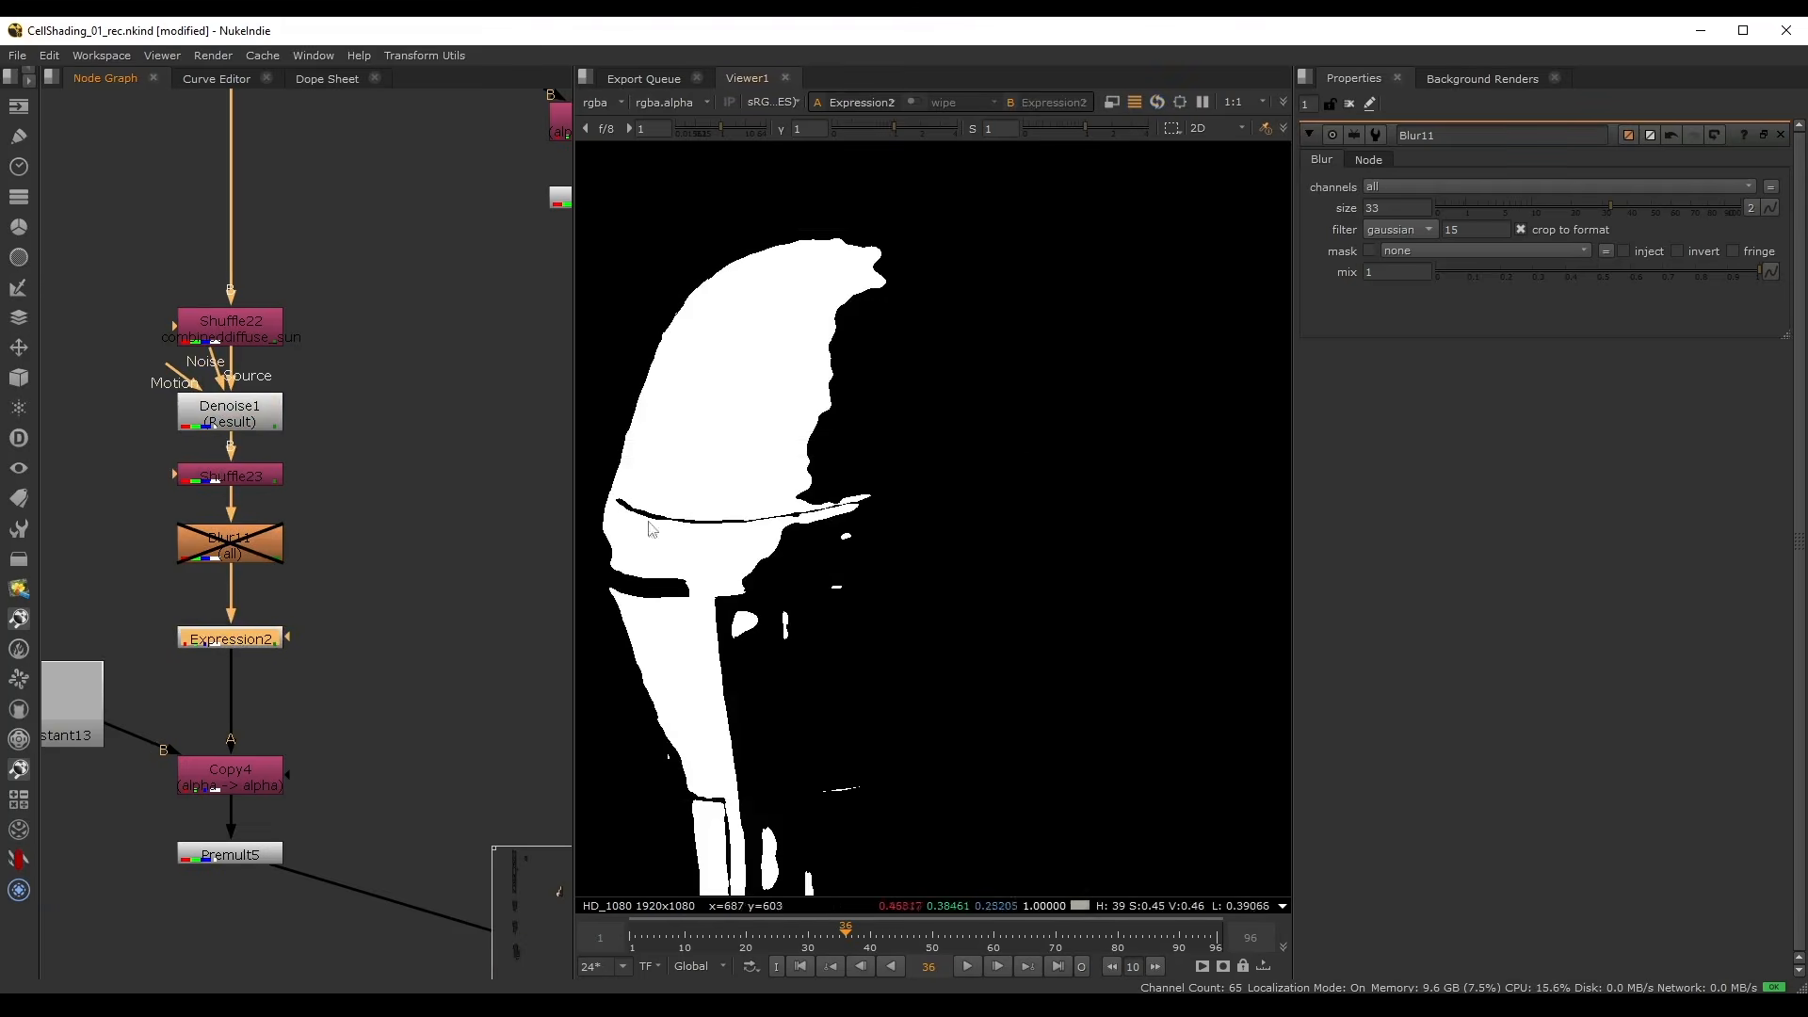
{"action": "scroll", "coordinate": [923, 411], "scroll_direction": "down", "scroll_amount": 2}
{"action": "scroll", "coordinate": [253, 423], "scroll_direction": "up", "scroll_amount": 1}
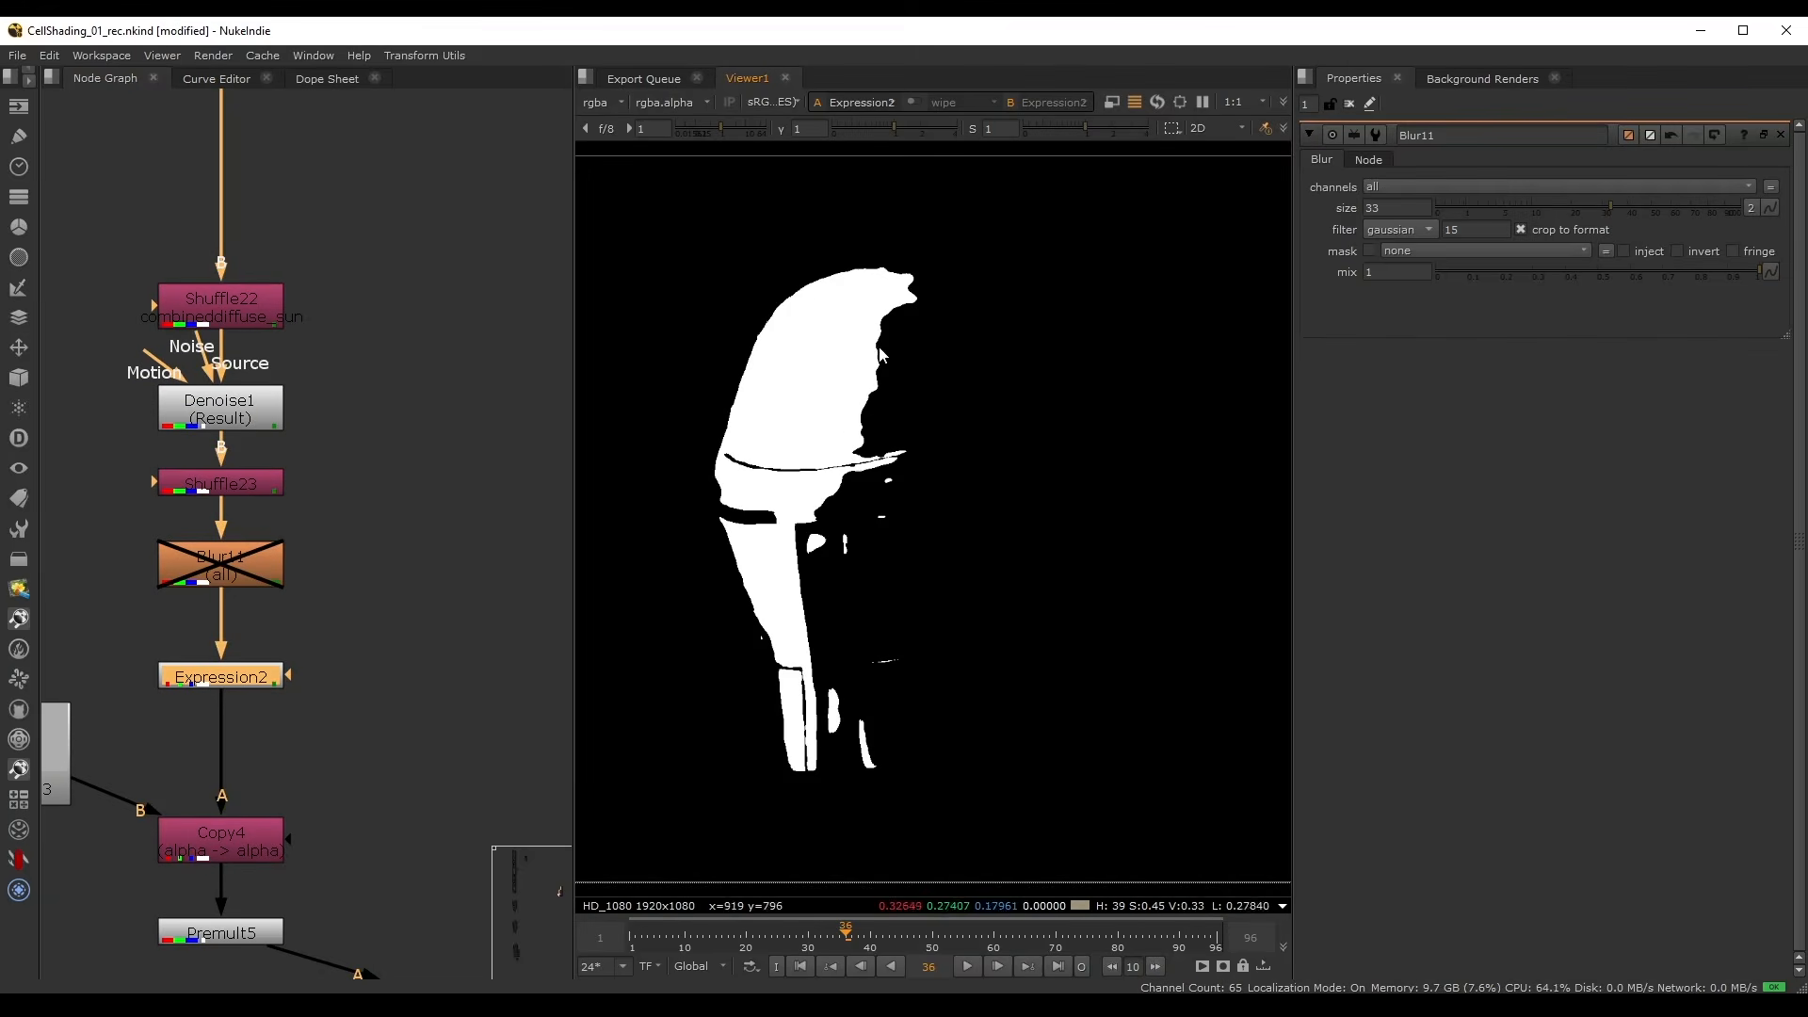
{"action": "left_click", "coordinate": [223, 425]}
{"action": "key", "text": "d"}
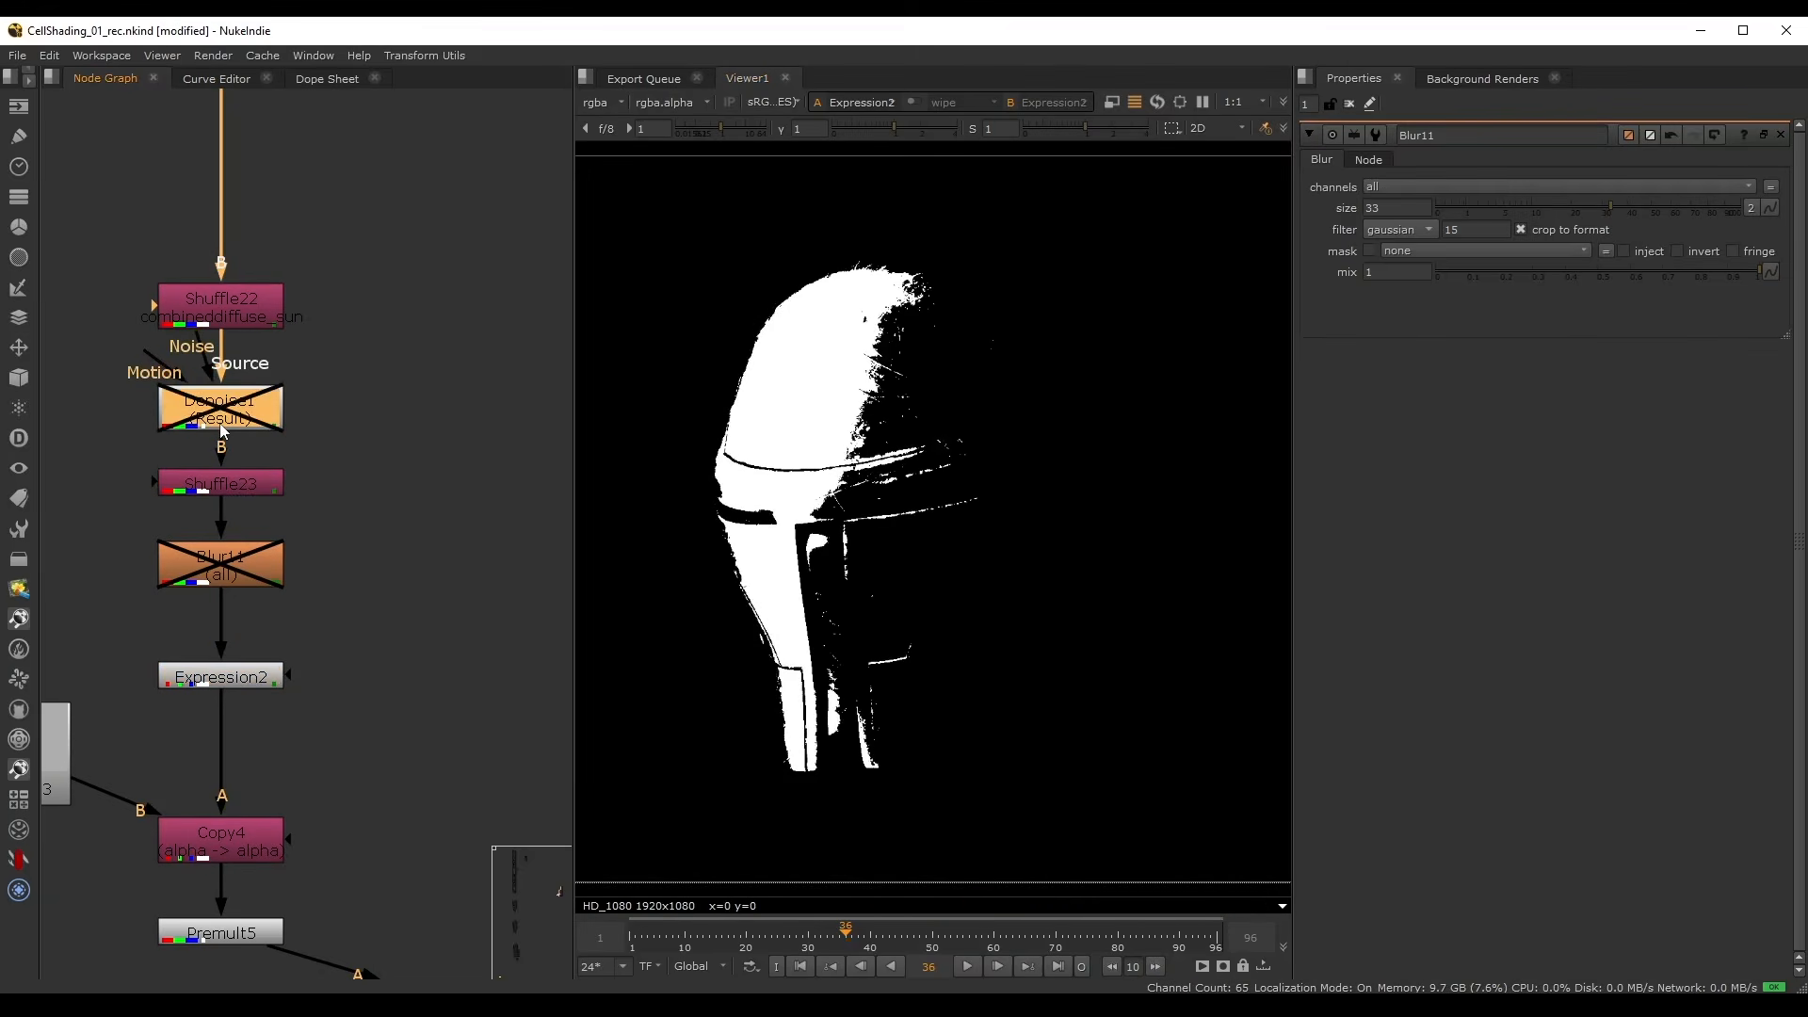
{"action": "key", "text": "d"}
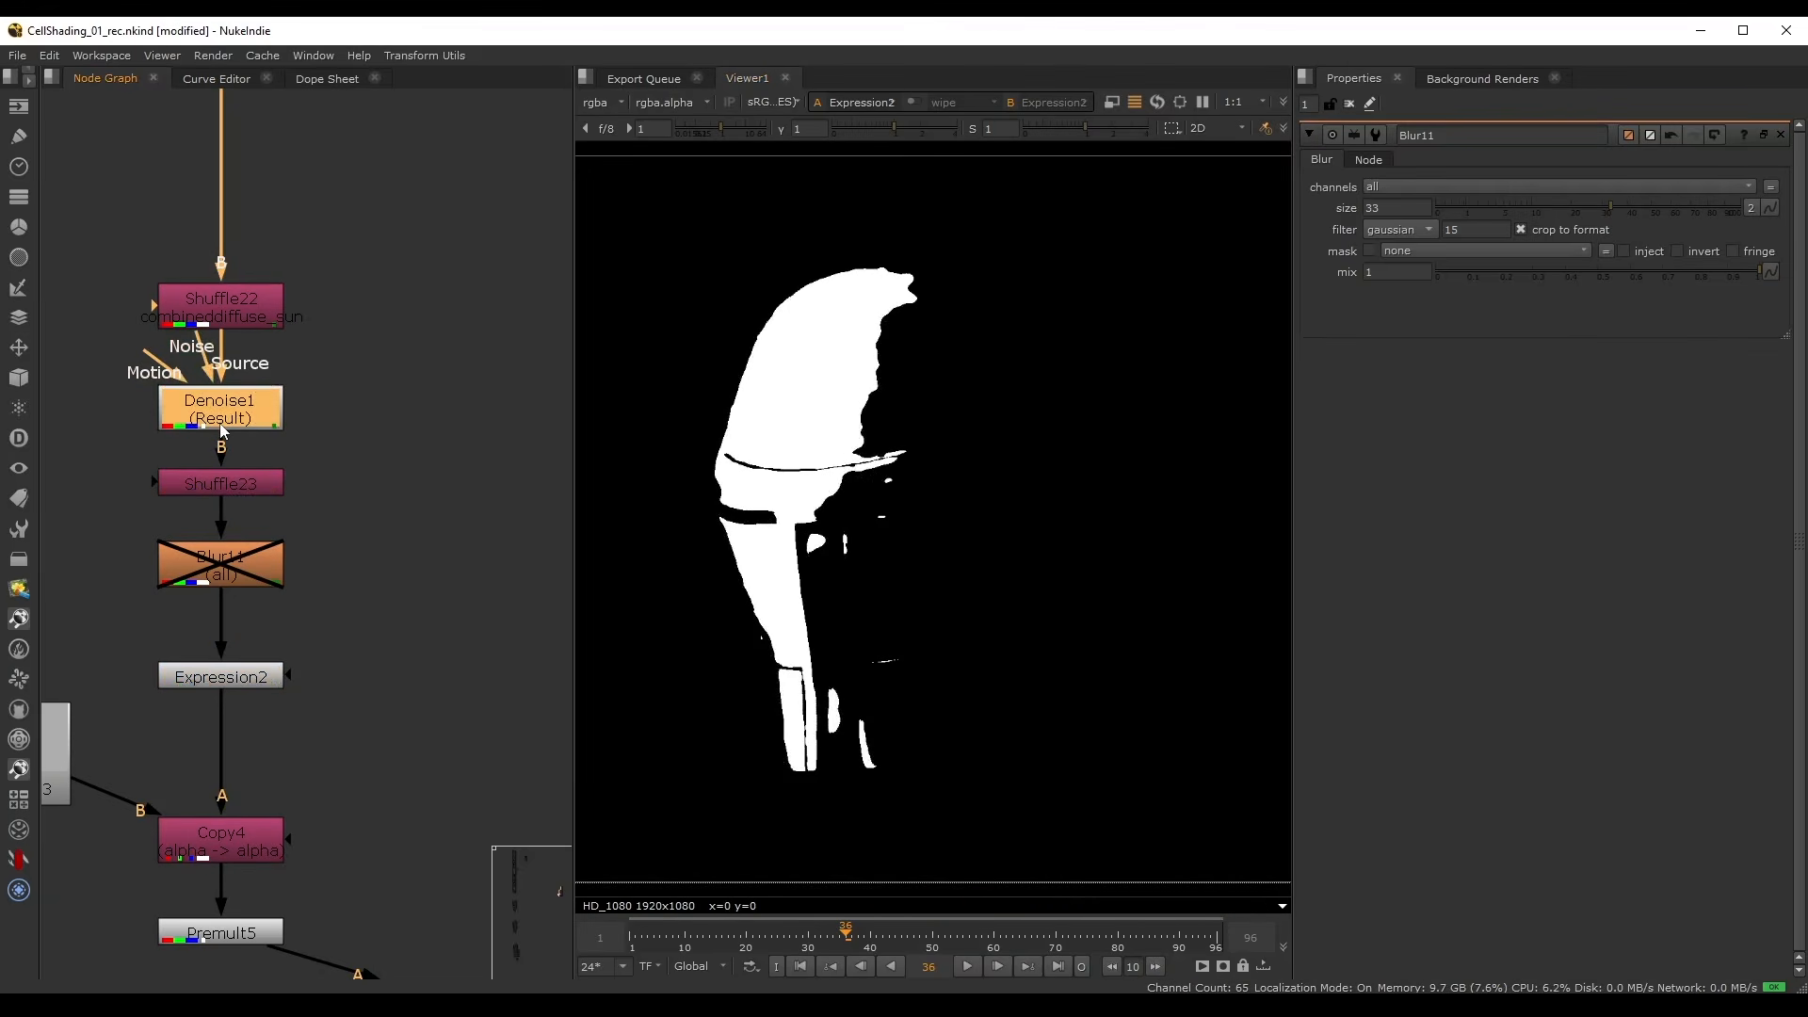
{"action": "key", "text": "d"}
{"action": "key", "text": "d"}
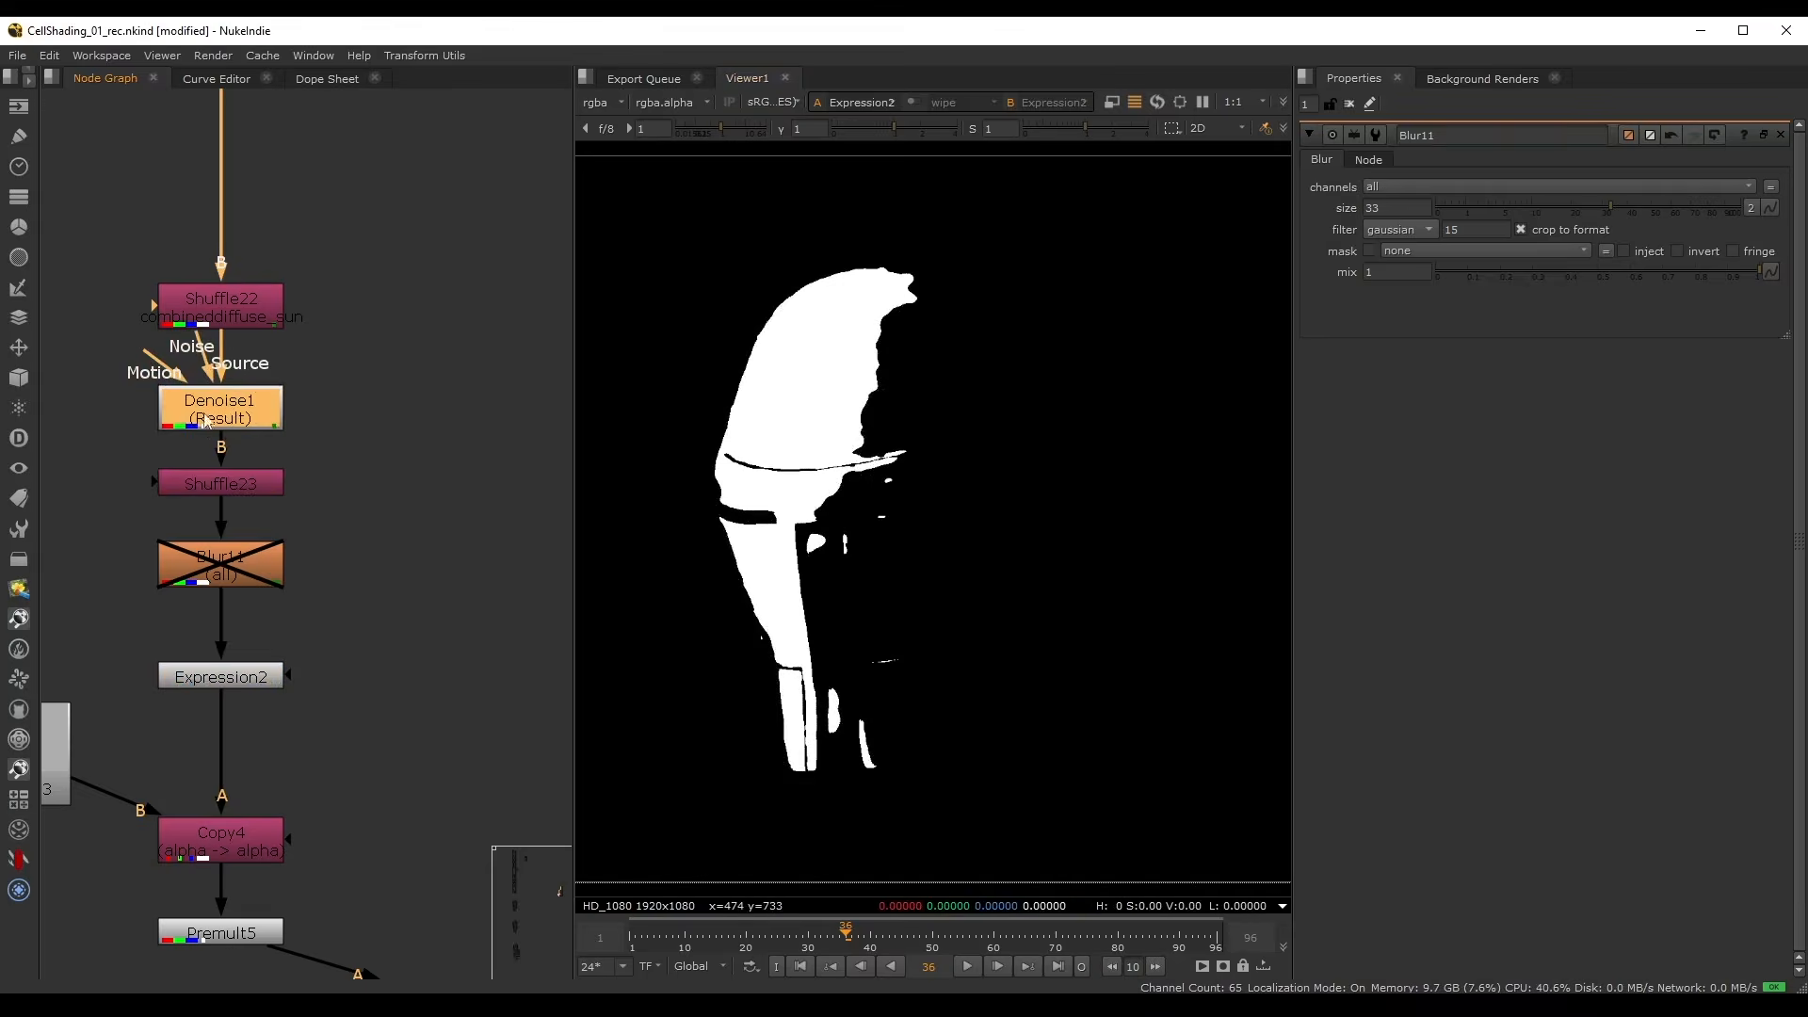
- View Denoise1's alpha and examine the scratches and surface detail on the helmet up close
{"action": "key", "text": "1"}
{"action": "scroll", "coordinate": [815, 458], "scroll_direction": "up", "scroll_amount": 5}
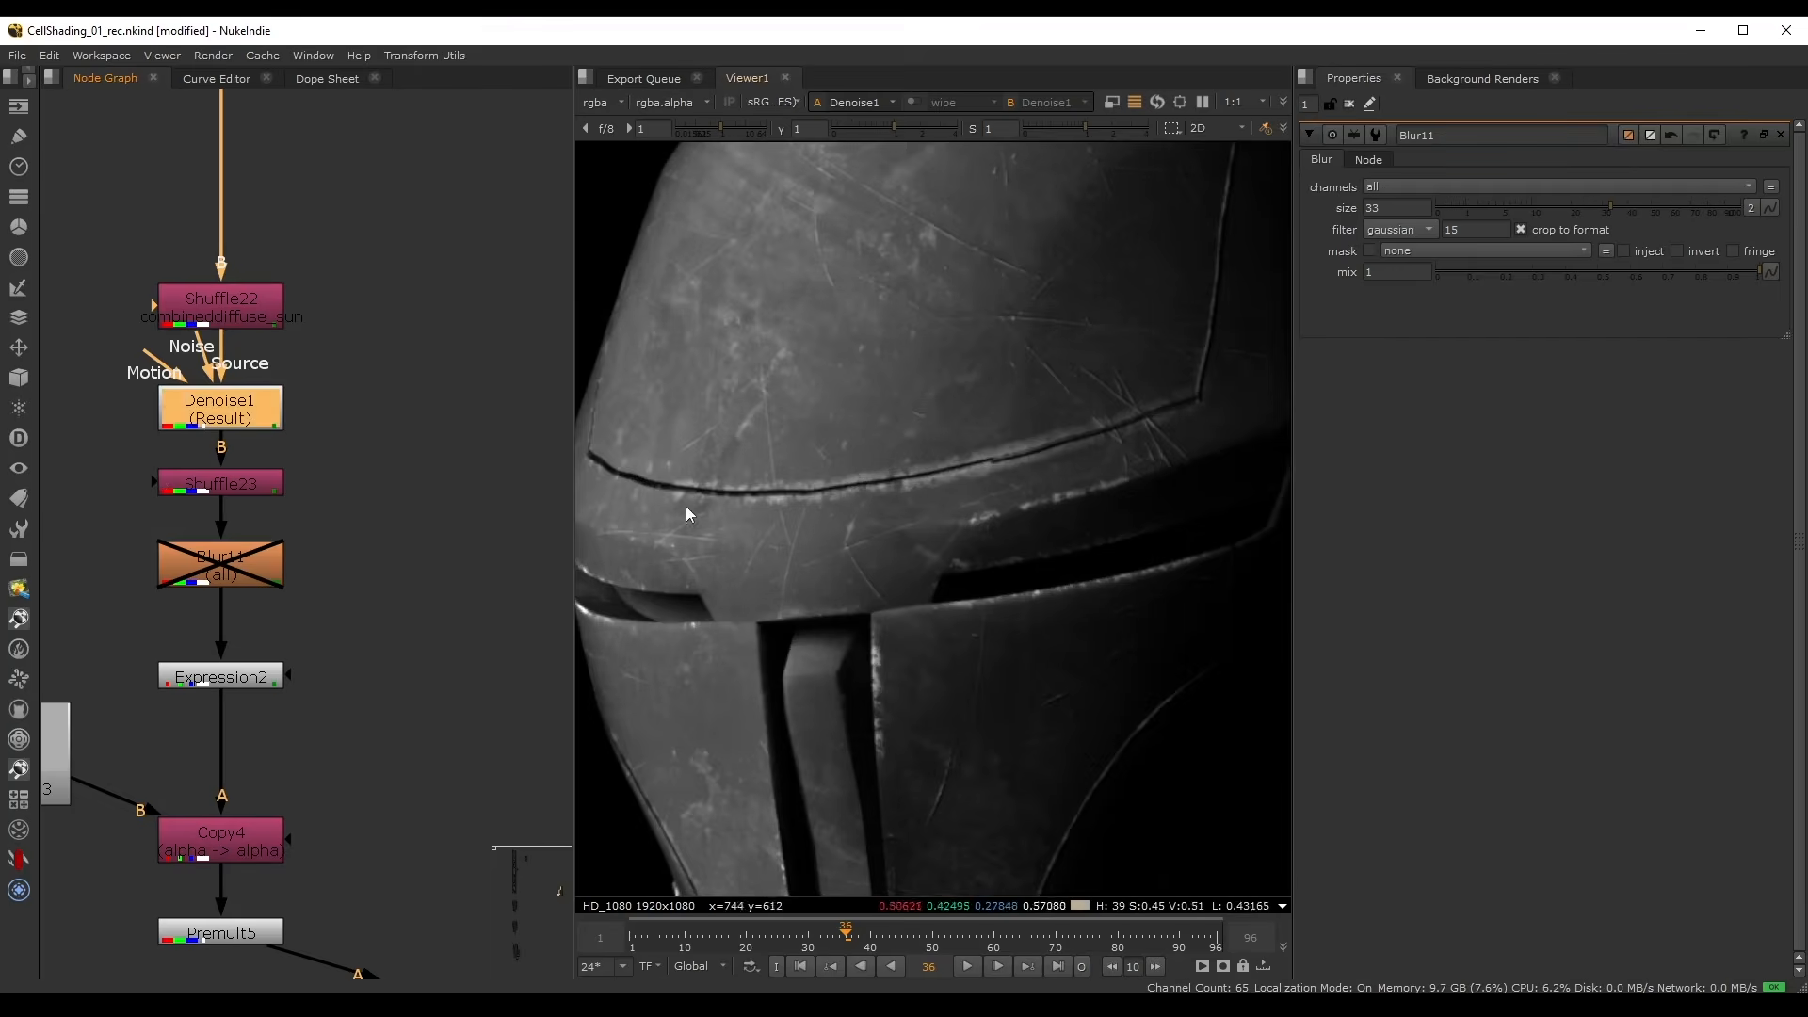
{"action": "scroll", "coordinate": [1104, 399], "scroll_direction": "down", "scroll_amount": 4}
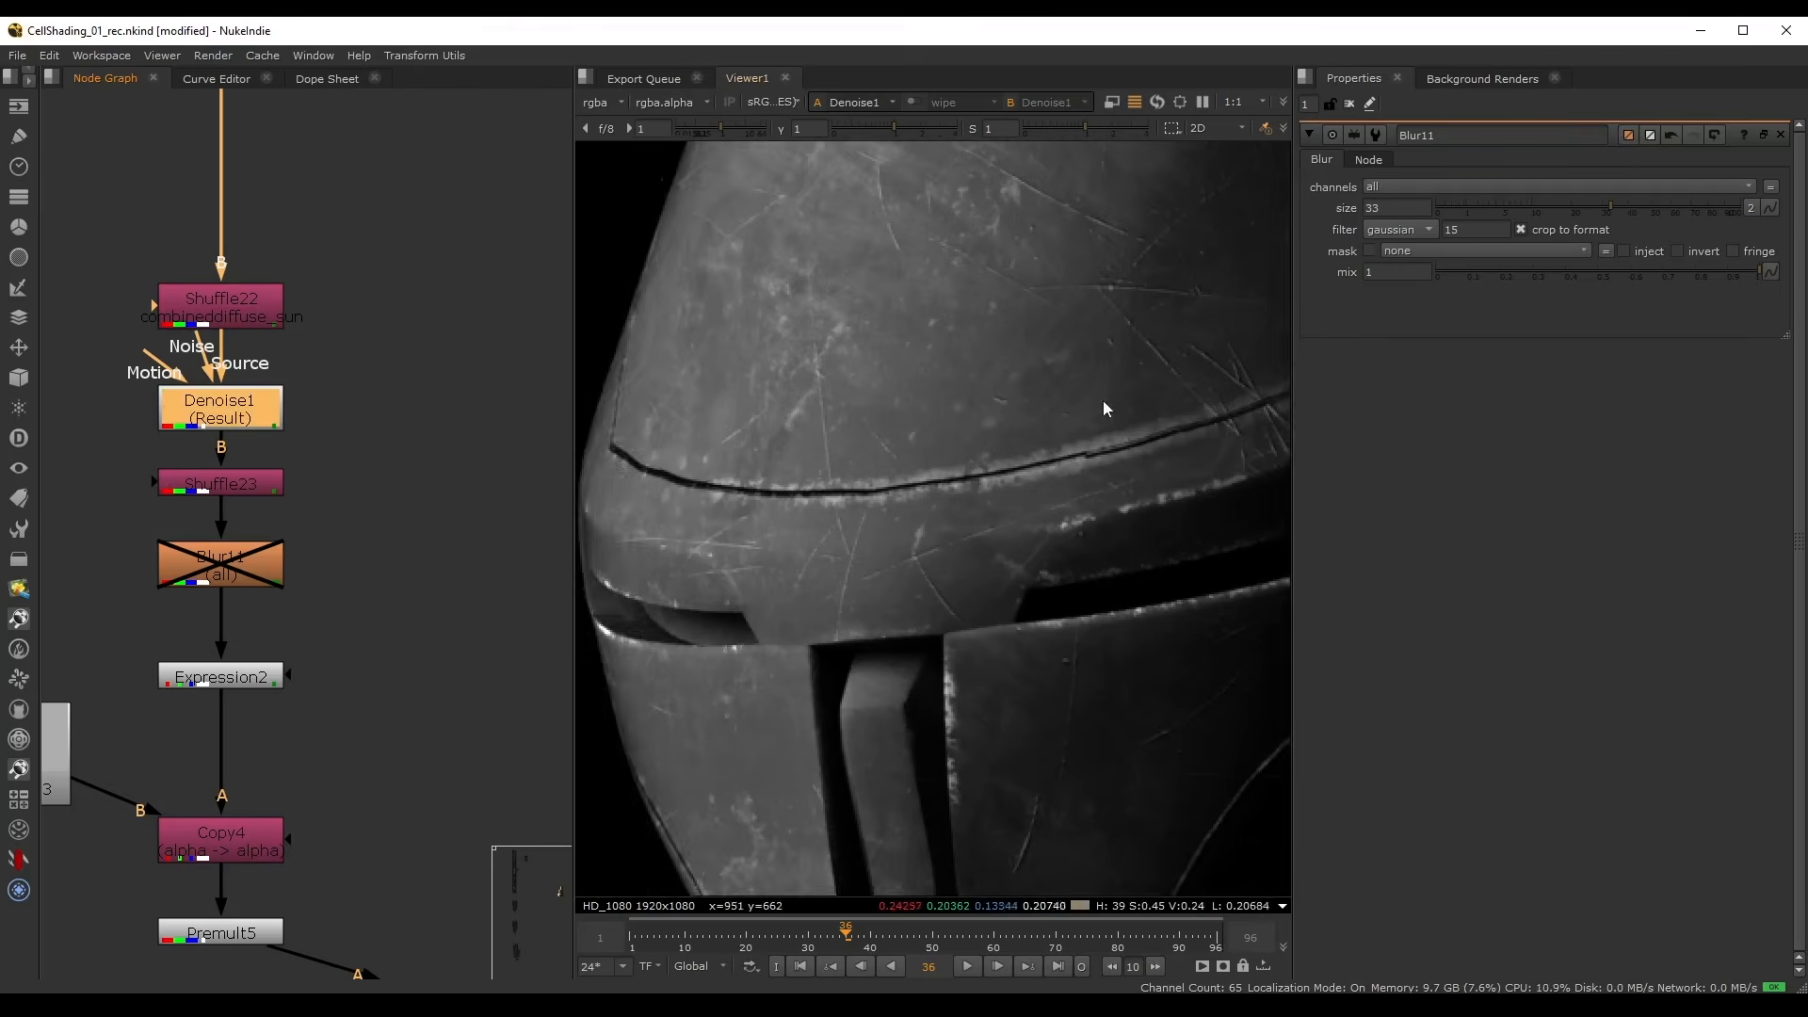
{"action": "scroll", "coordinate": [1063, 344], "scroll_direction": "down", "scroll_amount": 2}
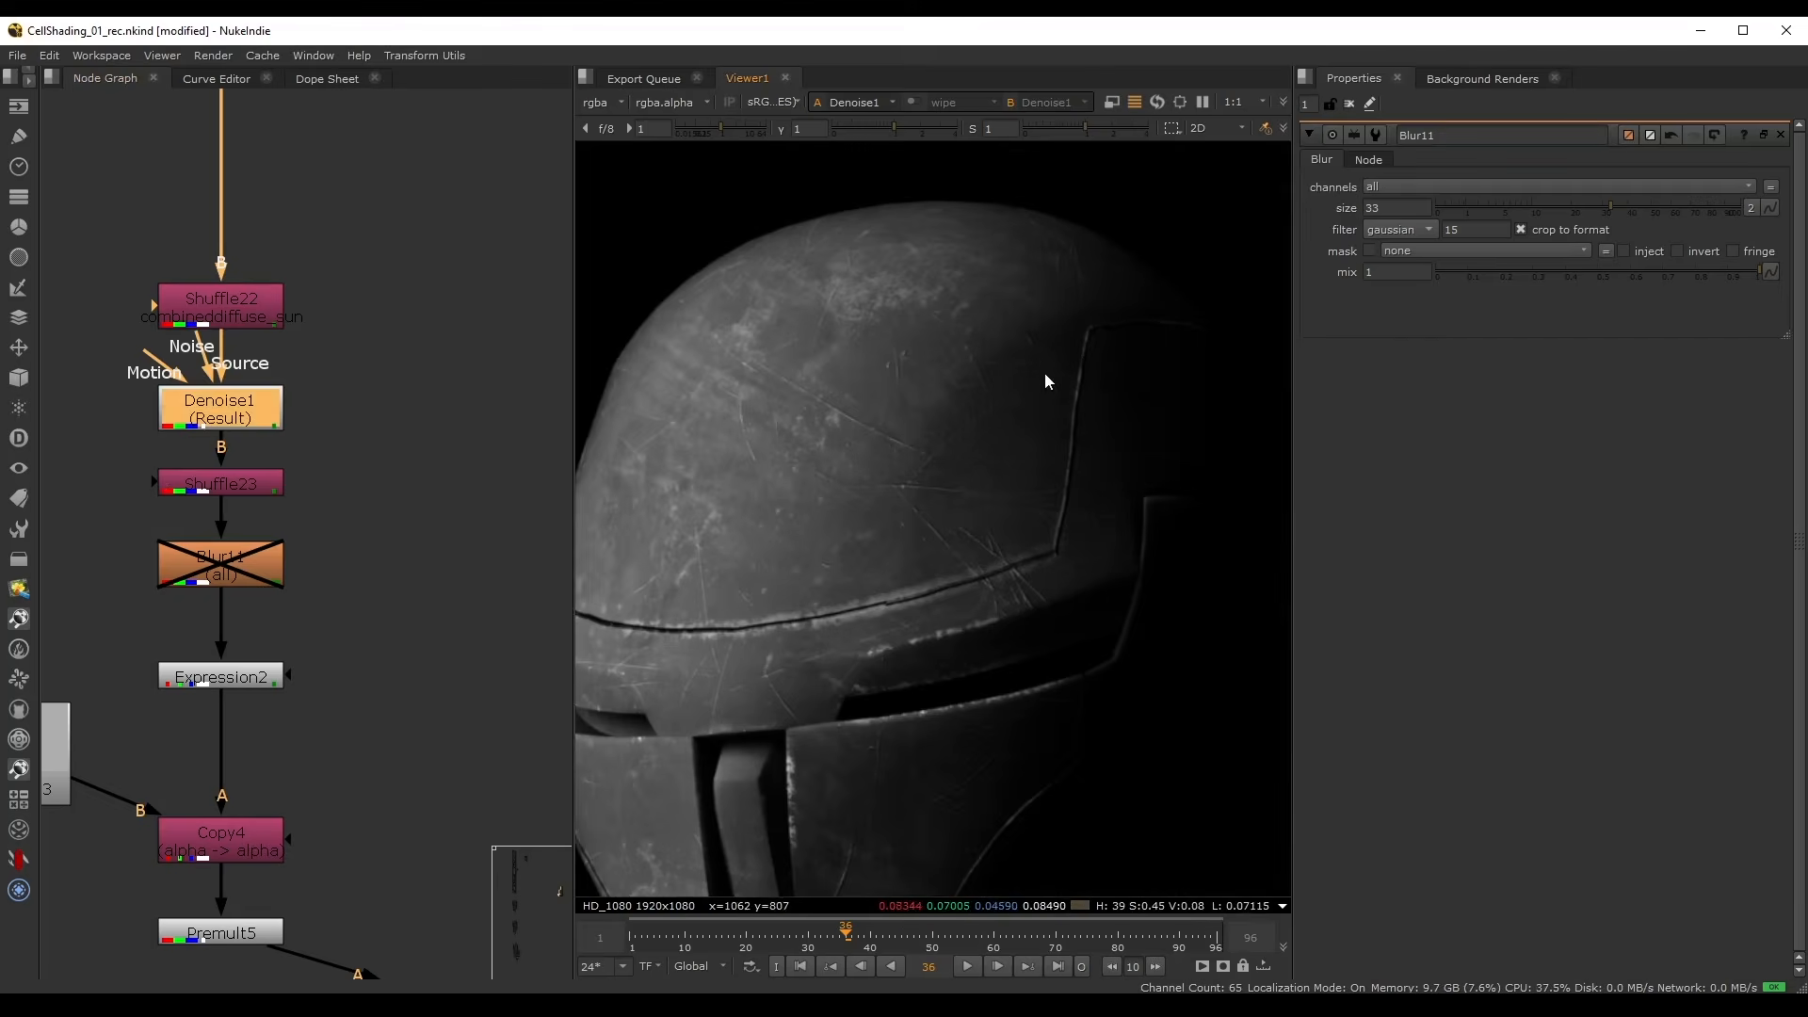
- View Shuffle23's alpha and examine the denoised helmet's edges and surface up close, toggling Denoise1 for comparison
{"action": "left_click", "coordinate": [236, 483]}
{"action": "key", "text": "1"}
{"action": "scroll", "coordinate": [950, 410], "scroll_direction": "up", "scroll_amount": 2}
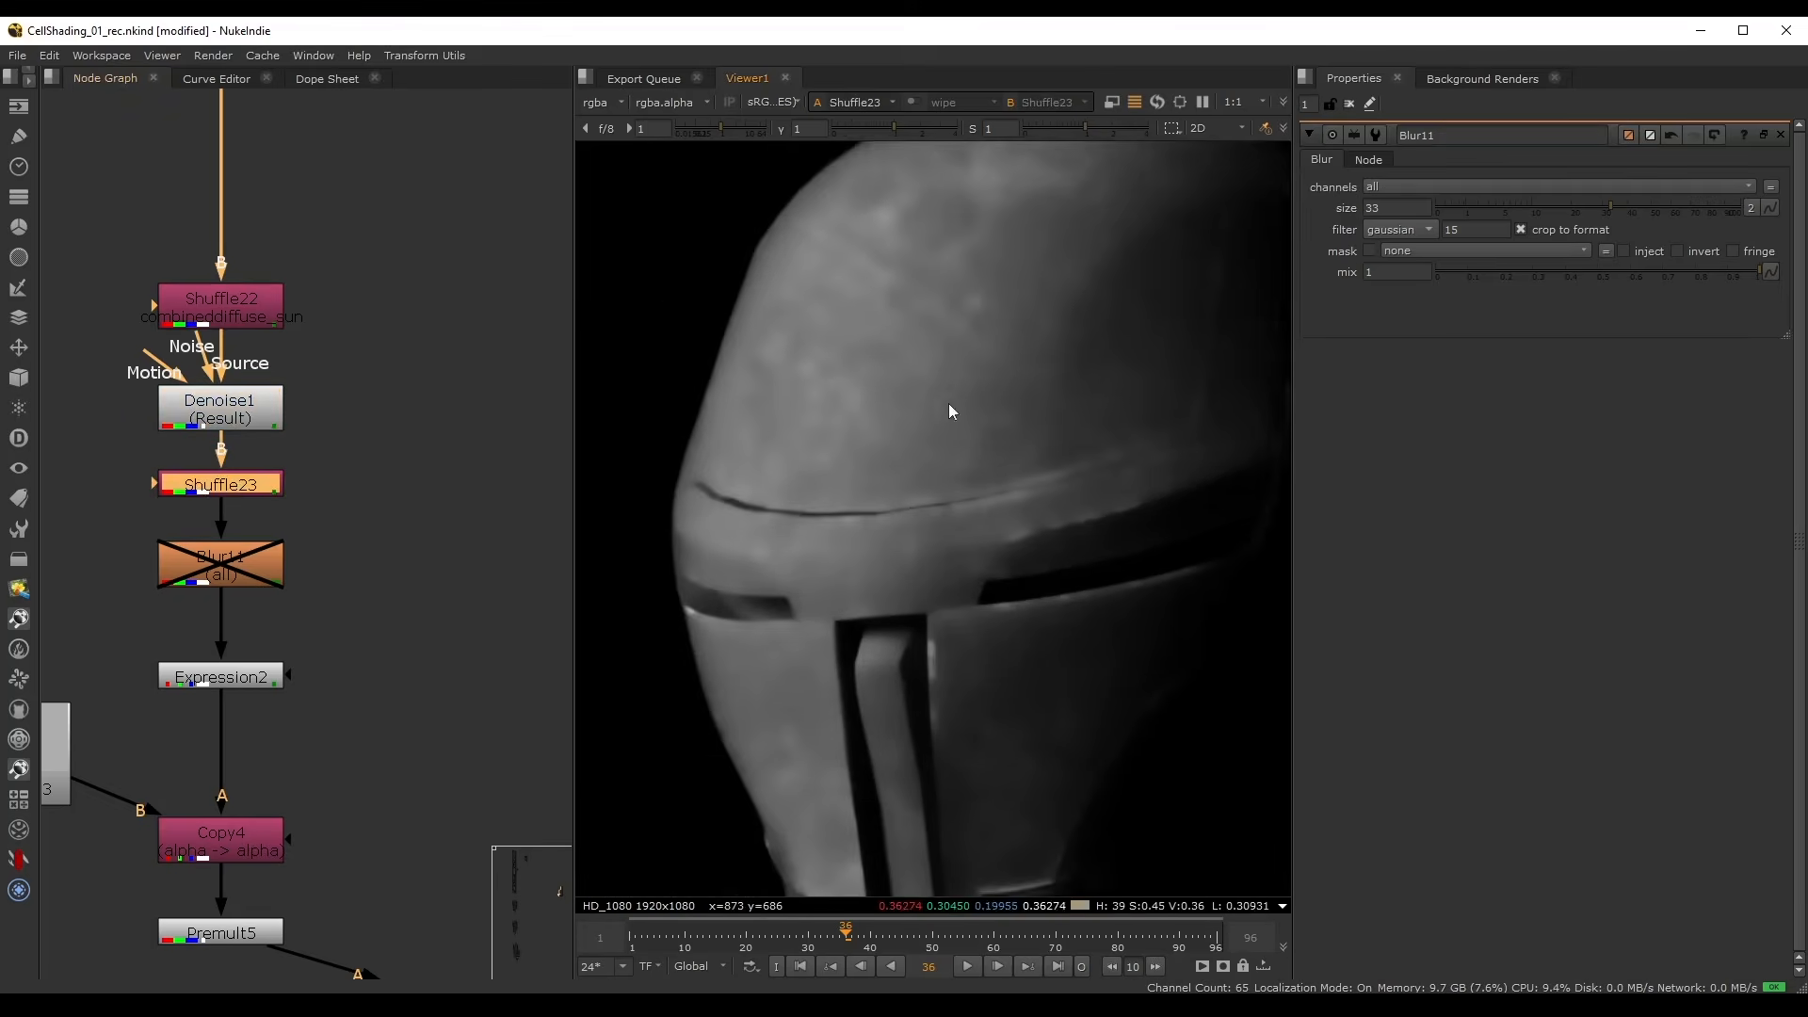
{"action": "left_click", "coordinate": [247, 412]}
{"action": "scroll", "coordinate": [777, 505], "scroll_direction": "up", "scroll_amount": 3}
{"action": "middle_click_drag", "start_coordinate": [676, 456], "coordinate": [927, 539]}
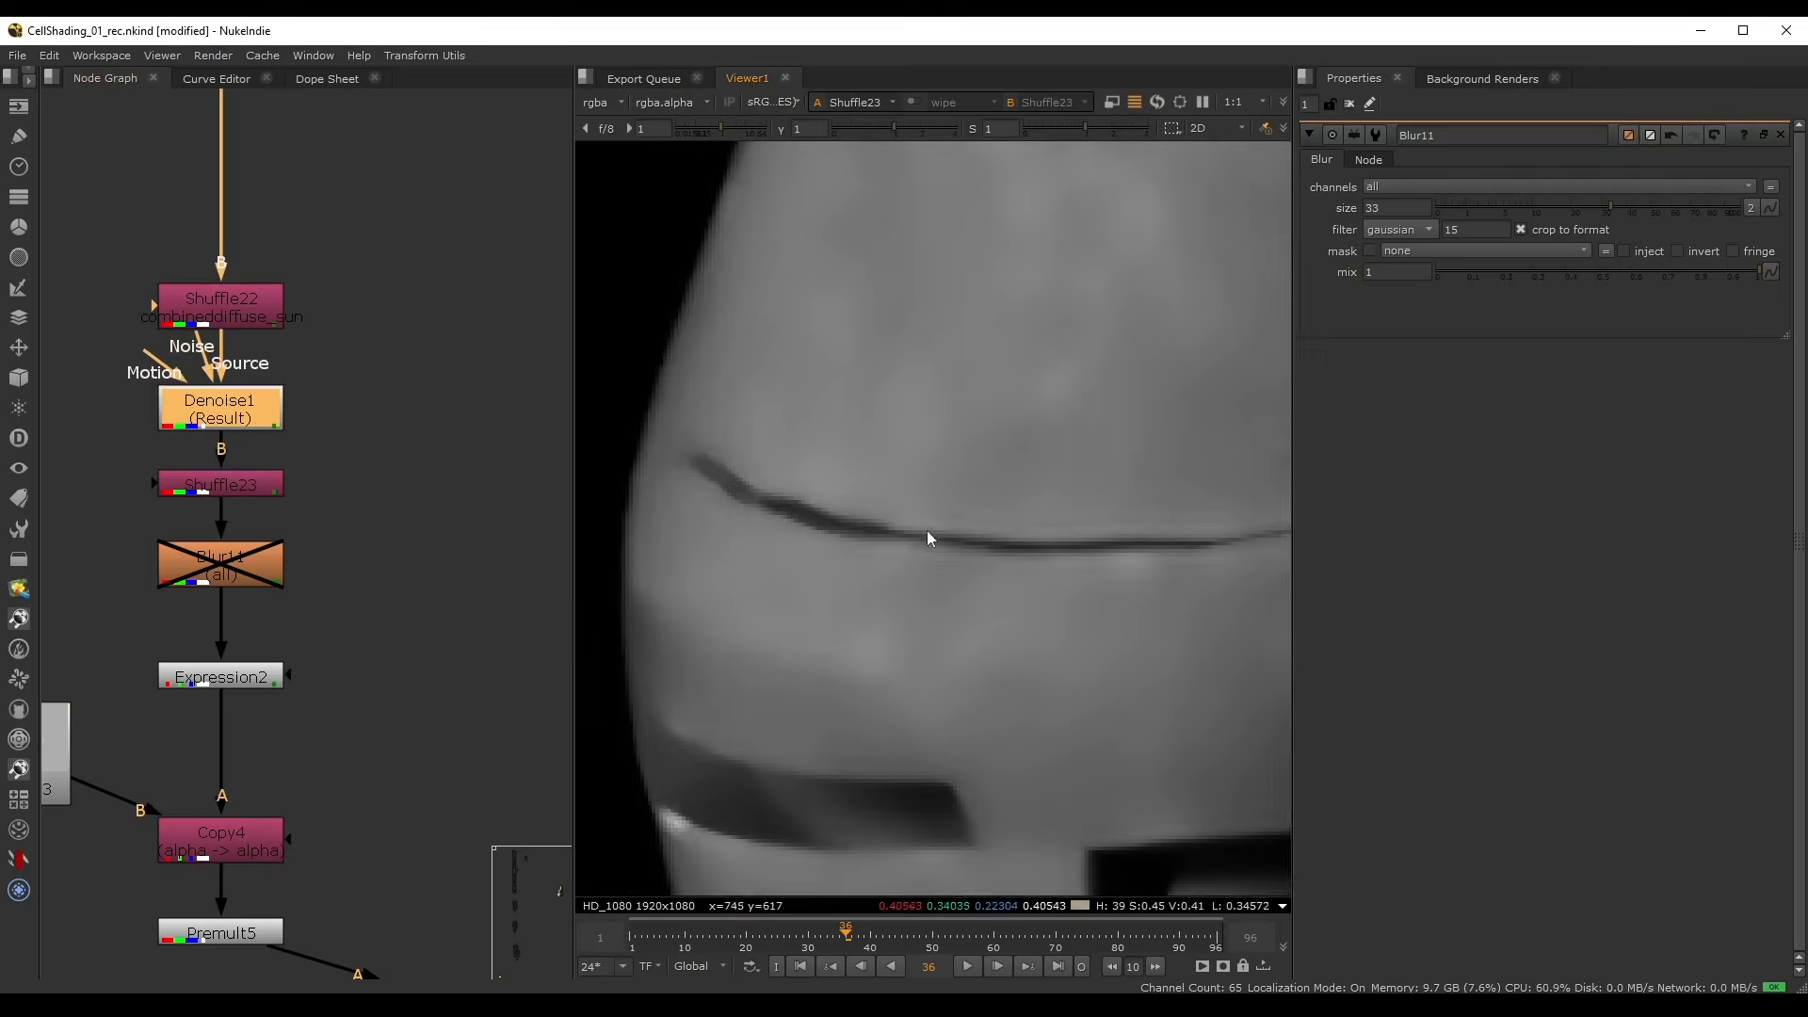
{"action": "scroll", "coordinate": [926, 539], "scroll_direction": "down", "scroll_amount": 3}
{"action": "scroll", "coordinate": [1089, 521], "scroll_direction": "up", "scroll_amount": 4}
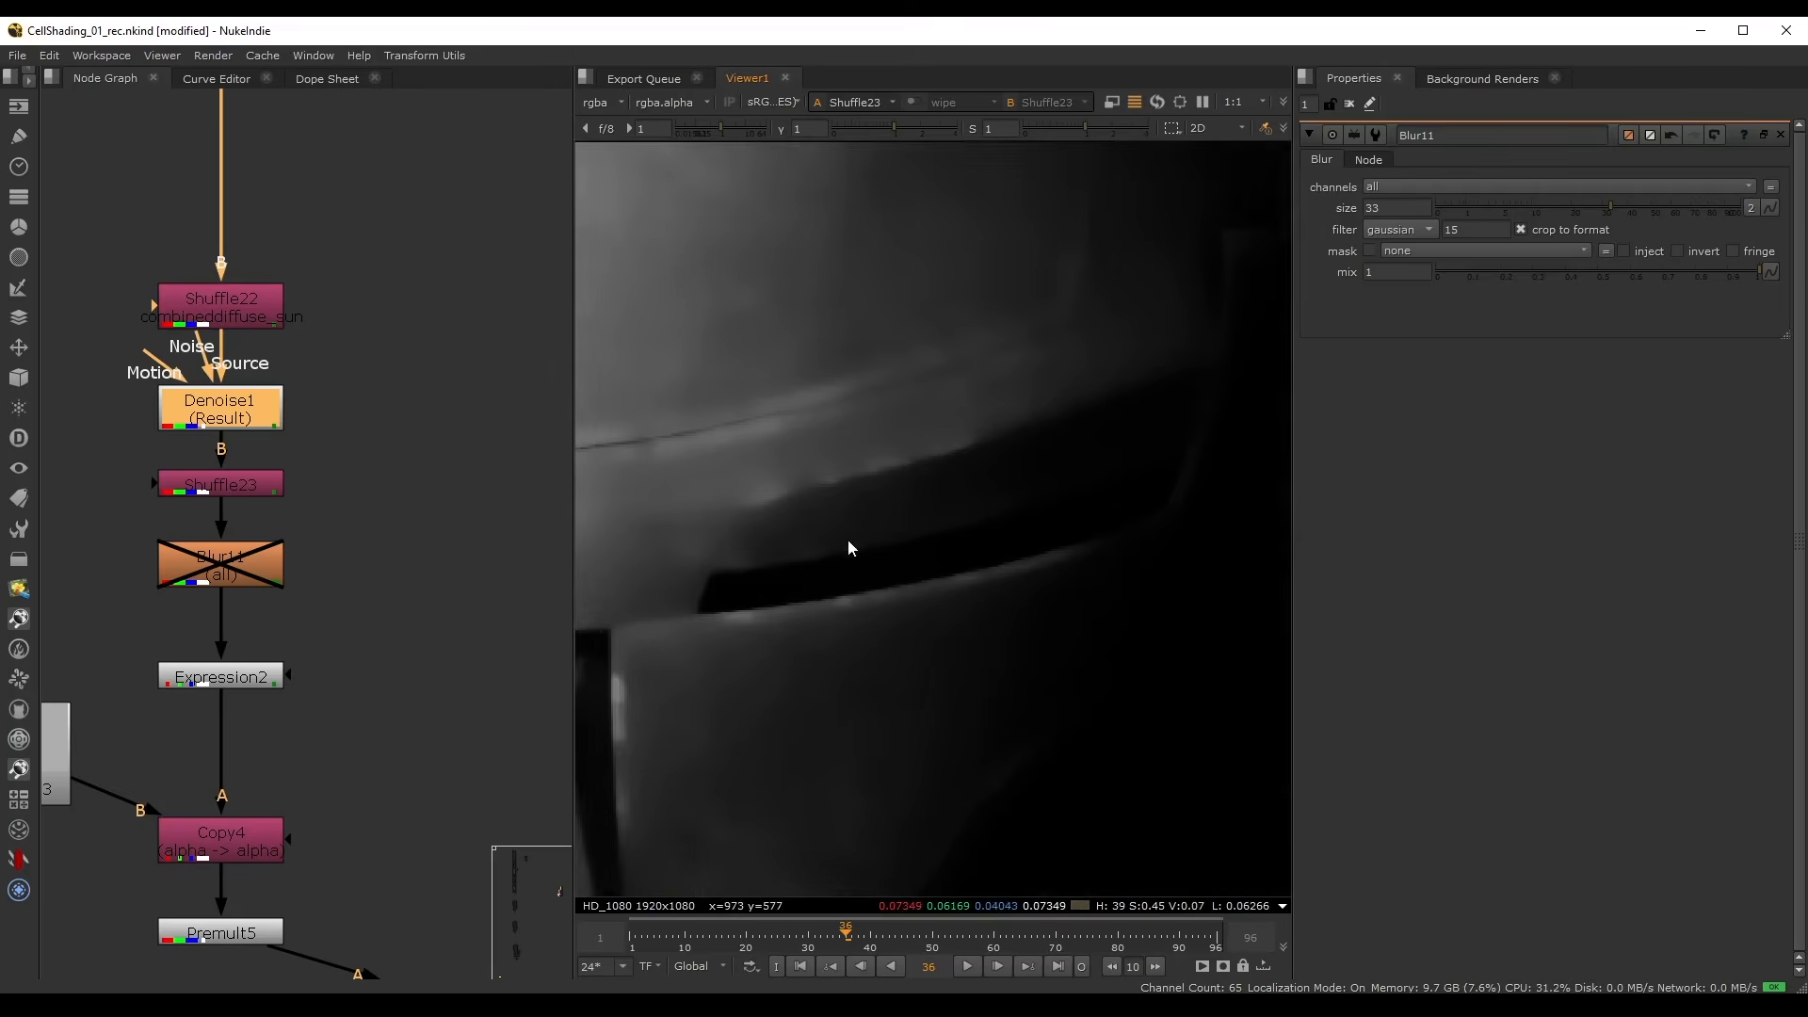
{"action": "scroll", "coordinate": [981, 550], "scroll_direction": "down", "scroll_amount": 2}
{"action": "scroll", "coordinate": [838, 489], "scroll_direction": "up", "scroll_amount": 2}
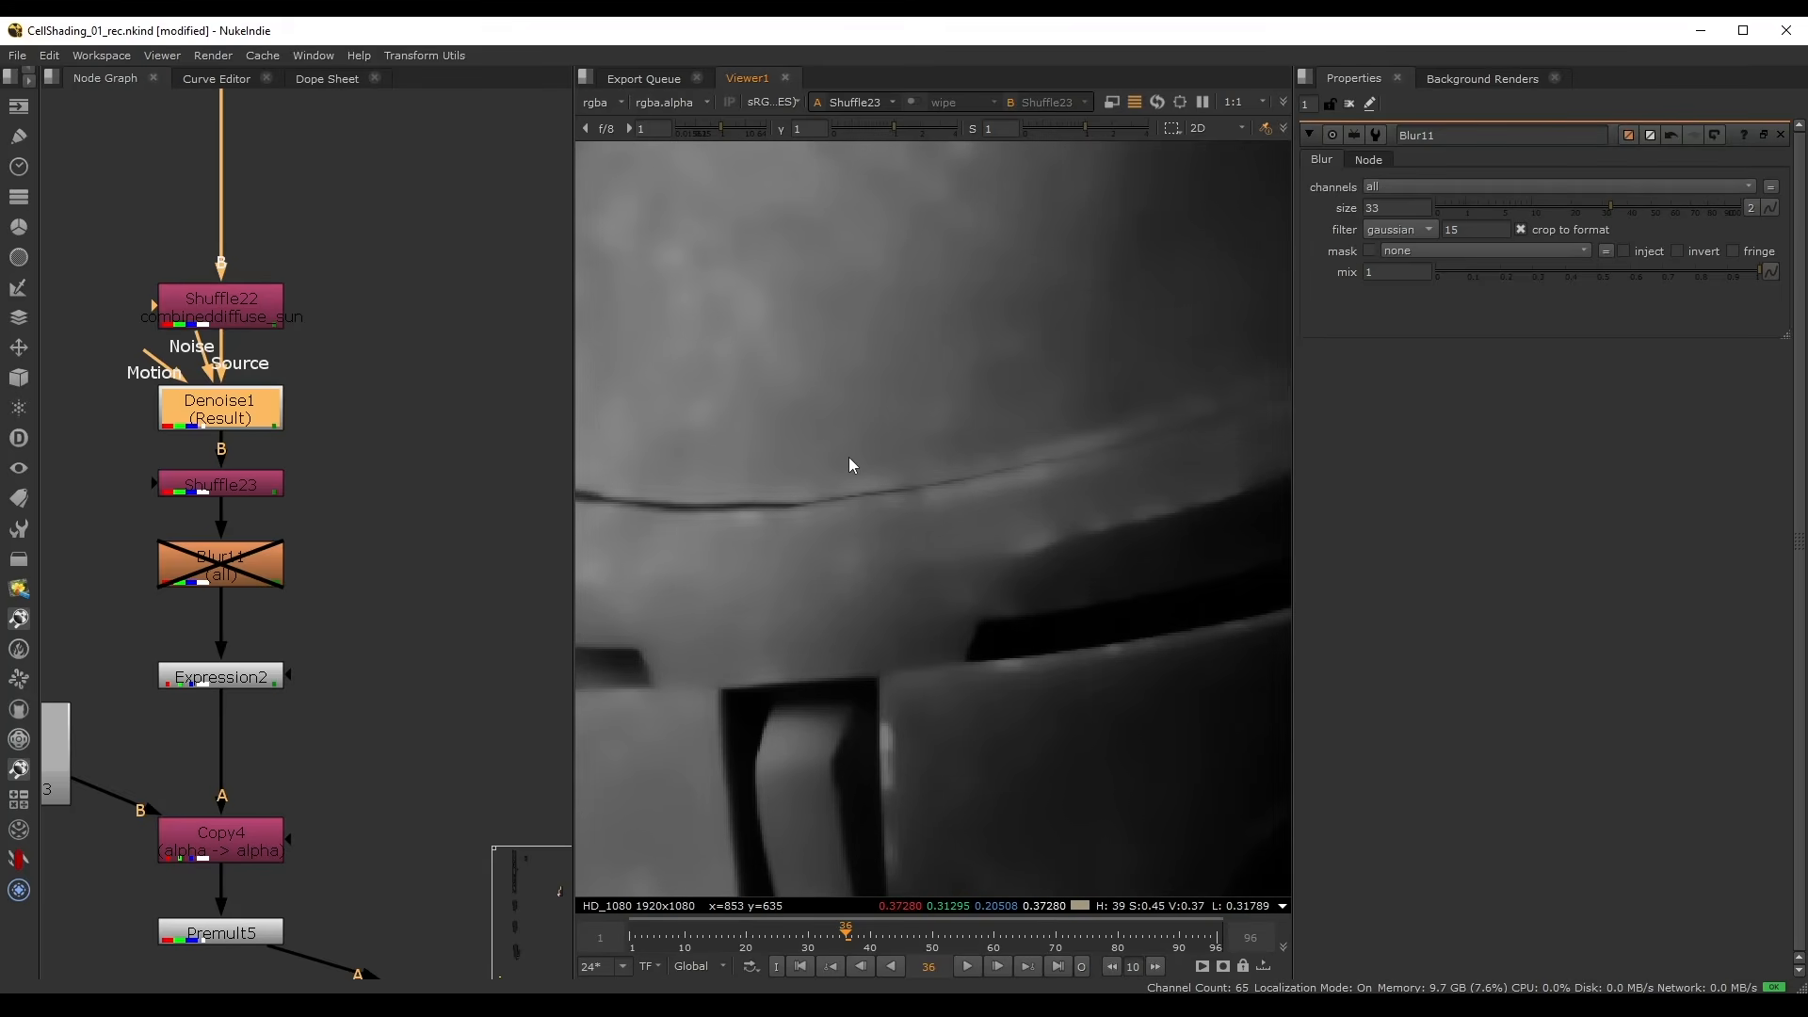
{"action": "scroll", "coordinate": [1025, 307], "scroll_direction": "down", "scroll_amount": 3}
{"action": "scroll", "coordinate": [967, 280], "scroll_direction": "up", "scroll_amount": 1}
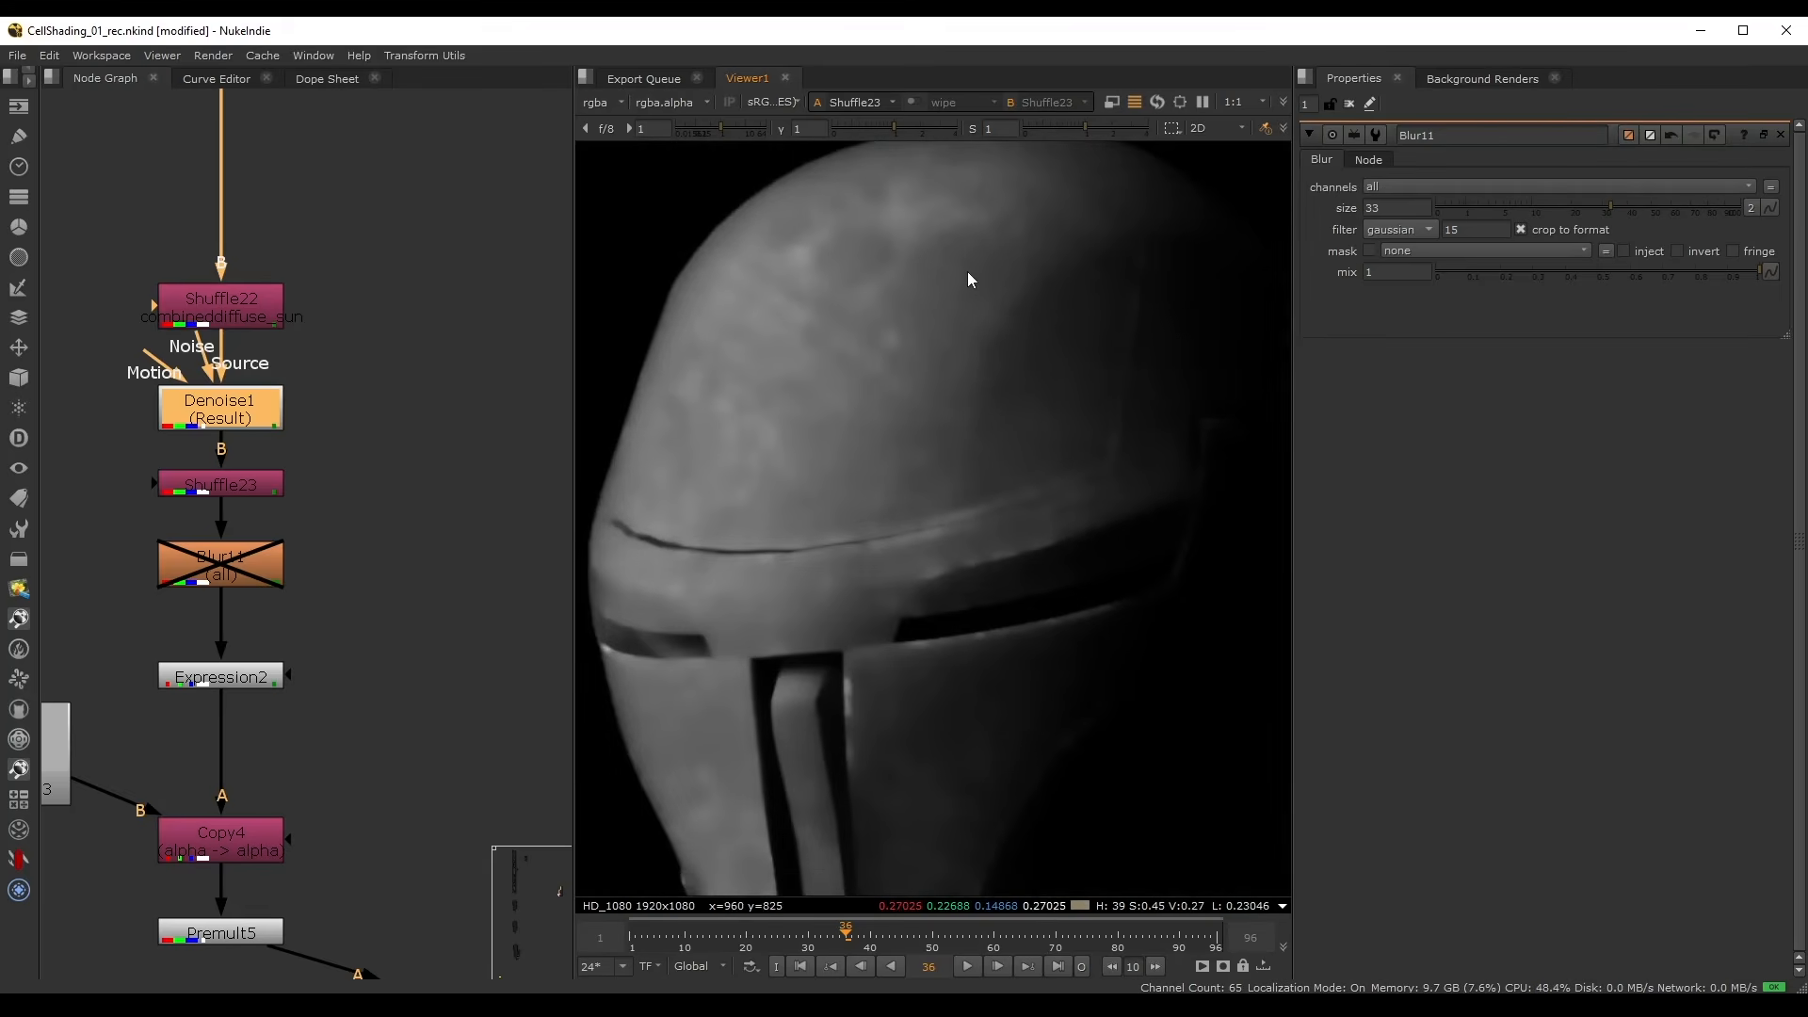
{"action": "key", "text": "d"}
{"action": "key", "text": "d"}
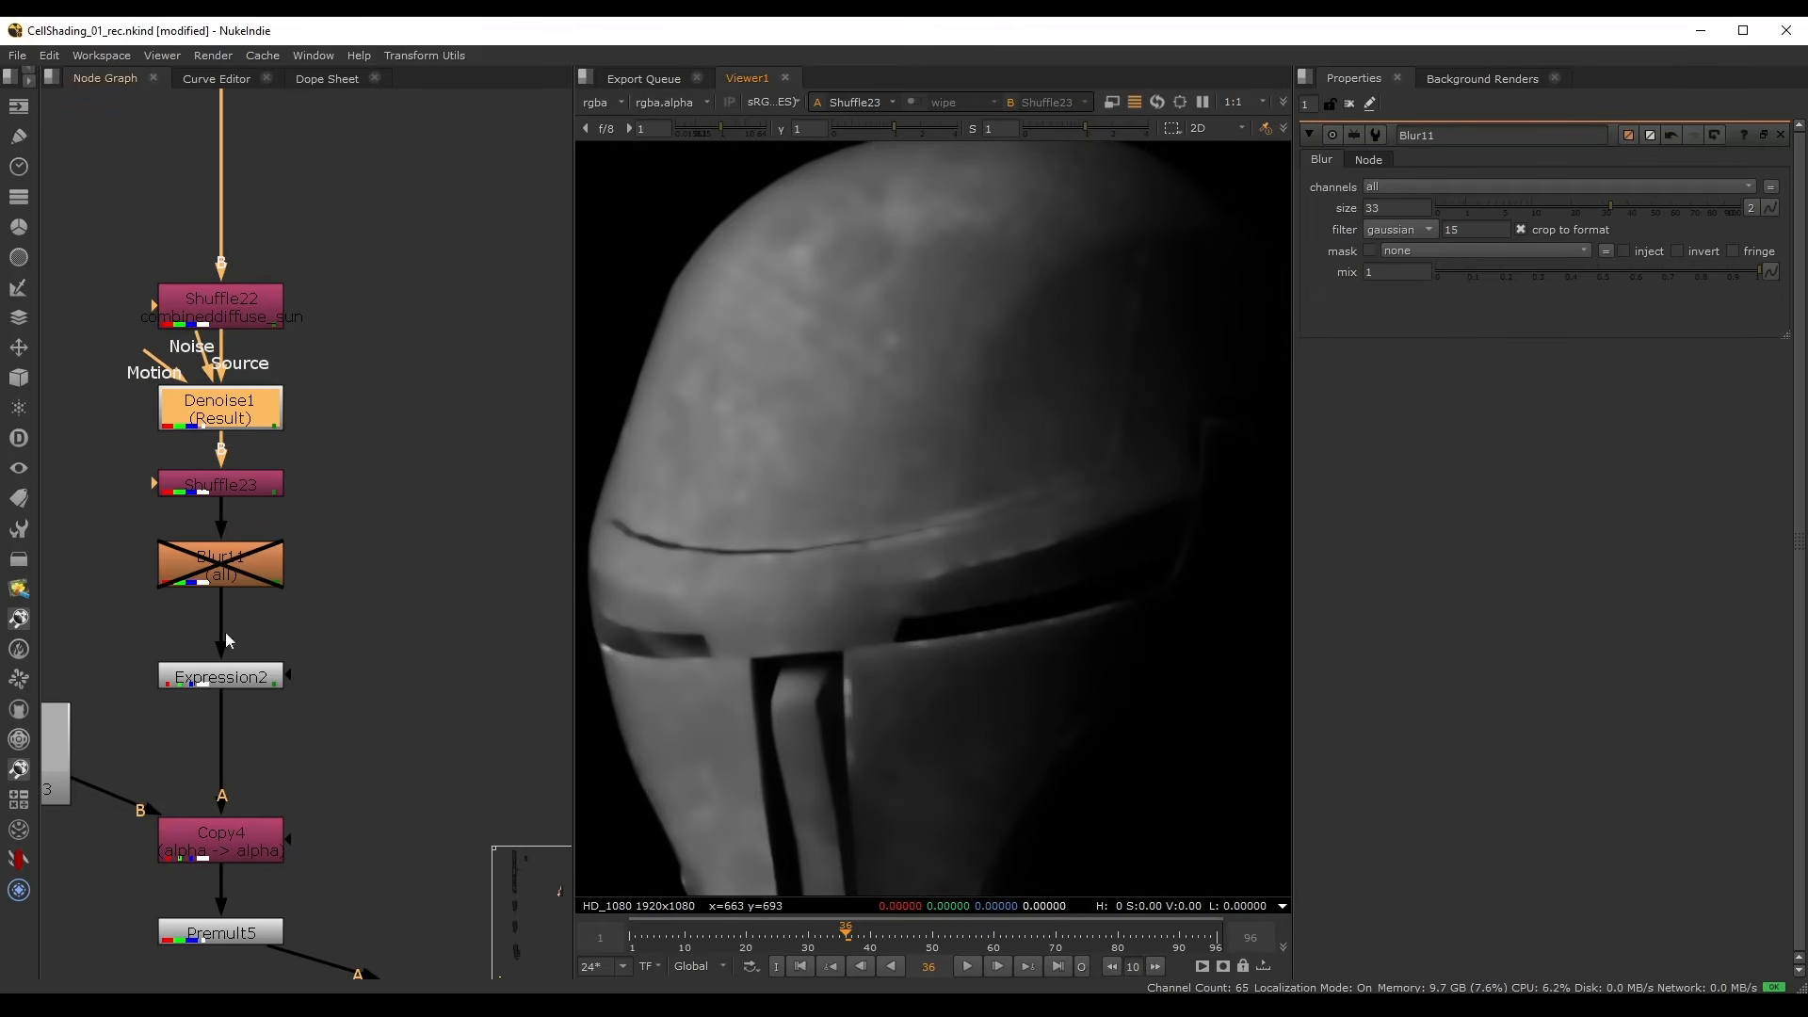
- View Expression2's mask and open Denoise1's properties
{"action": "double_click", "coordinate": [221, 676]}
{"action": "key", "text": "1"}
{"action": "double_click", "coordinate": [227, 420]}
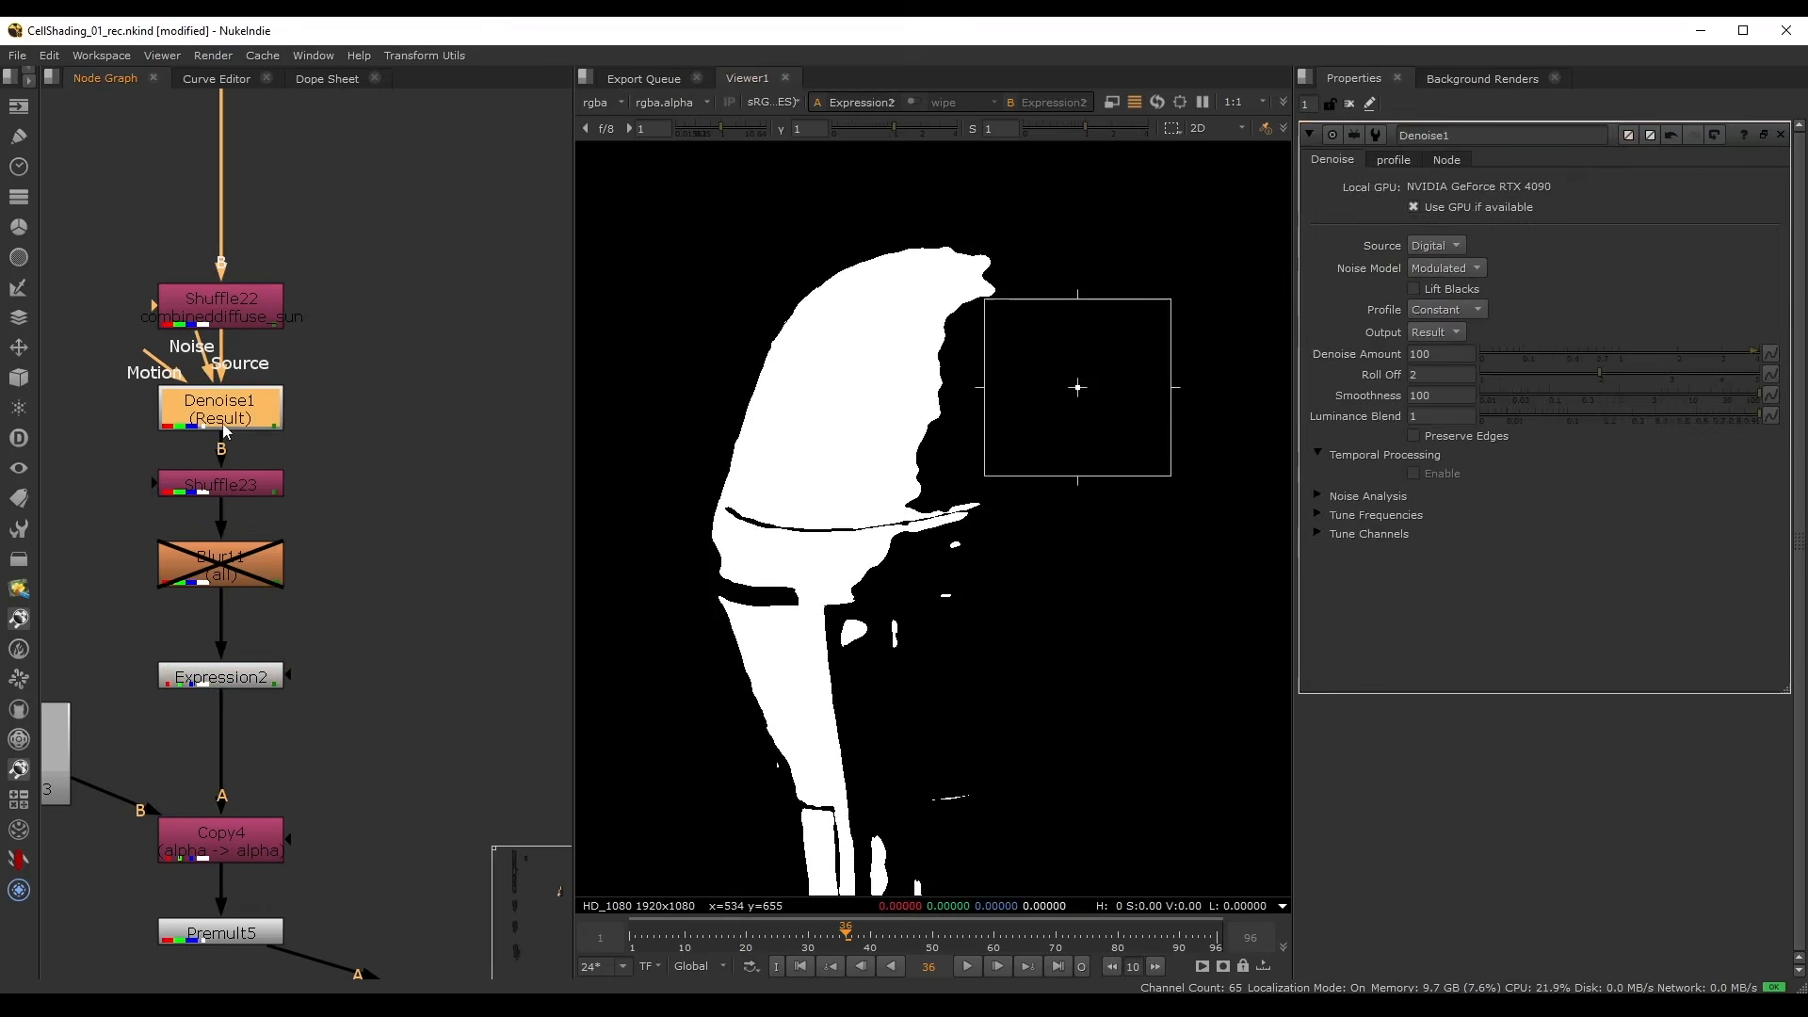
- Try lower Denoise Amount values on Denoise1, including 12.66, and set it back to 100
{"action": "double_click", "coordinate": [1412, 355]}
{"action": "type", "text": "0.2"}
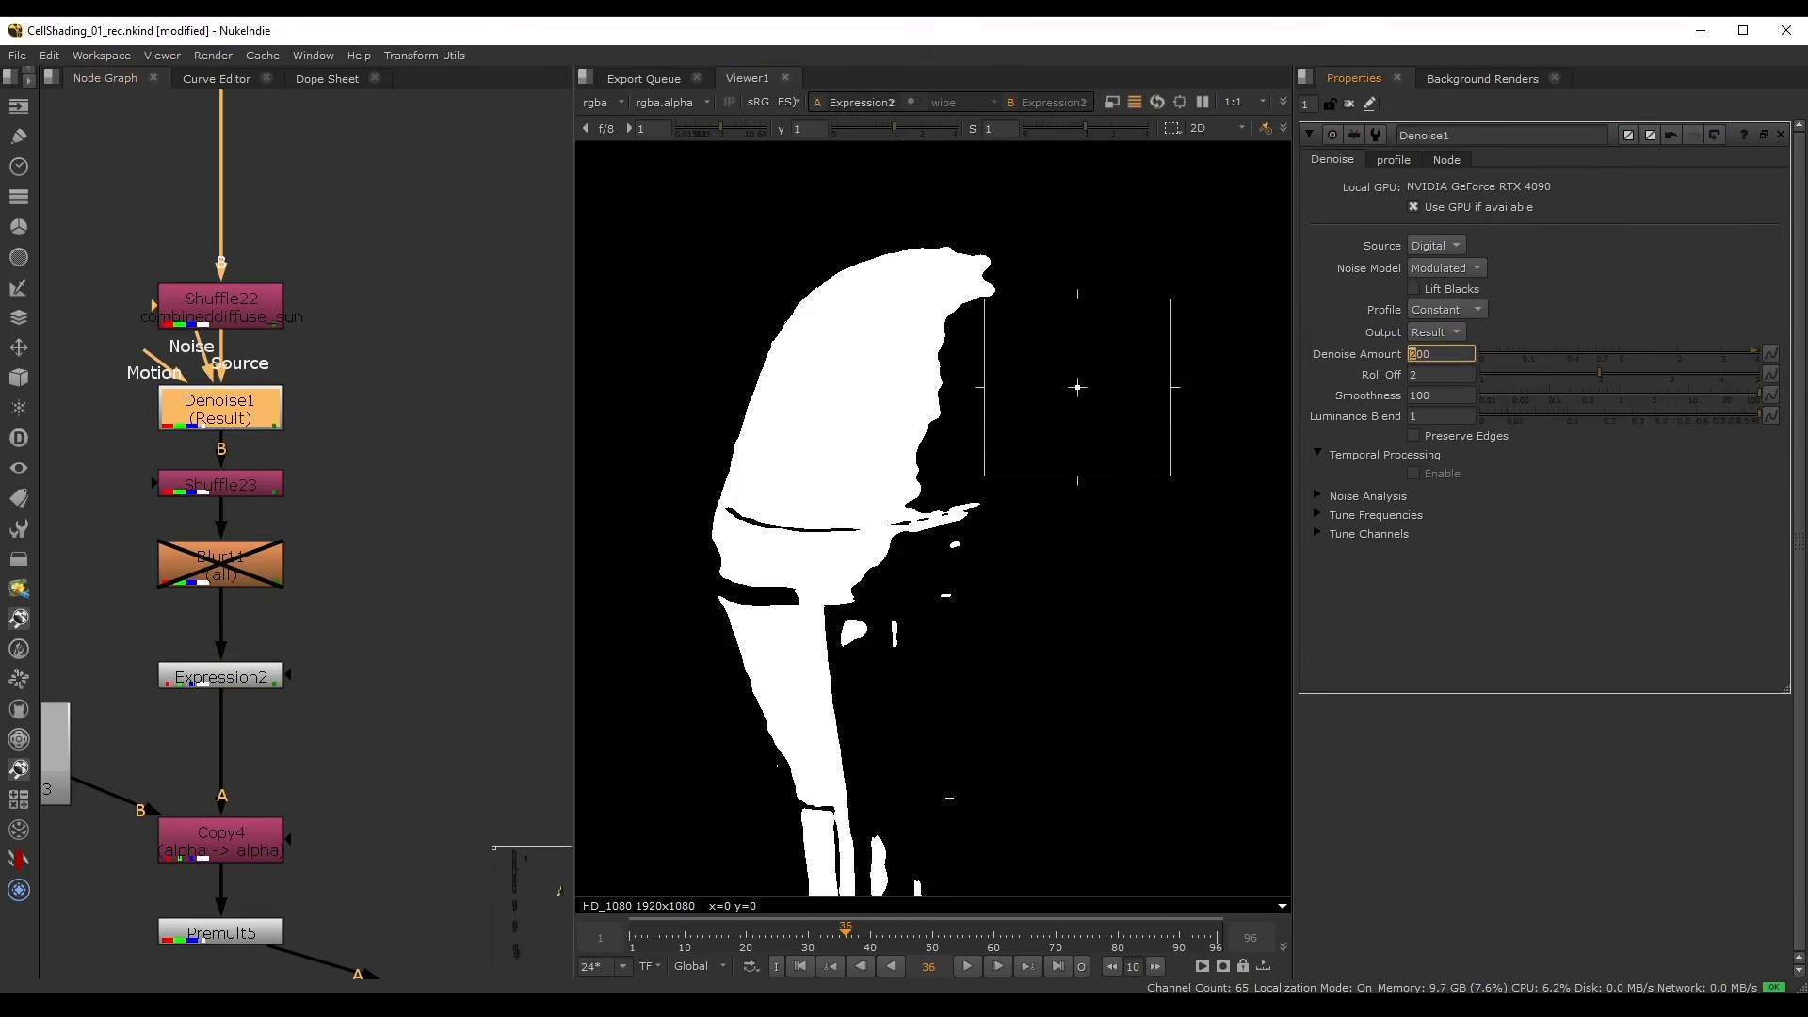
{"action": "key", "text": "Return"}
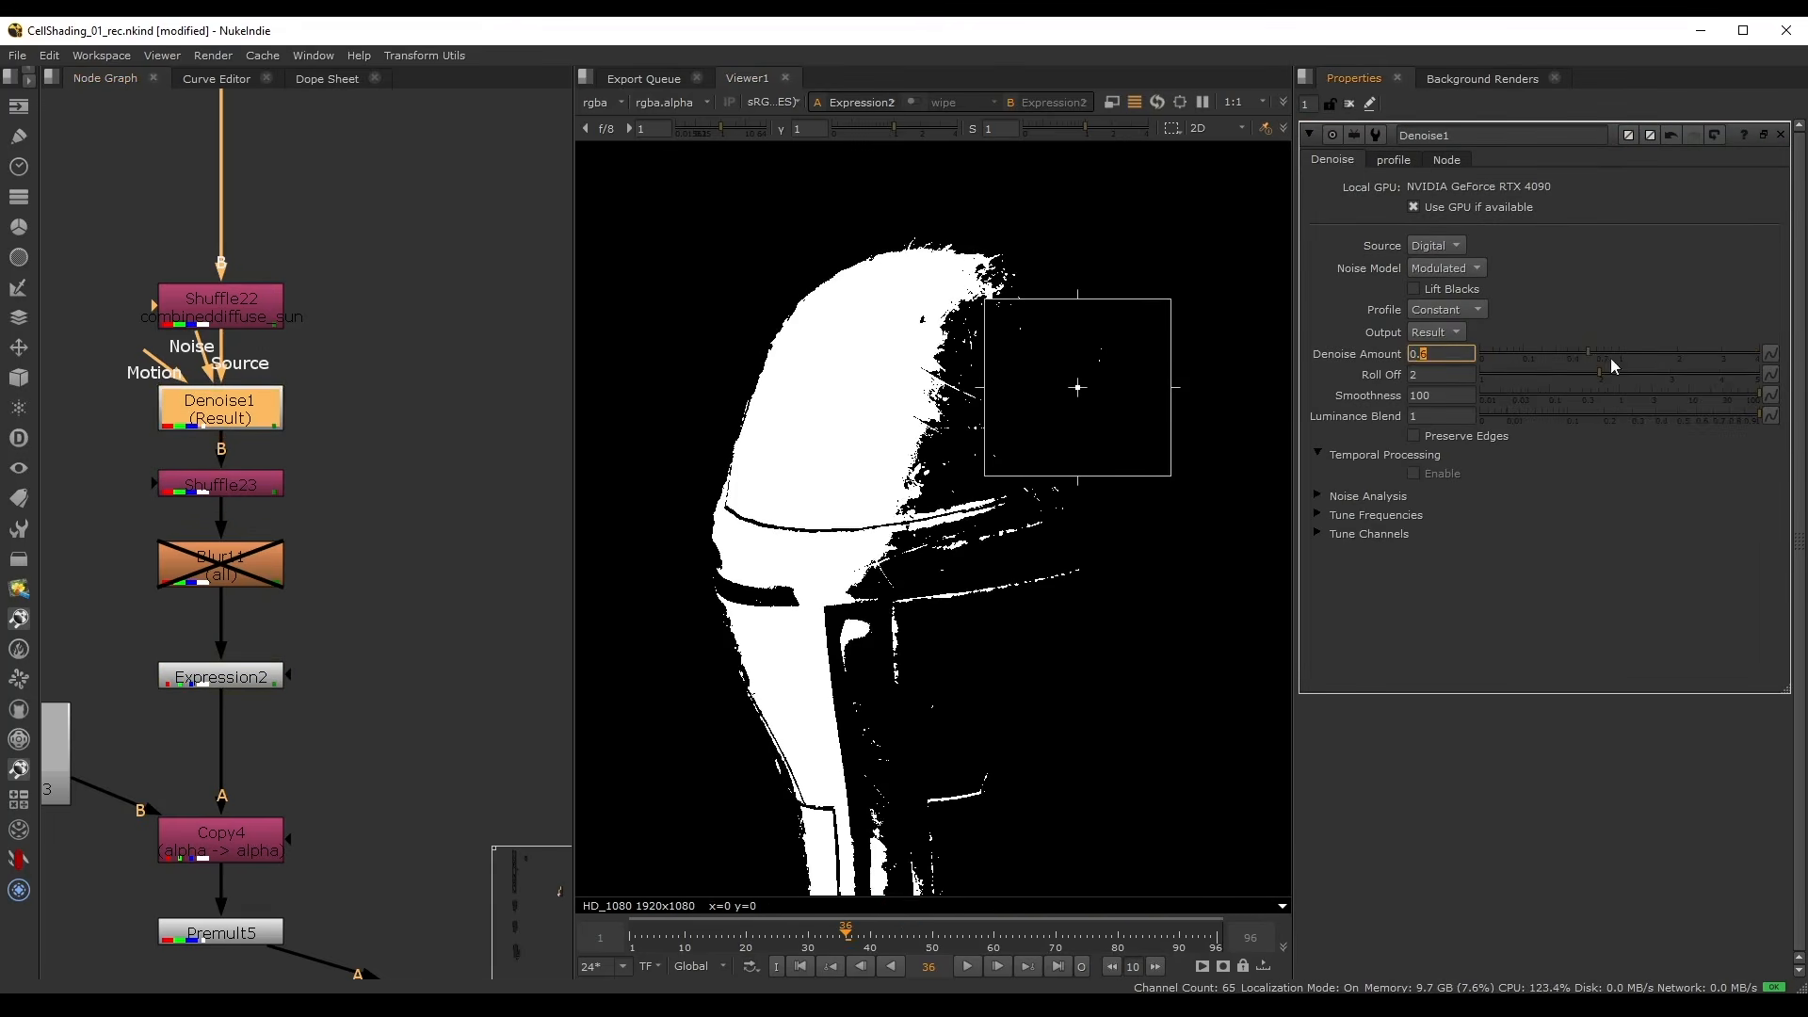
{"action": "left_click_drag", "start_coordinate": [1610, 359], "coordinate": [1807, 359]}
{"action": "double_click", "coordinate": [1438, 354]}
{"action": "type", "text": "12.66"}
{"action": "key", "text": "Return"}
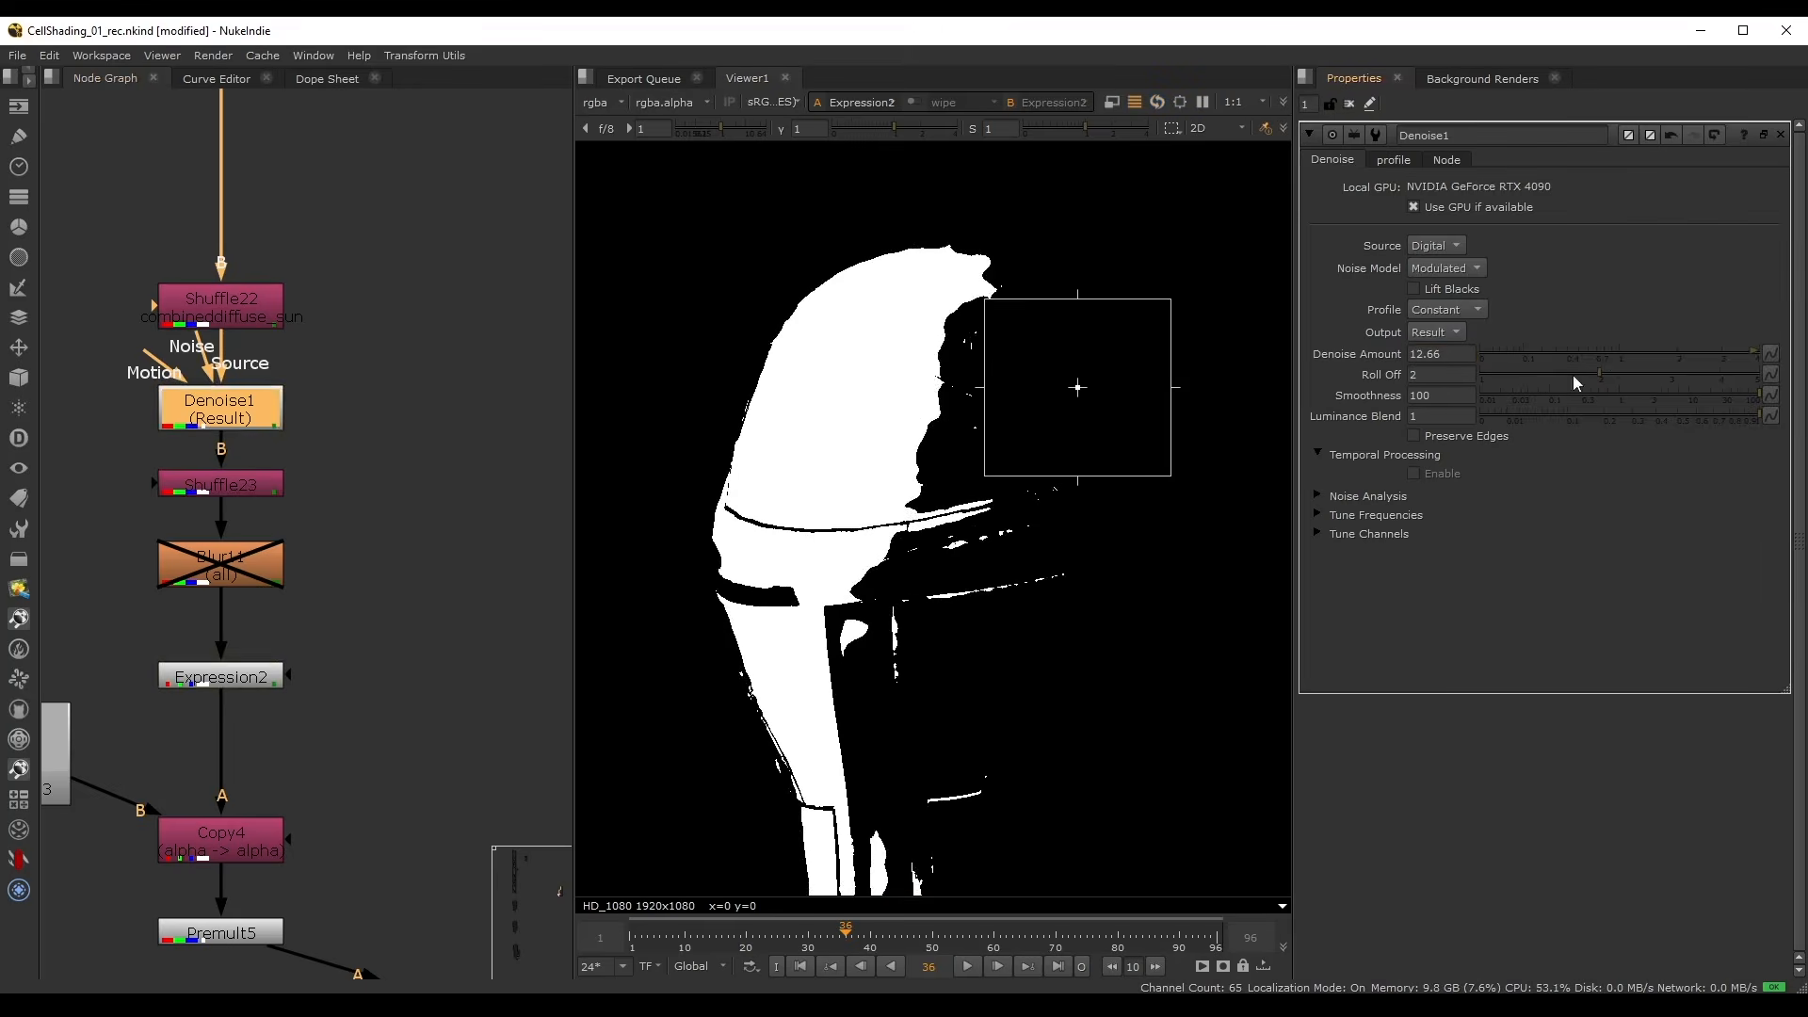
{"action": "double_click", "coordinate": [1437, 354]}
{"action": "type", "text": "100"}
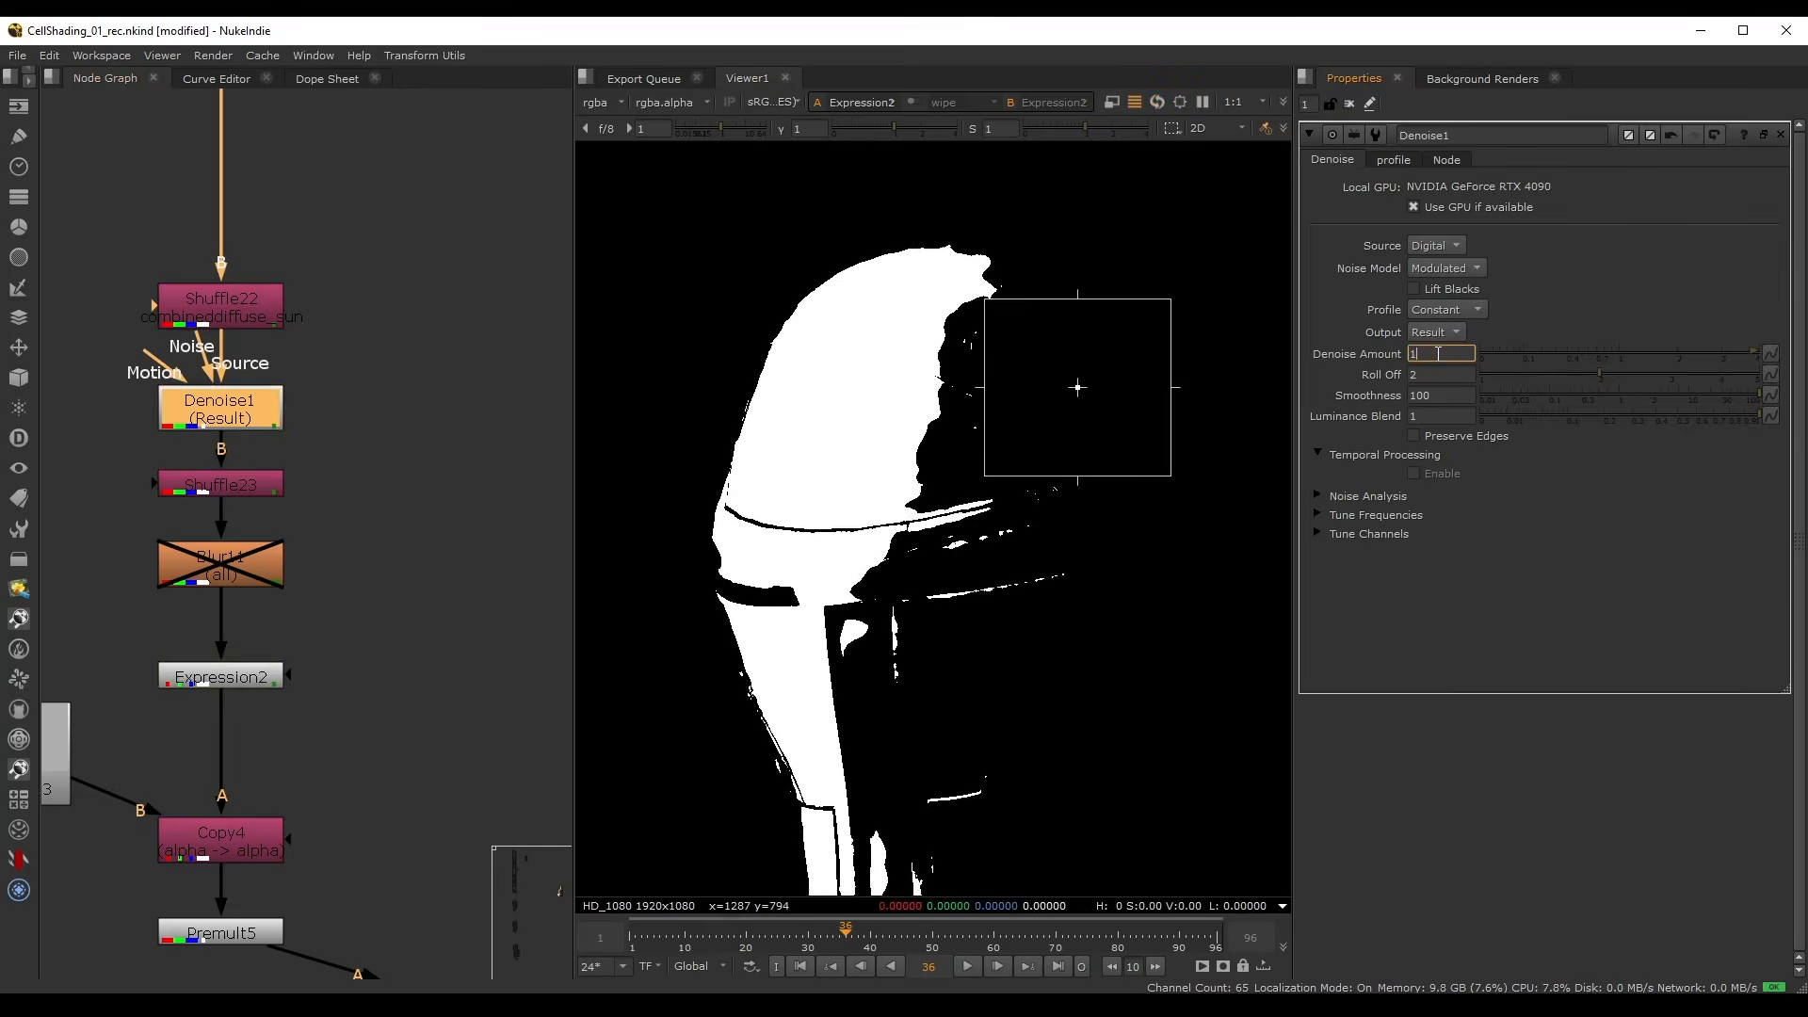
{"action": "key", "text": "Return"}
- Disable Denoise1 and enable Blur11 so the mask is smoothed by the blur instead
{"action": "scroll", "coordinate": [611, 414], "scroll_direction": "down", "scroll_amount": 3}
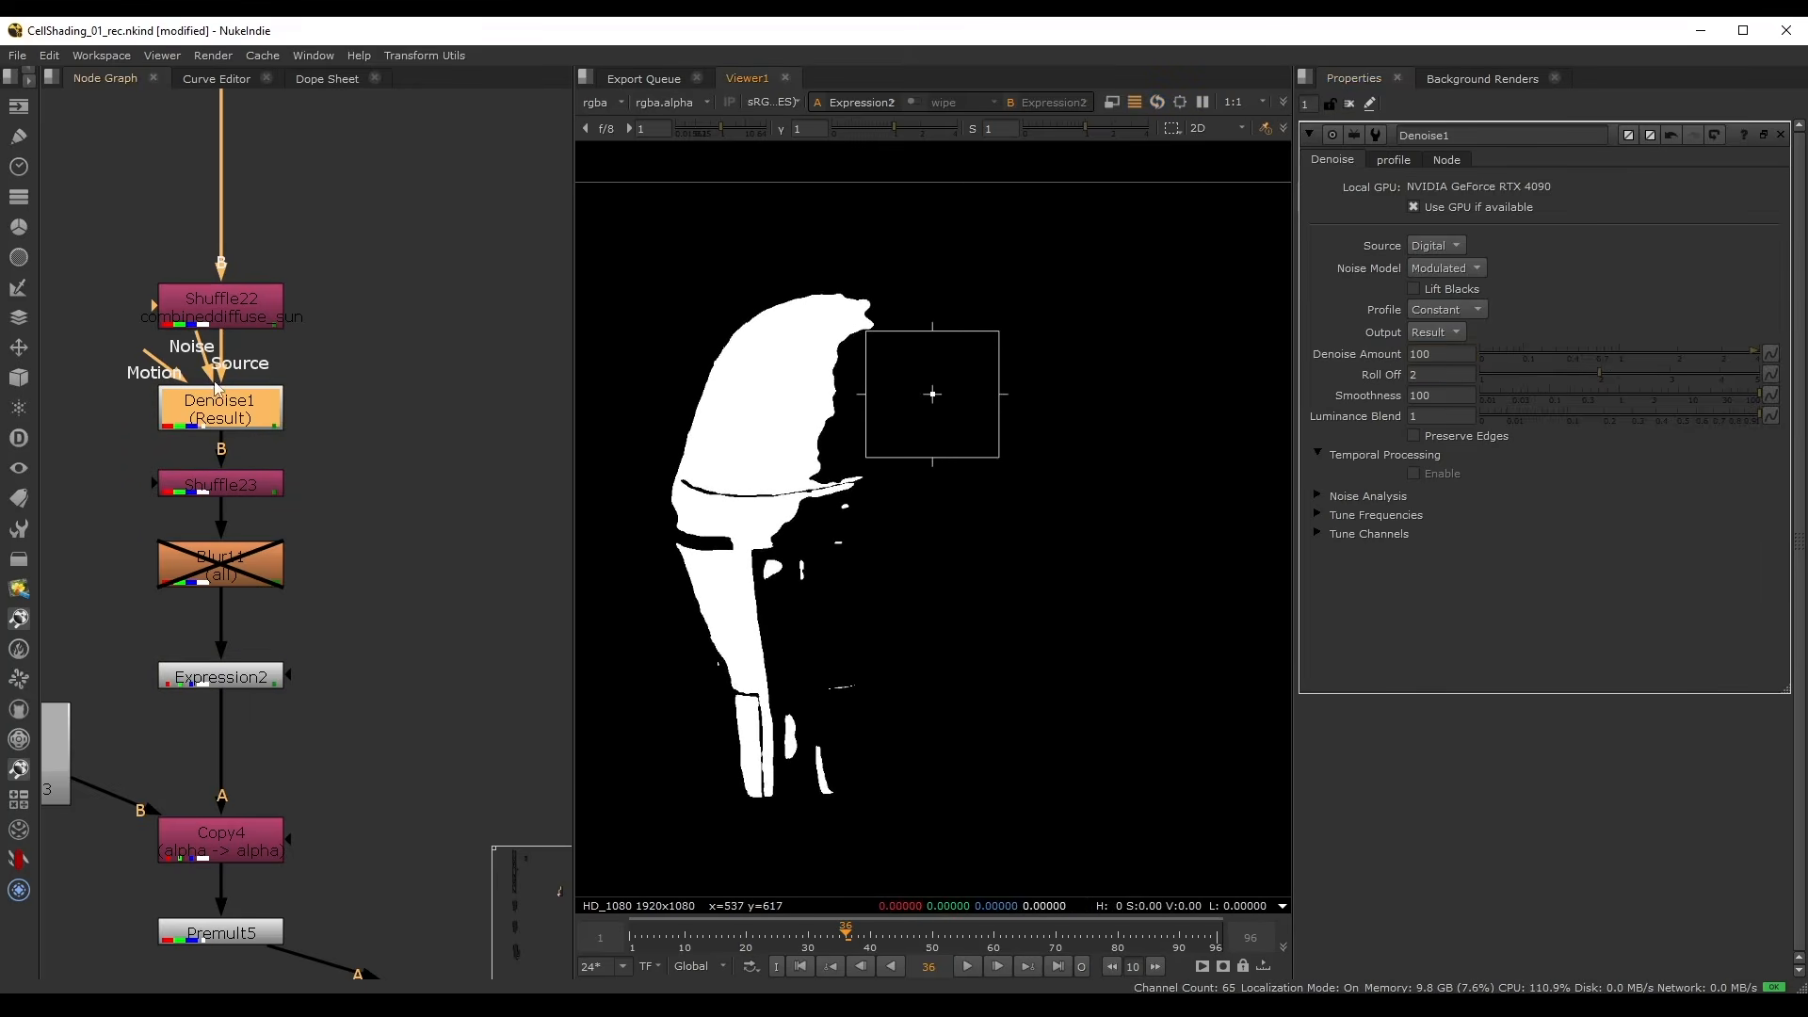
{"action": "key", "text": "d"}
{"action": "left_click", "coordinate": [218, 546]}
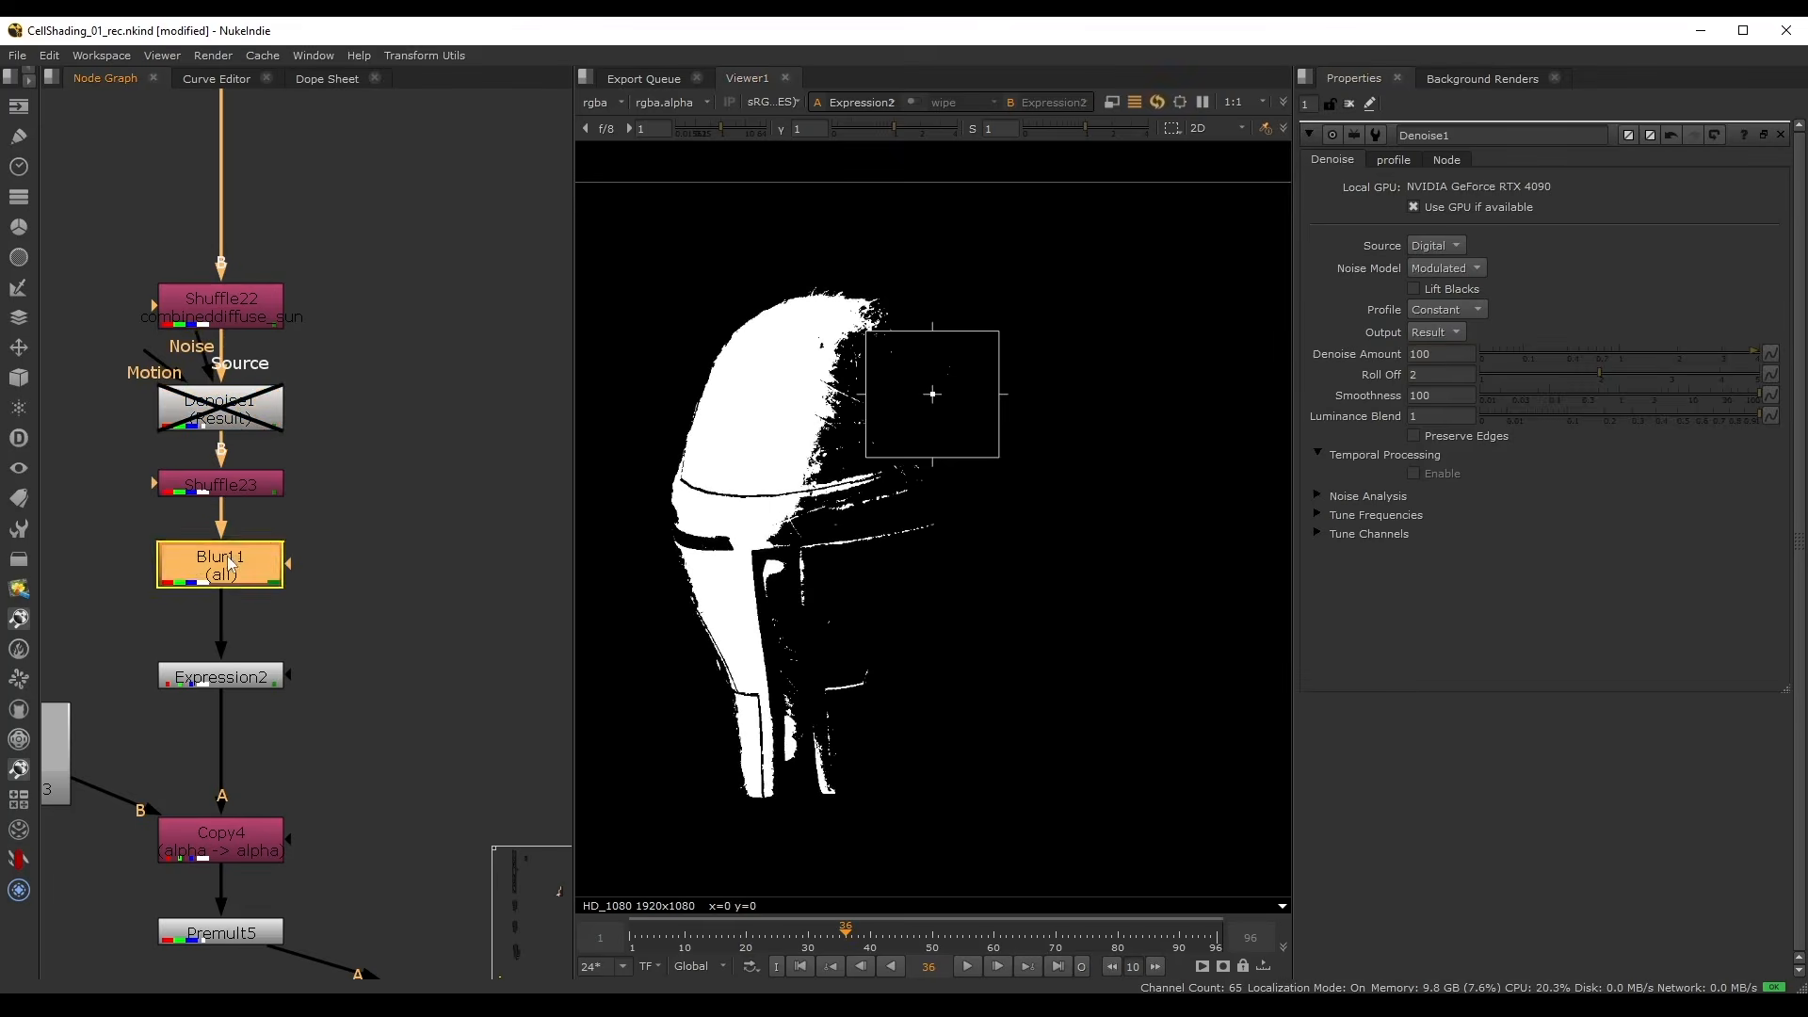
{"action": "key", "text": "d"}
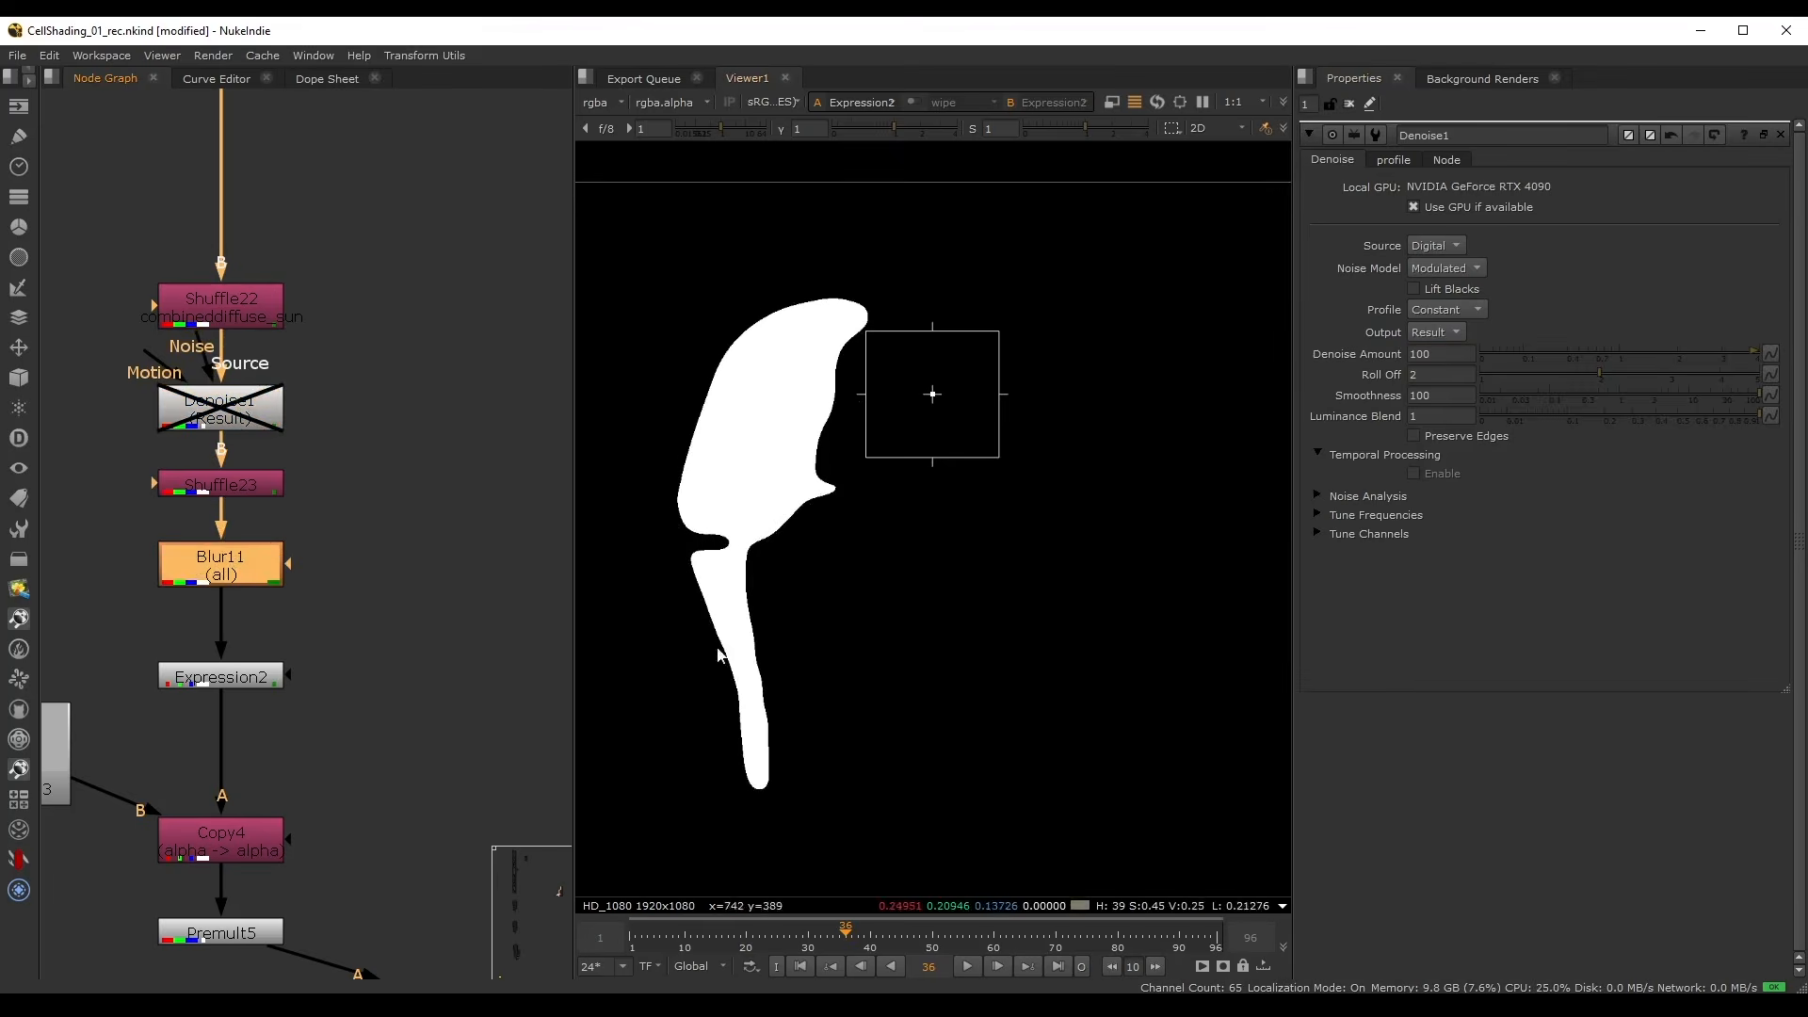
{"action": "left_click", "coordinate": [382, 508]}
{"action": "scroll", "coordinate": [240, 423], "scroll_direction": "up", "scroll_amount": 3}
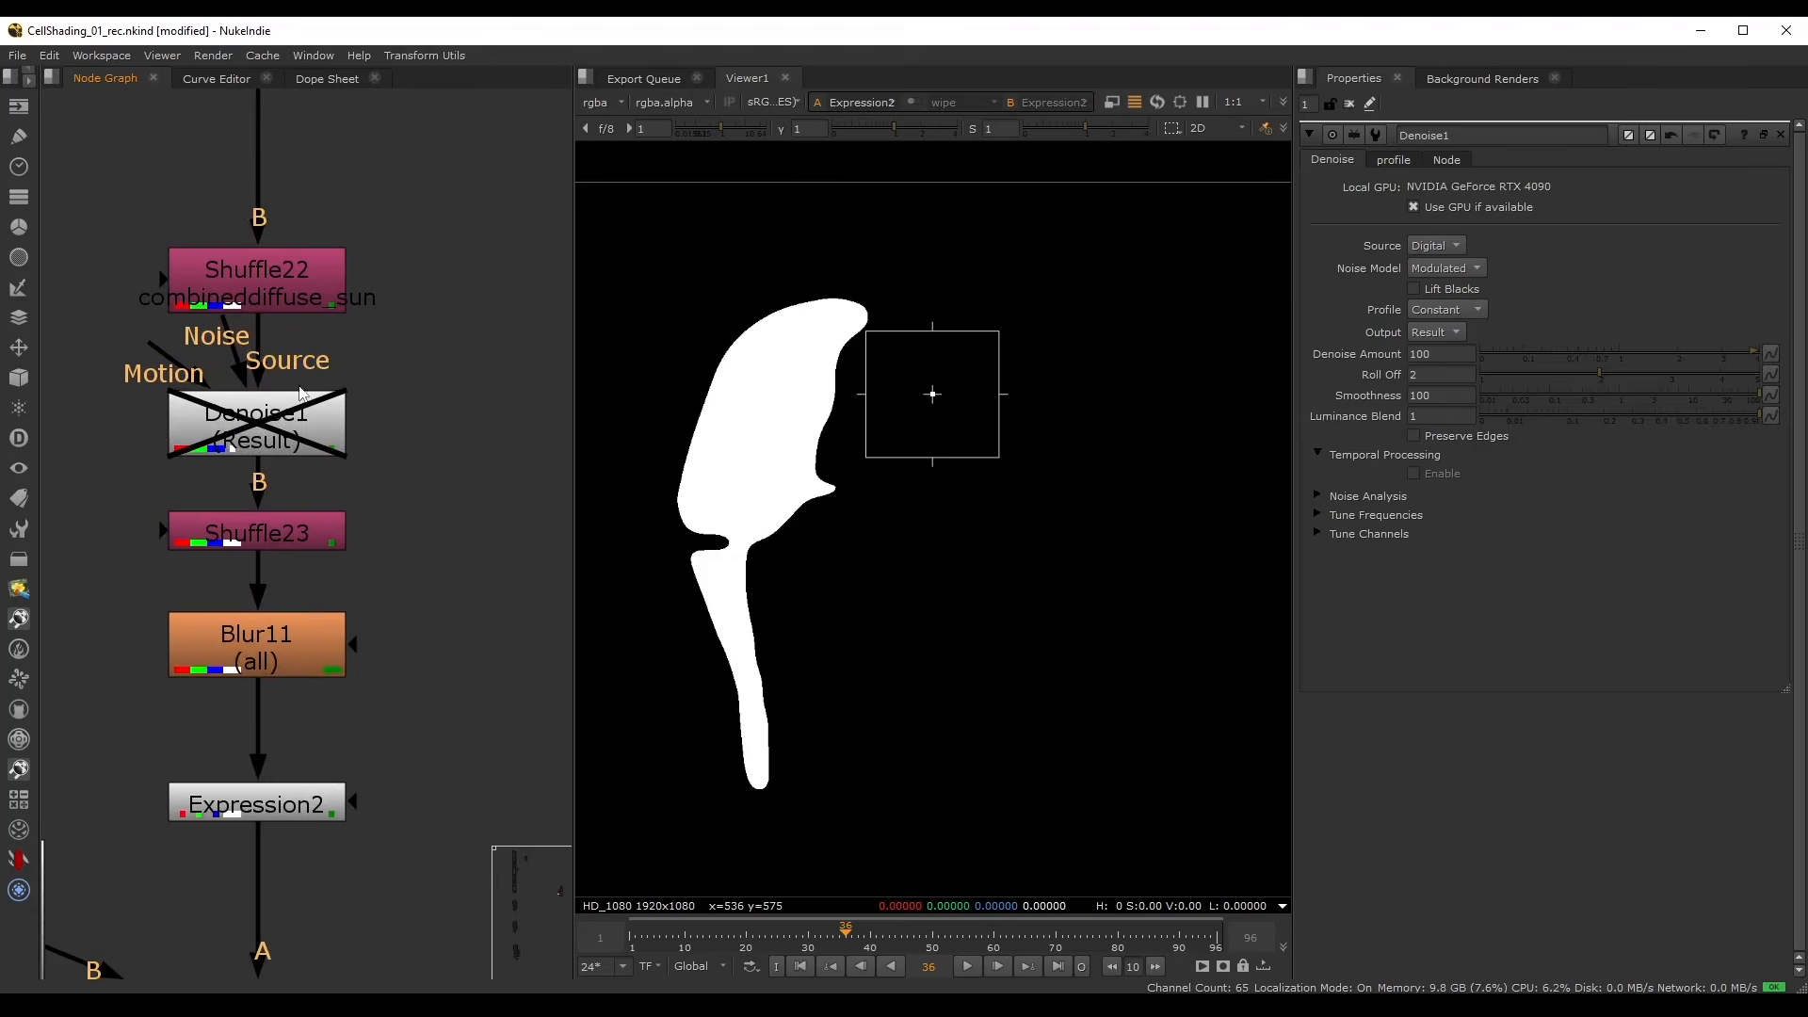
{"action": "left_click", "coordinate": [252, 435]}
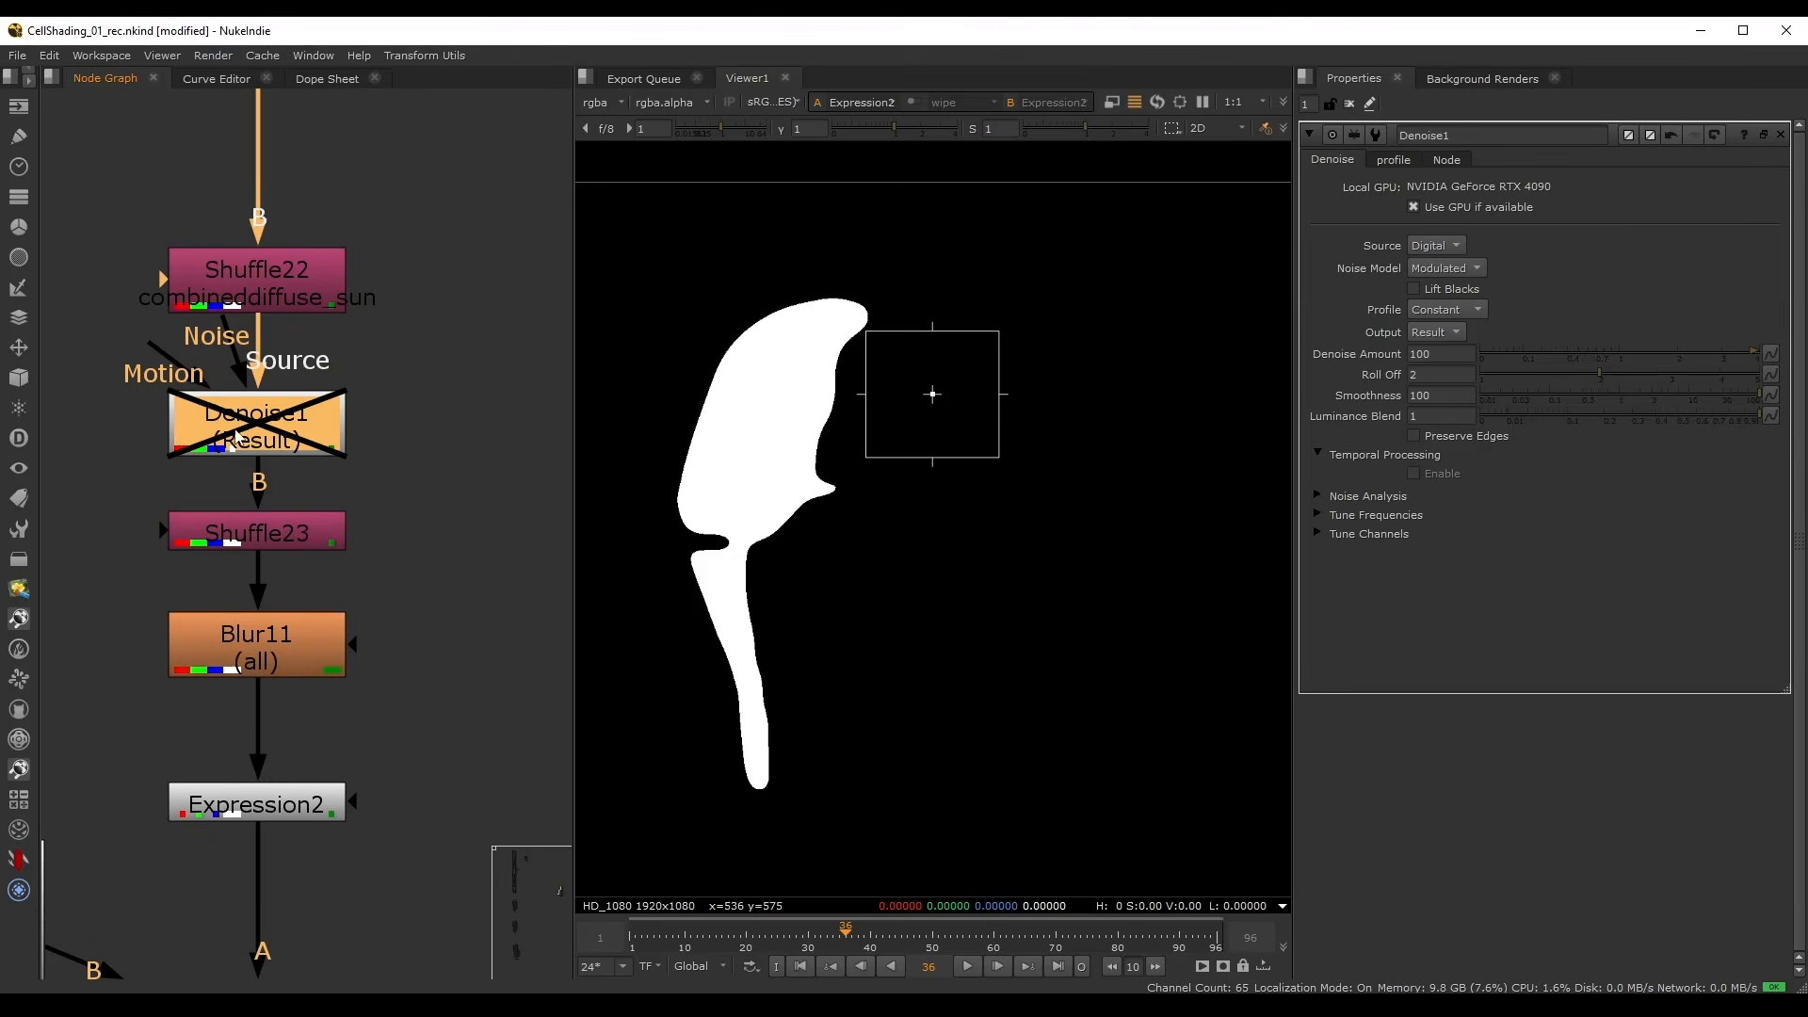
- View the combined cel shading result from Merge15
{"action": "scroll", "coordinate": [404, 513], "scroll_direction": "down", "scroll_amount": 6}
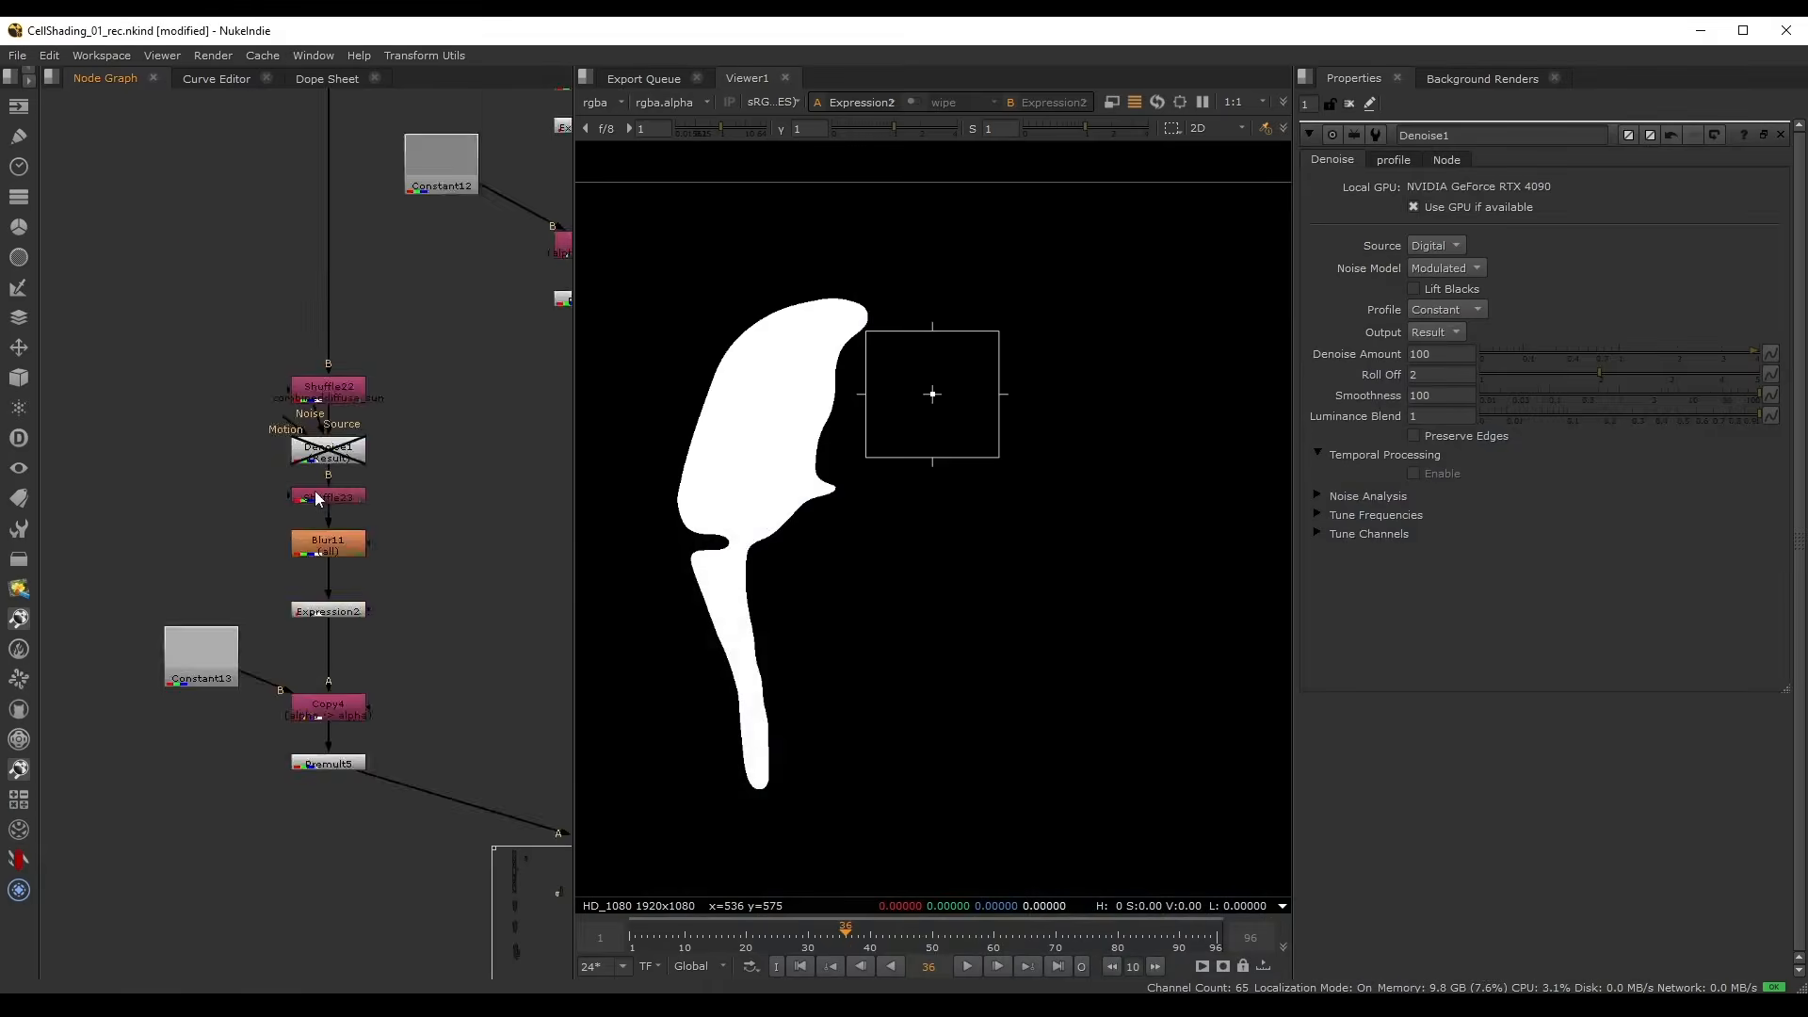
{"action": "middle_click_drag", "start_coordinate": [489, 687], "coordinate": [158, 448]}
{"action": "left_click_drag", "start_coordinate": [263, 629], "coordinate": [486, 486]}
{"action": "key", "text": "1"}
{"action": "left_click", "coordinate": [562, 508]}
{"action": "key", "text": "a"}
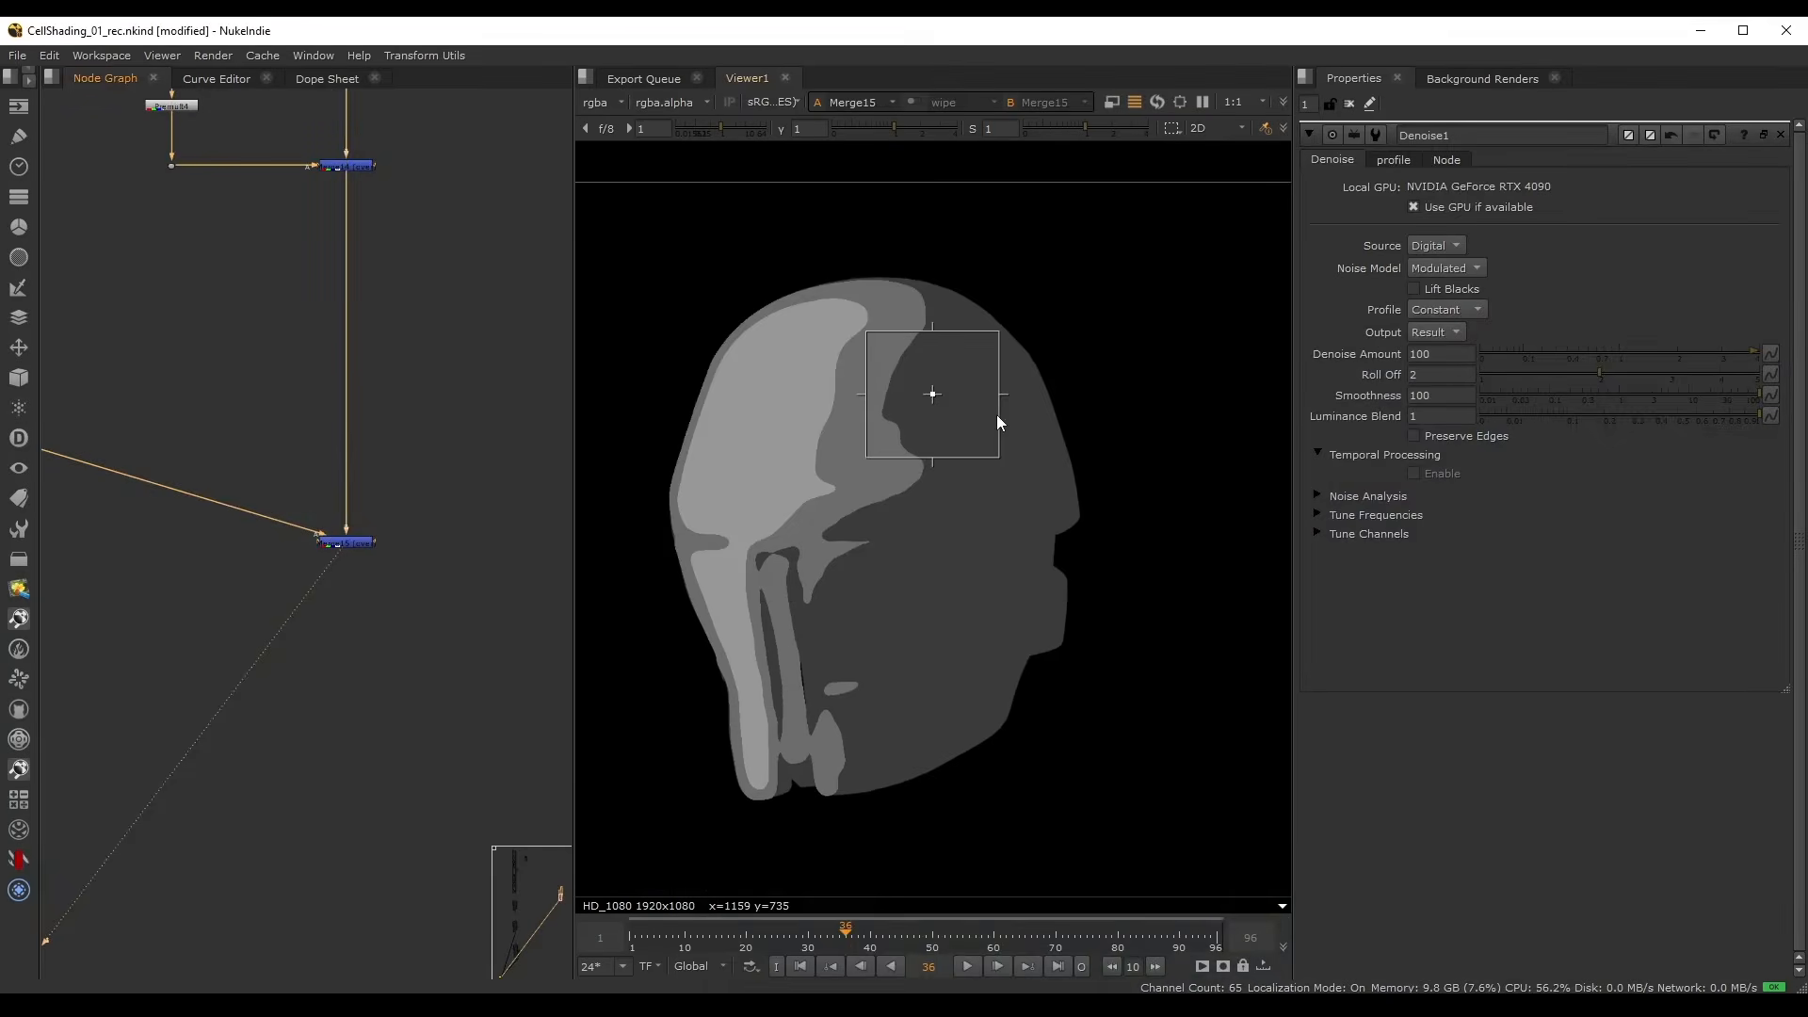
{"action": "middle_click_drag", "start_coordinate": [788, 438], "coordinate": [872, 469]}
- Set Expression2's Threshold to 0.45 and save the script at frame 31
{"action": "scroll", "coordinate": [872, 468], "scroll_direction": "down", "scroll_amount": 2}
{"action": "middle_click_drag", "start_coordinate": [113, 372], "coordinate": [303, 529]}
{"action": "scroll", "coordinate": [303, 530], "scroll_direction": "up", "scroll_amount": 2}
{"action": "scroll", "coordinate": [303, 529], "scroll_direction": "up", "scroll_amount": 2}
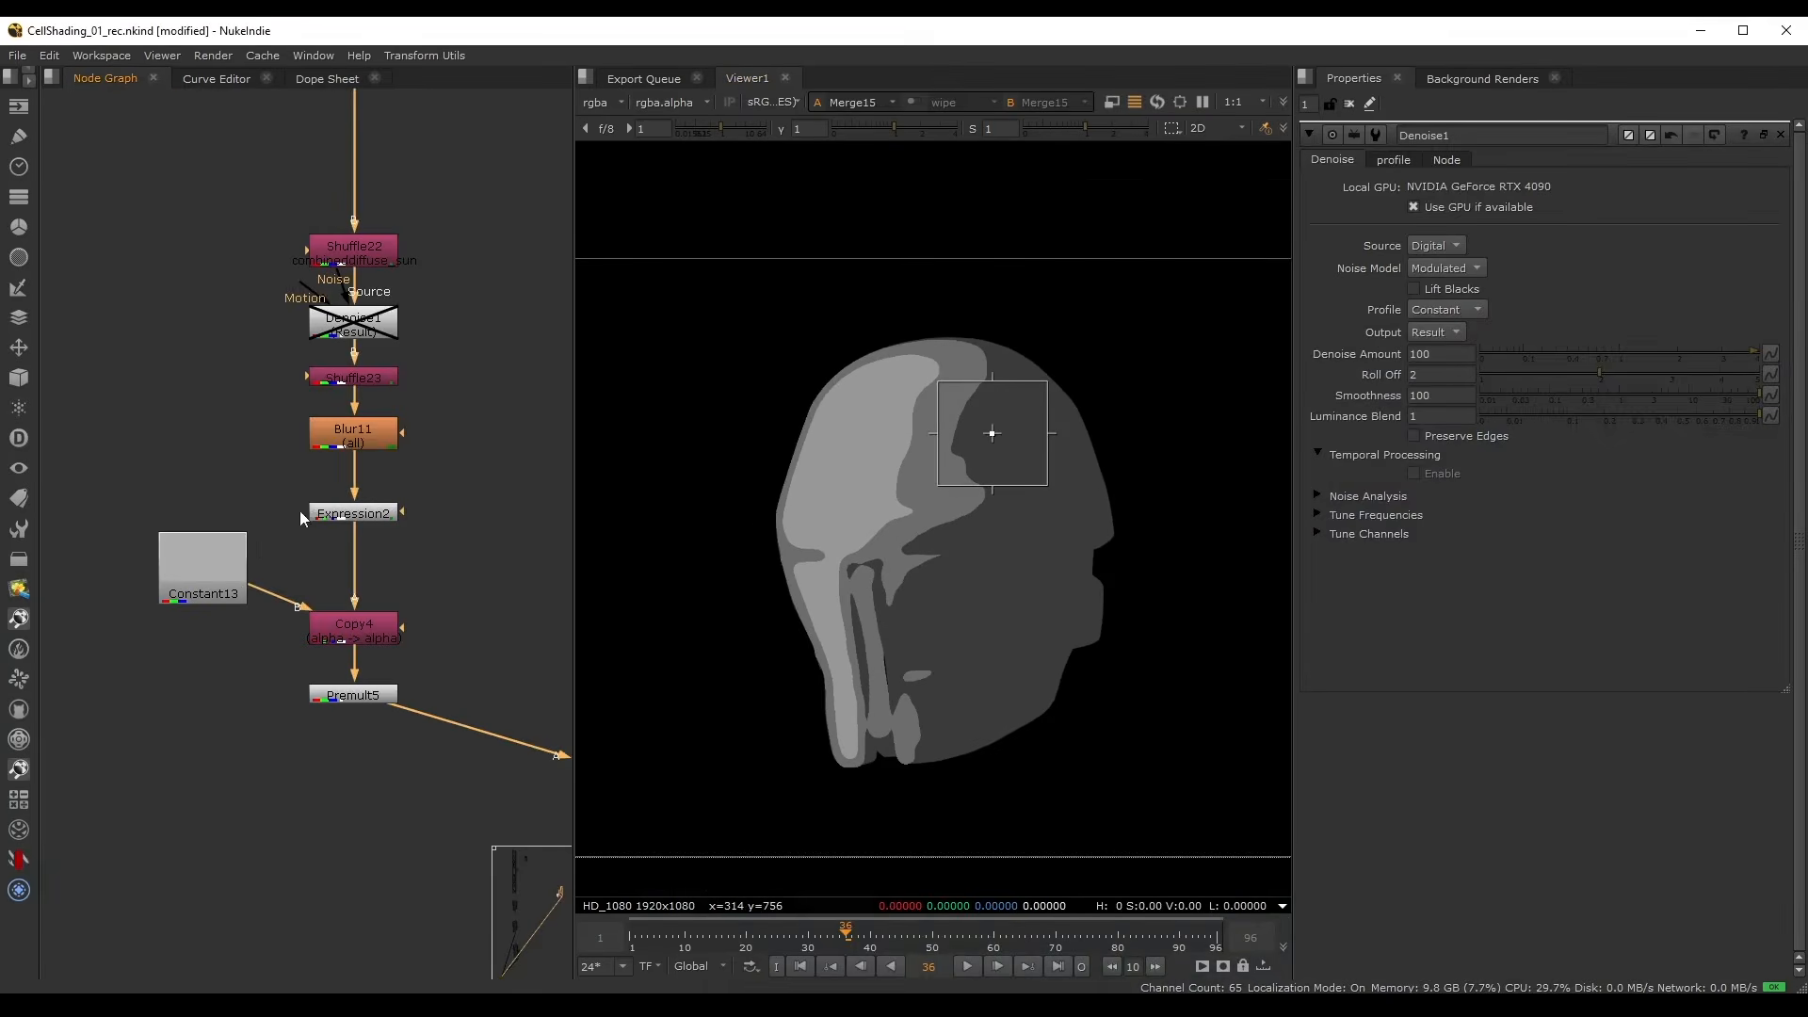
{"action": "double_click", "coordinate": [368, 511]}
{"action": "left_click_drag", "start_coordinate": [1544, 184], "coordinate": [1599, 187]}
{"action": "mouse_move", "coordinate": [816, 934]}
{"action": "left_mouse_down"}
{"action": "mouse_move", "coordinate": [1215, 936]}
{"action": "mouse_move", "coordinate": [667, 947]}
{"action": "mouse_move", "coordinate": [855, 953]}
{"action": "mouse_move", "coordinate": [799, 952]}
{"action": "mouse_move", "coordinate": [816, 953]}
{"action": "left_mouse_up"}
{"action": "key", "text": "ctrl+s"}
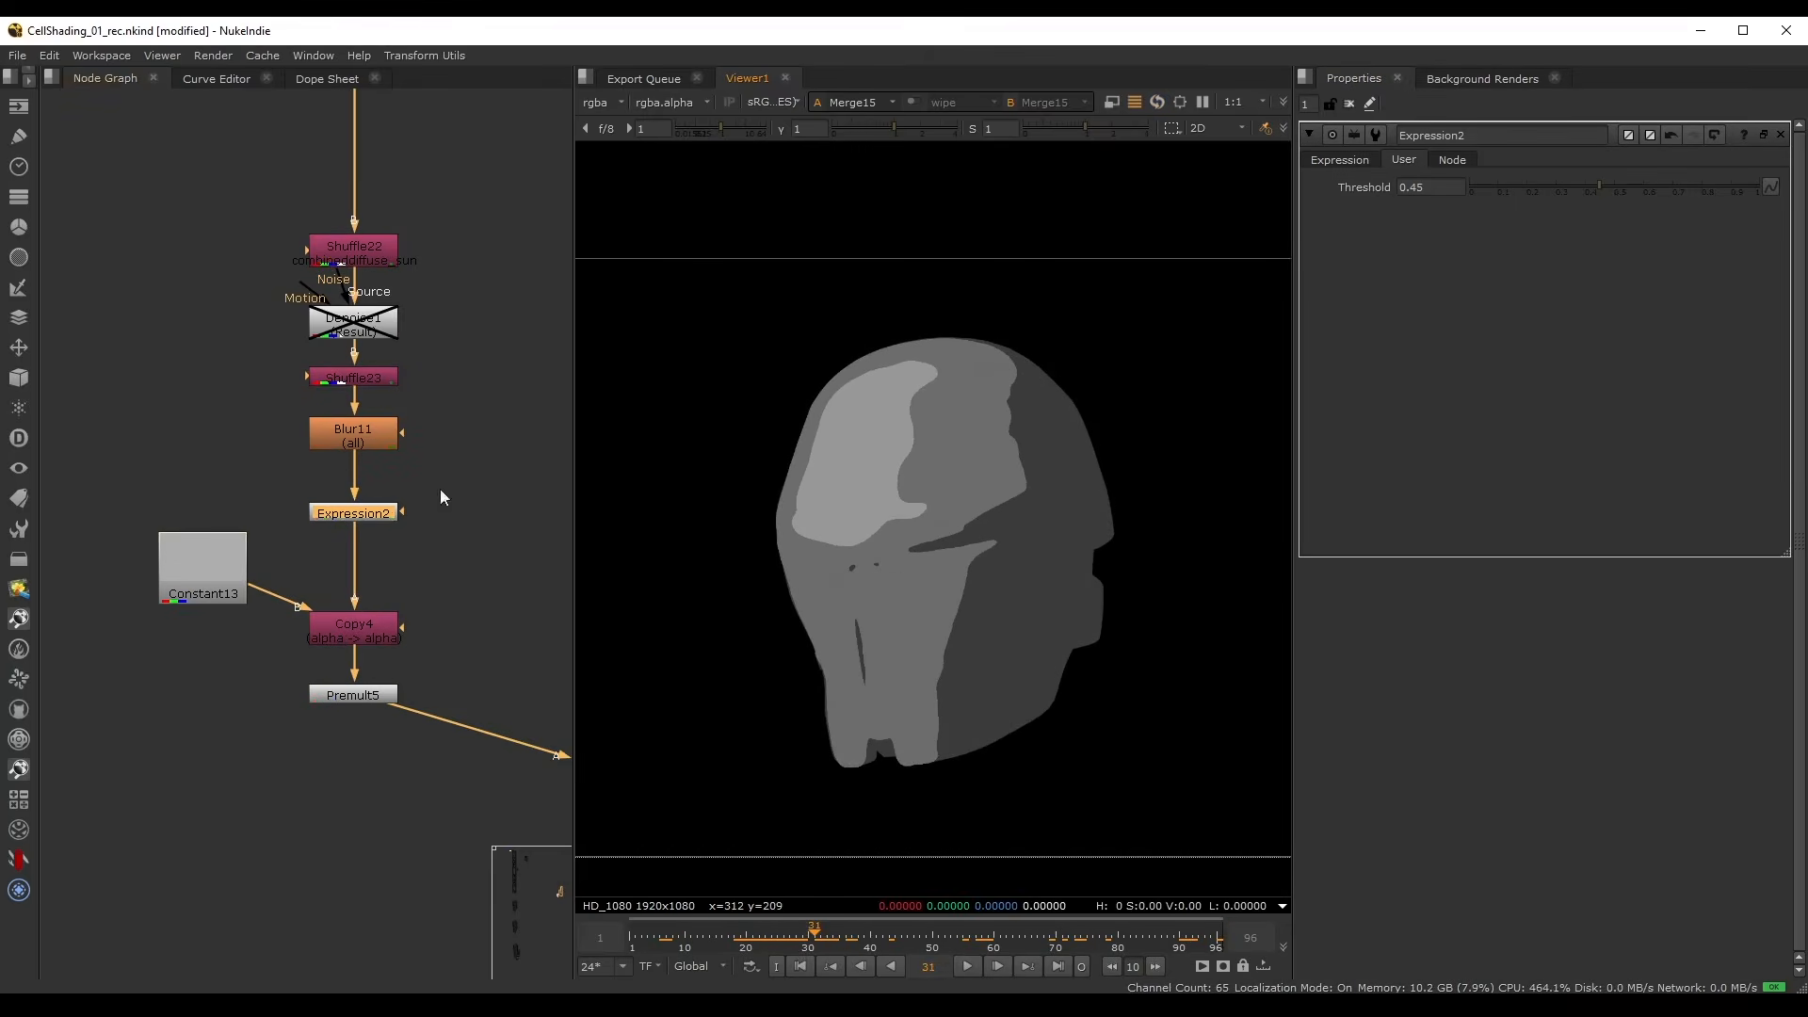
- Move the middle layer's merge node and its connected dot lower in the node graph
{"action": "scroll", "coordinate": [471, 443], "scroll_direction": "down", "scroll_amount": 3}
{"action": "middle_click_drag", "start_coordinate": [489, 422], "coordinate": [338, 579]}
{"action": "middle_click_drag", "start_coordinate": [387, 494], "coordinate": [167, 557]}
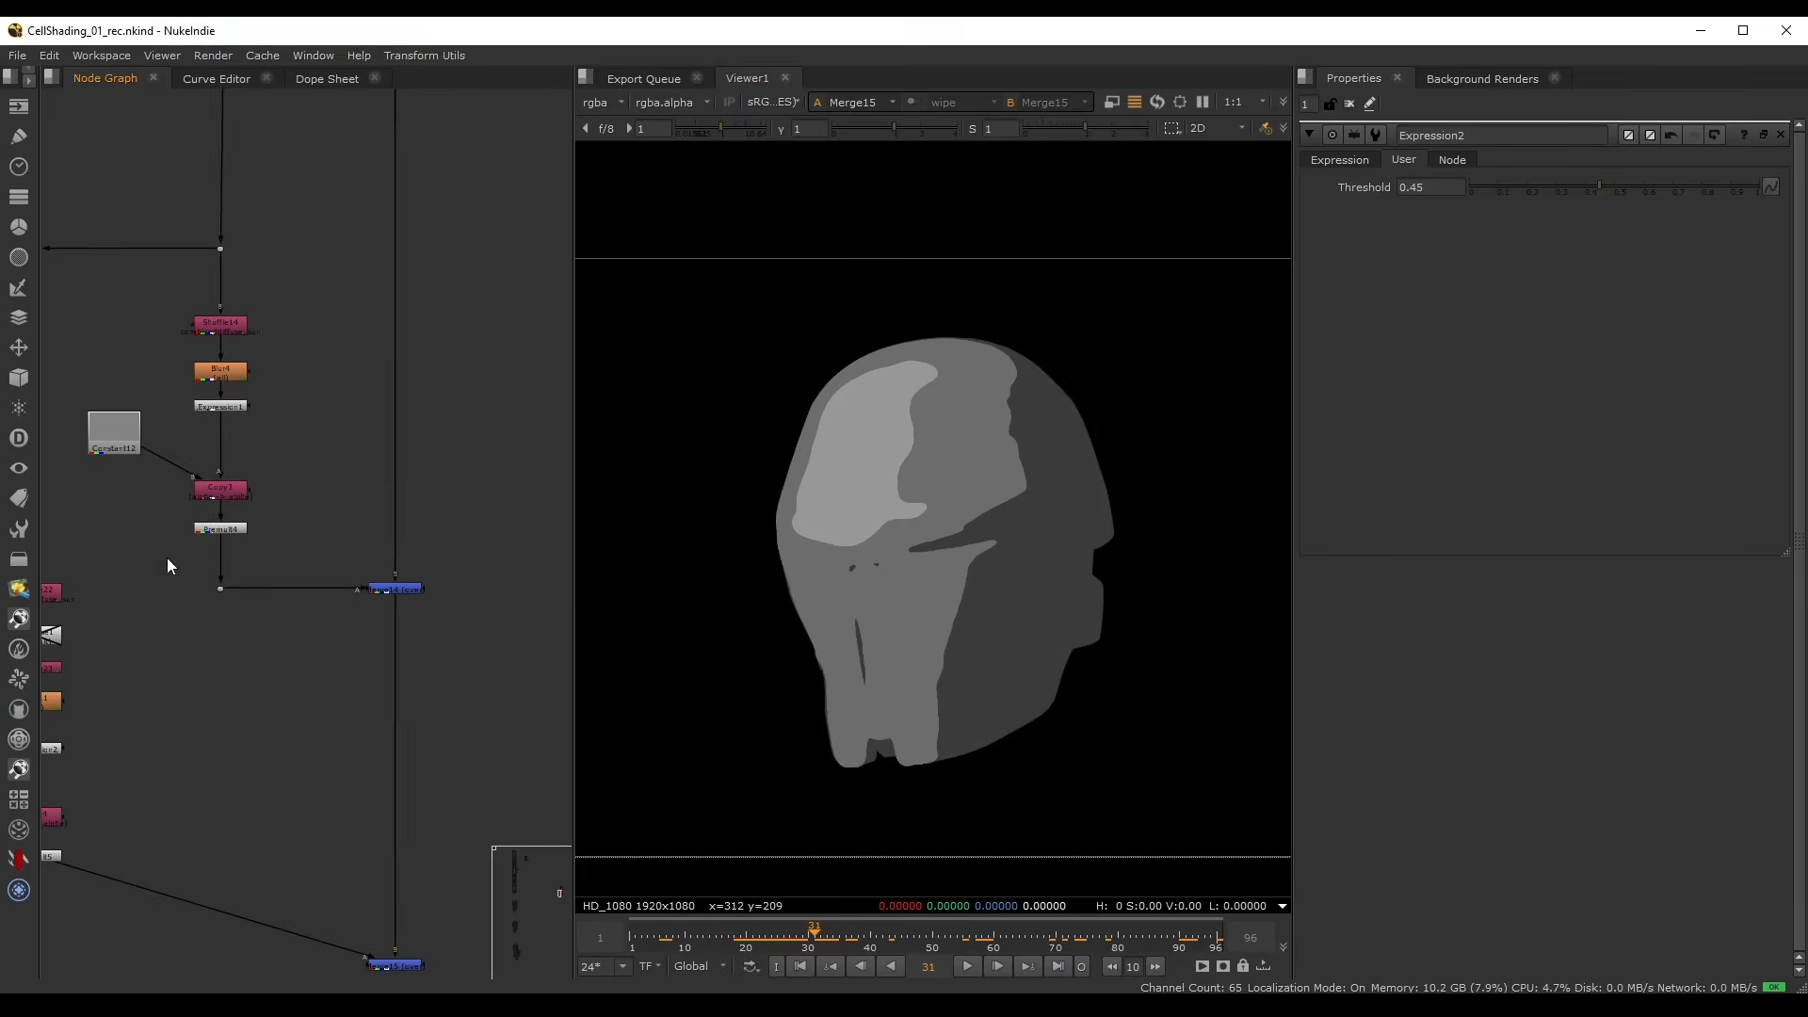
{"action": "left_click", "coordinate": [405, 589], "text": "shift"}
{"action": "left_click_drag", "start_coordinate": [405, 589], "coordinate": [403, 630]}
{"action": "left_click", "coordinate": [326, 574]}
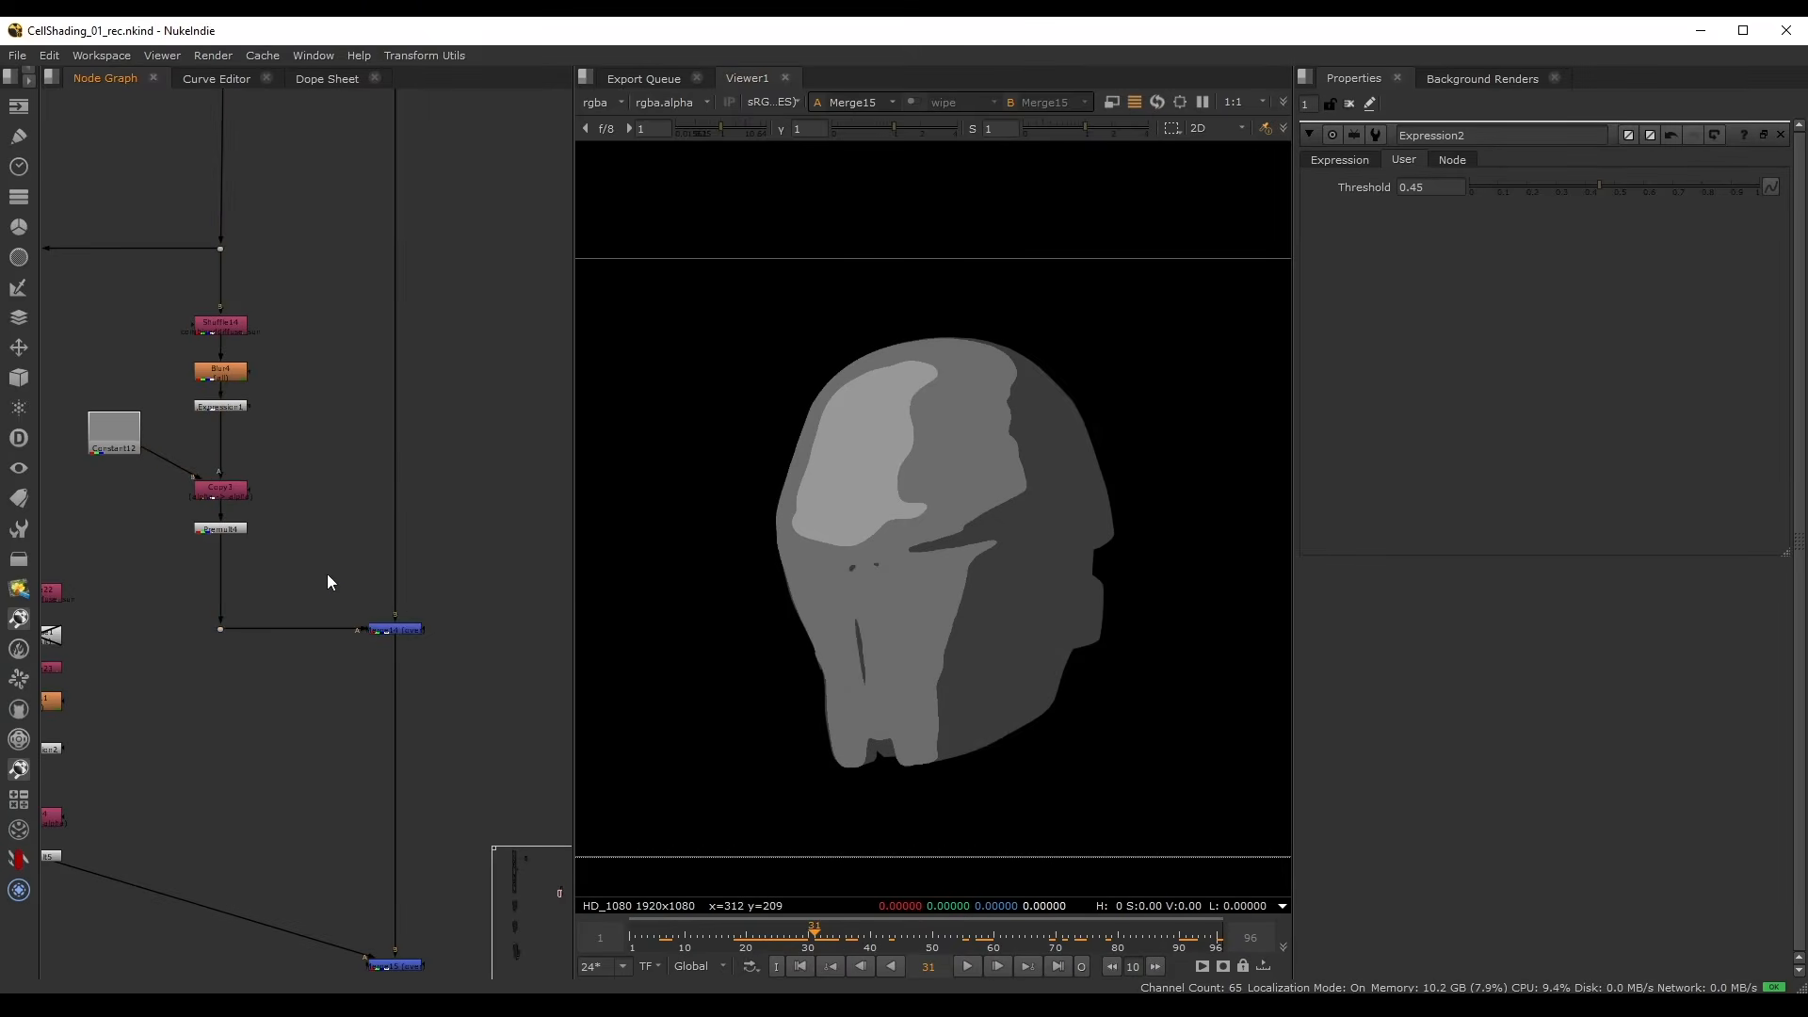
- View the middle layer's output and insert a dot on Premult5's connection to Merge15, aligned below Premult5
{"action": "scroll", "coordinate": [315, 535], "scroll_direction": "down", "scroll_amount": 3}
{"action": "left_click", "coordinate": [257, 592]}
{"action": "key", "text": "1"}
{"action": "left_click", "coordinate": [205, 779]}
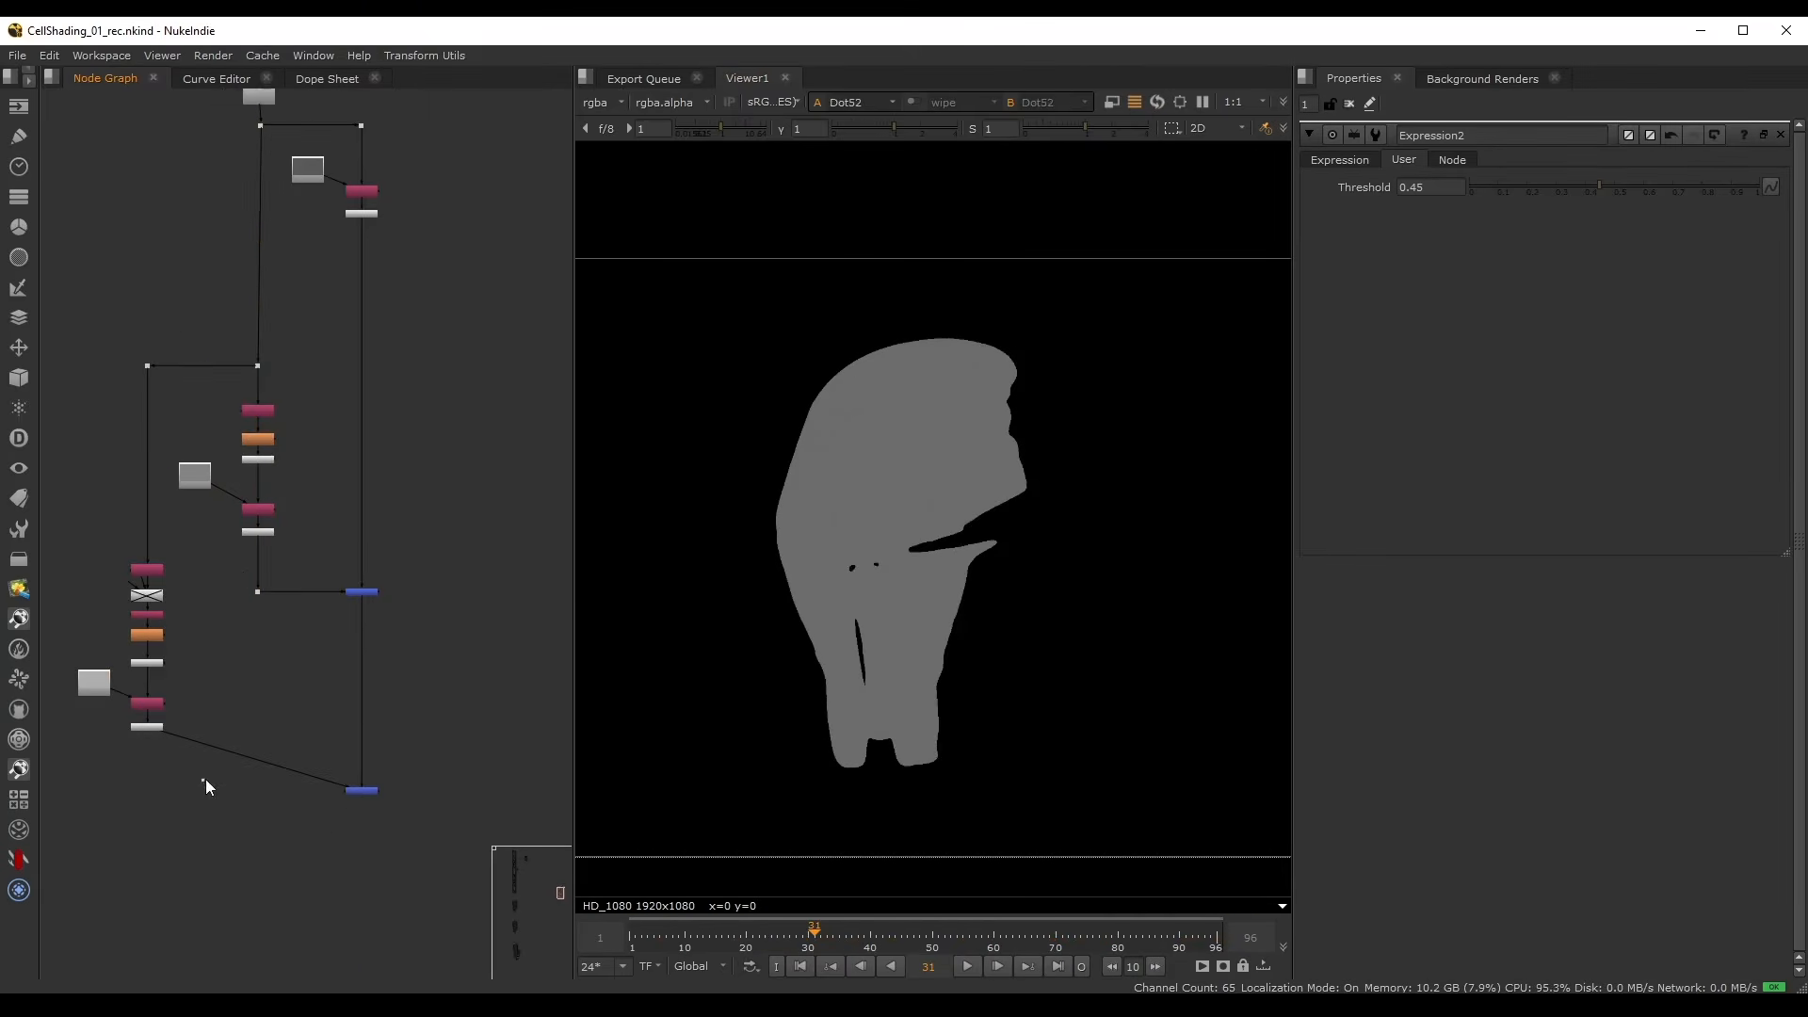
{"action": "left_click_drag", "start_coordinate": [253, 760], "coordinate": [144, 799], "text": "ctrl"}
- View the original helmet render from Read5
{"action": "middle_click_drag", "start_coordinate": [273, 621], "coordinate": [276, 632]}
{"action": "middle_click_drag", "start_coordinate": [340, 510], "coordinate": [377, 666]}
{"action": "scroll", "coordinate": [320, 316], "scroll_direction": "up", "scroll_amount": 2}
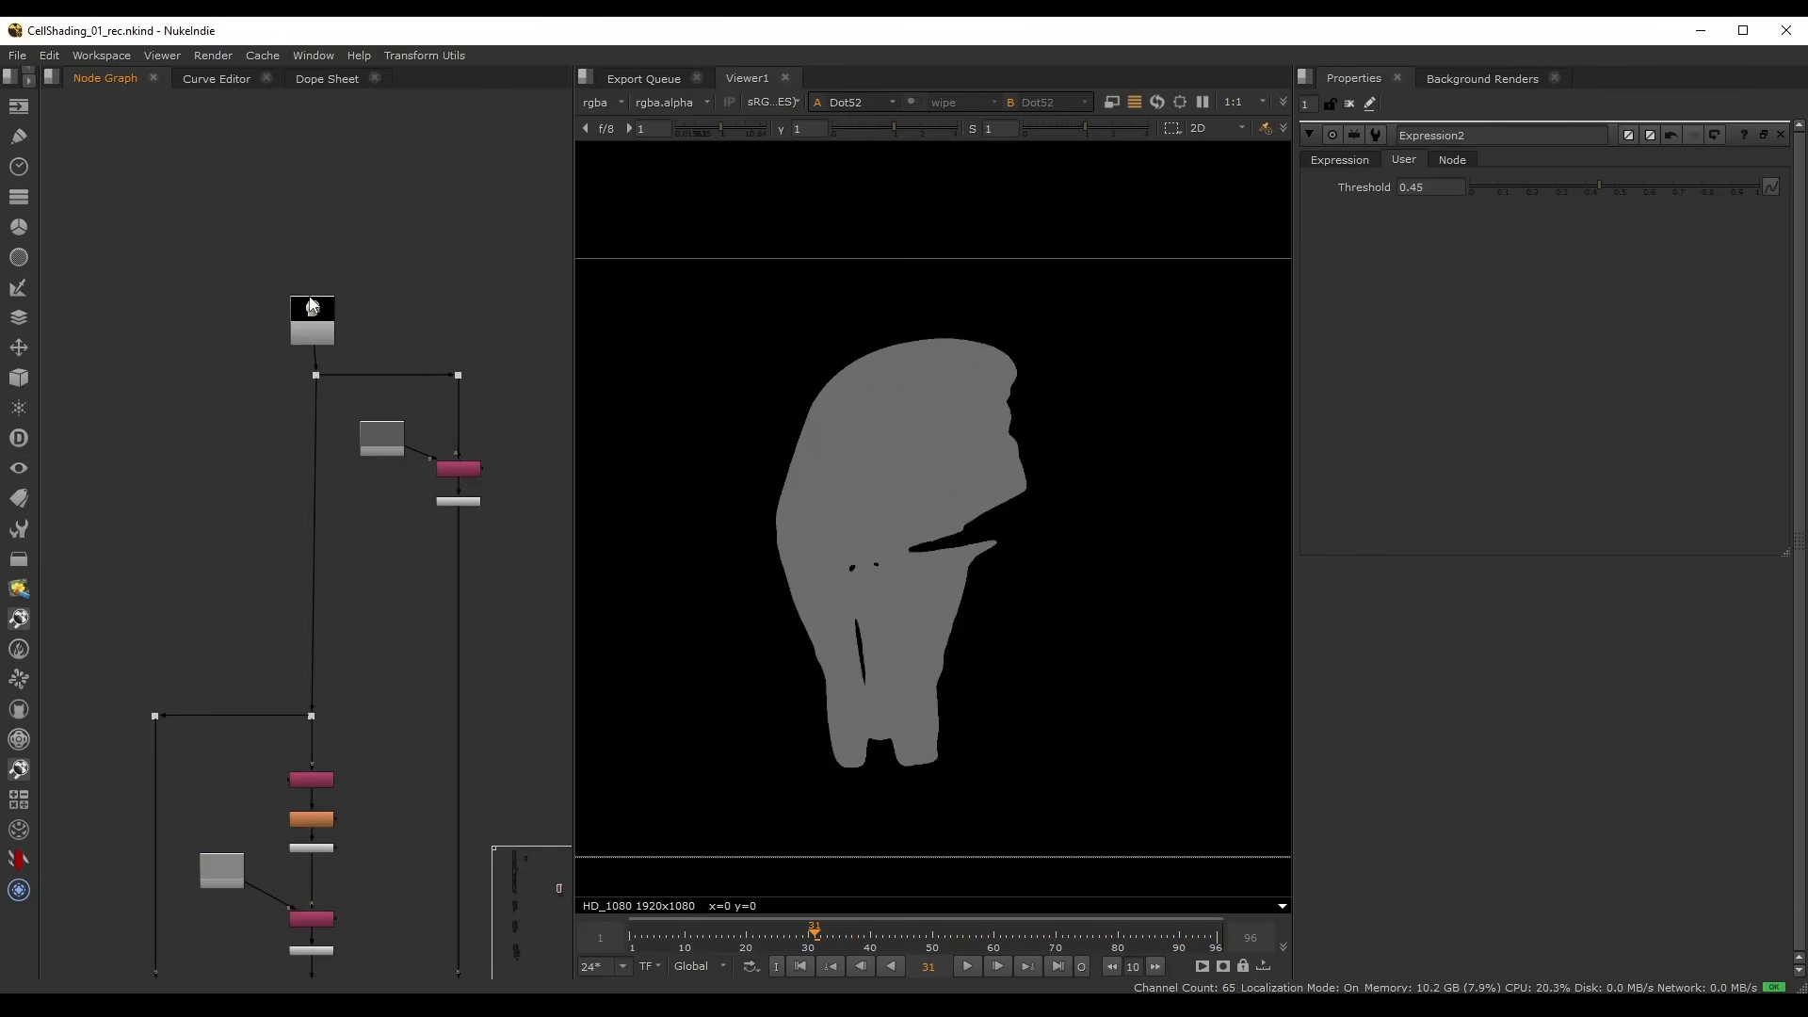
{"action": "left_click", "coordinate": [320, 316]}
{"action": "key", "text": "1"}
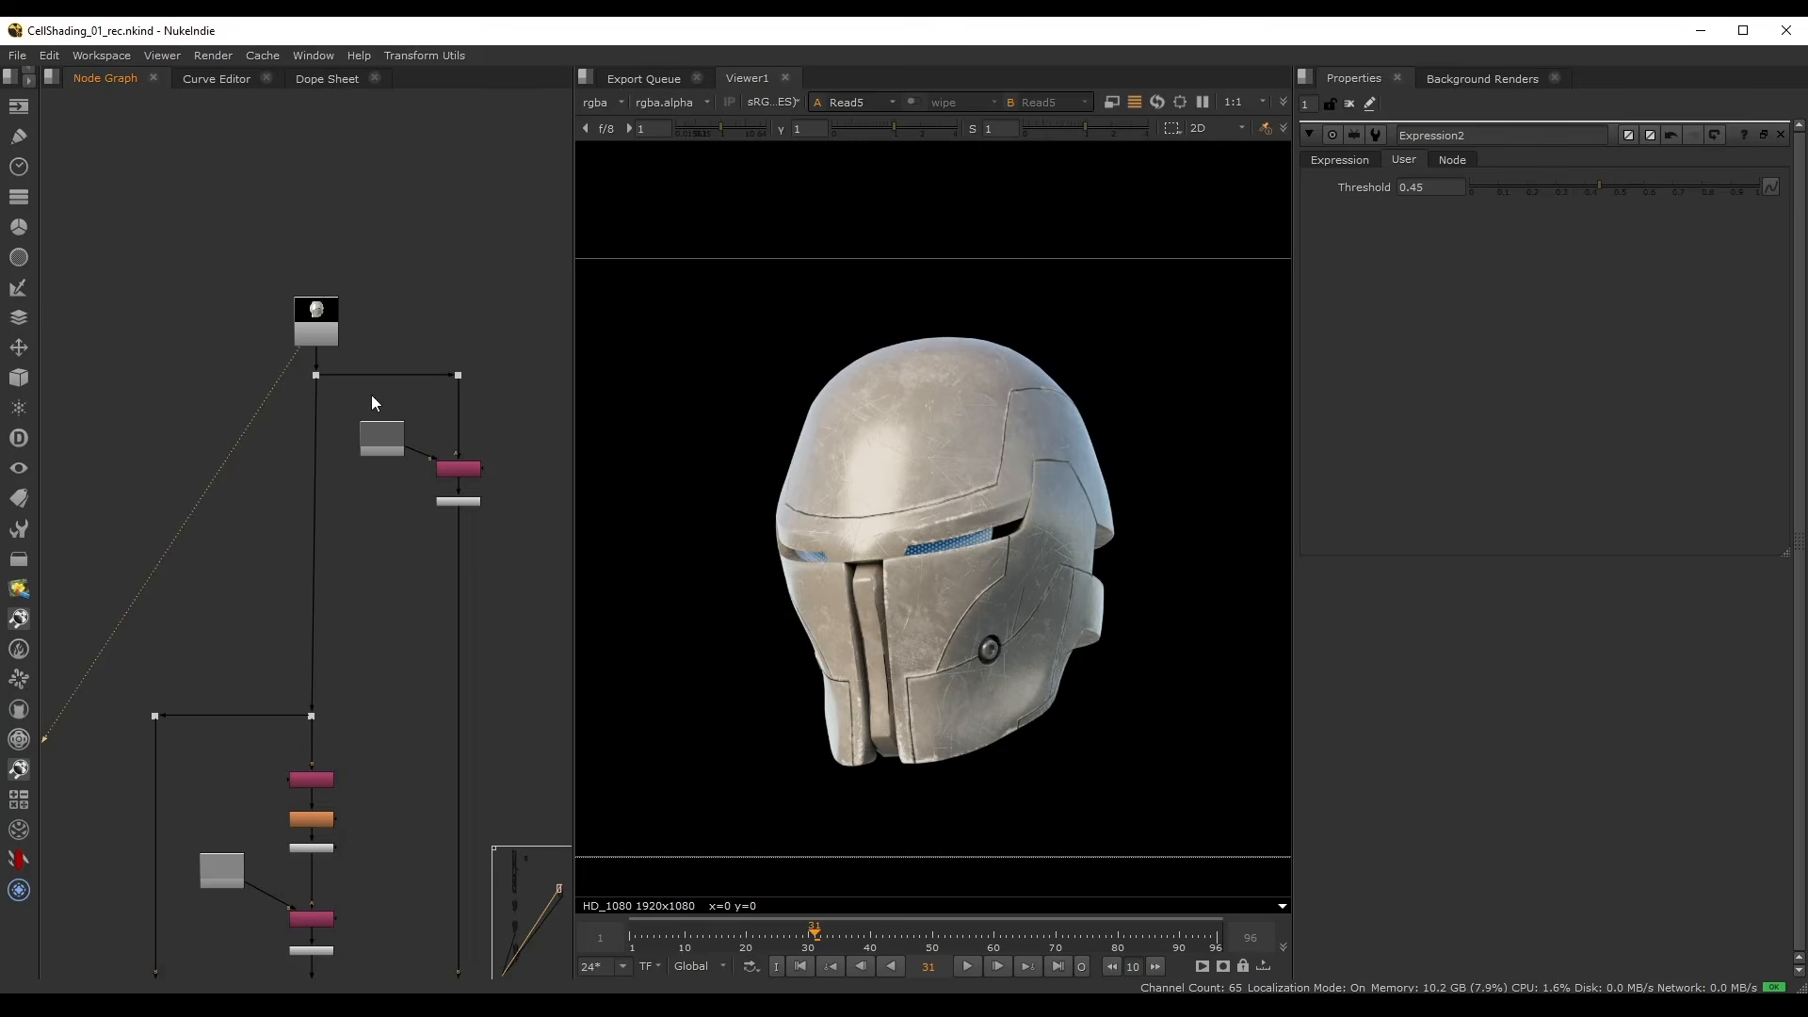
- View Premult3's base layer and compare it with the plain colour of Constant11
{"action": "scroll", "coordinate": [371, 393], "scroll_direction": "up", "scroll_amount": 2}
{"action": "left_click_drag", "start_coordinate": [351, 502], "coordinate": [501, 565]}
{"action": "left_click", "coordinate": [402, 477]}
{"action": "key", "text": "1"}
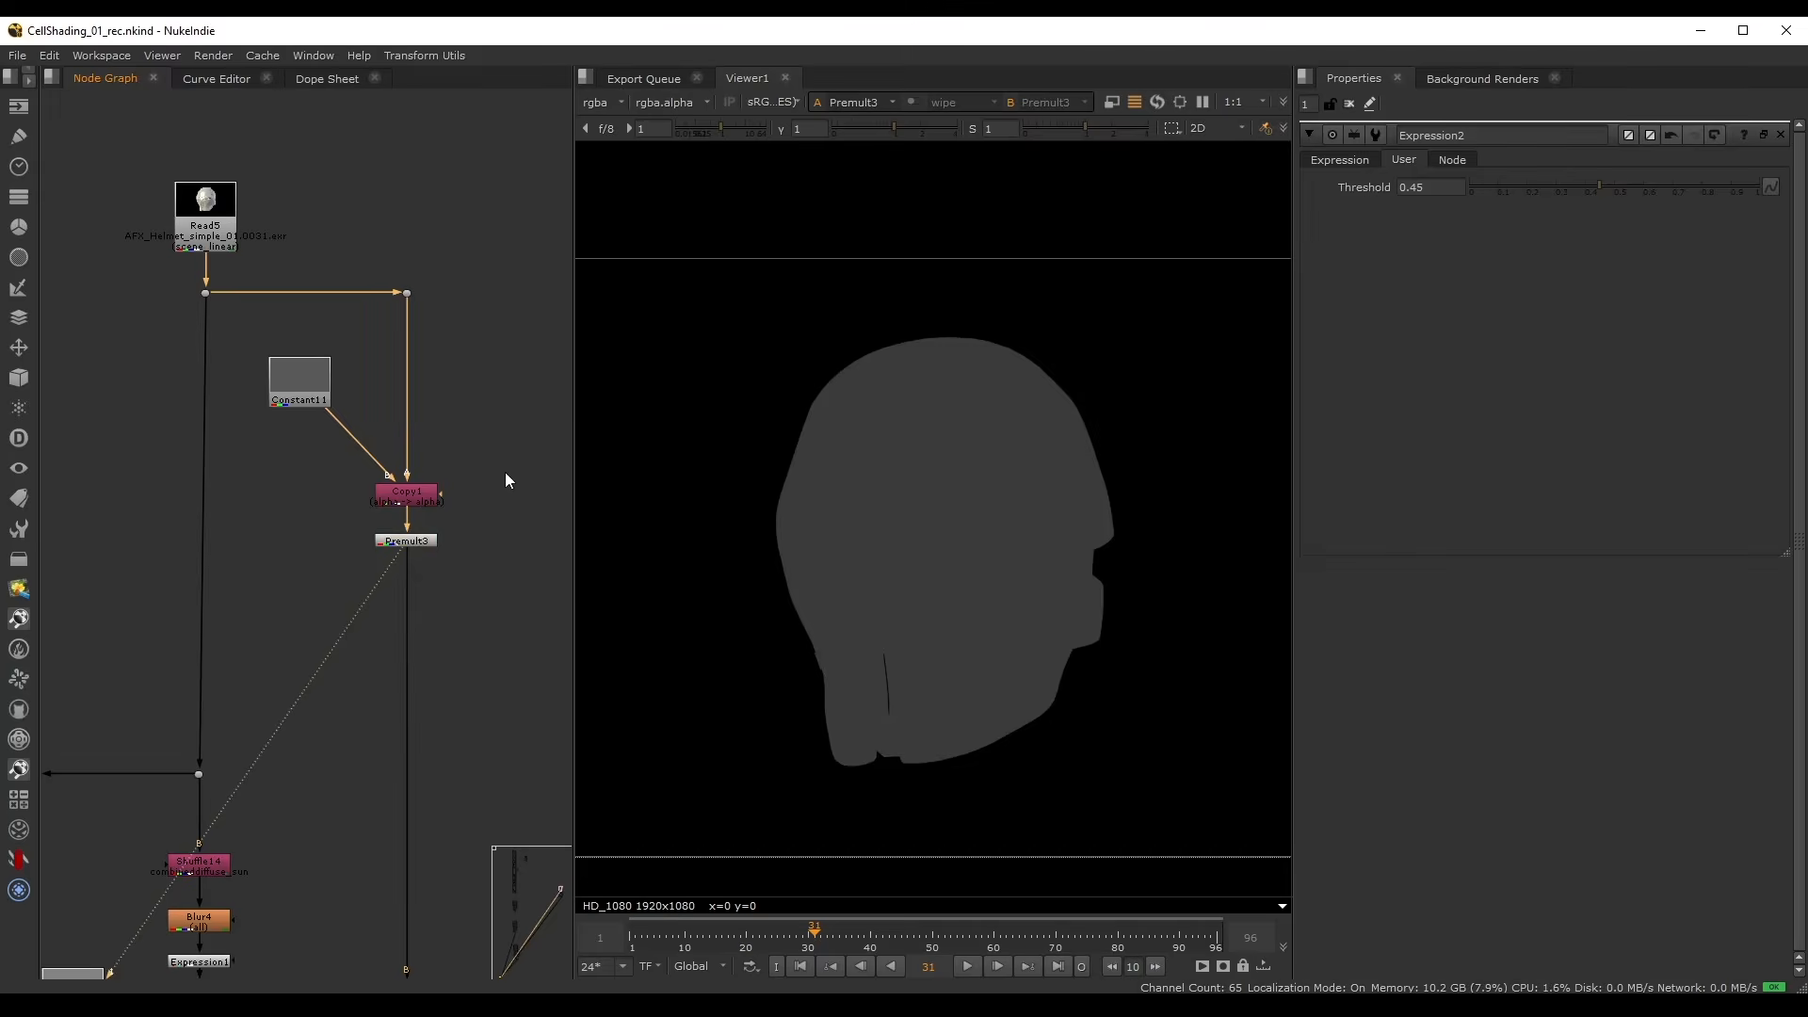
{"action": "scroll", "coordinate": [280, 378], "scroll_direction": "up", "scroll_amount": 5}
{"action": "left_click", "coordinate": [316, 363]}
{"action": "key", "text": "1"}
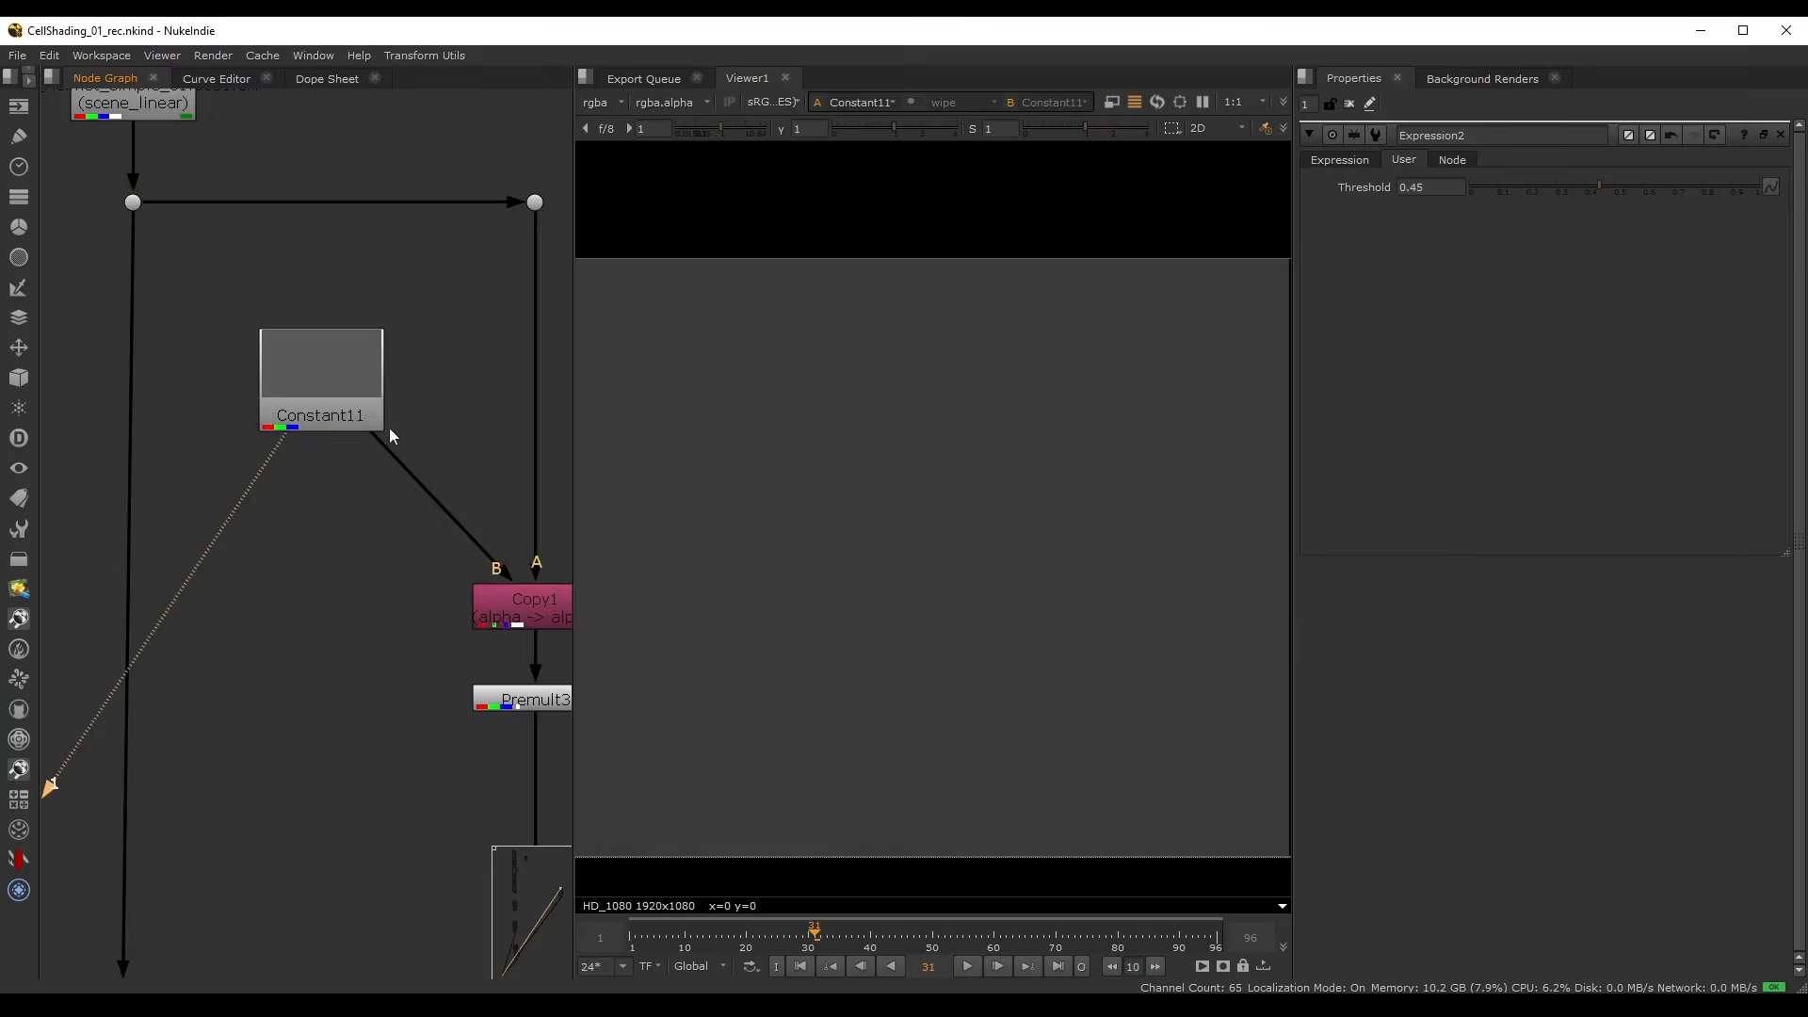
- Delete Constant11 and connect Copy1's B input to the dot below Read5
{"action": "scroll", "coordinate": [389, 435], "scroll_direction": "down", "scroll_amount": 3}
{"action": "left_click", "coordinate": [258, 500]}
{"action": "left_click", "coordinate": [175, 236]}
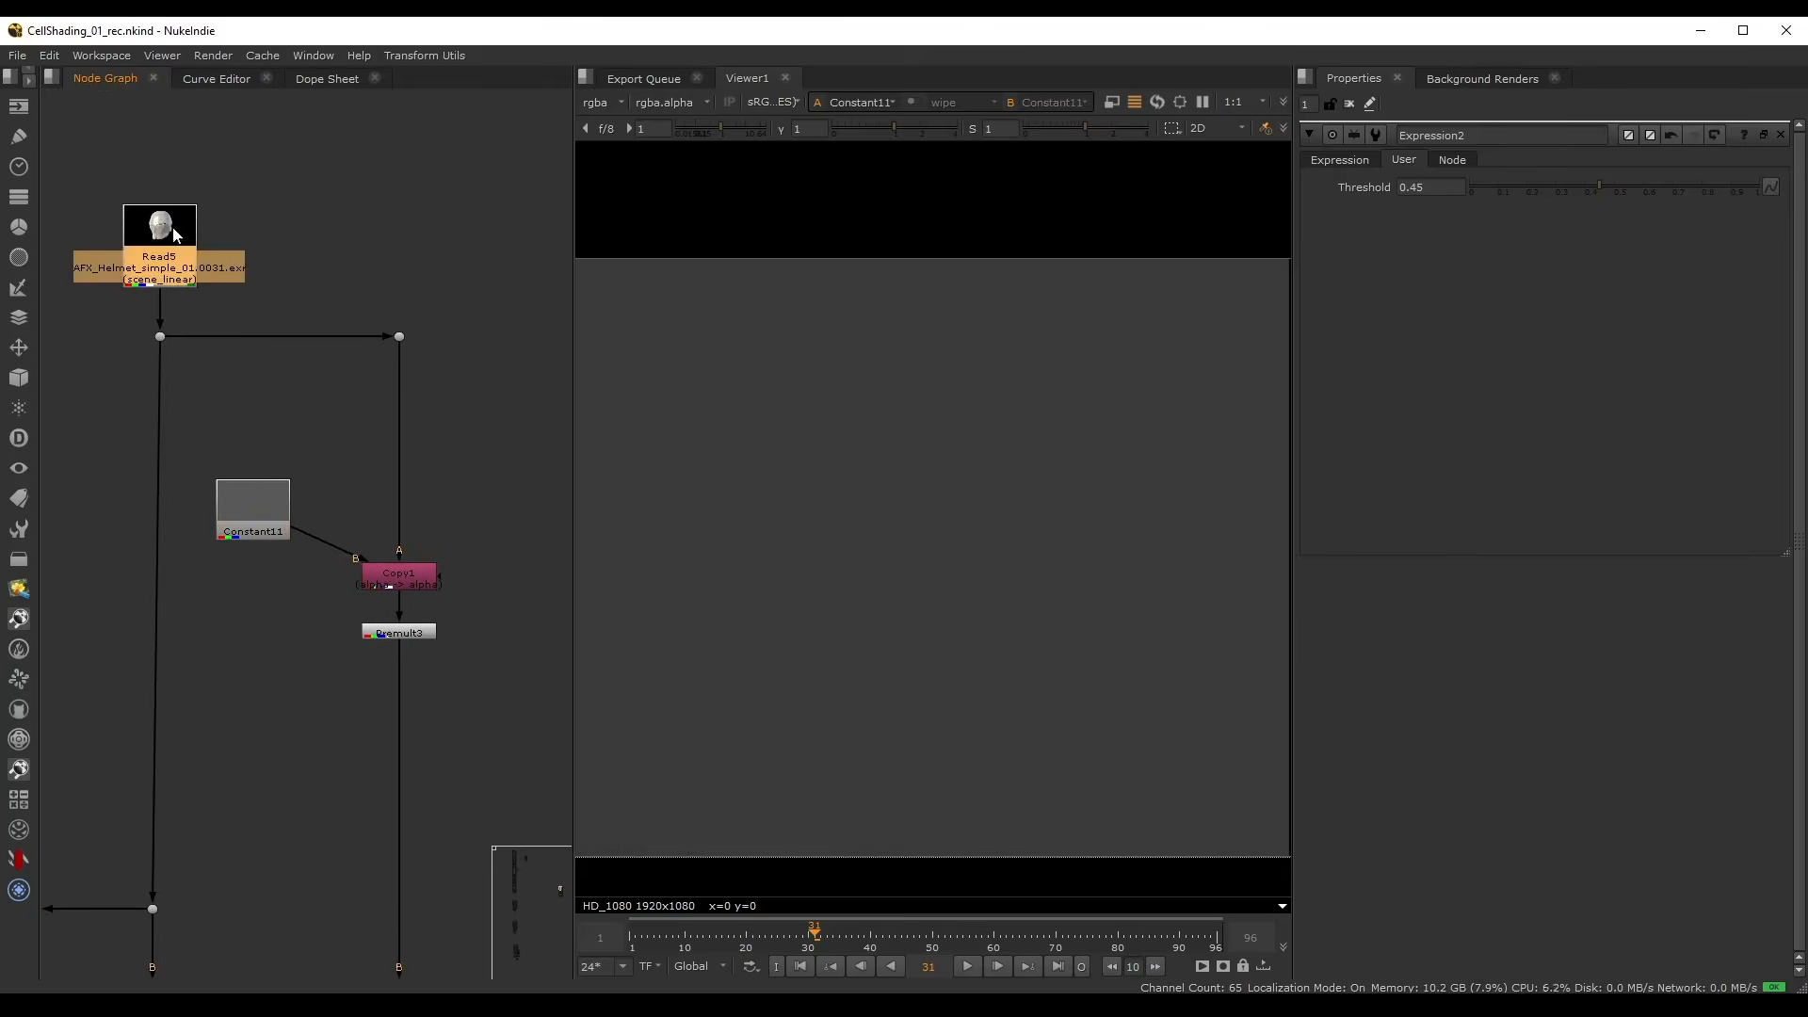
{"action": "key", "text": "1"}
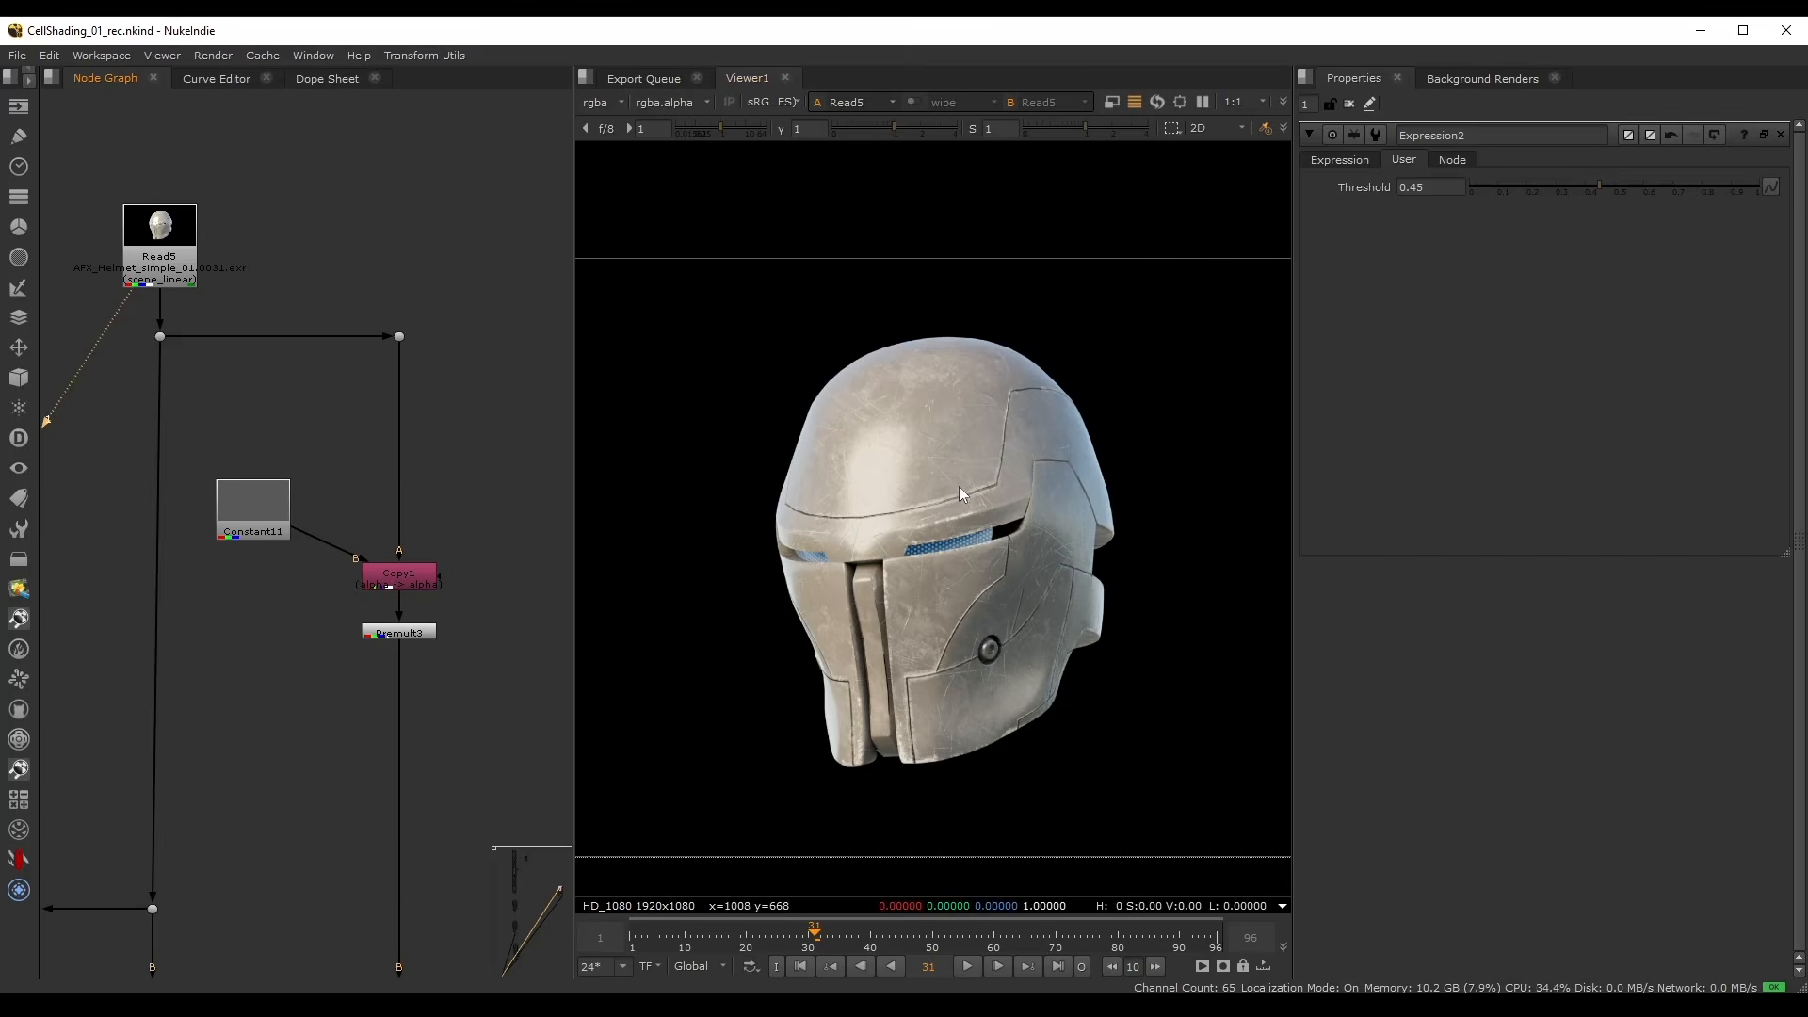
{"action": "middle_click_drag", "start_coordinate": [268, 484], "coordinate": [263, 490]}
{"action": "left_click_drag", "start_coordinate": [263, 492], "coordinate": [154, 342]}
{"action": "key", "text": "Delete"}
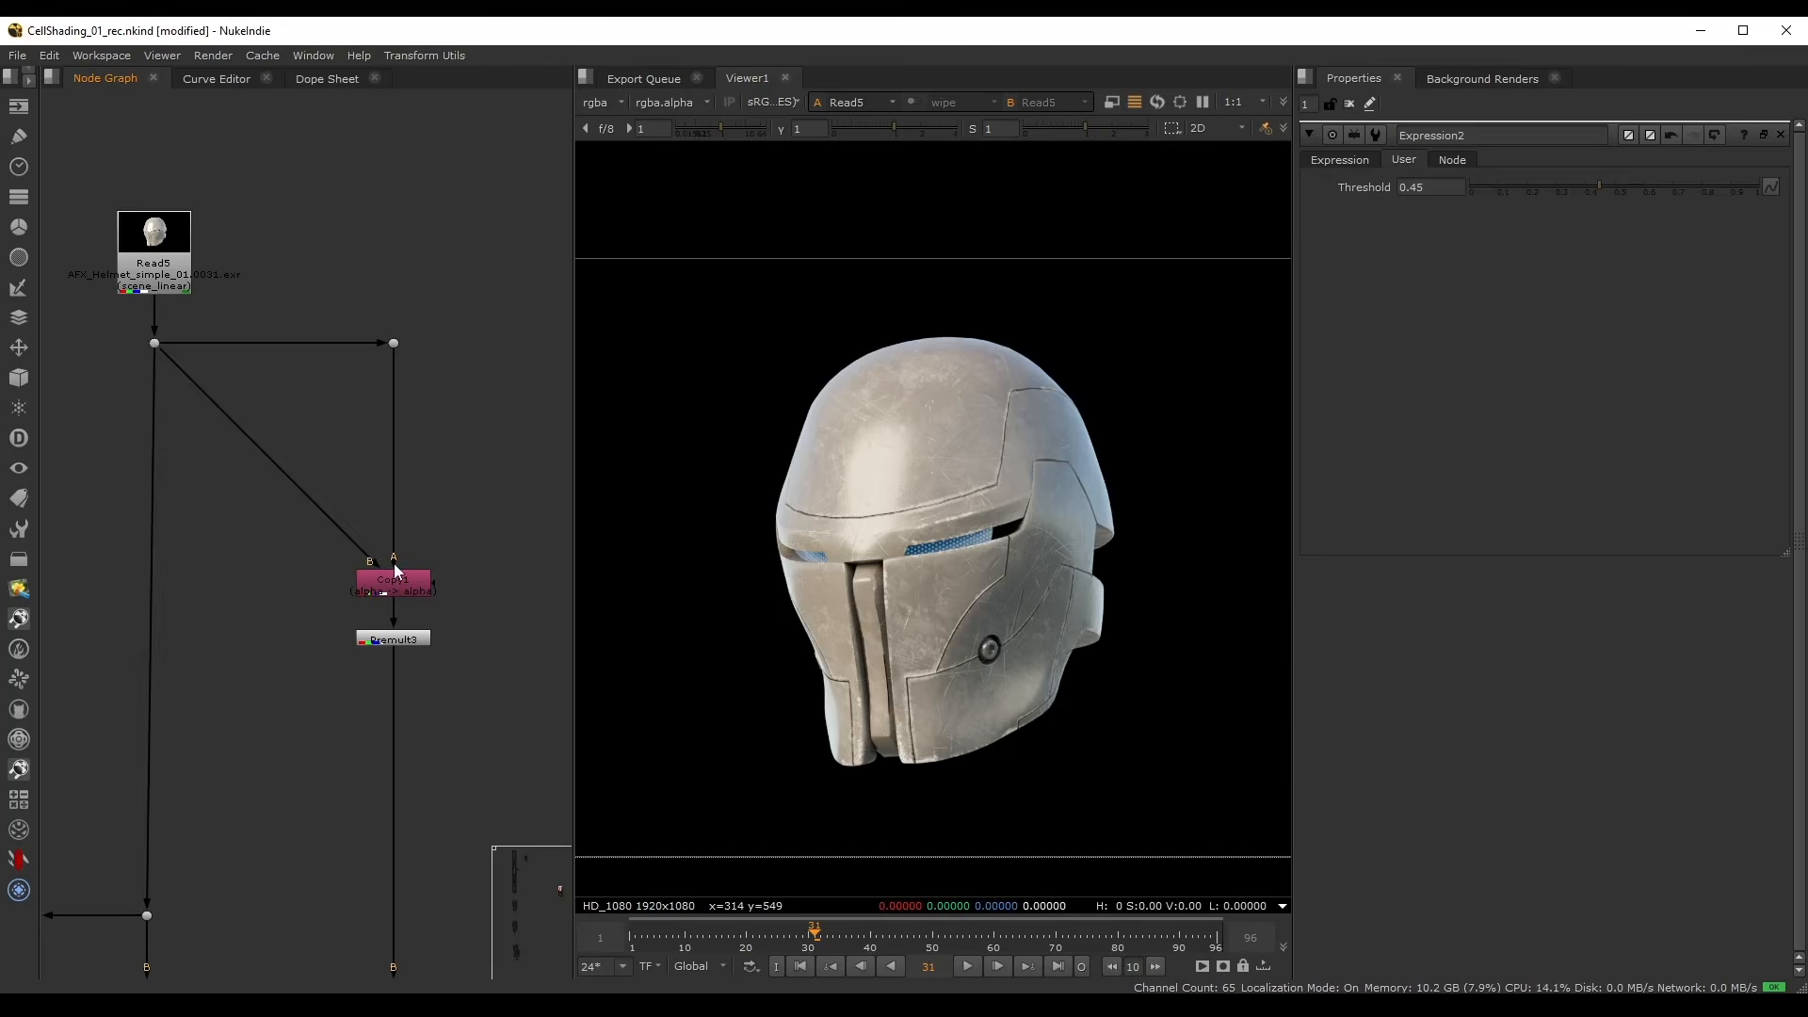
- View Premult3 and add a Blur with size 285 between the dot below Read5 and Copy1's B input
{"action": "left_click_drag", "start_coordinate": [322, 606], "coordinate": [415, 658]}
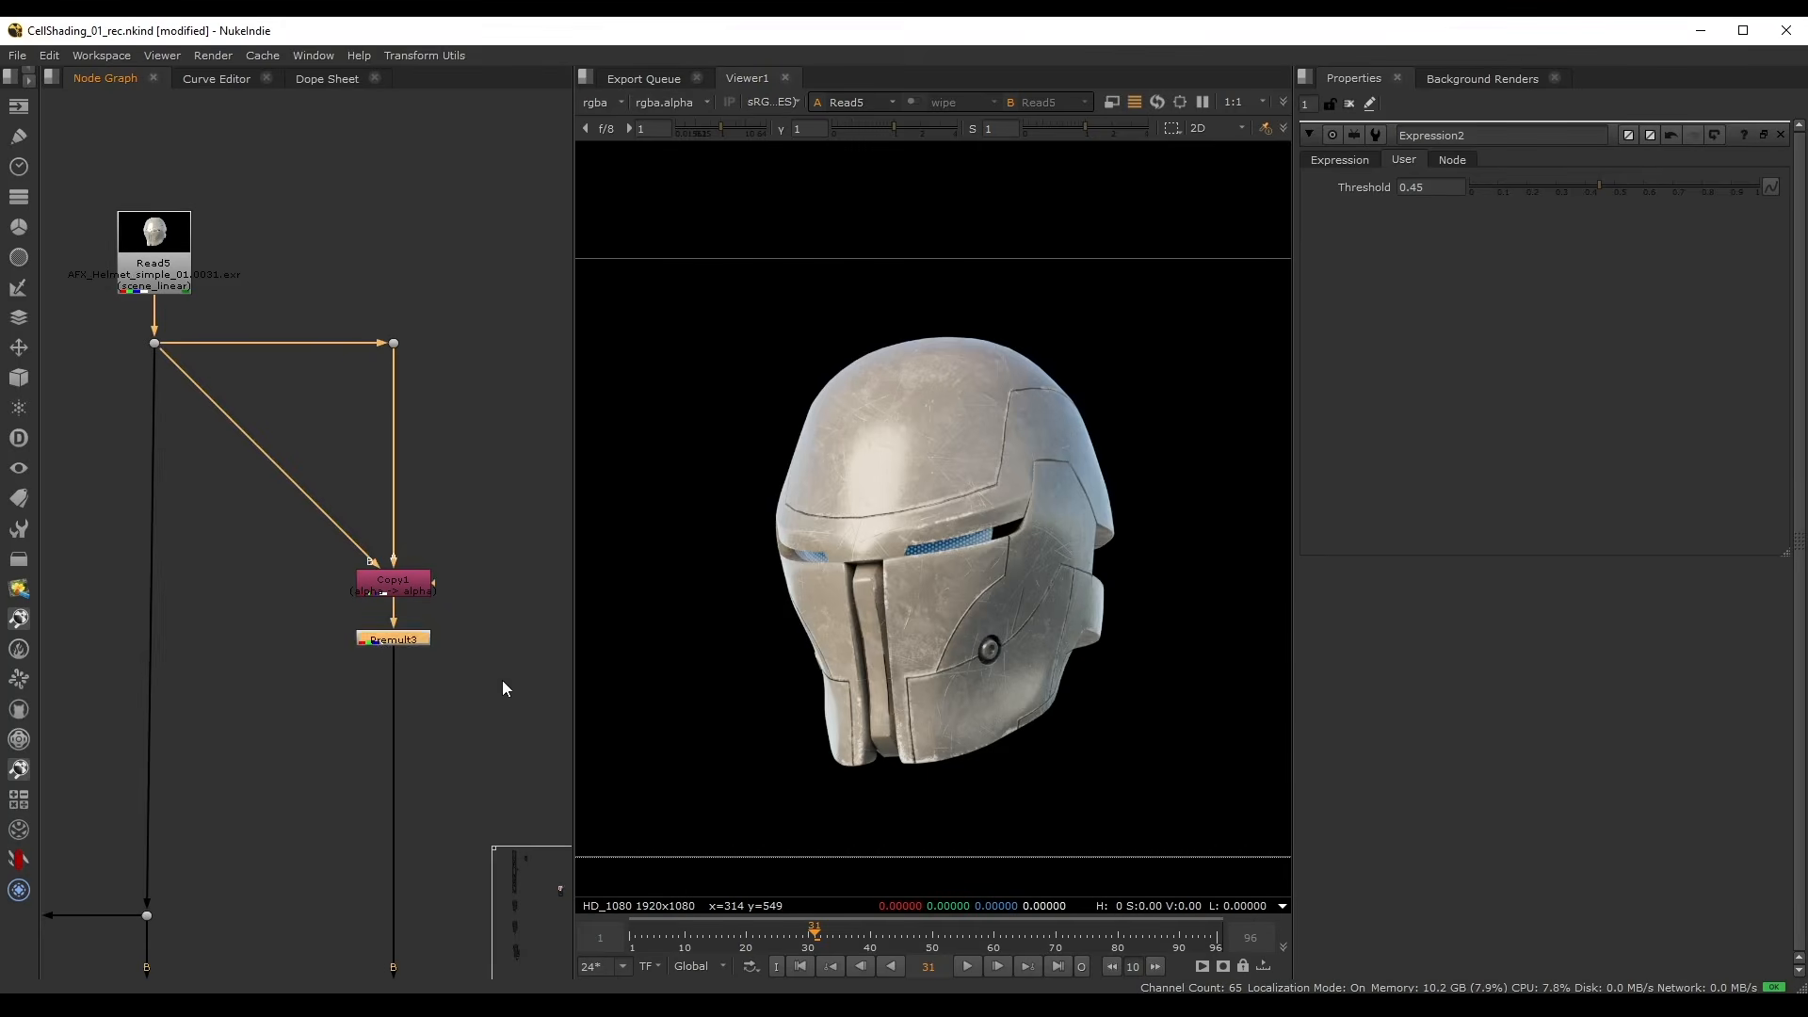
{"action": "key", "text": "1"}
{"action": "left_click", "coordinate": [323, 366]}
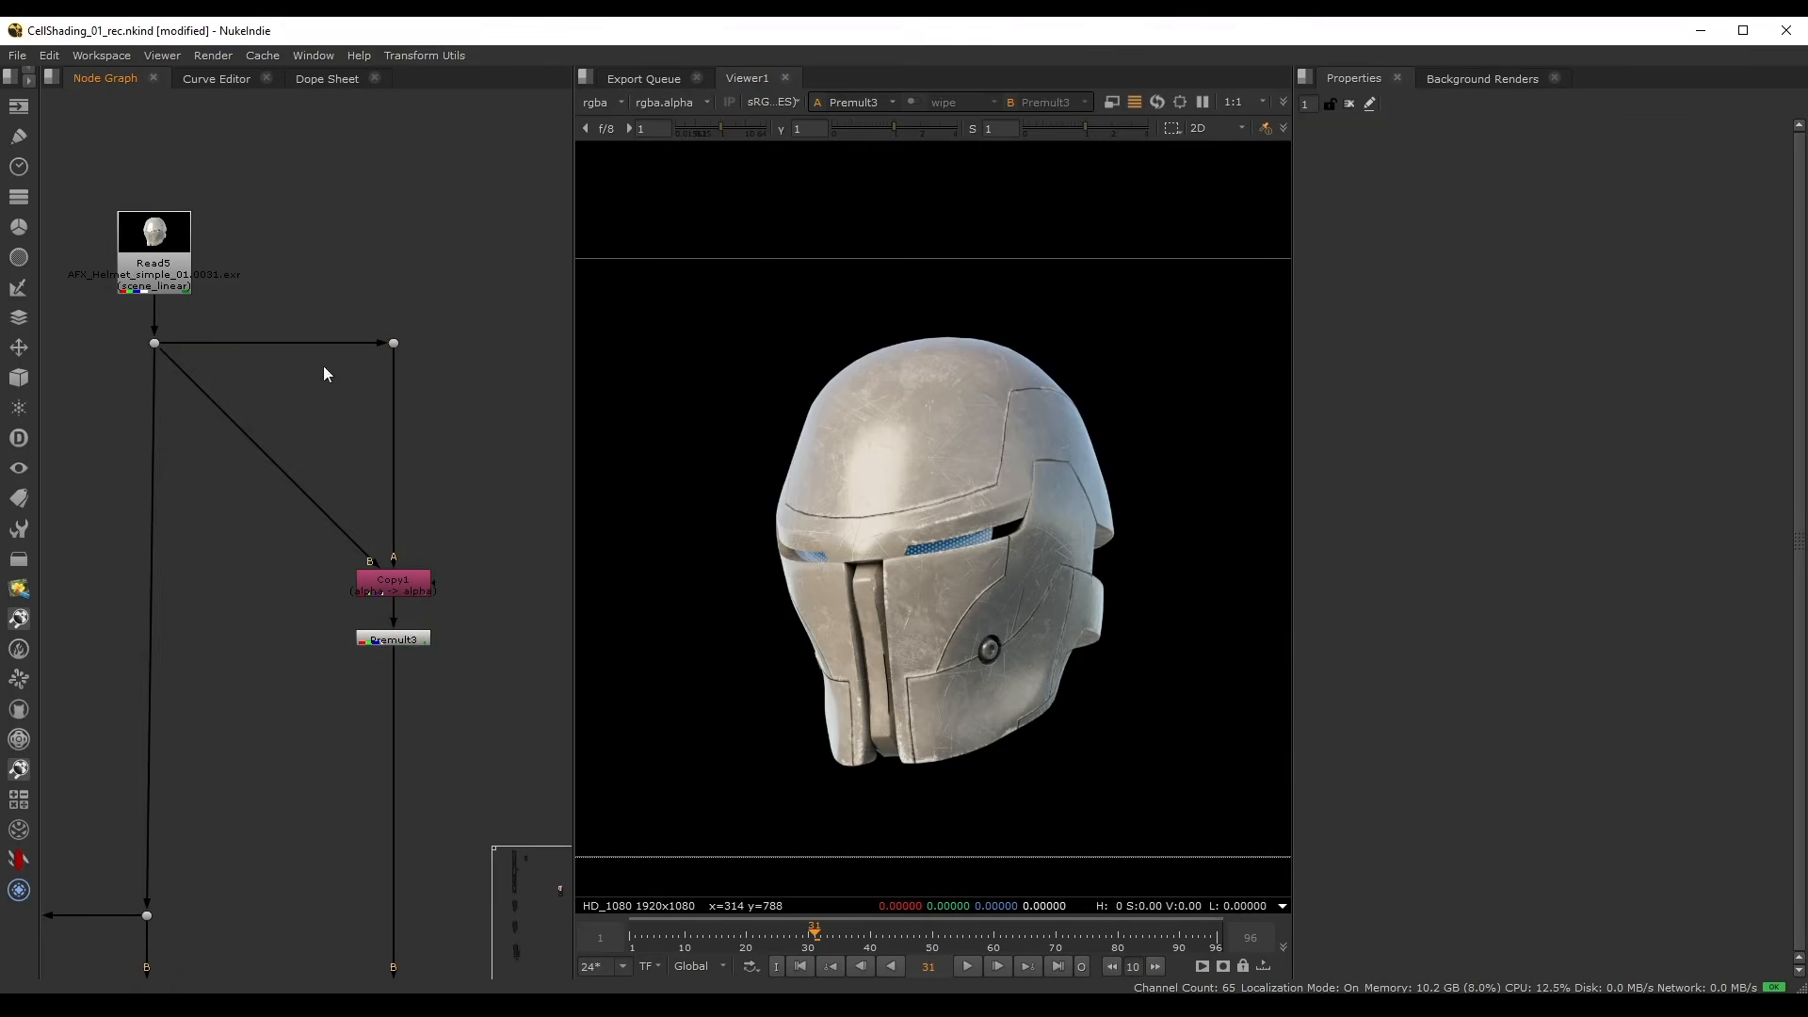
{"action": "key", "text": "b"}
{"action": "left_click_drag", "start_coordinate": [271, 418], "coordinate": [269, 482]}
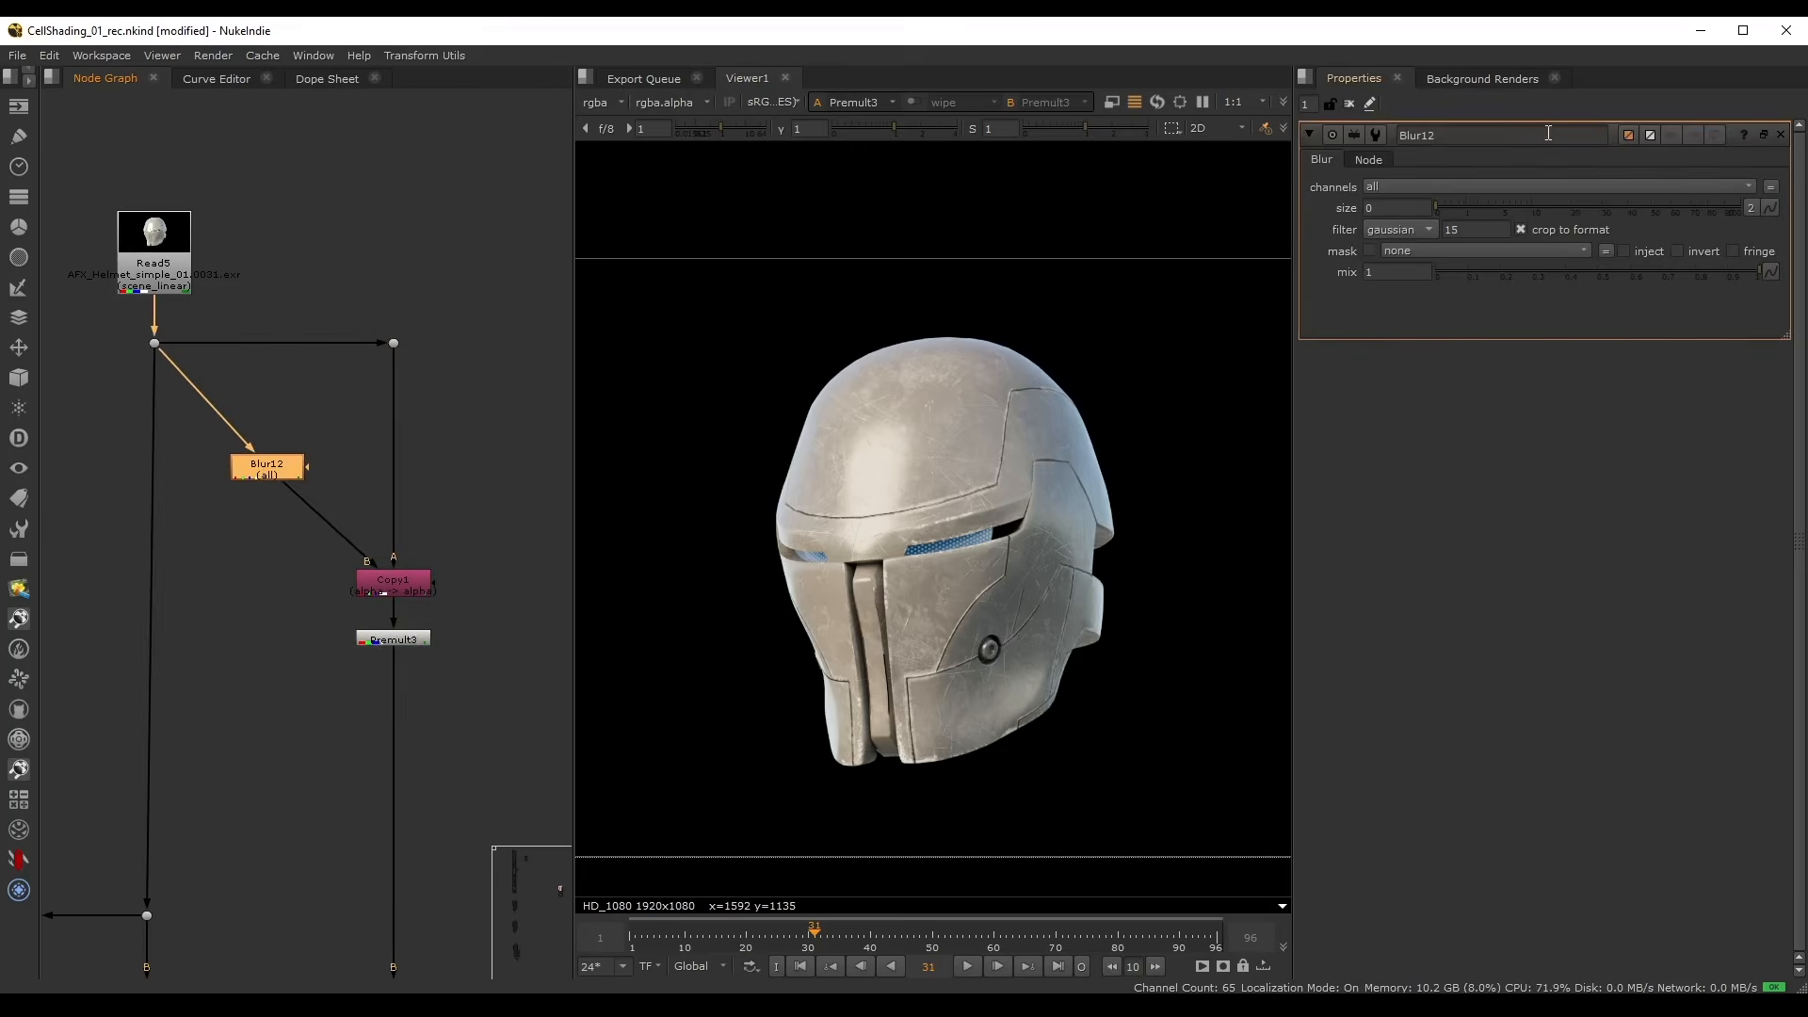
{"action": "left_click_drag", "start_coordinate": [1448, 209], "coordinate": [1740, 209]}
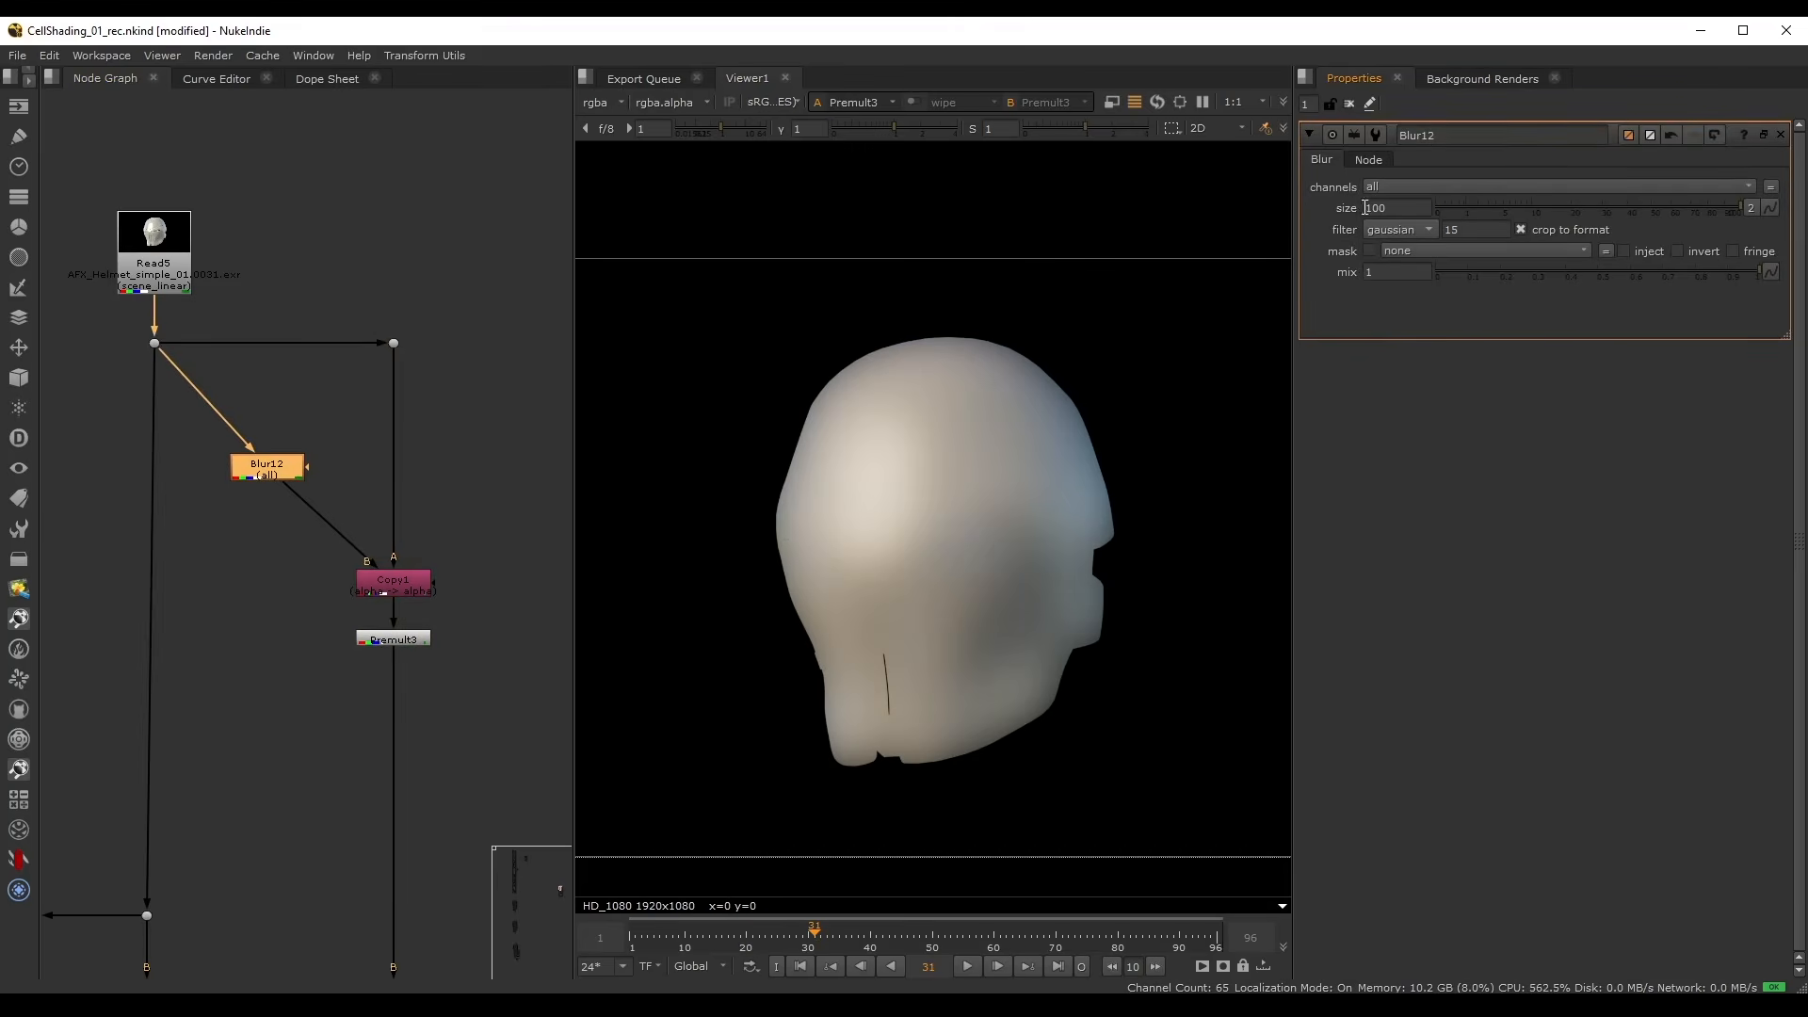
{"action": "middle_click_drag", "start_coordinate": [1364, 207], "coordinate": [1727, 217]}
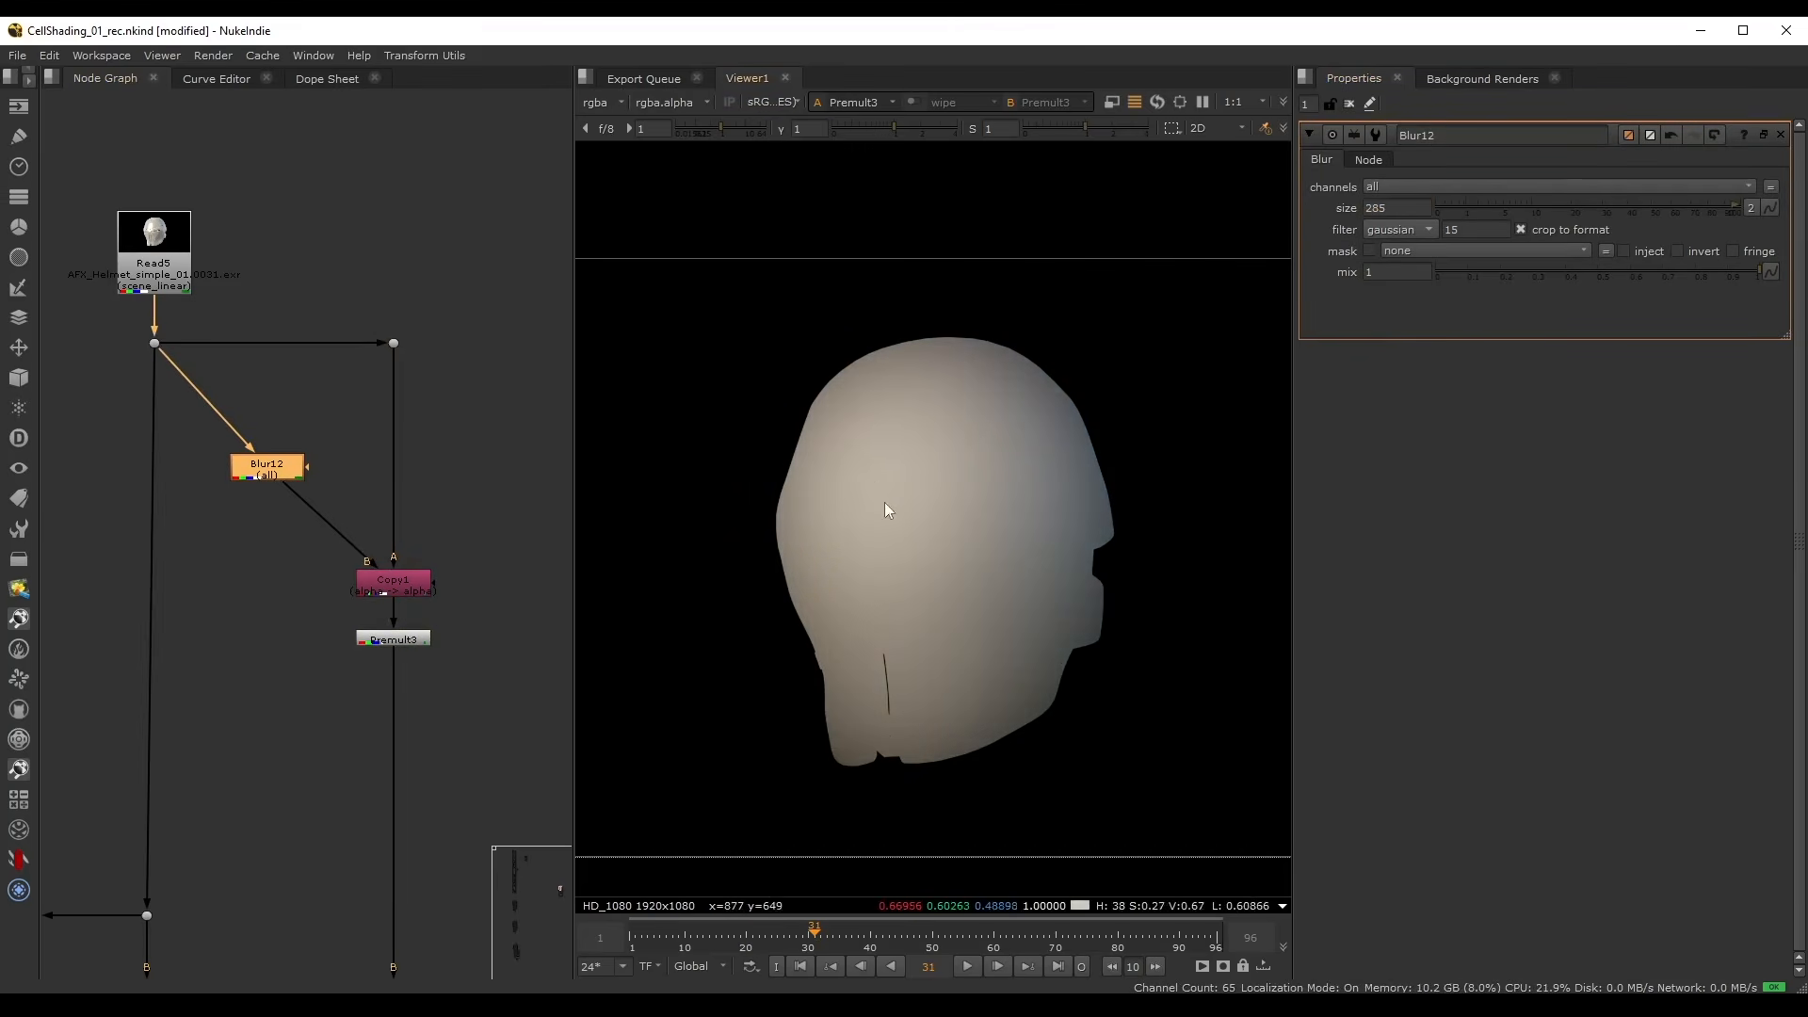
- Compare the original helmet render in Read5 with the blurred base layer at Premult3
{"action": "left_click", "coordinate": [146, 240]}
{"action": "key", "text": "1"}
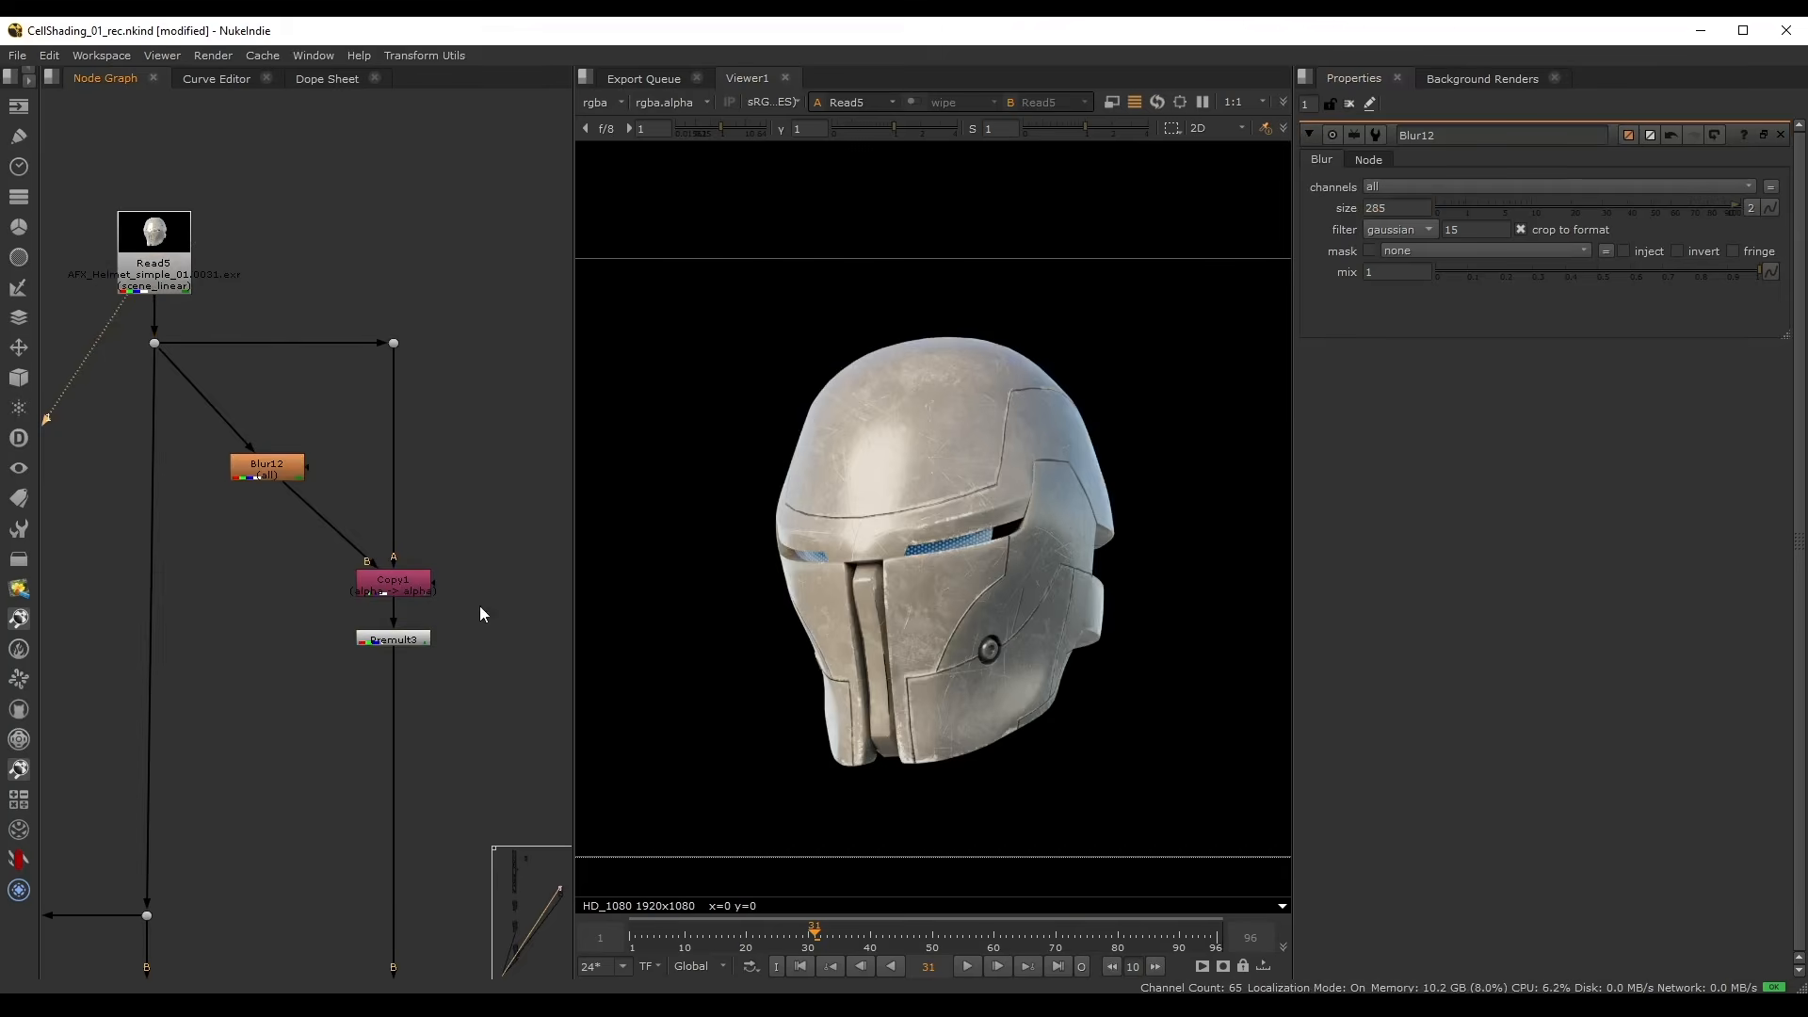
{"action": "left_click", "coordinate": [415, 642]}
{"action": "key", "text": "1"}
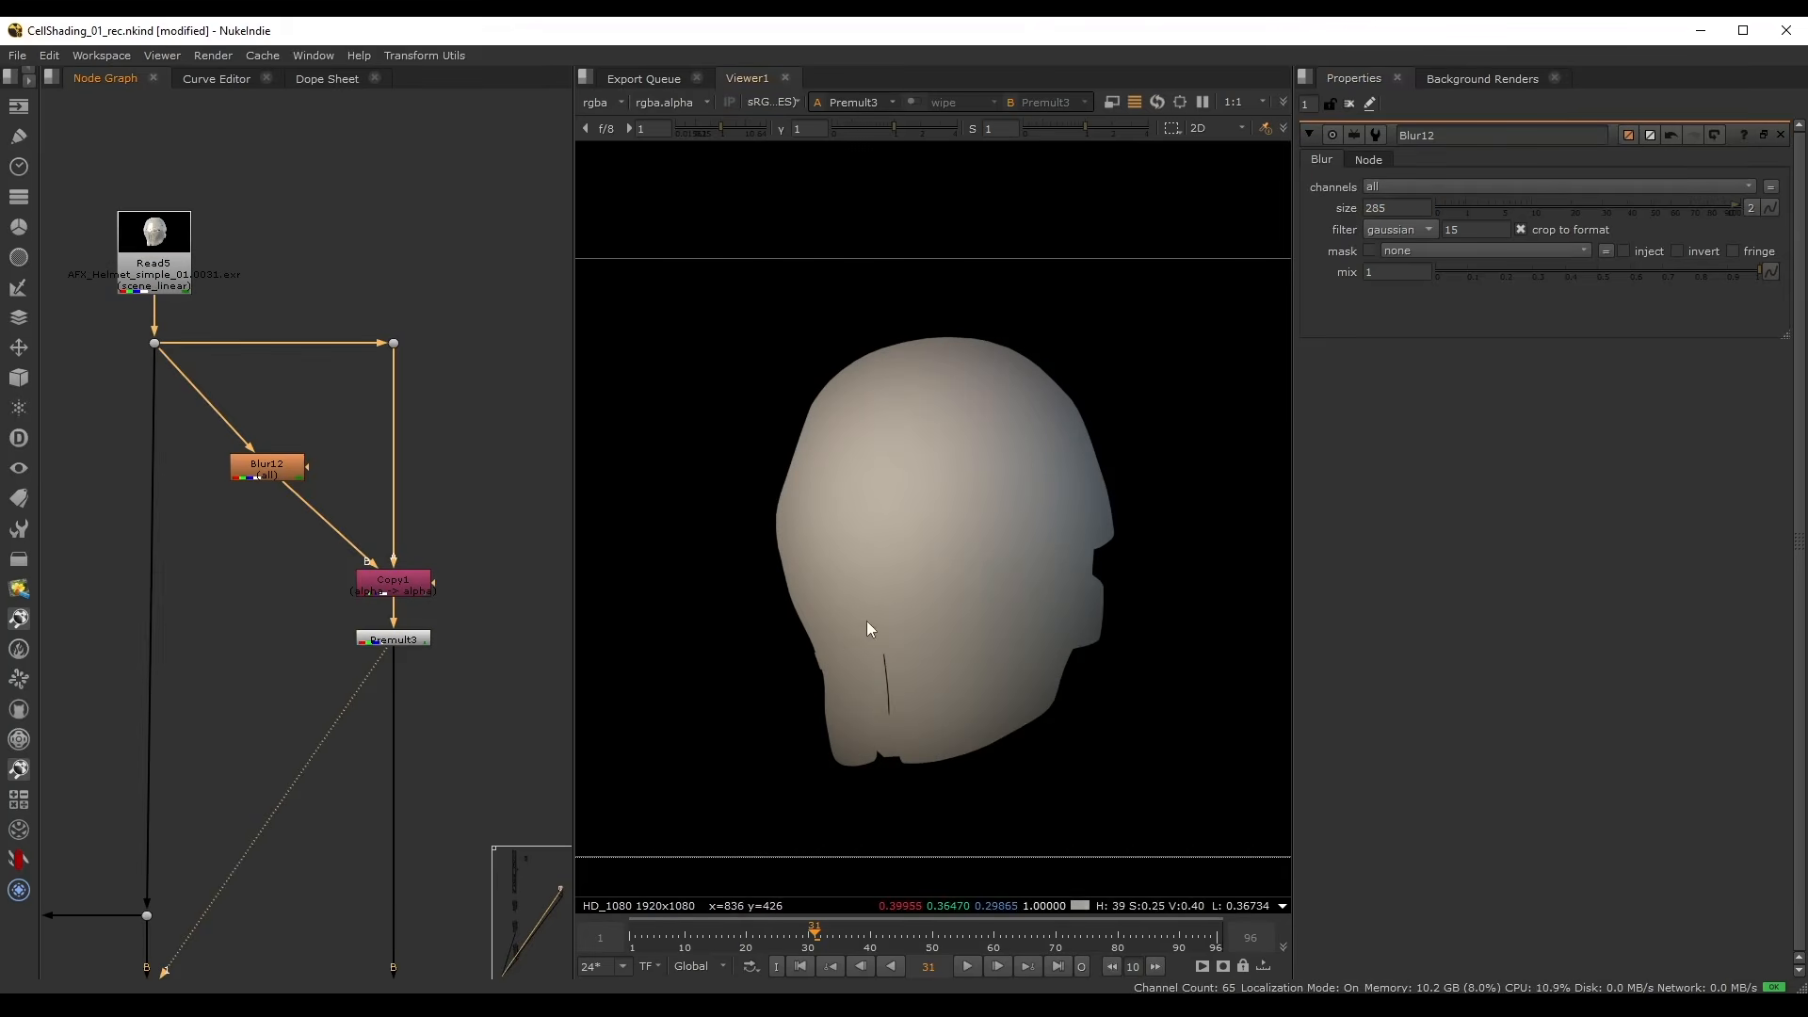
- View Merge15 and examine the combined shading layers over the blurred base
{"action": "scroll", "coordinate": [454, 543], "scroll_direction": "down", "scroll_amount": 5}
{"action": "middle_click_drag", "start_coordinate": [433, 879], "coordinate": [460, 348]}
{"action": "scroll", "coordinate": [460, 351], "scroll_direction": "up", "scroll_amount": 3}
{"action": "left_click_drag", "start_coordinate": [525, 622], "coordinate": [349, 768]}
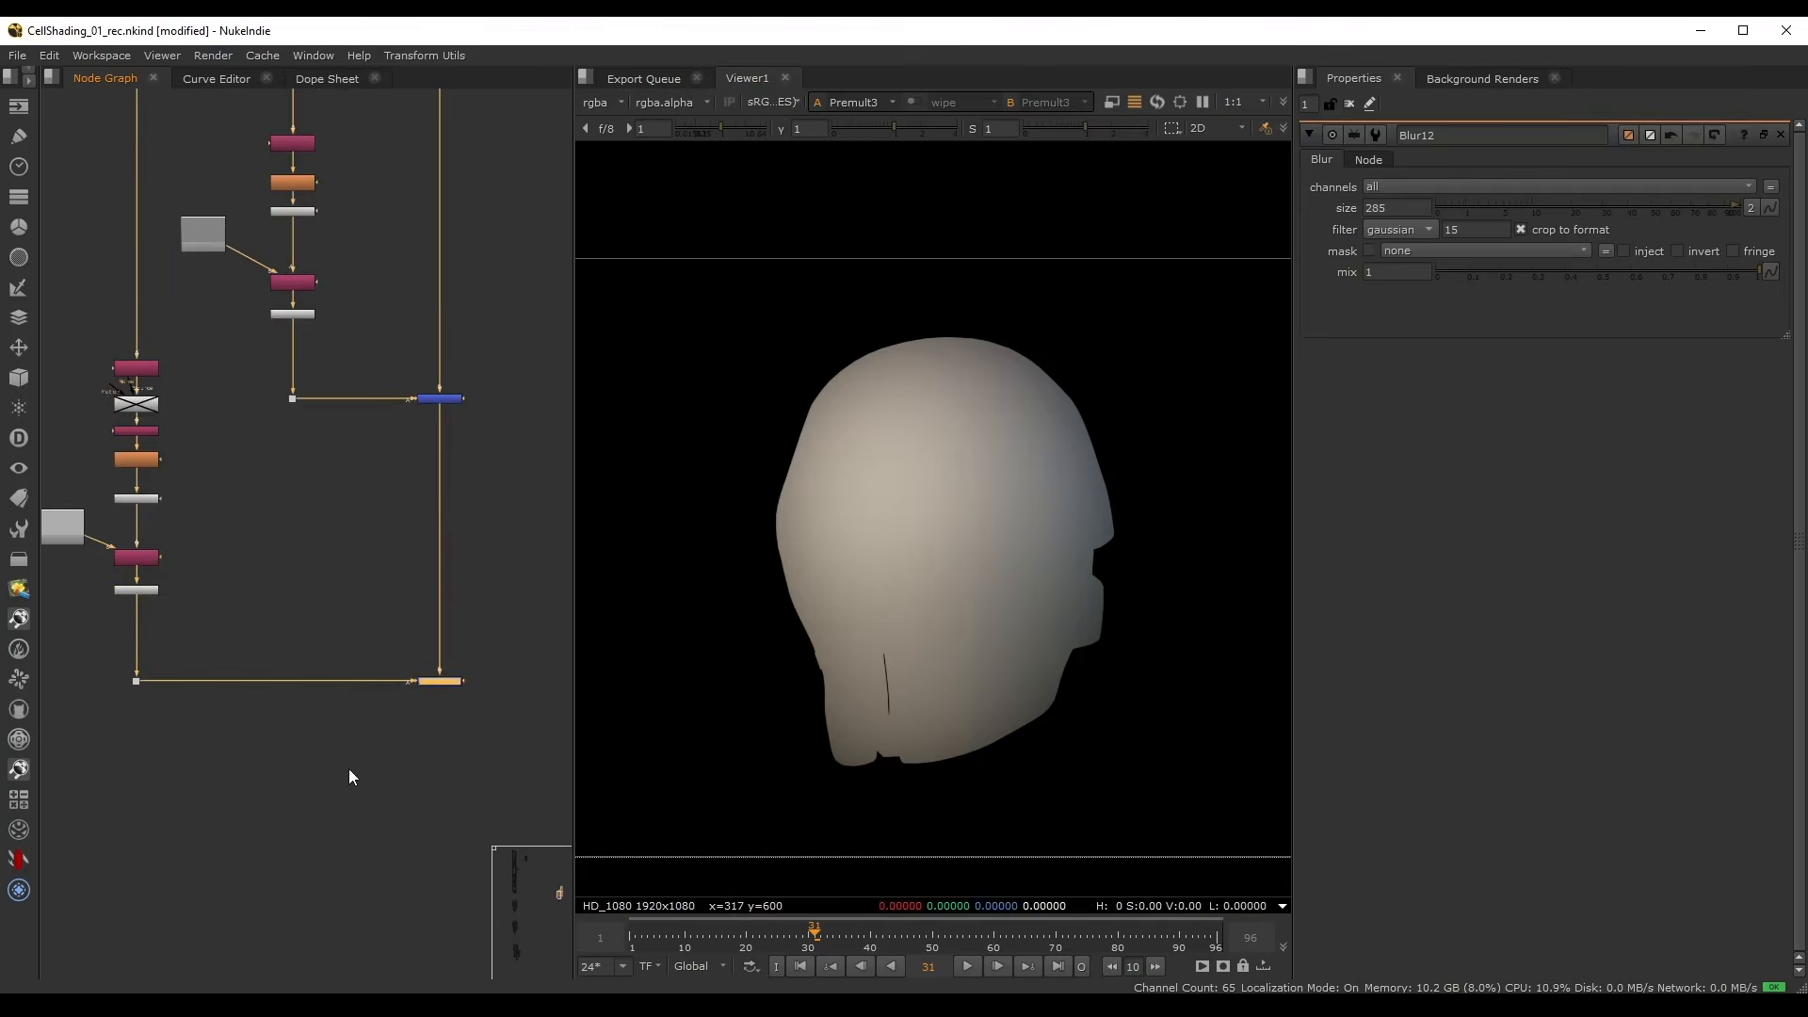
{"action": "key", "text": "1"}
{"action": "left_click", "coordinate": [353, 763]}
{"action": "middle_click_drag", "start_coordinate": [437, 443], "coordinate": [395, 654]}
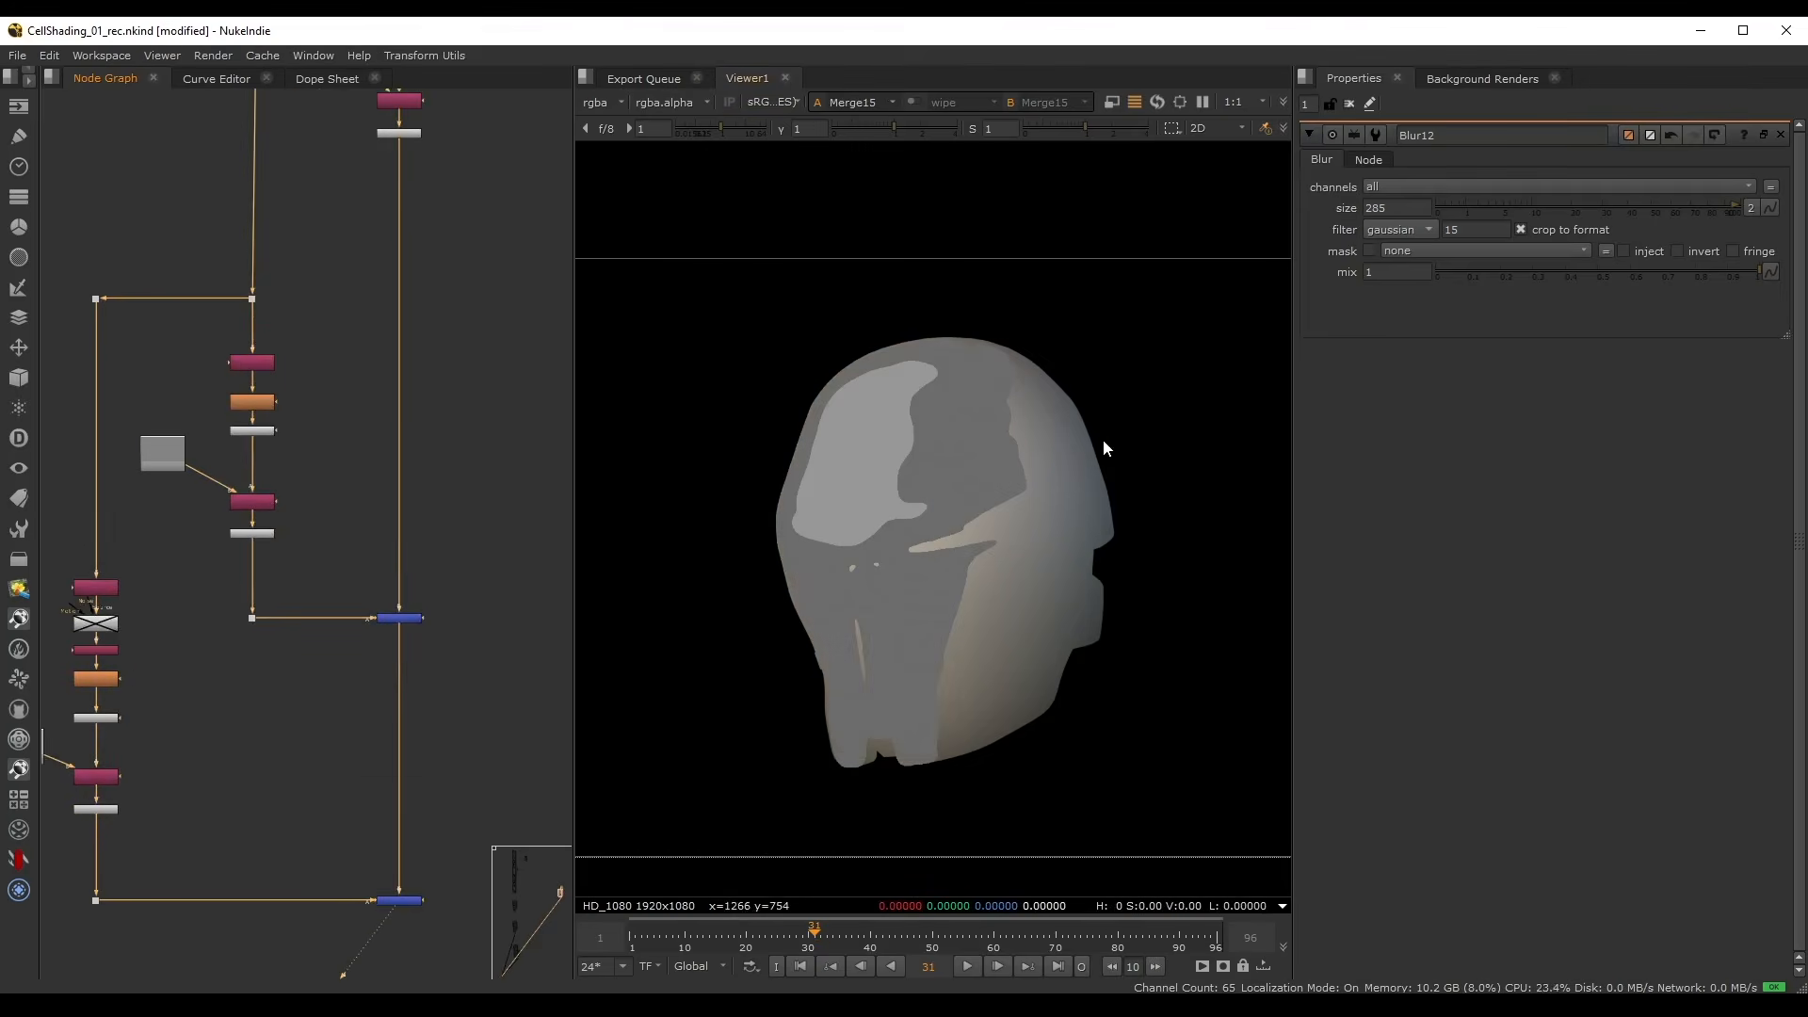
{"action": "scroll", "coordinate": [450, 579], "scroll_direction": "up", "scroll_amount": 3}
{"action": "scroll", "coordinate": [440, 619], "scroll_direction": "up", "scroll_amount": 2}
{"action": "scroll", "coordinate": [890, 484], "scroll_direction": "down", "scroll_amount": 2}
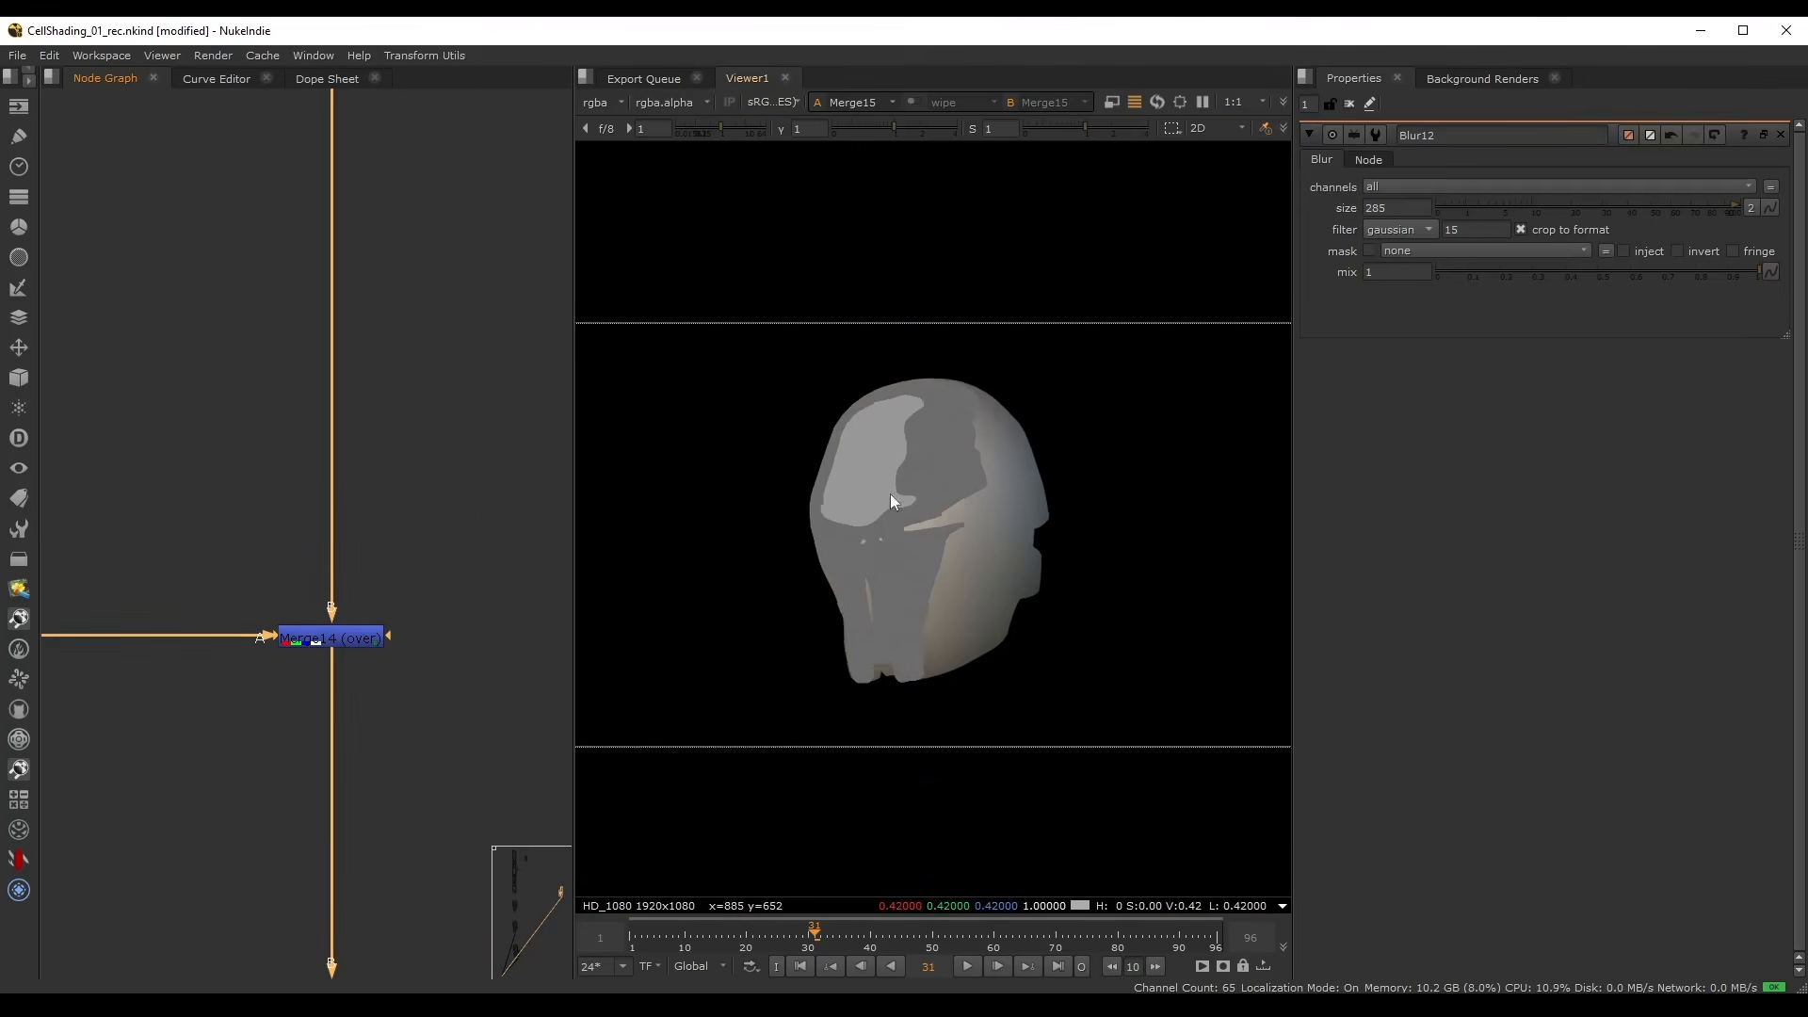
{"action": "scroll", "coordinate": [909, 510], "scroll_direction": "up", "scroll_amount": 2}
- Move Premult3 slightly down and add a Grade between Blur12 and Copy1 with a gain of 0.7
{"action": "middle_click_drag", "start_coordinate": [339, 351], "coordinate": [337, 704]}
{"action": "middle_click_drag", "start_coordinate": [402, 169], "coordinate": [474, 632]}
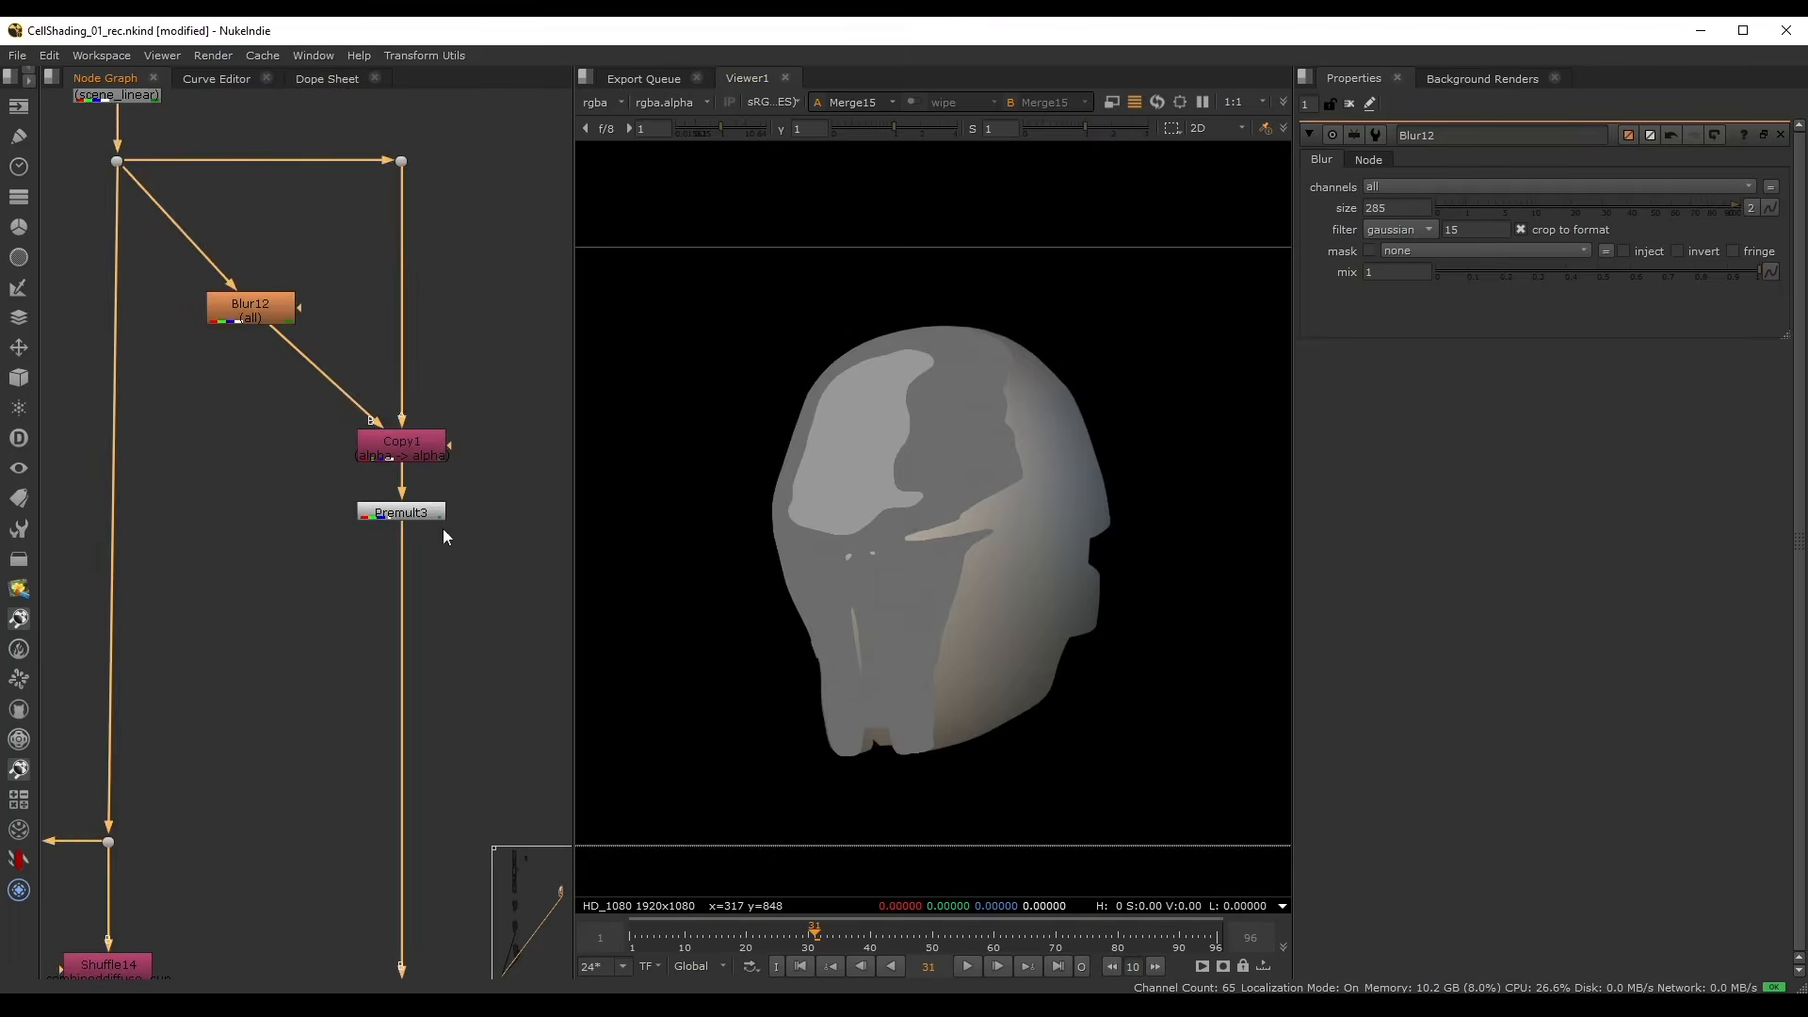
{"action": "left_click", "coordinate": [427, 527]}
{"action": "left_click", "coordinate": [411, 515]}
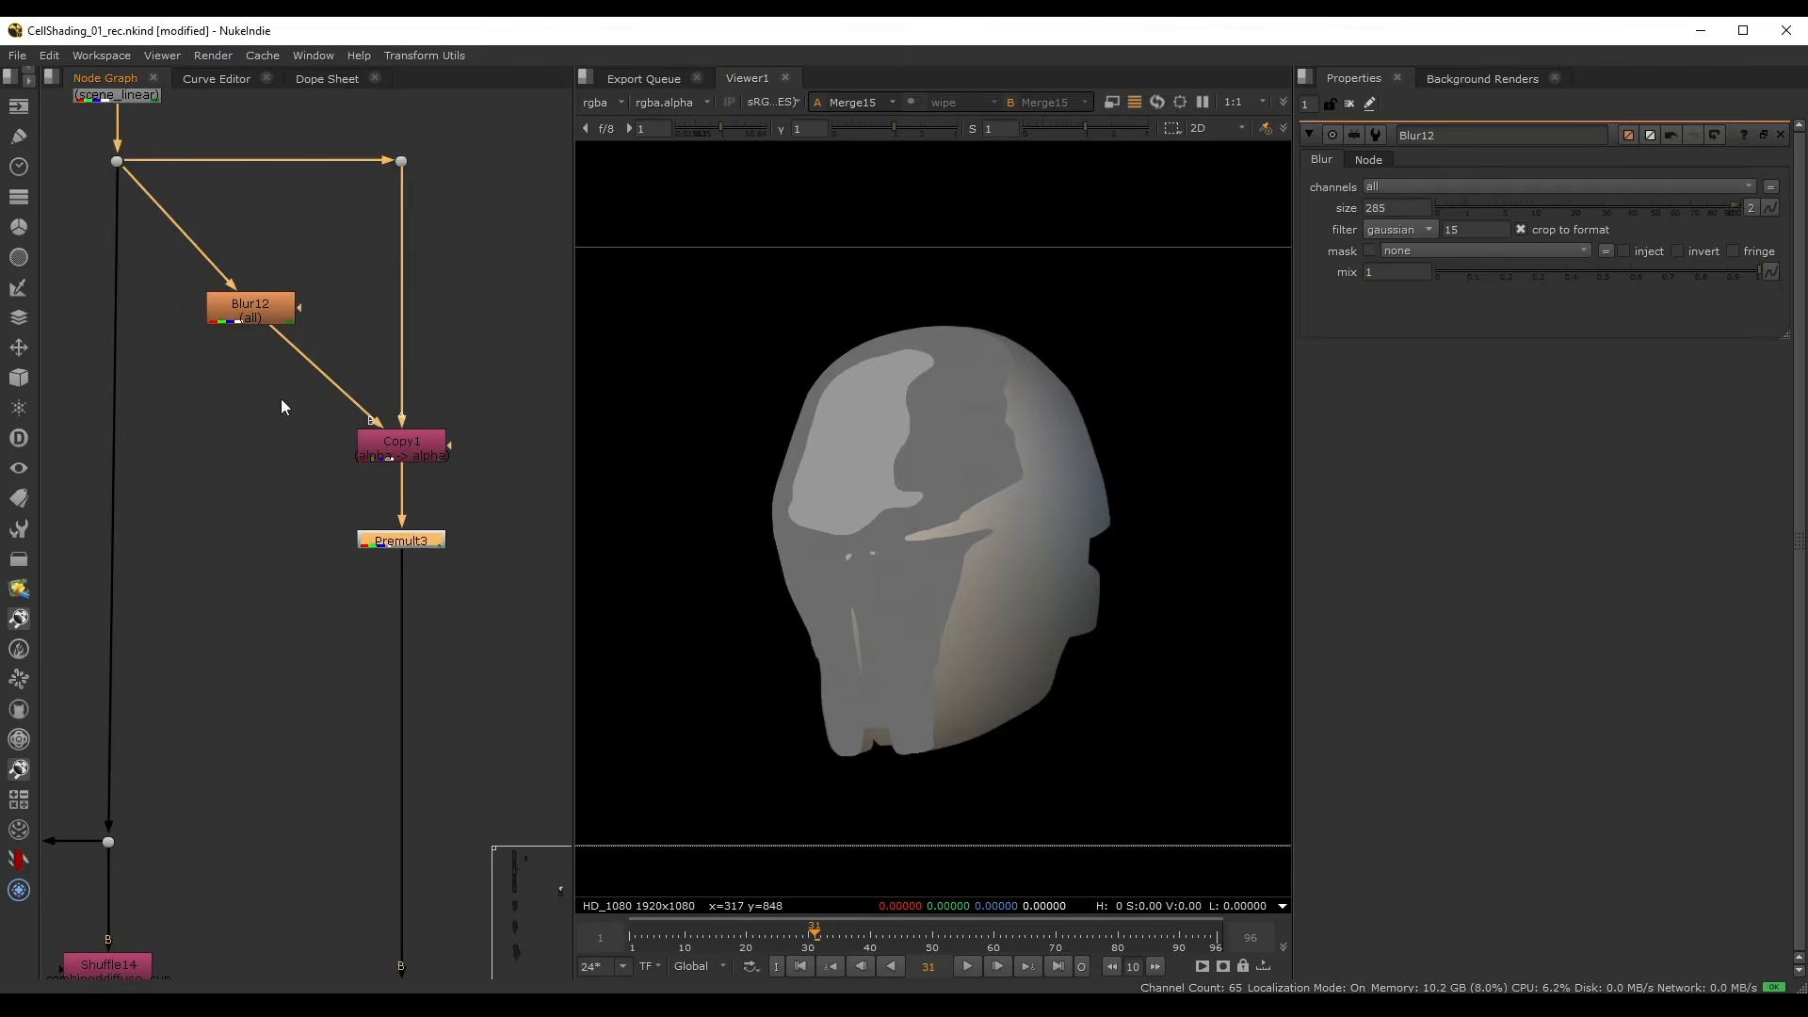
{"action": "key", "text": "g"}
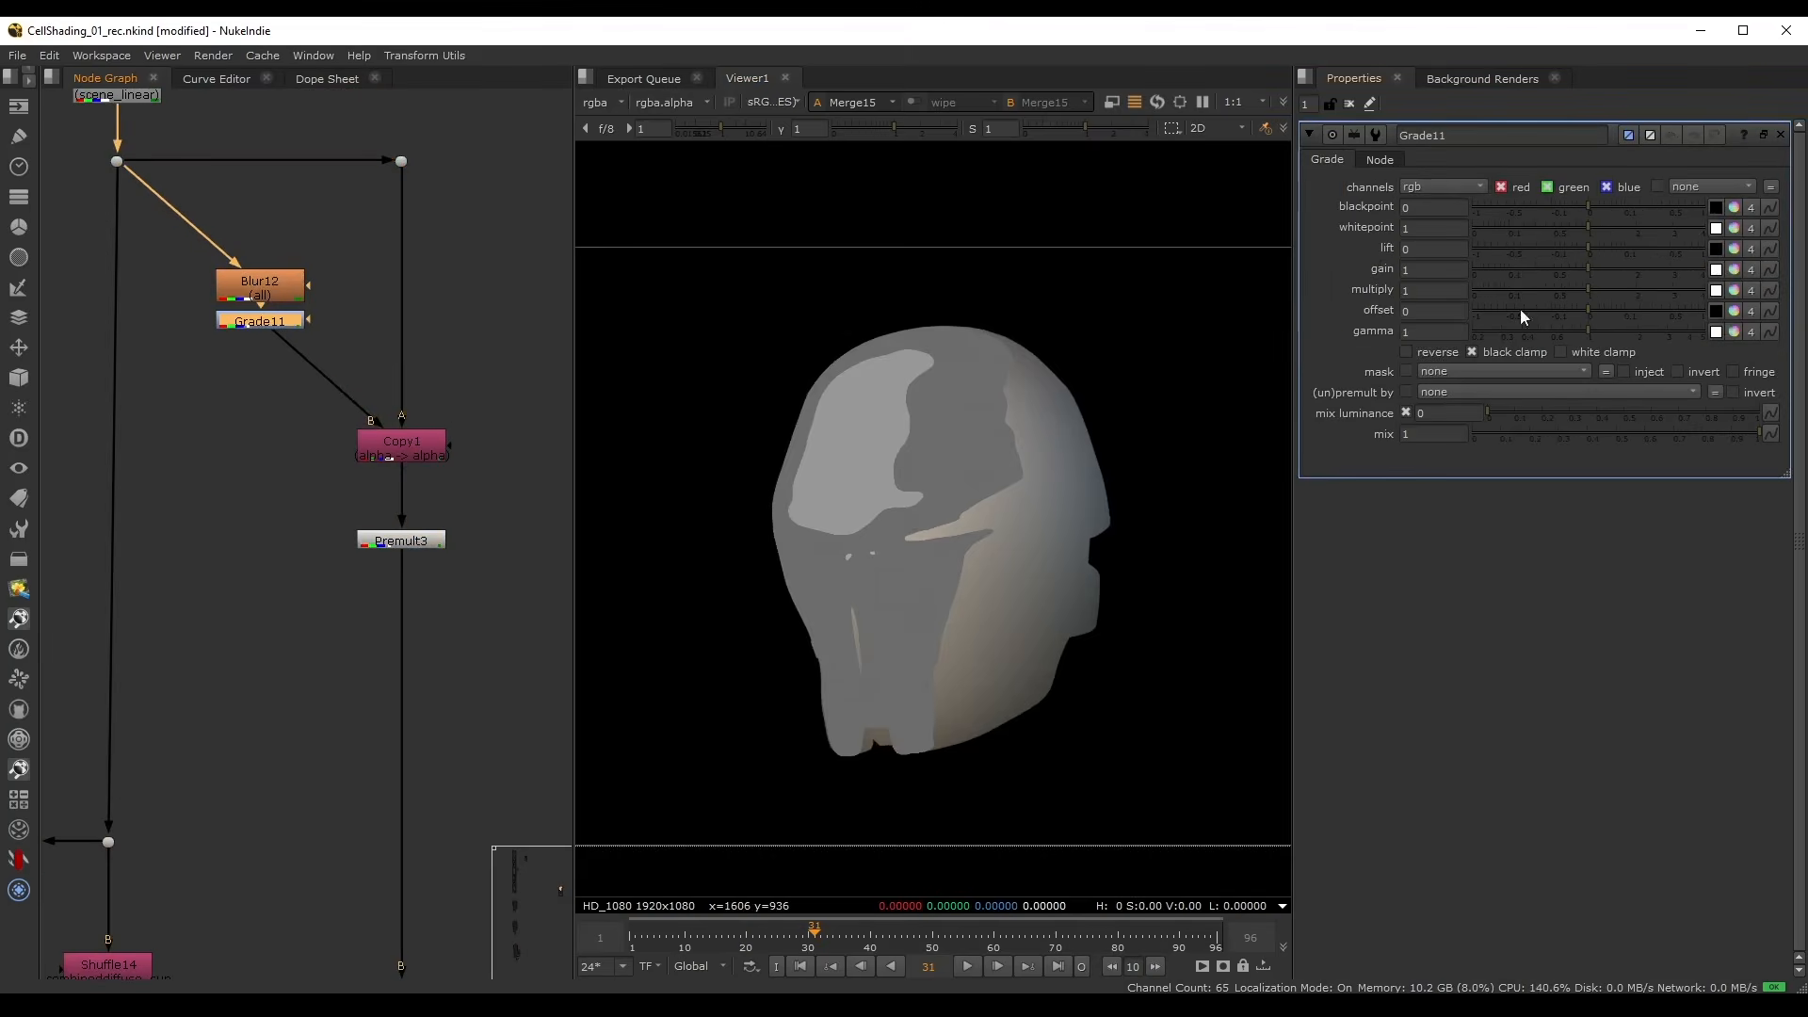
{"action": "middle_click_drag", "start_coordinate": [301, 277], "coordinate": [311, 316]}
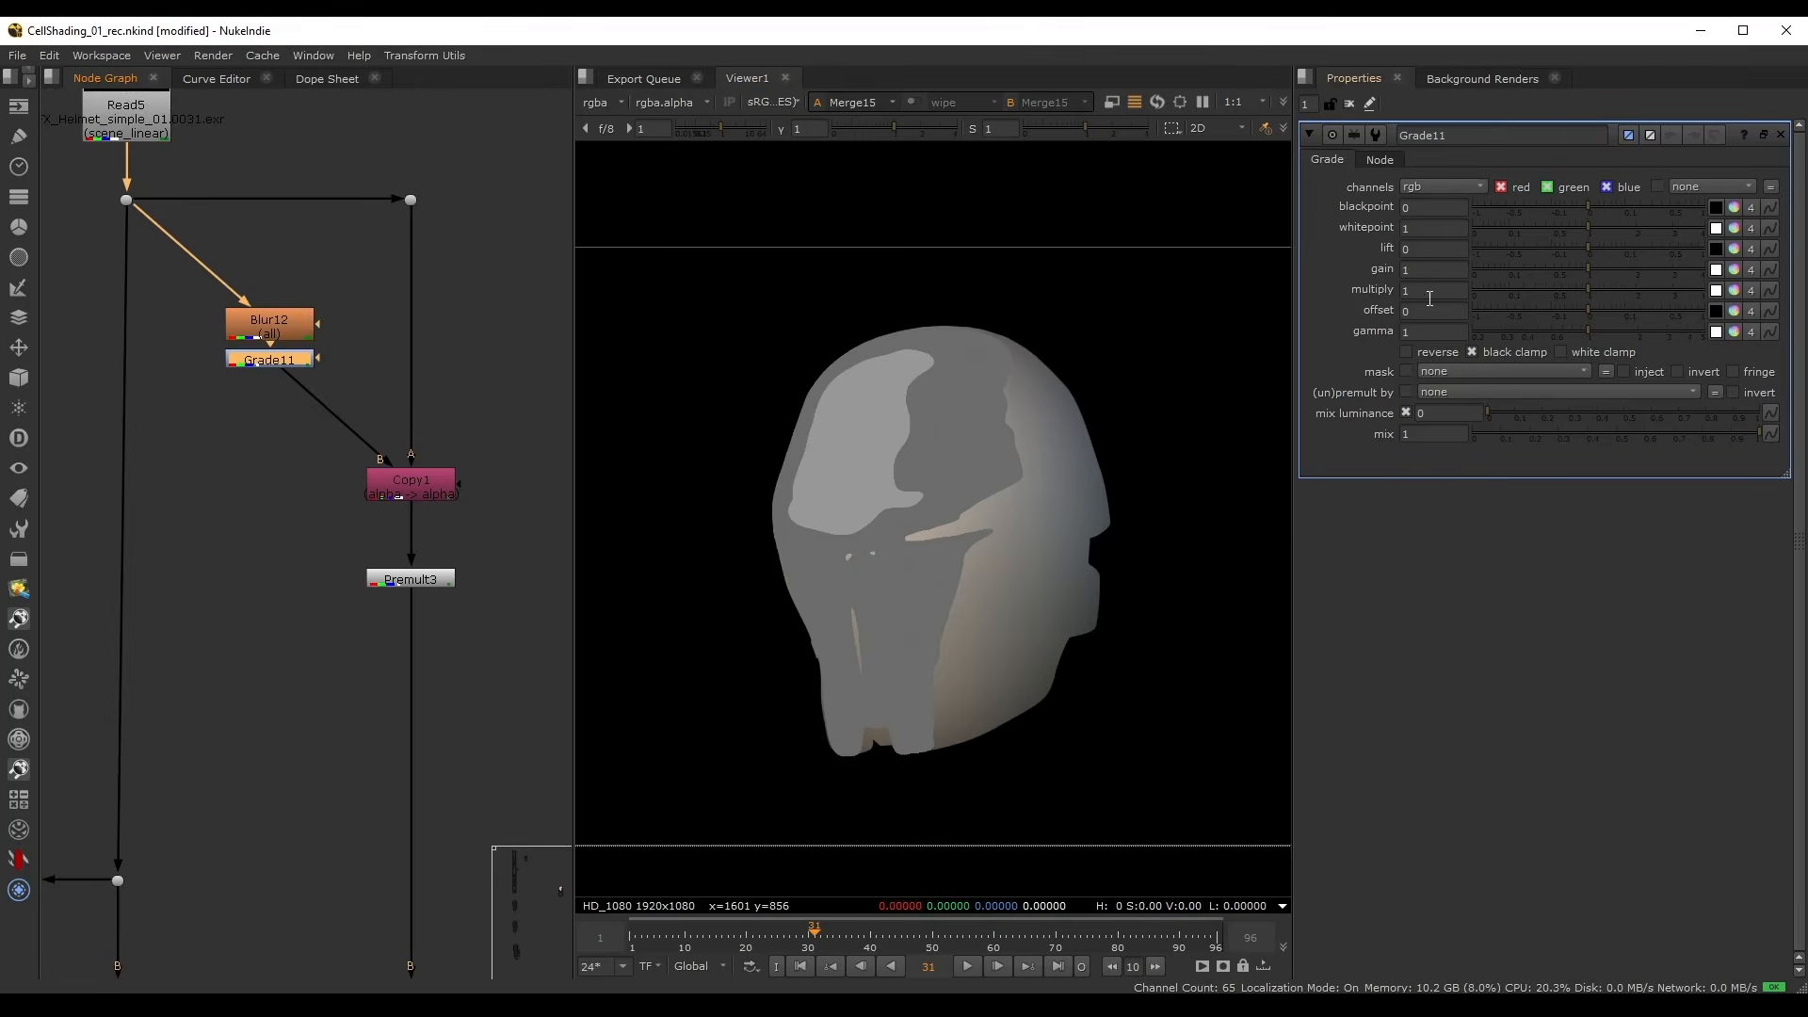
{"action": "left_click_drag", "start_coordinate": [1574, 267], "coordinate": [1567, 269]}
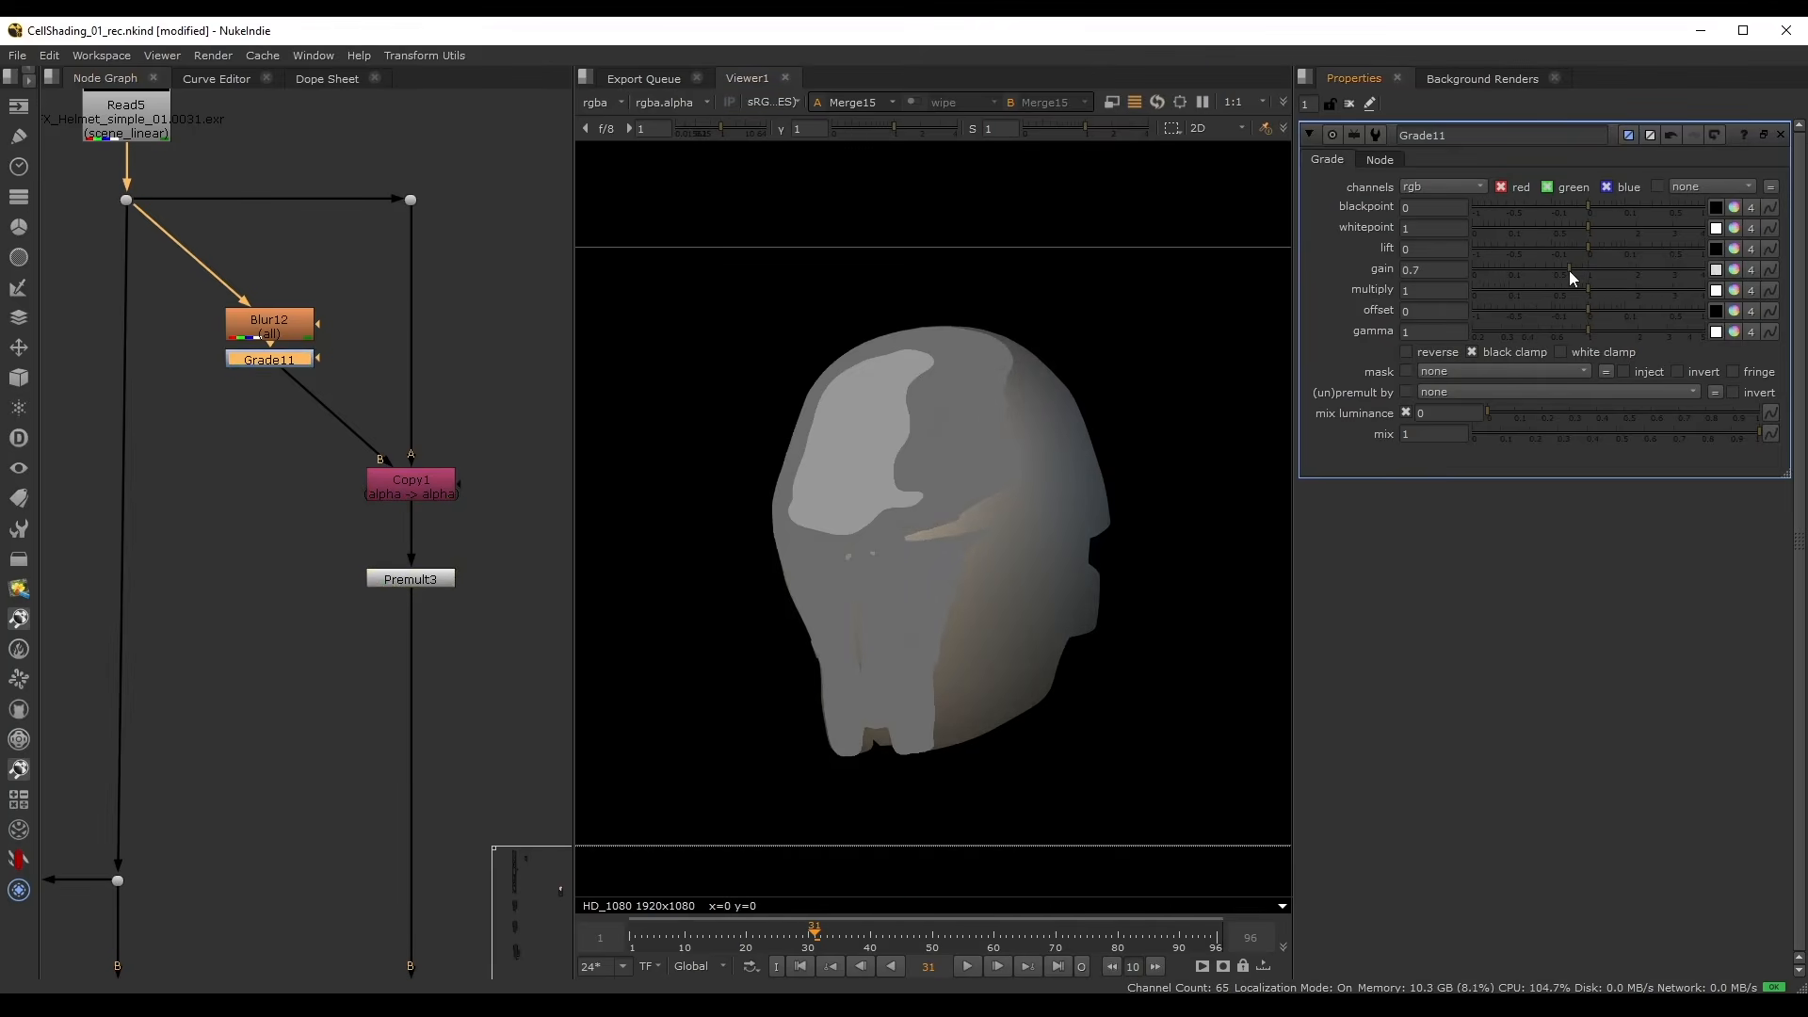
- View Blur12's output and compare it with the graded base layer at Premult3
{"action": "middle_click_drag", "start_coordinate": [281, 215], "coordinate": [285, 313]}
{"action": "left_click", "coordinate": [284, 313]}
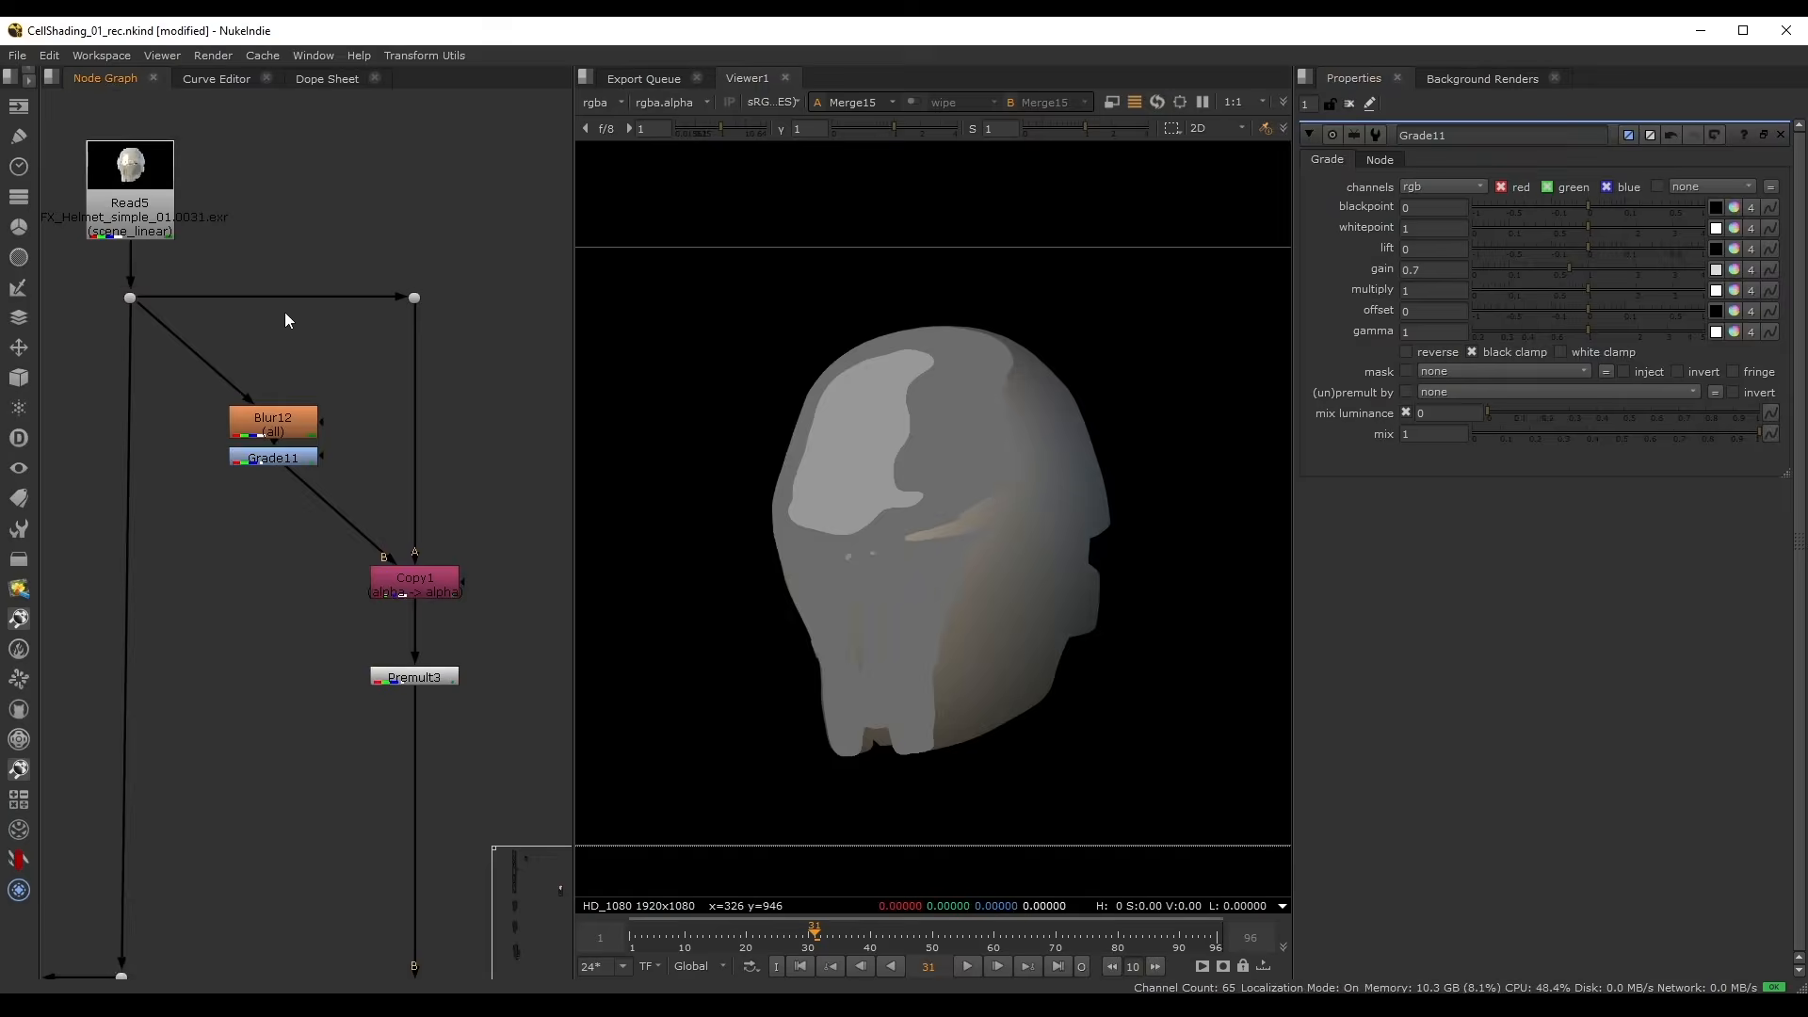
{"action": "left_click", "coordinate": [283, 413]}
{"action": "key", "text": "1"}
{"action": "double_click", "coordinate": [283, 415]}
{"action": "left_click", "coordinate": [288, 457]}
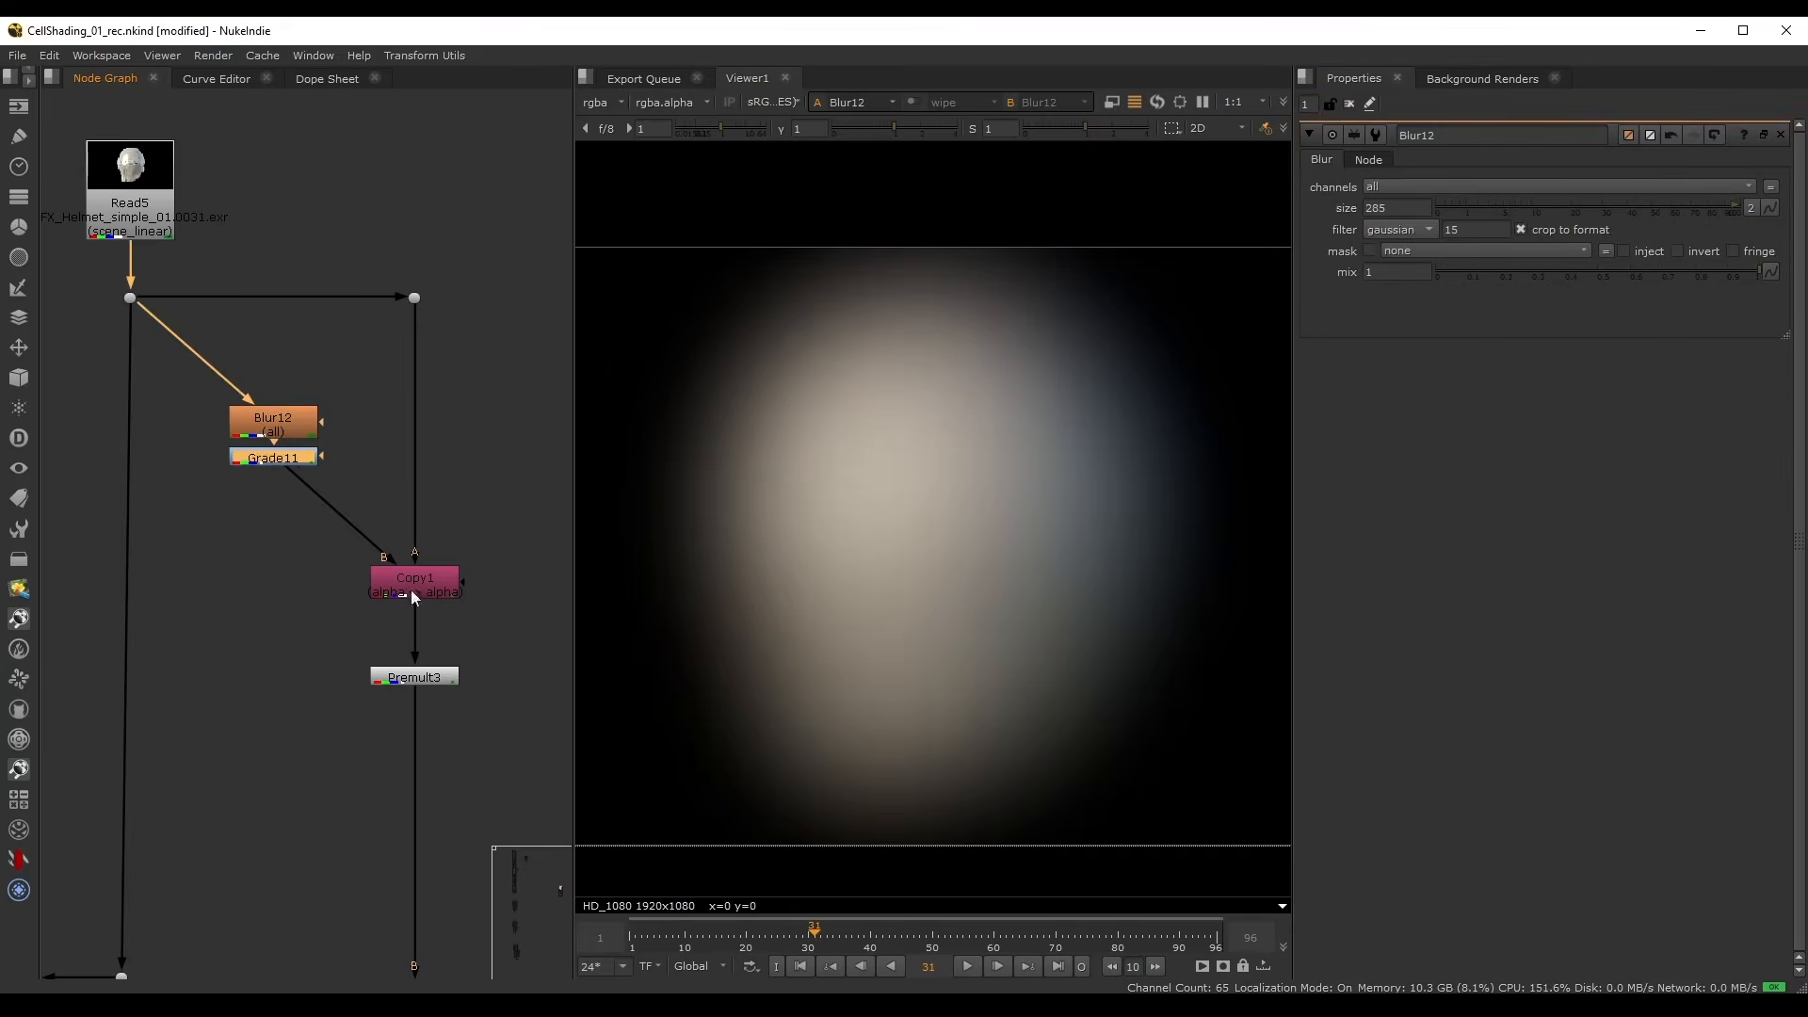
{"action": "left_click", "coordinate": [423, 675]}
{"action": "key", "text": "1"}
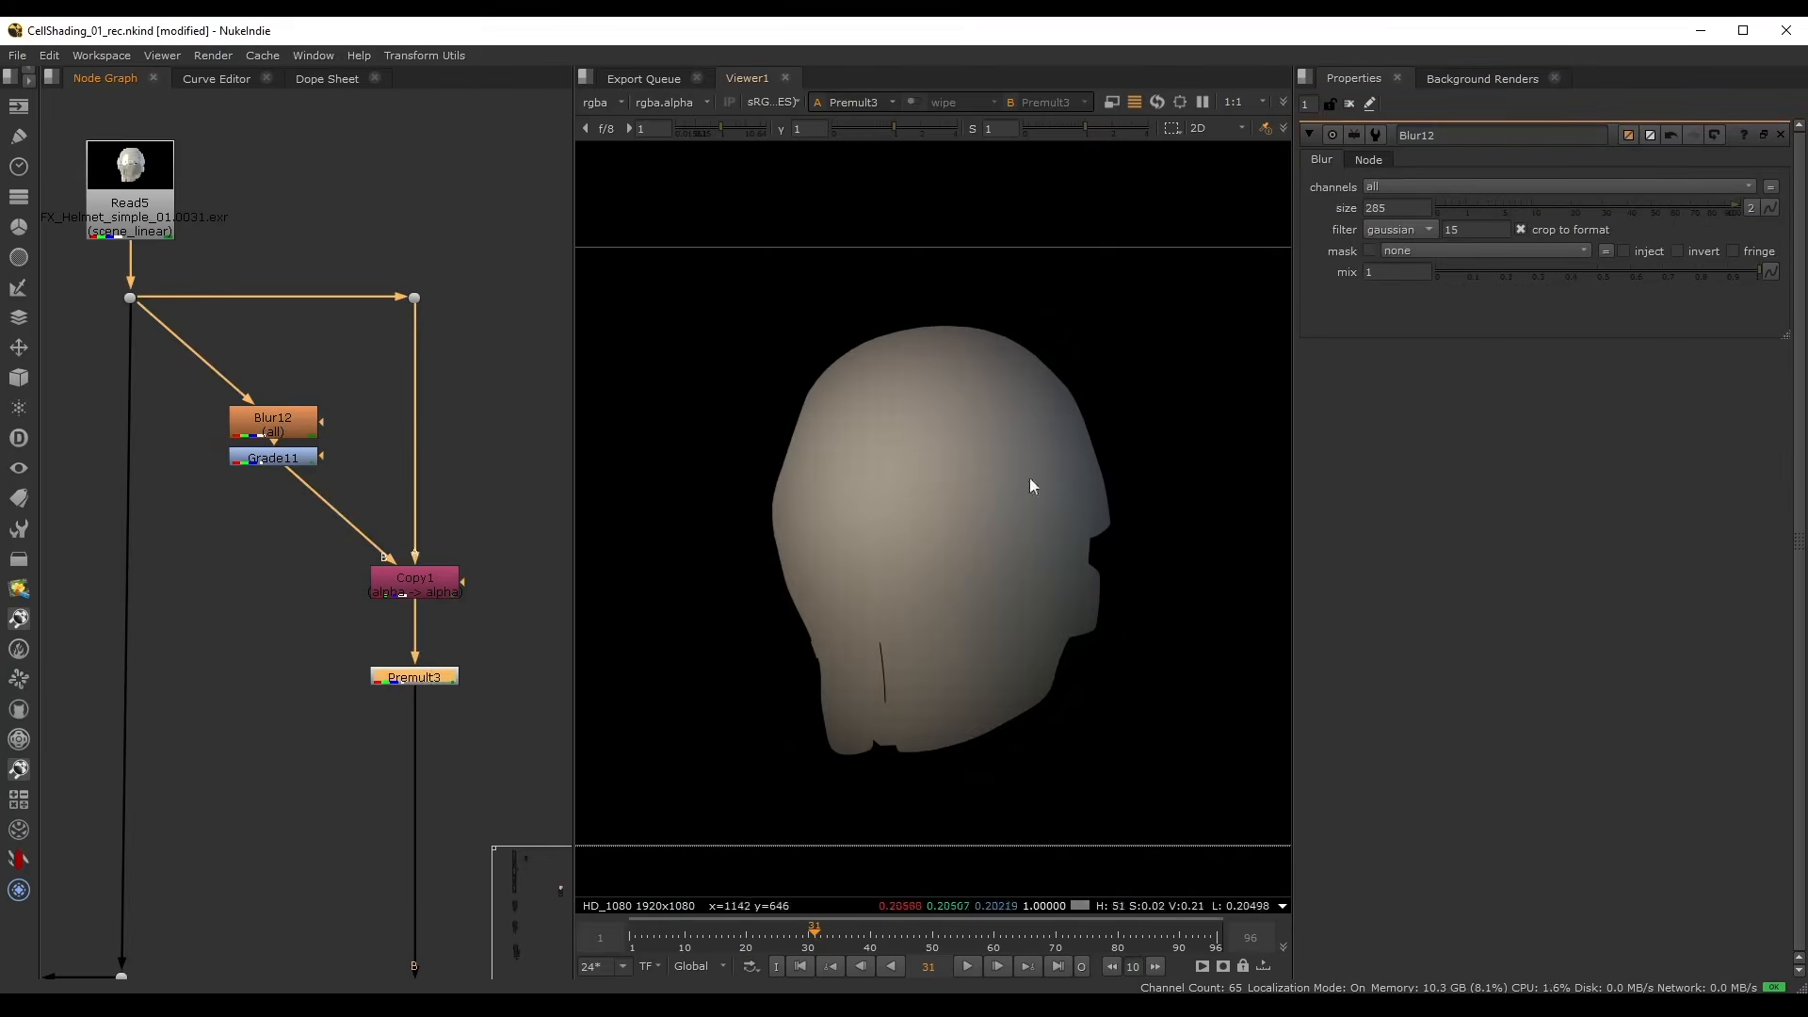
- Insert an Erode (fast) node between the dot below Read5 and Blur12, and set its size to 33
{"action": "left_click", "coordinate": [323, 363]}
{"action": "key", "text": "Tab"}
{"action": "type", "text": "ero"}
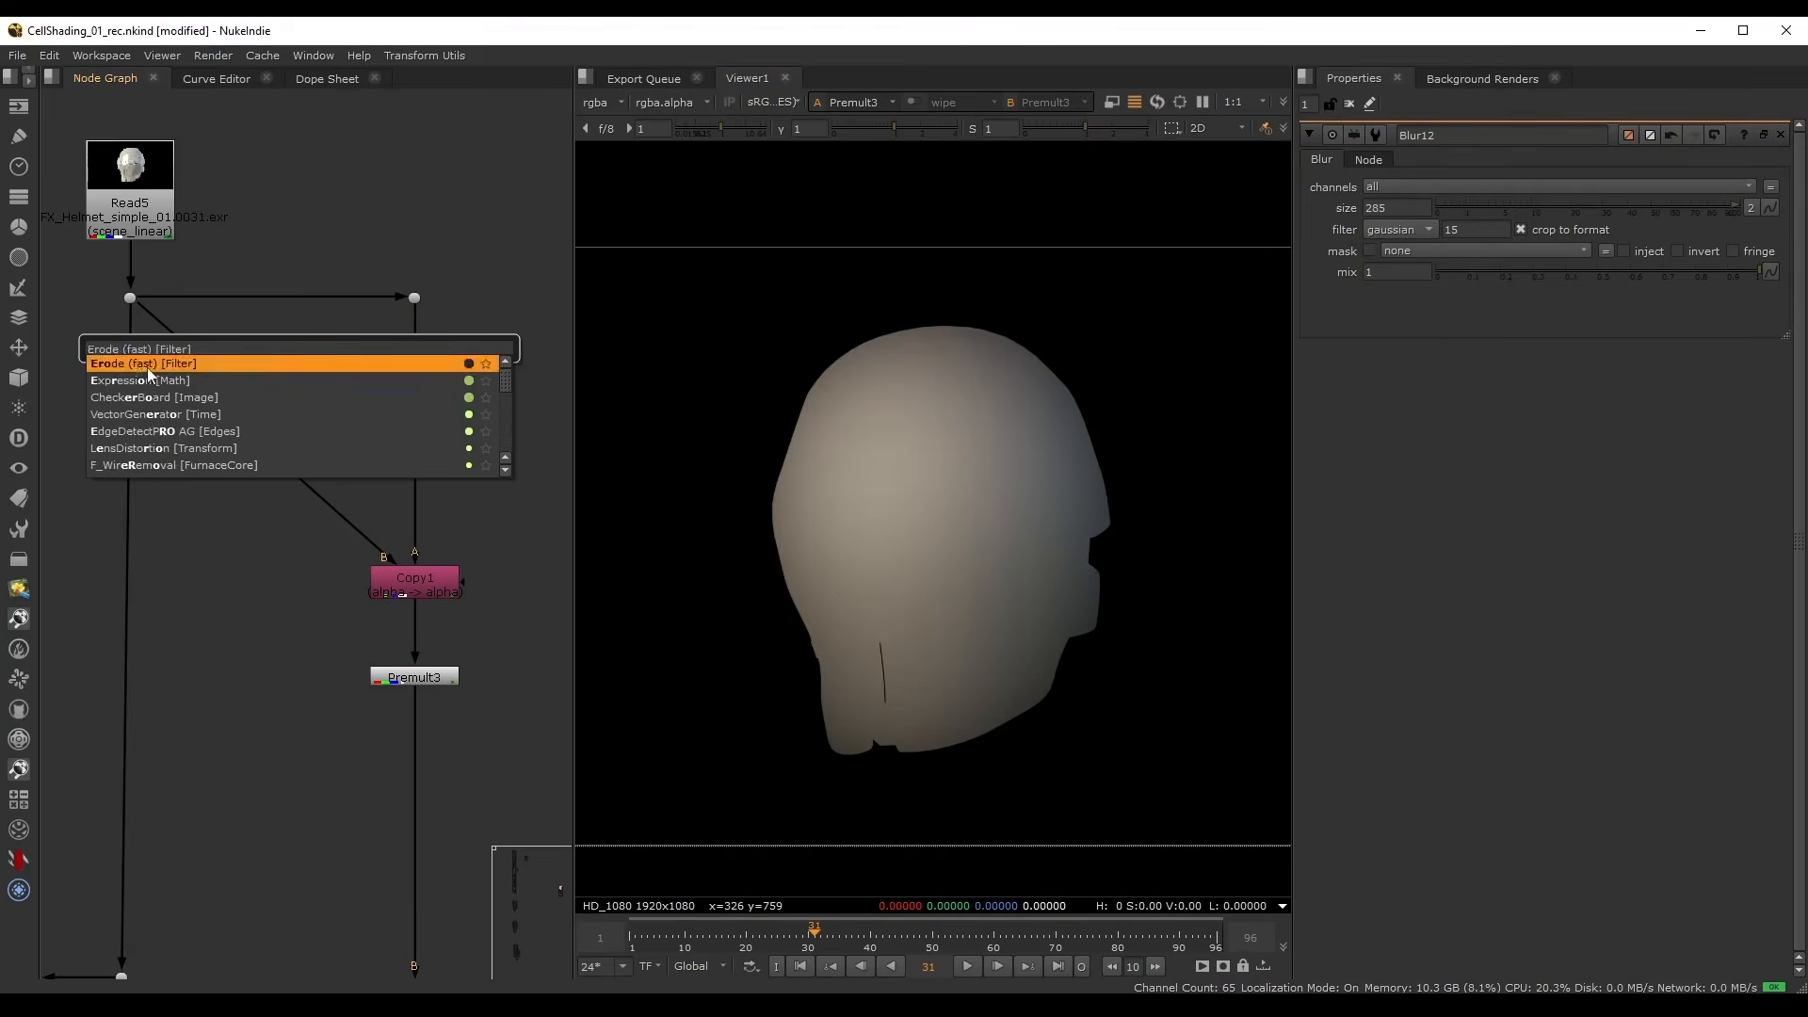
{"action": "left_click", "coordinate": [151, 364]}
{"action": "mouse_move", "coordinate": [297, 357]}
{"action": "left_mouse_down"}
{"action": "mouse_move", "coordinate": [246, 378]}
{"action": "mouse_move", "coordinate": [285, 378]}
{"action": "left_mouse_up"}
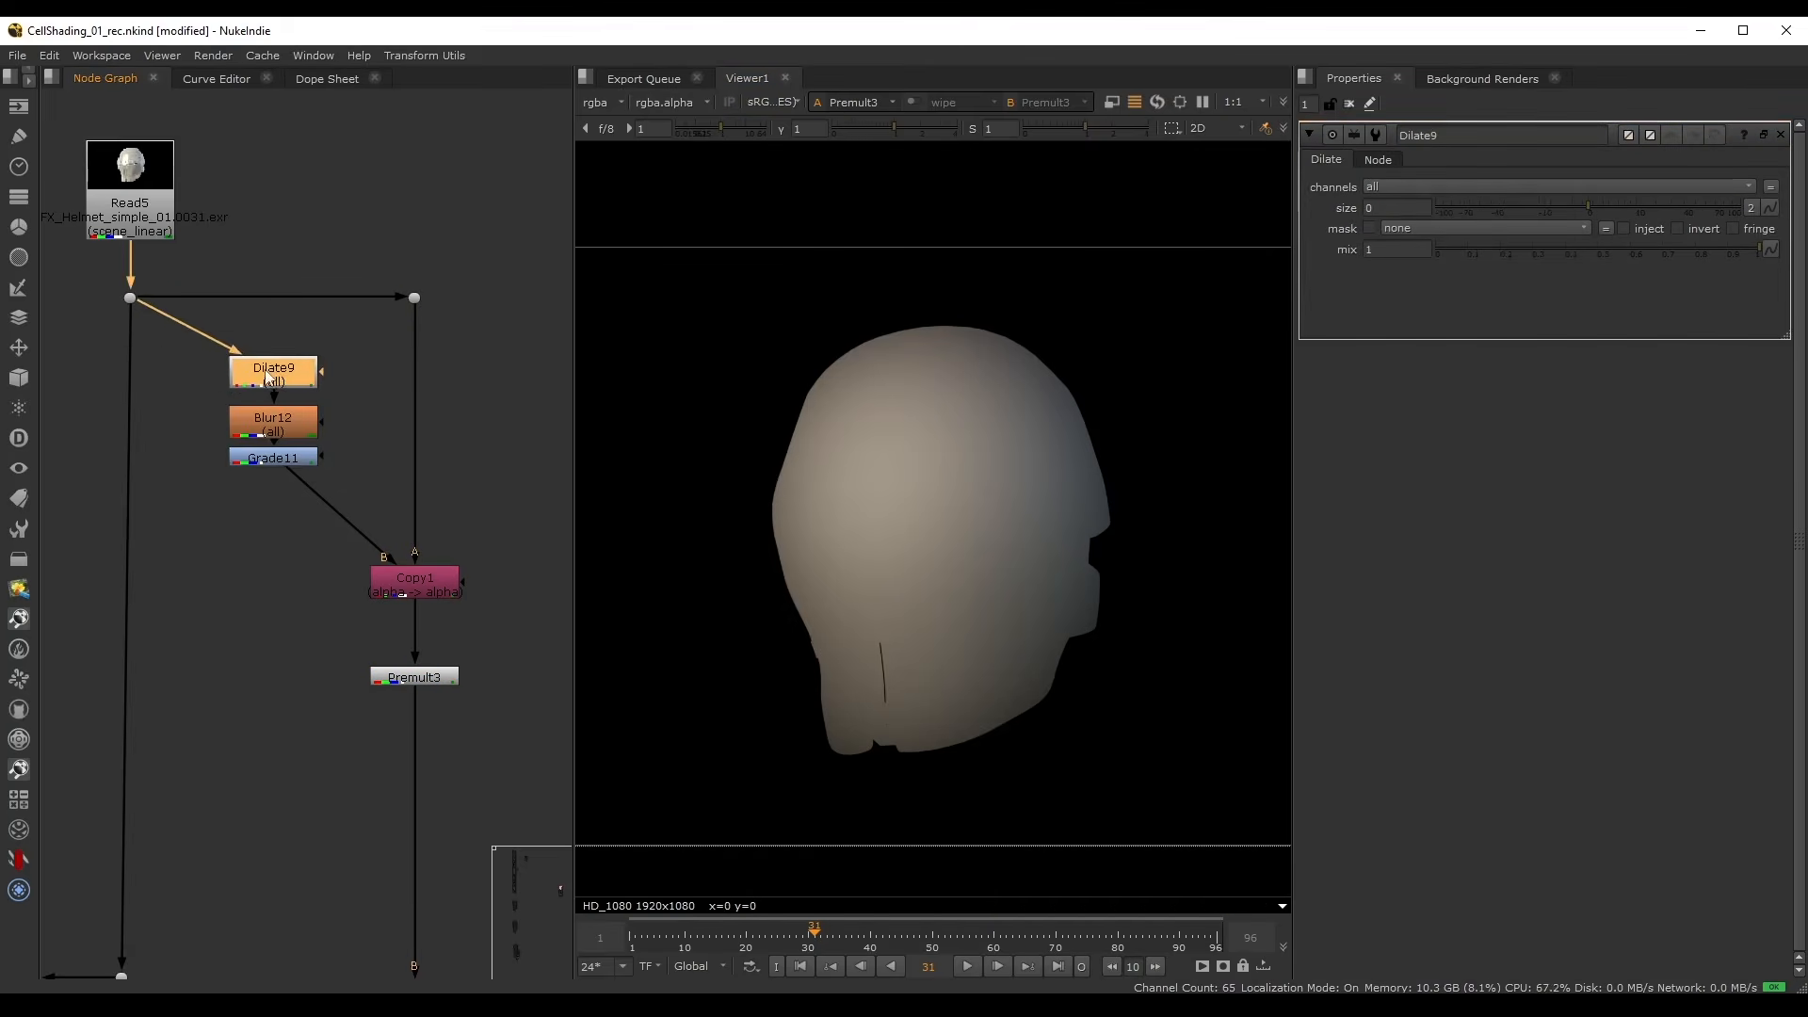
{"action": "key", "text": "1"}
{"action": "left_click_drag", "start_coordinate": [1591, 209], "coordinate": [1674, 209]}
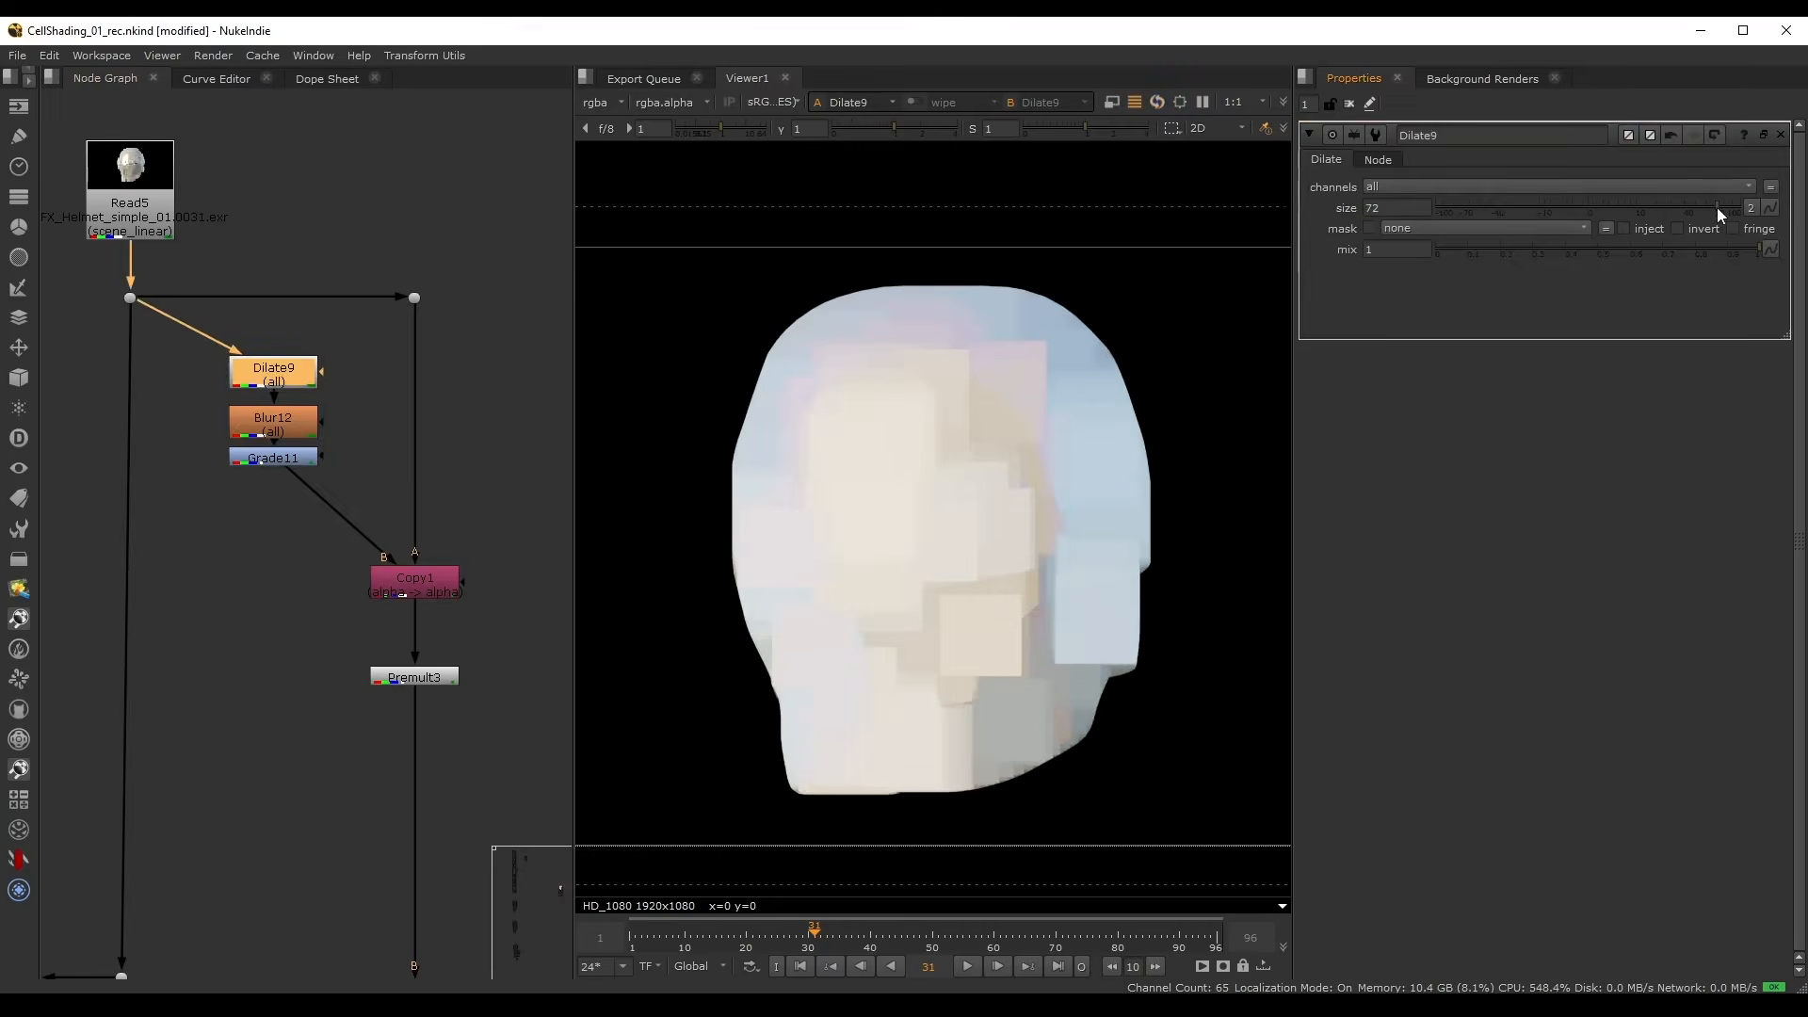
- View Blur12 and toggle Dilate9 off and on to compare its effect on the blurred colours
{"action": "left_click", "coordinate": [280, 422]}
{"action": "key", "text": "1"}
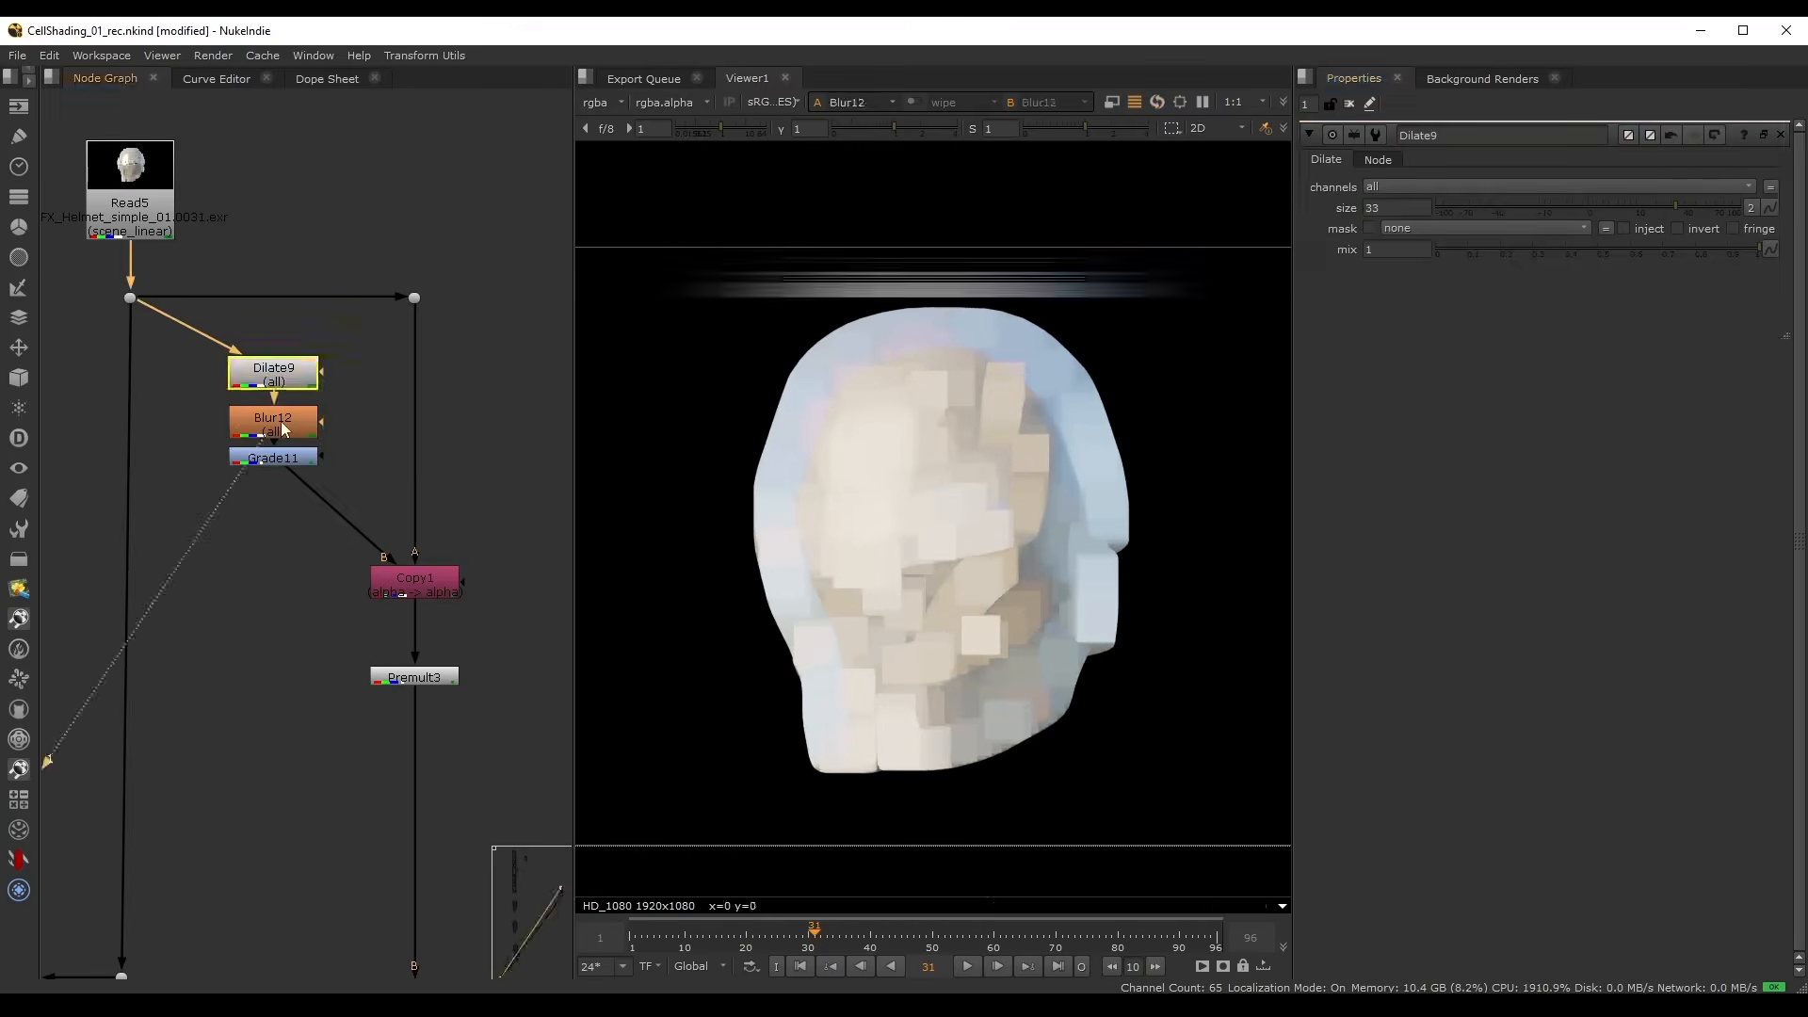
{"action": "left_click", "coordinate": [297, 365]}
{"action": "key", "text": "d"}
{"action": "key", "text": "d"}
{"action": "key", "text": "d"}
{"action": "key", "text": "d"}
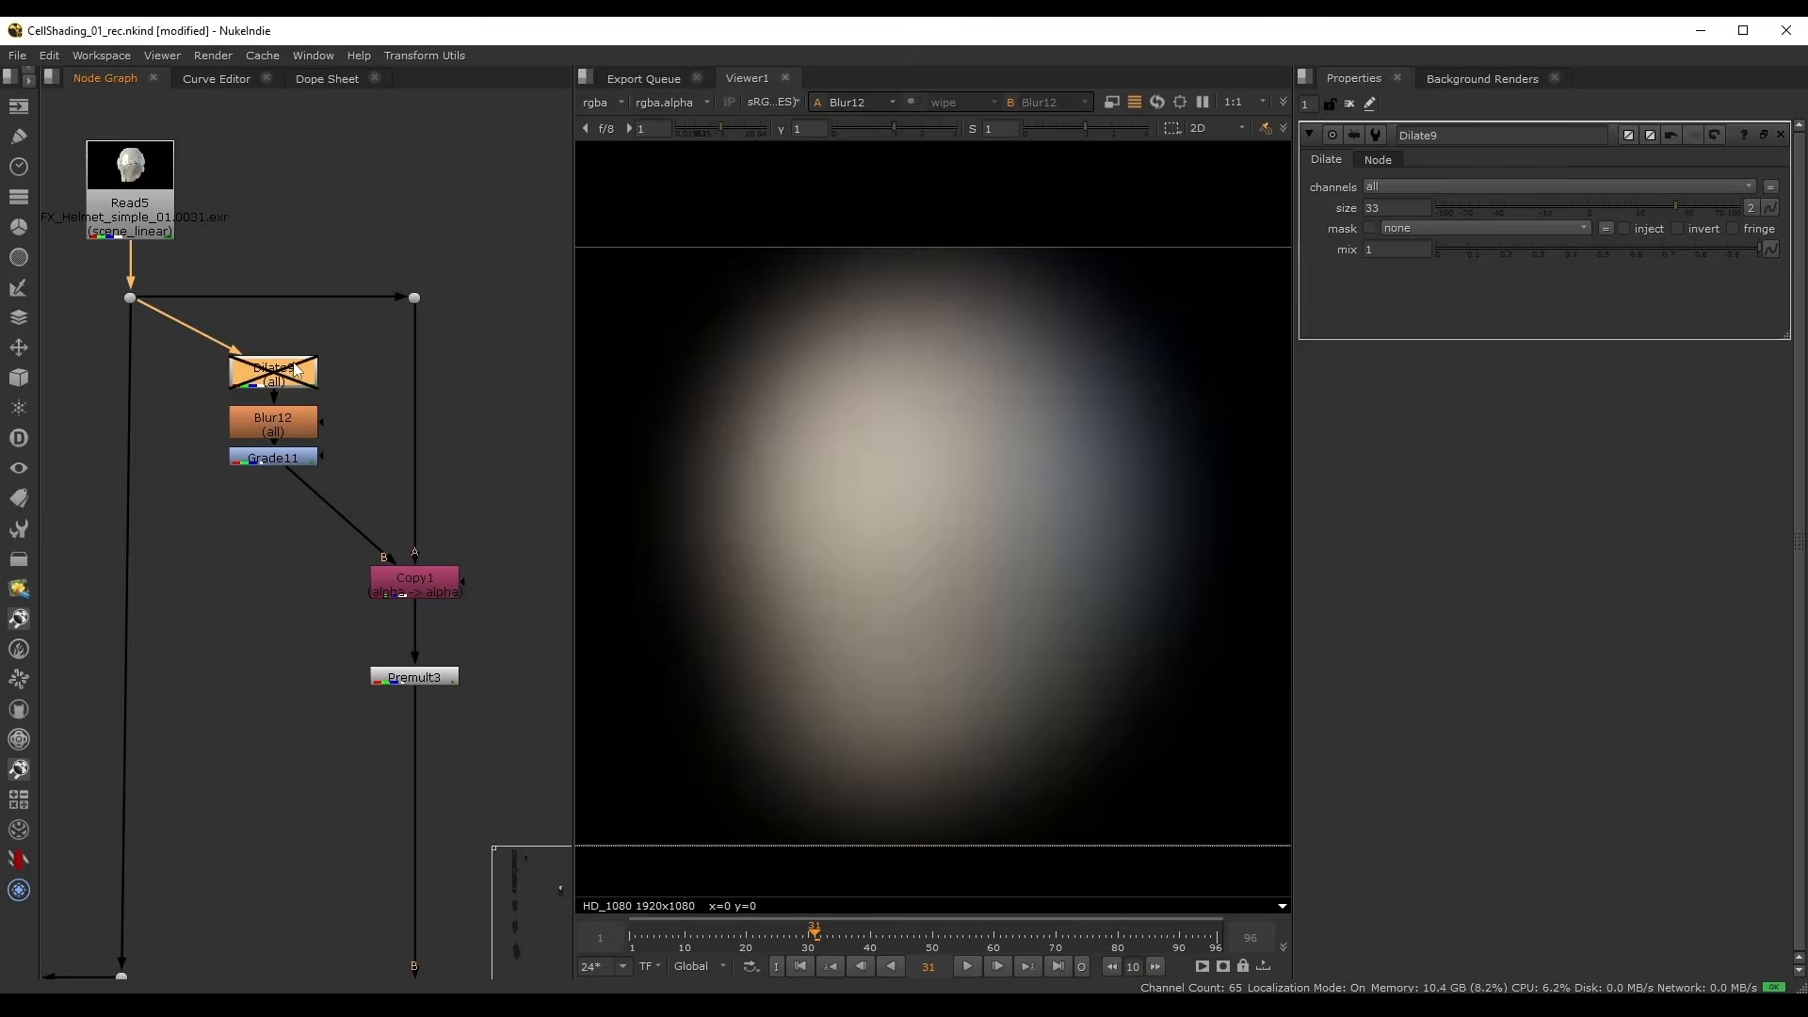
{"action": "key", "text": "d"}
{"action": "key", "text": "d"}
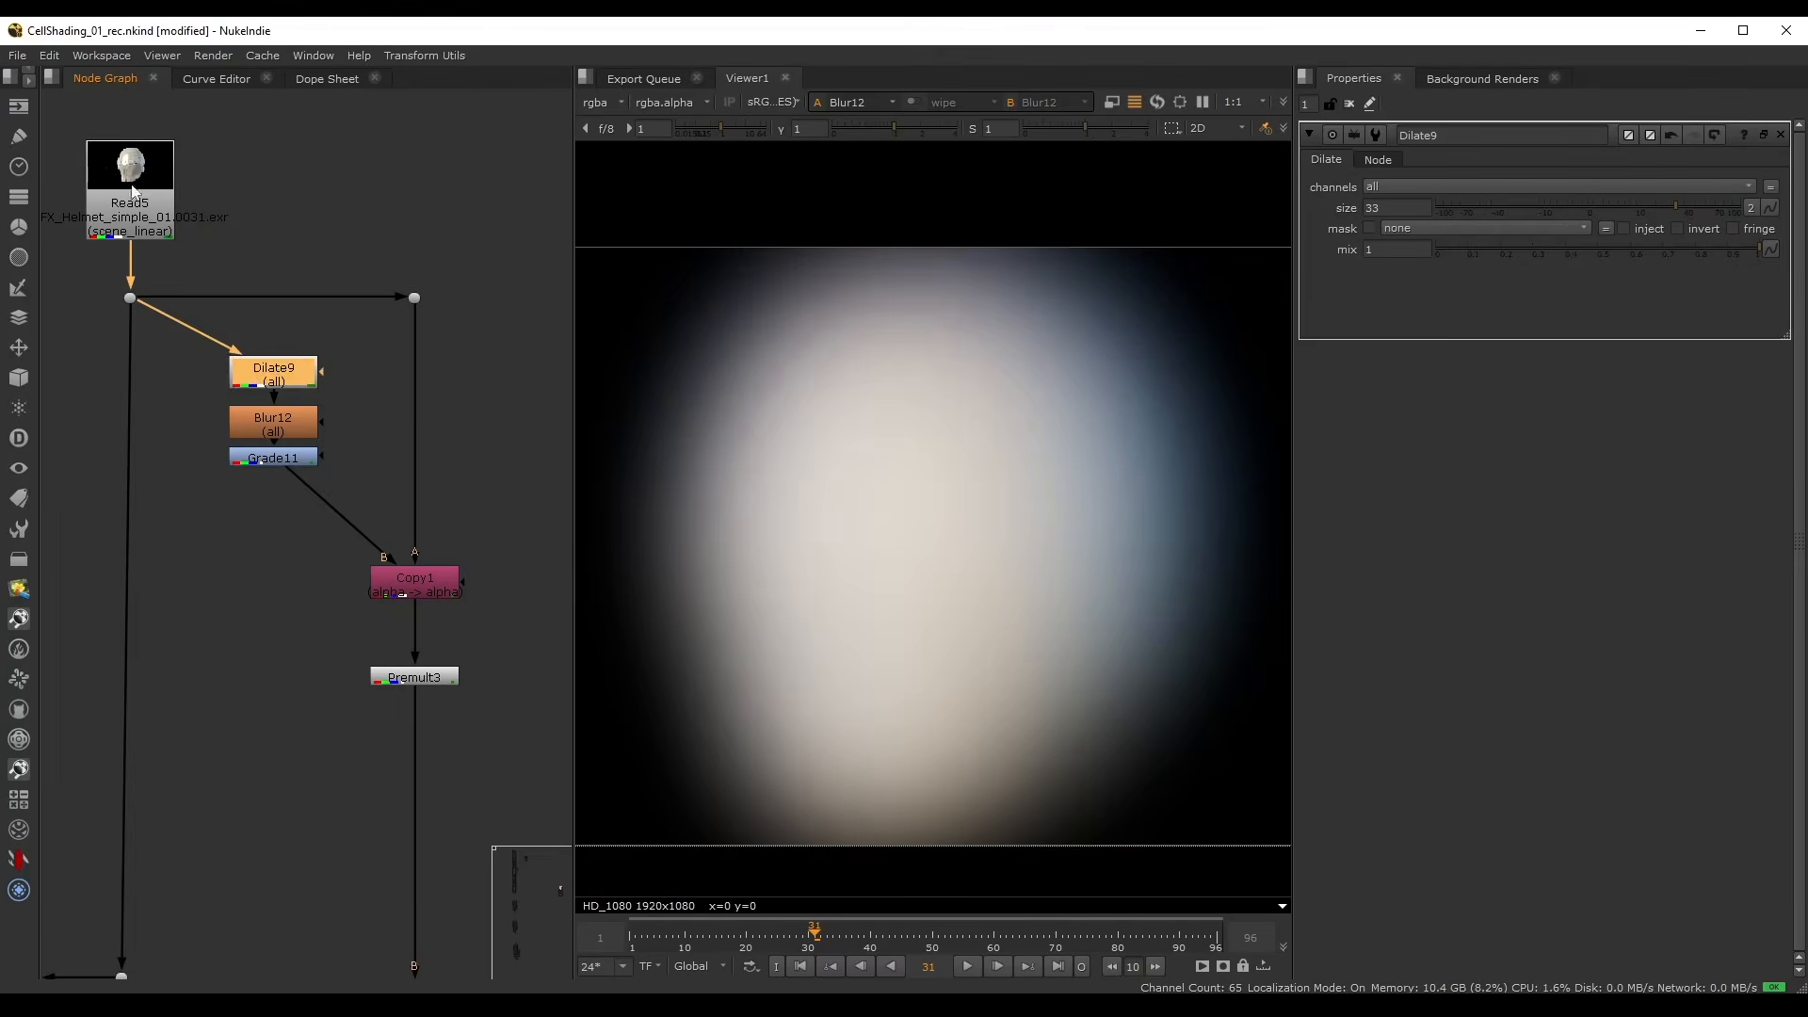
- View Premult3 and toggle Dilate9 to compare the base layer with and without it
{"action": "left_click_drag", "start_coordinate": [507, 657], "coordinate": [306, 743]}
{"action": "key", "text": "1"}
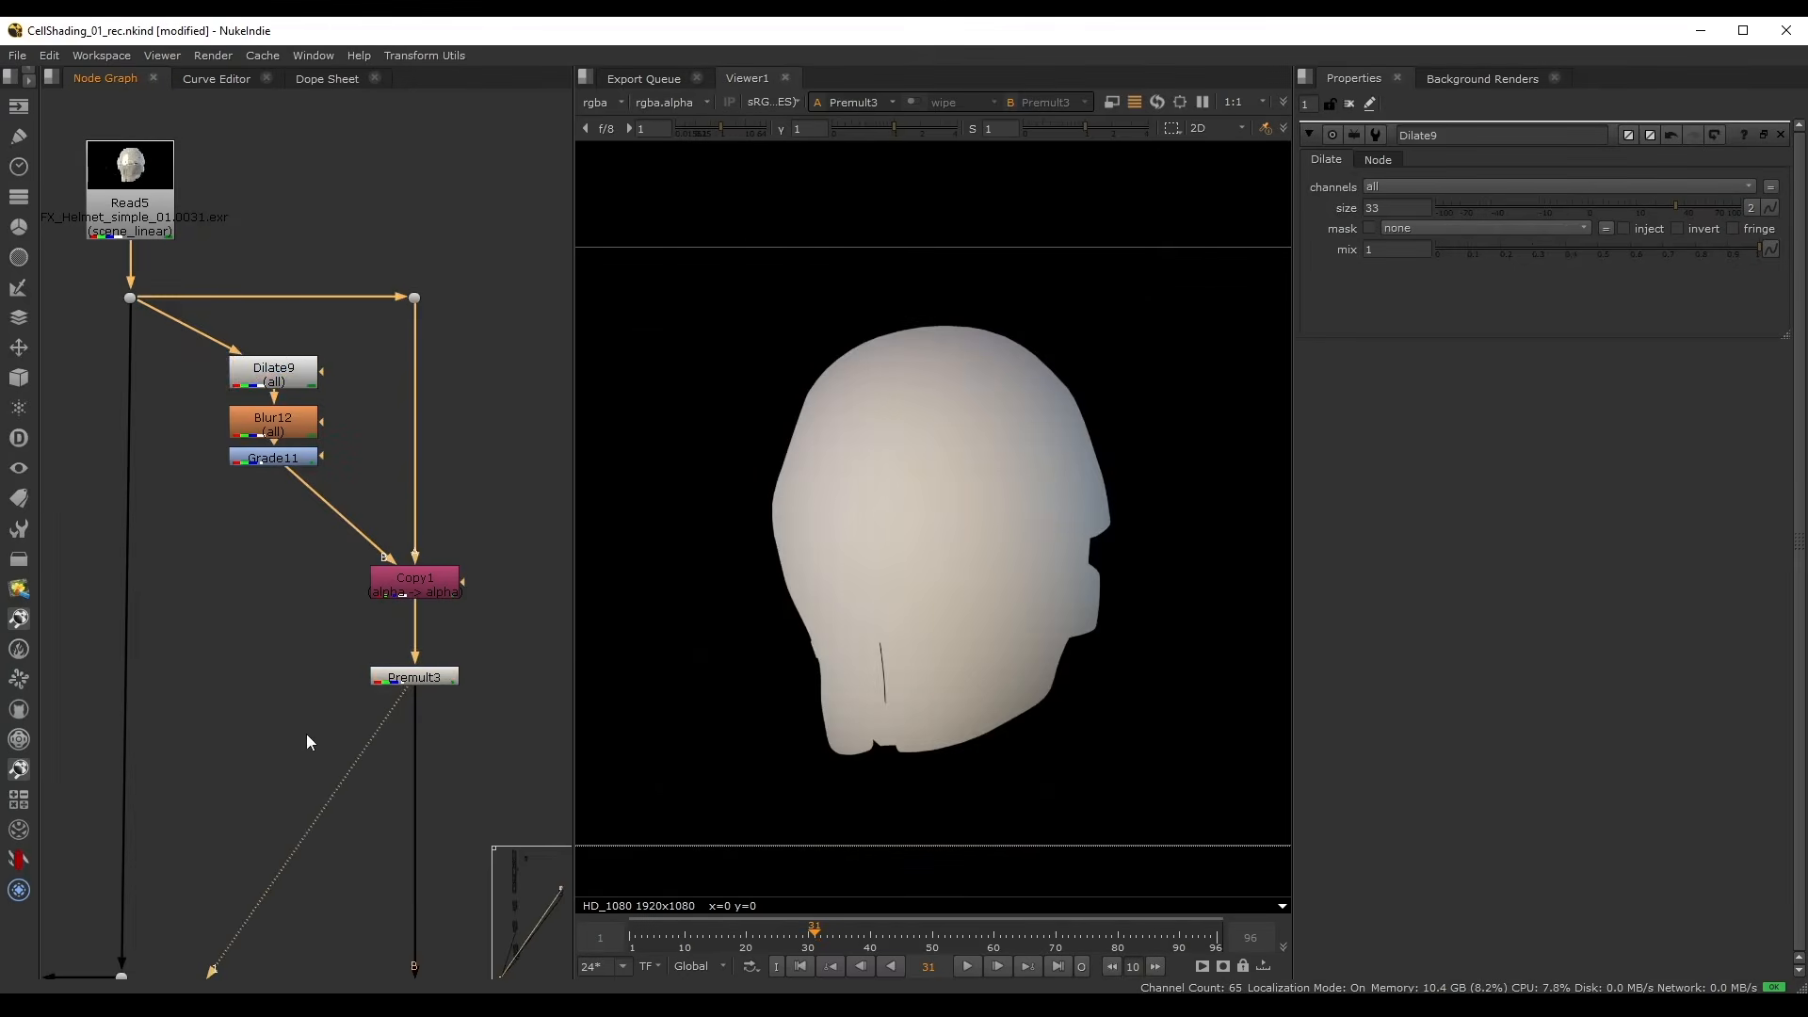
{"action": "key", "text": "d"}
{"action": "key", "text": "d"}
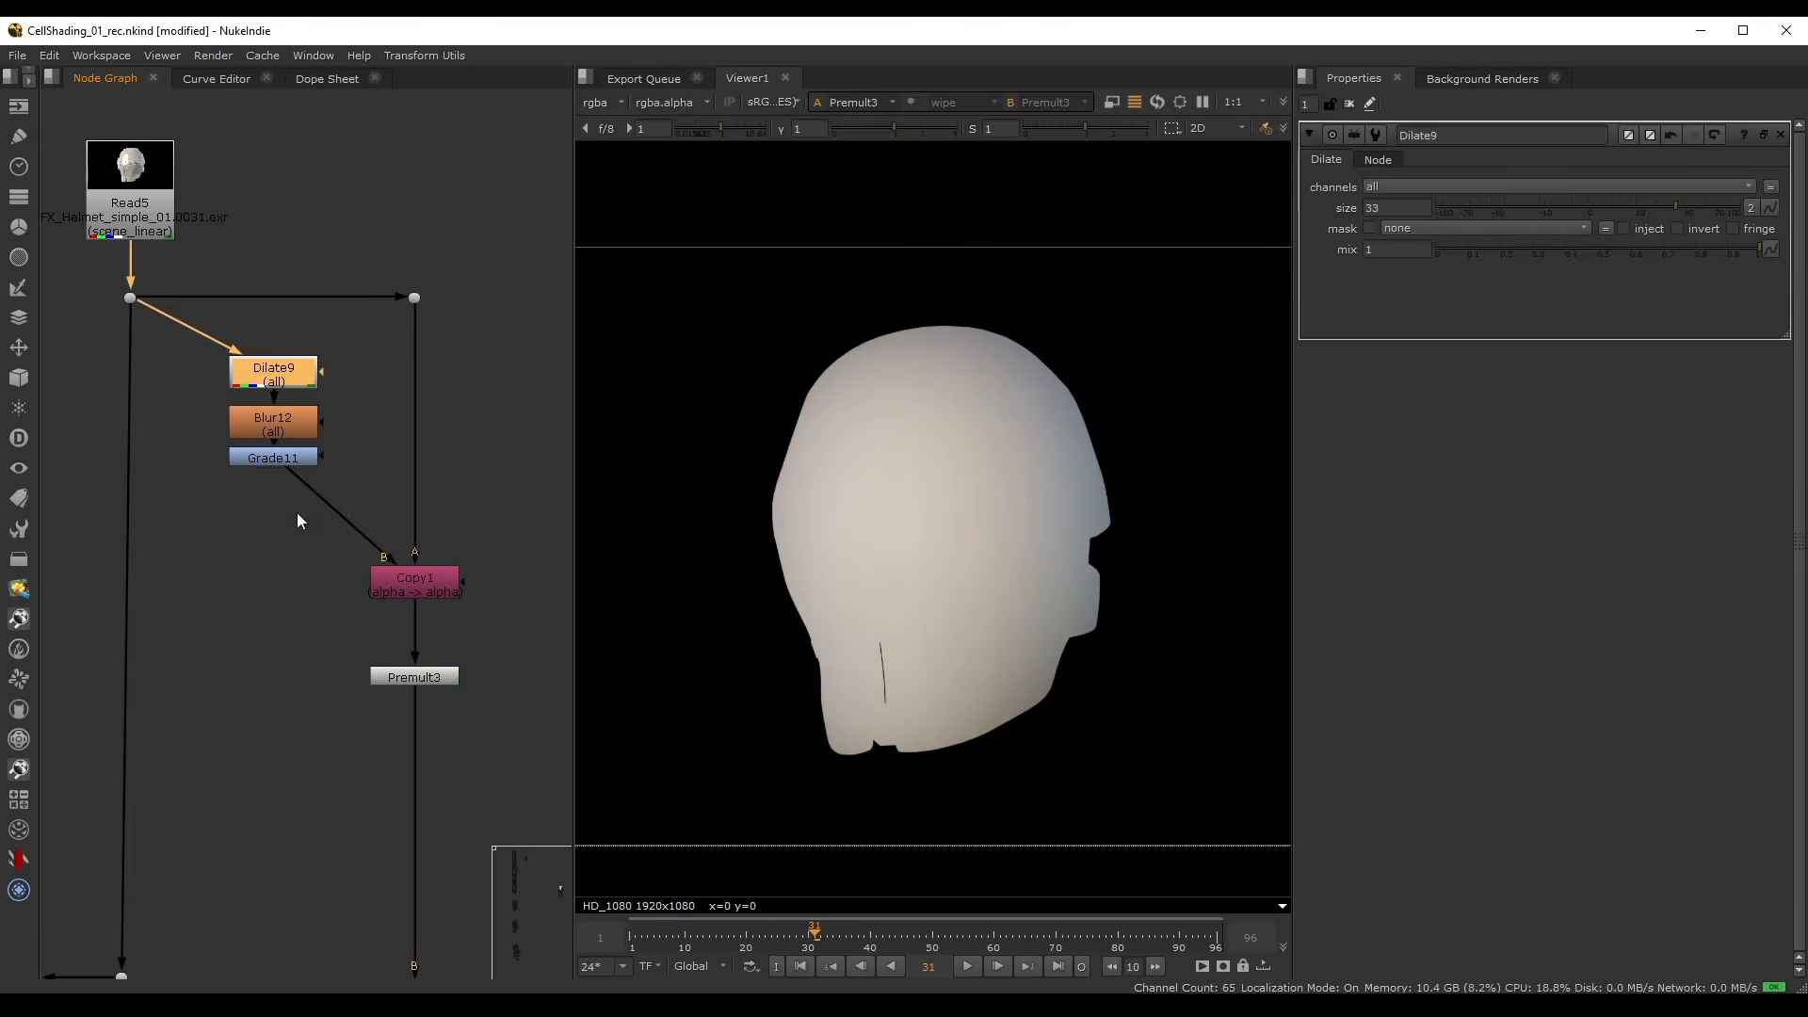
- Lower Grade11's gain to 0.3 and save the script
{"action": "double_click", "coordinate": [273, 458]}
{"action": "left_click_drag", "start_coordinate": [1567, 269], "coordinate": [1536, 270]}
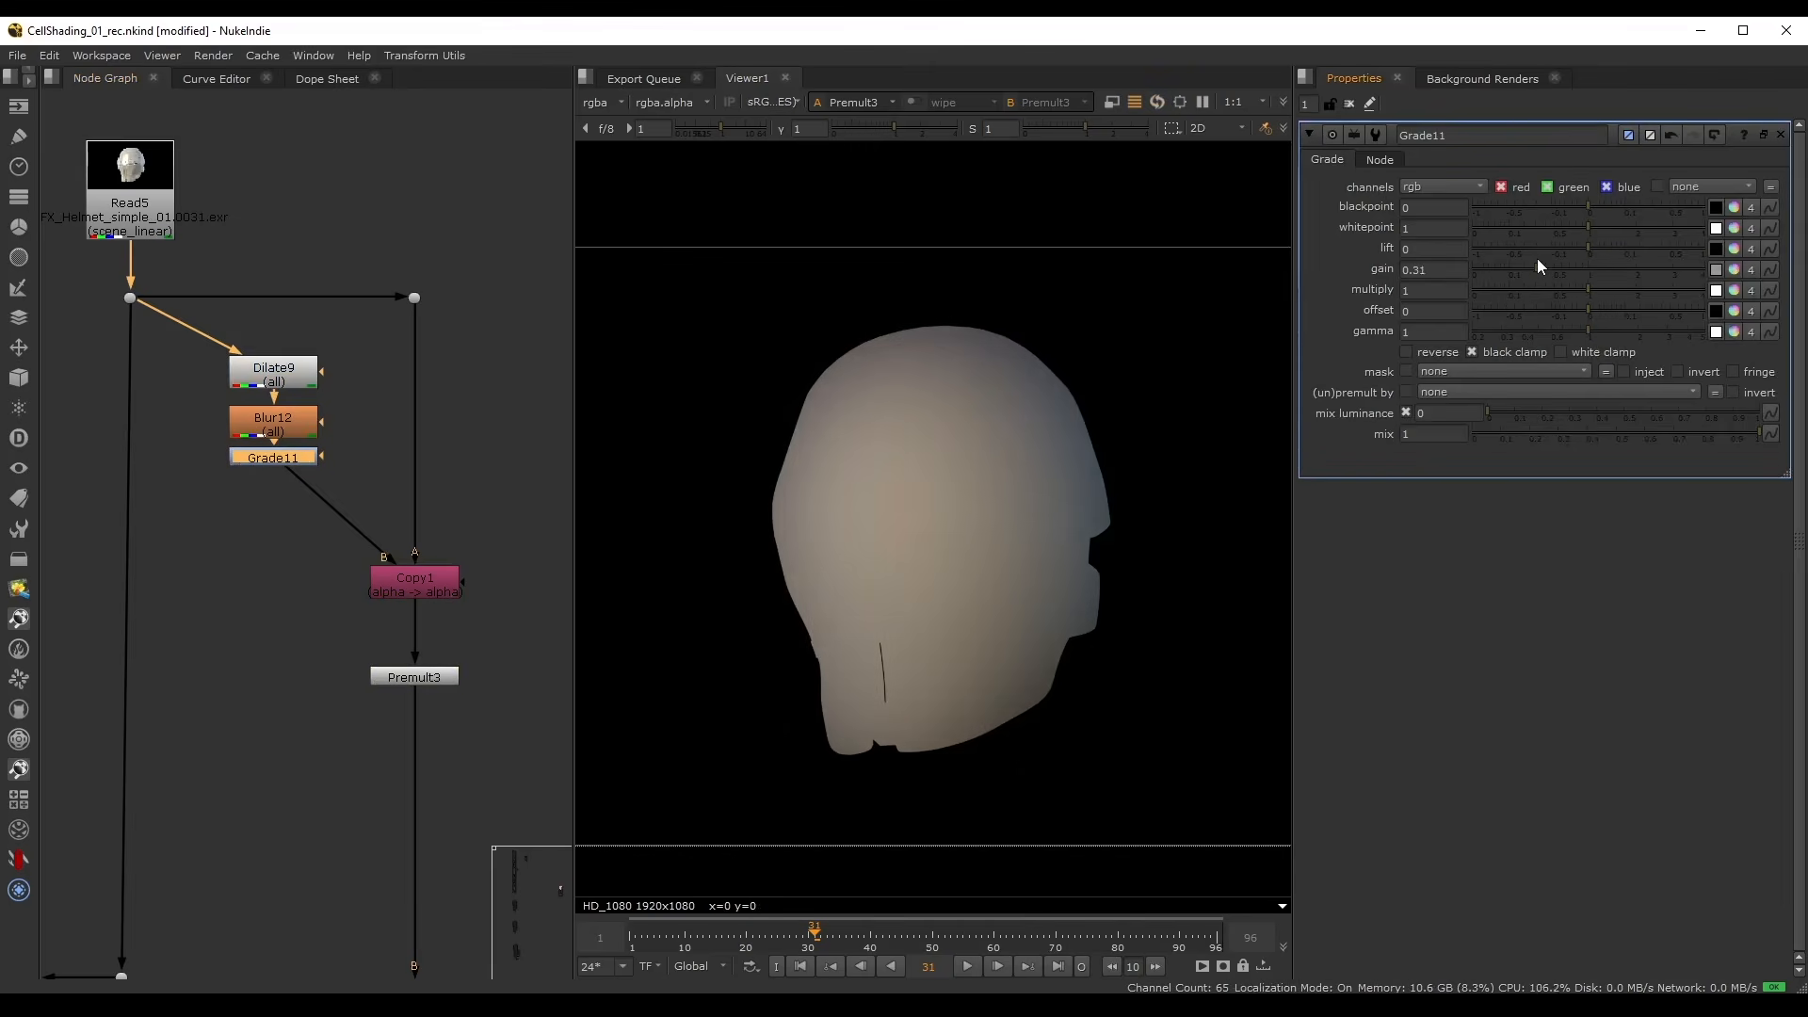
{"action": "scroll", "coordinate": [922, 554], "scroll_direction": "up", "scroll_amount": 4}
{"action": "scroll", "coordinate": [1017, 500], "scroll_direction": "down", "scroll_amount": 2}
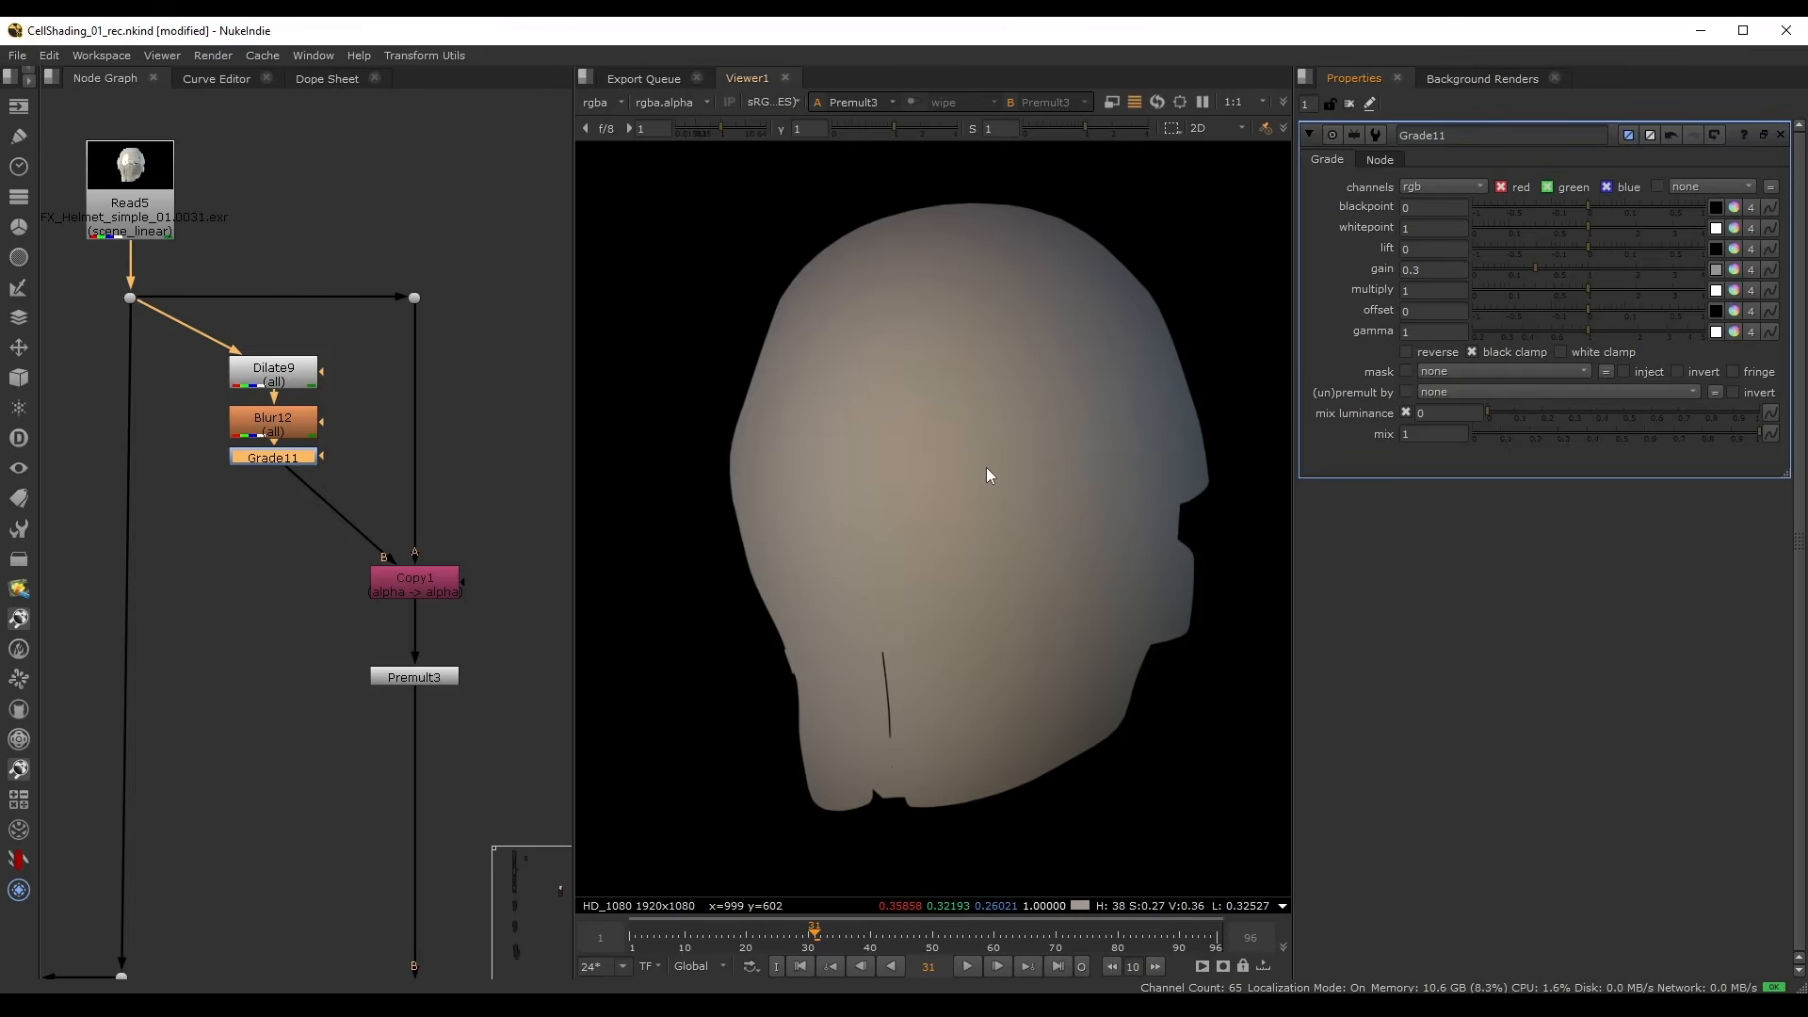
{"action": "key", "text": "ctrl+s"}
- View Merge14 and set its operation to screen
{"action": "key", "text": "f"}
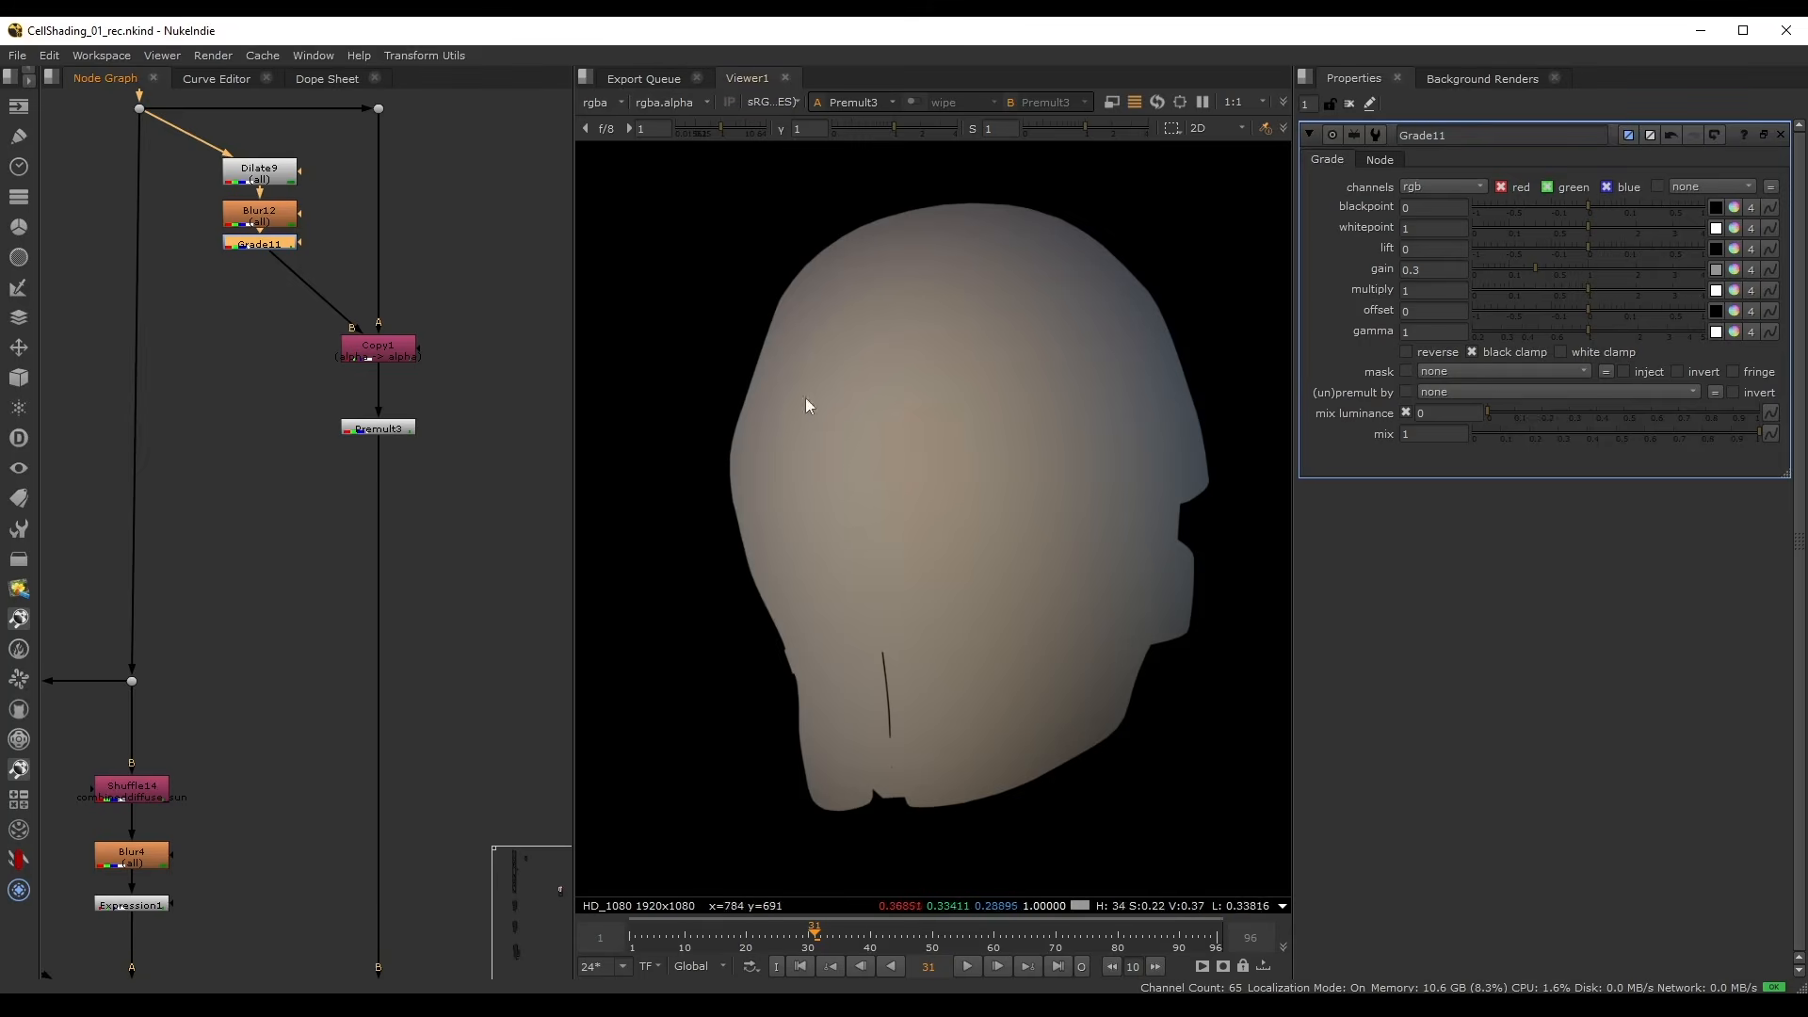
{"action": "left_click_drag", "start_coordinate": [461, 408], "coordinate": [251, 486]}
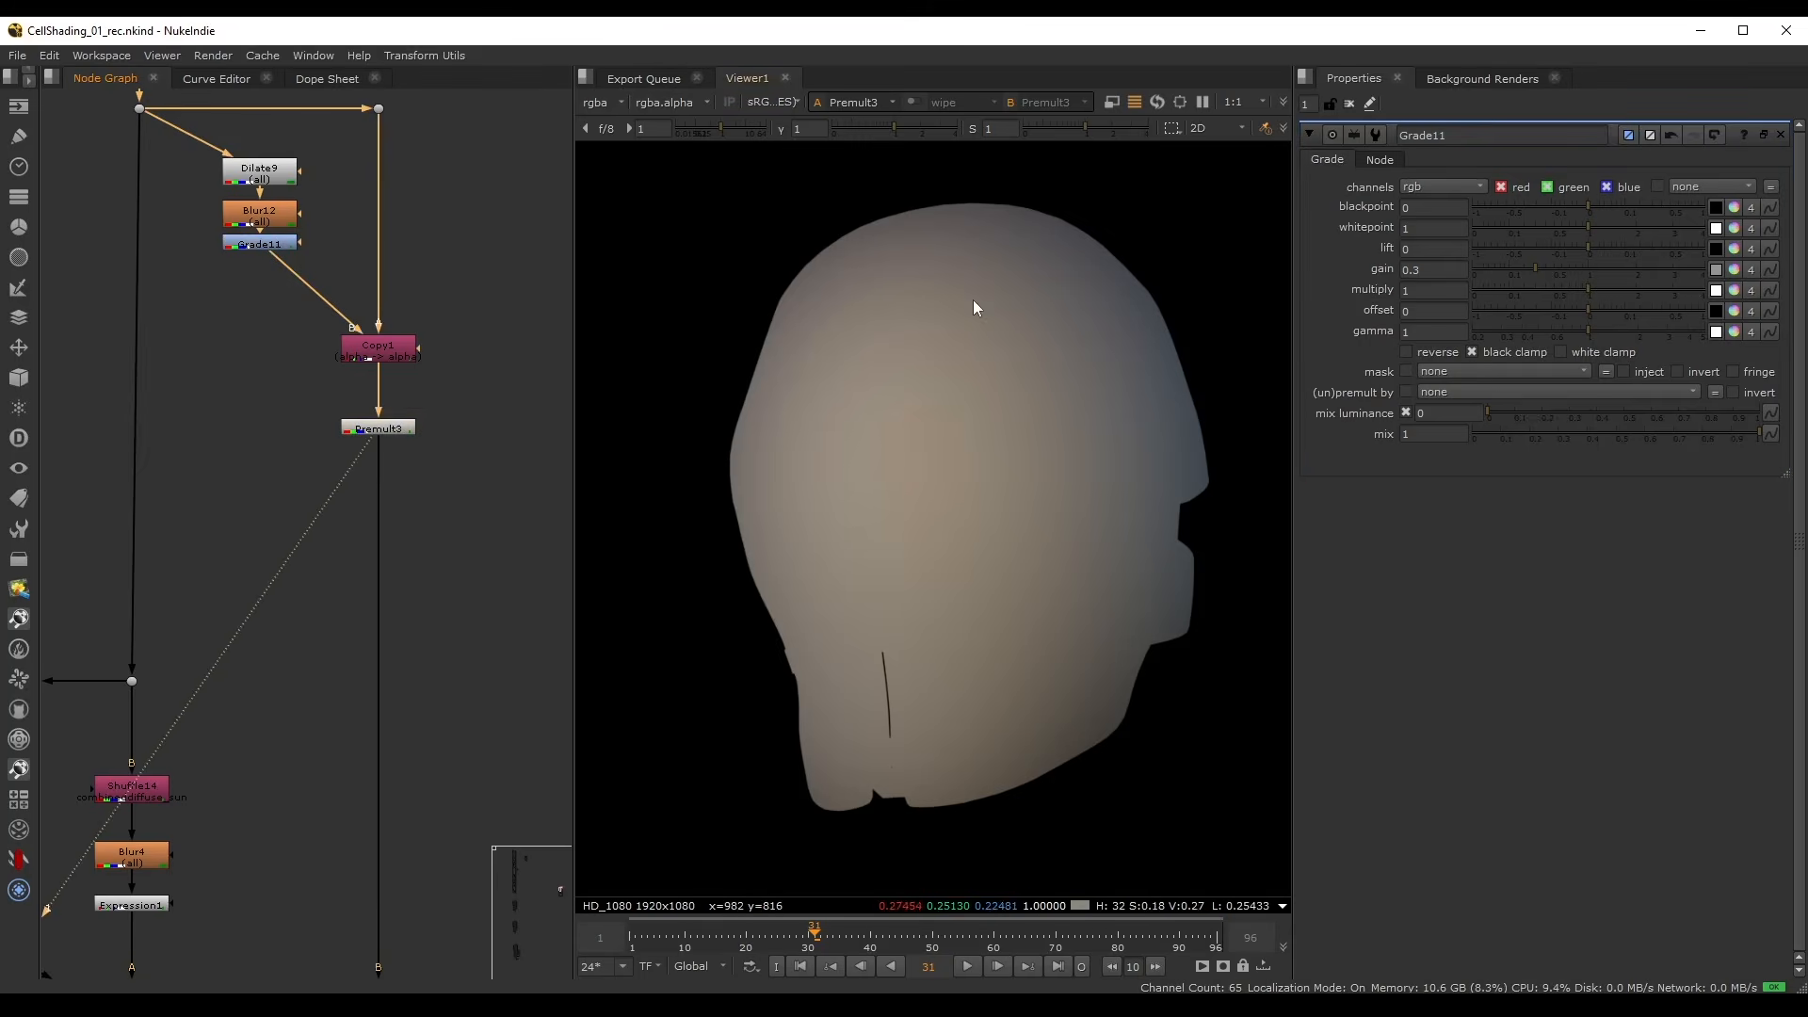
{"action": "scroll", "coordinate": [318, 636], "scroll_direction": "down", "scroll_amount": 3}
{"action": "middle_click_drag", "start_coordinate": [319, 644], "coordinate": [282, 512]}
{"action": "left_click_drag", "start_coordinate": [420, 528], "coordinate": [335, 653]}
{"action": "key", "text": "1"}
{"action": "scroll", "coordinate": [336, 654], "scroll_direction": "up", "scroll_amount": 3}
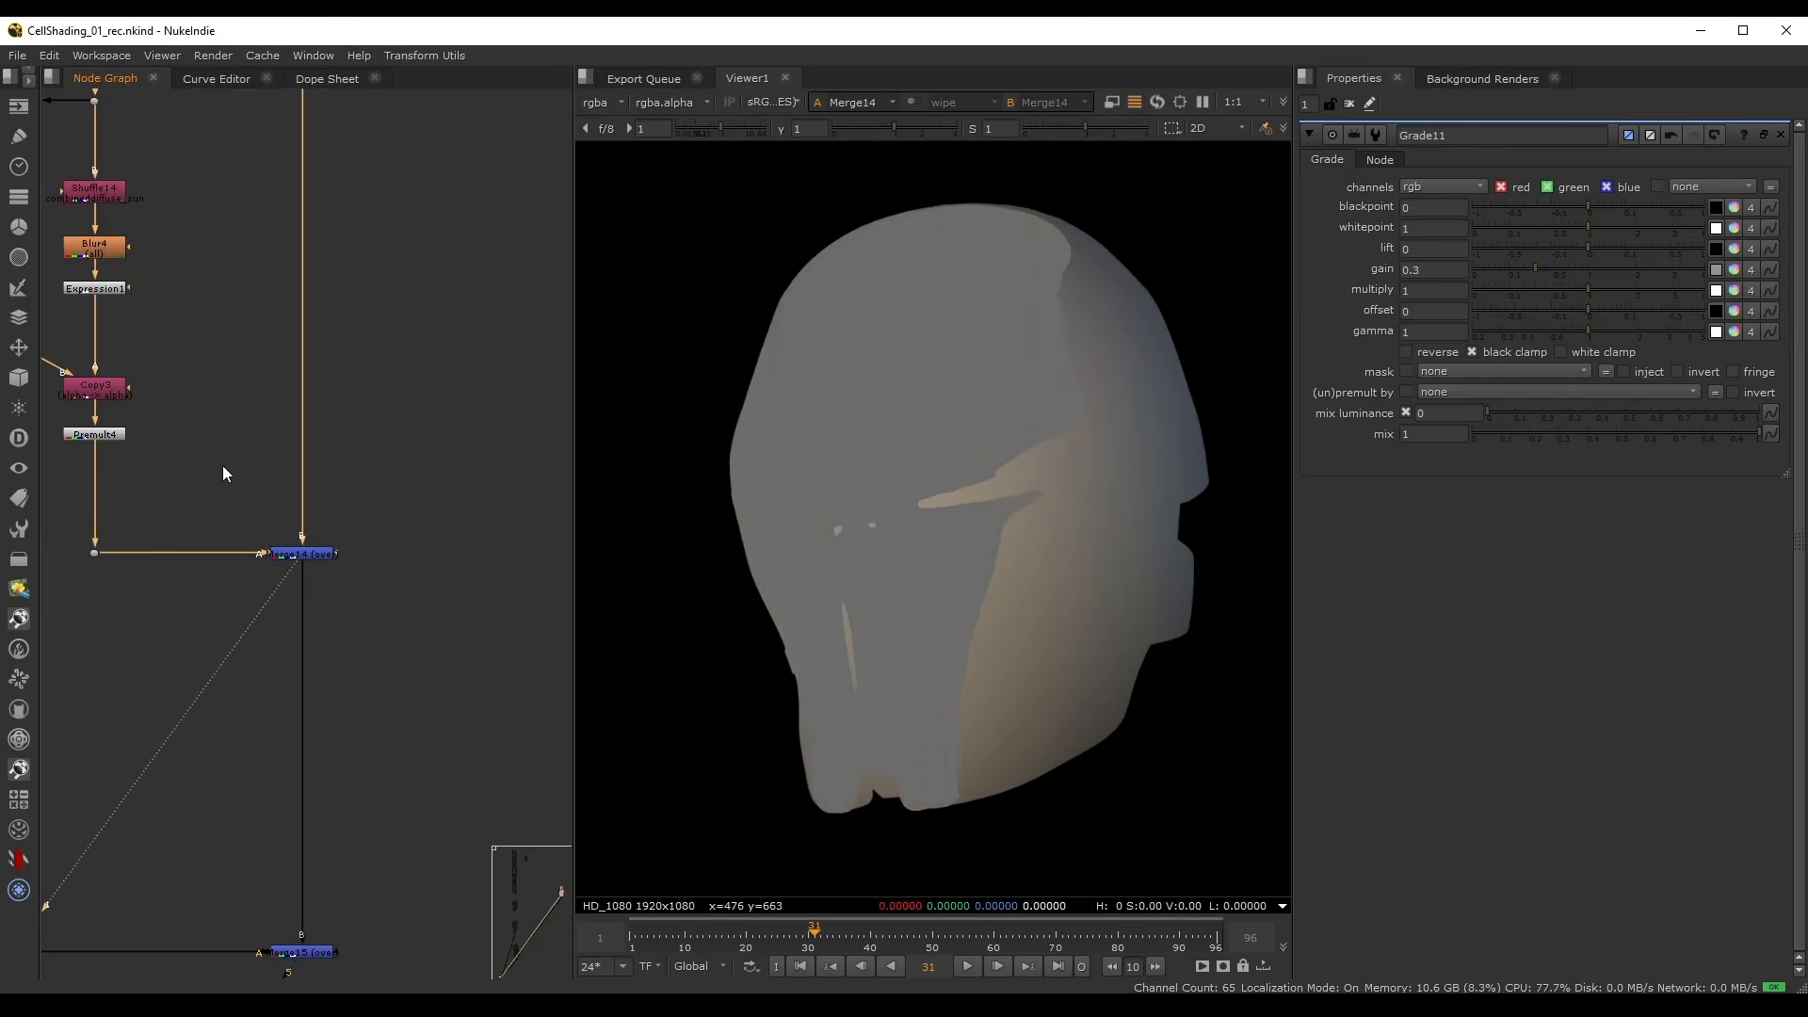
{"action": "scroll", "coordinate": [230, 447], "scroll_direction": "up", "scroll_amount": 2}
{"action": "left_click", "coordinate": [379, 653]}
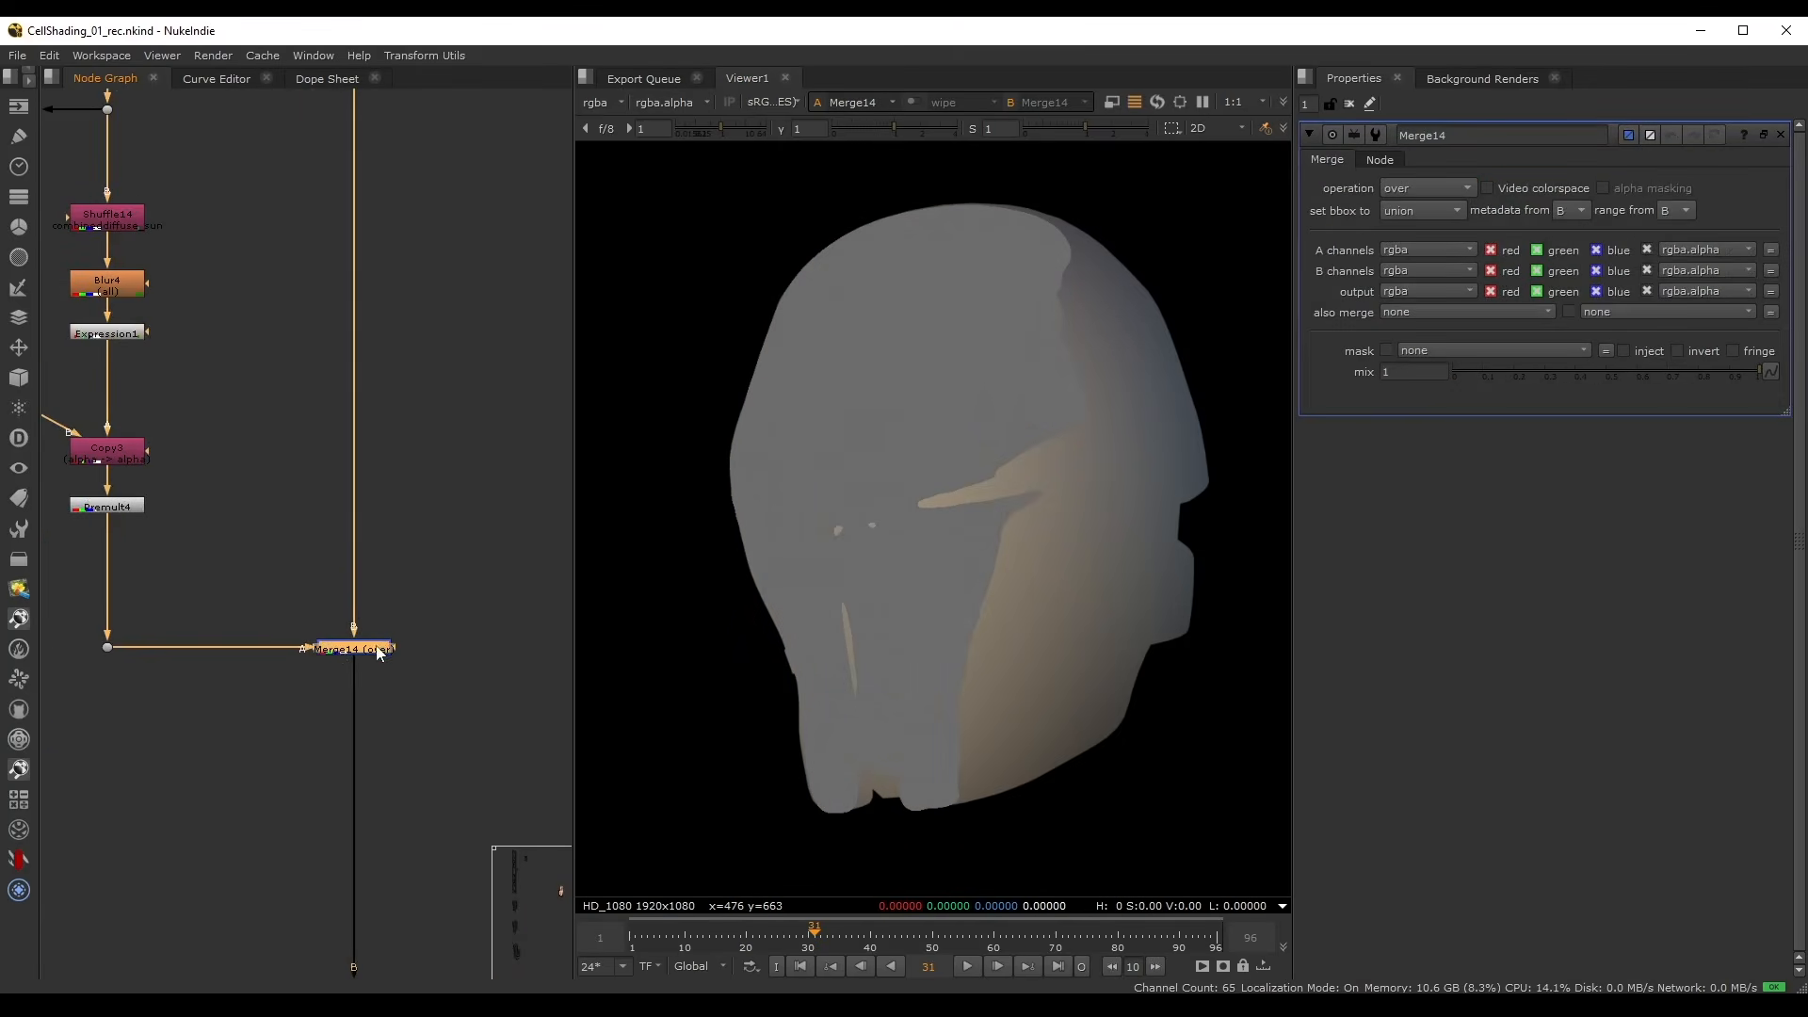
{"action": "left_click", "coordinate": [1421, 188]}
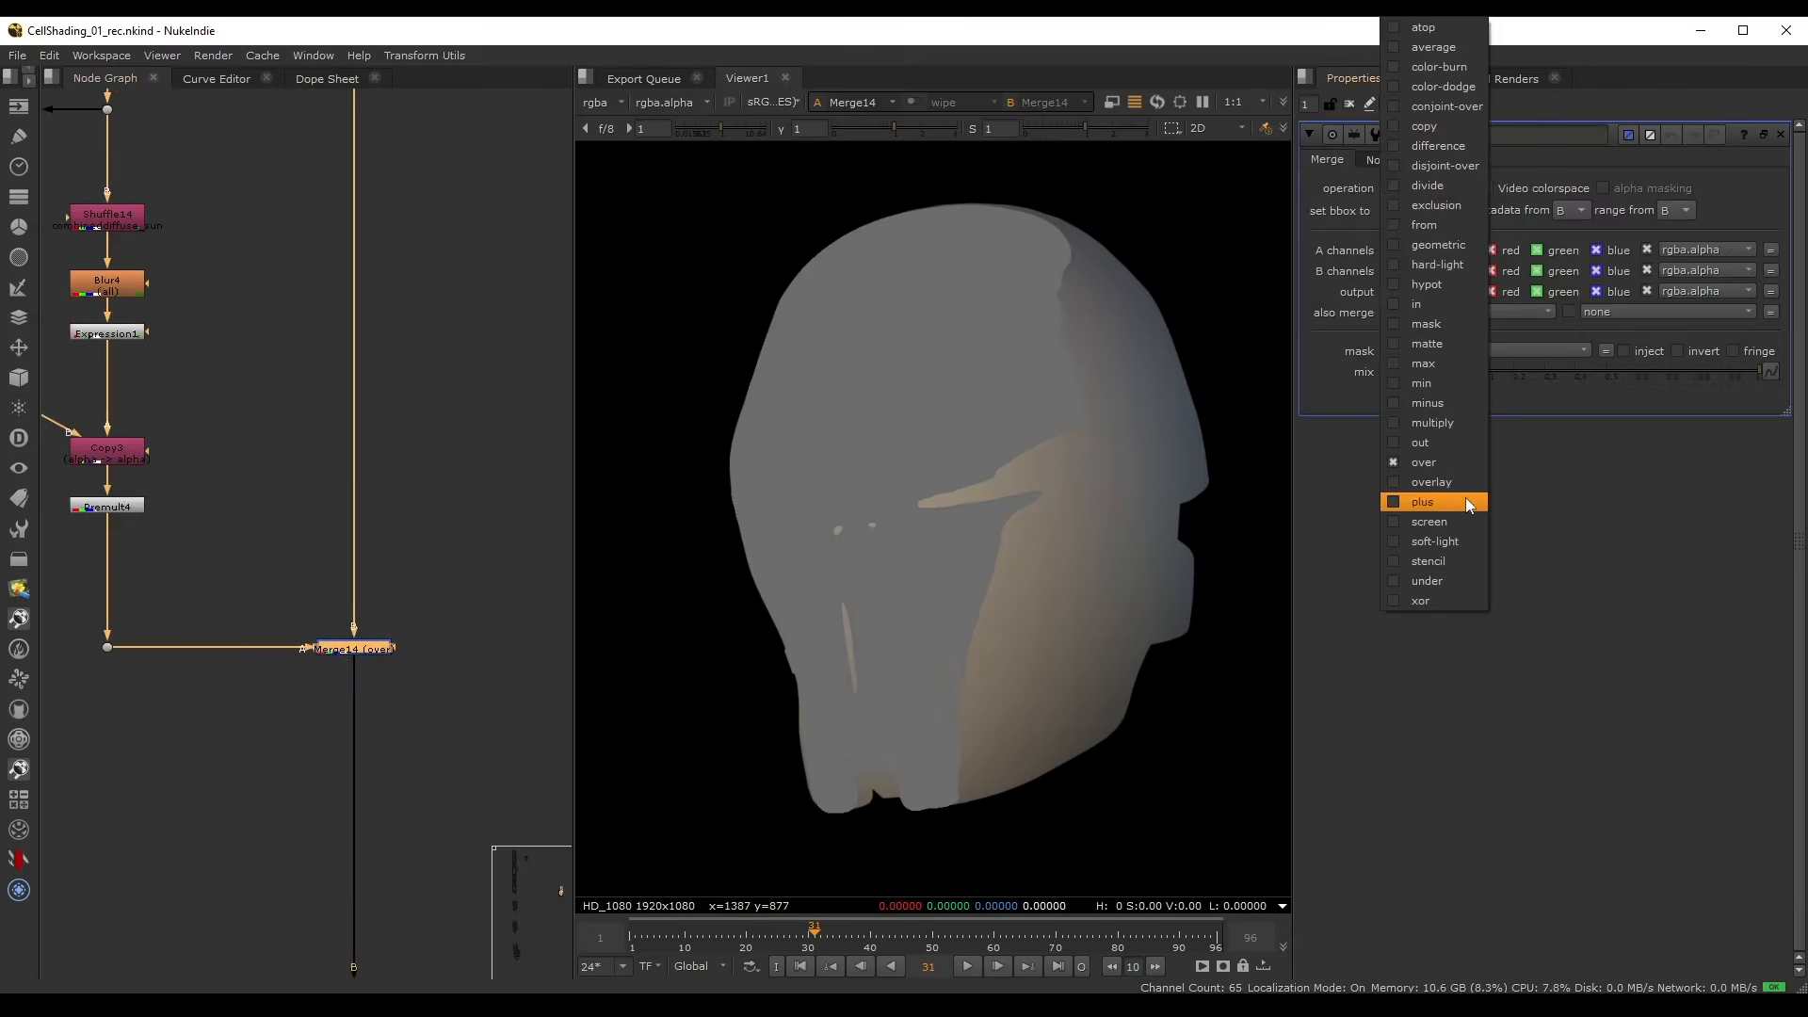
{"action": "left_click", "coordinate": [1459, 521]}
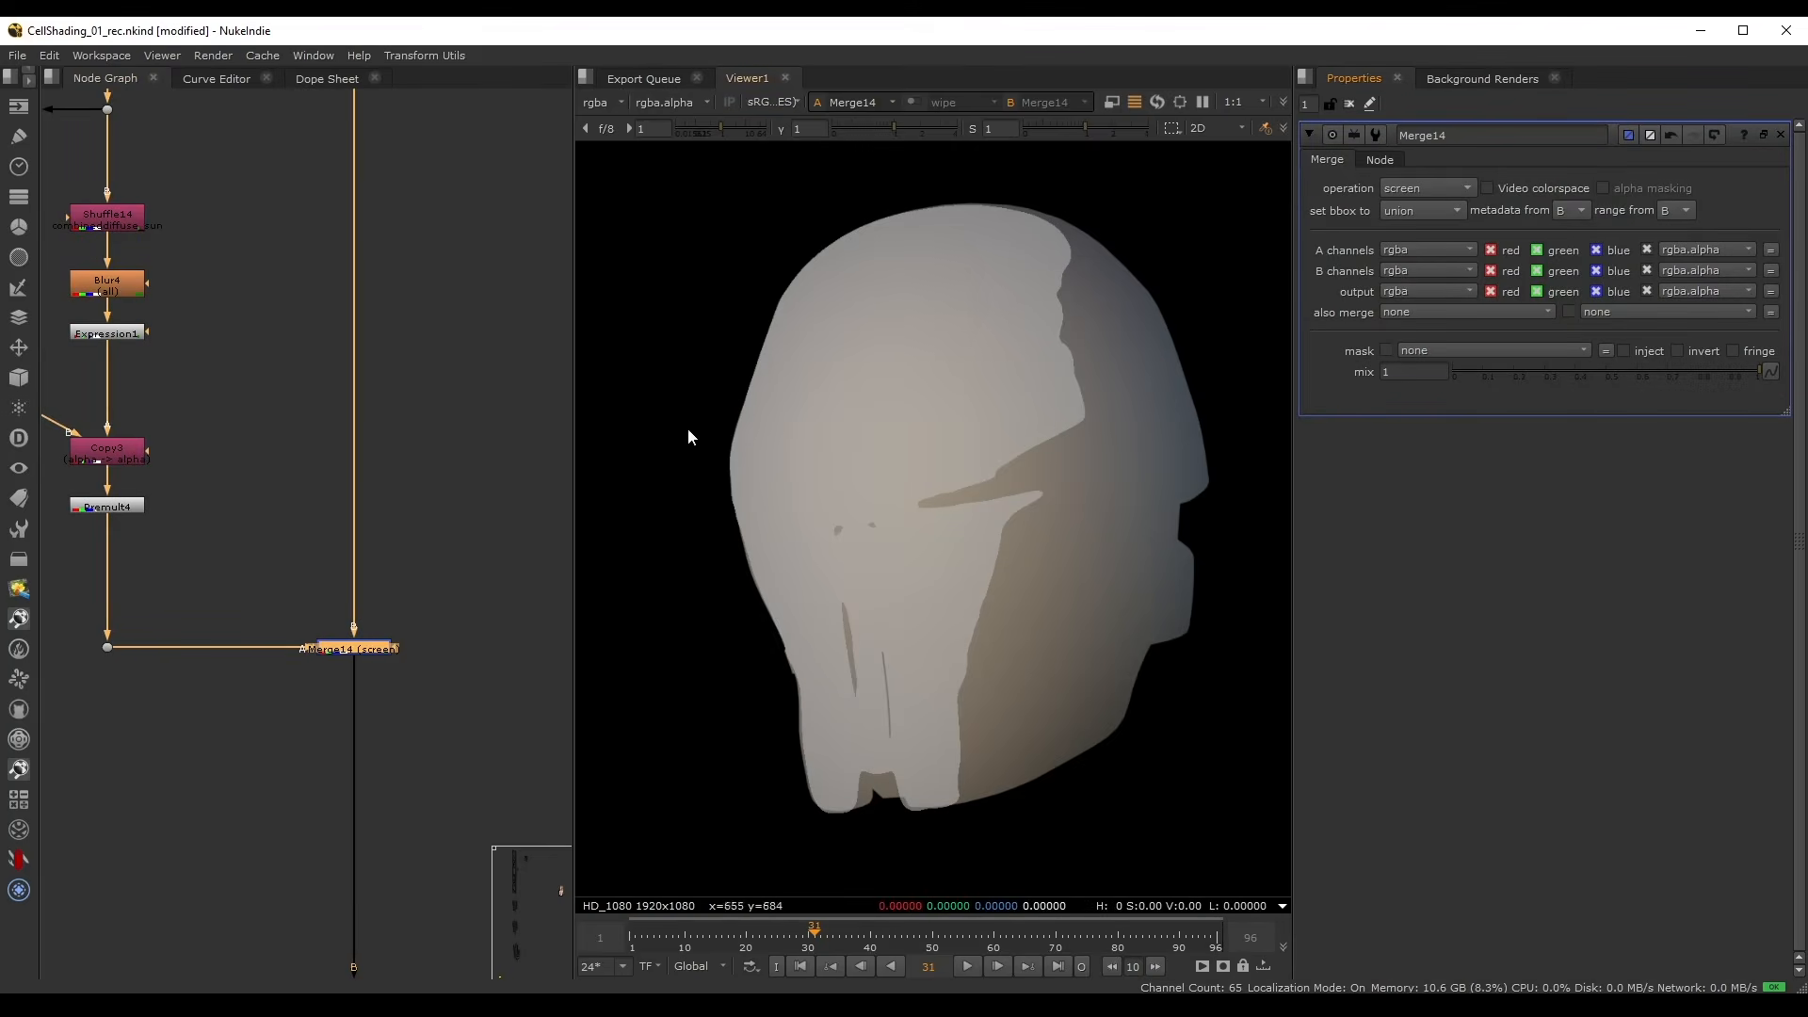
- View Merge15, try the screen operation on it, and set its operation to plus
{"action": "scroll", "coordinate": [361, 547], "scroll_direction": "down", "scroll_amount": 1}
{"action": "middle_click_drag", "start_coordinate": [361, 548], "coordinate": [381, 179]}
{"action": "left_click_drag", "start_coordinate": [443, 598], "coordinate": [255, 710]}
{"action": "key", "text": "1"}
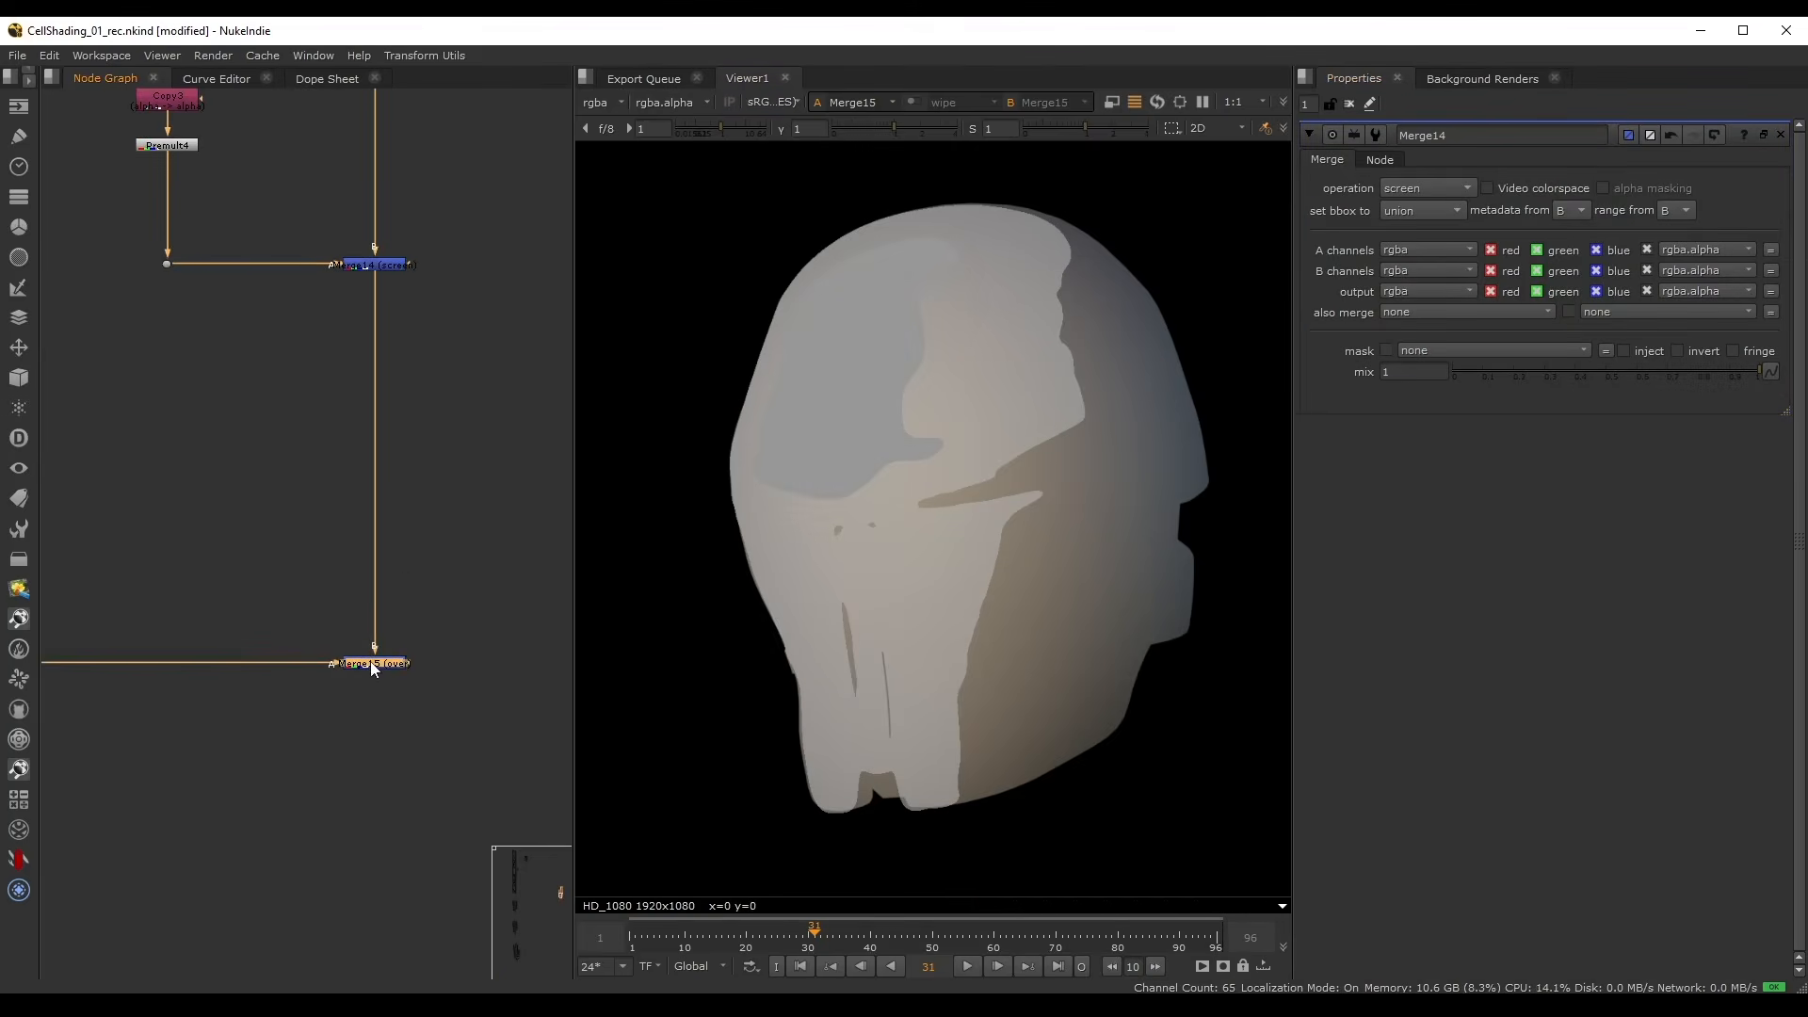
{"action": "double_click", "coordinate": [370, 661]}
{"action": "left_click", "coordinate": [1386, 188]}
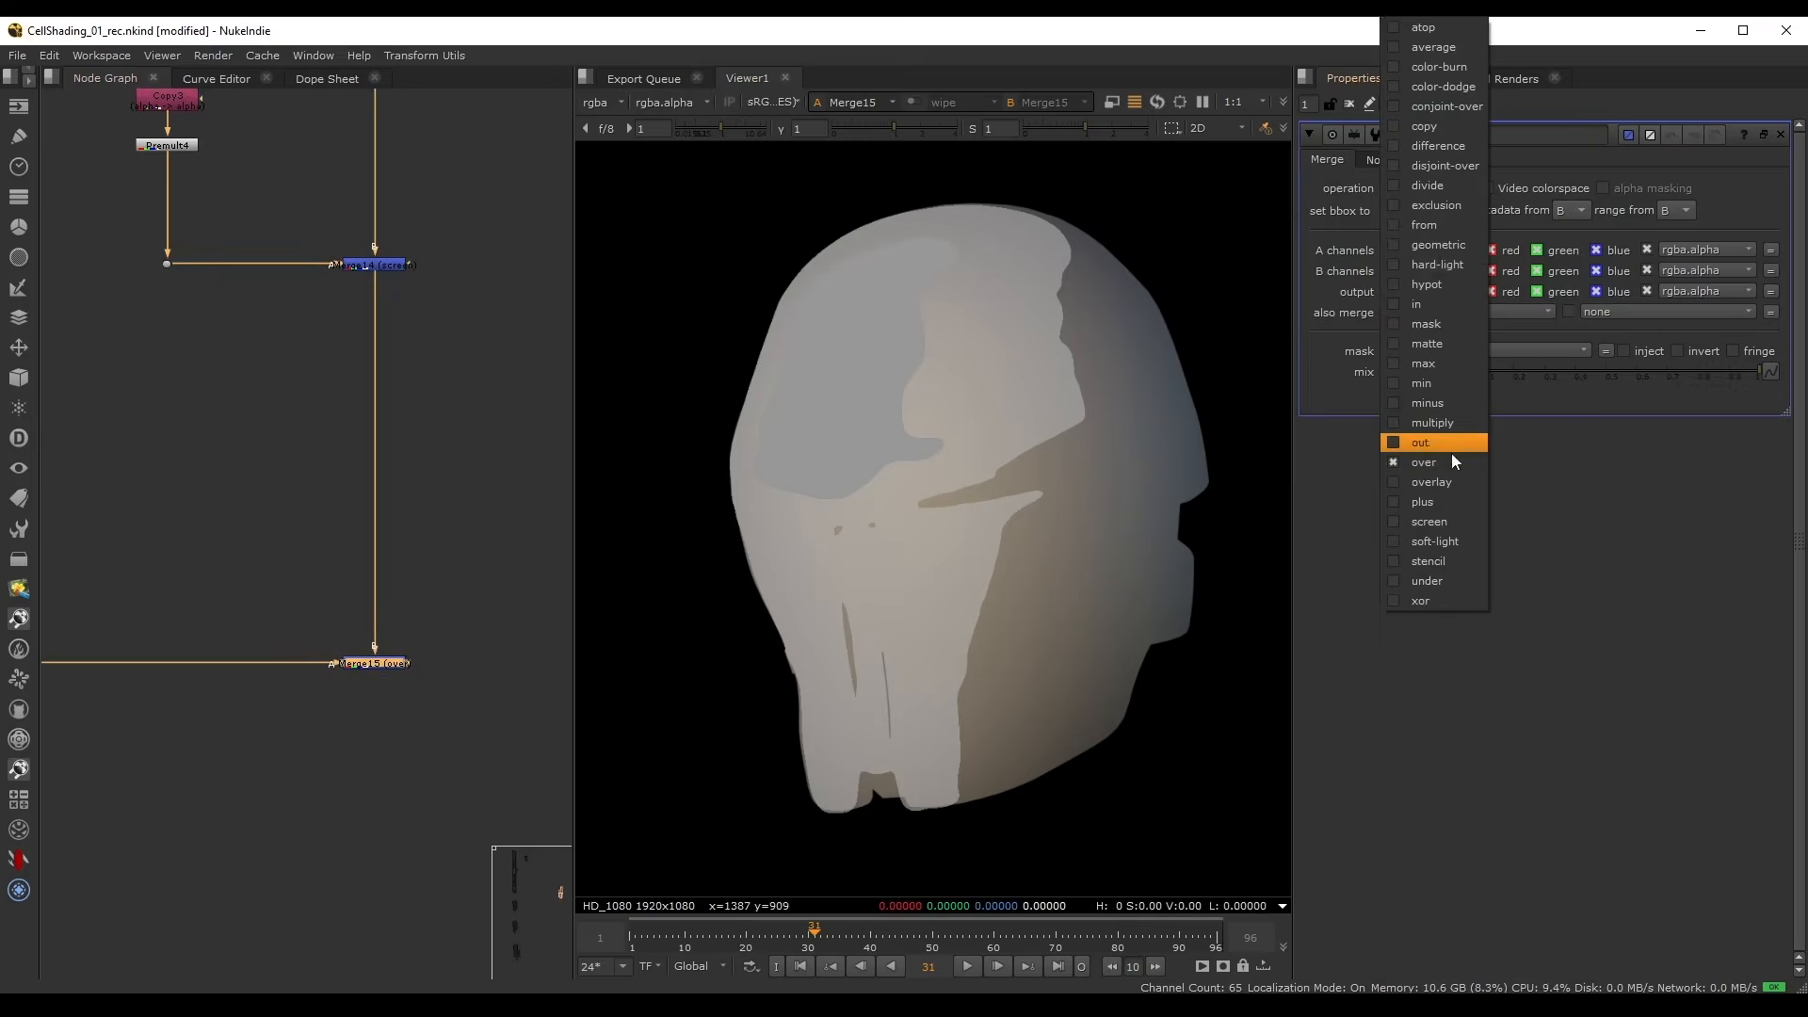
{"action": "left_click", "coordinate": [1455, 522]}
{"action": "left_click", "coordinate": [1433, 185]}
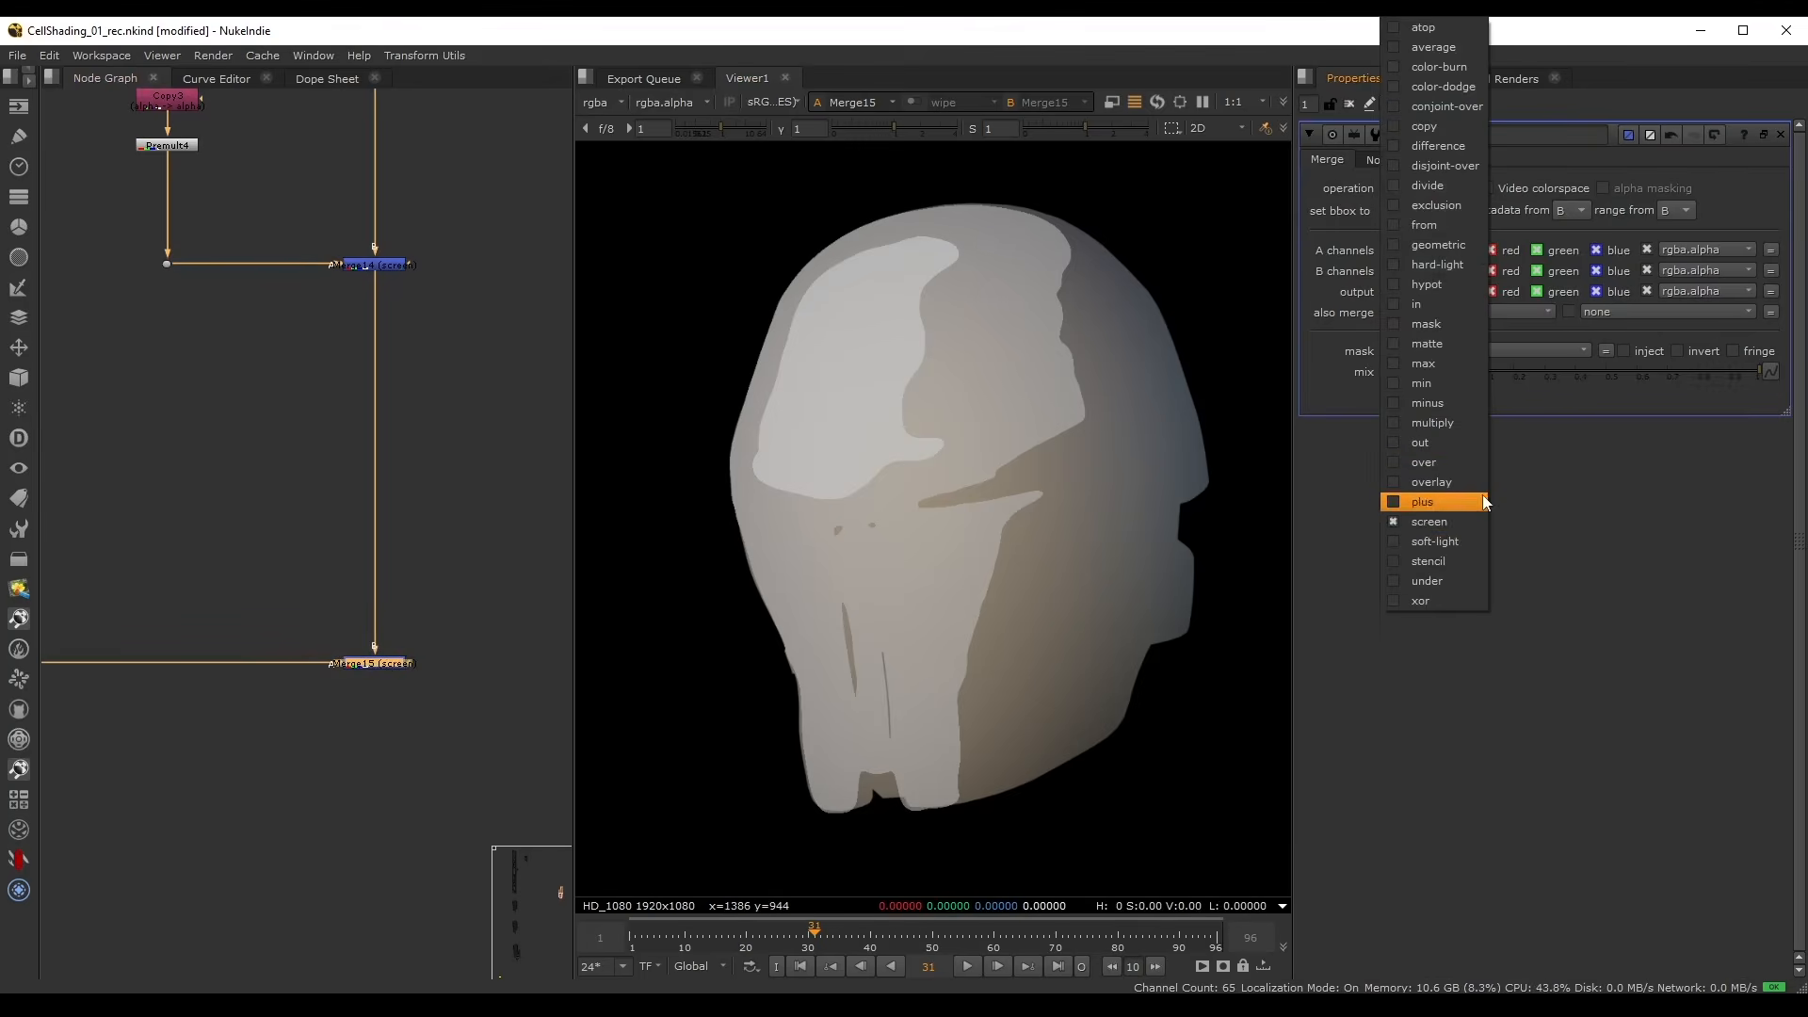
{"action": "left_click", "coordinate": [1431, 502]}
- Go to frame 24 and reduce Merge15's mix to 0.625
{"action": "scroll", "coordinate": [1029, 471], "scroll_direction": "down", "scroll_amount": 3}
{"action": "left_click_drag", "start_coordinate": [910, 933], "coordinate": [771, 932]}
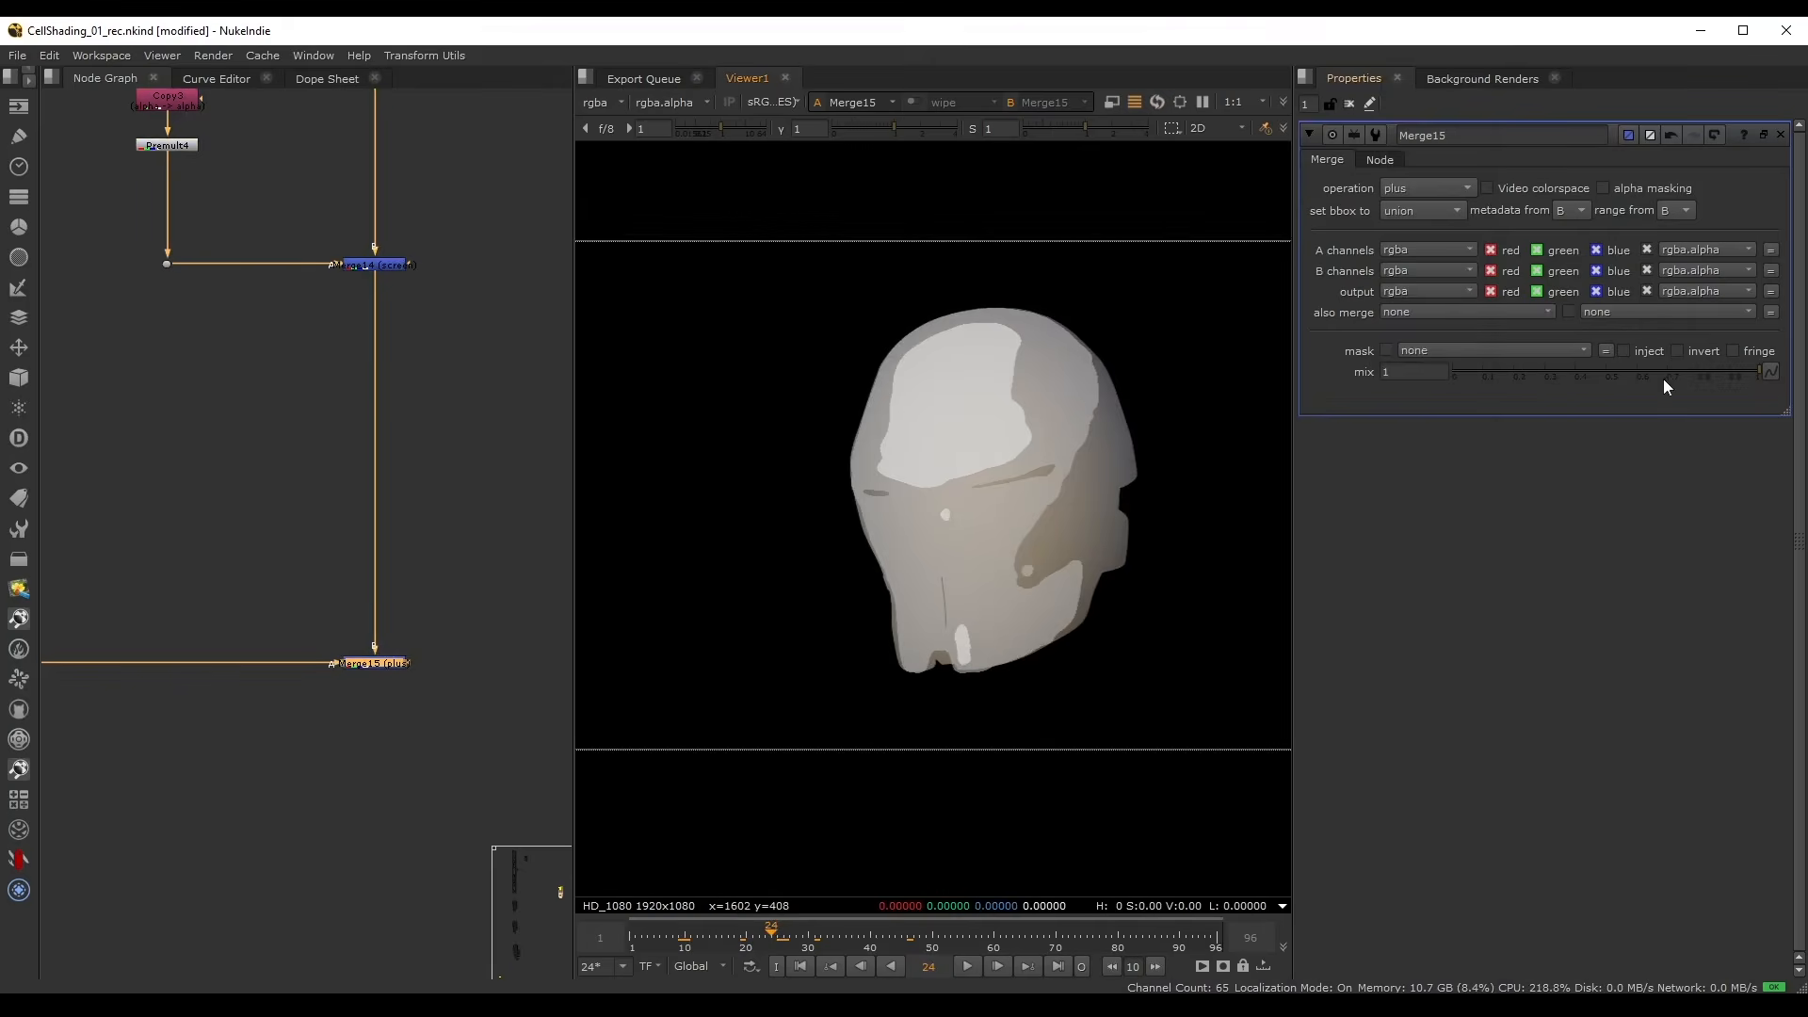
{"action": "left_click_drag", "start_coordinate": [1663, 375], "coordinate": [1643, 375]}
- Reduce Merge14's mix to 0.535
{"action": "middle_click_drag", "start_coordinate": [362, 224], "coordinate": [386, 348]}
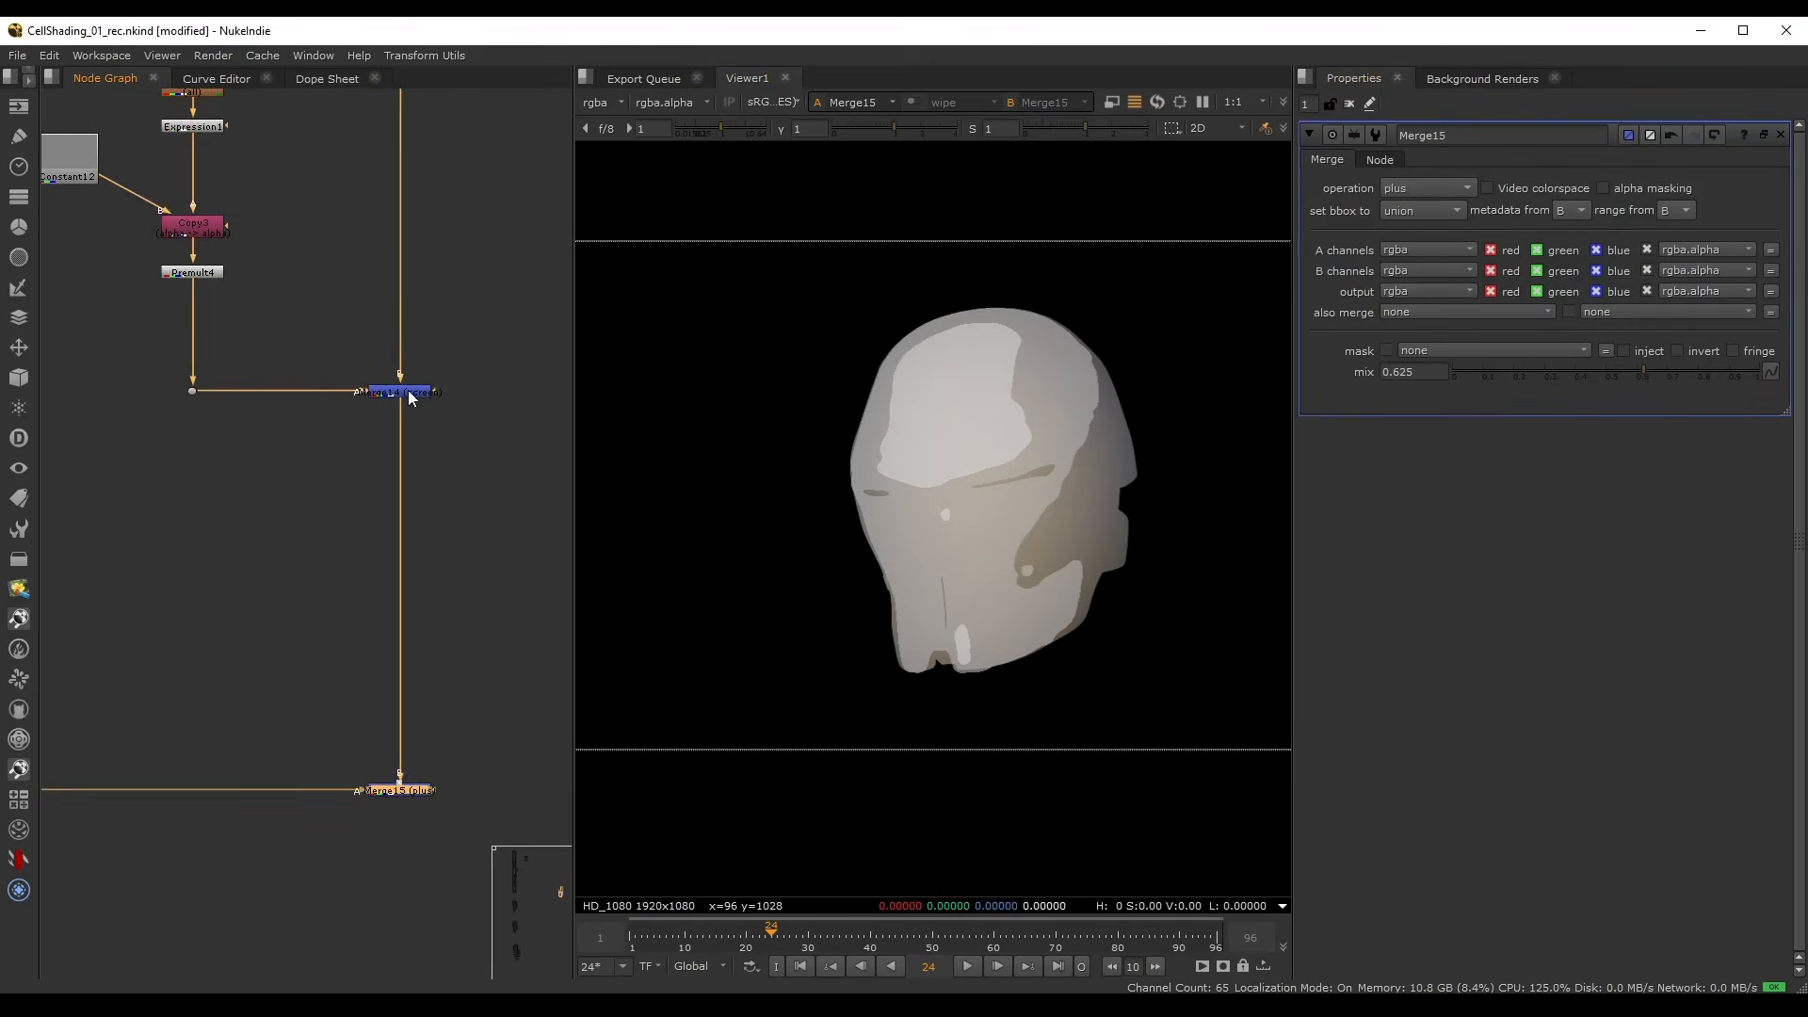
{"action": "left_click", "coordinate": [399, 392]}
{"action": "left_click_drag", "start_coordinate": [1662, 376], "coordinate": [1617, 375]}
- Examine the node tree from Merge14 up to the Read5 source
{"action": "middle_click_drag", "start_coordinate": [86, 148], "coordinate": [88, 324]}
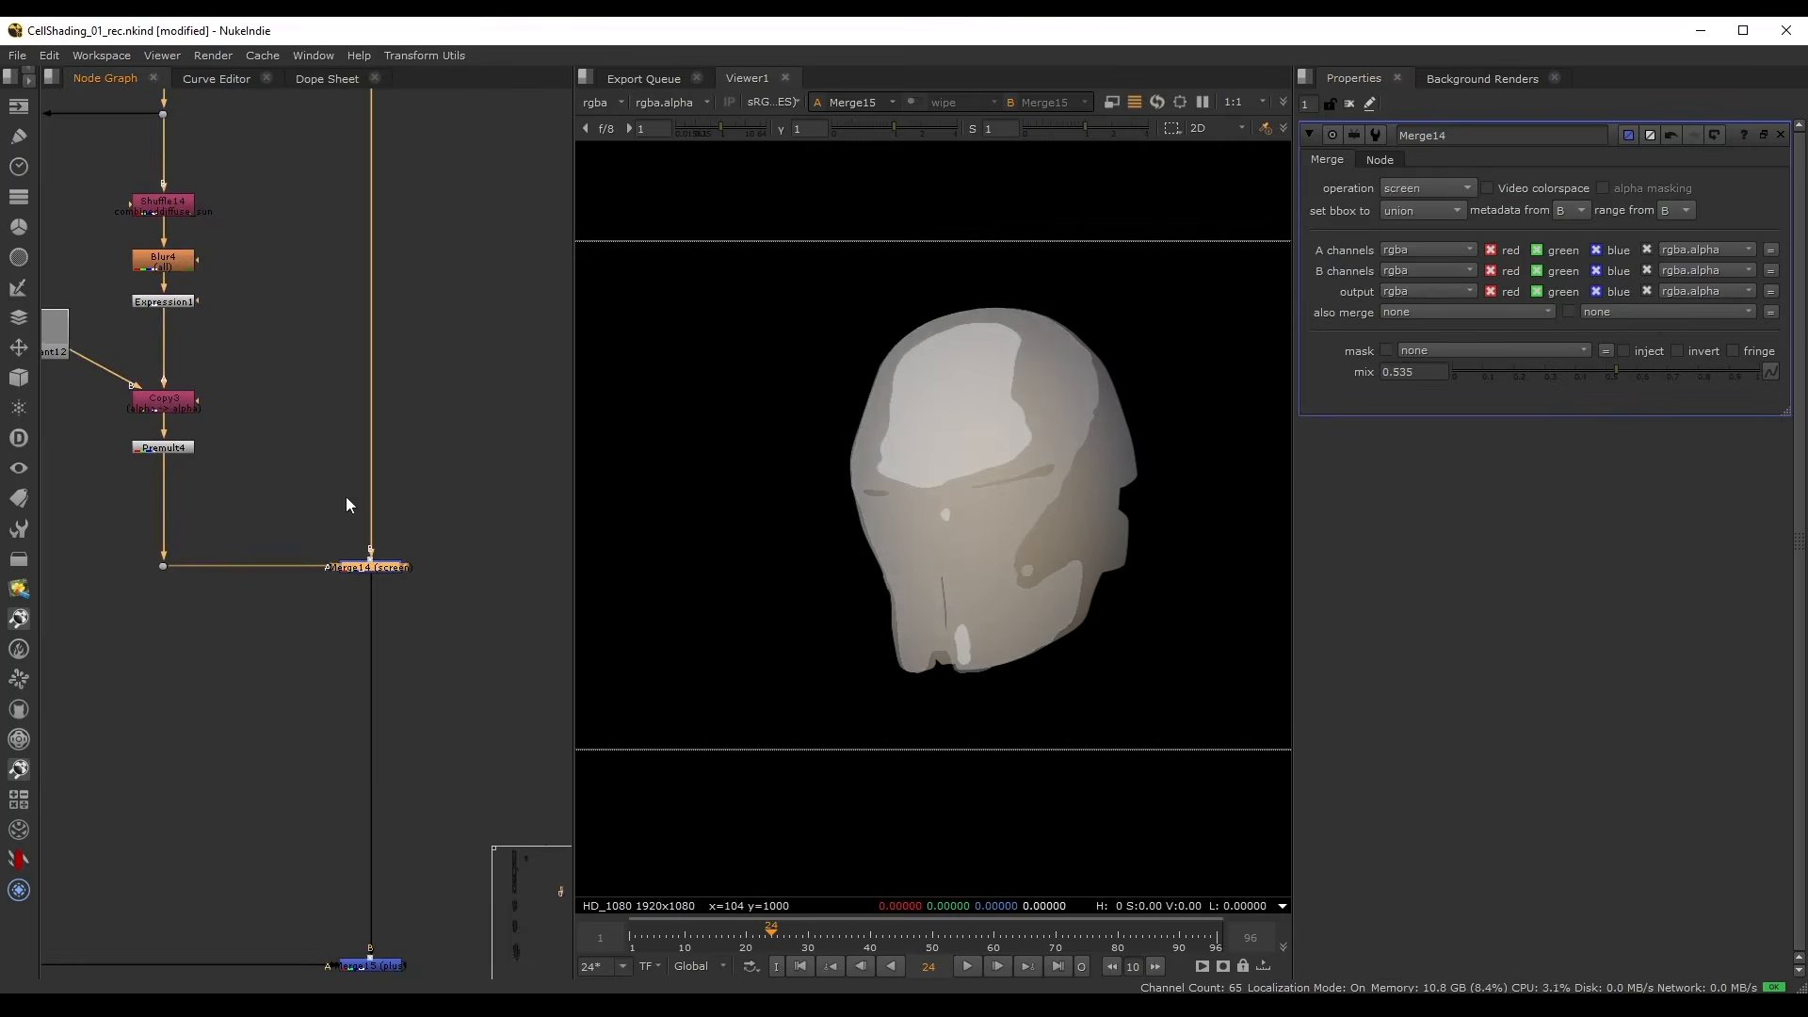
{"action": "scroll", "coordinate": [168, 551], "scroll_direction": "down", "scroll_amount": 2}
{"action": "middle_click_drag", "start_coordinate": [168, 552], "coordinate": [376, 480]}
{"action": "middle_click_drag", "start_coordinate": [171, 517], "coordinate": [280, 566]}
{"action": "middle_click_drag", "start_coordinate": [355, 374], "coordinate": [308, 610]}
{"action": "middle_click_drag", "start_coordinate": [333, 288], "coordinate": [312, 539]}
{"action": "scroll", "coordinate": [291, 337], "scroll_direction": "up", "scroll_amount": 3}
{"action": "left_click", "coordinate": [293, 341]}
{"action": "scroll", "coordinate": [292, 341], "scroll_direction": "up", "scroll_amount": 2}
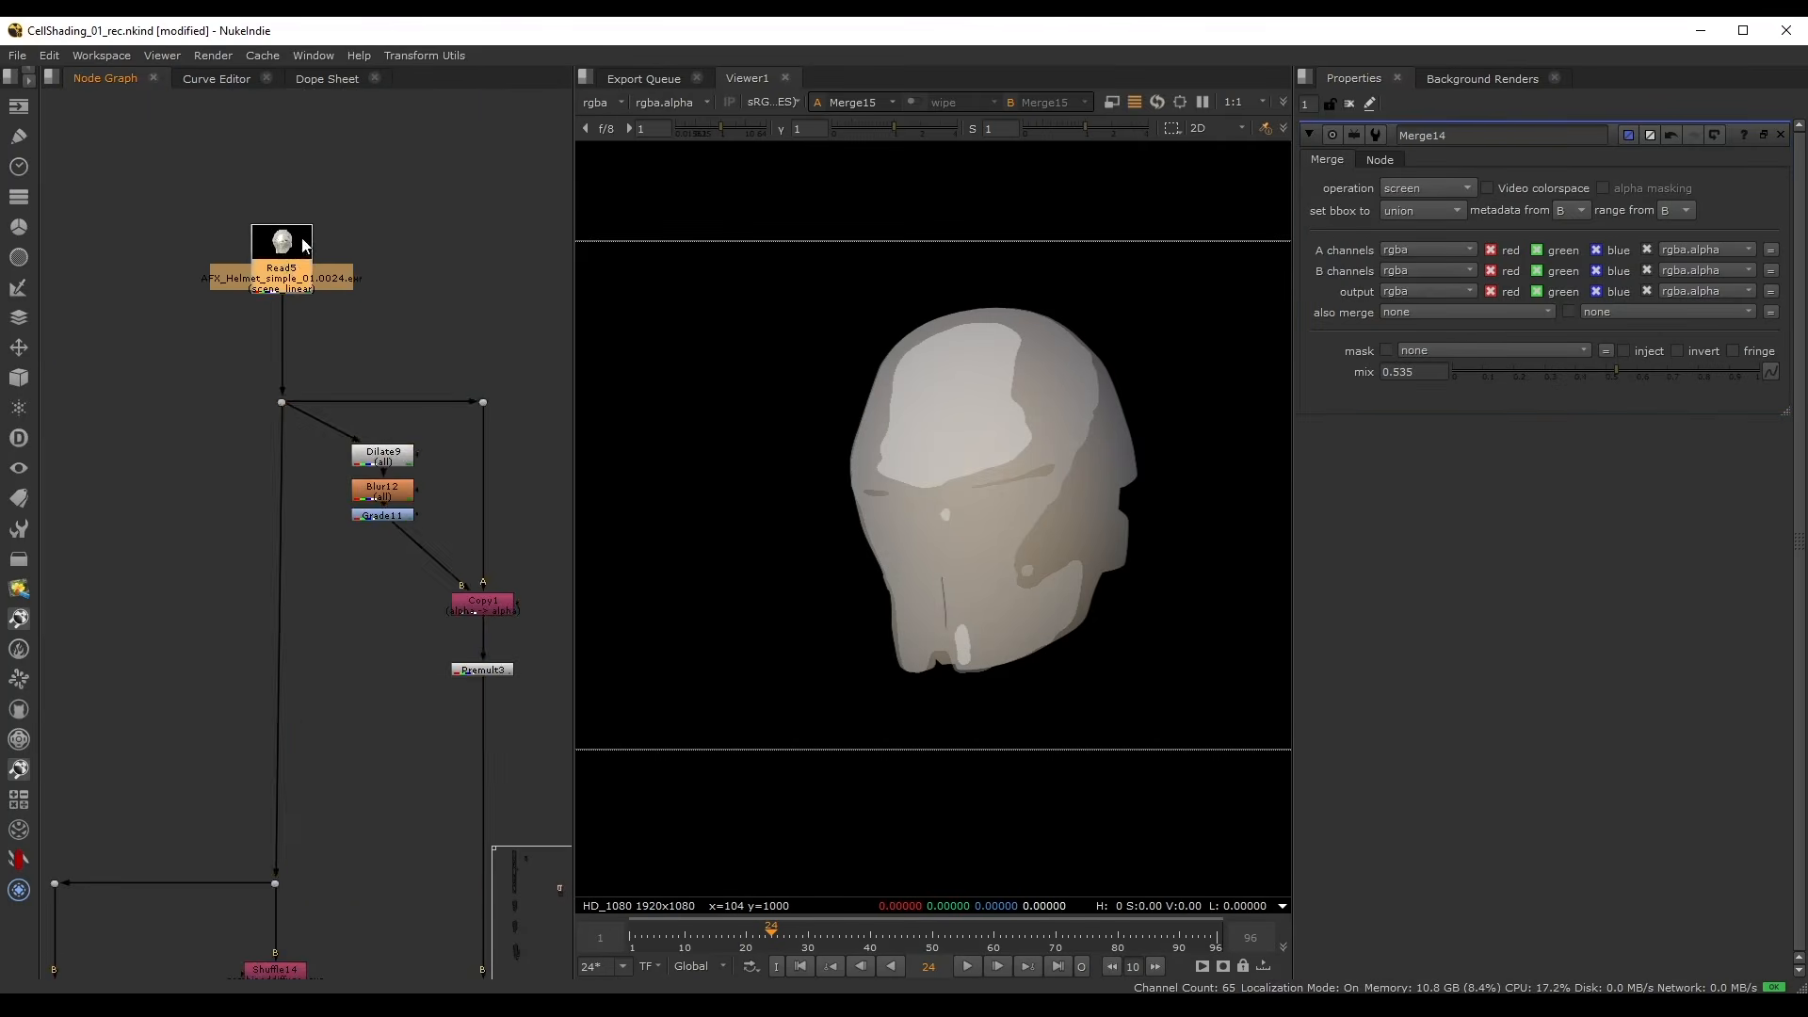
{"action": "scroll", "coordinate": [104, 490], "scroll_direction": "down", "scroll_amount": 5}
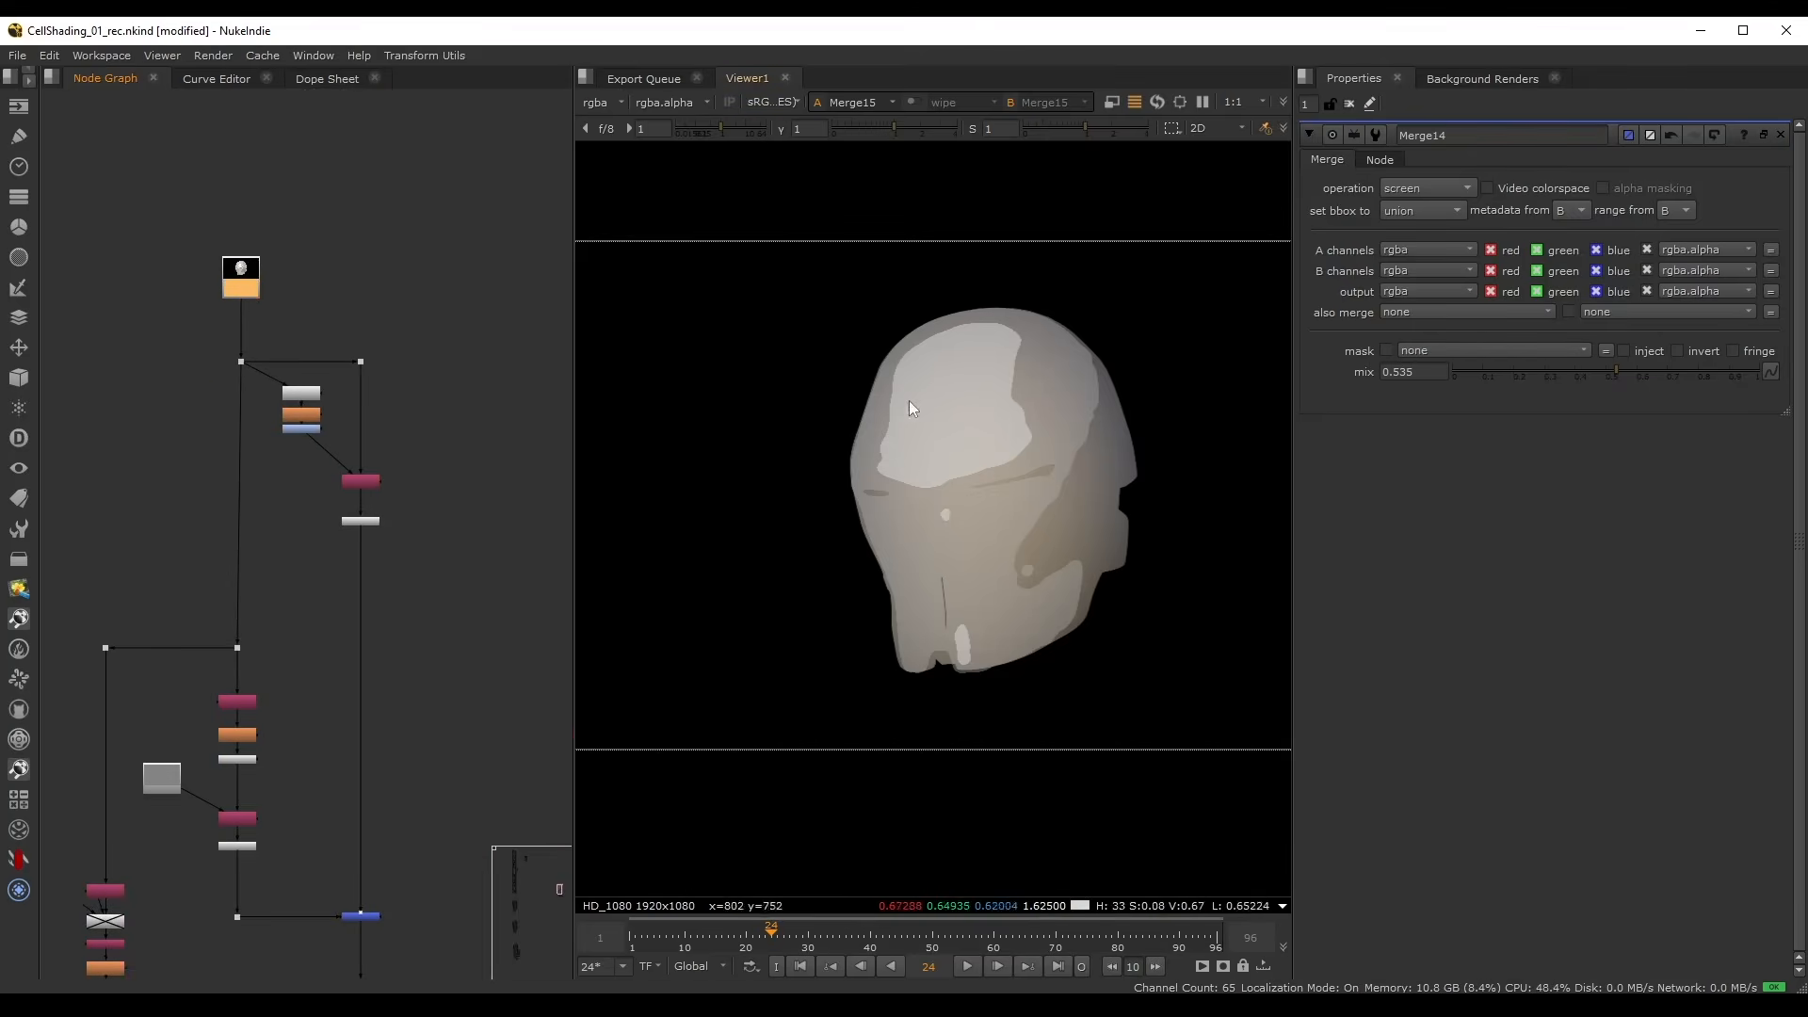
- Move the source render node aside and insert a Dot on its output pipe
{"action": "scroll", "coordinate": [992, 377], "scroll_direction": "up", "scroll_amount": 3}
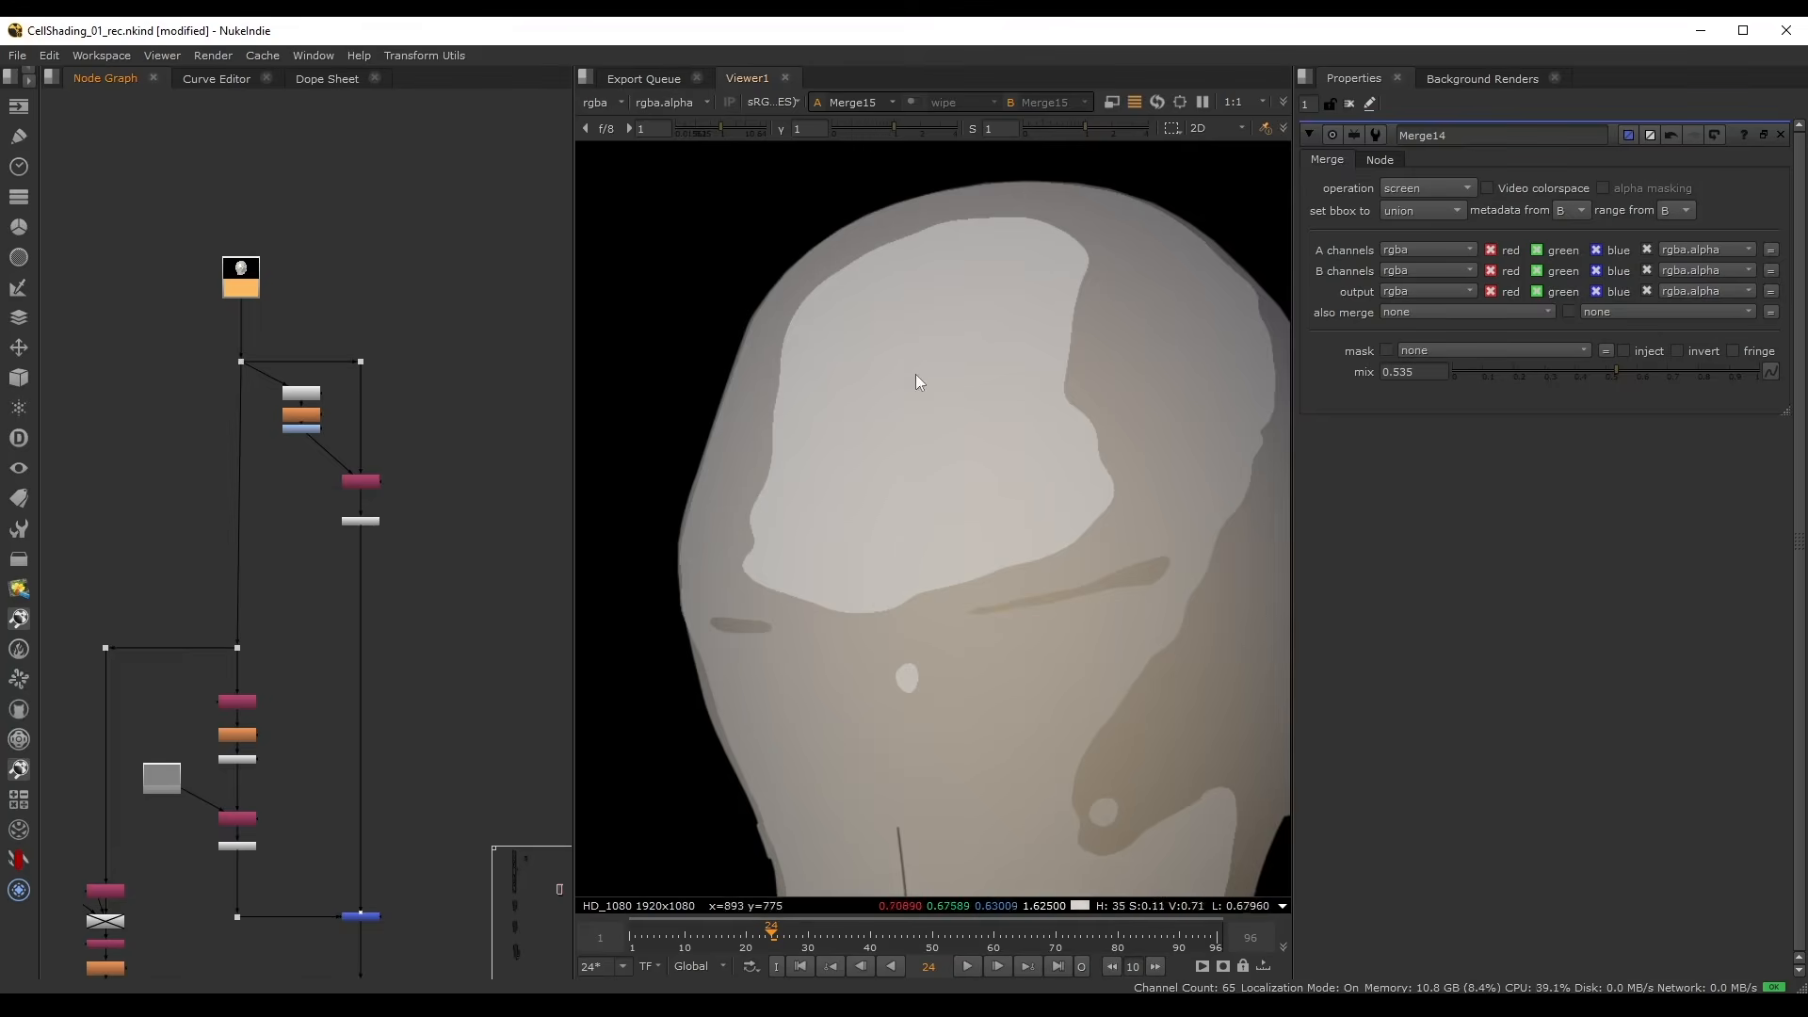
{"action": "scroll", "coordinate": [339, 533], "scroll_direction": "down", "scroll_amount": 4}
{"action": "scroll", "coordinate": [339, 521], "scroll_direction": "up", "scroll_amount": 2}
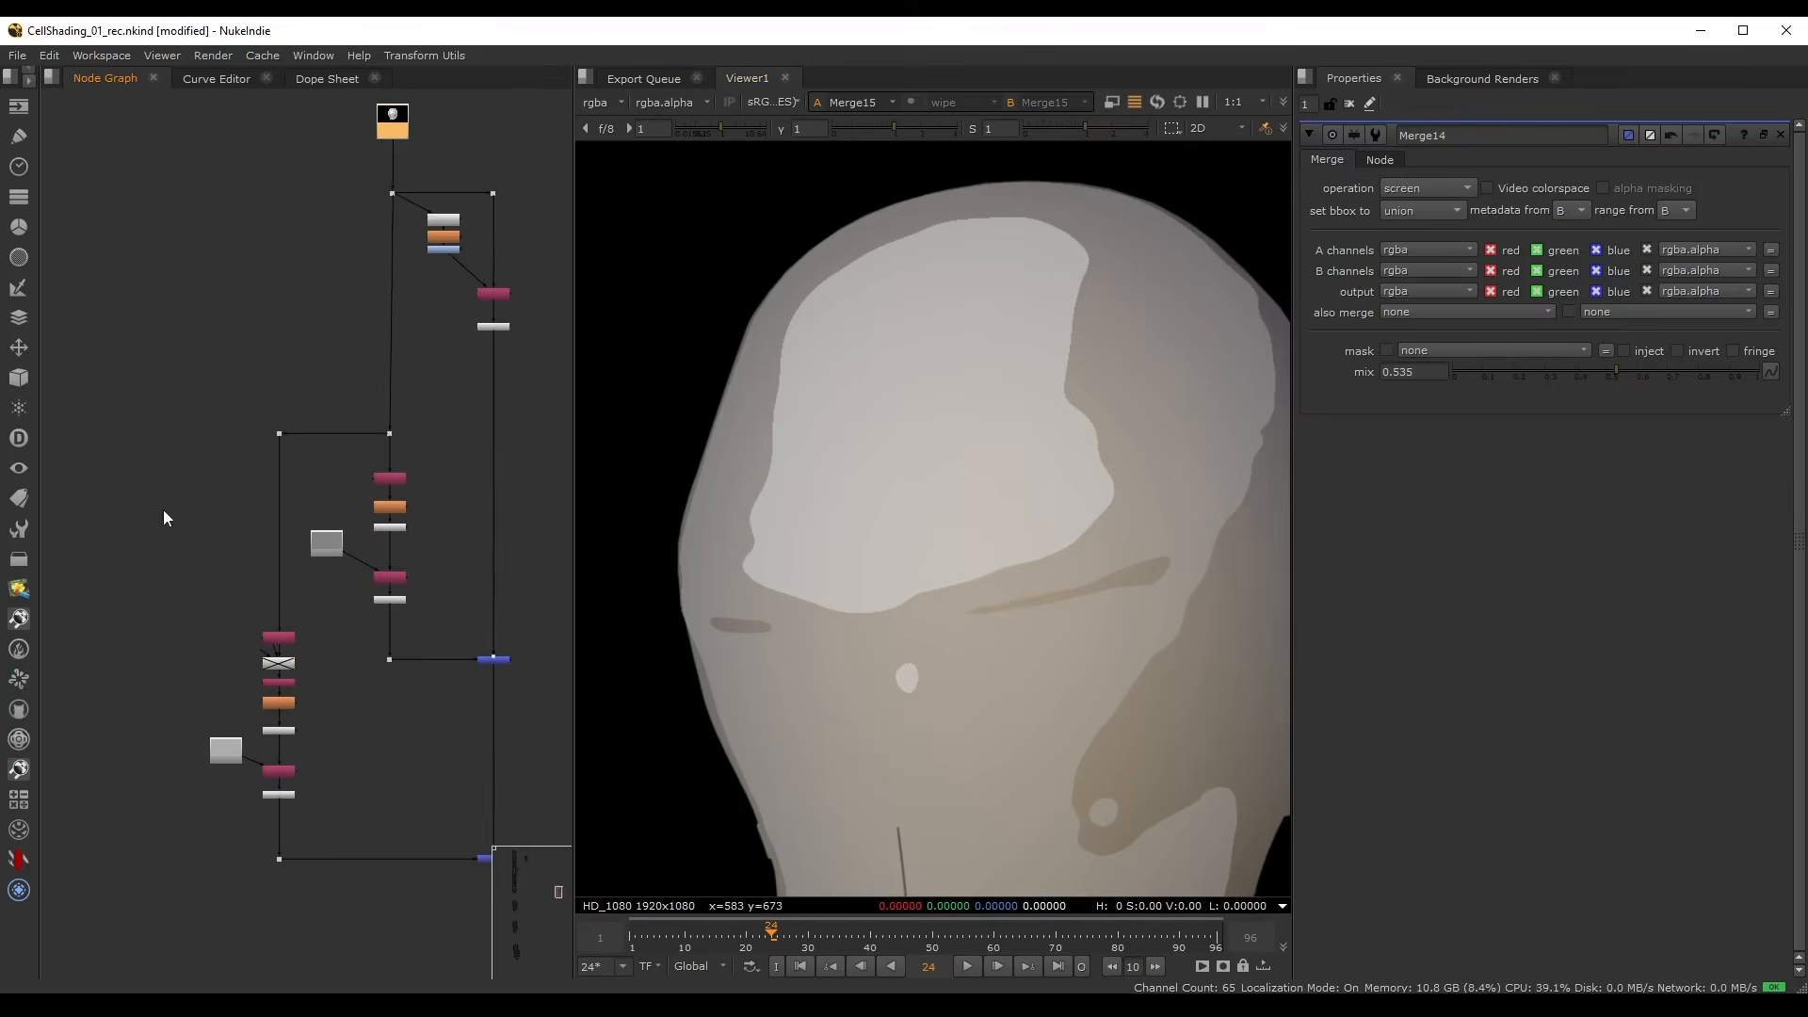
{"action": "left_click_drag", "start_coordinate": [394, 128], "coordinate": [253, 117]}
{"action": "key", "text": "ctrl"}
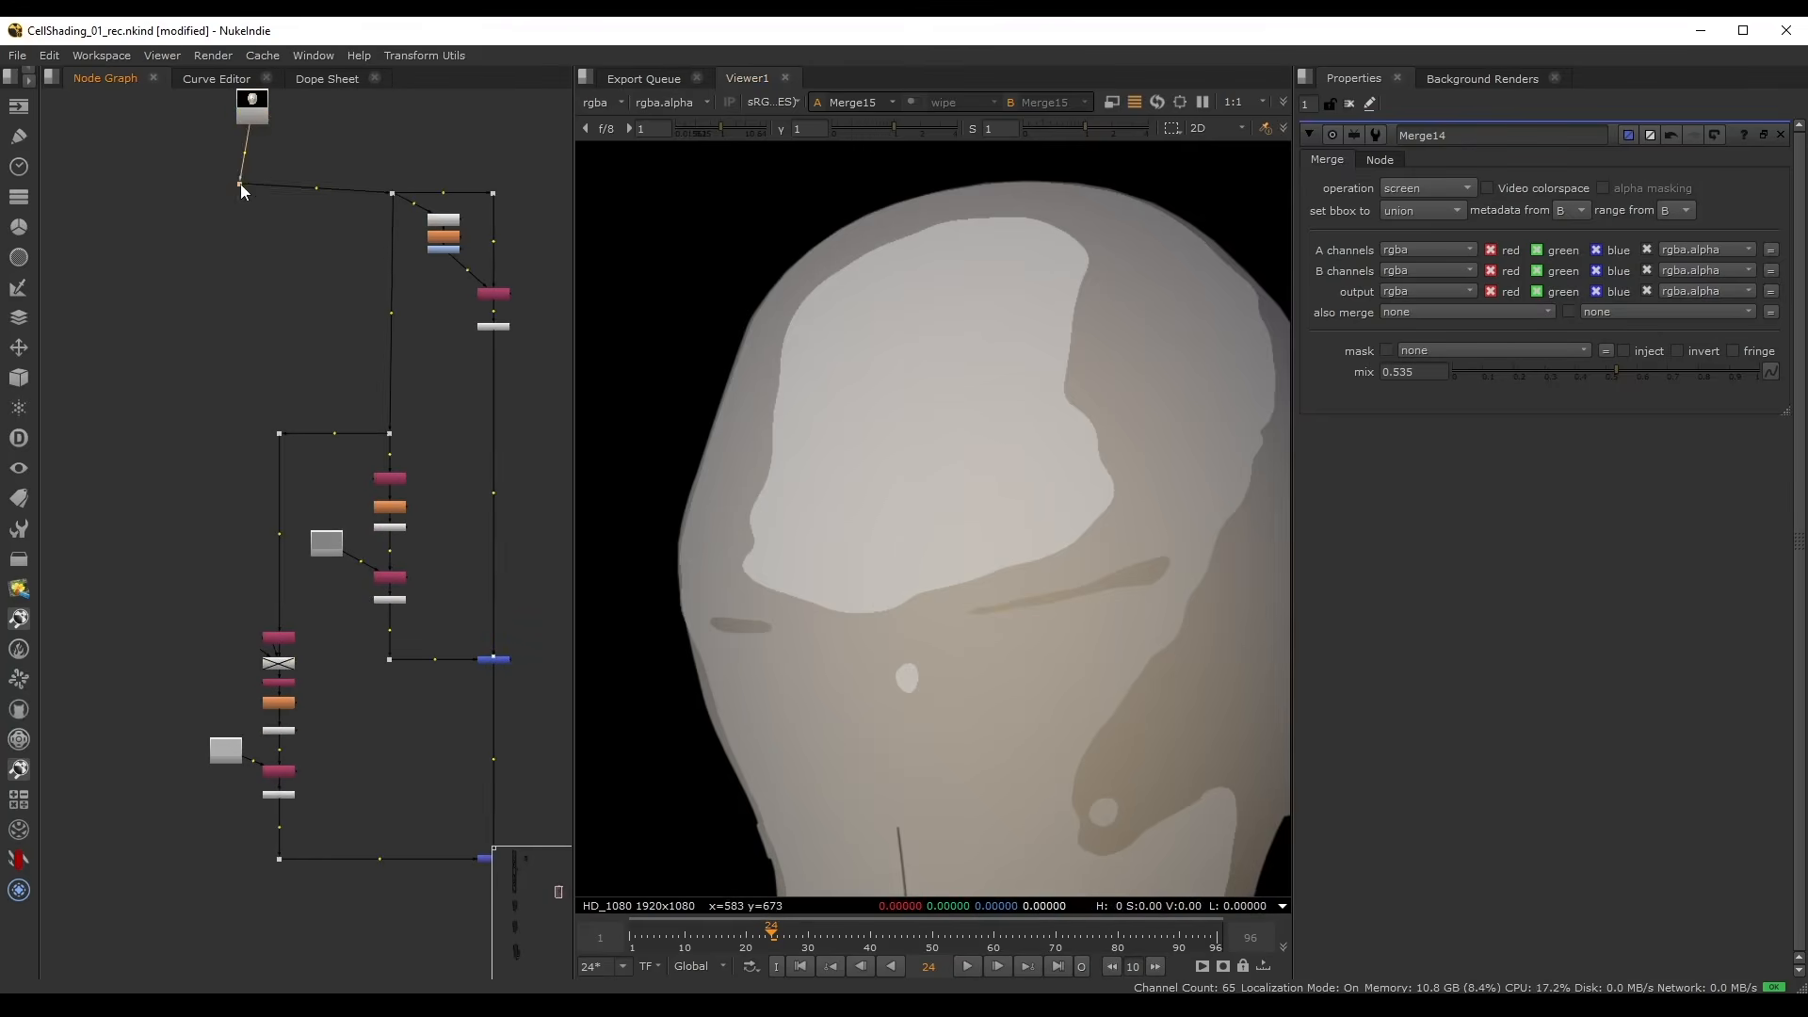
{"action": "left_click_drag", "start_coordinate": [240, 183], "coordinate": [251, 193], "text": "ctrl"}
- Detach Constant13 from Copy4 and feed Copy4's B input from the source render's Dot through an elbow Dot
{"action": "middle_click_drag", "start_coordinate": [226, 740], "coordinate": [230, 567]}
{"action": "scroll", "coordinate": [240, 579], "scroll_direction": "up", "scroll_amount": 4}
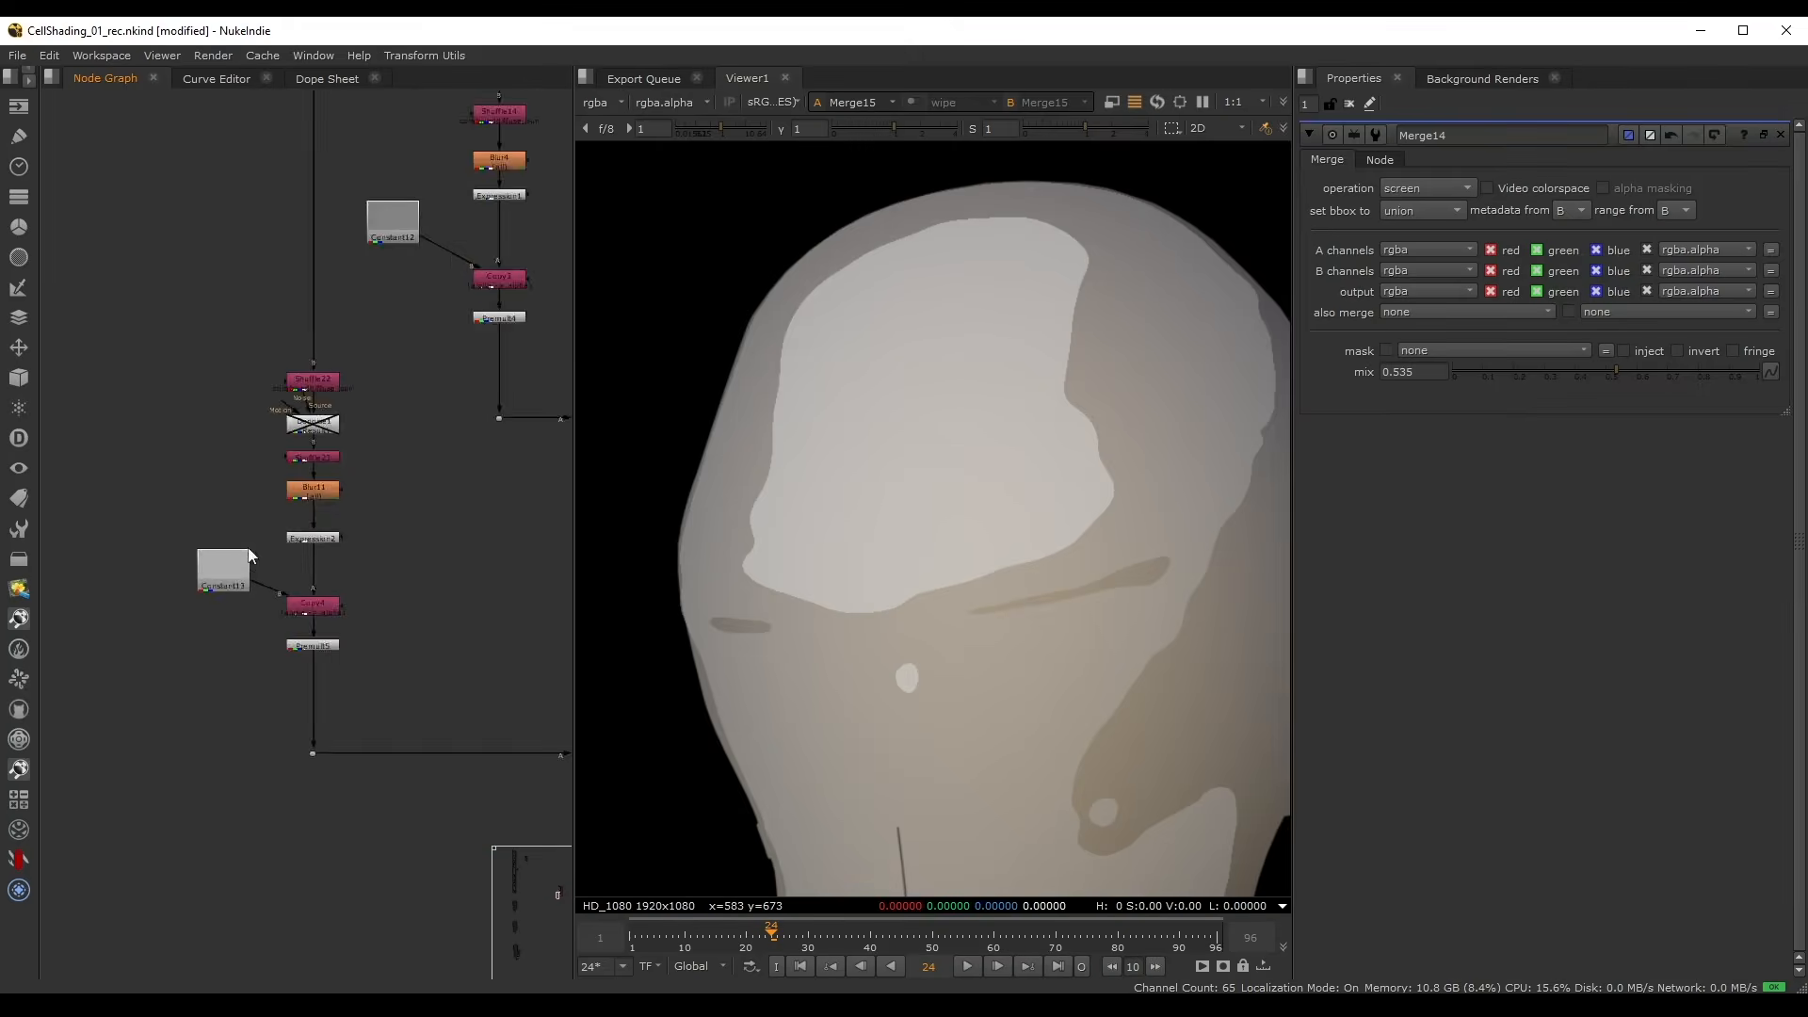
{"action": "left_click_drag", "start_coordinate": [219, 556], "coordinate": [117, 478]}
{"action": "scroll", "coordinate": [164, 523], "scroll_direction": "down", "scroll_amount": 5}
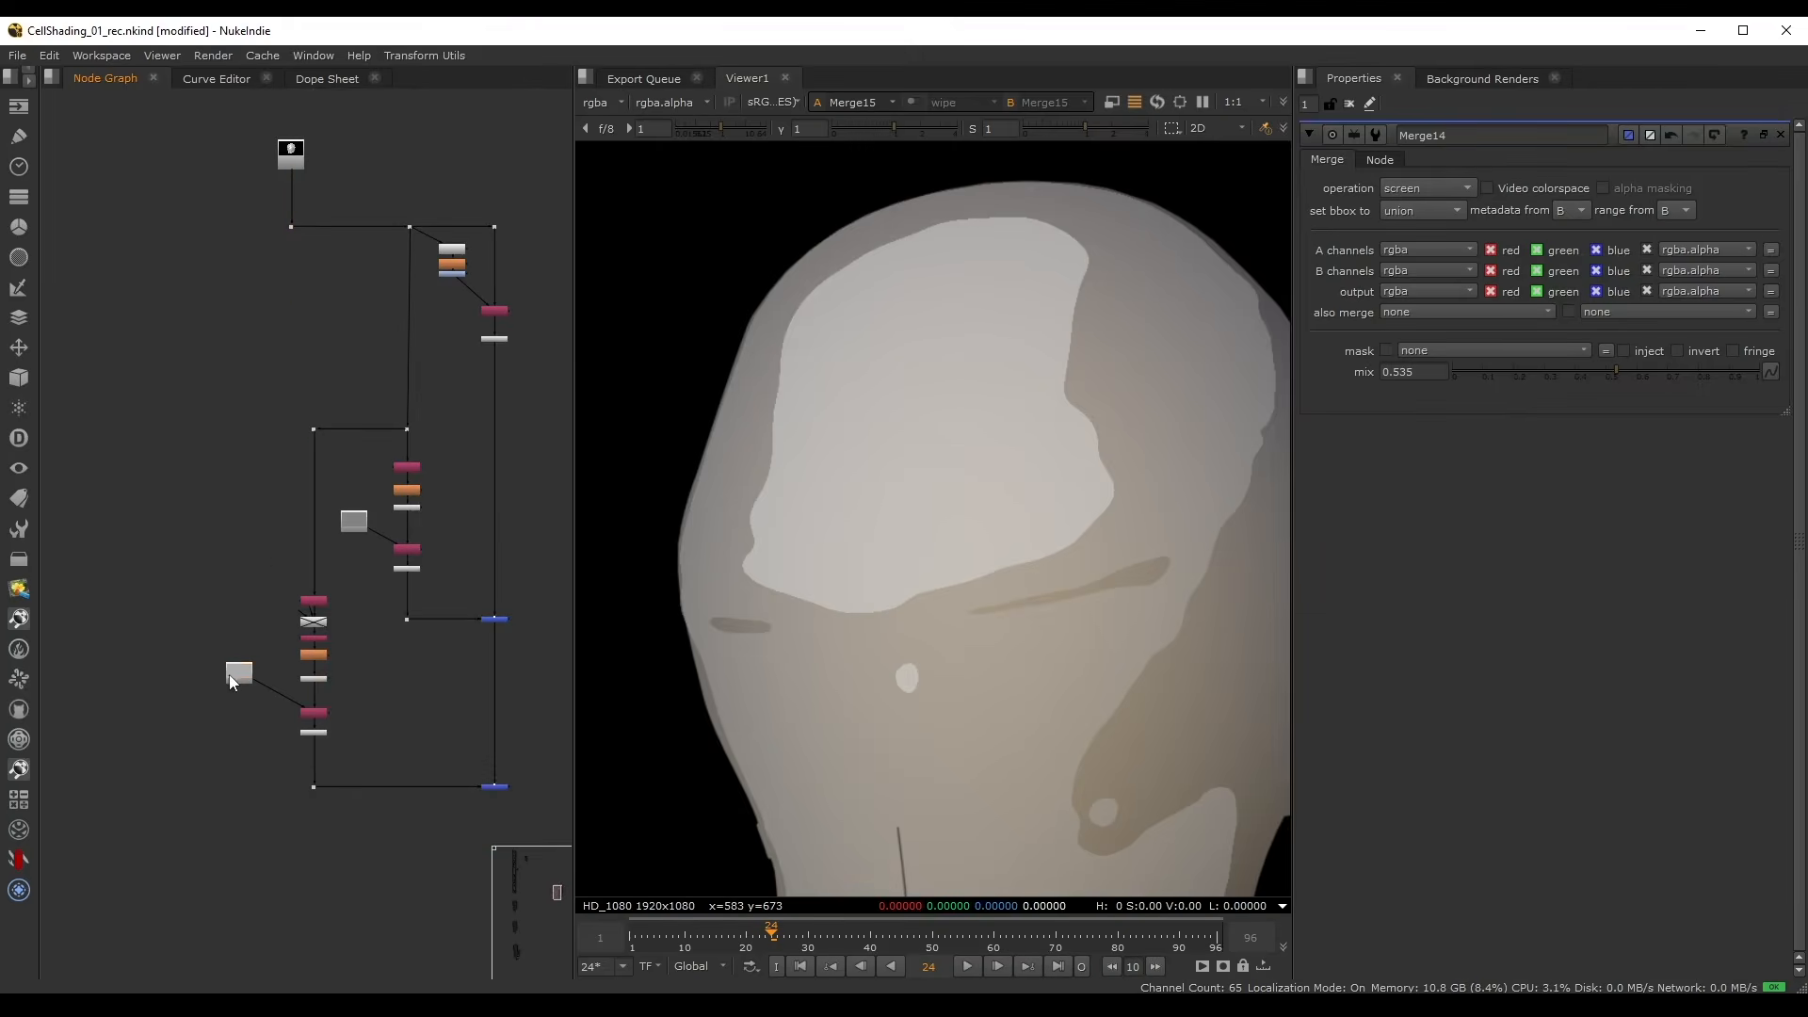
{"action": "left_click_drag", "start_coordinate": [231, 673], "coordinate": [291, 227]}
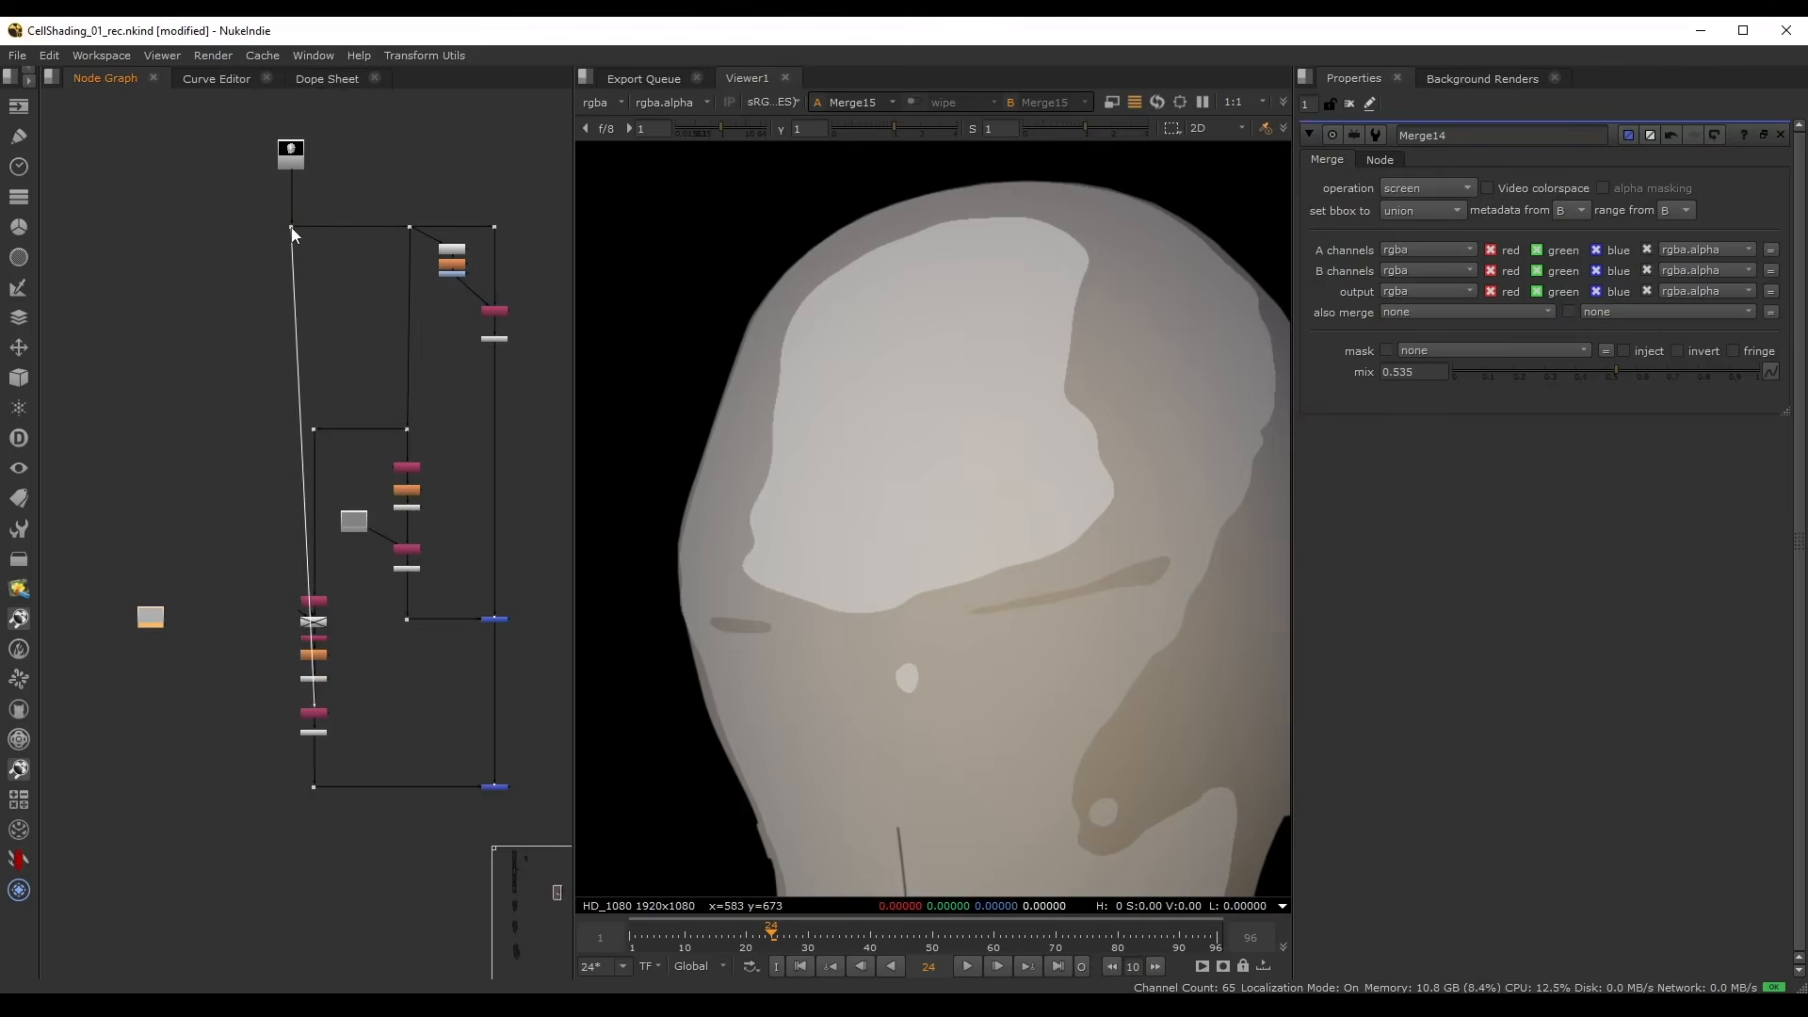
{"action": "left_click_drag", "start_coordinate": [307, 467], "coordinate": [280, 714]}
{"action": "scroll", "coordinate": [257, 715], "scroll_direction": "up", "scroll_amount": 3}
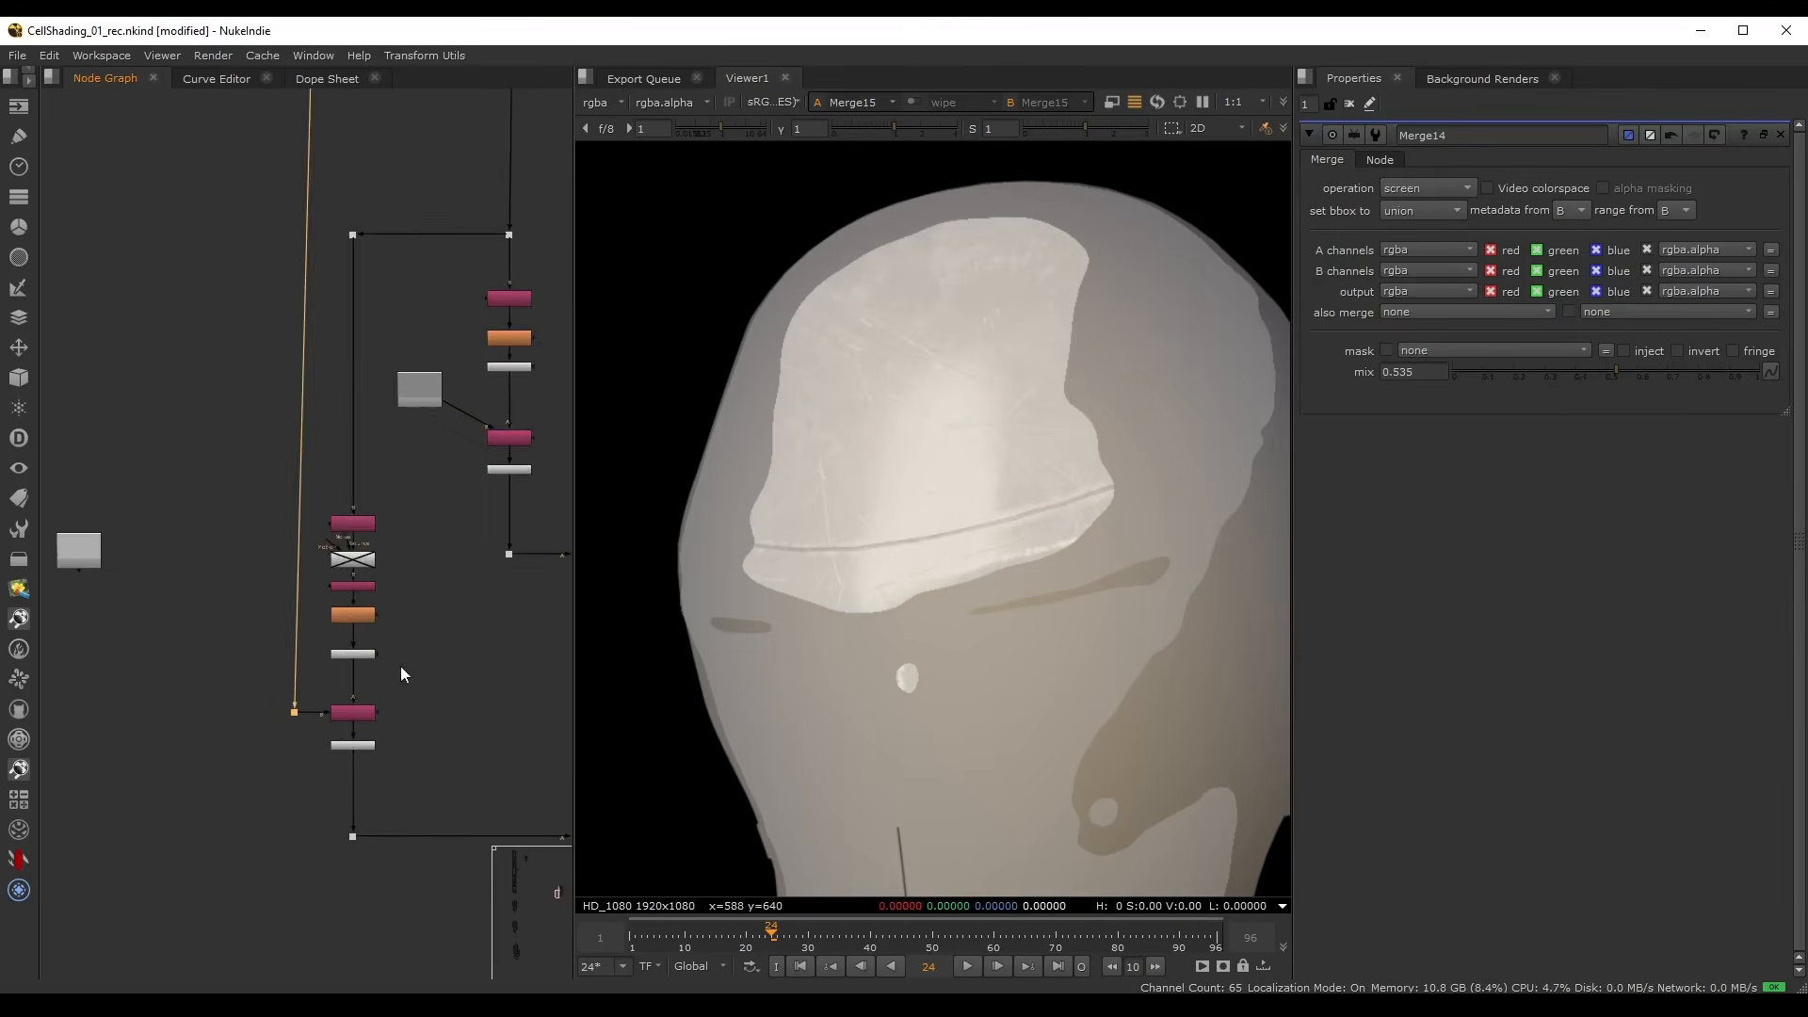
- Insert a Grade node on the source render's pipe just before Copy4
{"action": "scroll", "coordinate": [400, 665], "scroll_direction": "up", "scroll_amount": 1}
{"action": "middle_click_drag", "start_coordinate": [399, 665], "coordinate": [309, 615]}
{"action": "left_click", "coordinate": [156, 621]}
{"action": "key", "text": "g"}
{"action": "left_click_drag", "start_coordinate": [155, 622], "coordinate": [206, 624]}
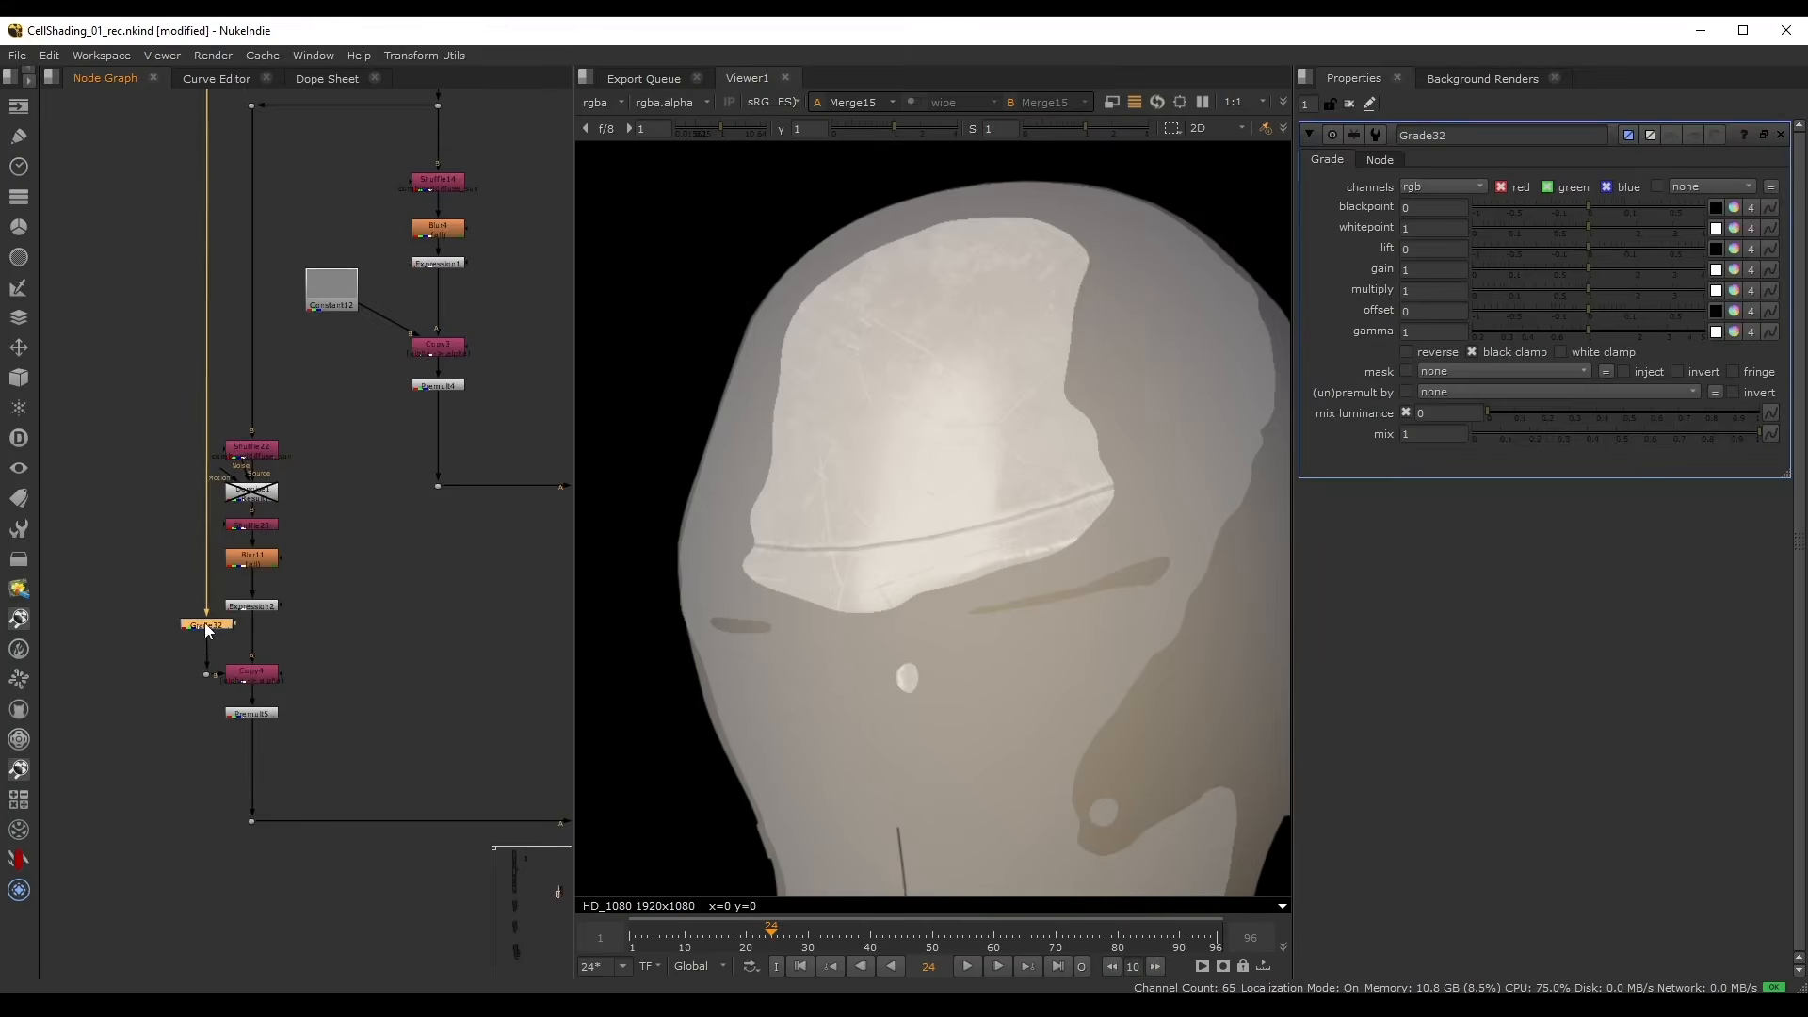
- Set the new Grade's gain to 1.8 and gamma to 0.49
{"action": "left_click", "coordinate": [1600, 269]}
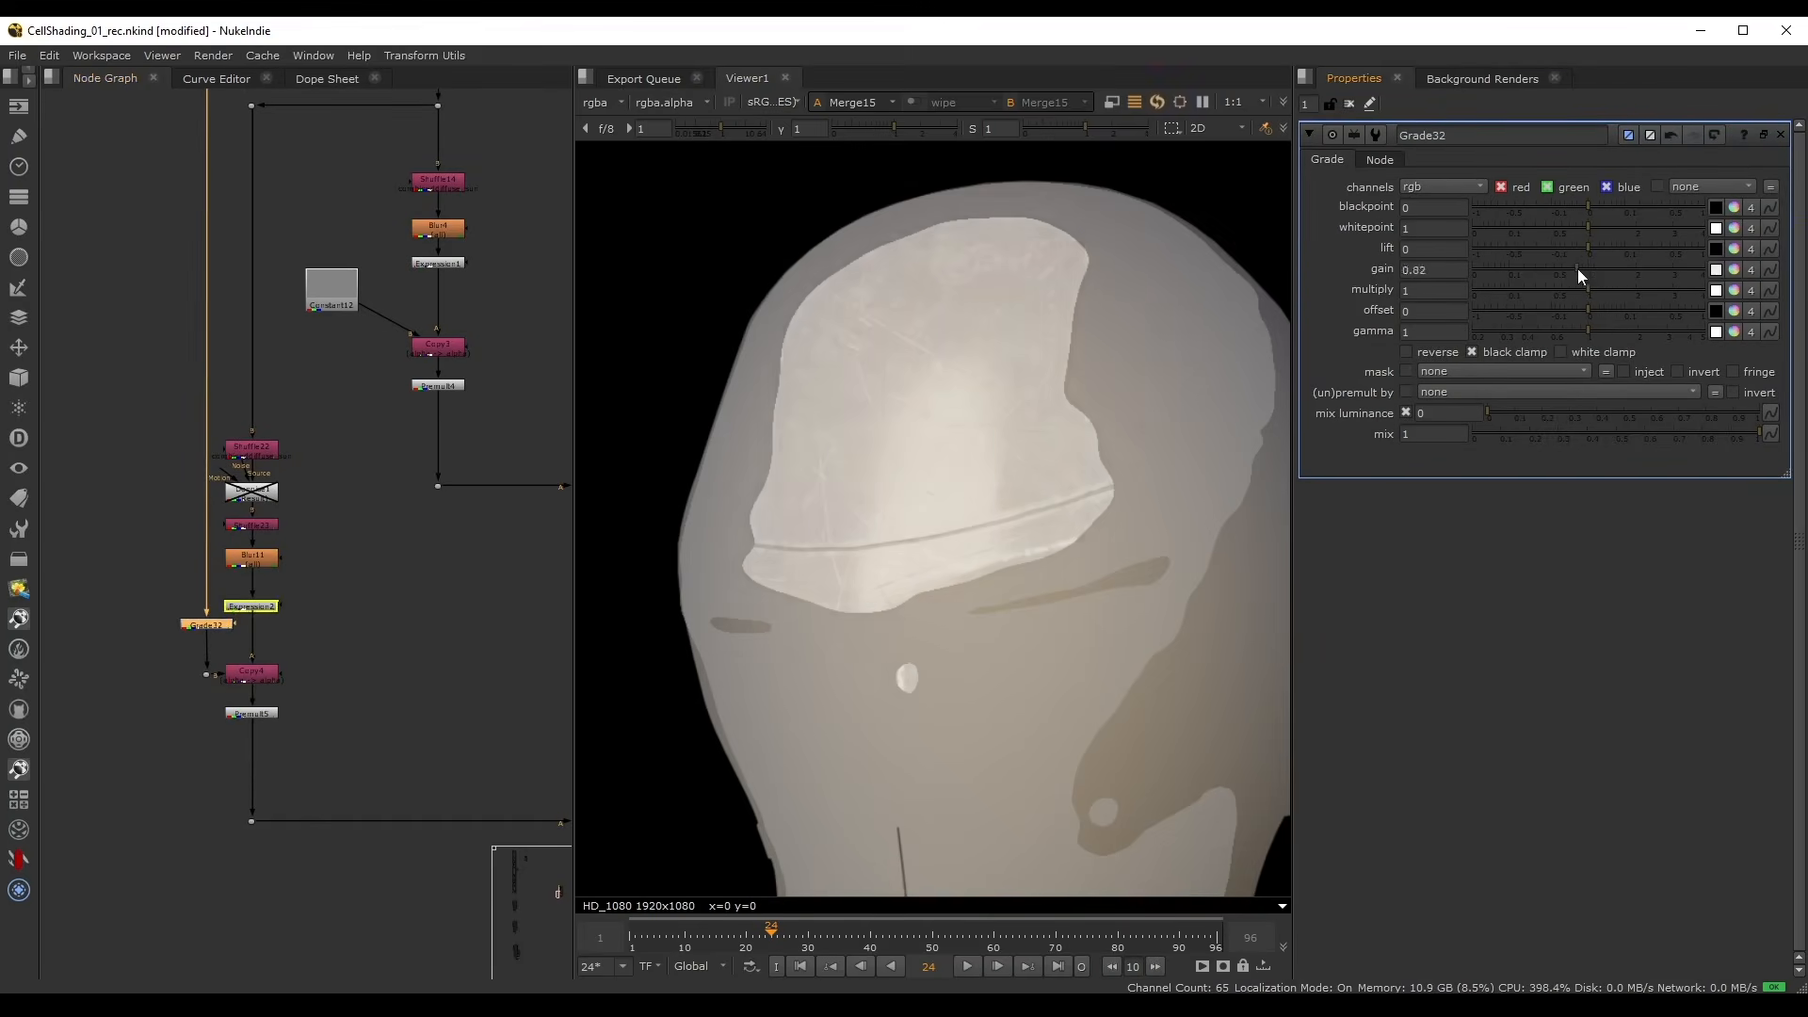
{"action": "left_click_drag", "start_coordinate": [1586, 330], "coordinate": [1538, 327]}
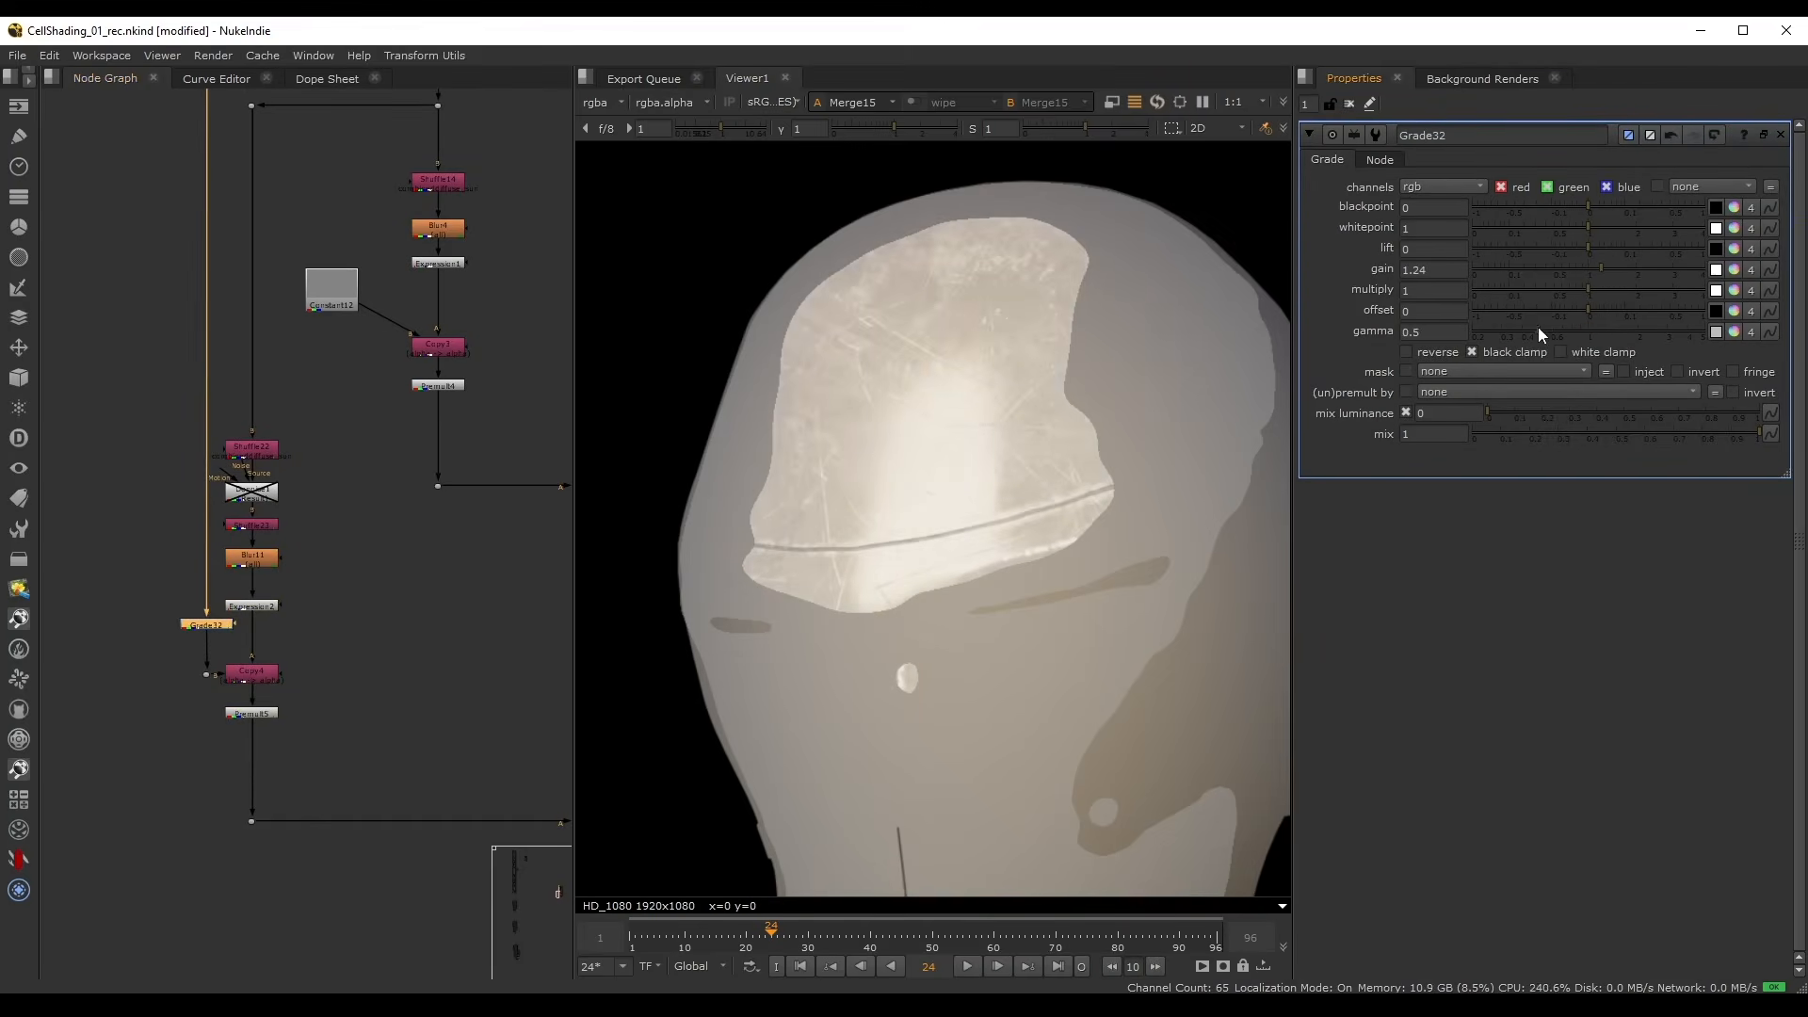
{"action": "left_click", "coordinate": [1627, 269]}
{"action": "scroll", "coordinate": [1021, 442], "scroll_direction": "down", "scroll_amount": 3}
{"action": "scroll", "coordinate": [974, 374], "scroll_direction": "up", "scroll_amount": 2}
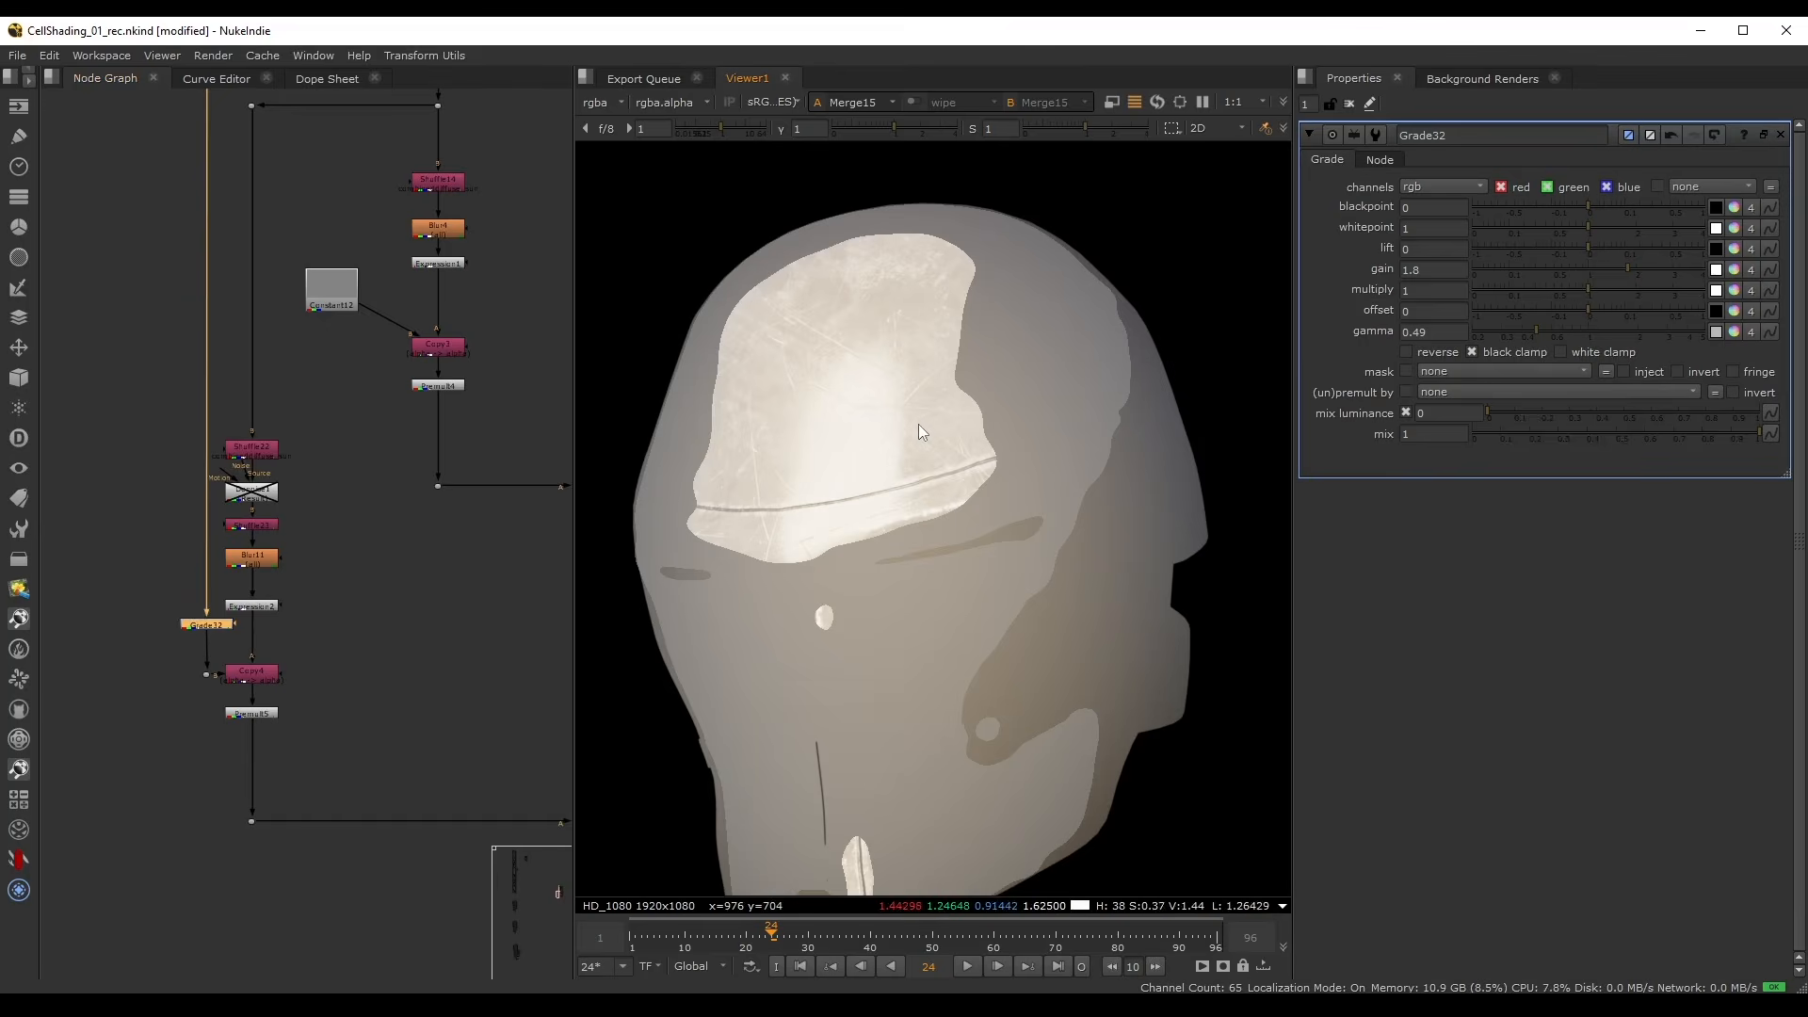
- Shift the source render with its Dot and the Grade branch feeding Copy4 away from the other nodes to straighten the pipe
{"action": "scroll", "coordinate": [243, 232], "scroll_direction": "down", "scroll_amount": 4}
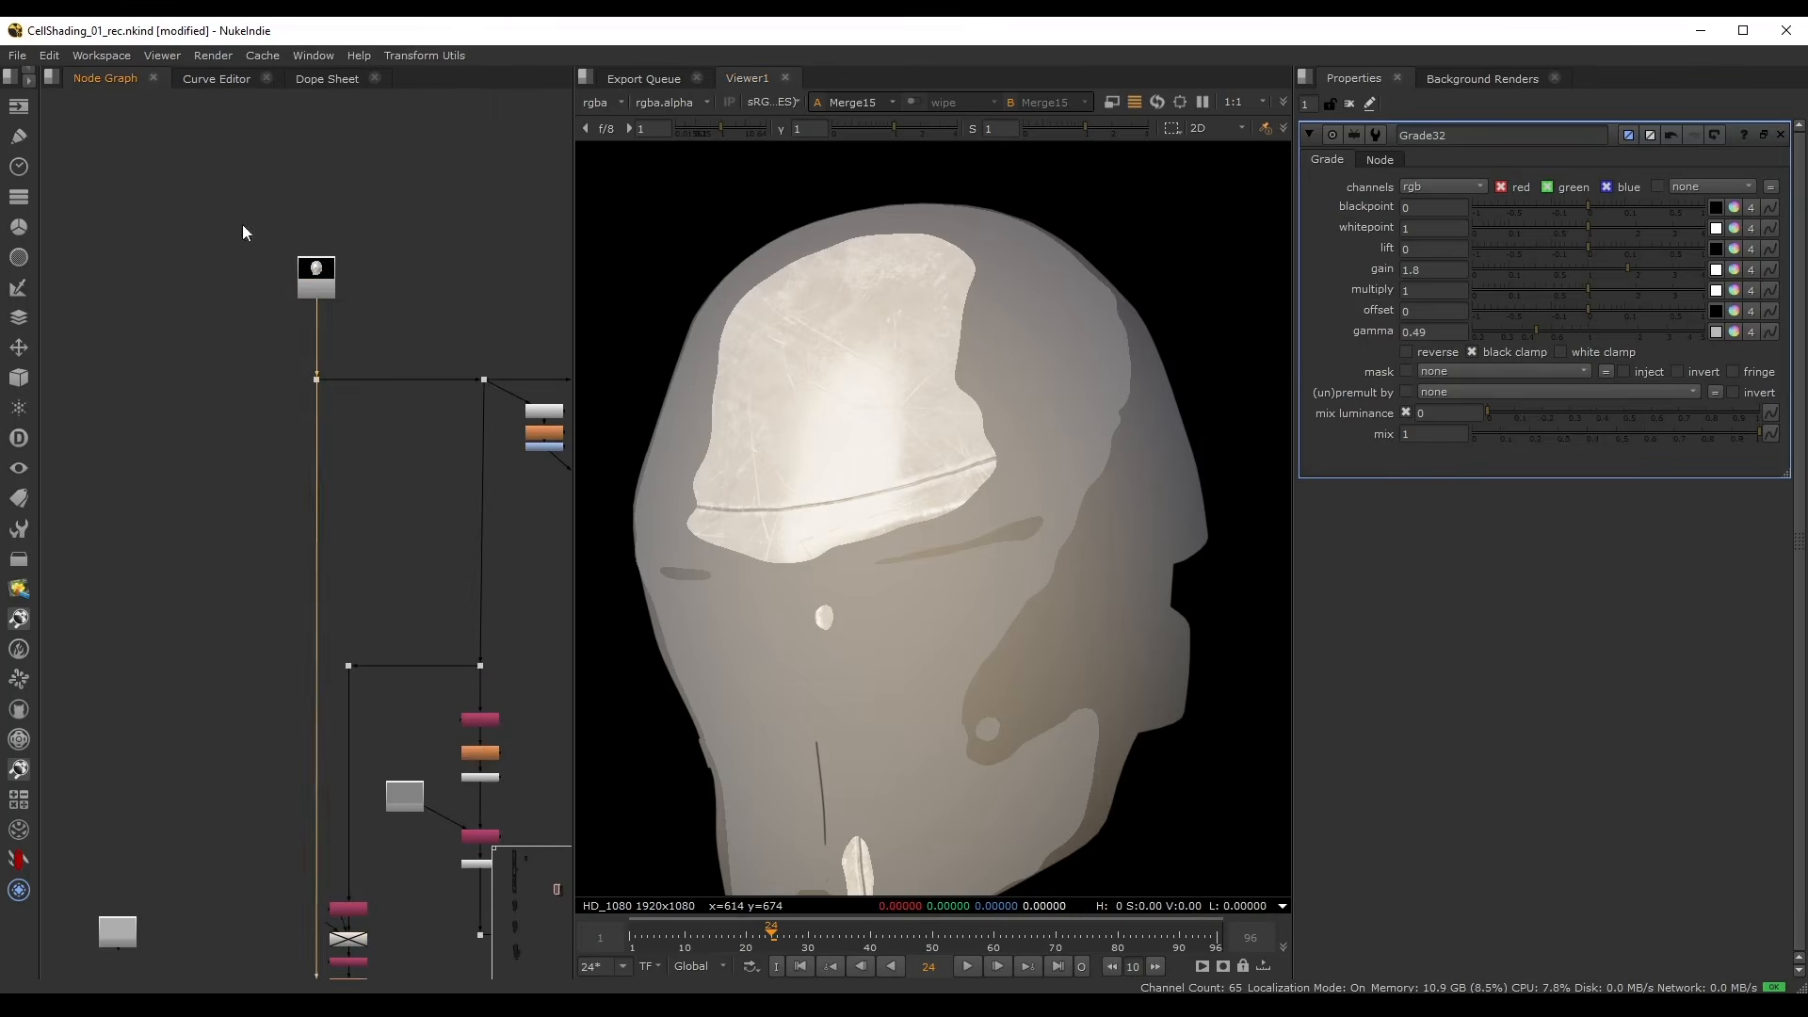
{"action": "left_click_drag", "start_coordinate": [228, 205], "coordinate": [340, 385]}
{"action": "left_click_drag", "start_coordinate": [316, 268], "coordinate": [272, 268]}
{"action": "middle_click_drag", "start_coordinate": [336, 513], "coordinate": [308, 149]}
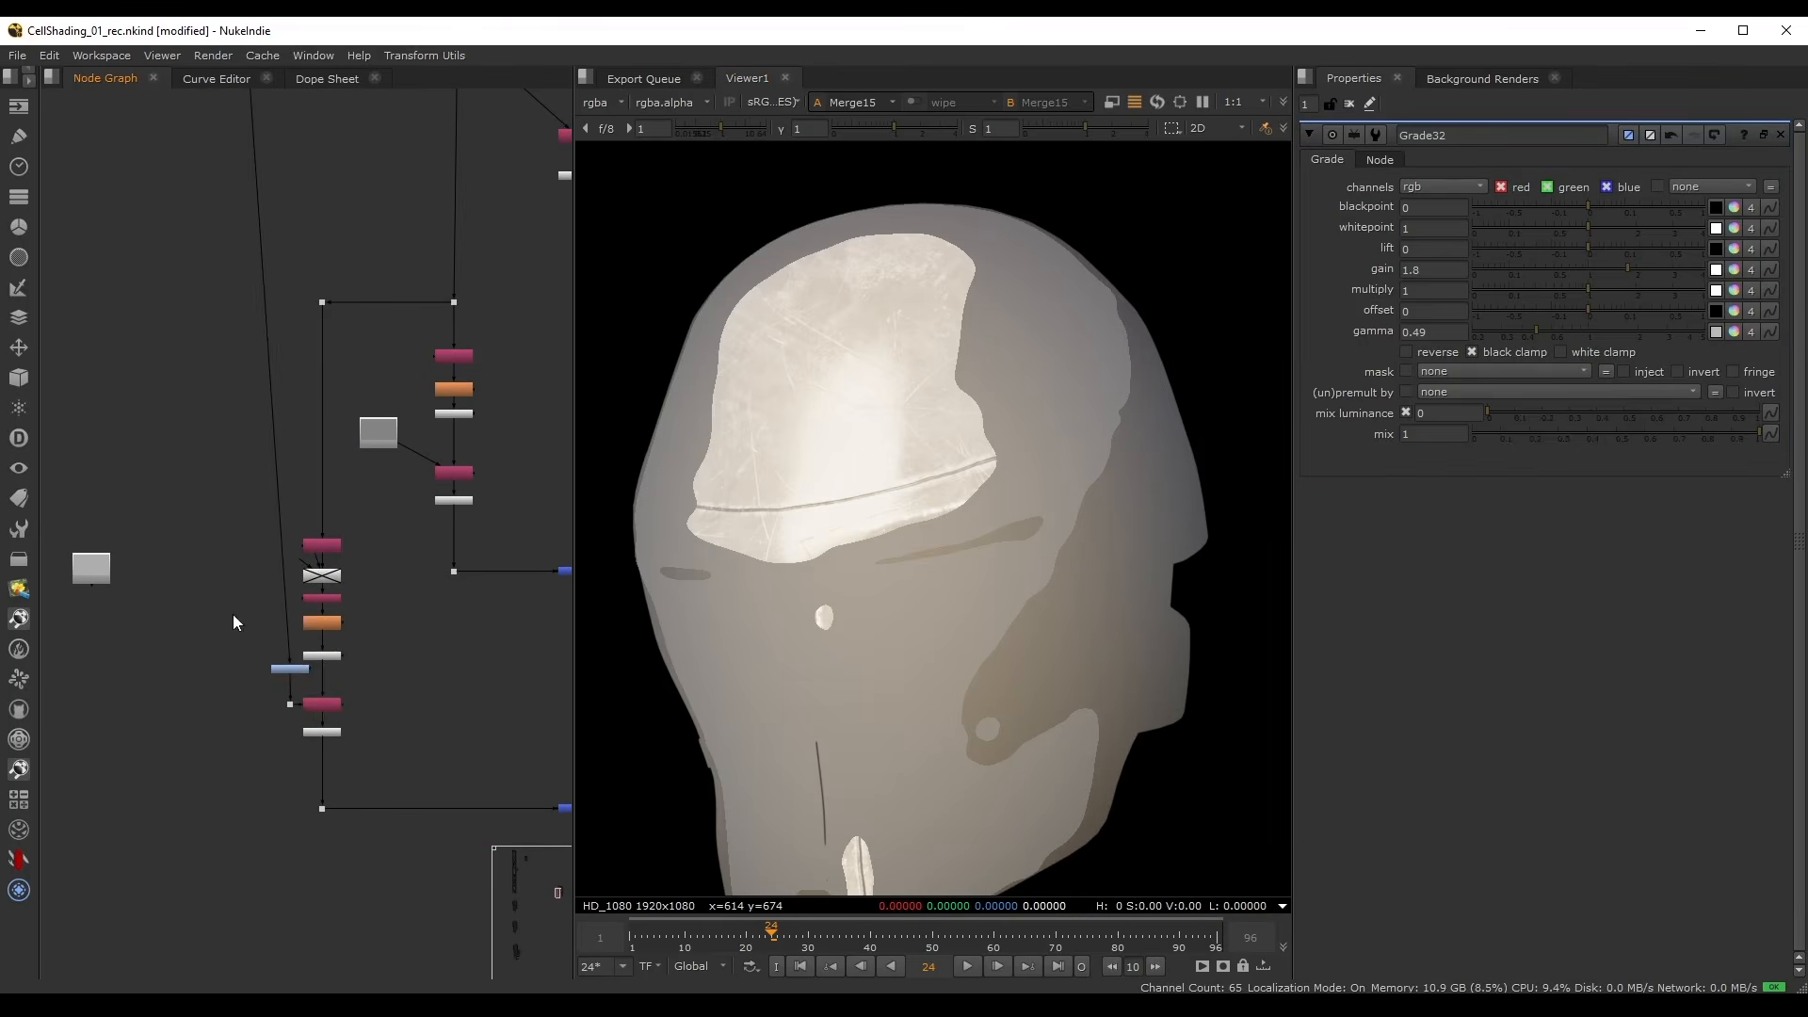
{"action": "left_click_drag", "start_coordinate": [235, 622], "coordinate": [249, 669]}
{"action": "left_click", "coordinate": [279, 613]}
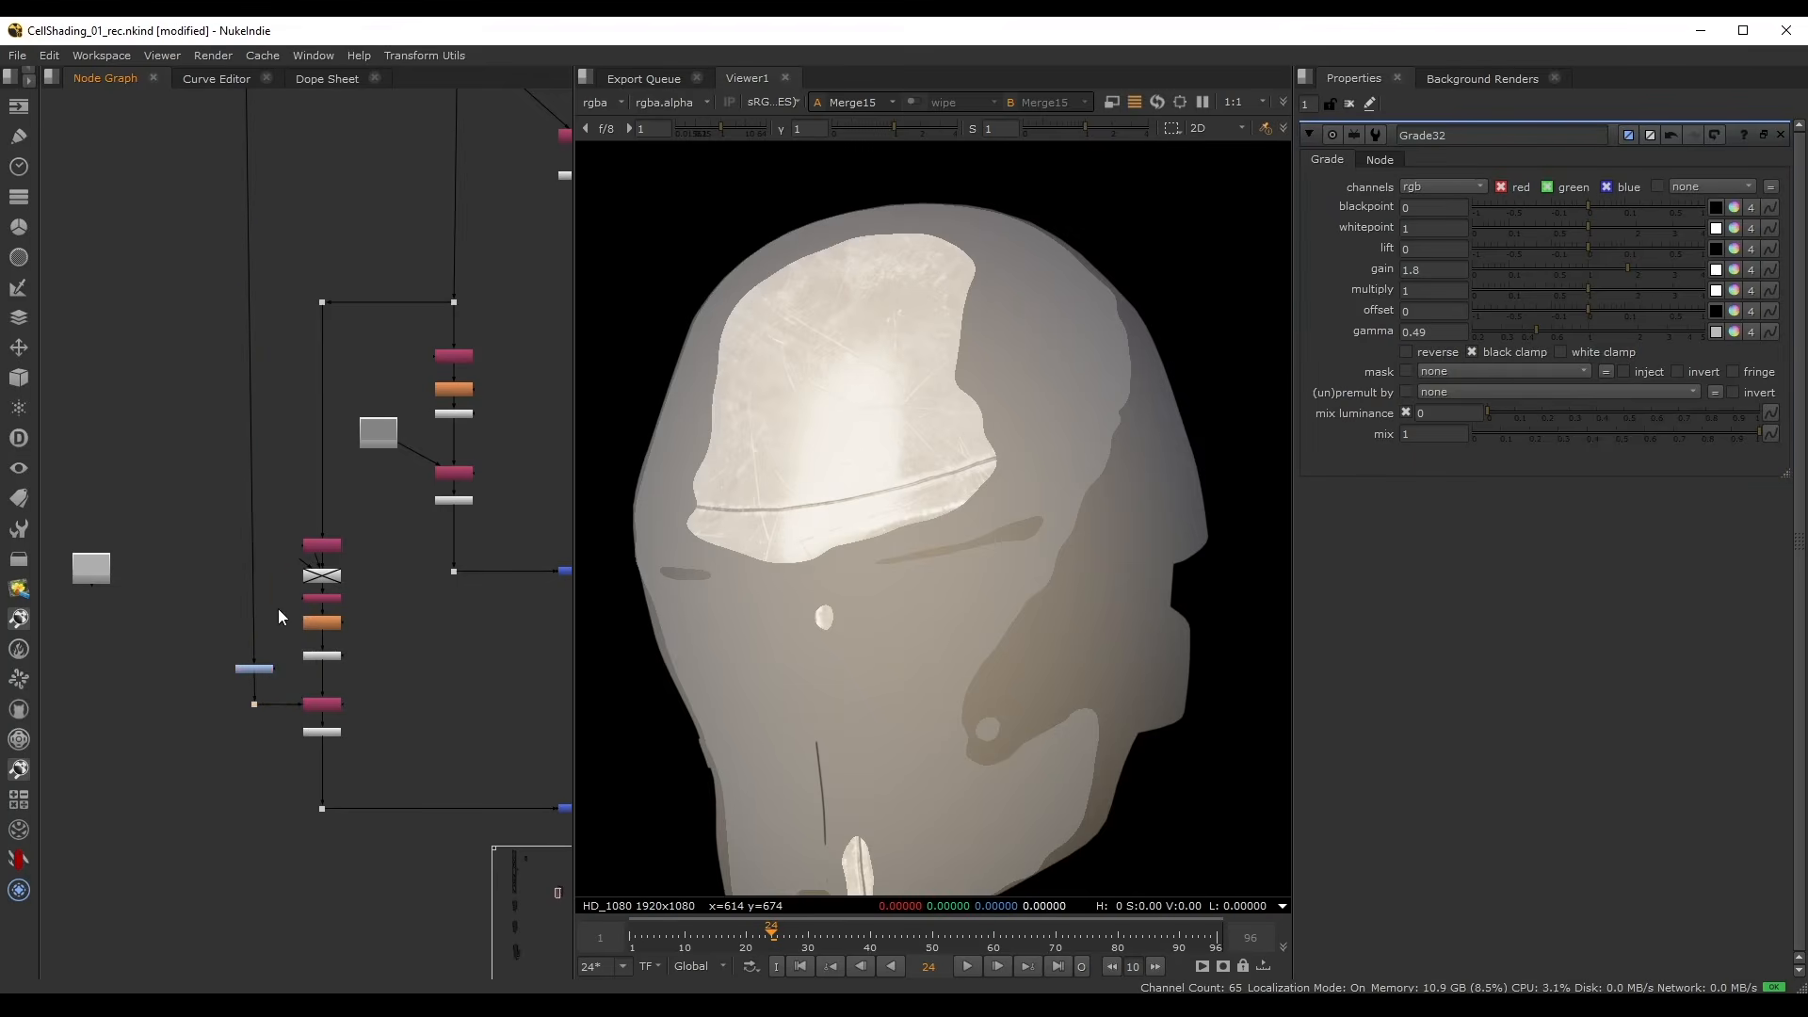
- View the final merge's output and toggle that node off and on to compare the highlight
{"action": "scroll", "coordinate": [301, 584], "scroll_direction": "down", "scroll_amount": 4}
{"action": "scroll", "coordinate": [348, 593], "scroll_direction": "up", "scroll_amount": 2}
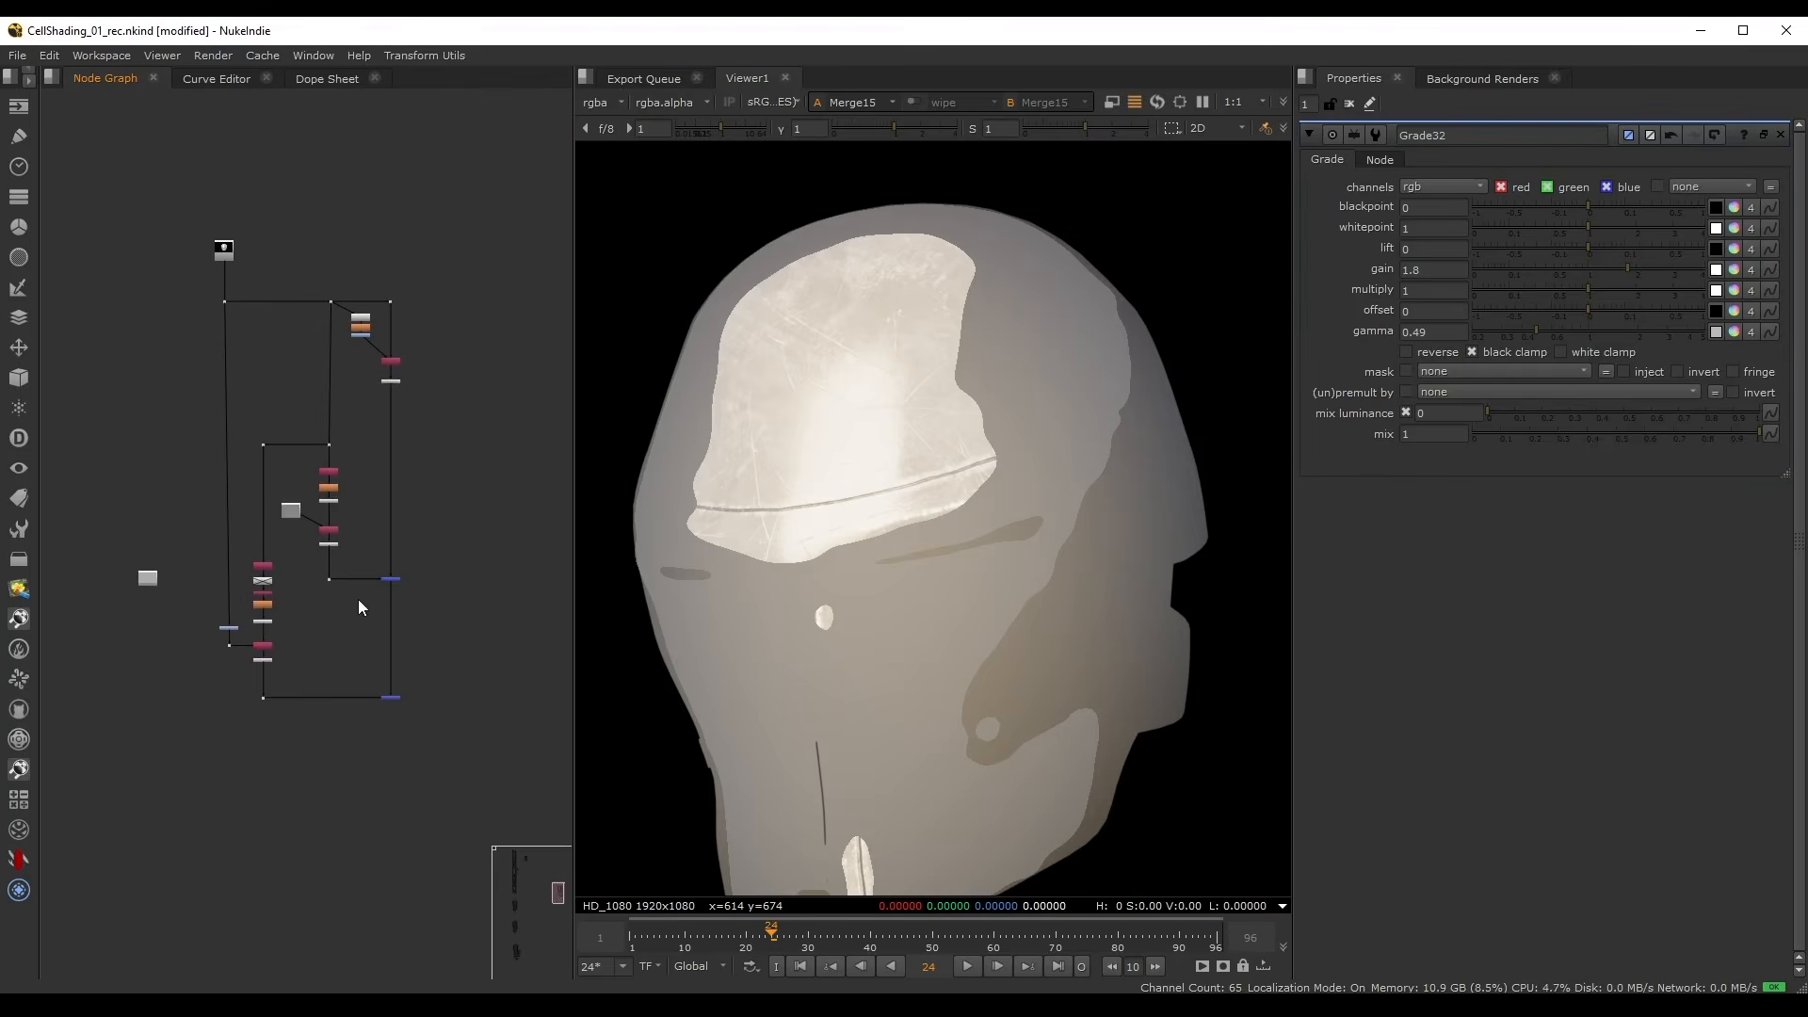
{"action": "left_click_drag", "start_coordinate": [375, 399], "coordinate": [412, 364]}
{"action": "key", "text": "1"}
{"action": "left_click_drag", "start_coordinate": [439, 558], "coordinate": [349, 738]}
{"action": "key", "text": "1"}
{"action": "key", "text": "1"}
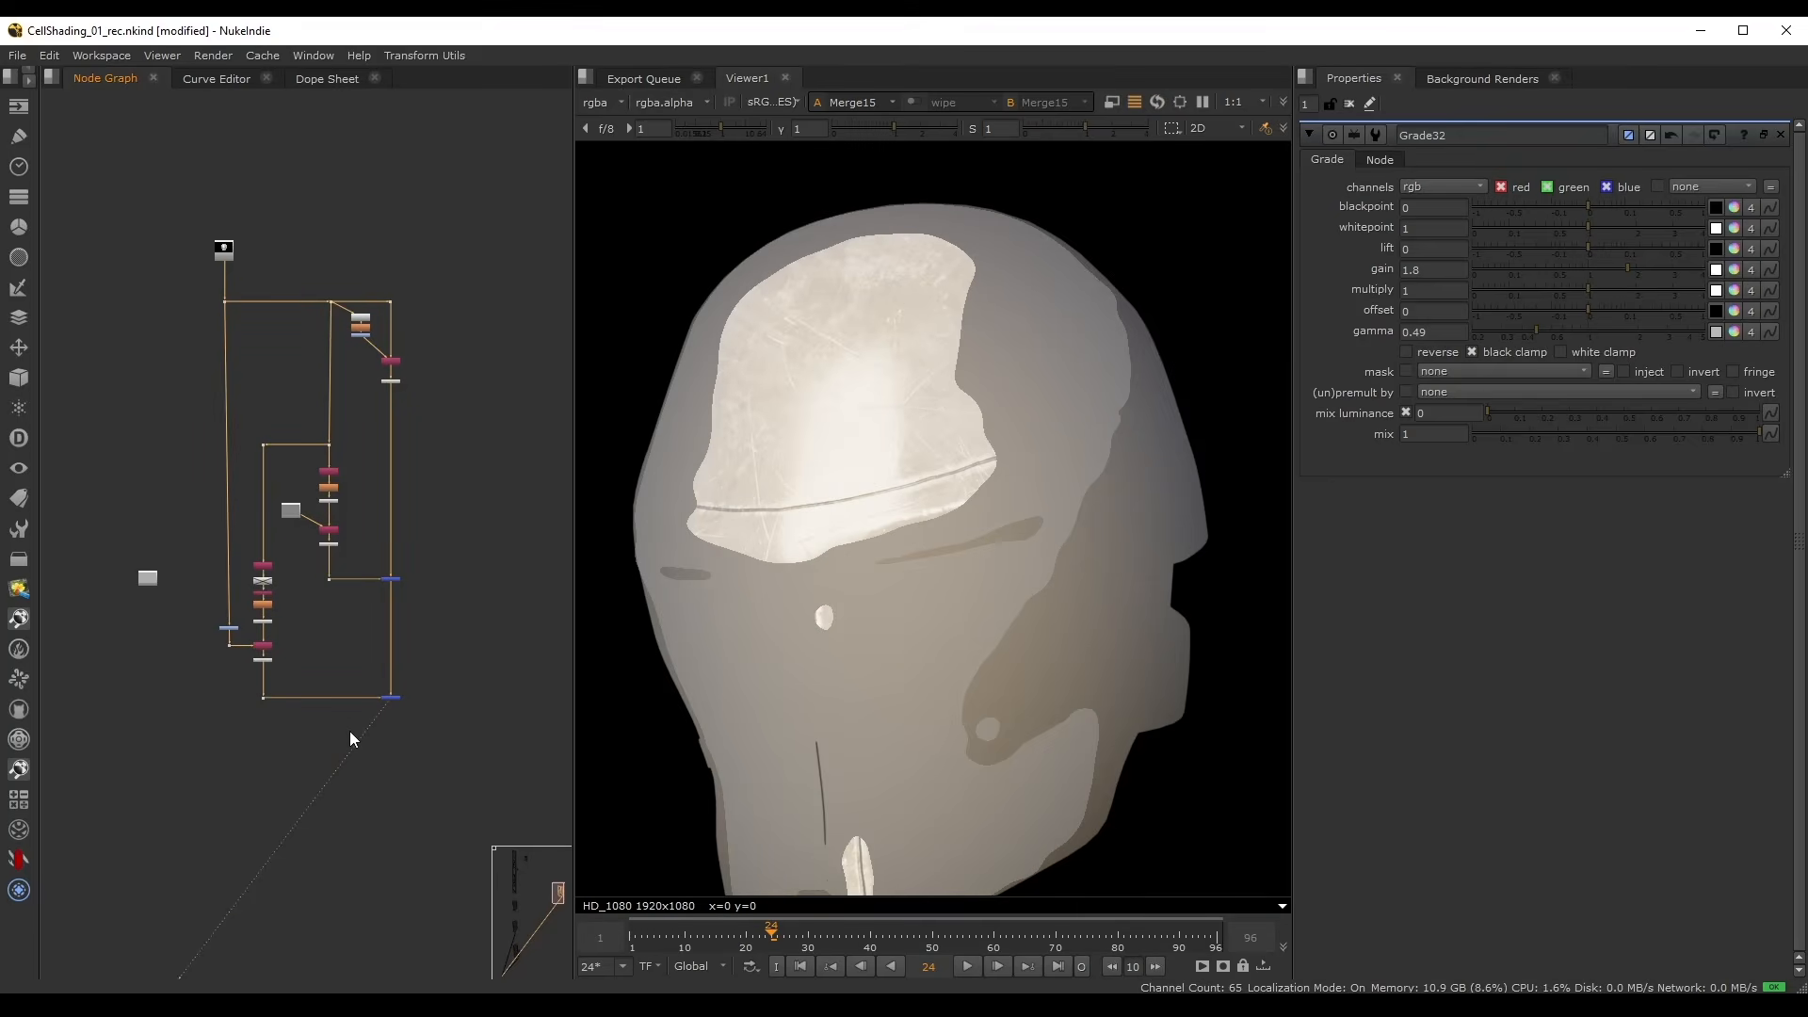
{"action": "left_click_drag", "start_coordinate": [449, 537], "coordinate": [343, 729]}
{"action": "key", "text": "d"}
{"action": "key", "text": "d"}
- Copy the Denoise node, insert the copy above Grade32 on the source pipe, and align that branch vertically
{"action": "scroll", "coordinate": [341, 698], "scroll_direction": "up", "scroll_amount": 8}
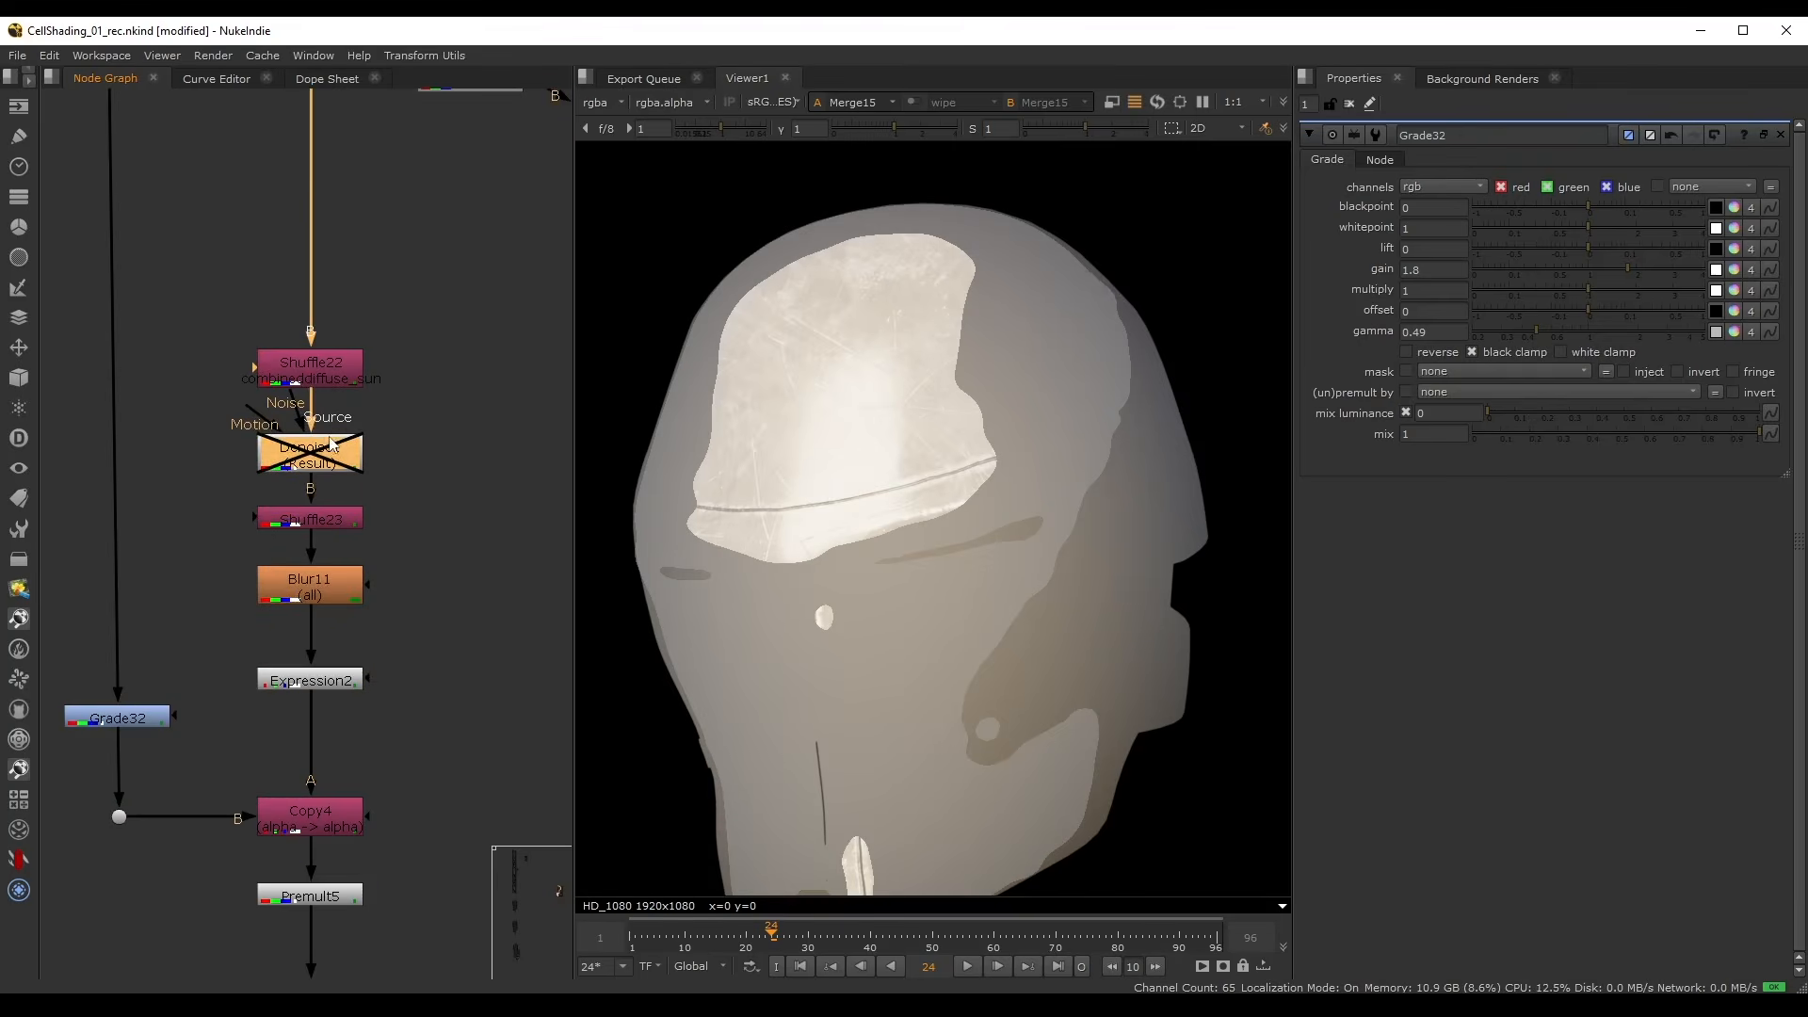
{"action": "key", "text": "ctrl+c"}
{"action": "middle_click_drag", "start_coordinate": [195, 488], "coordinate": [294, 470]}
{"action": "left_click", "coordinate": [235, 526]}
{"action": "key", "text": "ctrl+v"}
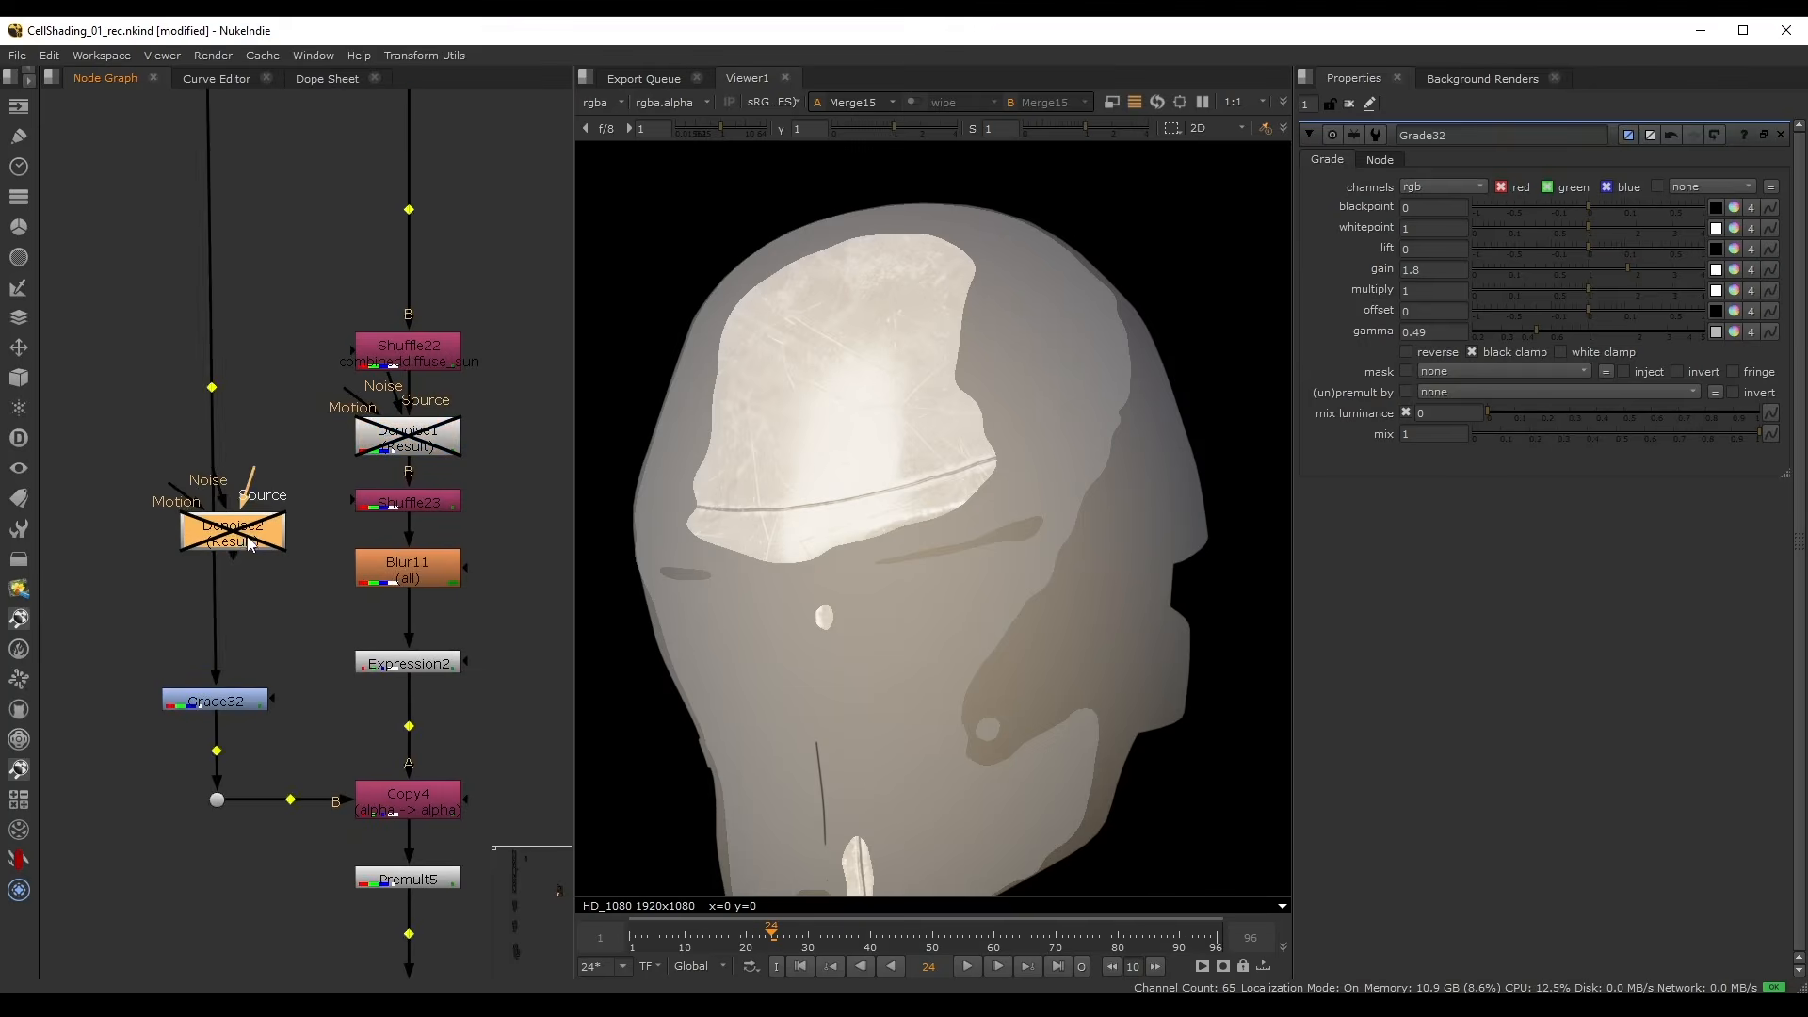
{"action": "left_click_drag", "start_coordinate": [242, 540], "coordinate": [220, 559]}
{"action": "left_click_drag", "start_coordinate": [220, 702], "coordinate": [204, 700]}
{"action": "left_click_drag", "start_coordinate": [219, 784], "coordinate": [199, 801]}
{"action": "left_click_drag", "start_coordinate": [226, 562], "coordinate": [217, 553]}
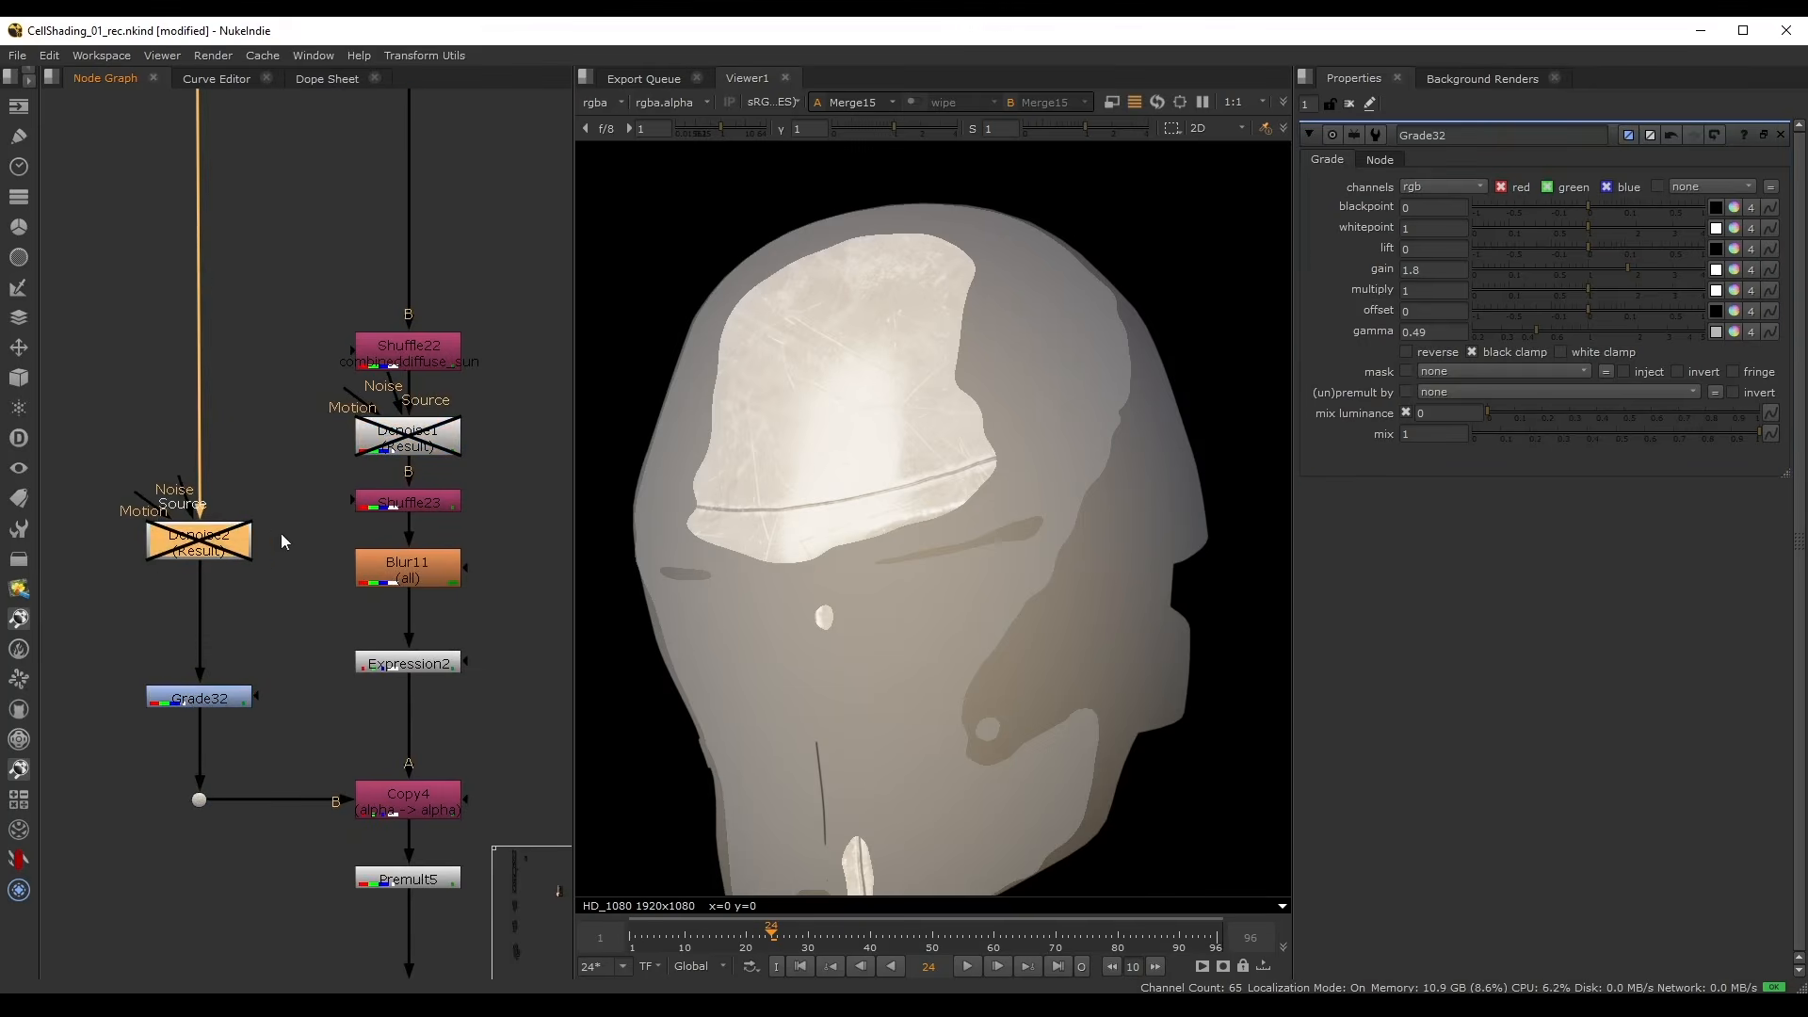
- Enable the copied Denoise node while viewing its output with its properties open
{"action": "key", "text": "1"}
{"action": "double_click", "coordinate": [219, 557]}
{"action": "key", "text": "d"}
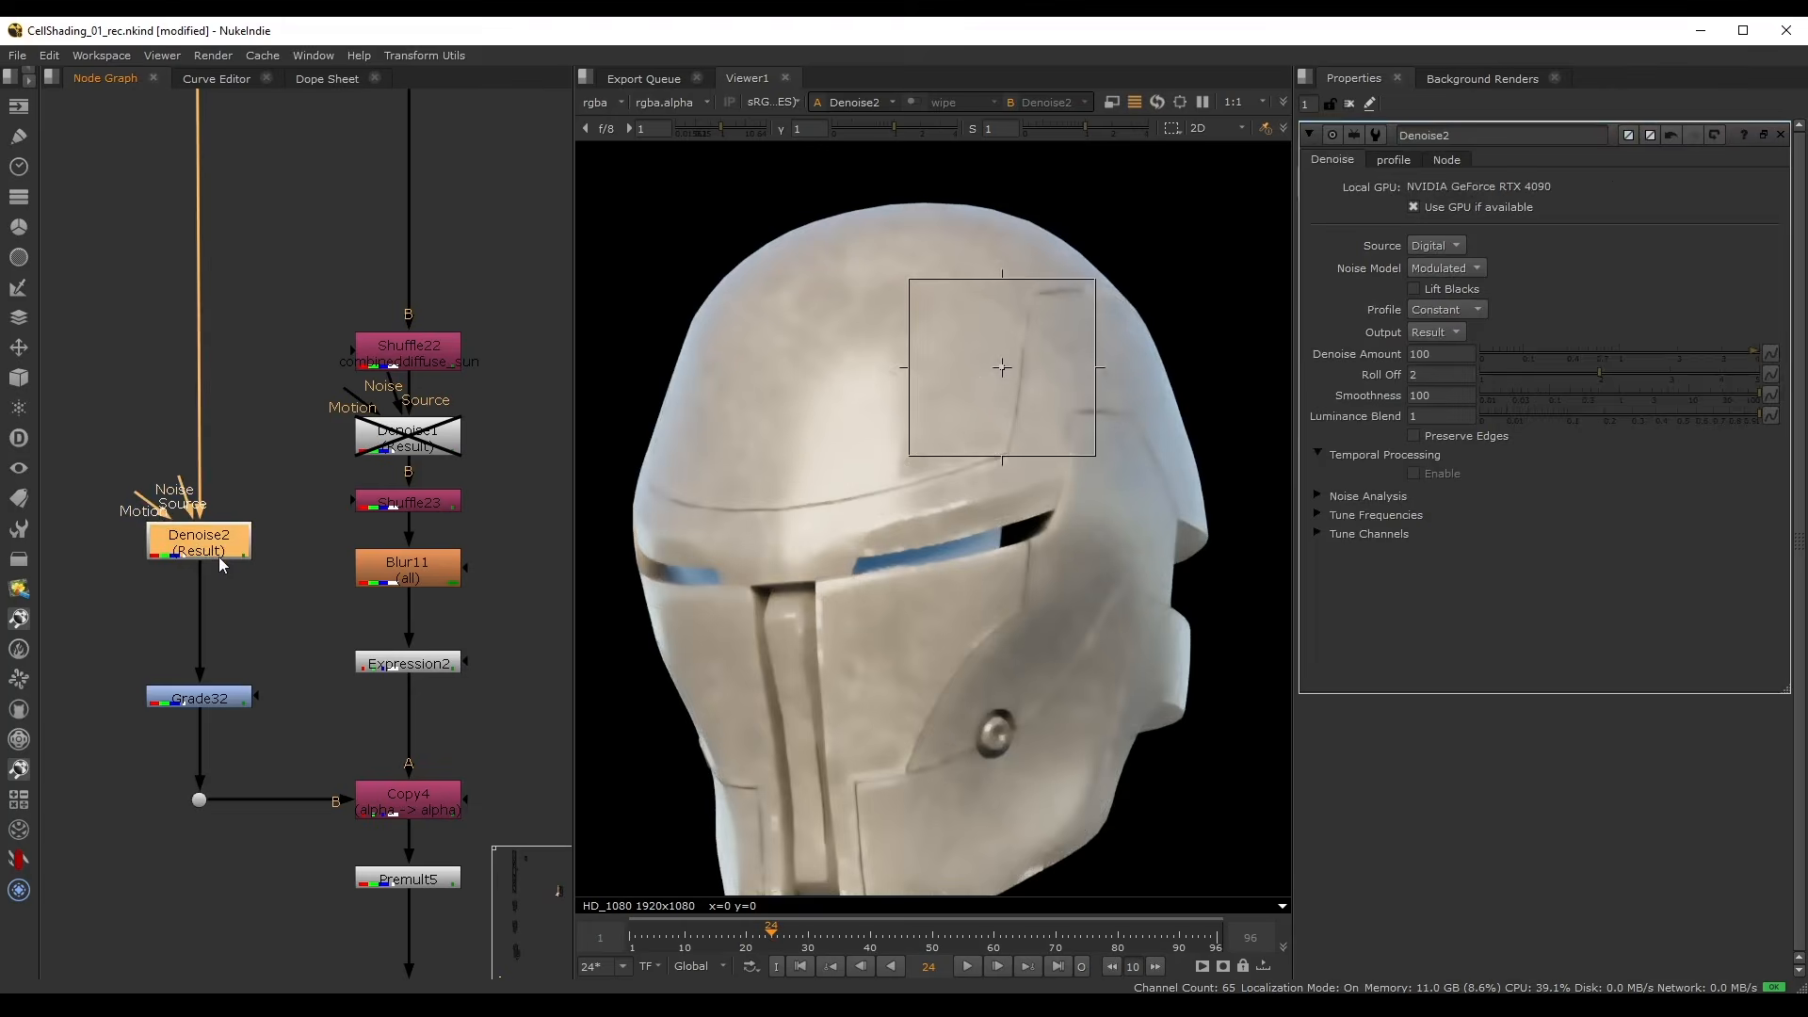
- Switch the viewer back to the final merge, Merge15, to check the denoised highlight
{"action": "left_click", "coordinate": [257, 608]}
{"action": "scroll", "coordinate": [257, 608], "scroll_direction": "down", "scroll_amount": 3}
{"action": "middle_click_drag", "start_coordinate": [257, 608], "coordinate": [104, 428]}
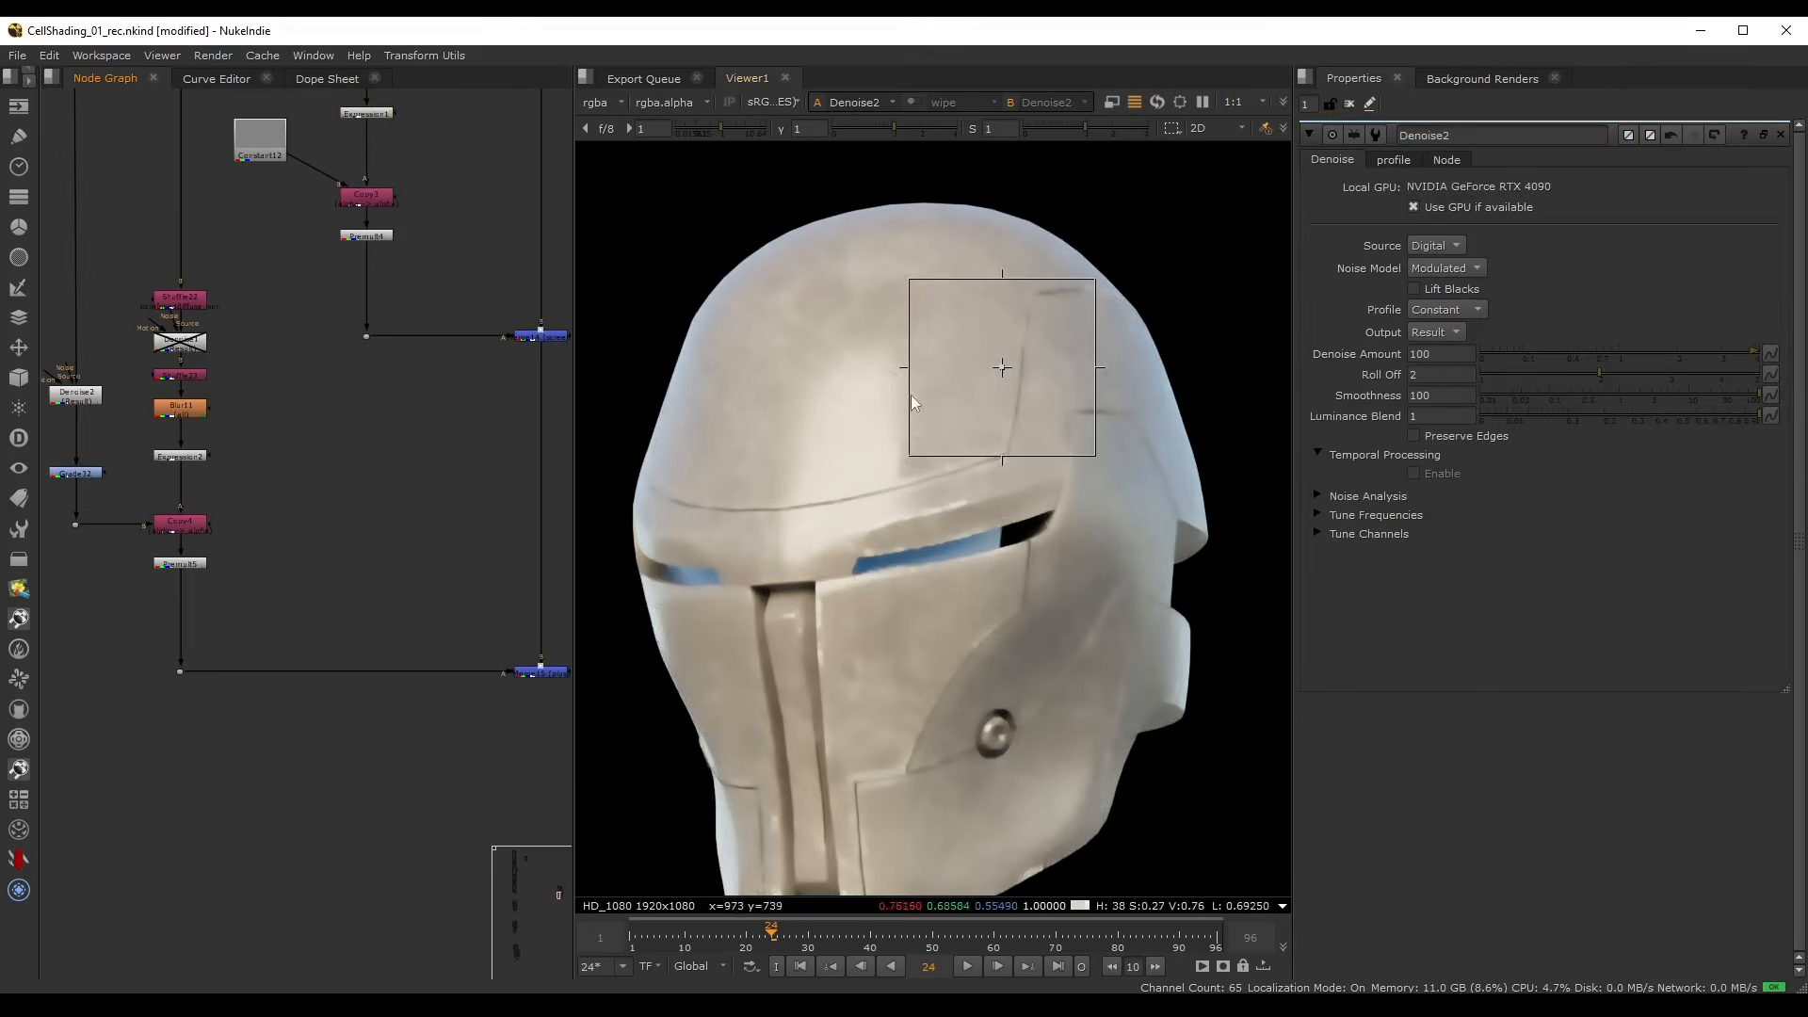
{"action": "middle_click_drag", "start_coordinate": [351, 577], "coordinate": [190, 523]}
{"action": "left_click_drag", "start_coordinate": [281, 553], "coordinate": [440, 667]}
{"action": "key", "text": "1"}
{"action": "middle_click_drag", "start_coordinate": [191, 527], "coordinate": [336, 605]}
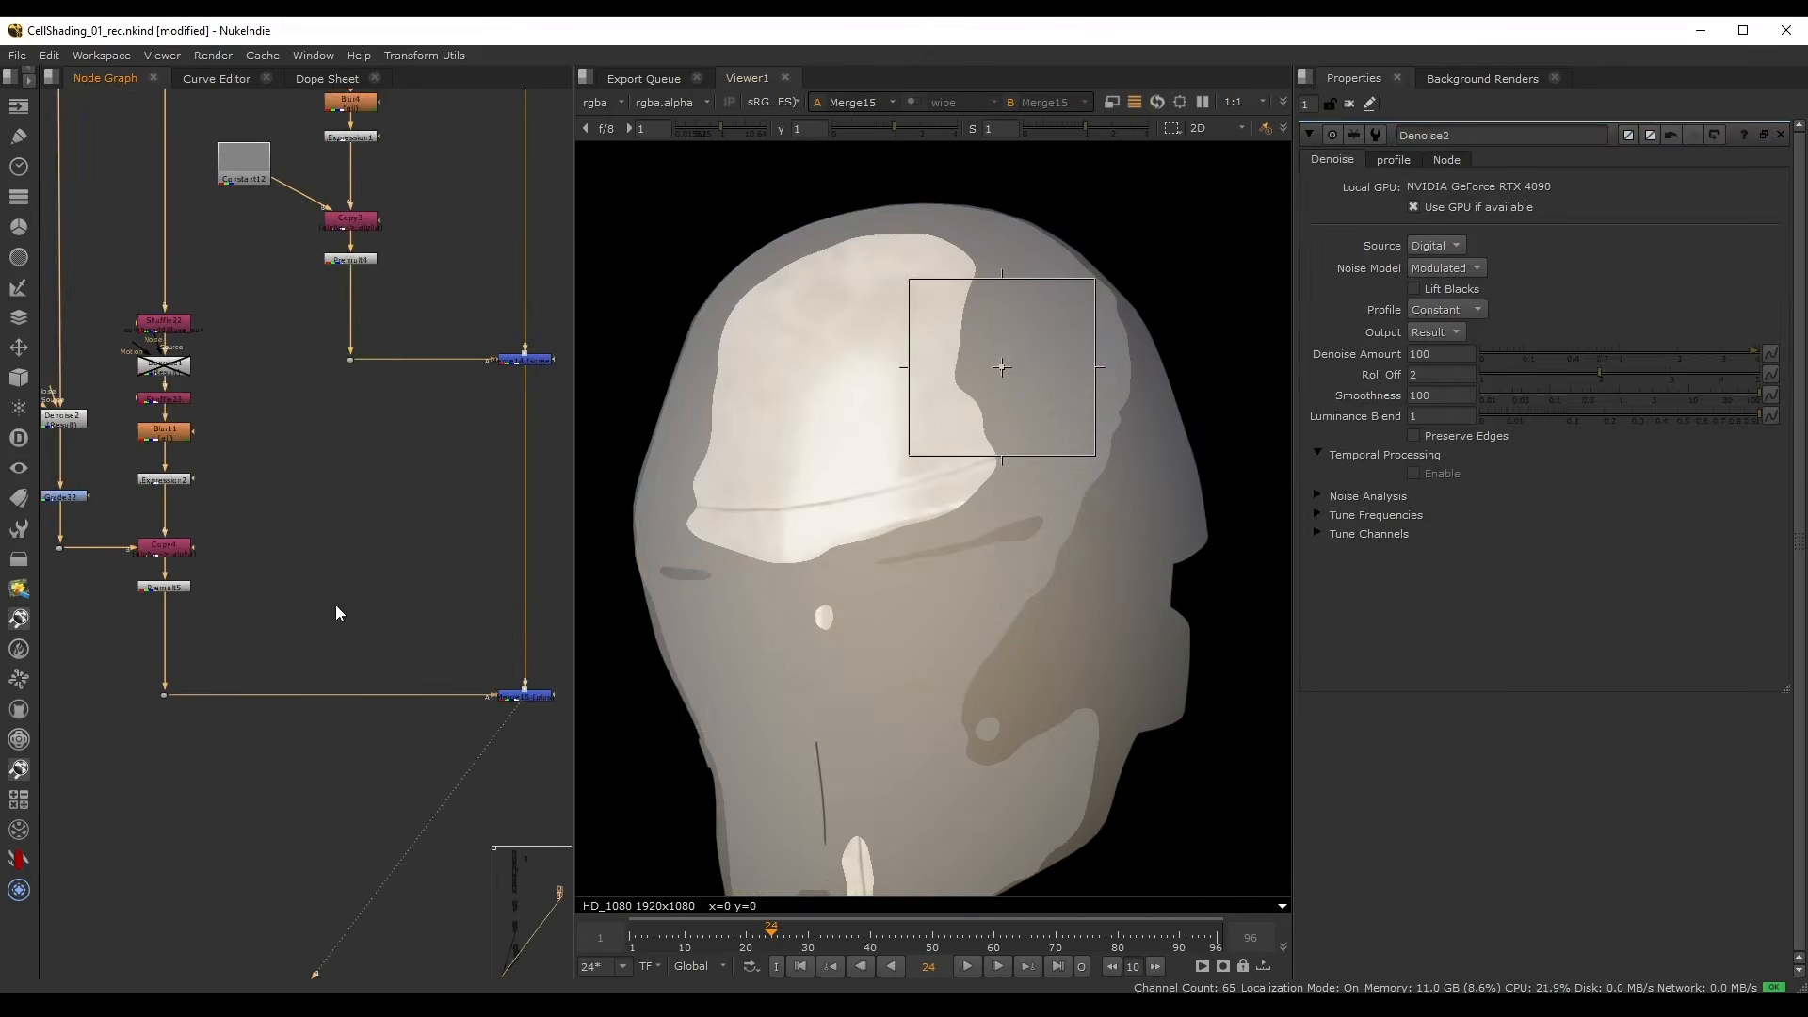
- Set the gain of Grade32 to 1.38
{"action": "scroll", "coordinate": [335, 613], "scroll_direction": "up", "scroll_amount": 3}
{"action": "double_click", "coordinate": [164, 478]}
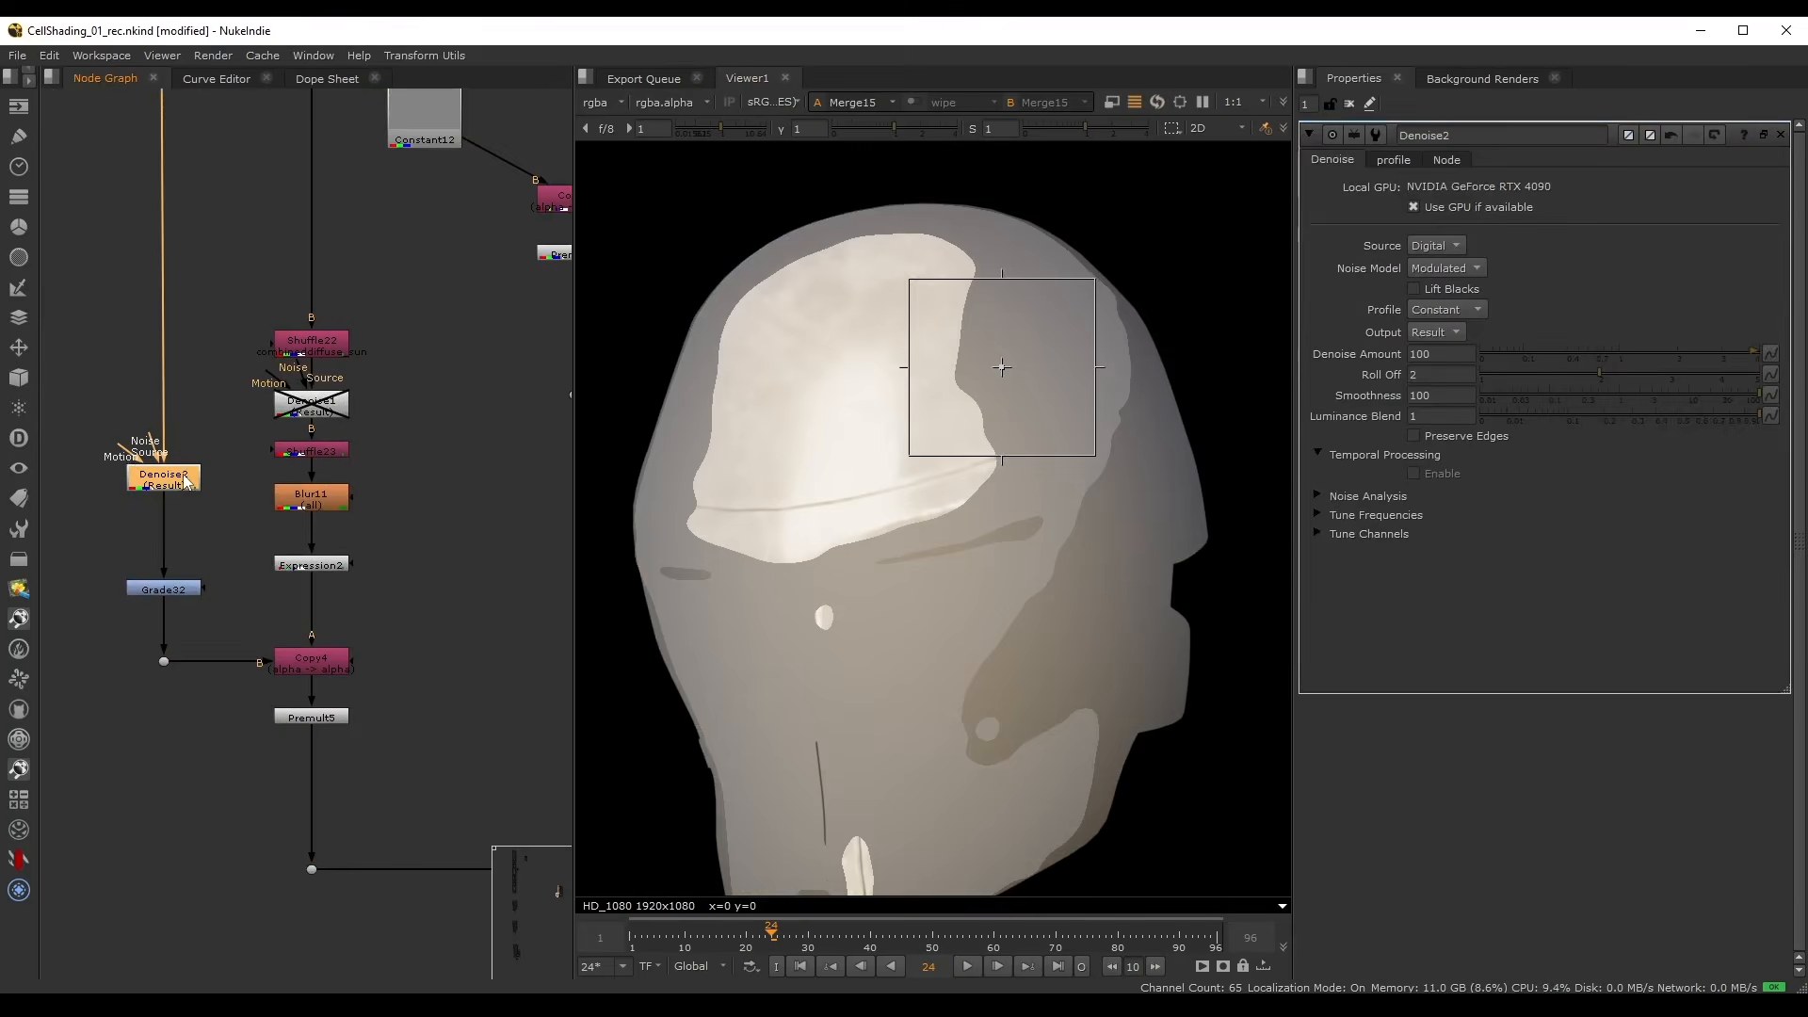
{"action": "double_click", "coordinate": [179, 589]}
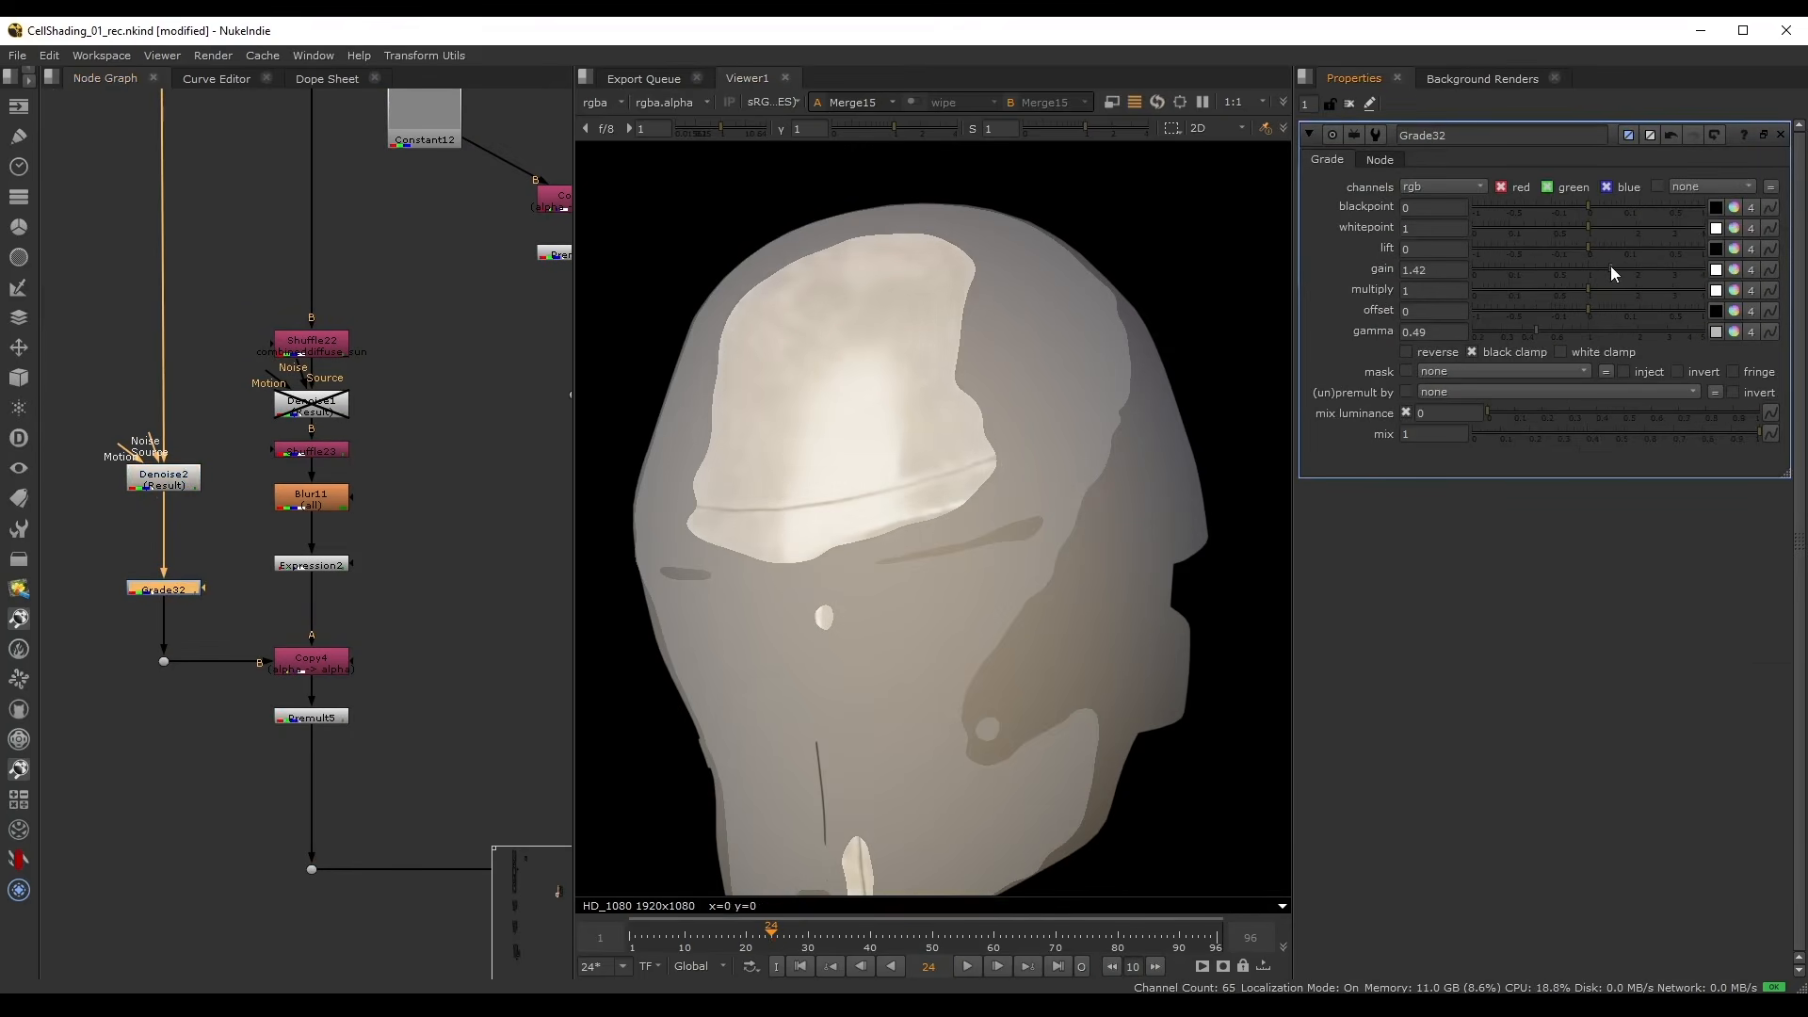
{"action": "left_click_drag", "start_coordinate": [1611, 269], "coordinate": [1609, 268]}
- Disconnect Constant12 from Copy3's B input
{"action": "scroll", "coordinate": [400, 269], "scroll_direction": "down", "scroll_amount": 3}
{"action": "middle_click_drag", "start_coordinate": [400, 269], "coordinate": [113, 457]}
{"action": "scroll", "coordinate": [123, 447], "scroll_direction": "up", "scroll_amount": 2}
{"action": "left_click_drag", "start_coordinate": [126, 320], "coordinate": [148, 300]}
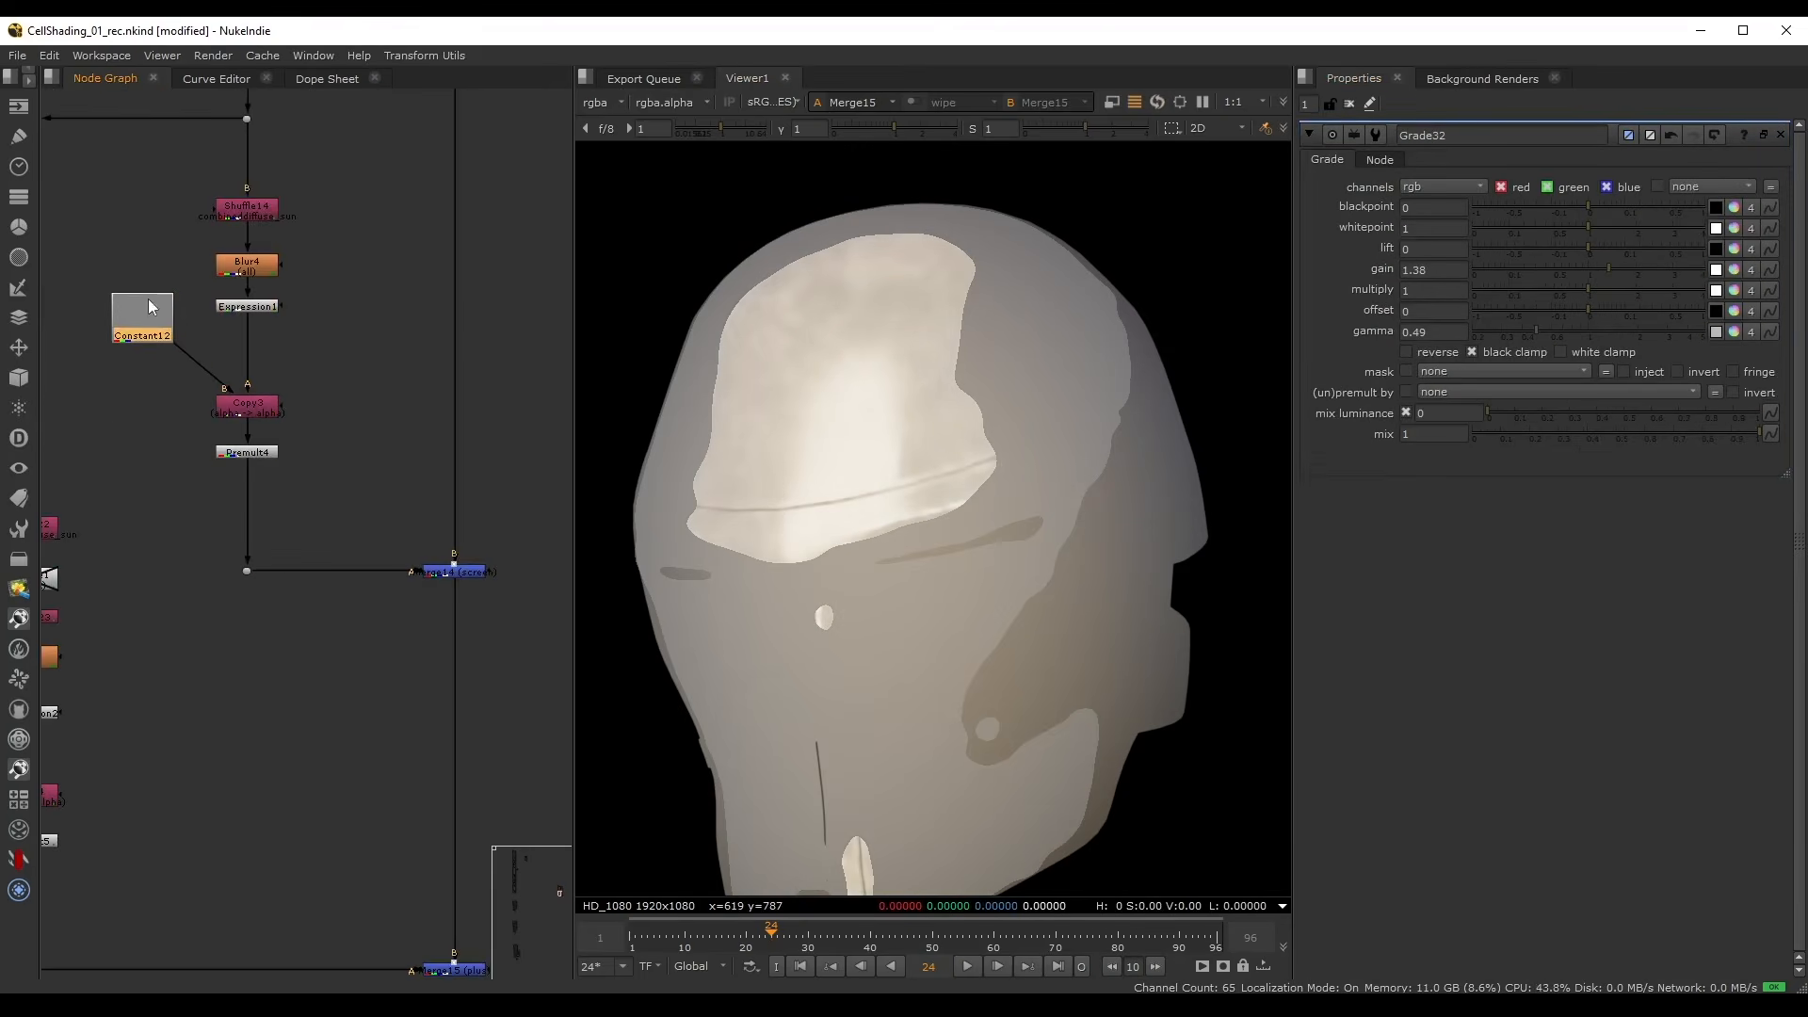
{"action": "middle_click_drag", "start_coordinate": [148, 299], "coordinate": [202, 359]}
{"action": "scroll", "coordinate": [202, 358], "scroll_direction": "up", "scroll_amount": 2}
{"action": "scroll", "coordinate": [192, 373], "scroll_direction": "down", "scroll_amount": 3}
{"action": "mouse_move", "coordinate": [189, 379]}
{"action": "left_mouse_down"}
{"action": "mouse_move", "coordinate": [198, 392]}
{"action": "mouse_move", "coordinate": [183, 378]}
{"action": "left_mouse_up"}
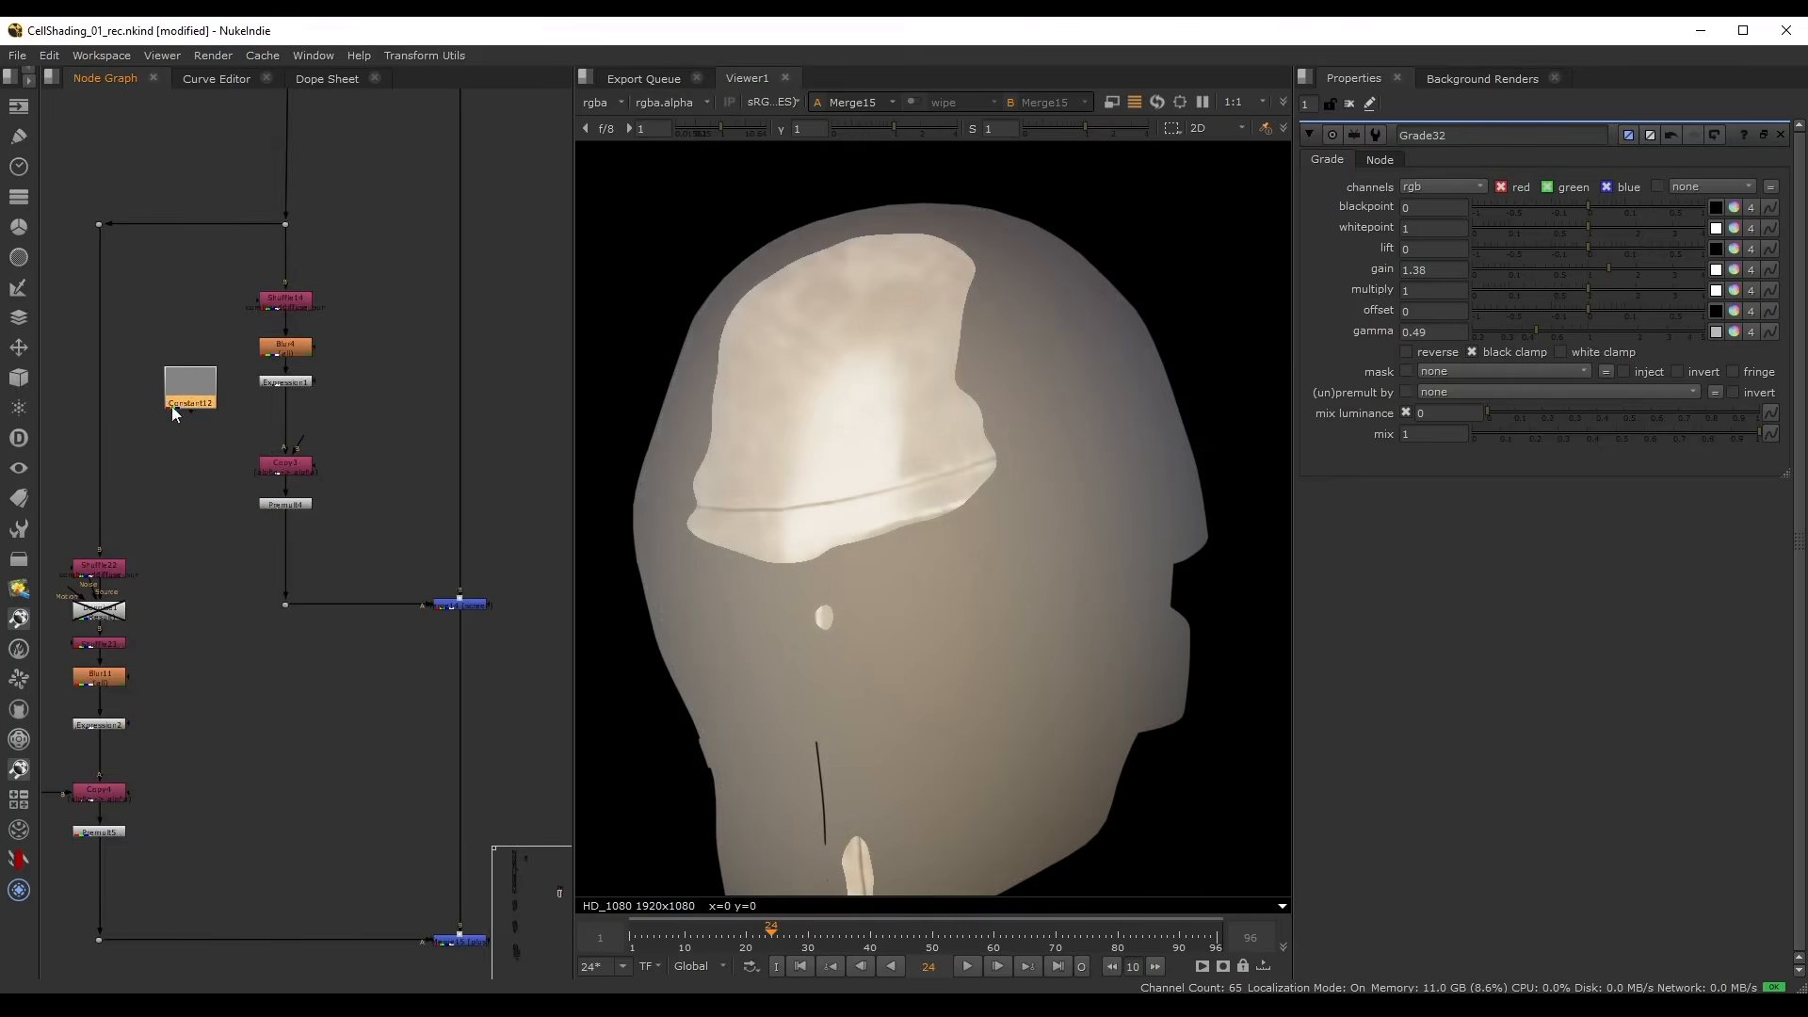
- Move Denoise2 higher up its pipe, add a Dot below it, and connect Copy3's B input to that Dot
{"action": "middle_click_drag", "start_coordinate": [196, 449], "coordinate": [374, 519]}
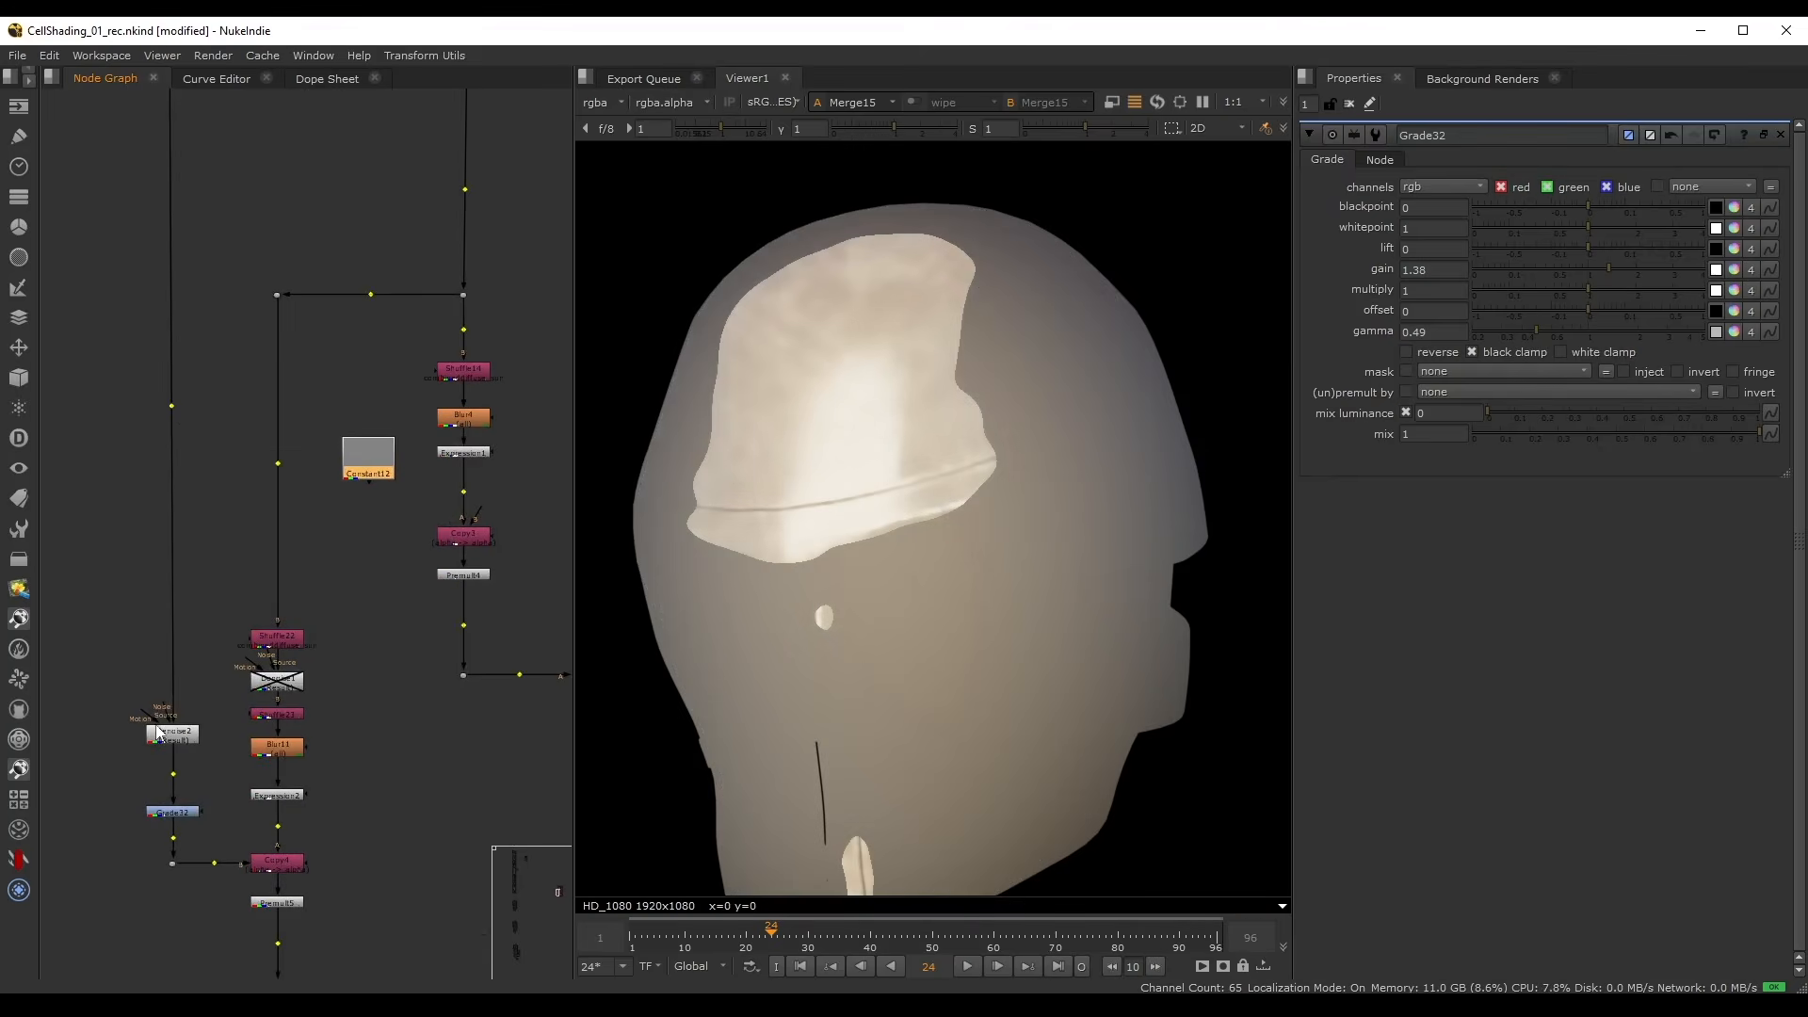
{"action": "left_click_drag", "start_coordinate": [158, 732], "coordinate": [177, 339]}
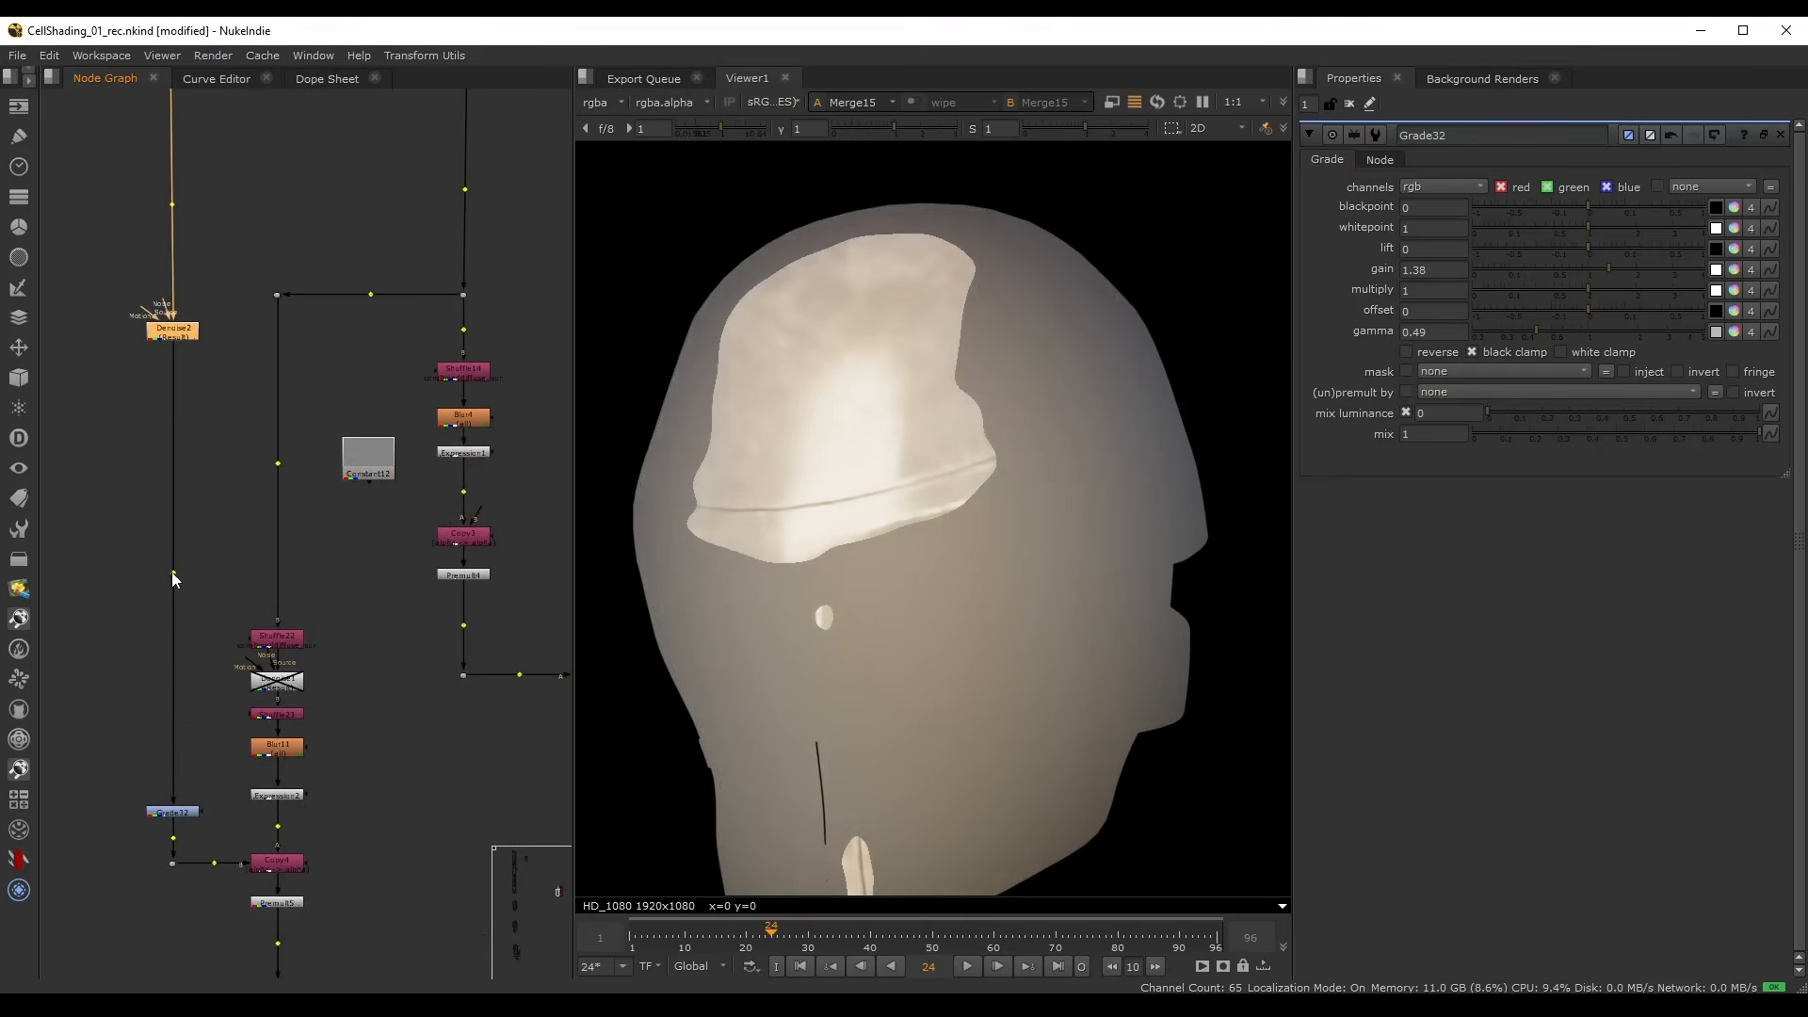
{"action": "left_click_drag", "start_coordinate": [174, 572], "coordinate": [172, 472]}
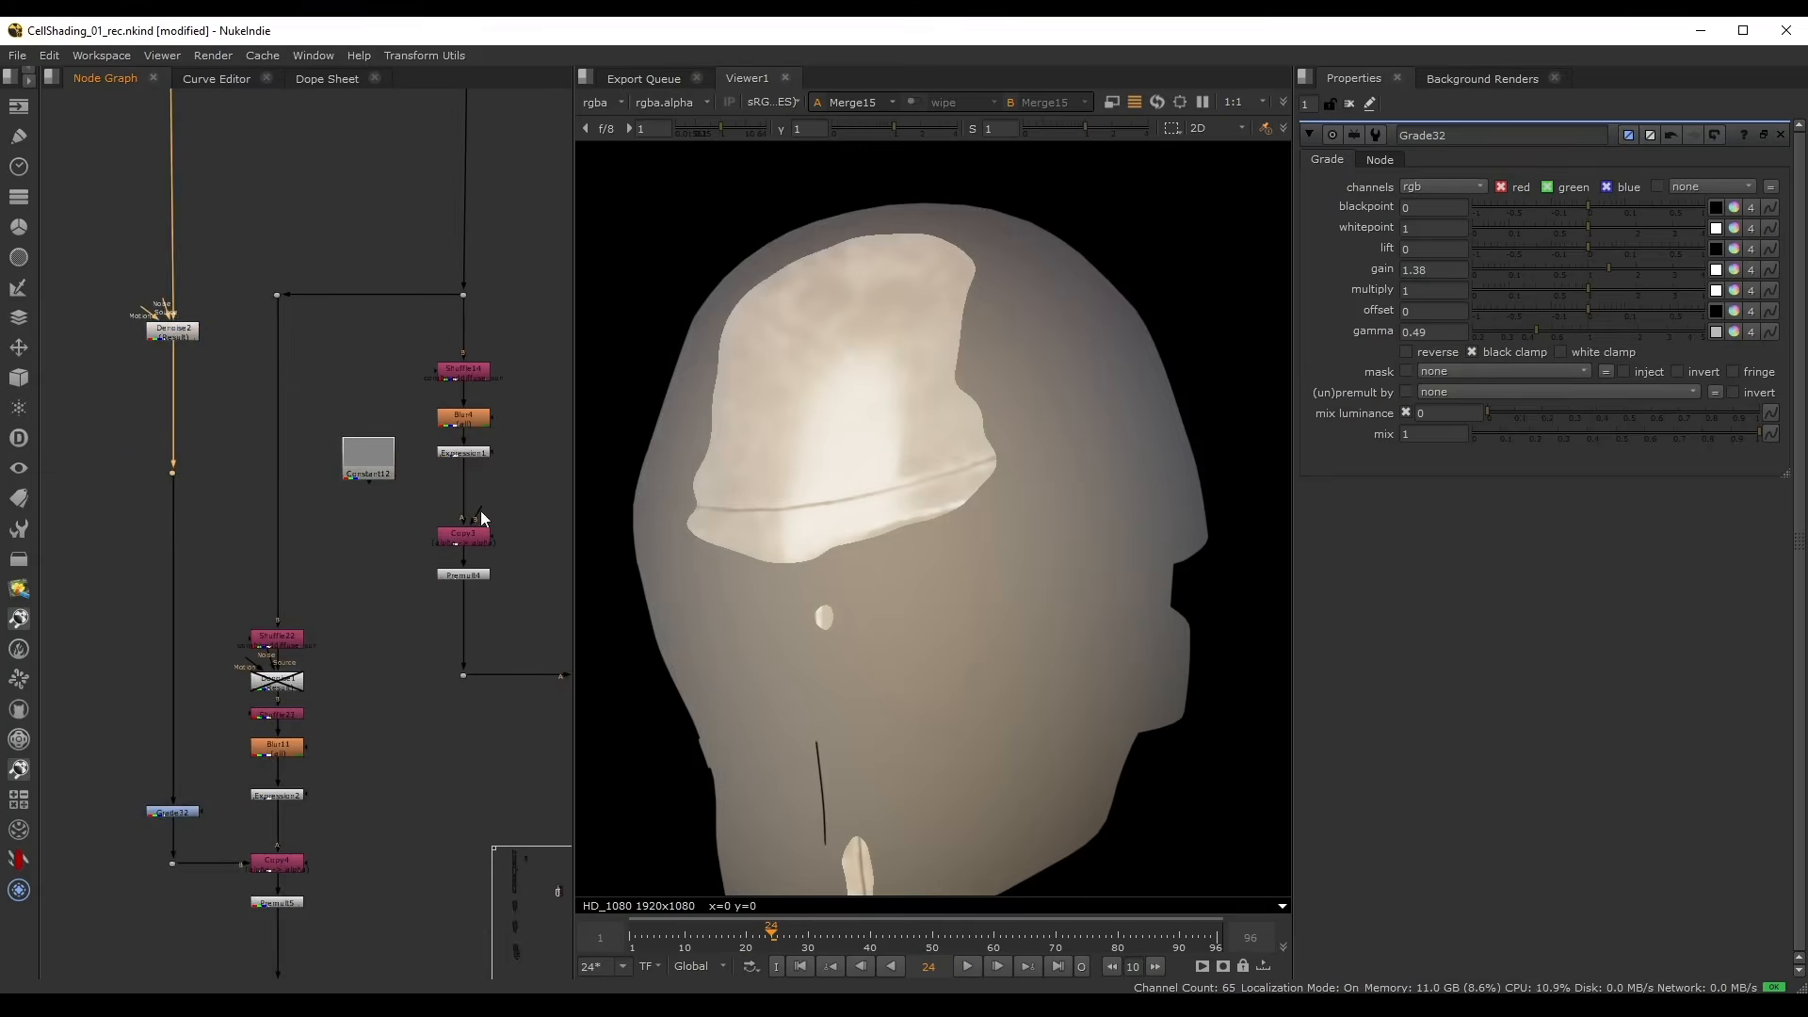
{"action": "left_click_drag", "start_coordinate": [478, 510], "coordinate": [172, 536]}
{"action": "left_click", "coordinate": [218, 442]}
{"action": "scroll", "coordinate": [237, 414], "scroll_direction": "down", "scroll_amount": 2}
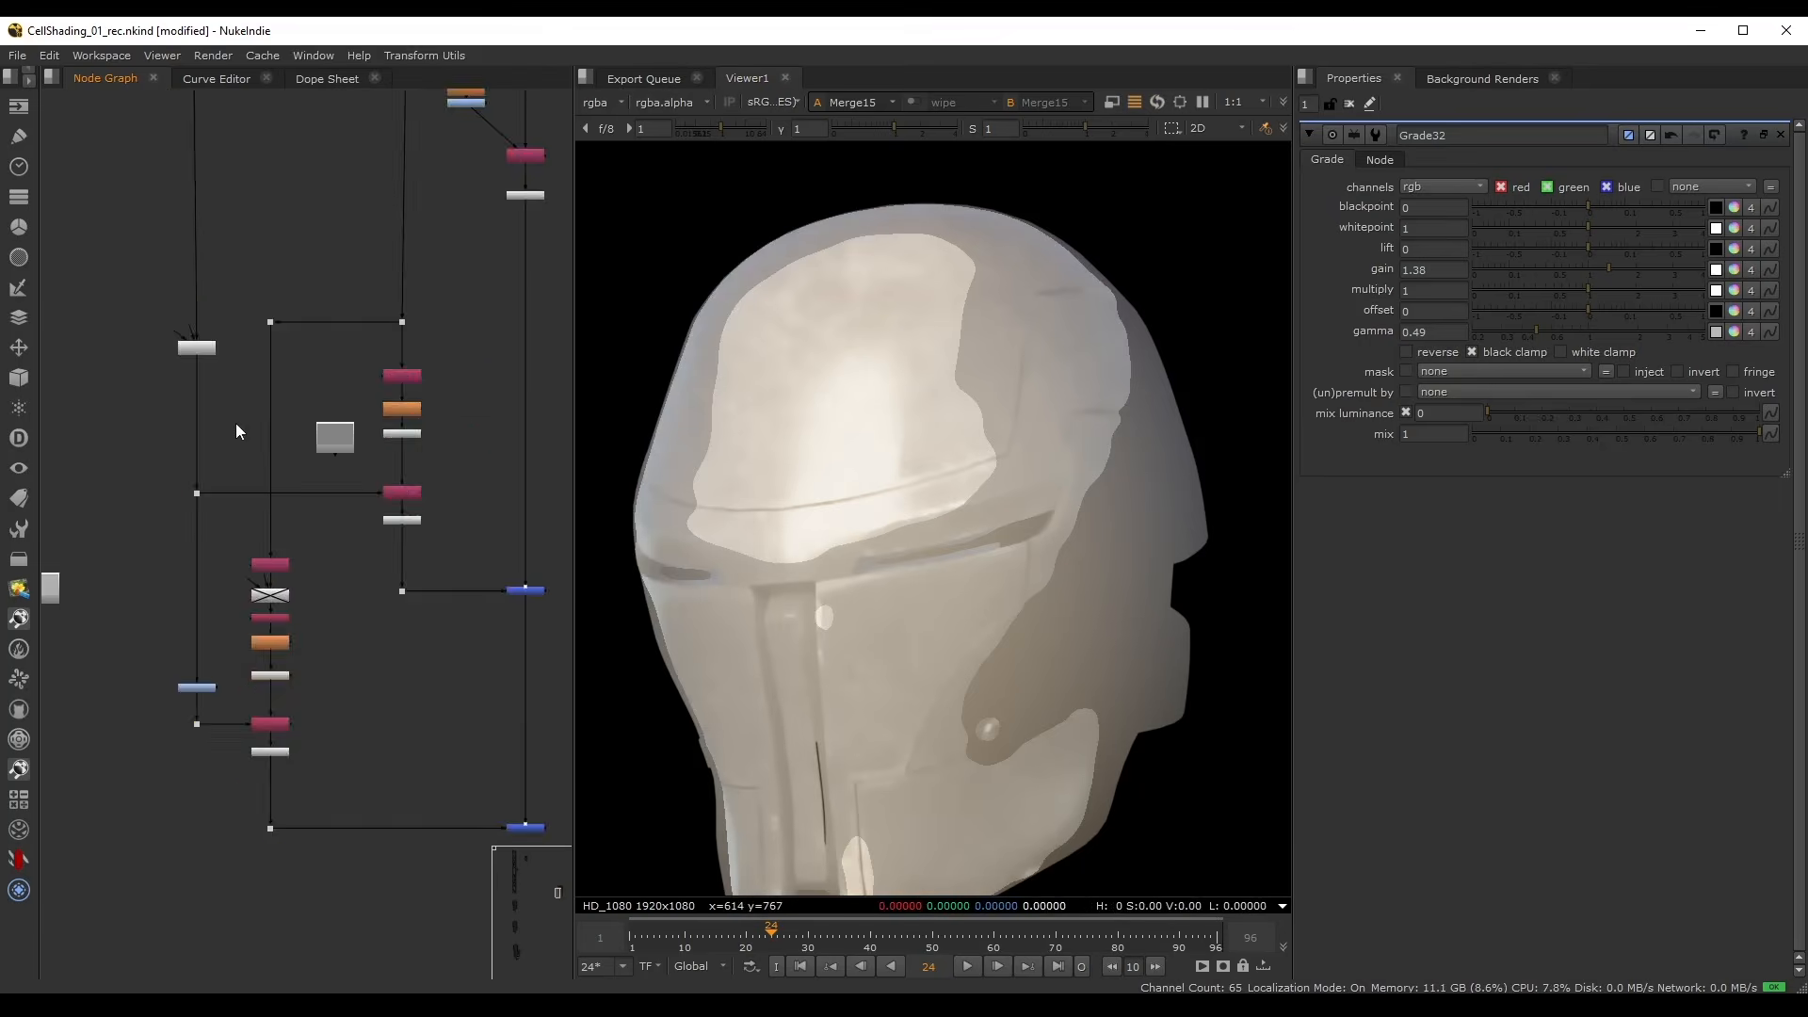
- Insert a new Grade node between the Dot below Denoise2 and Copy3
{"action": "scroll", "coordinate": [235, 423], "scroll_direction": "up", "scroll_amount": 3}
{"action": "middle_click_drag", "start_coordinate": [238, 422], "coordinate": [138, 384]}
{"action": "key", "text": "g"}
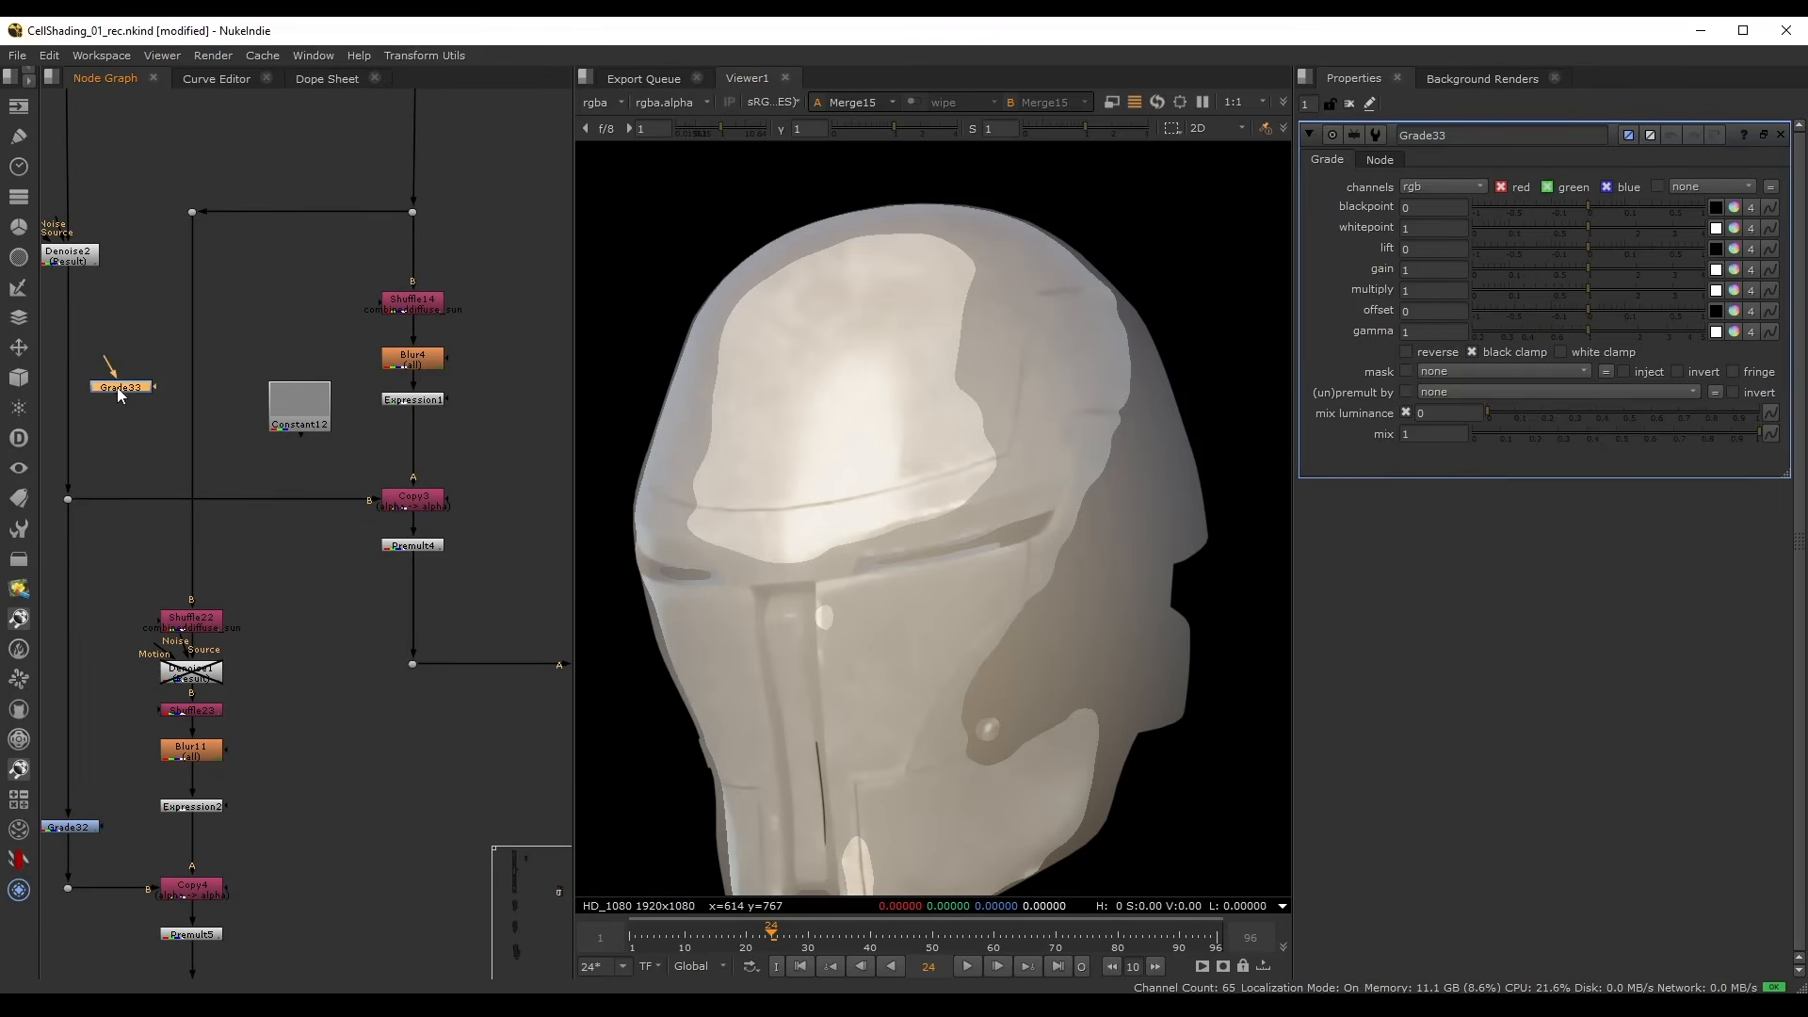
{"action": "left_click_drag", "start_coordinate": [117, 387], "coordinate": [254, 500]}
- Set the new Grade's gain to 0.94 and gamma to 0.78
{"action": "left_click", "coordinate": [1585, 268]}
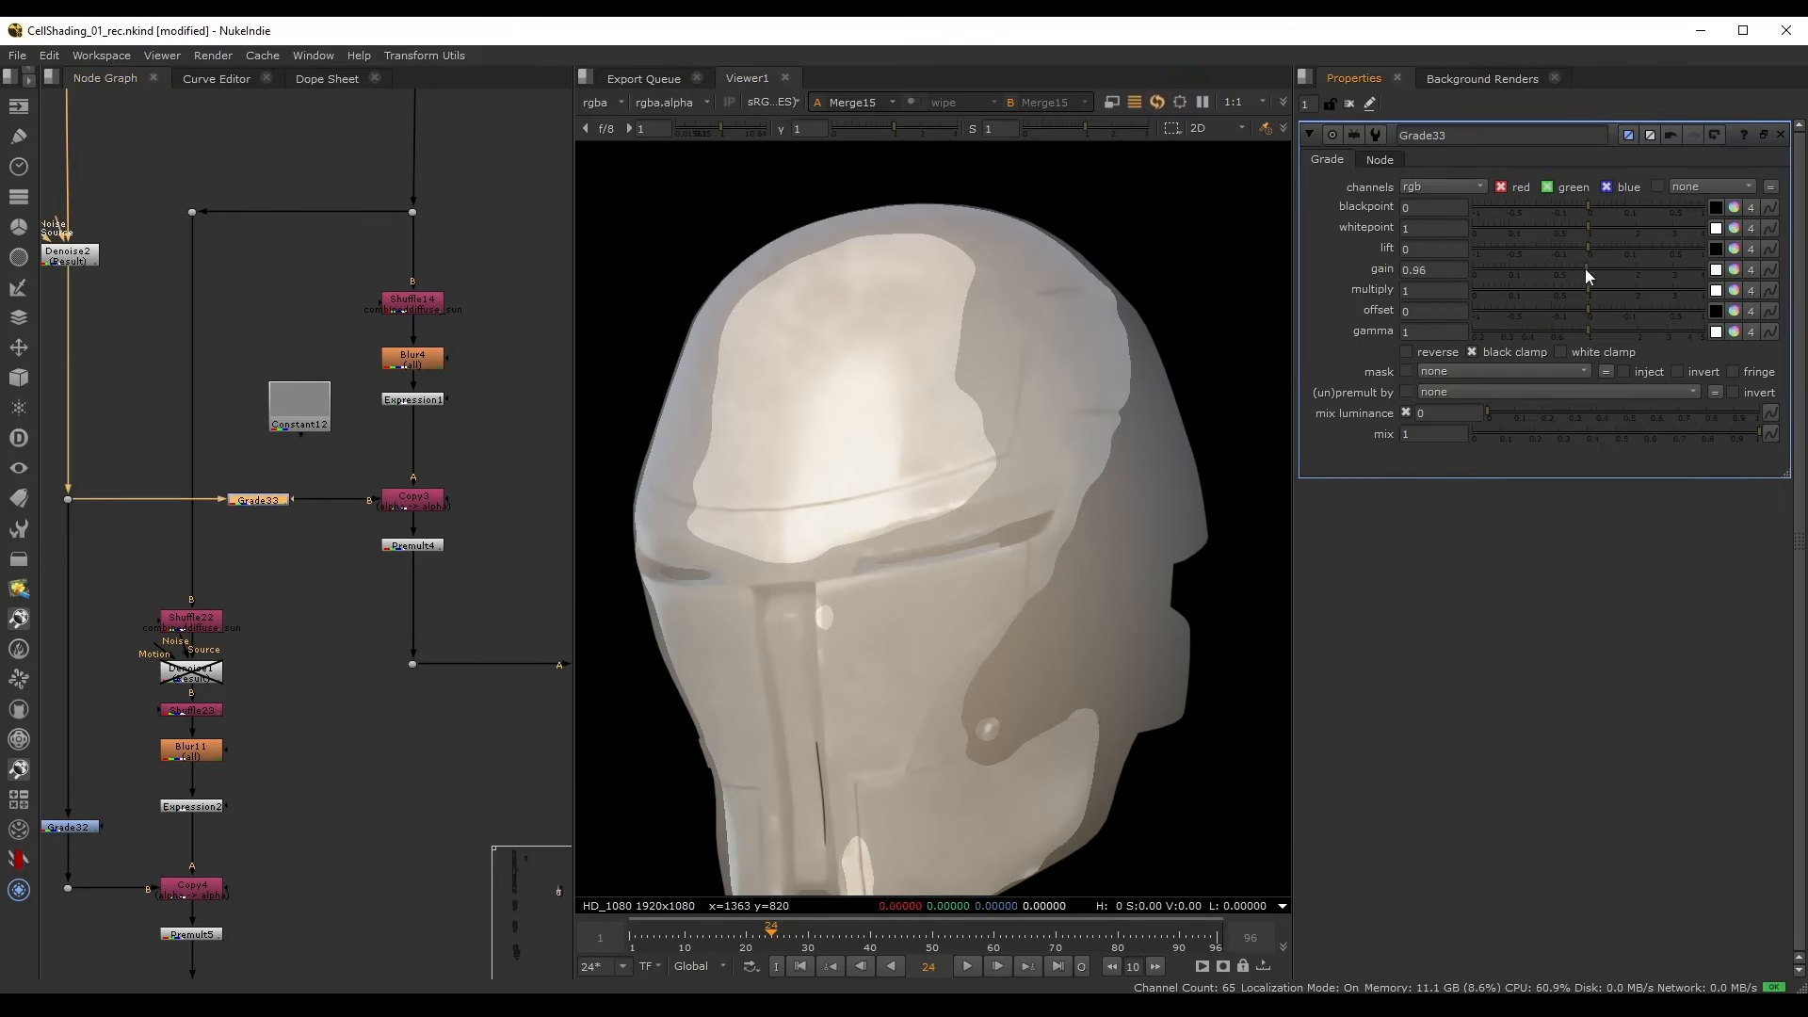
{"action": "left_click_drag", "start_coordinate": [1585, 269], "coordinate": [1565, 270]}
{"action": "left_click_drag", "start_coordinate": [1587, 330], "coordinate": [1569, 329]}
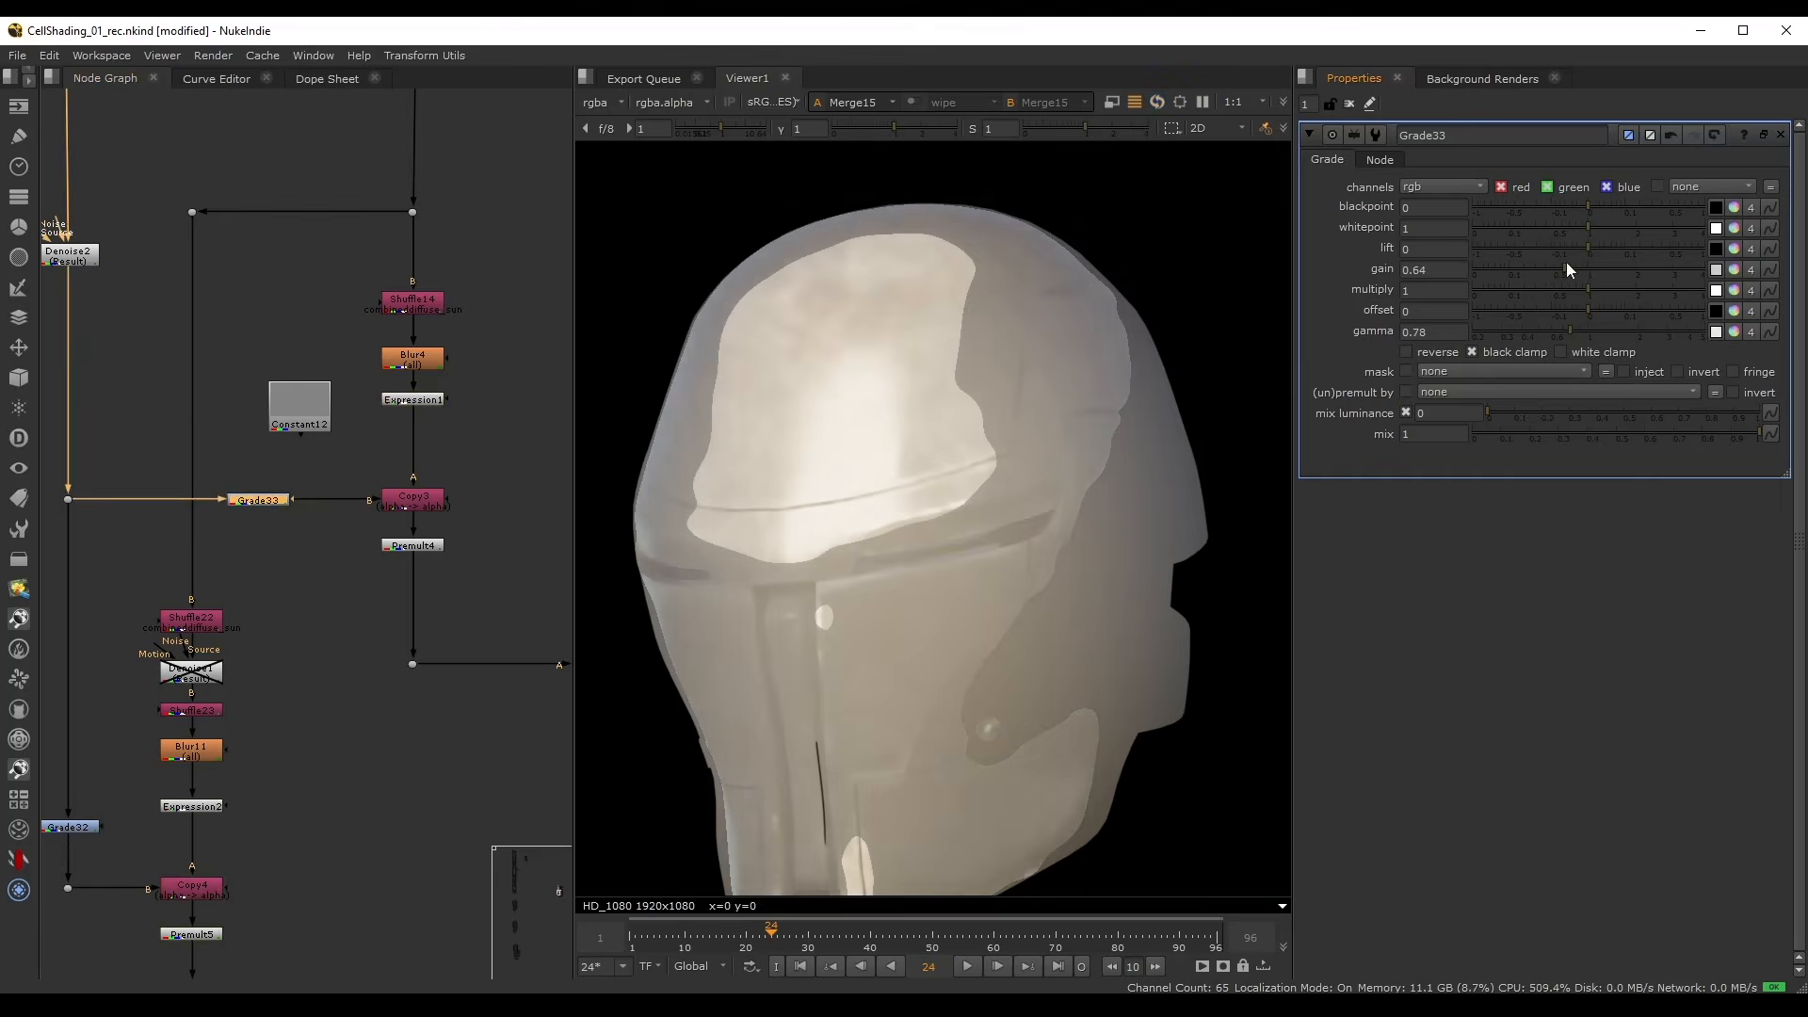
{"action": "left_click_drag", "start_coordinate": [1567, 264], "coordinate": [1586, 268]}
- Raise Grade33 and its input Dot, and route its output into Copy3 through an elbow Dot below it
{"action": "left_click_drag", "start_coordinate": [260, 500], "coordinate": [172, 447]}
{"action": "left_click_drag", "start_coordinate": [72, 500], "coordinate": [265, 494]}
{"action": "middle_click_drag", "start_coordinate": [55, 256], "coordinate": [137, 266]}
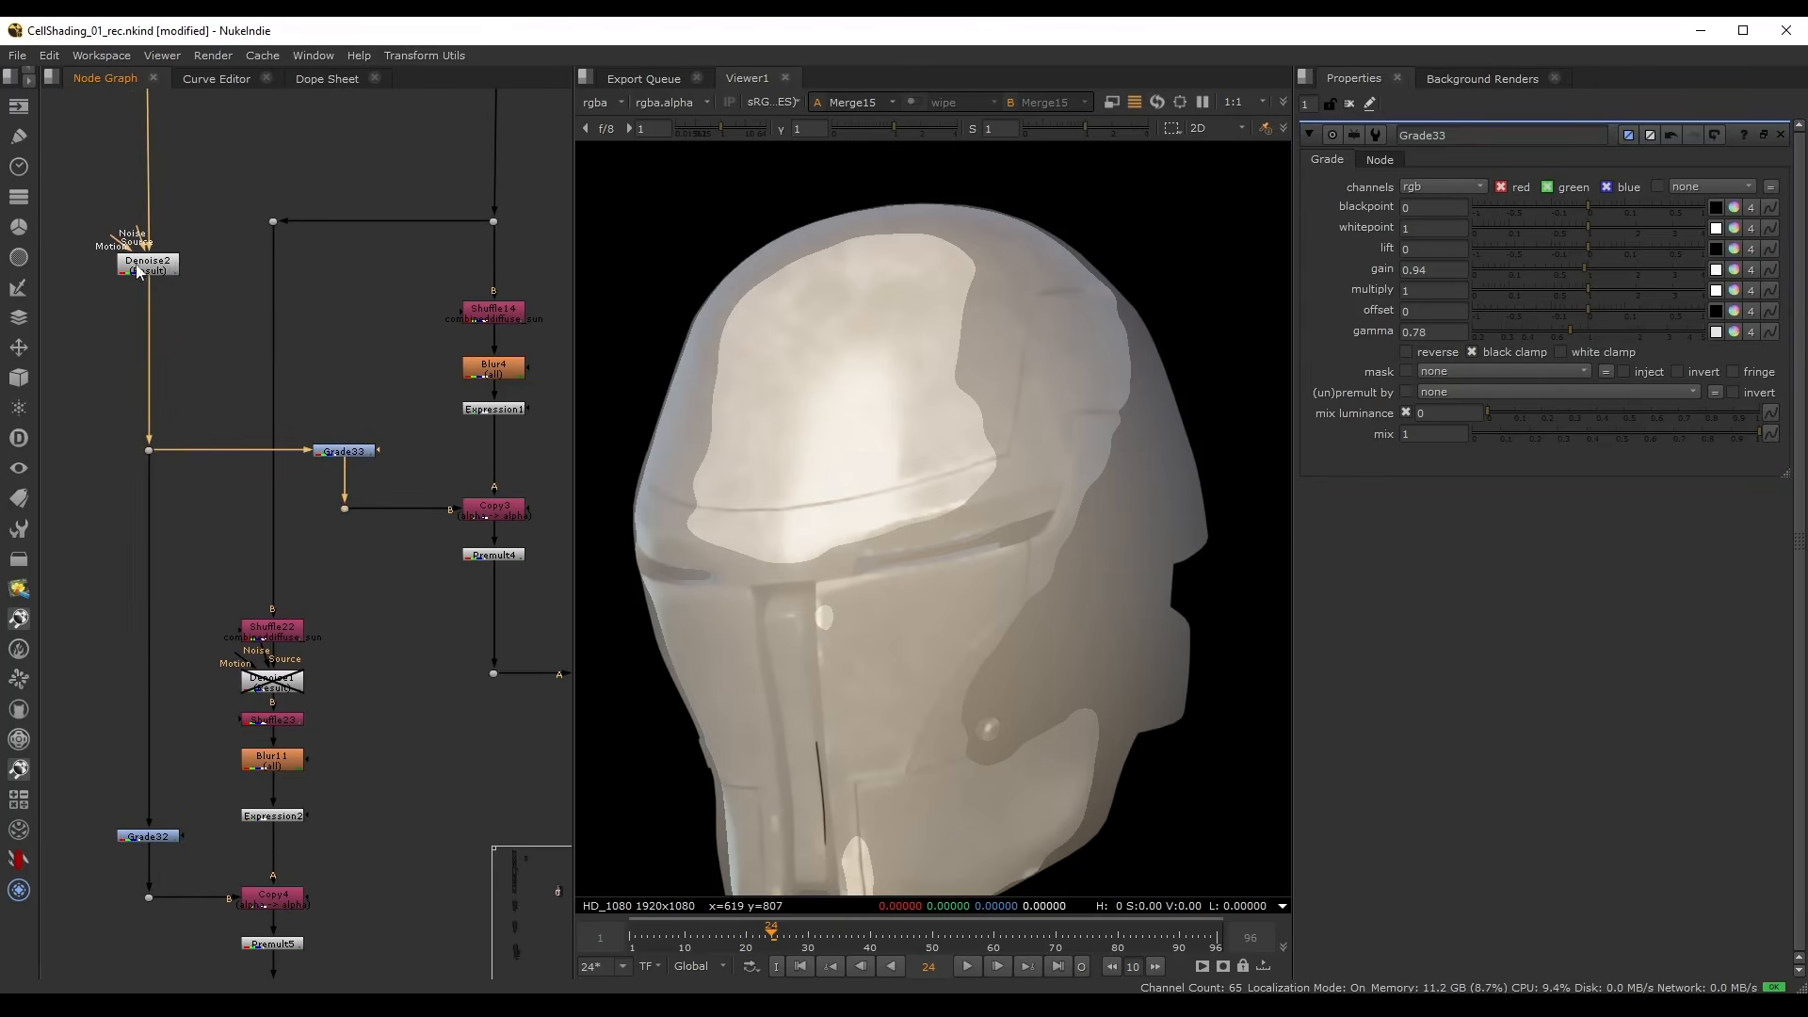
{"action": "left_click", "coordinate": [151, 268]}
{"action": "middle_click_drag", "start_coordinate": [454, 486], "coordinate": [205, 433]}
{"action": "left_click_drag", "start_coordinate": [150, 452], "coordinate": [356, 548]}
{"action": "left_click_drag", "start_coordinate": [317, 473], "coordinate": [172, 454]}
- Insert a Blur node between Grade33 and the elbow Dot below it, and set its size to 2.6
{"action": "left_click", "coordinate": [251, 461]}
{"action": "key", "text": "b"}
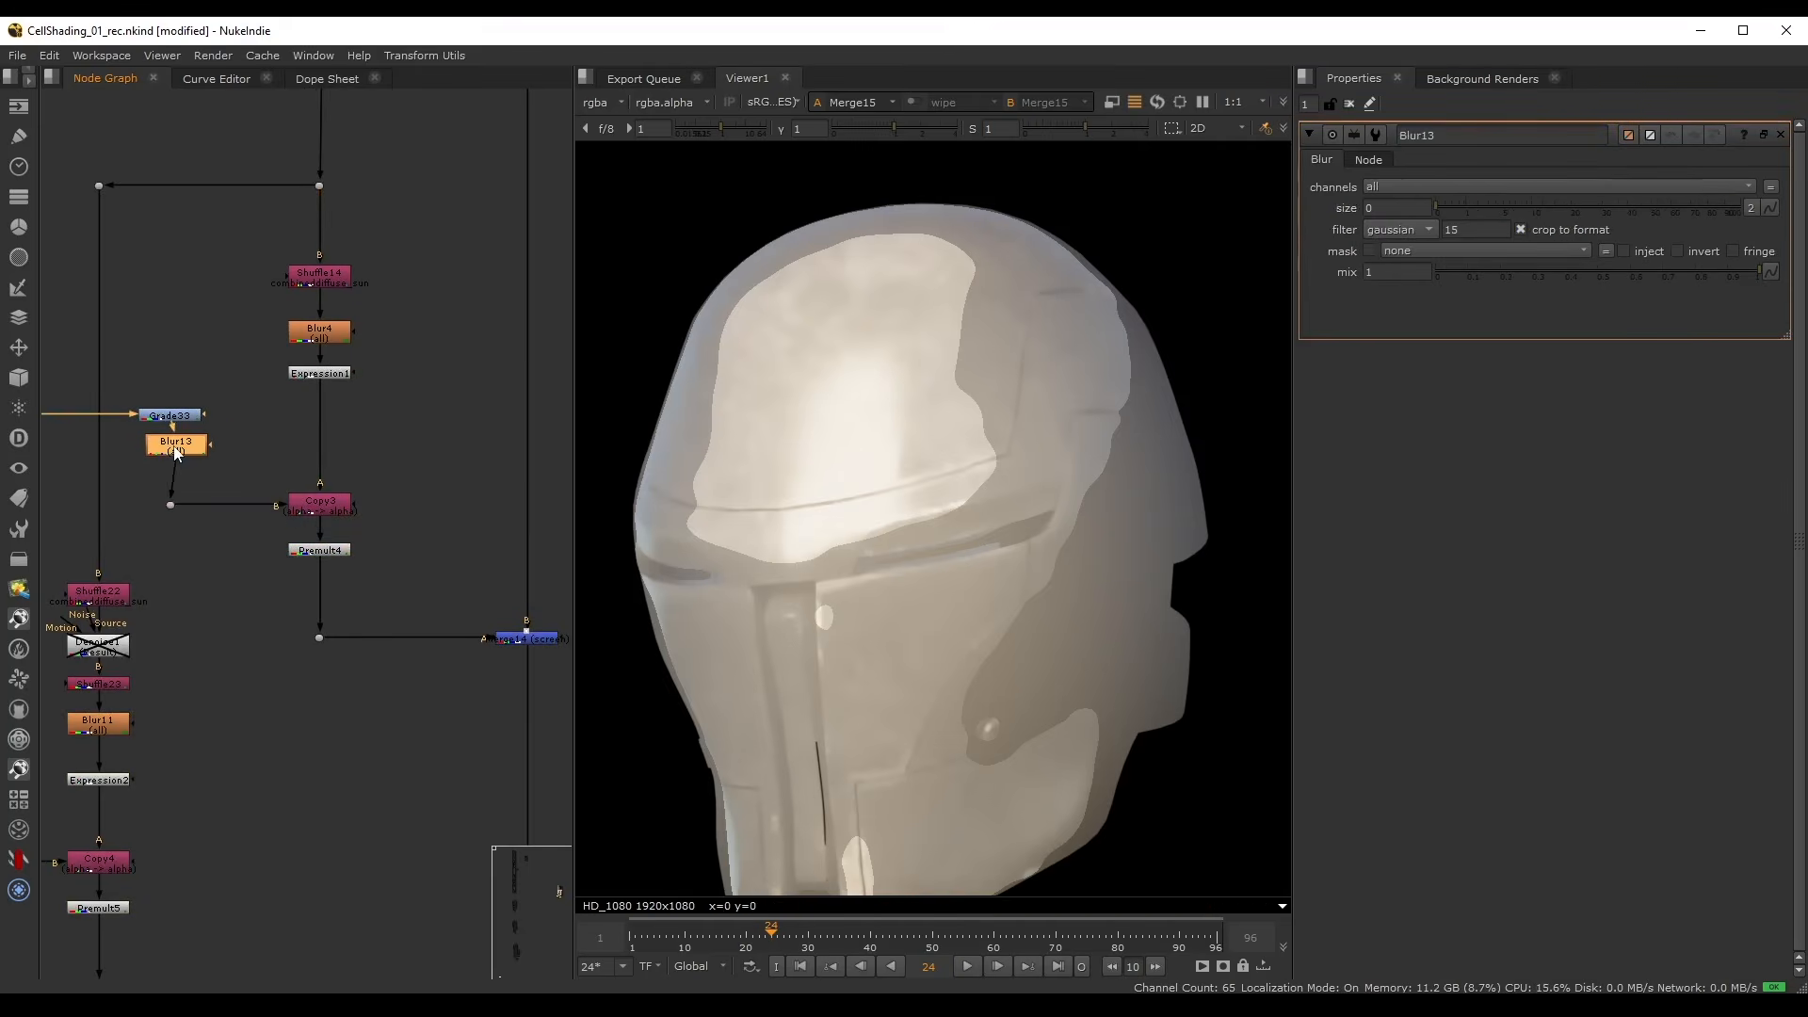
{"action": "left_click", "coordinate": [1490, 209]}
{"action": "left_click_drag", "start_coordinate": [1489, 211], "coordinate": [1438, 212]}
{"action": "scroll", "coordinate": [934, 392], "scroll_direction": "down", "scroll_amount": 2}
{"action": "middle_click_drag", "start_coordinate": [896, 466], "coordinate": [918, 470]}
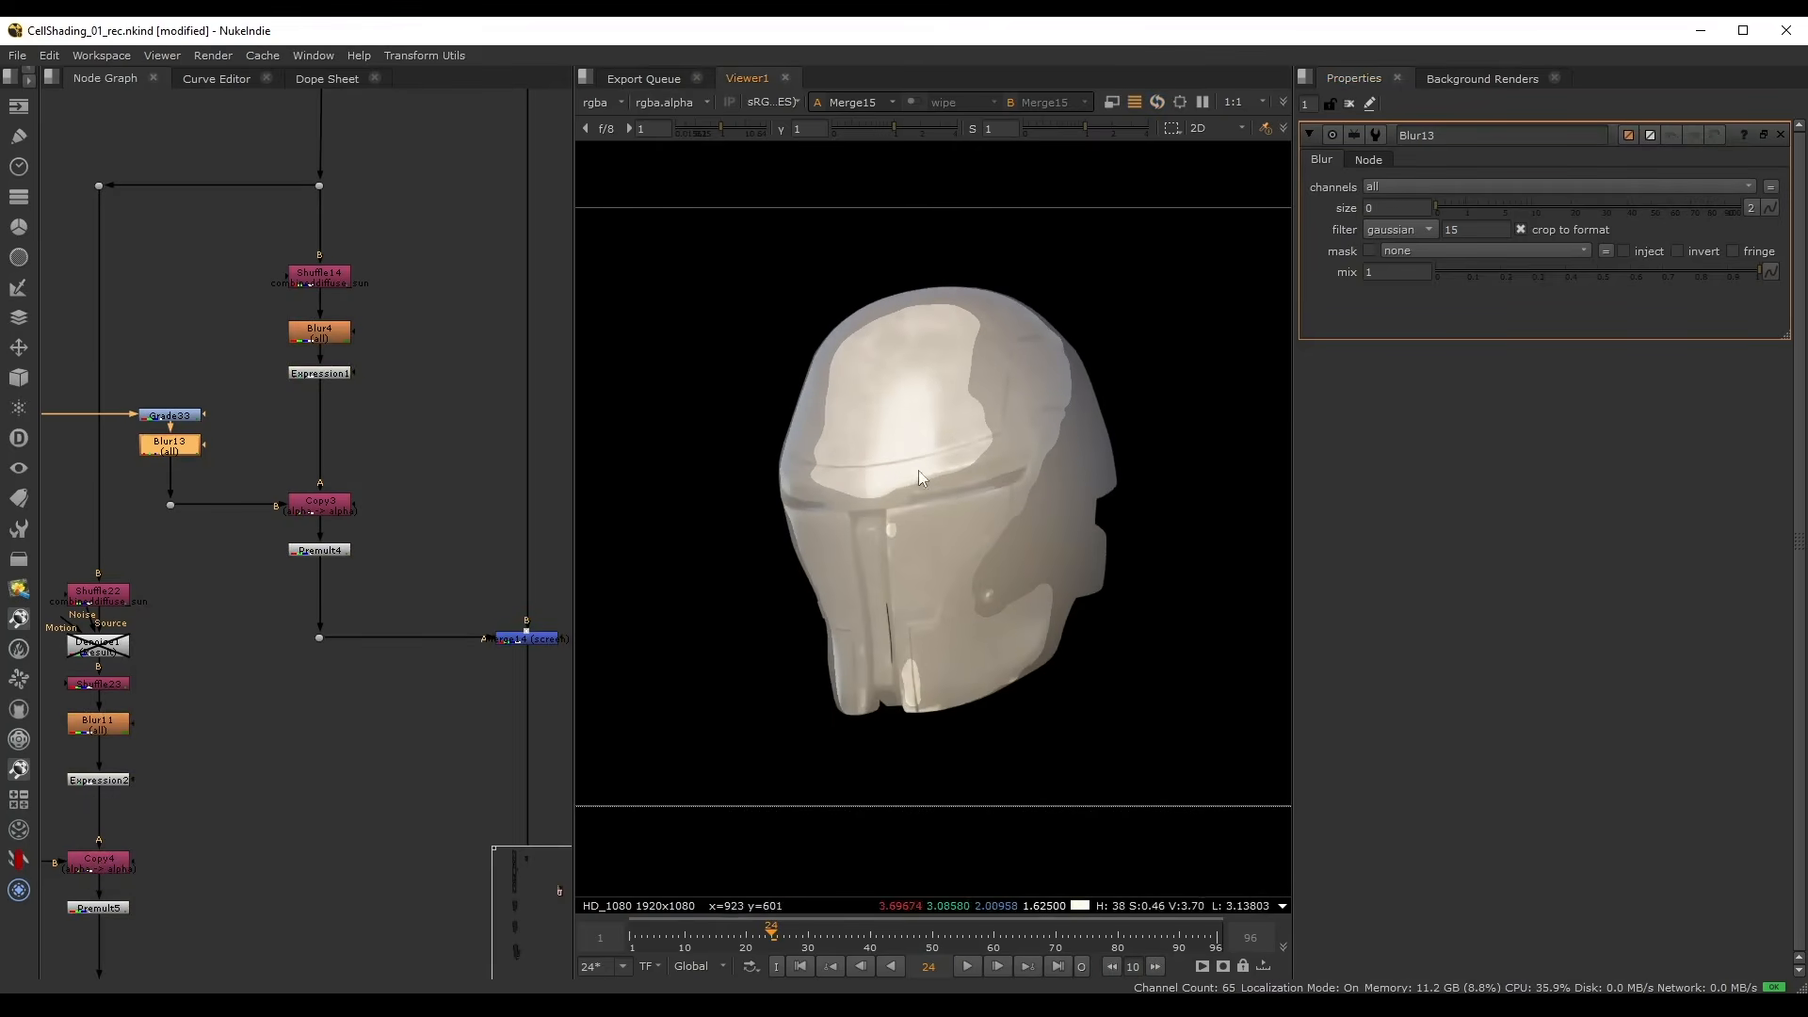
{"action": "scroll", "coordinate": [1087, 418], "scroll_direction": "up", "scroll_amount": 1}
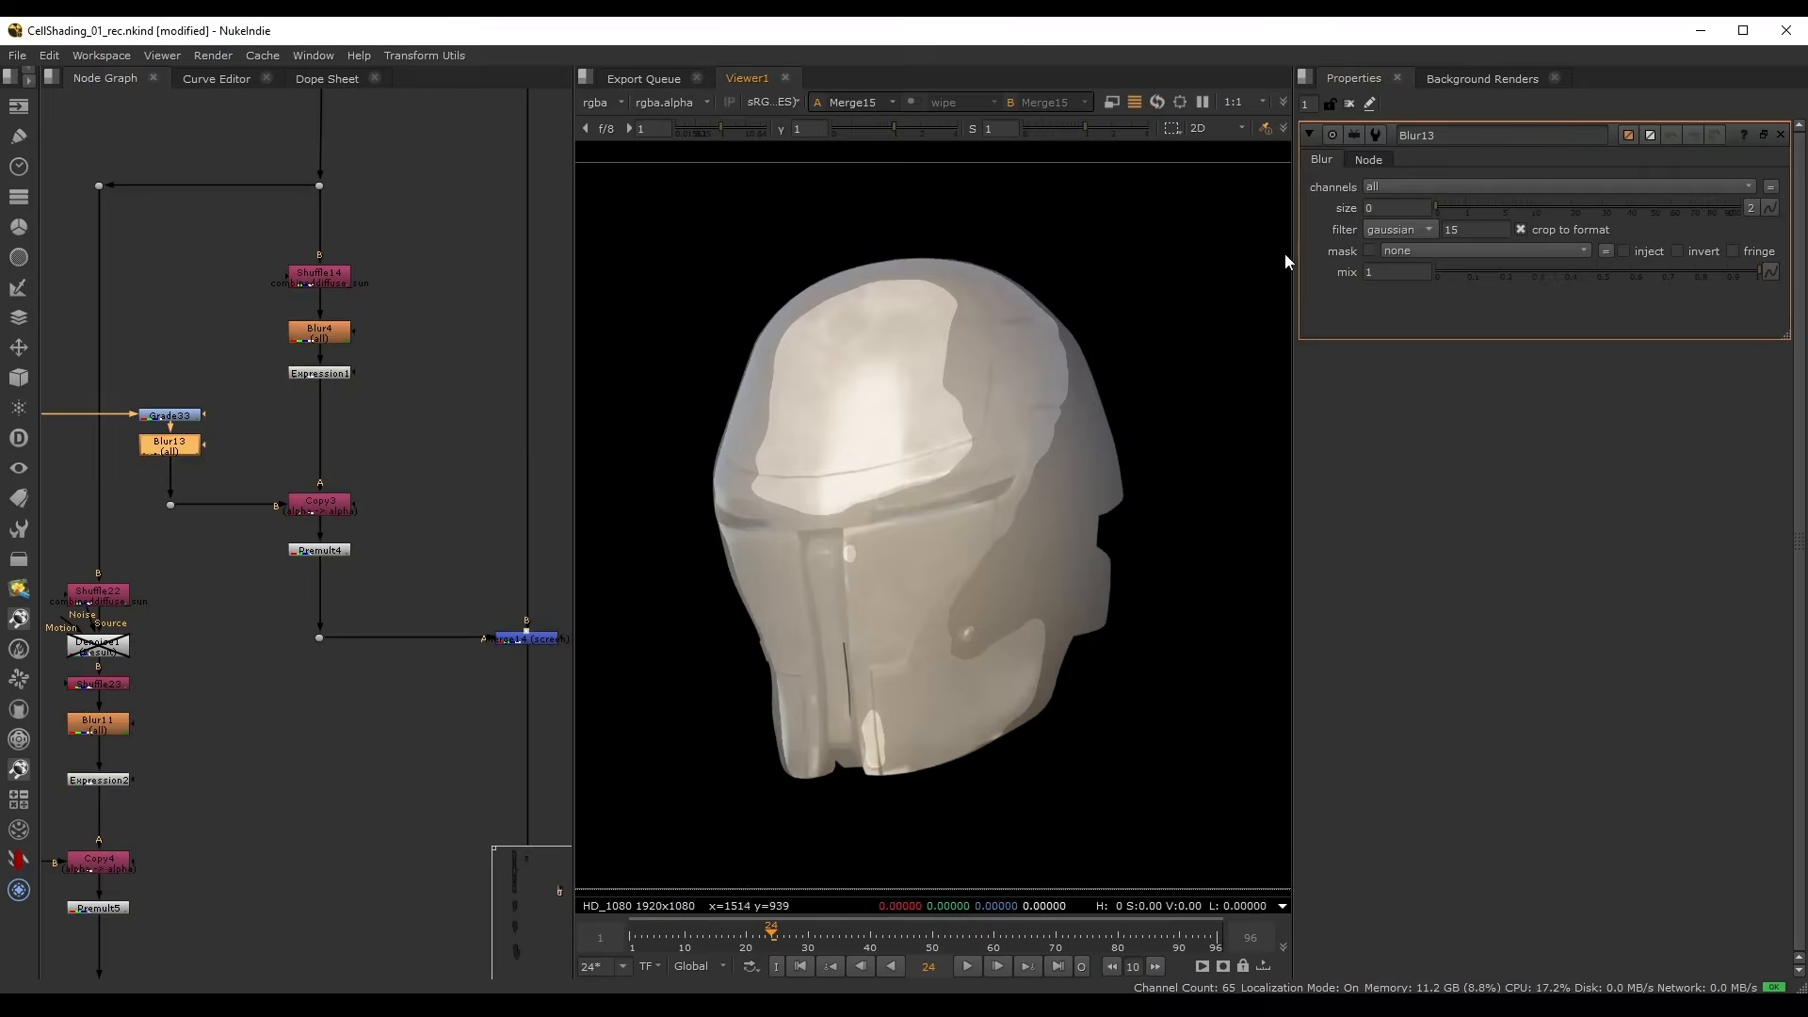
{"action": "scroll", "coordinate": [1010, 375], "scroll_direction": "up", "scroll_amount": 2}
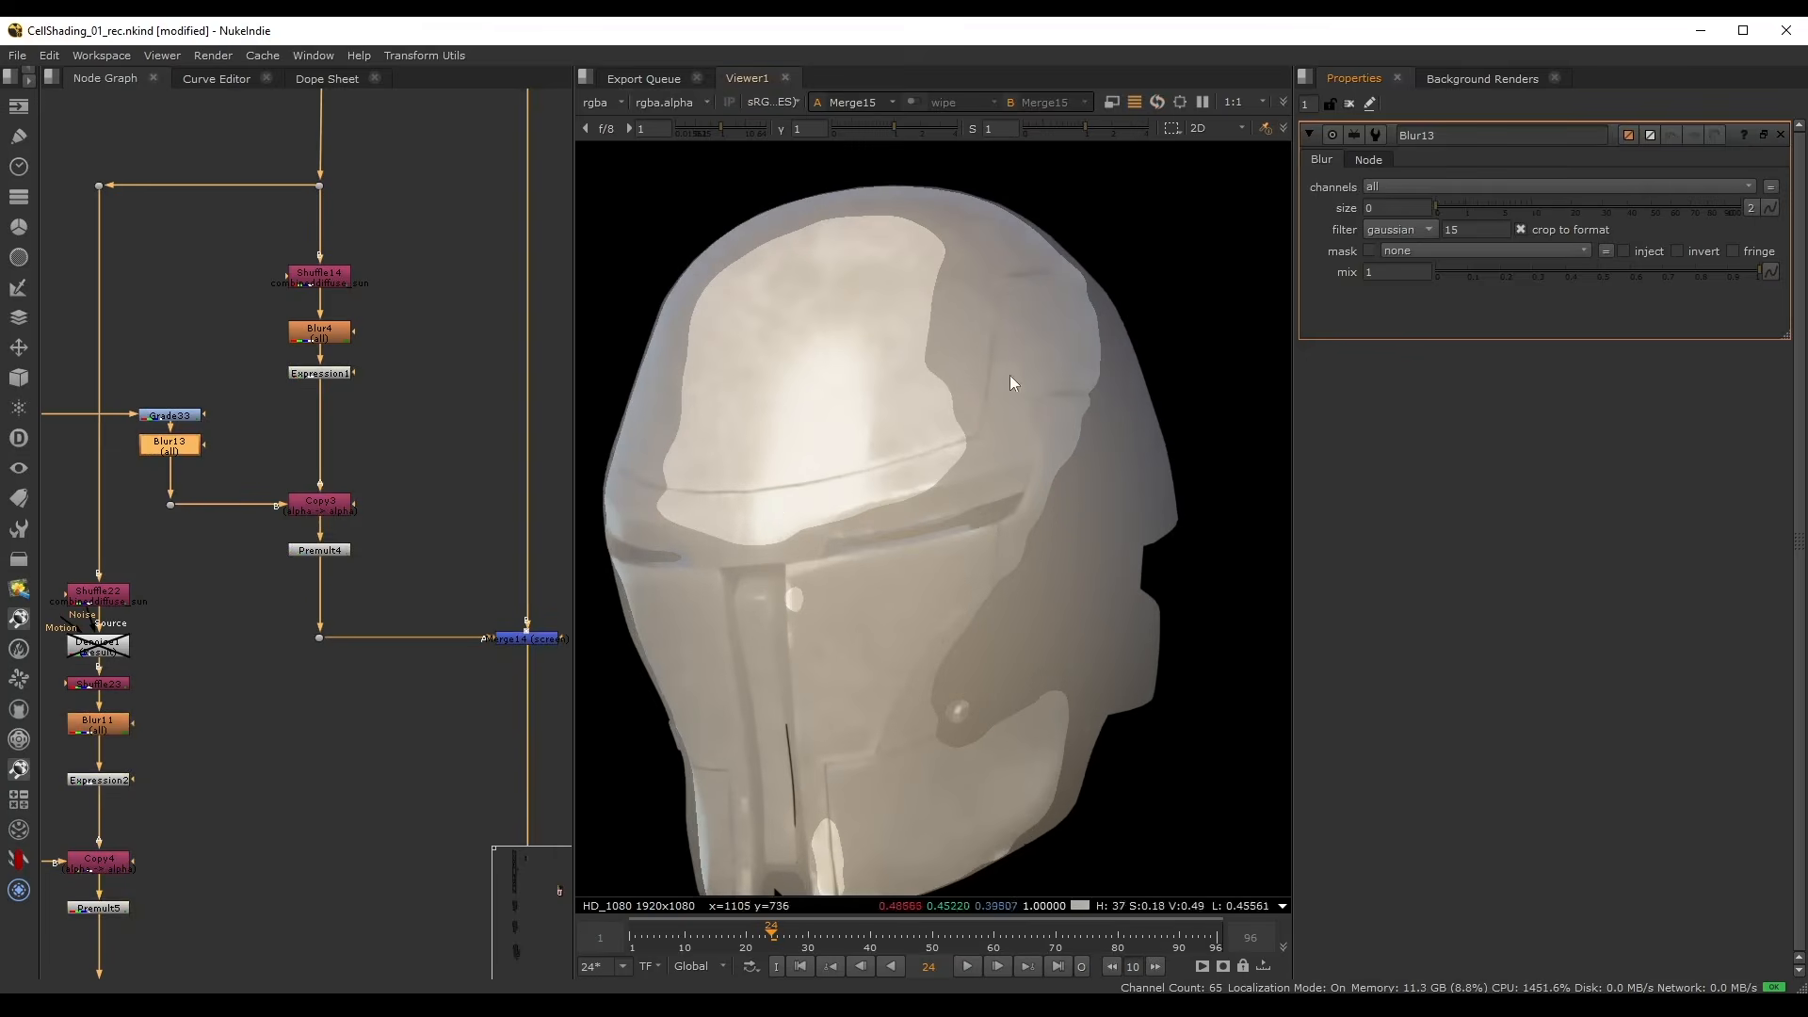
{"action": "middle_click_drag", "start_coordinate": [761, 515], "coordinate": [854, 425]}
{"action": "middle_click_drag", "start_coordinate": [984, 426], "coordinate": [919, 450]}
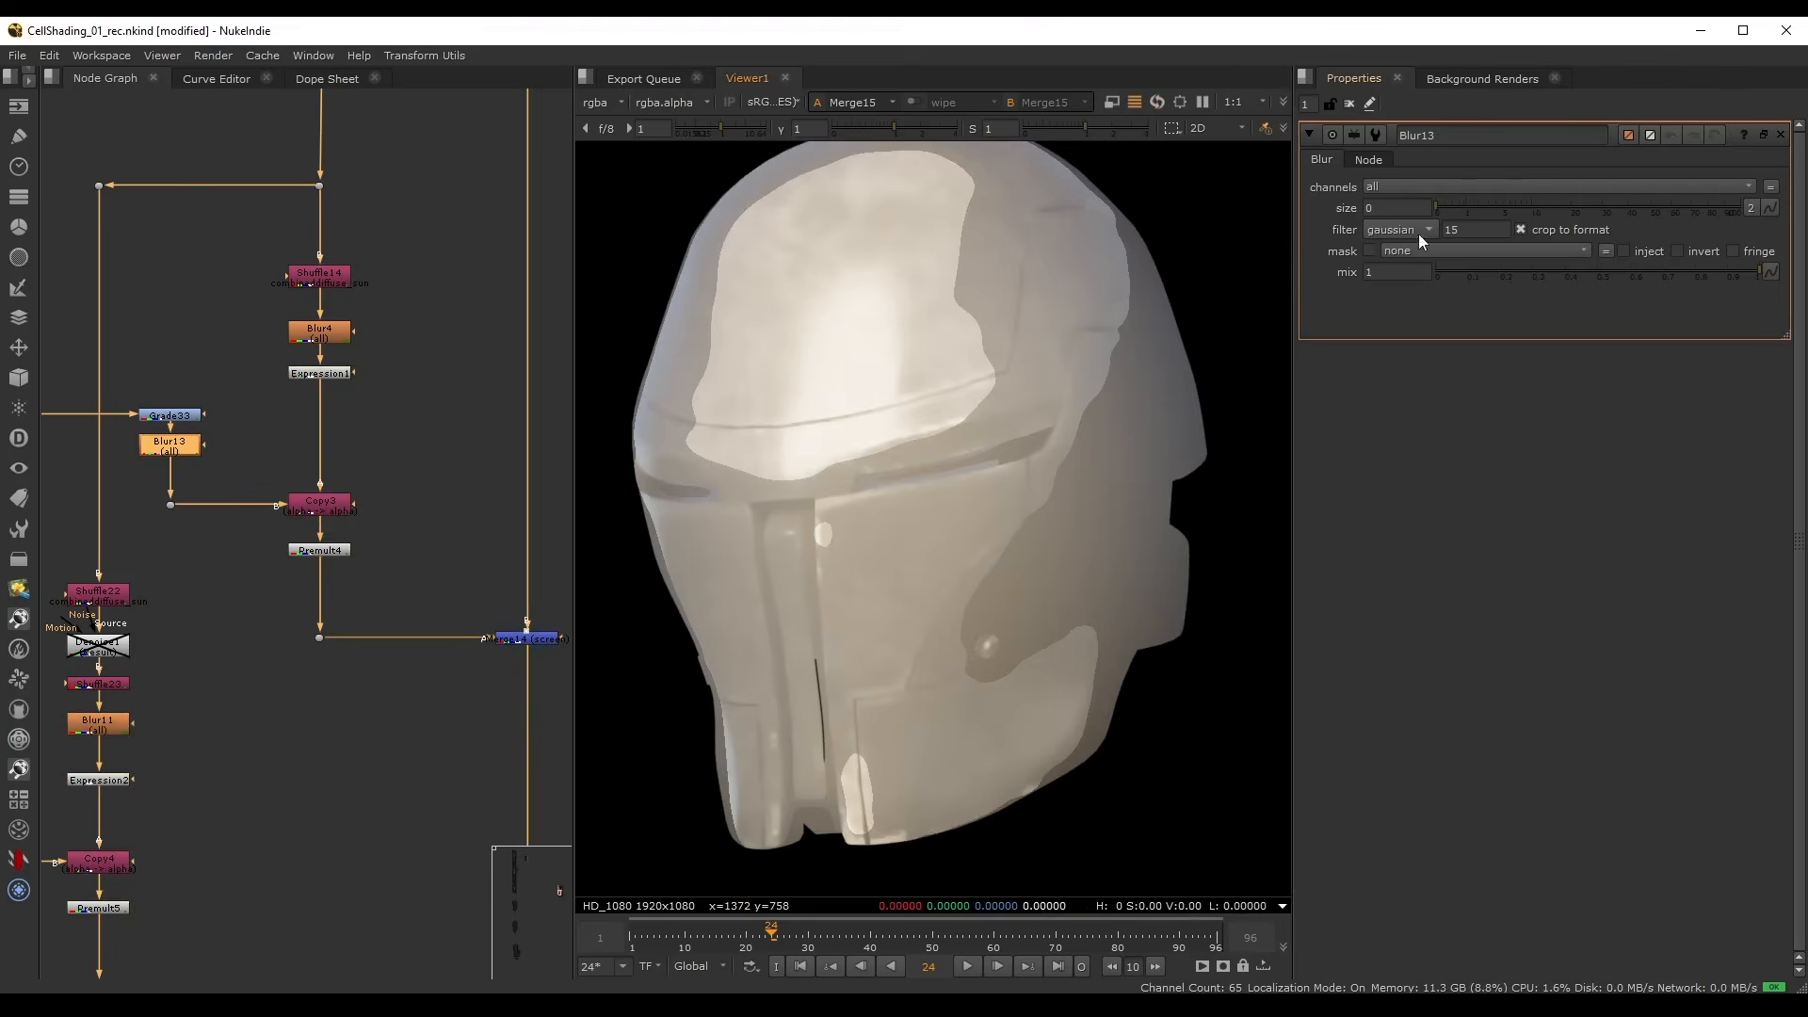
{"action": "left_click_drag", "start_coordinate": [1442, 210], "coordinate": [1484, 213]}
- Delete the disabled Denoise node between Shuffle22 and Shuffle23 and move Shuffle22 slightly lower to close the gap
{"action": "scroll", "coordinate": [352, 653], "scroll_direction": "down", "scroll_amount": 3}
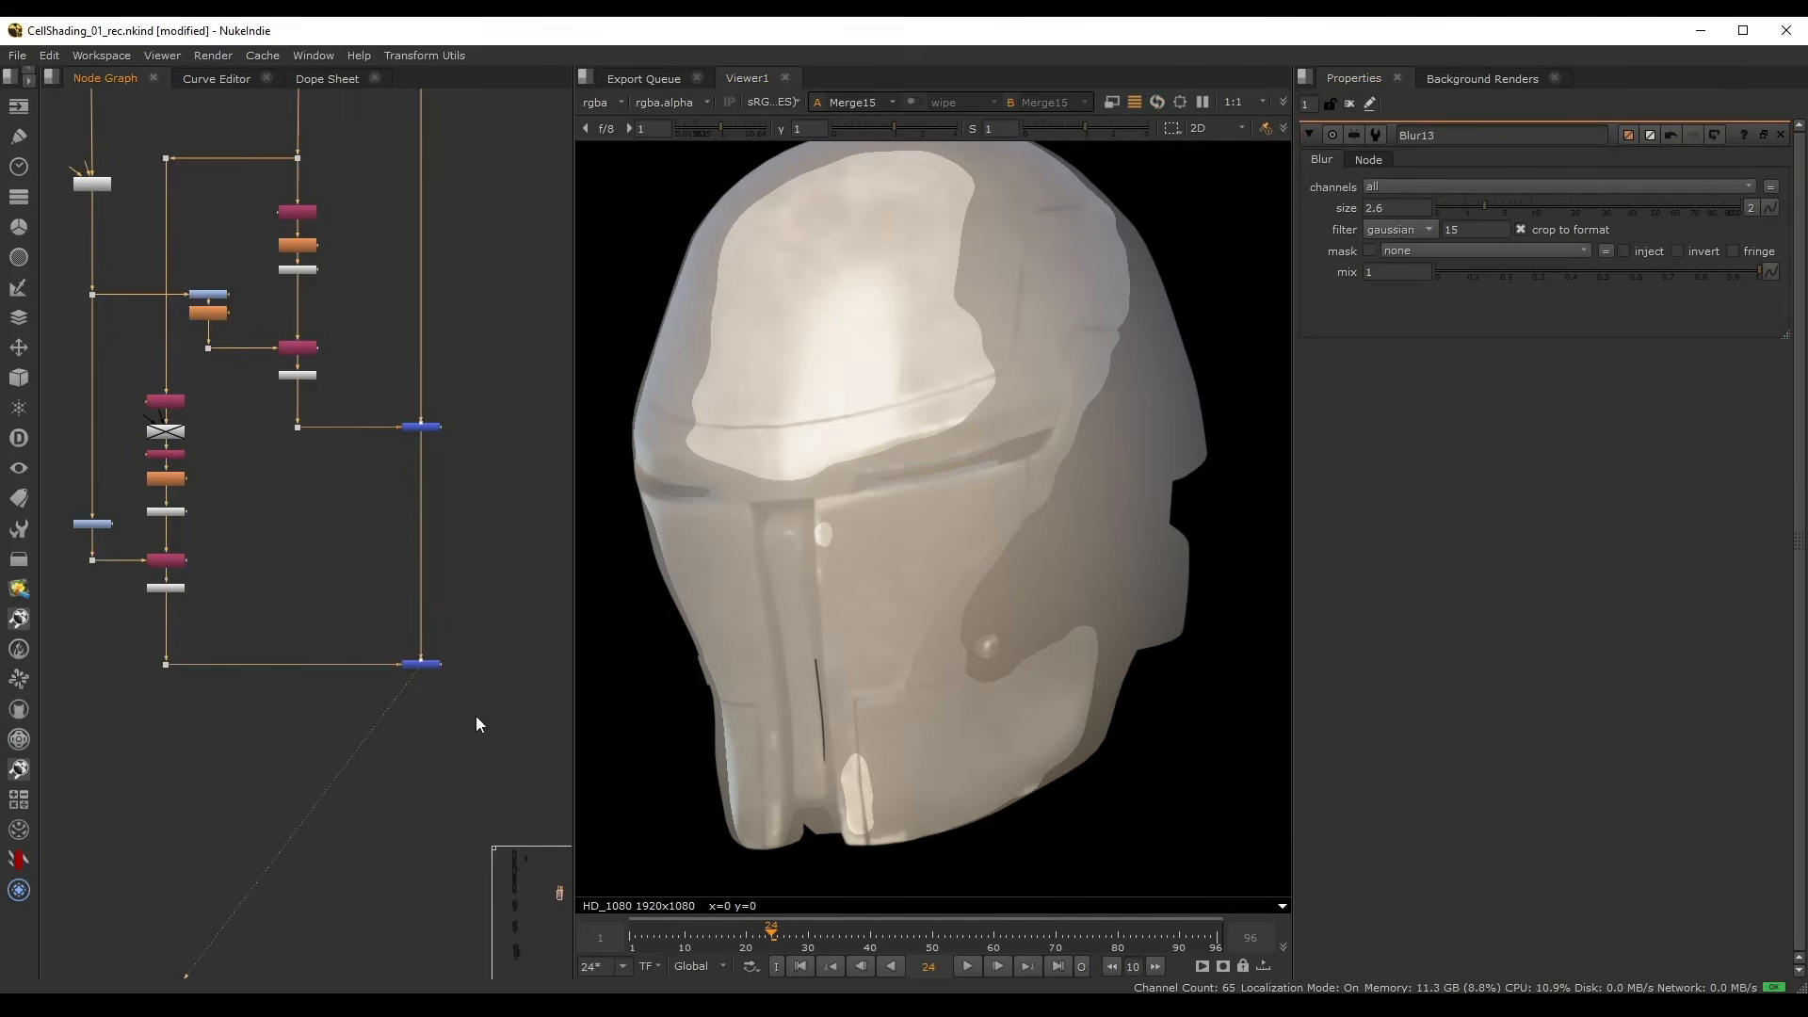
{"action": "scroll", "coordinate": [287, 487], "scroll_direction": "up", "scroll_amount": 5}
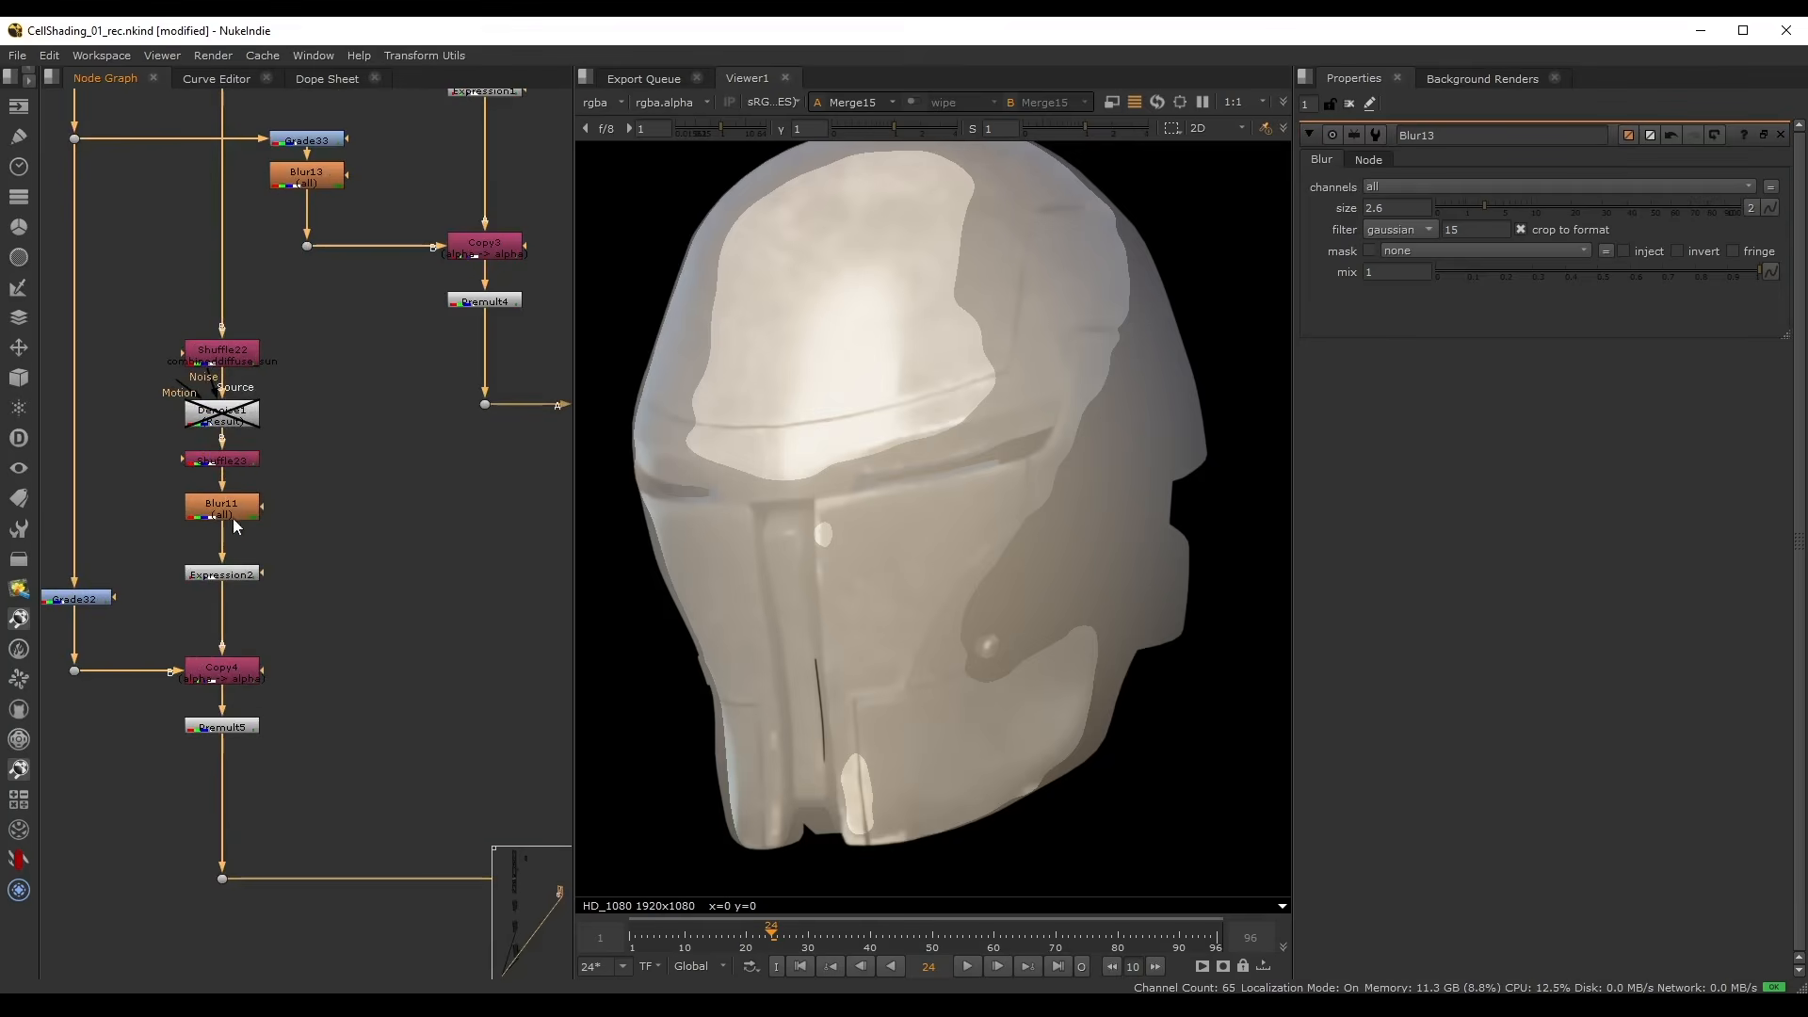
{"action": "left_click", "coordinate": [223, 417]}
{"action": "key", "text": "Delete"}
{"action": "left_click_drag", "start_coordinate": [219, 356], "coordinate": [218, 386]}
{"action": "scroll", "coordinate": [226, 516], "scroll_direction": "up", "scroll_amount": 1}
- Increase the blur size of Blur11 and of Blur4 to smooth the light masks, and save the script
{"action": "left_click", "coordinate": [226, 513]}
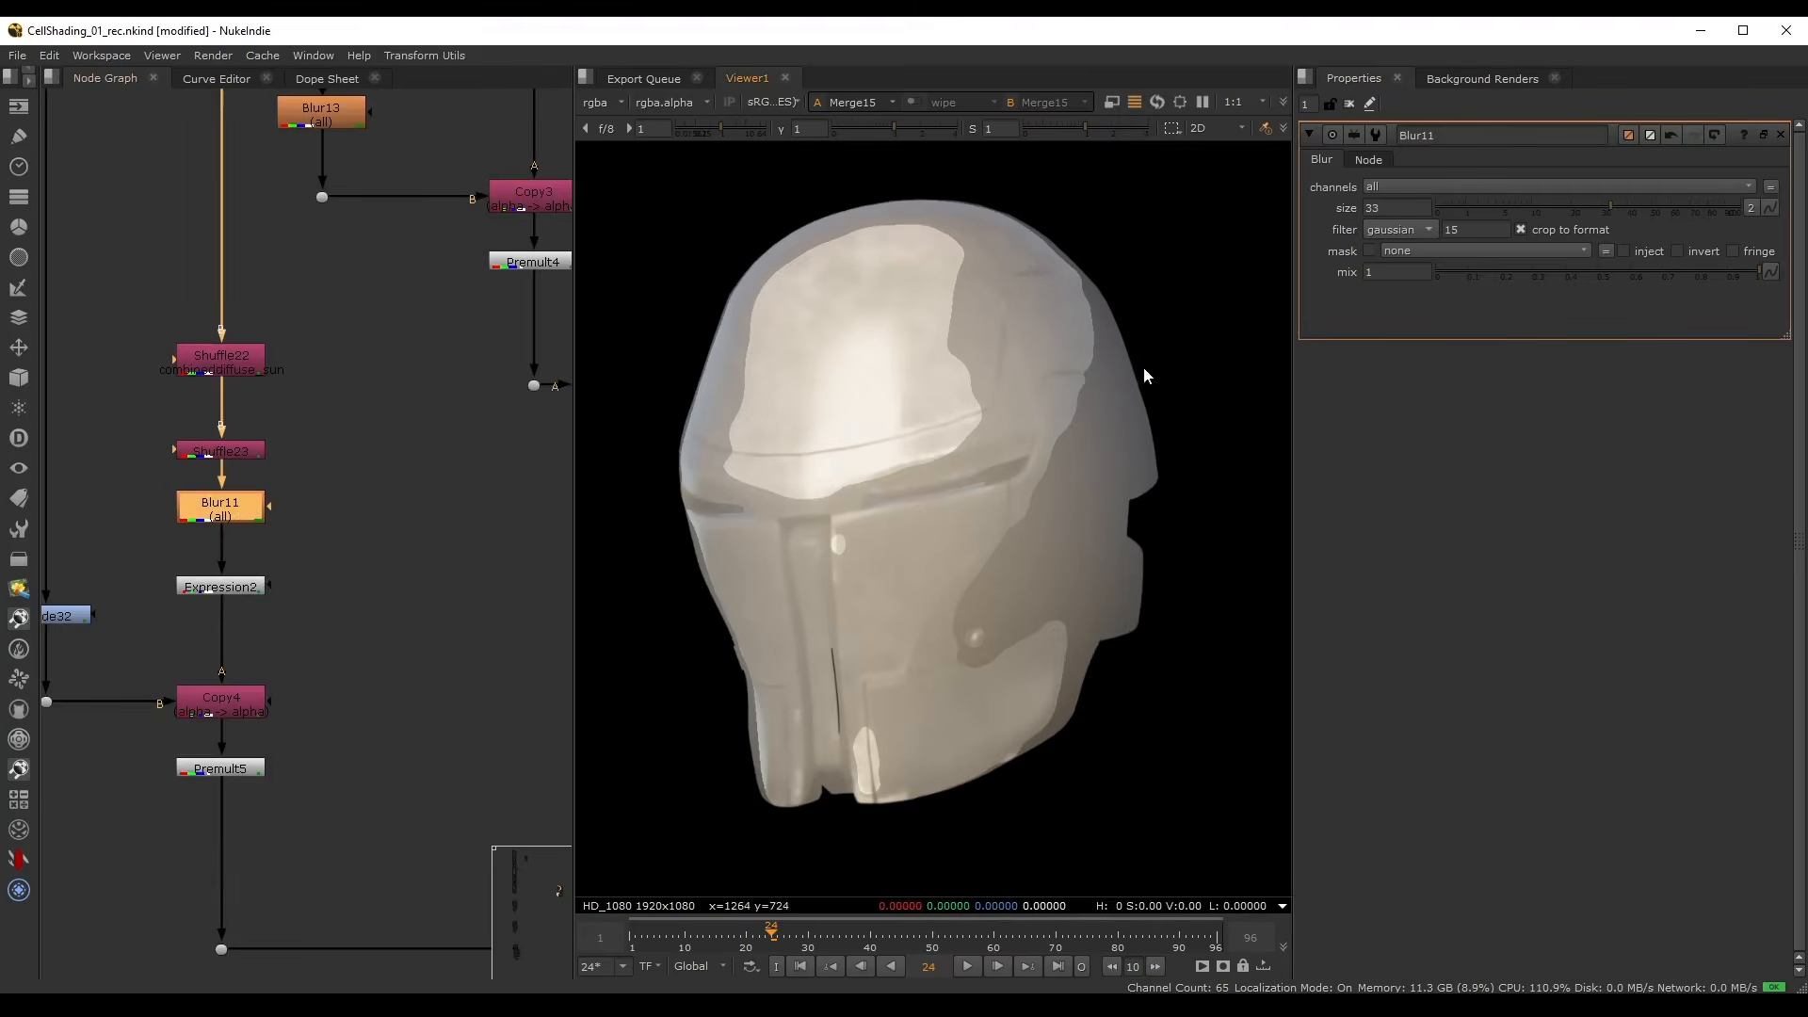
{"action": "left_click_drag", "start_coordinate": [1593, 199], "coordinate": [1728, 228]}
{"action": "middle_click_drag", "start_coordinate": [527, 141], "coordinate": [394, 370]}
{"action": "left_click", "coordinate": [405, 181]}
{"action": "left_click_drag", "start_coordinate": [1560, 203], "coordinate": [1619, 233]}
{"action": "middle_click_drag", "start_coordinate": [419, 395], "coordinate": [440, 521]}
{"action": "key", "text": "ctrl+s"}
- Set Merge14's operation to over with a mix of 1
{"action": "double_click", "coordinate": [408, 491]}
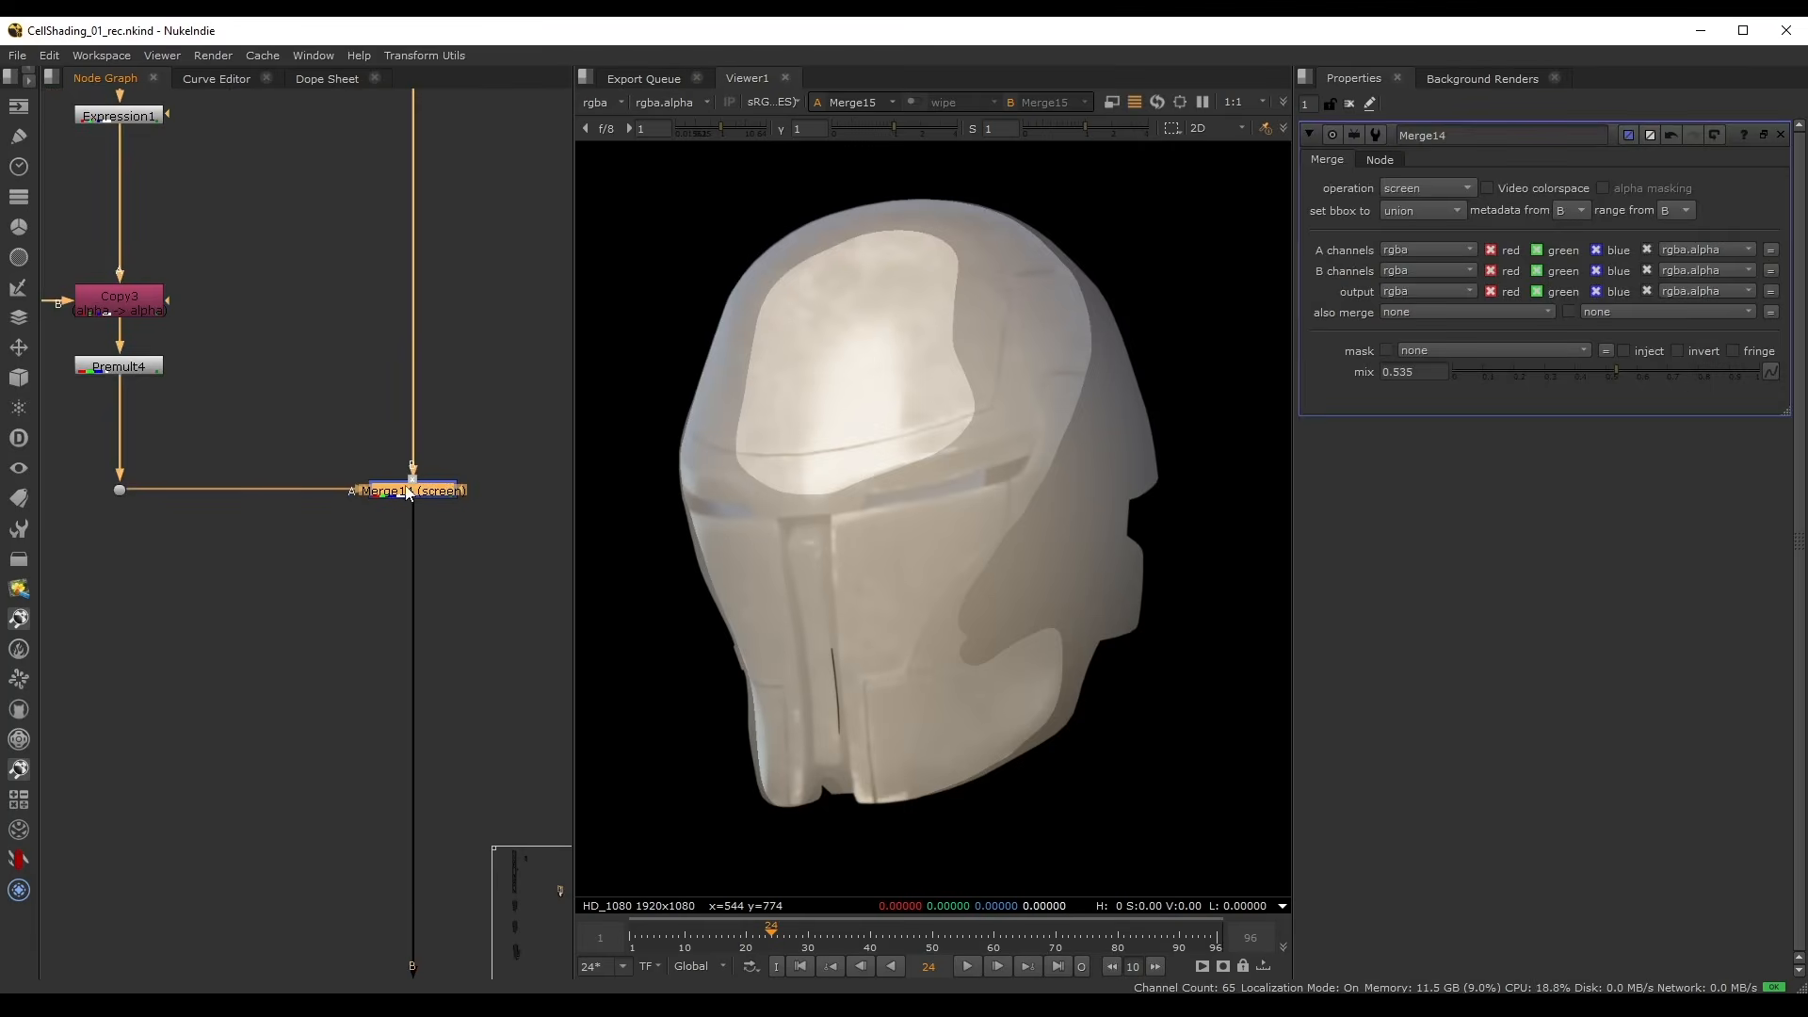
{"action": "left_click", "coordinate": [1442, 178]}
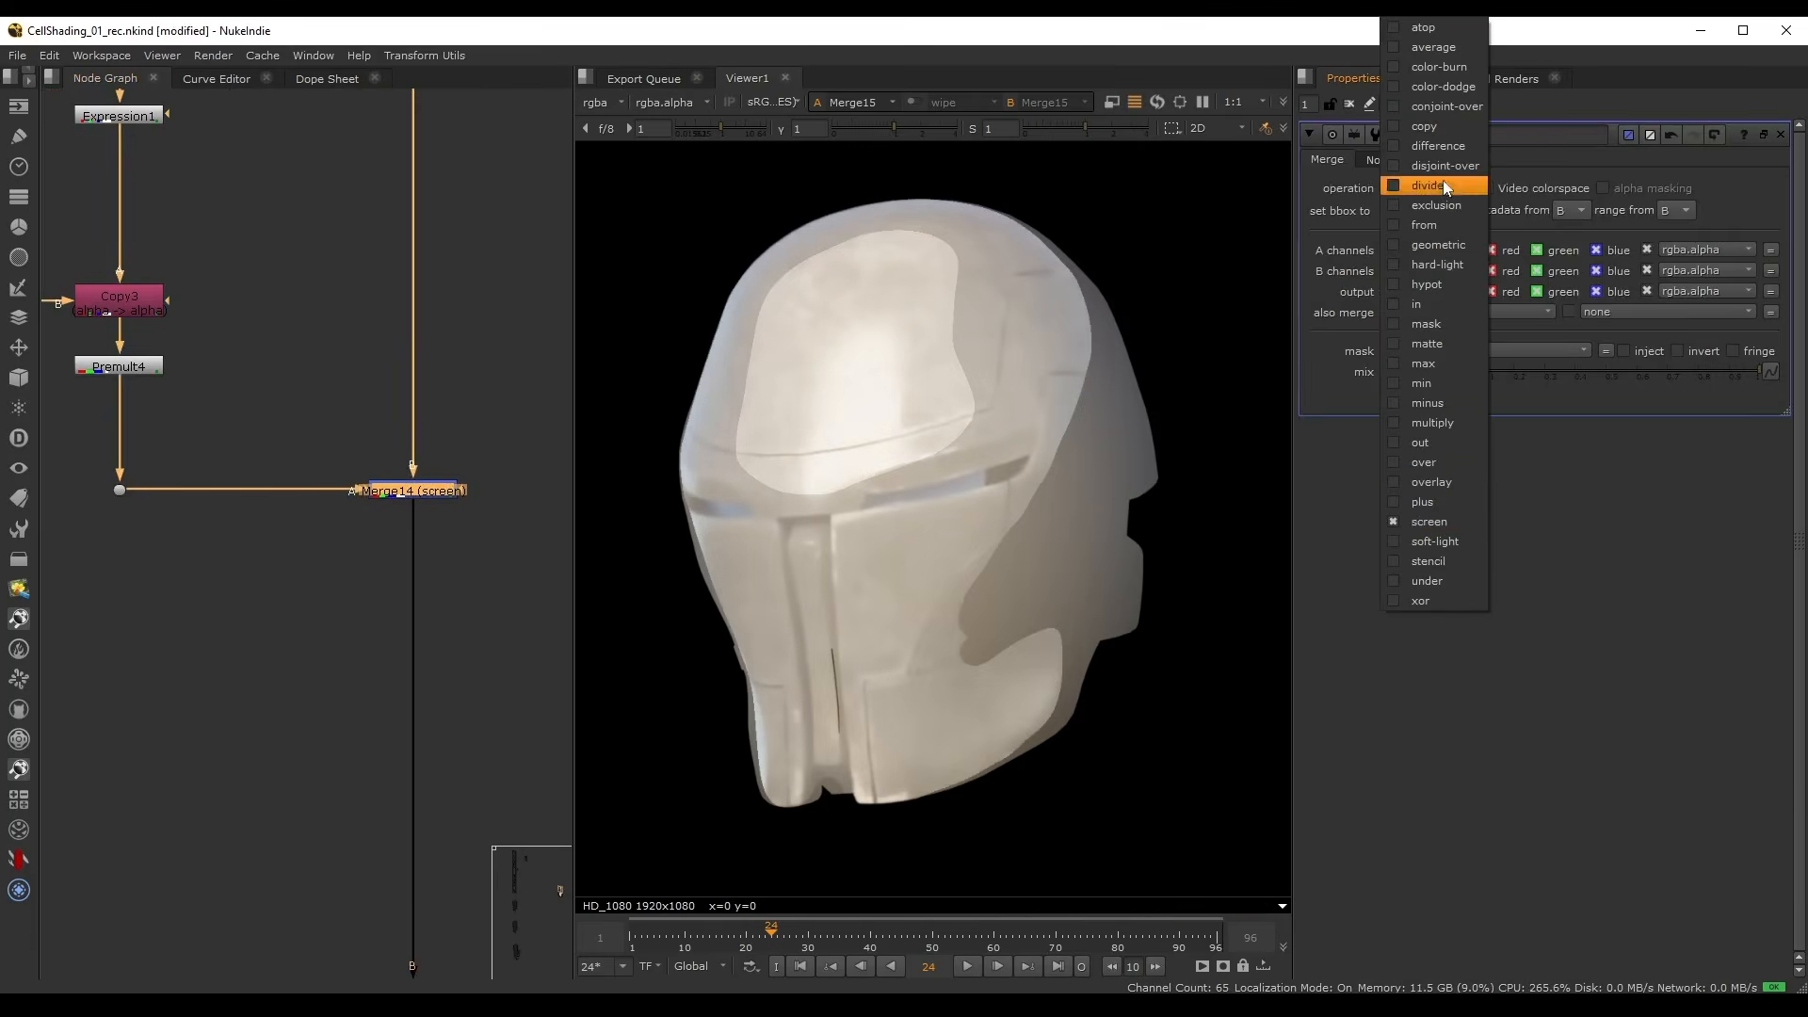
{"action": "left_click", "coordinate": [1431, 471]}
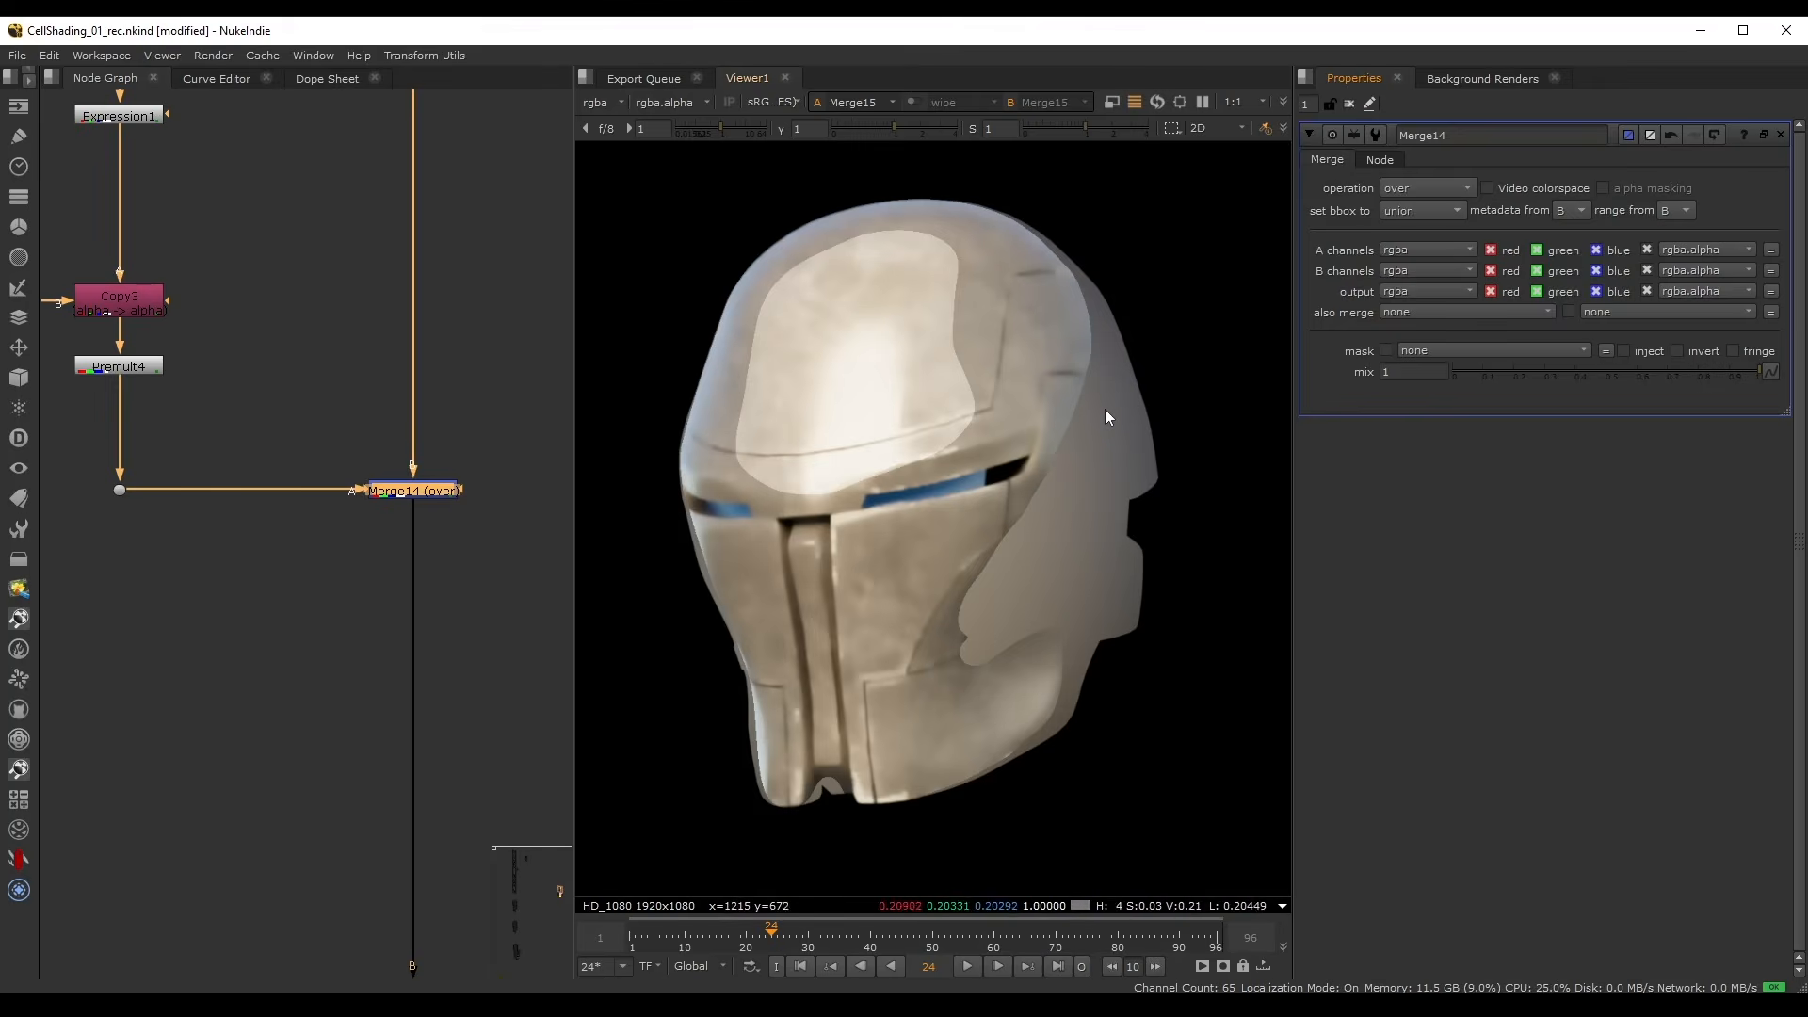
- Strongly increase Blur13's size, and set Grade33's gain to 1 and gamma to 0.84
{"action": "middle_click_drag", "start_coordinate": [270, 350], "coordinate": [230, 356]}
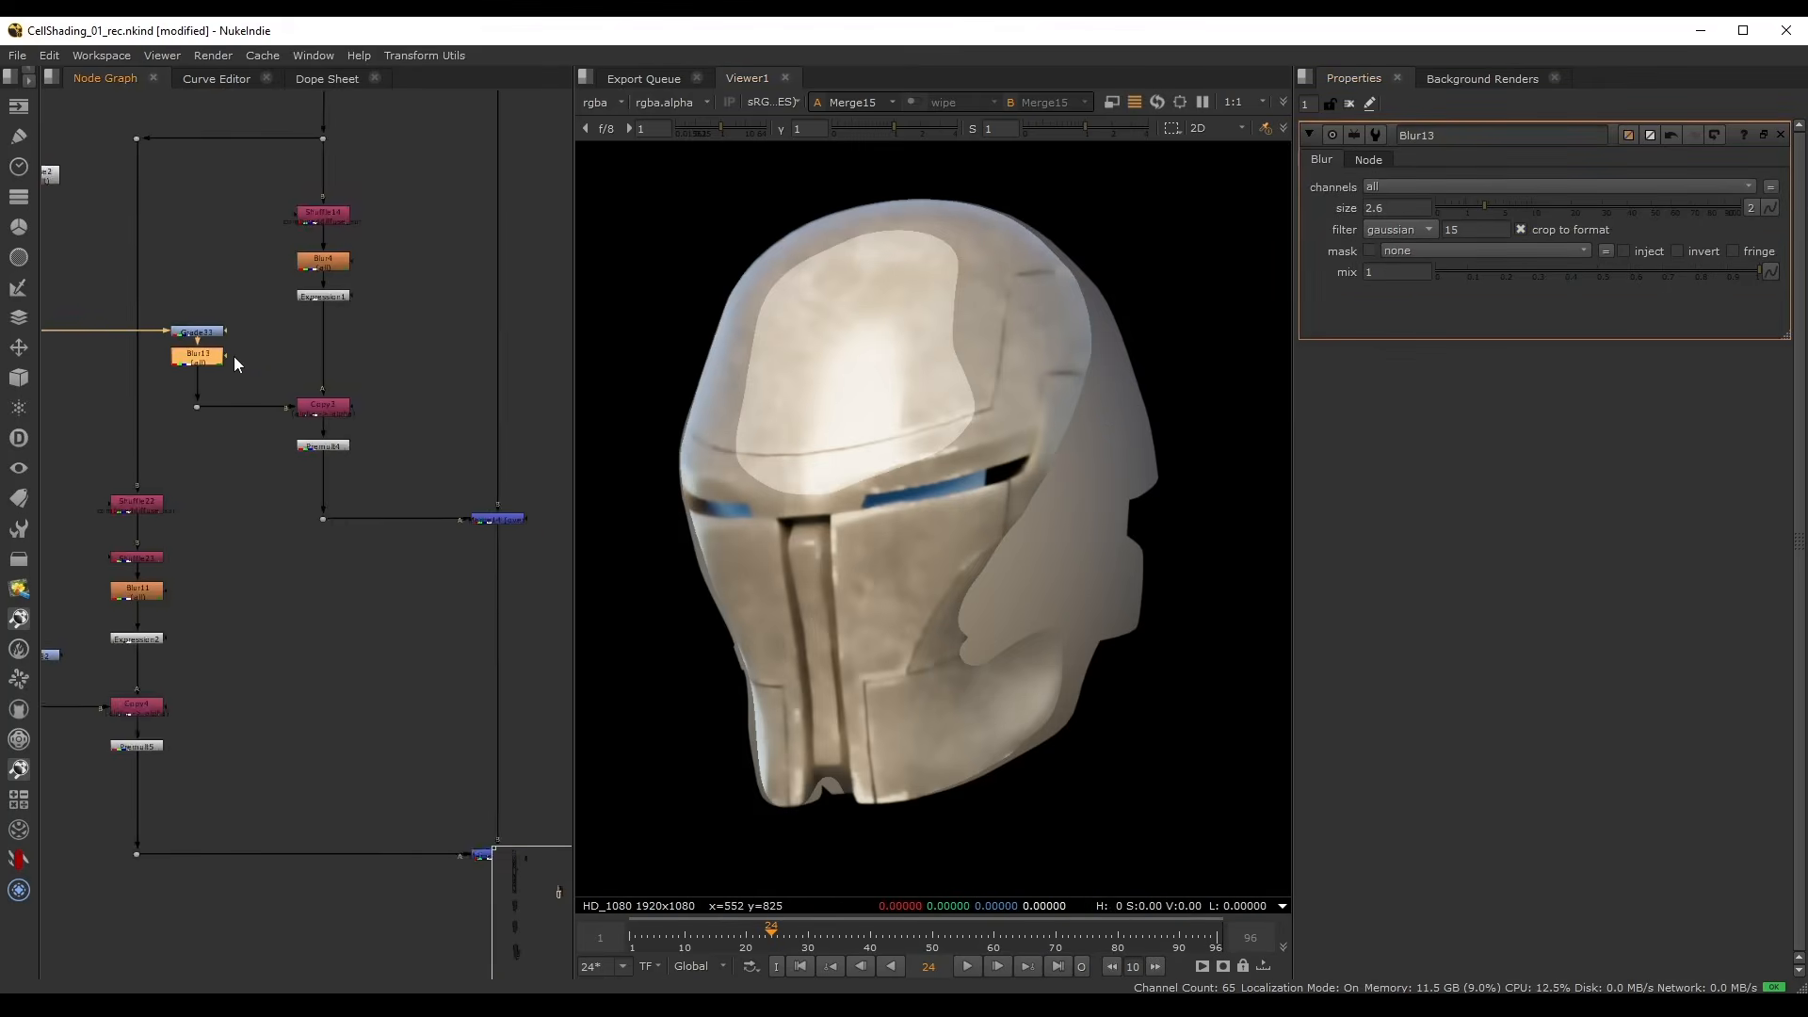
{"action": "scroll", "coordinate": [230, 355], "scroll_direction": "up", "scroll_amount": 1}
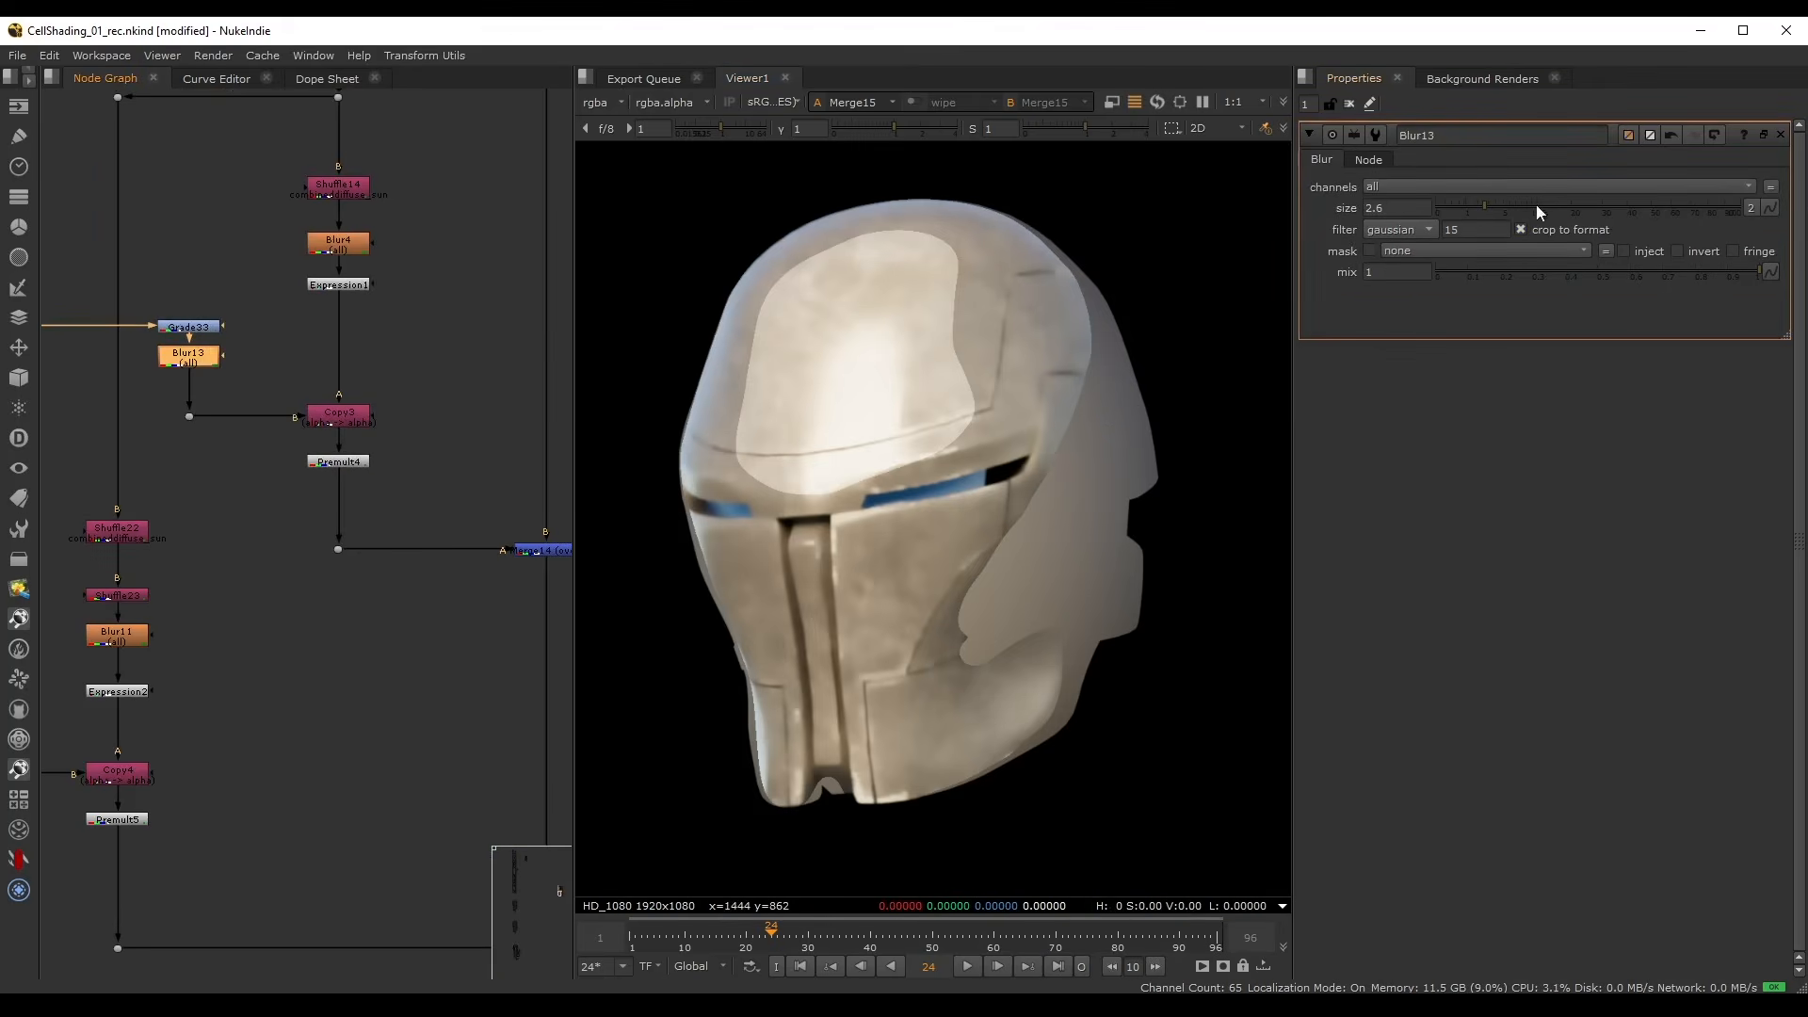
{"action": "left_click_drag", "start_coordinate": [1535, 205], "coordinate": [1667, 205]}
{"action": "double_click", "coordinate": [186, 328]}
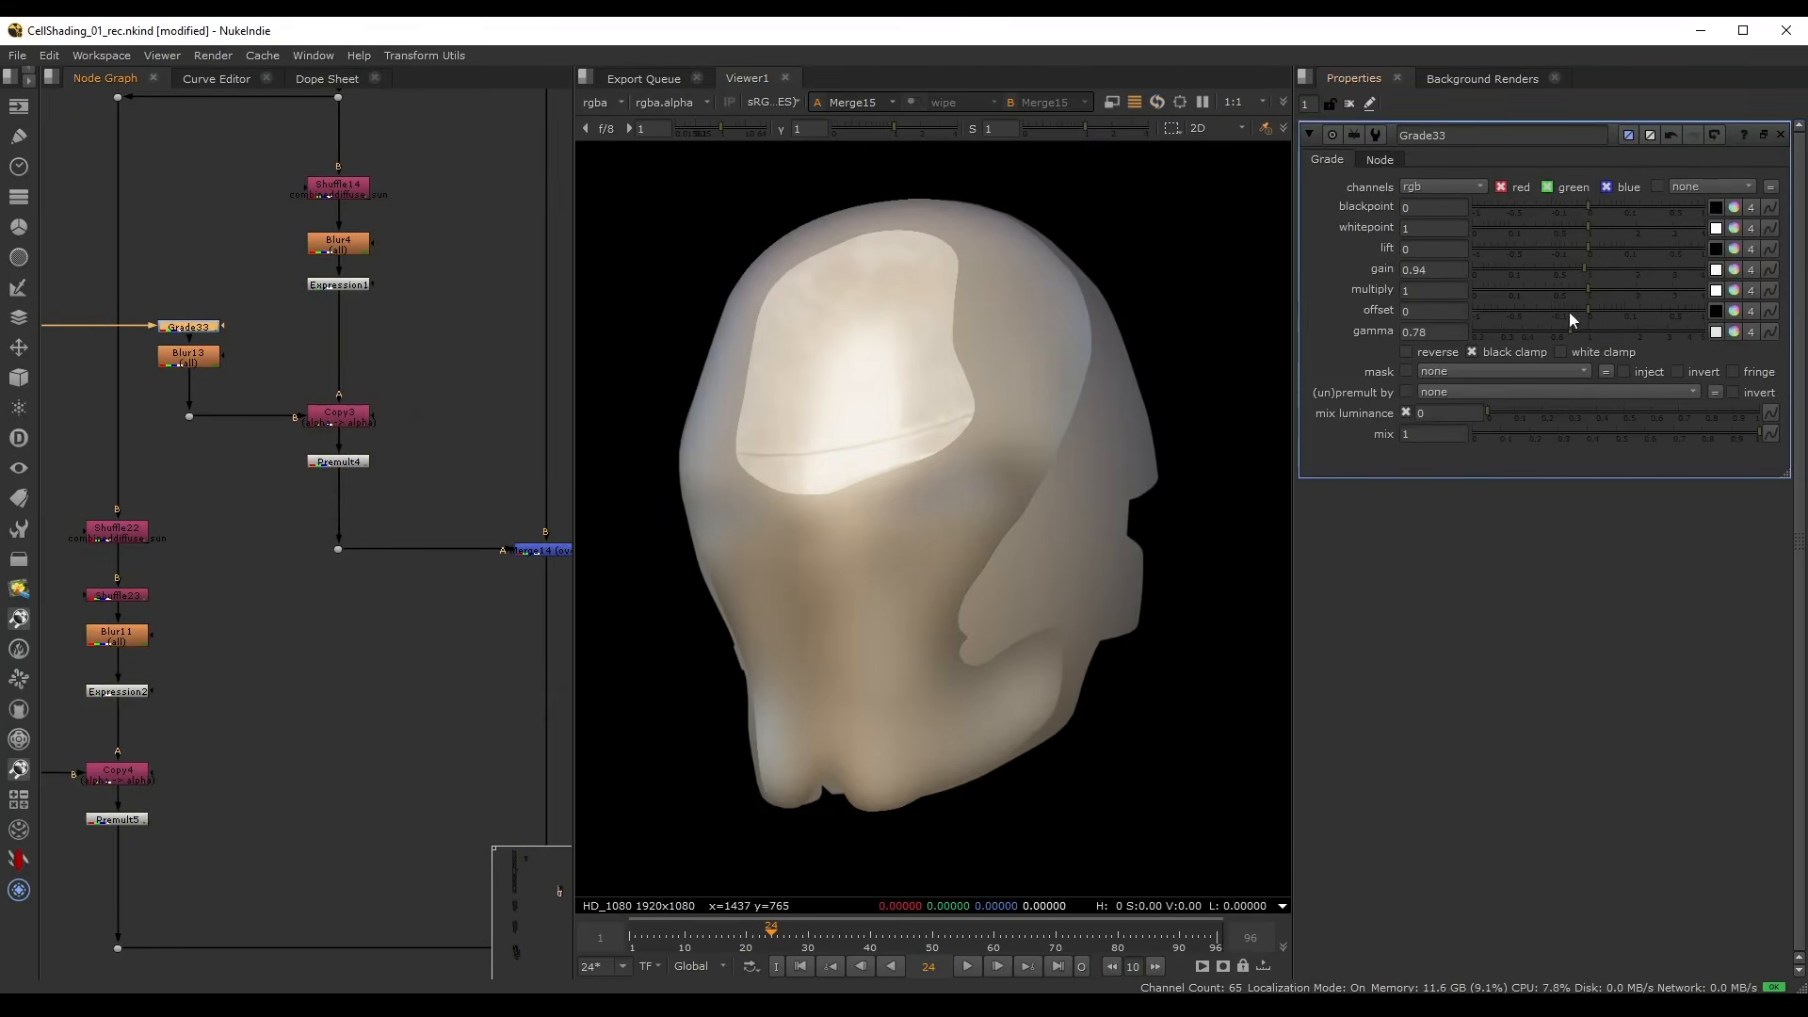
{"action": "left_click_drag", "start_coordinate": [1570, 330], "coordinate": [1576, 331]}
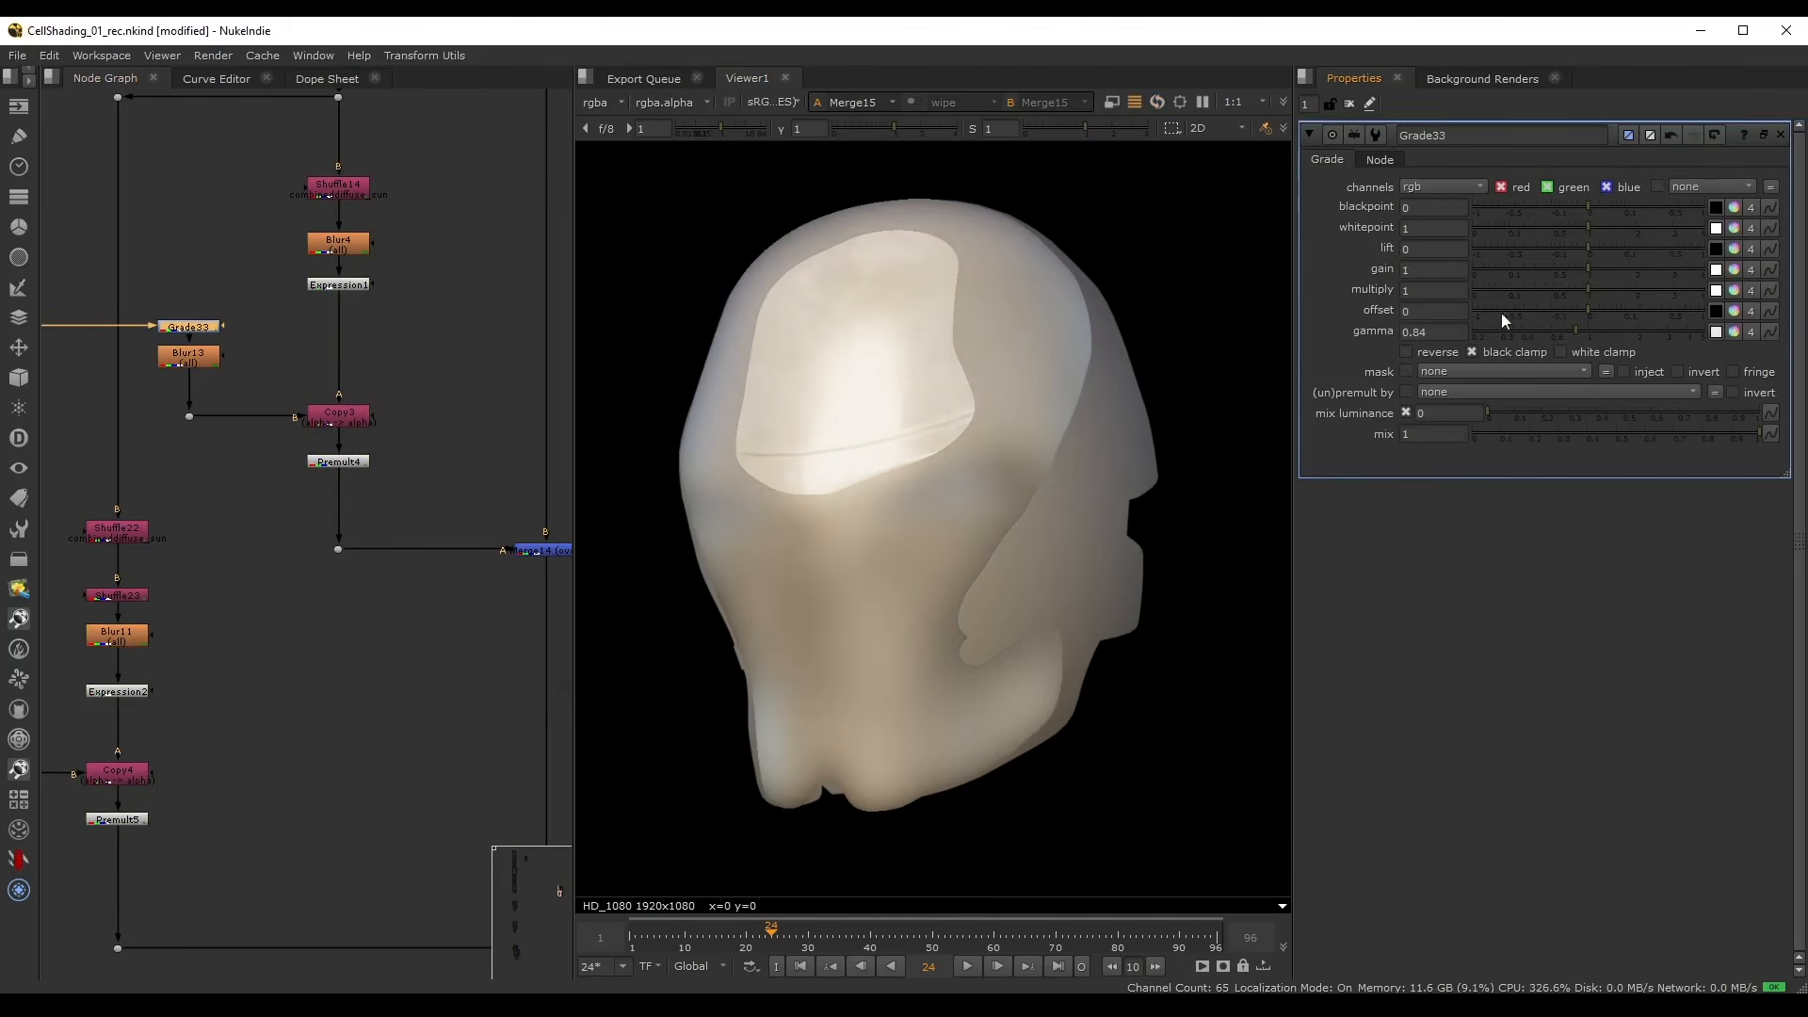
- Add a Constant node with colour 0.23 and connect it to the Dot feeding Copy3 in place of Blur13
{"action": "middle_click_drag", "start_coordinate": [487, 429], "coordinate": [423, 381]}
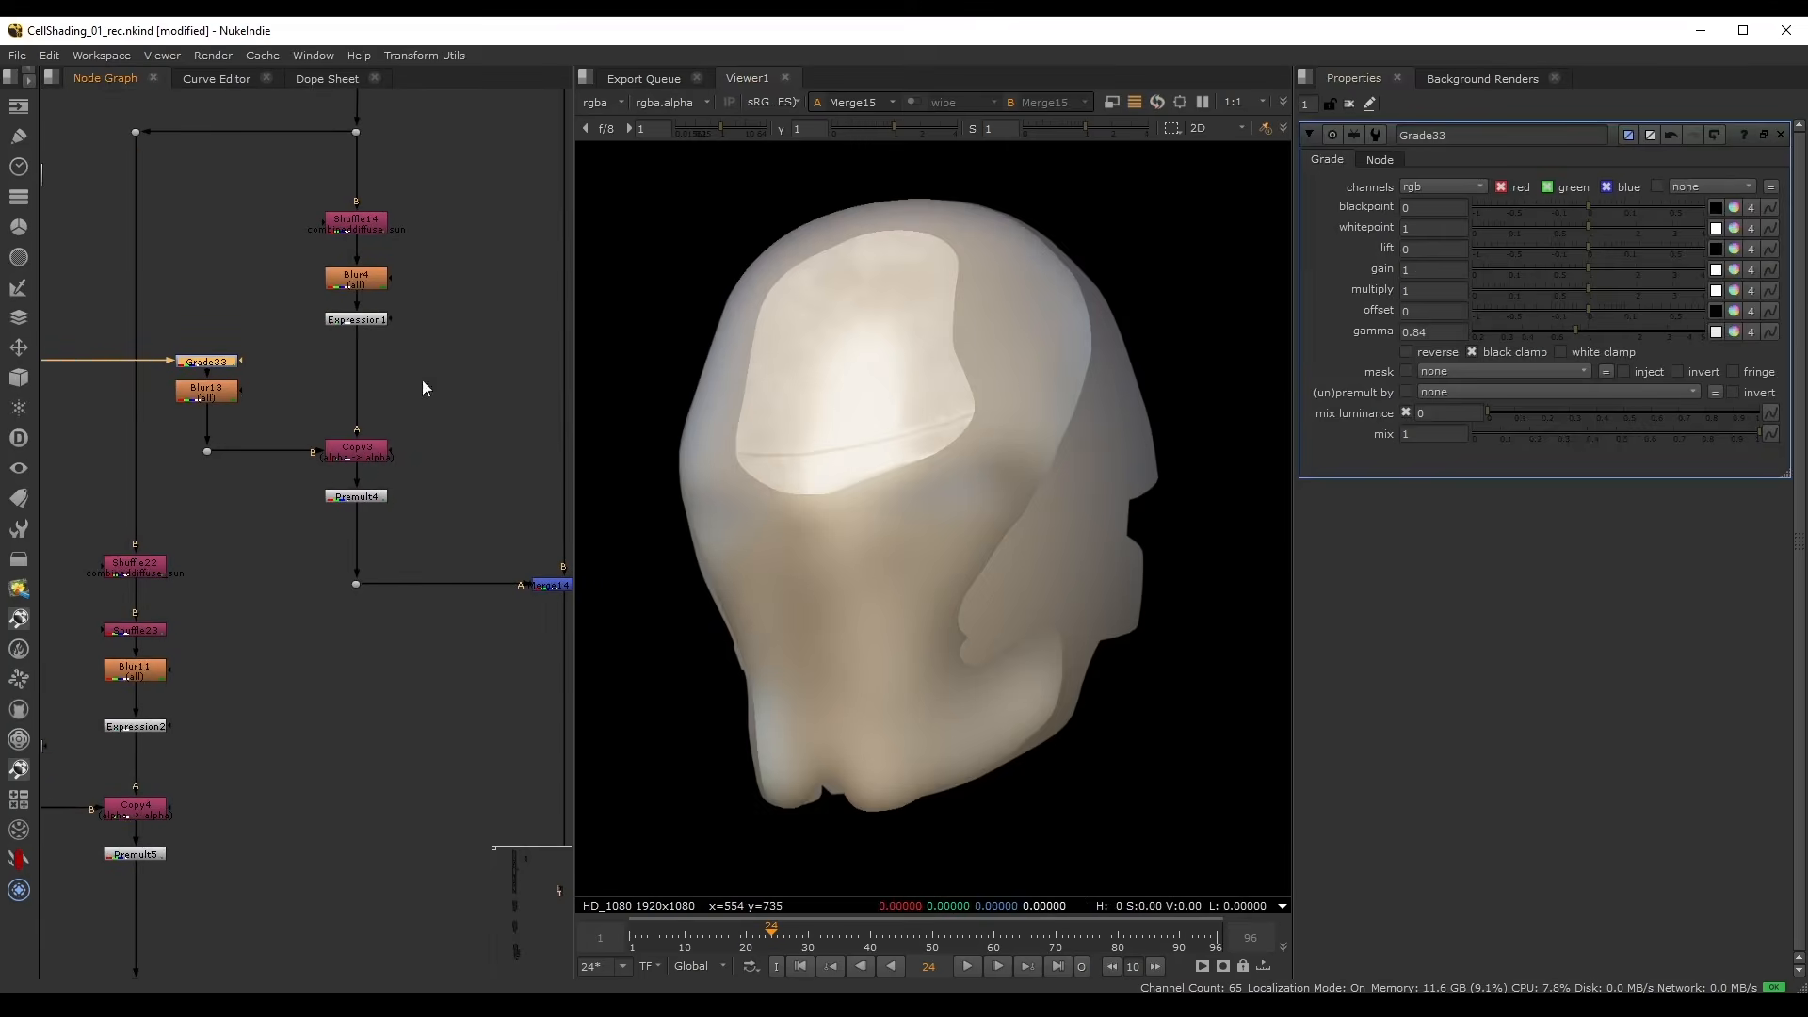
{"action": "key", "text": "Tab"}
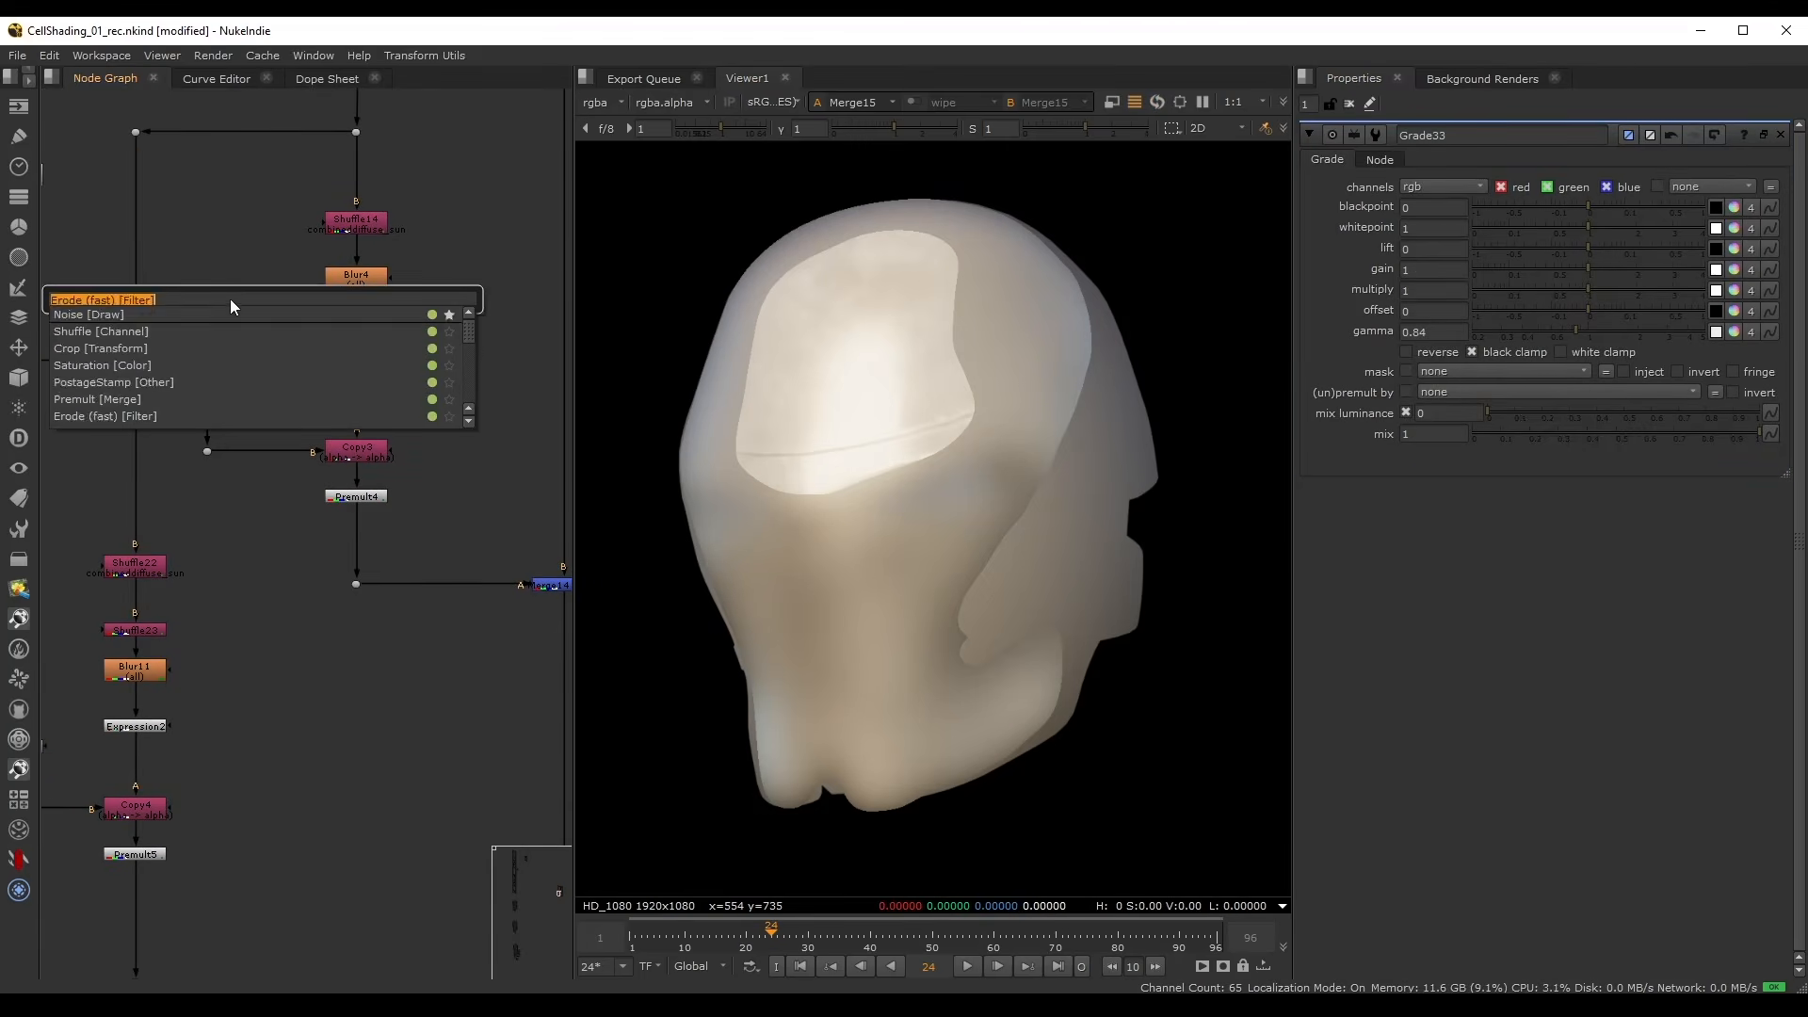
{"action": "type", "text": "donst"}
{"action": "left_click", "coordinate": [86, 313]}
{"action": "scroll", "coordinate": [226, 363], "scroll_direction": "up", "scroll_amount": 2}
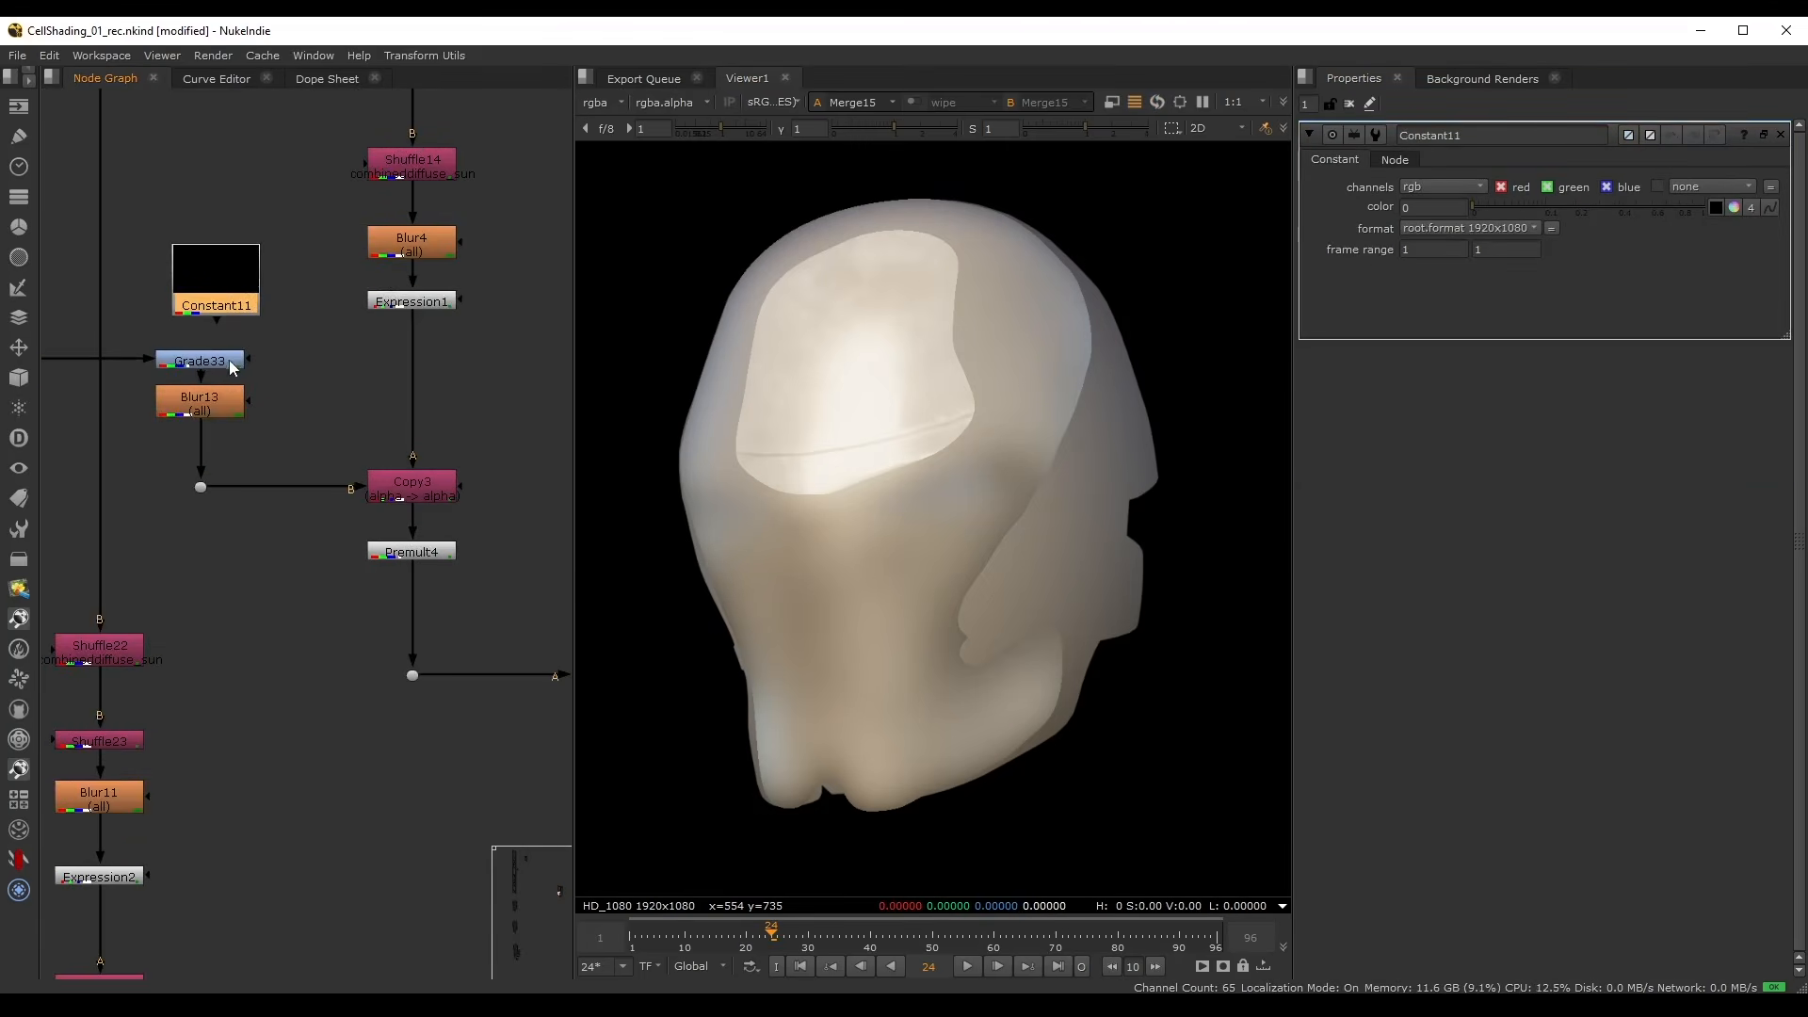
{"action": "left_click_drag", "start_coordinate": [200, 441], "coordinate": [153, 405]}
{"action": "left_click_drag", "start_coordinate": [214, 284], "coordinate": [215, 308]}
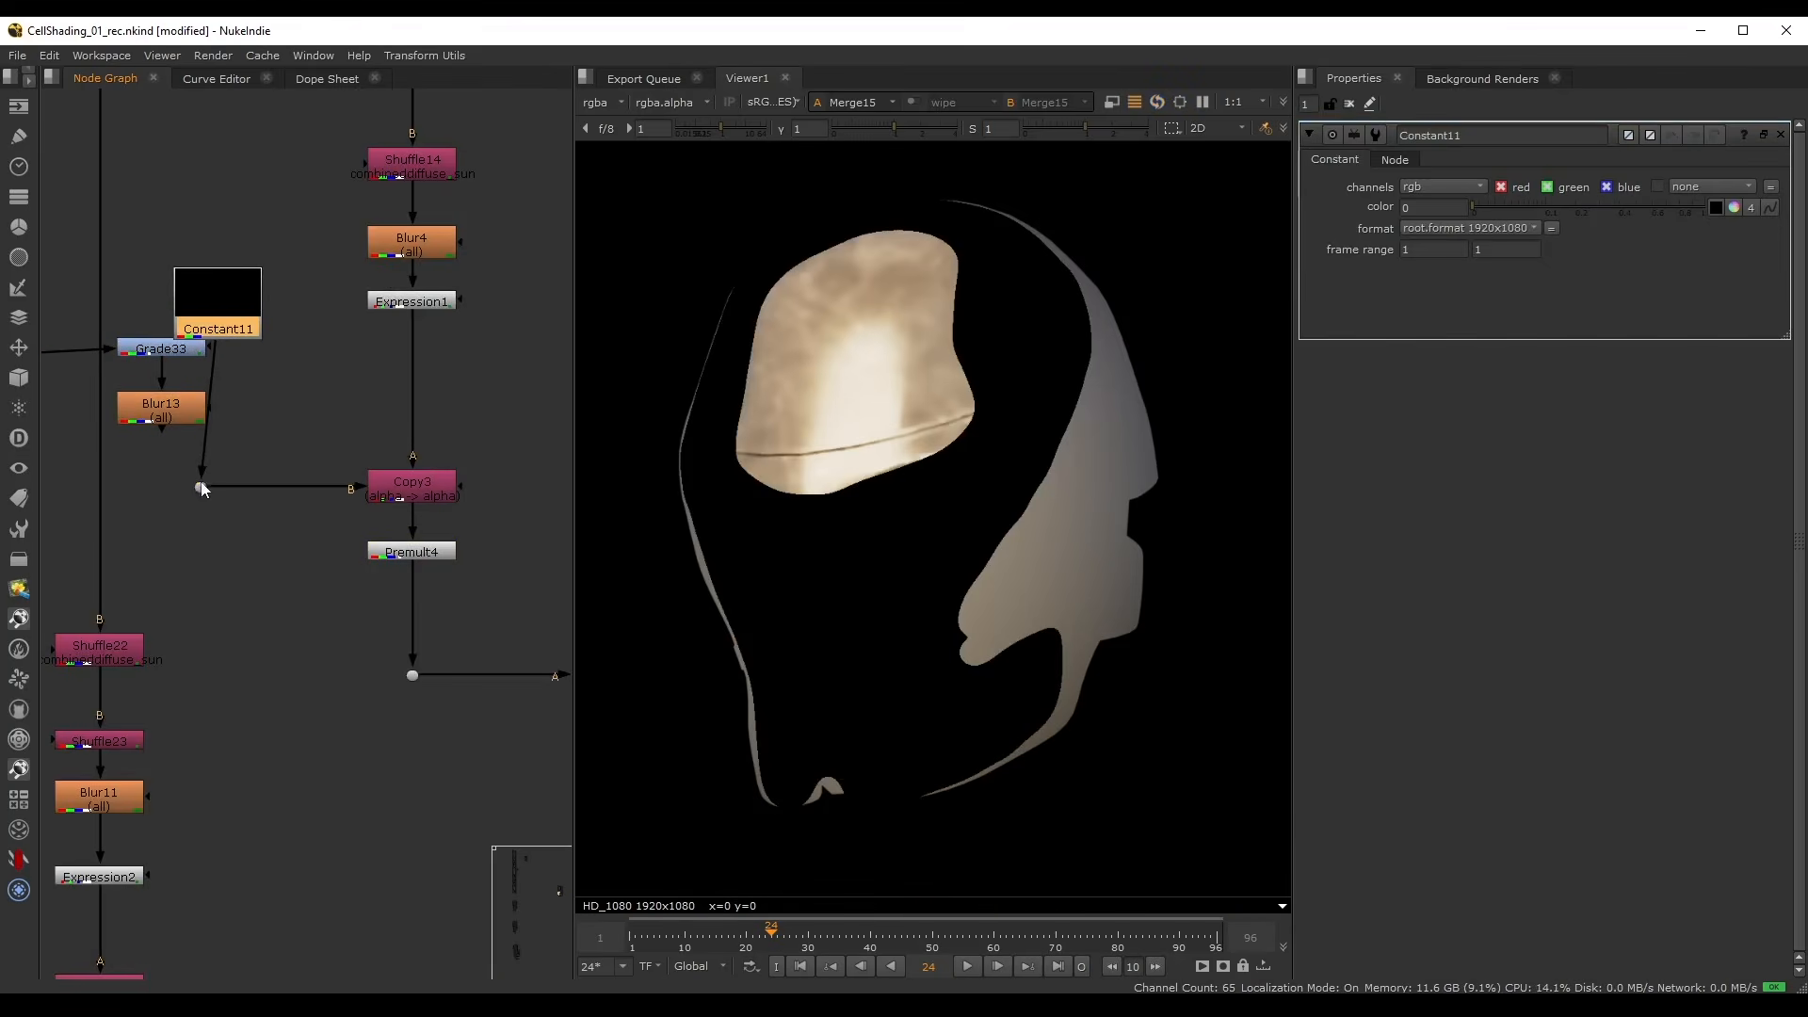
{"action": "left_click_drag", "start_coordinate": [201, 487], "coordinate": [218, 487]}
{"action": "left_click", "coordinate": [222, 329]}
{"action": "left_click_drag", "start_coordinate": [1486, 206], "coordinate": [1591, 209]}
- Set Merge14's operation to screen and its mix to 0.74
{"action": "scroll", "coordinate": [189, 470], "scroll_direction": "down", "scroll_amount": 2}
{"action": "left_click", "coordinate": [301, 548]}
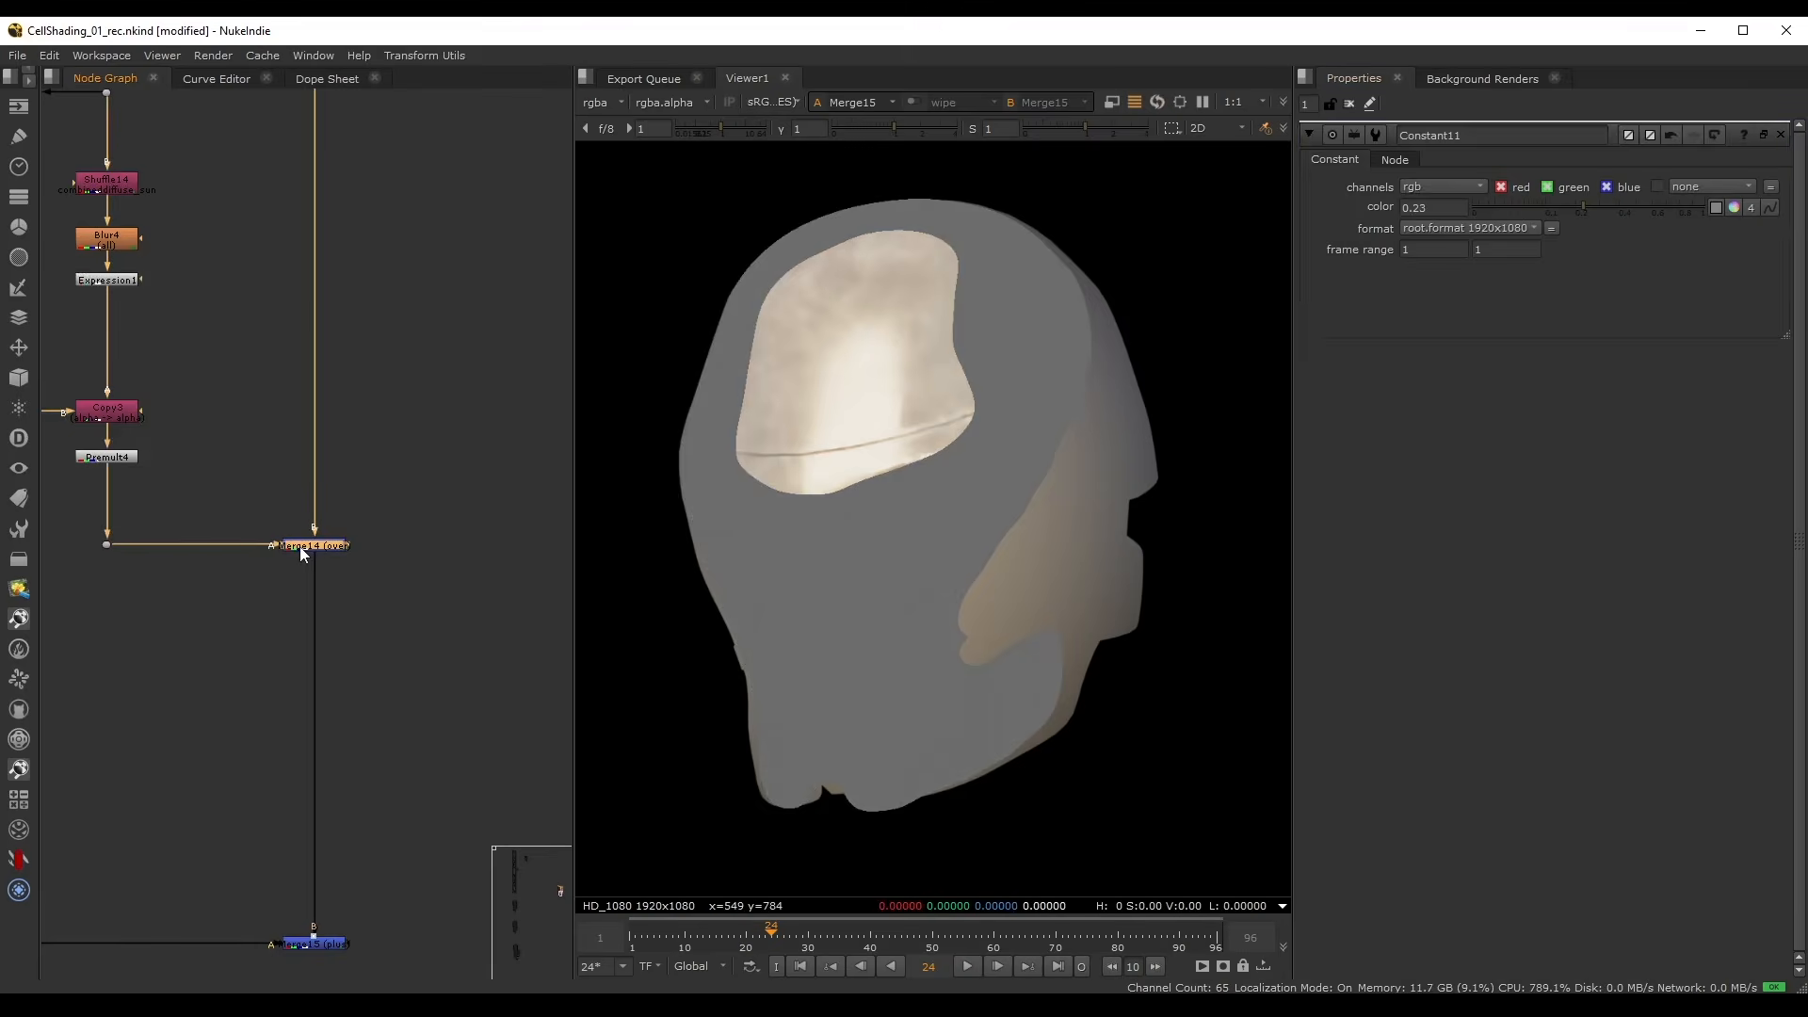
{"action": "double_click", "coordinate": [301, 547]}
{"action": "left_click", "coordinate": [1427, 188]}
{"action": "left_click", "coordinate": [1454, 554]}
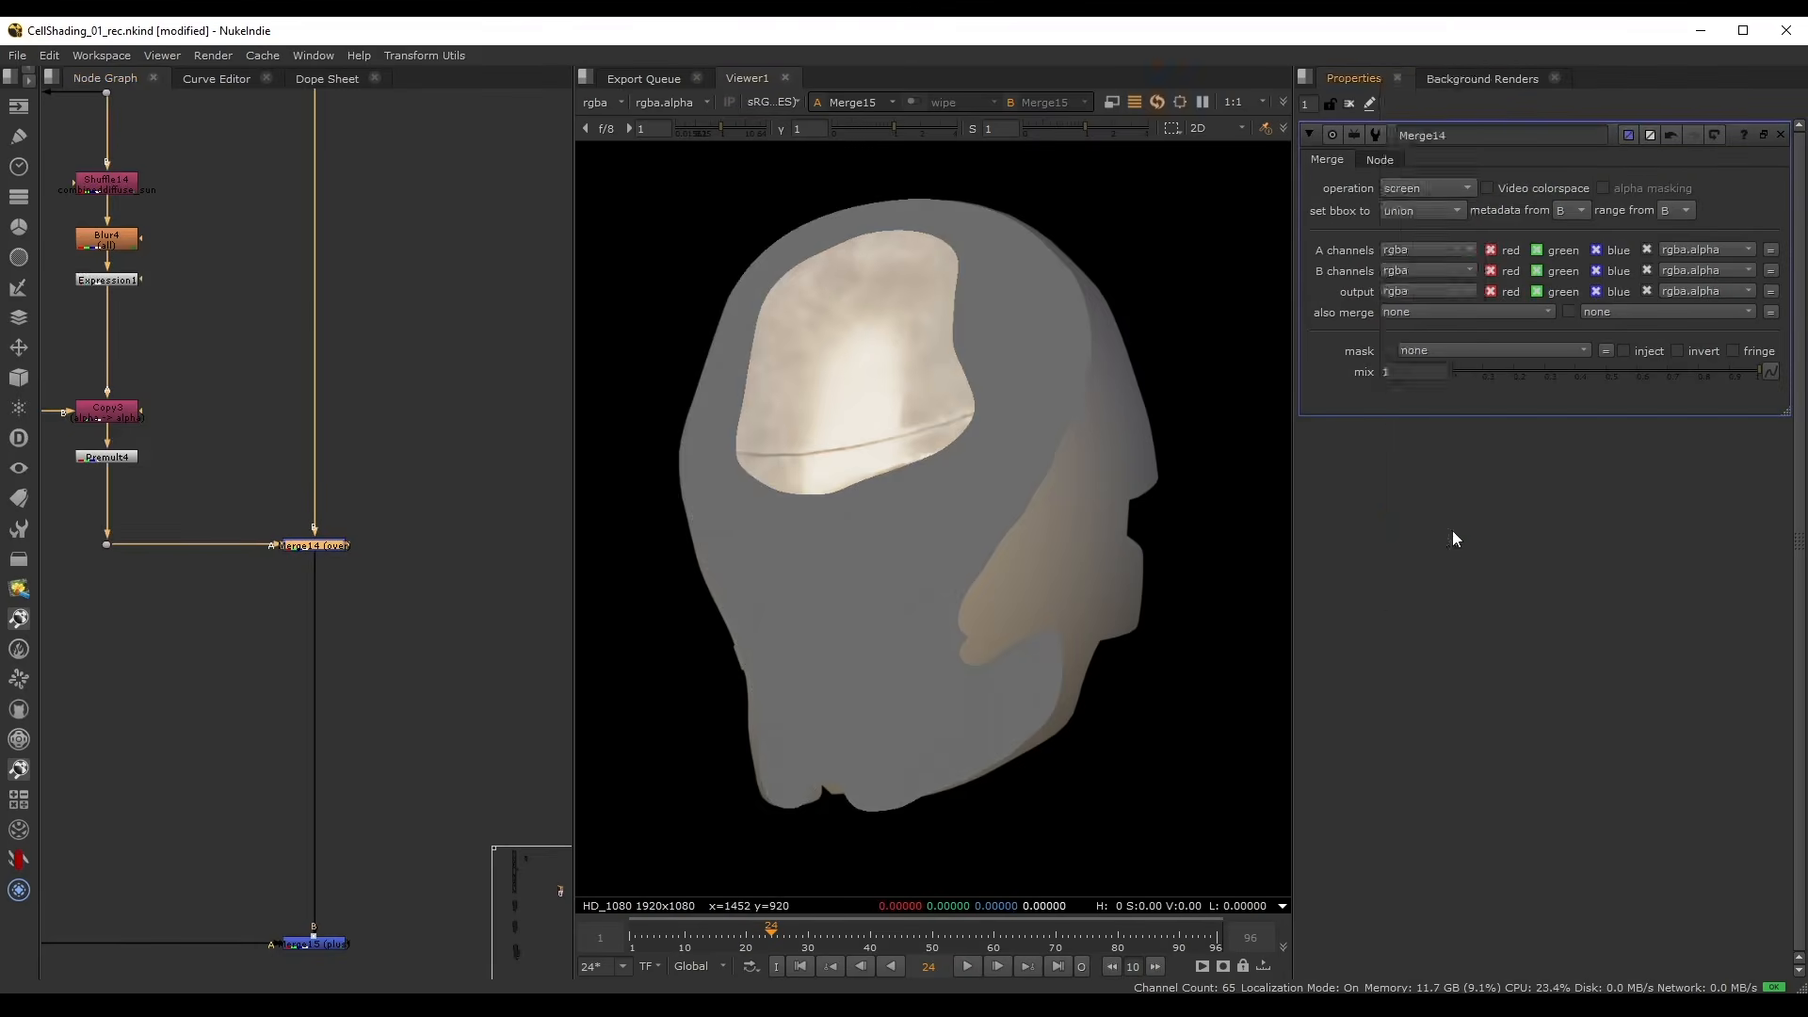
{"action": "mouse_move", "coordinate": [1675, 367]}
{"action": "left_mouse_down"}
{"action": "mouse_move", "coordinate": [1567, 377]}
{"action": "mouse_move", "coordinate": [1679, 388]}
{"action": "left_mouse_up"}
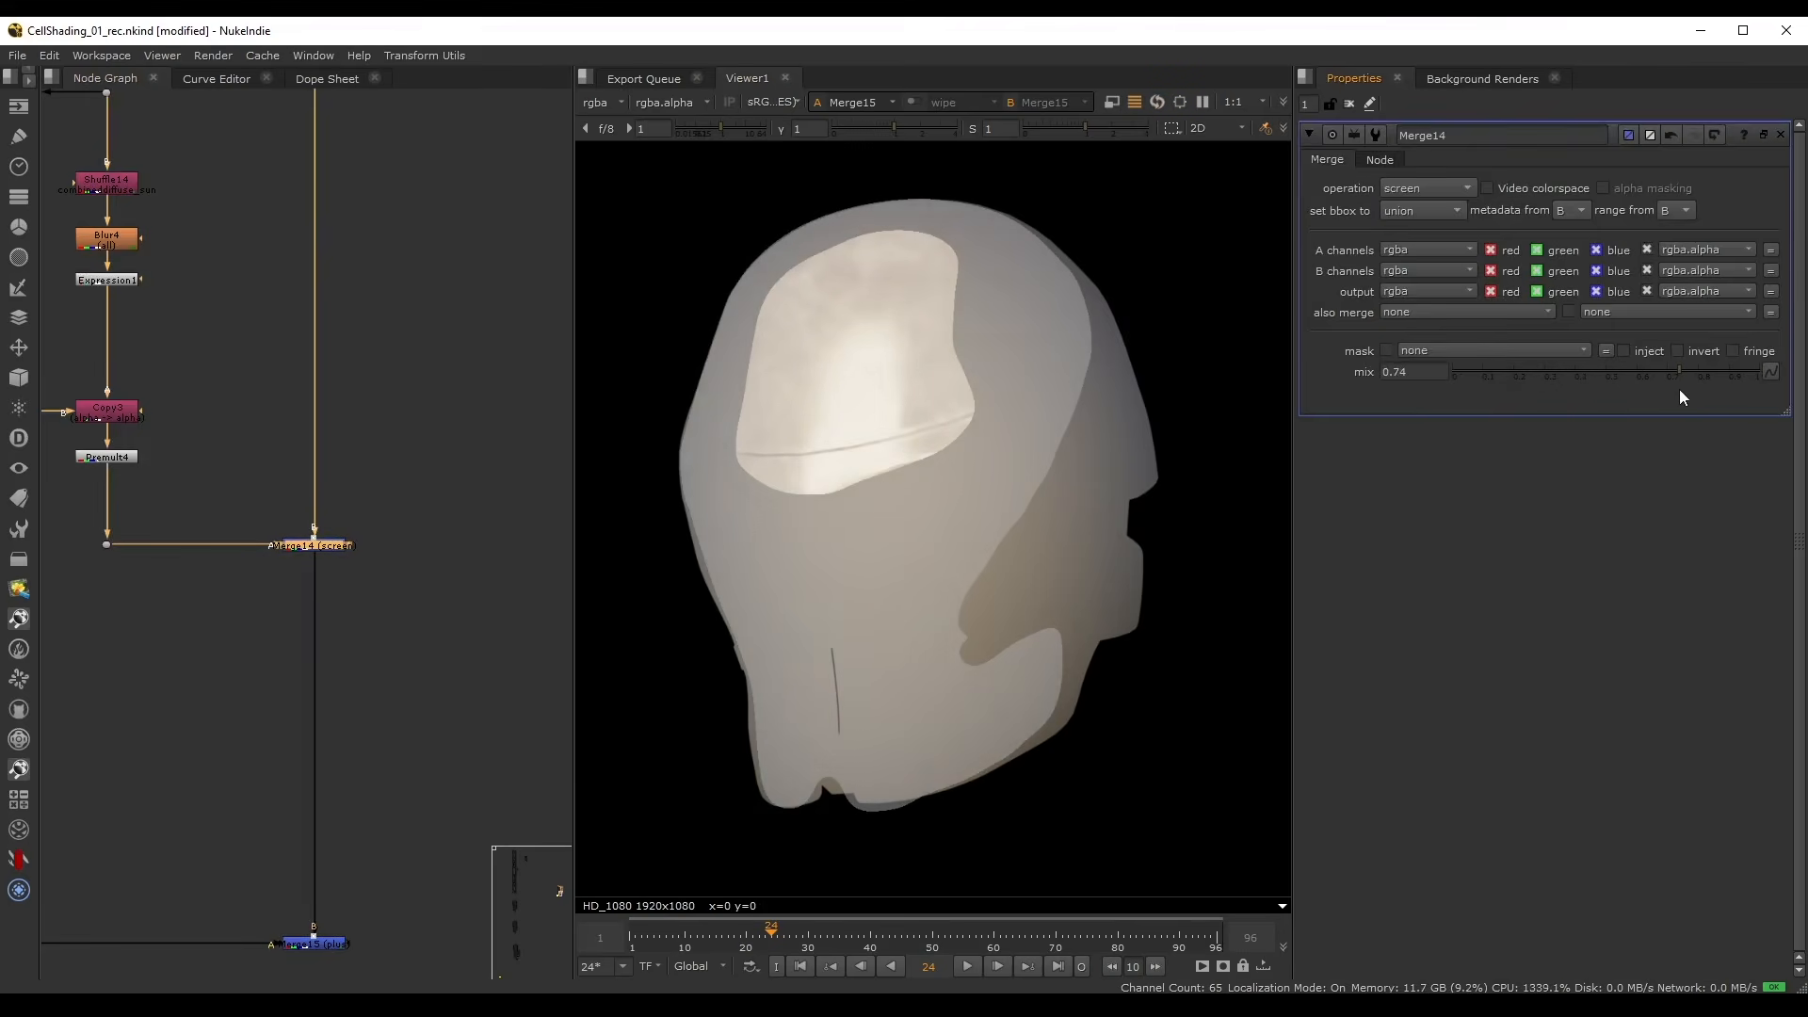
- View the original helmet render from the Read node that feeds the whole node tree
{"action": "scroll", "coordinate": [876, 390], "scroll_direction": "down", "scroll_amount": 2}
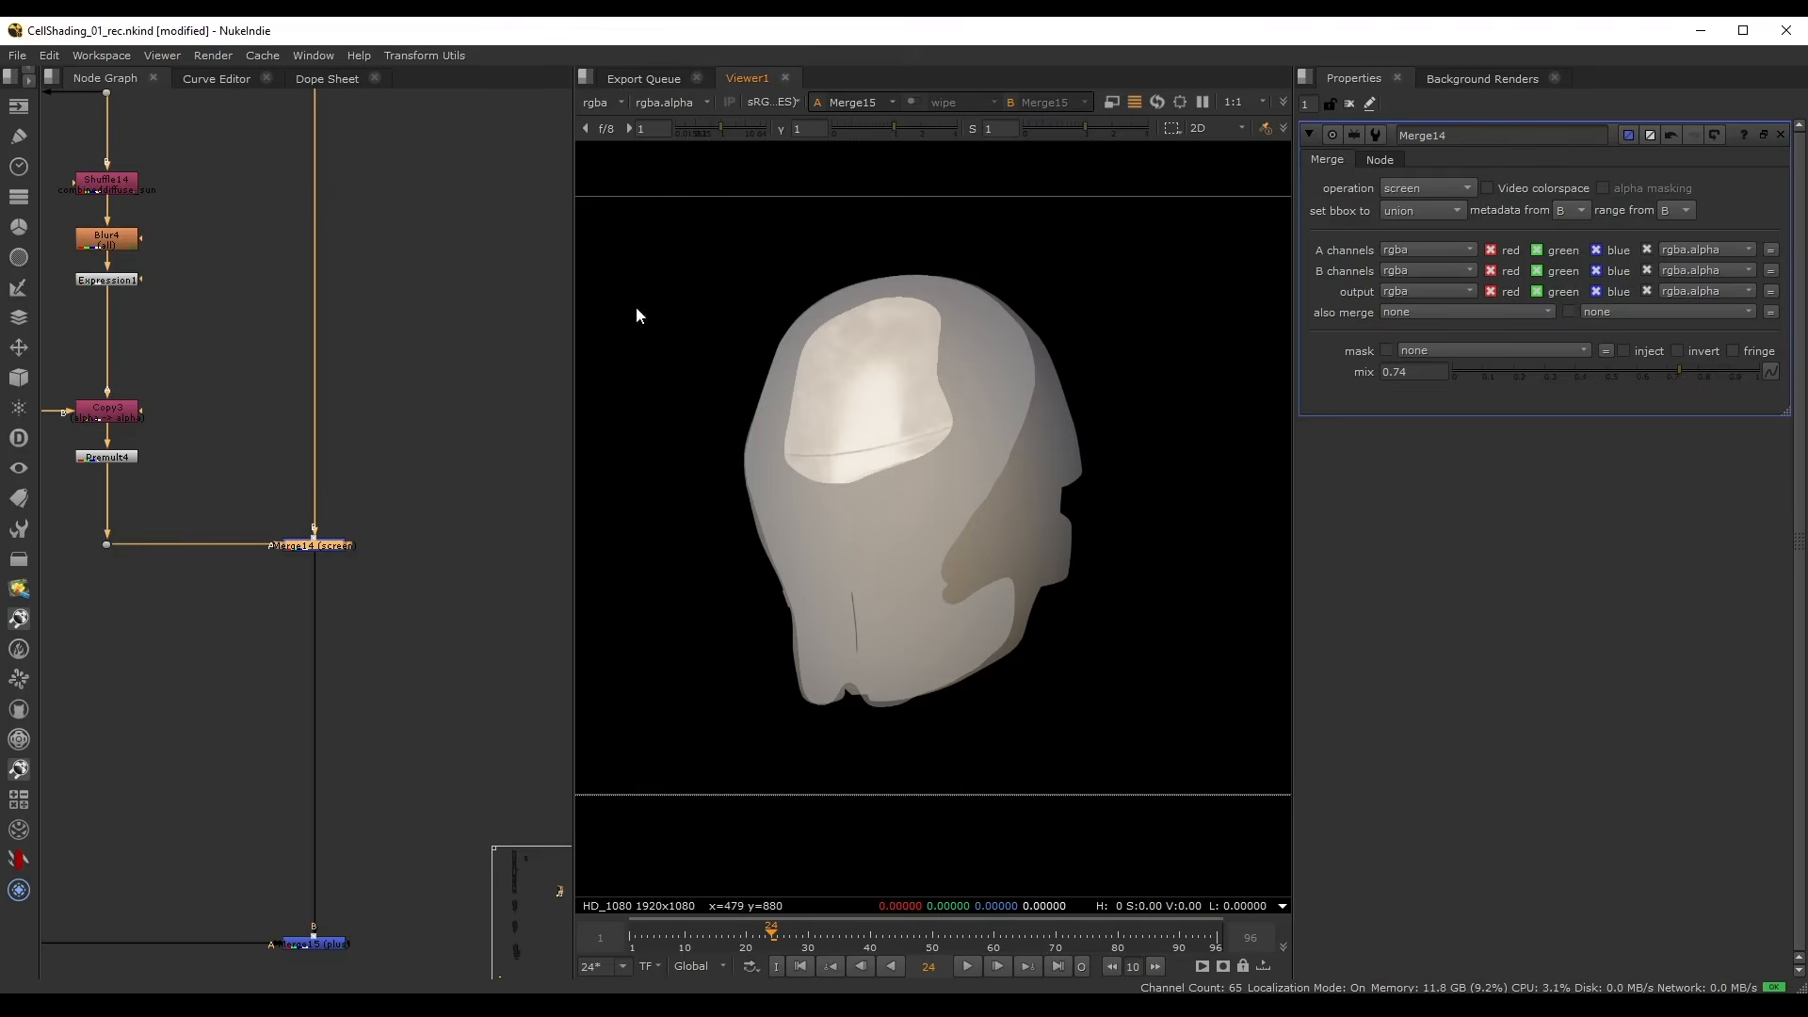
{"action": "scroll", "coordinate": [194, 306], "scroll_direction": "down", "scroll_amount": 4}
{"action": "middle_click_drag", "start_coordinate": [183, 213], "coordinate": [462, 765]}
{"action": "scroll", "coordinate": [293, 454], "scroll_direction": "up", "scroll_amount": 2}
{"action": "left_click", "coordinate": [225, 416]}
{"action": "key", "text": "1"}
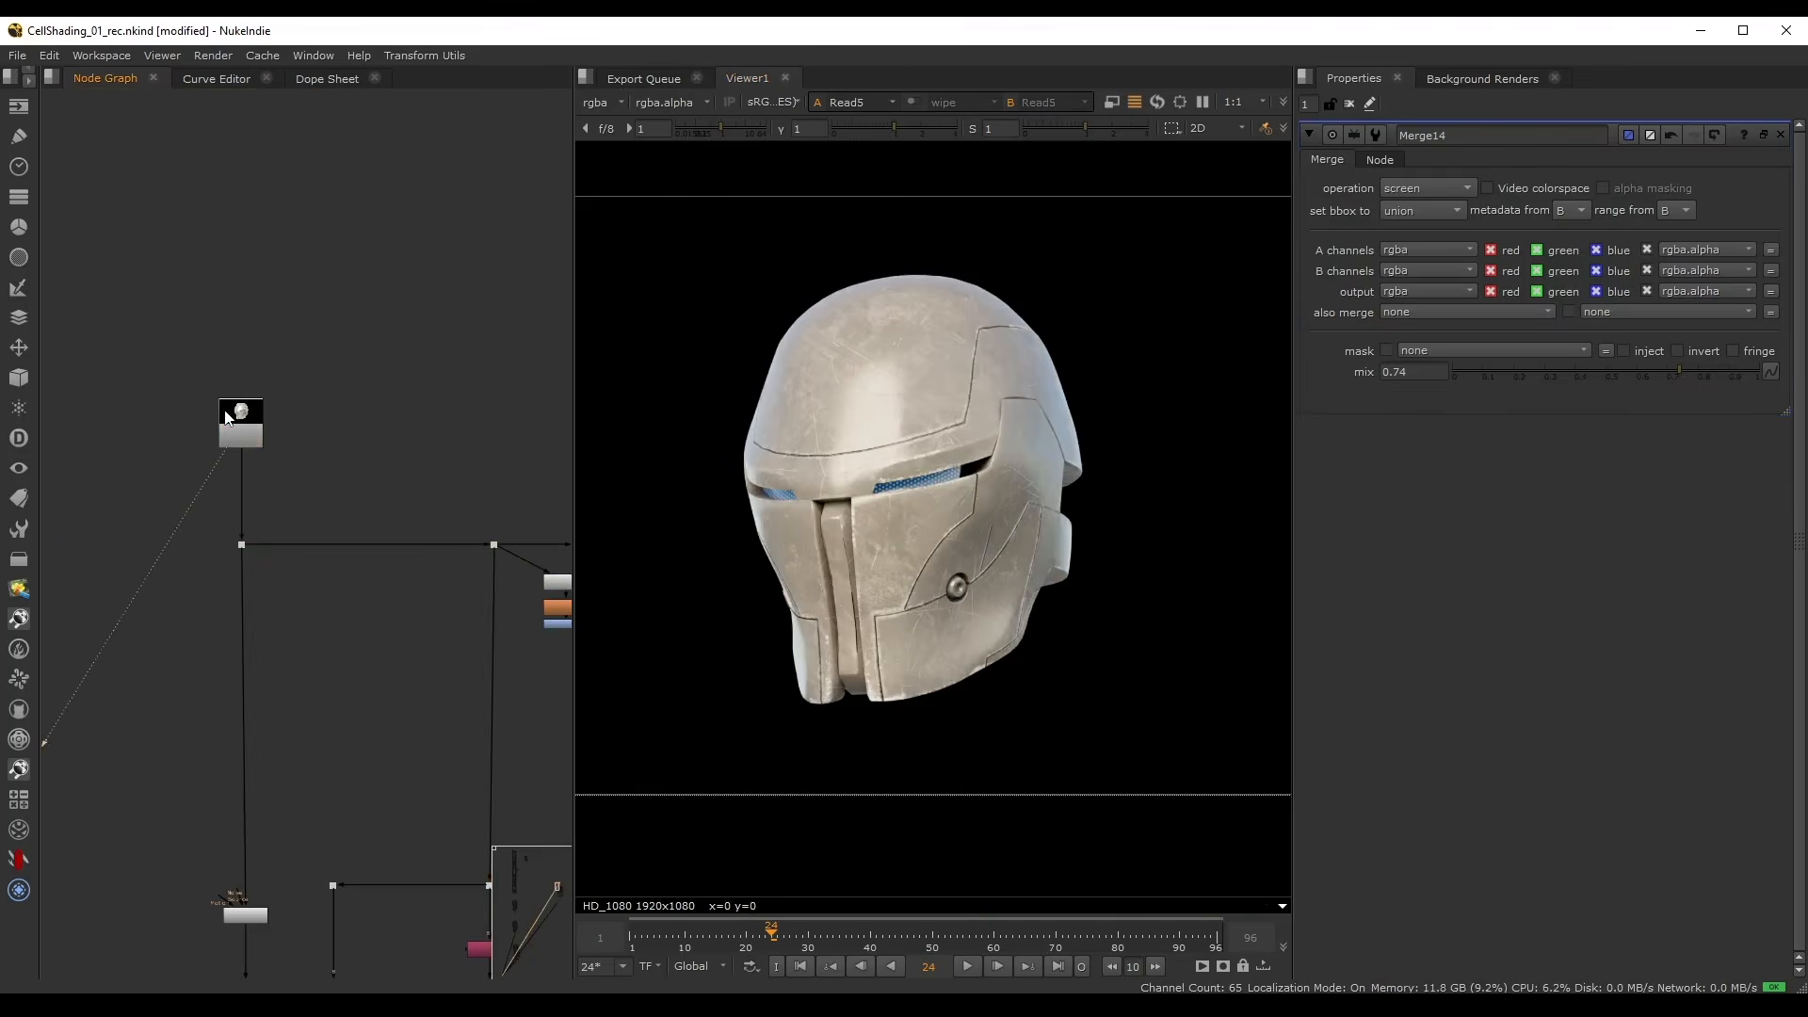
{"action": "middle_click_drag", "start_coordinate": [348, 404], "coordinate": [248, 371]}
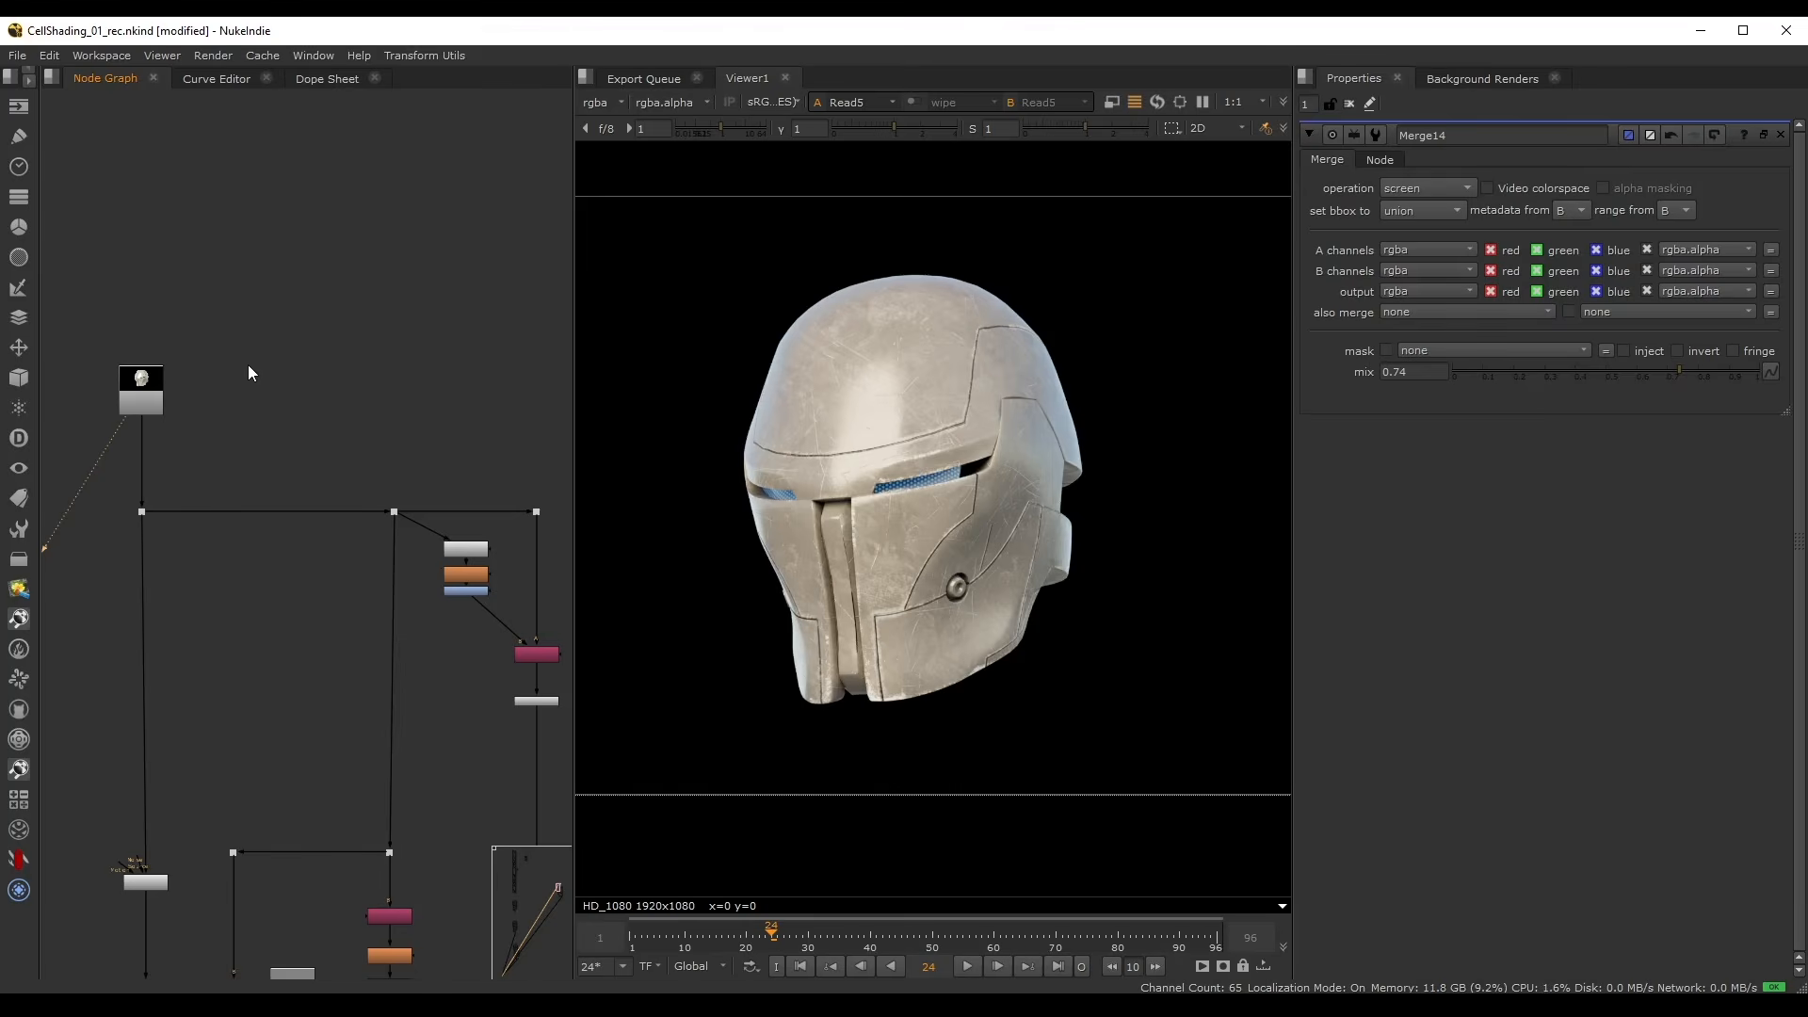
- Examine the original render's scratches, panel lines and visor detail up close, along with the node branches it feeds
{"action": "scroll", "coordinate": [1022, 491], "scroll_direction": "up", "scroll_amount": 6}
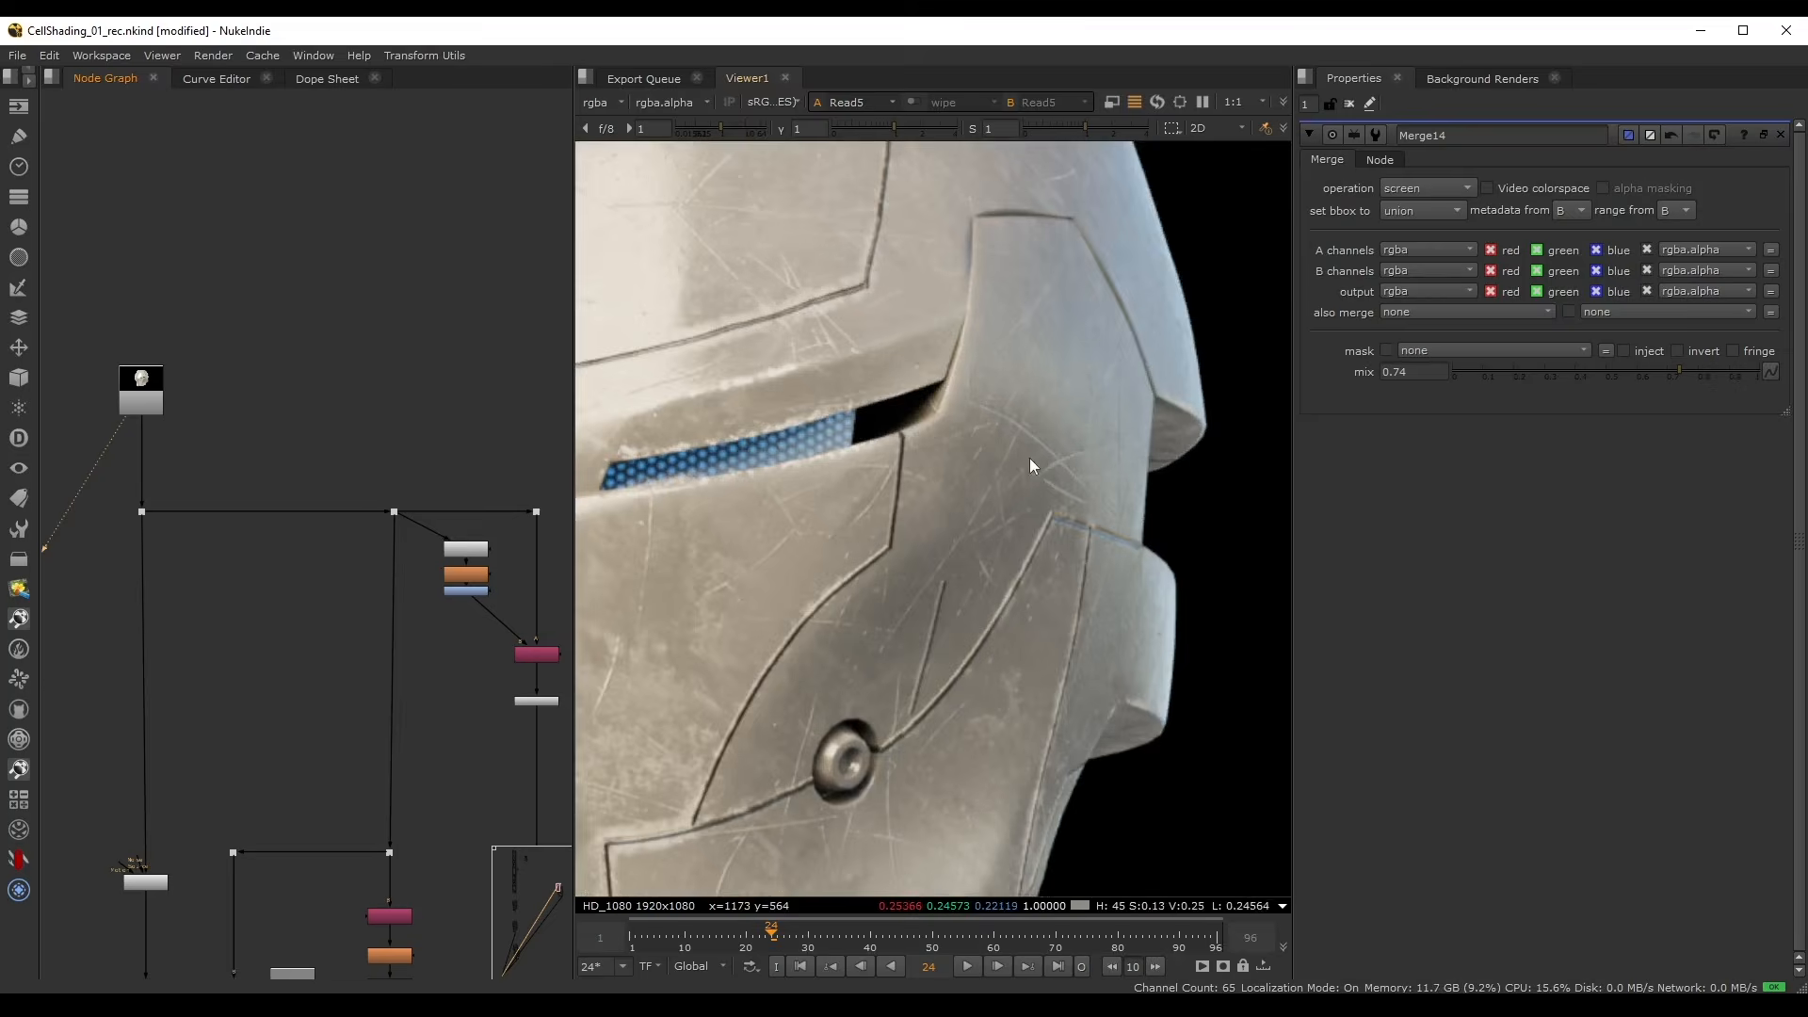
{"action": "scroll", "coordinate": [819, 452], "scroll_direction": "down", "scroll_amount": 3}
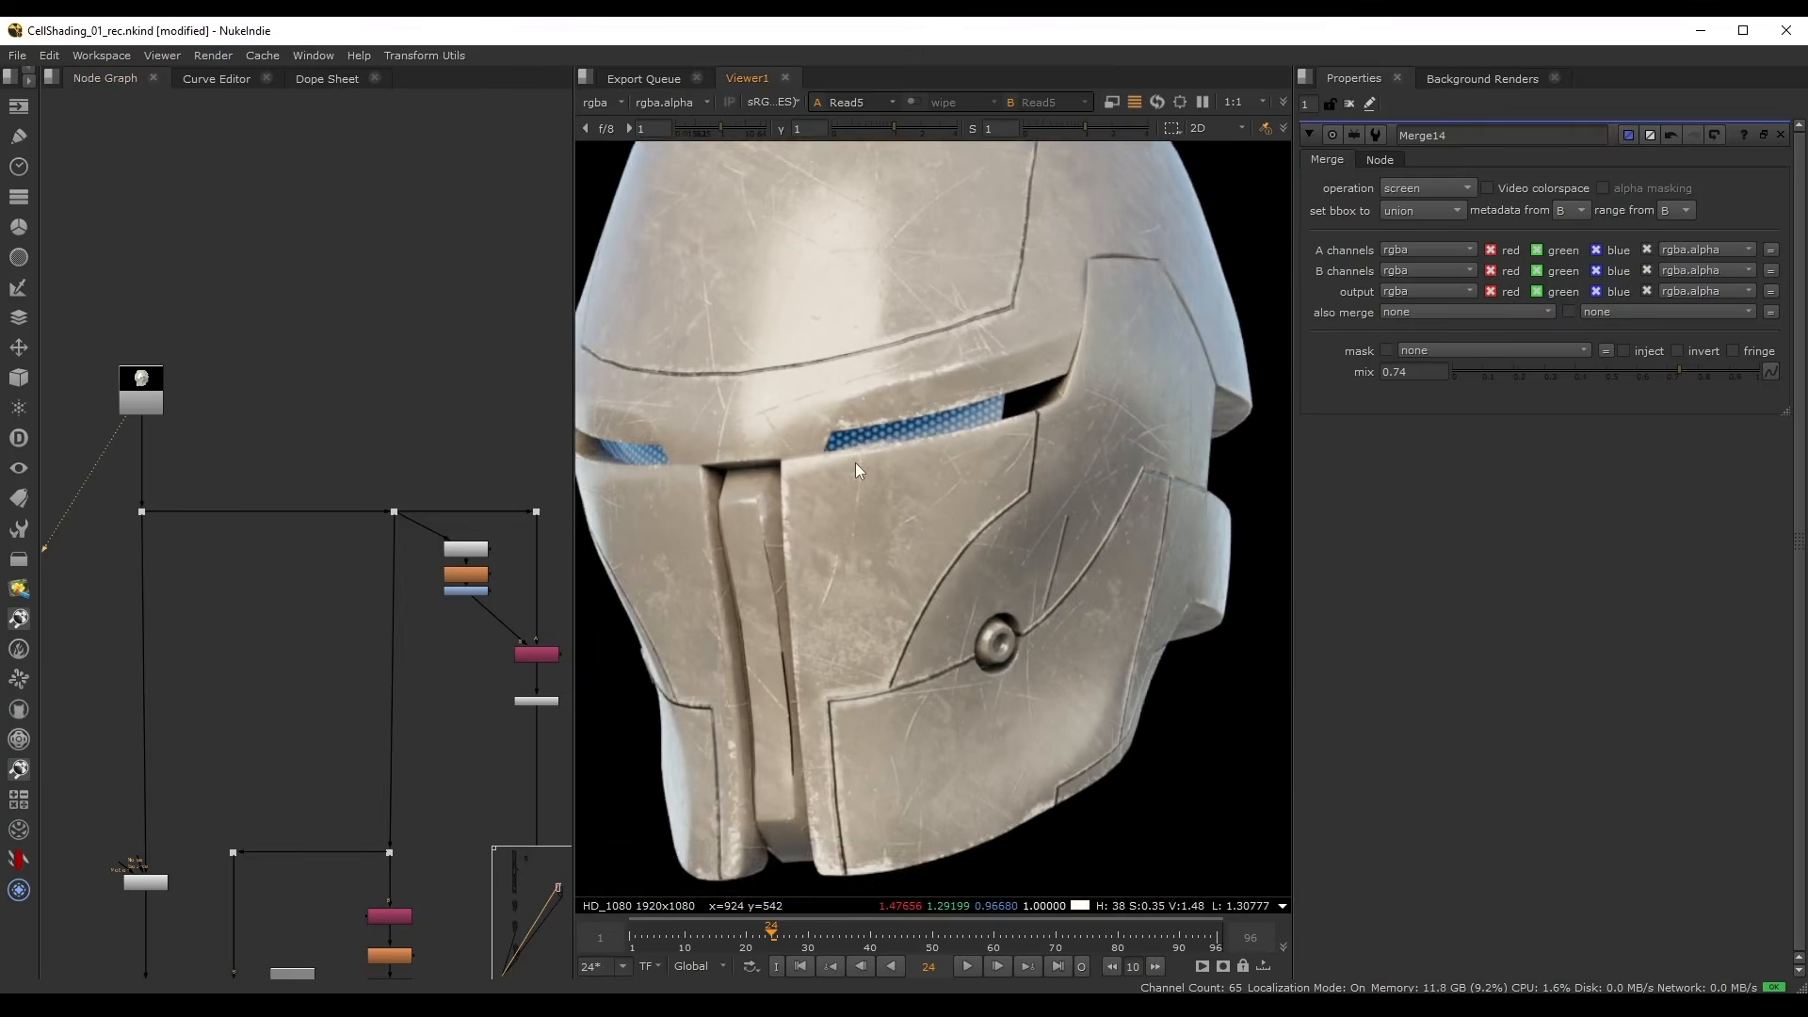
{"action": "scroll", "coordinate": [847, 424], "scroll_direction": "up", "scroll_amount": 1}
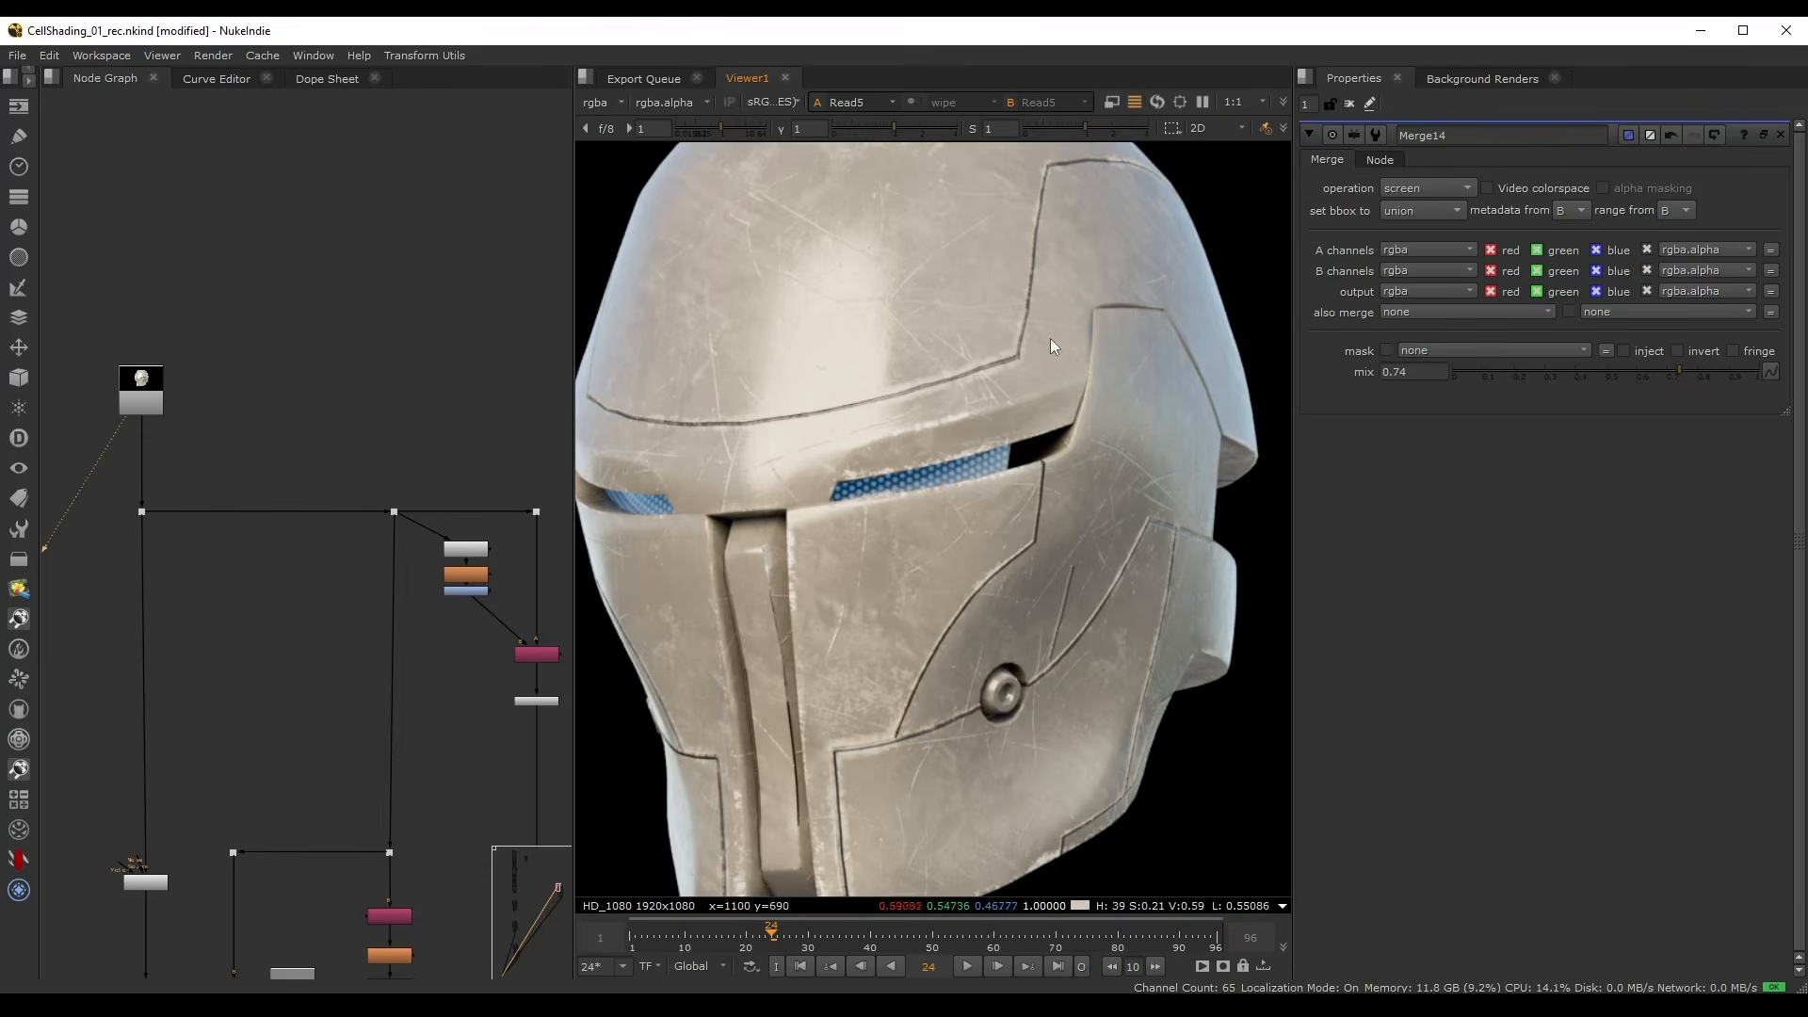
{"action": "scroll", "coordinate": [456, 371], "scroll_direction": "down", "scroll_amount": 5}
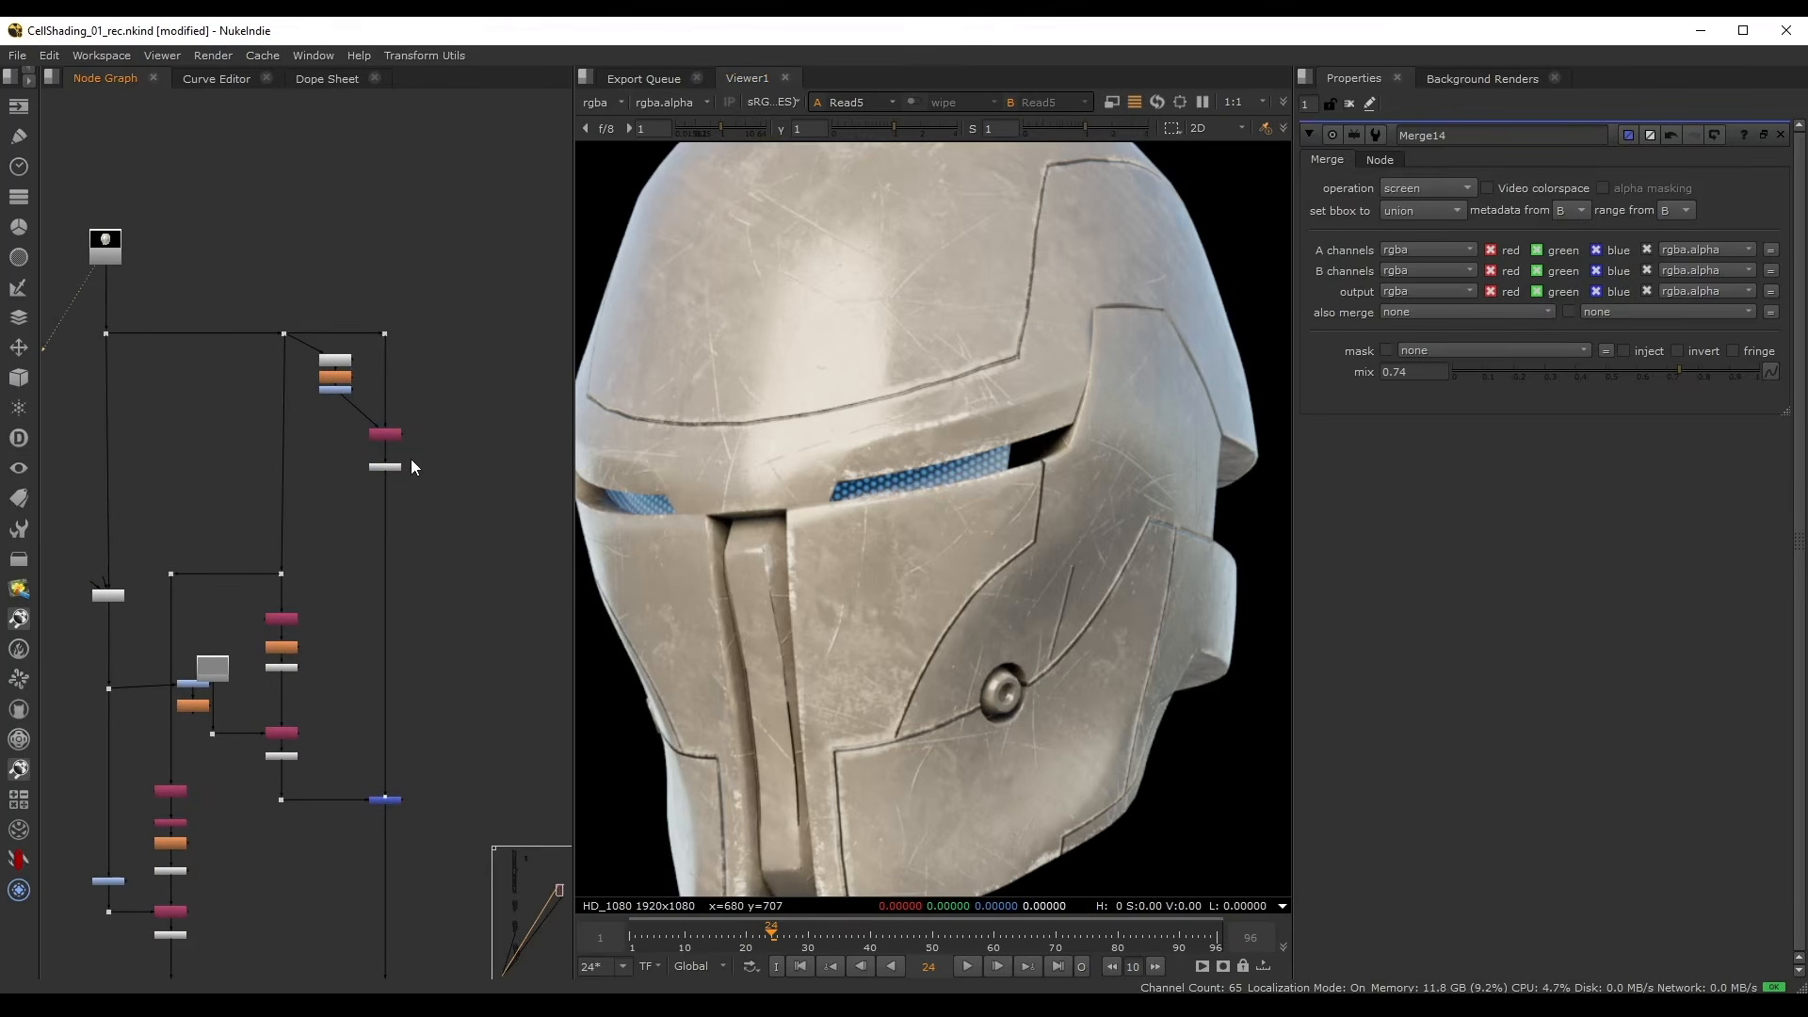
{"action": "left_click_drag", "start_coordinate": [442, 453], "coordinate": [321, 497]}
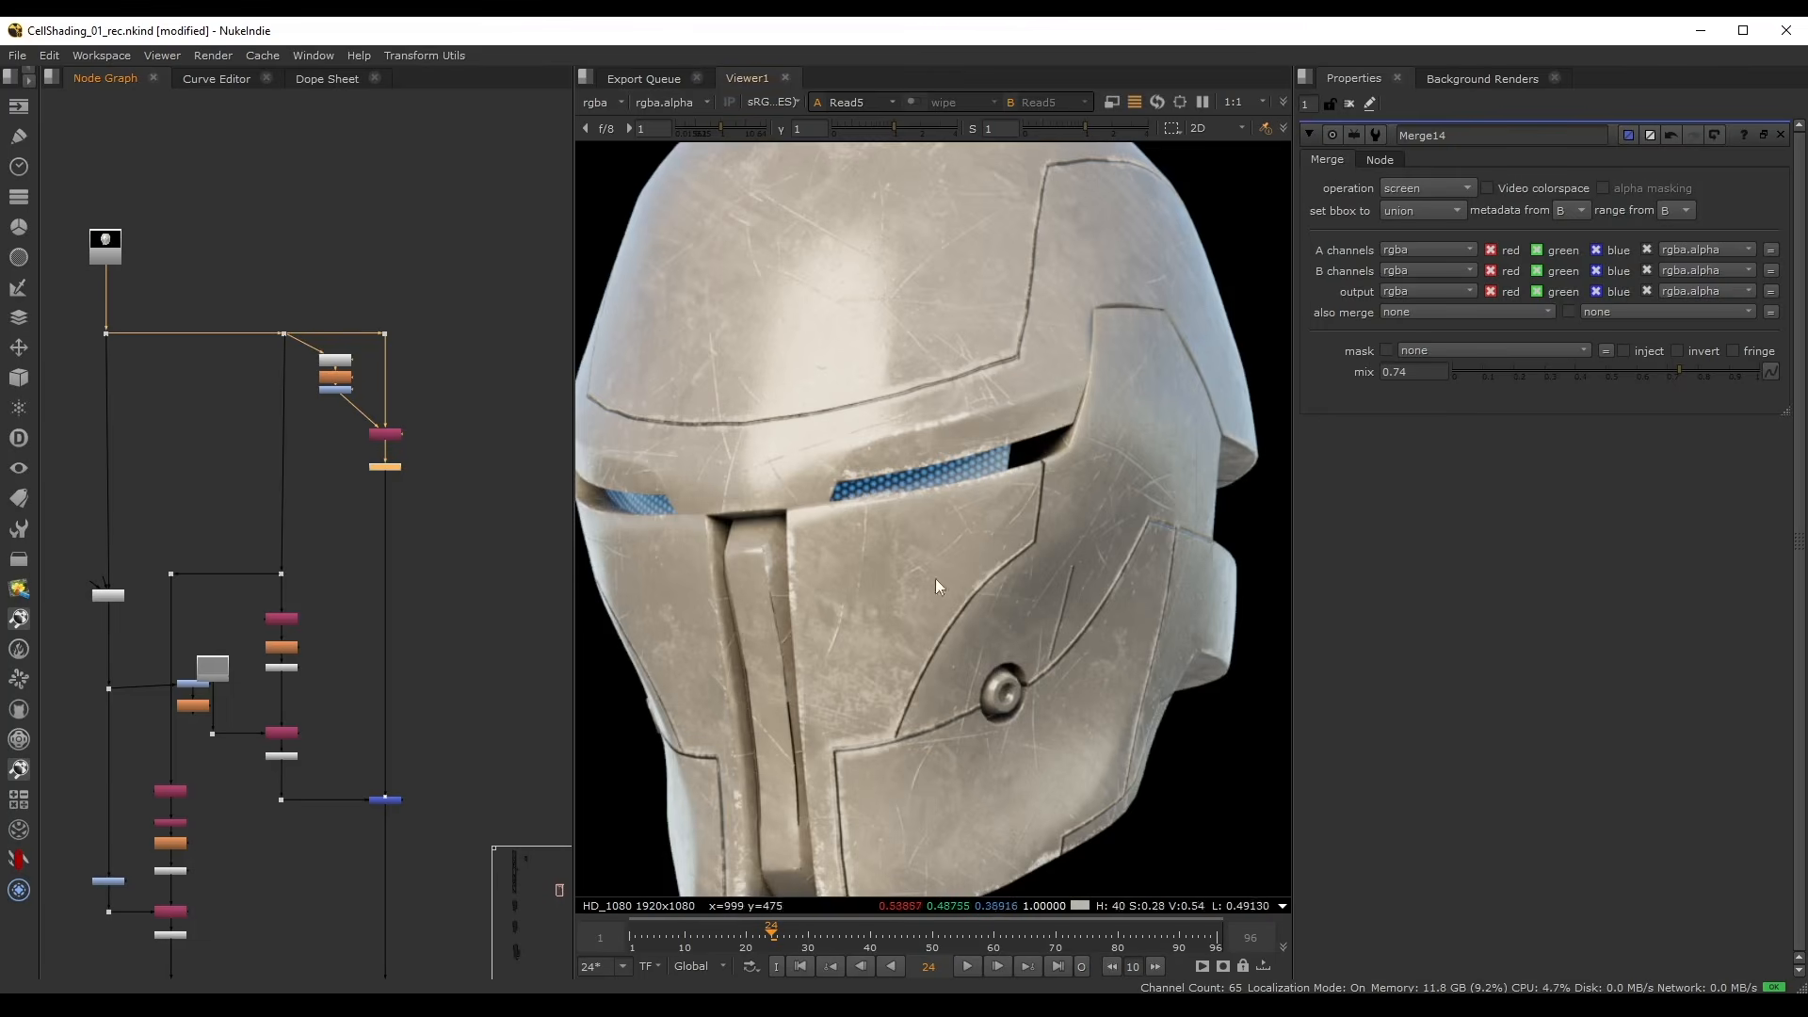
{"action": "scroll", "coordinate": [846, 628], "scroll_direction": "up", "scroll_amount": 2}
{"action": "scroll", "coordinate": [932, 443], "scroll_direction": "down", "scroll_amount": 3}
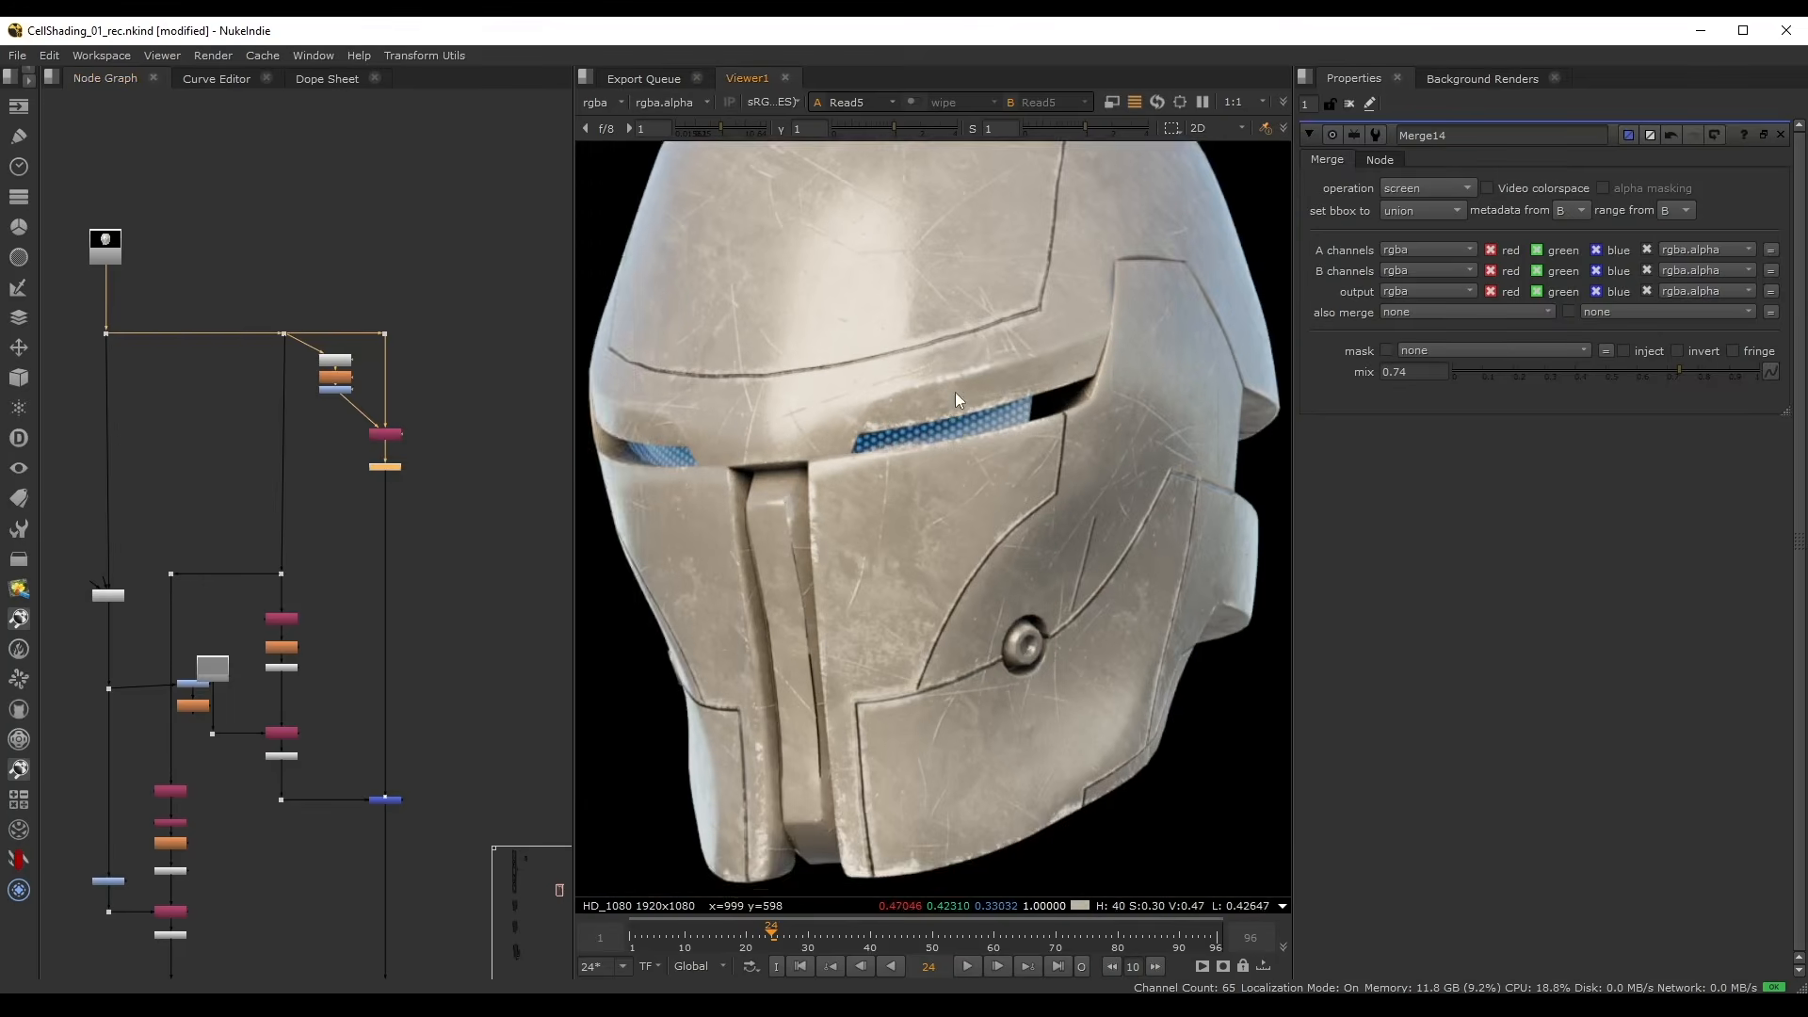
{"action": "scroll", "coordinate": [947, 388], "scroll_direction": "up", "scroll_amount": 1}
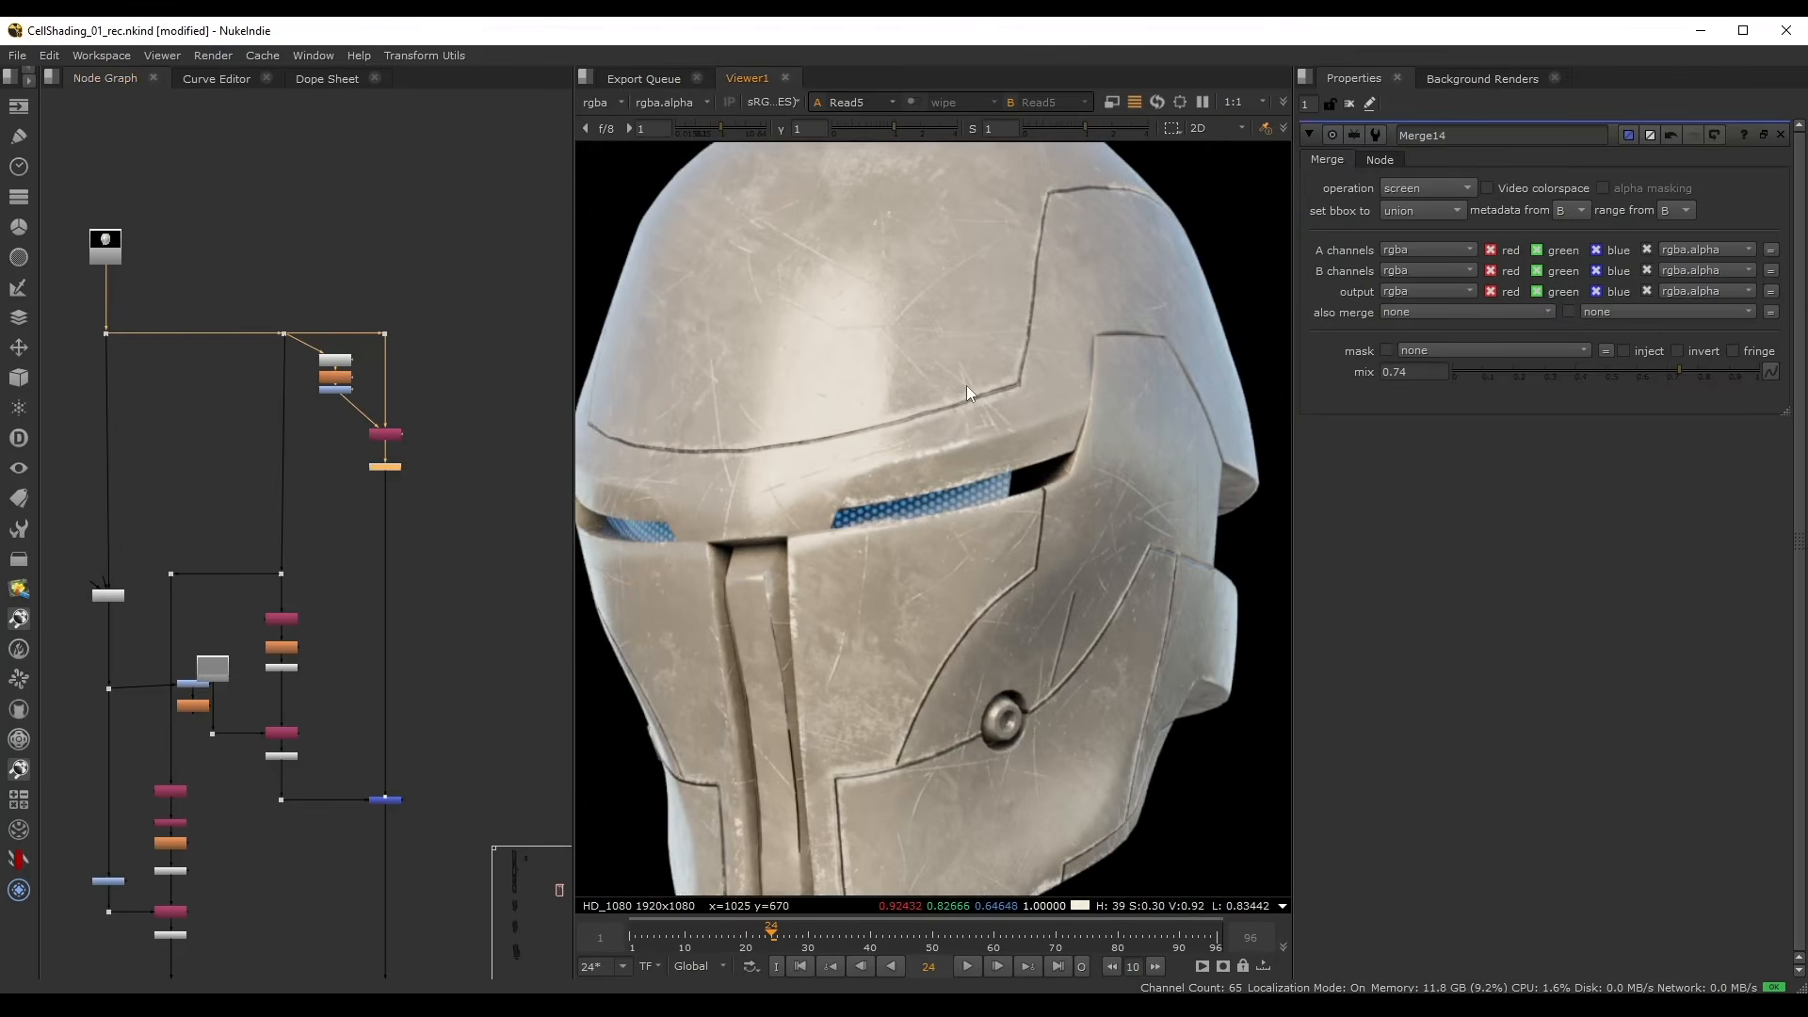
{"action": "scroll", "coordinate": [923, 269], "scroll_direction": "down", "scroll_amount": 1}
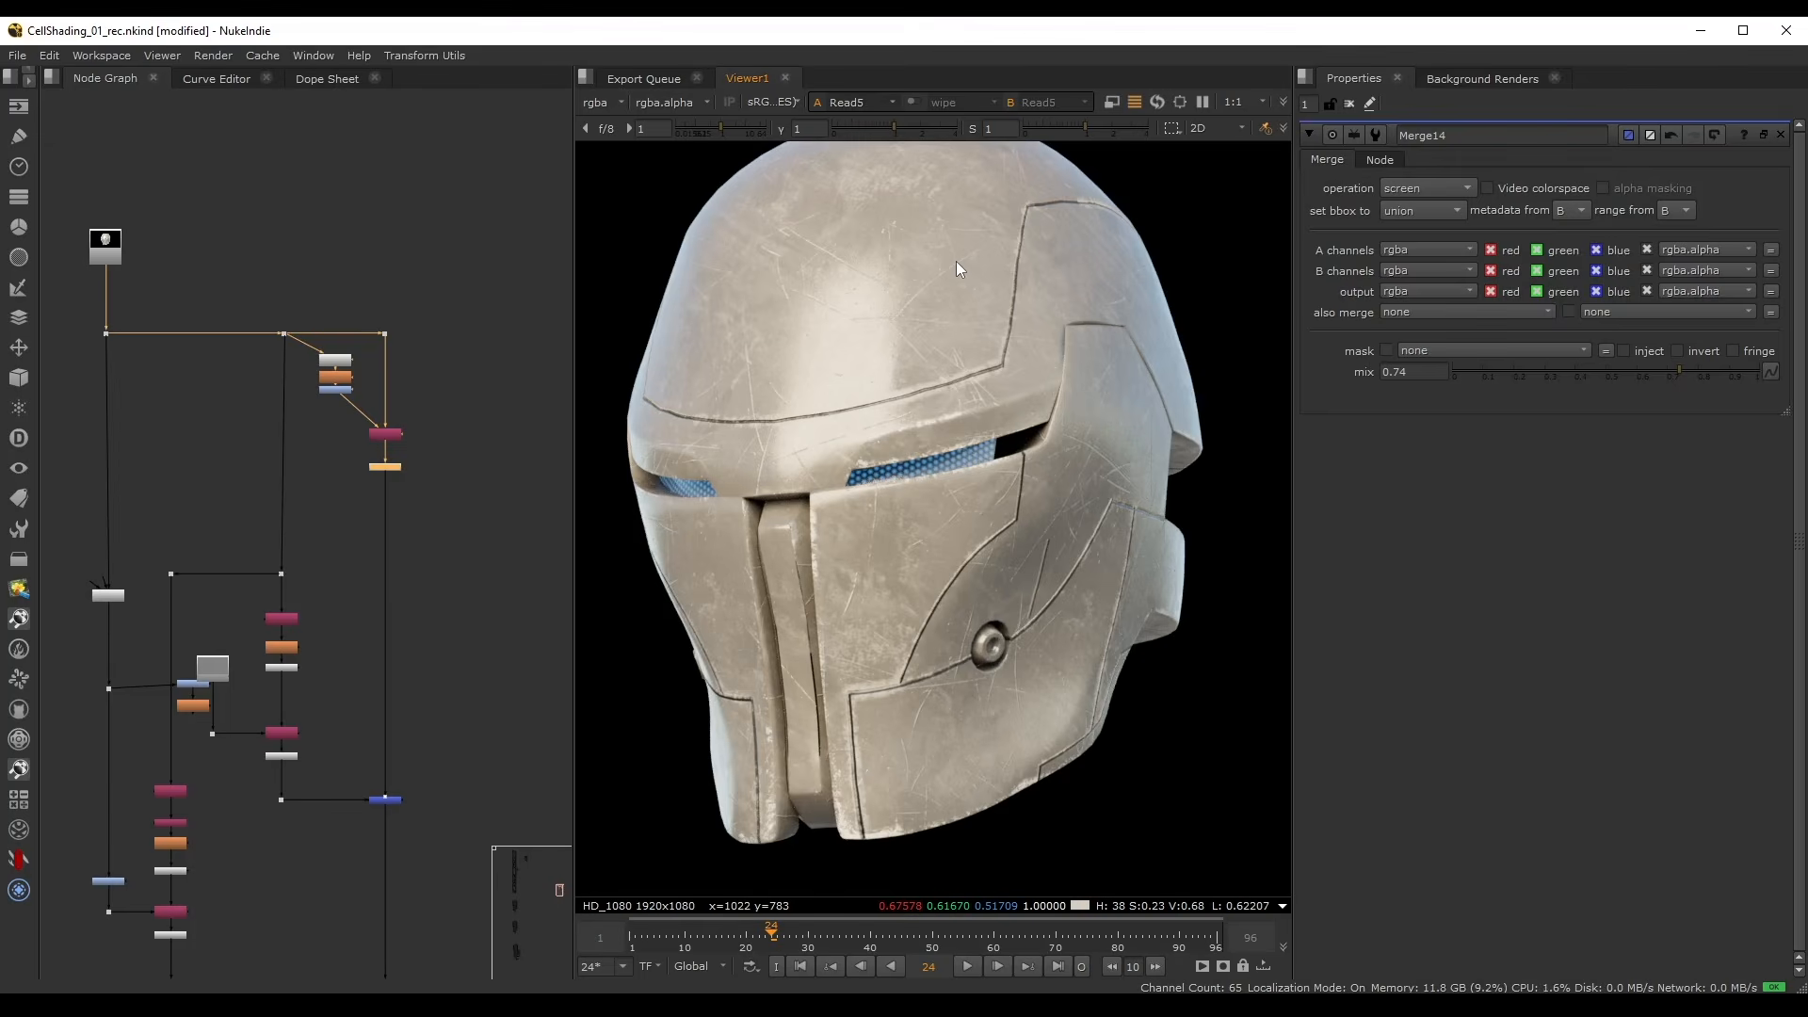
- Save the script and view the cel-shaded result from the lowest Merge node
{"action": "key", "text": "ctrl+s"}
{"action": "middle_click_drag", "start_coordinate": [326, 721], "coordinate": [318, 380]}
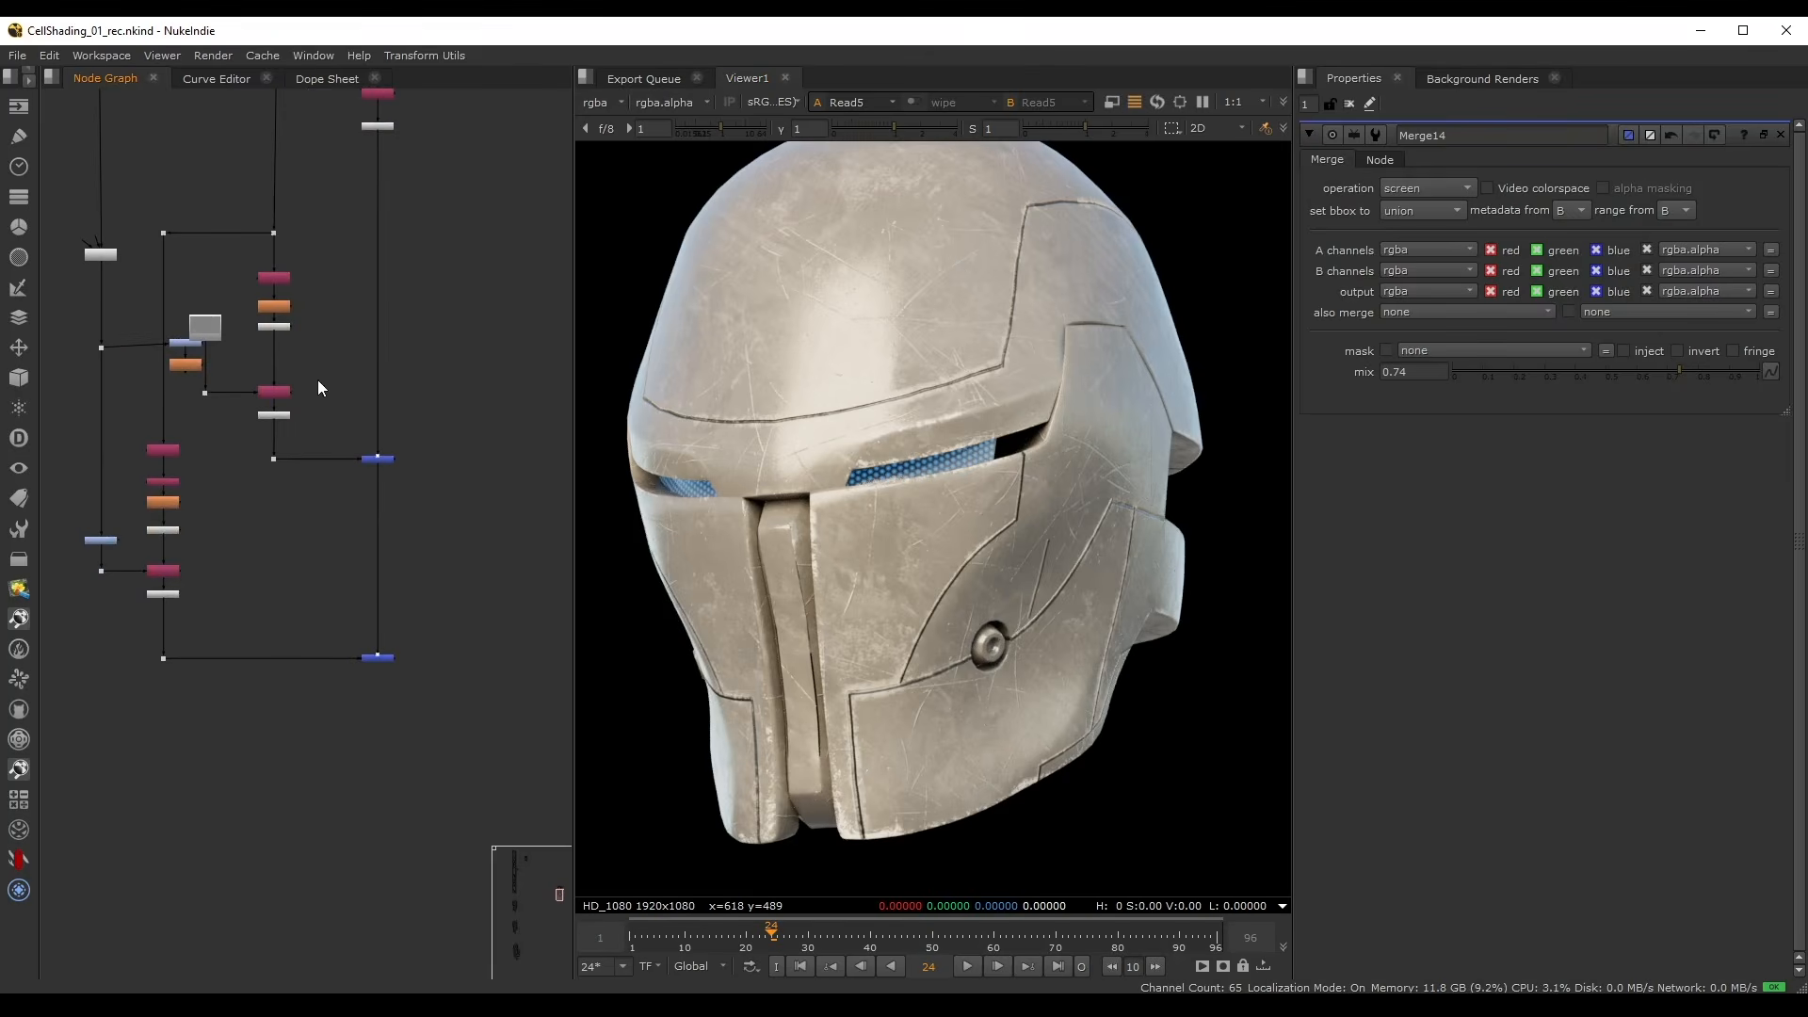
{"action": "left_click_drag", "start_coordinate": [450, 618], "coordinate": [325, 731]}
{"action": "key", "text": "1"}
{"action": "left_click", "coordinate": [325, 732]}
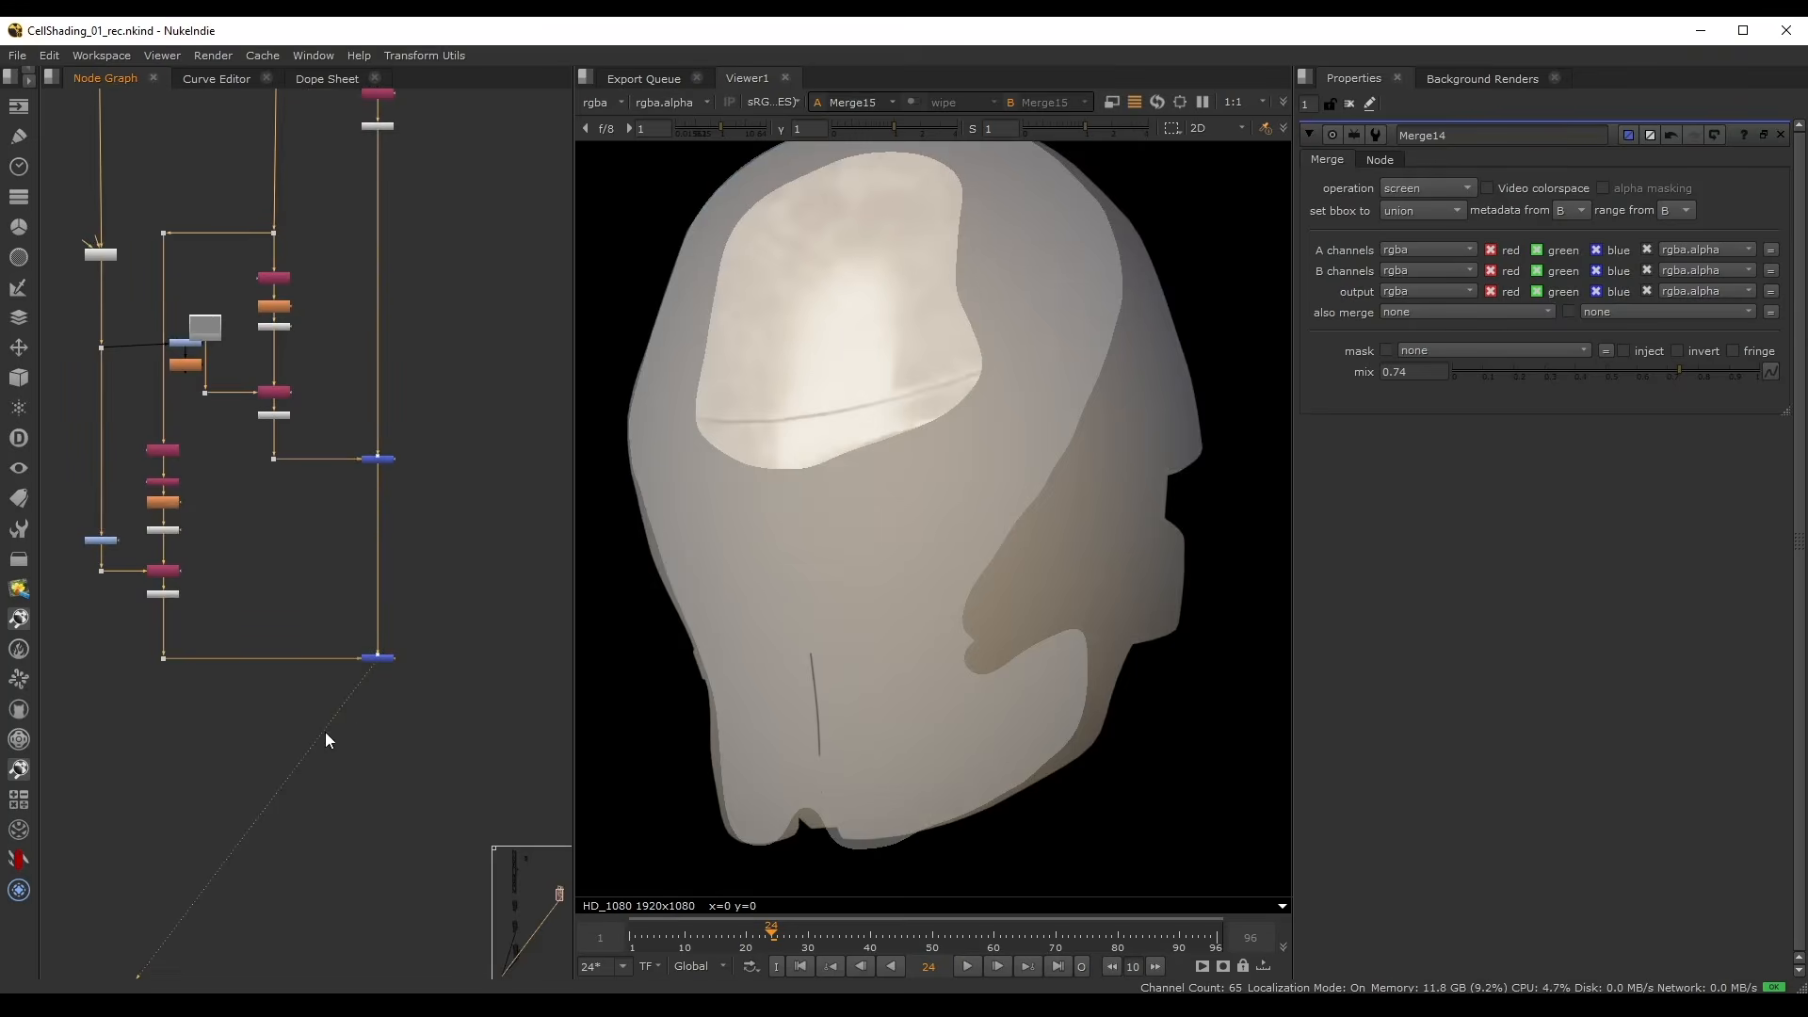
- Duplicate the grey Constant and feed it into the lowest branch's Copy node in place of the render texture input
{"action": "middle_click_drag", "start_coordinate": [202, 554], "coordinate": [233, 579]}
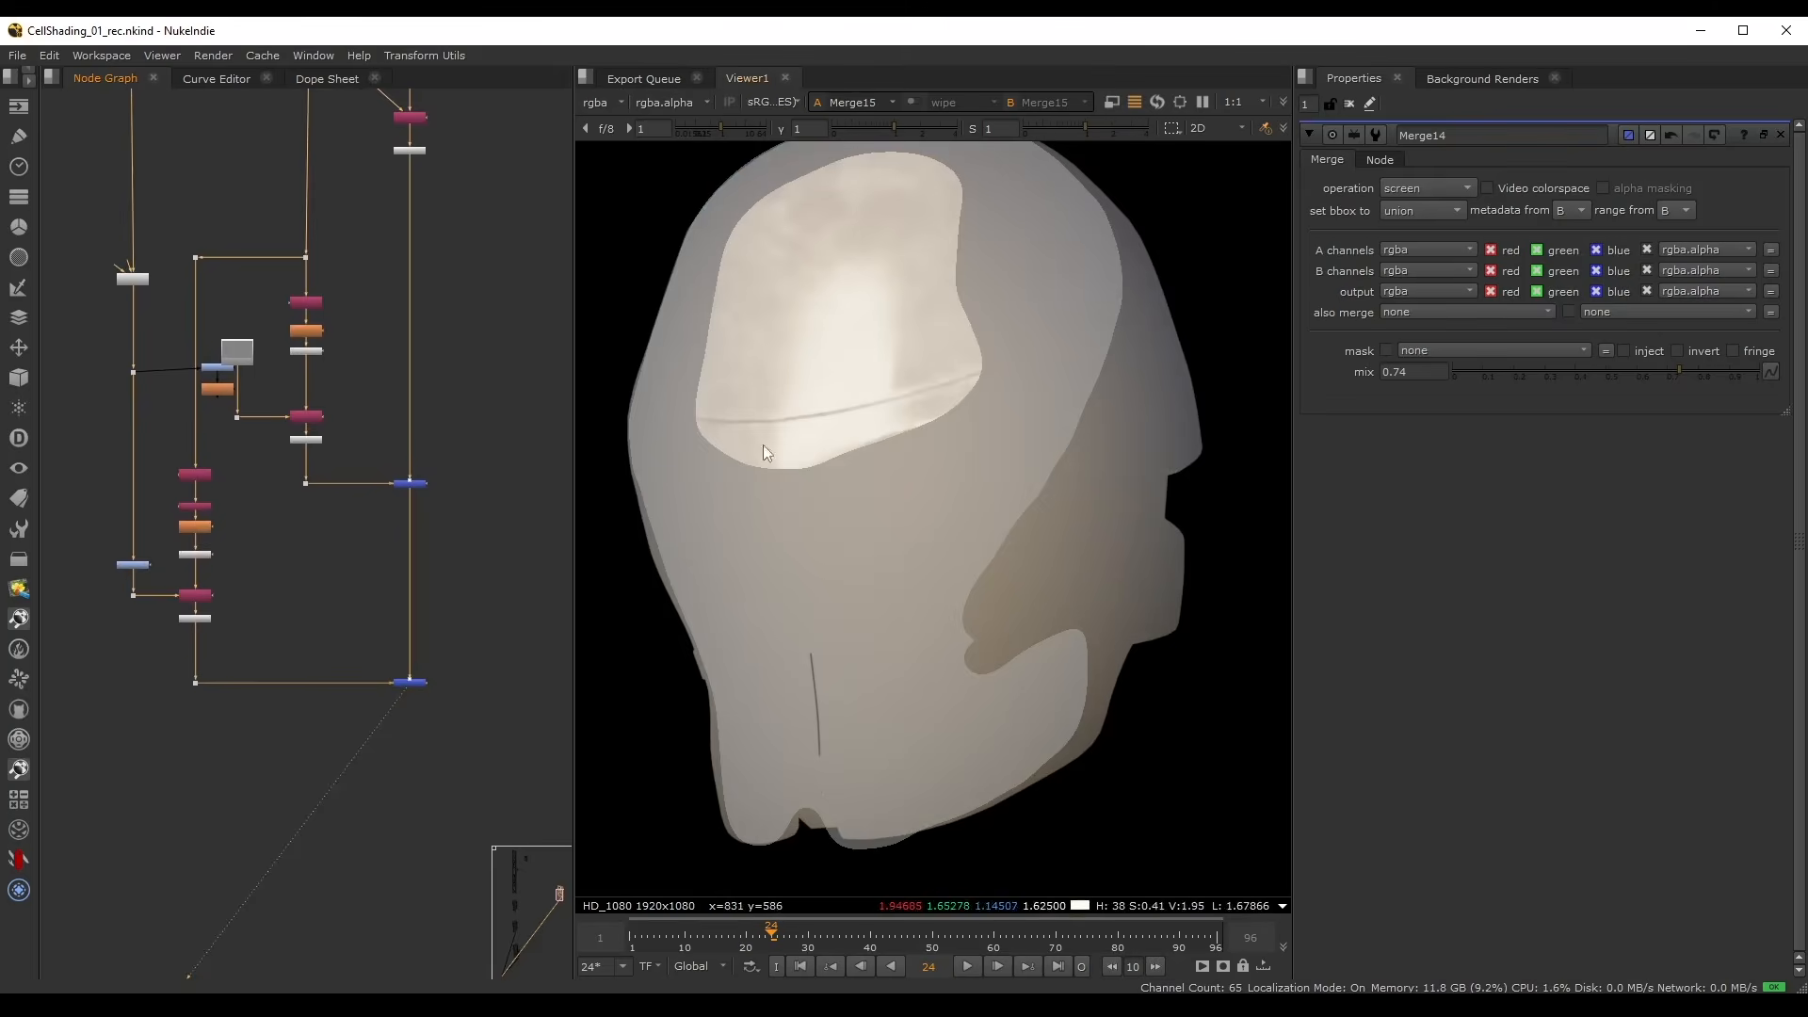
{"action": "scroll", "coordinate": [252, 343], "scroll_direction": "up", "scroll_amount": 4}
{"action": "key", "text": "ctrl+c"}
{"action": "key", "text": "ctrl+v"}
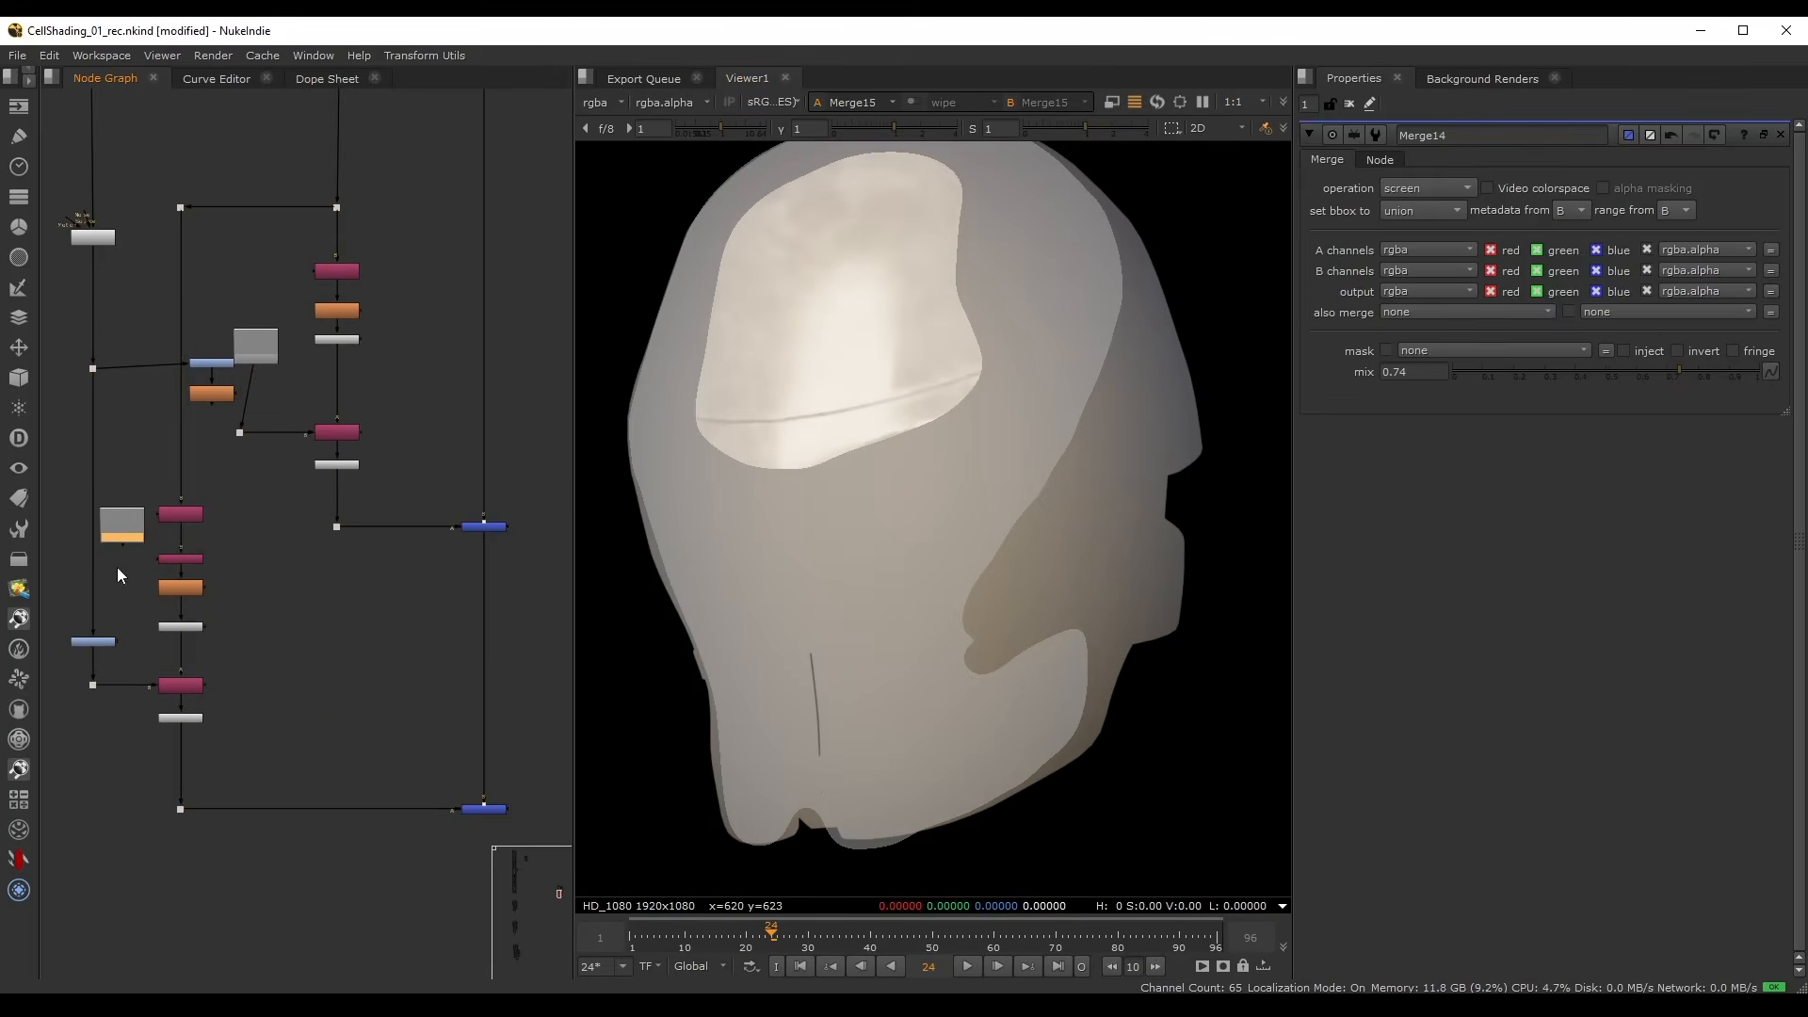
{"action": "middle_click_drag", "start_coordinate": [121, 572], "coordinate": [168, 558]}
{"action": "left_click_drag", "start_coordinate": [140, 540], "coordinate": [248, 652]}
{"action": "scroll", "coordinate": [98, 636], "scroll_direction": "up", "scroll_amount": 3}
{"action": "key", "text": "Delete"}
{"action": "mouse_move", "coordinate": [190, 173]}
{"action": "left_mouse_down"}
{"action": "mouse_move", "coordinate": [126, 458]}
{"action": "mouse_move", "coordinate": [183, 201]}
{"action": "mouse_move", "coordinate": [132, 384]}
{"action": "mouse_move", "coordinate": [143, 491]}
{"action": "left_mouse_up"}
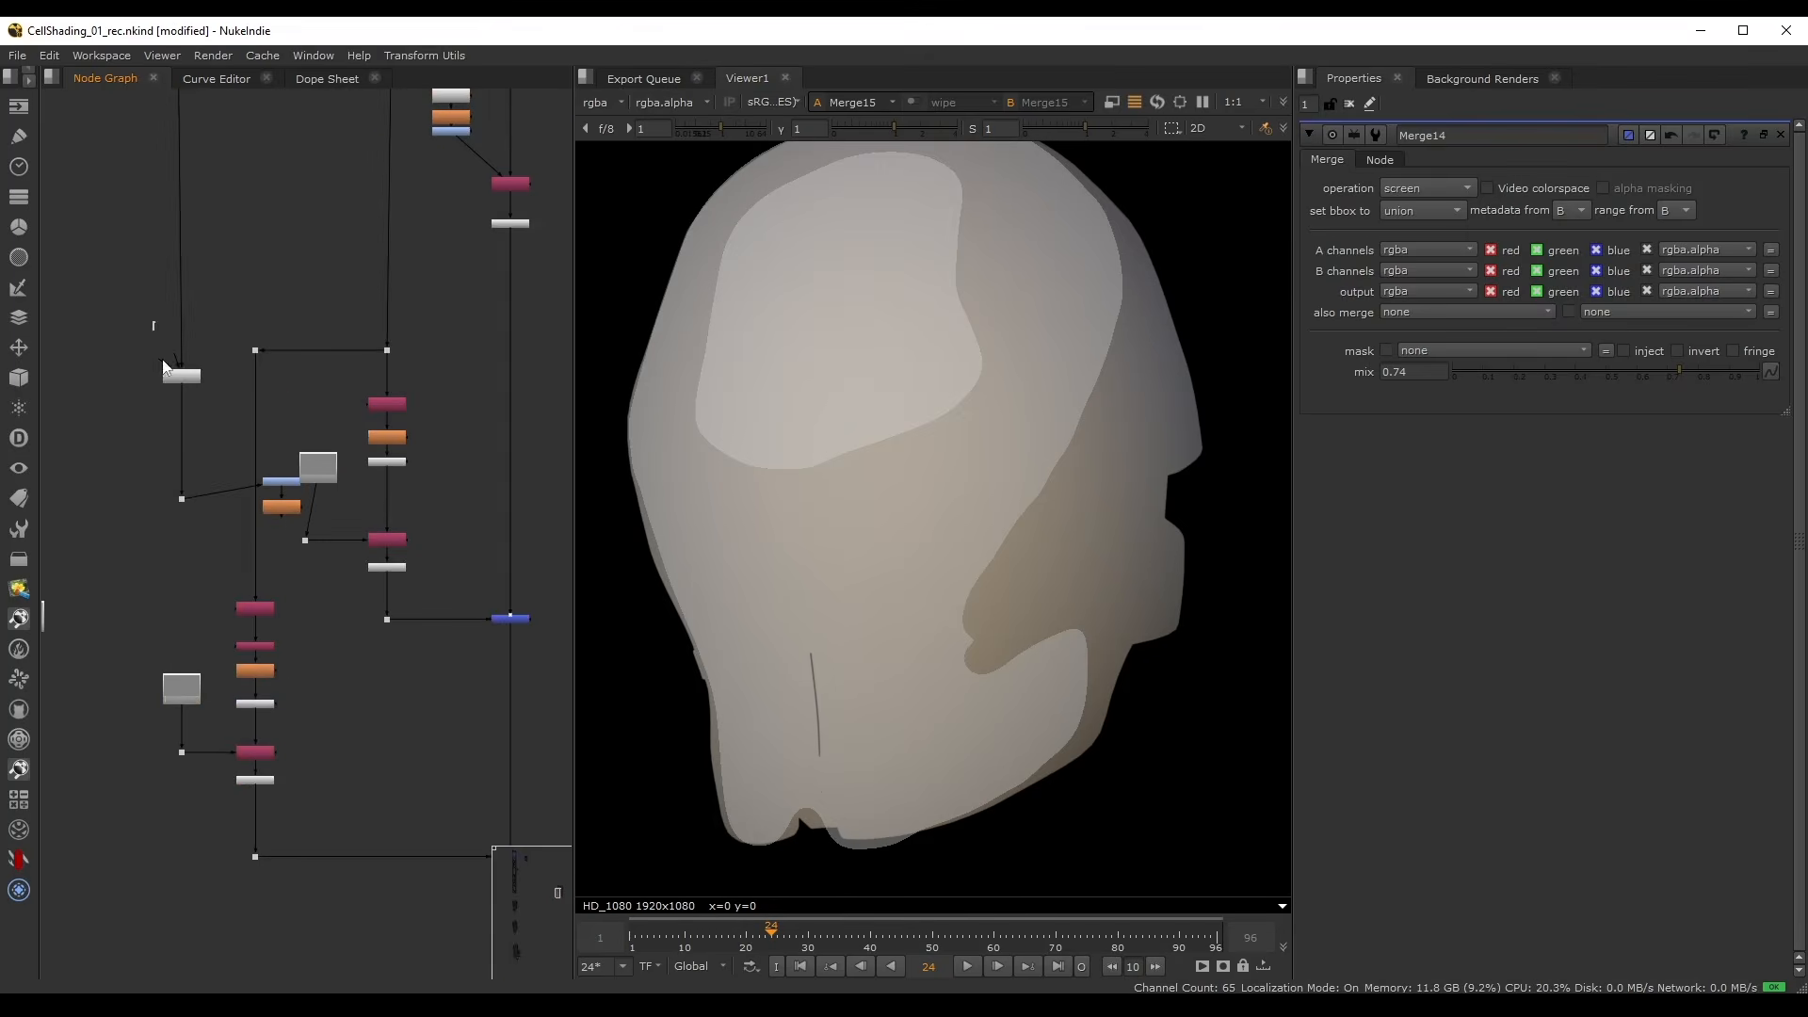
- Delete the leftover render texture nodes, align Constant11 above the dot feeding Copy3, and save the script
{"action": "left_click_drag", "start_coordinate": [161, 360], "coordinate": [218, 523]}
{"action": "key", "text": "Delete"}
{"action": "scroll", "coordinate": [254, 491], "scroll_direction": "up", "scroll_amount": 2}
{"action": "left_click_drag", "start_coordinate": [215, 439], "coordinate": [324, 535]}
{"action": "key", "text": "Delete"}
{"action": "left_click_drag", "start_coordinate": [344, 462], "coordinate": [325, 481]}
{"action": "left_click", "coordinate": [314, 370]}
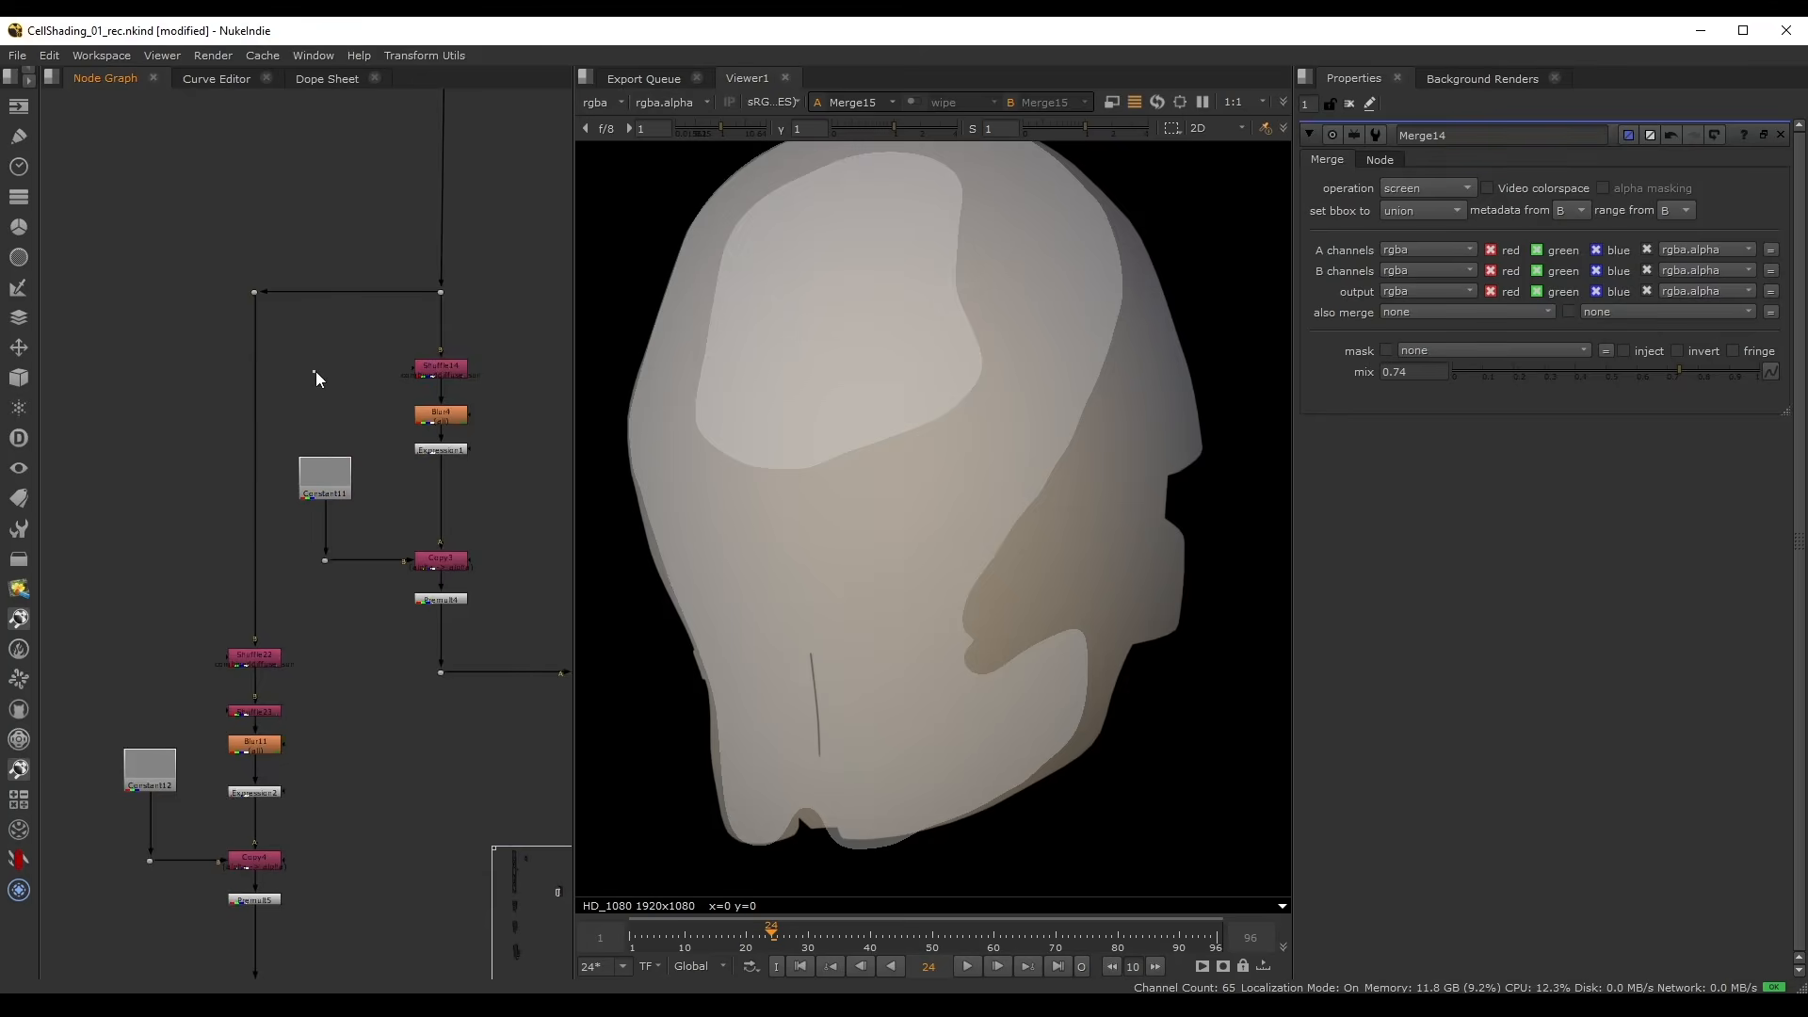
{"action": "key", "text": "ctrl+s"}
- Compare the flat-colour helmet result at the upper Merge with the result at the lowest Merge
{"action": "scroll", "coordinate": [282, 400], "scroll_direction": "down", "scroll_amount": 1}
{"action": "scroll", "coordinate": [836, 345], "scroll_direction": "down", "scroll_amount": 1}
{"action": "middle_click_drag", "start_coordinate": [330, 410], "coordinate": [157, 401]}
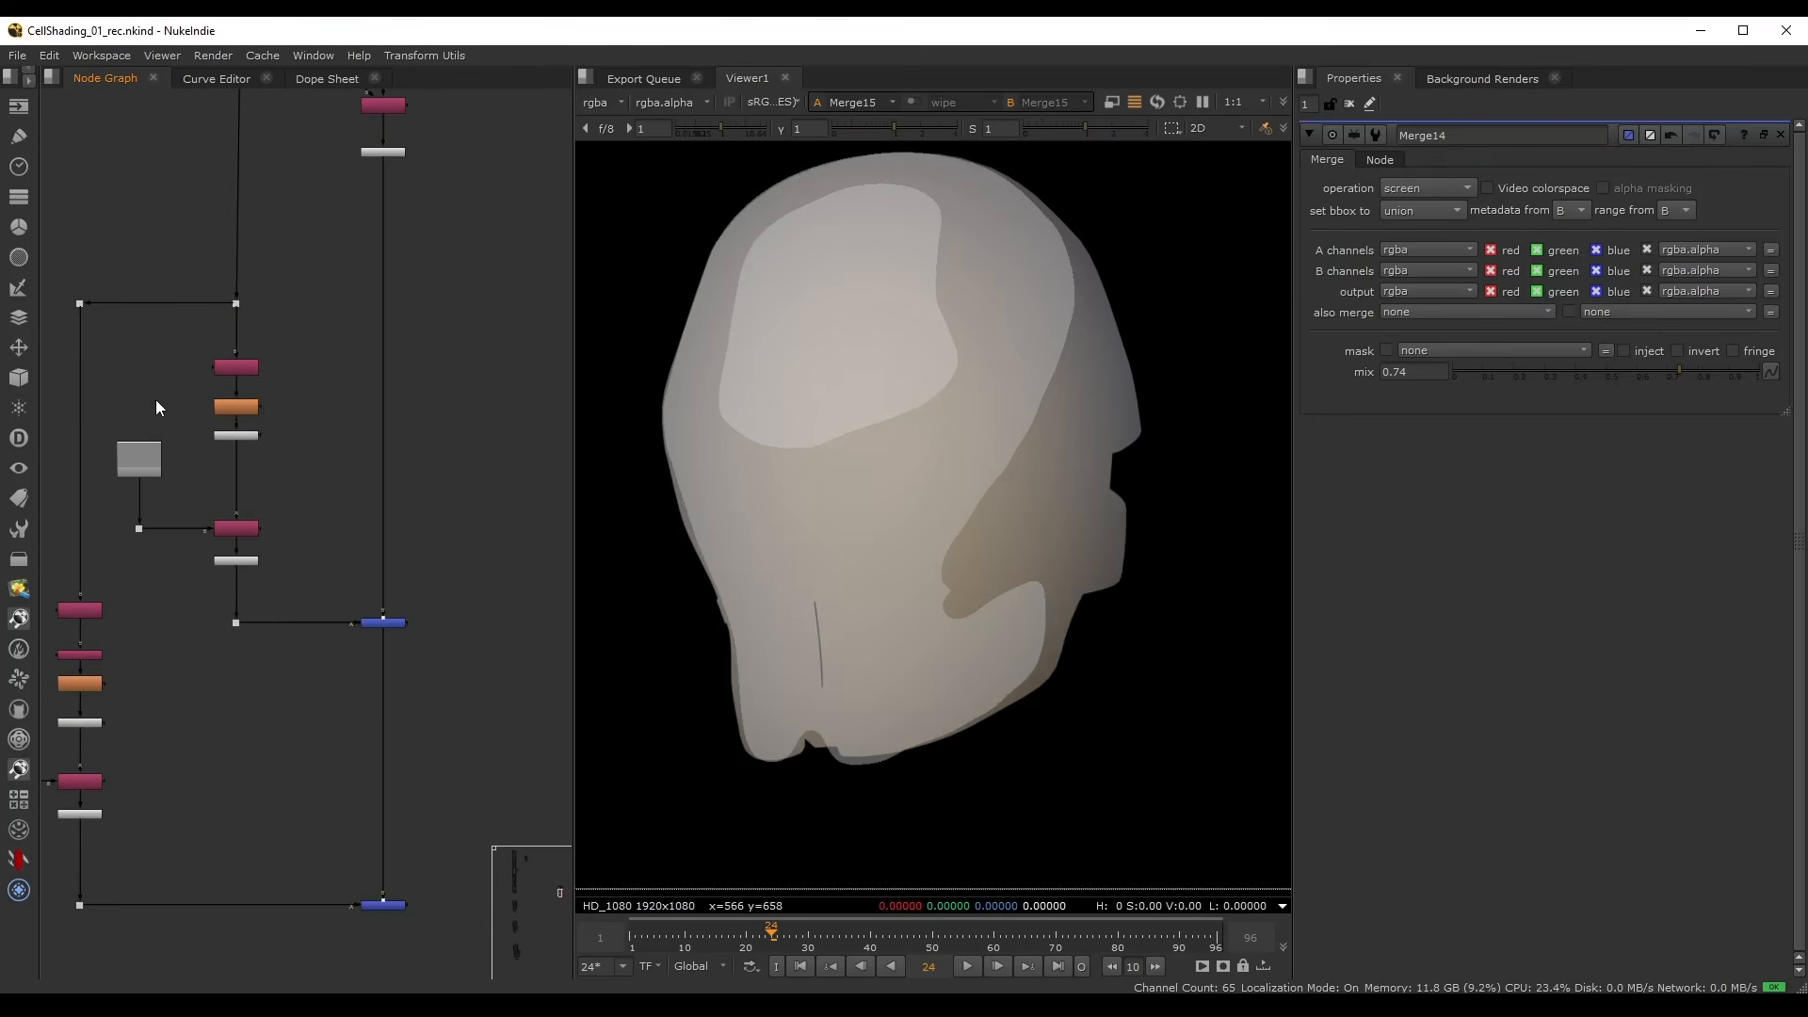
{"action": "middle_click_drag", "start_coordinate": [383, 525], "coordinate": [413, 421]}
{"action": "left_click_drag", "start_coordinate": [336, 435], "coordinate": [468, 575]}
{"action": "key", "text": "1"}
{"action": "middle_click_drag", "start_coordinate": [467, 554], "coordinate": [479, 401]}
{"action": "left_click_drag", "start_coordinate": [511, 570], "coordinate": [358, 717]}
{"action": "key", "text": "1"}
{"action": "left_click", "coordinate": [275, 479]}
{"action": "middle_click_drag", "start_coordinate": [273, 478], "coordinate": [291, 624]}
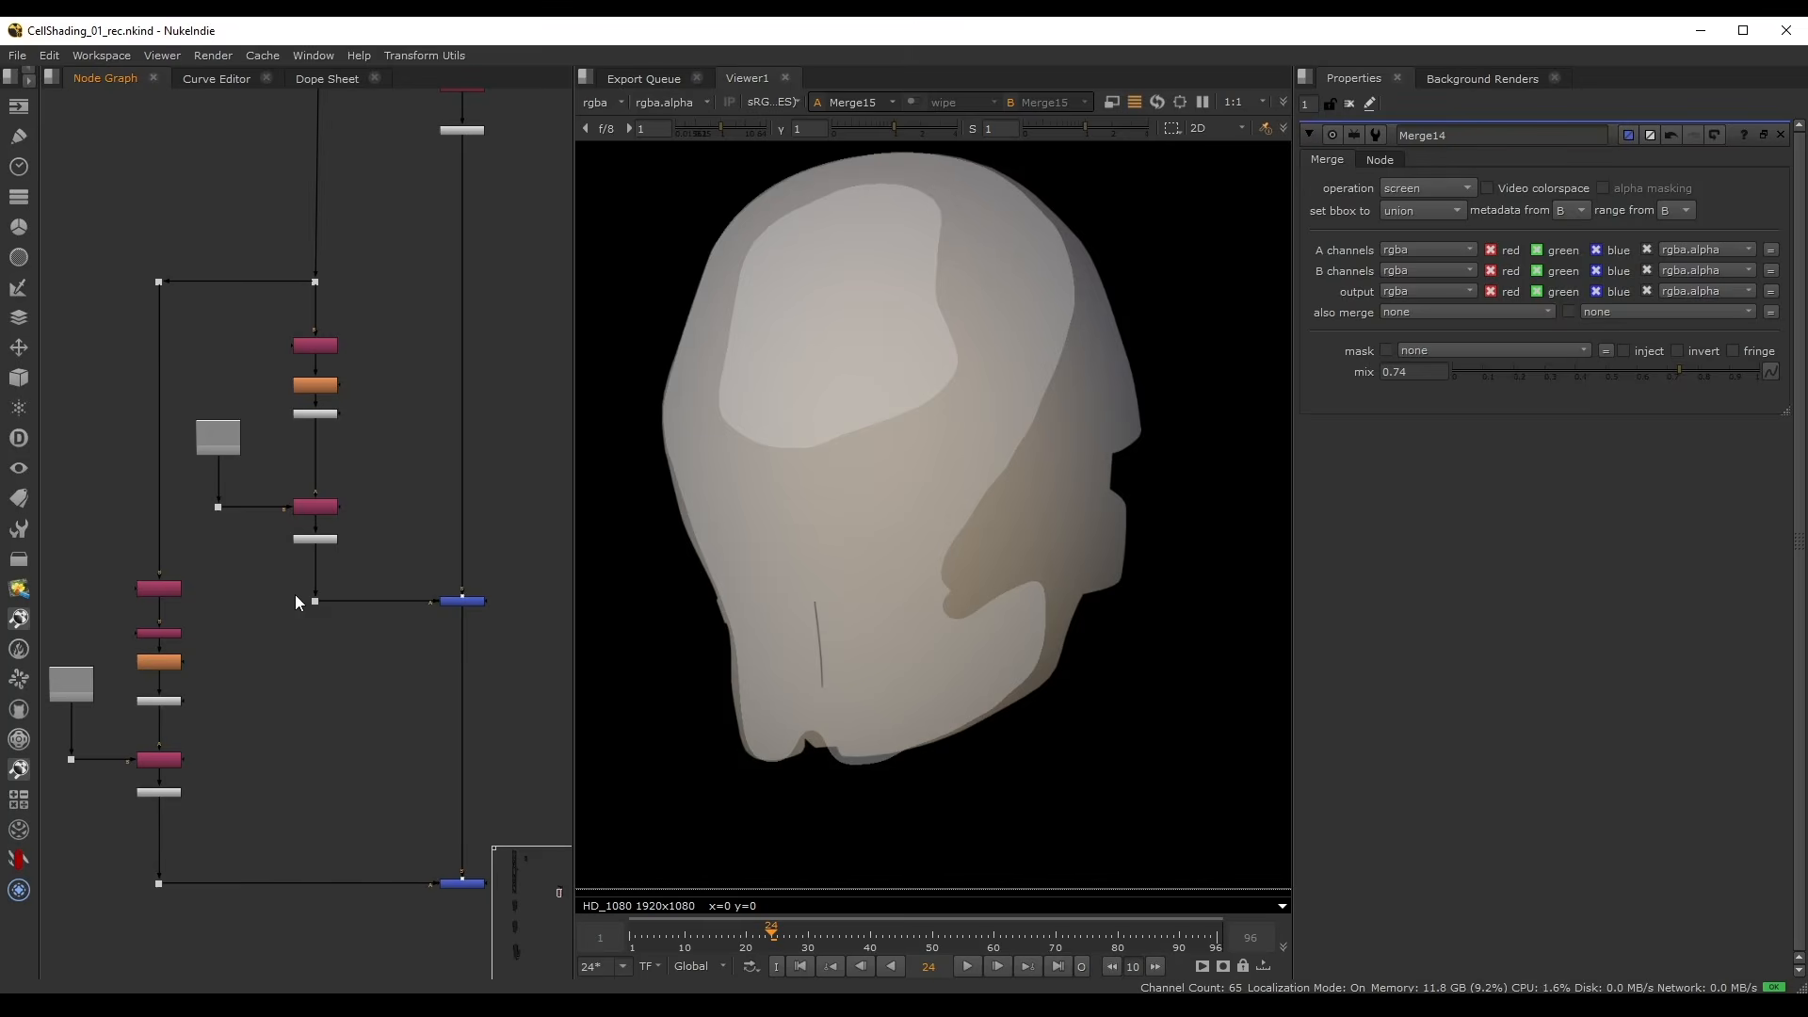
- Move Constant11 aside, add a Ramp node near it, and view the ramp
{"action": "scroll", "coordinate": [229, 414], "scroll_direction": "up", "scroll_amount": 5}
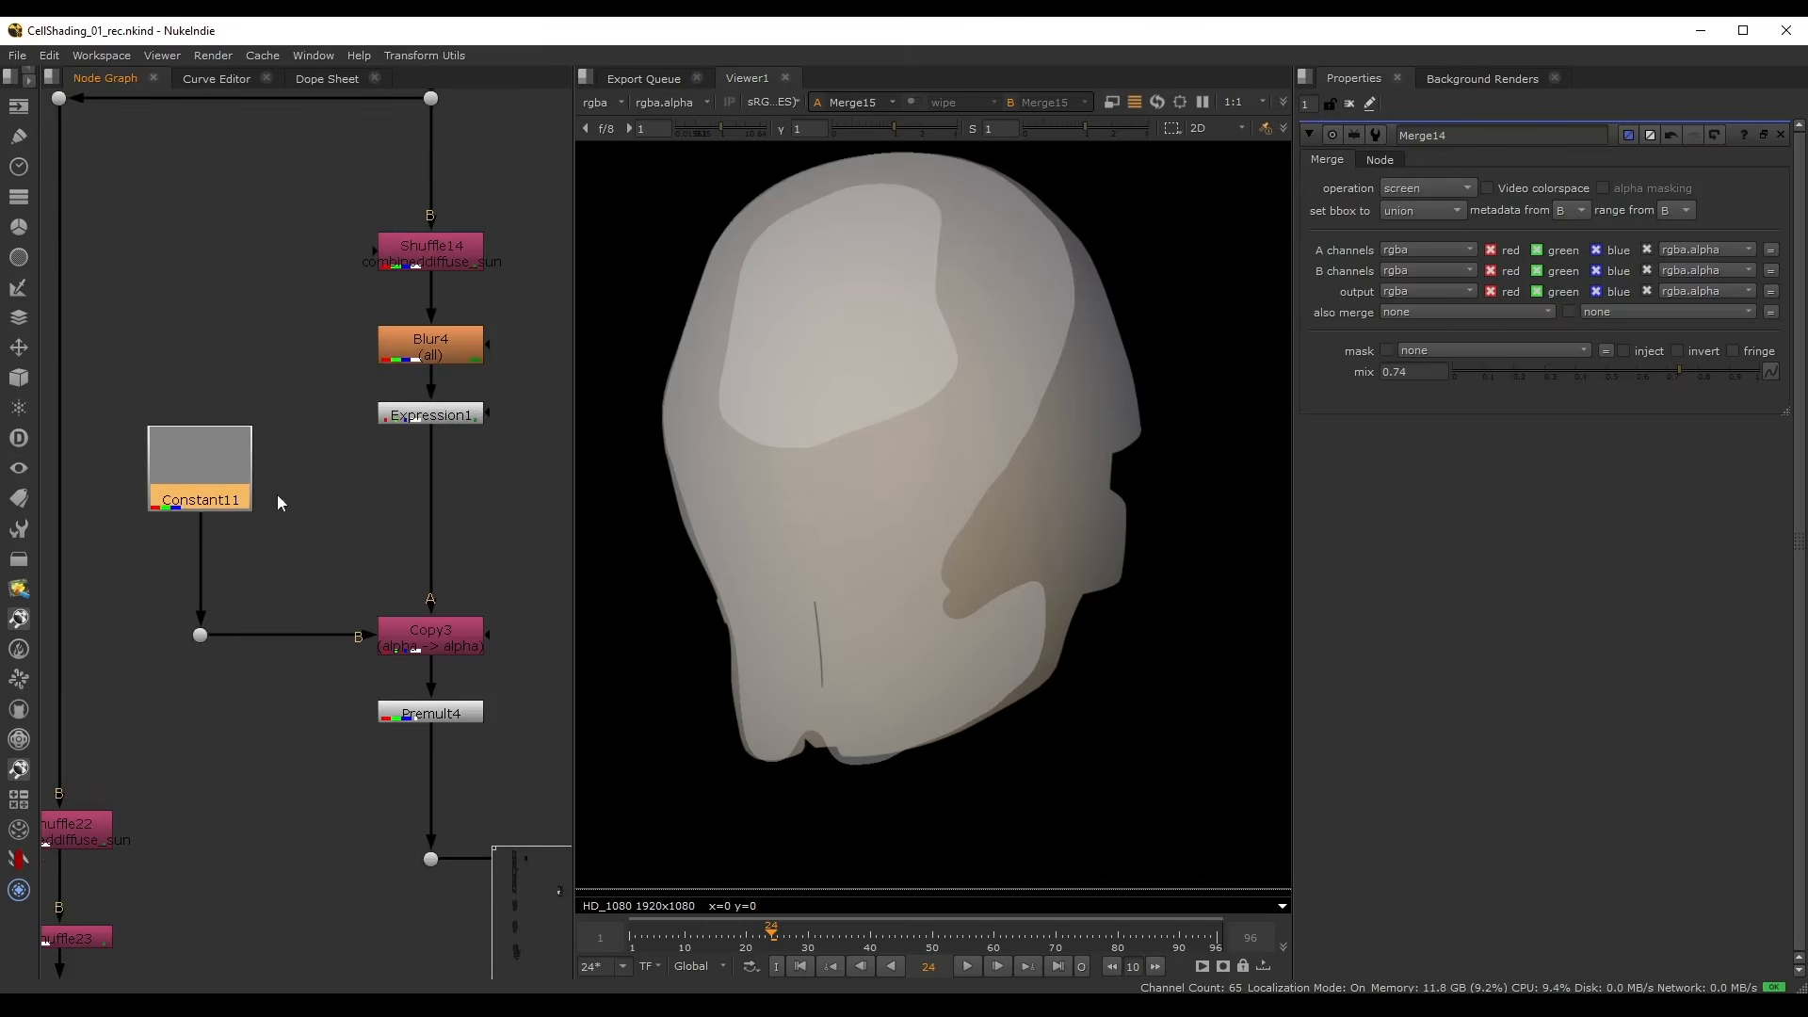
{"action": "left_click_drag", "start_coordinate": [271, 479], "coordinate": [190, 541]}
{"action": "left_click", "coordinate": [256, 418]}
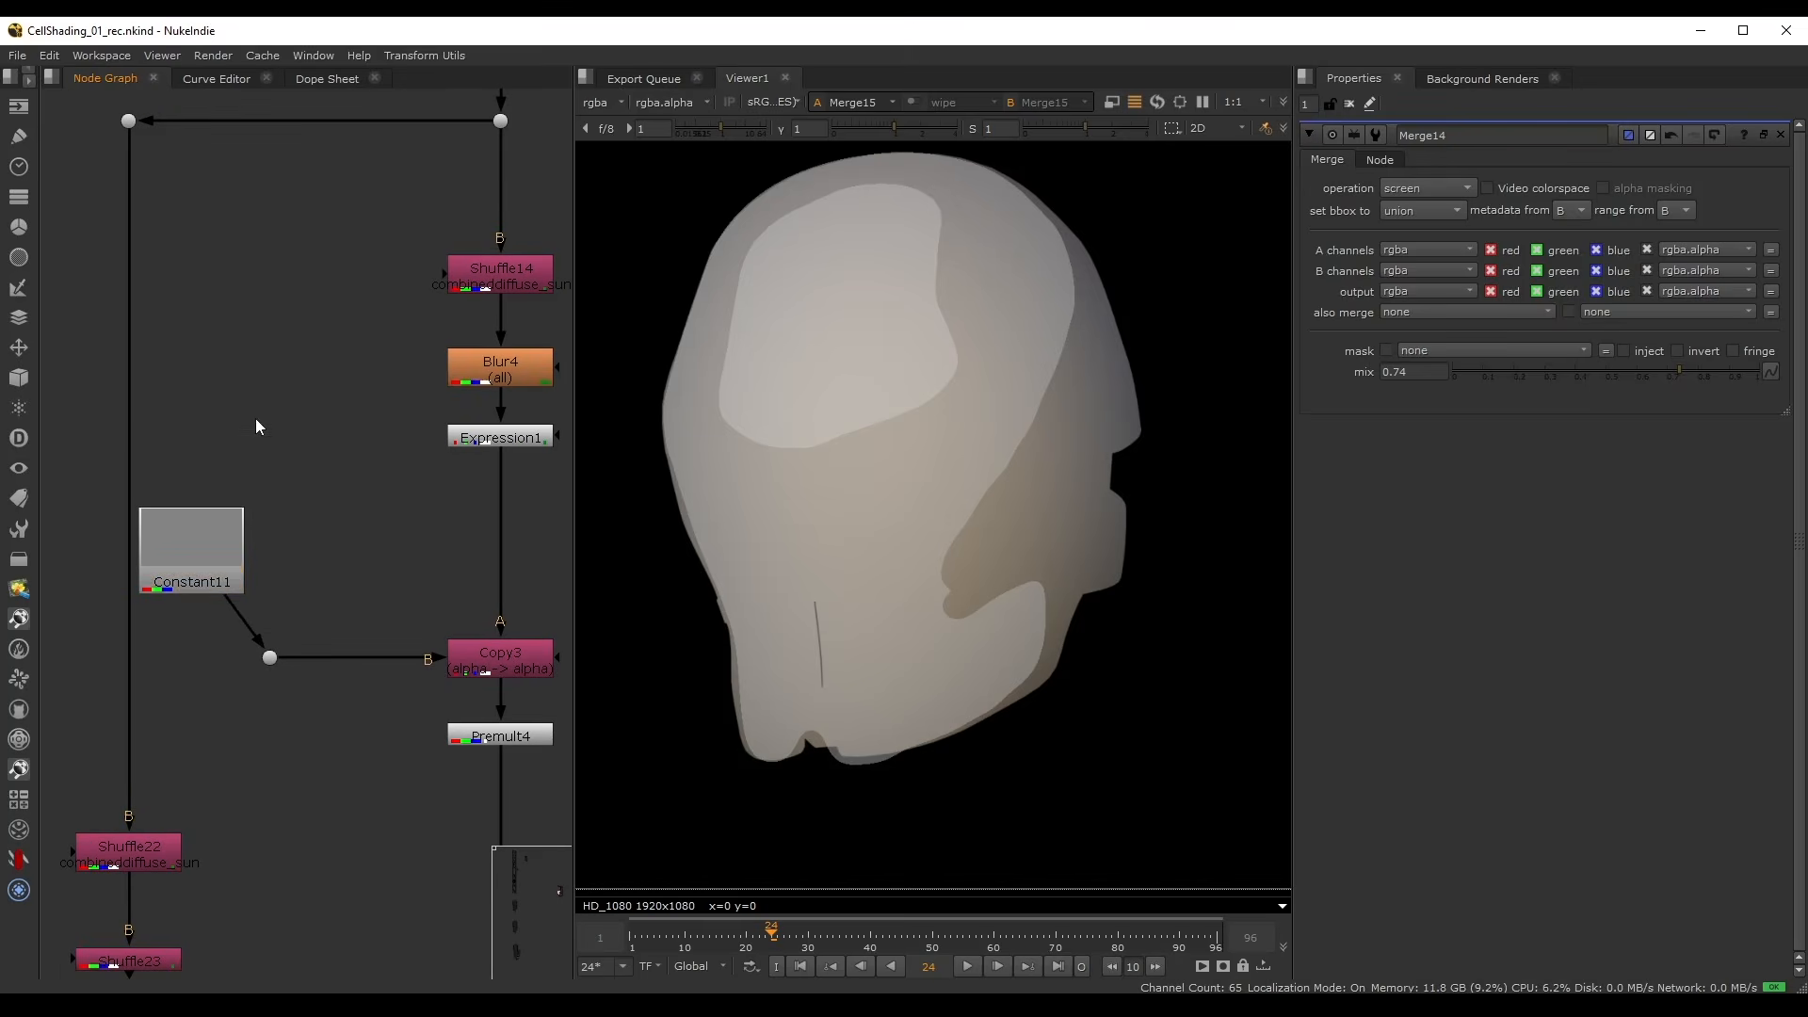
{"action": "key", "text": "Tab"}
{"action": "type", "text": "ram"}
{"action": "left_click", "coordinate": [97, 452]}
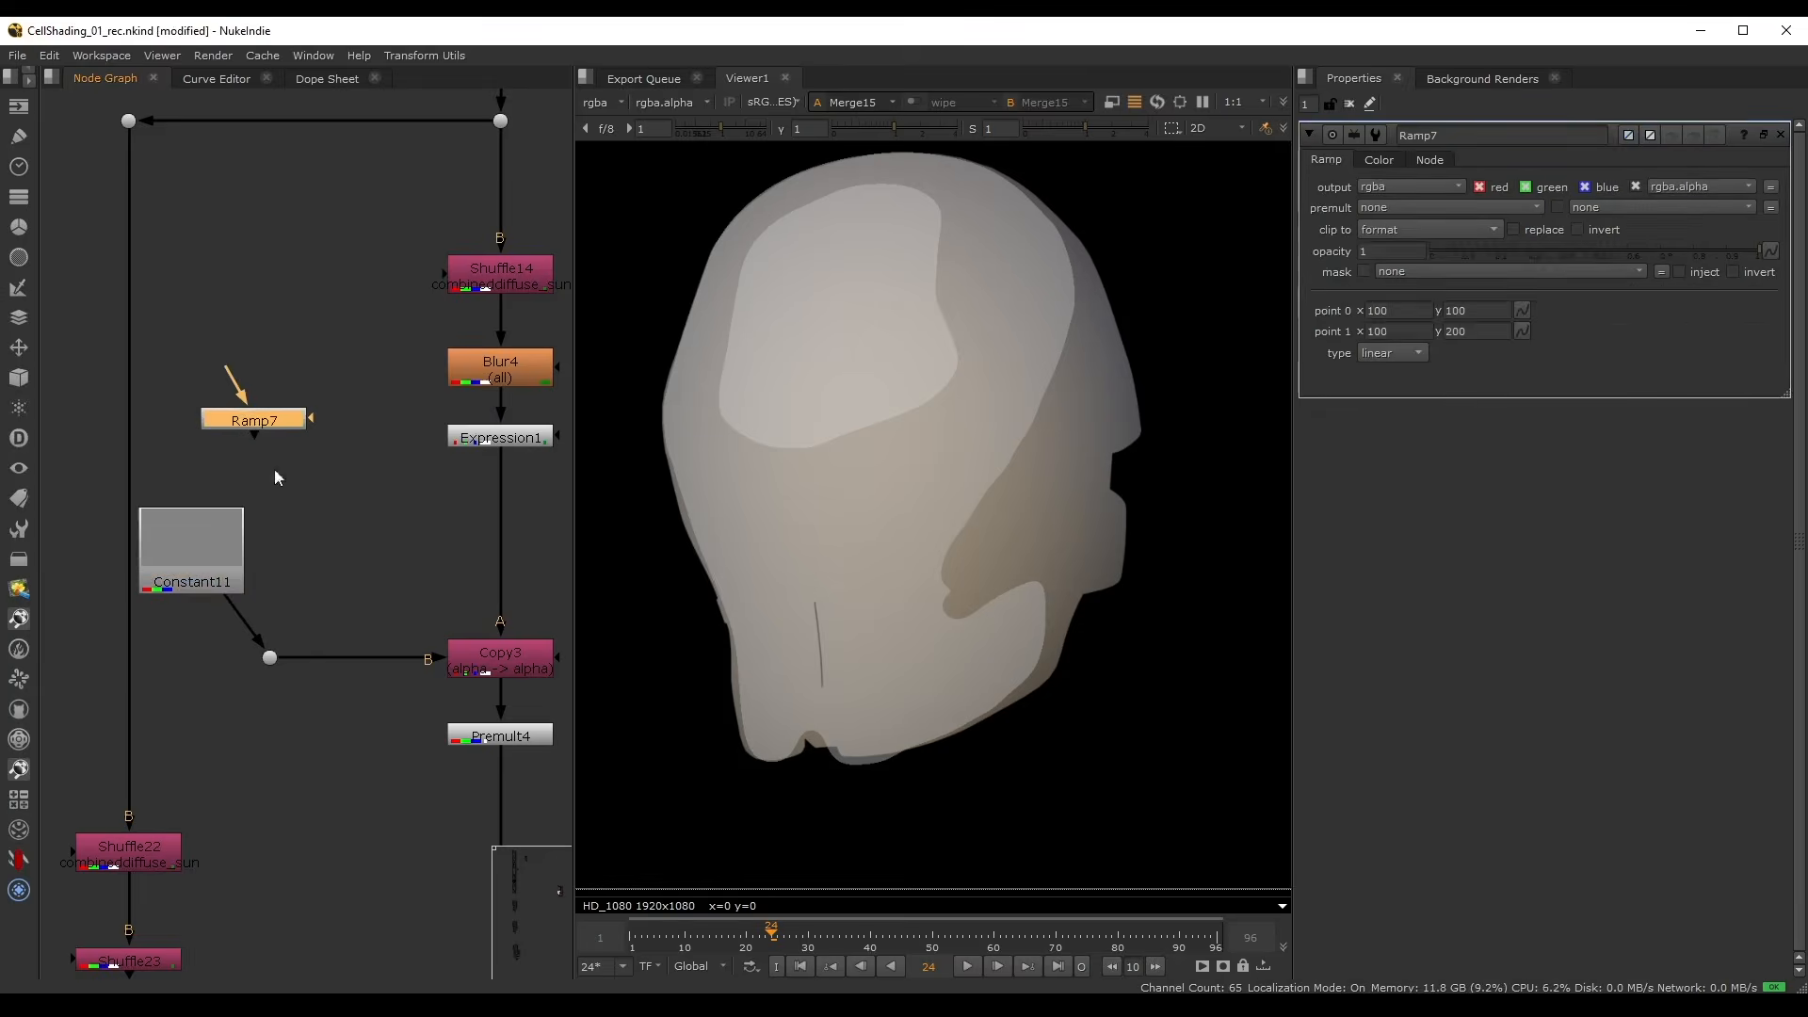
{"action": "key", "text": "1"}
{"action": "scroll", "coordinate": [847, 452], "scroll_direction": "down", "scroll_amount": 3}
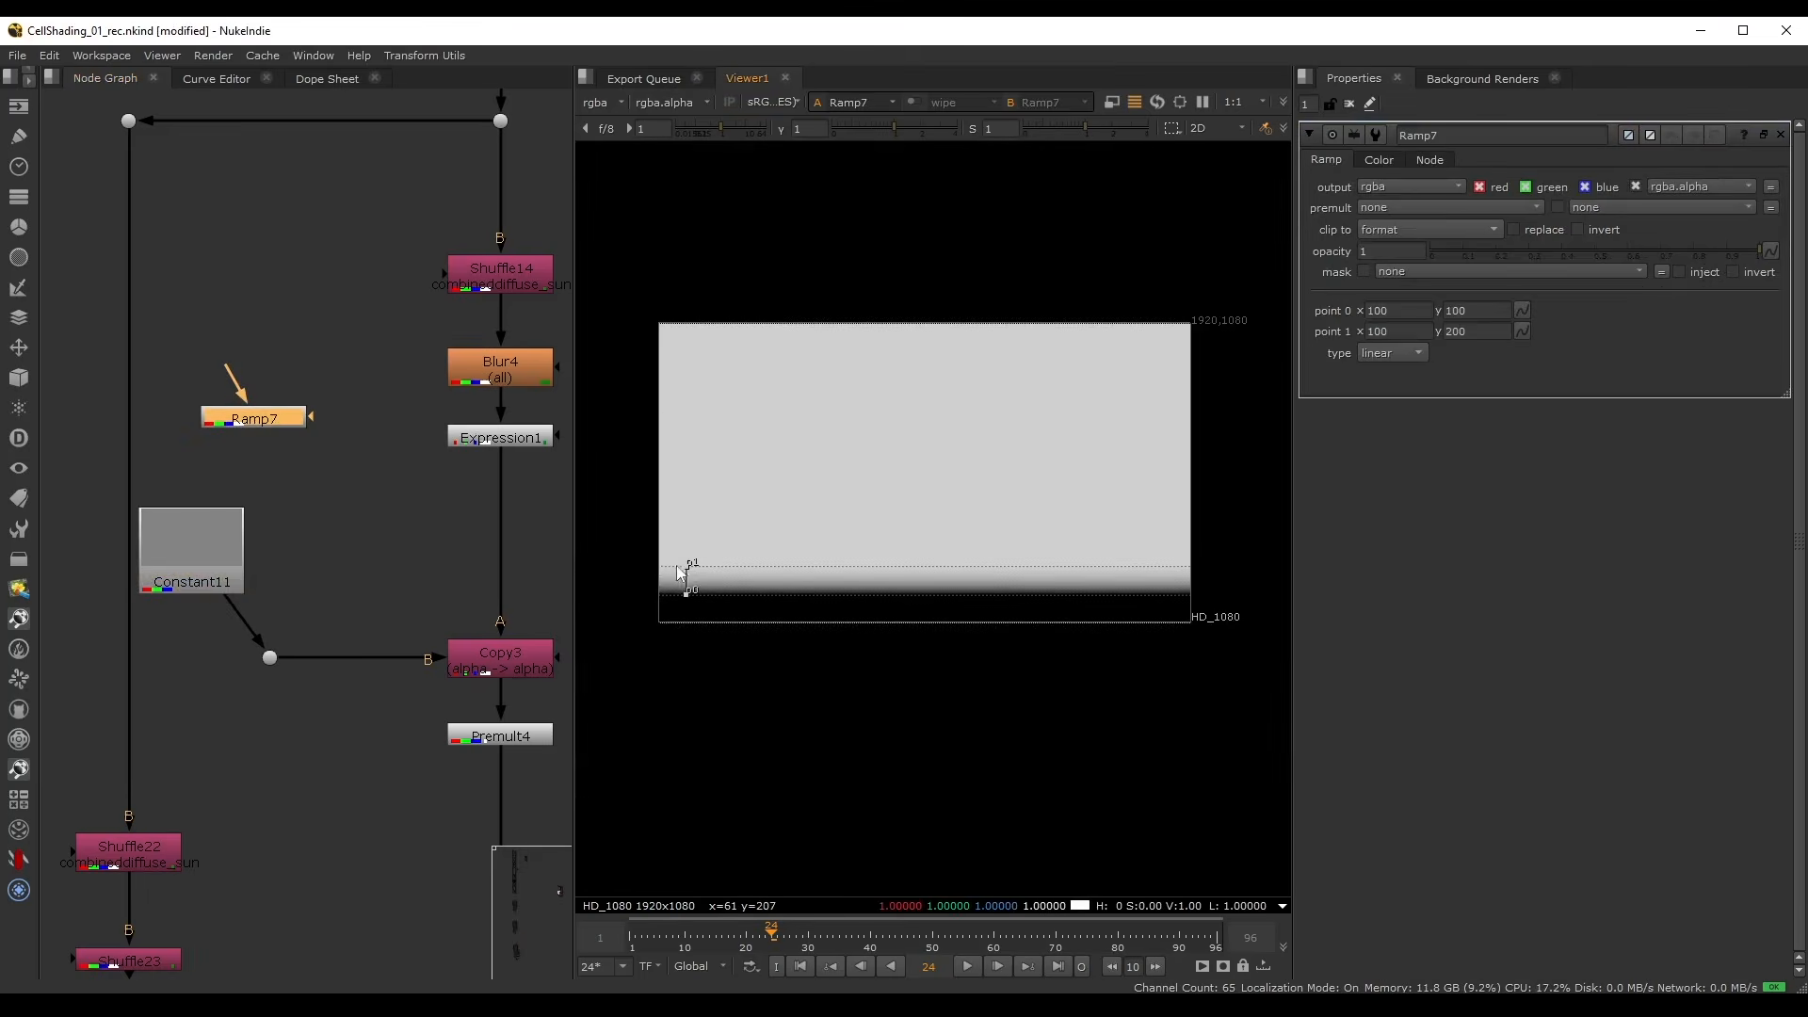
- Stretch the ramp diagonally across the frame, with point 0 at about 1664, -230 and point 1 at about 100, 1036
{"action": "left_click_drag", "start_coordinate": [690, 563], "coordinate": [1026, 694]}
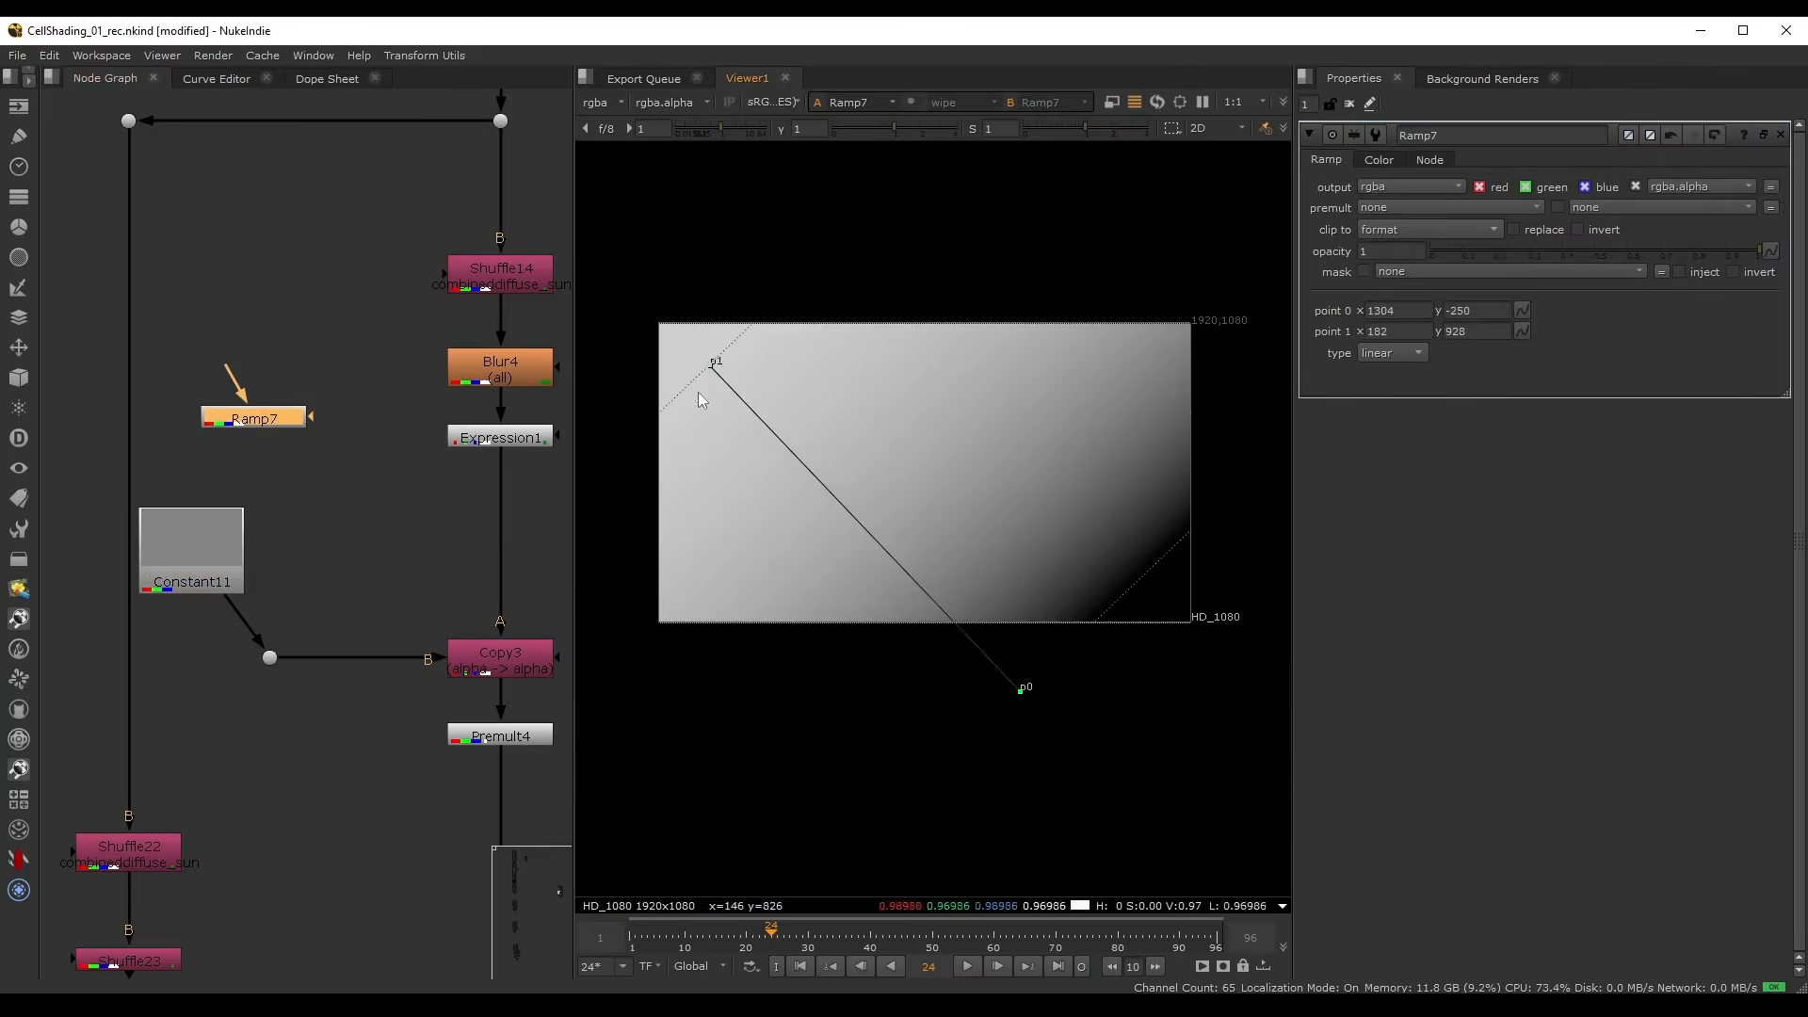
{"action": "left_click_drag", "start_coordinate": [716, 367], "coordinate": [694, 337]}
{"action": "left_click_drag", "start_coordinate": [1023, 690], "coordinate": [1120, 686]}
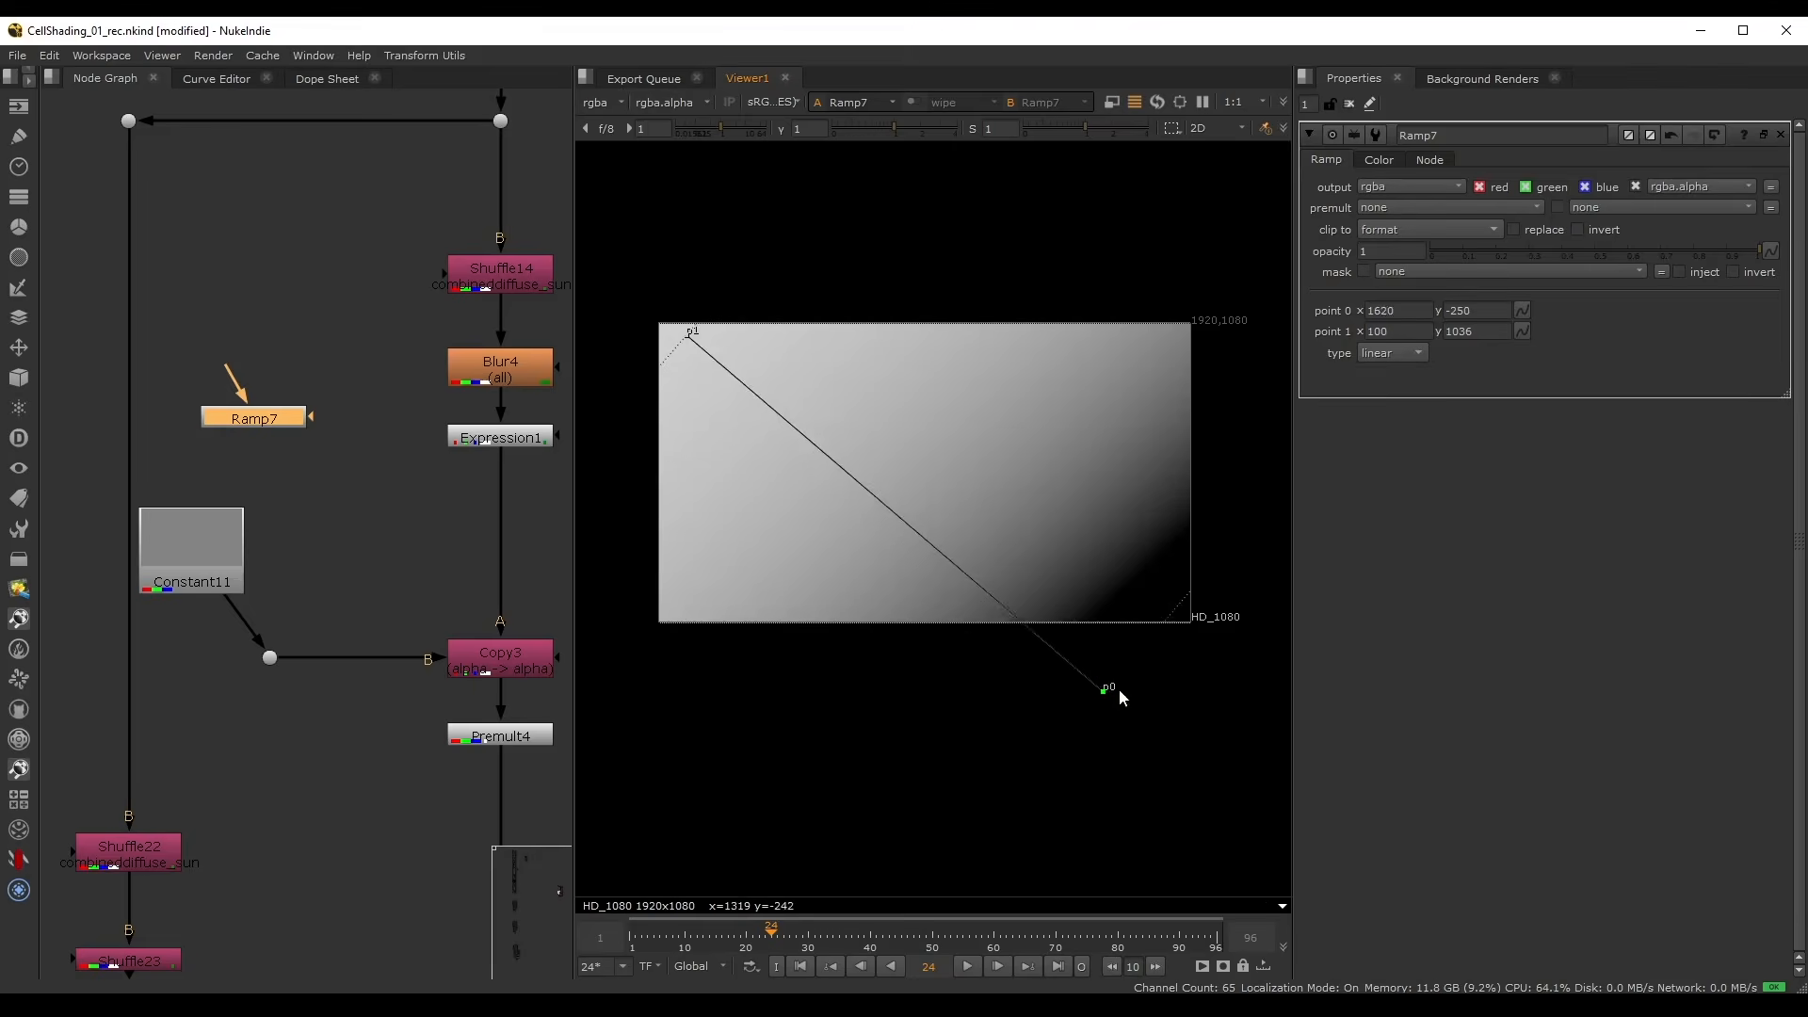
- Connect the Ramp to the dot feeding Copy3 in place of Constant11, and place Constant11 clear of the branch
{"action": "left_click_drag", "start_coordinate": [221, 603], "coordinate": [291, 499]}
{"action": "left_click_drag", "start_coordinate": [225, 556], "coordinate": [104, 457]}
{"action": "middle_click_drag", "start_coordinate": [133, 457], "coordinate": [268, 445]}
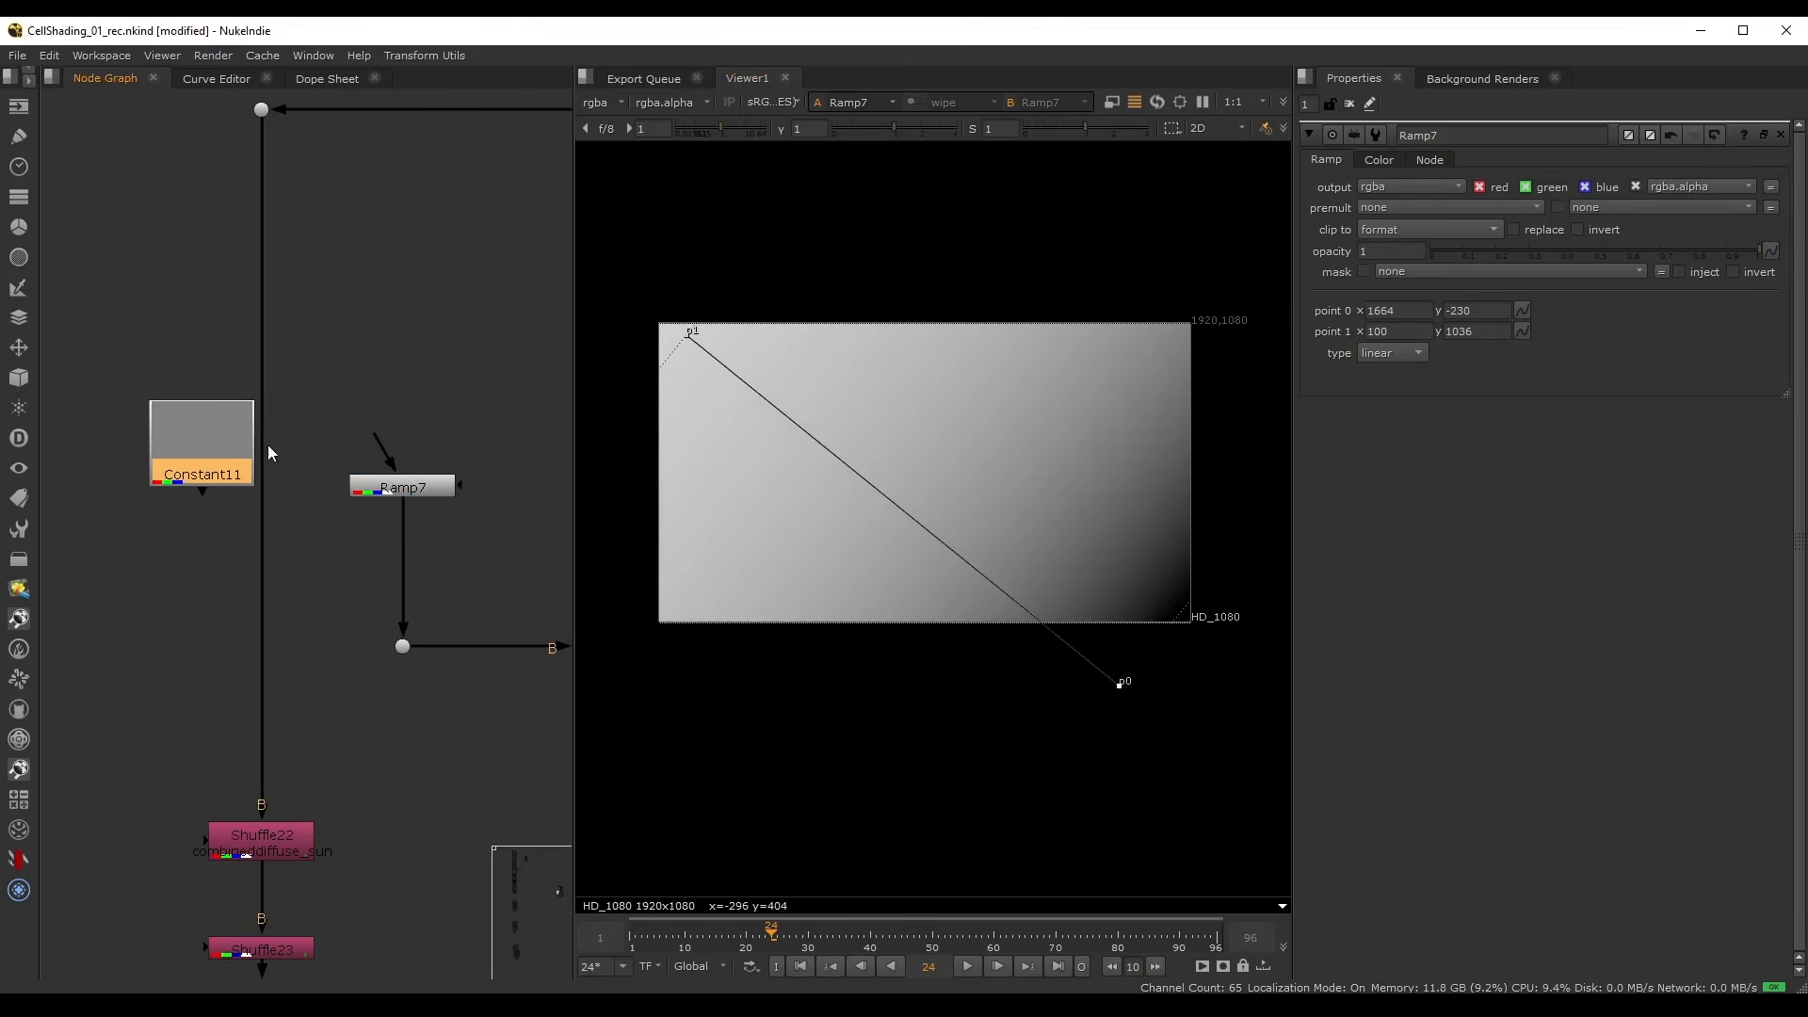
{"action": "left_click_drag", "start_coordinate": [231, 444], "coordinate": [195, 432]}
{"action": "middle_click_drag", "start_coordinate": [362, 466], "coordinate": [234, 459]}
{"action": "middle_click_drag", "start_coordinate": [494, 615], "coordinate": [320, 516]}
{"action": "scroll", "coordinate": [320, 516], "scroll_direction": "down", "scroll_amount": 3}
{"action": "middle_click_drag", "start_coordinate": [455, 743], "coordinate": [326, 395]}
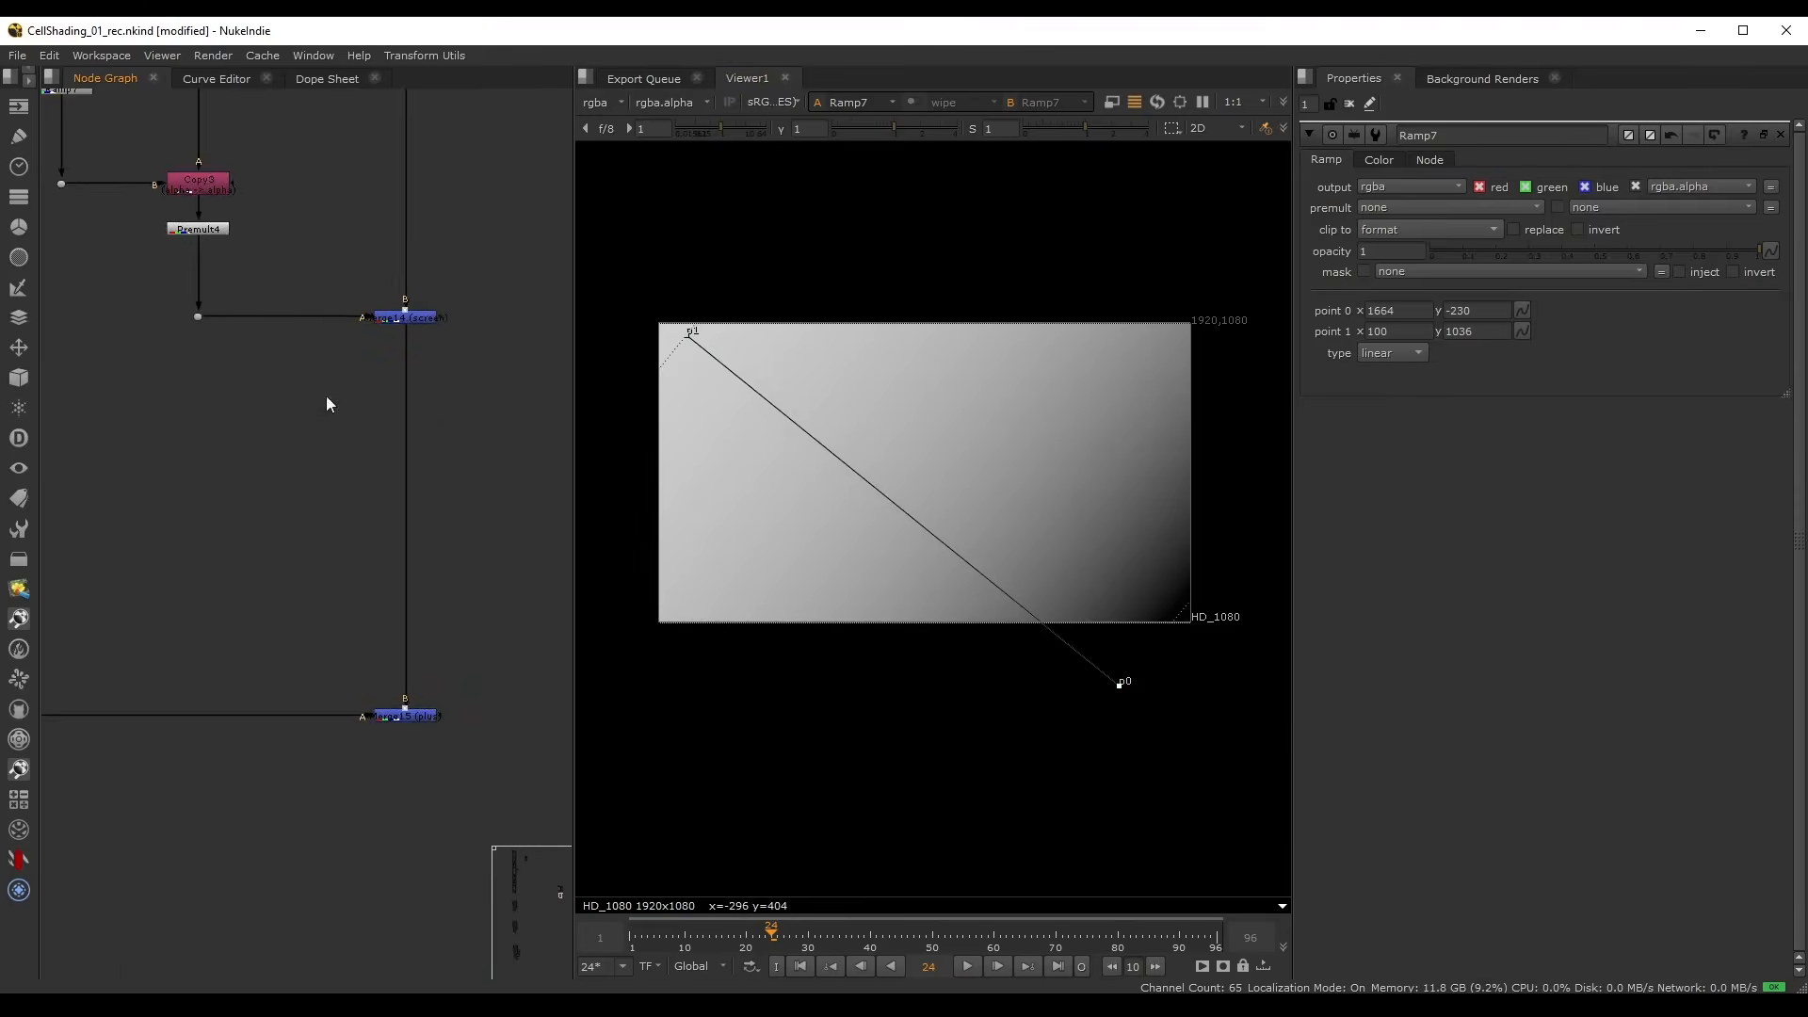
- View the ramp-filled helmet result from Merge14 with the ramp's points in frame
{"action": "middle_click_drag", "start_coordinate": [334, 334], "coordinate": [410, 557]}
{"action": "left_click", "coordinate": [425, 457]}
{"action": "key", "text": "1"}
{"action": "left_click", "coordinate": [509, 506]}
{"action": "scroll", "coordinate": [341, 336], "scroll_direction": "up", "scroll_amount": 2}
{"action": "scroll", "coordinate": [900, 410], "scroll_direction": "up", "scroll_amount": 2}
{"action": "middle_click_drag", "start_coordinate": [774, 386], "coordinate": [698, 392]}
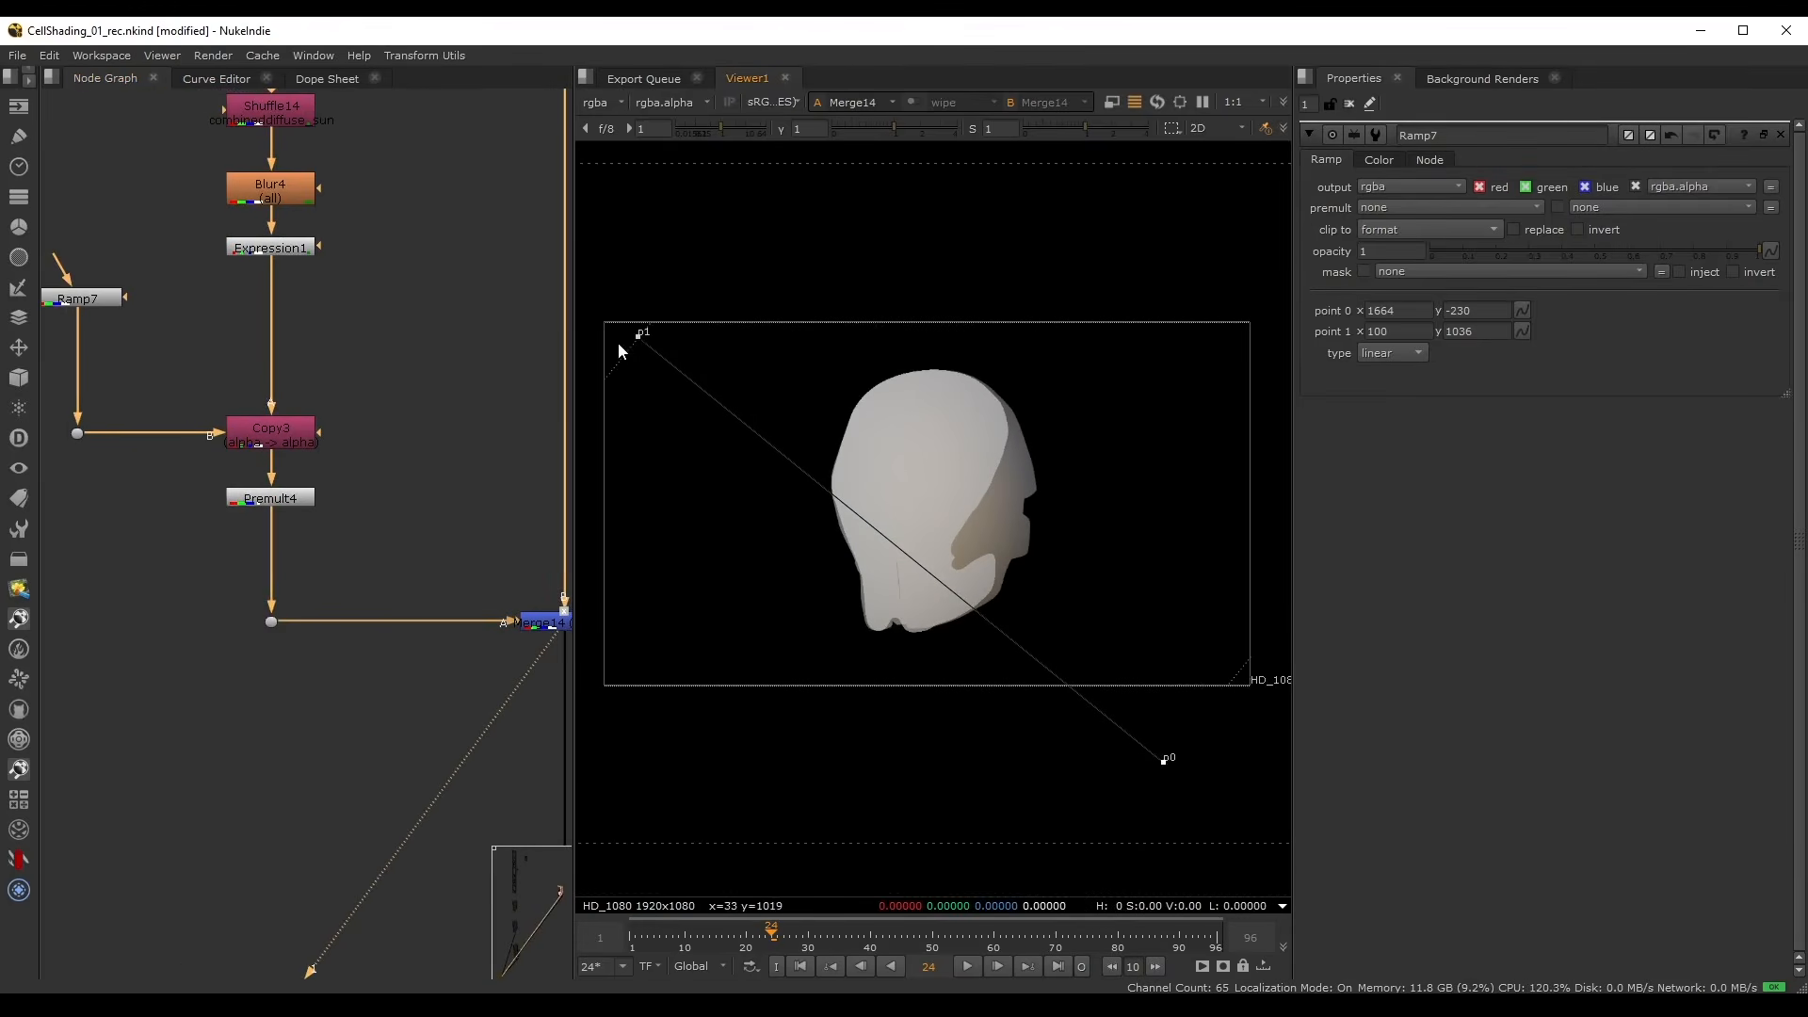
- Bring the ramp's points closer to the helmet, with point 0 at about 1286, 74 and point 1 at about 424, 926
{"action": "left_click_drag", "start_coordinate": [617, 342], "coordinate": [732, 405]}
{"action": "left_click_drag", "start_coordinate": [1166, 762], "coordinate": [1064, 677]}
{"action": "left_click_drag", "start_coordinate": [730, 405], "coordinate": [737, 386]}
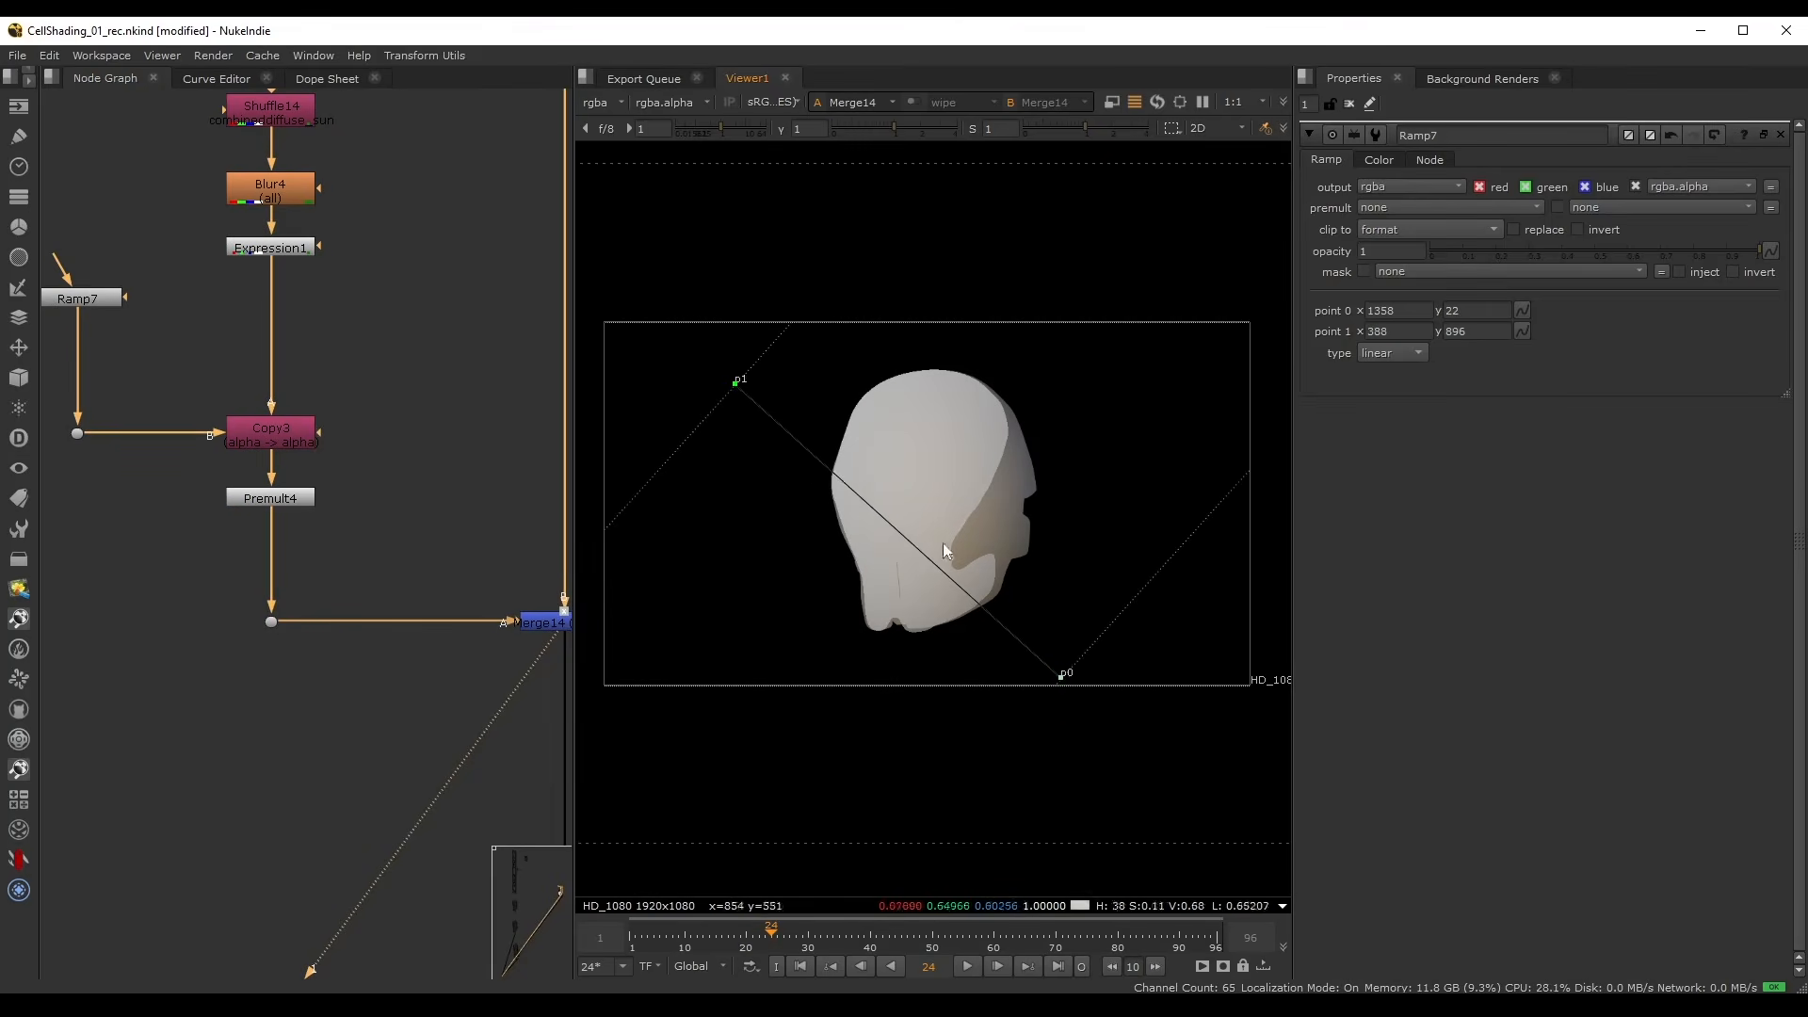
{"action": "scroll", "coordinate": [1025, 621], "scroll_direction": "up", "scroll_amount": 3}
{"action": "left_click_drag", "start_coordinate": [1109, 746], "coordinate": [1077, 722]}
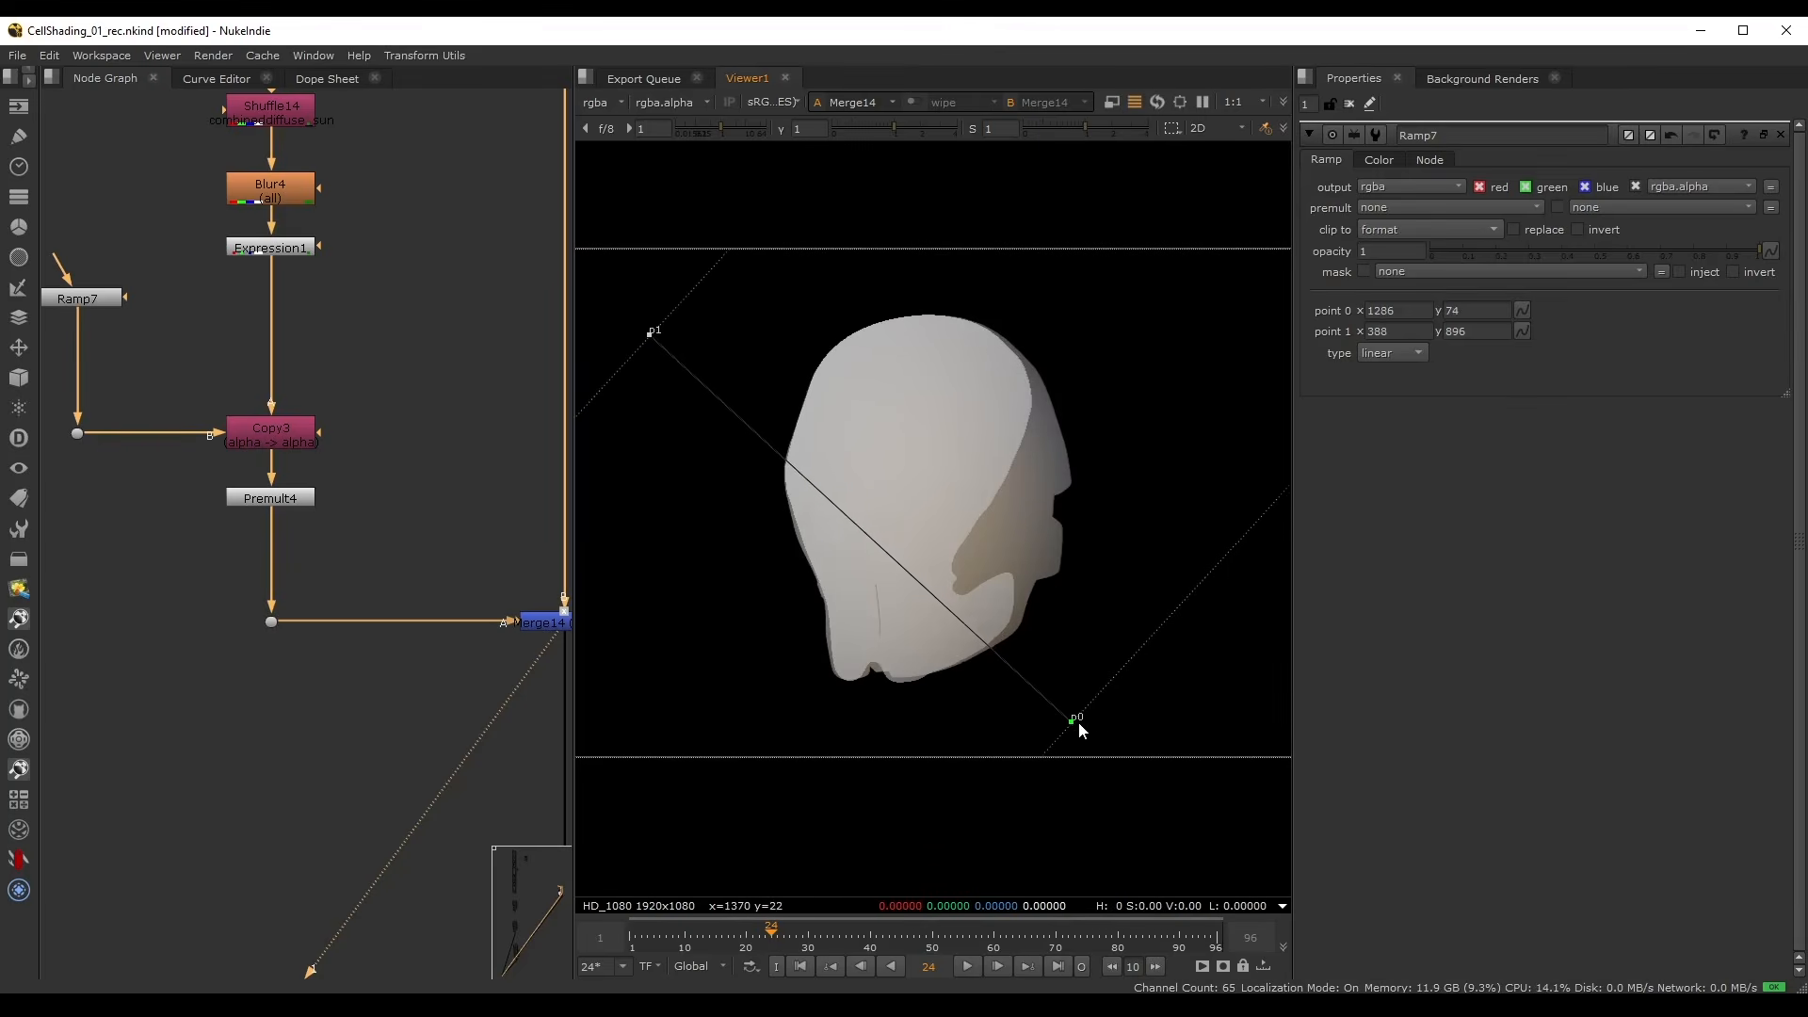
{"action": "left_click_drag", "start_coordinate": [634, 333], "coordinate": [652, 323]}
- Try Constant11 in place of the Ramp, undo it, and move the ramp's points to about 1284, 86 and 488, 902
{"action": "middle_click_drag", "start_coordinate": [158, 349], "coordinate": [375, 414]}
{"action": "left_click_drag", "start_coordinate": [145, 335], "coordinate": [177, 363]}
{"action": "left_click_drag", "start_coordinate": [315, 386], "coordinate": [170, 375]}
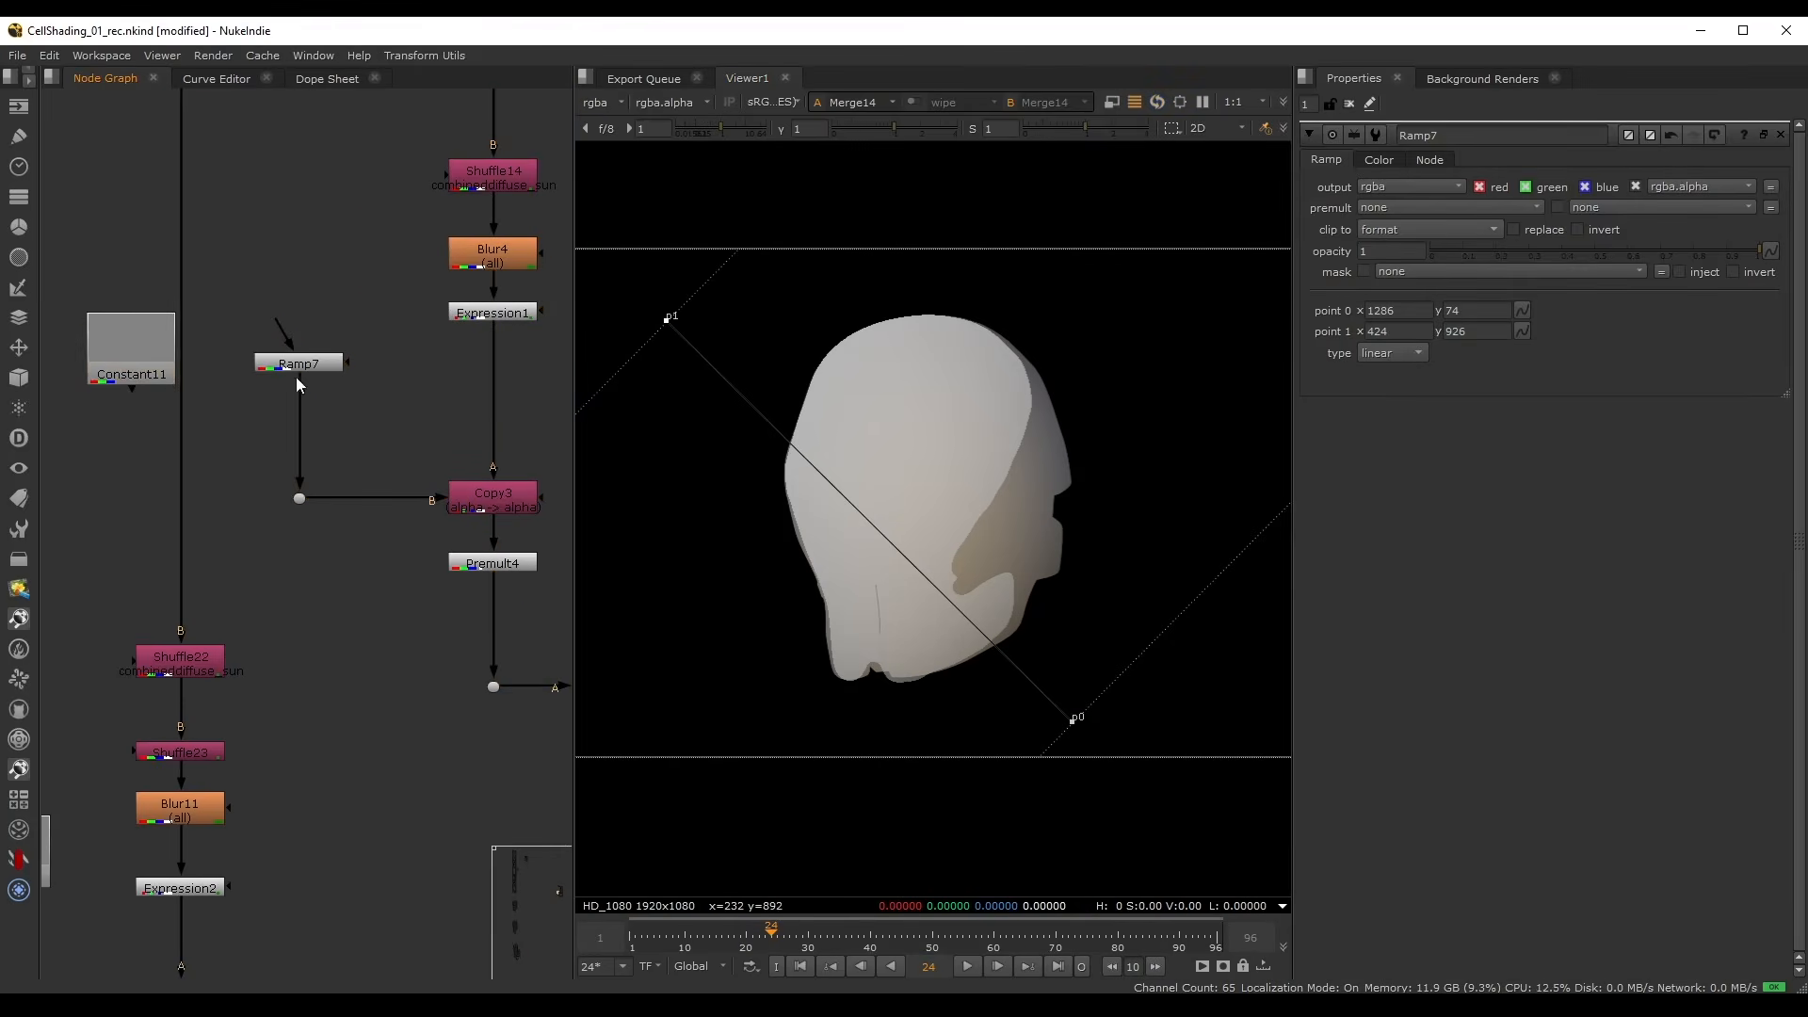
{"action": "left_click_drag", "start_coordinate": [295, 377], "coordinate": [155, 352]}
{"action": "key", "text": "ctrl+z"}
{"action": "mouse_move", "coordinate": [672, 327]}
{"action": "left_mouse_down"}
{"action": "mouse_move", "coordinate": [705, 351]}
{"action": "mouse_move", "coordinate": [700, 336]}
{"action": "left_mouse_up"}
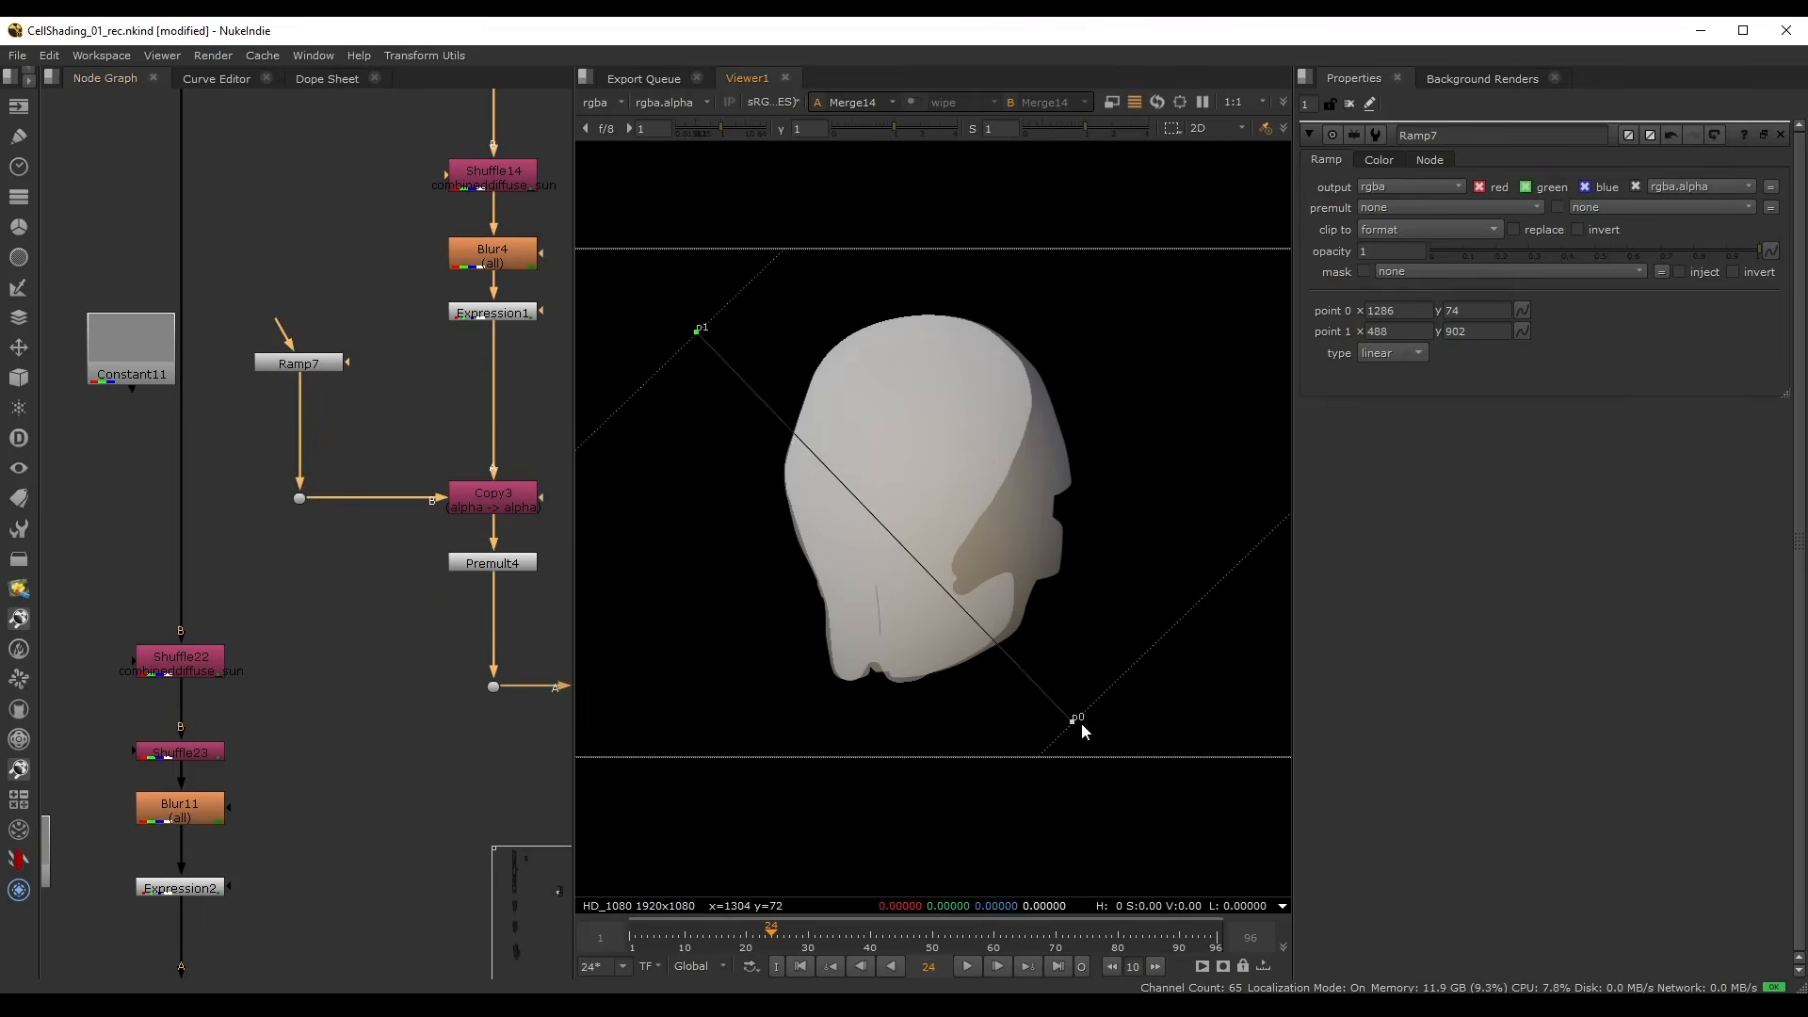
{"action": "mouse_move", "coordinate": [1082, 725]}
{"action": "left_mouse_down"}
{"action": "mouse_move", "coordinate": [1049, 701]}
{"action": "mouse_move", "coordinate": [1074, 711]}
{"action": "left_mouse_up"}
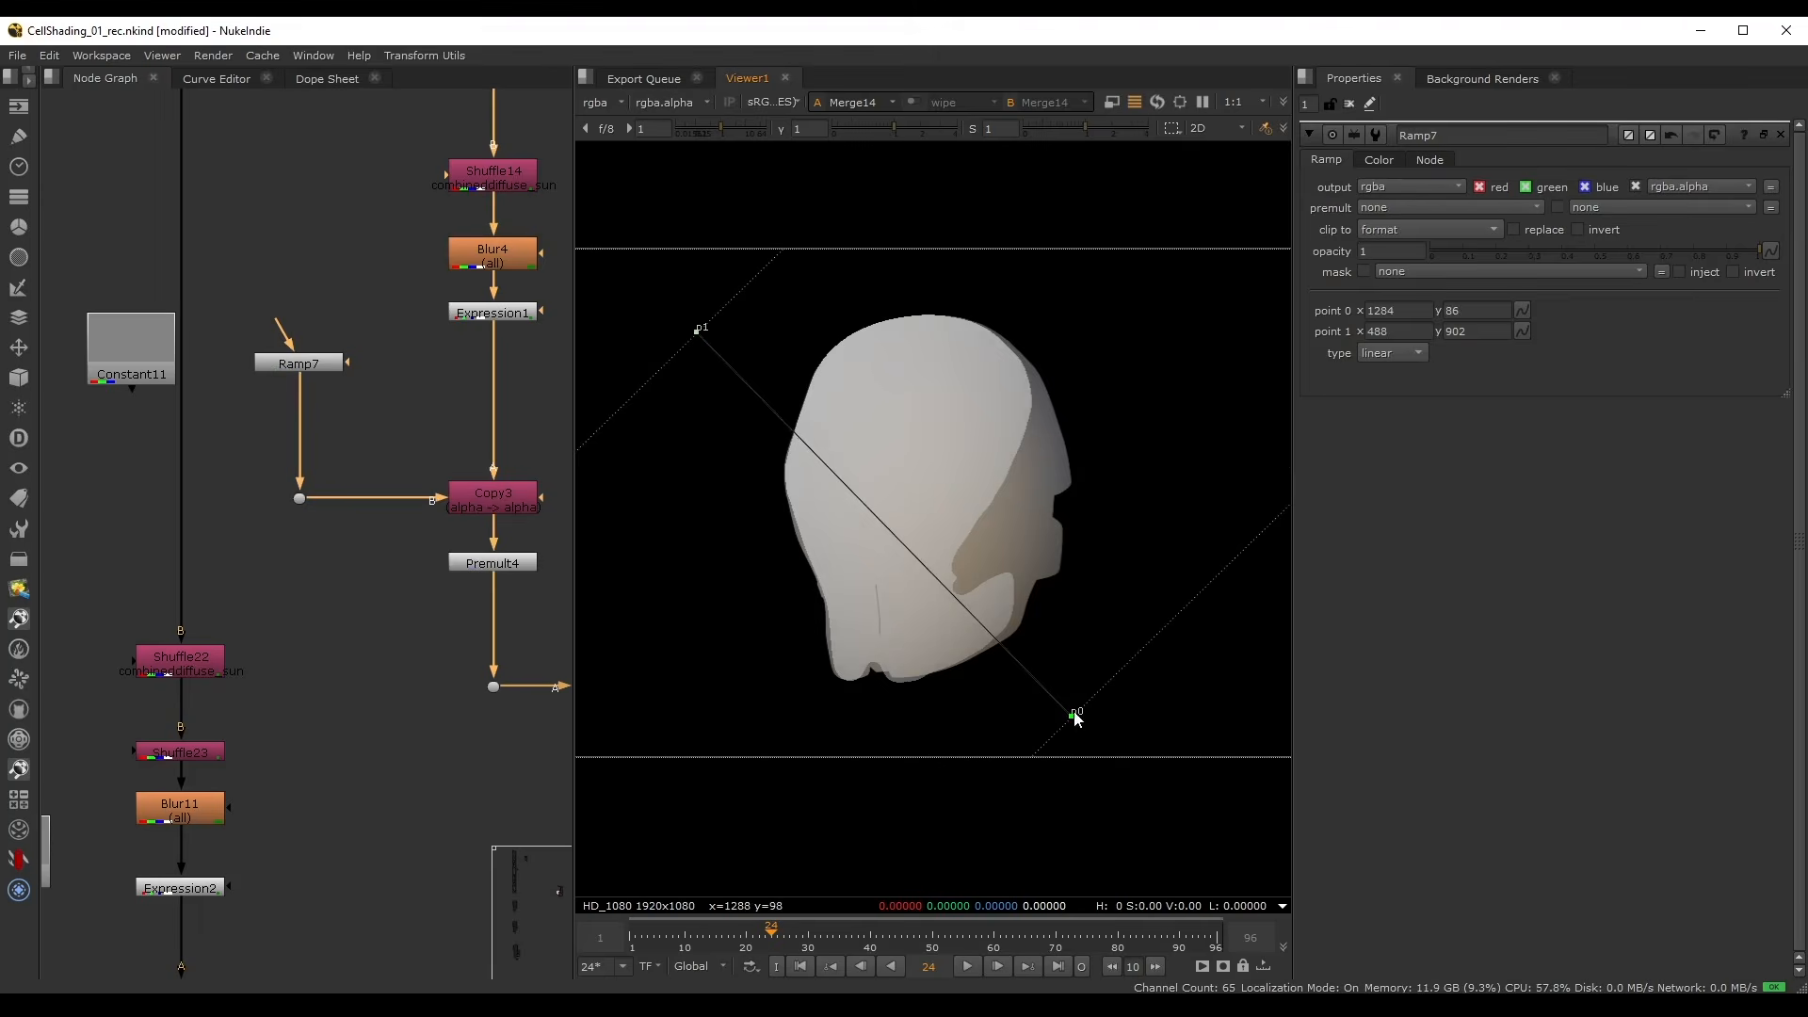
- Reconnect Constant11 to the dot feeding Copy3 and delete the Ramp node
{"action": "scroll", "coordinate": [326, 364], "scroll_direction": "down", "scroll_amount": 3}
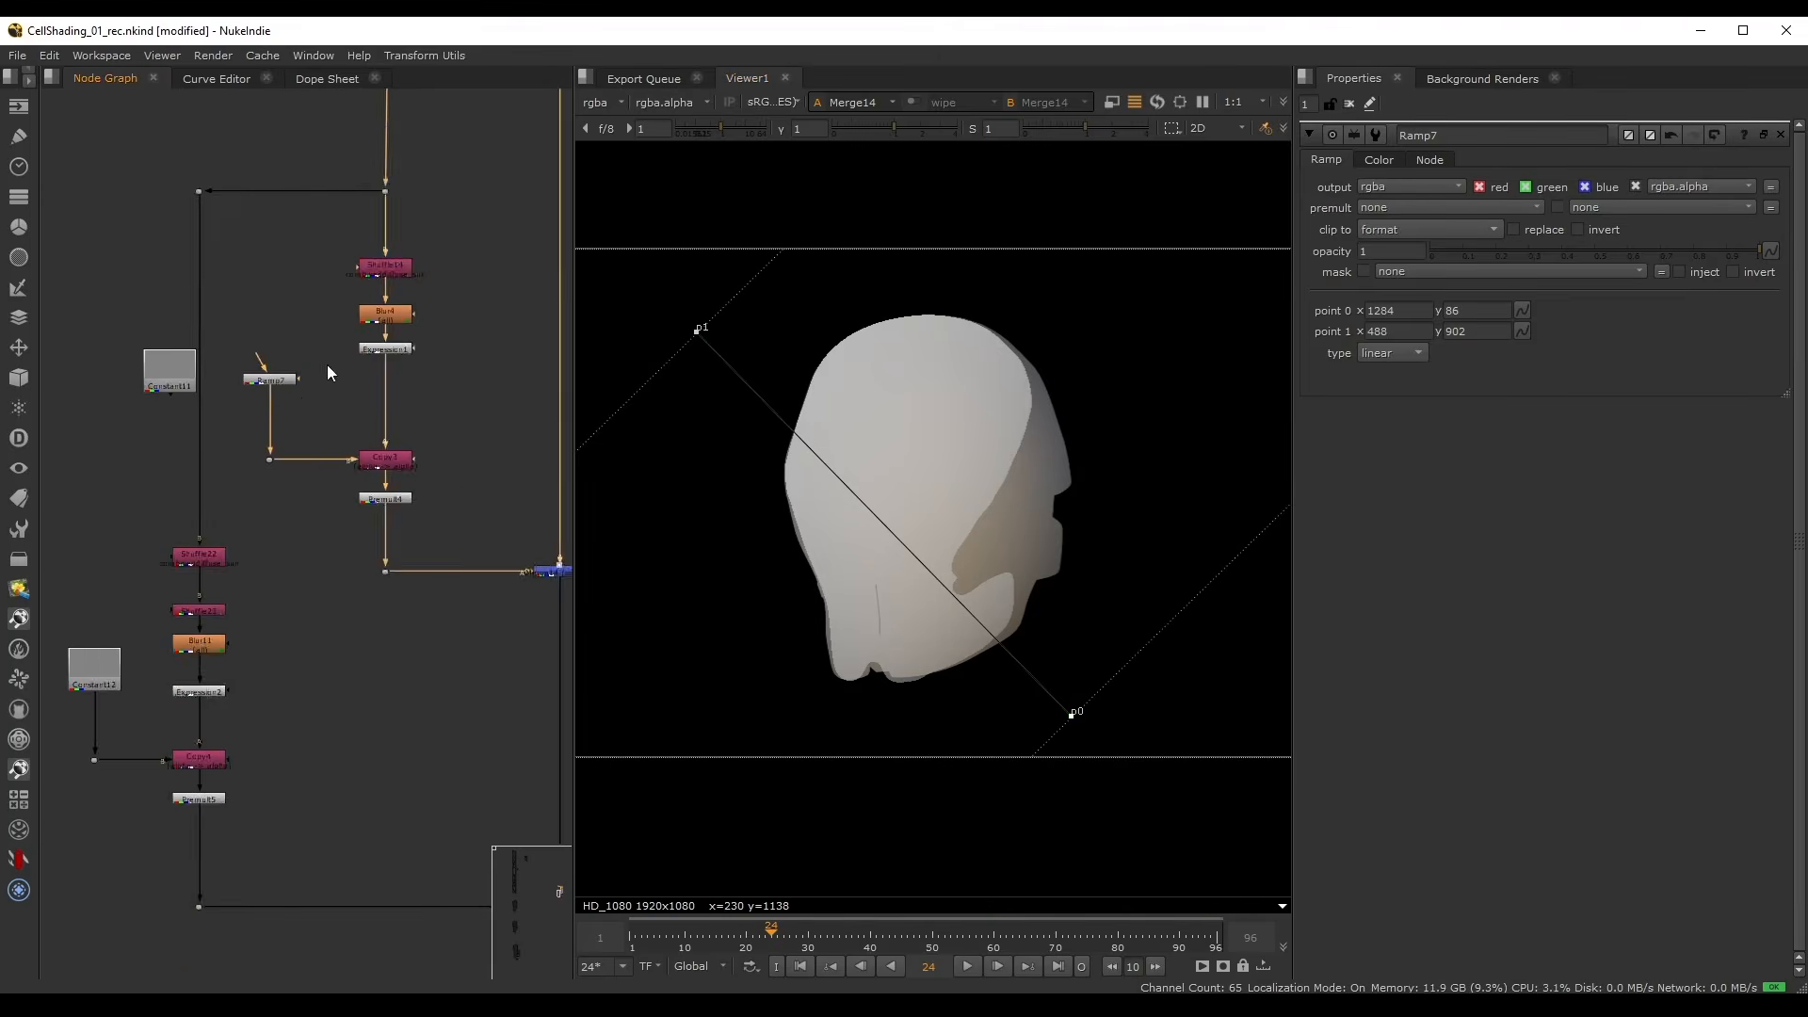
{"action": "scroll", "coordinate": [335, 269], "scroll_direction": "down", "scroll_amount": 5}
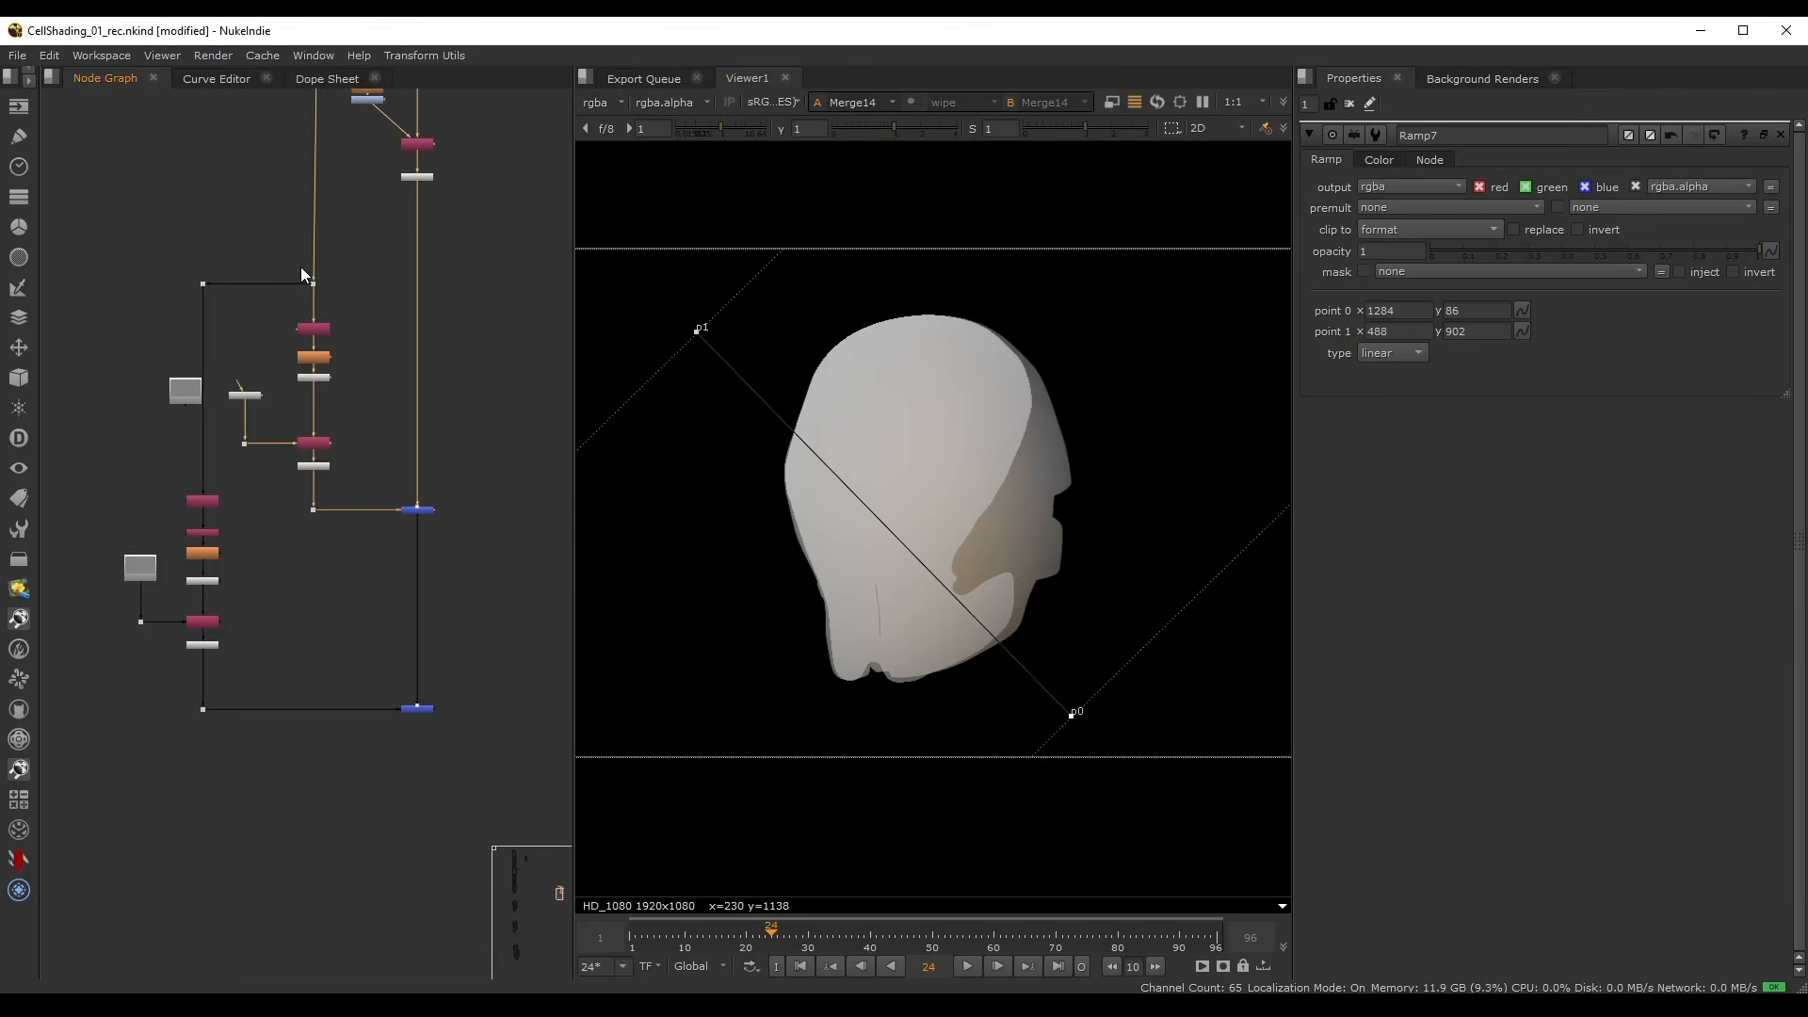
{"action": "scroll", "coordinate": [249, 401], "scroll_direction": "up", "scroll_amount": 5}
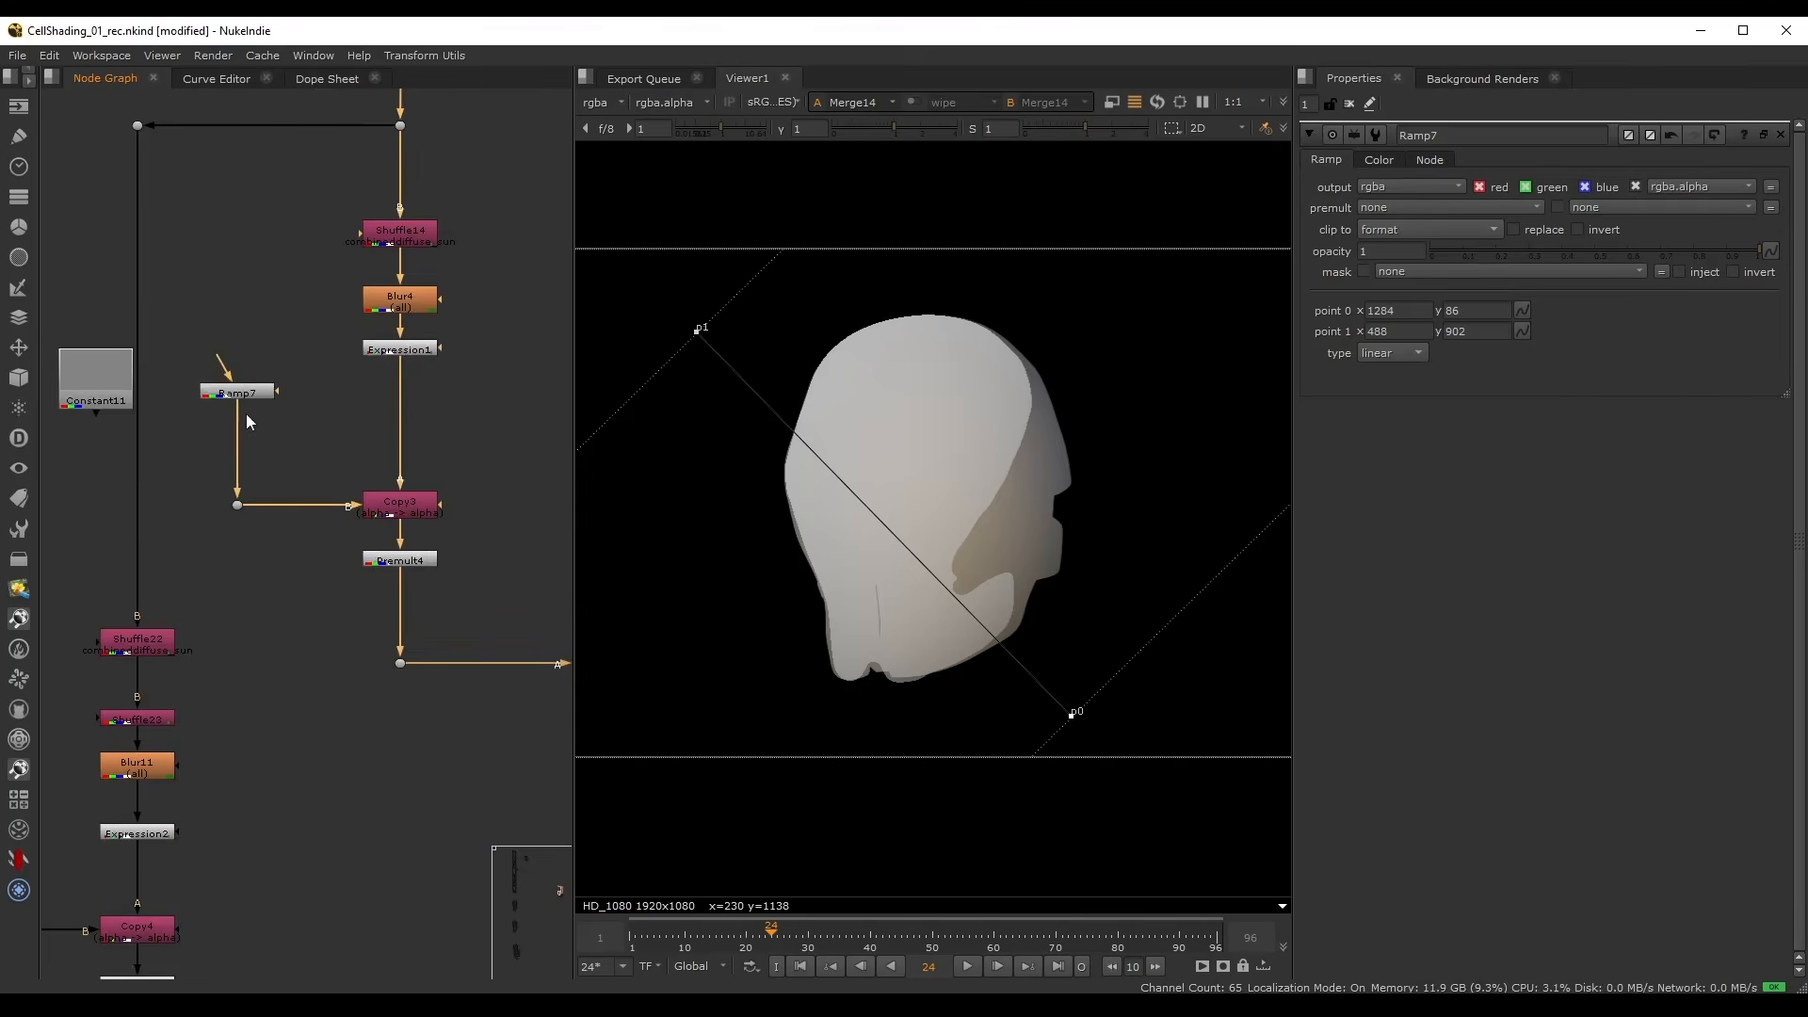
{"action": "left_click_drag", "start_coordinate": [94, 372], "coordinate": [247, 405]}
{"action": "key", "text": "Delete"}
{"action": "left_click", "coordinate": [298, 424]}
- Save the script, view the lowest Merge, and examine the helmet's flat light and shadow shapes at frame 27
{"action": "key", "text": "ctrl+s"}
{"action": "scroll", "coordinate": [297, 424], "scroll_direction": "down", "scroll_amount": 4}
{"action": "middle_click_drag", "start_coordinate": [414, 685], "coordinate": [359, 511]}
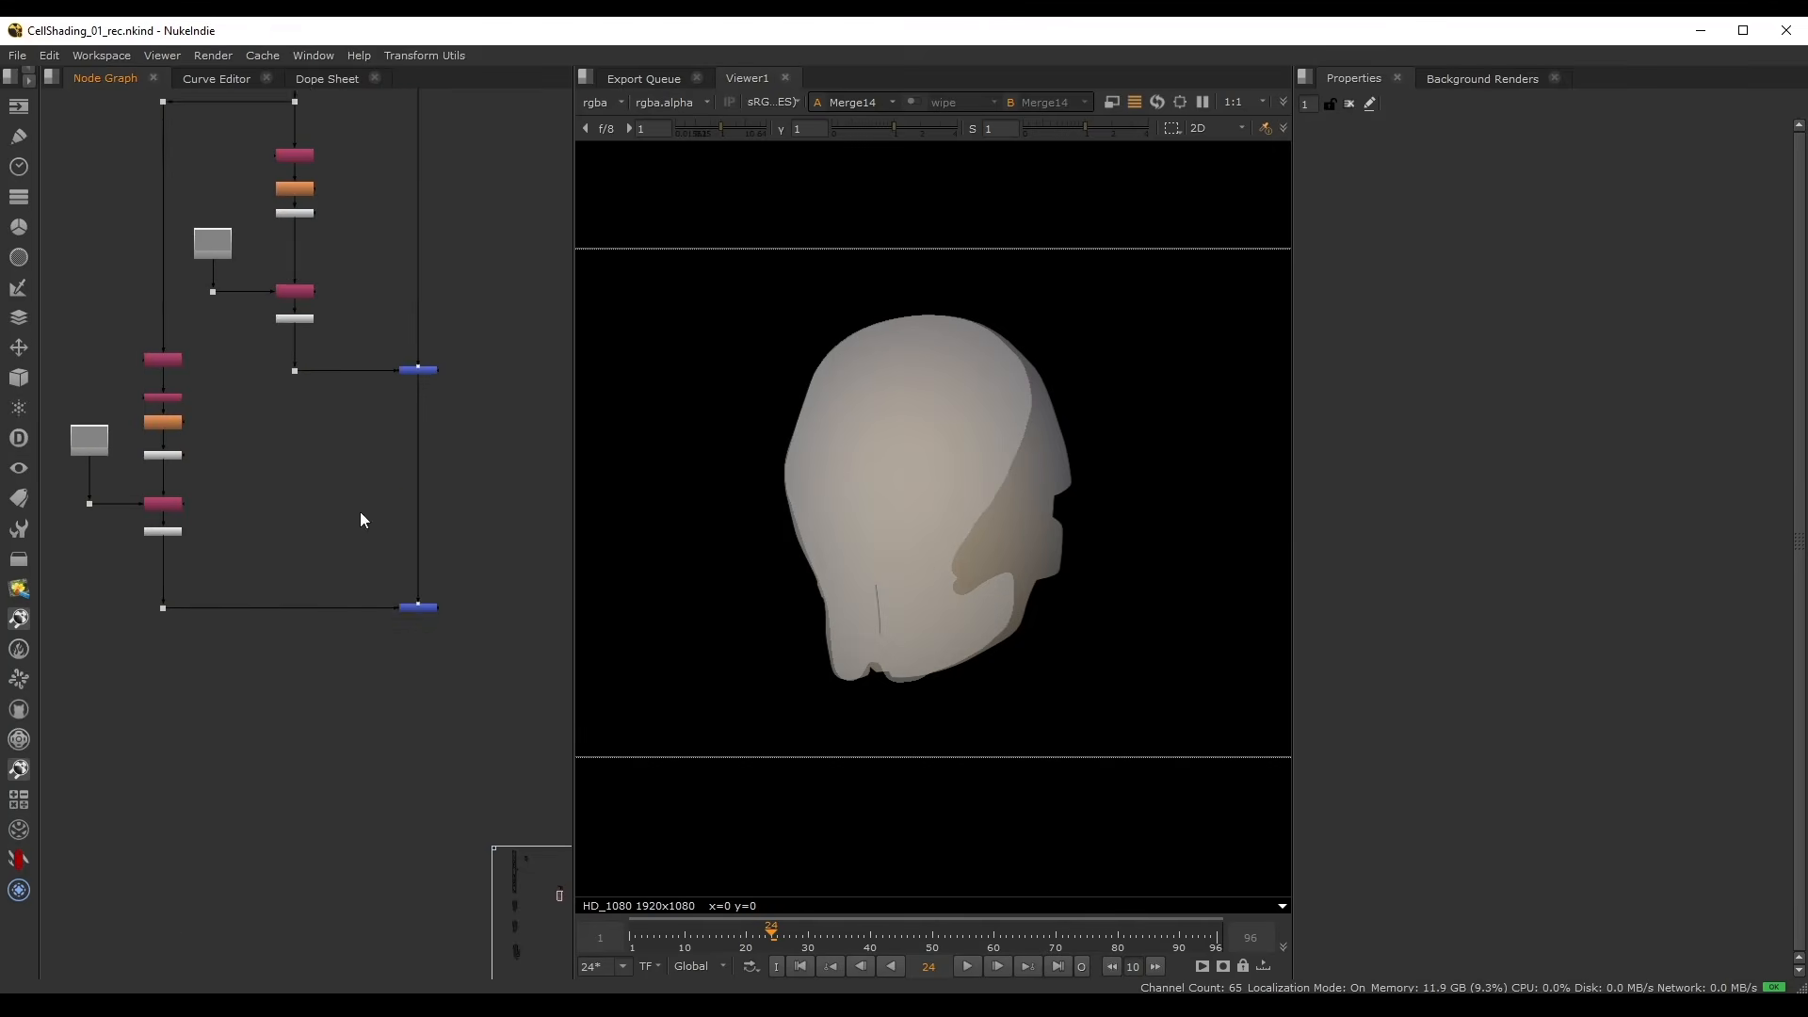
{"action": "left_click_drag", "start_coordinate": [347, 528], "coordinate": [459, 664]}
{"action": "key", "text": "1"}
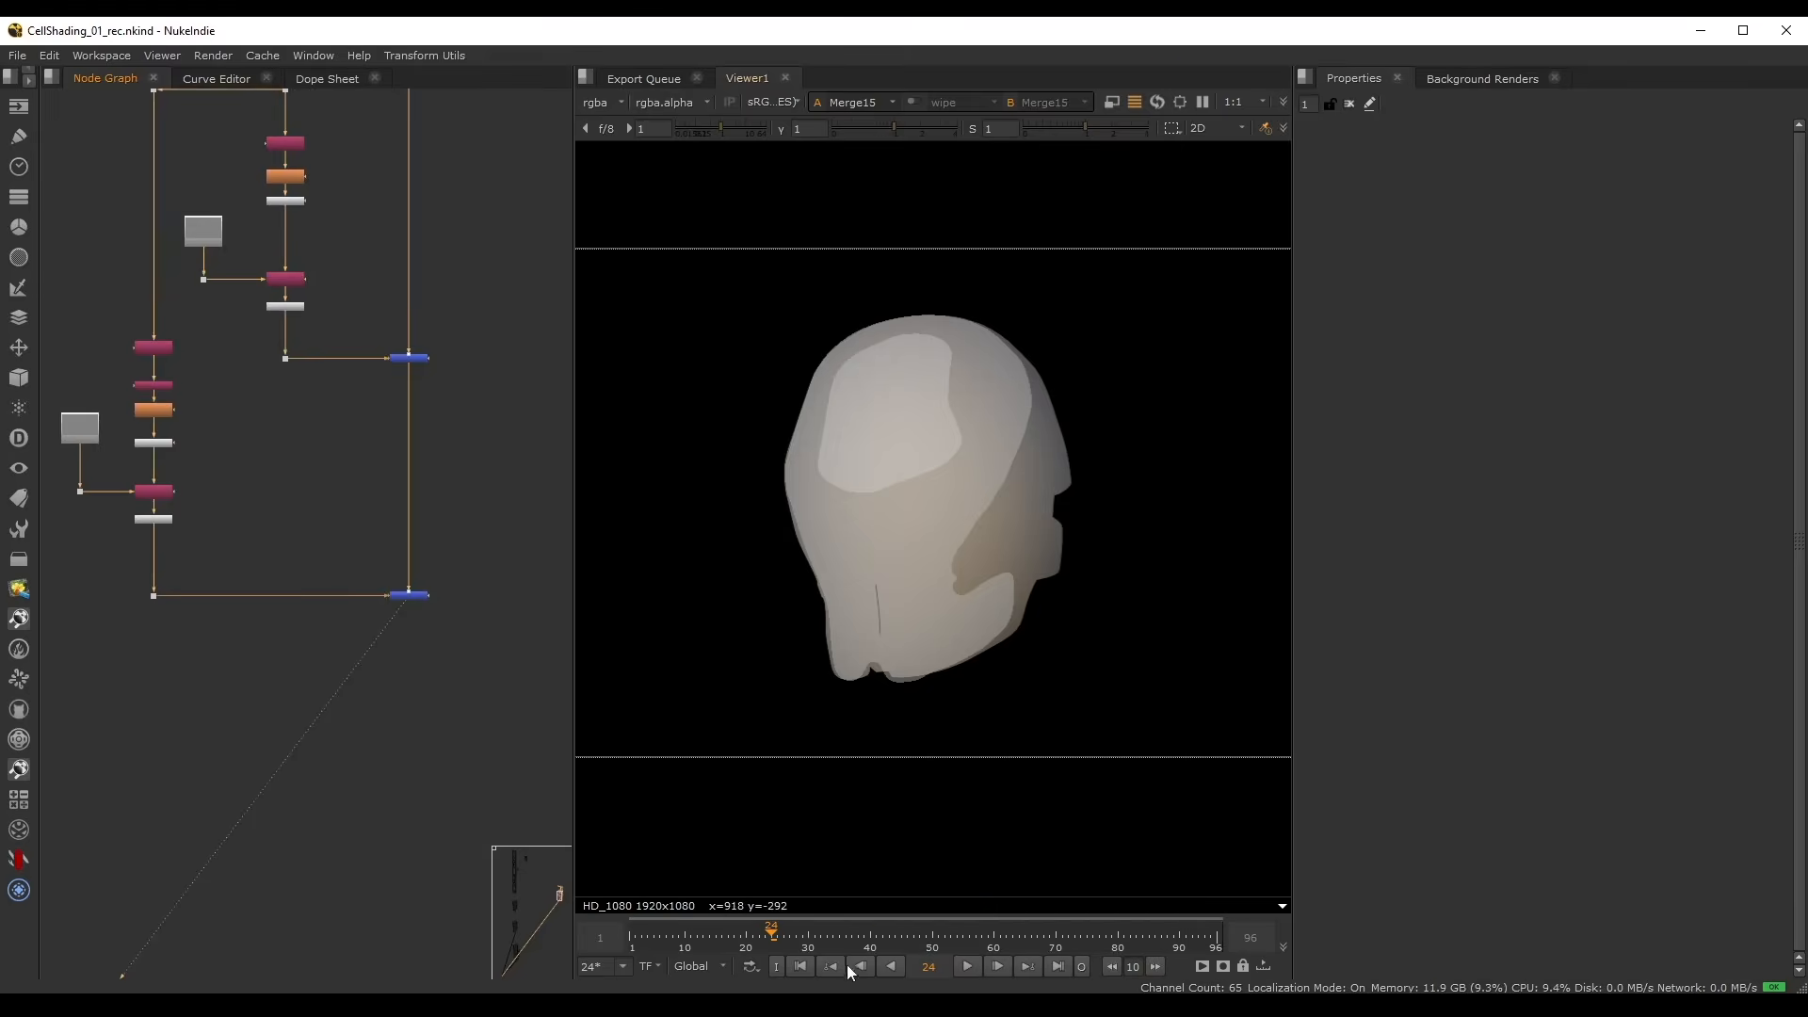
{"action": "mouse_move", "coordinate": [870, 942]}
{"action": "left_mouse_down"}
{"action": "mouse_move", "coordinate": [1005, 934]}
{"action": "mouse_move", "coordinate": [743, 942]}
{"action": "mouse_move", "coordinate": [803, 938]}
{"action": "left_mouse_up"}
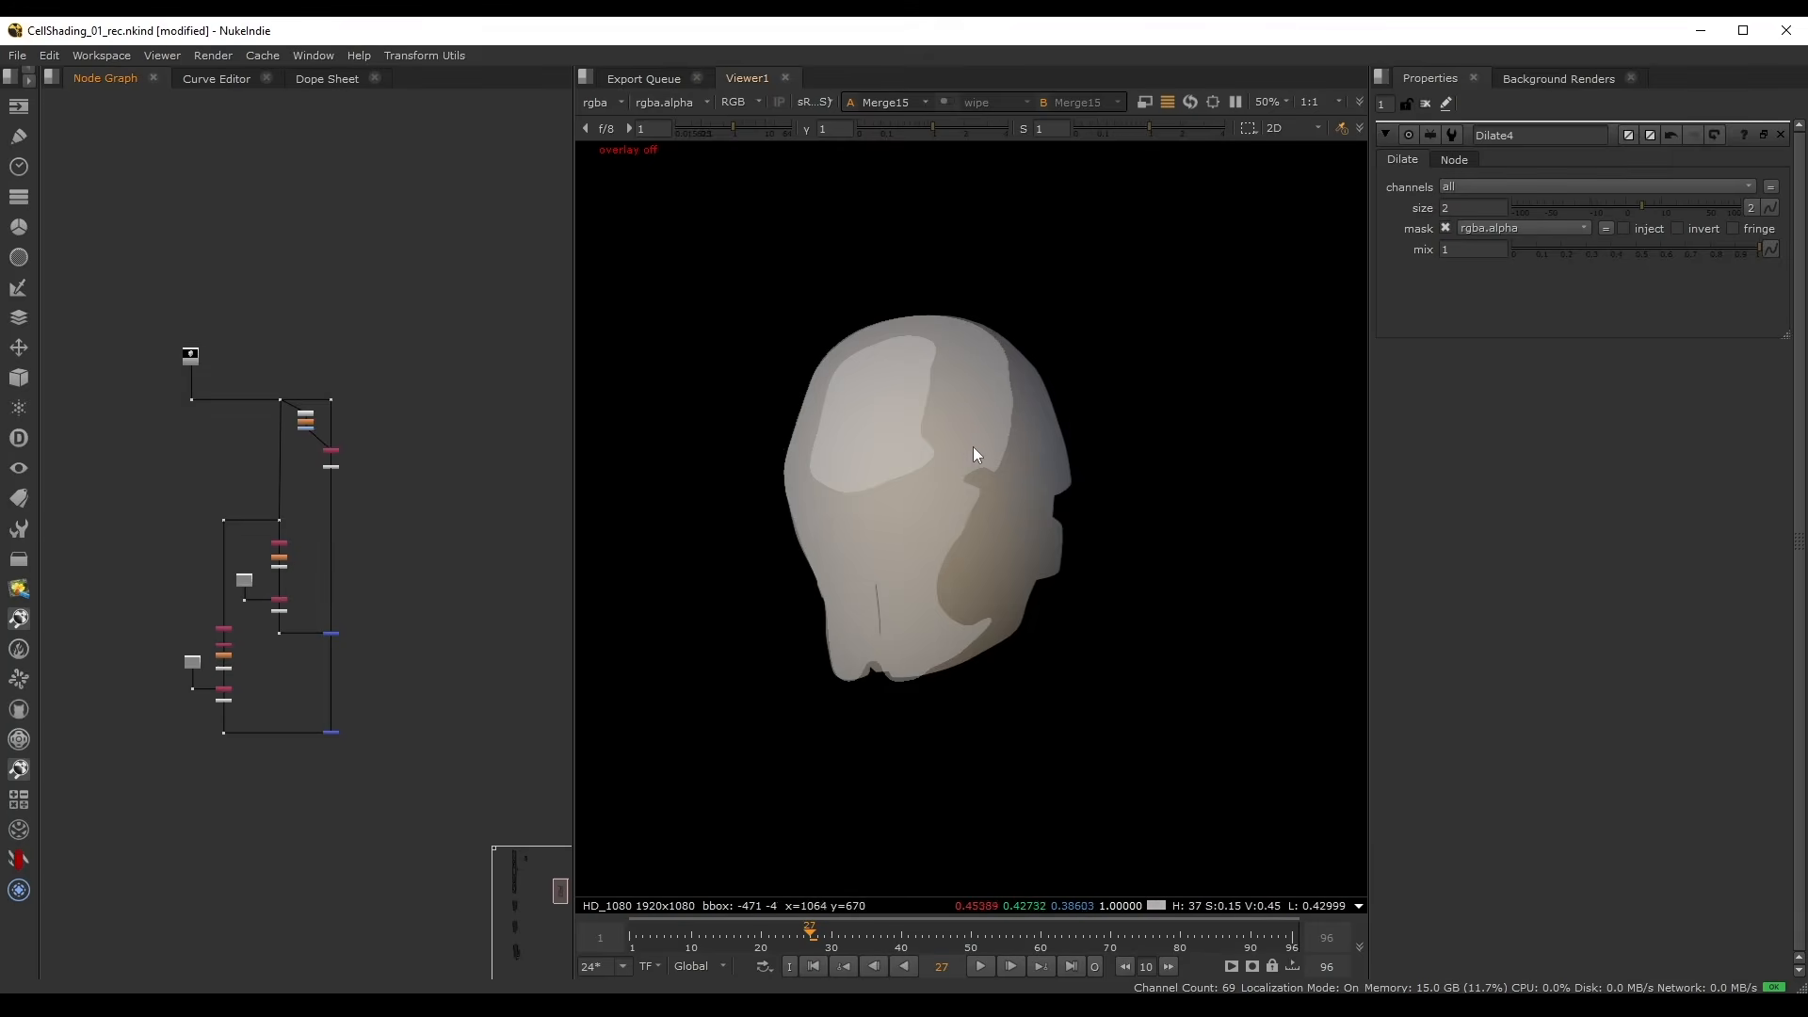
{"action": "scroll", "coordinate": [973, 446], "scroll_direction": "up", "scroll_amount": 3}
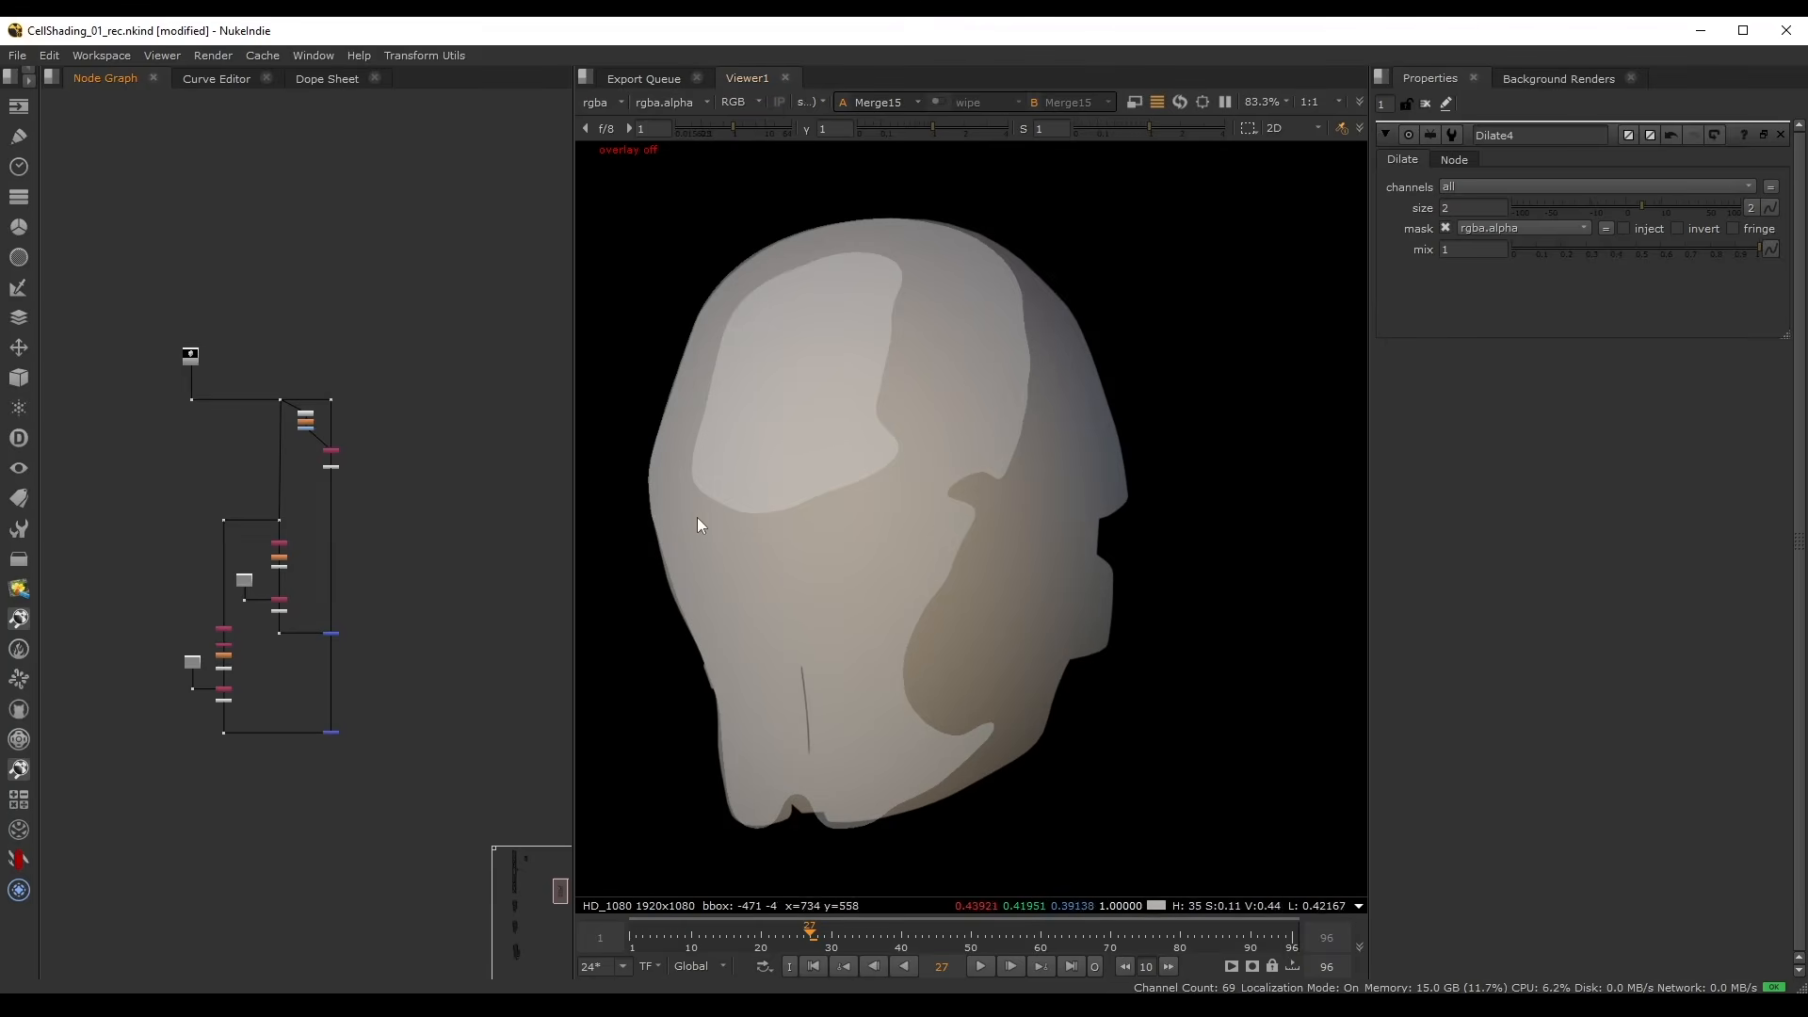
{"action": "scroll", "coordinate": [890, 528], "scroll_direction": "down", "scroll_amount": 2}
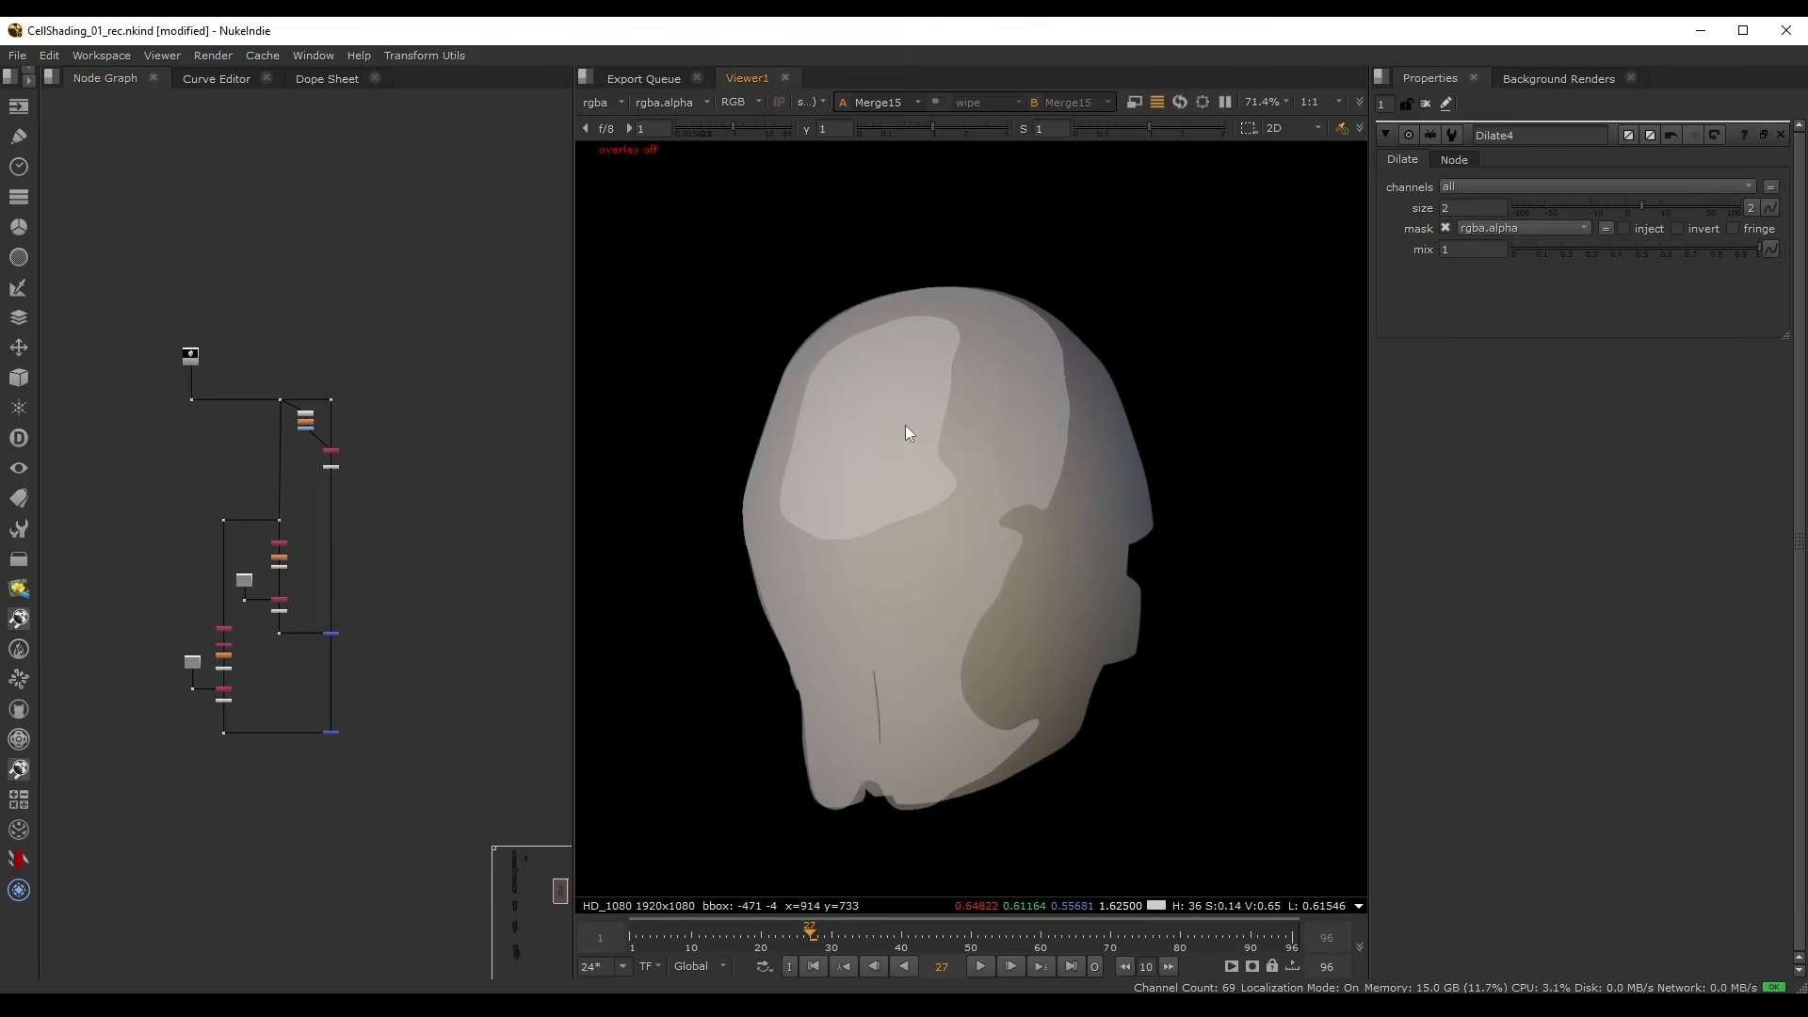
{"action": "scroll", "coordinate": [905, 429], "scroll_direction": "down", "scroll_amount": 3}
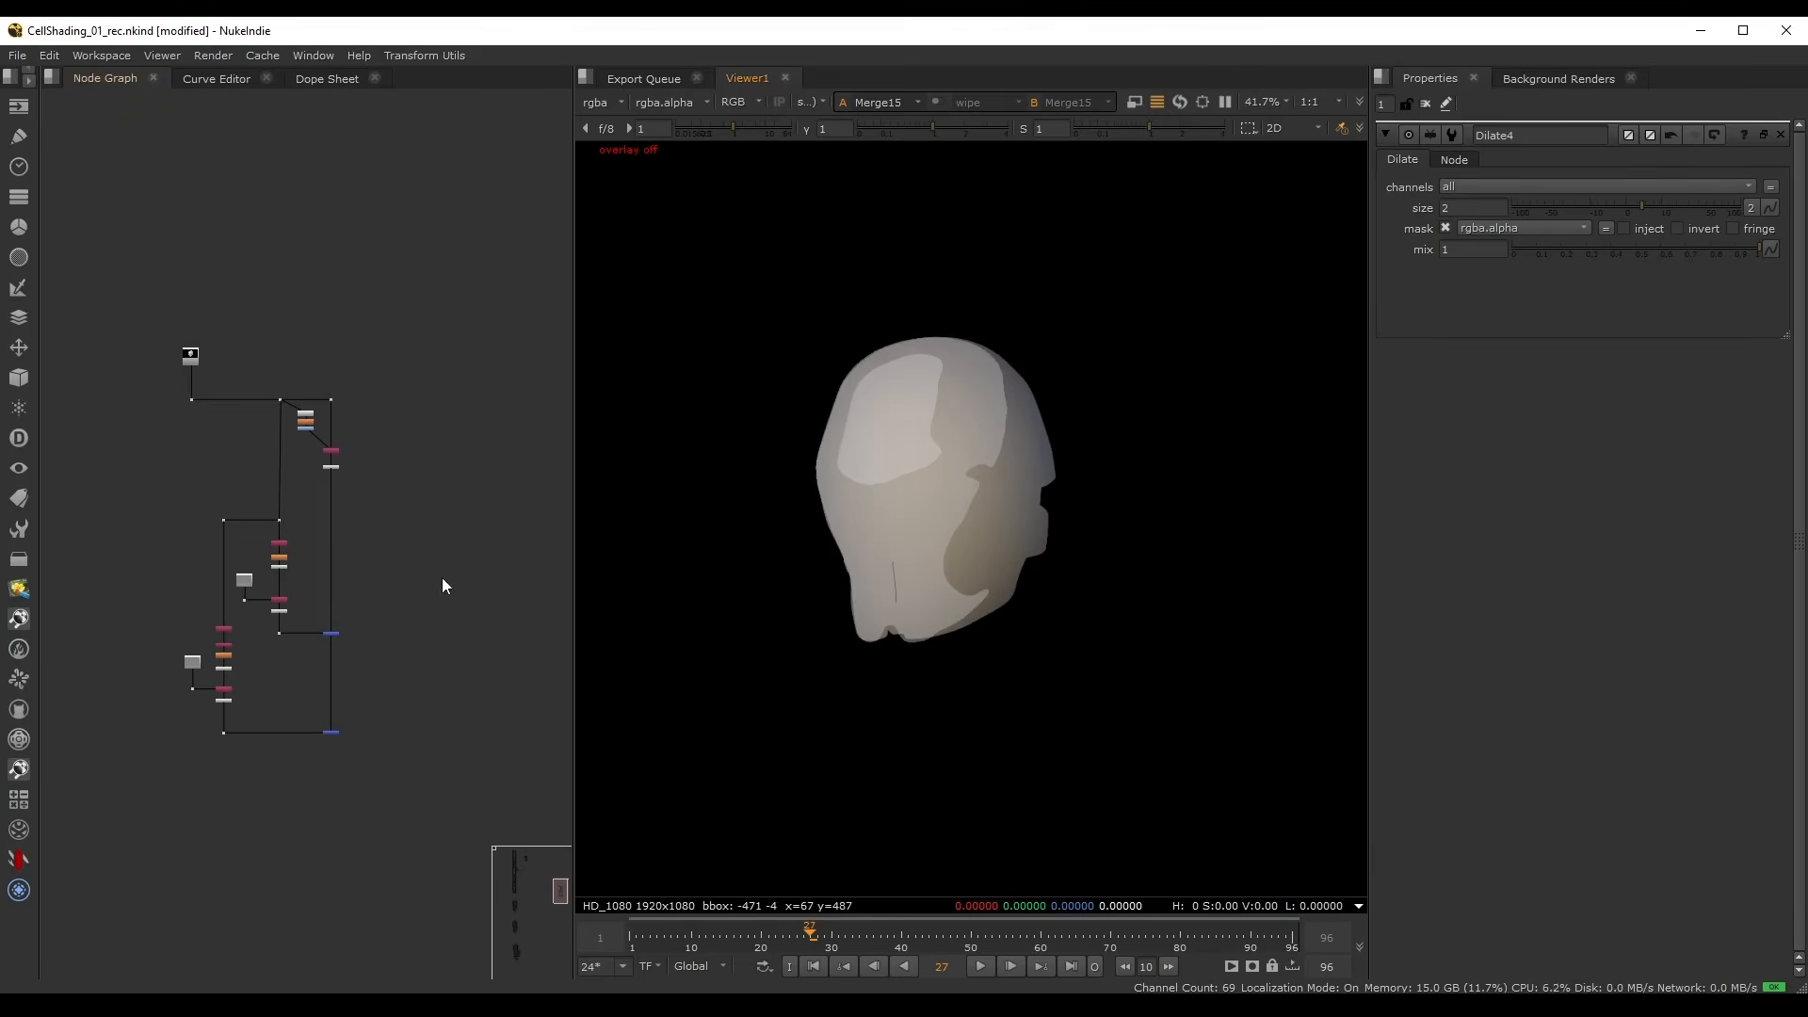
- Add a new unconnected Ramp node beside the node tree and view it
{"action": "scroll", "coordinate": [408, 600], "scroll_direction": "up", "scroll_amount": 2}
{"action": "key", "text": "Tab"}
{"action": "type", "text": "ram"}
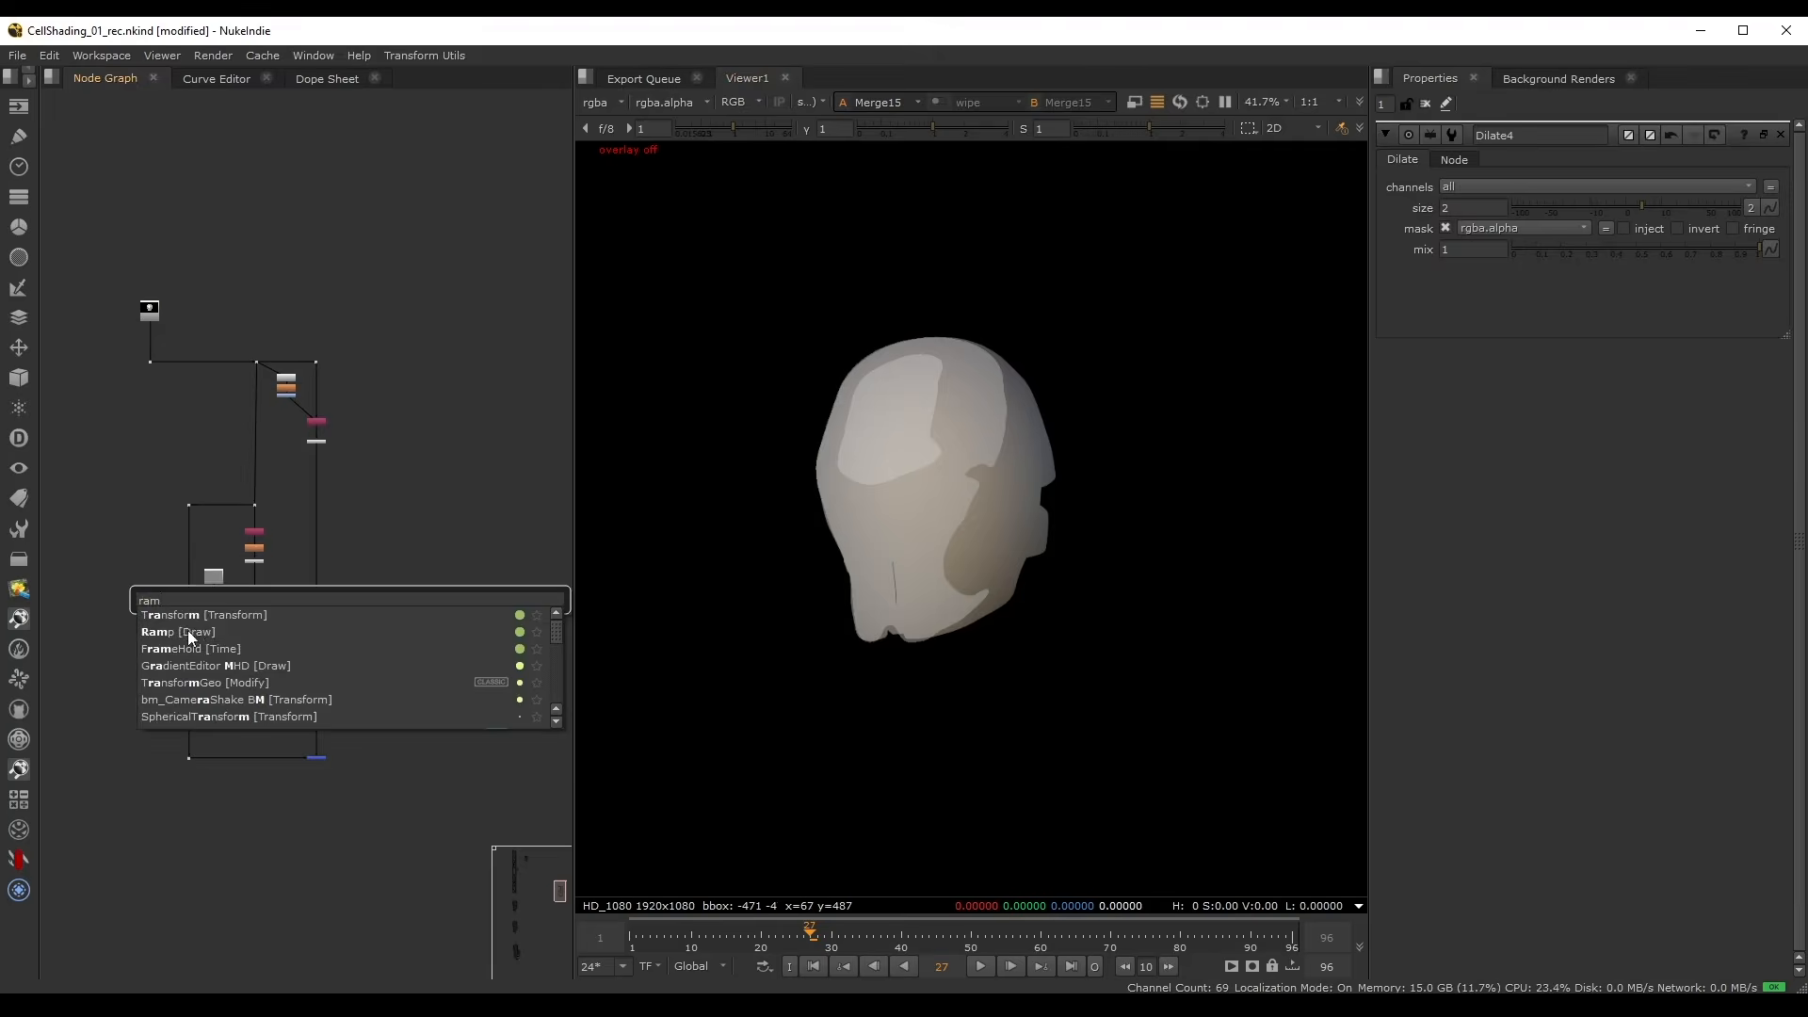
{"action": "left_click", "coordinate": [188, 630]}
{"action": "key", "text": "1"}
{"action": "scroll", "coordinate": [917, 545], "scroll_direction": "down", "scroll_amount": 3}
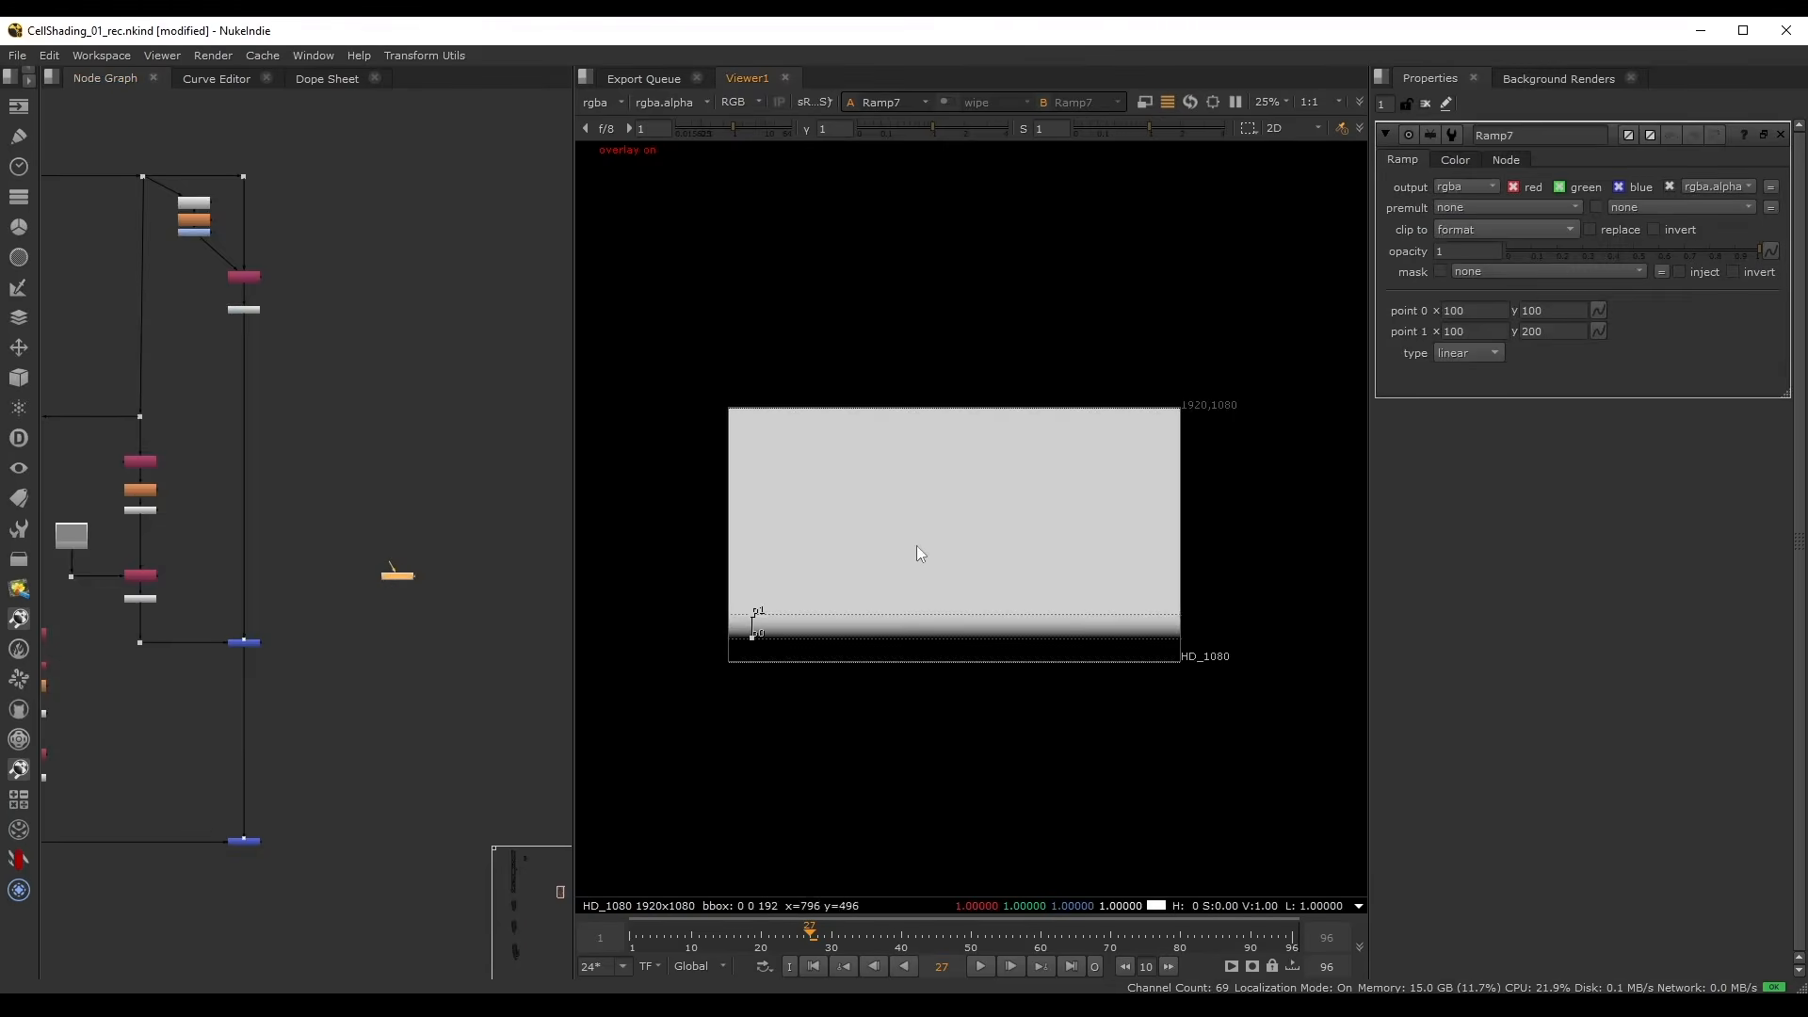
- Set the ramp diagonally across the frame, with point 0 at about 266, 1256 and point 1 beyond the opposite corner
{"action": "scroll", "coordinate": [917, 545], "scroll_direction": "up", "scroll_amount": 2}
{"action": "left_click_drag", "start_coordinate": [694, 665], "coordinate": [725, 333]}
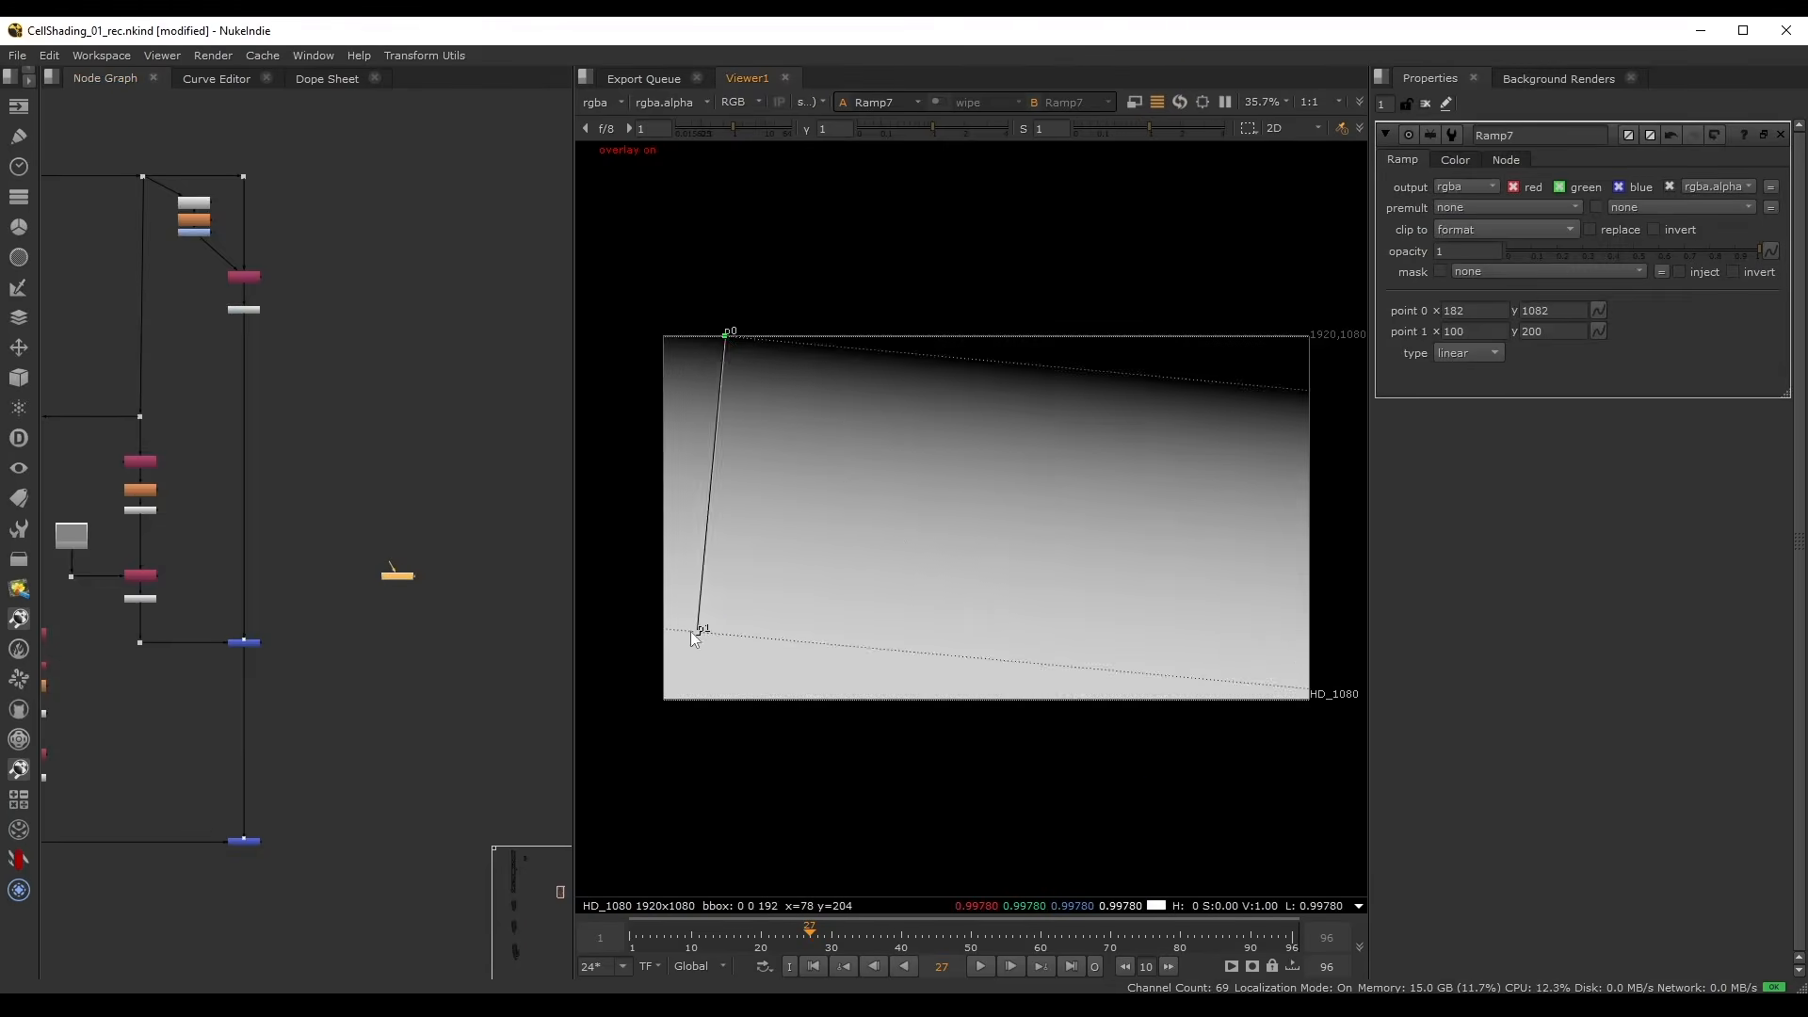
{"action": "left_click_drag", "start_coordinate": [691, 631], "coordinate": [1134, 778]}
{"action": "left_click_drag", "start_coordinate": [726, 332], "coordinate": [753, 275]}
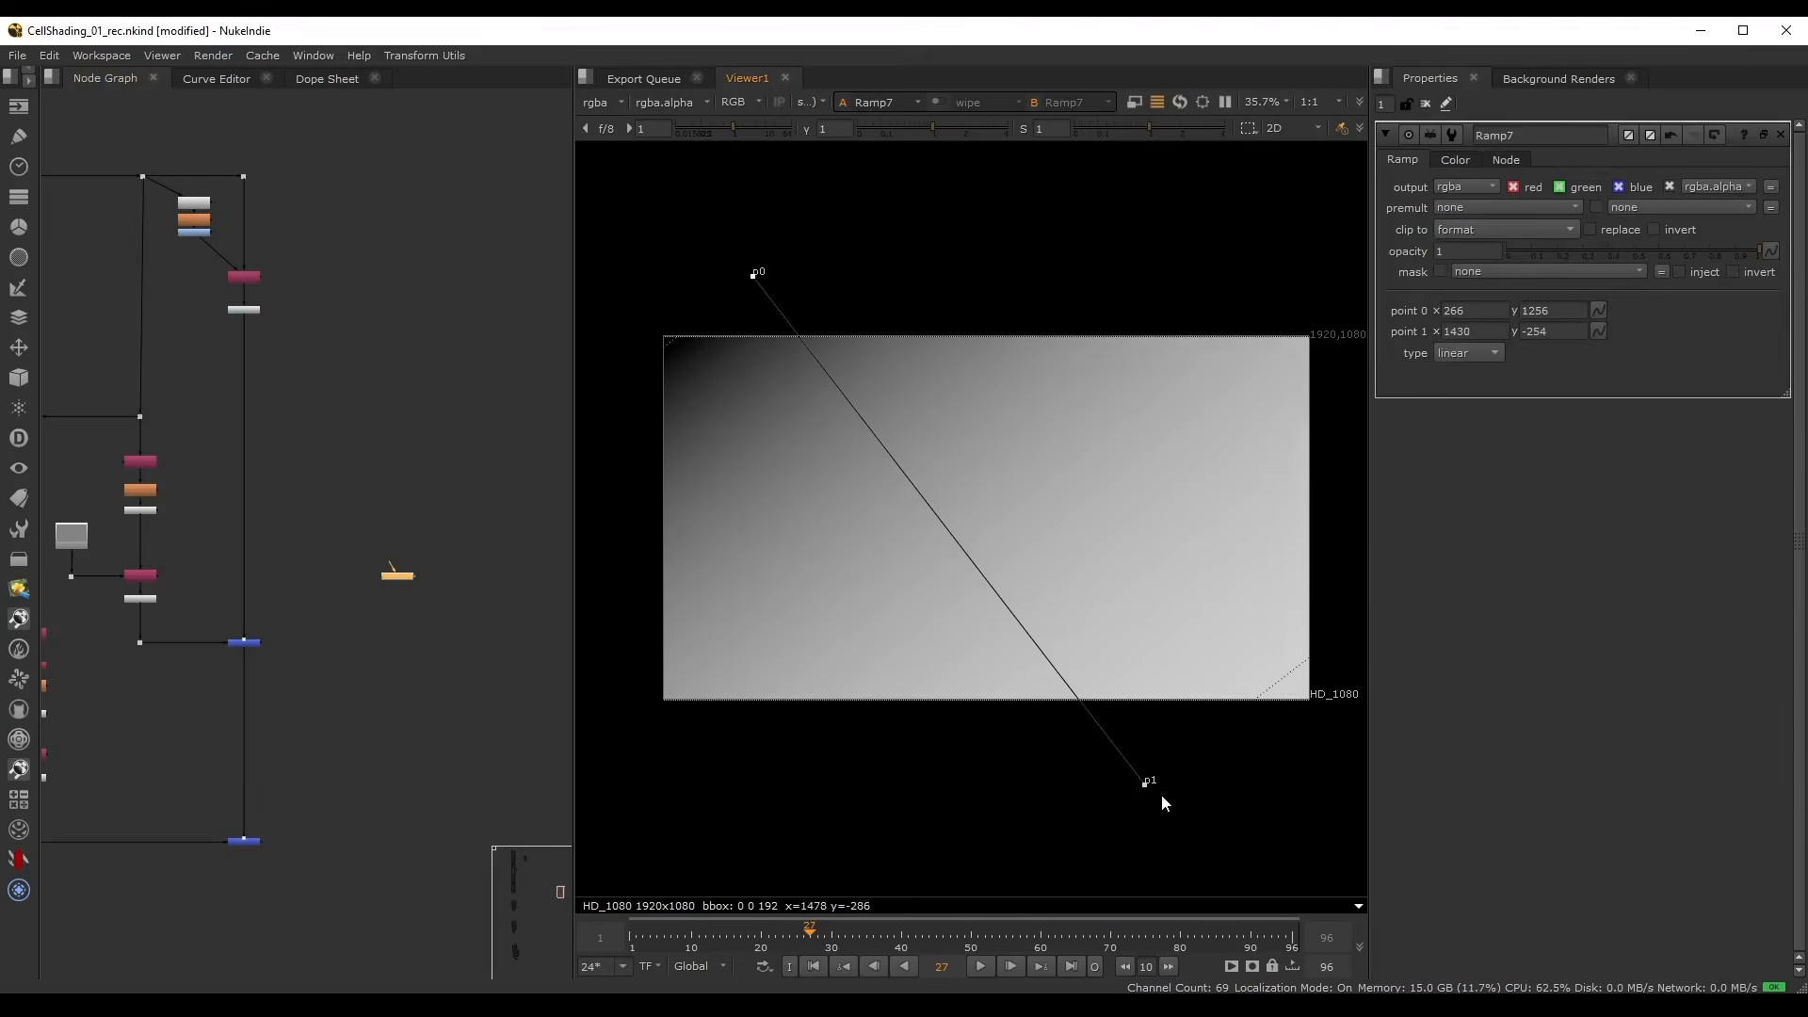
- Add a Grade after the Ramp with gain 0.44, then try another grade adjustment and undo it
{"action": "scroll", "coordinate": [424, 593], "scroll_direction": "up", "scroll_amount": 2}
{"action": "key", "text": "g"}
{"action": "left_click", "coordinate": [1600, 270]}
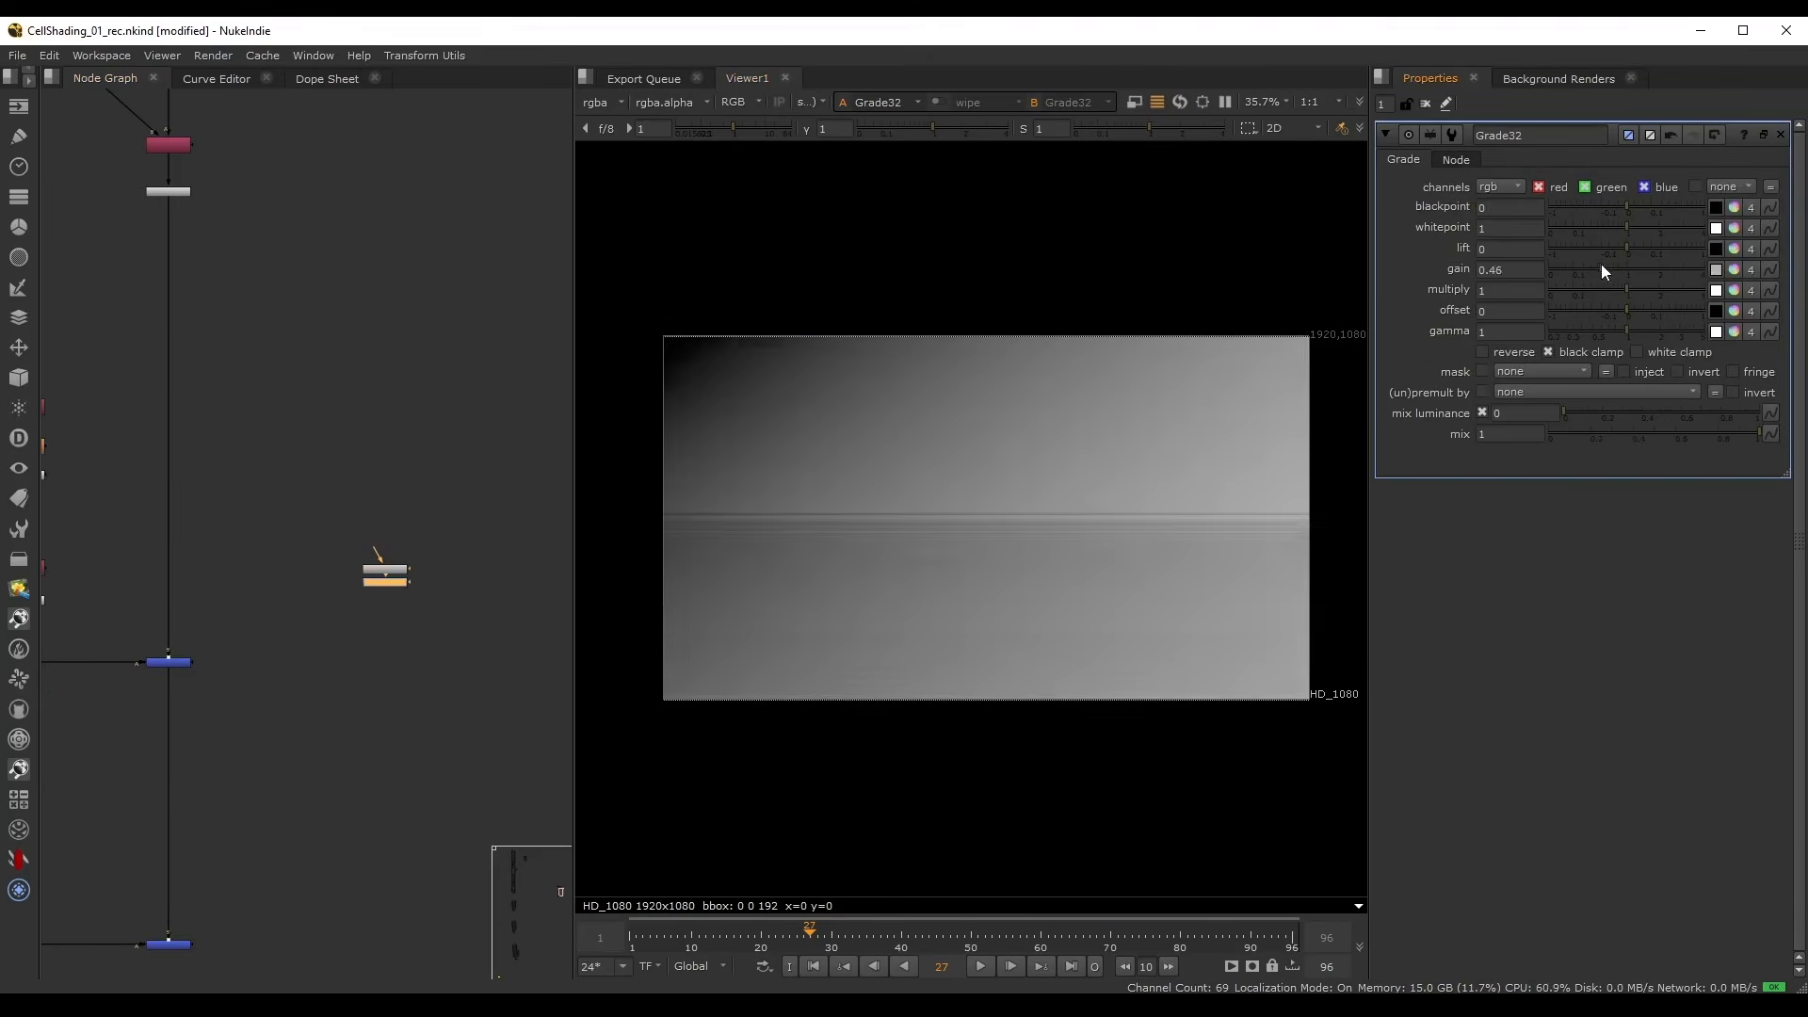
{"action": "left_click", "coordinate": [1644, 311]}
{"action": "key", "text": "ctrl+z"}
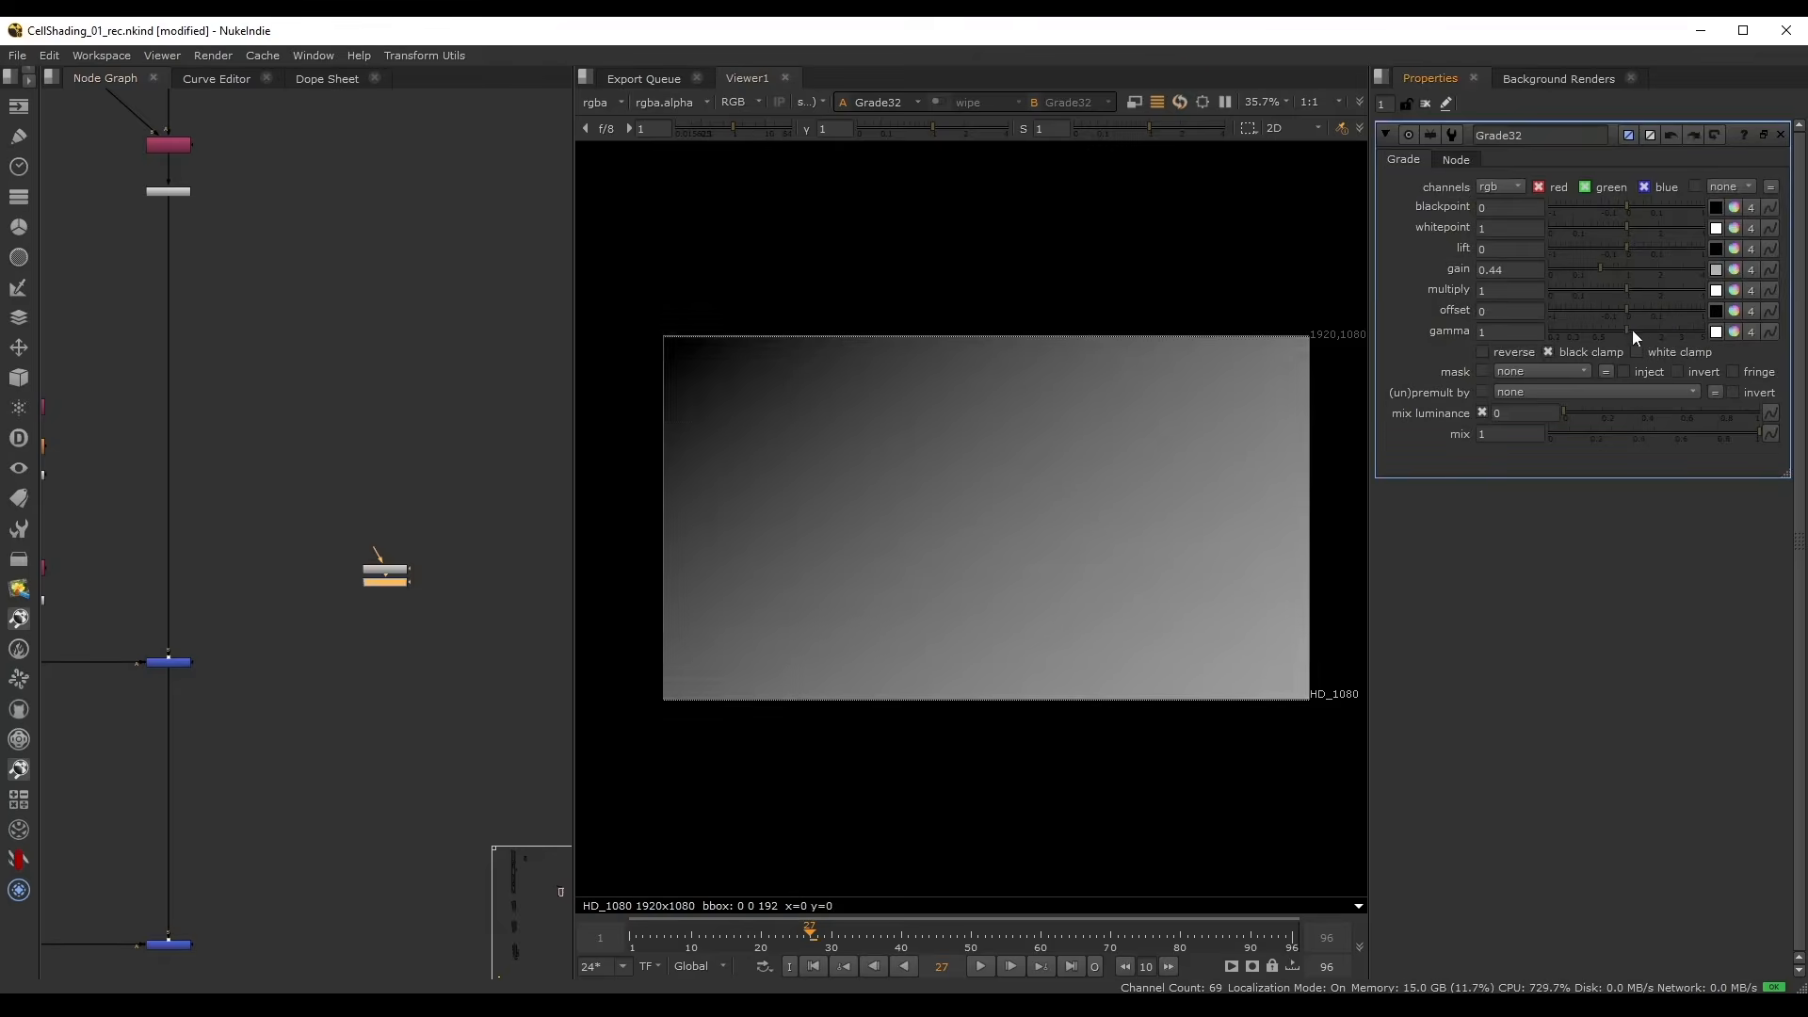
- Set the Ramp's Grade to gamma 1.8 and gain 0.16
{"action": "left_click_drag", "start_coordinate": [1631, 330], "coordinate": [1655, 328]}
{"action": "left_click_drag", "start_coordinate": [1599, 266], "coordinate": [1582, 274]}
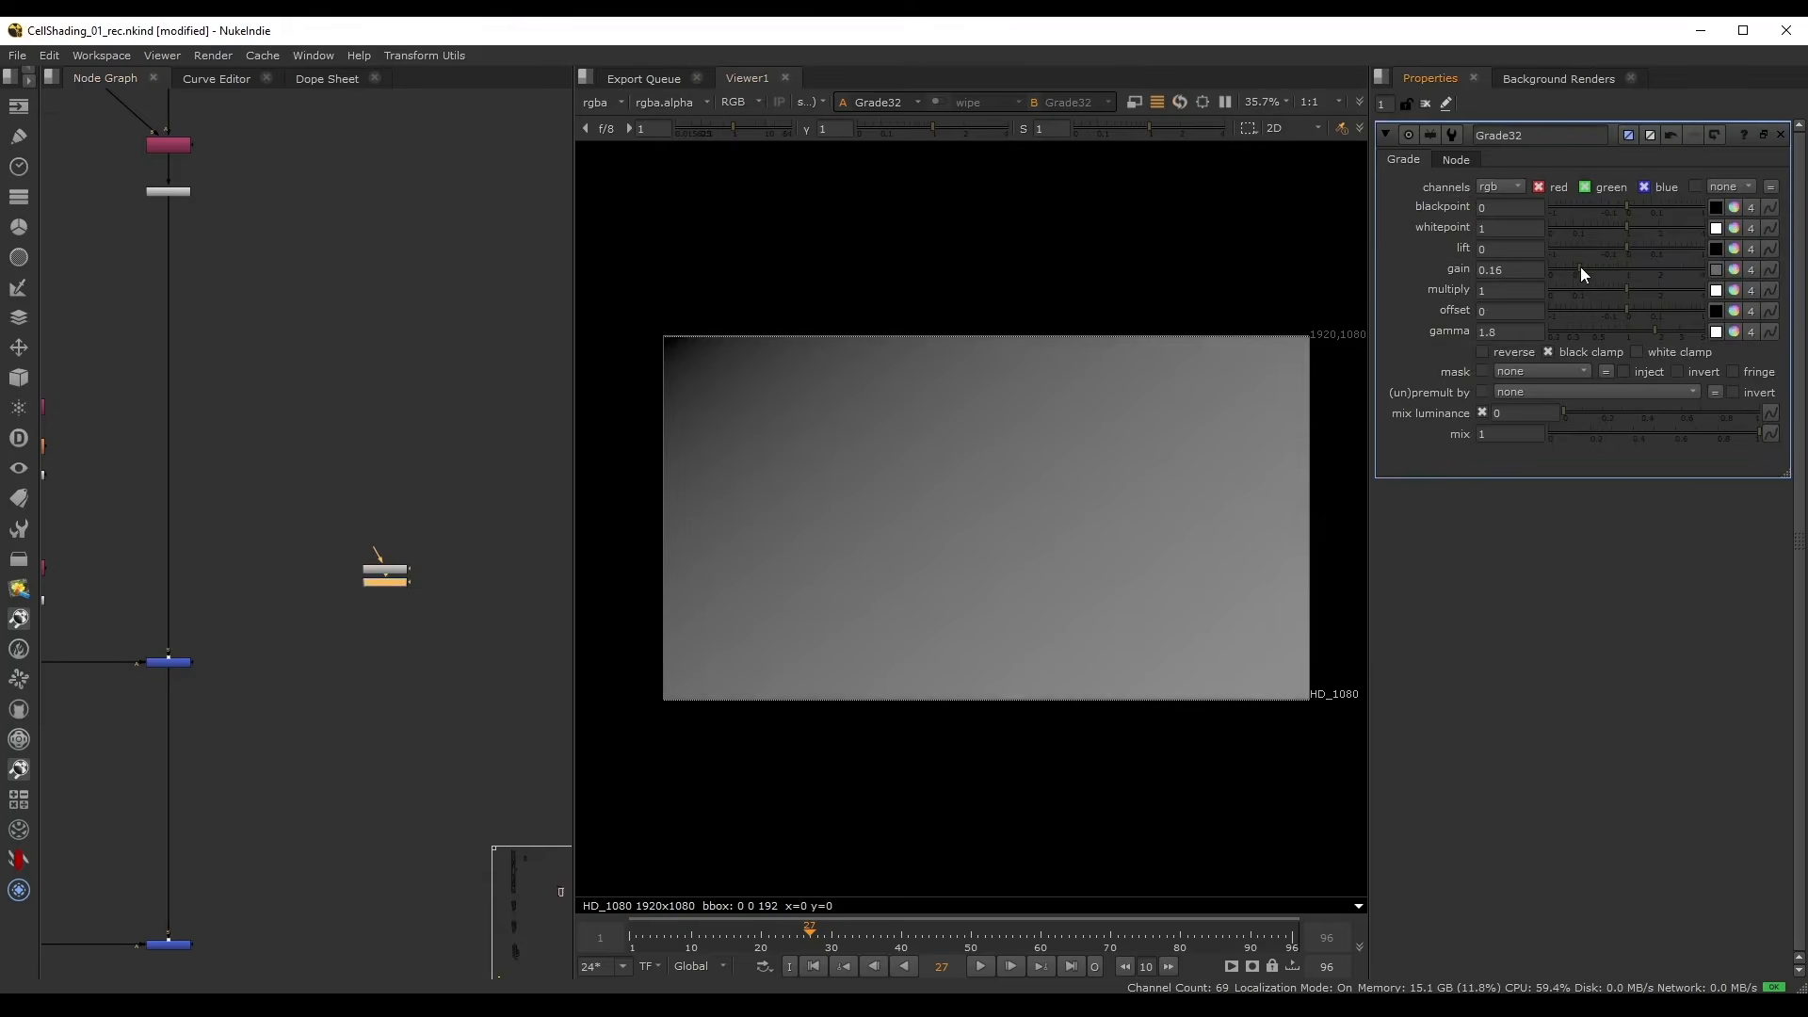
- View the lowest Merge in the helmet tree, add a Crop node after it, and space the Crop out below the Merge
{"action": "scroll", "coordinate": [233, 532], "scroll_direction": "down", "scroll_amount": 2}
{"action": "middle_click_drag", "start_coordinate": [233, 534], "coordinate": [312, 273]}
{"action": "scroll", "coordinate": [349, 527], "scroll_direction": "up", "scroll_amount": 3}
{"action": "left_click_drag", "start_coordinate": [348, 528], "coordinate": [145, 662]}
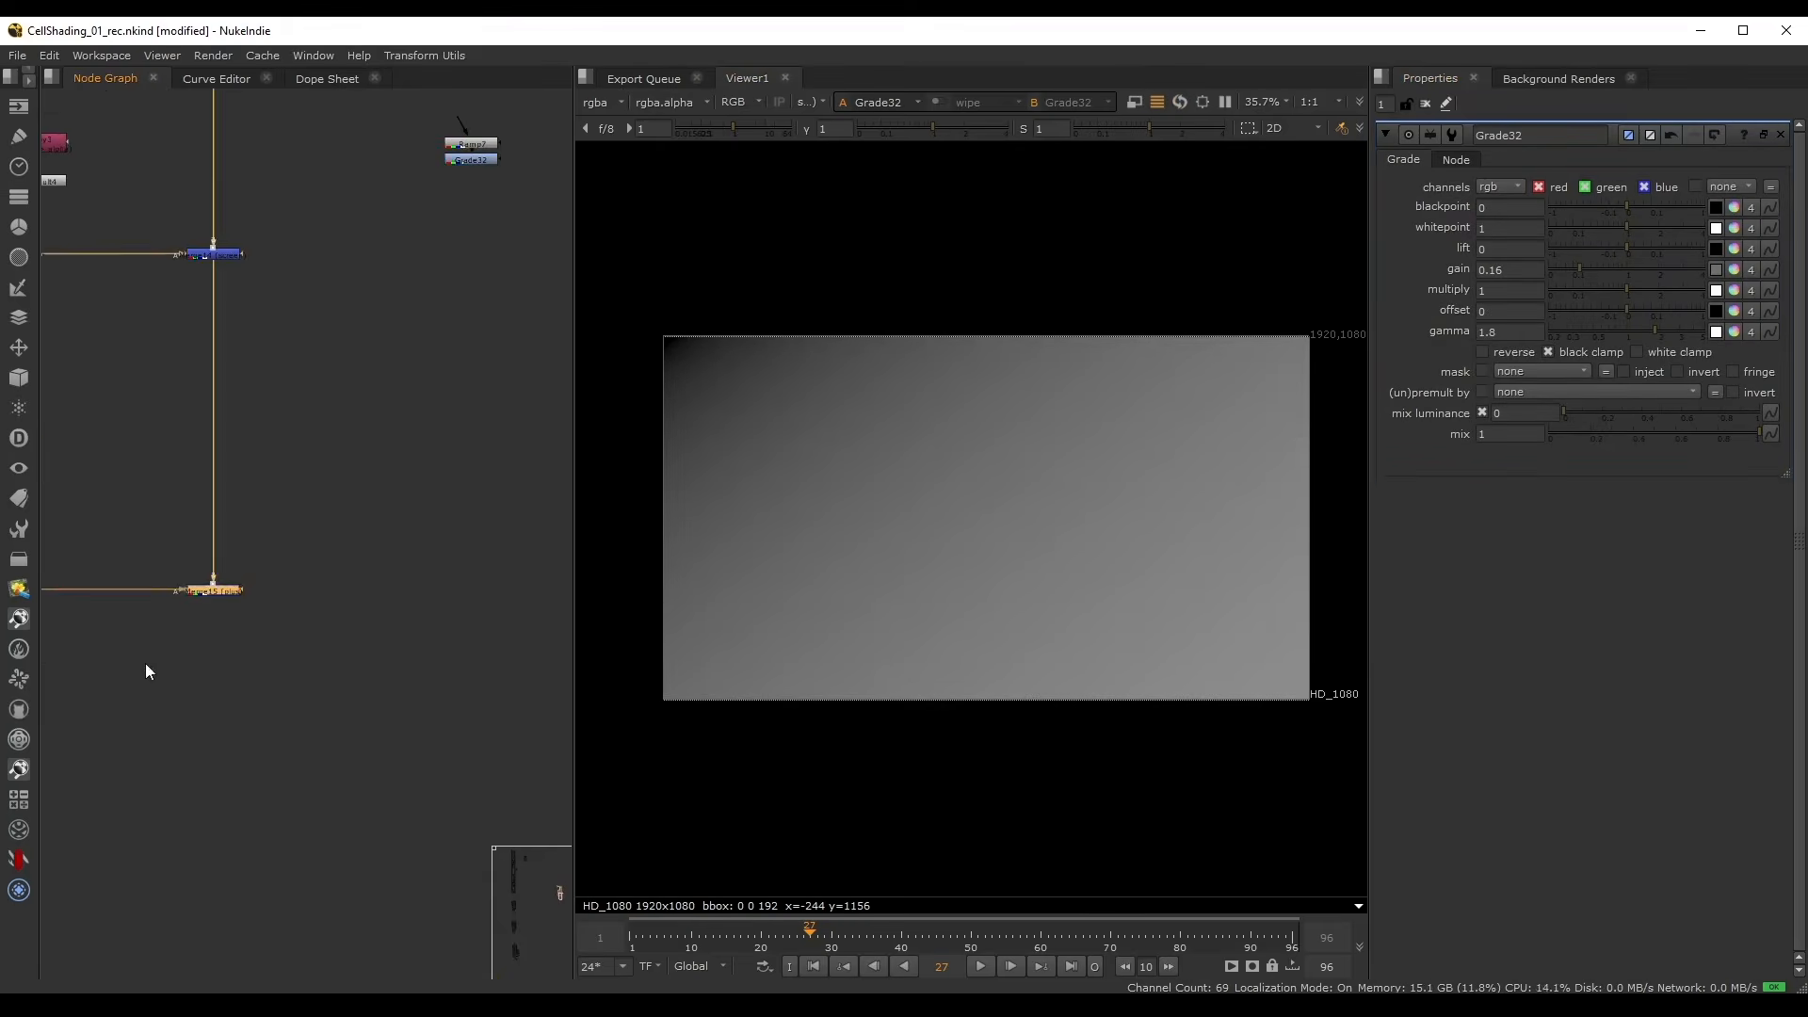
{"action": "key", "text": "1"}
{"action": "scroll", "coordinate": [226, 621], "scroll_direction": "up", "scroll_amount": 3}
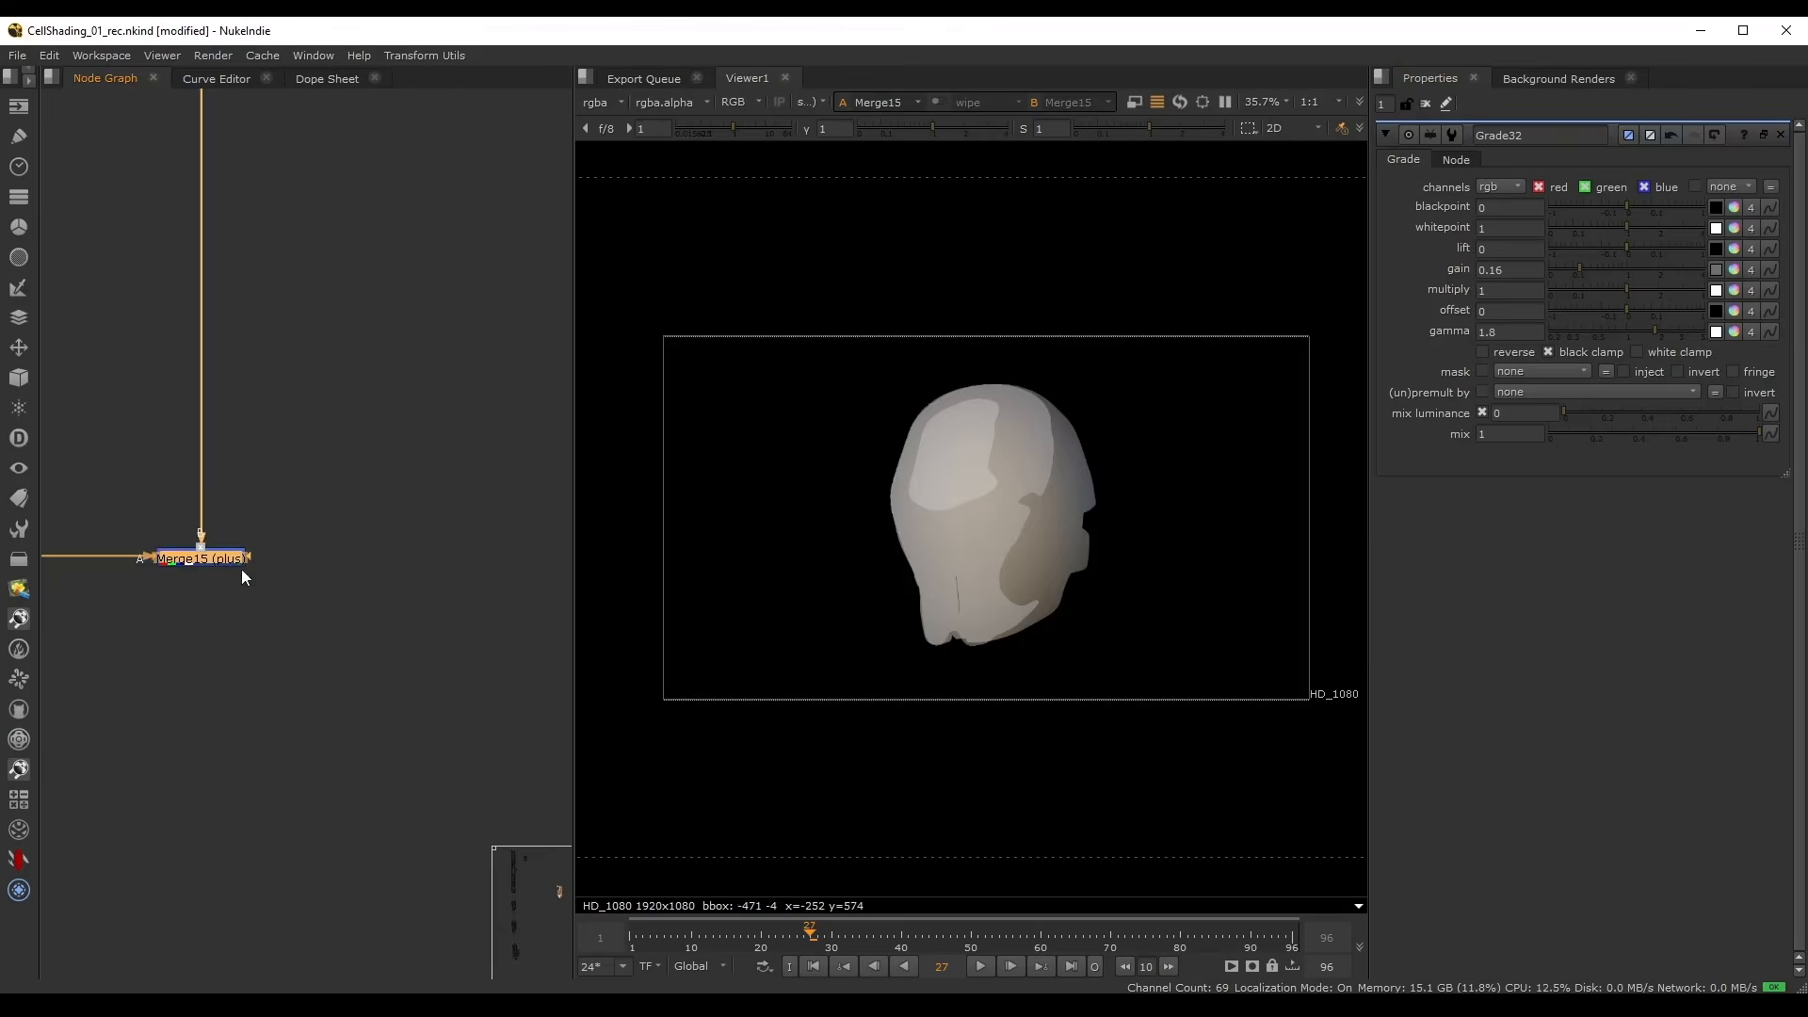
{"action": "scroll", "coordinate": [241, 569], "scroll_direction": "down", "scroll_amount": 2}
{"action": "key", "text": "Tab"}
{"action": "type", "text": "crop"}
{"action": "key", "text": "Return"}
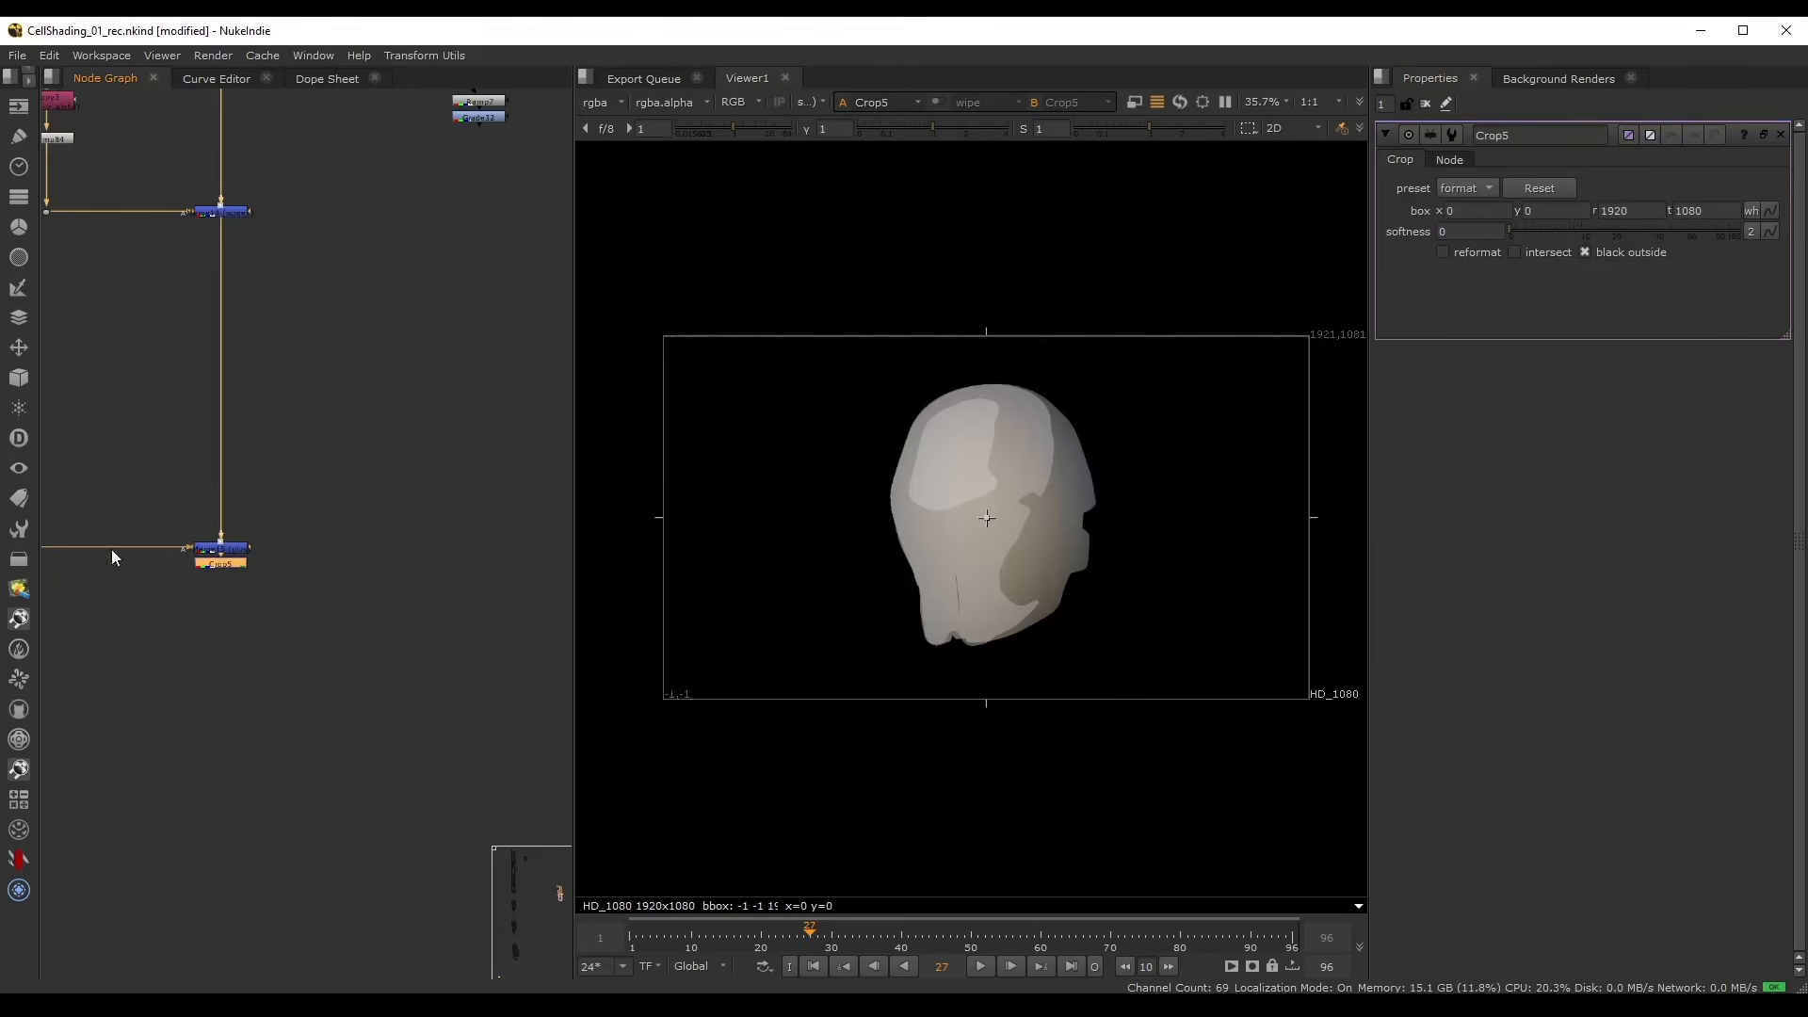
{"action": "left_click_drag", "start_coordinate": [220, 563], "coordinate": [222, 648]}
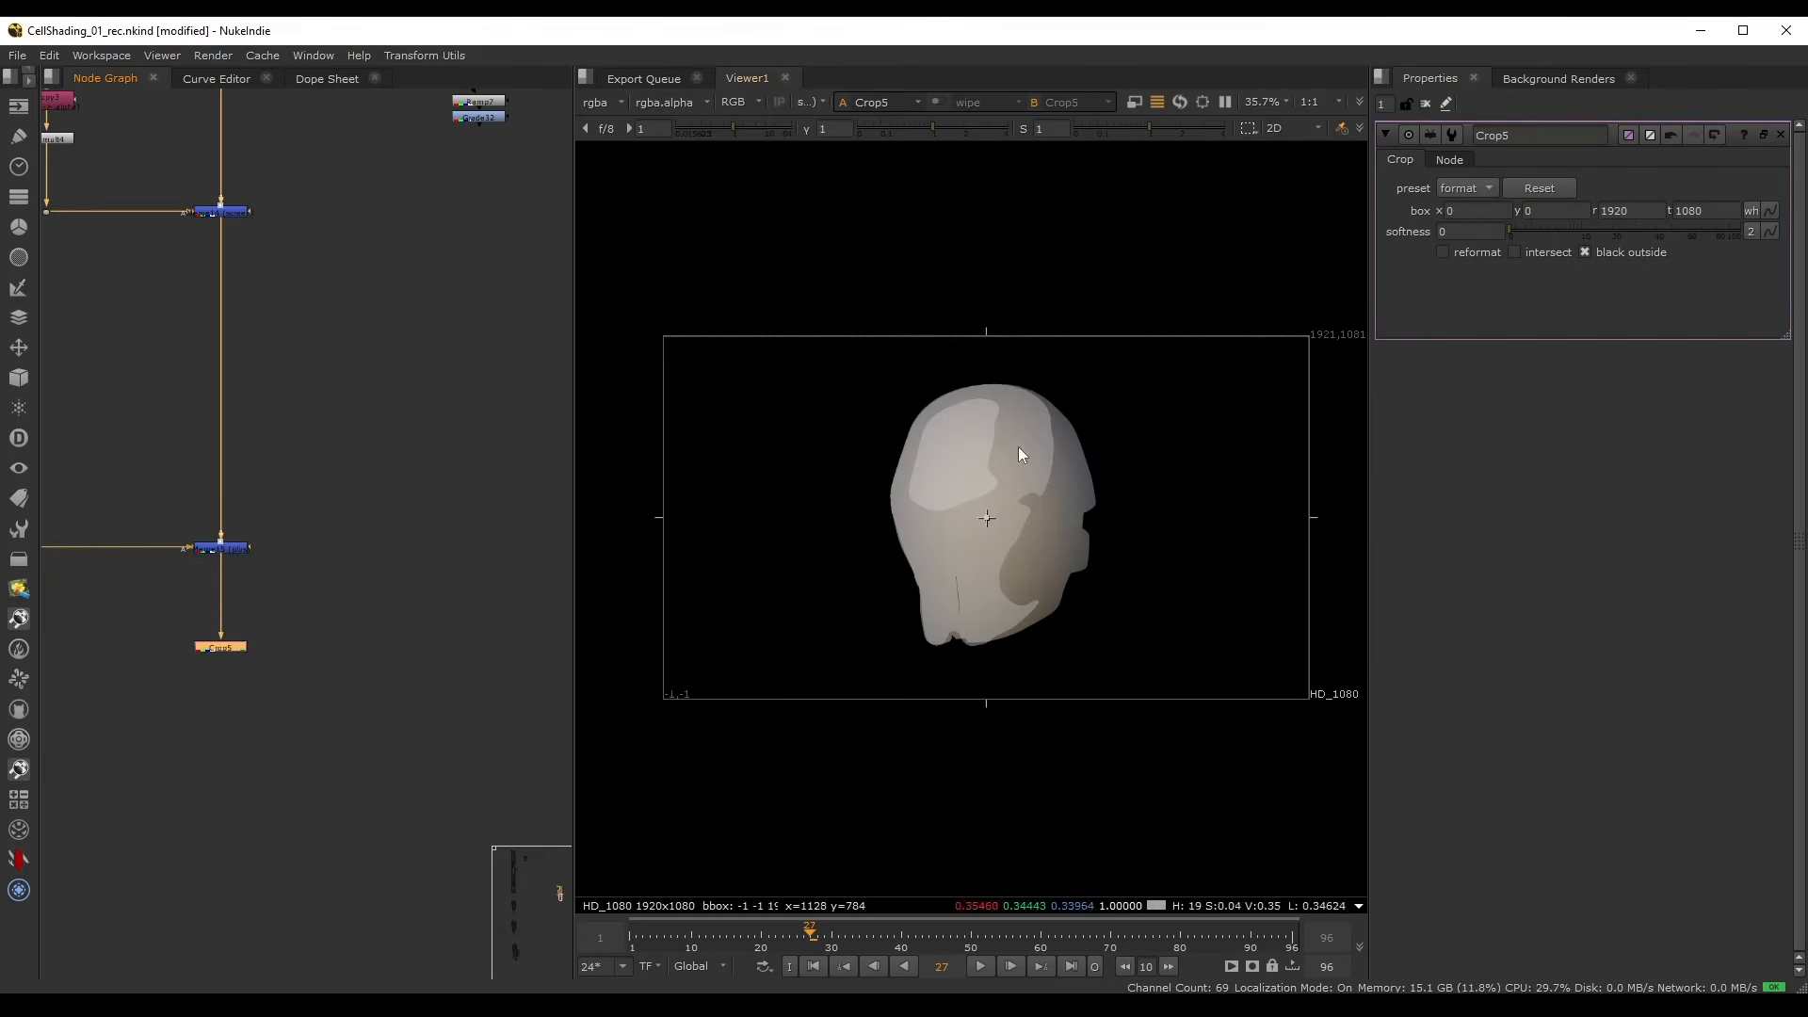
- Inspect the cropped result's alpha channel around the helmet's lower edge and compare it with the colour image
{"action": "middle_click_drag", "start_coordinate": [352, 585], "coordinate": [345, 548]}
{"action": "key", "text": "a"}
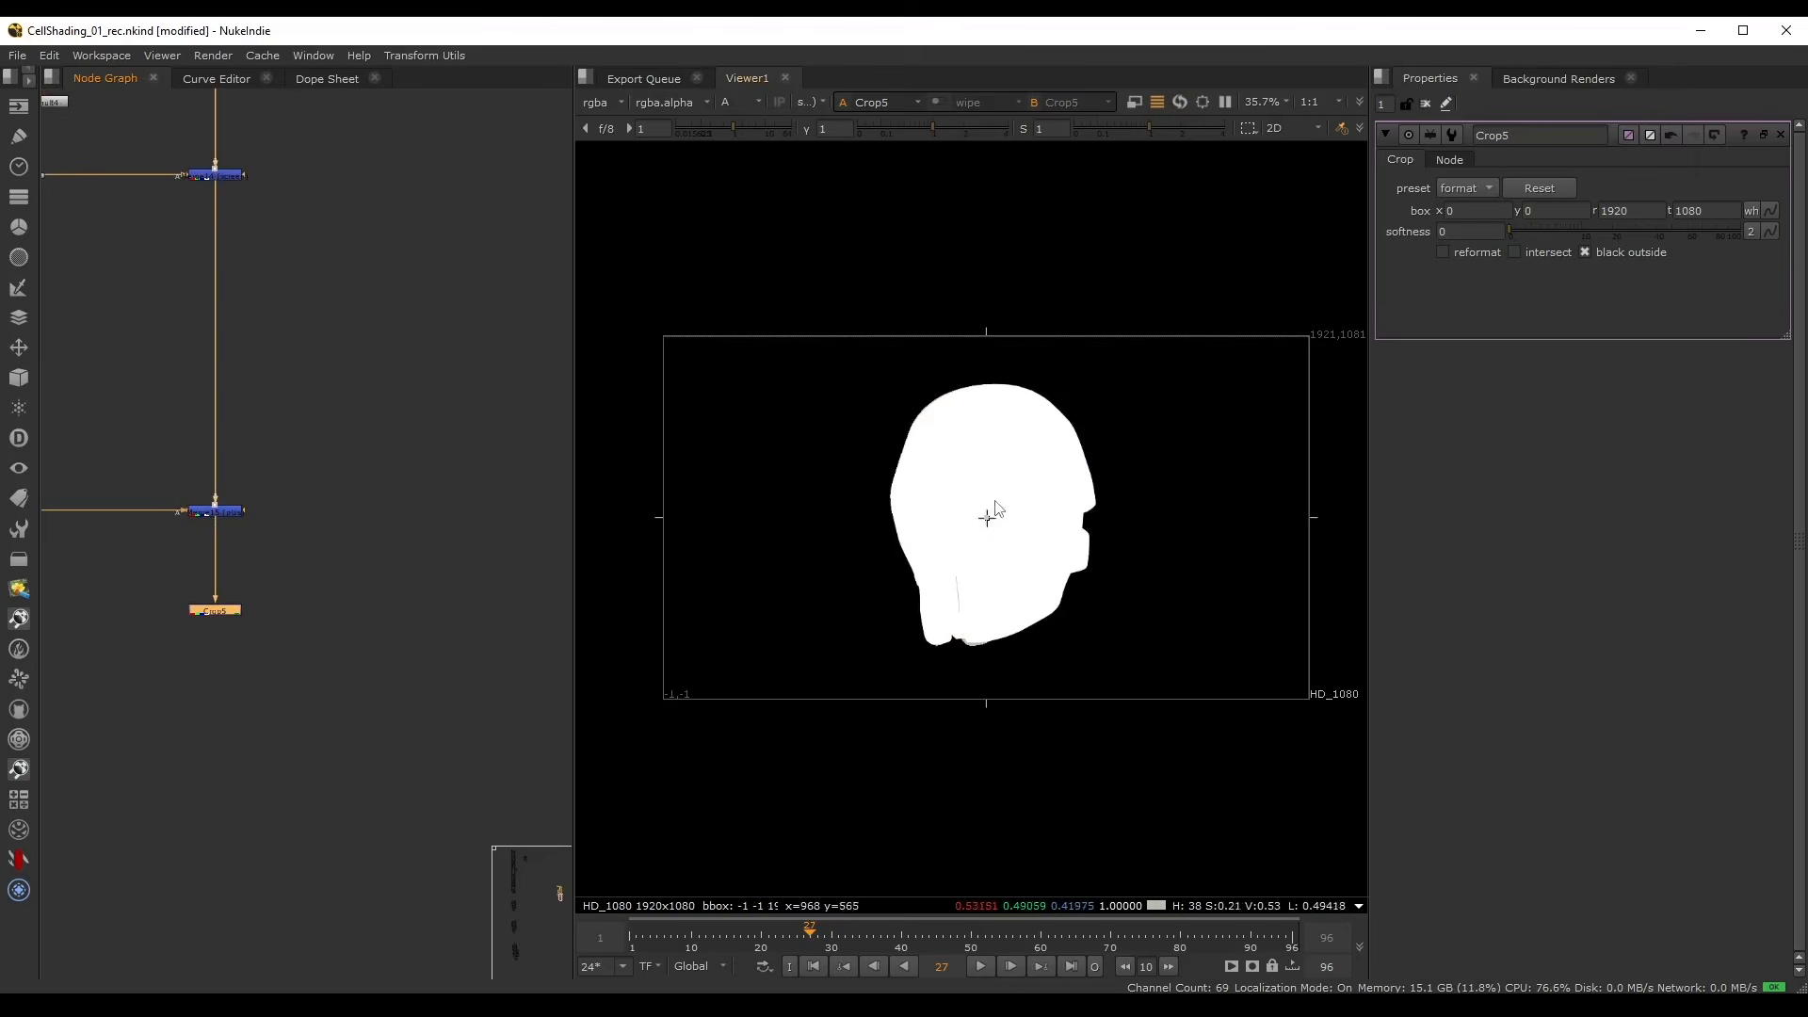
{"action": "scroll", "coordinate": [996, 510], "scroll_direction": "up", "scroll_amount": 4}
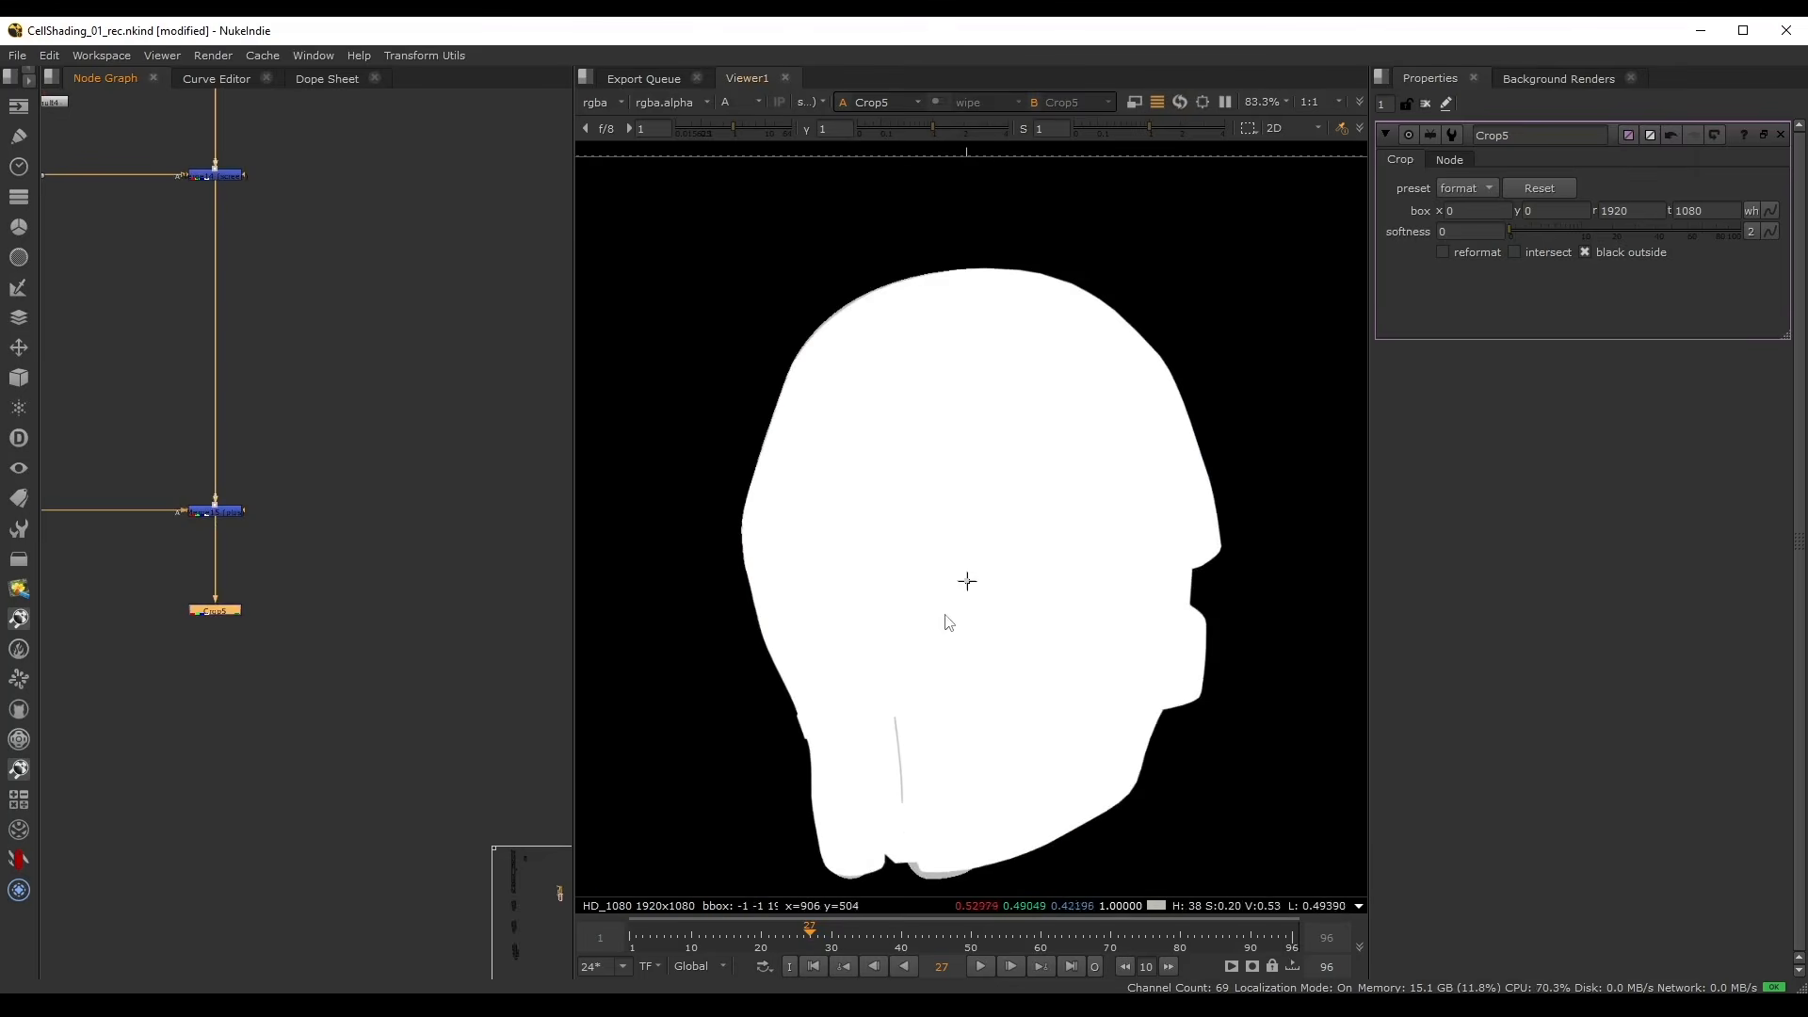
{"action": "scroll", "coordinate": [949, 623], "scroll_direction": "down", "scroll_amount": 2}
{"action": "scroll", "coordinate": [961, 807], "scroll_direction": "up", "scroll_amount": 6}
{"action": "middle_click_drag", "start_coordinate": [961, 806], "coordinate": [819, 514]}
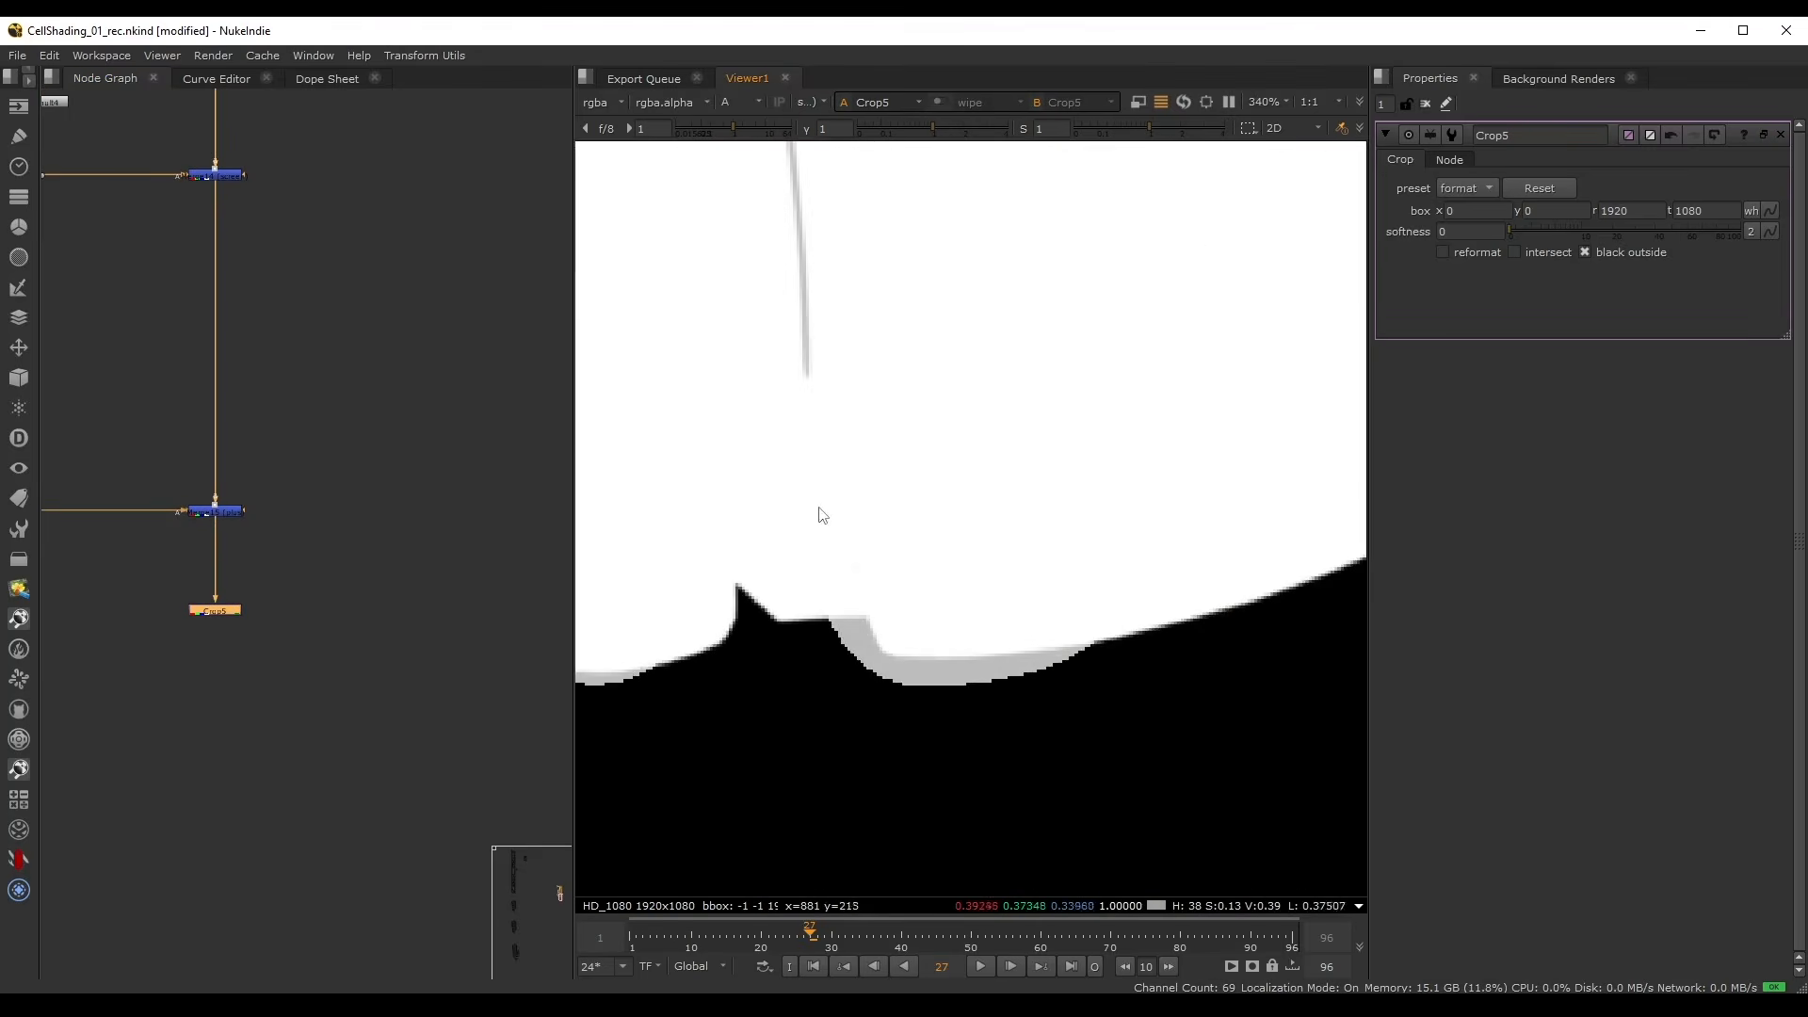
{"action": "scroll", "coordinate": [951, 643], "scroll_direction": "down", "scroll_amount": 3}
{"action": "key", "text": "a"}
{"action": "key", "text": "a"}
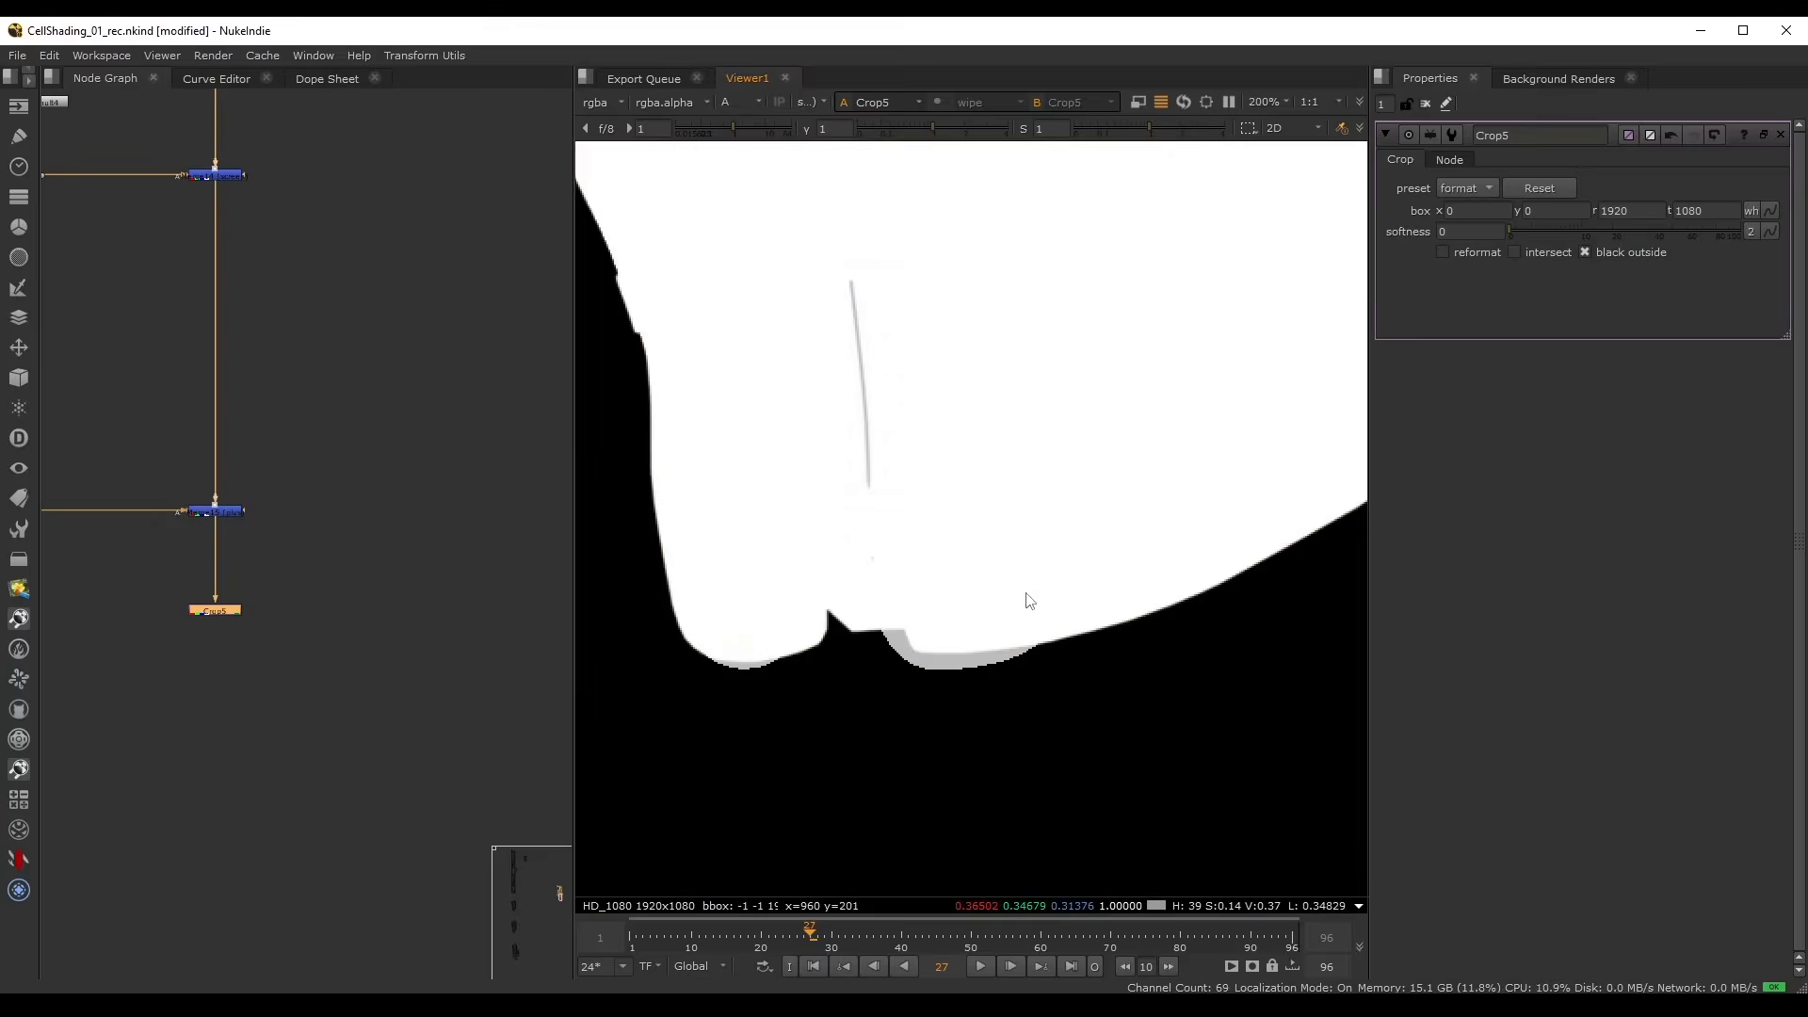
{"action": "key", "text": "a"}
{"action": "scroll", "coordinate": [1017, 598], "scroll_direction": "down", "scroll_amount": 3}
{"action": "scroll", "coordinate": [335, 461], "scroll_direction": "down", "scroll_amount": 3}
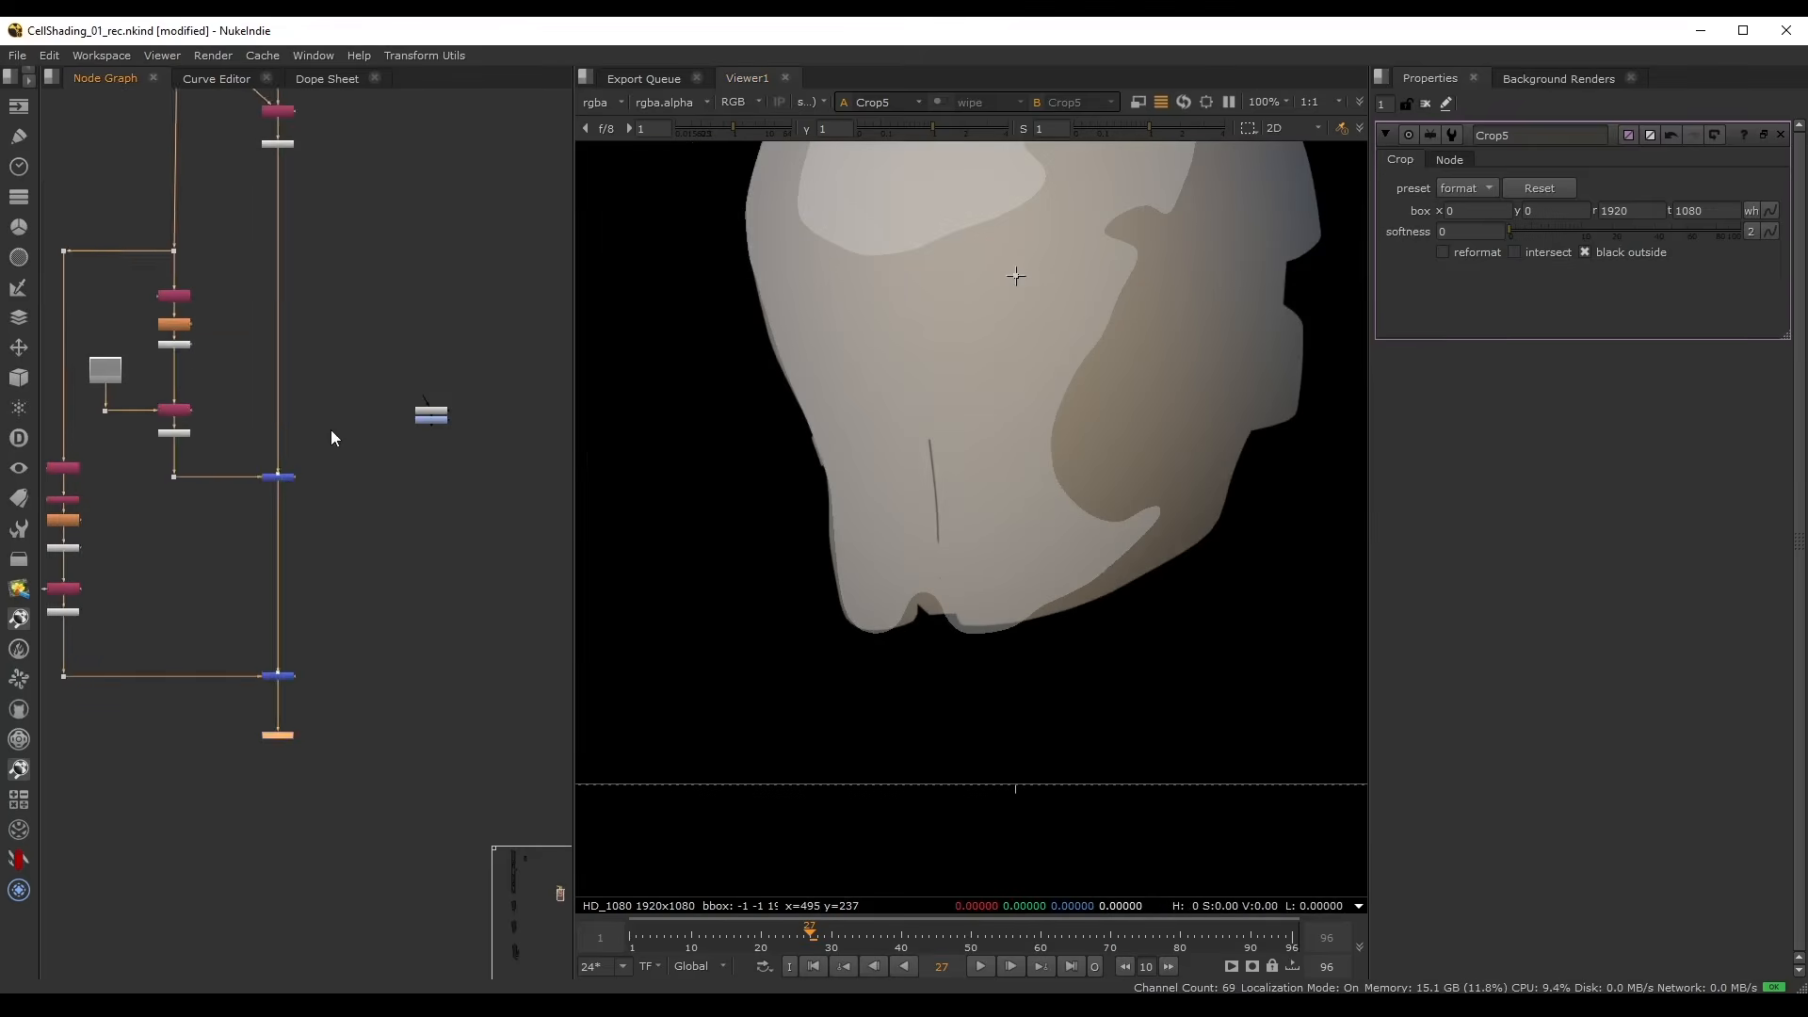
- View the source render from the Dot at the head of the node tree and check its alpha channel
{"action": "left_click", "coordinate": [331, 430]}
{"action": "middle_click_drag", "start_coordinate": [380, 323], "coordinate": [406, 482]}
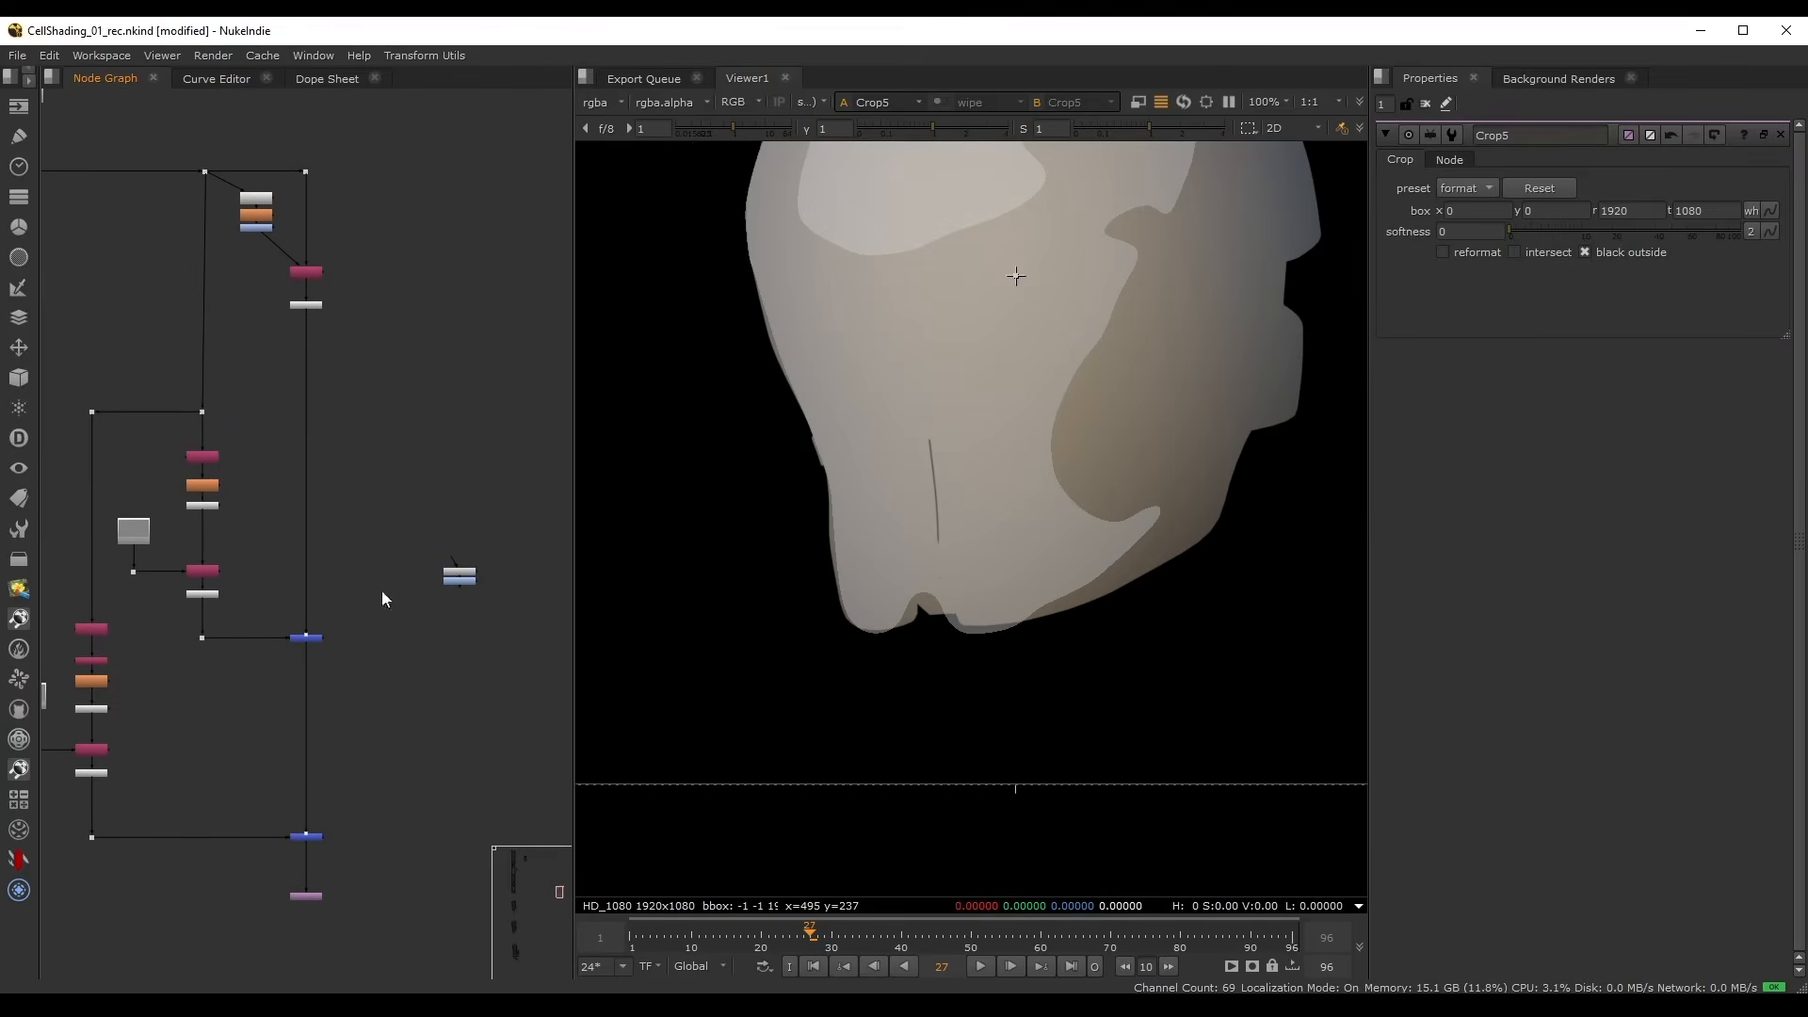
{"action": "middle_click_drag", "start_coordinate": [391, 727], "coordinate": [366, 697]}
{"action": "scroll", "coordinate": [395, 313], "scroll_direction": "down", "scroll_amount": 2}
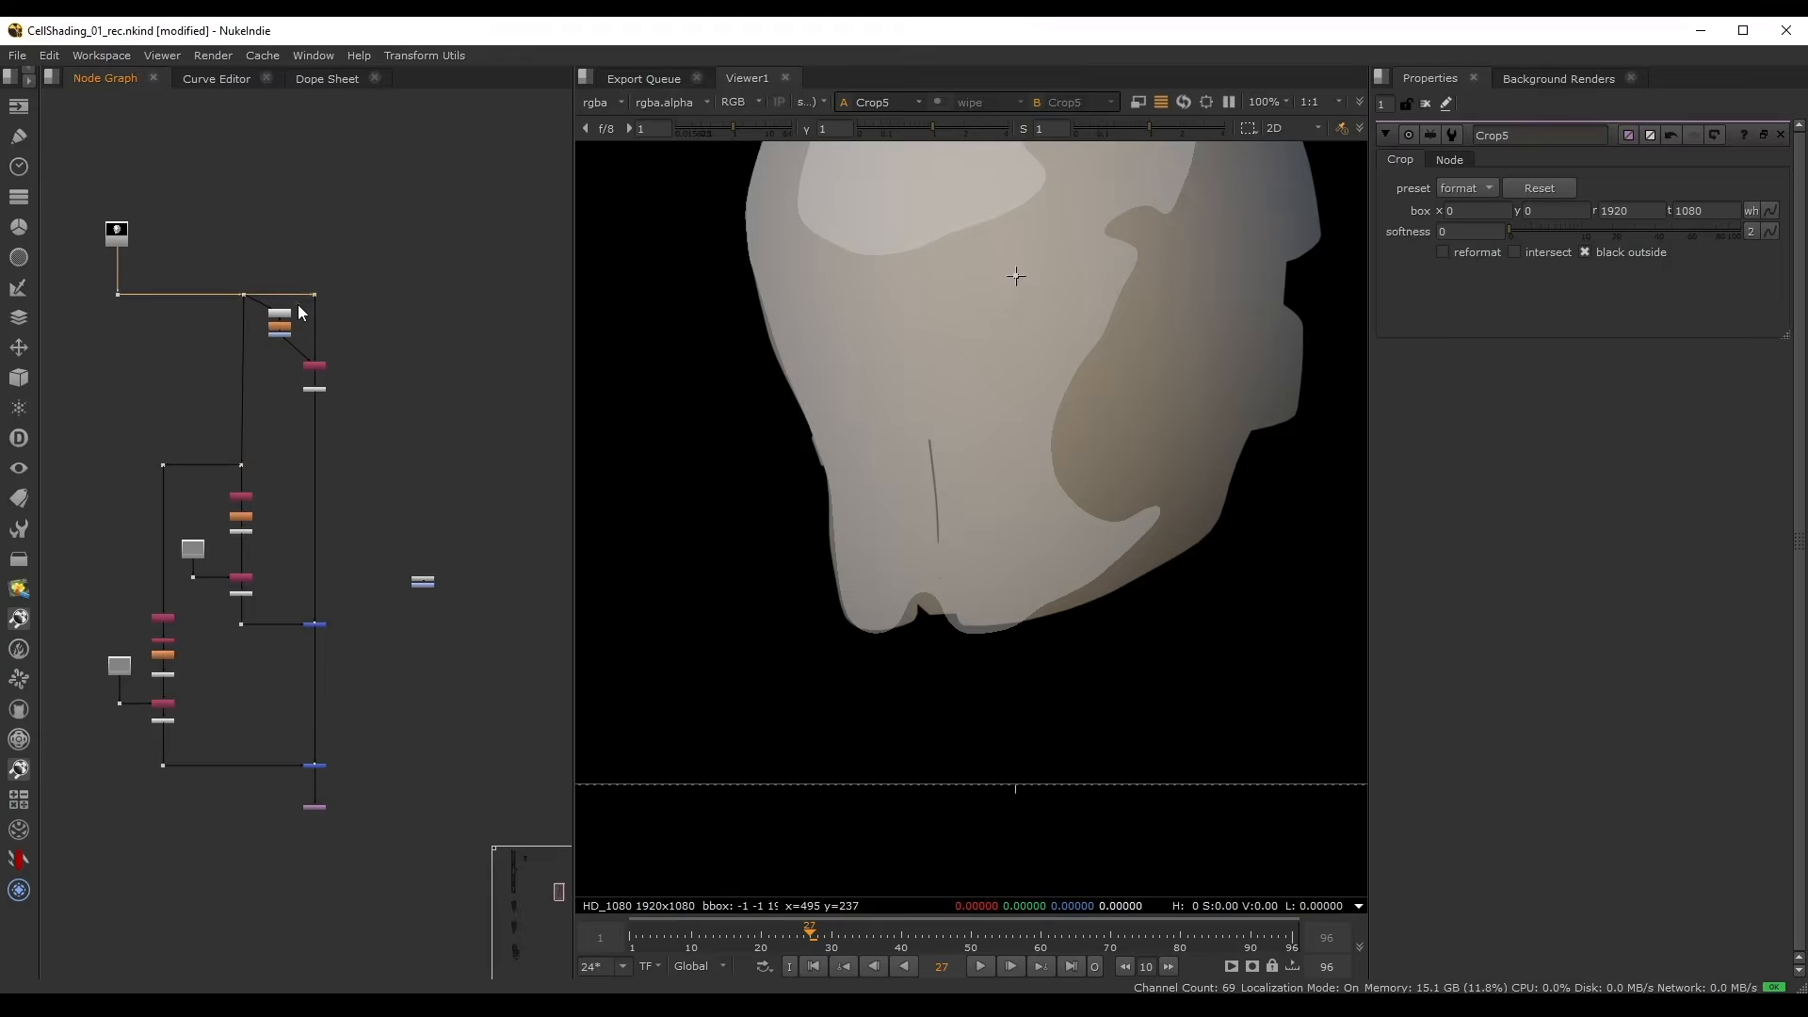
{"action": "key", "text": "1"}
{"action": "key", "text": "a"}
{"action": "key", "text": "a"}
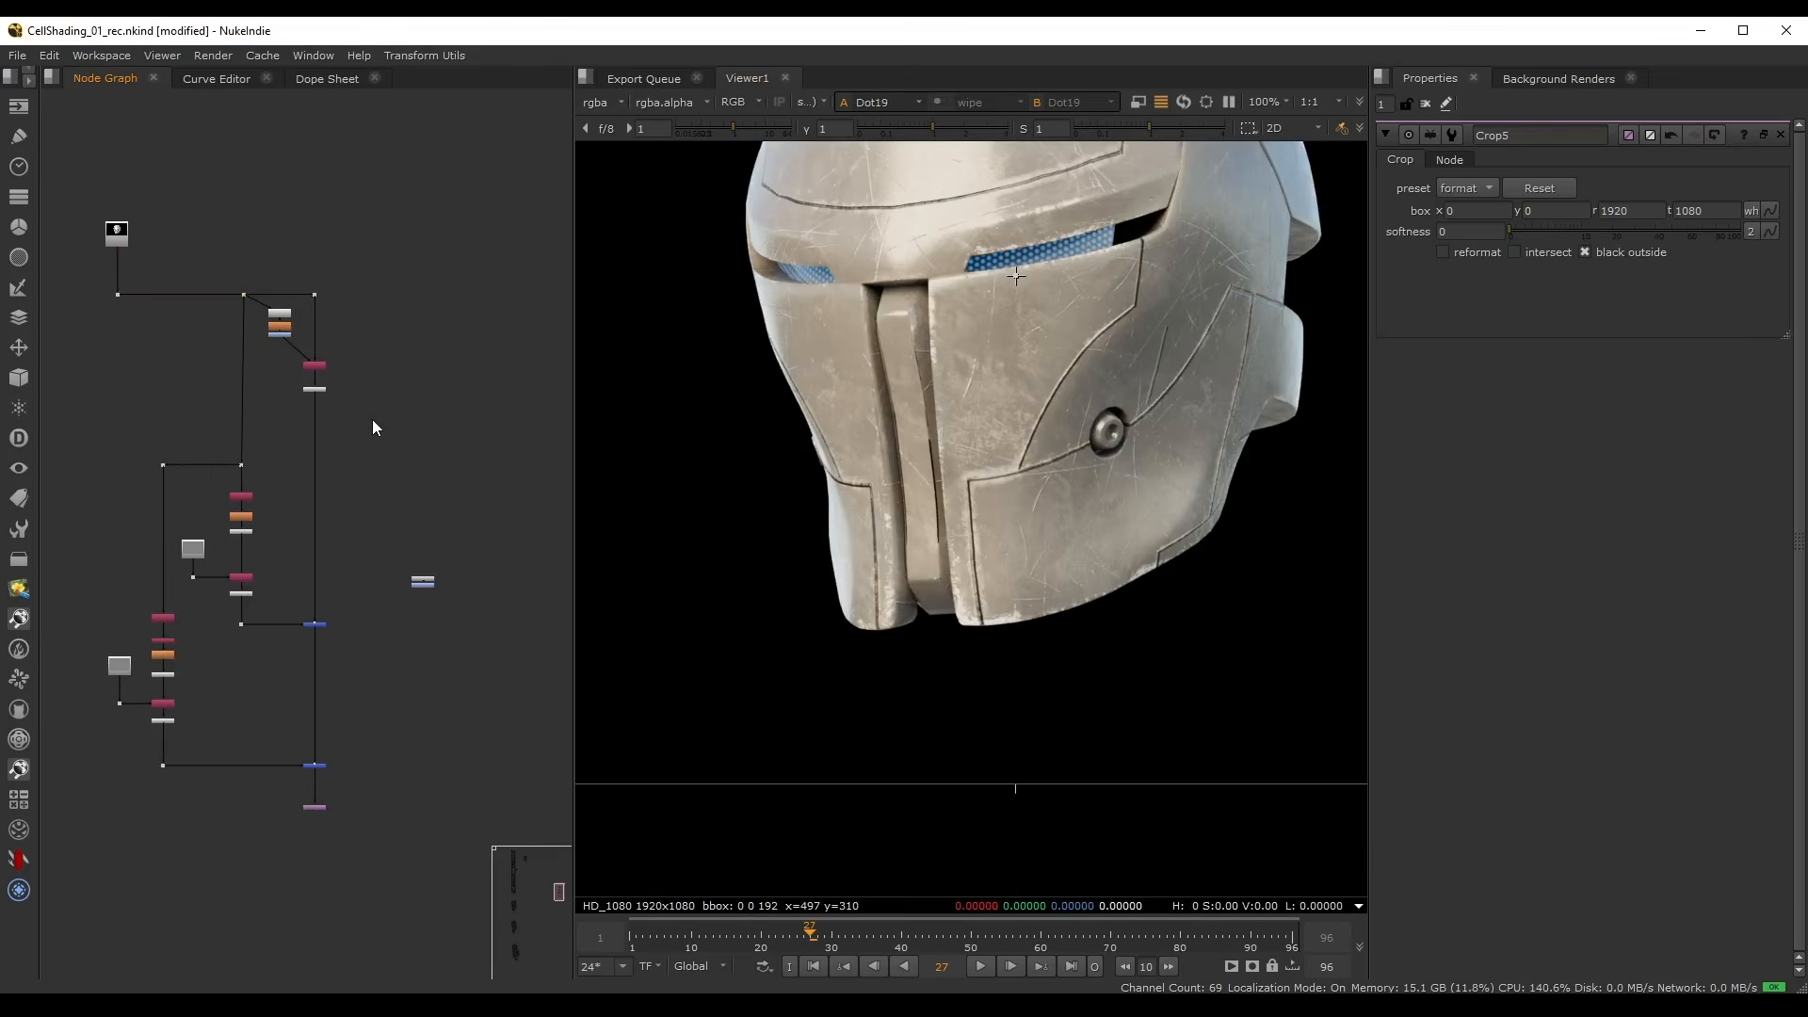
- Add a Copy node below the Crop, connecting one input to the Crop and the other through a new corner Dot to the source render
{"action": "scroll", "coordinate": [371, 764], "scroll_direction": "up", "scroll_amount": 3}
{"action": "key", "text": "k"}
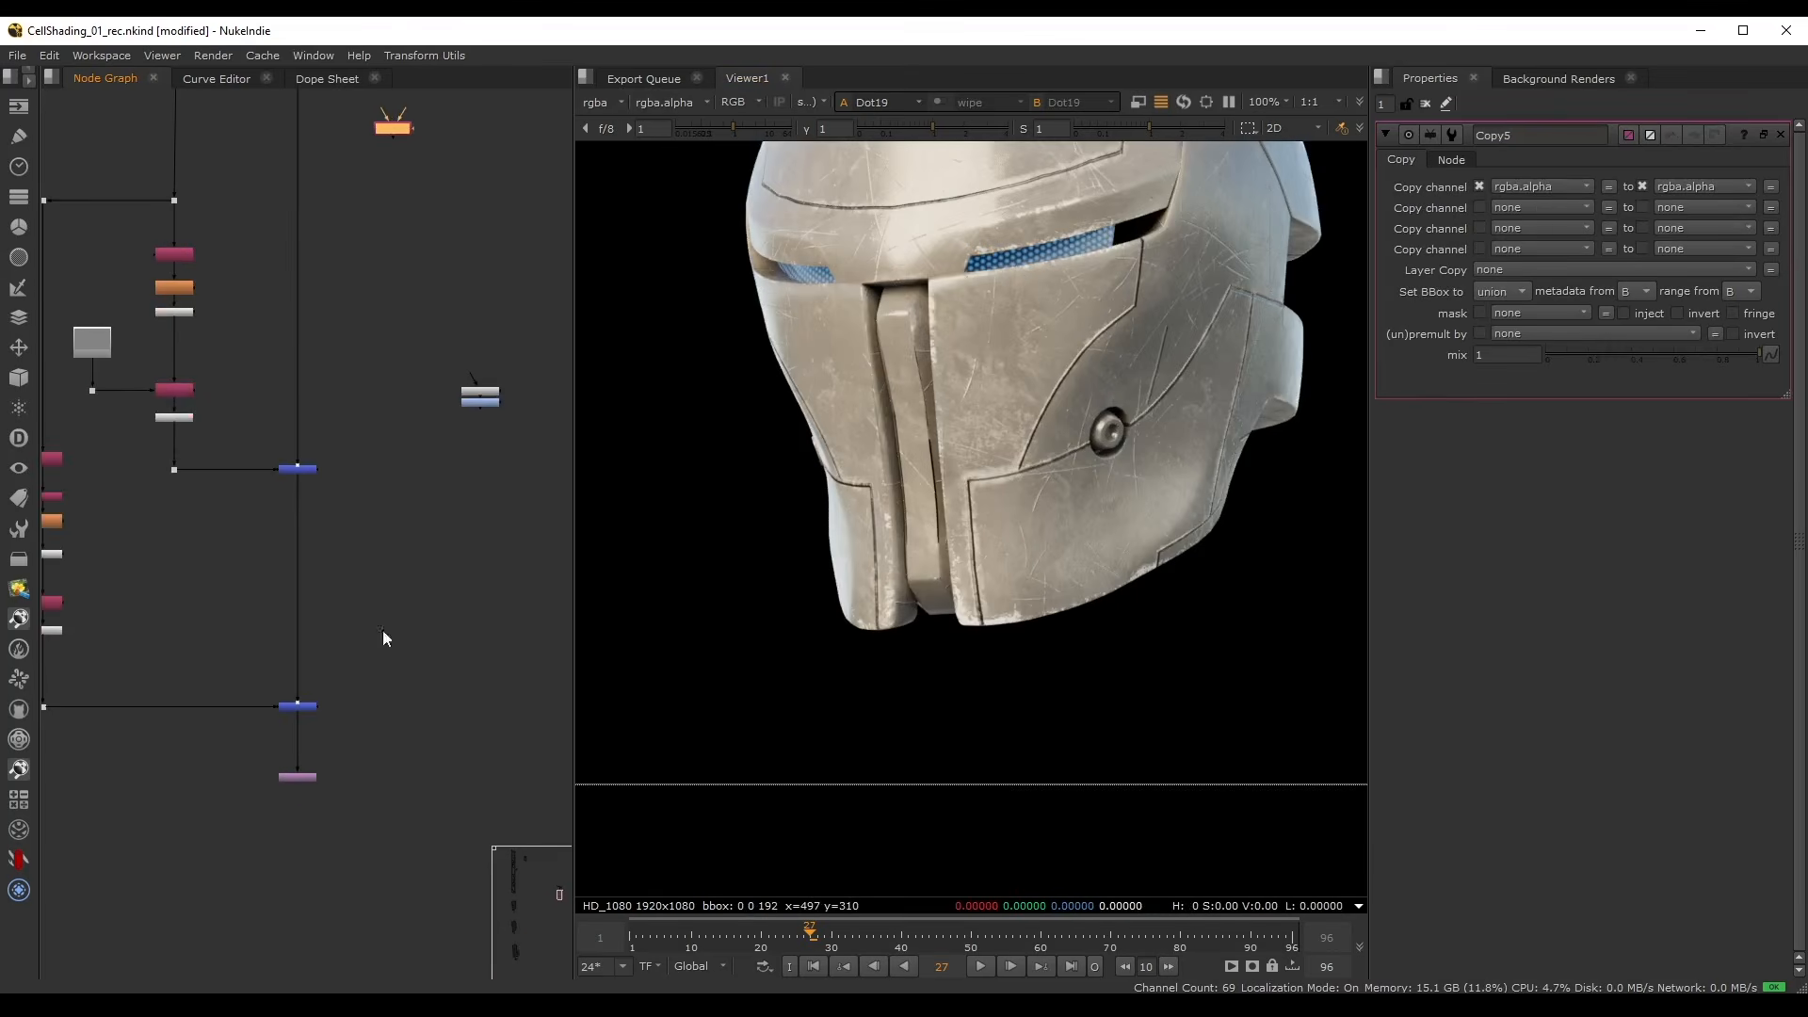
{"action": "scroll", "coordinate": [317, 824], "scroll_direction": "up", "scroll_amount": 3}
{"action": "left_click_drag", "start_coordinate": [356, 756], "coordinate": [279, 729]}
{"action": "scroll", "coordinate": [320, 786], "scroll_direction": "down", "scroll_amount": 4}
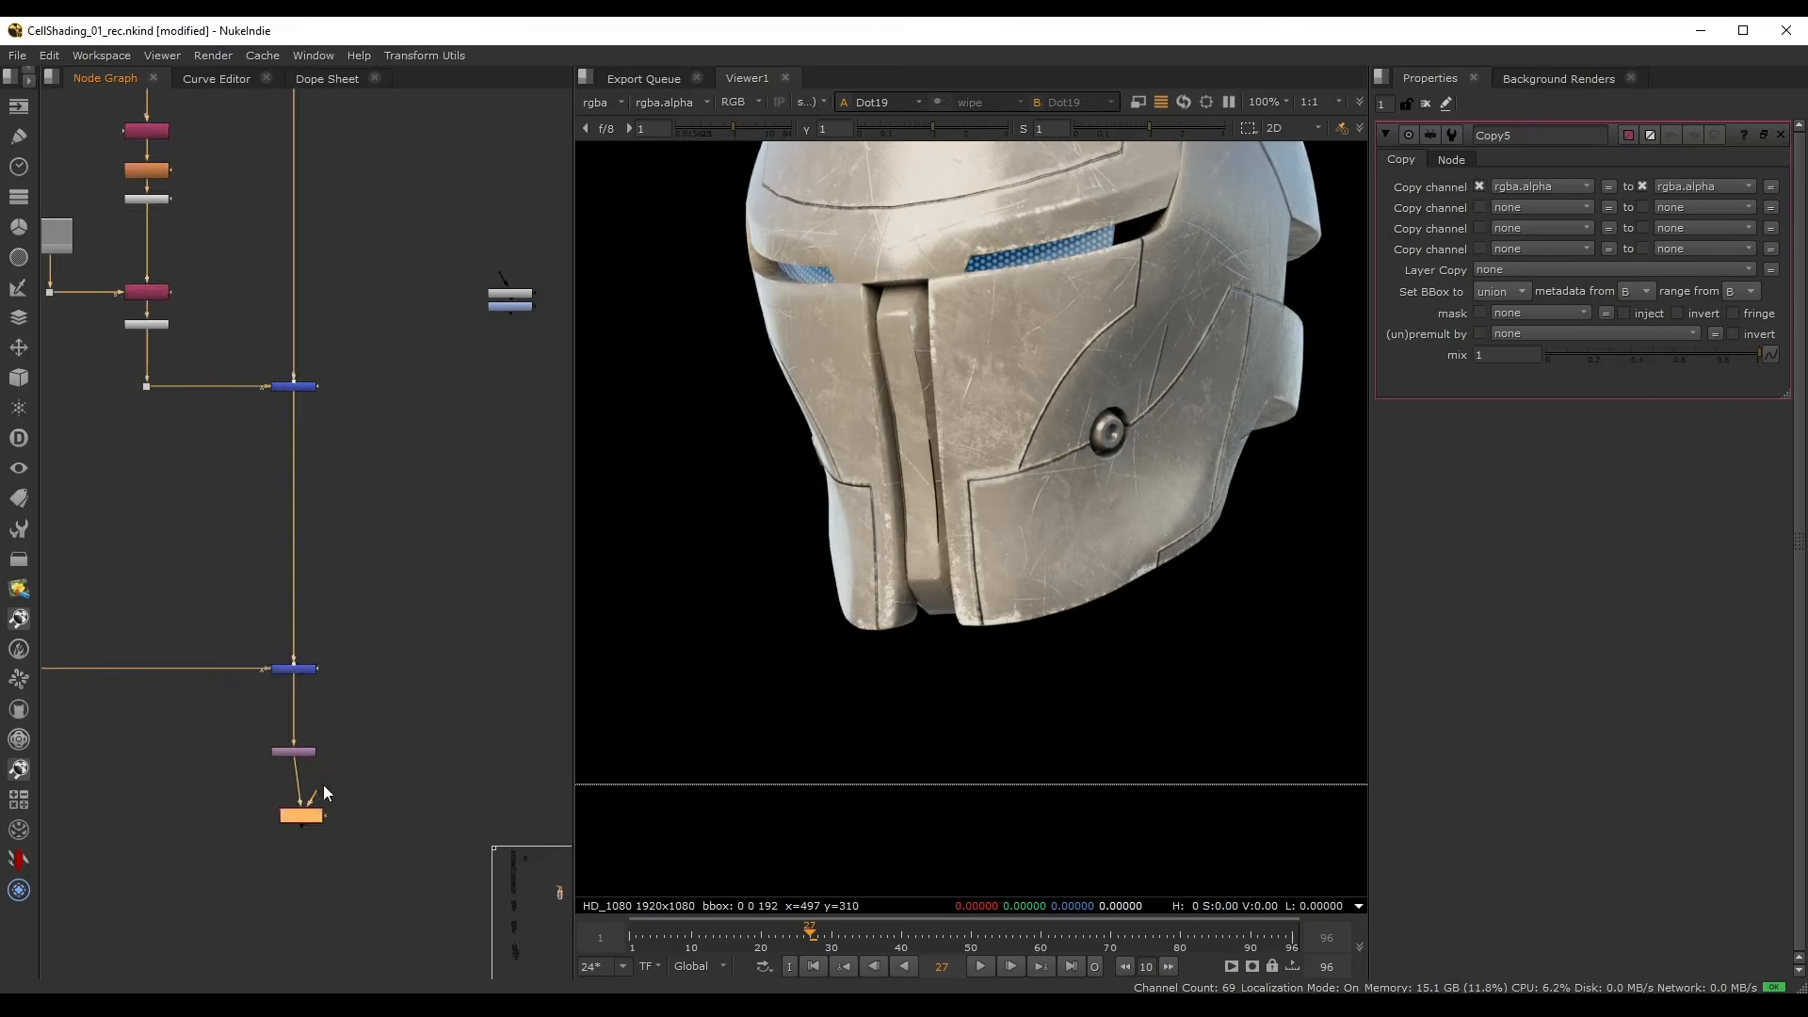
{"action": "scroll", "coordinate": [324, 784], "scroll_direction": "up", "scroll_amount": 3}
{"action": "scroll", "coordinate": [352, 876], "scroll_direction": "down", "scroll_amount": 4}
{"action": "scroll", "coordinate": [347, 878], "scroll_direction": "up", "scroll_amount": 2}
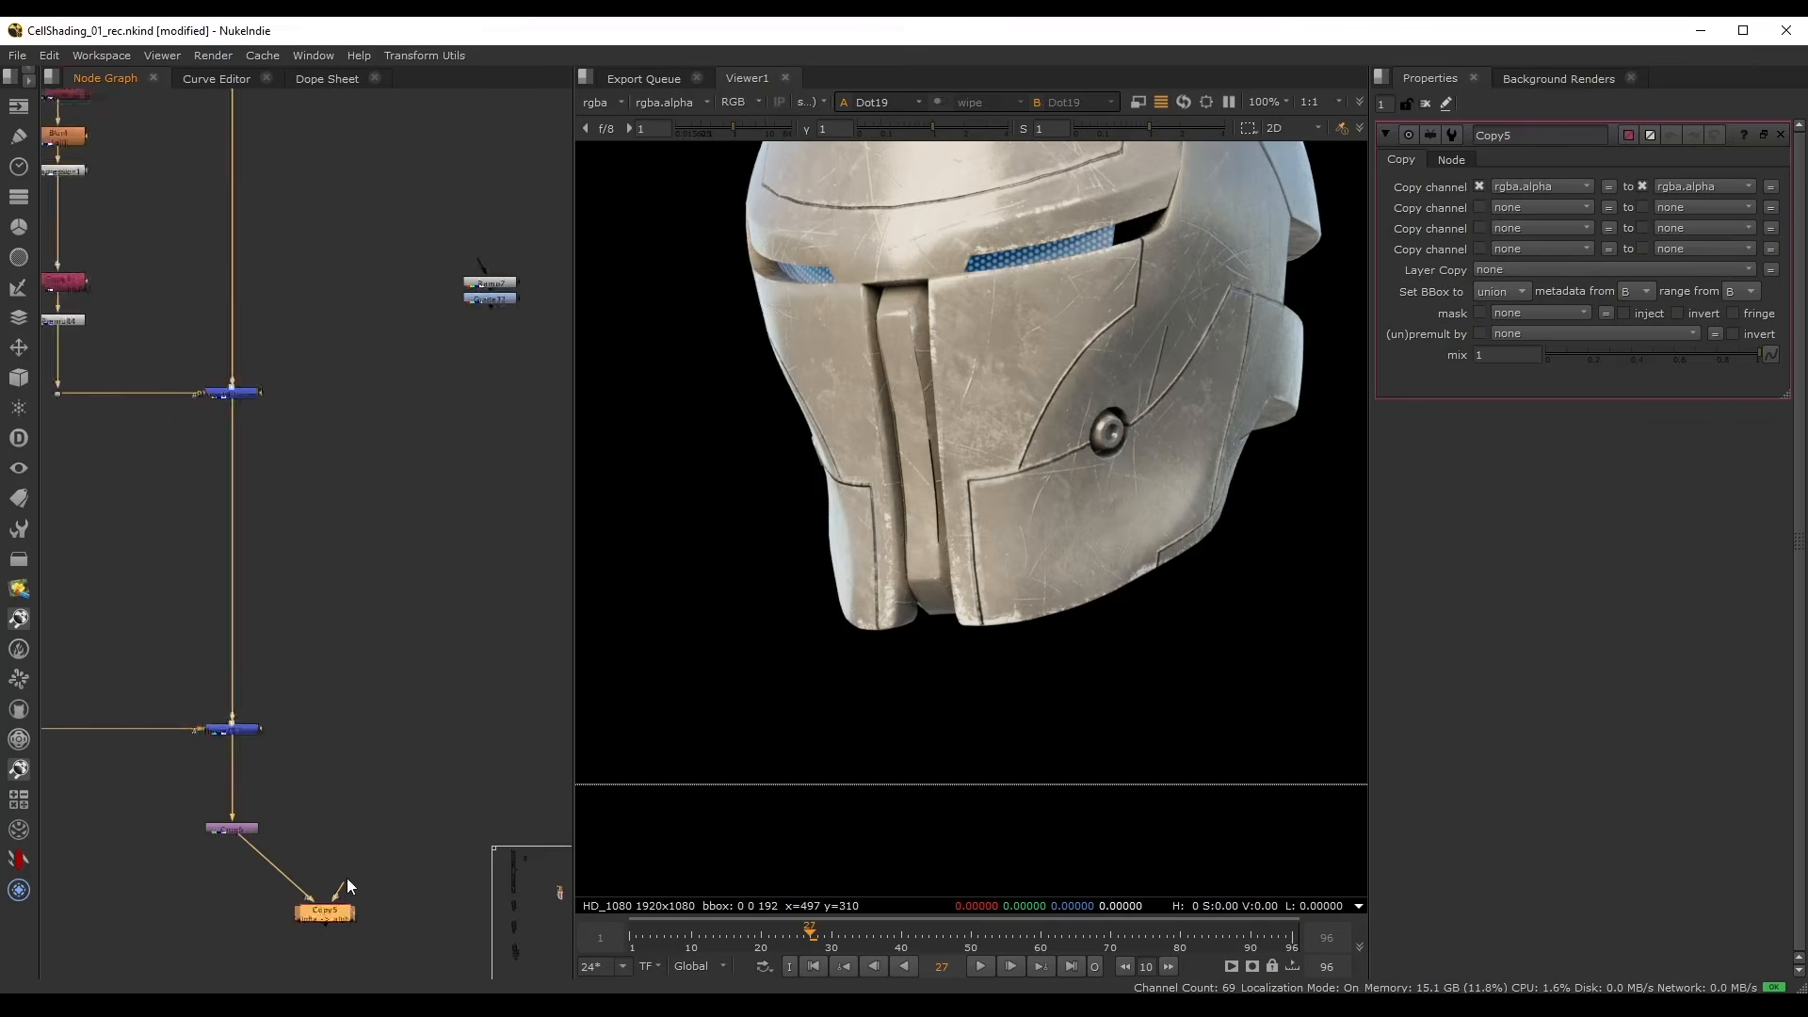
{"action": "scroll", "coordinate": [347, 871], "scroll_direction": "down", "scroll_amount": 2}
{"action": "left_click_drag", "start_coordinate": [350, 956], "coordinate": [276, 206]}
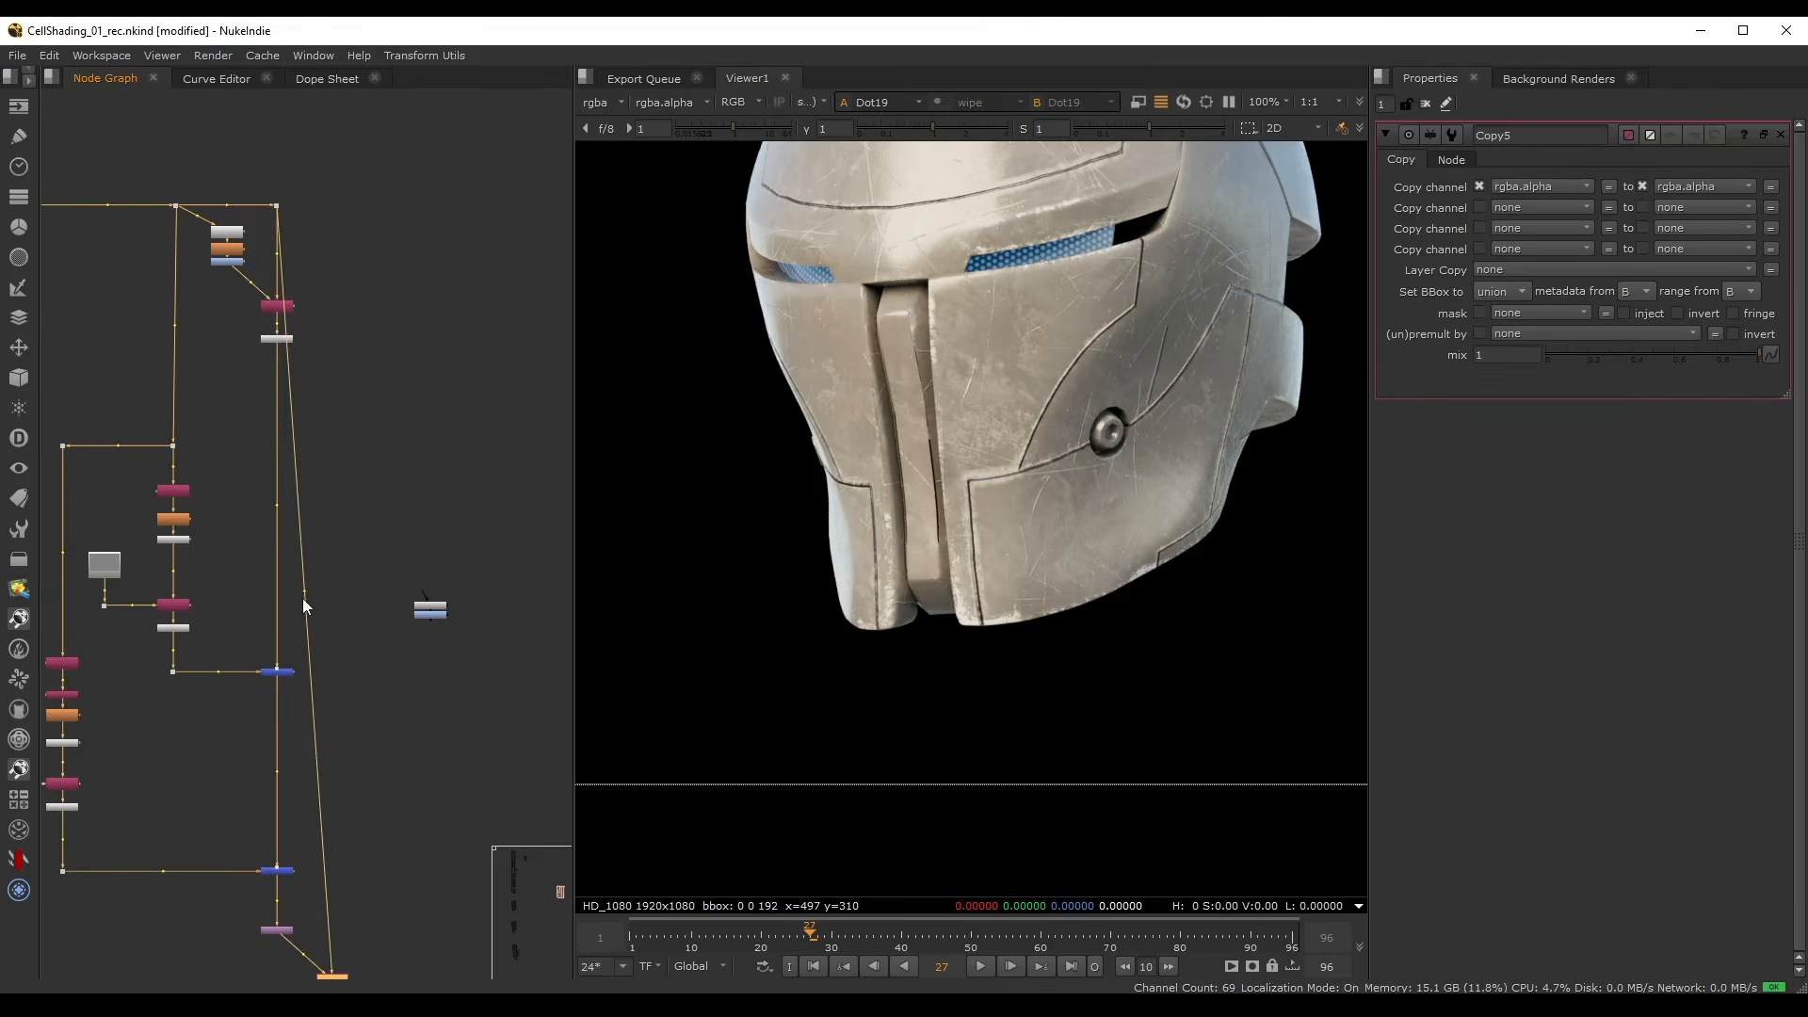
{"action": "left_click_drag", "start_coordinate": [302, 600], "coordinate": [333, 205], "text": "ctrl"}
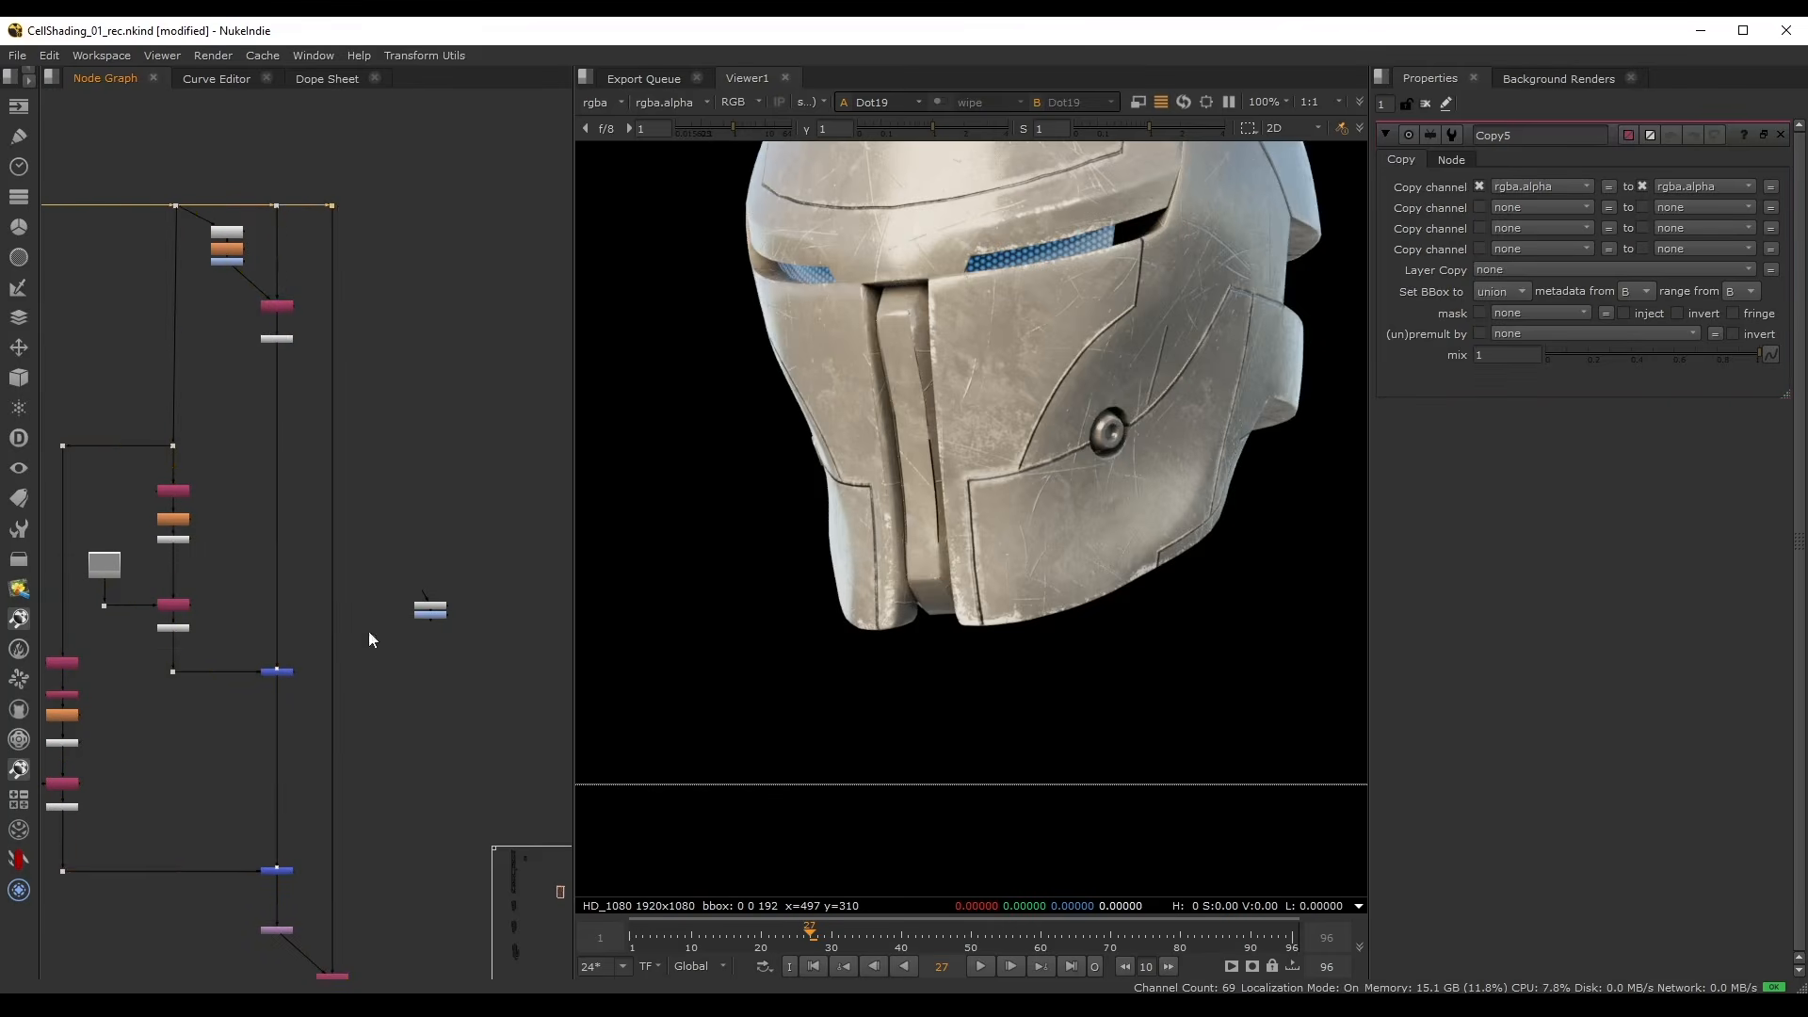
- View the Copy node, swap its inputs so the Crop feeds B and the source render feeds A, and check the alpha
{"action": "scroll", "coordinate": [371, 771], "scroll_direction": "up", "scroll_amount": 5}
{"action": "left_click", "coordinate": [346, 780]}
{"action": "key", "text": "1"}
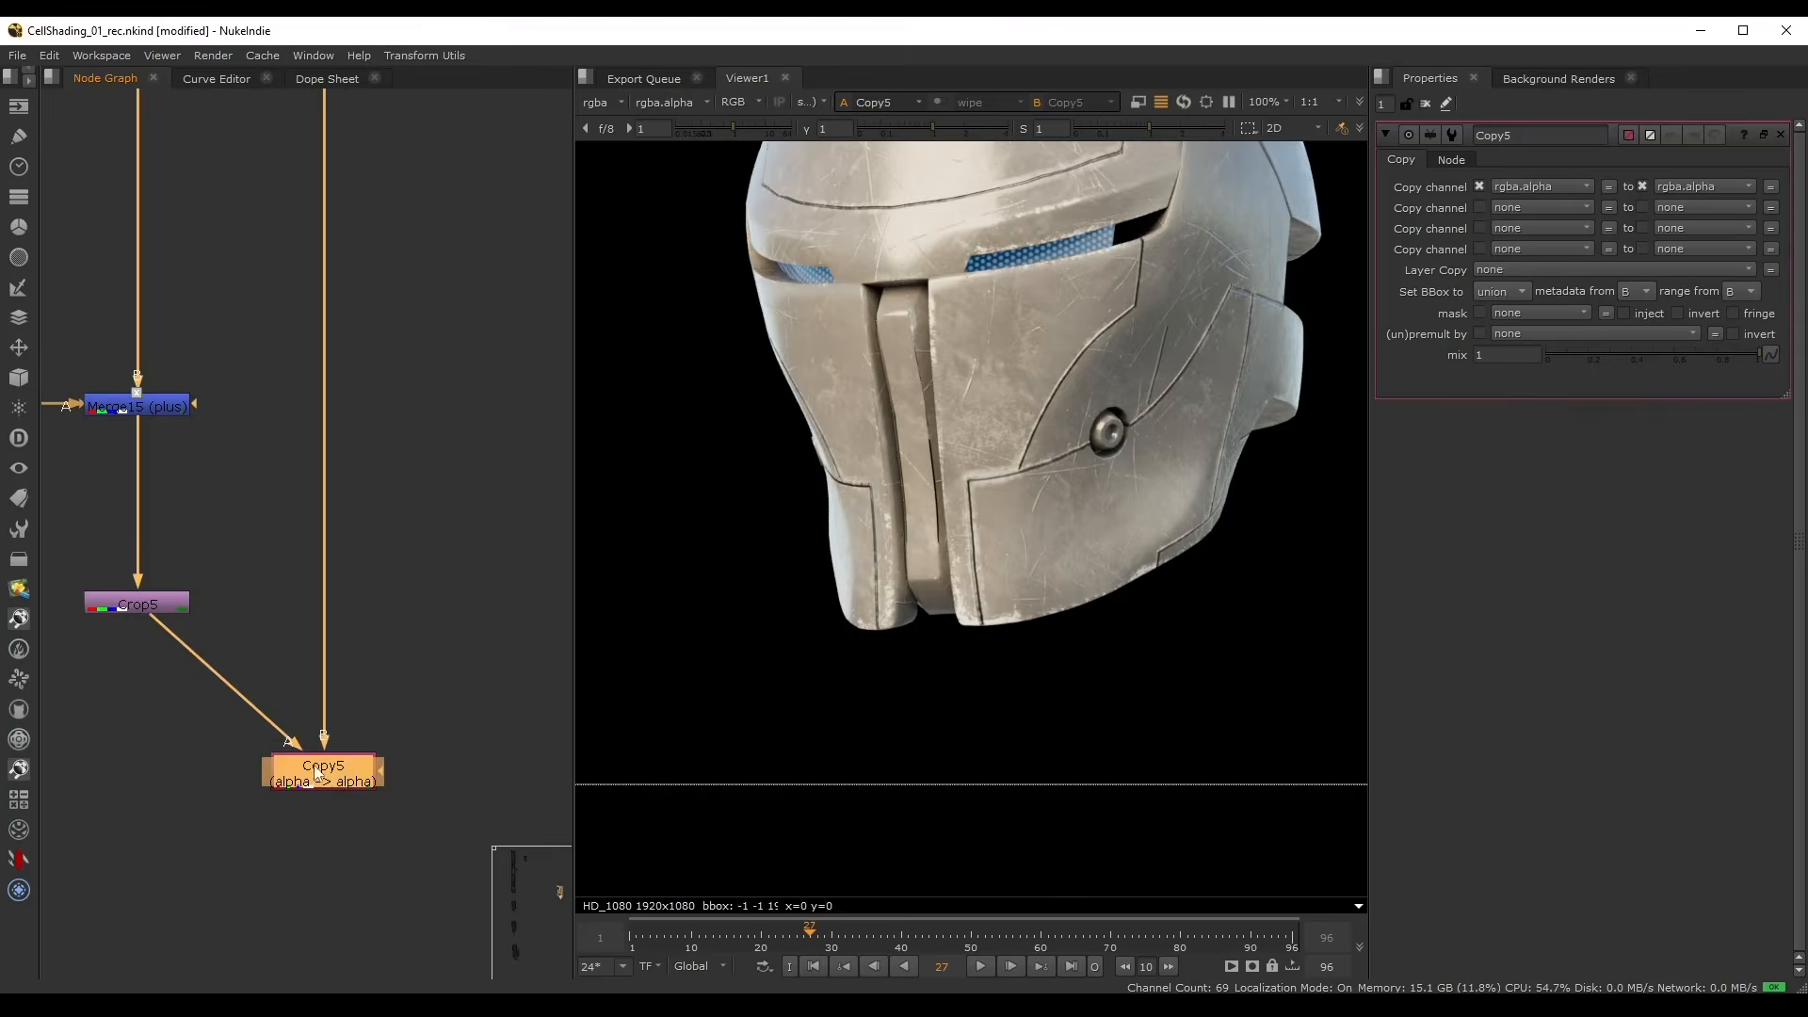
{"action": "key", "text": "shift+x"}
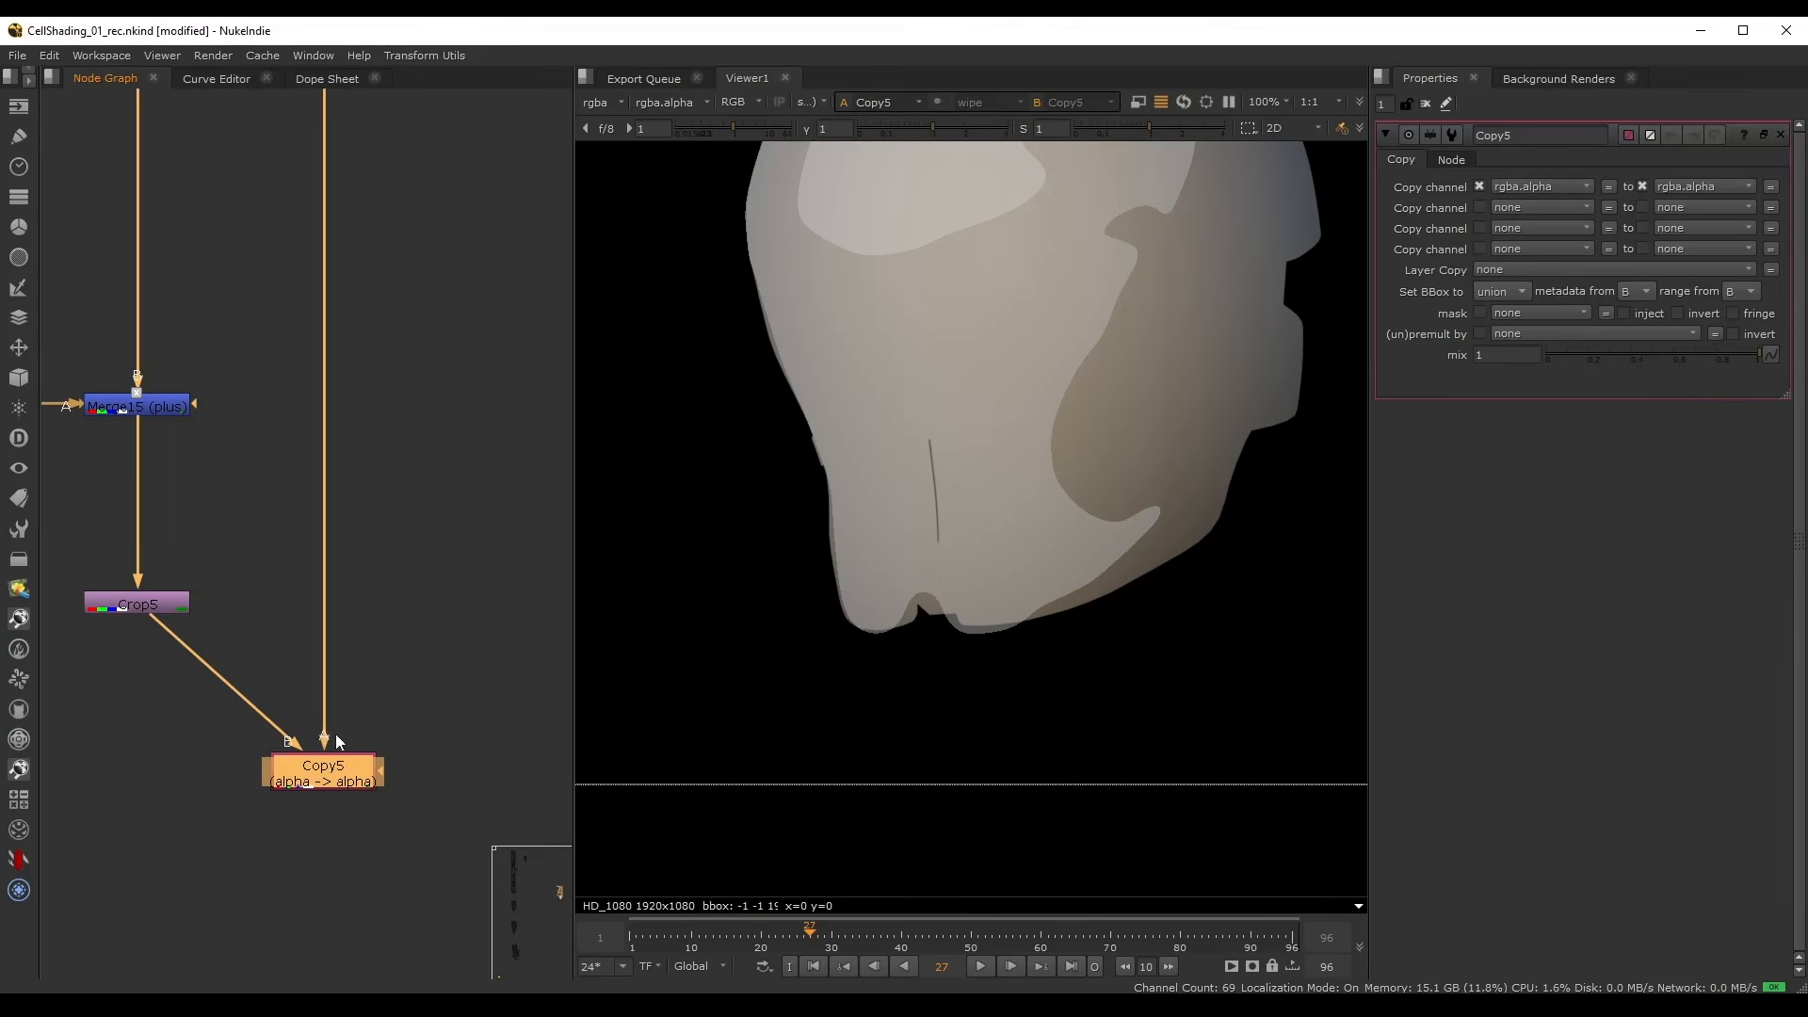
{"action": "middle_click_drag", "start_coordinate": [194, 707], "coordinate": [238, 717]}
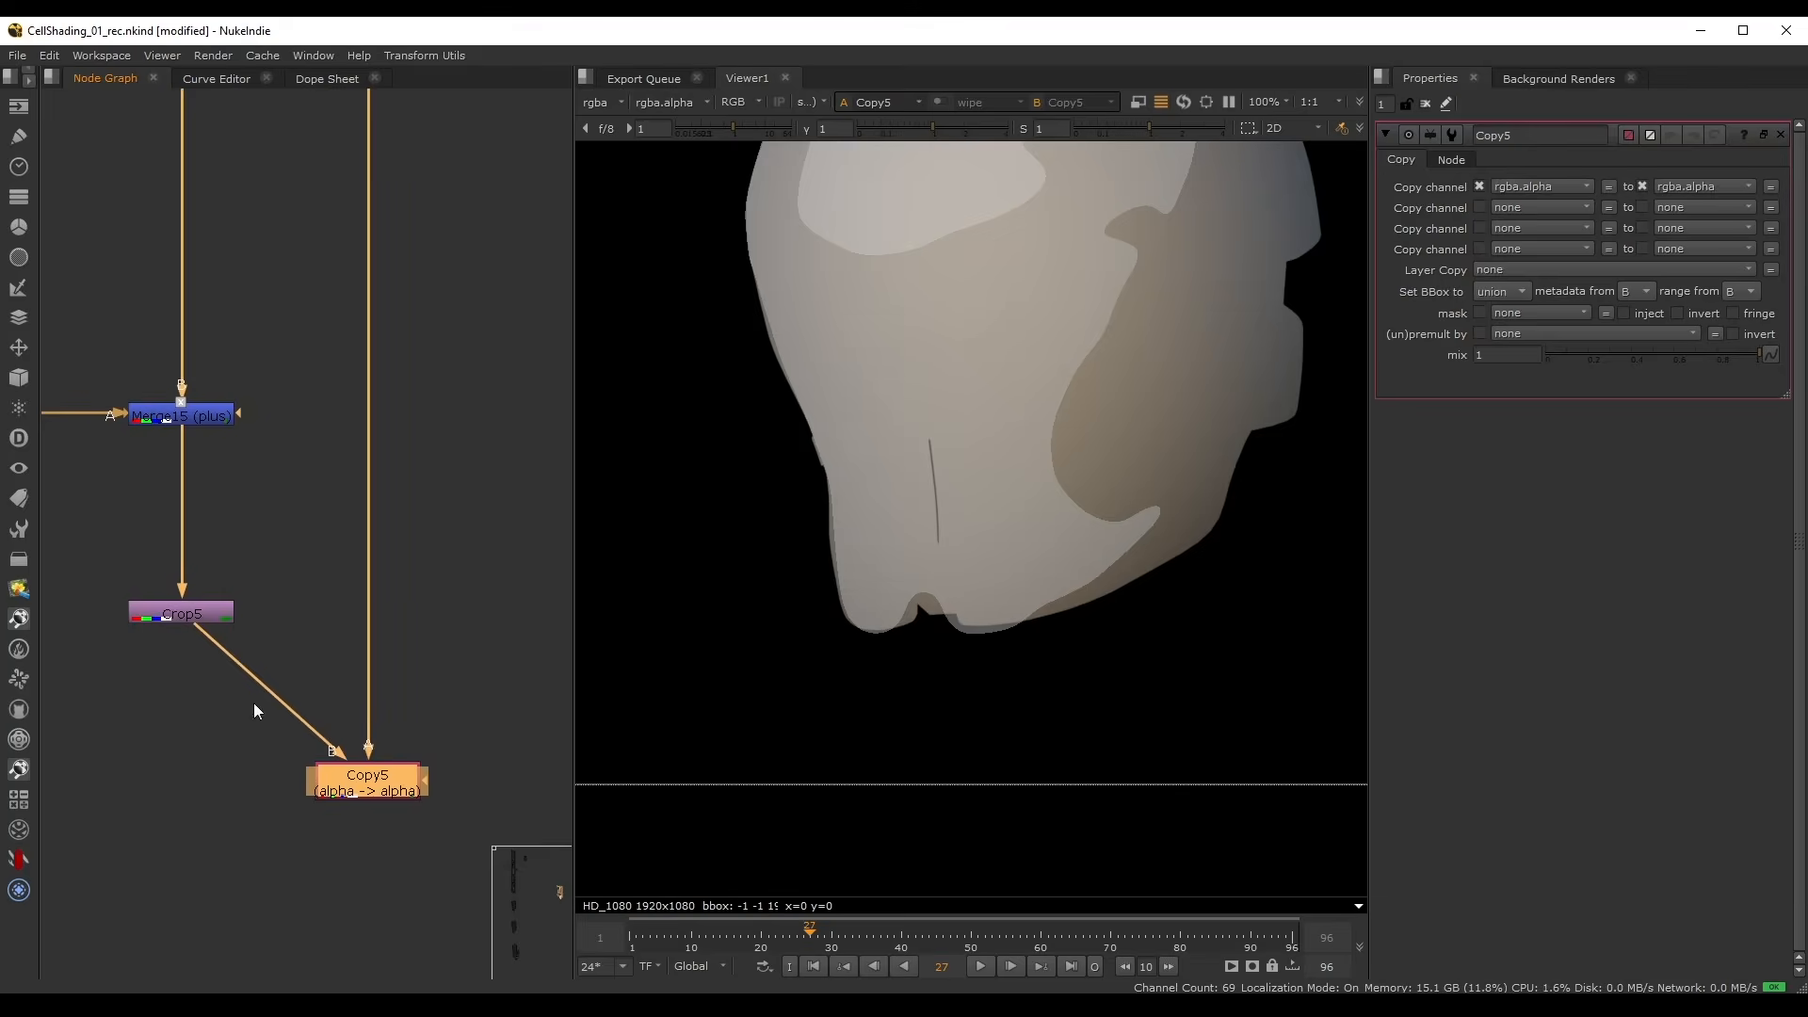
{"action": "key", "text": "a"}
{"action": "key", "text": "a"}
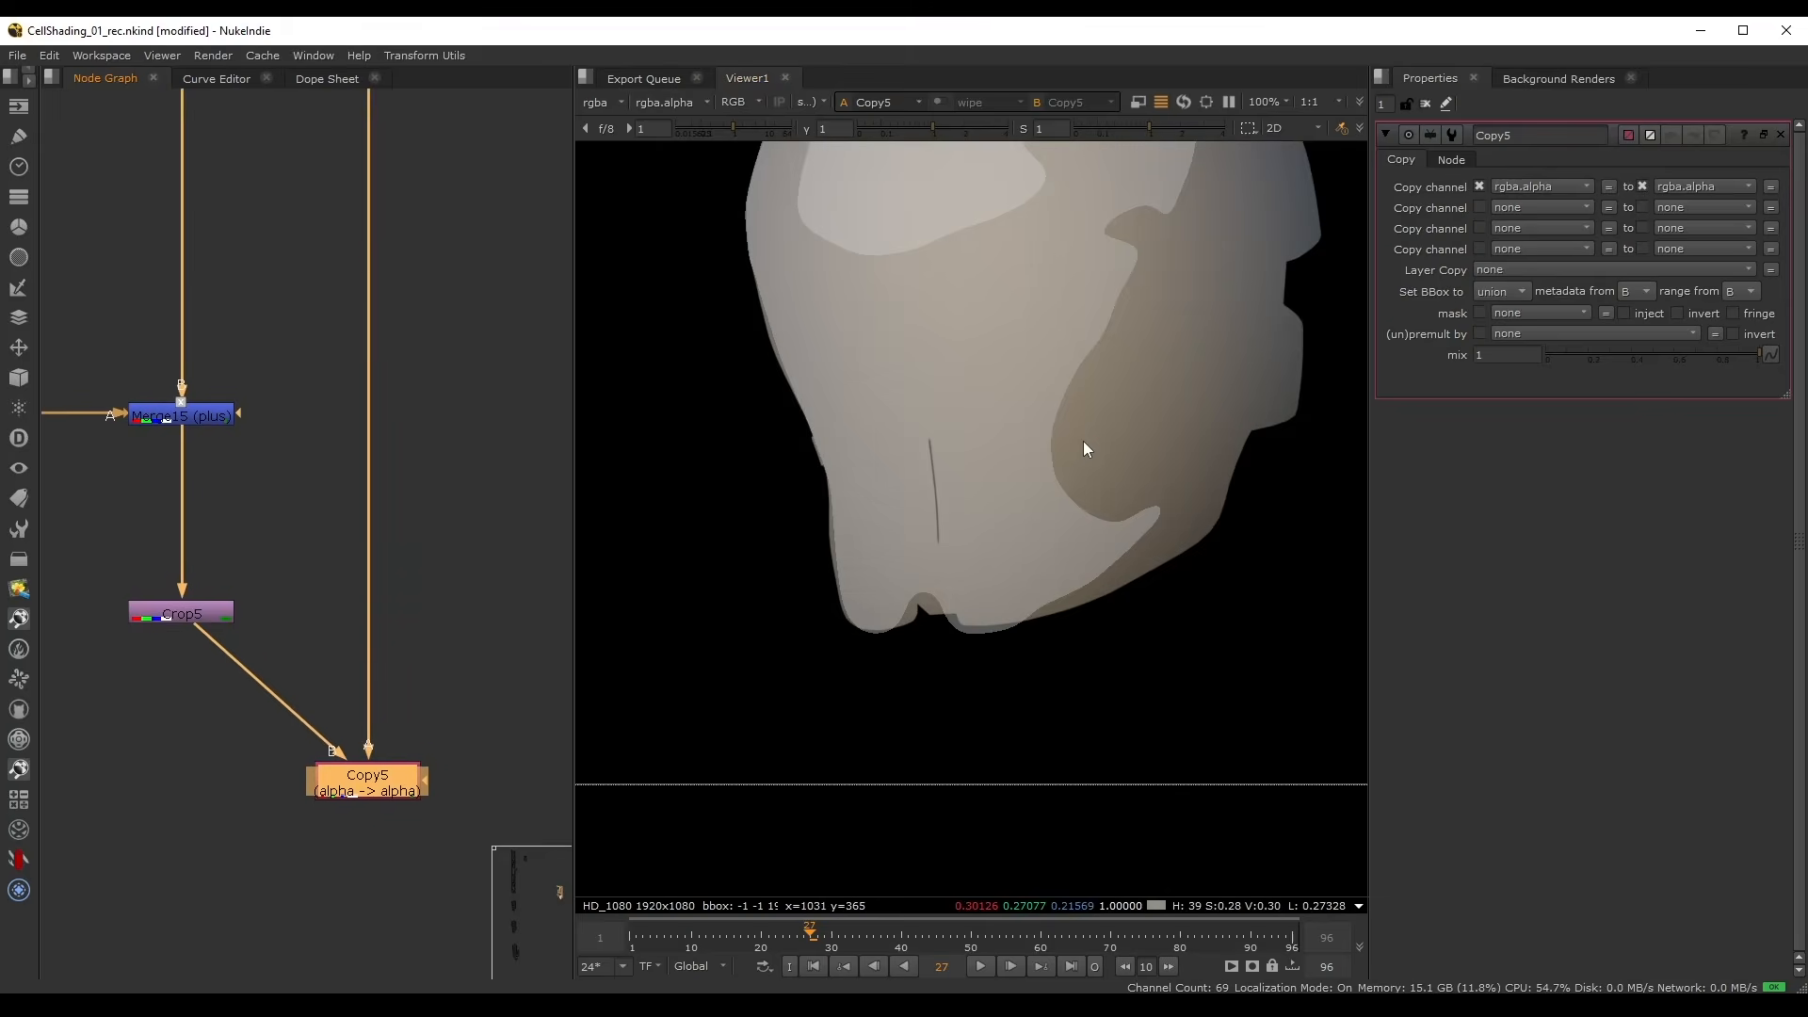
- Add a Premult after the Copy and toggle it off and on to compare the helmet's lower edge
{"action": "middle_click_drag", "start_coordinate": [398, 612], "coordinate": [375, 531]}
{"action": "key", "text": "Tab"}
{"action": "type", "text": "prem"}
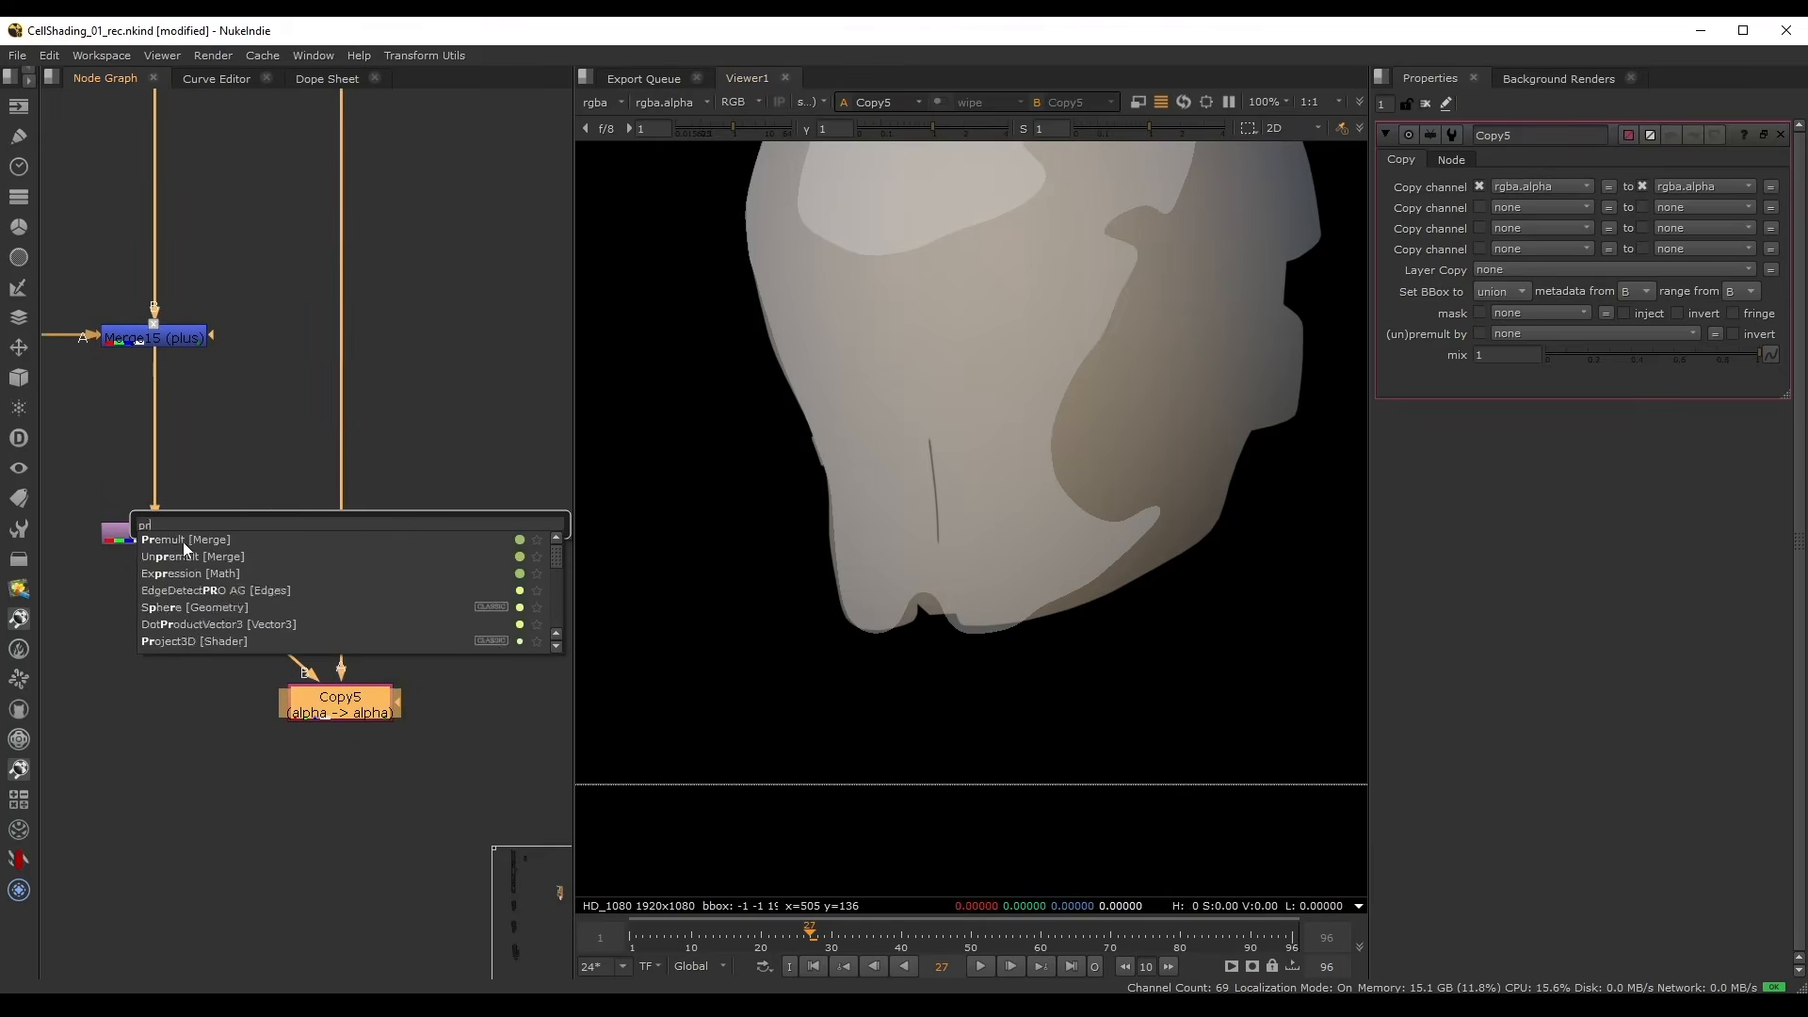
{"action": "key", "text": "Return"}
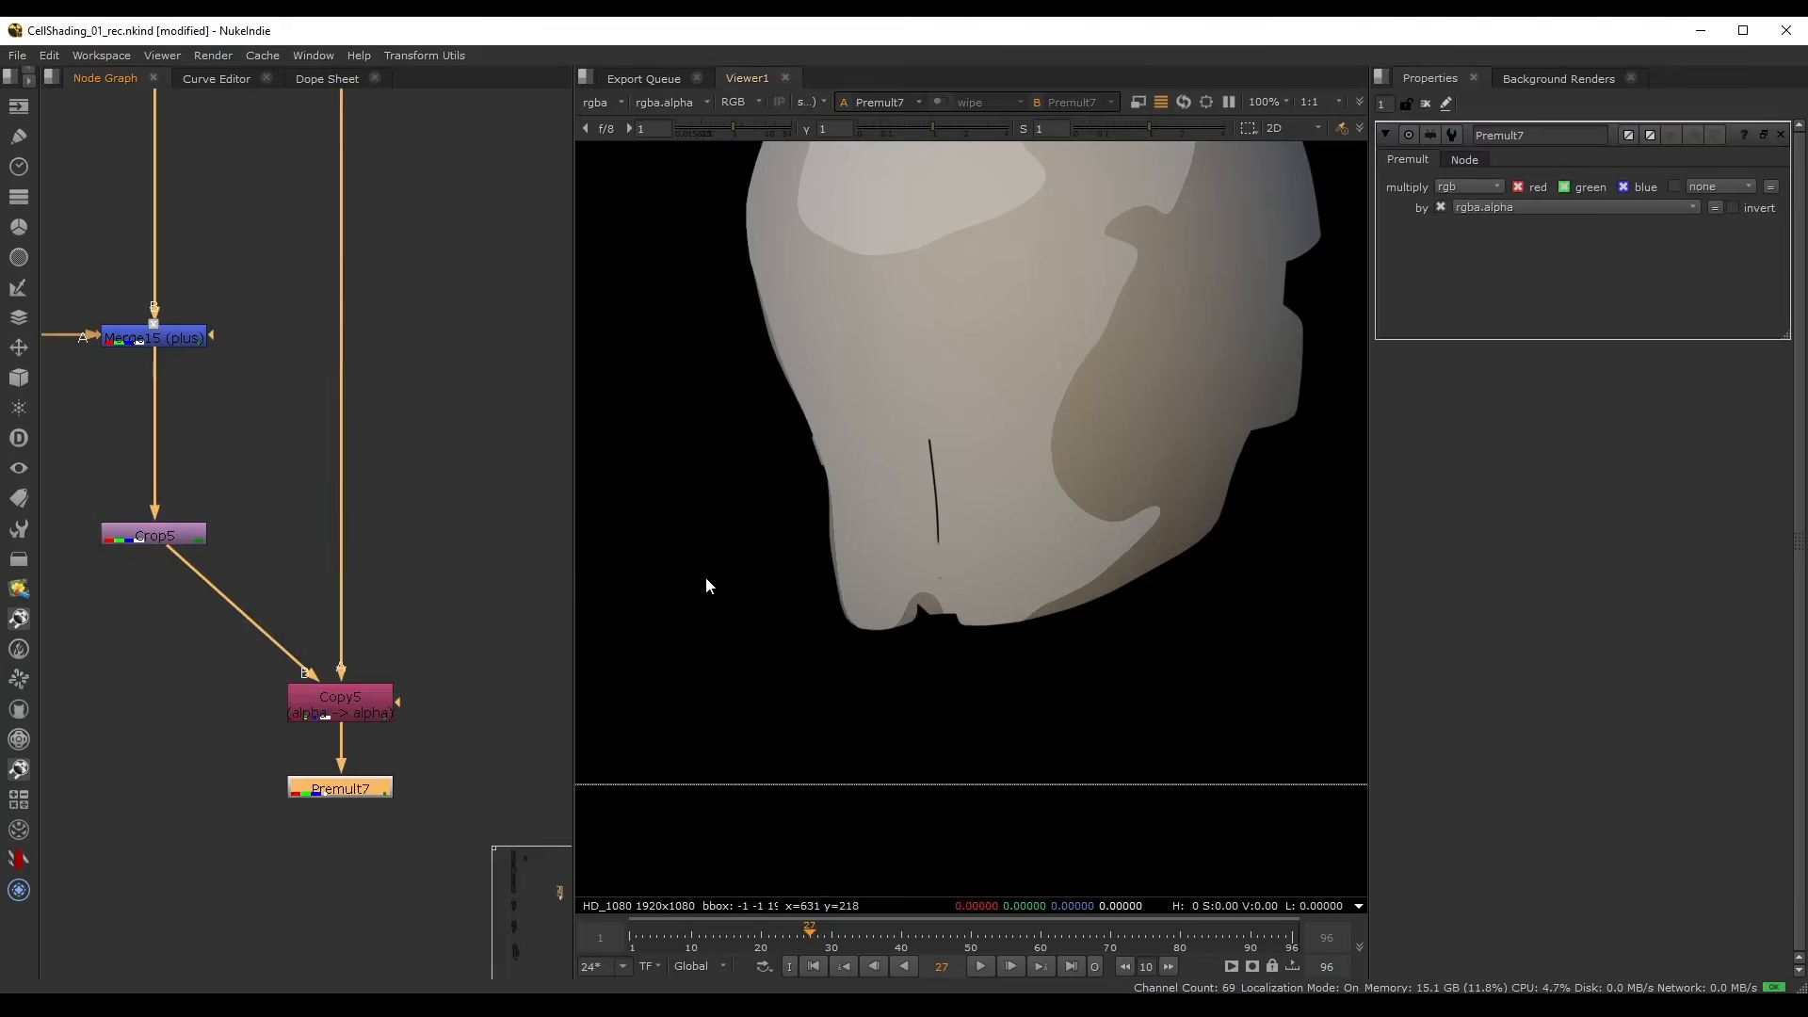
{"action": "key", "text": "d"}
{"action": "key", "text": "d"}
{"action": "scroll", "coordinate": [975, 648], "scroll_direction": "up", "scroll_amount": 4}
{"action": "key", "text": "d"}
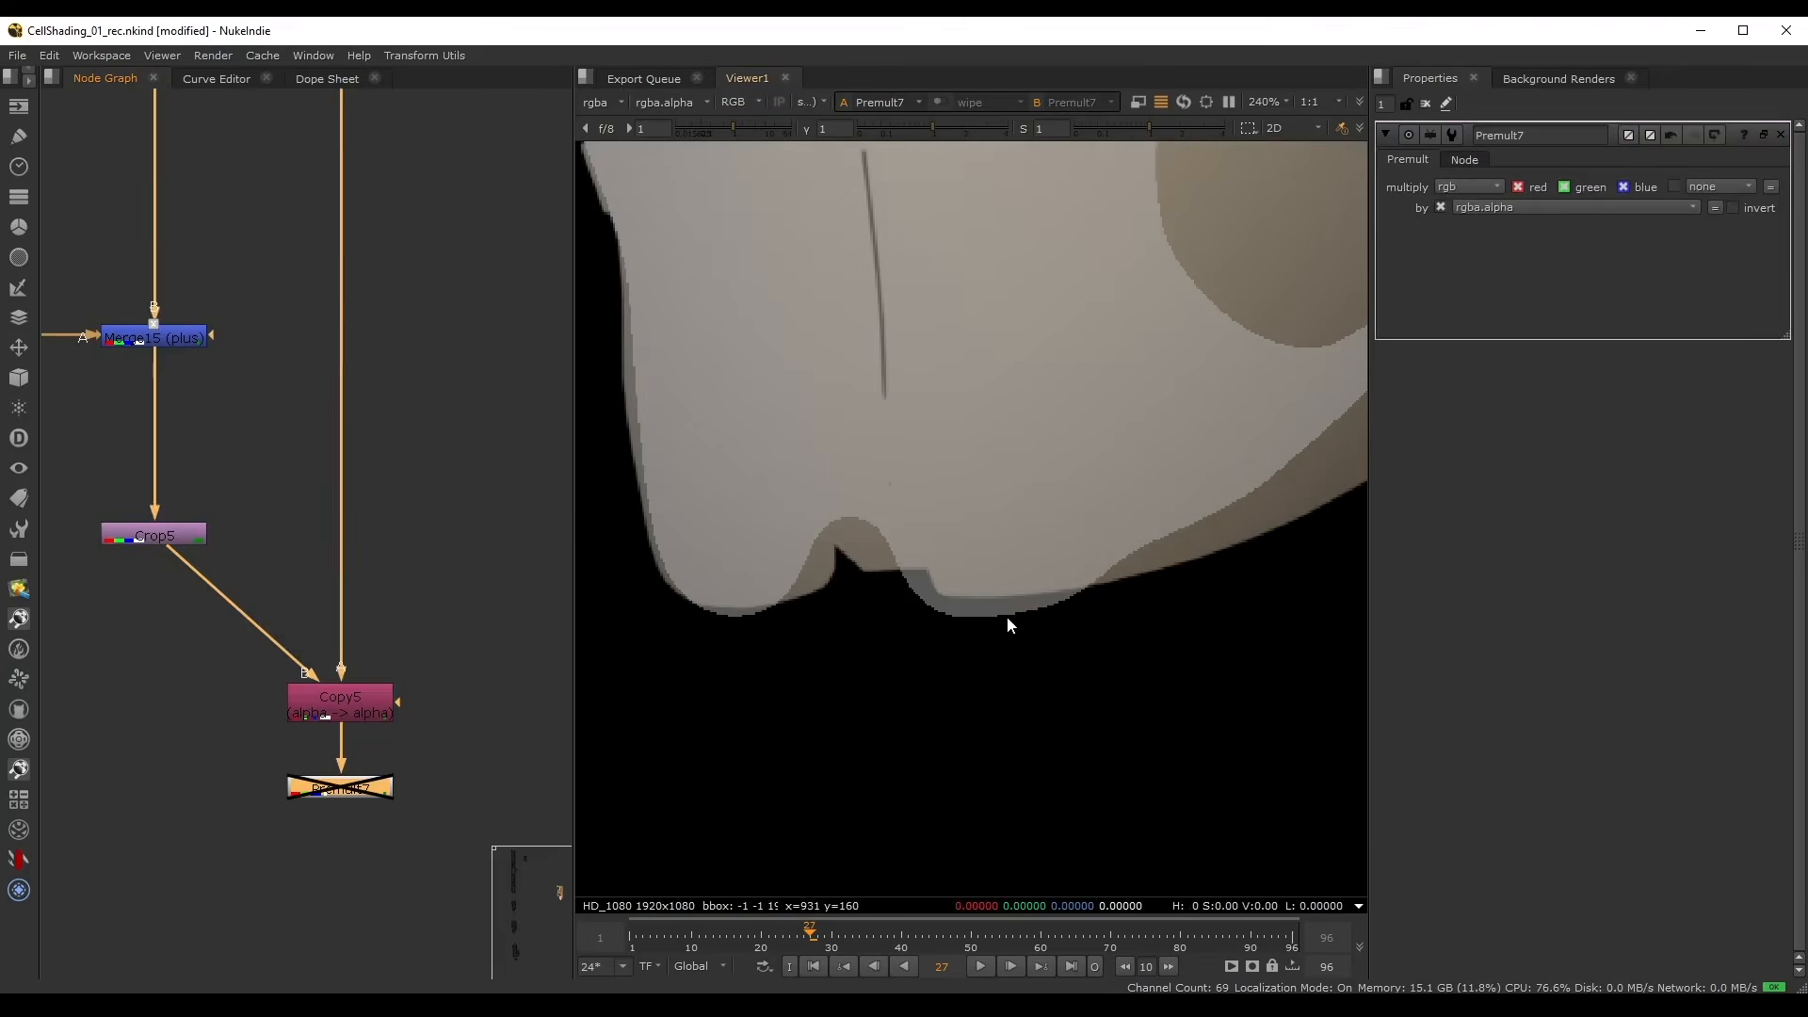
{"action": "key", "text": "d"}
- Merge the premultiplied helmet over the graded Ramp and align the Merge node directly below the Premult
{"action": "scroll", "coordinate": [422, 608], "scroll_direction": "down", "scroll_amount": 3}
{"action": "left_click", "coordinate": [424, 612]}
{"action": "scroll", "coordinate": [486, 731], "scroll_direction": "up", "scroll_amount": 1}
{"action": "middle_click_drag", "start_coordinate": [486, 731], "coordinate": [407, 607]}
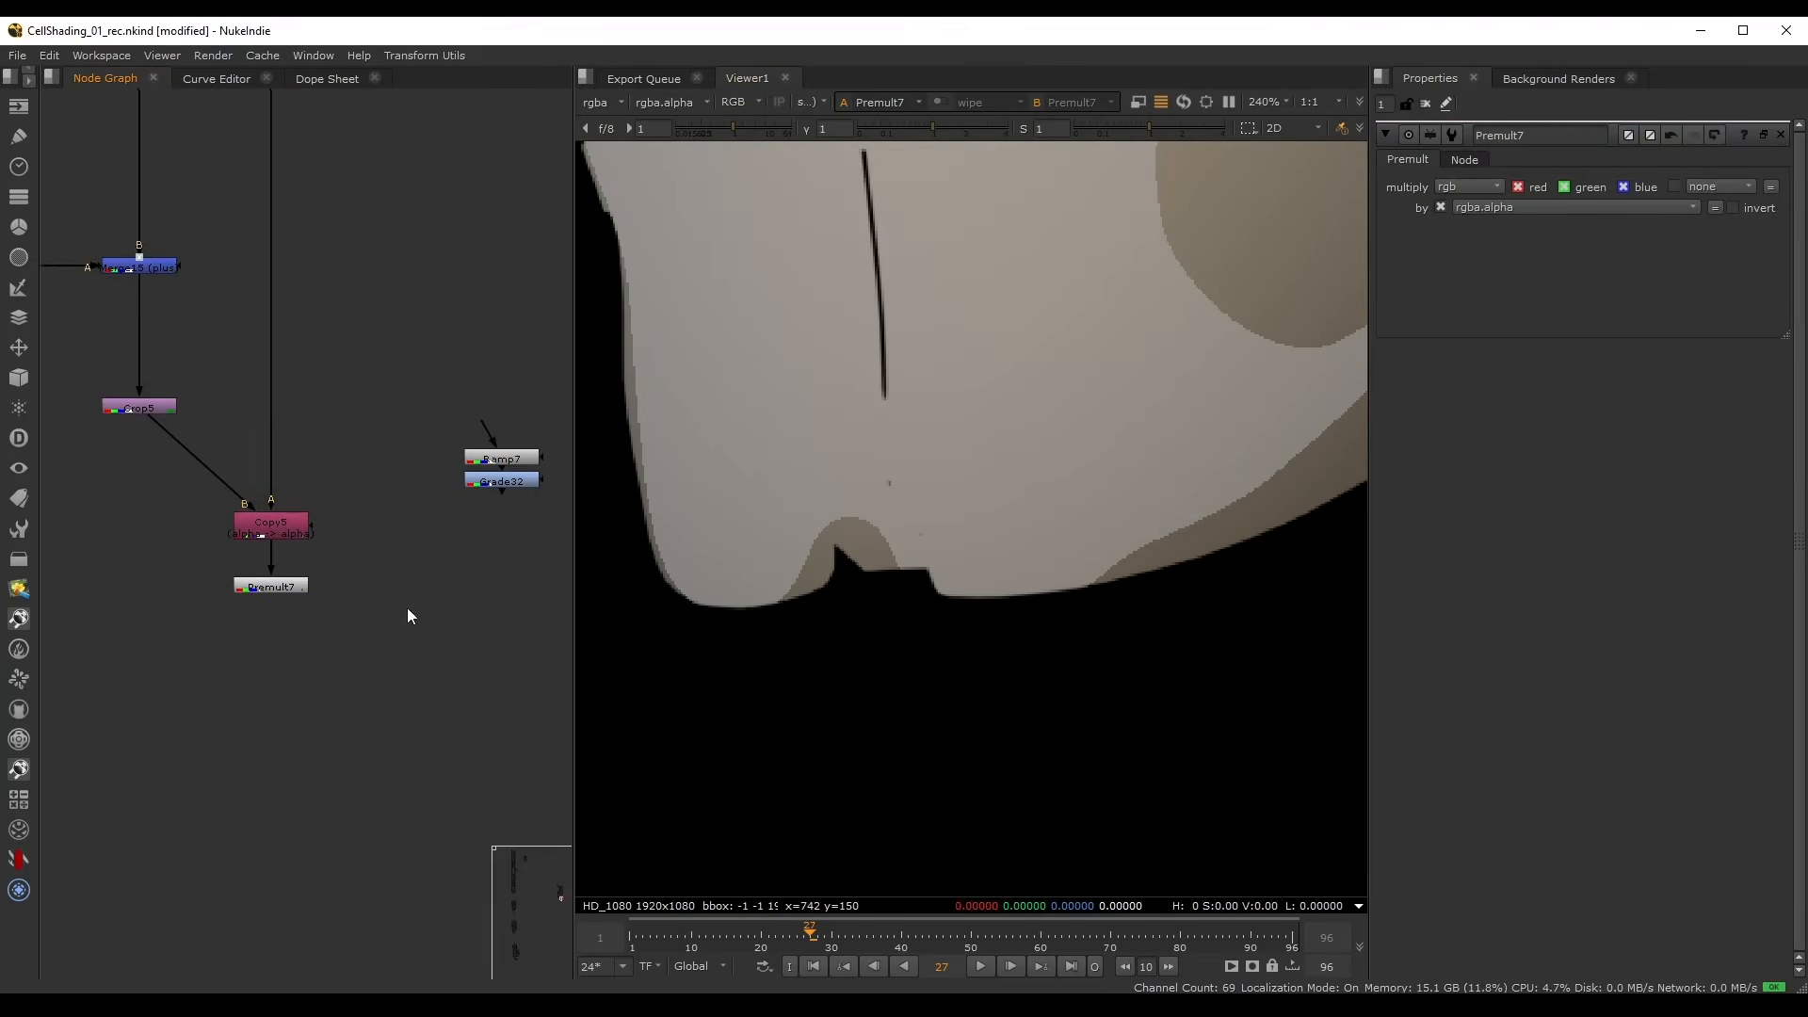
{"action": "left_click", "coordinate": [273, 585]}
{"action": "key", "text": "m"}
{"action": "left_click_drag", "start_coordinate": [386, 580], "coordinate": [330, 713]}
{"action": "left_click_drag", "start_coordinate": [482, 506], "coordinate": [481, 499]}
{"action": "scroll", "coordinate": [409, 711], "scroll_direction": "up", "scroll_amount": 2}
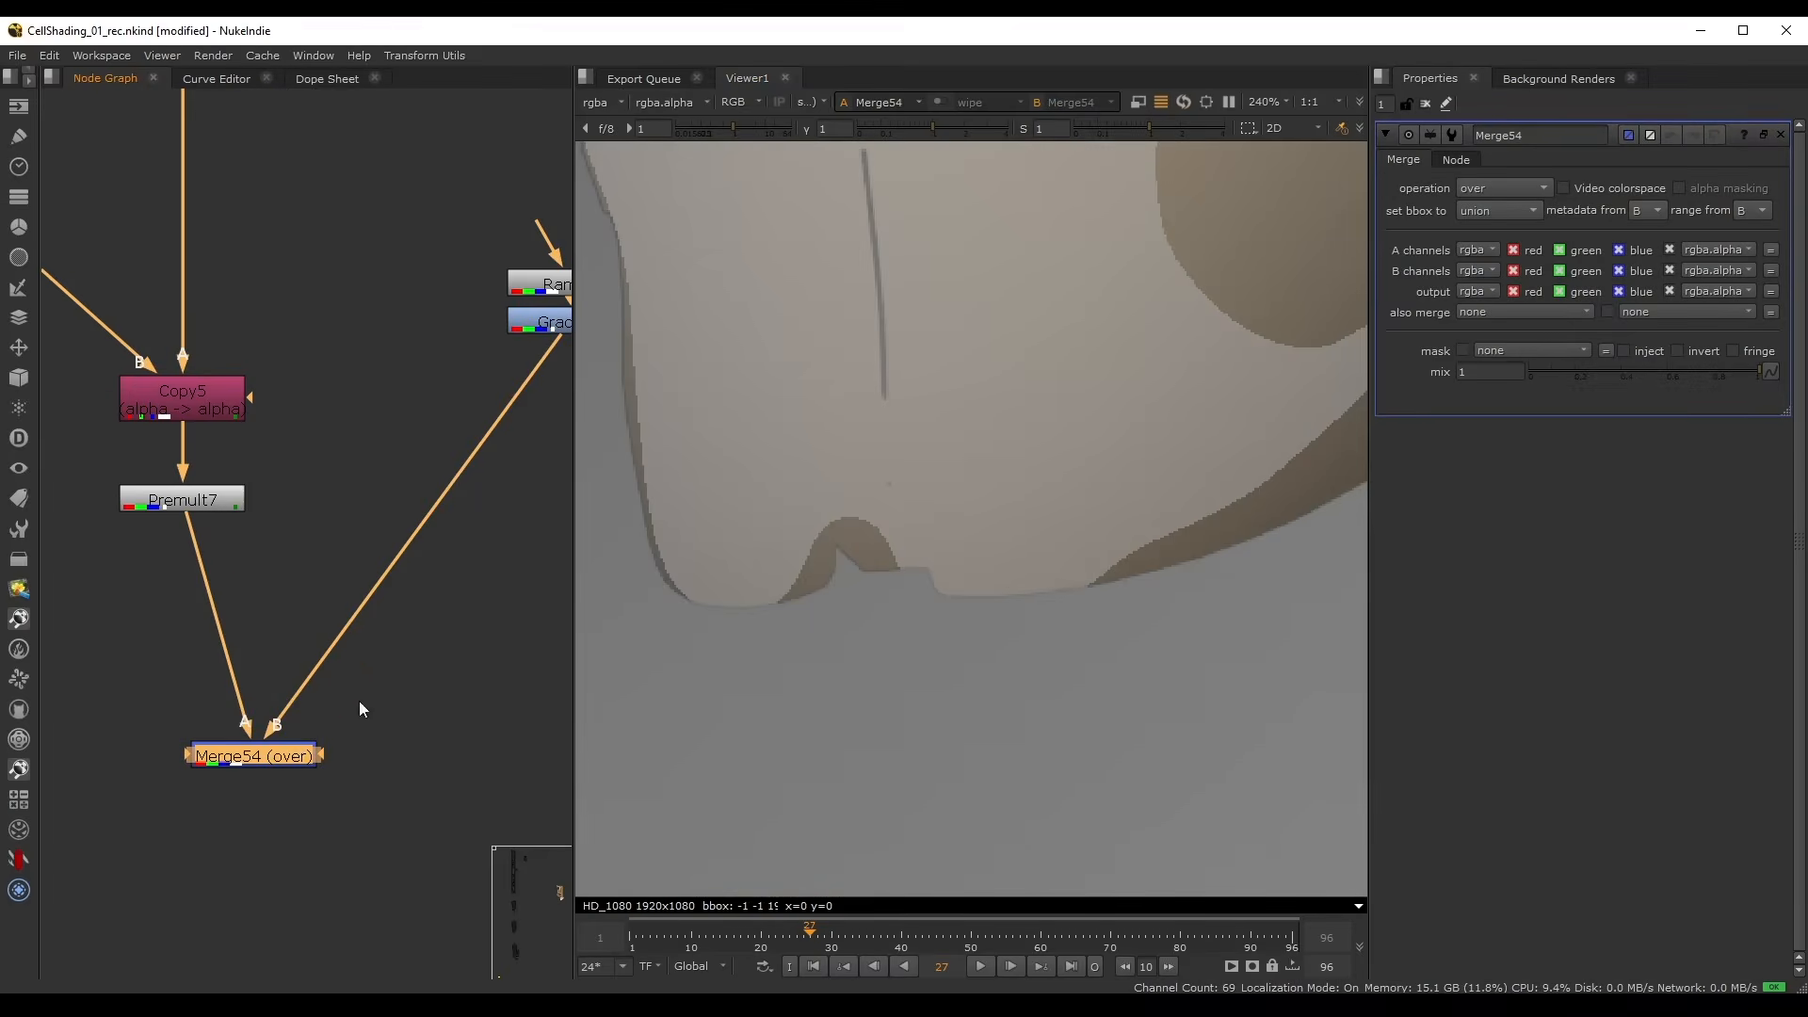
{"action": "left_click_drag", "start_coordinate": [278, 753], "coordinate": [210, 733]}
{"action": "scroll", "coordinate": [928, 597], "scroll_direction": "down", "scroll_amount": 6}
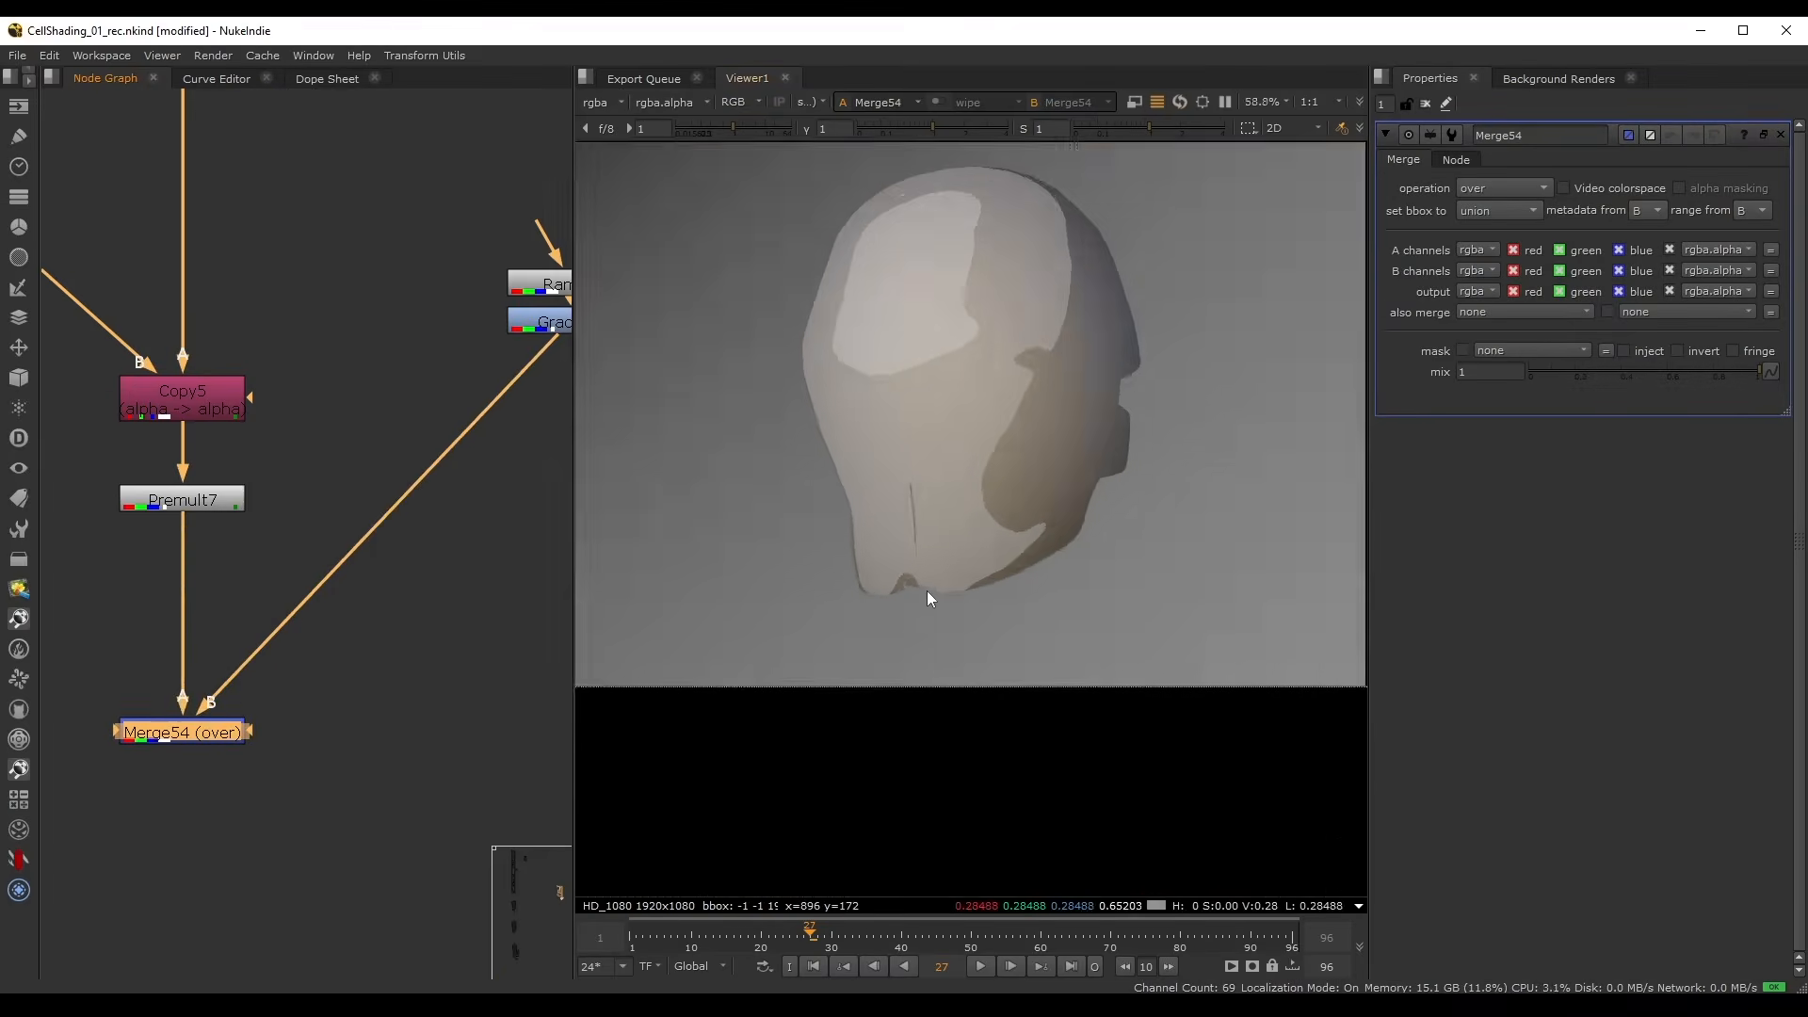
{"action": "scroll", "coordinate": [953, 500], "scroll_direction": "up", "scroll_amount": 1}
{"action": "left_click", "coordinate": [399, 549]}
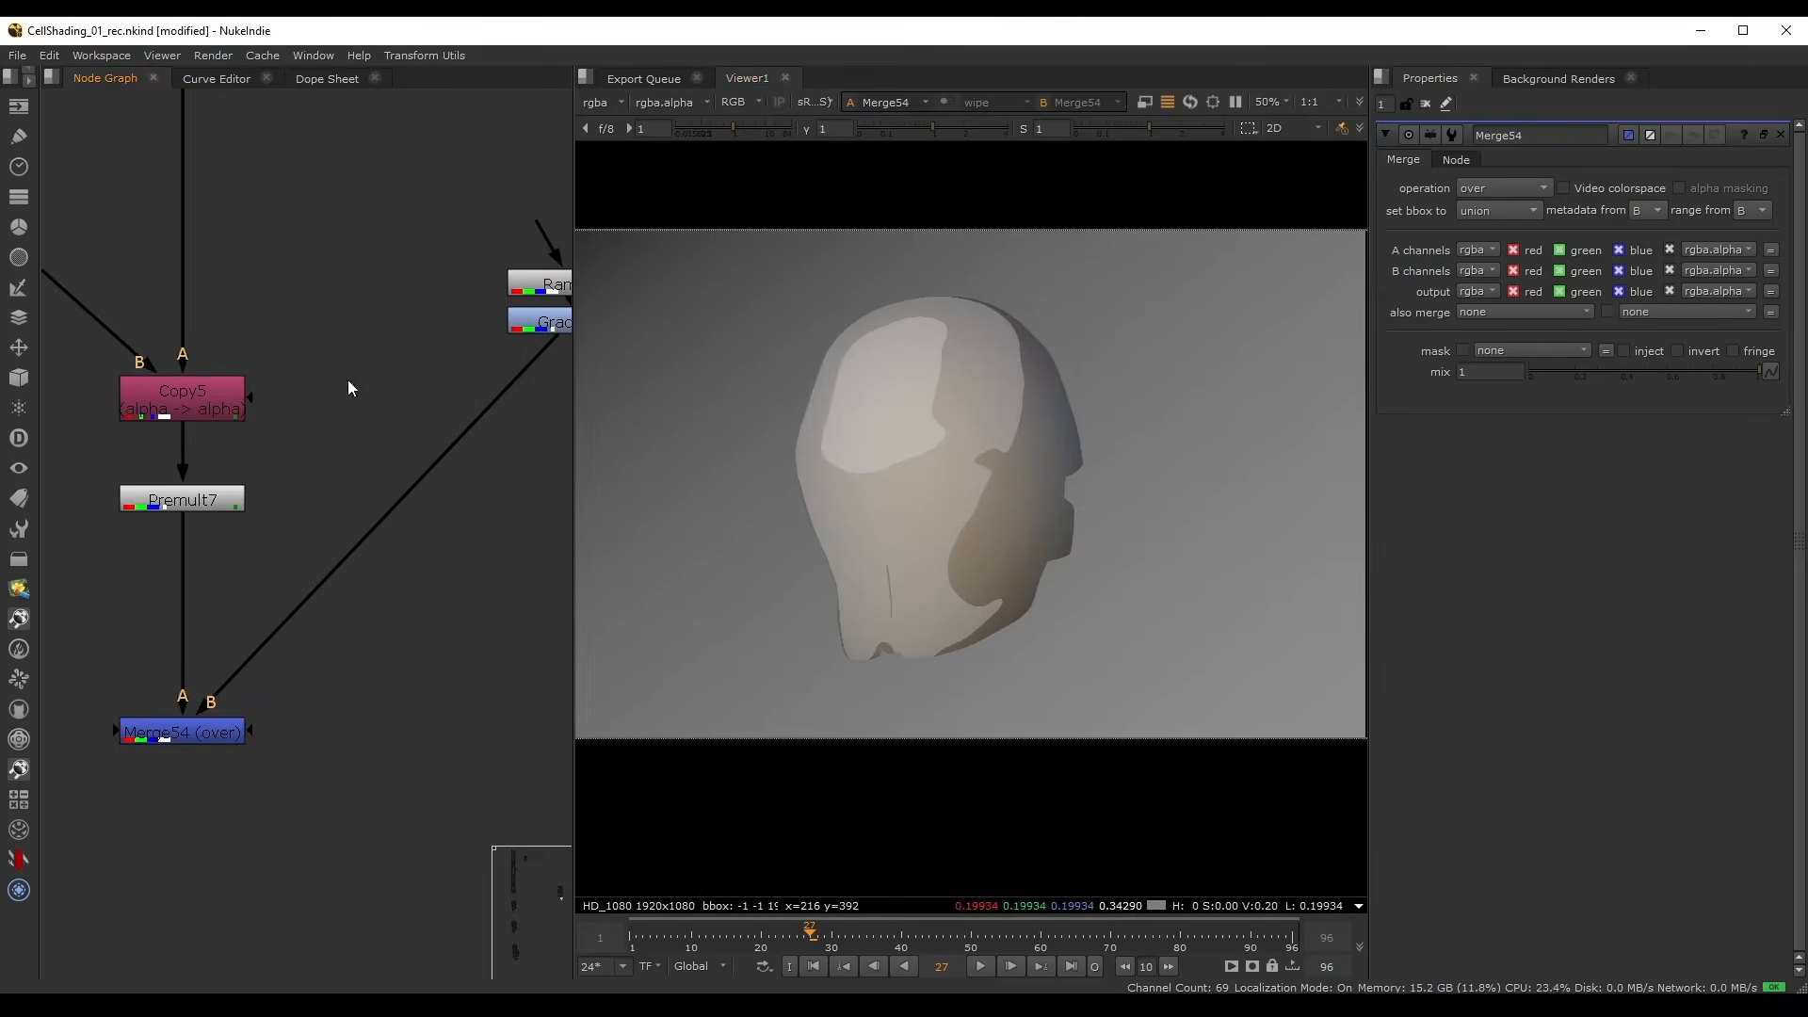
- Darken the Ramp background by setting its Grade to gamma 2.55, gain 0.08 and multiply 0.48
{"action": "middle_click_drag", "start_coordinate": [386, 359], "coordinate": [270, 408]}
{"action": "left_click", "coordinate": [412, 431]}
{"action": "double_click", "coordinate": [410, 430]}
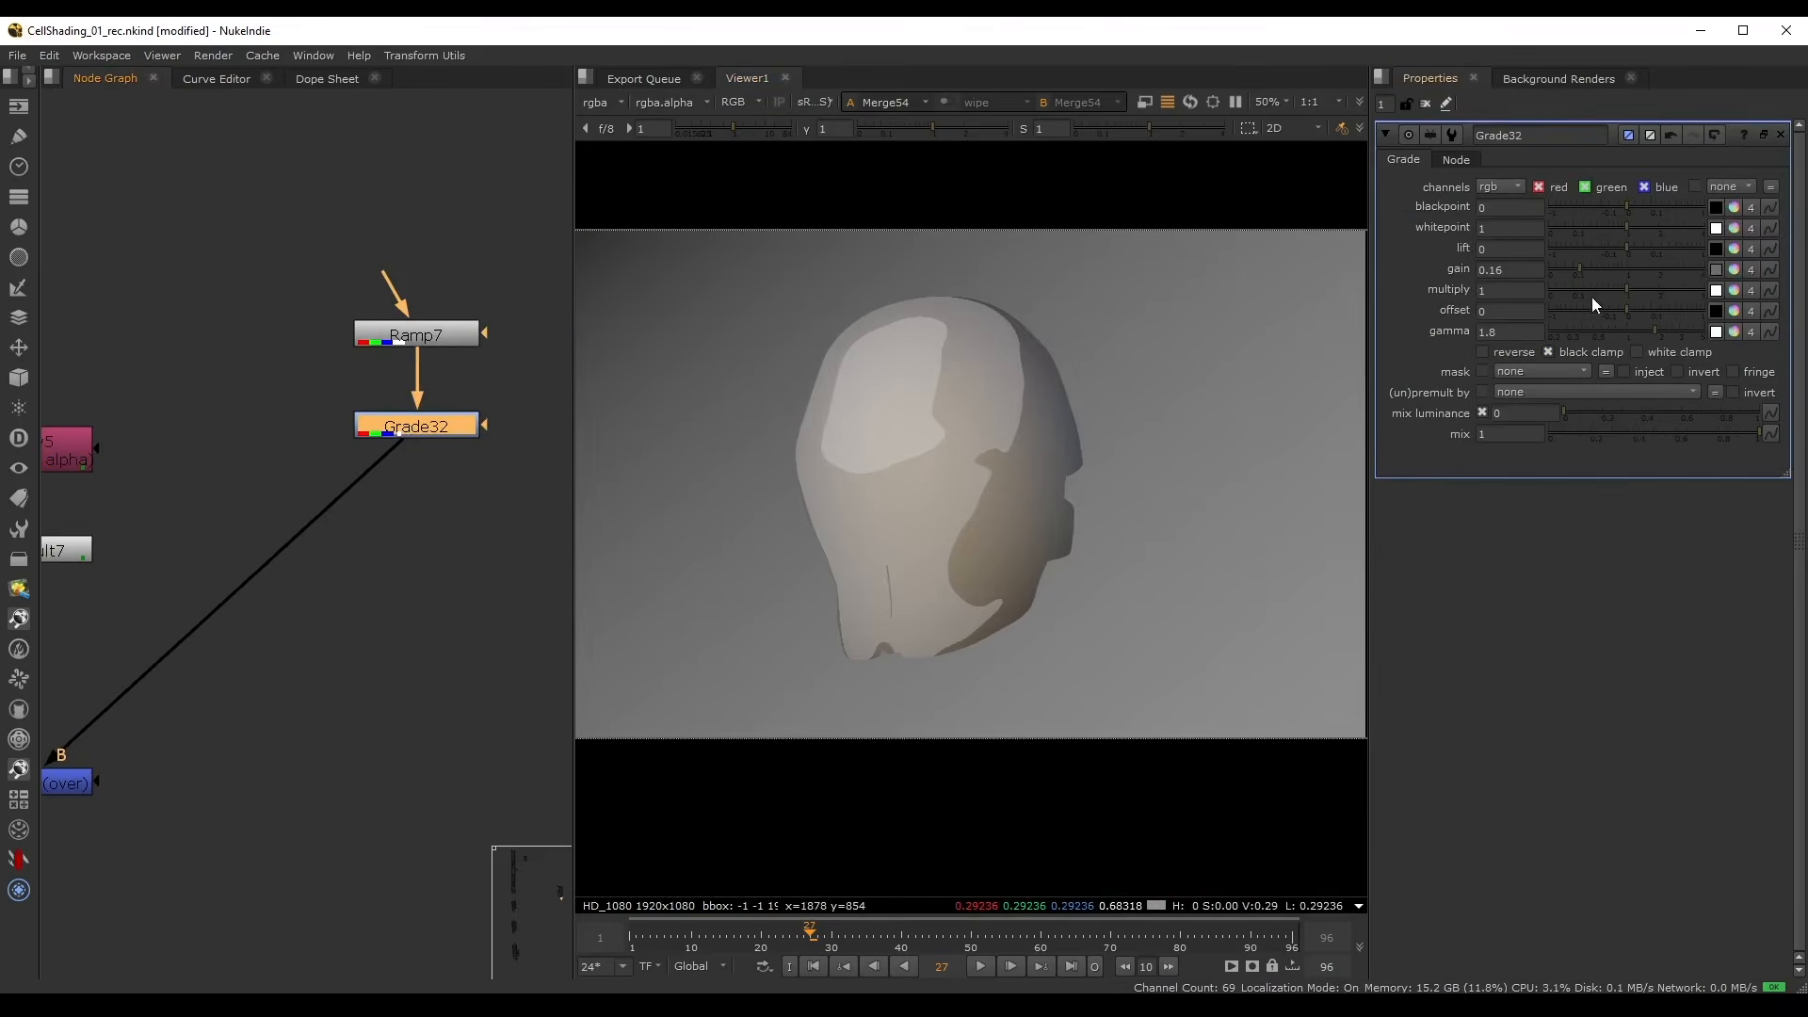
{"action": "left_click_drag", "start_coordinate": [1655, 333], "coordinate": [1670, 335]}
{"action": "left_click_drag", "start_coordinate": [1580, 271], "coordinate": [1601, 287]}
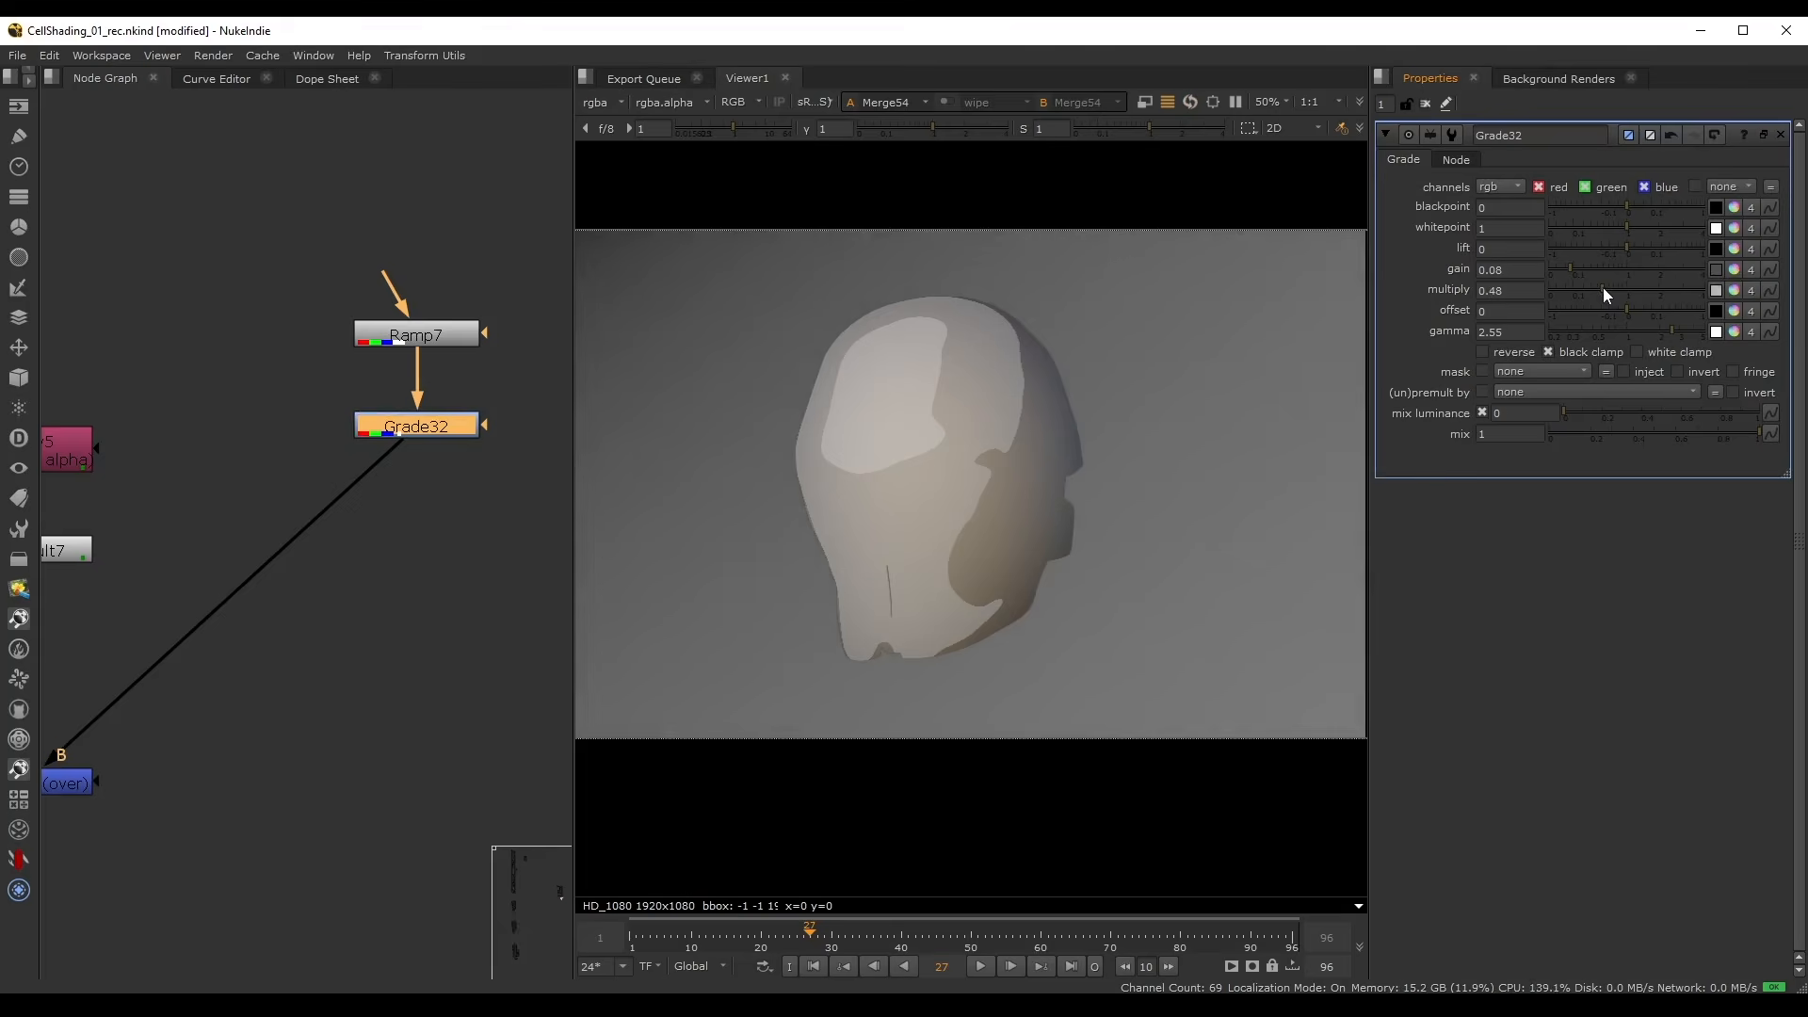
- Examine the helmet's shading and edges against the graded background, and review the masked light branches in the node tree
{"action": "scroll", "coordinate": [932, 374], "scroll_direction": "down", "scroll_amount": 2}
{"action": "scroll", "coordinate": [1022, 382], "scroll_direction": "up", "scroll_amount": 2}
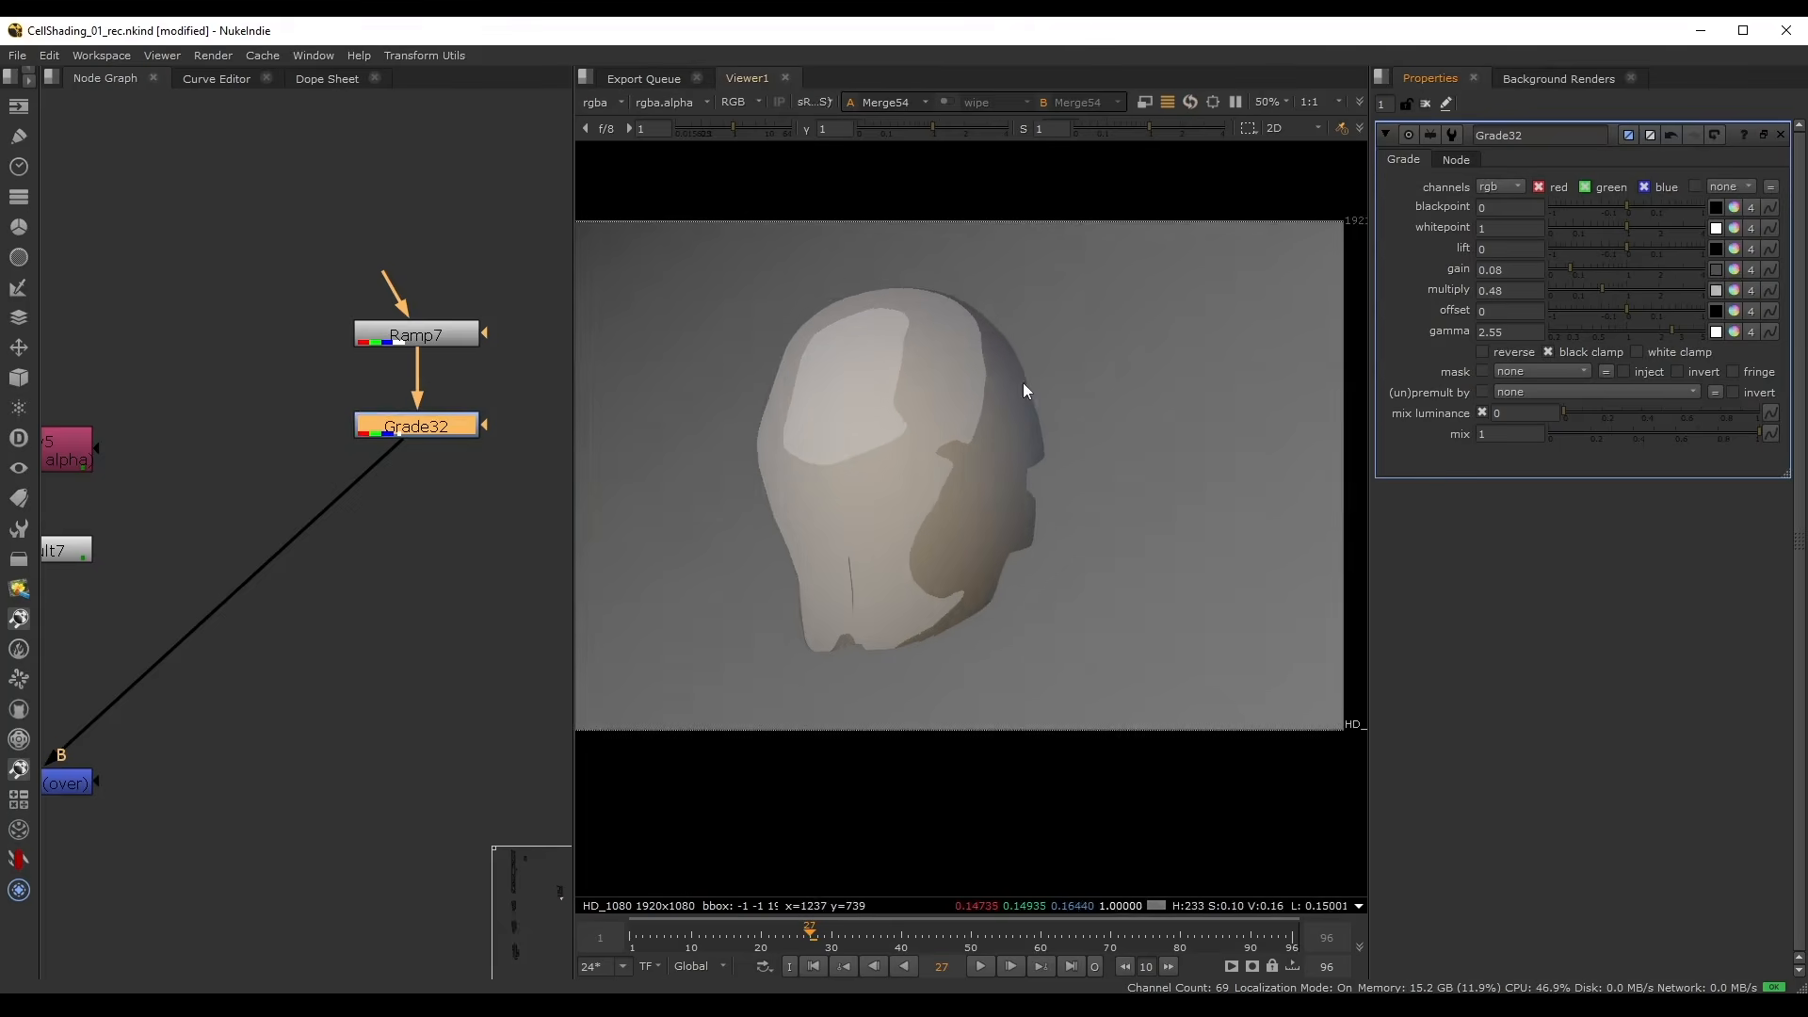
{"action": "scroll", "coordinate": [975, 339], "scroll_direction": "up", "scroll_amount": 3}
{"action": "middle_click_drag", "start_coordinate": [970, 335], "coordinate": [1068, 275]}
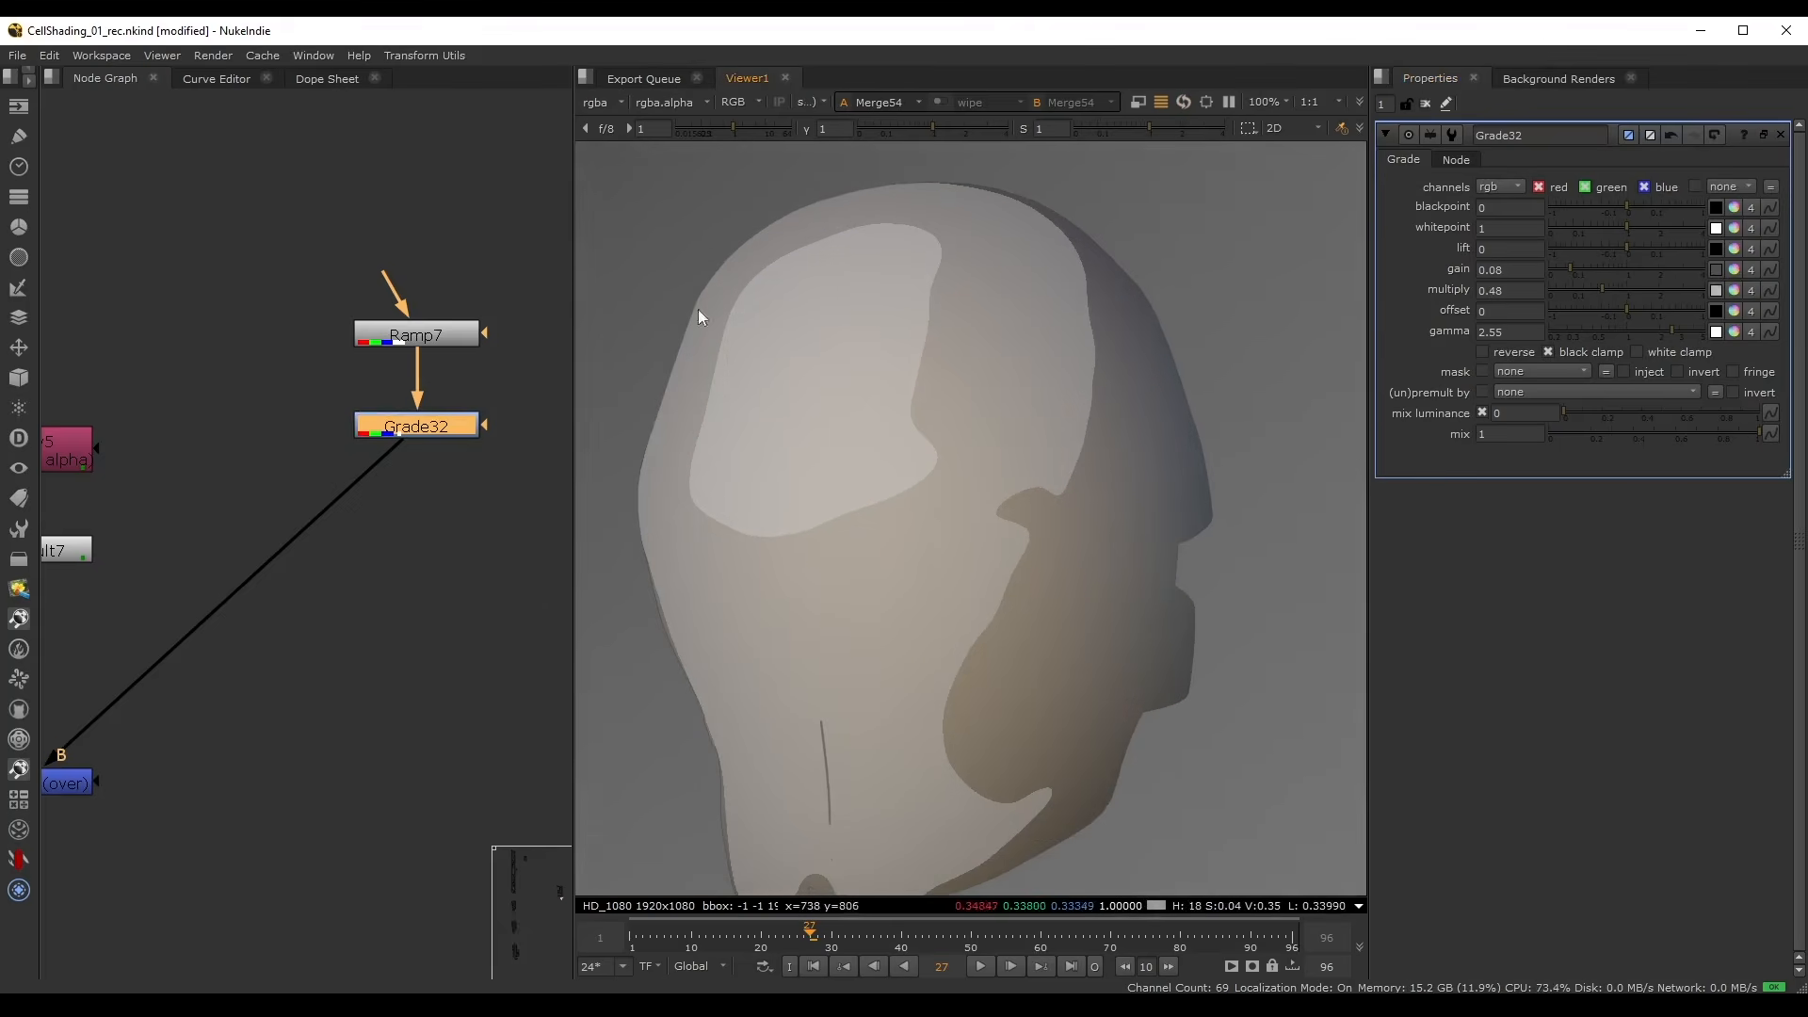
{"action": "scroll", "coordinate": [913, 759], "scroll_direction": "down", "scroll_amount": 1}
{"action": "scroll", "coordinate": [239, 489], "scroll_direction": "down", "scroll_amount": 5}
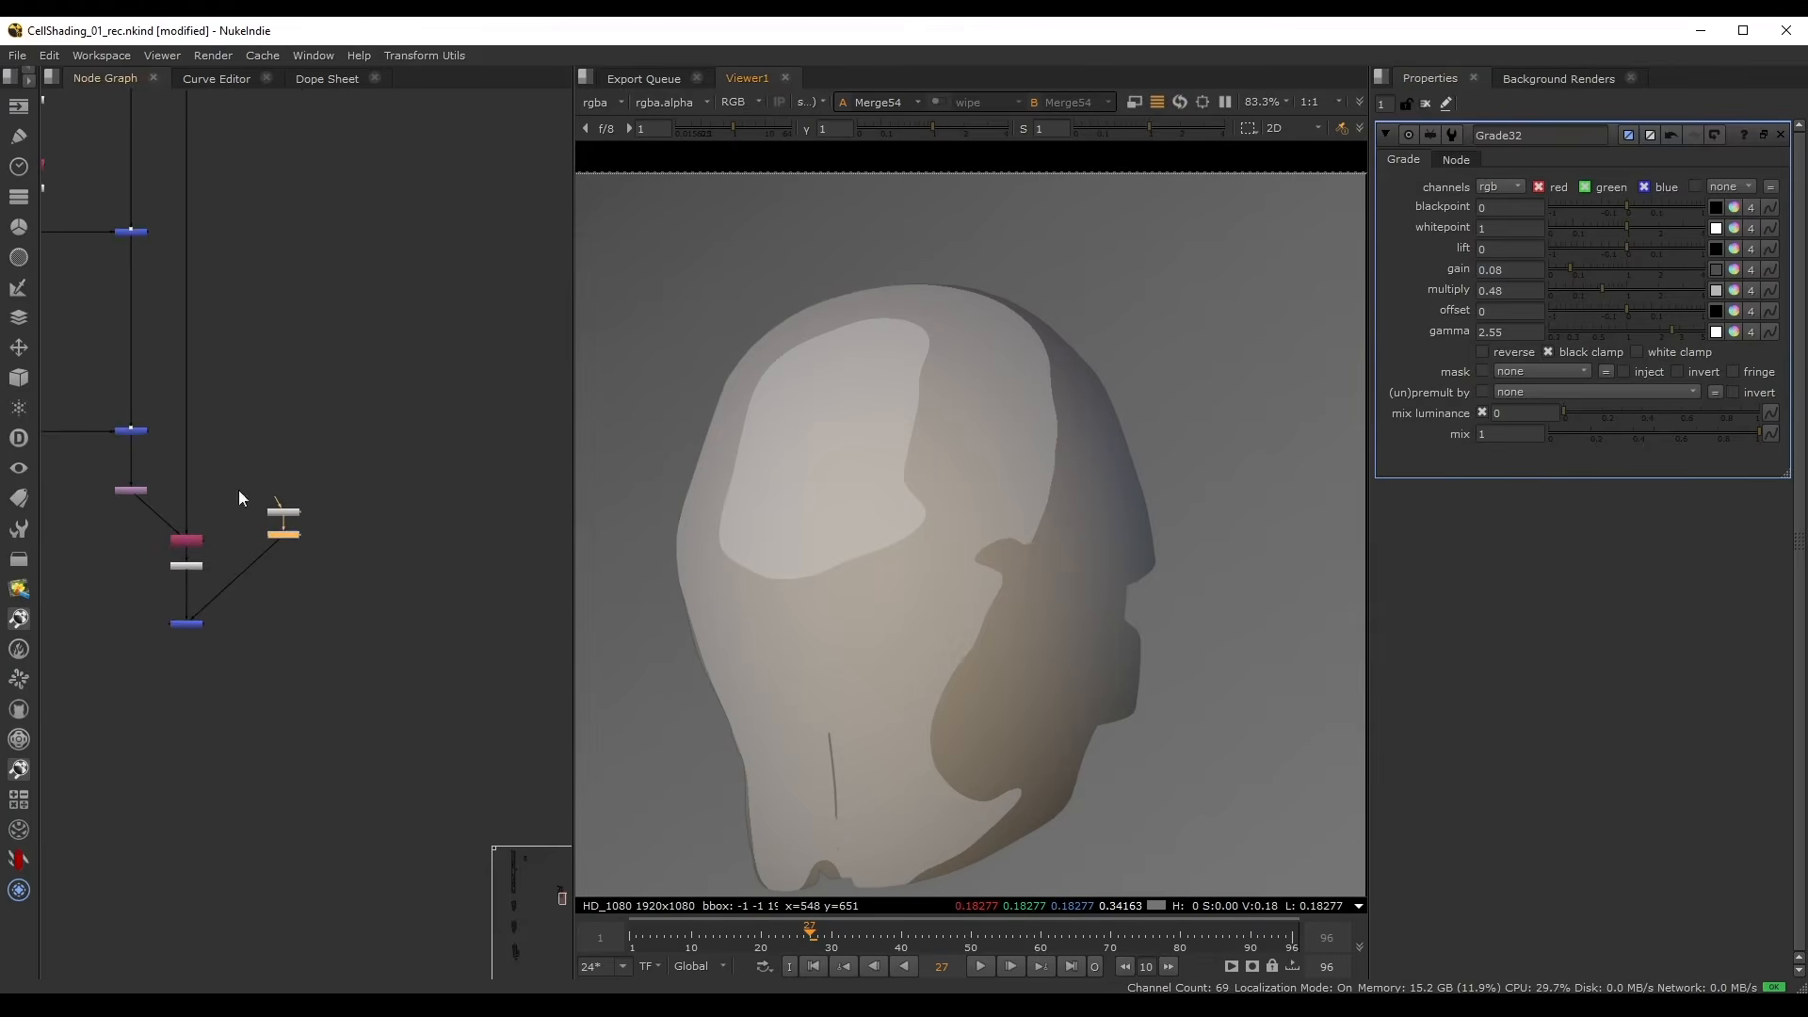
{"action": "middle_click_drag", "start_coordinate": [104, 460], "coordinate": [220, 524]}
{"action": "scroll", "coordinate": [223, 533], "scroll_direction": "down", "scroll_amount": 2}
{"action": "middle_click_drag", "start_coordinate": [111, 557], "coordinate": [221, 618]}
{"action": "scroll", "coordinate": [221, 617], "scroll_direction": "up", "scroll_amount": 2}
{"action": "scroll", "coordinate": [282, 433], "scroll_direction": "down", "scroll_amount": 2}
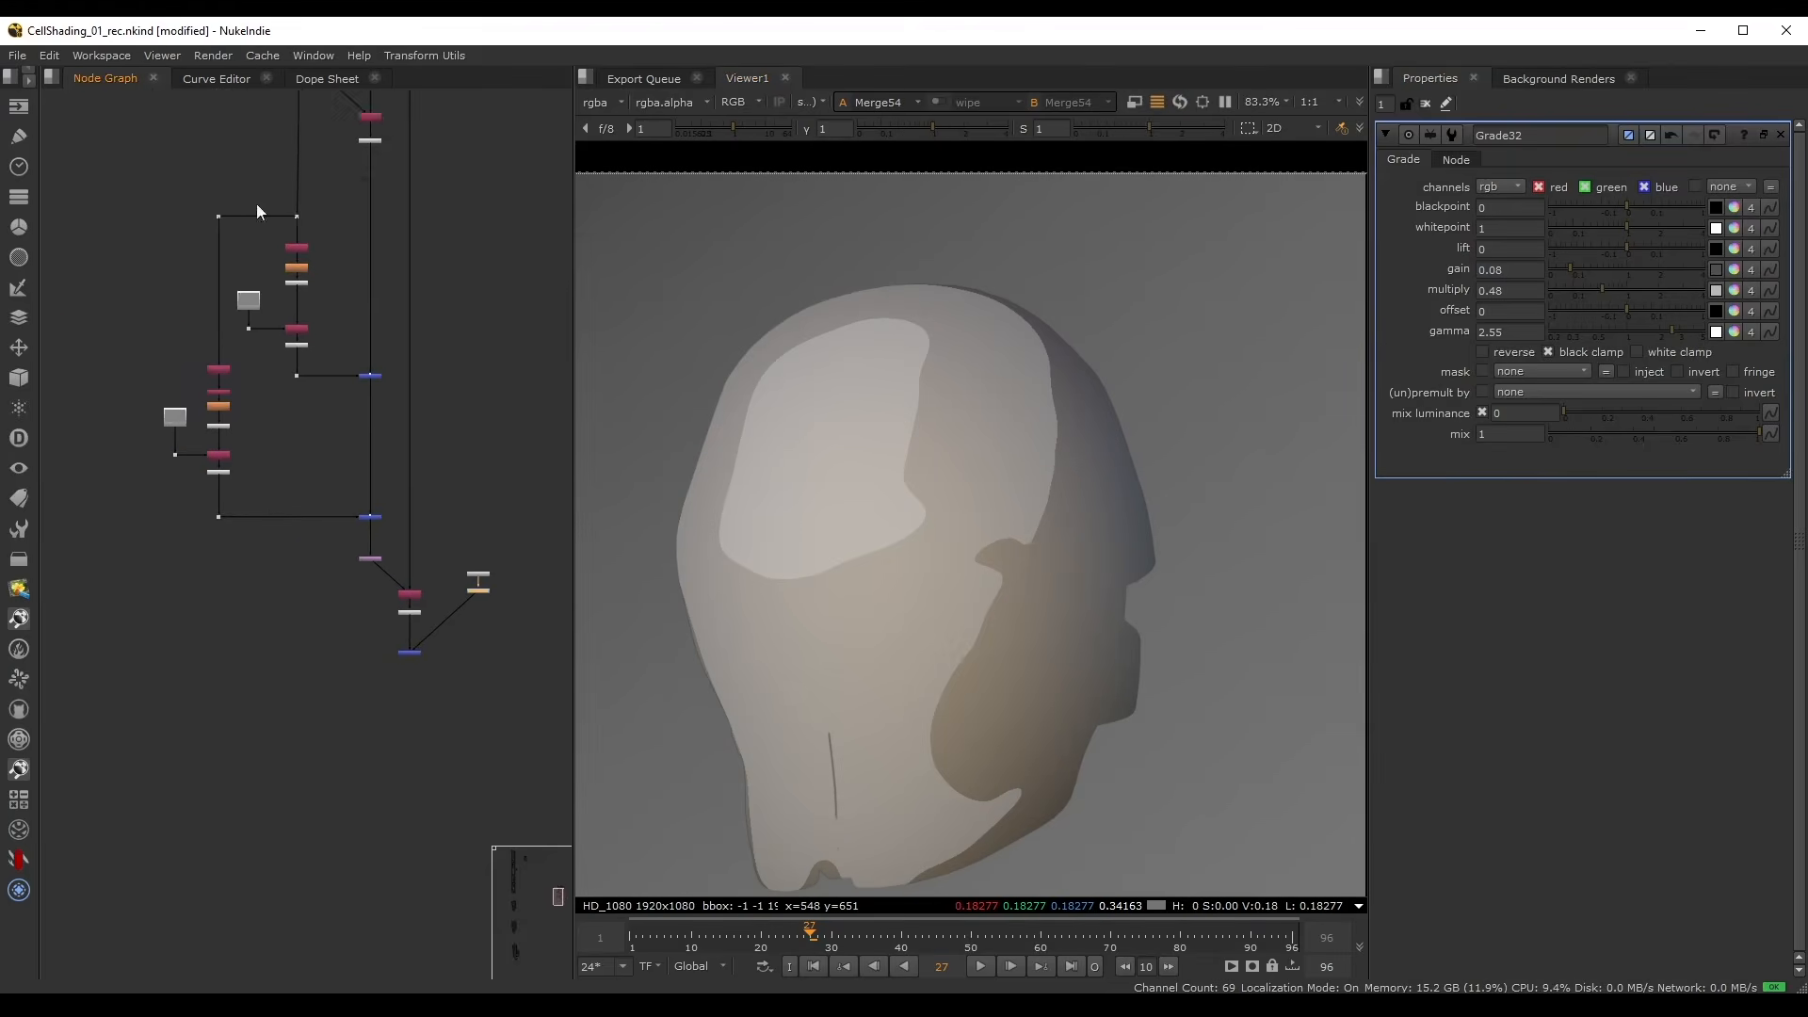
- View the source helmet at the input Dot and check its alpha channel before returning to the colour view
{"action": "middle_click_drag", "start_coordinate": [258, 207], "coordinate": [236, 499]}
{"action": "left_click", "coordinate": [151, 337]}
{"action": "key", "text": "1"}
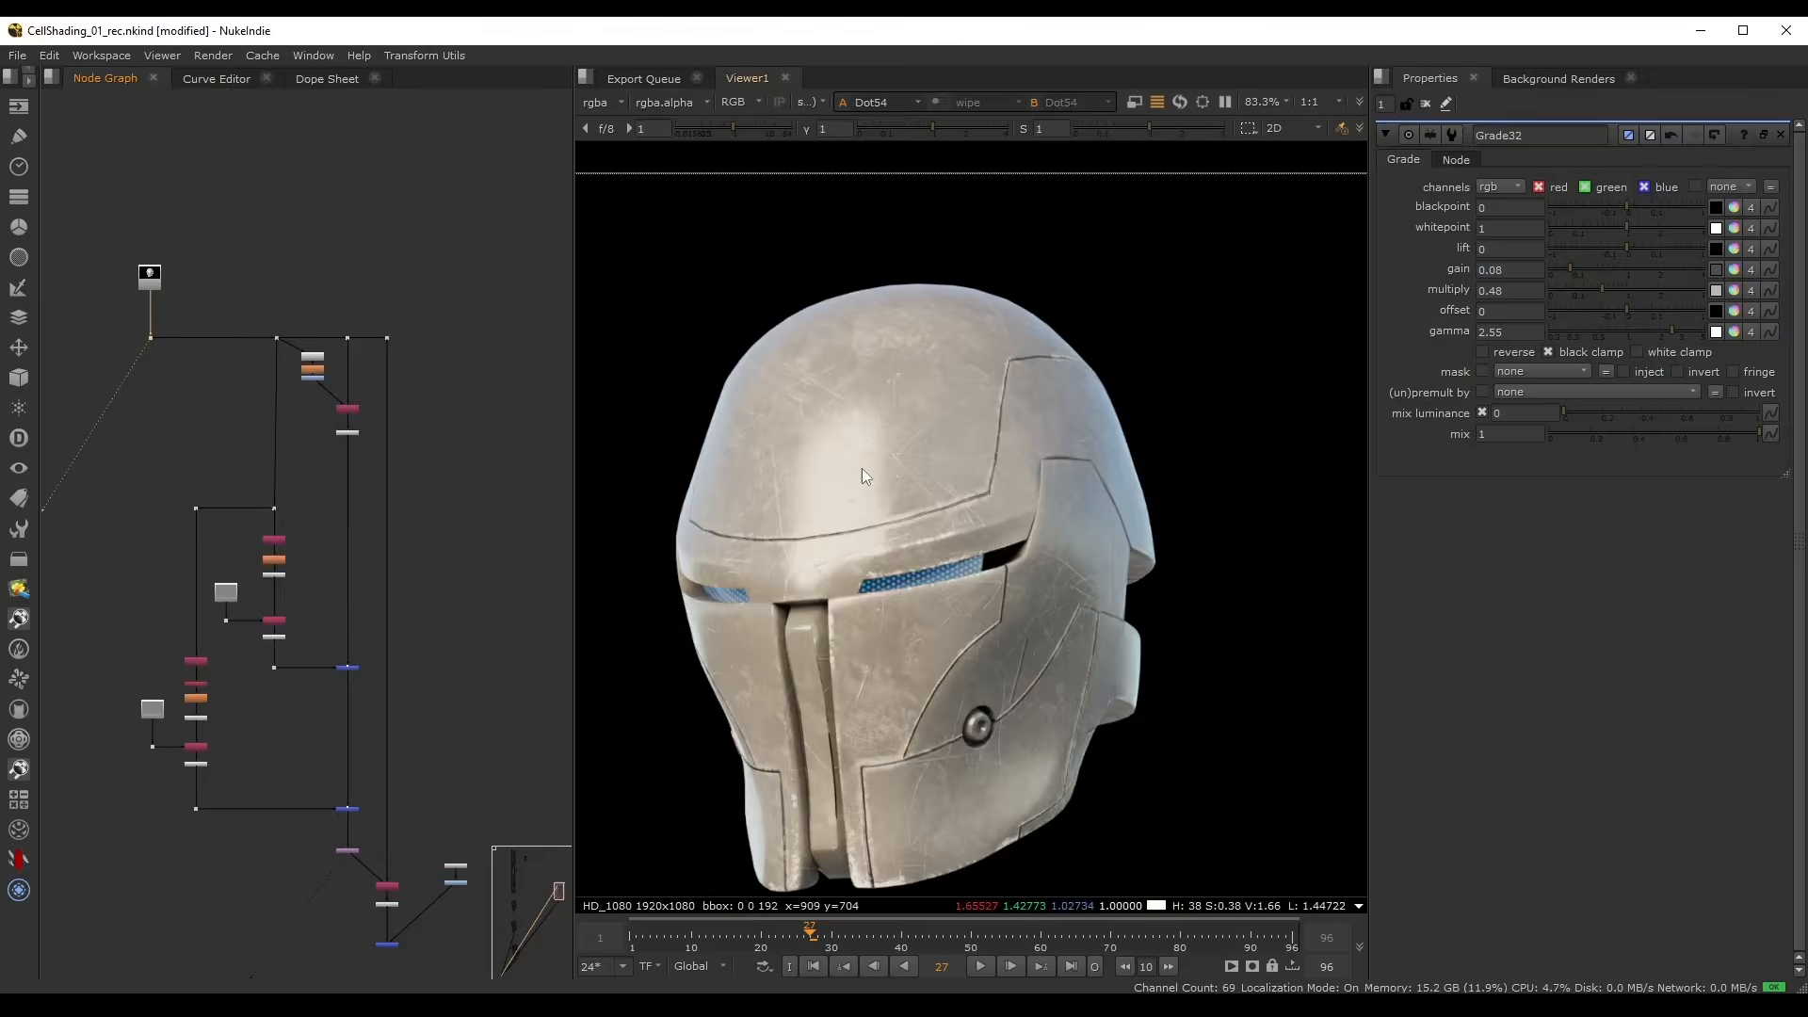
{"action": "key", "text": "a"}
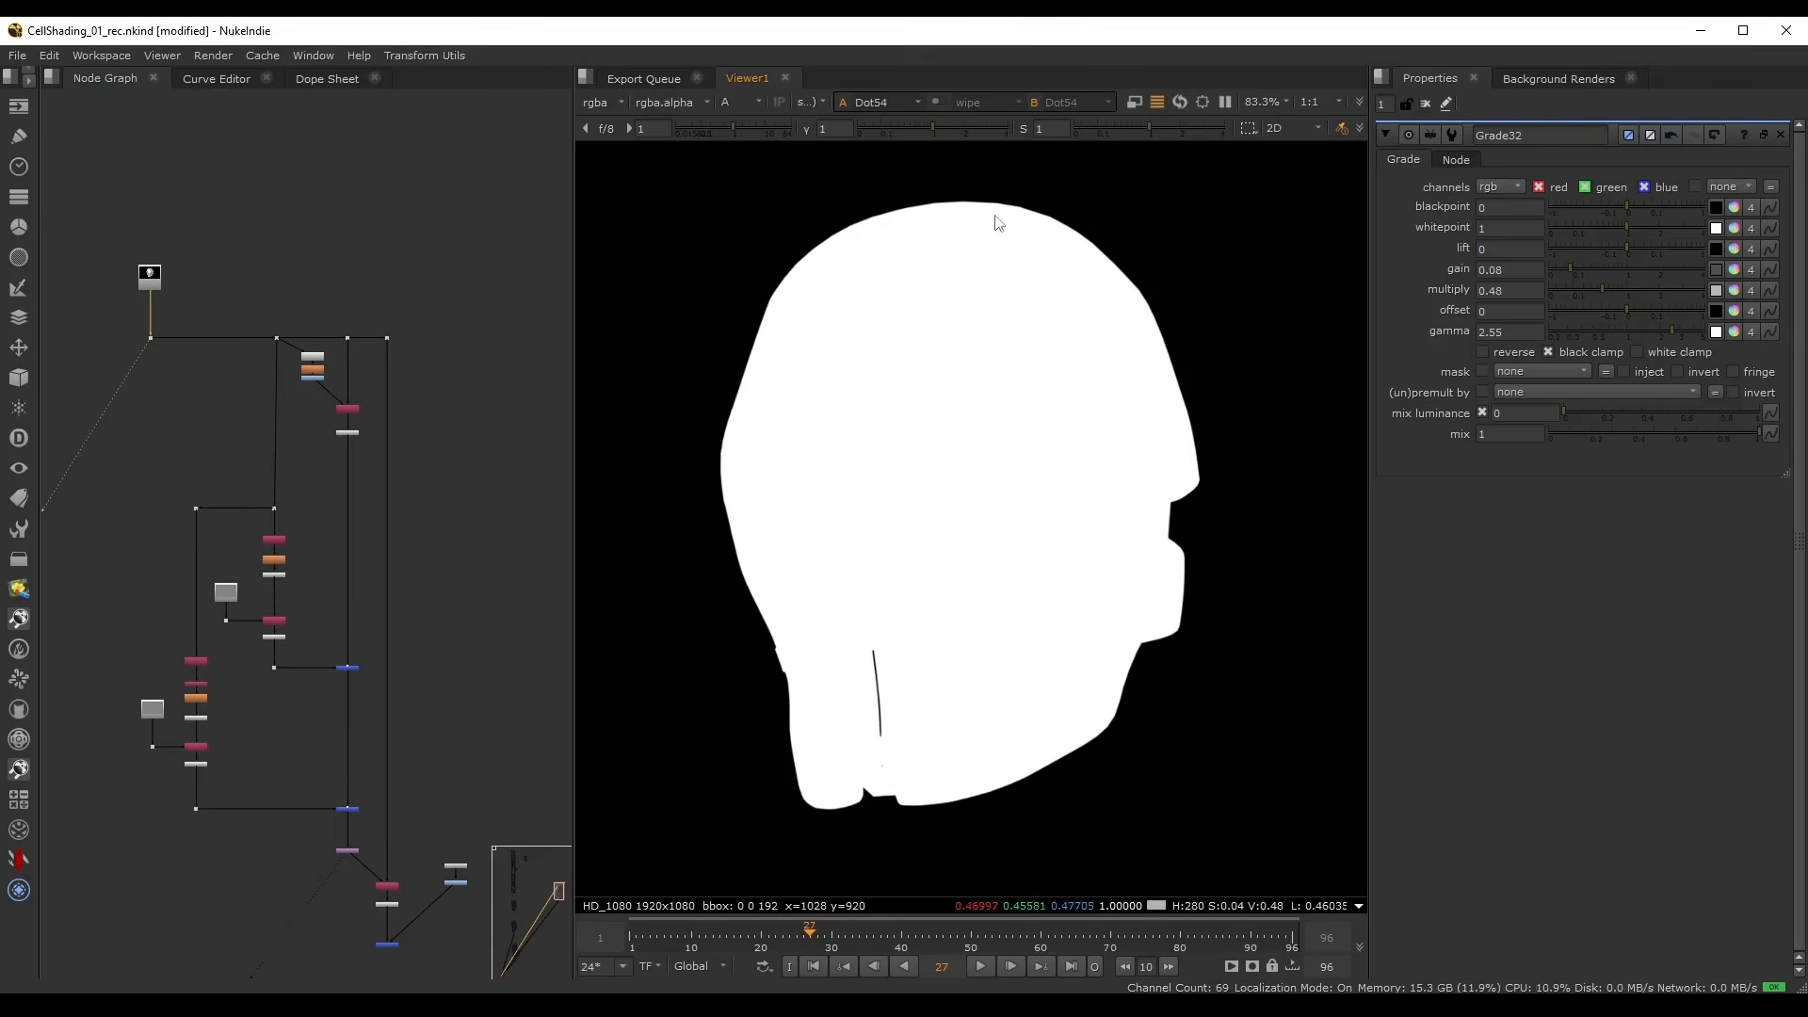
{"action": "key", "text": "a"}
- Add a PostageStamp node beside the lower end of the tree and connect its input to the source helmet's Dot
{"action": "scroll", "coordinate": [386, 518], "scroll_direction": "down", "scroll_amount": 5}
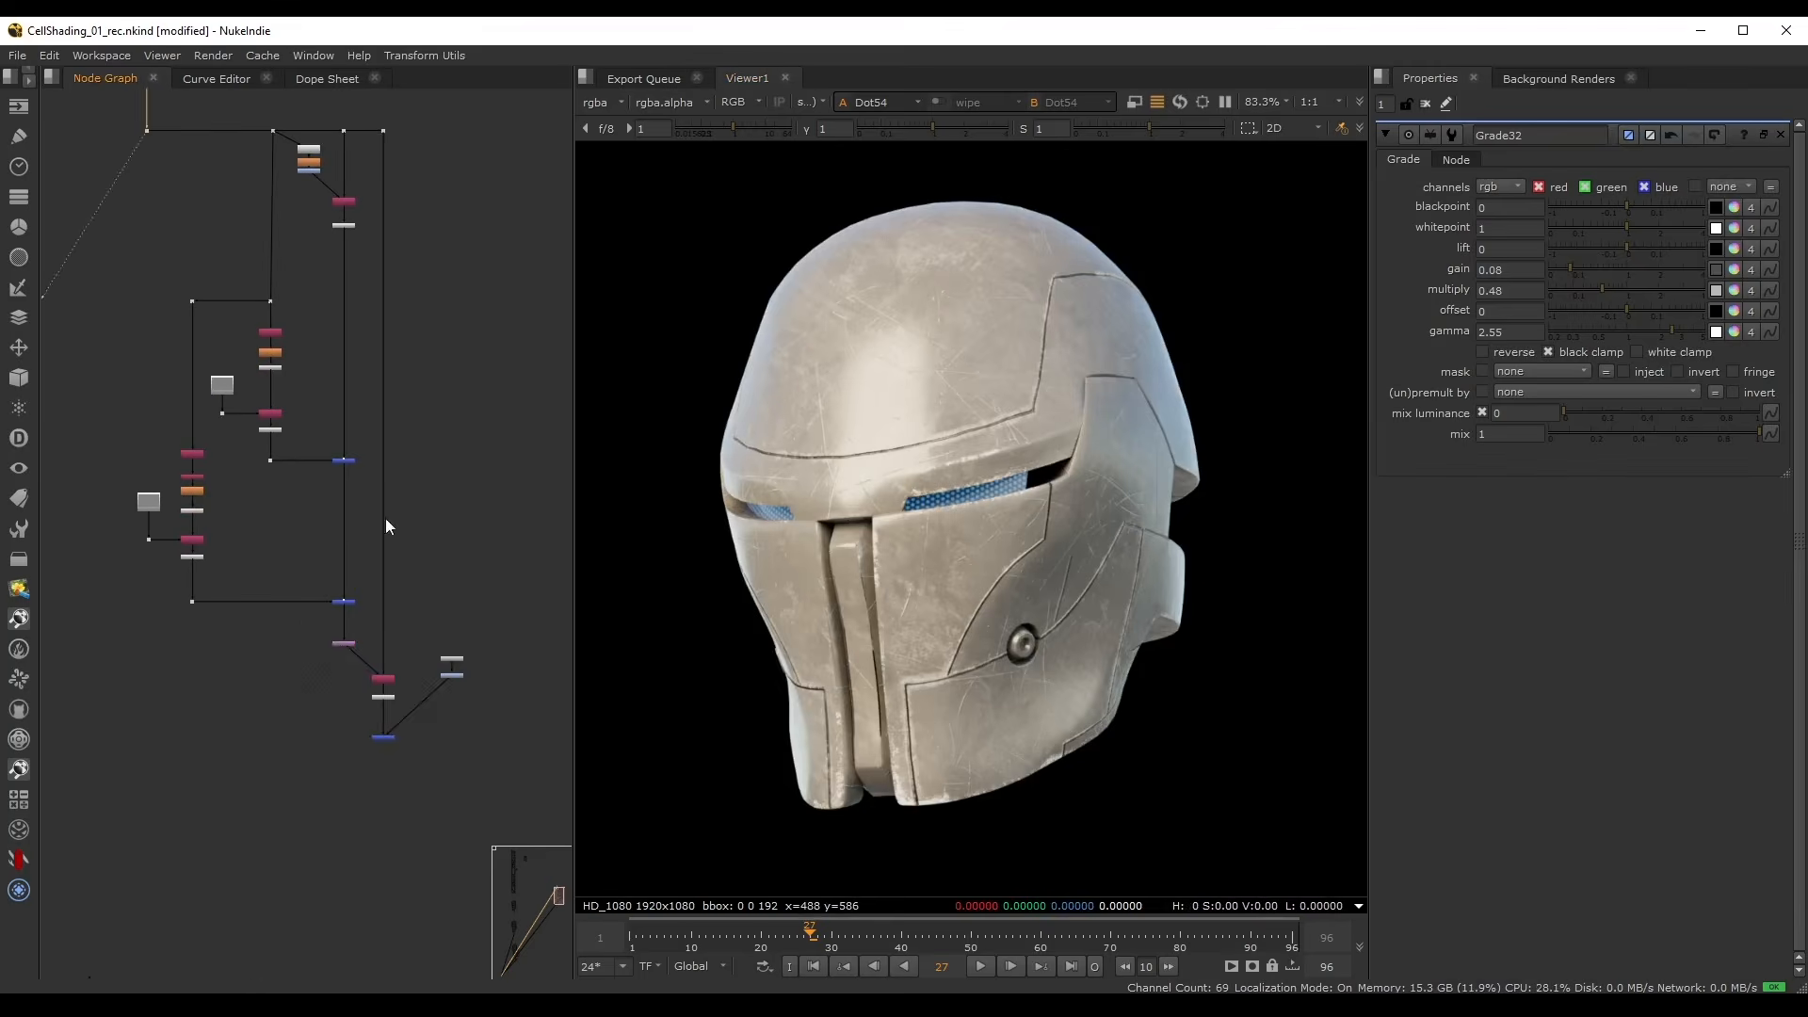
{"action": "key", "text": "Tab"}
{"action": "type", "text": "post"}
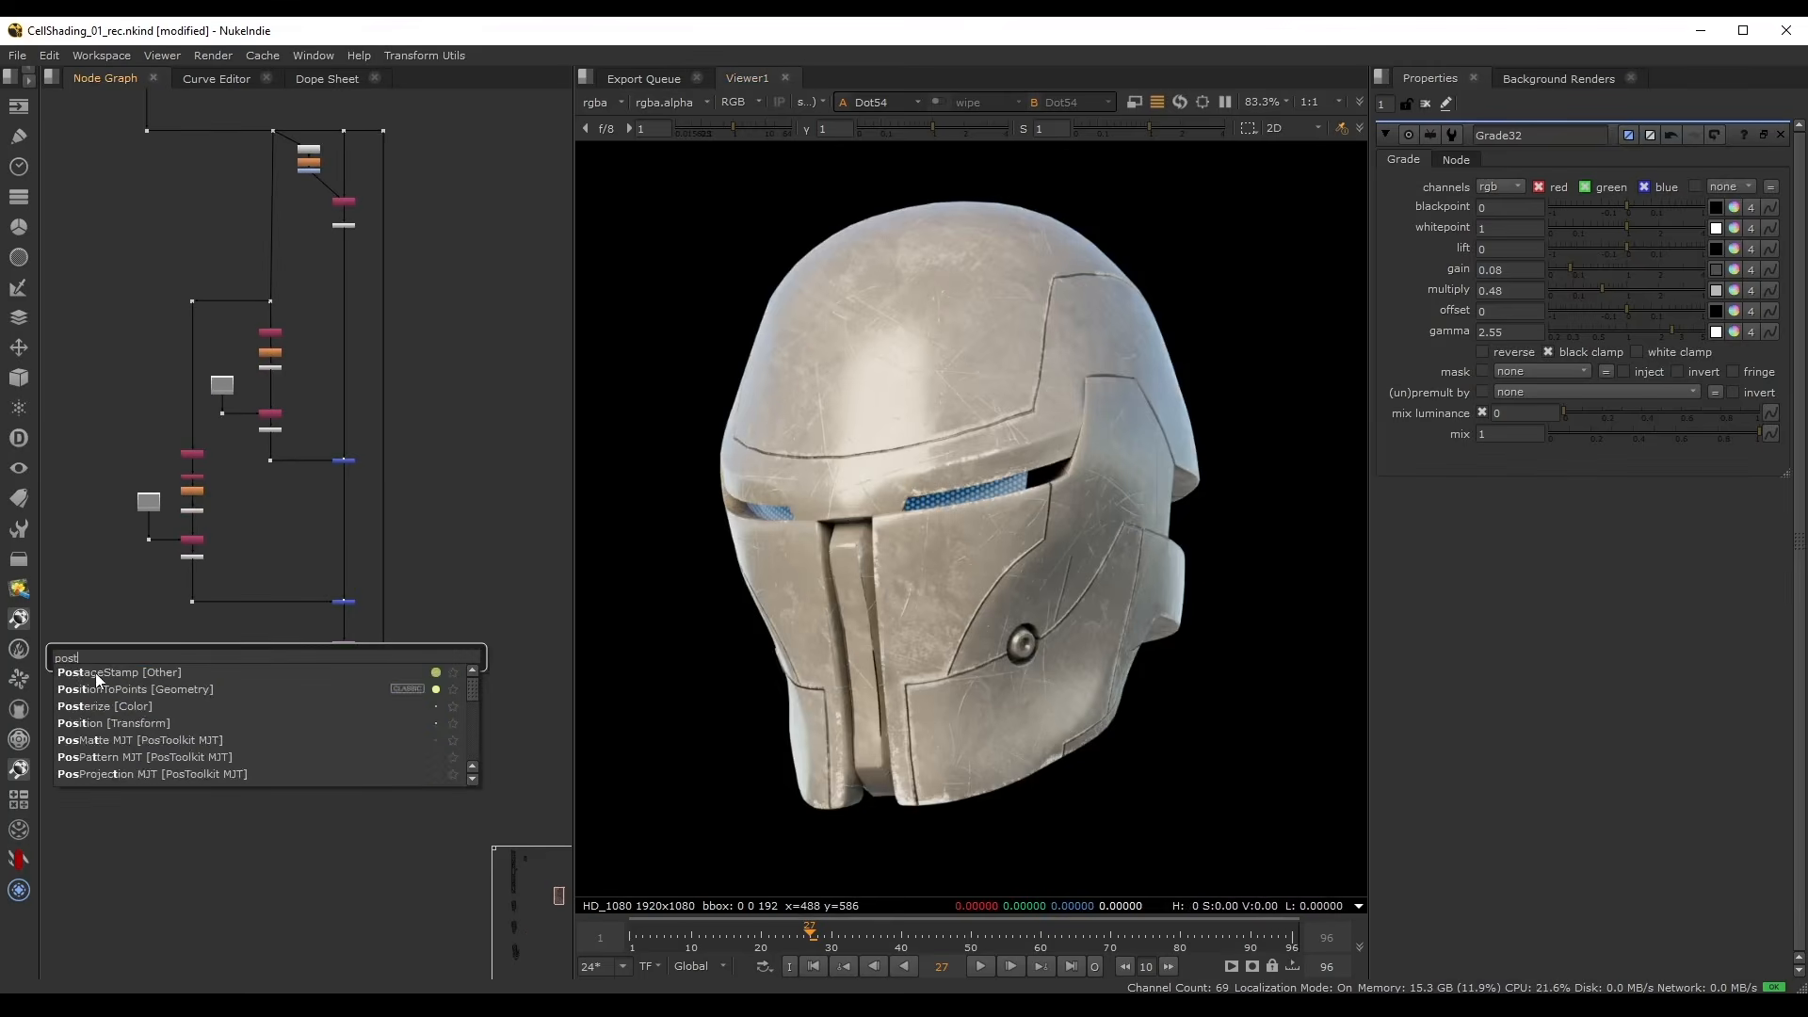
{"action": "key", "text": "Return"}
{"action": "scroll", "coordinate": [315, 802], "scroll_direction": "up", "scroll_amount": 2}
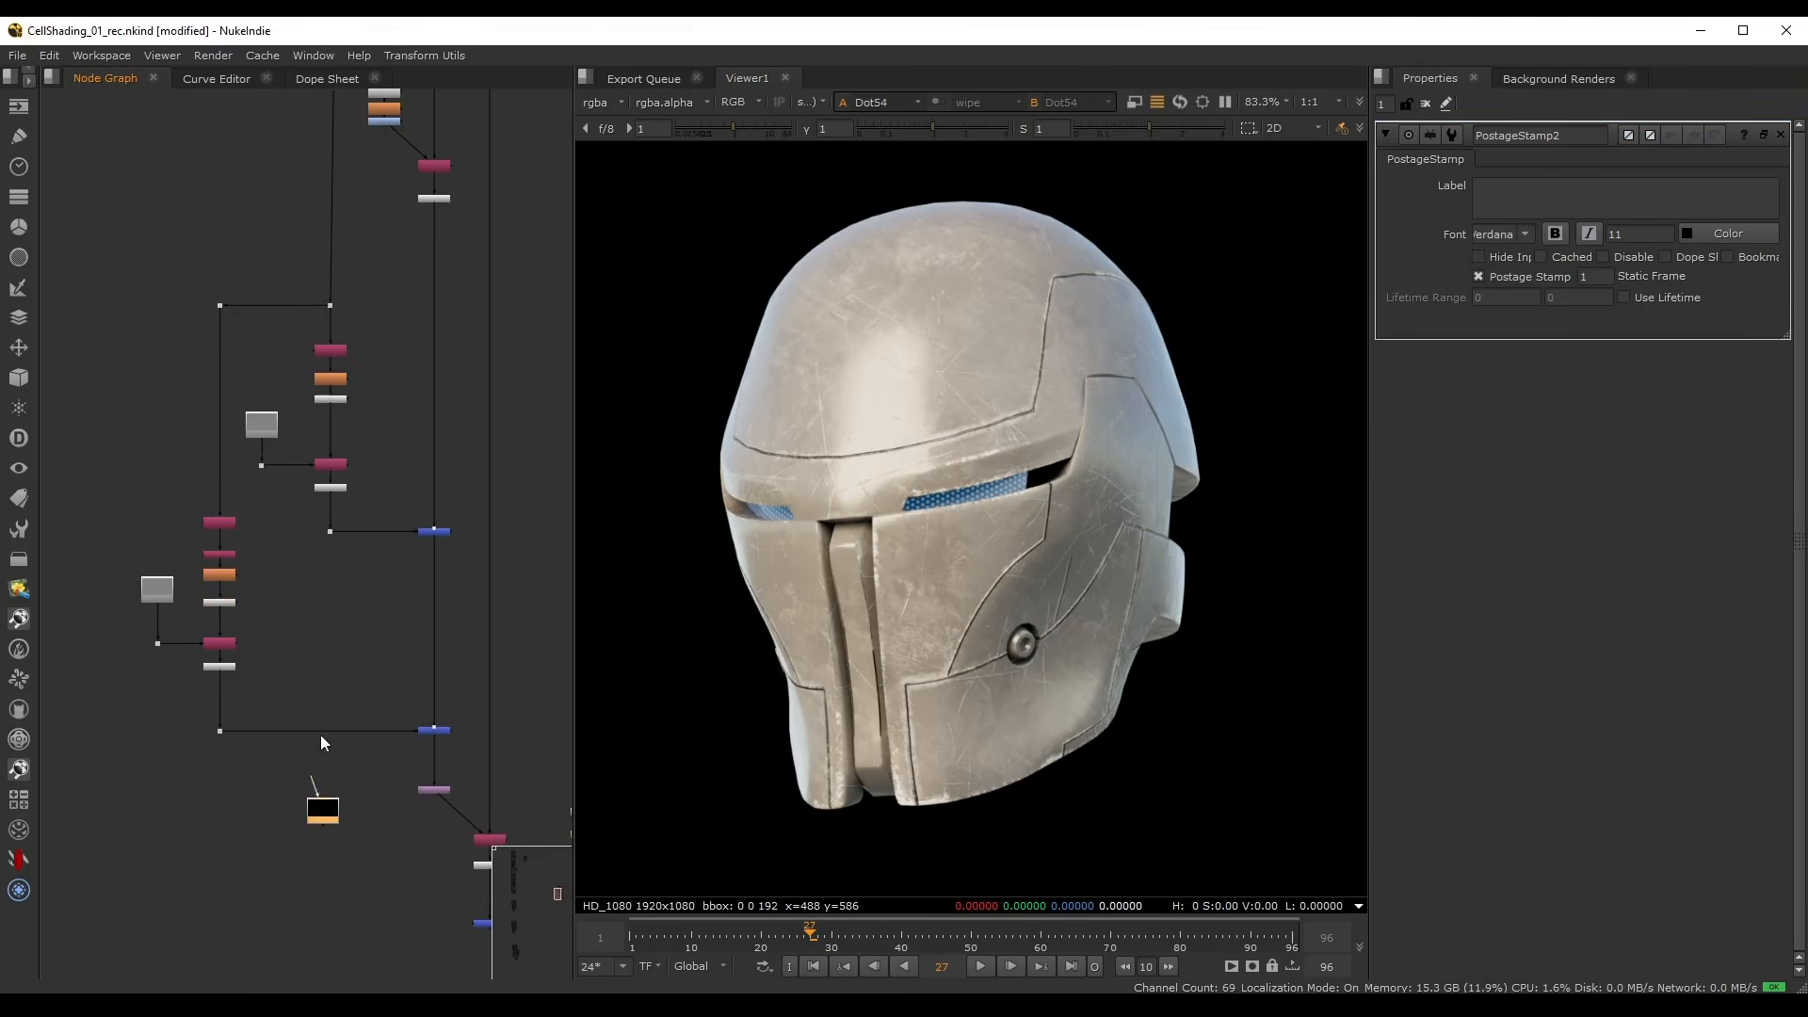
{"action": "left_click_drag", "start_coordinate": [320, 736], "coordinate": [156, 164]}
{"action": "middle_click_drag", "start_coordinate": [360, 689], "coordinate": [334, 371]}
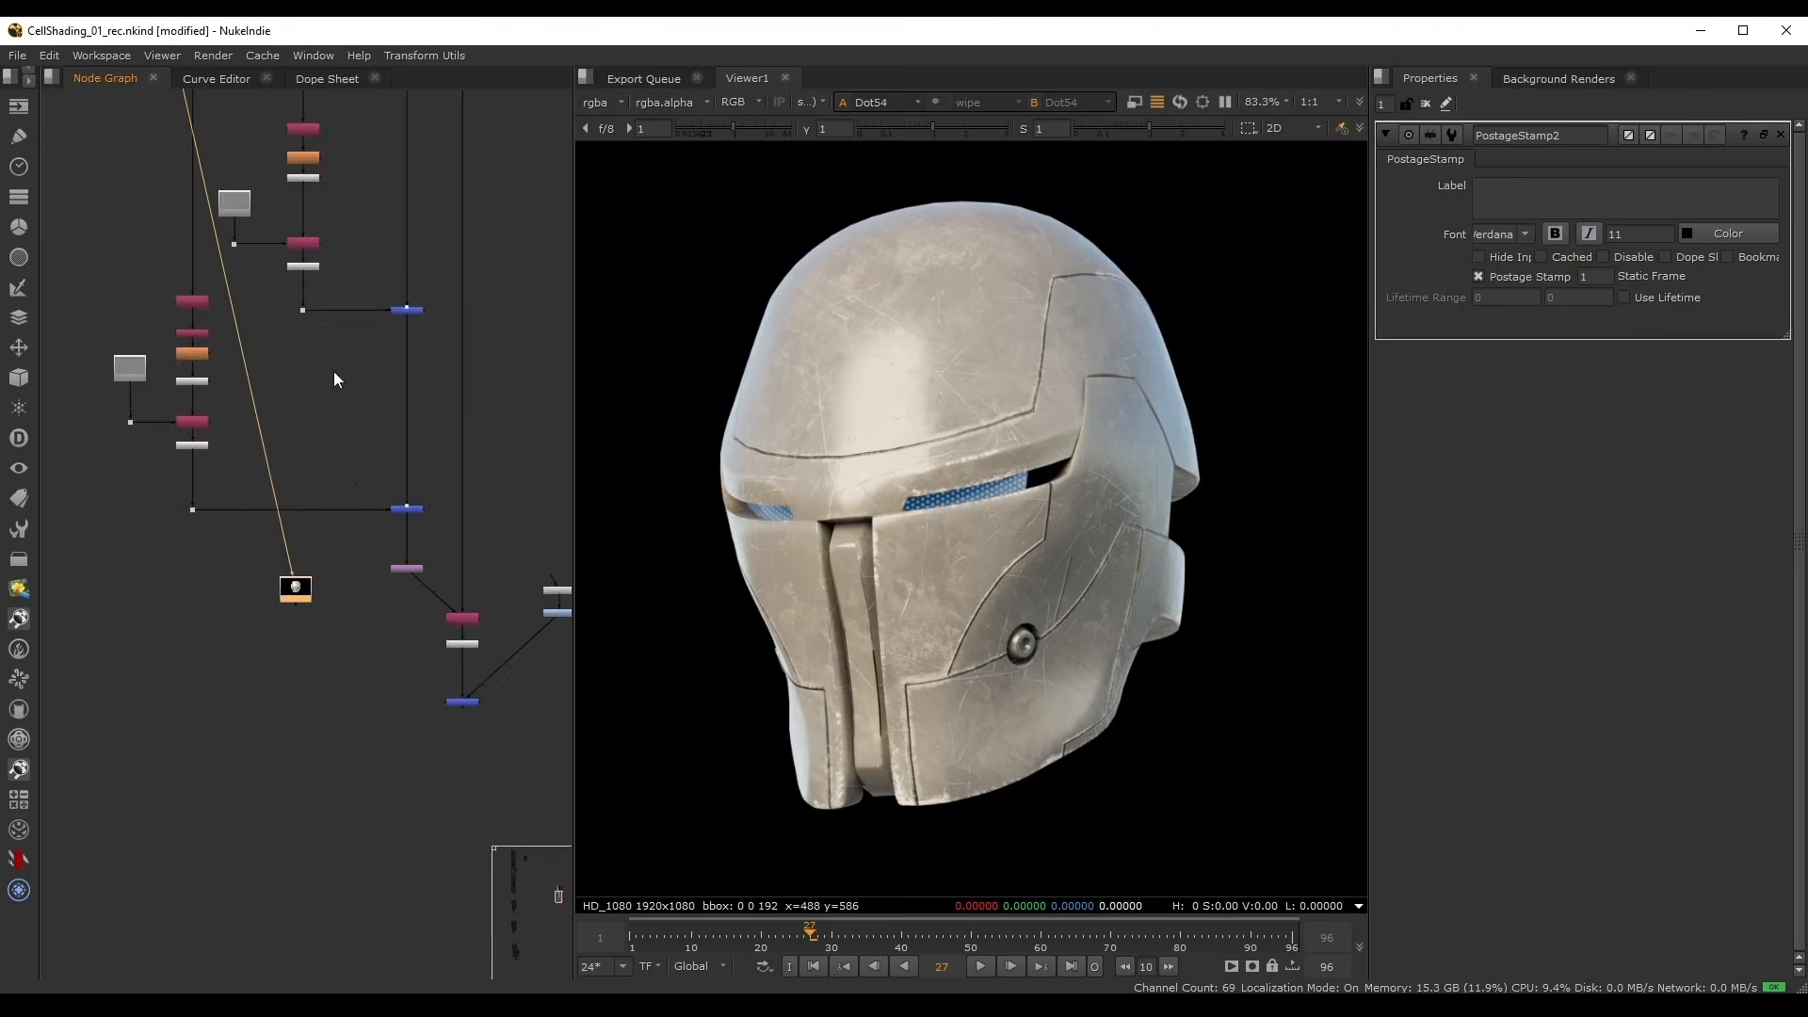
- Move the PostageStamp into the empty area below the node tree and hide its input connection
{"action": "scroll", "coordinate": [340, 518], "scroll_direction": "down", "scroll_amount": 3}
{"action": "left_click_drag", "start_coordinate": [324, 560], "coordinate": [273, 652]}
{"action": "scroll", "coordinate": [278, 647], "scroll_direction": "up", "scroll_amount": 3}
{"action": "key", "text": "alt+h"}
{"action": "left_click", "coordinate": [290, 629]}
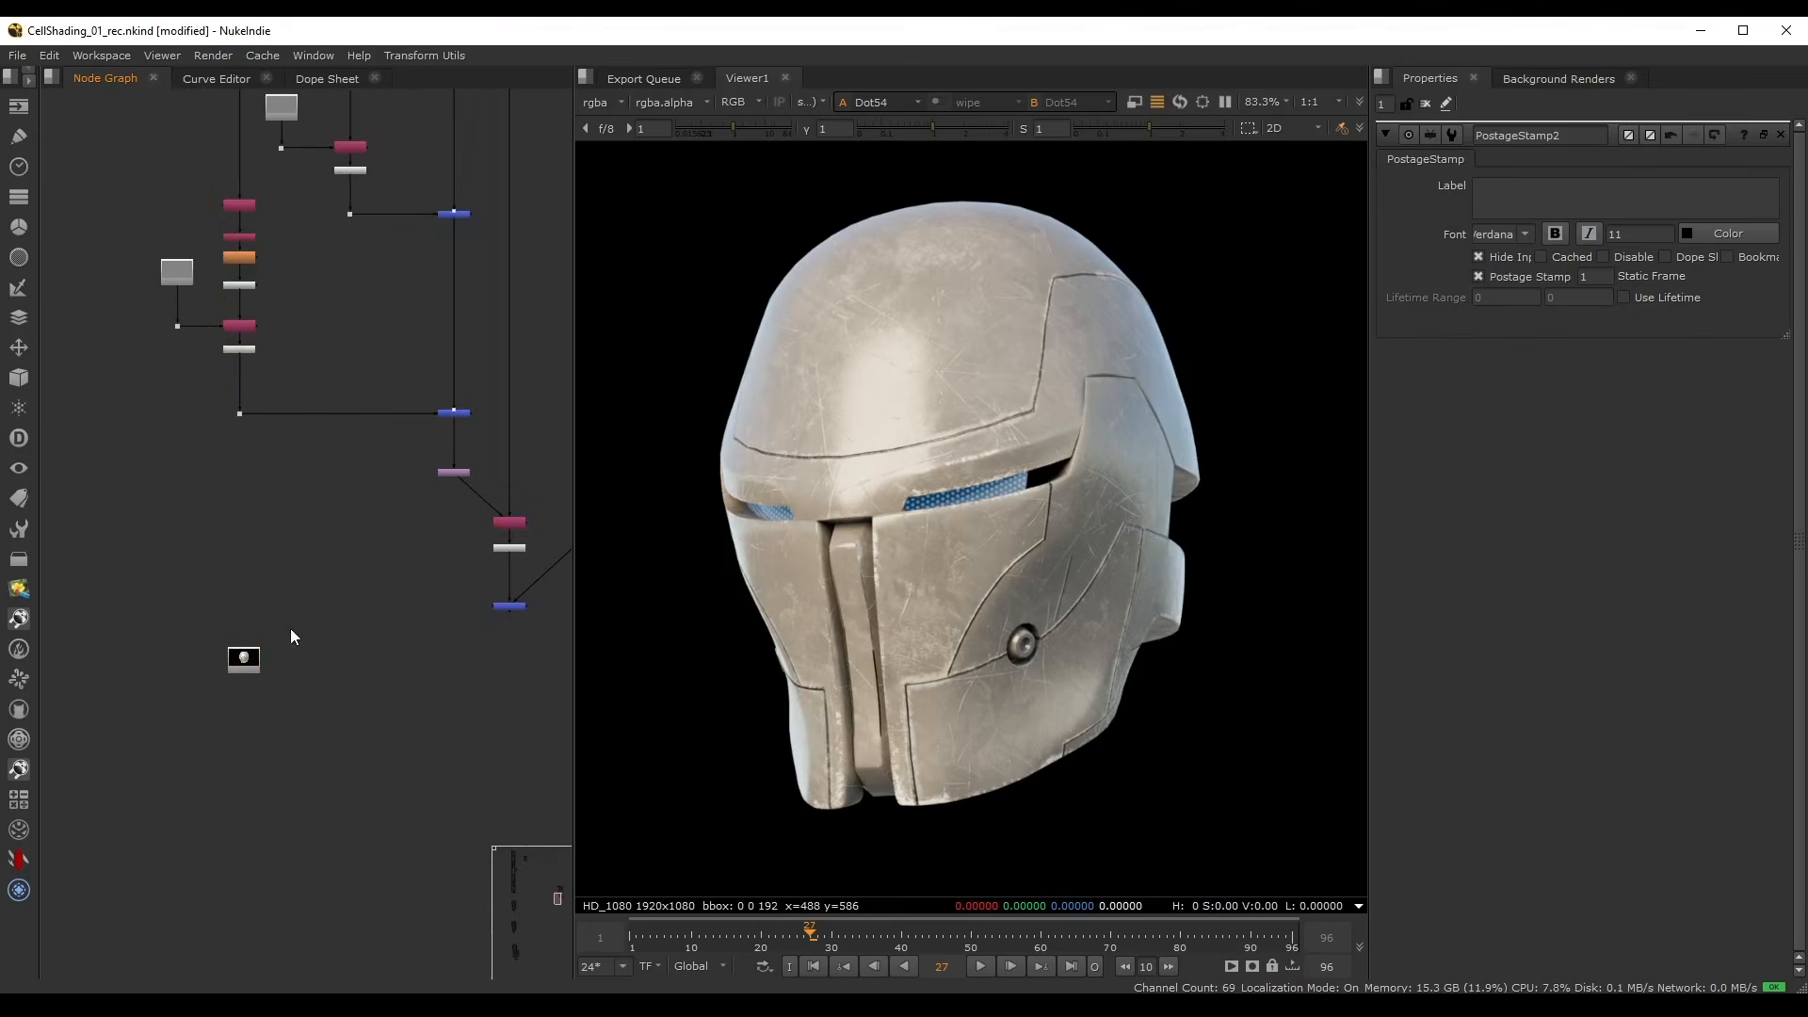
- Inspect the PostageStamp and trace its hidden input back up to the source helmet
{"action": "scroll", "coordinate": [254, 622], "scroll_direction": "up", "scroll_amount": 3}
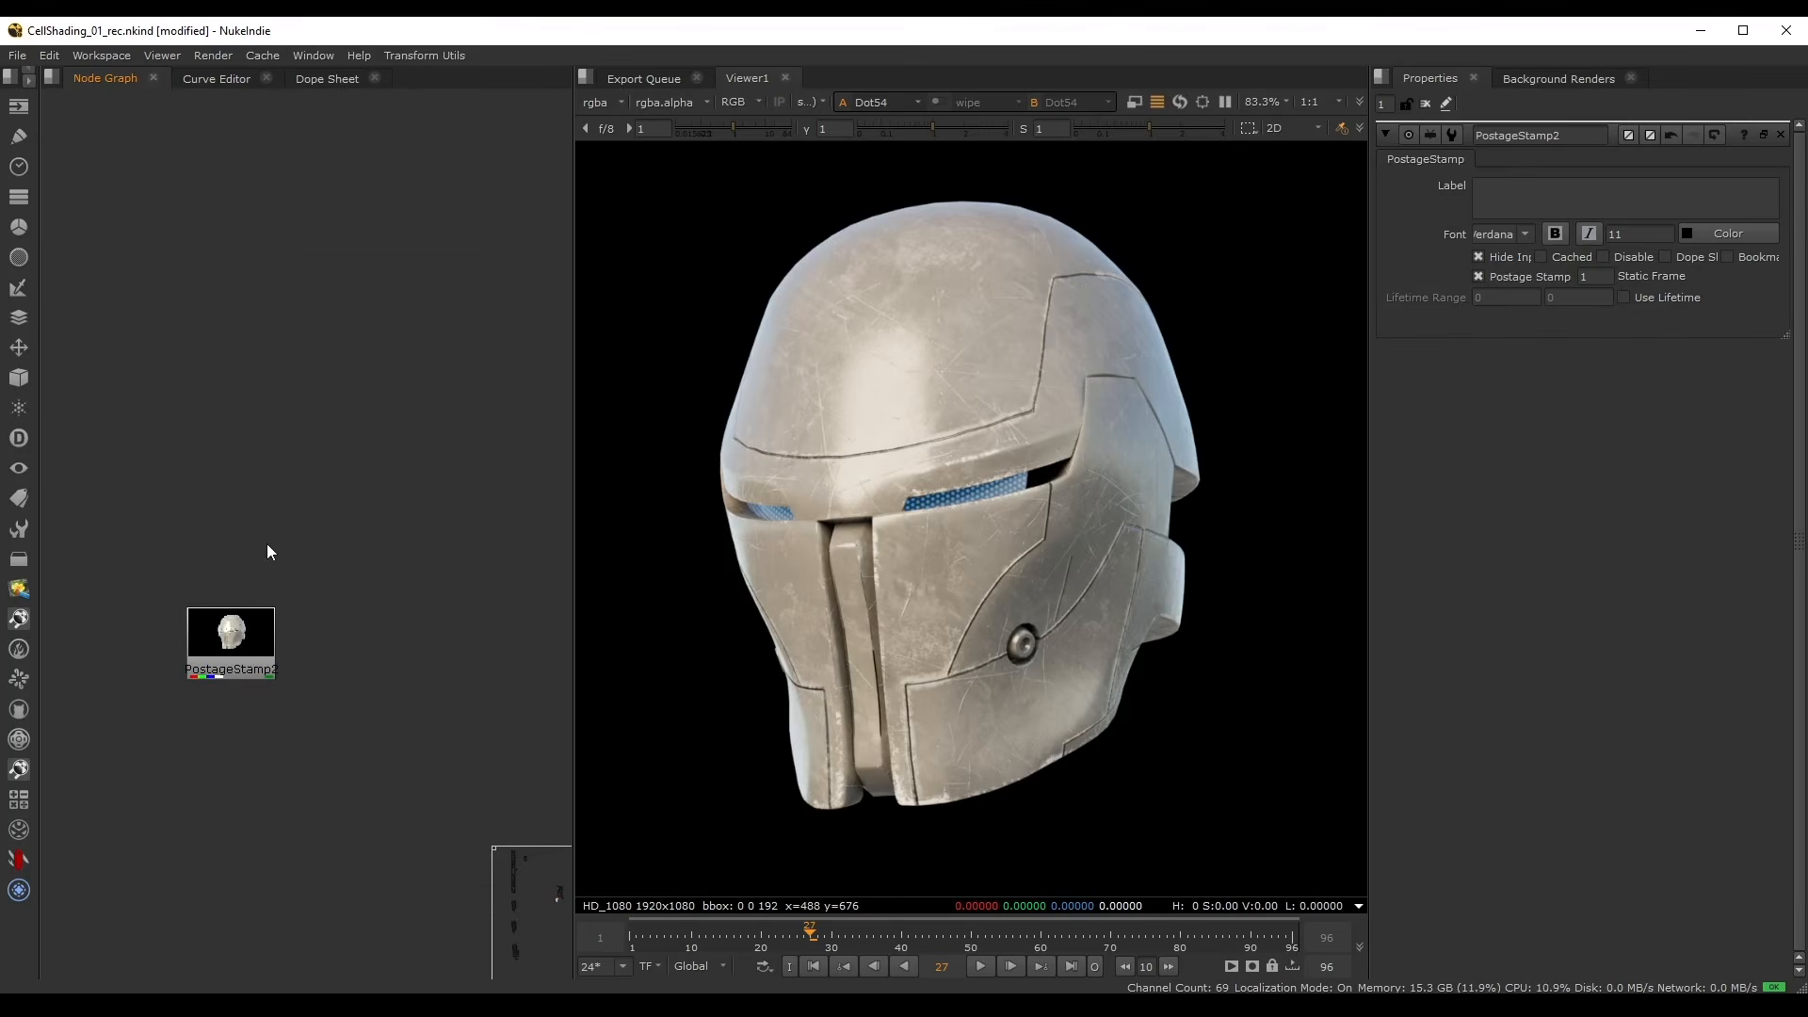
{"action": "scroll", "coordinate": [292, 522], "scroll_direction": "down", "scroll_amount": 3}
{"action": "left_click", "coordinate": [261, 585]}
{"action": "scroll", "coordinate": [267, 644], "scroll_direction": "up", "scroll_amount": 2}
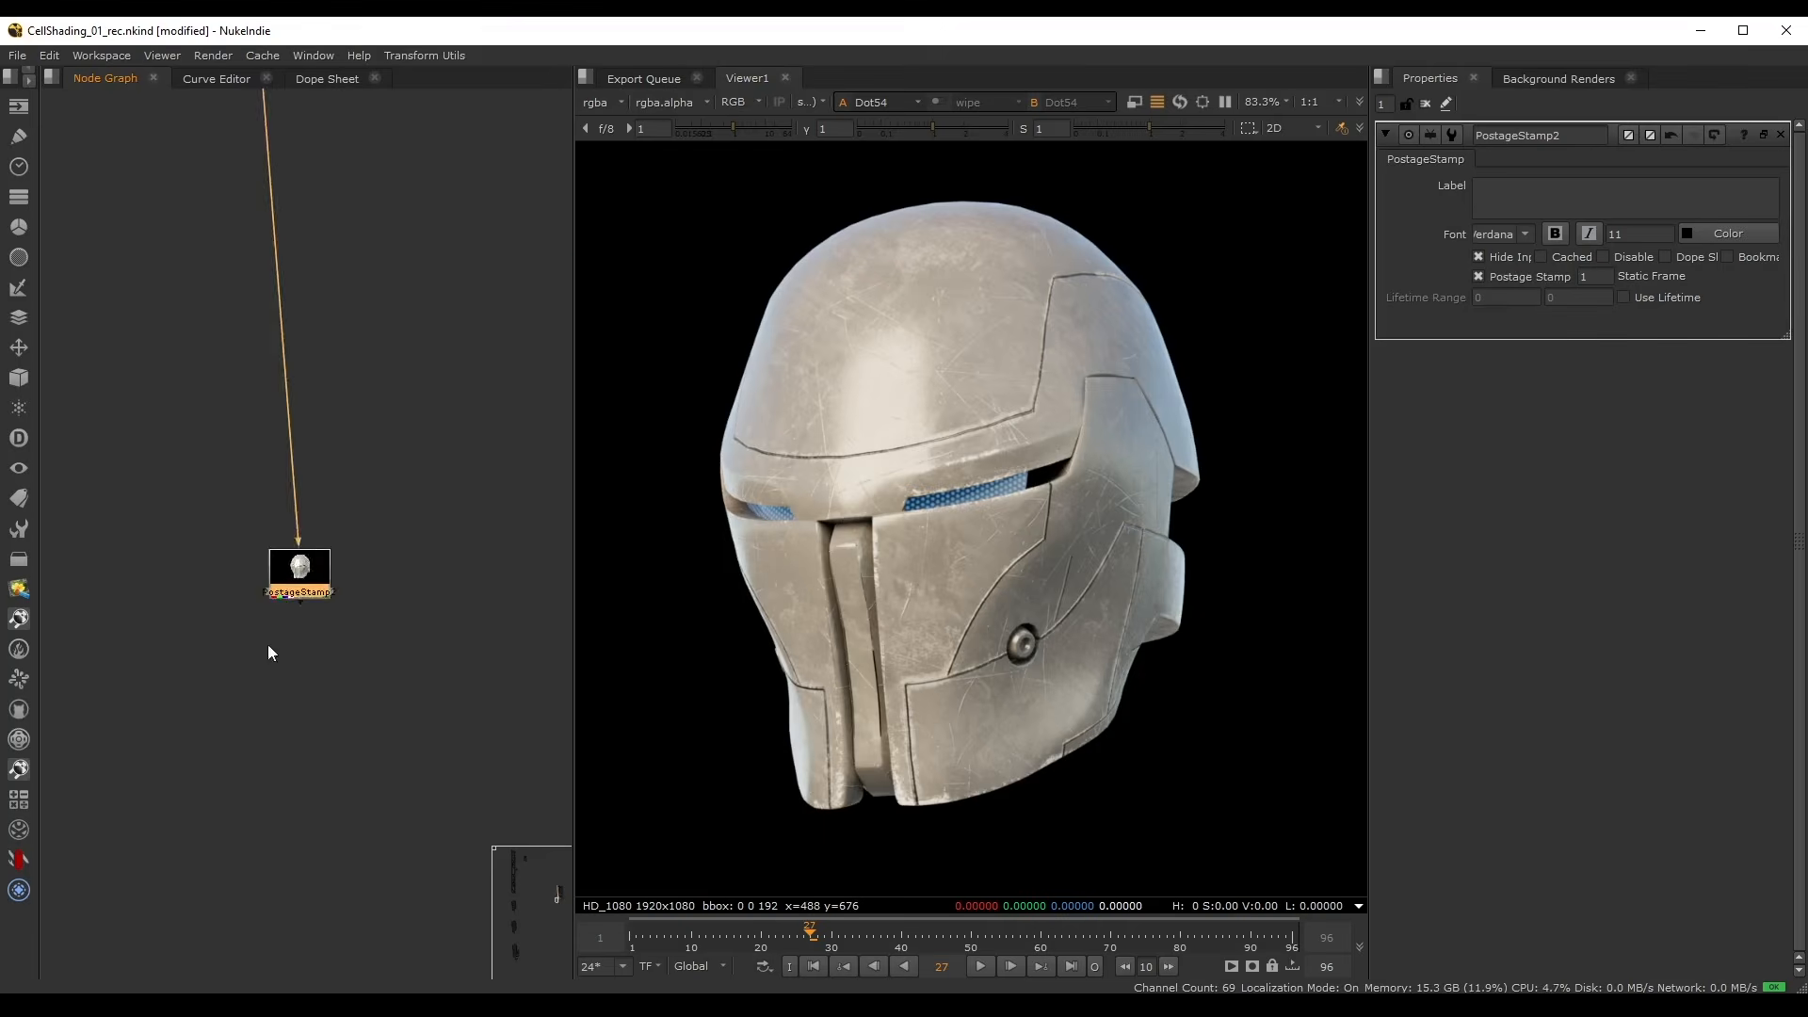
{"action": "scroll", "coordinate": [336, 351], "scroll_direction": "down", "scroll_amount": 2}
{"action": "middle_click_drag", "start_coordinate": [337, 350], "coordinate": [282, 754]}
{"action": "scroll", "coordinate": [274, 282], "scroll_direction": "down", "scroll_amount": 3}
{"action": "middle_click_drag", "start_coordinate": [251, 212], "coordinate": [300, 559]}
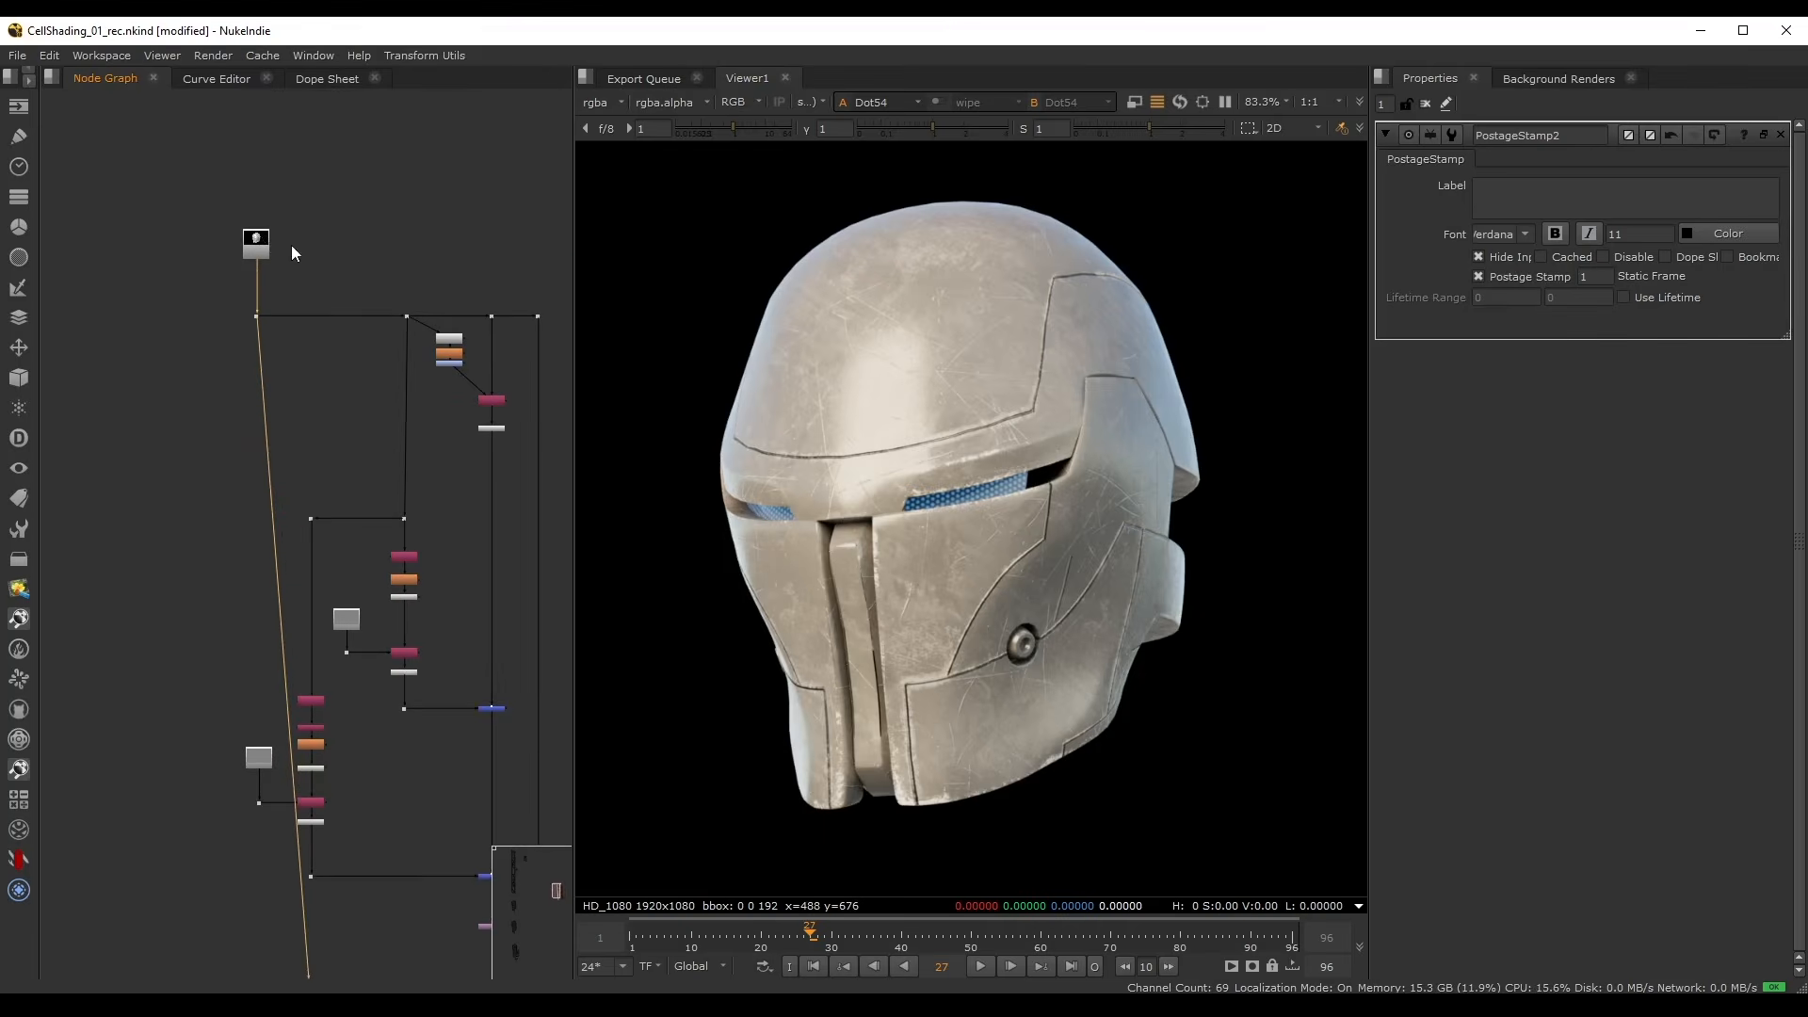
{"action": "middle_click_drag", "start_coordinate": [306, 941], "coordinate": [253, 412]}
{"action": "scroll", "coordinate": [263, 528], "scroll_direction": "up", "scroll_amount": 3}
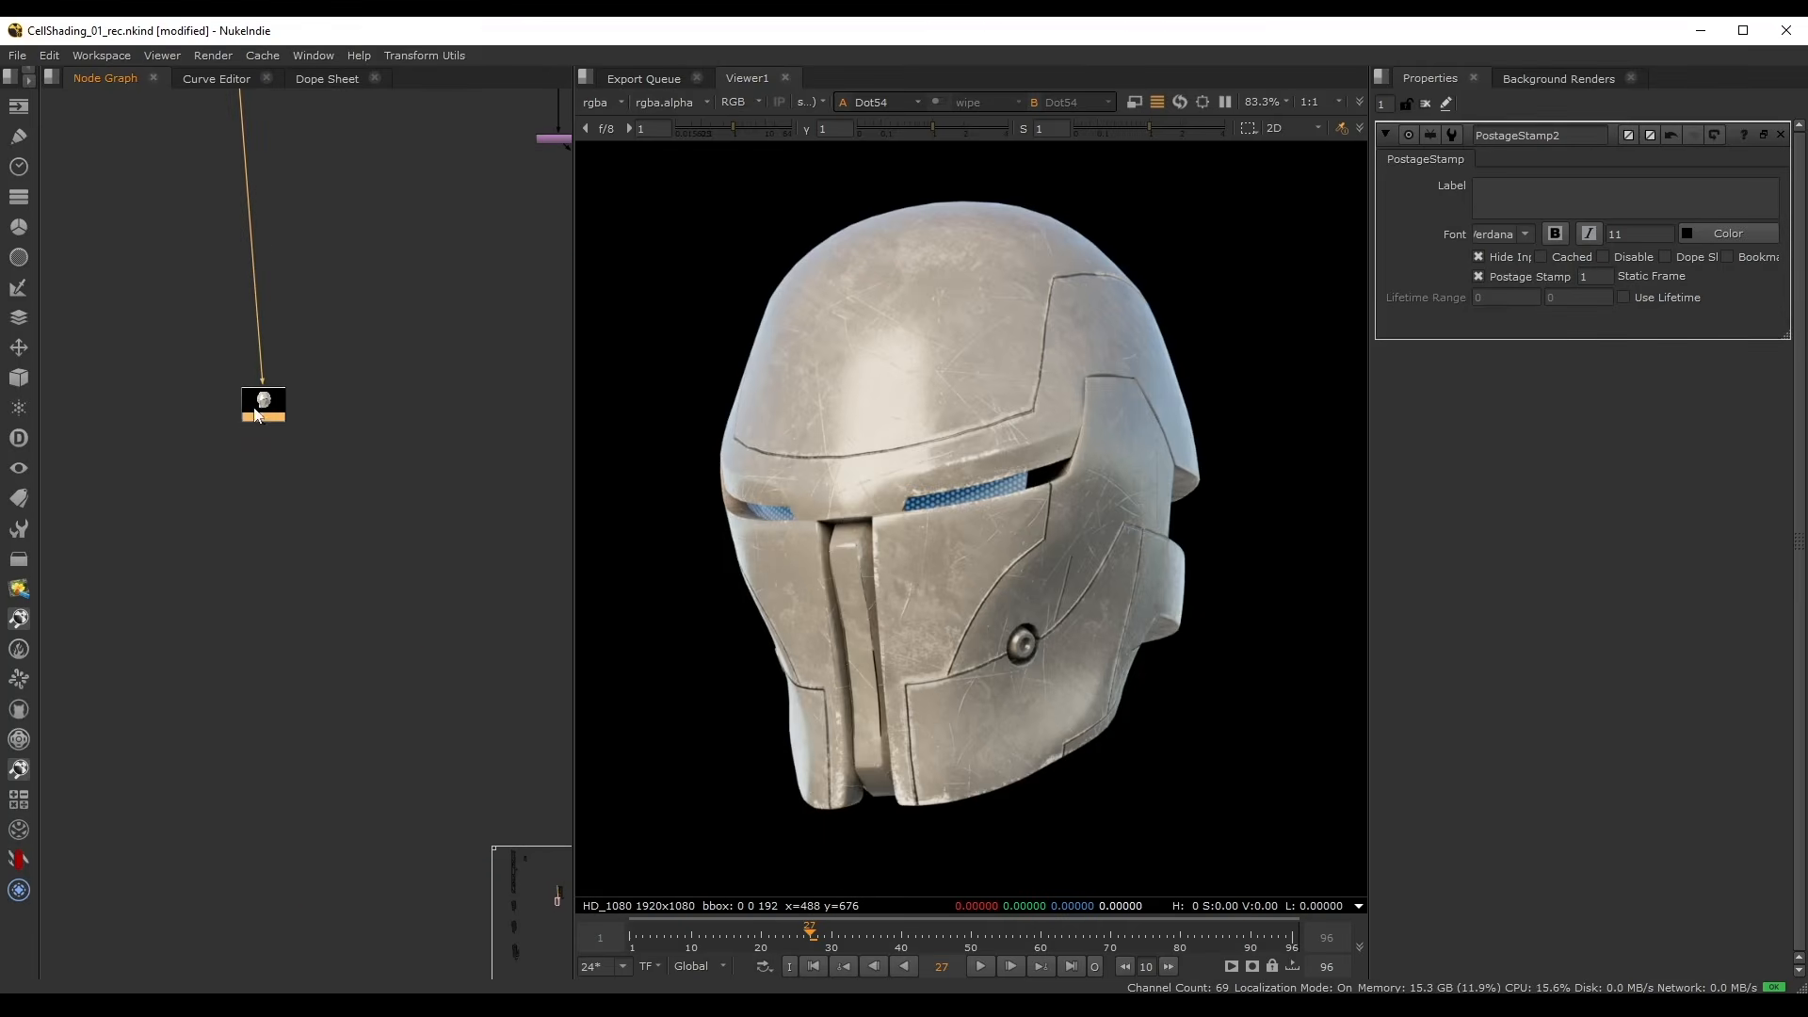
- Add a Shuffle below the PostageStamp and route rgba.alpha into the red, green and blue output channels
{"action": "key", "text": "Tab"}
{"action": "type", "text": "sh"}
{"action": "left_click", "coordinate": [79, 423]}
{"action": "scroll", "coordinate": [264, 441], "scroll_direction": "up", "scroll_amount": 3}
{"action": "left_click_drag", "start_coordinate": [264, 423], "coordinate": [262, 501]}
{"action": "key", "text": "1"}
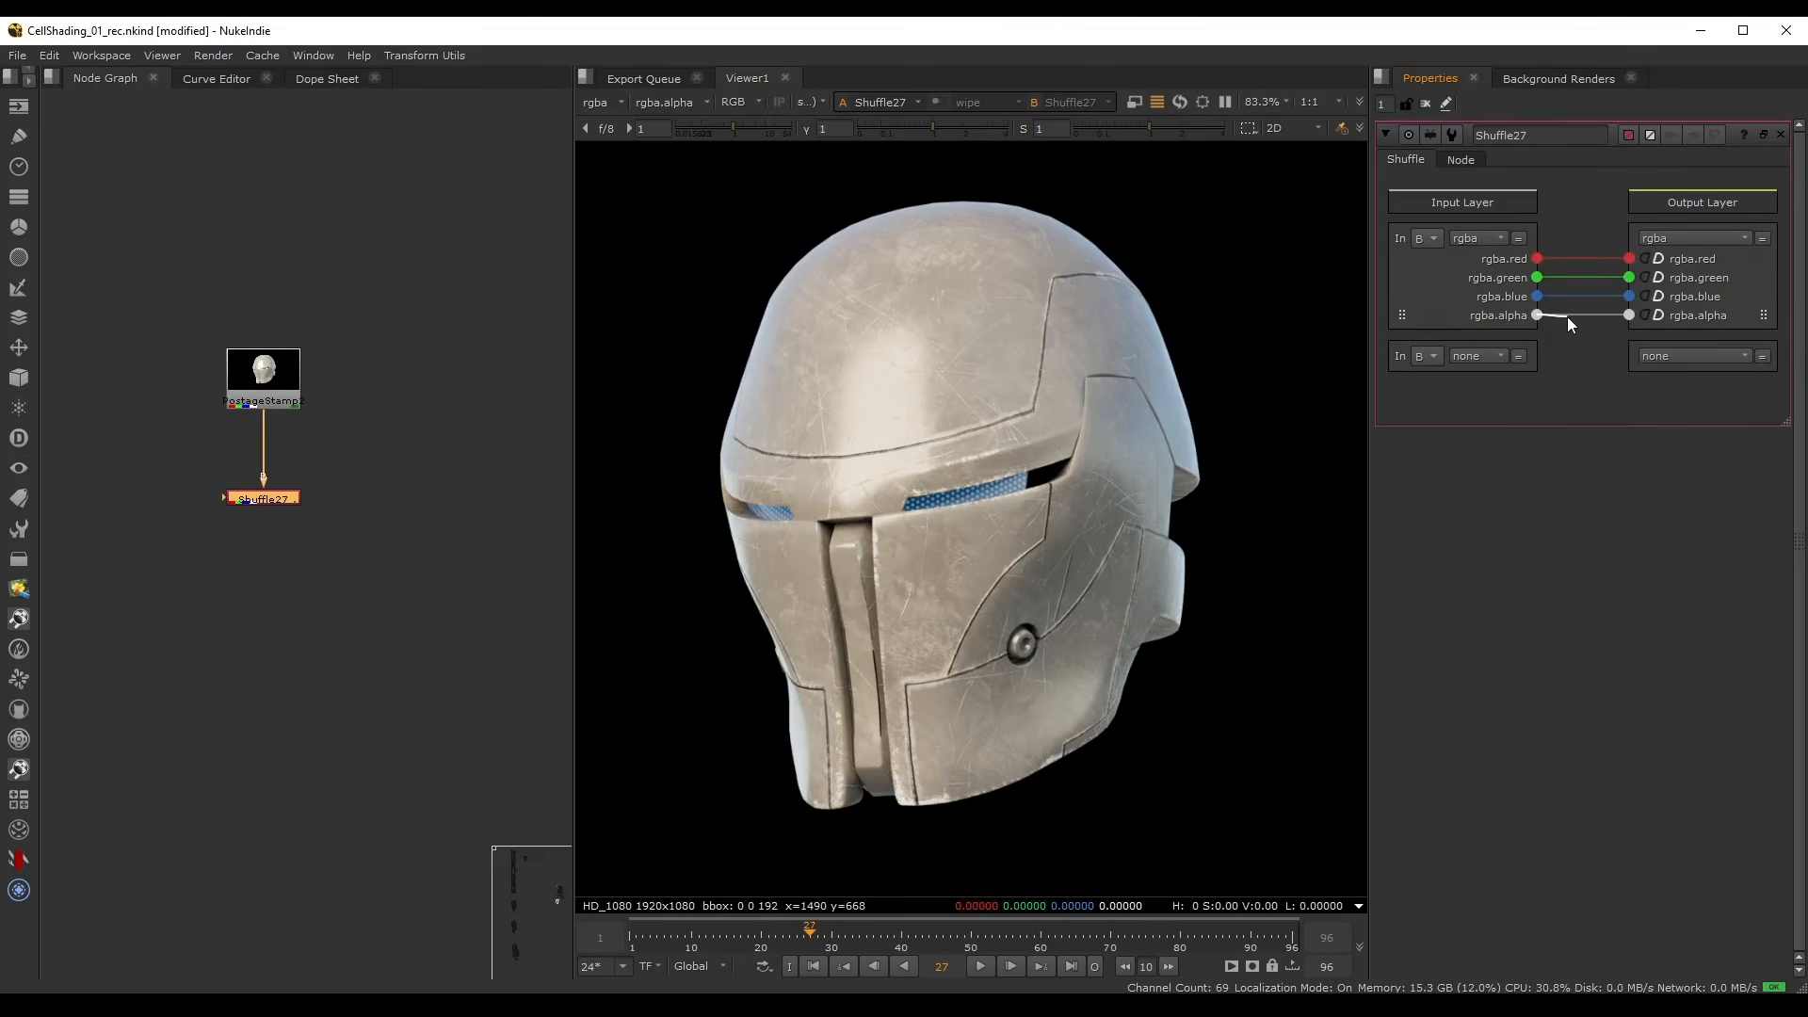
{"action": "left_click_drag", "start_coordinate": [1633, 265], "coordinate": [1640, 211]}
{"action": "left_click_drag", "start_coordinate": [1629, 295], "coordinate": [1630, 277]}
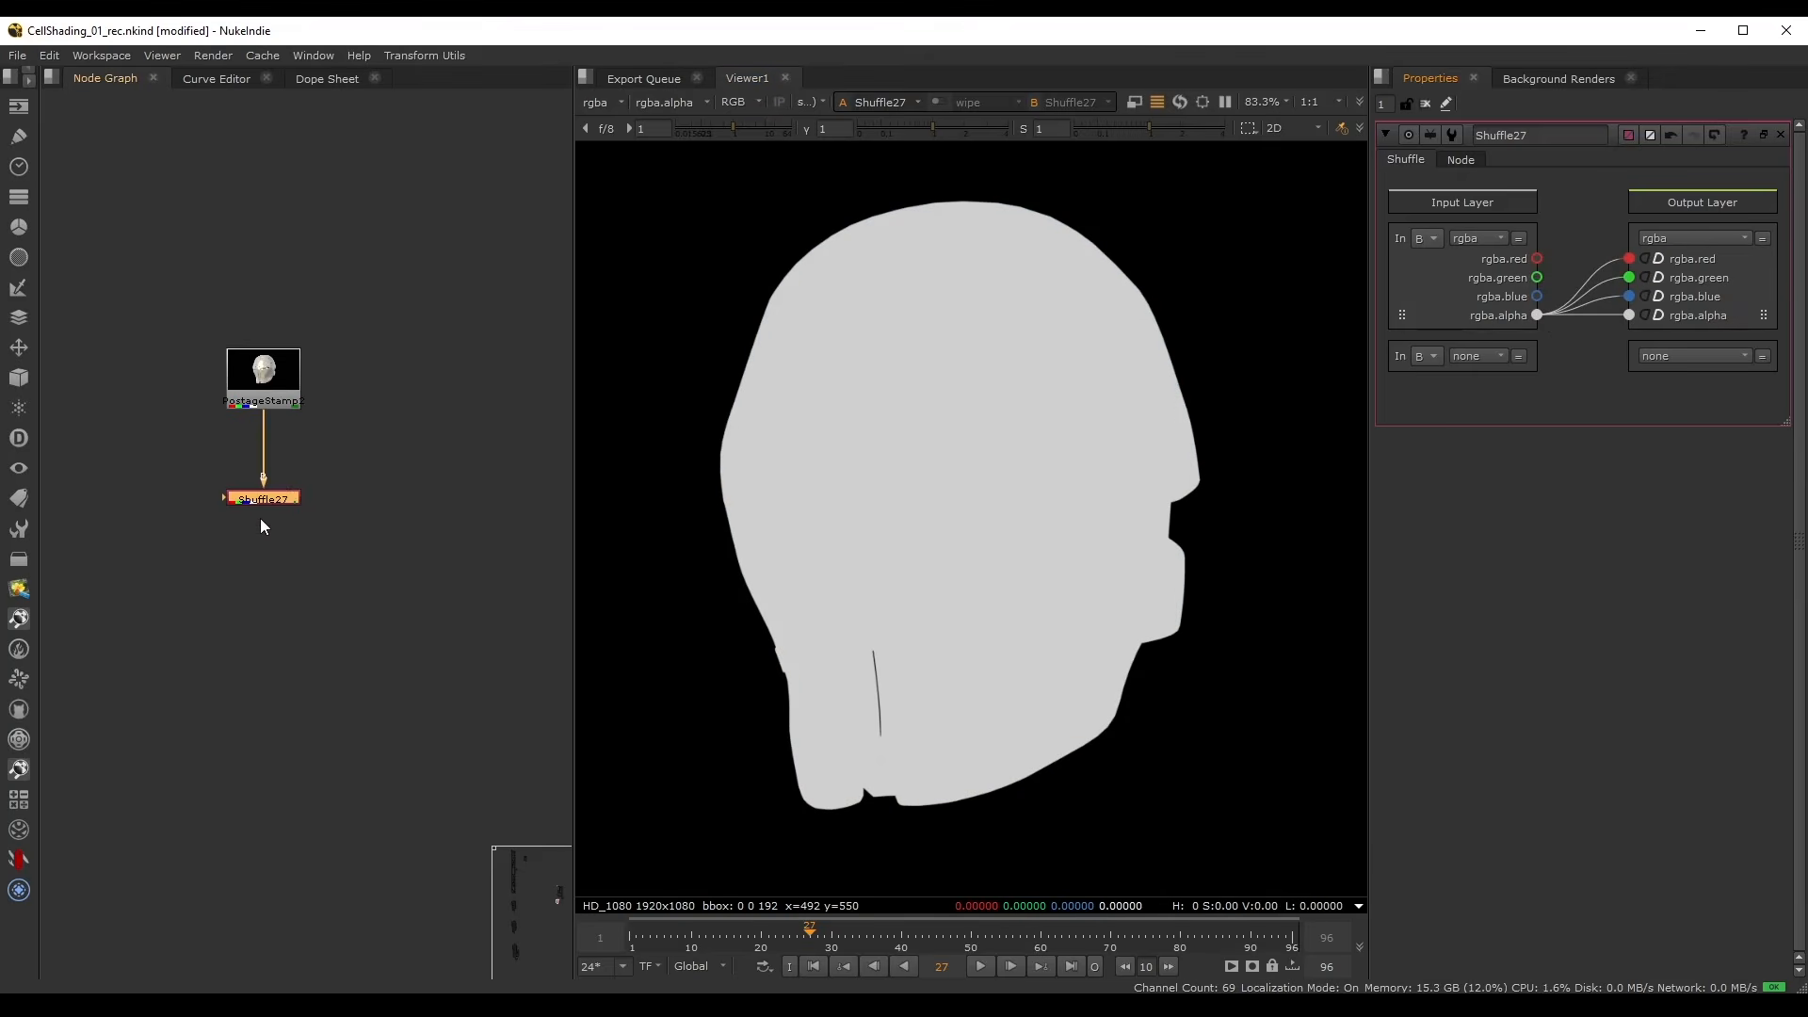
- Add a Dilate after the Shuffle and set its size to 4
{"action": "key", "text": "Tab"}
{"action": "key", "text": "Escape"}
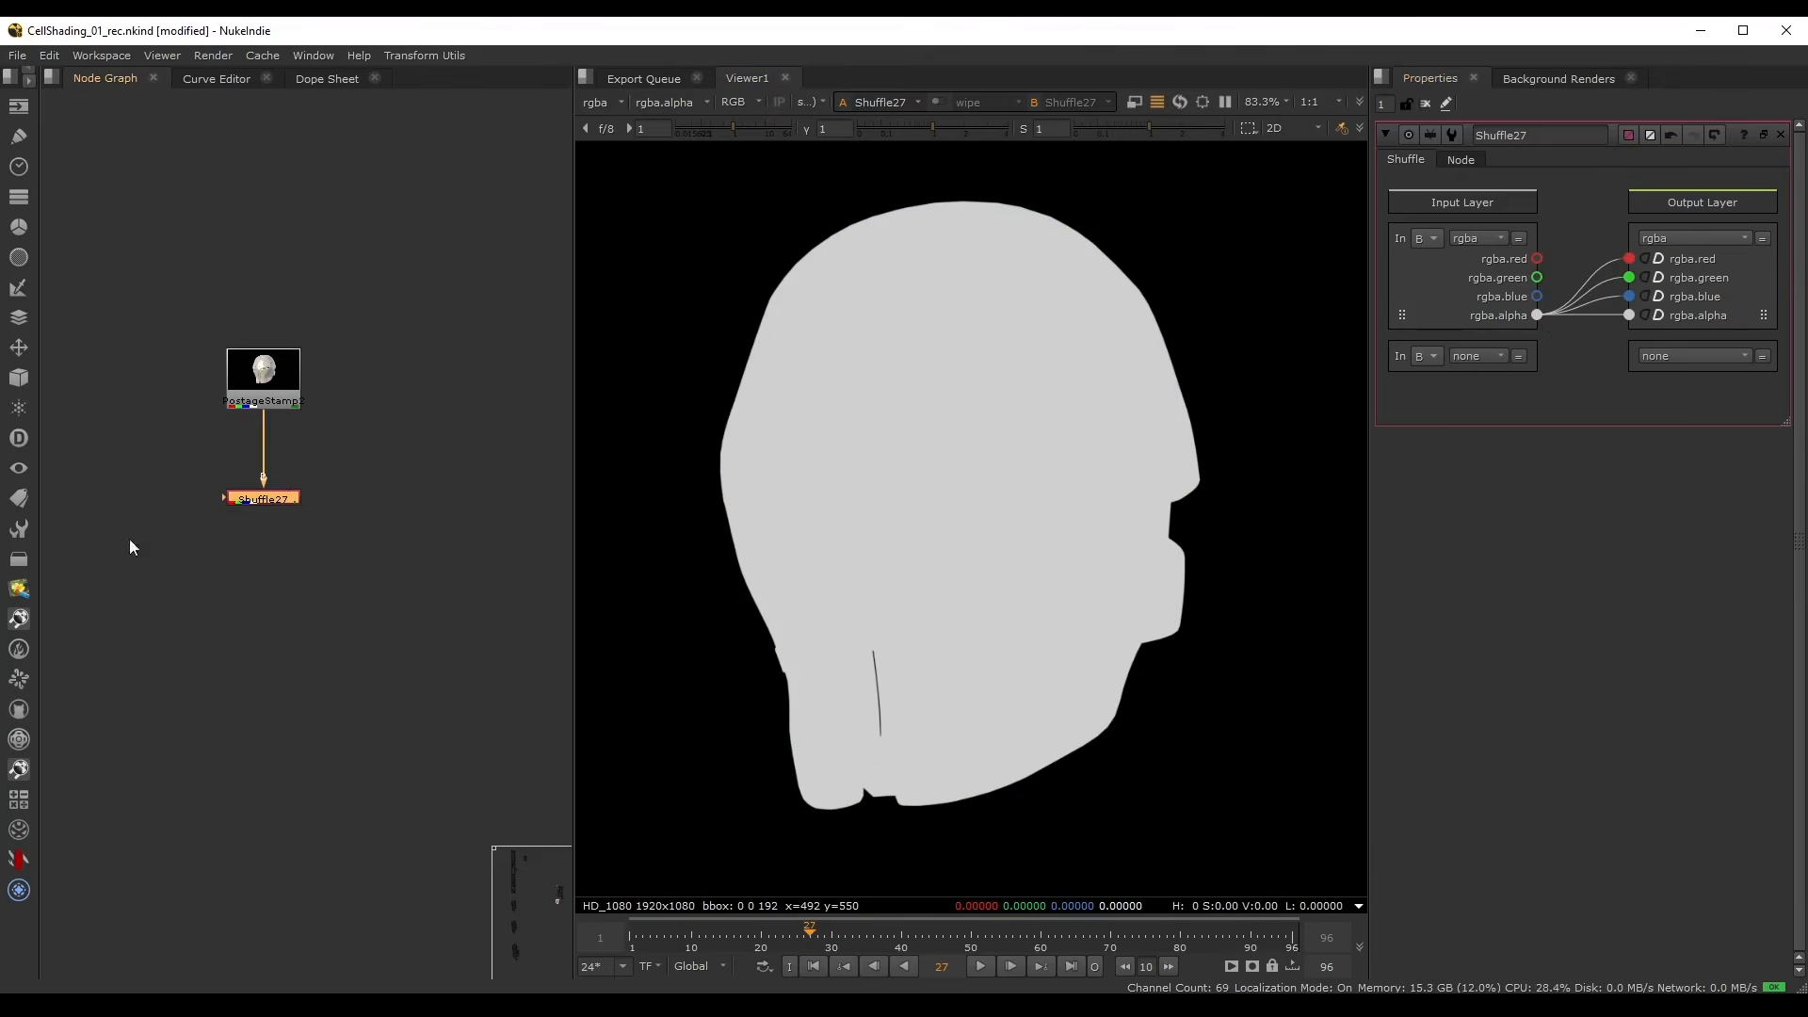
{"action": "left_click_drag", "start_coordinate": [260, 533], "coordinate": [230, 592]}
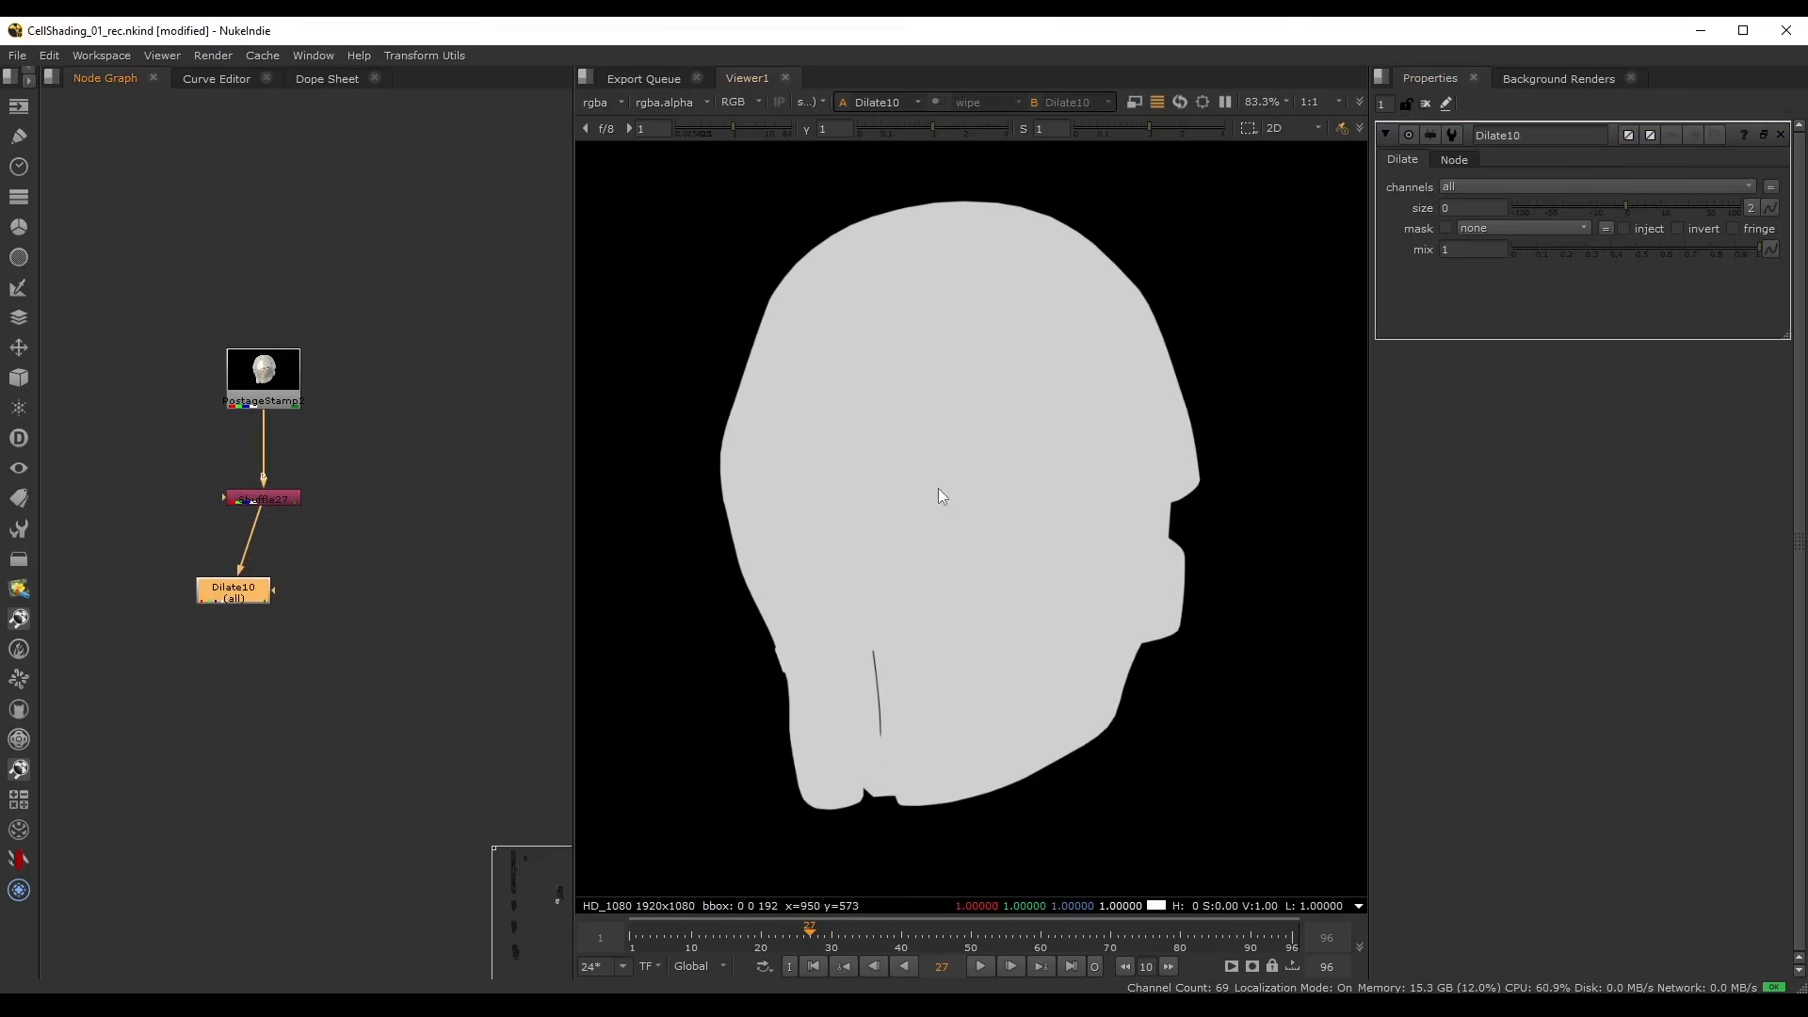
{"action": "mouse_move", "coordinate": [1631, 205]}
{"action": "left_mouse_down"}
{"action": "mouse_move", "coordinate": [1692, 213]}
{"action": "mouse_move", "coordinate": [1648, 213]}
{"action": "left_mouse_up"}
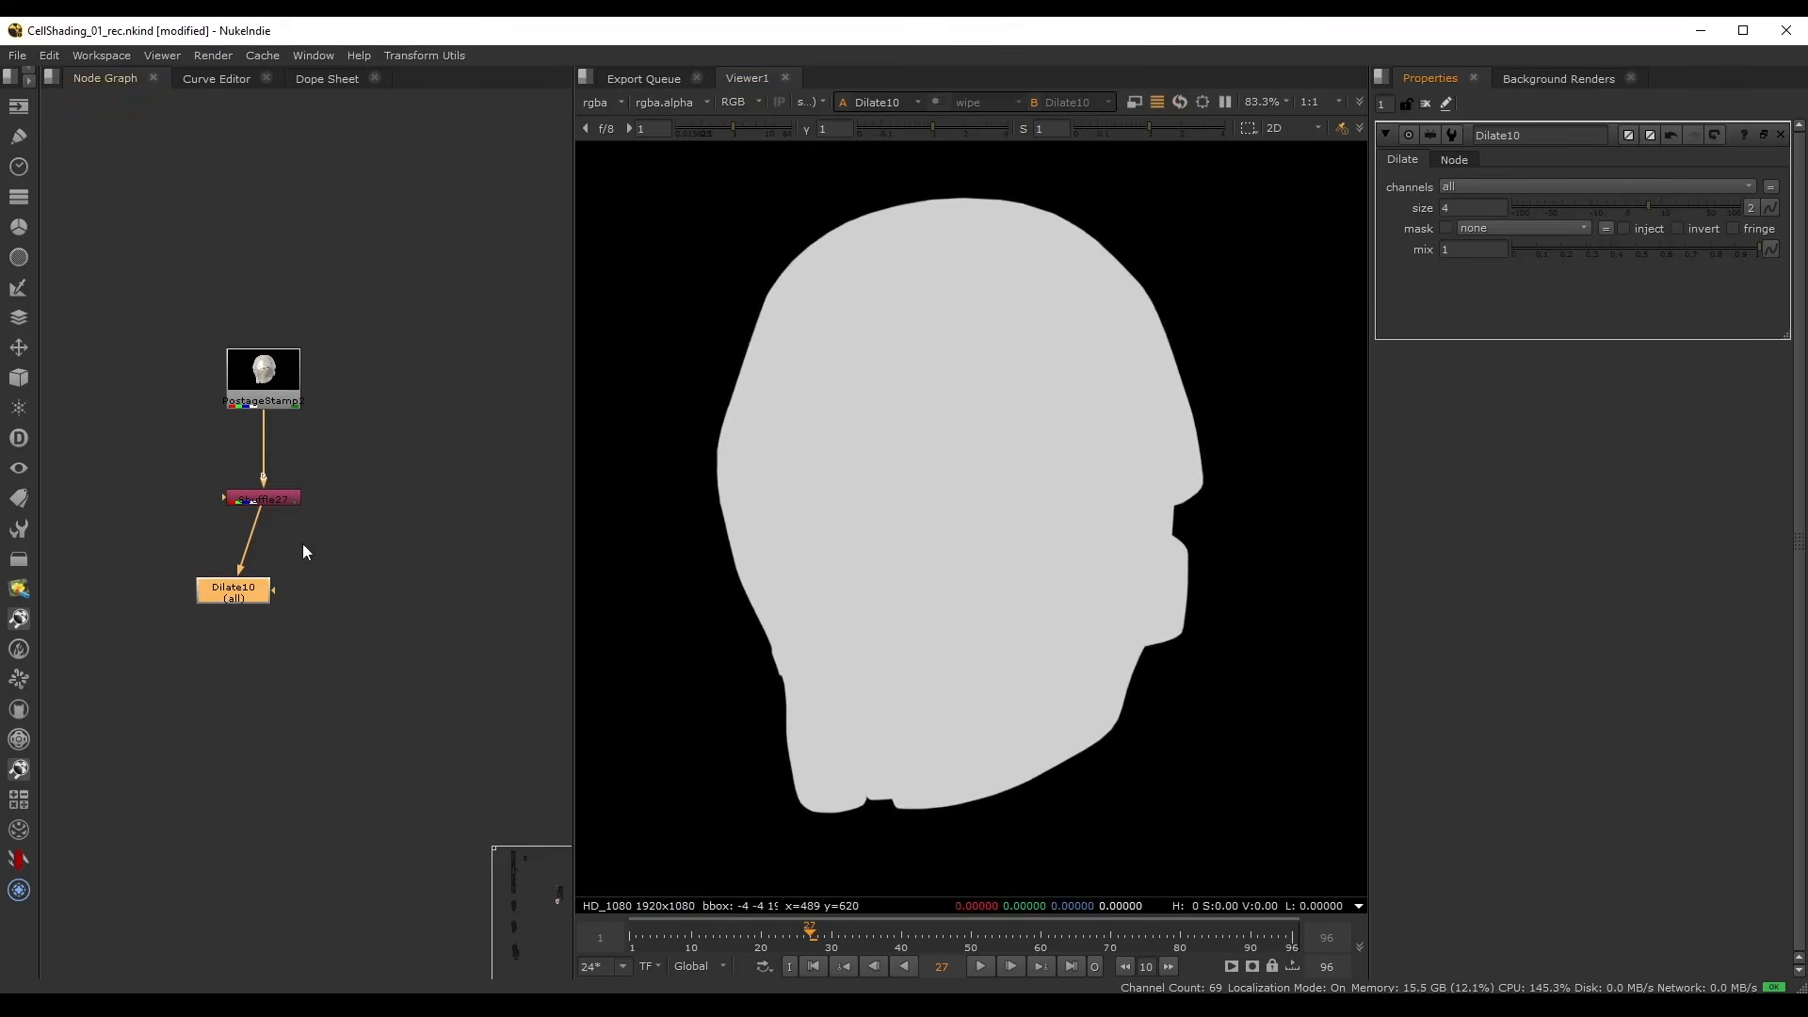
- Merge the Dilate as A with the Shuffle as B, and set the Merge operation to minus to extract the outline
{"action": "scroll", "coordinate": [302, 551], "scroll_direction": "up", "scroll_amount": 2}
{"action": "key", "text": "m"}
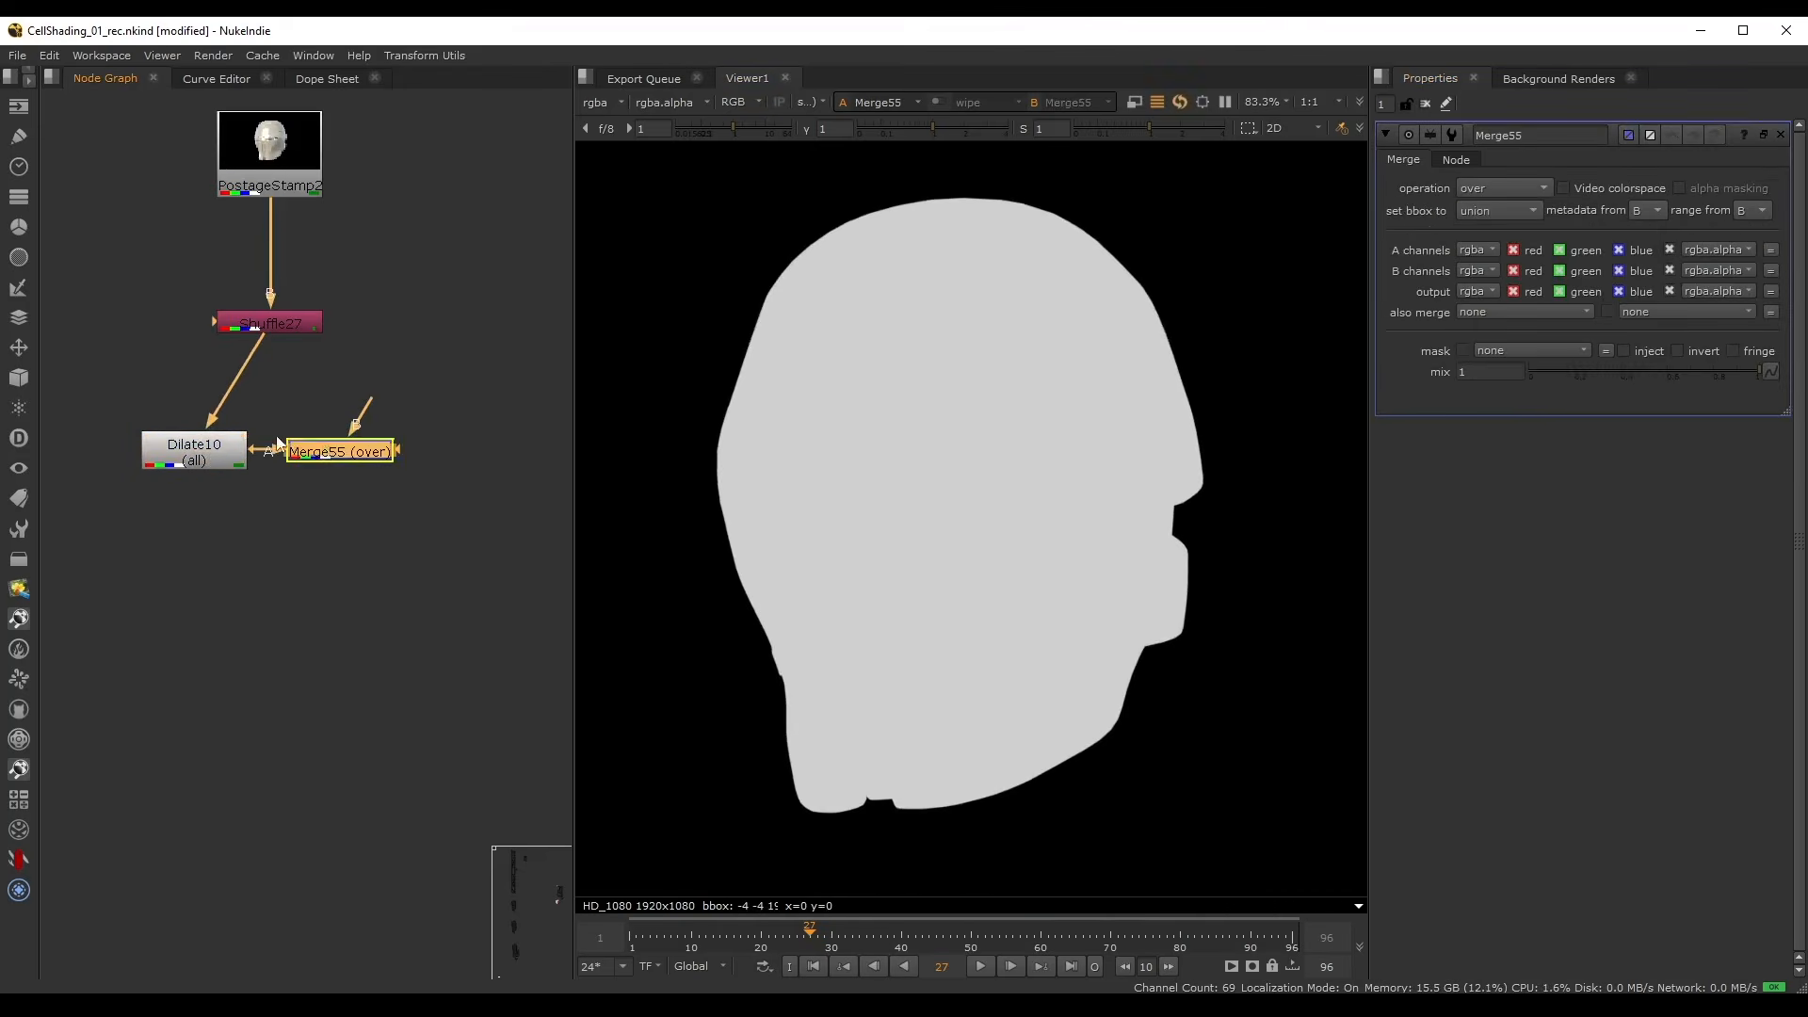
{"action": "left_click_drag", "start_coordinate": [350, 455], "coordinate": [318, 539]}
{"action": "left_click_drag", "start_coordinate": [209, 457], "coordinate": [162, 478]}
{"action": "left_click_drag", "start_coordinate": [292, 329], "coordinate": [292, 326]}
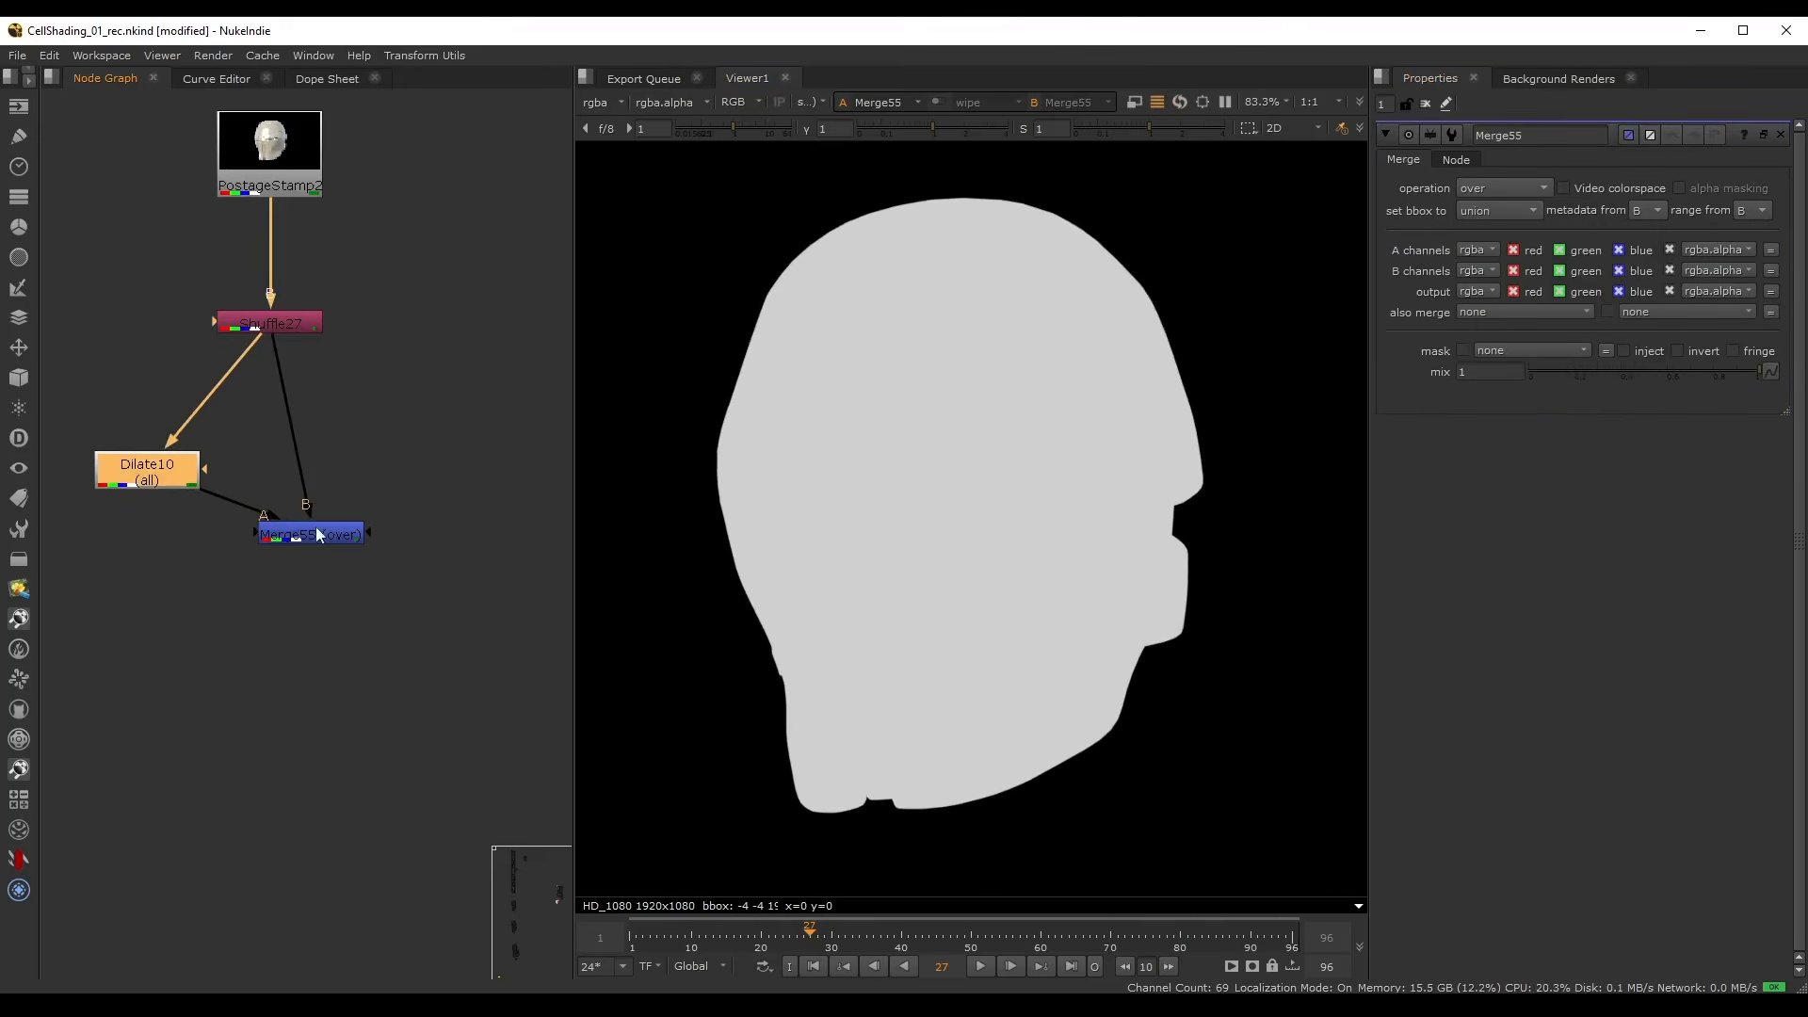
{"action": "left_click_drag", "start_coordinate": [313, 534], "coordinate": [282, 575]}
{"action": "left_click", "coordinate": [1499, 184]}
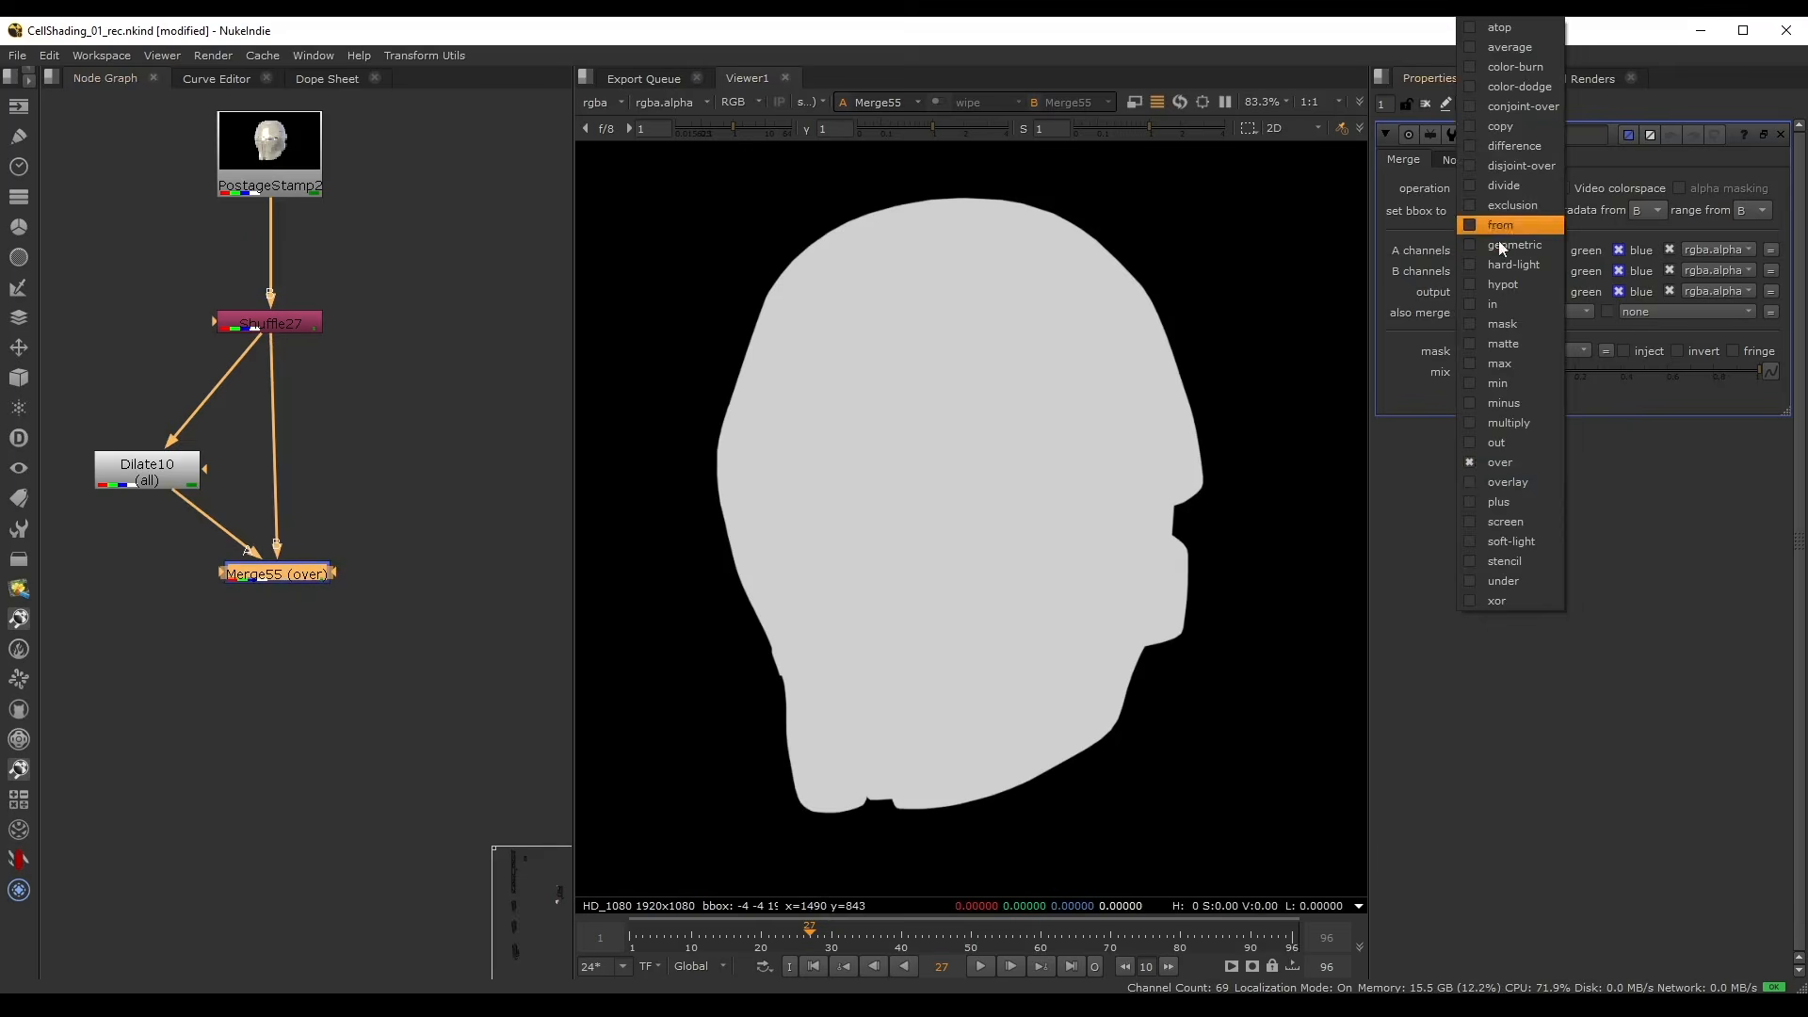
{"action": "left_click", "coordinate": [1506, 403]}
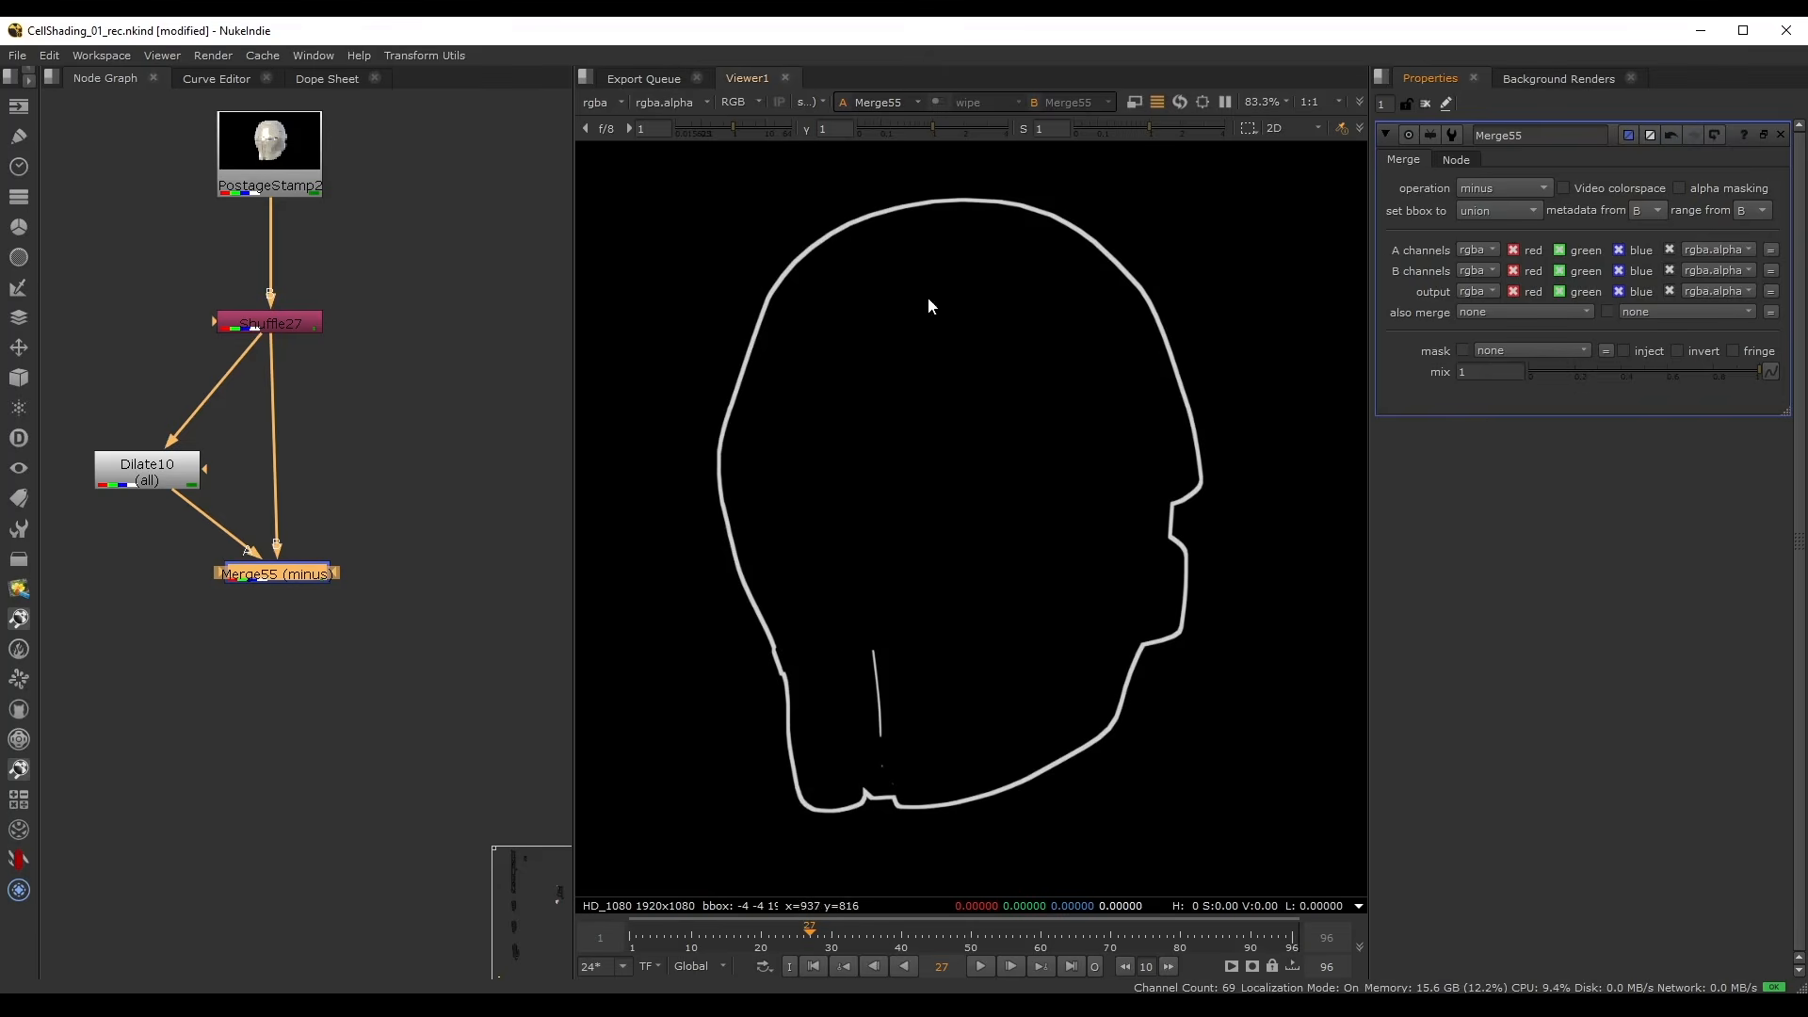
- Compare the Dilate, Shuffle and minus Merge outputs in the viewer
{"action": "left_click", "coordinate": [148, 462]}
{"action": "key", "text": "1"}
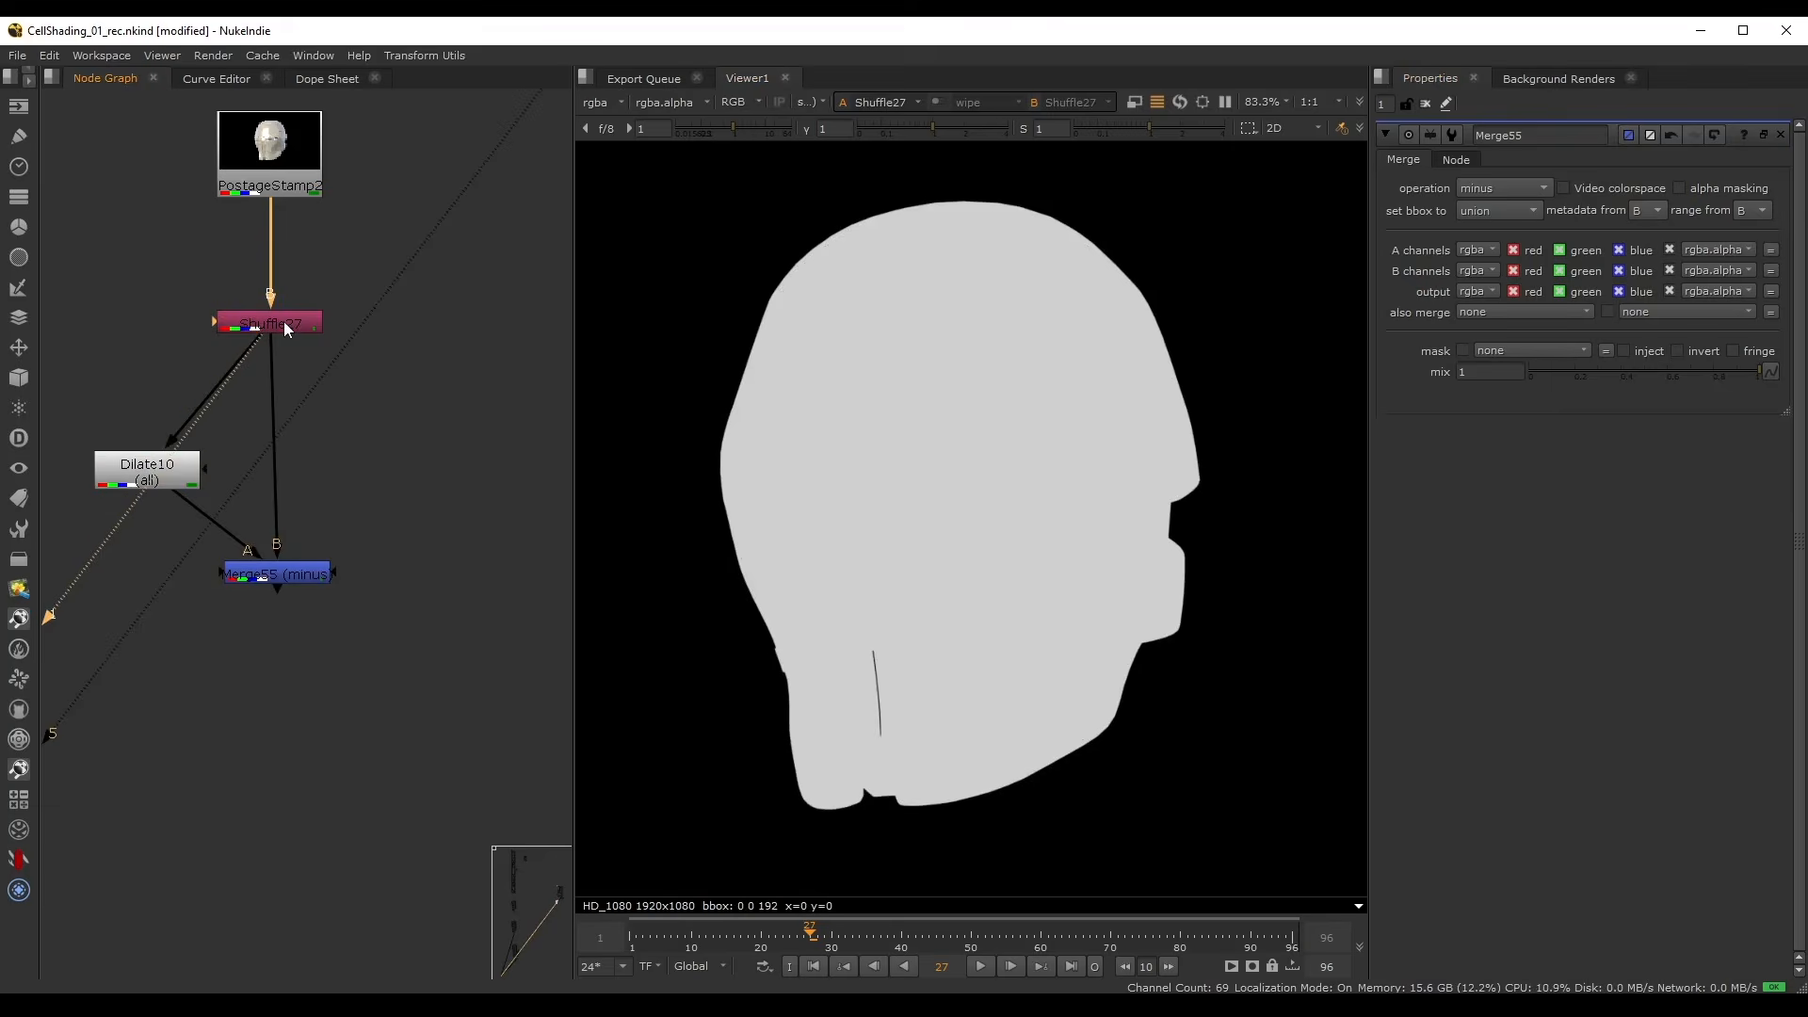
{"action": "left_click", "coordinate": [158, 480]}
{"action": "left_click", "coordinate": [275, 323]}
{"action": "key", "text": "1"}
{"action": "left_click", "coordinate": [301, 574]}
{"action": "key", "text": "1"}
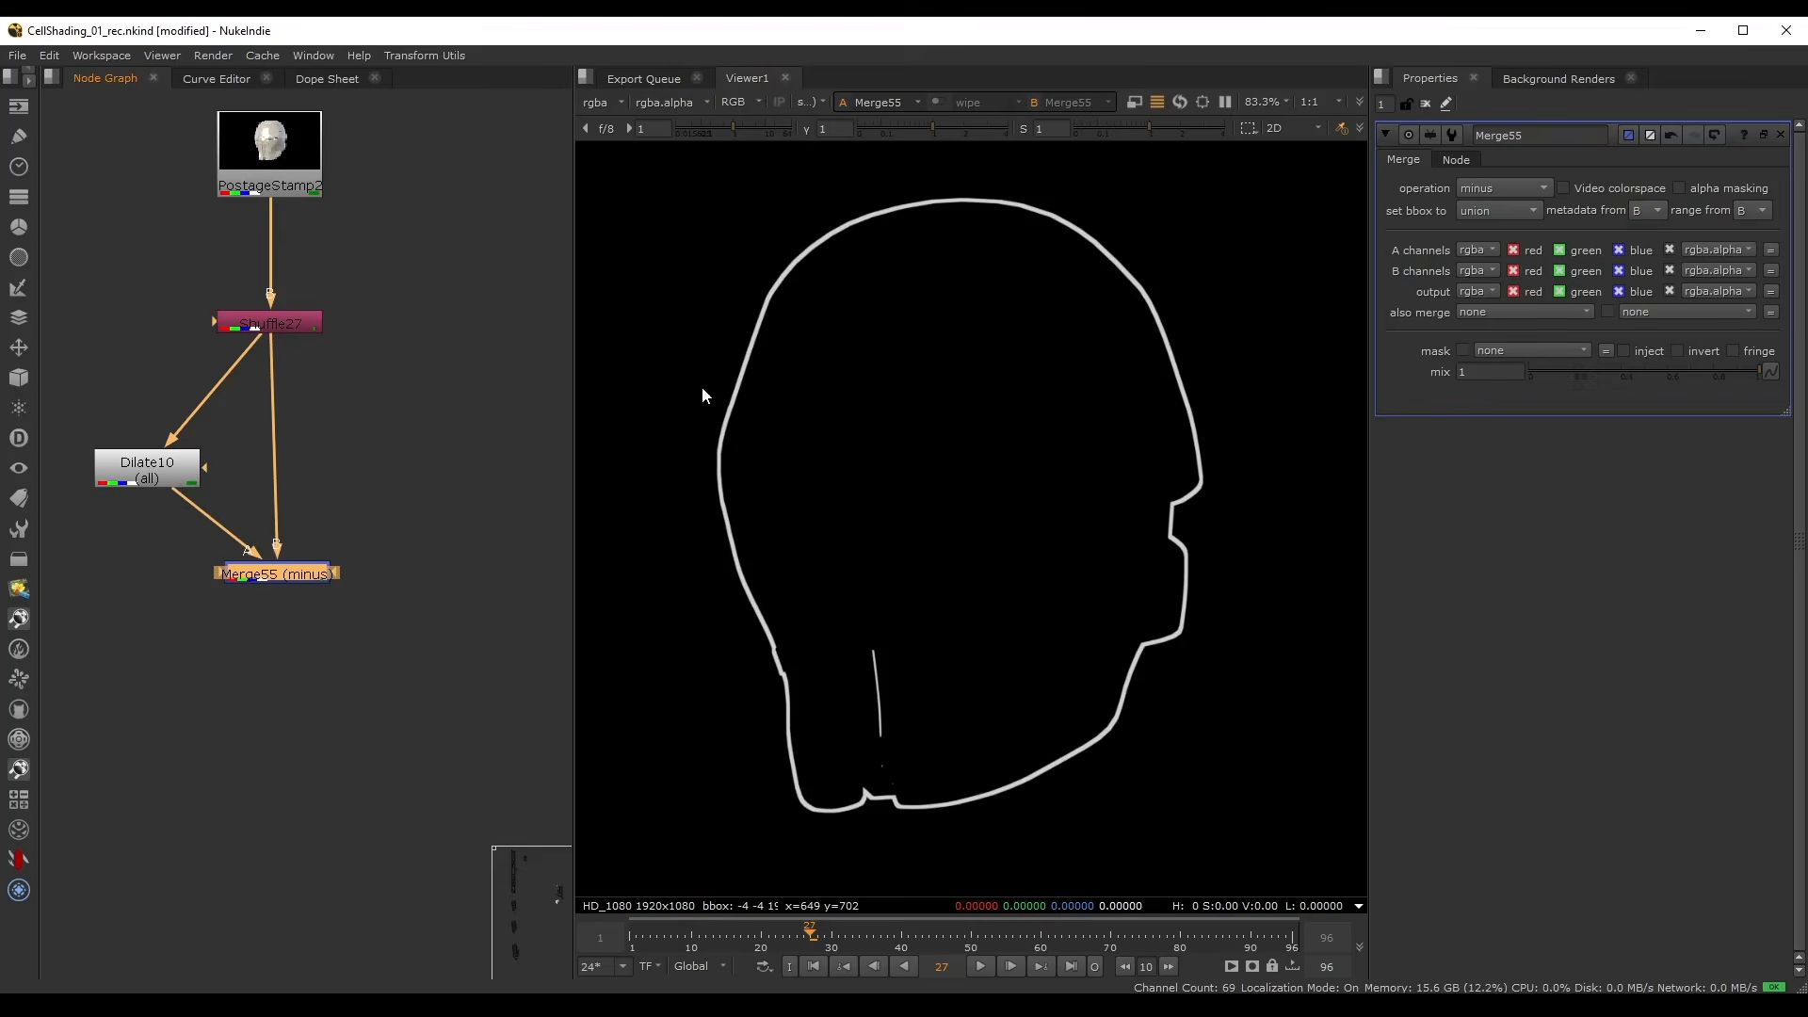
- Add an Invert node after the minus Merge to turn the outline black on white
{"action": "key", "text": "Tab"}
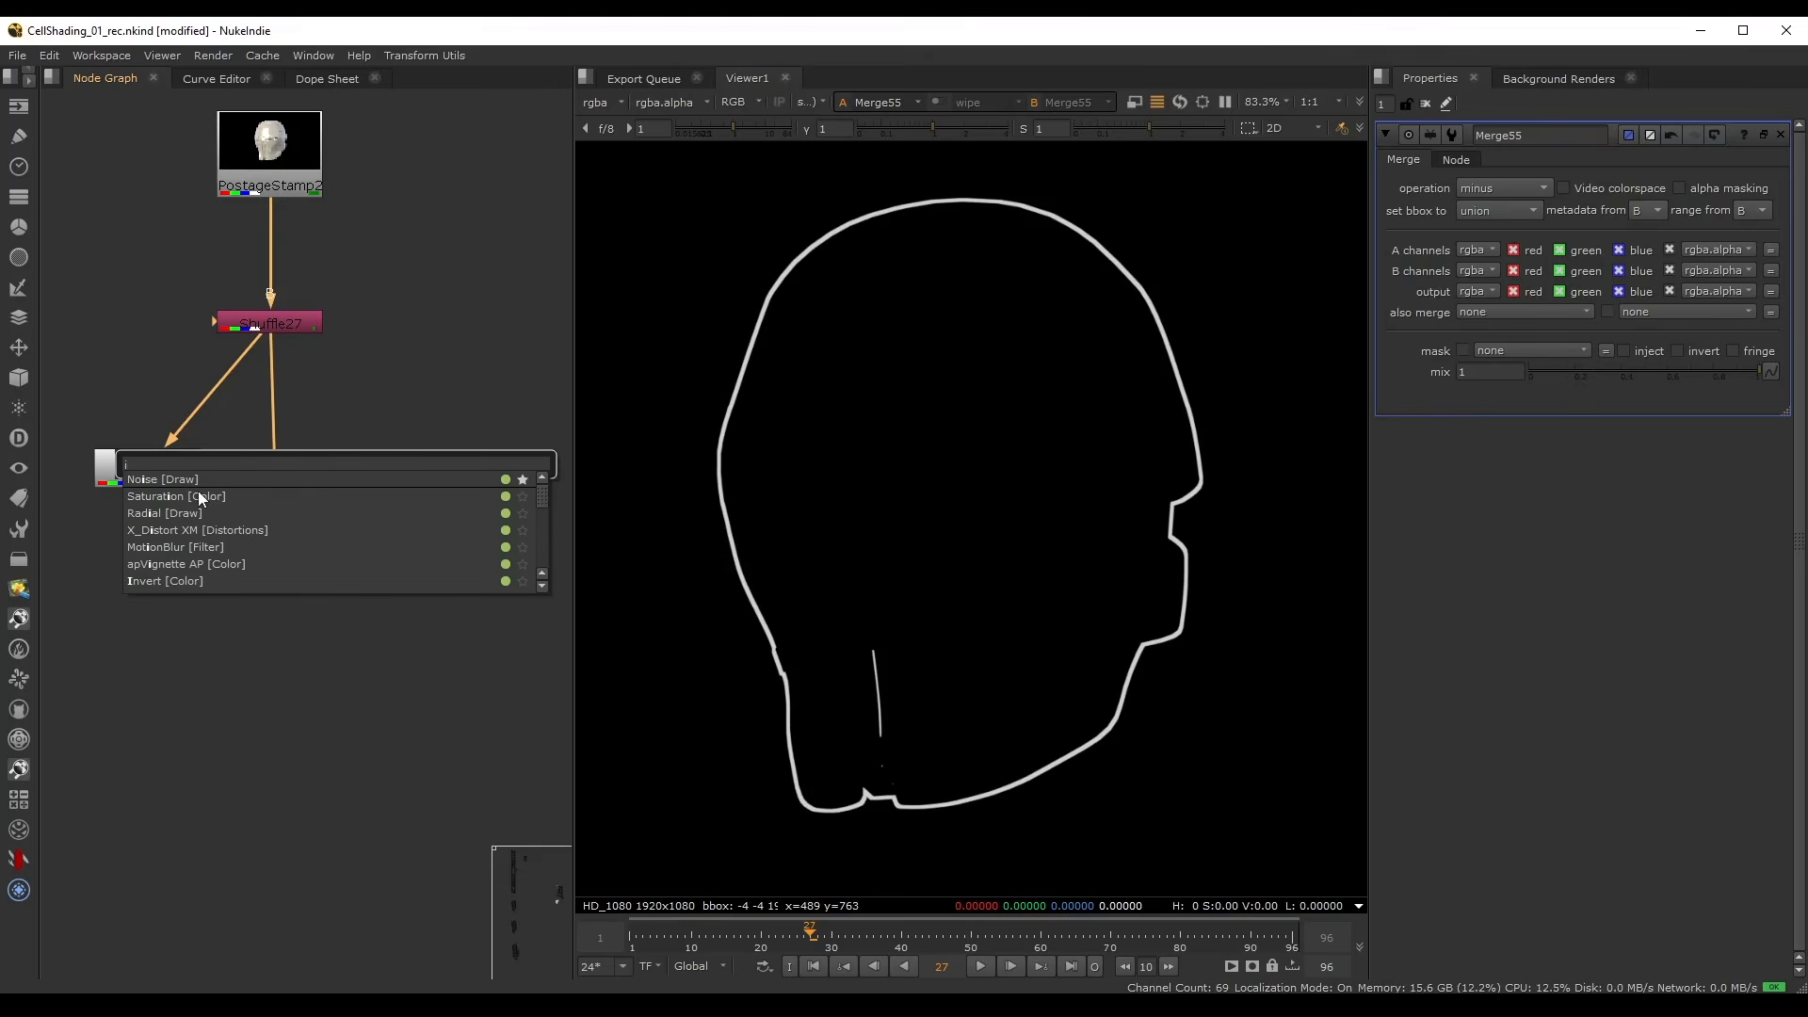
{"action": "type", "text": "nv"}
{"action": "key", "text": "Return"}
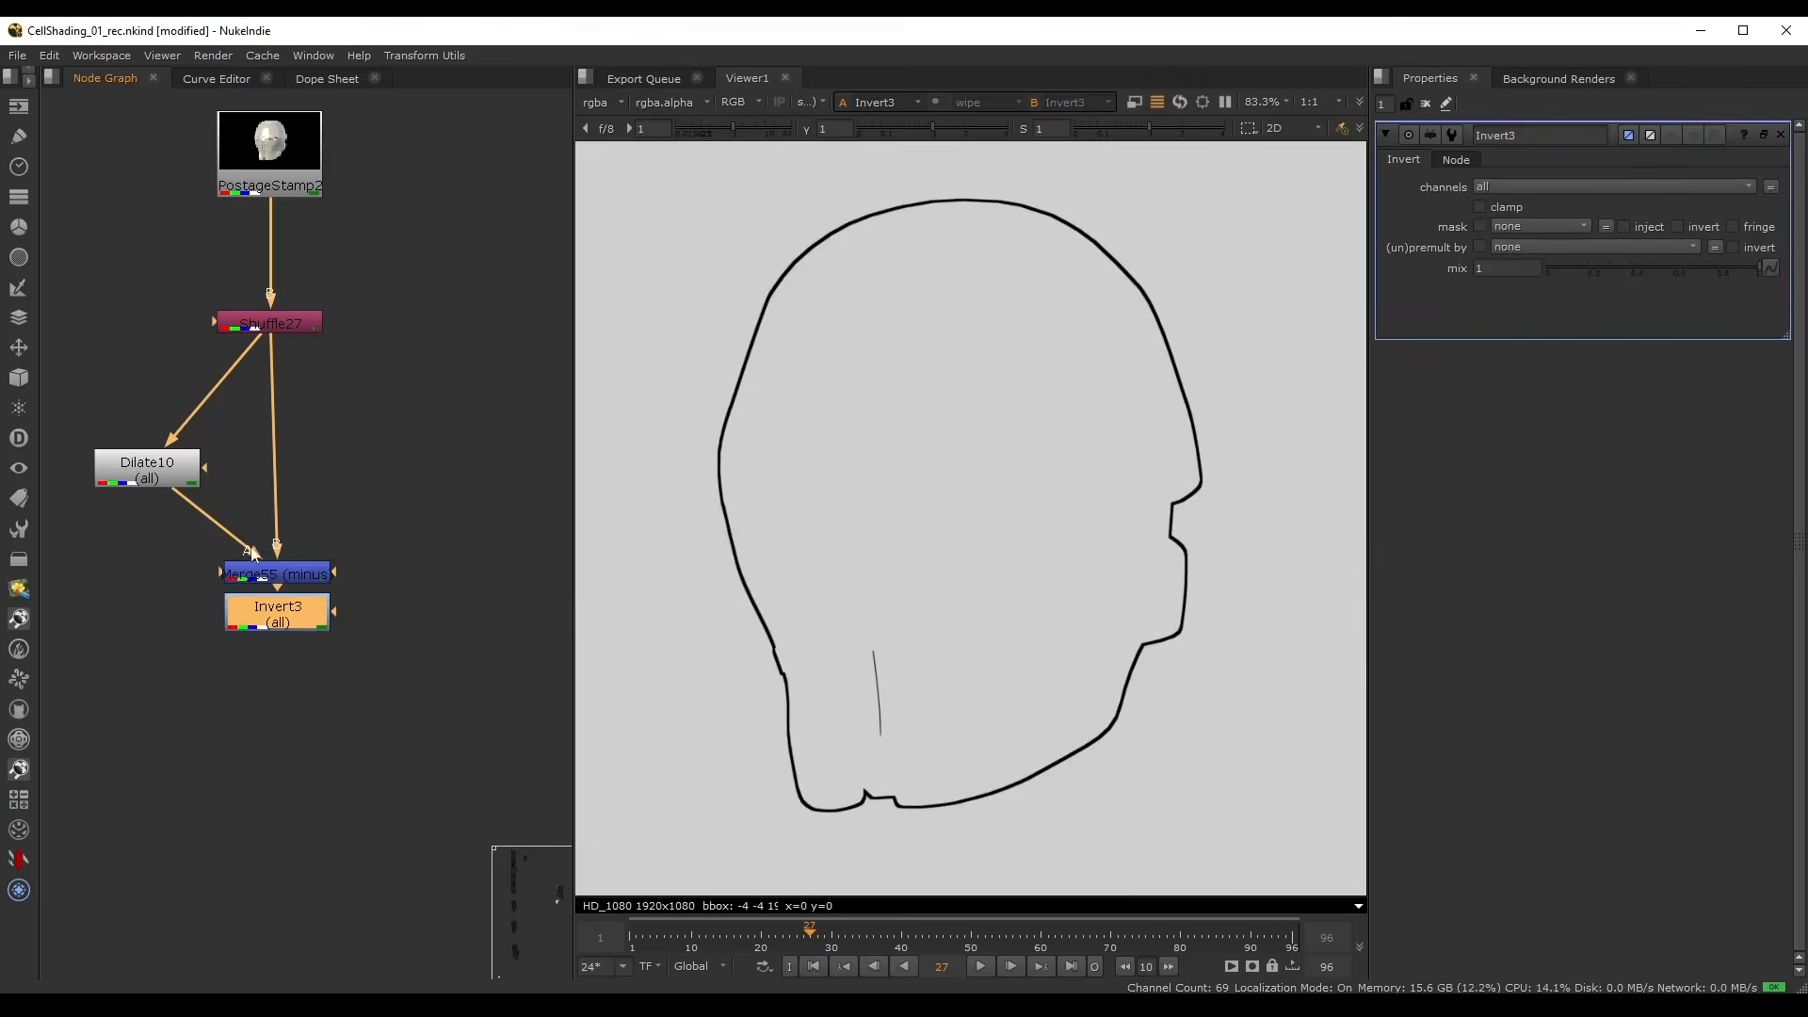
- Merge the inverted outline as A onto the helmet-and-Ramp composite as B, using the multiply operation
{"action": "scroll", "coordinate": [204, 518], "scroll_direction": "down", "scroll_amount": 6}
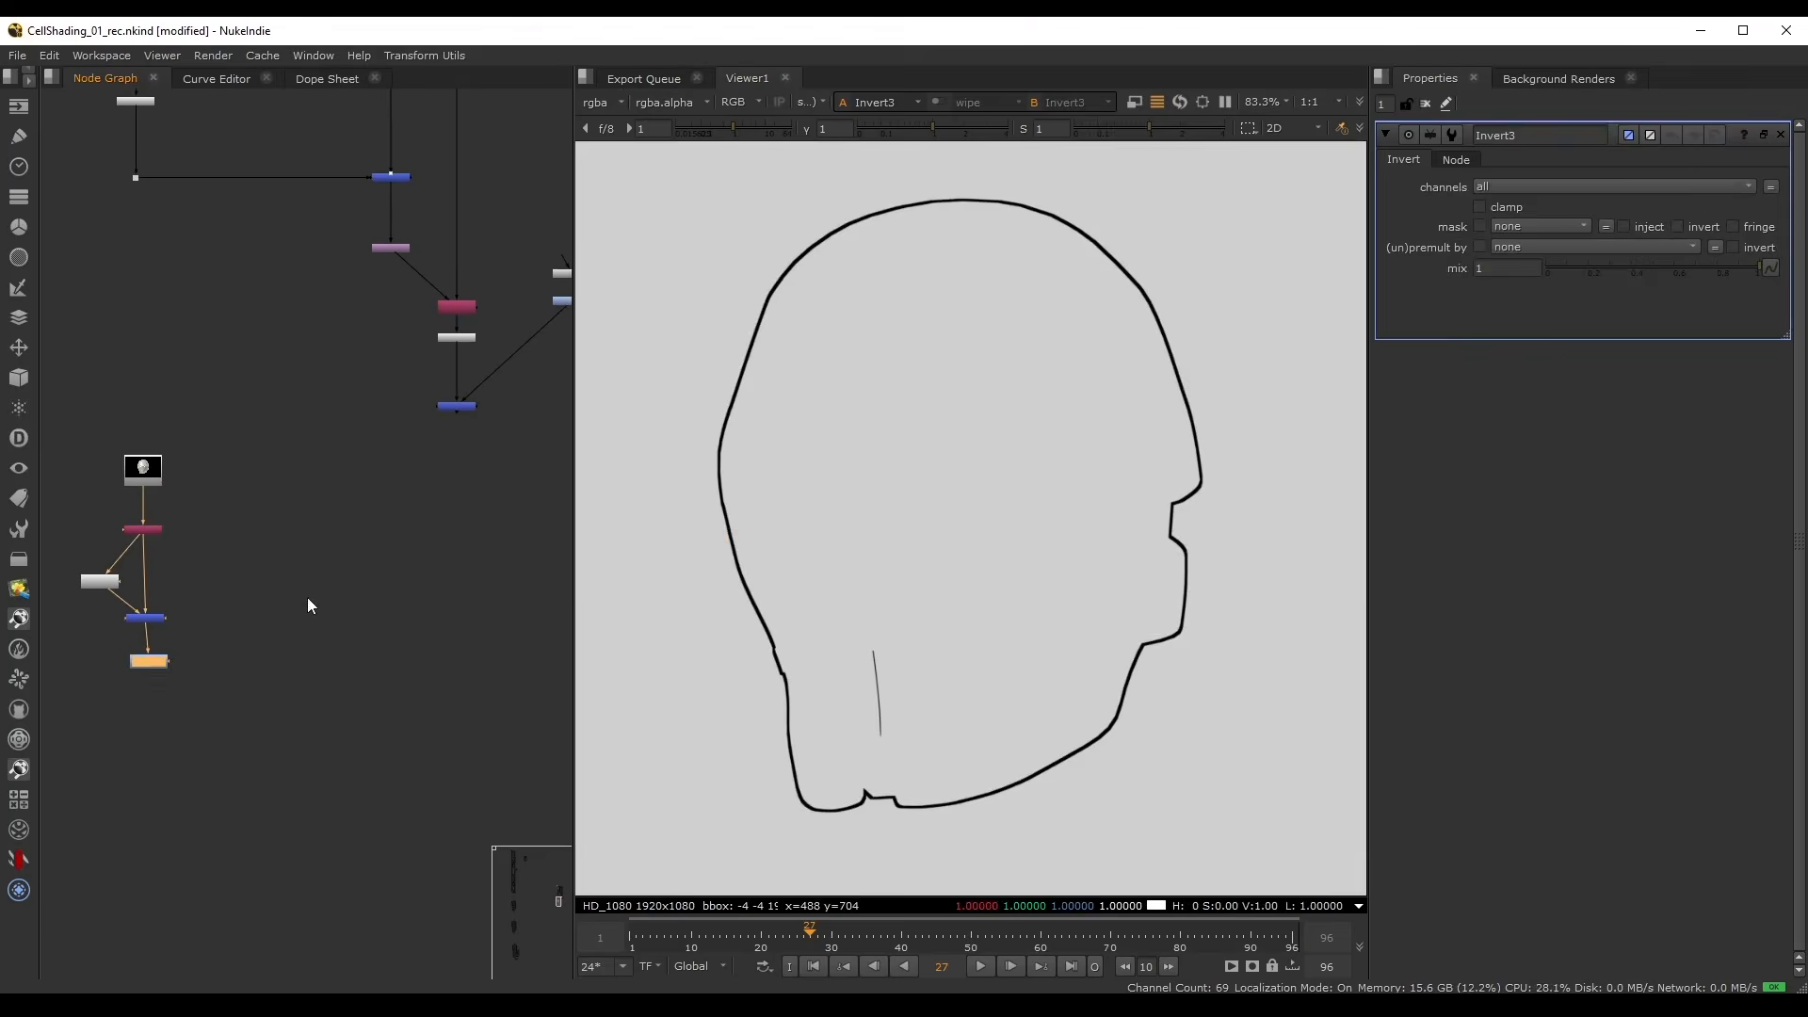
{"action": "key", "text": "m"}
{"action": "left_click_drag", "start_coordinate": [203, 667], "coordinate": [464, 412]}
{"action": "left_click", "coordinate": [1499, 188]}
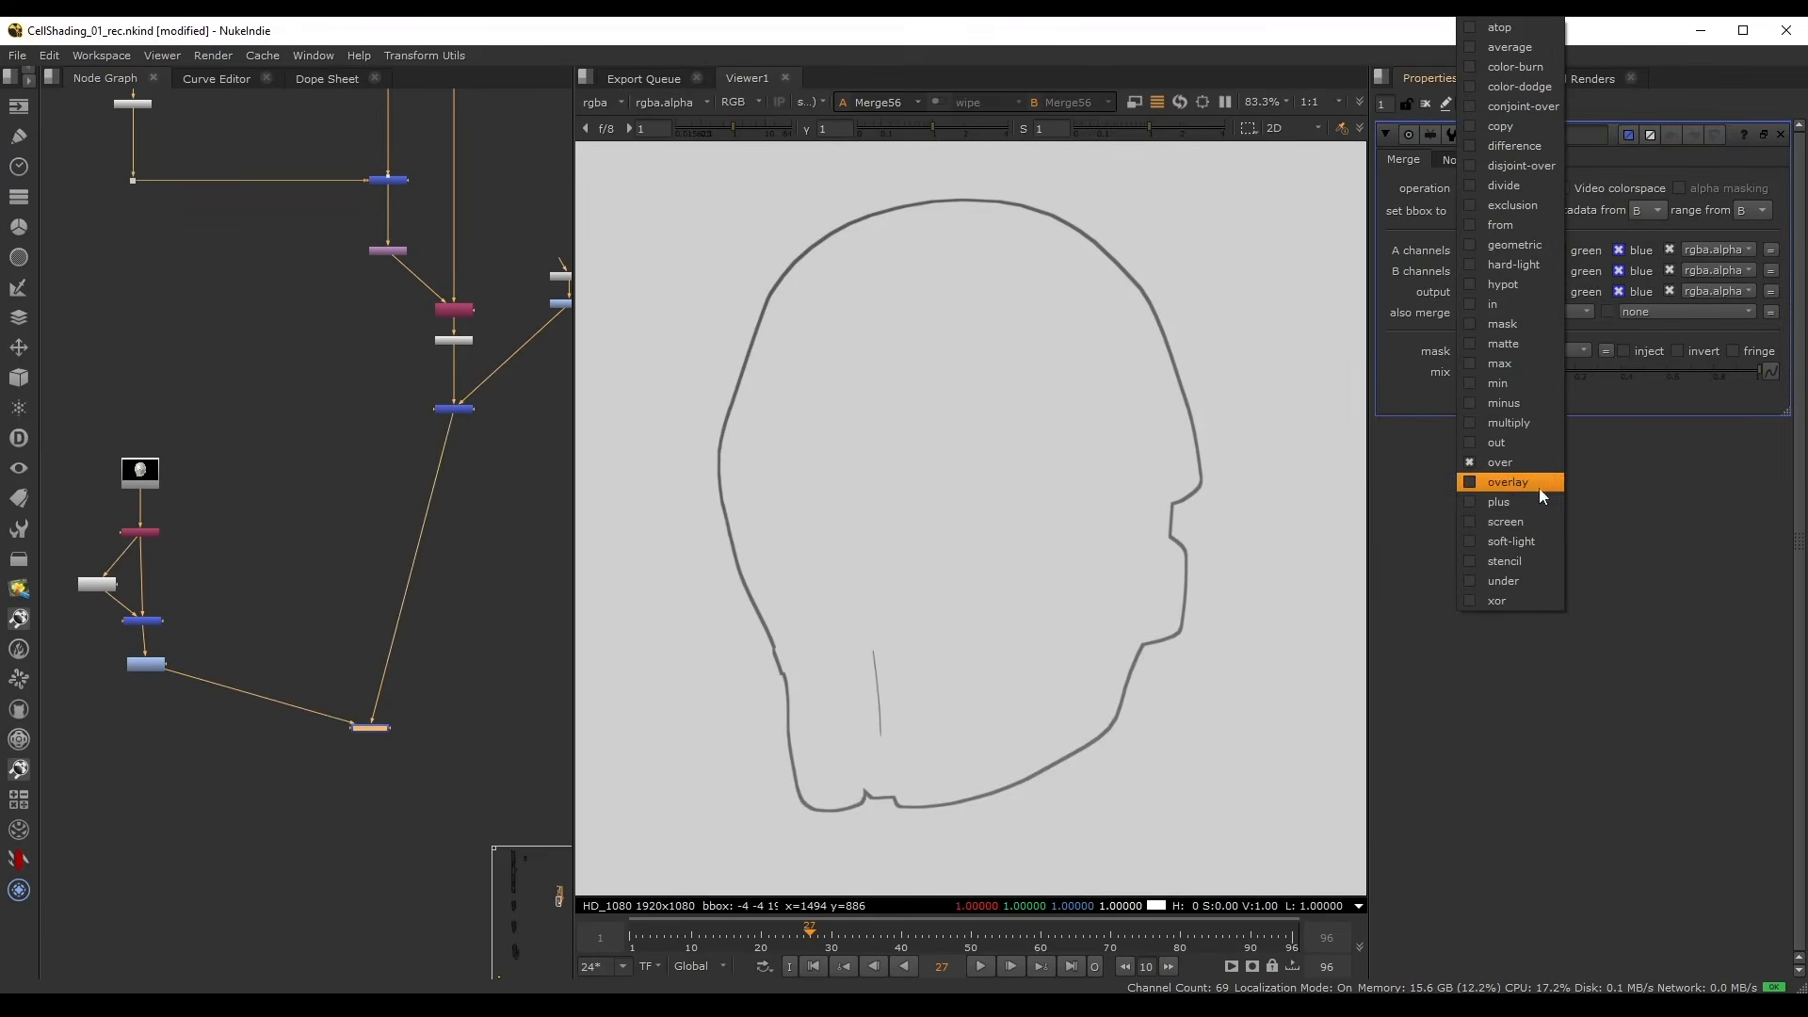
{"action": "left_click", "coordinate": [1508, 422]}
- Align the multiply Merge directly below the background Merge and move the outline branch closer to it
{"action": "middle_click_drag", "start_coordinate": [280, 631], "coordinate": [314, 462]}
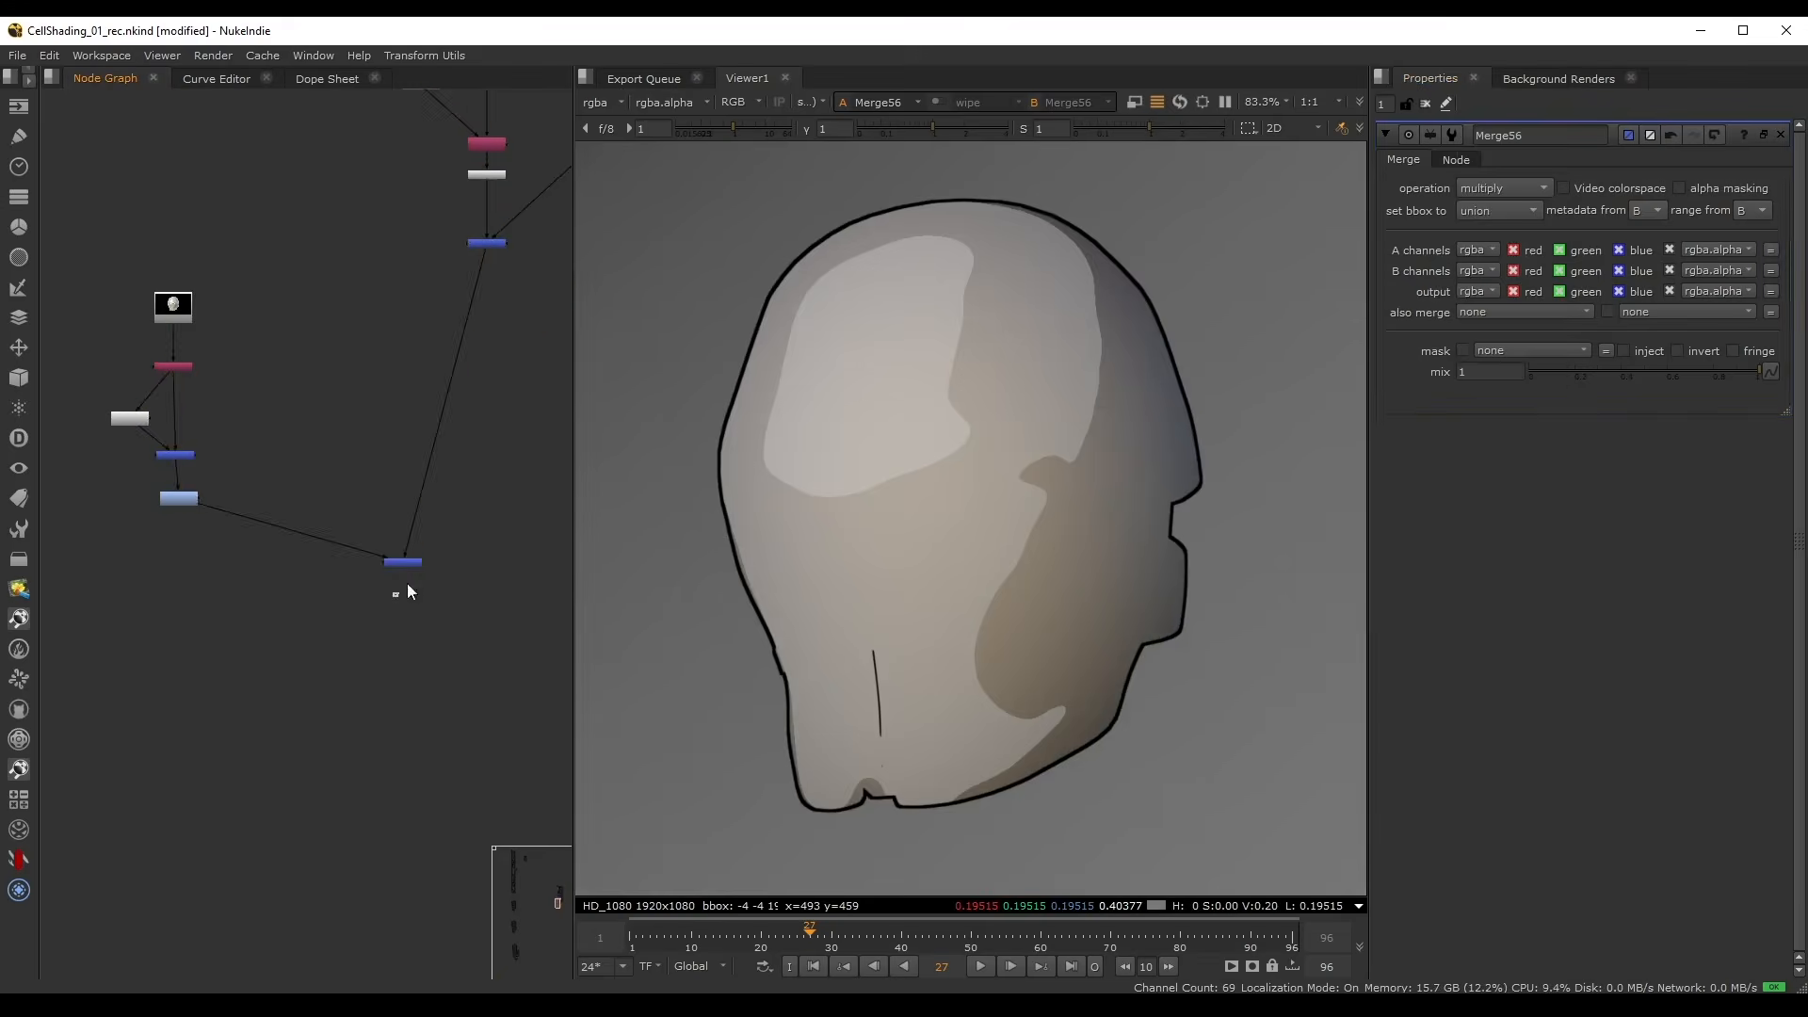
{"action": "middle_click_drag", "start_coordinate": [469, 610], "coordinate": [502, 644]}
{"action": "left_click_drag", "start_coordinate": [89, 270], "coordinate": [224, 551]}
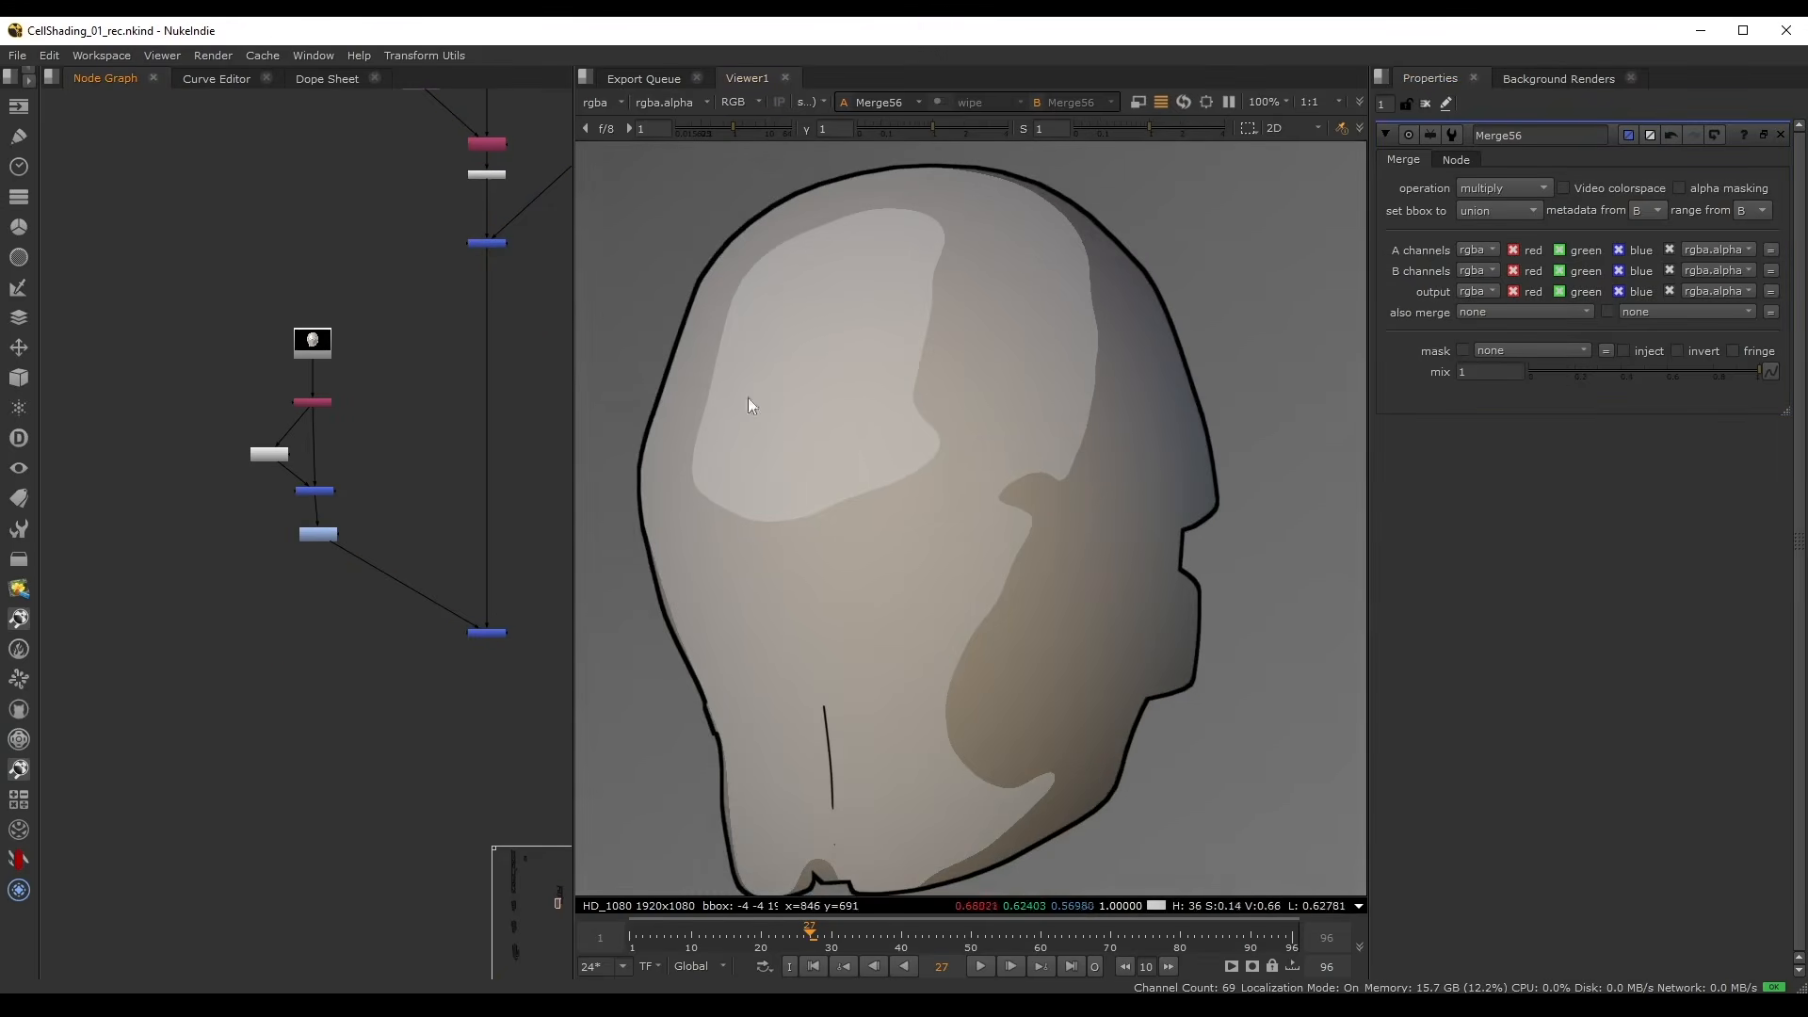
- Thicken the helmet outline by setting the Dilate size to 6.5
{"action": "key", "text": "f"}
{"action": "double_click", "coordinate": [179, 516]}
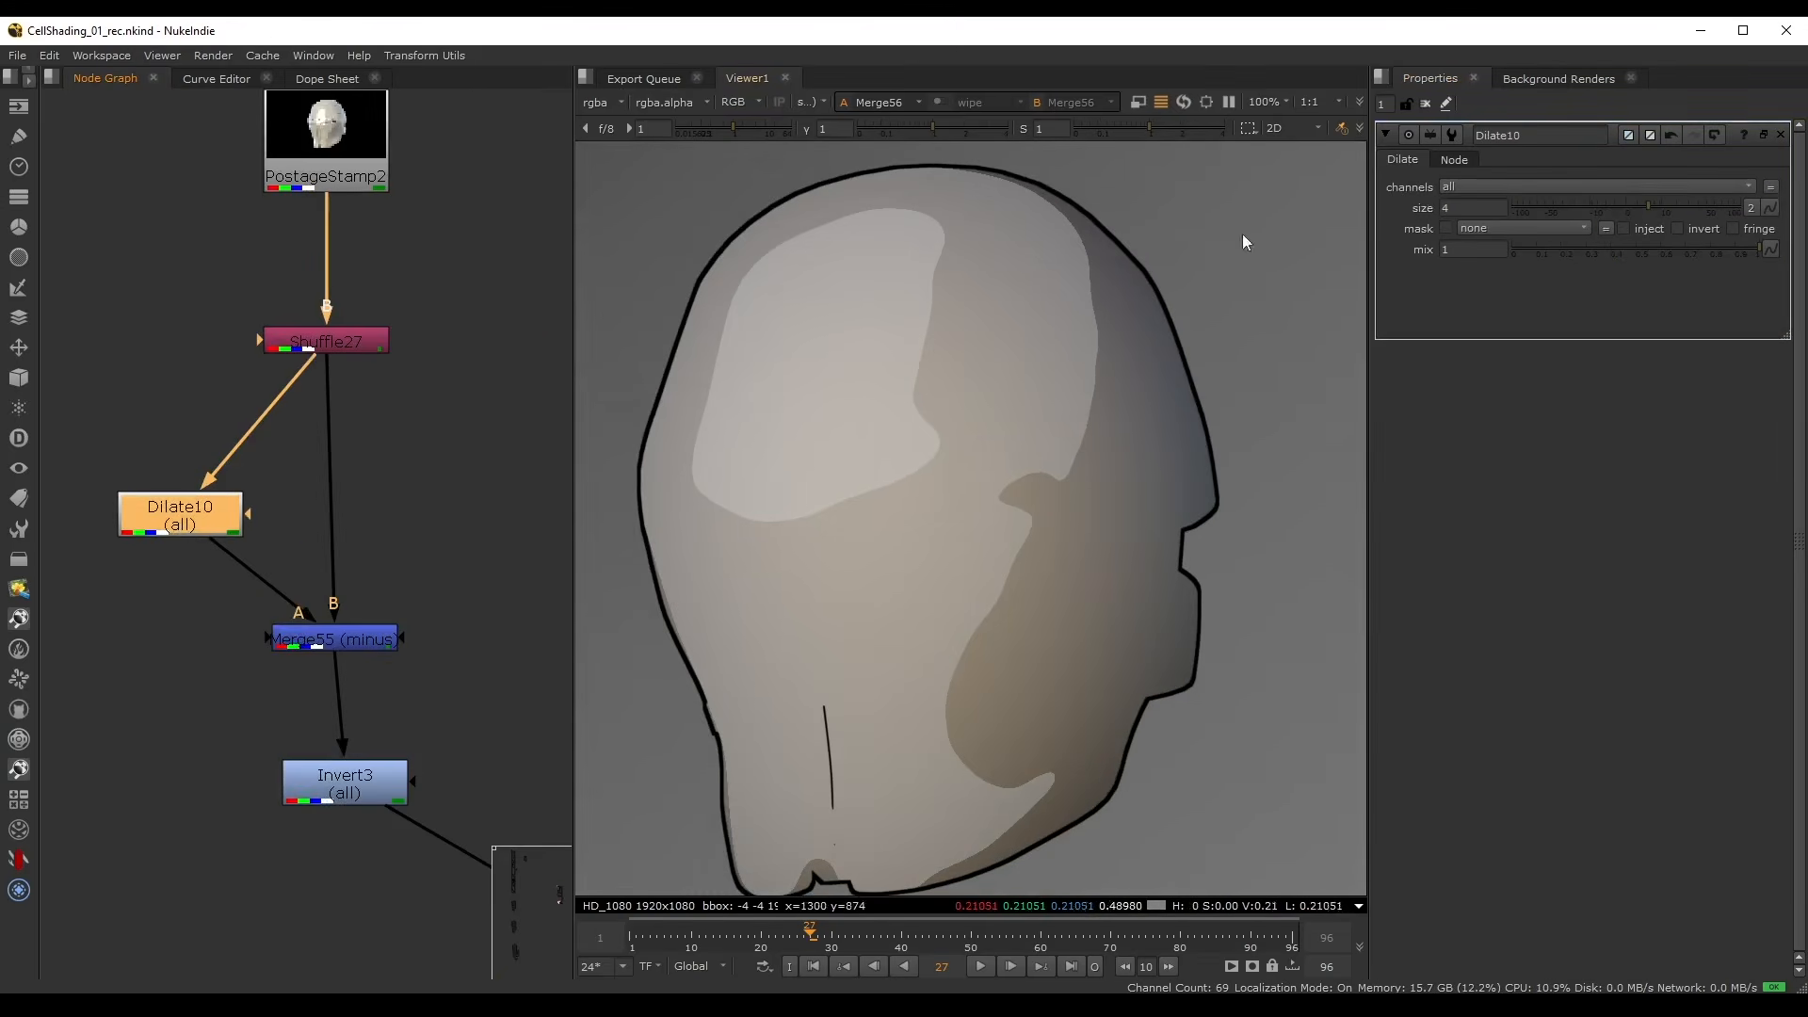
{"action": "mouse_move", "coordinate": [1652, 204]}
{"action": "left_mouse_down"}
{"action": "mouse_move", "coordinate": [1679, 211]}
{"action": "mouse_move", "coordinate": [1653, 207]}
{"action": "left_mouse_up"}
{"action": "scroll", "coordinate": [770, 287], "scroll_direction": "down", "scroll_amount": 1}
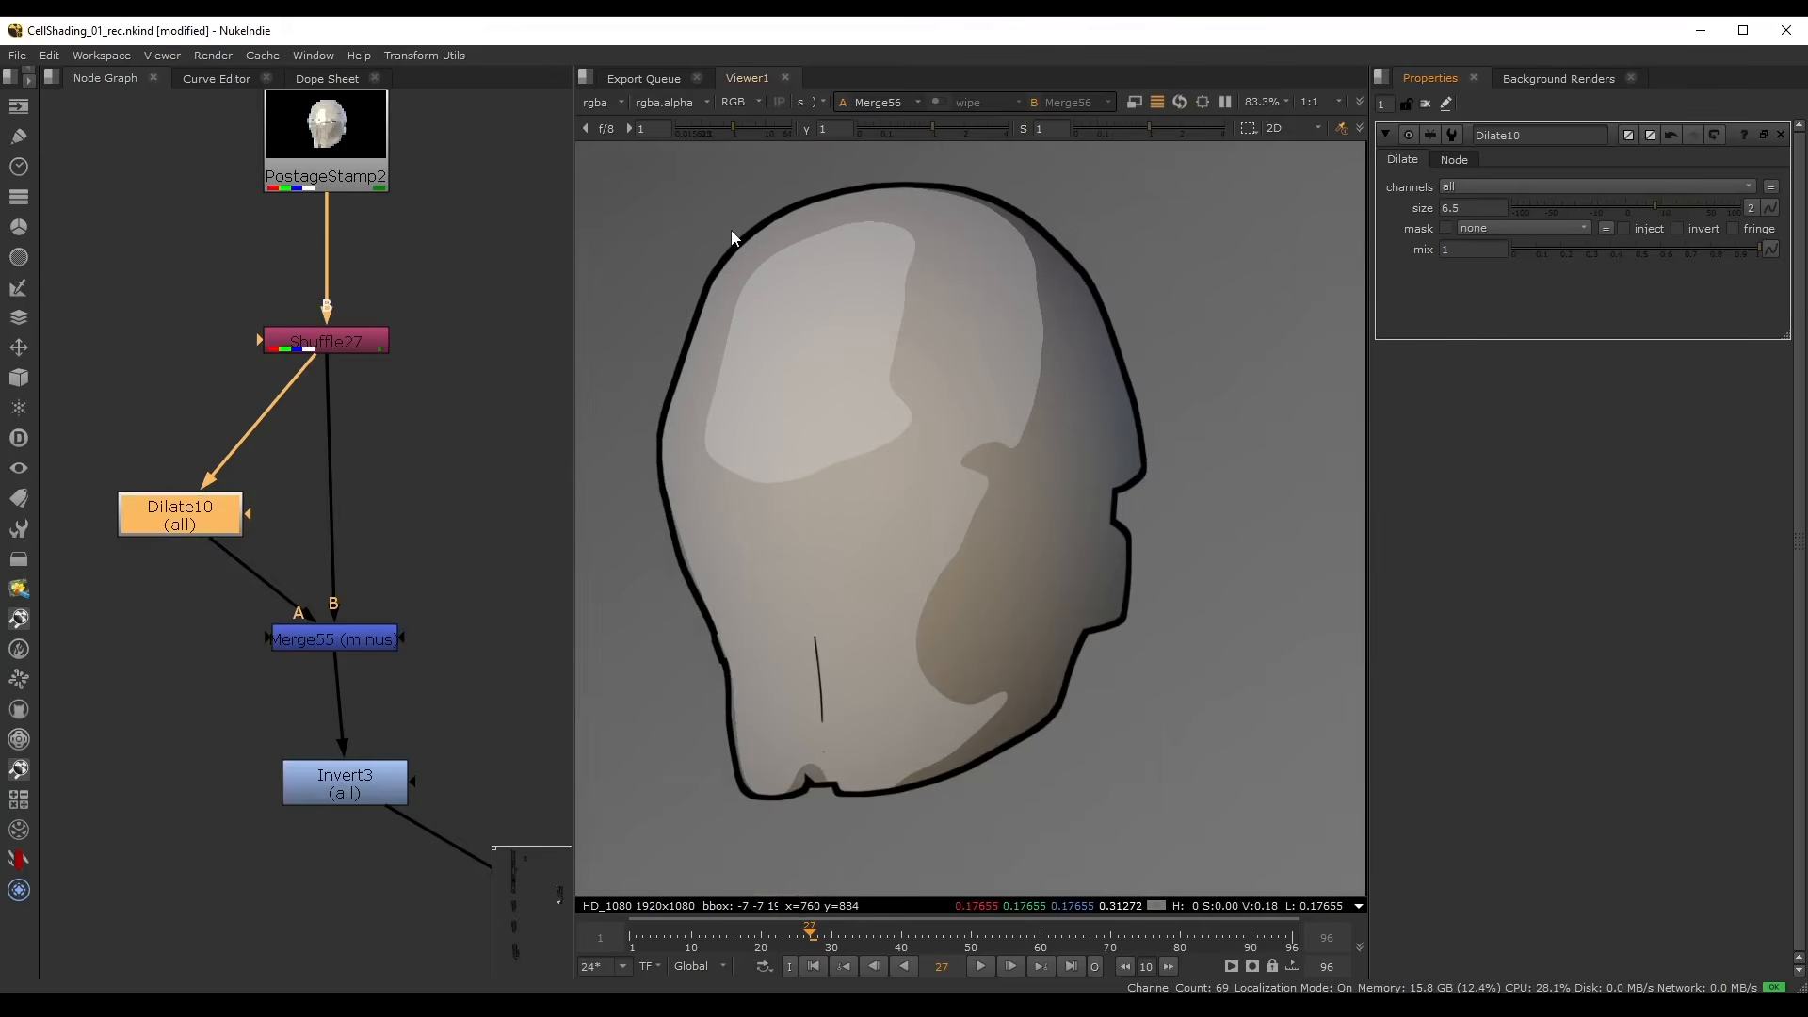
- Try an inward outline by swapping the minus Merge's A and B inputs and setting the Dilate size to -11
{"action": "left_click", "coordinate": [372, 639]}
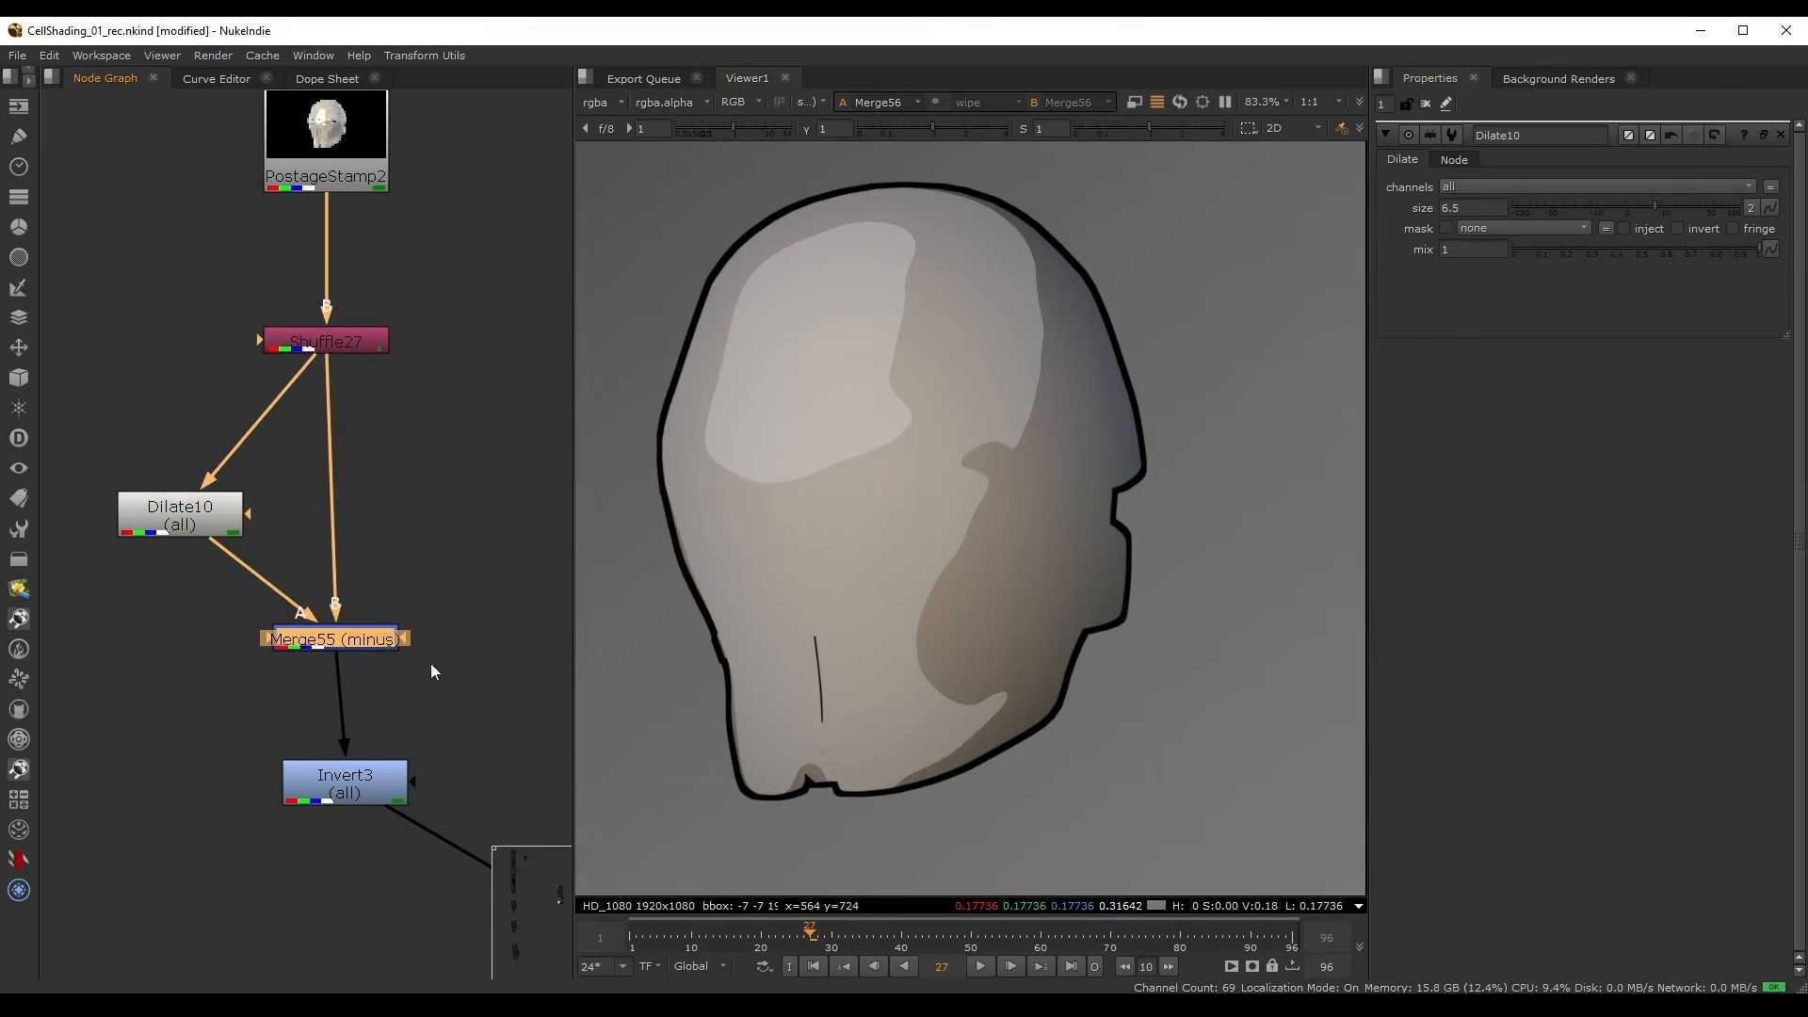
{"action": "key", "text": "shift+x"}
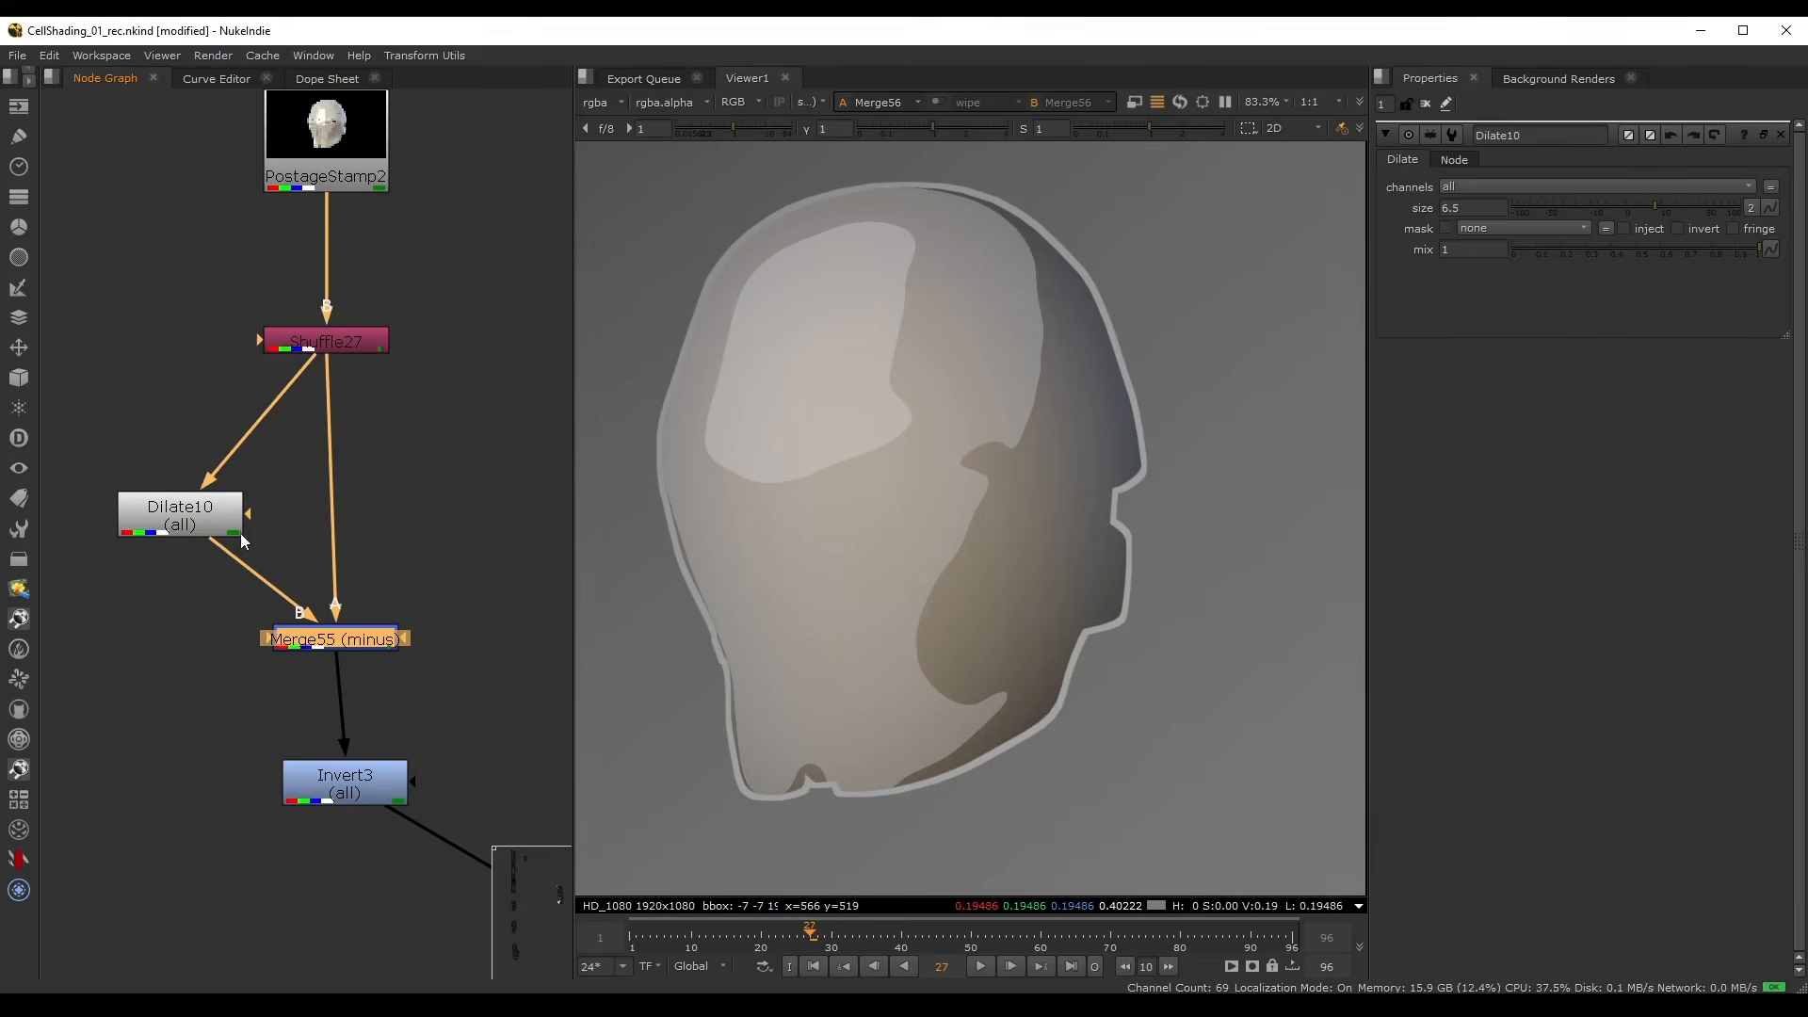
{"action": "left_click_drag", "start_coordinate": [1653, 204], "coordinate": [1588, 206]}
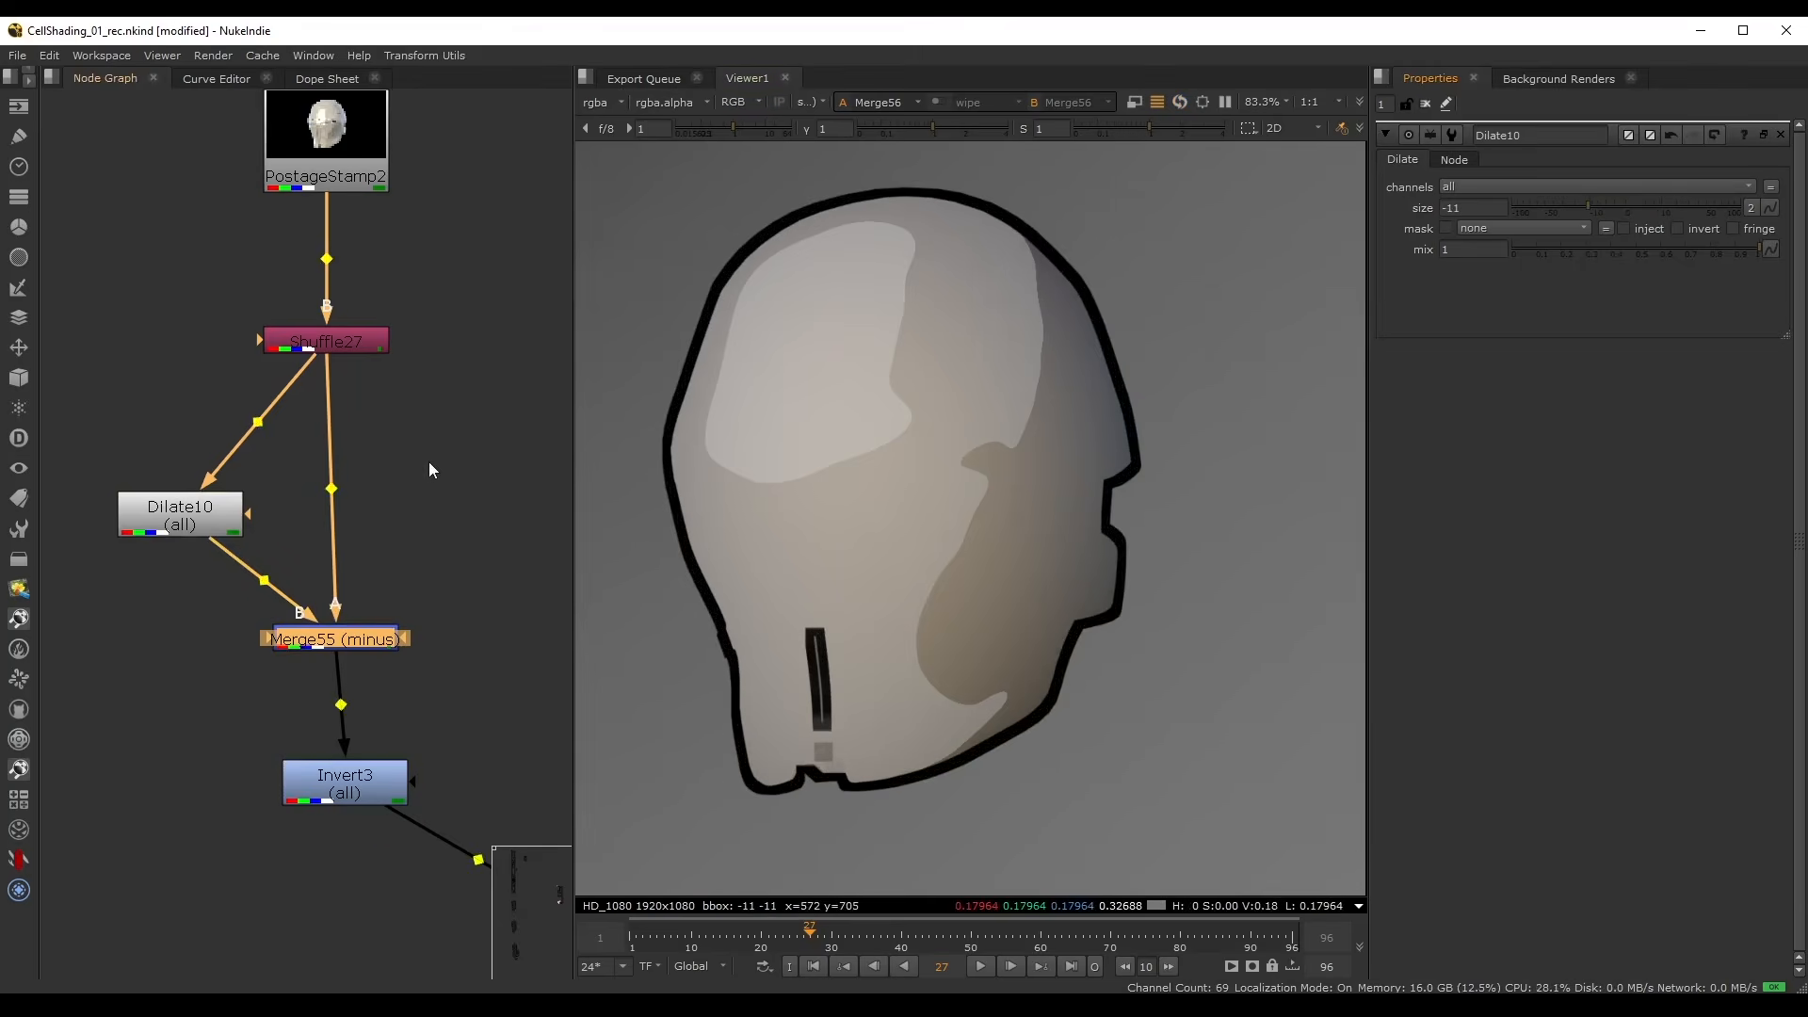
- Undo the negative Dilate size and the input swap on the minus Merge
{"action": "key", "text": "ctrl+z"}
{"action": "key", "text": "ctrl+z"}
{"action": "key", "text": "ctrl+z"}
{"action": "key", "text": "ctrl+z"}
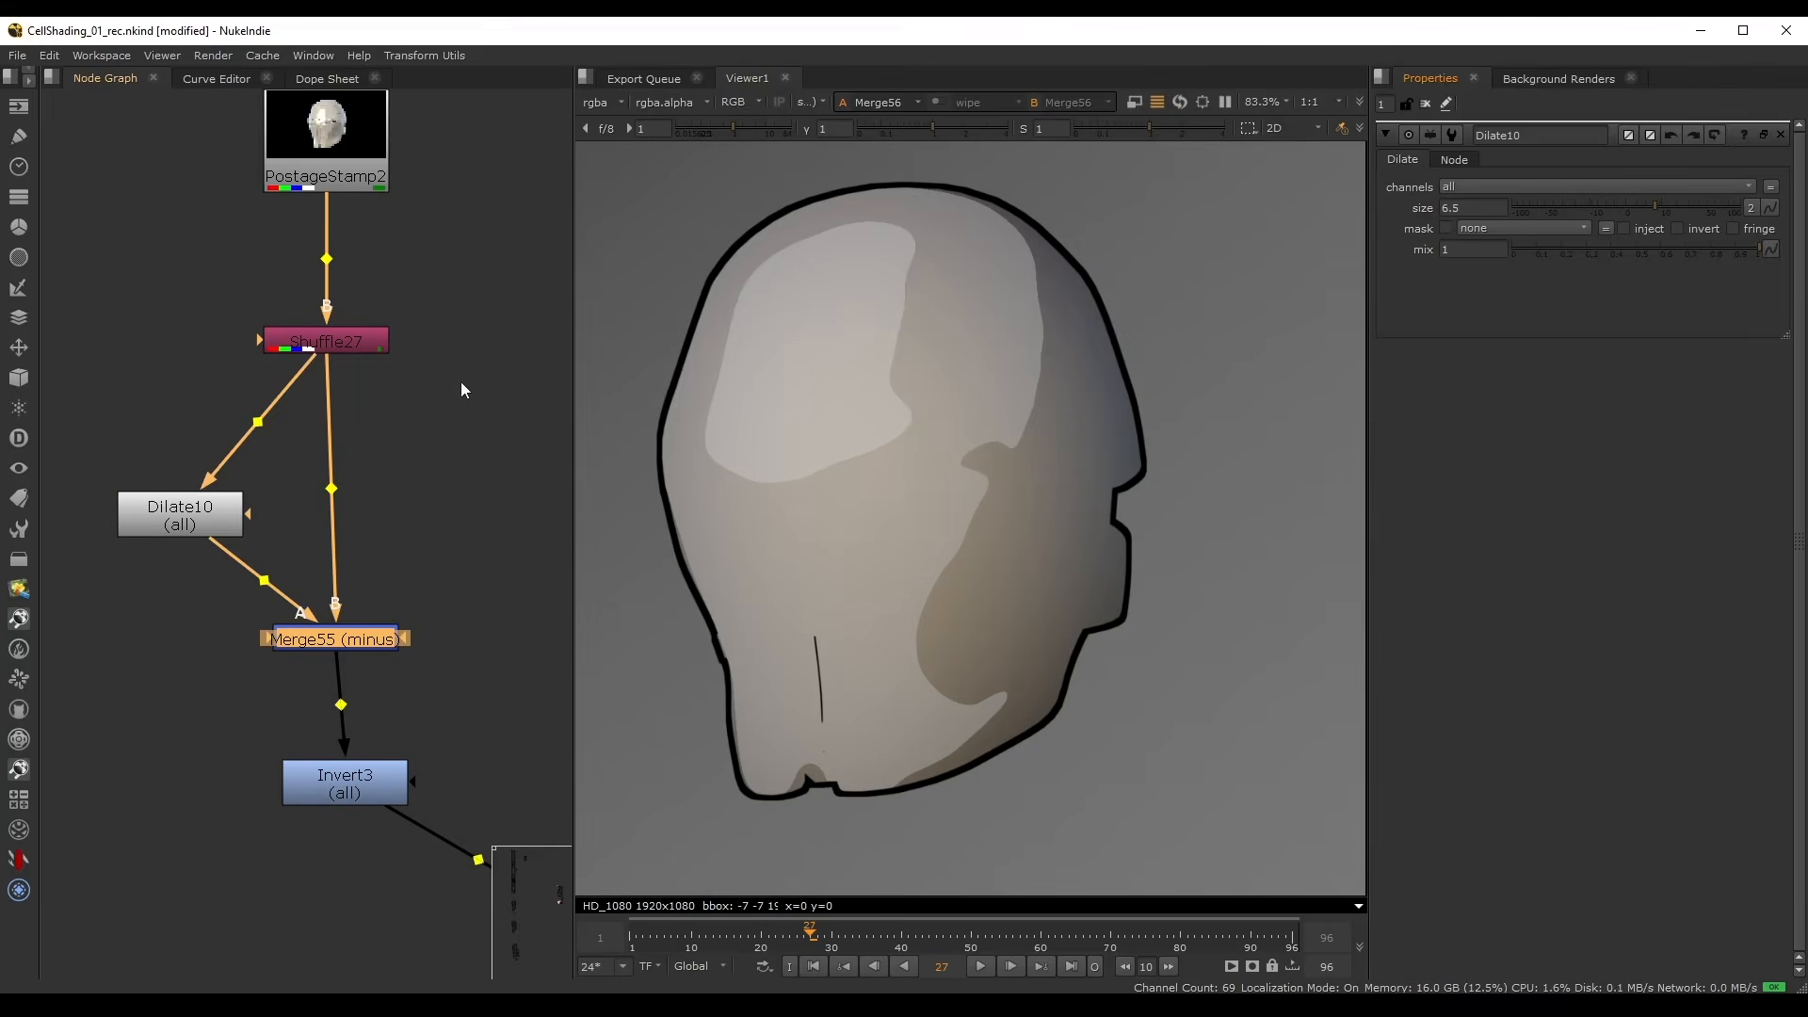
{"action": "key", "text": "ctrl+z"}
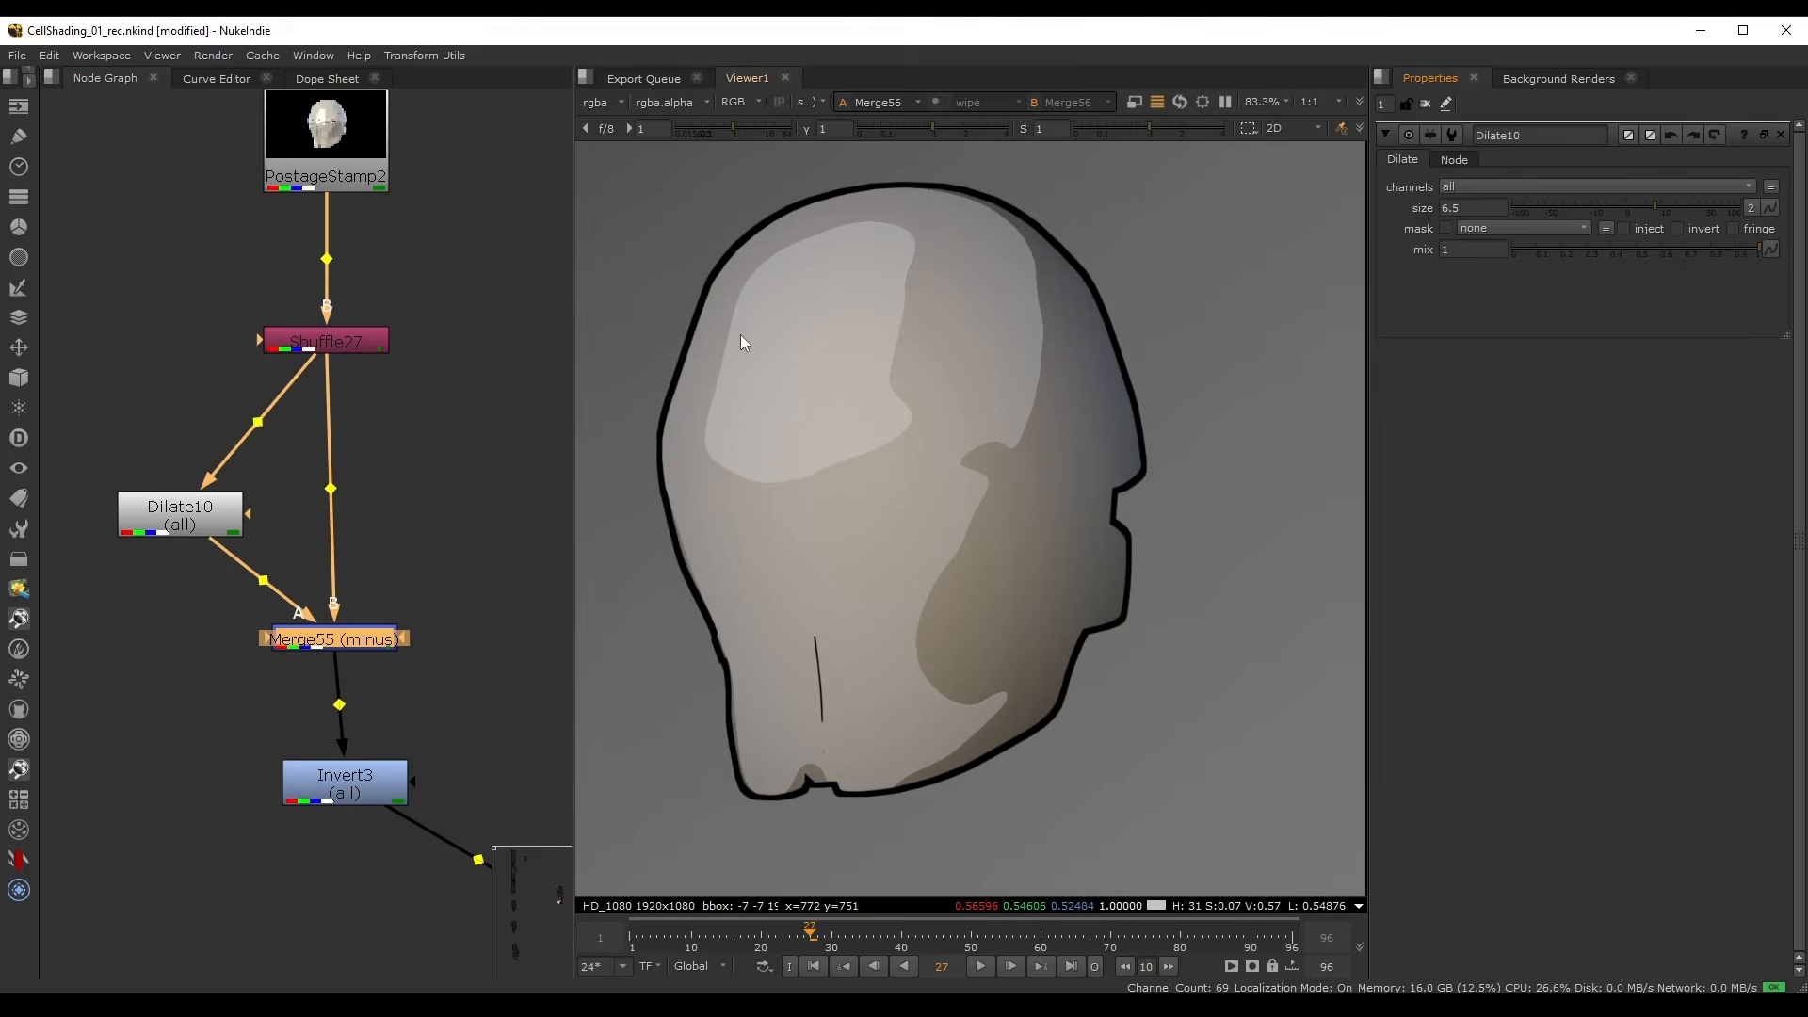
- Compare the helmet with the multiply Merge disabled and enabled, inspect the outline along its edges, and save the script
{"action": "left_click_drag", "start_coordinate": [455, 542], "coordinate": [284, 646]}
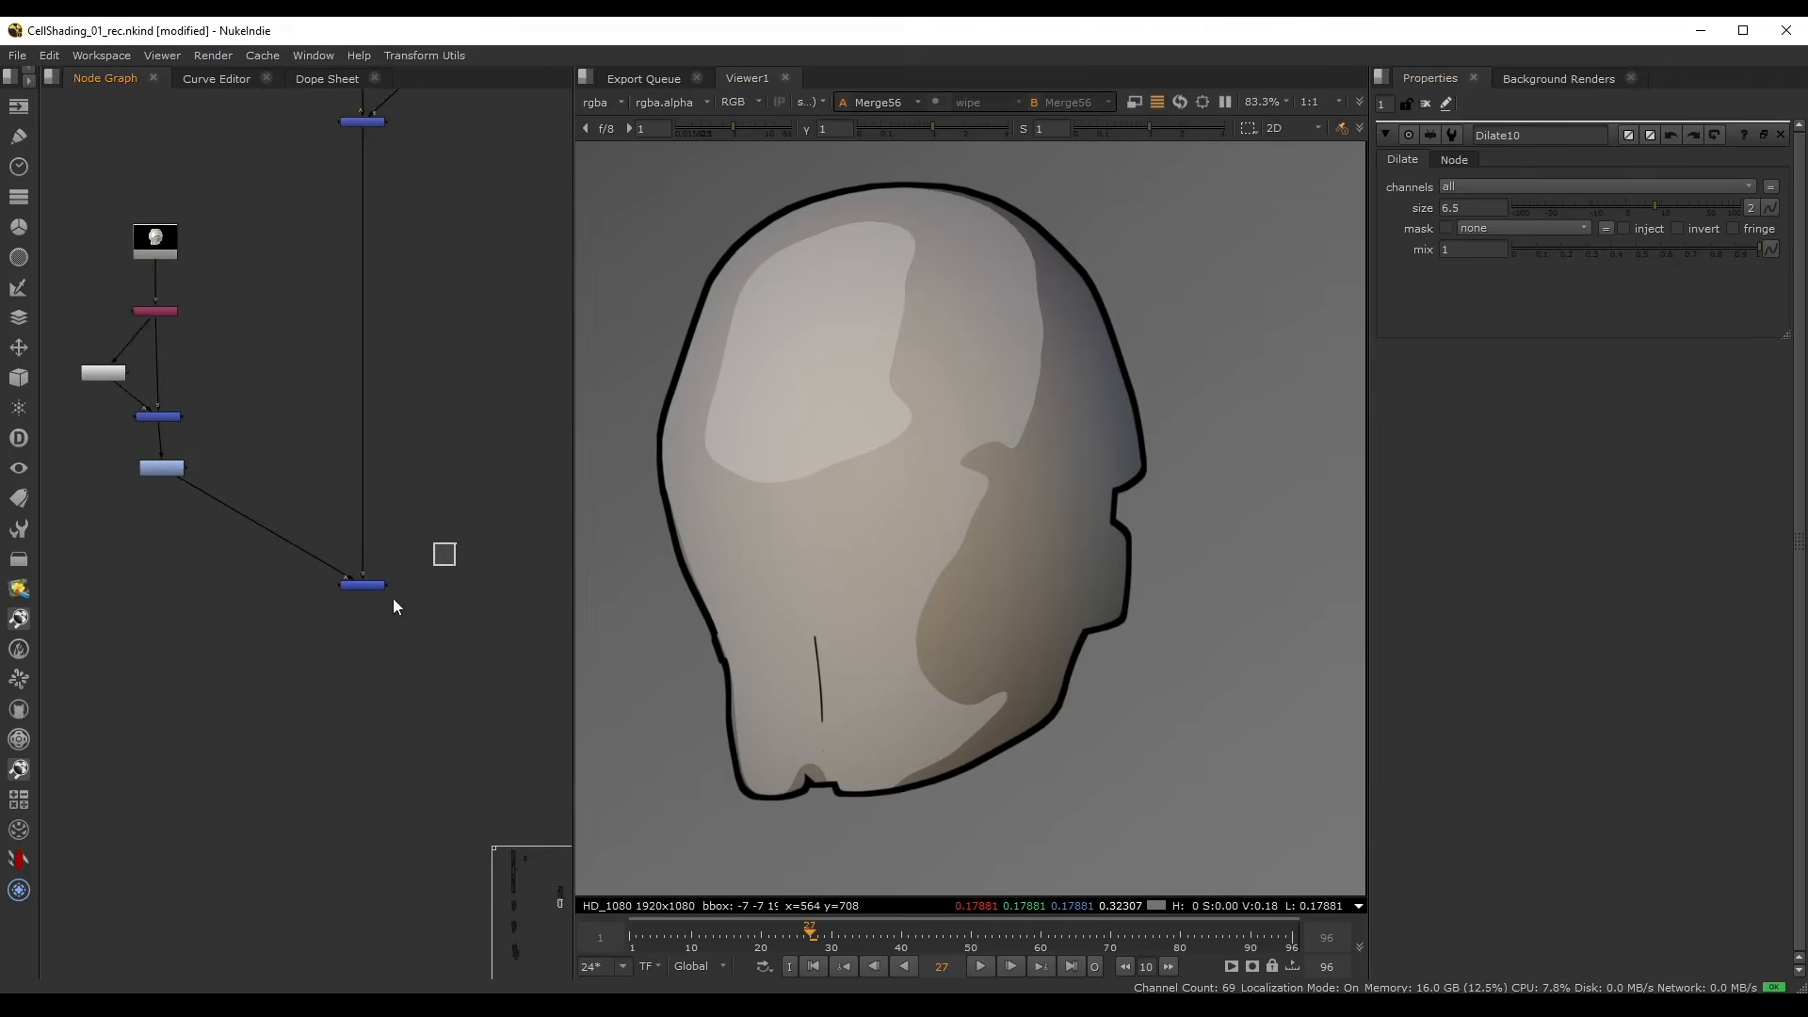
{"action": "key", "text": "d"}
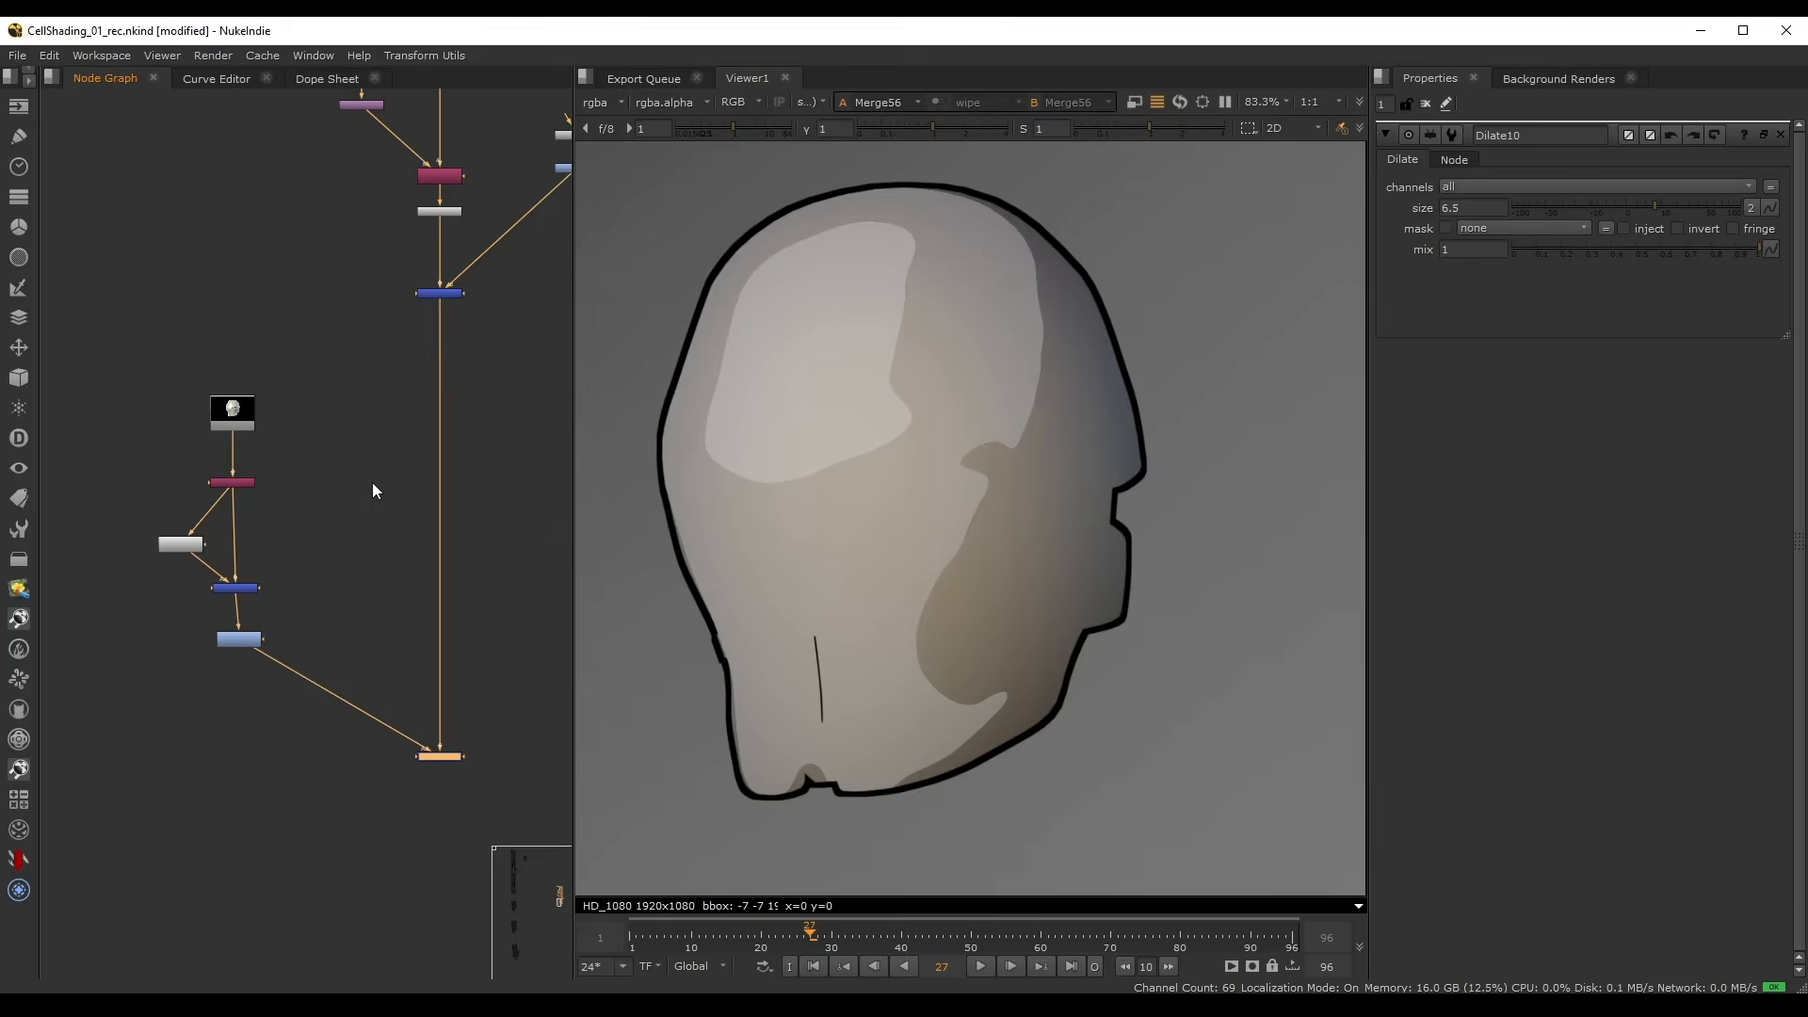
{"action": "scroll", "coordinate": [1156, 407], "scroll_direction": "up", "scroll_amount": 3}
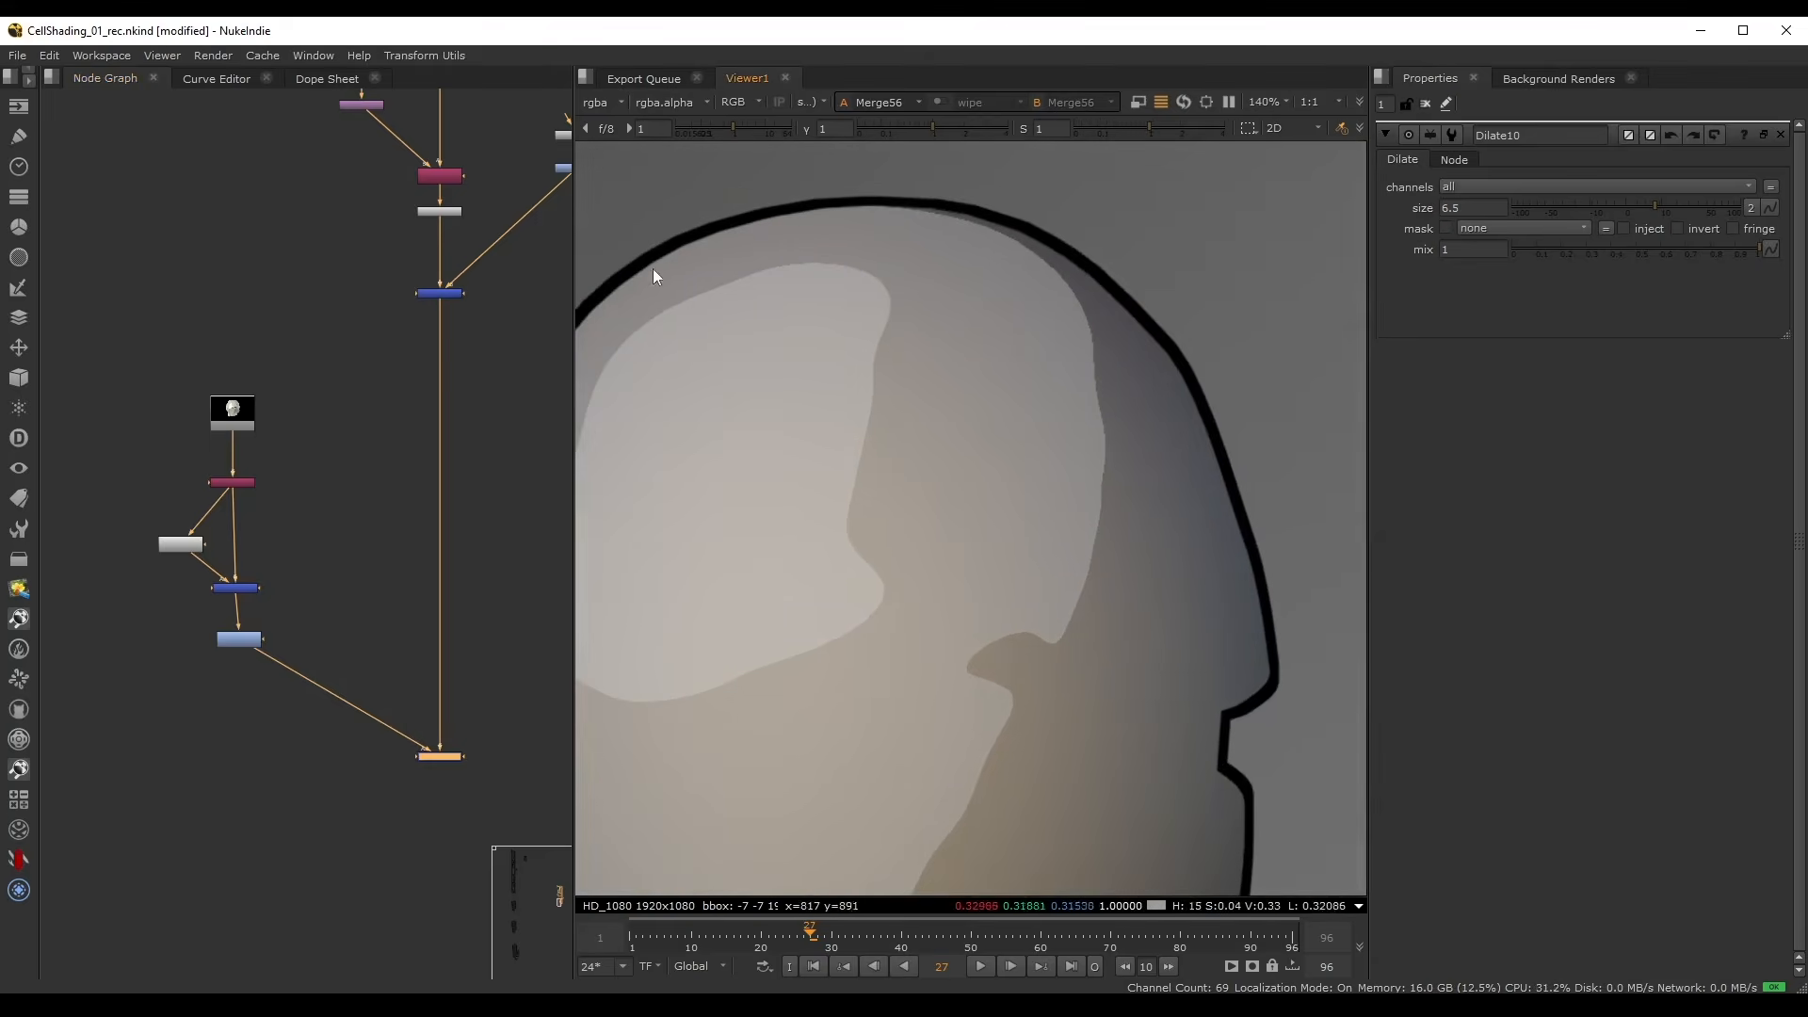
{"action": "middle_click_drag", "start_coordinate": [652, 342], "coordinate": [923, 291]}
{"action": "middle_click_drag", "start_coordinate": [851, 463], "coordinate": [762, 342]}
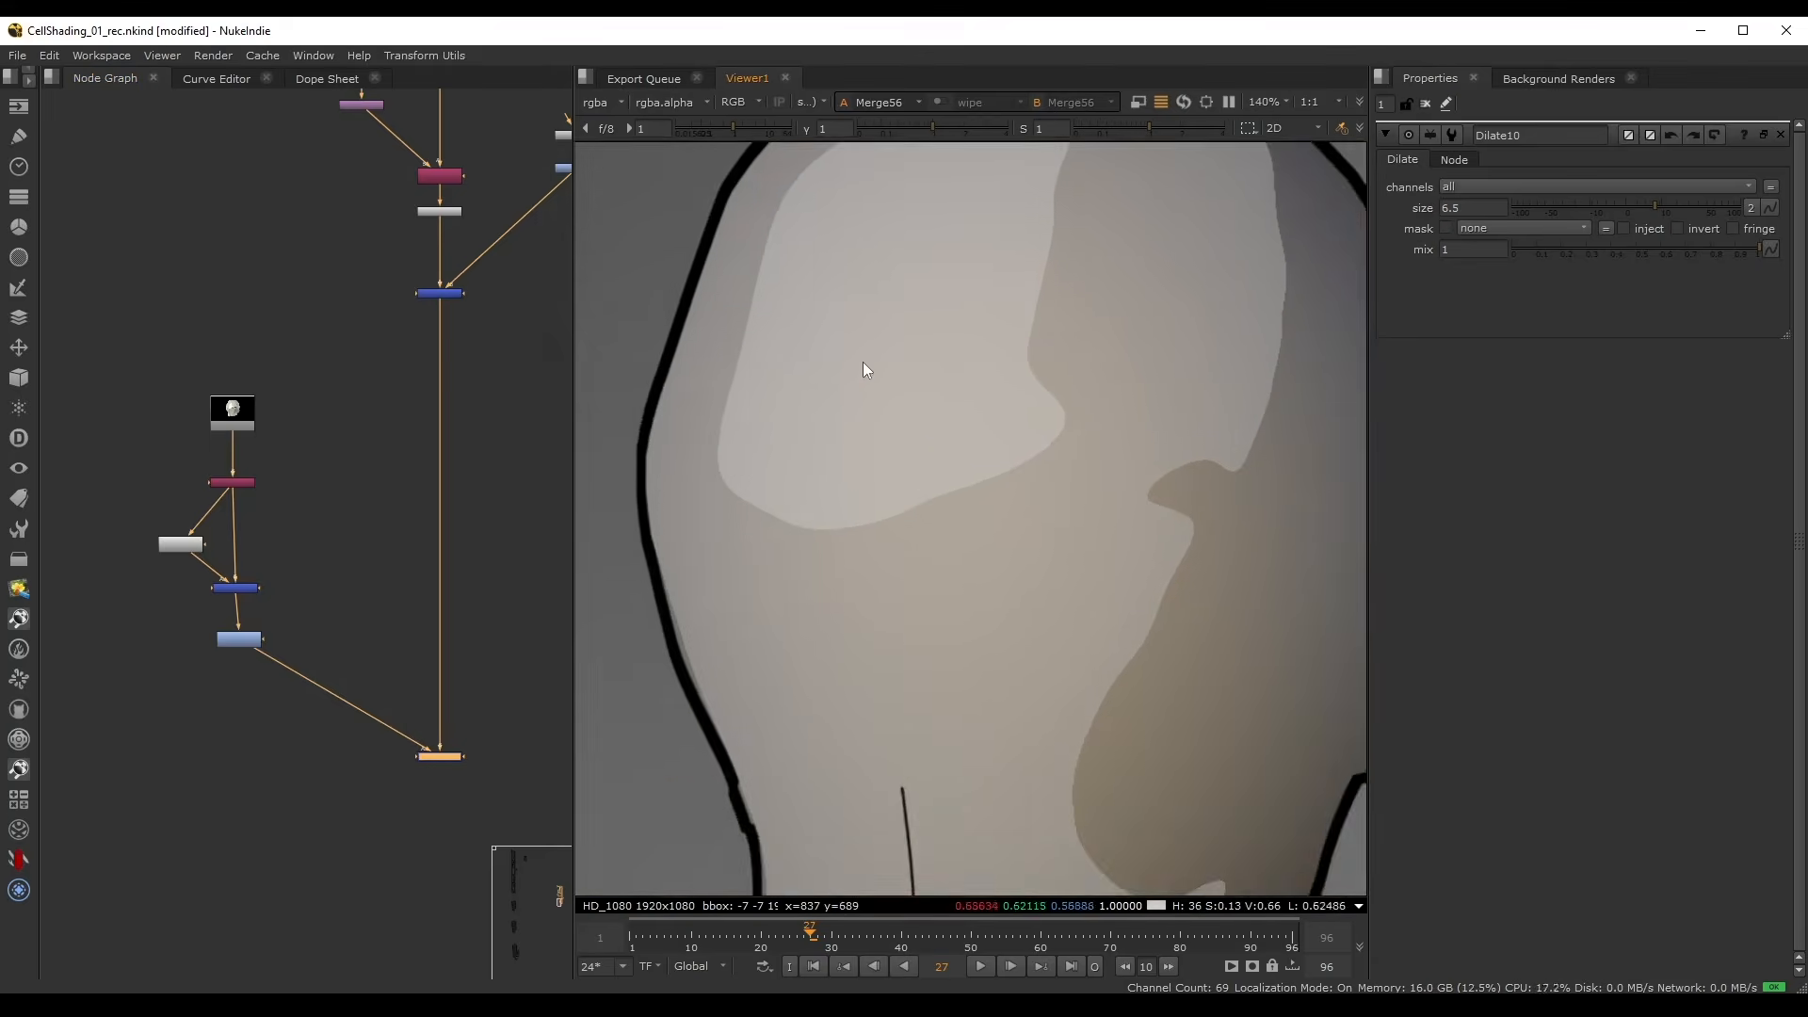
{"action": "scroll", "coordinate": [932, 423], "scroll_direction": "down", "scroll_amount": 2}
{"action": "middle_click_drag", "start_coordinate": [922, 438], "coordinate": [940, 330]}
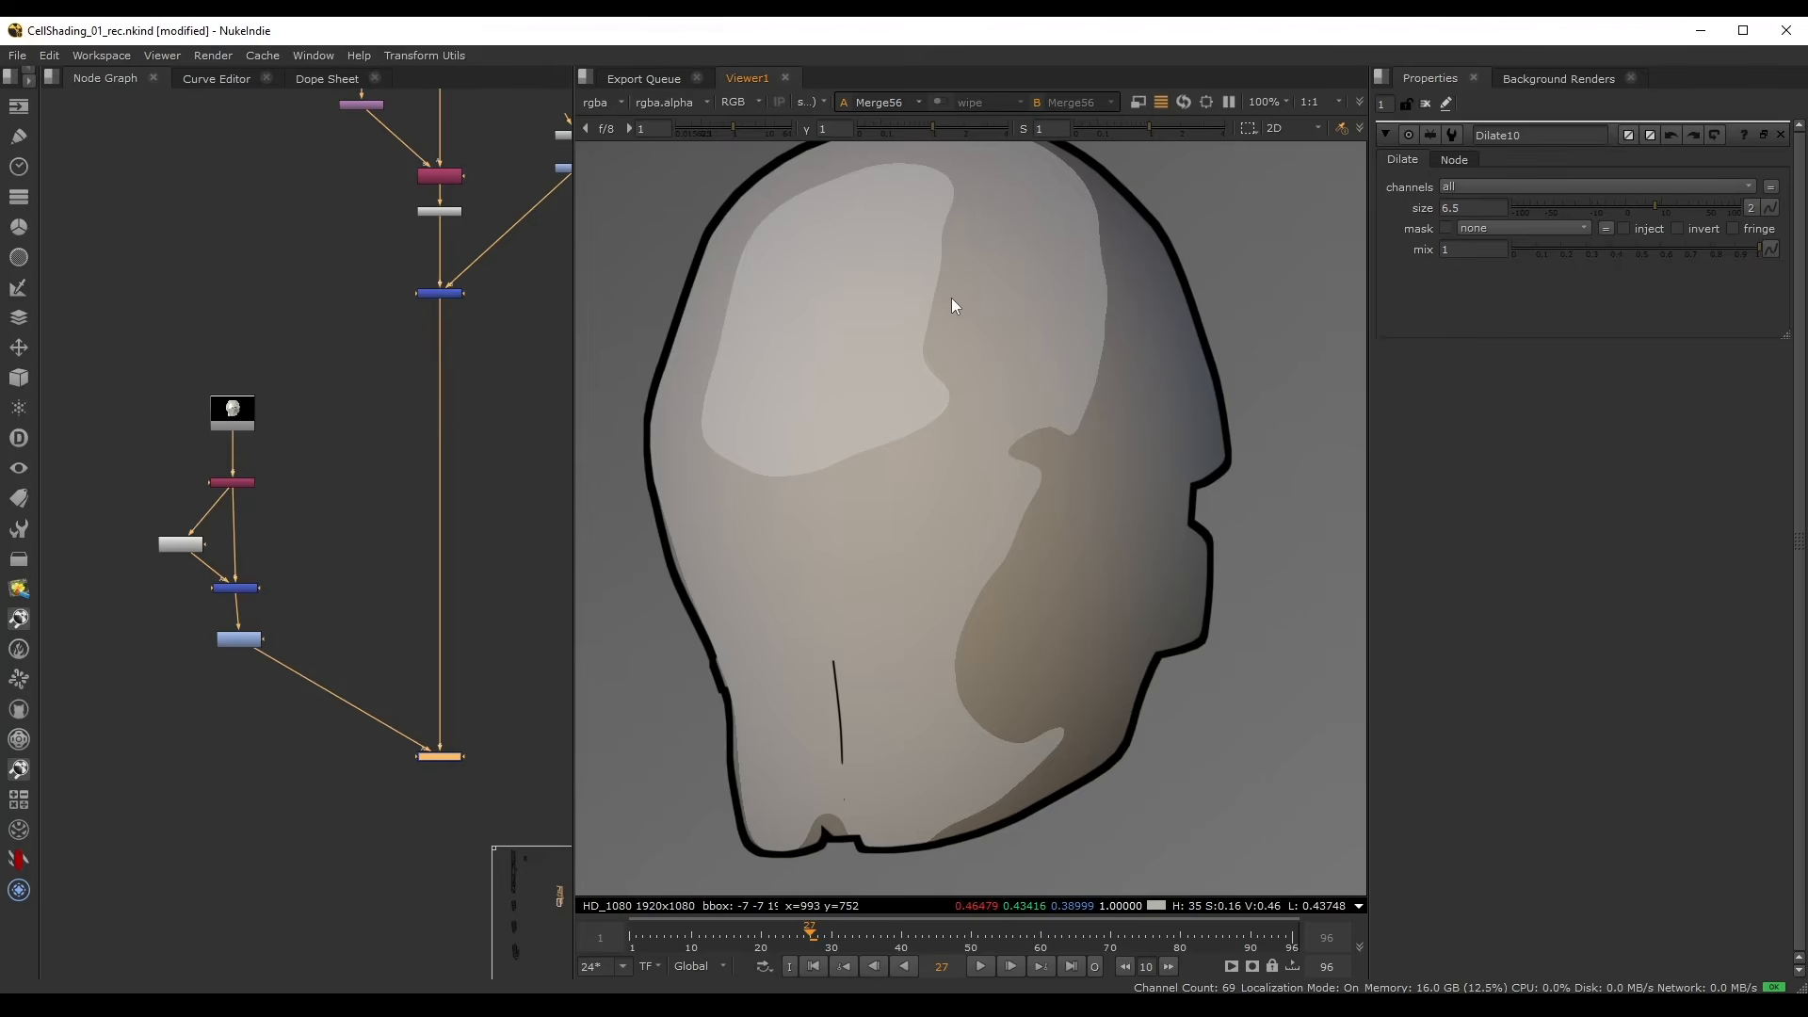
{"action": "key", "text": "ctrl+s"}
- Move the Dilate down and insert an X_Distort node between the Shuffle and the Dilate, placed directly above the Dilate
{"action": "scroll", "coordinate": [145, 467], "scroll_direction": "up", "scroll_amount": 3}
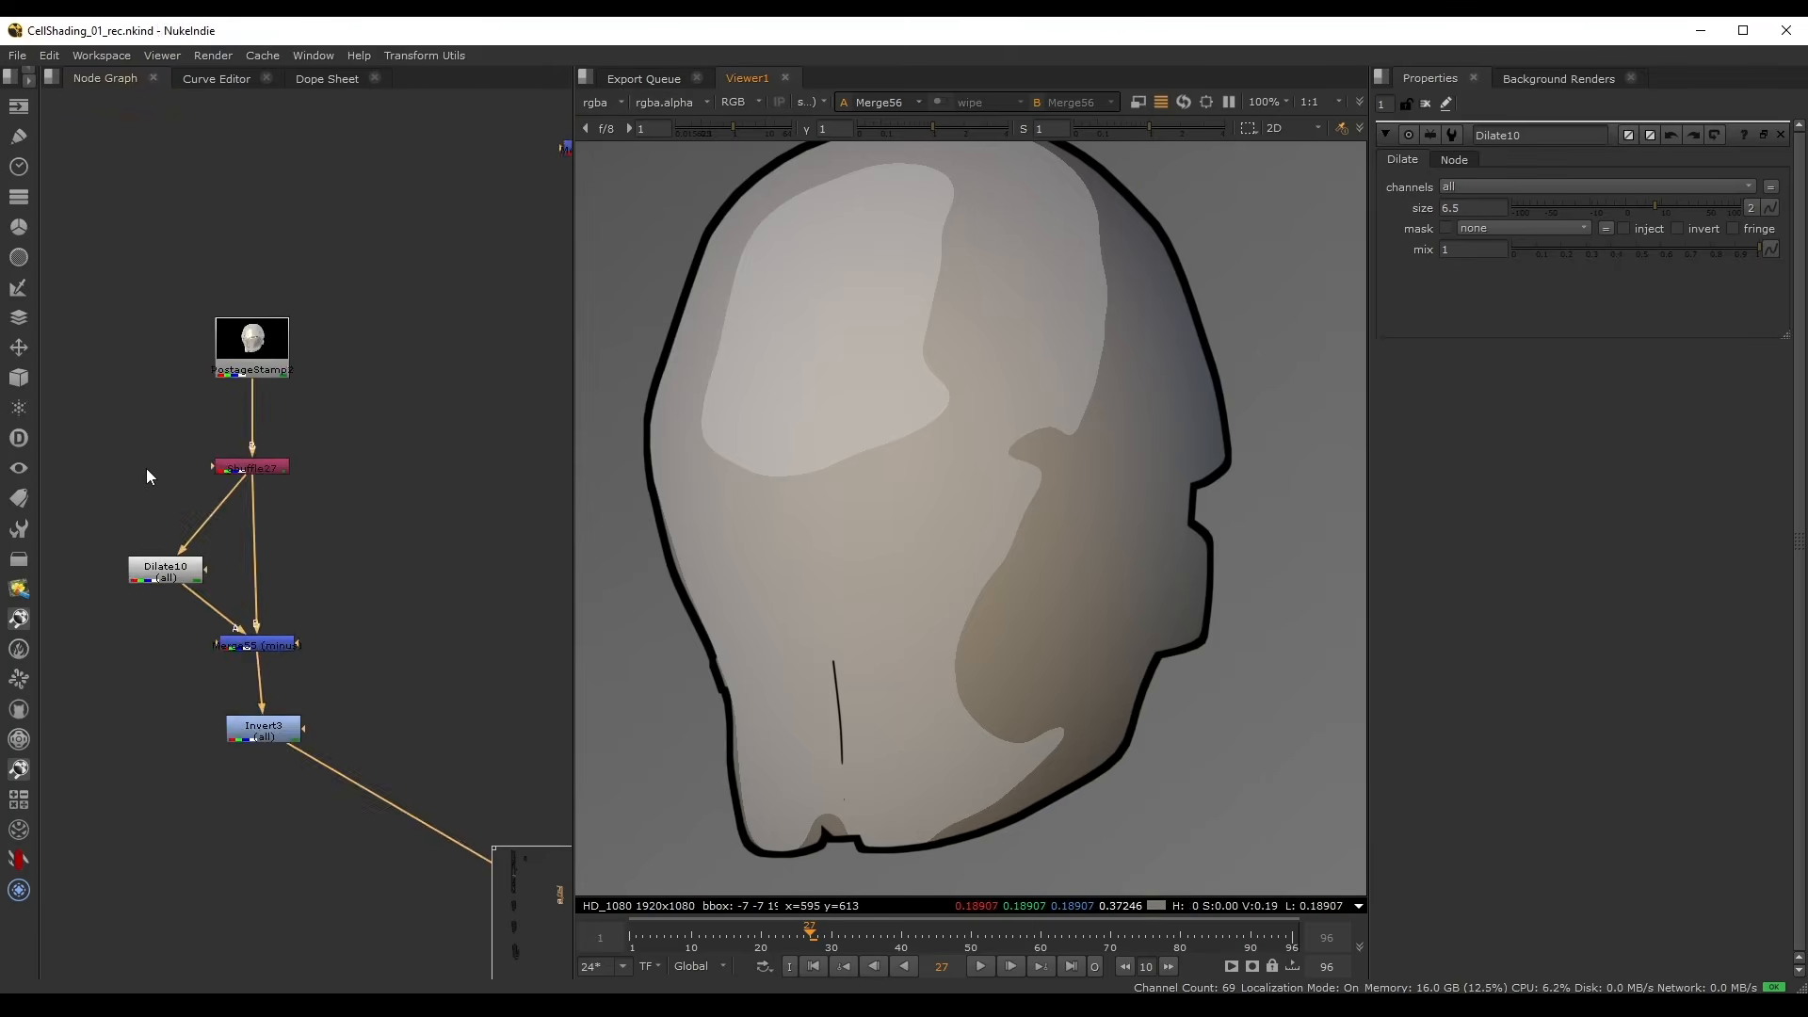
{"action": "scroll", "coordinate": [125, 564], "scroll_direction": "up", "scroll_amount": 2}
{"action": "middle_click_drag", "start_coordinate": [124, 564], "coordinate": [155, 540]}
{"action": "left_click_drag", "start_coordinate": [196, 573], "coordinate": [157, 585]}
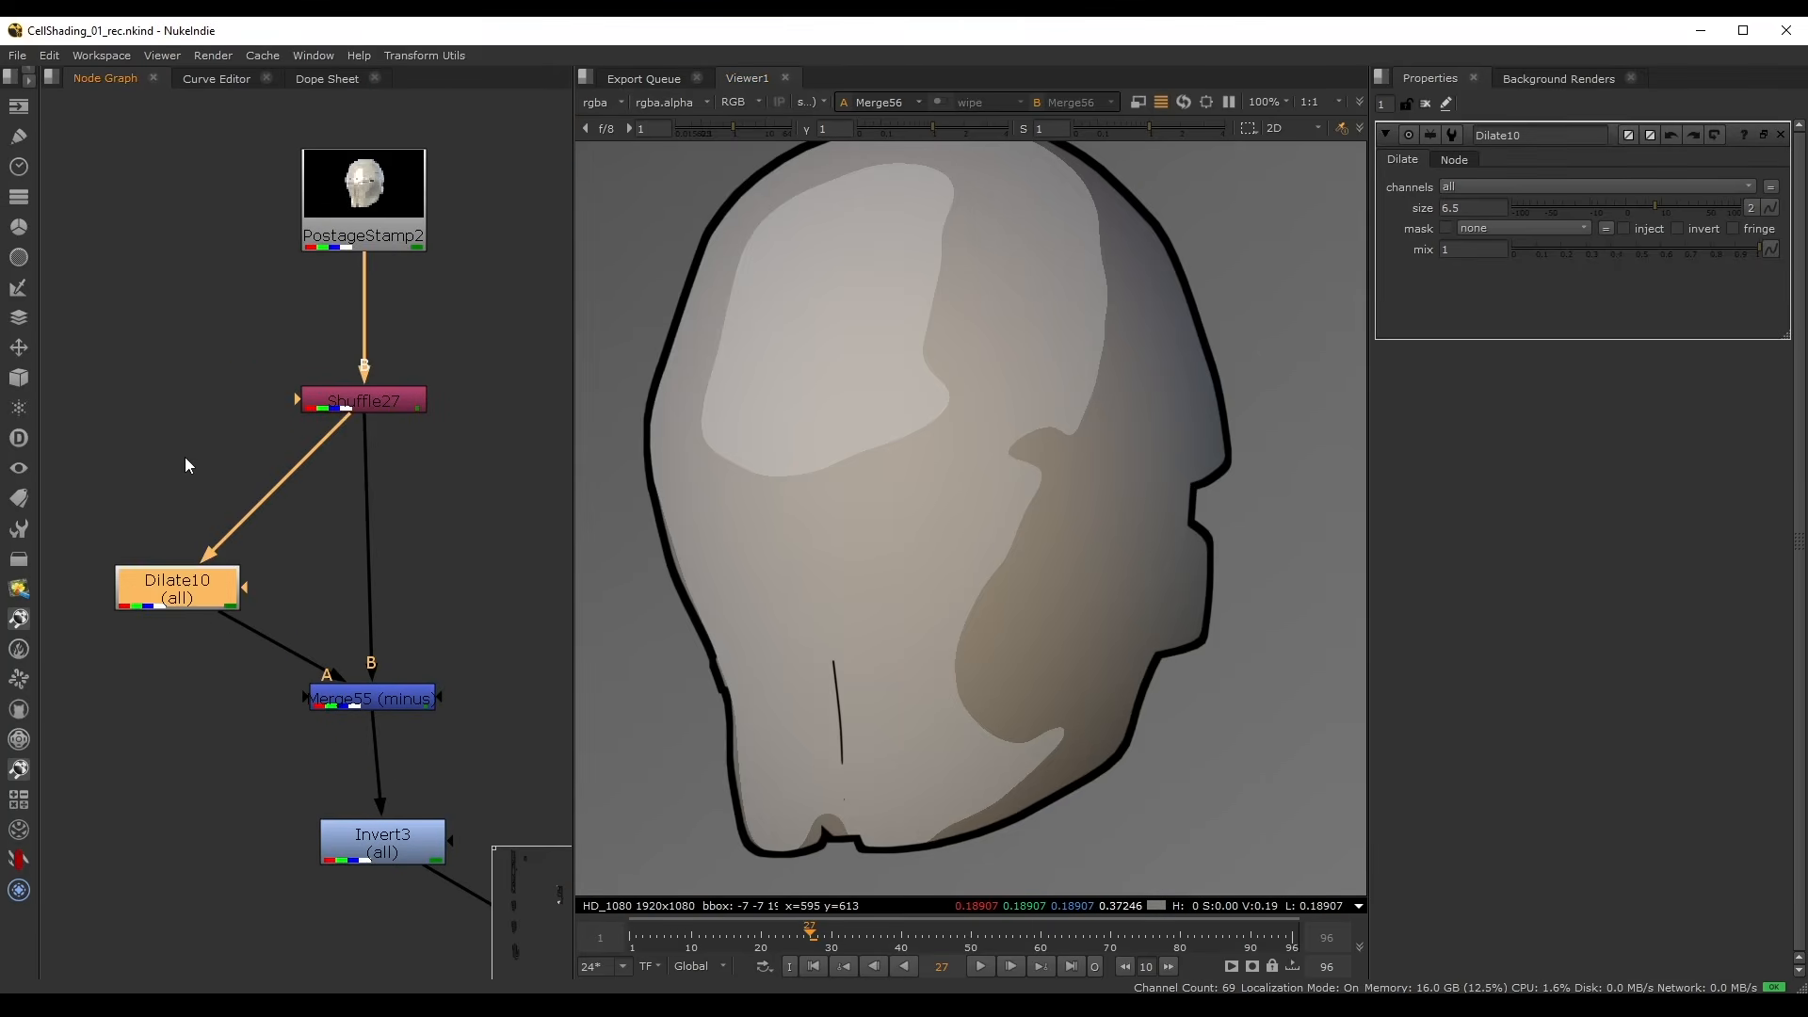
{"action": "left_click", "coordinate": [185, 456]}
{"action": "key", "text": "Tab"}
{"action": "type", "text": "x_dist"}
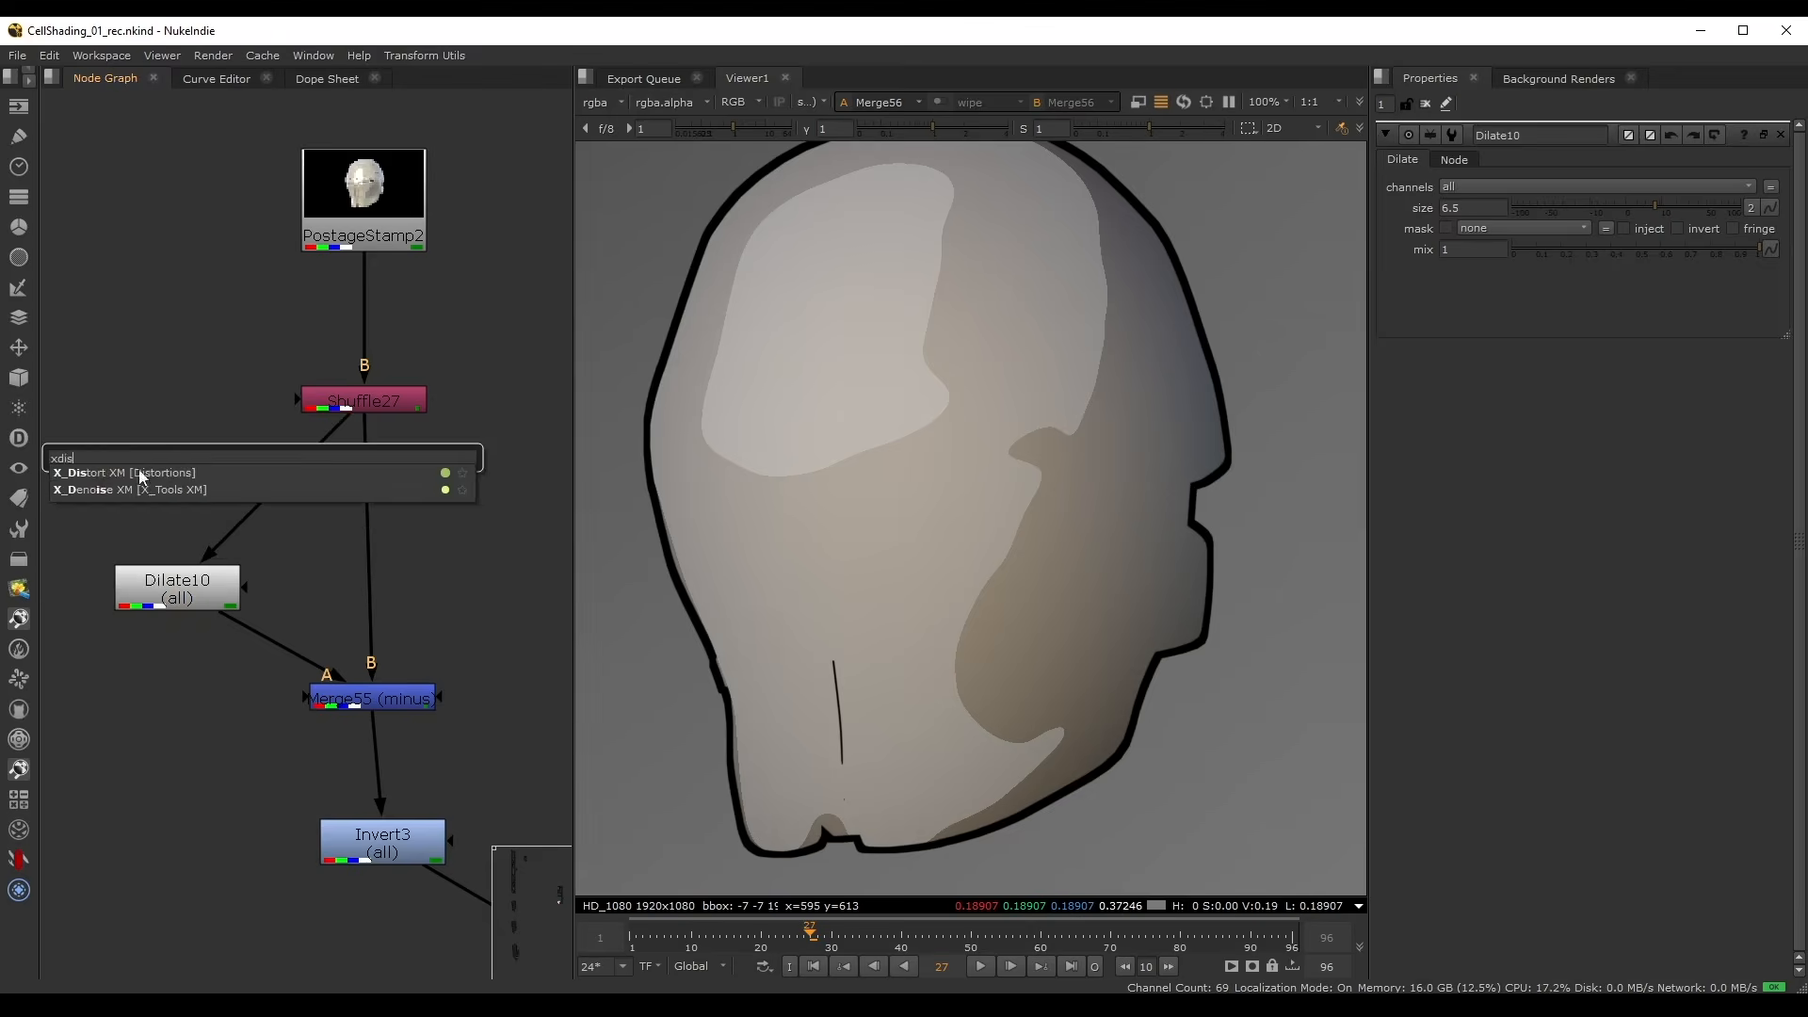
{"action": "key", "text": "Return"}
{"action": "left_click_drag", "start_coordinate": [166, 455], "coordinate": [232, 512]}
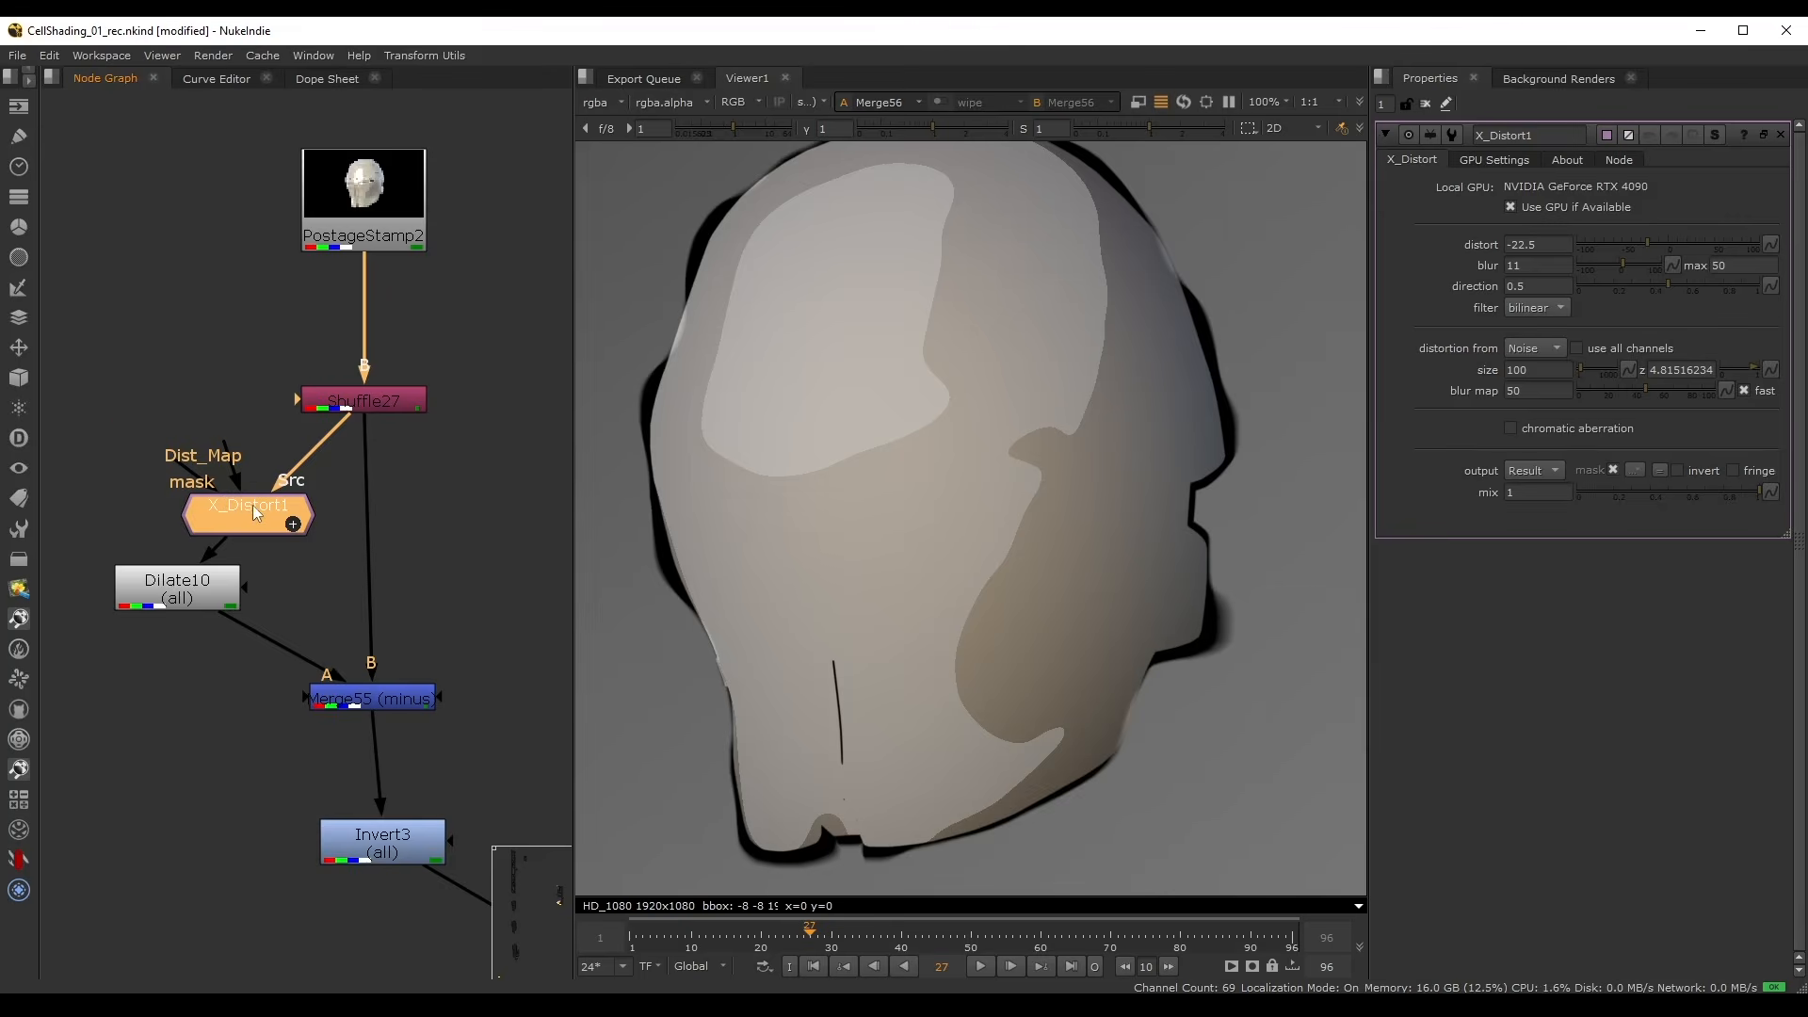
{"action": "left_click_drag", "start_coordinate": [250, 505], "coordinate": [179, 484]}
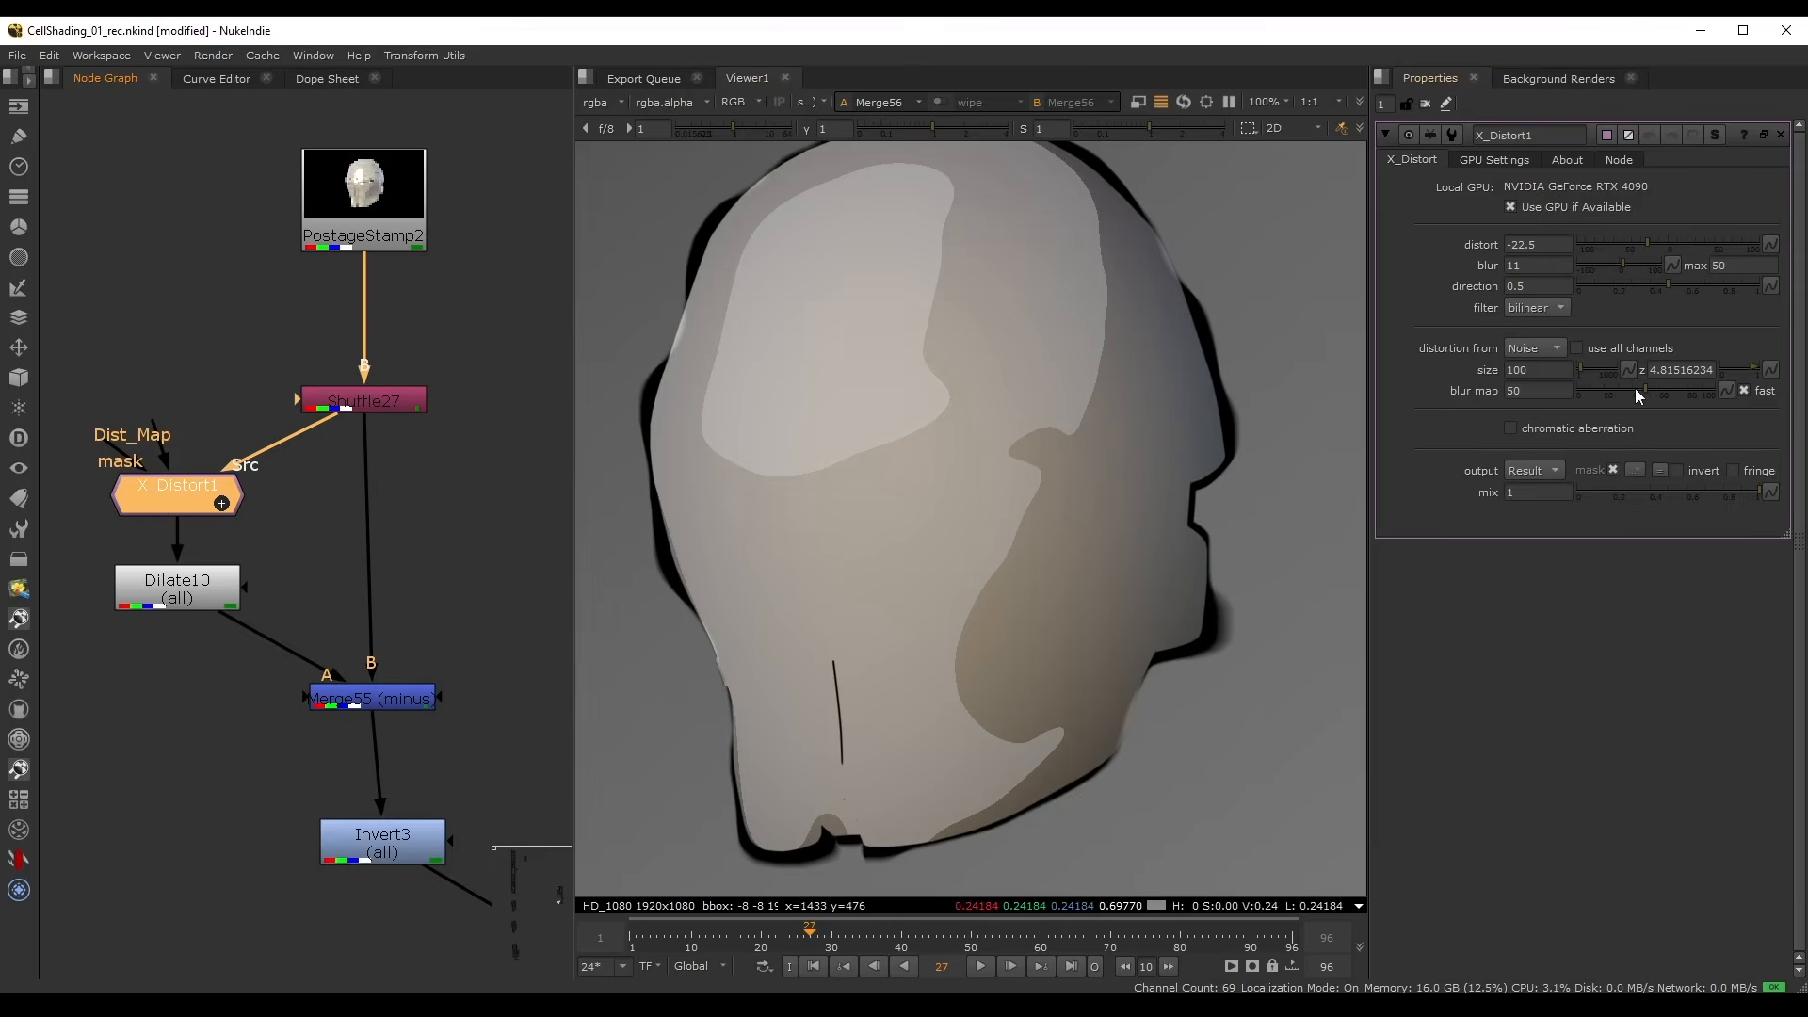
- Set the X_Distort noise size to 150, blur map to 14 and blur to 0
{"action": "left_click_drag", "start_coordinate": [1635, 388], "coordinate": [1581, 365]}
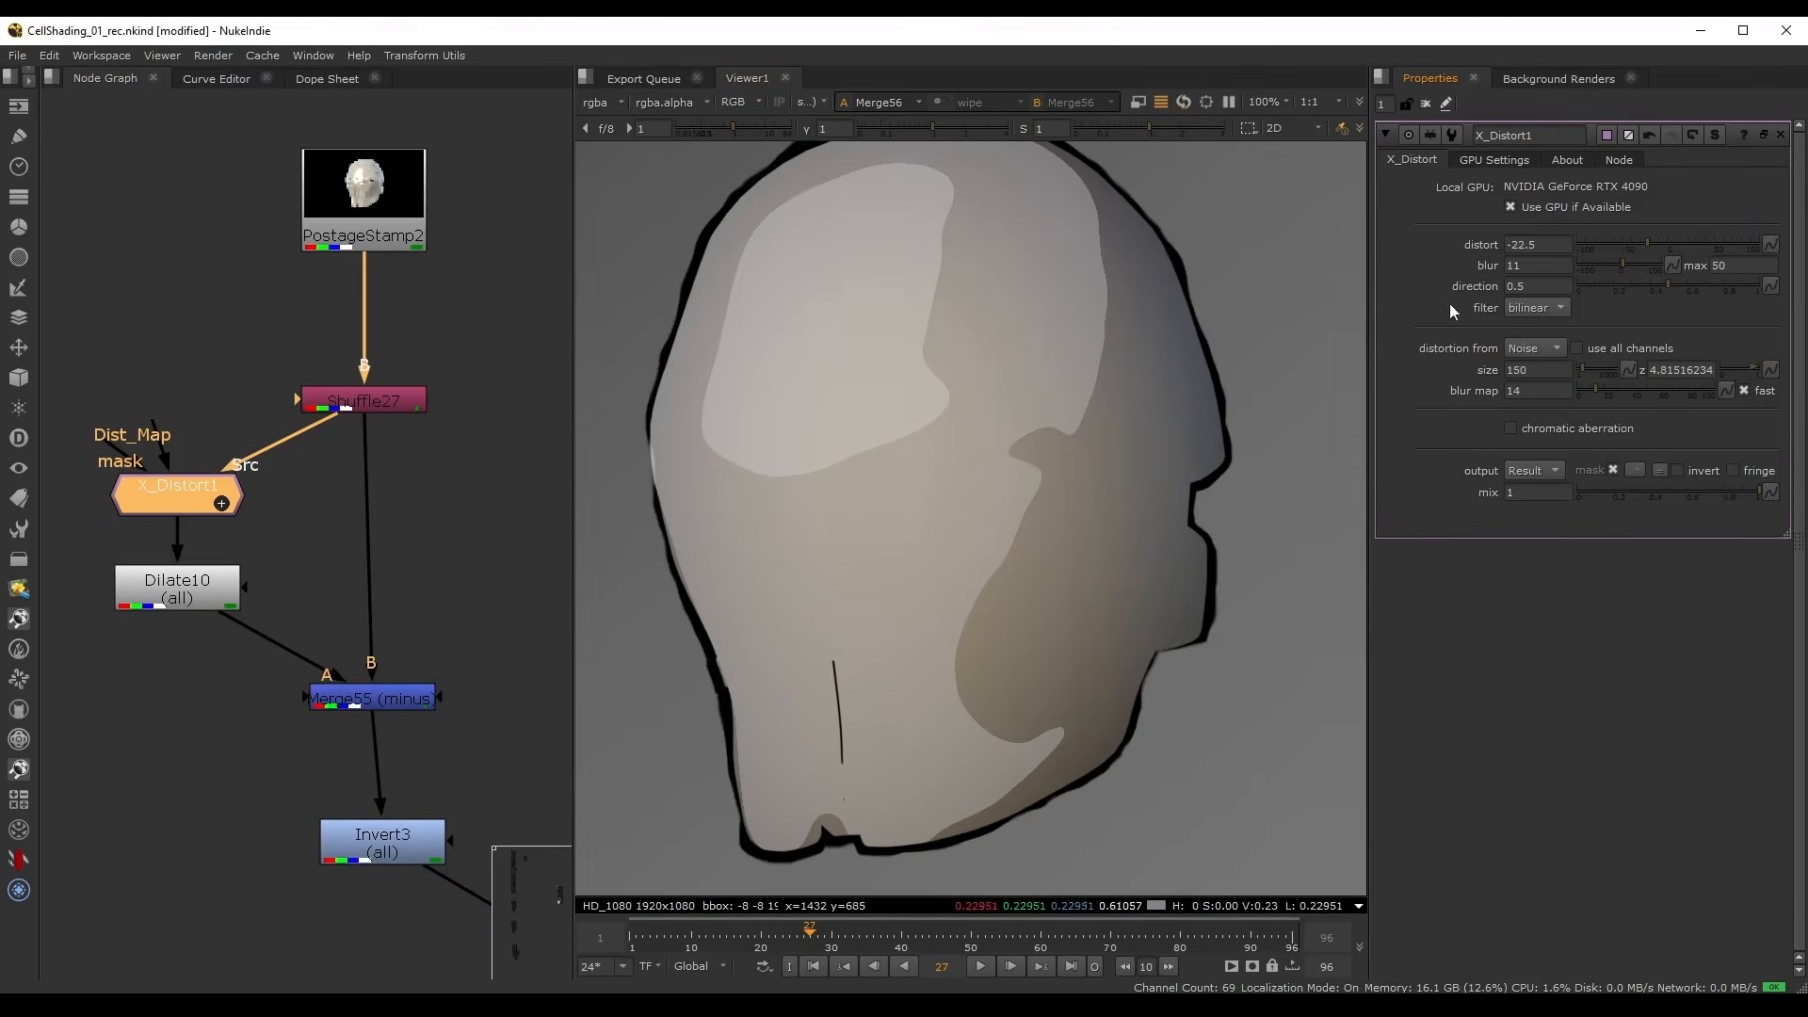
{"action": "scroll", "coordinate": [968, 247], "scroll_direction": "down", "scroll_amount": 2}
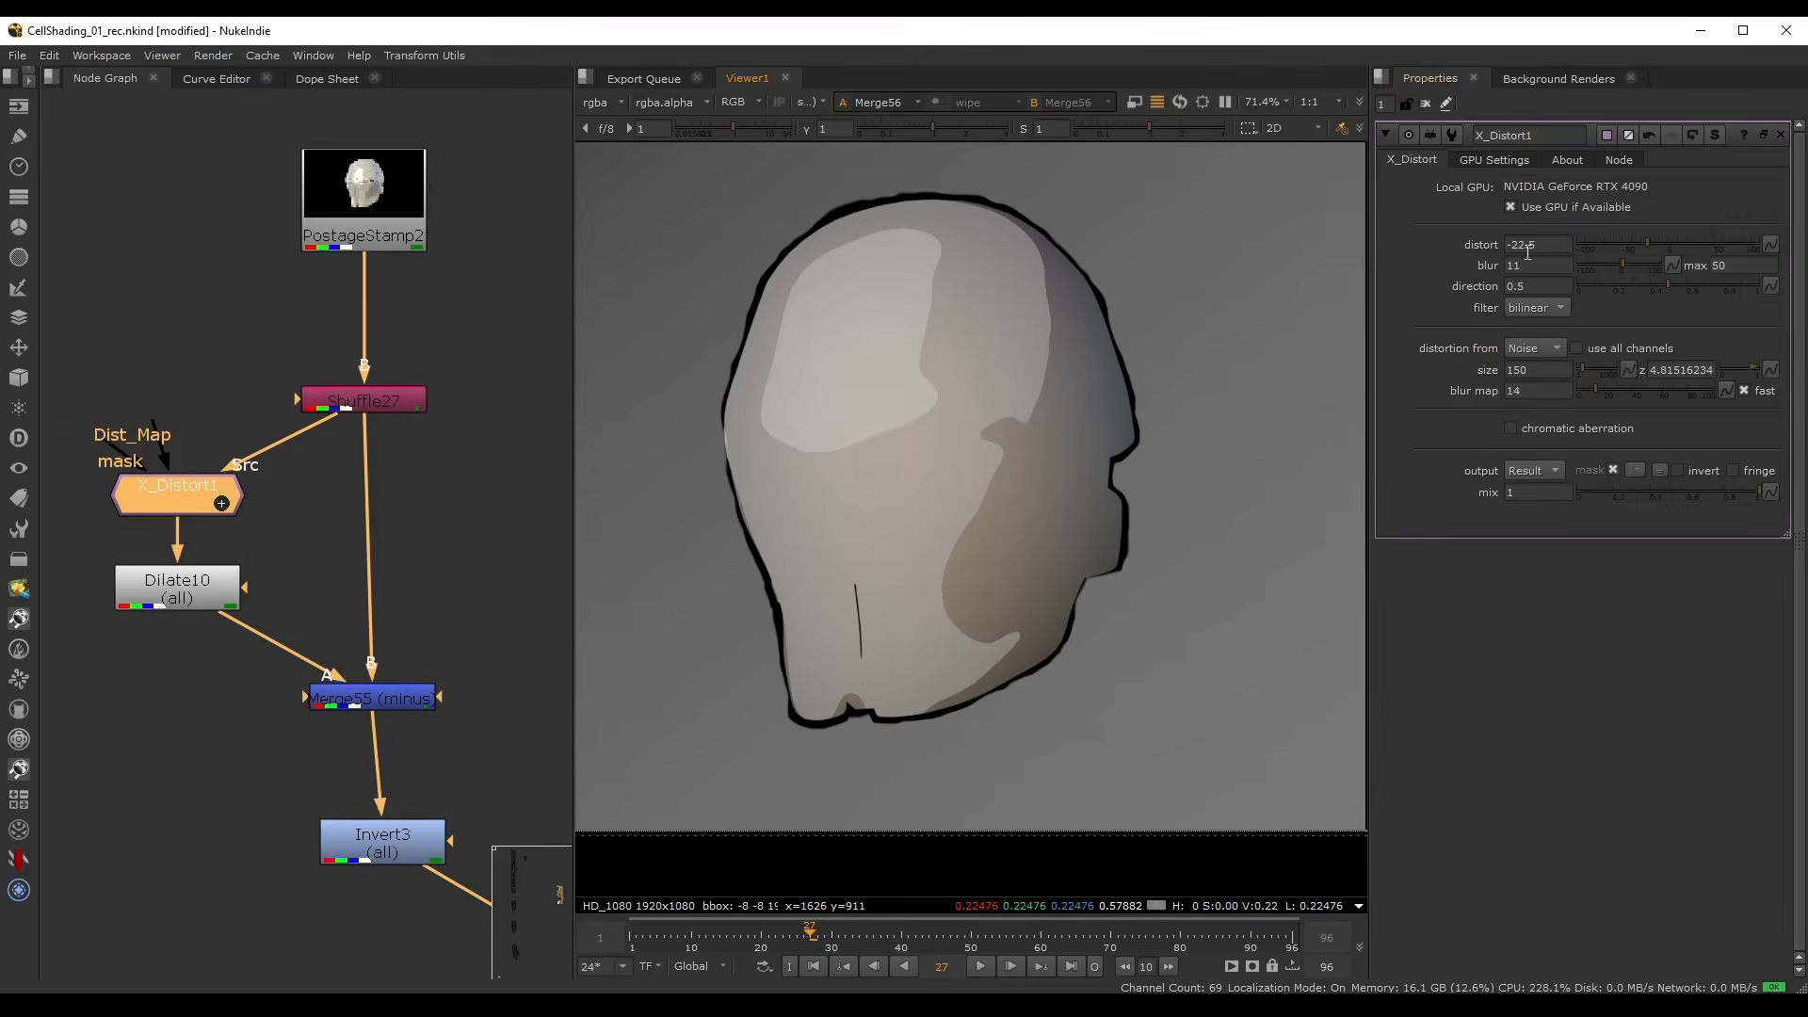
{"action": "left_click_drag", "start_coordinate": [1625, 261], "coordinate": [1472, 274]}
{"action": "type", "text": "0"}
{"action": "key", "text": "Return"}
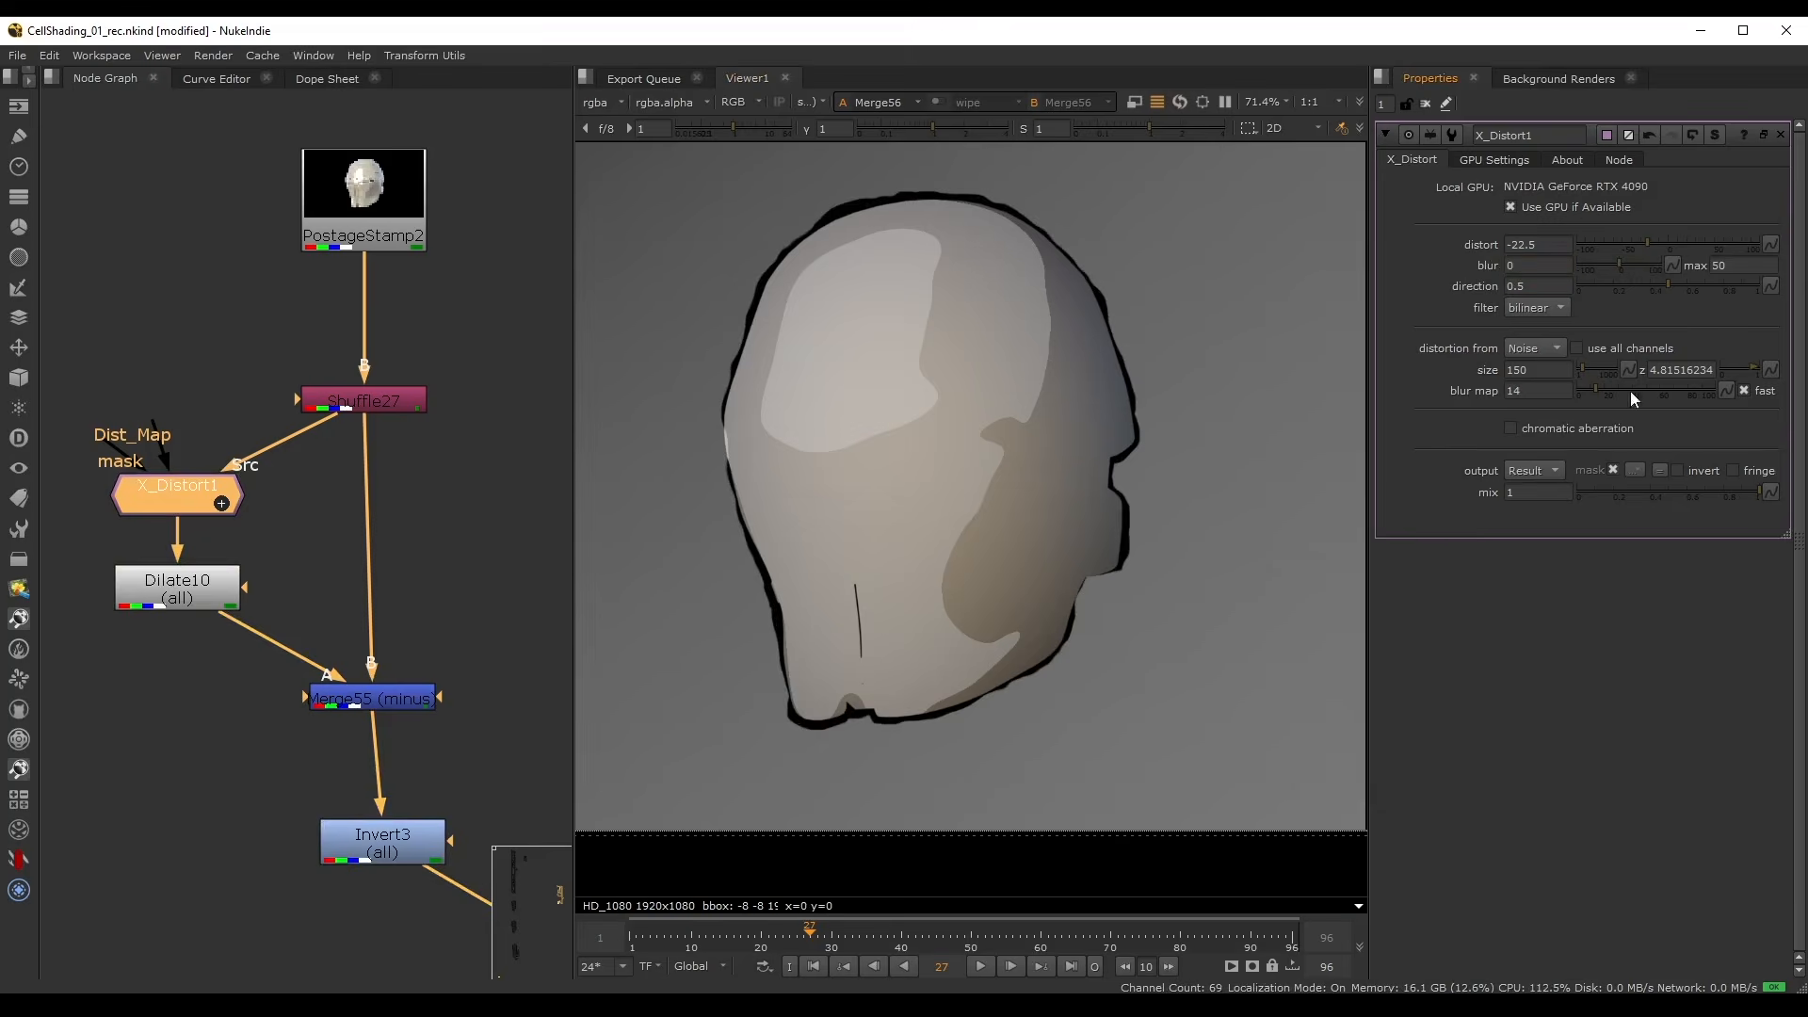
- Roughen the outline by setting the X_Distort distort to -16, noise size to 100 and blur map to 9
{"action": "mouse_move", "coordinate": [1646, 250]}
{"action": "left_mouse_down"}
{"action": "mouse_move", "coordinate": [1631, 240]}
{"action": "mouse_move", "coordinate": [1672, 241]}
{"action": "mouse_move", "coordinate": [1648, 241]}
{"action": "left_mouse_up"}
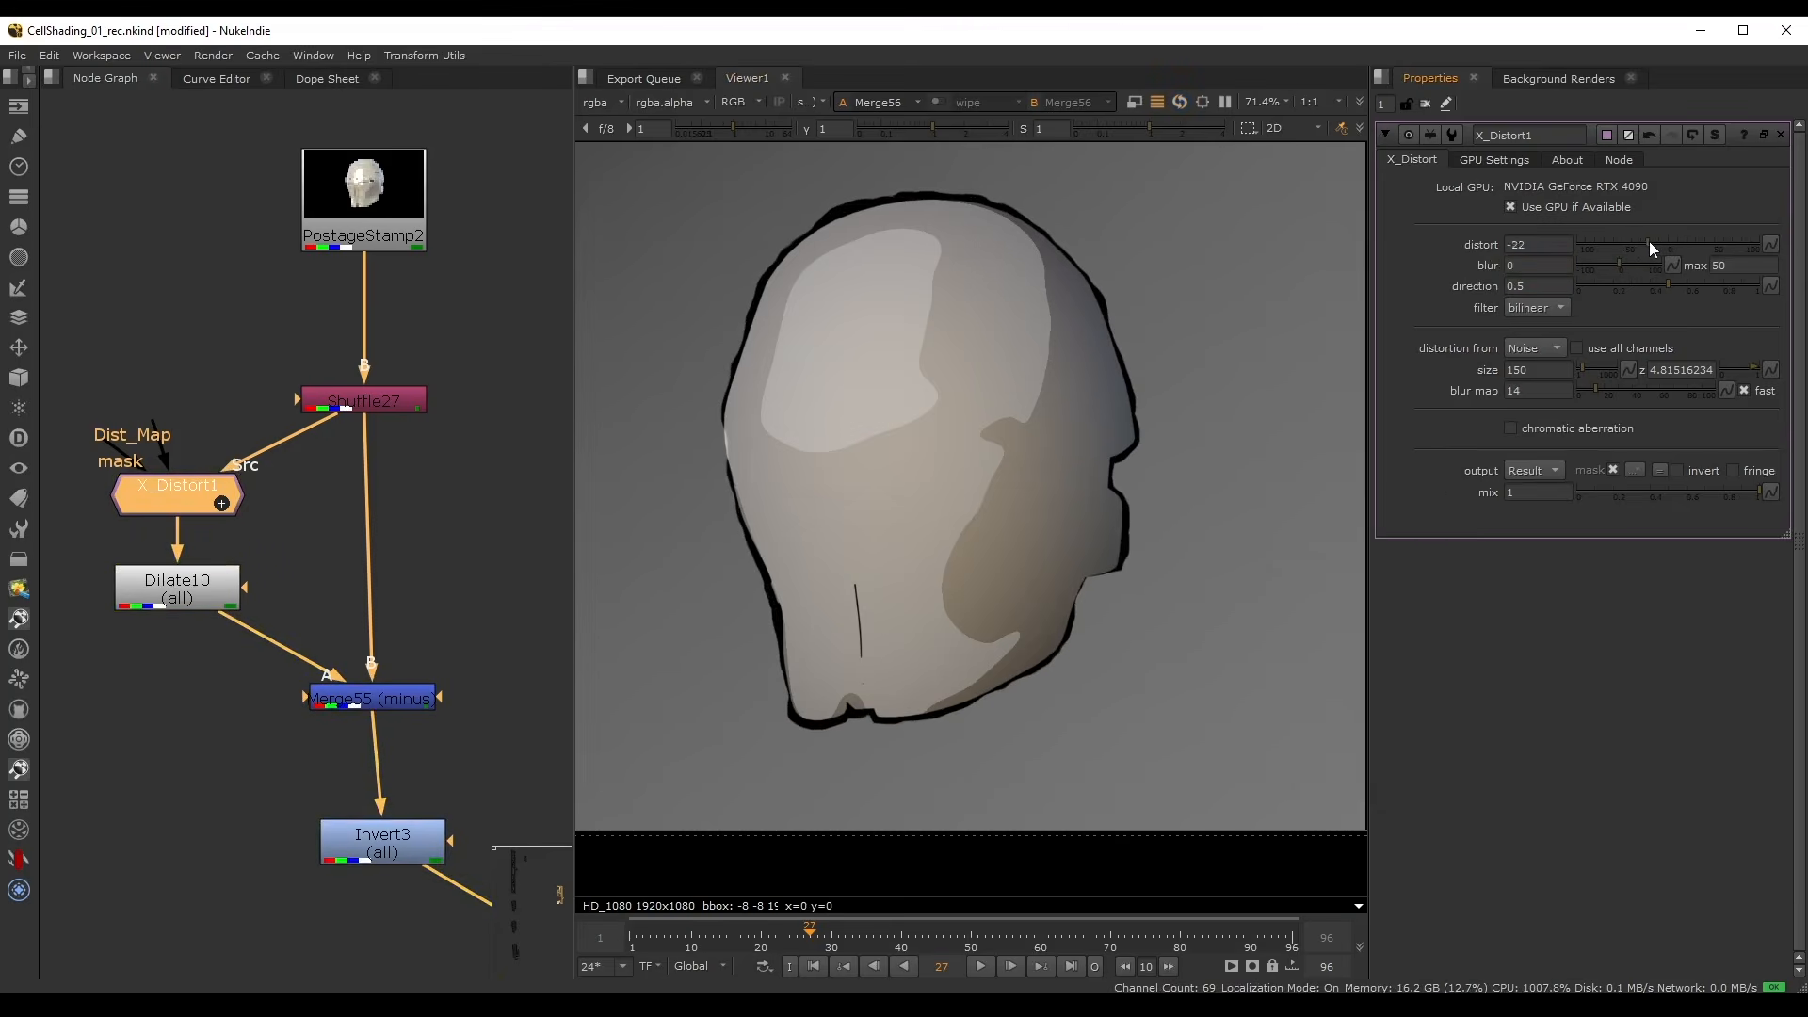
{"action": "left_click", "coordinate": [1581, 370]}
{"action": "left_click", "coordinate": [1580, 369]}
{"action": "mouse_move", "coordinate": [1580, 369]}
{"action": "left_mouse_down"}
{"action": "mouse_move", "coordinate": [1608, 393]}
{"action": "mouse_move", "coordinate": [1587, 390]}
{"action": "left_mouse_up"}
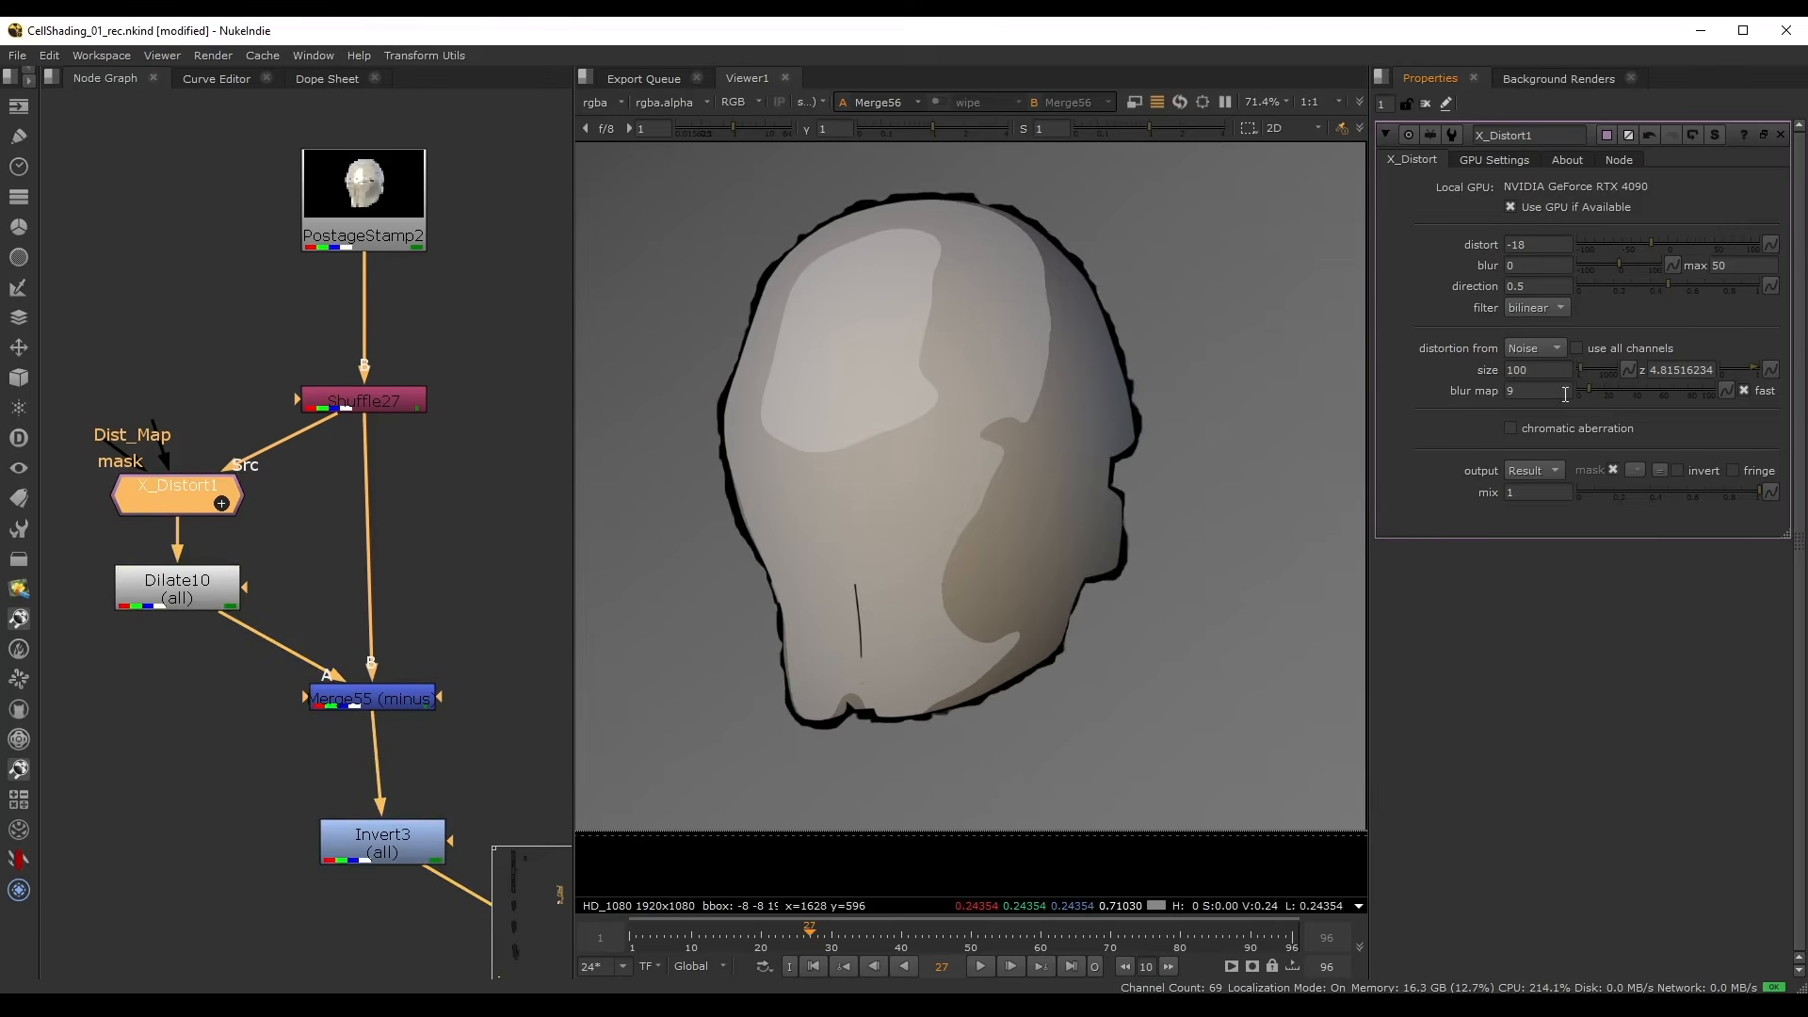
{"action": "left_click_drag", "start_coordinate": [1653, 241], "coordinate": [1653, 245]}
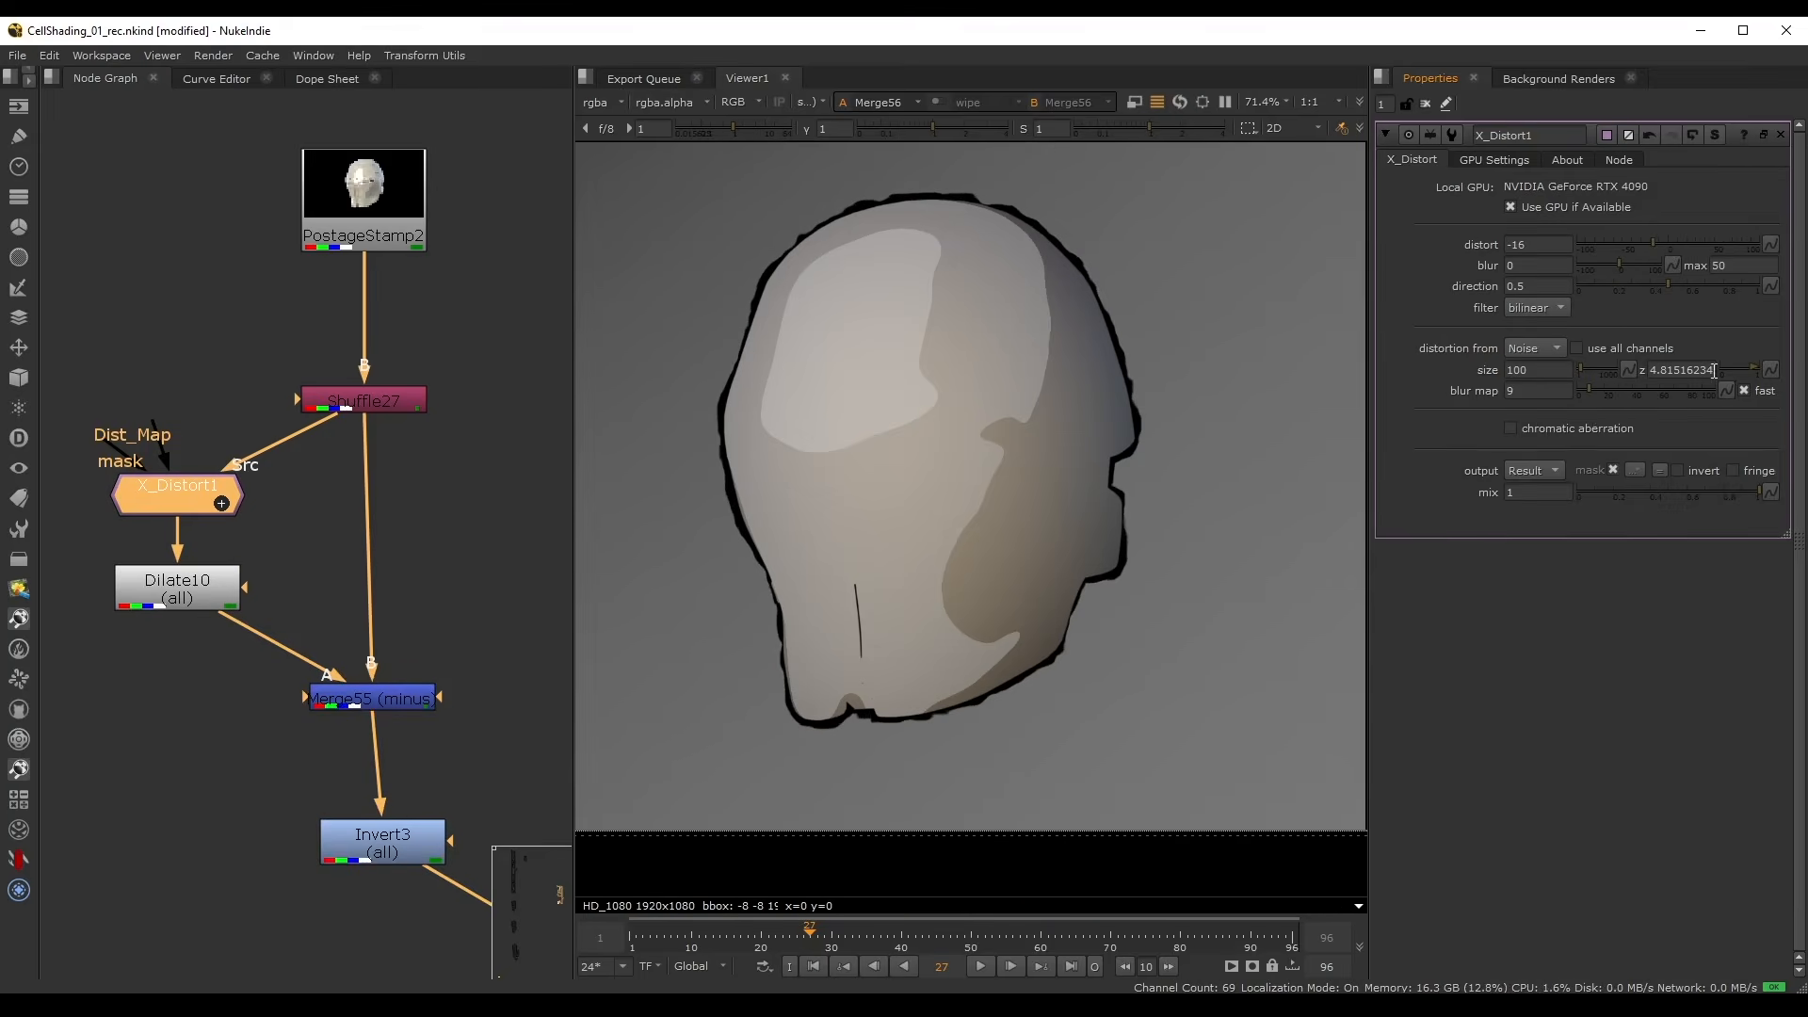
- Test other noise z values on the X_Distort and animate z with the expression frame/50
{"action": "left_click_drag", "start_coordinate": [1732, 369], "coordinate": [1749, 370]}
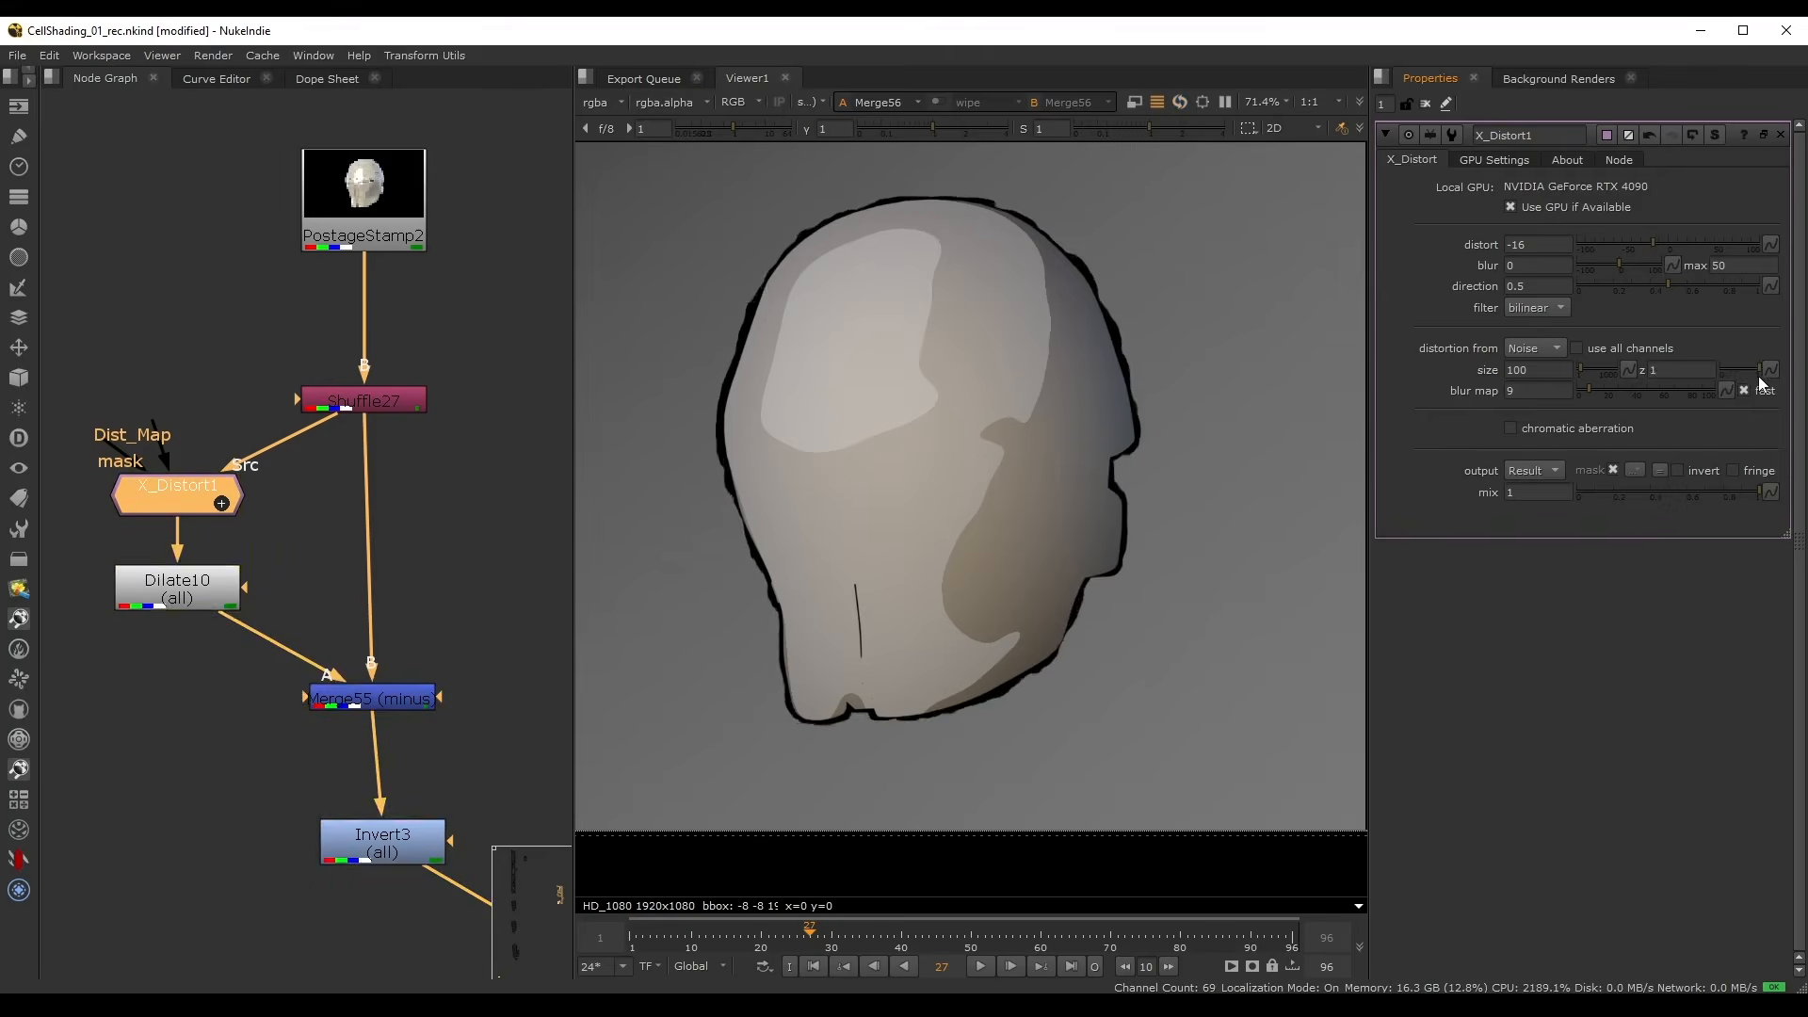
{"action": "left_click", "coordinate": [1690, 369]}
{"action": "key", "text": "equal"}
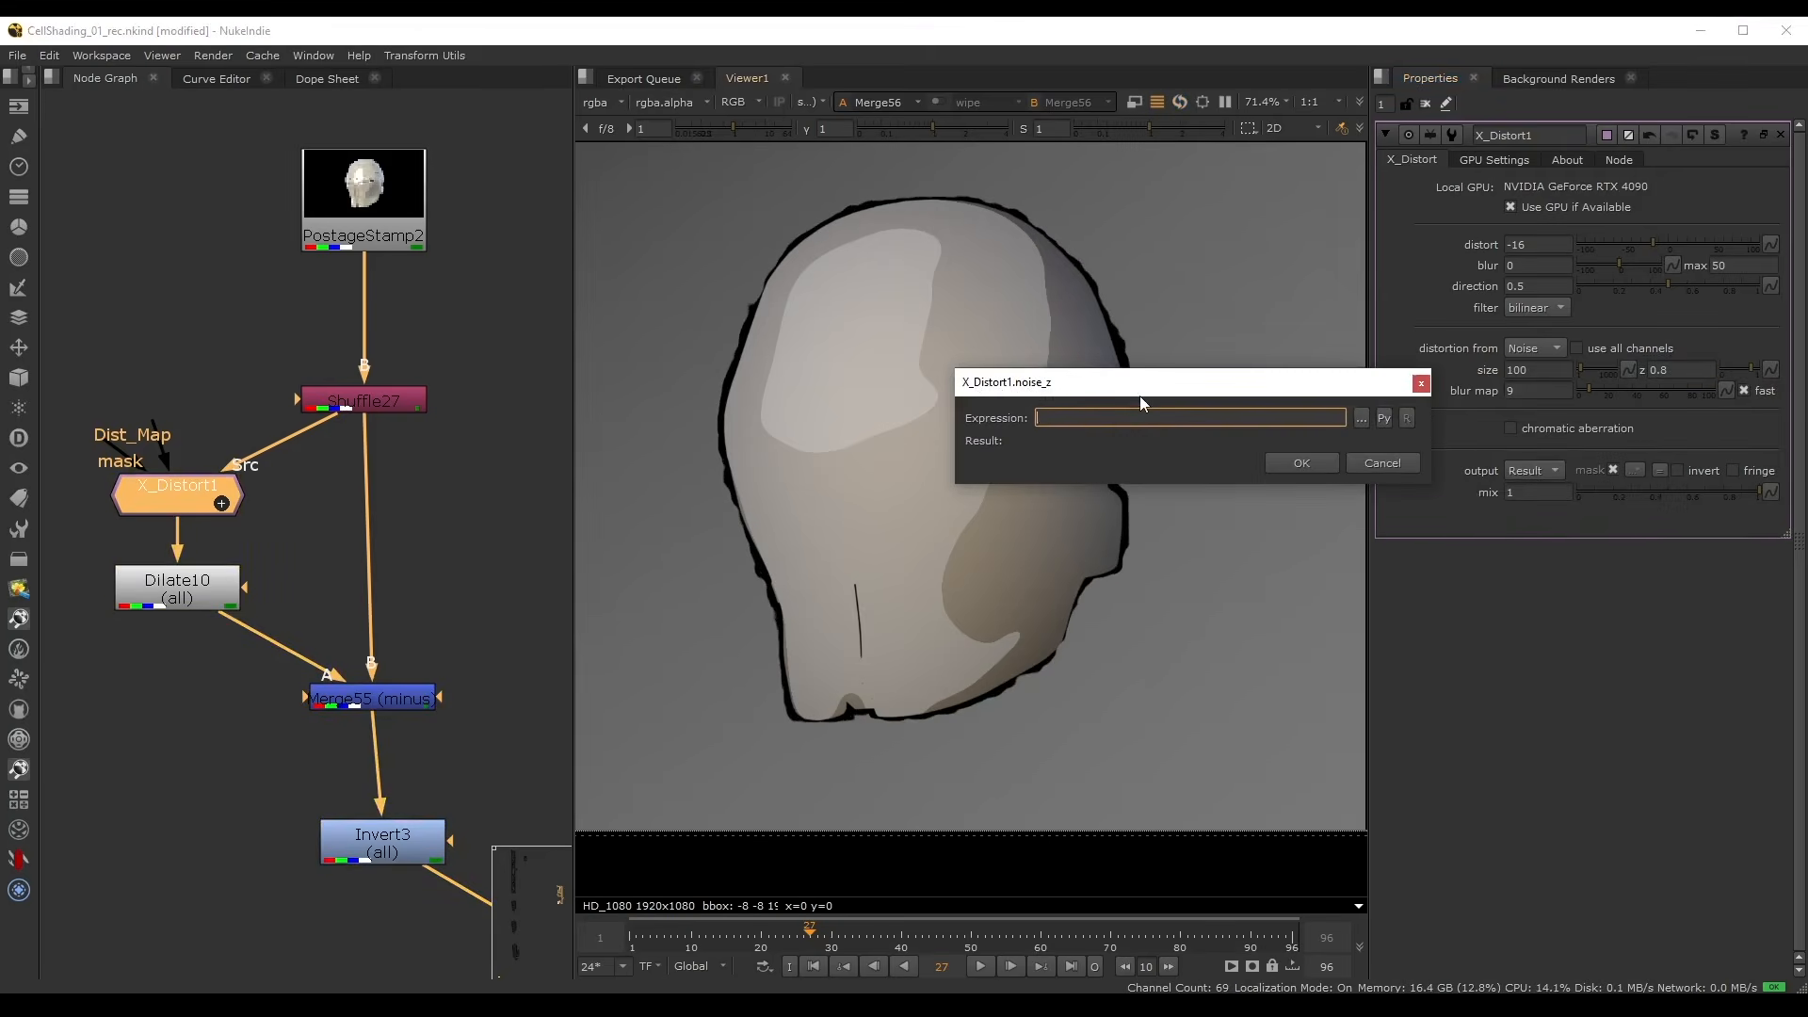
{"action": "type", "text": "fram"}
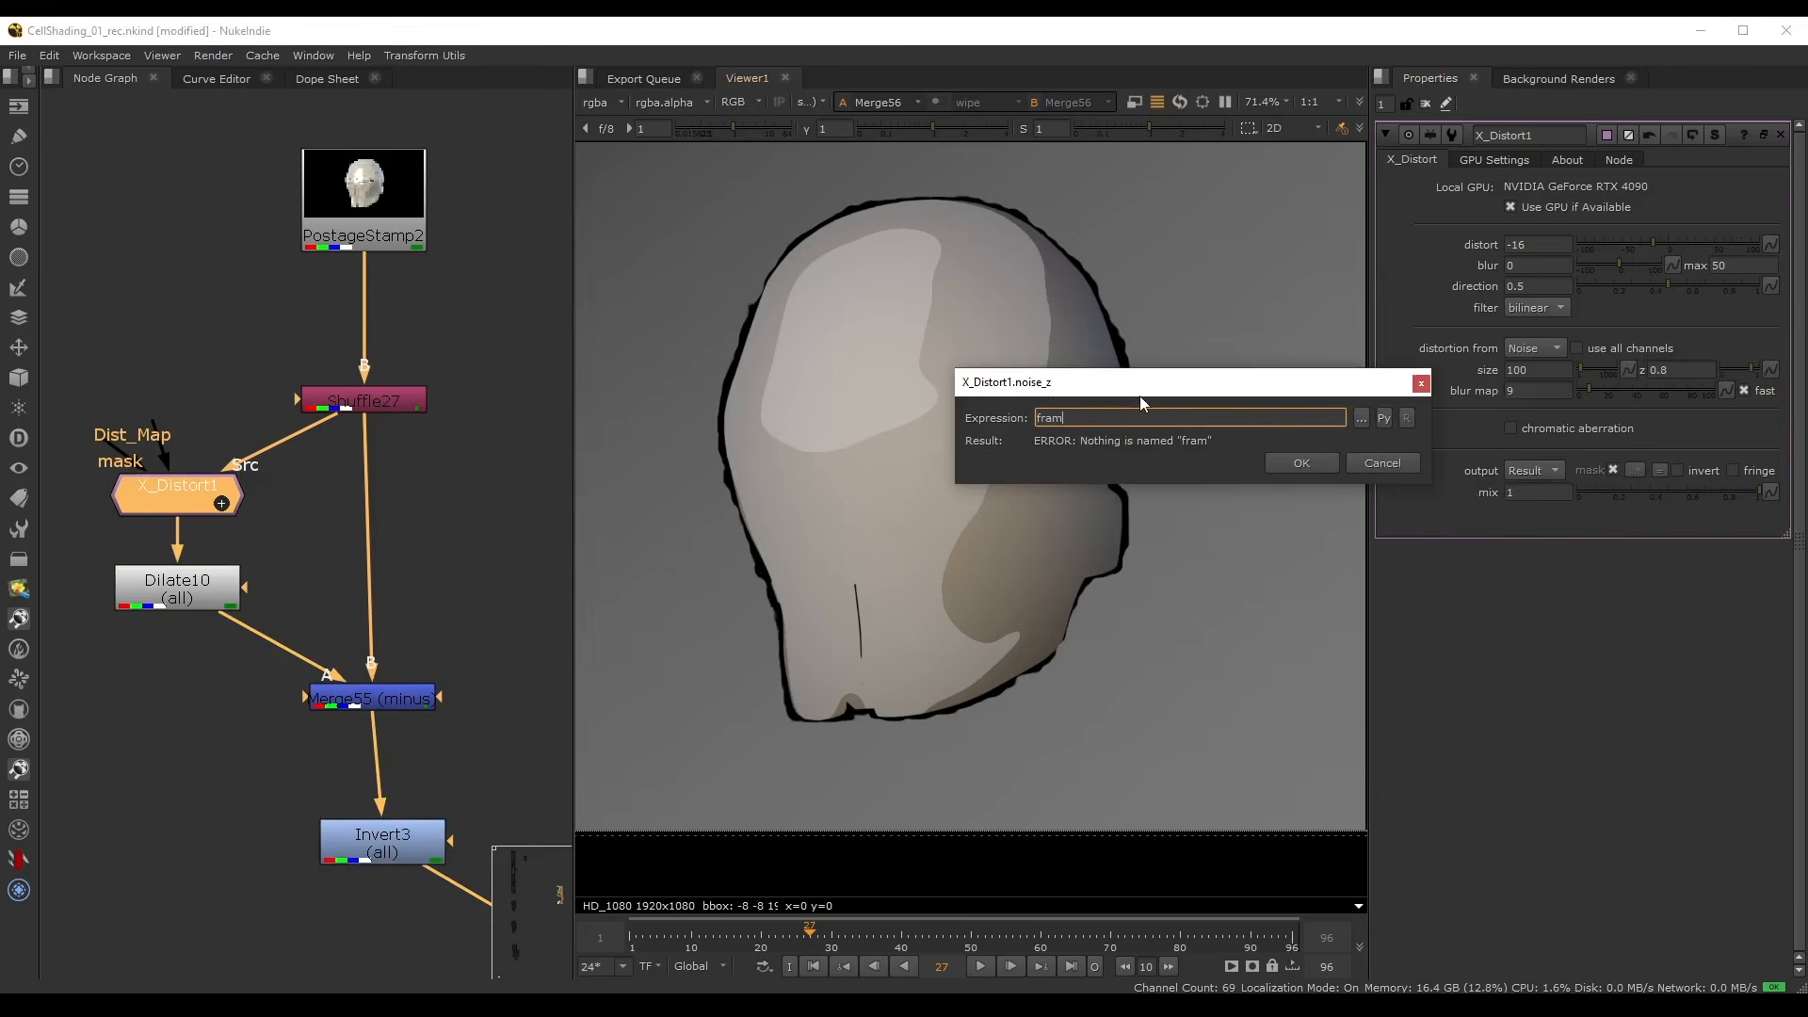
{"action": "type", "text": "e/50"}
{"action": "key", "text": "Return"}
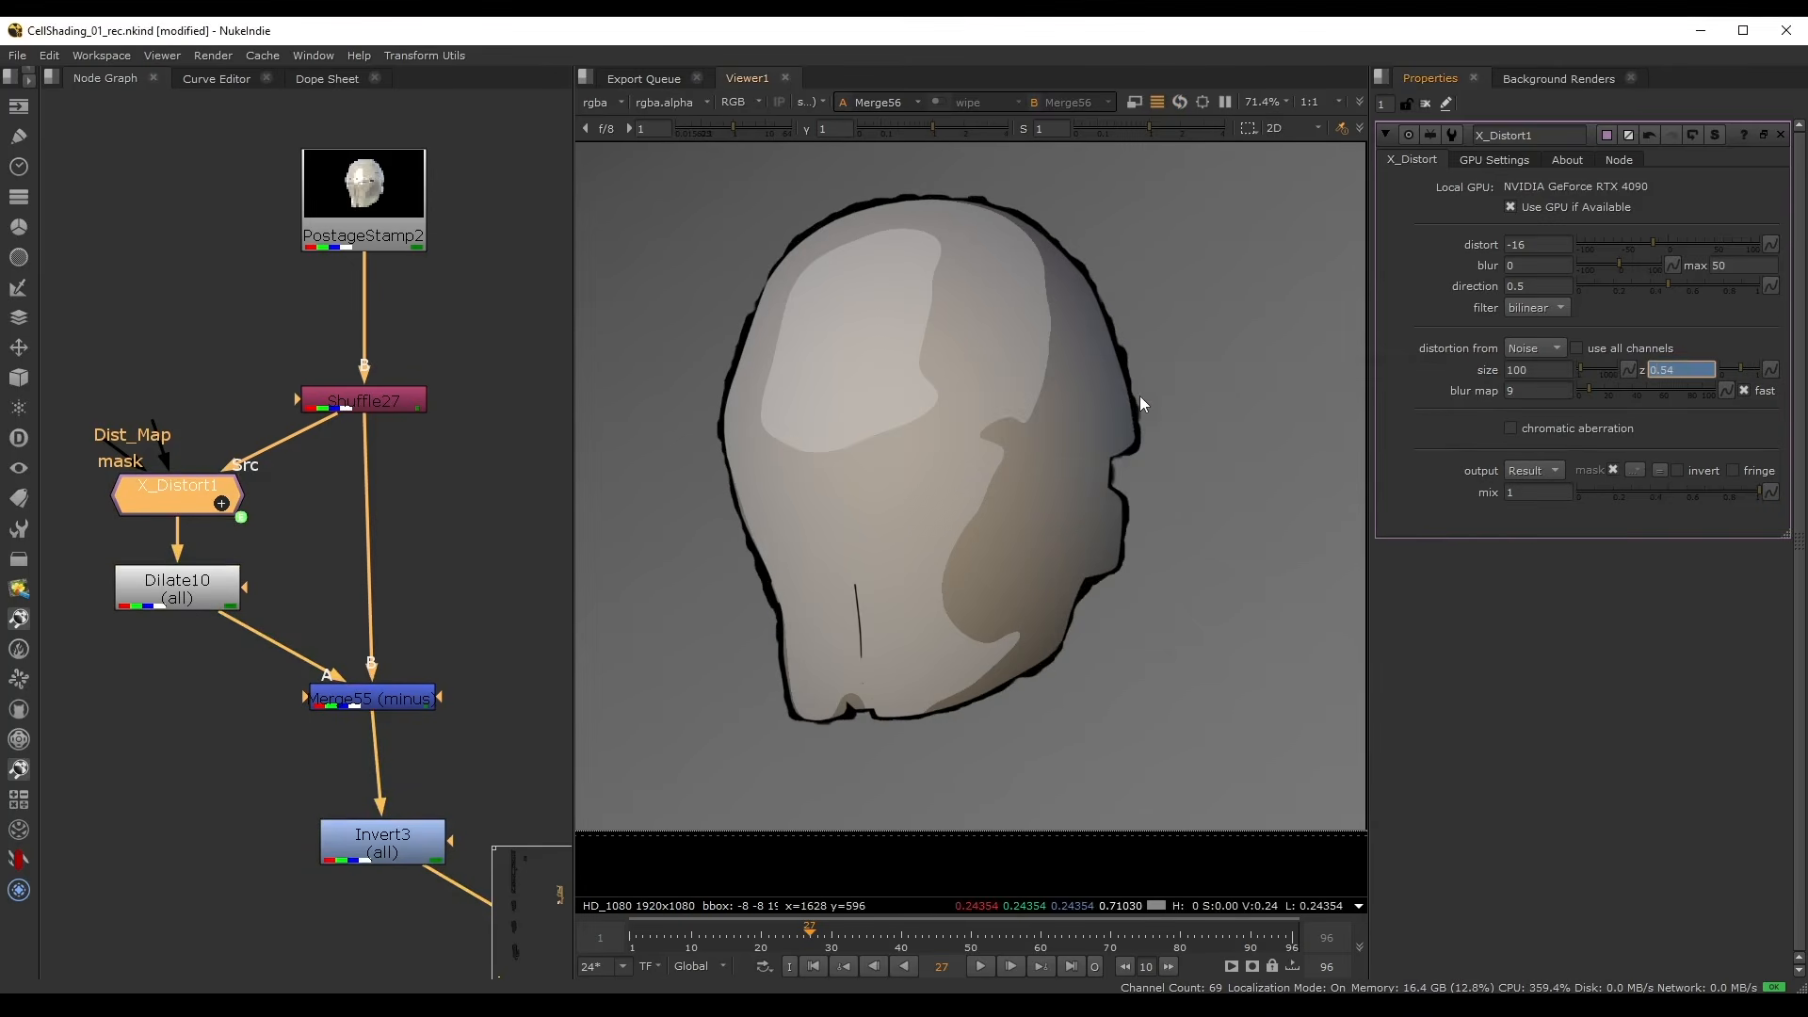
- View the Invert output and play the timeline to check how the distorted outline animates
{"action": "left_click", "coordinate": [382, 840]}
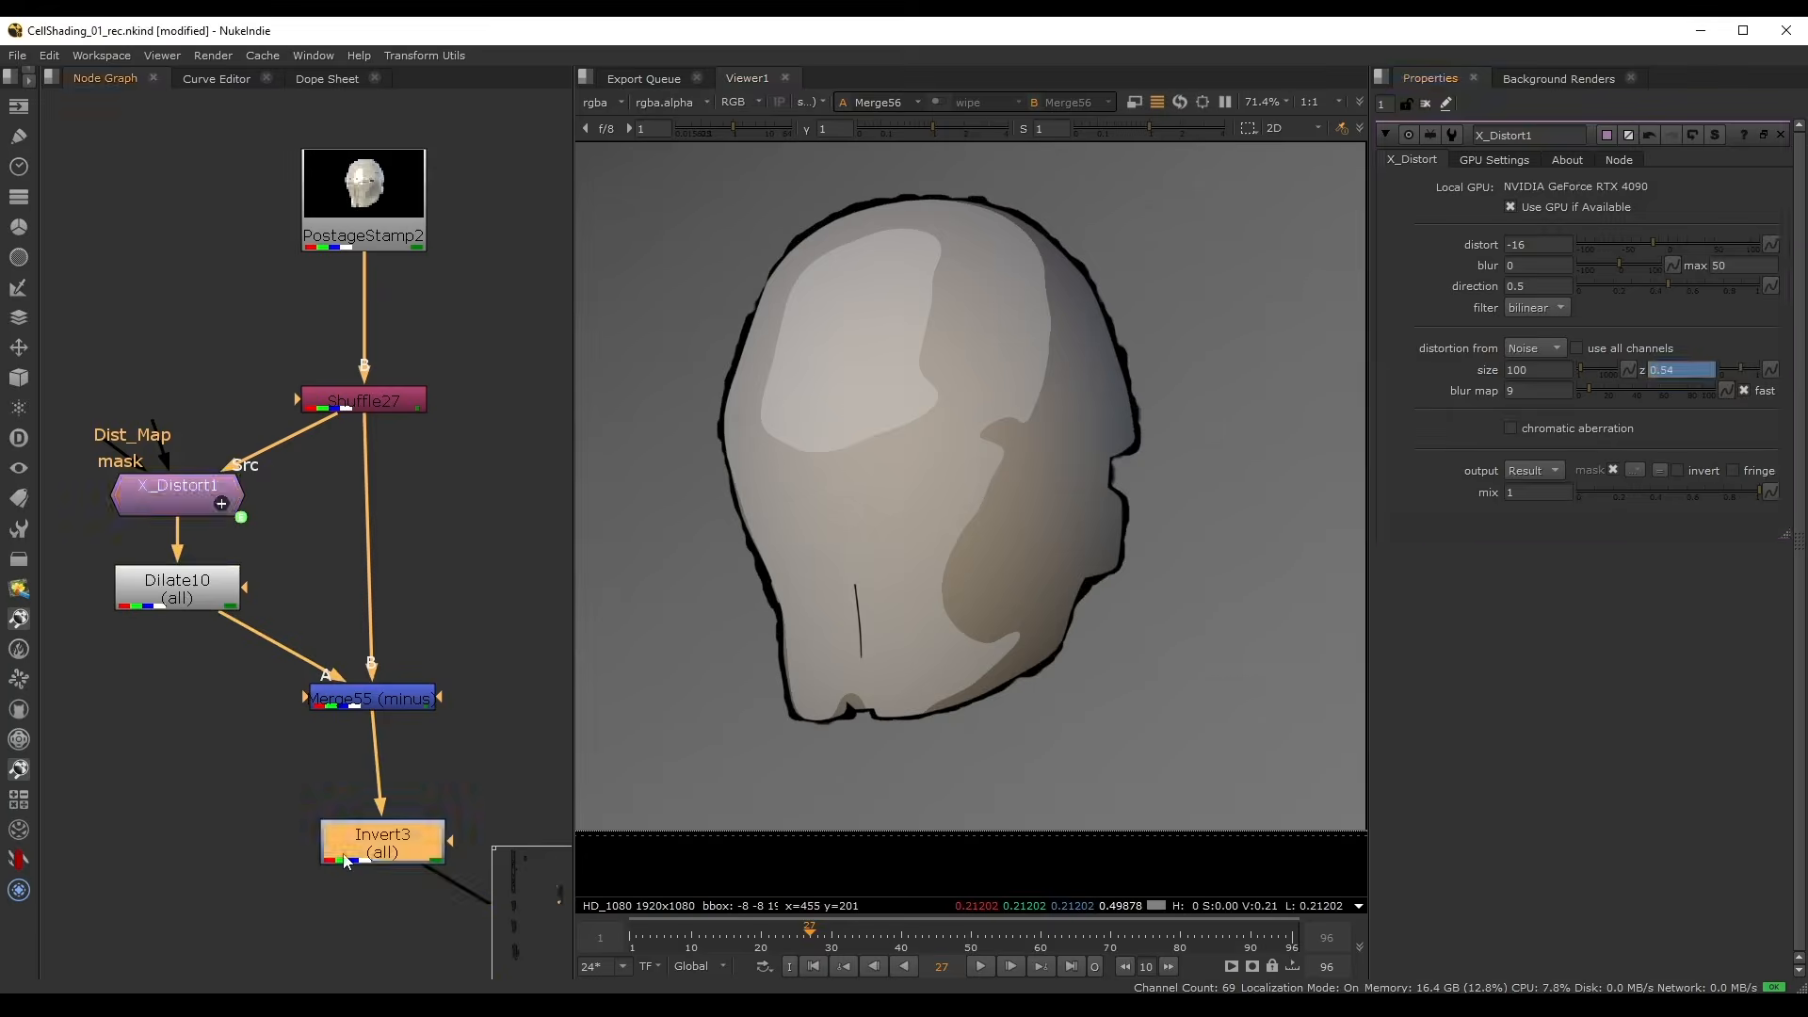
{"action": "key", "text": "1"}
{"action": "left_click", "coordinate": [982, 966]}
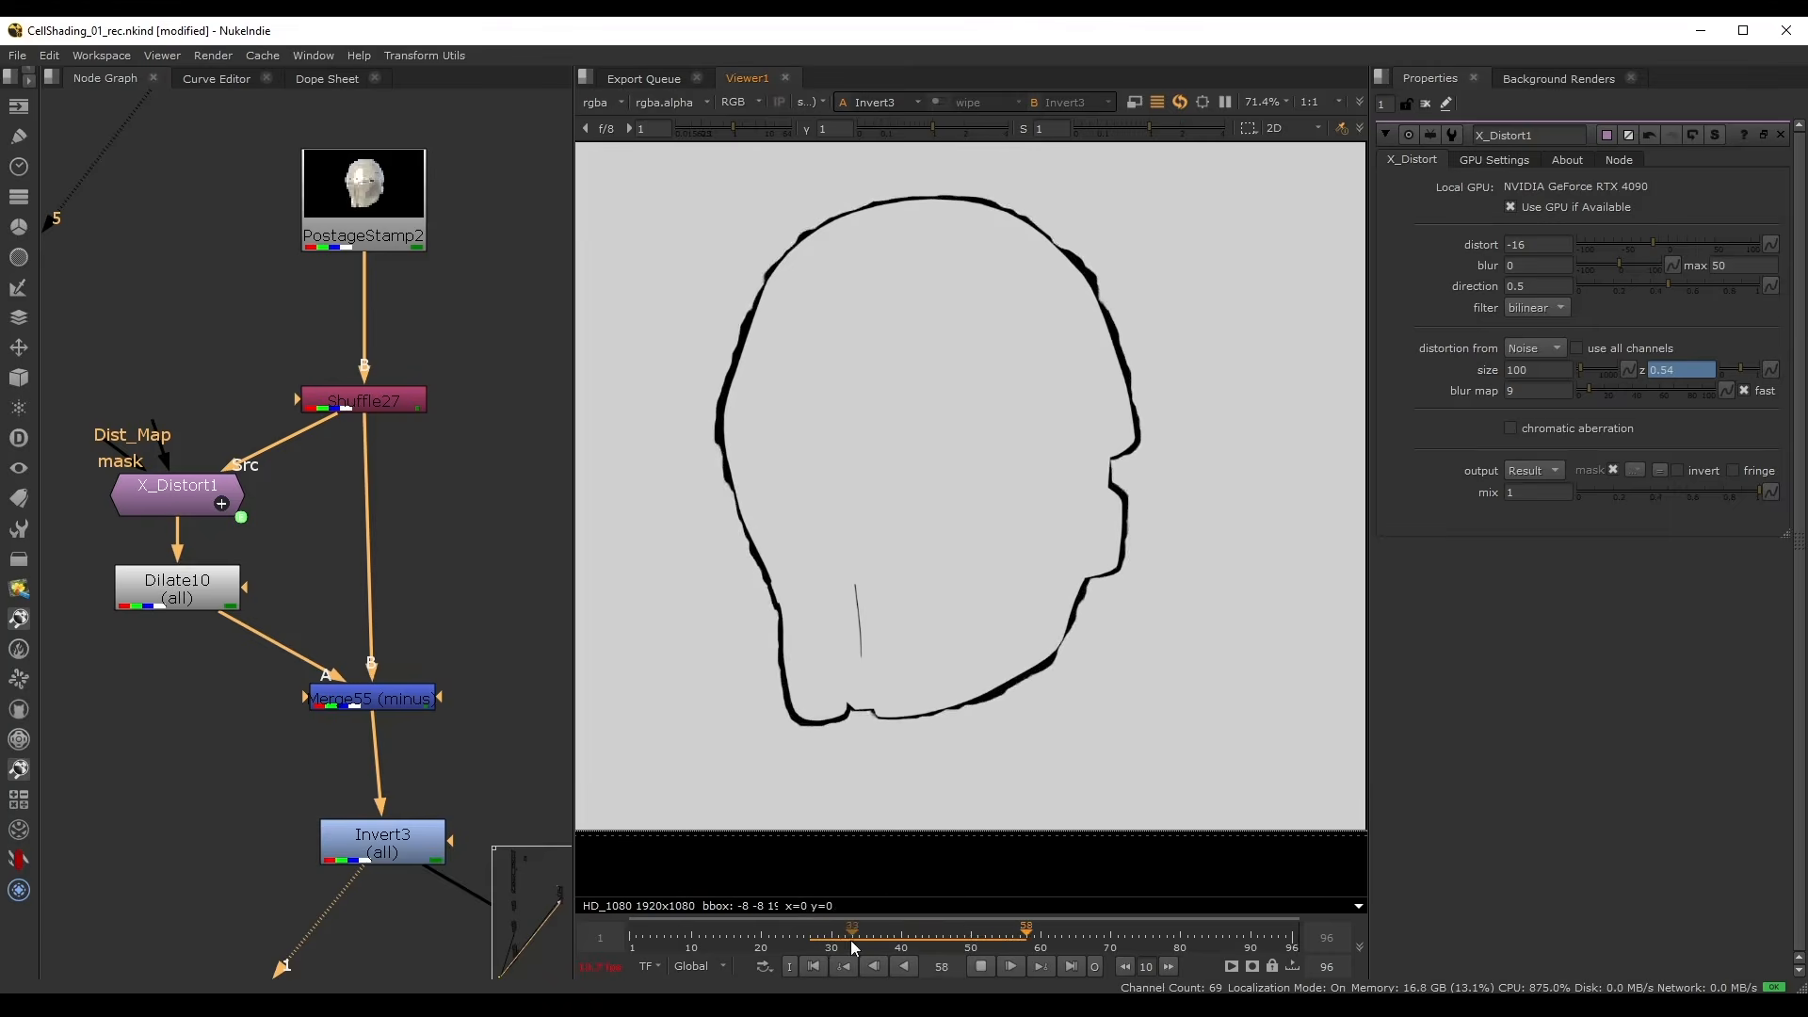
{"action": "left_click", "coordinate": [980, 967]}
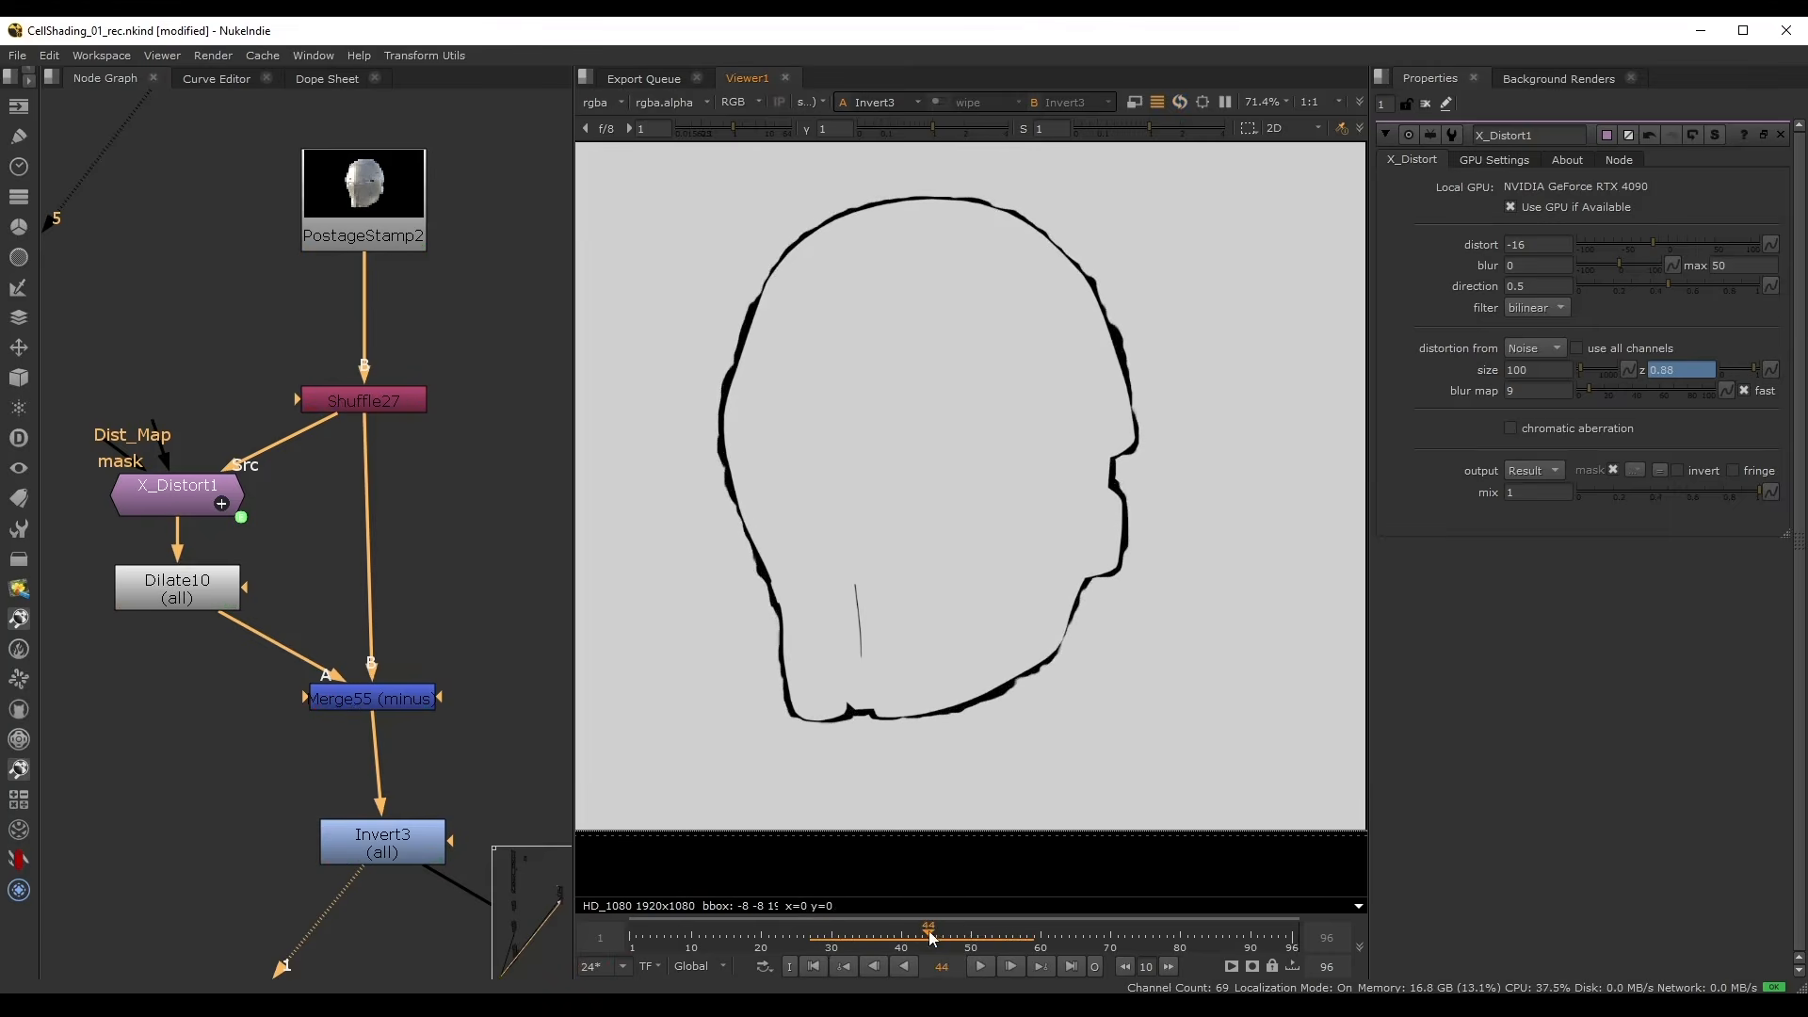
- Speed up the outline wobble by changing the X_Distort noise z expression to frame/10
{"action": "right_click", "coordinate": [1650, 367]}
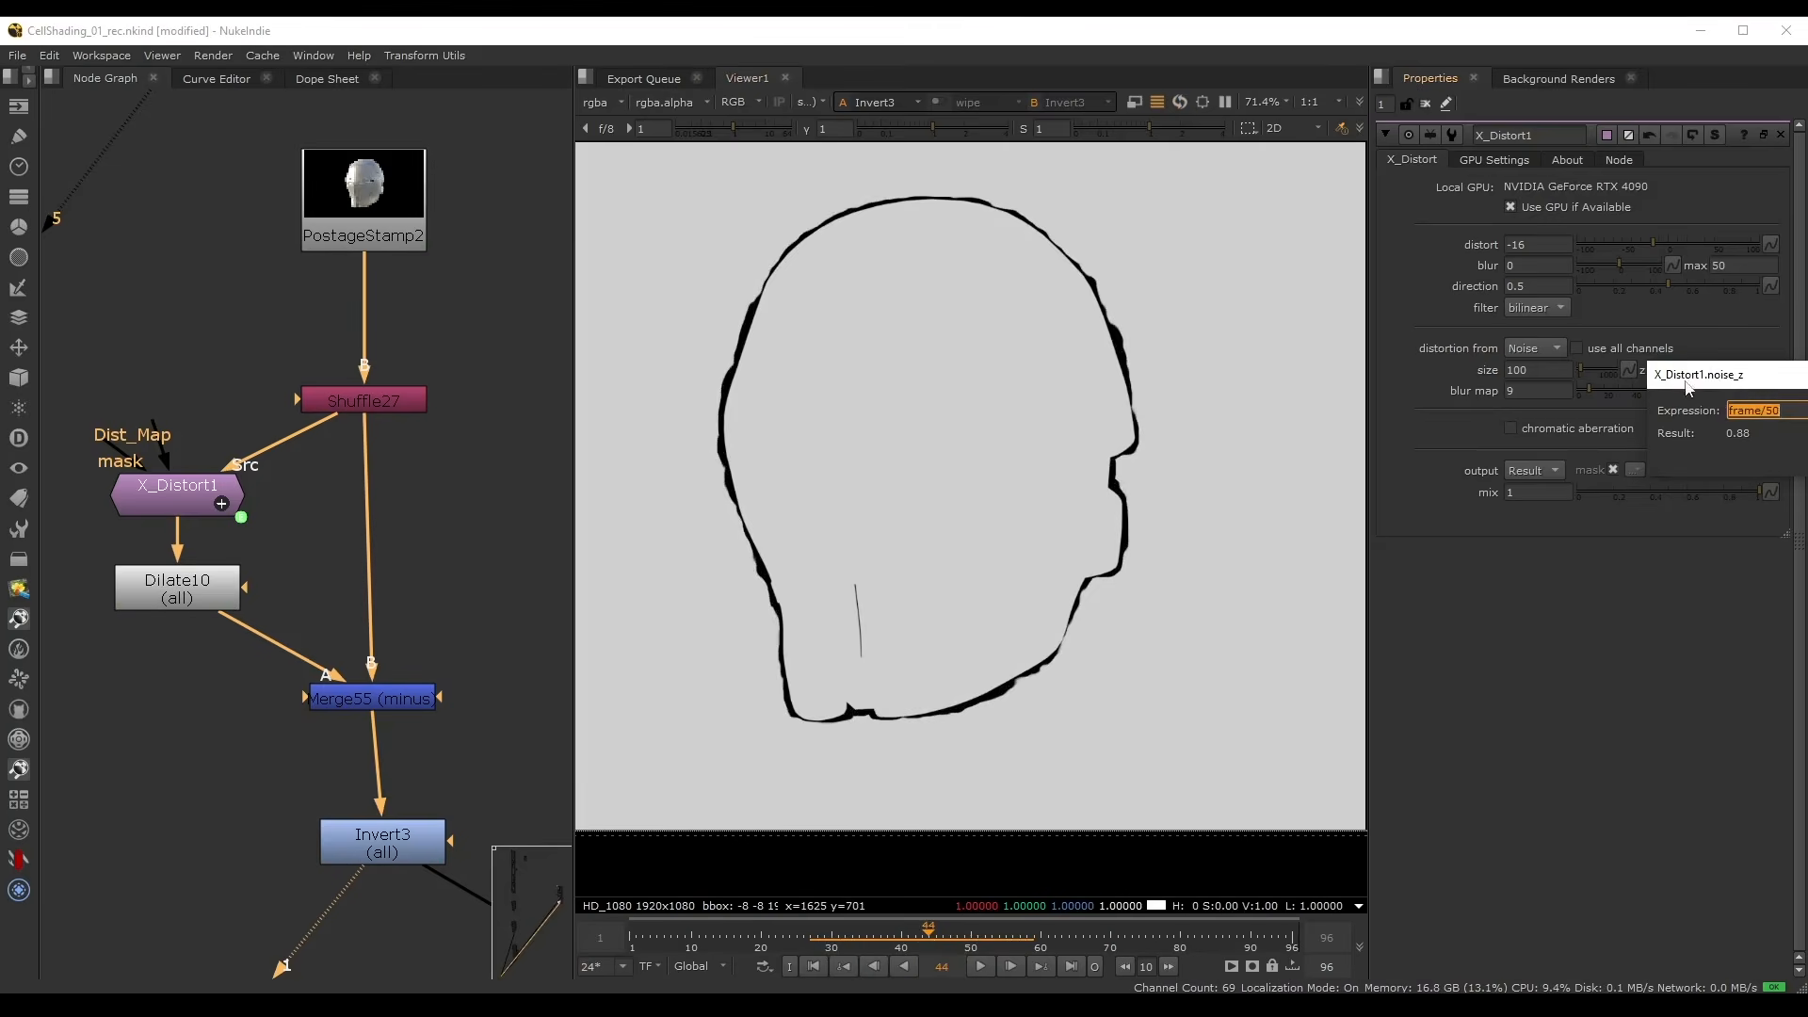
{"action": "left_click", "coordinate": [1689, 388]}
{"action": "key", "text": "End"}
{"action": "key", "text": "BackSpace"}
{"action": "key", "text": "BackSpace"}
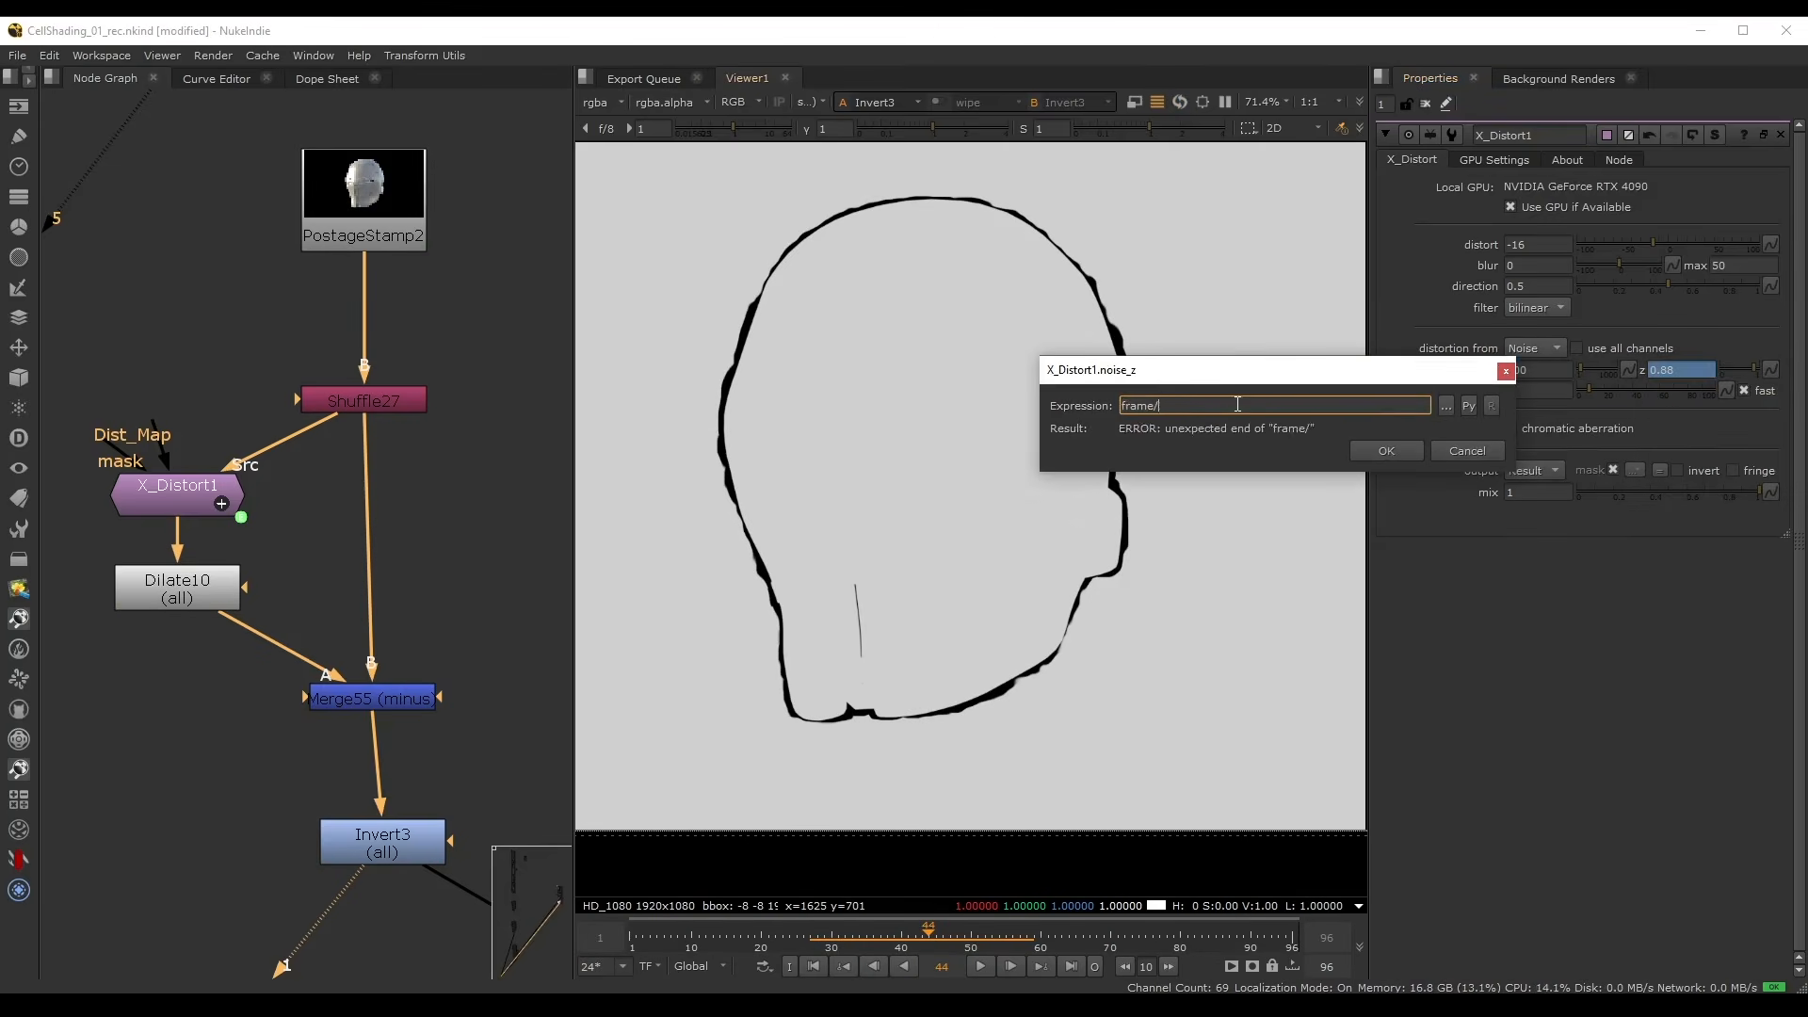
{"action": "type", "text": "10"}
{"action": "left_click", "coordinate": [1379, 451]}
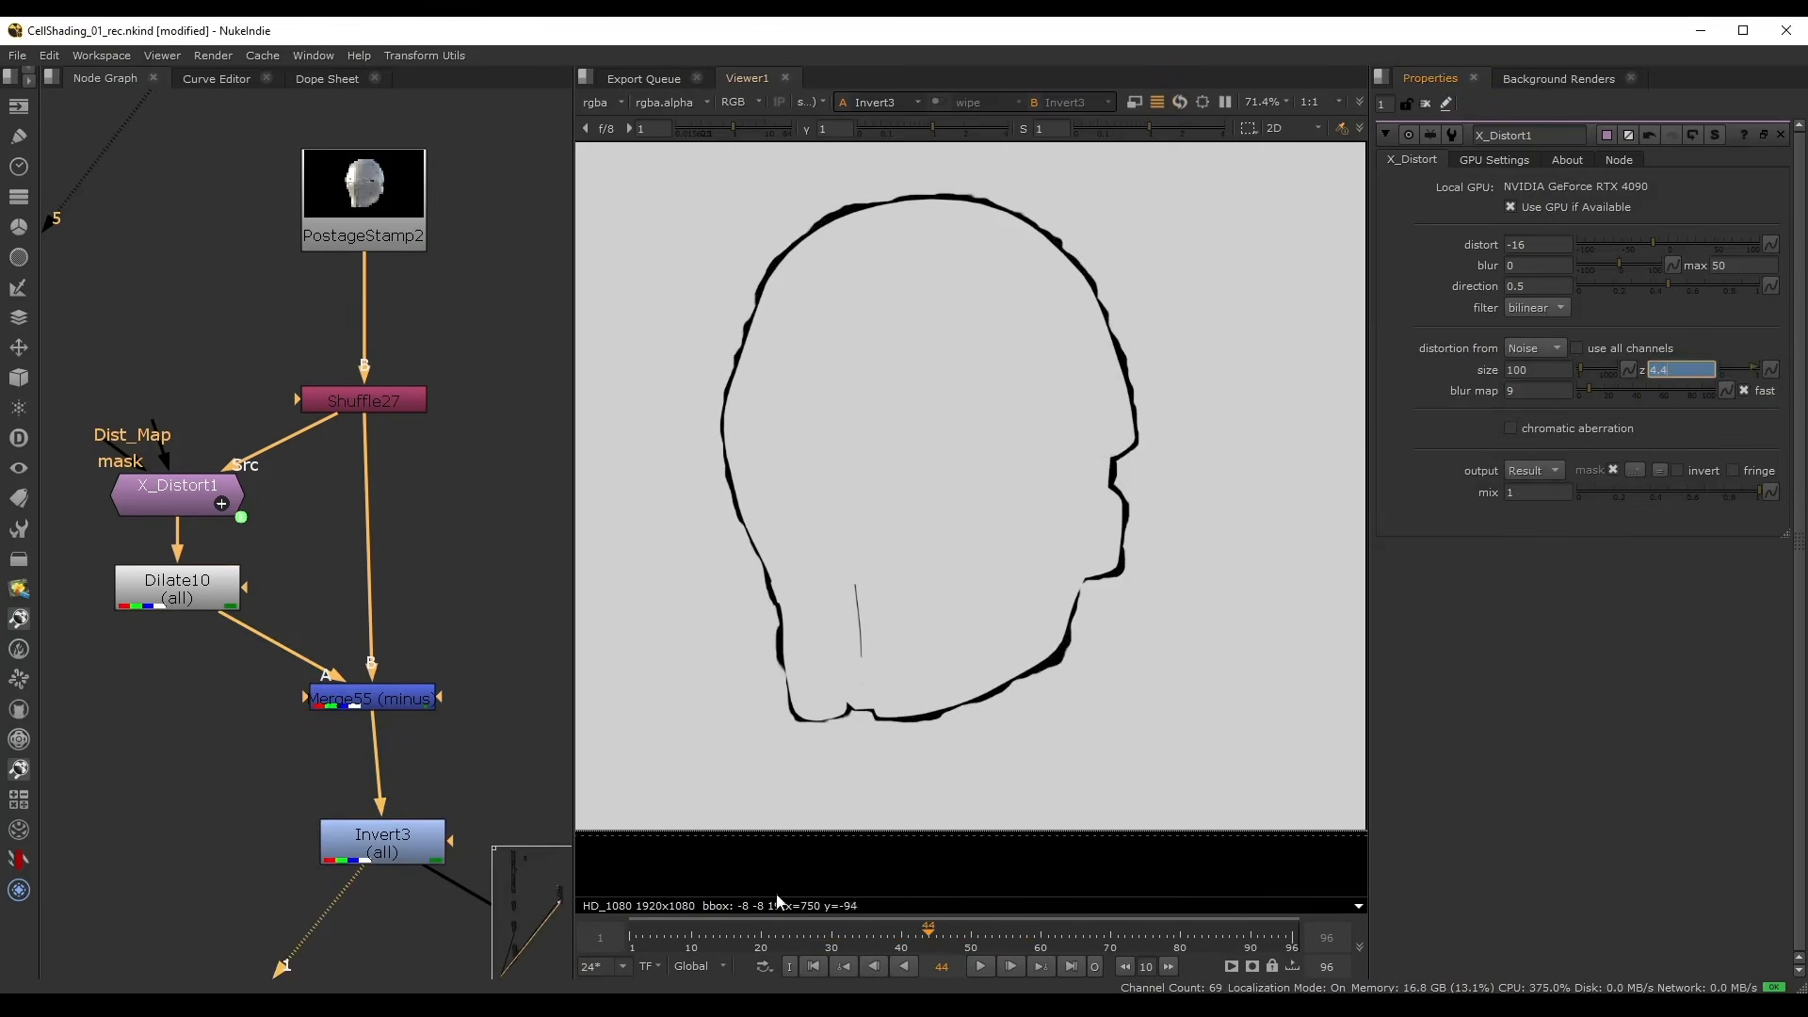
- Play and scrub through the timeline to check the faster outline wobble on the Invert output
{"action": "left_click", "coordinate": [980, 967]}
{"action": "left_click", "coordinate": [985, 967]}
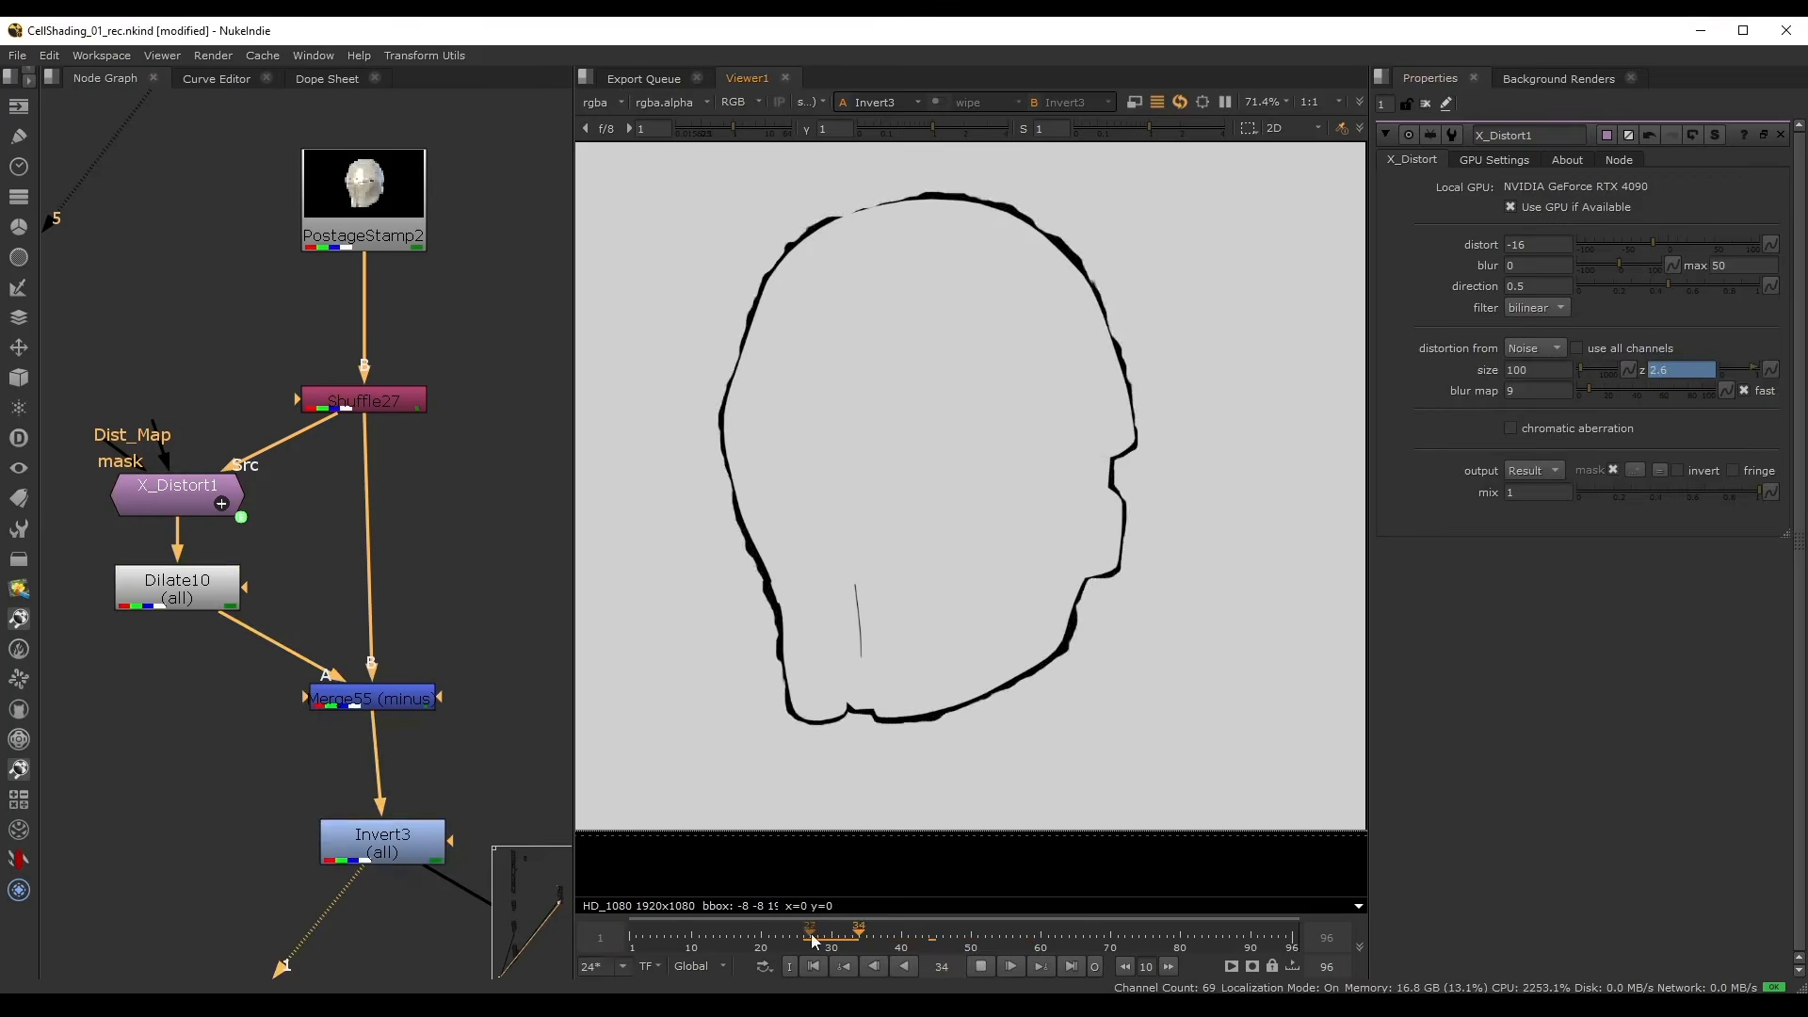
{"action": "left_click", "coordinate": [982, 967]}
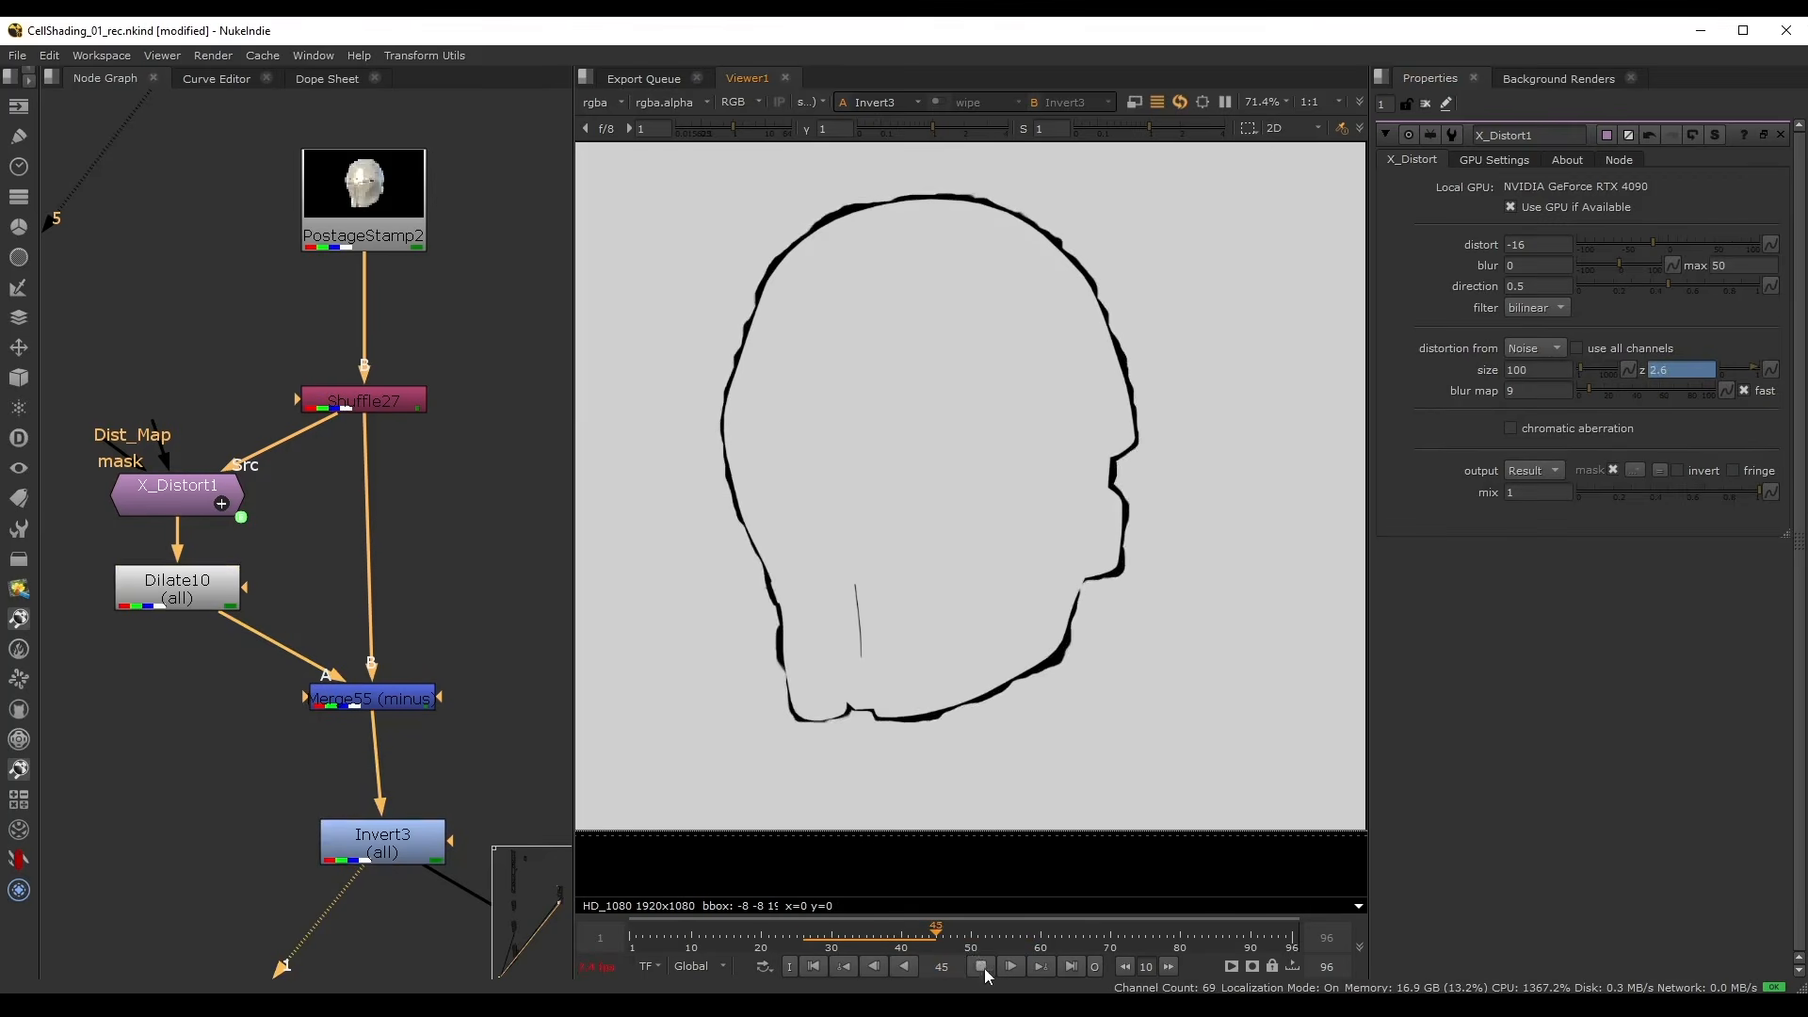
{"action": "left_click_drag", "start_coordinate": [905, 938], "coordinate": [844, 922]}
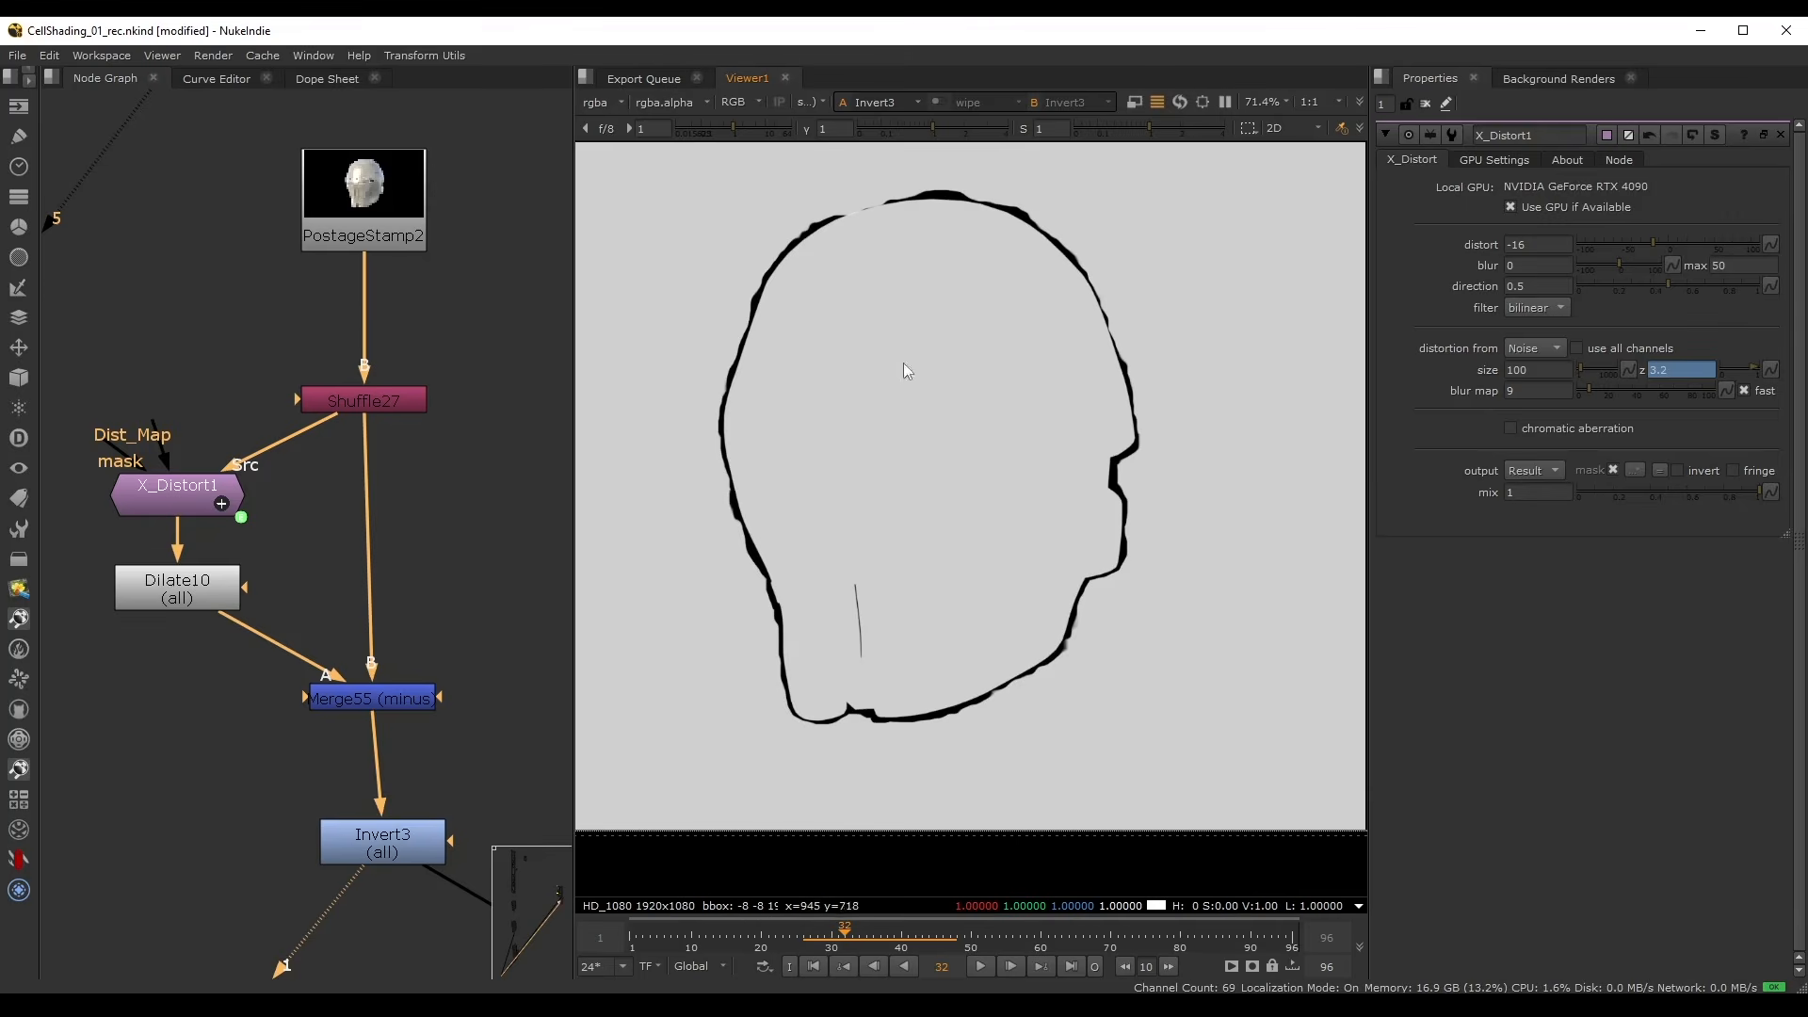
{"action": "left_click", "coordinate": [810, 932]}
{"action": "left_click", "coordinate": [987, 970]}
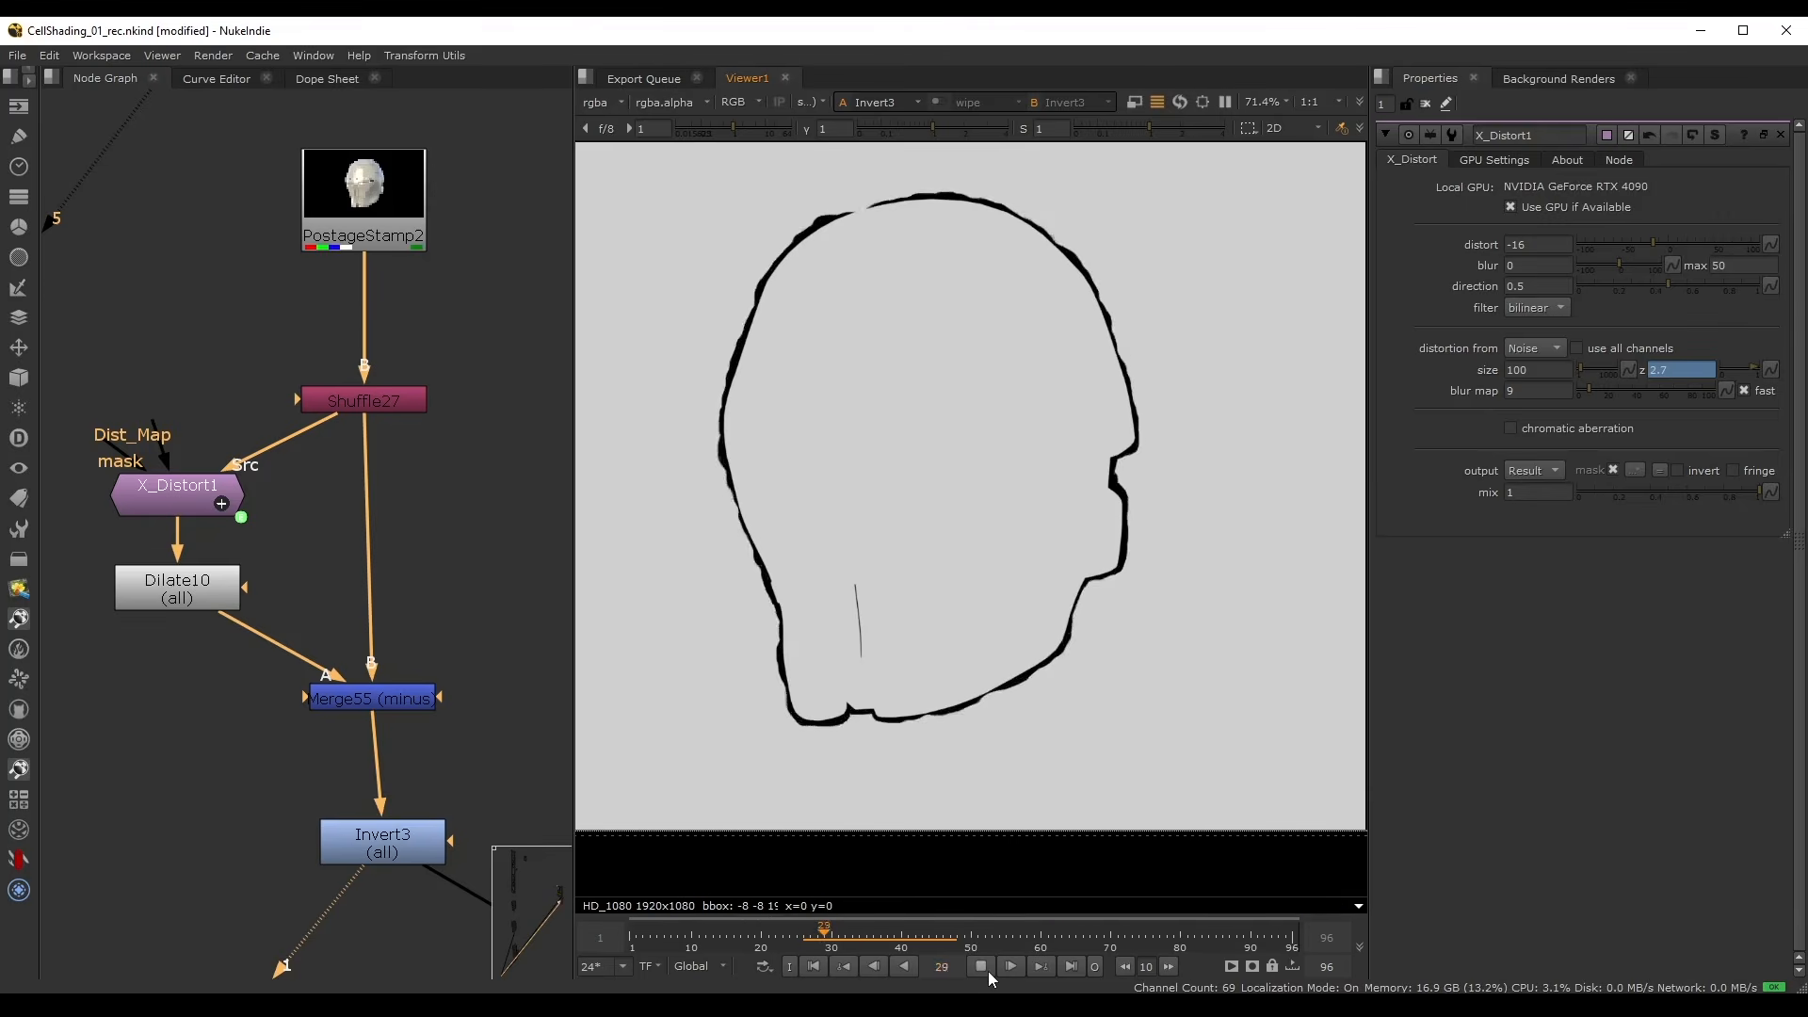
{"action": "left_click", "coordinate": [987, 969]}
- View the multiply Merge result and play through the timeline to check the wobbling outline on the shaded helmet
{"action": "scroll", "coordinate": [442, 565], "scroll_direction": "down", "scroll_amount": 3}
{"action": "middle_click_drag", "start_coordinate": [423, 694], "coordinate": [161, 517]}
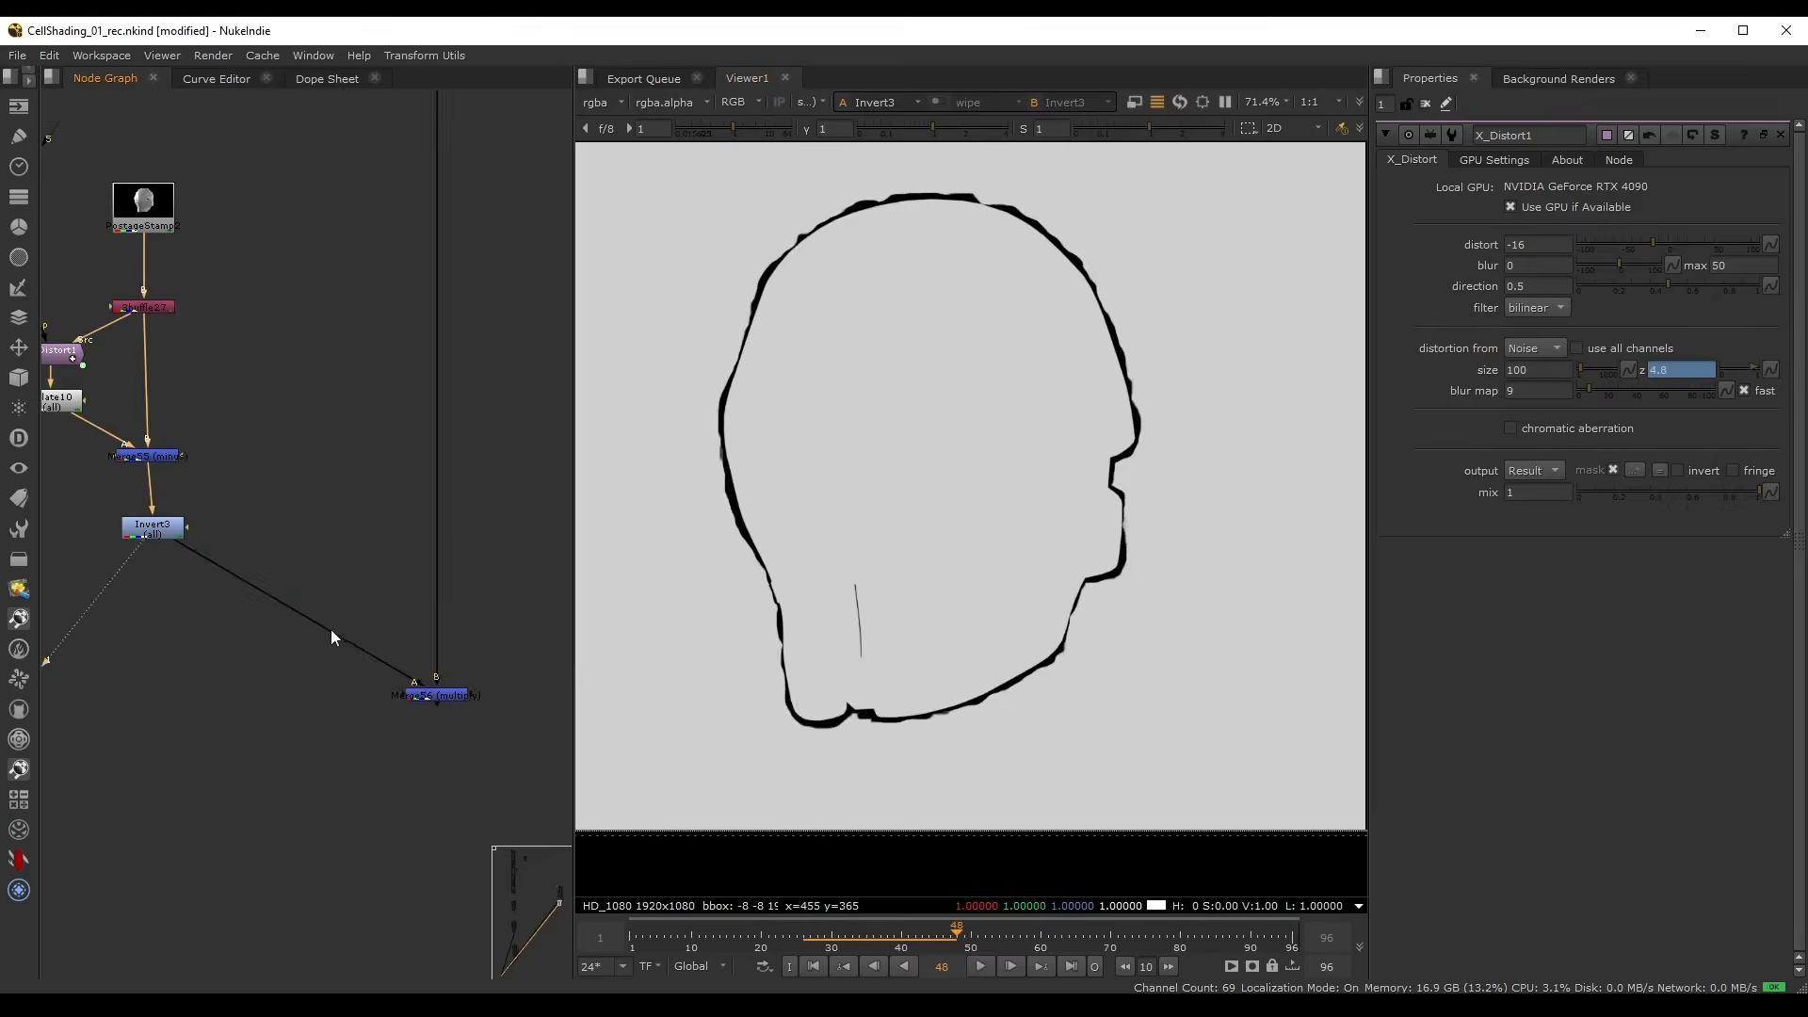
{"action": "left_click_drag", "start_coordinate": [325, 628], "coordinate": [535, 747]}
{"action": "key", "text": "1"}
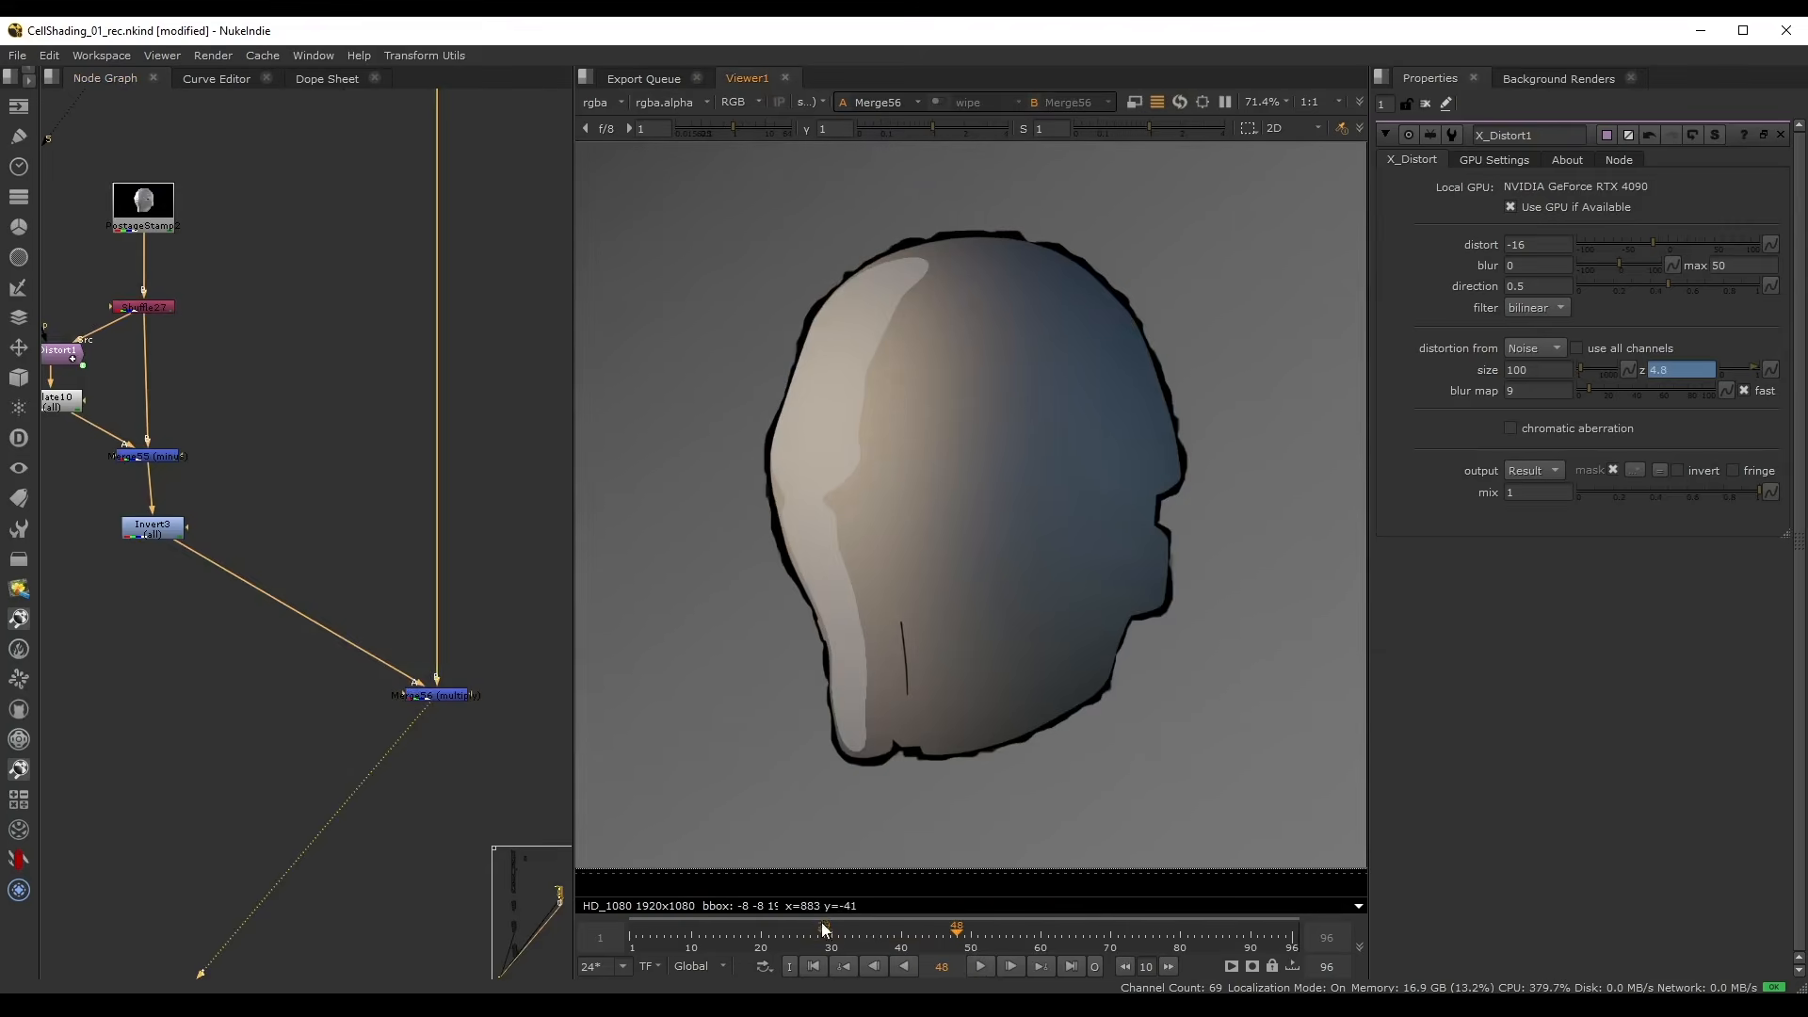
{"action": "left_click", "coordinate": [822, 929]}
{"action": "left_click", "coordinate": [980, 966]}
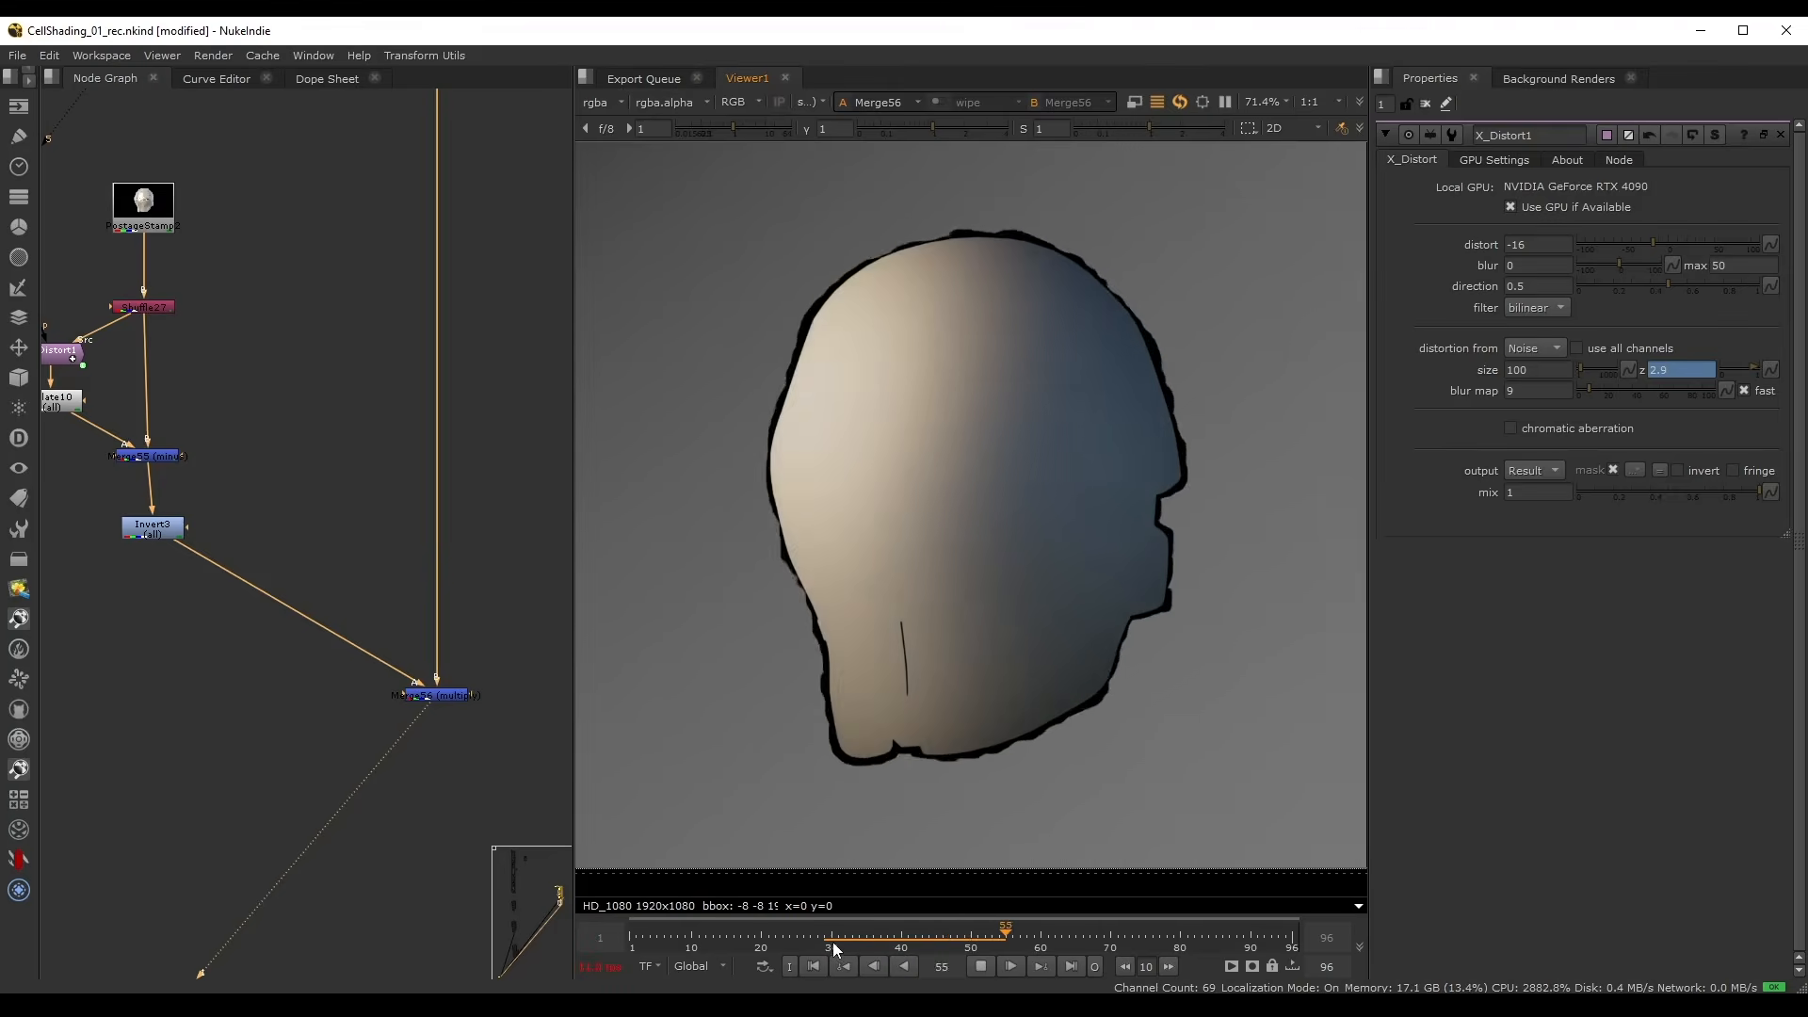
{"action": "mouse_move", "coordinate": [832, 941]}
{"action": "left_mouse_down"}
{"action": "mouse_move", "coordinate": [997, 958]}
{"action": "mouse_move", "coordinate": [962, 934]}
{"action": "mouse_move", "coordinate": [936, 930]}
{"action": "mouse_move", "coordinate": [980, 966]}
{"action": "mouse_move", "coordinate": [916, 941]}
{"action": "left_mouse_up"}
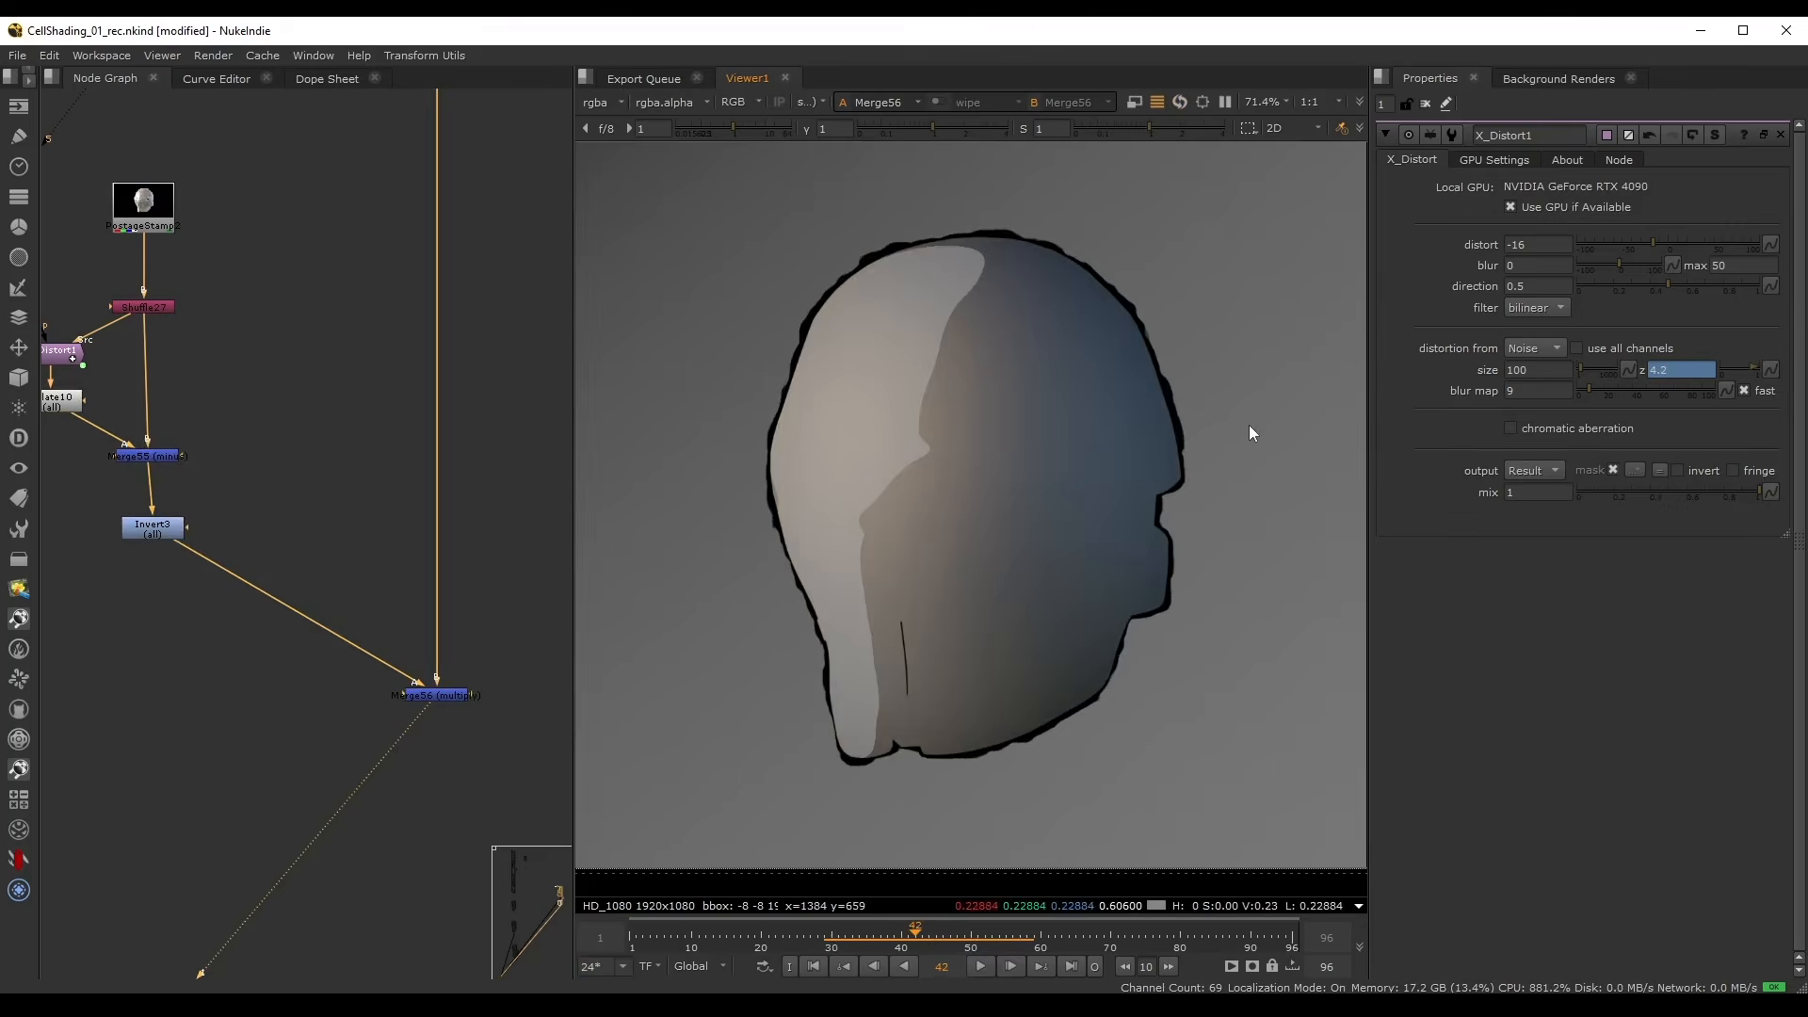
- Set the X_Distort noise size to 150 and distort to -12, and play back the softer outline wobble
{"action": "left_click", "coordinate": [1582, 370]}
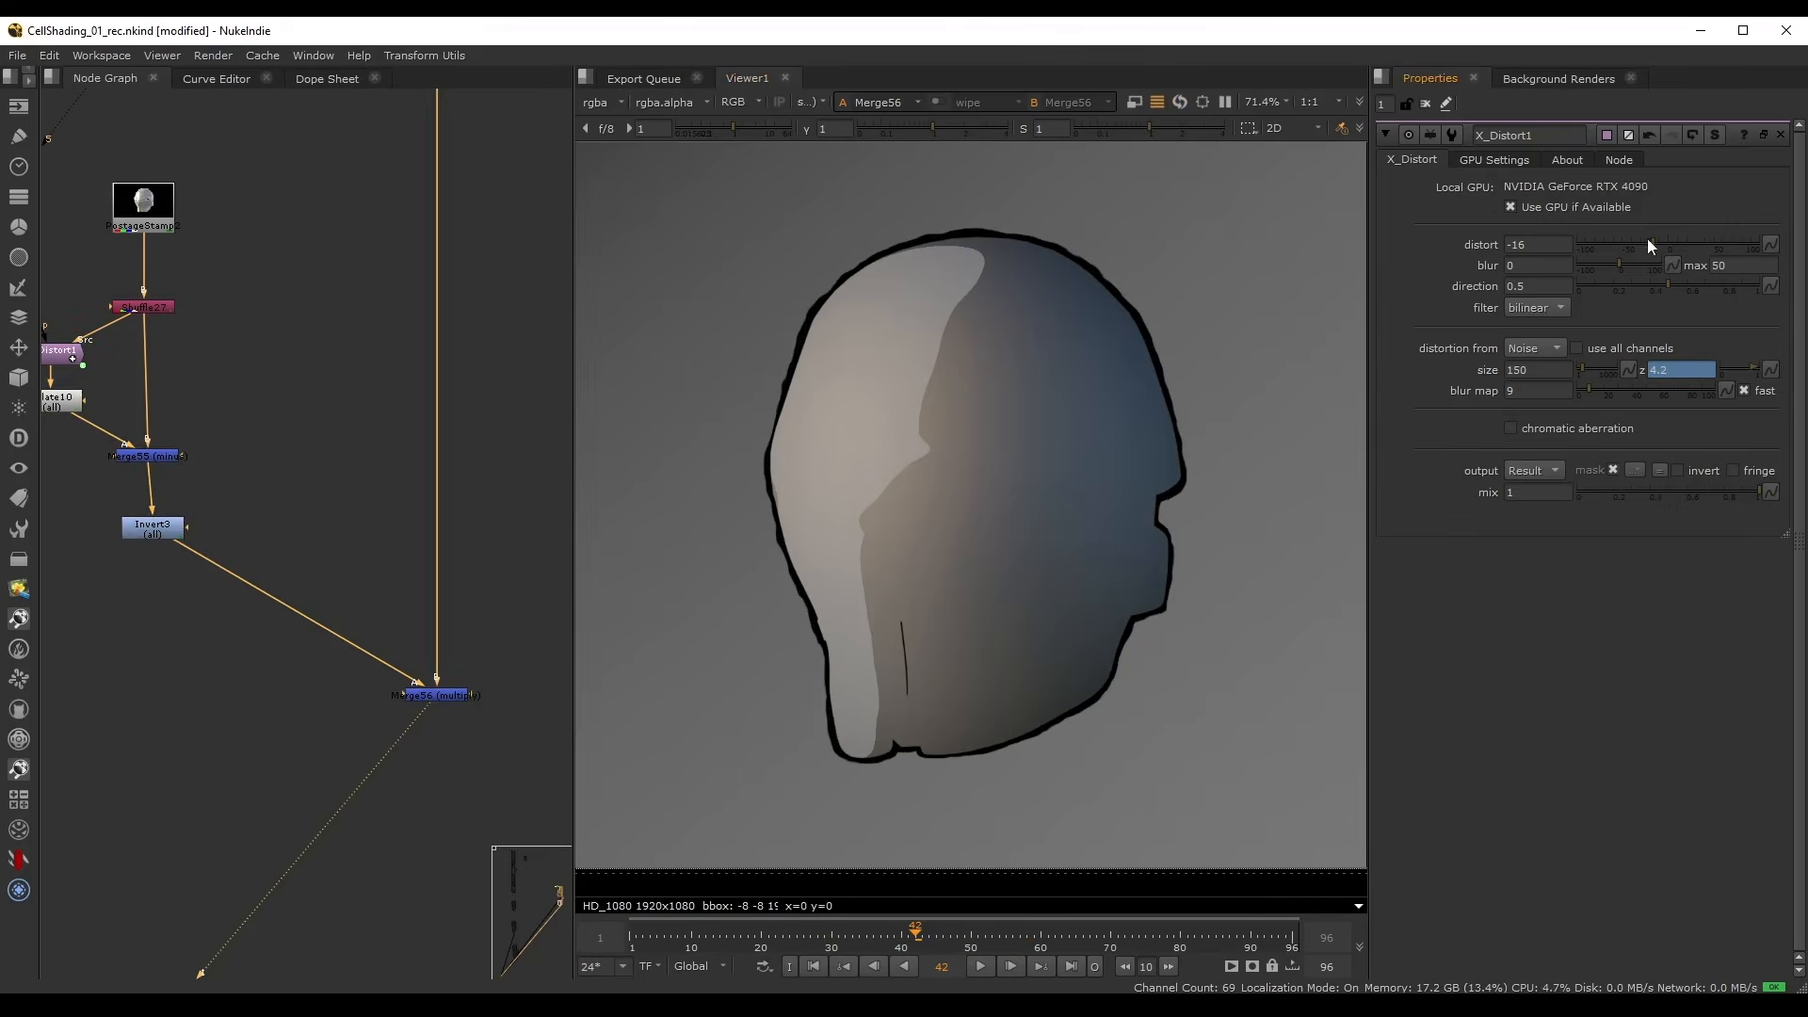
{"action": "left_click_drag", "start_coordinate": [1646, 239], "coordinate": [1654, 245]}
{"action": "left_click", "coordinate": [980, 966]}
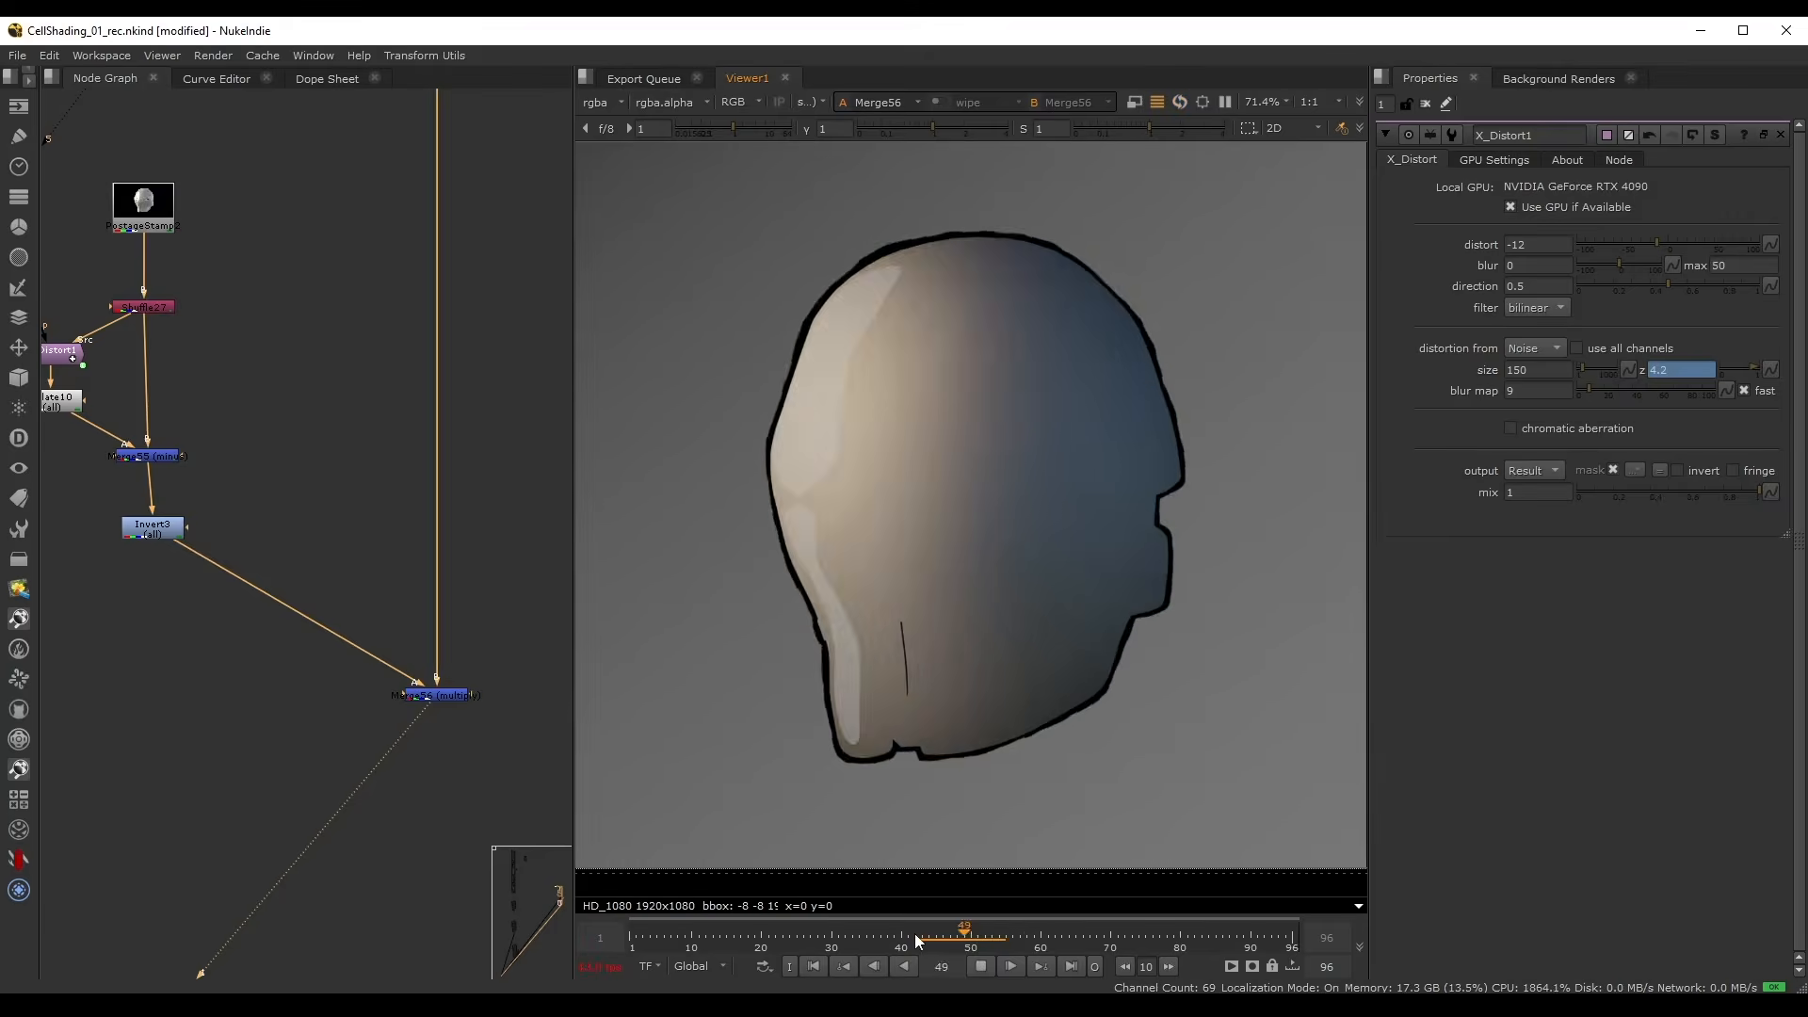
{"action": "left_click", "coordinate": [980, 966]}
- Add an unconnected IDistort node in the empty area below Dilate10
{"action": "middle_click_drag", "start_coordinate": [78, 390], "coordinate": [270, 471]}
{"action": "scroll", "coordinate": [268, 468], "scroll_direction": "up", "scroll_amount": 5}
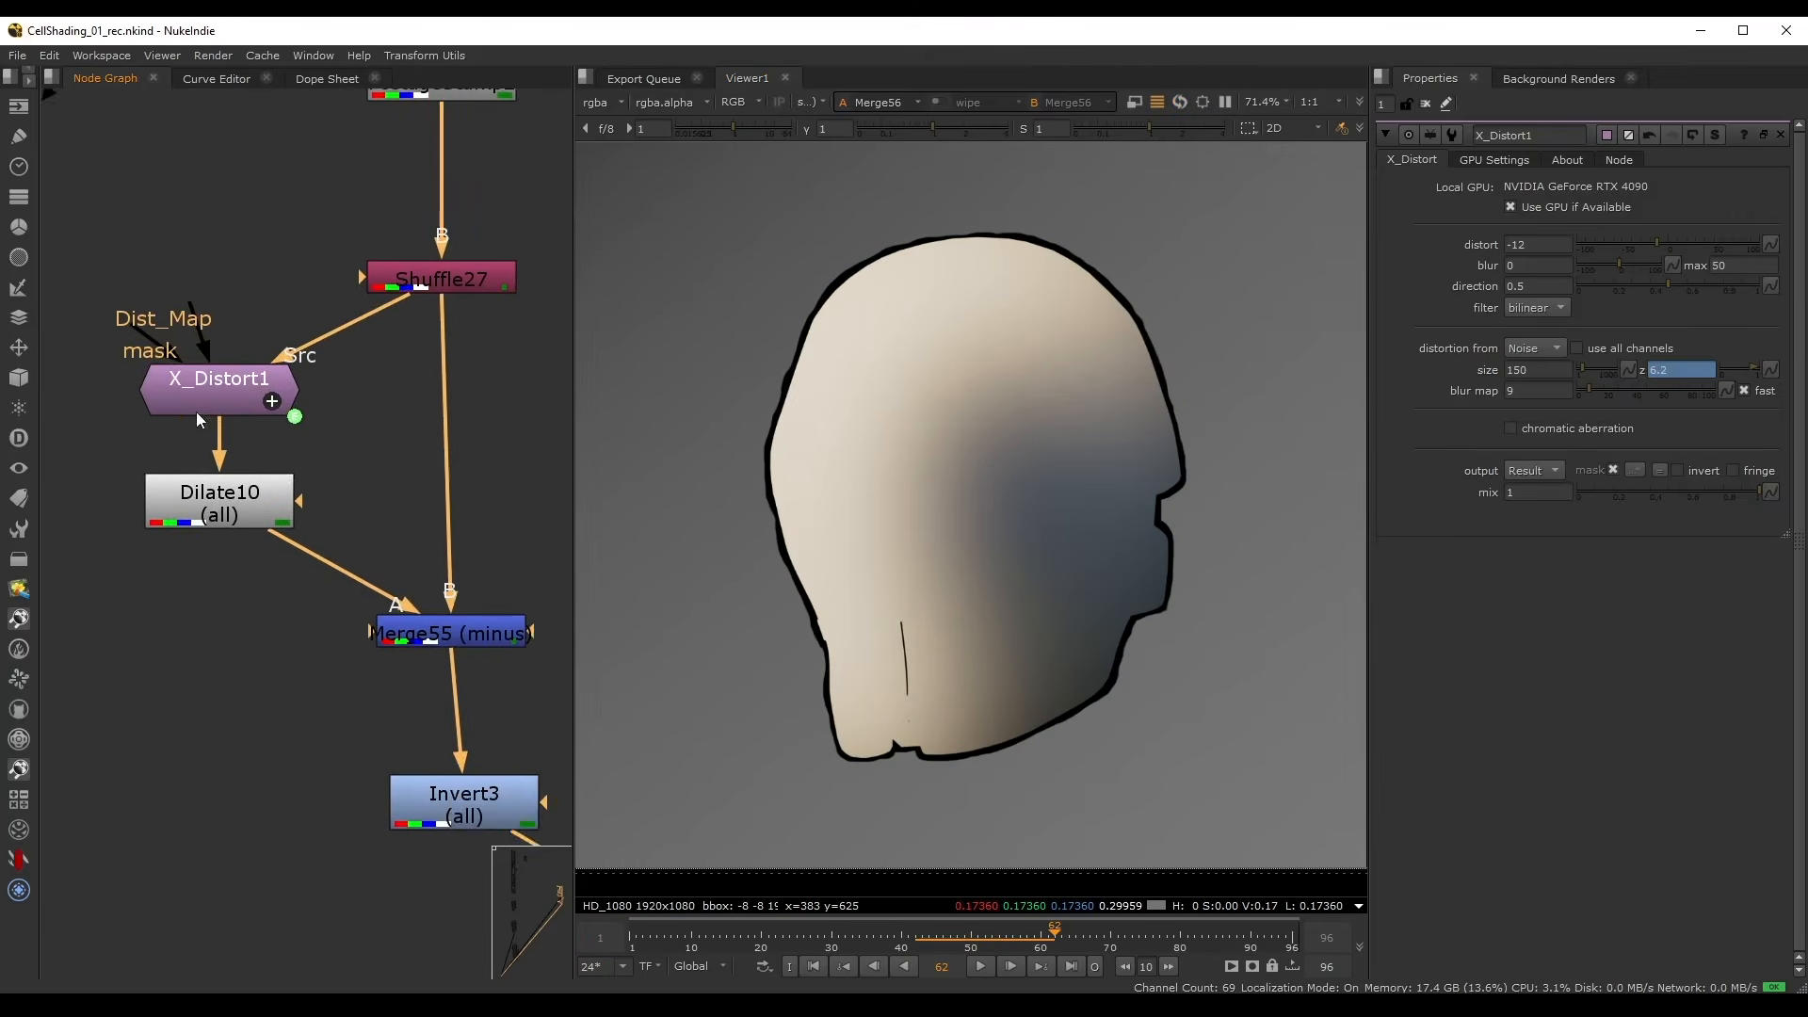
{"action": "middle_click_drag", "start_coordinate": [196, 410], "coordinate": [236, 462]}
{"action": "left_click", "coordinate": [226, 430]}
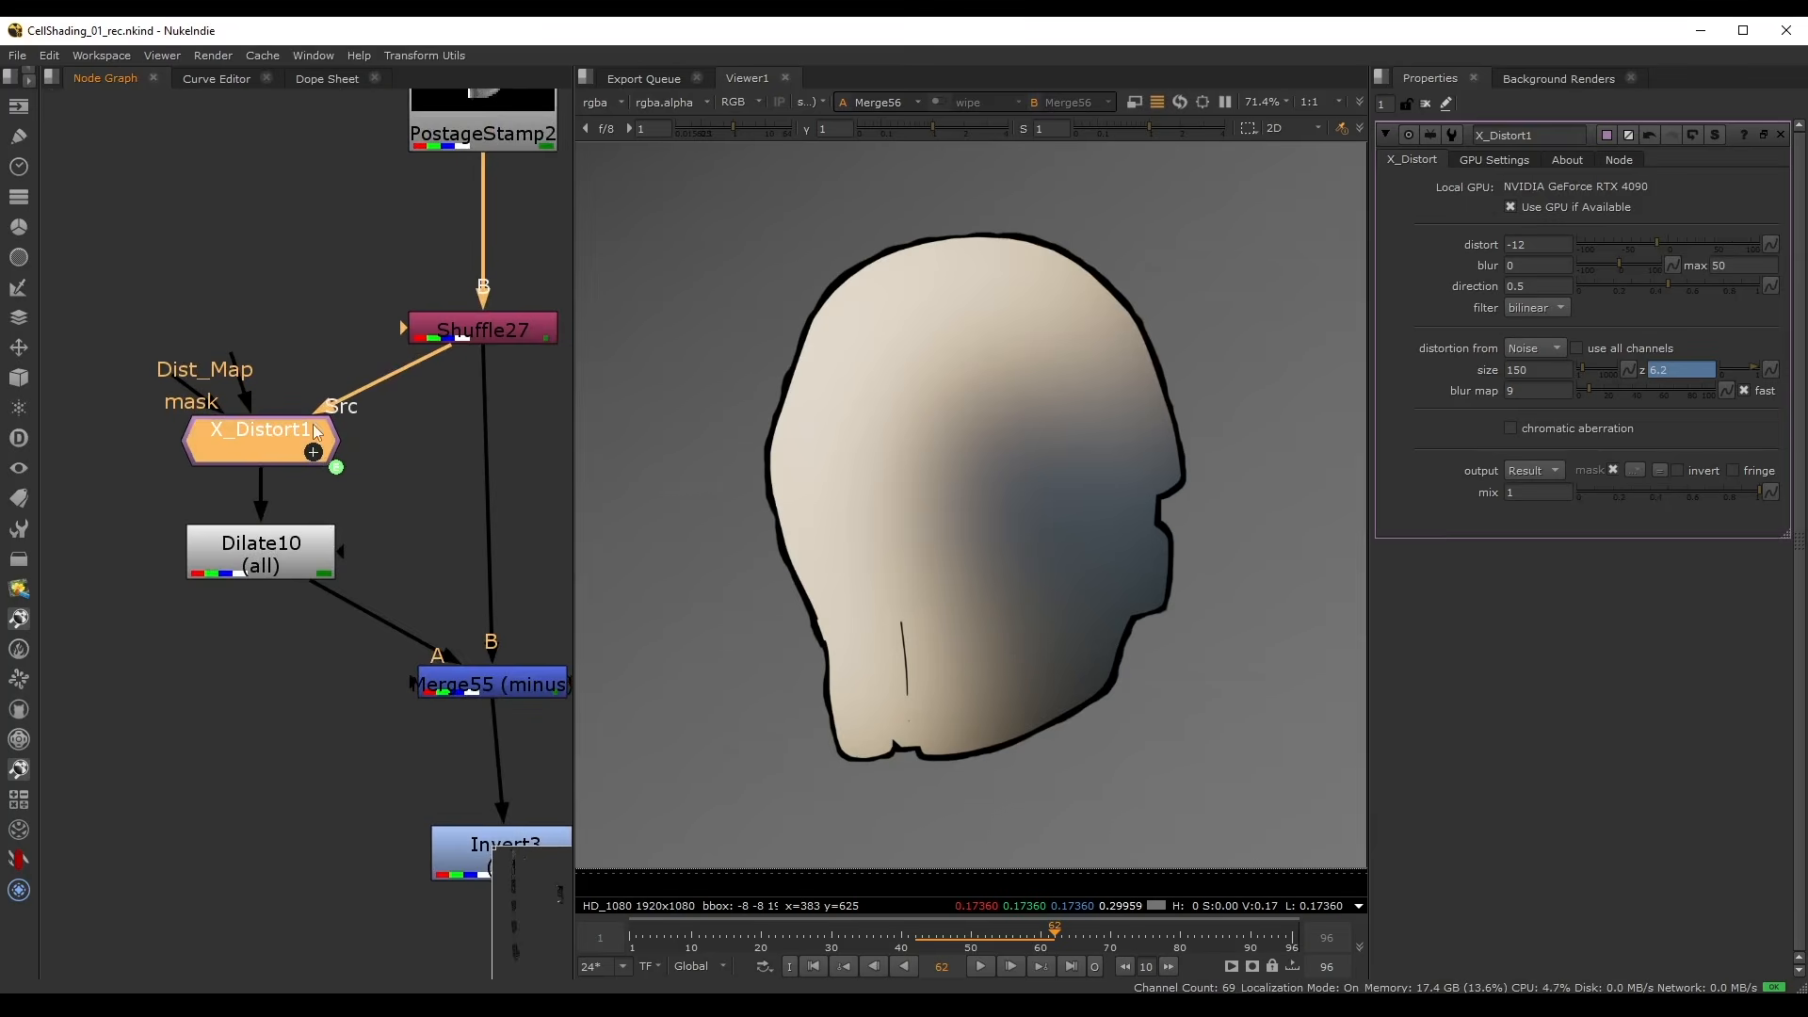
{"action": "left_click", "coordinate": [199, 697]}
{"action": "middle_click_drag", "start_coordinate": [200, 697], "coordinate": [275, 612]}
{"action": "key", "text": "Tab"}
{"action": "type", "text": "idis"}
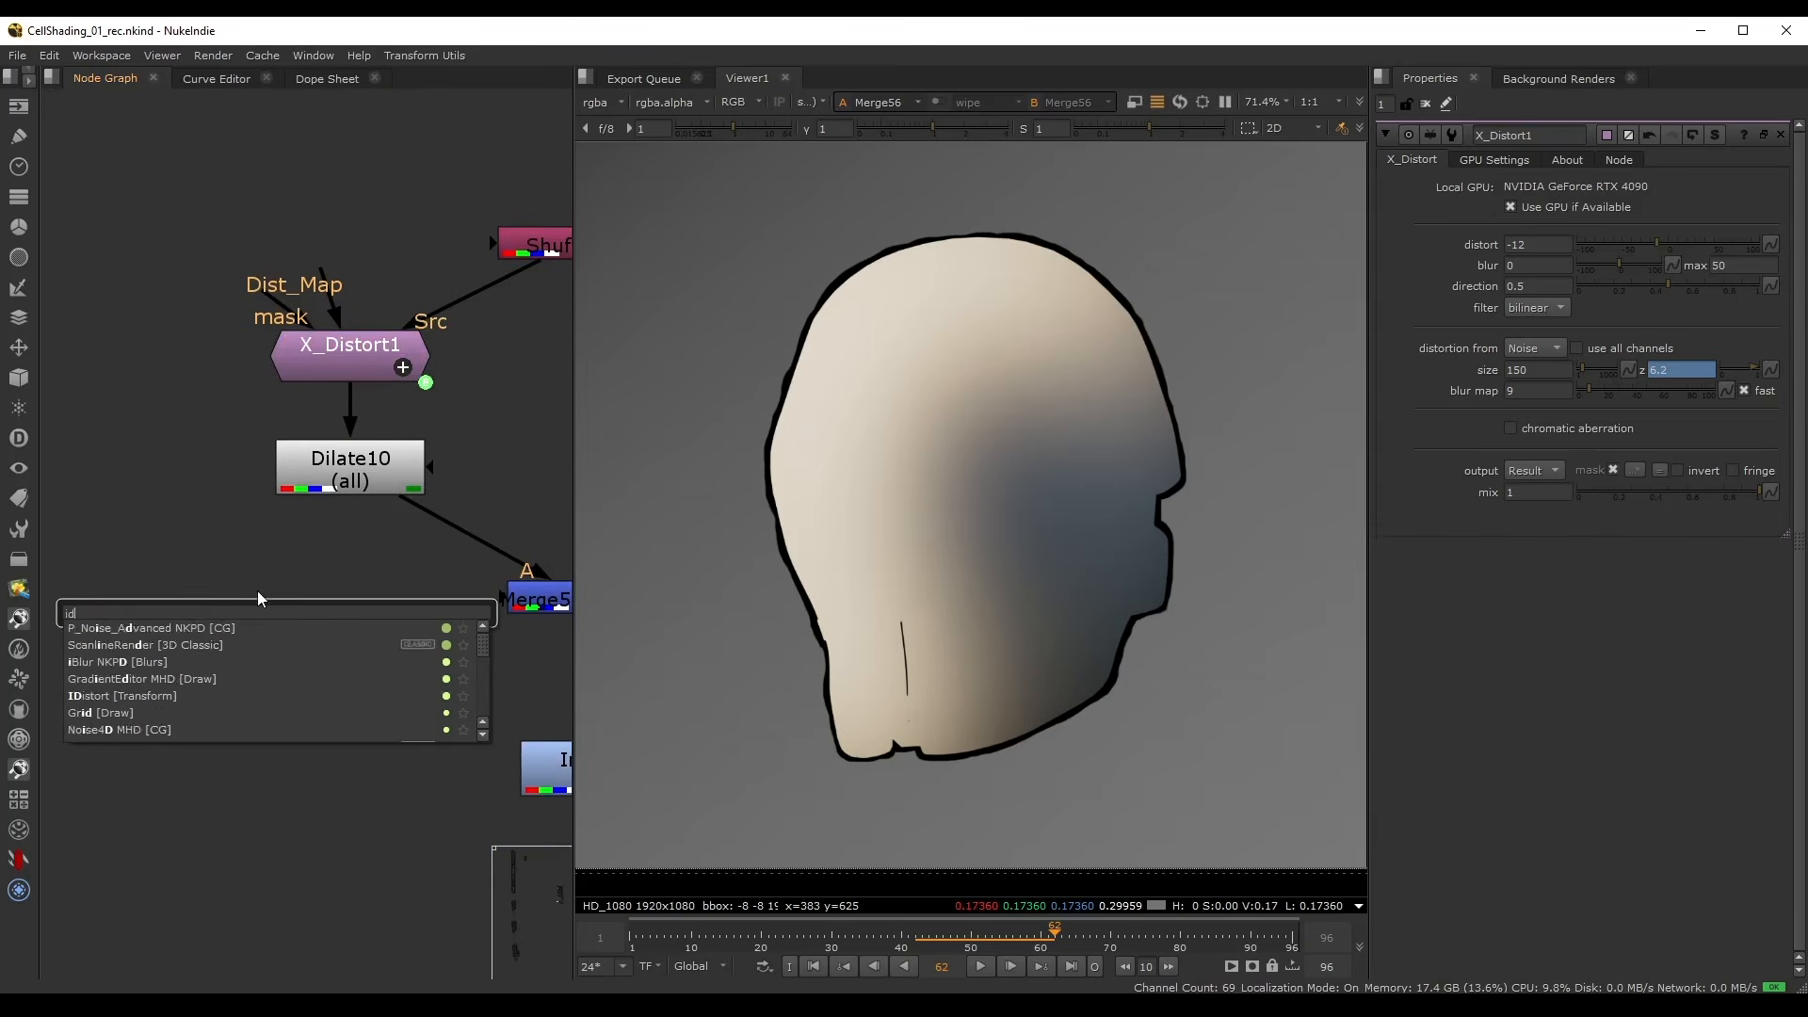
{"action": "left_click", "coordinate": [102, 628]}
{"action": "left_click_drag", "start_coordinate": [291, 604], "coordinate": [223, 622]}
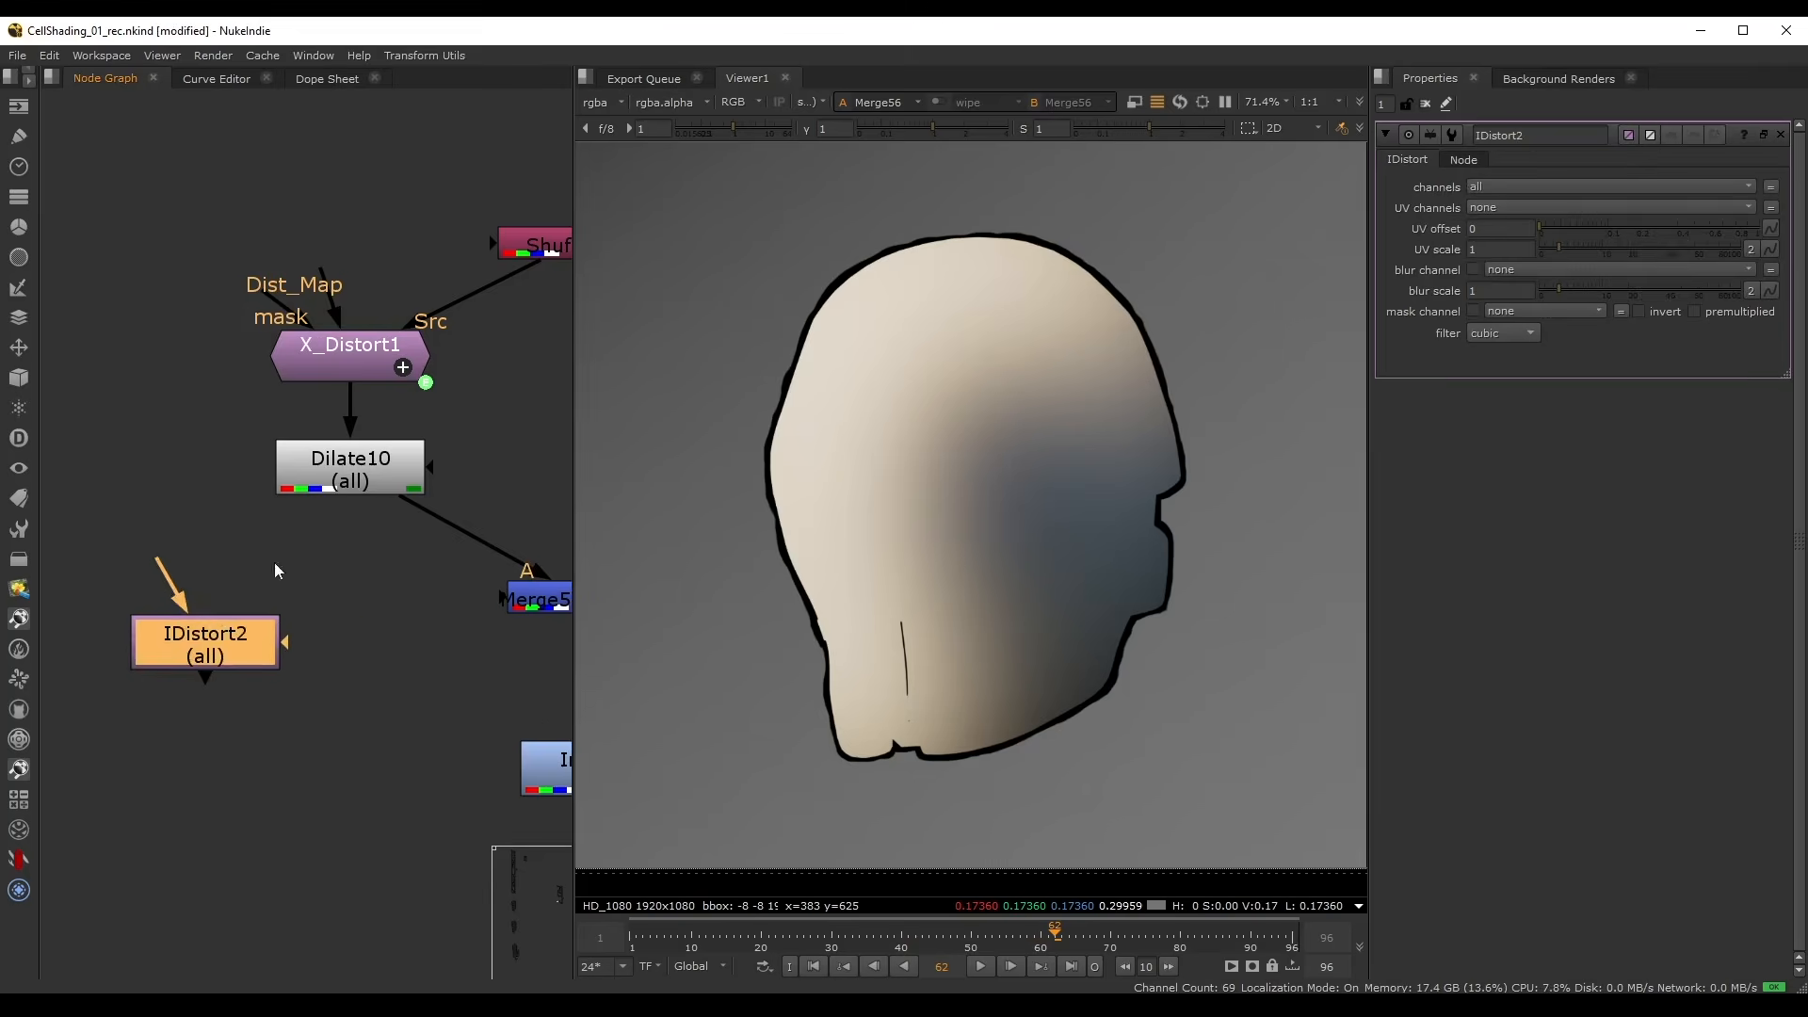
- Delete the X_Distort1 node so Shuffle27 feeds Dilate10 directly
{"action": "scroll", "coordinate": [217, 504], "scroll_direction": "down", "scroll_amount": 3}
{"action": "middle_click_drag", "start_coordinate": [166, 453], "coordinate": [202, 502]}
{"action": "left_click", "coordinate": [204, 489]}
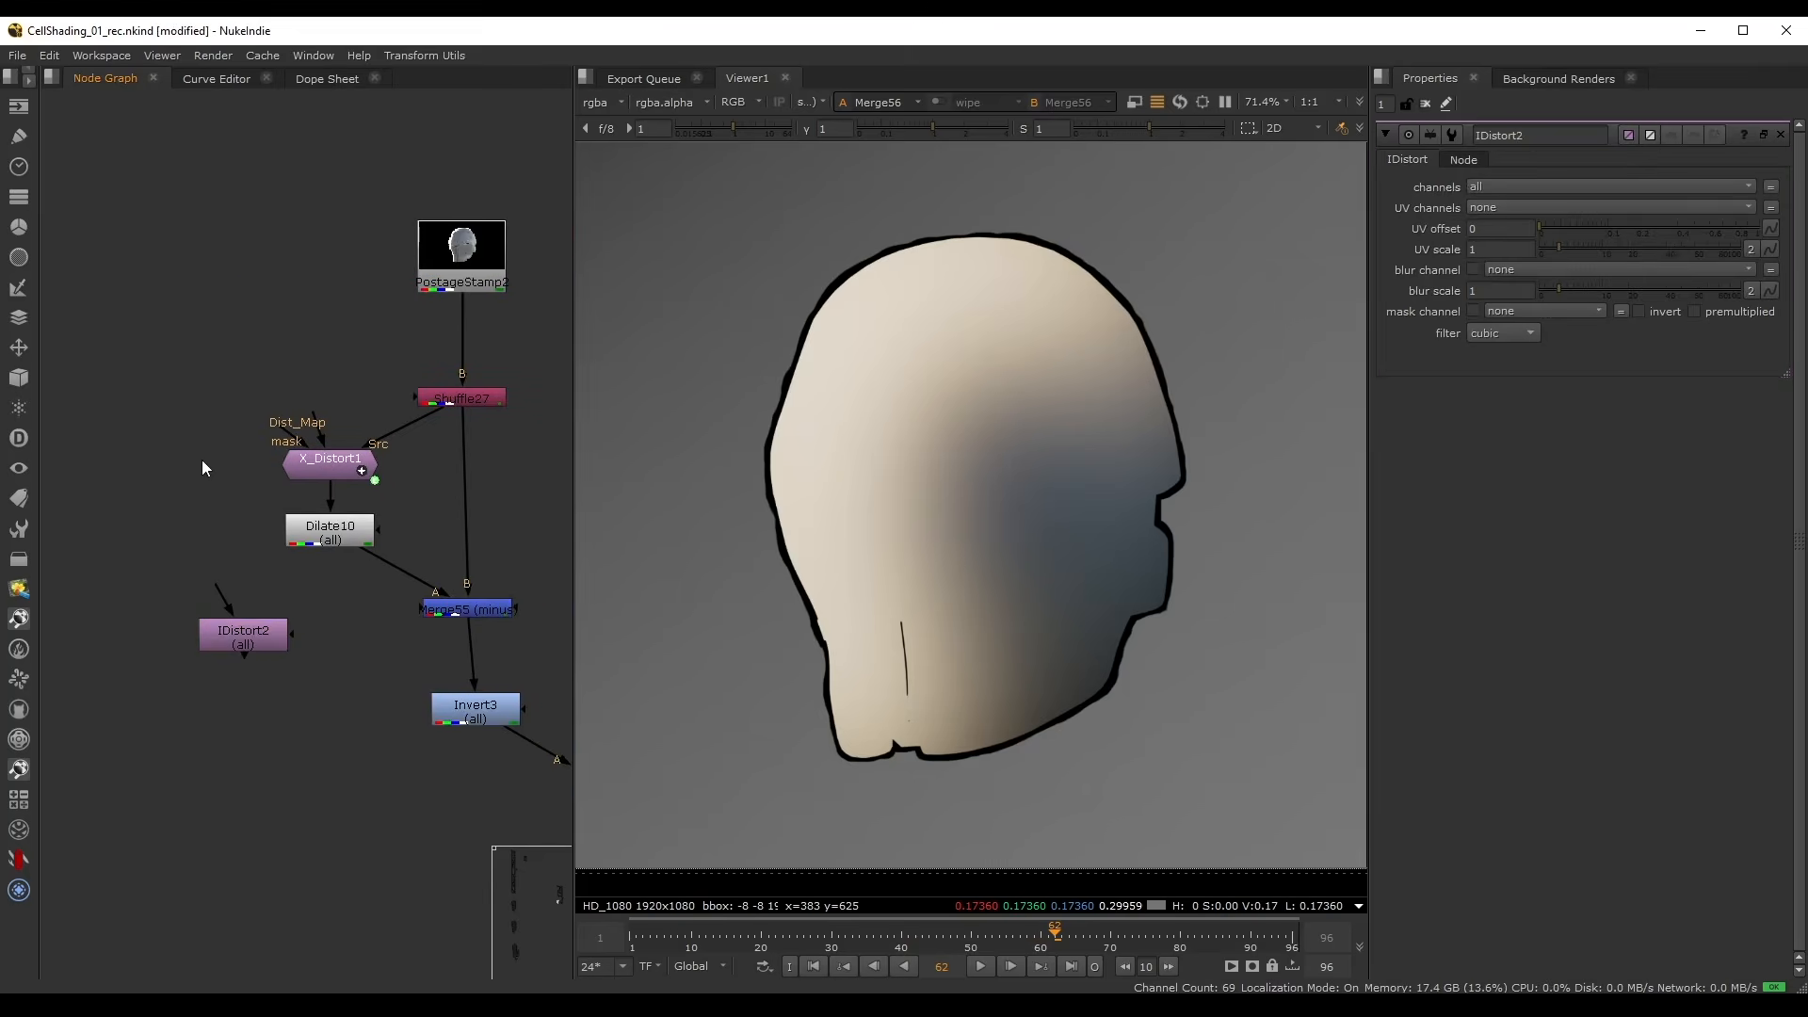
{"action": "left_click", "coordinate": [303, 461]}
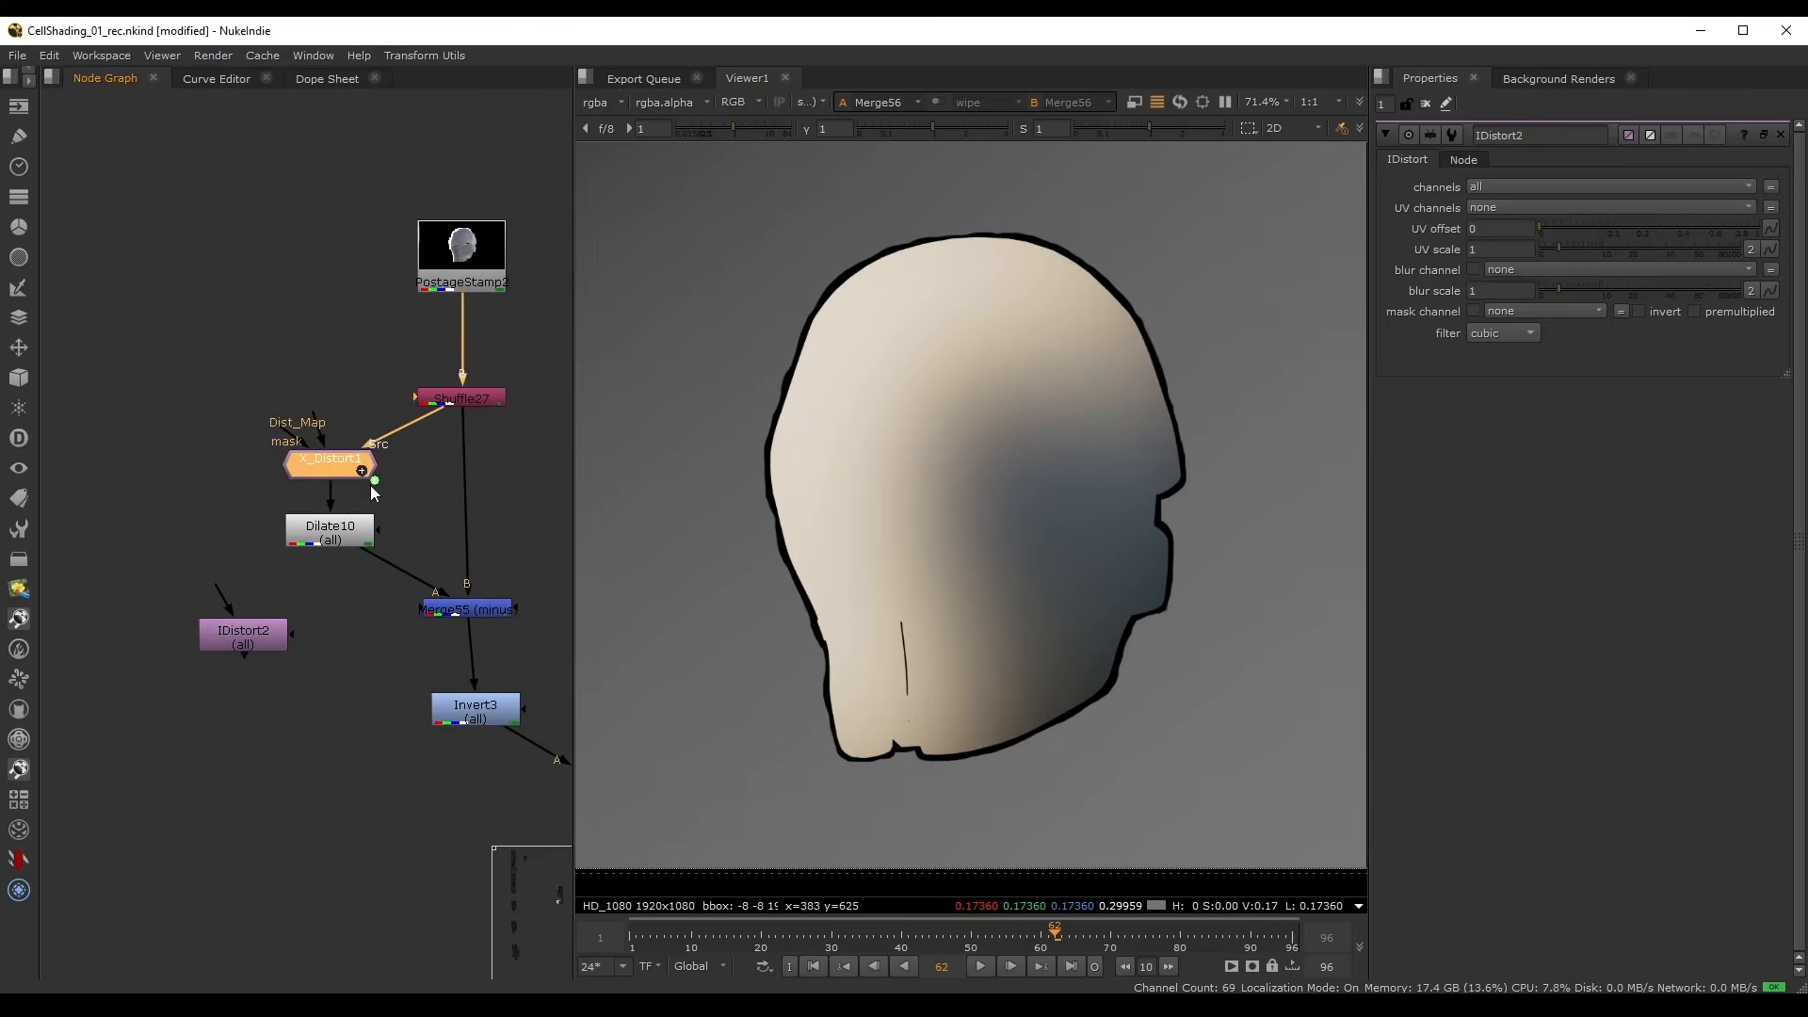
{"action": "key", "text": "Delete"}
- Add a Noise node from the Draw category beside the outline branch and view its output
{"action": "key", "text": "Tab"}
{"action": "key", "text": "Tab"}
{"action": "key", "text": "Tab"}
{"action": "type", "text": "nso"}
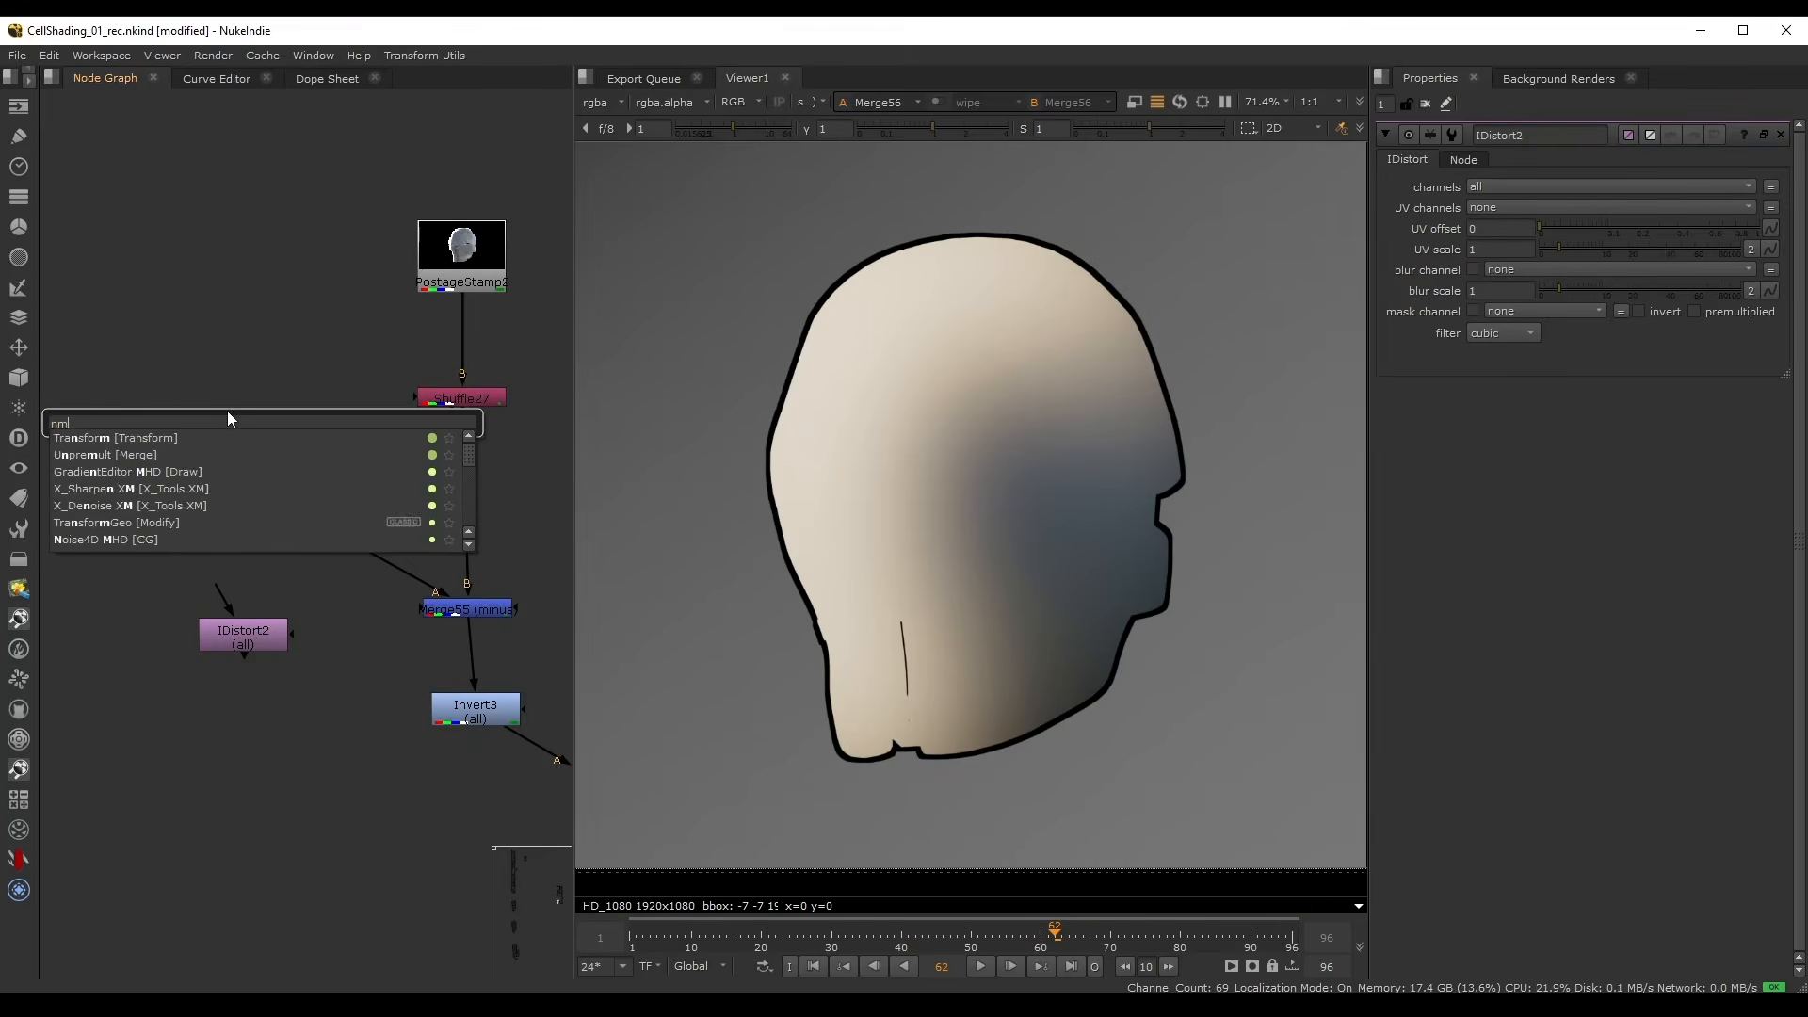
{"action": "key", "text": "BackSpace"}
{"action": "key", "text": "BackSpace"}
{"action": "key", "text": "BackSpace"}
{"action": "type", "text": "noise"}
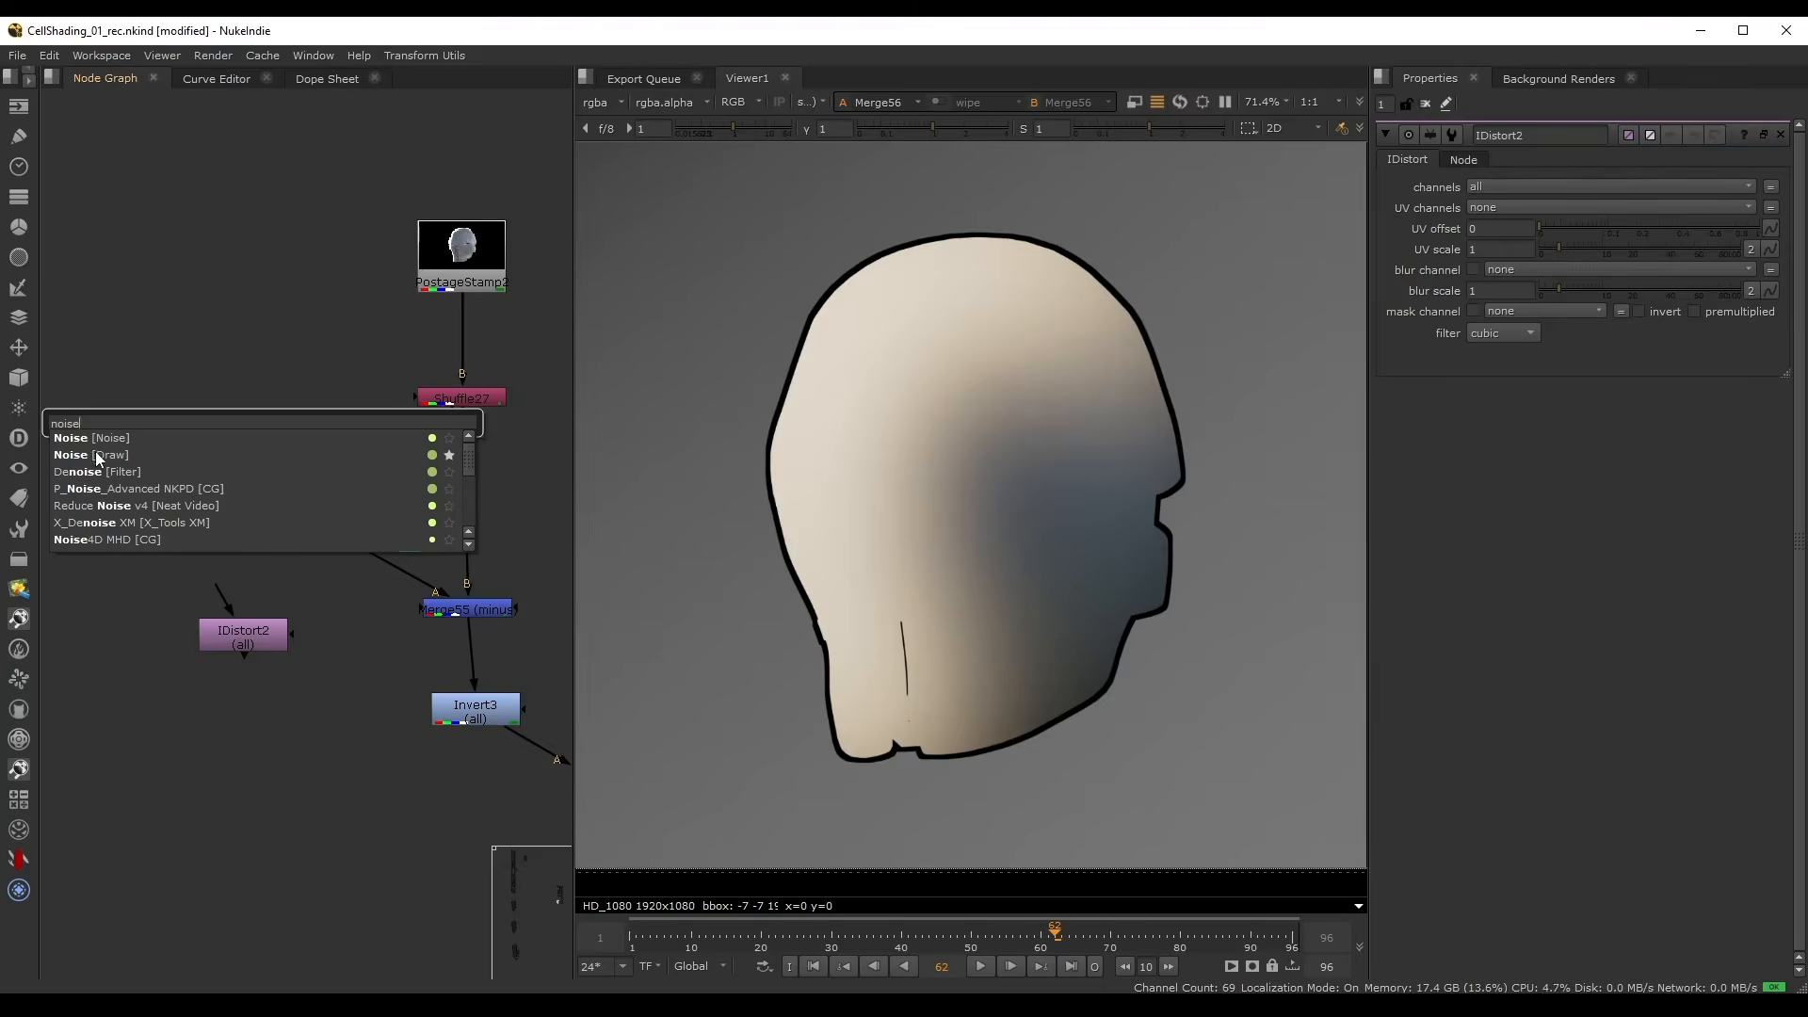
{"action": "left_click", "coordinate": [97, 455]}
{"action": "scroll", "coordinate": [970, 376], "scroll_direction": "down", "scroll_amount": 3}
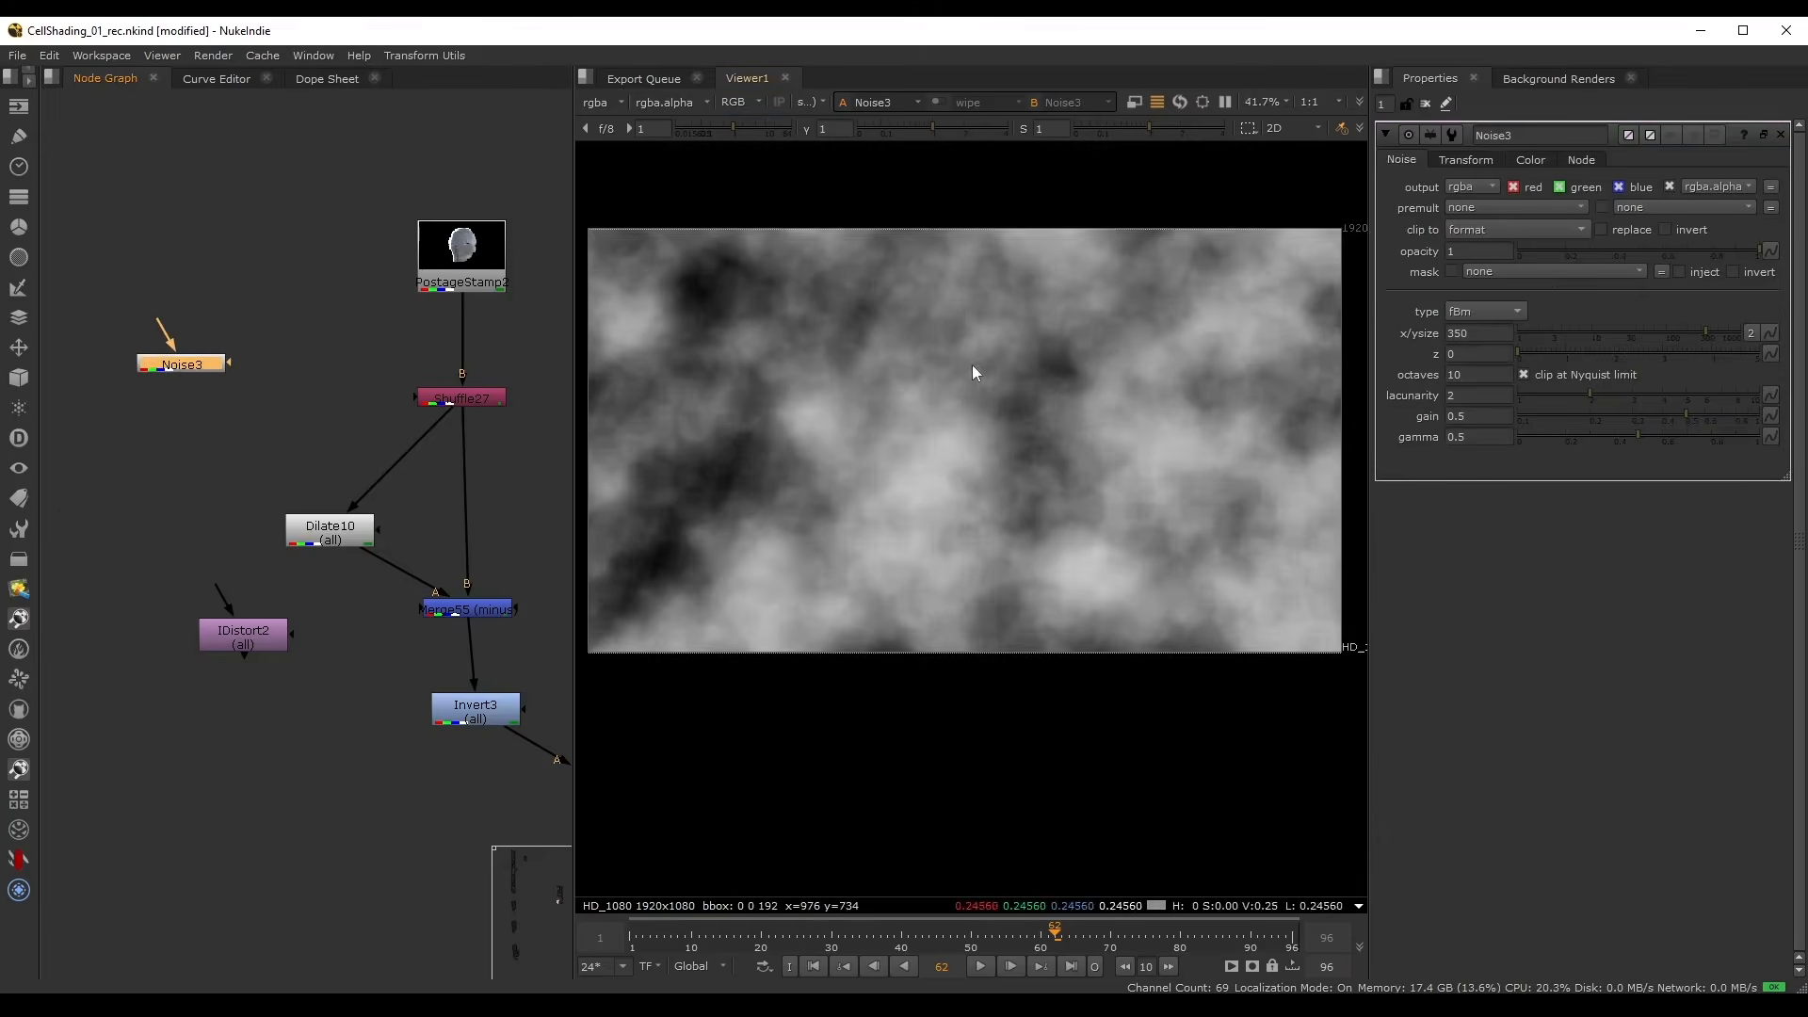
{"action": "scroll", "coordinate": [937, 423], "scroll_direction": "up", "scroll_amount": 1}
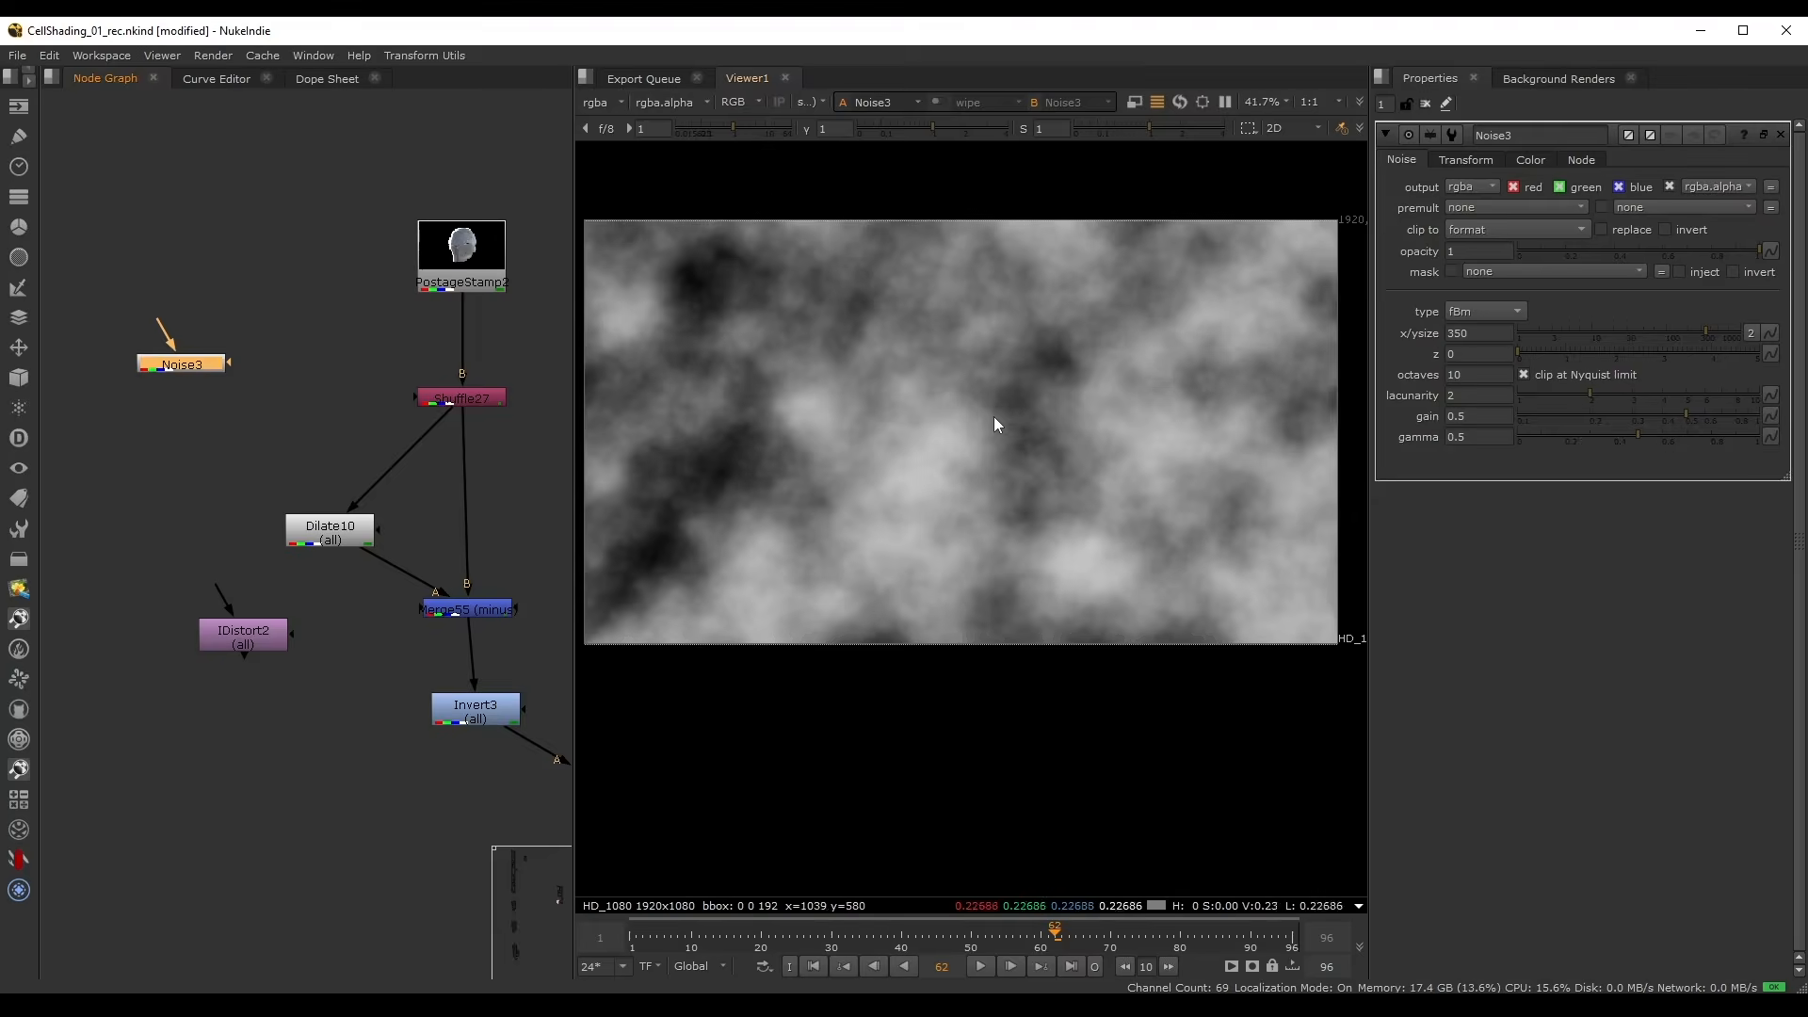
- Animate the Noise node's z value with the expression frame/10 and play back the moving pattern
{"action": "left_click", "coordinate": [1475, 355]}
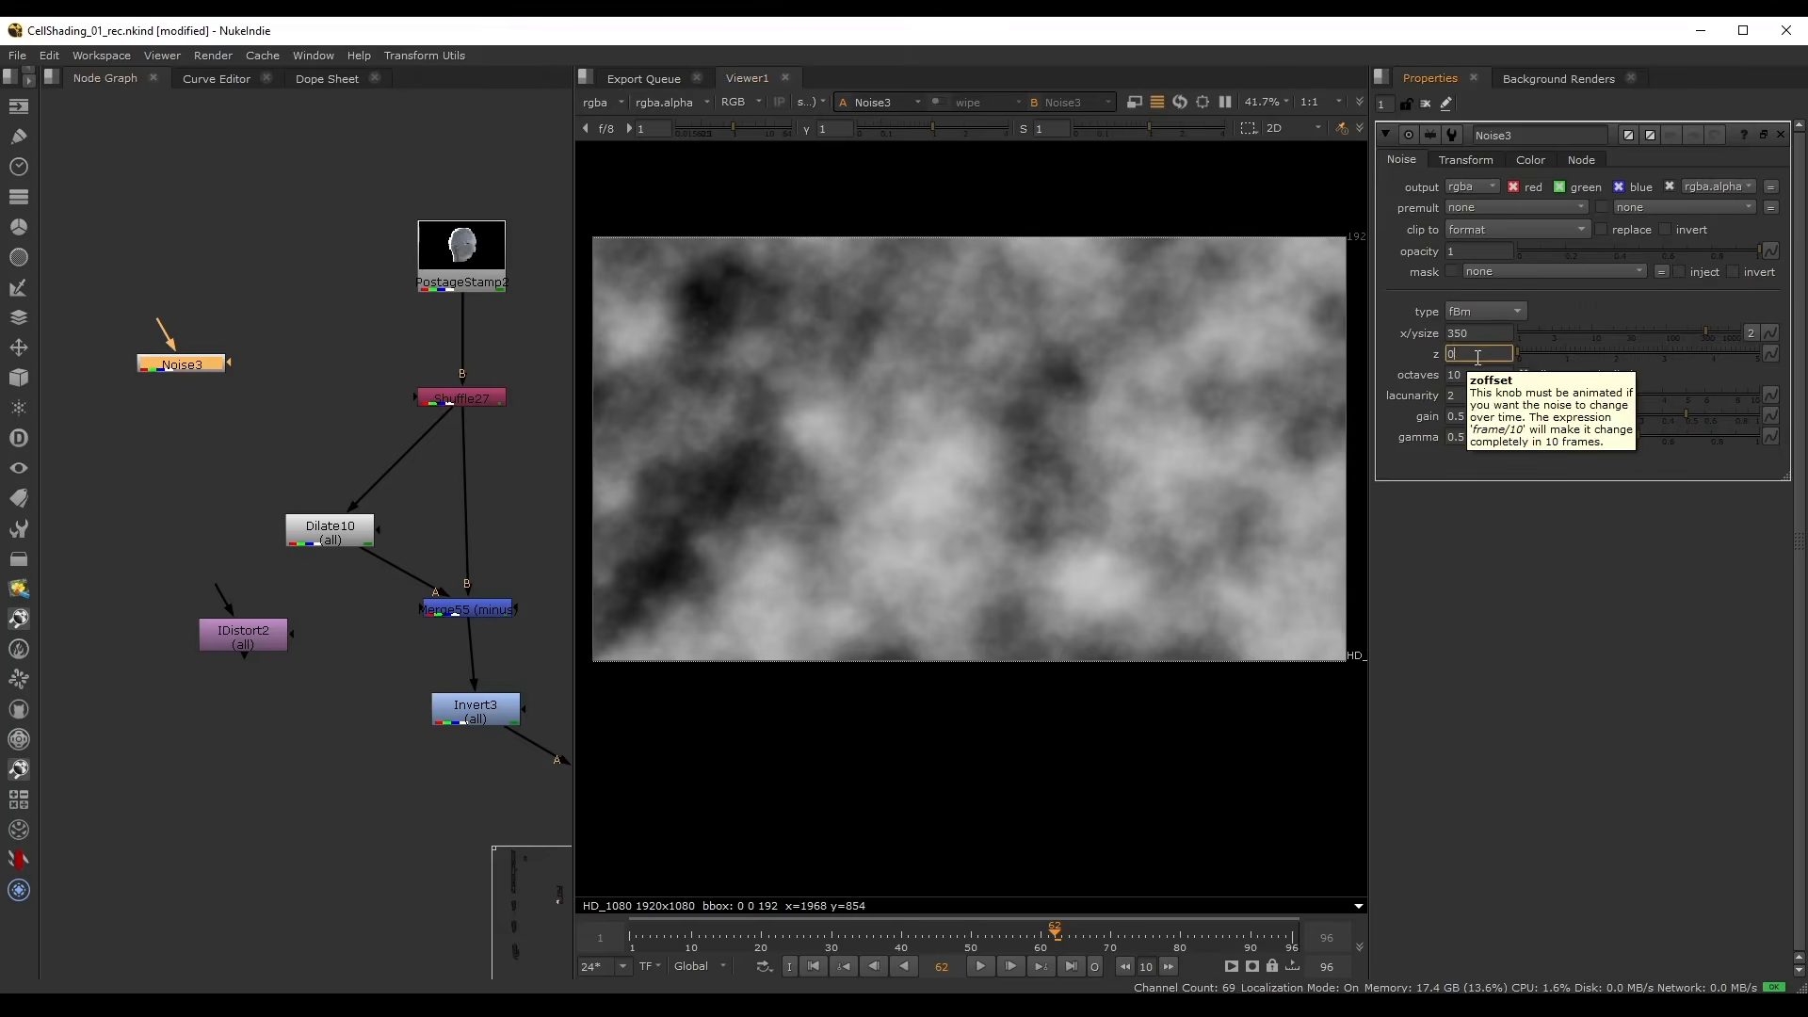
{"action": "key", "text": "equal"}
{"action": "left_click_drag", "start_coordinate": [1408, 378], "coordinate": [1175, 375]}
{"action": "type", "text": "fram"}
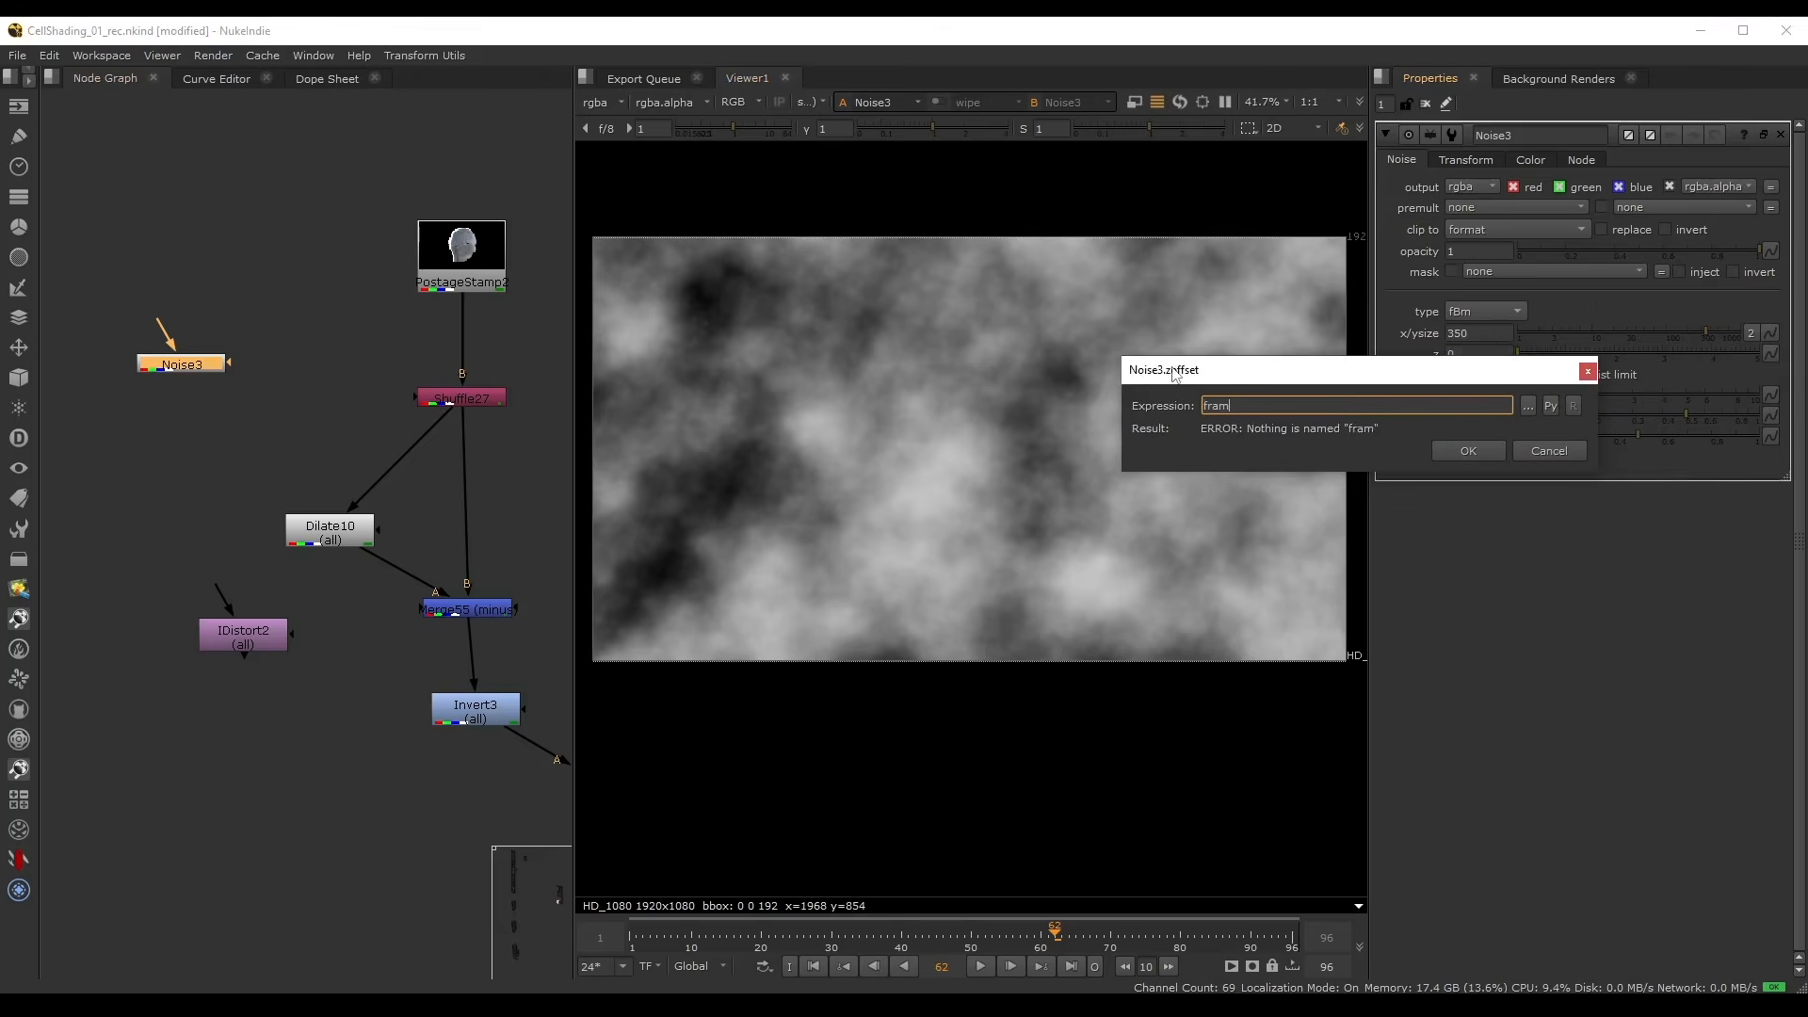
{"action": "type", "text": "e/10"}
{"action": "key", "text": "Return"}
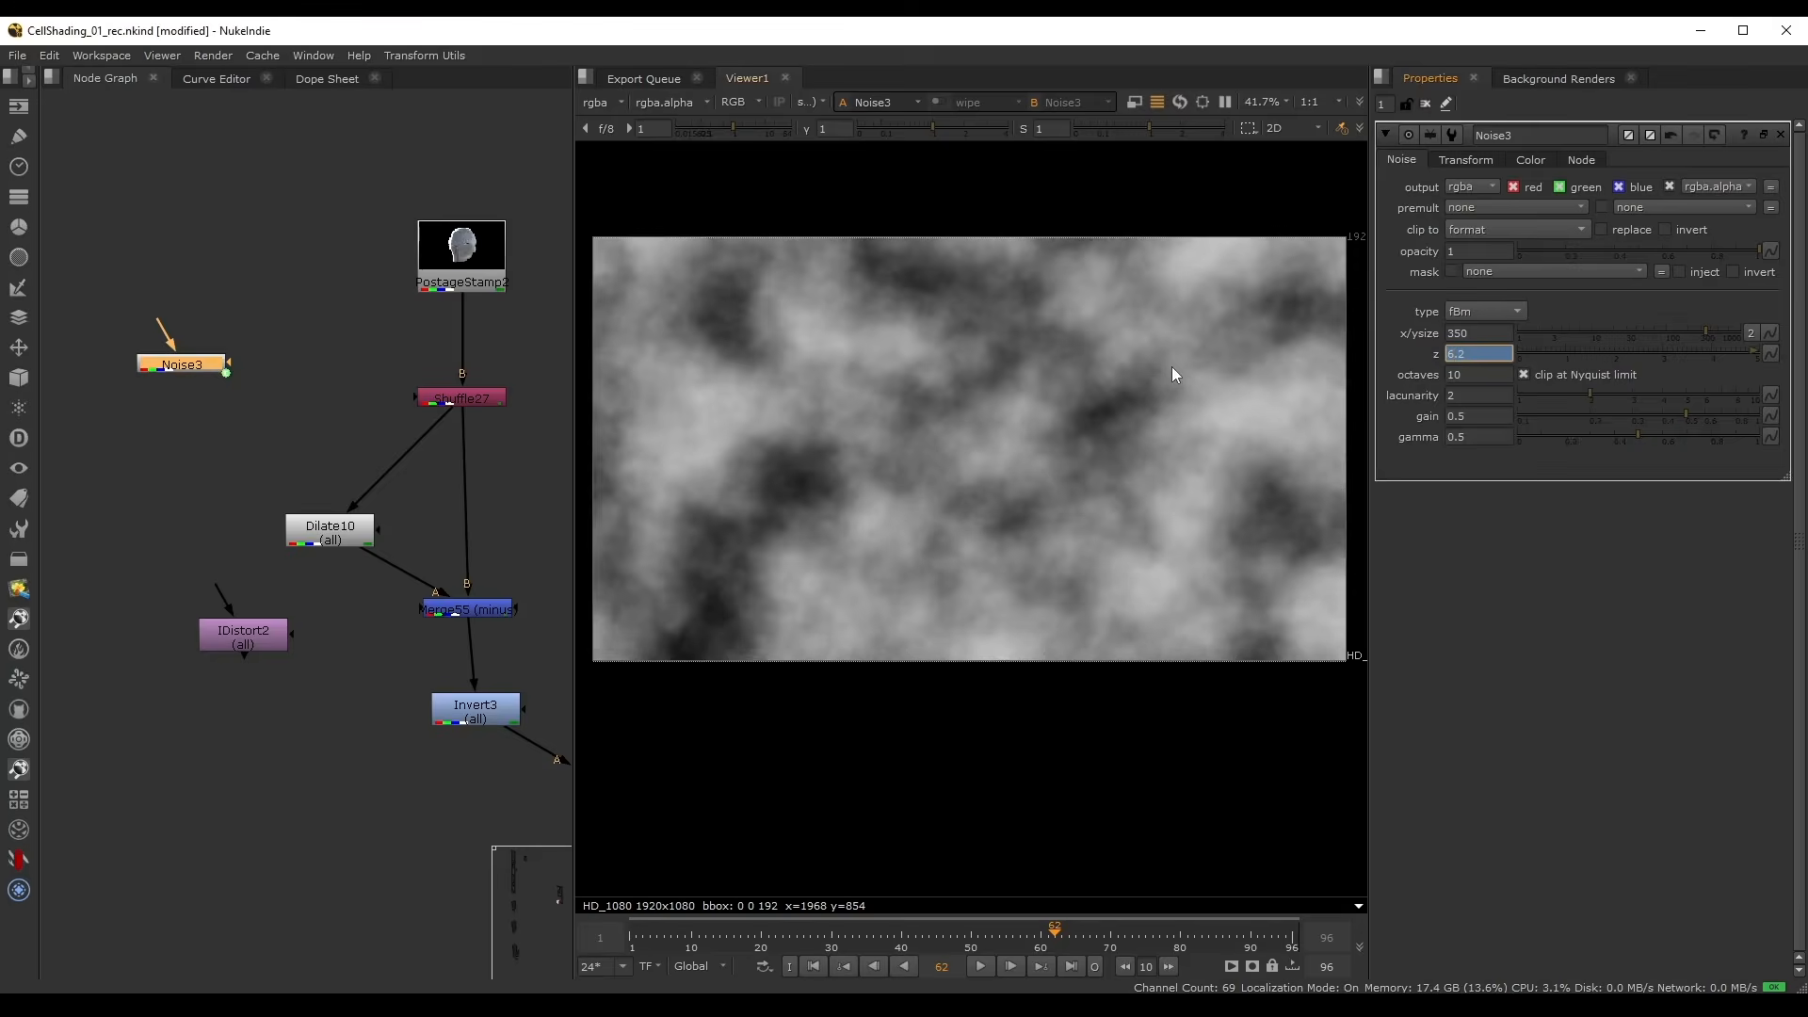
{"action": "left_click", "coordinate": [979, 966]}
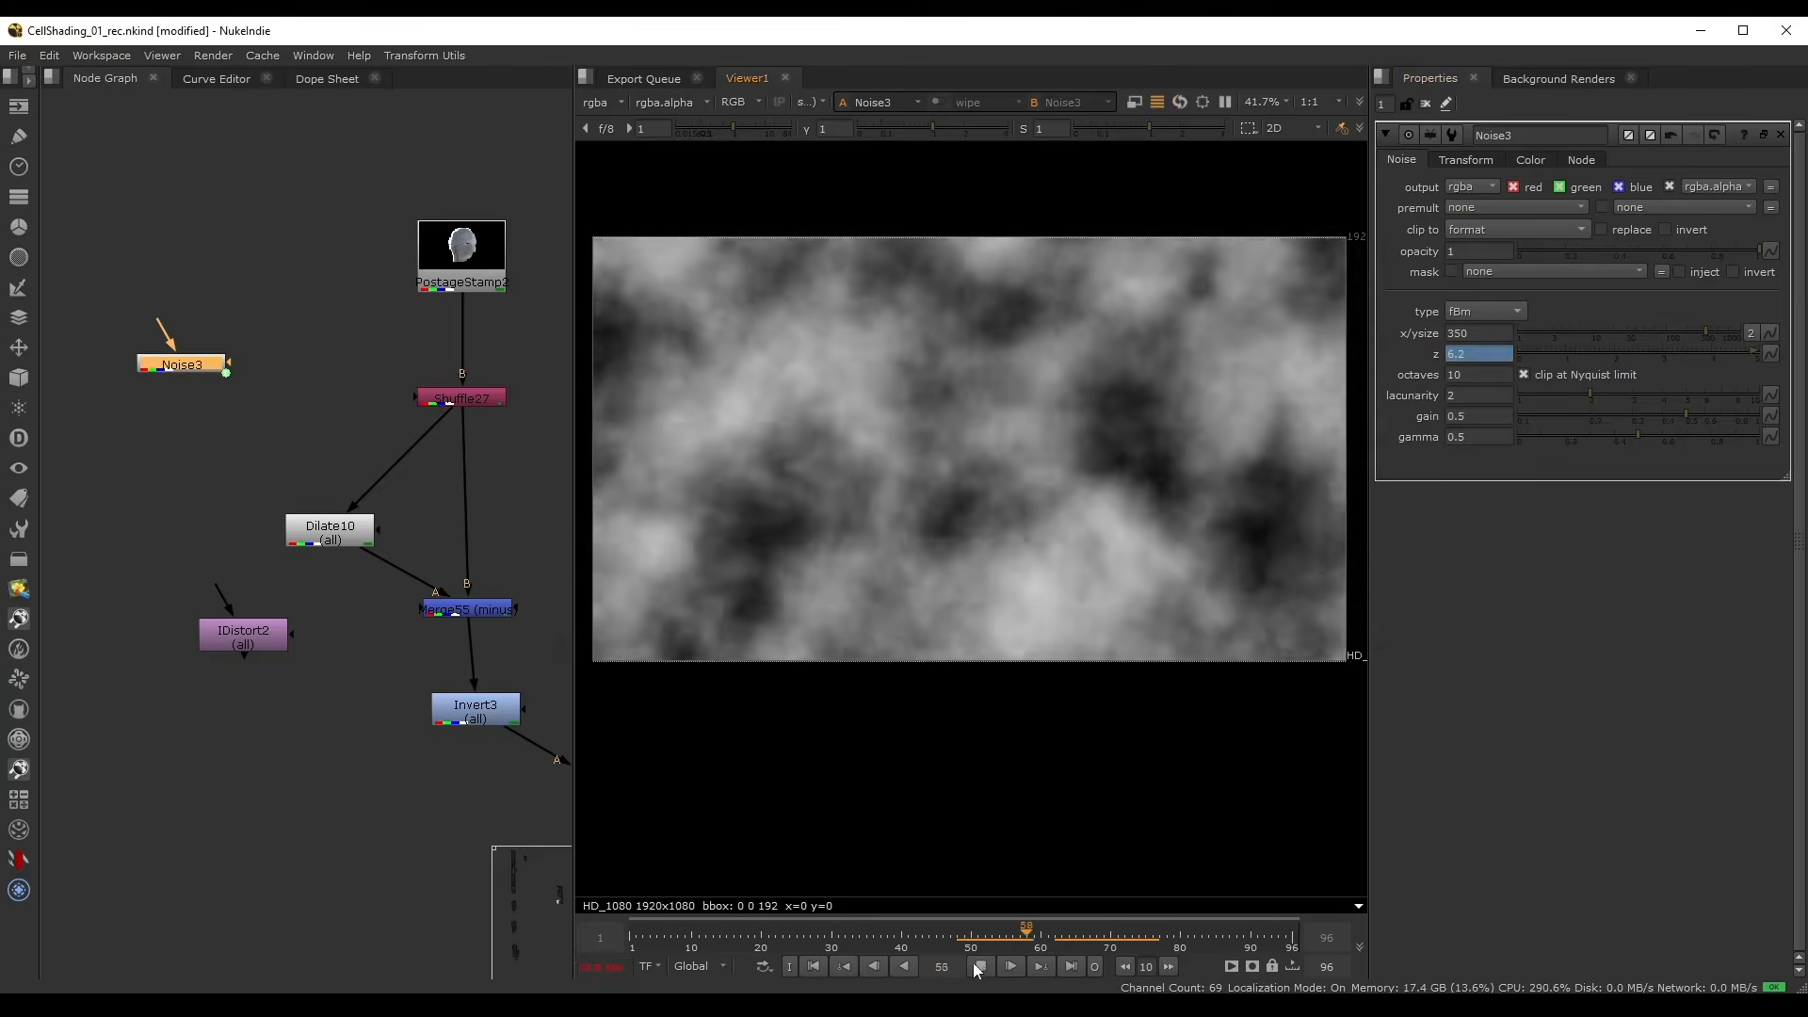
{"action": "left_click", "coordinate": [1000, 937]}
- Add a Shuffle node below Noise3 that passes only the red channel, disconnecting green, blue and alpha
{"action": "middle_click_drag", "start_coordinate": [163, 223], "coordinate": [243, 269]}
{"action": "left_click_drag", "start_coordinate": [254, 400], "coordinate": [189, 366]}
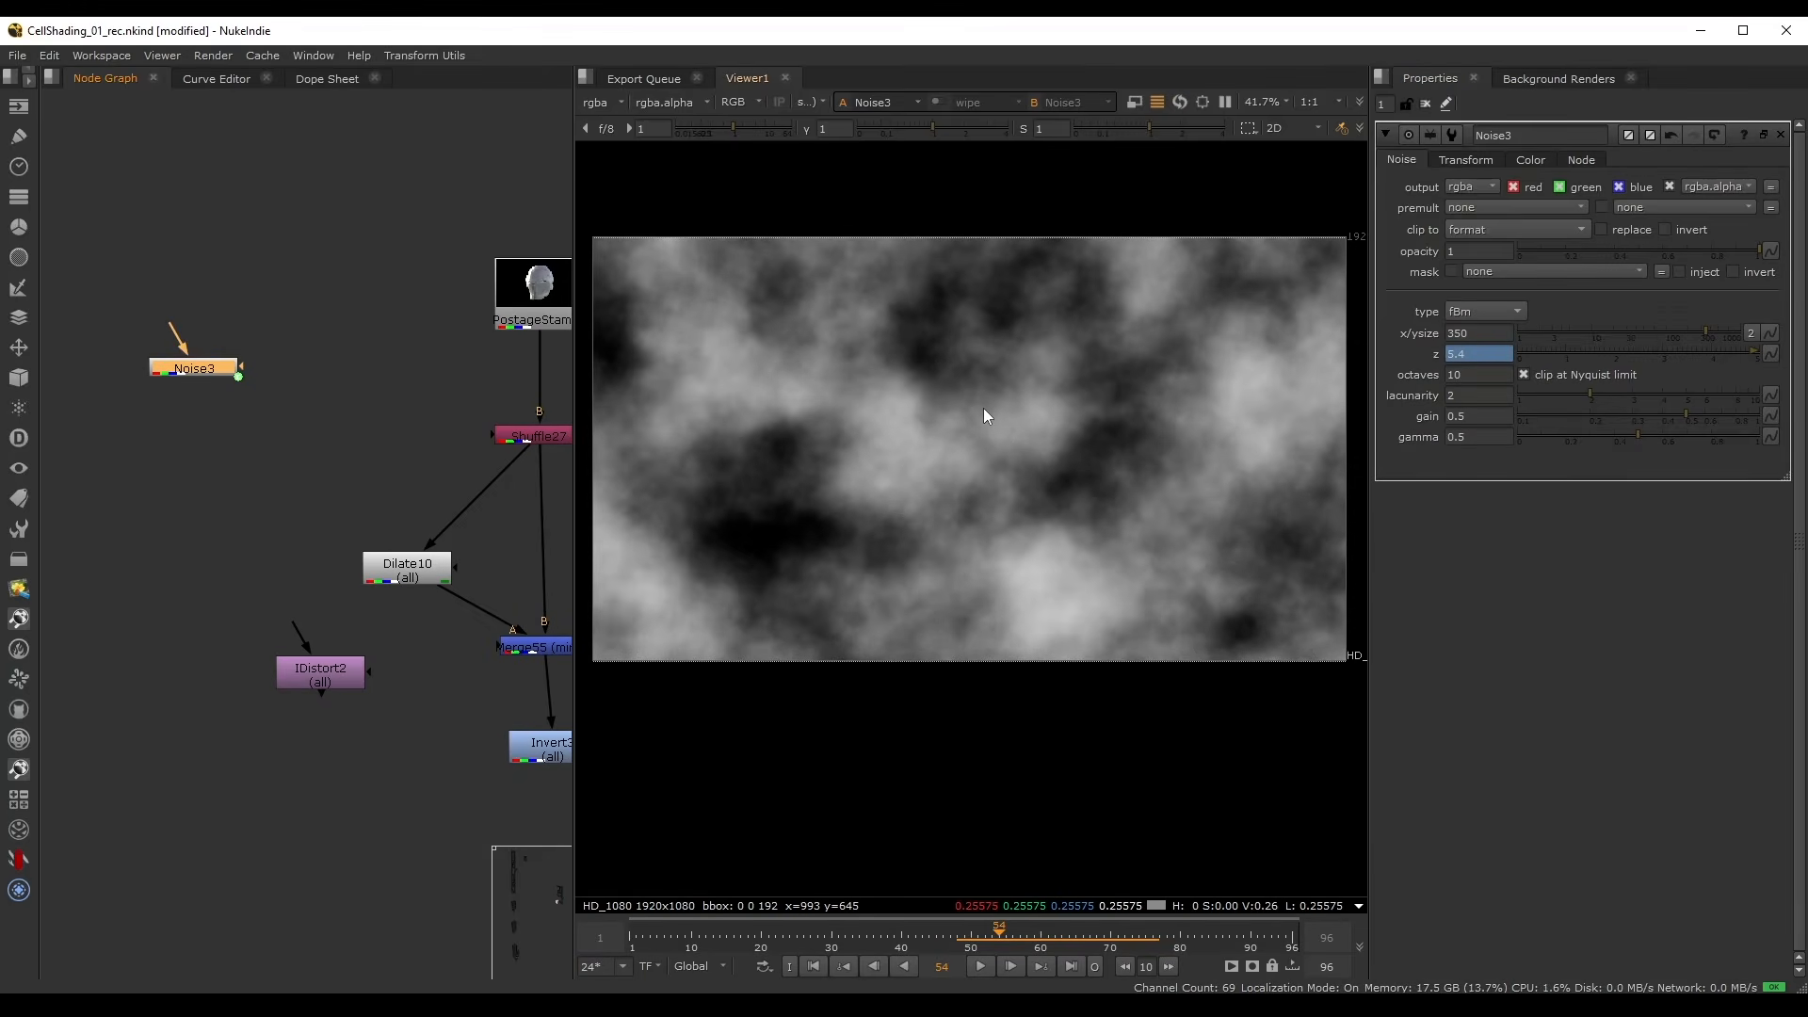
{"action": "left_click", "coordinate": [324, 666]}
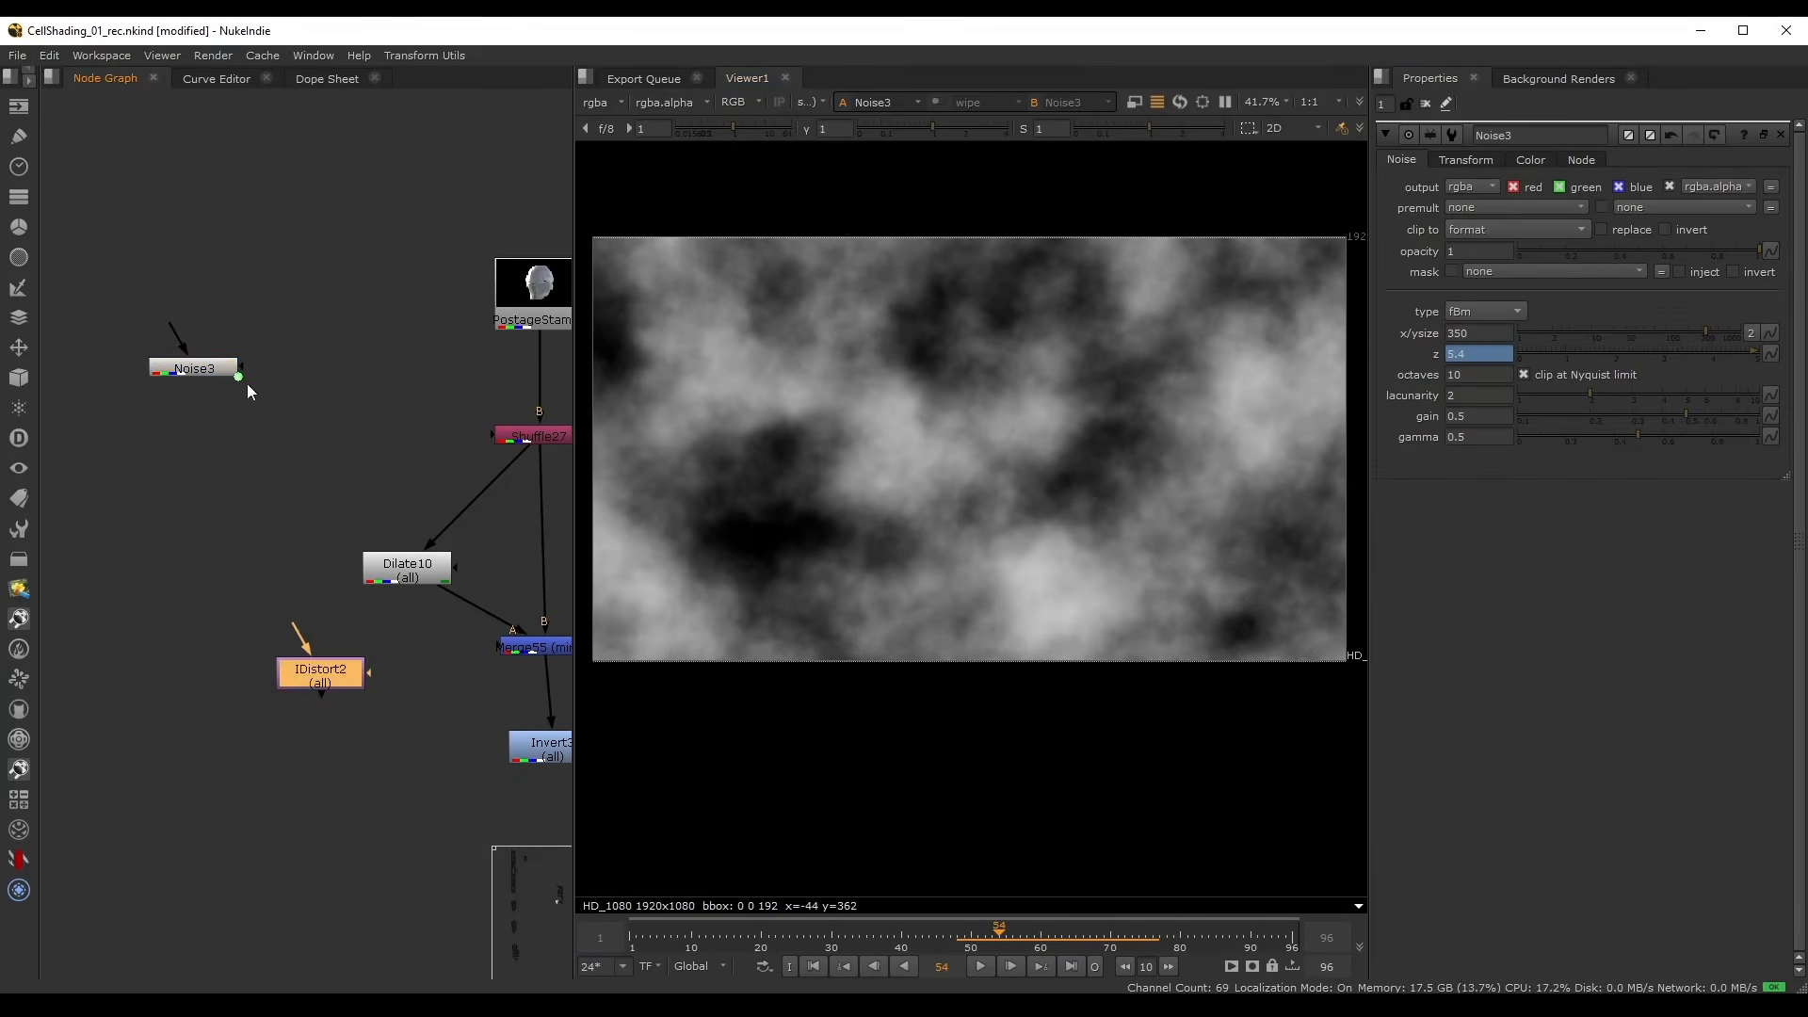
{"action": "left_click", "coordinate": [206, 369]}
{"action": "key", "text": "Tab"}
{"action": "type", "text": "shuf"}
{"action": "key", "text": "Return"}
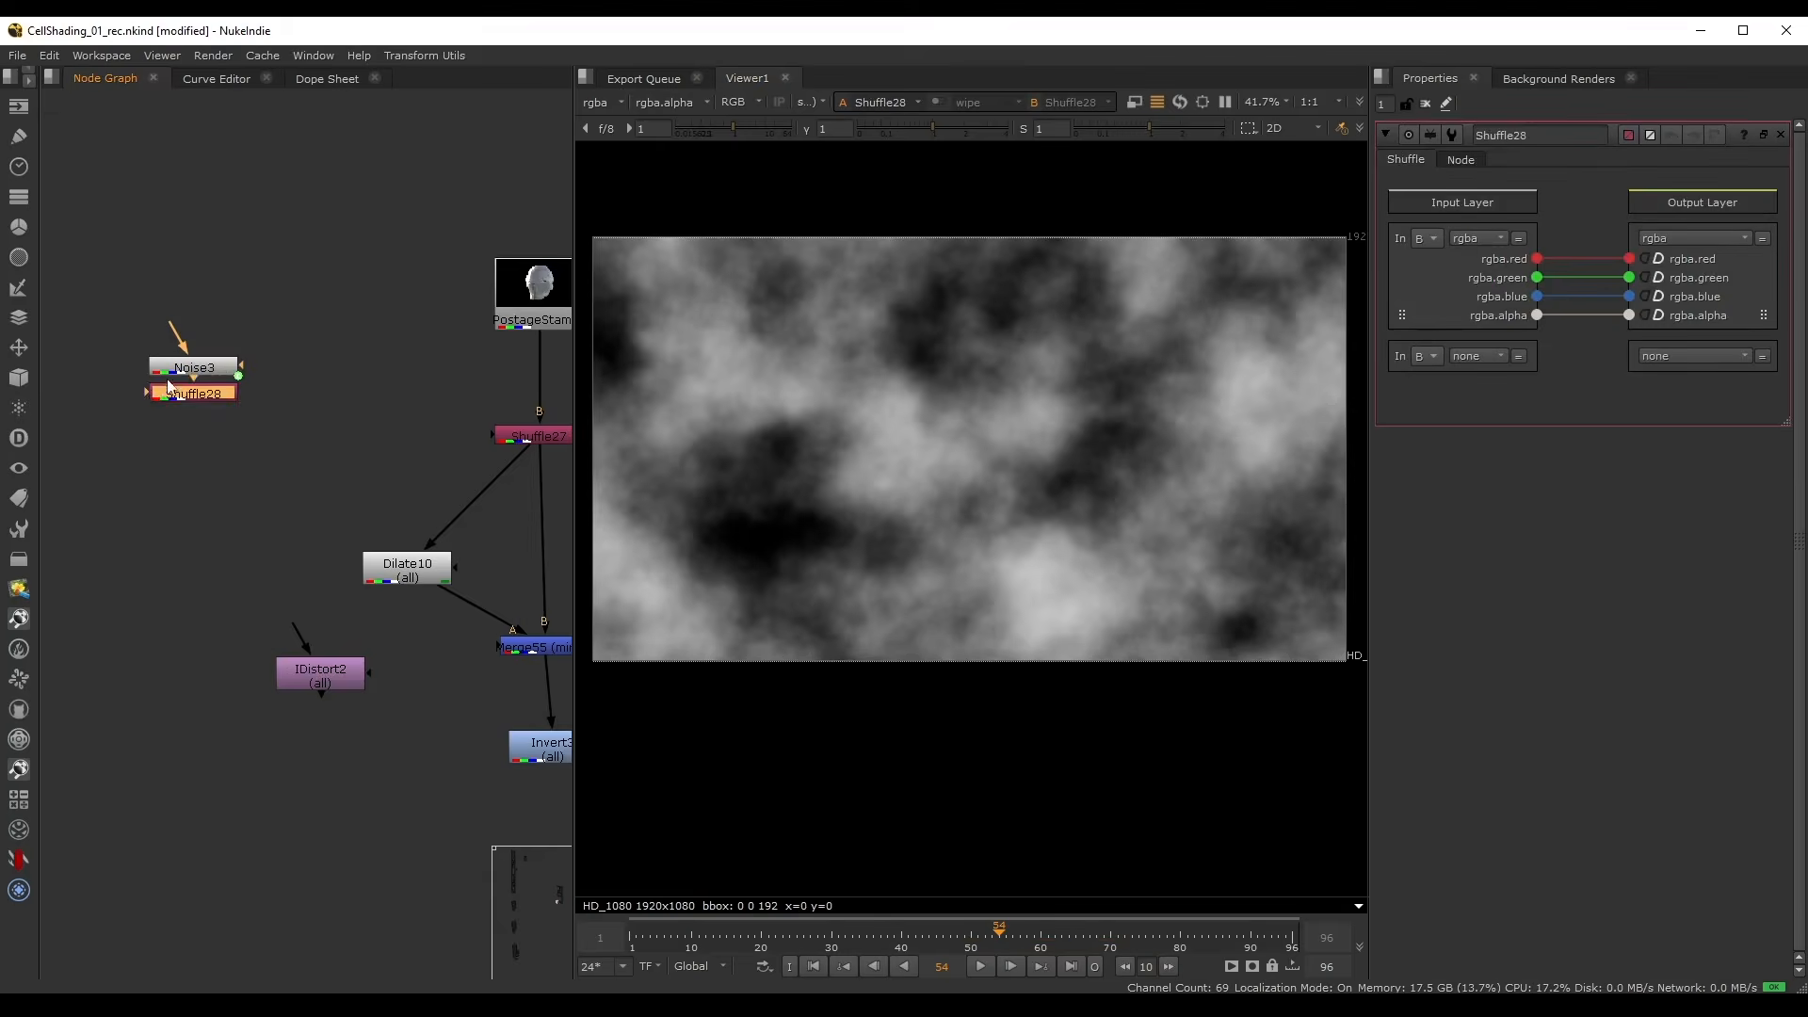
{"action": "left_click", "coordinate": [1584, 278]}
{"action": "left_click", "coordinate": [1578, 296]}
{"action": "left_click", "coordinate": [1573, 314]}
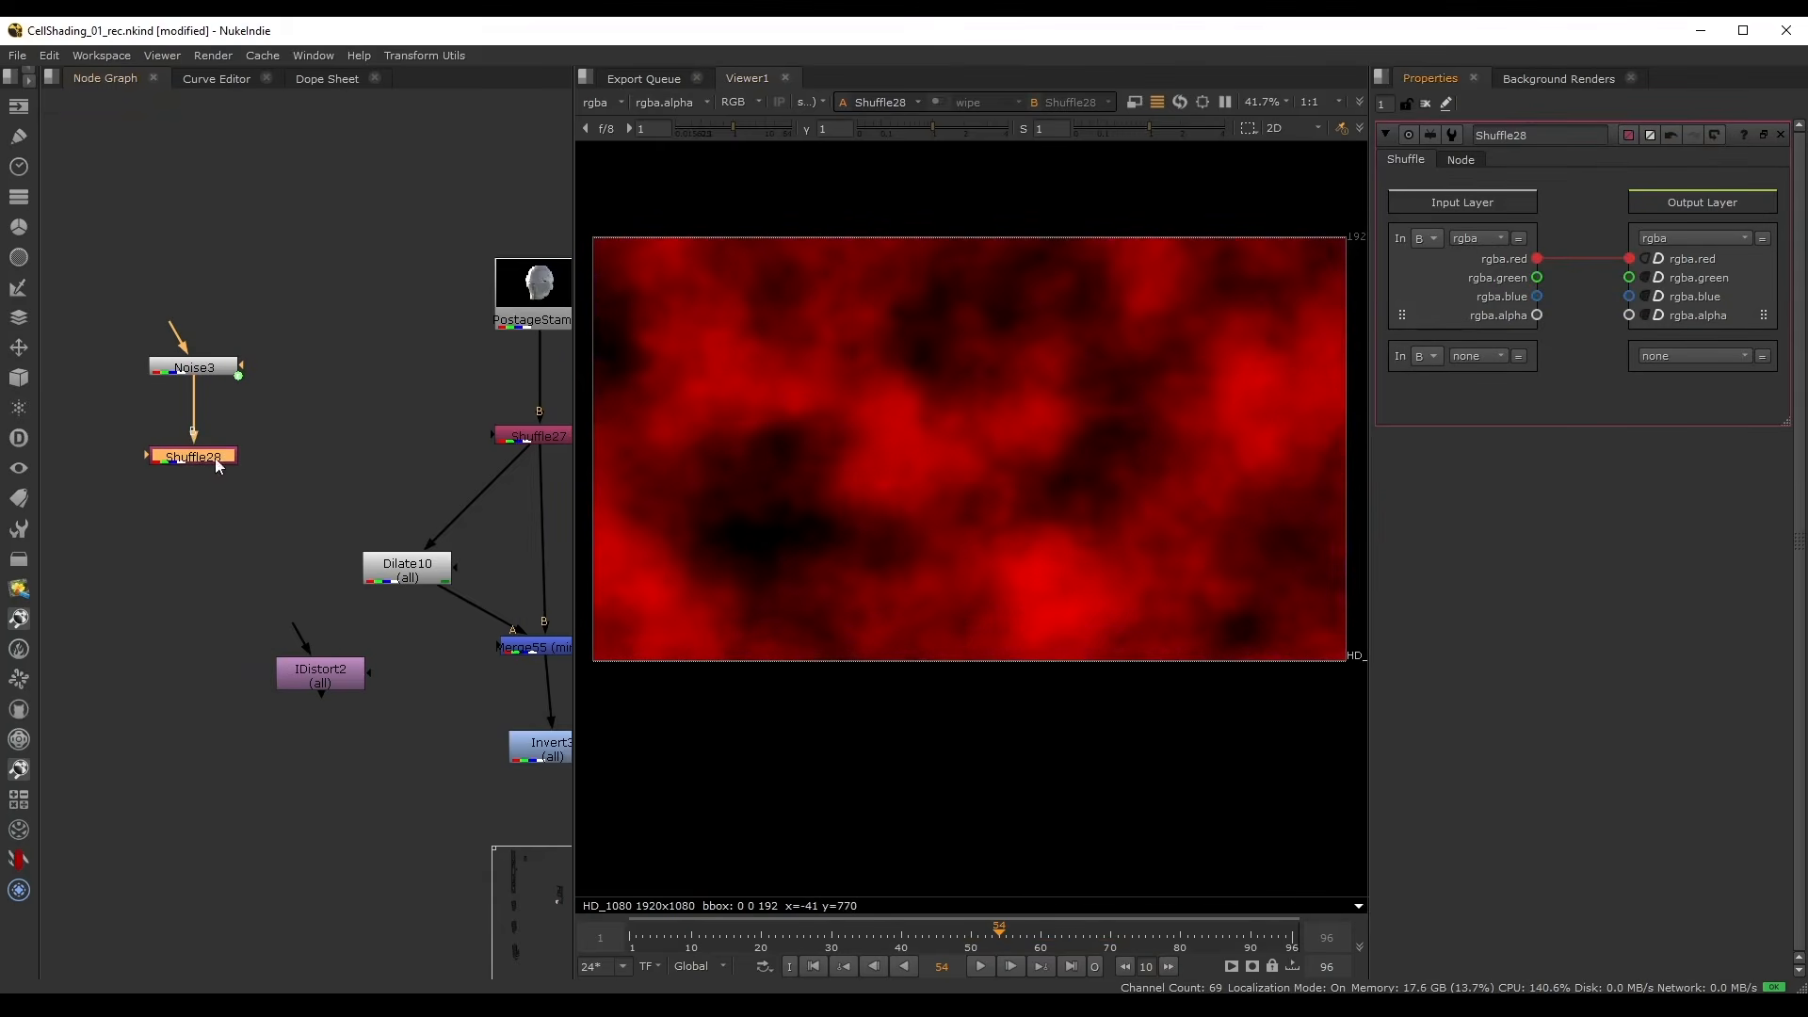
{"action": "left_click_drag", "start_coordinate": [186, 461], "coordinate": [147, 480]}
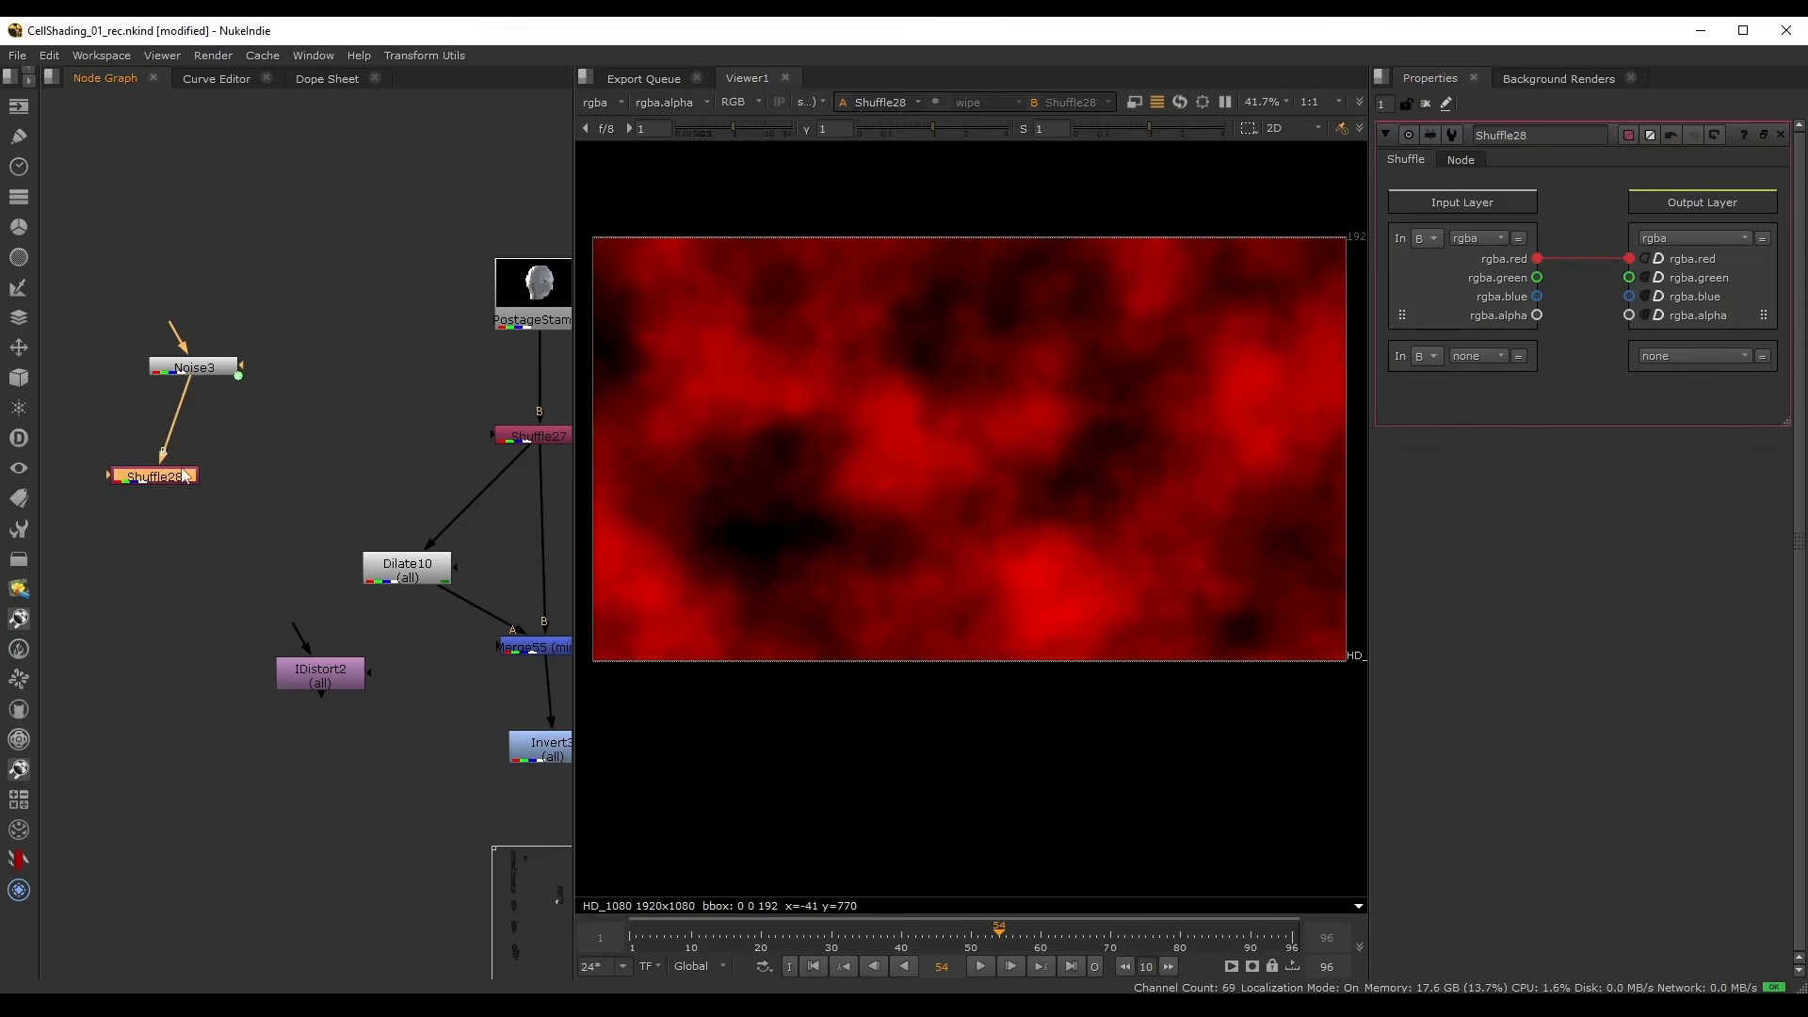
- Paste a second Shuffle copy, connect it to Noise3, and make it pass only the green channel
{"action": "left_click", "coordinate": [262, 461]}
{"action": "key", "text": "ctrl+v"}
{"action": "left_click_drag", "start_coordinate": [249, 437], "coordinate": [185, 366]}
{"action": "left_click_drag", "start_coordinate": [260, 473], "coordinate": [265, 475]}
{"action": "key", "text": "1"}
{"action": "double_click", "coordinate": [265, 475]}
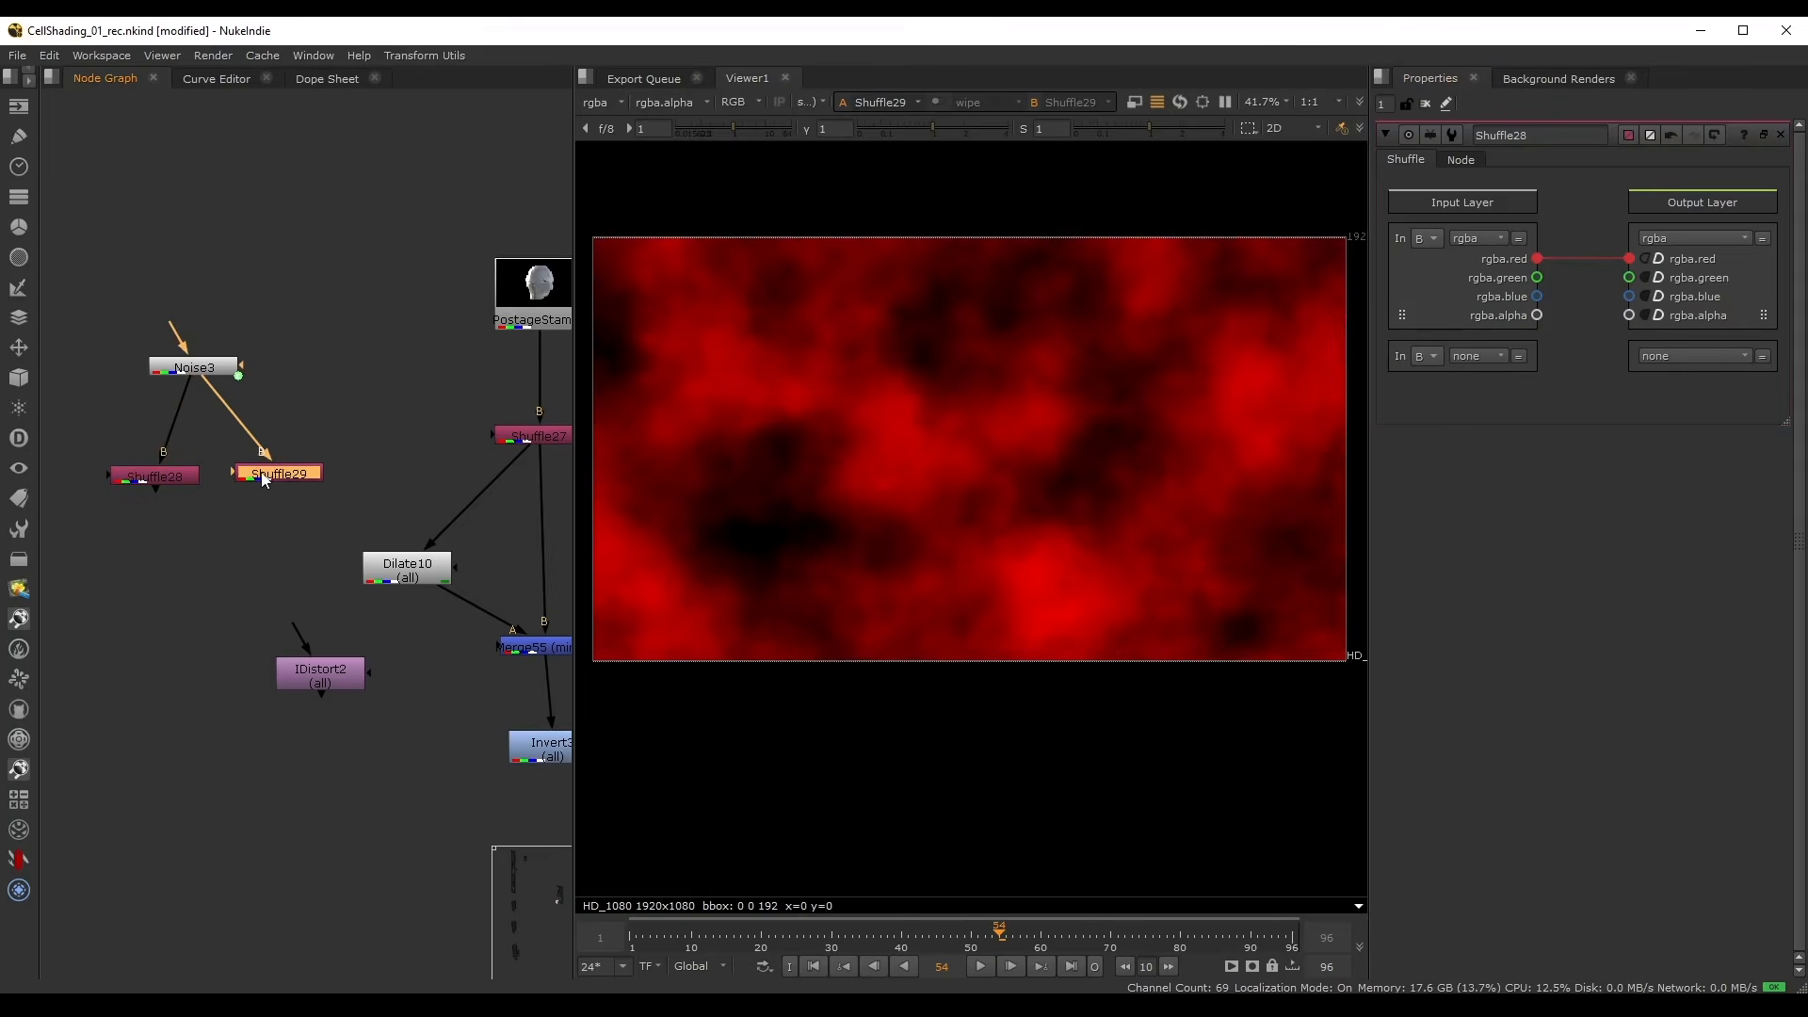
{"action": "left_click", "coordinate": [1575, 259]}
{"action": "left_click_drag", "start_coordinate": [1537, 277], "coordinate": [1629, 276]}
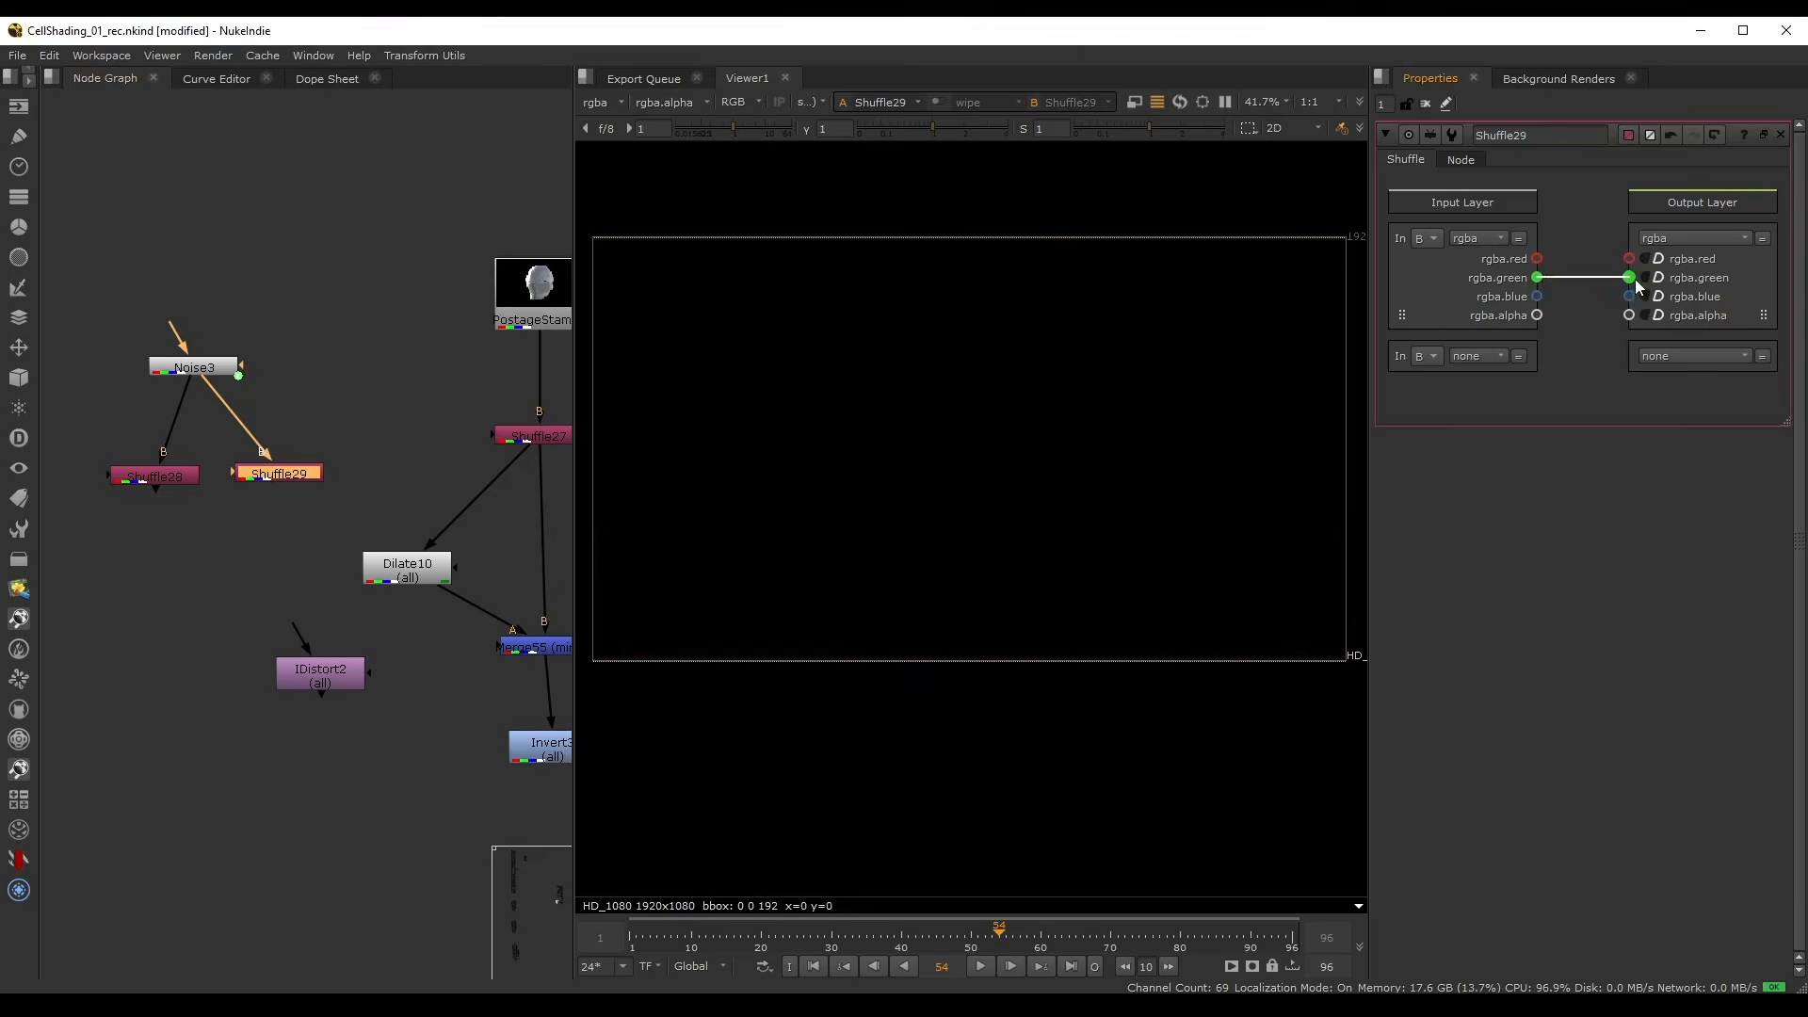
- View the red and green Shuffle outputs in turn to compare their noise patterns
{"action": "left_click", "coordinate": [162, 477]}
{"action": "key", "text": "1"}
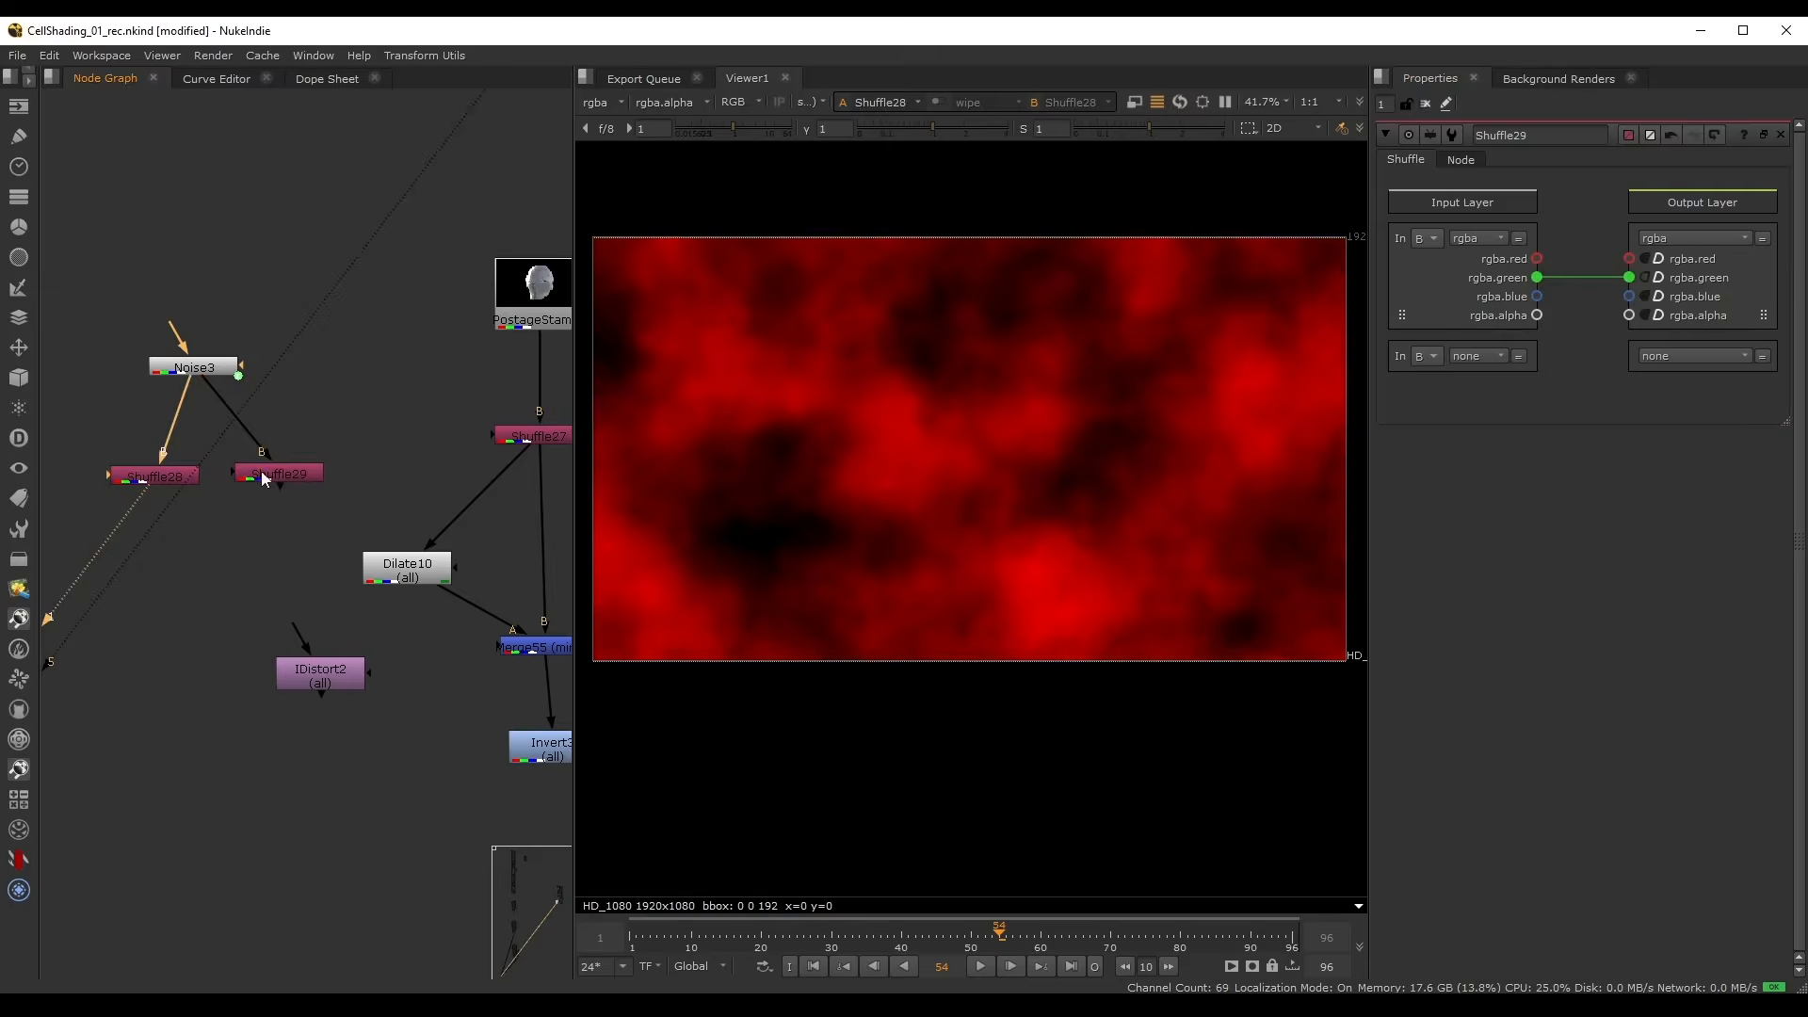
{"action": "left_click", "coordinate": [264, 474]}
{"action": "key", "text": "1"}
{"action": "left_click_drag", "start_coordinate": [267, 479], "coordinate": [268, 482]}
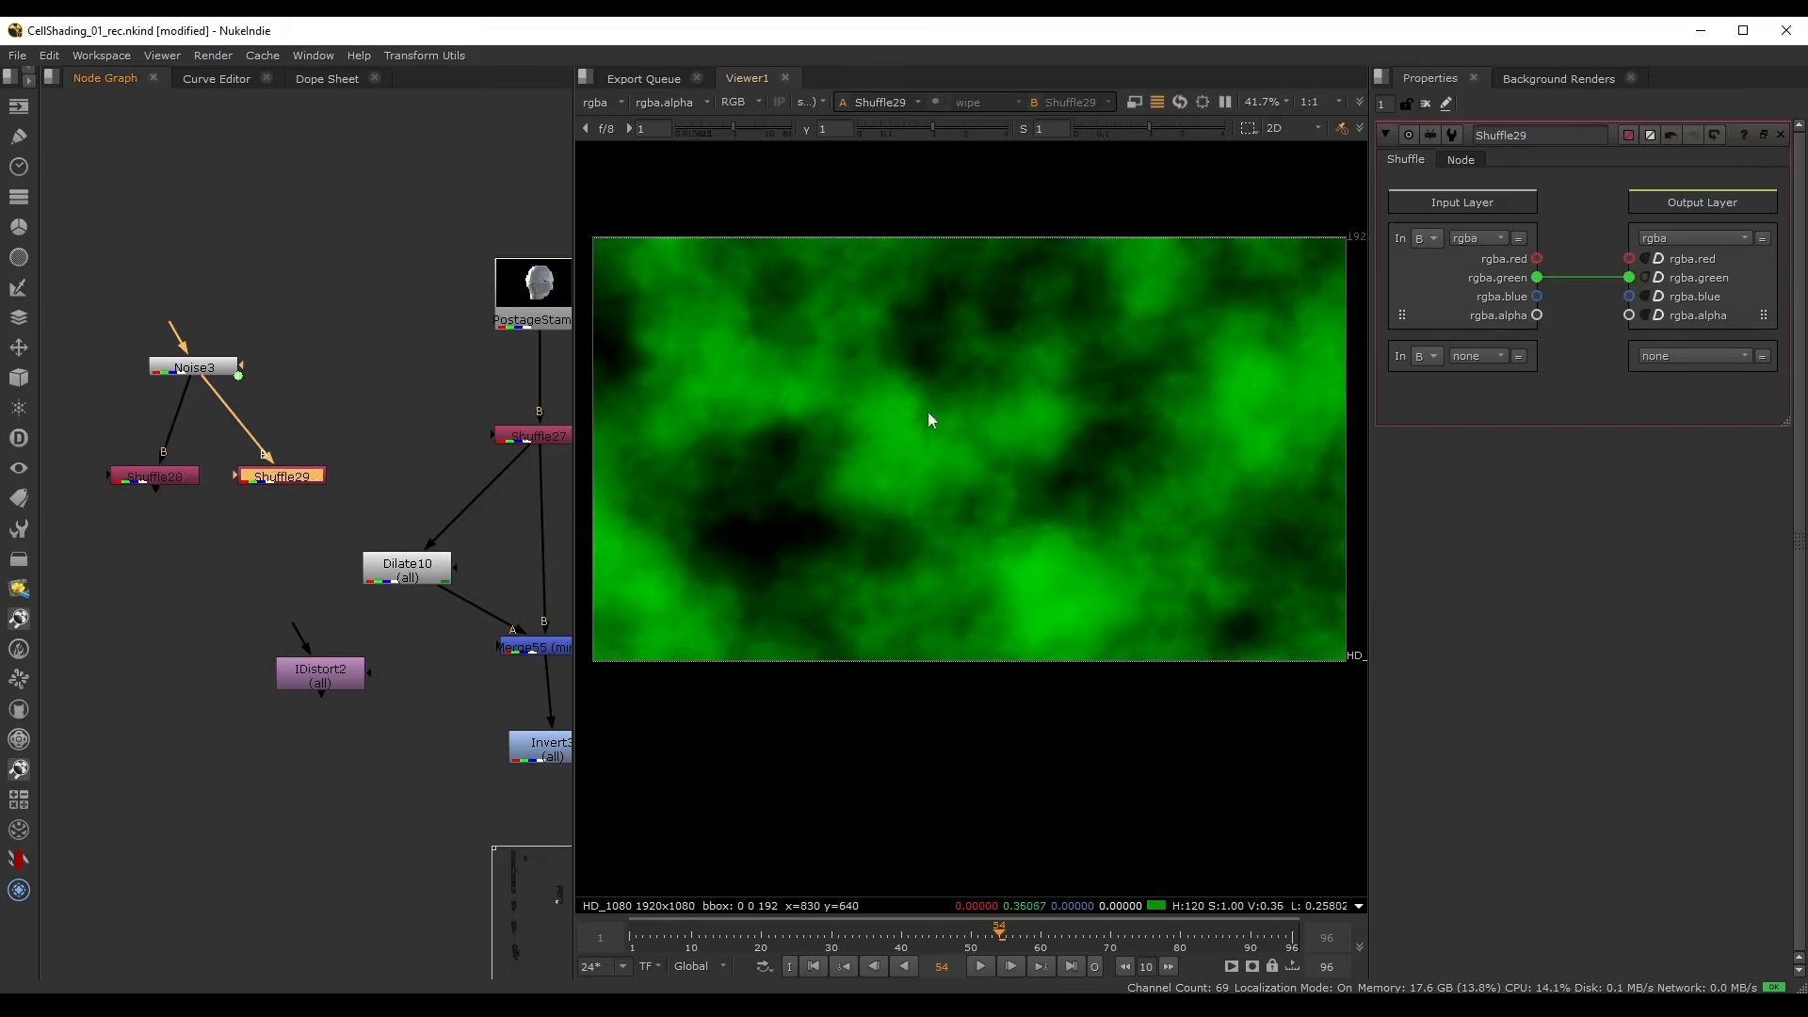
- Insert a TimeOffset node between Noise3 and the green-channel Shuffle and view its output
{"action": "scroll", "coordinate": [260, 346], "scroll_direction": "up", "scroll_amount": 3}
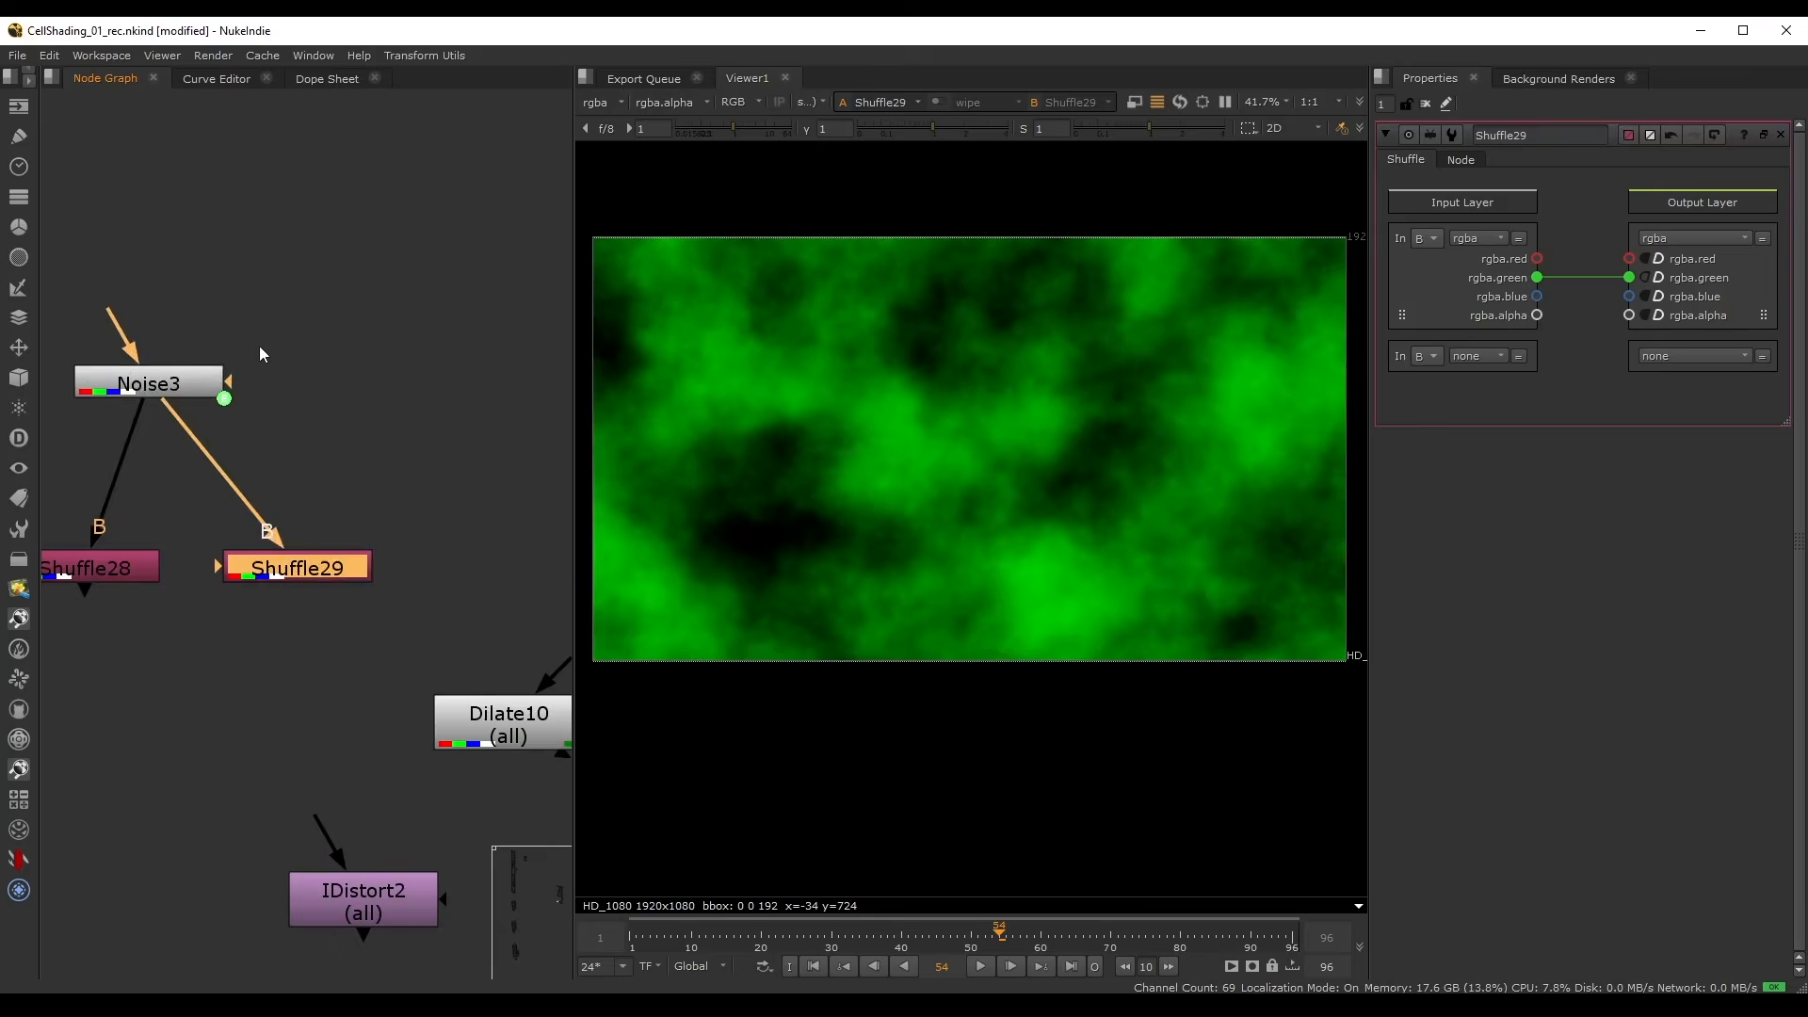
{"action": "double_click", "coordinate": [138, 388]}
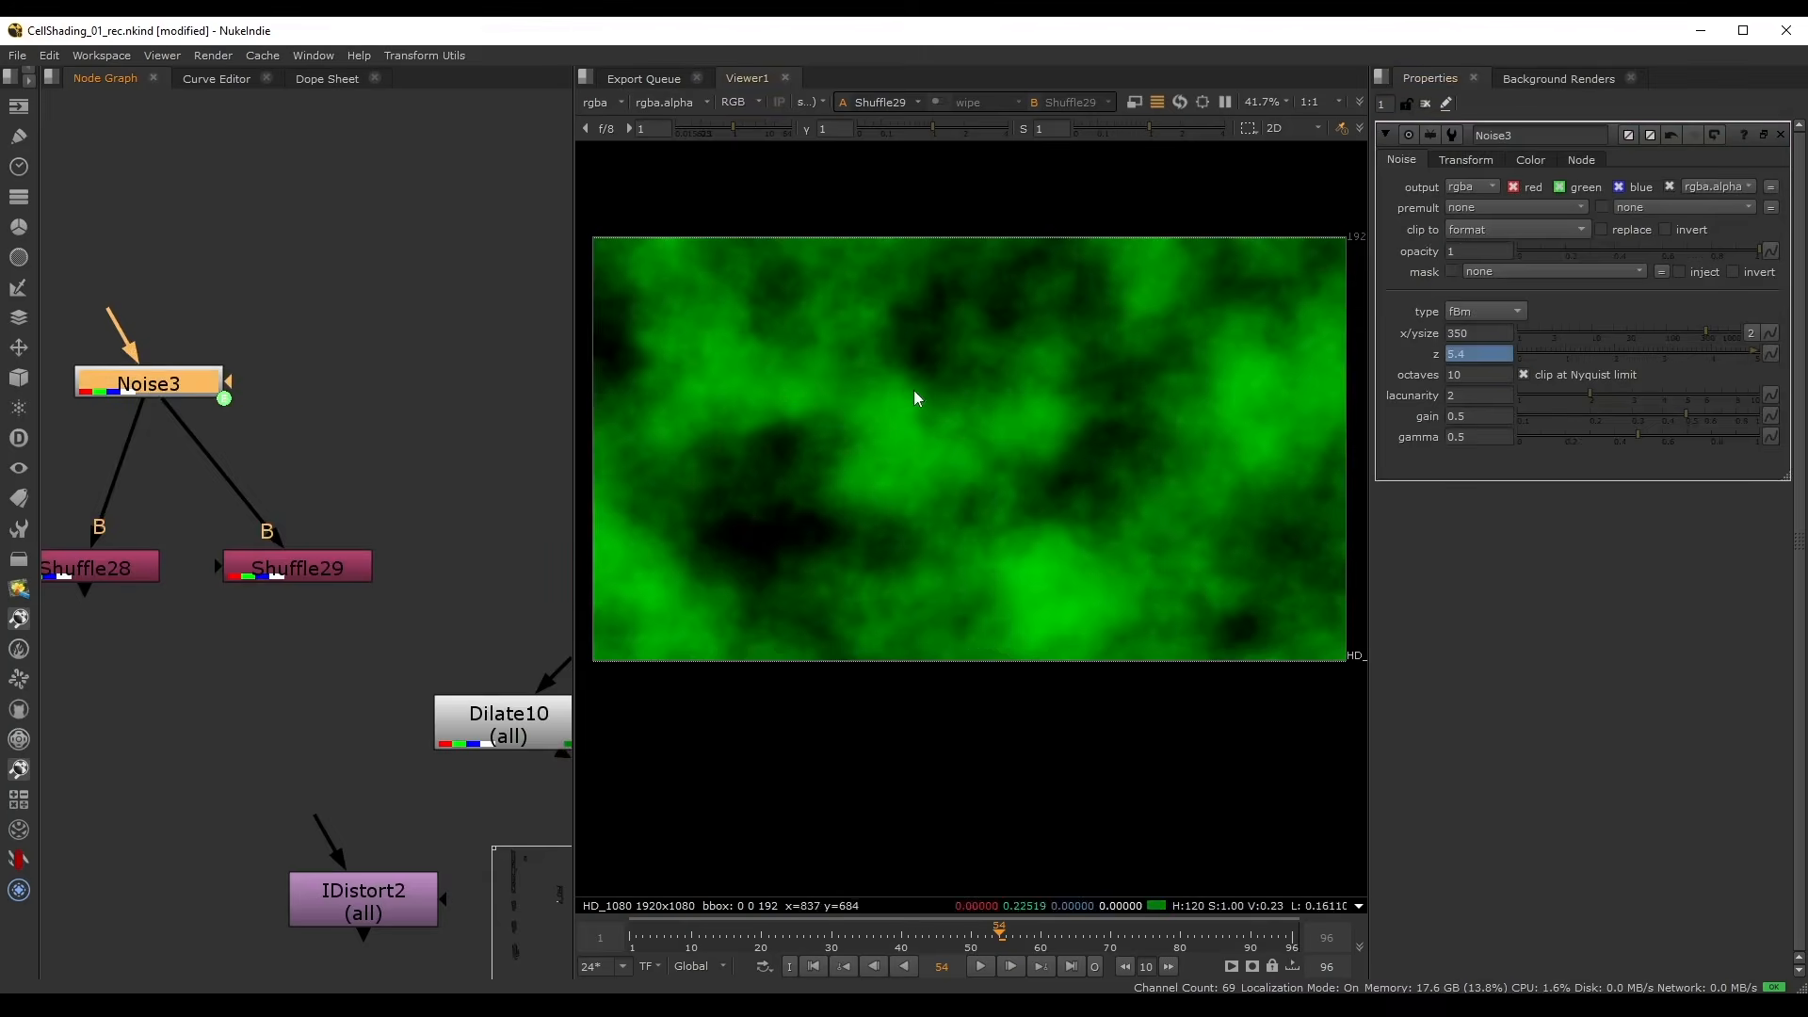
{"action": "middle_click_drag", "start_coordinate": [103, 537], "coordinate": [167, 452]}
{"action": "left_click_drag", "start_coordinate": [49, 401], "coordinate": [416, 539]}
{"action": "left_click", "coordinate": [409, 404]}
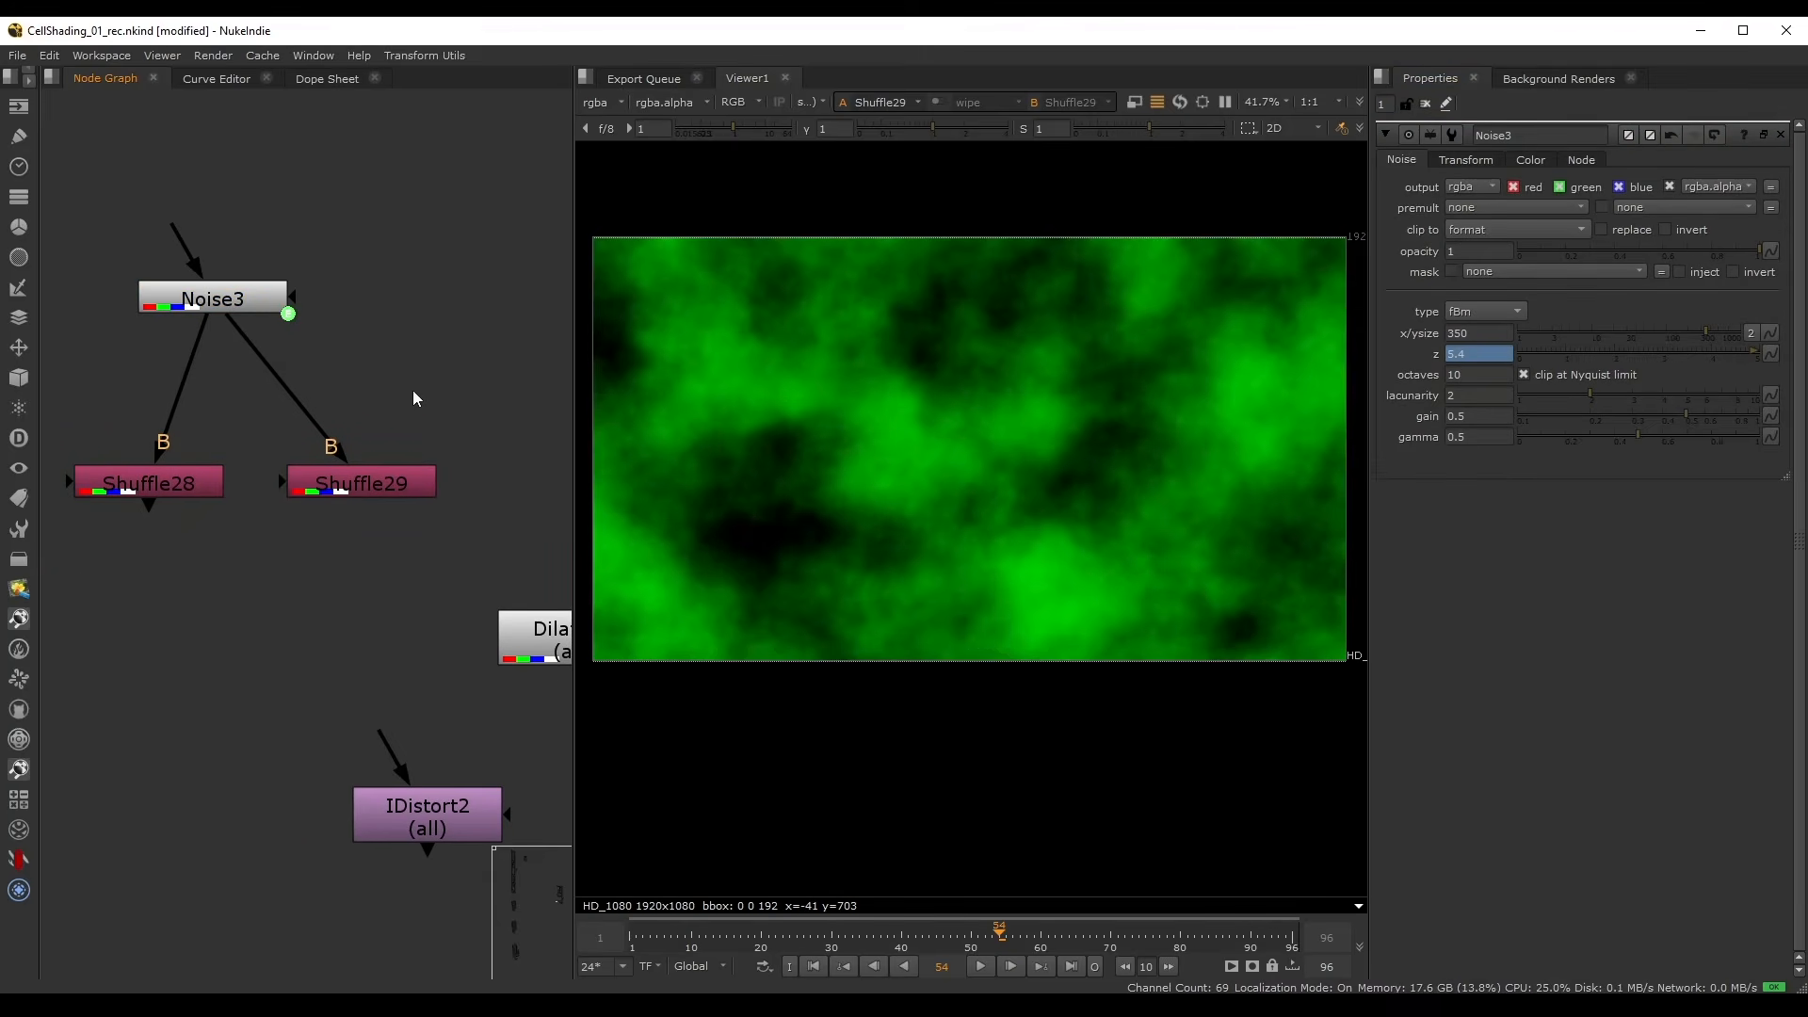
{"action": "key", "text": "Tab"}
{"action": "type", "text": "t"}
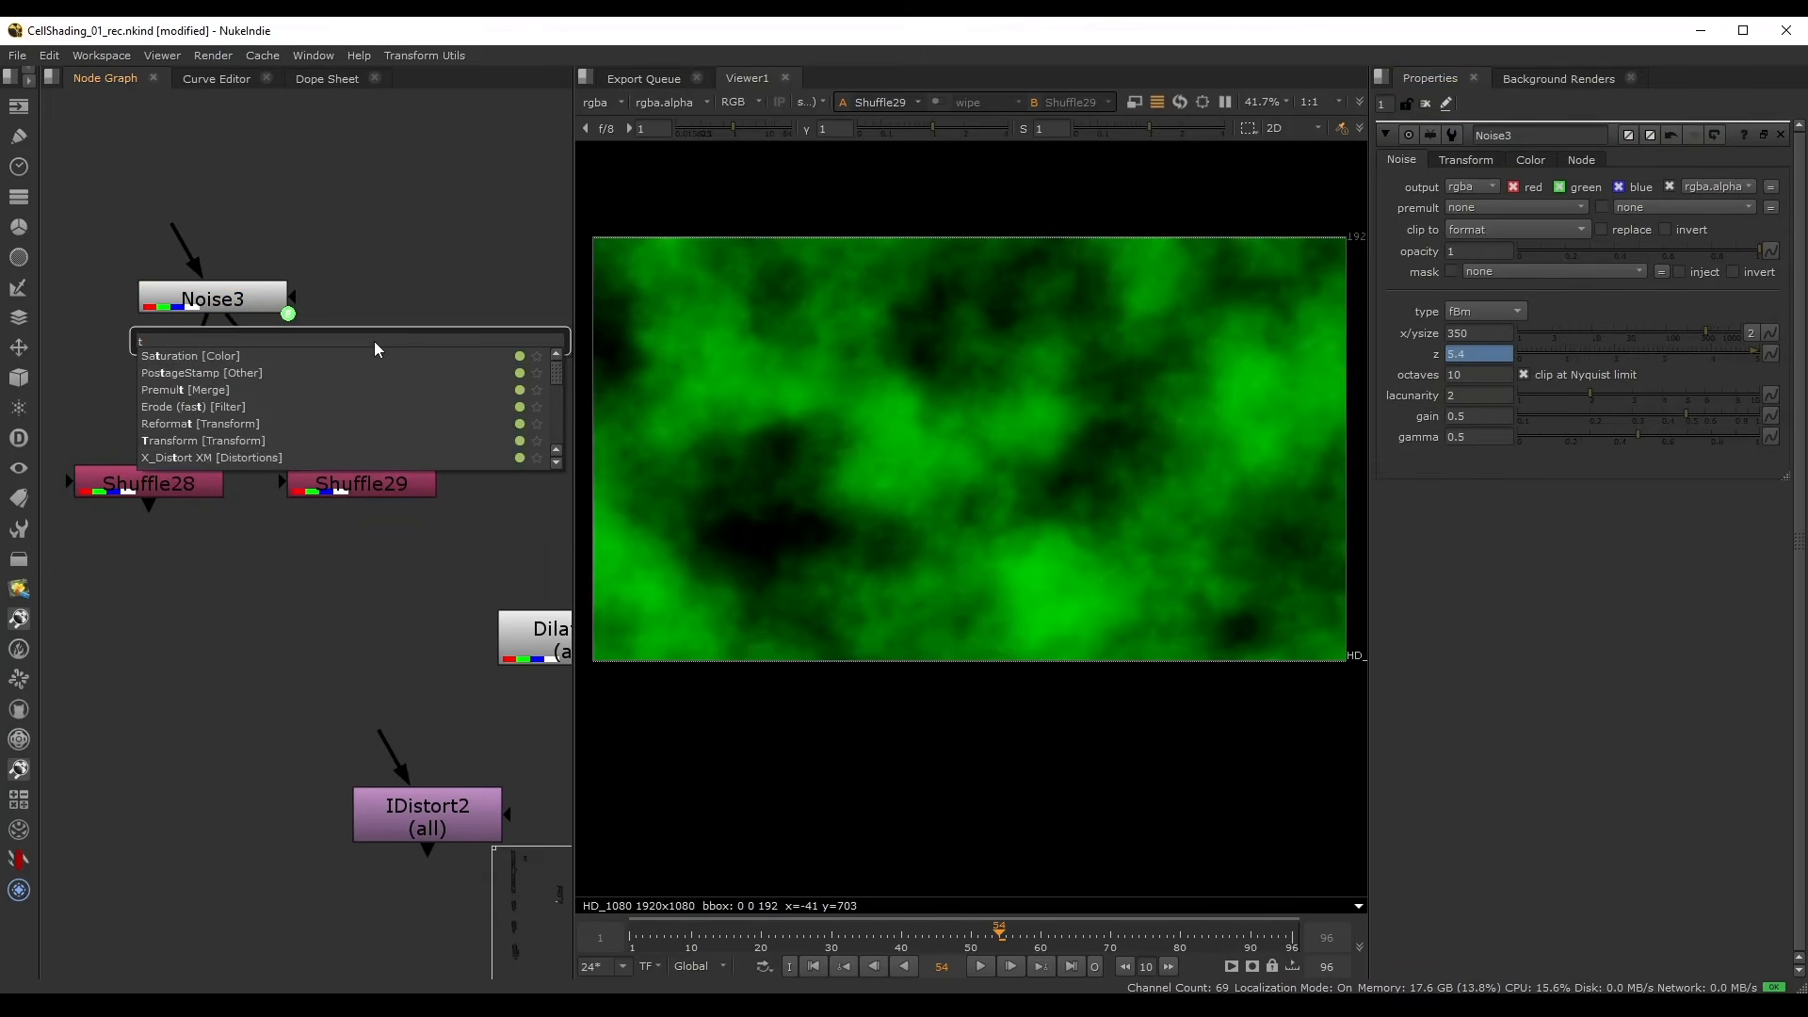
{"action": "type", "text": "ime"}
{"action": "left_click", "coordinate": [212, 356]}
{"action": "left_click_drag", "start_coordinate": [421, 382], "coordinate": [354, 410]}
{"action": "key", "text": "1"}
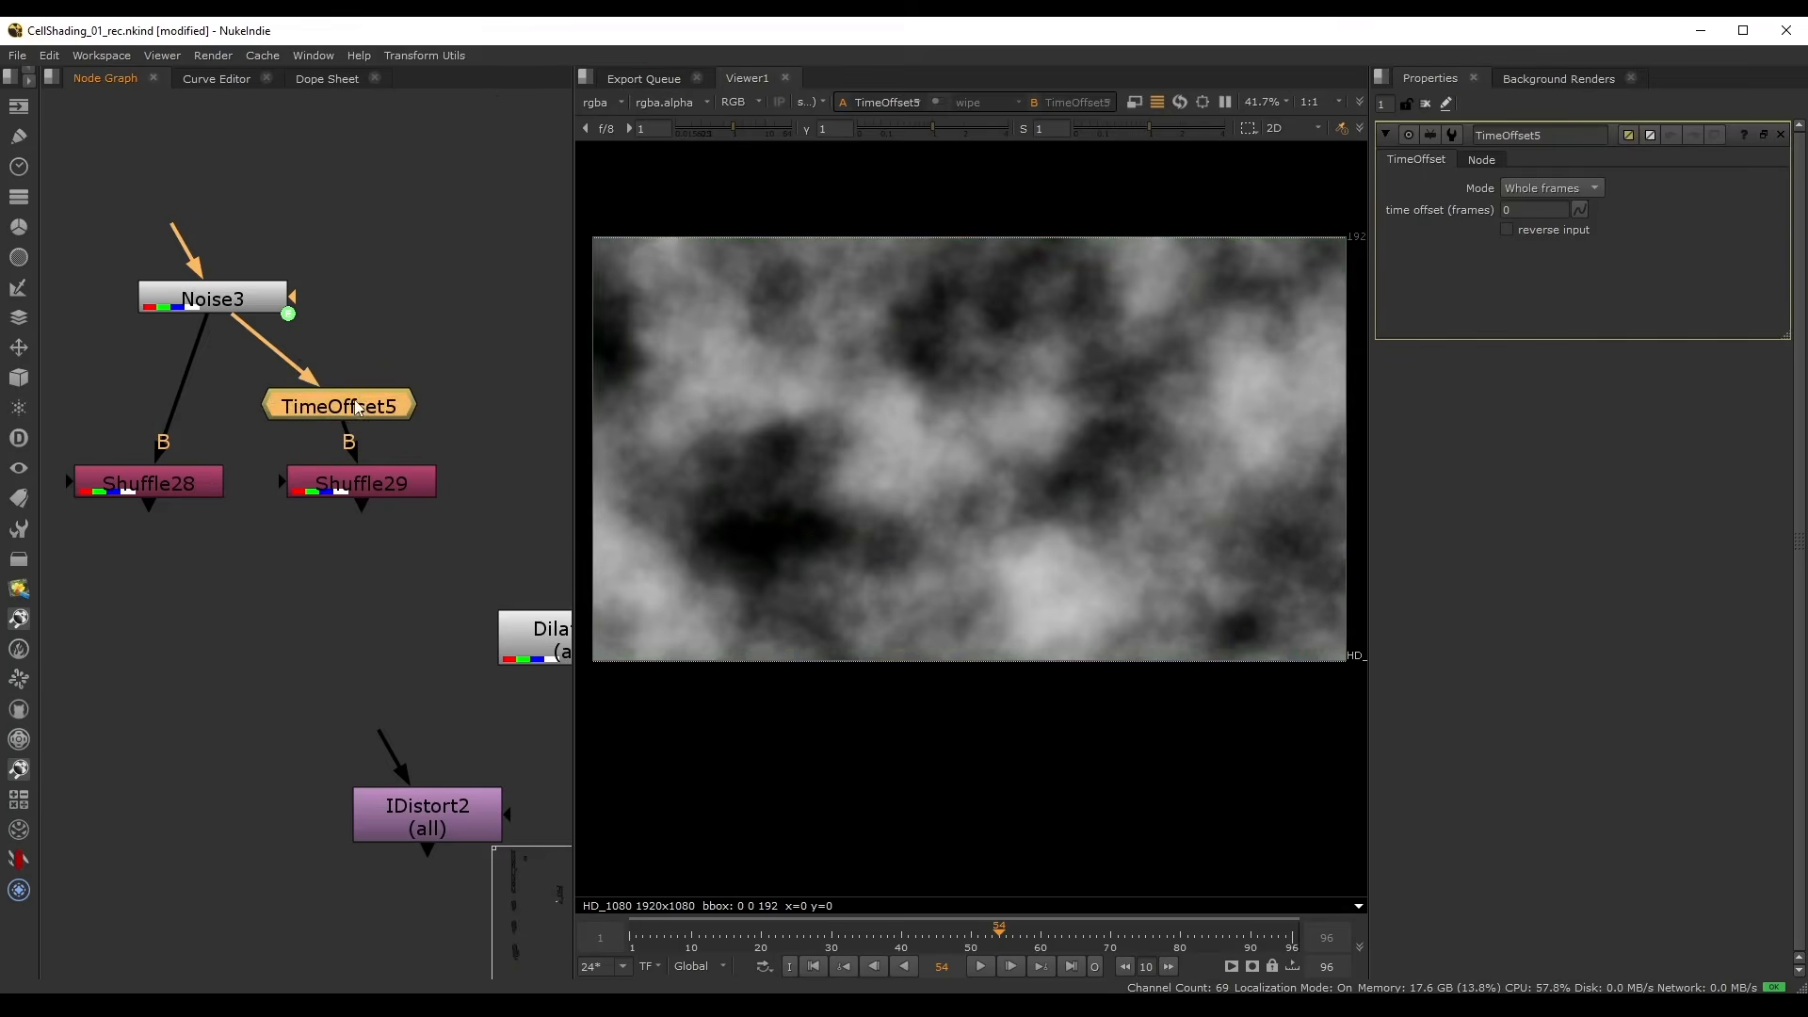
- Set the TimeOffset node's time offset to 5 frames and scrub the timeline to check the shifted noise
{"action": "left_click", "coordinate": [1525, 209]}
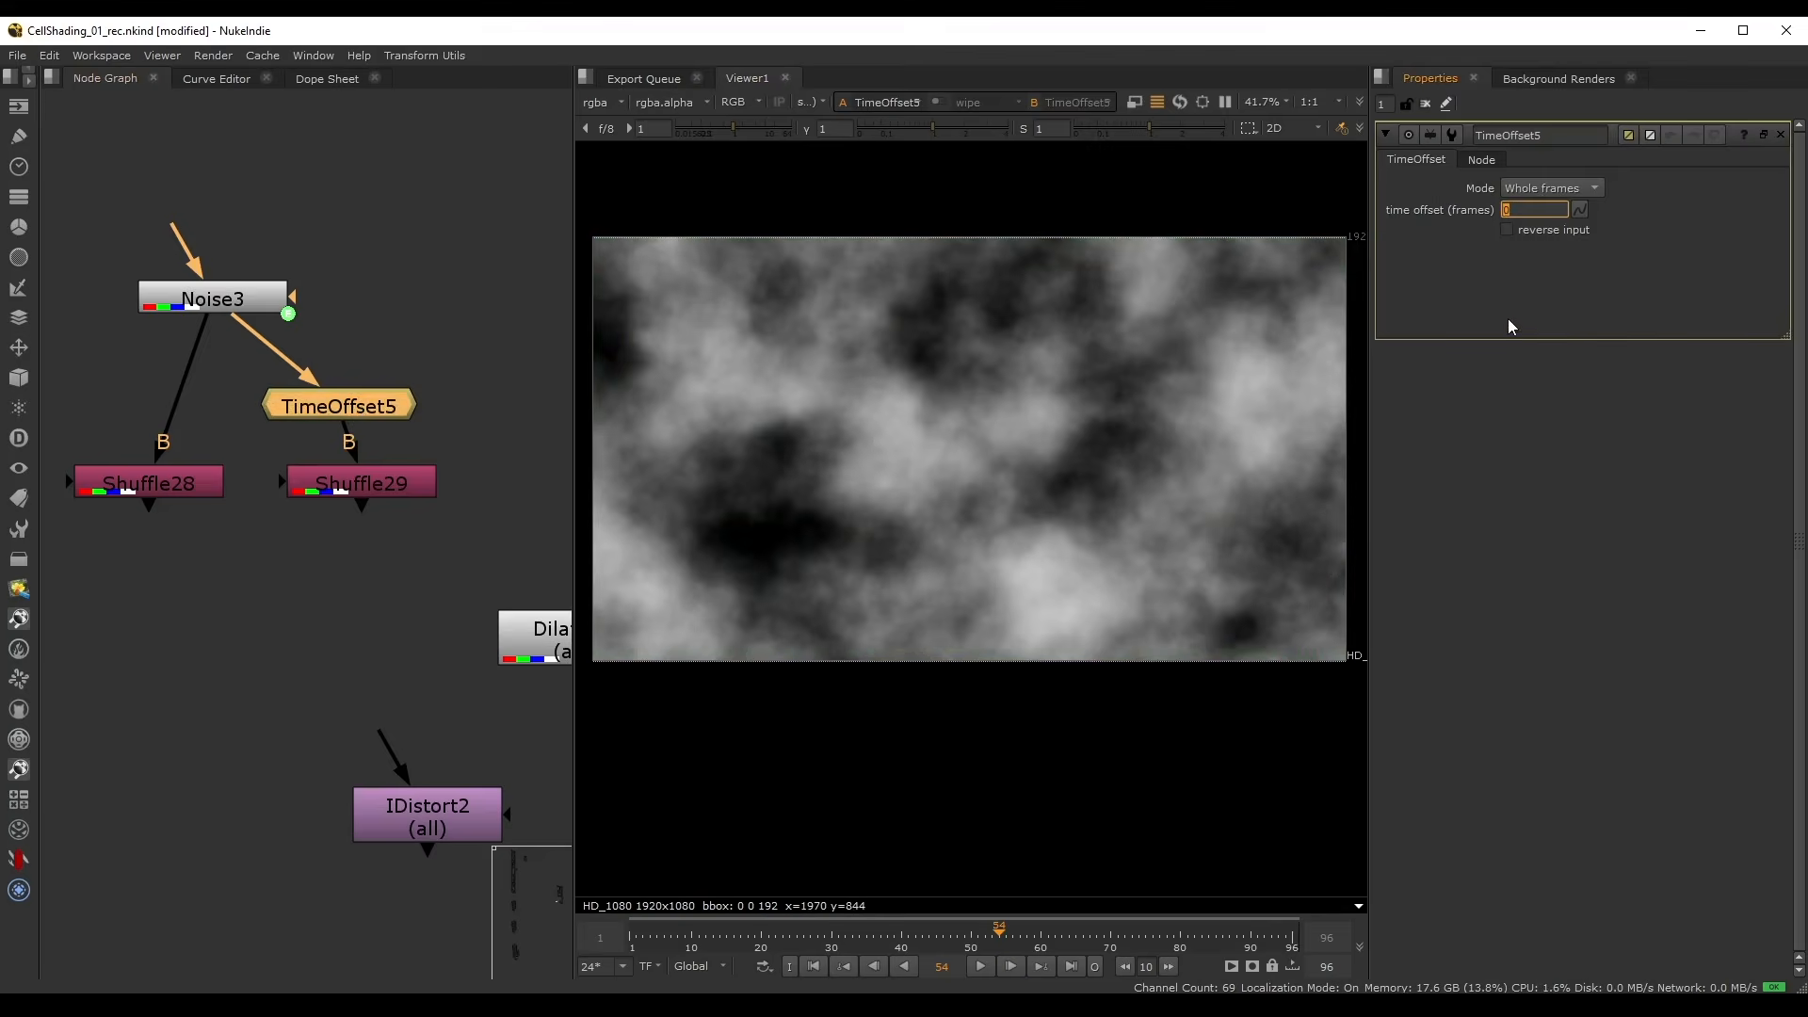
{"action": "type", "text": "5"}
{"action": "key", "text": "Return"}
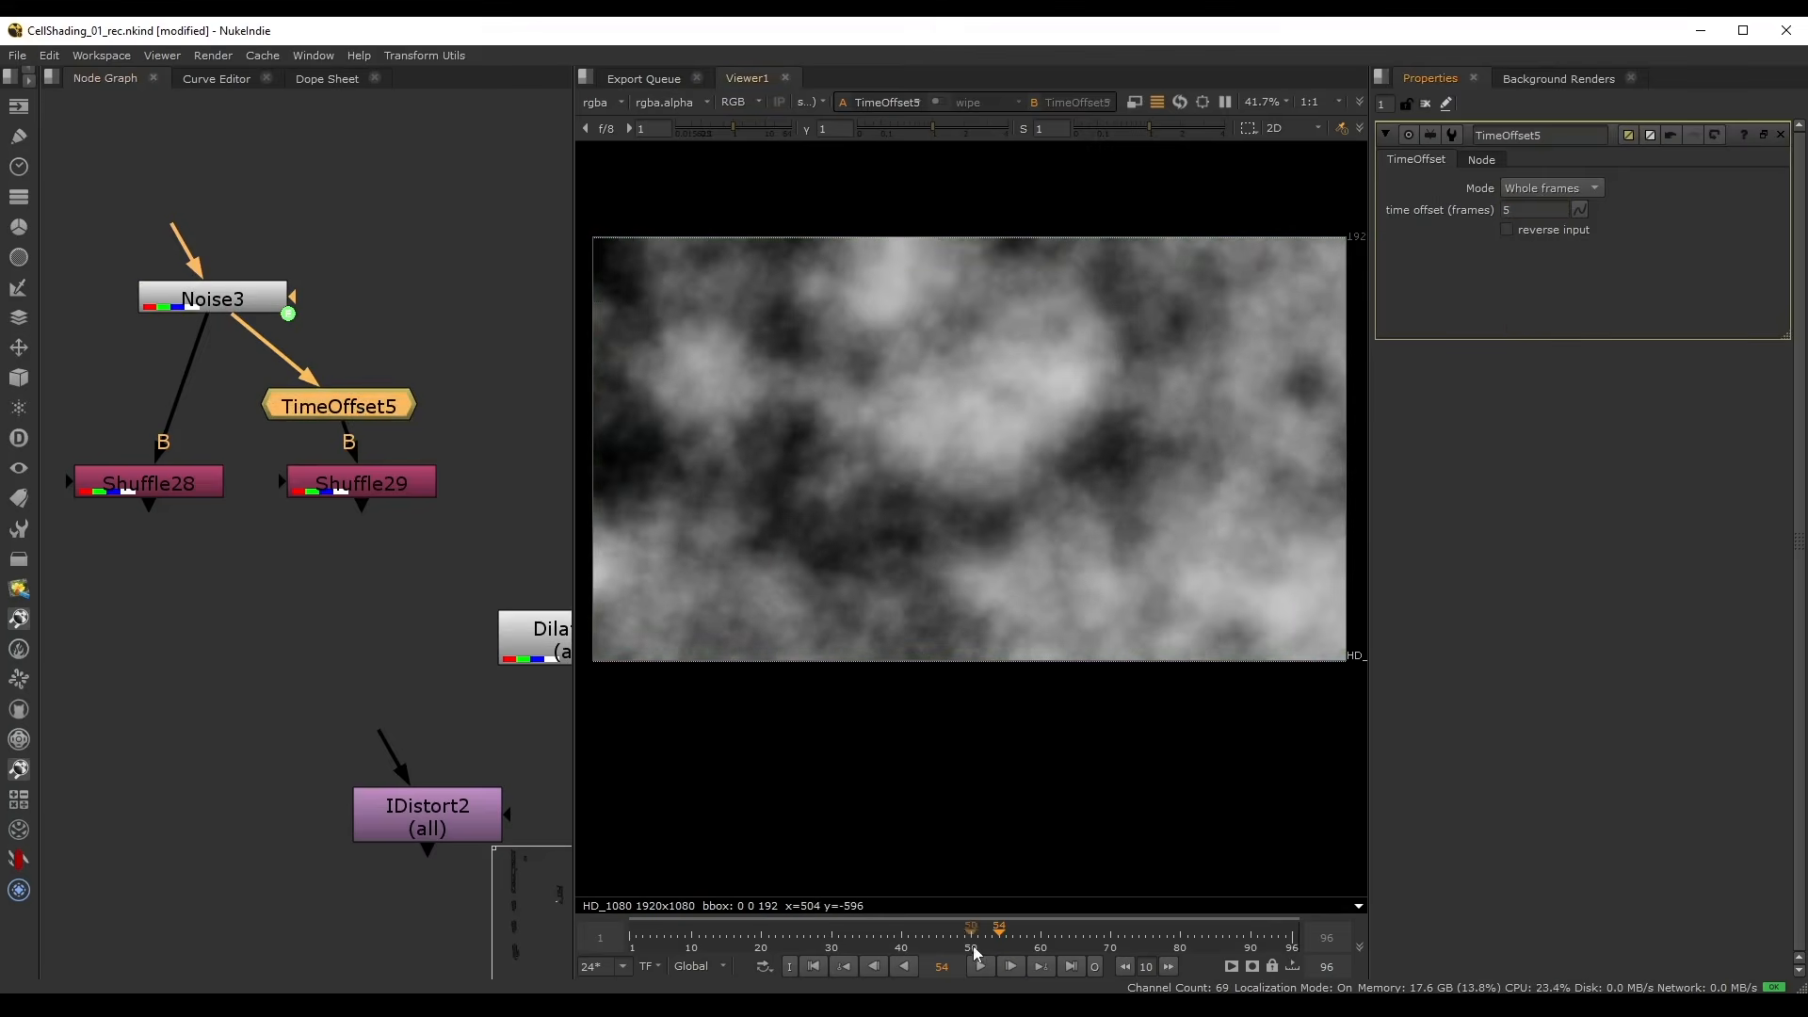
{"action": "mouse_move", "coordinate": [994, 946]}
{"action": "left_mouse_down"}
{"action": "mouse_move", "coordinate": [900, 933]}
{"action": "mouse_move", "coordinate": [1009, 932]}
{"action": "left_mouse_up"}
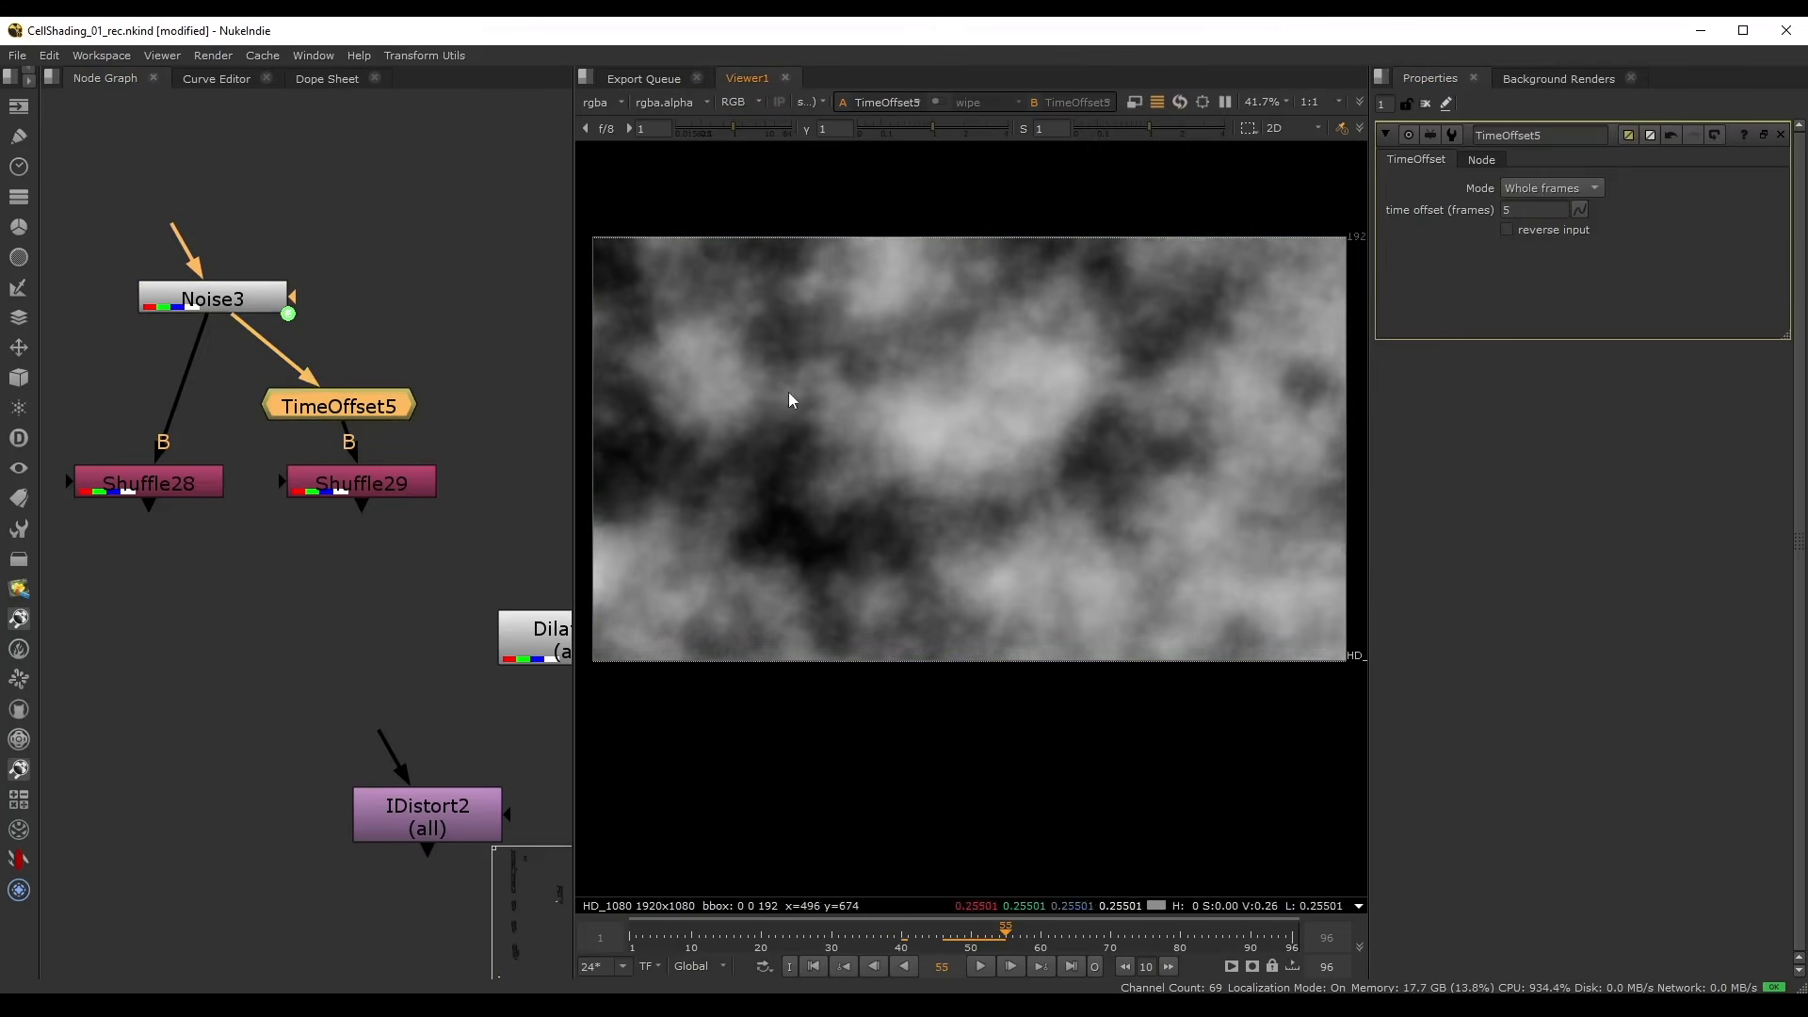
- View the red Shuffle and the time-offset green Shuffle in turn to compare how their noise differs
{"action": "left_click", "coordinate": [155, 484]}
{"action": "key", "text": "1"}
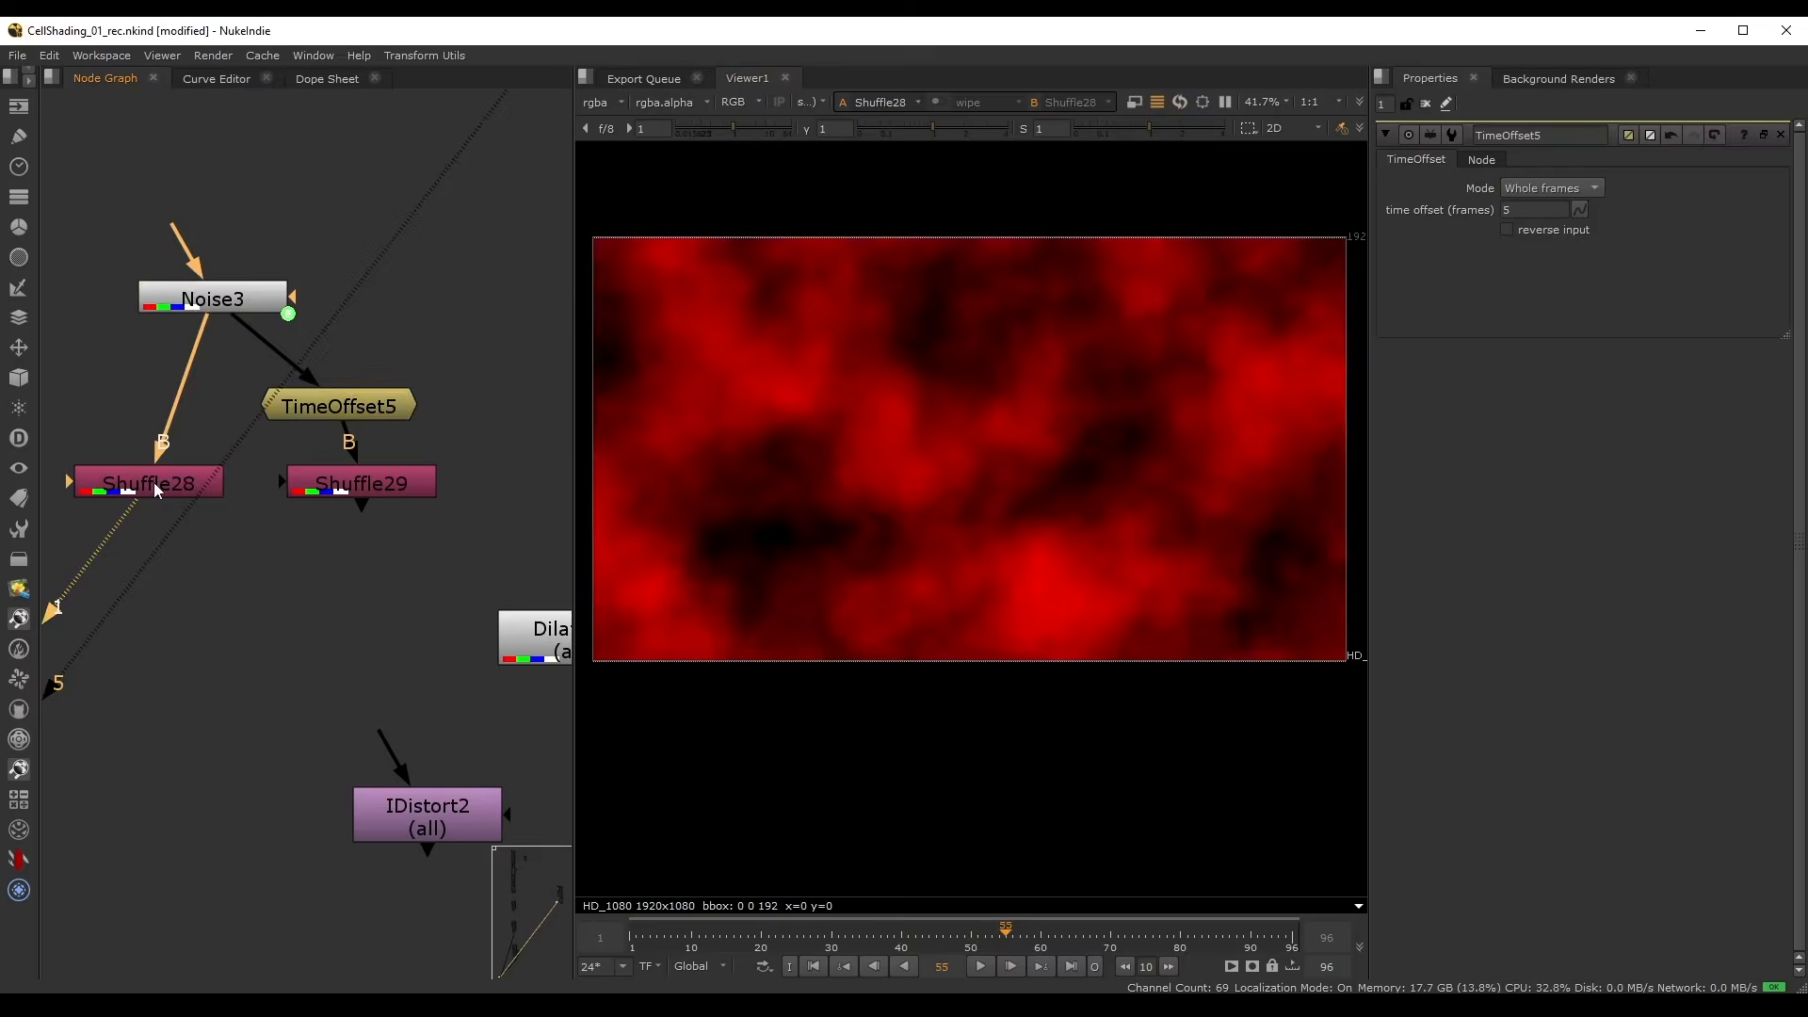
{"action": "left_click", "coordinate": [377, 485]}
{"action": "key", "text": "1"}
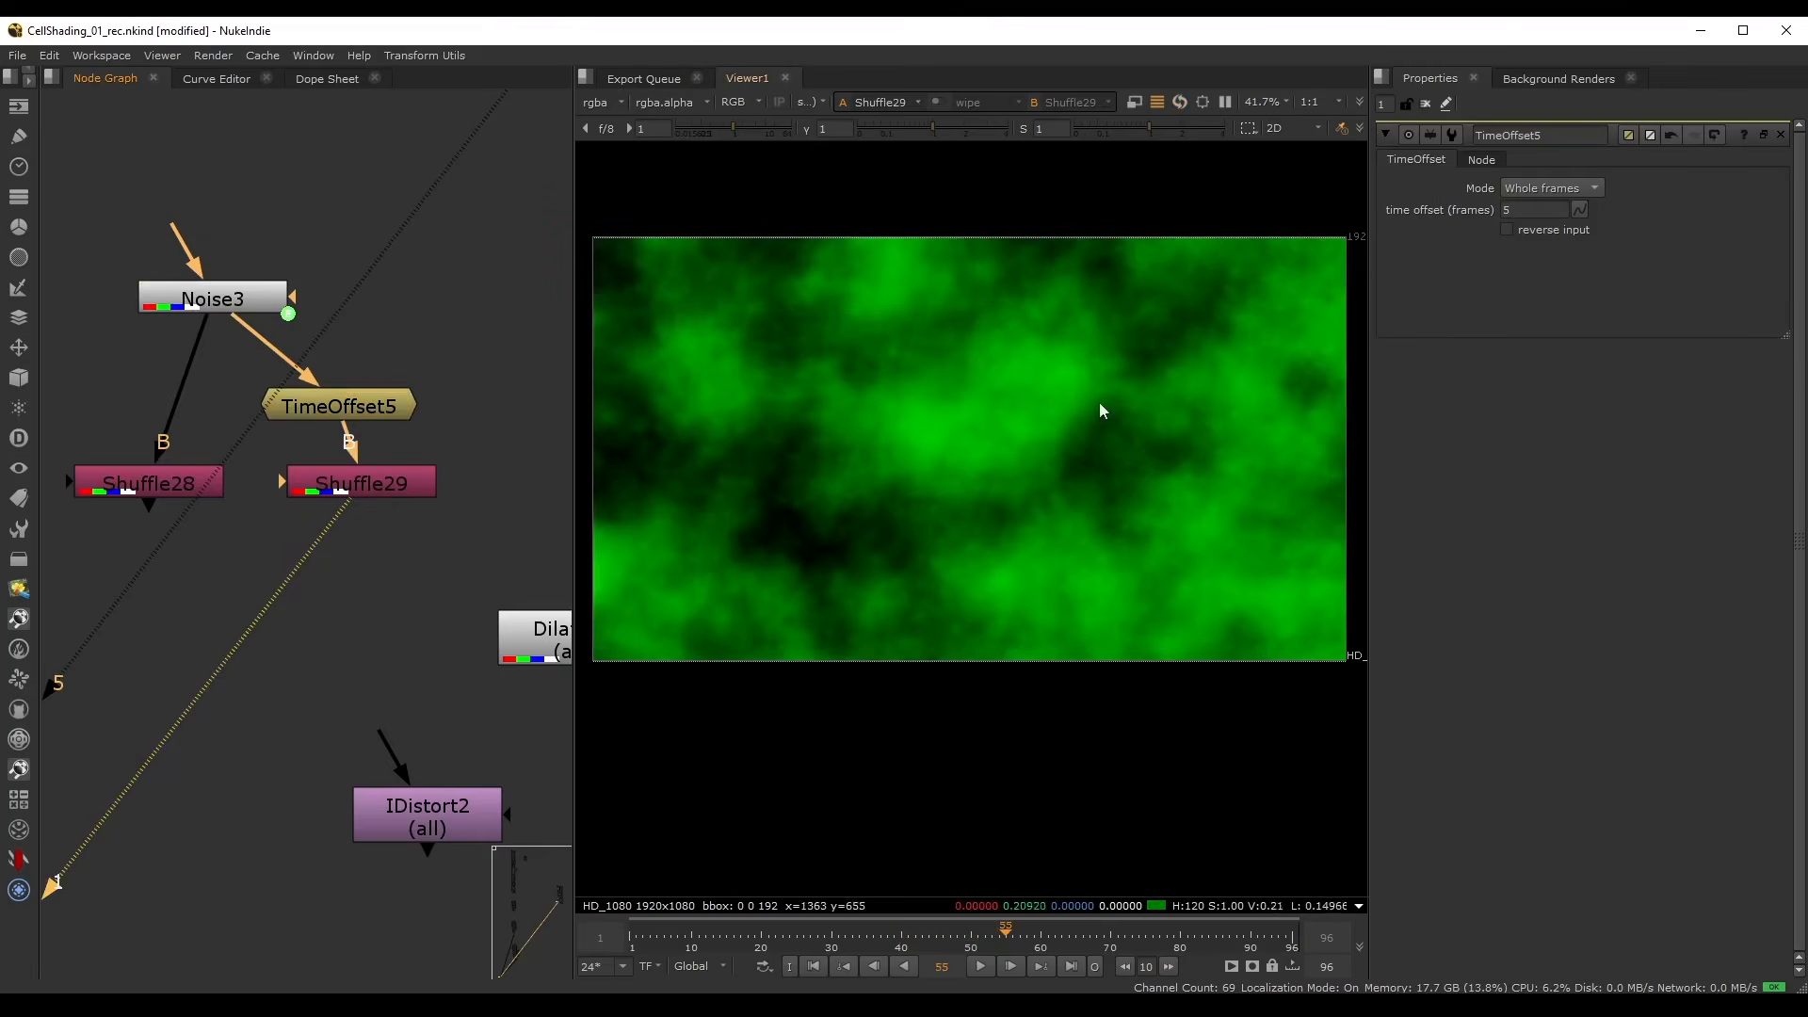
- Merge the red Shuffle as A over the time-offset green Shuffle as B and view the combined noise
{"action": "middle_click_drag", "start_coordinate": [276, 547], "coordinate": [279, 465]}
{"action": "left_click", "coordinate": [148, 404]}
{"action": "key", "text": "m"}
{"action": "left_click_drag", "start_coordinate": [535, 389], "coordinate": [358, 396]}
{"action": "left_click_drag", "start_coordinate": [296, 513], "coordinate": [271, 517]}
{"action": "key", "text": "1"}
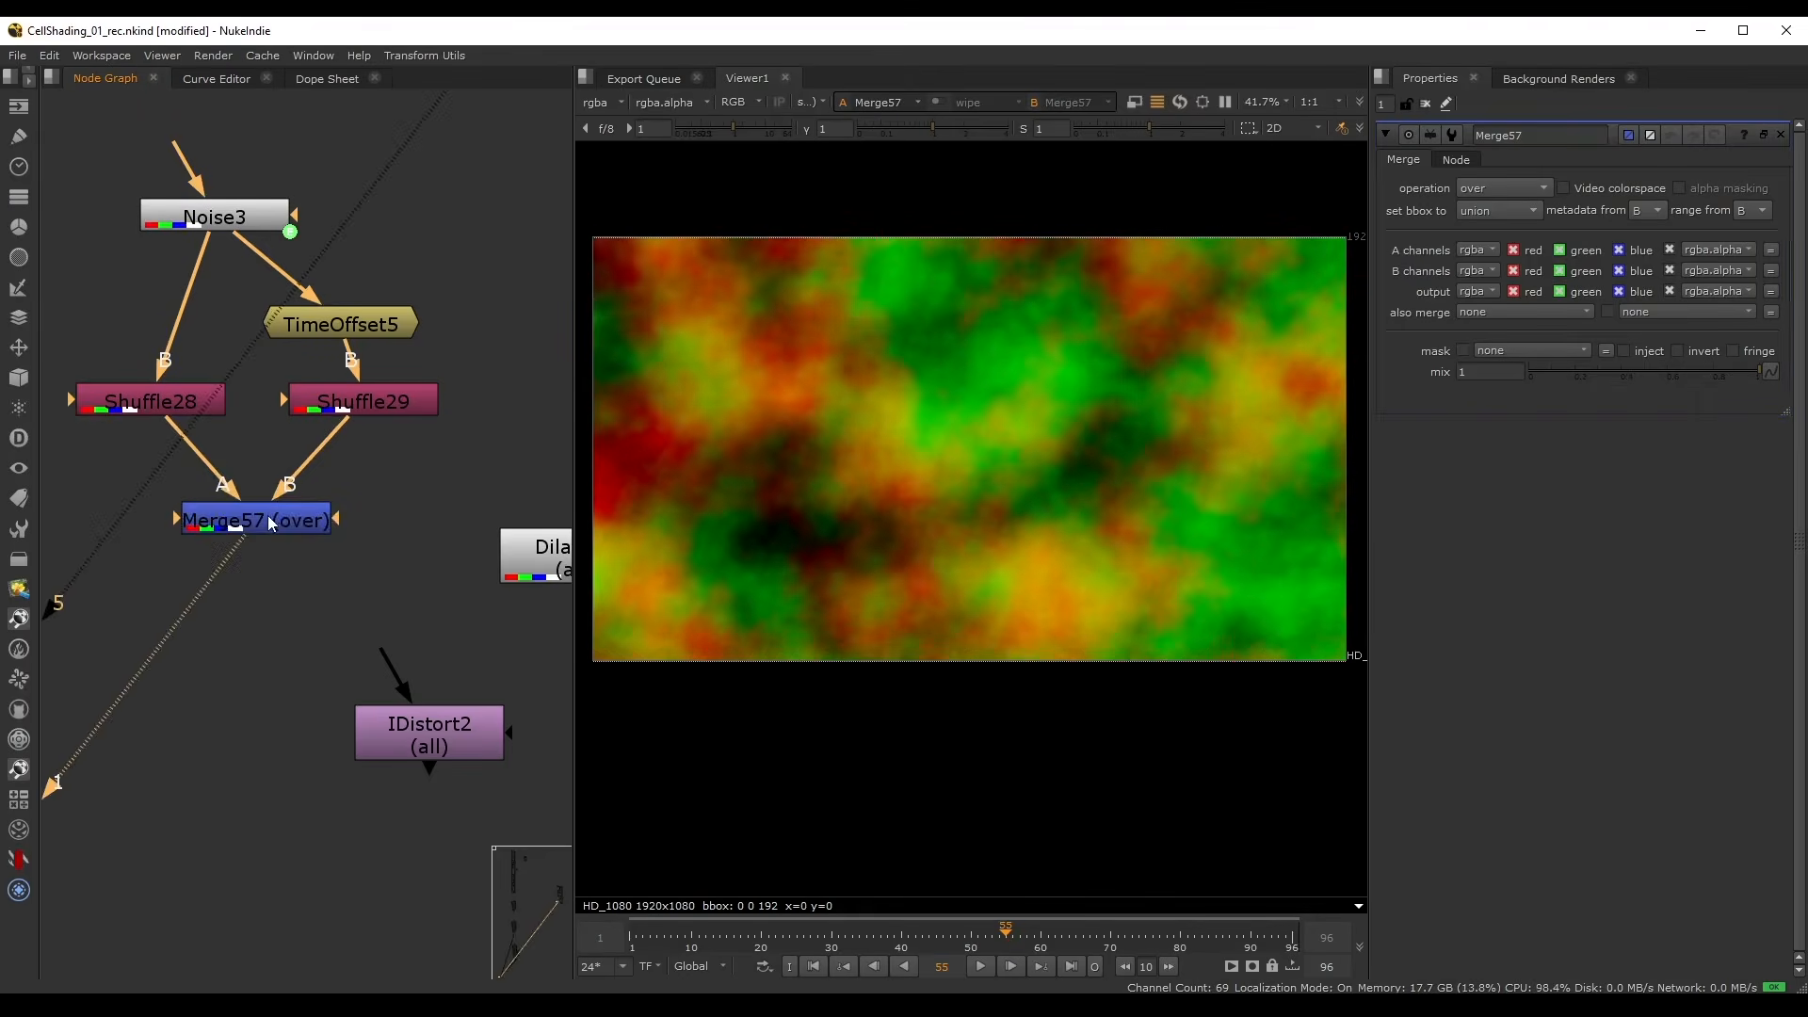
- Play back the merged red and green noise to check its animation
{"action": "left_click", "coordinate": [977, 967]}
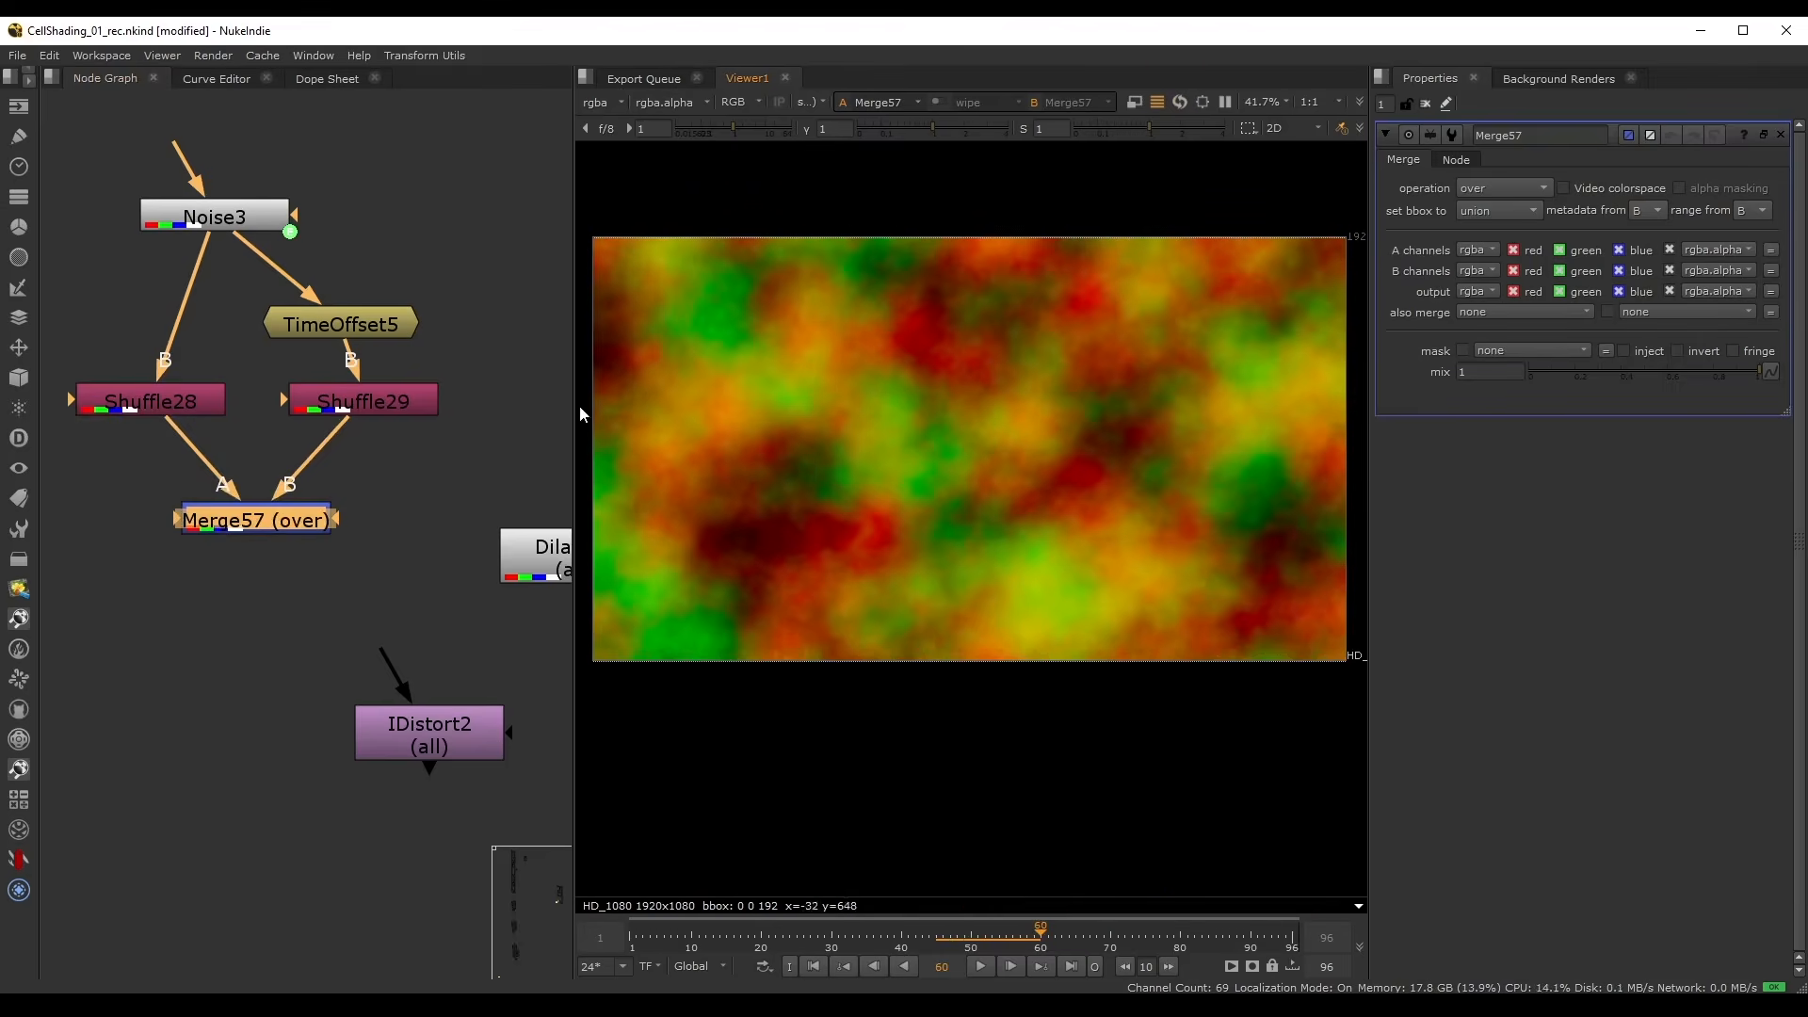
{"action": "scroll", "coordinate": [443, 425], "scroll_direction": "down", "scroll_amount": 3}
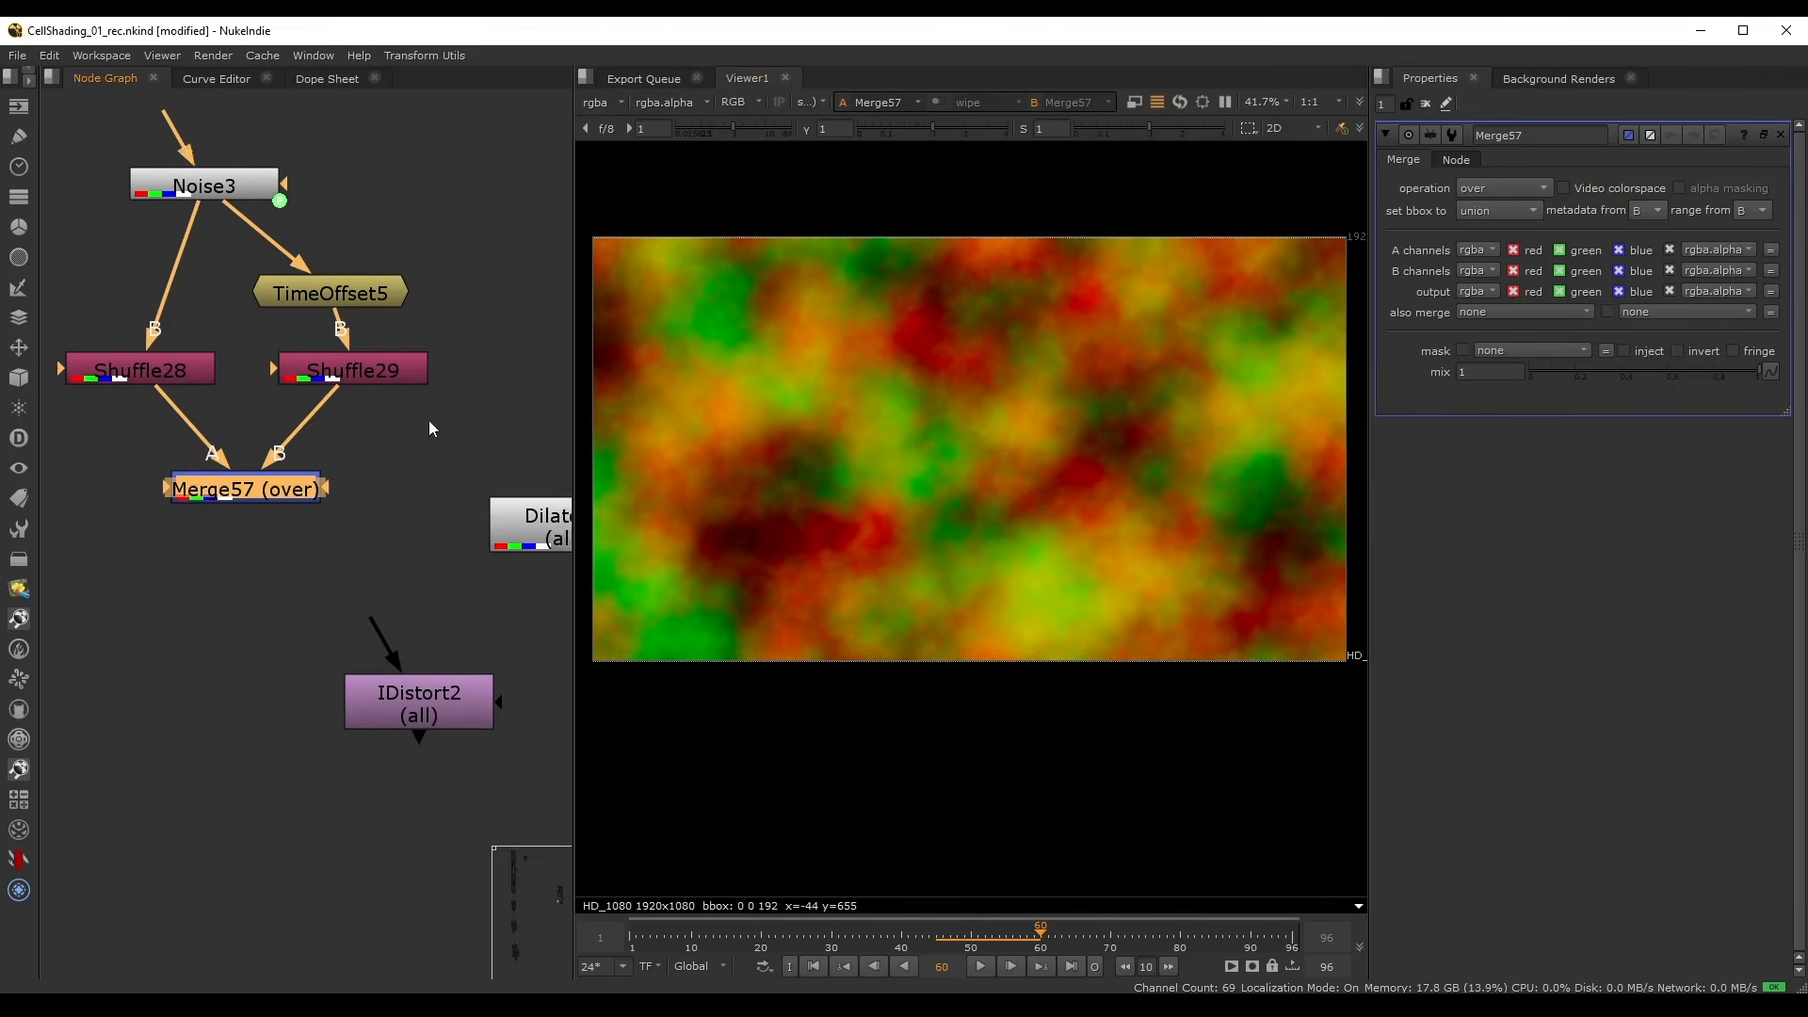
{"action": "scroll", "coordinate": [370, 437], "scroll_direction": "up", "scroll_amount": 2}
- Add a Grade node after the noise Merge and turn off its black clamp
{"action": "left_click", "coordinate": [370, 430]}
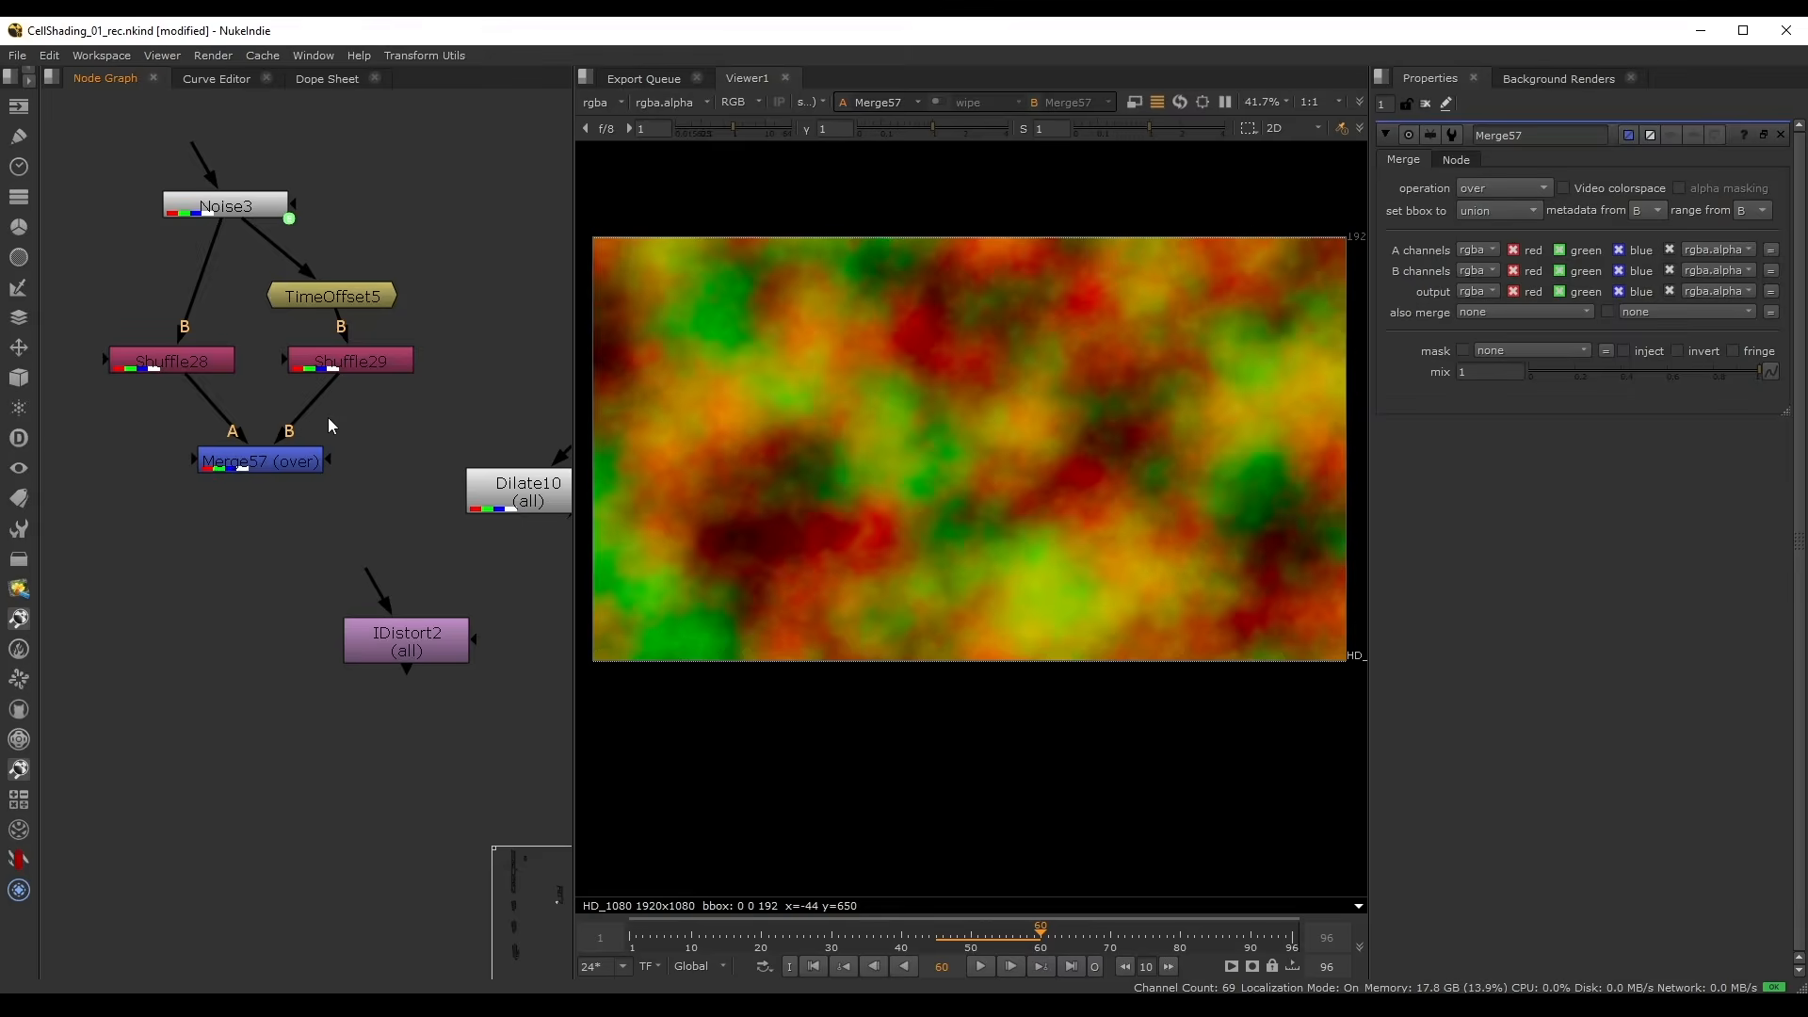
{"action": "left_click", "coordinate": [273, 461]}
{"action": "key", "text": "g"}
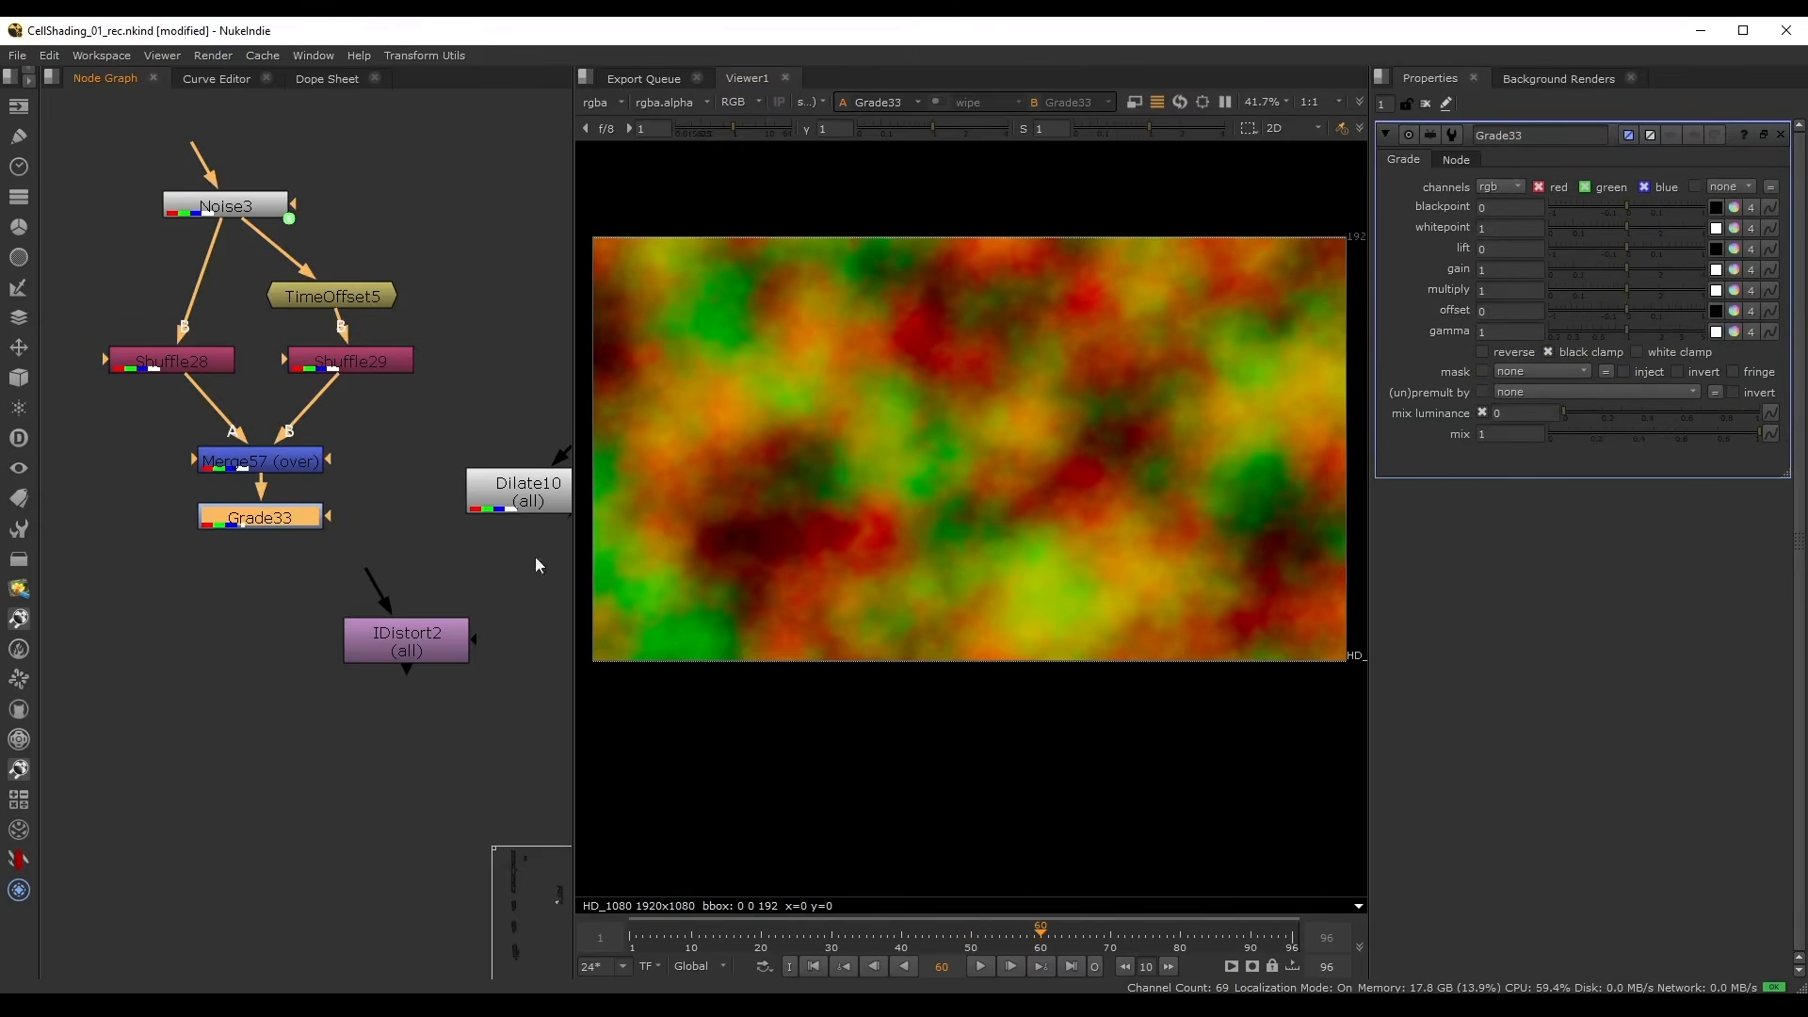
{"action": "left_click", "coordinate": [1567, 353]}
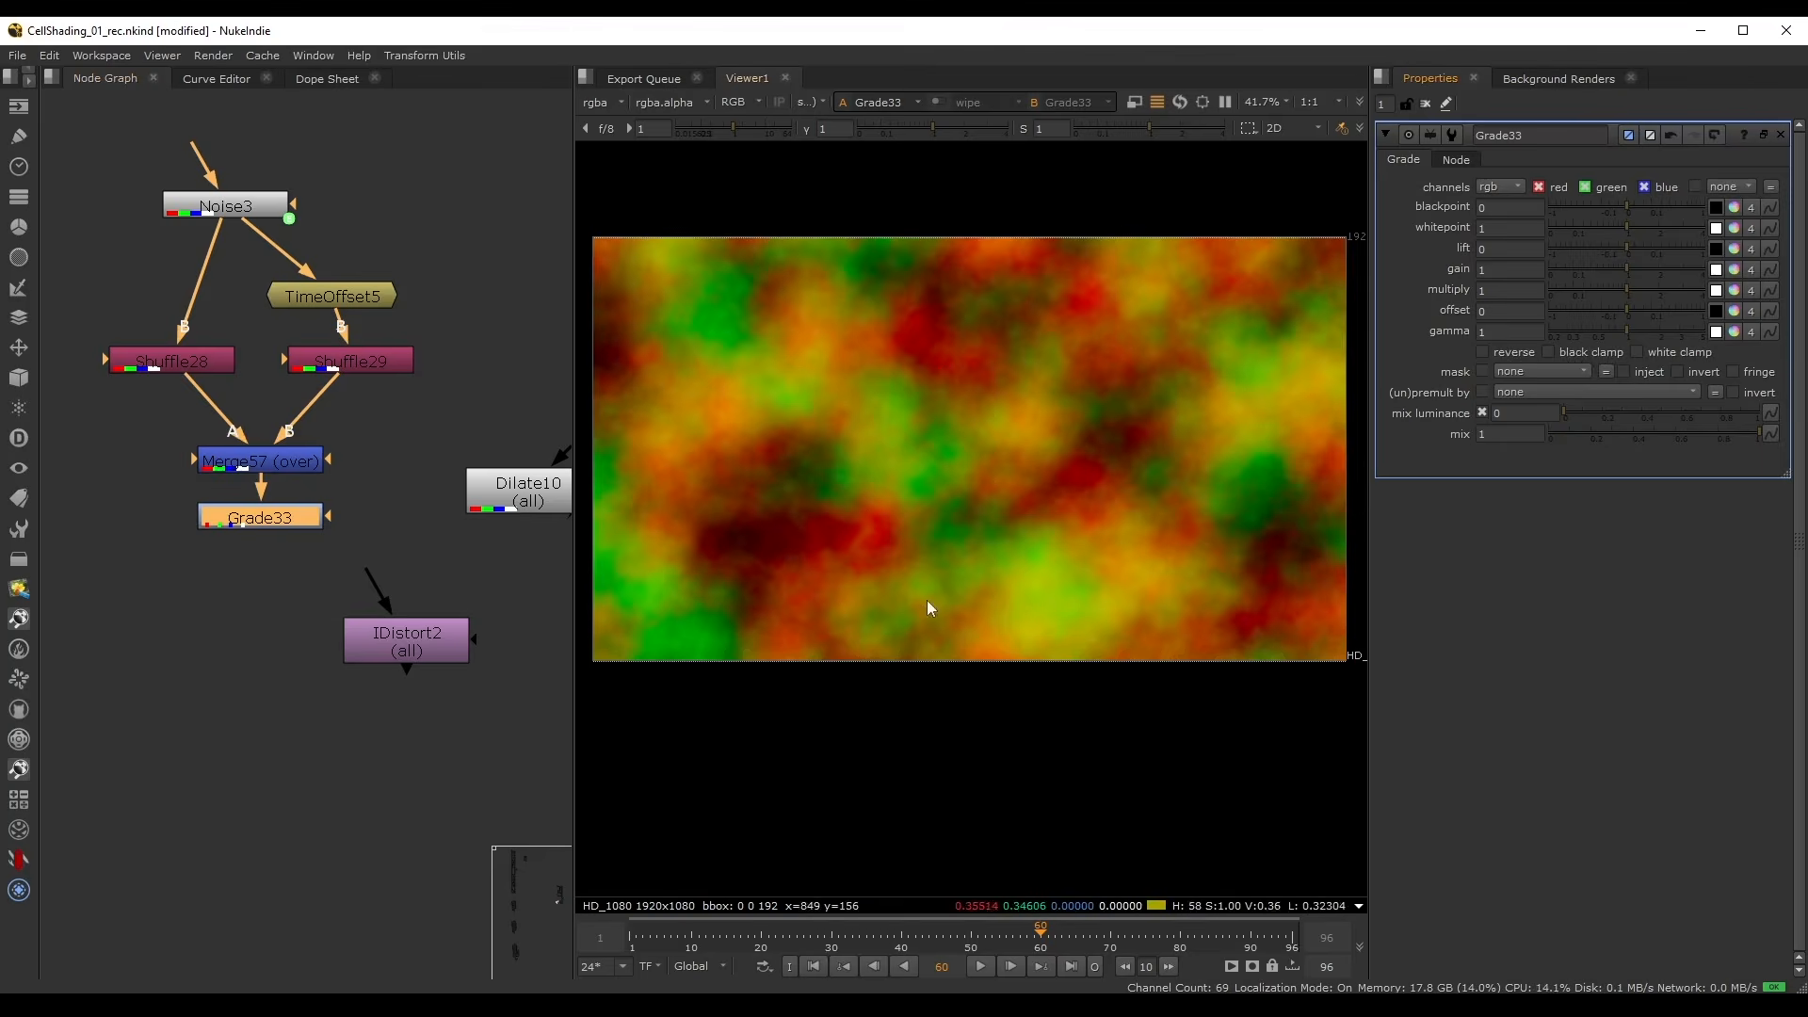
- Sample an area of the noise, check the Noise3 settings, and set the Grade's offset to -0.3
{"action": "left_click_drag", "start_coordinate": [841, 497], "coordinate": [914, 562], "text": "ctrl+shift"}
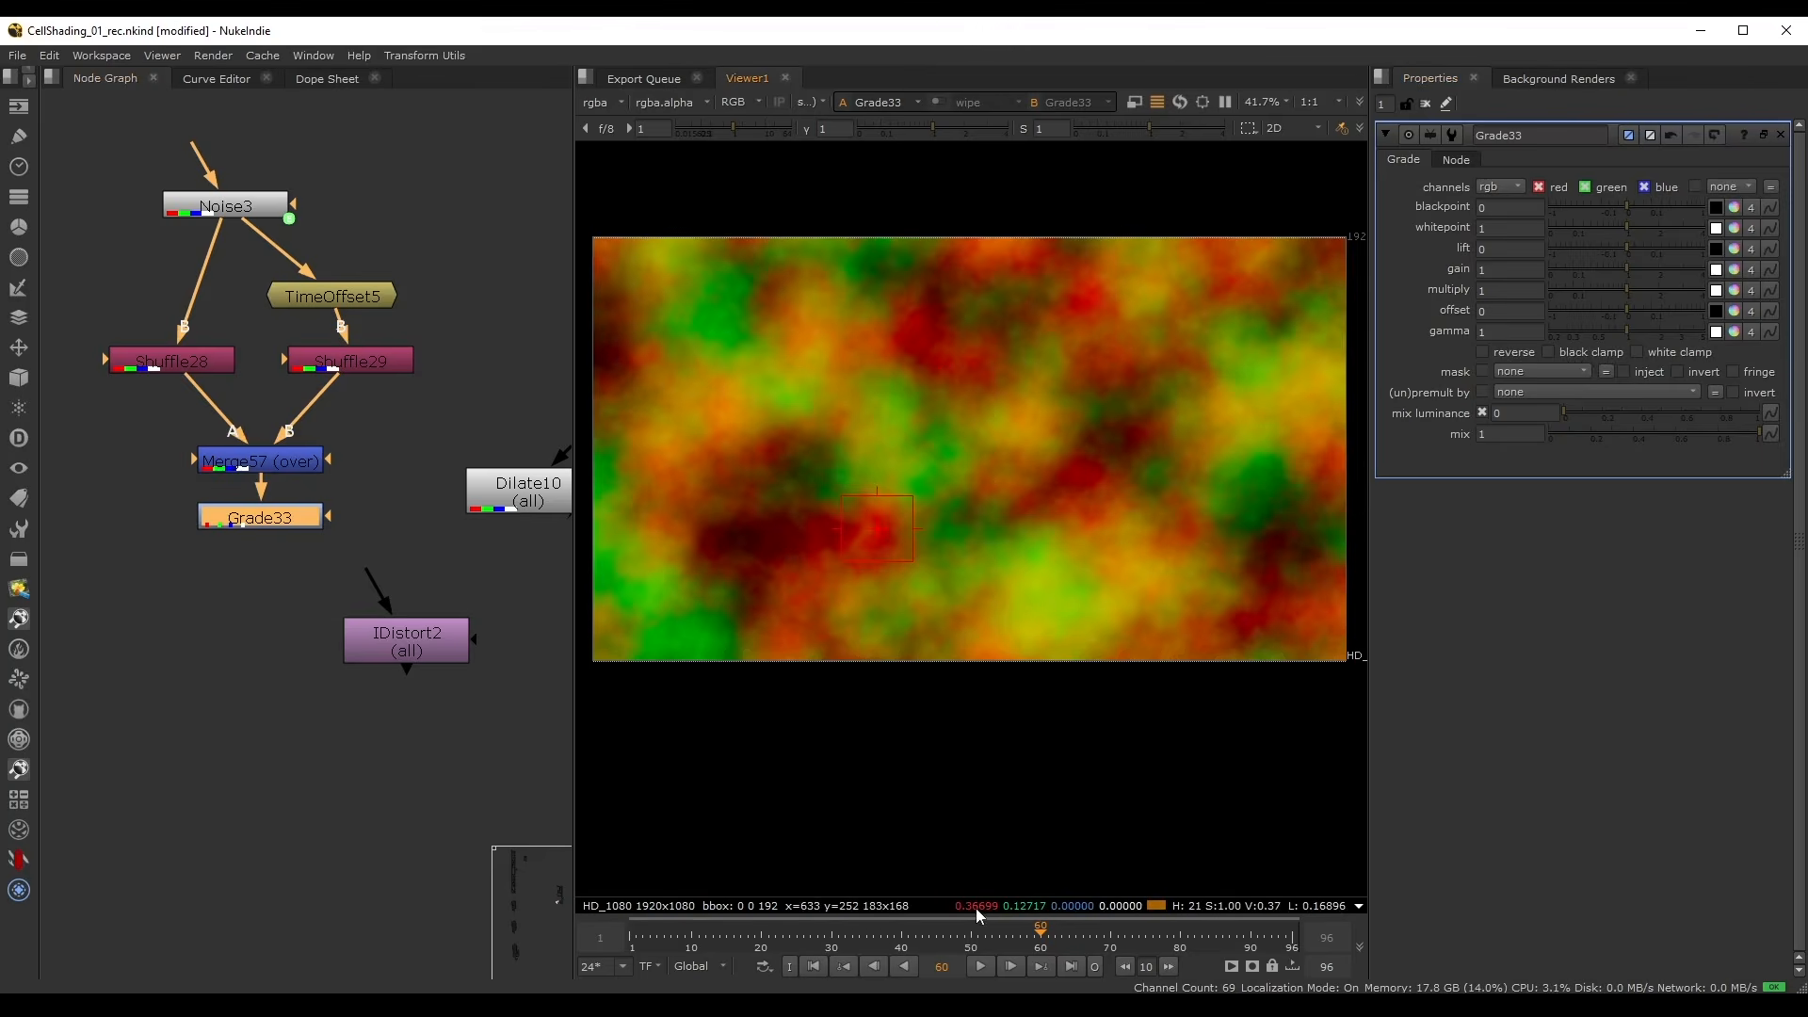
{"action": "double_click", "coordinate": [214, 209]}
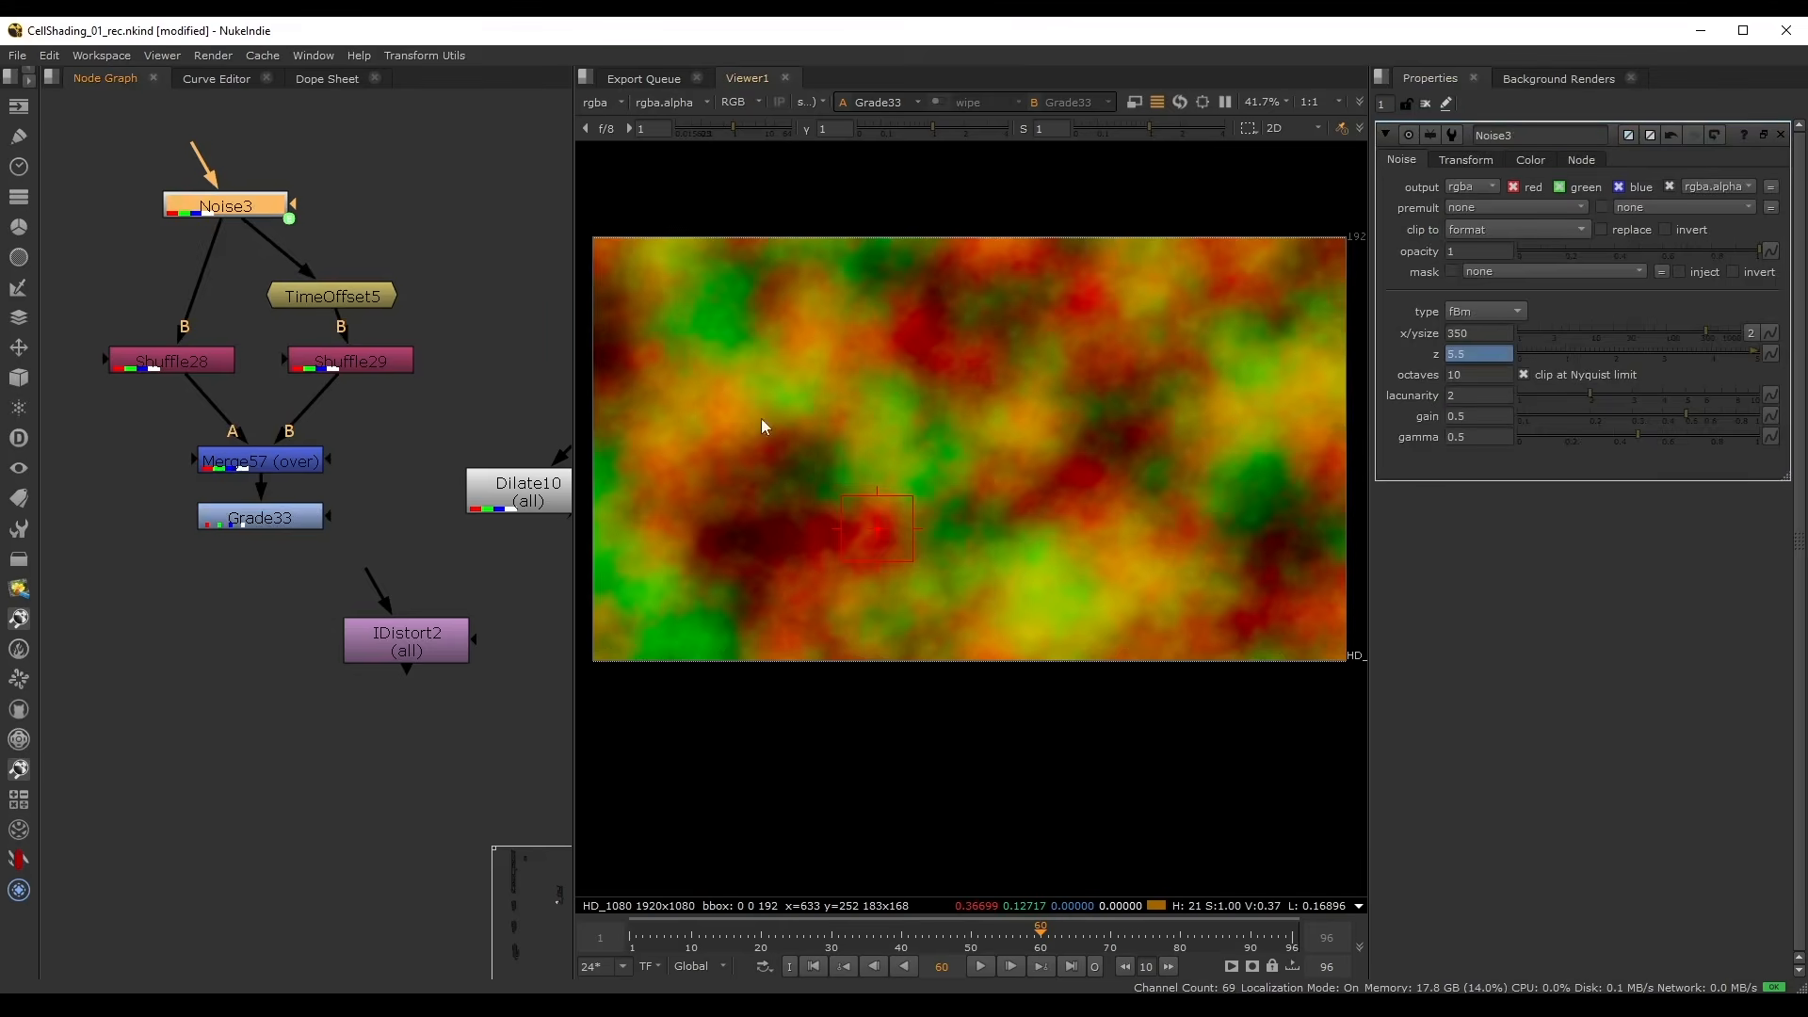
{"action": "double_click", "coordinate": [257, 519]}
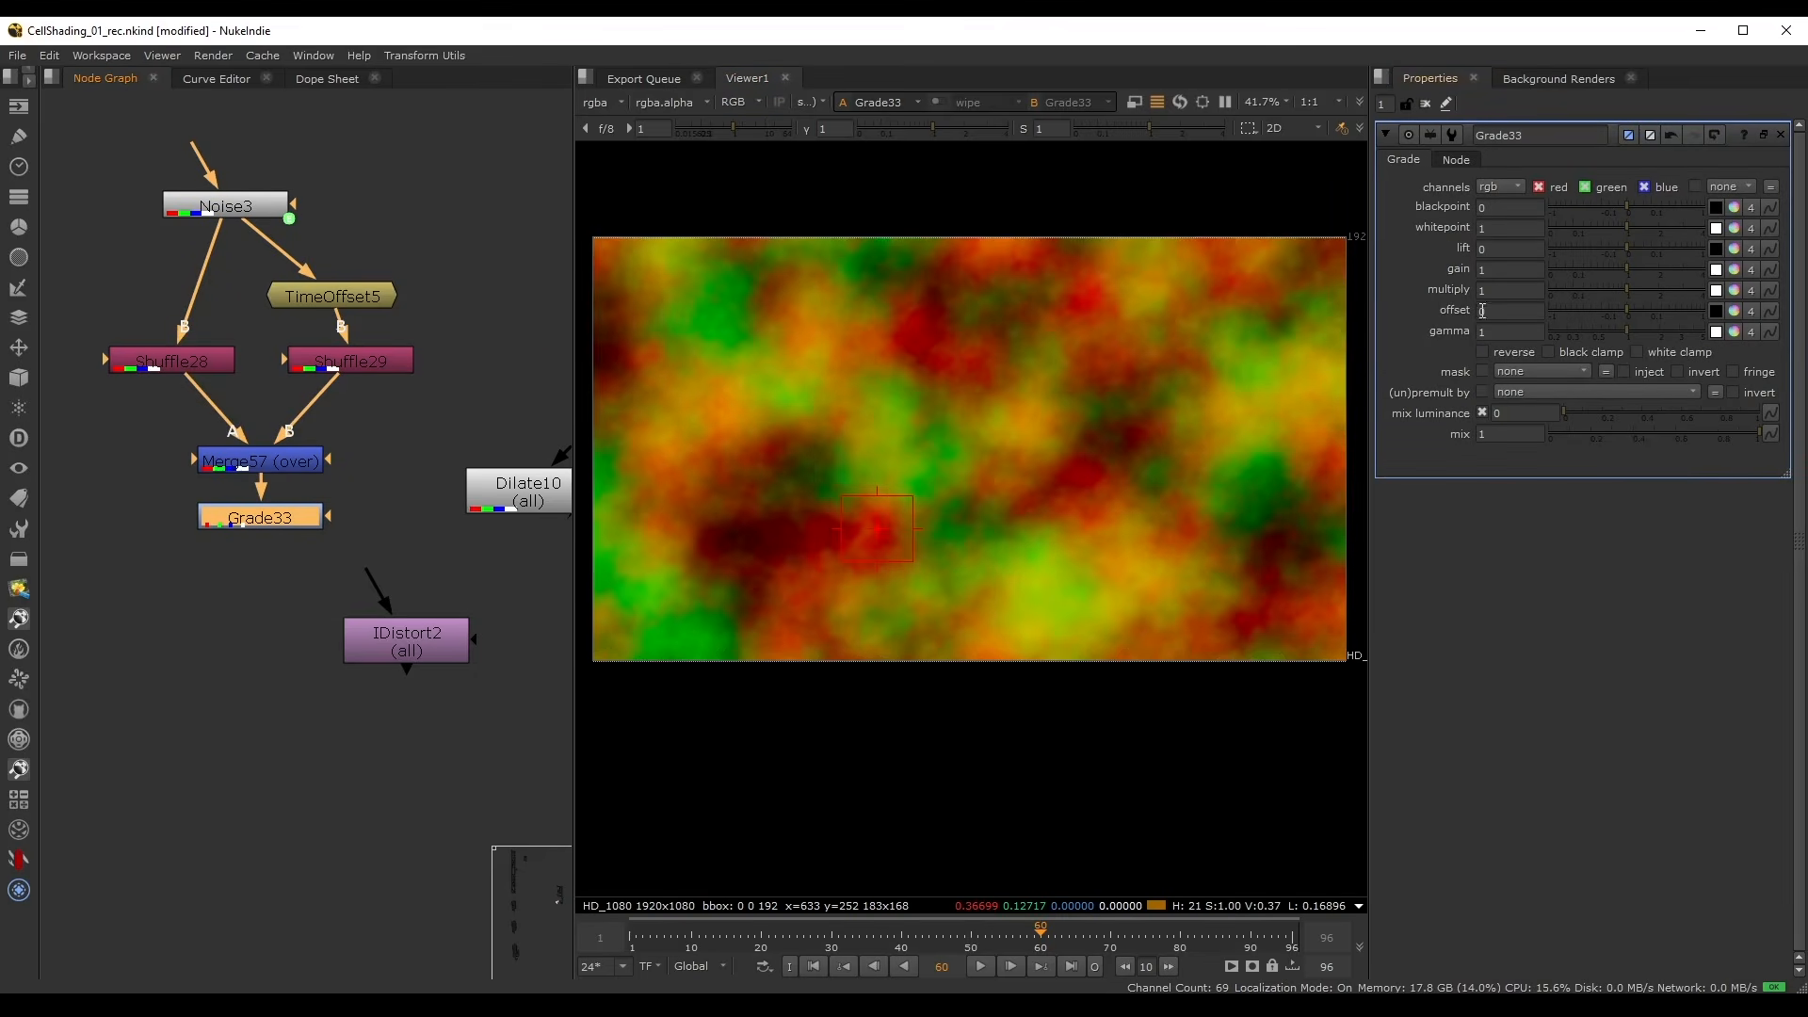
{"action": "left_click_drag", "start_coordinate": [1625, 312], "coordinate": [1584, 320]}
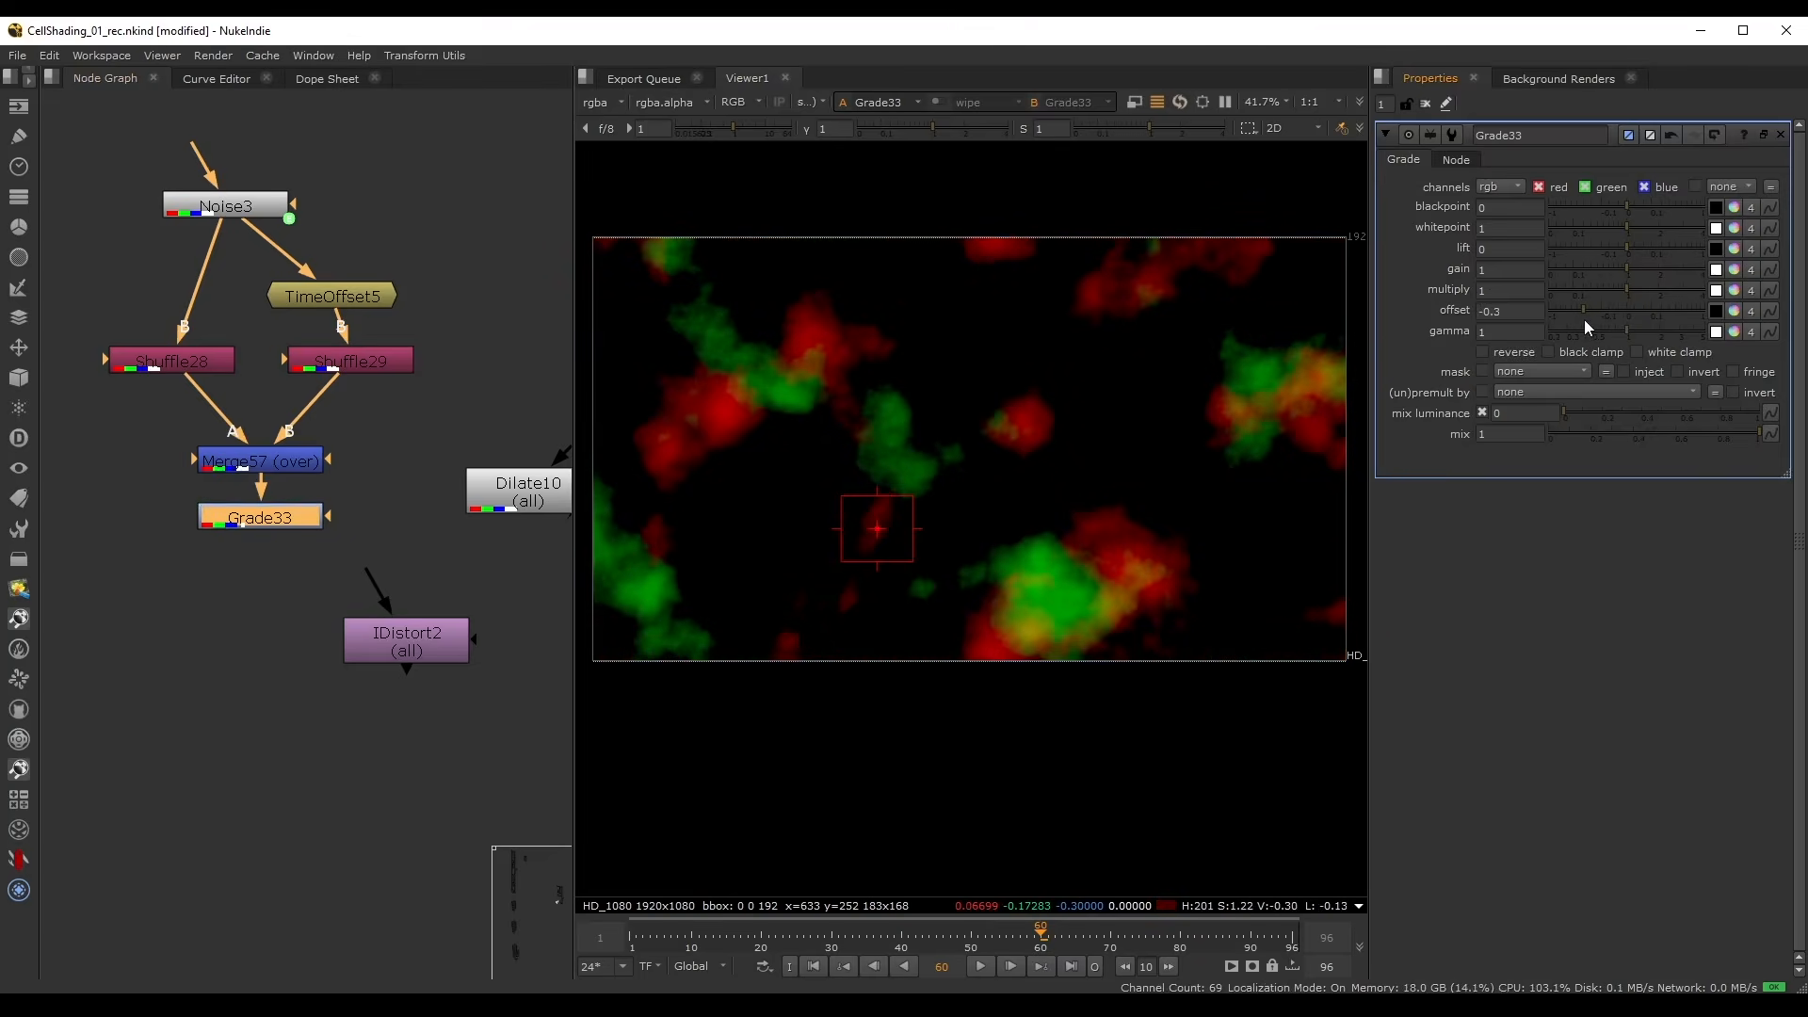
{"action": "scroll", "coordinate": [1027, 897], "scroll_direction": "up", "scroll_amount": 2}
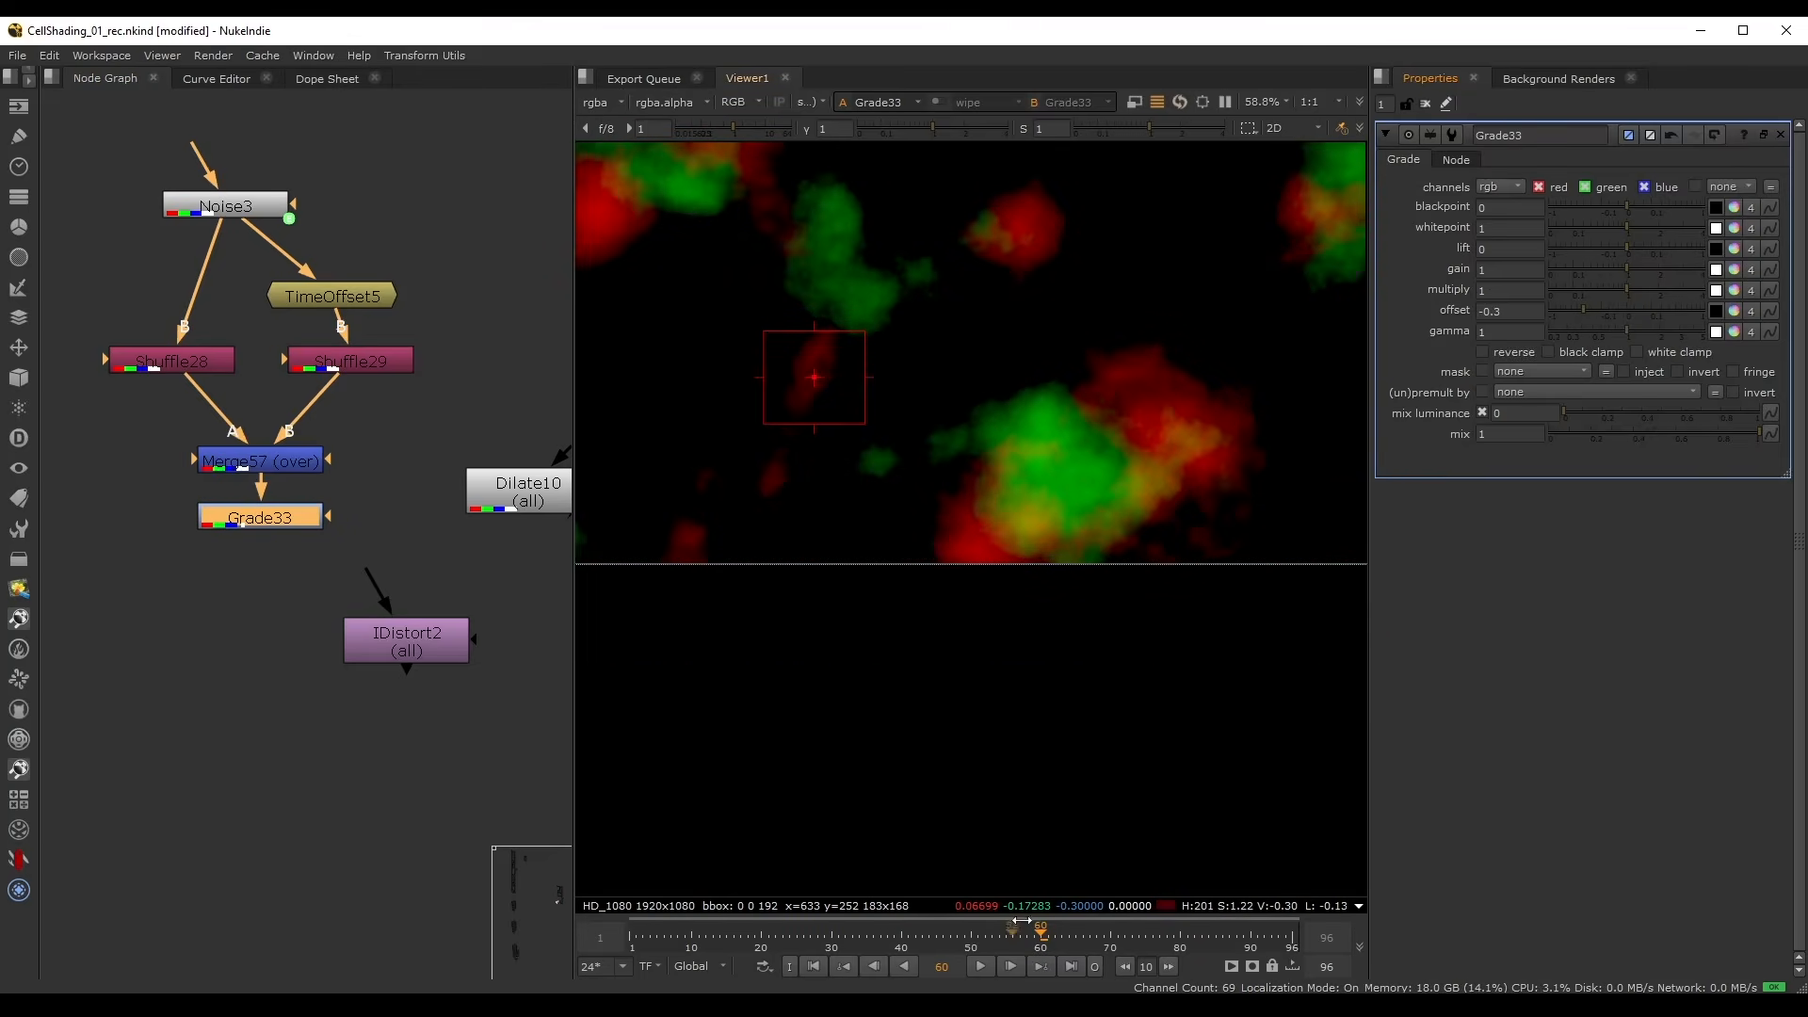
{"action": "scroll", "coordinate": [1116, 499], "scroll_direction": "down", "scroll_amount": 3}
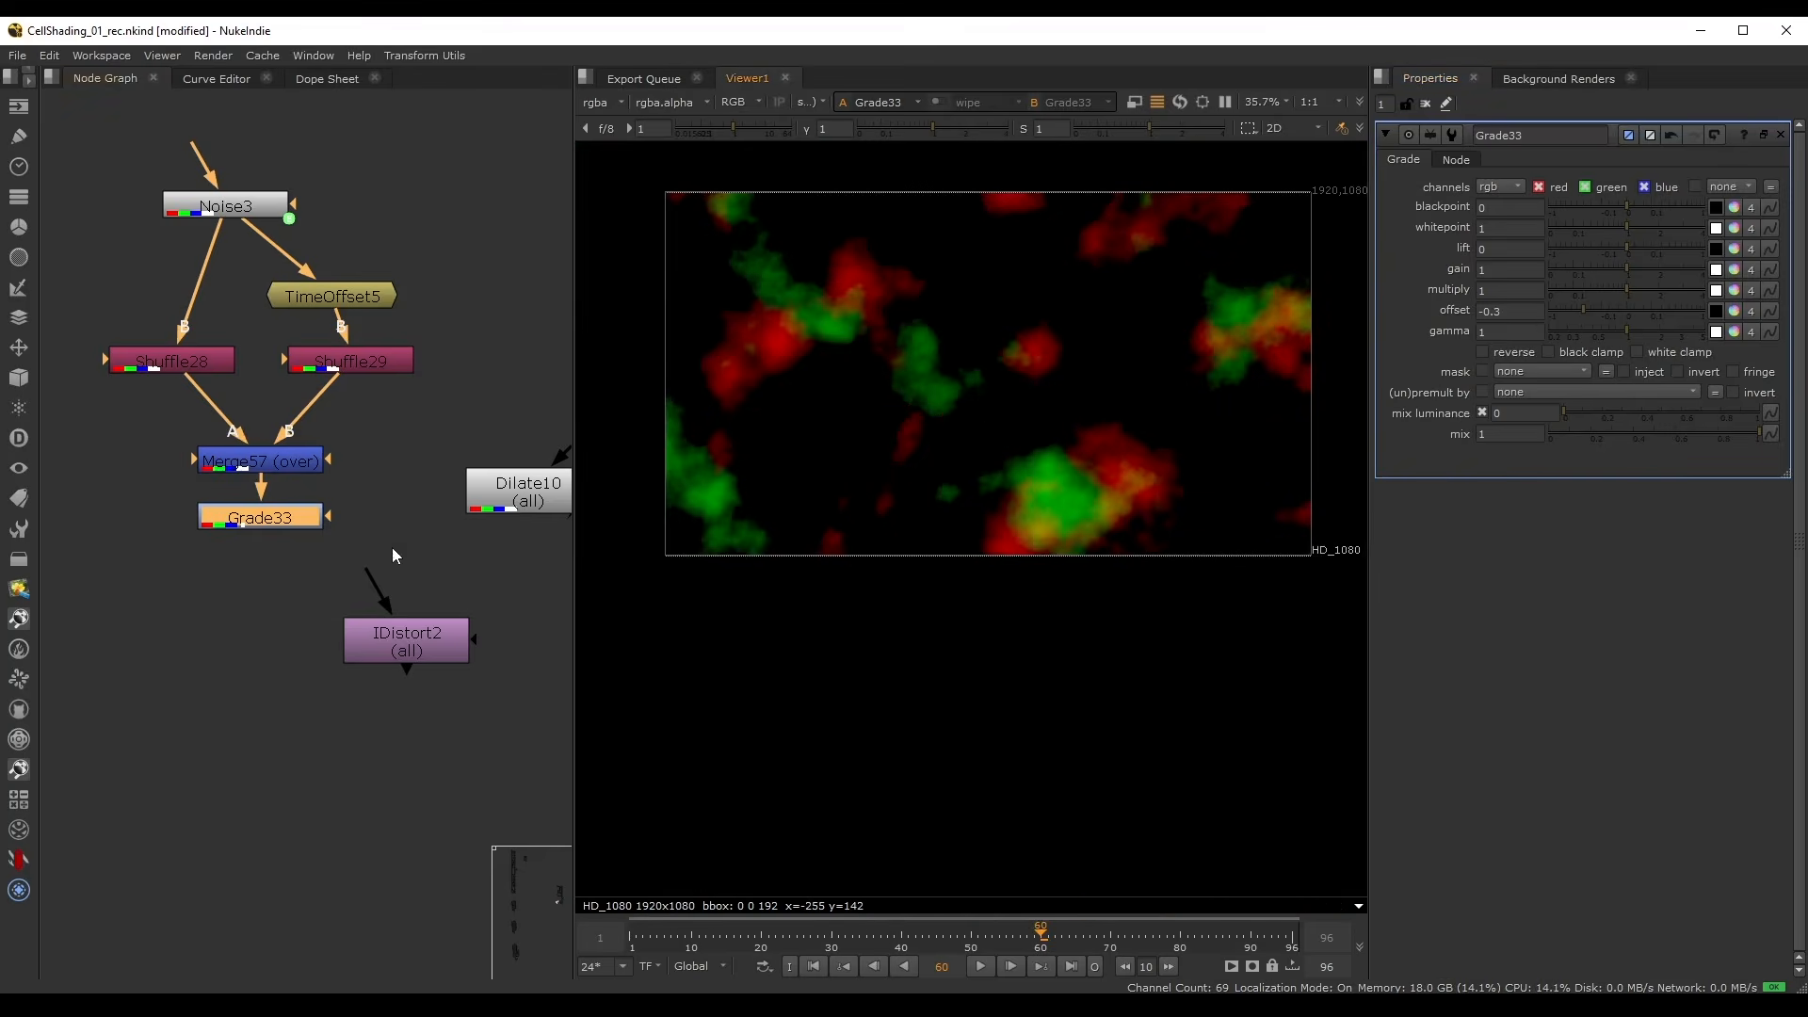
- Move the Dilate, minus Merge and Invert nodes down to make room below the silhouette Shuffle
{"action": "scroll", "coordinate": [392, 546], "scroll_direction": "down", "scroll_amount": 4}
{"action": "left_click_drag", "start_coordinate": [288, 477], "coordinate": [521, 706]}
{"action": "left_click_drag", "start_coordinate": [463, 589], "coordinate": [480, 667]}
{"action": "left_click", "coordinate": [358, 644]}
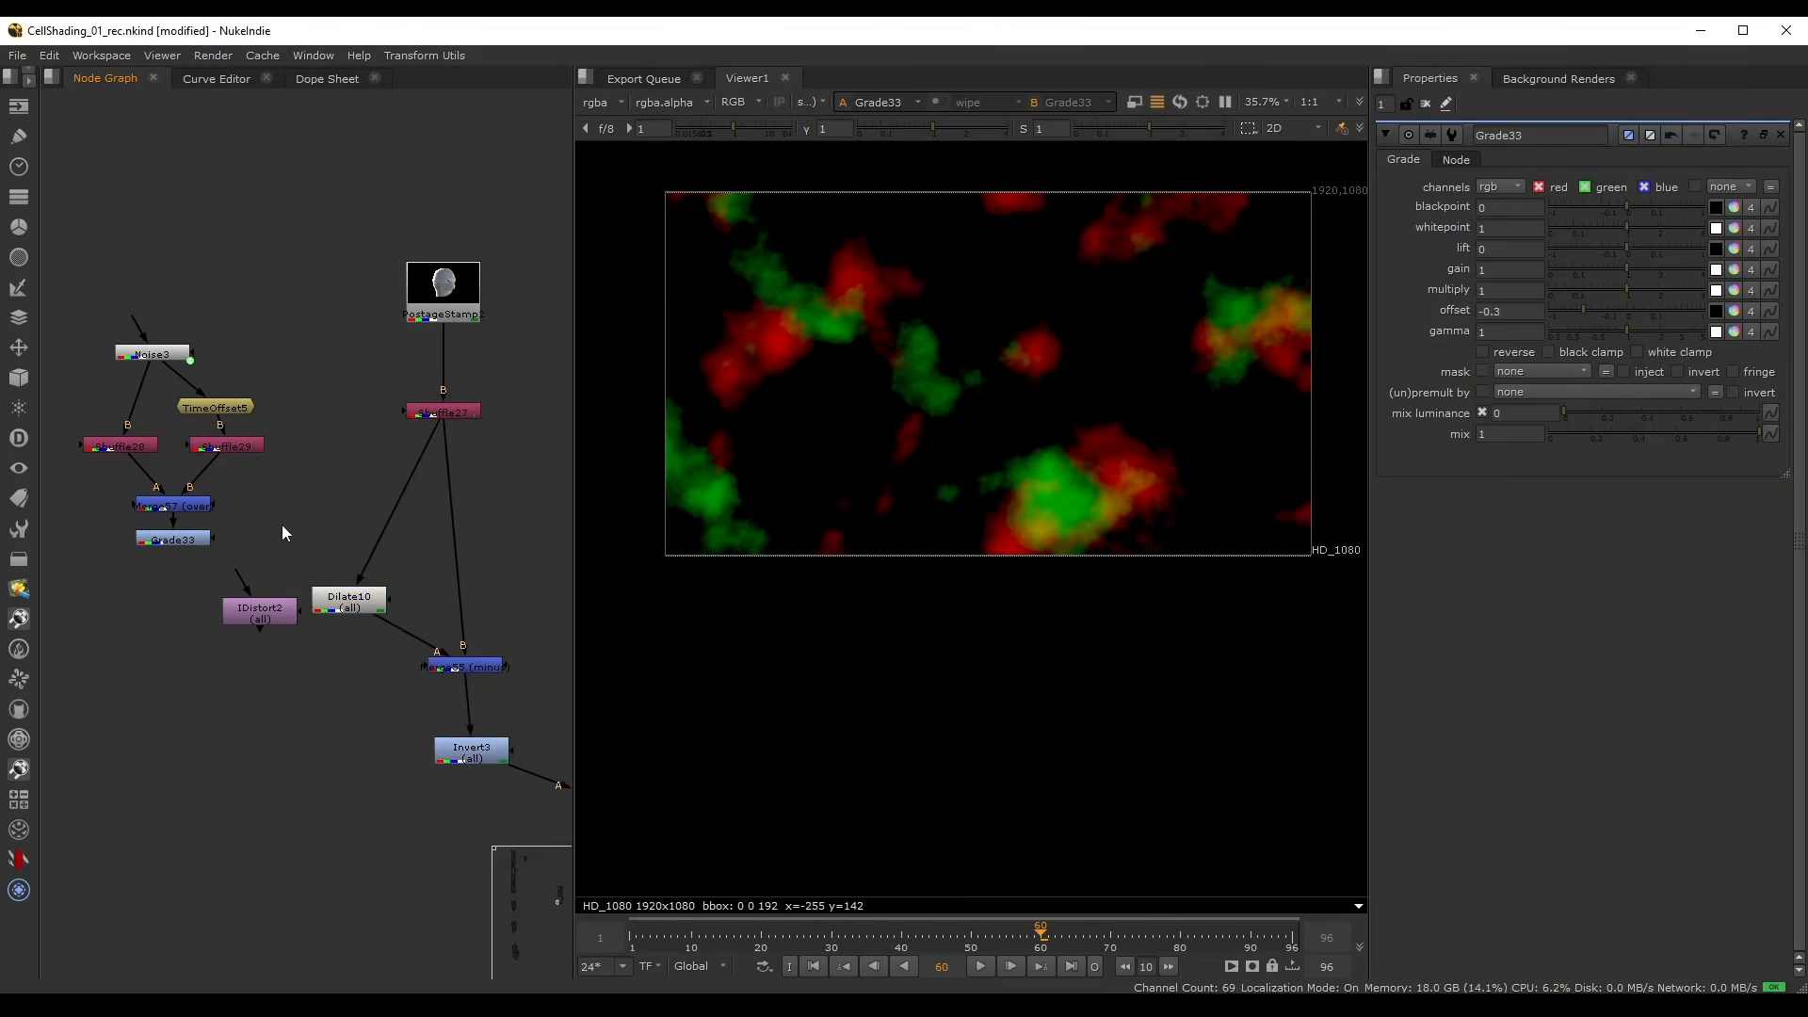
- Insert a new Shuffle node between the silhouette Shuffle and the Dilate node
{"action": "scroll", "coordinate": [283, 532], "scroll_direction": "up", "scroll_amount": 3}
{"action": "middle_click_drag", "start_coordinate": [1011, 354], "coordinate": [996, 458]}
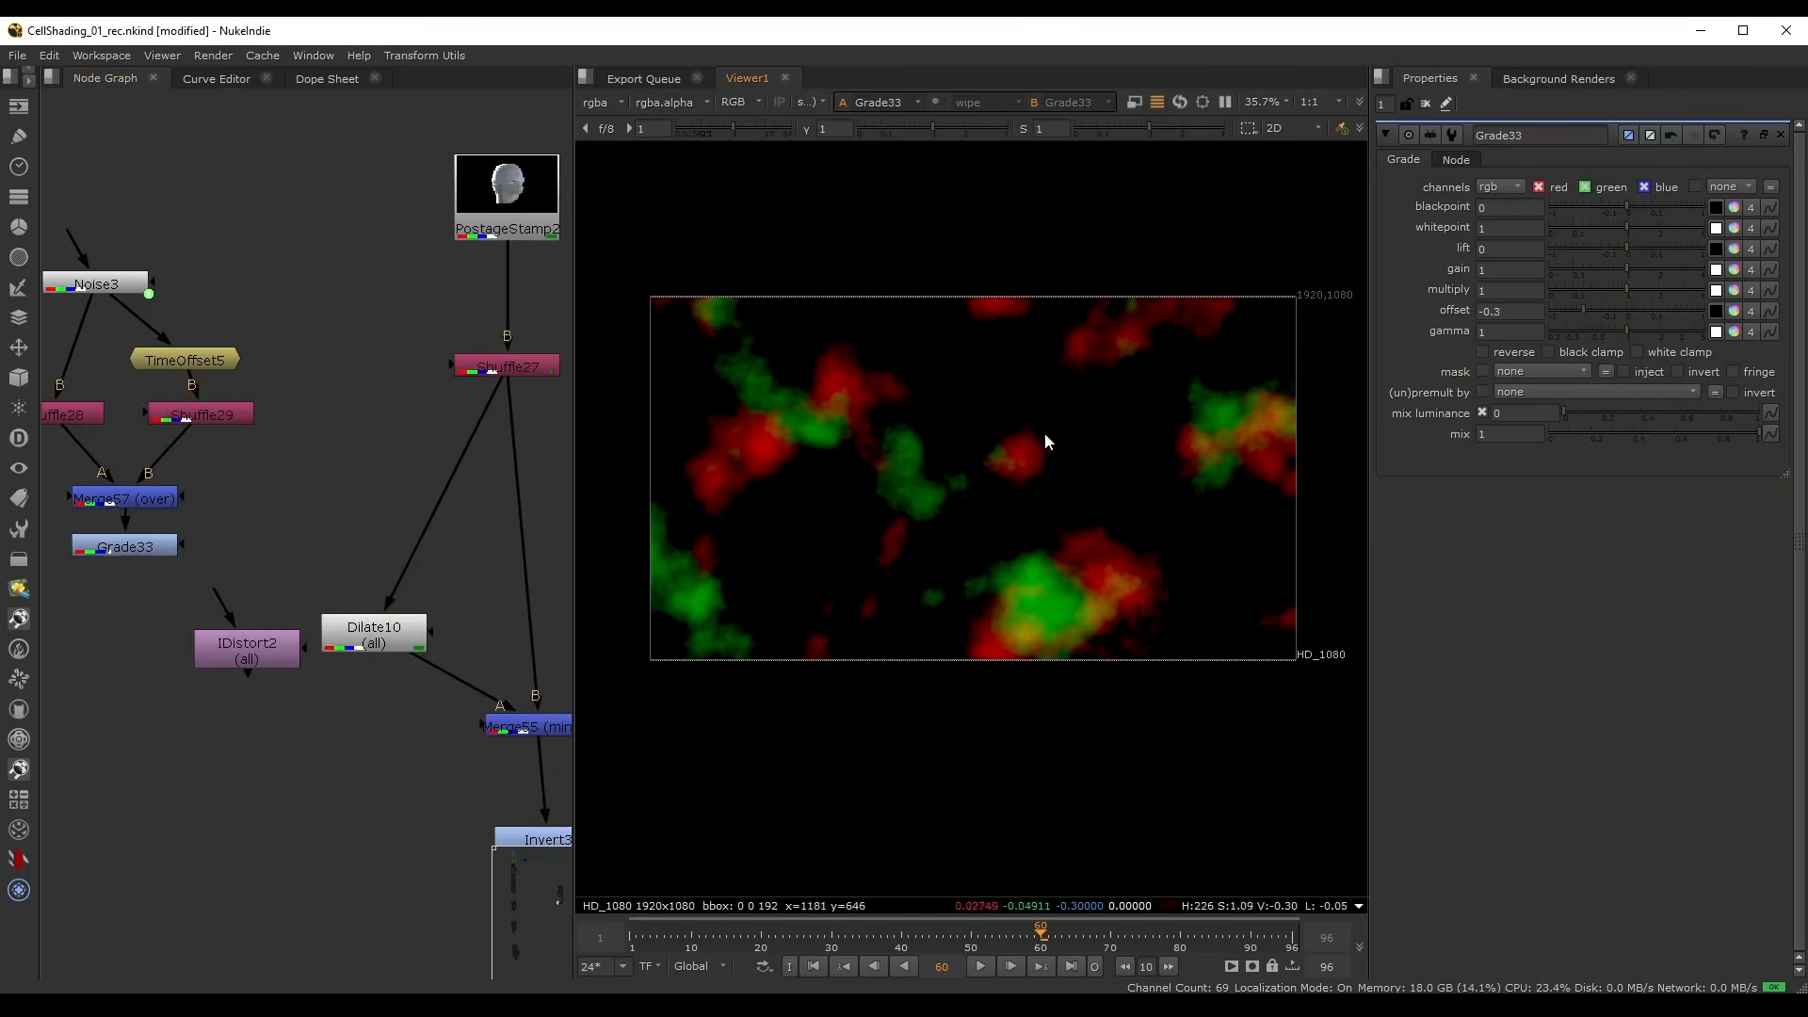
{"action": "middle_click_drag", "start_coordinate": [448, 395], "coordinate": [401, 380]}
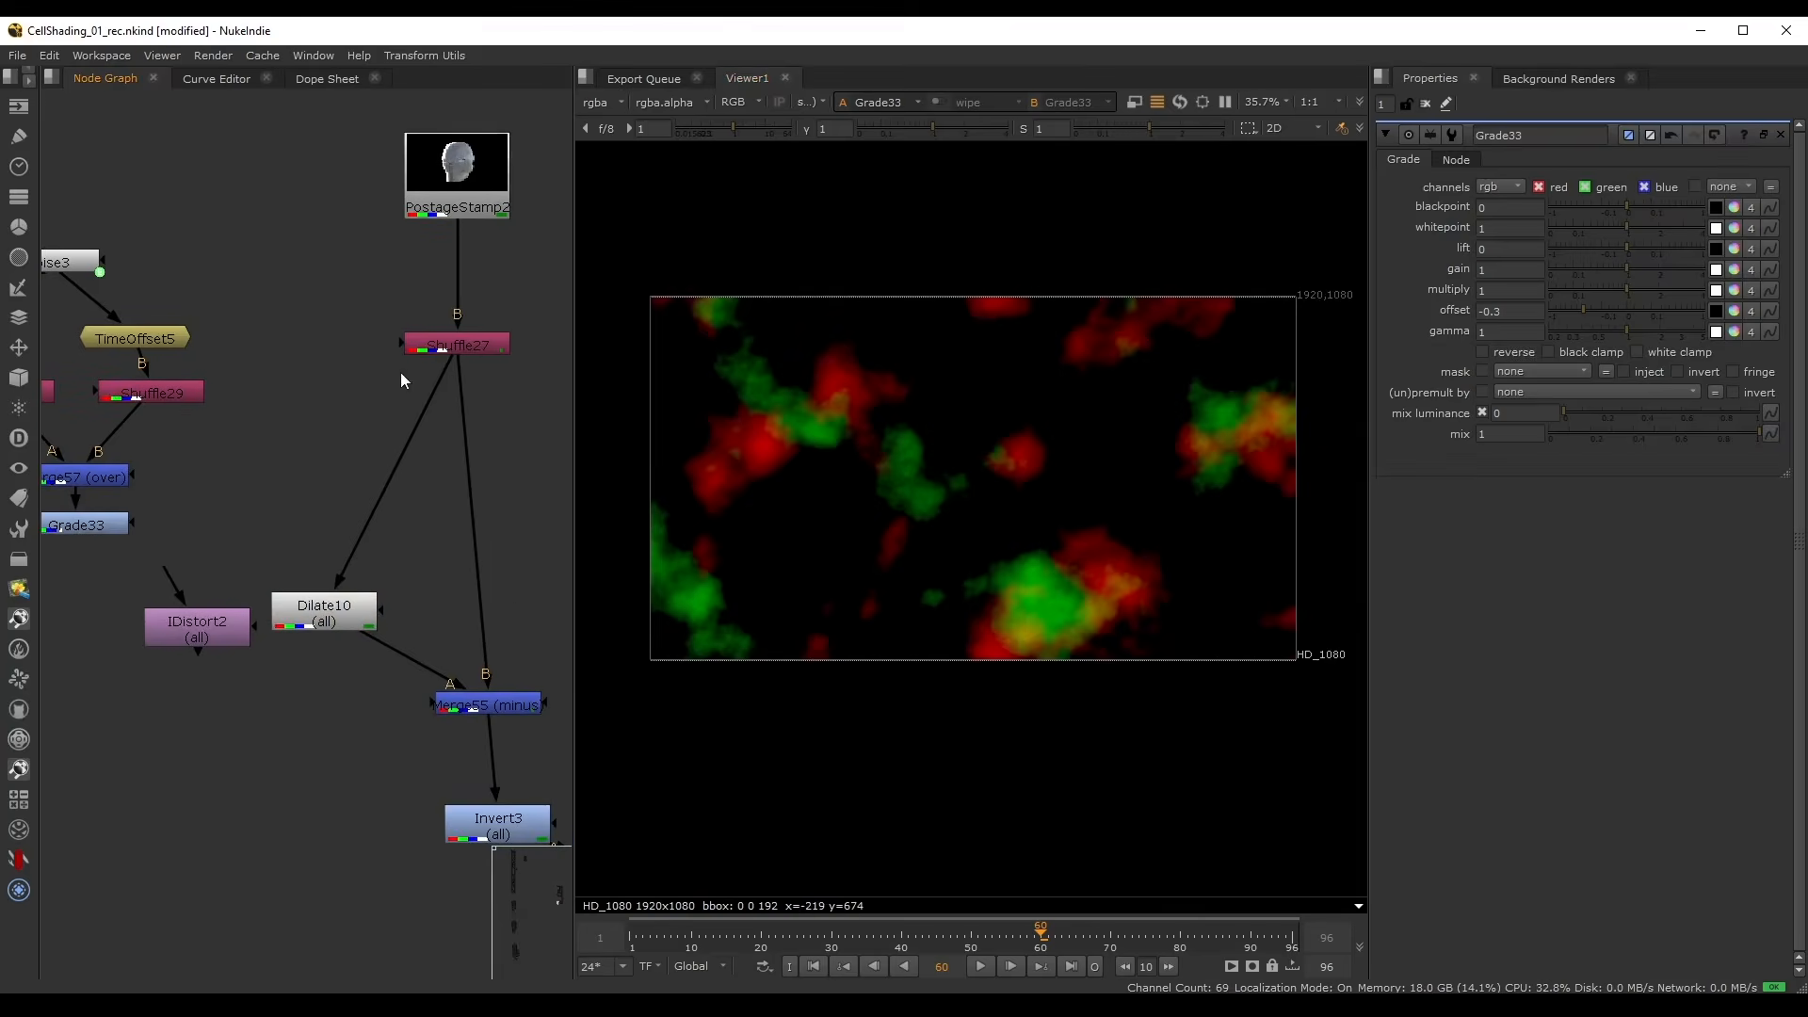
{"action": "left_click", "coordinate": [410, 420]}
{"action": "key", "text": "Tab"}
{"action": "type", "text": "sh"}
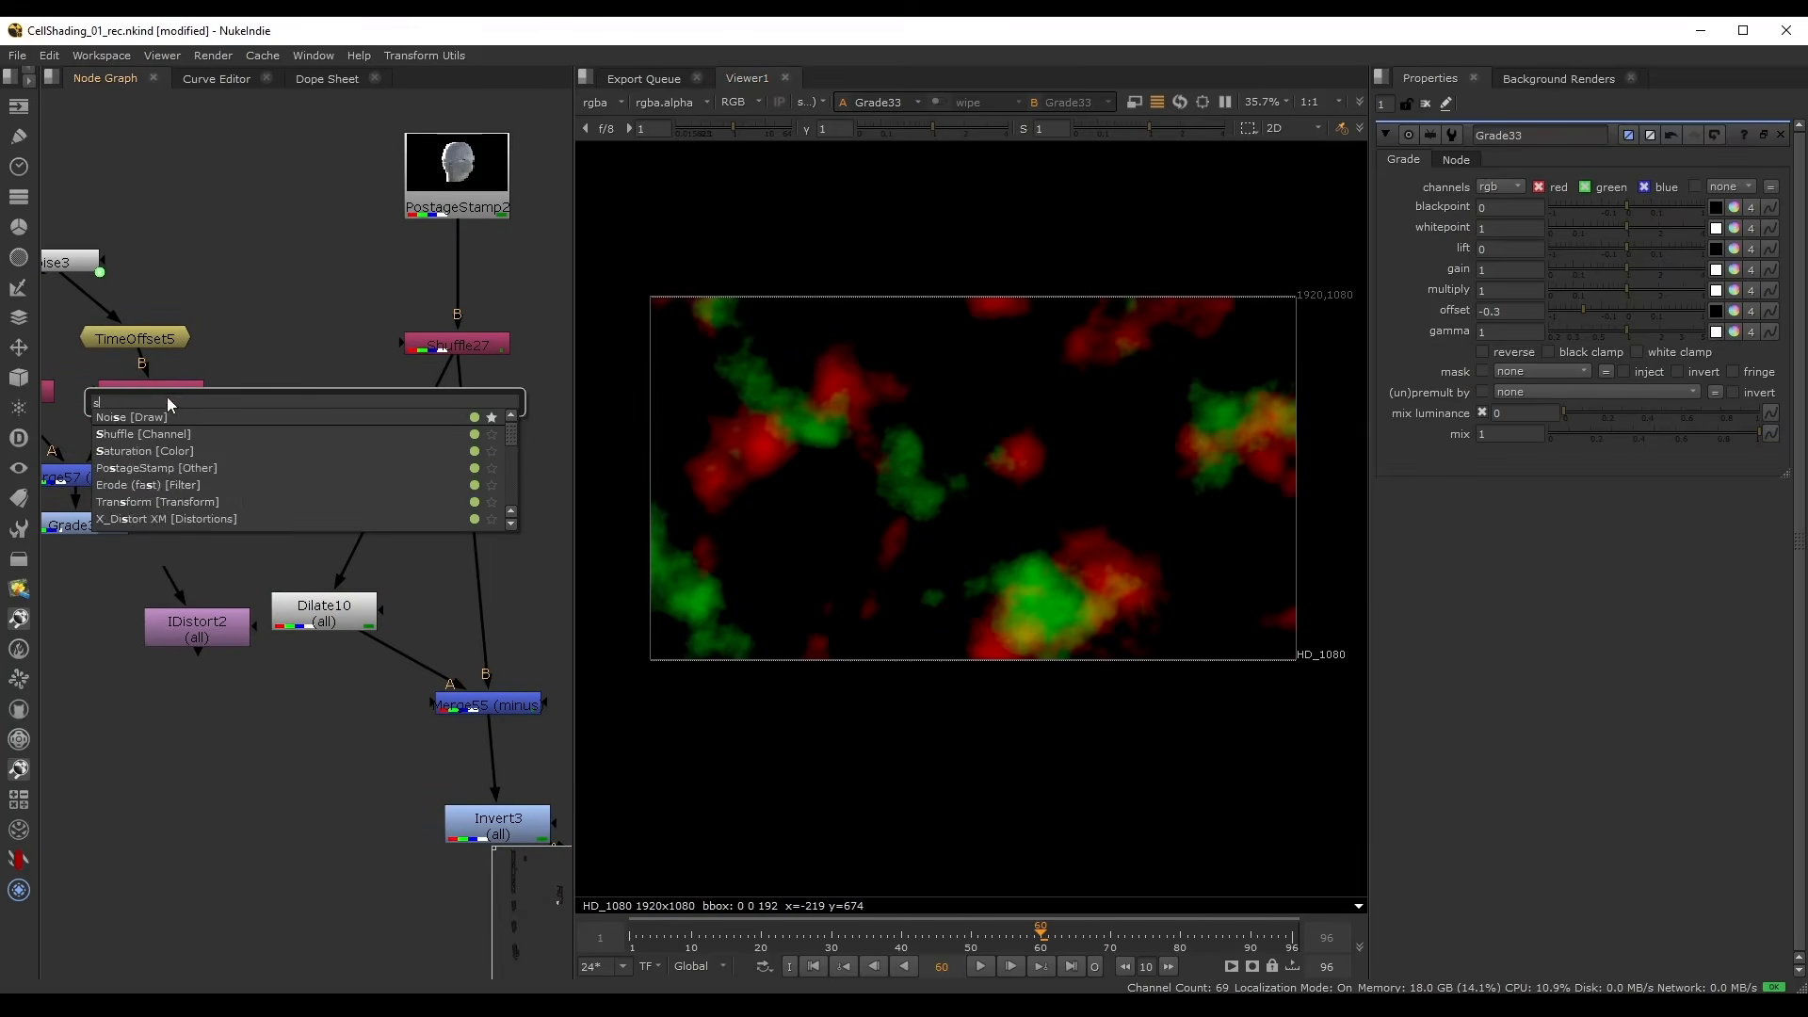
{"action": "left_click", "coordinate": [151, 420]}
{"action": "left_click_drag", "start_coordinate": [302, 410], "coordinate": [322, 487]}
{"action": "middle_click_drag", "start_coordinate": [239, 489], "coordinate": [343, 535]}
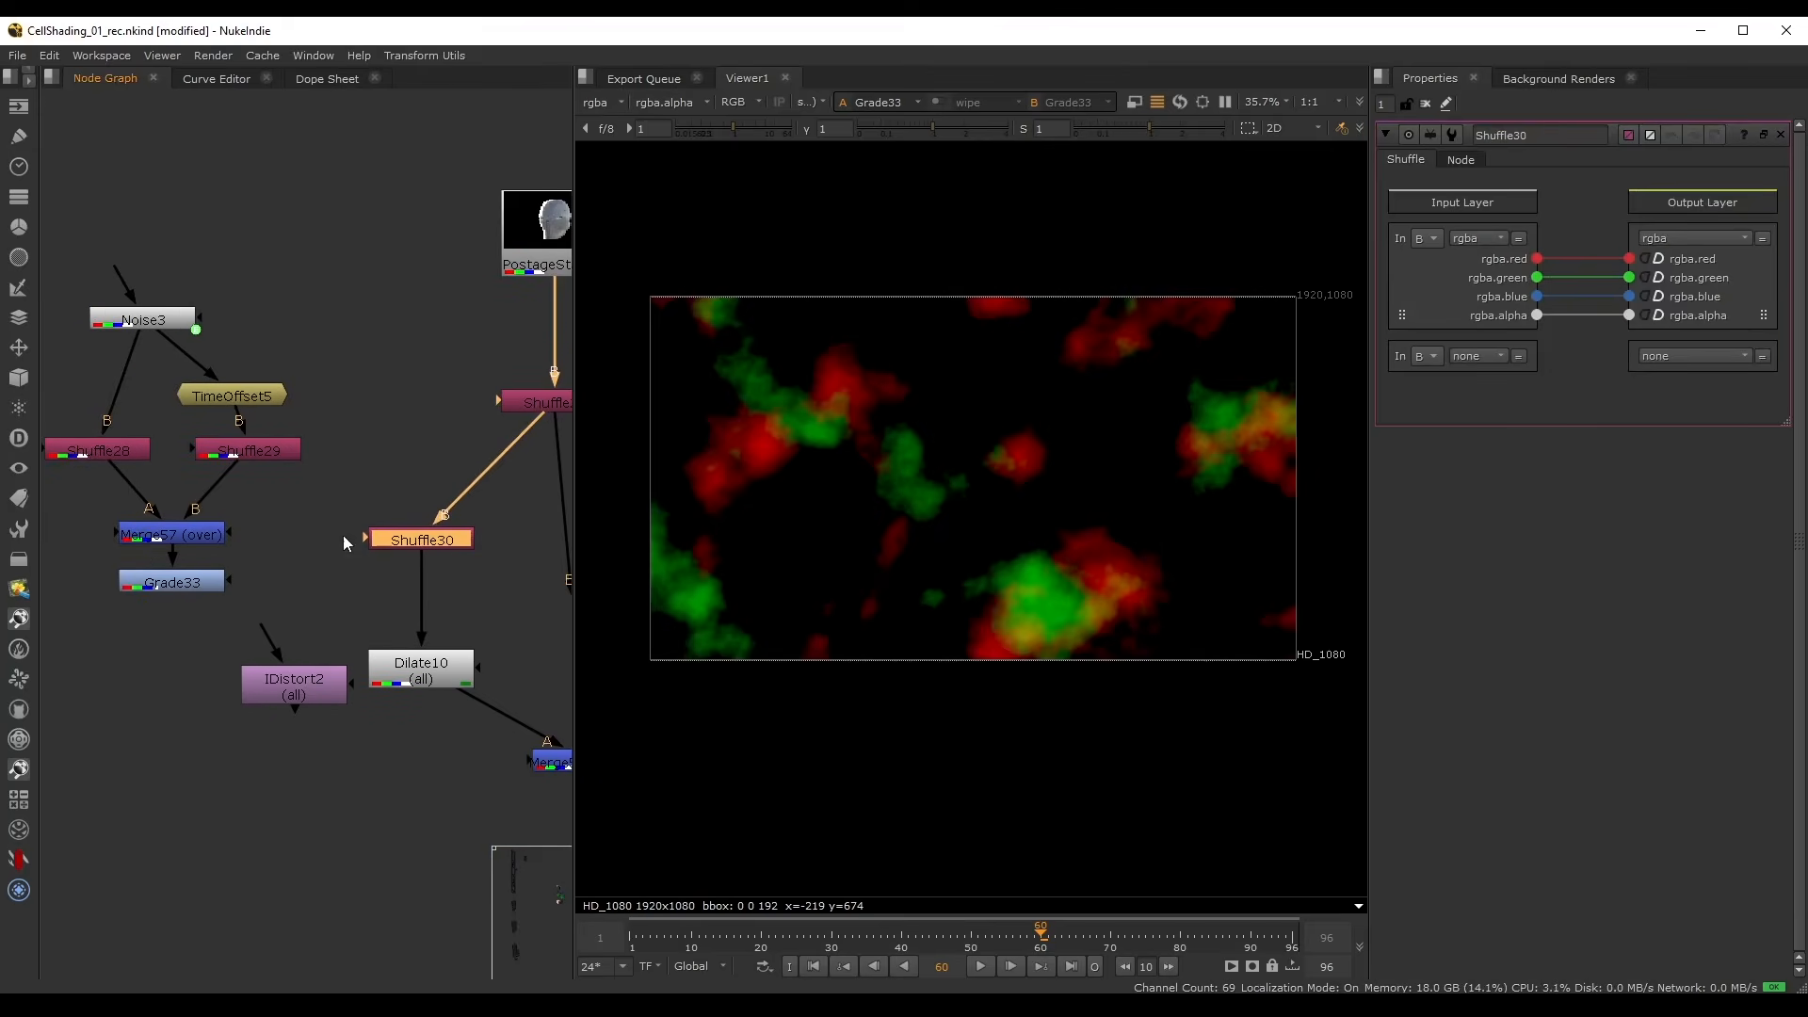
- Connect the noise Grade to the new Shuffle's A input, view that Shuffle, and set its input layer source to A
{"action": "left_click_drag", "start_coordinate": [255, 544], "coordinate": [209, 442]}
{"action": "left_click", "coordinate": [399, 506]}
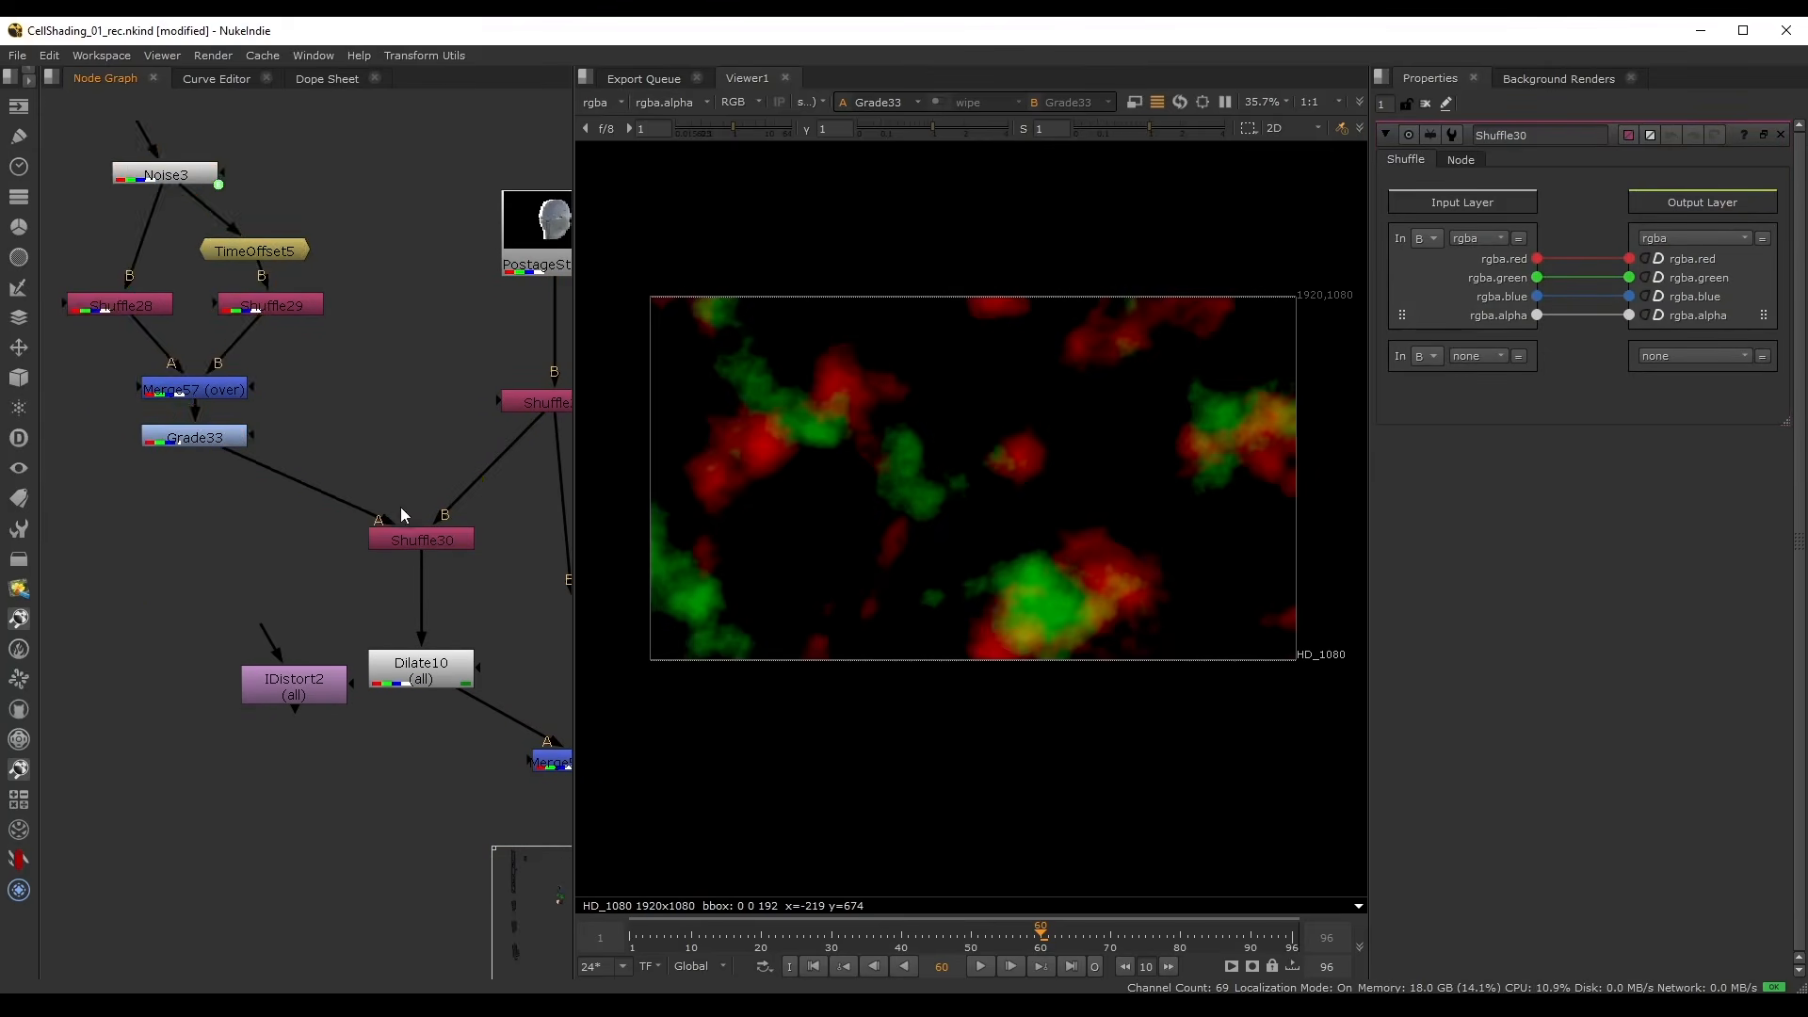
{"action": "left_click", "coordinate": [439, 543]}
{"action": "key", "text": "1"}
{"action": "middle_click_drag", "start_coordinate": [443, 546], "coordinate": [362, 548]}
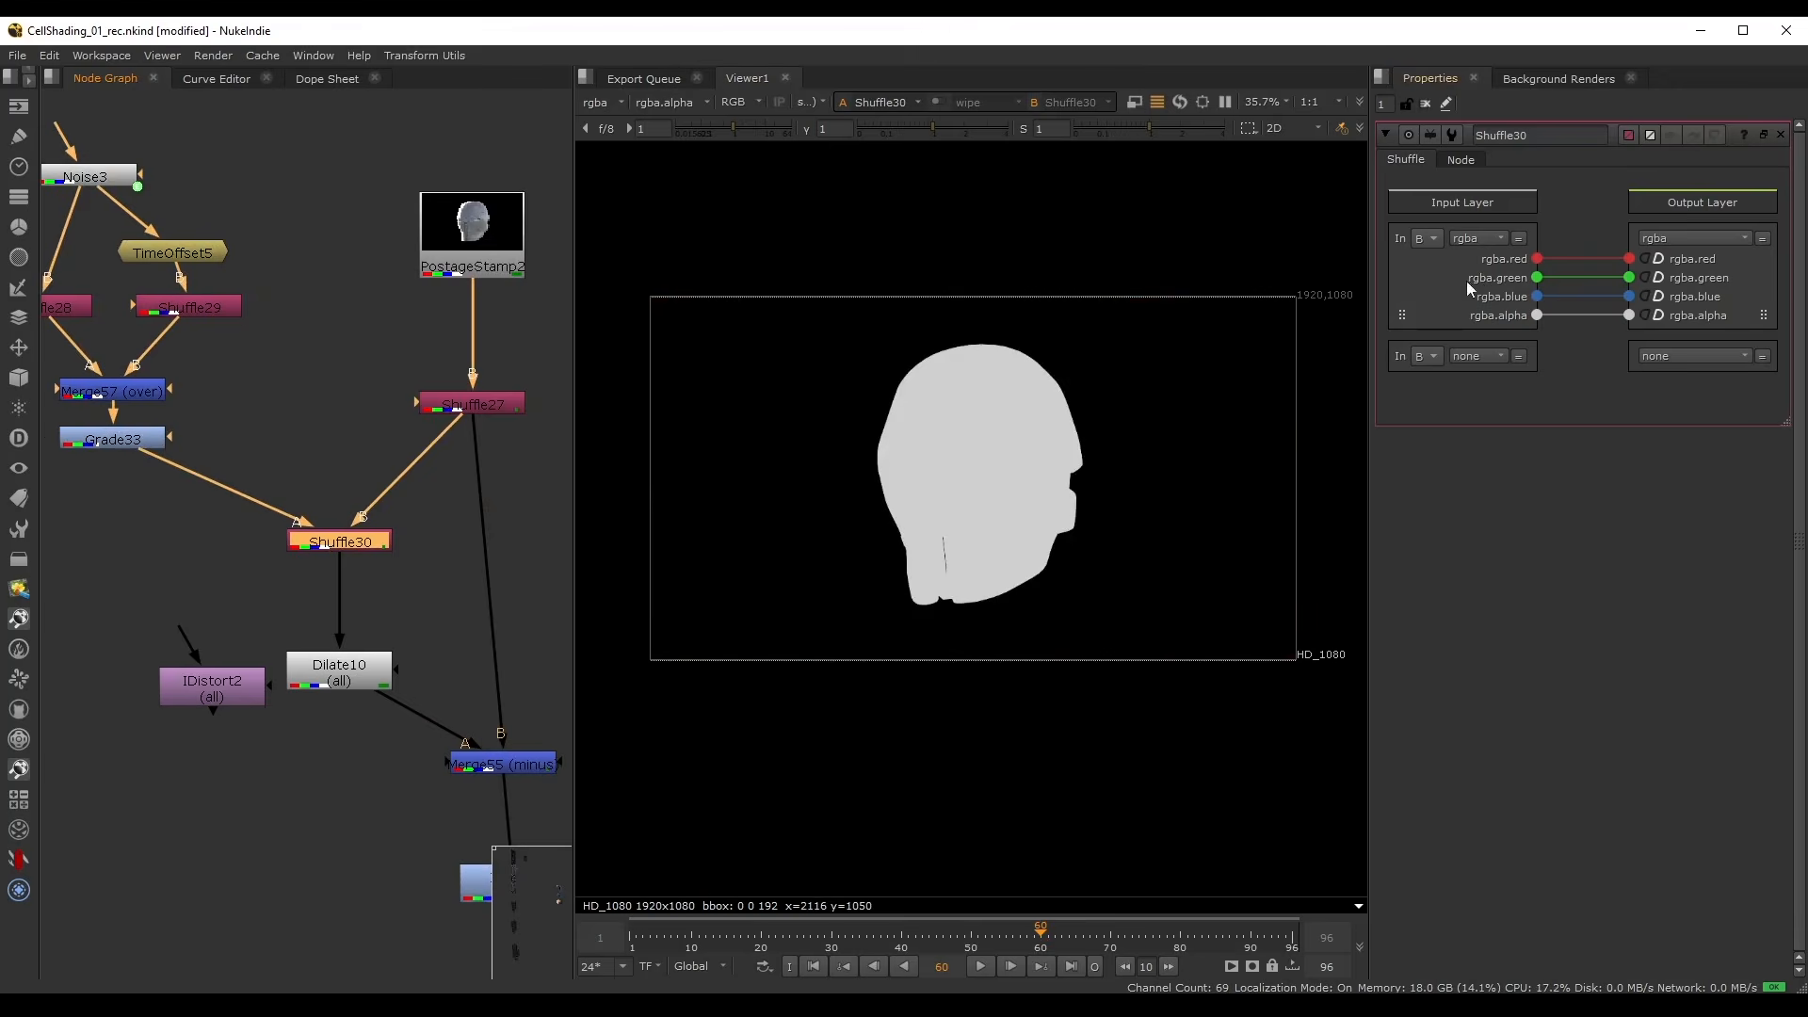
{"action": "left_click", "coordinate": [1425, 239]}
{"action": "left_click", "coordinate": [1433, 252]}
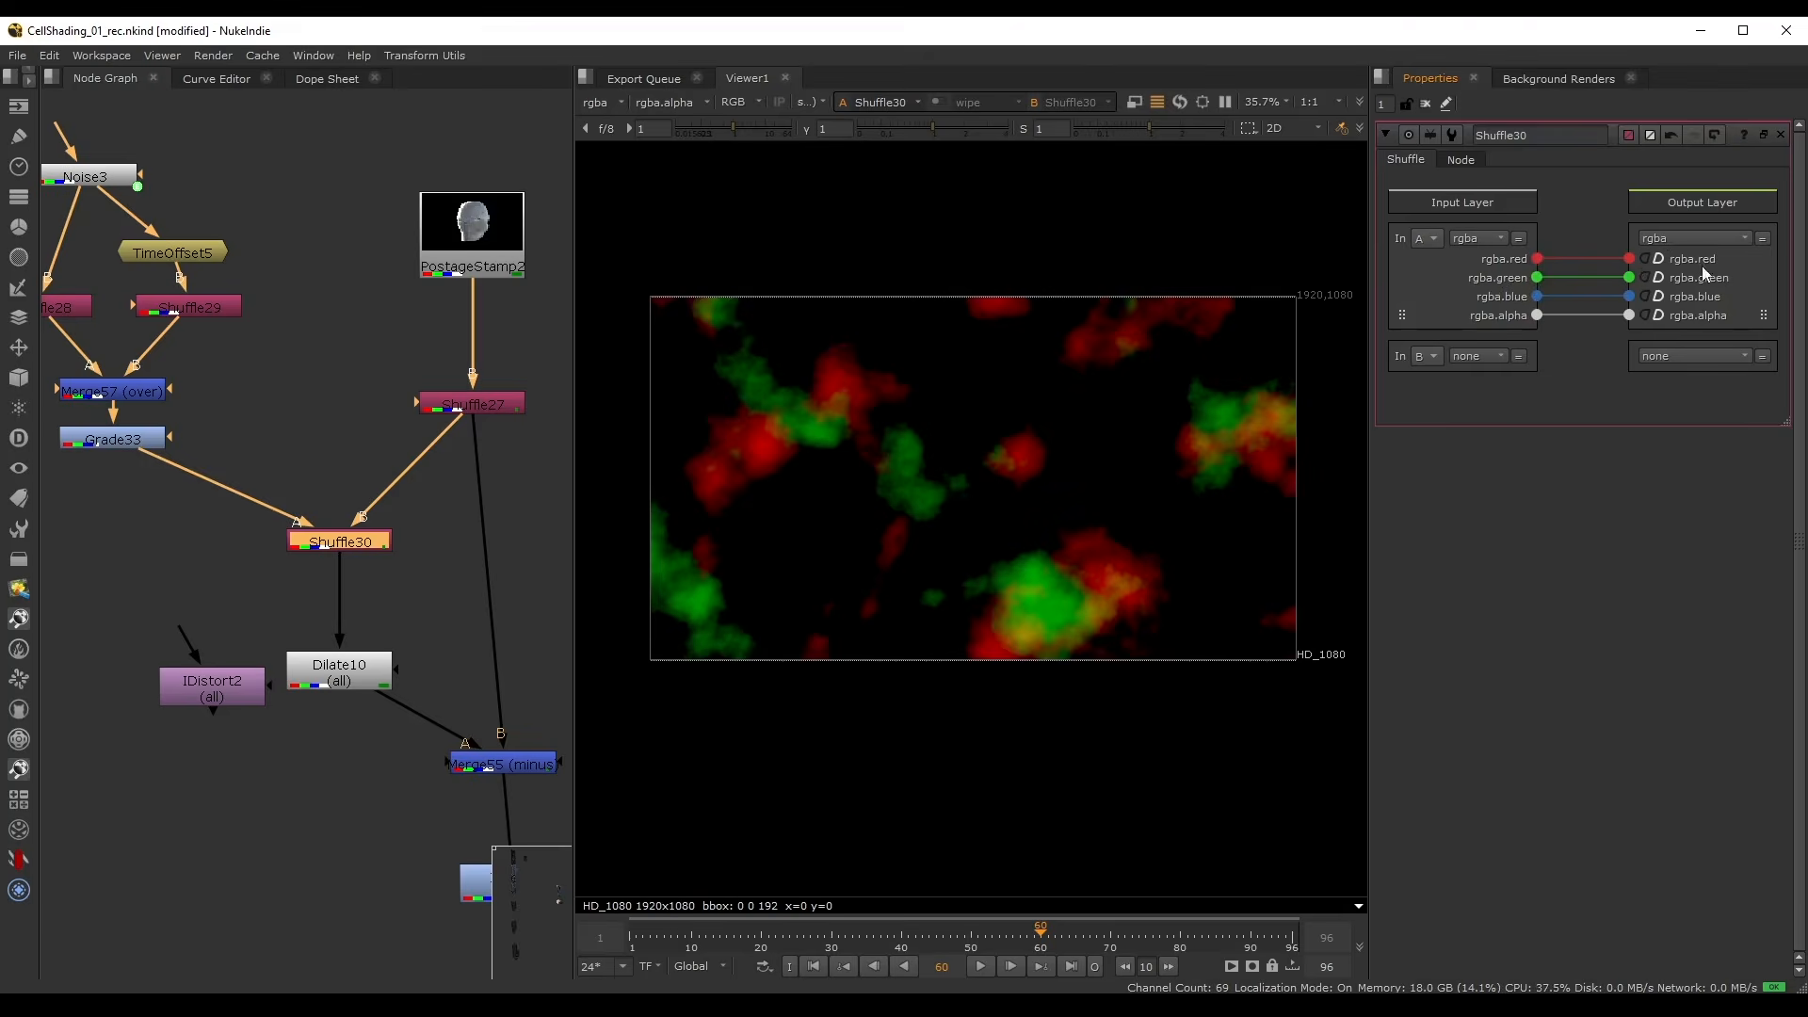
- Create a new output layer named distortion in the Shuffle with red, green, blue and alpha channels
{"action": "left_click", "coordinate": [1692, 238]}
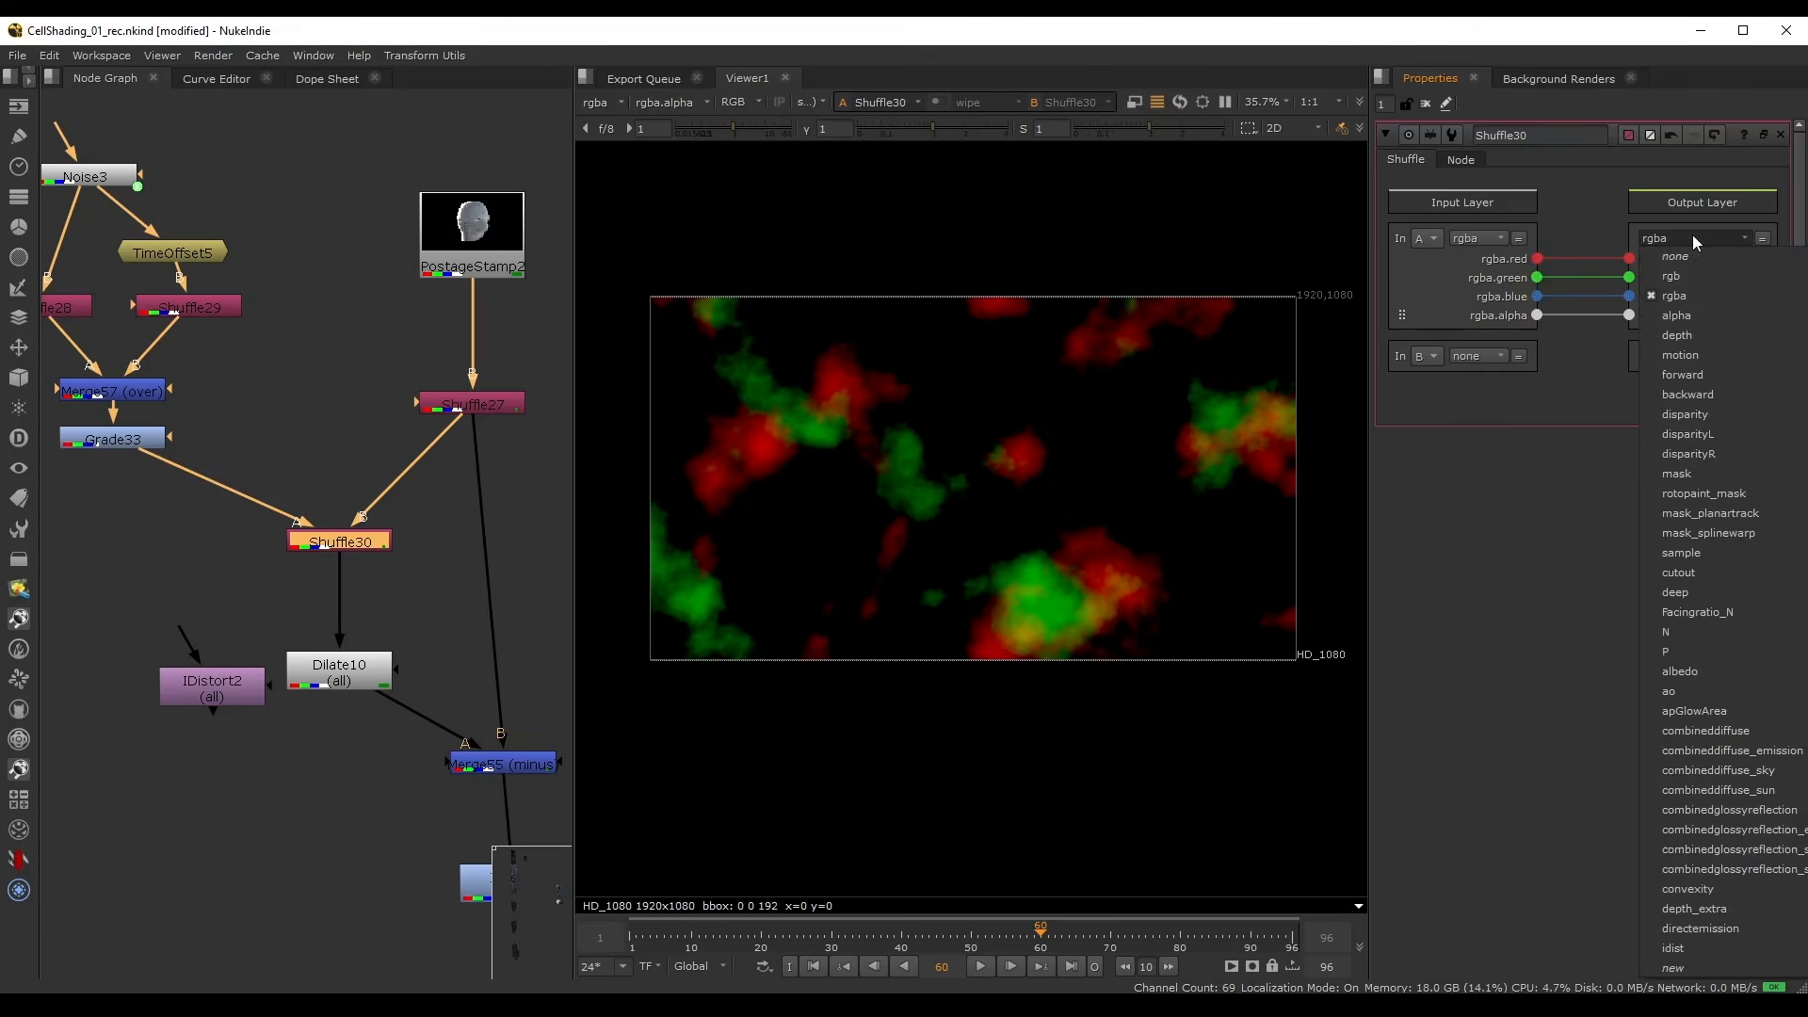
{"action": "left_click", "coordinate": [1688, 970]}
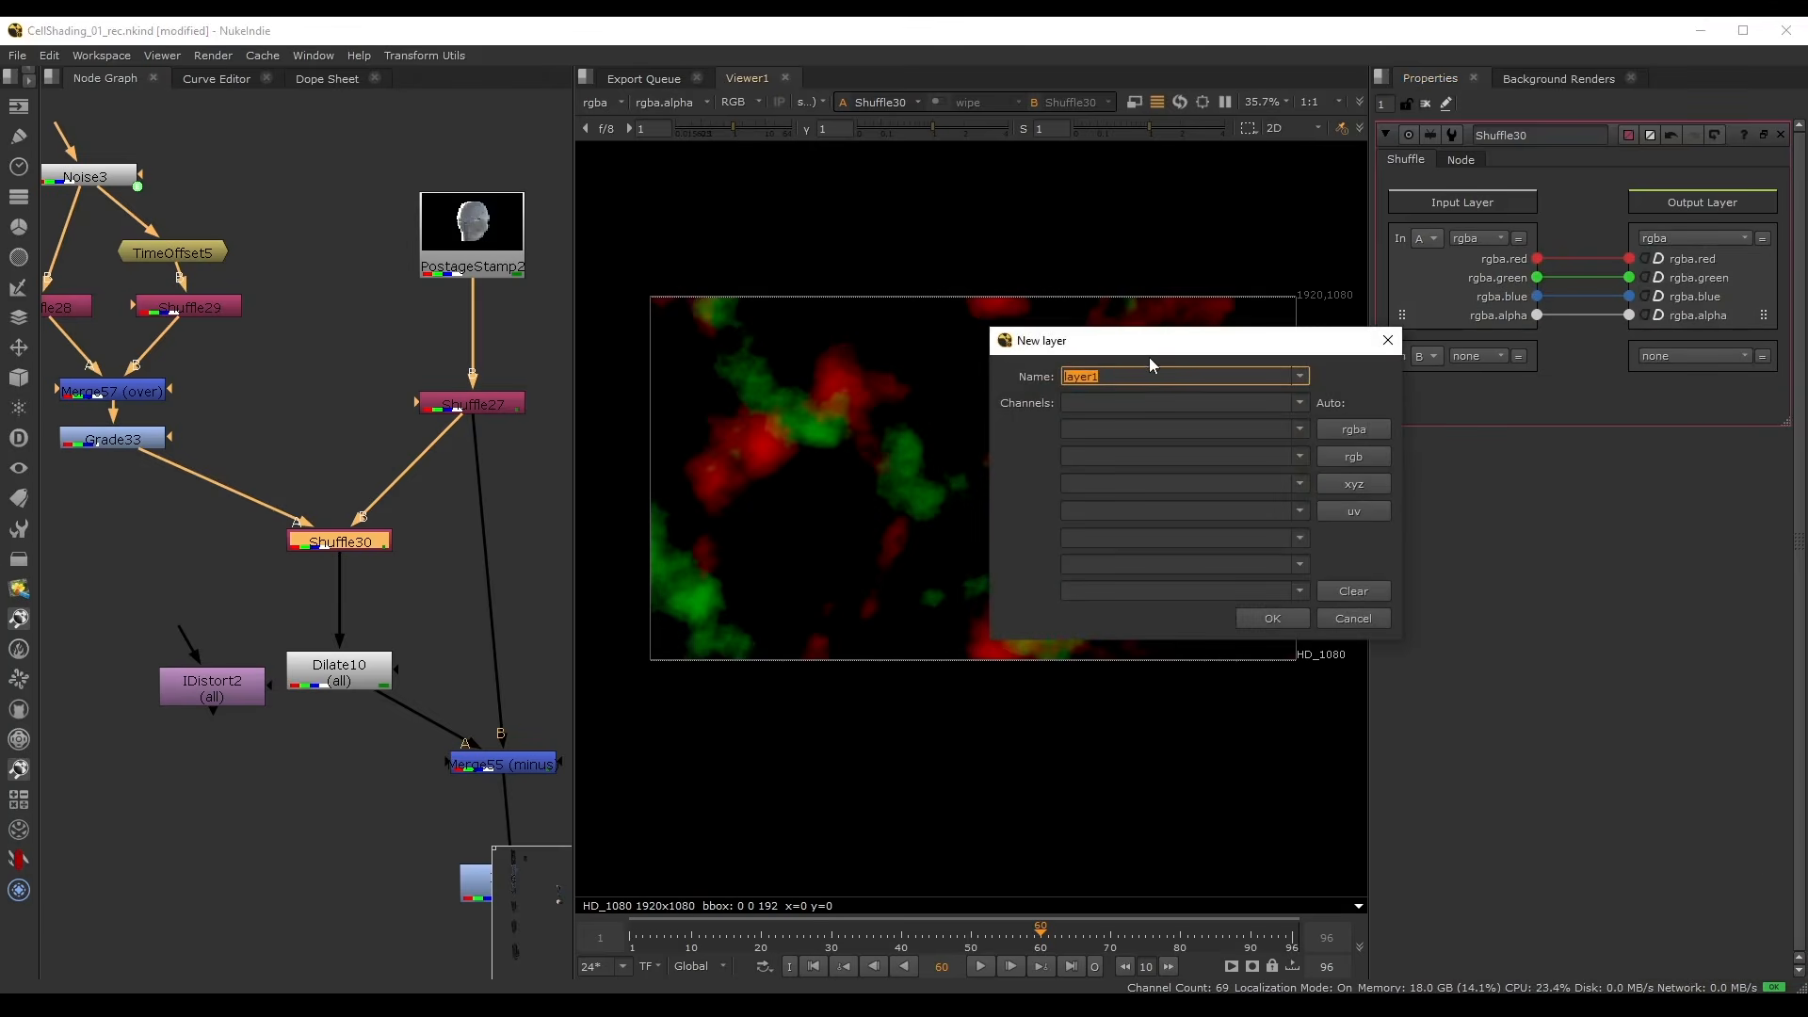
{"action": "left_click", "coordinate": [1348, 431]}
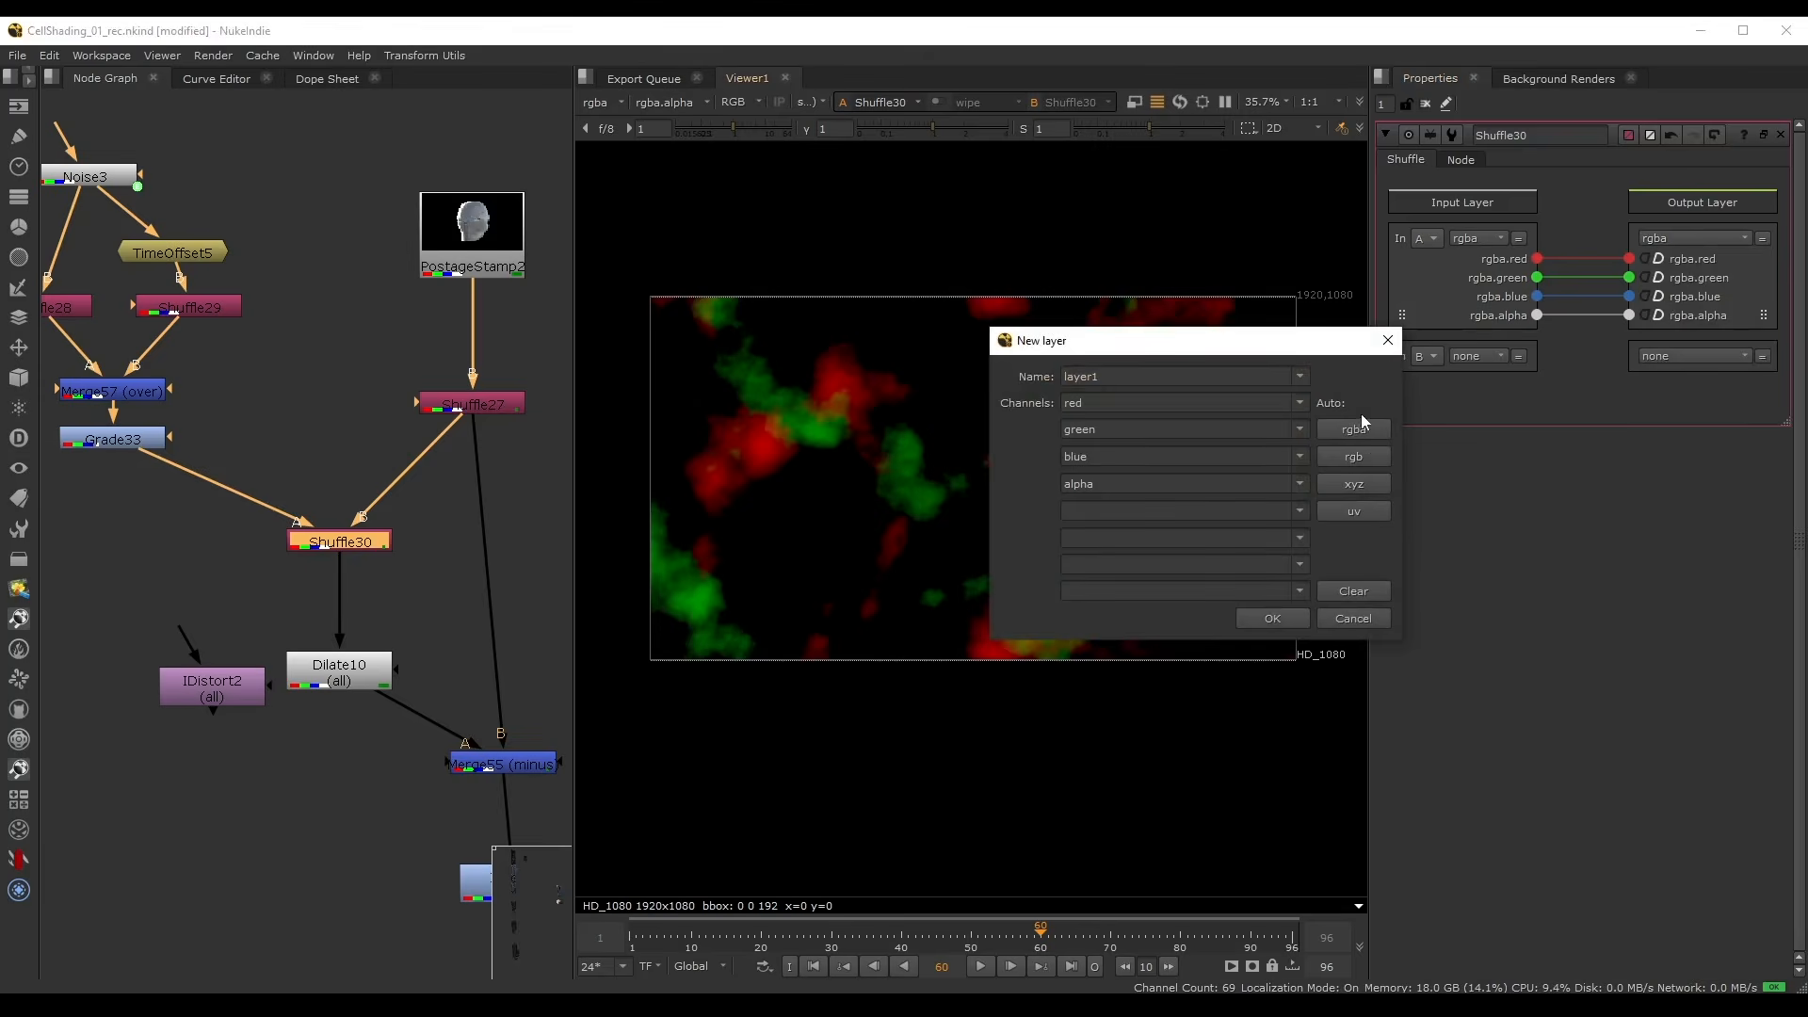
{"action": "left_click", "coordinate": [1114, 405]}
{"action": "key", "text": "Tab"}
{"action": "key", "text": "Tab"}
{"action": "key", "text": "Tab"}
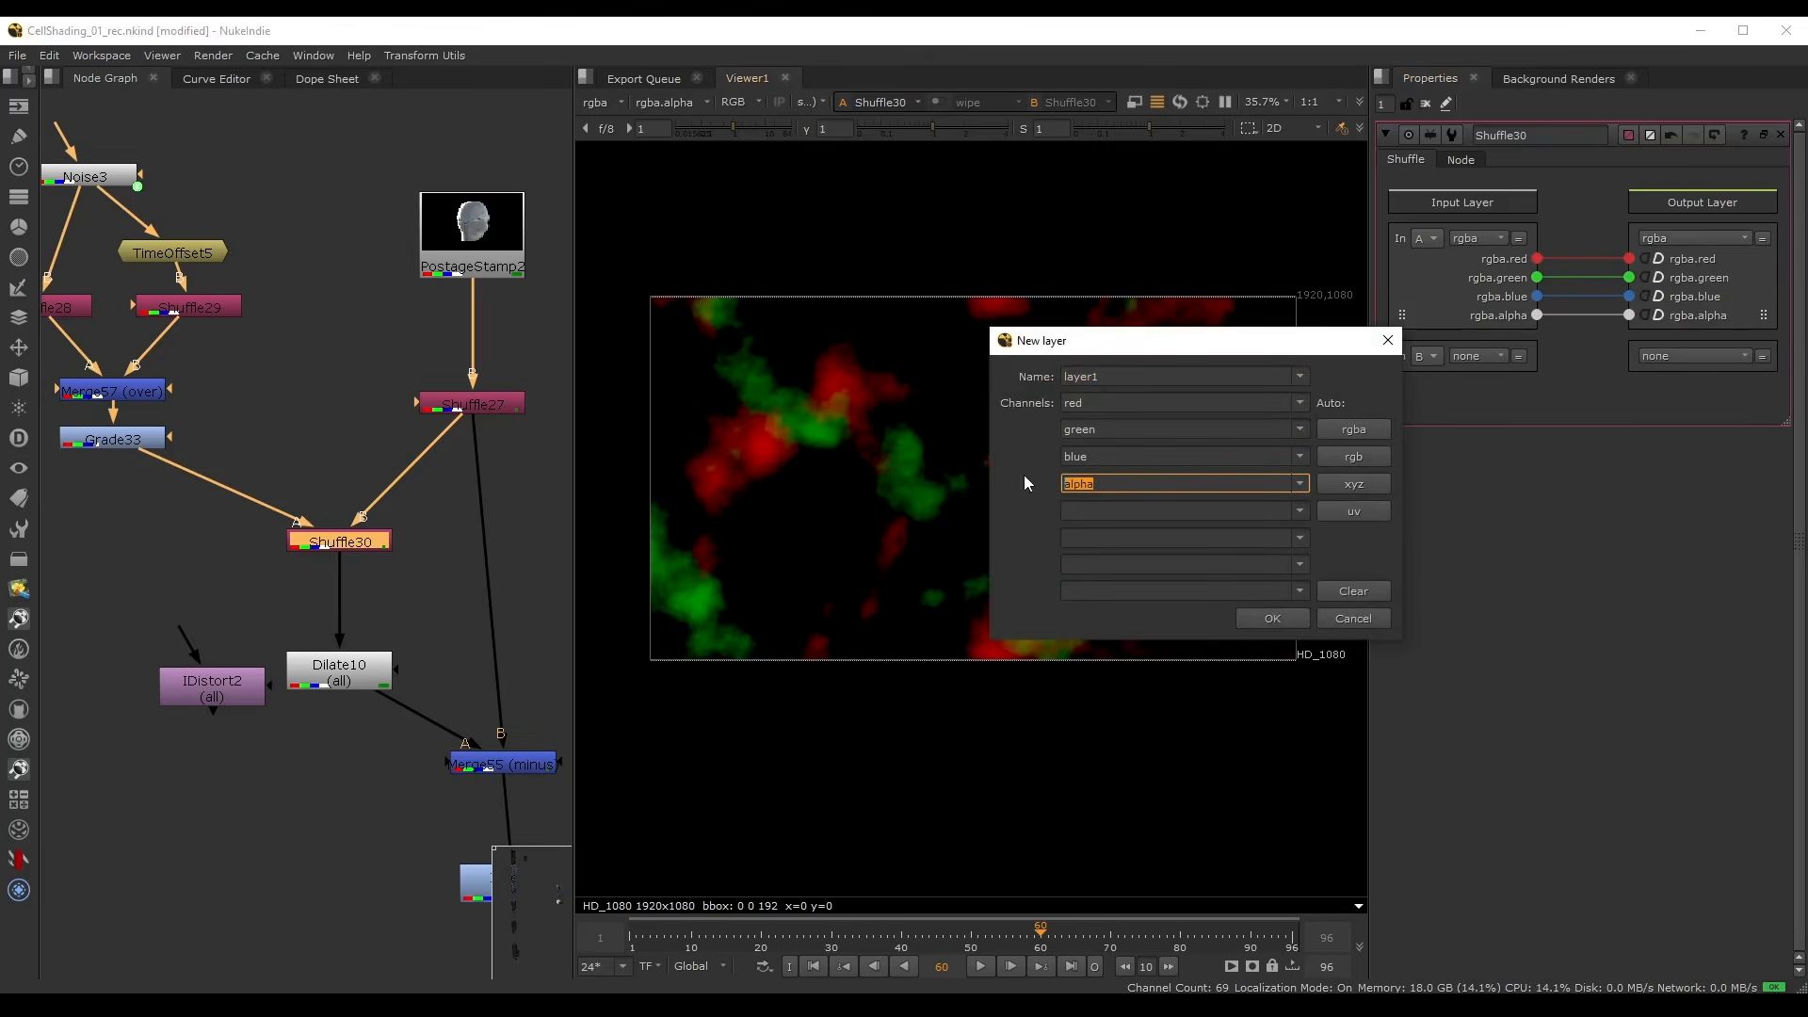
{"action": "double_click", "coordinate": [1126, 374]}
{"action": "key", "text": "BackSpace"}
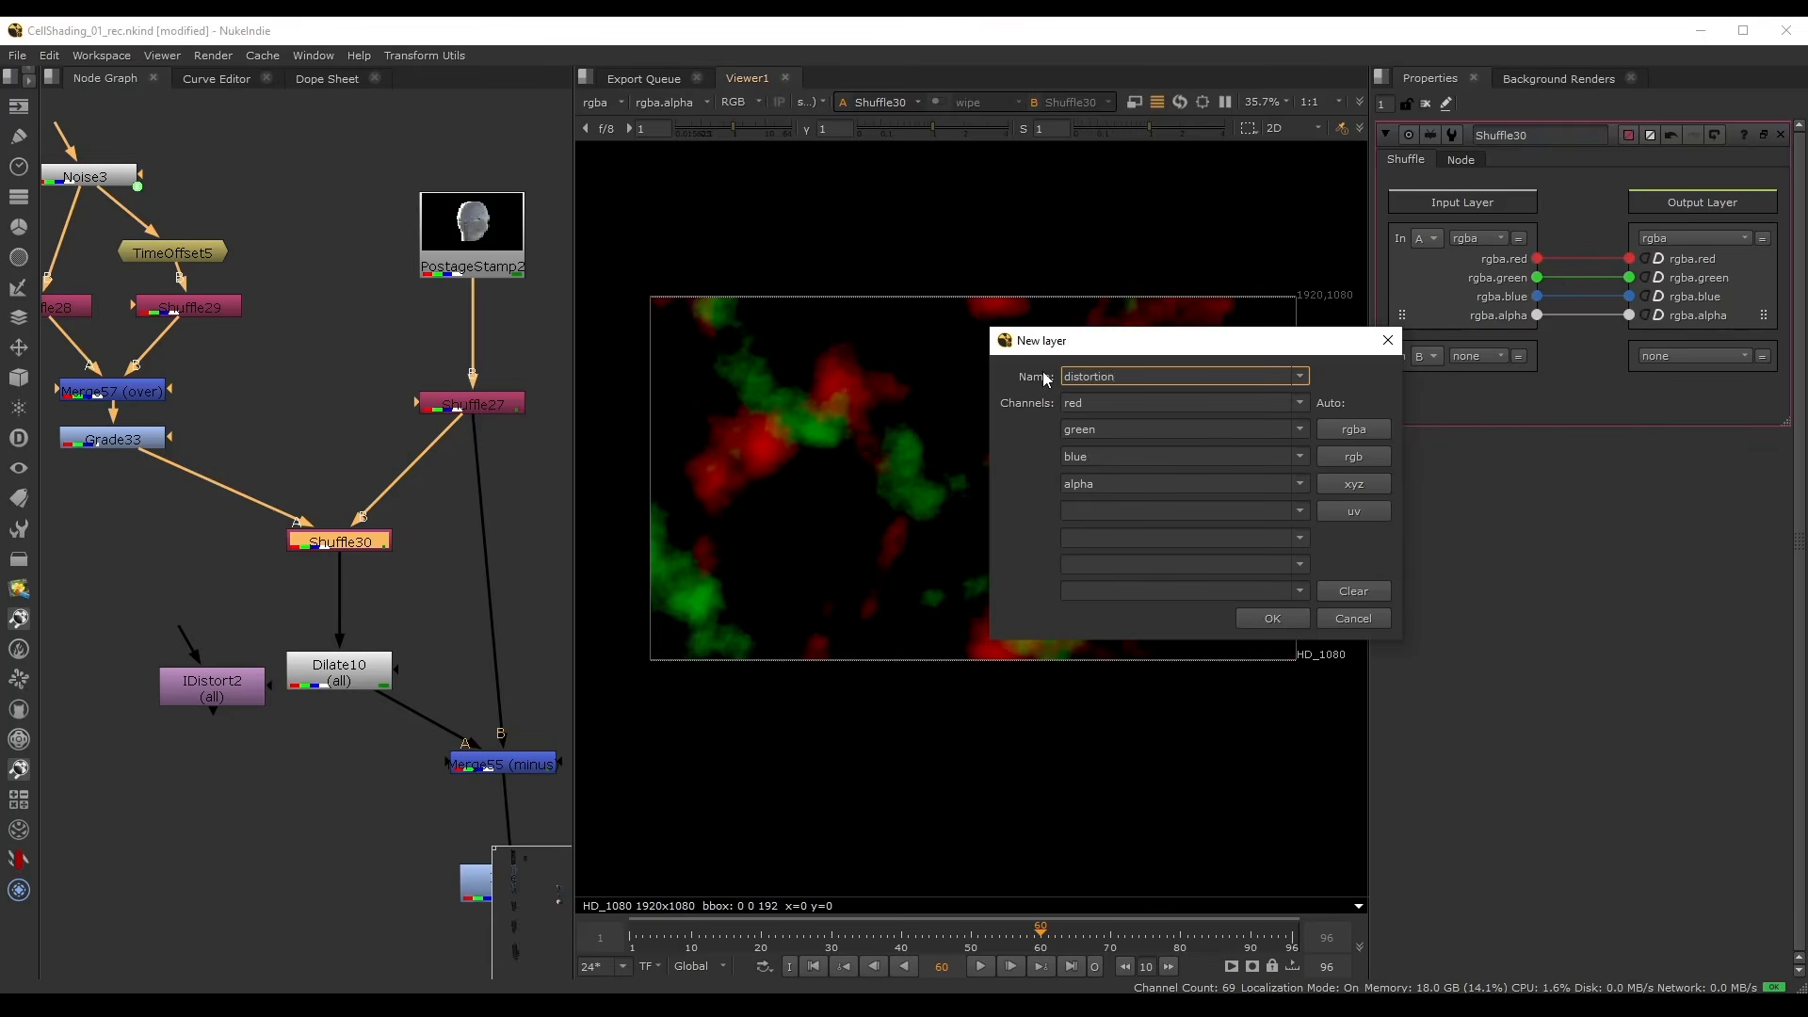
{"action": "type", "text": "distortion"}
{"action": "left_click", "coordinate": [1266, 618]}
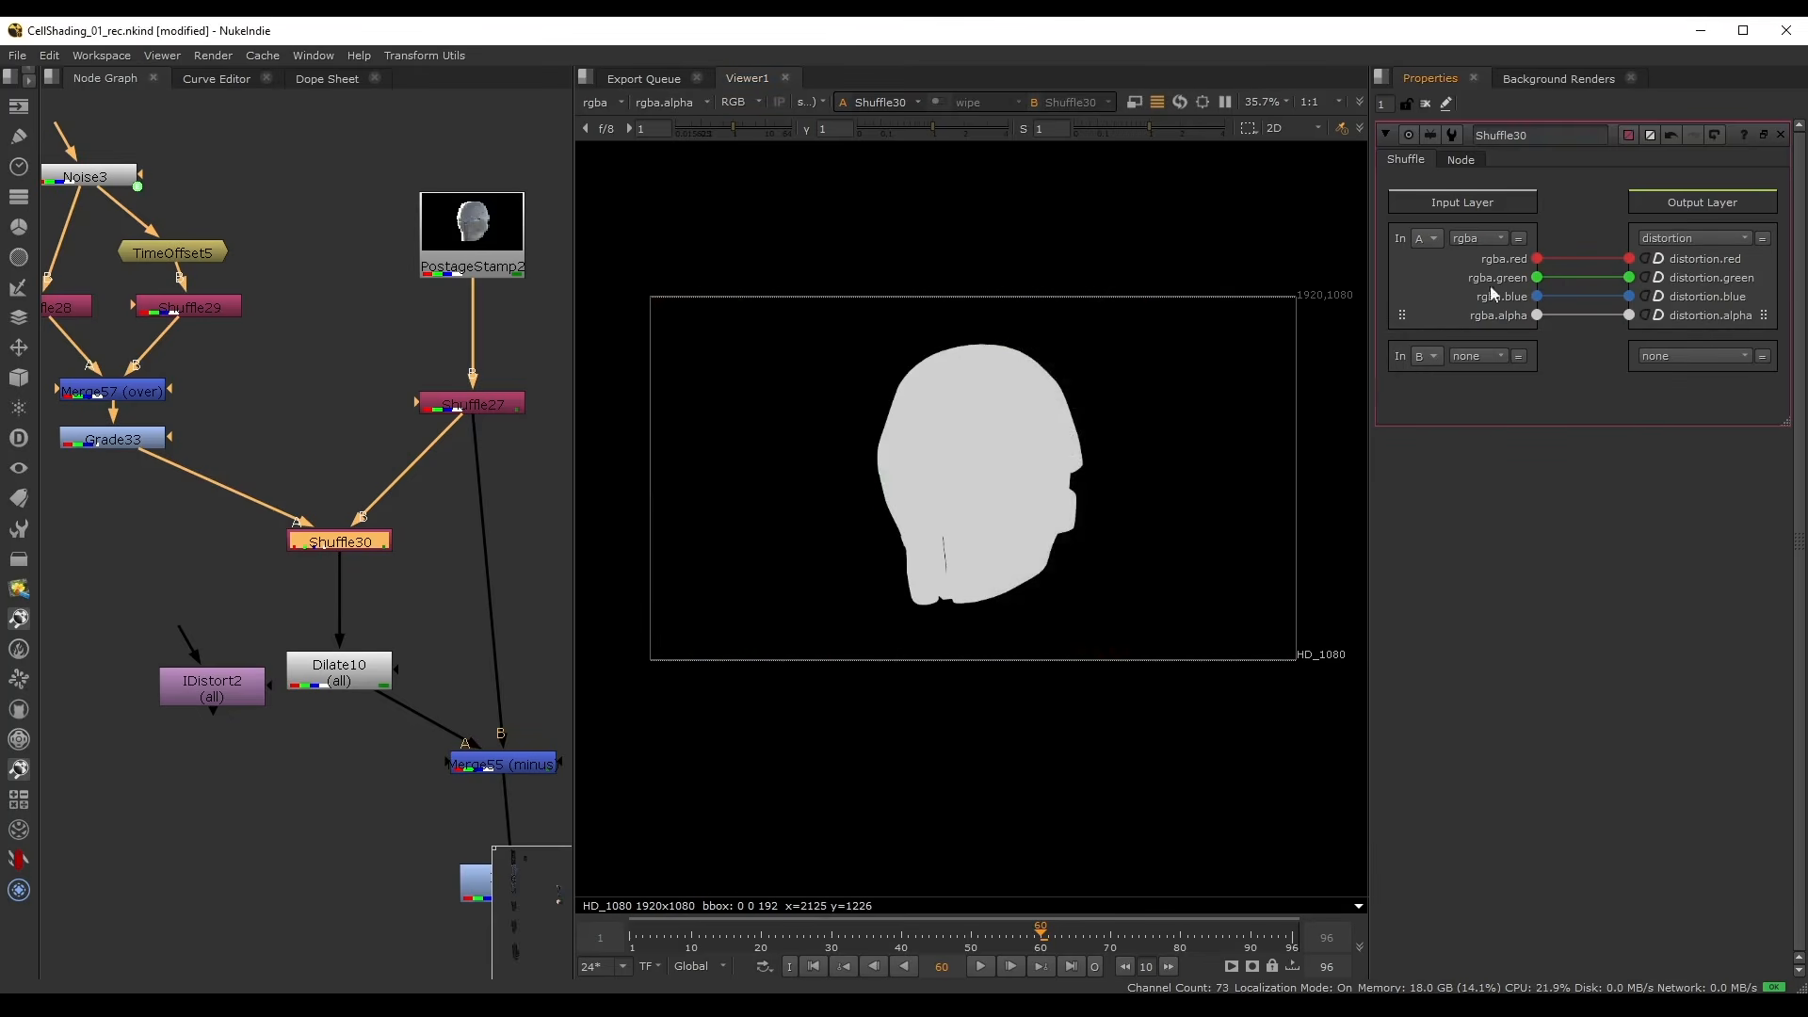
- View the Shuffle's distortion layer to check the noise, and switch the Viewer back to rgba
{"action": "left_click", "coordinate": [602, 103]}
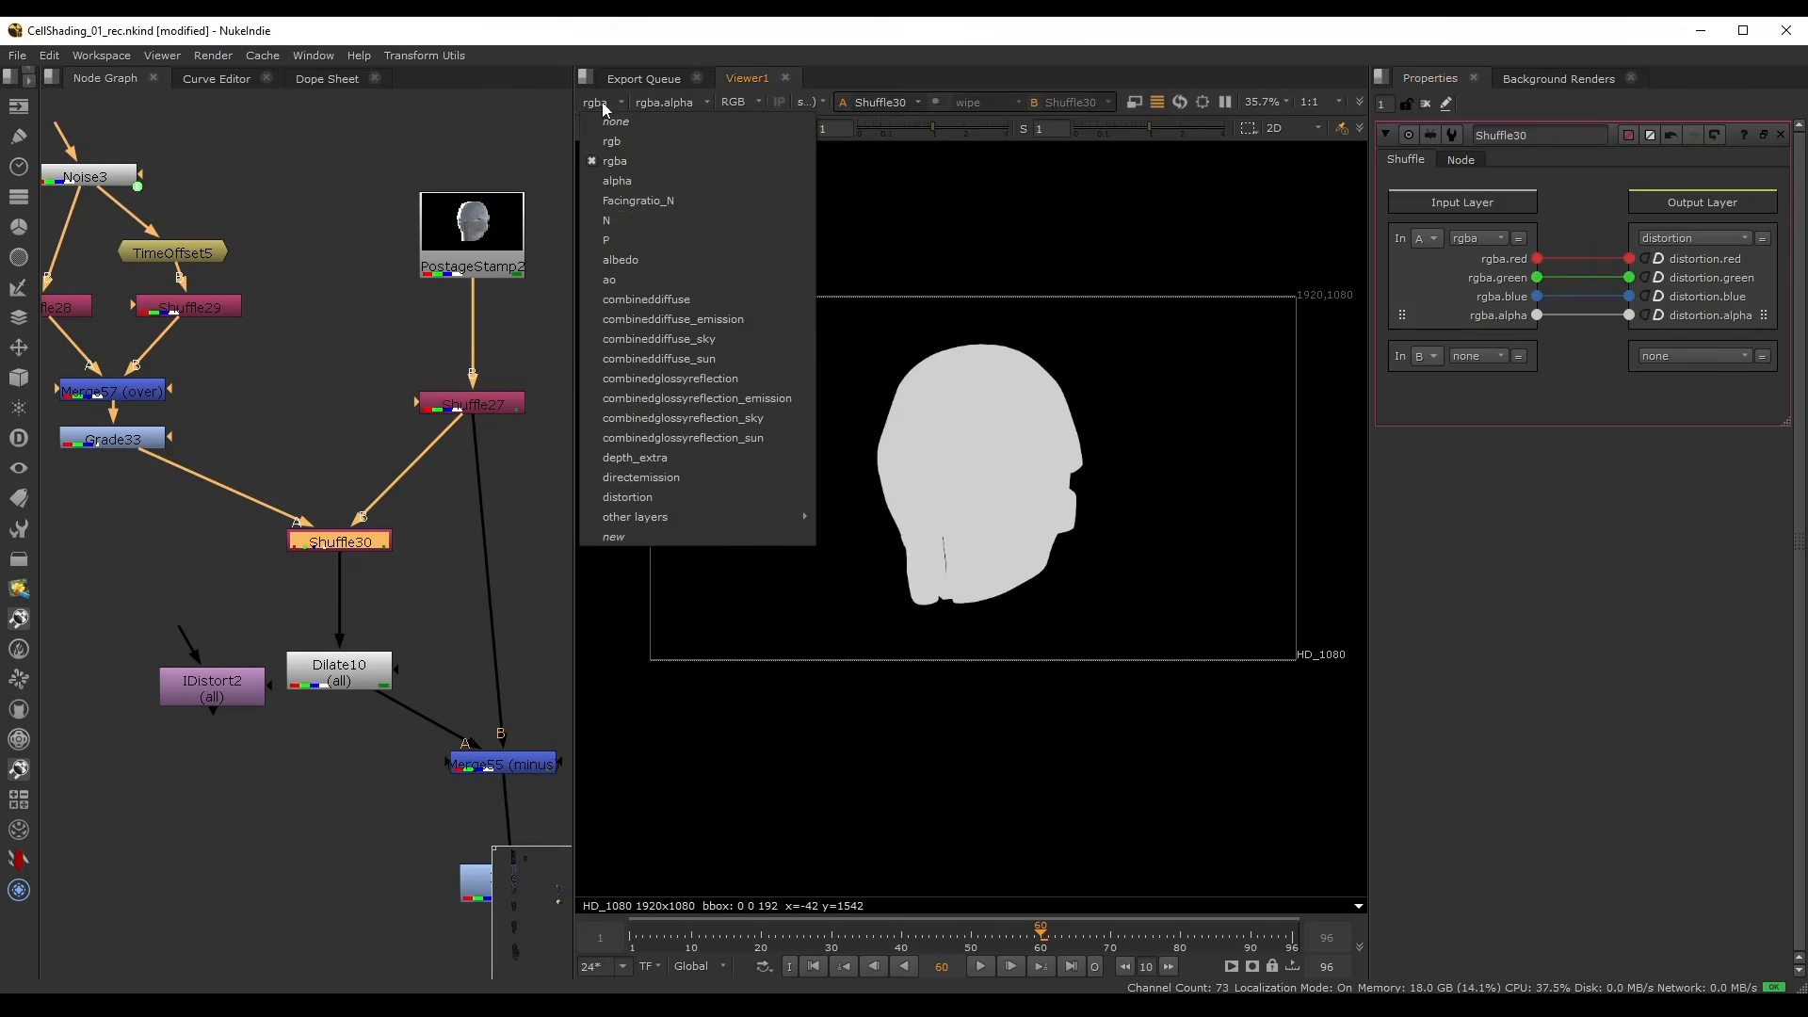
{"action": "left_click", "coordinate": [628, 498]}
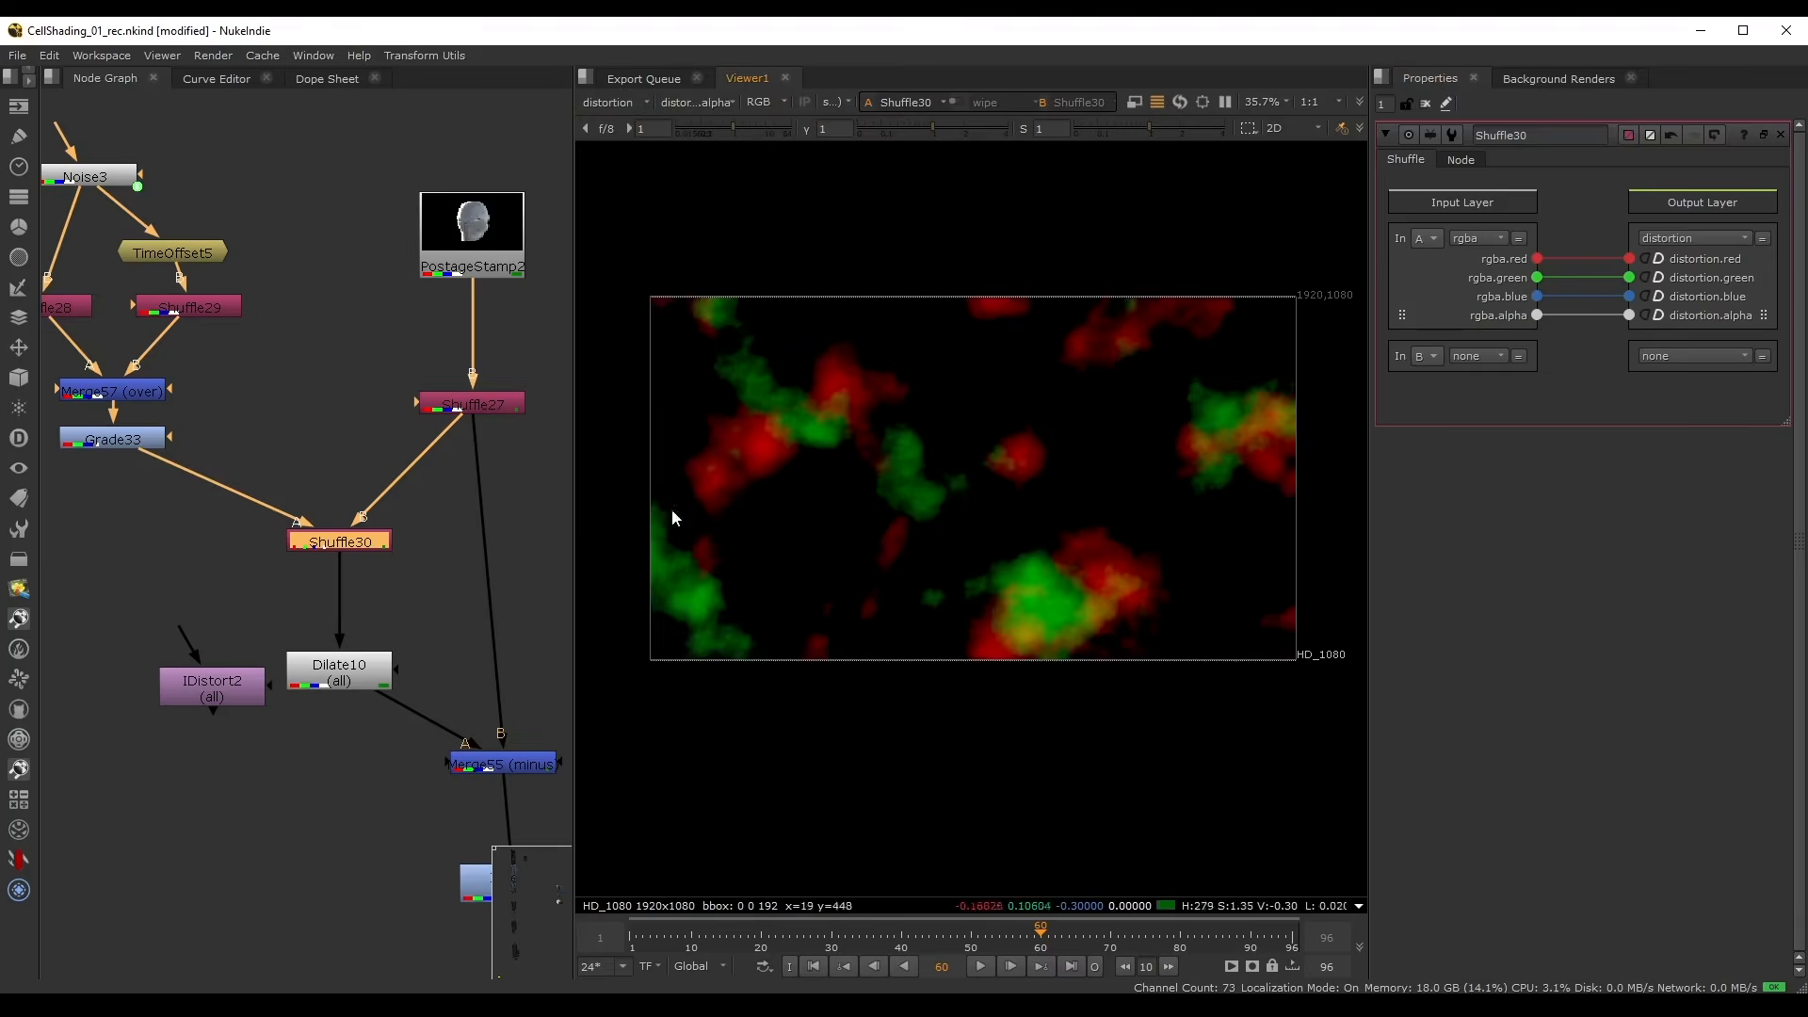
{"action": "left_click", "coordinate": [604, 102]}
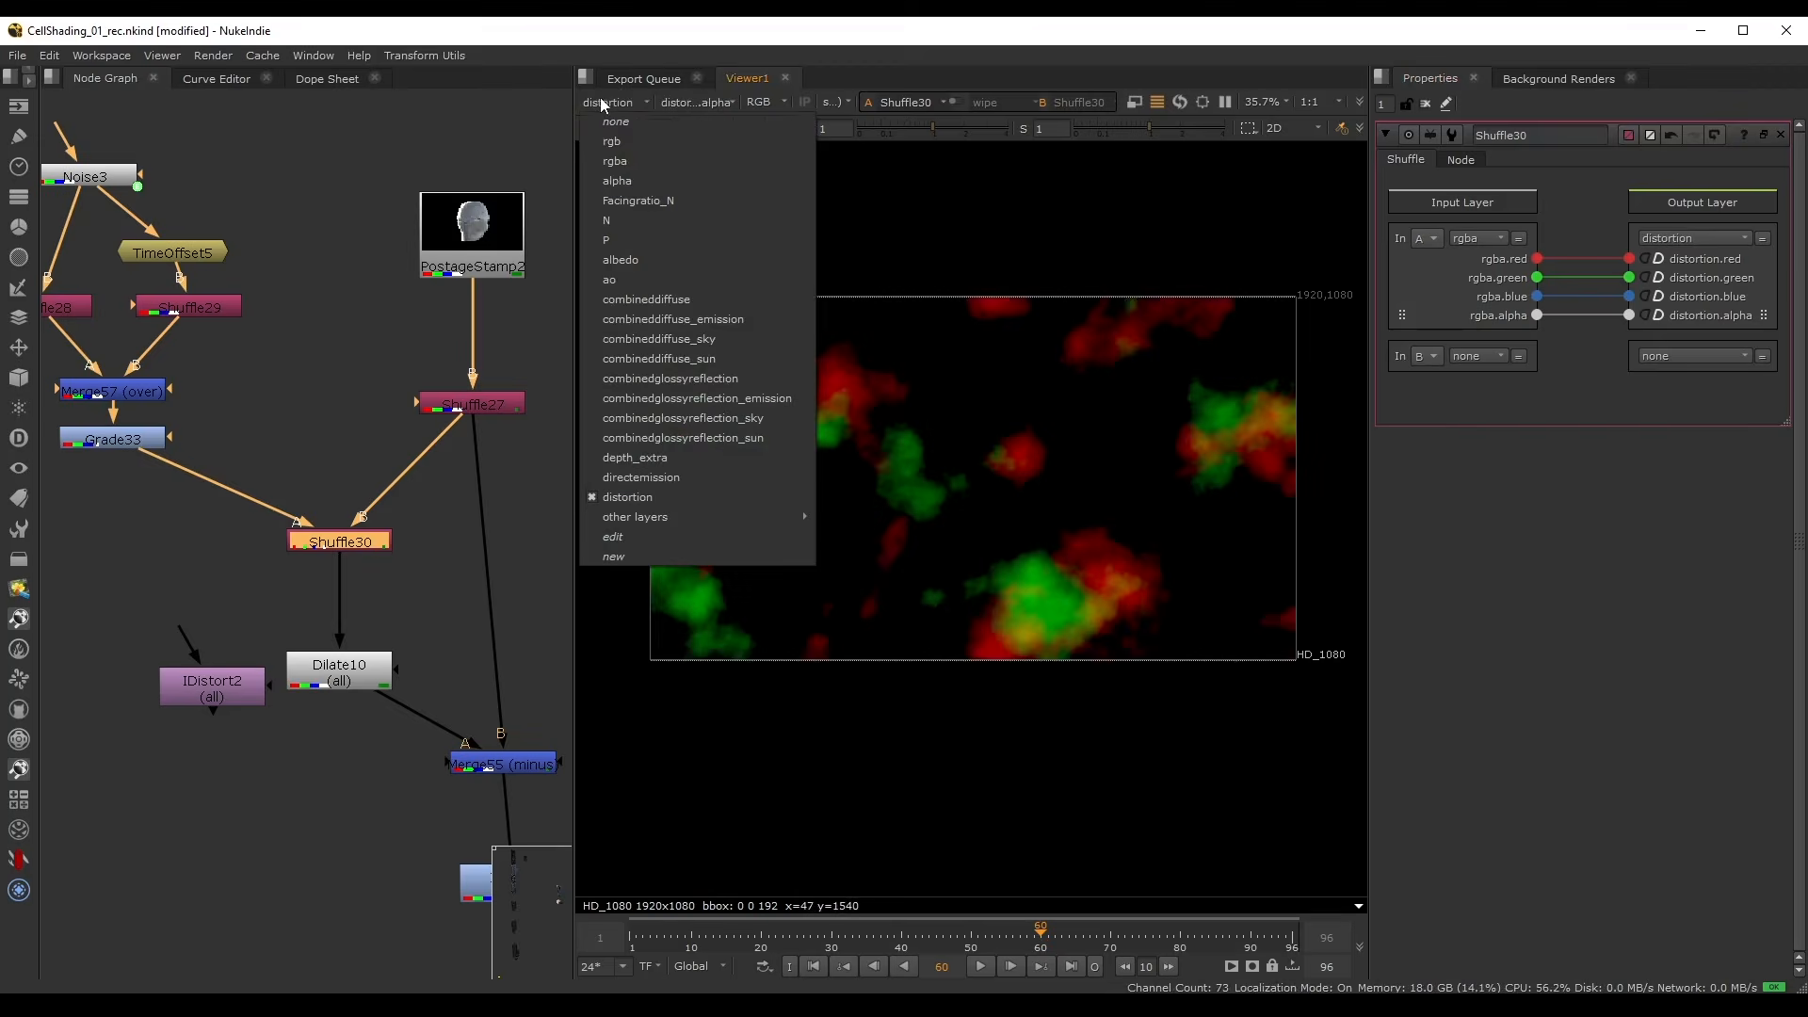
{"action": "left_click", "coordinate": [647, 173]}
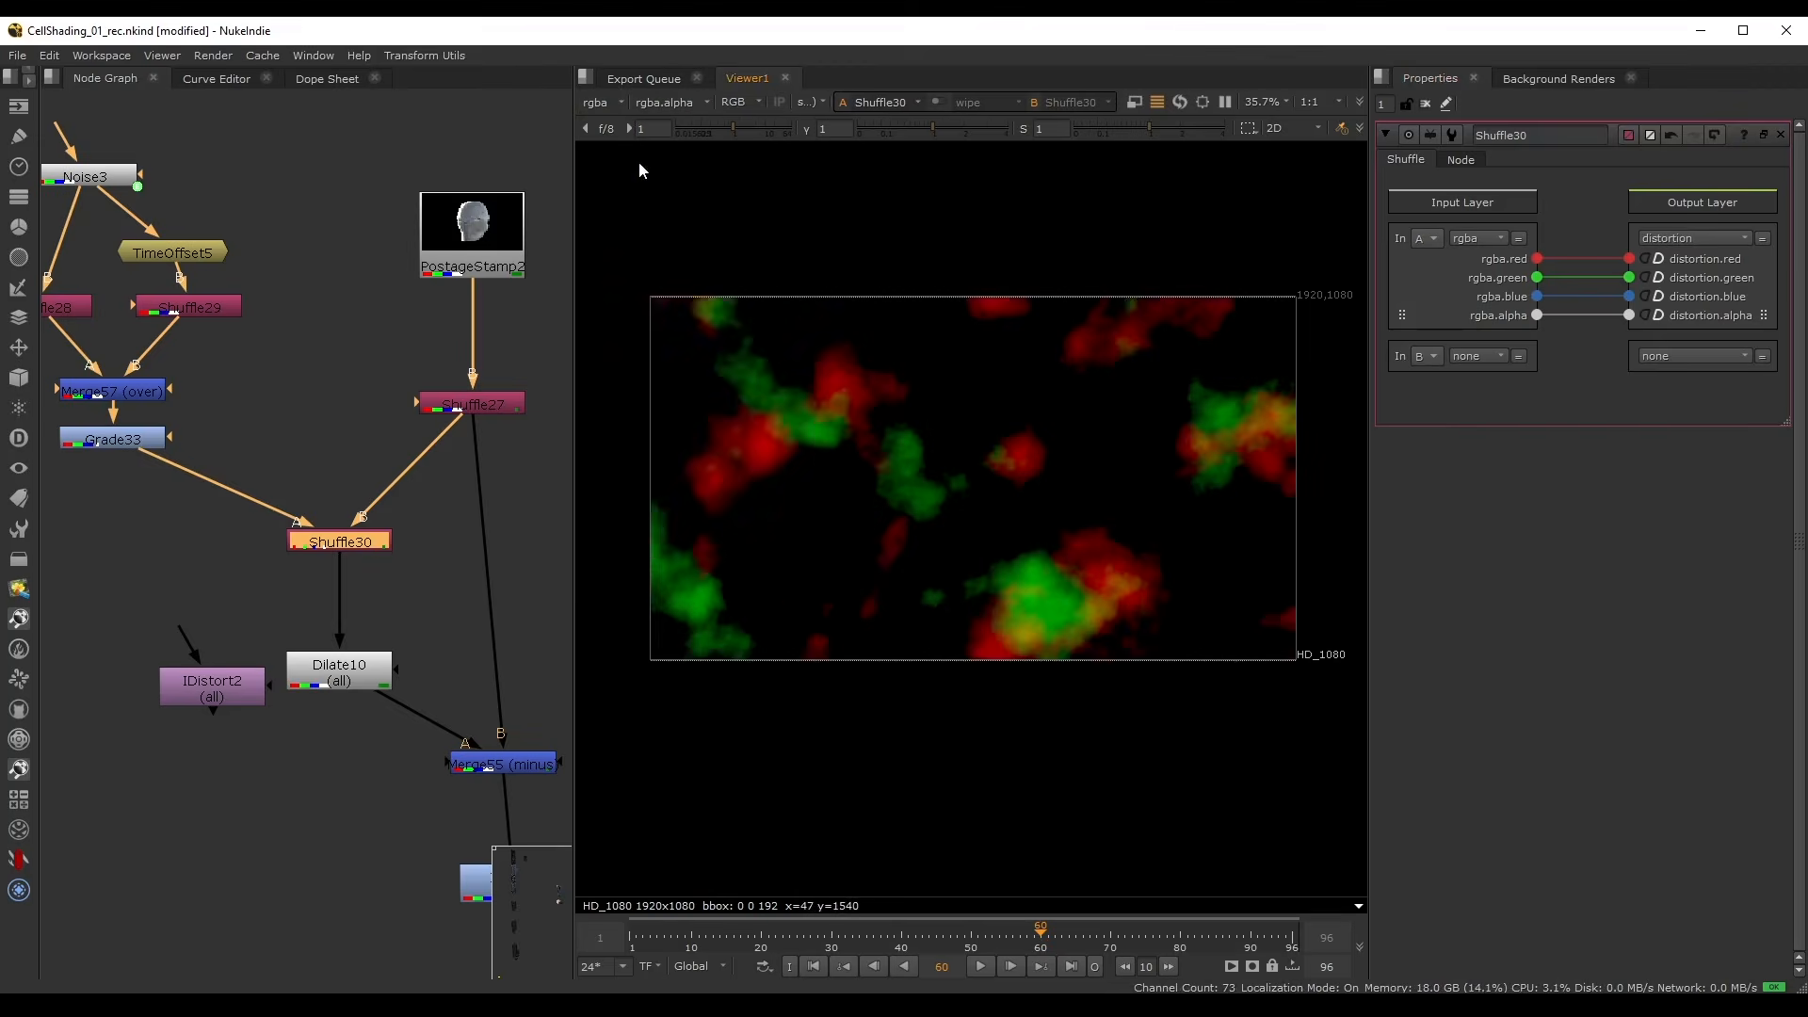
- Insert the IDistort node between the new Shuffle and Dilate, view it, and set its UV channels to distortion
{"action": "left_click", "coordinate": [267, 613]}
{"action": "left_click_drag", "start_coordinate": [228, 680], "coordinate": [349, 603]}
{"action": "double_click", "coordinate": [354, 608]}
{"action": "key", "text": "1"}
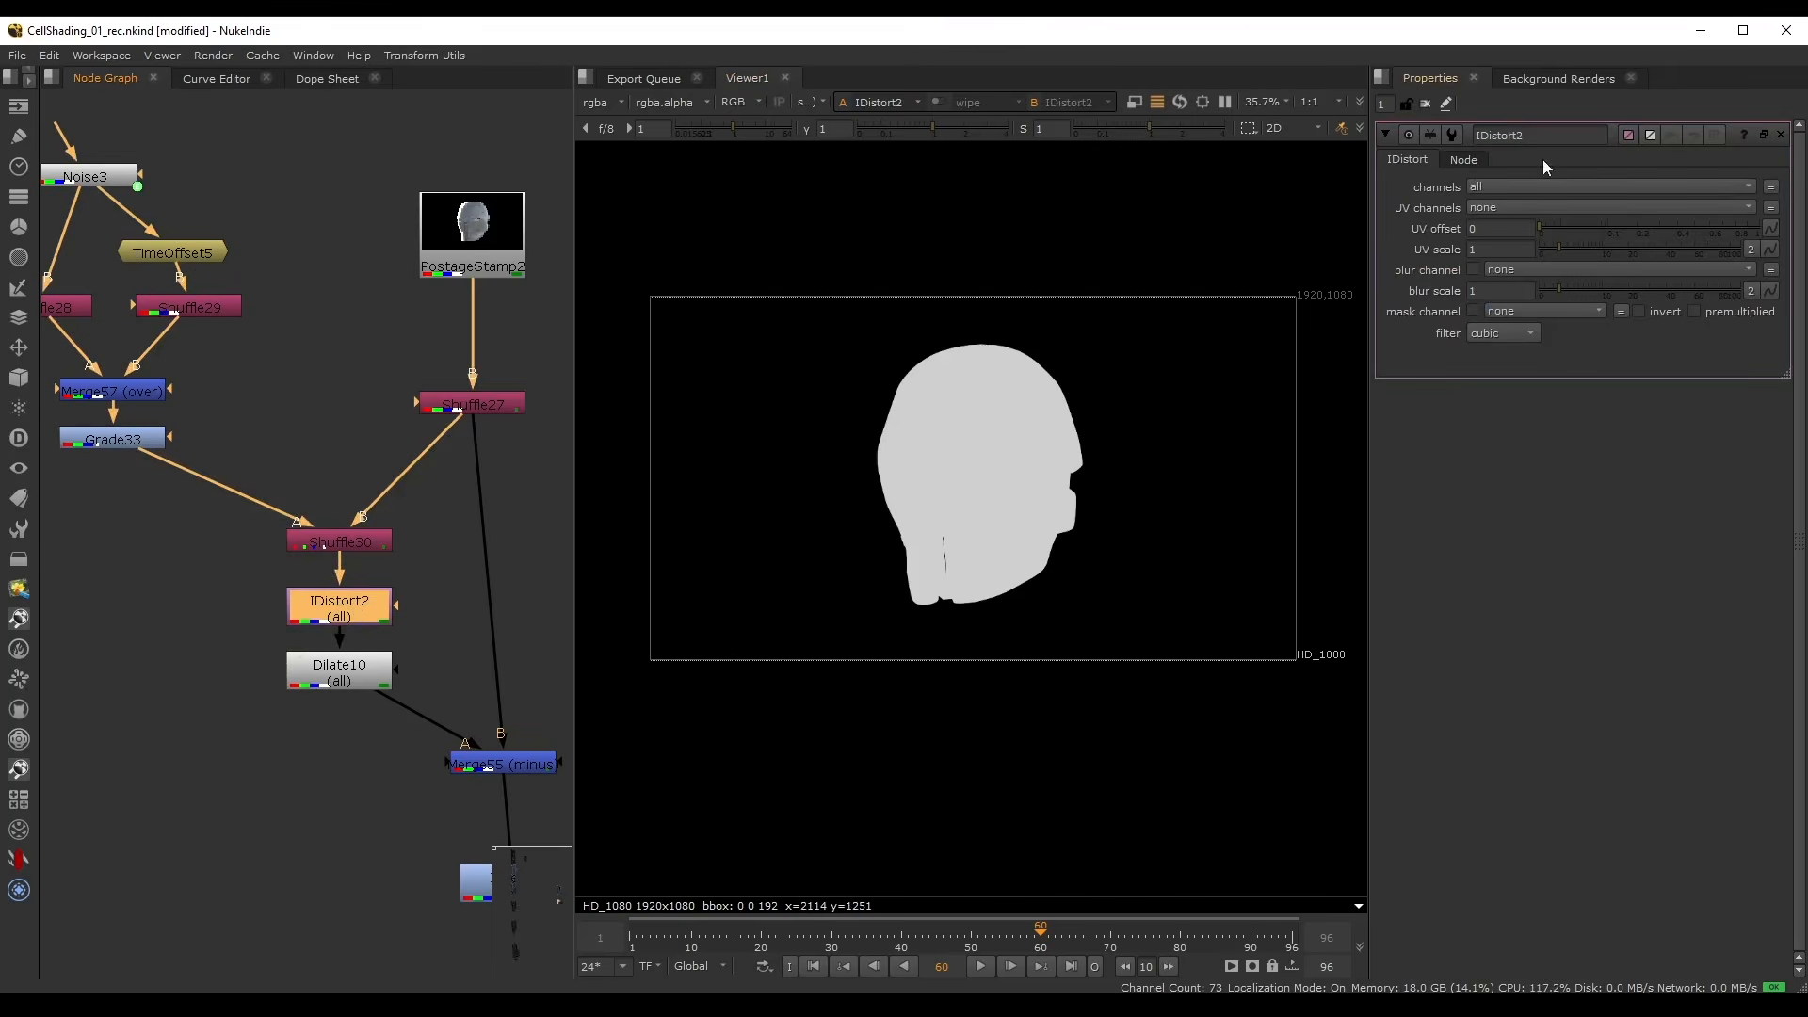
{"action": "left_click", "coordinate": [1484, 209]}
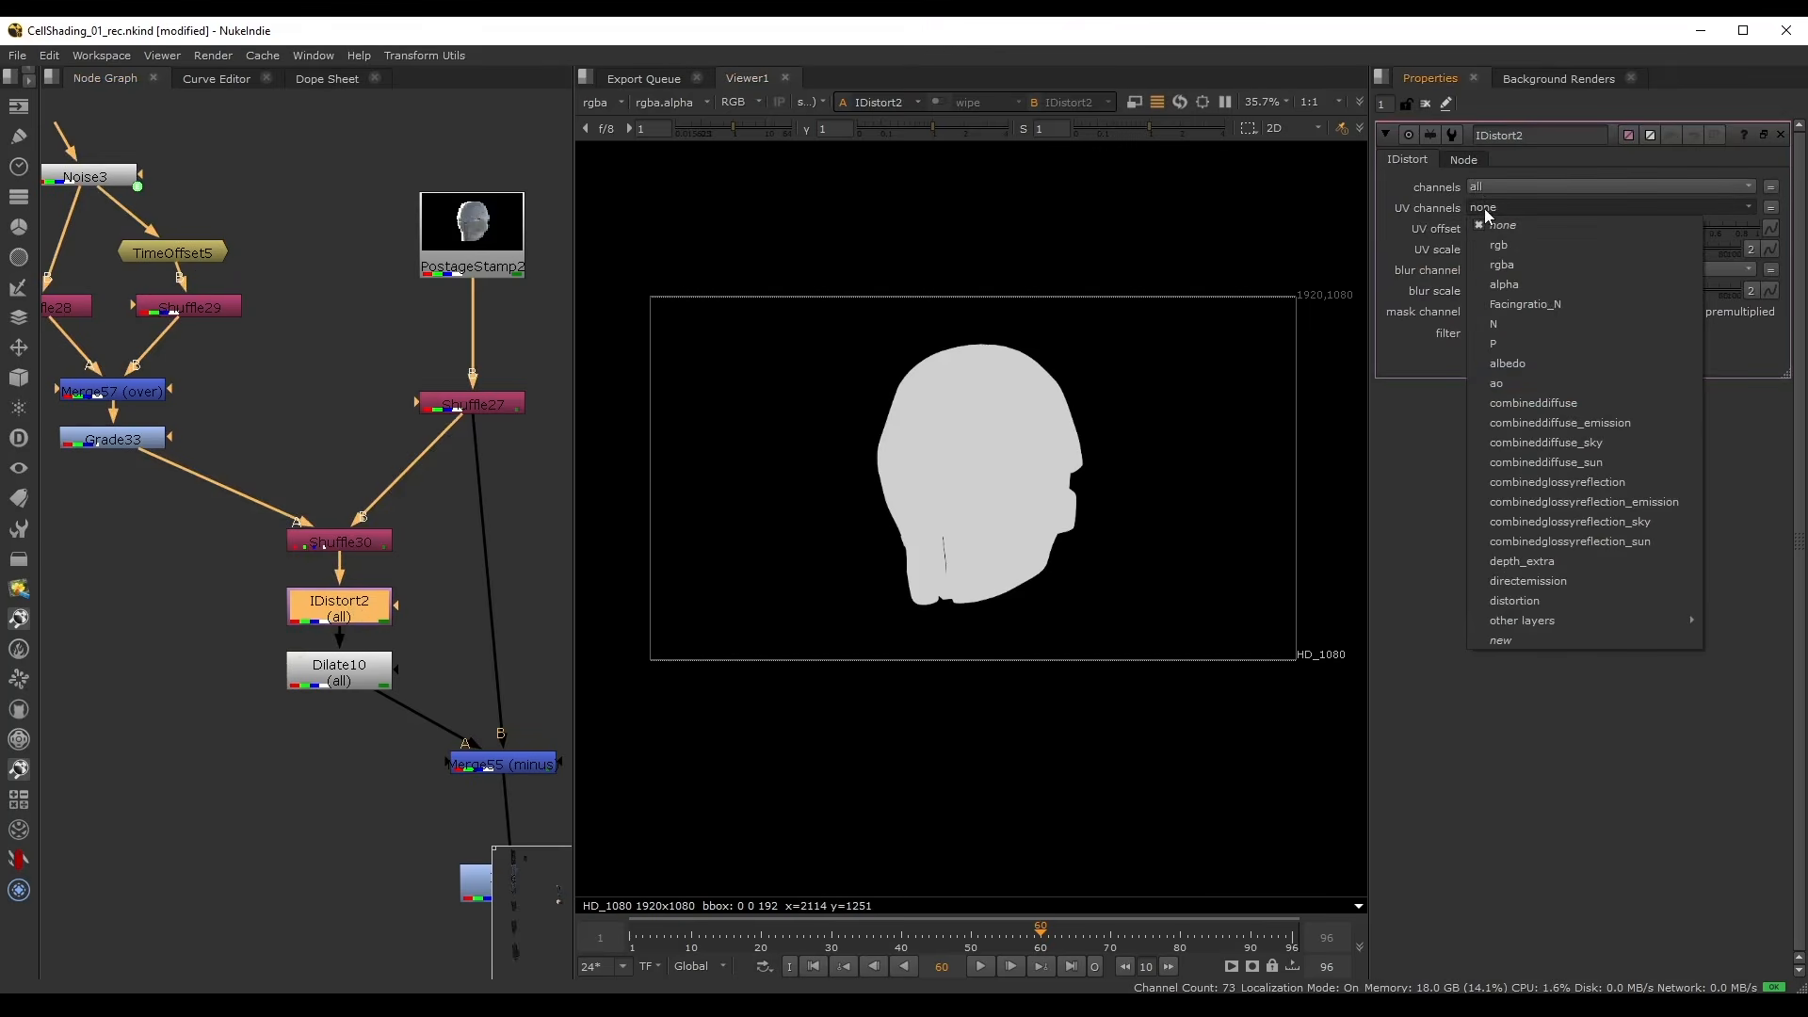
{"action": "left_click", "coordinate": [1527, 605]}
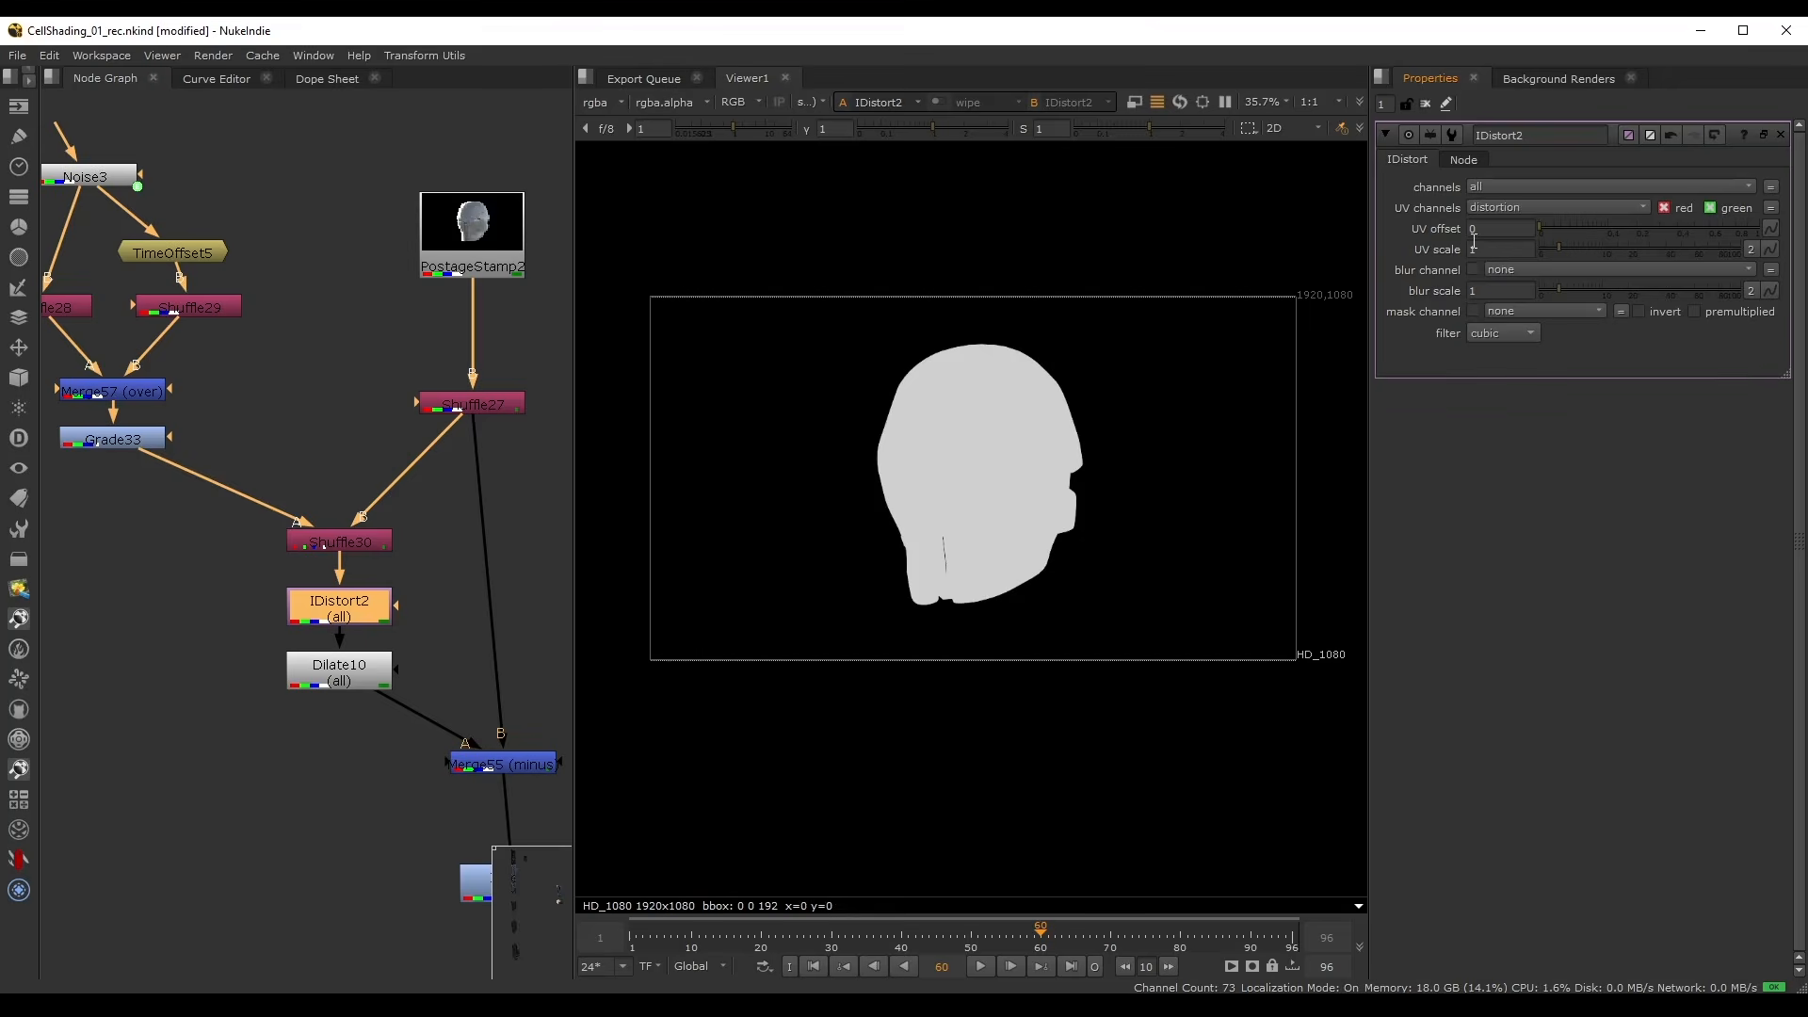
- Set the IDistort node's UV scale to 160 to make the silhouette edge irregular
{"action": "left_click_drag", "start_coordinate": [1568, 245], "coordinate": [1742, 246]}
{"action": "scroll", "coordinate": [911, 570], "scroll_direction": "up", "scroll_amount": 5}
{"action": "scroll", "coordinate": [1036, 362], "scroll_direction": "down", "scroll_amount": 2}
{"action": "middle_click_drag", "start_coordinate": [1160, 333], "coordinate": [1059, 385]}
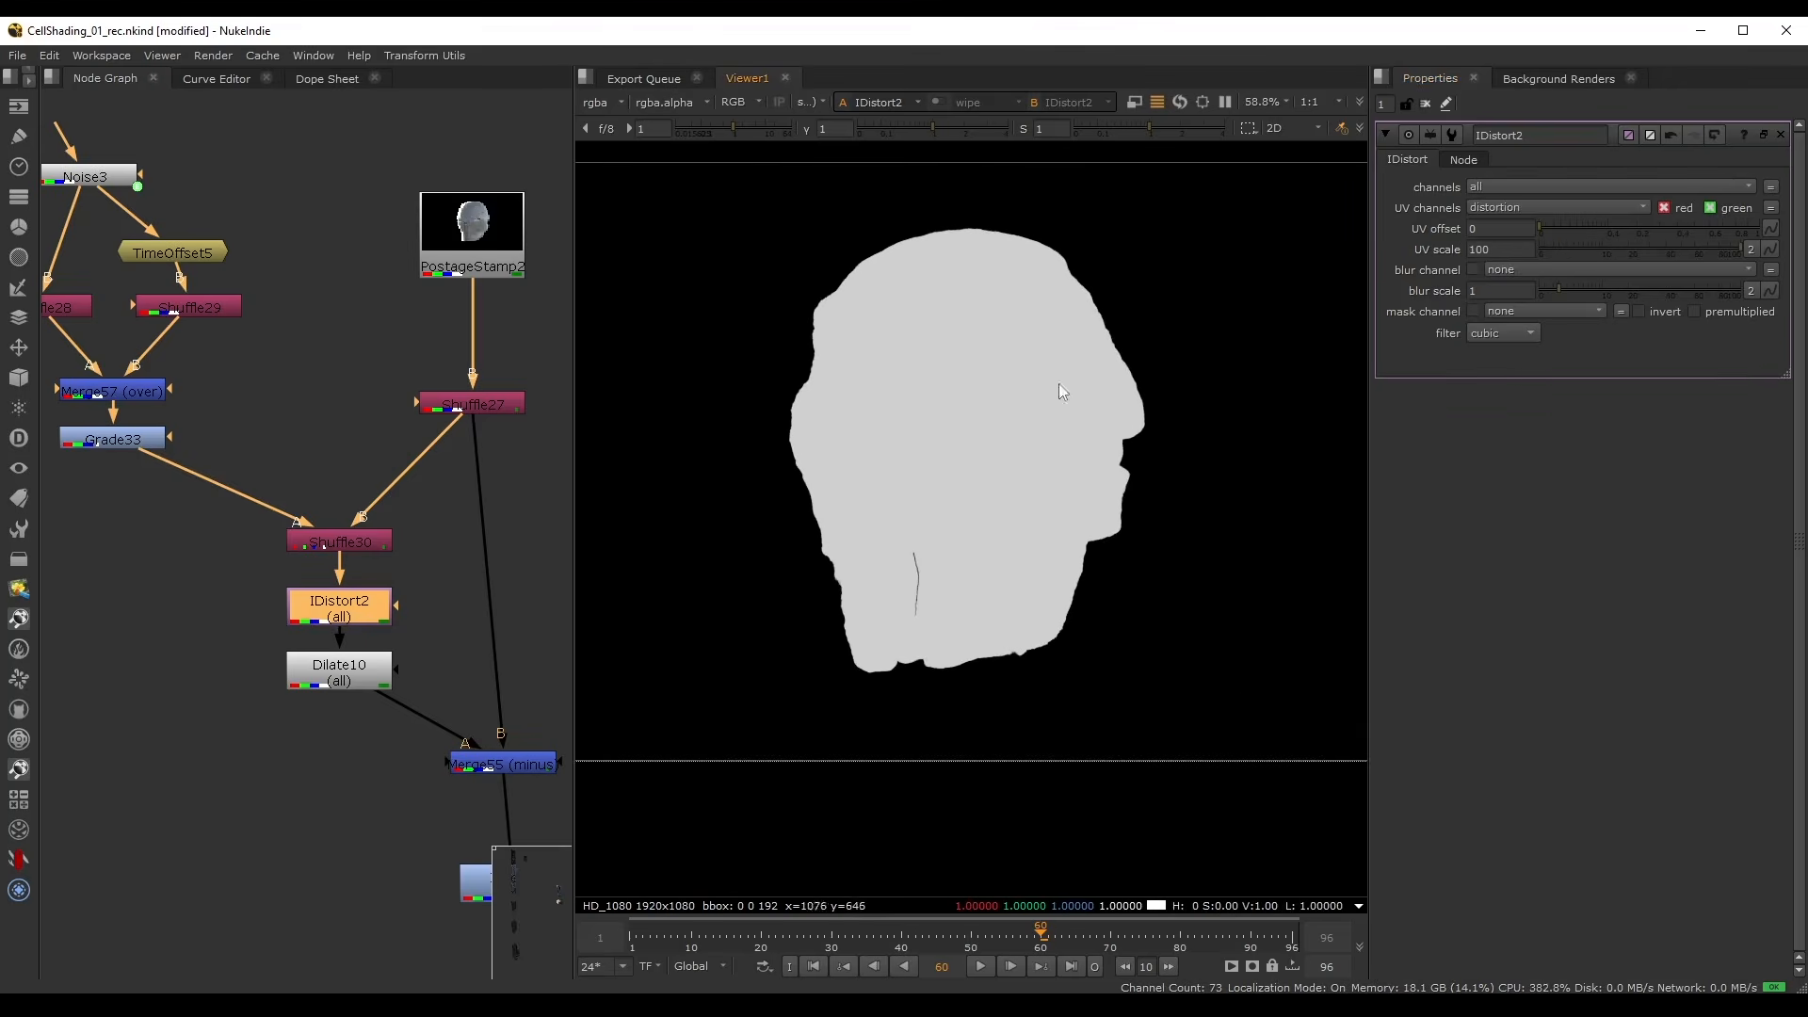
{"action": "middle_click_drag", "start_coordinate": [1484, 252], "coordinate": [1619, 272]}
{"action": "scroll", "coordinate": [212, 504], "scroll_direction": "down", "scroll_amount": 4}
{"action": "middle_click_drag", "start_coordinate": [366, 557], "coordinate": [109, 370]}
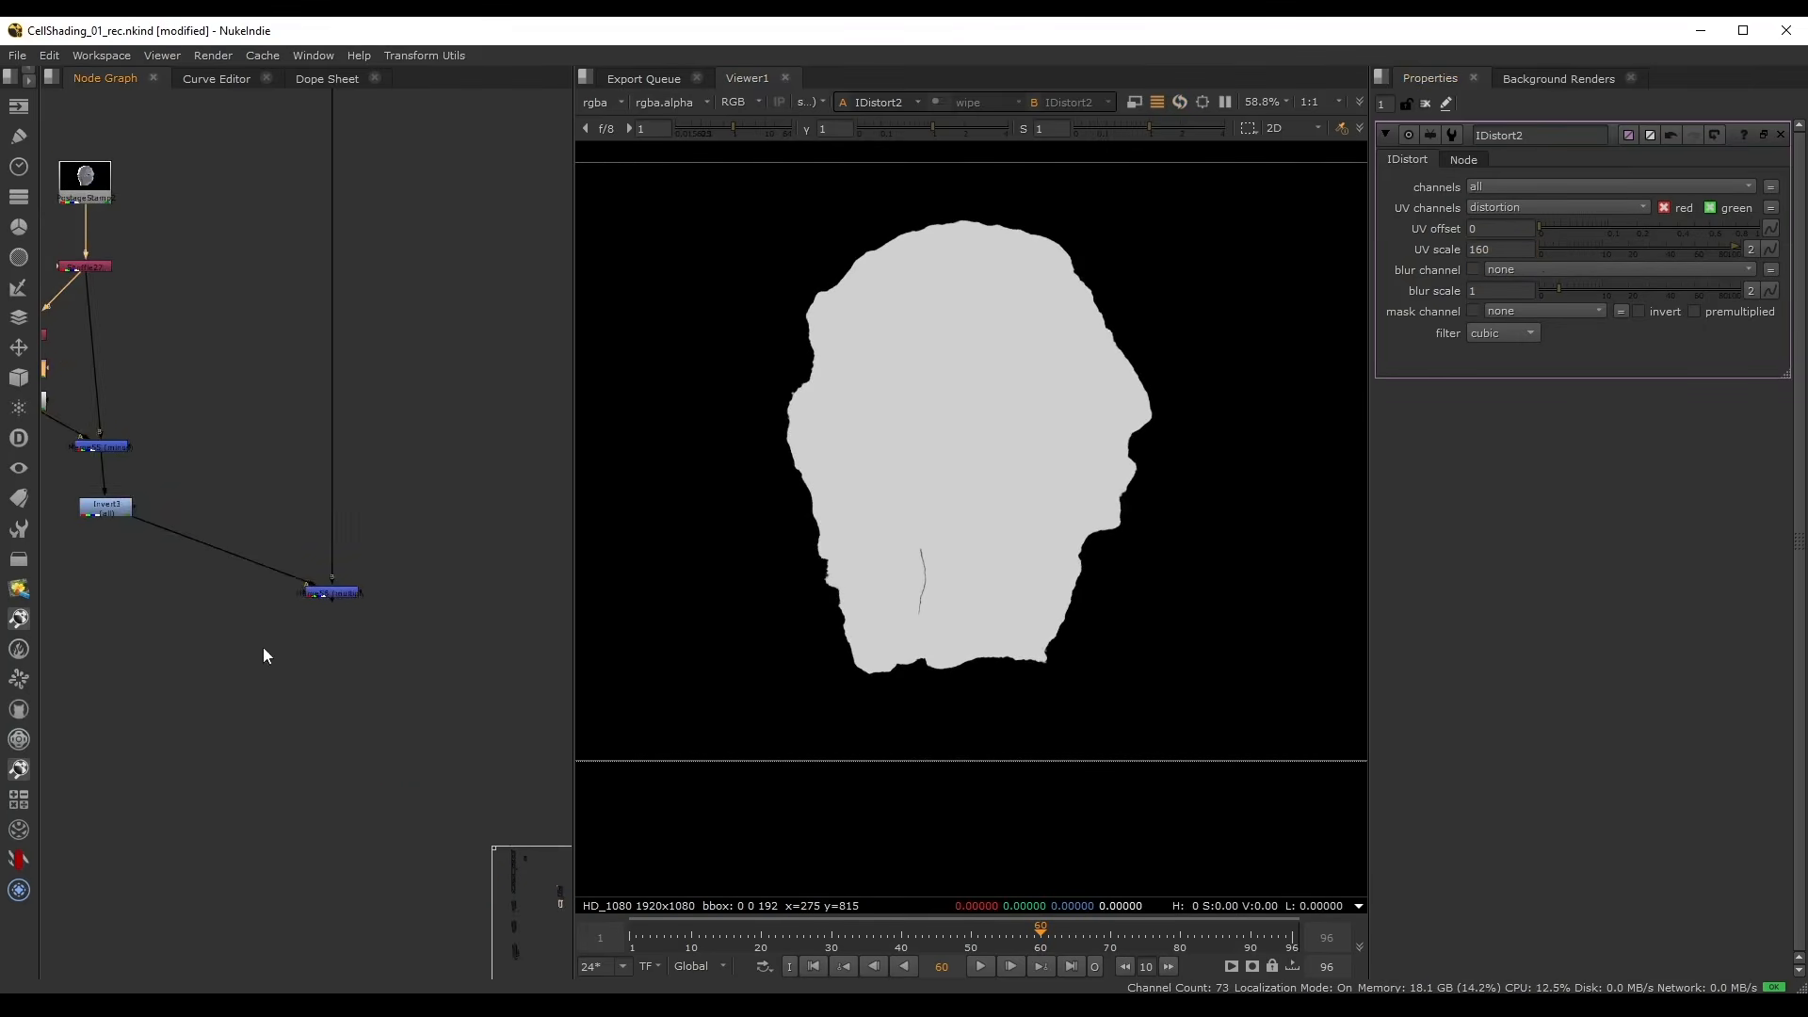
- View the final outline merge over the helmet and set the Dilate node's size to 6
{"action": "left_click_drag", "start_coordinate": [262, 647], "coordinate": [399, 560]}
{"action": "key", "text": "1"}
{"action": "middle_click_drag", "start_coordinate": [174, 376], "coordinate": [307, 489]}
{"action": "scroll", "coordinate": [1040, 336], "scroll_direction": "up", "scroll_amount": 2}
{"action": "scroll", "coordinate": [301, 480], "scroll_direction": "up", "scroll_amount": 3}
{"action": "double_click", "coordinate": [206, 514]}
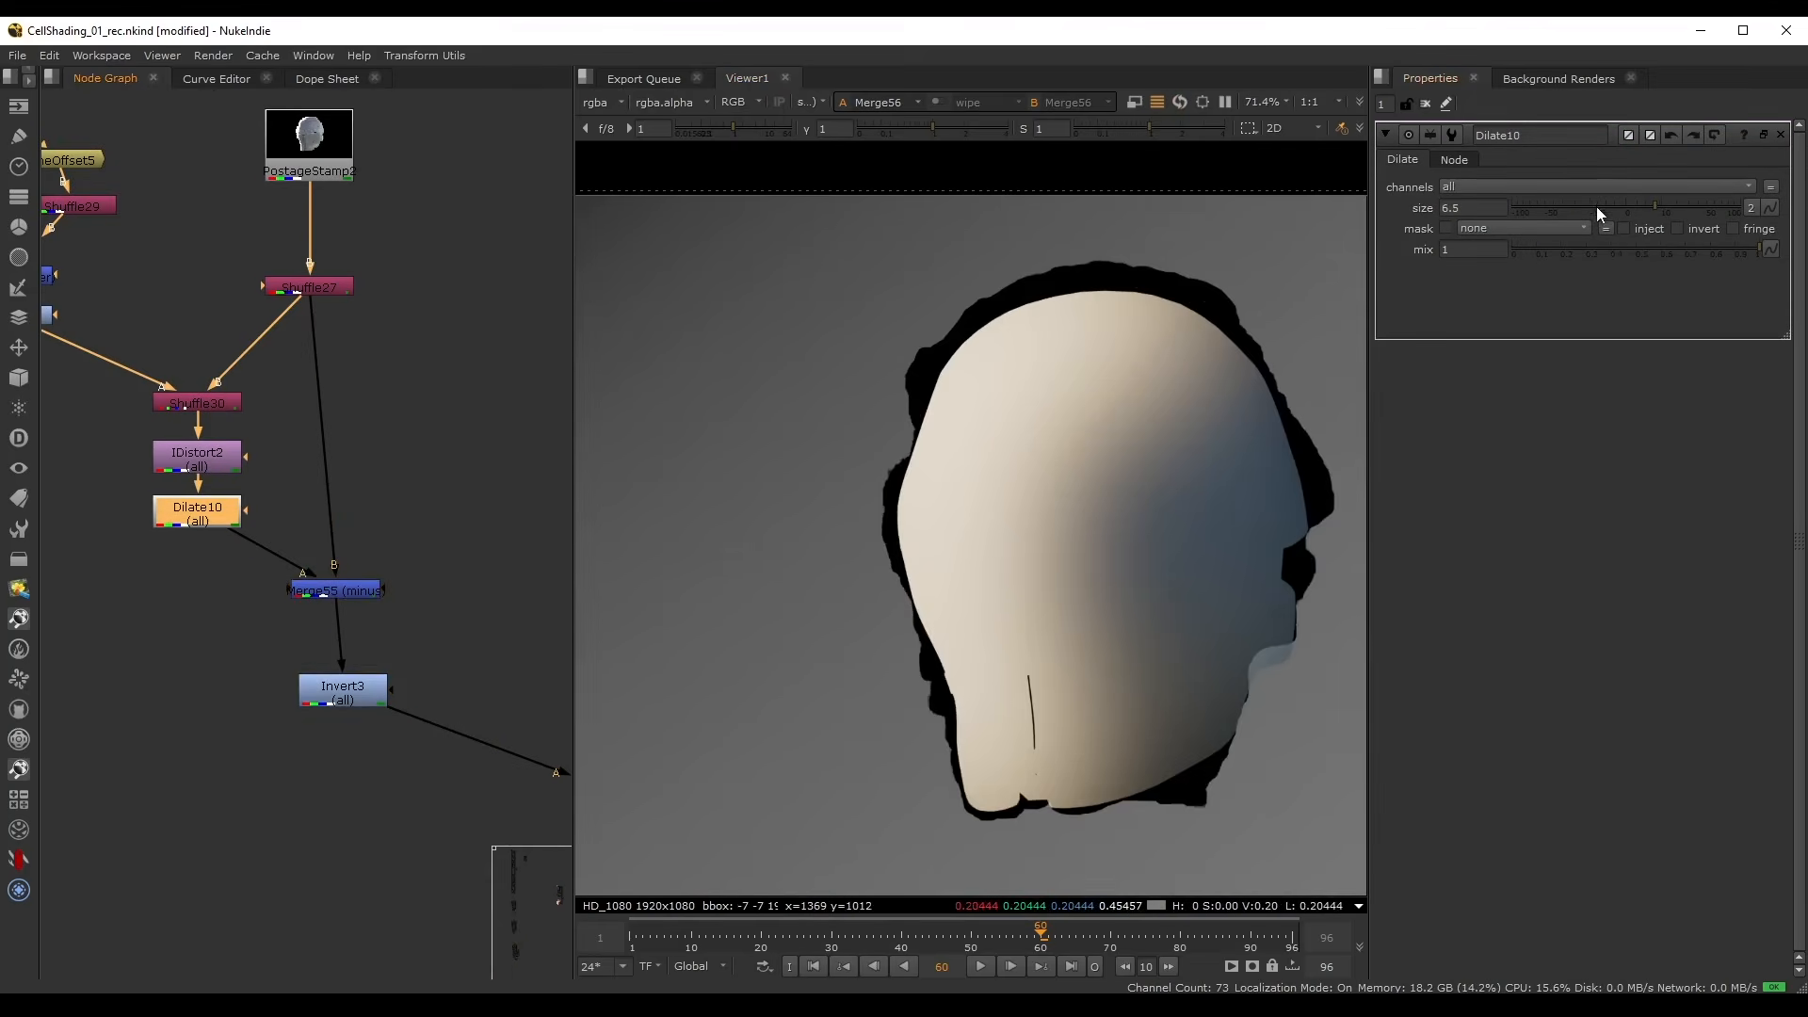
{"action": "left_click_drag", "start_coordinate": [1596, 206], "coordinate": [1589, 209]}
{"action": "left_click", "coordinate": [1446, 209]}
{"action": "key", "text": "ctrl+z"}
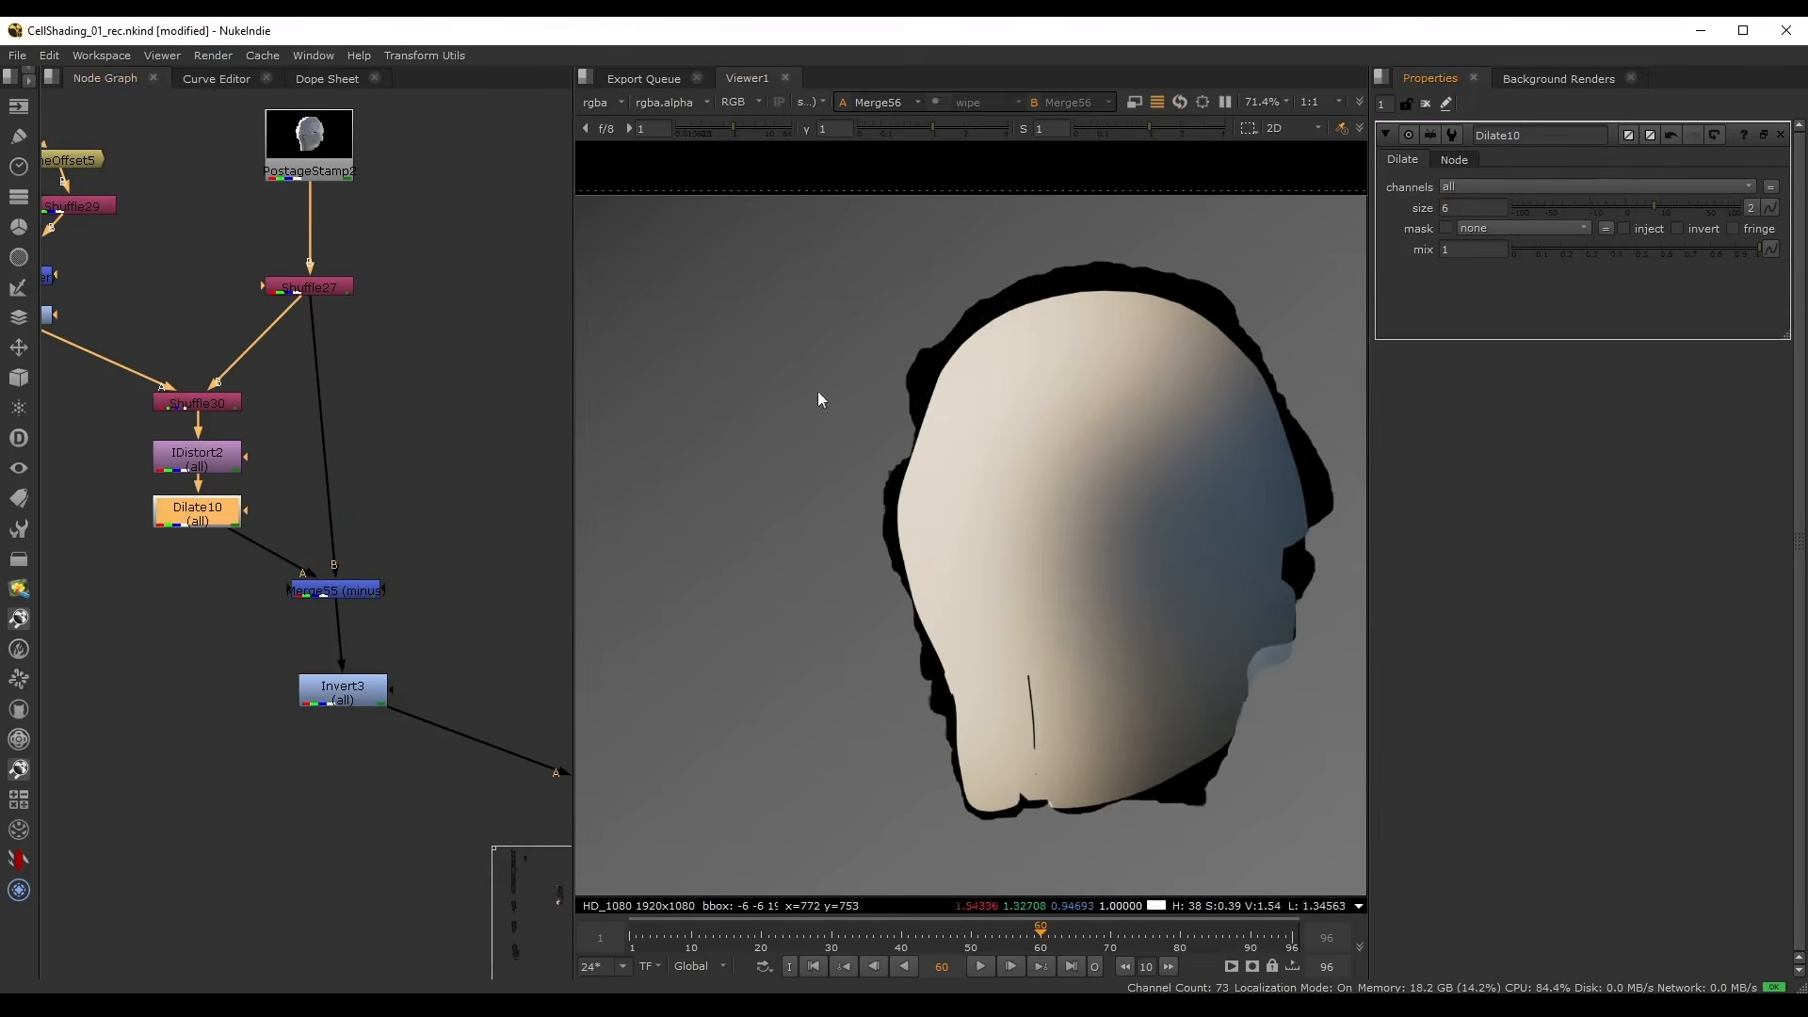
- Set the IDistort node's UV scale to 34
{"action": "scroll", "coordinate": [166, 409], "scroll_direction": "up", "scroll_amount": 3}
{"action": "middle_click_drag", "start_coordinate": [166, 410], "coordinate": [207, 411]}
{"action": "double_click", "coordinate": [226, 485]}
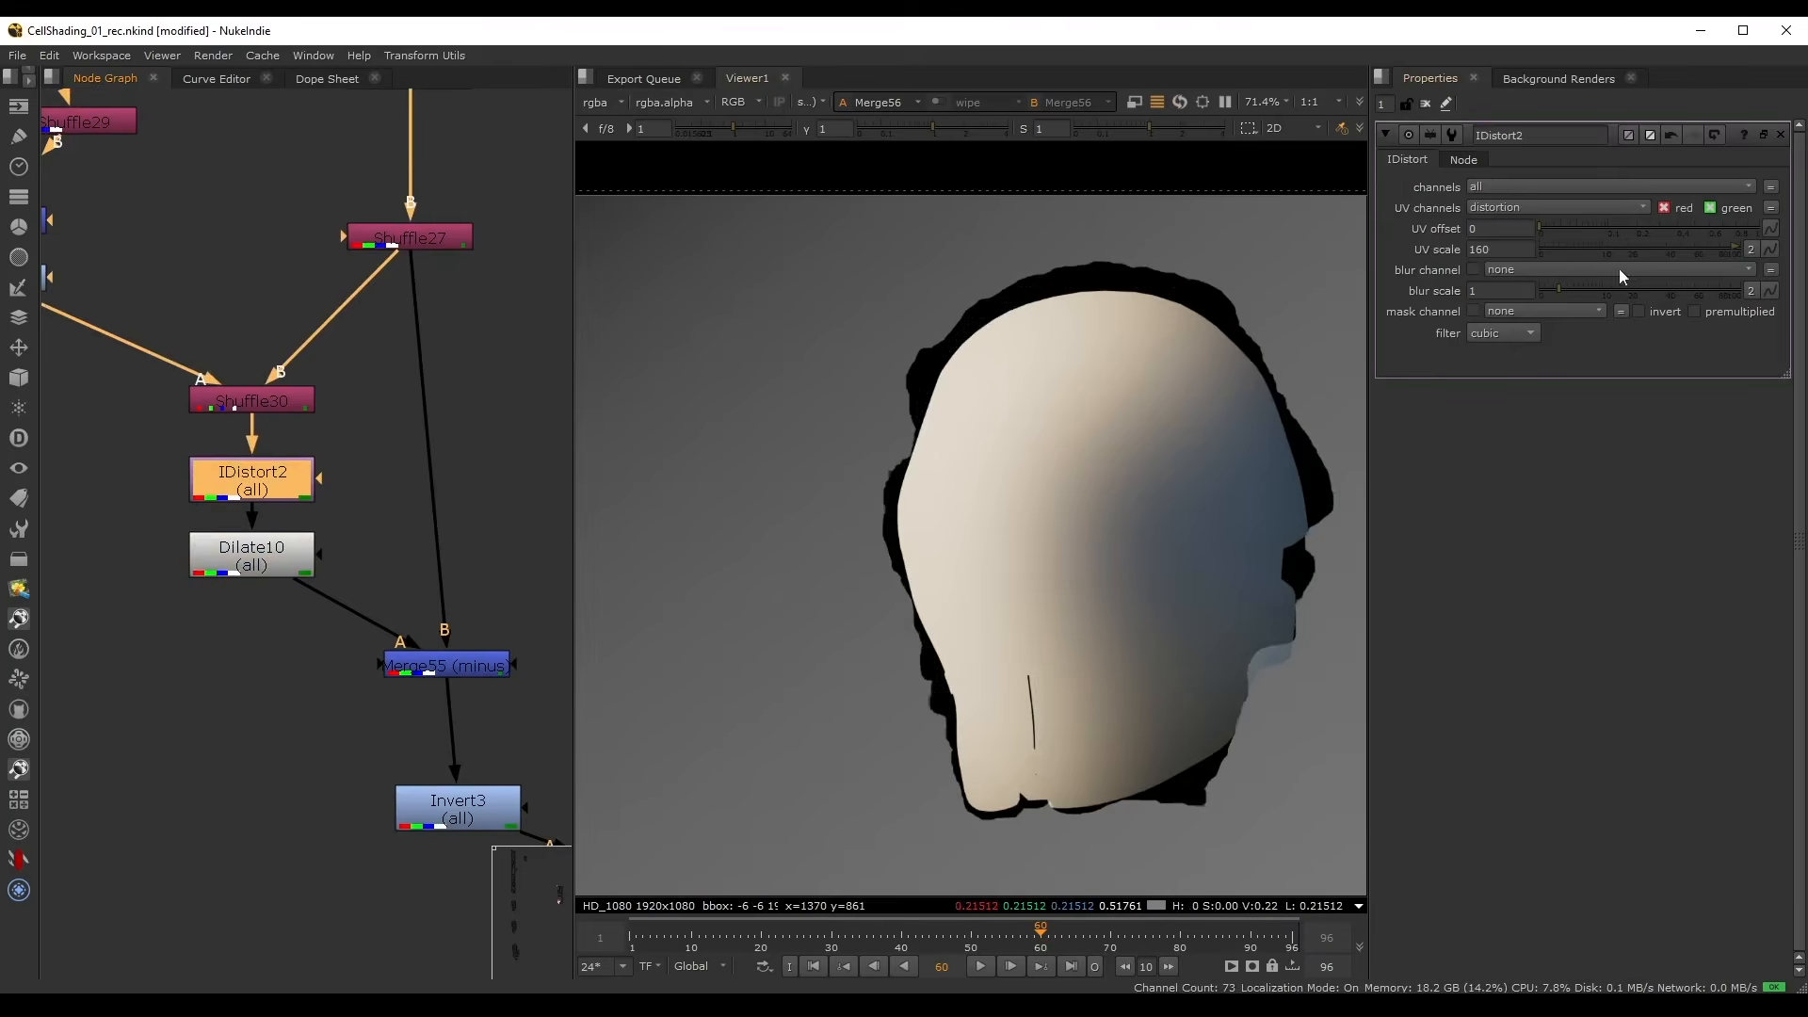
{"action": "mouse_move", "coordinate": [1629, 248]}
{"action": "left_mouse_down"}
{"action": "mouse_move", "coordinate": [1708, 257]}
{"action": "mouse_move", "coordinate": [1658, 258]}
{"action": "left_mouse_up"}
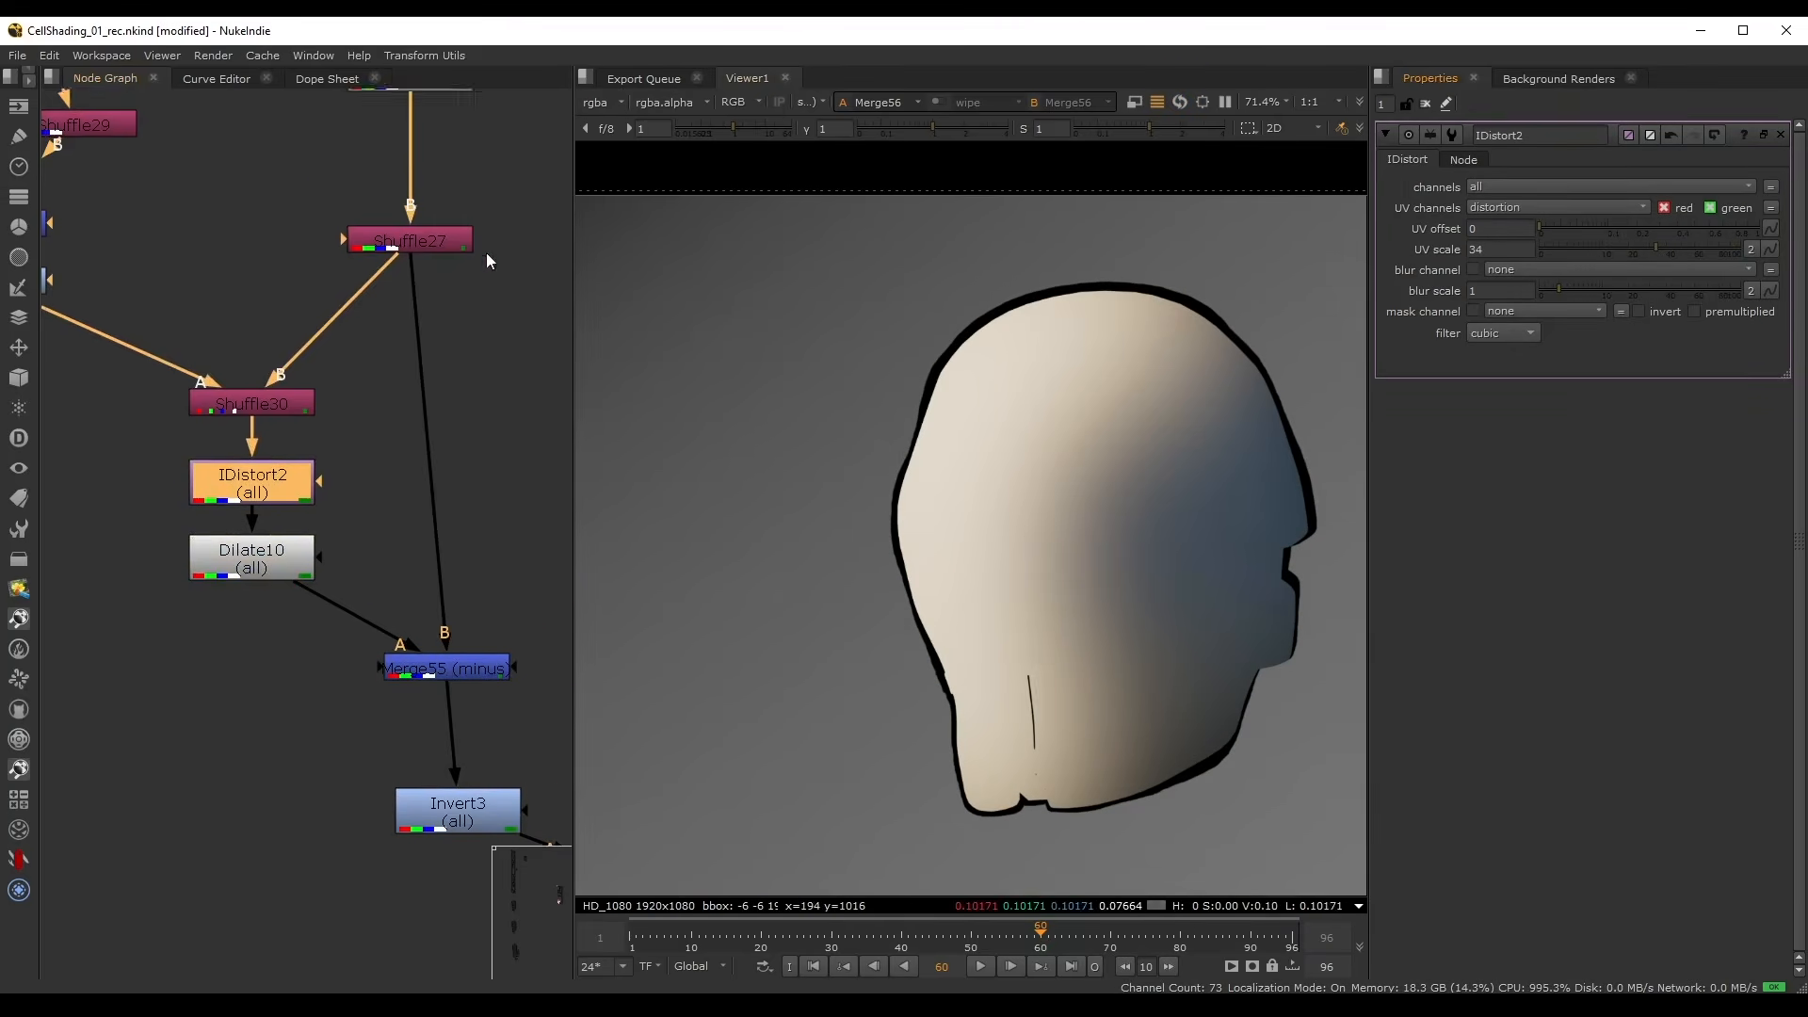
- Set the offset of the Grade below the red/green noise merge to -0.2
{"action": "scroll", "coordinate": [90, 233], "scroll_direction": "down", "scroll_amount": 1}
{"action": "middle_click_drag", "start_coordinate": [90, 233], "coordinate": [276, 380]}
{"action": "scroll", "coordinate": [325, 416], "scroll_direction": "up", "scroll_amount": 2}
{"action": "double_click", "coordinate": [211, 476]}
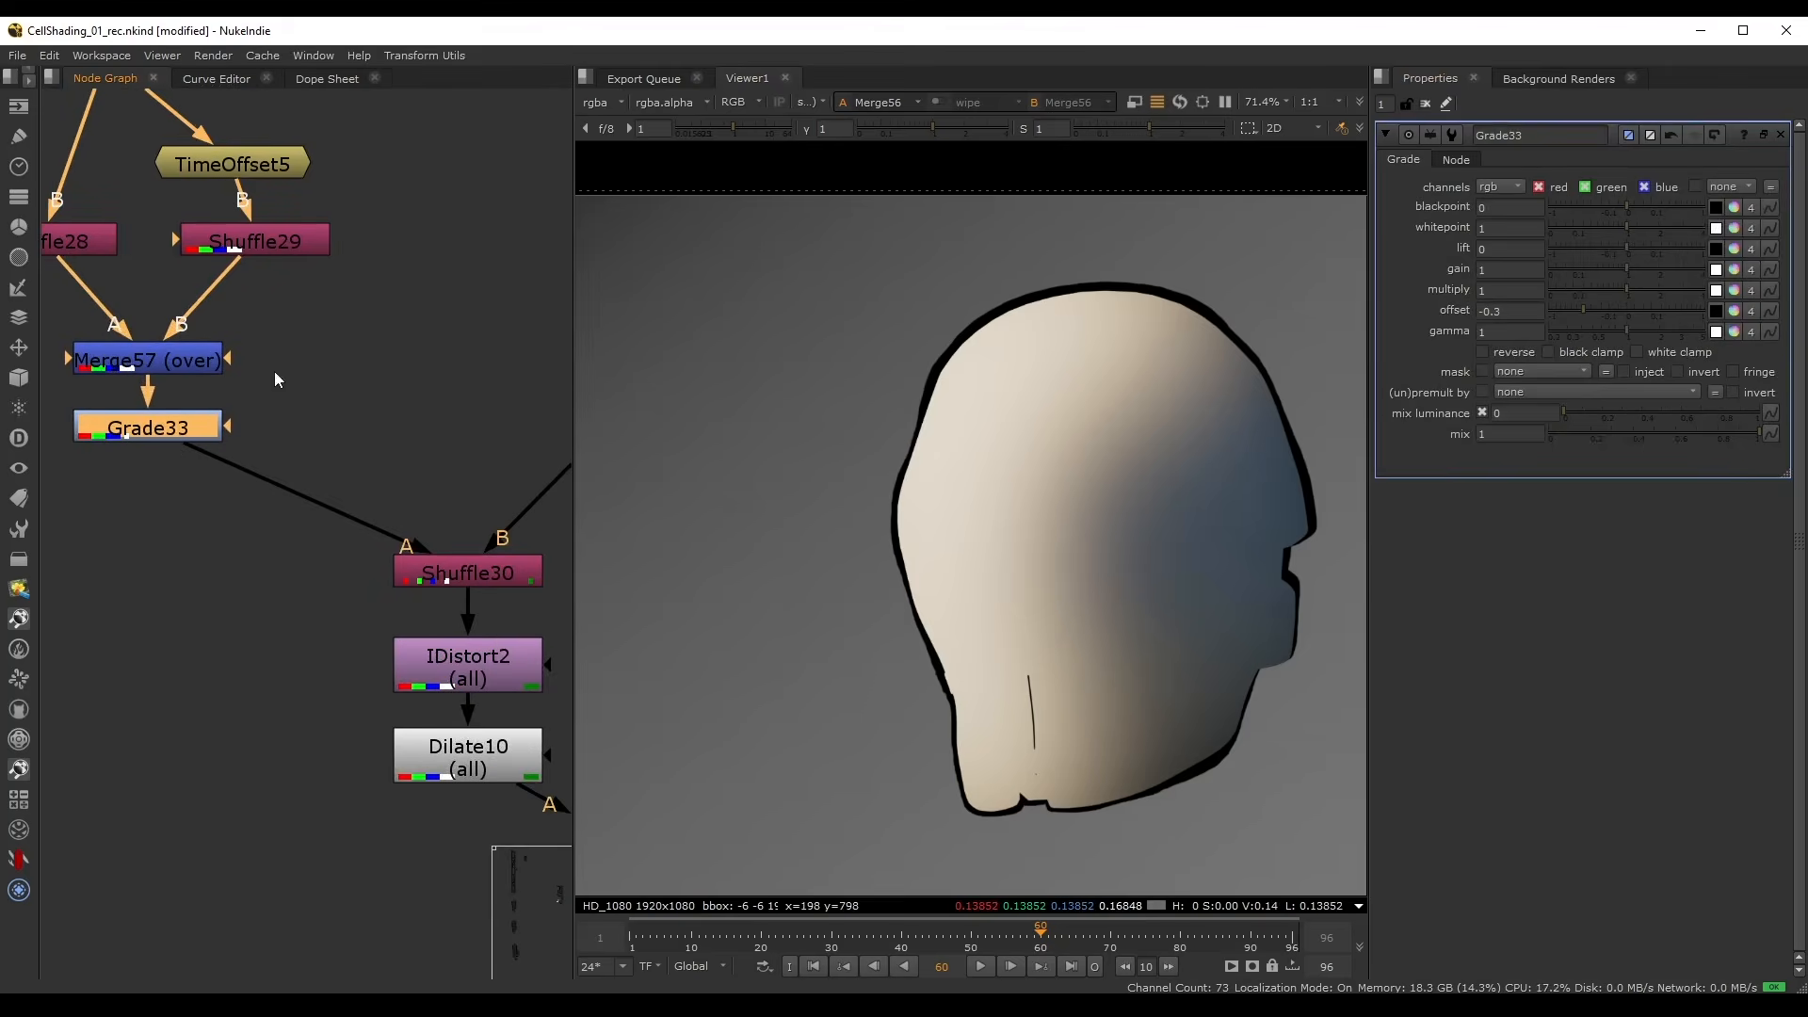
{"action": "left_click_drag", "start_coordinate": [1587, 313], "coordinate": [1596, 317]}
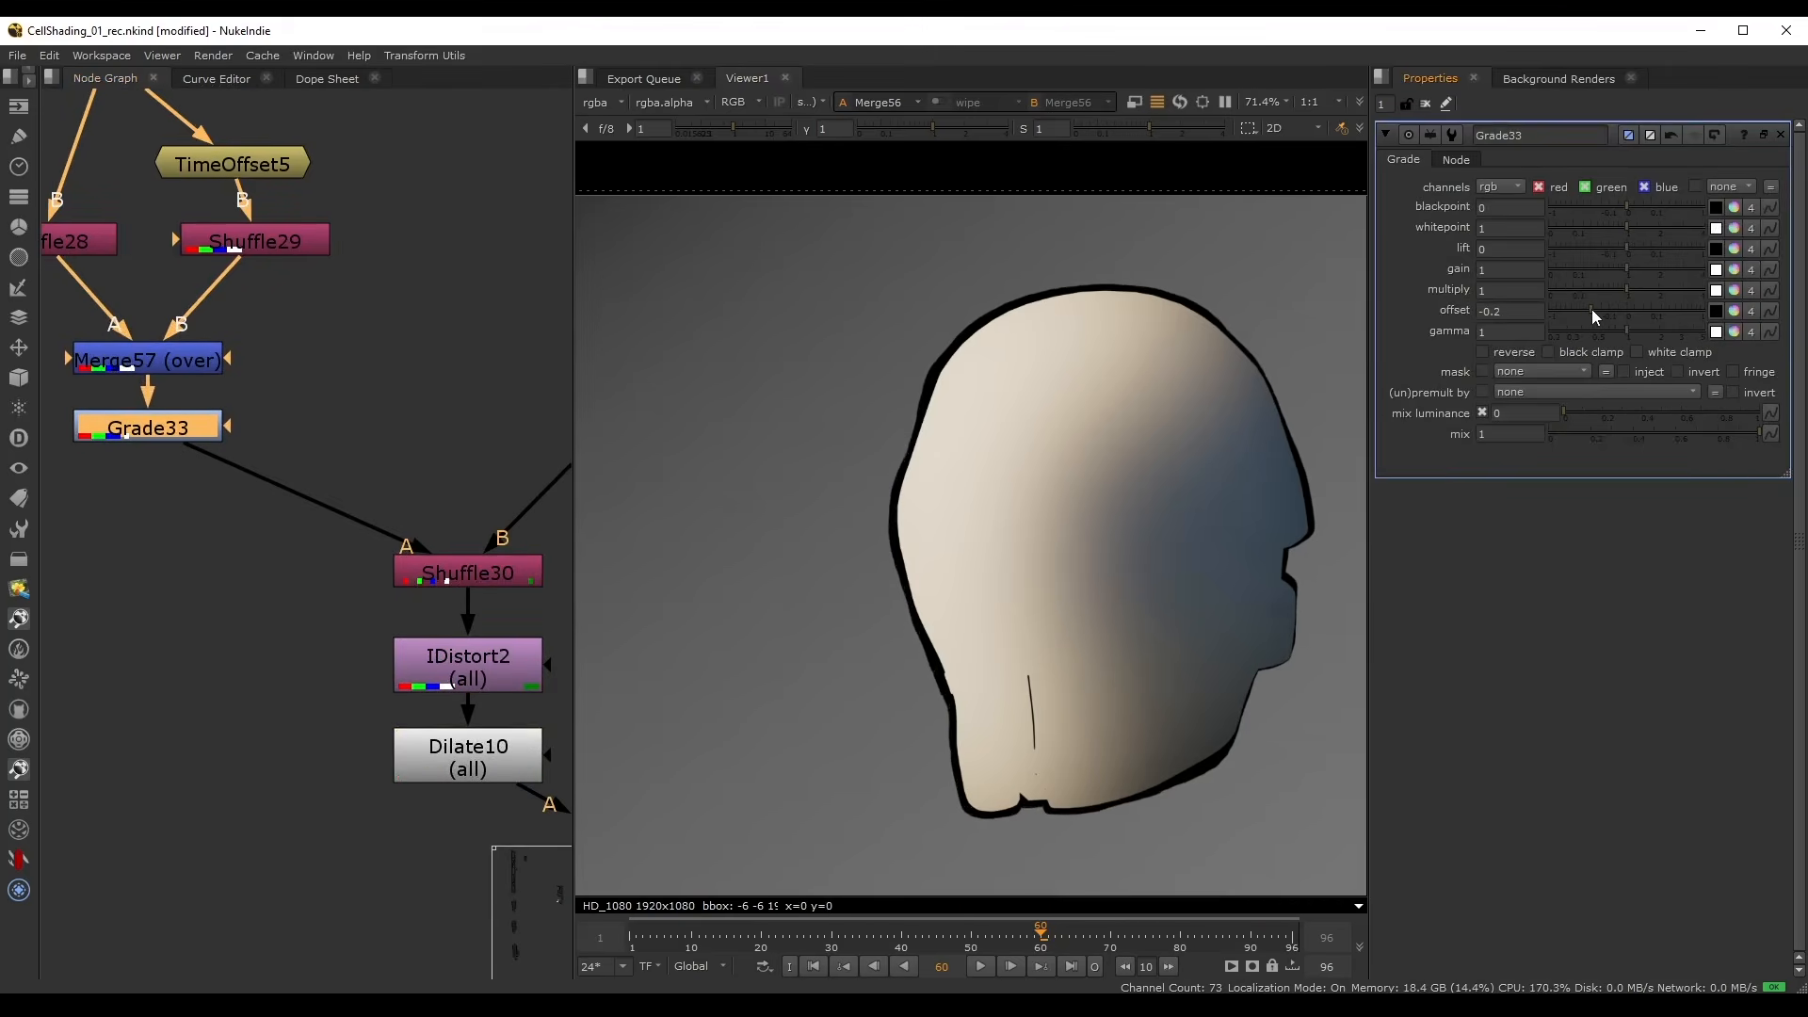
- Adjust the Noise node to an x/y size of 80, gain 0.35 and gamma 0.425
{"action": "middle_click_drag", "start_coordinate": [228, 161], "coordinate": [345, 361]}
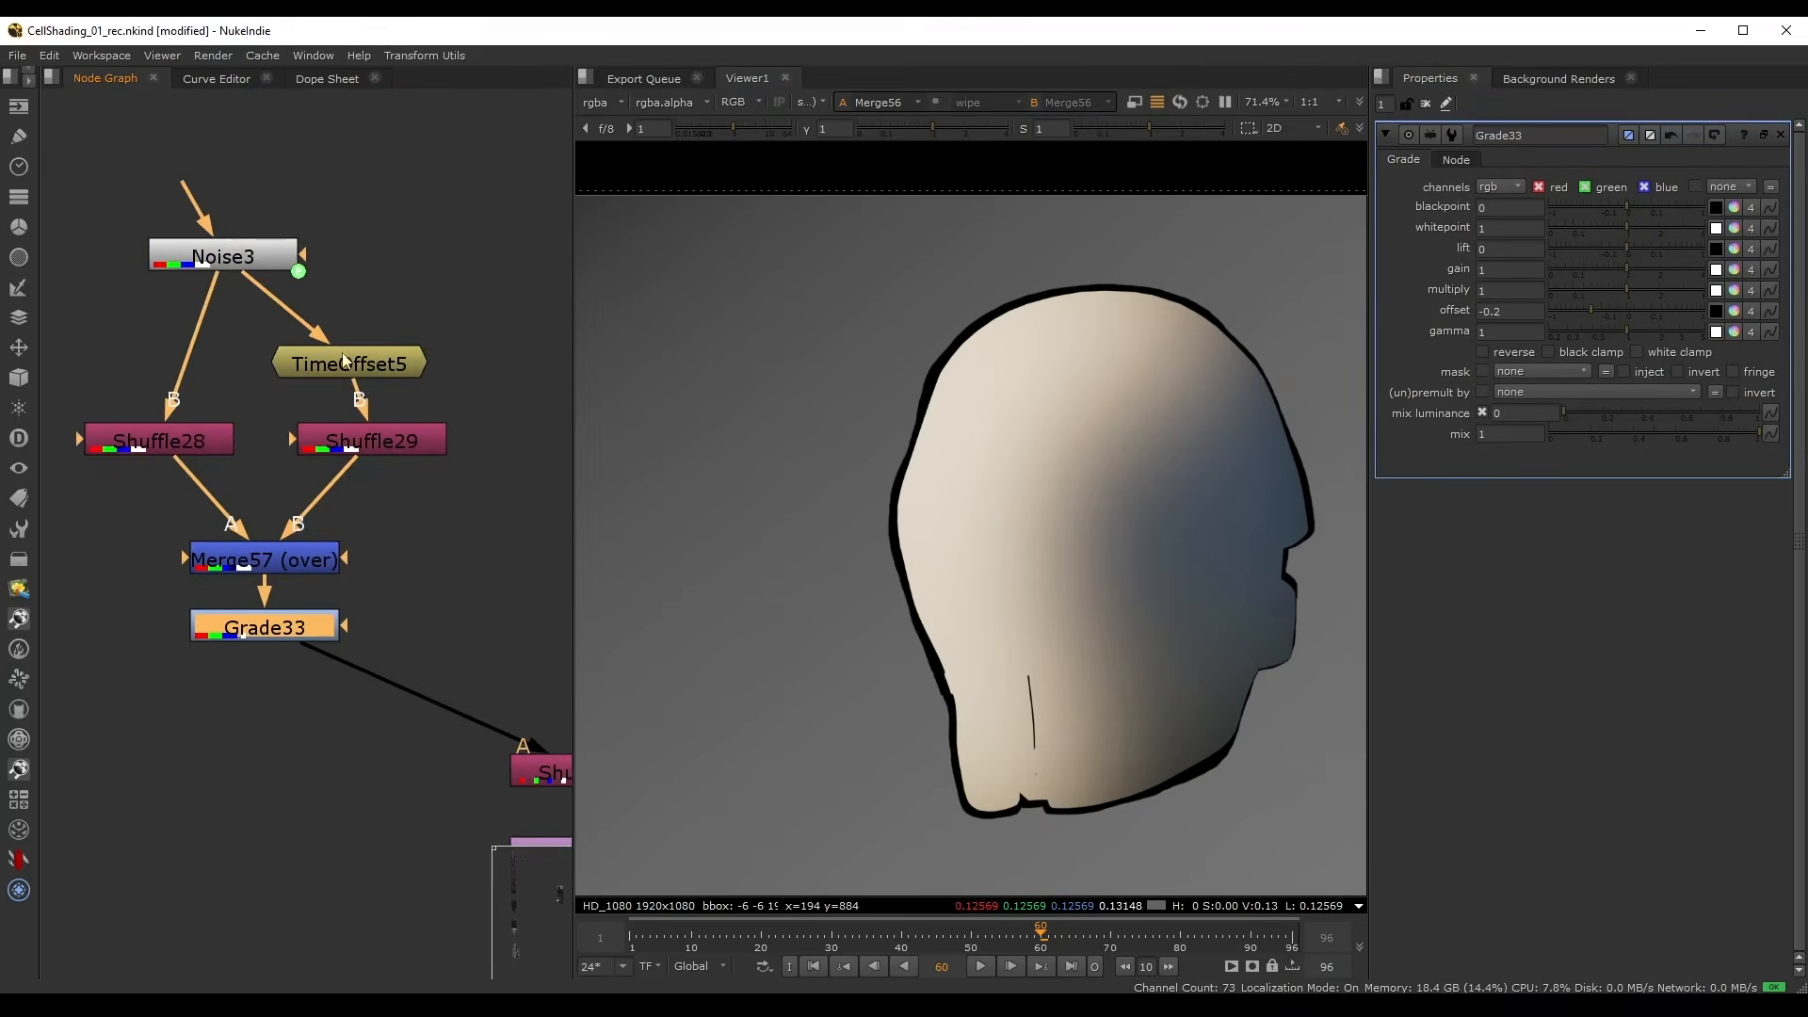
{"action": "double_click", "coordinate": [228, 252]}
{"action": "left_click_drag", "start_coordinate": [1706, 332], "coordinate": [1658, 333]}
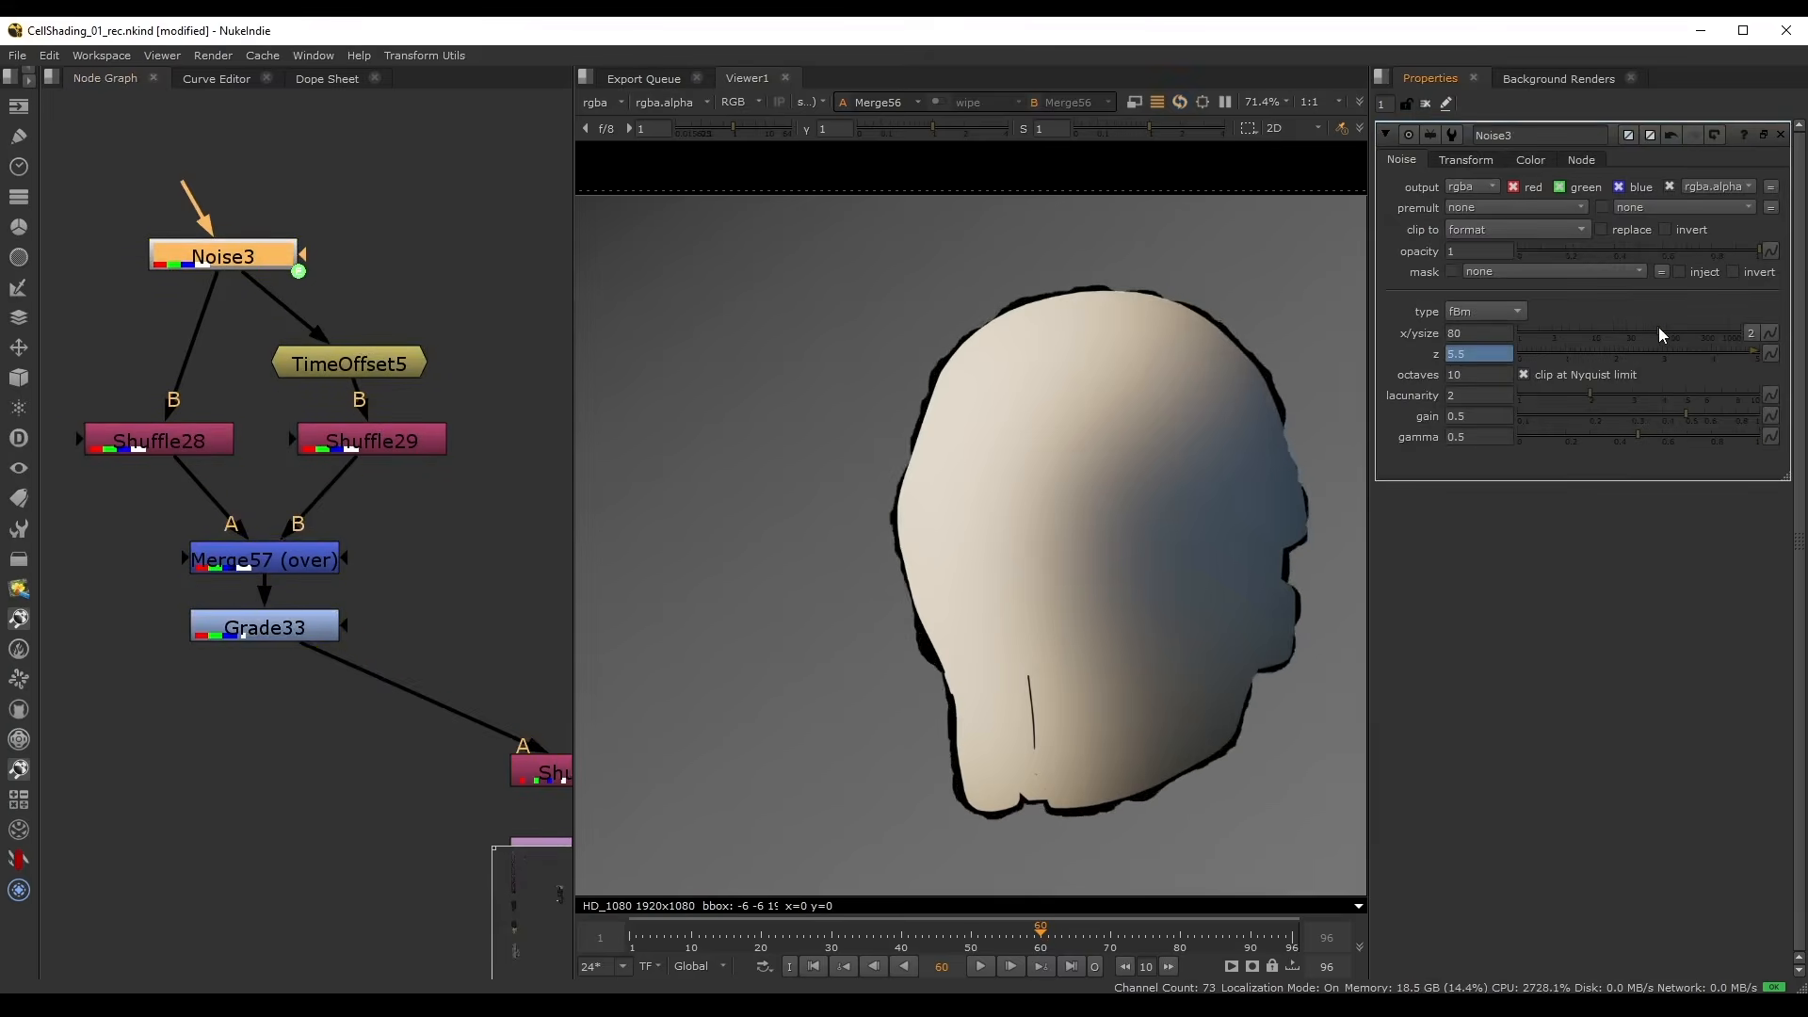
{"action": "mouse_move", "coordinate": [1612, 439]}
{"action": "left_mouse_down"}
{"action": "mouse_move", "coordinate": [1555, 439]}
{"action": "mouse_move", "coordinate": [1599, 449]}
{"action": "left_mouse_up"}
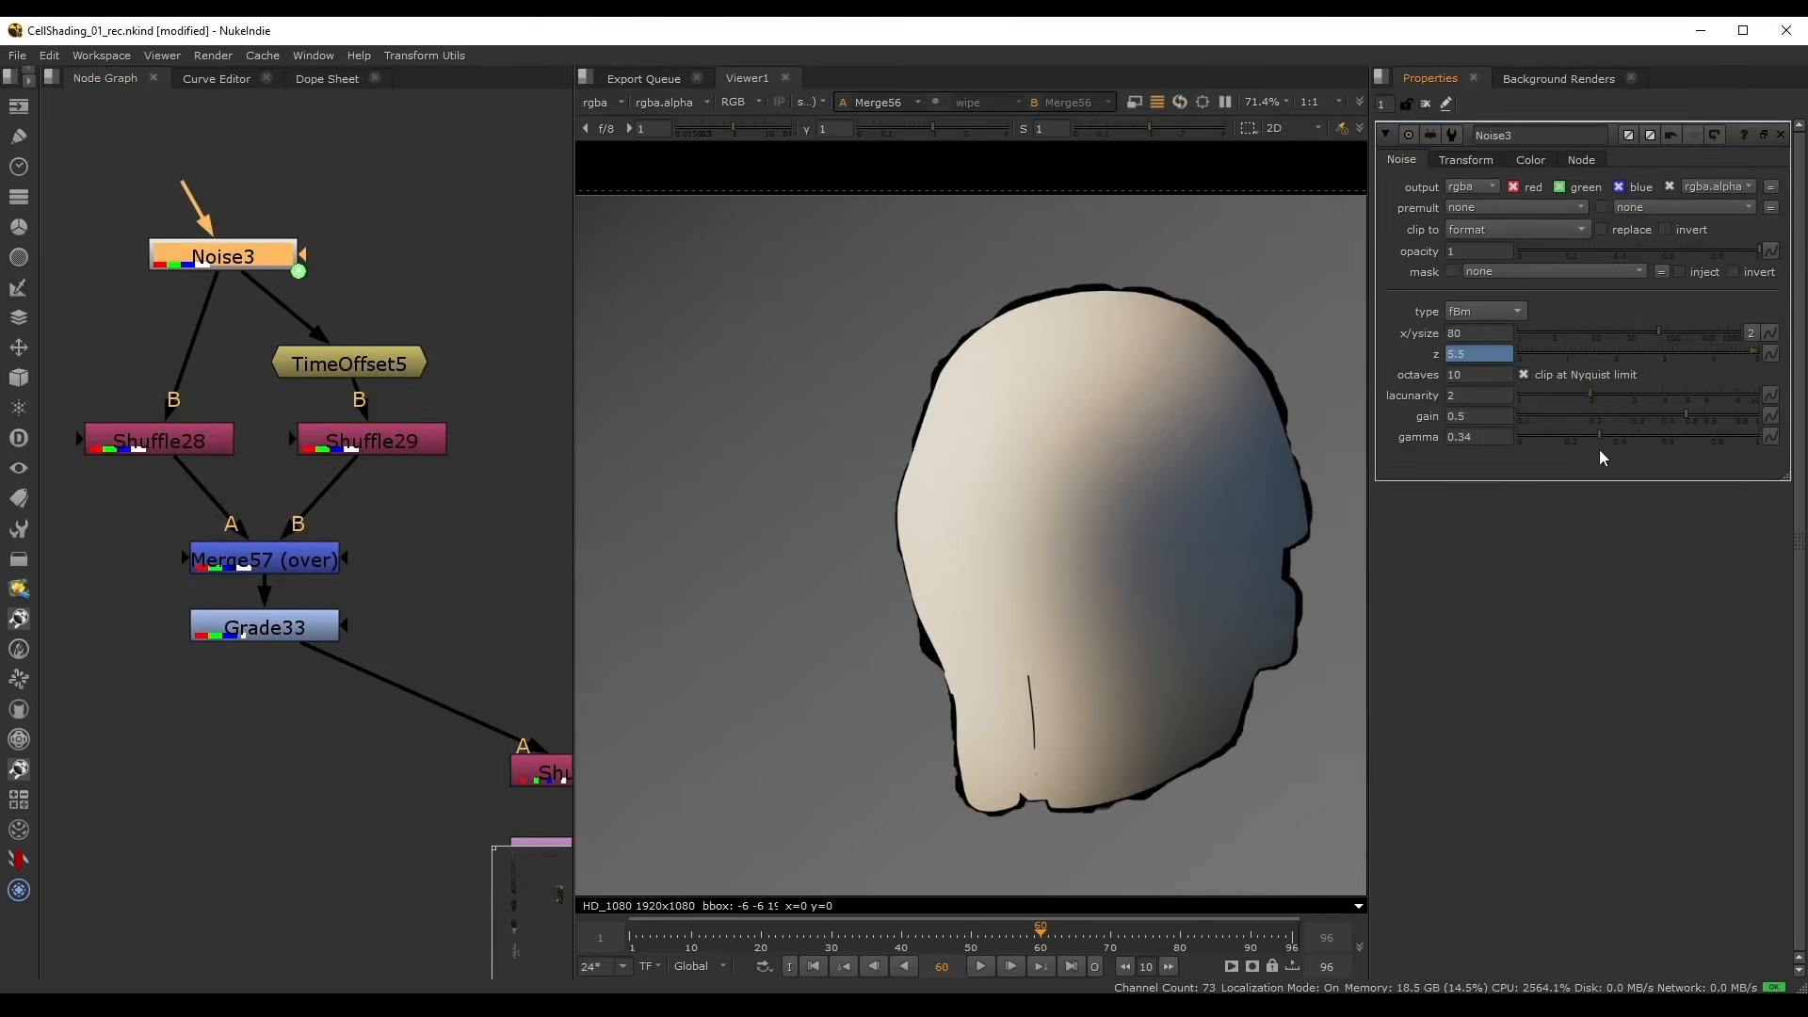
{"action": "mouse_move", "coordinate": [1687, 412]}
{"action": "left_mouse_down"}
{"action": "mouse_move", "coordinate": [1634, 415]}
{"action": "mouse_move", "coordinate": [1733, 426]}
{"action": "mouse_move", "coordinate": [1618, 442]}
{"action": "left_mouse_up"}
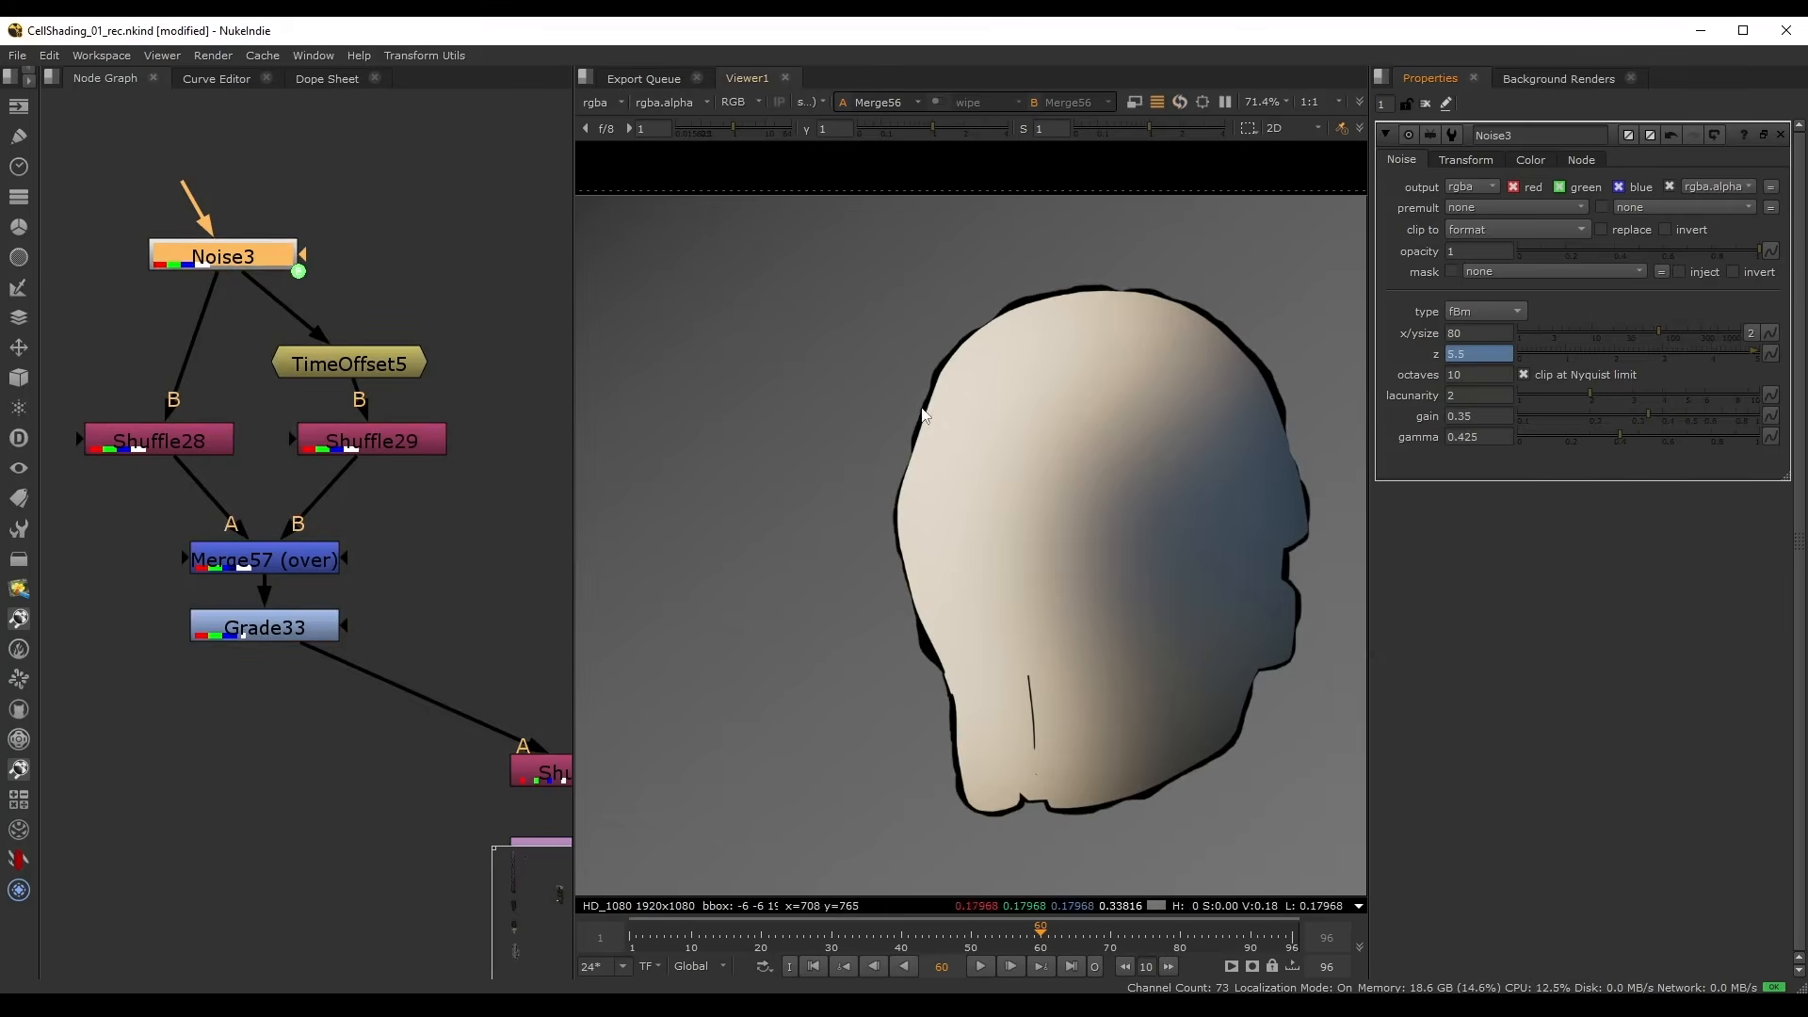
- Copy the noise, Shuffle and IDistort nodes, paste a duplicate in empty graph space and delete it
{"action": "scroll", "coordinate": [425, 494], "scroll_direction": "down", "scroll_amount": 4}
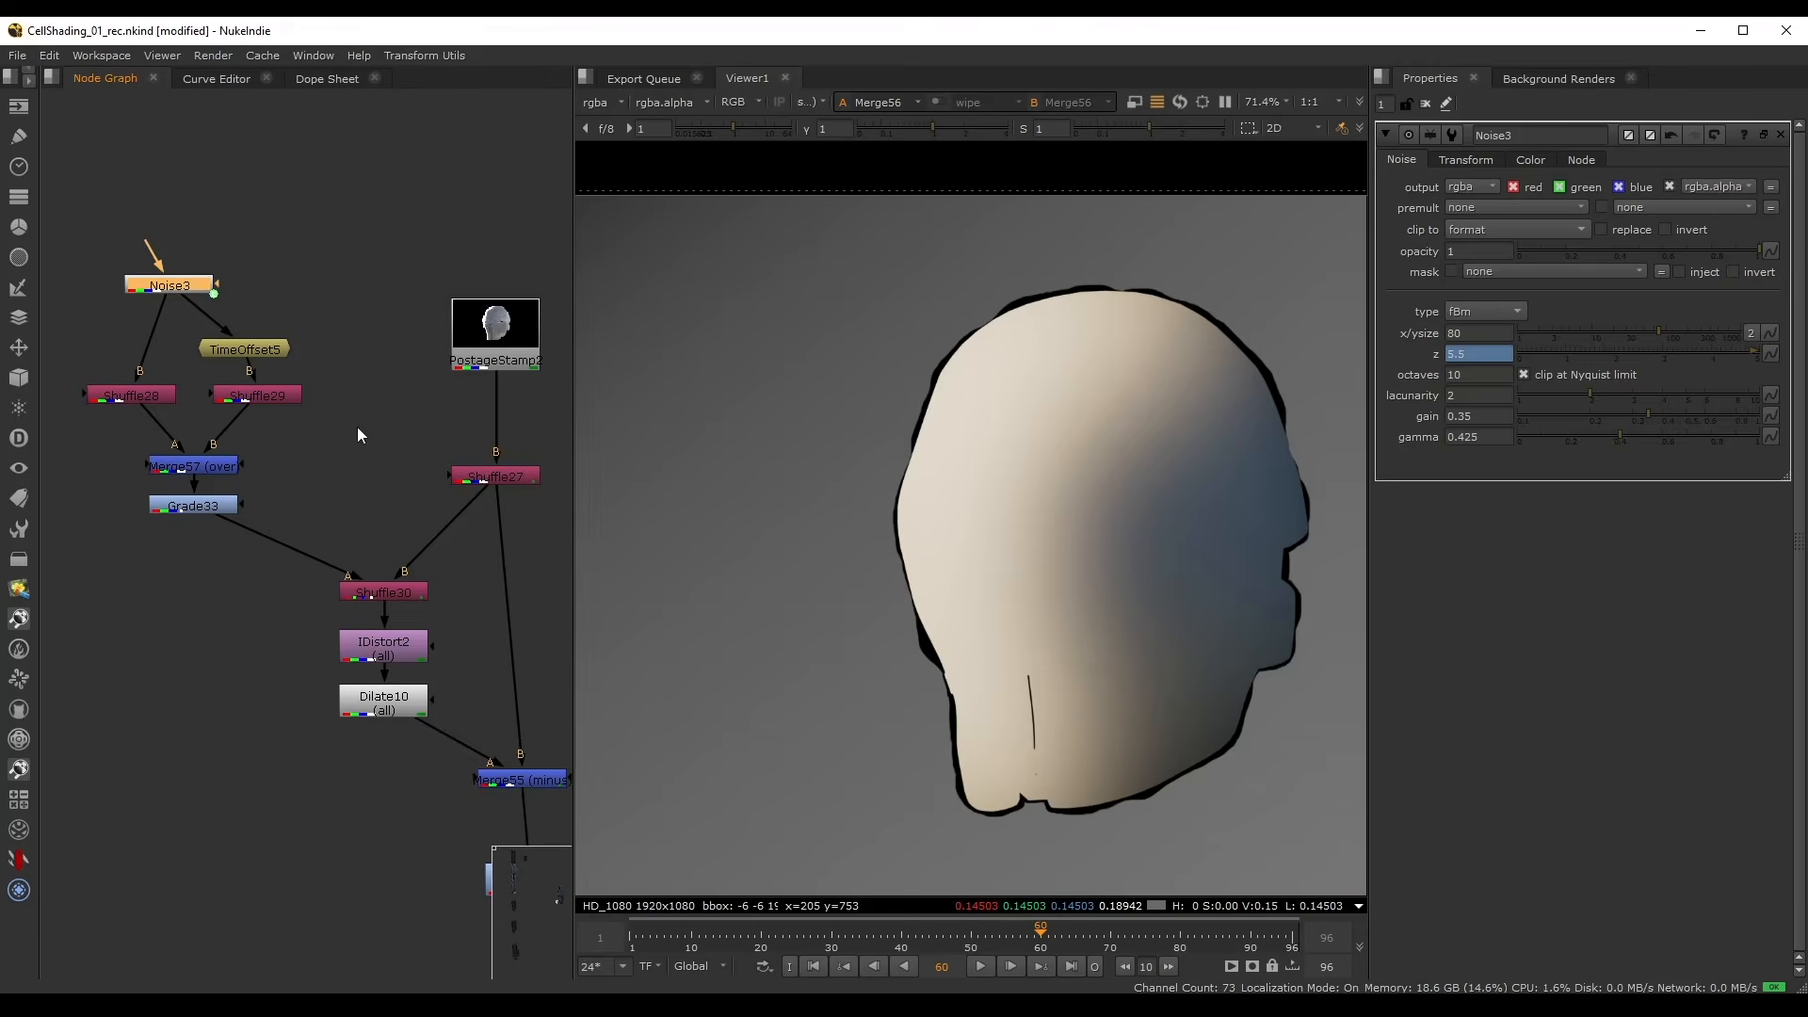
{"action": "scroll", "coordinate": [358, 426], "scroll_direction": "down", "scroll_amount": 2}
{"action": "left_click_drag", "start_coordinate": [158, 252], "coordinate": [413, 593]}
{"action": "left_click", "coordinate": [350, 485]}
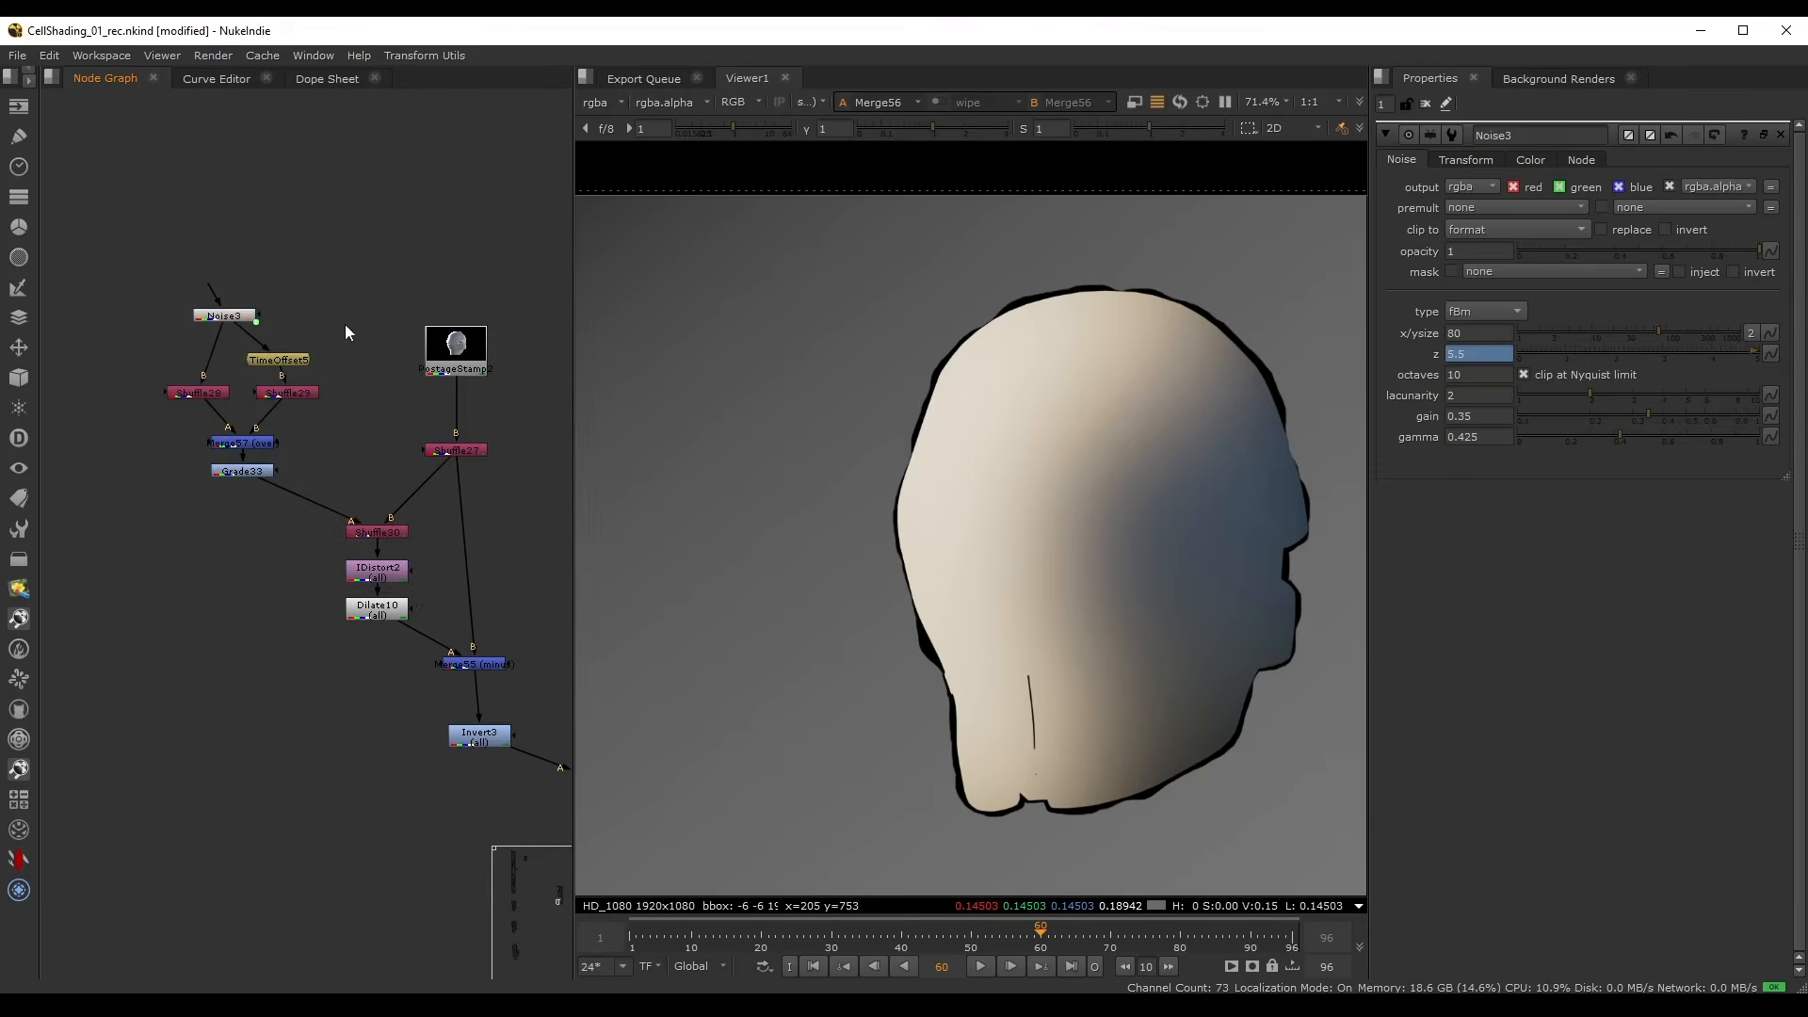
{"action": "middle_click_drag", "start_coordinate": [344, 324], "coordinate": [311, 304]}
{"action": "left_click_drag", "start_coordinate": [94, 221], "coordinate": [390, 567]}
{"action": "key", "text": "ctrl+c"}
{"action": "scroll", "coordinate": [235, 572], "scroll_direction": "down", "scroll_amount": 2}
{"action": "middle_click_drag", "start_coordinate": [236, 573], "coordinate": [412, 375]}
{"action": "left_click", "coordinate": [256, 516]}
{"action": "key", "text": "ctrl+v"}
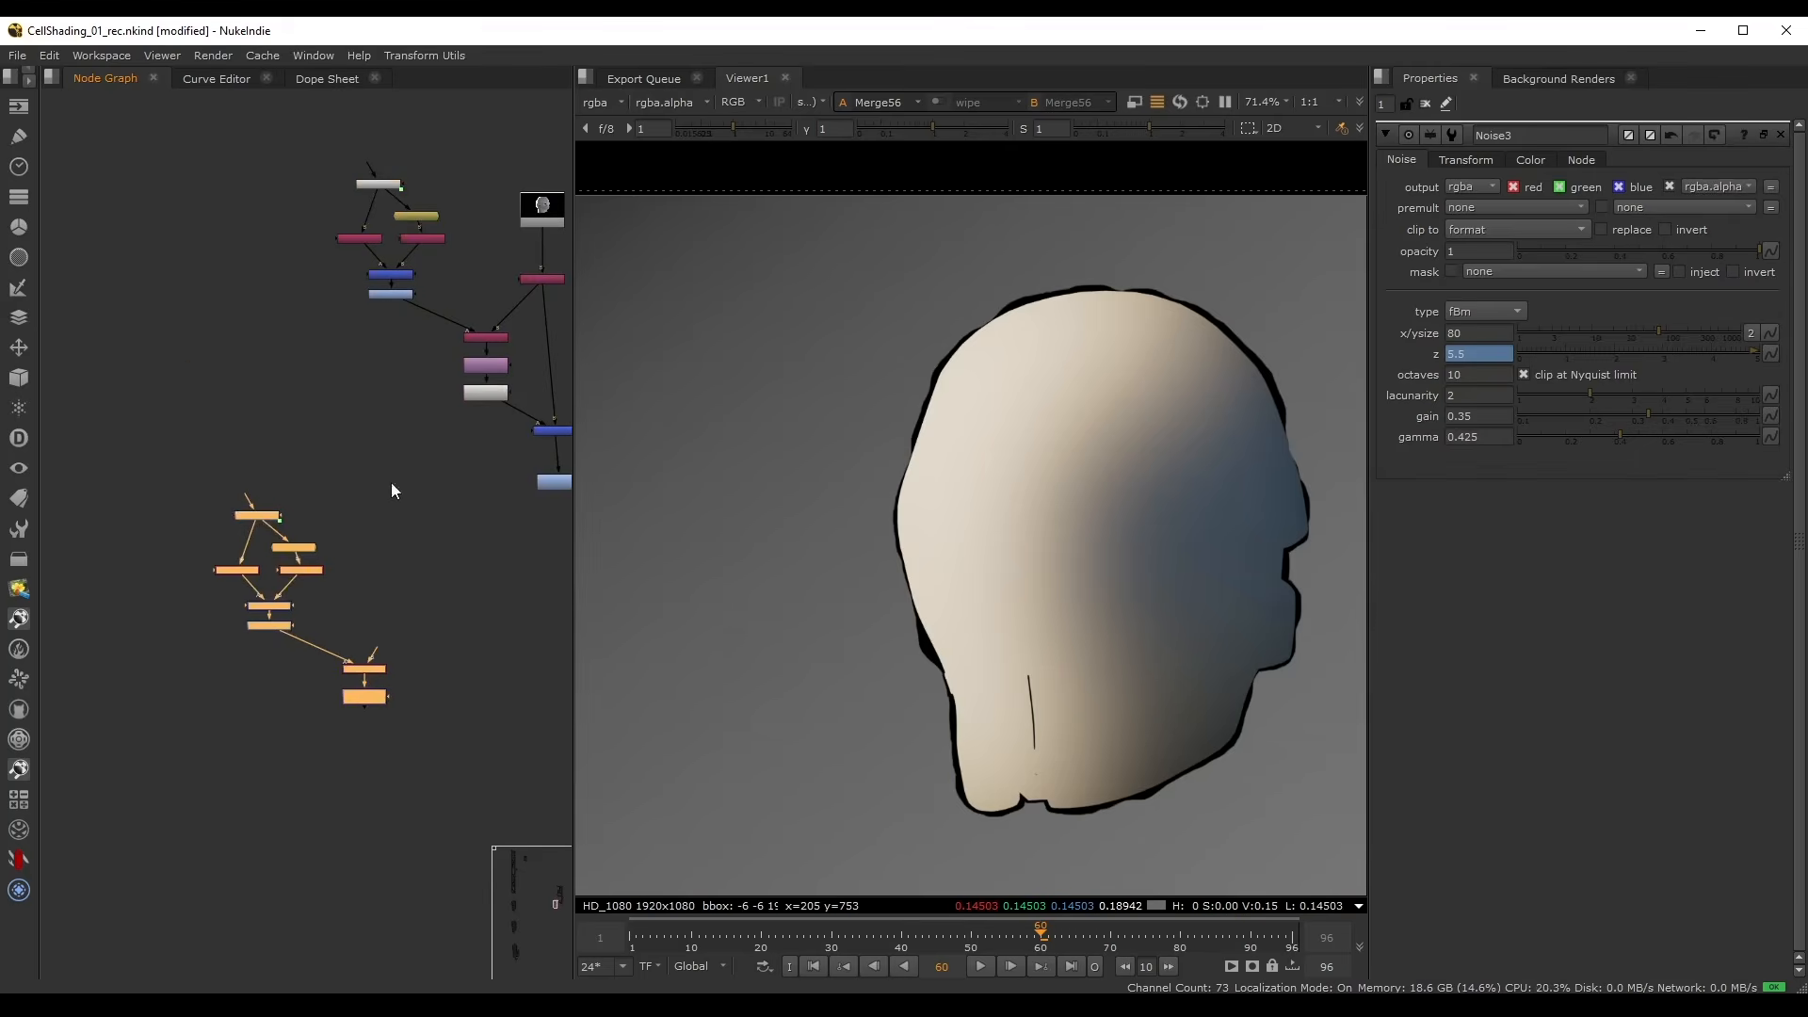
{"action": "middle_click_drag", "start_coordinate": [392, 482], "coordinate": [241, 538]}
{"action": "key", "text": "Delete"}
{"action": "scroll", "coordinate": [284, 425], "scroll_direction": "up", "scroll_amount": 3}
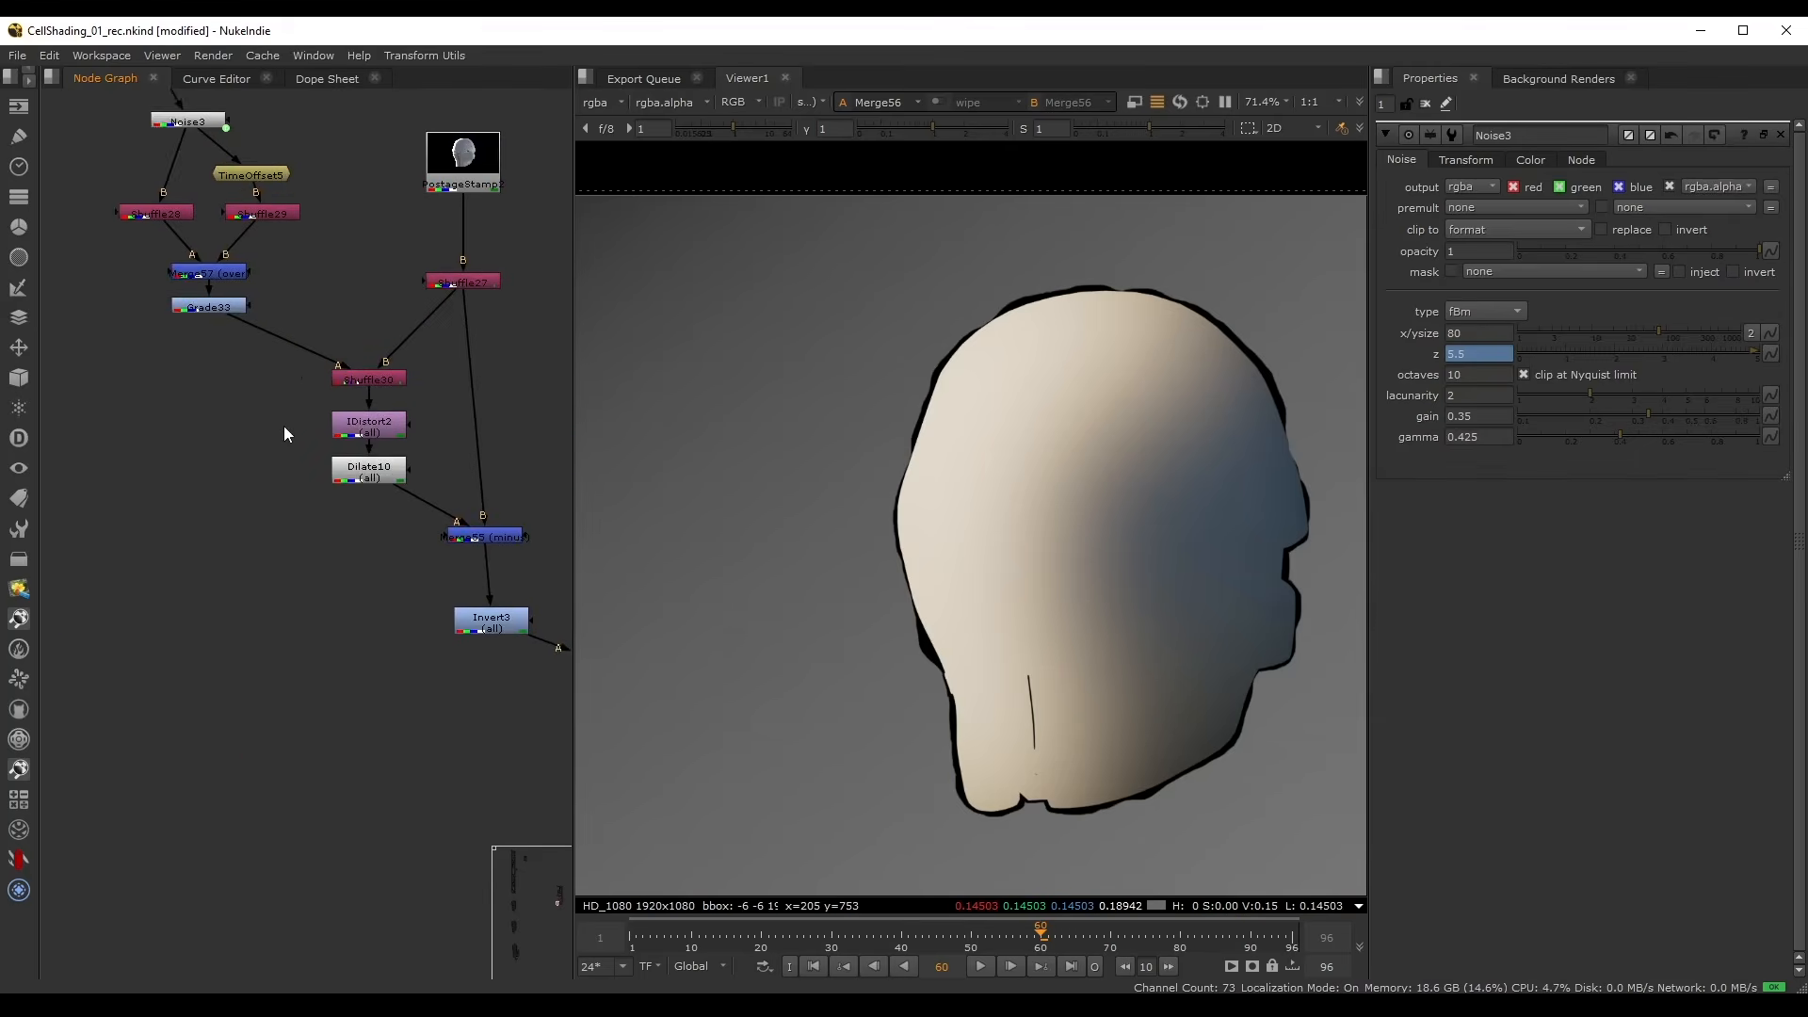
- Play back the animation to judge the outline, and lower the IDistort node's UV scale to about 11
{"action": "middle_click_drag", "start_coordinate": [290, 373], "coordinate": [259, 462]}
{"action": "scroll", "coordinate": [303, 495], "scroll_direction": "up", "scroll_amount": 2}
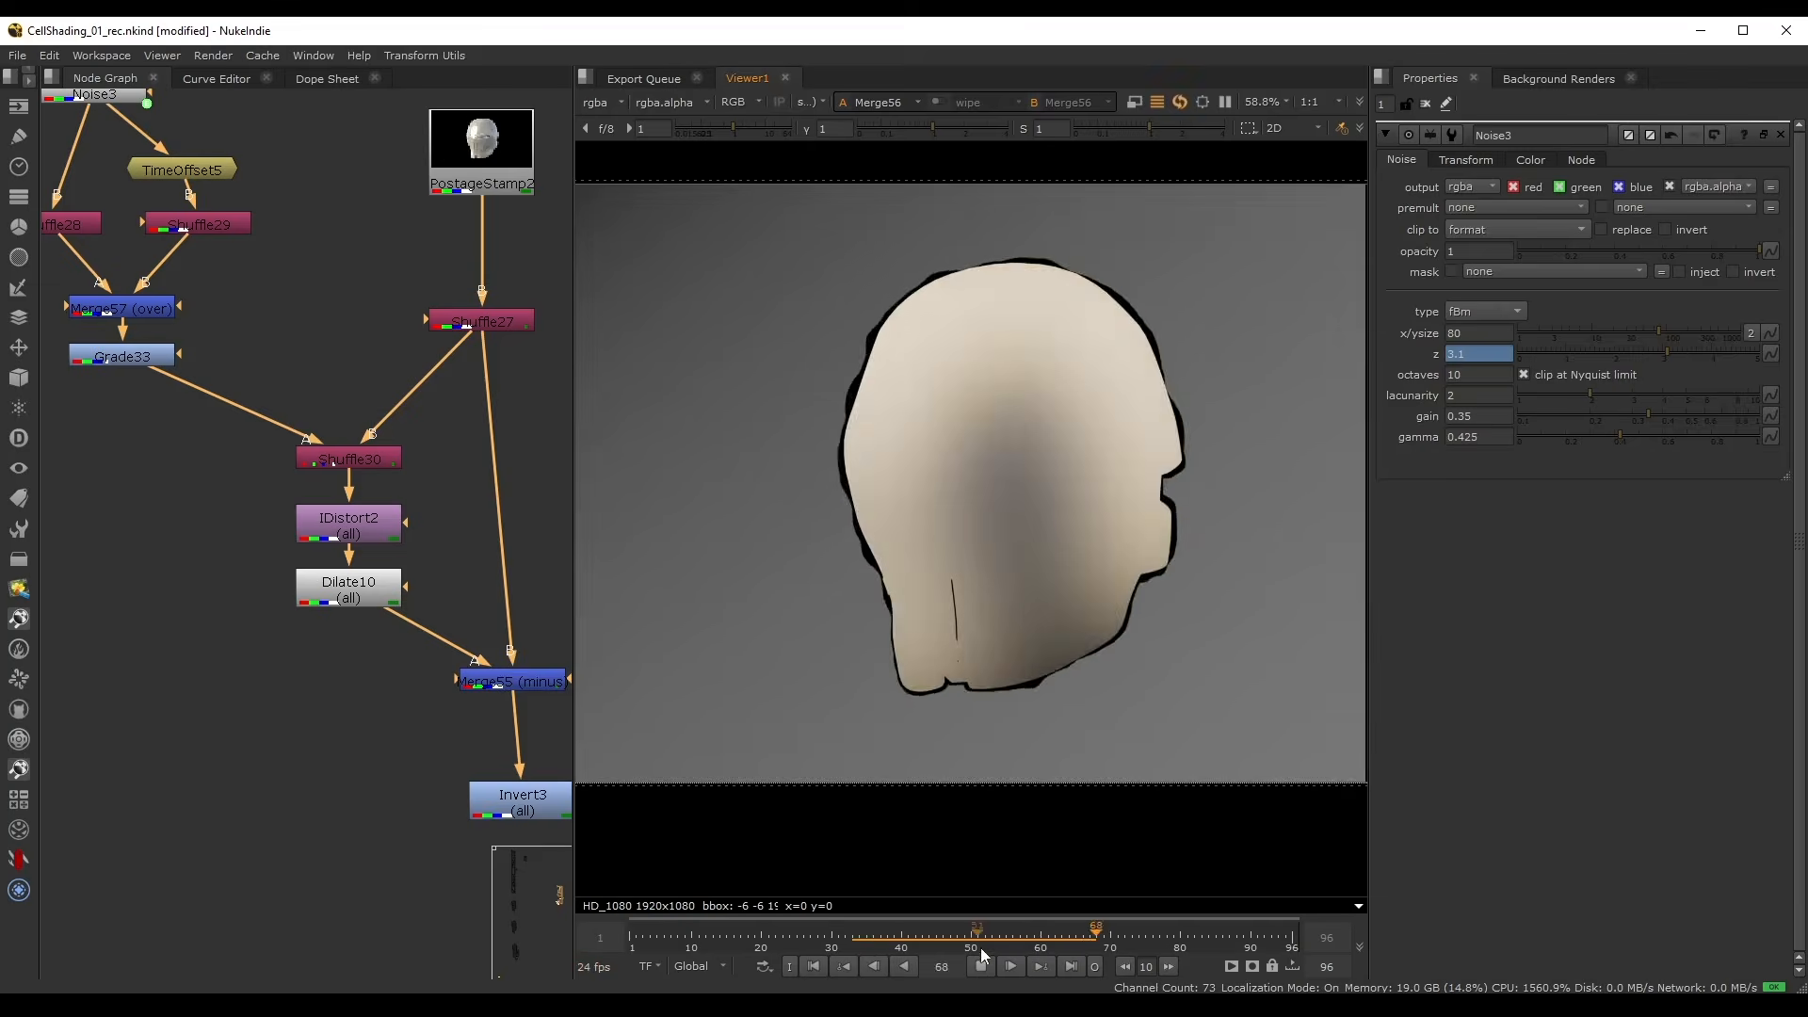
{"action": "left_click", "coordinate": [890, 934]}
{"action": "left_click", "coordinate": [982, 967]}
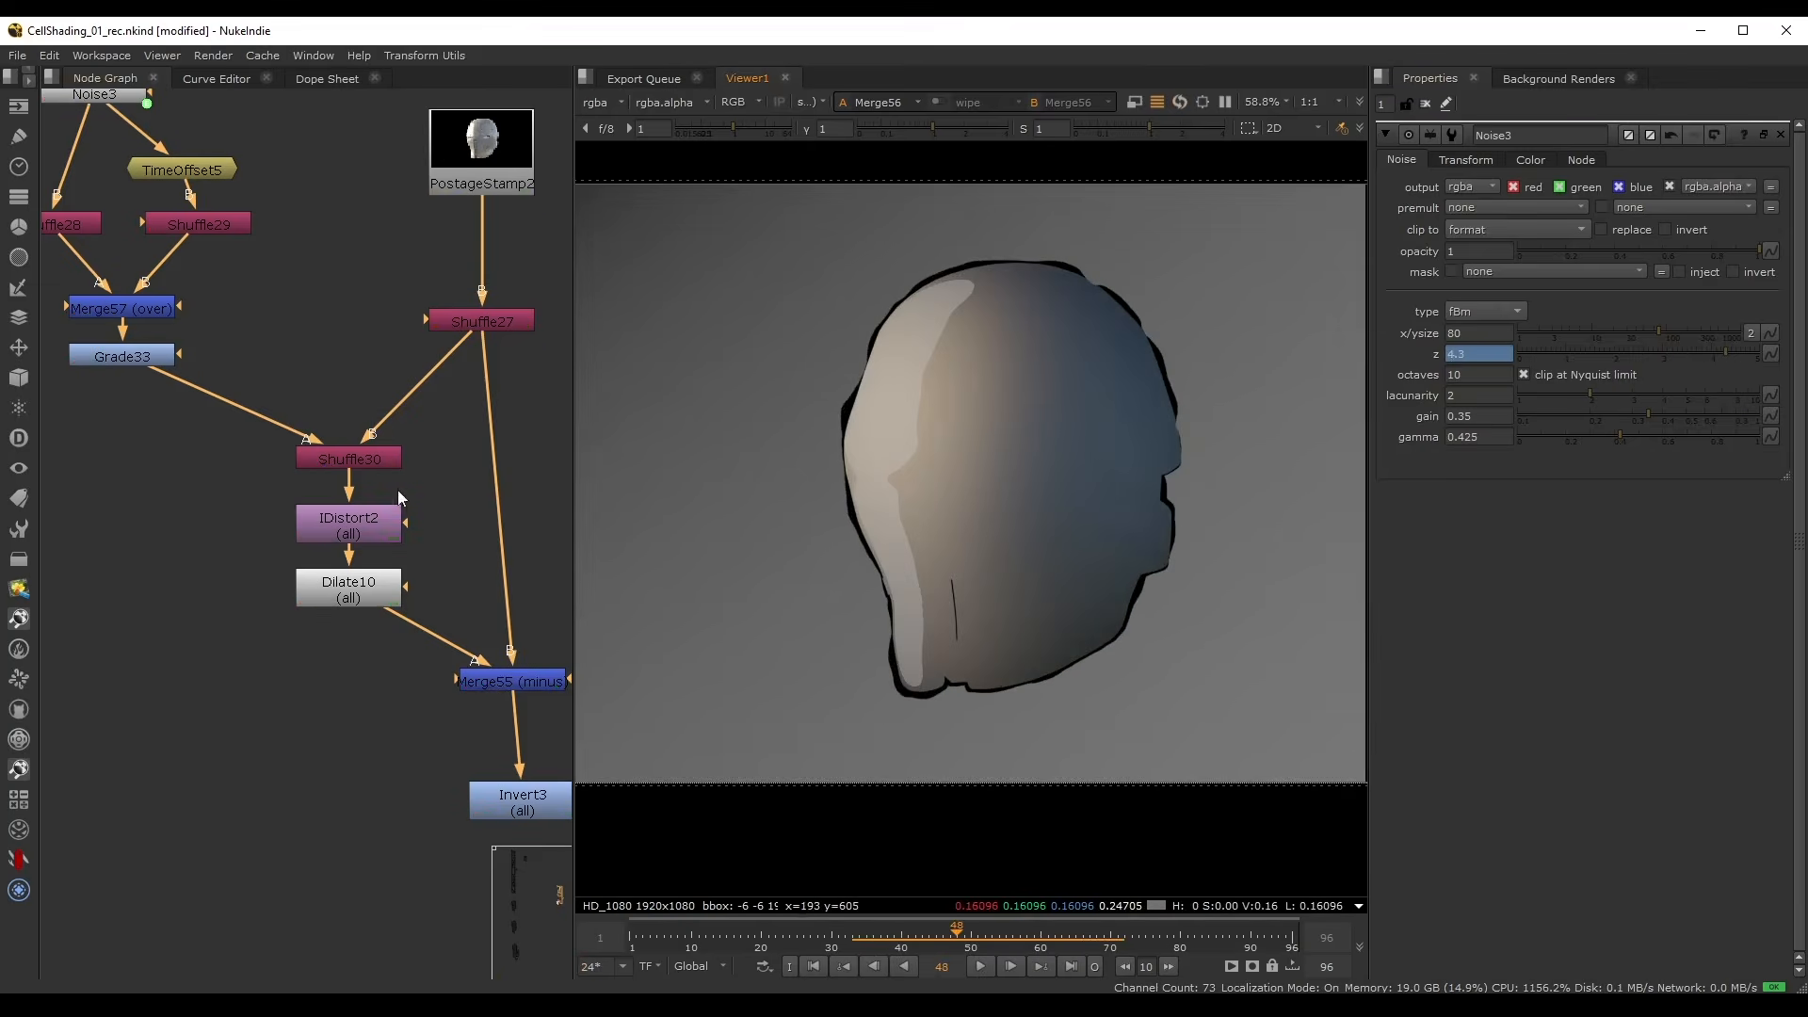
{"action": "left_click", "coordinate": [349, 523]}
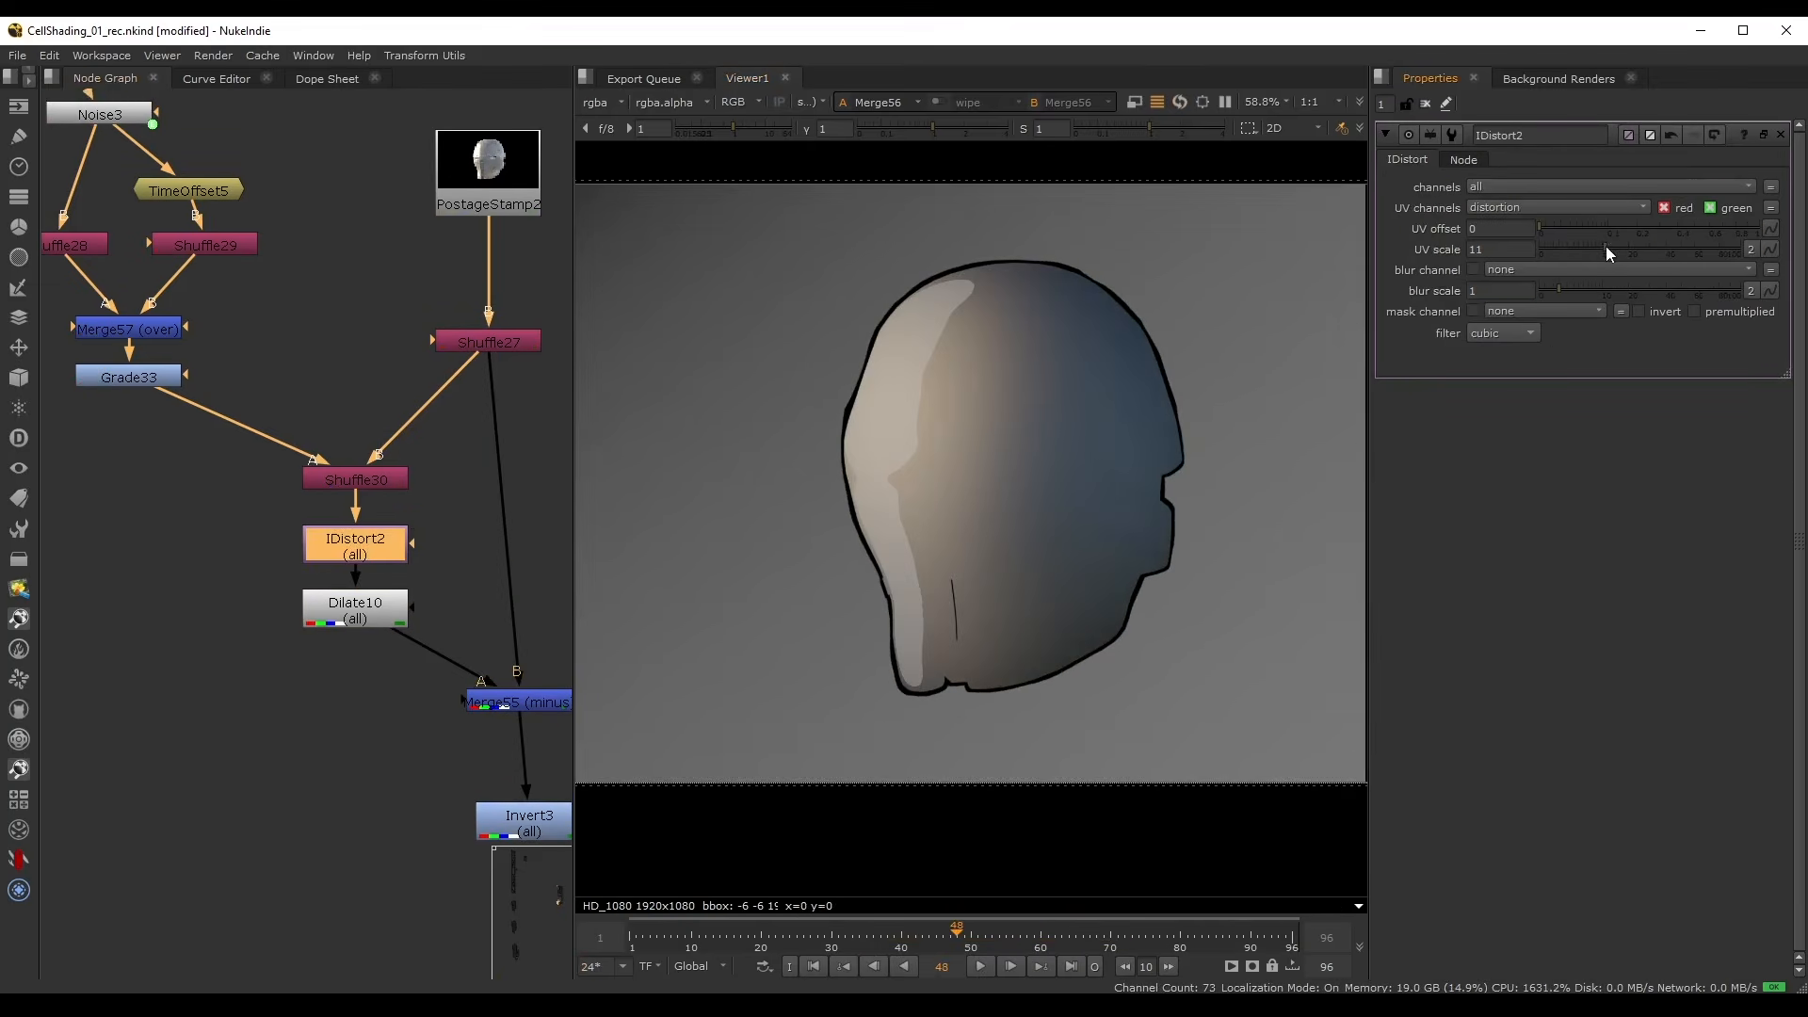
{"action": "left_click_drag", "start_coordinate": [1606, 246], "coordinate": [1608, 247]}
- Set the Noise node's x/y size to 26 and its gain to 0.49
{"action": "middle_click_drag", "start_coordinate": [167, 119], "coordinate": [233, 248]}
{"action": "double_click", "coordinate": [196, 246]}
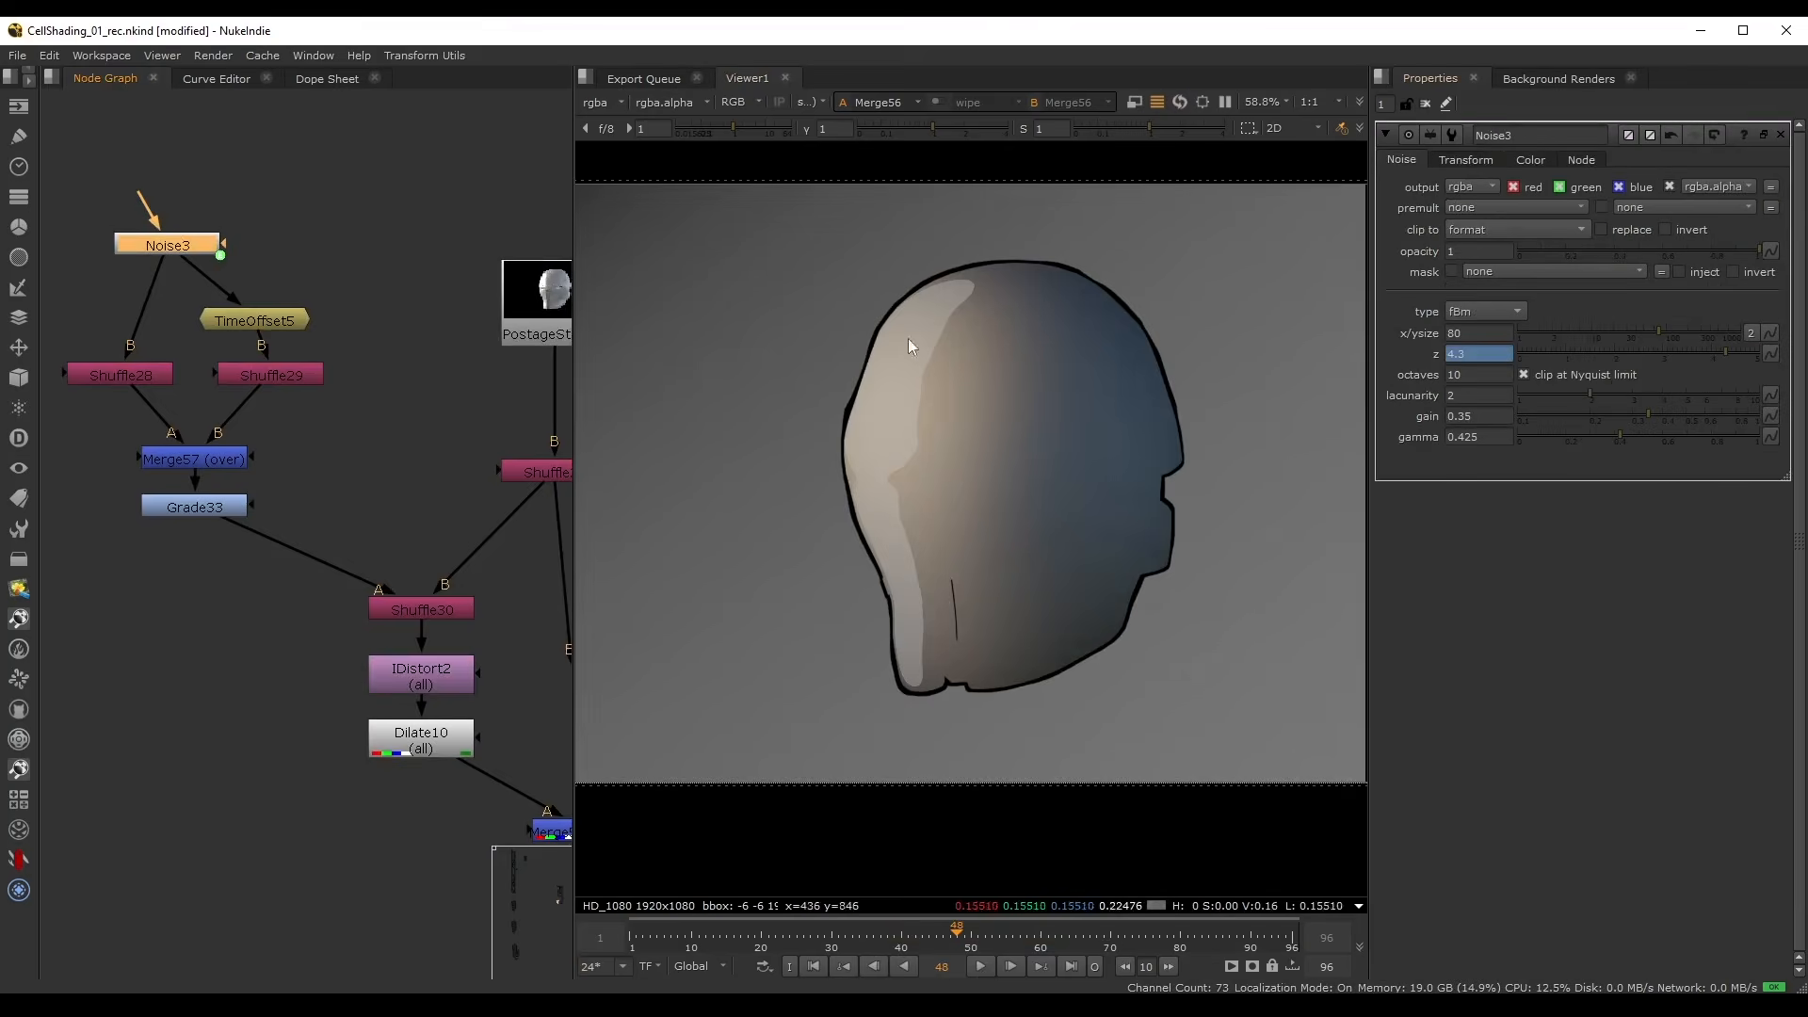
{"action": "left_click_drag", "start_coordinate": [1657, 332], "coordinate": [1635, 328]}
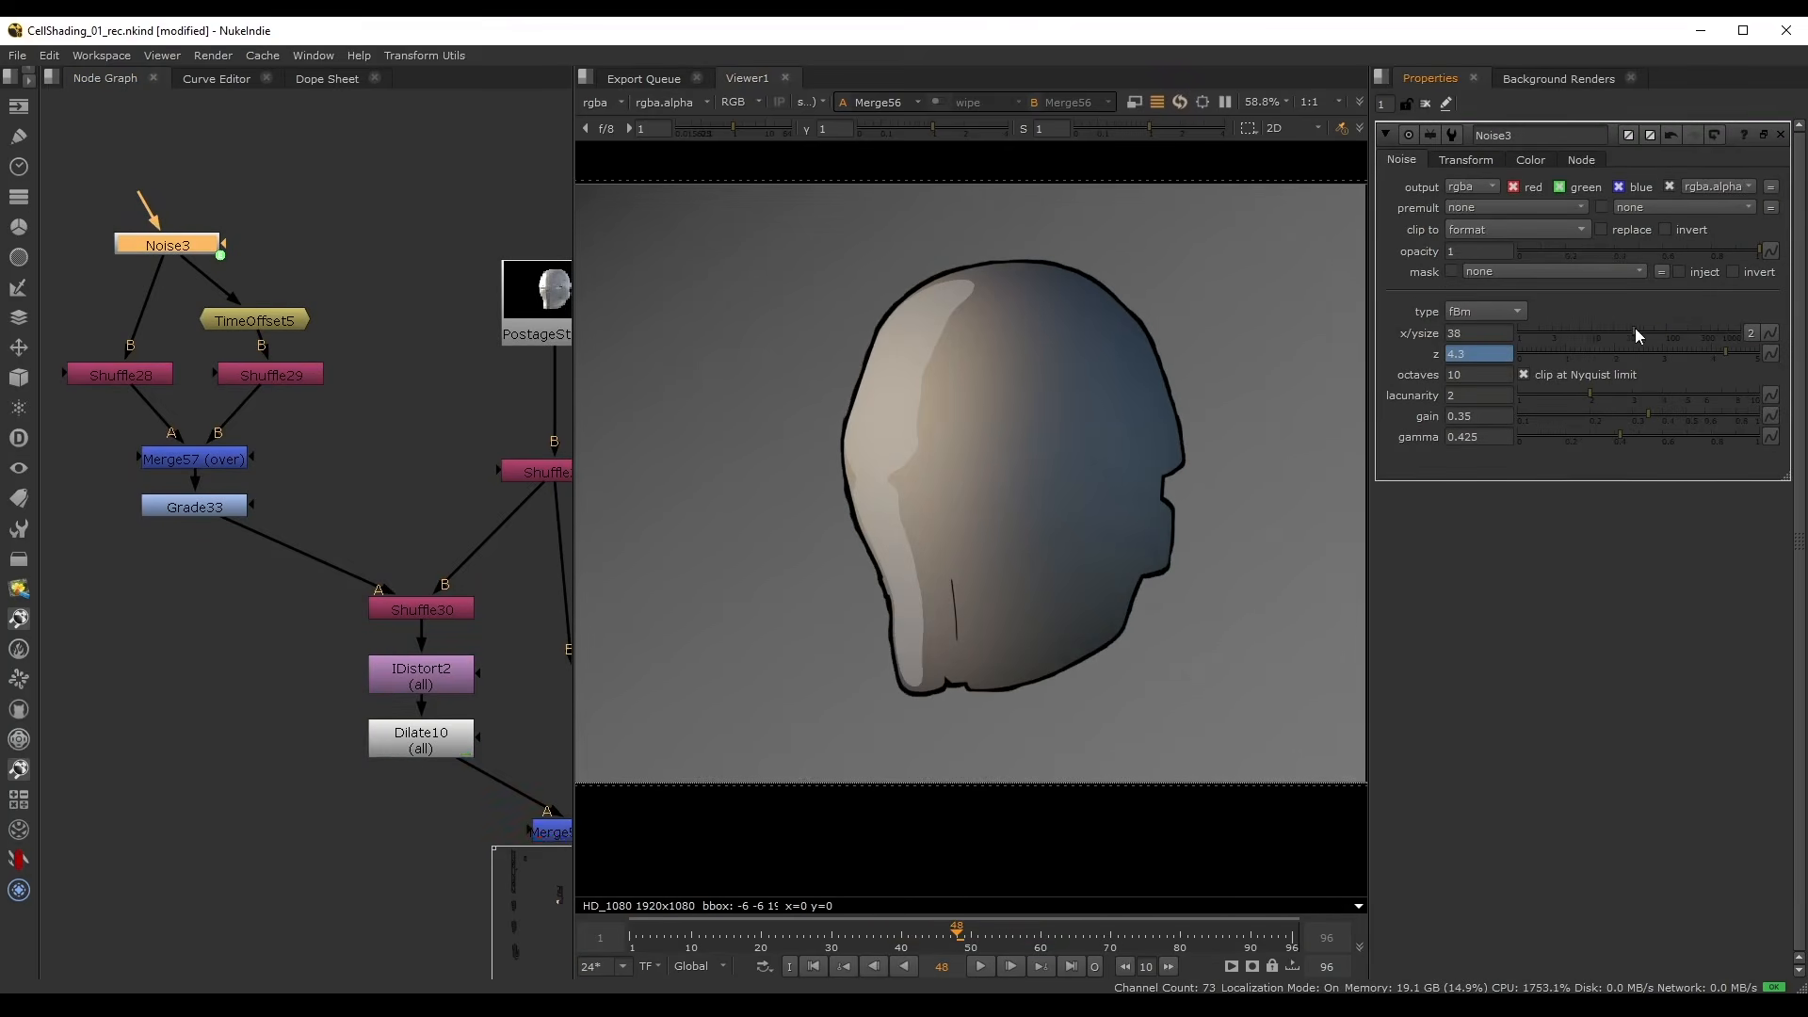
{"action": "left_click_drag", "start_coordinate": [1648, 415], "coordinate": [1688, 412]}
- Play back several parts of the animation to check the outline with the finer noise
{"action": "left_click", "coordinate": [984, 966]}
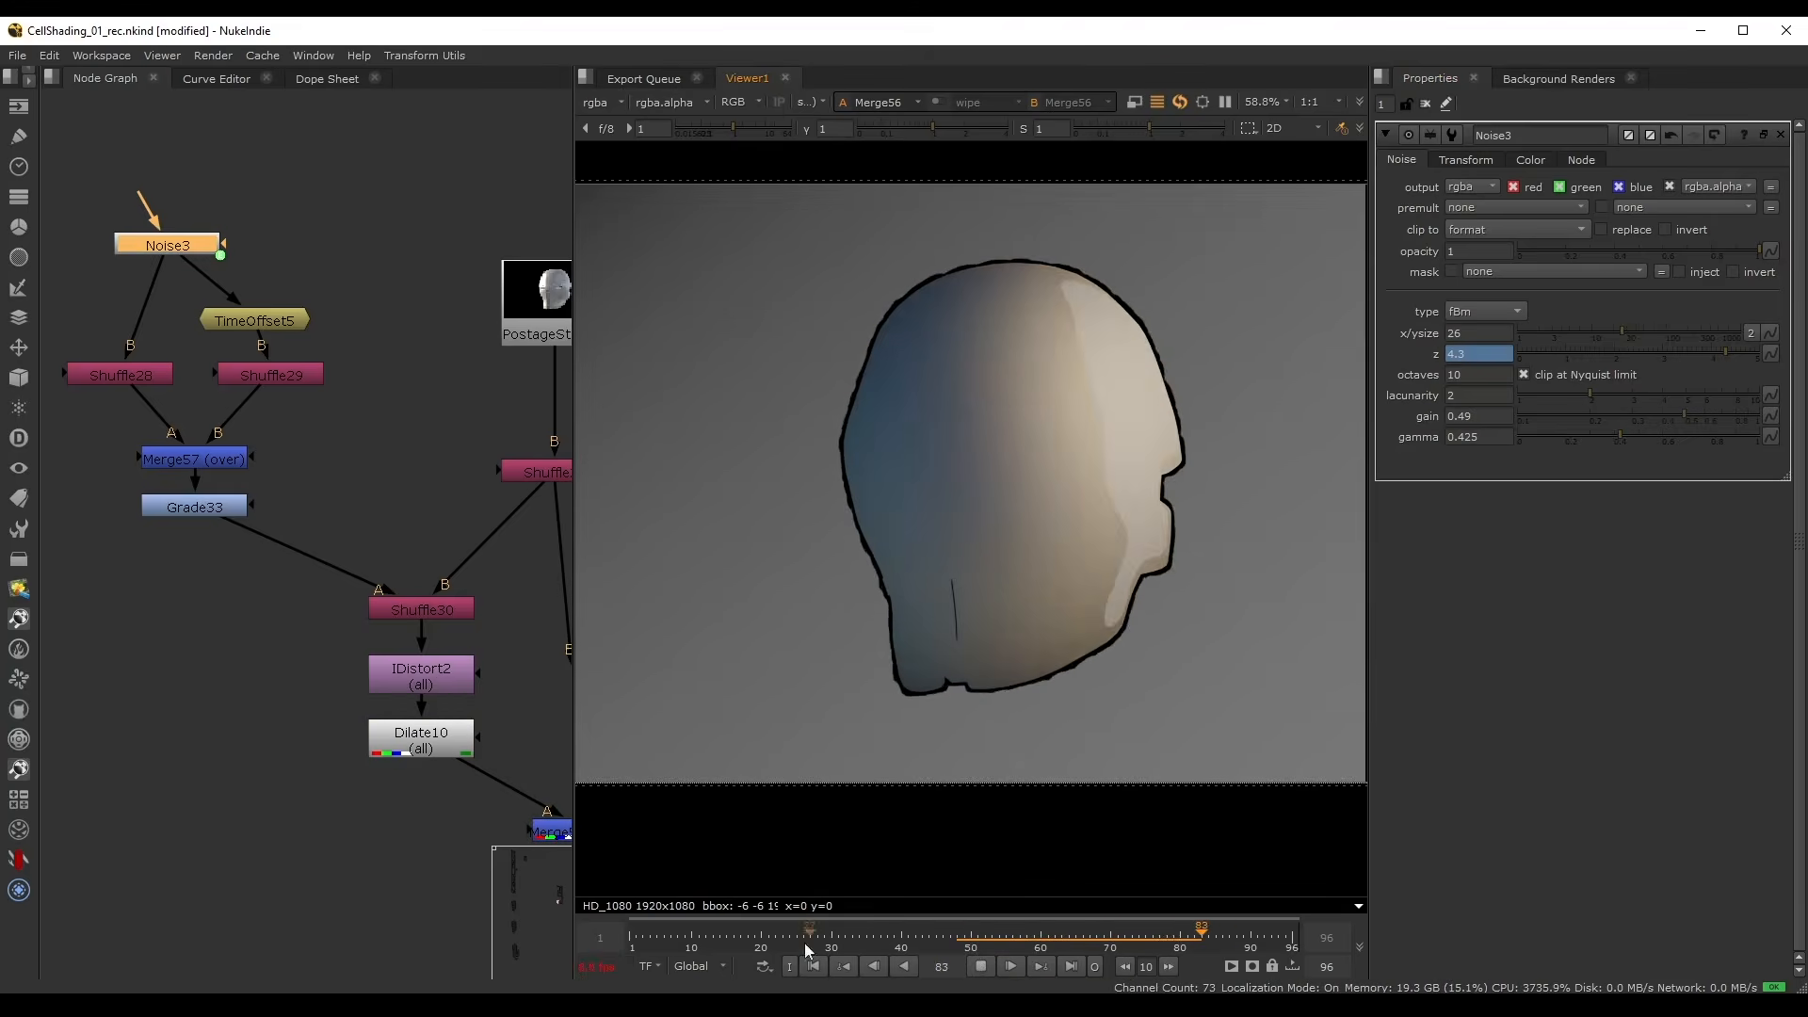
{"action": "left_click", "coordinate": [753, 927]}
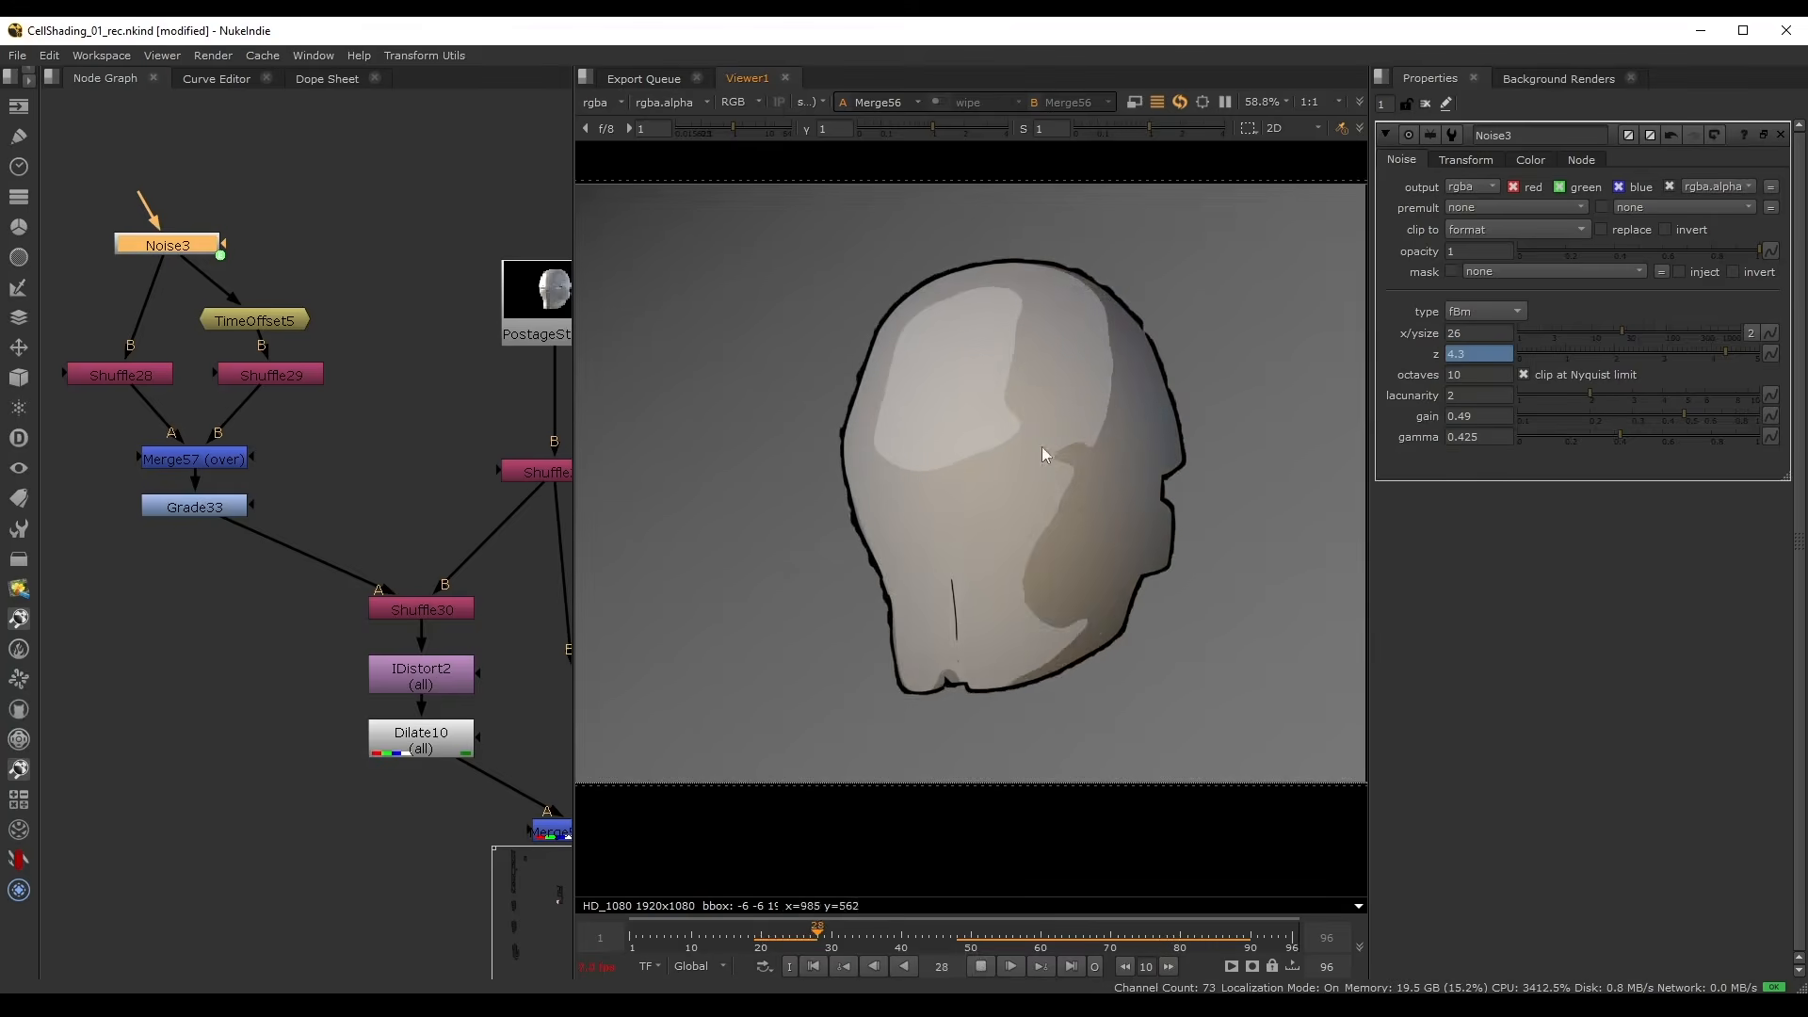
{"action": "left_click", "coordinate": [767, 942]}
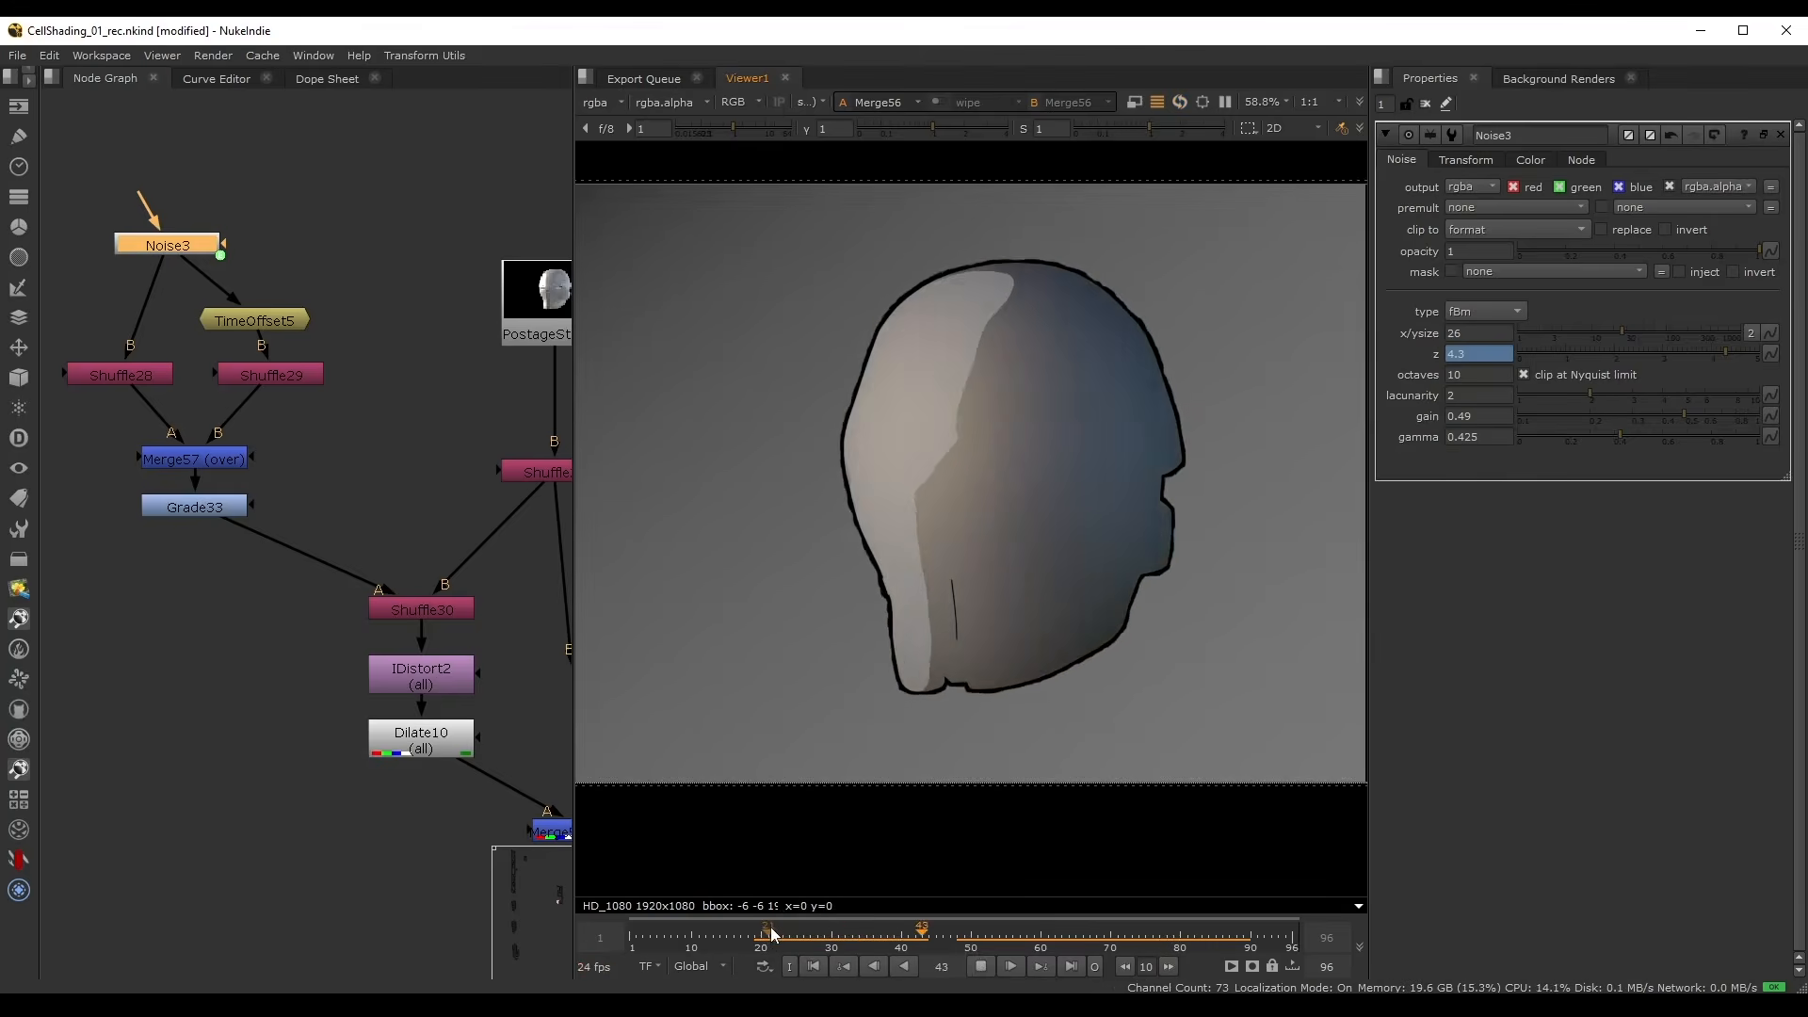
{"action": "left_click", "coordinate": [787, 934]}
{"action": "left_click", "coordinate": [981, 966]}
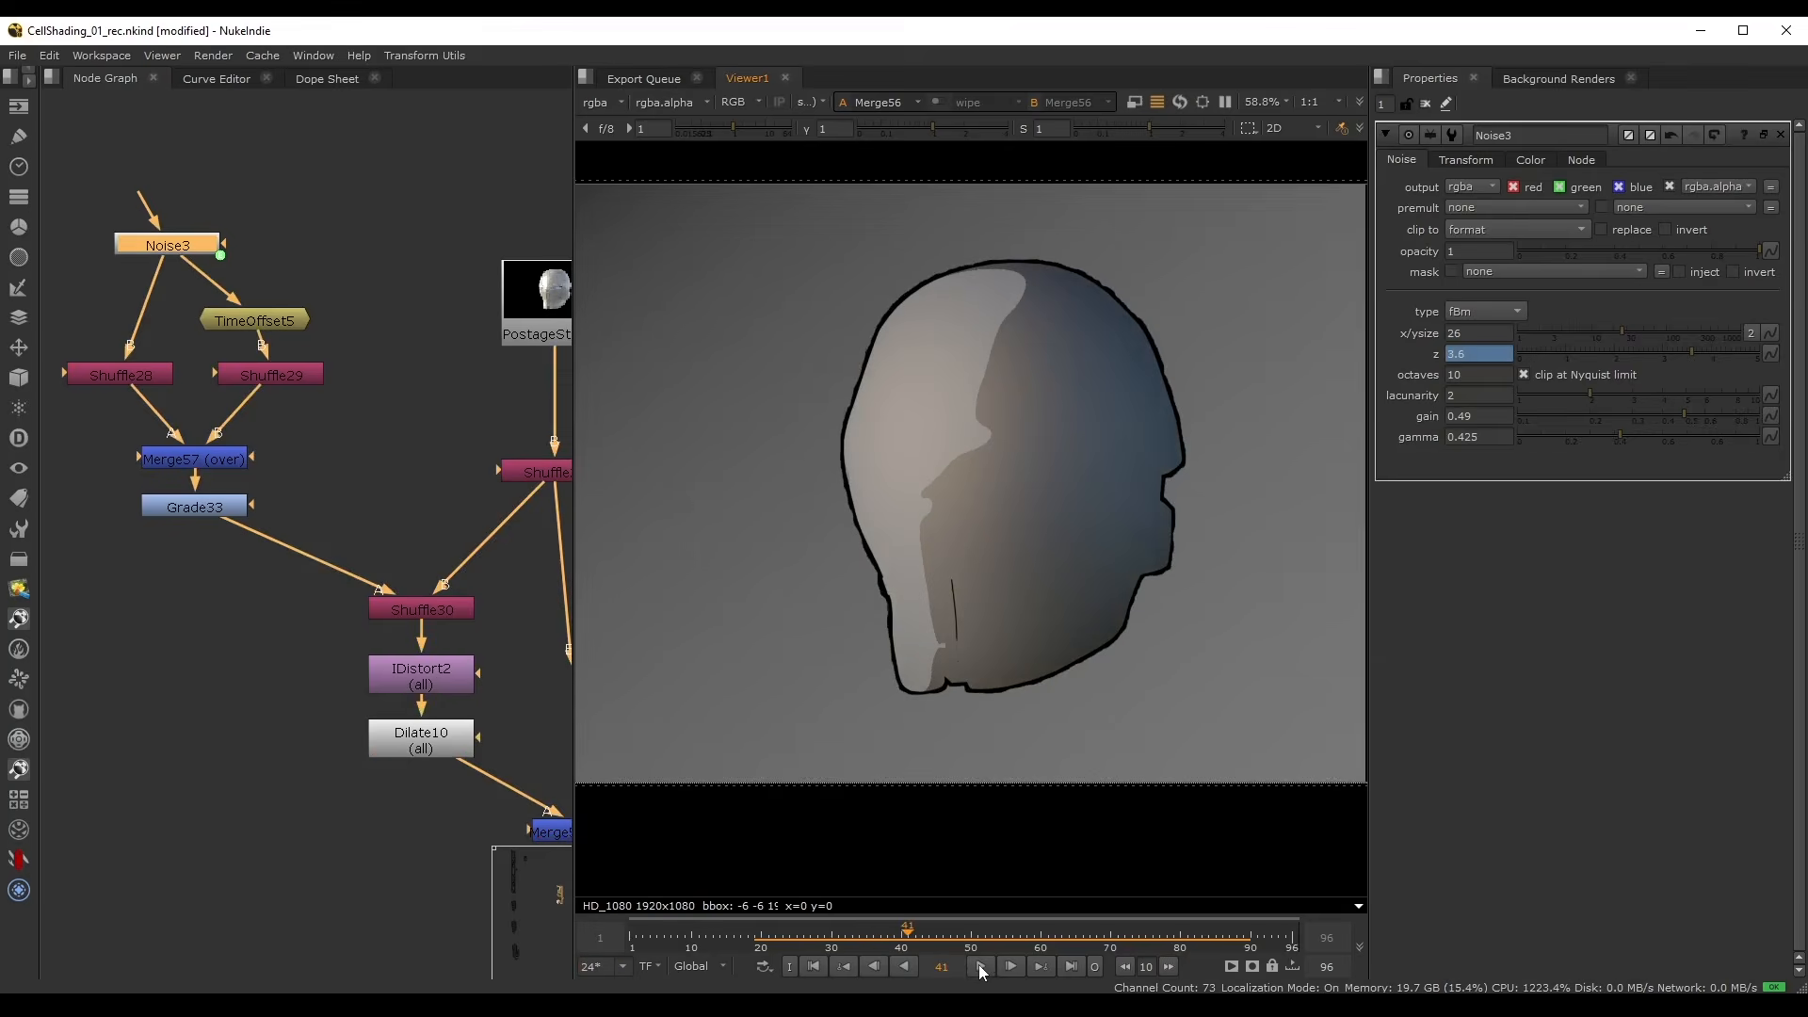
- Set the Noise node's x/y size to 38 while checking the outline up close
{"action": "scroll", "coordinate": [1042, 408], "scroll_direction": "up", "scroll_amount": 3}
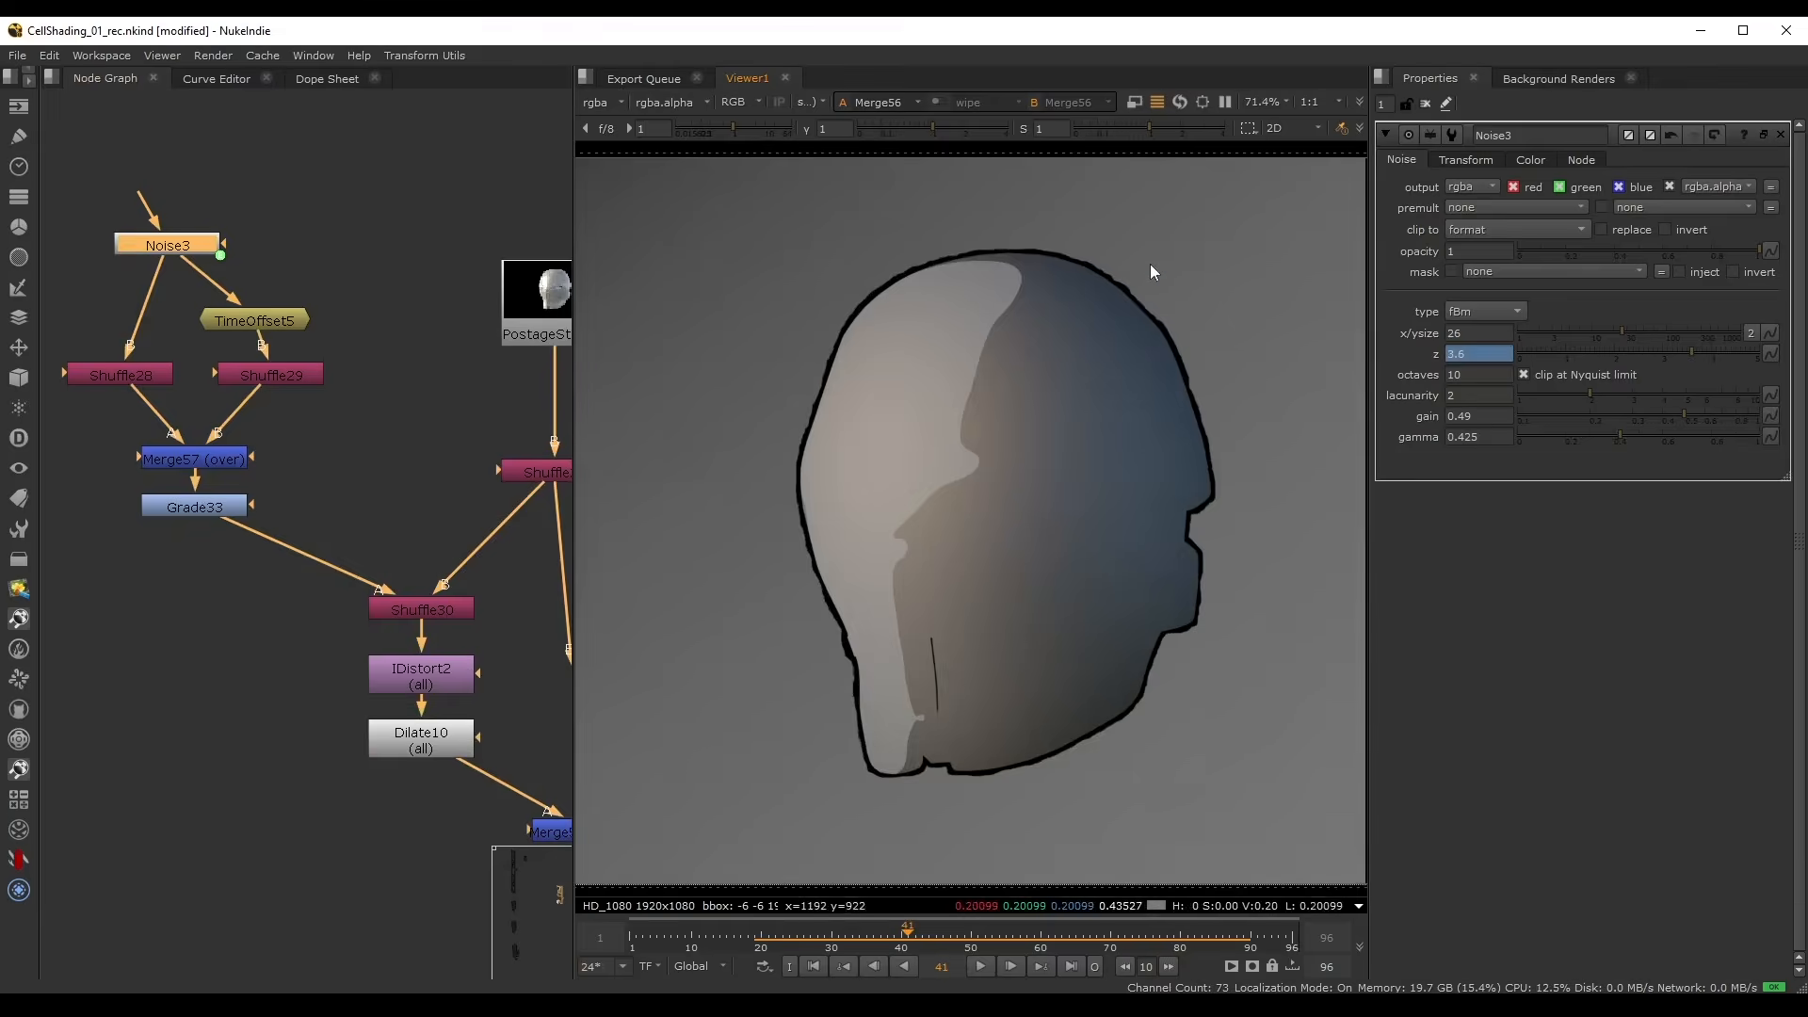
{"action": "left_click_drag", "start_coordinate": [1623, 337], "coordinate": [1636, 337]}
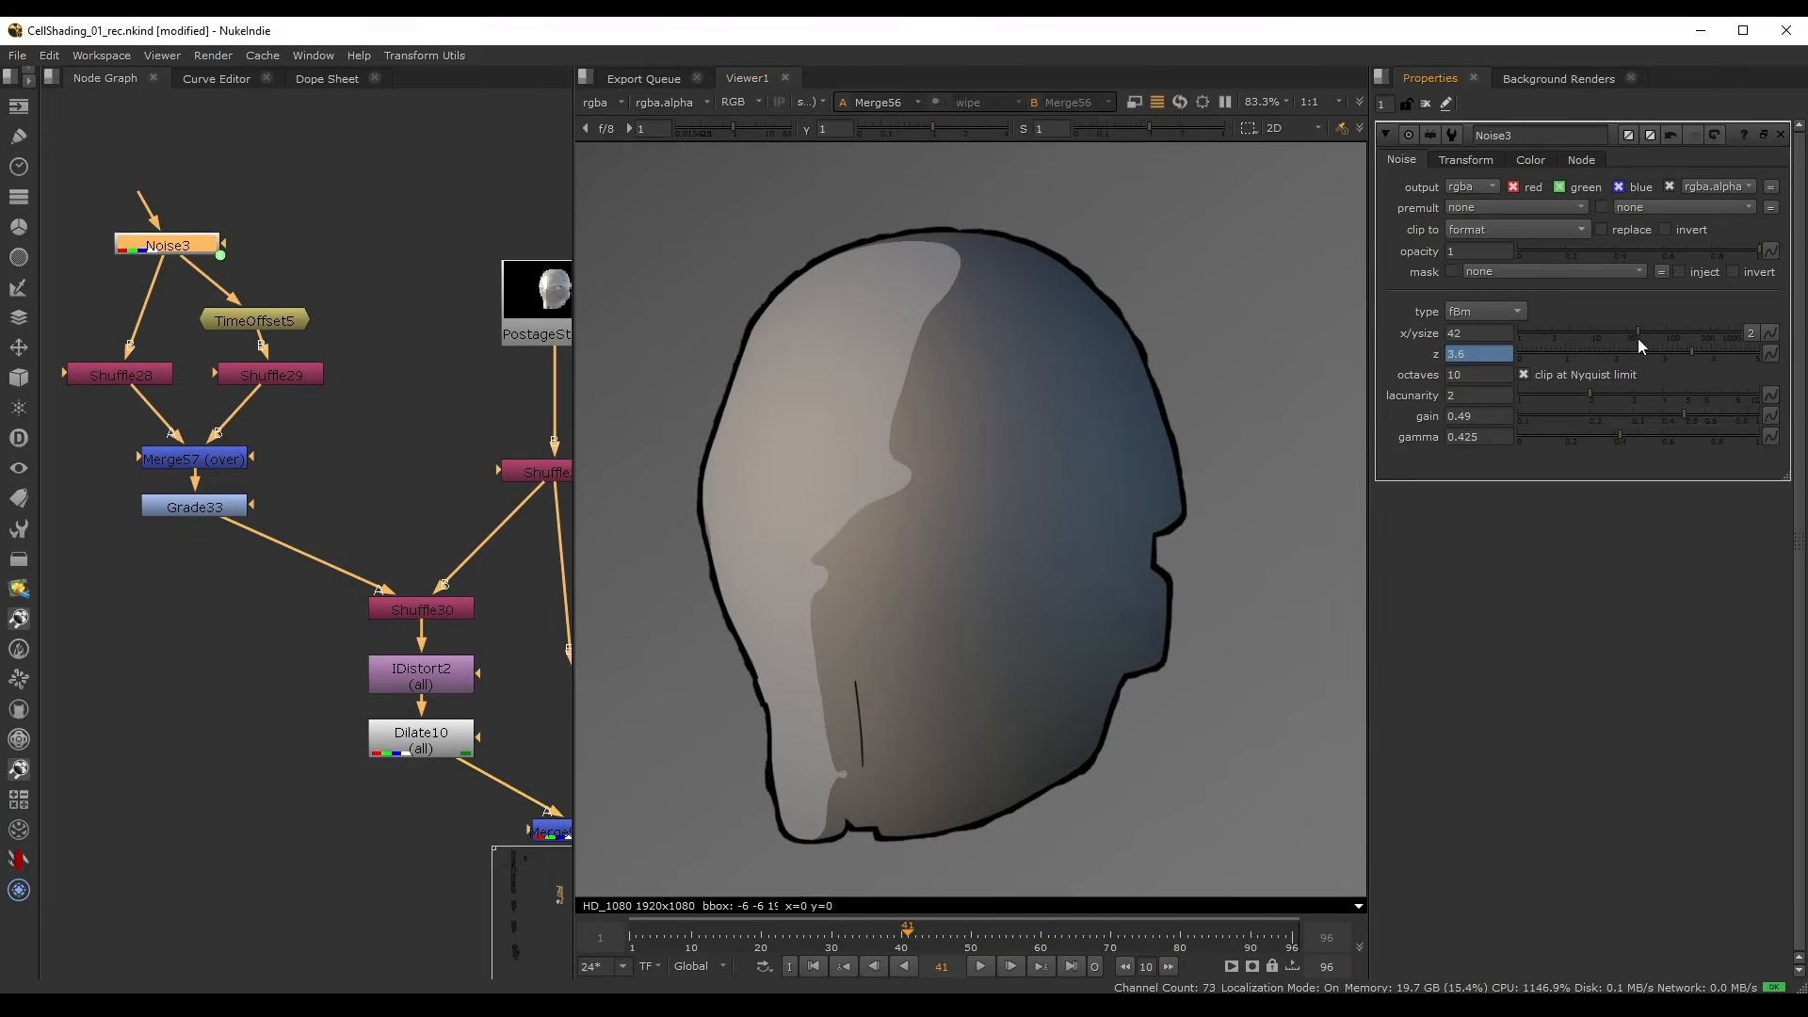
{"action": "scroll", "coordinate": [778, 725], "scroll_direction": "down", "scroll_amount": 1}
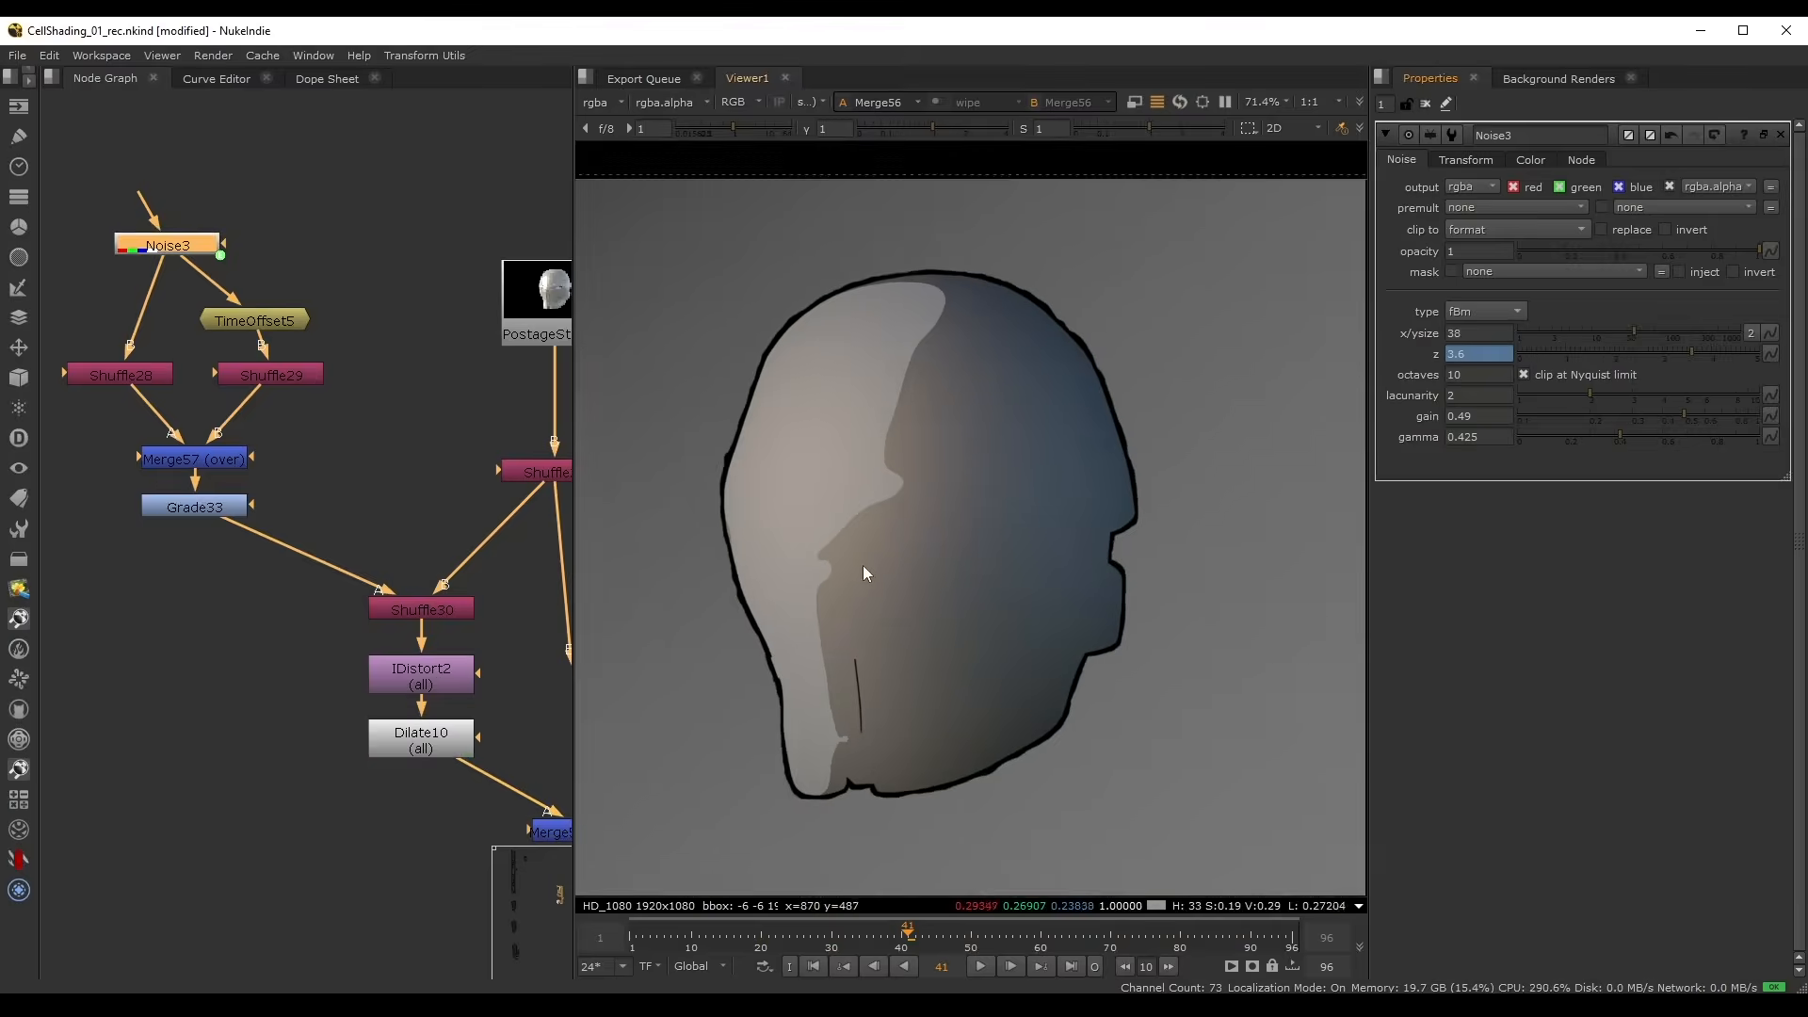
- Replay the animation from different early frames to review the outline's wobble
{"action": "left_click", "coordinate": [803, 936]}
{"action": "left_click", "coordinate": [981, 968]}
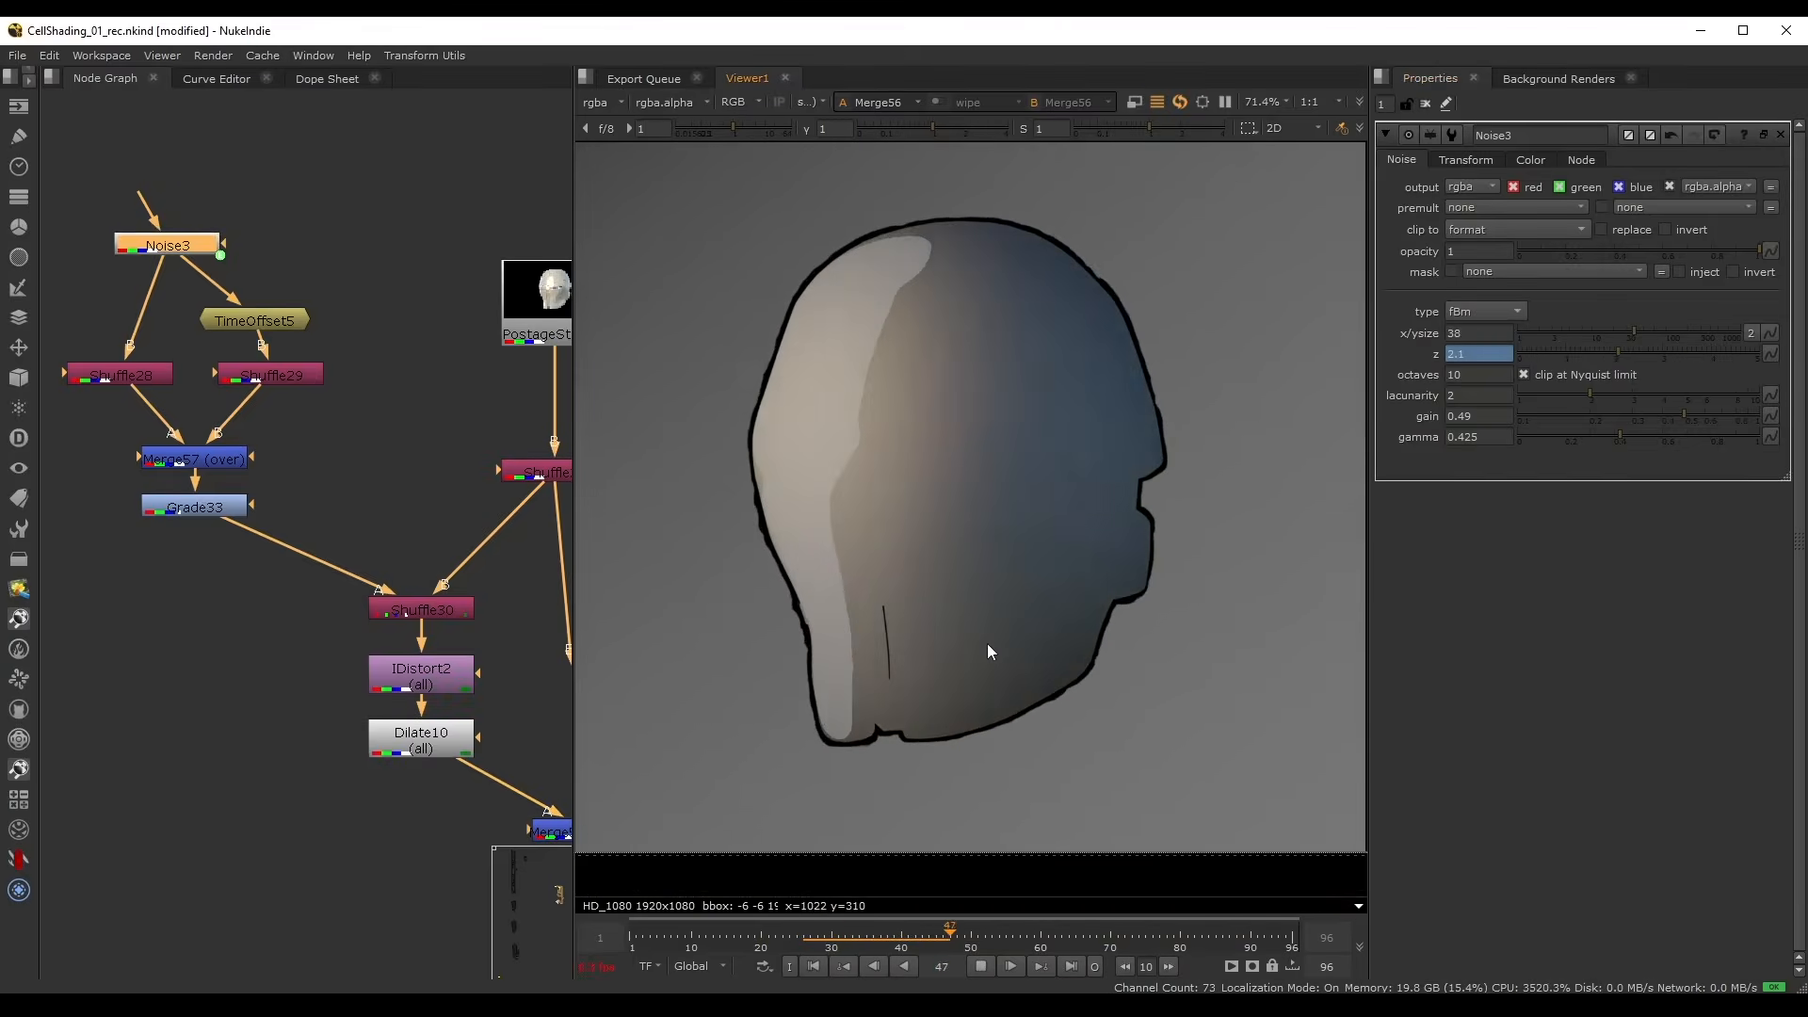
{"action": "left_click", "coordinate": [811, 939]}
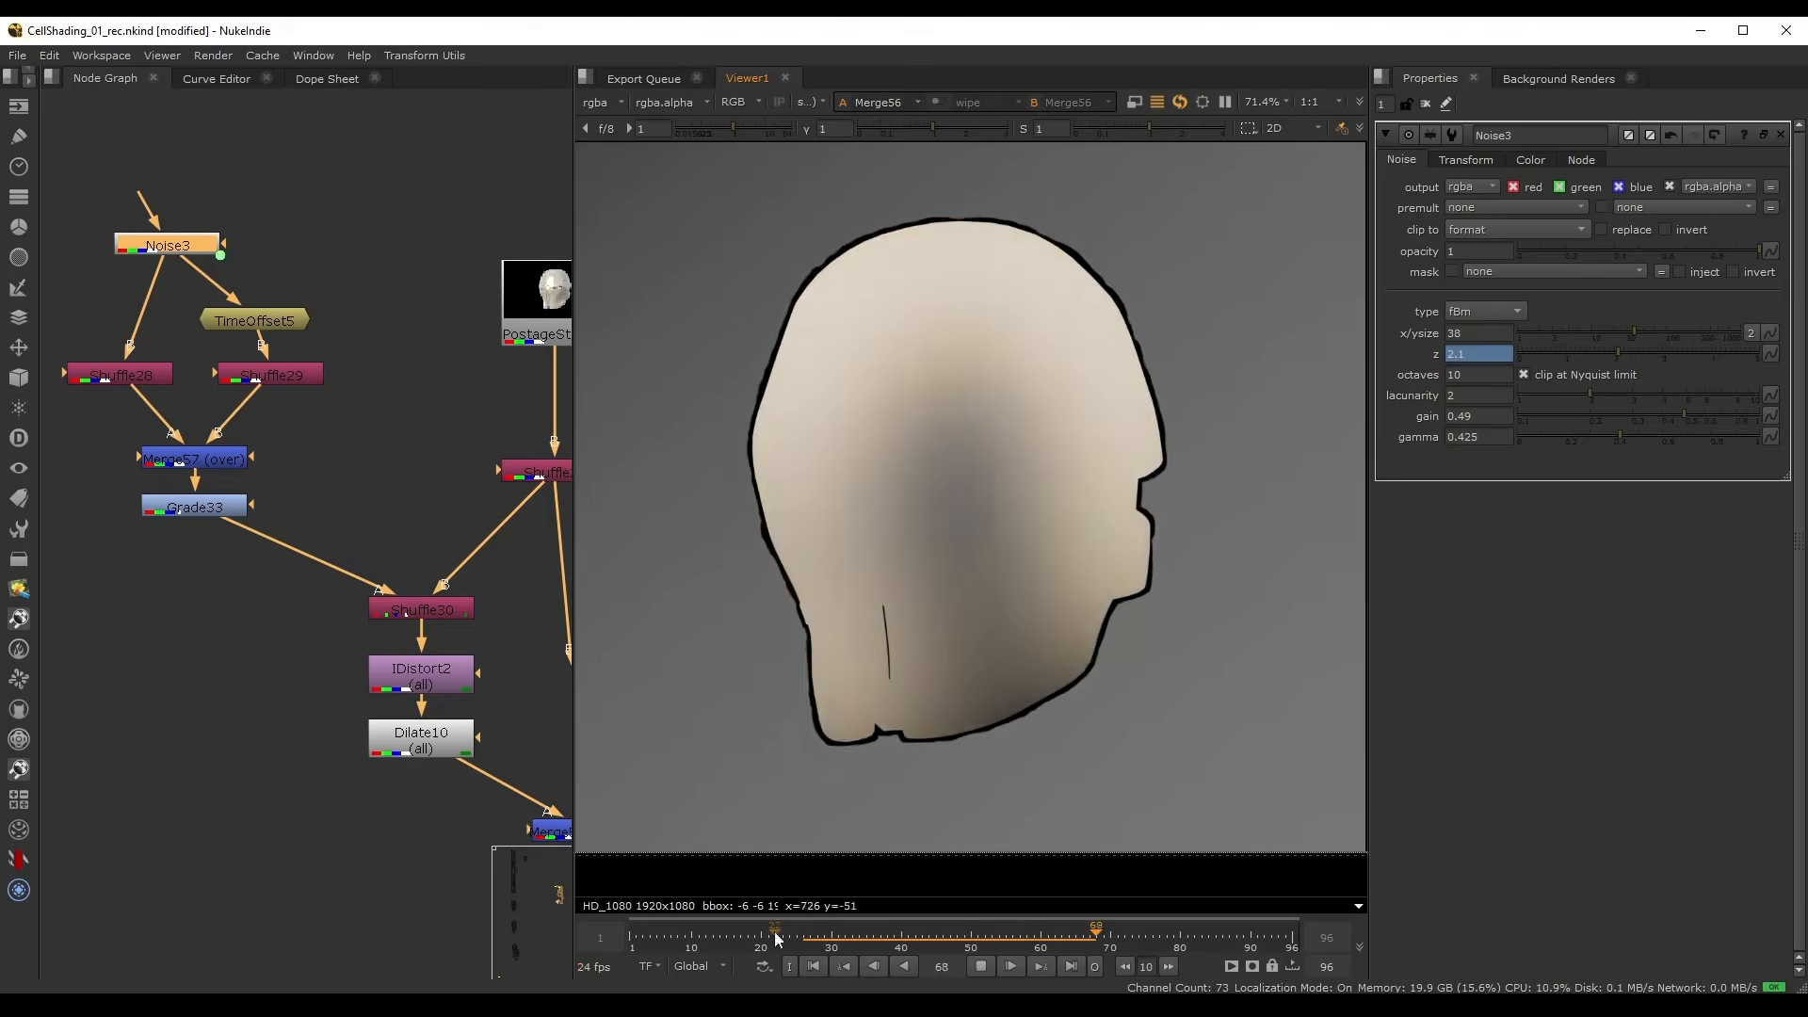
{"action": "left_click", "coordinate": [715, 932]}
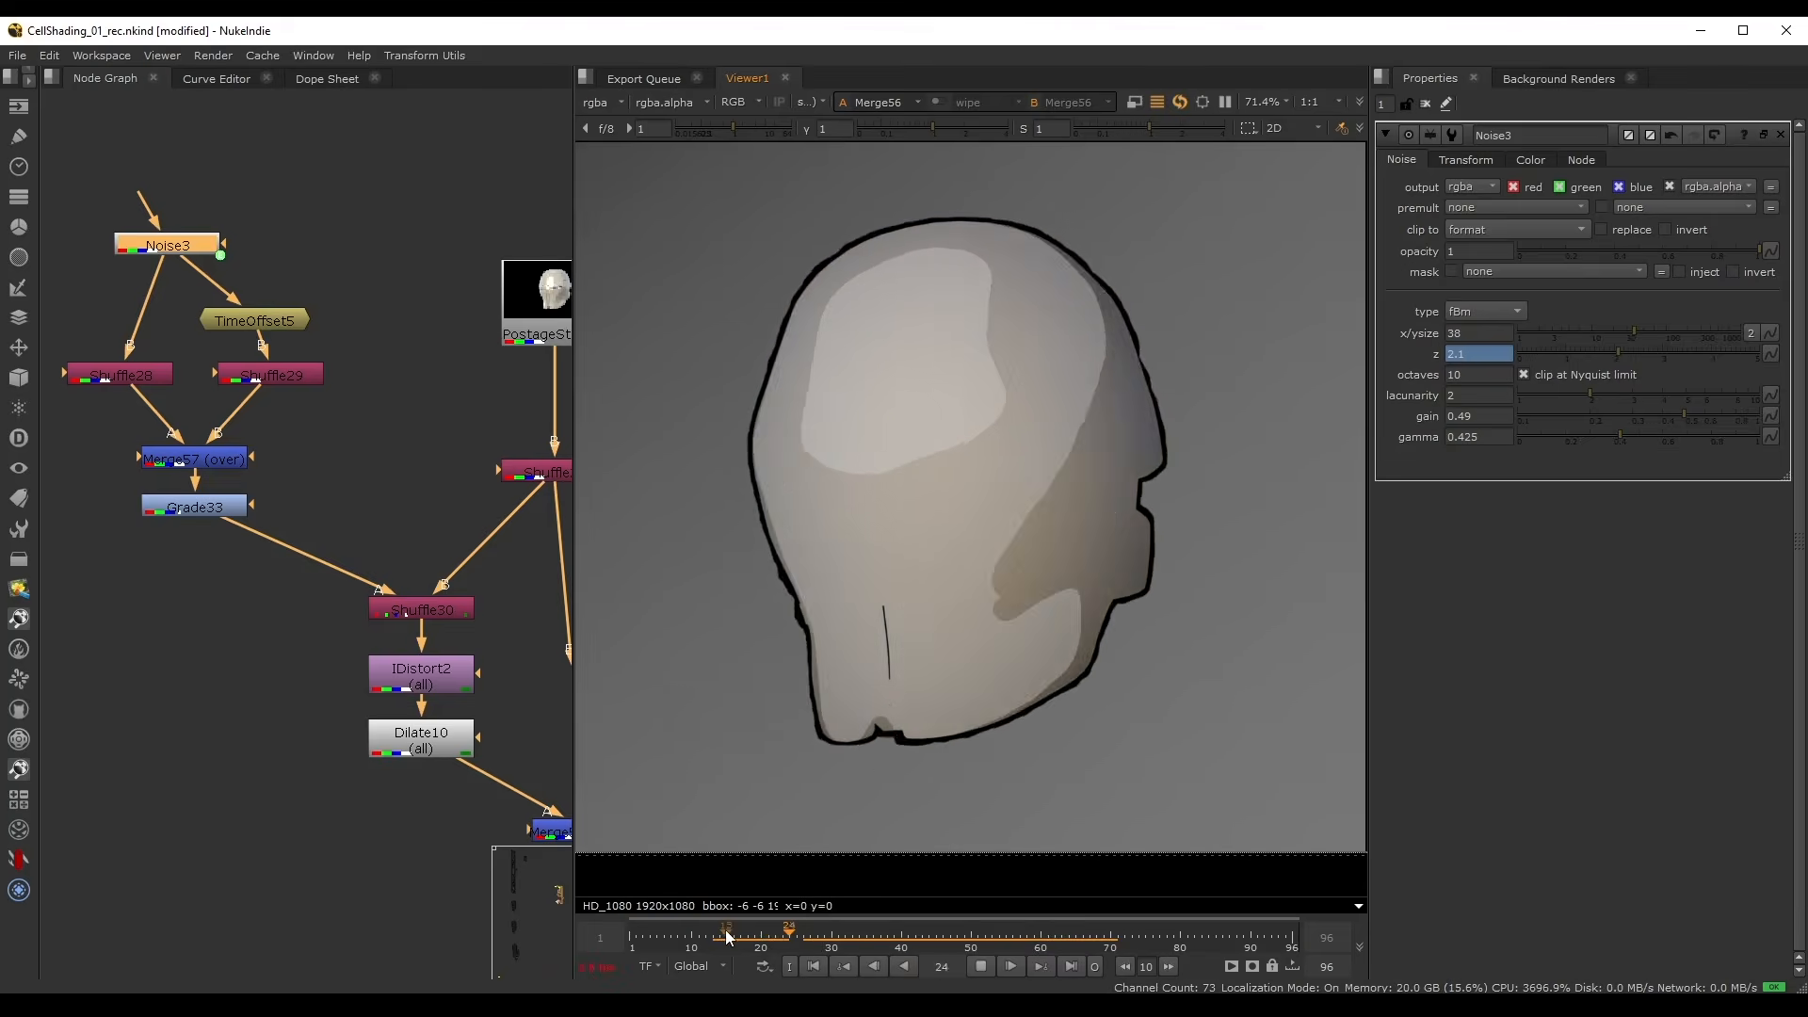
{"action": "left_click", "coordinate": [980, 966]}
- Save the script and frame the outline branch and helmet for review
{"action": "key", "text": "ctrl+s"}
{"action": "scroll", "coordinate": [279, 552], "scroll_direction": "down", "scroll_amount": 5}
{"action": "middle_click_drag", "start_coordinate": [409, 499], "coordinate": [400, 437]}
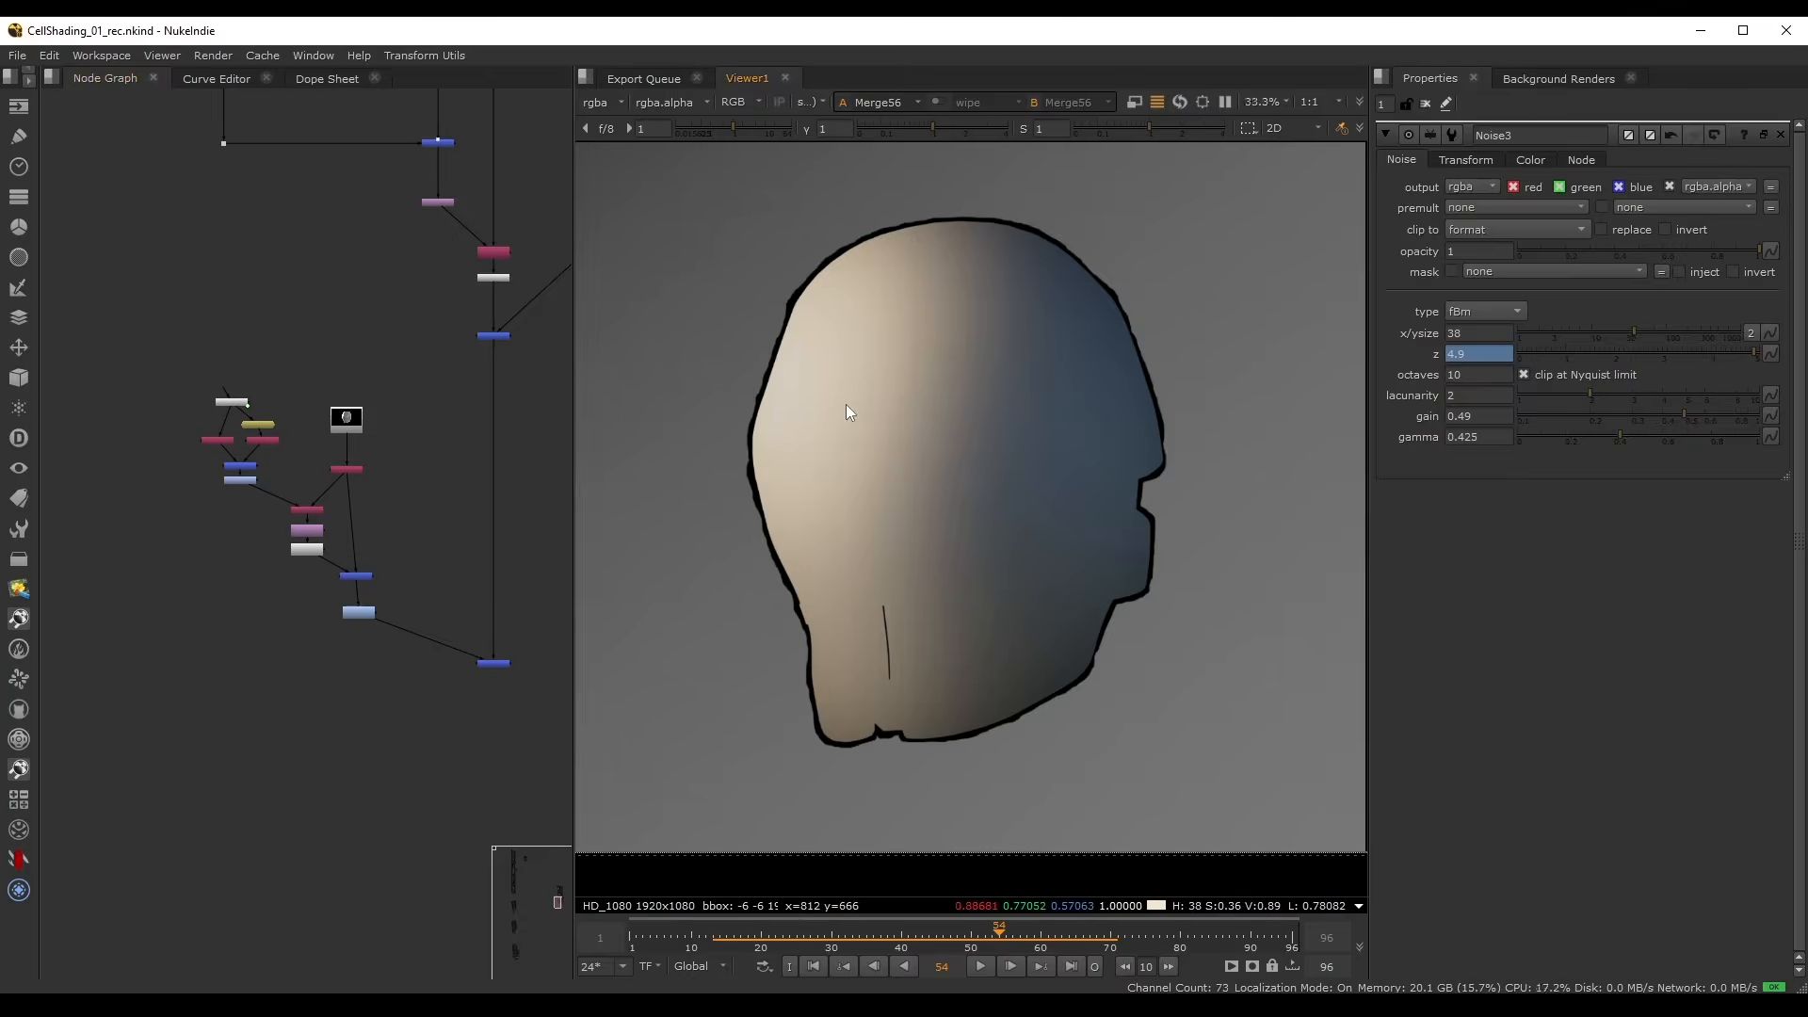
{"action": "scroll", "coordinate": [867, 517], "scroll_direction": "down", "scroll_amount": 3}
{"action": "scroll", "coordinate": [982, 505], "scroll_direction": "up", "scroll_amount": 3}
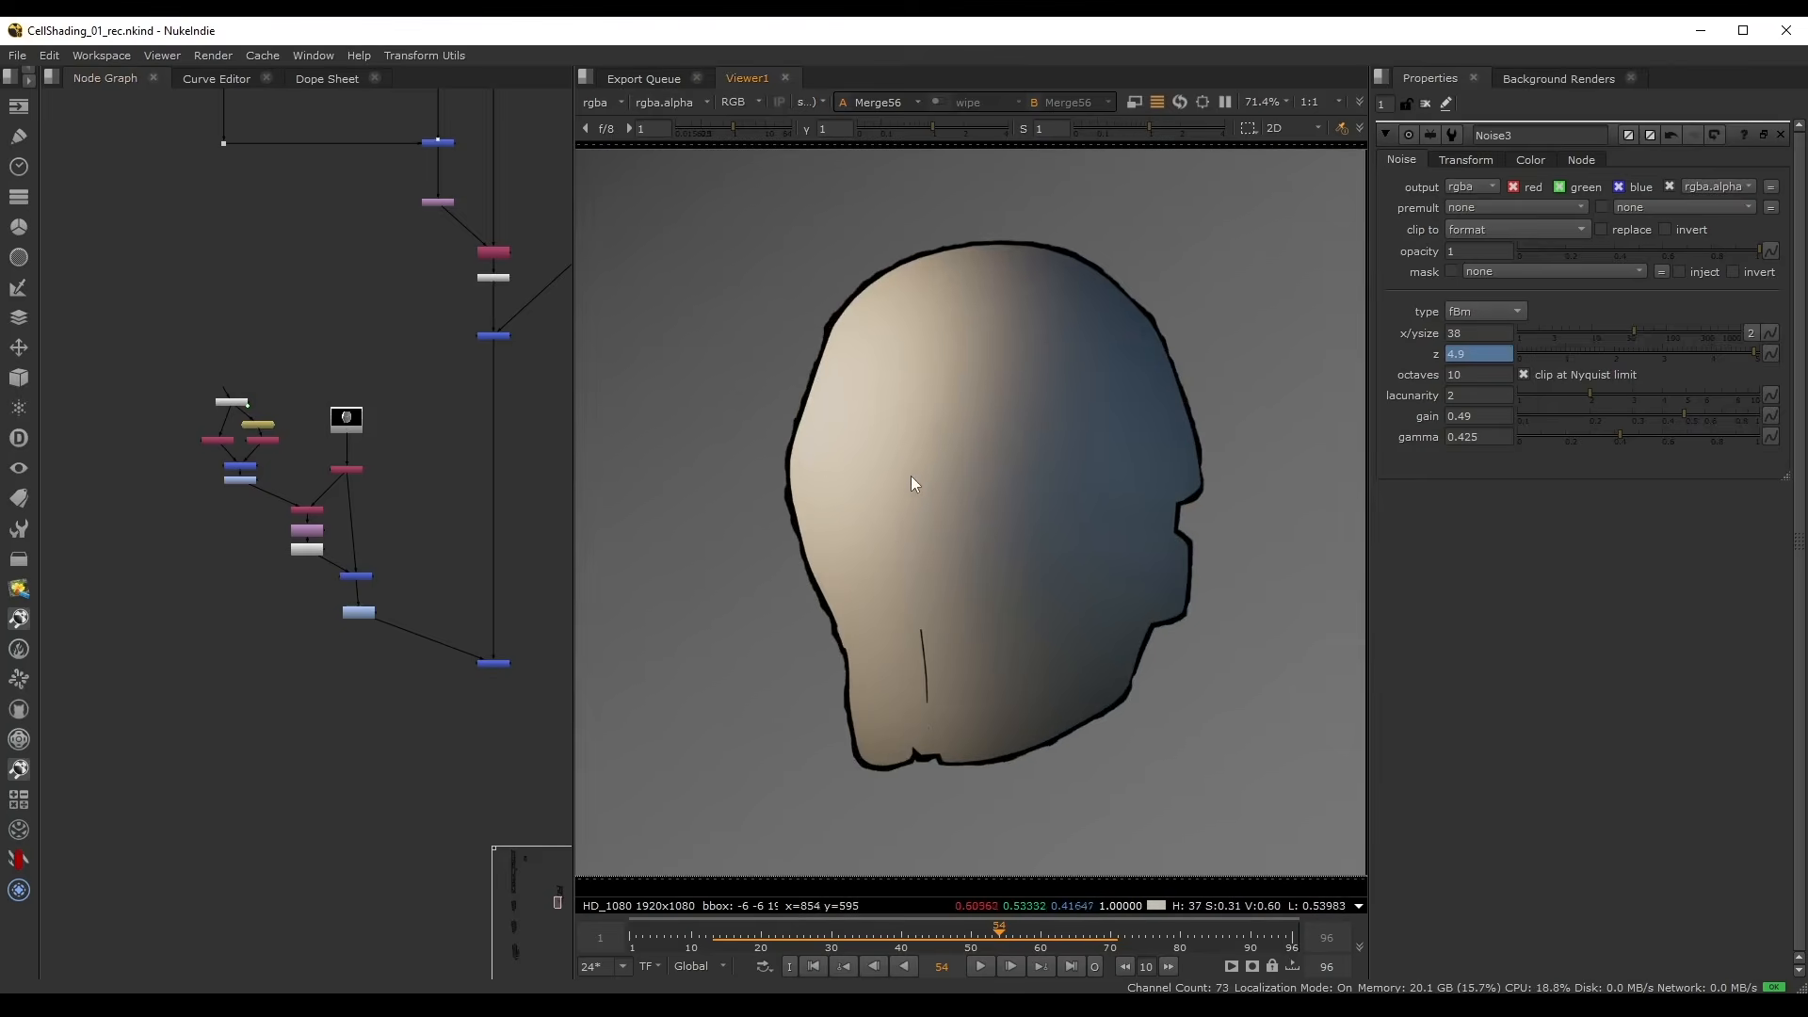
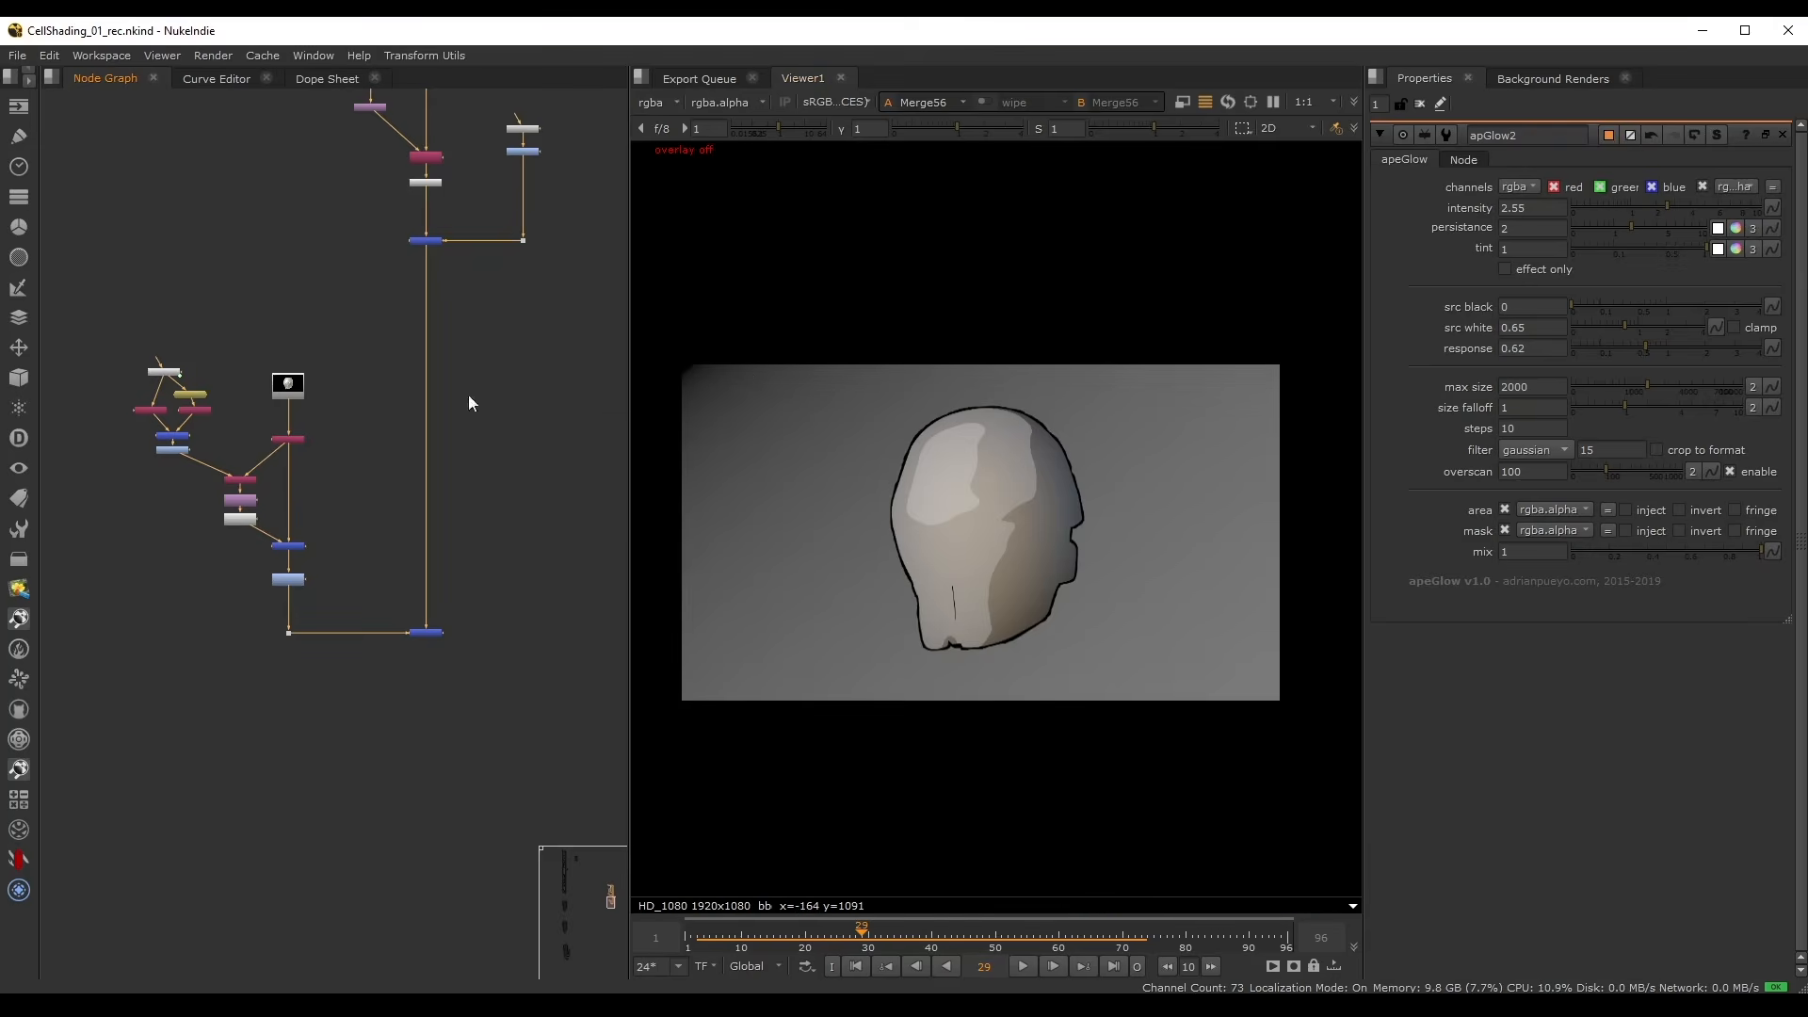
- Add a new Shuffle node in the empty space below the outline branch
{"action": "middle_click_drag", "start_coordinate": [412, 415], "coordinate": [452, 464]}
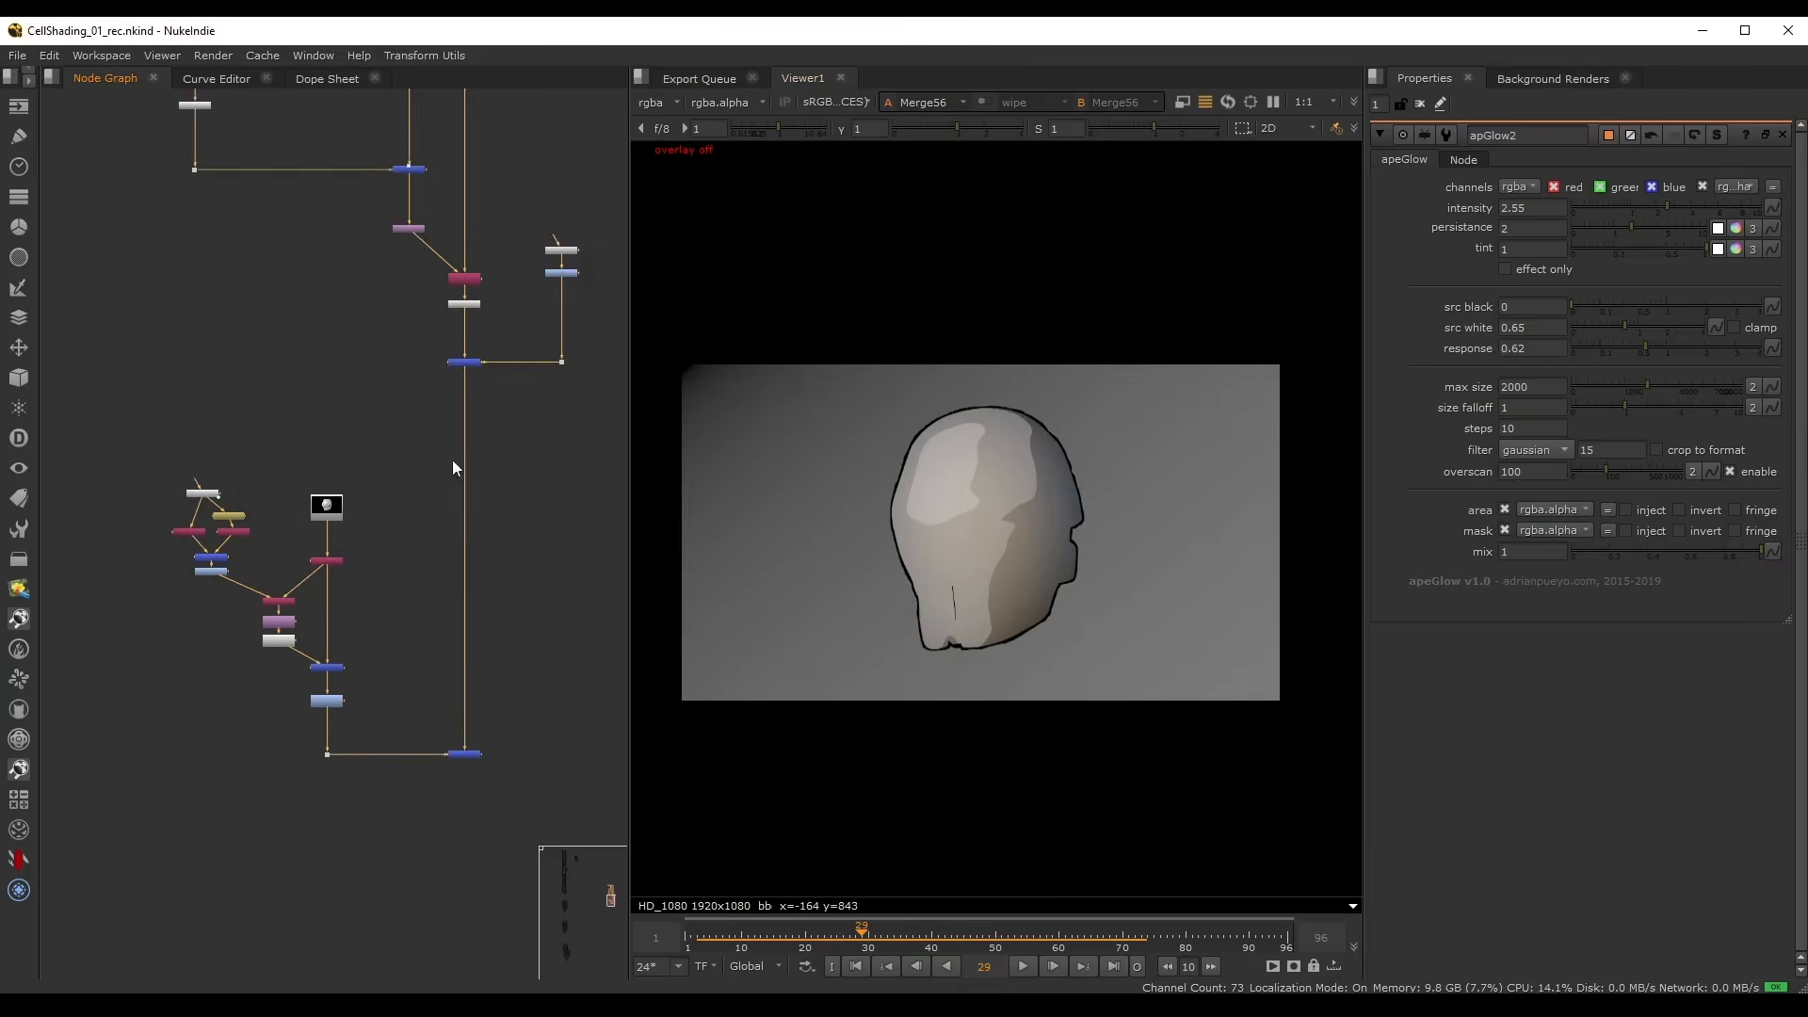
{"action": "scroll", "coordinate": [409, 285], "scroll_direction": "up", "scroll_amount": 2}
{"action": "key", "text": "Tab"}
{"action": "type", "text": "shu"}
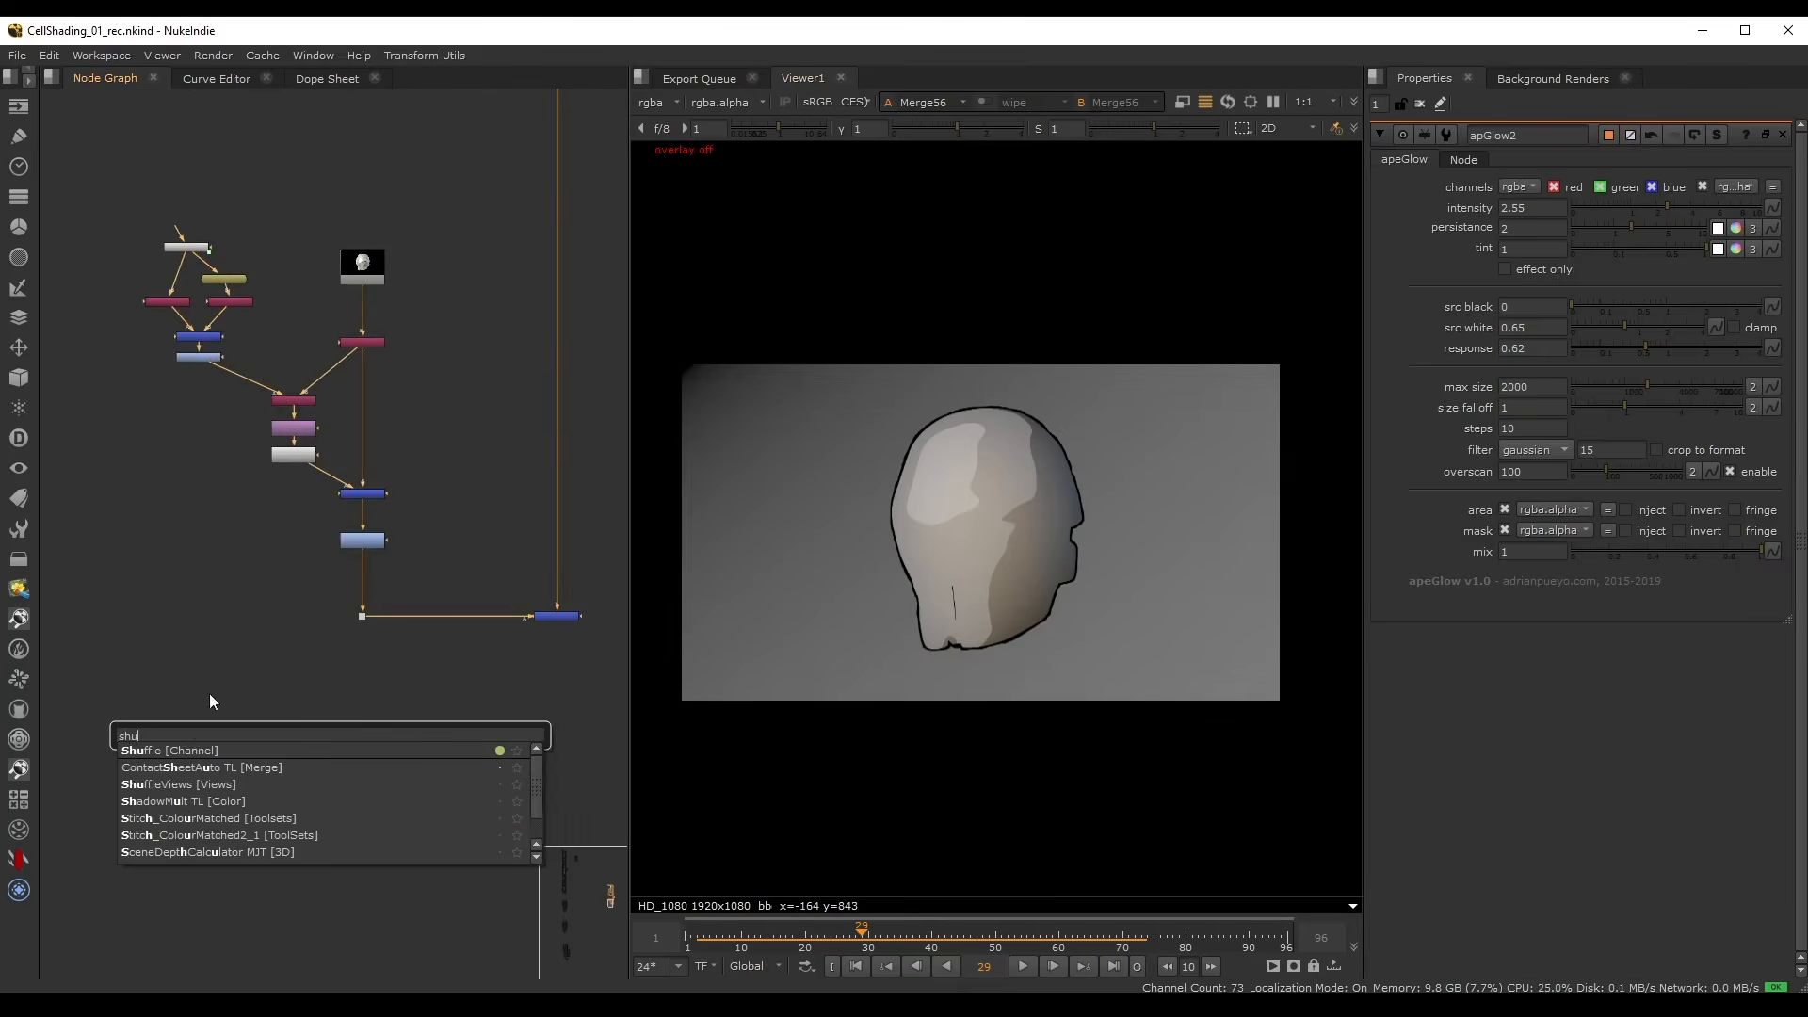
{"action": "left_click", "coordinate": [197, 746]}
{"action": "left_click_drag", "start_coordinate": [387, 433], "coordinate": [327, 771]}
- Duplicate the outline branch's helmet PostageStamp into the empty space below the branch, with the new Shuffle moved beneath it
{"action": "scroll", "coordinate": [379, 242], "scroll_direction": "up", "scroll_amount": 2}
{"action": "left_click", "coordinate": [349, 262]}
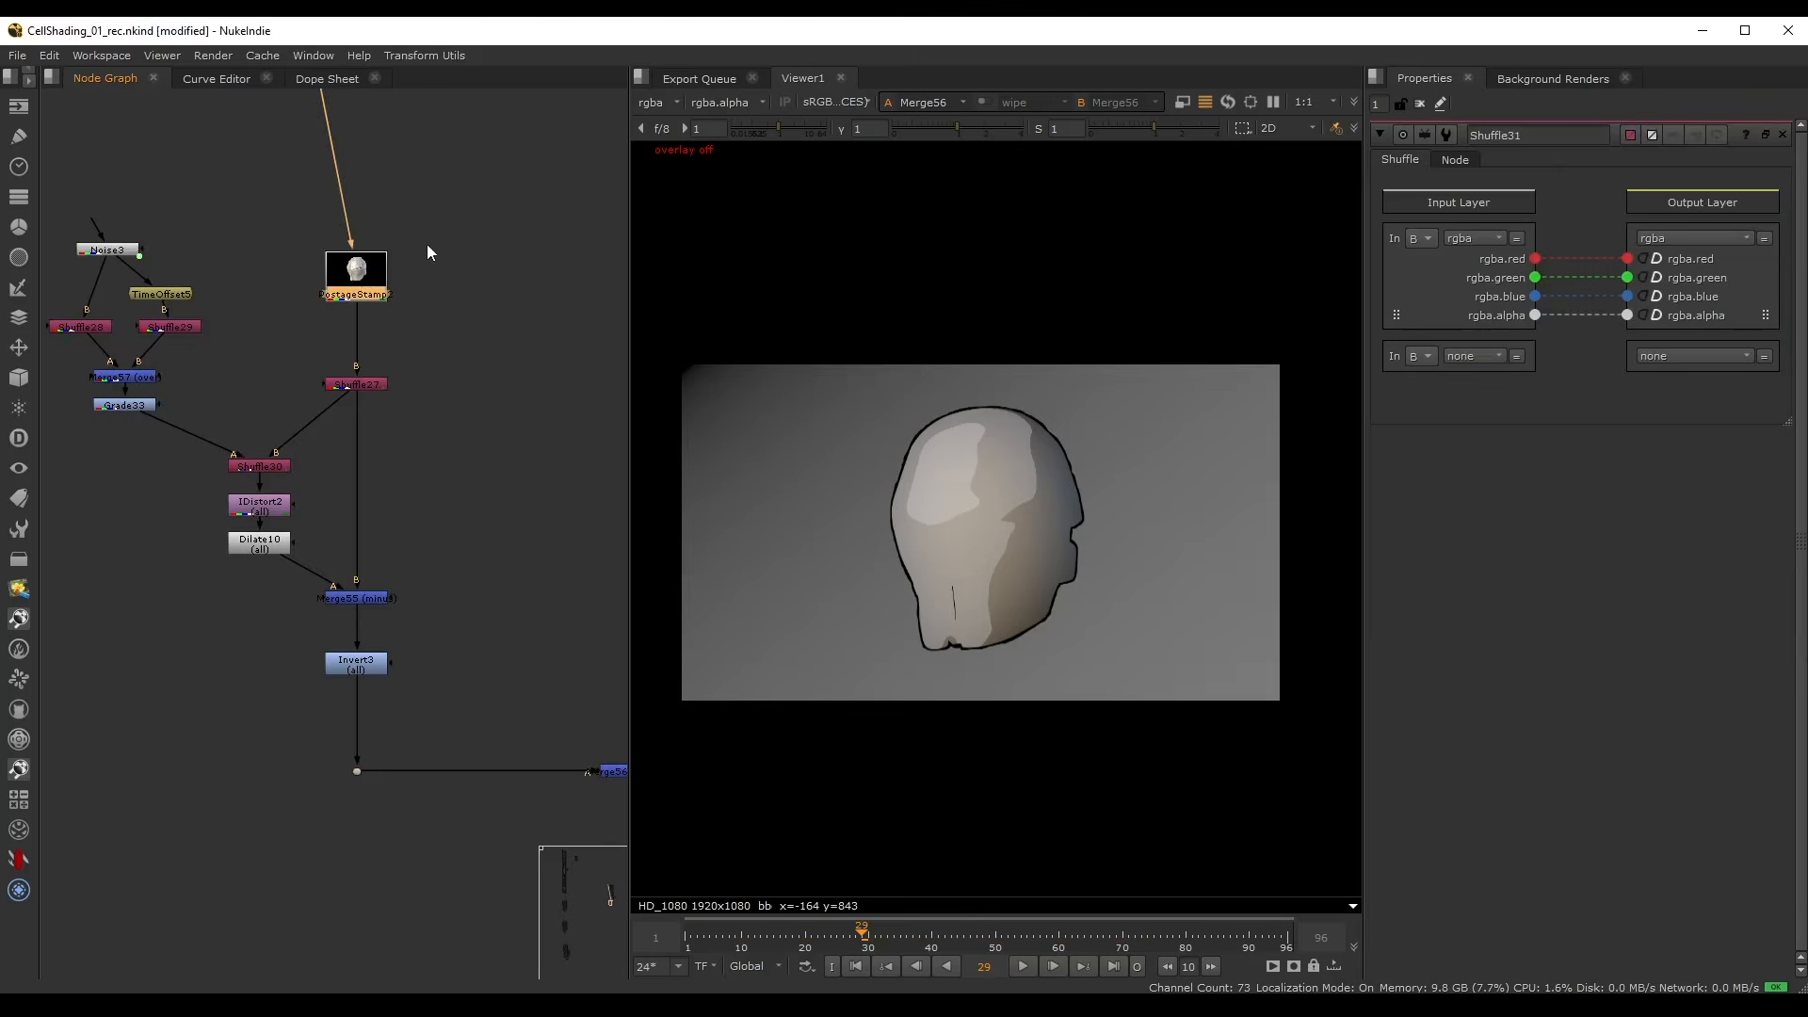
{"action": "scroll", "coordinate": [426, 245], "scroll_direction": "down", "scroll_amount": 3}
{"action": "key", "text": "ctrl+c"}
{"action": "left_click", "coordinate": [319, 589]}
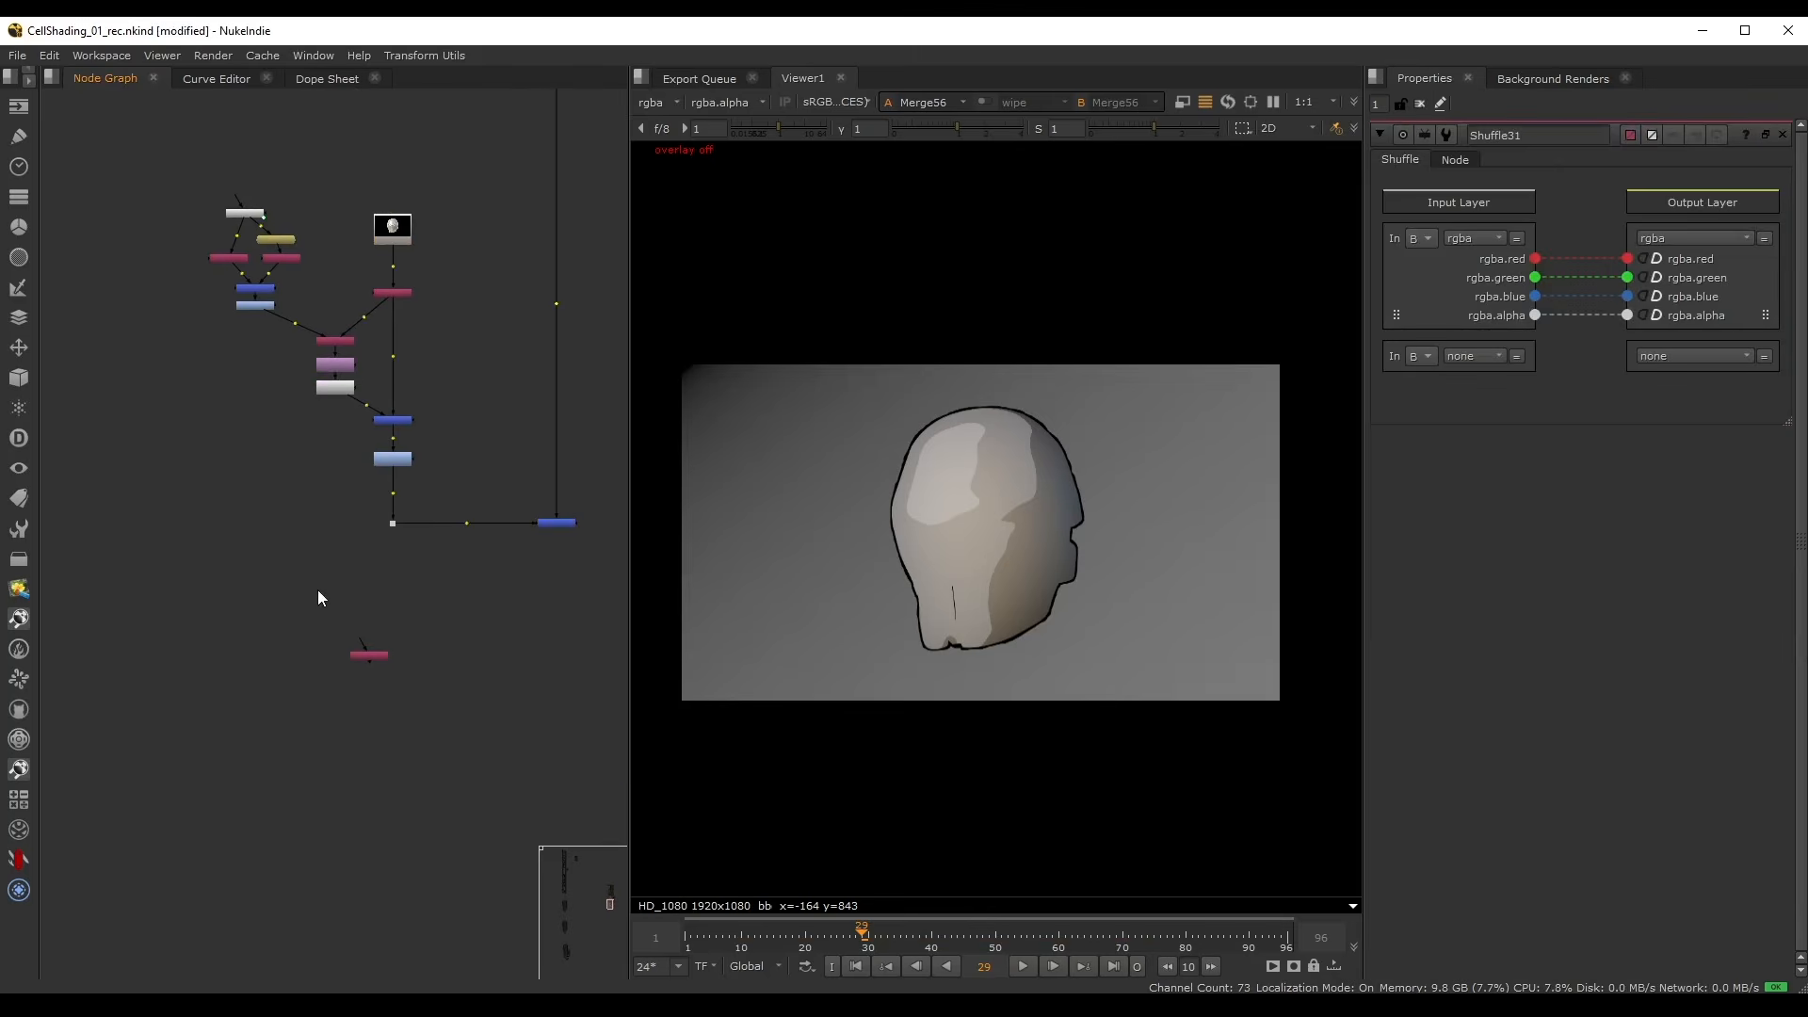
{"action": "key", "text": "ctrl+v"}
{"action": "left_click_drag", "start_coordinate": [369, 653], "coordinate": [325, 730]}
{"action": "left_click_drag", "start_coordinate": [305, 578], "coordinate": [319, 597]}
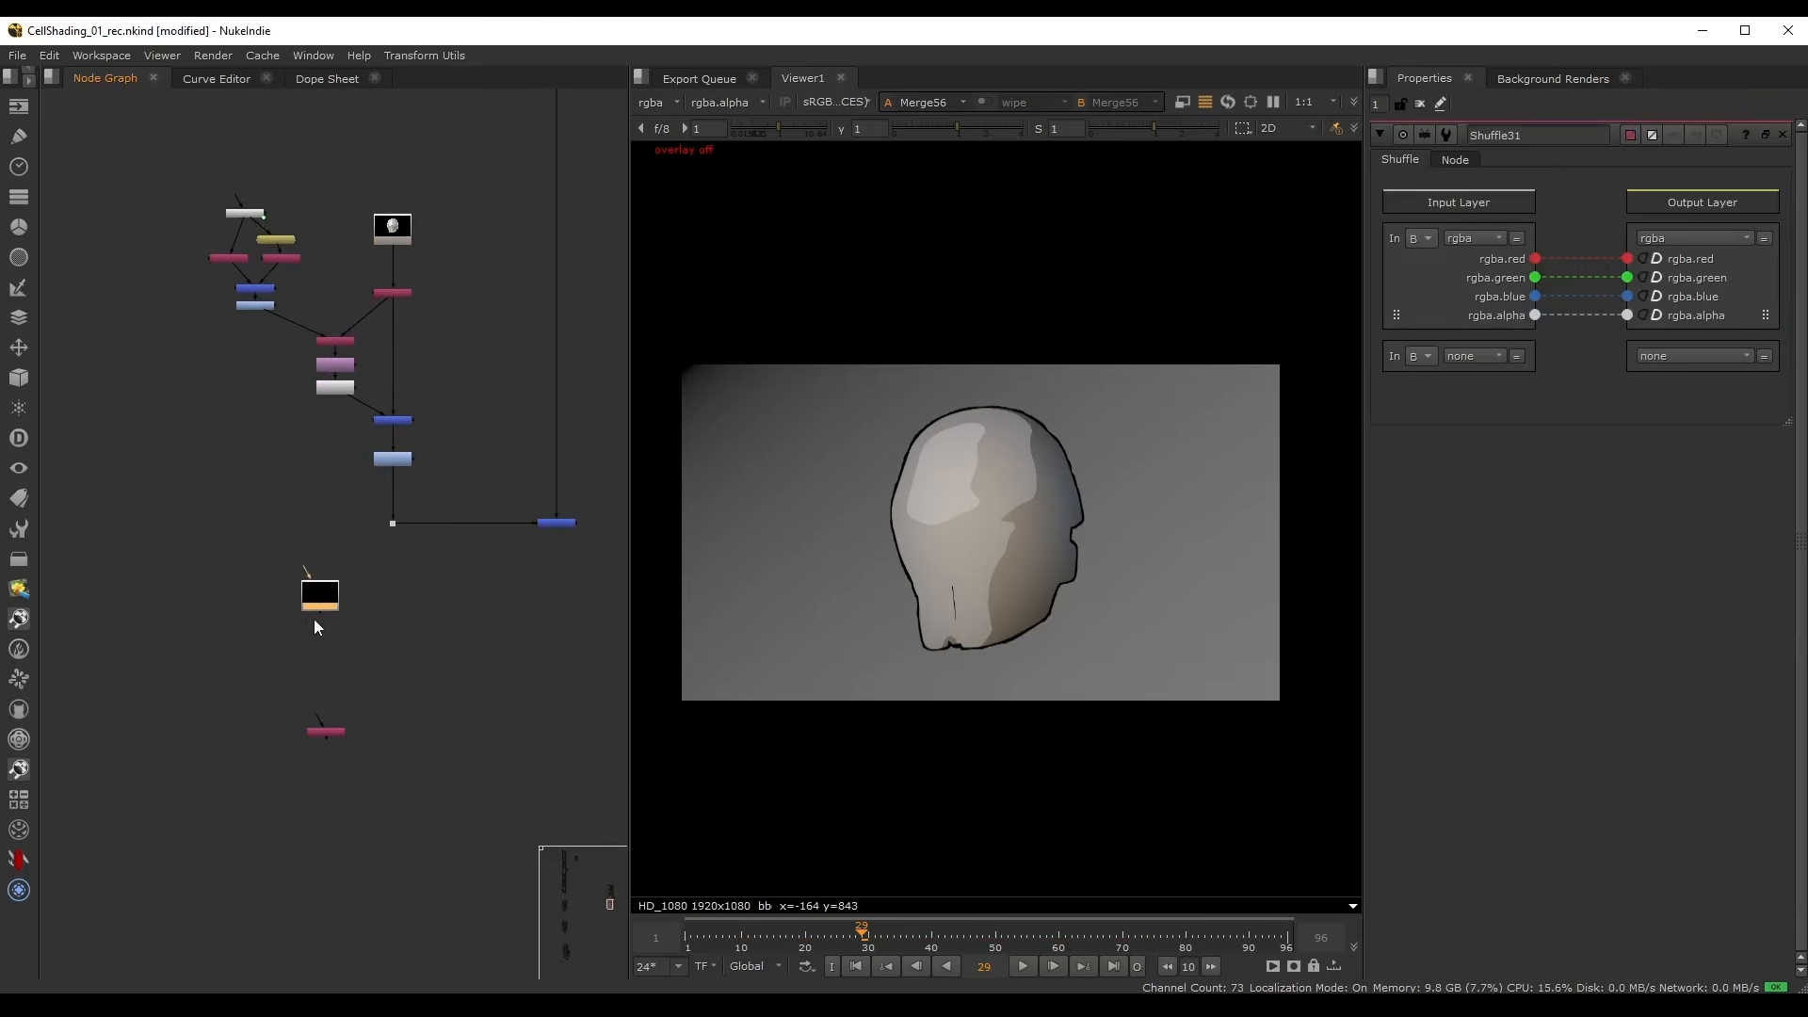
- Connect the duplicated PostageStamp's input to the helmet render source higher up in the node graph
{"action": "scroll", "coordinate": [315, 623], "scroll_direction": "down", "scroll_amount": 3}
{"action": "middle_click_drag", "start_coordinate": [363, 123], "coordinate": [393, 424]}
{"action": "scroll", "coordinate": [220, 446], "scroll_direction": "up", "scroll_amount": 2}
{"action": "middle_click_drag", "start_coordinate": [296, 518], "coordinate": [290, 592]}
{"action": "left_click_drag", "start_coordinate": [253, 551], "coordinate": [377, 603]}
{"action": "scroll", "coordinate": [376, 598], "scroll_direction": "down", "scroll_amount": 3}
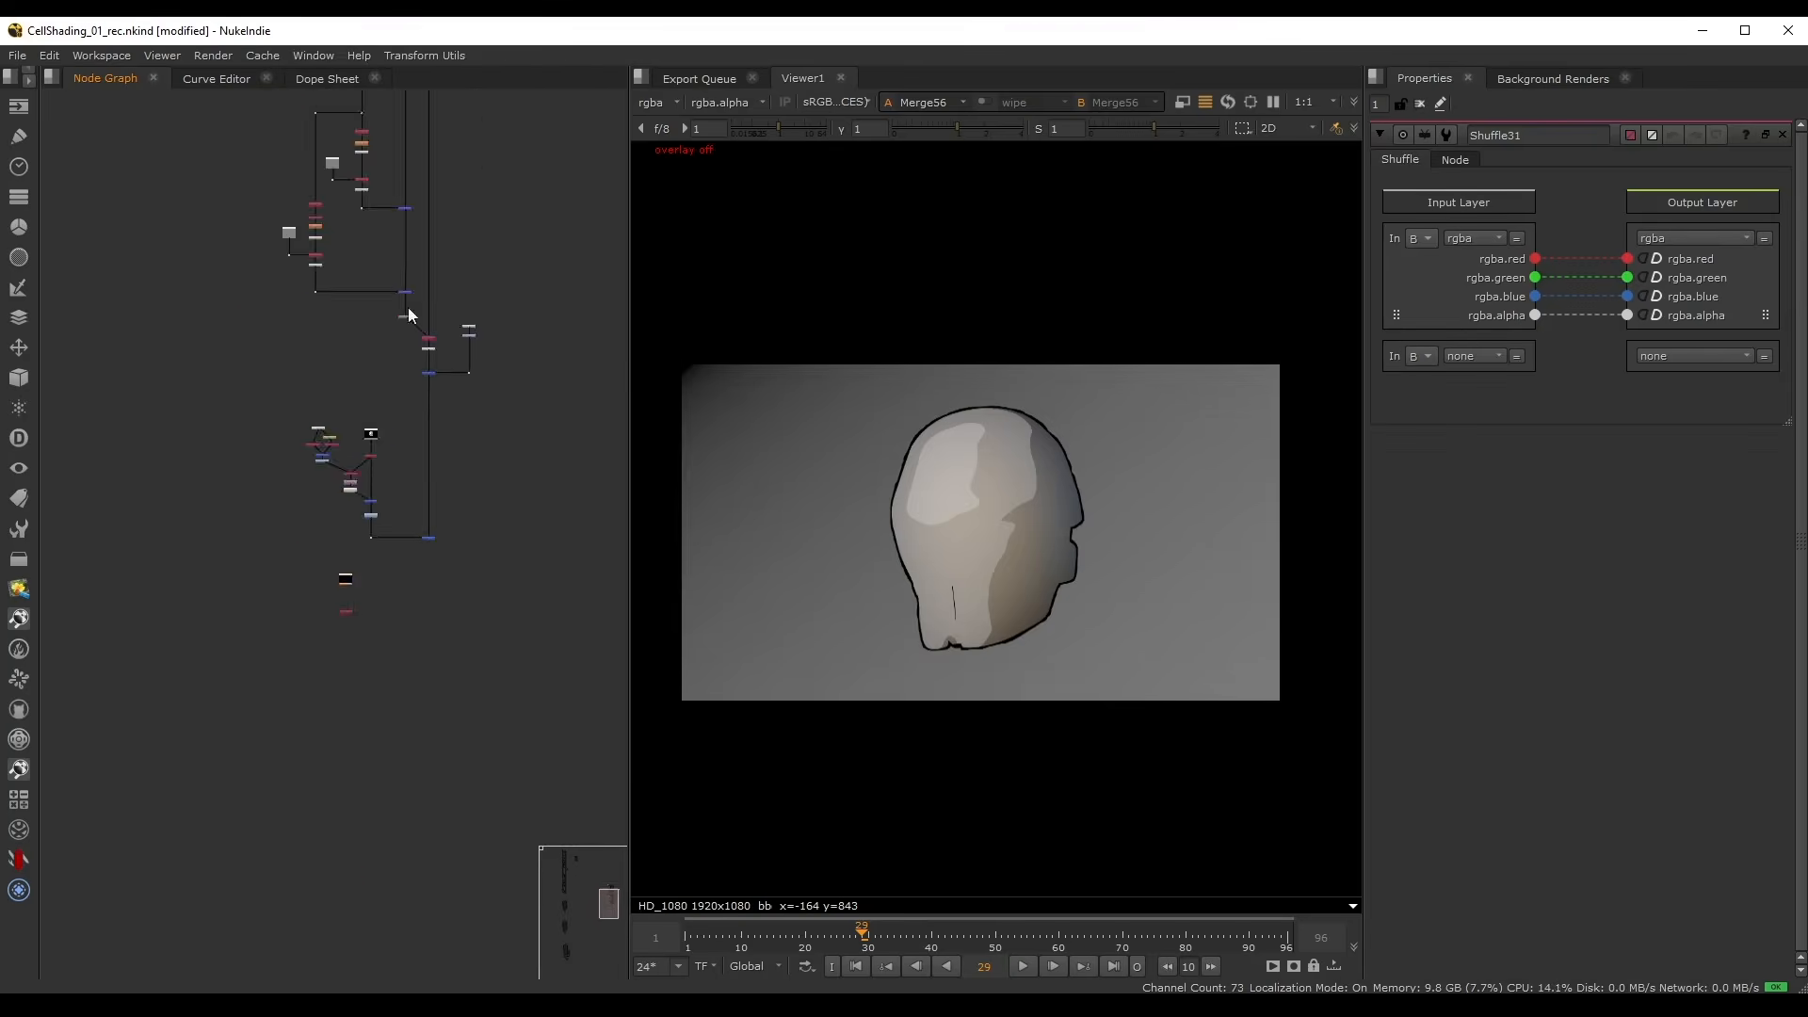
{"action": "middle_click_drag", "start_coordinate": [408, 307], "coordinate": [414, 681]}
{"action": "scroll", "coordinate": [261, 287], "scroll_direction": "up", "scroll_amount": 2}
{"action": "left_click_drag", "start_coordinate": [247, 384], "coordinate": [299, 339]}
{"action": "middle_click_drag", "start_coordinate": [299, 339], "coordinate": [279, 553]}
{"action": "left_click_drag", "start_coordinate": [275, 543], "coordinate": [378, 617]}
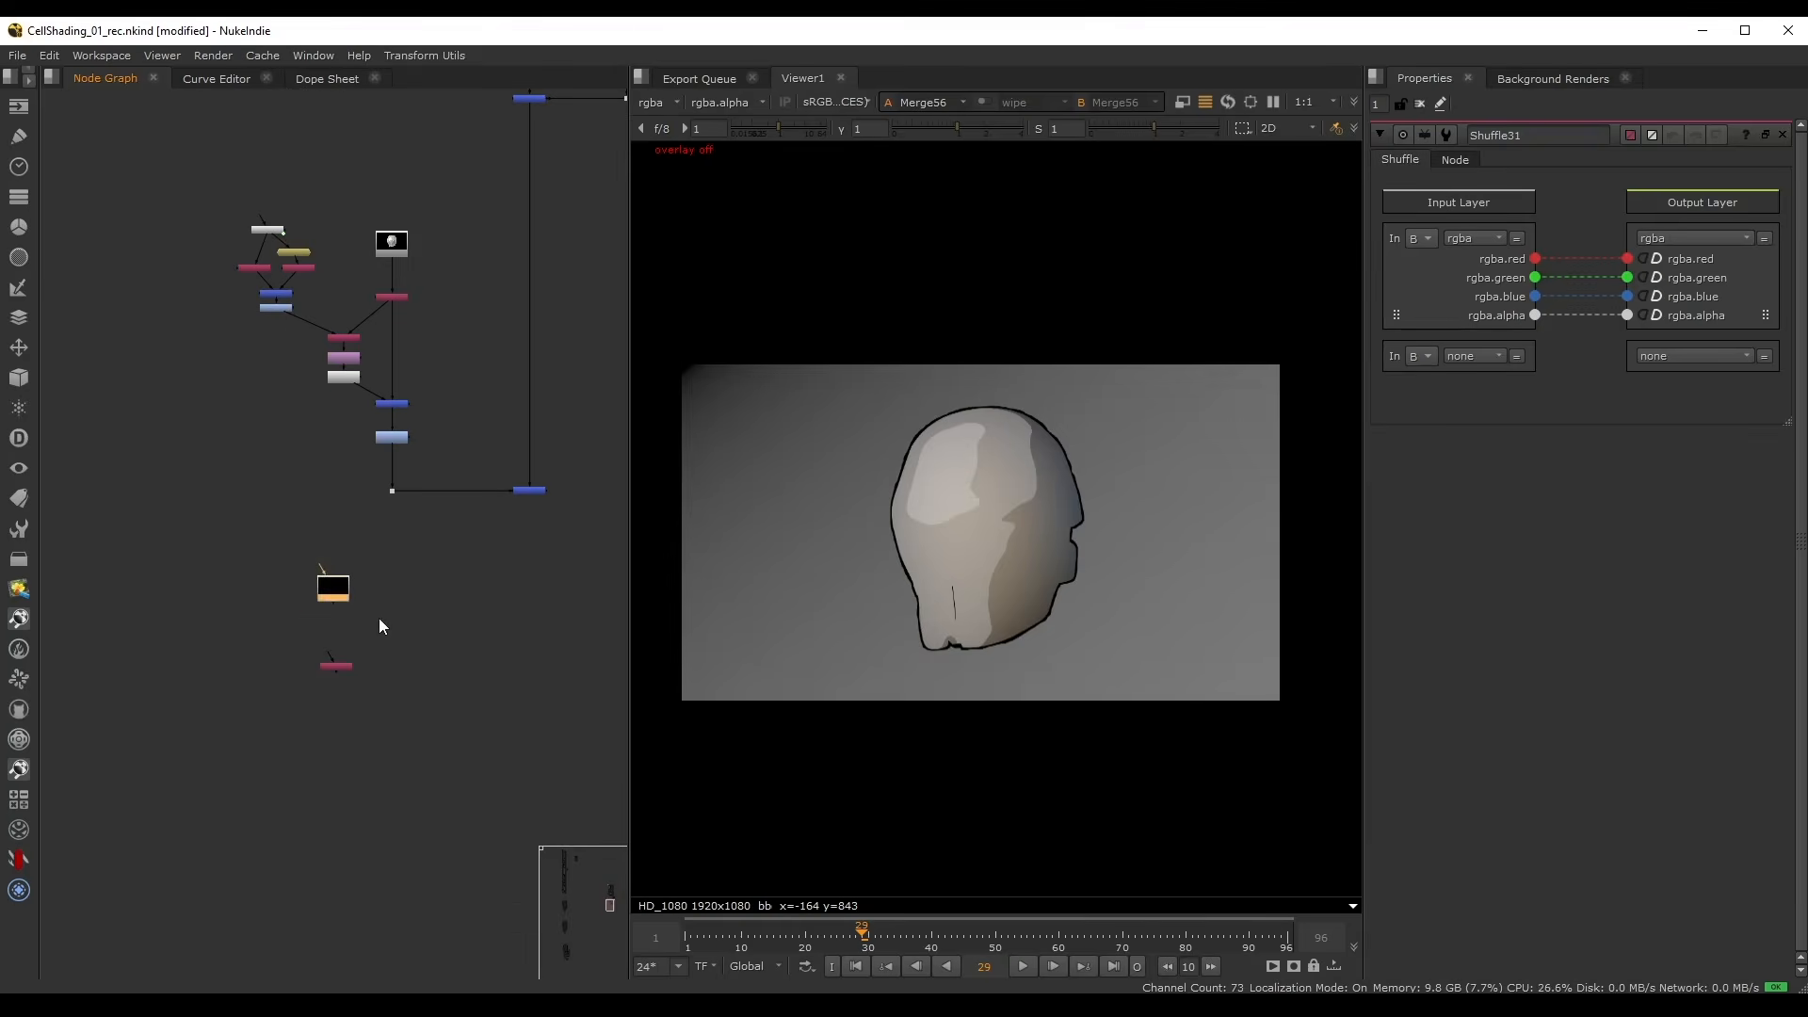
{"action": "left_click", "coordinate": [275, 125]}
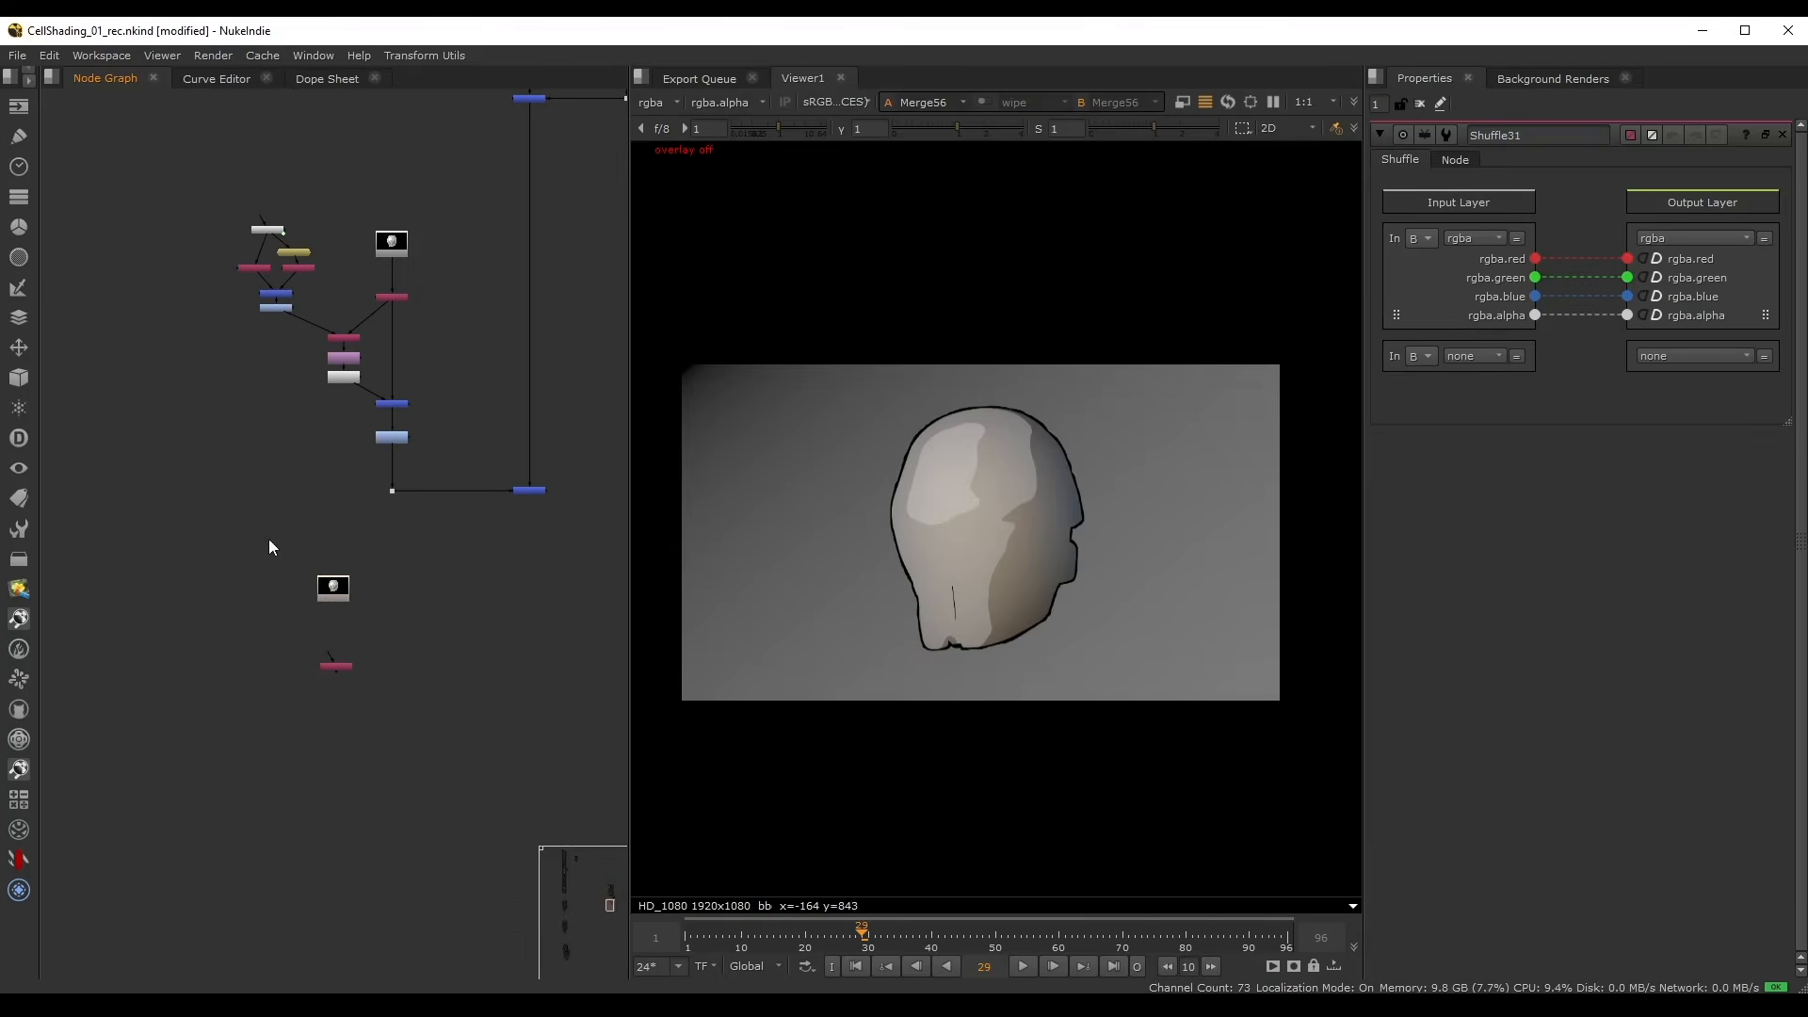
- Hide the duplicated PostageStamp's long input connection line
{"action": "left_click_drag", "start_coordinate": [268, 538], "coordinate": [412, 610]}
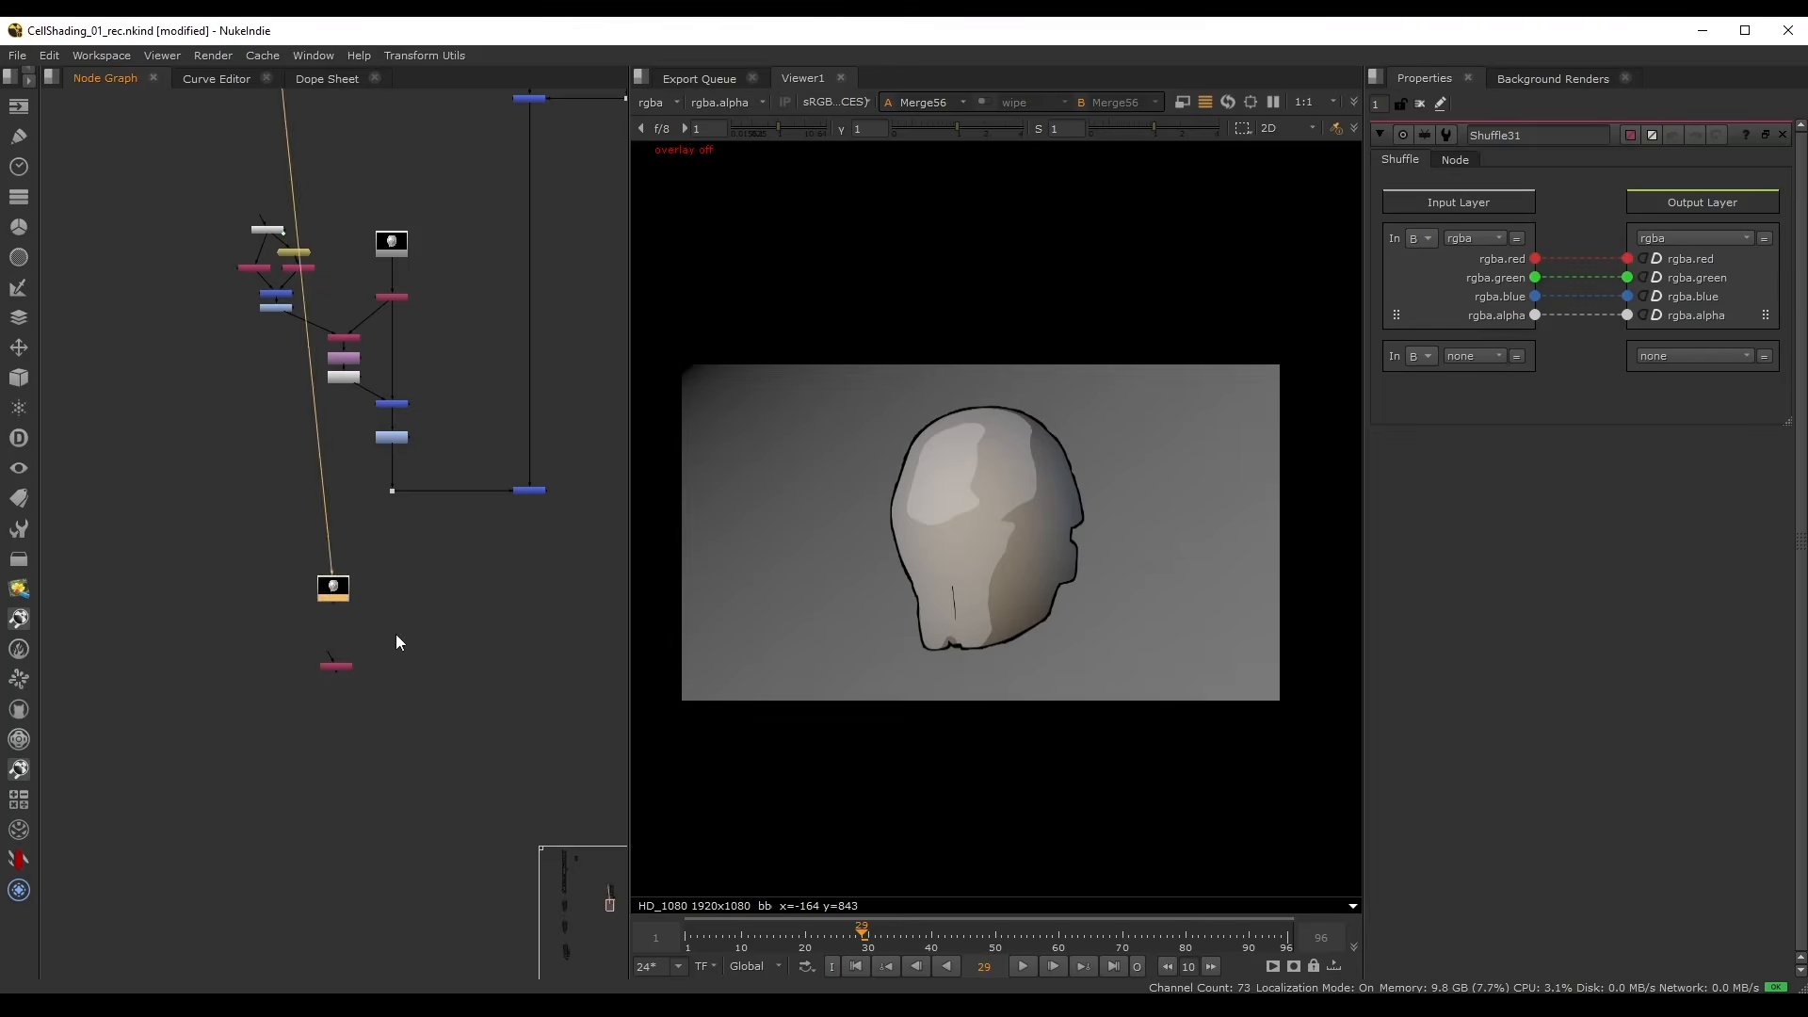
{"action": "left_click", "coordinate": [413, 565]}
{"action": "left_click_drag", "start_coordinate": [173, 517], "coordinate": [387, 620]}
{"action": "key", "text": "alt+h"}
{"action": "left_click", "coordinate": [382, 560]}
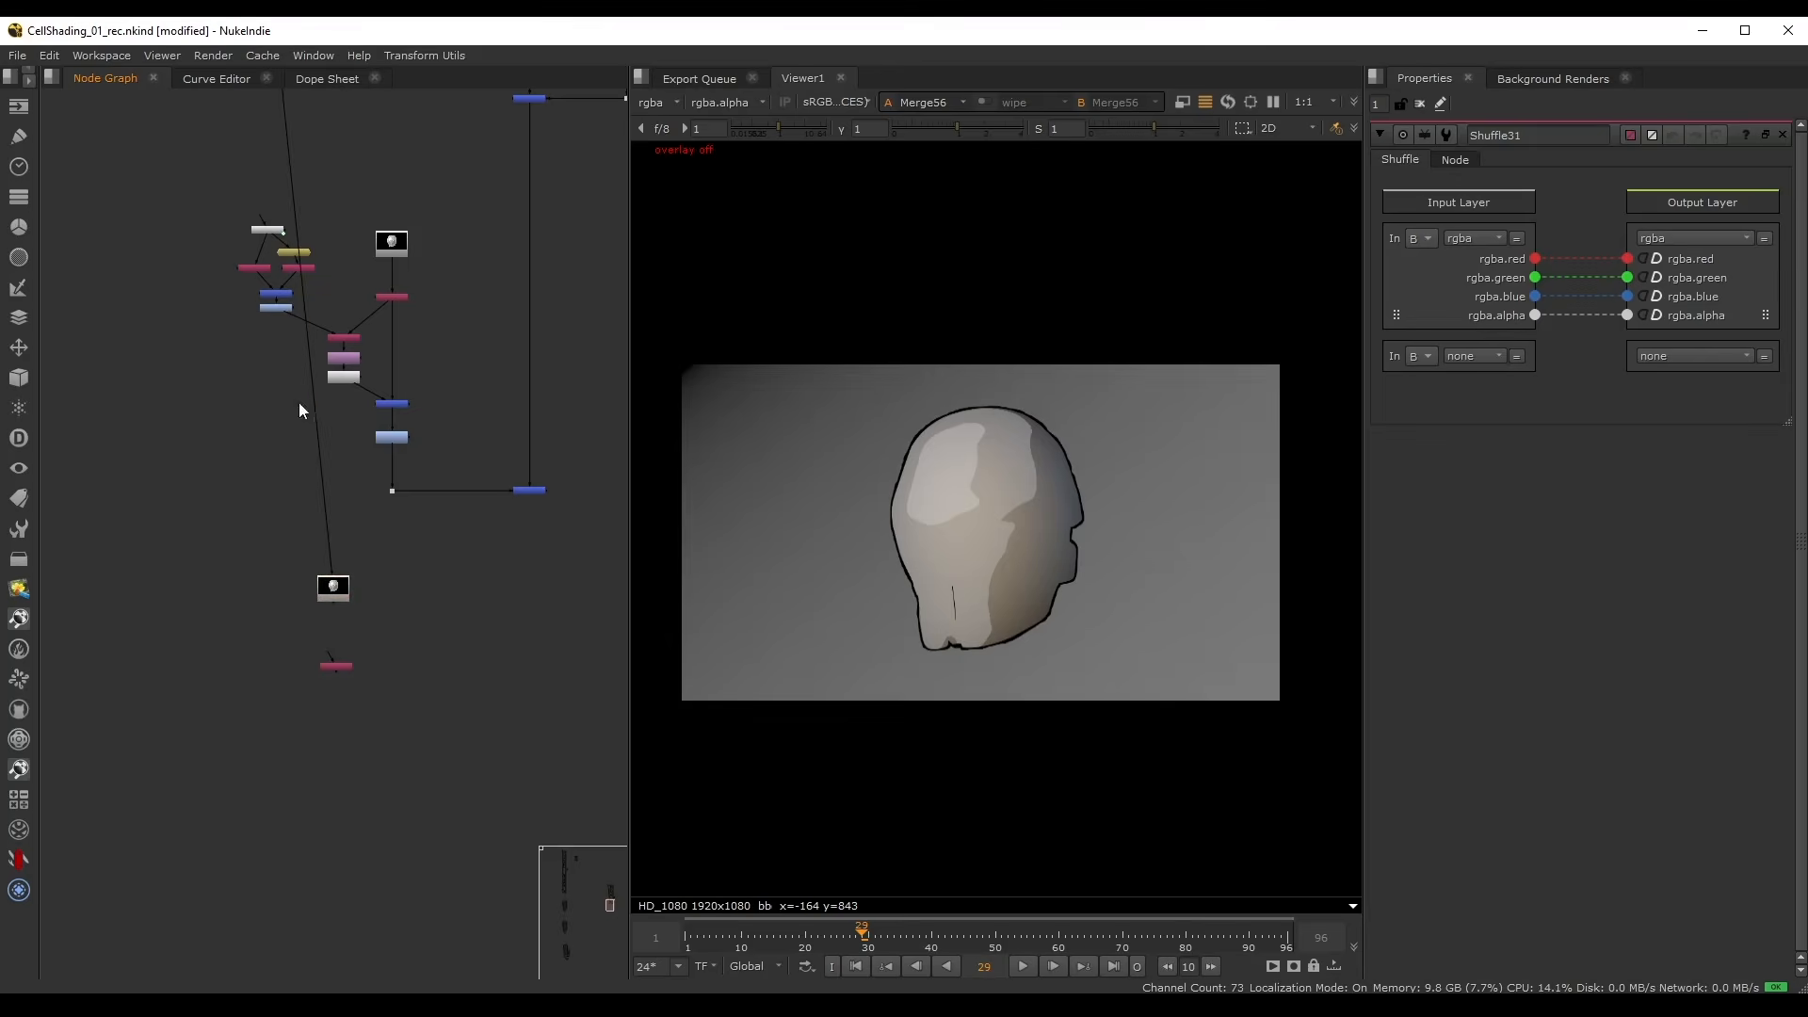
{"action": "left_click_drag", "start_coordinate": [300, 410], "coordinate": [369, 661]}
{"action": "left_click", "coordinate": [296, 582]}
{"action": "scroll", "coordinate": [300, 578], "scroll_direction": "up", "scroll_amount": 5}
{"action": "middle_click_drag", "start_coordinate": [299, 578], "coordinate": [141, 495]}
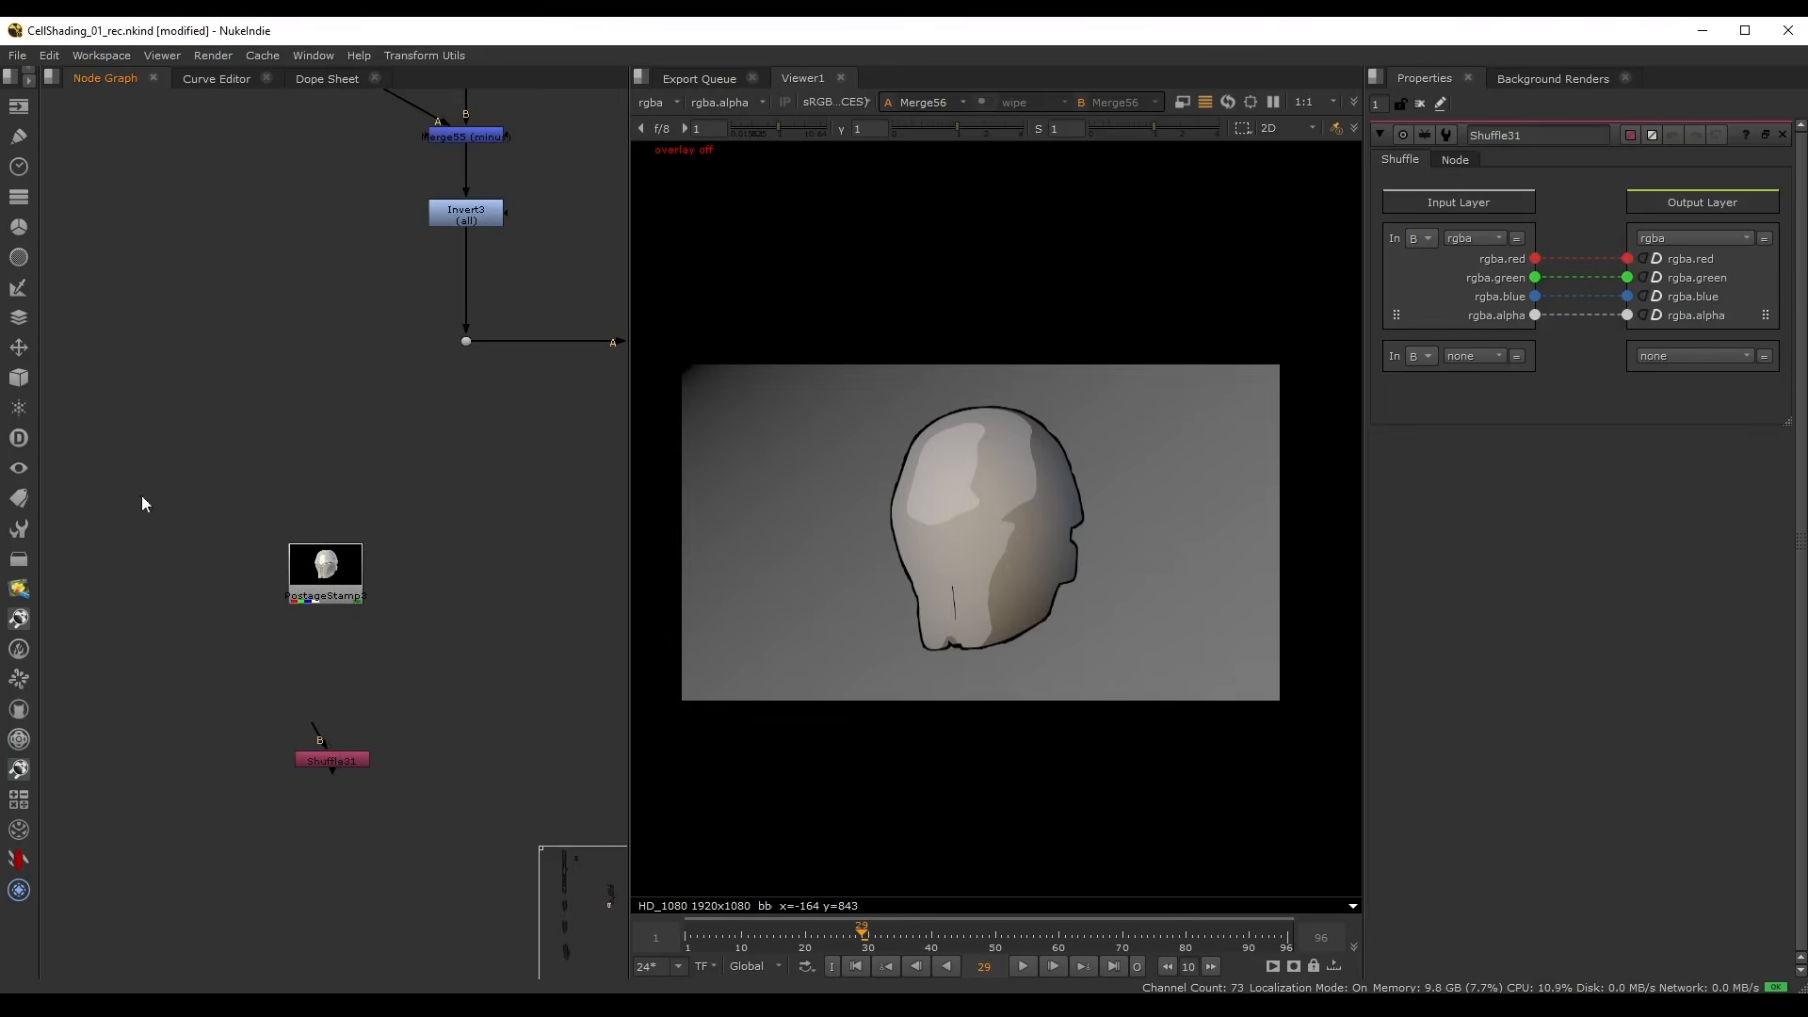
- Connect the new Shuffle below the copied PostageStamp, view it, and set its input layer to N
{"action": "mouse_move", "coordinate": [329, 744]}
{"action": "left_mouse_down"}
{"action": "mouse_move", "coordinate": [326, 576]}
{"action": "mouse_move", "coordinate": [320, 719]}
{"action": "left_mouse_up"}
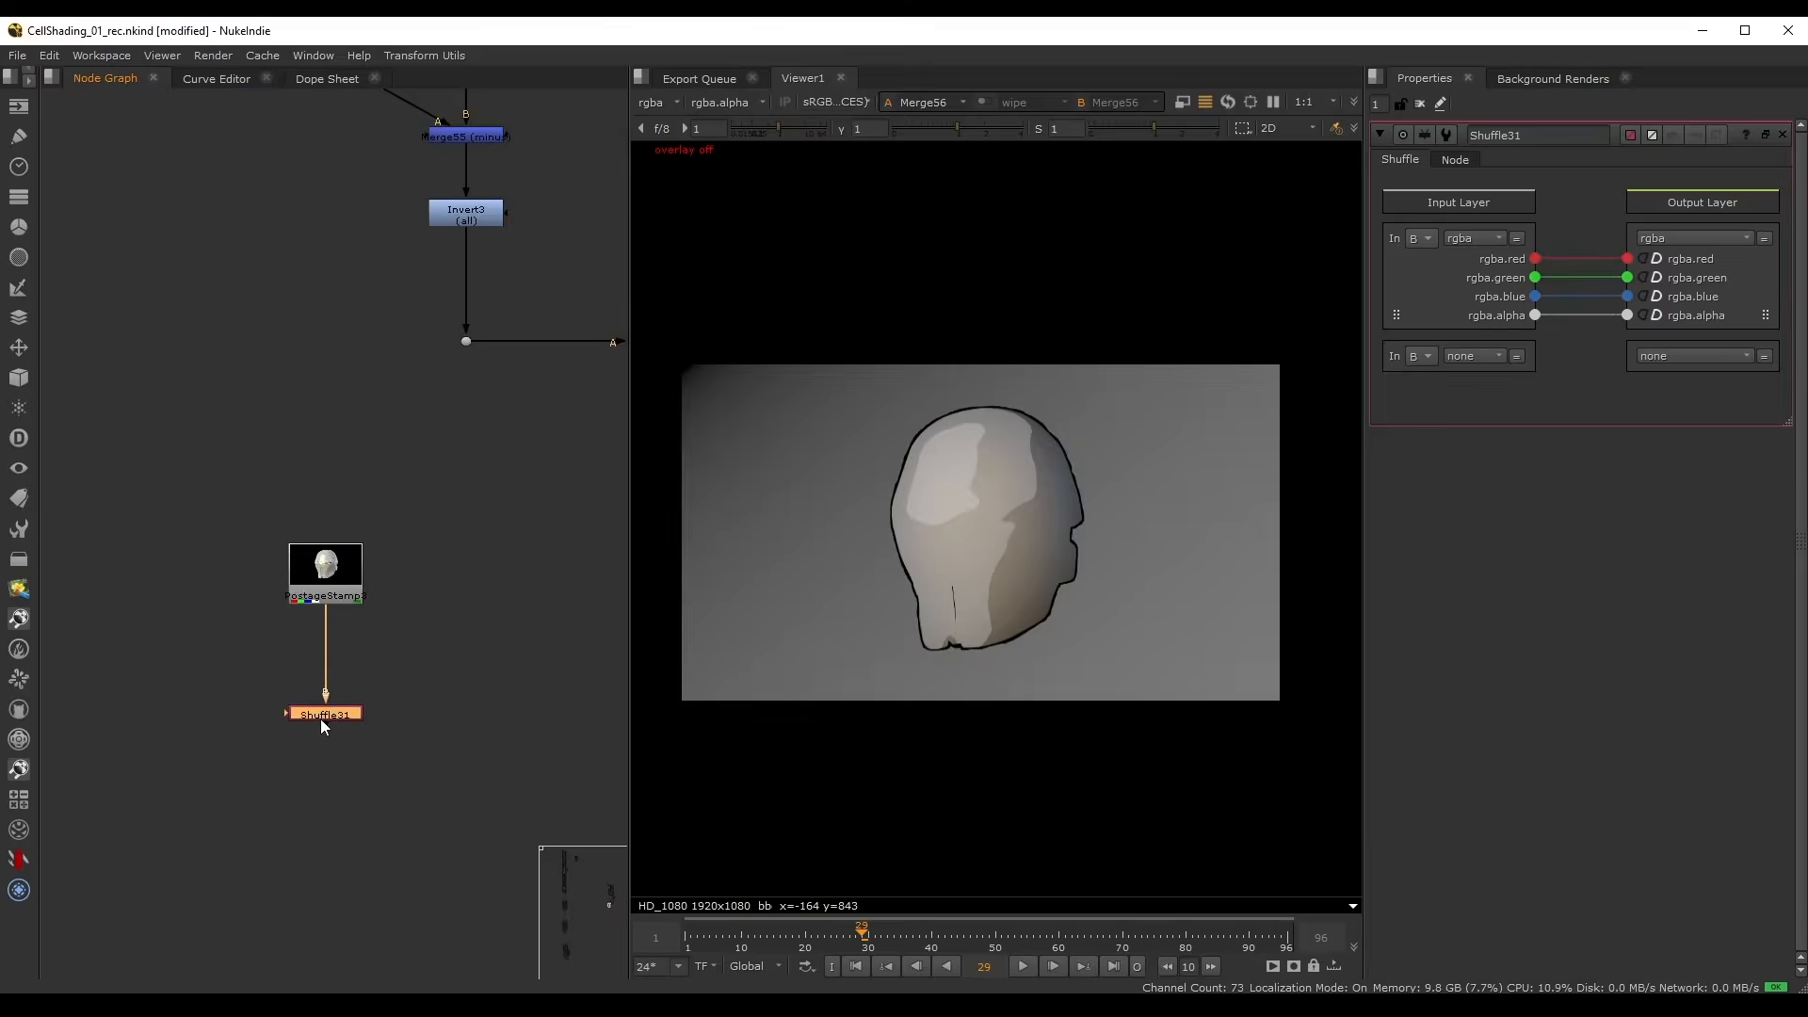
{"action": "key", "text": "1"}
{"action": "left_click", "coordinate": [319, 714]}
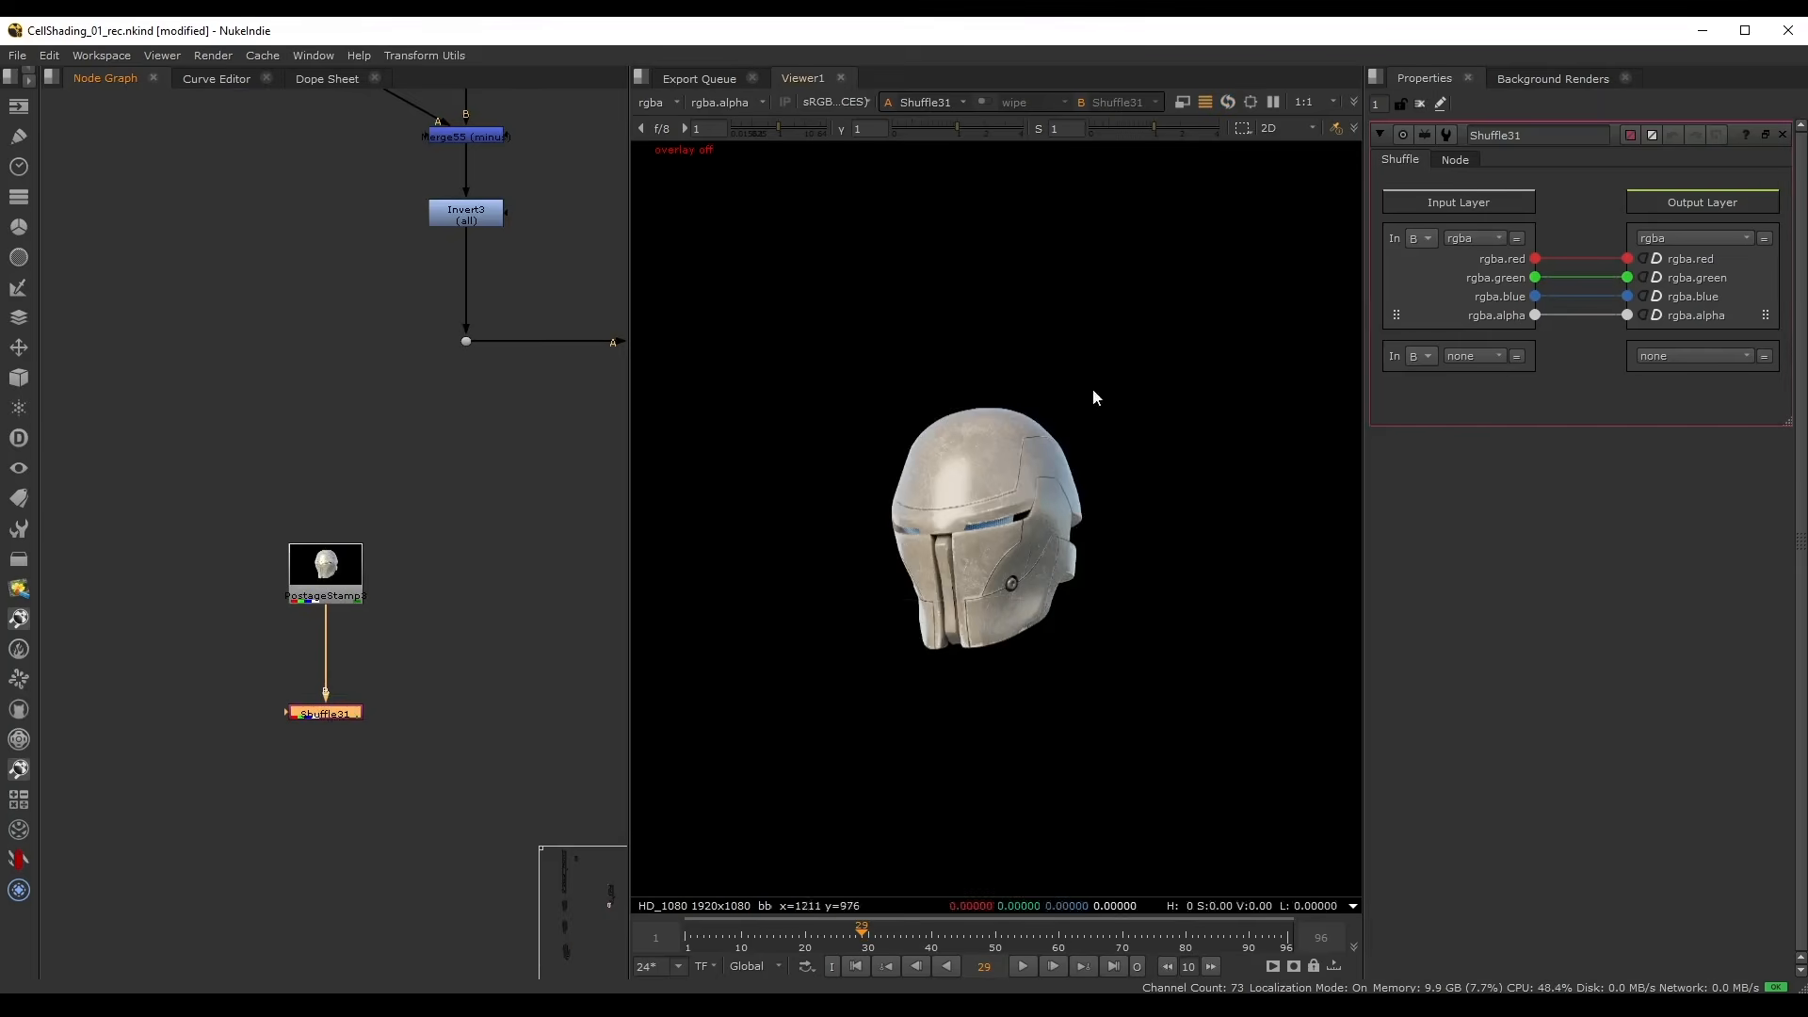
{"action": "left_click", "coordinate": [1459, 238]}
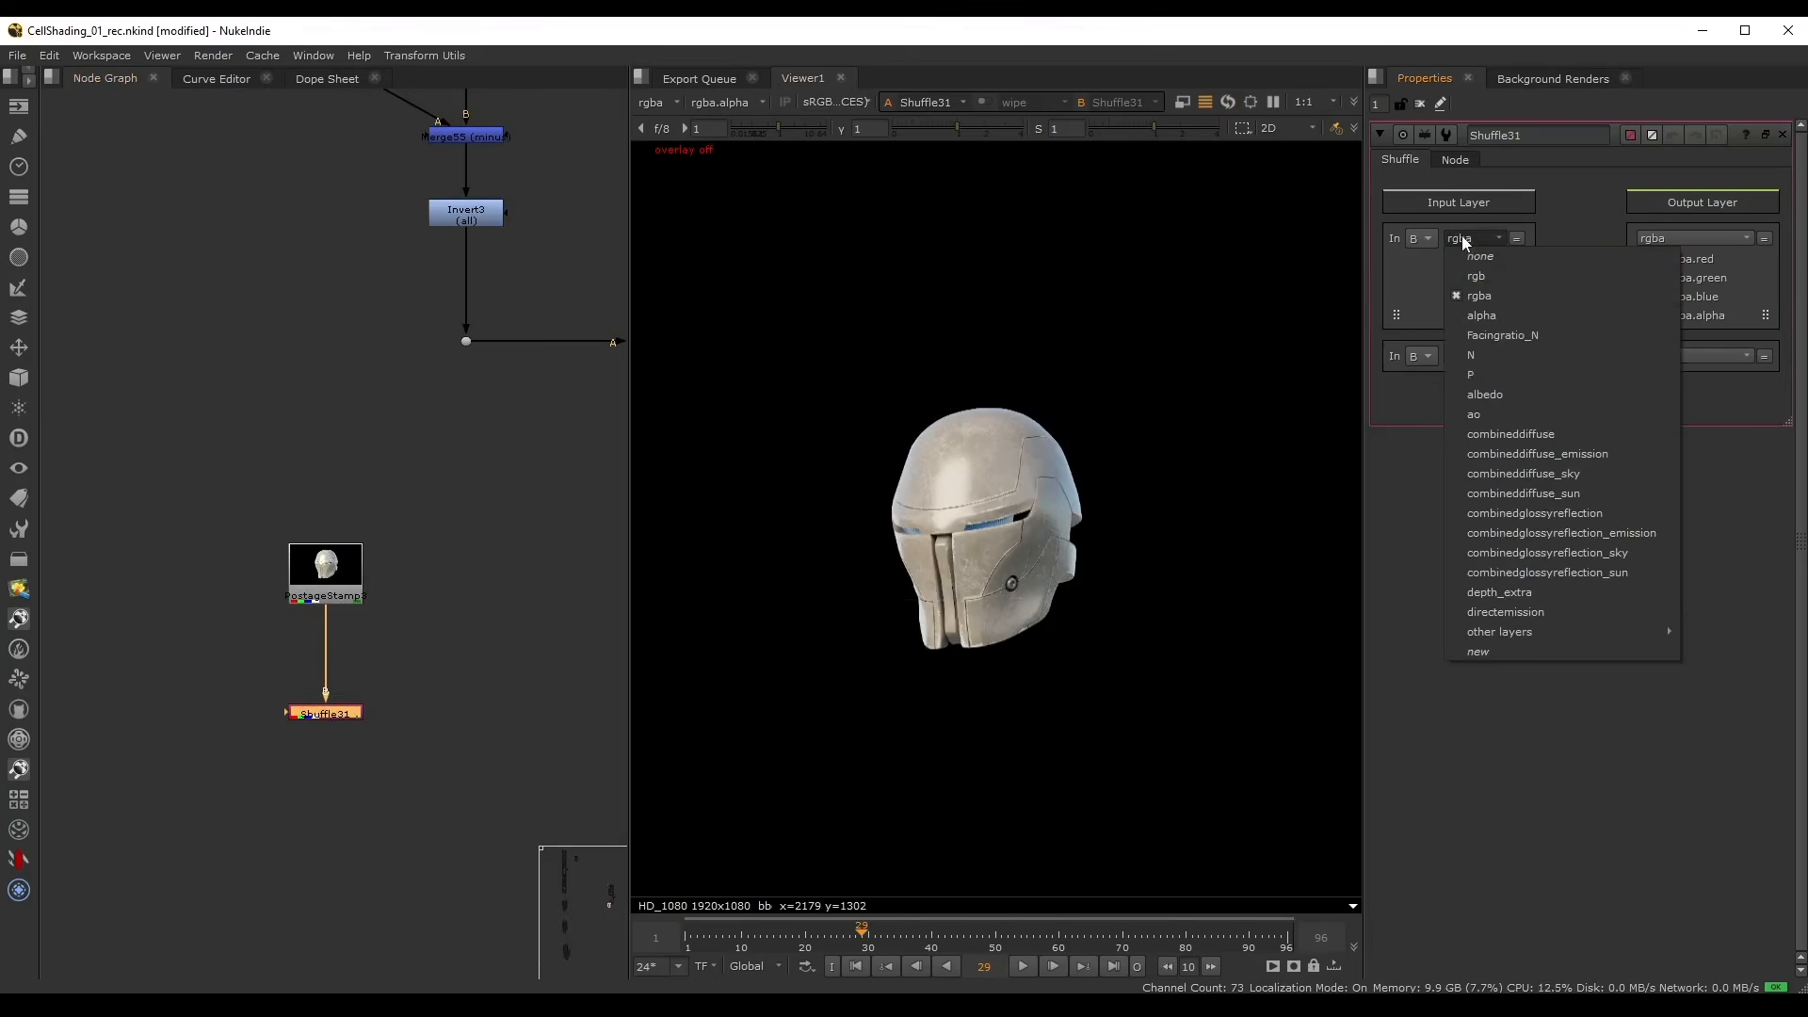
{"action": "left_click", "coordinate": [1476, 354]}
{"action": "left_click_drag", "start_coordinate": [1462, 268], "coordinate": [1657, 275]}
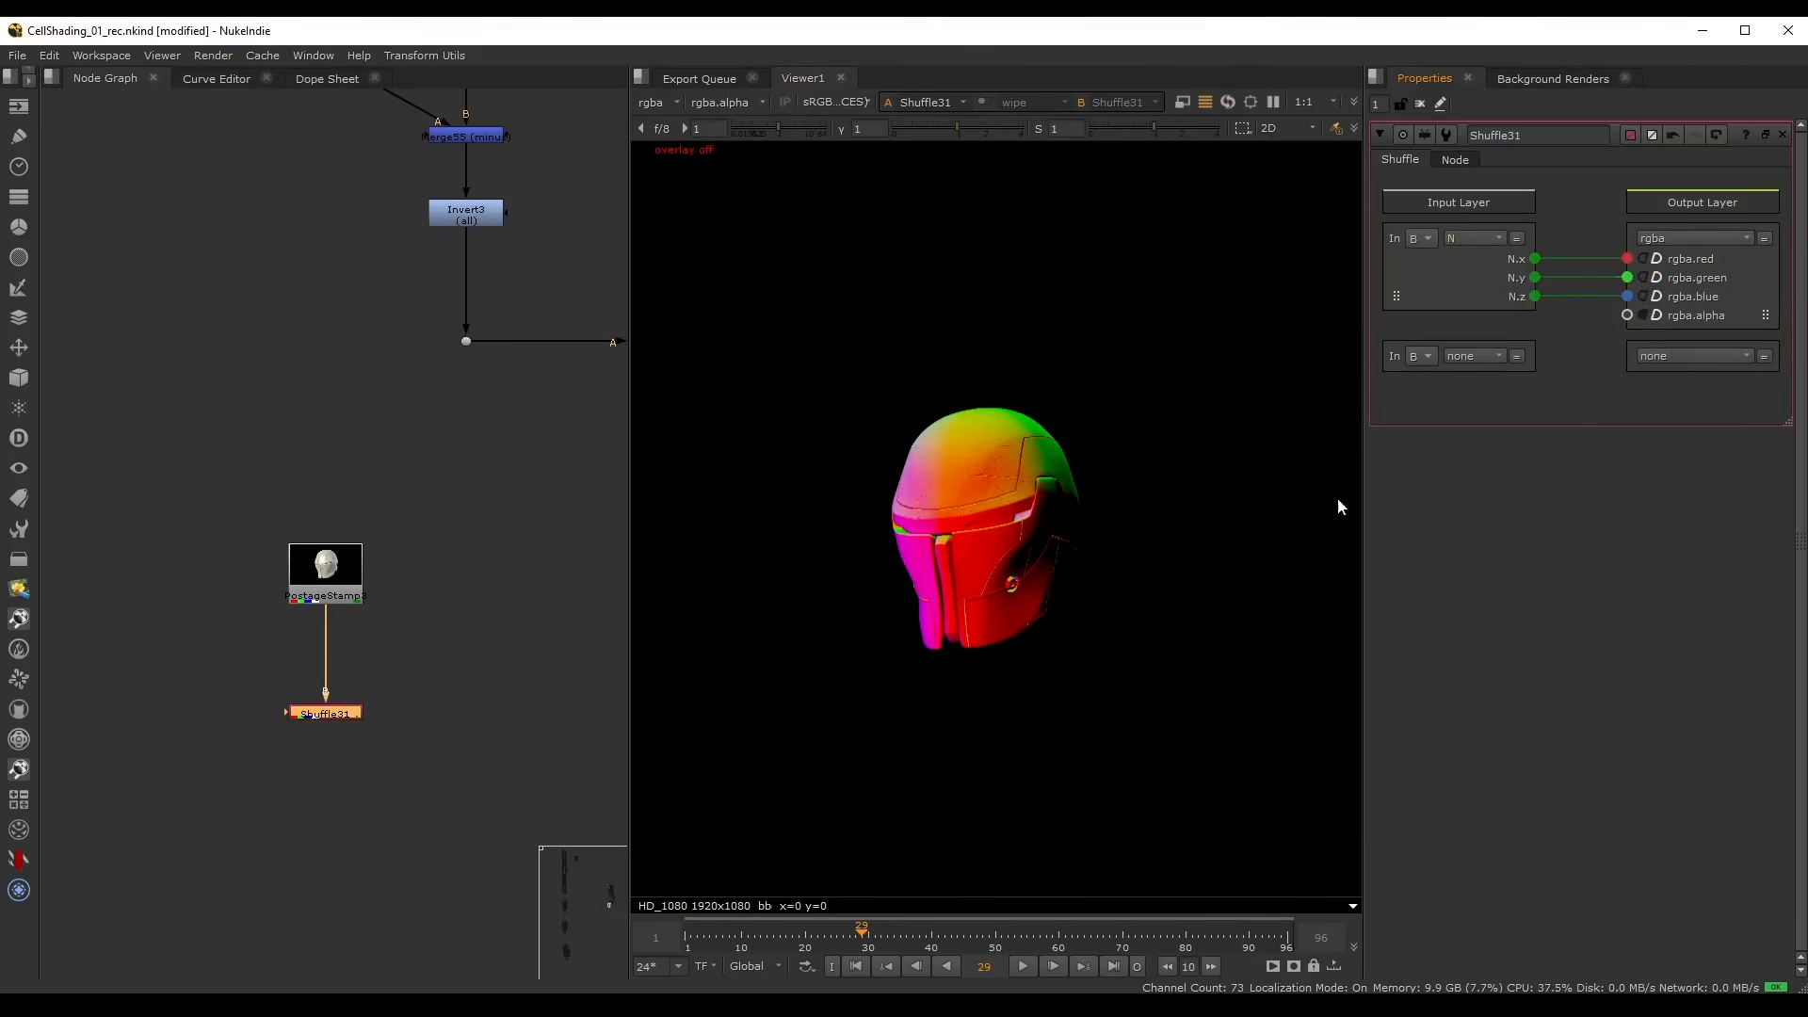
{"action": "scroll", "coordinate": [1036, 526], "scroll_direction": "up", "scroll_amount": 4}
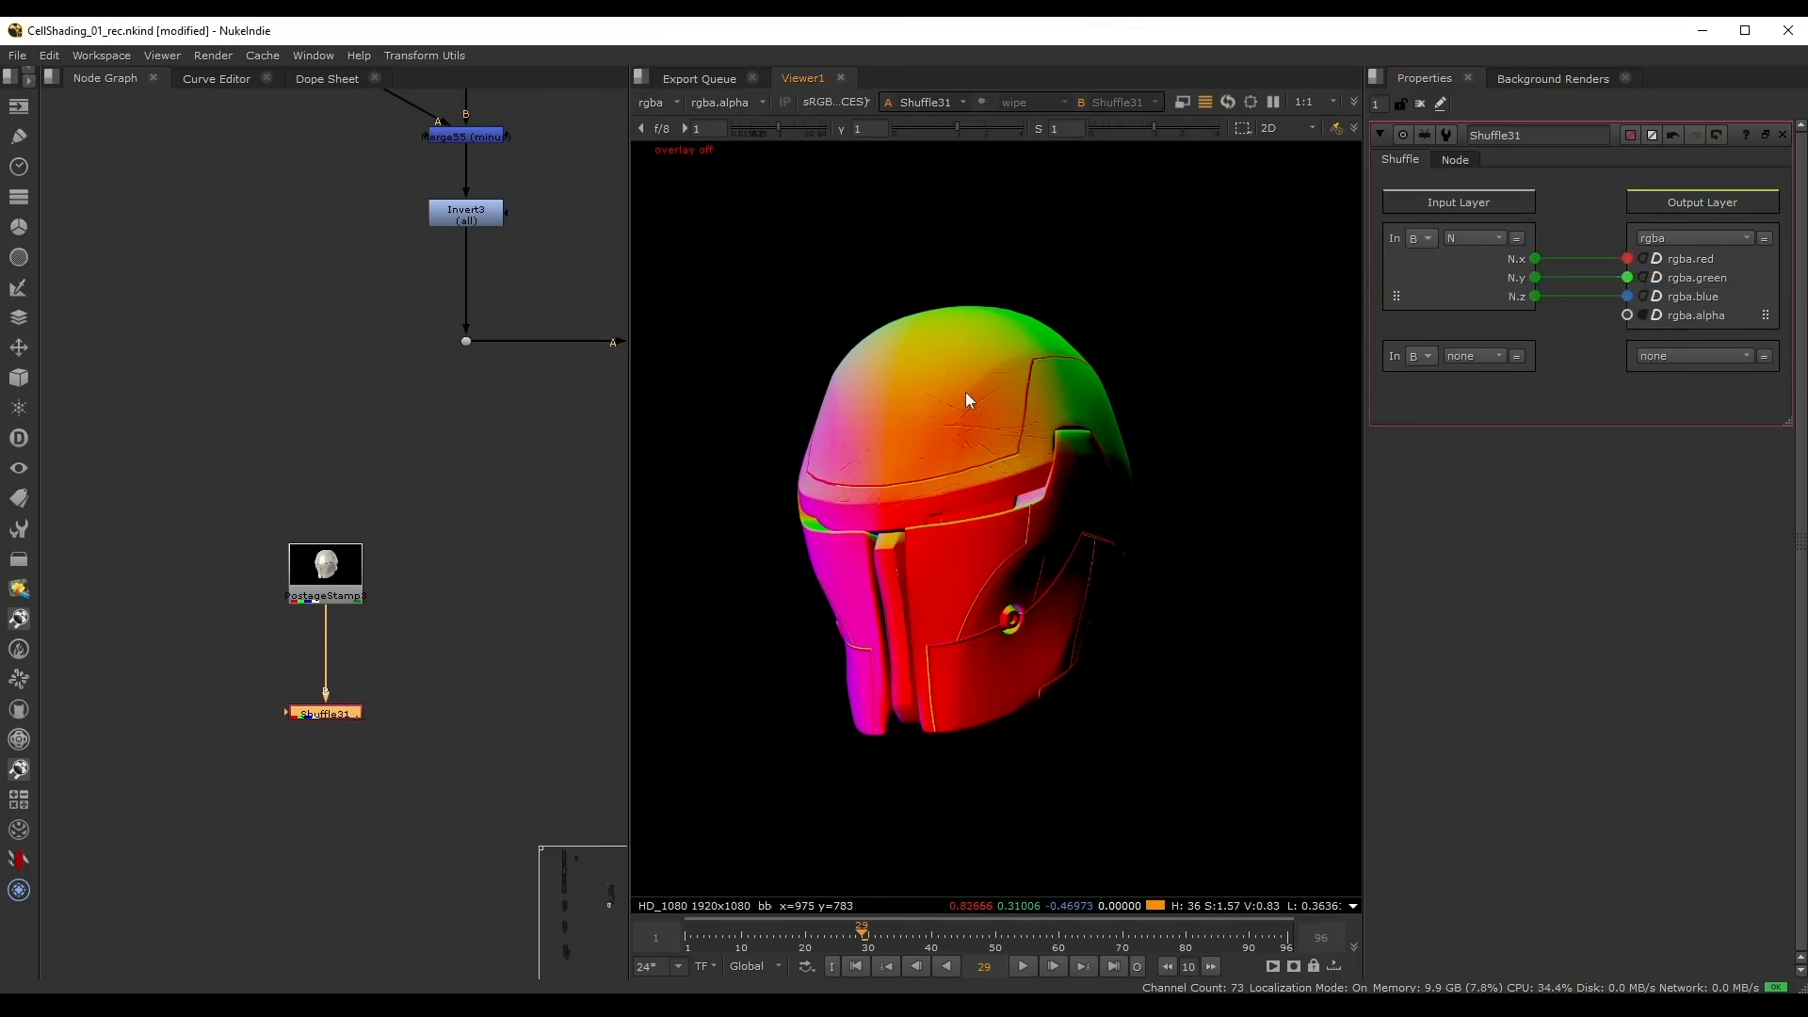
- Add an EdgeDetect node after the normals Shuffle and display its alpha channel
{"action": "middle_click_drag", "start_coordinate": [451, 603], "coordinate": [424, 428]}
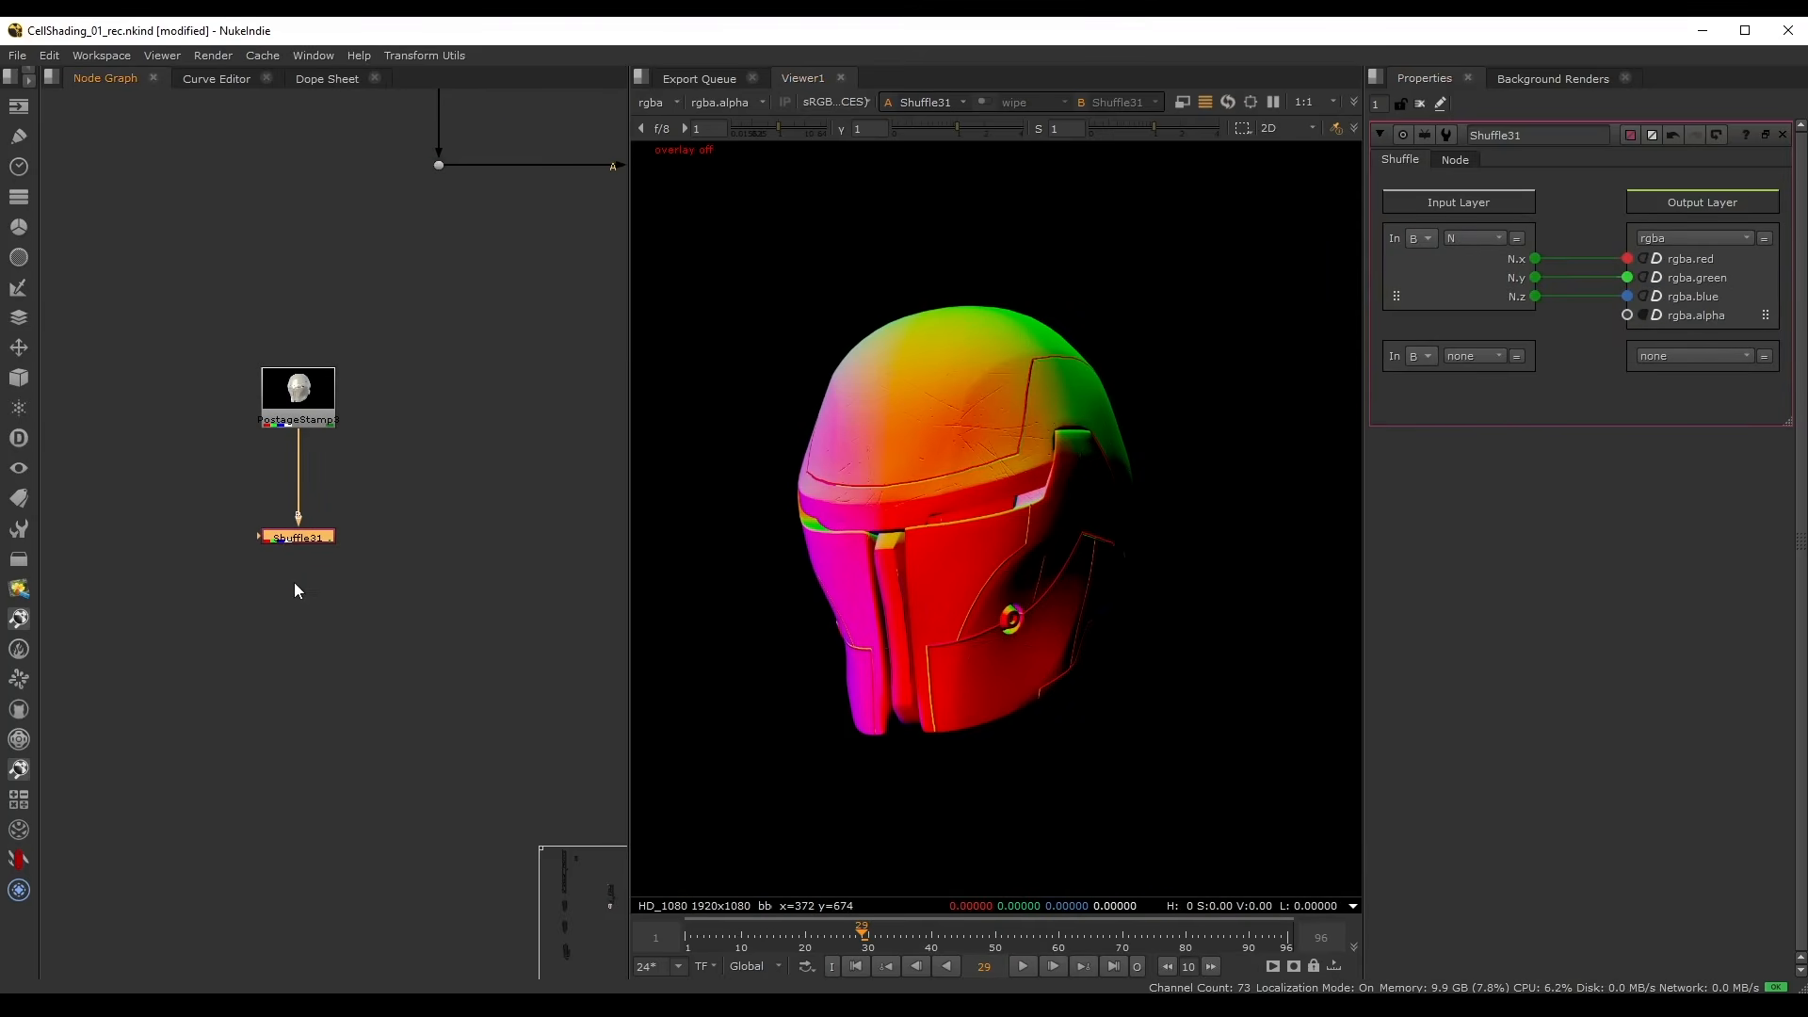
{"action": "key", "text": "Tab"}
{"action": "type", "text": "edge"}
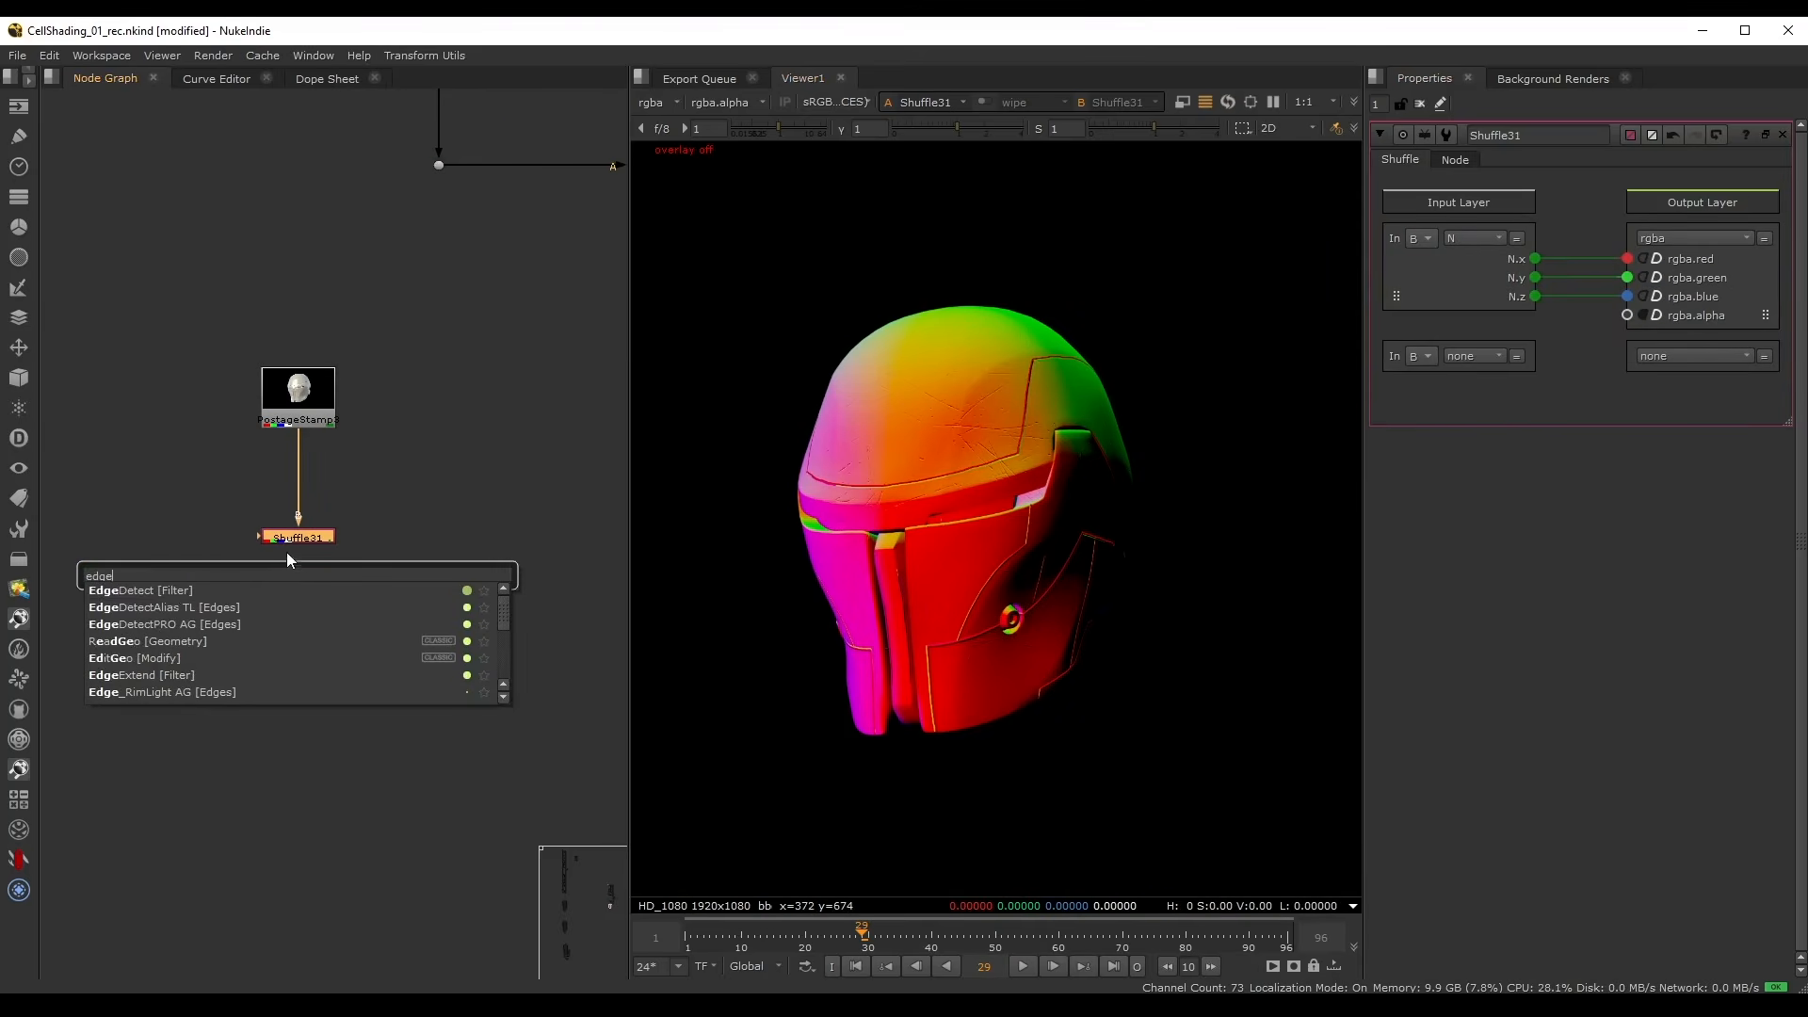
{"action": "left_click", "coordinate": [173, 593]}
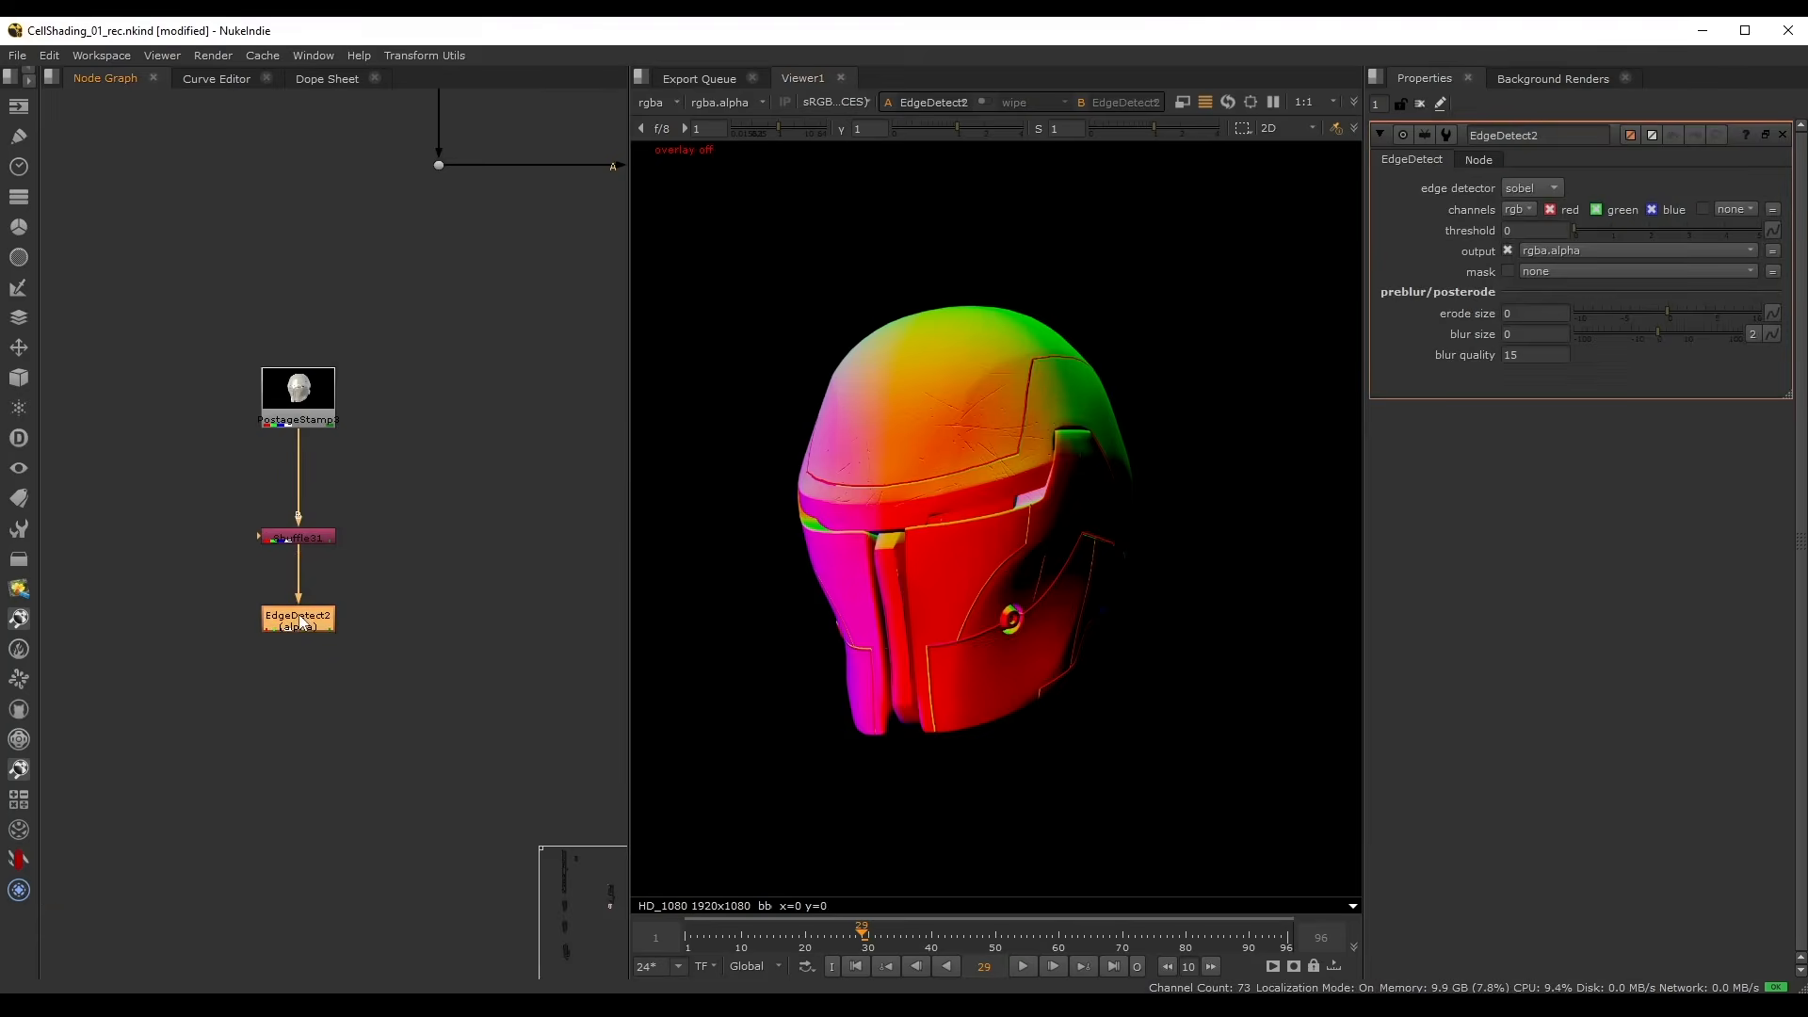
{"action": "key", "text": "a"}
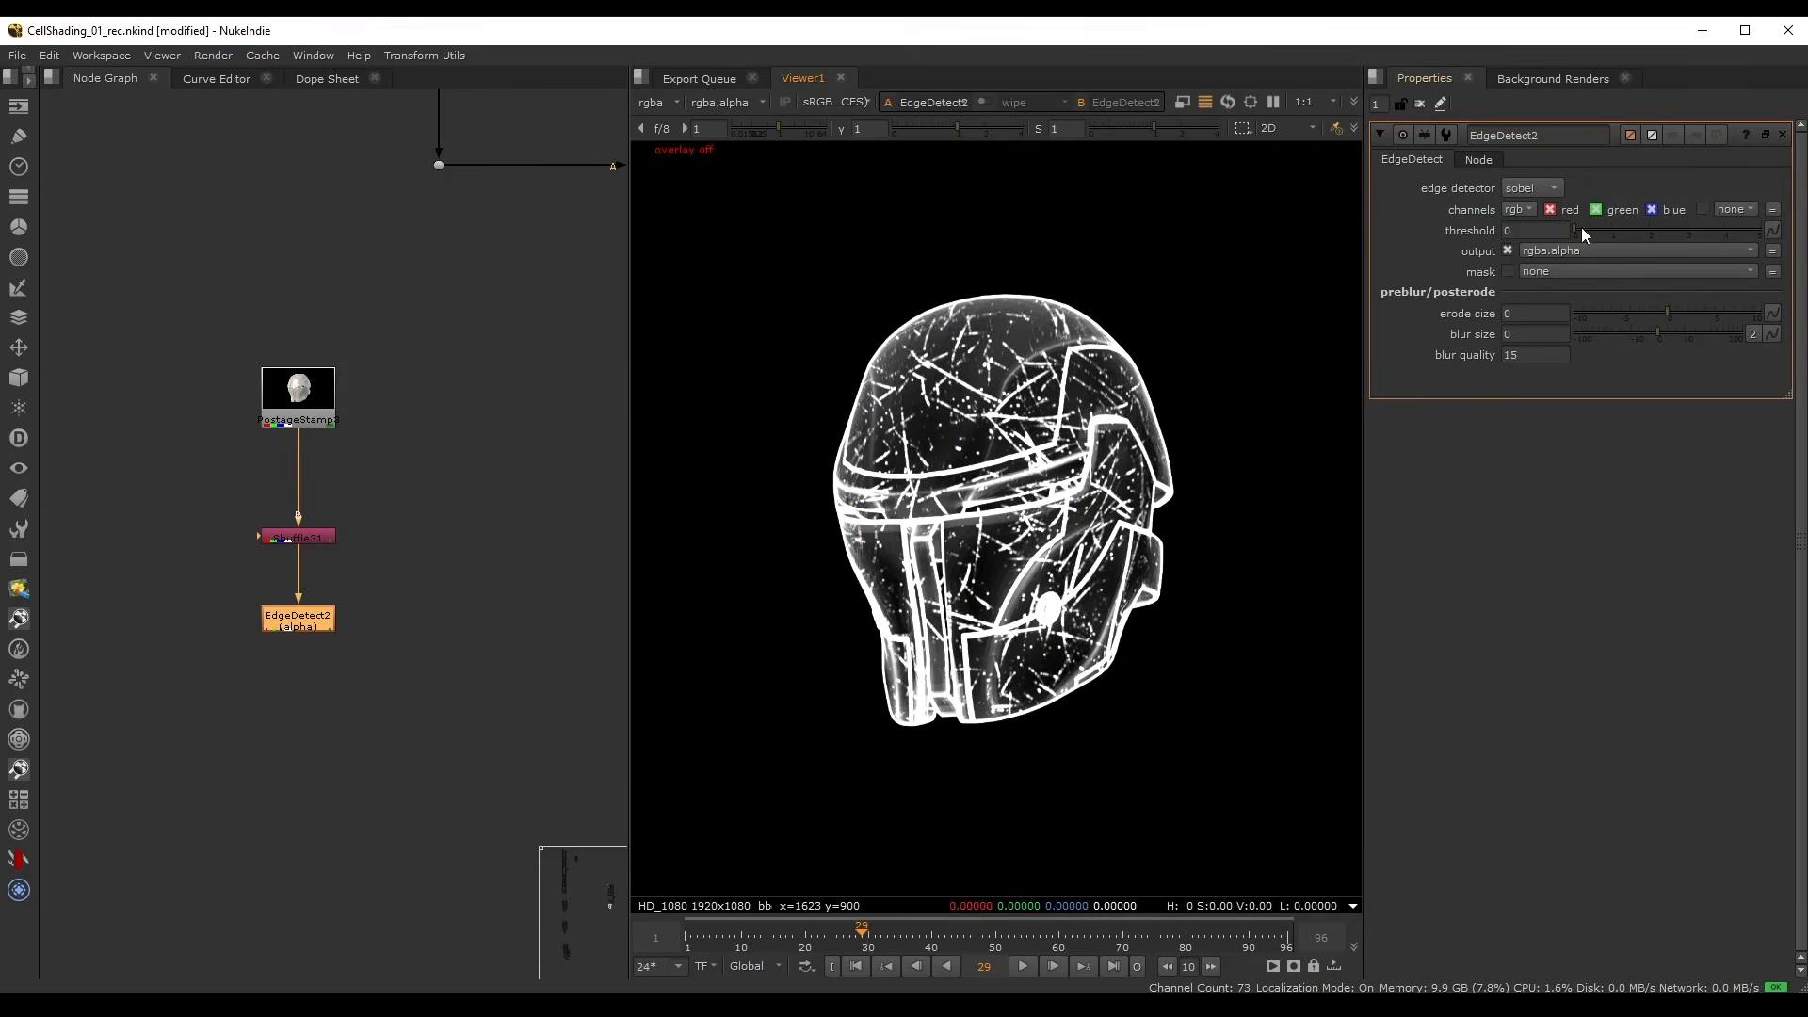
- Set the EdgeDetect threshold to 2.55, erode size to 2 and blur size to -1.5, comparing the alpha lines with the normals
{"action": "left_click_drag", "start_coordinate": [1580, 228], "coordinate": [1660, 241]}
{"action": "mouse_move", "coordinate": [1658, 313]}
{"action": "left_mouse_down"}
{"action": "mouse_move", "coordinate": [1704, 302]}
{"action": "mouse_move", "coordinate": [1685, 300]}
{"action": "left_mouse_up"}
{"action": "left_click", "coordinate": [1647, 334]}
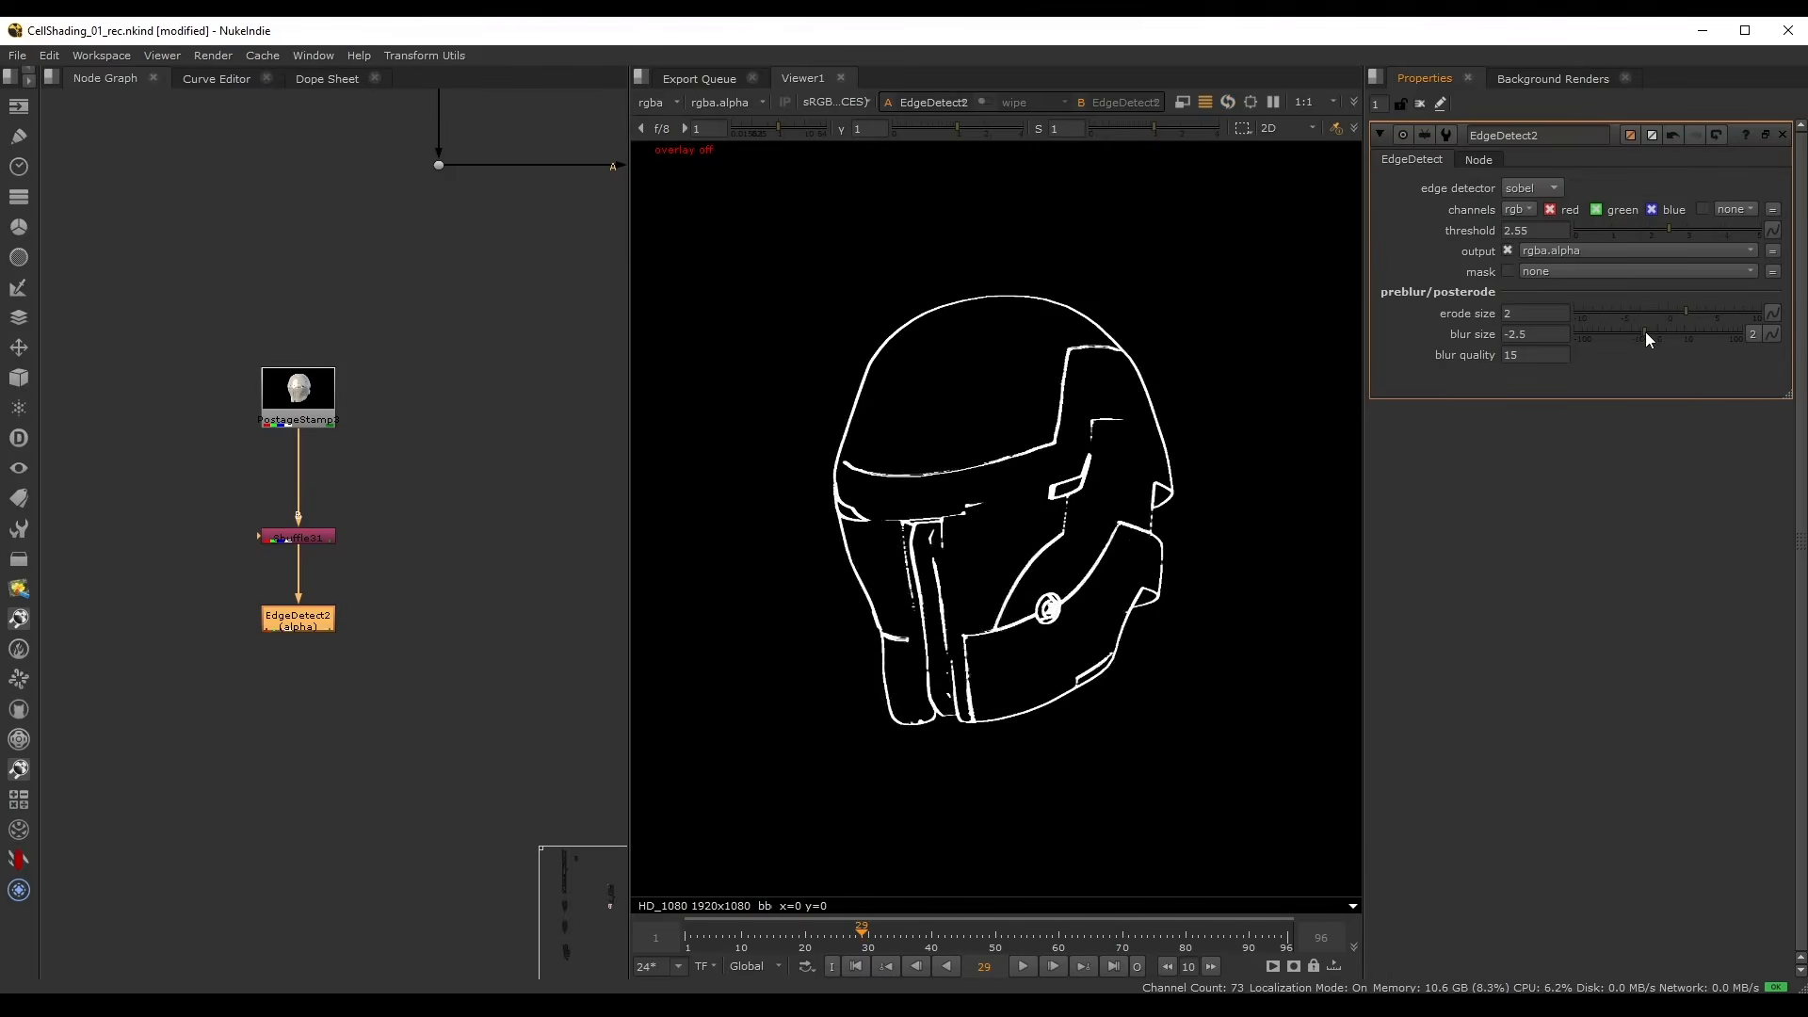
{"action": "left_click_drag", "start_coordinate": [1650, 334], "coordinate": [1646, 333]}
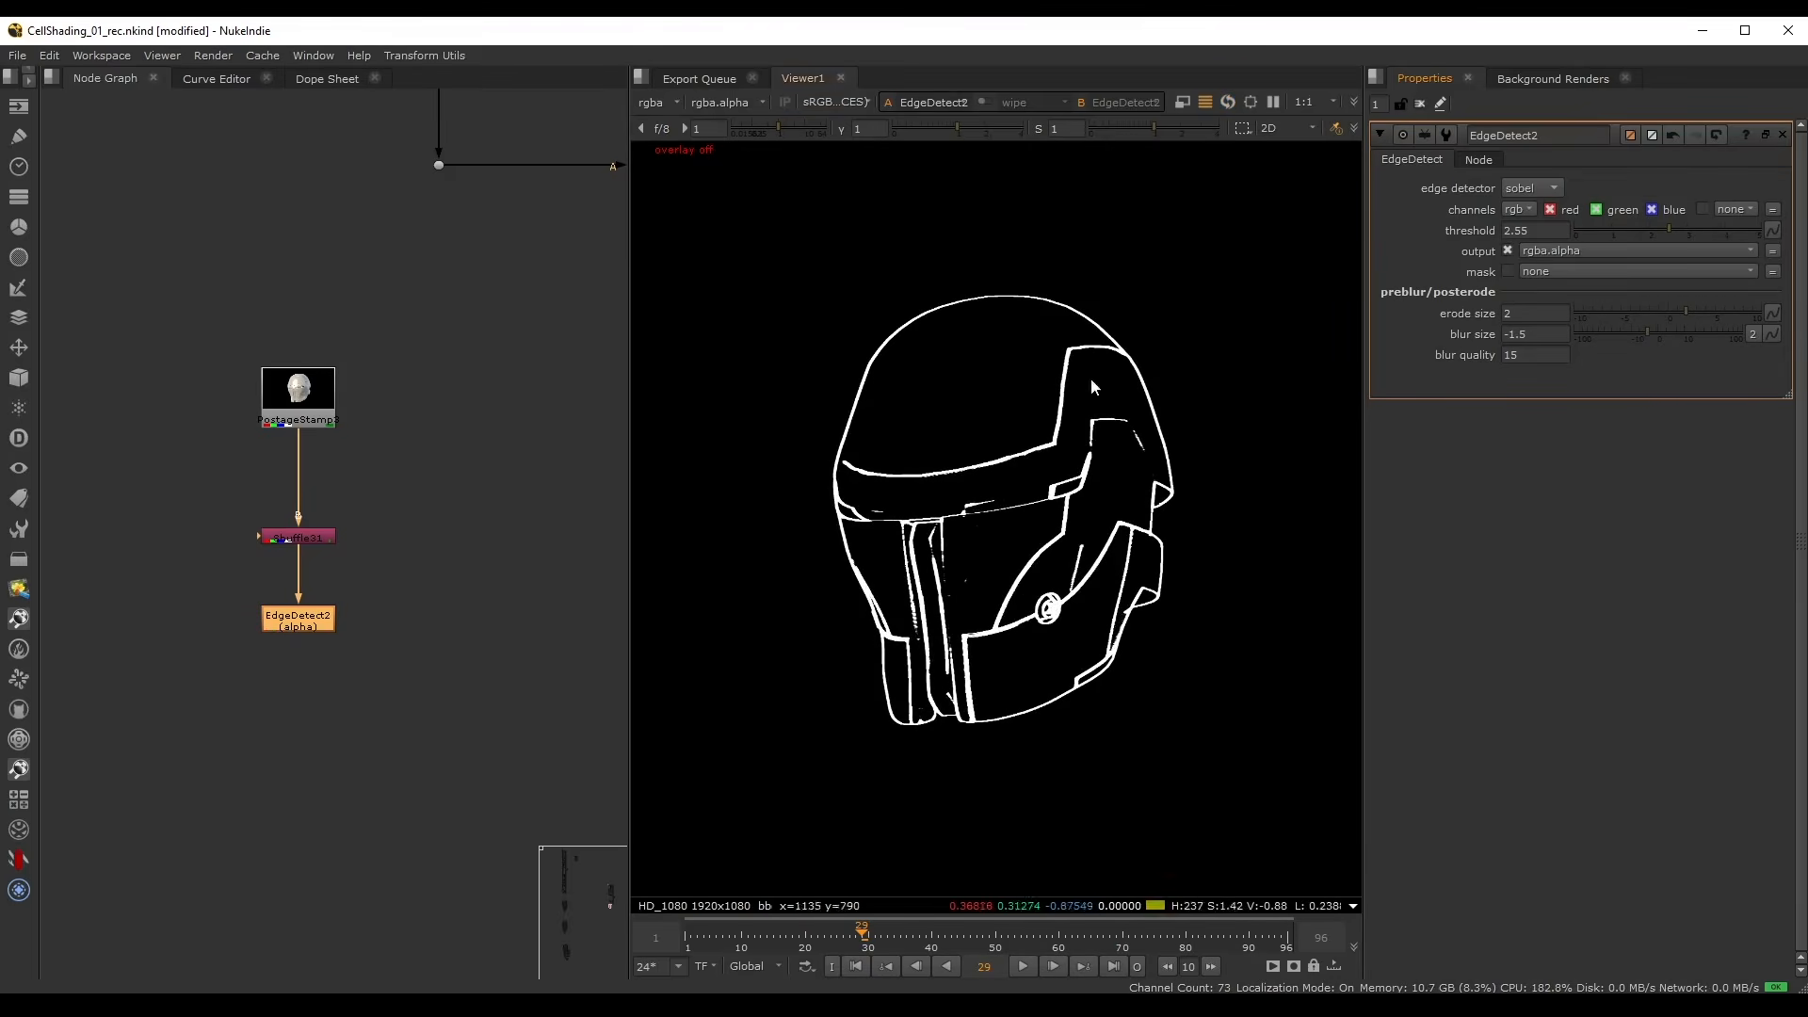
{"action": "scroll", "coordinate": [959, 365], "scroll_direction": "up", "scroll_amount": 2}
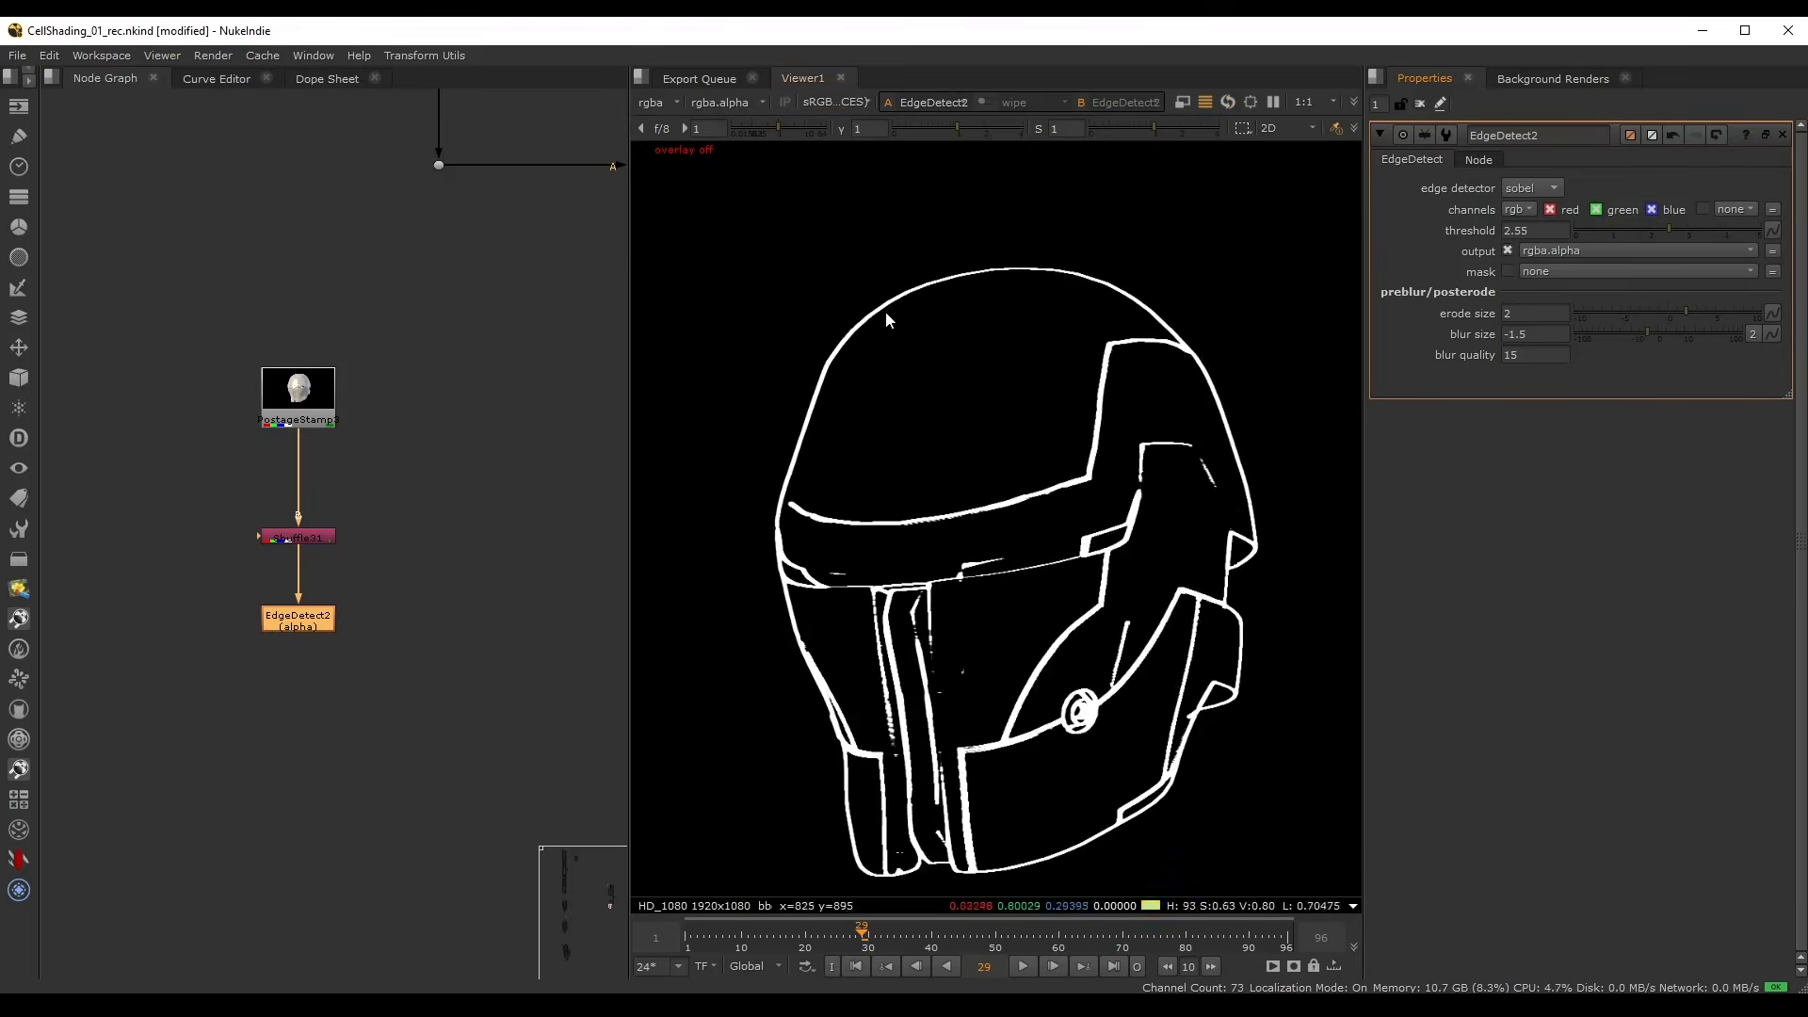
{"action": "left_click", "coordinate": [1649, 334]}
{"action": "left_click_drag", "start_coordinate": [1650, 333], "coordinate": [1646, 334]}
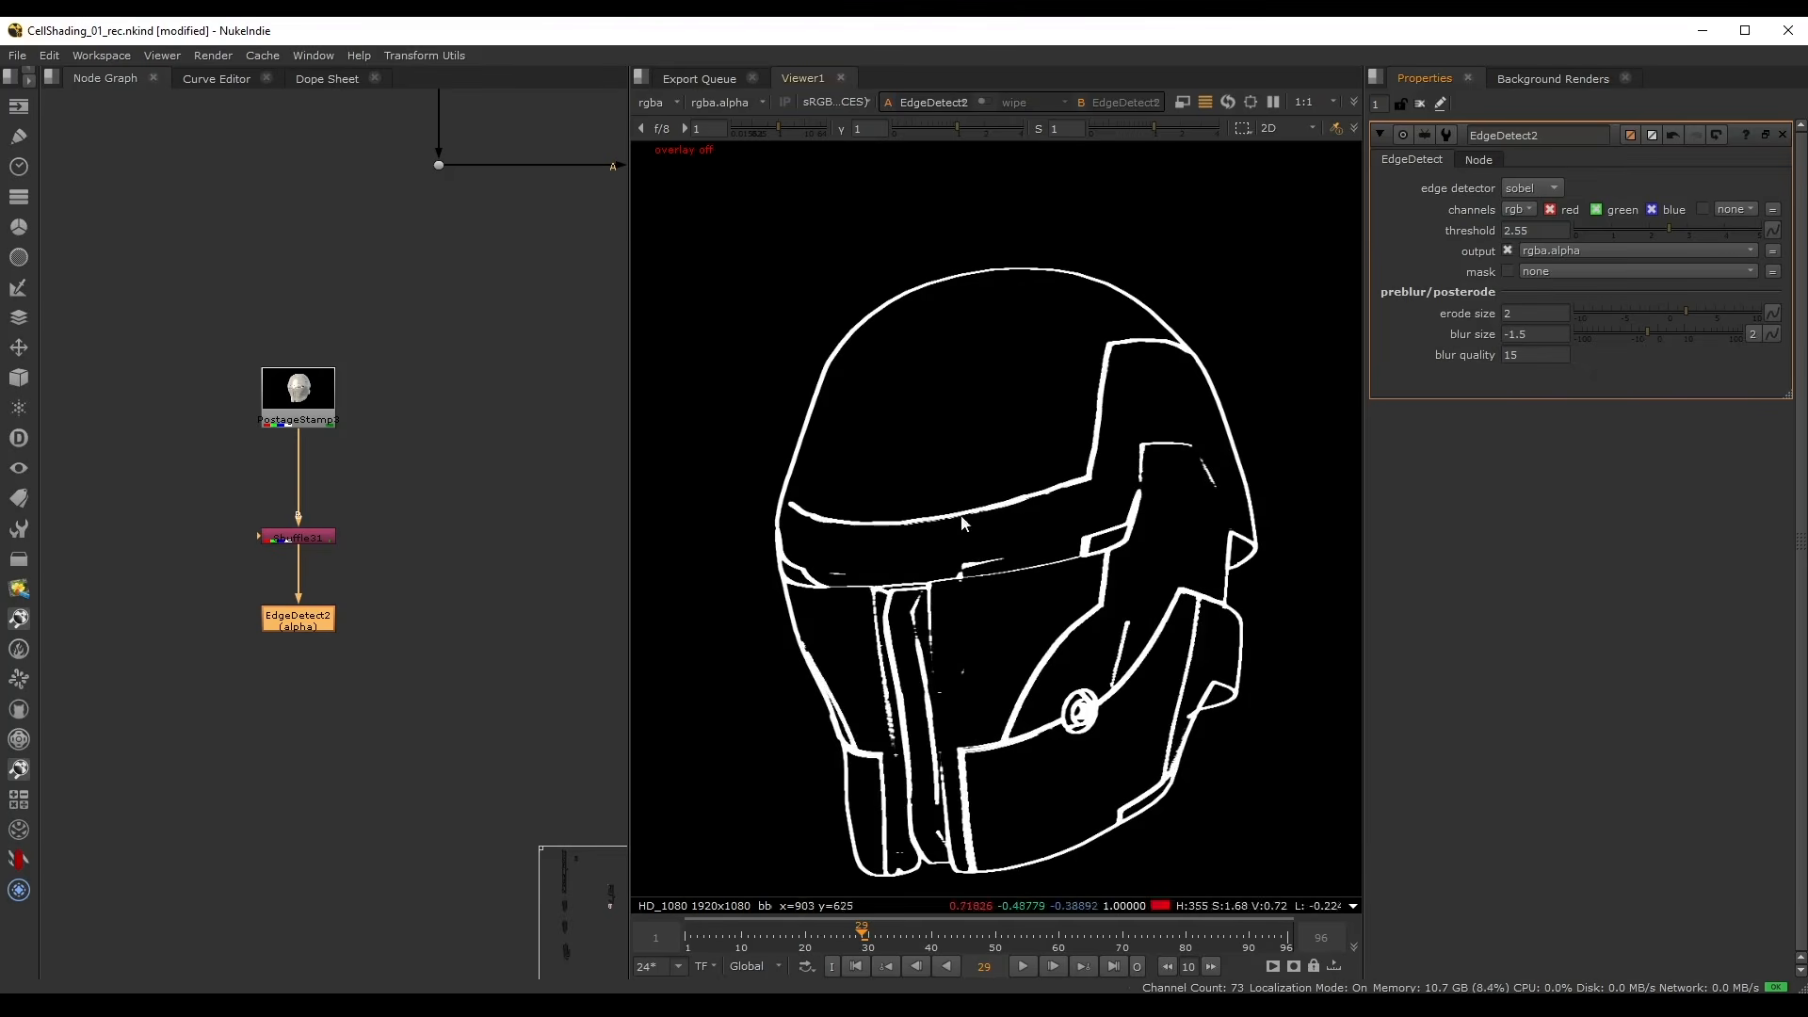
{"action": "middle_click_drag", "start_coordinate": [399, 669], "coordinate": [415, 500]}
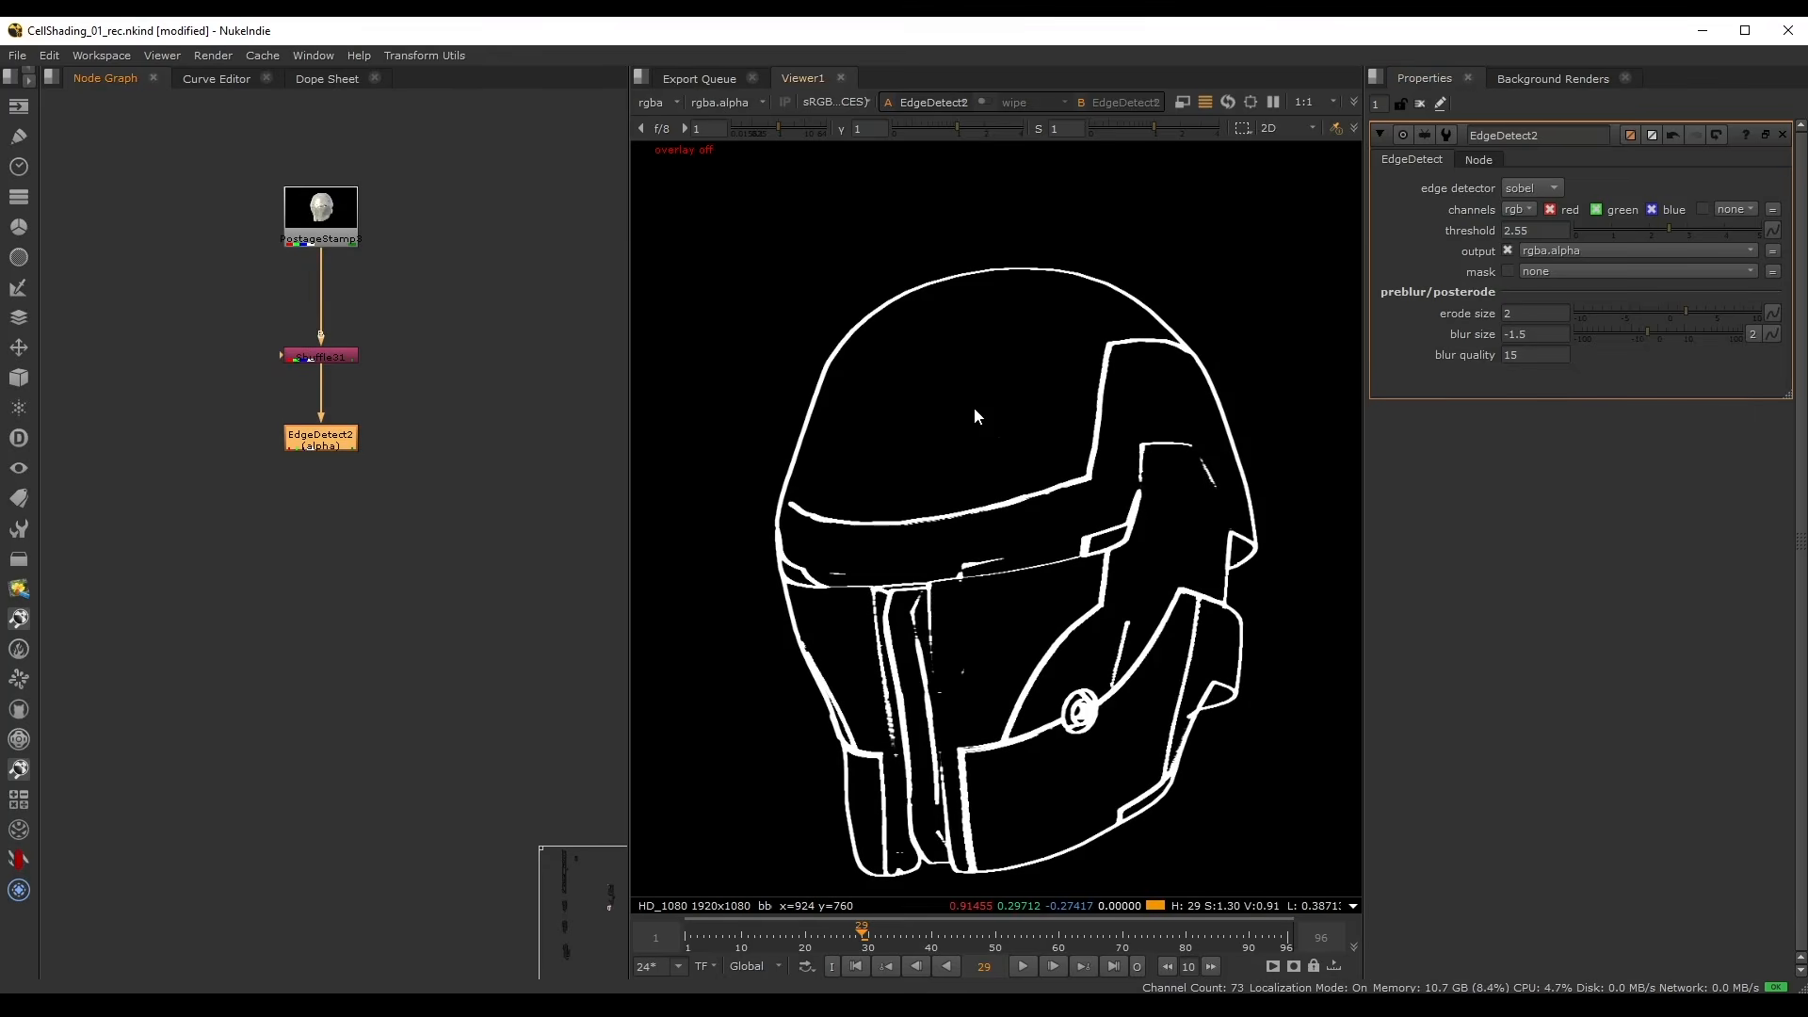
{"action": "key", "text": "a"}
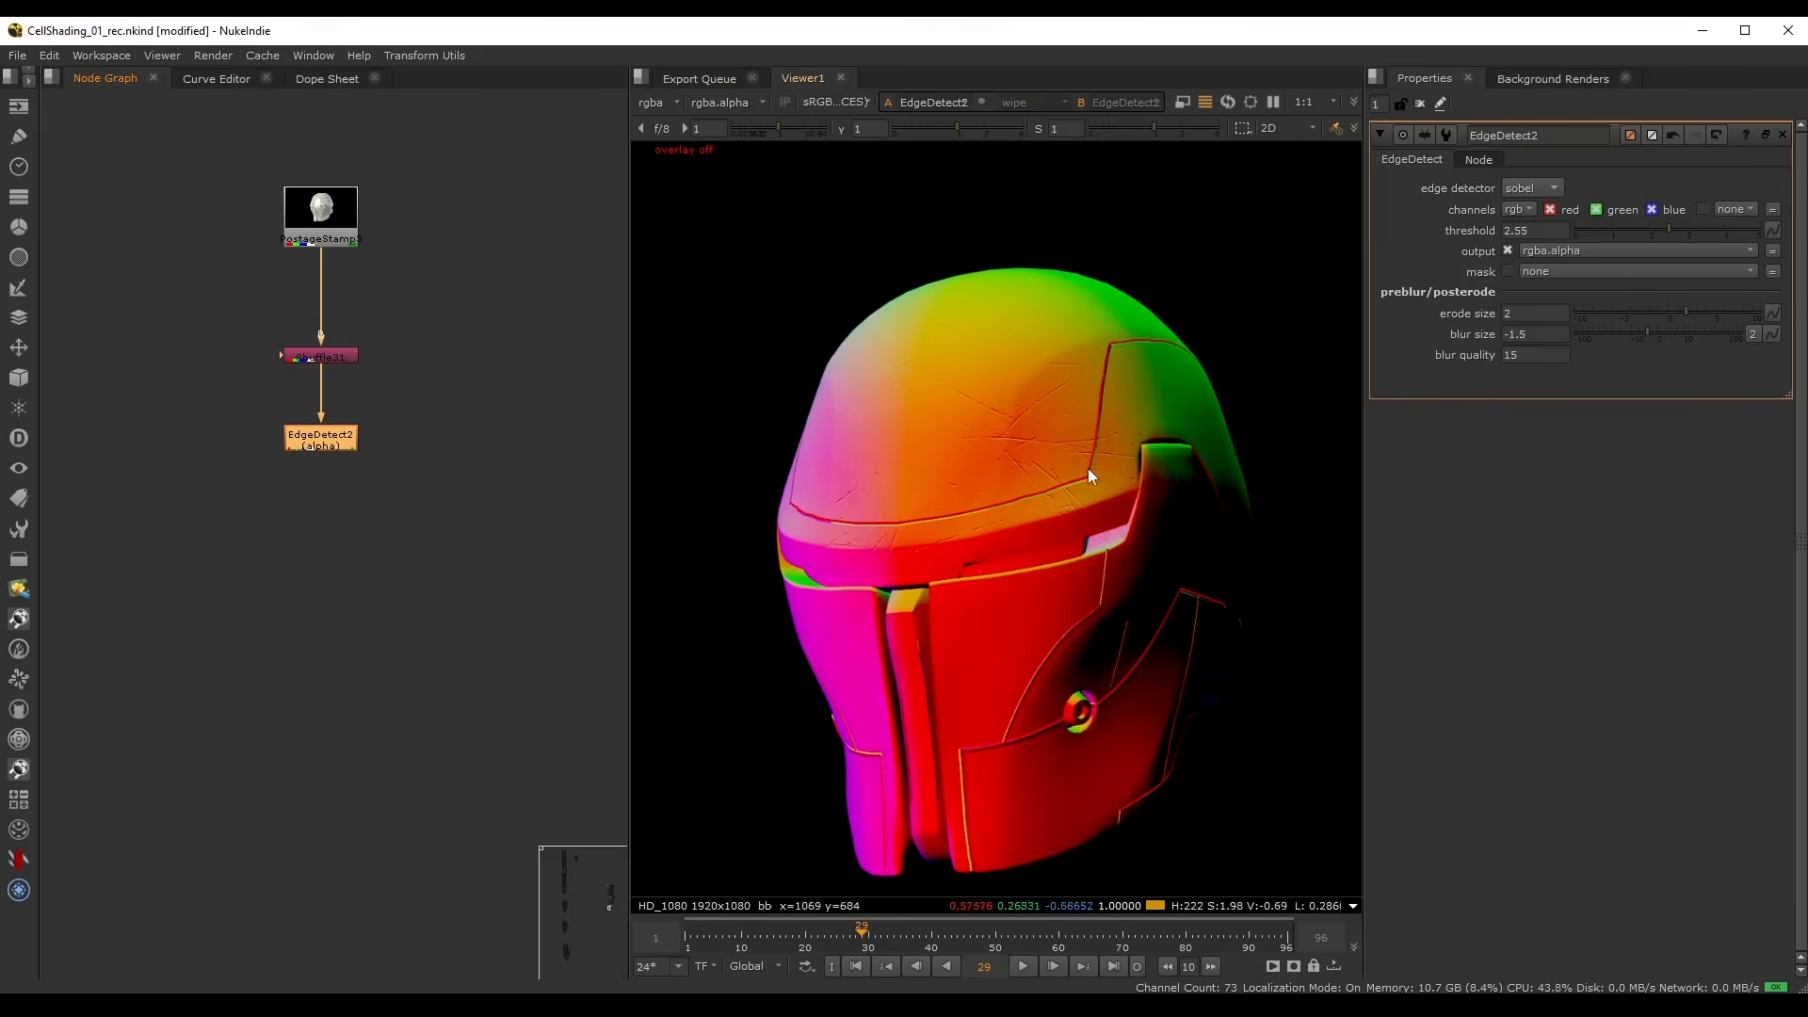
{"action": "key", "text": "a"}
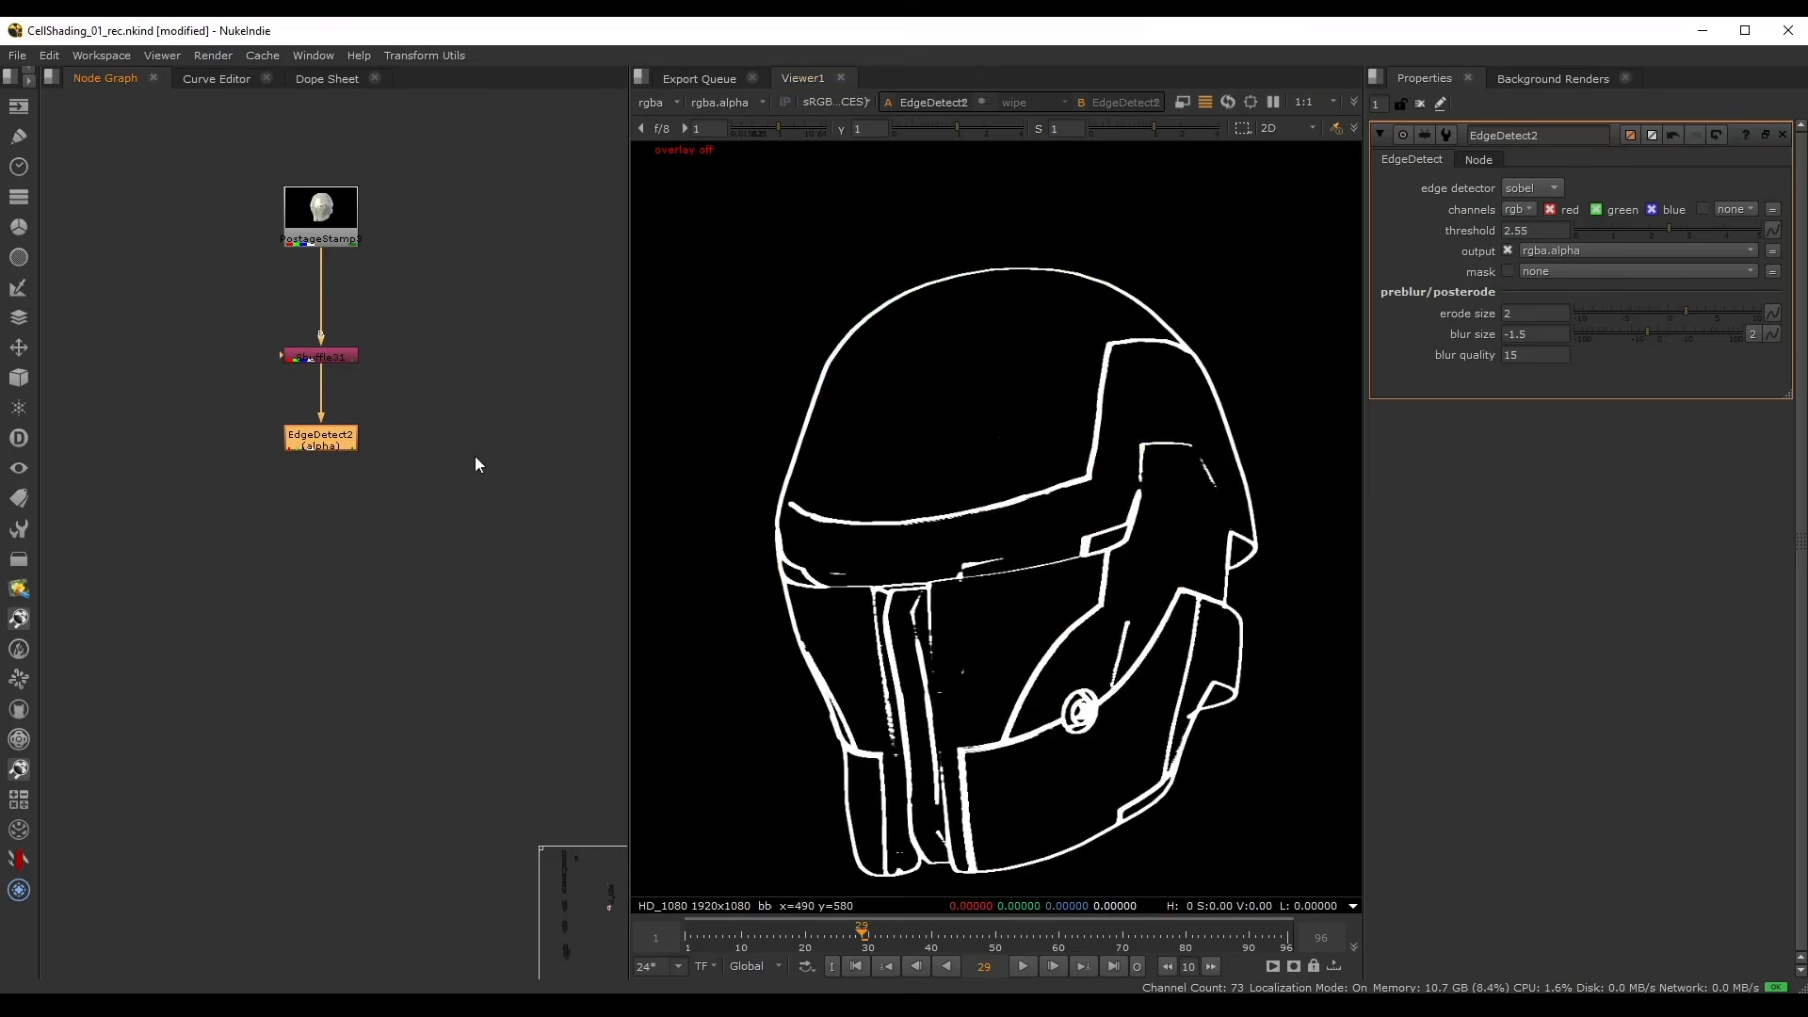
- Add a Shuffle after the EdgeDetect that routes its alpha into all RGBA channels, and display RGB in a wider viewer
{"action": "middle_click_drag", "start_coordinate": [454, 445], "coordinate": [416, 444]}
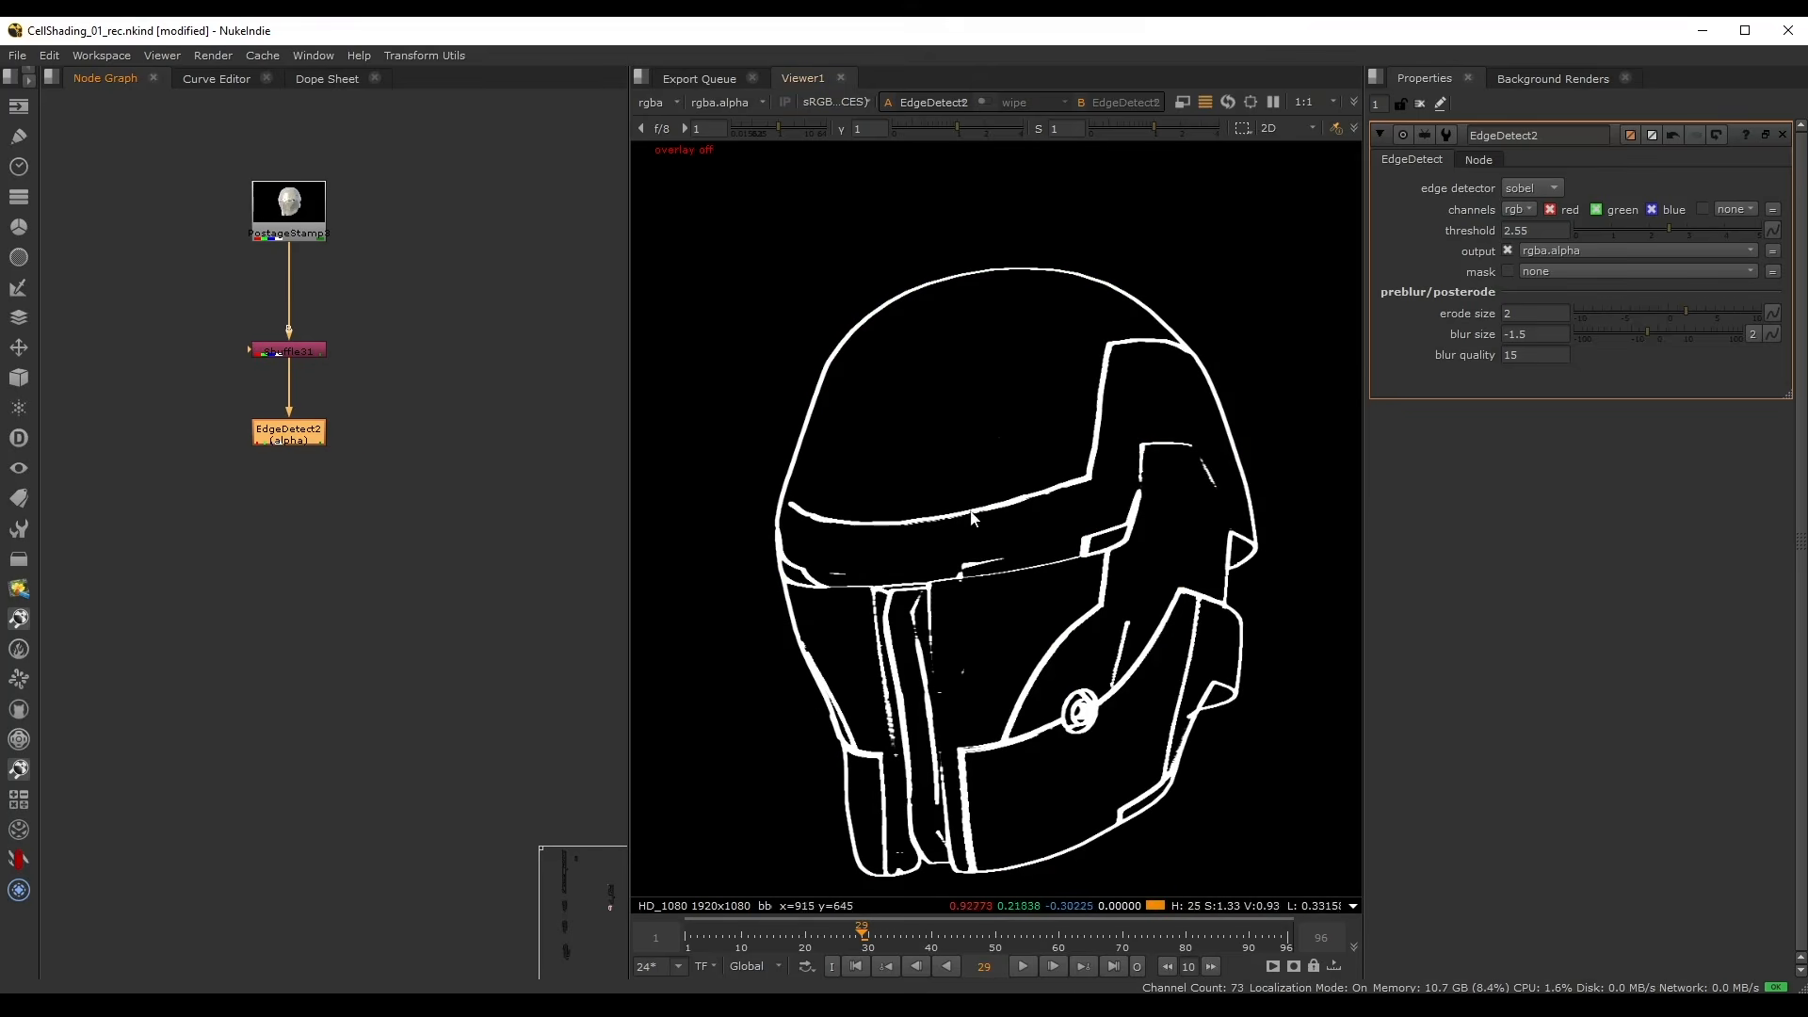
{"action": "middle_click_drag", "start_coordinate": [984, 512], "coordinate": [981, 476]}
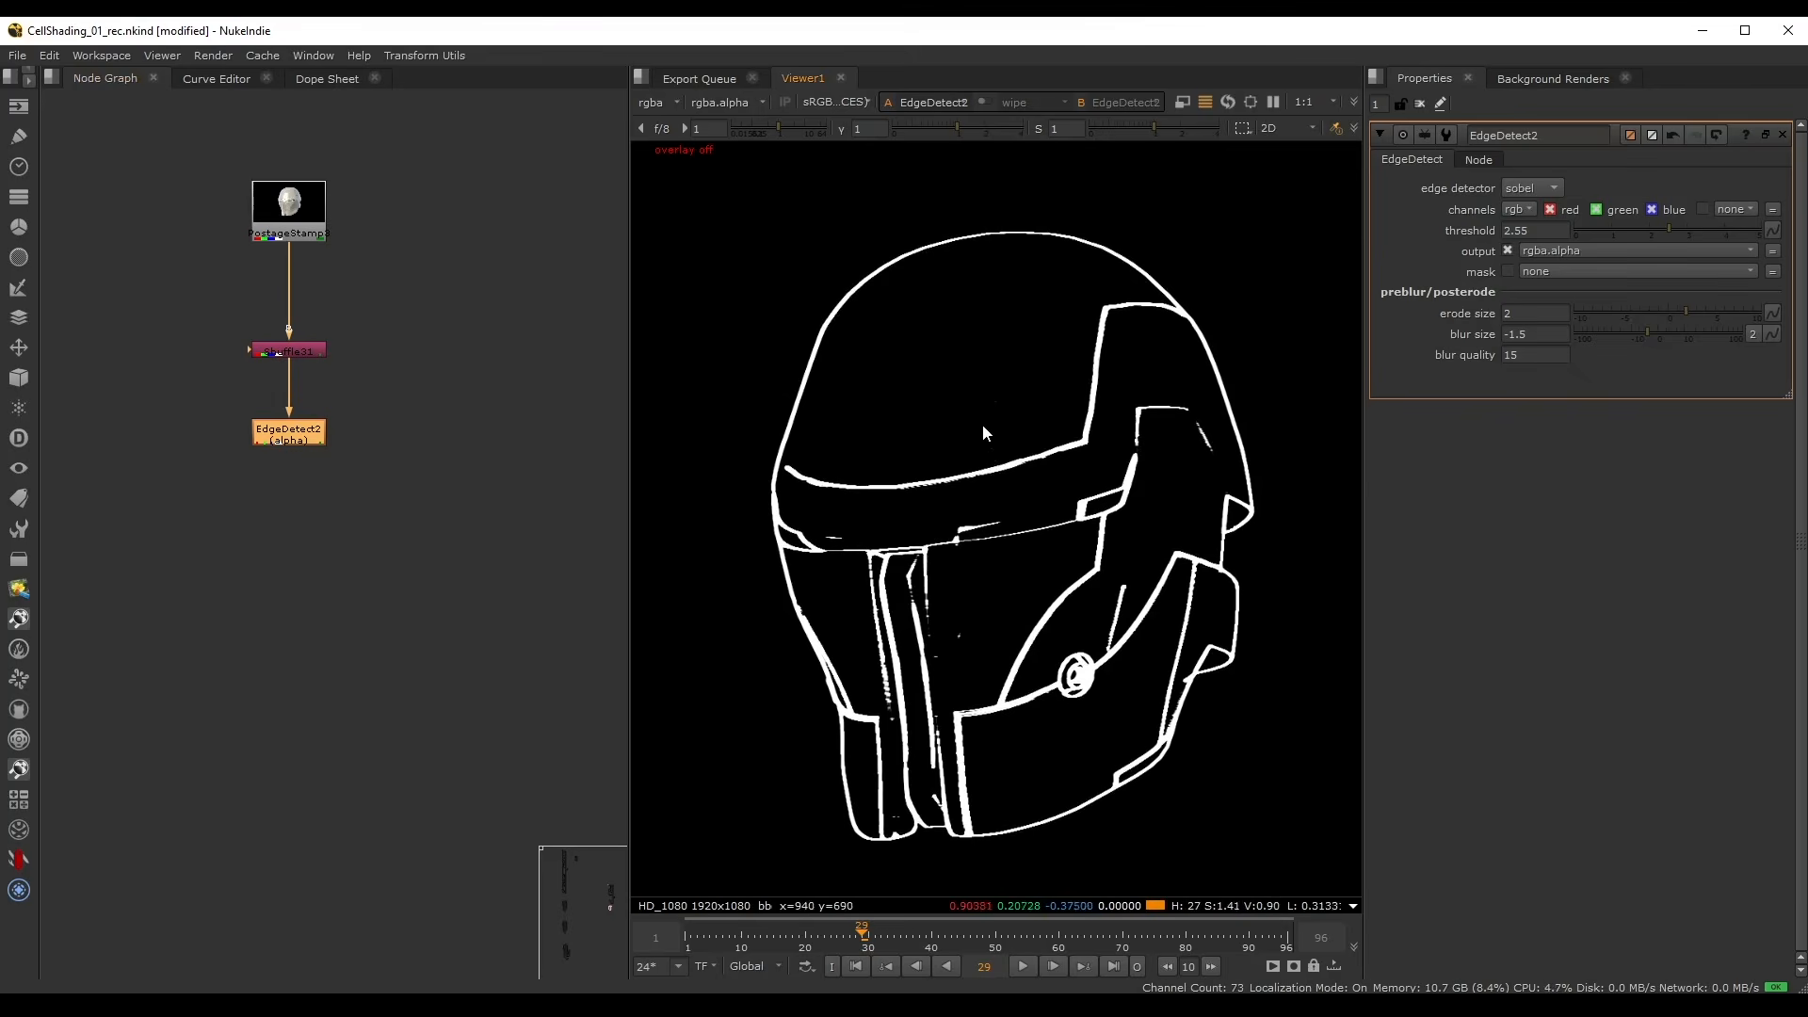
{"action": "key", "text": "Tab"}
{"action": "type", "text": "shuffle"}
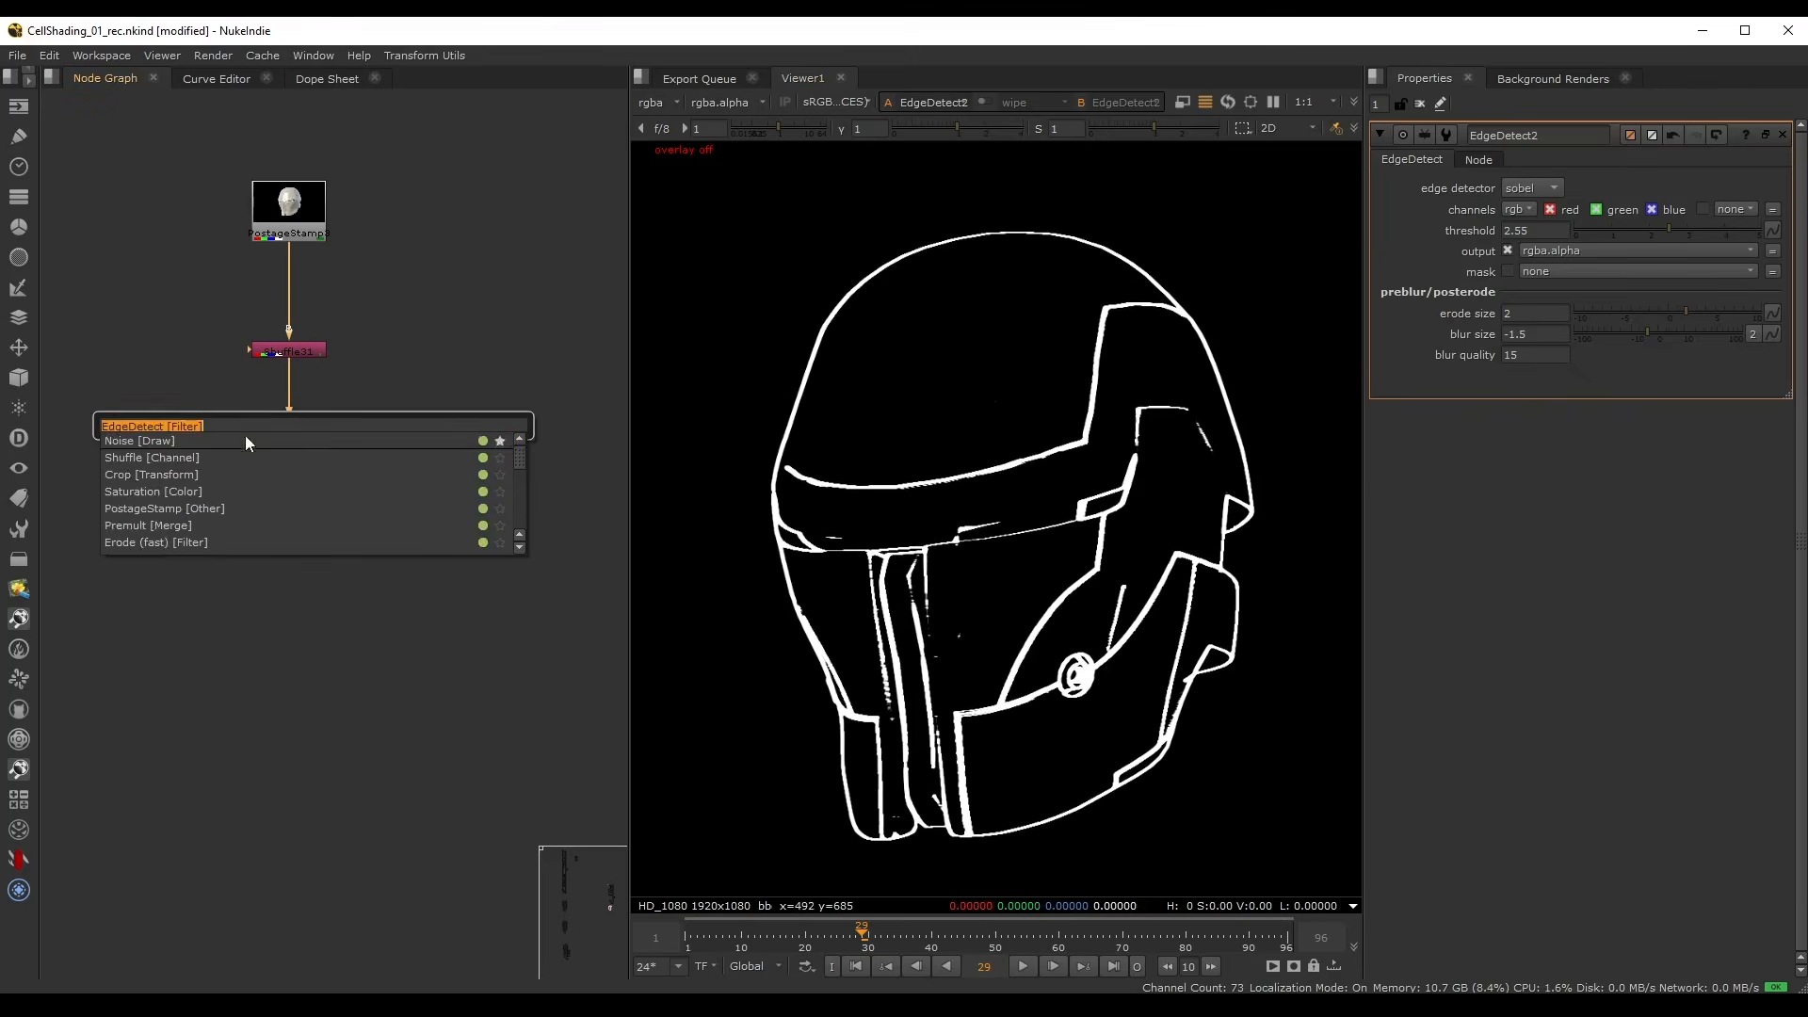
{"action": "key", "text": "Return"}
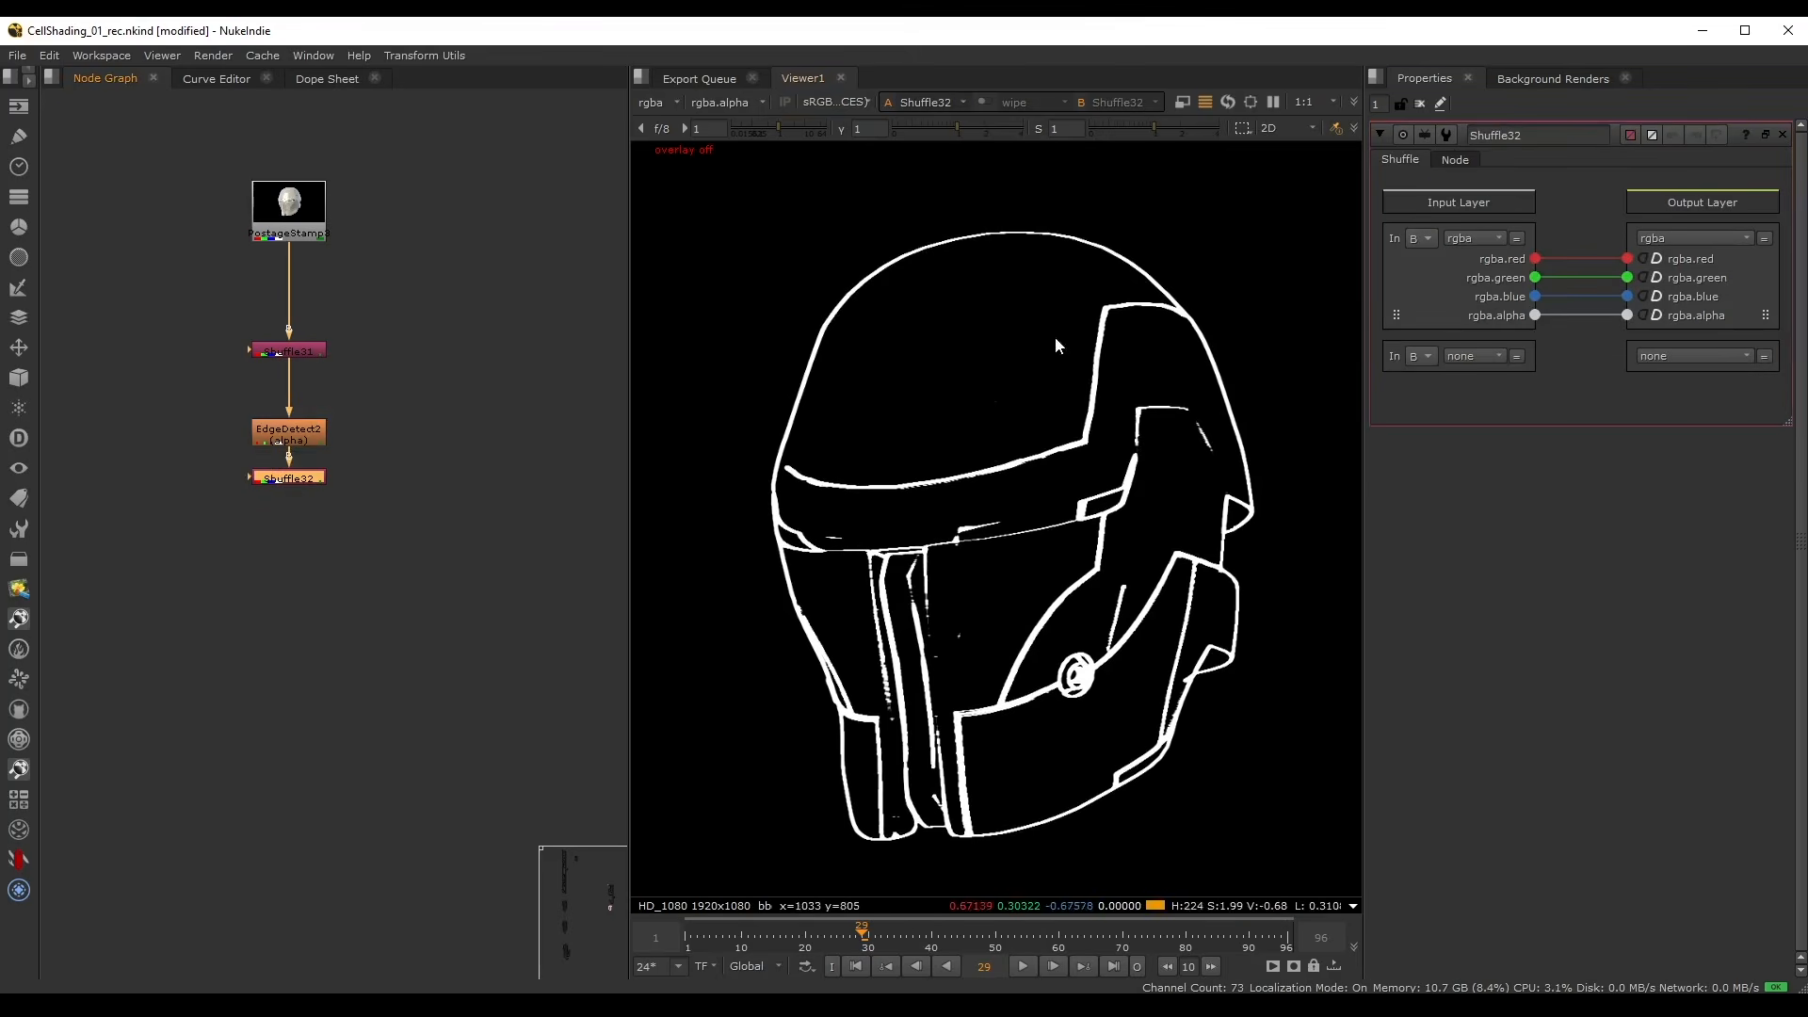
{"action": "left_click_drag", "start_coordinate": [1529, 314], "coordinate": [1618, 302], "text": "ctrl+shift"}
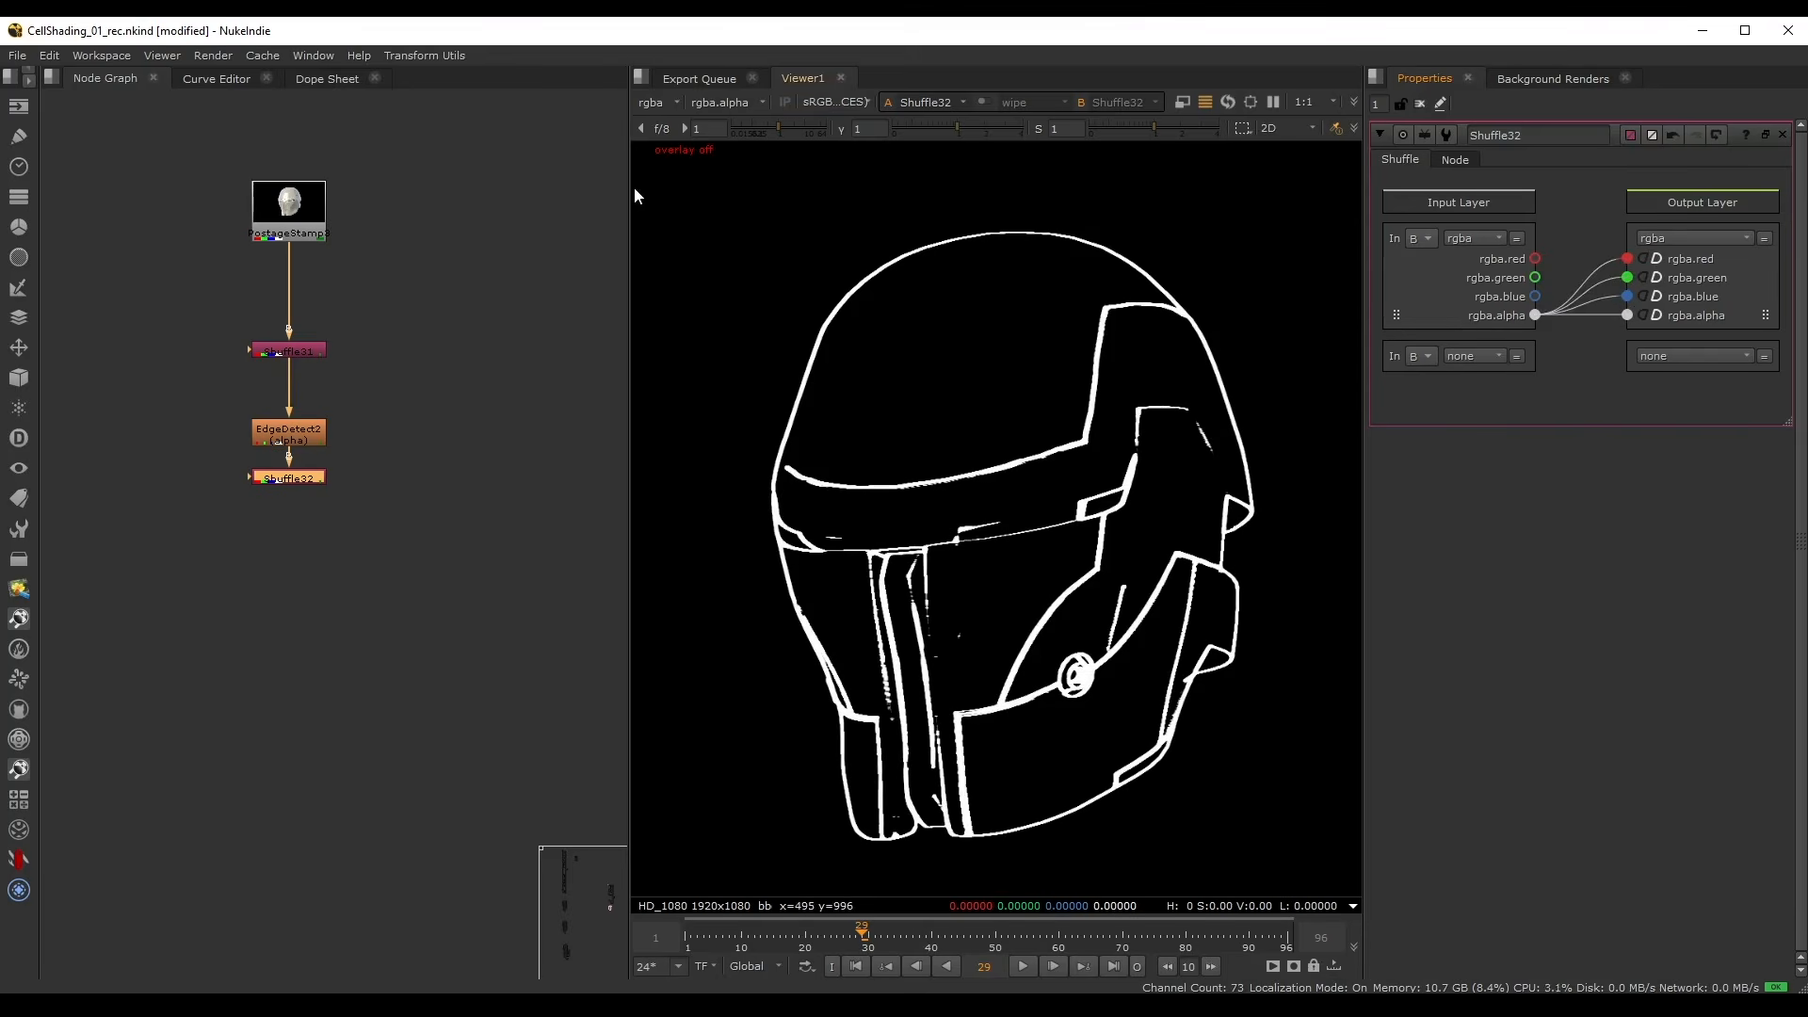
{"action": "left_click_drag", "start_coordinate": [627, 182], "coordinate": [536, 185]}
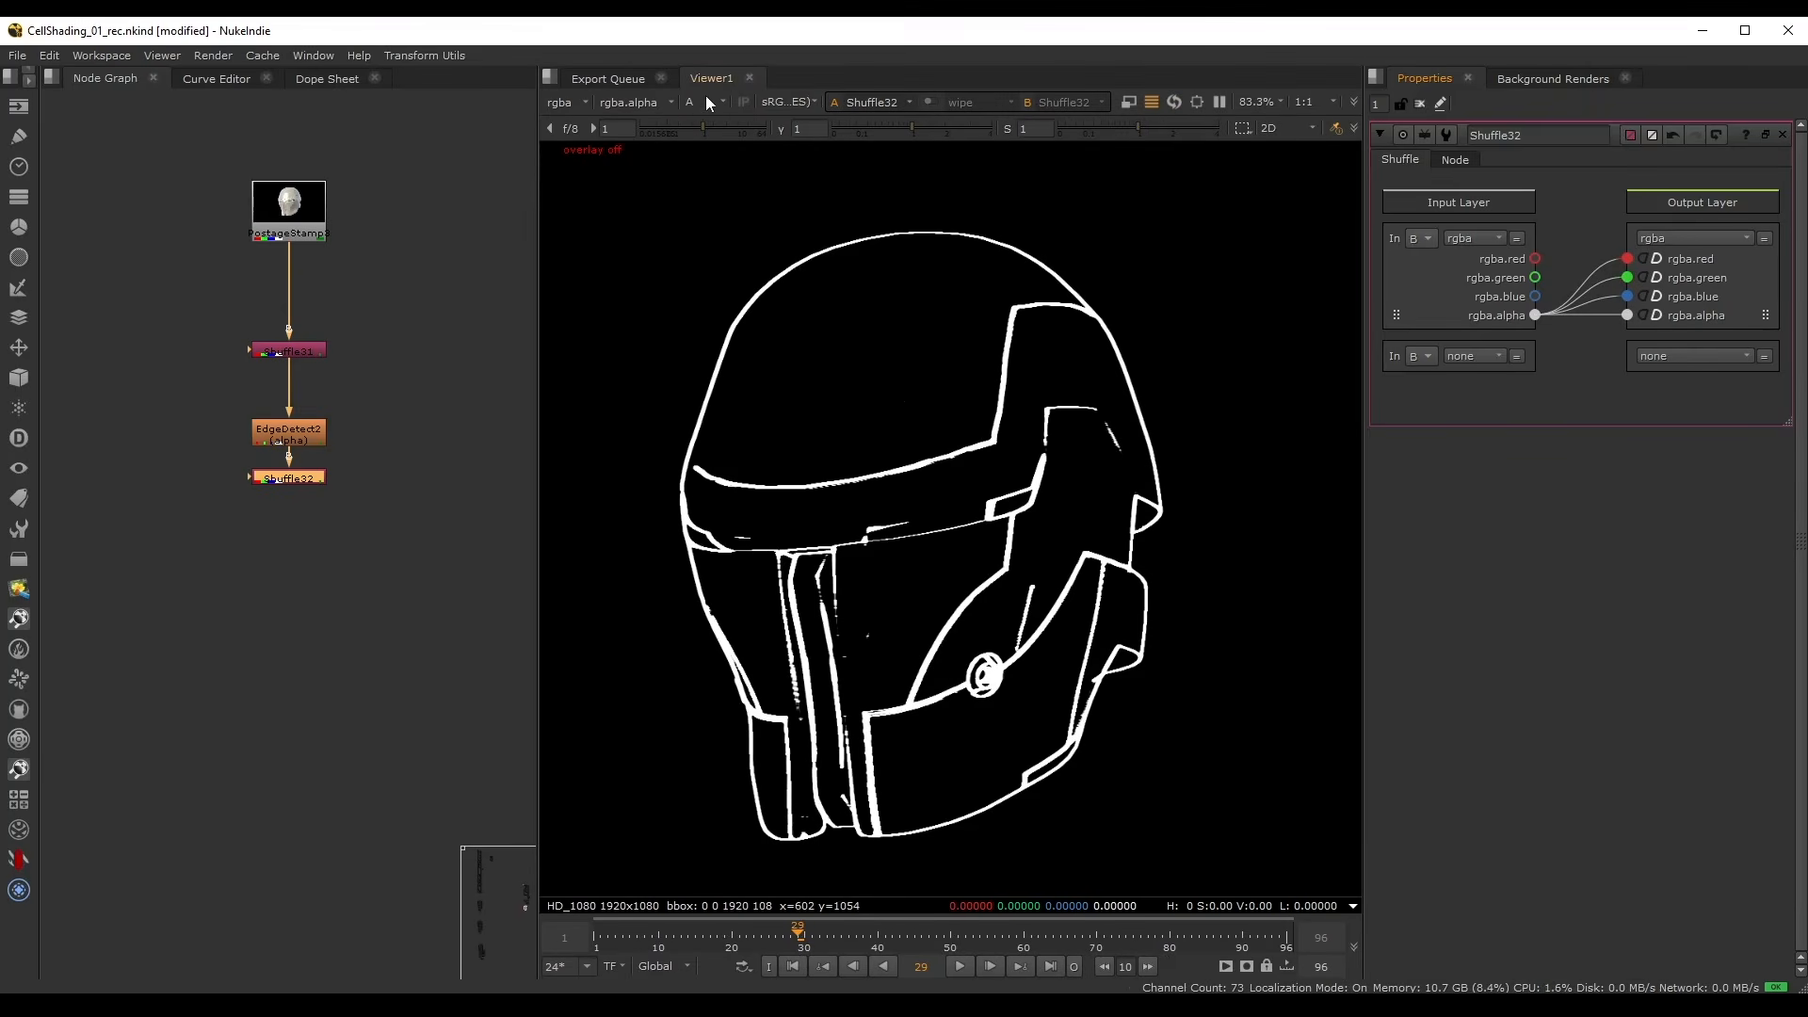
{"action": "key", "text": "a"}
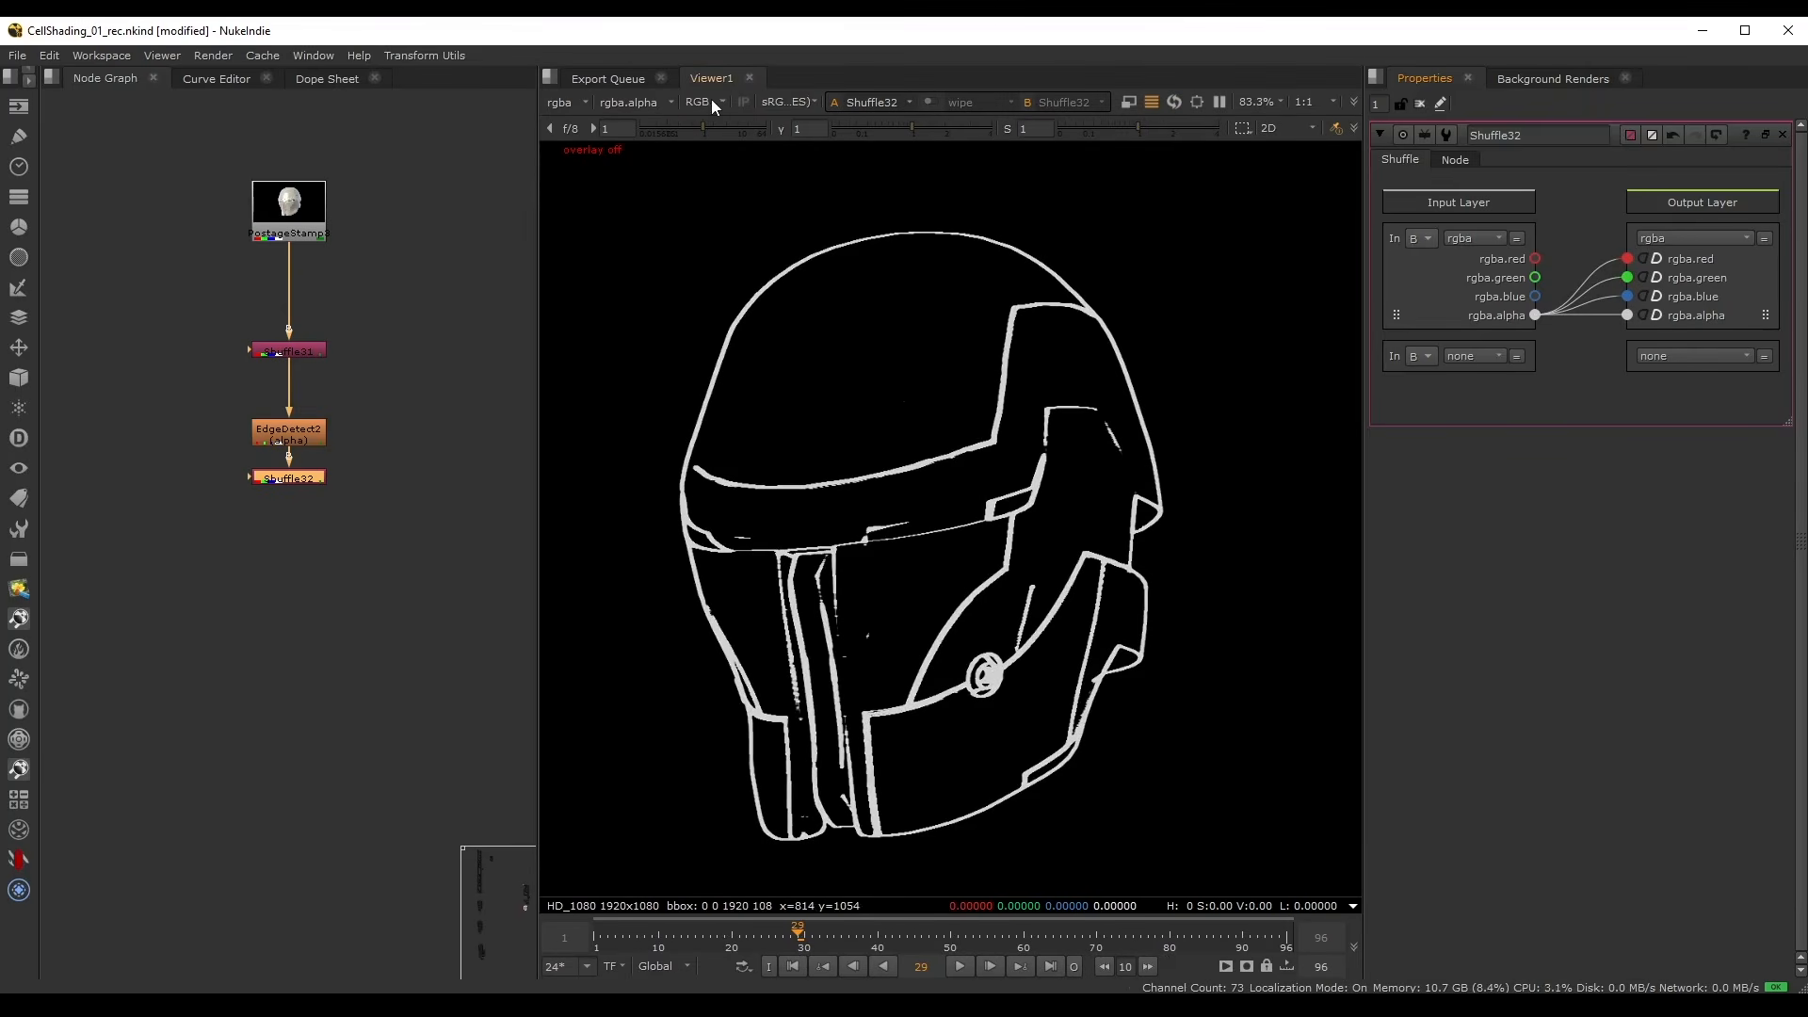
- Add an Invert node below the last Shuffle node so the edge lines turn black on a light background
{"action": "scroll", "coordinate": [437, 469], "scroll_direction": "down", "scroll_amount": 5}
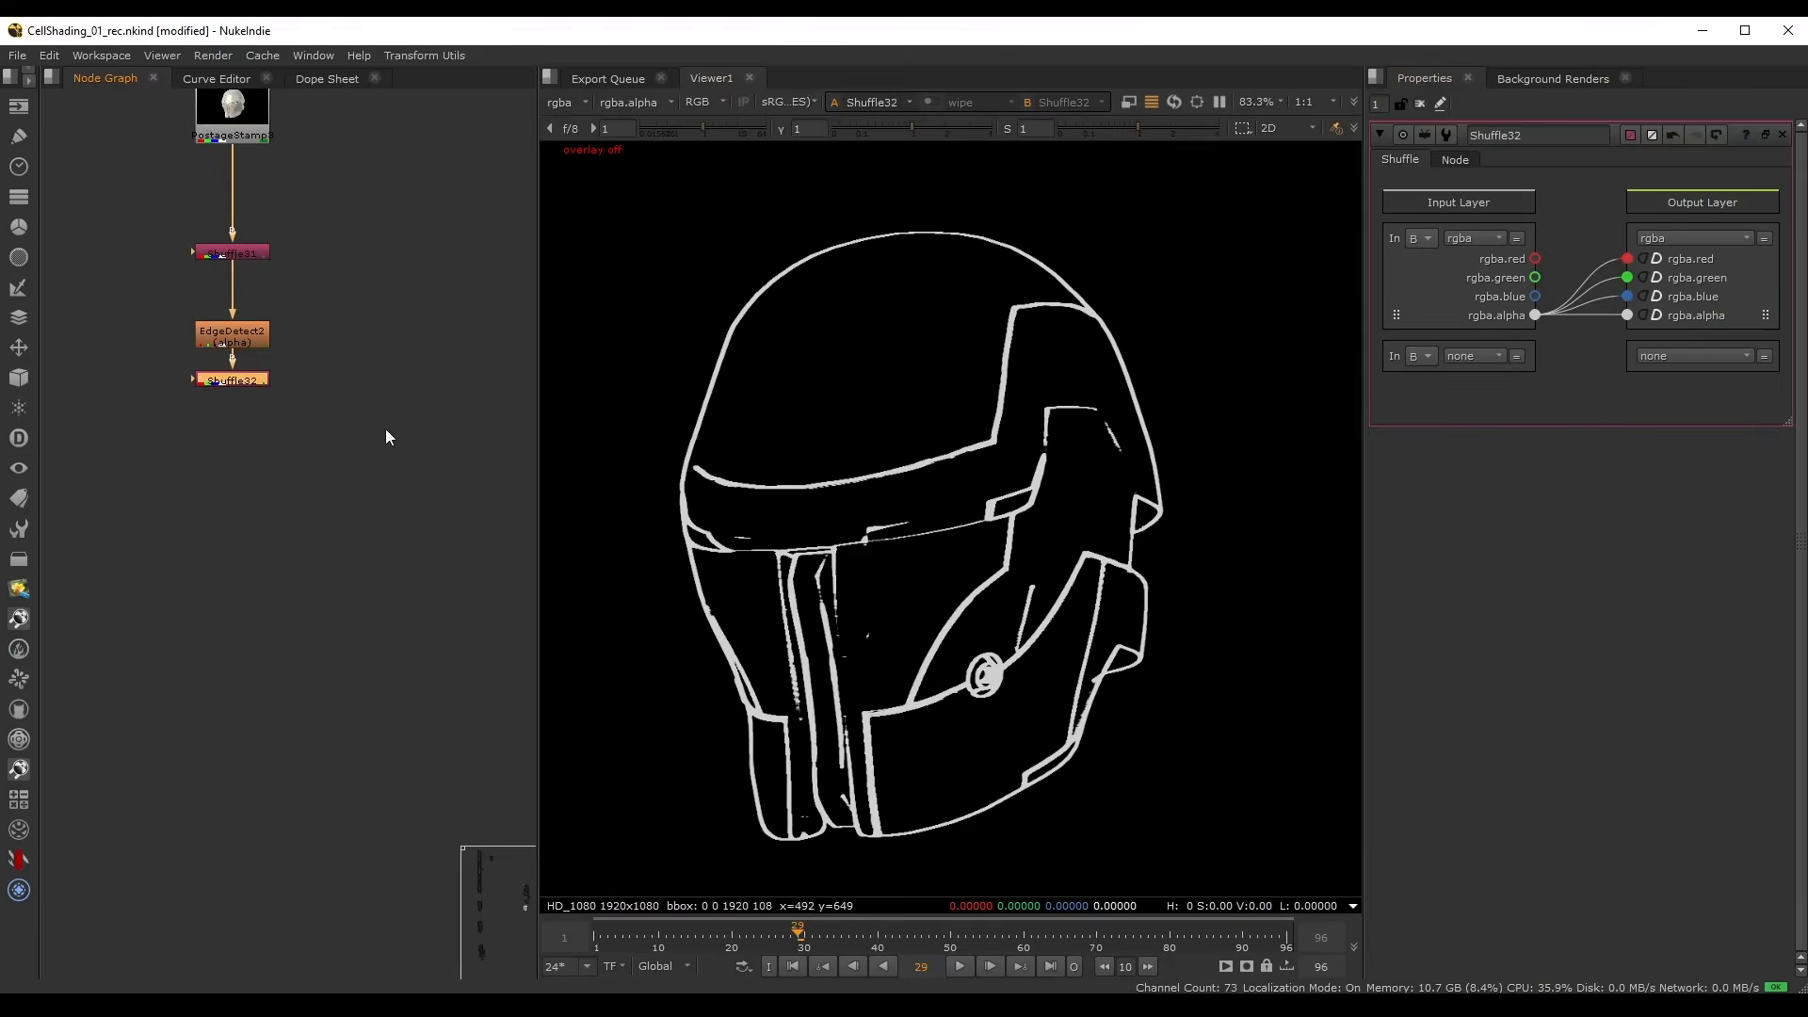
{"action": "key", "text": "Tab"}
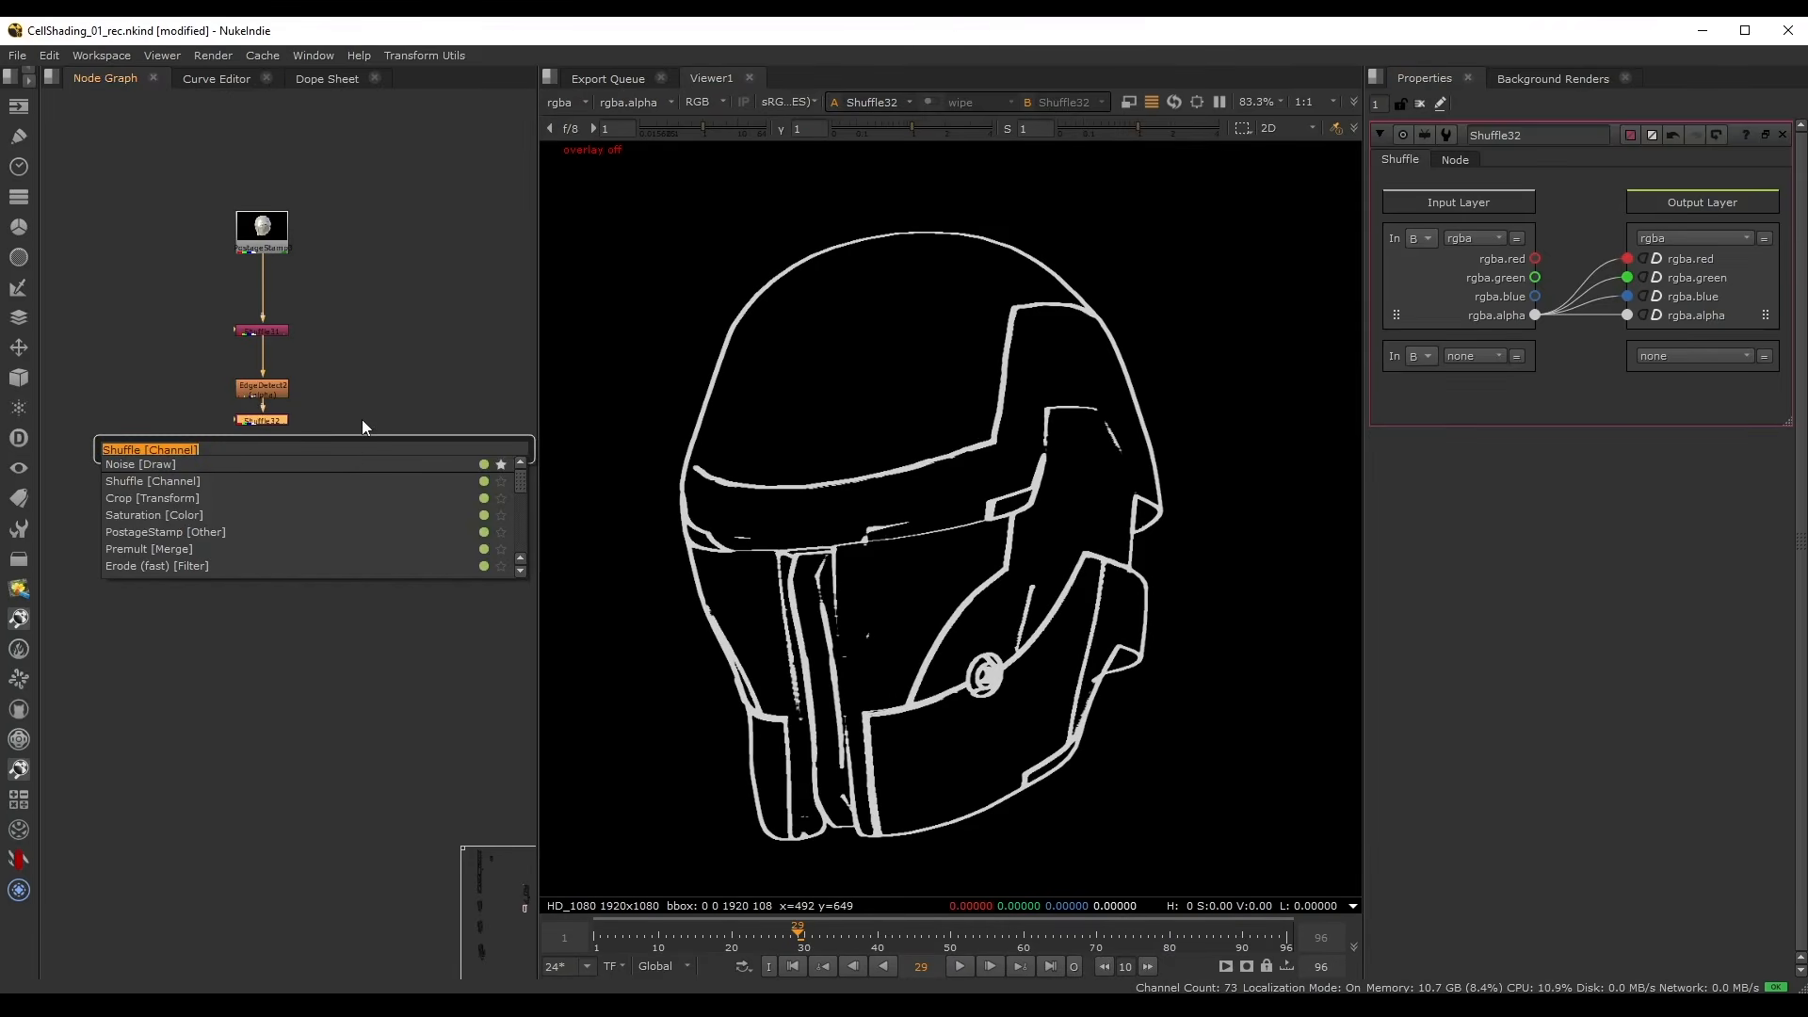
{"action": "type", "text": "inv"}
{"action": "key", "text": "Return"}
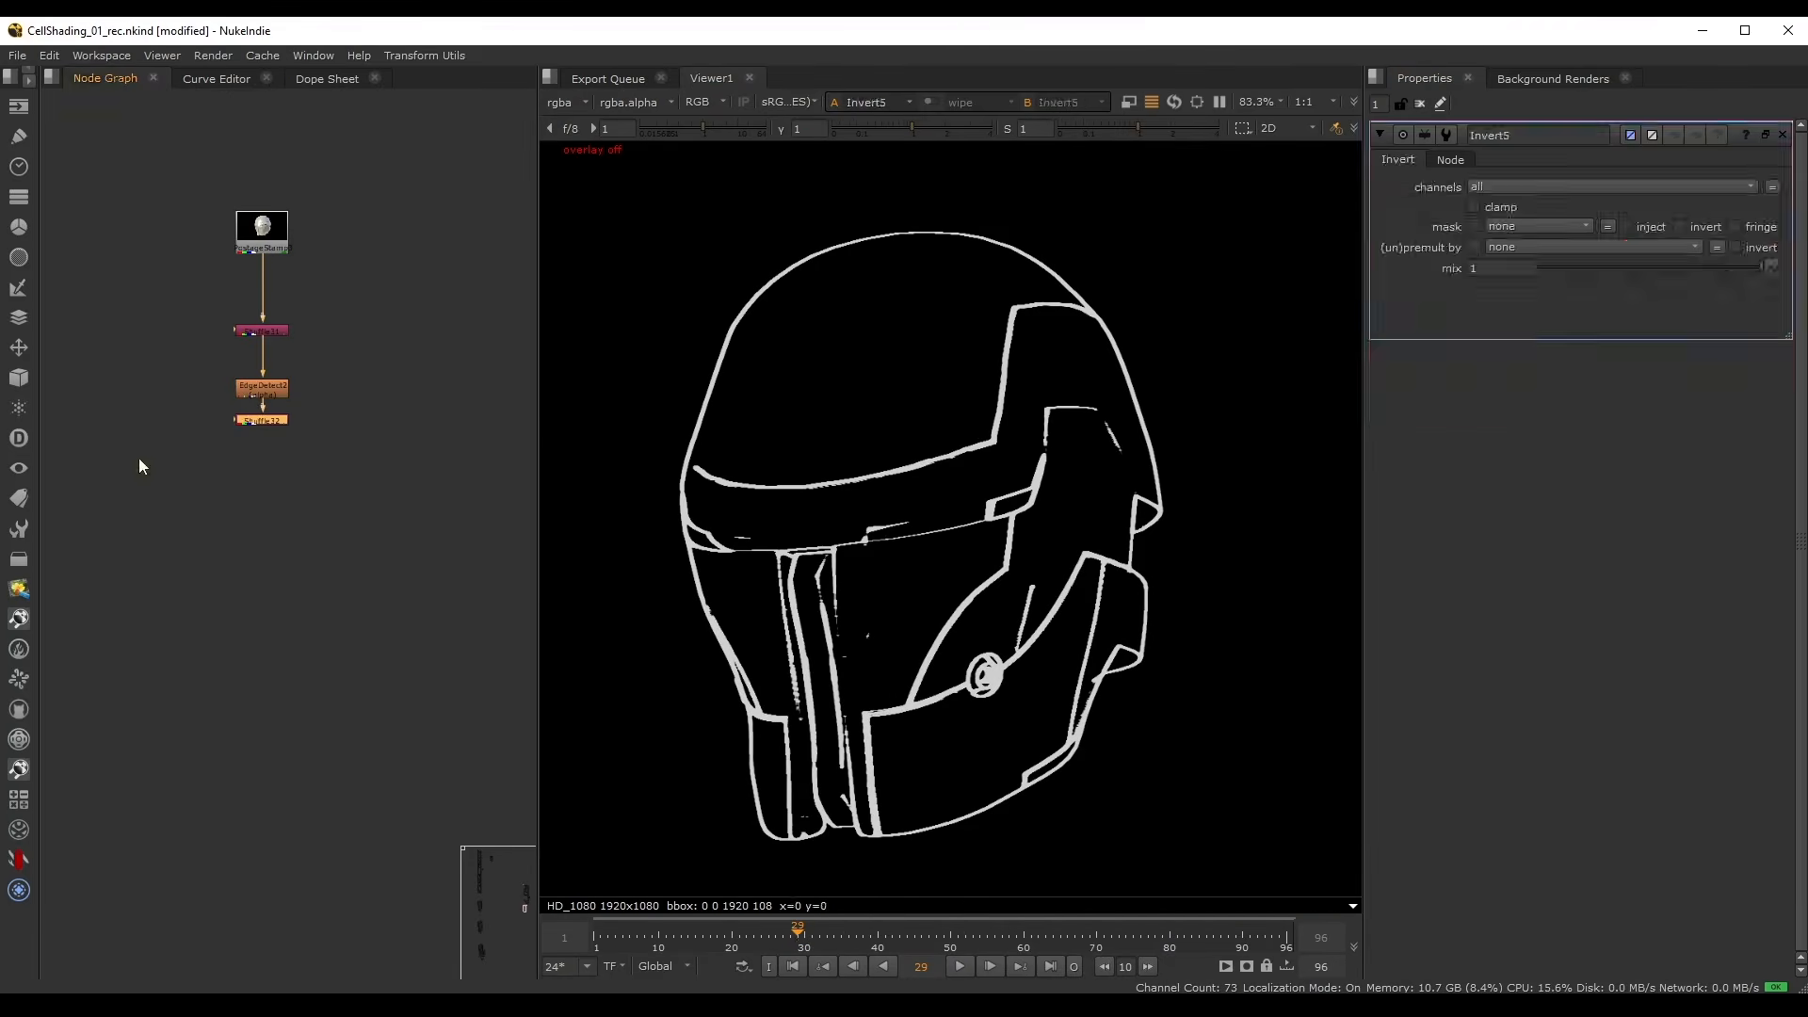
{"action": "scroll", "coordinate": [400, 324], "scroll_direction": "down", "scroll_amount": 1}
{"action": "middle_click_drag", "start_coordinate": [412, 340], "coordinate": [344, 473]}
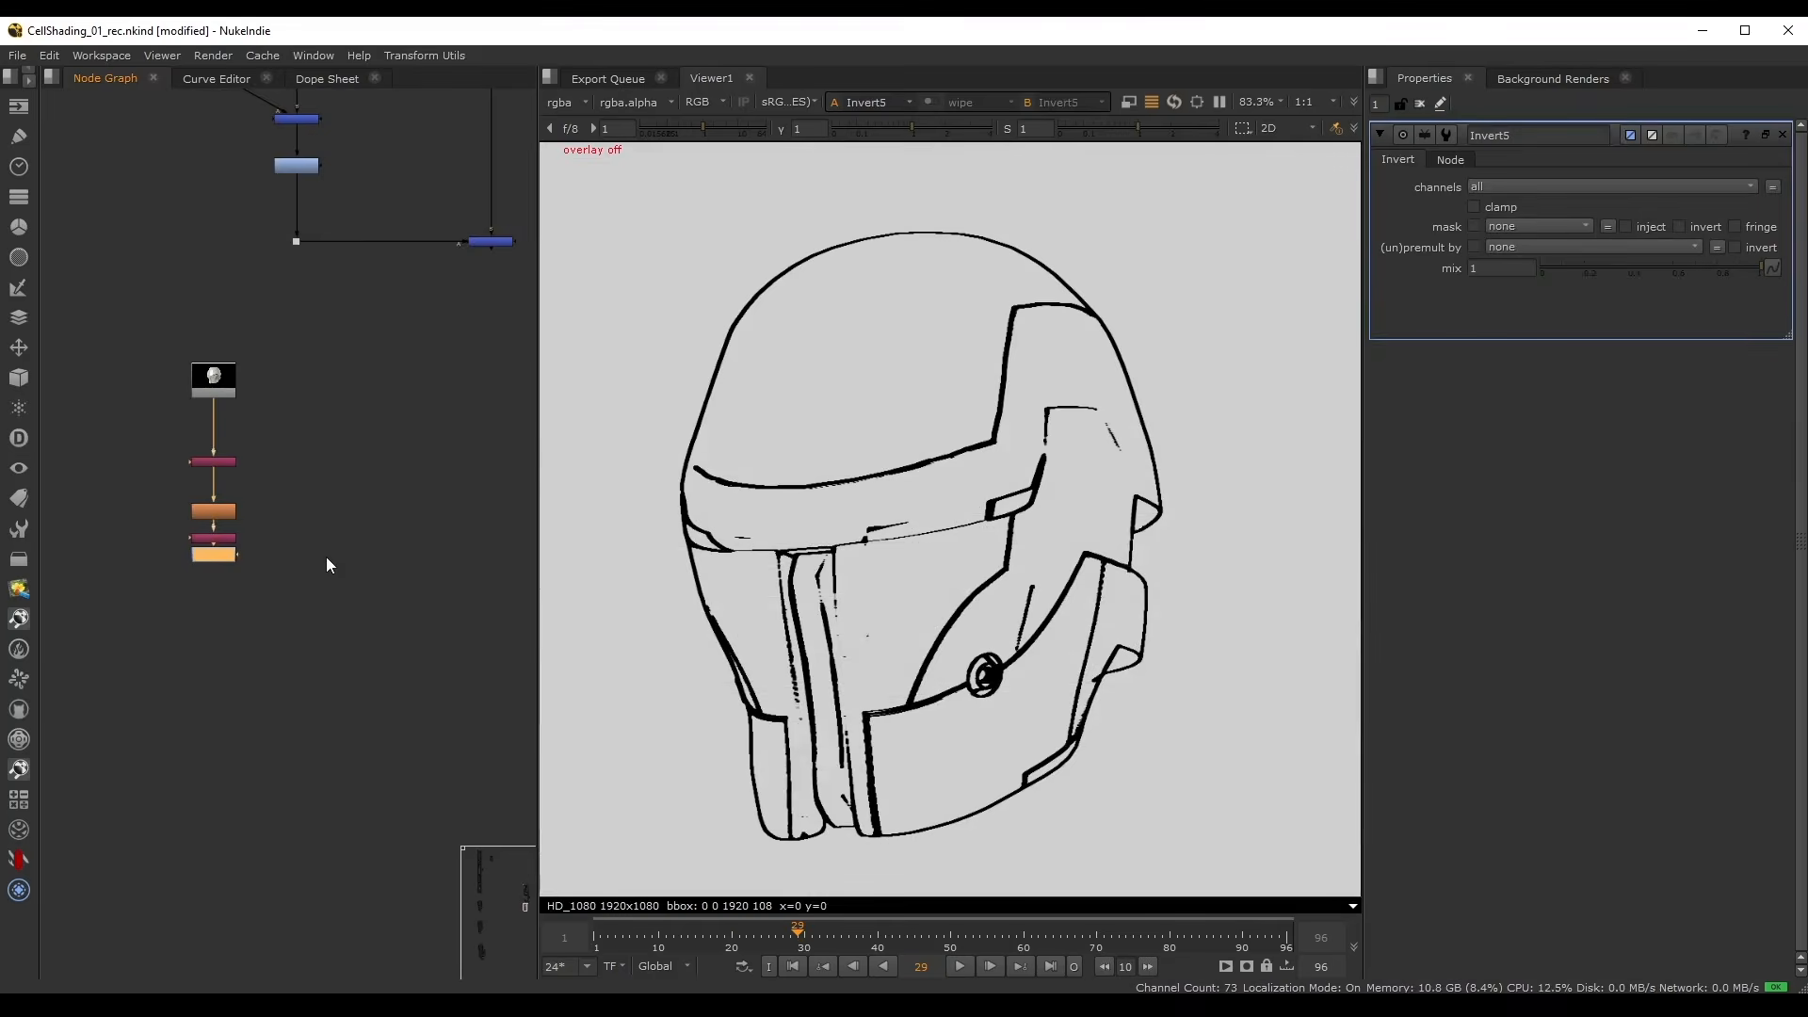
{"action": "middle_click_drag", "start_coordinate": [327, 565], "coordinate": [269, 532]}
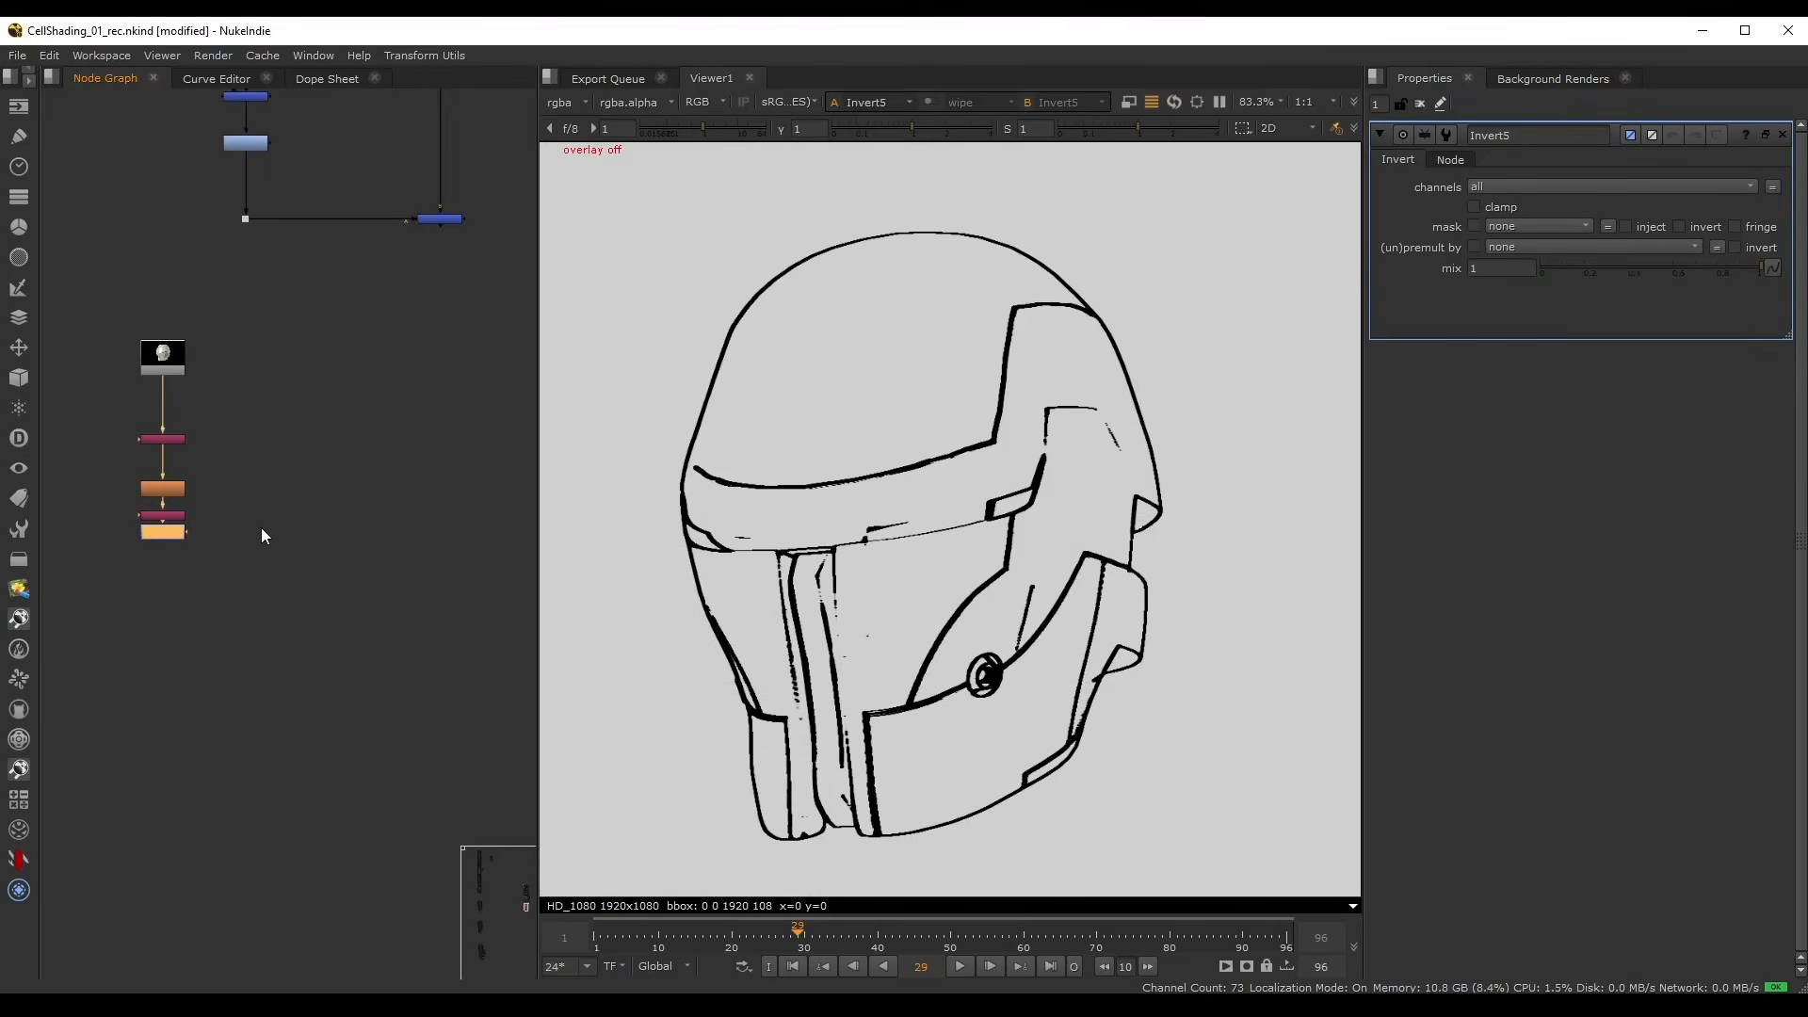
- Merge the inverted edges over the main composite branch with the multiply operation, and save the script
{"action": "key", "text": "m"}
{"action": "left_click_drag", "start_coordinate": [240, 532], "coordinate": [438, 220]}
{"action": "left_click_drag", "start_coordinate": [362, 609], "coordinate": [439, 658]}
{"action": "left_click", "coordinate": [1484, 187]}
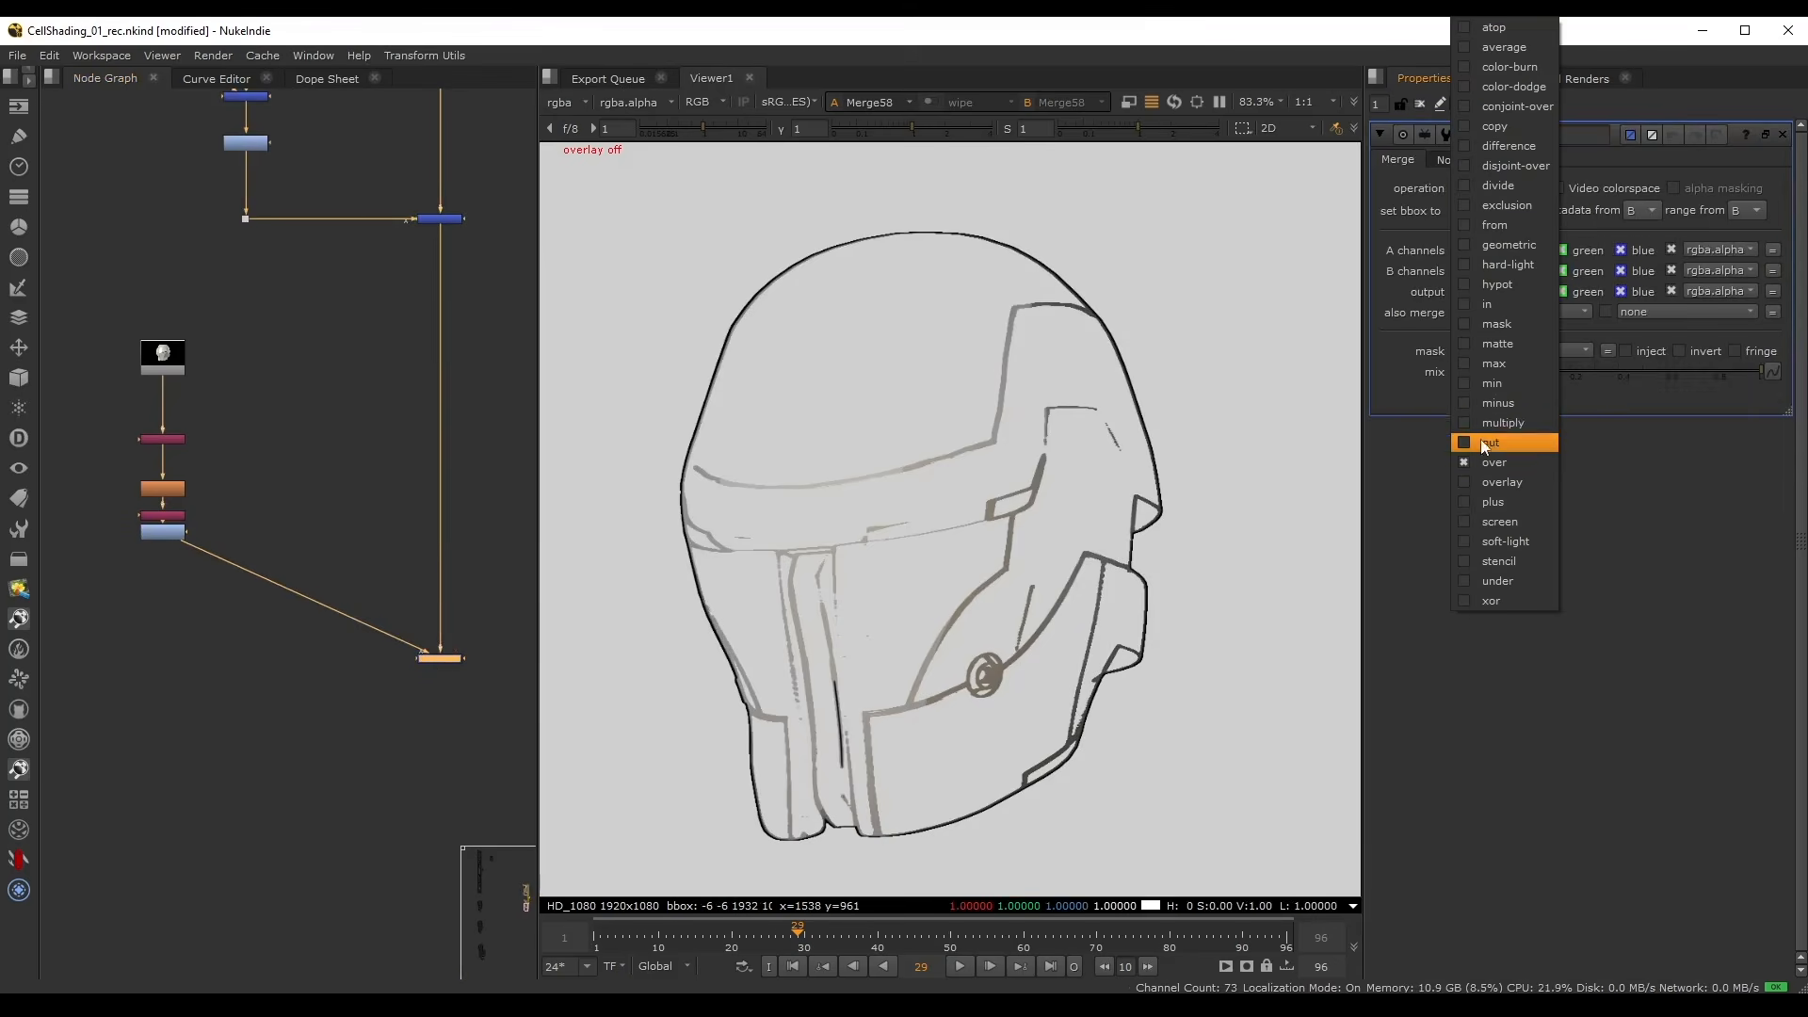
{"action": "left_click", "coordinate": [1505, 428]}
{"action": "middle_click_drag", "start_coordinate": [318, 731], "coordinate": [267, 584]}
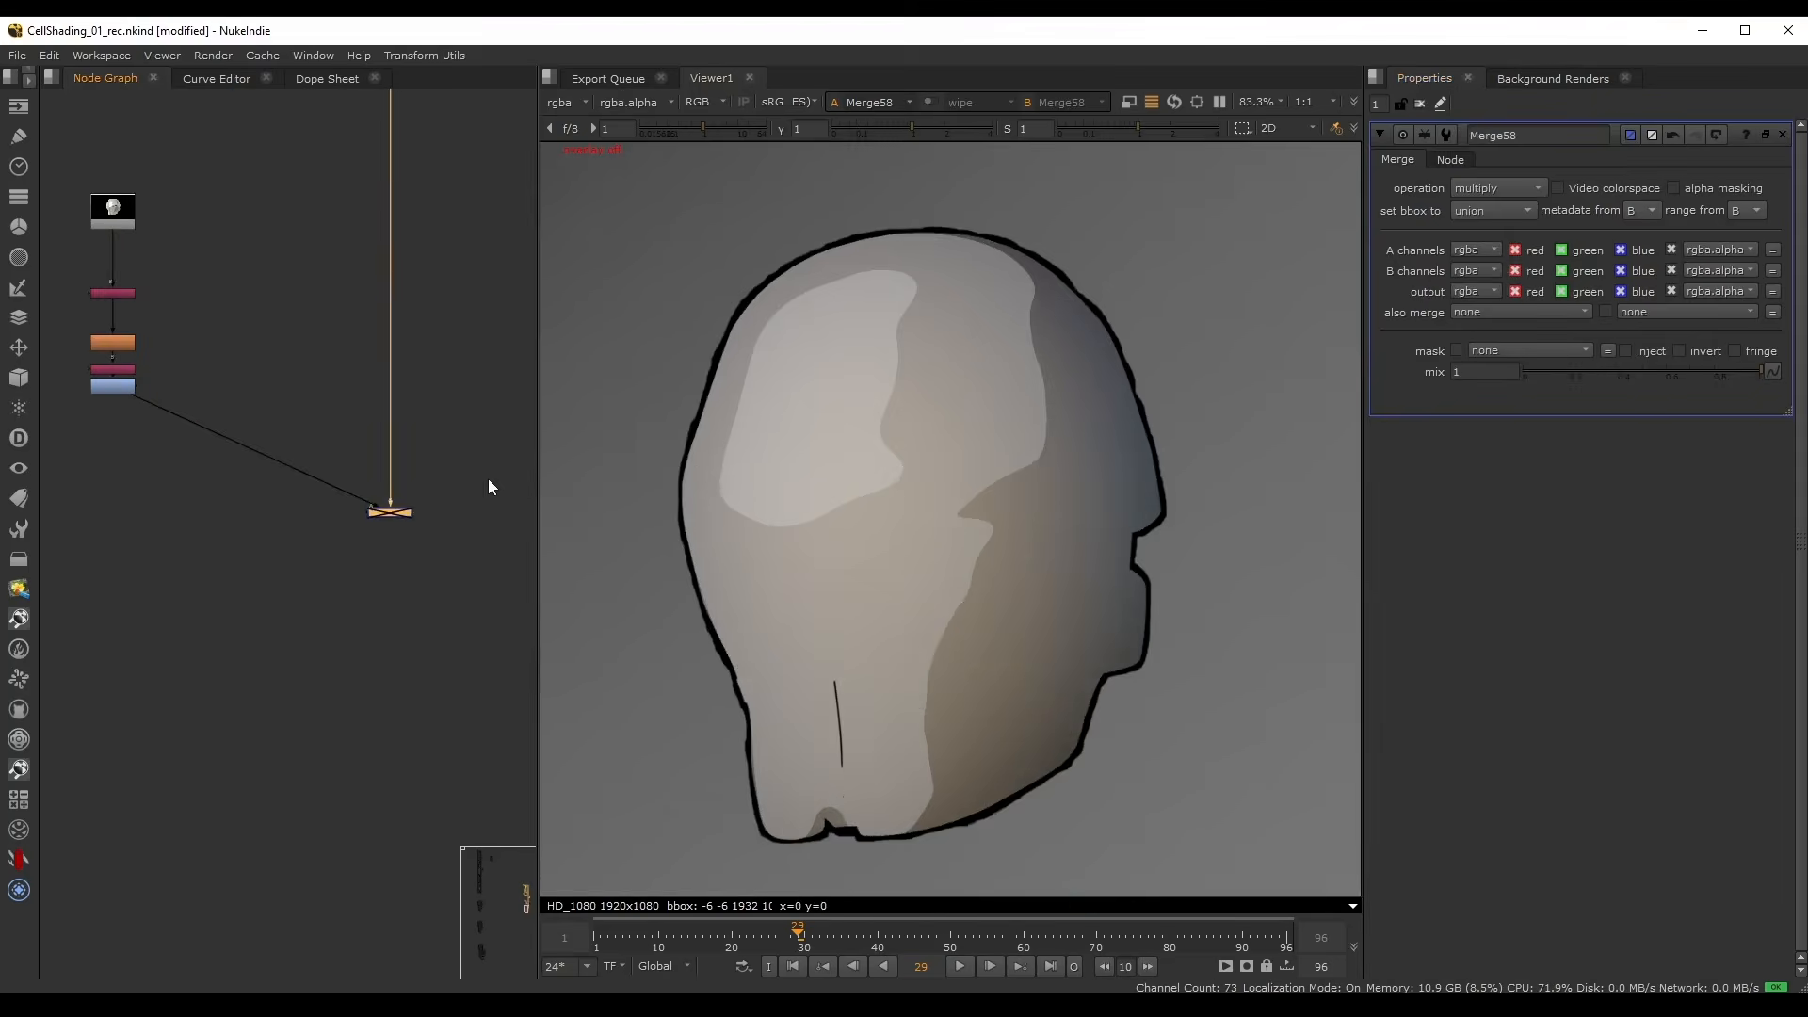
{"action": "key", "text": "ctrl+s"}
- Examine the edge branch from the PostageStamp through the Shuffle, EdgeDetect and Invert nodes
{"action": "left_click", "coordinate": [300, 347]}
{"action": "middle_click_drag", "start_coordinate": [299, 346], "coordinate": [373, 384]}
{"action": "left_click_drag", "start_coordinate": [154, 215], "coordinate": [311, 480]}
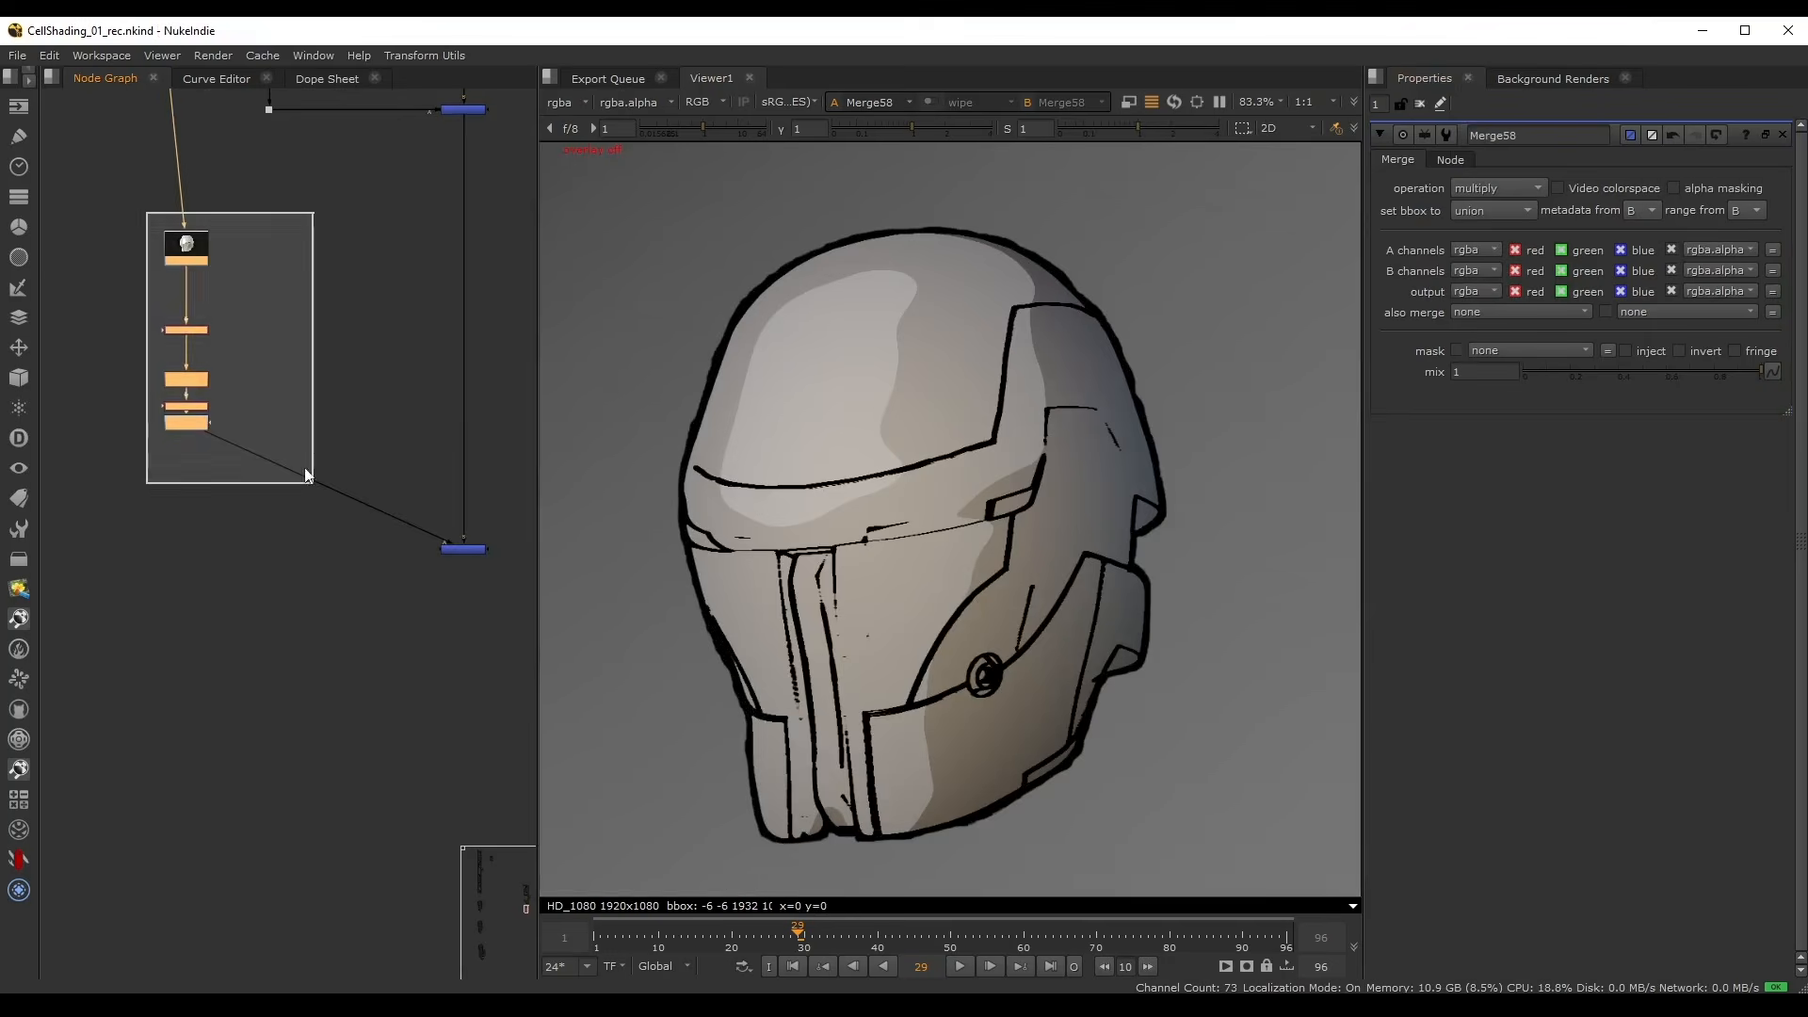
{"action": "left_click_drag", "start_coordinate": [202, 259], "coordinate": [273, 325]}
{"action": "left_click", "coordinate": [300, 402]}
{"action": "scroll", "coordinate": [299, 402], "scroll_direction": "up", "scroll_amount": 3}
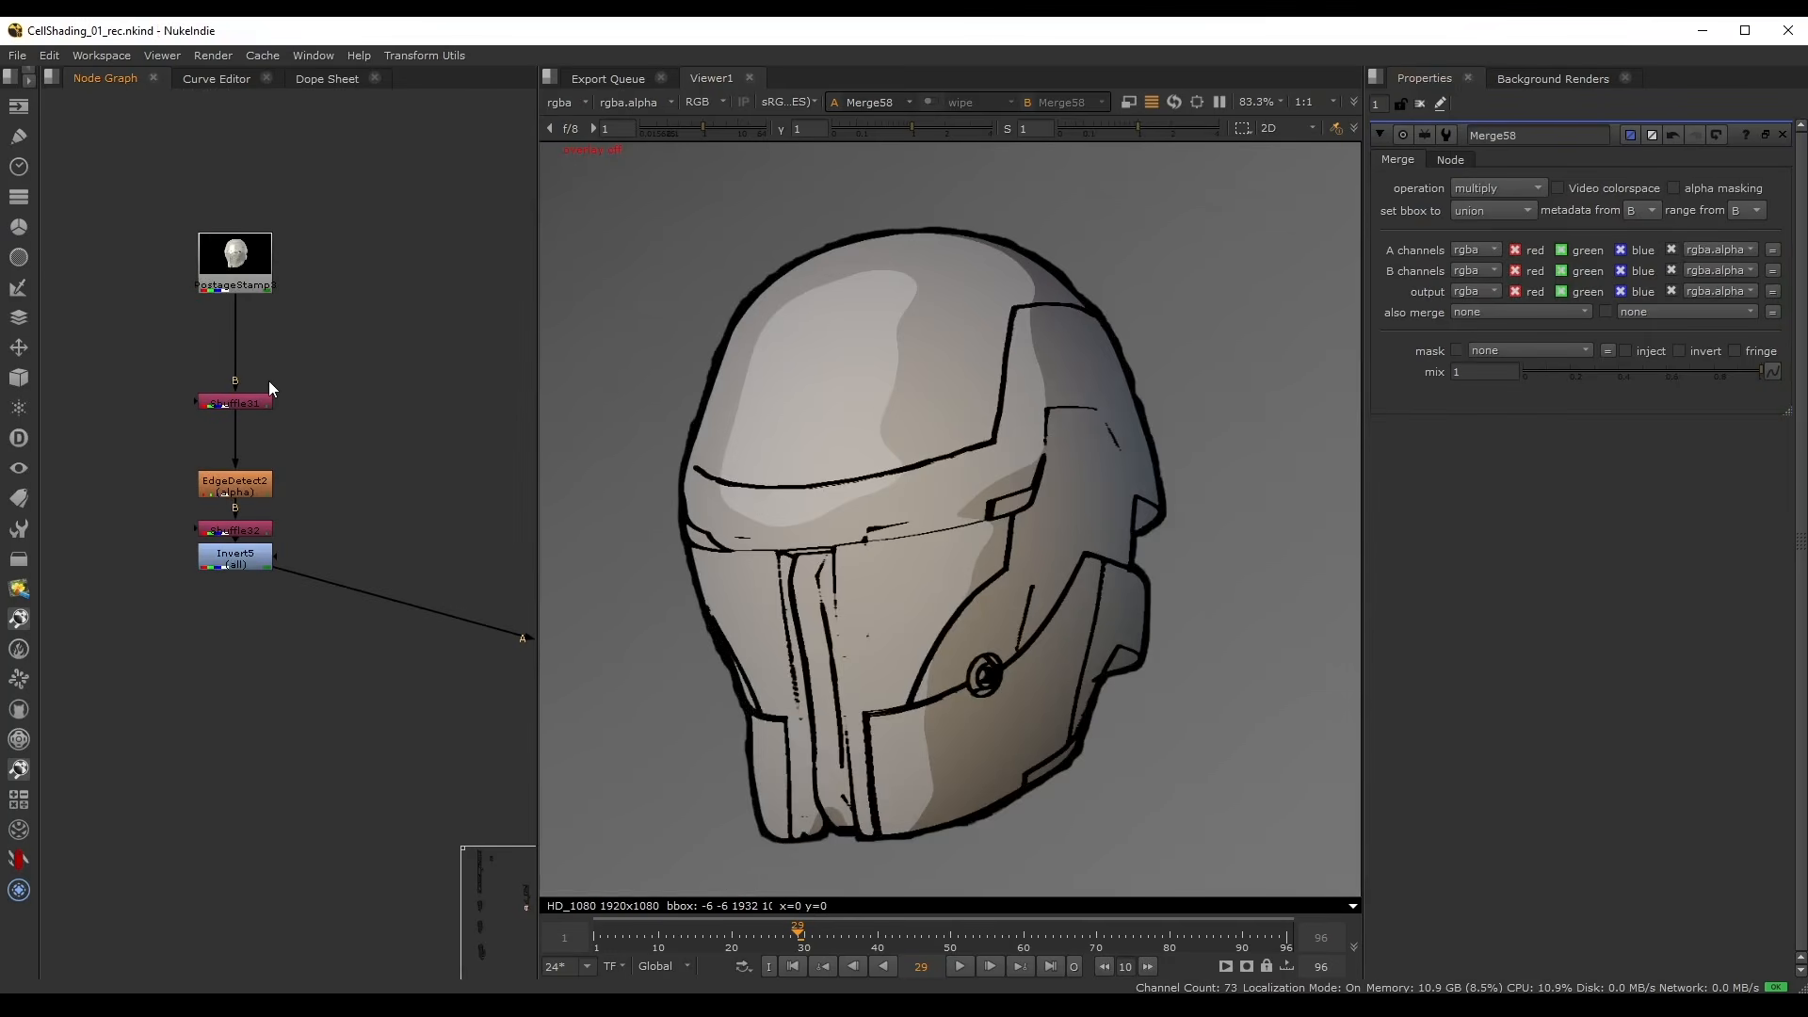
{"action": "scroll", "coordinate": [218, 373], "scroll_direction": "up", "scroll_amount": 1}
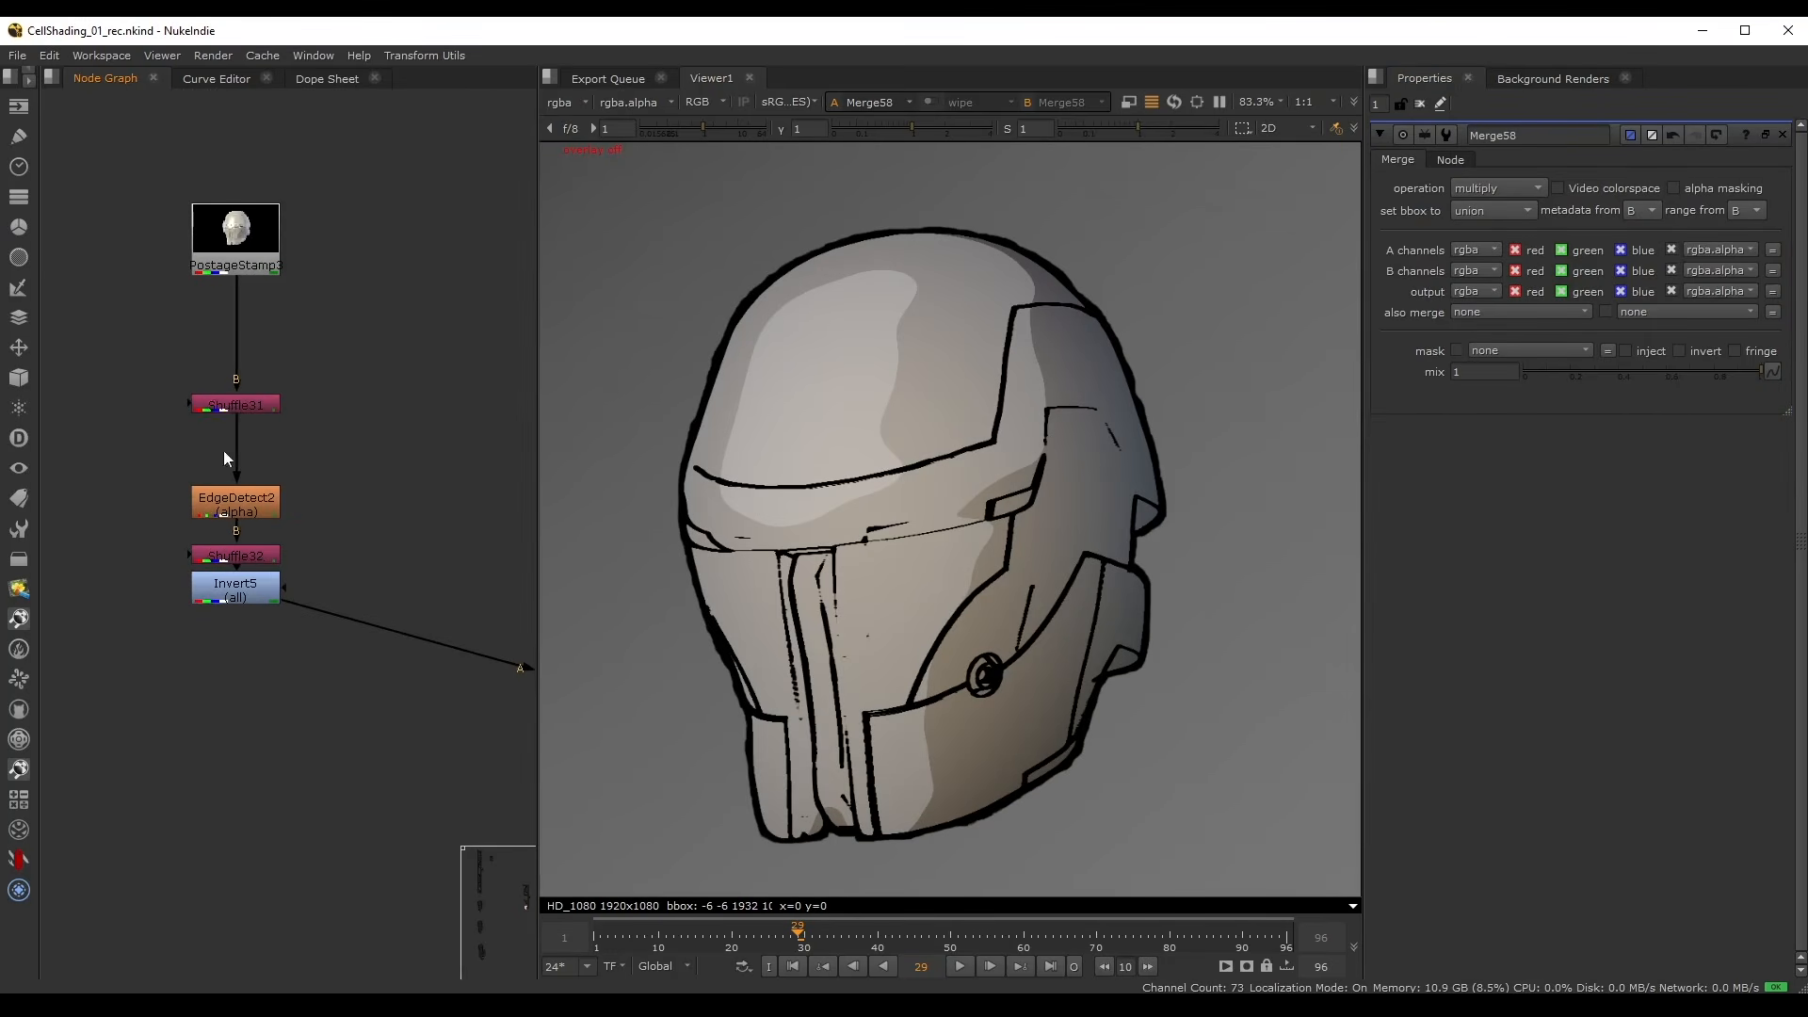
{"action": "scroll", "coordinate": [279, 521], "scroll_direction": "up", "scroll_amount": 2}
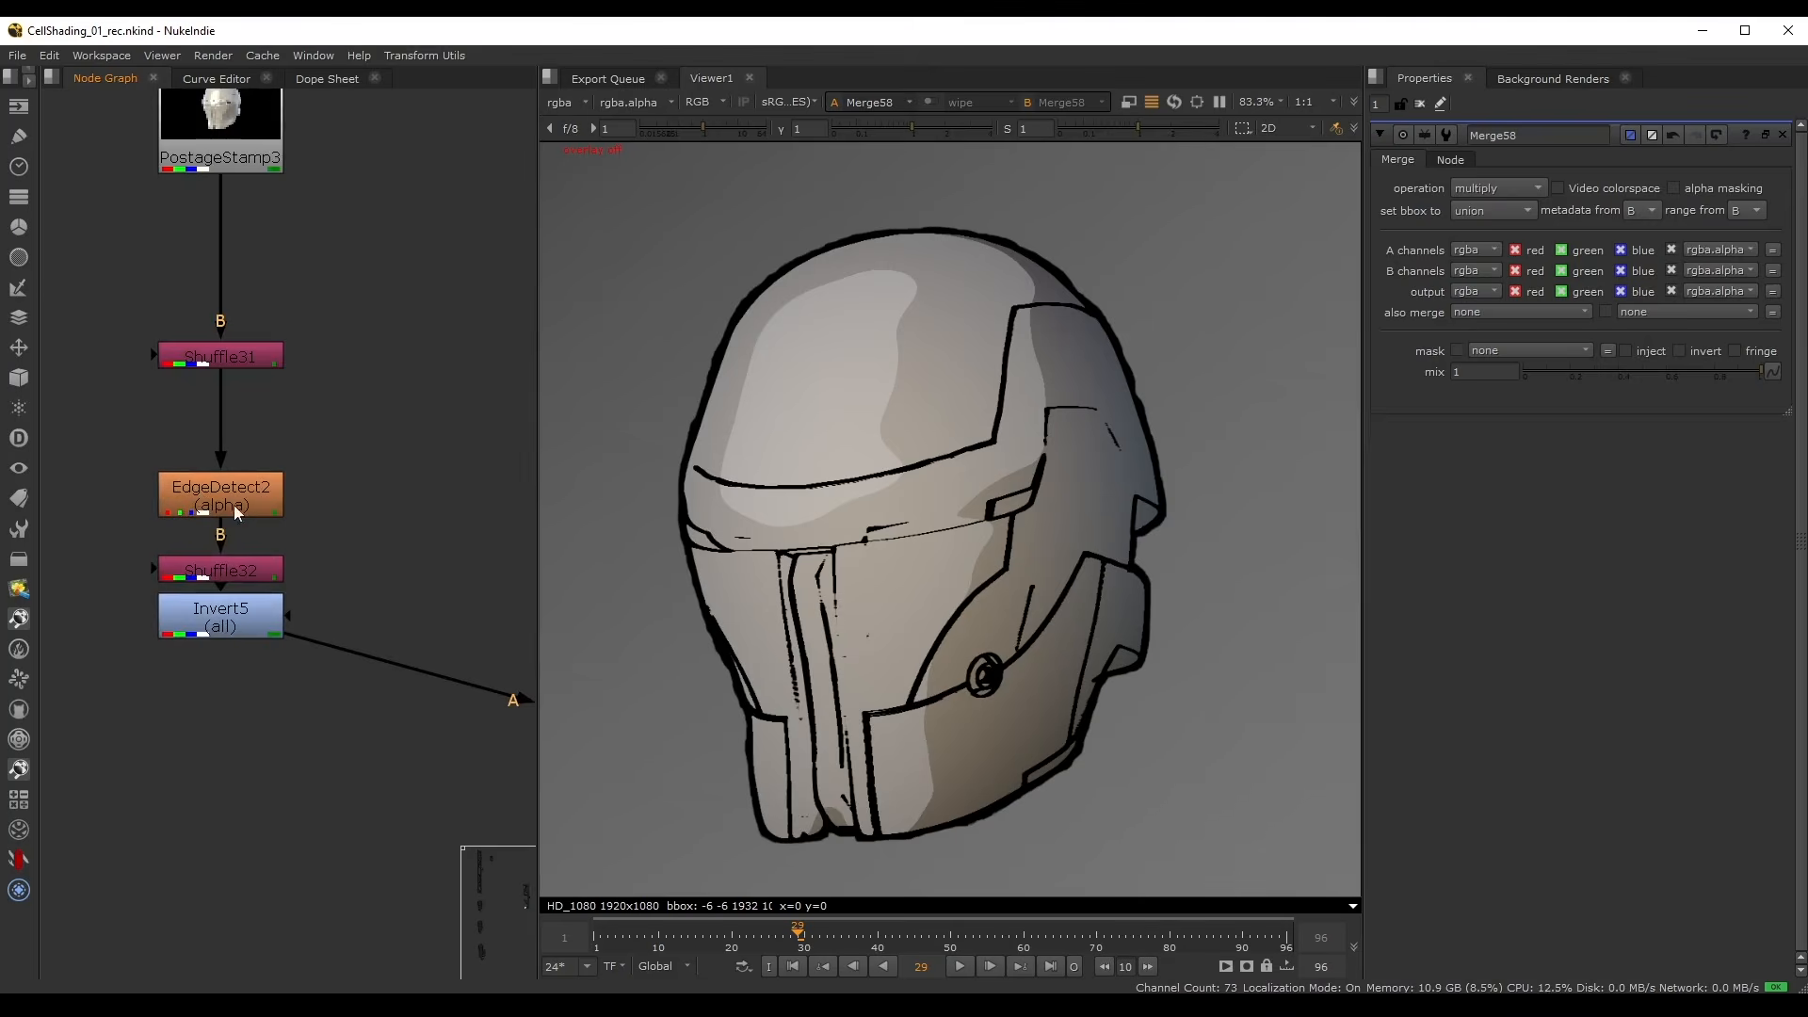
- Try a Blur node between the first Shuffle and the EdgeDetect node, and delete it
{"action": "left_click_drag", "start_coordinate": [247, 354], "coordinate": [222, 389]}
{"action": "key", "text": "b"}
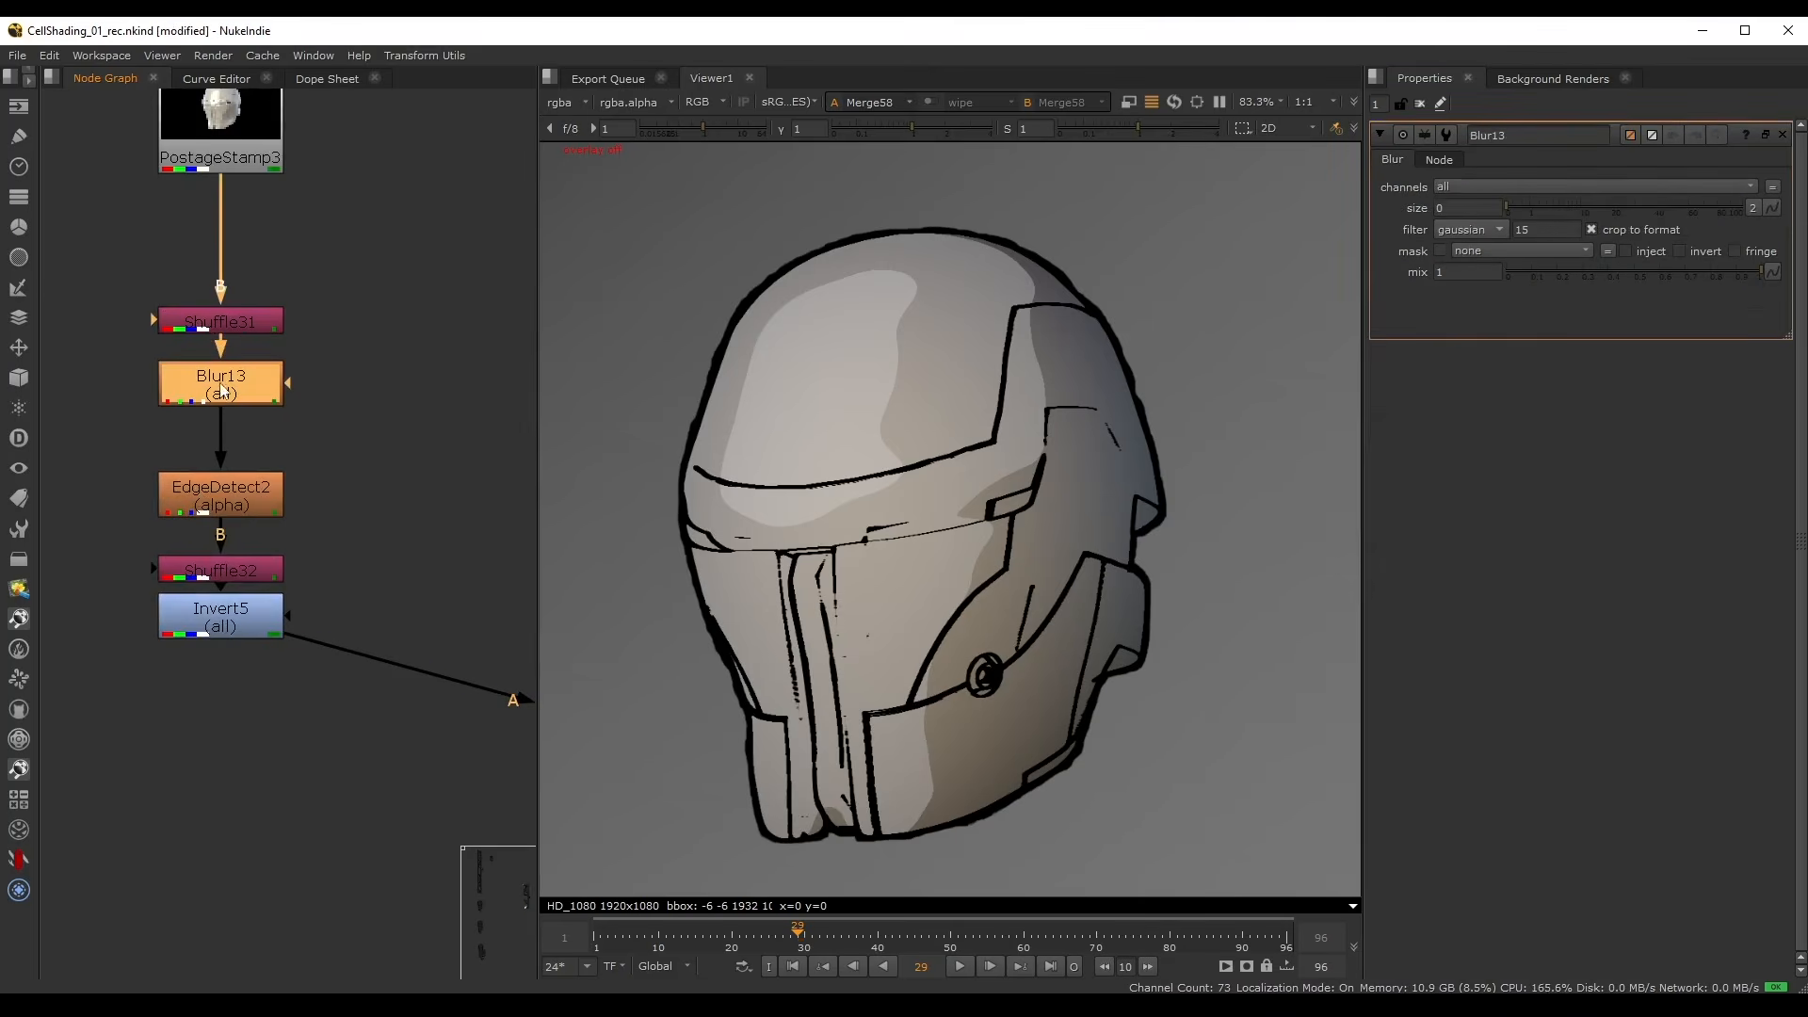
{"action": "mouse_move", "coordinate": [1527, 204]}
{"action": "left_mouse_down"}
{"action": "mouse_move", "coordinate": [1545, 207]}
{"action": "mouse_move", "coordinate": [1506, 202]}
{"action": "left_mouse_up"}
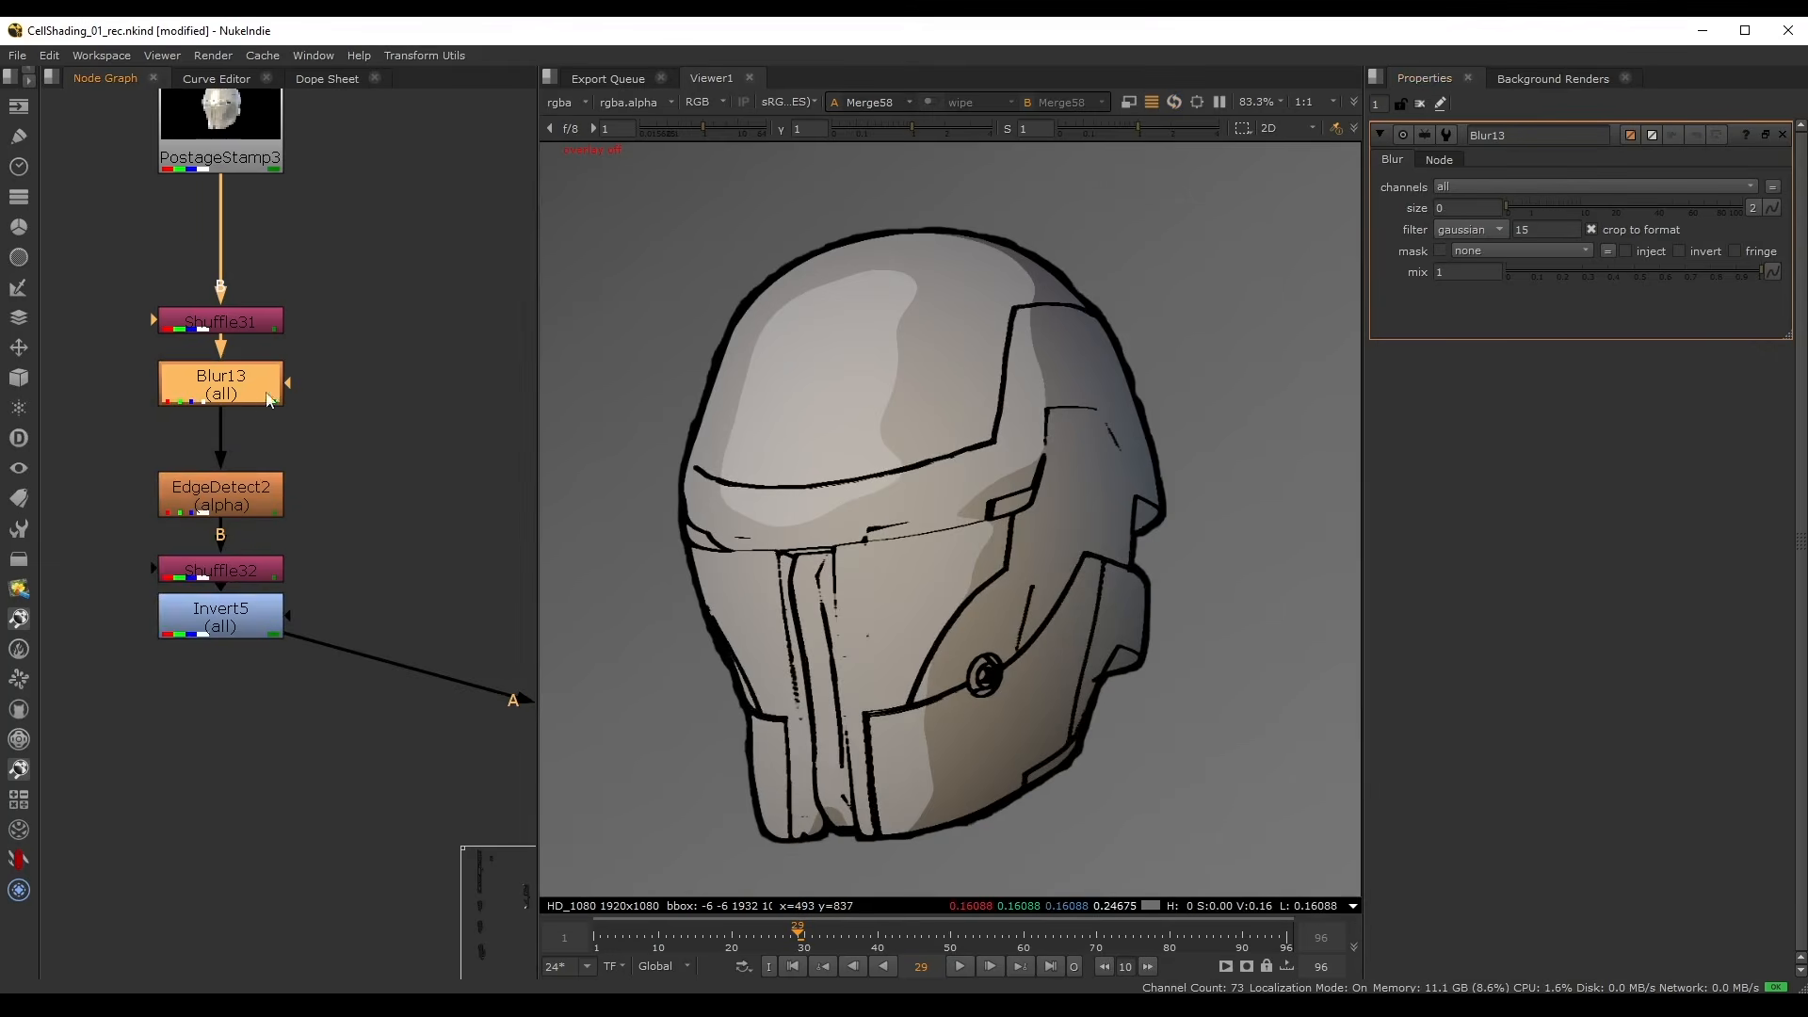
{"action": "key", "text": "Delete"}
- Add an Erode (fast) node after the Invert node and try out its size while keeping it at 0
{"action": "left_click", "coordinate": [215, 367]}
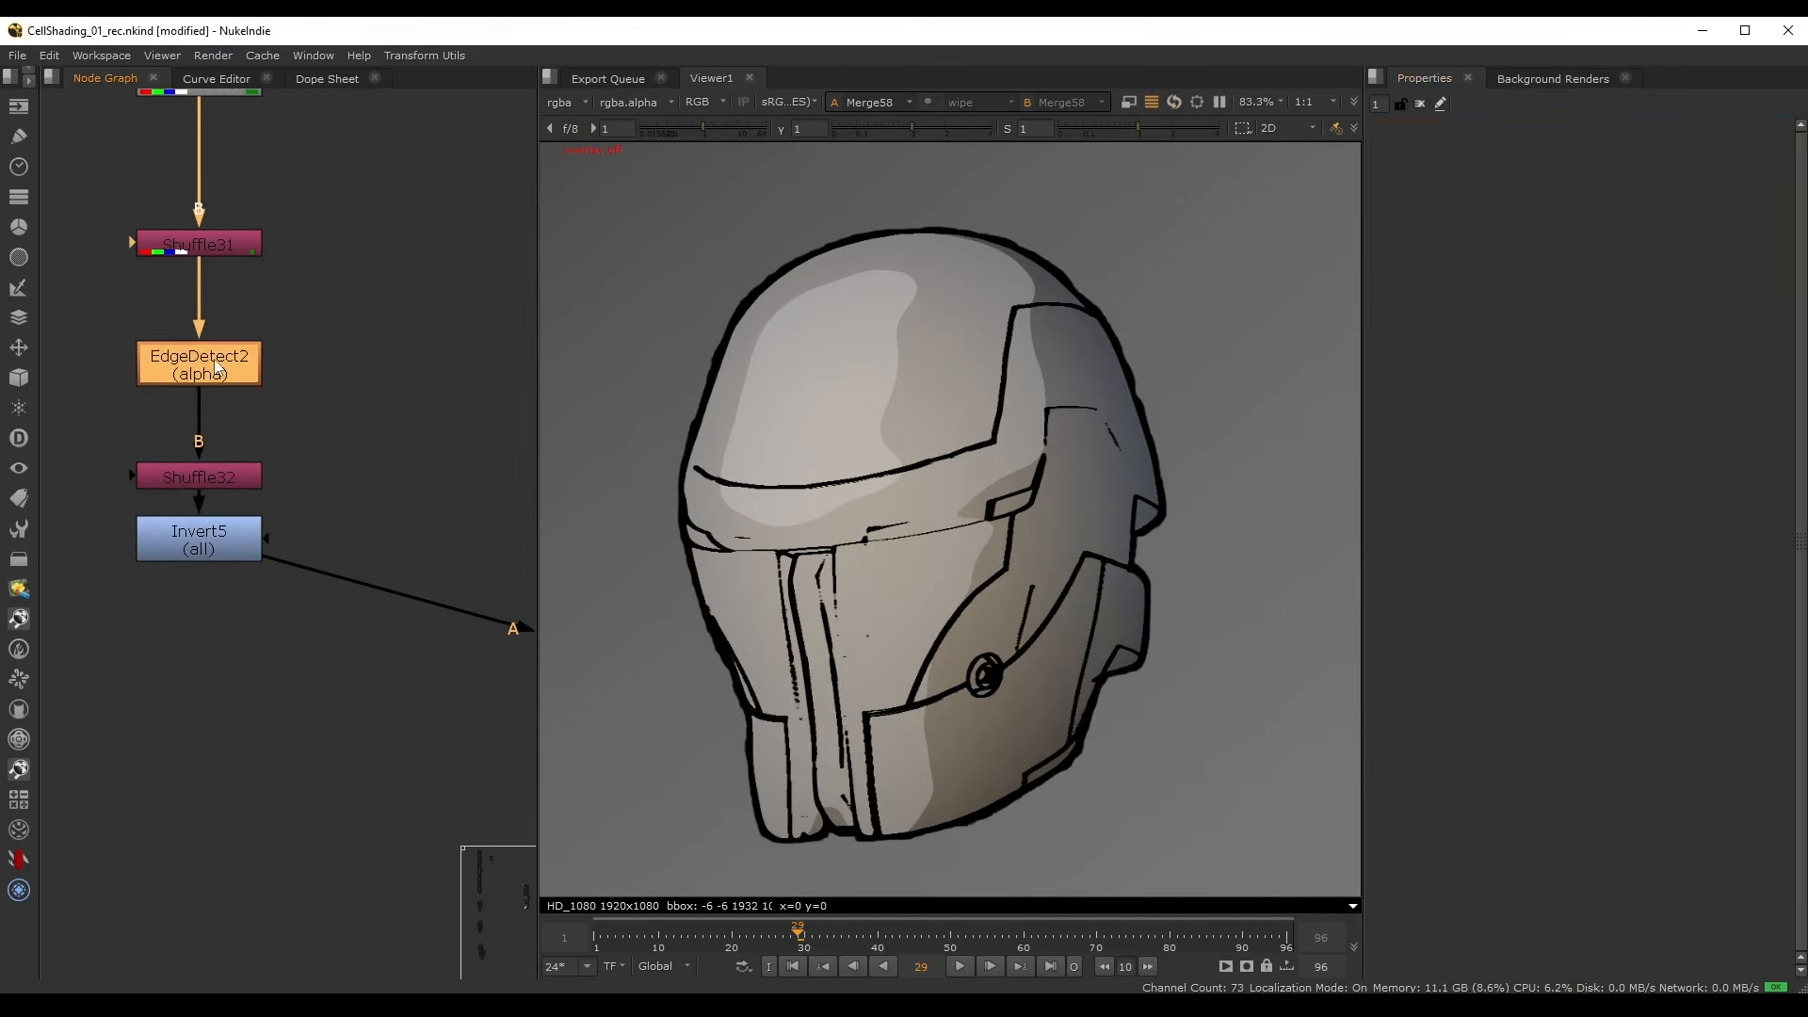
{"action": "left_click", "coordinate": [198, 539]}
{"action": "scroll", "coordinate": [906, 655], "scroll_direction": "up", "scroll_amount": 4}
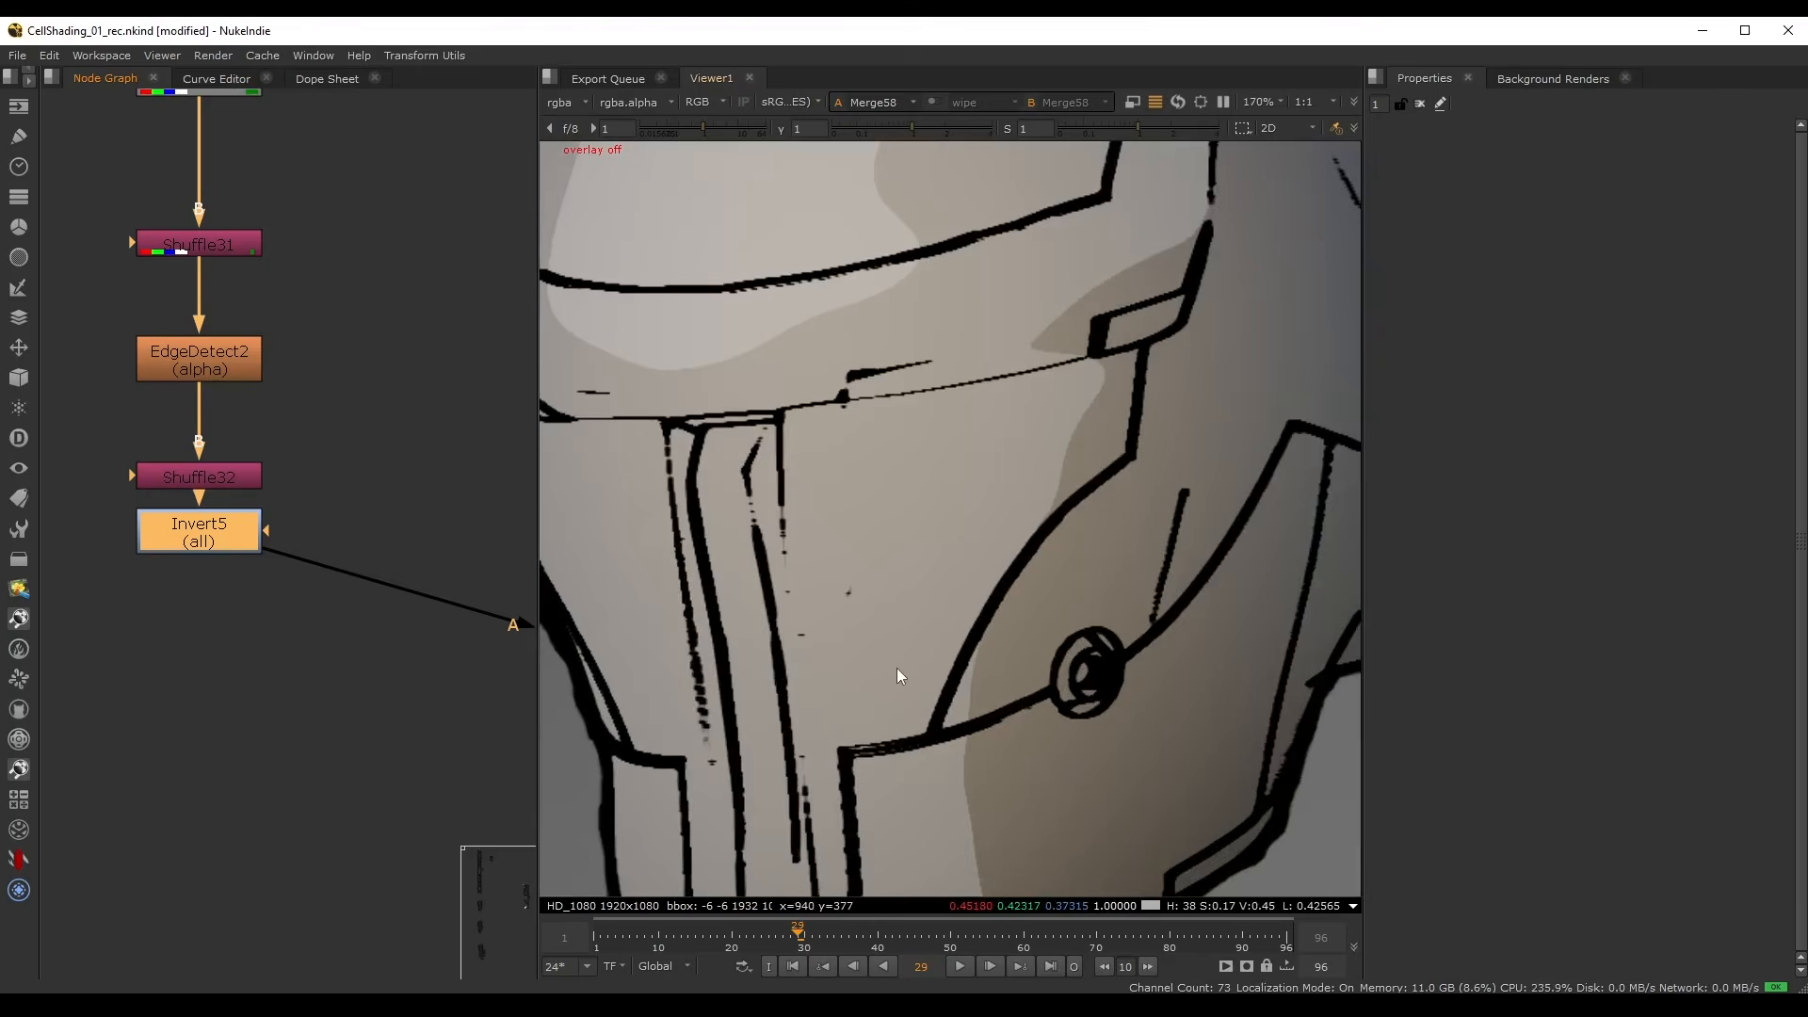
{"action": "scroll", "coordinate": [942, 565], "scroll_direction": "down", "scroll_amount": 1}
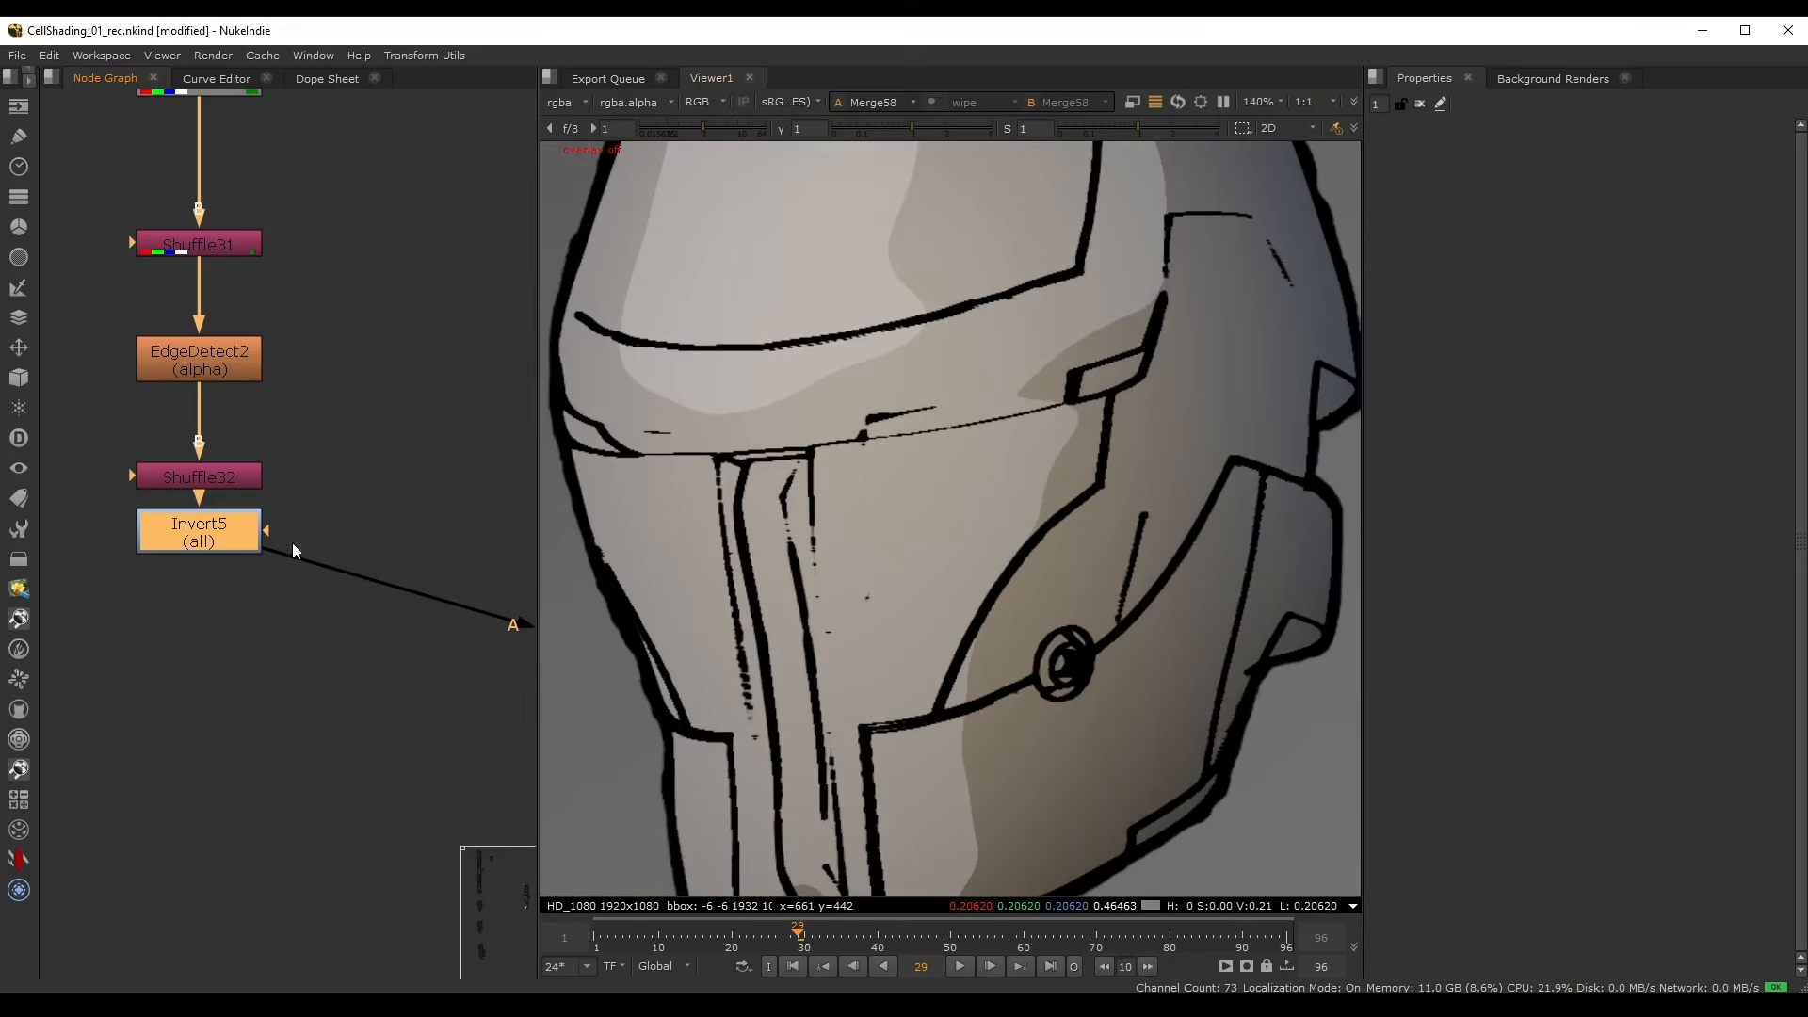
{"action": "key", "text": "Tab"}
{"action": "type", "text": "ero"}
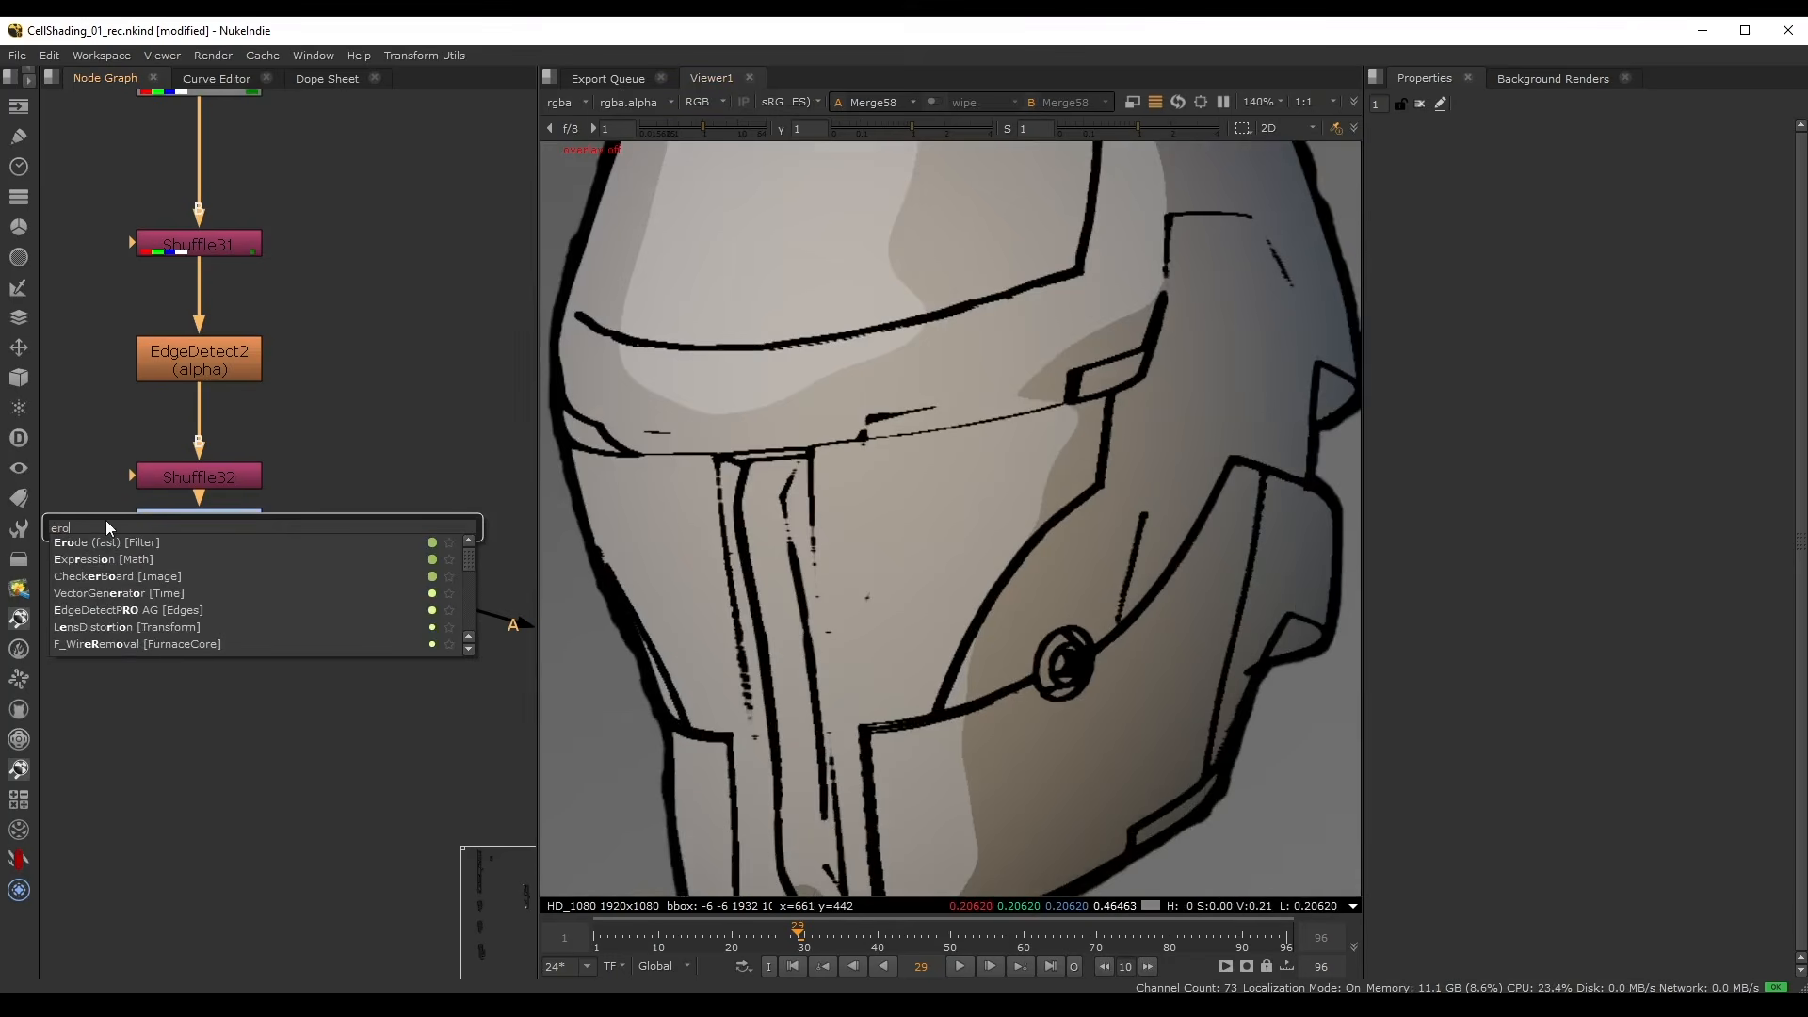
{"action": "type", "text": "de"}
{"action": "left_click", "coordinate": [126, 544]}
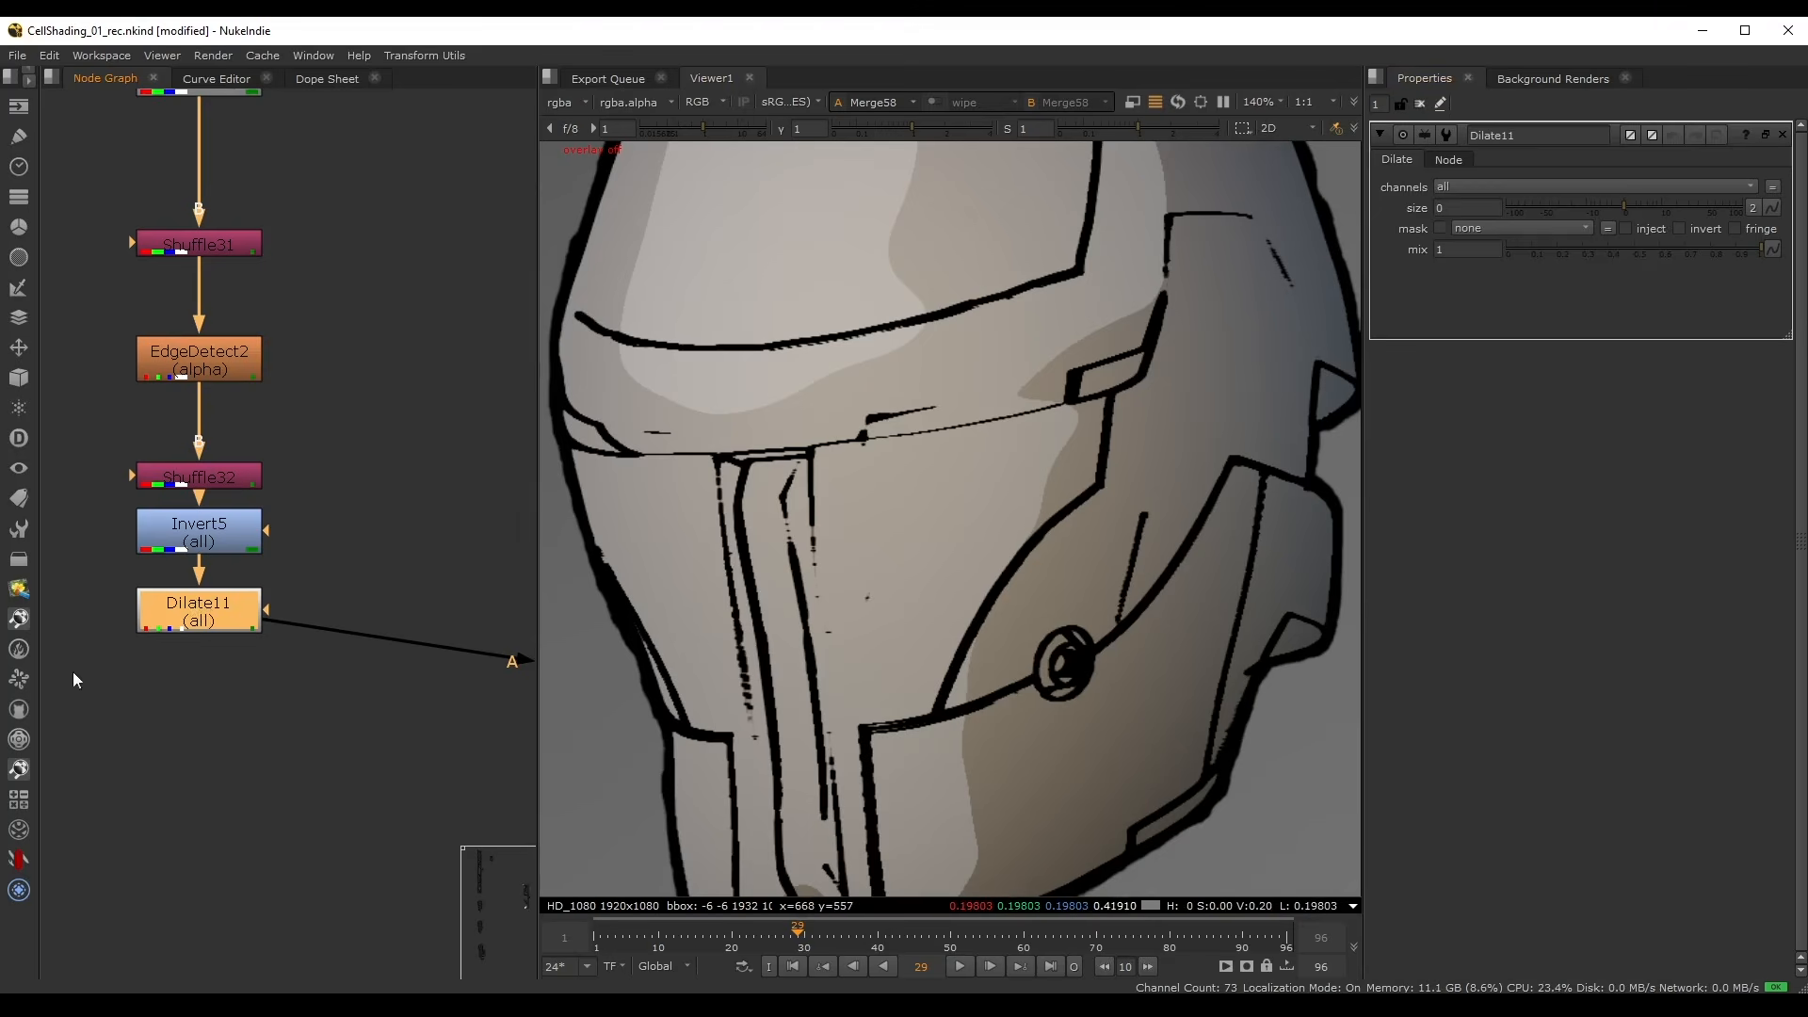
{"action": "mouse_move", "coordinate": [1623, 207]}
{"action": "left_mouse_down"}
{"action": "mouse_move", "coordinate": [1640, 207]}
{"action": "mouse_move", "coordinate": [1623, 207]}
{"action": "left_mouse_up"}
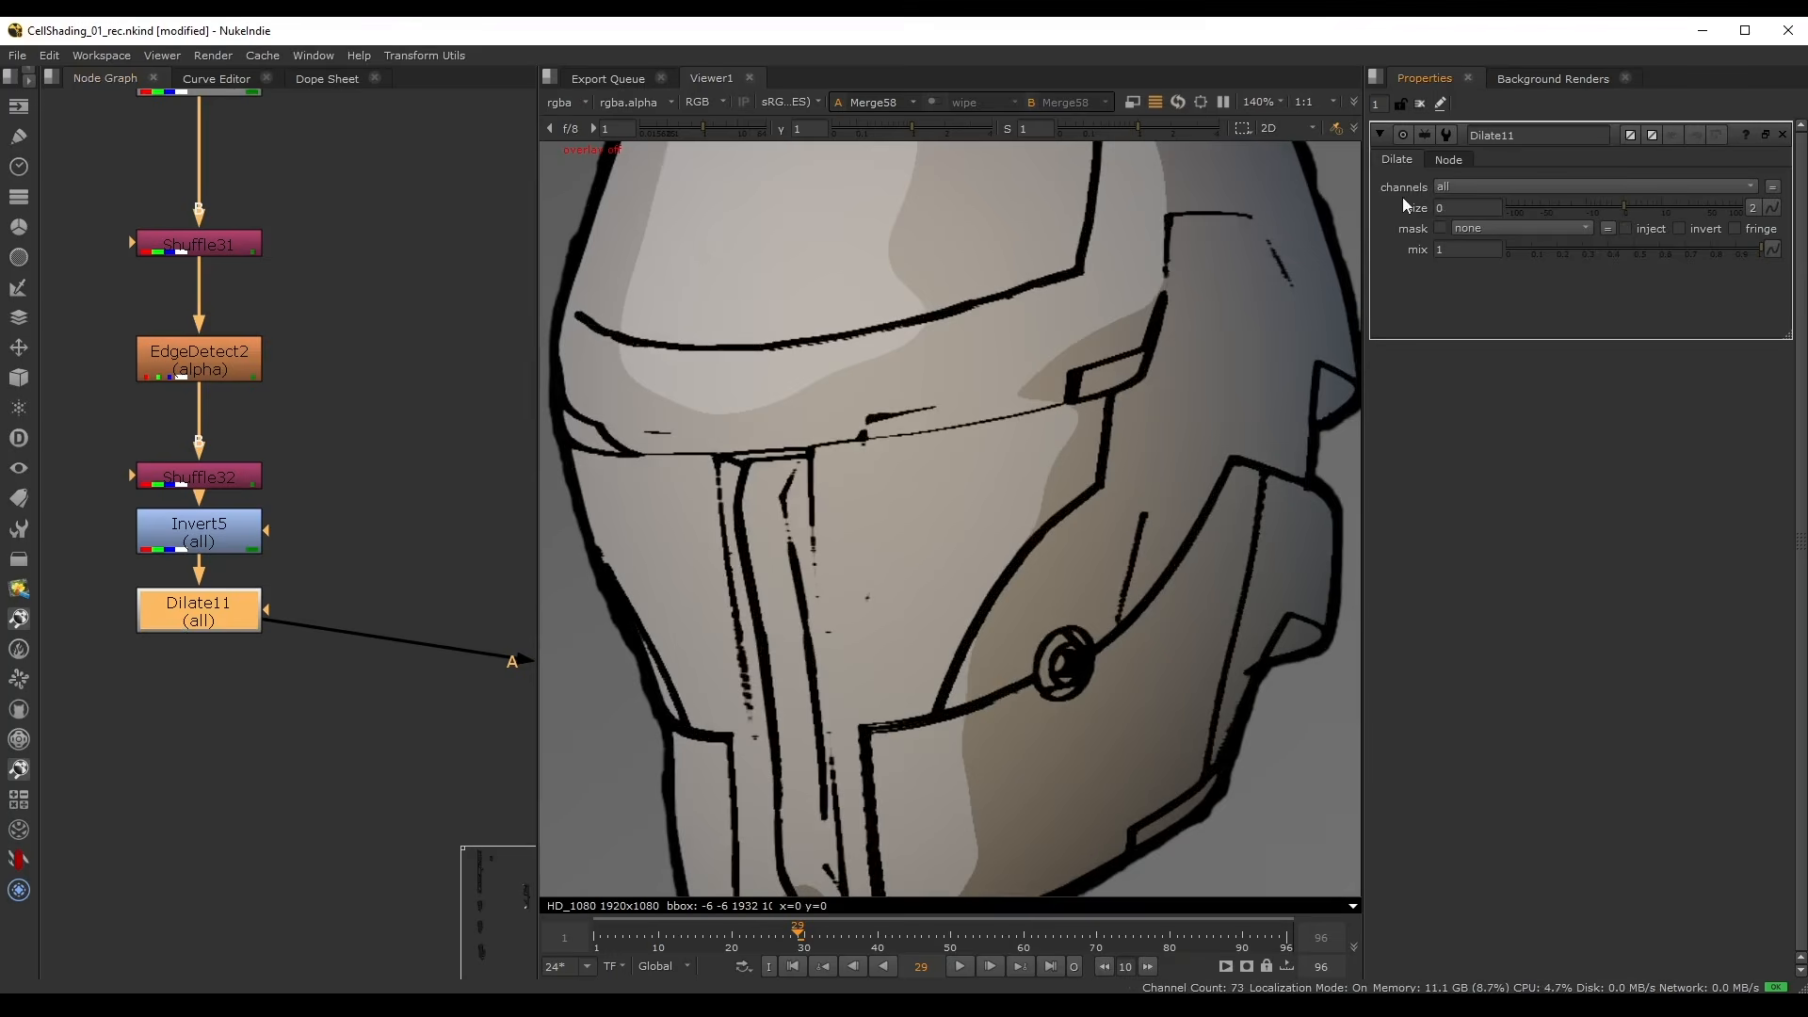
- Create a separate Noise node beside the EdgeDetect node and show its output in the viewer
{"action": "scroll", "coordinate": [1017, 395], "scroll_direction": "down", "scroll_amount": 3}
{"action": "middle_click_drag", "start_coordinate": [358, 471], "coordinate": [283, 504]}
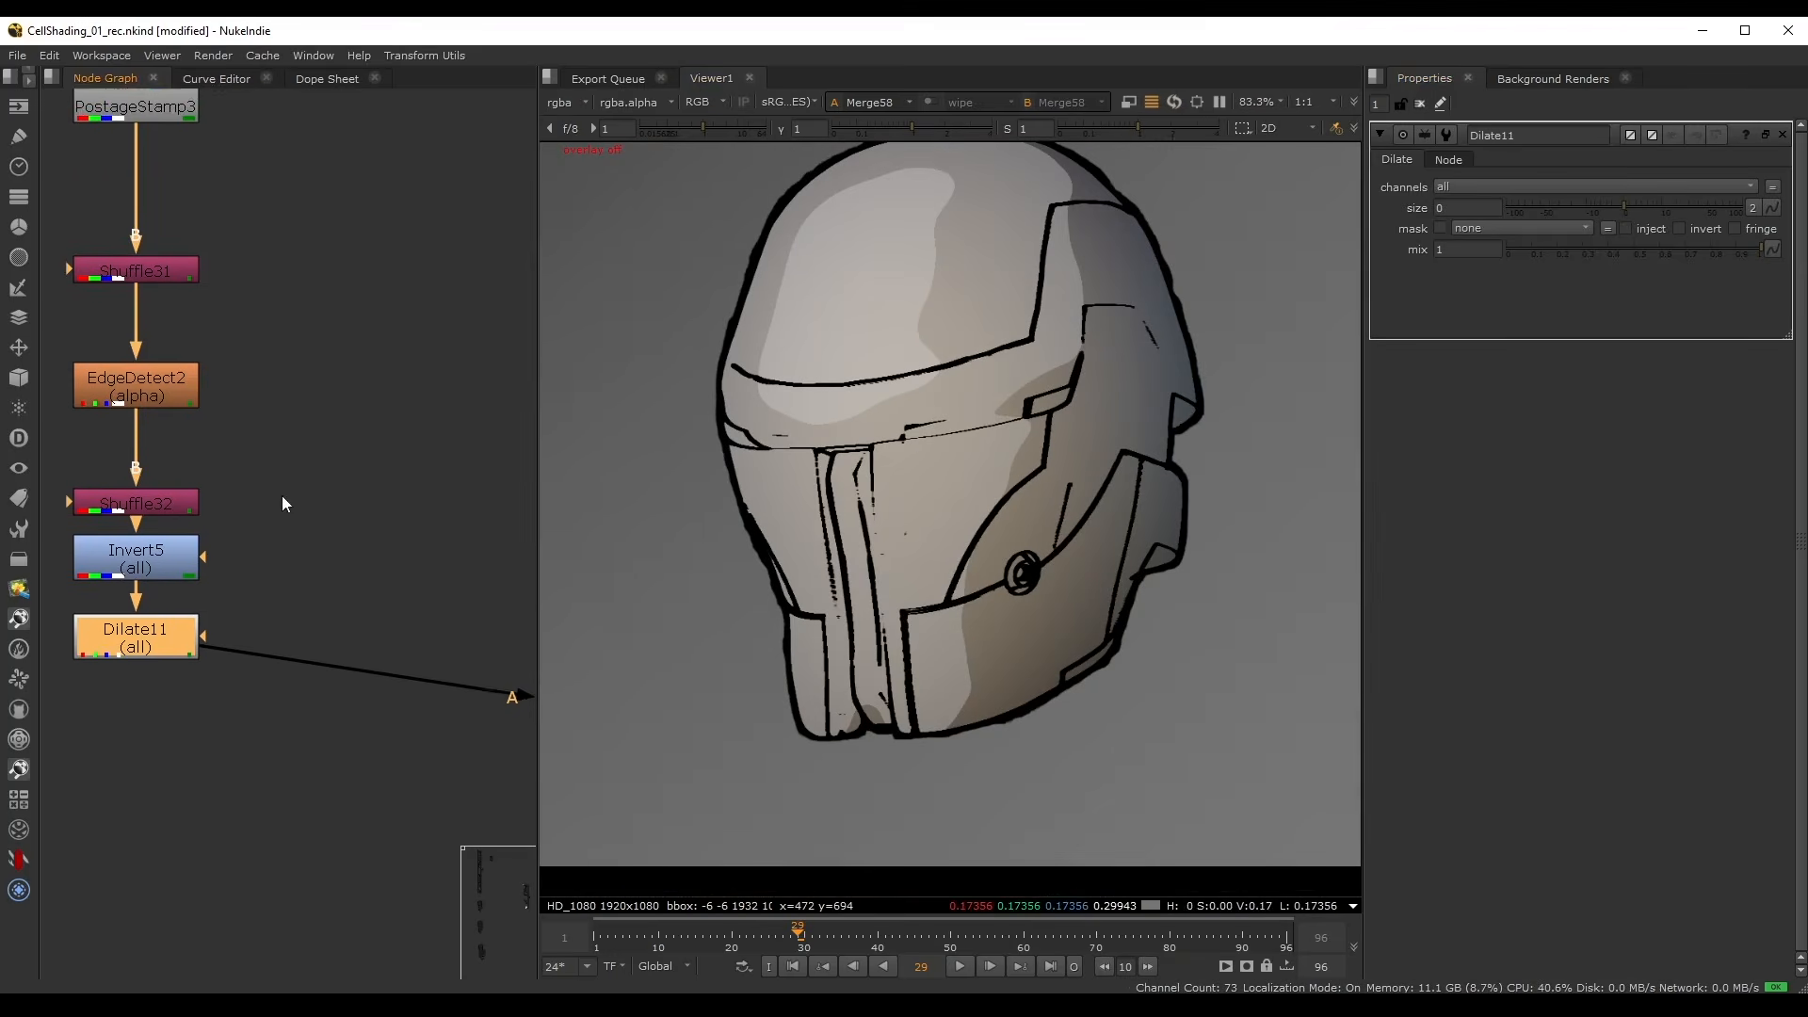
{"action": "scroll", "coordinate": [968, 465], "scroll_direction": "up", "scroll_amount": 2}
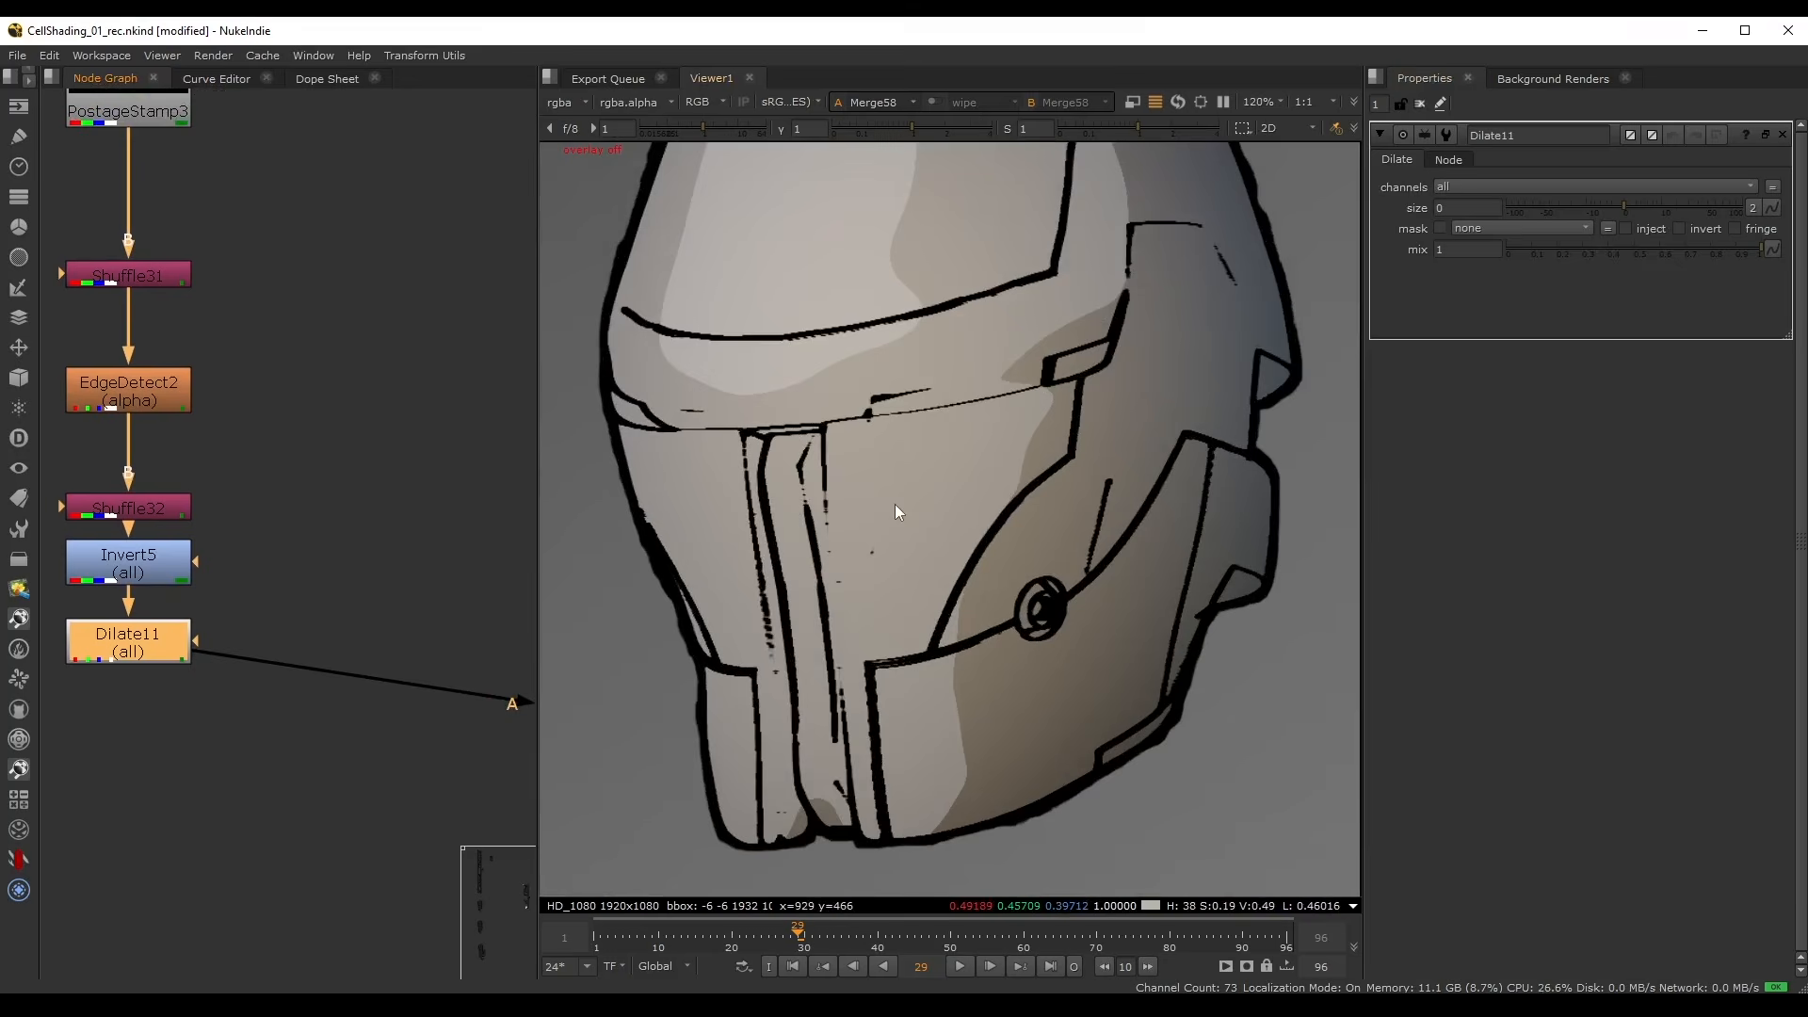
{"action": "left_click", "coordinate": [285, 381]}
{"action": "key", "text": "Tab"}
{"action": "type", "text": "noi"}
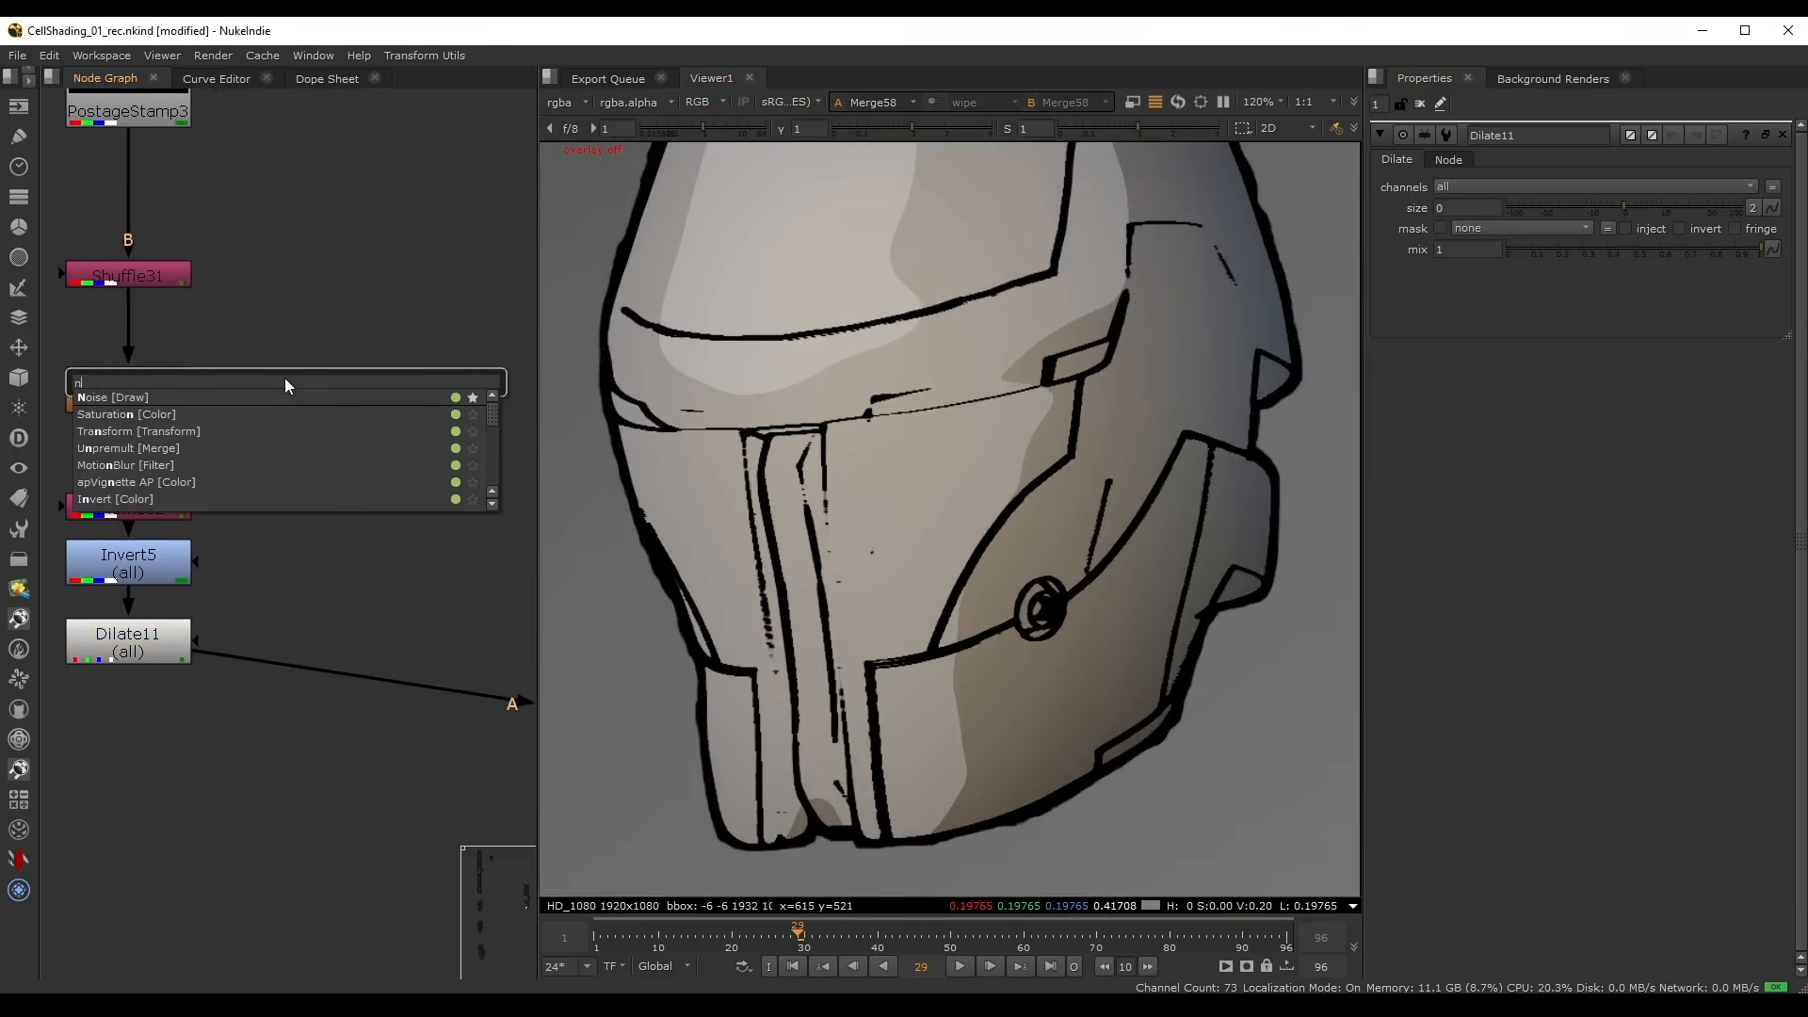
{"action": "left_click_drag", "start_coordinate": [285, 401], "coordinate": [343, 382]}
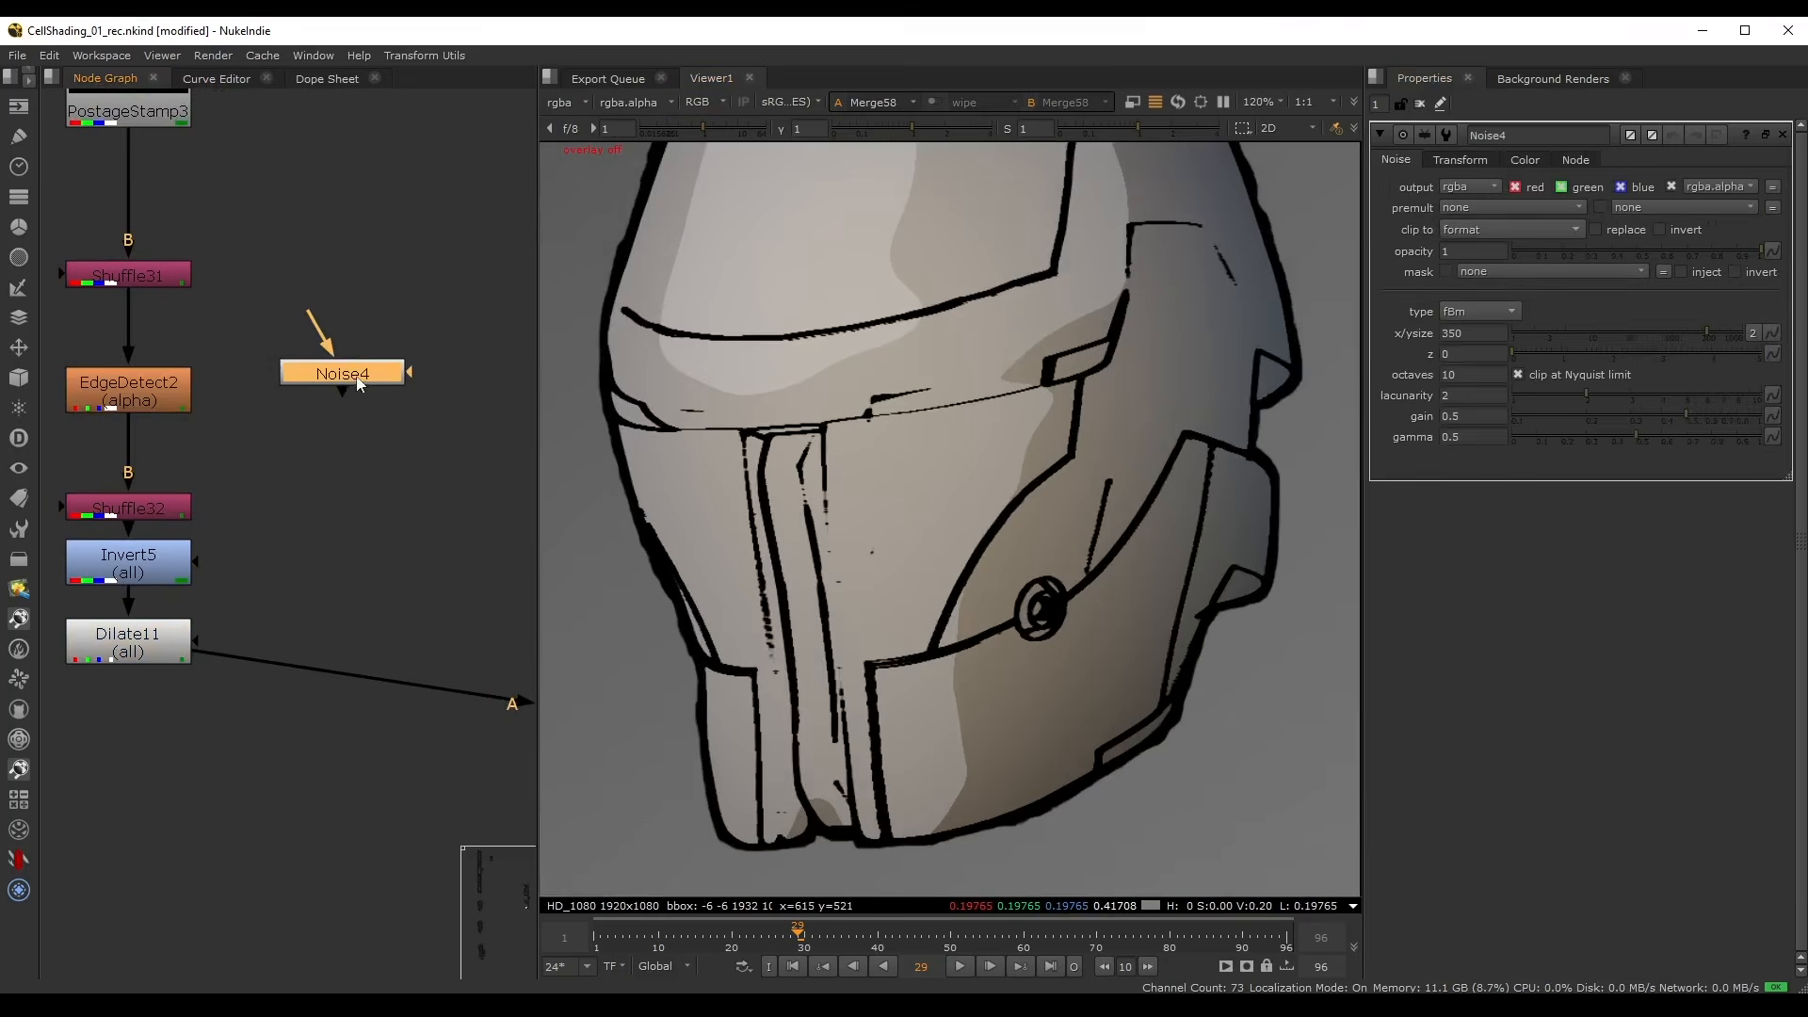
{"action": "key", "text": "1"}
{"action": "scroll", "coordinate": [302, 542], "scroll_direction": "down", "scroll_amount": 2}
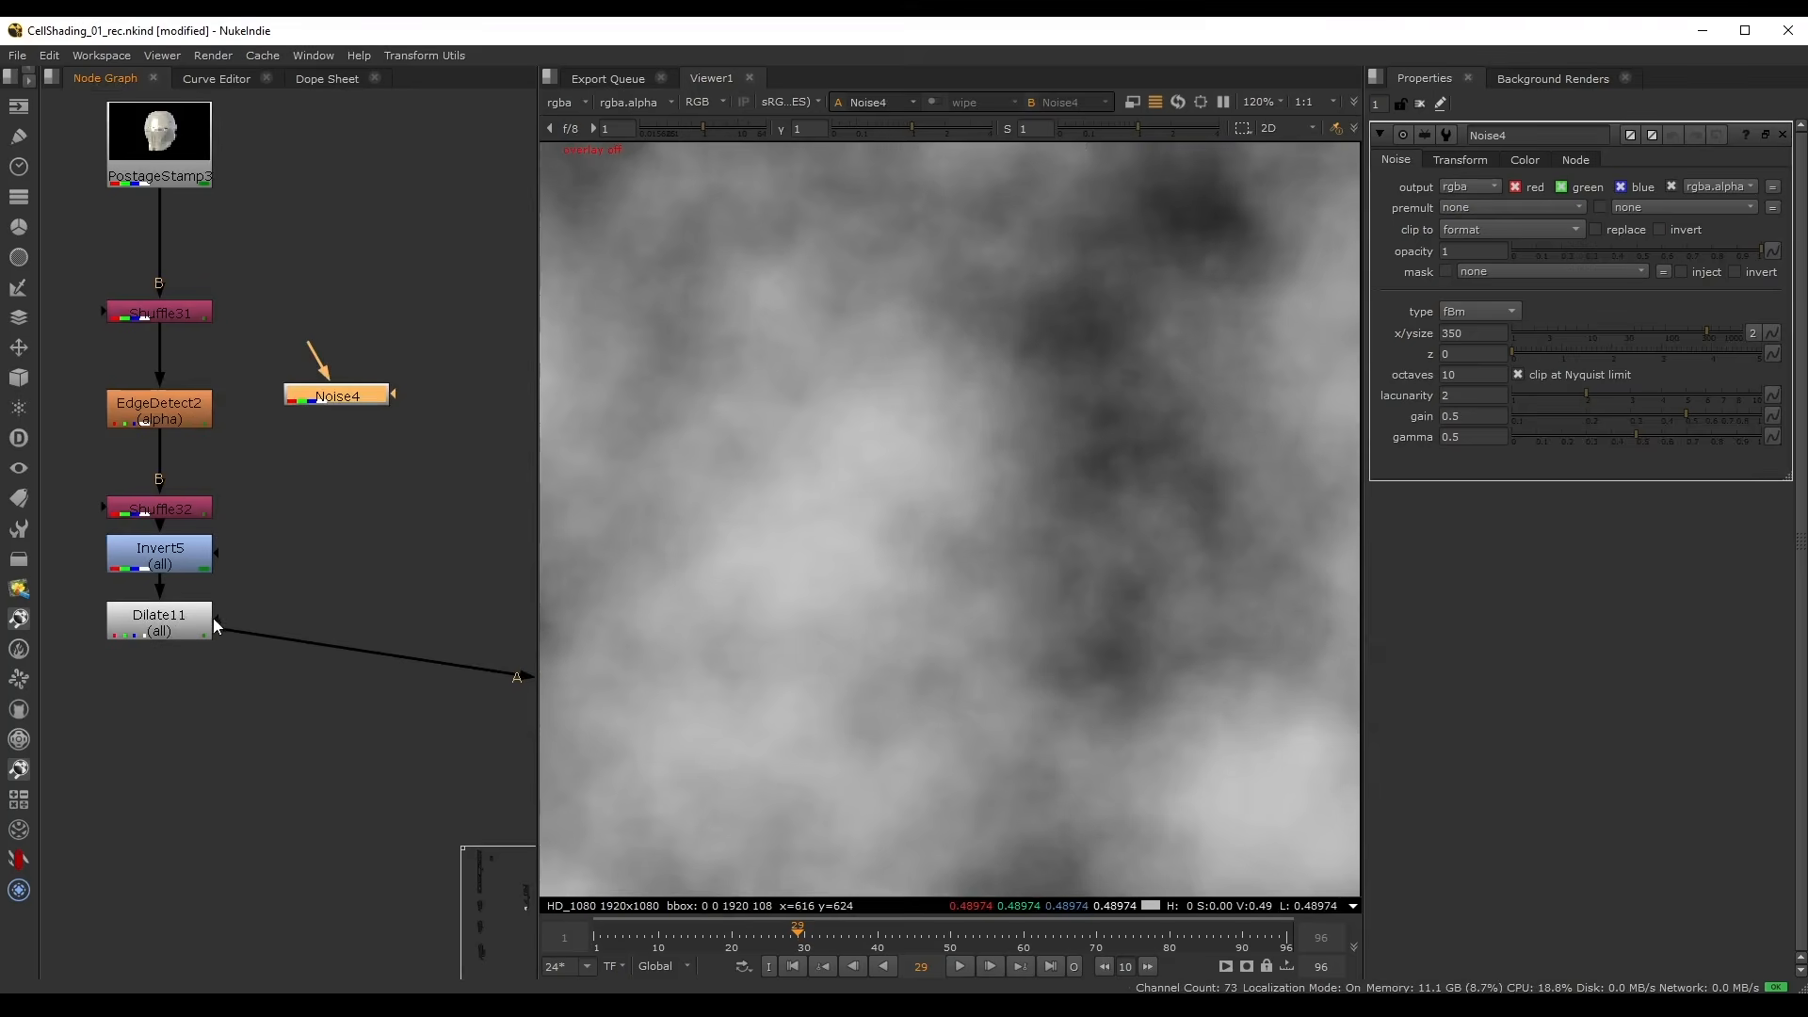
- Connect the Noise node to the Dilate node's mask input and show the Dilate node in the viewer
{"action": "left_click_drag", "start_coordinate": [355, 460], "coordinate": [371, 398]}
{"action": "left_click_drag", "start_coordinate": [202, 615], "coordinate": [297, 638]}
{"action": "key", "text": "1"}
{"action": "double_click", "coordinate": [297, 638]}
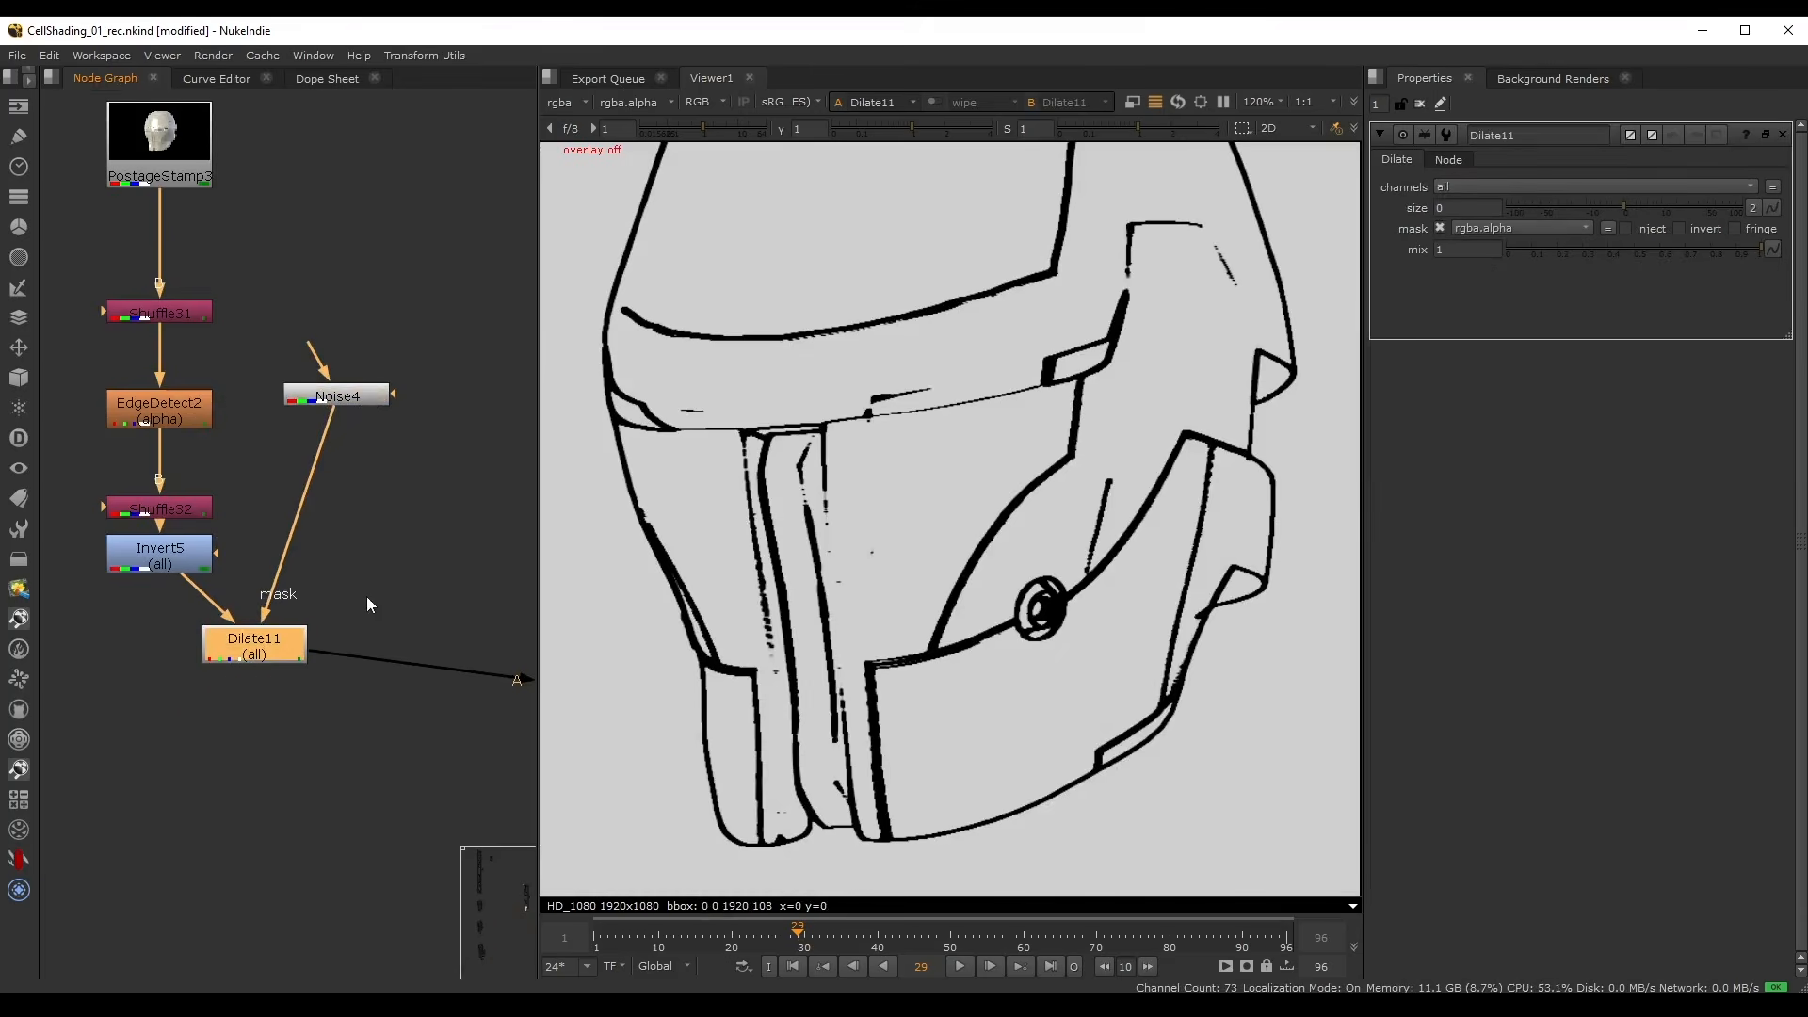
- Set the noise-masked Dilate node's size to 1
{"action": "middle_click_drag", "start_coordinate": [369, 562], "coordinate": [374, 596]}
{"action": "scroll", "coordinate": [374, 596], "scroll_direction": "down", "scroll_amount": 1}
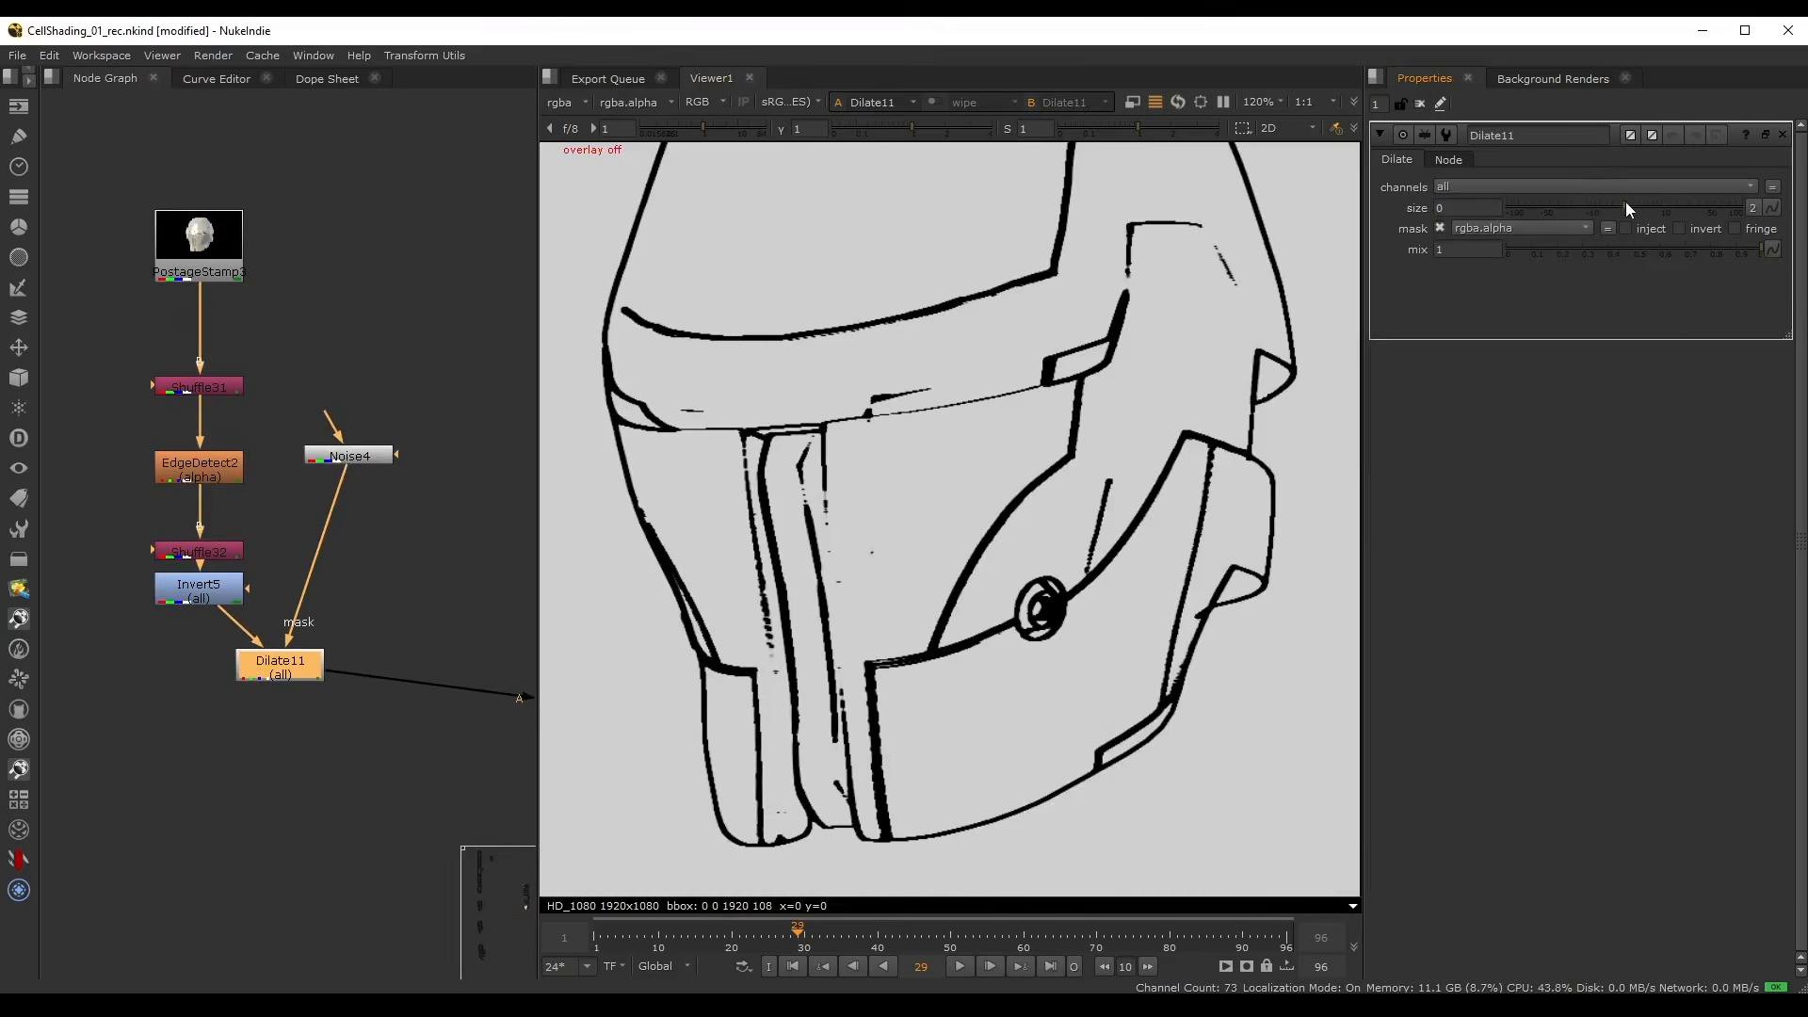
{"action": "left_click_drag", "start_coordinate": [1625, 204], "coordinate": [1640, 207]}
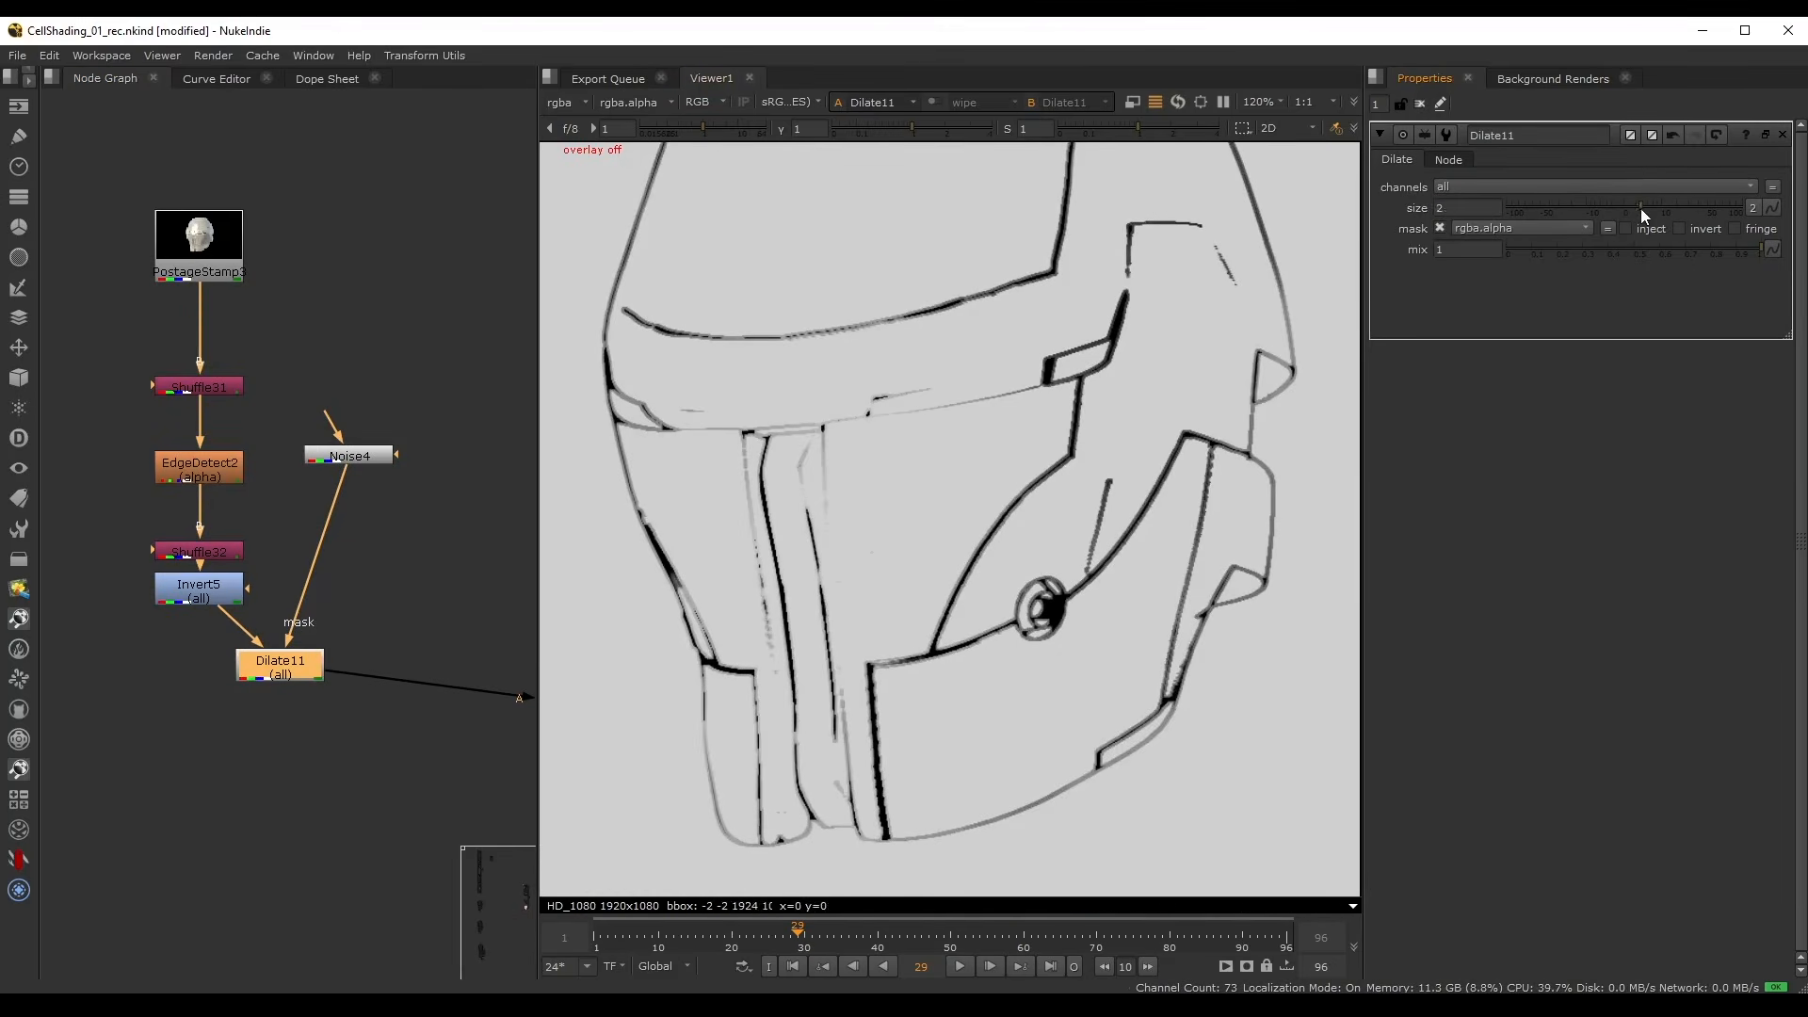
- Refine the Noise node's pattern with x/ysize 75, gain 0.134 and gamma 0.405 while viewing its output
{"action": "left_click", "coordinate": [348, 455]}
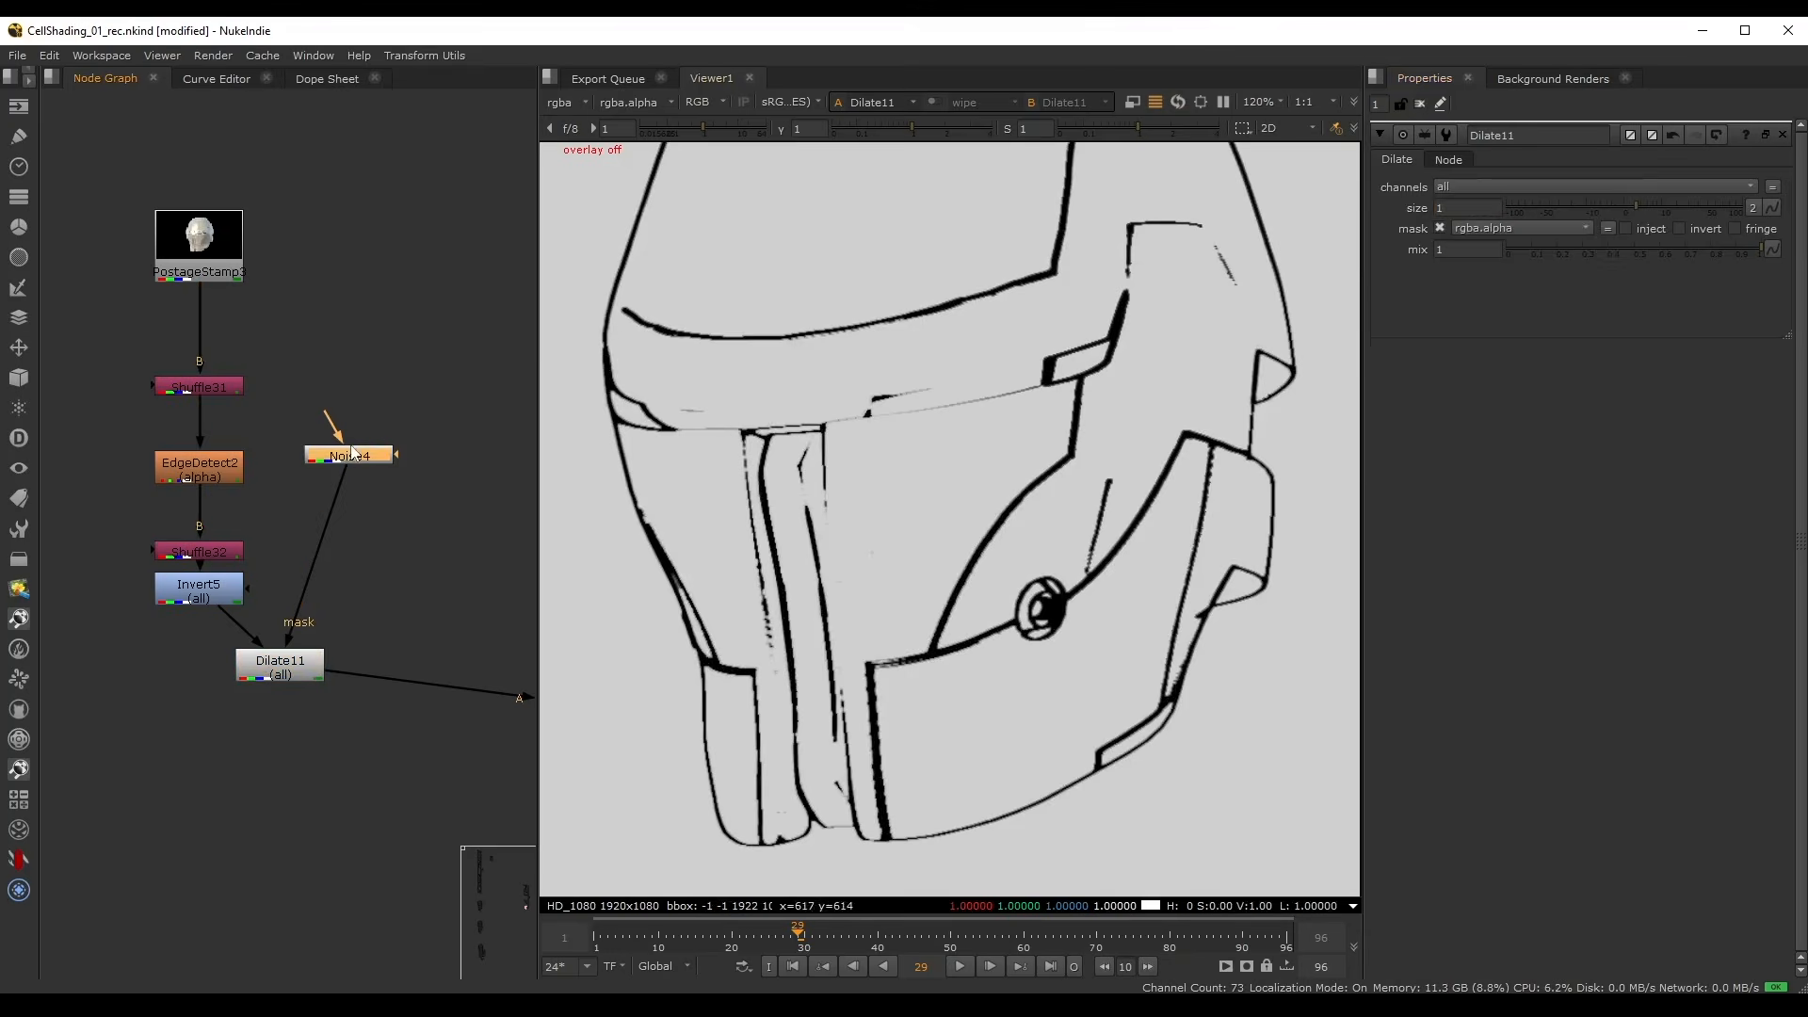
{"action": "key", "text": "1"}
{"action": "scroll", "coordinate": [1075, 437], "scroll_direction": "down", "scroll_amount": 2}
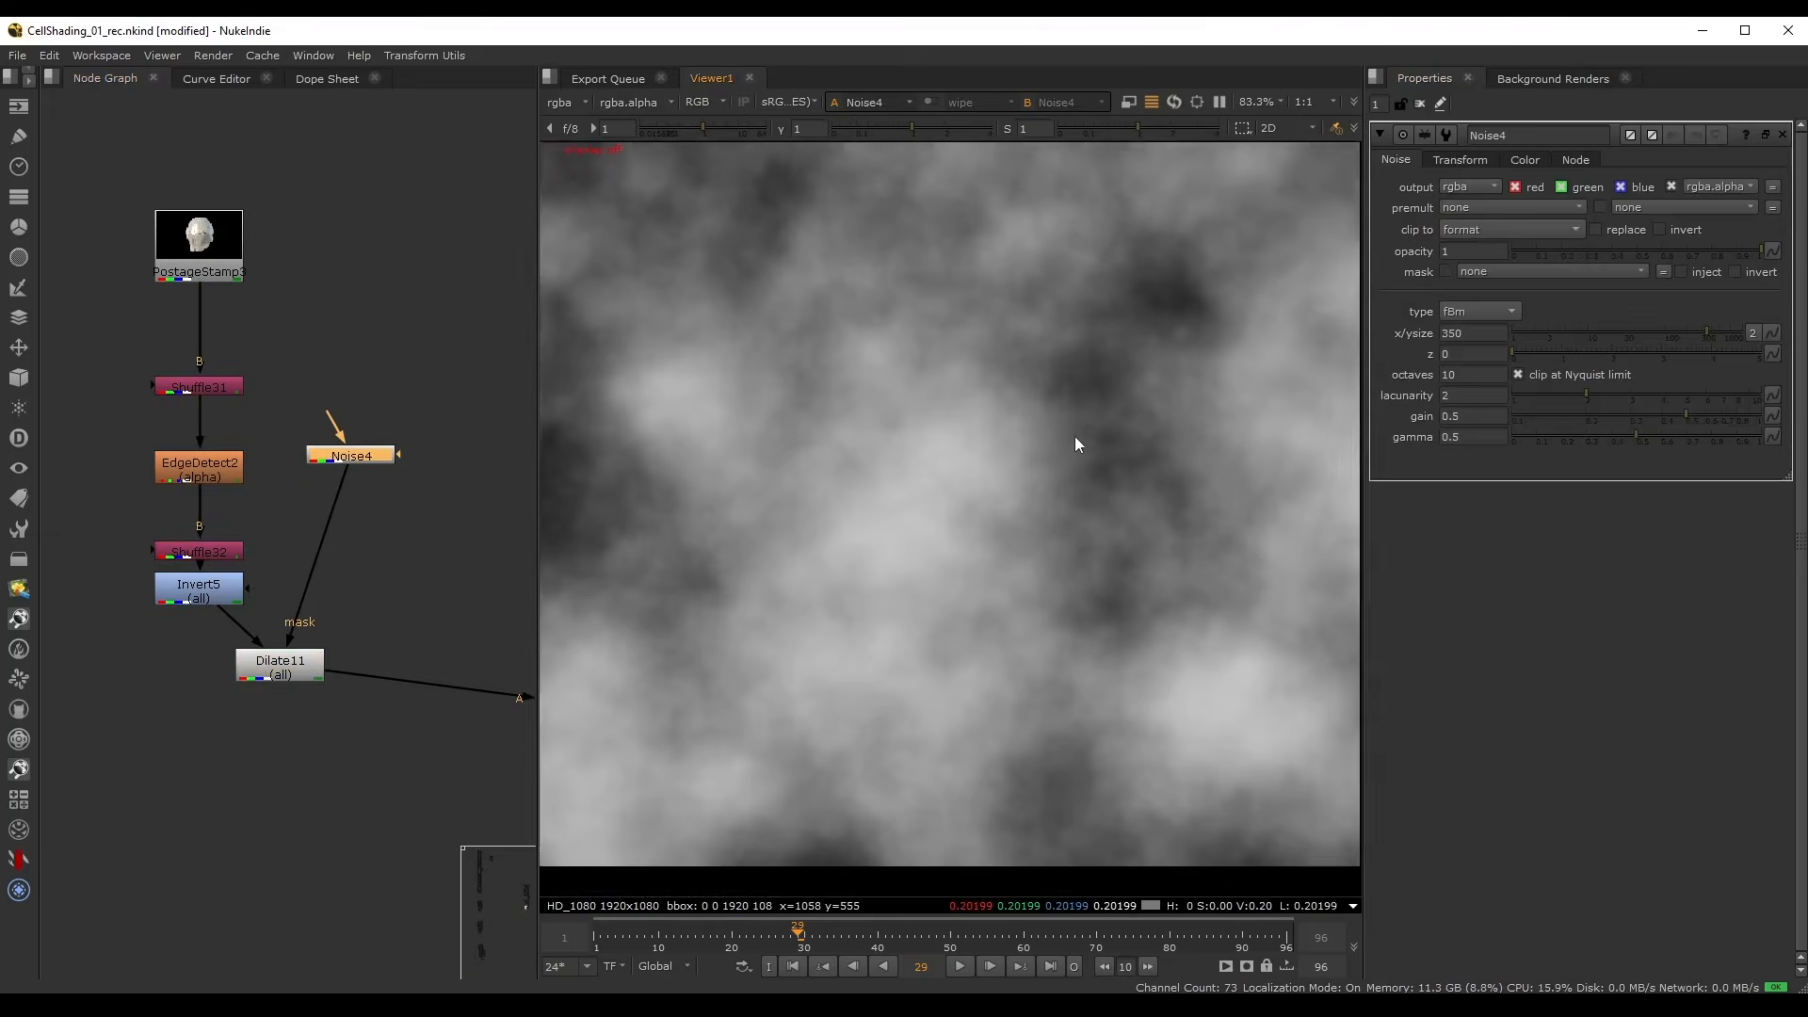
{"action": "left_click", "coordinate": [1655, 334]}
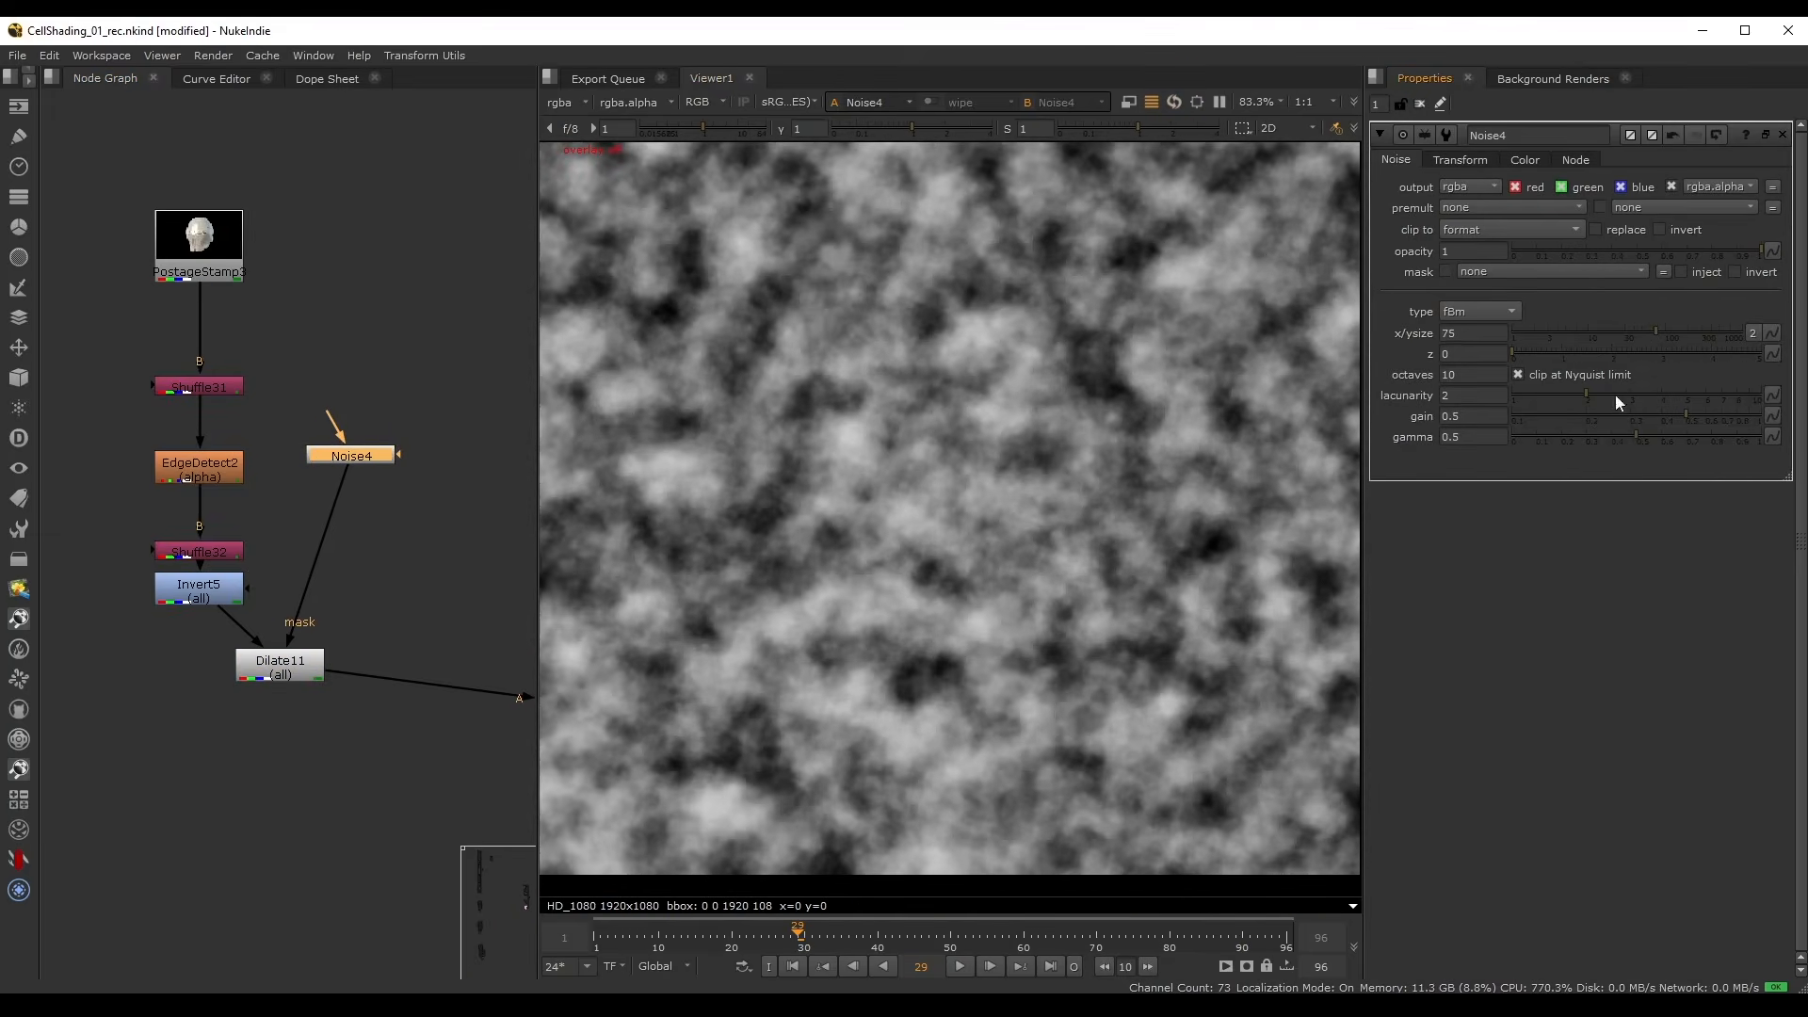
{"action": "left_click", "coordinate": [1578, 415]}
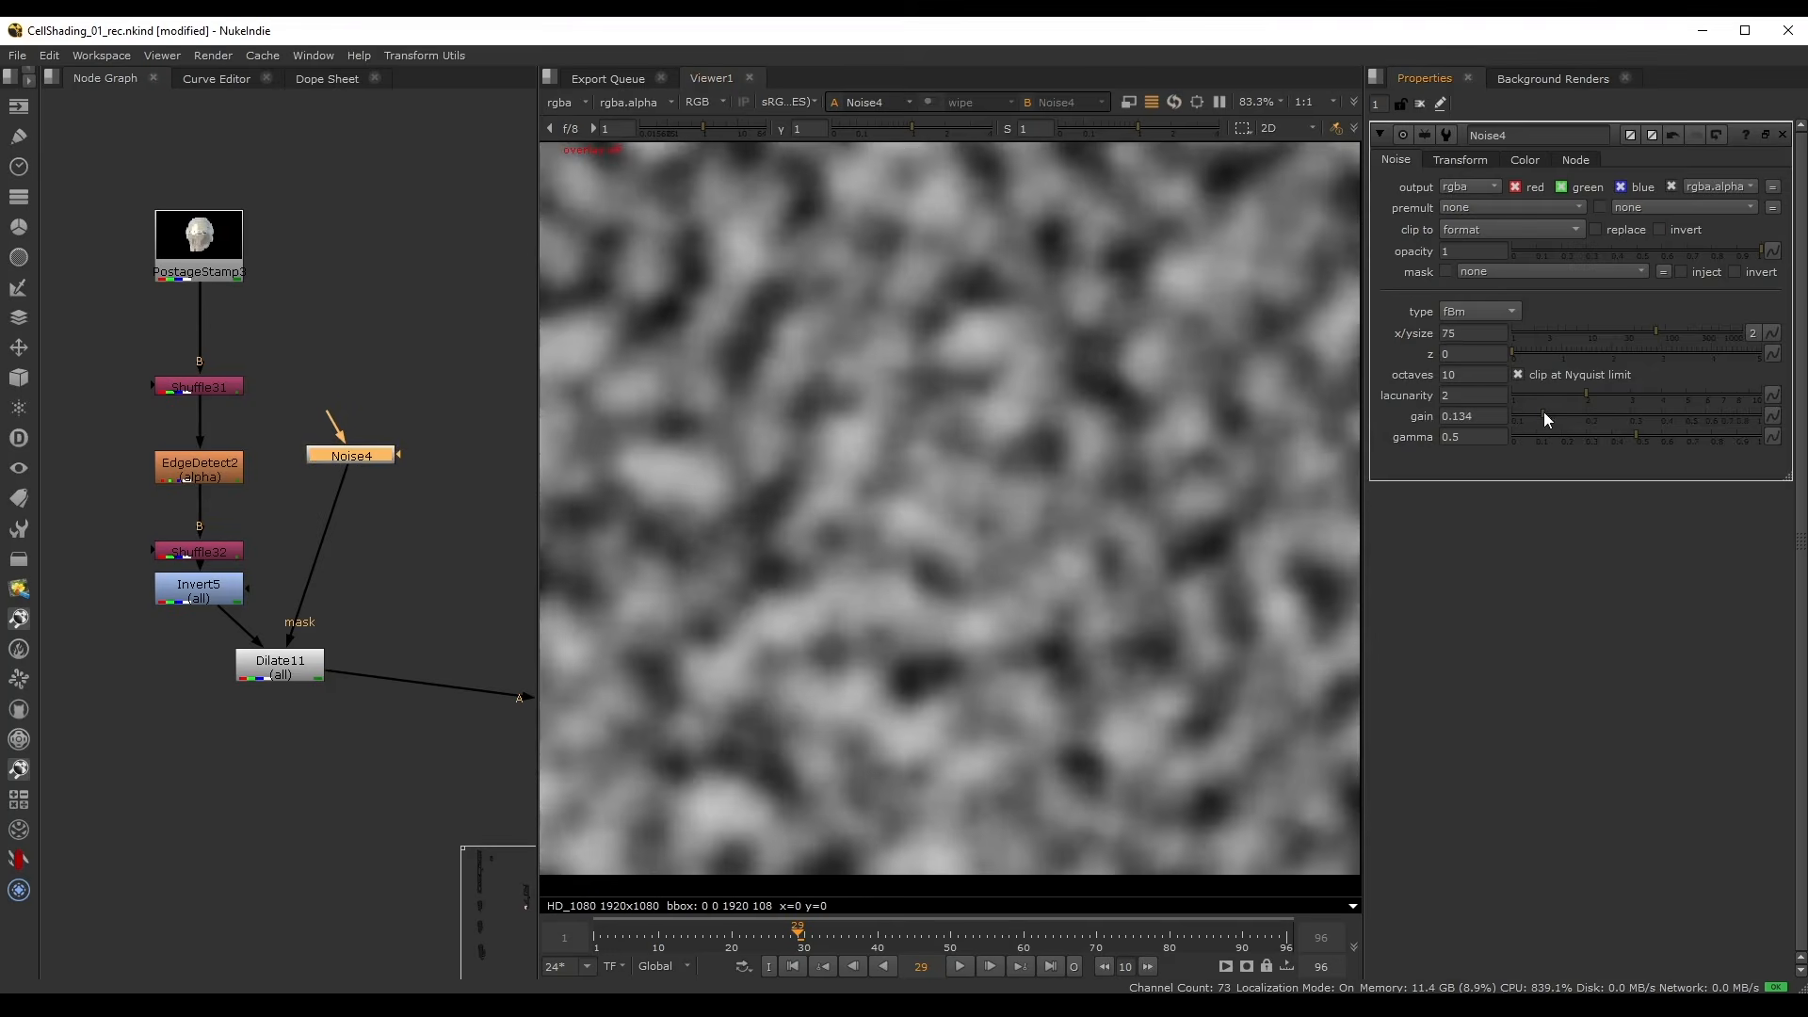
{"action": "mouse_move", "coordinate": [1639, 438]}
{"action": "left_mouse_down"}
{"action": "mouse_move", "coordinate": [1659, 438]}
{"action": "mouse_move", "coordinate": [1596, 443]}
{"action": "mouse_move", "coordinate": [1611, 438]}
{"action": "left_mouse_up"}
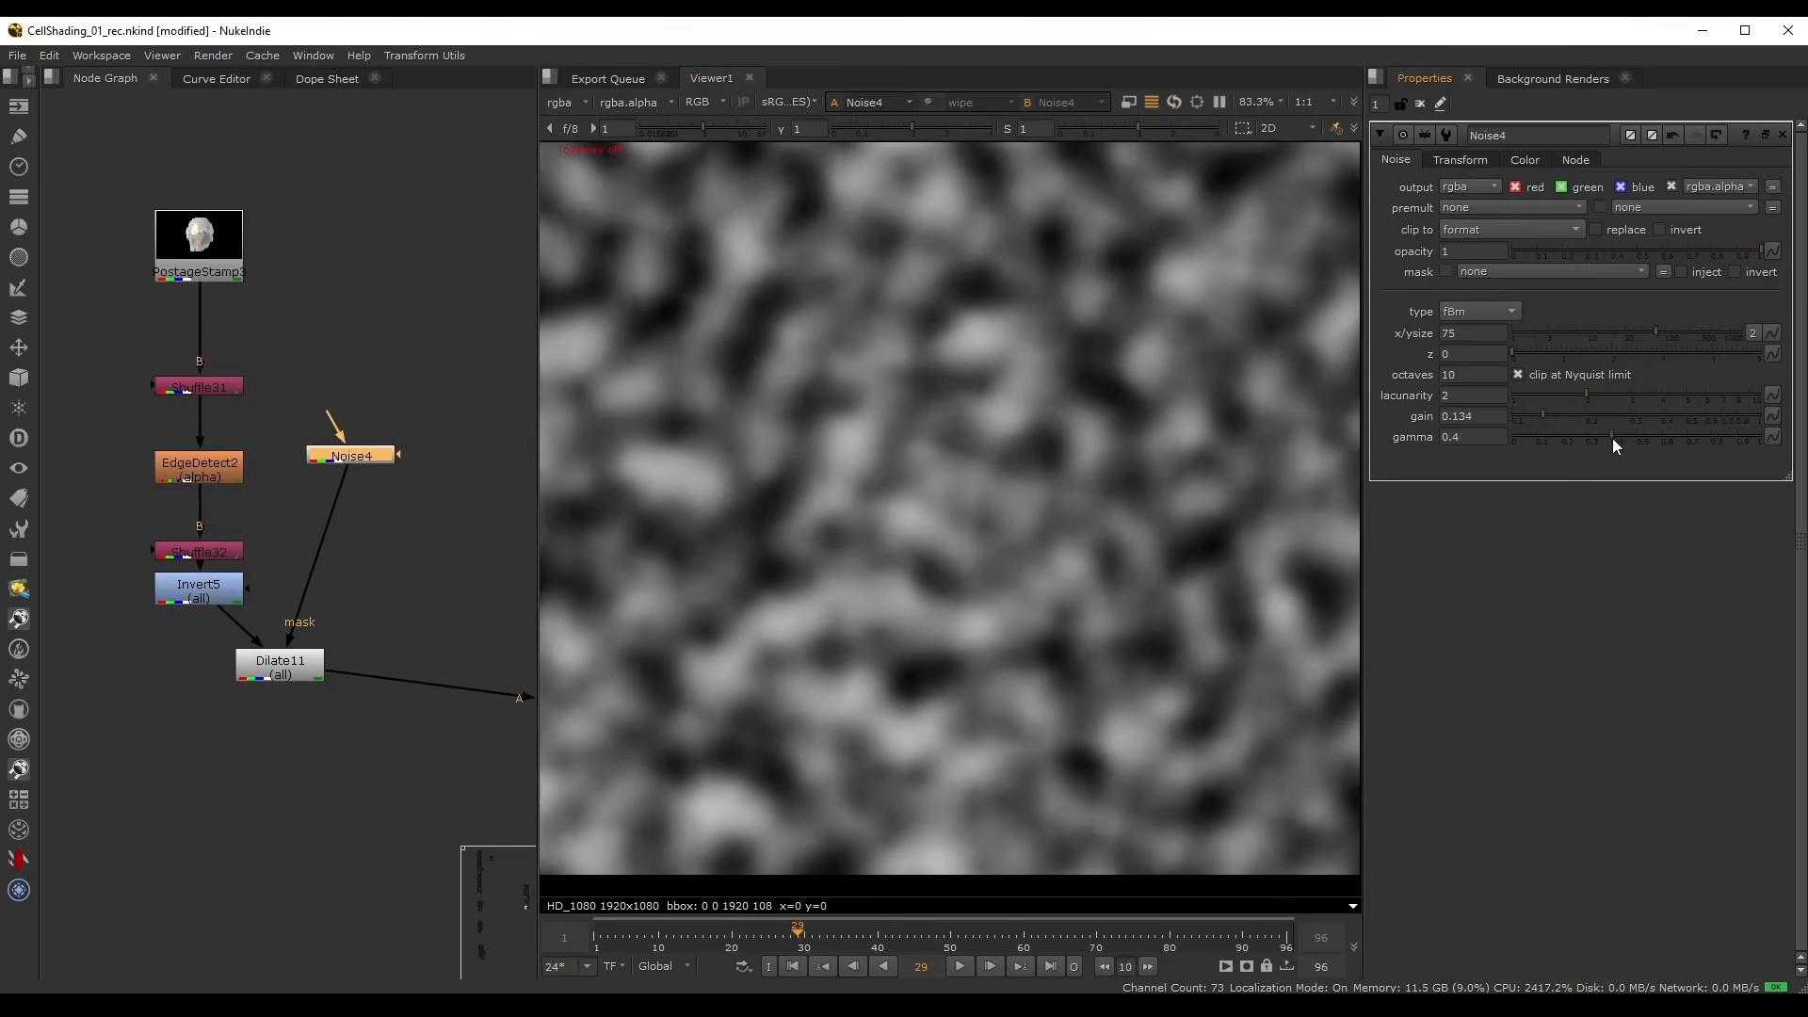
- Compare the outlines with the Dilate node disabled and enabled, and inspect the line-width variation close up
{"action": "left_click", "coordinate": [275, 670]}
{"action": "key", "text": "1"}
{"action": "key", "text": "d"}
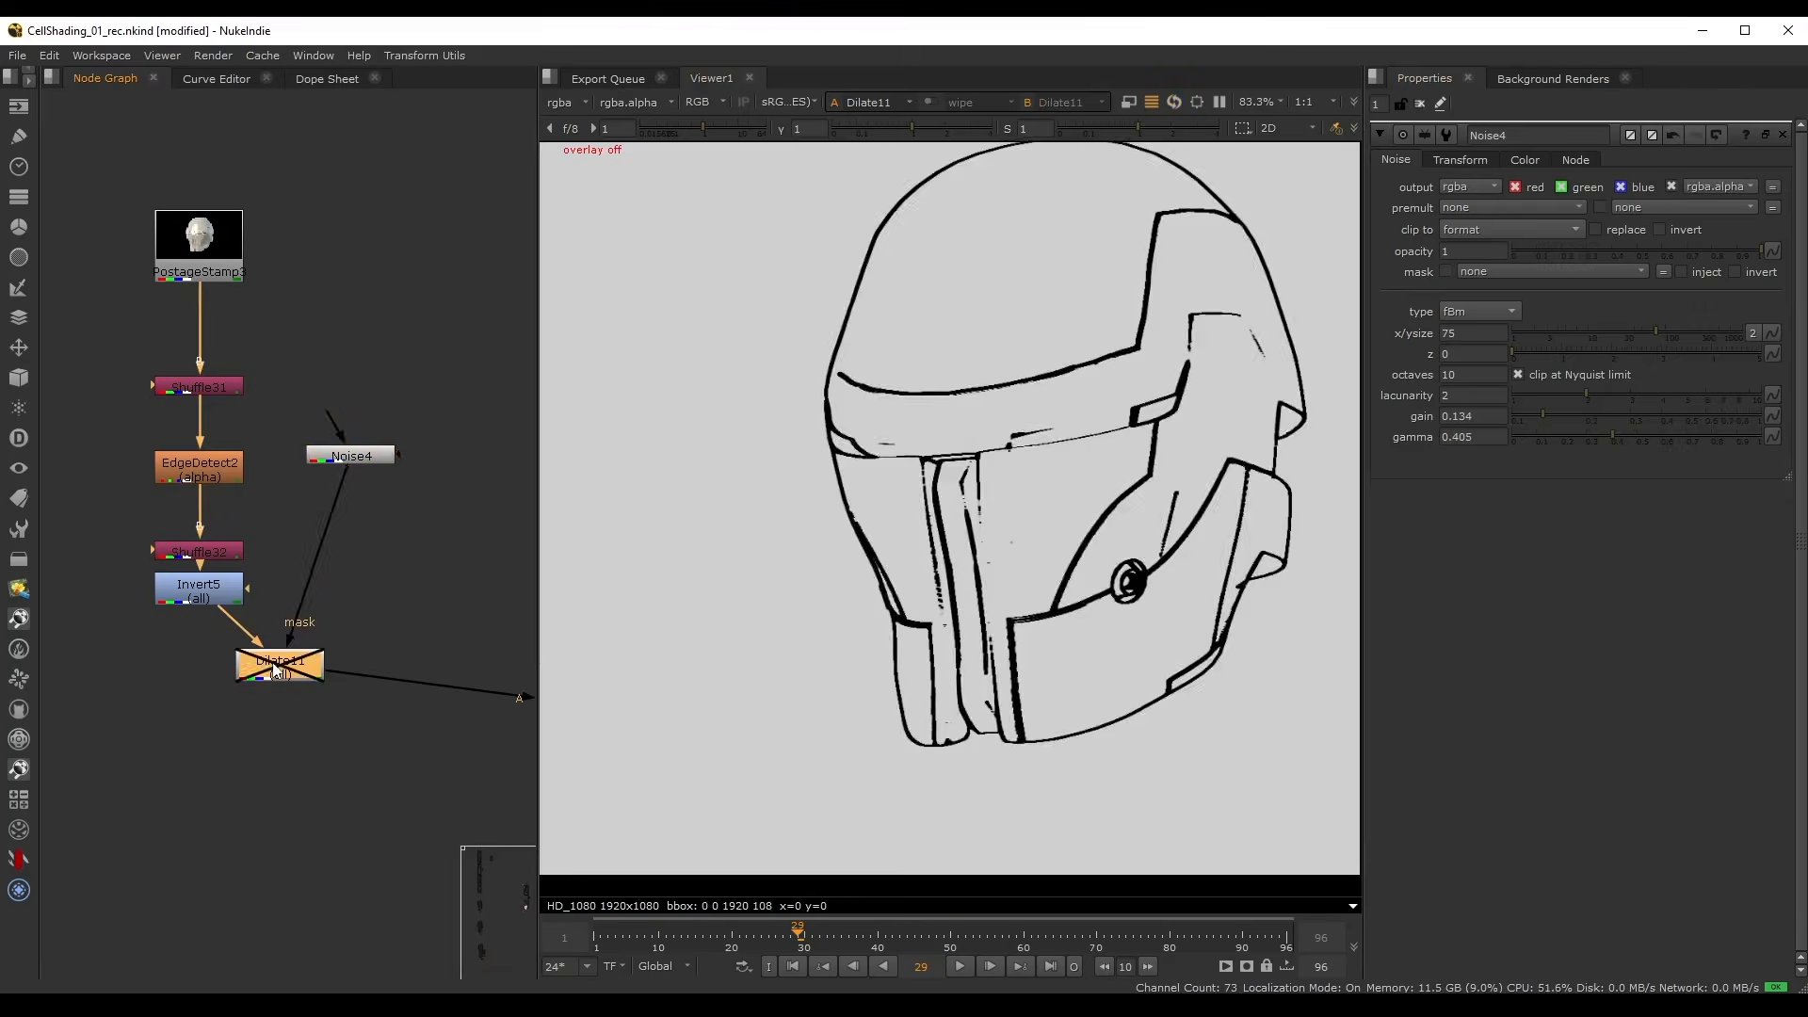
{"action": "key", "text": "d"}
{"action": "scroll", "coordinate": [347, 563], "scroll_direction": "up", "scroll_amount": 5}
{"action": "left_click_drag", "start_coordinate": [186, 720], "coordinate": [209, 663]}
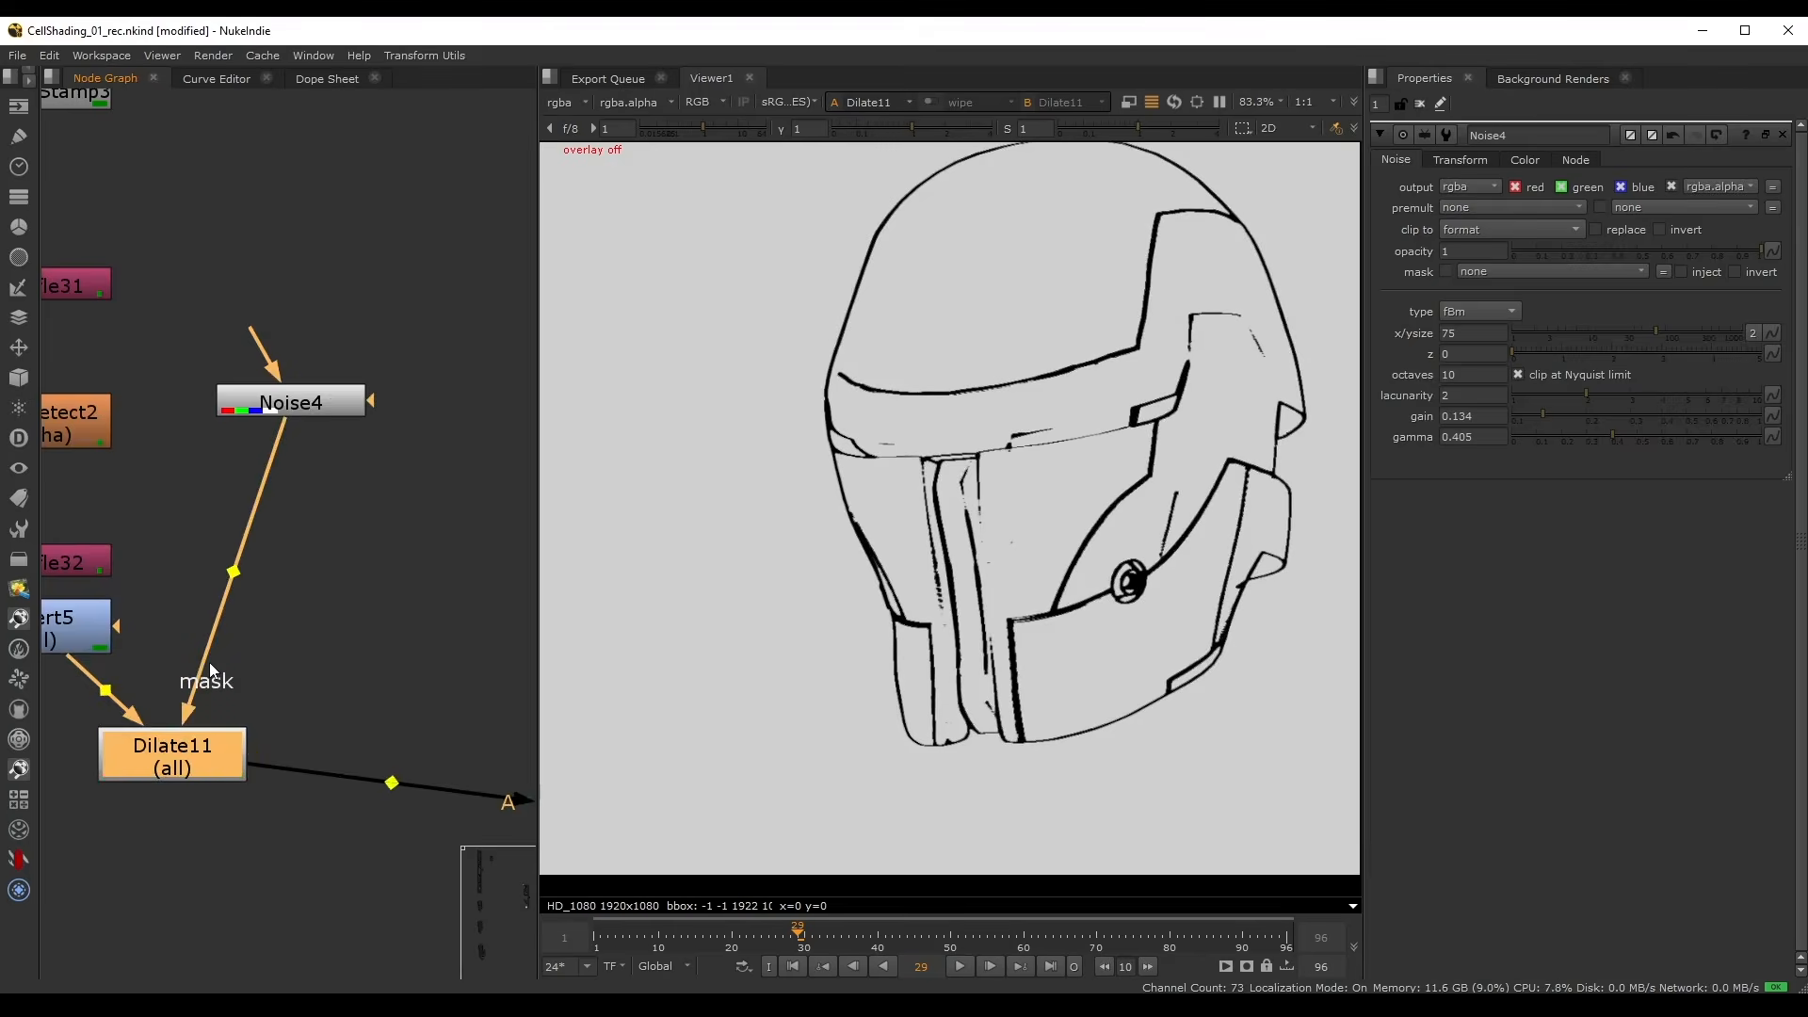
{"action": "scroll", "coordinate": [1224, 593], "scroll_direction": "up", "scroll_amount": 4}
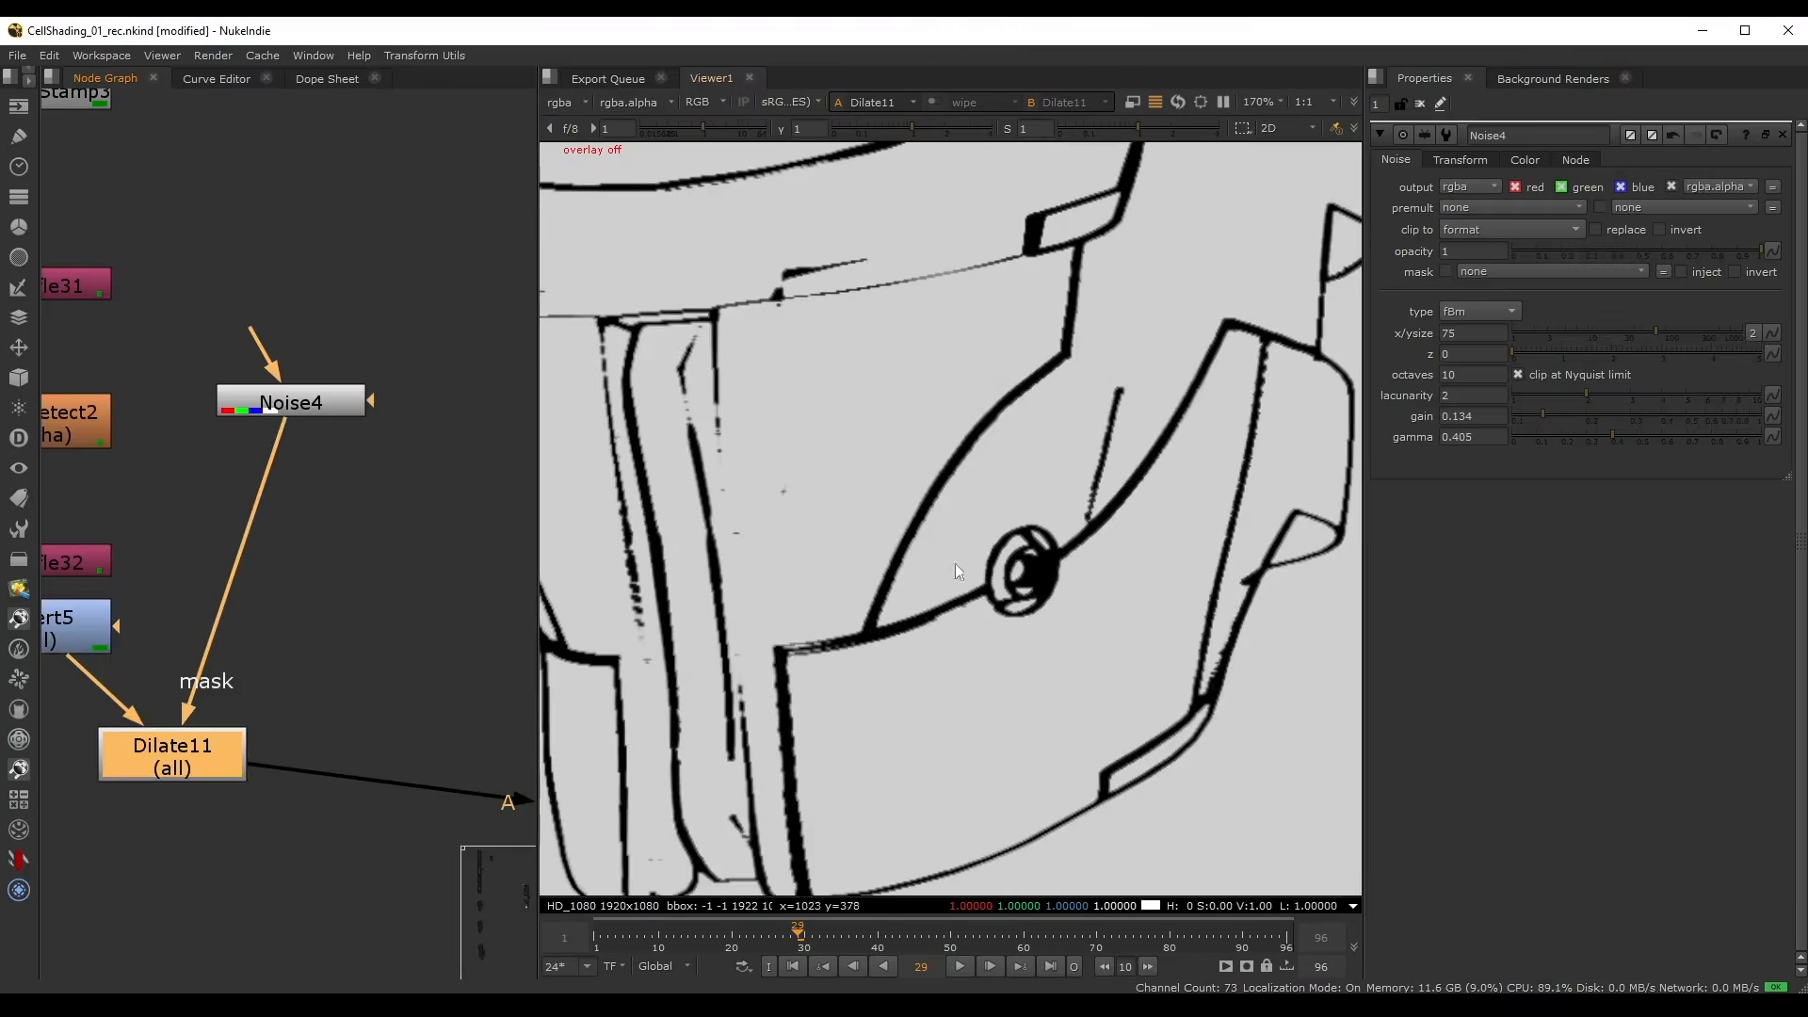
- Toggle the noise-masked Dilate node off and on again, and show the outline multiply Merge node in the viewer
{"action": "key", "text": "d"}
{"action": "key", "text": "d"}
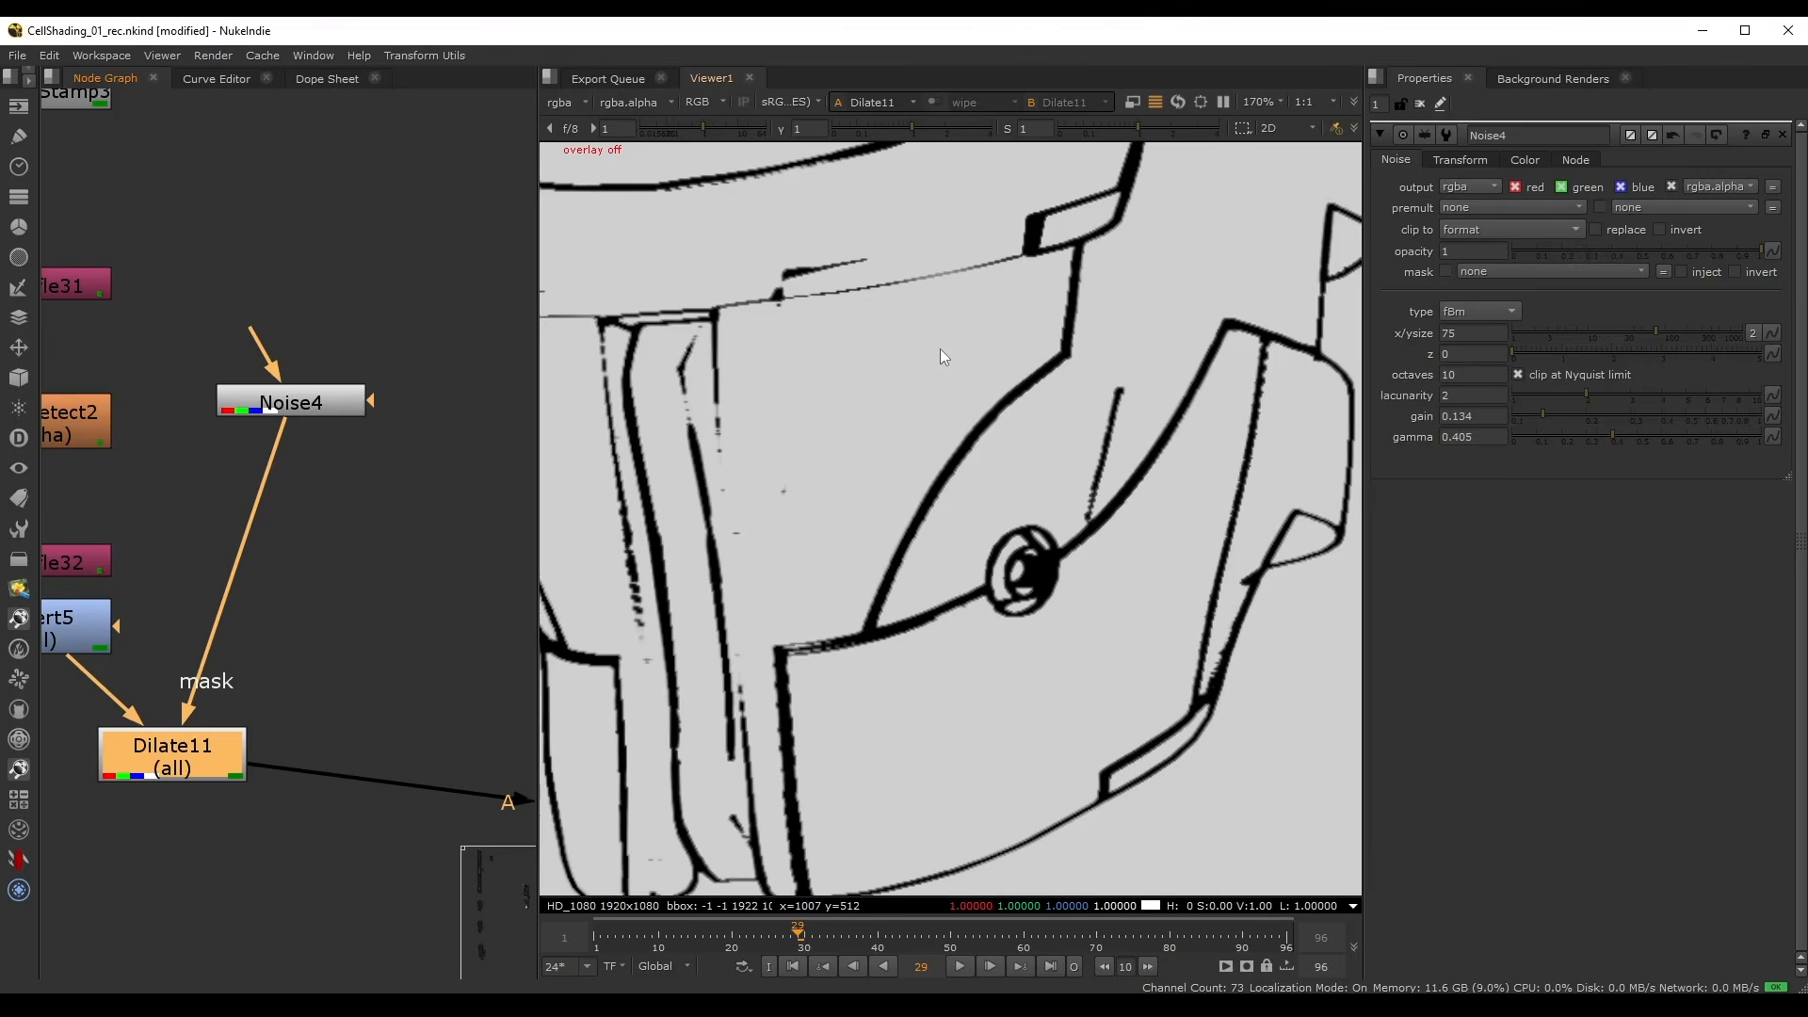
{"action": "scroll", "coordinate": [357, 584], "scroll_direction": "down", "scroll_amount": 2}
{"action": "middle_click_drag", "start_coordinate": [358, 595], "coordinate": [261, 512]}
{"action": "left_click", "coordinate": [199, 633]}
{"action": "scroll", "coordinate": [362, 542], "scroll_direction": "down", "scroll_amount": 2}
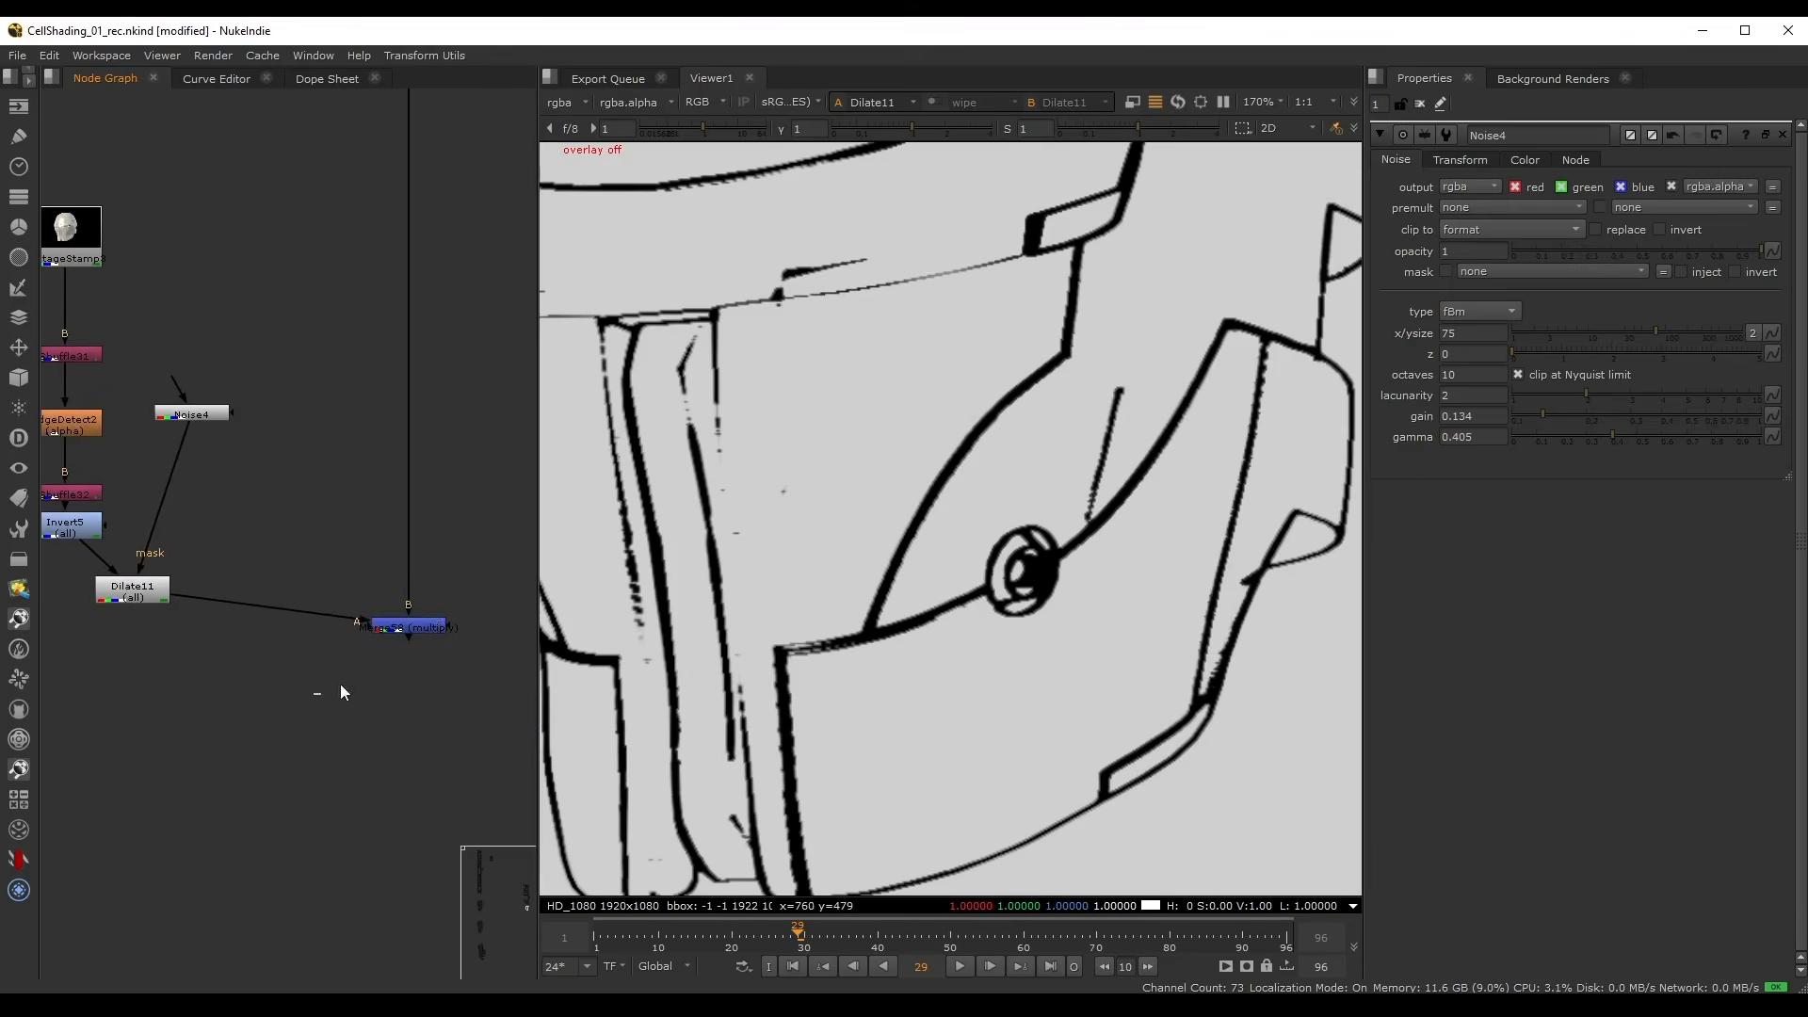
{"action": "left_click", "coordinate": [400, 626]}
{"action": "key", "text": "1"}
- Examine the earlier noise-distorted outline branch alongside the combined cel-shaded helmet result
{"action": "left_click", "coordinate": [267, 462]}
{"action": "scroll", "coordinate": [267, 461], "scroll_direction": "down", "scroll_amount": 3}
{"action": "scroll", "coordinate": [855, 462], "scroll_direction": "down", "scroll_amount": 2}
{"action": "middle_click_drag", "start_coordinate": [238, 276], "coordinate": [335, 691]}
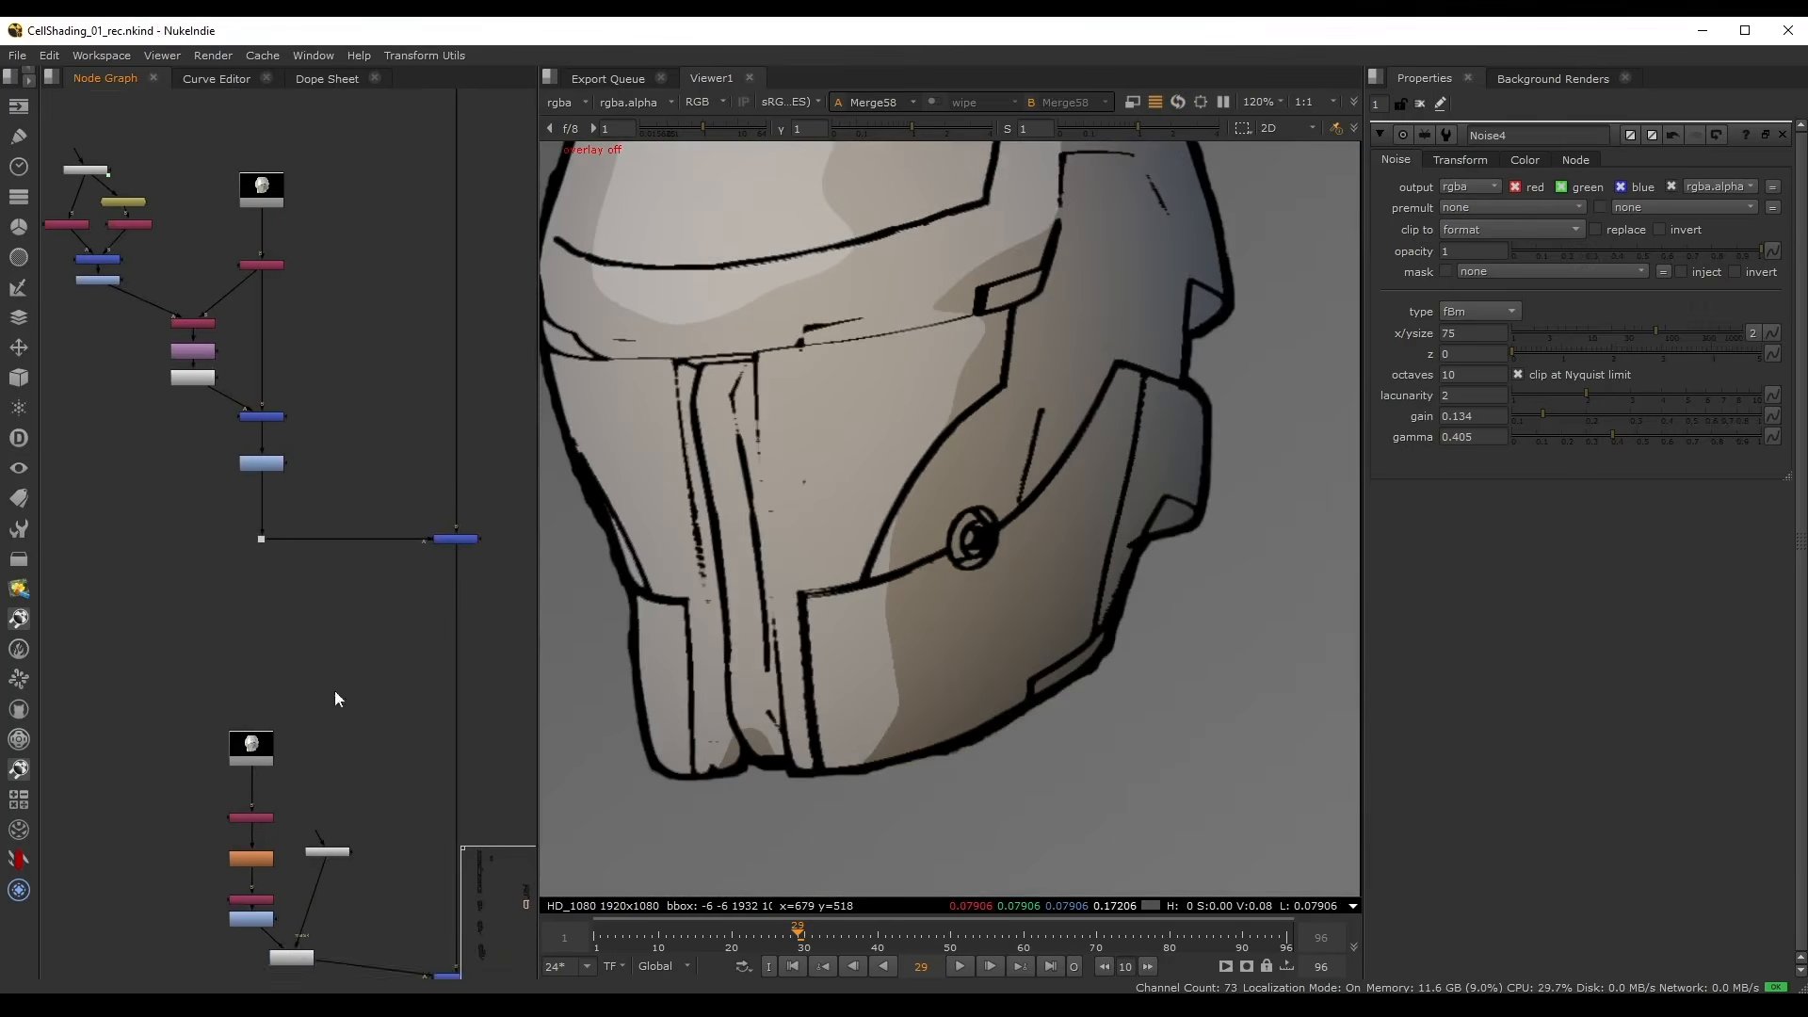
{"action": "middle_click_drag", "start_coordinate": [171, 328], "coordinate": [211, 446]}
{"action": "scroll", "coordinate": [209, 446], "scroll_direction": "up", "scroll_amount": 3}
{"action": "scroll", "coordinate": [203, 525], "scroll_direction": "down", "scroll_amount": 1}
{"action": "middle_click_drag", "start_coordinate": [203, 525], "coordinate": [259, 578]}
{"action": "left_click_drag", "start_coordinate": [74, 227], "coordinate": [348, 670]}
{"action": "left_click", "coordinate": [326, 661]}
{"action": "scroll", "coordinate": [998, 241], "scroll_direction": "down", "scroll_amount": 1}
{"action": "middle_click_drag", "start_coordinate": [998, 241], "coordinate": [987, 338]}
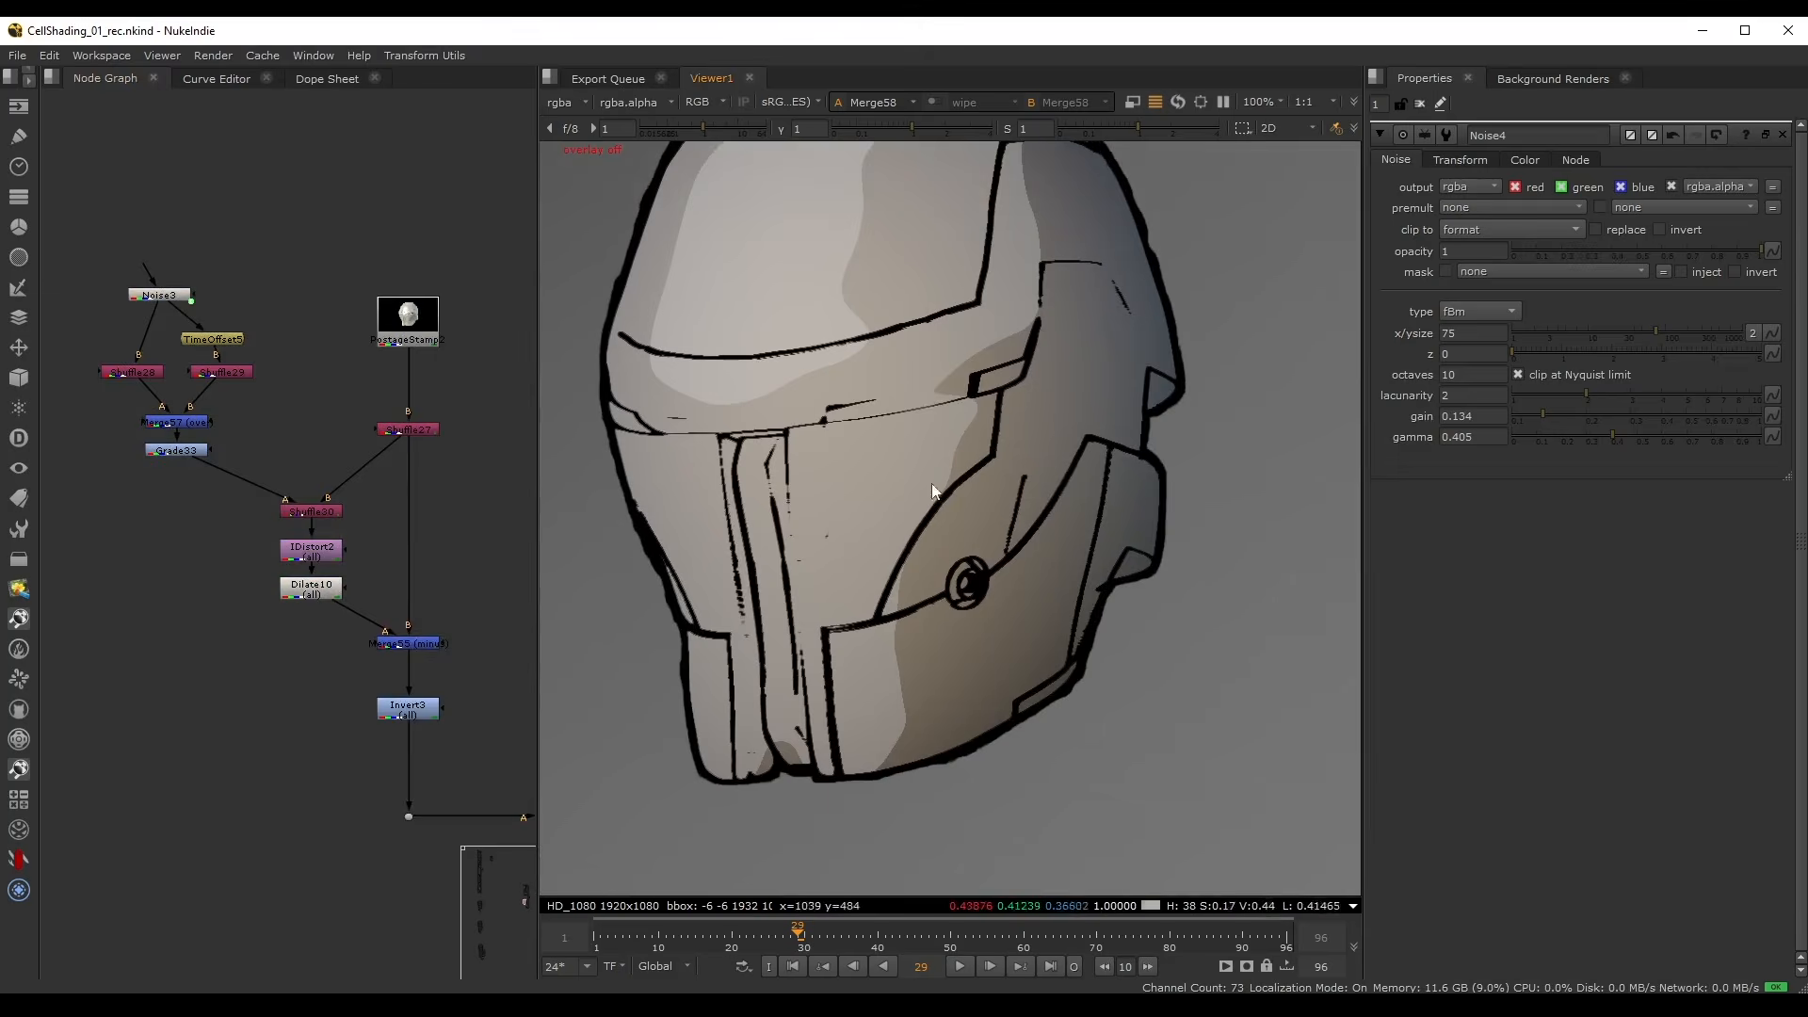
- View the Noise node masking the Dilate and animate its z value with the expression frame/10
{"action": "middle_click_drag", "start_coordinate": [257, 751], "coordinate": [294, 463]}
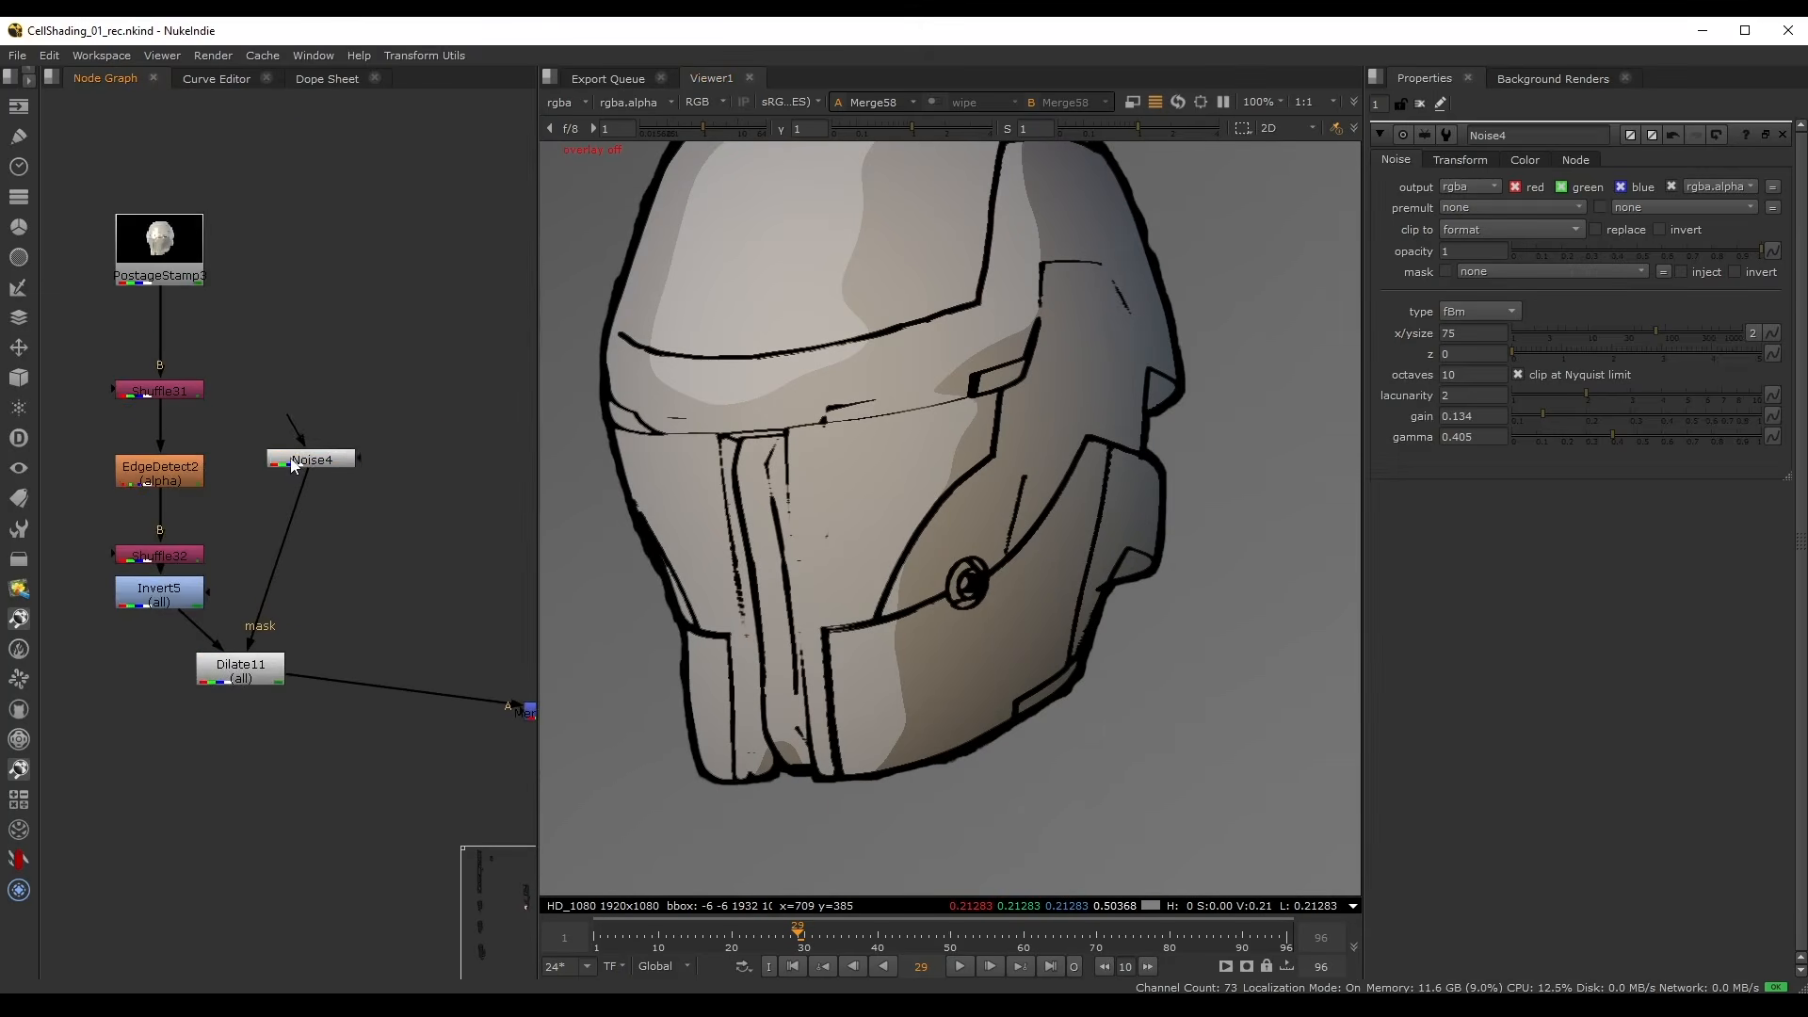
{"action": "left_click", "coordinate": [294, 463]}
{"action": "key", "text": "1"}
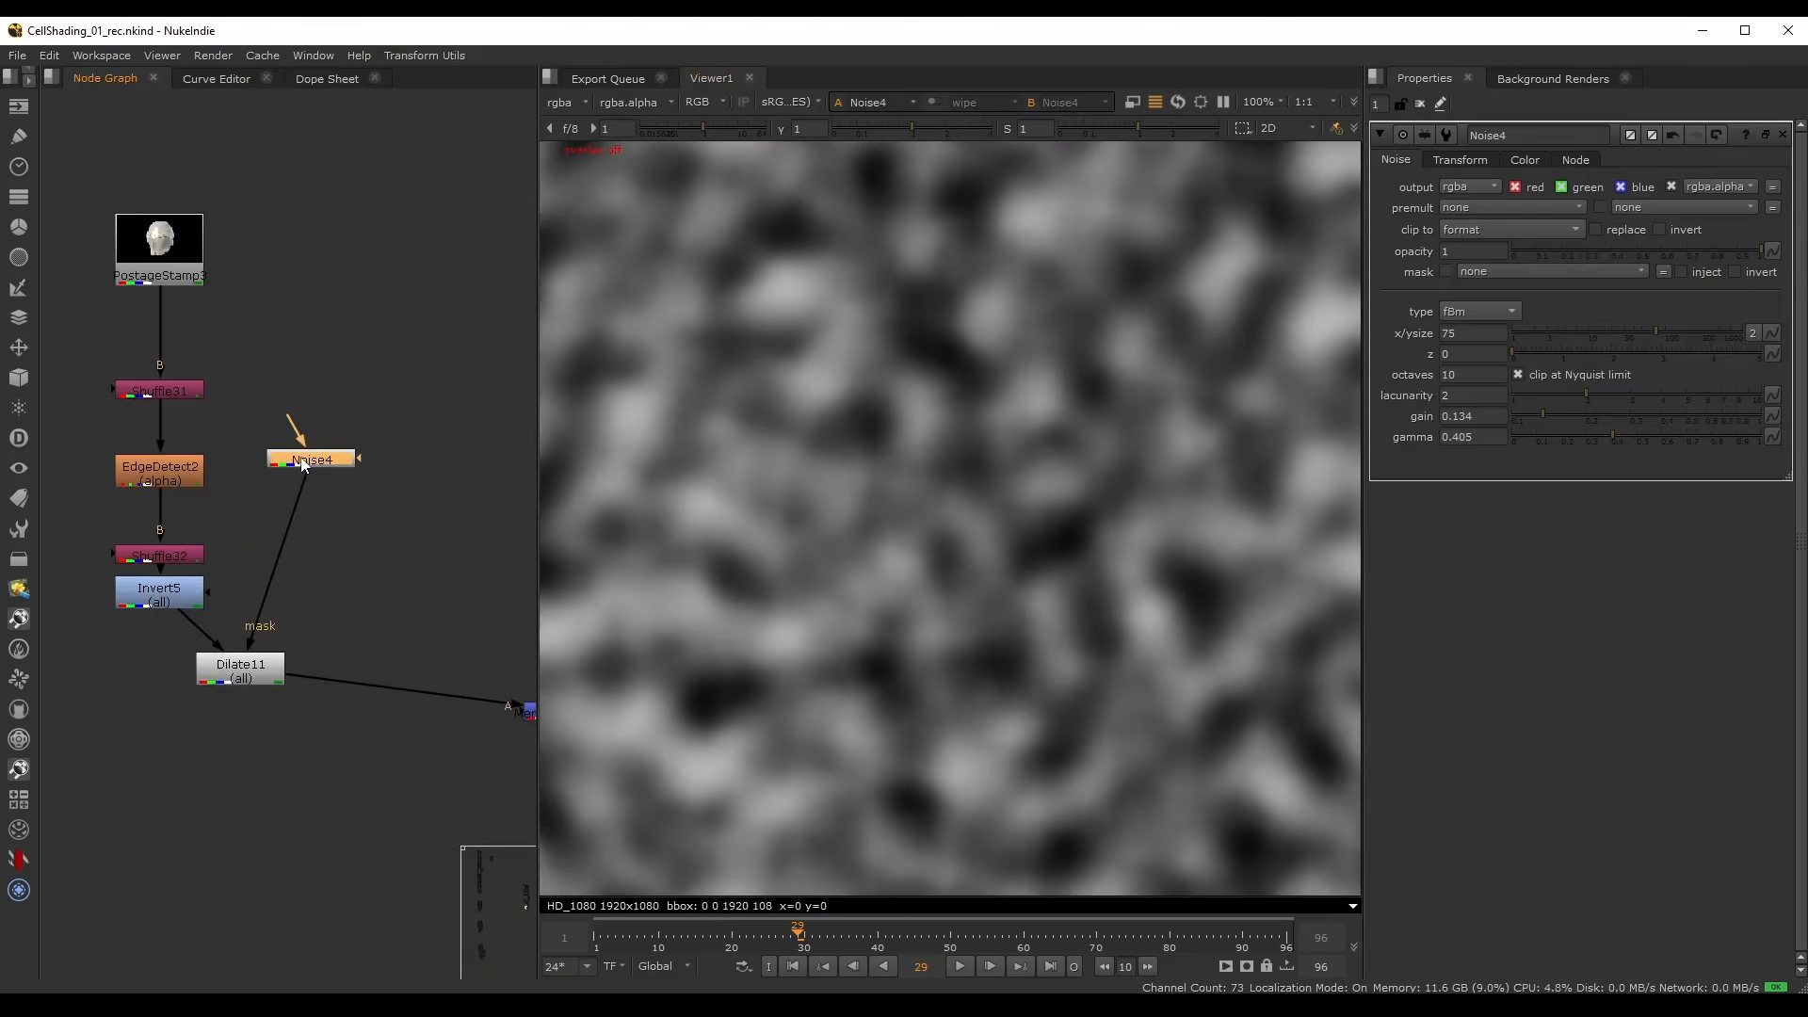
{"action": "left_click", "coordinate": [1474, 352]}
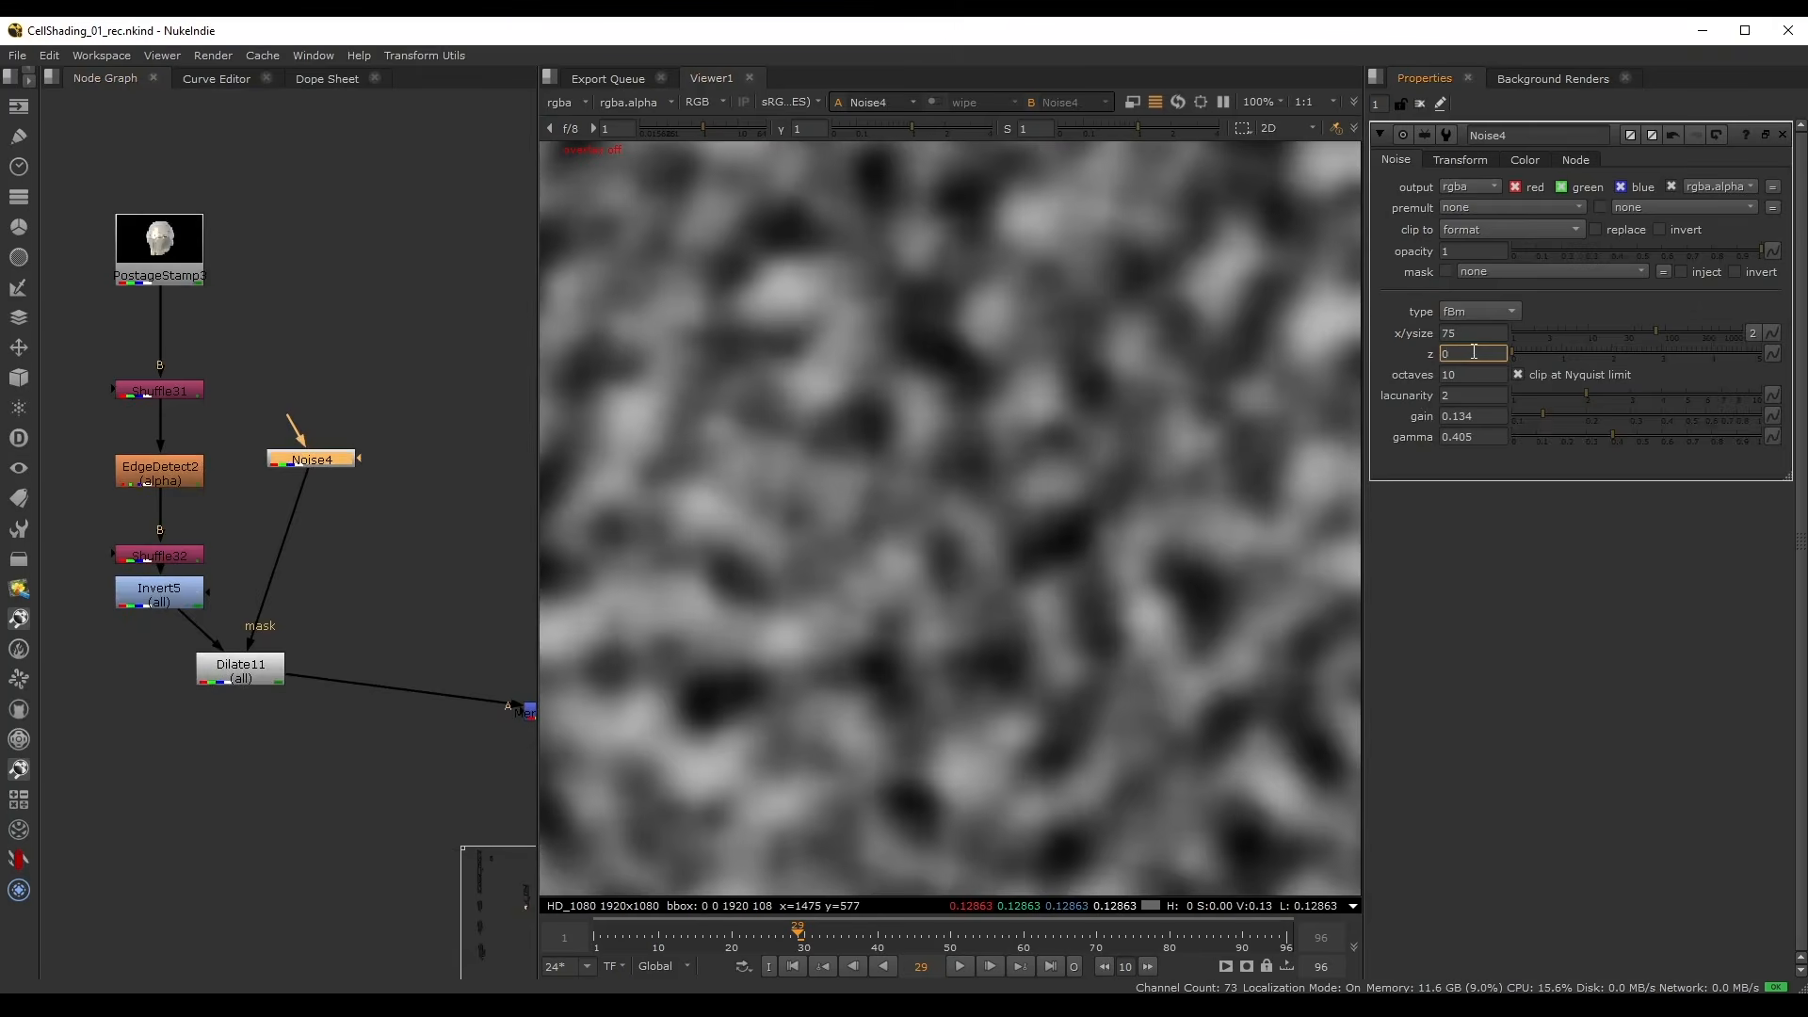
{"action": "key", "text": "equal"}
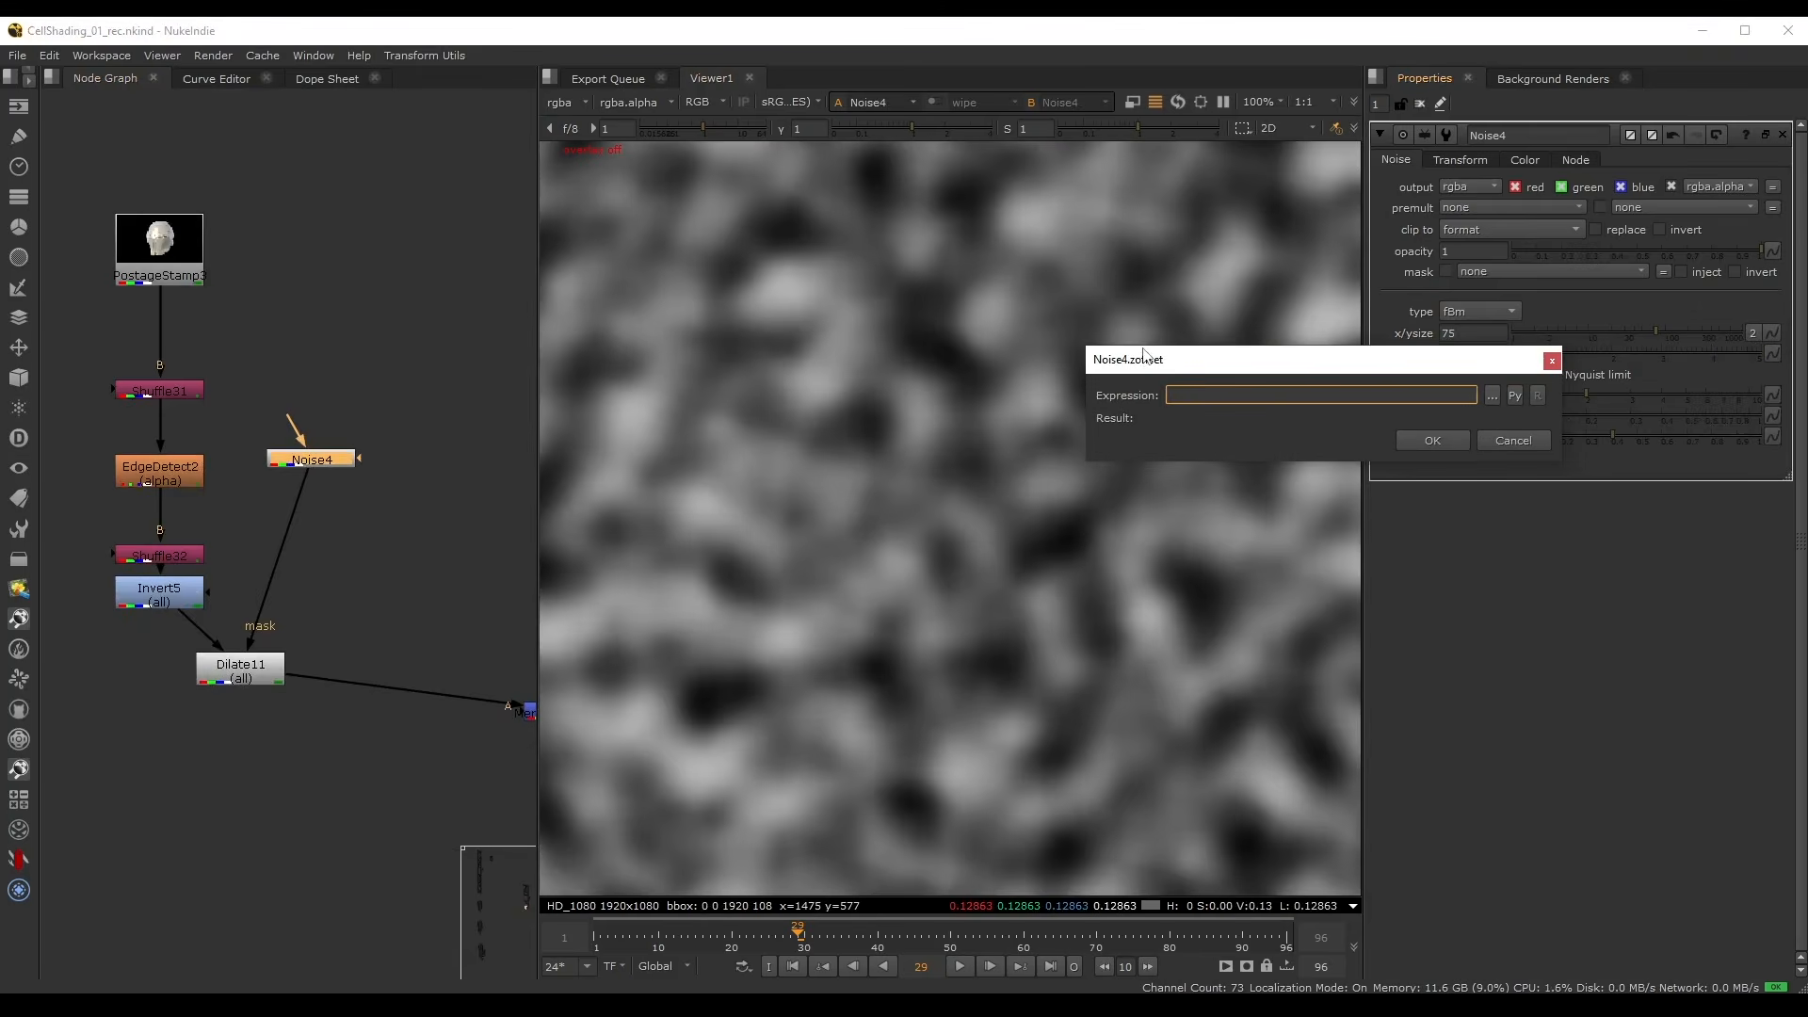
{"action": "type", "text": "frame/10"}
{"action": "key", "text": "Return"}
- Show the Dilate node's output and play and scrub the timeline to inspect the animated line-width variation
{"action": "left_click", "coordinate": [229, 671]}
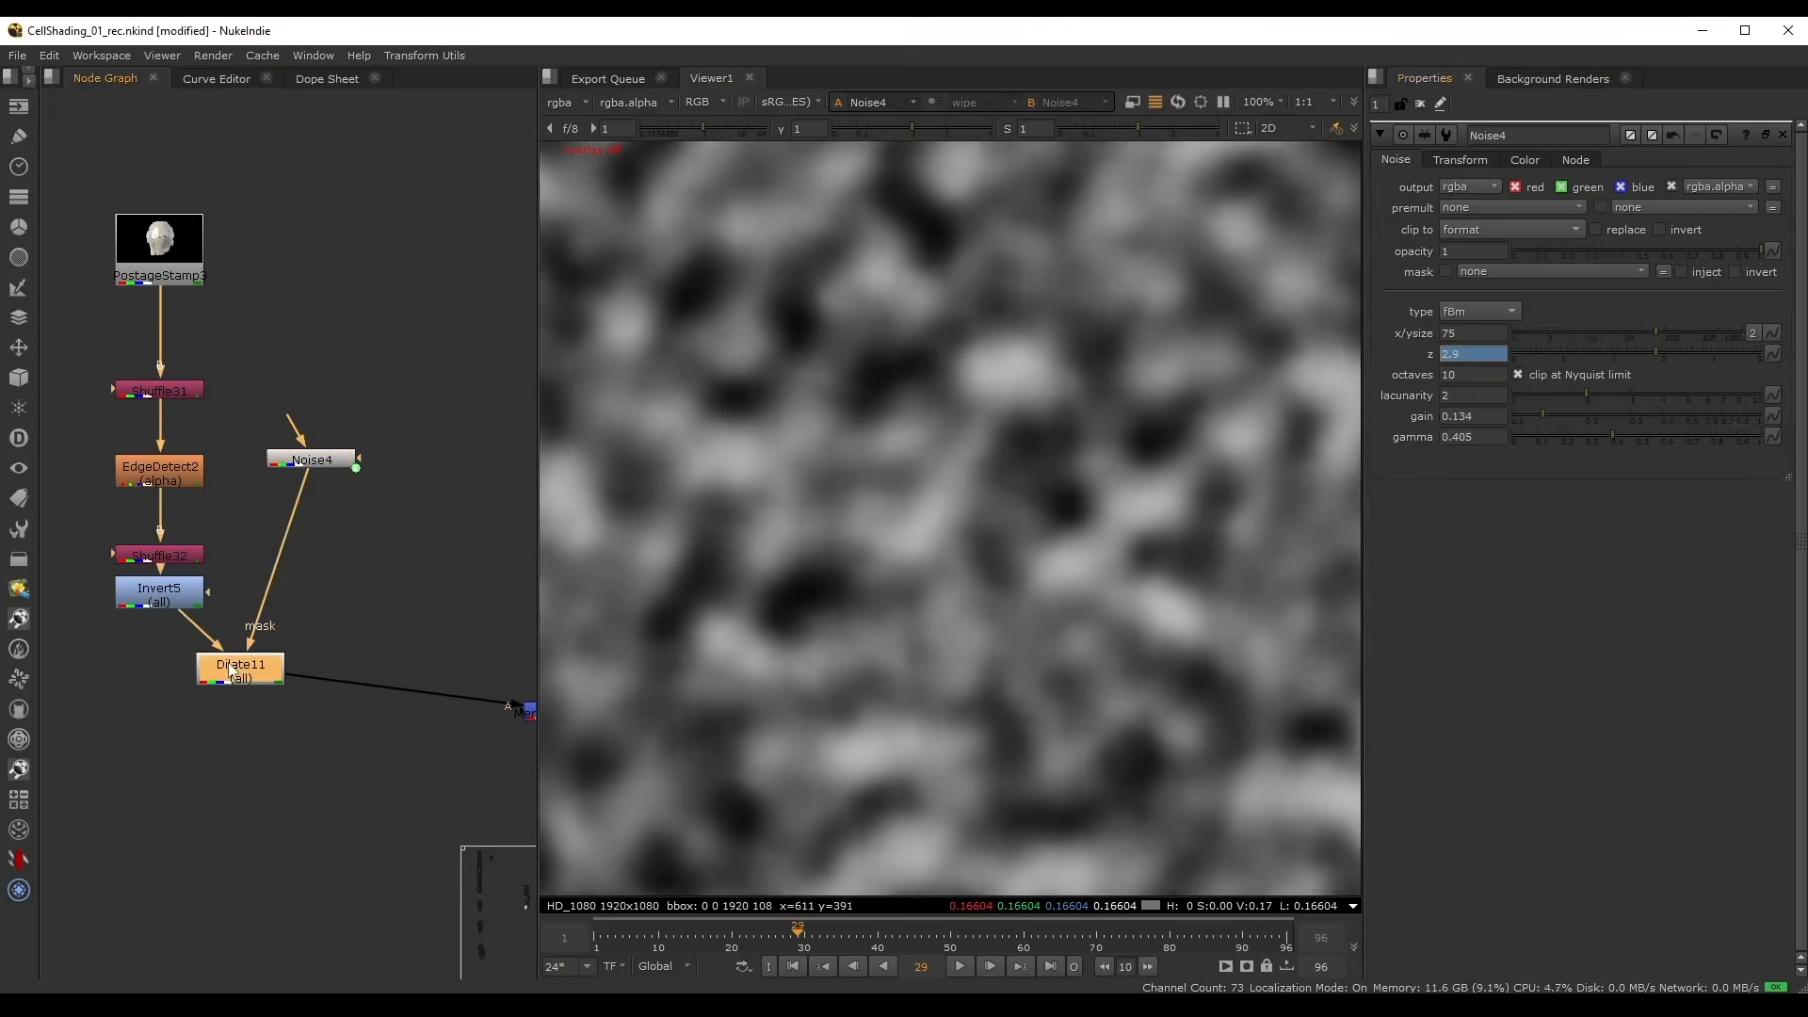
{"action": "key", "text": "1"}
{"action": "left_click", "coordinate": [960, 966]}
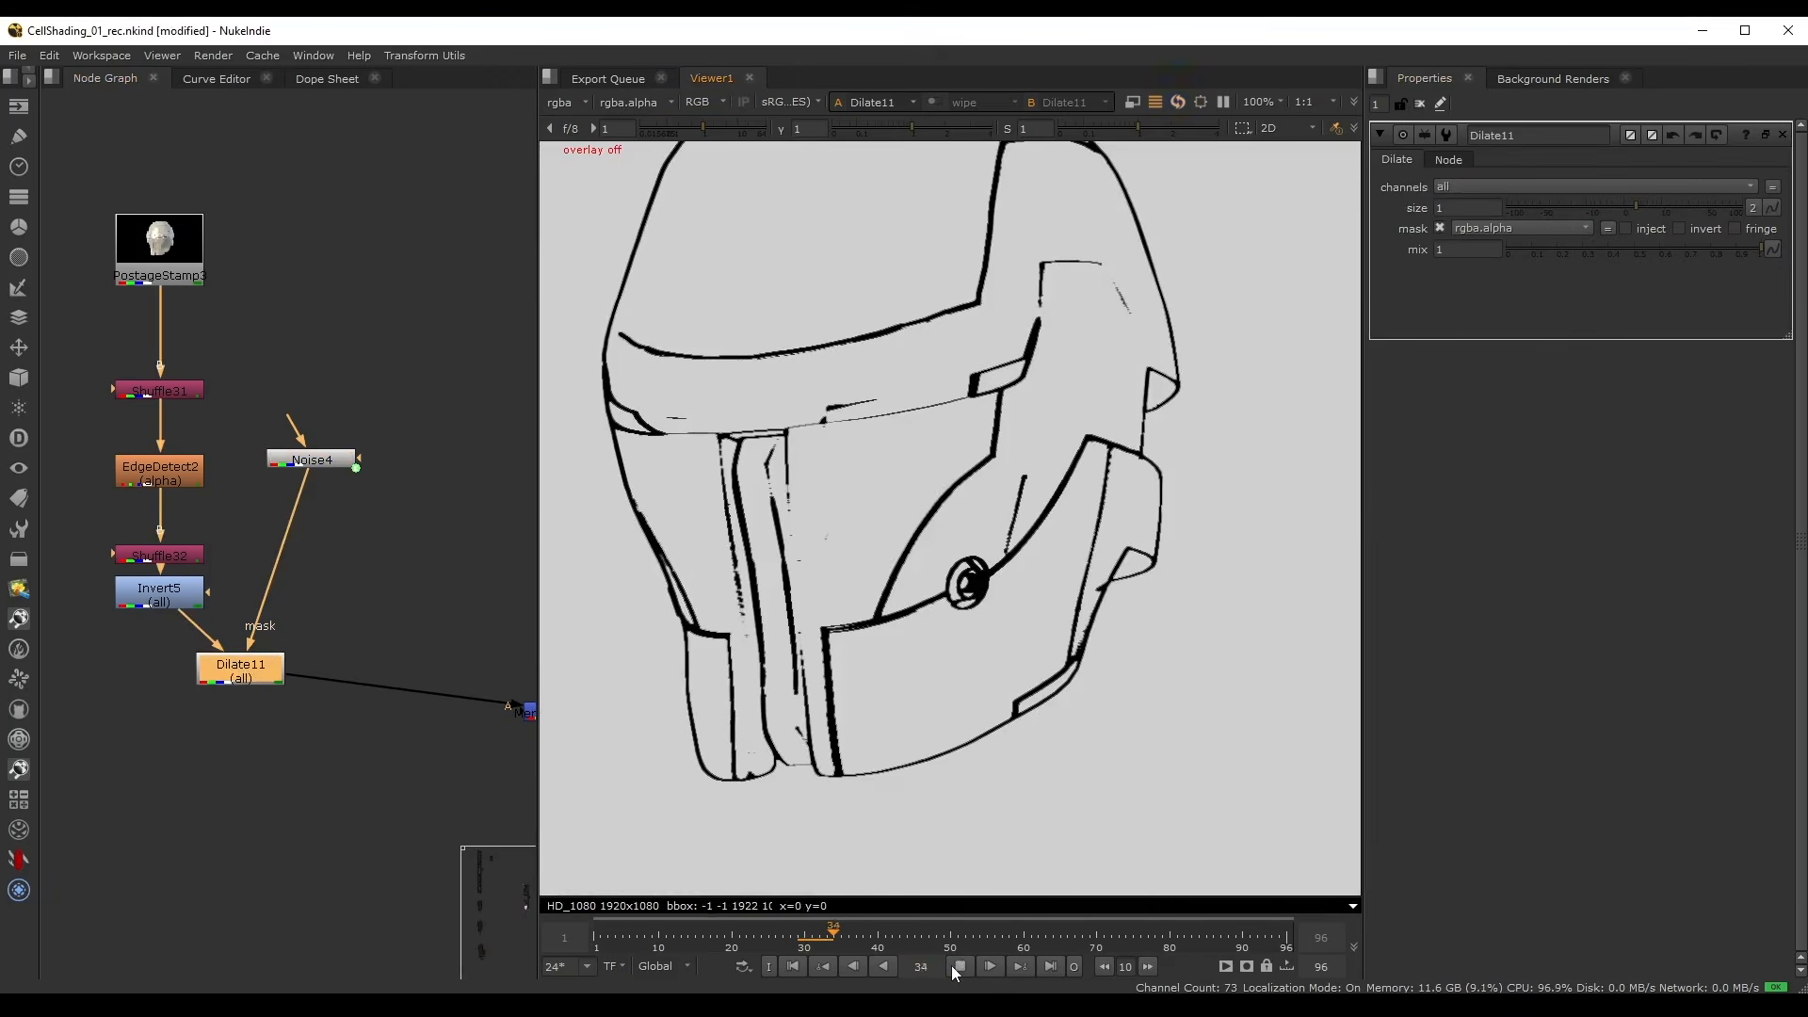
{"action": "scroll", "coordinate": [951, 564], "scroll_direction": "up", "scroll_amount": 4}
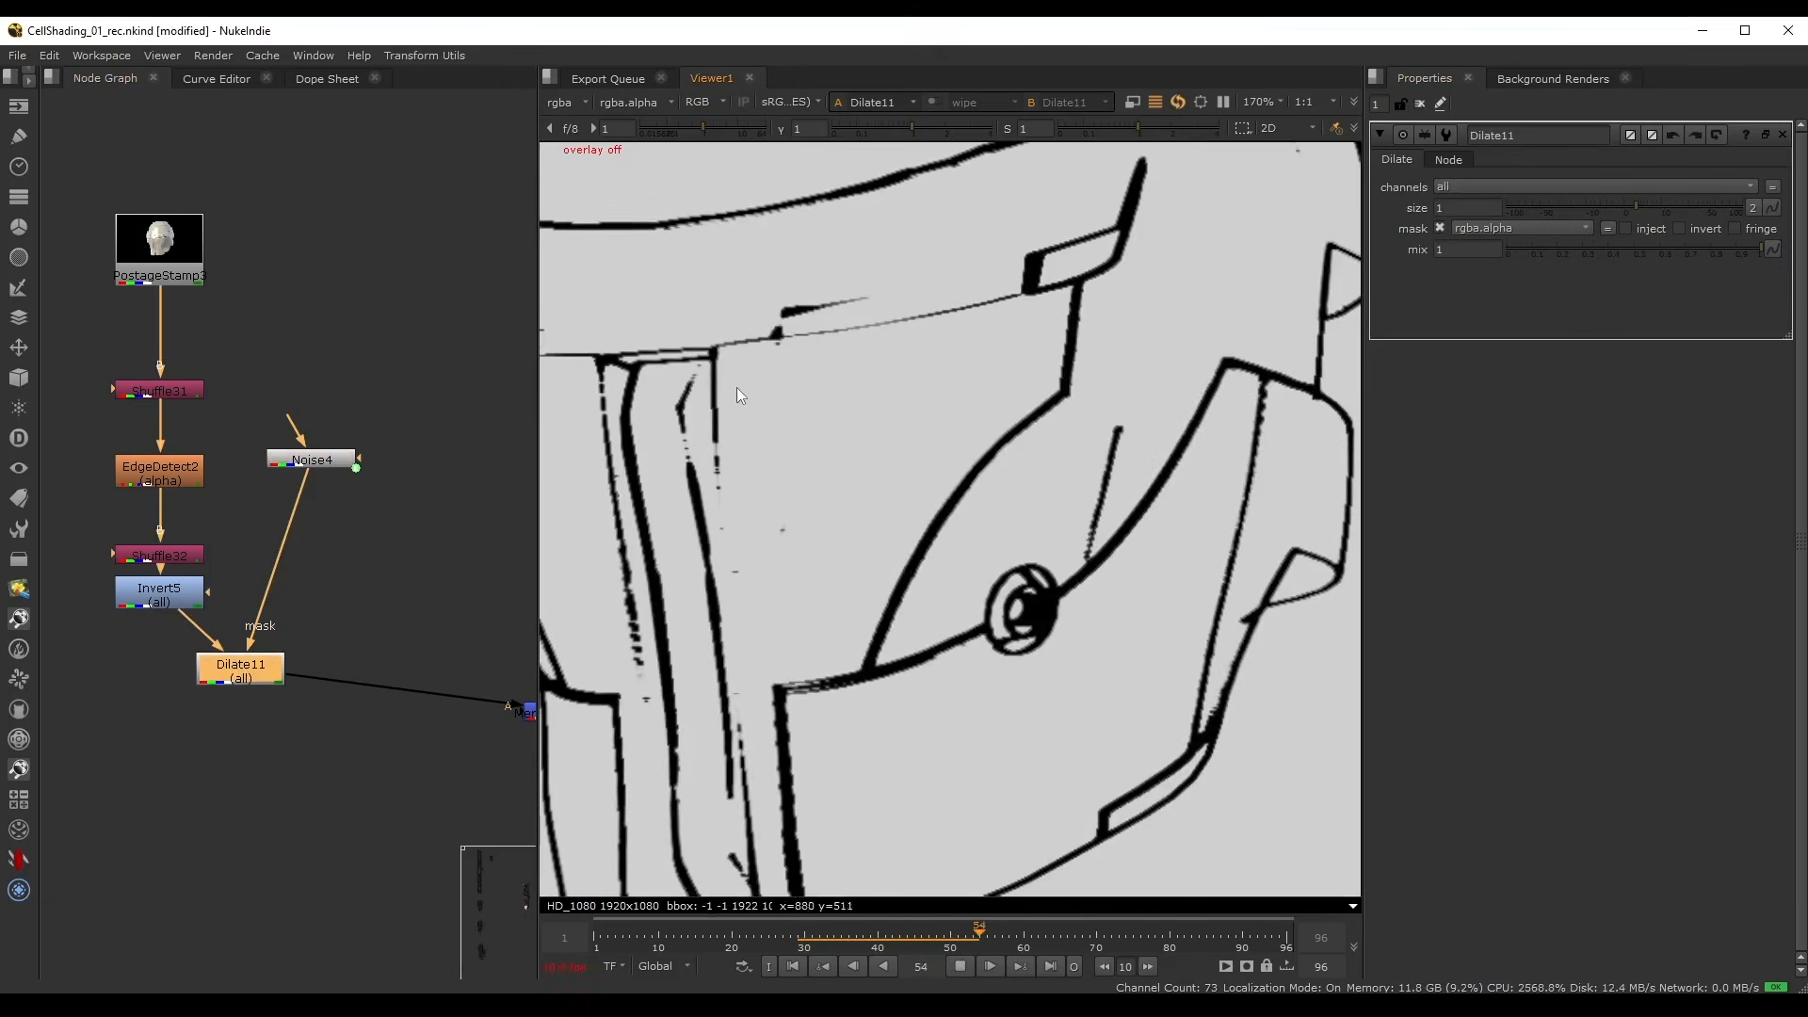
{"action": "scroll", "coordinate": [736, 387], "scroll_direction": "down", "scroll_amount": 2}
{"action": "left_click_drag", "start_coordinate": [825, 932], "coordinate": [892, 942]}
- Set the Noise node's x/ysize to 48, gain to 0.164 and gamma to 0.21, and the Dilate size to 1.5
{"action": "double_click", "coordinate": [318, 460]}
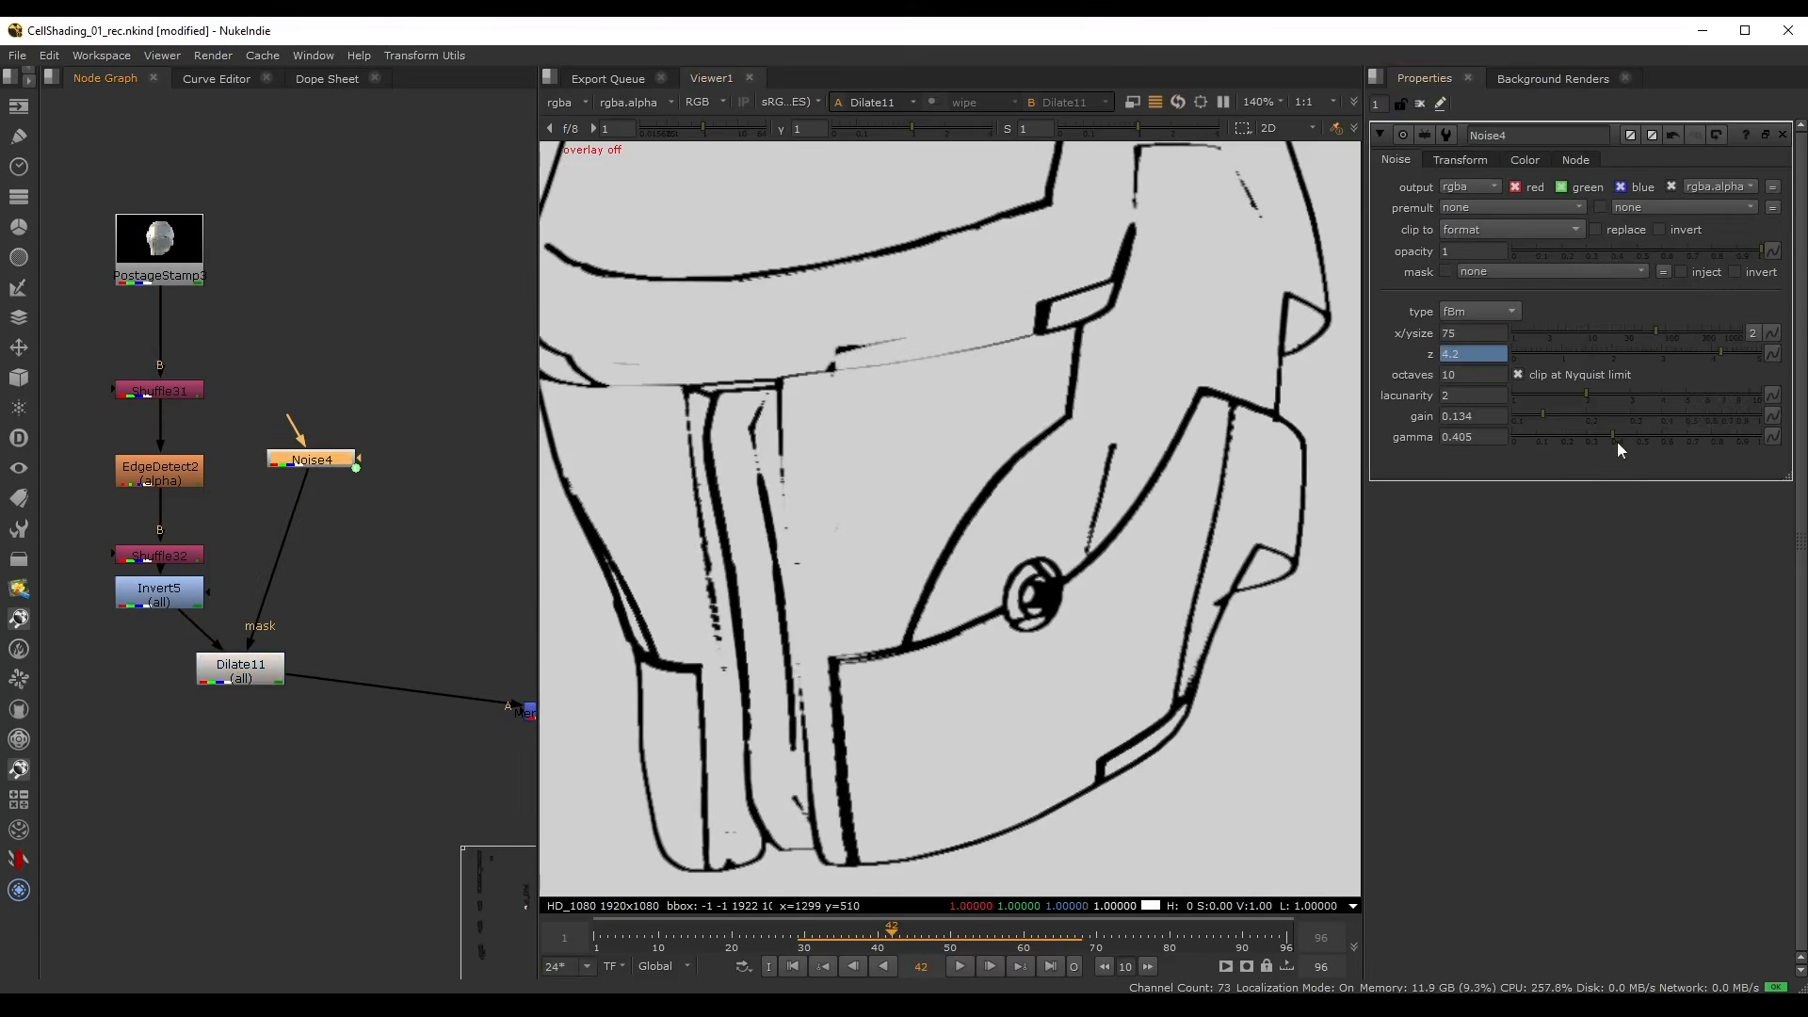
{"action": "mouse_move", "coordinate": [1590, 439]}
{"action": "left_mouse_down"}
{"action": "mouse_move", "coordinate": [1562, 438]}
{"action": "mouse_move", "coordinate": [1565, 415]}
{"action": "left_mouse_up"}
{"action": "left_click_drag", "start_coordinate": [1646, 337], "coordinate": [1641, 331]}
{"action": "double_click", "coordinate": [243, 668]}
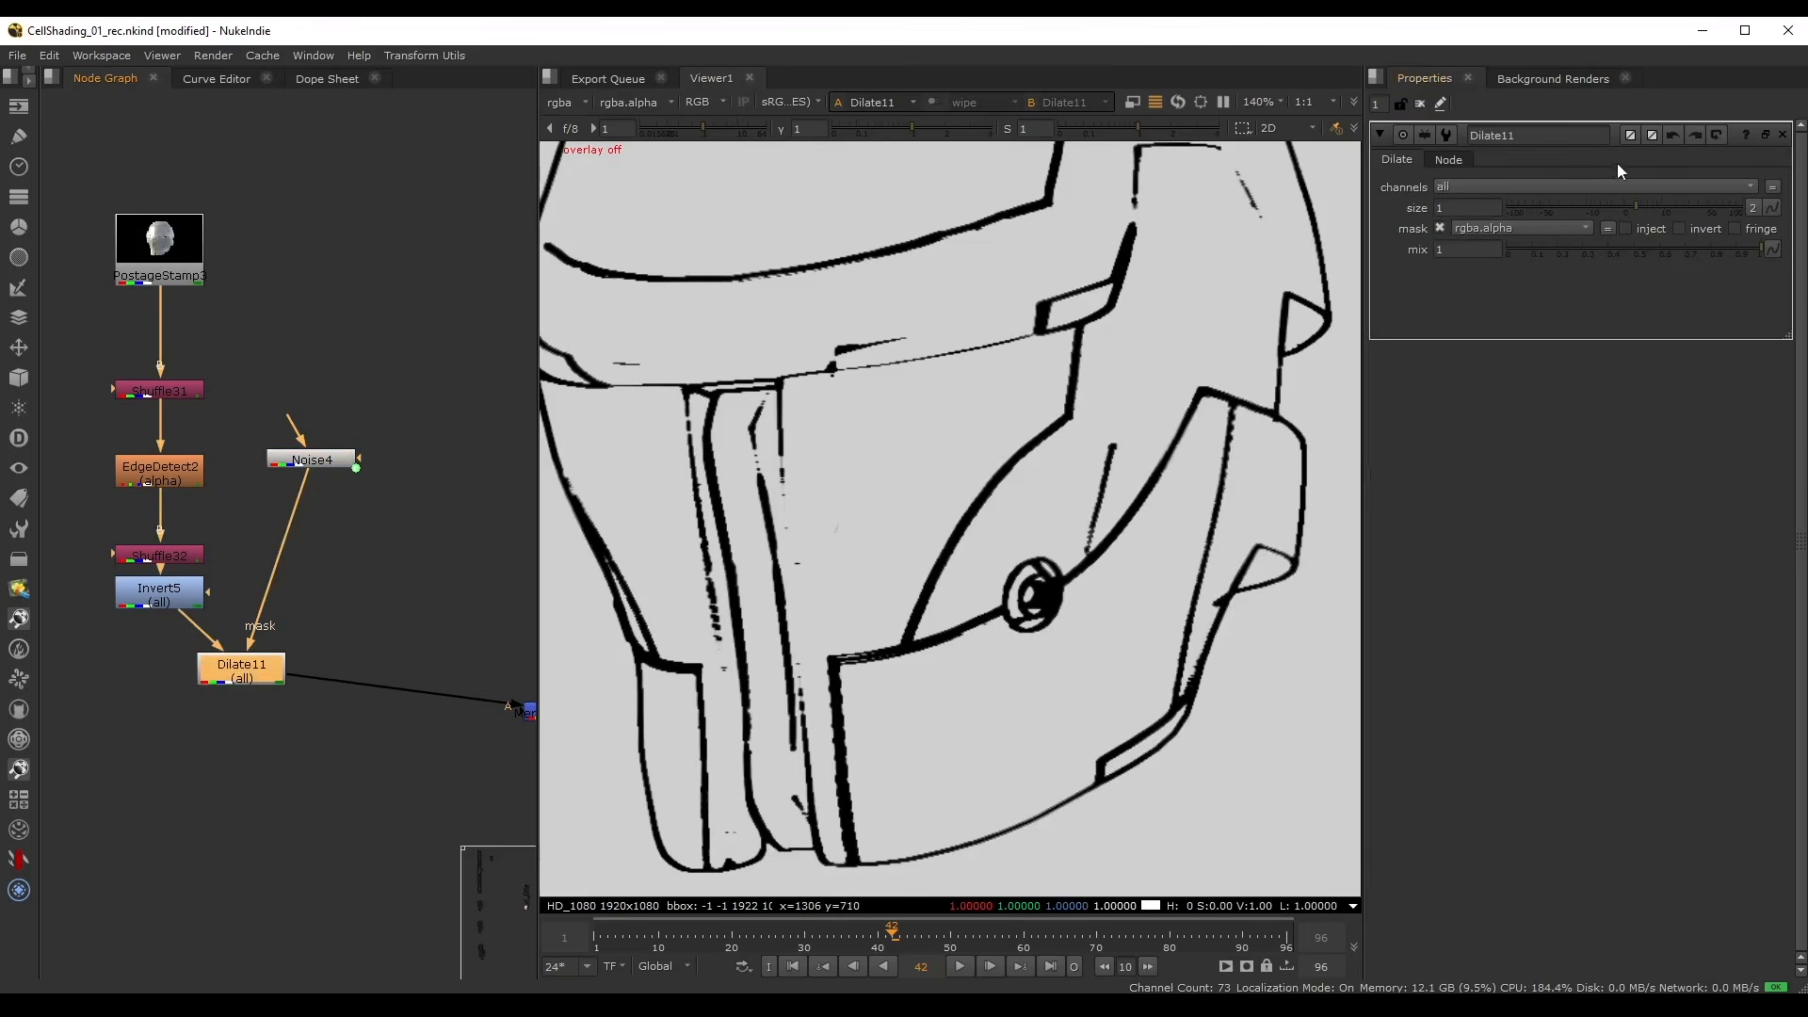
{"action": "mouse_move", "coordinate": [1635, 207]}
{"action": "left_mouse_down"}
{"action": "mouse_move", "coordinate": [1613, 202]}
{"action": "mouse_move", "coordinate": [1638, 205]}
{"action": "left_mouse_up"}
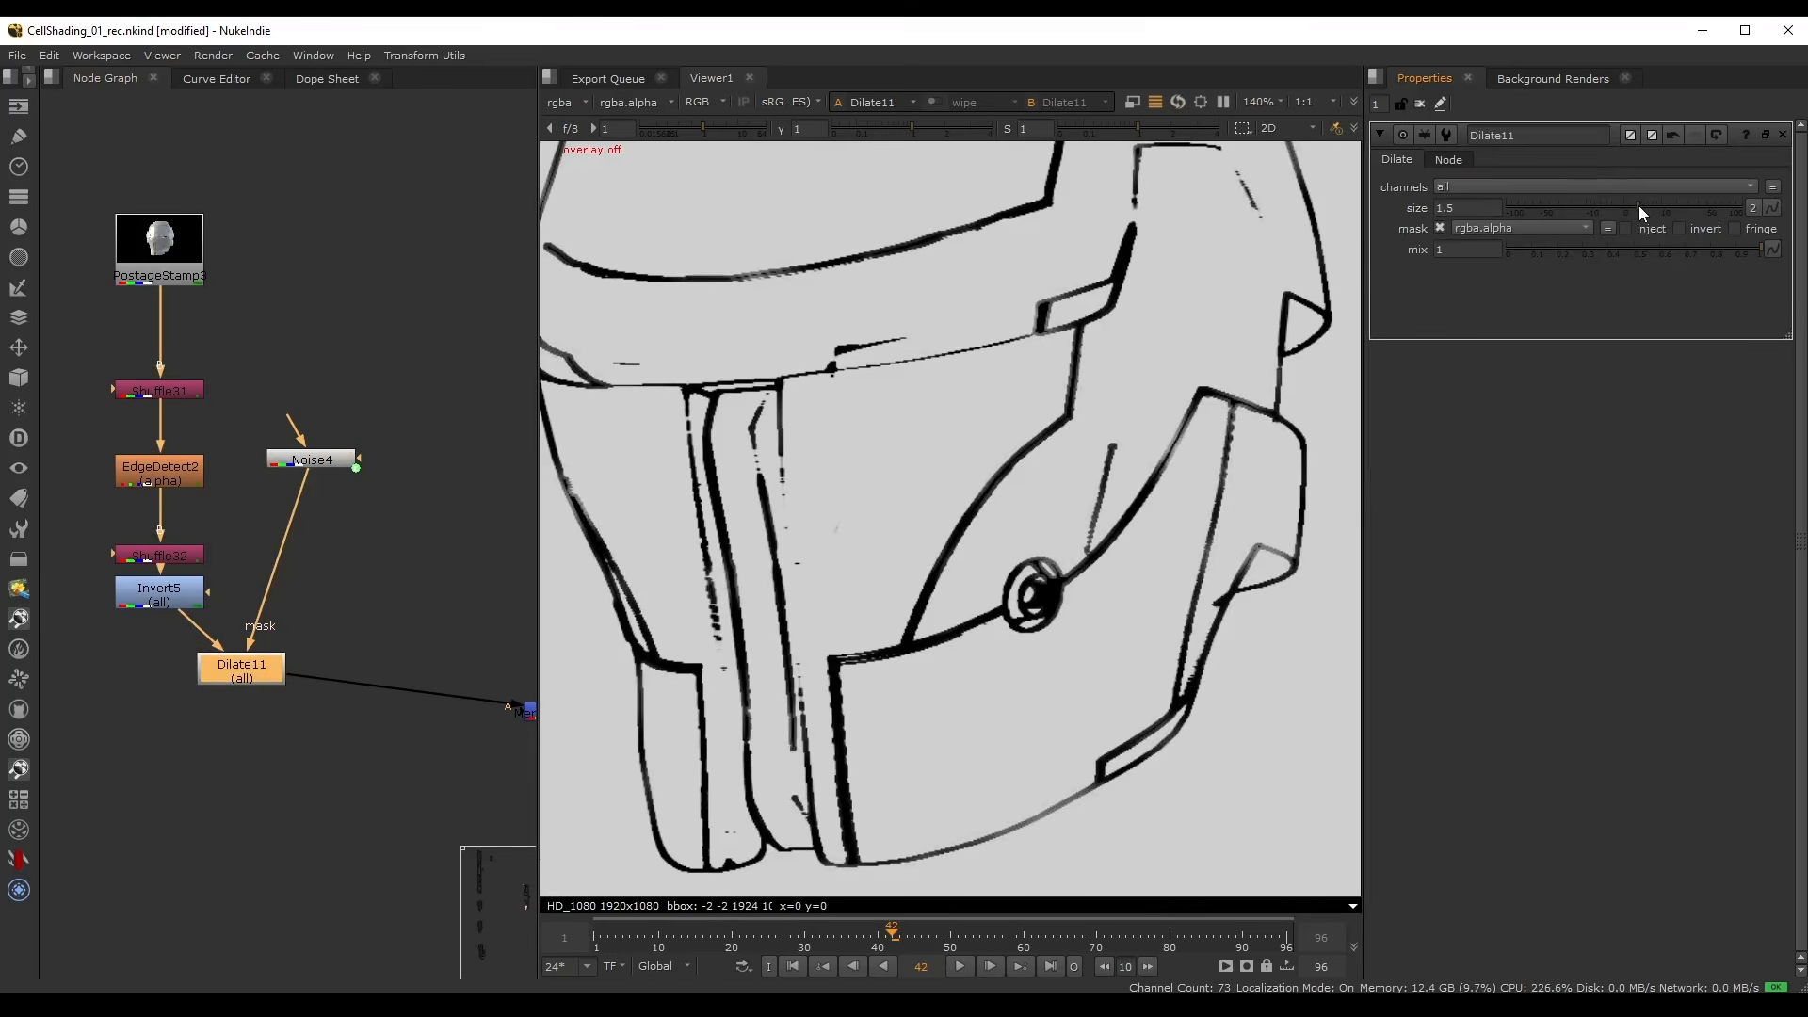
- Set the Noise node's gamma to 0.225 and play back the outlines to check the variation
{"action": "left_click_drag", "start_coordinate": [310, 459], "coordinate": [329, 462]}
{"action": "double_click", "coordinate": [328, 462]}
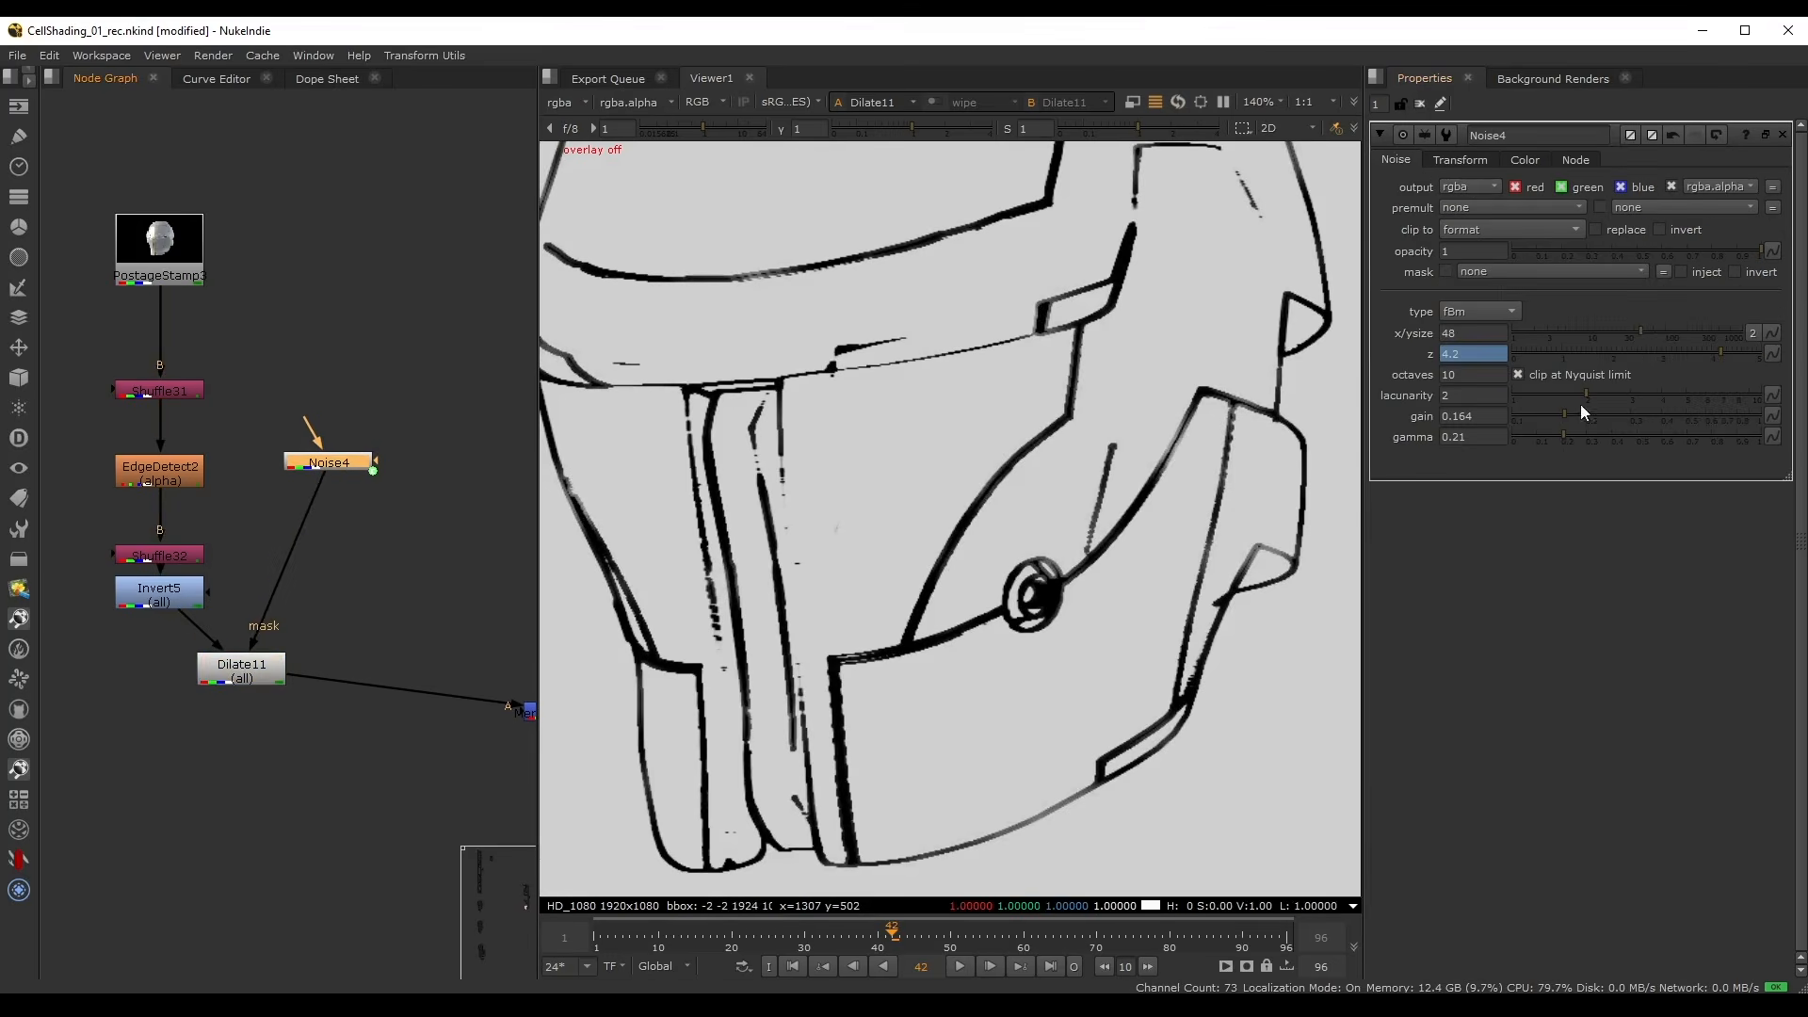
{"action": "mouse_move", "coordinate": [1549, 436]}
{"action": "left_mouse_down"}
{"action": "mouse_move", "coordinate": [1593, 435]}
{"action": "mouse_move", "coordinate": [1568, 437]}
{"action": "left_mouse_up"}
{"action": "scroll", "coordinate": [927, 405], "scroll_direction": "down", "scroll_amount": 2}
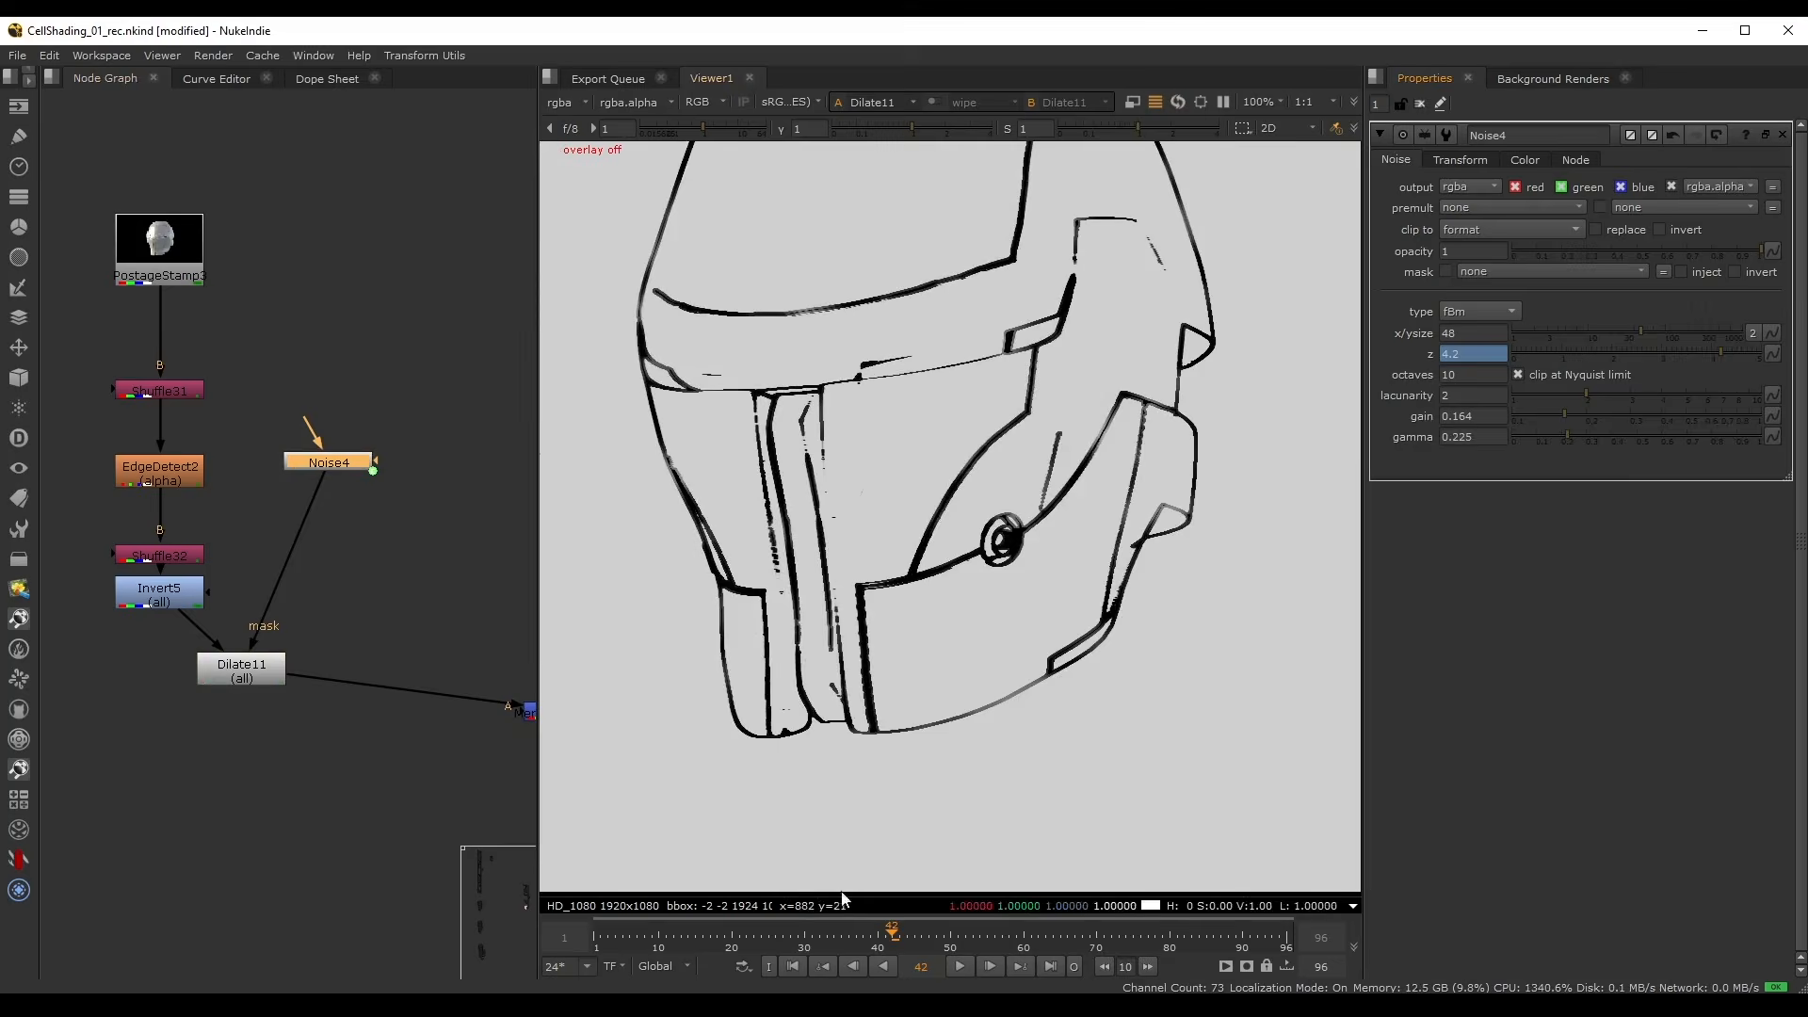
{"action": "left_click", "coordinate": [960, 970]}
{"action": "scroll", "coordinate": [899, 523], "scroll_direction": "up", "scroll_amount": 1}
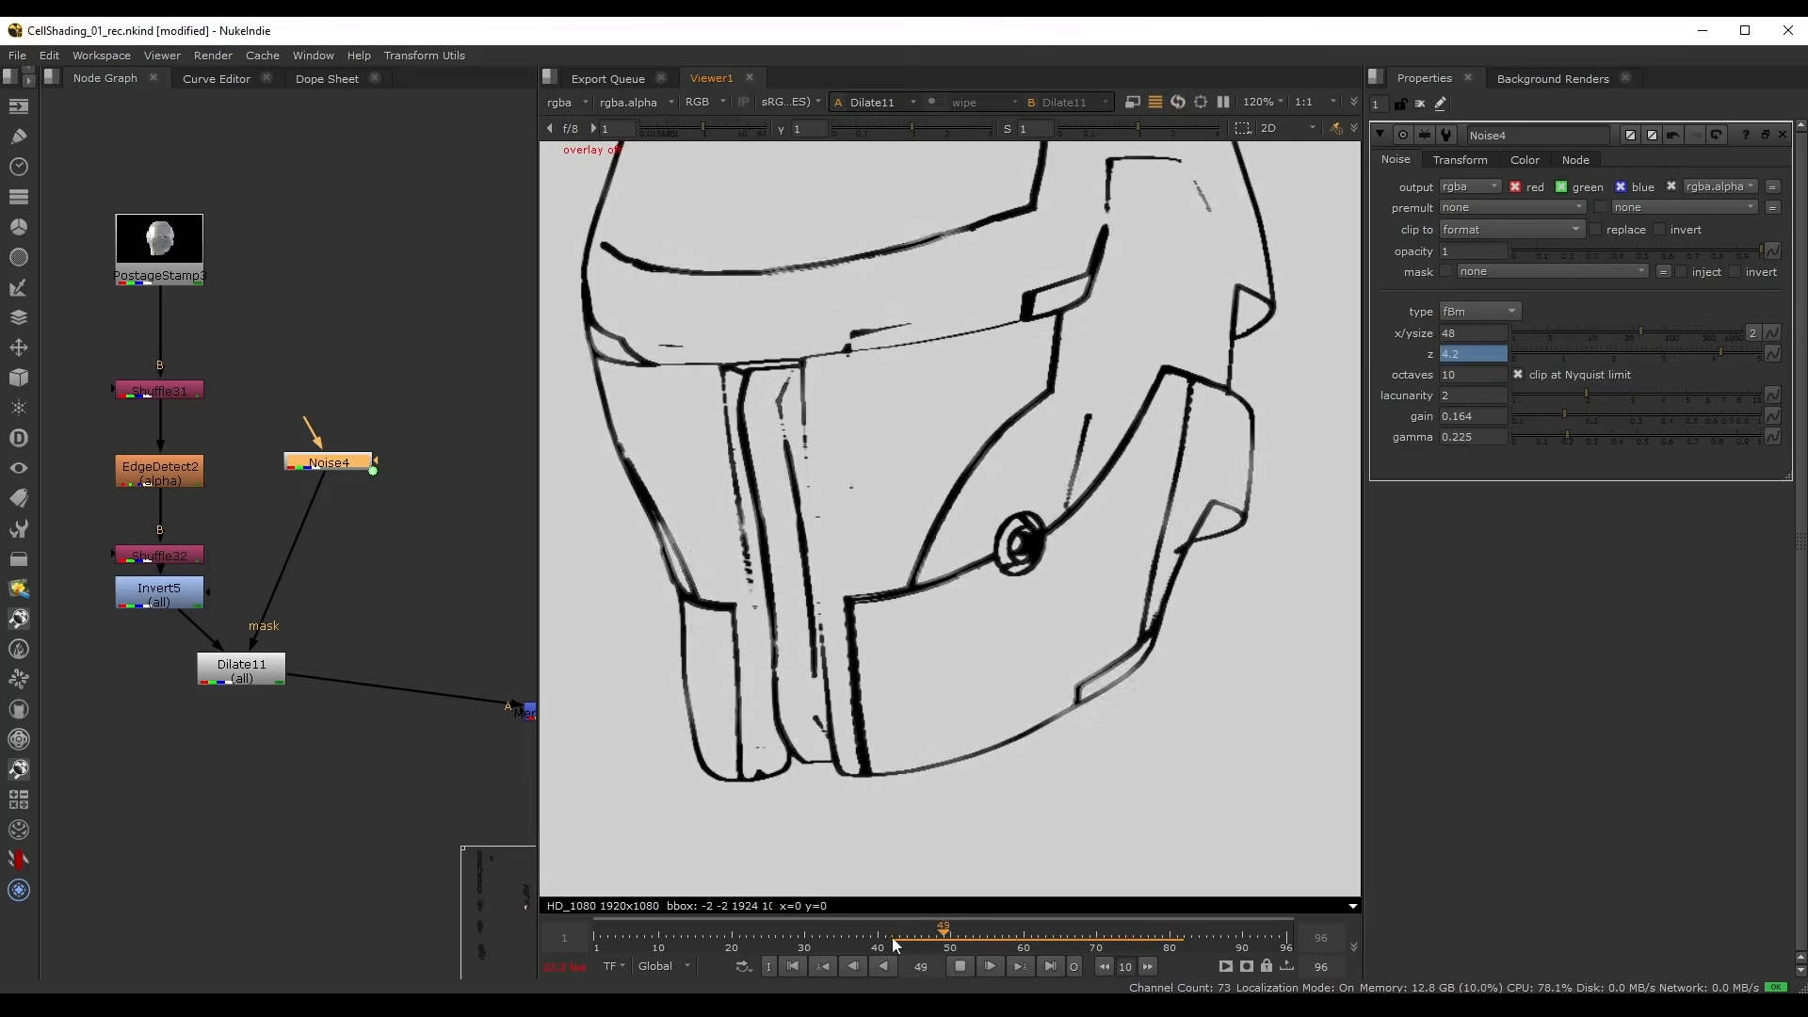
{"action": "left_click", "coordinate": [964, 967]}
- Show the outline multiply Merge node's full result in the viewer and save the script
{"action": "scroll", "coordinate": [428, 500], "scroll_direction": "down", "scroll_amount": 2}
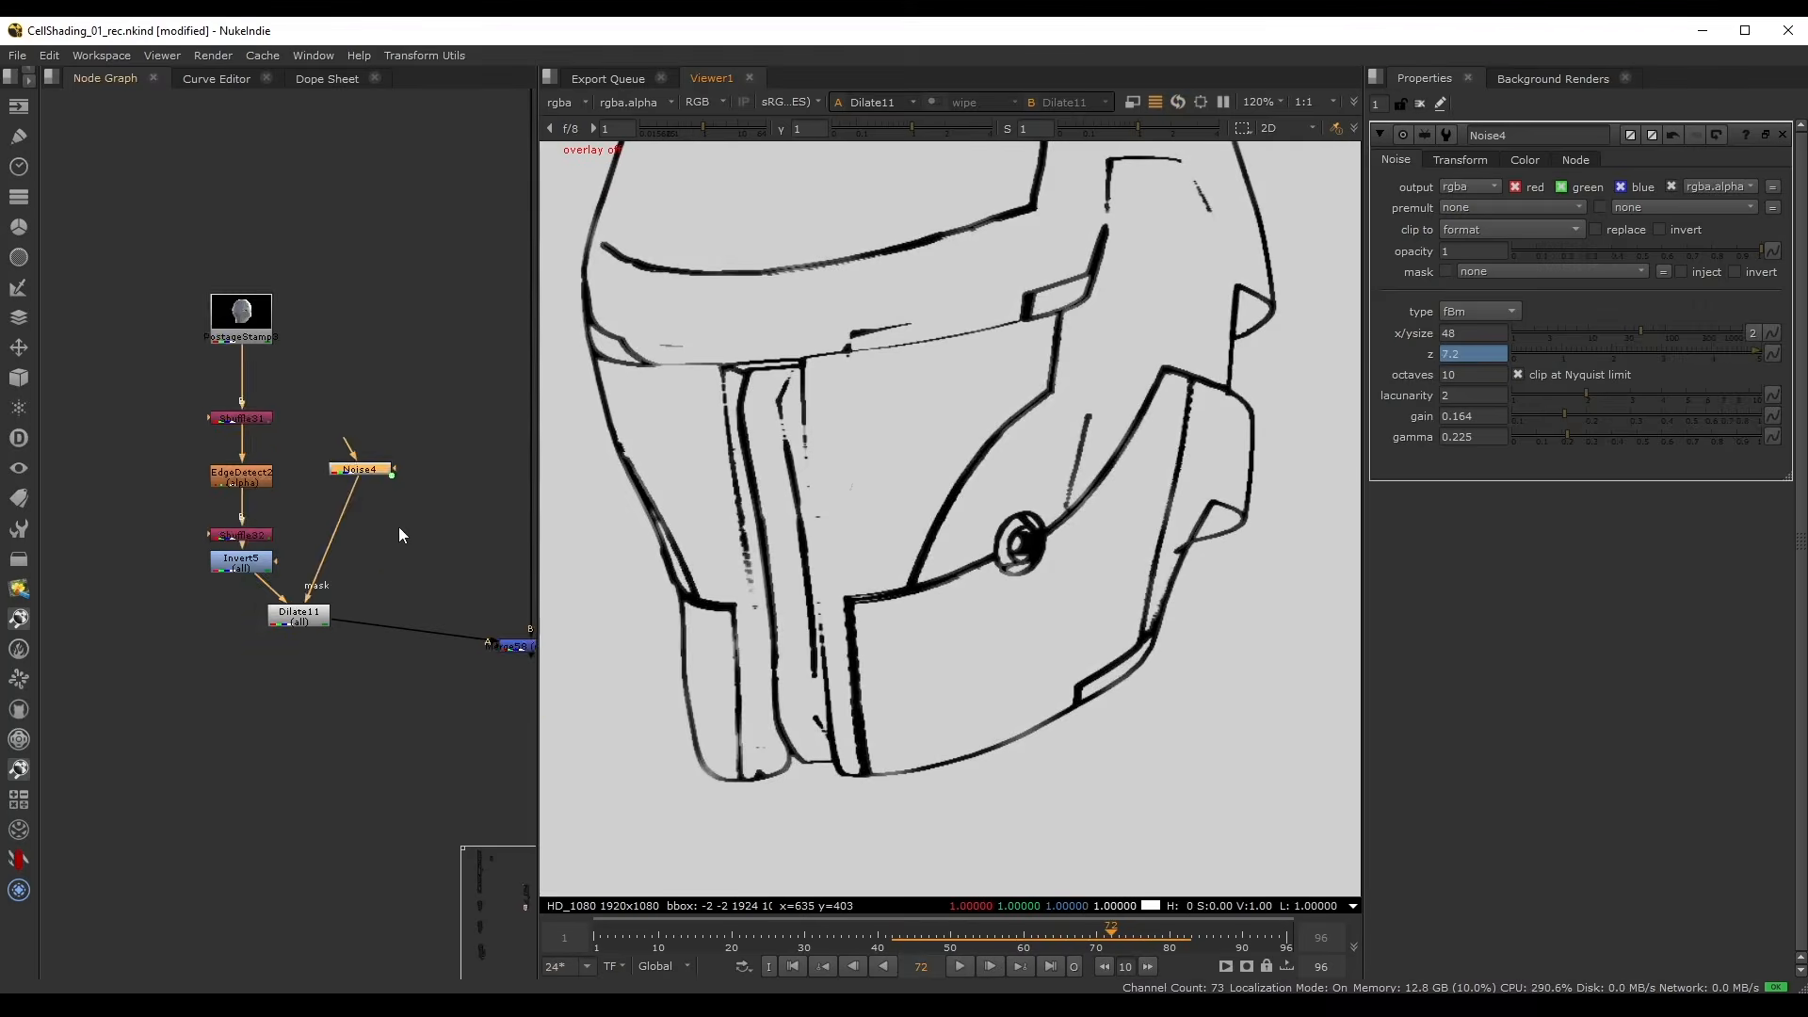
{"action": "middle_click_drag", "start_coordinate": [398, 528], "coordinate": [222, 476]}
{"action": "mouse_move", "coordinate": [189, 651]}
{"action": "left_mouse_down"}
{"action": "mouse_move", "coordinate": [371, 612]}
{"action": "mouse_move", "coordinate": [503, 539]}
{"action": "left_mouse_up"}
{"action": "key", "text": "1"}
{"action": "left_click", "coordinate": [488, 534]}
{"action": "scroll", "coordinate": [807, 434], "scroll_direction": "down", "scroll_amount": 3}
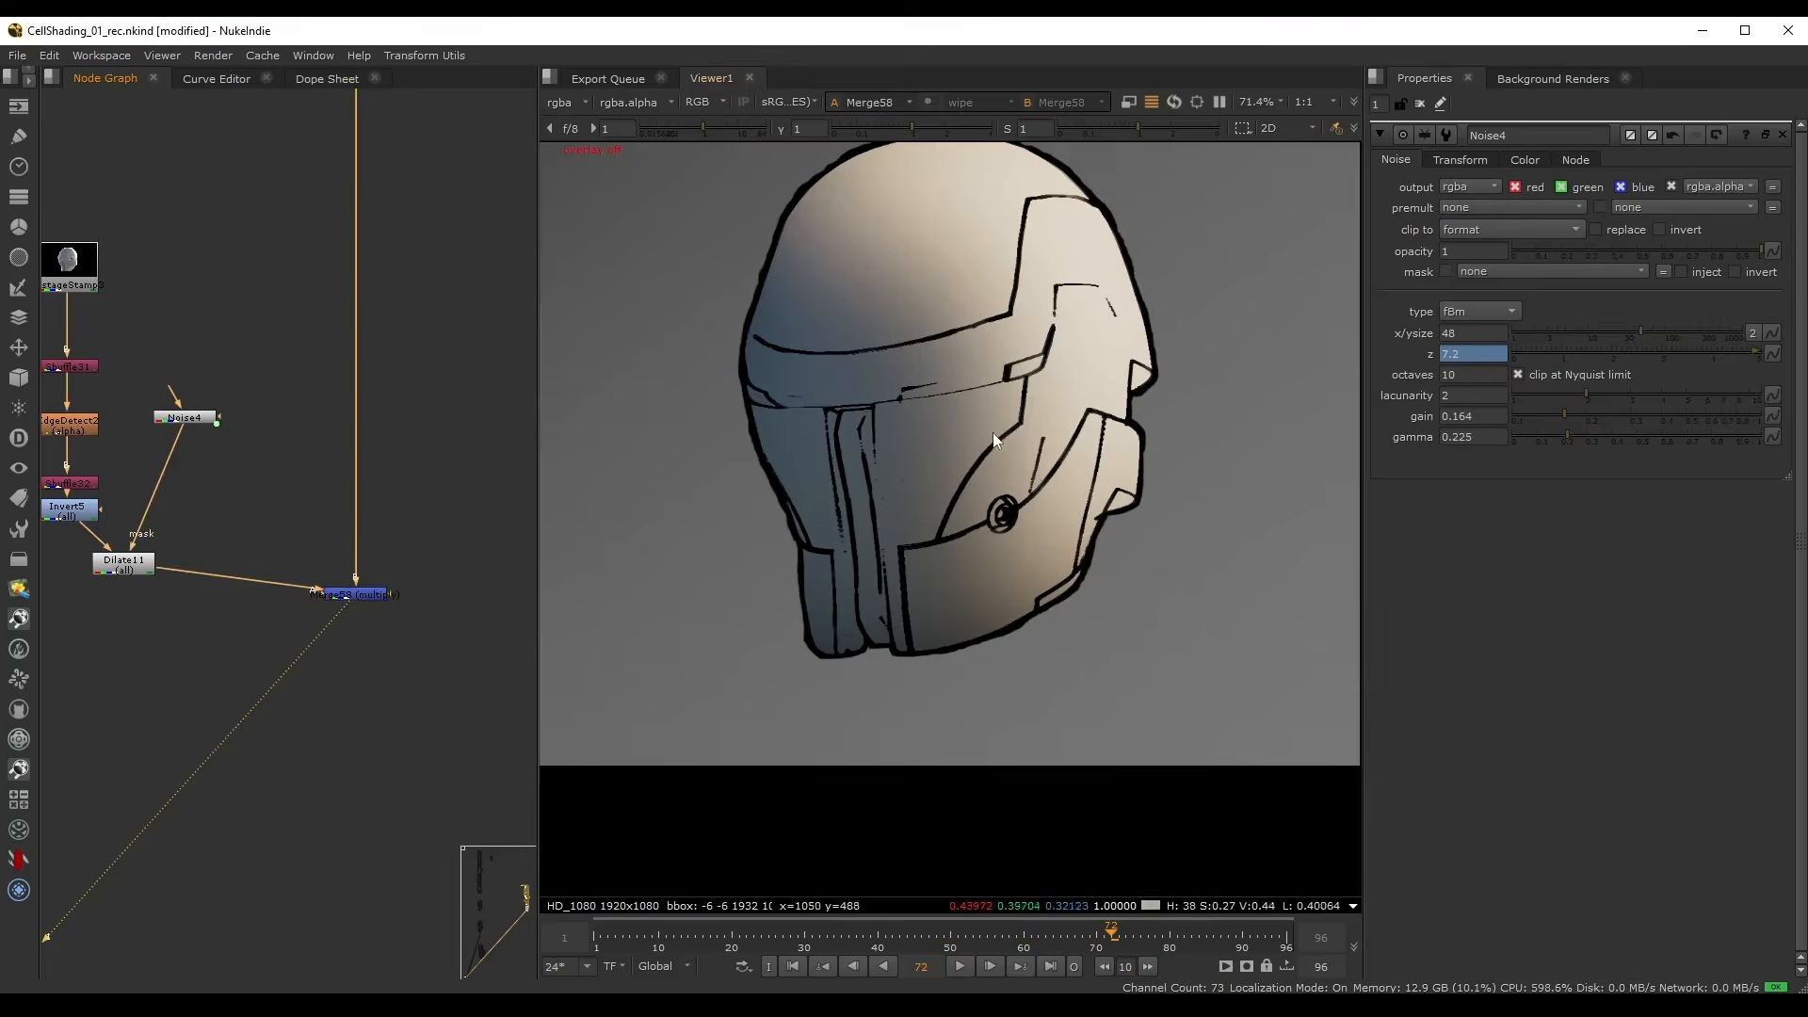
{"action": "key", "text": "ctrl+s"}
{"action": "scroll", "coordinate": [1048, 410], "scroll_direction": "down", "scroll_amount": 2}
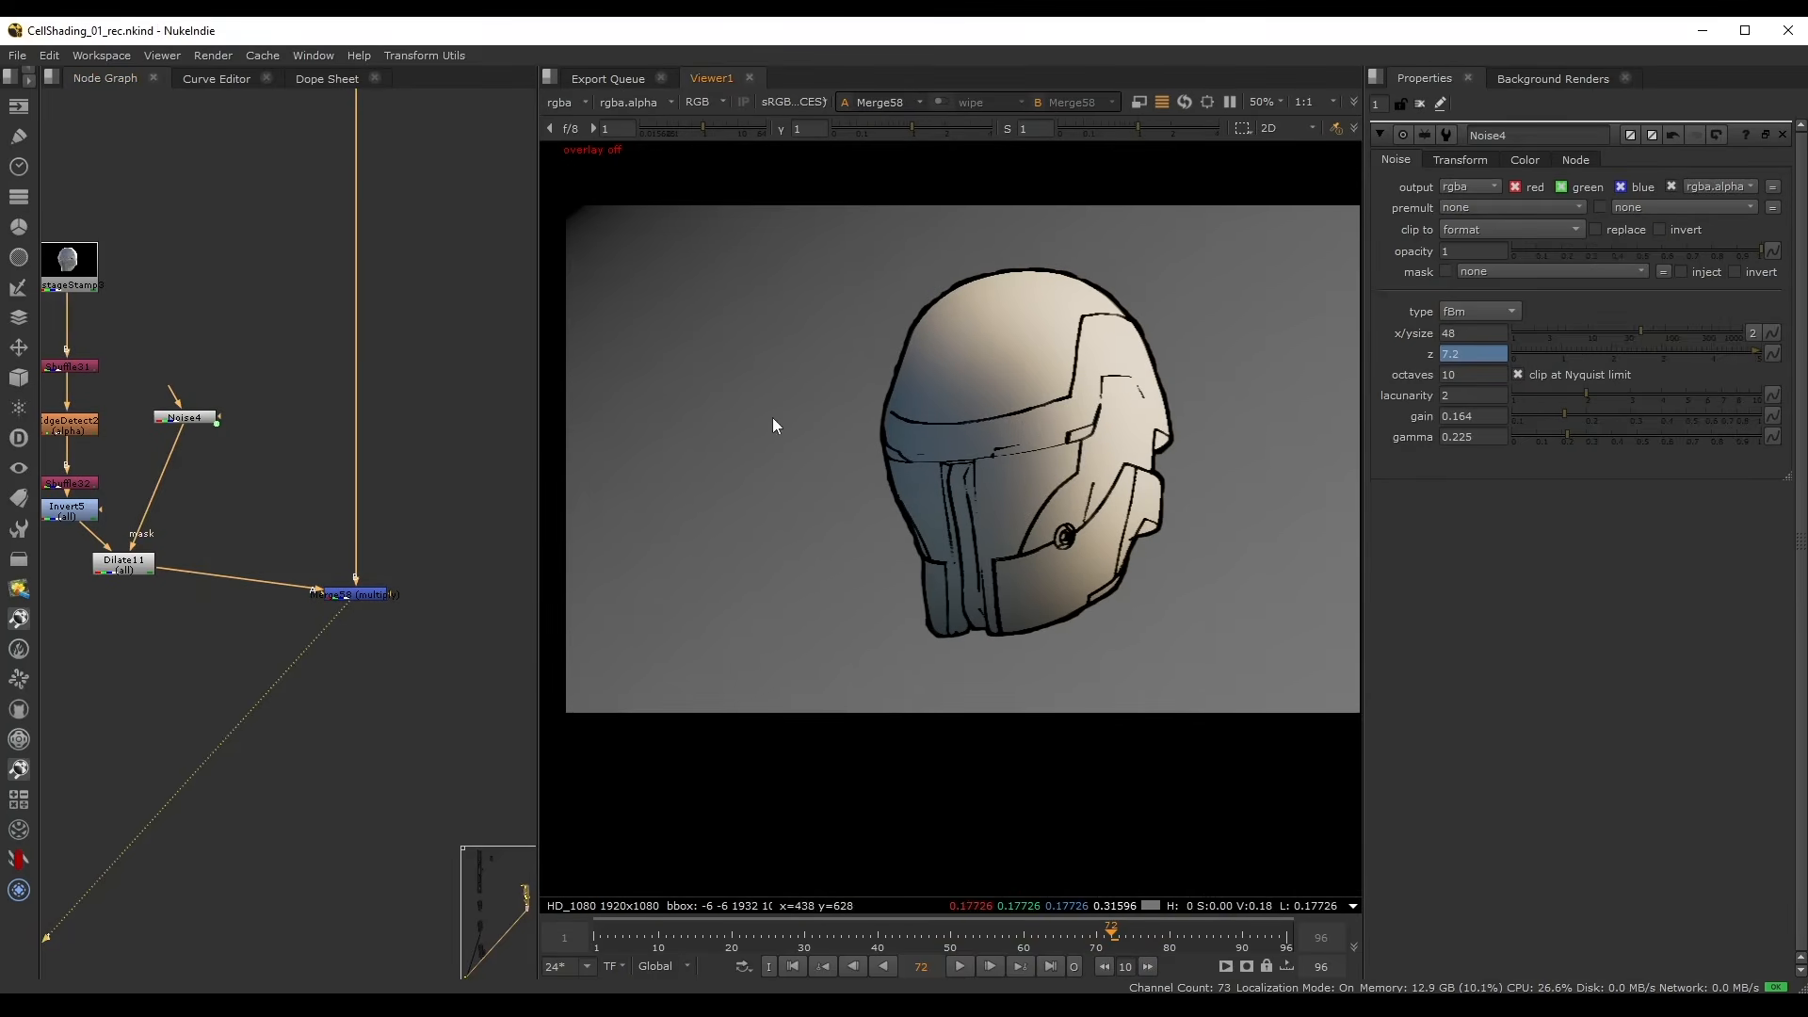
- Paste an unconnected copy of the Shuffle node above EdgeDetect2 below the edge-detection branch
{"action": "middle_click_drag", "start_coordinate": [321, 367], "coordinate": [535, 372]}
{"action": "scroll", "coordinate": [326, 380], "scroll_direction": "up", "scroll_amount": 2}
{"action": "left_click", "coordinate": [280, 372]}
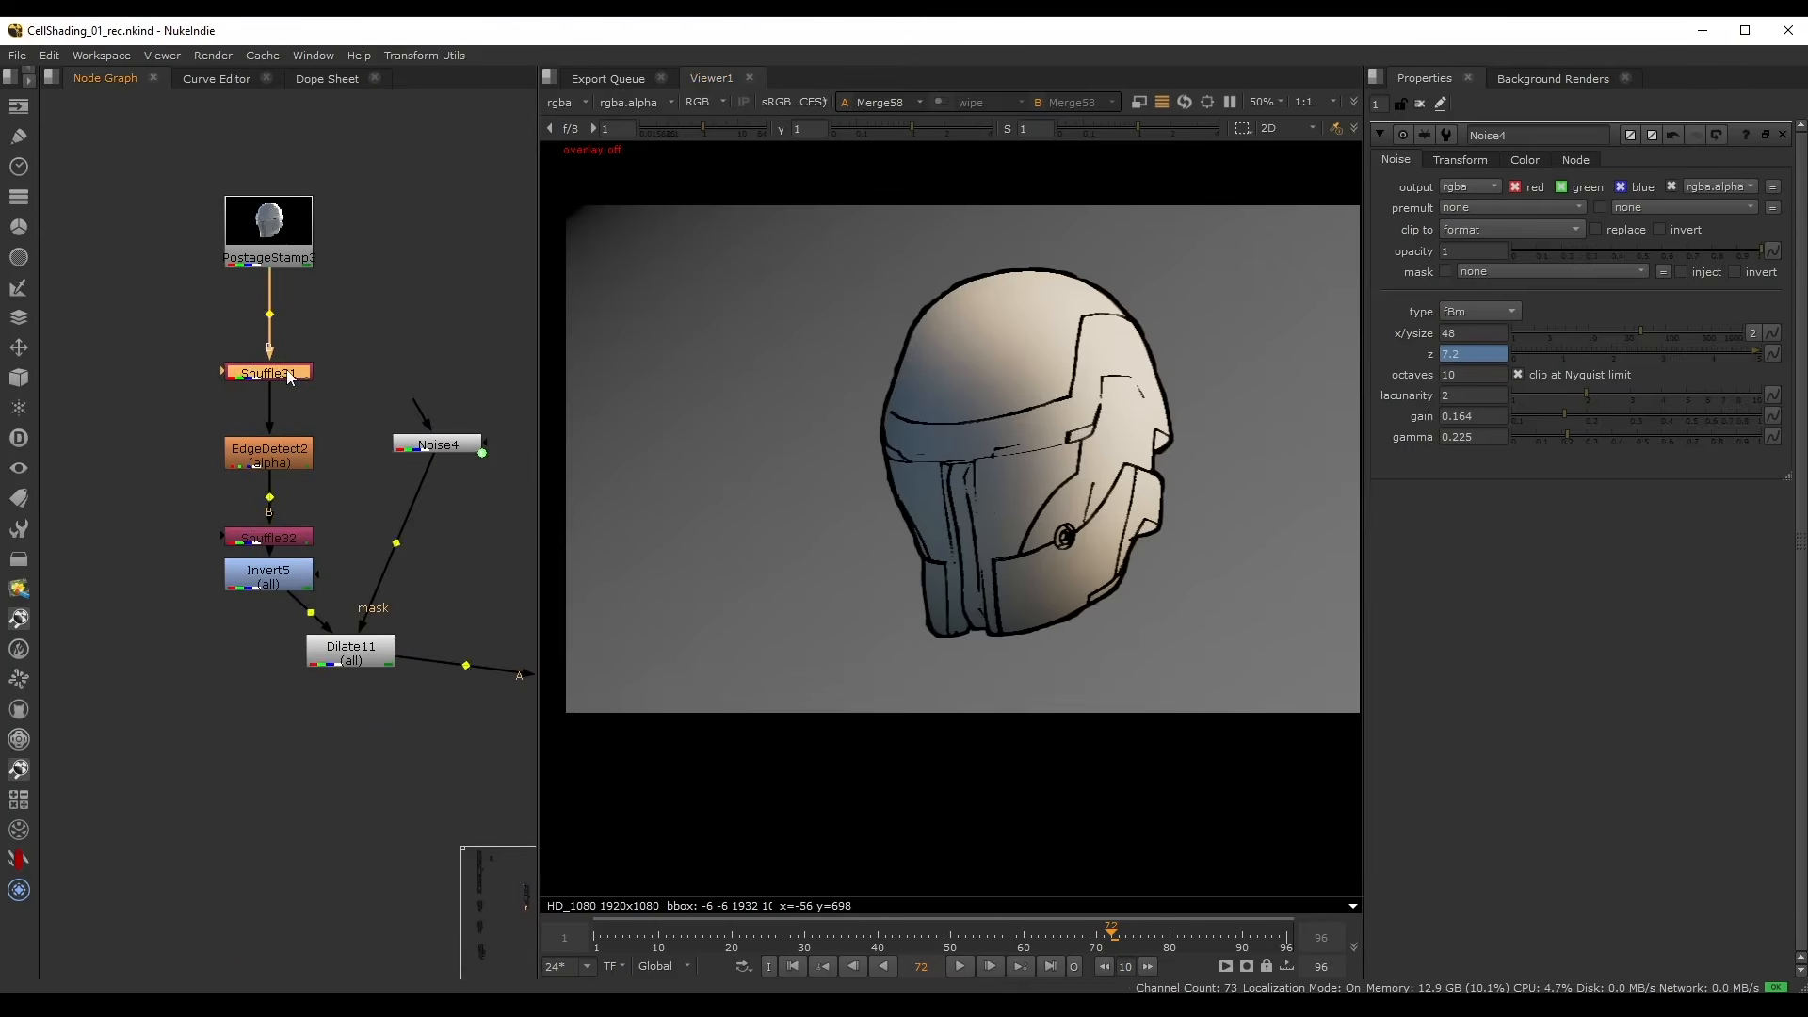
{"action": "left_click", "coordinate": [165, 752]}
- Offset the edge branch's PostageStamp node and add Dots to route its output to the original Shuffle
{"action": "middle_click_drag", "start_coordinate": [173, 603], "coordinate": [222, 631]}
{"action": "left_click_drag", "start_coordinate": [327, 283], "coordinate": [227, 212]}
{"action": "mouse_move", "coordinate": [274, 307]}
{"action": "left_mouse_down", "text": "ctrl"}
{"action": "mouse_move", "coordinate": [318, 304]}
{"action": "mouse_move", "coordinate": [213, 303]}
{"action": "mouse_move", "coordinate": [262, 330]}
{"action": "left_mouse_up", "text": "ctrl"}
- Connect the copied Shuffle node to the Dot beneath the PostageStamp and show it in the viewer
{"action": "left_click_drag", "start_coordinate": [155, 739], "coordinate": [299, 855], "text": "shift"}
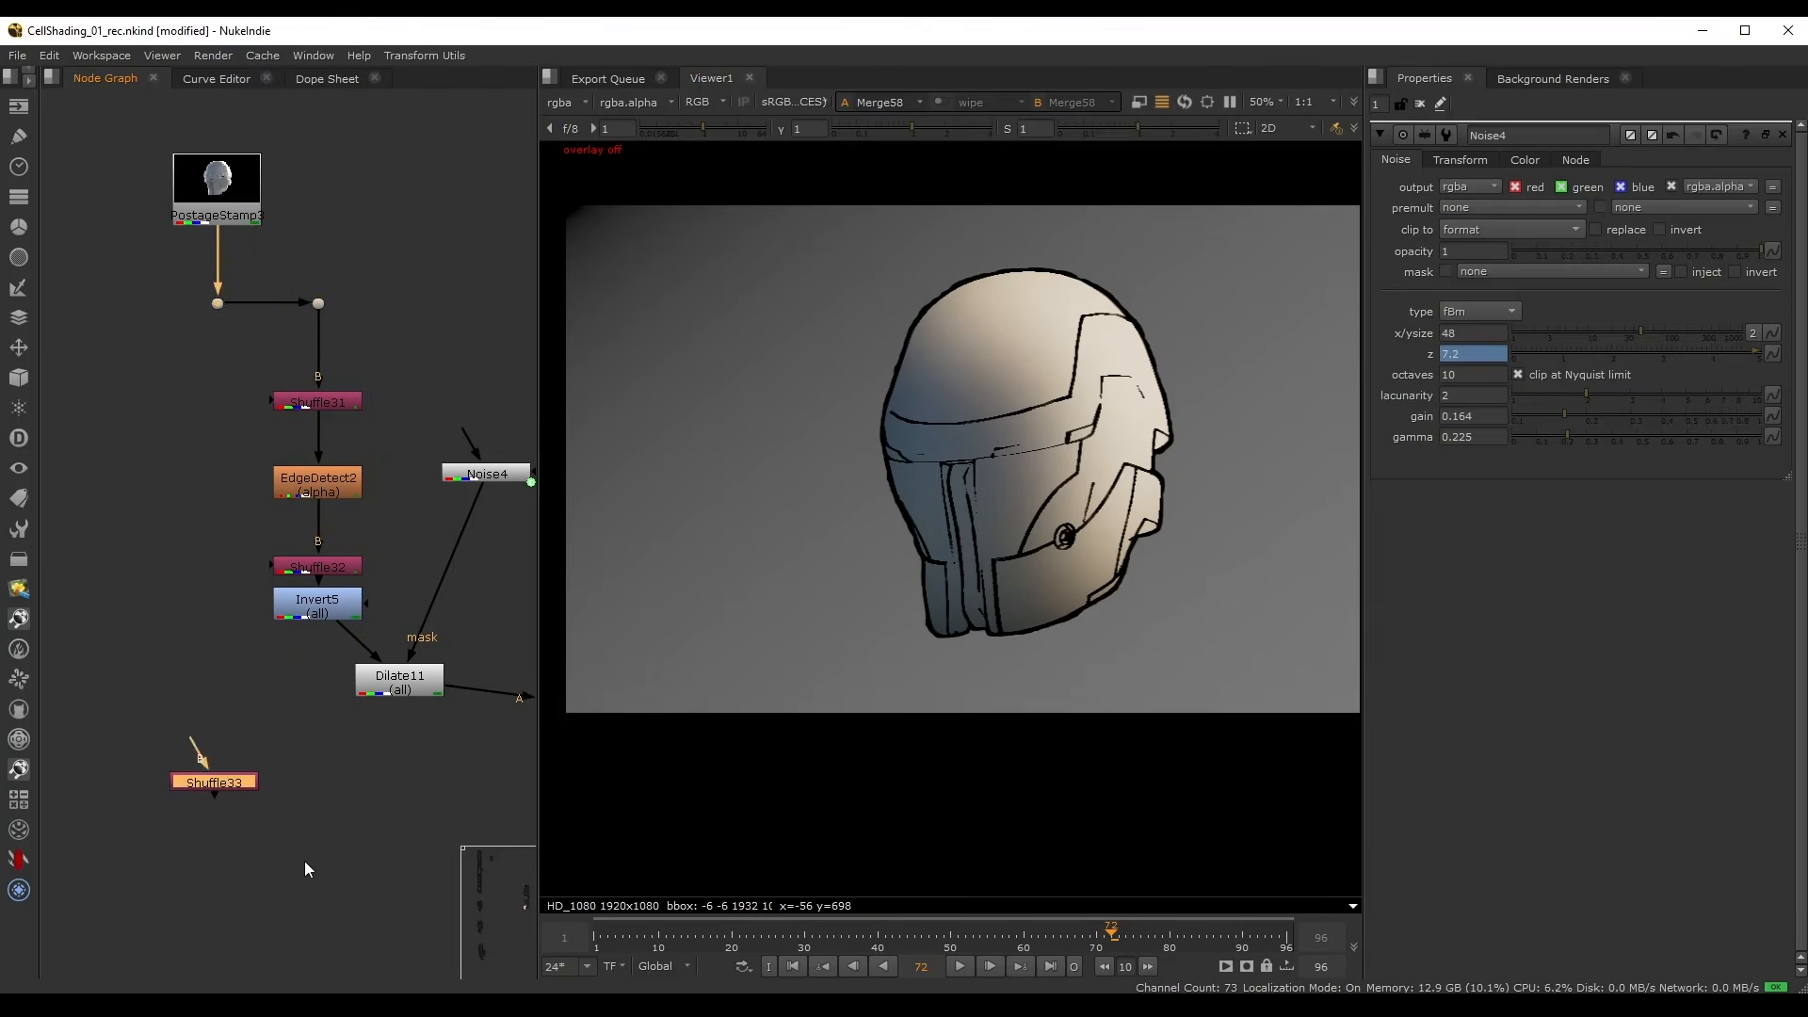
{"action": "key", "text": "y"}
{"action": "middle_click_drag", "start_coordinate": [293, 871], "coordinate": [307, 672]}
{"action": "scroll", "coordinate": [288, 669], "scroll_direction": "down", "scroll_amount": 2}
{"action": "left_click", "coordinate": [288, 667]}
{"action": "left_click", "coordinate": [262, 609]}
{"action": "key", "text": "1"}
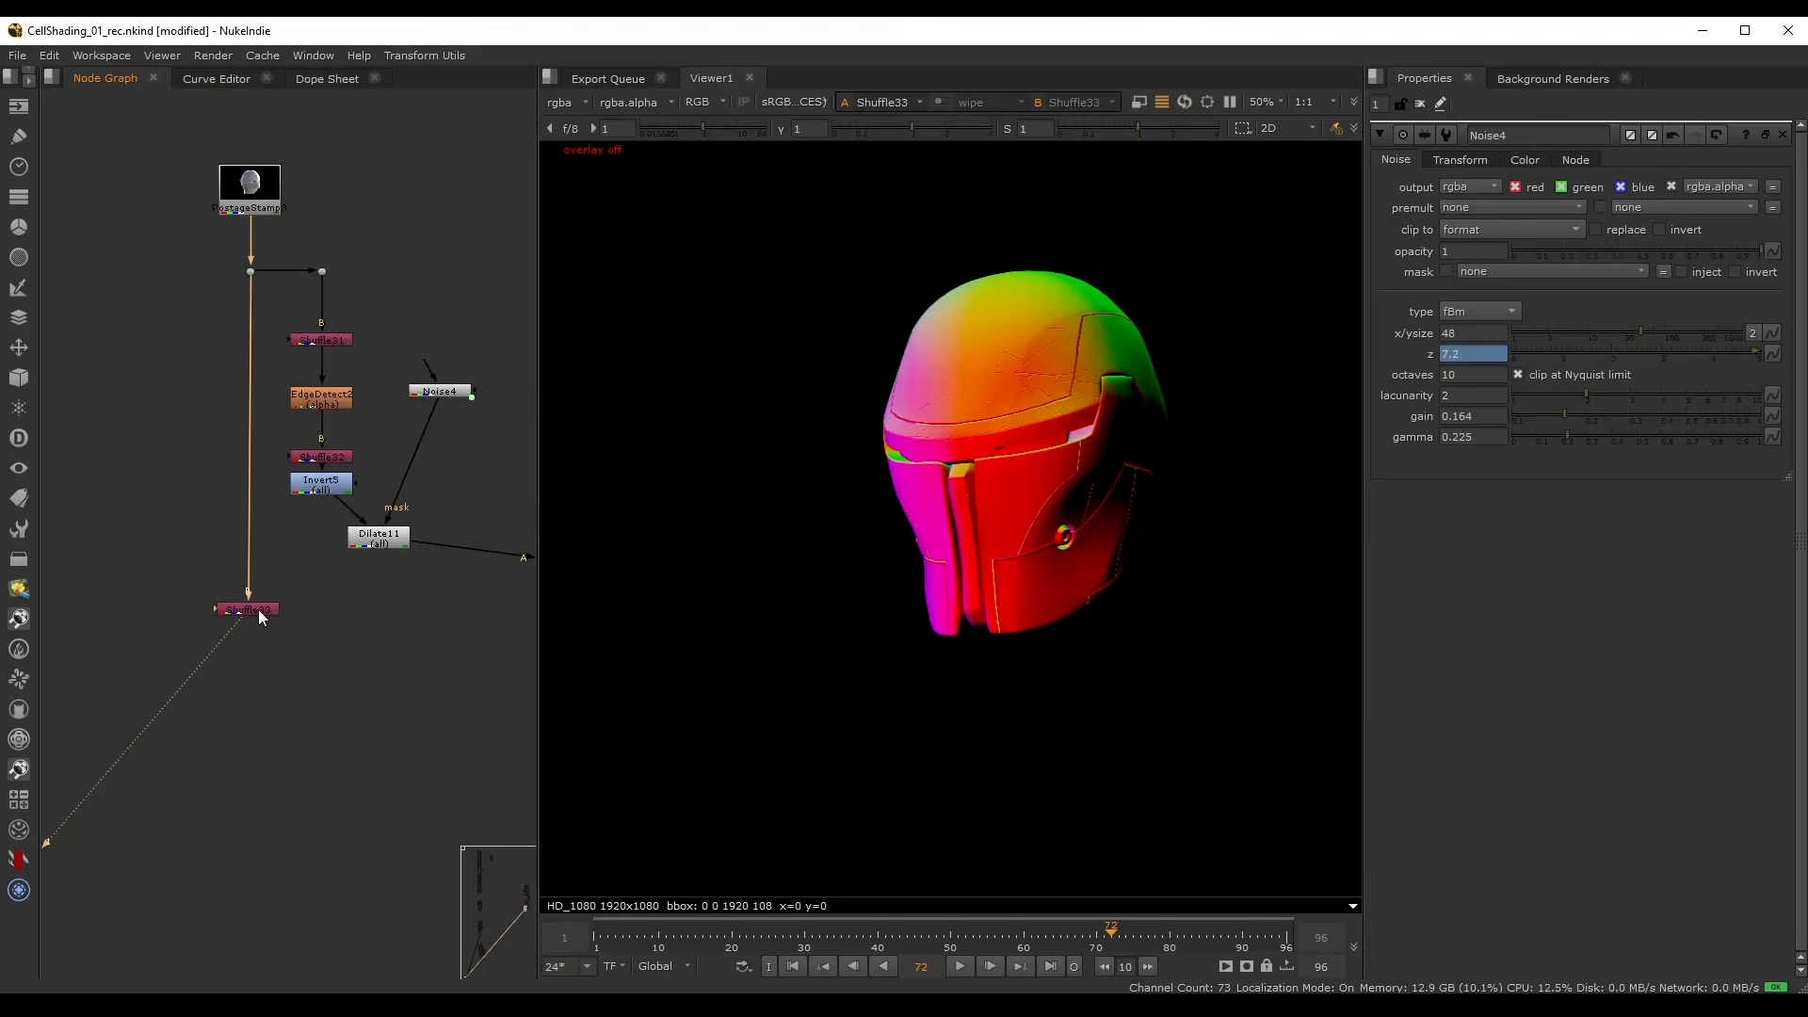
- Set the copied Shuffle's input layer to ao and route its red, green and blue channels to rgba
{"action": "left_click_drag", "start_coordinate": [262, 609], "coordinate": [260, 699]}
{"action": "double_click", "coordinate": [260, 699]}
{"action": "left_click", "coordinate": [1464, 240]}
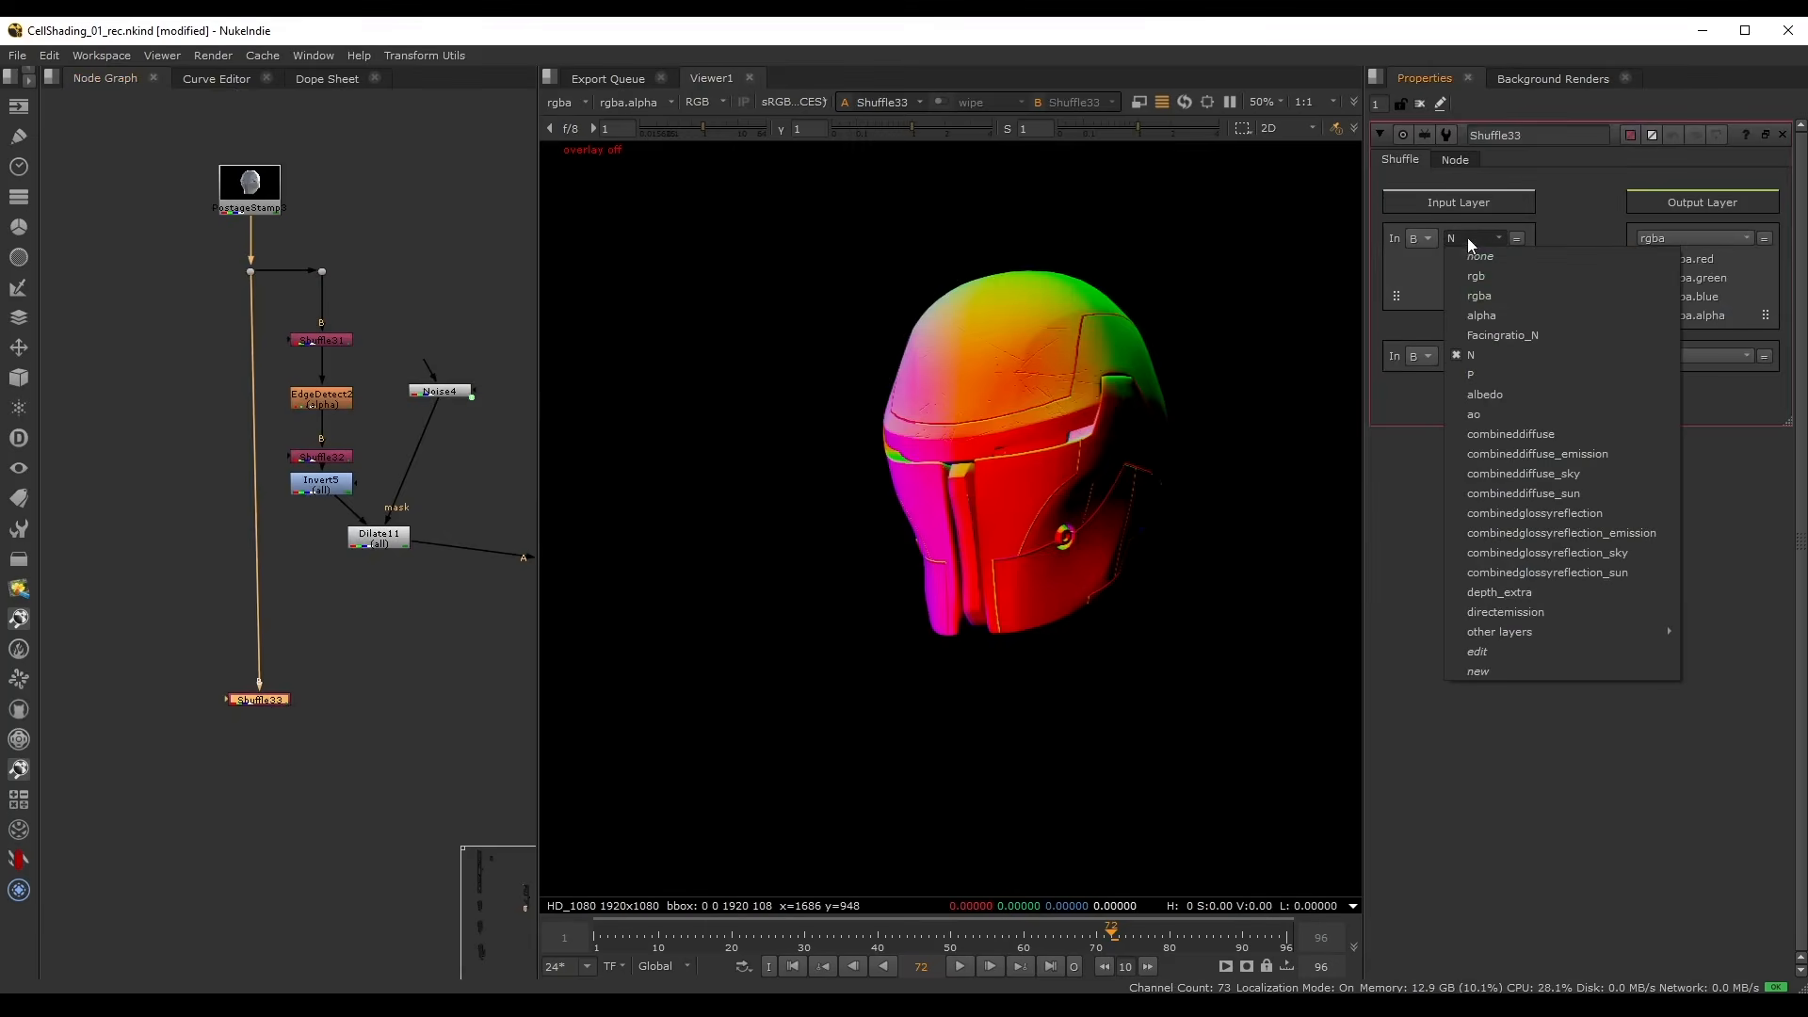
{"action": "left_click", "coordinate": [1512, 408]}
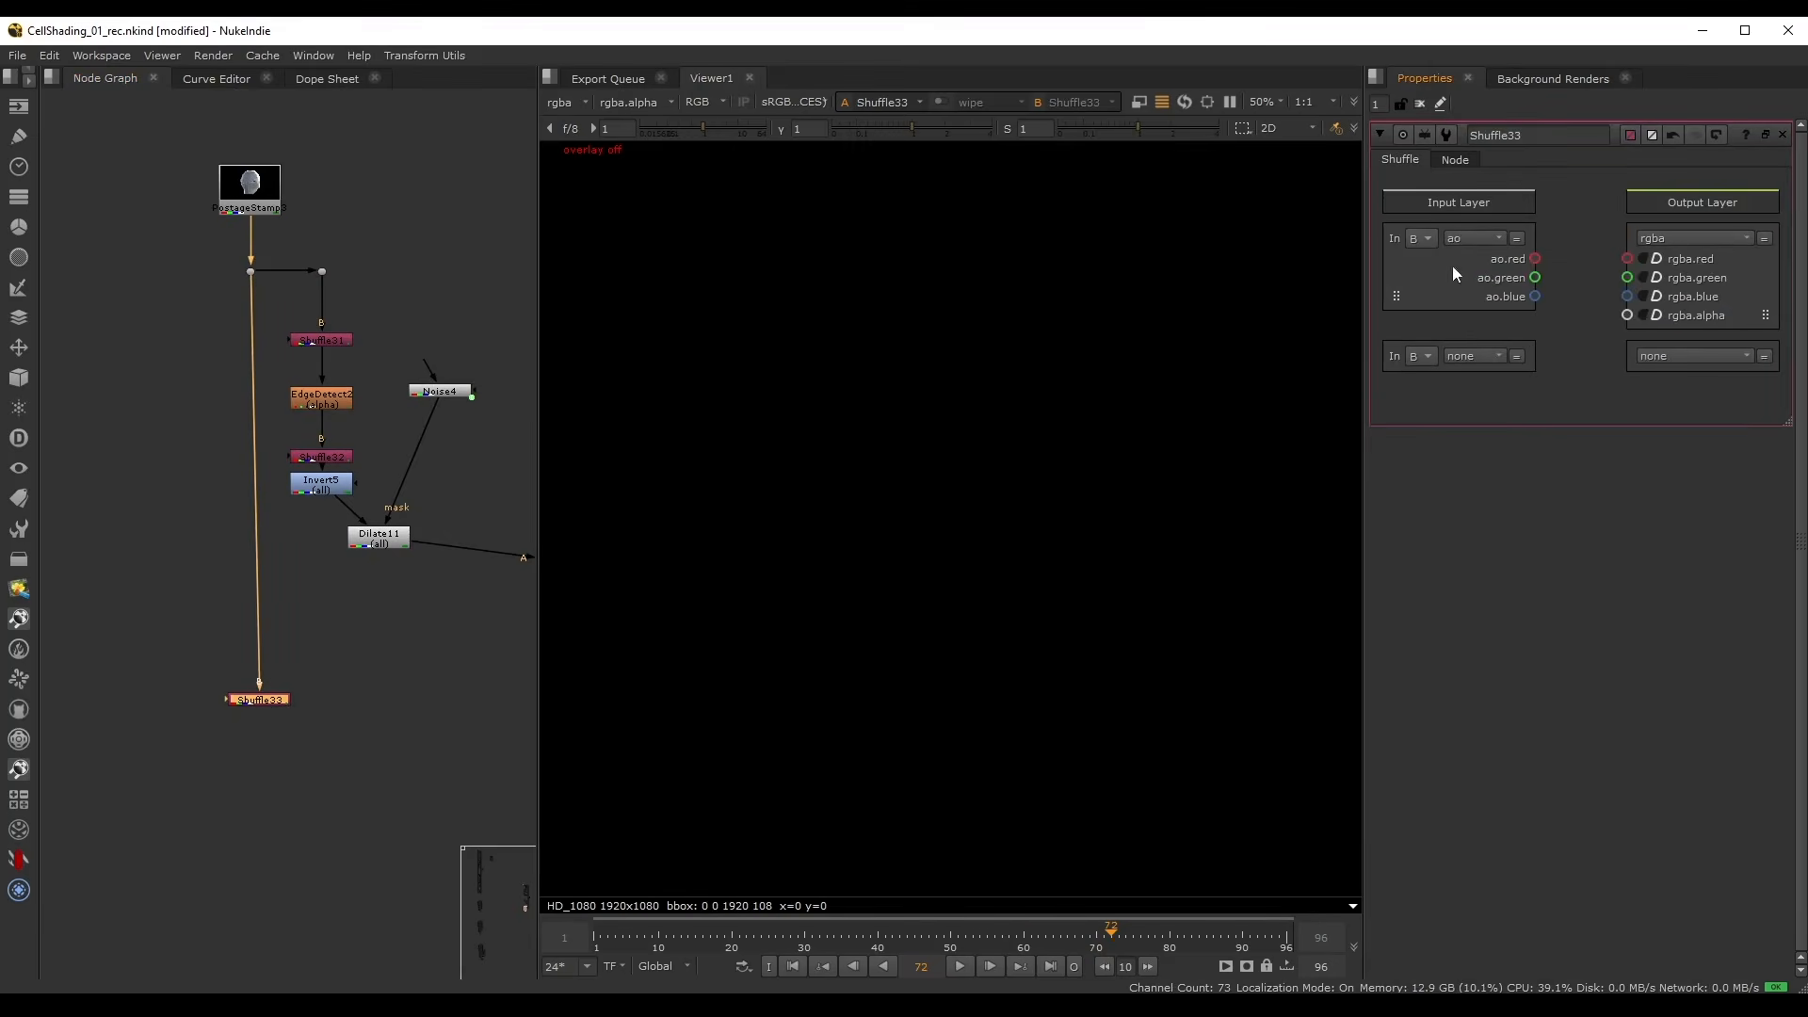
{"action": "left_click_drag", "start_coordinate": [1452, 266], "coordinate": [1709, 287]}
{"action": "scroll", "coordinate": [941, 365], "scroll_direction": "up", "scroll_amount": 3}
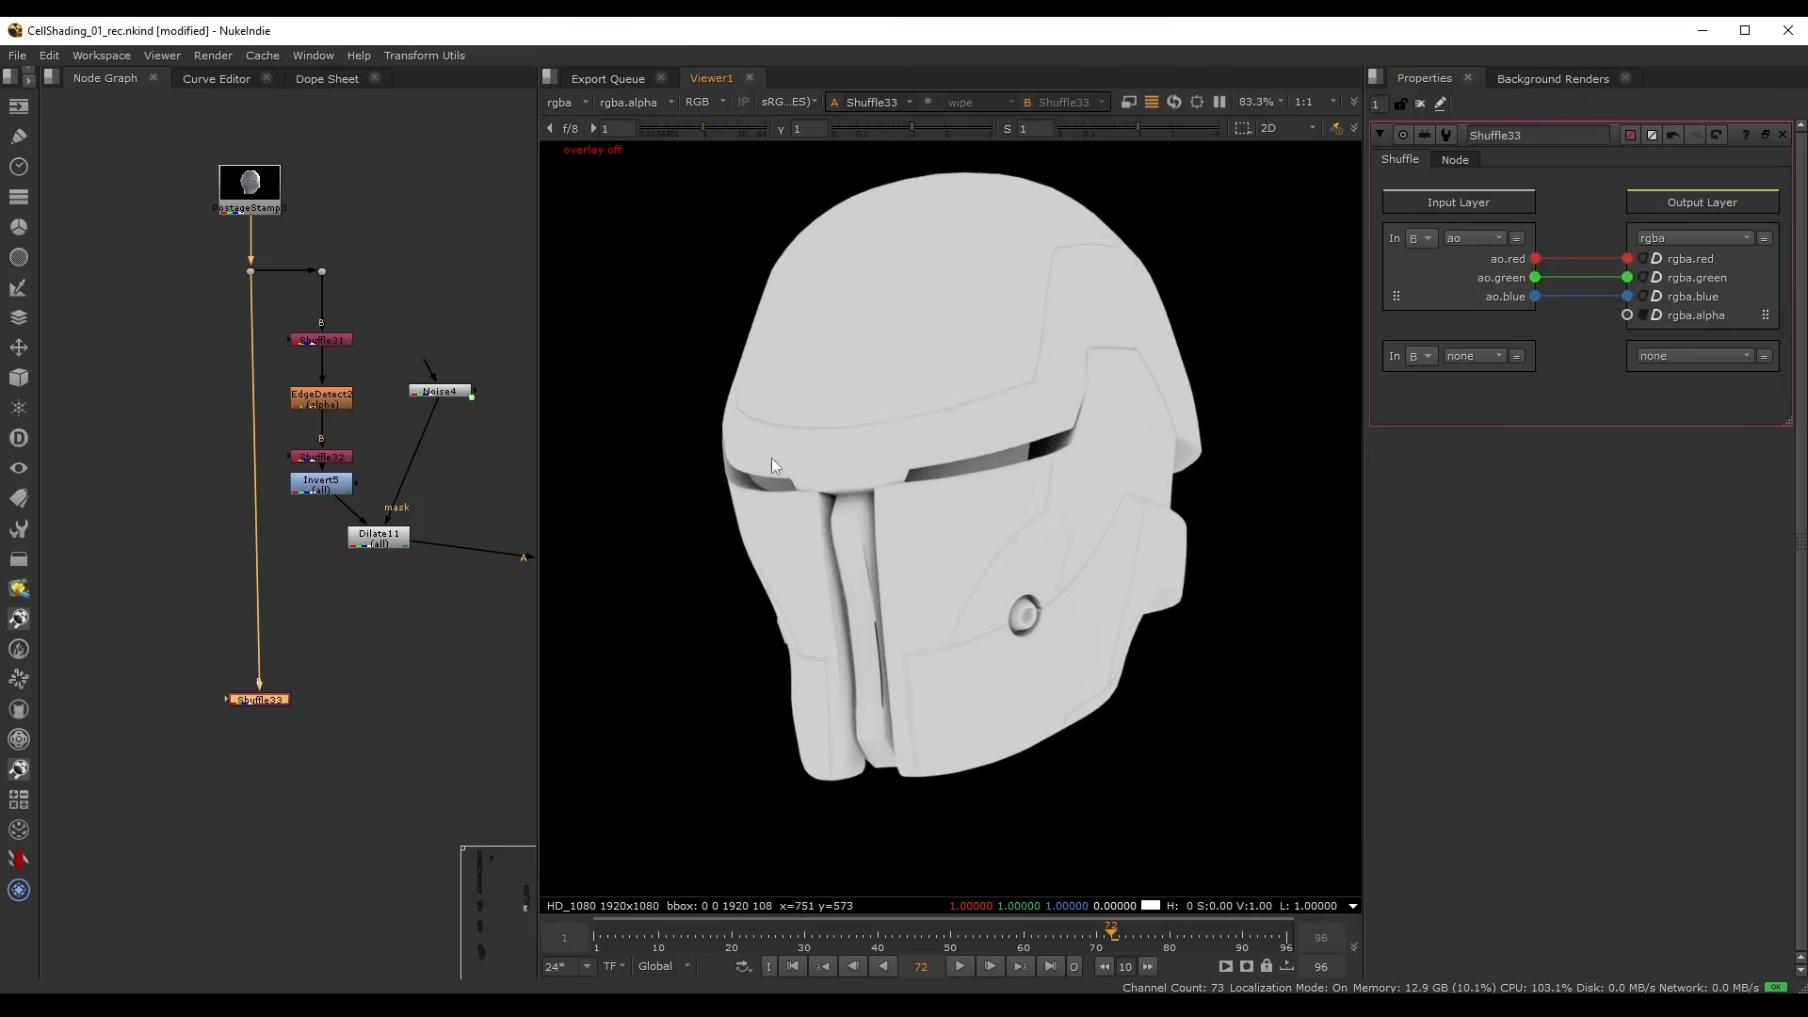
- Add a Grade after the ao Shuffle with blackpoint 0.42, whitepoint 0.9 and gamma 0.32
{"action": "middle_click_drag", "start_coordinate": [327, 685], "coordinate": [255, 516]}
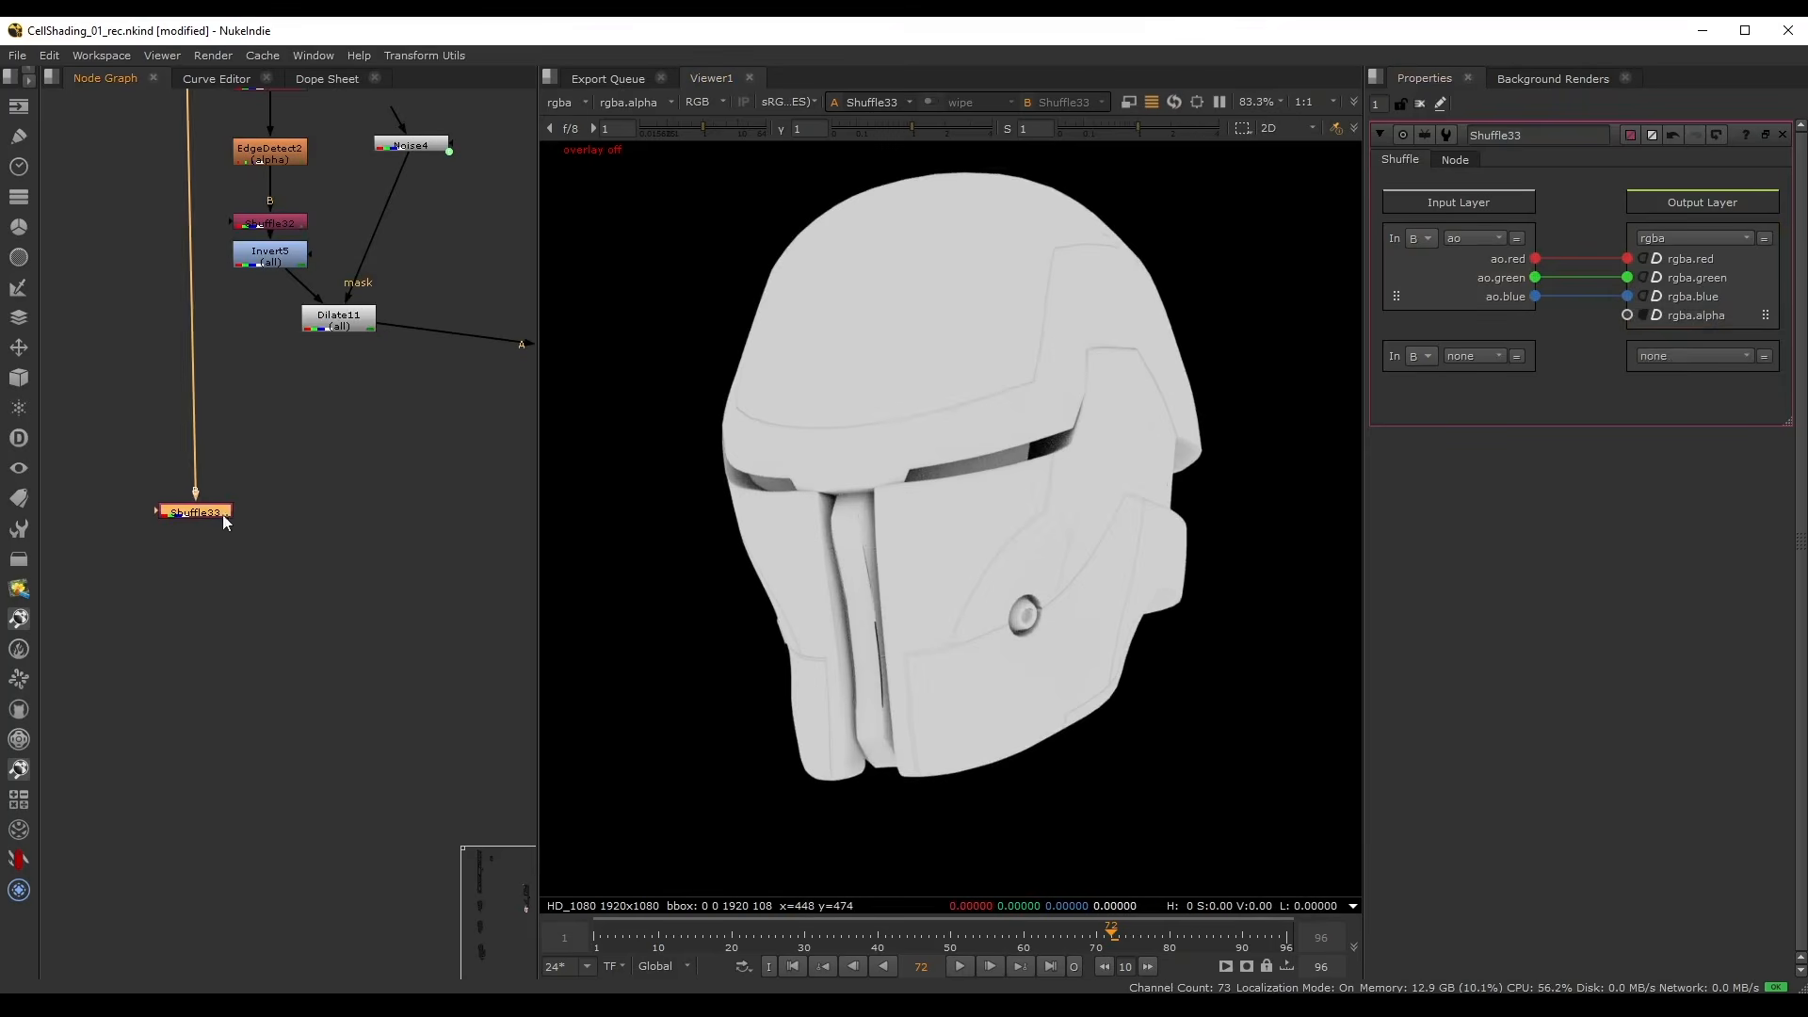
{"action": "key", "text": "g"}
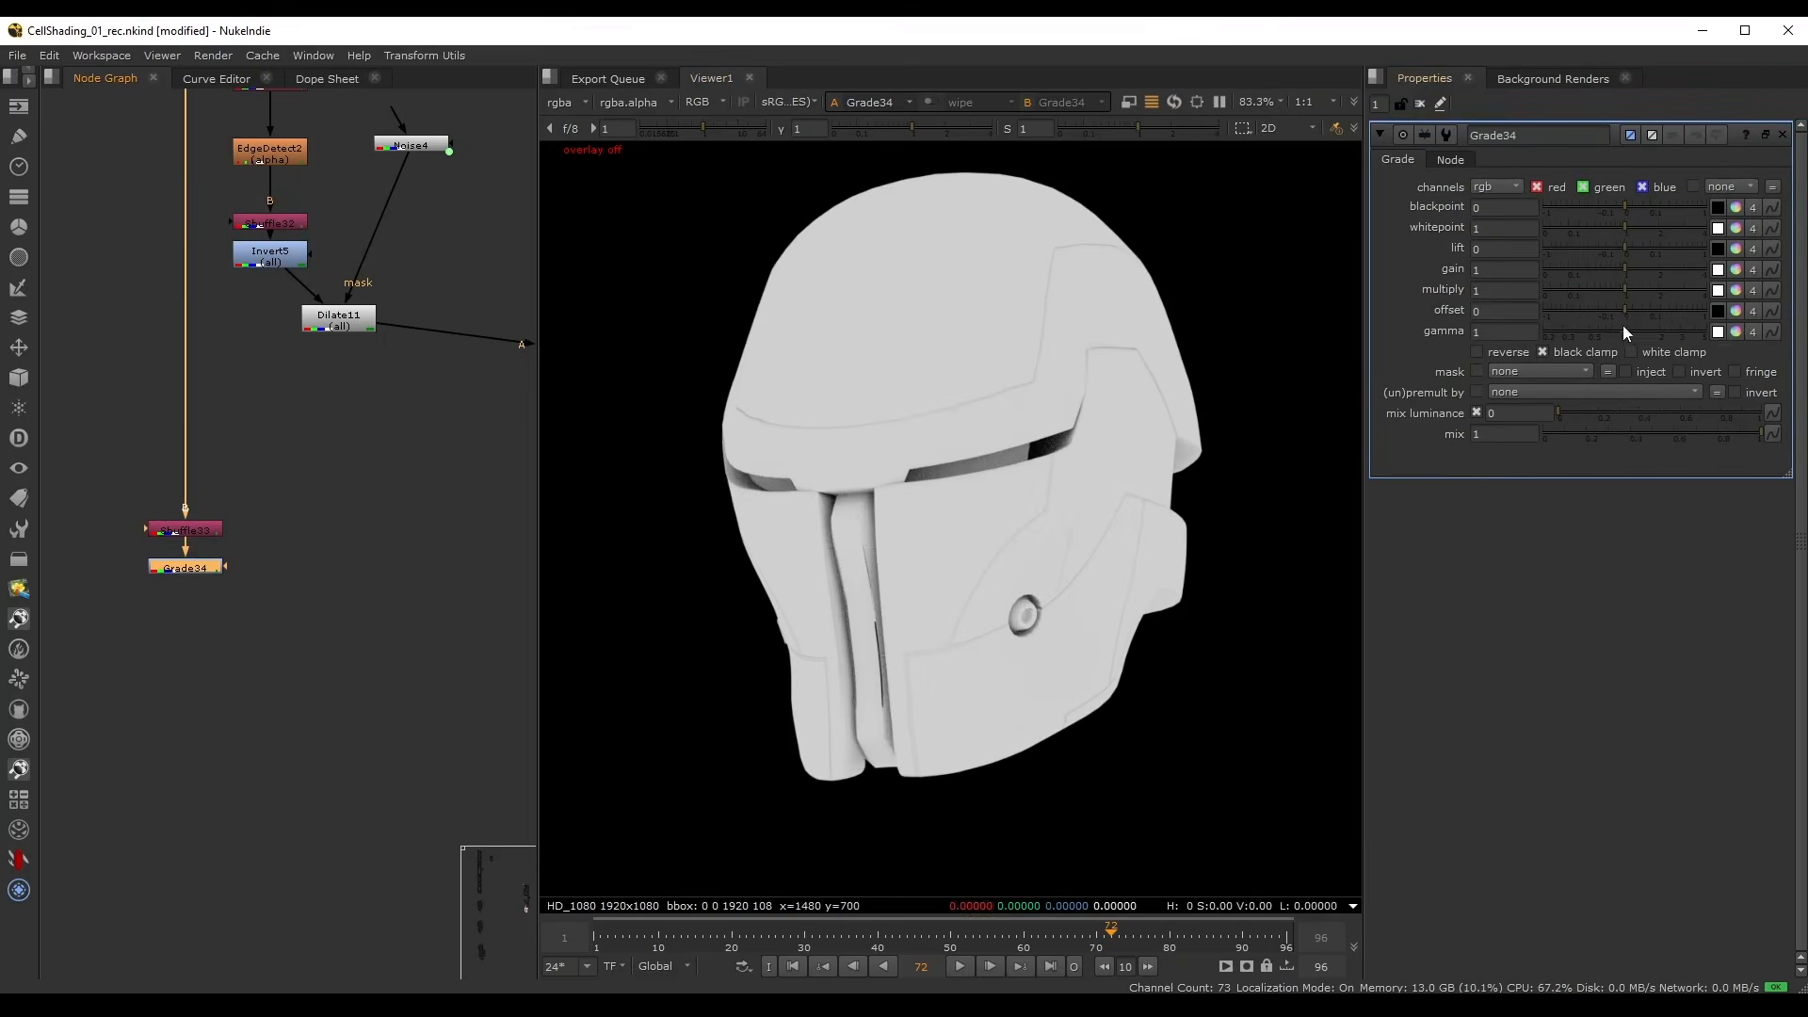
{"action": "left_click_drag", "start_coordinate": [1624, 325], "coordinate": [1563, 326]}
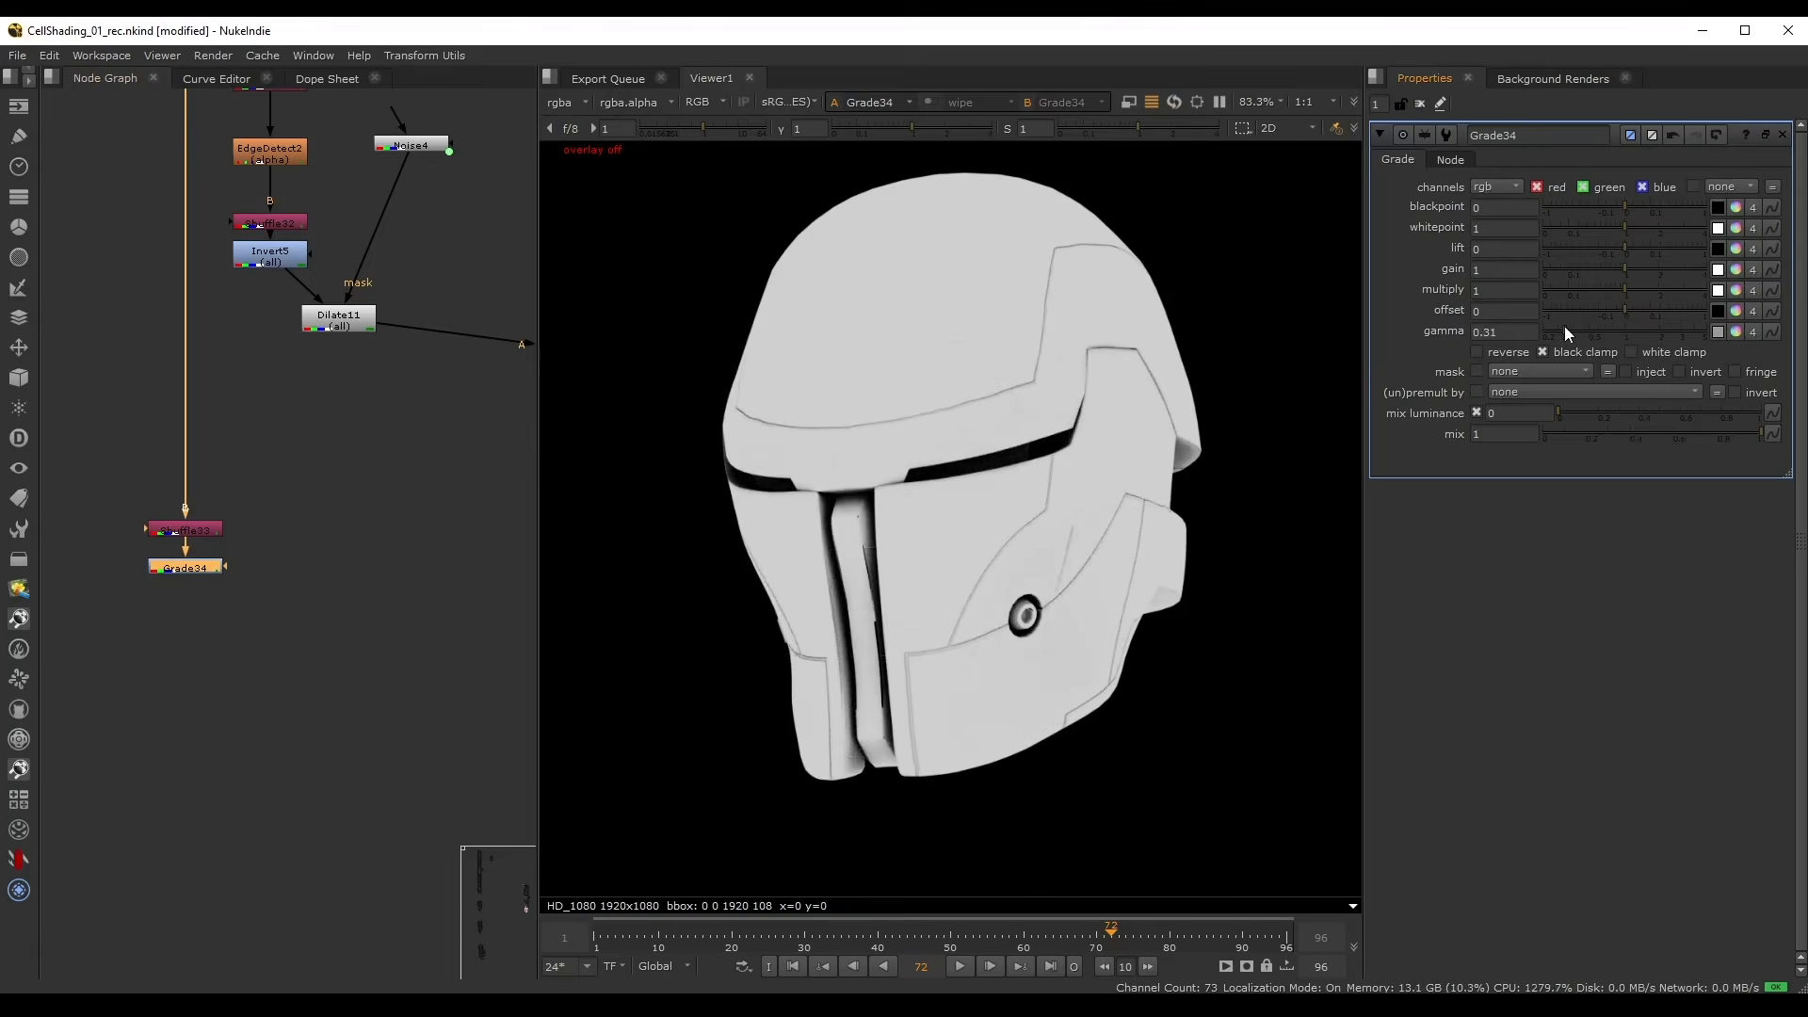
{"action": "mouse_move", "coordinate": [1625, 228]}
{"action": "left_mouse_down"}
{"action": "mouse_move", "coordinate": [1597, 228]}
{"action": "mouse_move", "coordinate": [1694, 199]}
{"action": "mouse_move", "coordinate": [1619, 227]}
{"action": "left_mouse_up"}
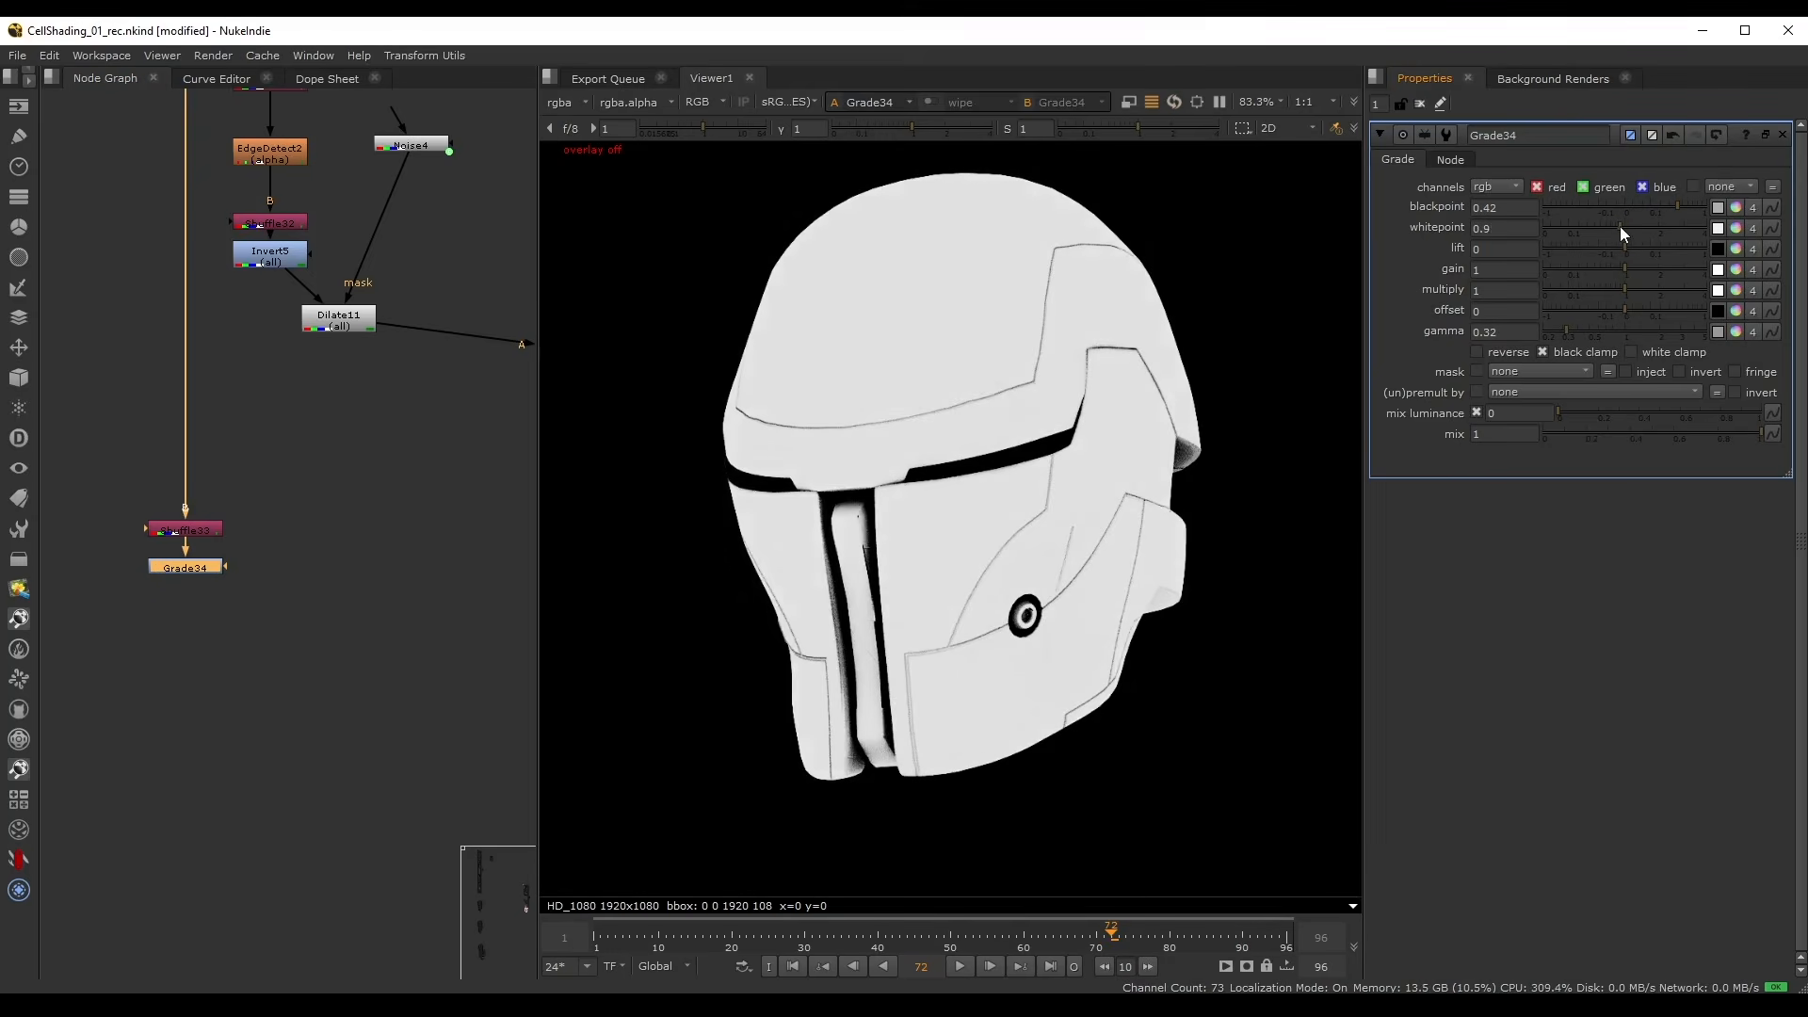
- Compare the ao Grade with and without white clamp, and leave white clamp enabled
{"action": "left_click", "coordinate": [1653, 354]}
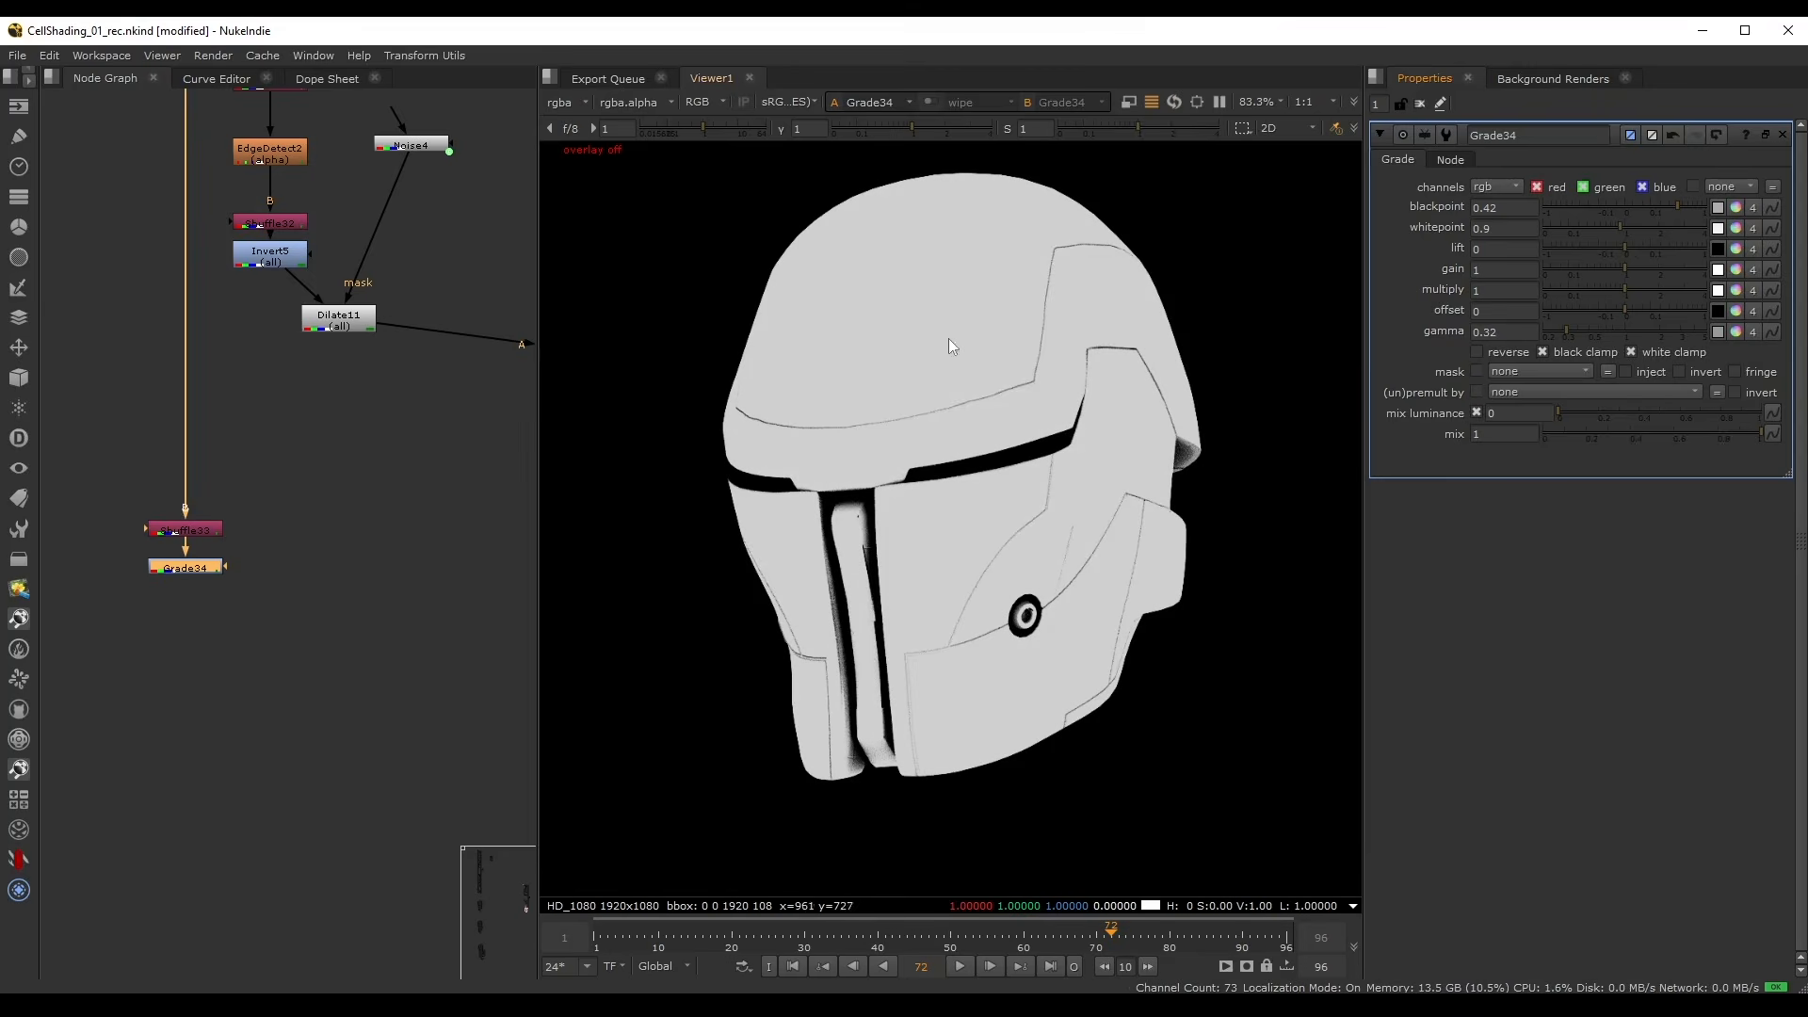
{"action": "left_click", "coordinate": [1653, 352]}
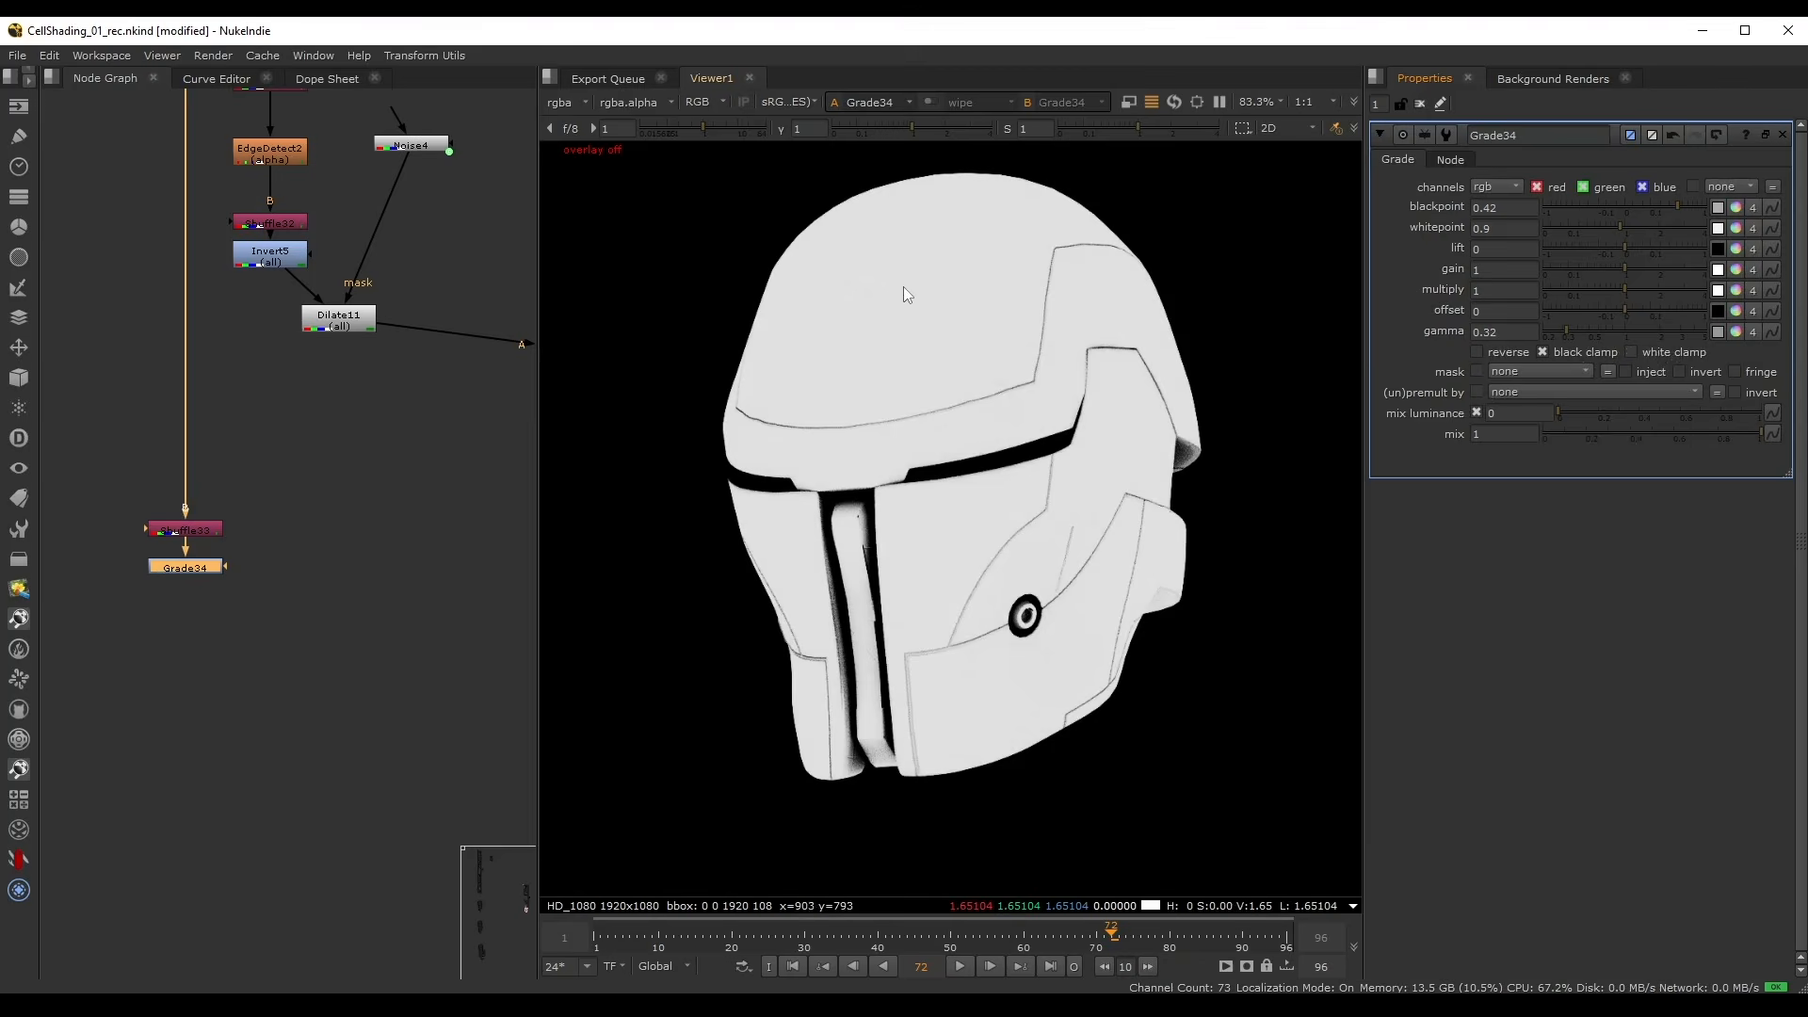
{"action": "left_click", "coordinate": [1632, 353]}
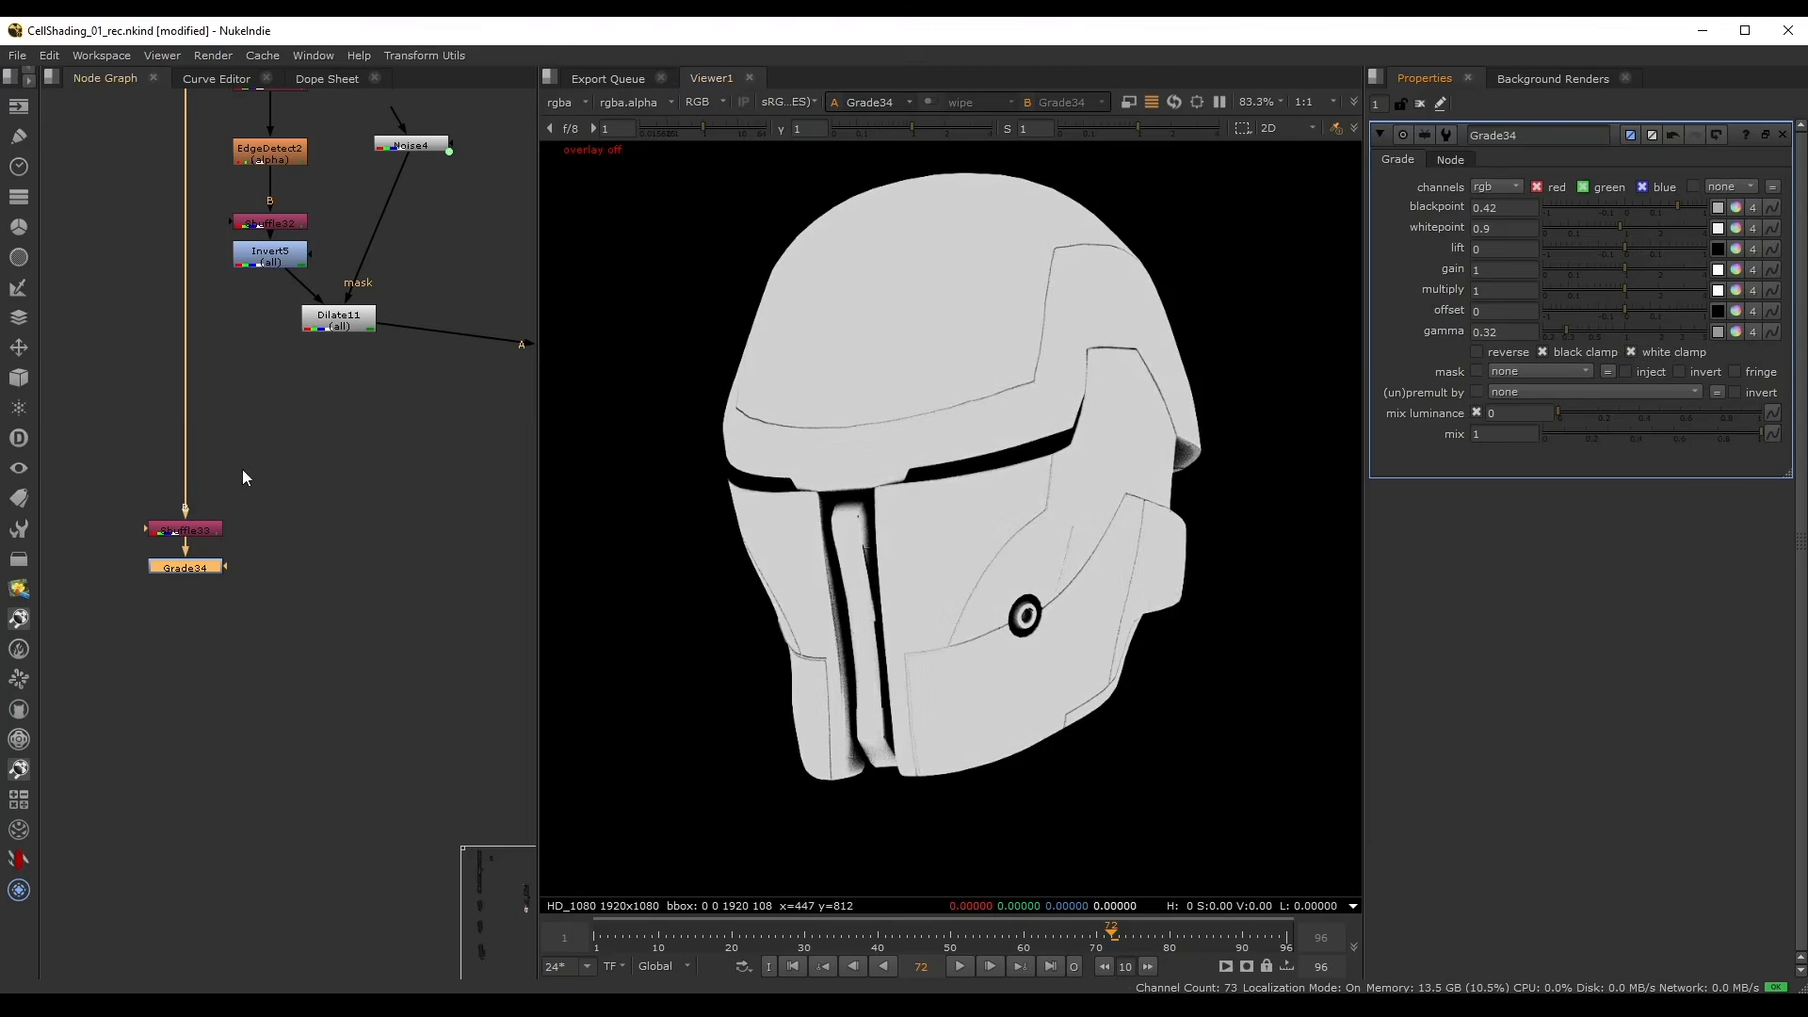
- Merge the ao Grade as A over the outline Merge as B, with the operation set to multiply
{"action": "scroll", "coordinate": [241, 469], "scroll_direction": "down", "scroll_amount": 3}
{"action": "left_click", "coordinate": [315, 452]}
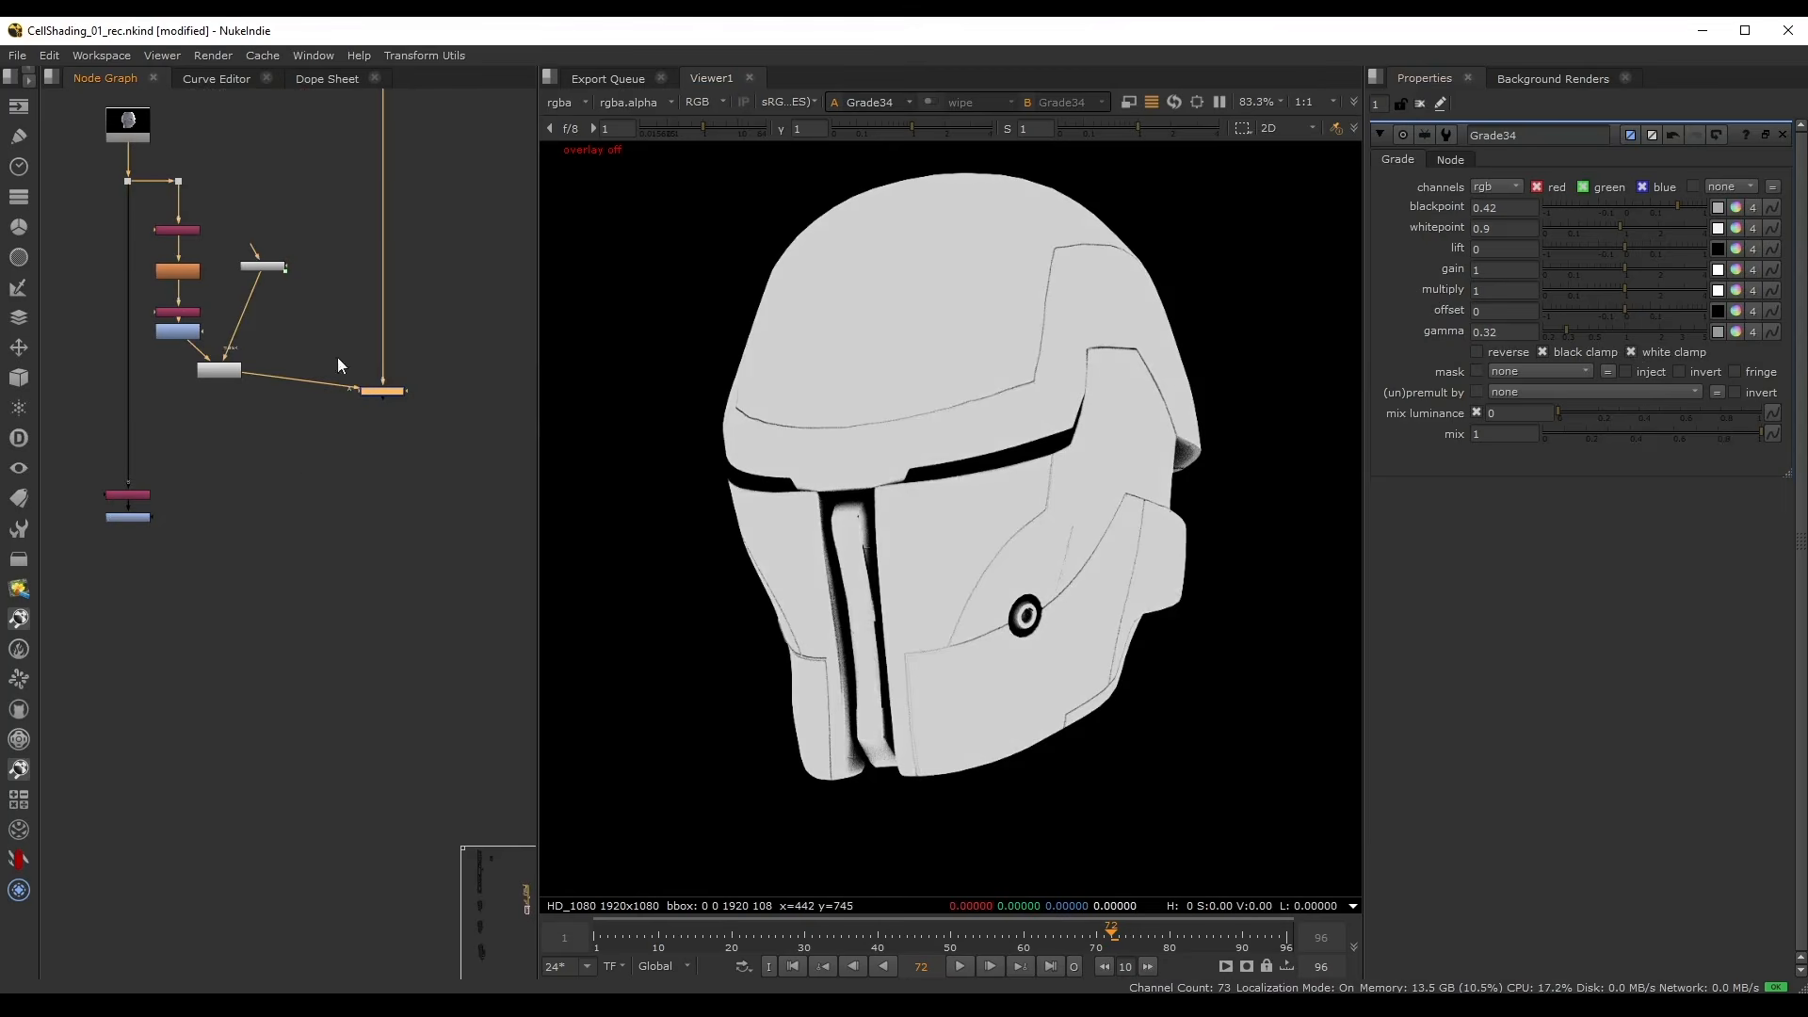
{"action": "left_click", "coordinate": [137, 514]}
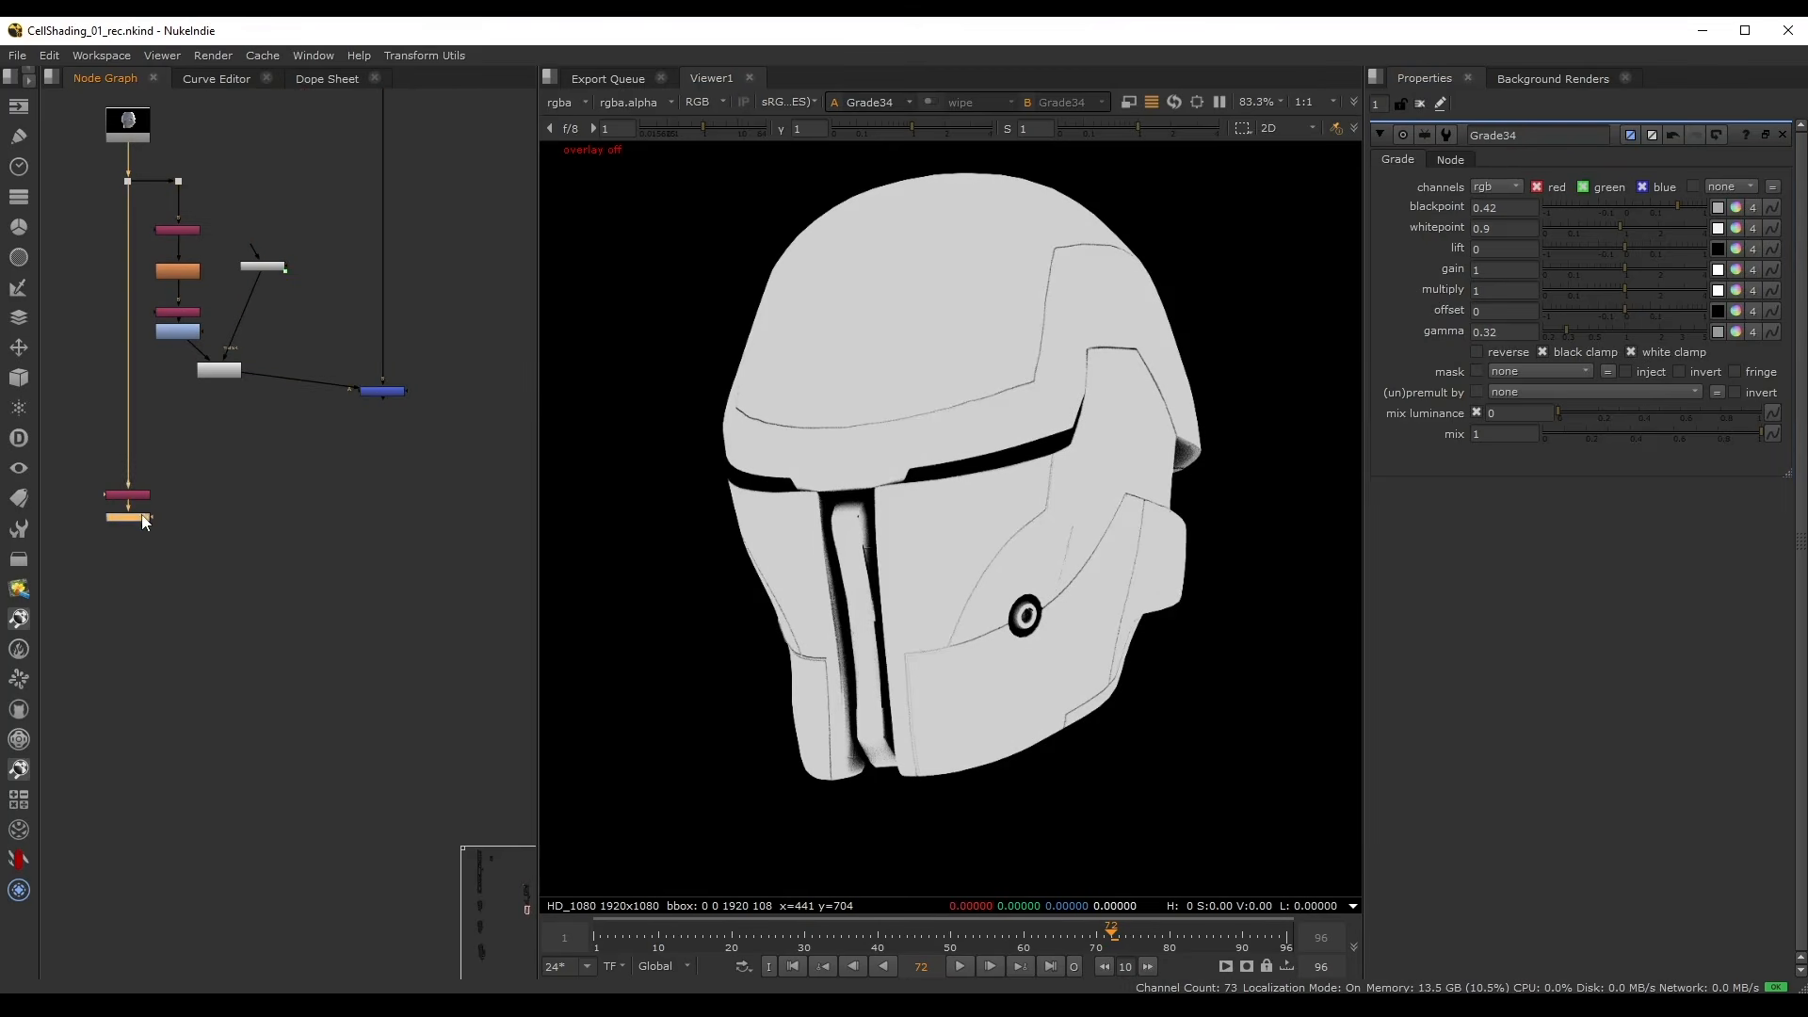
{"action": "key", "text": "m"}
{"action": "left_click_drag", "start_coordinate": [197, 509], "coordinate": [373, 567]}
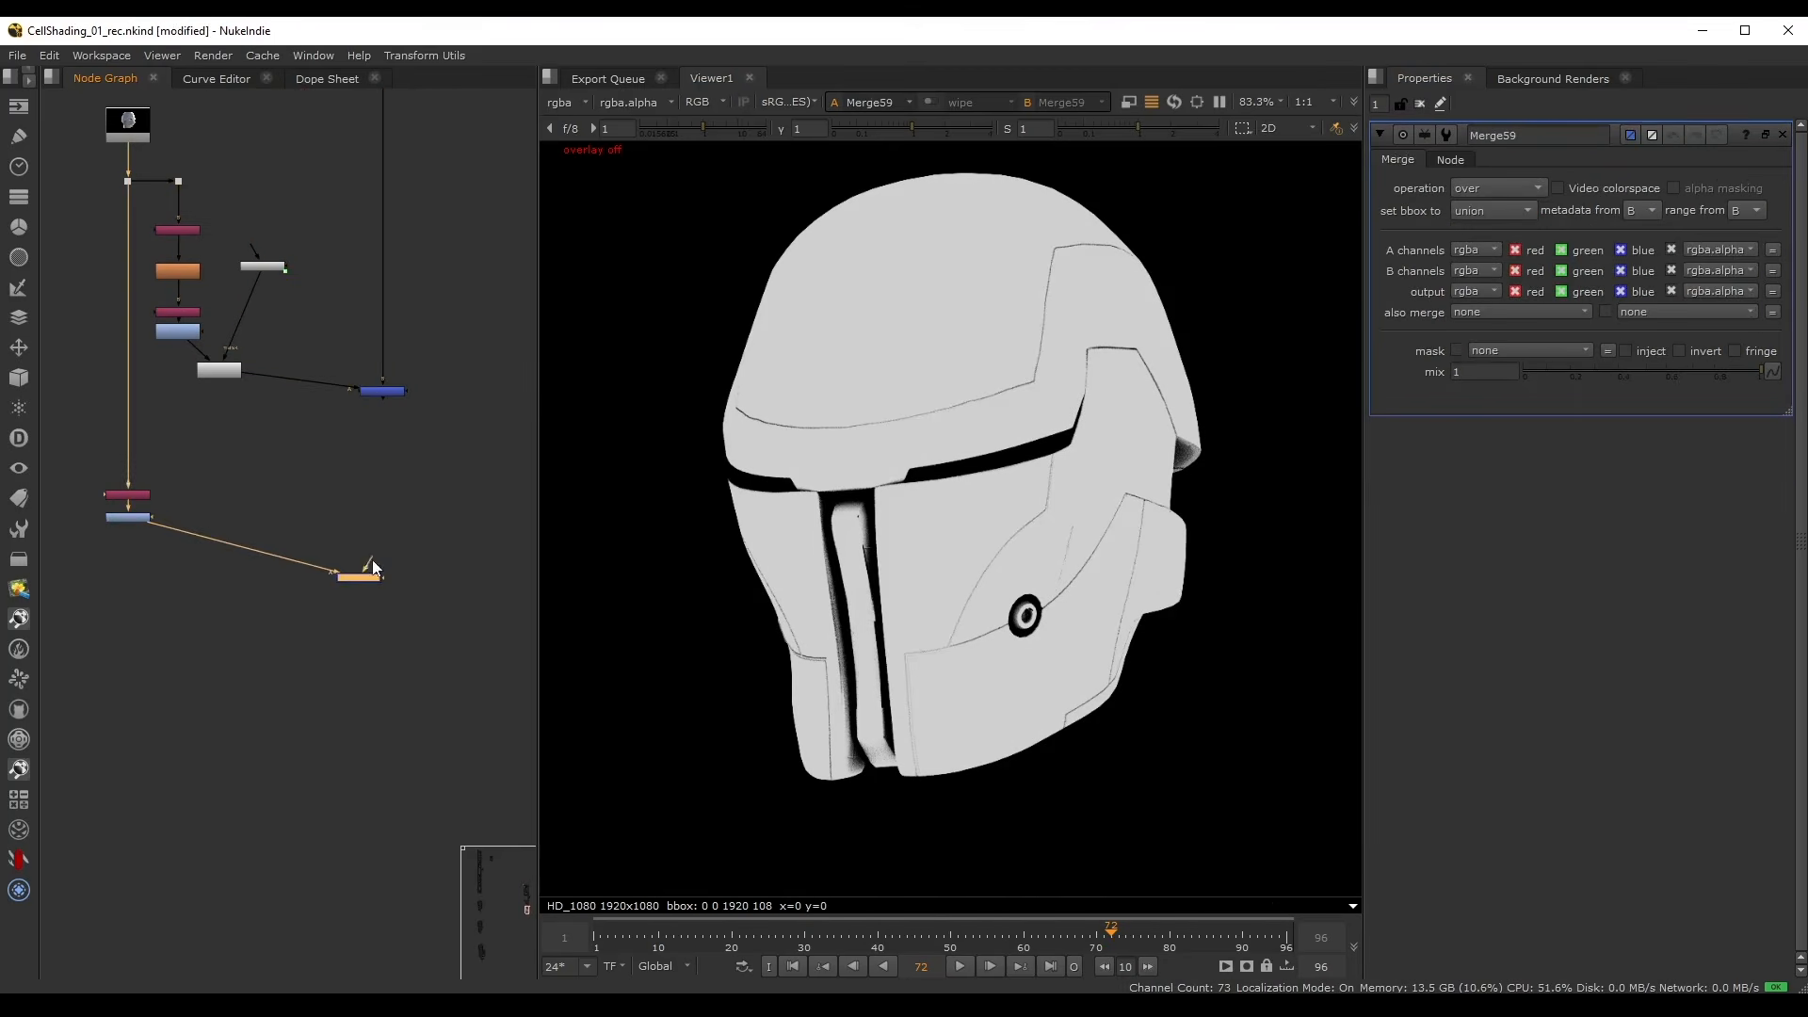
{"action": "left_click_drag", "start_coordinate": [393, 401], "coordinate": [386, 392]}
{"action": "left_click", "coordinate": [1495, 188]}
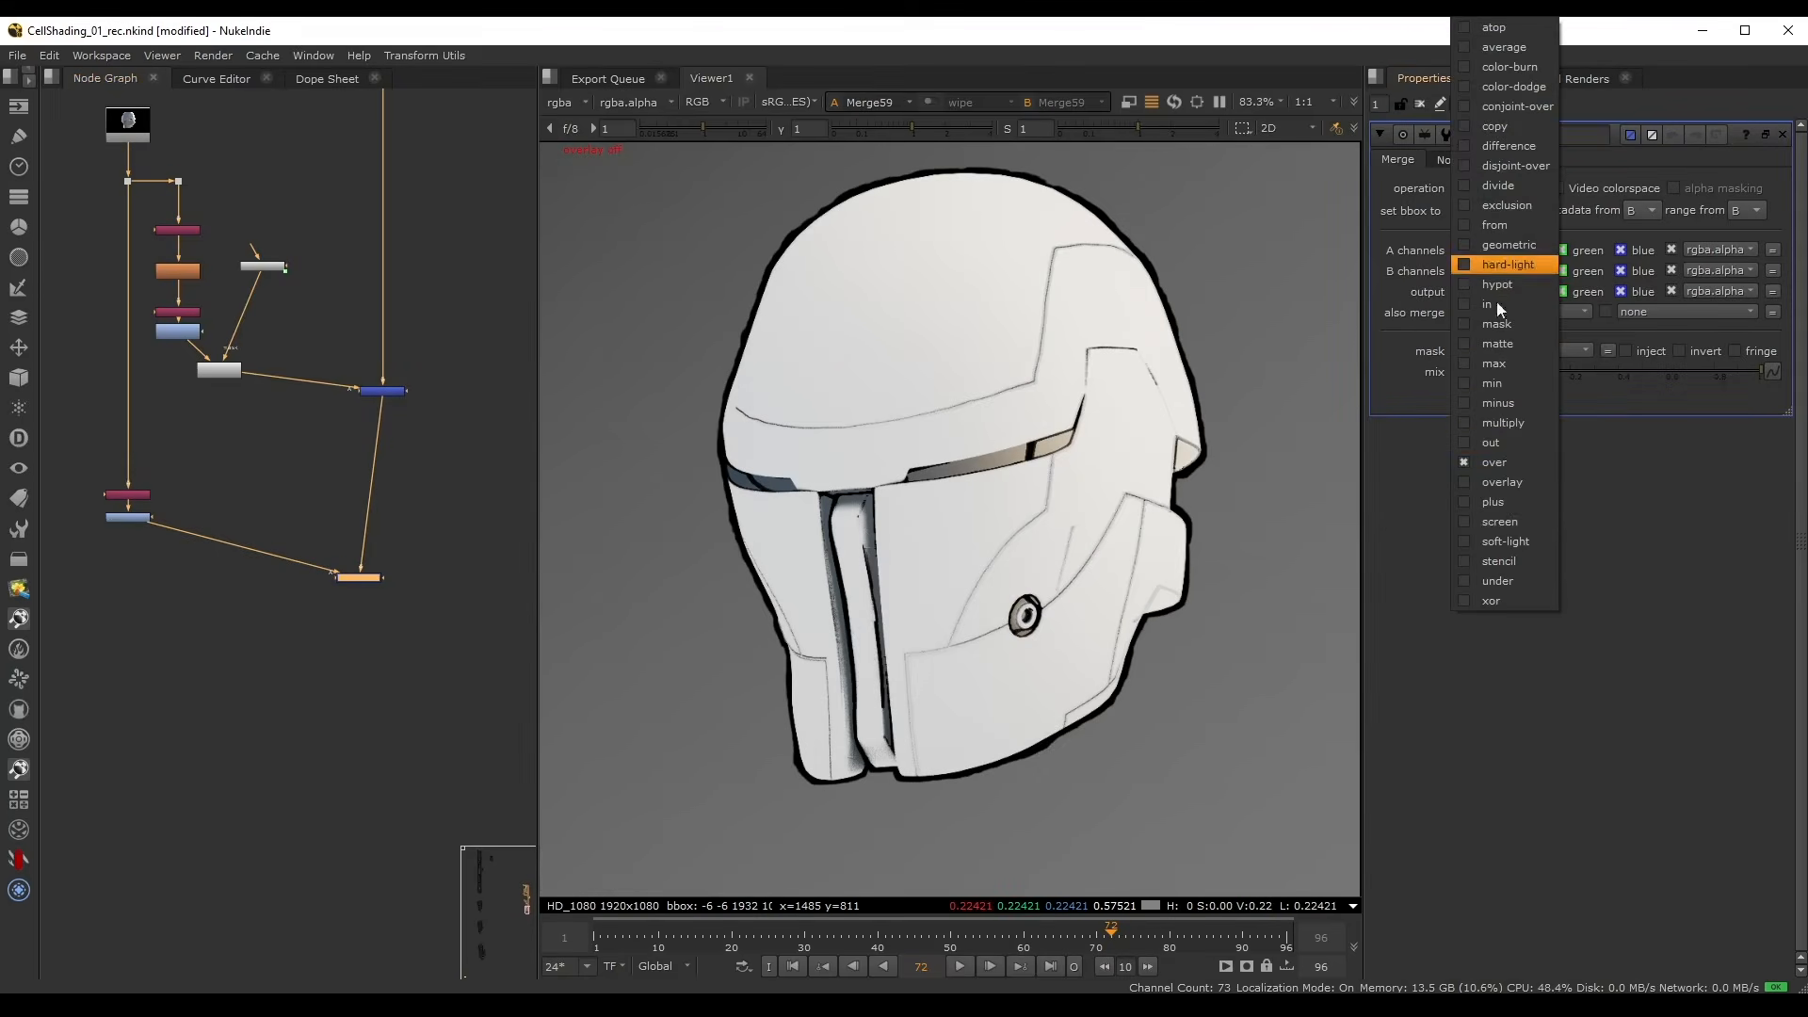
{"action": "left_click", "coordinate": [1499, 424]}
- Align the new multiply Merge directly beneath the outline Merge and compare the image with it disabled and enabled
{"action": "left_click", "coordinate": [327, 603]}
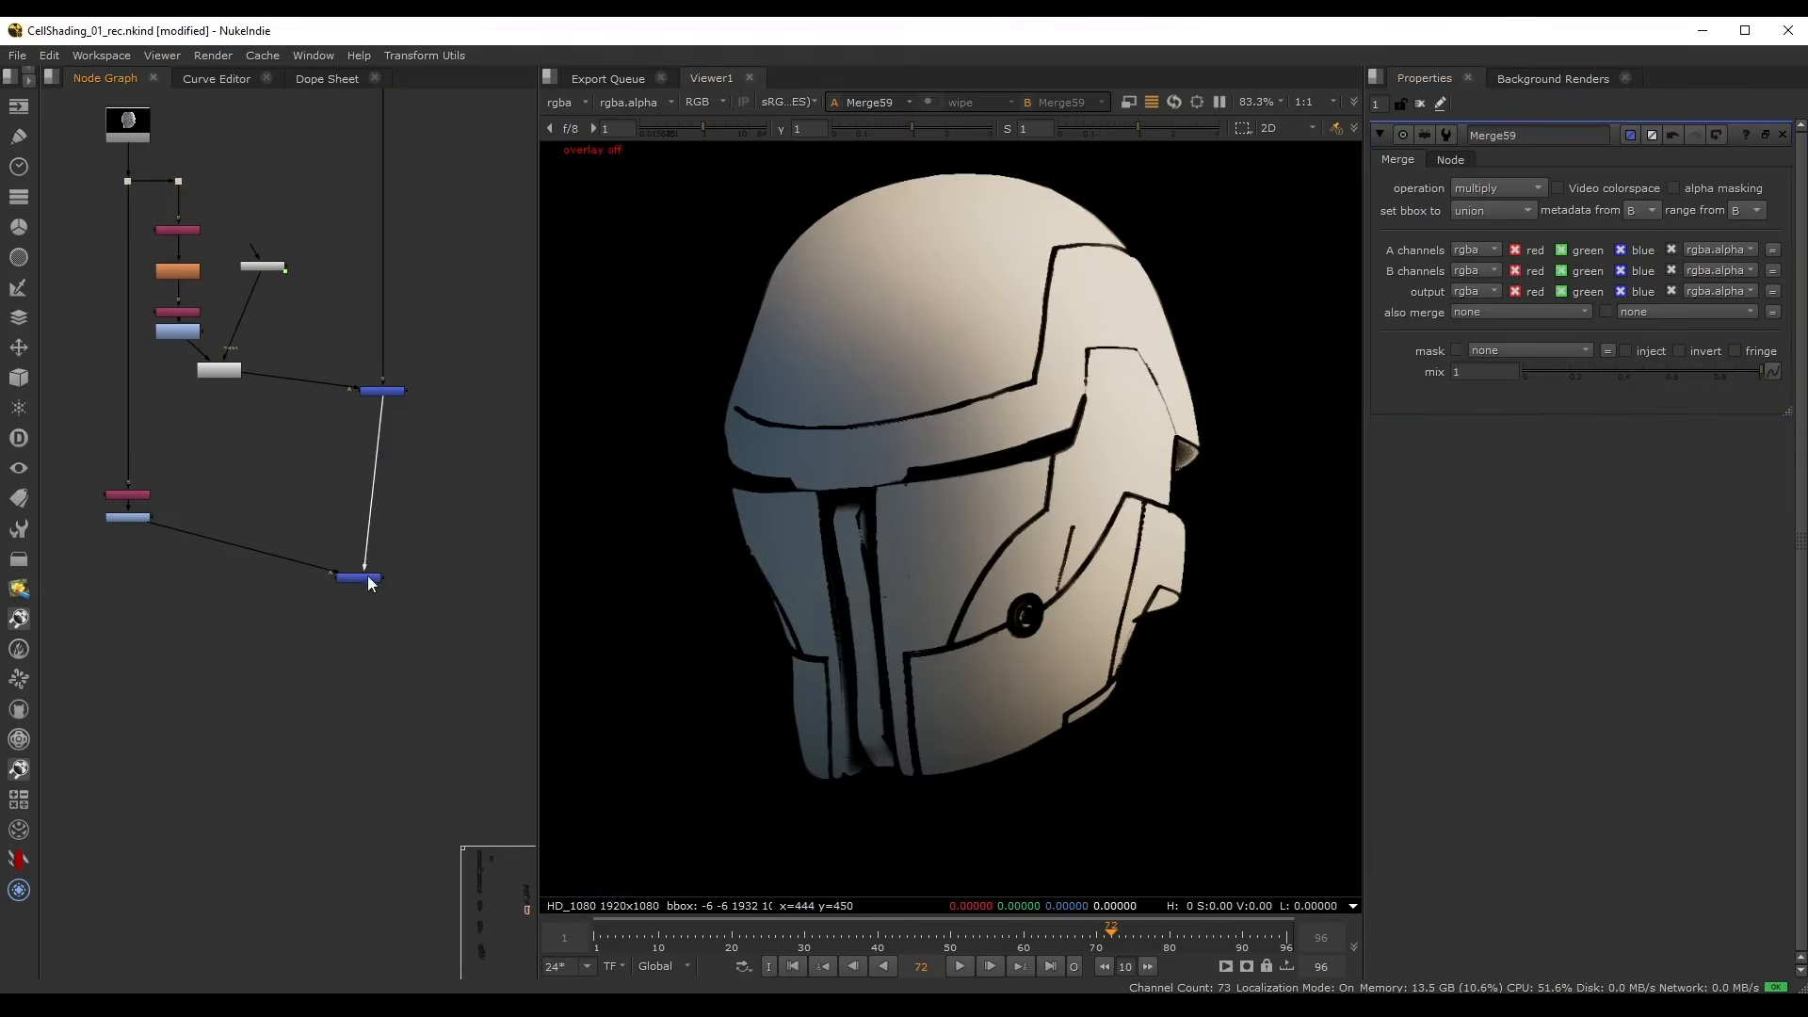
{"action": "left_click_drag", "start_coordinate": [367, 580], "coordinate": [390, 605]}
{"action": "key", "text": "d"}
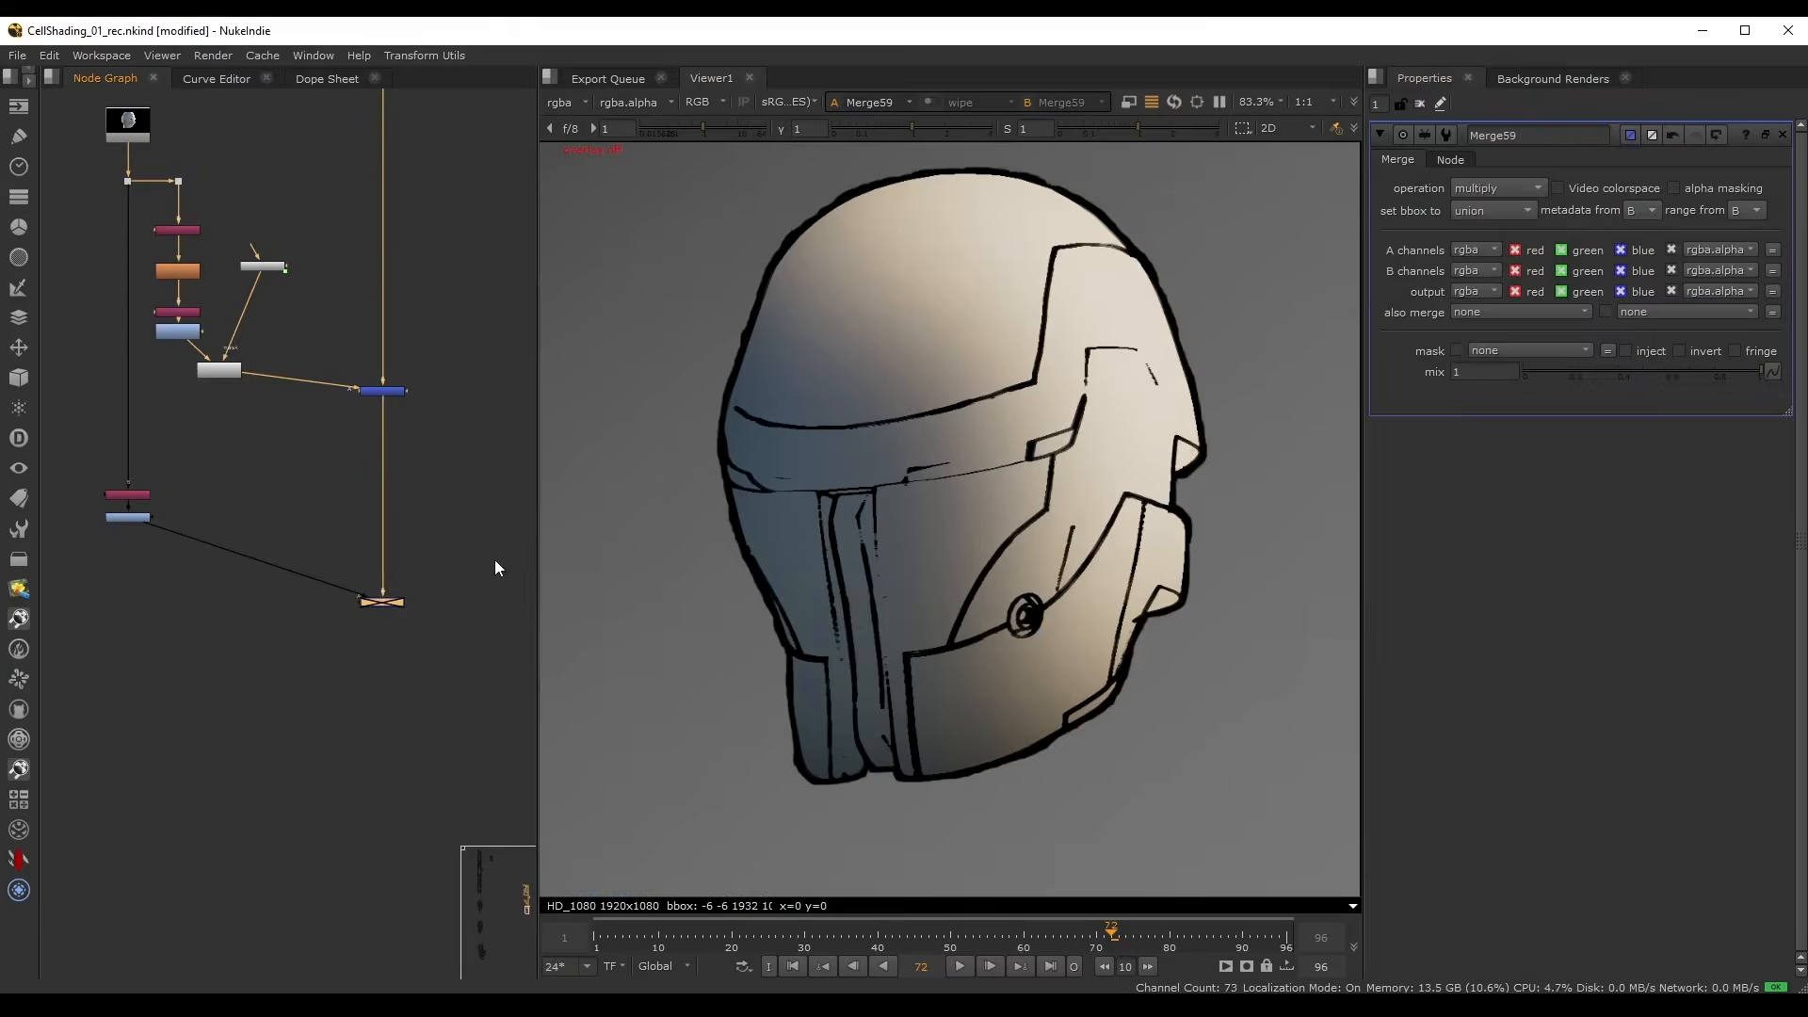
{"action": "key", "text": "d"}
{"action": "key", "text": "d"}
{"action": "key", "text": "d"}
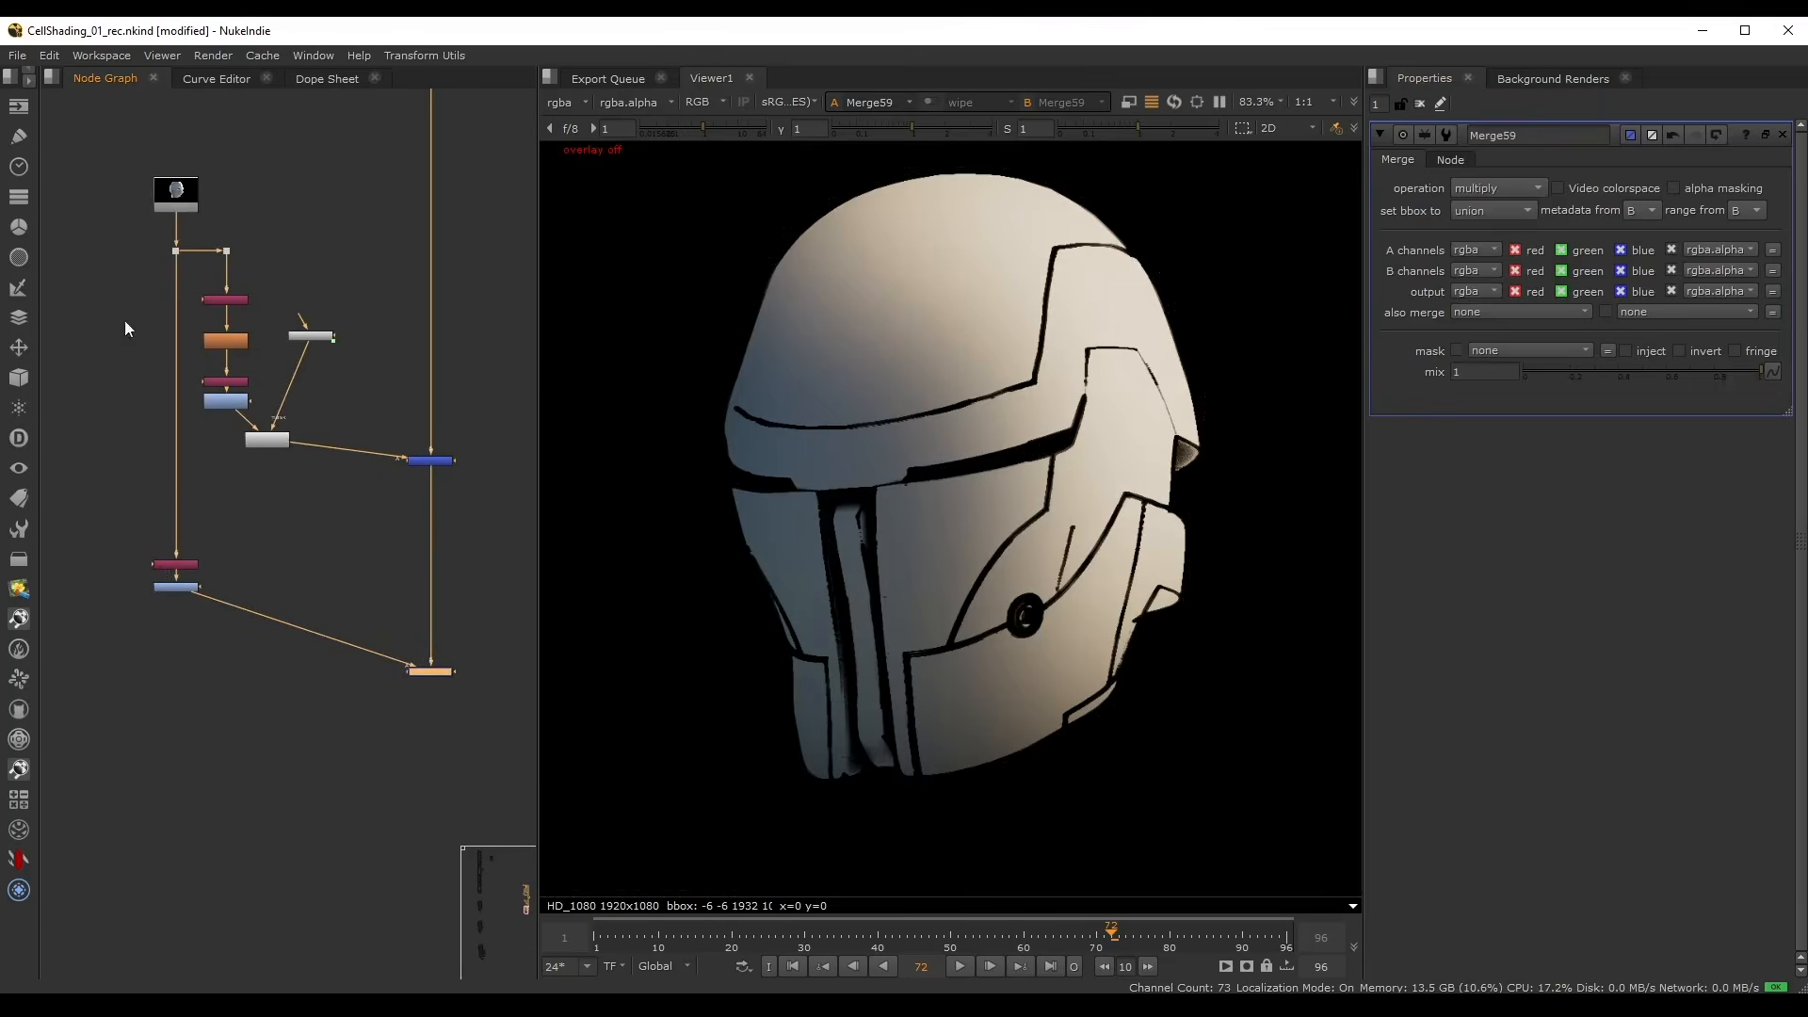
- Insert a Dot in the pipe from the ao Grade to form a right-angle corner into the Merge, and save the script
{"action": "left_click", "coordinate": [133, 545]}
{"action": "left_click_drag", "start_coordinate": [303, 630], "coordinate": [185, 674], "text": "ctrl"}
{"action": "left_click", "coordinate": [223, 610]}
{"action": "key", "text": "ctrl+s"}
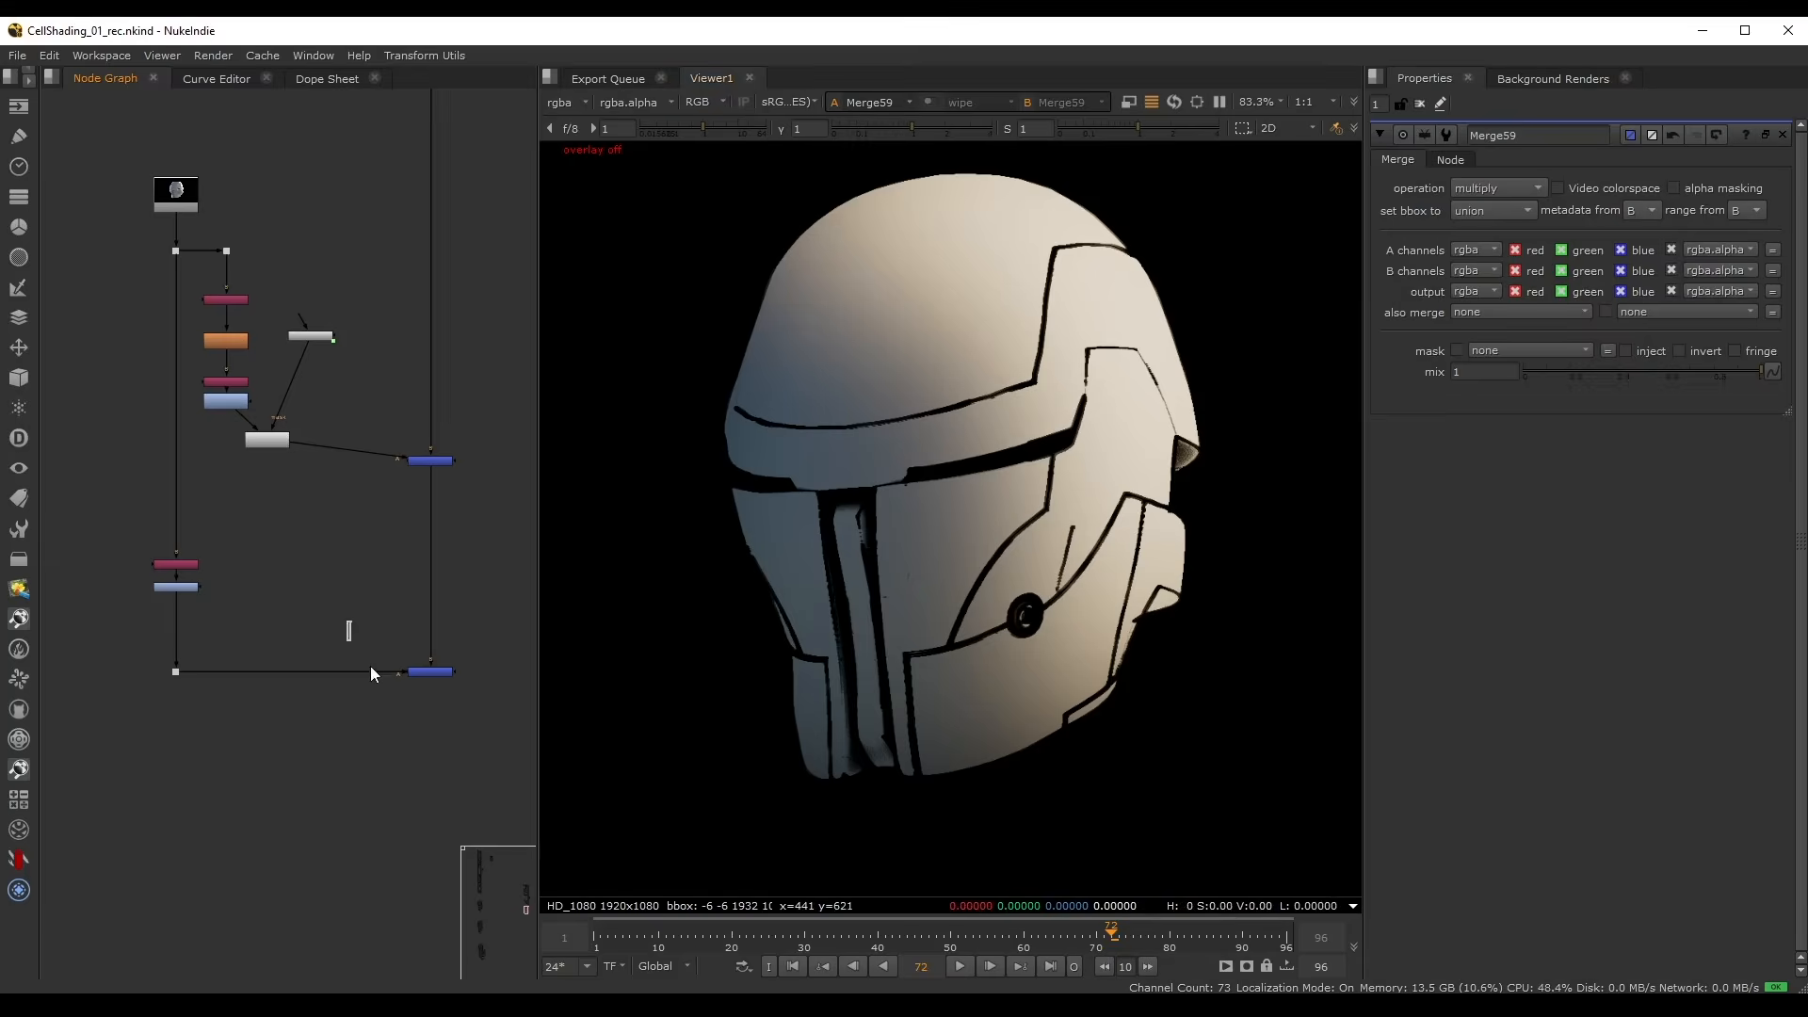
- Toggle the ao multiply Merge off and on to check its effect on the background around the helmet
{"action": "left_click_drag", "start_coordinate": [370, 665], "coordinate": [478, 740]}
{"action": "key", "text": "d"}
{"action": "key", "text": "d"}
{"action": "left_click", "coordinate": [314, 606]}
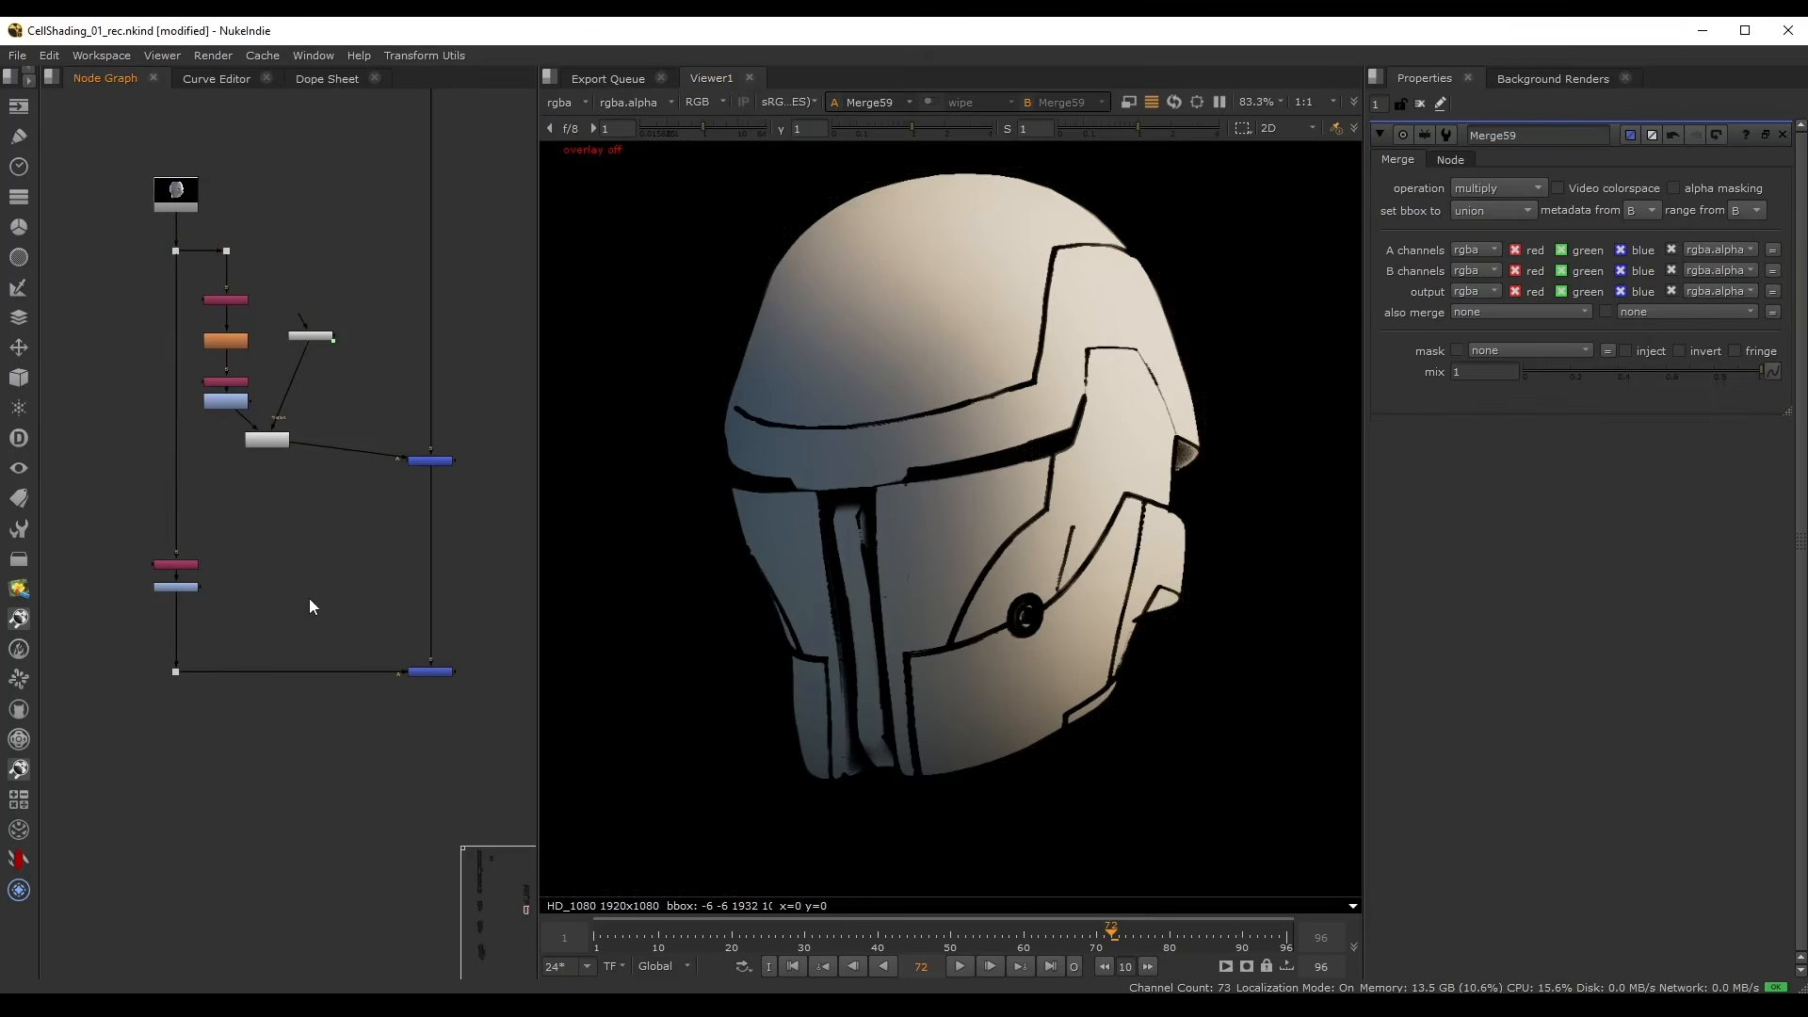
- Insert a Dot in the PostageStamp pipe just above the ao Shuffle as a branch point for the Merge's mask
{"action": "scroll", "coordinate": [475, 670], "scroll_direction": "up", "scroll_amount": 5}
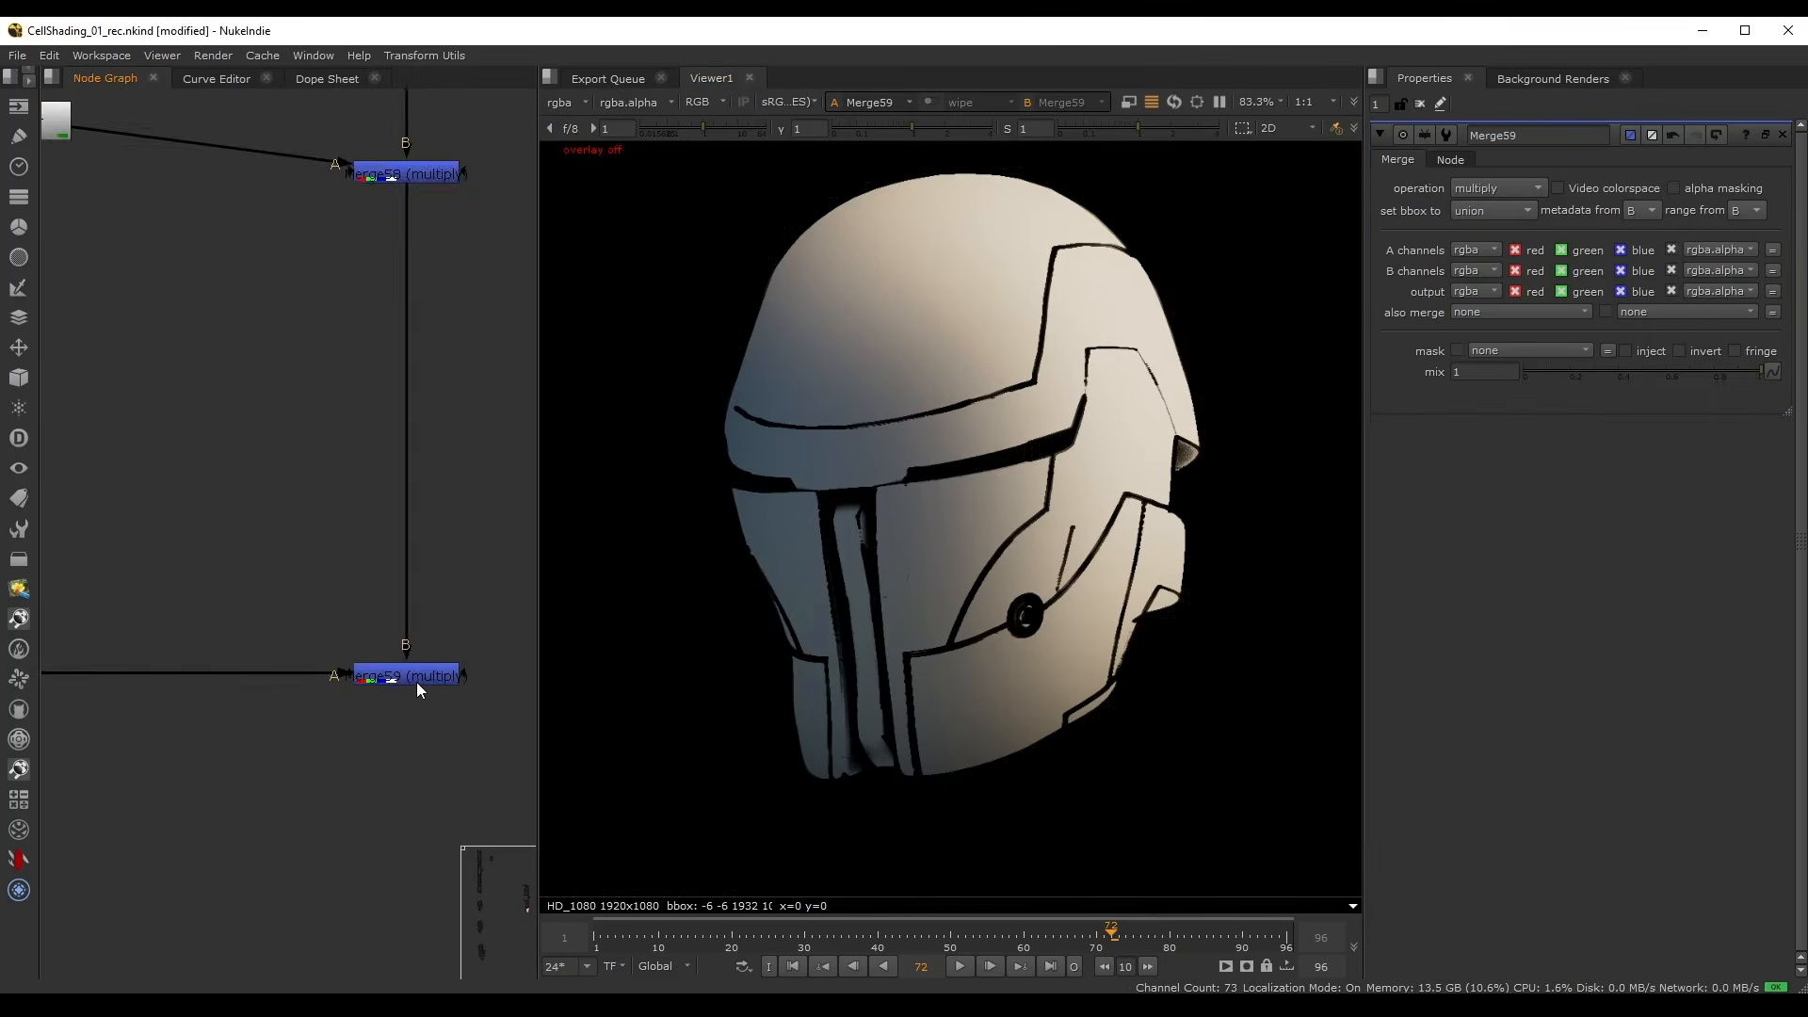
{"action": "left_click_drag", "start_coordinate": [424, 675], "coordinate": [506, 606]}
{"action": "scroll", "coordinate": [349, 671], "scroll_direction": "down", "scroll_amount": 6}
{"action": "scroll", "coordinate": [376, 659], "scroll_direction": "up", "scroll_amount": 1}
{"action": "middle_click_drag", "start_coordinate": [382, 651], "coordinate": [473, 738]}
{"action": "left_click_drag", "start_coordinate": [465, 759], "coordinate": [227, 581]}
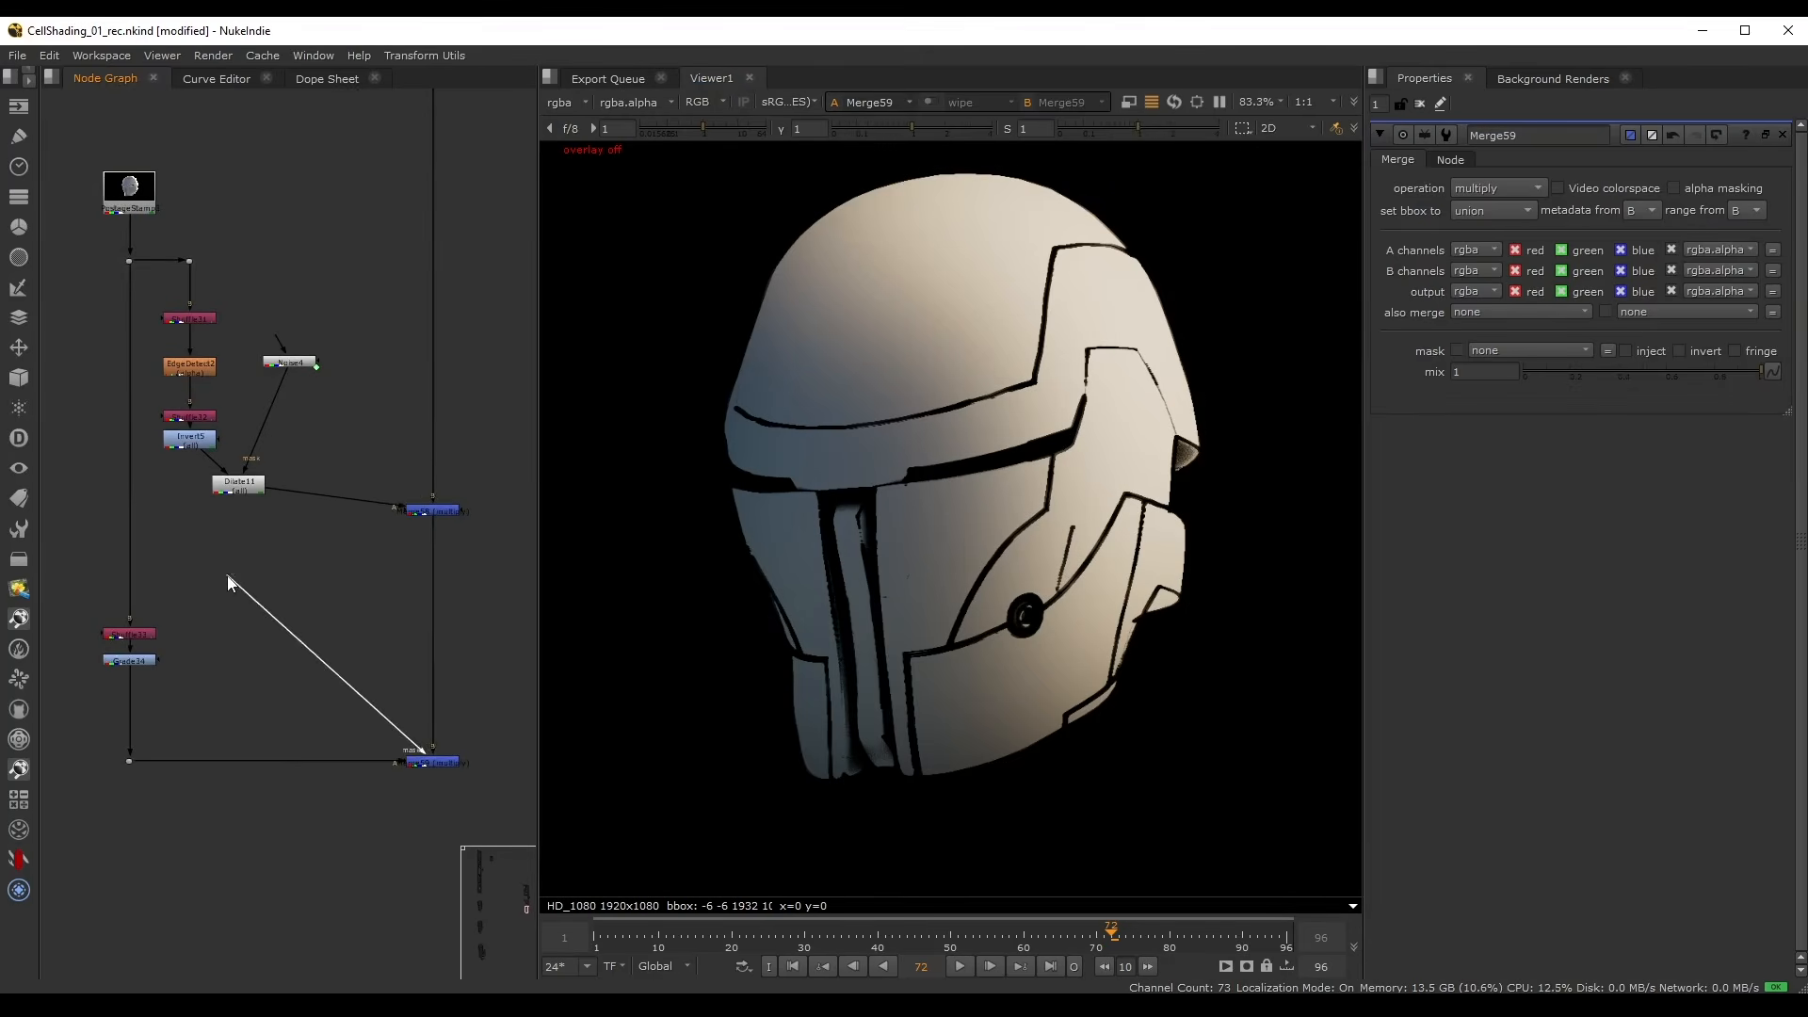
{"action": "left_click_drag", "start_coordinate": [140, 516], "coordinate": [137, 513]}
{"action": "key", "text": "ctrl"}
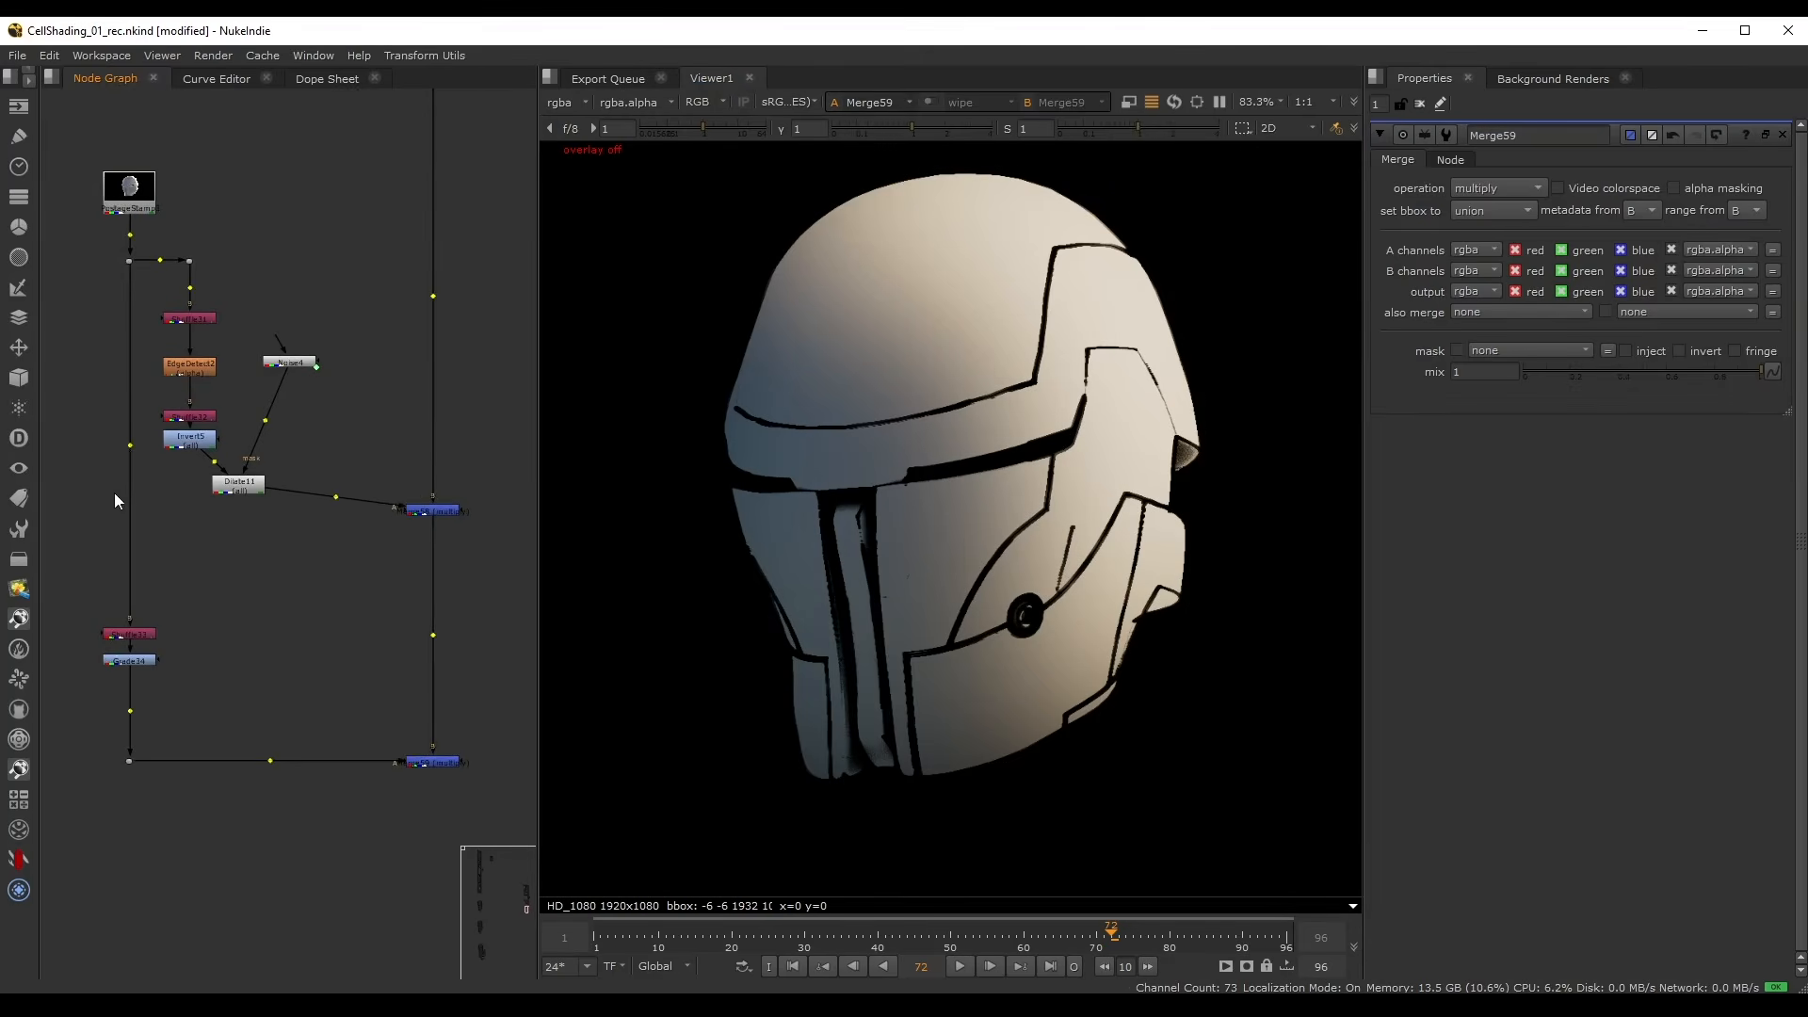
{"action": "left_click_drag", "start_coordinate": [130, 447], "coordinate": [129, 552], "text": "ctrl"}
- View the PostageStamp's alpha channel, then return the viewer to full colour
{"action": "double_click", "coordinate": [129, 188]}
{"action": "key", "text": "1"}
{"action": "key", "text": "a"}
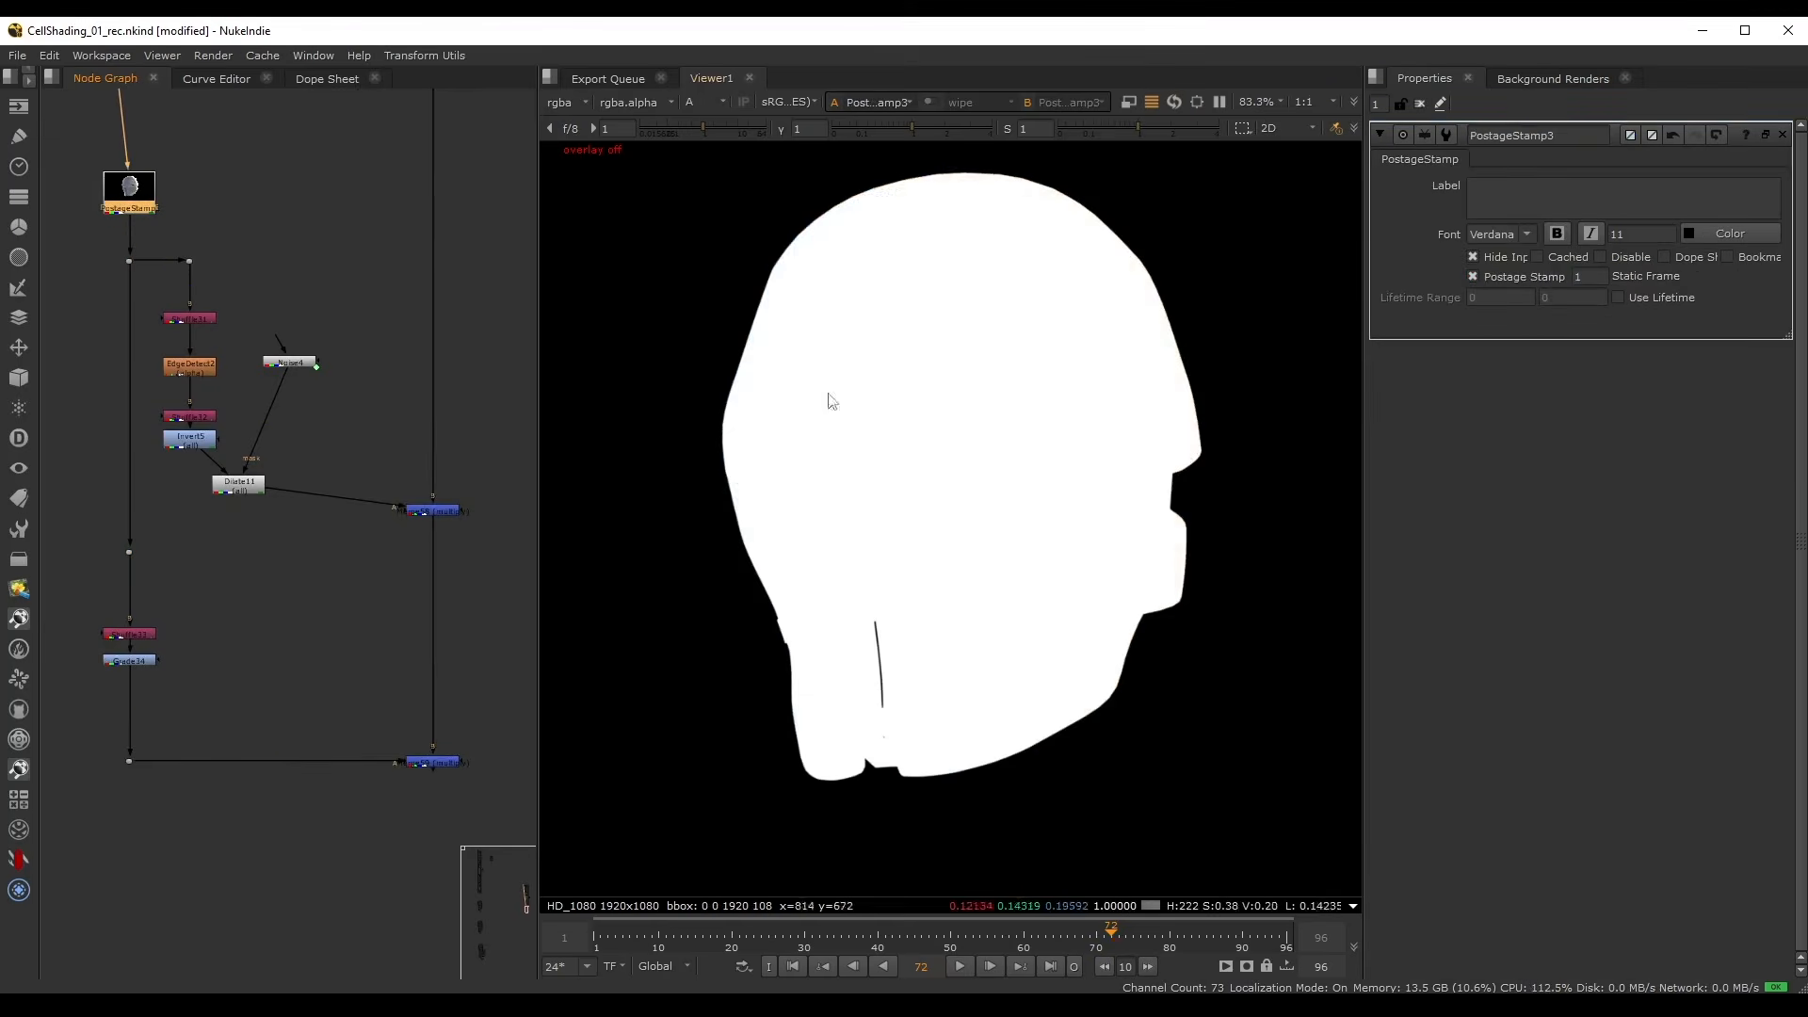
{"action": "key", "text": "a"}
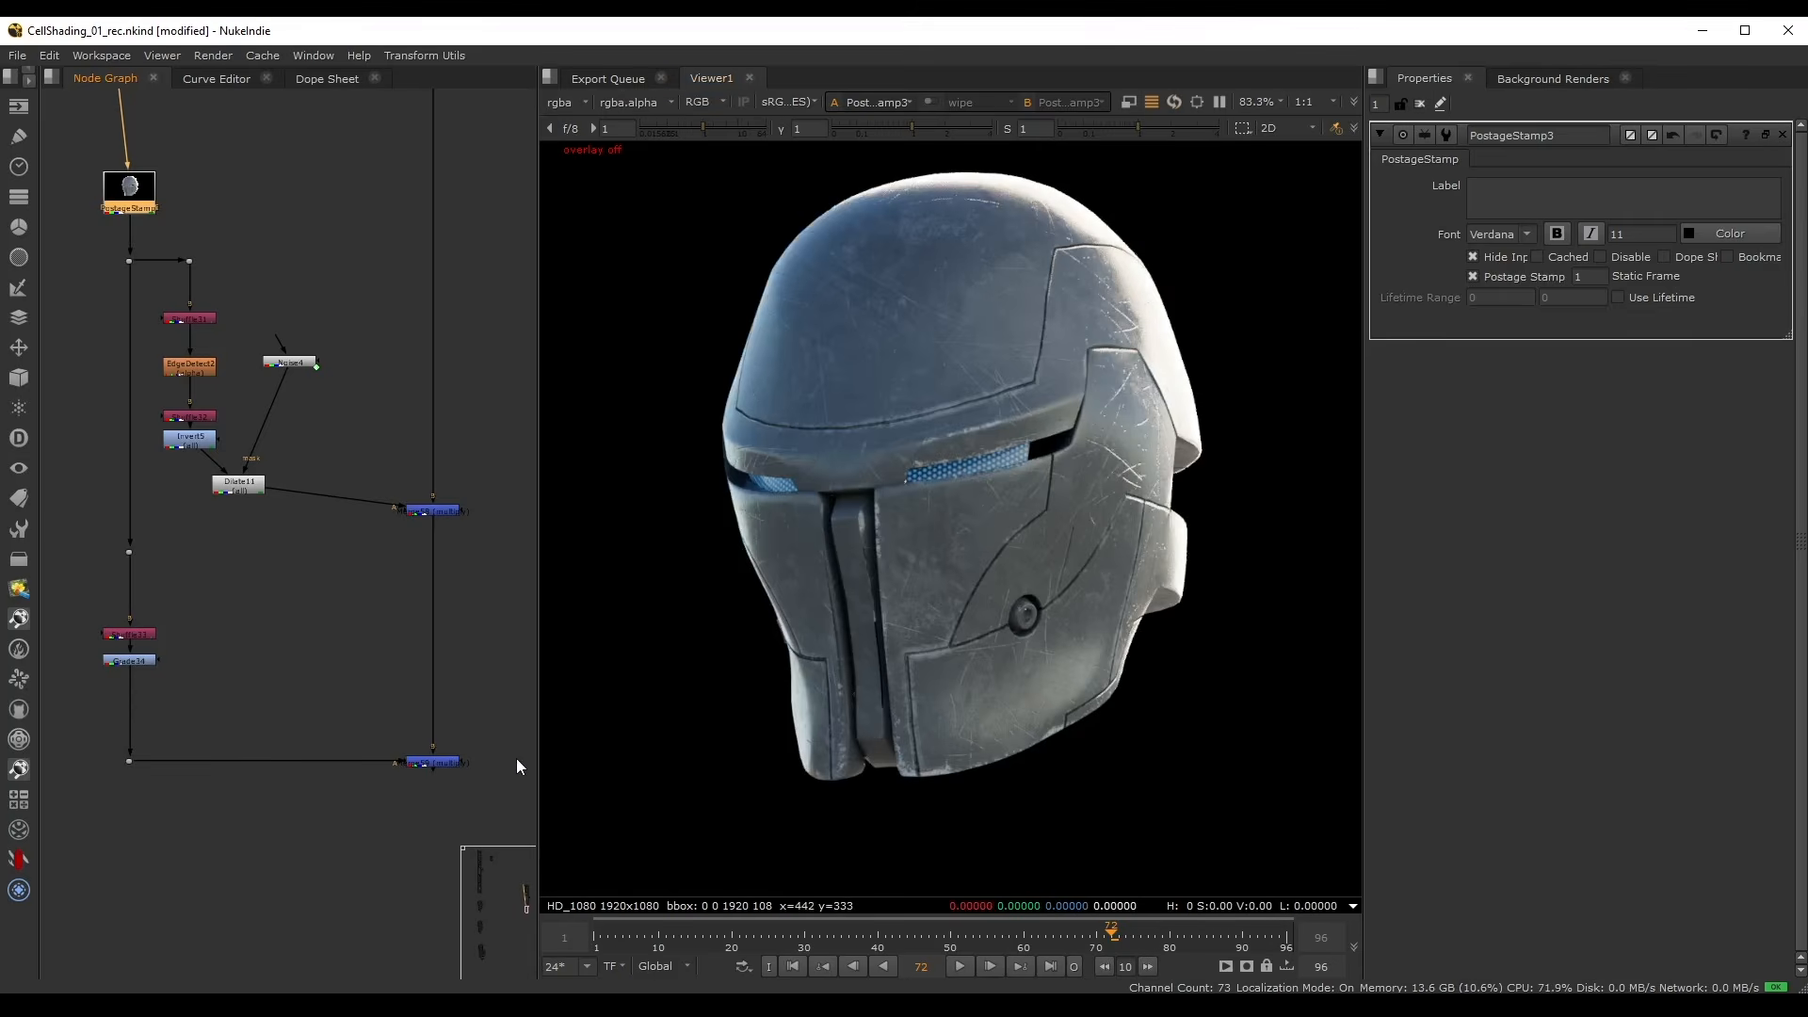
- Connect the ao Merge's mask input to the Dot above the ao Shuffle and show the Merge in the viewer
{"action": "left_click", "coordinate": [469, 757]}
{"action": "left_click_drag", "start_coordinate": [466, 758], "coordinate": [129, 552]}
{"action": "left_click_drag", "start_coordinate": [386, 808], "coordinate": [472, 725]}
{"action": "key", "text": "1"}
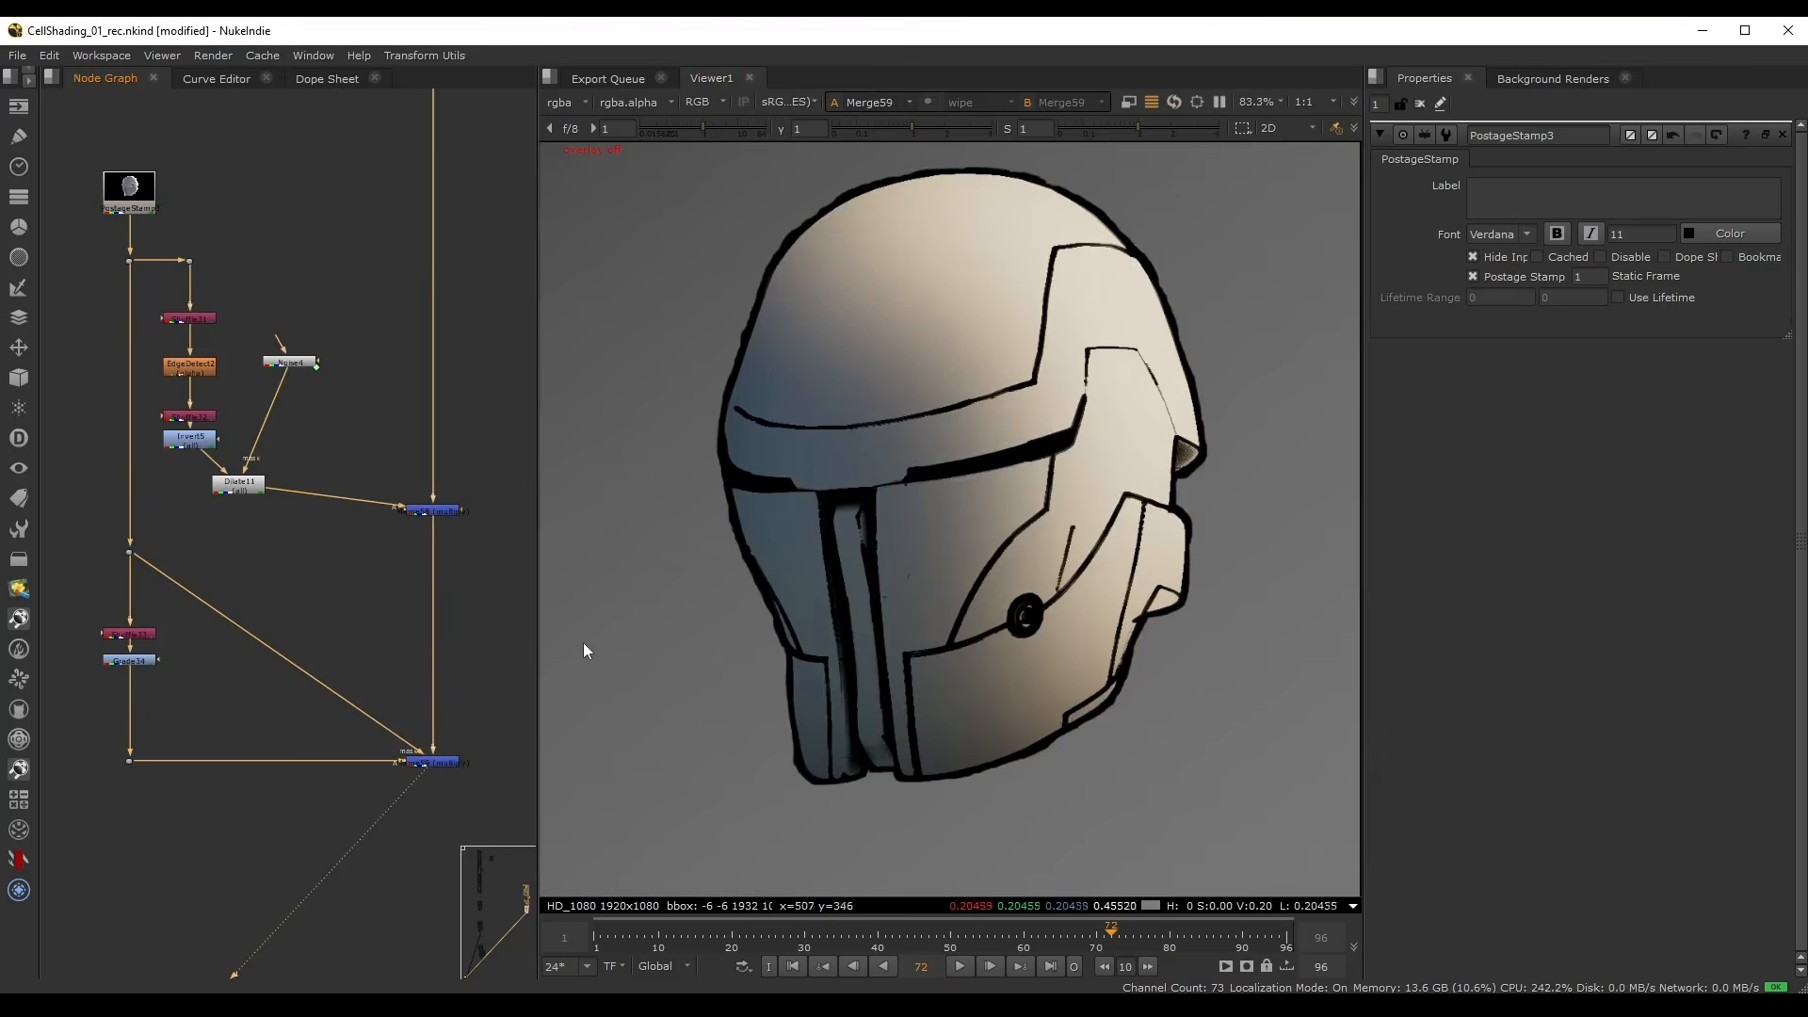
- Scrub the timeline to frame 32 and examine the masked ao lines on the helmet up close
{"action": "scroll", "coordinate": [1036, 395], "scroll_direction": "down", "scroll_amount": 3}
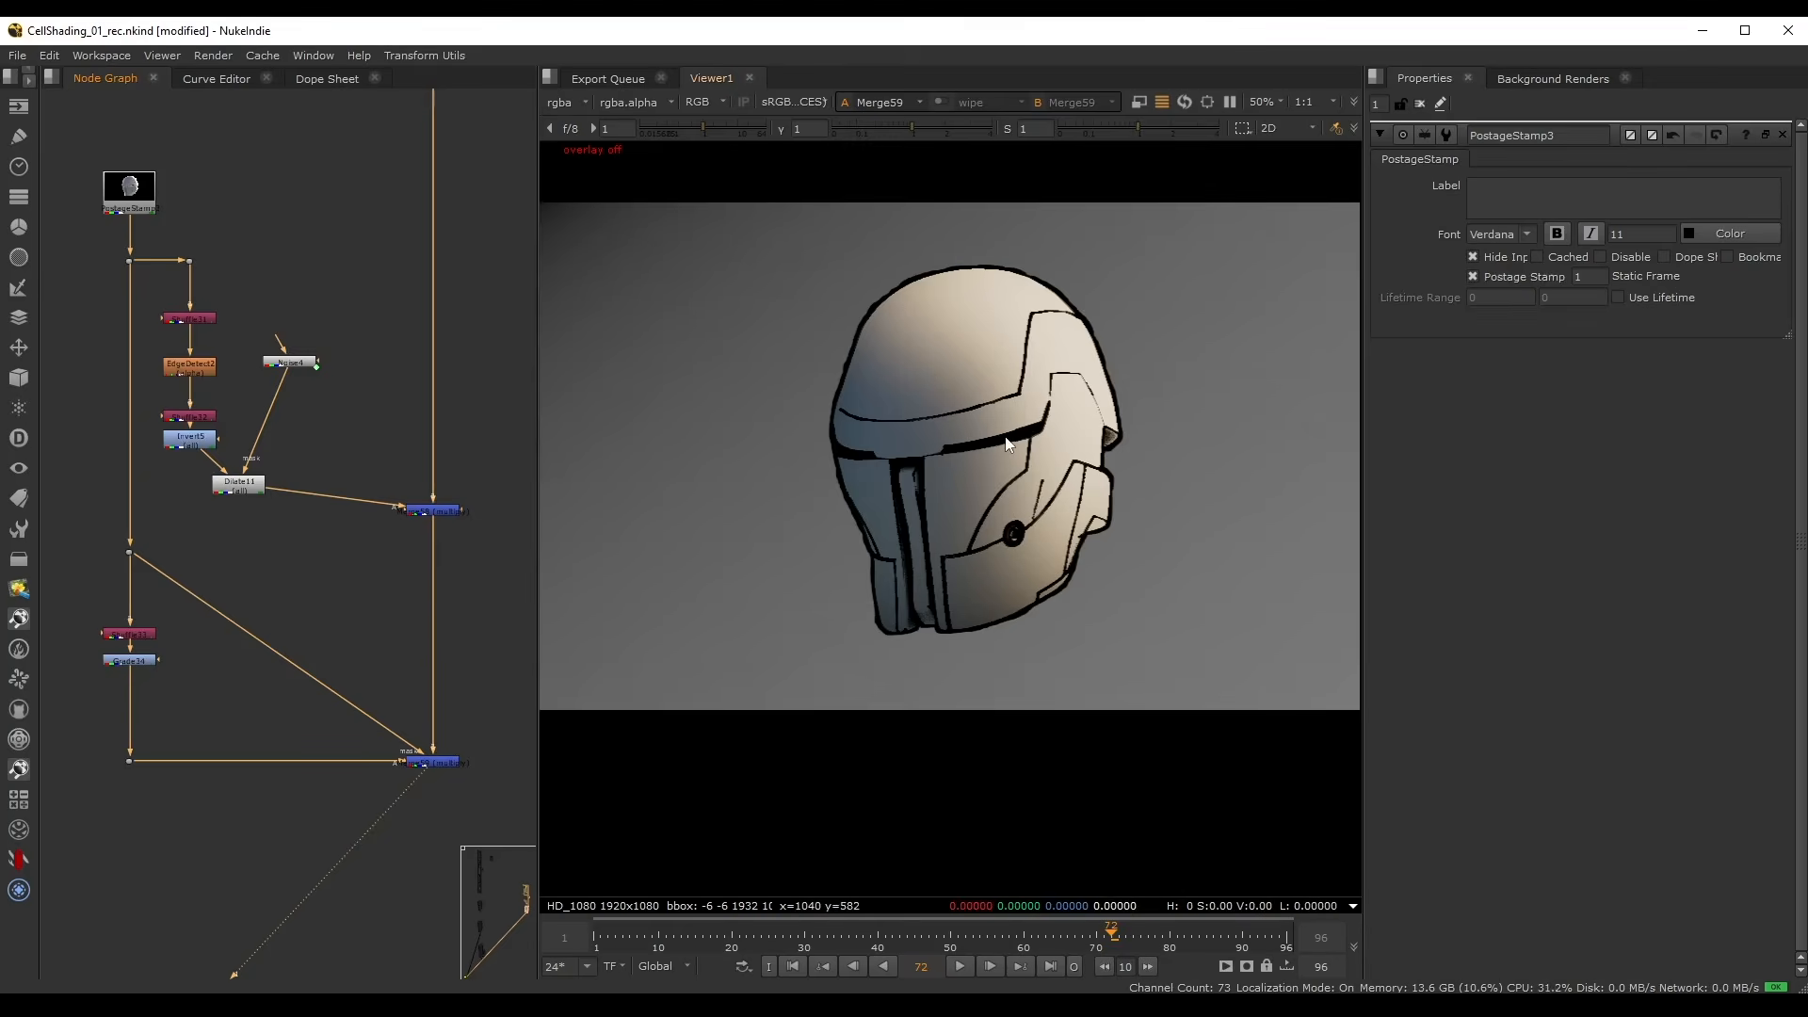
{"action": "mouse_move", "coordinate": [755, 934]}
{"action": "left_mouse_down"}
{"action": "mouse_move", "coordinate": [687, 930]}
{"action": "mouse_move", "coordinate": [857, 934]}
{"action": "mouse_move", "coordinate": [821, 934]}
{"action": "left_mouse_up"}
{"action": "scroll", "coordinate": [964, 516], "scroll_direction": "up", "scroll_amount": 5}
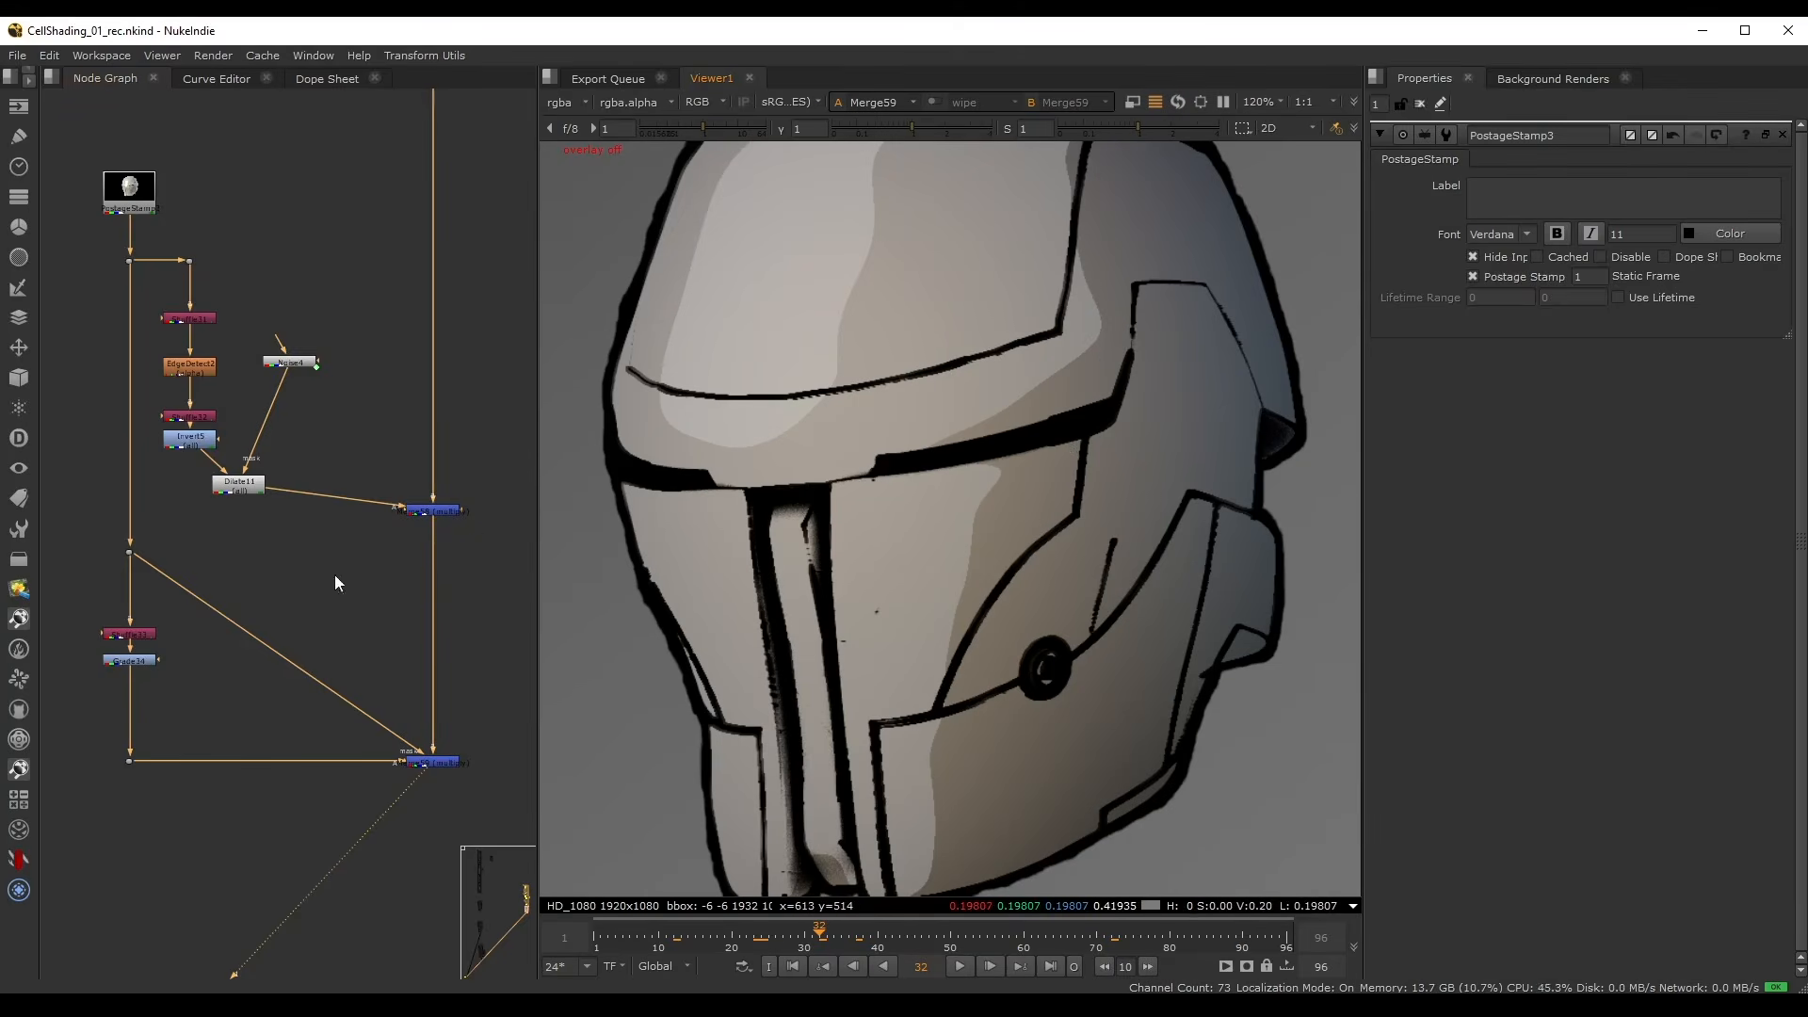
- Show the PostageStamp's directemission layer in the viewer, then switch back to the colour channels
{"action": "scroll", "coordinate": [335, 575], "scroll_direction": "down", "scroll_amount": 2}
{"action": "middle_click_drag", "start_coordinate": [228, 719], "coordinate": [295, 656]}
{"action": "left_click", "coordinate": [222, 706]}
{"action": "left_click", "coordinate": [218, 188]}
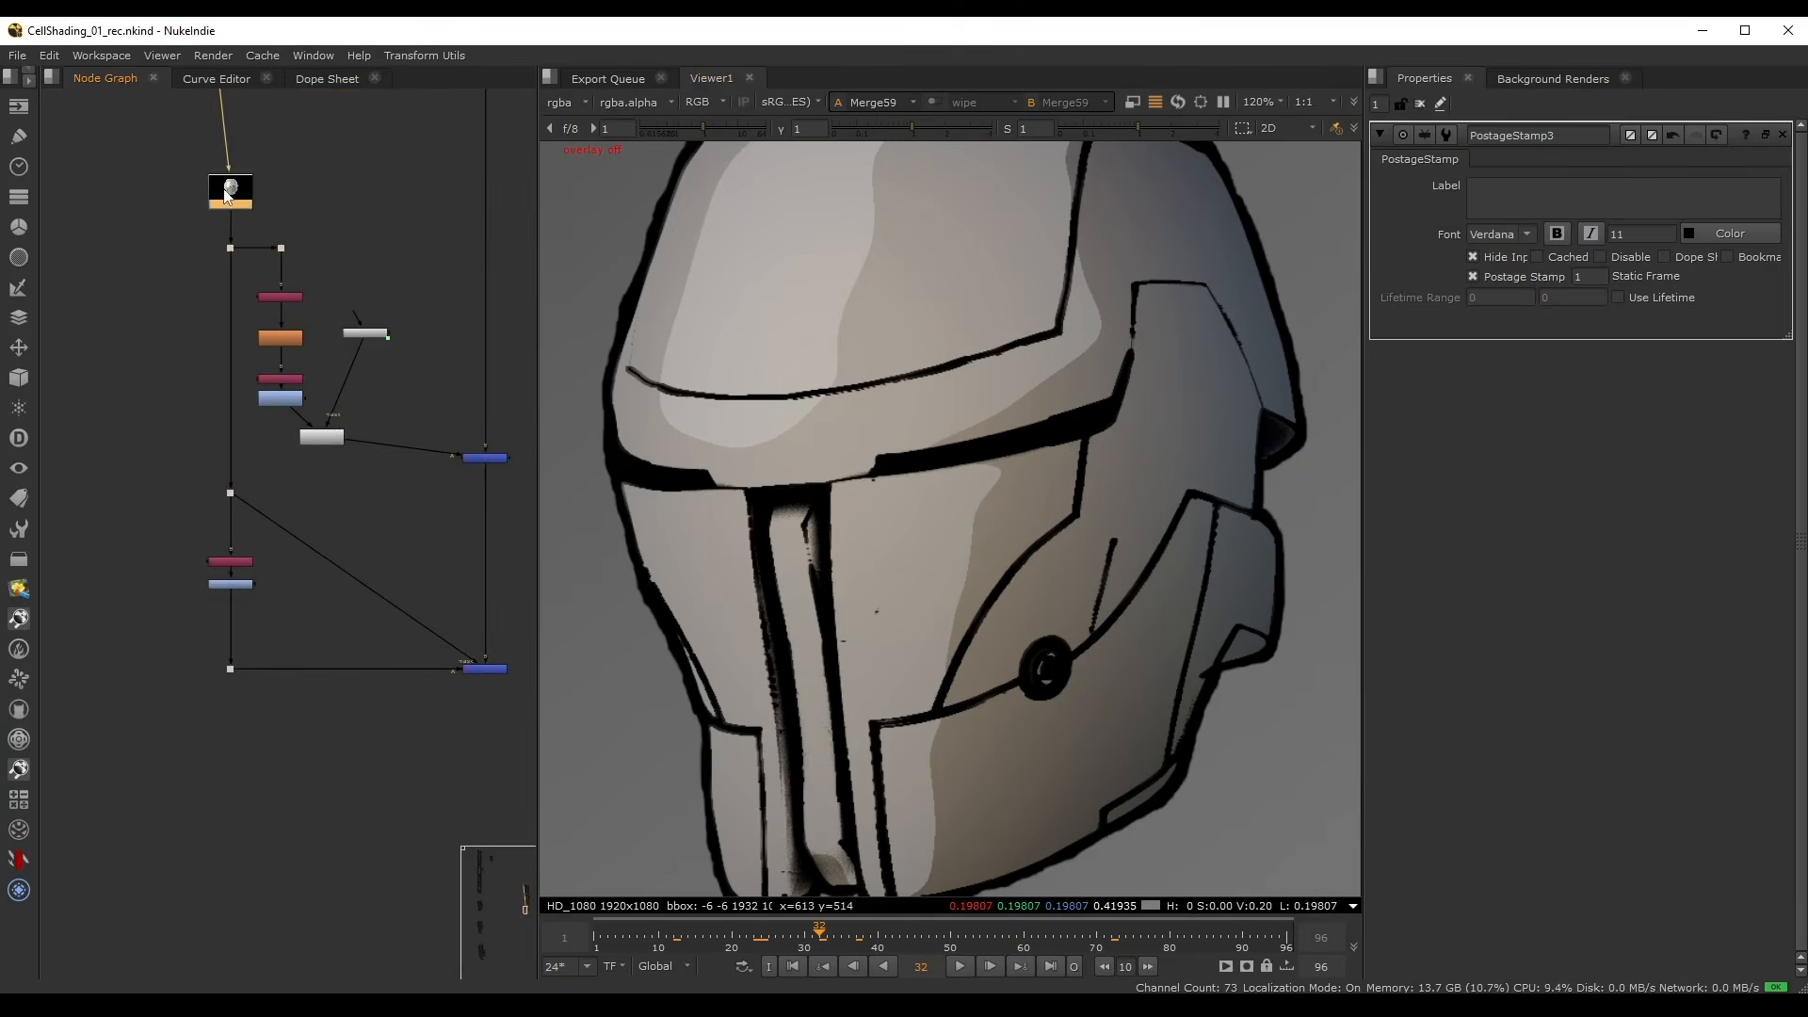
{"action": "key", "text": "1"}
{"action": "left_click", "coordinate": [584, 101]}
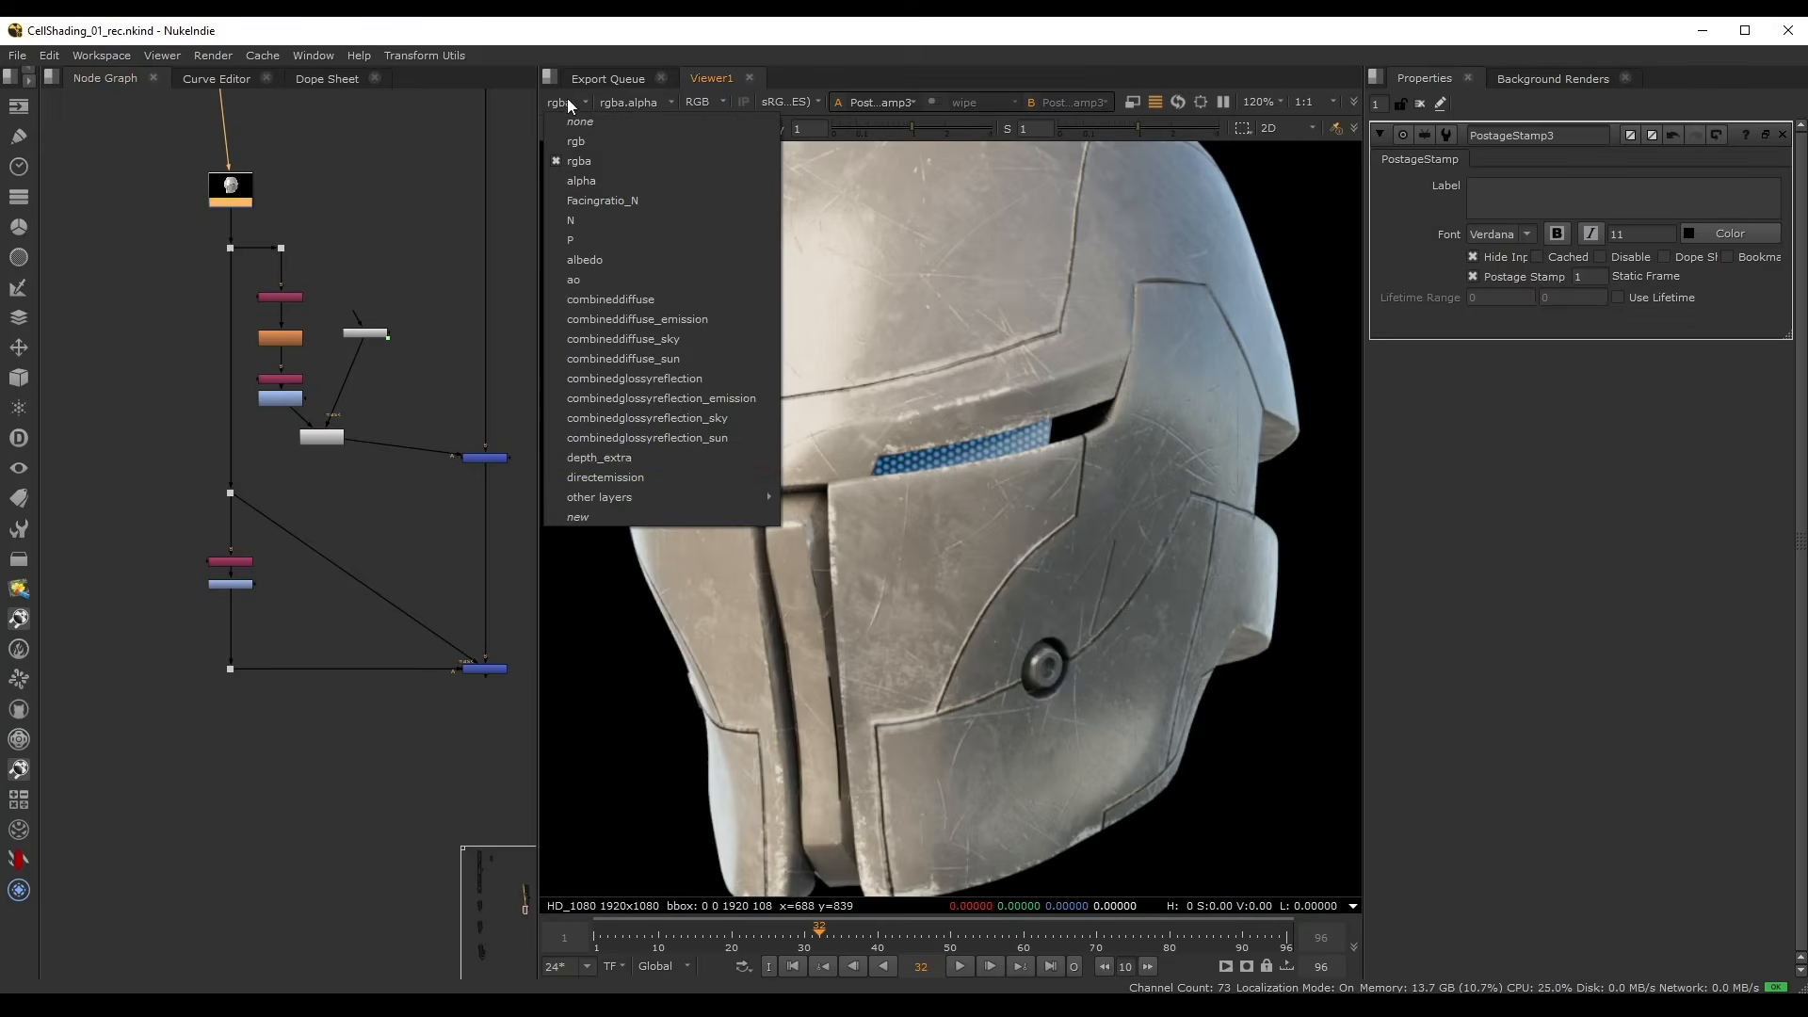
{"action": "left_click", "coordinate": [606, 472]}
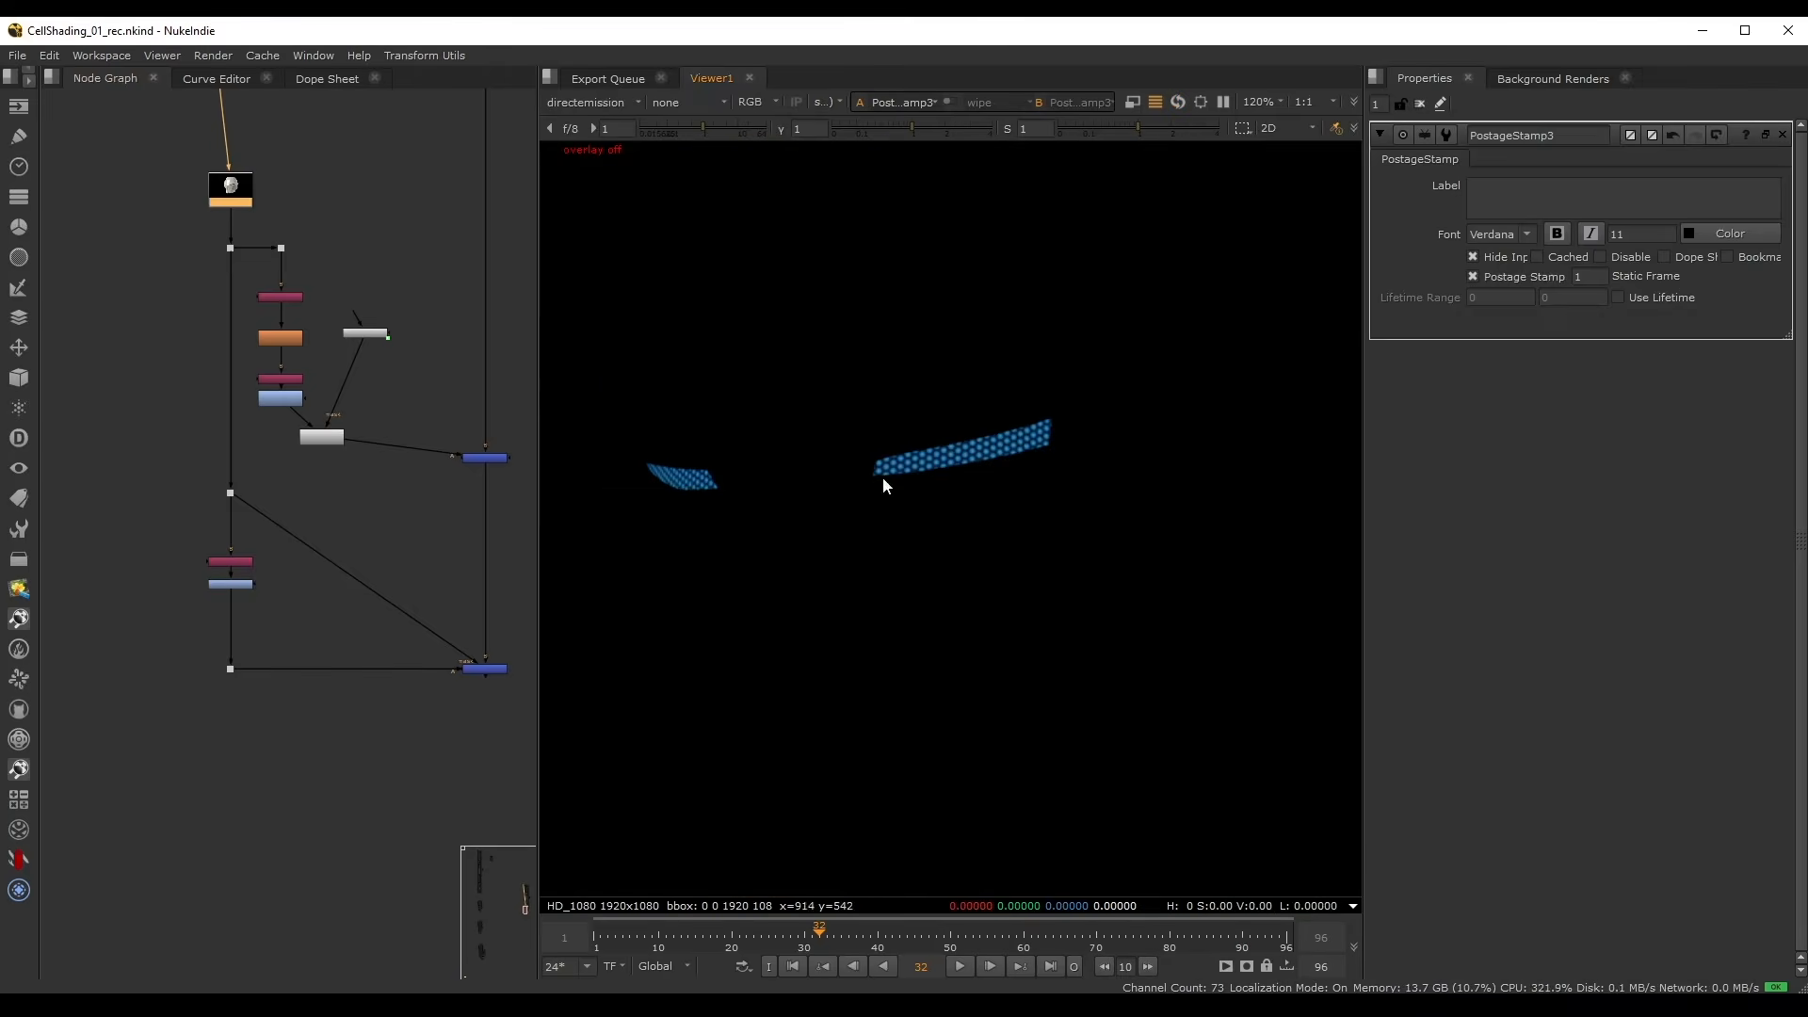
{"action": "left_click", "coordinate": [589, 101]}
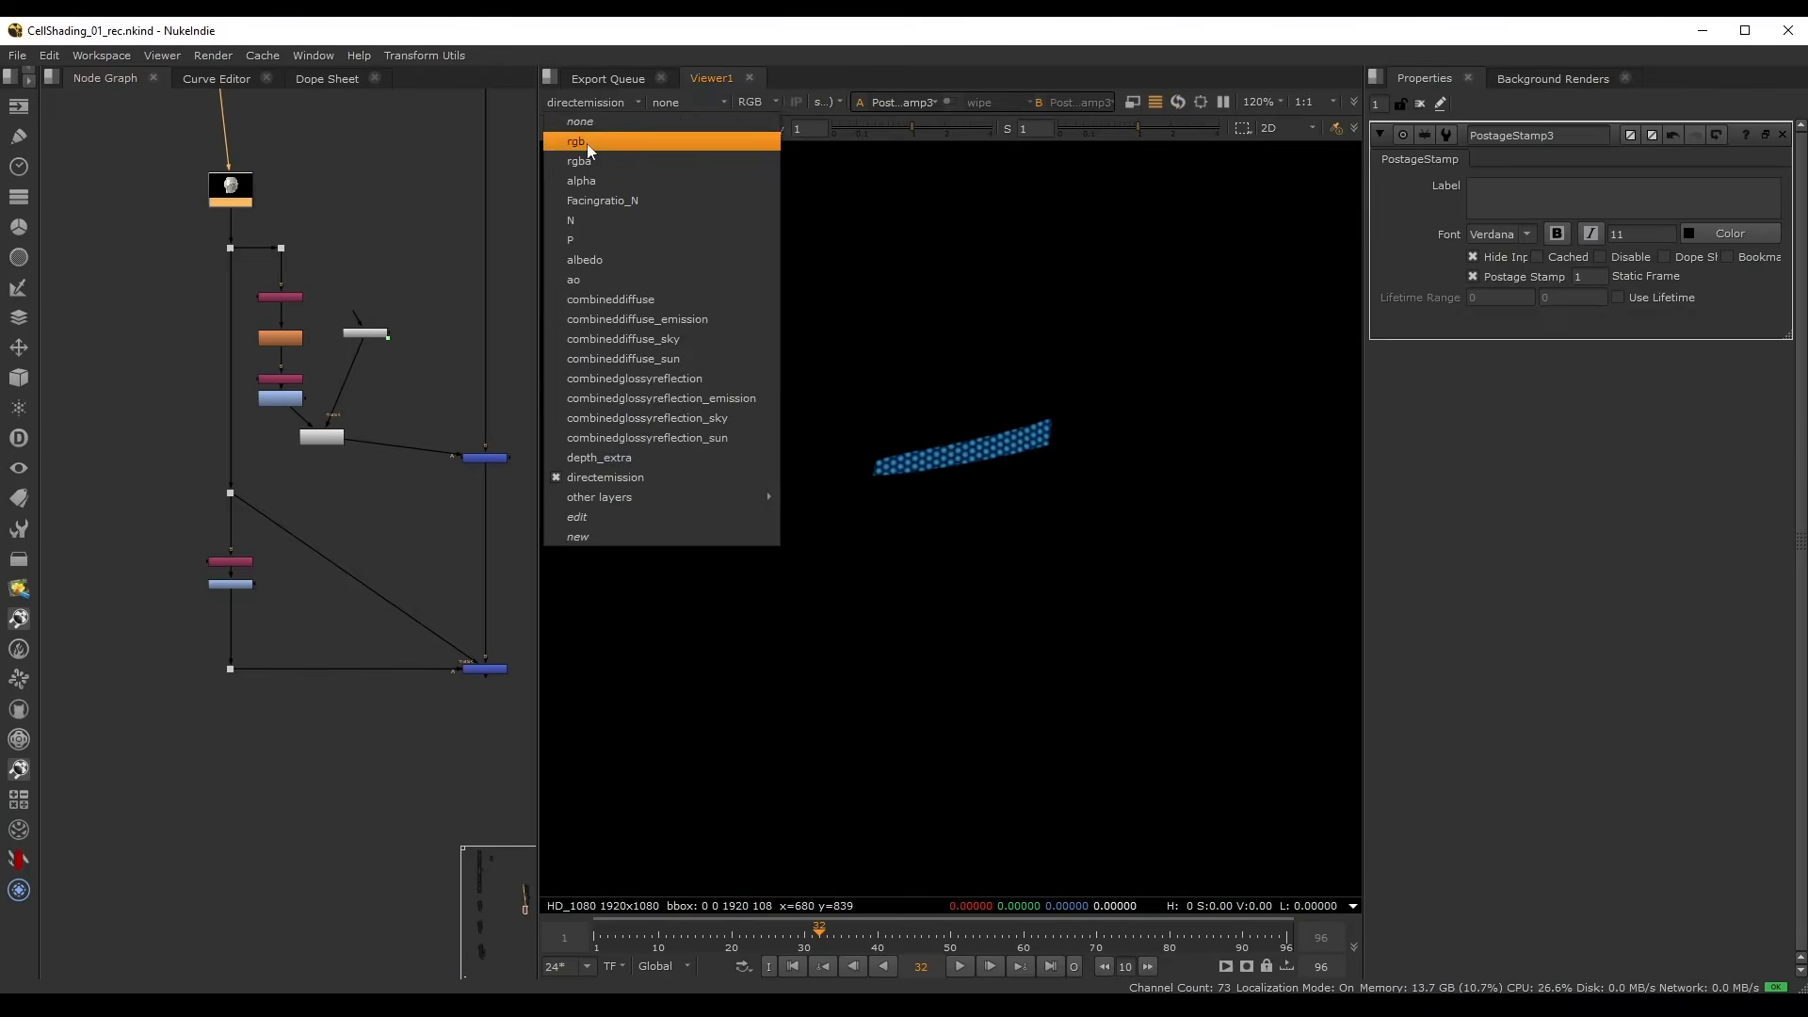
{"action": "left_click", "coordinate": [586, 141]}
- Paste a copy of the ao Shuffle below the graph and connect it through a corner Dot to the PostageStamp branch Dot
{"action": "scroll", "coordinate": [230, 557], "scroll_direction": "up", "scroll_amount": 3}
{"action": "left_click", "coordinate": [250, 574]}
{"action": "key", "text": "ctrl+c"}
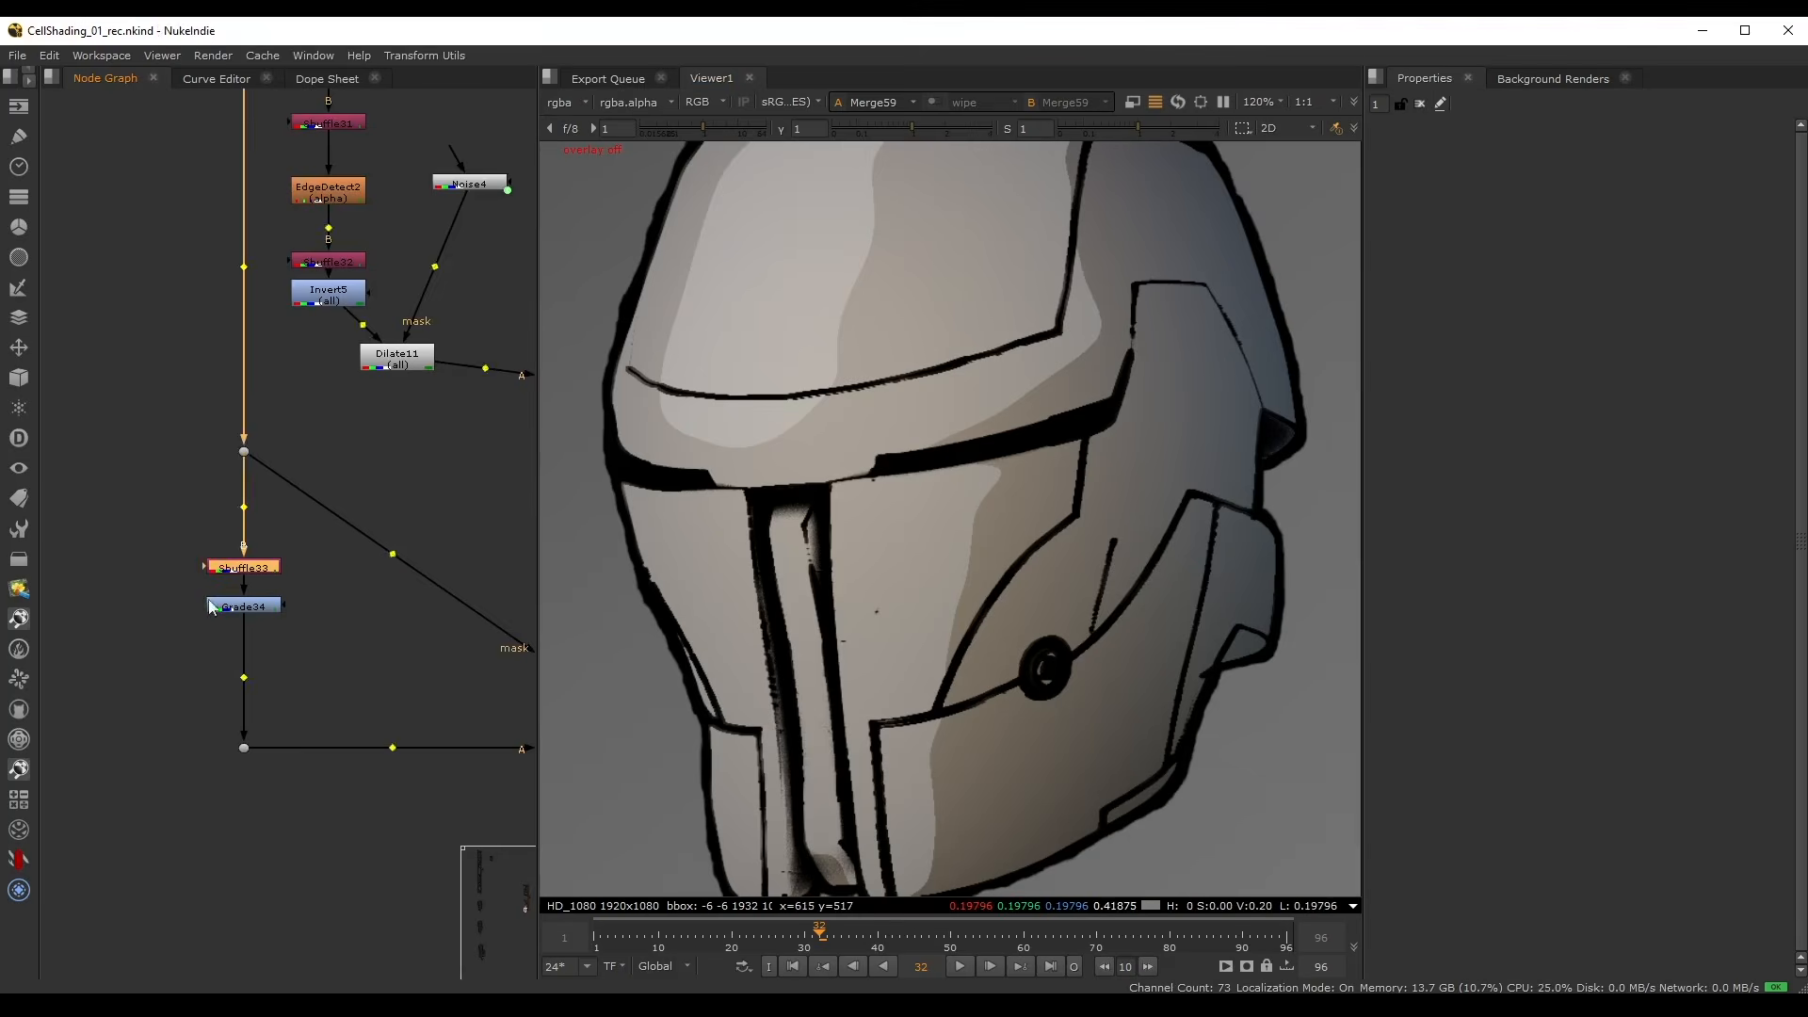
{"action": "middle_click_drag", "start_coordinate": [249, 577], "coordinate": [314, 407]}
{"action": "left_click", "coordinate": [217, 740]}
{"action": "key", "text": "ctrl+v"}
{"action": "left_click_drag", "start_coordinate": [205, 712], "coordinate": [309, 284]}
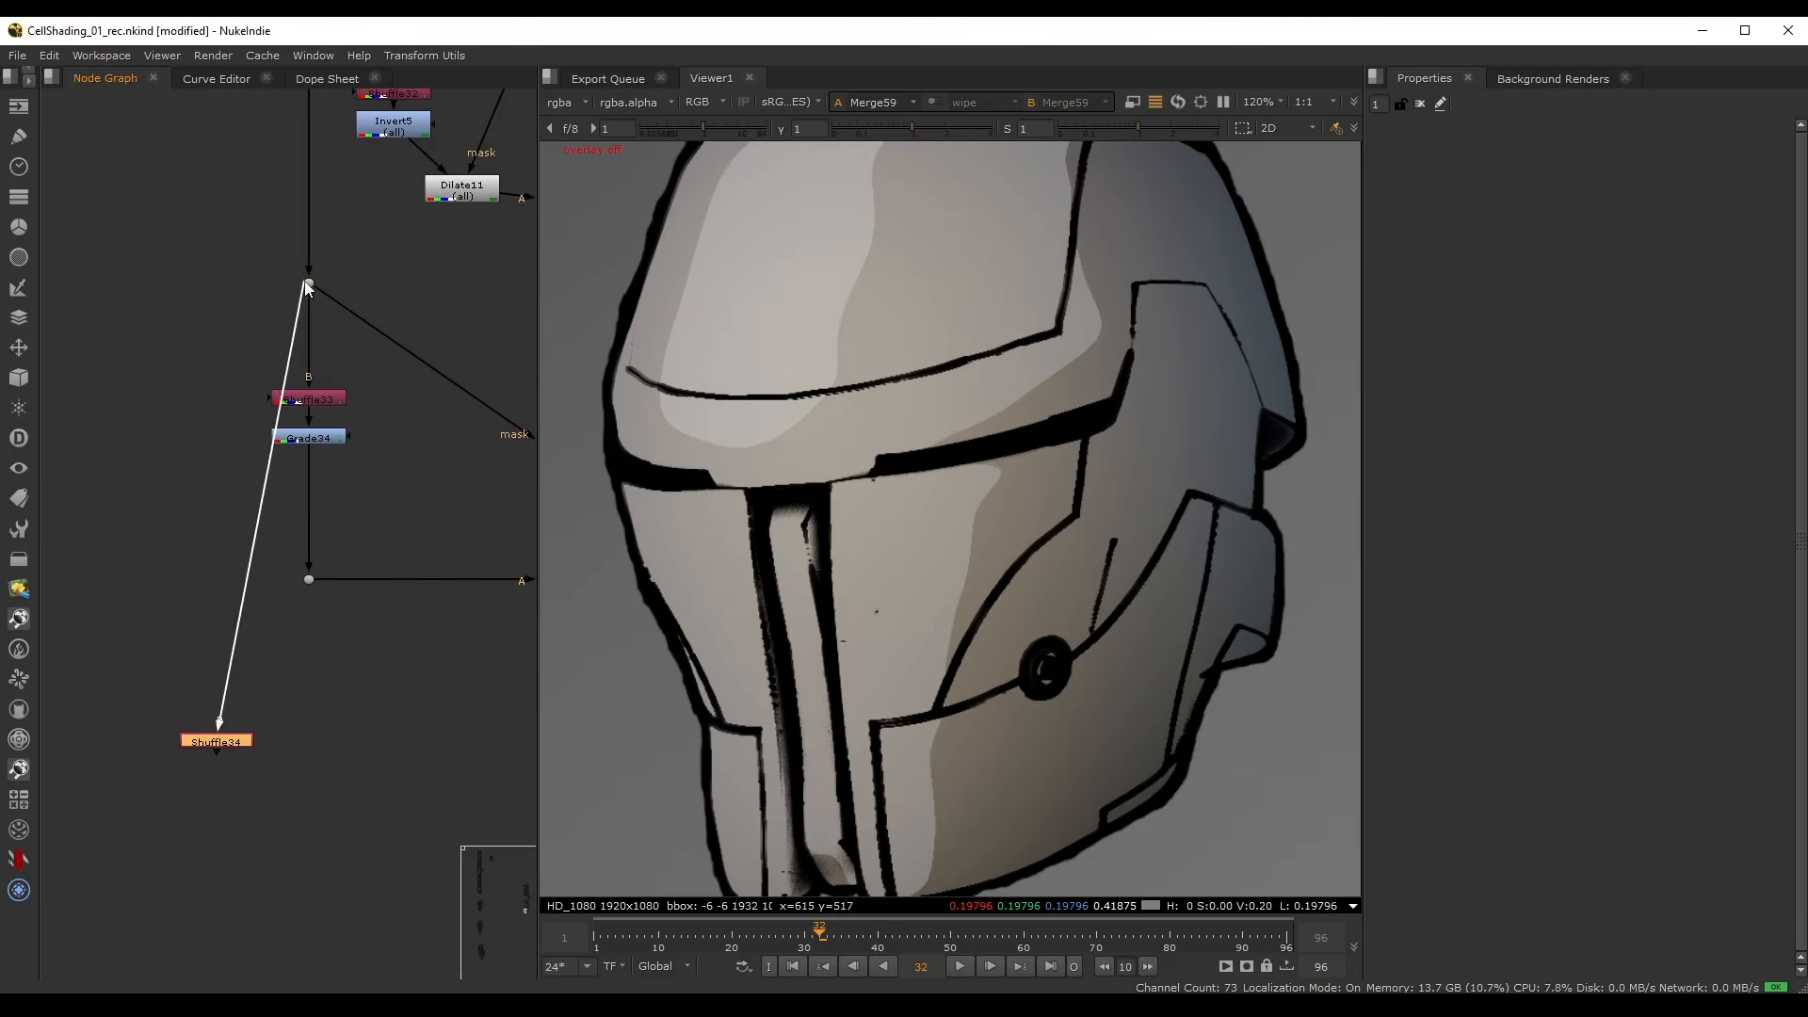
{"action": "left_click_drag", "start_coordinate": [262, 504], "coordinate": [200, 326], "text": "ctrl"}
- Show the pasted Shuffle in the viewer and set its input layer to directemission
{"action": "double_click", "coordinate": [216, 741]}
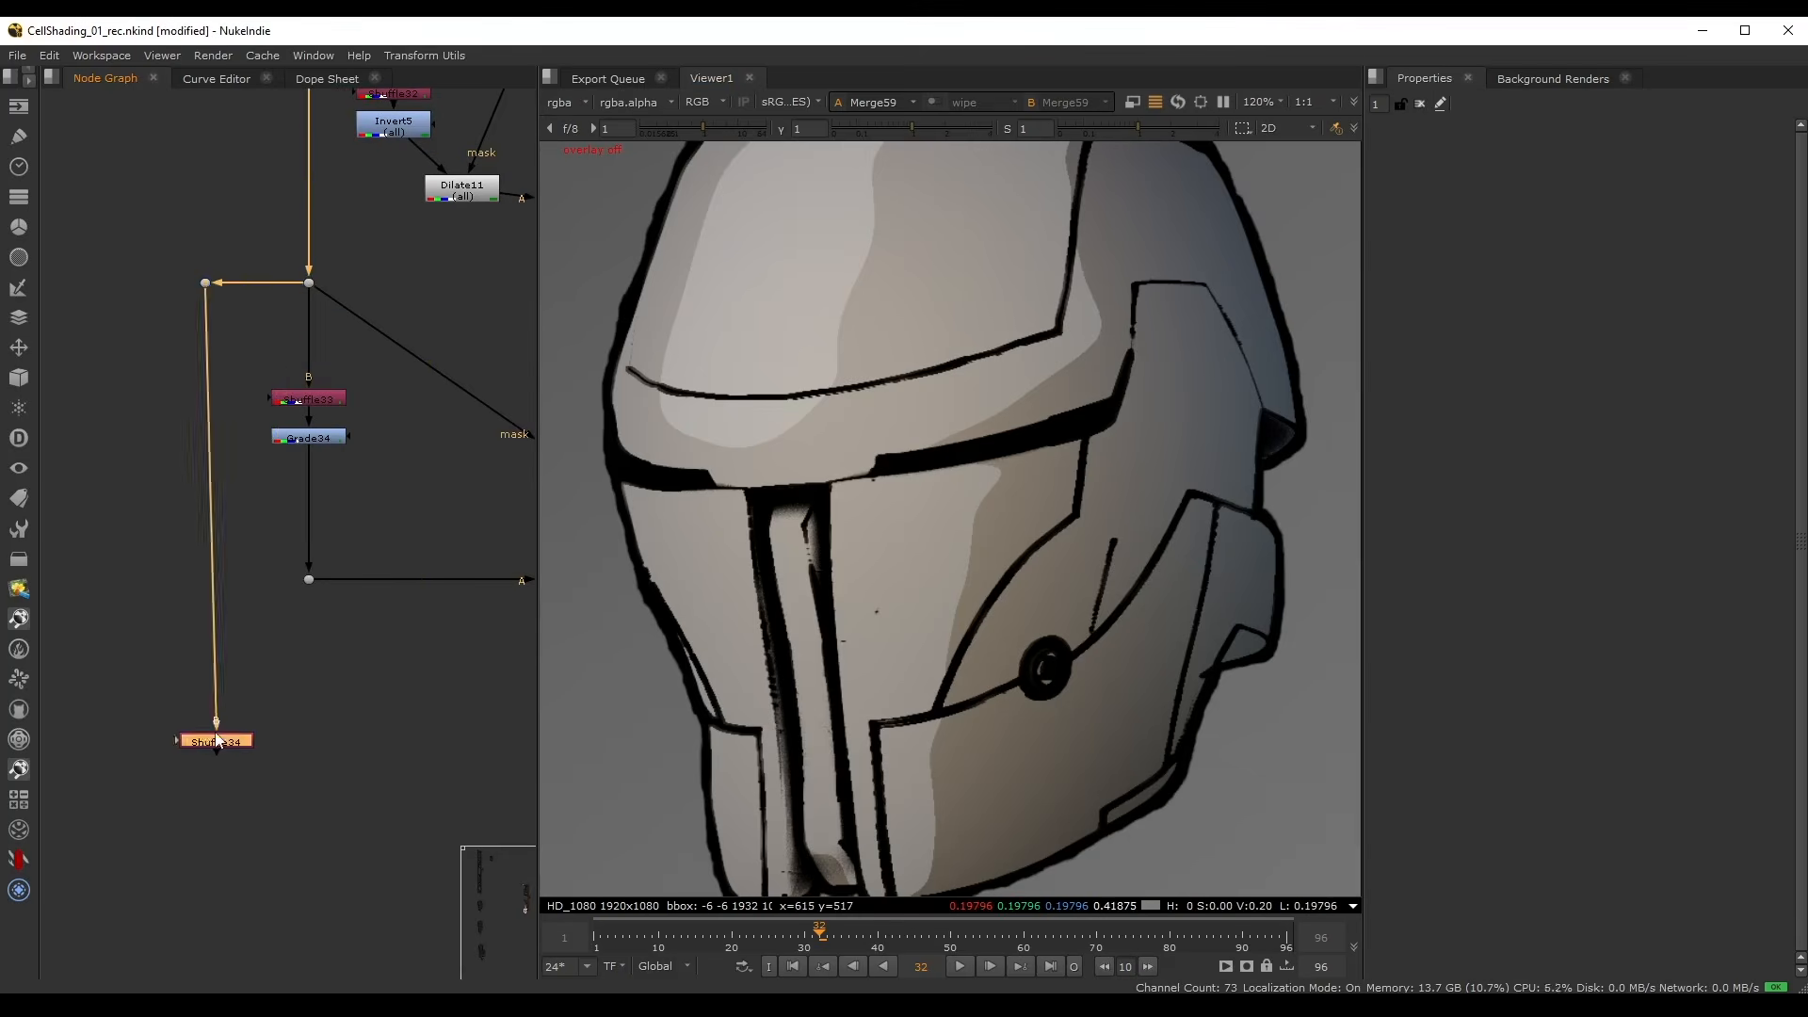
{"action": "key", "text": "1"}
{"action": "left_click", "coordinate": [1474, 238]}
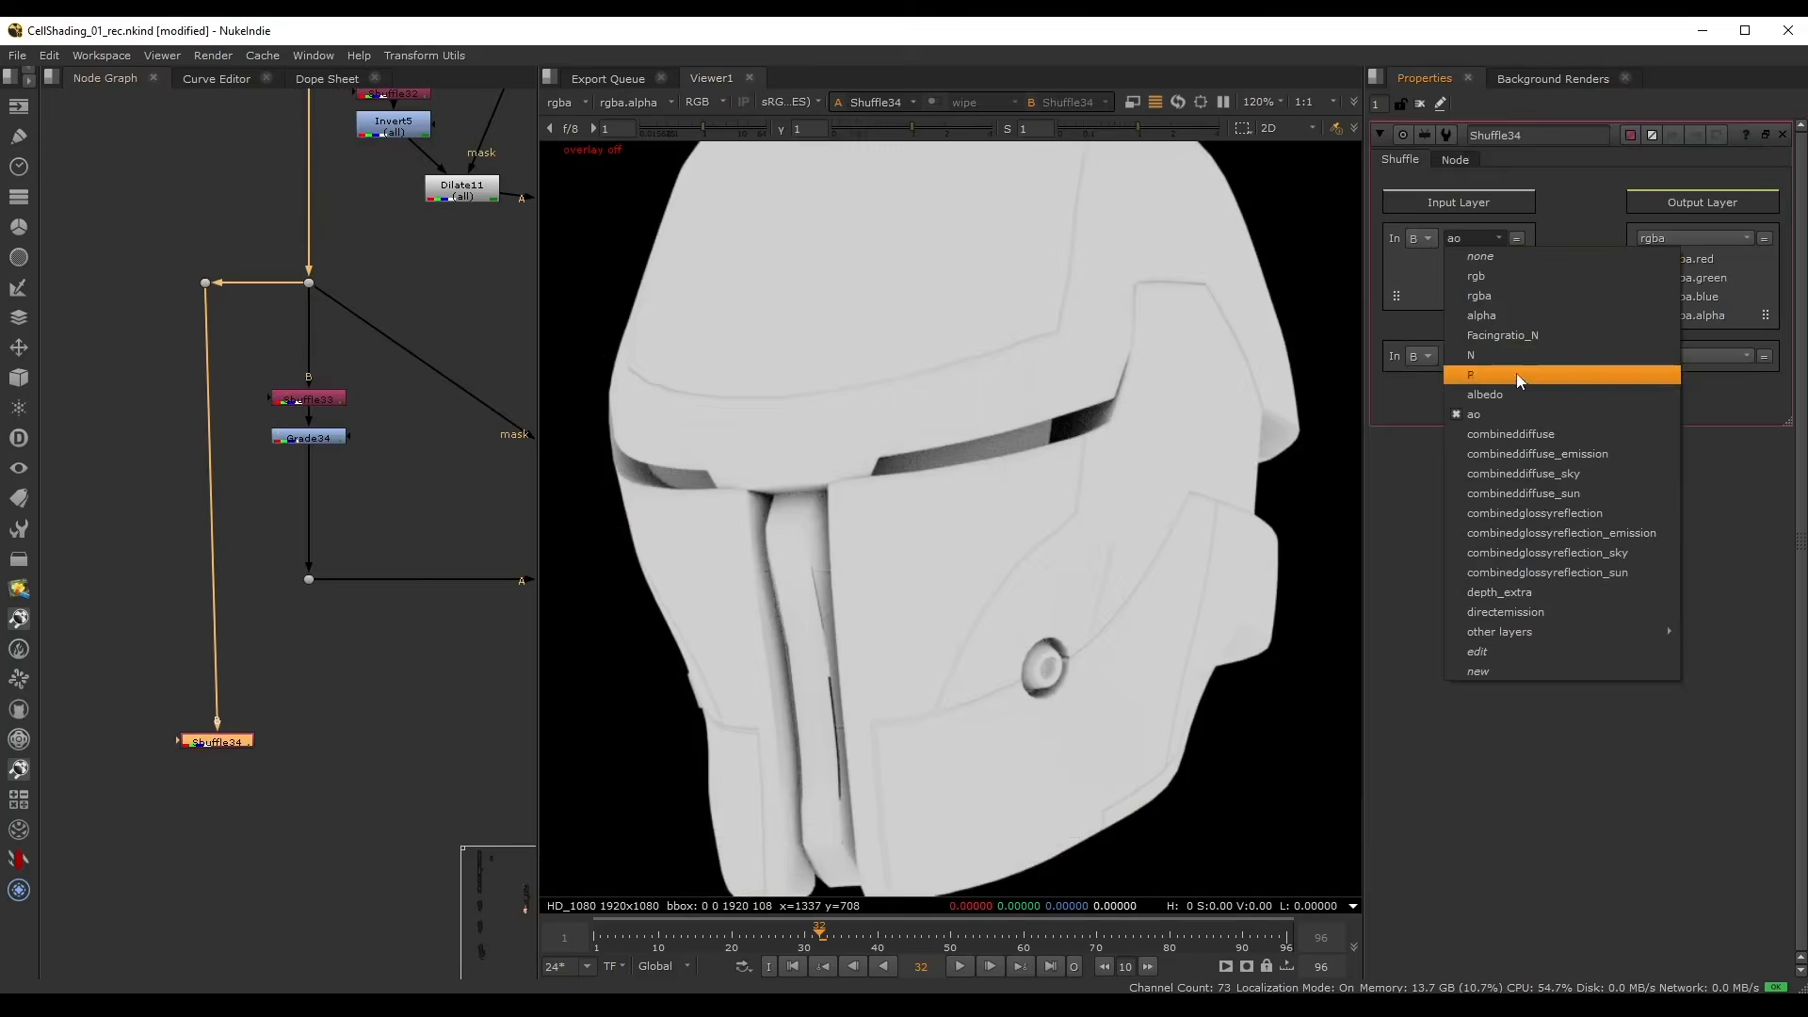
{"action": "left_click", "coordinate": [1505, 611]}
- Merge the directemission Shuffle over the ao multiply Merge, keep the over operation, and align it beneath the main pipe
{"action": "scroll", "coordinate": [62, 504], "scroll_direction": "down", "scroll_amount": 2}
{"action": "scroll", "coordinate": [60, 495], "scroll_direction": "down", "scroll_amount": 1}
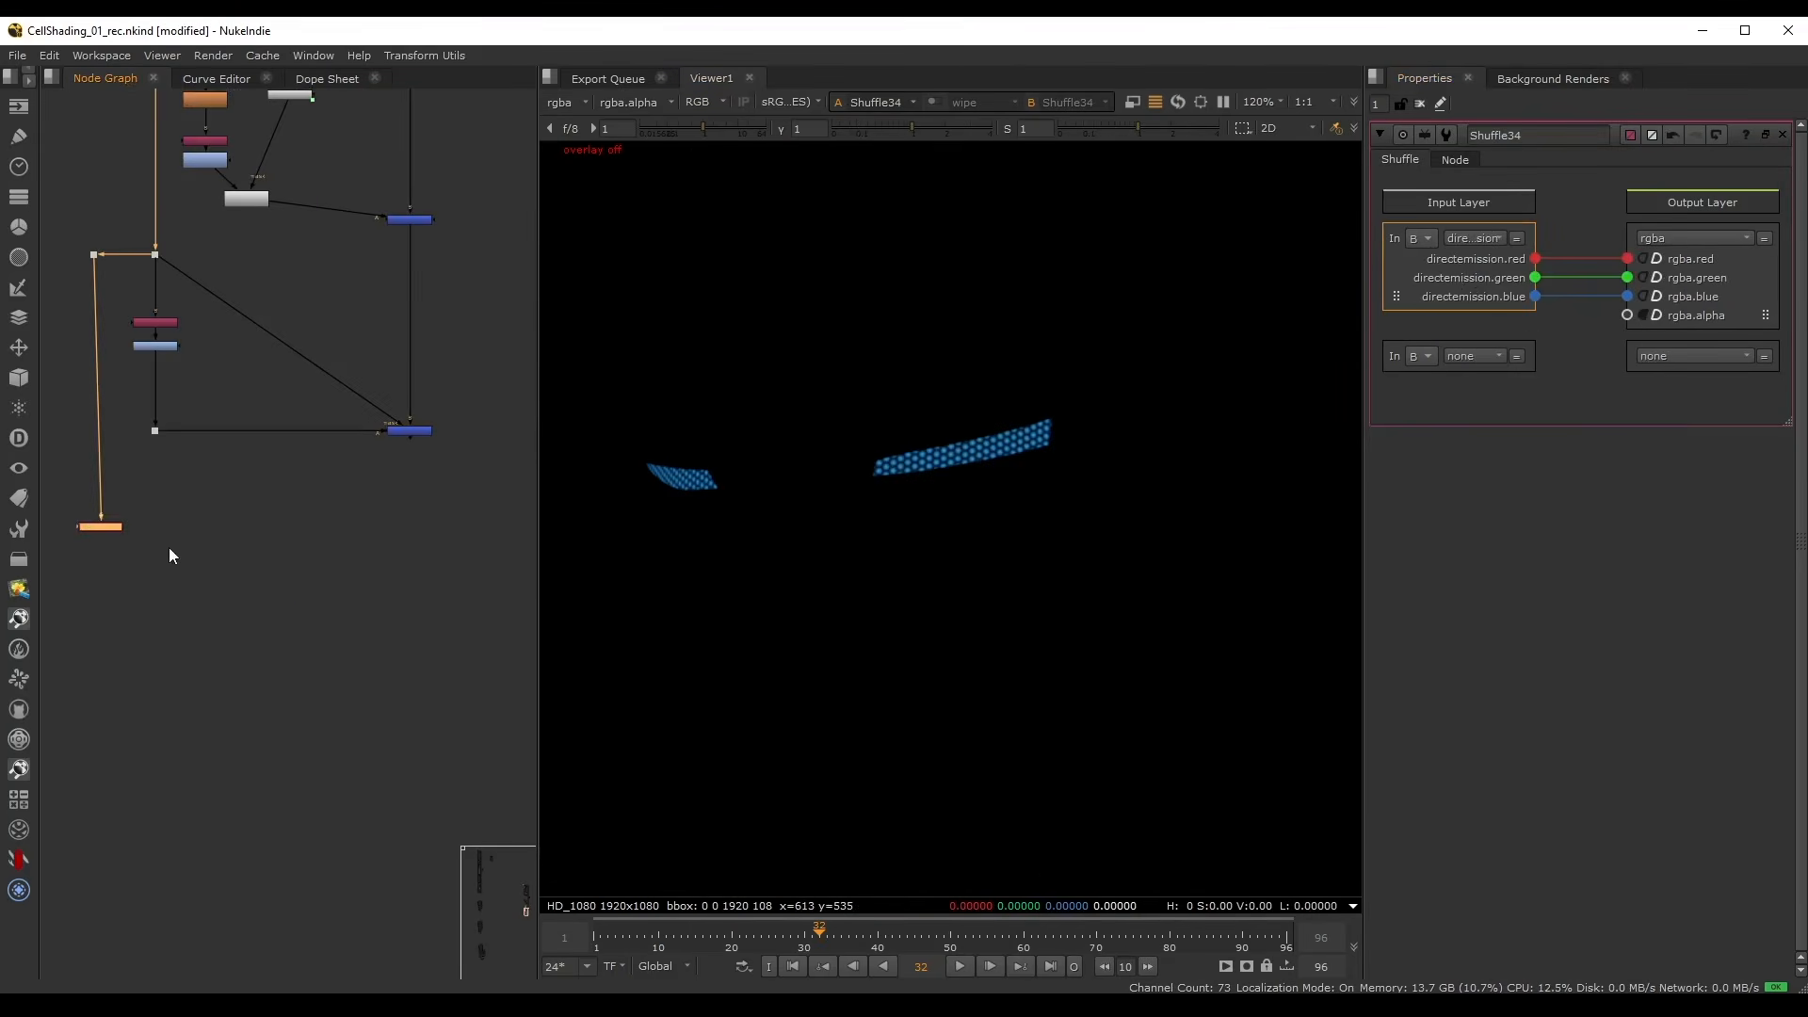
{"action": "key", "text": "m"}
{"action": "left_click_drag", "start_coordinate": [165, 529], "coordinate": [327, 596]}
{"action": "left_click_drag", "start_coordinate": [400, 442], "coordinate": [403, 437]}
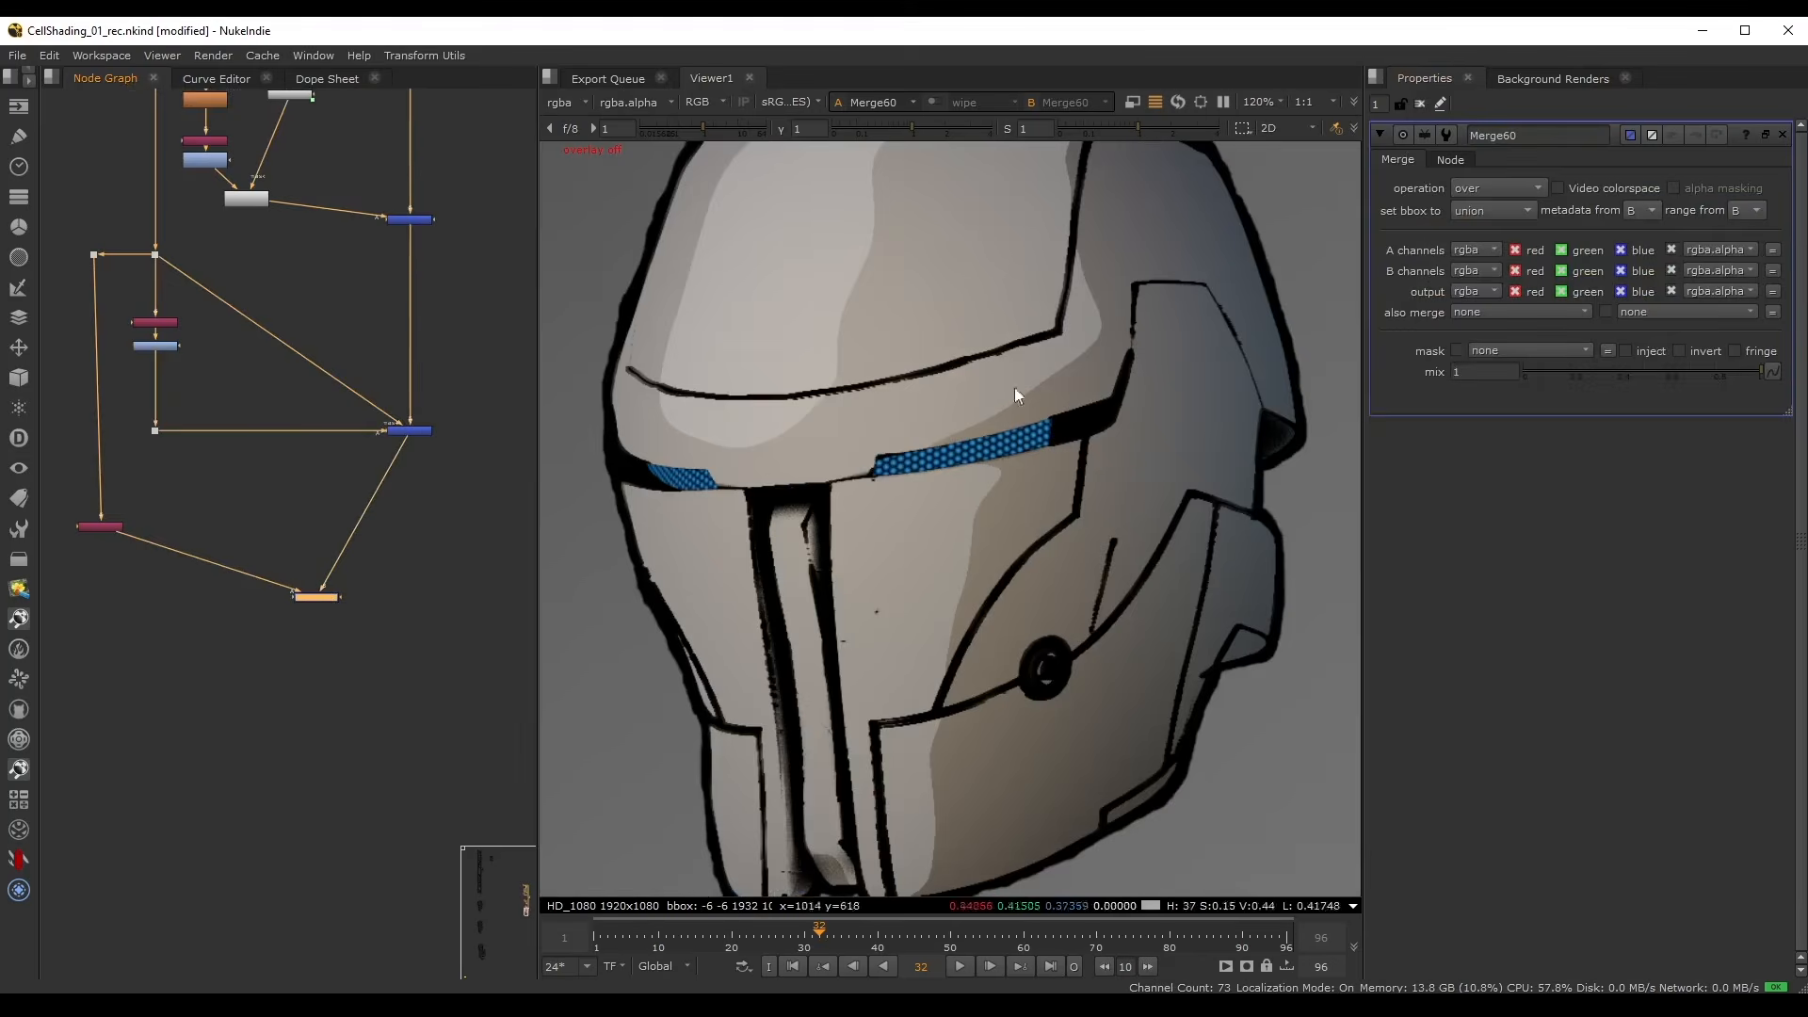
{"action": "left_click", "coordinate": [1483, 191]}
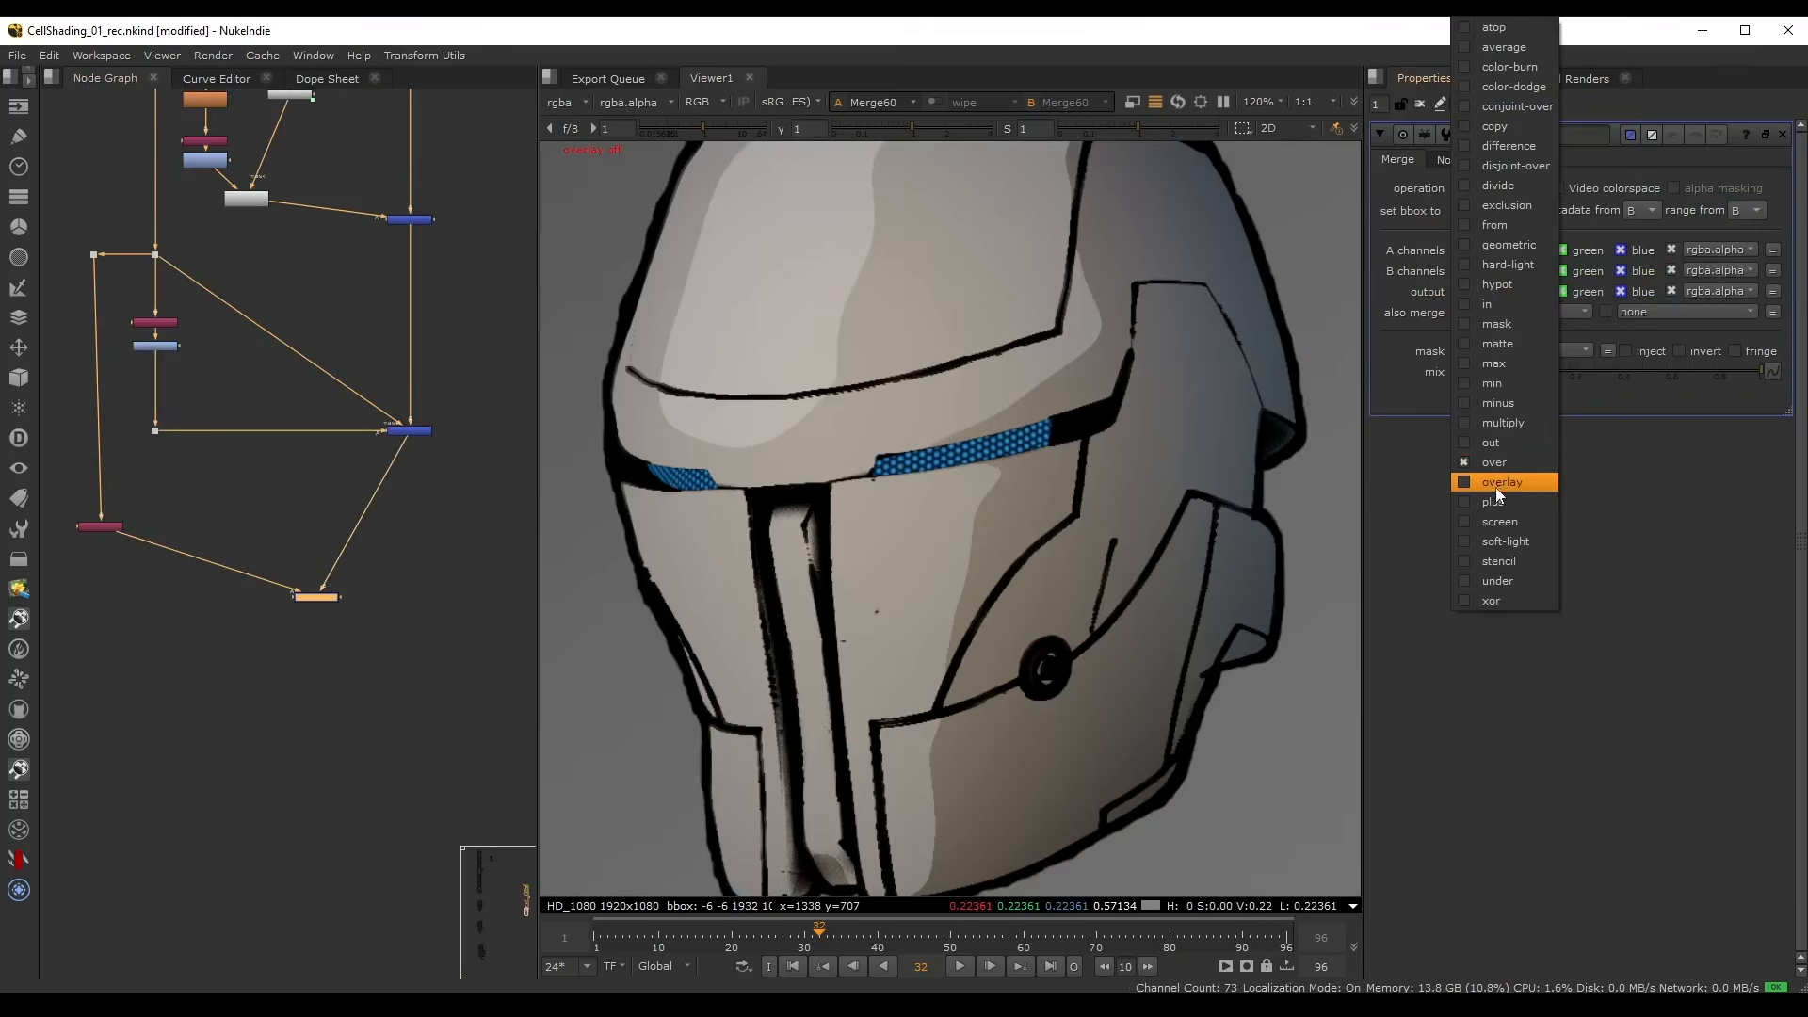
{"action": "left_click", "coordinate": [1585, 458]}
{"action": "left_click_drag", "start_coordinate": [305, 604], "coordinate": [397, 714]}
- Add a Grade after the directemission Shuffle and lower its whitepoint to 0.002
{"action": "scroll", "coordinate": [1041, 480], "scroll_direction": "down", "scroll_amount": 3}
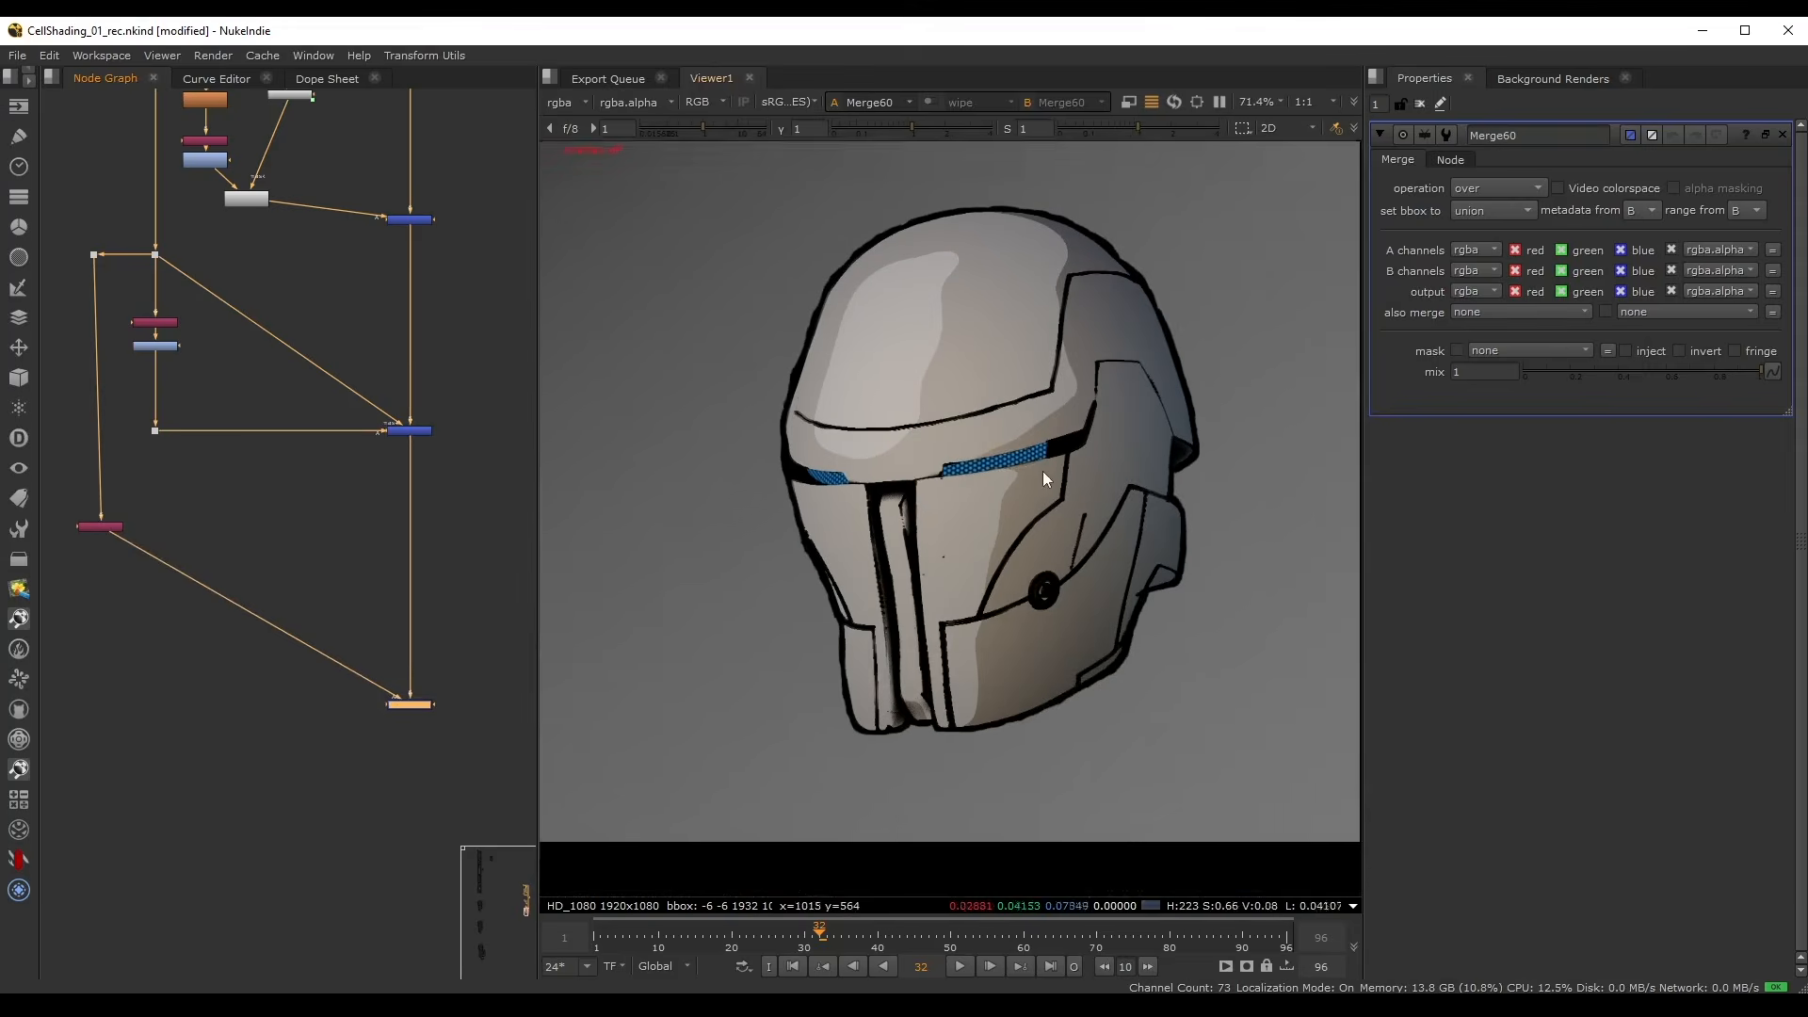
{"action": "scroll", "coordinate": [1044, 463], "scroll_direction": "up", "scroll_amount": 2}
{"action": "scroll", "coordinate": [110, 515], "scroll_direction": "up", "scroll_amount": 2}
{"action": "scroll", "coordinate": [110, 516], "scroll_direction": "up", "scroll_amount": 2}
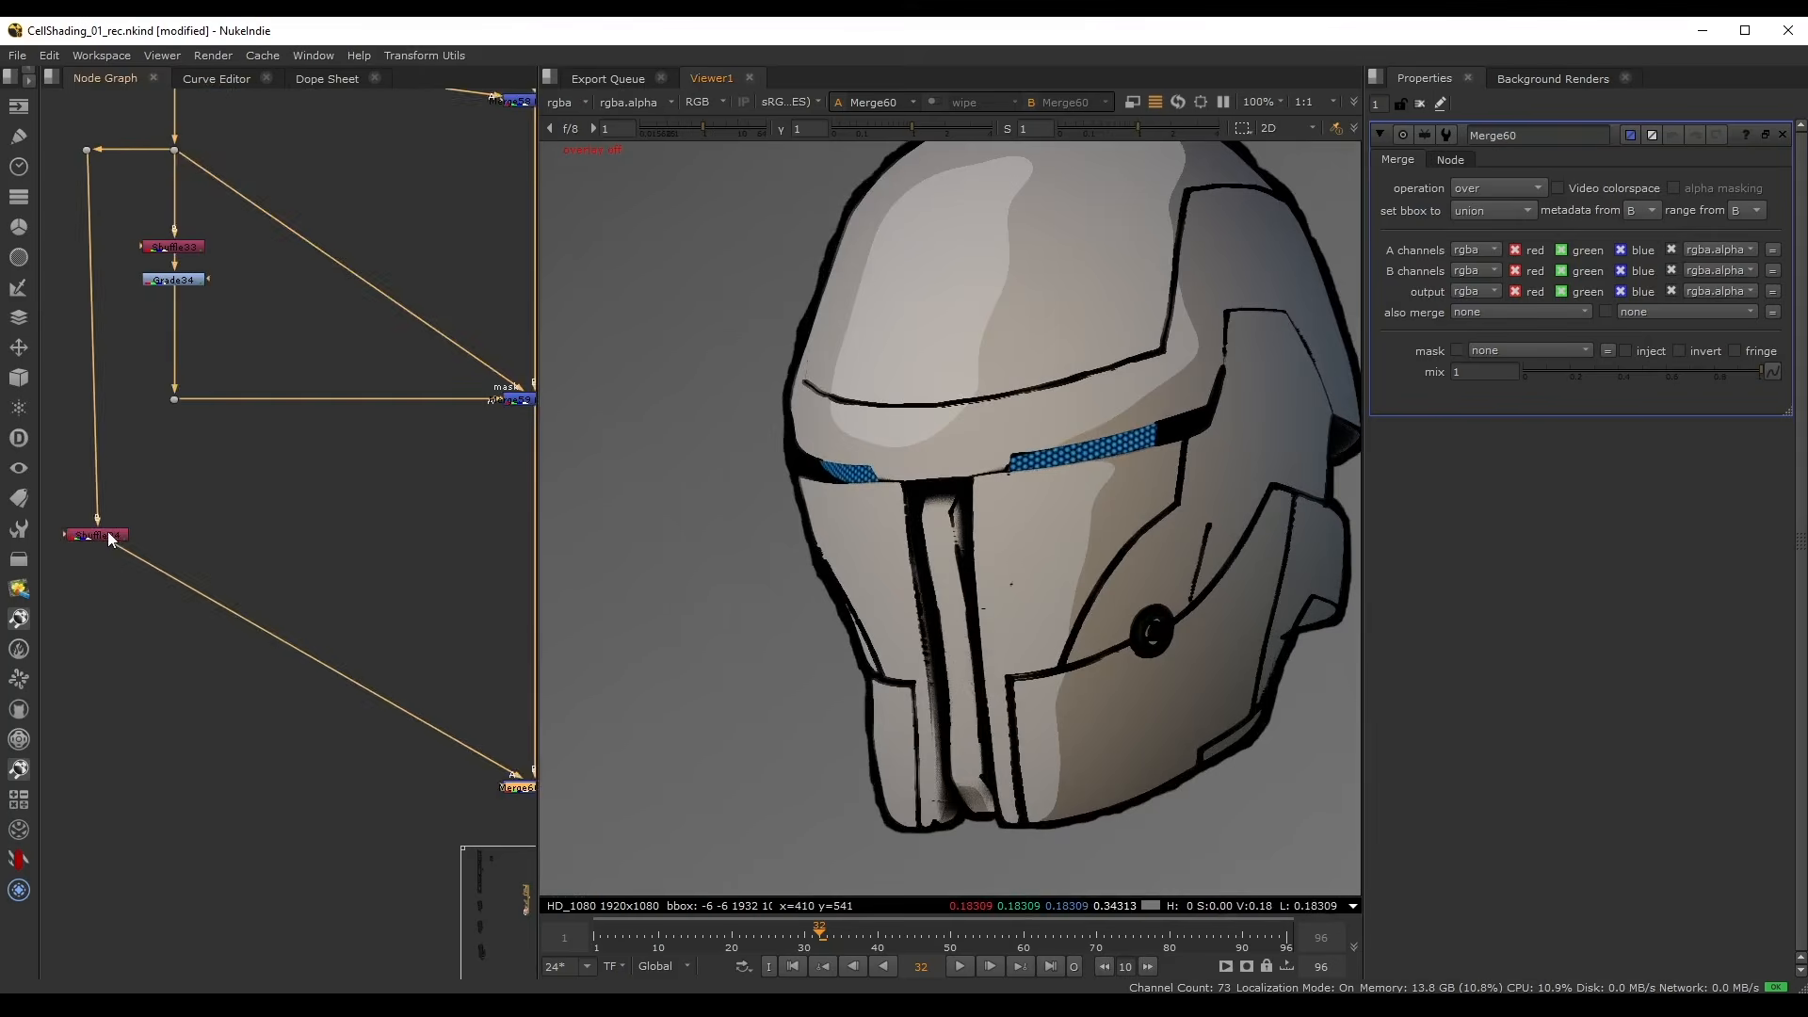
{"action": "left_click", "coordinate": [98, 529]}
{"action": "key", "text": "g"}
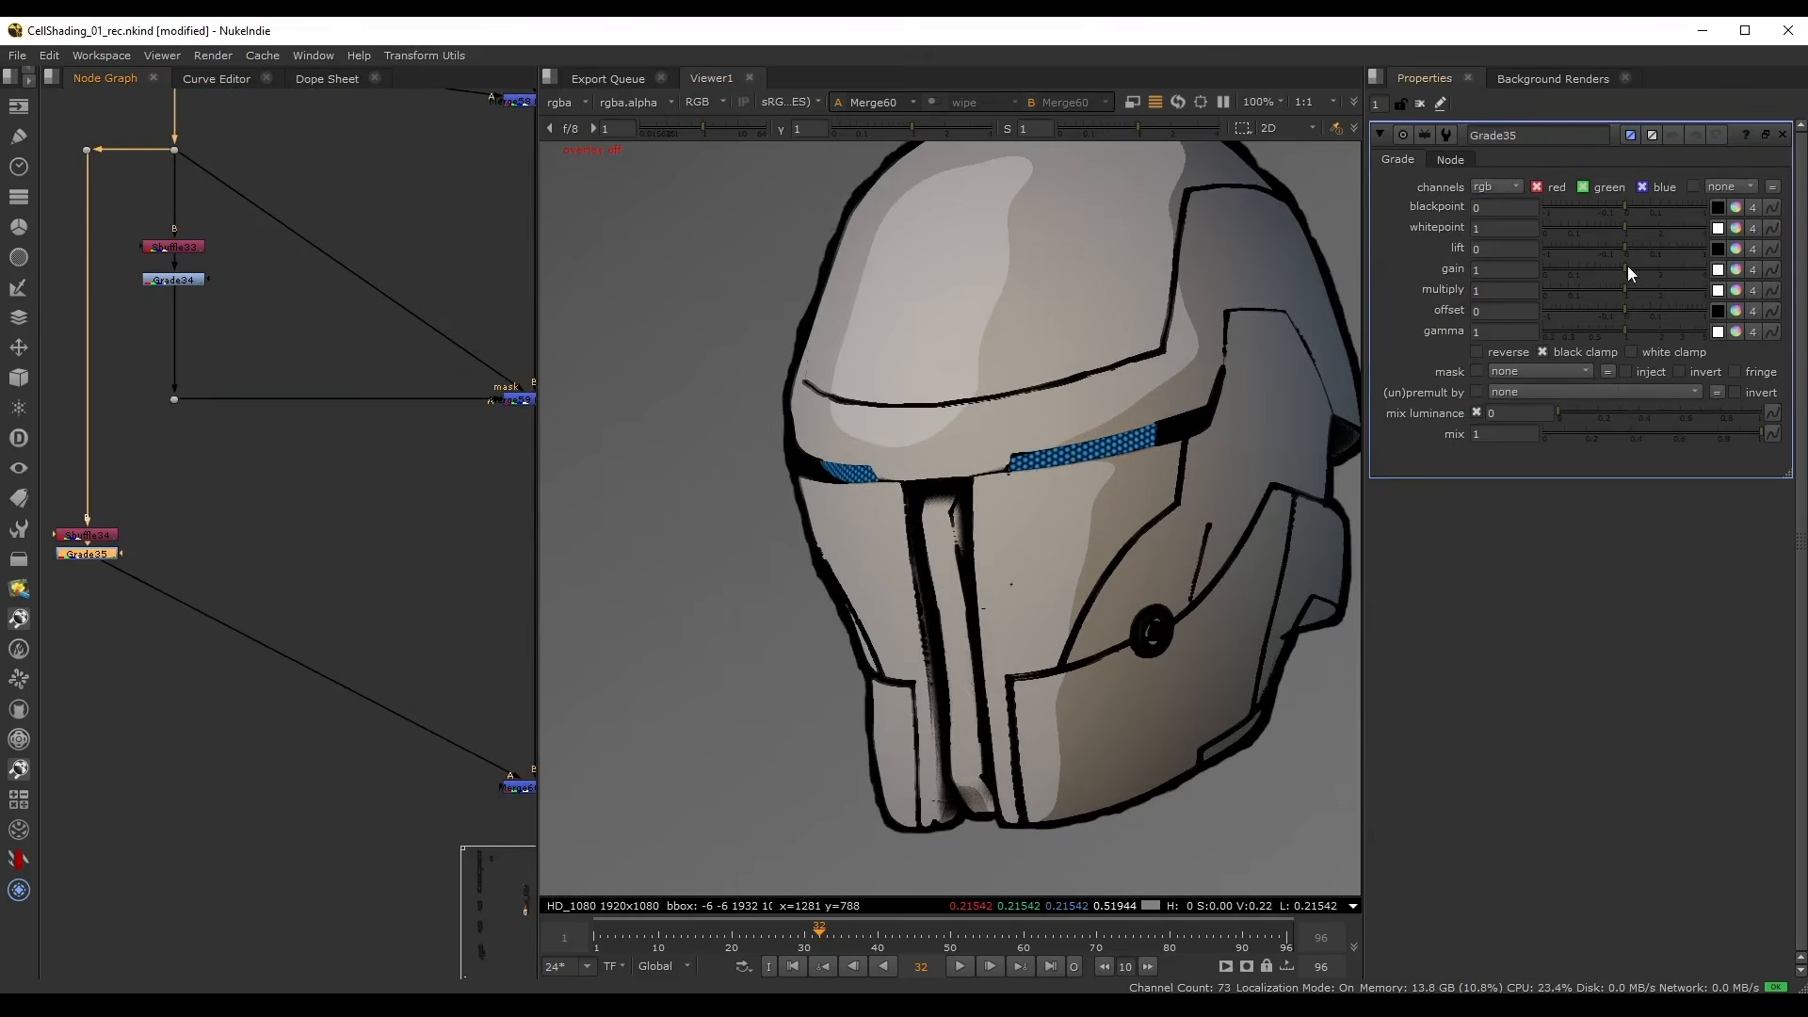
{"action": "left_click_drag", "start_coordinate": [1625, 224], "coordinate": [1555, 217]}
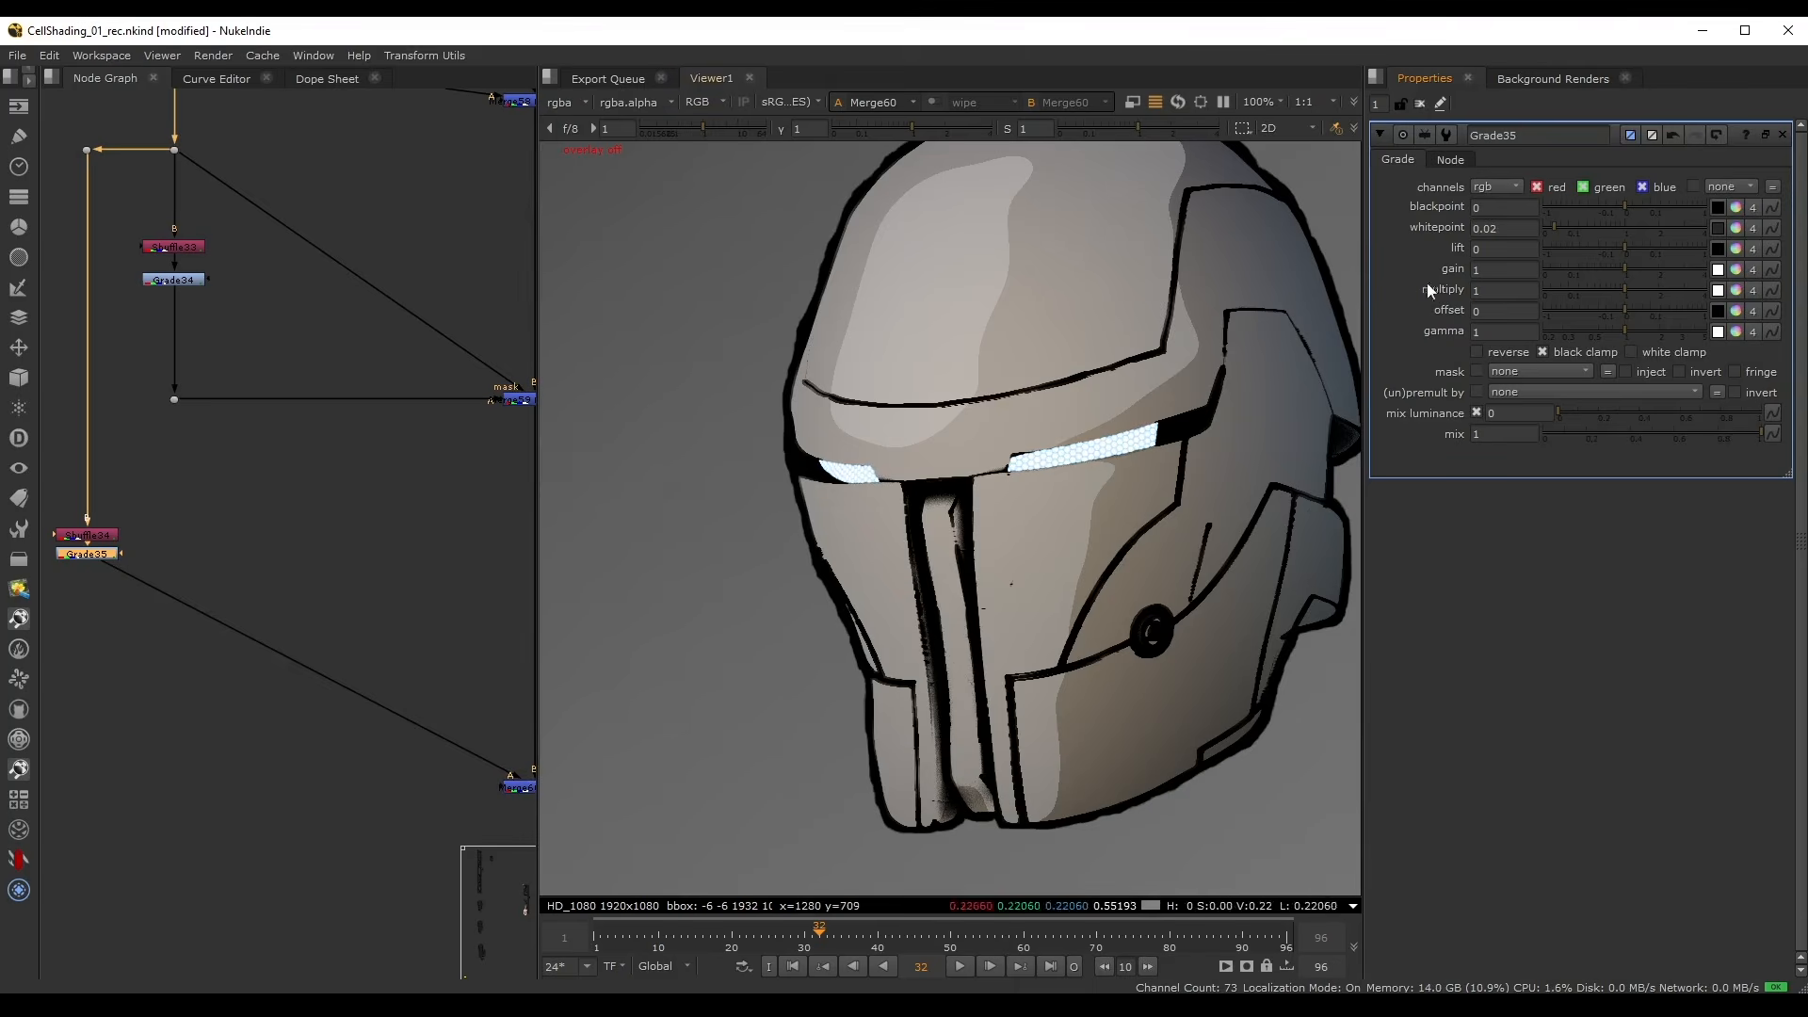
{"action": "scroll", "coordinate": [1069, 460], "scroll_direction": "up", "scroll_amount": 5}
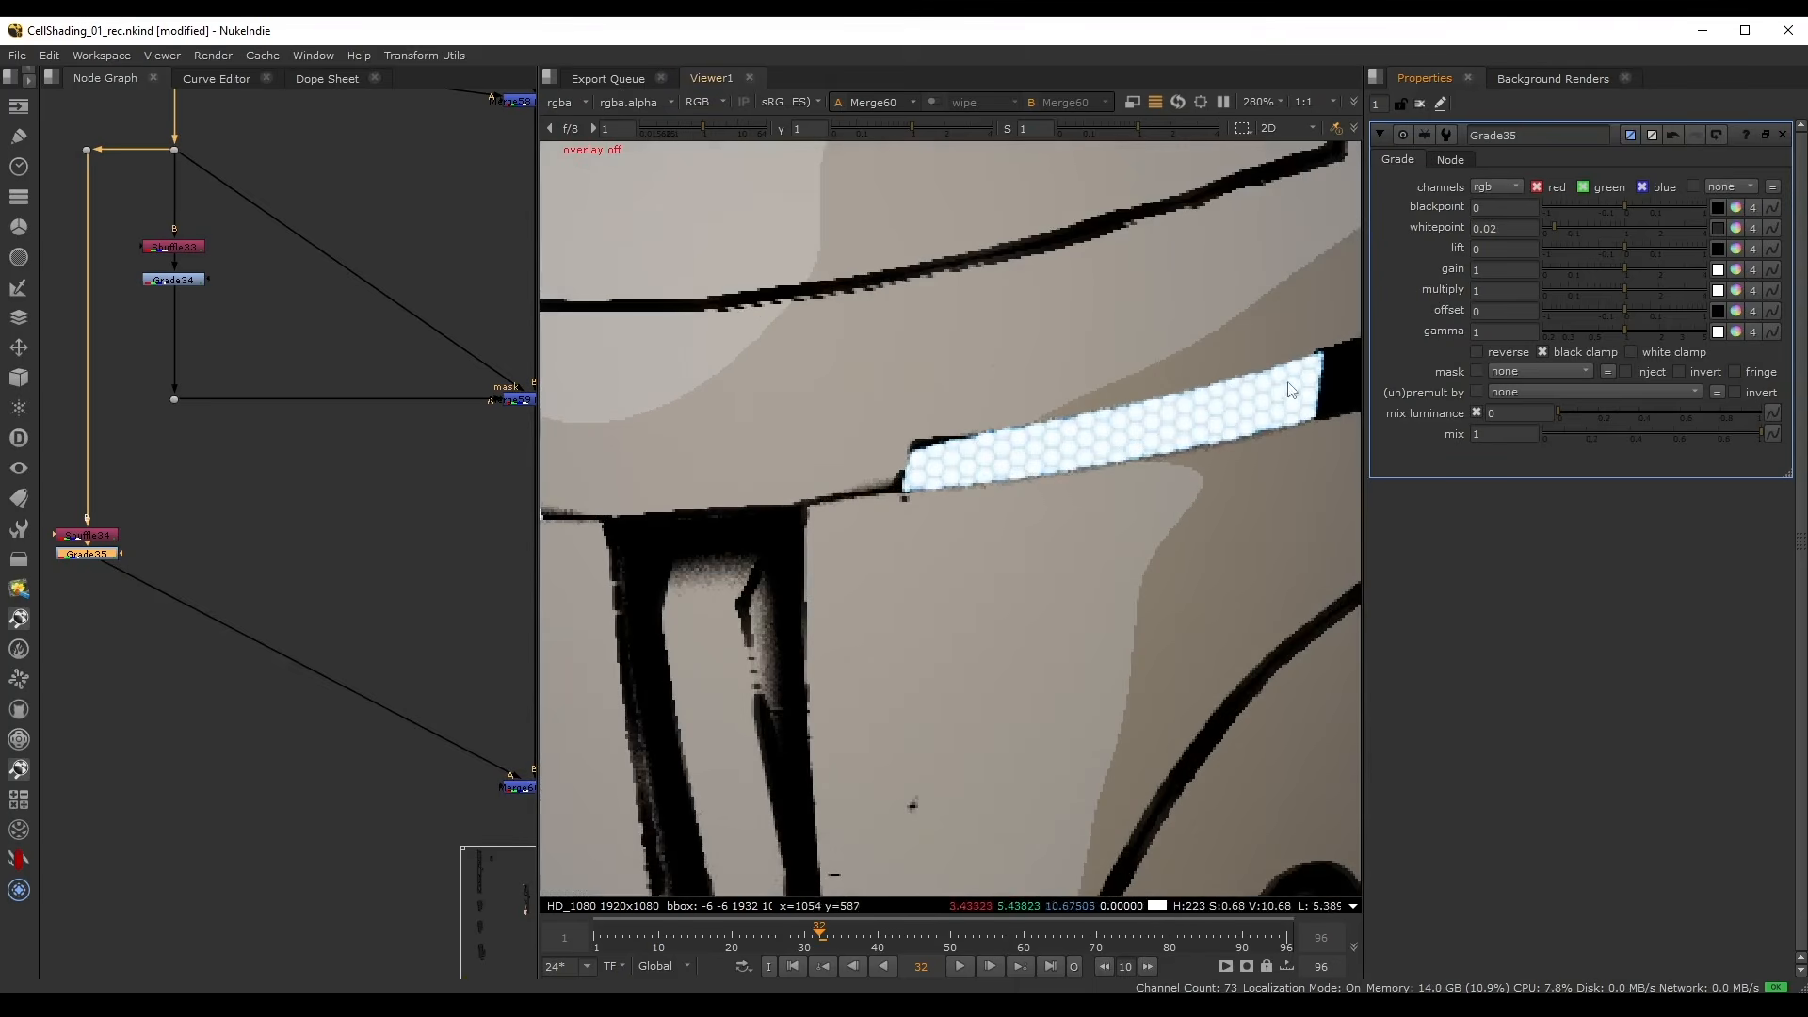
{"action": "left_click", "coordinate": [1550, 228]}
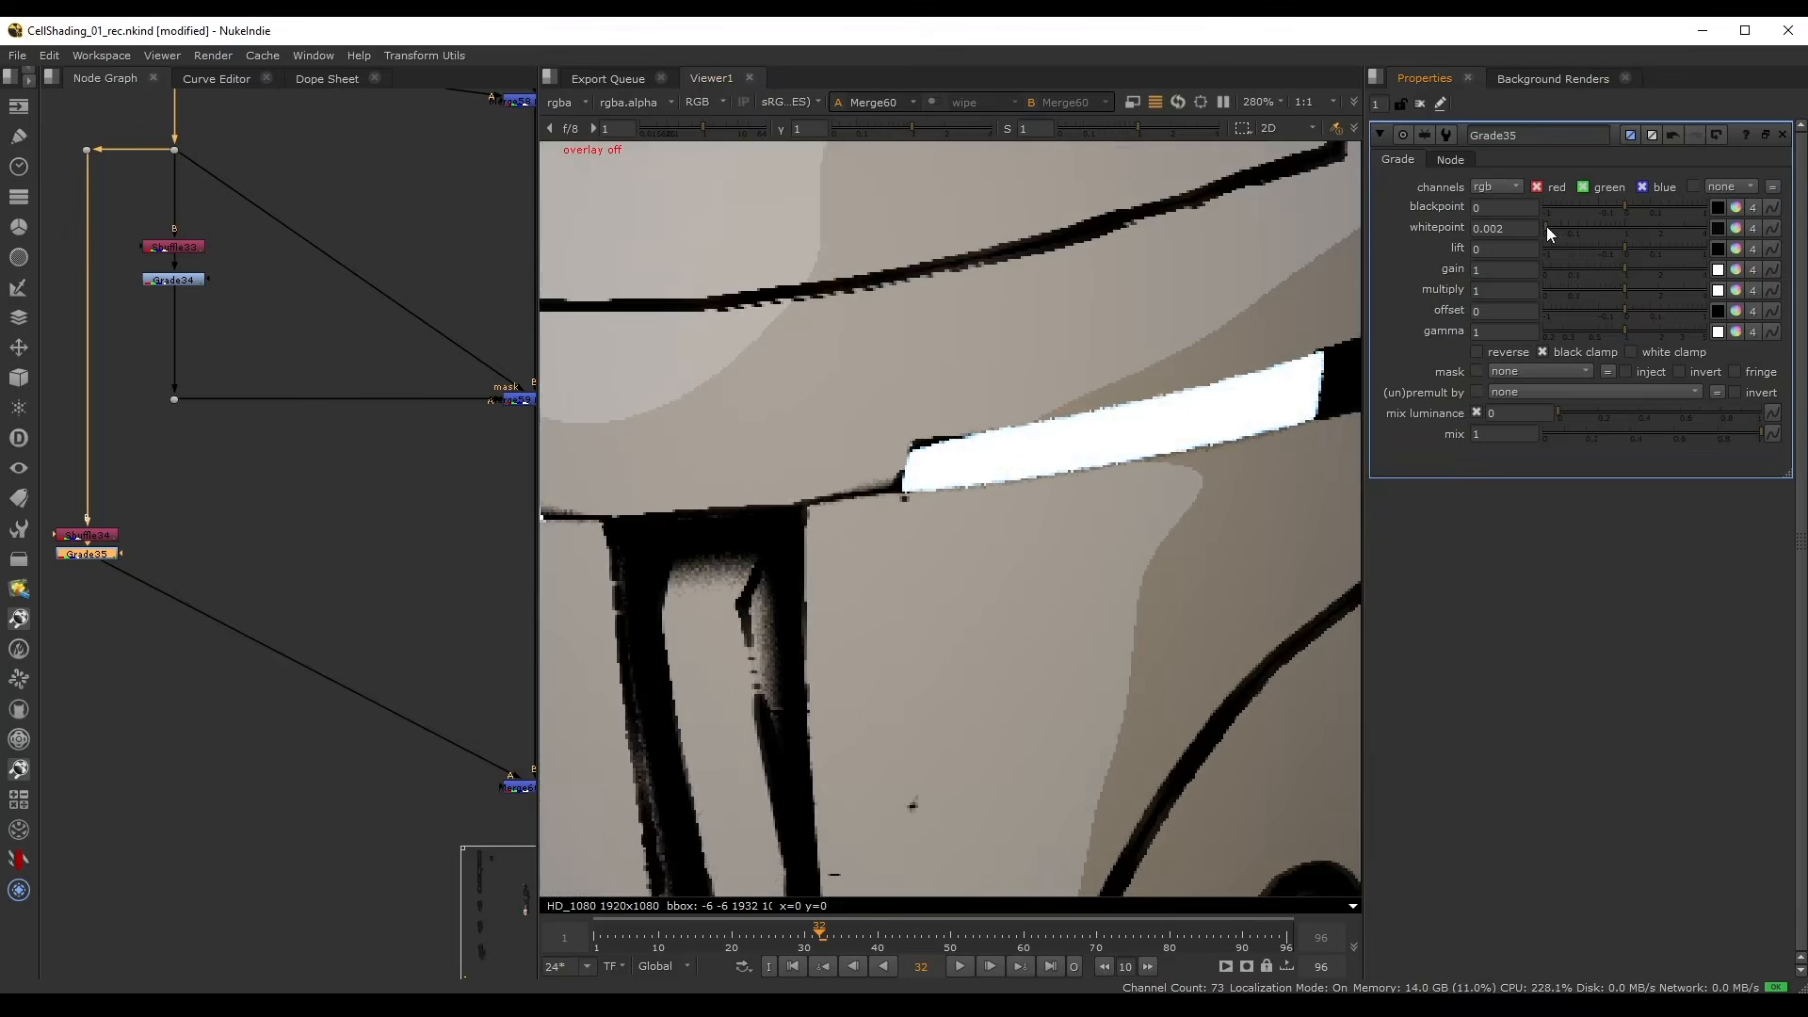
{"action": "scroll", "coordinate": [1024, 443], "scroll_direction": "down", "scroll_amount": 6}
{"action": "middle_click_drag", "start_coordinate": [203, 498], "coordinate": [362, 425]}
{"action": "scroll", "coordinate": [265, 481], "scroll_direction": "up", "scroll_amount": 2}
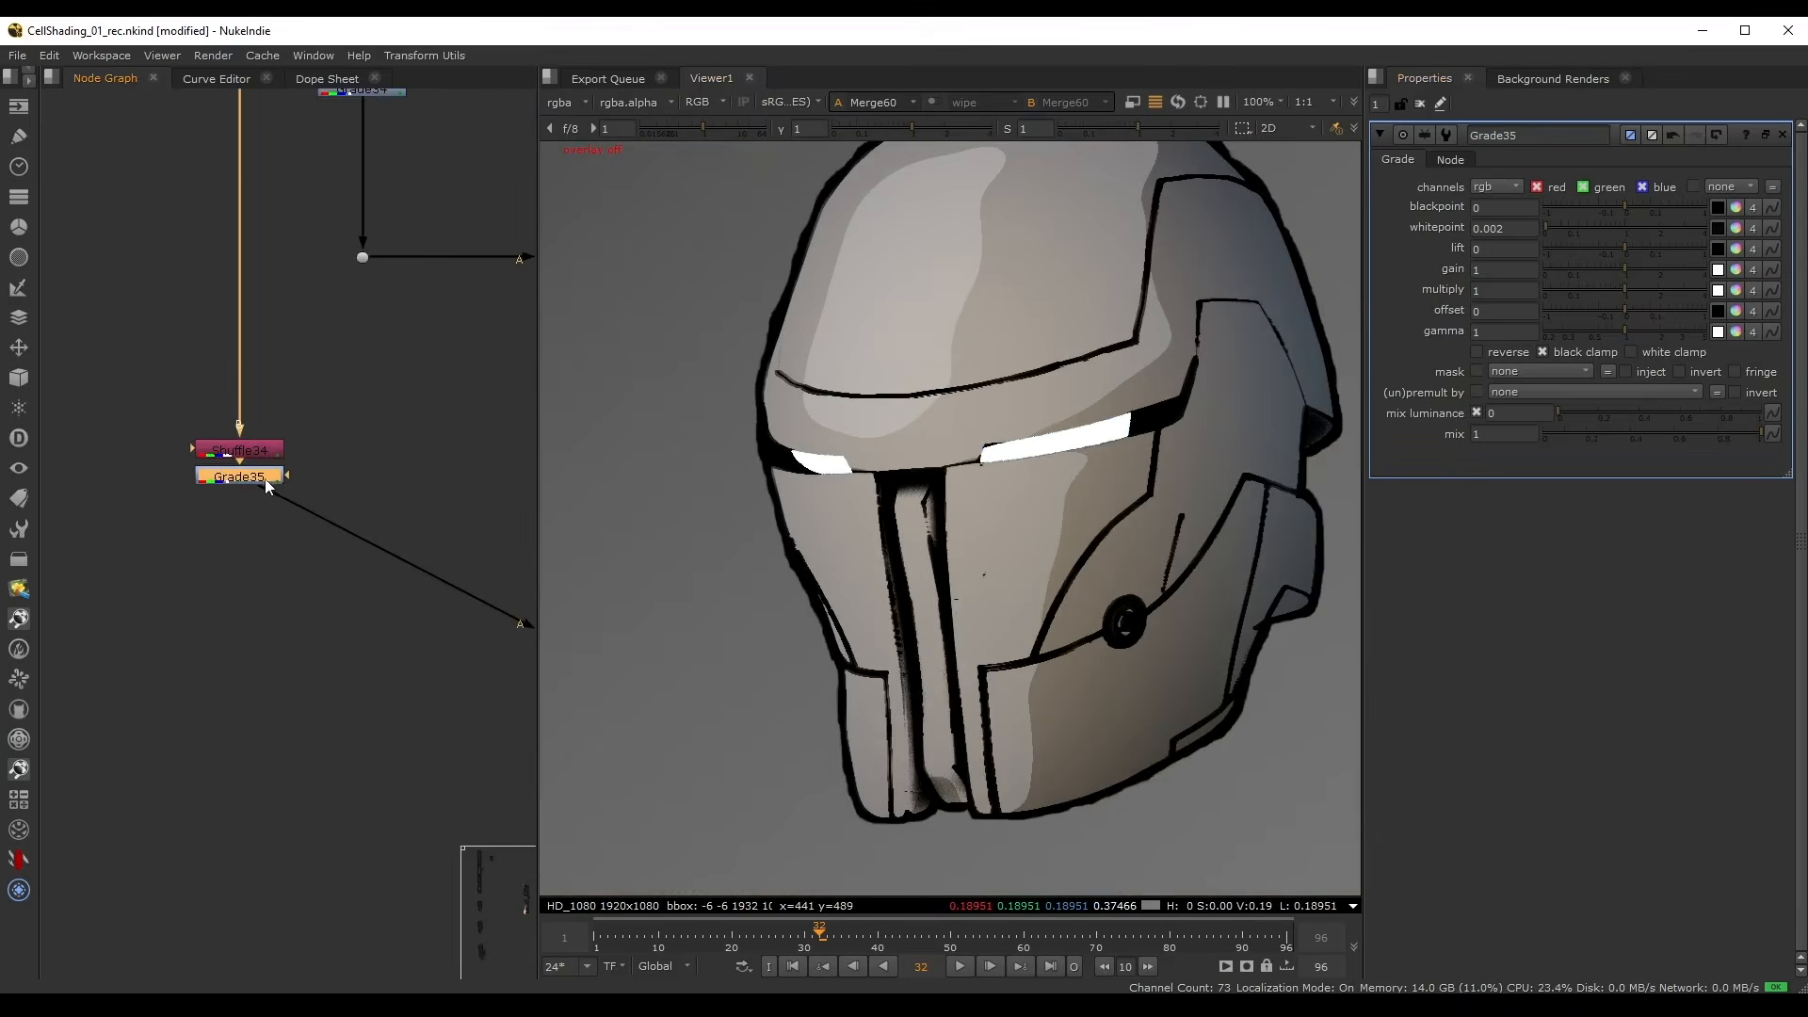
- Enable white clamp on the emission Grade and add a second Grade directly beneath it
{"action": "left_click", "coordinate": [1668, 352]}
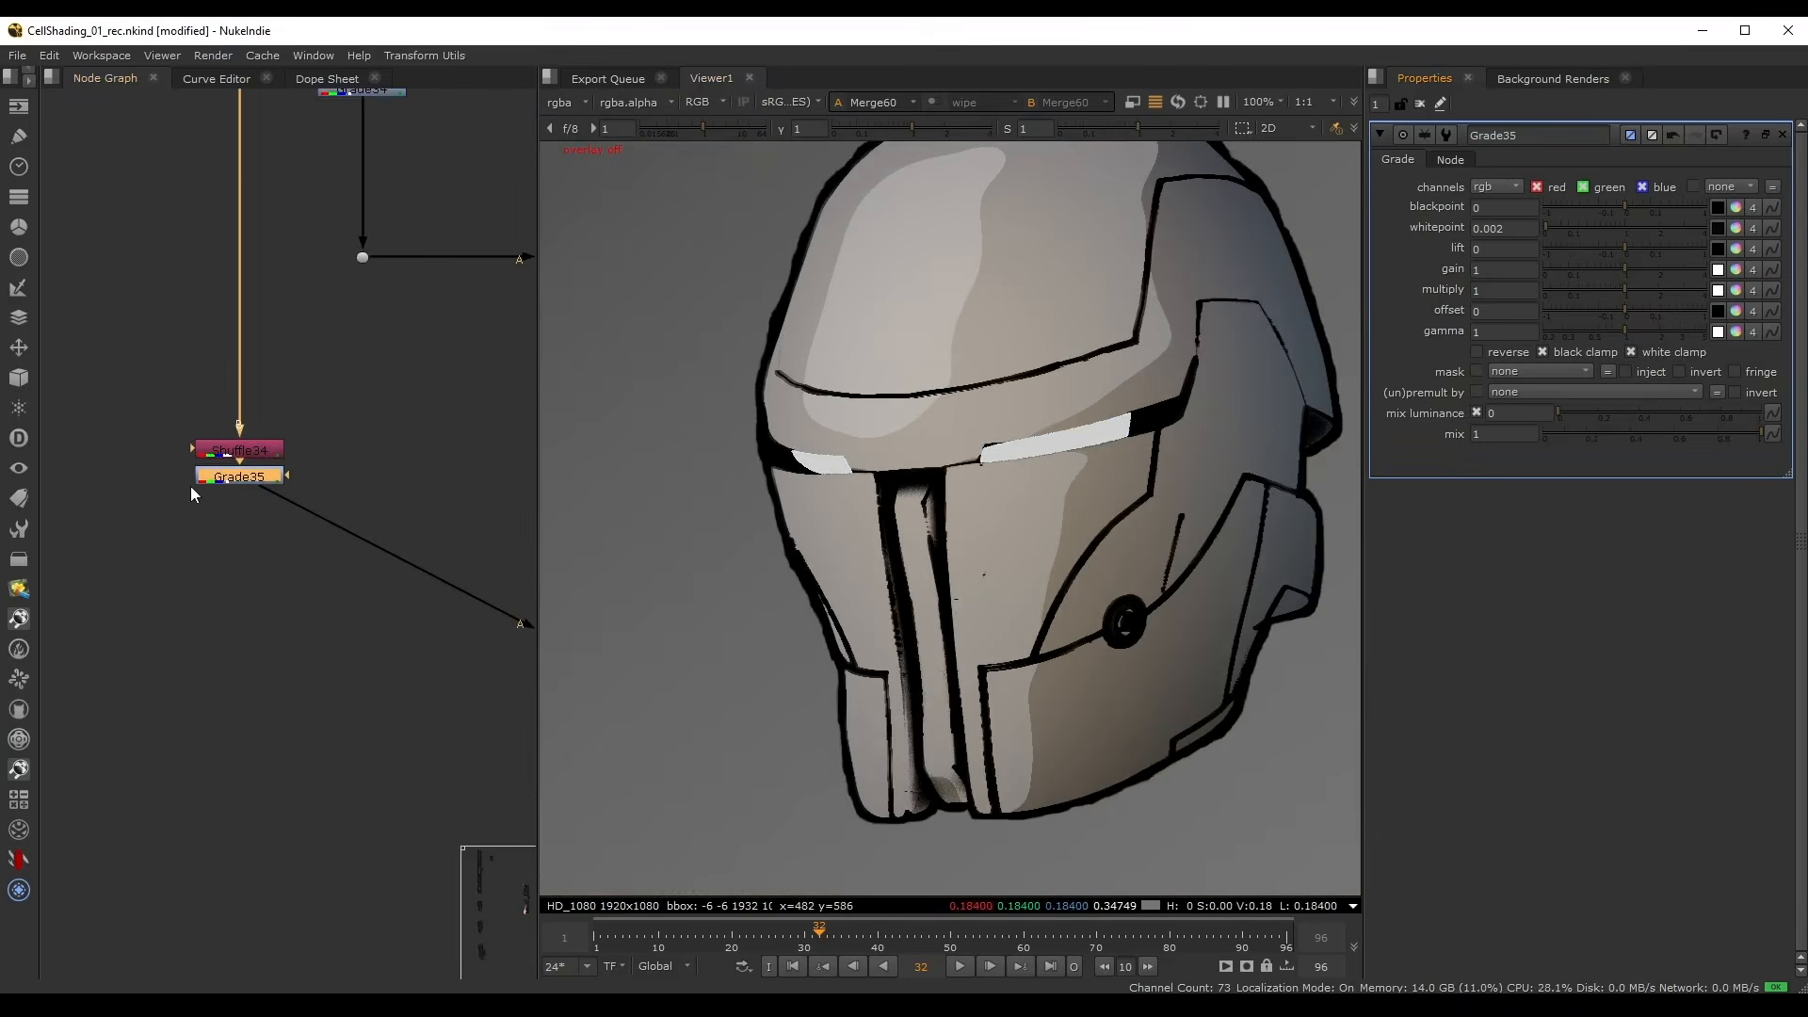
{"action": "key", "text": "g"}
{"action": "left_click_drag", "start_coordinate": [241, 505], "coordinate": [242, 517]}
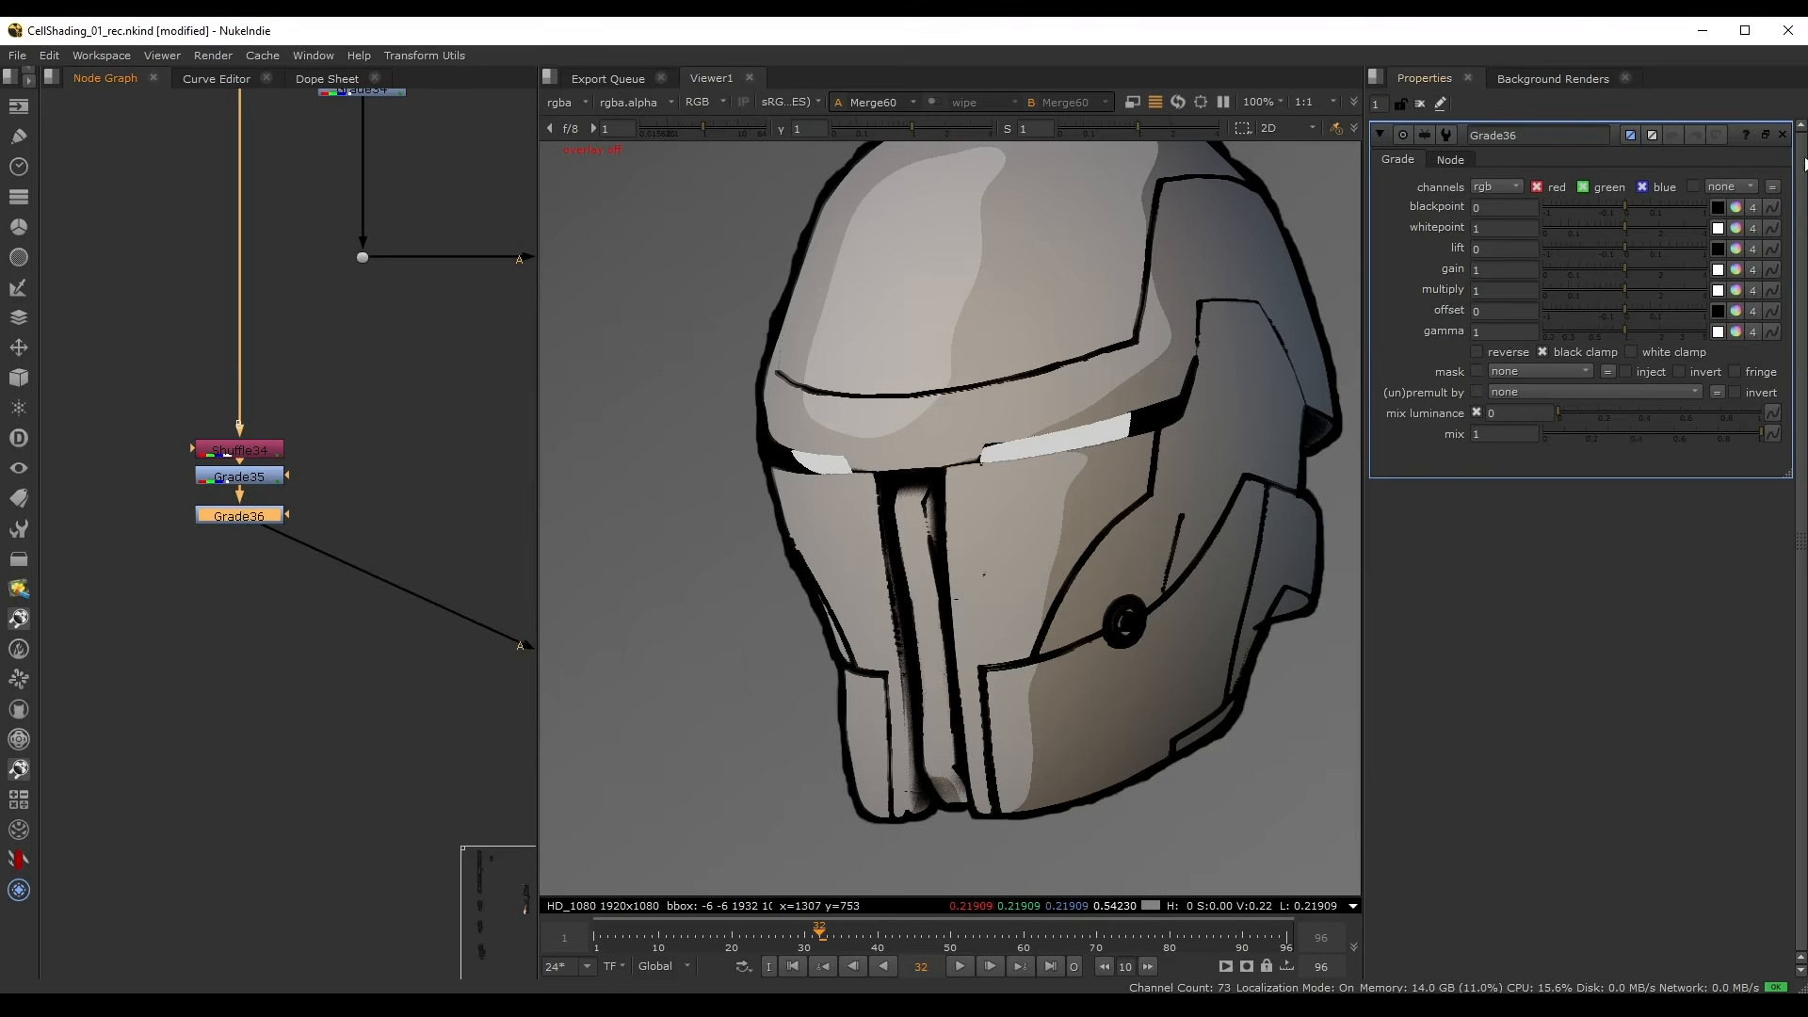
- Tint the second Grade's gain cyan-blue with red 0.36, green 0.8 and blue 1.55
{"action": "left_click", "coordinate": [1735, 269]}
{"action": "left_click", "coordinate": [1597, 293]}
{"action": "left_click_drag", "start_coordinate": [1618, 314], "coordinate": [1639, 337]}
{"action": "left_click", "coordinate": [1606, 312]}
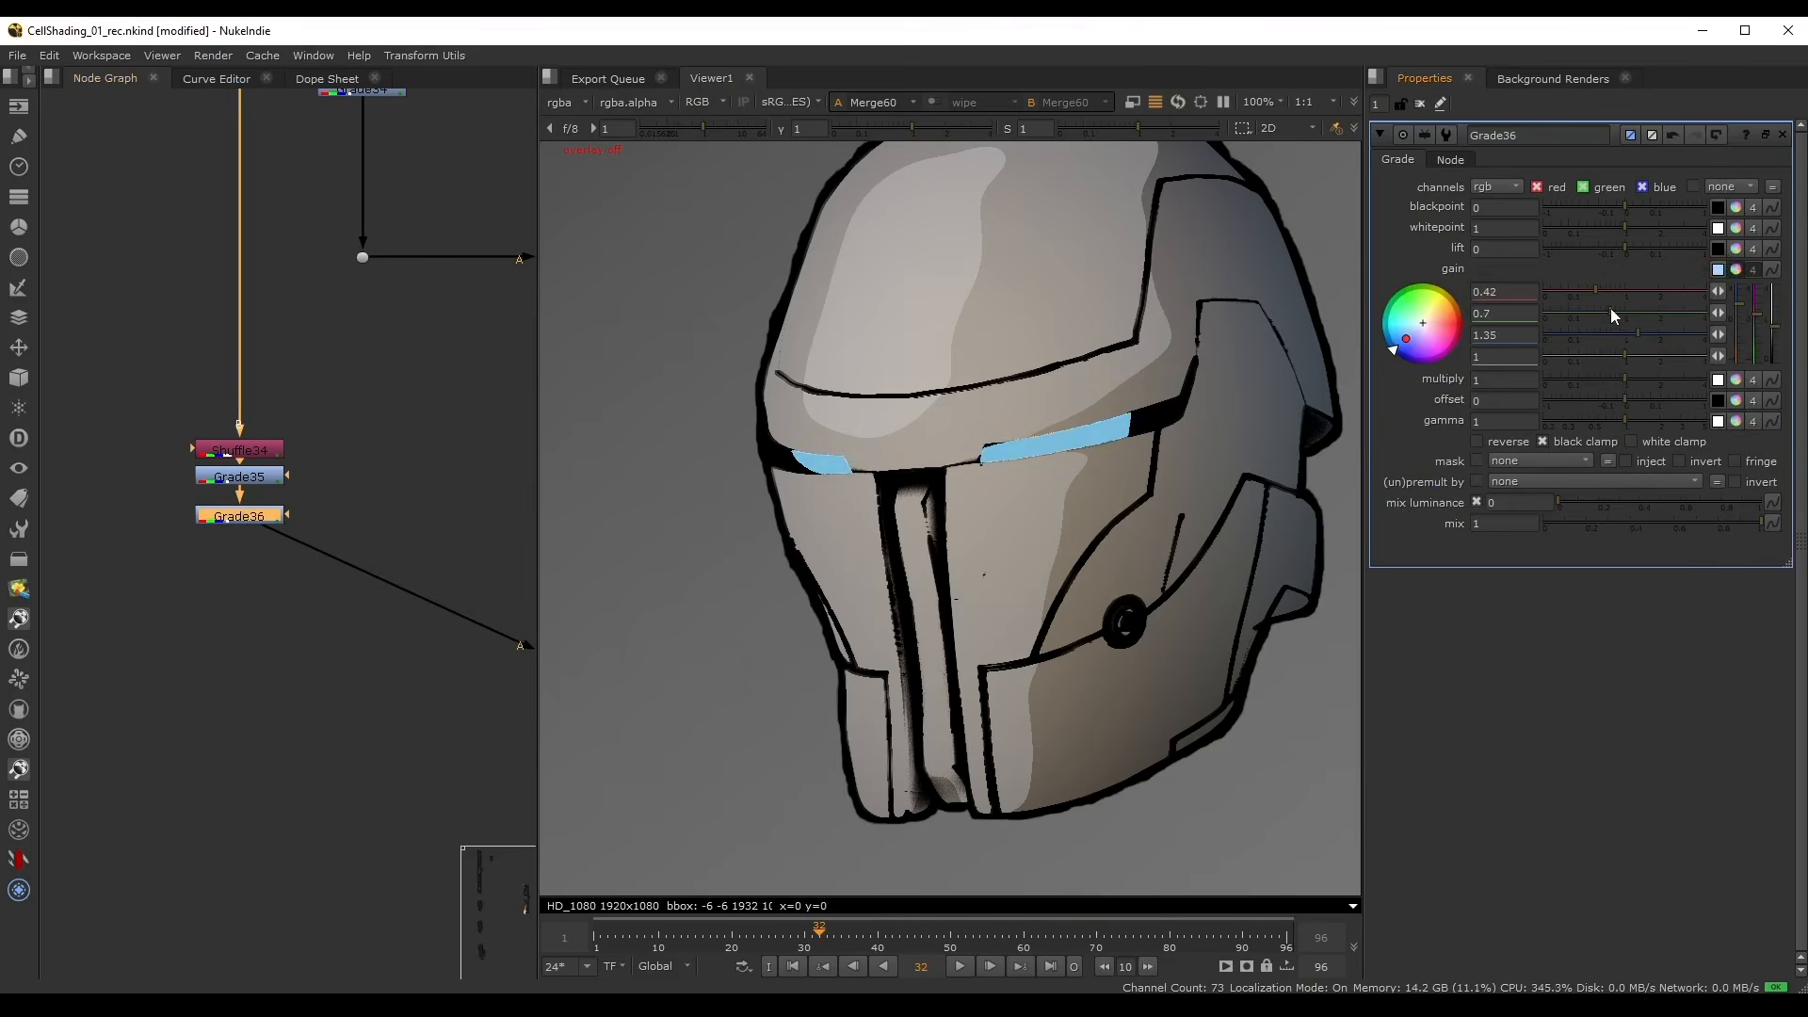
{"action": "left_click", "coordinate": [1610, 311]}
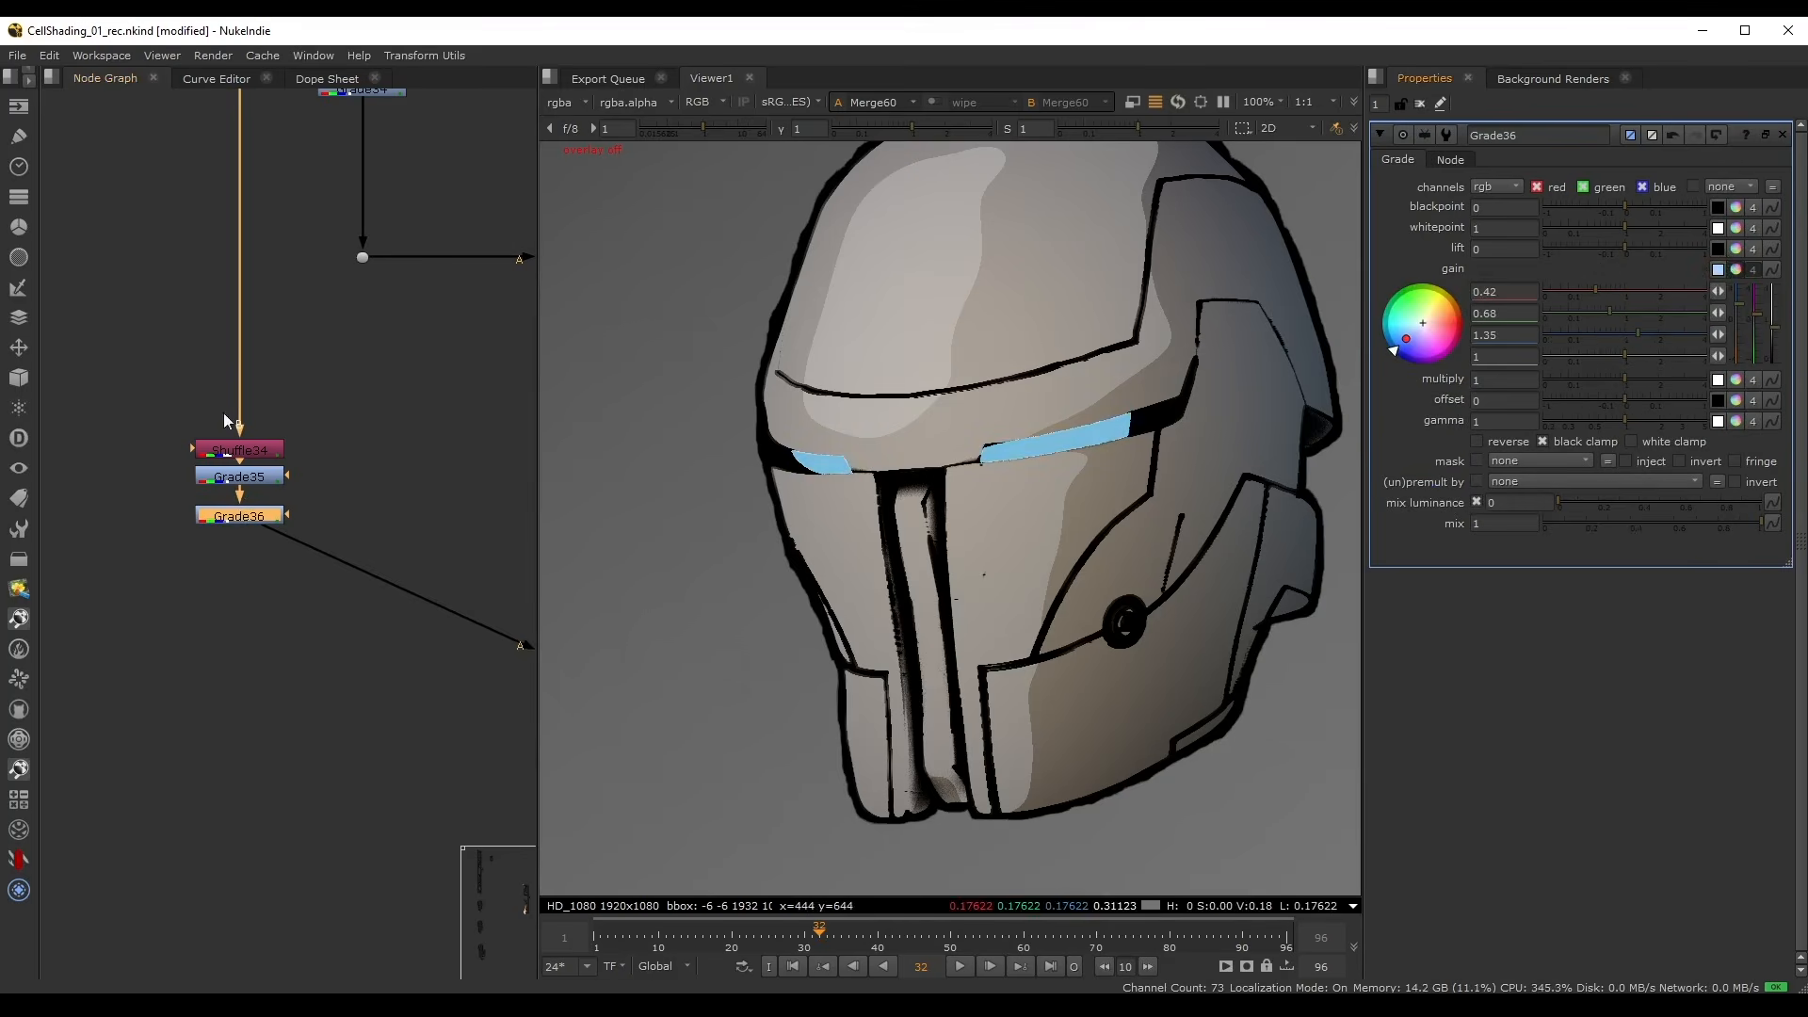
{"action": "left_click", "coordinate": [1589, 290]}
{"action": "left_click", "coordinate": [1644, 334]}
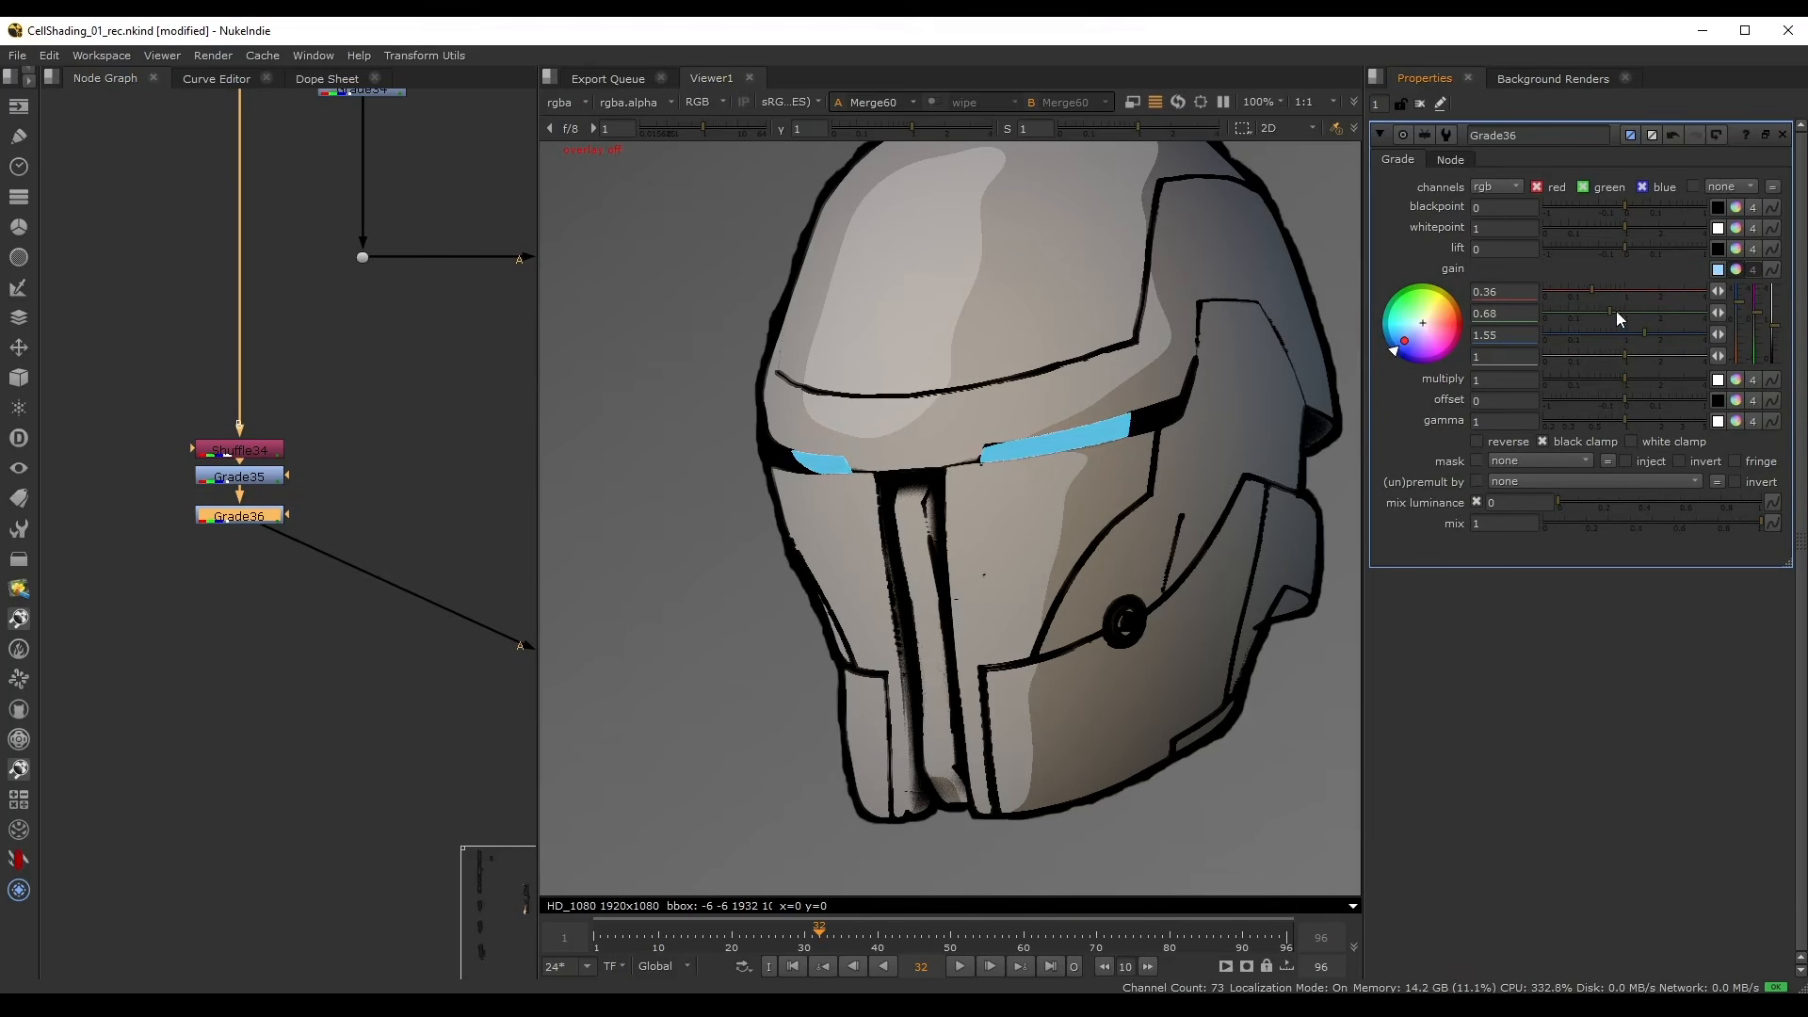
{"action": "left_click", "coordinate": [1616, 313]}
- Add a Crop node and insert it into the emission branch below the tinting Grade
{"action": "scroll", "coordinate": [420, 431], "scroll_direction": "down", "scroll_amount": 3}
{"action": "middle_click_drag", "start_coordinate": [151, 558], "coordinate": [224, 515]}
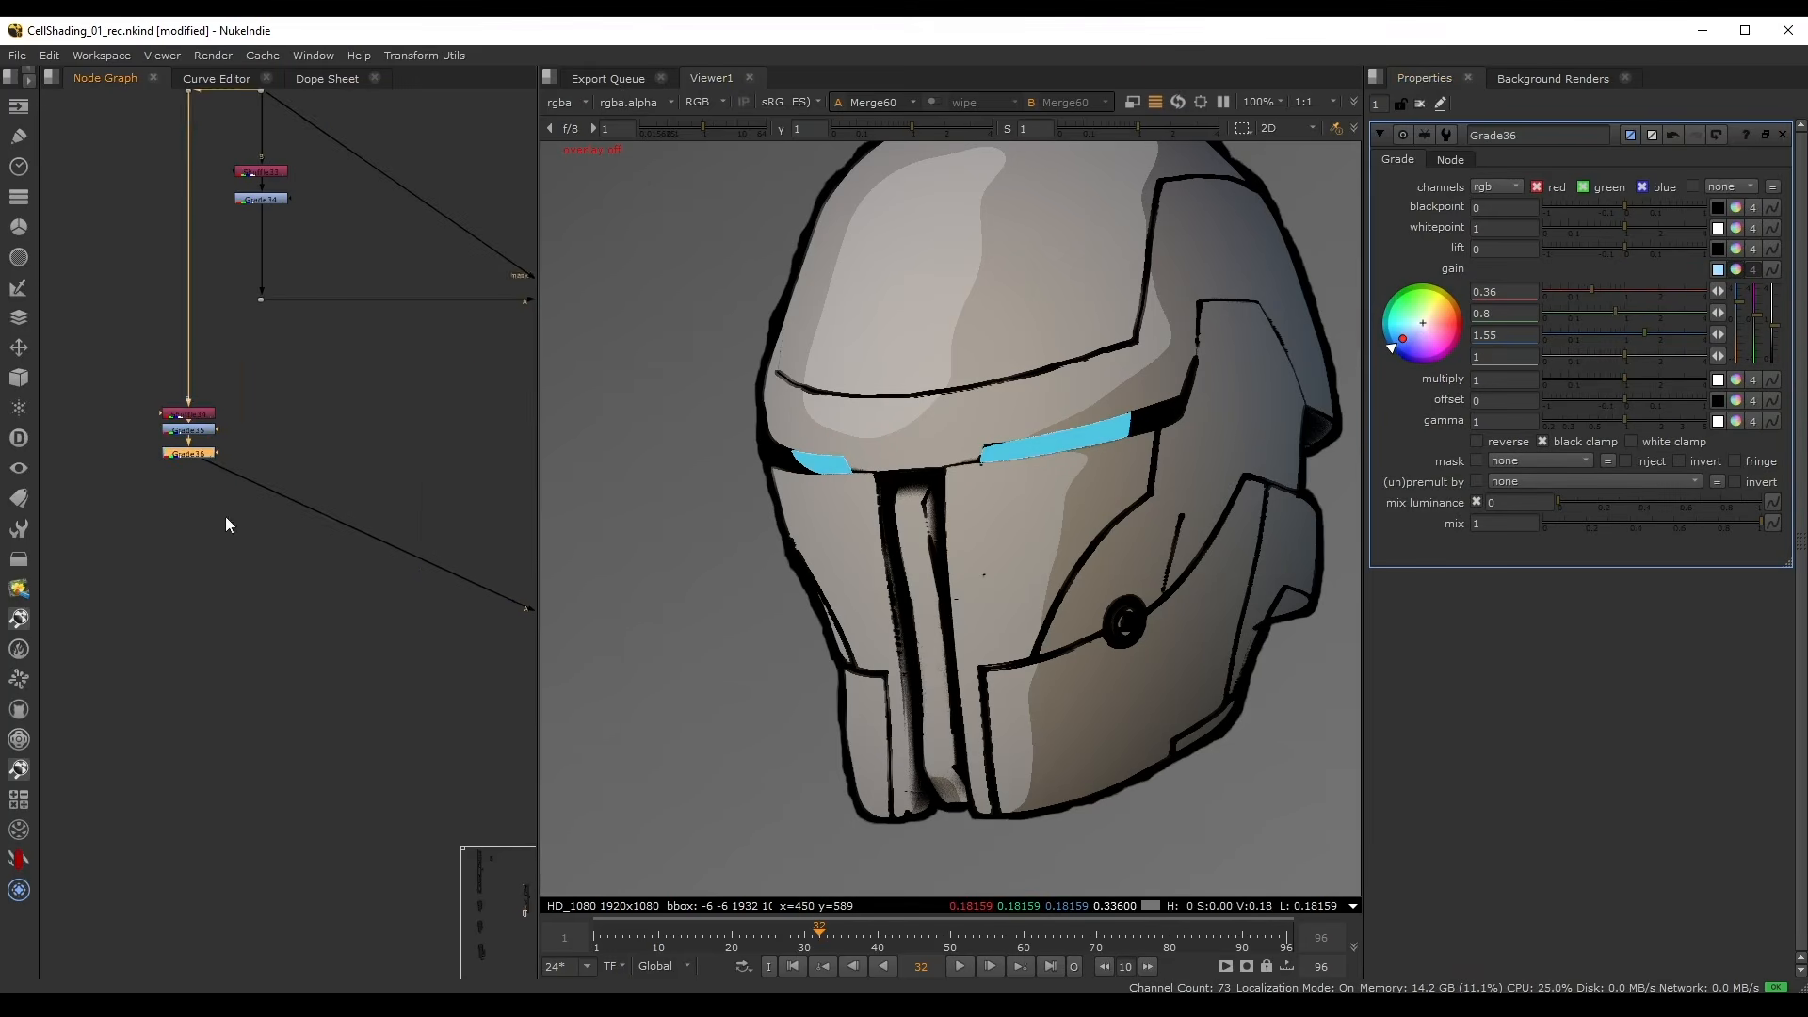
{"action": "scroll", "coordinate": [399, 493], "scroll_direction": "down", "scroll_amount": 1}
{"action": "scroll", "coordinate": [1038, 478], "scroll_direction": "down", "scroll_amount": 1}
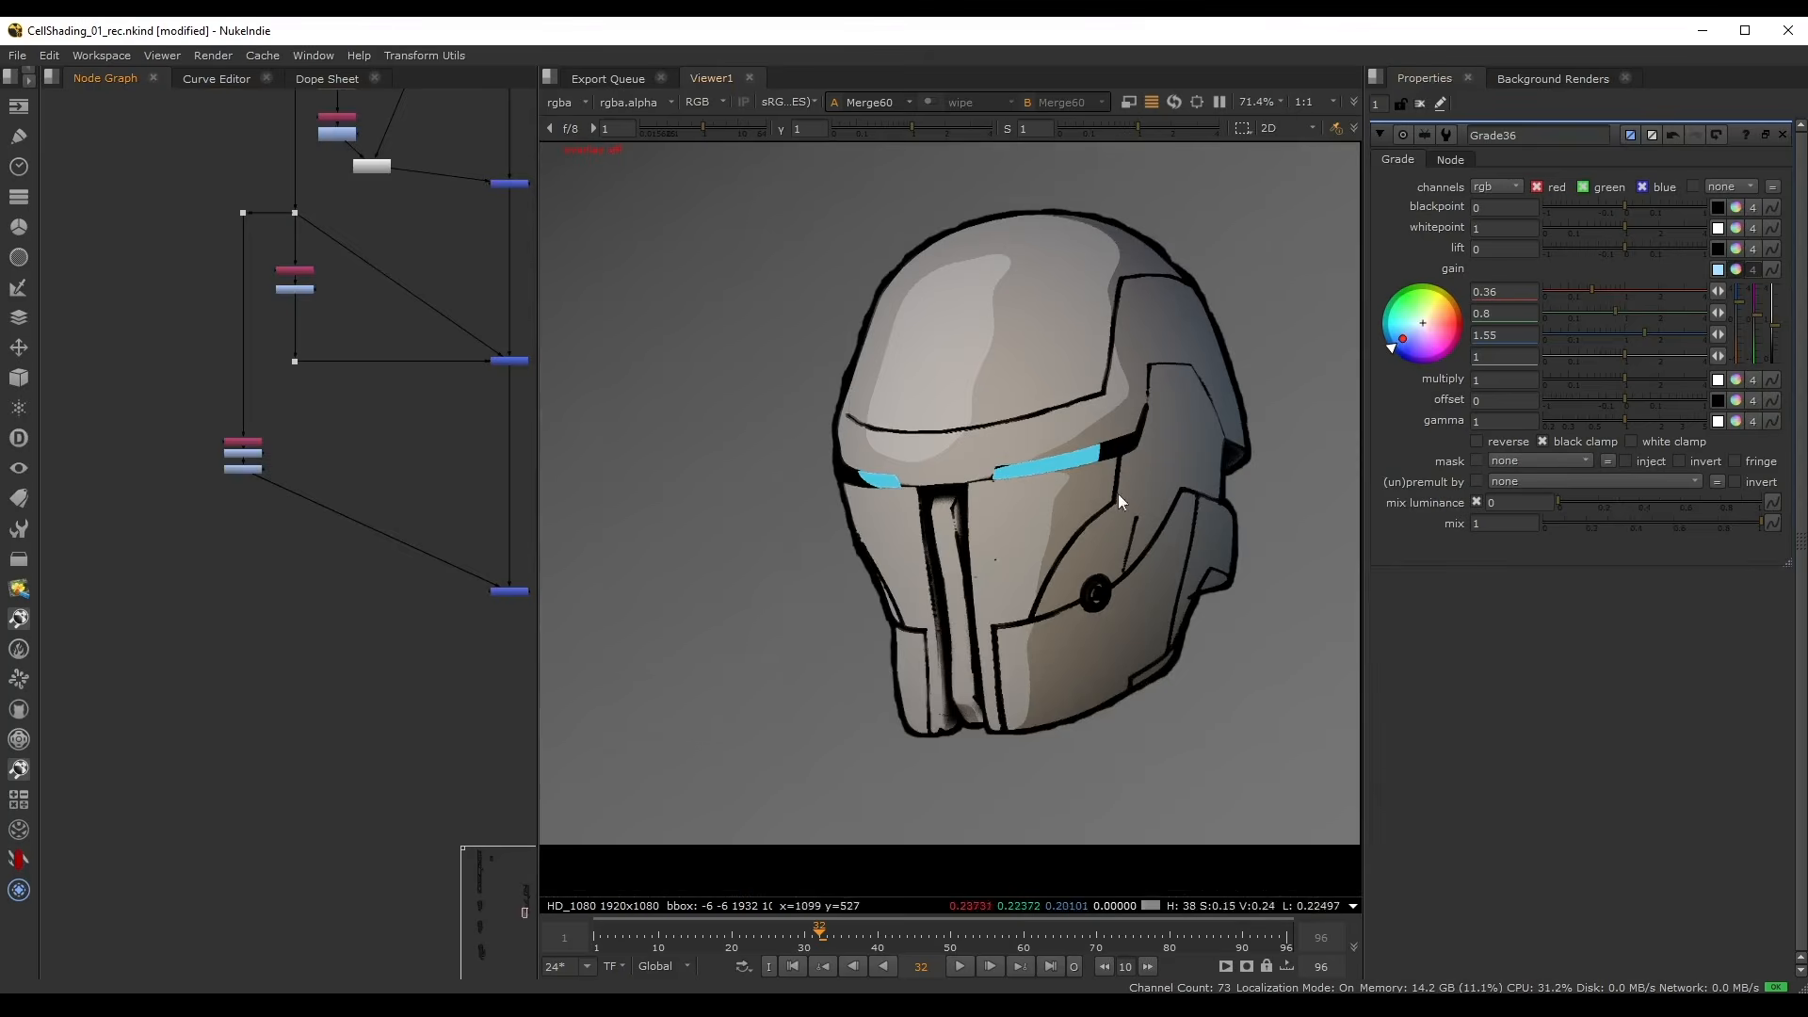
{"action": "scroll", "coordinate": [256, 489], "scroll_direction": "up", "scroll_amount": 2}
{"action": "key", "text": "Tab"}
{"action": "type", "text": "crop"}
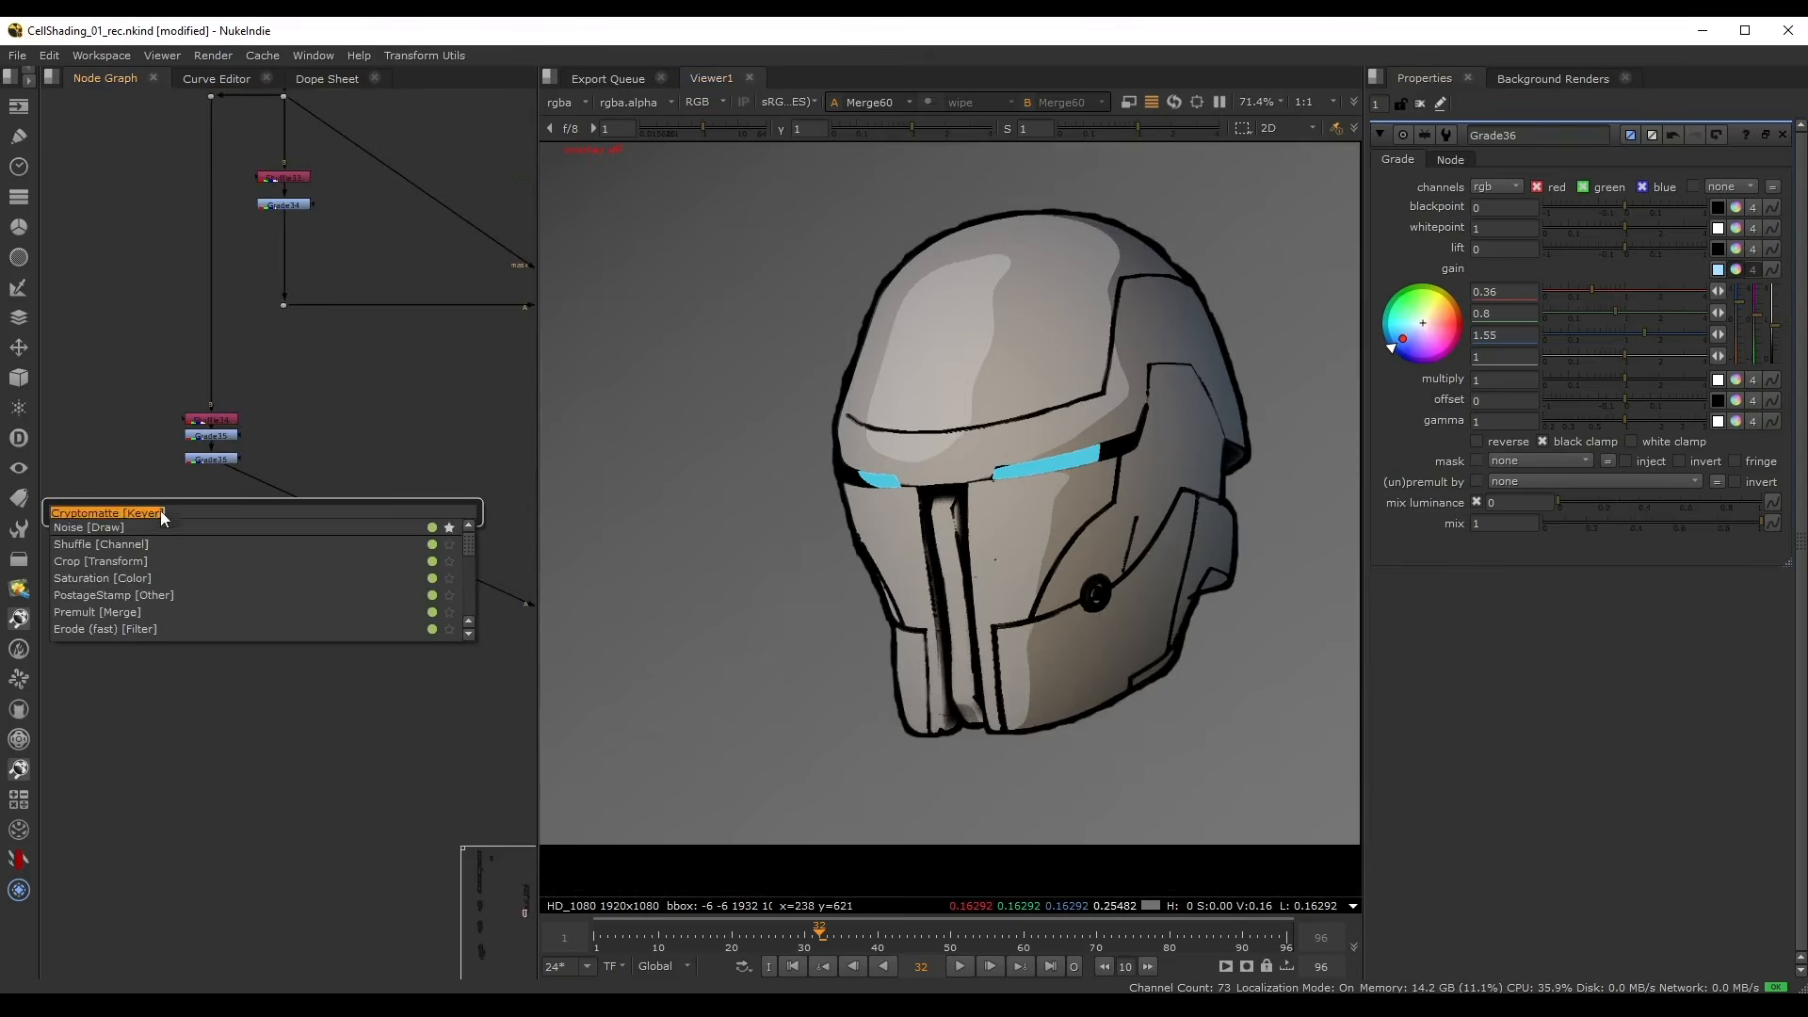
{"action": "key", "text": "Return"}
{"action": "scroll", "coordinate": [168, 509], "scroll_direction": "up", "scroll_amount": 1}
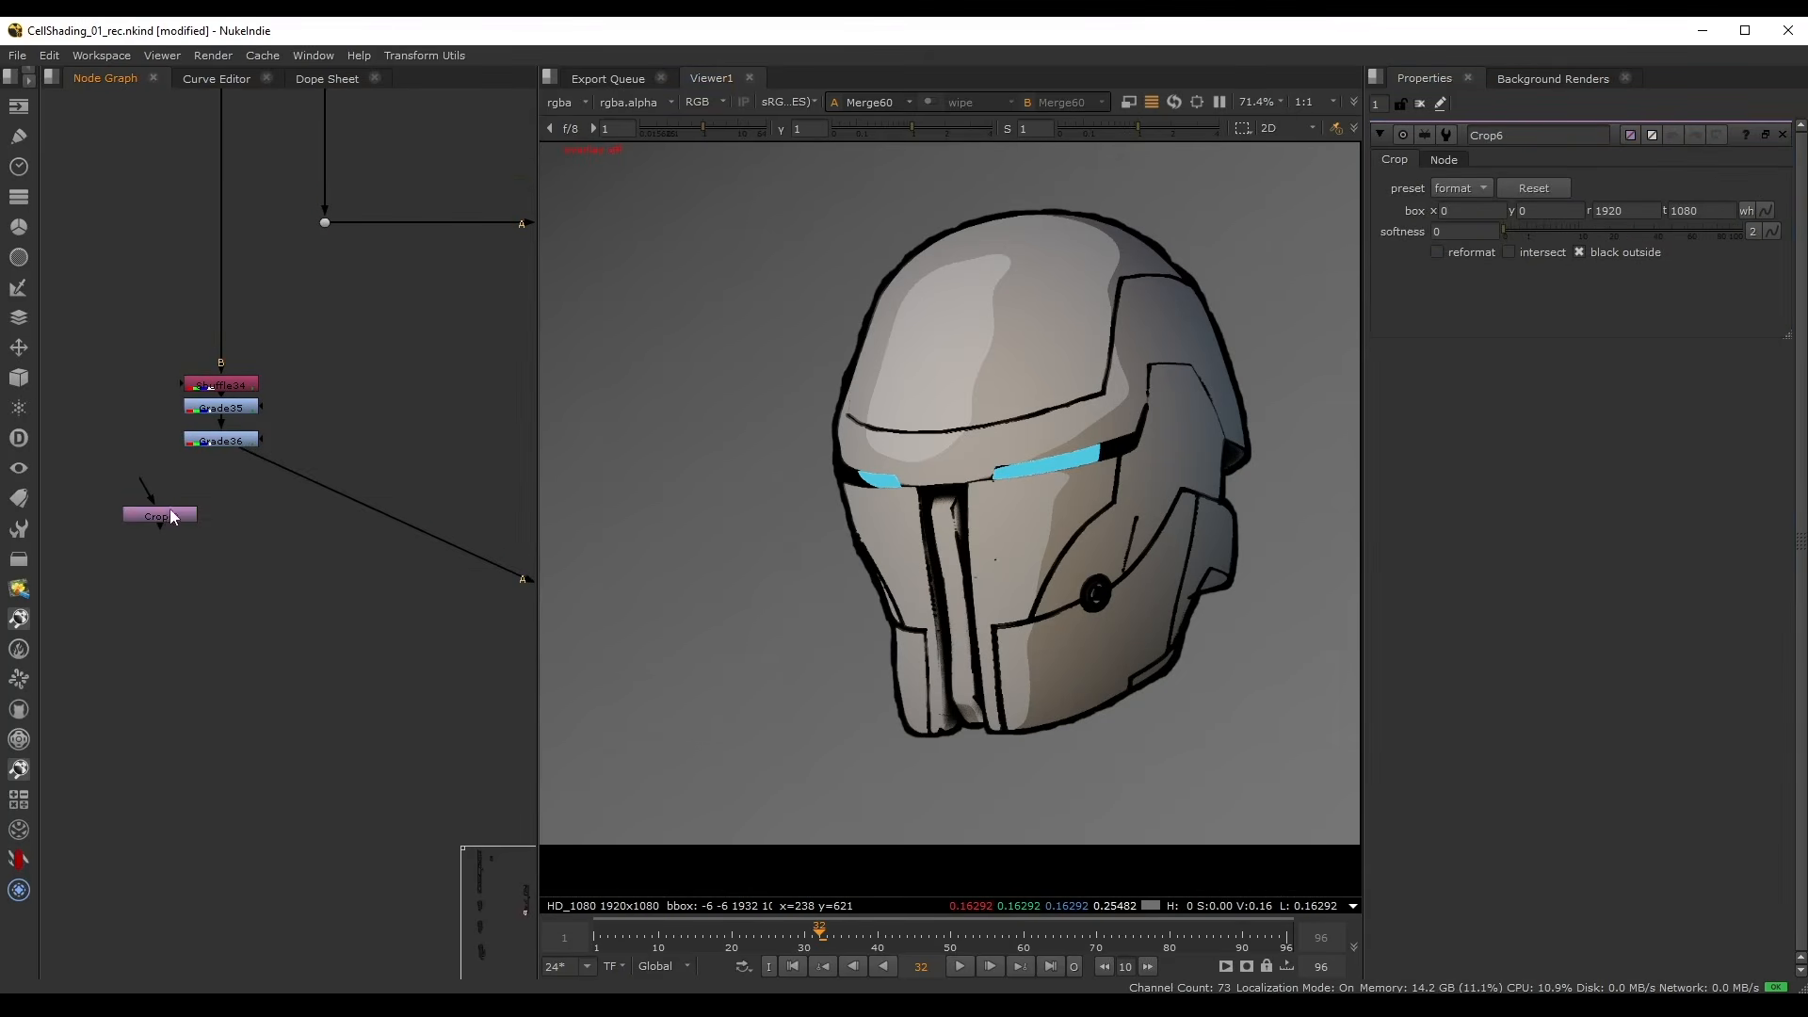
{"action": "left_click_drag", "start_coordinate": [170, 515], "coordinate": [232, 499]}
- Add an apGlow node and insert it into the emission branch below the Crop
{"action": "left_click", "coordinate": [189, 550]}
{"action": "key", "text": "Tab"}
{"action": "type", "text": "a"}
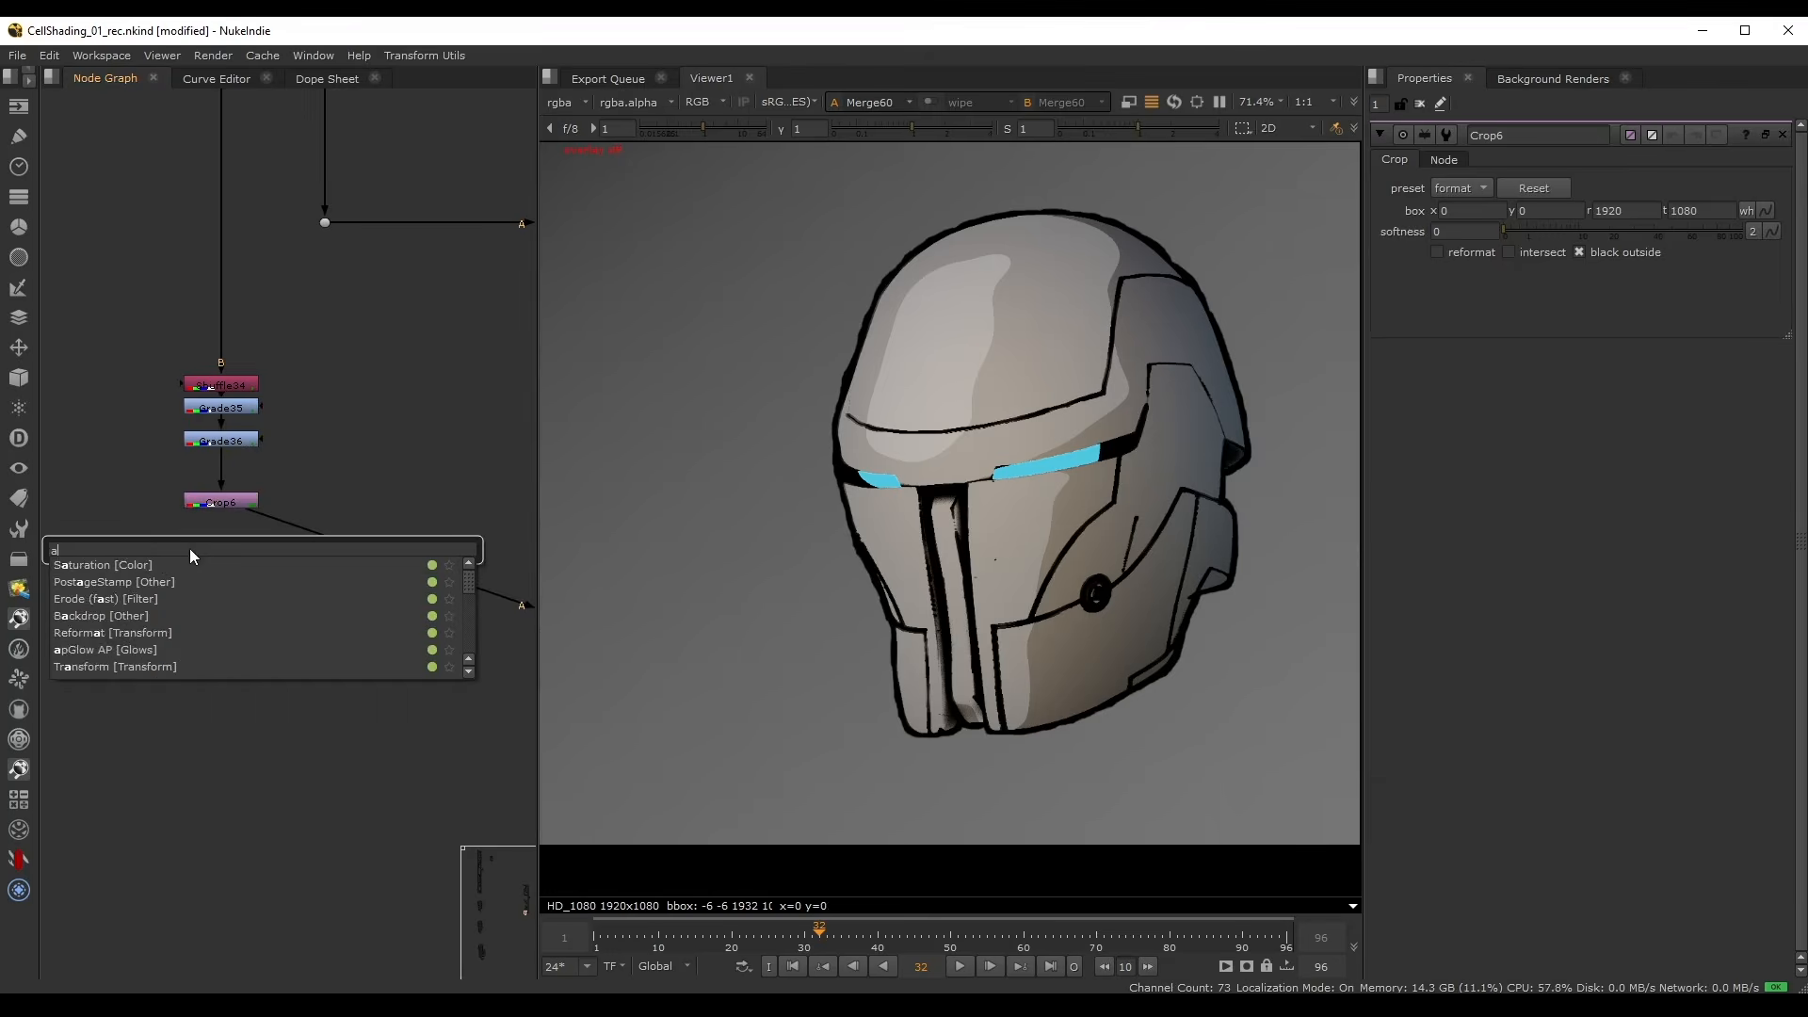
{"action": "type", "text": "pg"}
{"action": "left_click", "coordinate": [85, 567]}
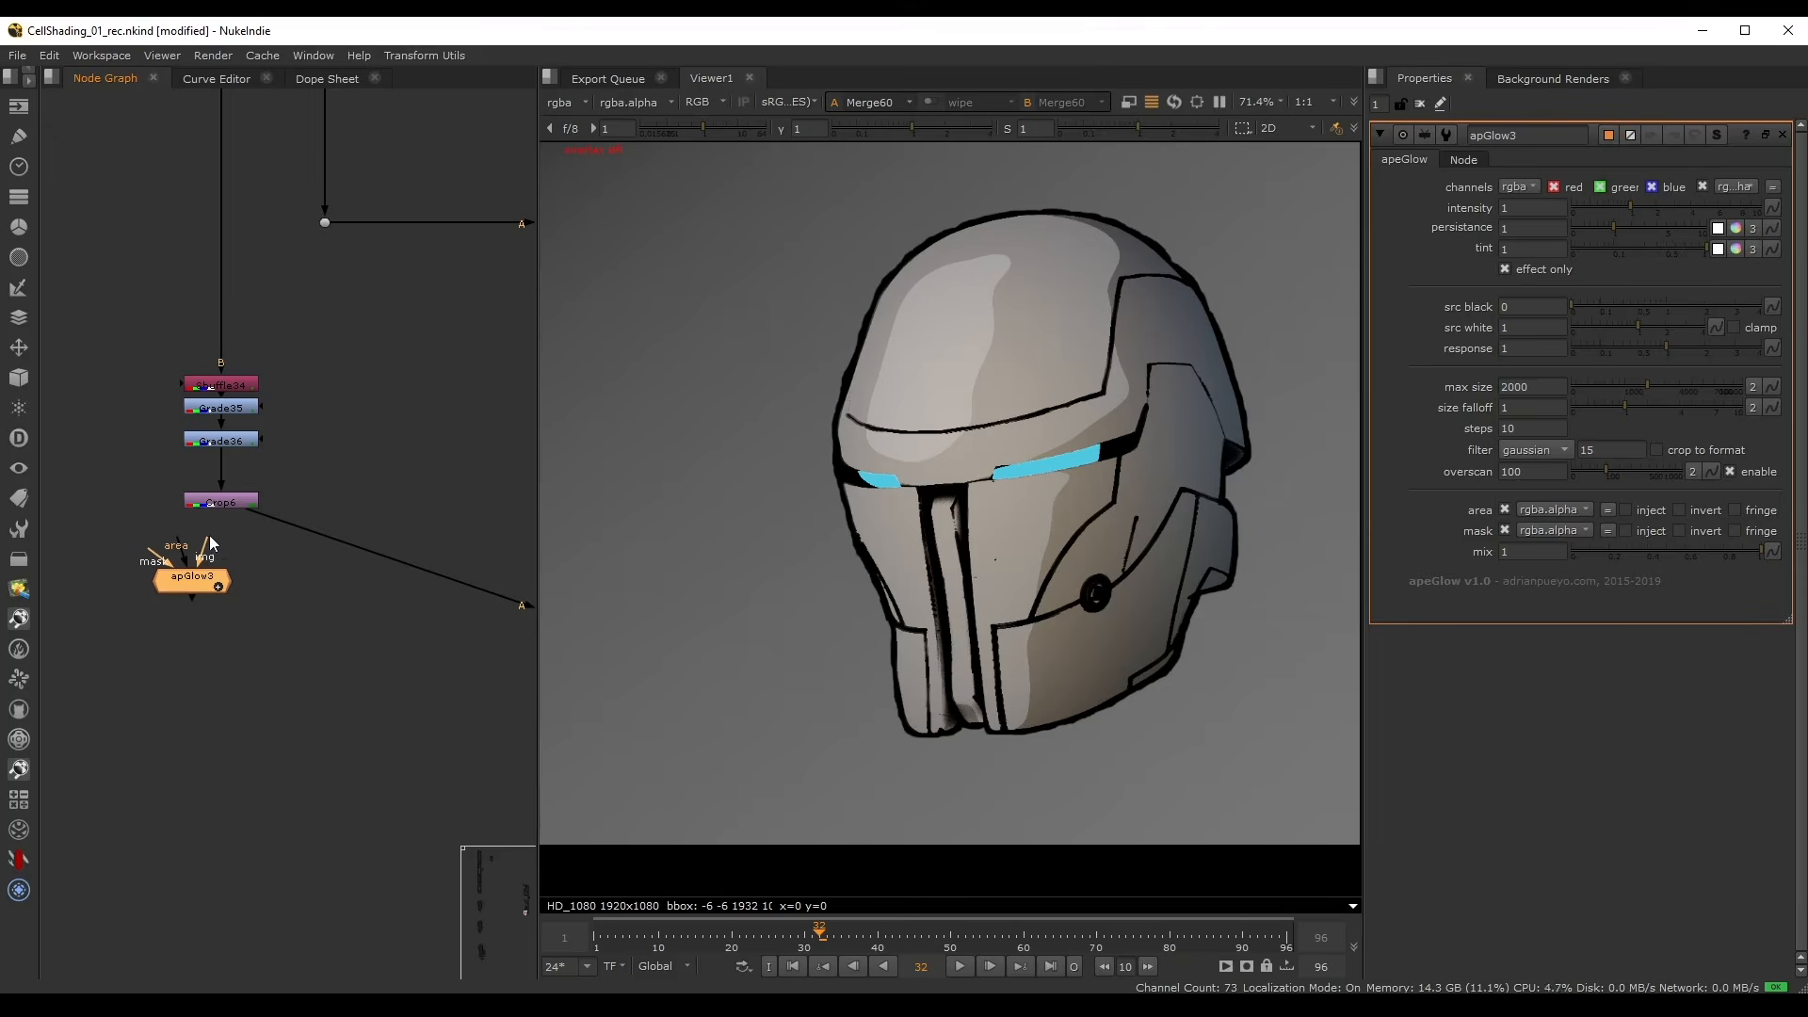
{"action": "left_click_drag", "start_coordinate": [187, 574], "coordinate": [216, 551]}
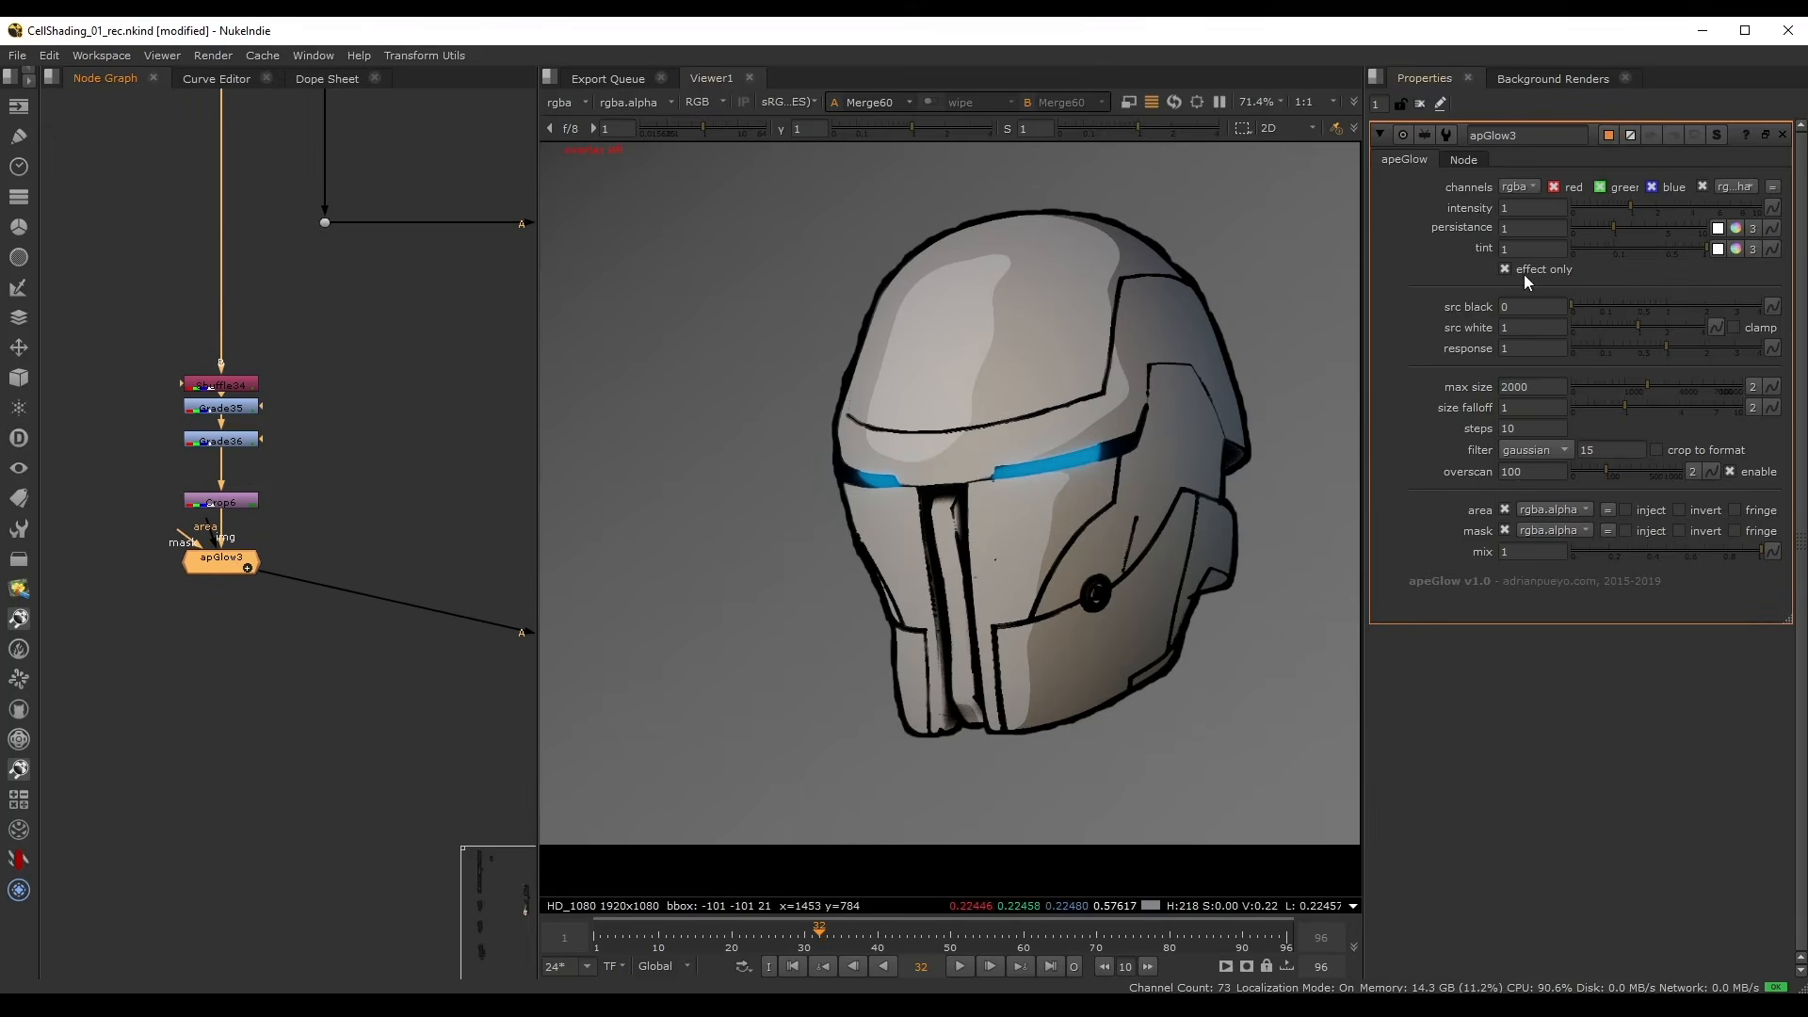
- Disable effect only on the glow, set intensity 0.3, persistance 9, src white 0.4, response 0.46 and mix 0.24, and save the script
{"action": "left_click", "coordinate": [1506, 269]}
{"action": "mouse_move", "coordinate": [1613, 228]}
{"action": "left_mouse_down"}
{"action": "mouse_move", "coordinate": [1687, 224]}
{"action": "mouse_move", "coordinate": [1602, 206]}
{"action": "left_mouse_up"}
{"action": "mouse_move", "coordinate": [1638, 328]}
{"action": "left_mouse_down"}
{"action": "mouse_move", "coordinate": [1635, 348]}
{"action": "mouse_move", "coordinate": [1613, 324]}
{"action": "left_mouse_up"}
{"action": "left_click", "coordinate": [1634, 550]}
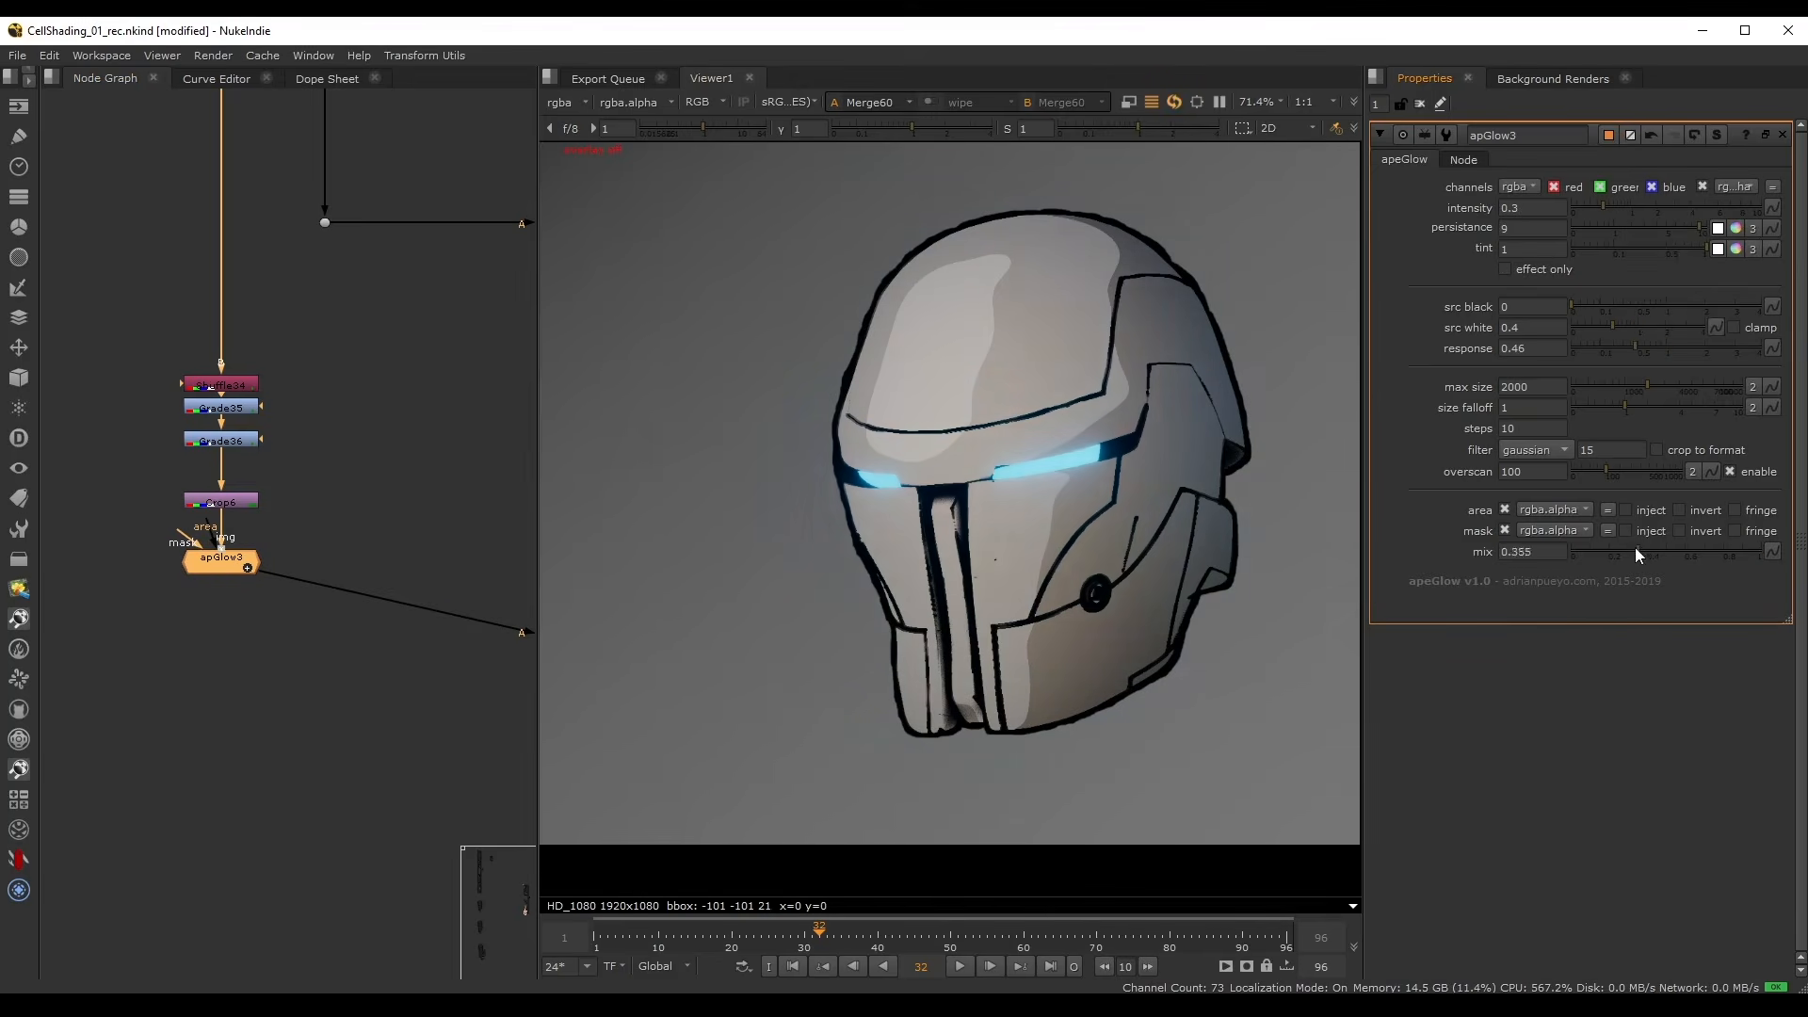
{"action": "mouse_move", "coordinate": [1635, 550]}
{"action": "left_mouse_down"}
{"action": "mouse_move", "coordinate": [1593, 546]}
{"action": "mouse_move", "coordinate": [1616, 556]}
{"action": "left_mouse_up"}
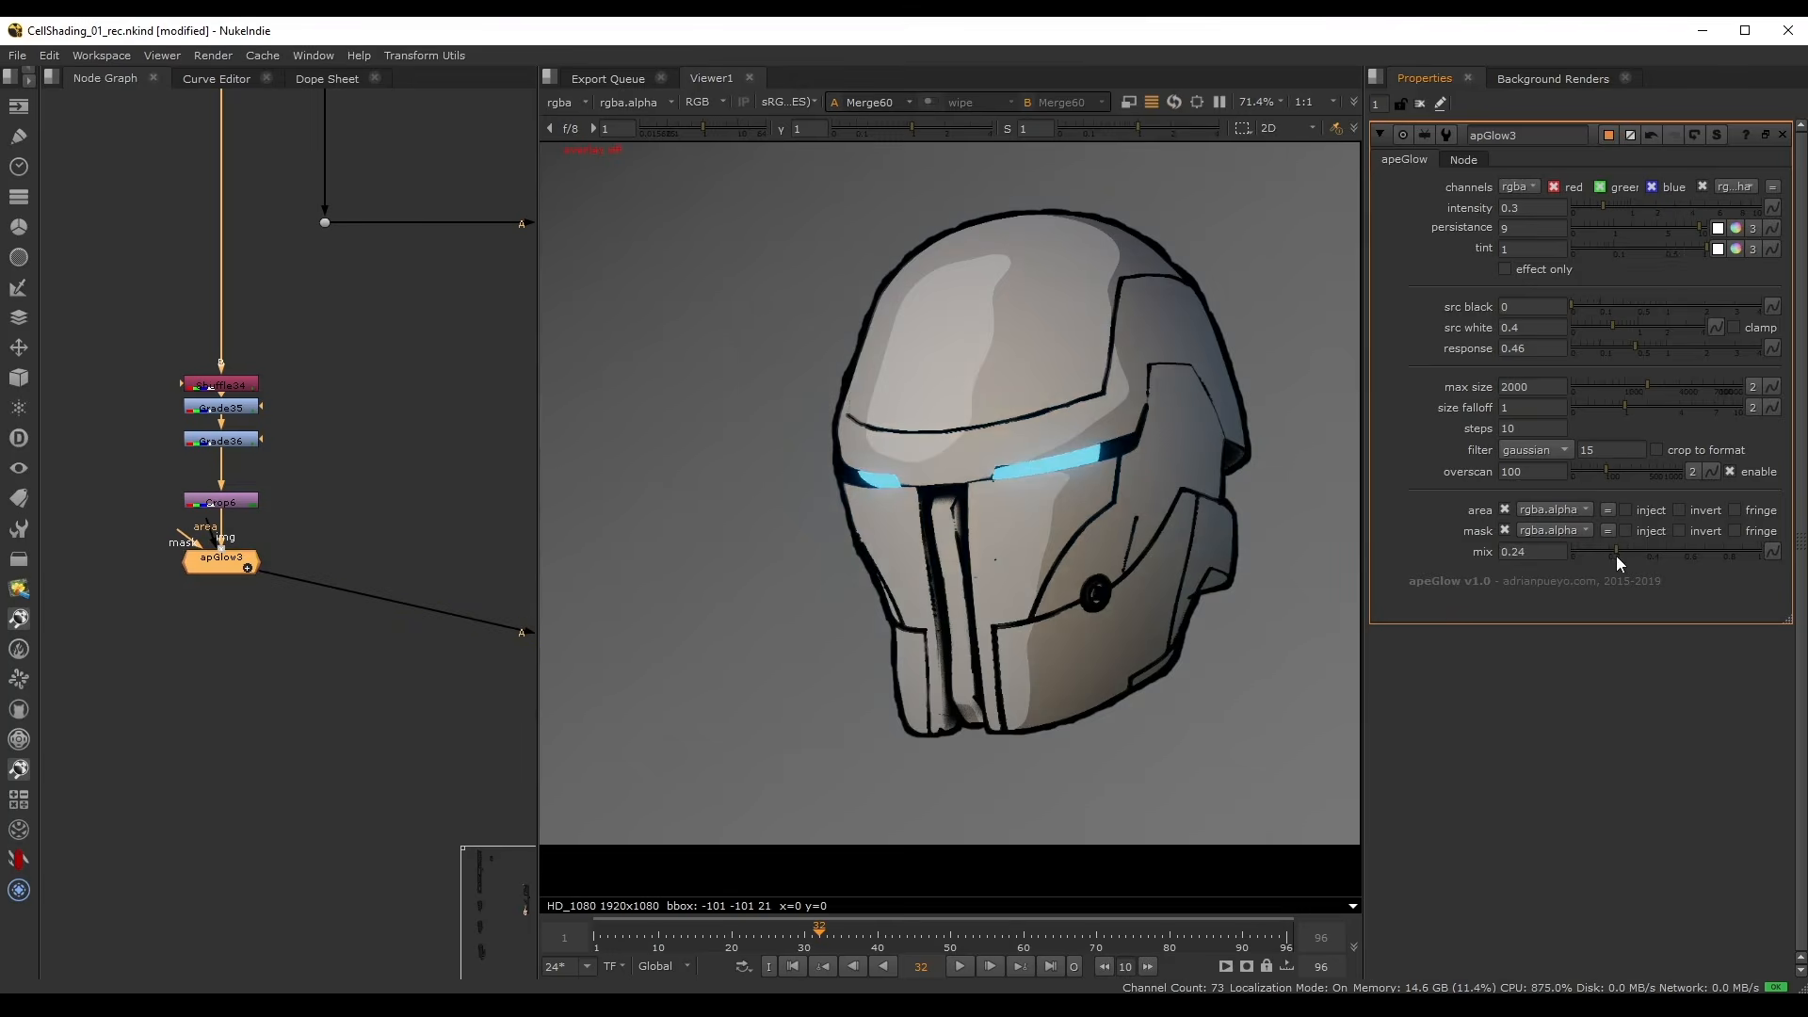
{"action": "left_click", "coordinate": [377, 465]}
{"action": "key", "text": "ctrl+s"}
- Review the glowing visor result and the node graph from the emission Merge up through the earlier shading branches
{"action": "scroll", "coordinate": [1020, 505], "scroll_direction": "down", "scroll_amount": 2}
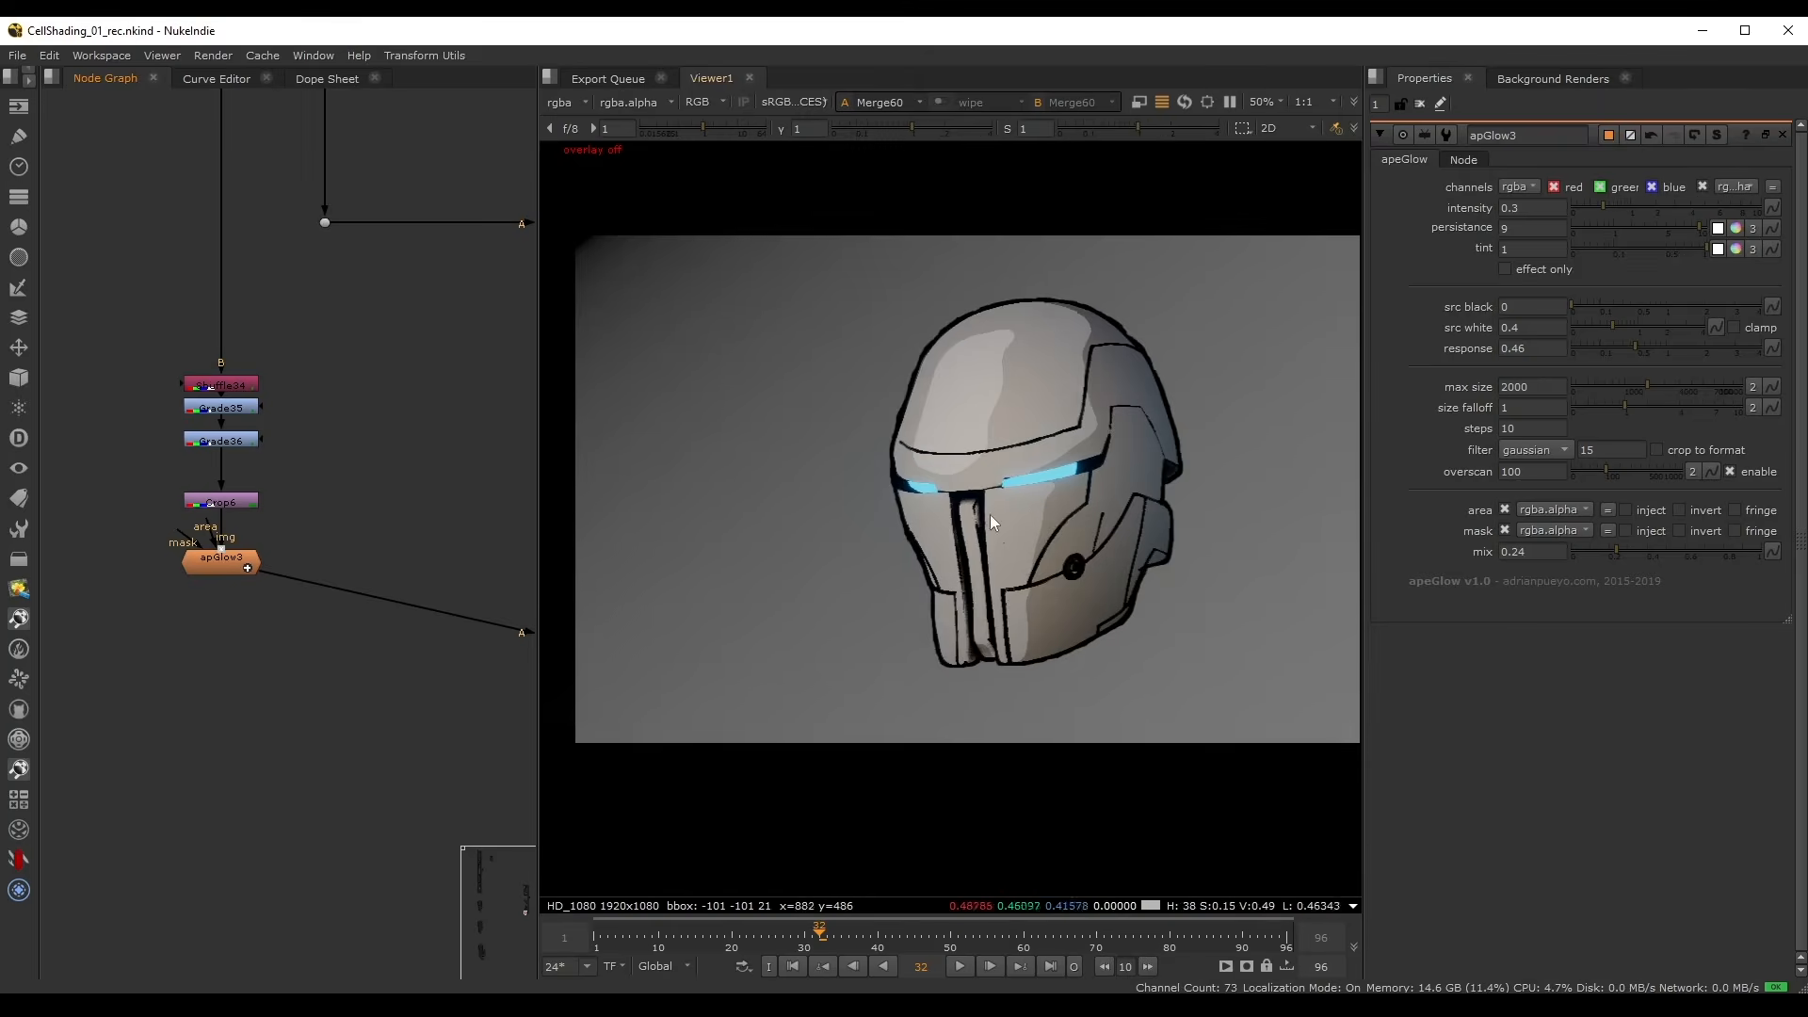
{"action": "middle_click_drag", "start_coordinate": [990, 515], "coordinate": [986, 516]}
{"action": "middle_click_drag", "start_coordinate": [329, 488], "coordinate": [188, 472]}
{"action": "scroll", "coordinate": [369, 528], "scroll_direction": "down", "scroll_amount": 1}
{"action": "middle_click_drag", "start_coordinate": [389, 548], "coordinate": [234, 586]}
{"action": "scroll", "coordinate": [234, 585], "scroll_direction": "down", "scroll_amount": 1}
{"action": "left_click_drag", "start_coordinate": [288, 677], "coordinate": [396, 609]}
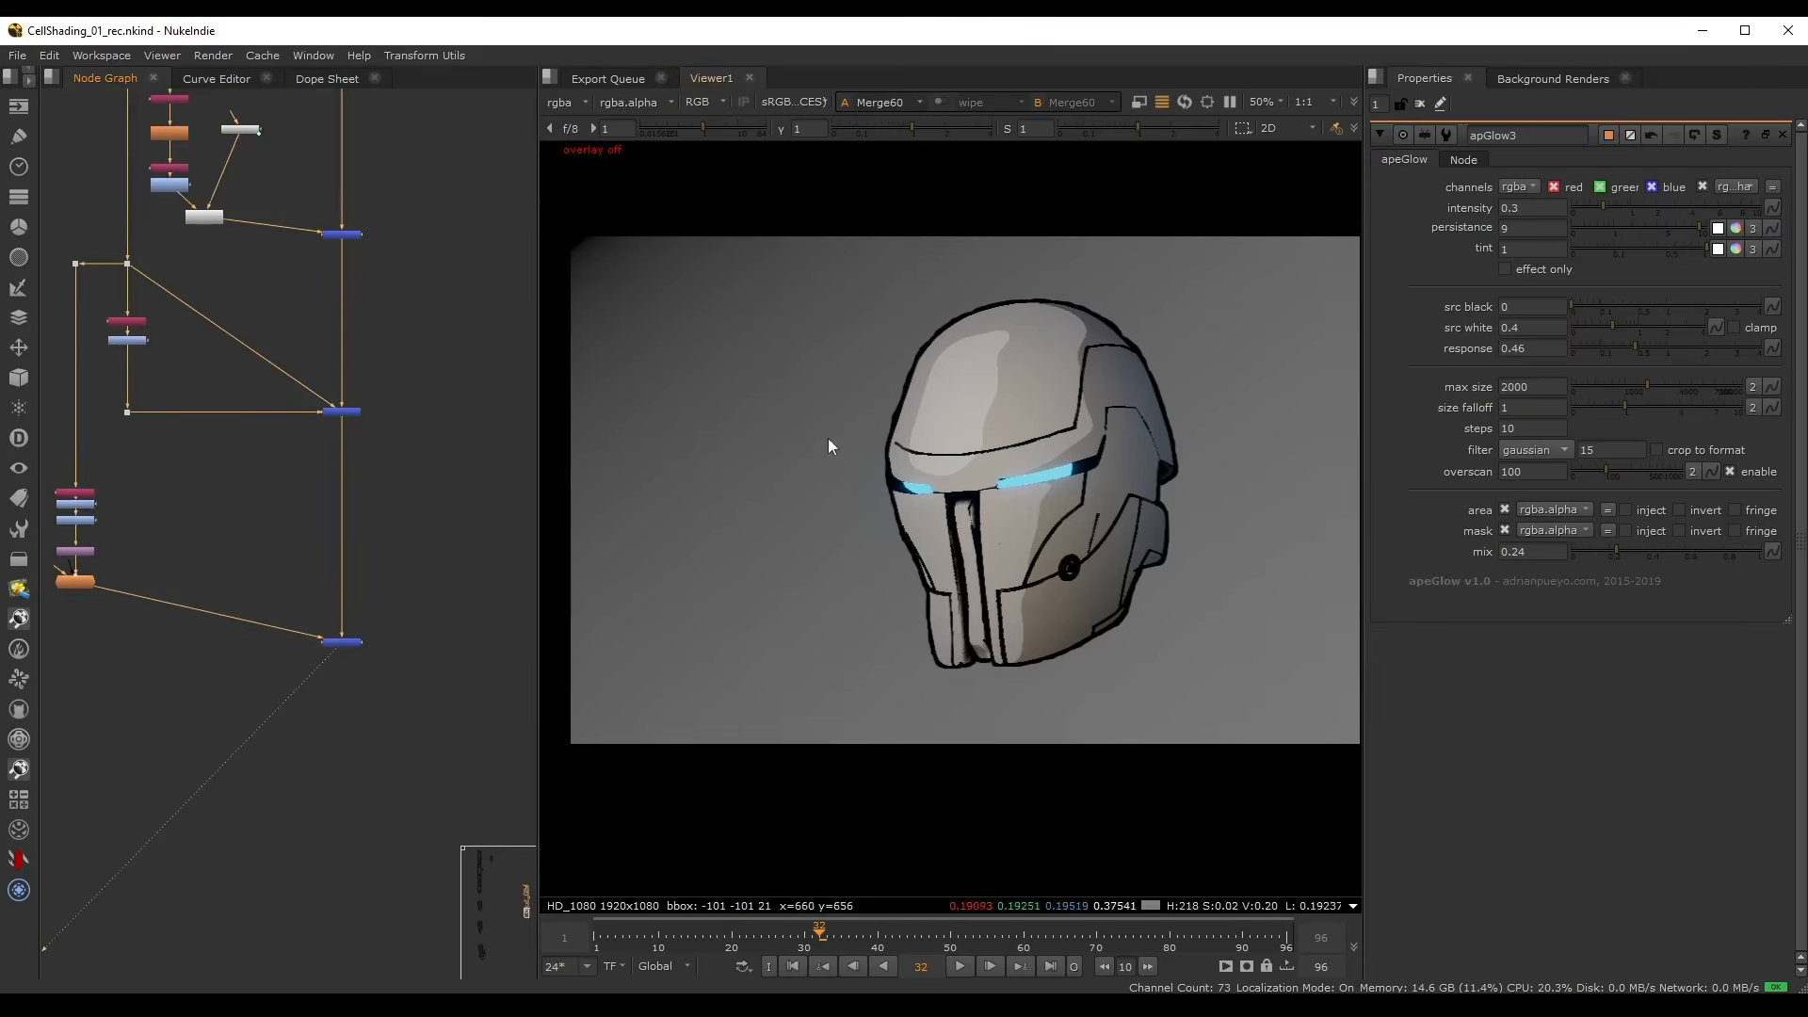
{"action": "middle_click_drag", "start_coordinate": [980, 505], "coordinate": [958, 501]}
{"action": "scroll", "coordinate": [291, 356], "scroll_direction": "down", "scroll_amount": 3}
{"action": "middle_click_drag", "start_coordinate": [291, 359], "coordinate": [354, 832]}
{"action": "middle_click_drag", "start_coordinate": [359, 239], "coordinate": [368, 562]}
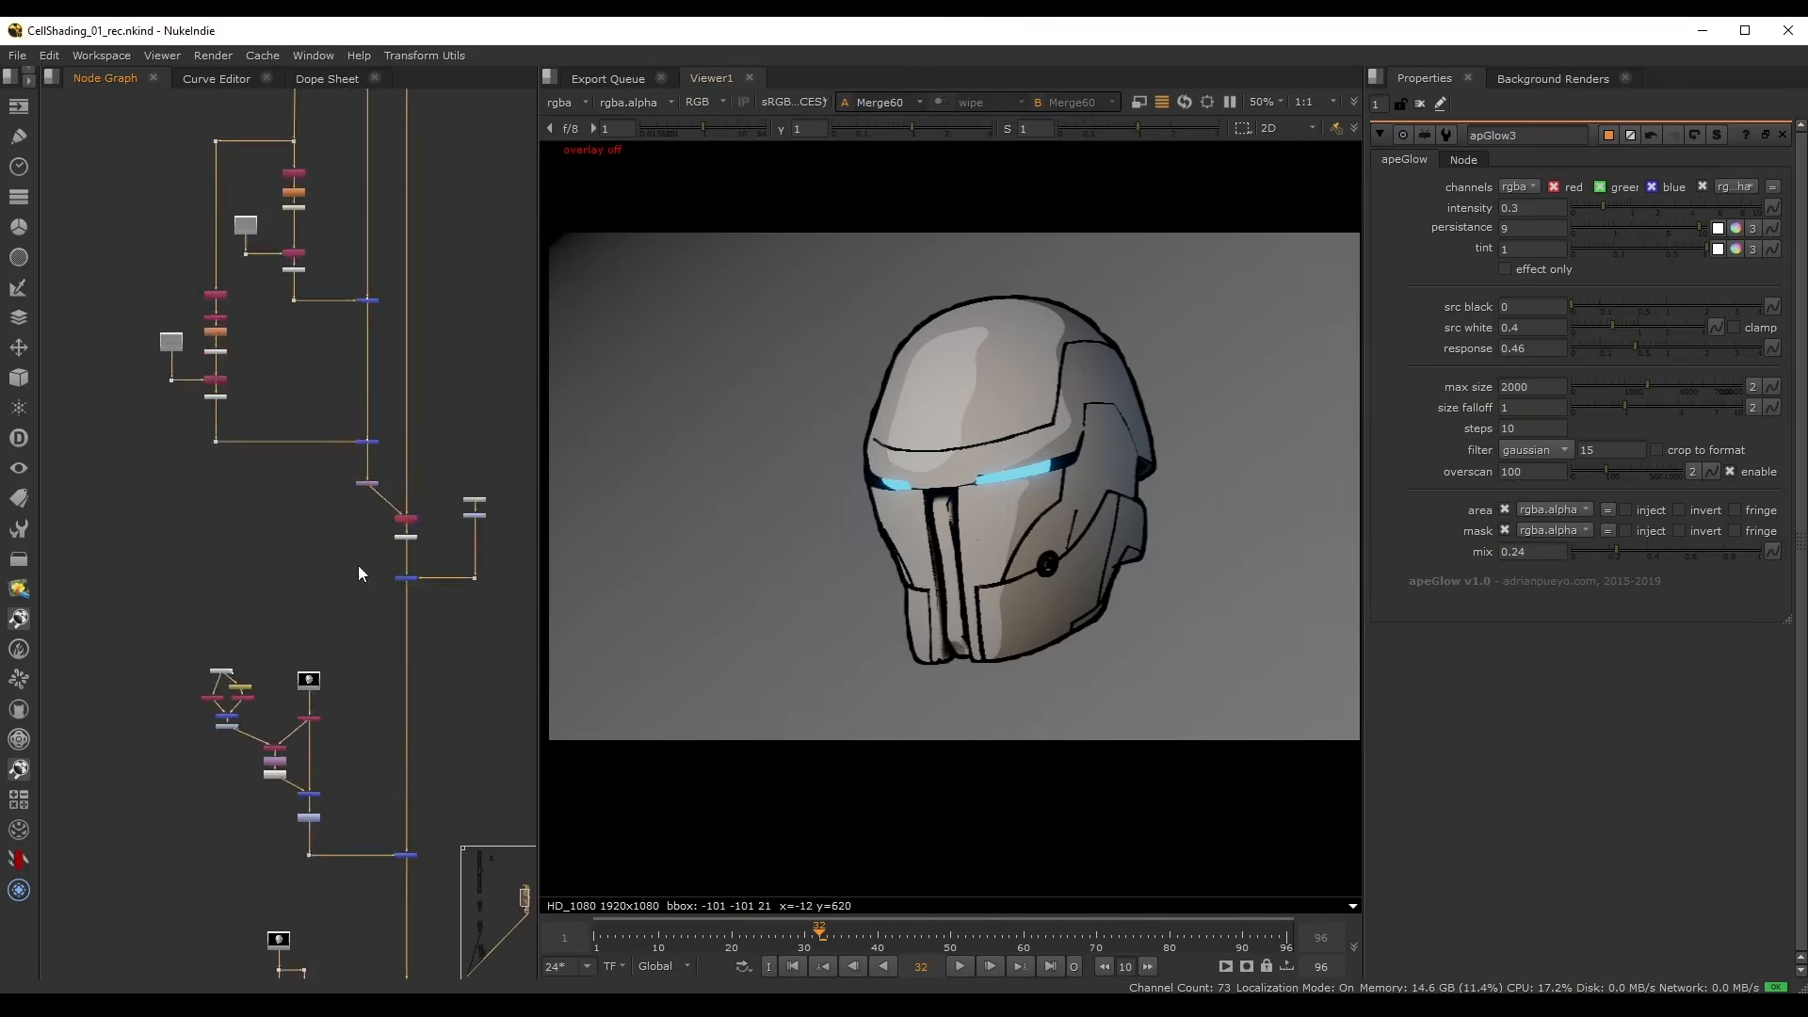
{"action": "middle_click_drag", "start_coordinate": [311, 946], "coordinate": [247, 245]}
- Compare the original render from the PostageStamp with the final cel-shaded Merge by alternating them in the viewer
{"action": "left_click", "coordinate": [222, 237]}
{"action": "key", "text": "1"}
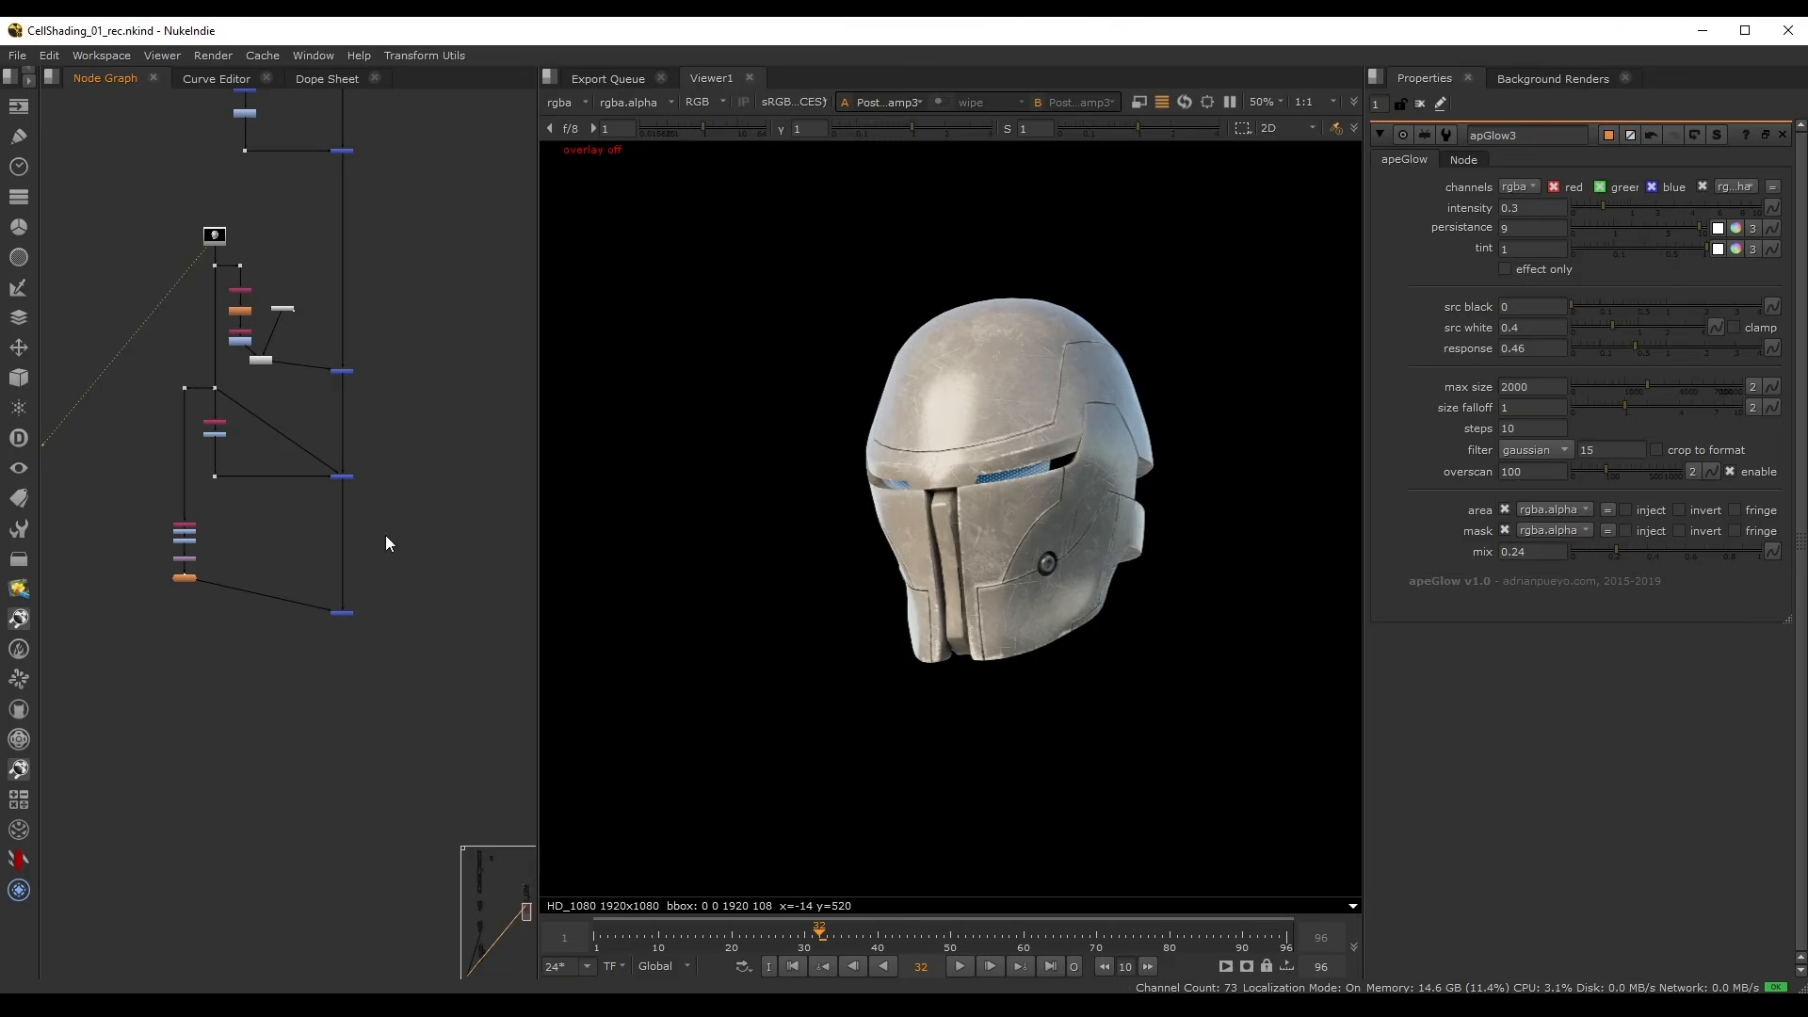
{"action": "left_click", "coordinate": [342, 613]}
{"action": "key", "text": "1"}
{"action": "key", "text": "2"}
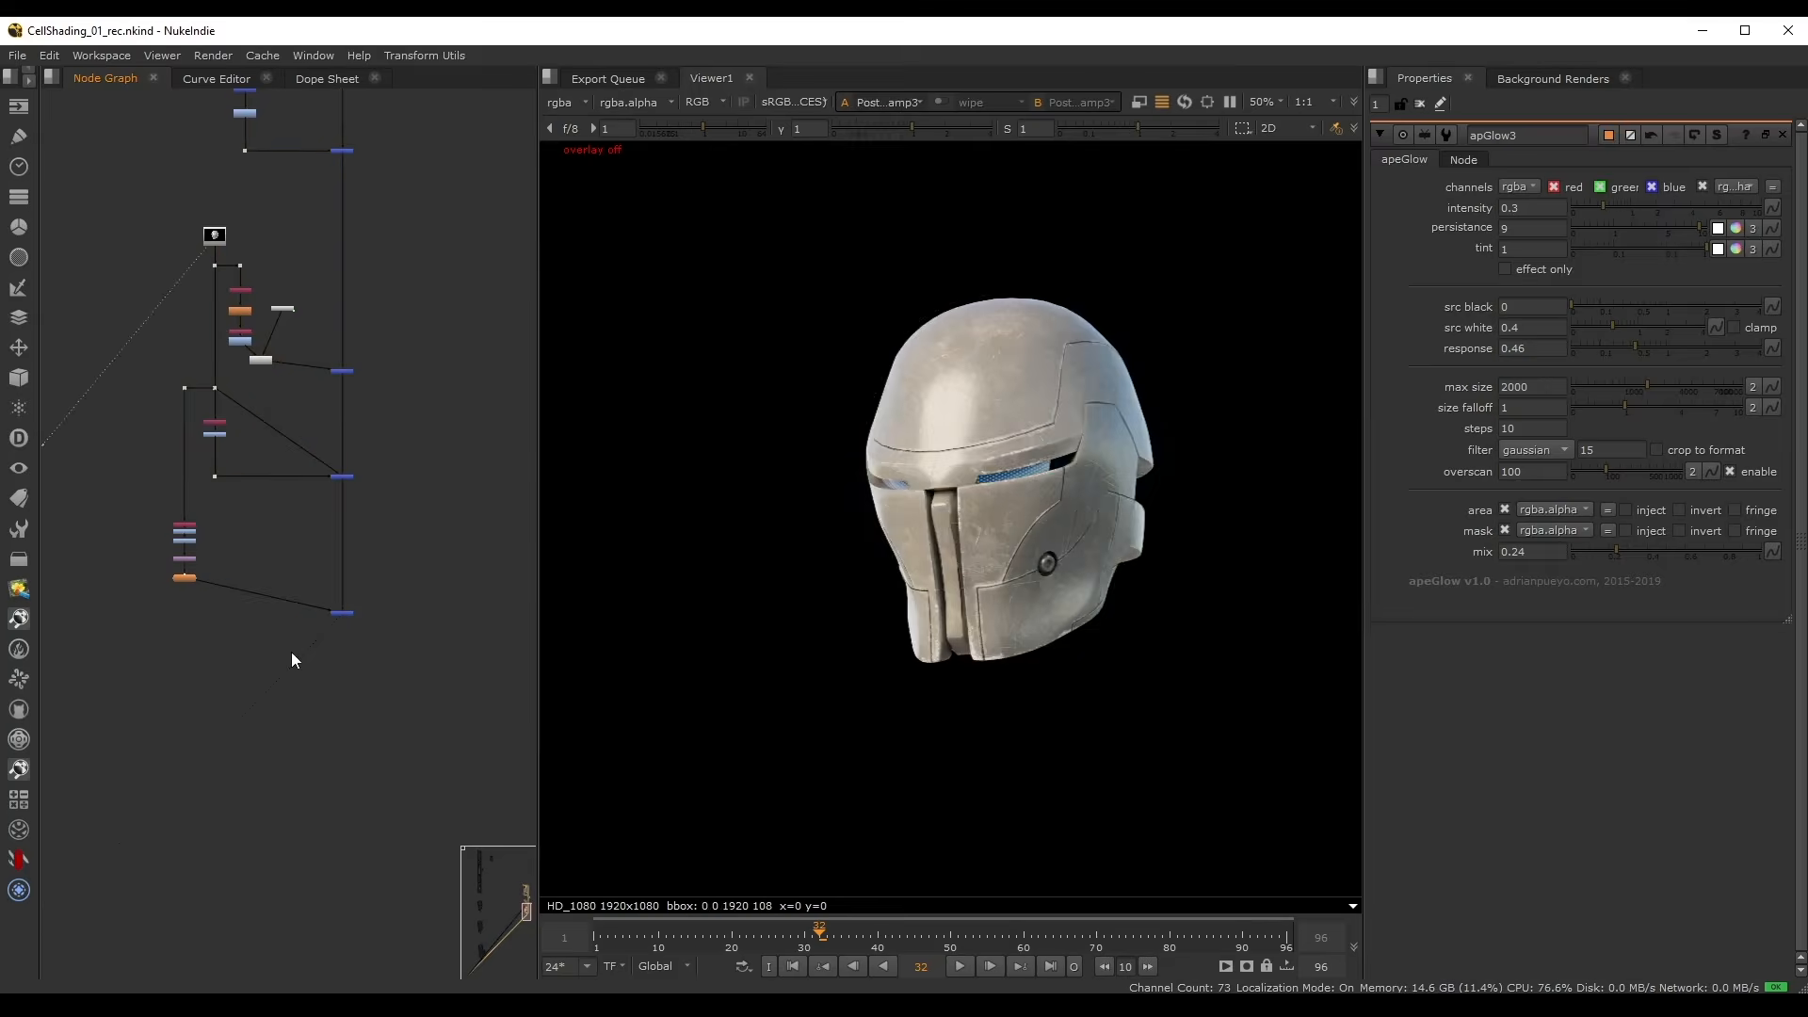
{"action": "key", "text": "1"}
{"action": "key", "text": "2"}
{"action": "key", "text": "1"}
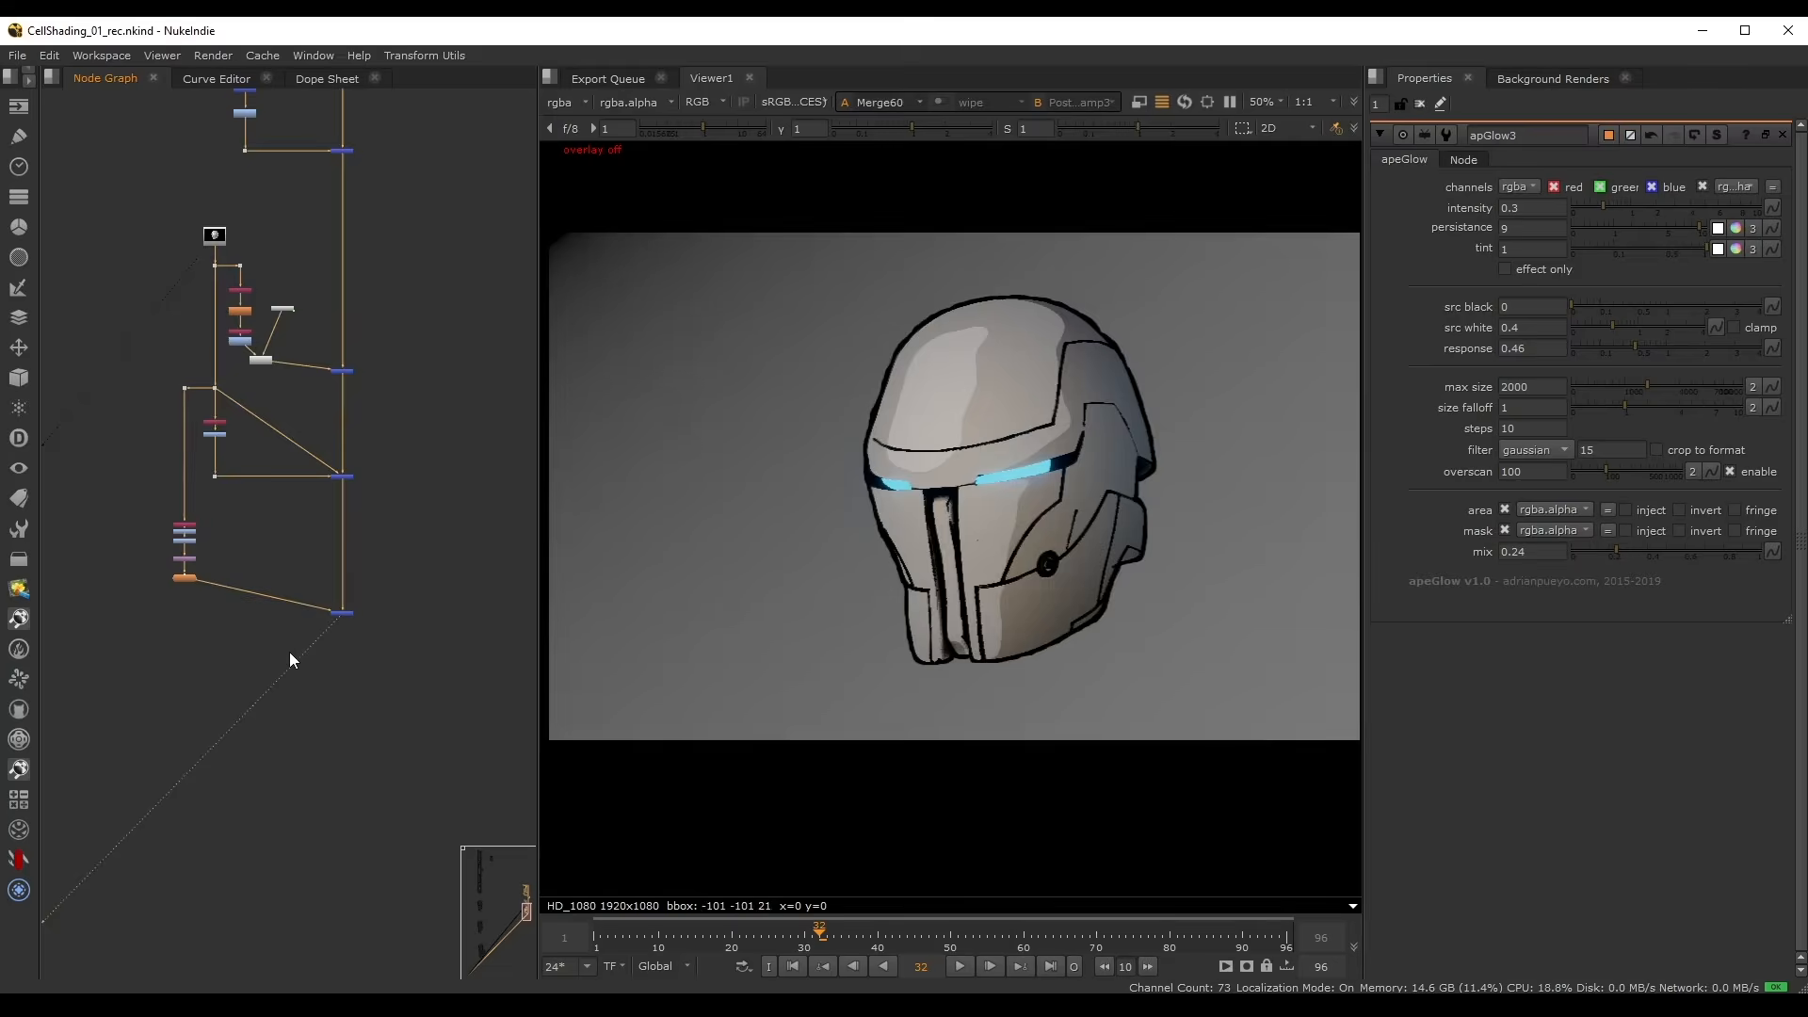
{"action": "key", "text": "2"}
{"action": "key", "text": "1"}
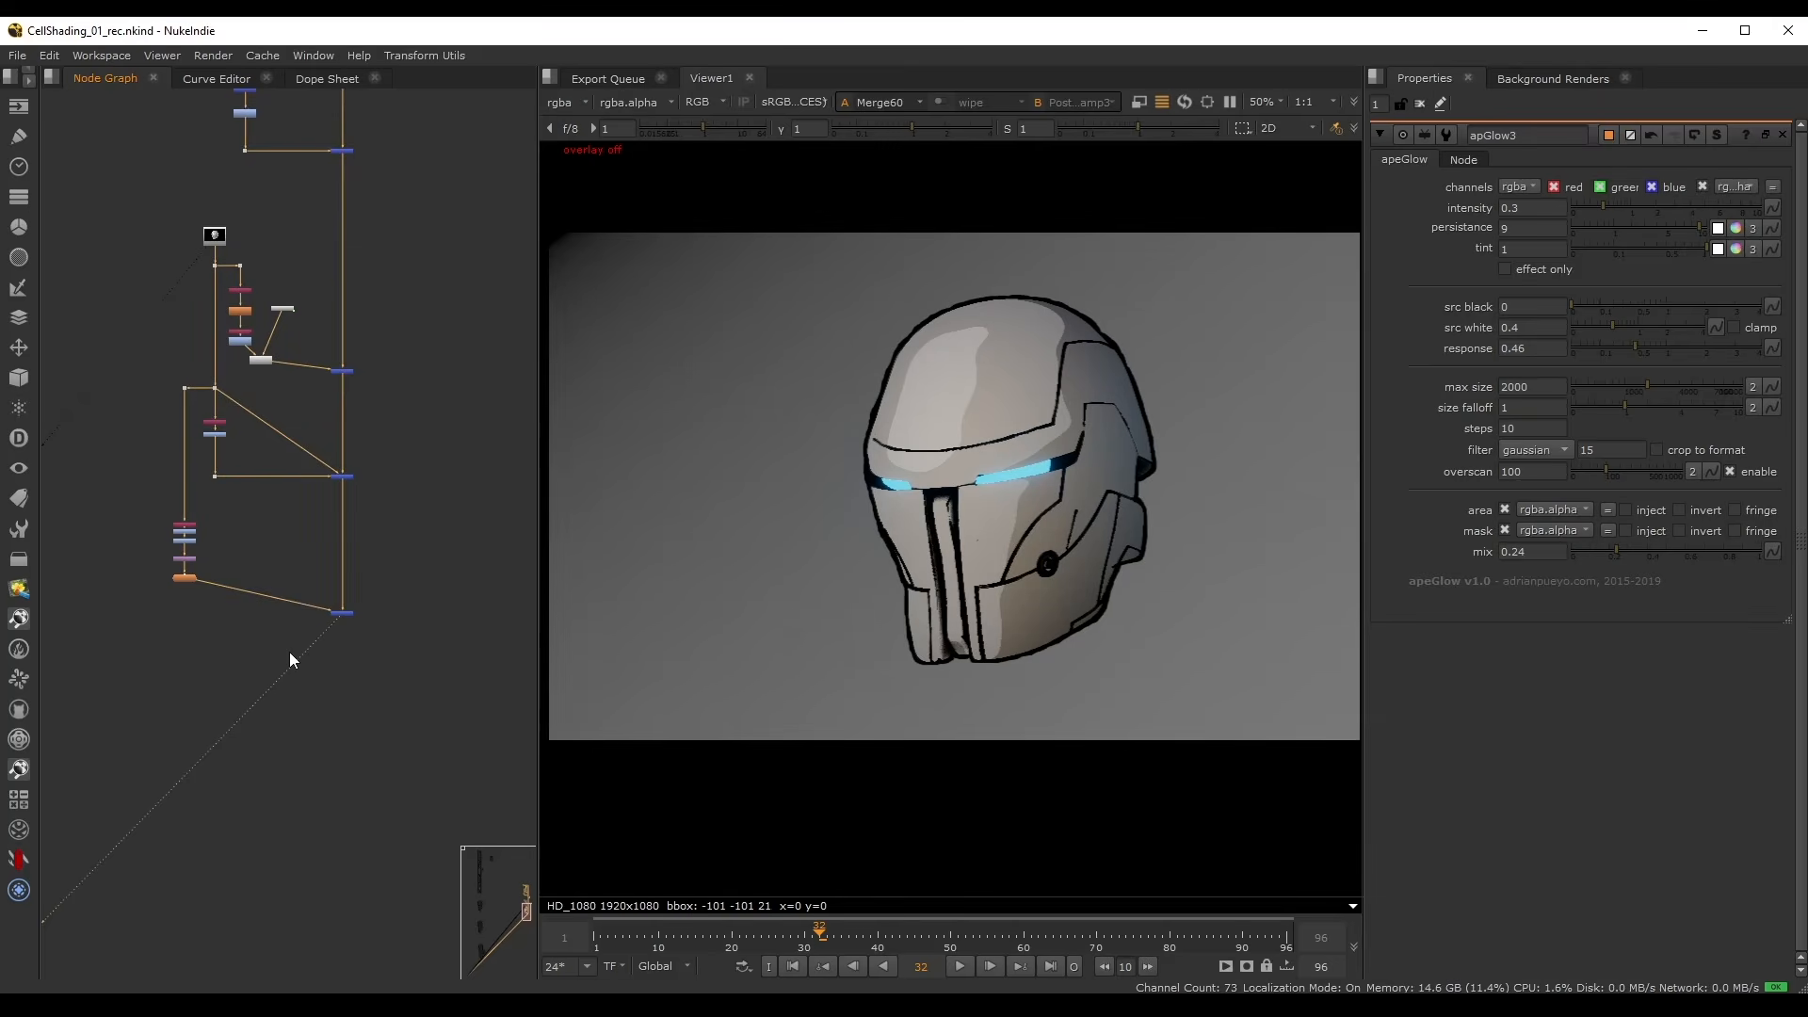
{"action": "key", "text": "2"}
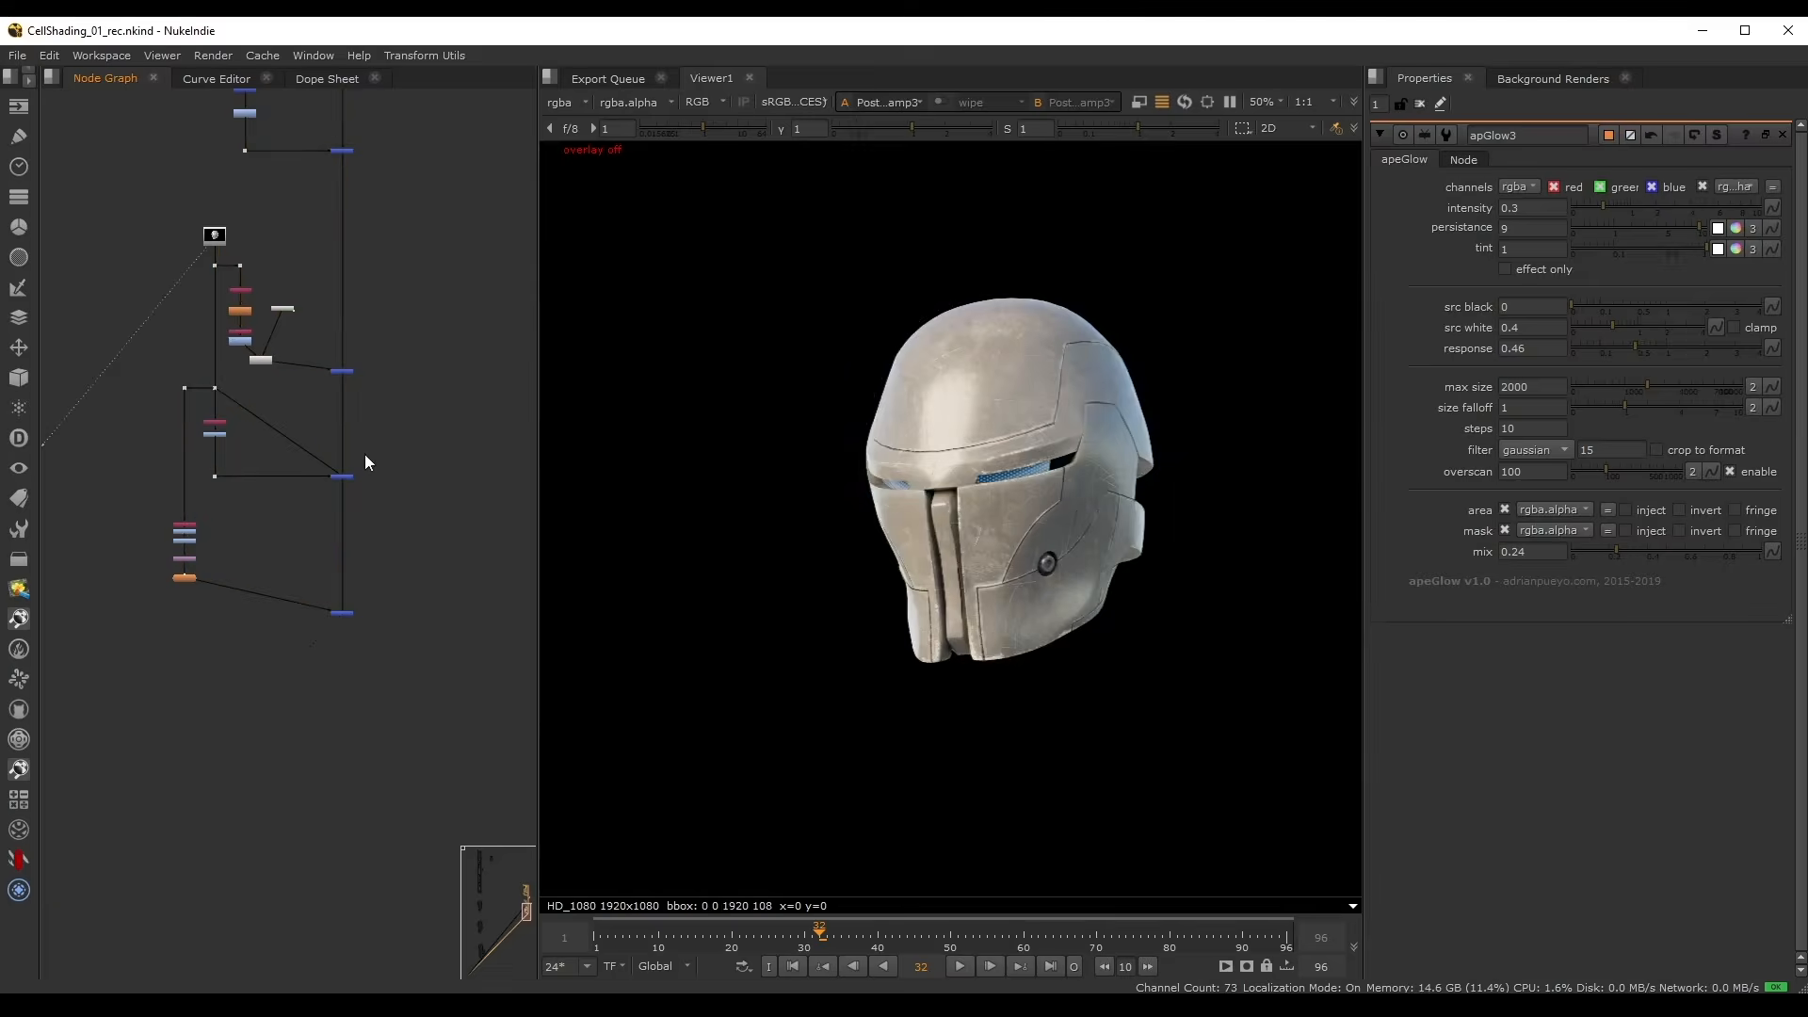
{"action": "key", "text": "1"}
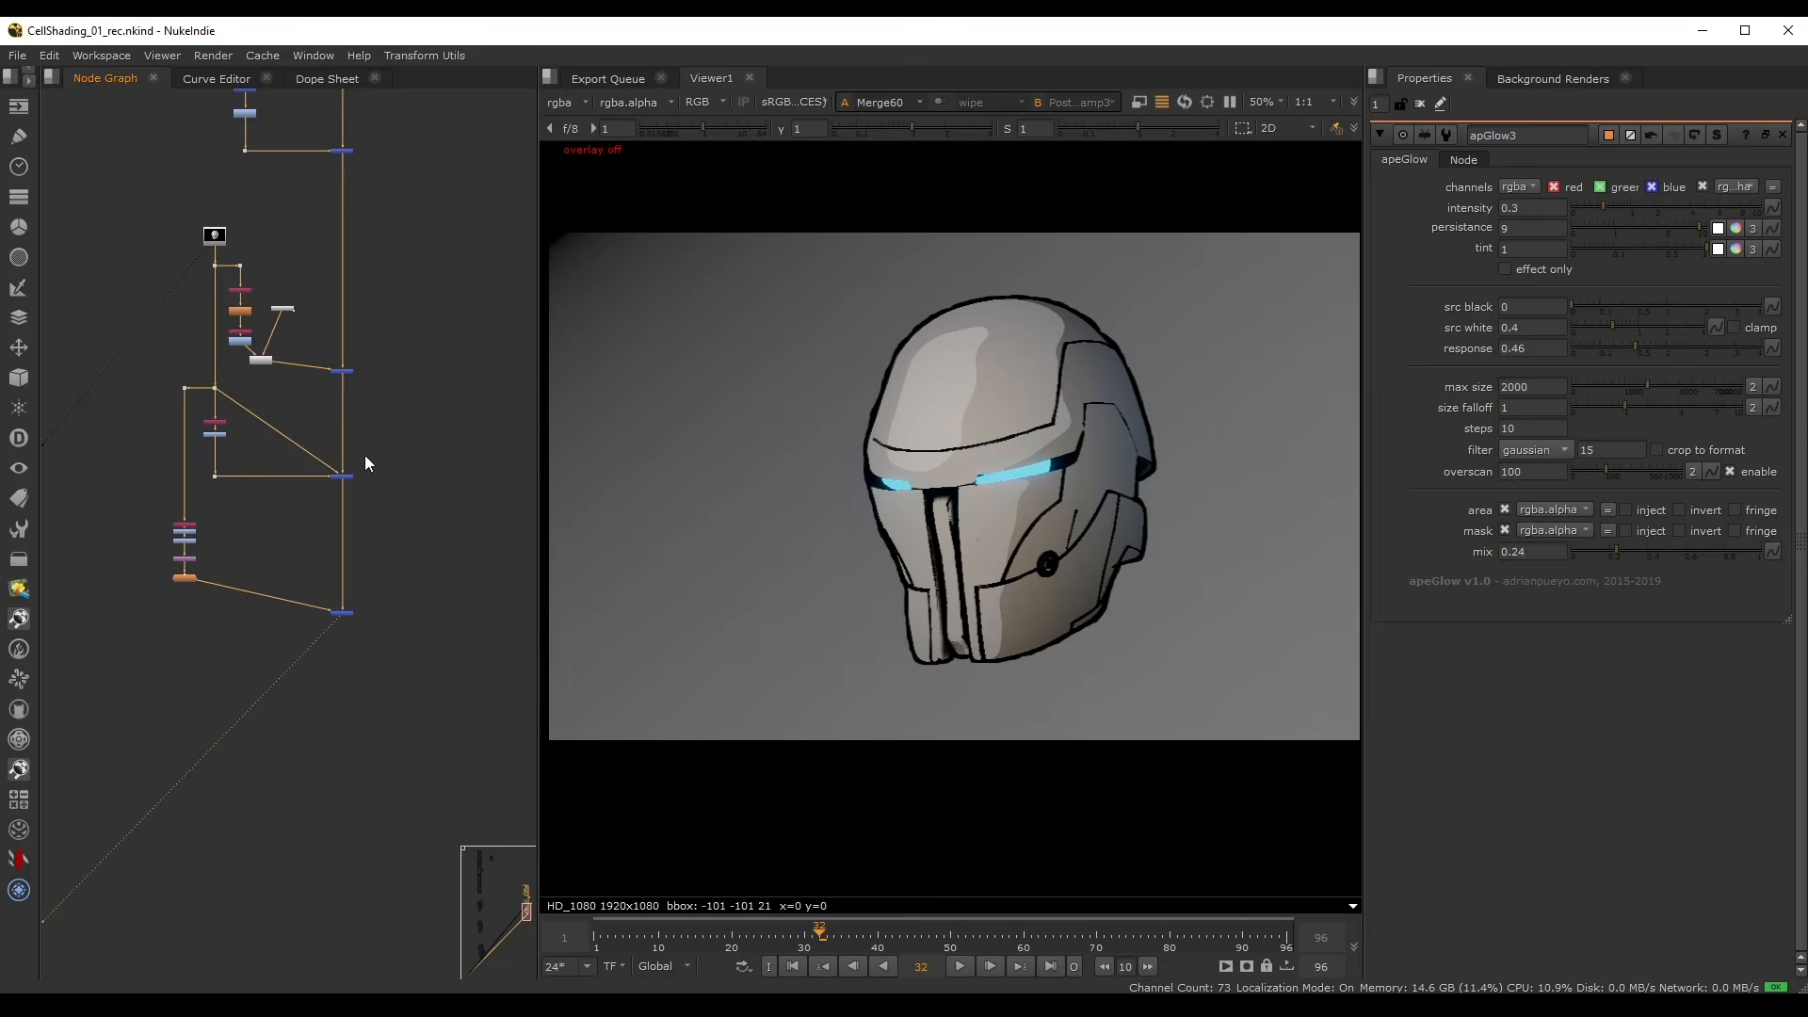
{"action": "scroll", "coordinate": [382, 423], "scroll_direction": "down", "scroll_amount": 2}
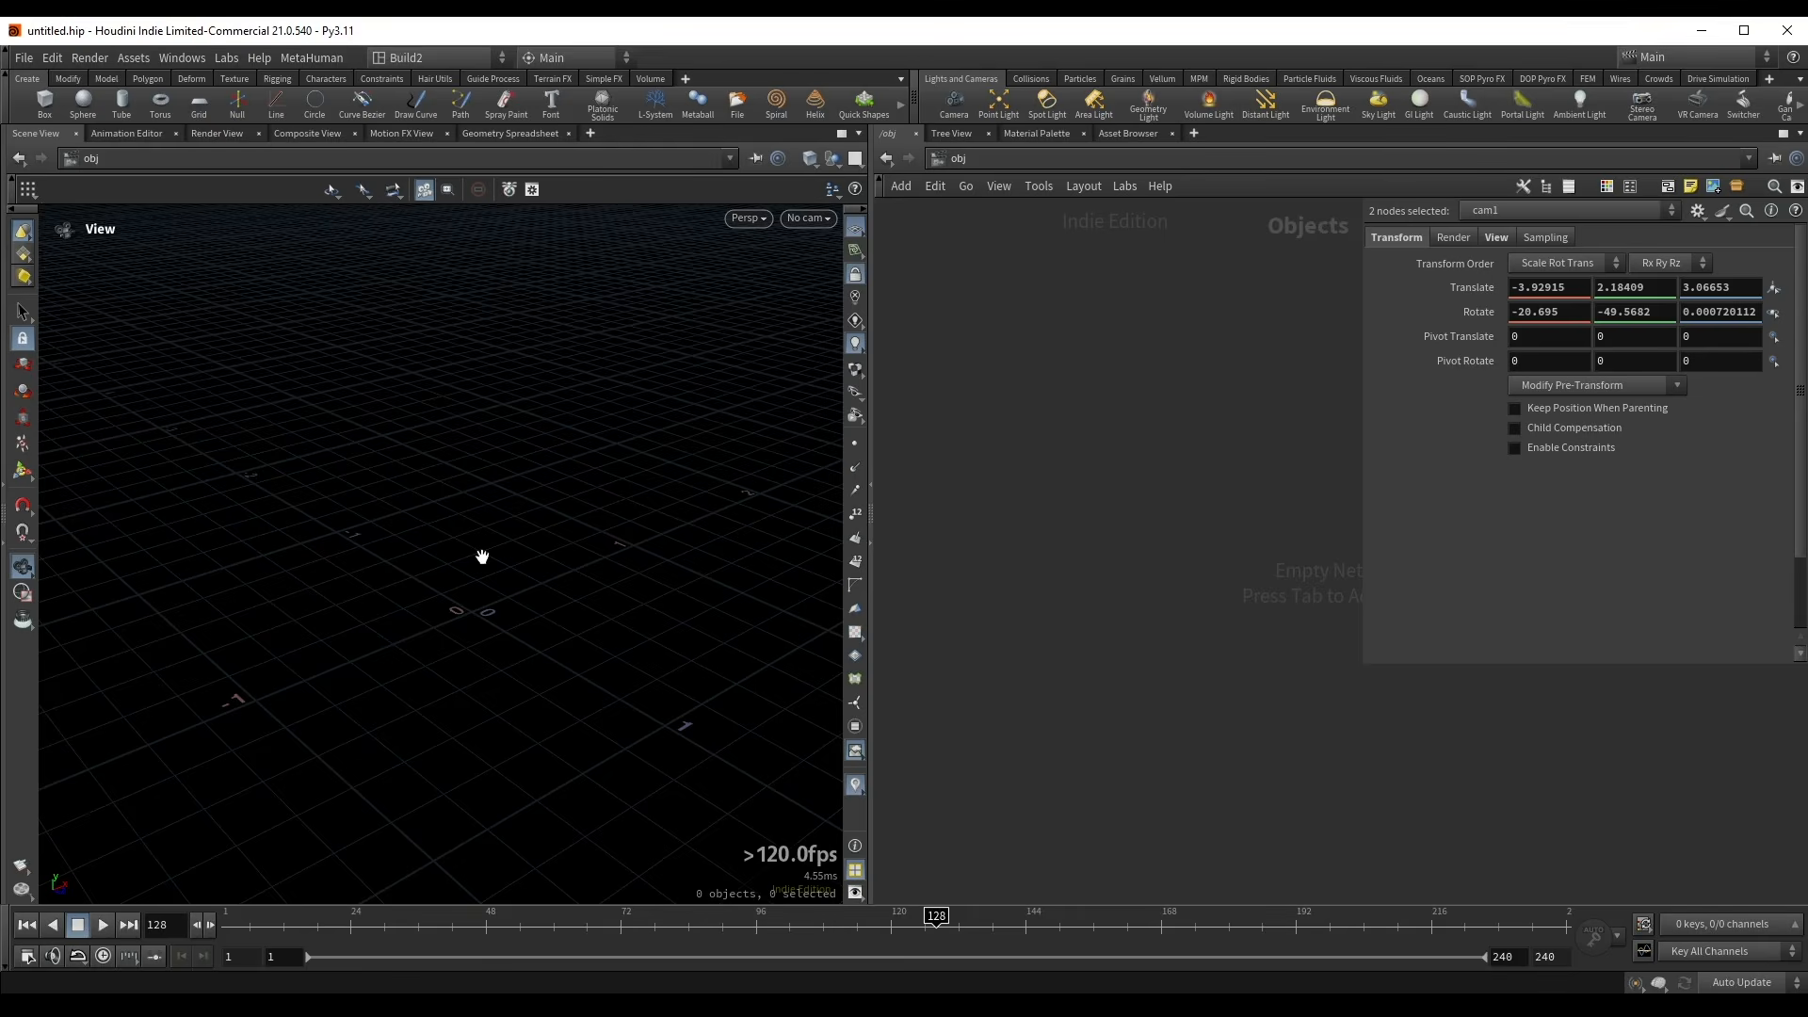
- Switch to Houdini and add a Rubber Toy test geometry to the empty object network
{"action": "key", "text": "Tab"}
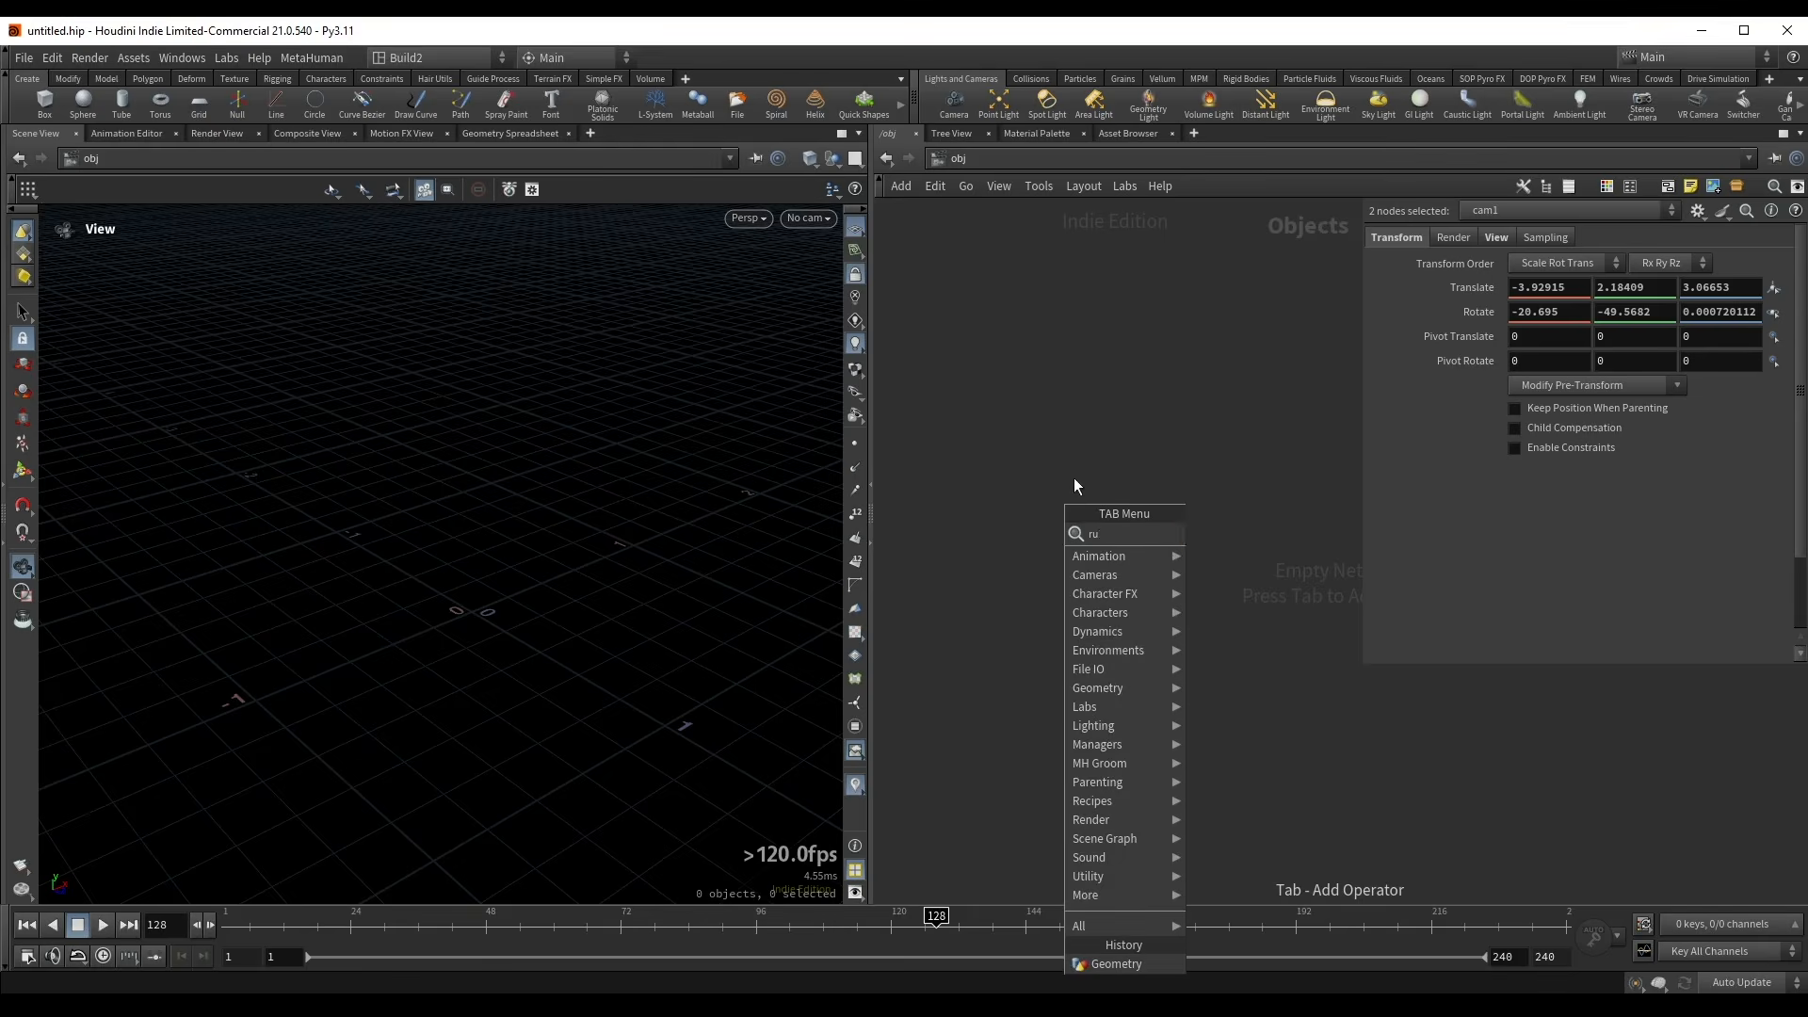
{"action": "left_click", "coordinate": [1209, 533]}
{"action": "left_click", "coordinate": [1132, 520]}
{"action": "mouse_move", "coordinate": [457, 481]}
{"action": "left_mouse_down"}
{"action": "mouse_move", "coordinate": [448, 533]}
{"action": "mouse_move", "coordinate": [450, 480]}
{"action": "left_mouse_up"}
{"action": "scroll", "coordinate": [447, 528], "scroll_direction": "down", "scroll_amount": 4}
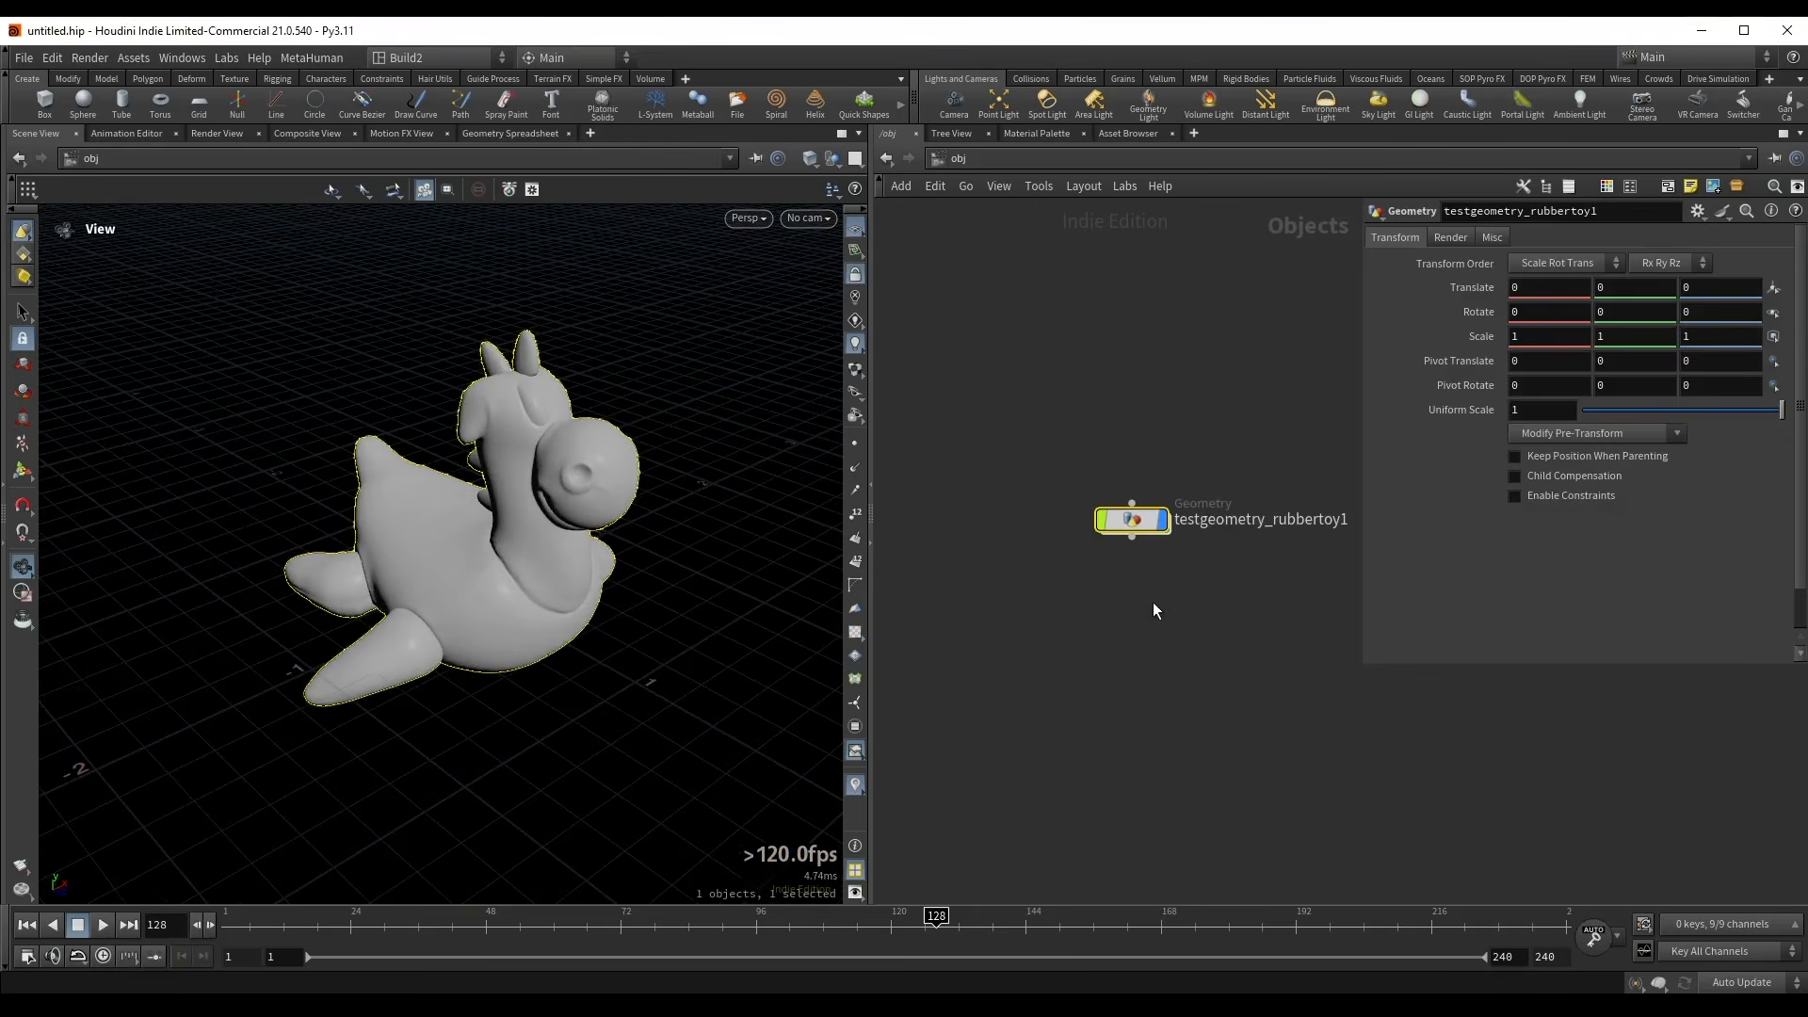
- Enter the rubber toy geometry and turn off Add Shader on its test geometry node
{"action": "double_click", "coordinate": [1158, 518]}
{"action": "left_click", "coordinate": [1514, 332]}
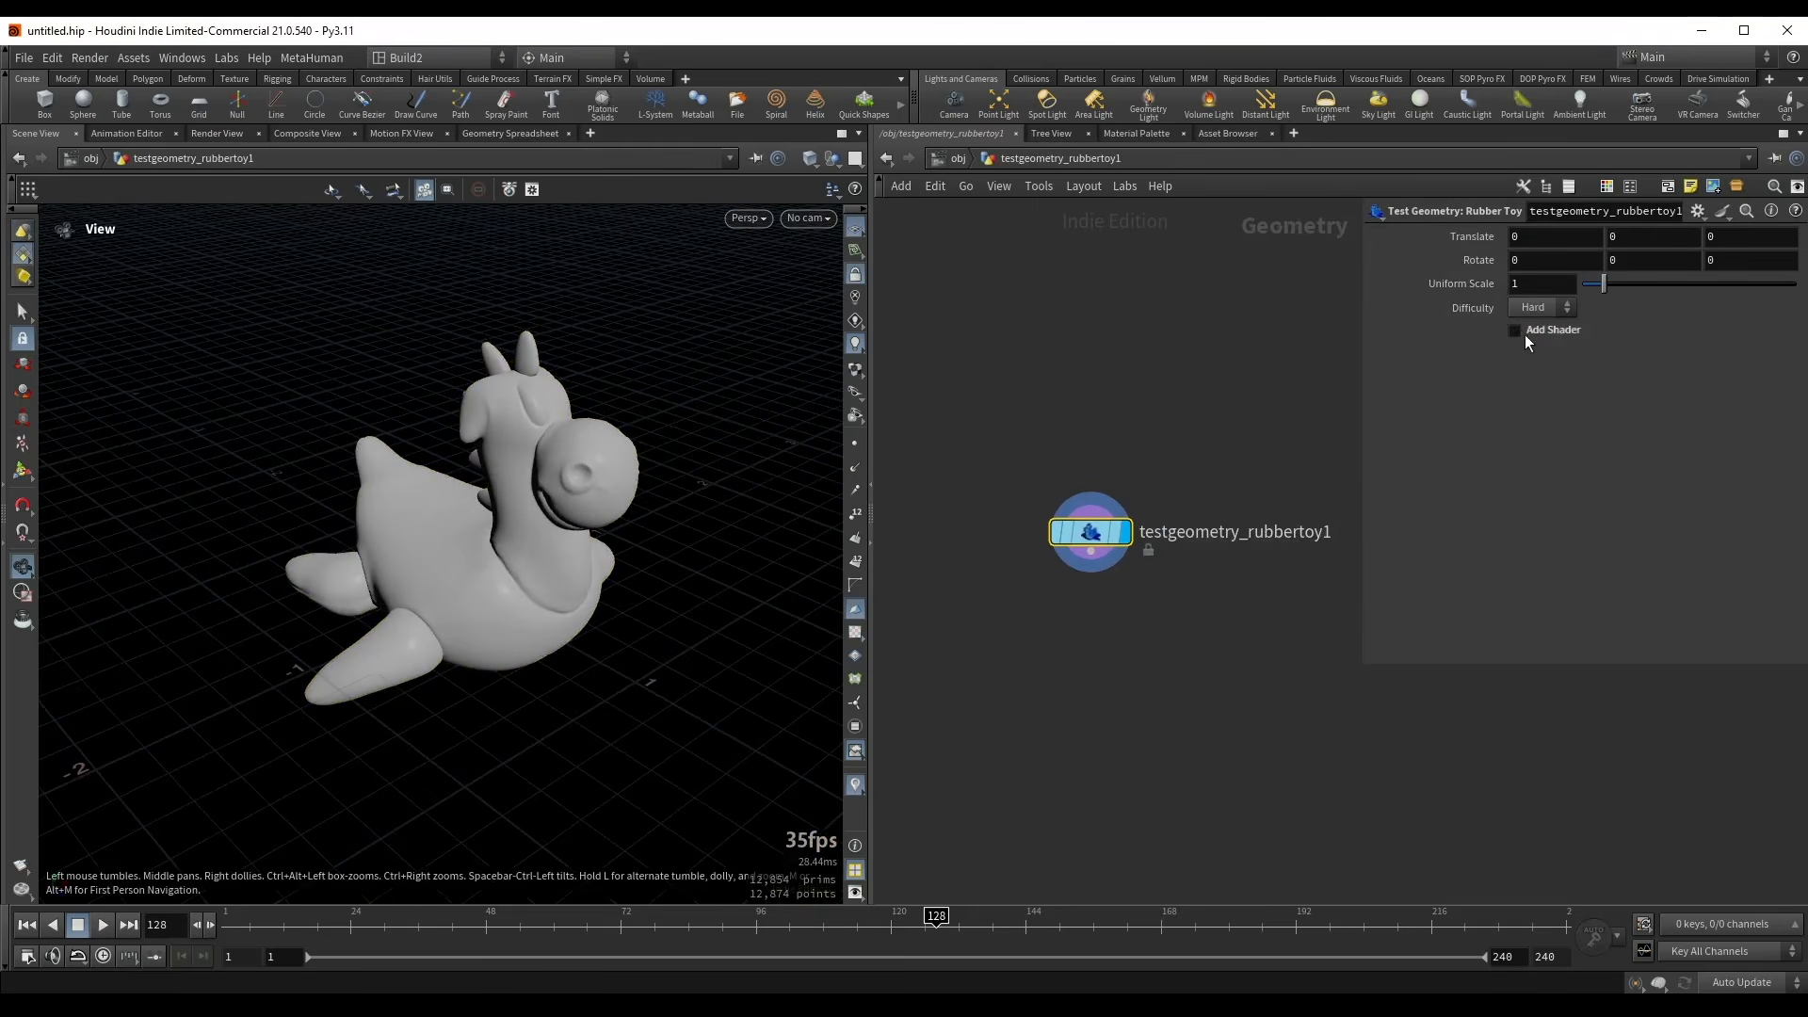
{"action": "middle_click_drag", "start_coordinate": [1058, 375], "coordinate": [998, 349]}
{"action": "left_click_drag", "start_coordinate": [452, 475], "coordinate": [537, 502]}
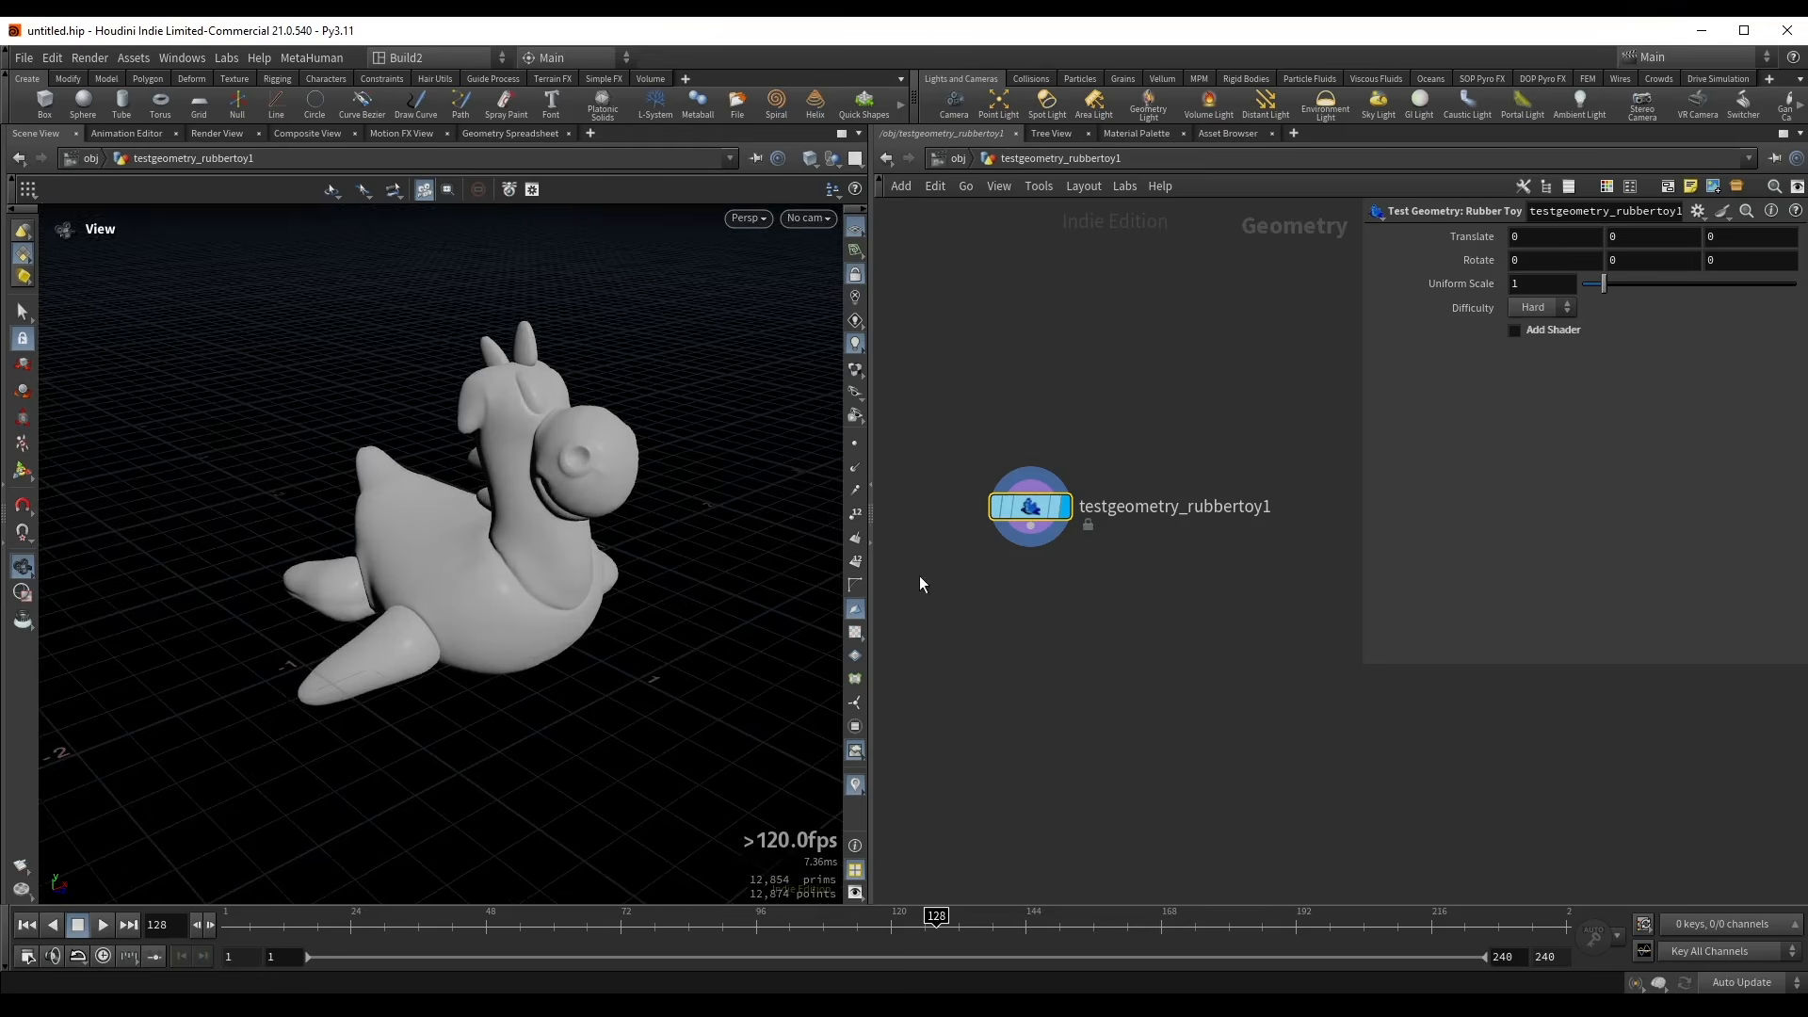
- Add a Normal node after the rubber toy and set it to add normals to Points
{"action": "key", "text": "Tab"}
{"action": "type", "text": "normal"}
{"action": "key", "text": "Return"}
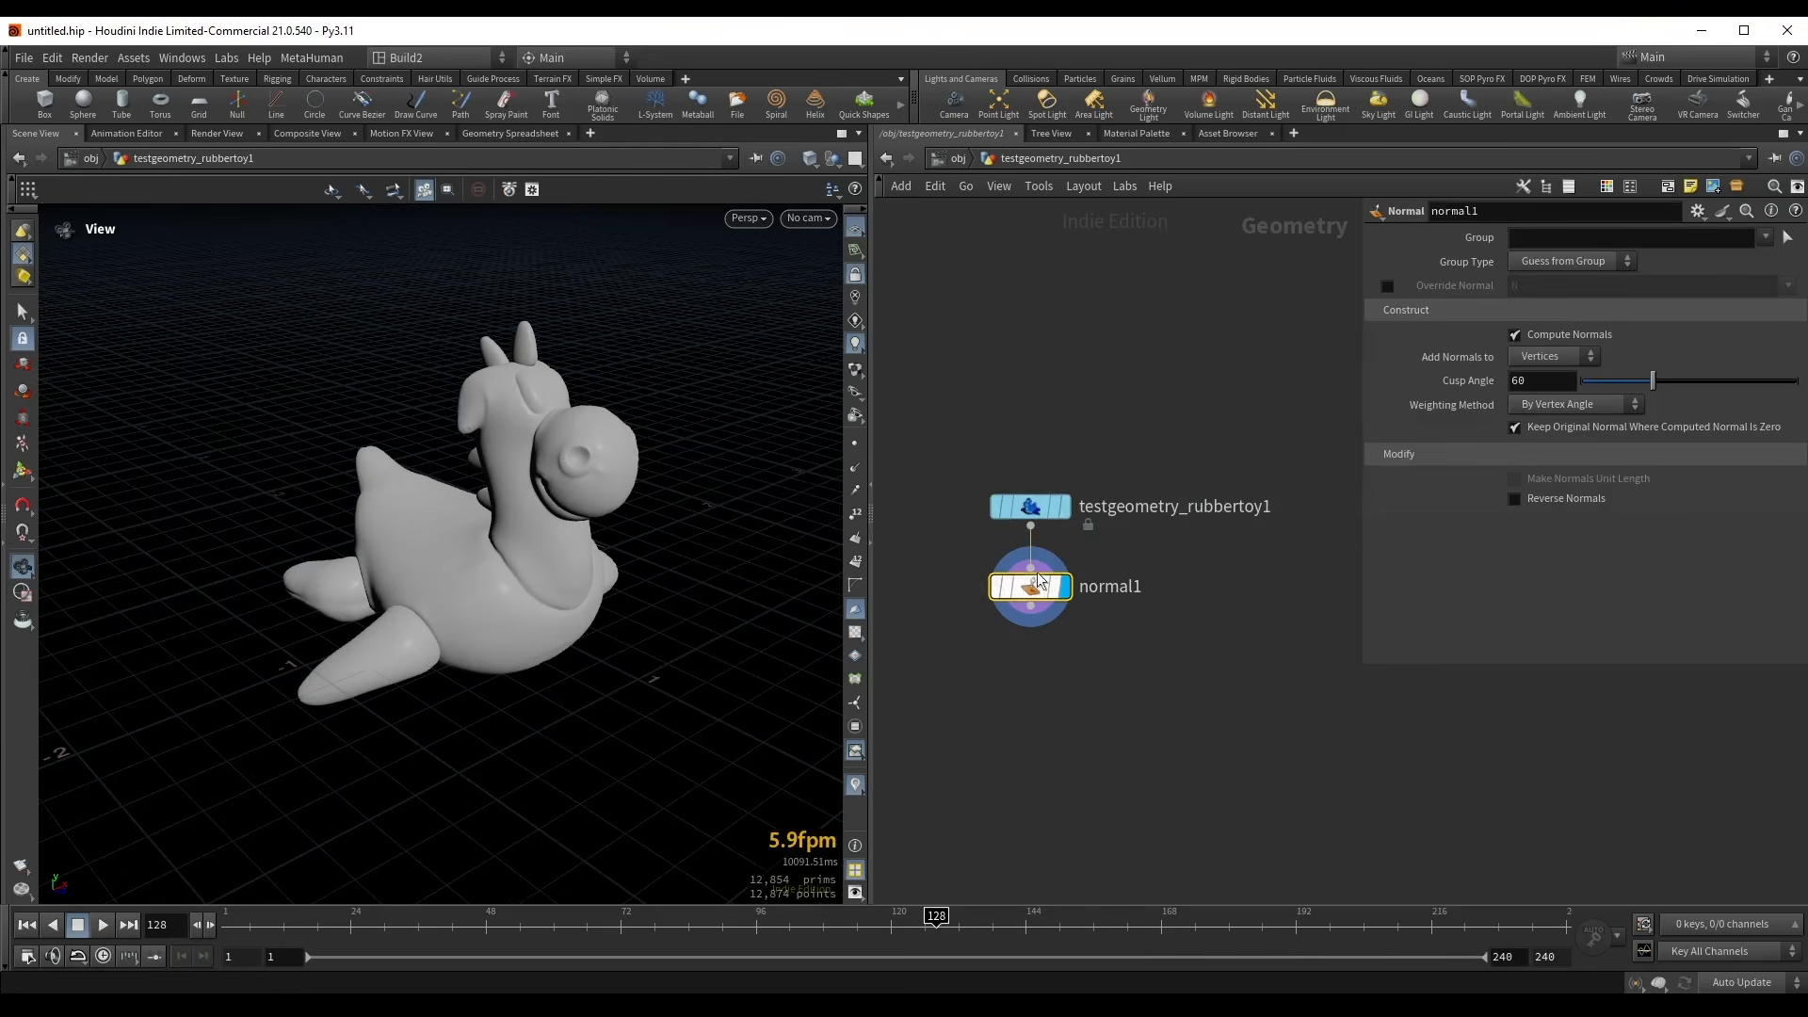
{"action": "left_click", "coordinate": [1553, 356]}
{"action": "left_click", "coordinate": [1544, 356]}
{"action": "middle_click_drag", "start_coordinate": [1145, 354], "coordinate": [1183, 274]}
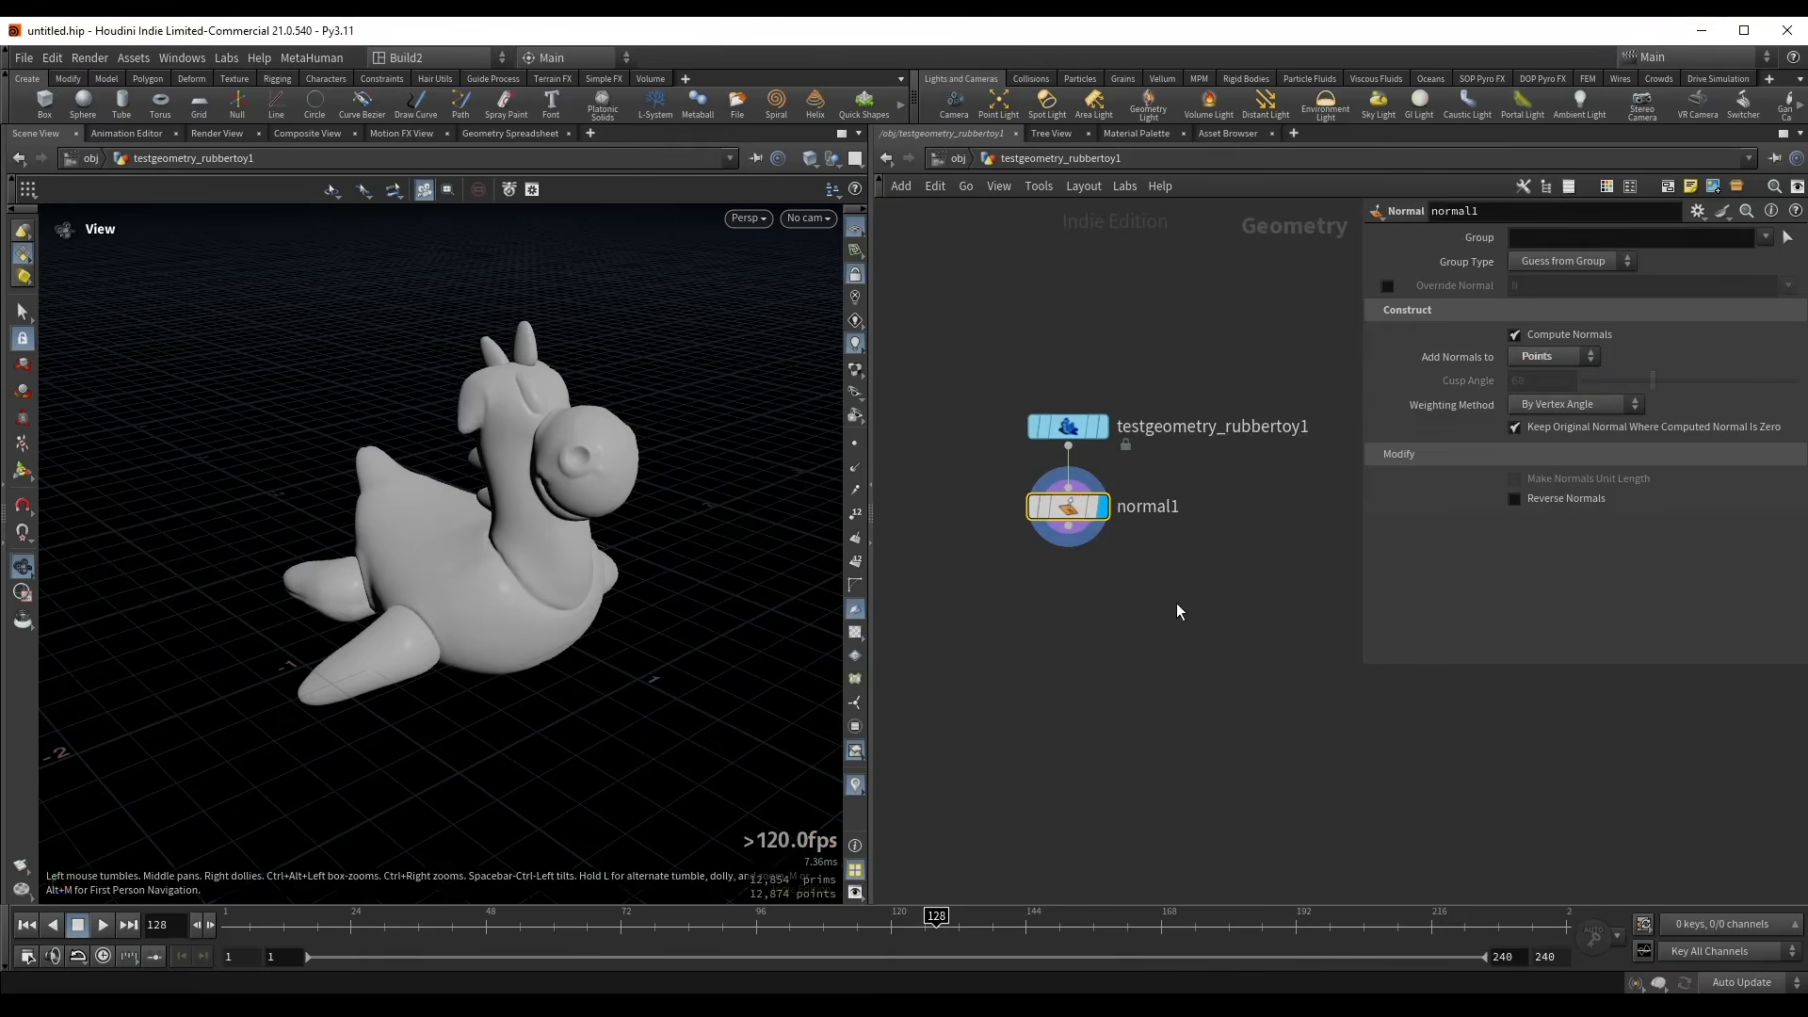
- Create a camera from the current view at object level and reframe the rubber toy through it at about -3.51, 2.80, 3.56
{"action": "key", "text": "u"}
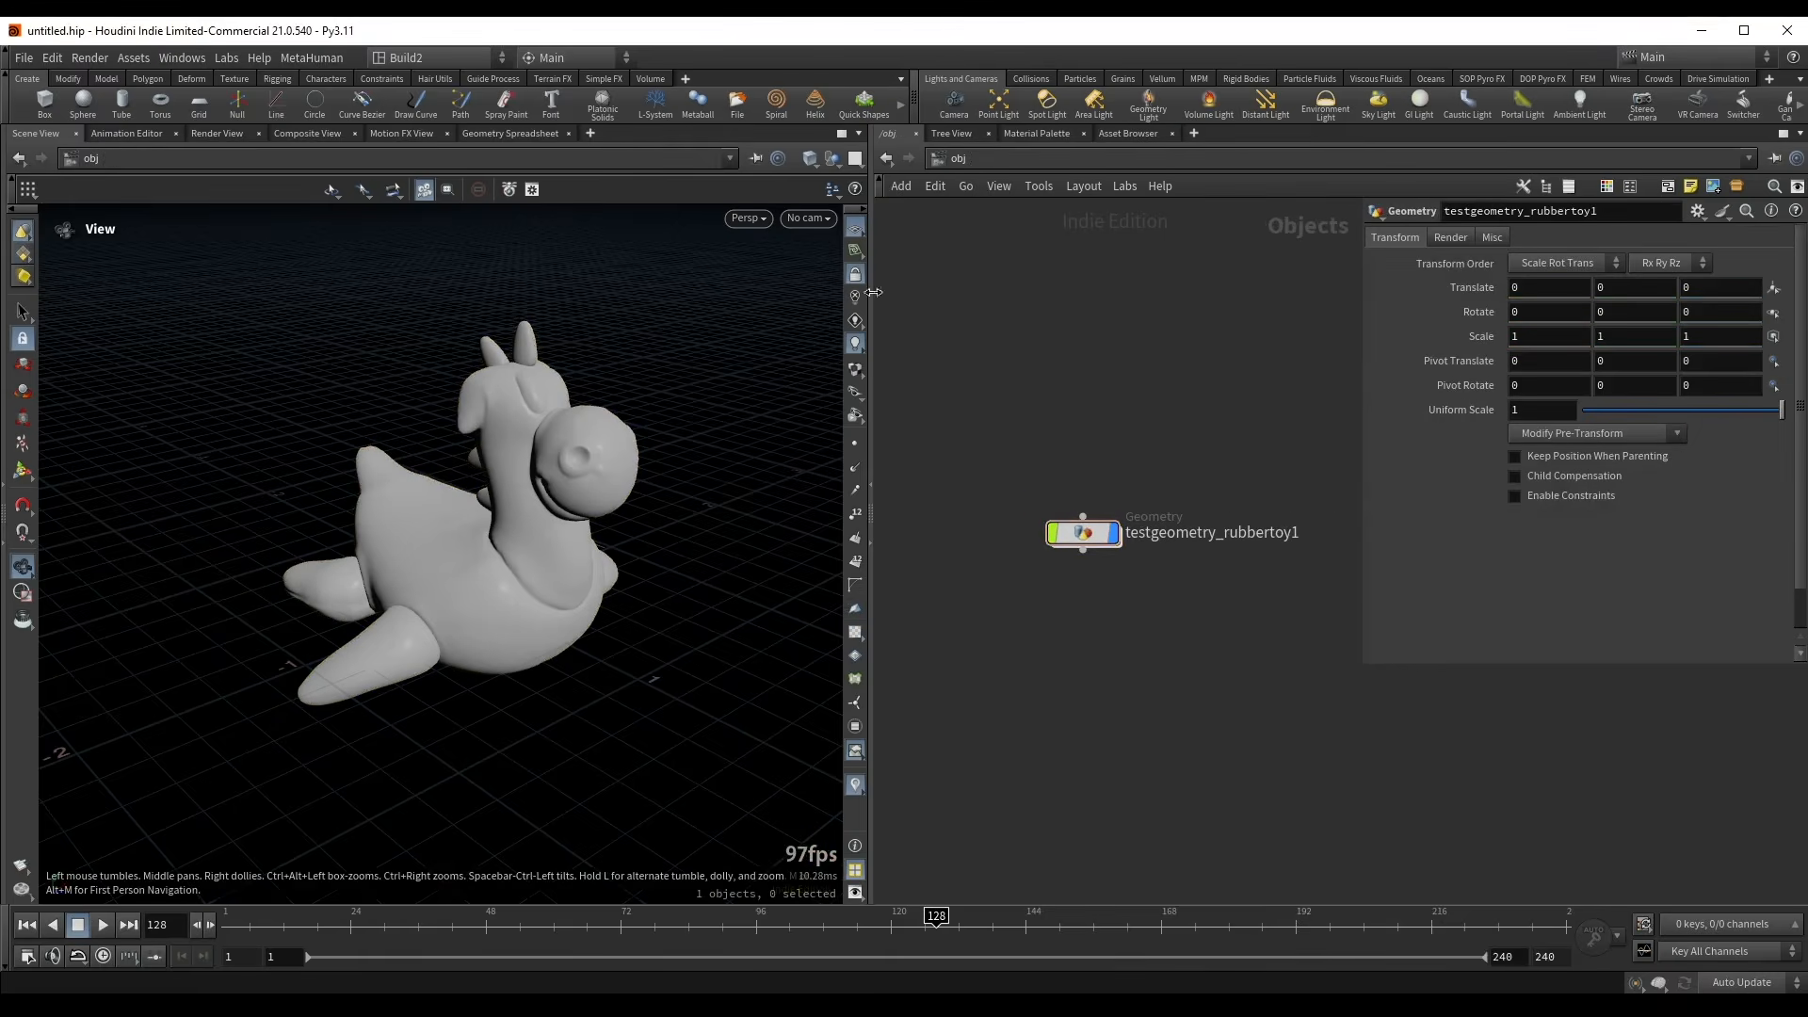
{"action": "left_click", "coordinate": [957, 107]}
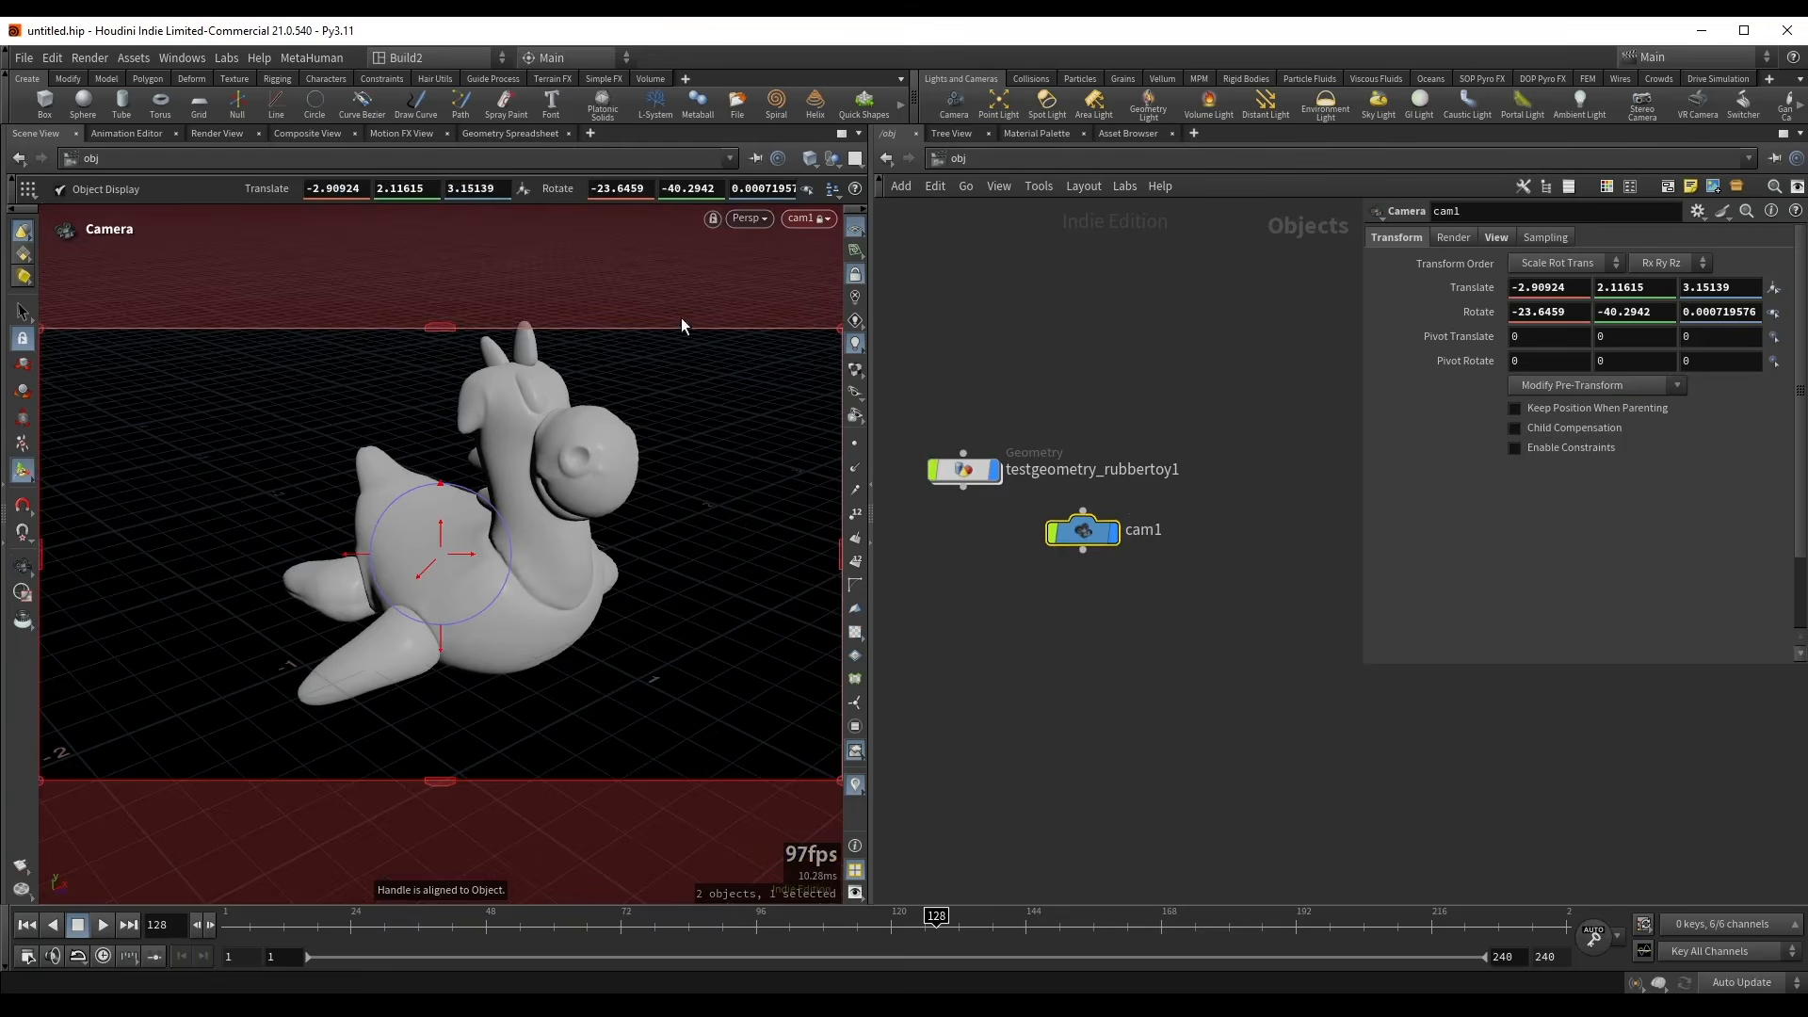
{"action": "key", "text": "Escape"}
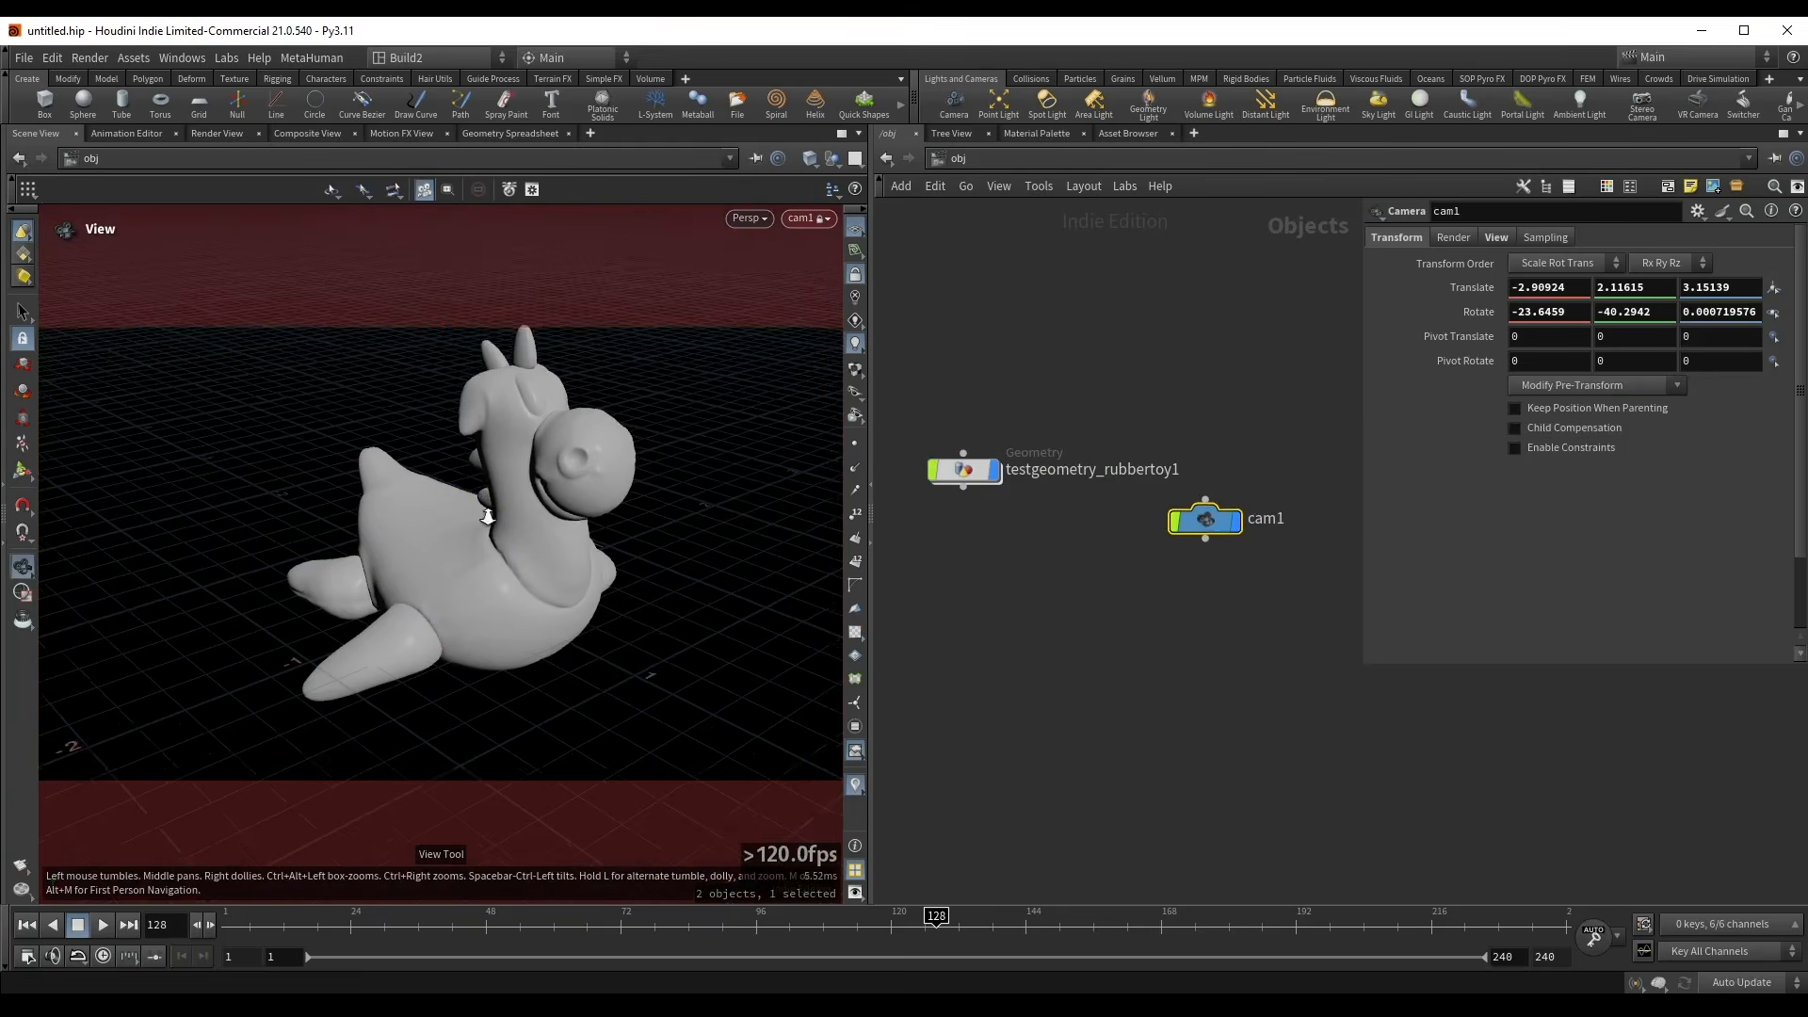
{"action": "right_click_drag", "start_coordinate": [478, 491], "coordinate": [543, 499]}
{"action": "middle_click_drag", "start_coordinate": [542, 499], "coordinate": [510, 546]}
{"action": "left_click_drag", "start_coordinate": [510, 546], "coordinate": [466, 557]}
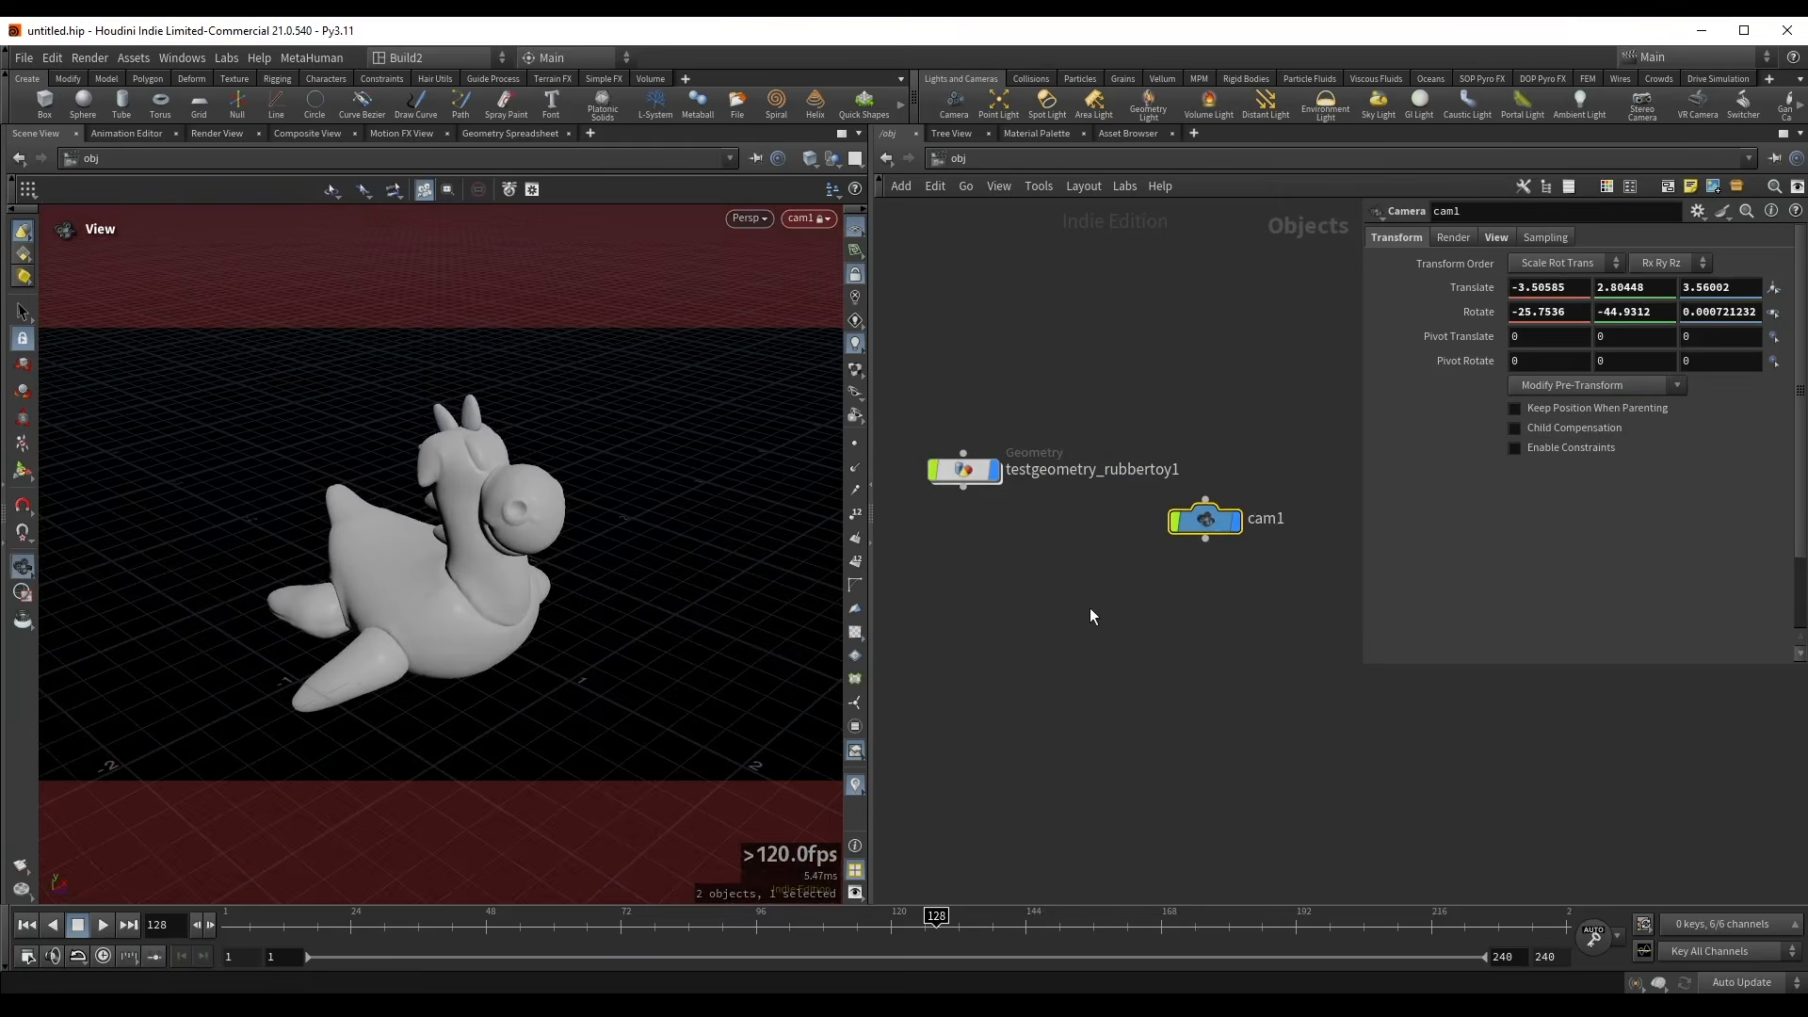
- Select the camera node in the object network and copy it
{"action": "left_click_drag", "start_coordinate": [1138, 621], "coordinate": [1224, 545]}
{"action": "left_click_drag", "start_coordinate": [1124, 609], "coordinate": [1279, 503]}
{"action": "key", "text": "ctrl+c"}
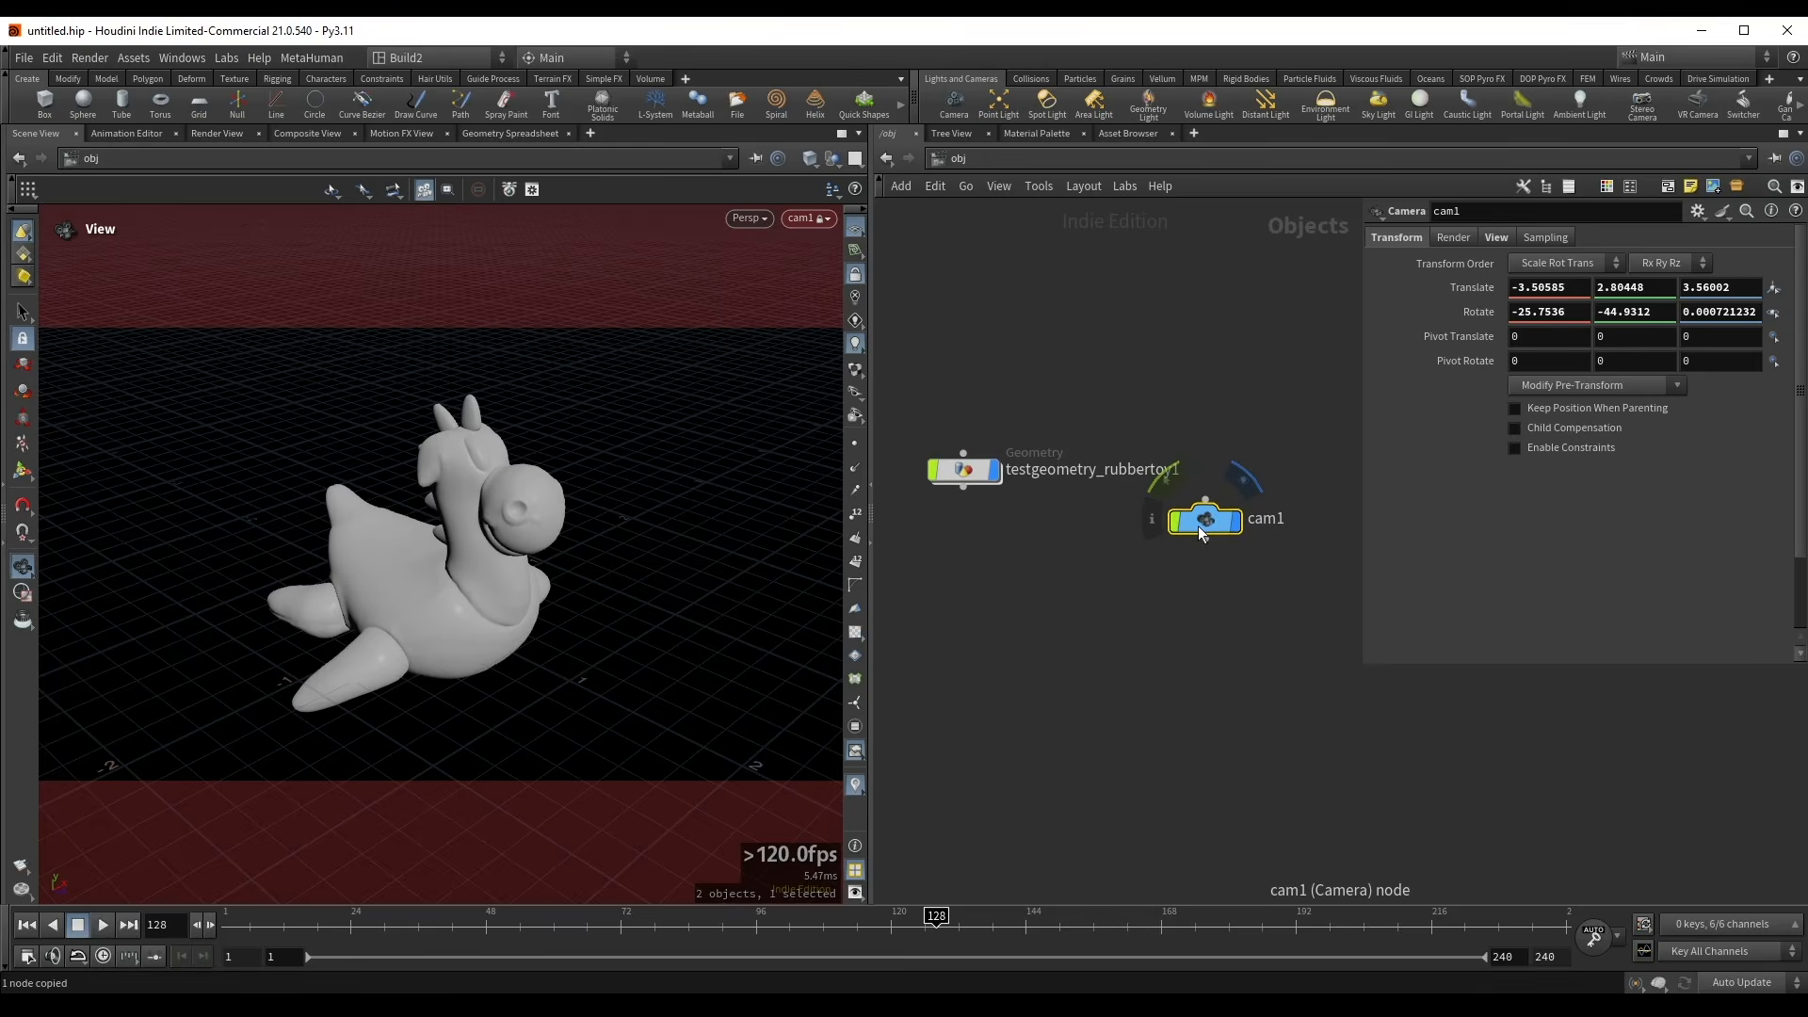
- Enter the rubber toy geometry and add an Object Merge node that loads /obj/cam1
{"action": "double_click", "coordinate": [949, 469]}
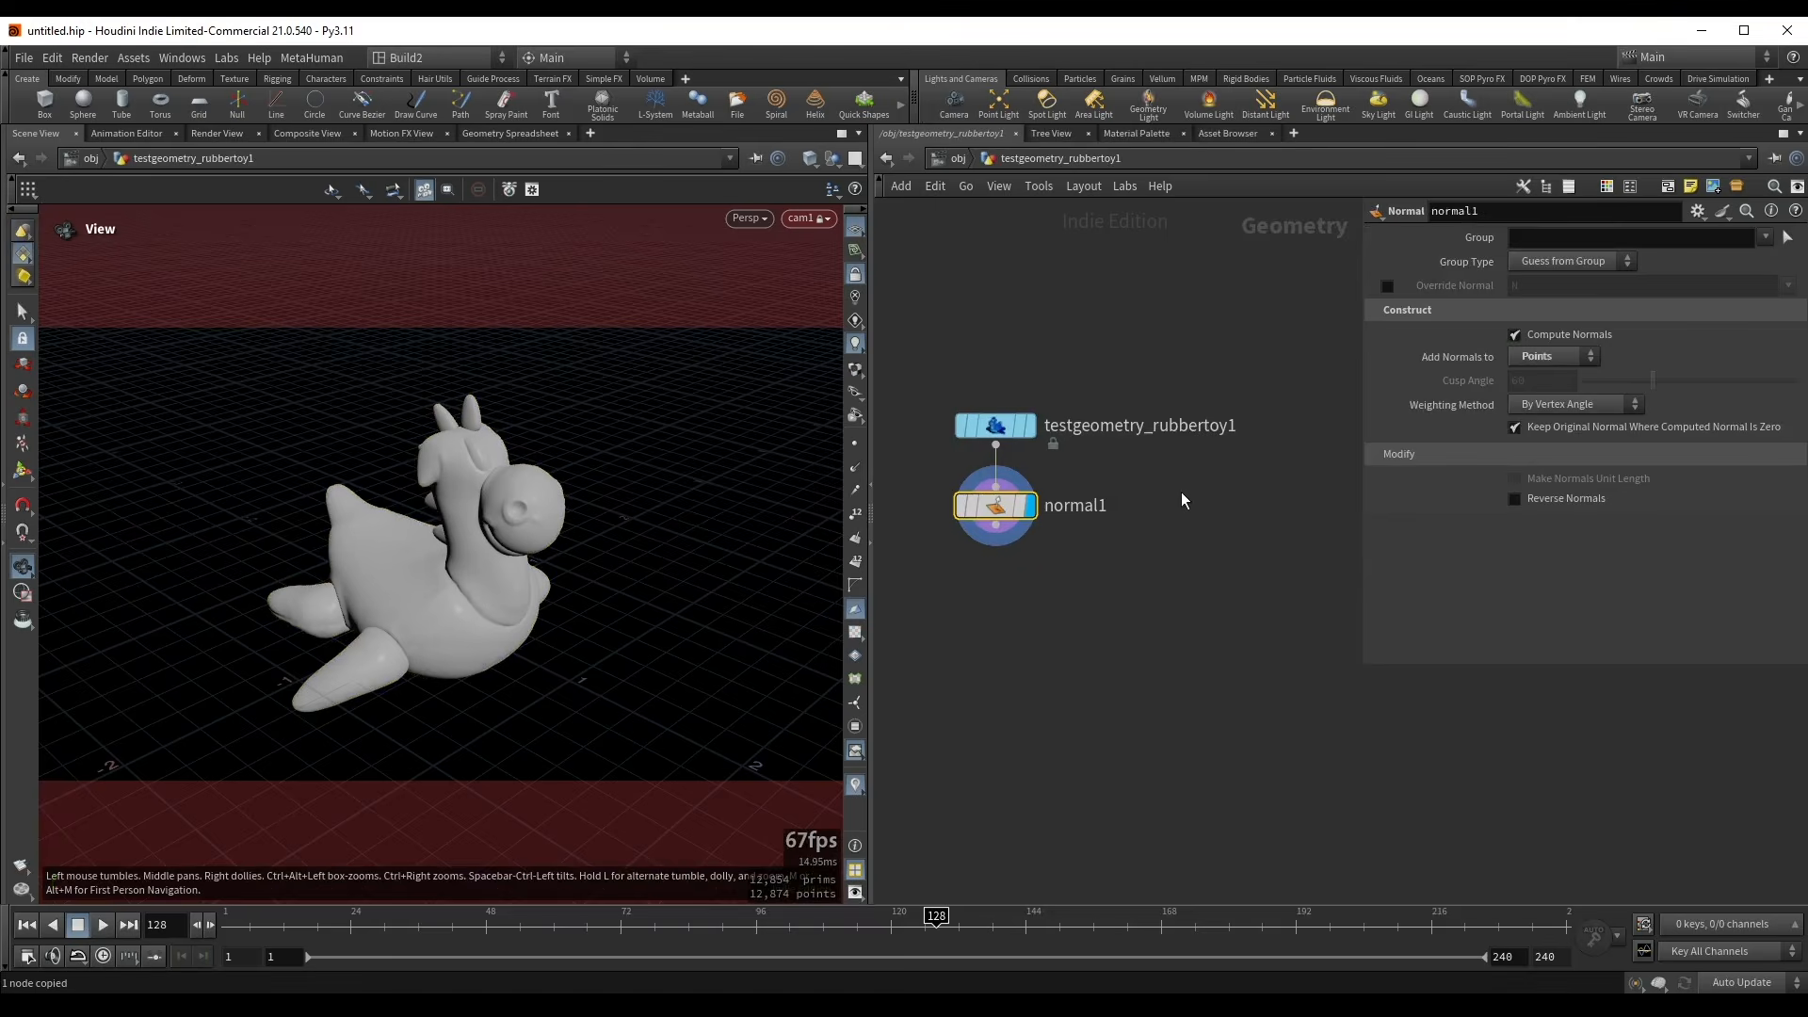
{"action": "key", "text": "Tab"}
{"action": "type", "text": "o m"}
{"action": "key", "text": "Return"}
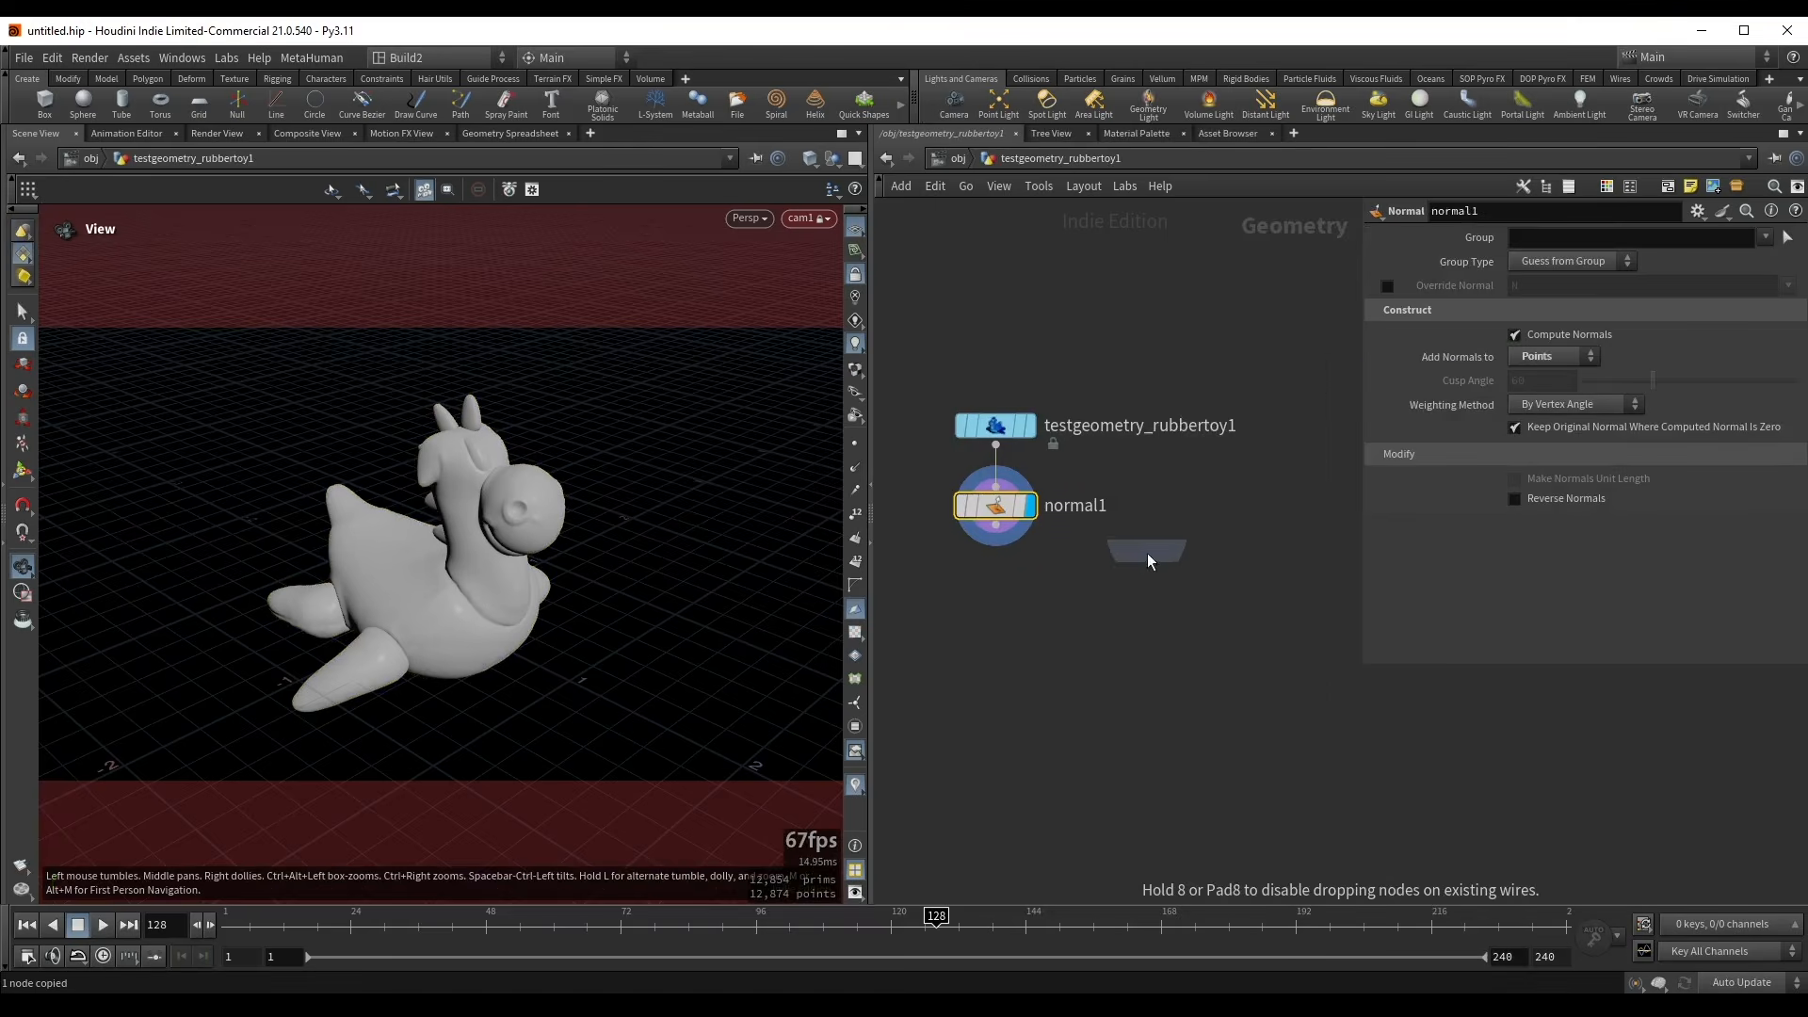
{"action": "left_click", "coordinate": [1183, 588]}
{"action": "left_click", "coordinate": [1578, 288]}
{"action": "key", "text": "ctrl+v"}
{"action": "key", "text": "Return"}
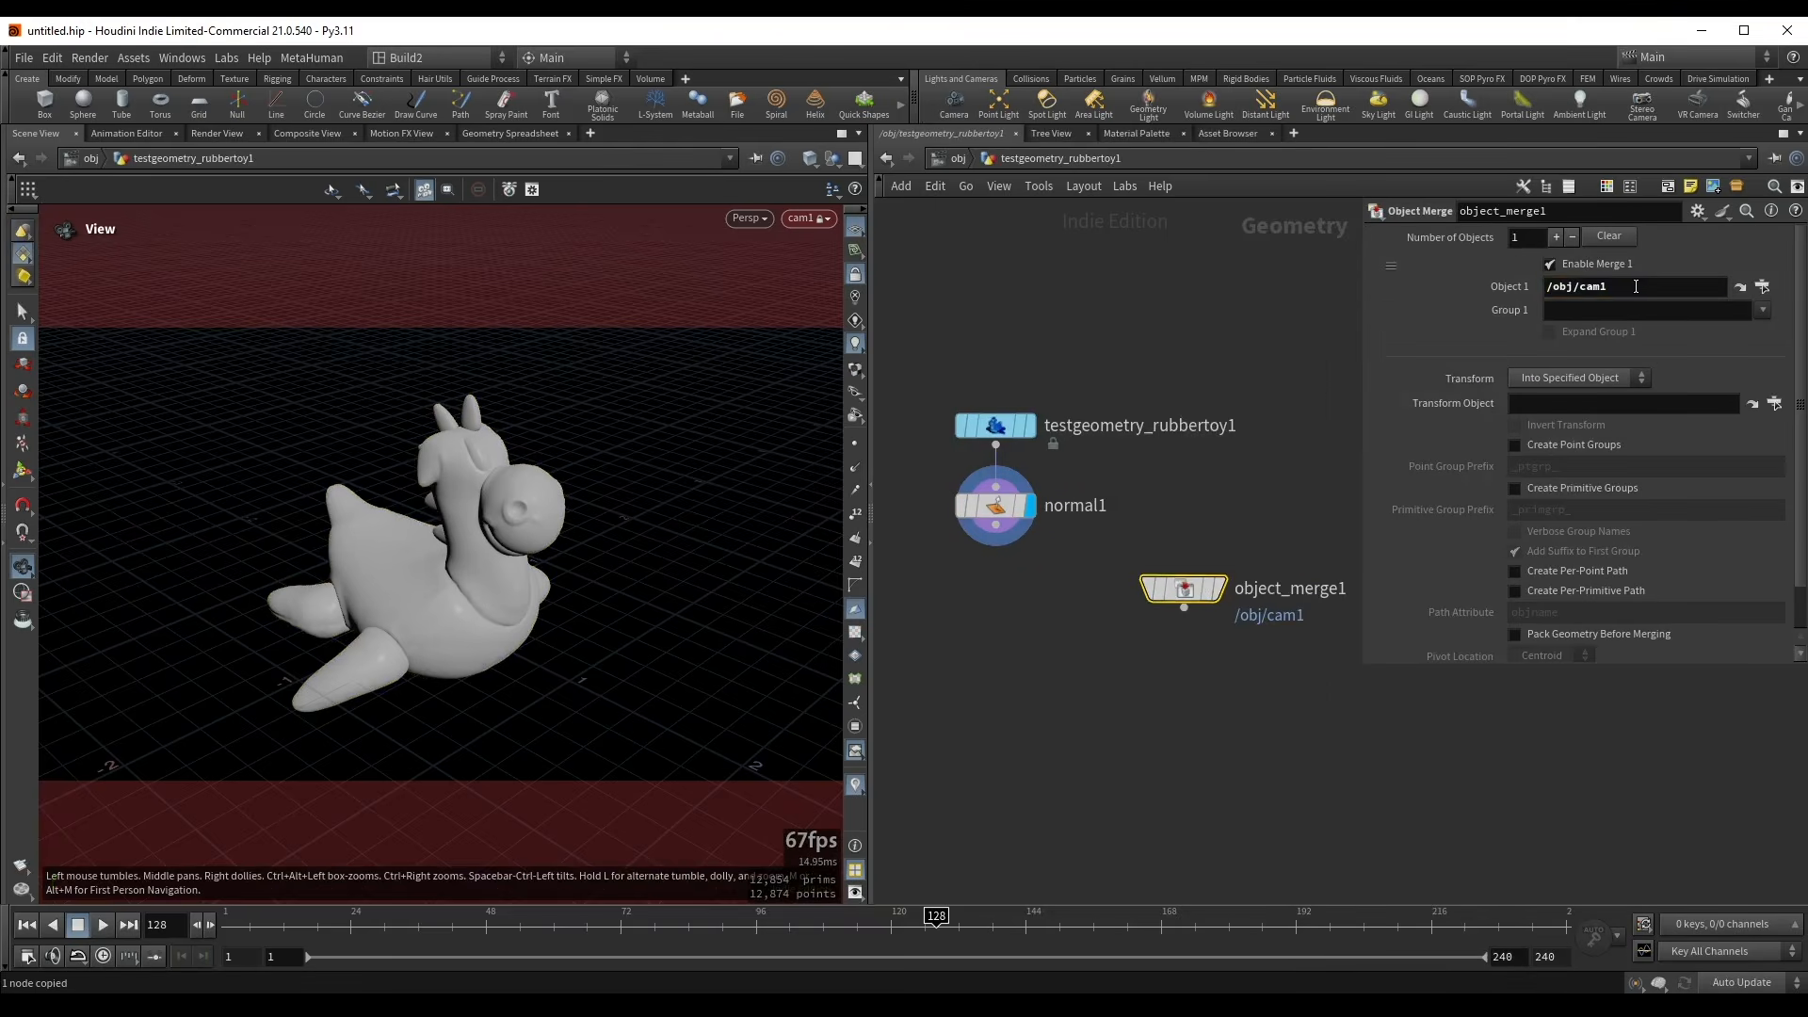
- Display the Object Merge, unlock the camera from the view, and set the merge's Transform to Into This Object
{"action": "key", "text": "r"}
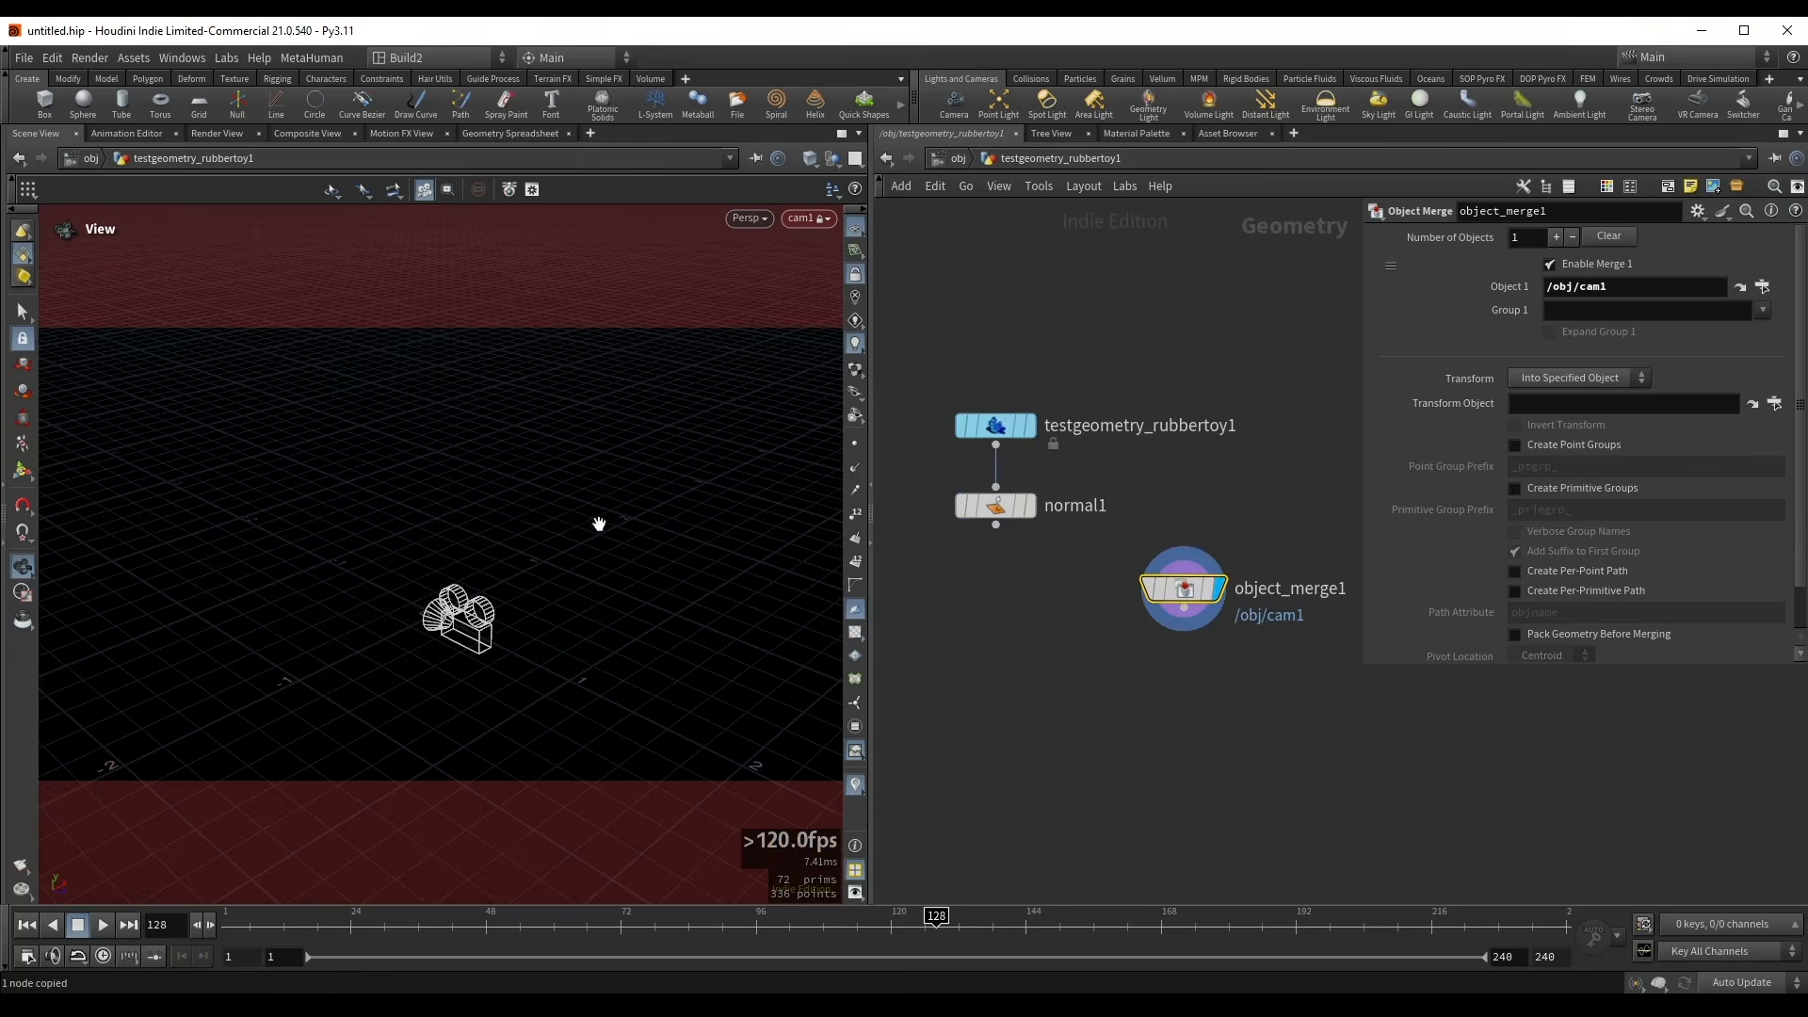
{"action": "left_click", "coordinate": [858, 274]}
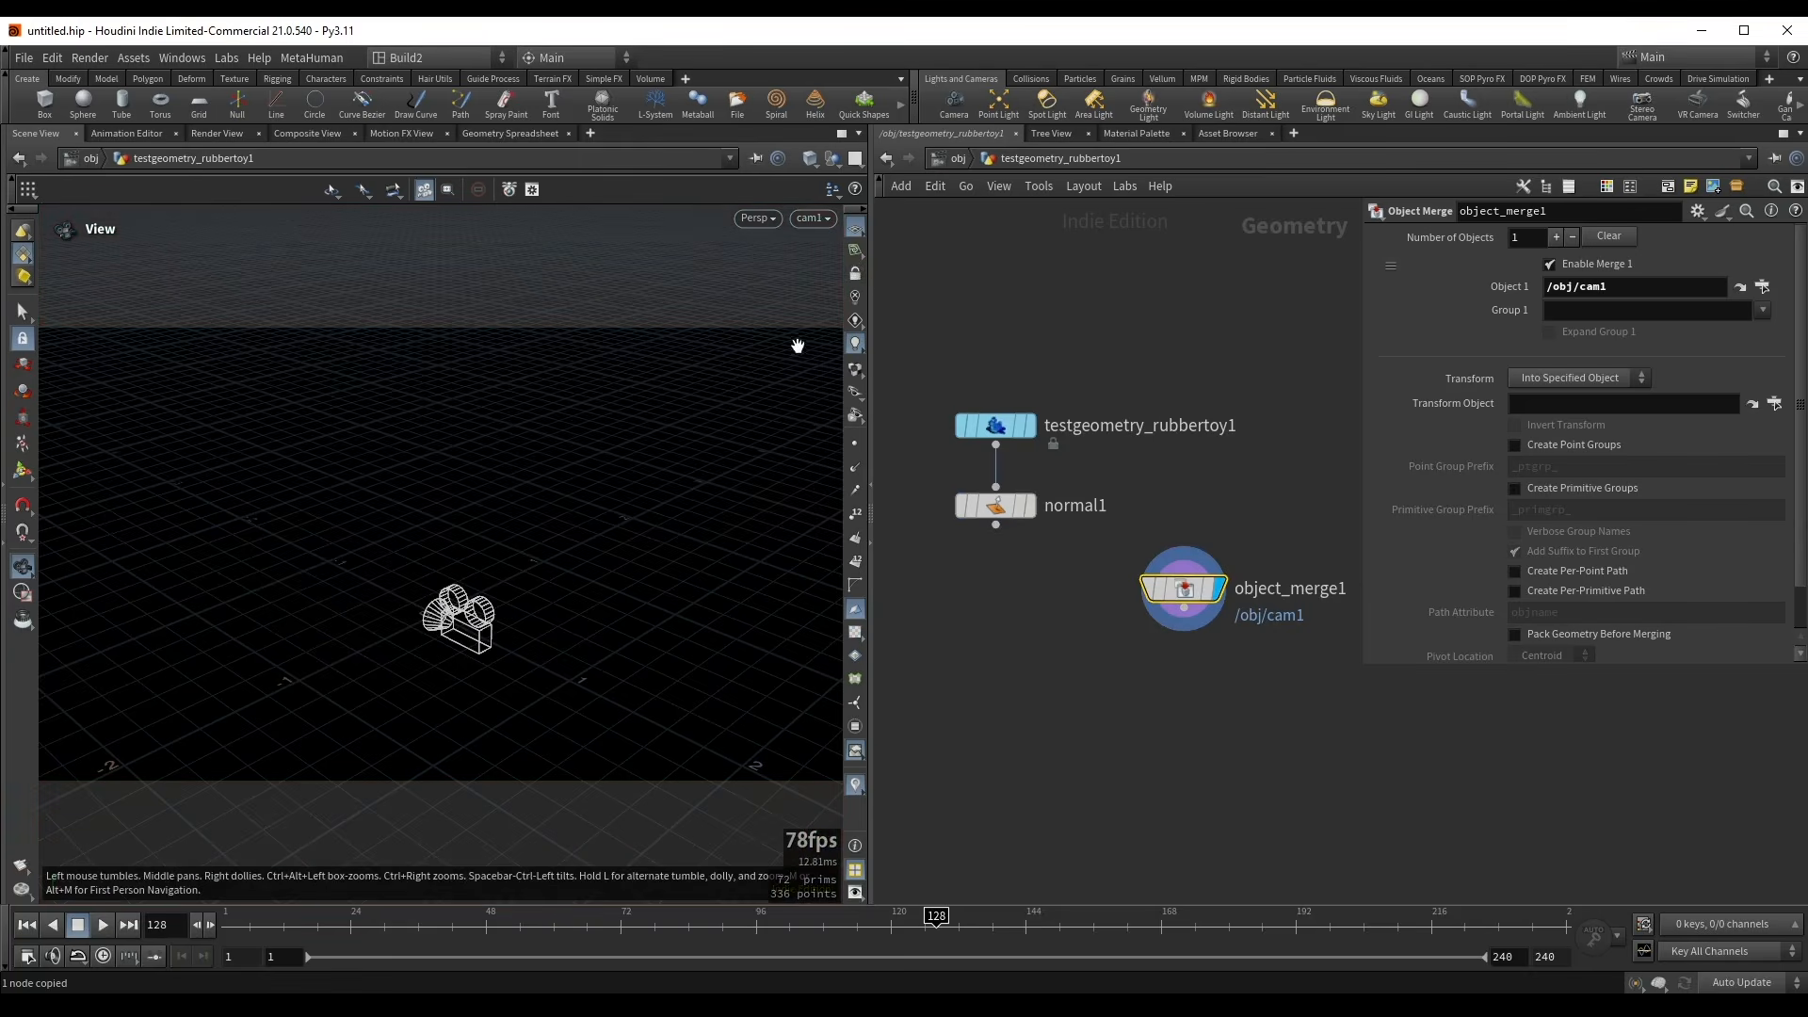
{"action": "scroll", "coordinate": [567, 549], "scroll_direction": "down", "scroll_amount": 4}
{"action": "left_click_drag", "start_coordinate": [566, 549], "coordinate": [622, 577]}
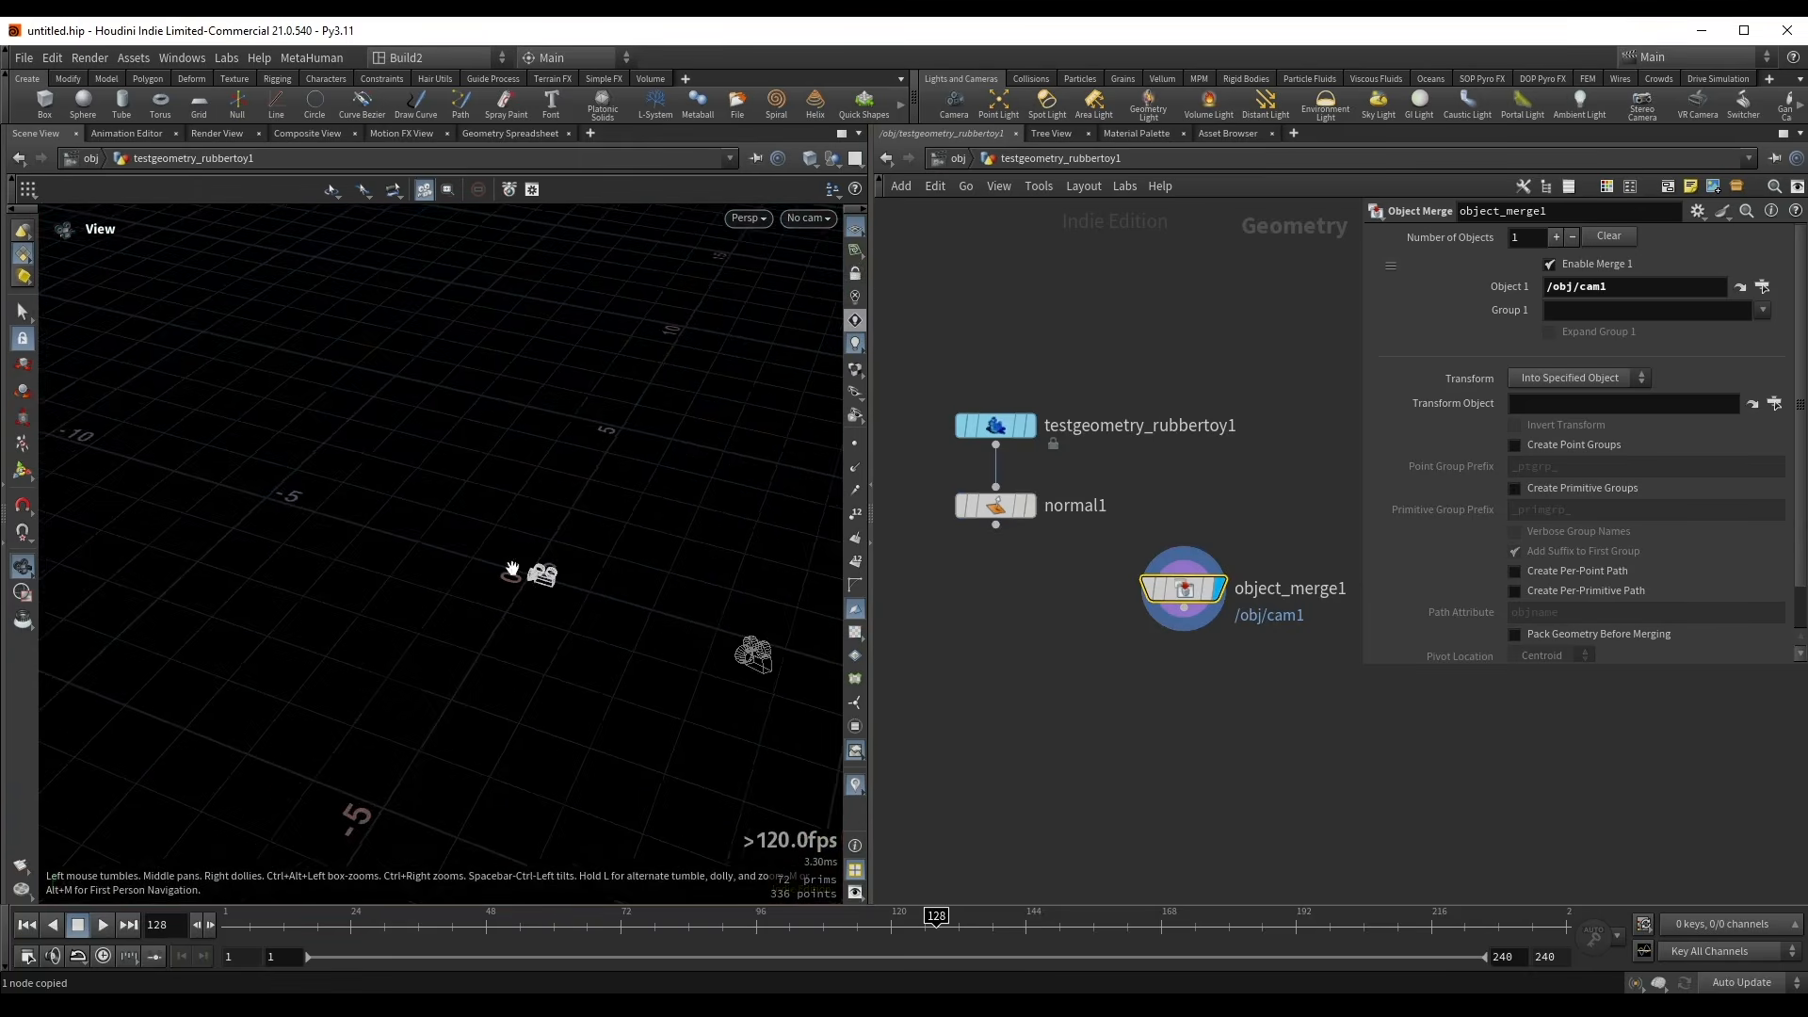
{"action": "middle_click_drag", "start_coordinate": [584, 573], "coordinate": [529, 557]}
{"action": "middle_click_drag", "start_coordinate": [1252, 507], "coordinate": [1212, 474]}
{"action": "left_click", "coordinate": [1578, 377]}
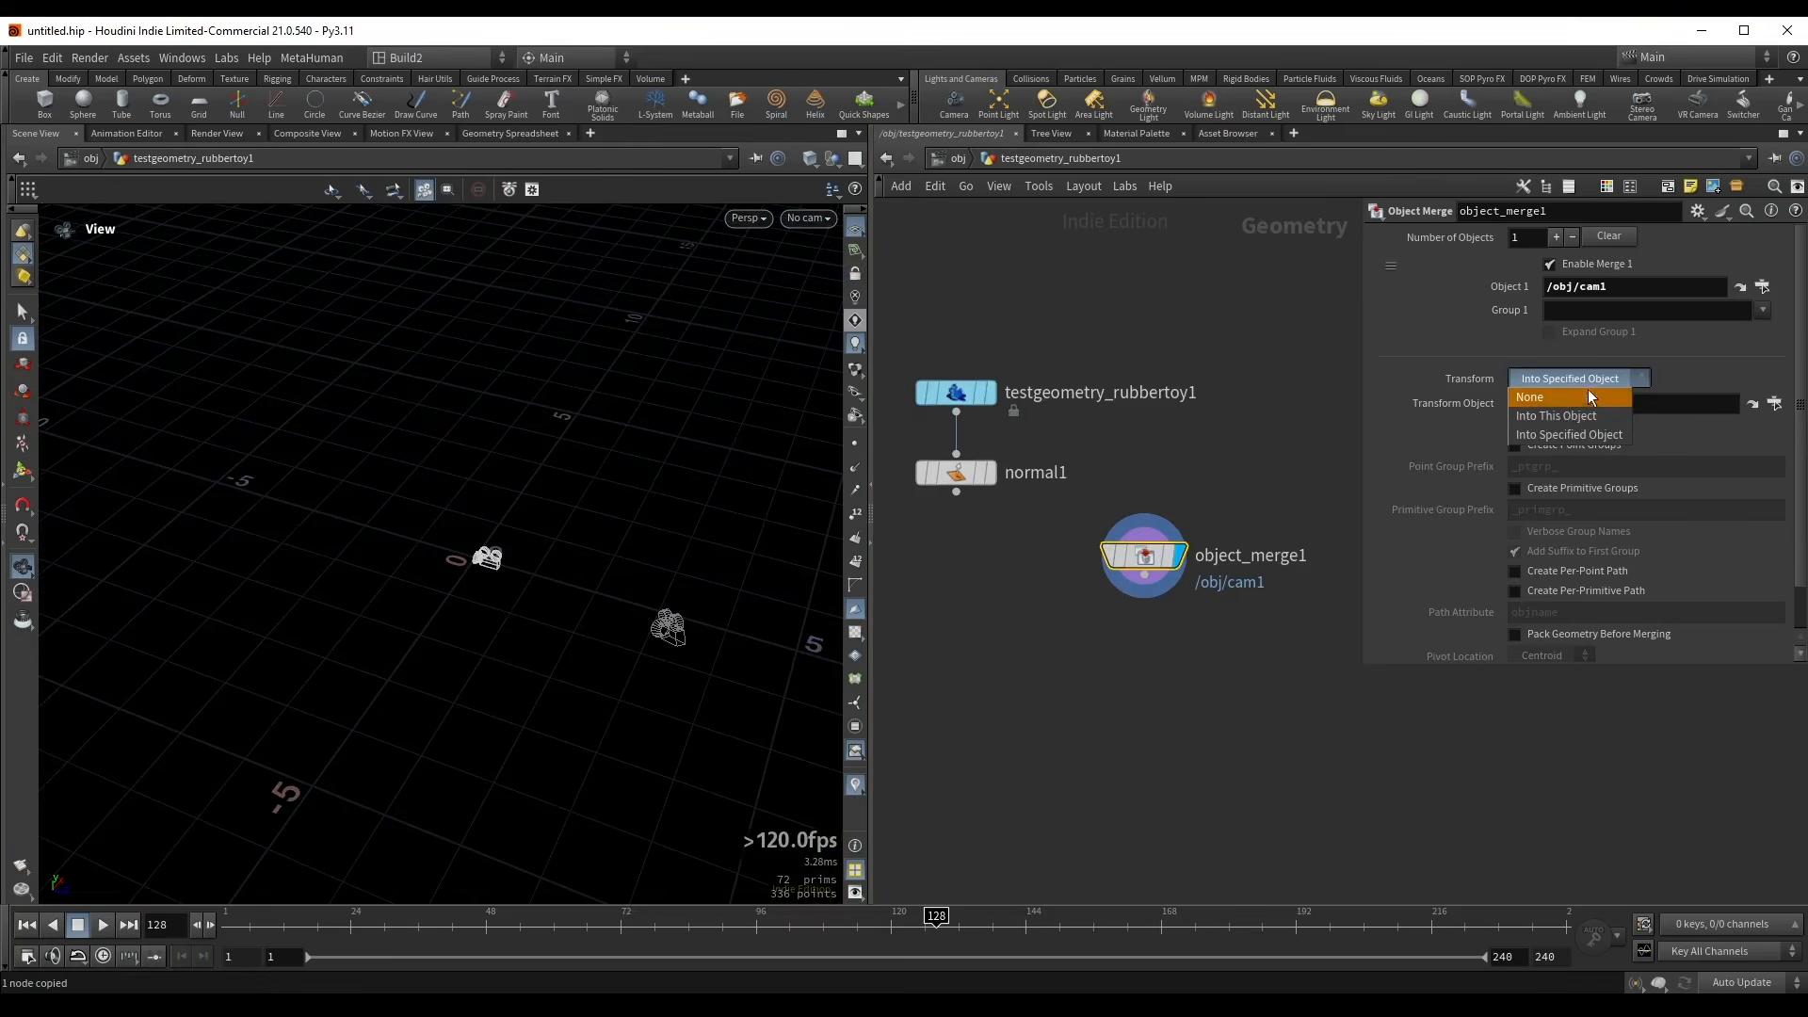
{"action": "left_click", "coordinate": [1561, 412]}
{"action": "scroll", "coordinate": [605, 616], "scroll_direction": "down", "scroll_amount": 3}
{"action": "left_click_drag", "start_coordinate": [605, 616], "coordinate": [718, 557]}
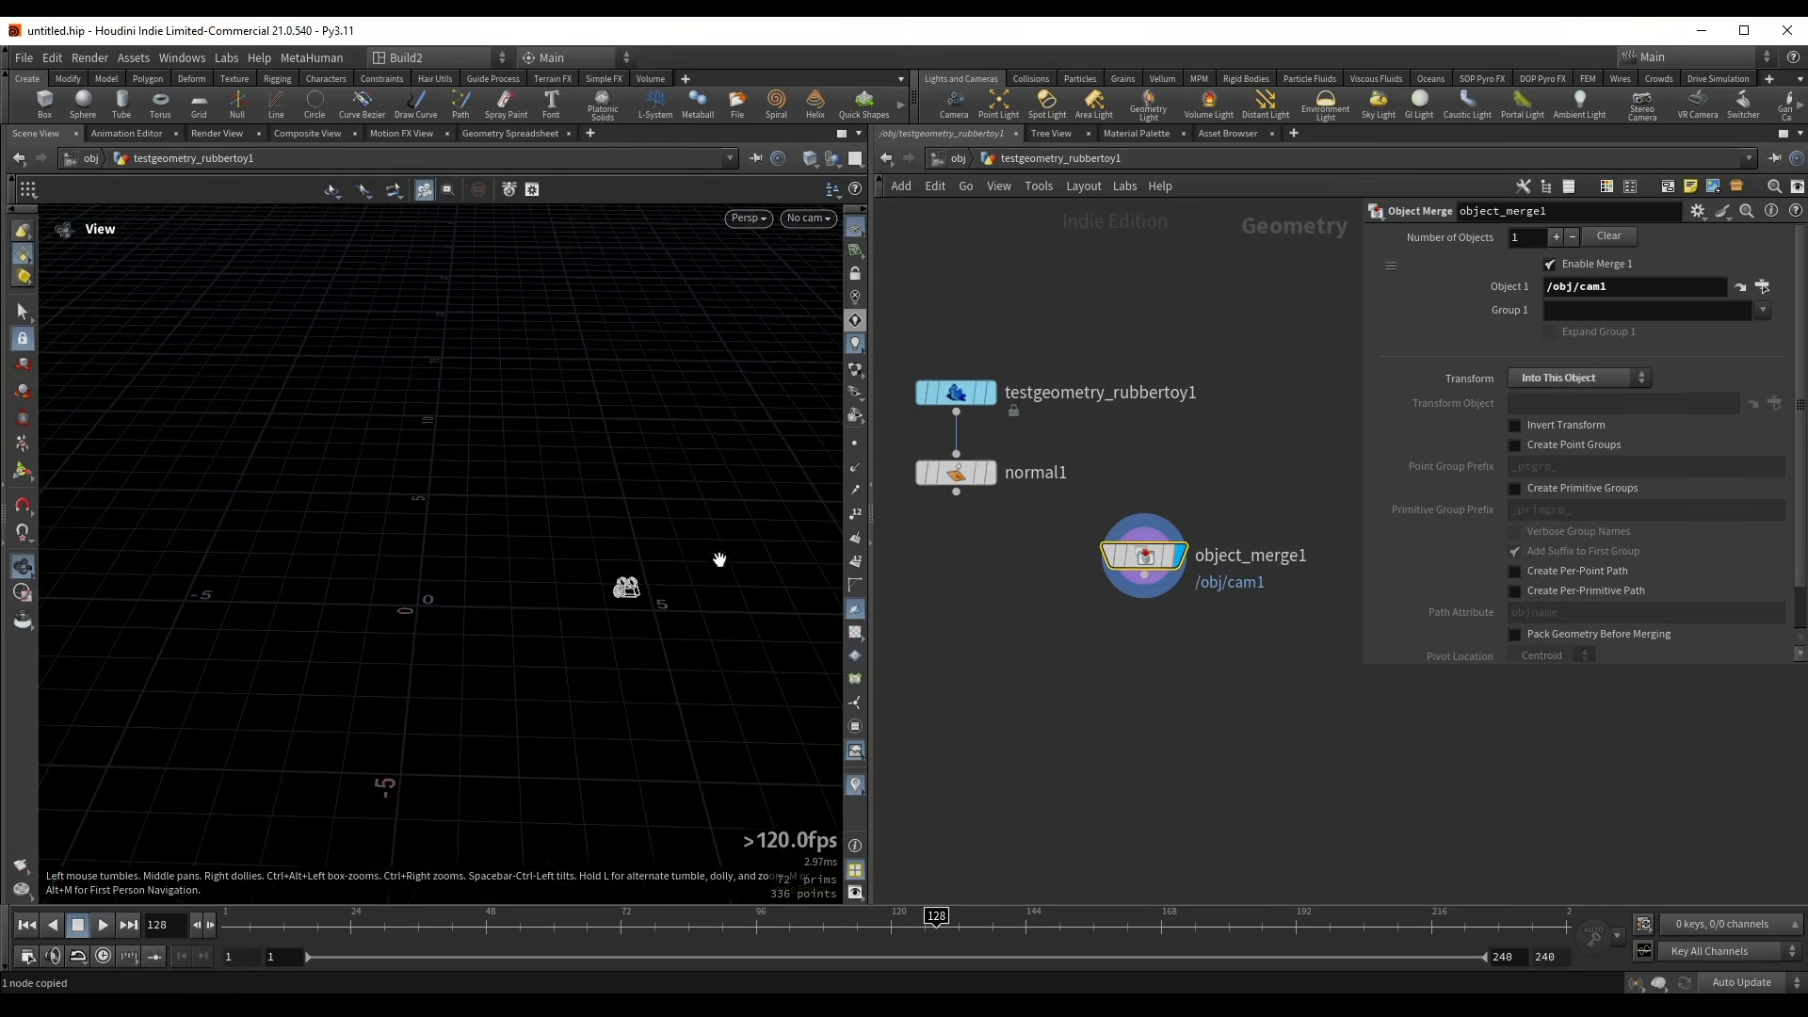
- Enable Pack Geometry Before Merging on the camera's Object Merge node
{"action": "left_click", "coordinate": [834, 160]}
{"action": "left_click", "coordinate": [932, 235]}
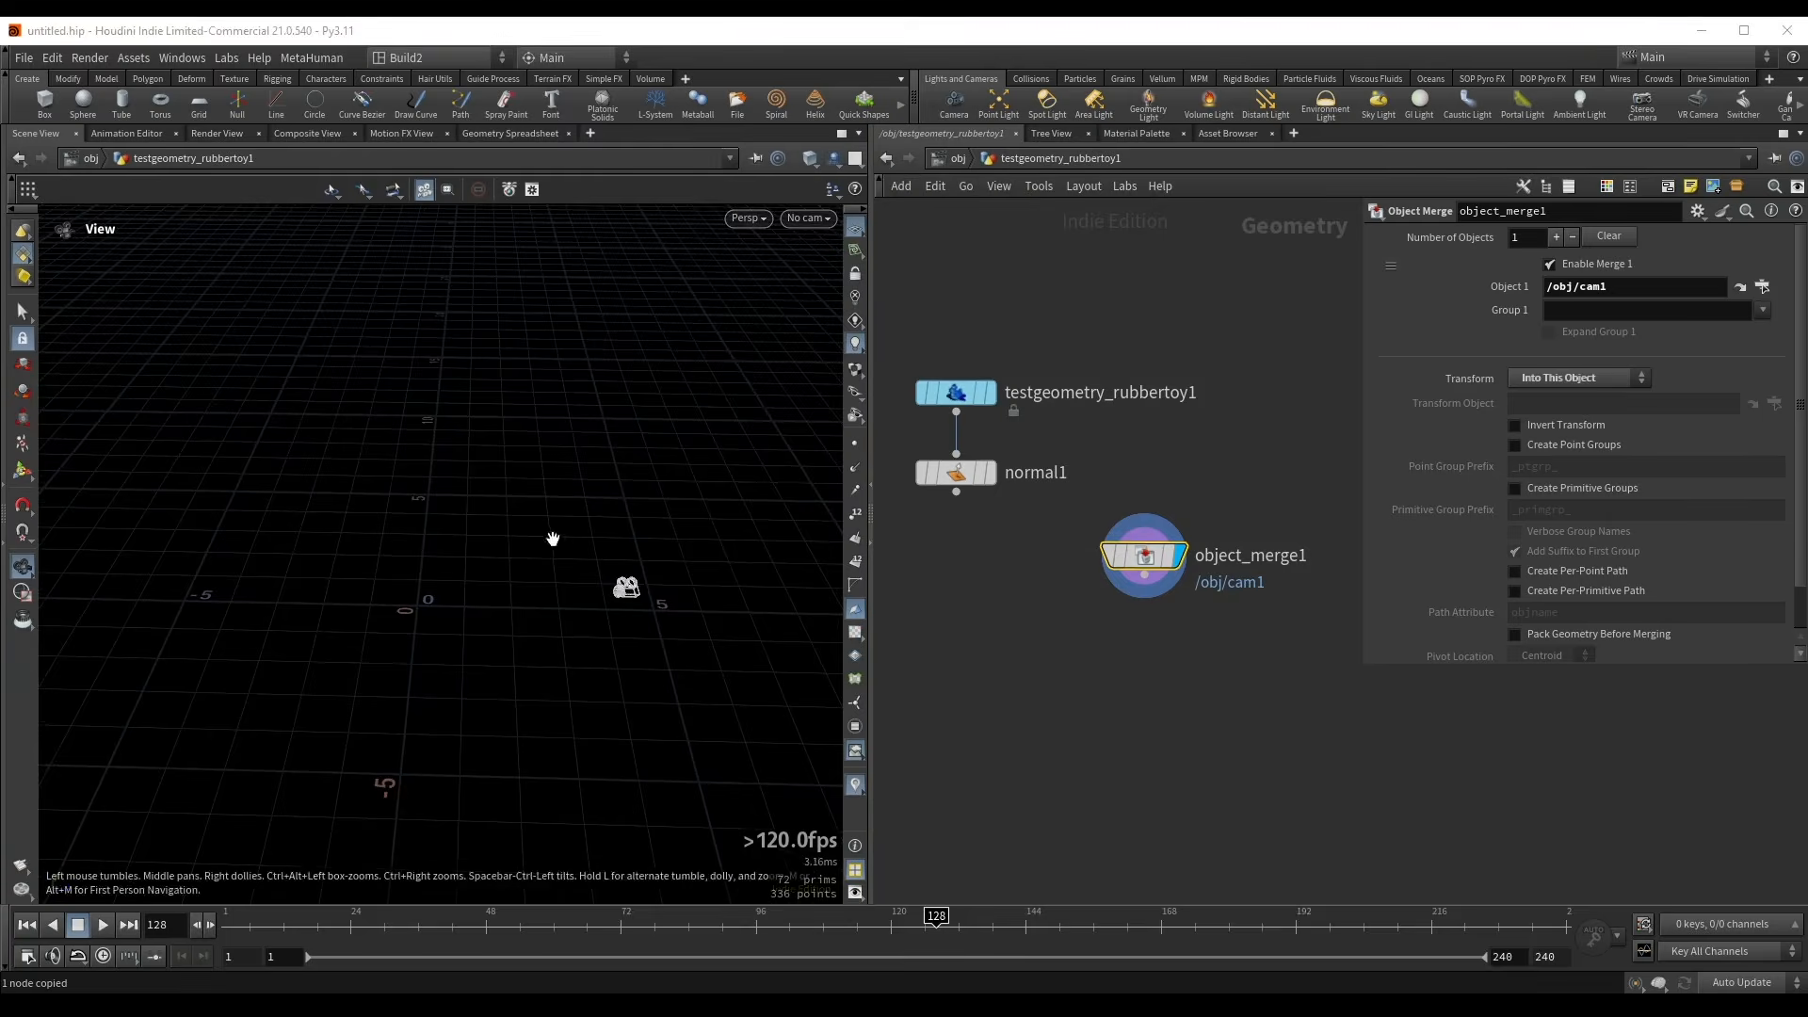
{"action": "scroll", "coordinate": [553, 539], "scroll_direction": "up", "scroll_amount": 1}
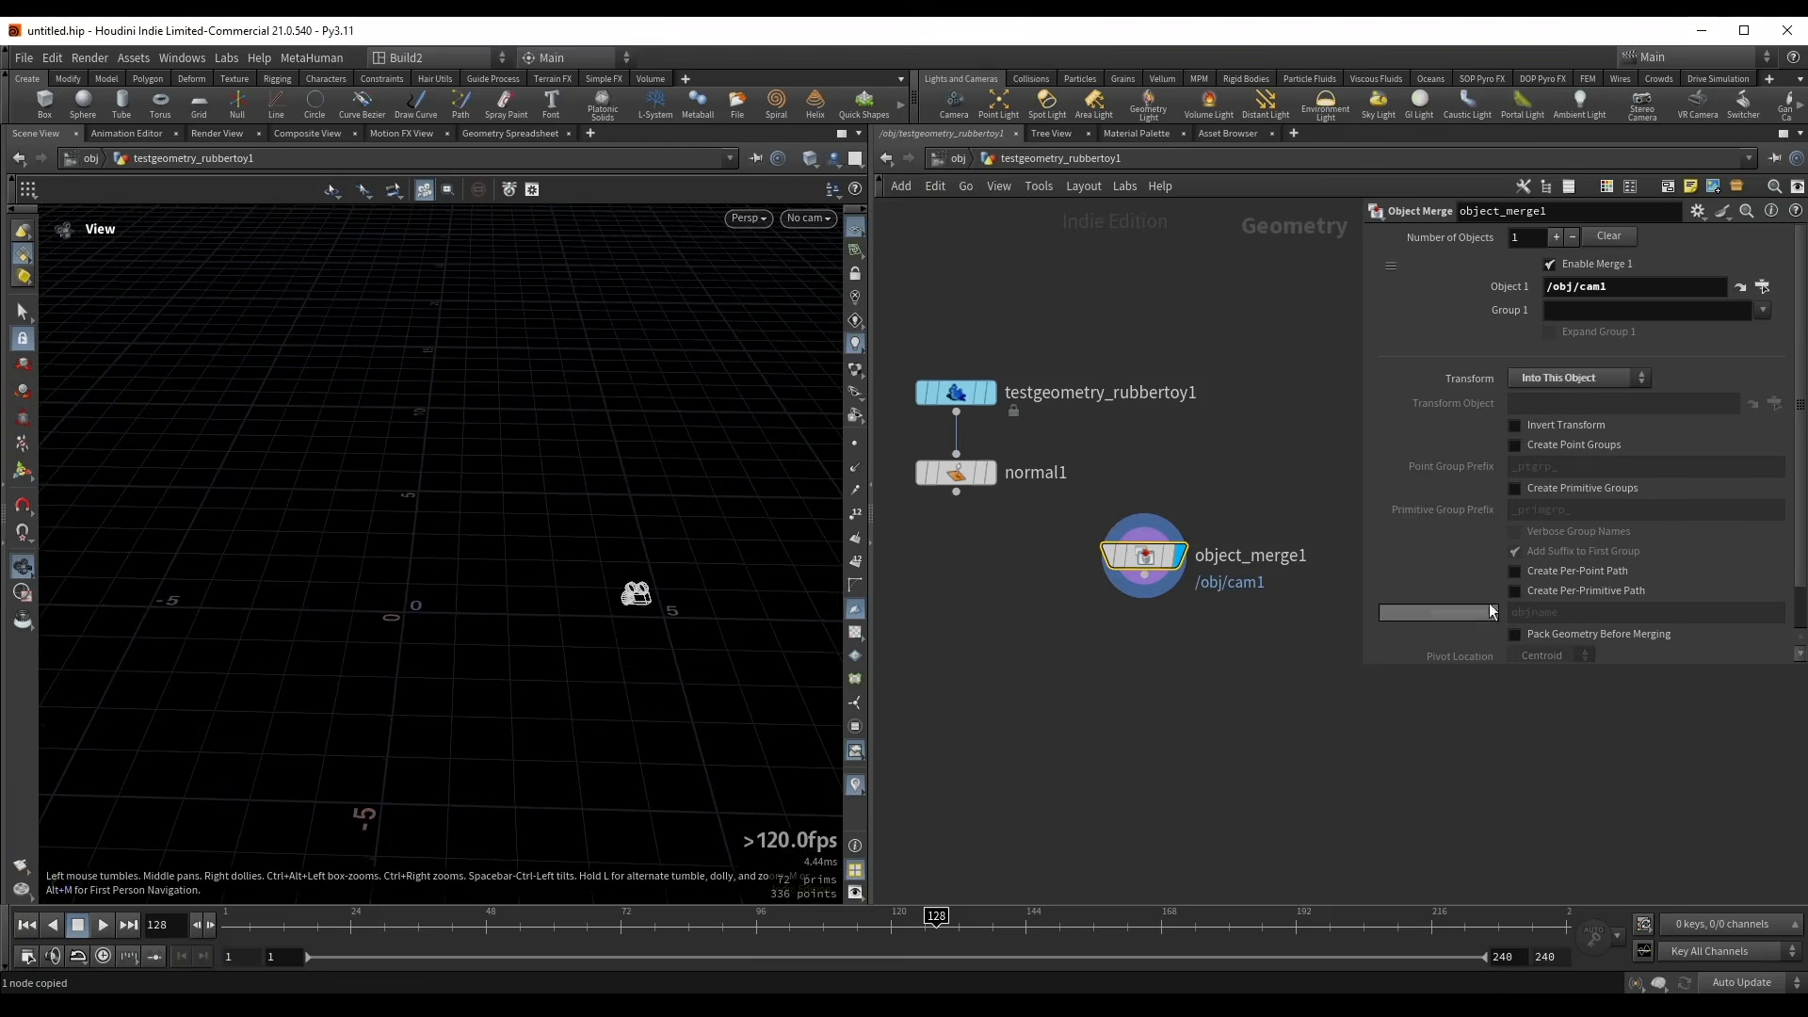
{"action": "scroll", "coordinate": [1506, 598], "scroll_direction": "down", "scroll_amount": 1}
{"action": "left_click", "coordinate": [1551, 585]}
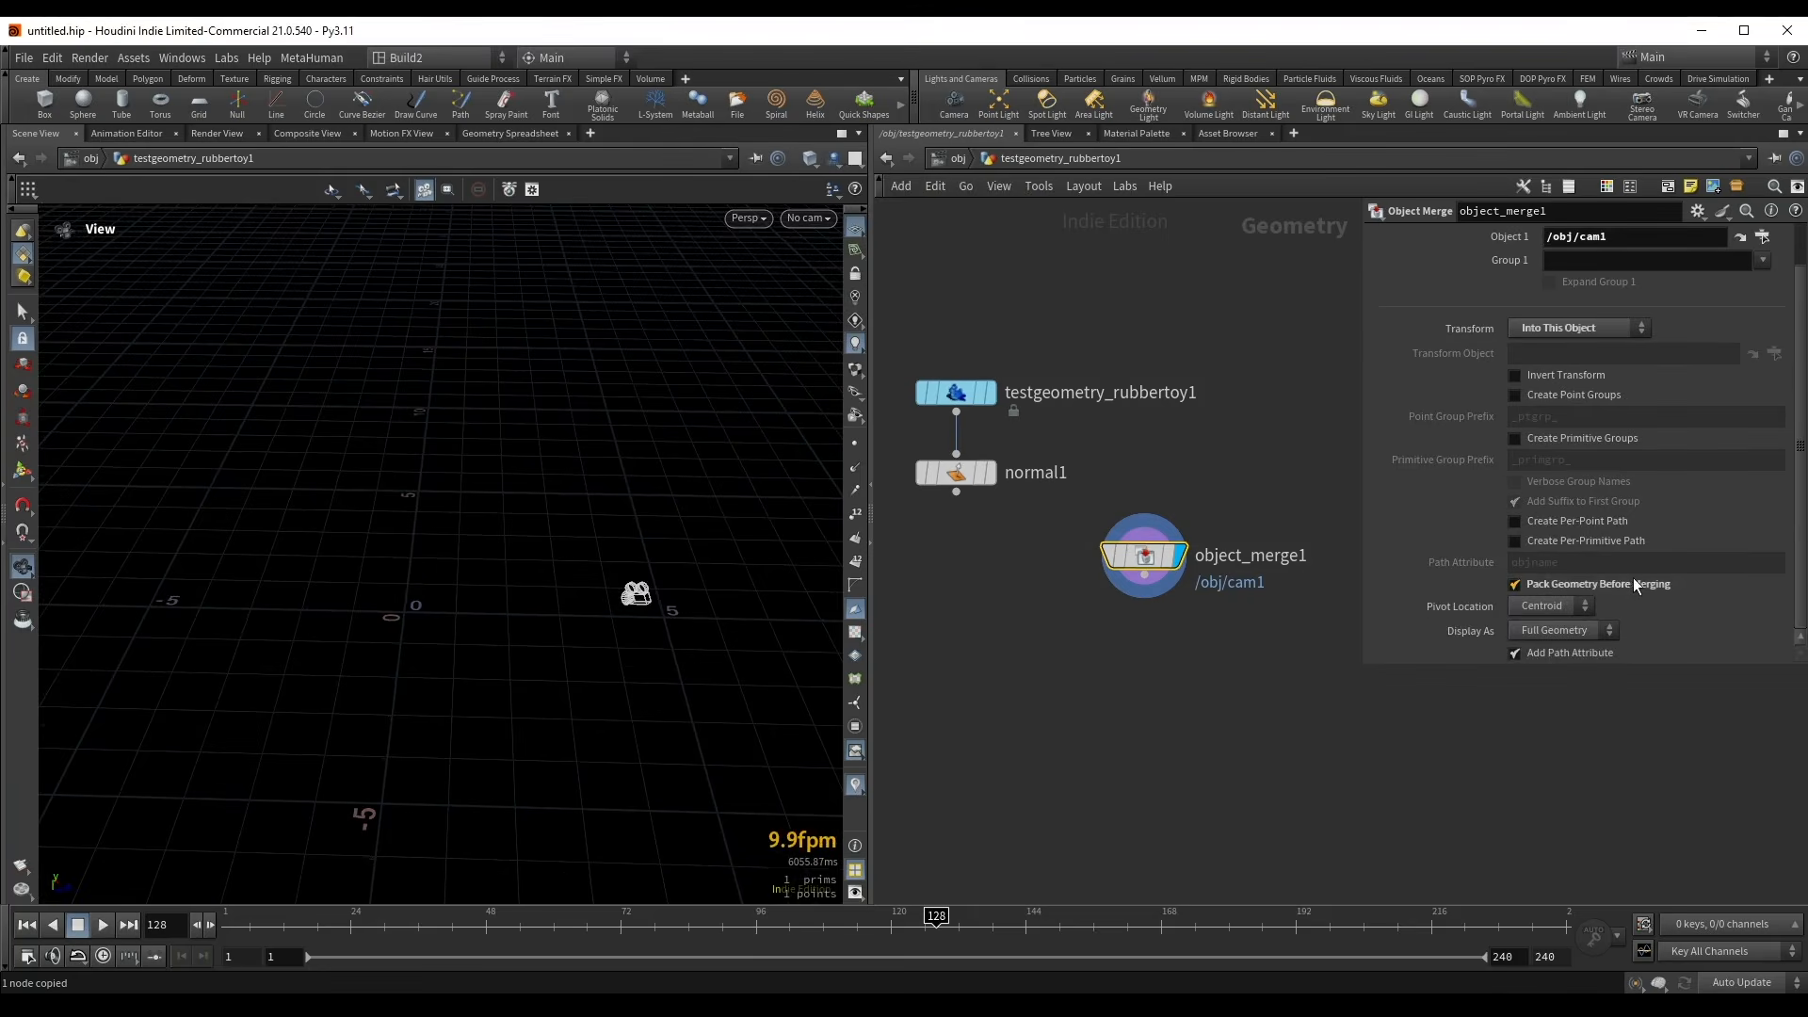
{"action": "left_click_drag", "start_coordinate": [1008, 635], "coordinate": [1174, 543]}
{"action": "middle_click_drag", "start_coordinate": [1008, 638], "coordinate": [1092, 555]}
- Display the Normal node, add an Attribute VOP named set_dot after it, and wire the camera merge into its second input
{"action": "left_click", "coordinate": [1076, 393]}
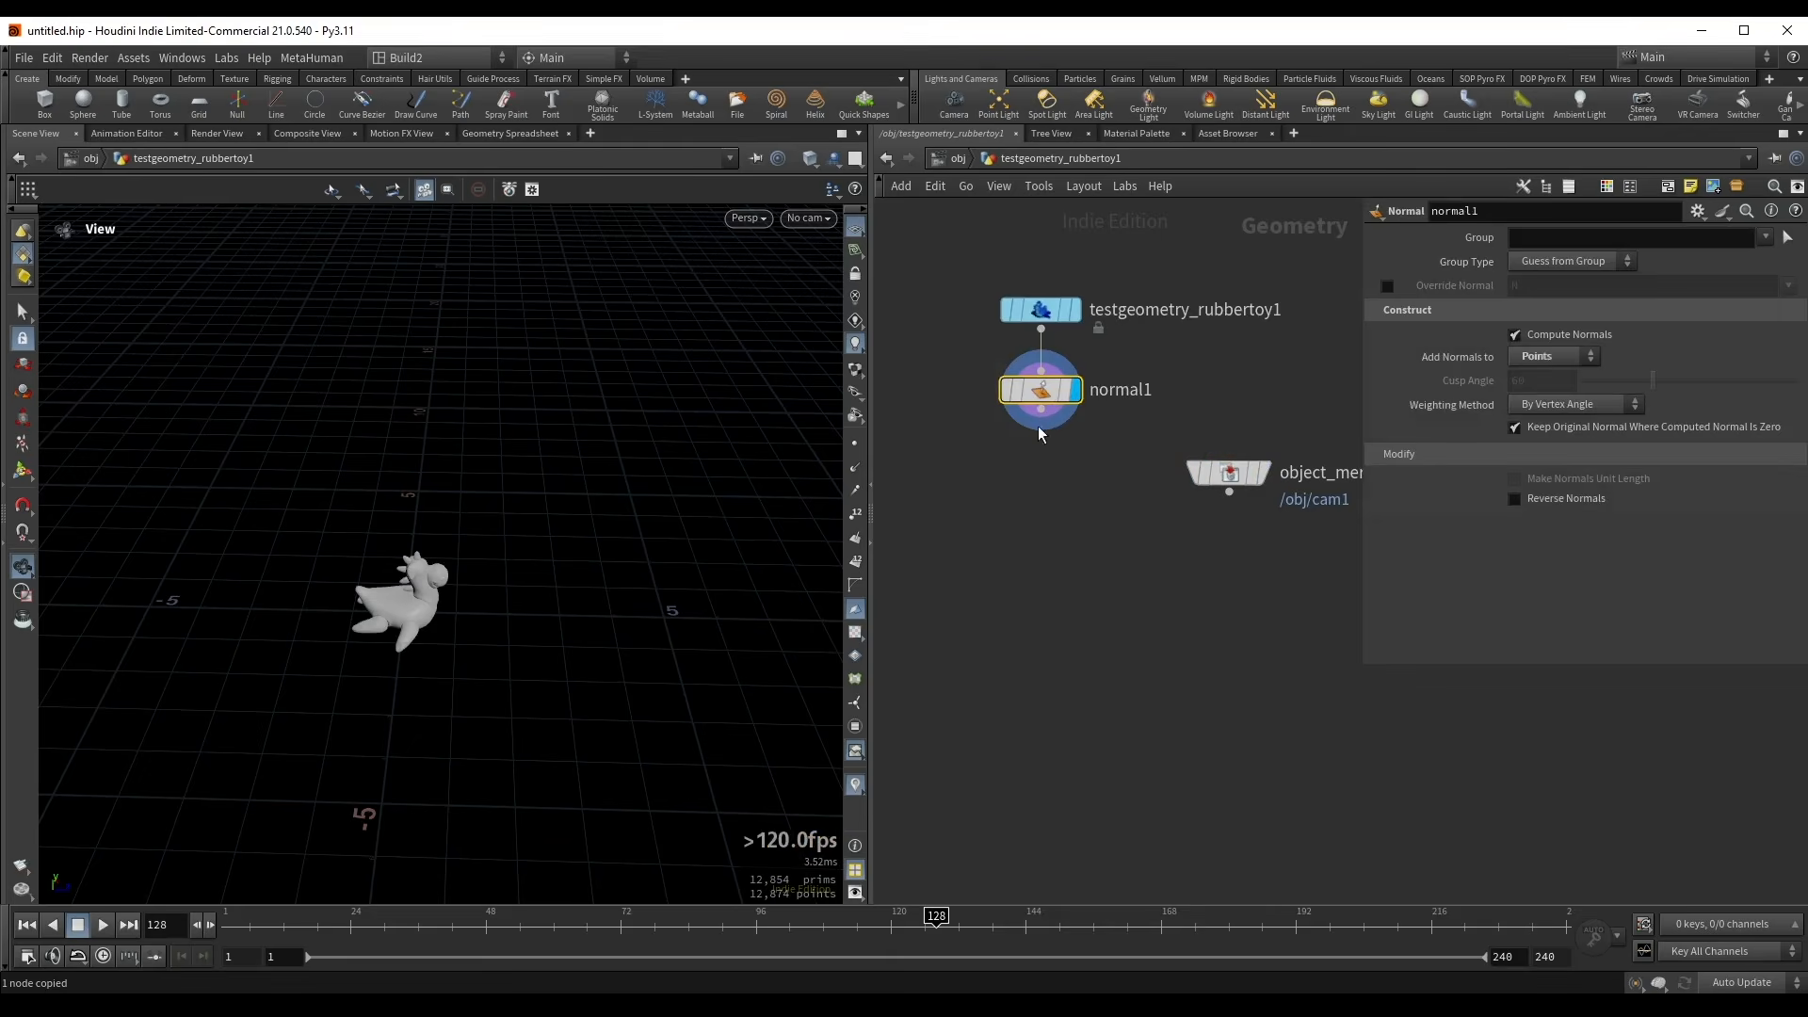
{"action": "key", "text": "Tab"}
{"action": "type", "text": "atv"}
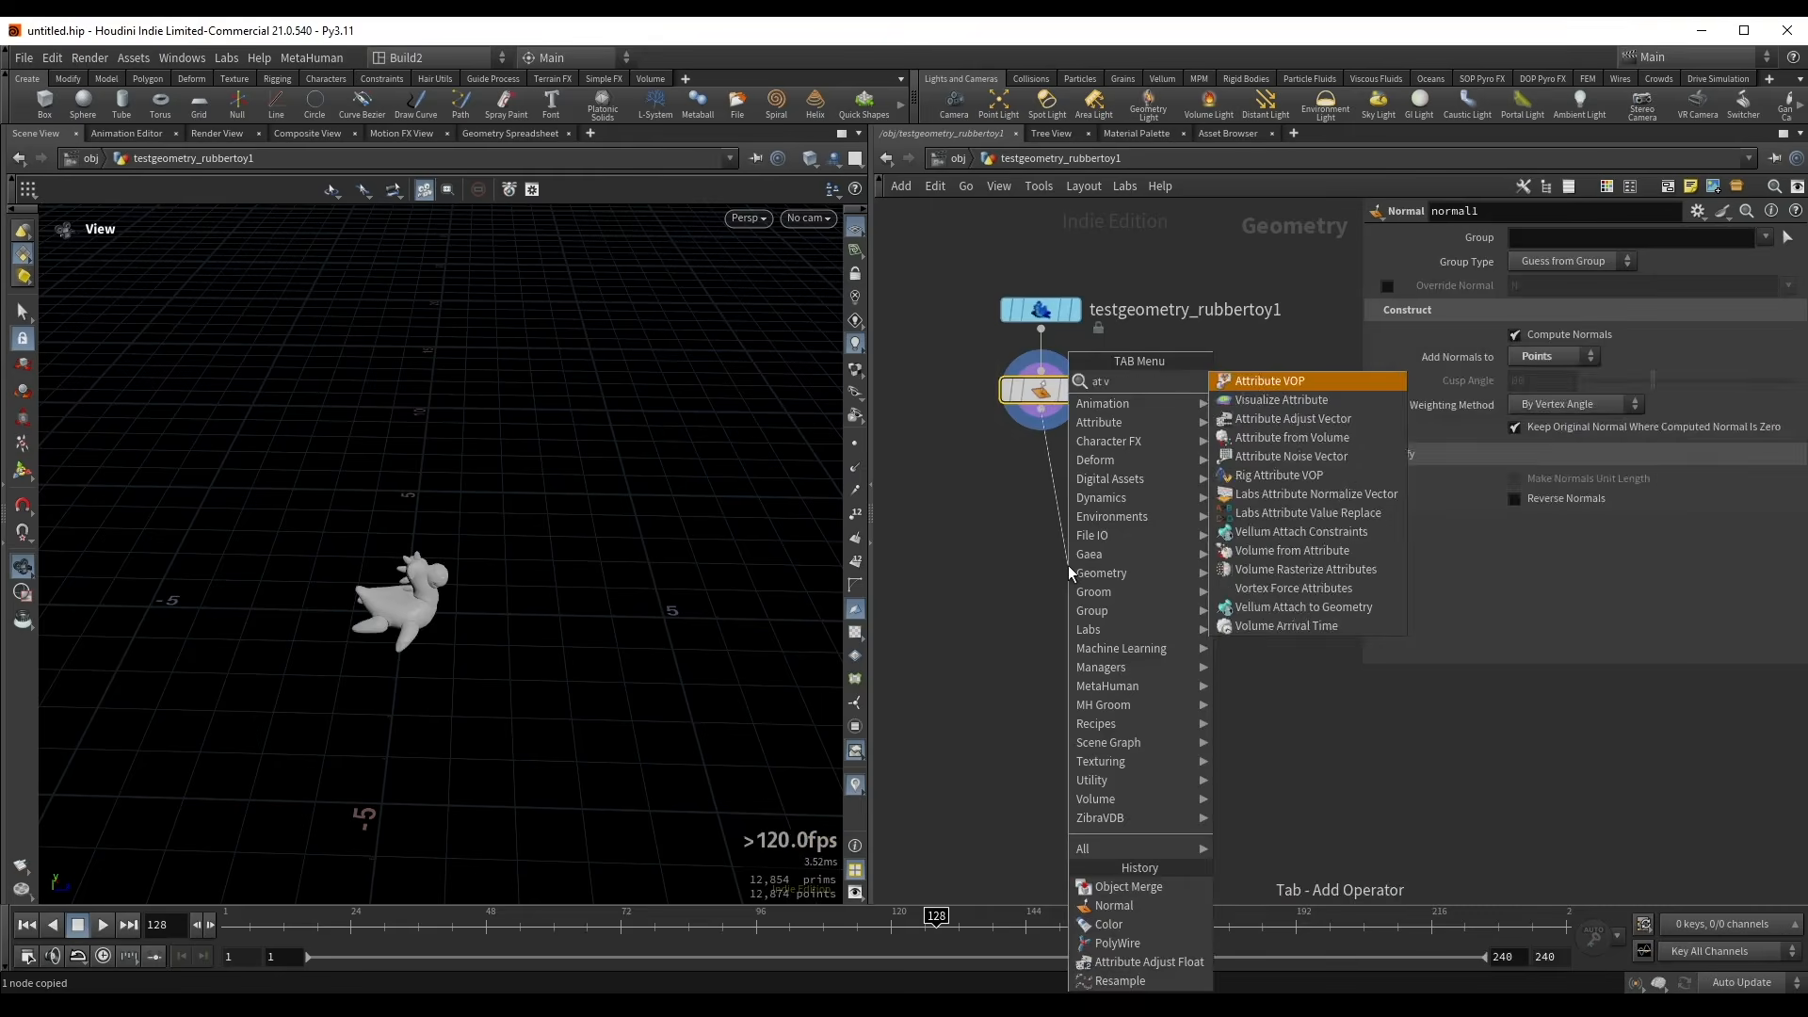
{"action": "key", "text": "Return"}
{"action": "key", "text": "F2"}
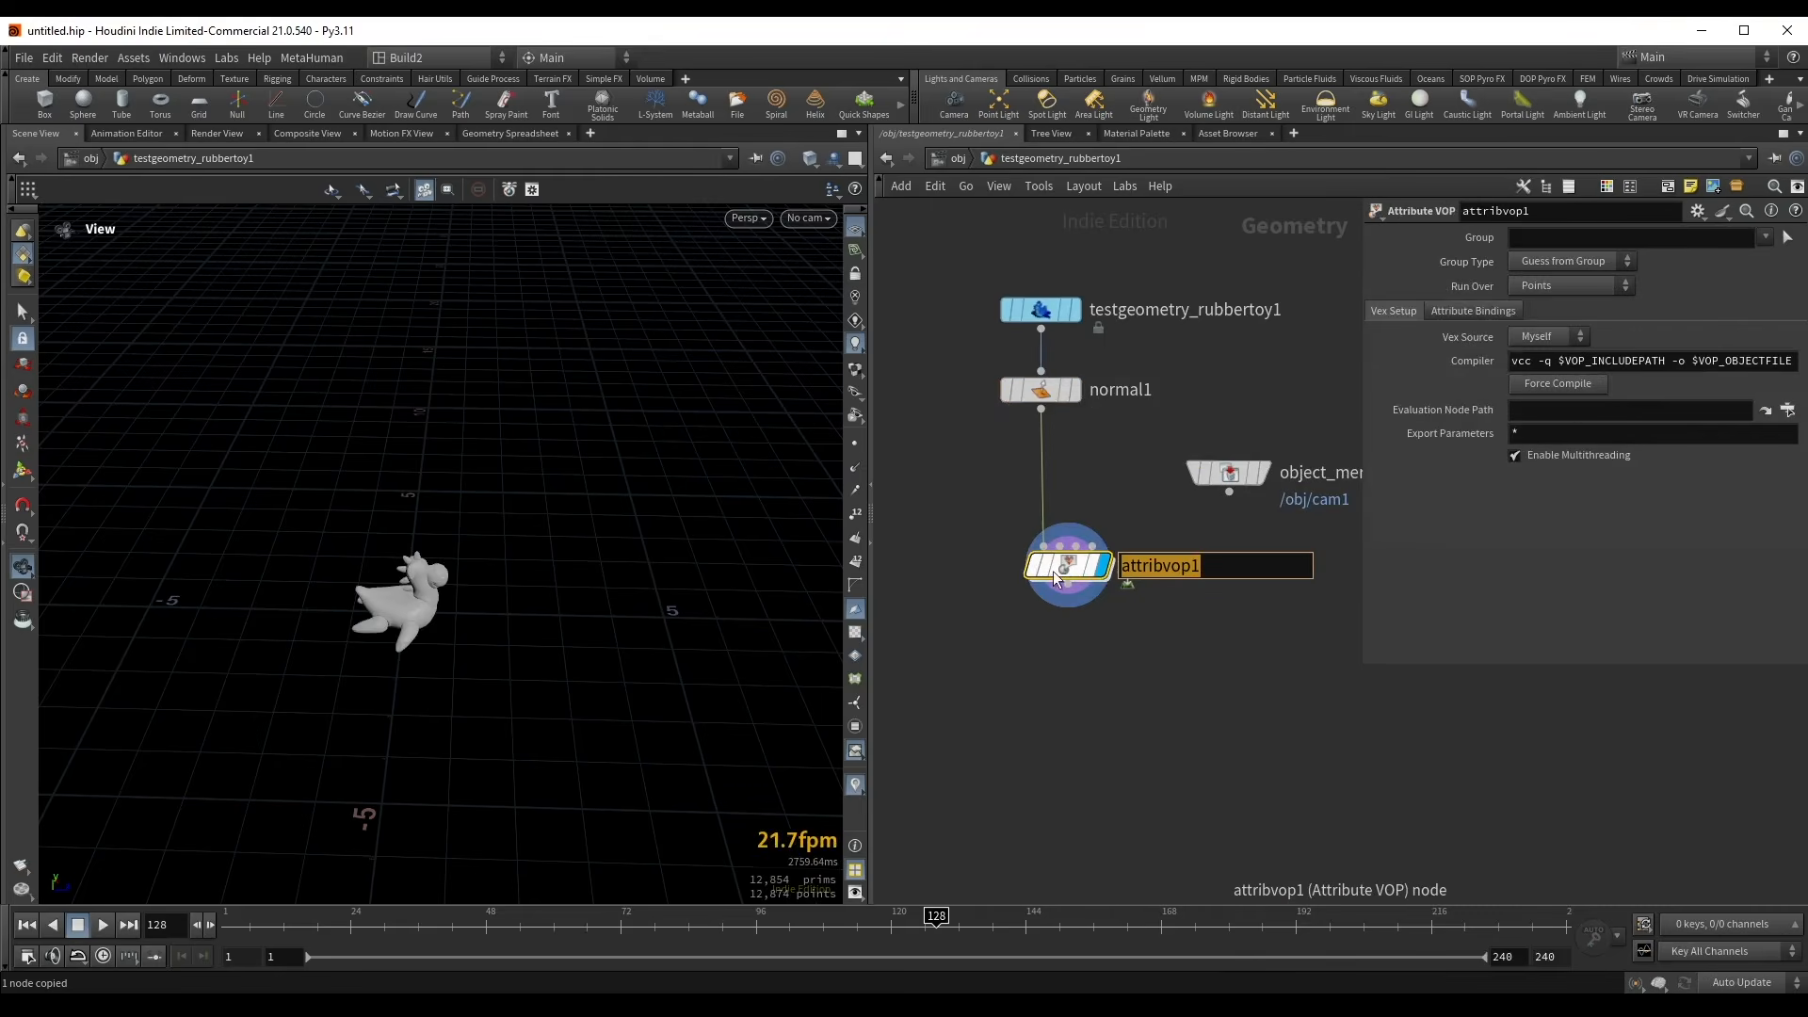
{"action": "type", "text": "set_d"}
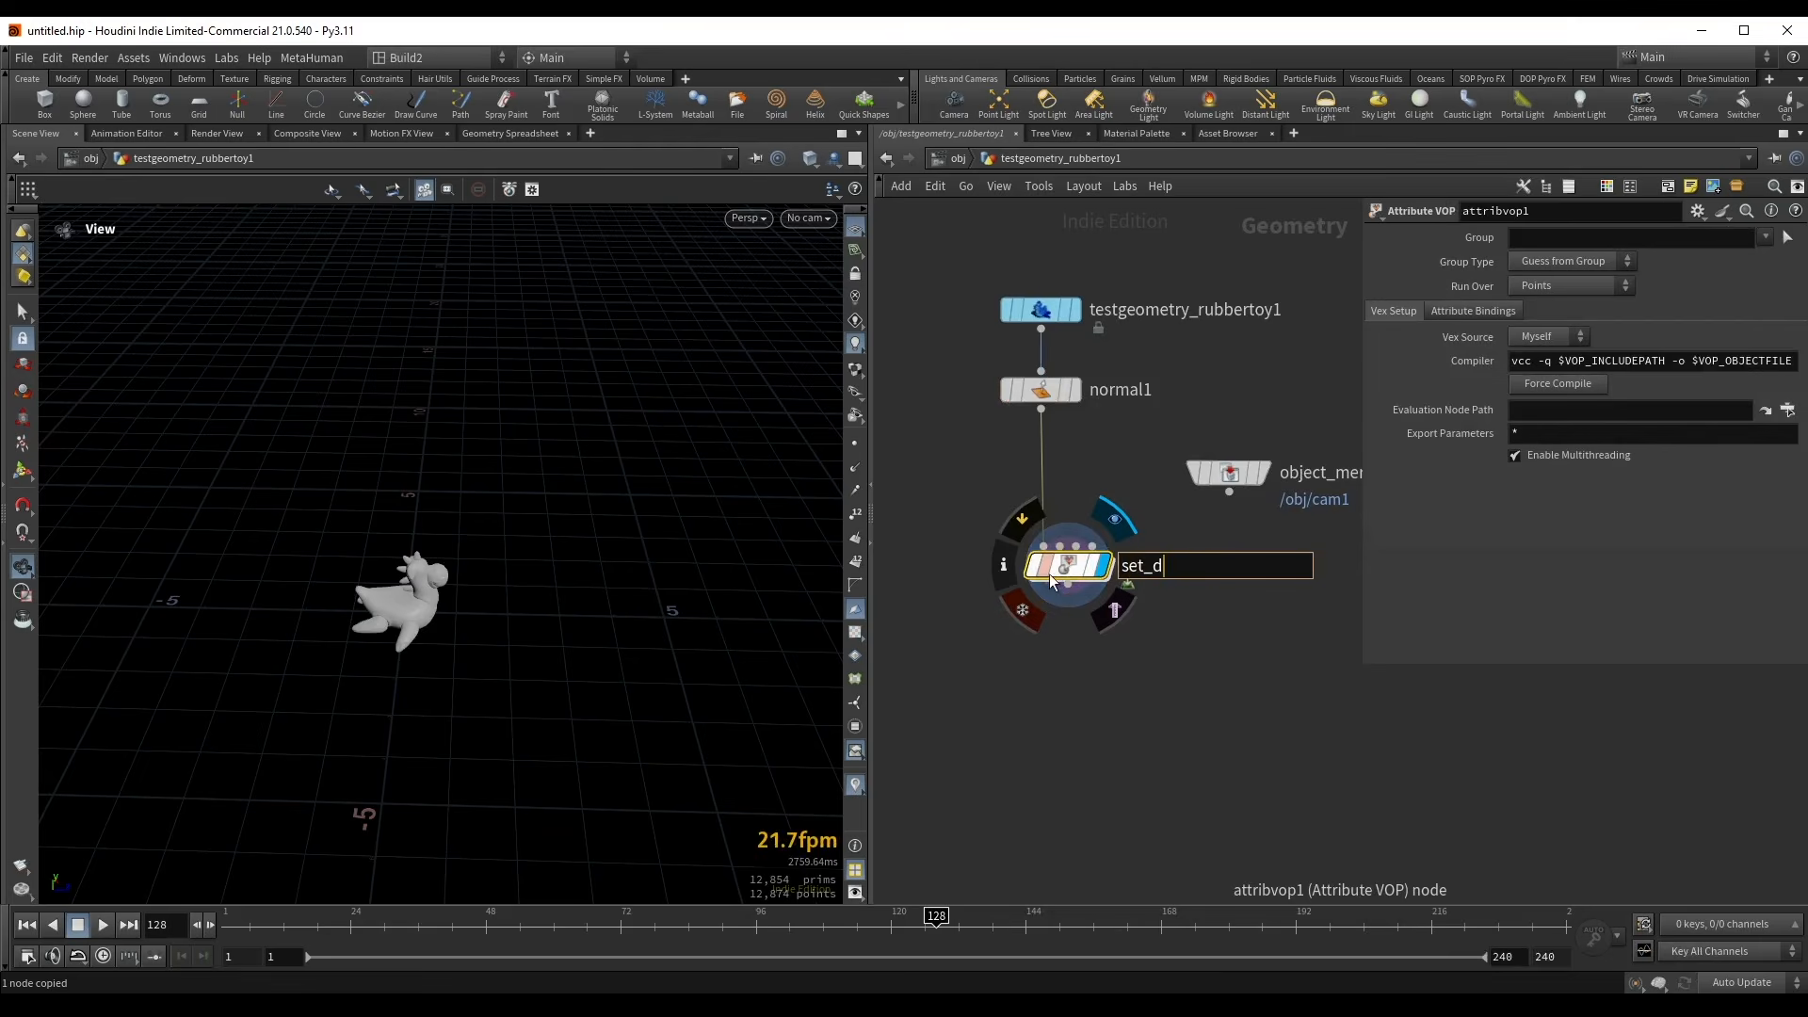
{"action": "type", "text": "ot"}
{"action": "key", "text": "Return"}
{"action": "left_click_drag", "start_coordinate": [1066, 567], "coordinate": [1094, 614]}
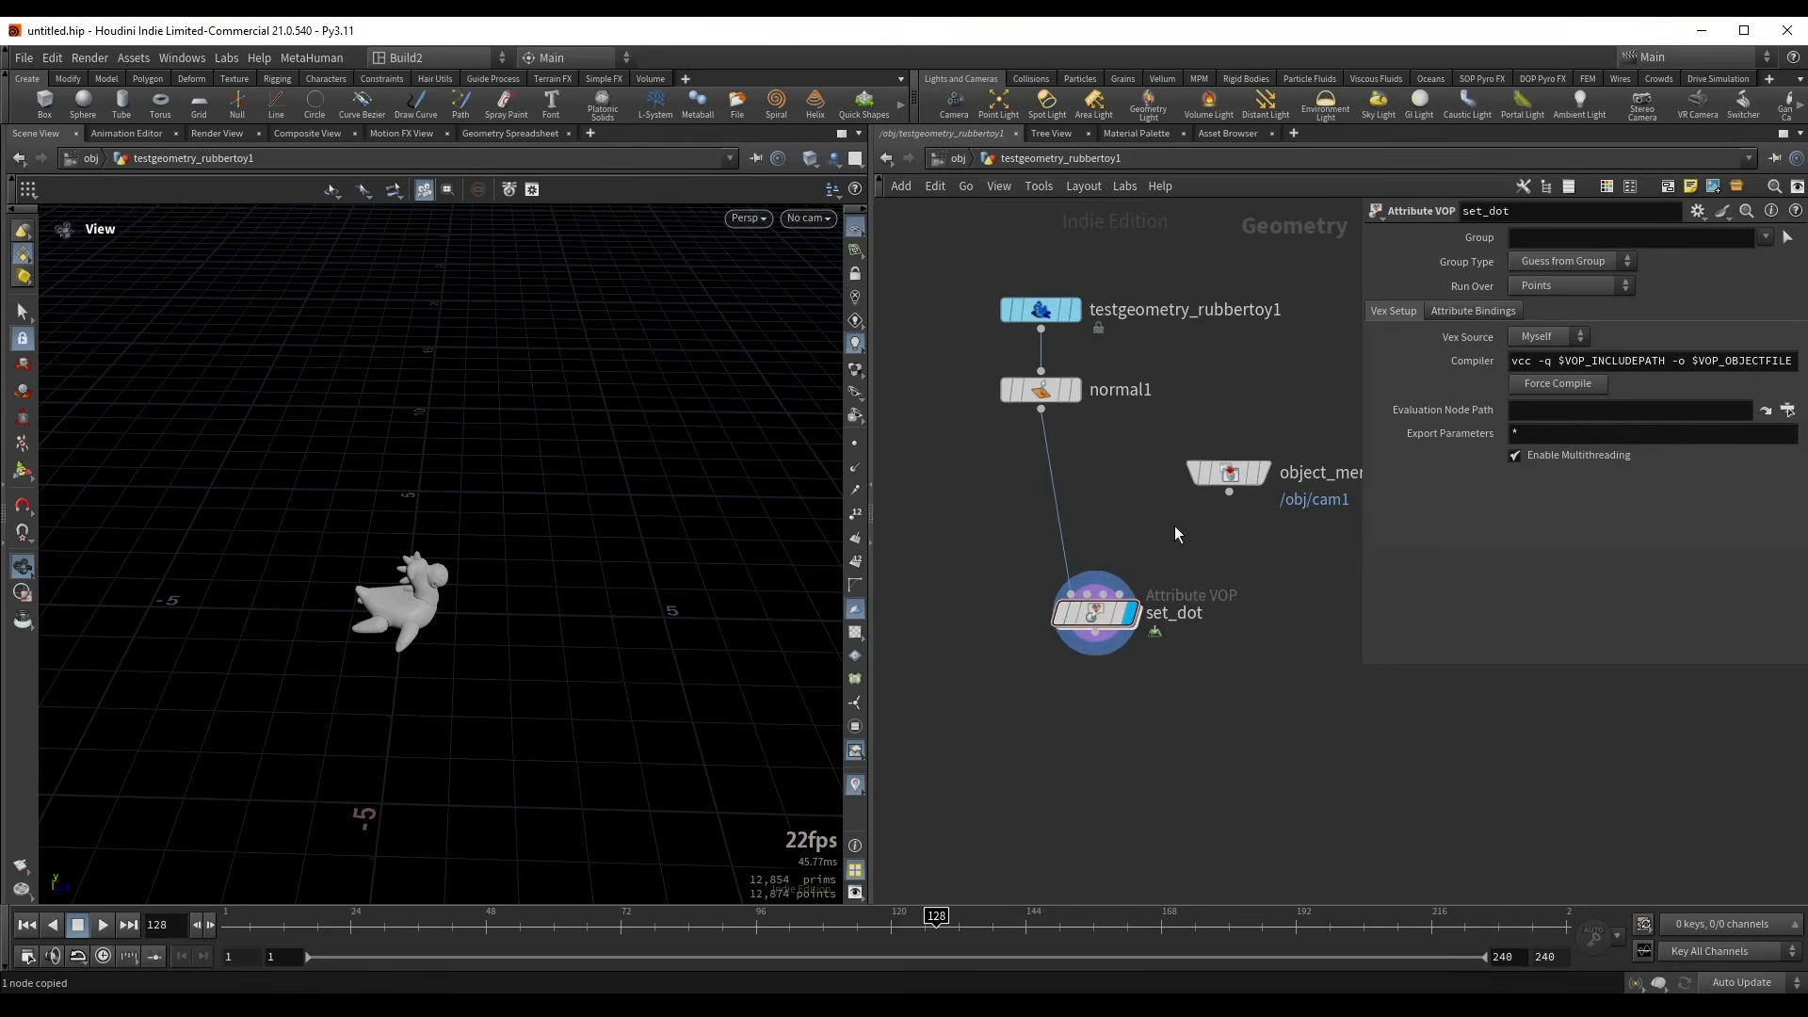
{"action": "left_click_drag", "start_coordinate": [1229, 493], "coordinate": [1088, 593]}
{"action": "middle_click_drag", "start_coordinate": [1088, 594], "coordinate": [1010, 642]}
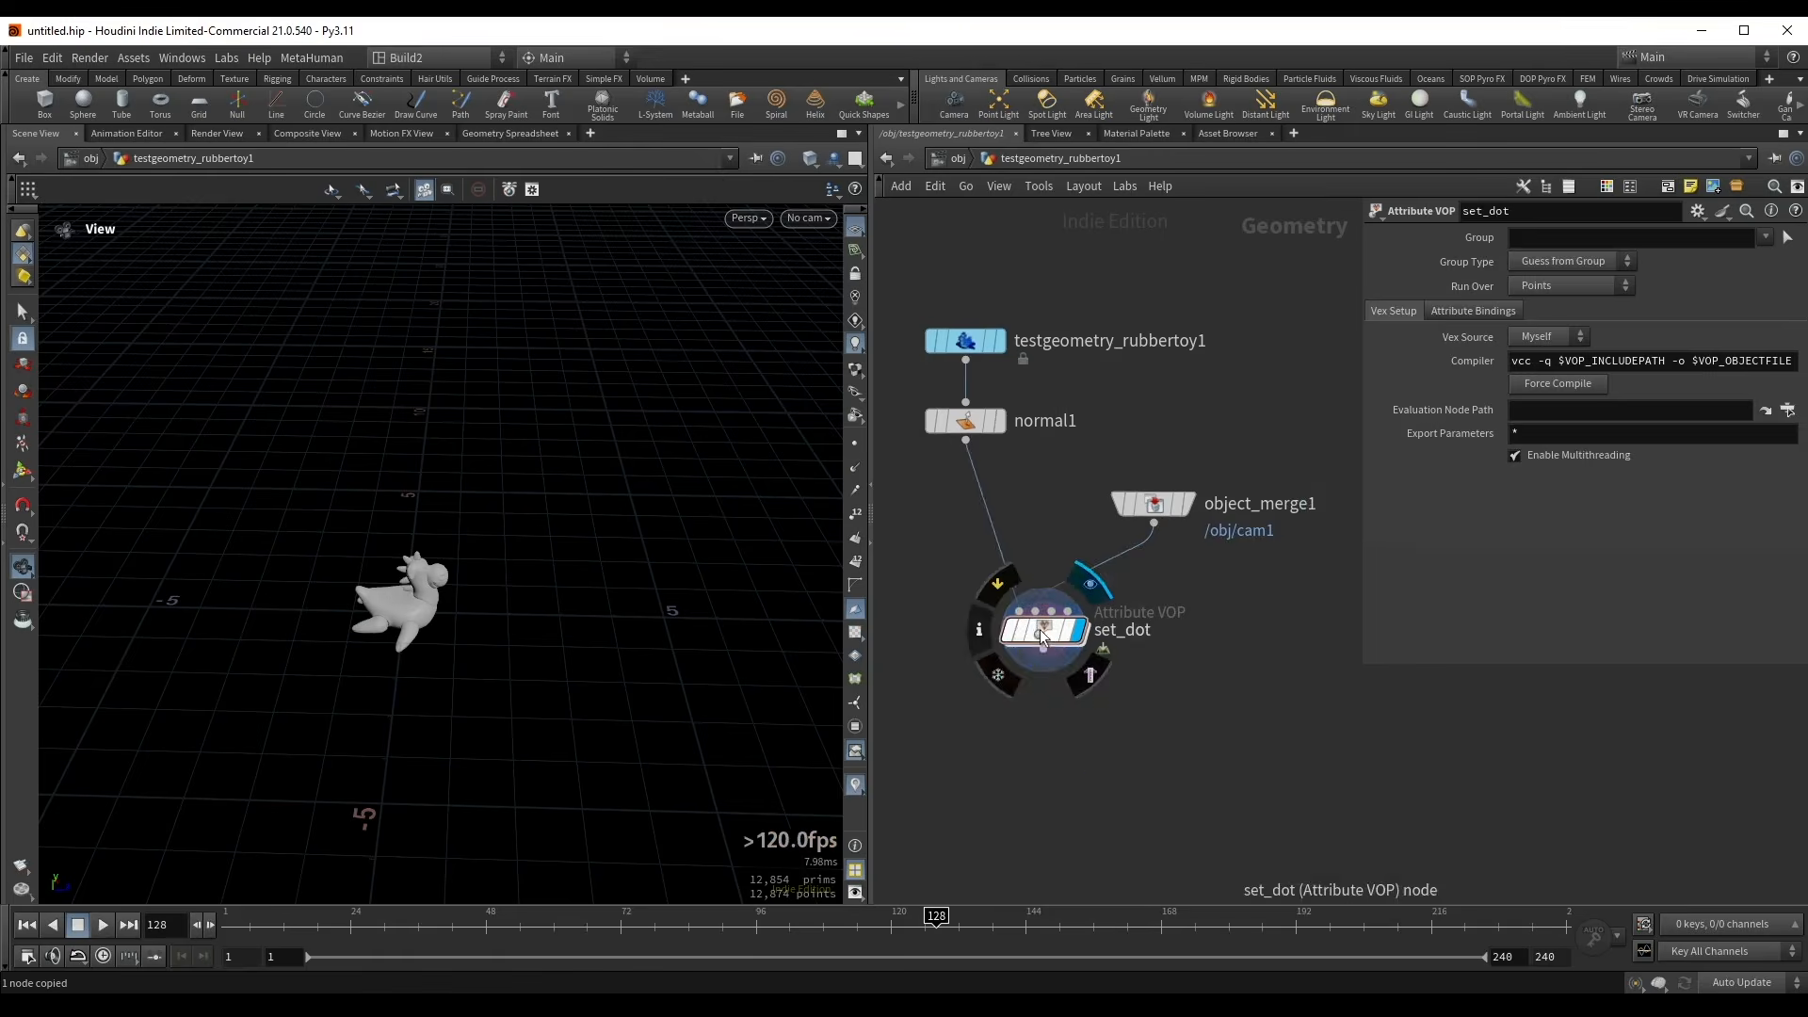
- Inside set_dot, add an Import Point Attribute node fed by the OpInput2 output of the global parameters
{"action": "double_click", "coordinate": [1043, 627]}
{"action": "middle_click_drag", "start_coordinate": [1250, 688], "coordinate": [965, 568]}
{"action": "scroll", "coordinate": [1031, 646], "scroll_direction": "up", "scroll_amount": 2}
{"action": "left_click", "coordinate": [1002, 592]}
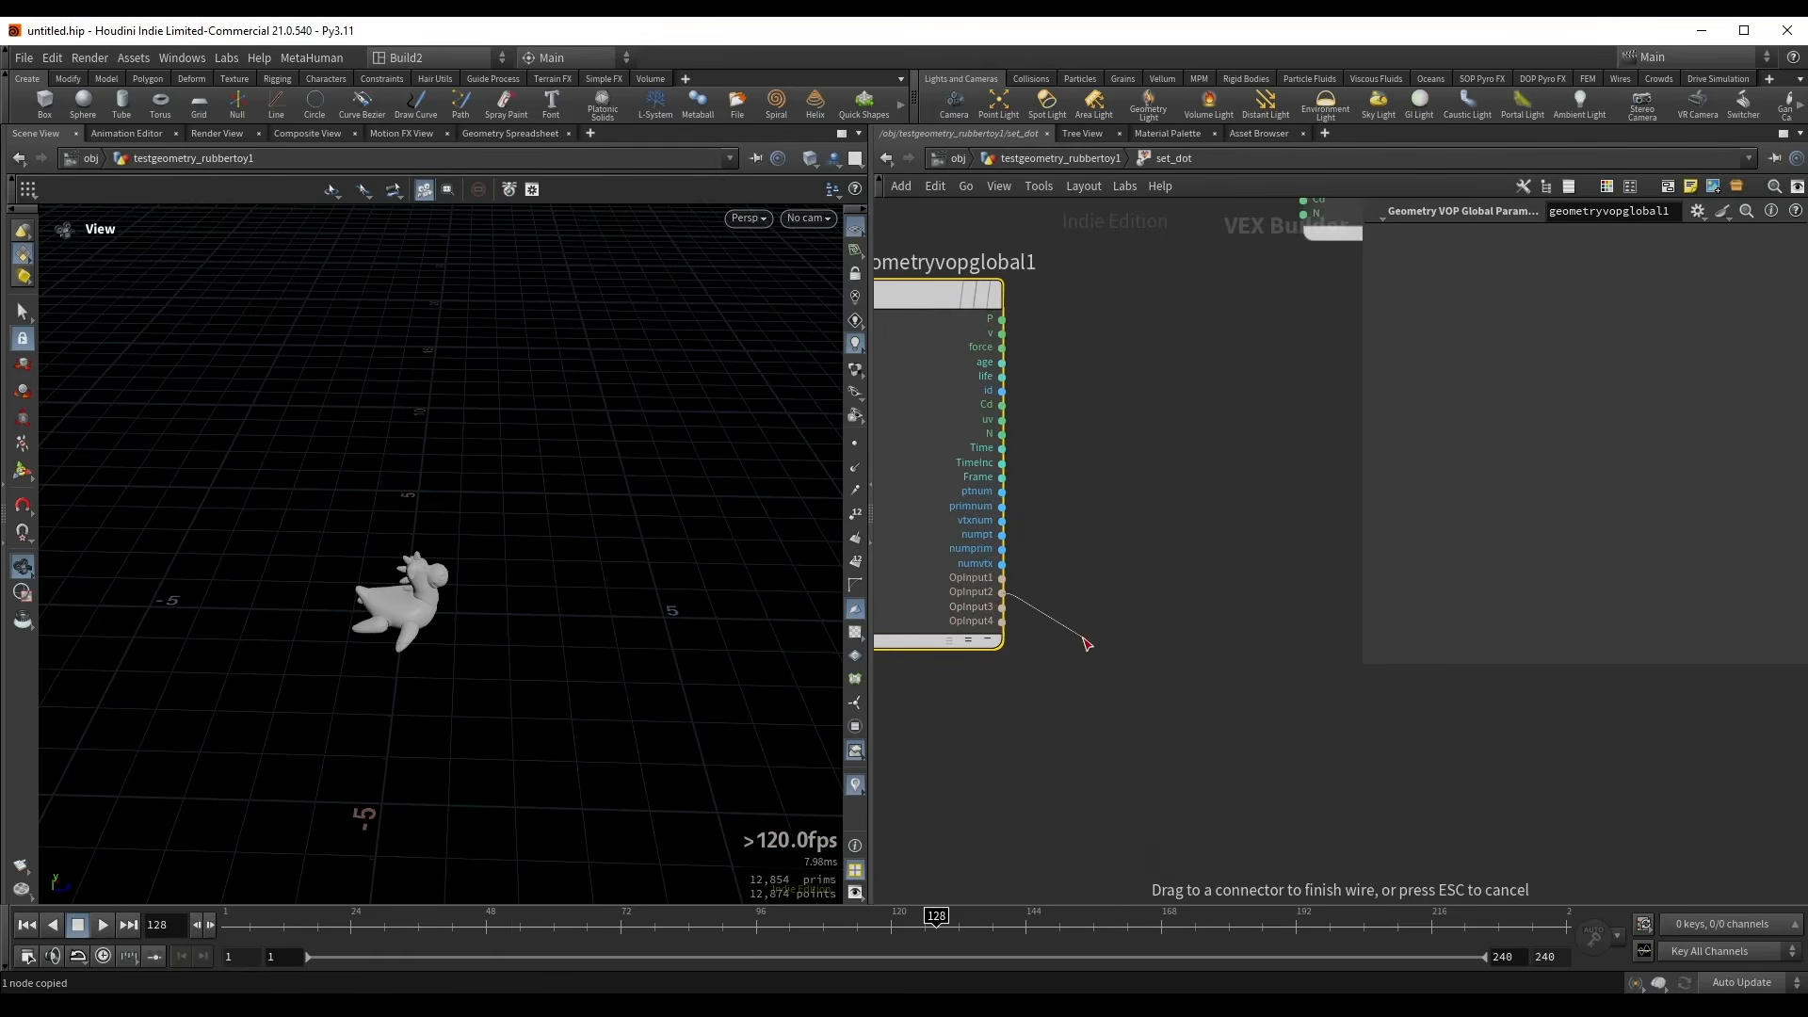
{"action": "key", "text": "Tab"}
{"action": "type", "text": "imp"}
{"action": "key", "text": "Down"}
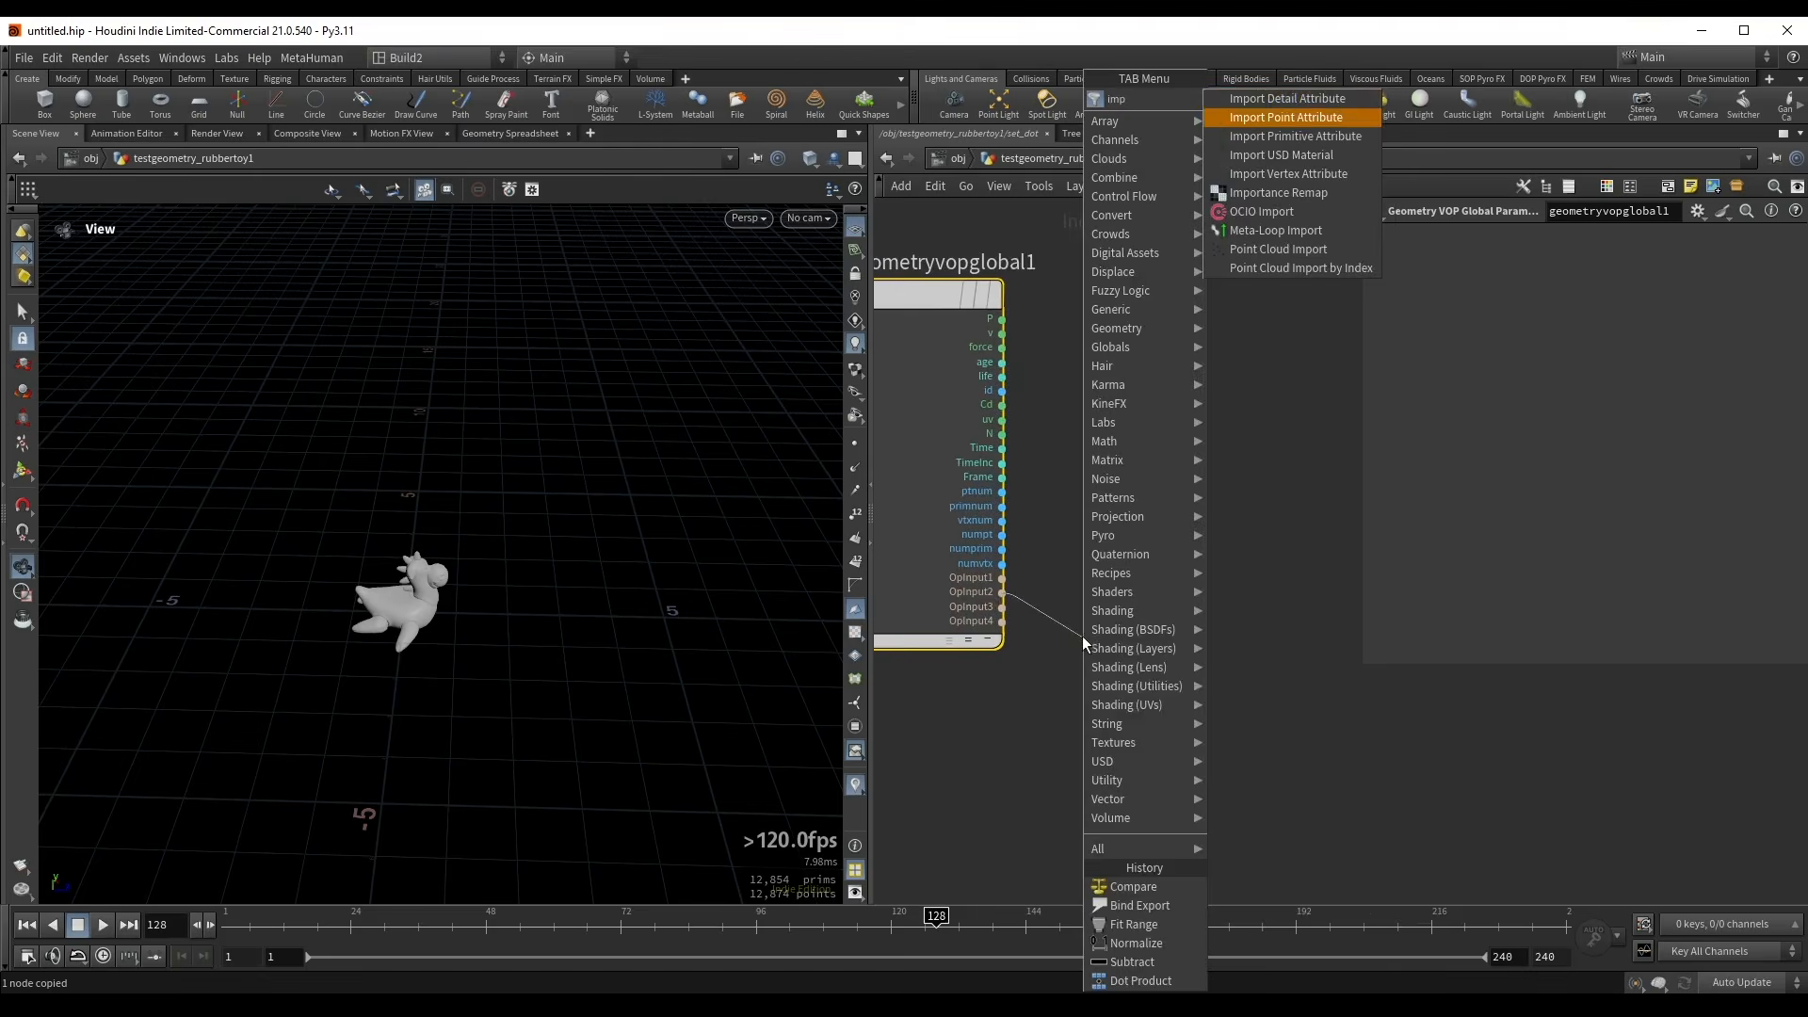
{"action": "key", "text": "Return"}
- Add a constant for the ptnum input of the Import Point Attribute node and place it beneath the global parameters
{"action": "right_click", "coordinate": [1157, 706]}
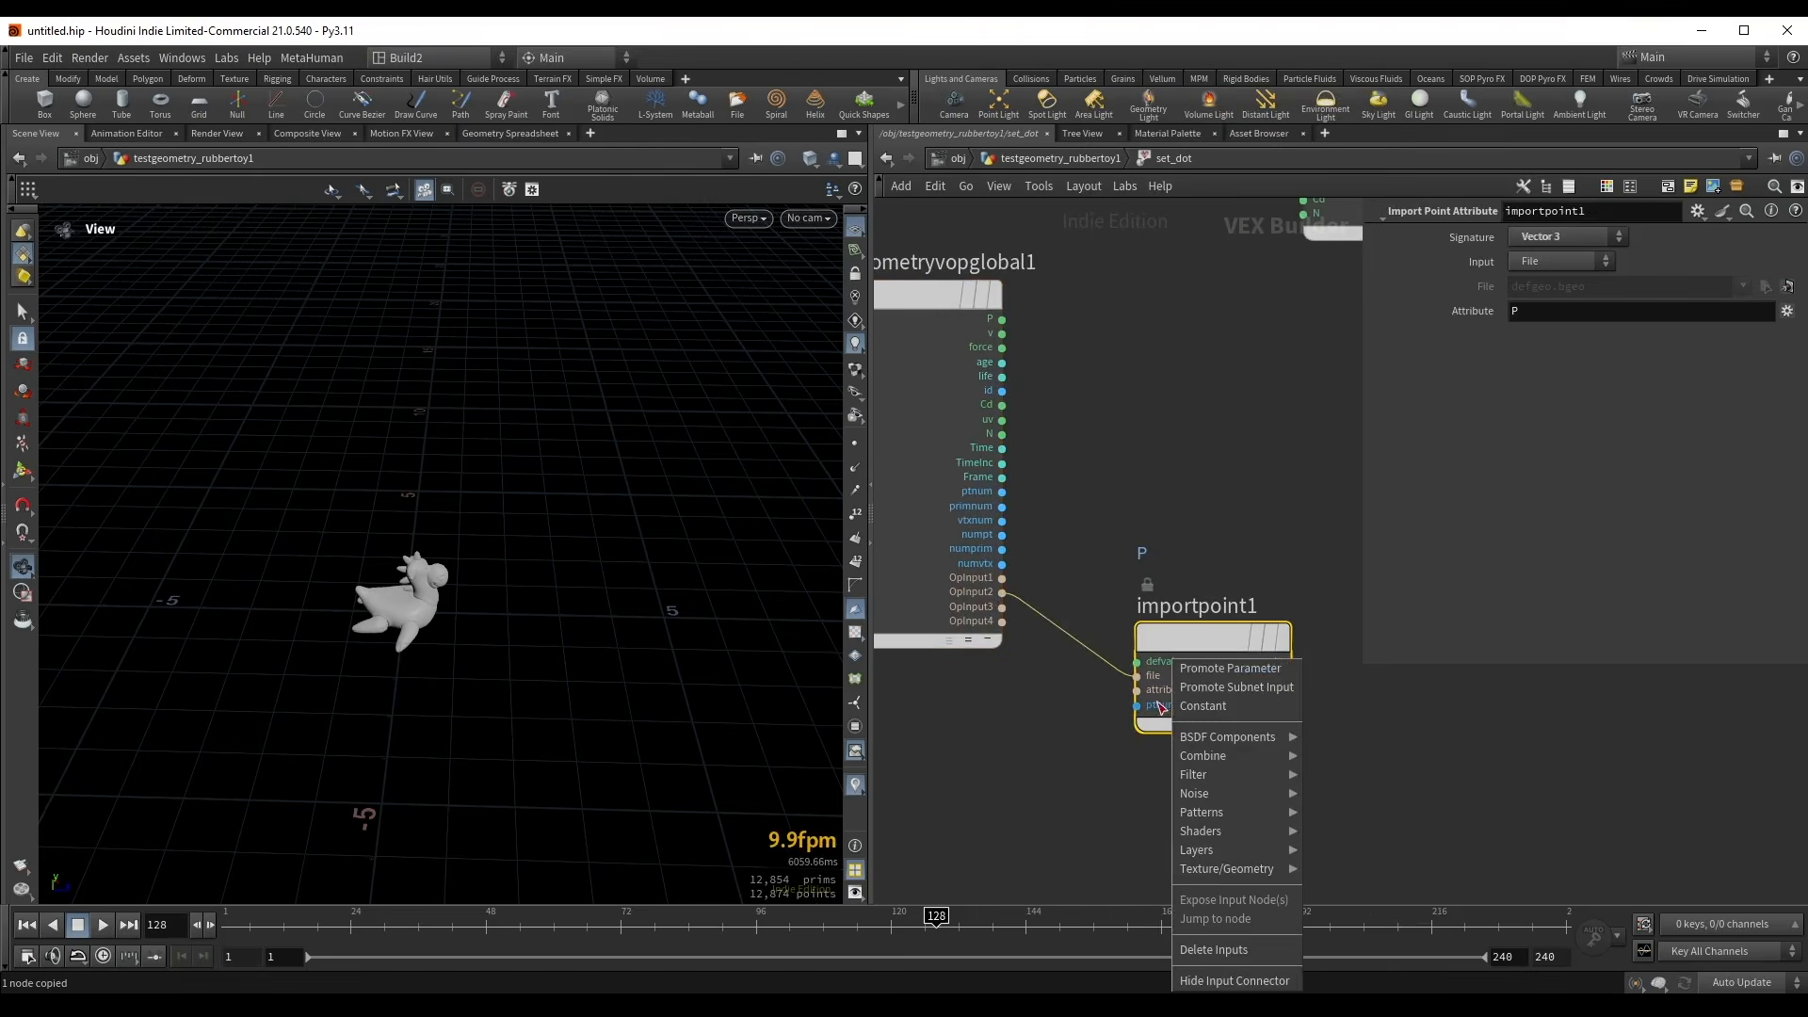
{"action": "left_click", "coordinate": [1196, 708]}
{"action": "left_click_drag", "start_coordinate": [1007, 646], "coordinate": [968, 763]}
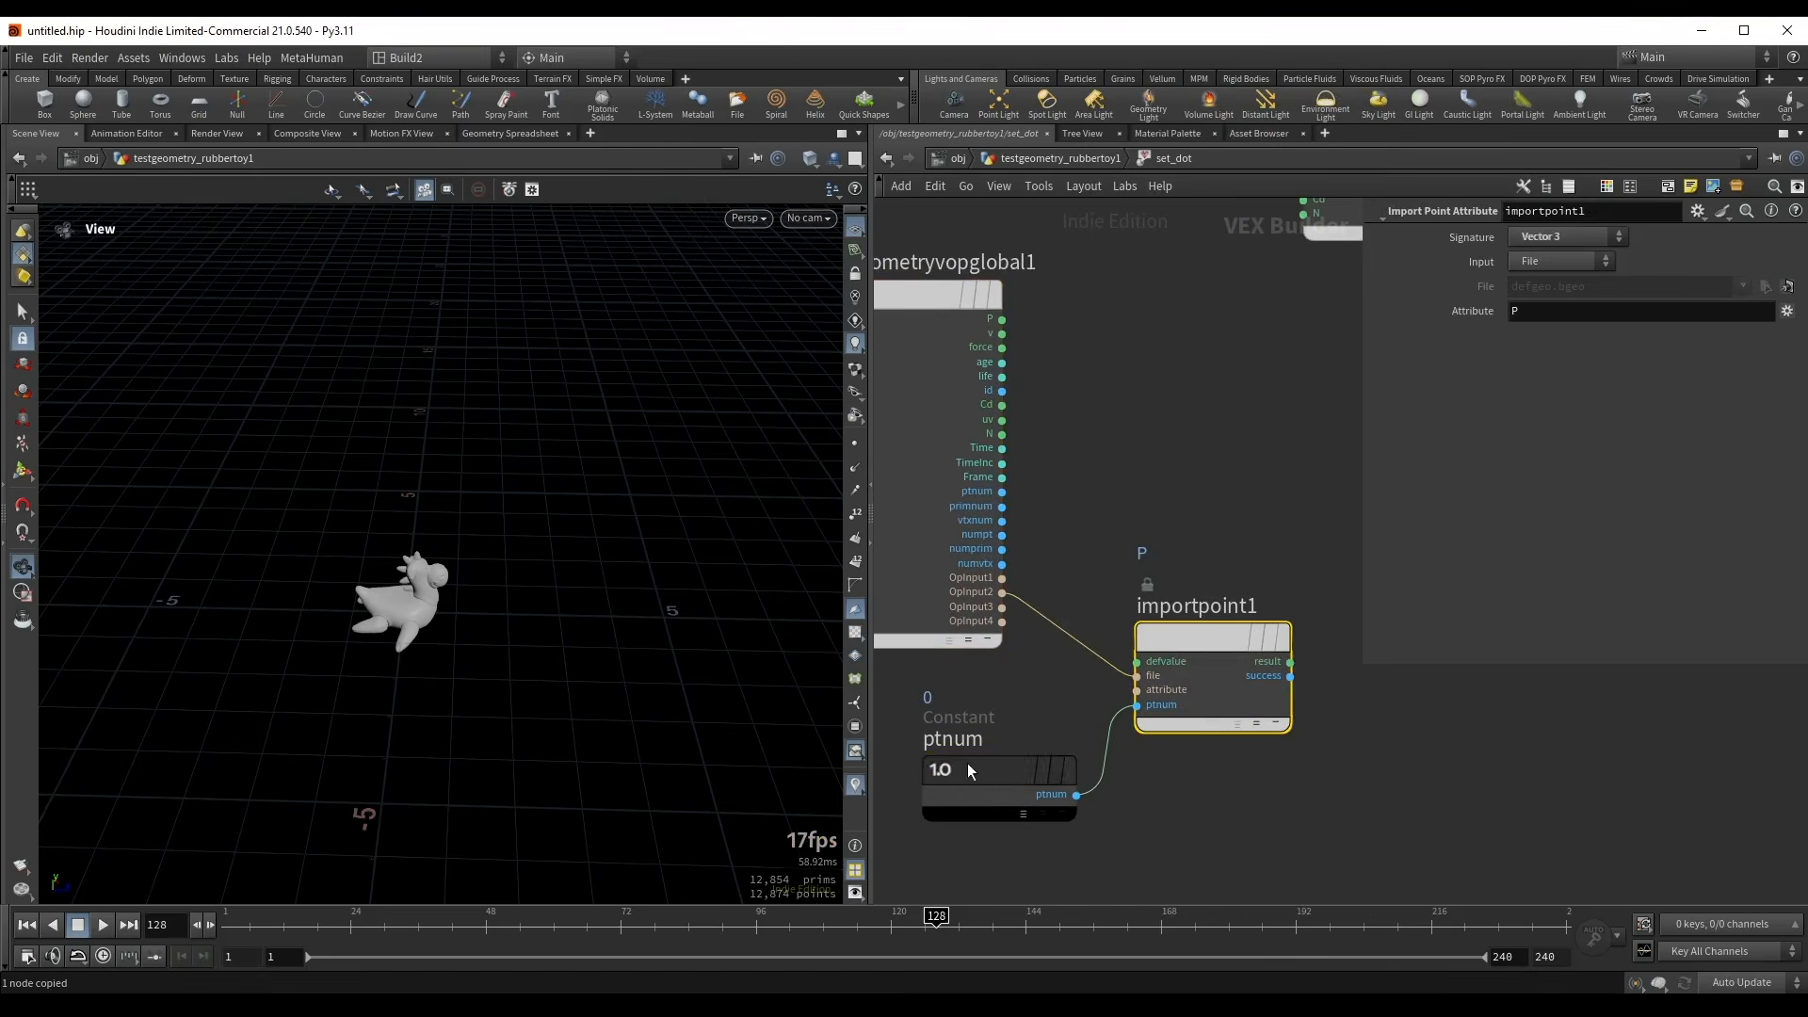
{"action": "left_click", "coordinate": [968, 762]}
{"action": "scroll", "coordinate": [1105, 601], "scroll_direction": "down", "scroll_amount": 2}
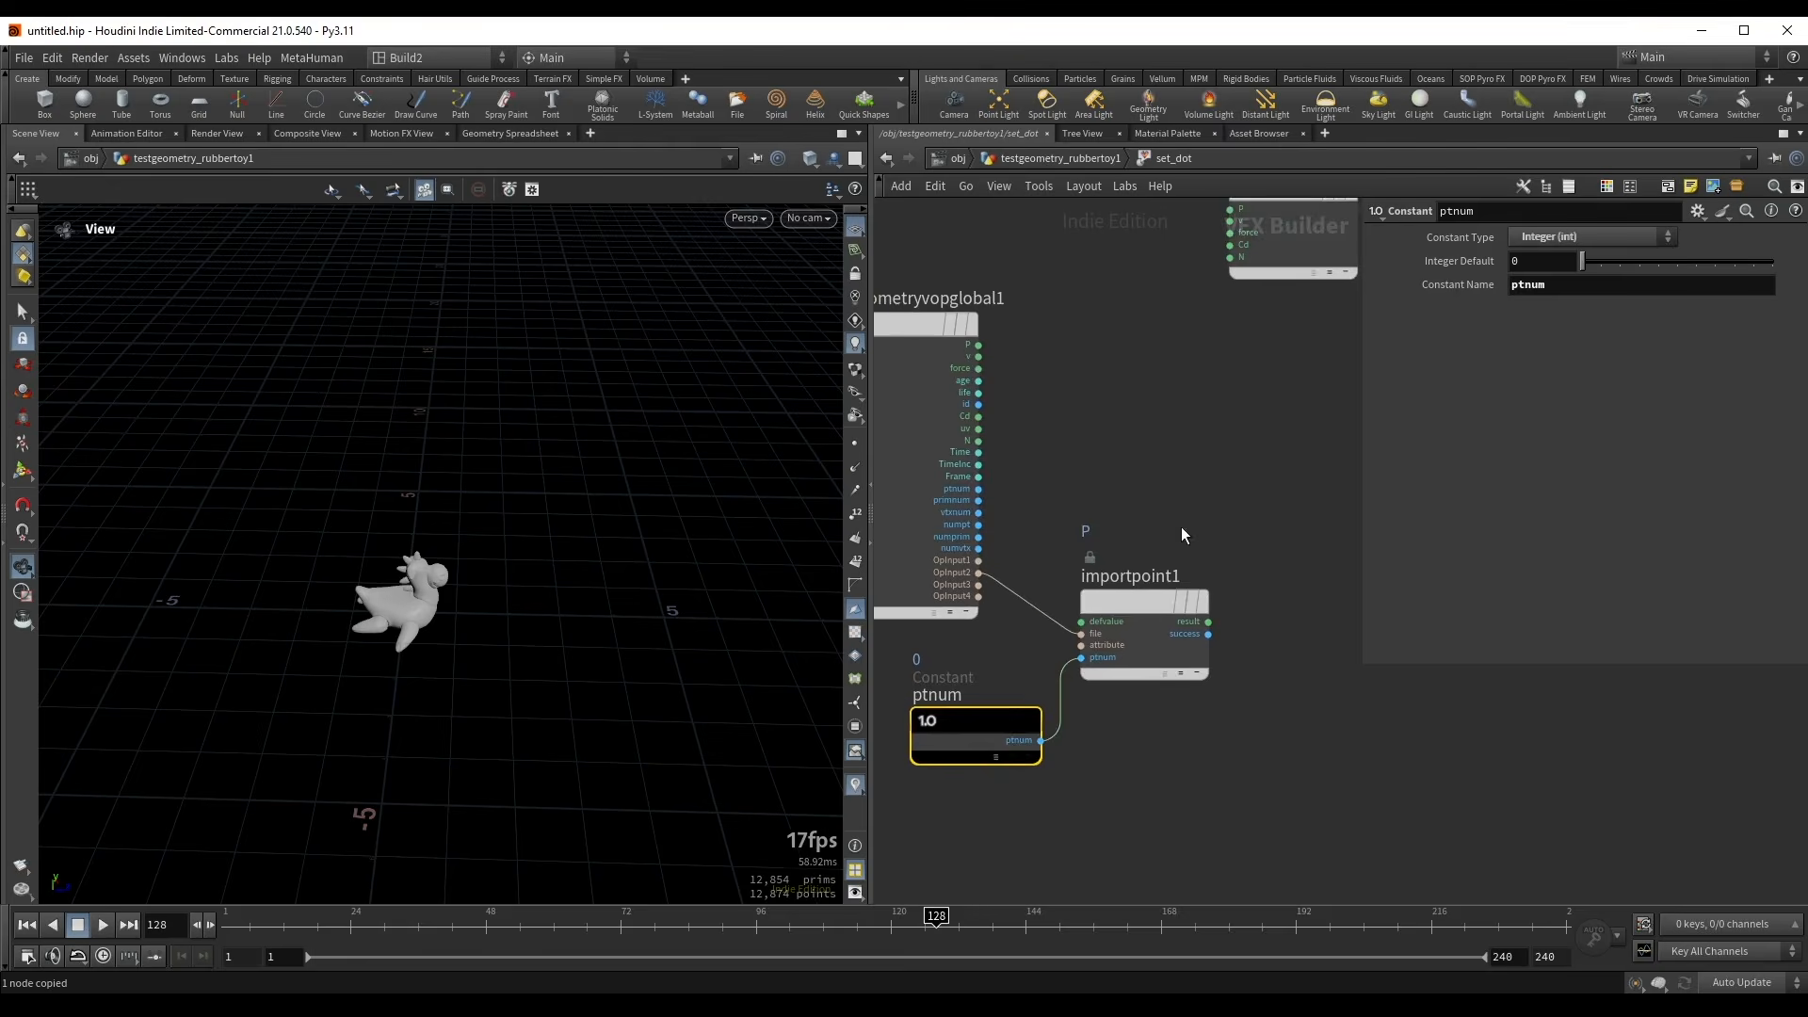
{"action": "middle_click_drag", "start_coordinate": [1192, 522], "coordinate": [1172, 517]}
{"action": "left_click", "coordinate": [1170, 516]}
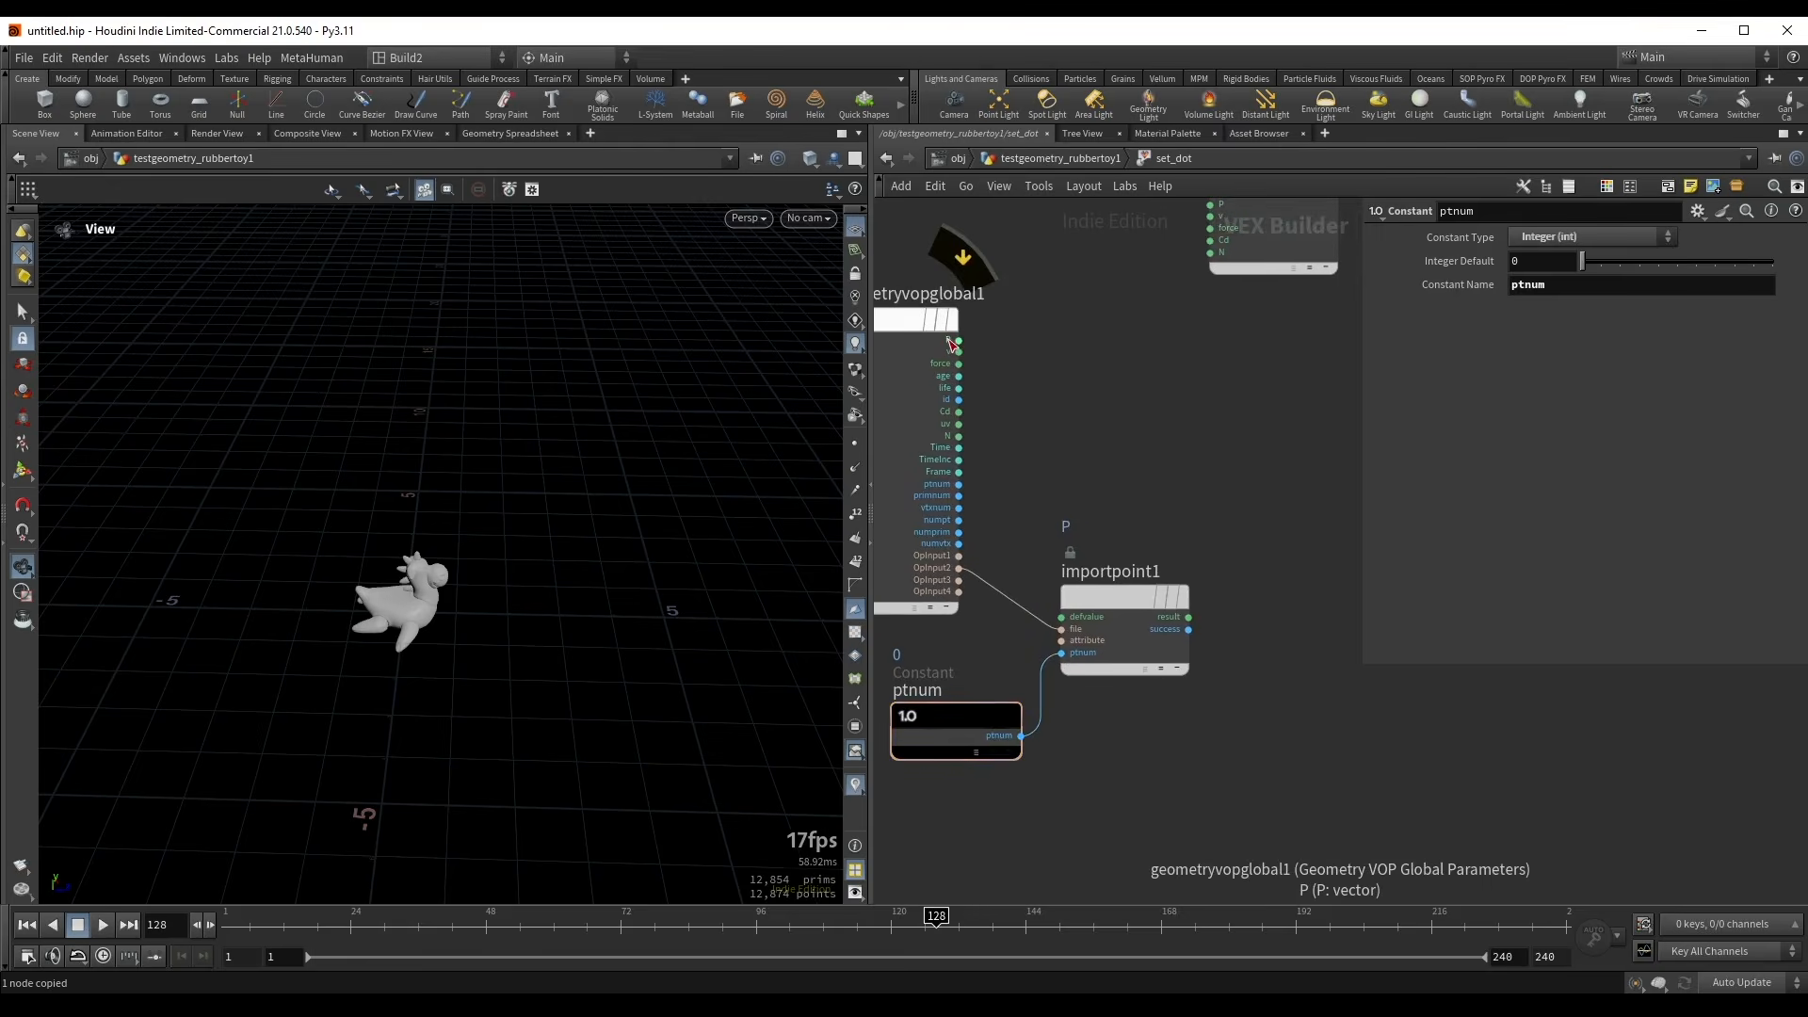
- Add a Subtract node that subtracts the imported camera position from the global P
{"action": "left_click", "coordinate": [957, 340]}
{"action": "key", "text": "Tab"}
{"action": "type", "text": "s"}
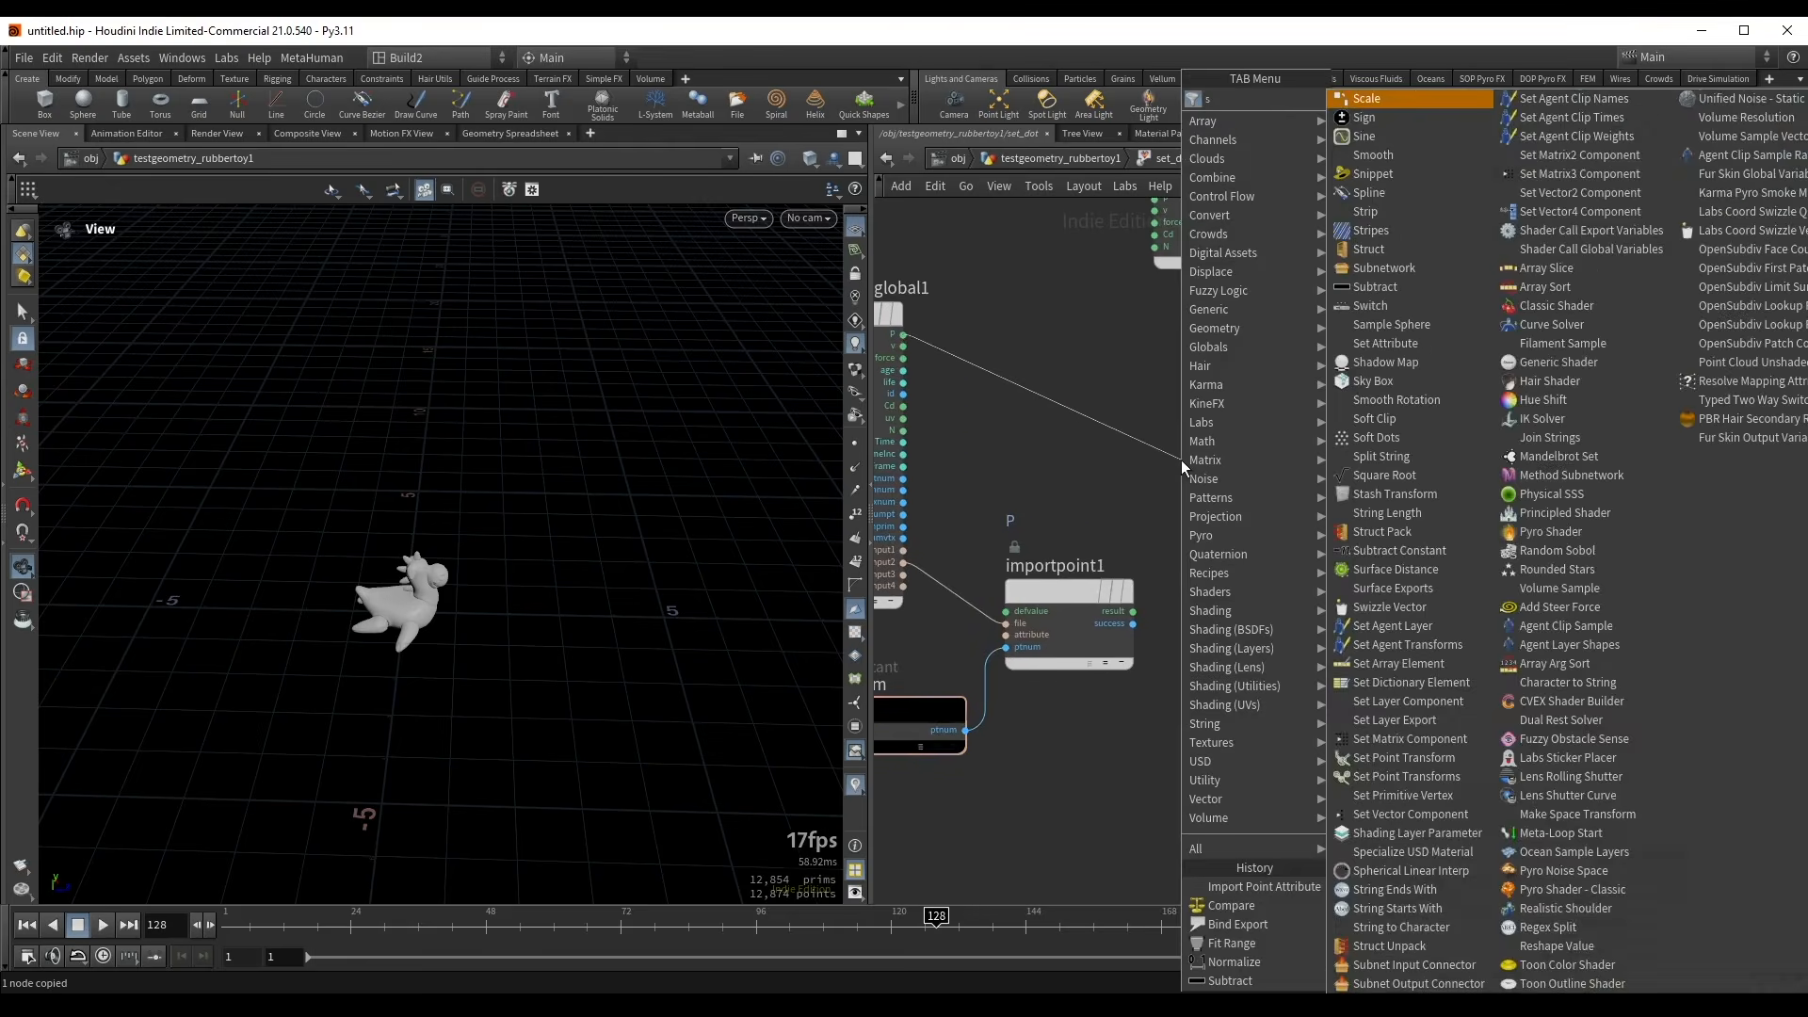
{"action": "type", "text": "ub"}
{"action": "left_click", "coordinate": [1378, 120]}
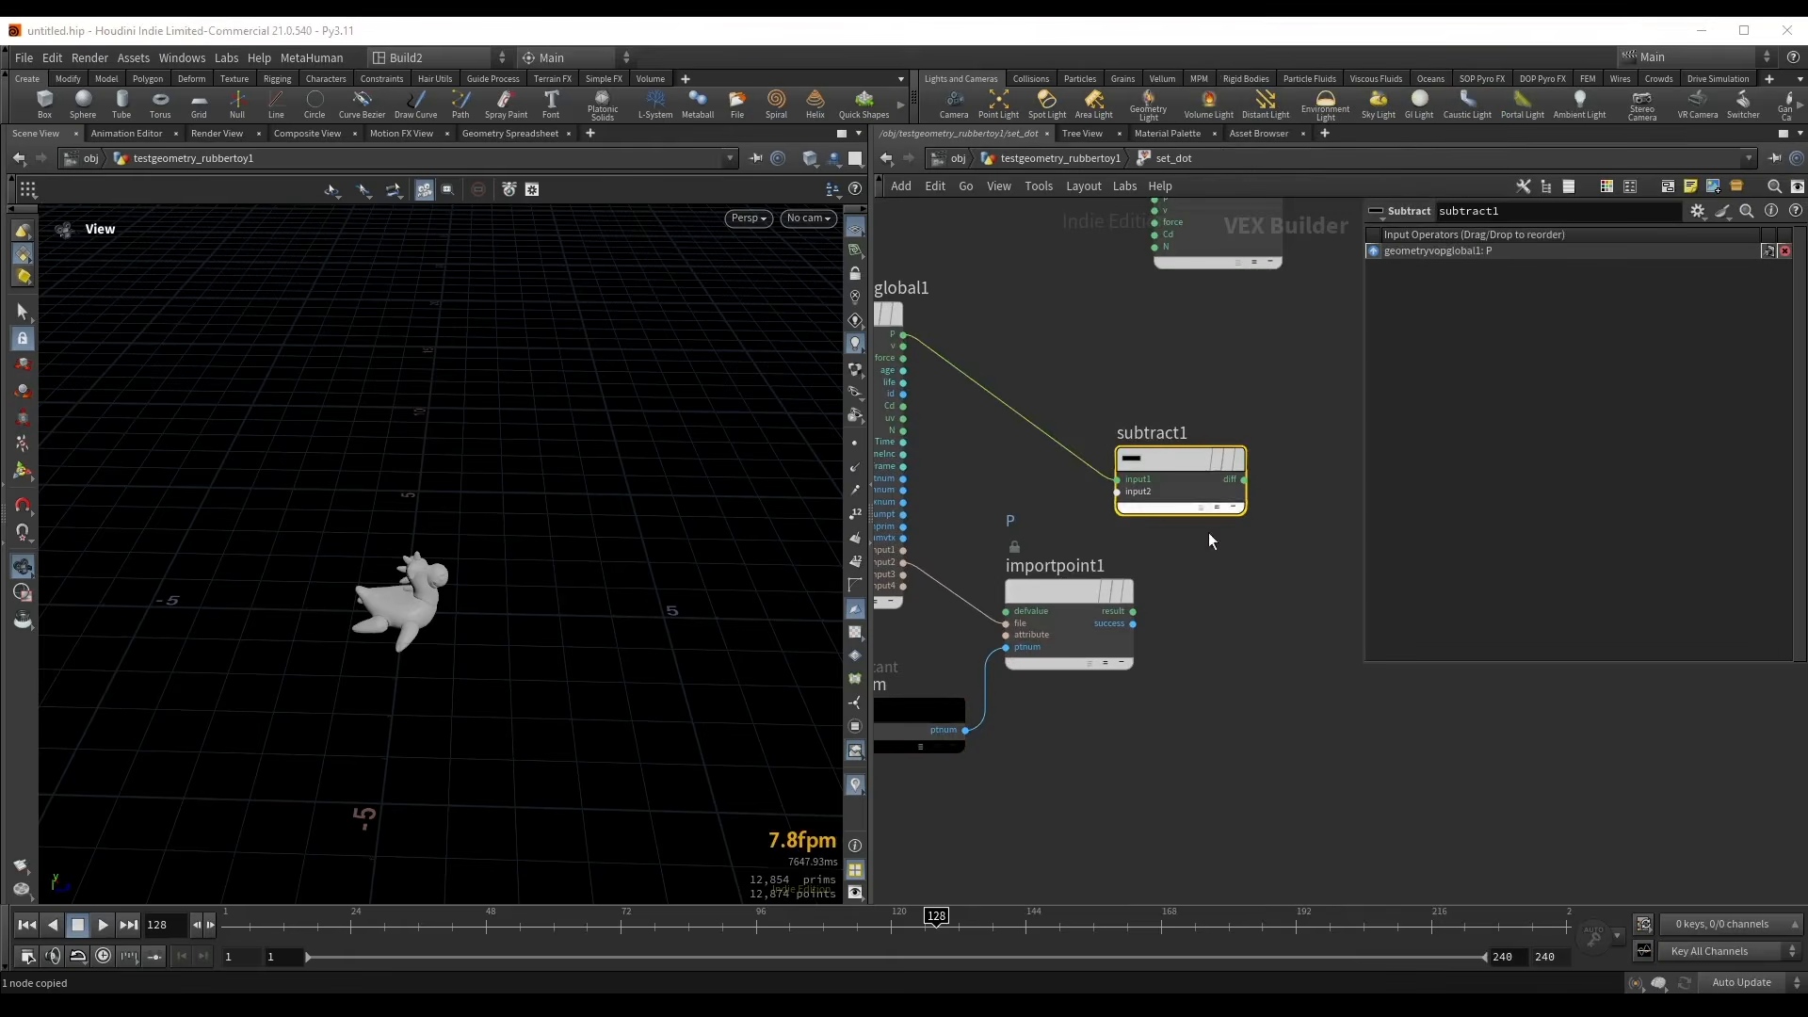
{"action": "left_click_drag", "start_coordinate": [1133, 611], "coordinate": [1117, 492]}
{"action": "left_click_drag", "start_coordinate": [1165, 459], "coordinate": [1245, 517]}
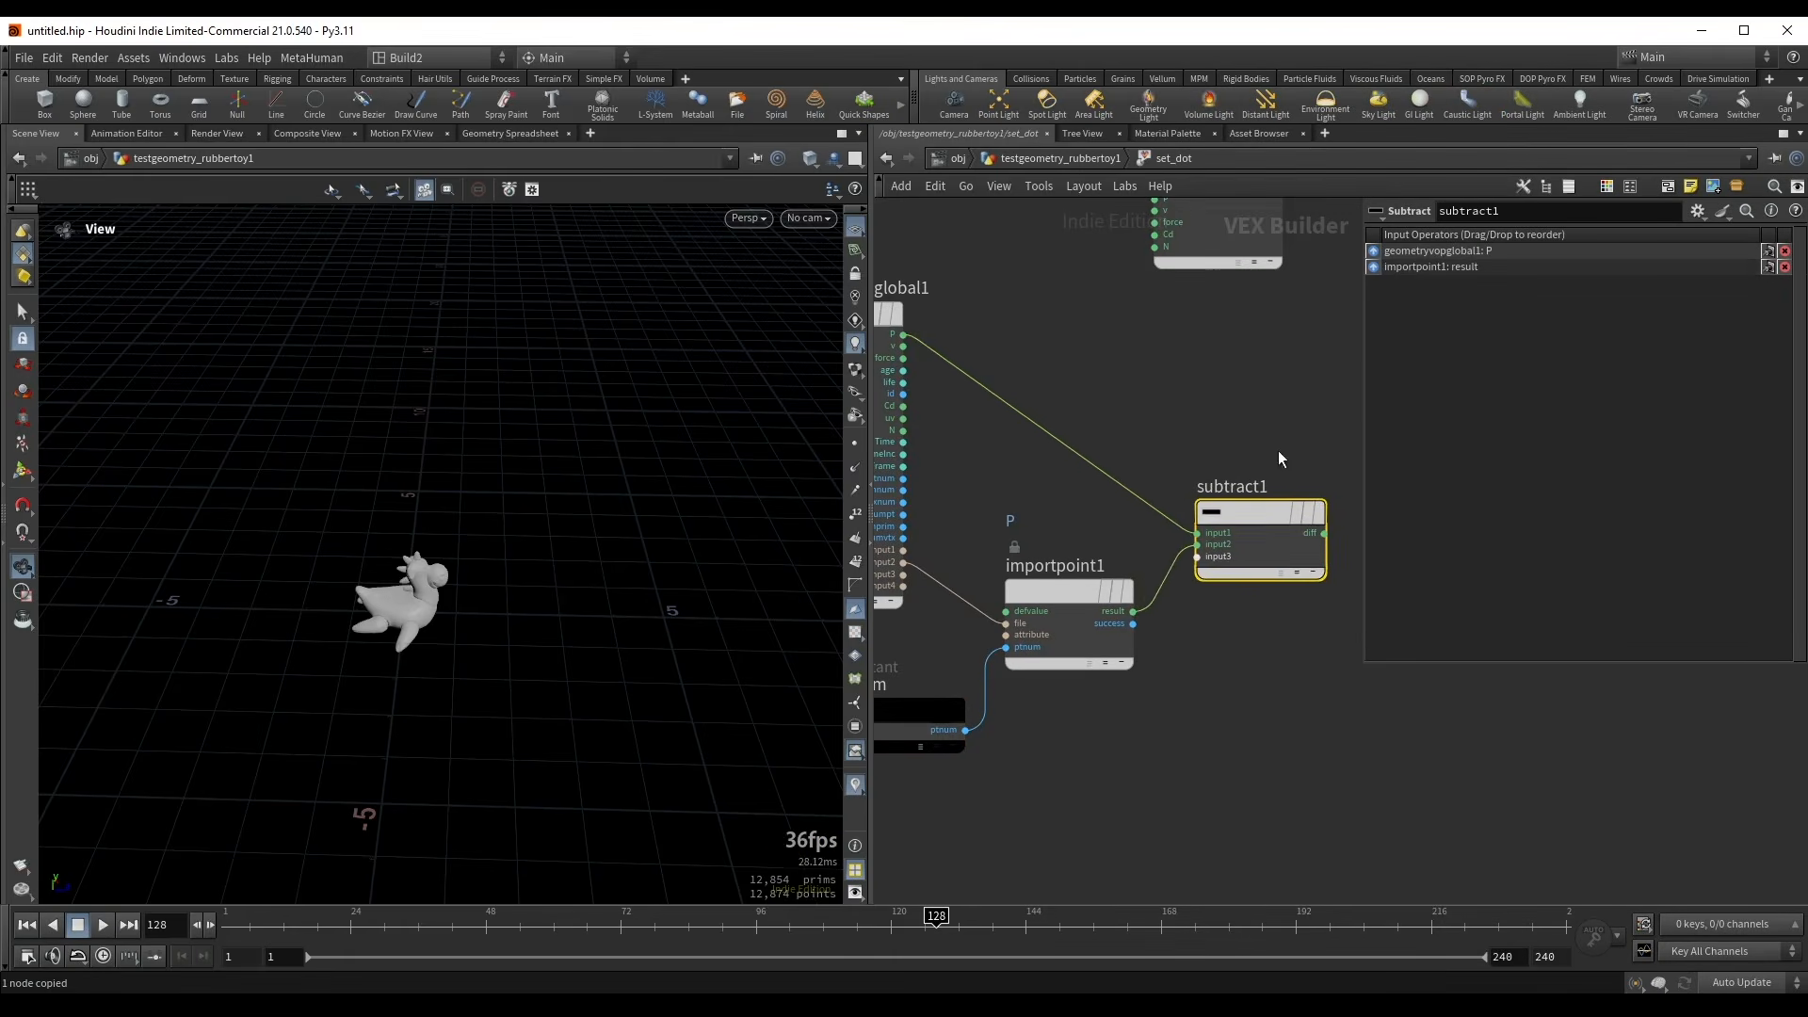
- Add a Normalize node after the Subtract node's output
{"action": "left_click", "coordinate": [1178, 537]}
{"action": "key", "text": "Tab"}
{"action": "type", "text": "n"}
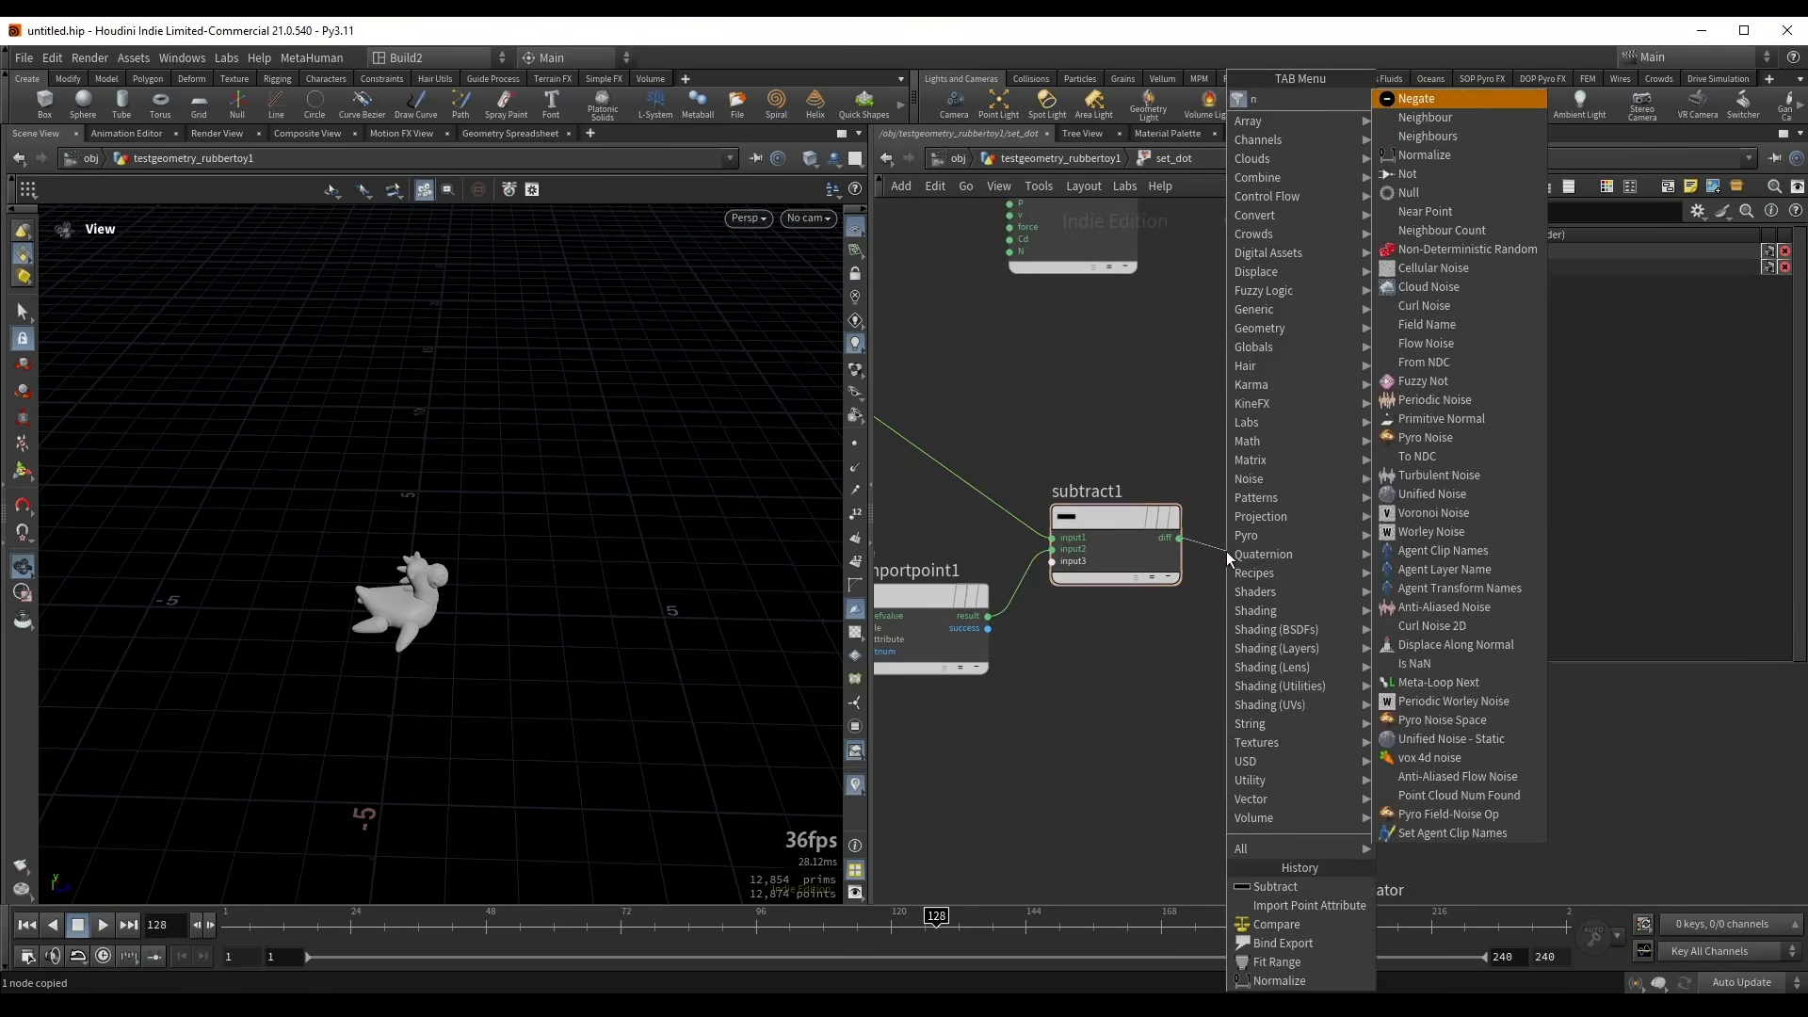
{"action": "type", "text": "or"}
{"action": "key", "text": "Return"}
{"action": "key", "text": "Return"}
{"action": "middle_click_drag", "start_coordinate": [1248, 478], "coordinate": [1064, 482]}
{"action": "left_click_drag", "start_coordinate": [1172, 565], "coordinate": [1142, 553]}
{"action": "scroll", "coordinate": [1090, 460], "scroll_direction": "down", "scroll_amount": 4}
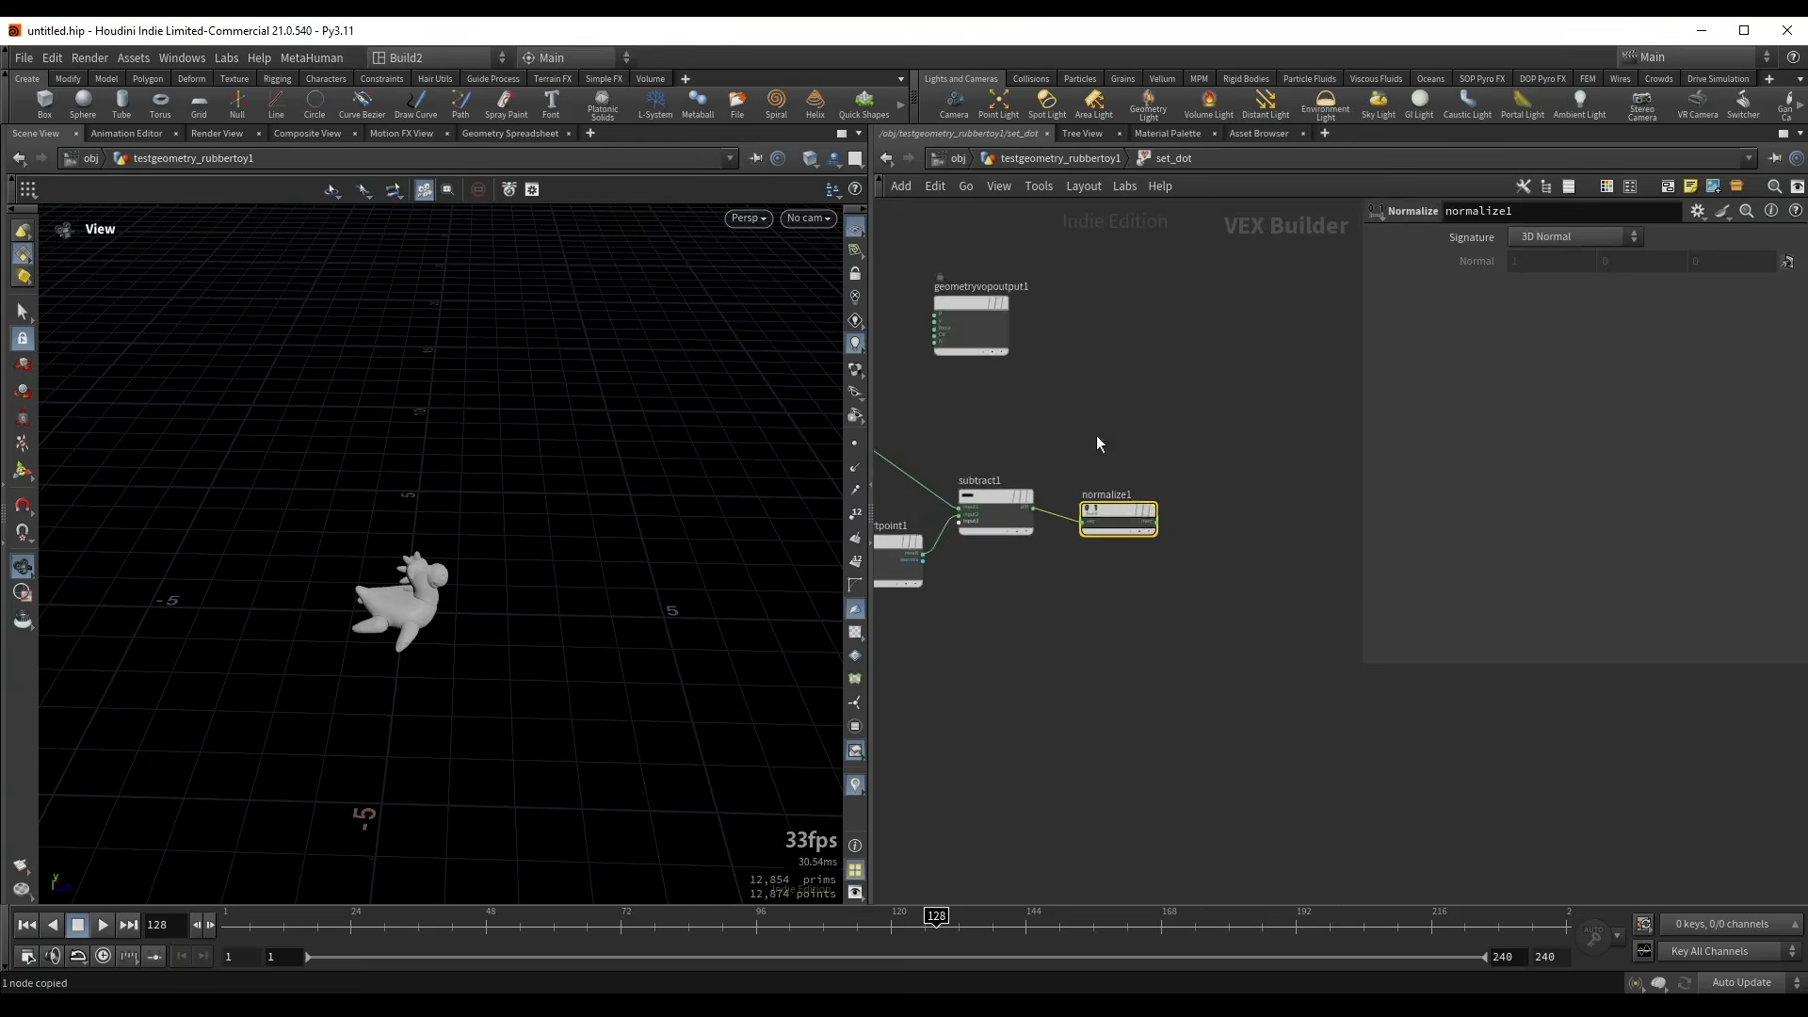
{"action": "scroll", "coordinate": [1183, 553], "scroll_direction": "up", "scroll_amount": 6}
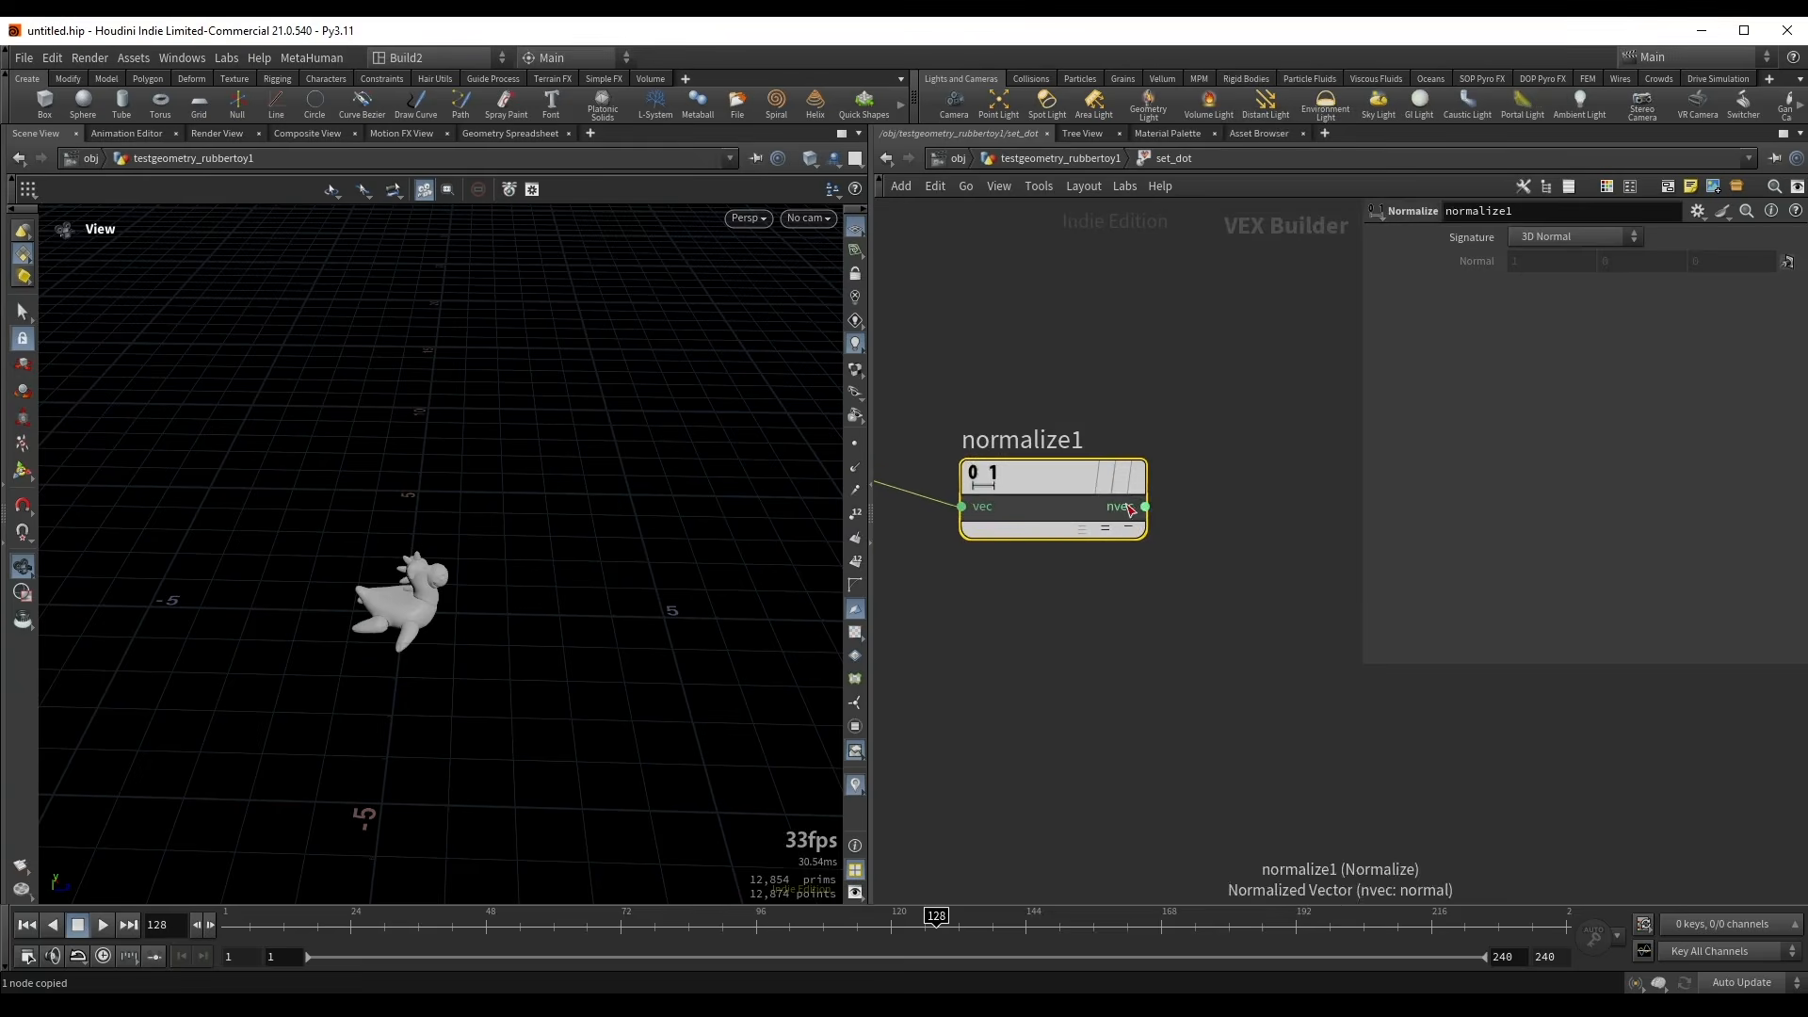
{"action": "left_click_drag", "start_coordinate": [678, 618], "coordinate": [477, 595]}
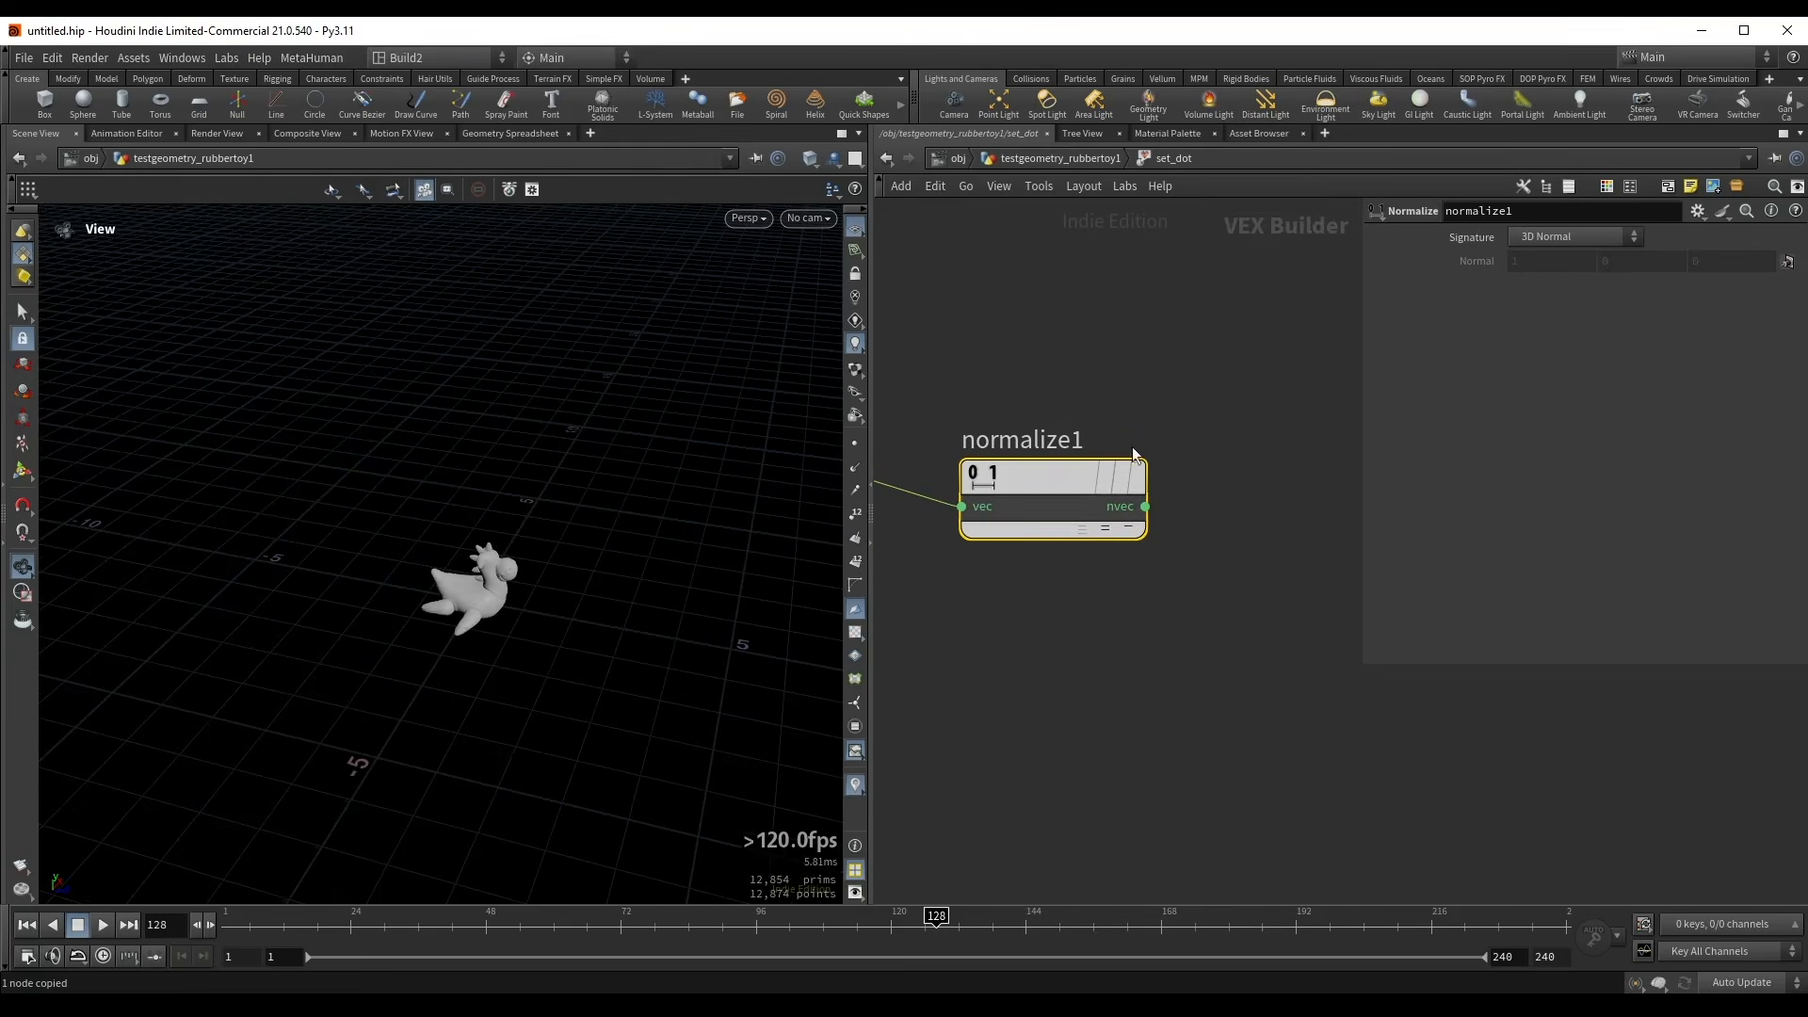
- Add a Dot Product node with the normalized camera vector wired into its first input
{"action": "scroll", "coordinate": [1137, 443], "scroll_direction": "down", "scroll_amount": 3}
{"action": "middle_click_drag", "start_coordinate": [1126, 343], "coordinate": [1139, 479]}
{"action": "left_click_drag", "start_coordinate": [1090, 590], "coordinate": [1071, 577]}
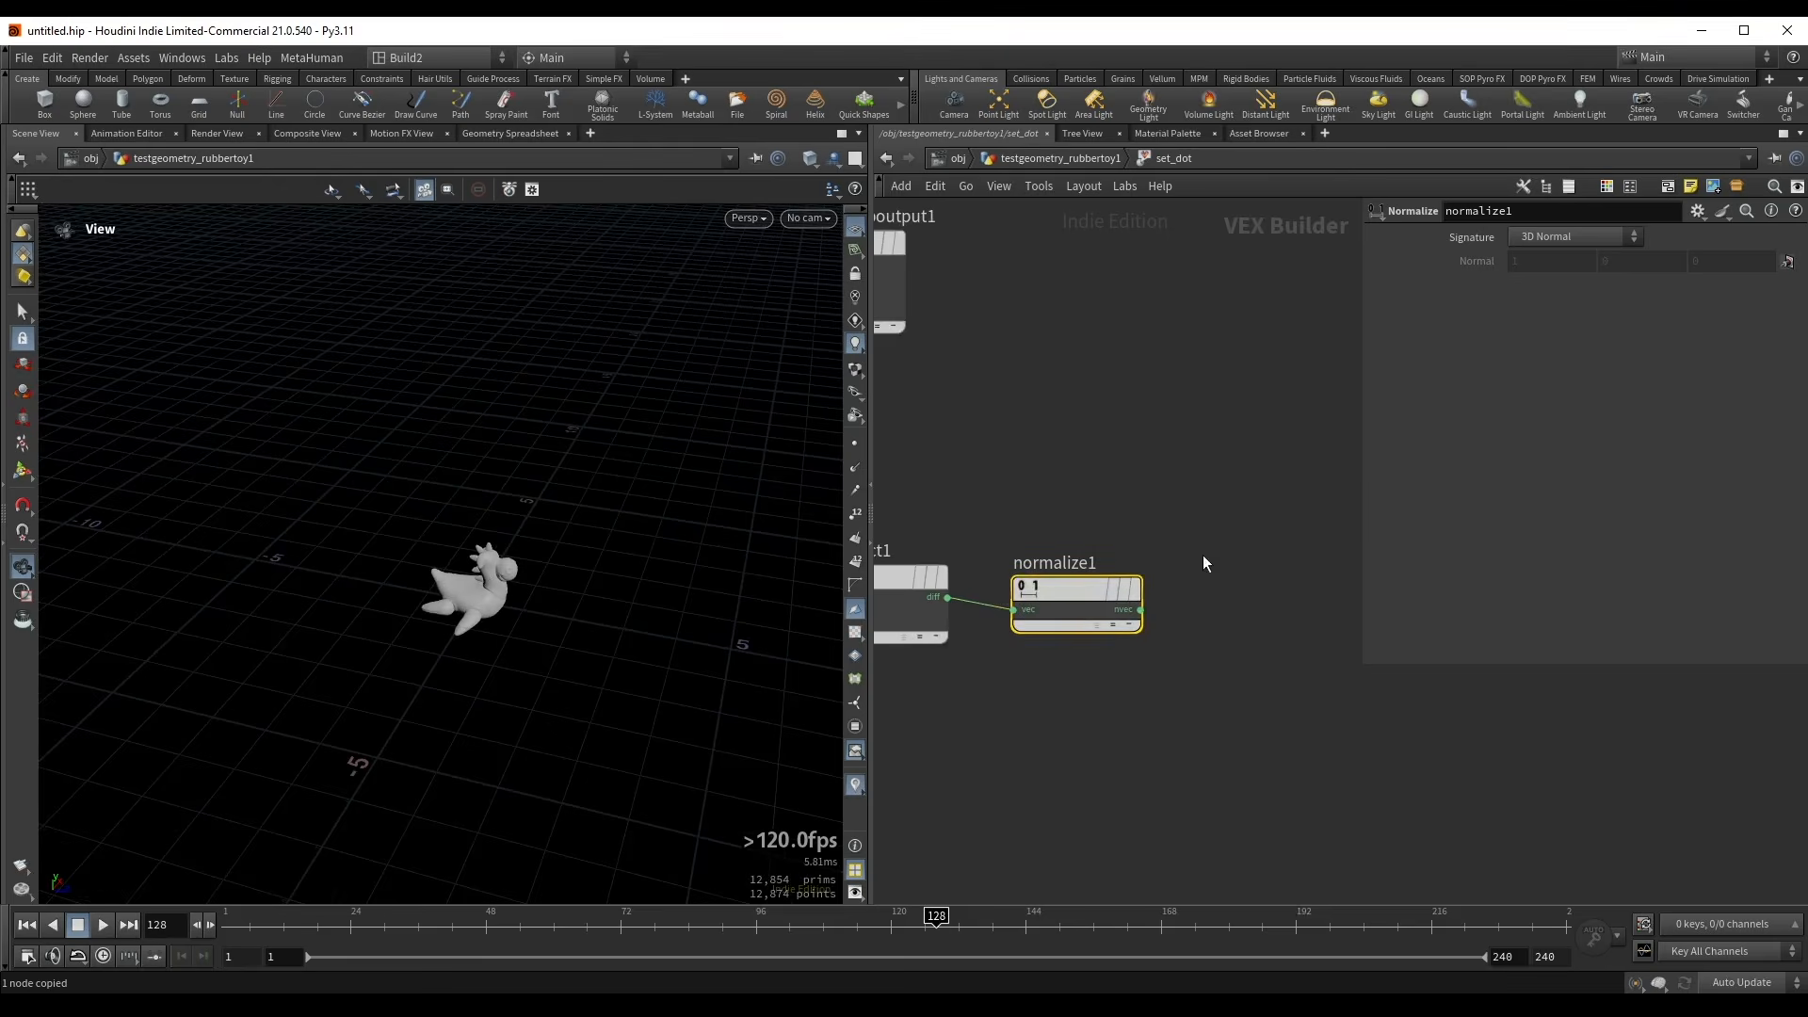
{"action": "left_click", "coordinate": [1140, 609]}
{"action": "key", "text": "Tab"}
{"action": "type", "text": "do"}
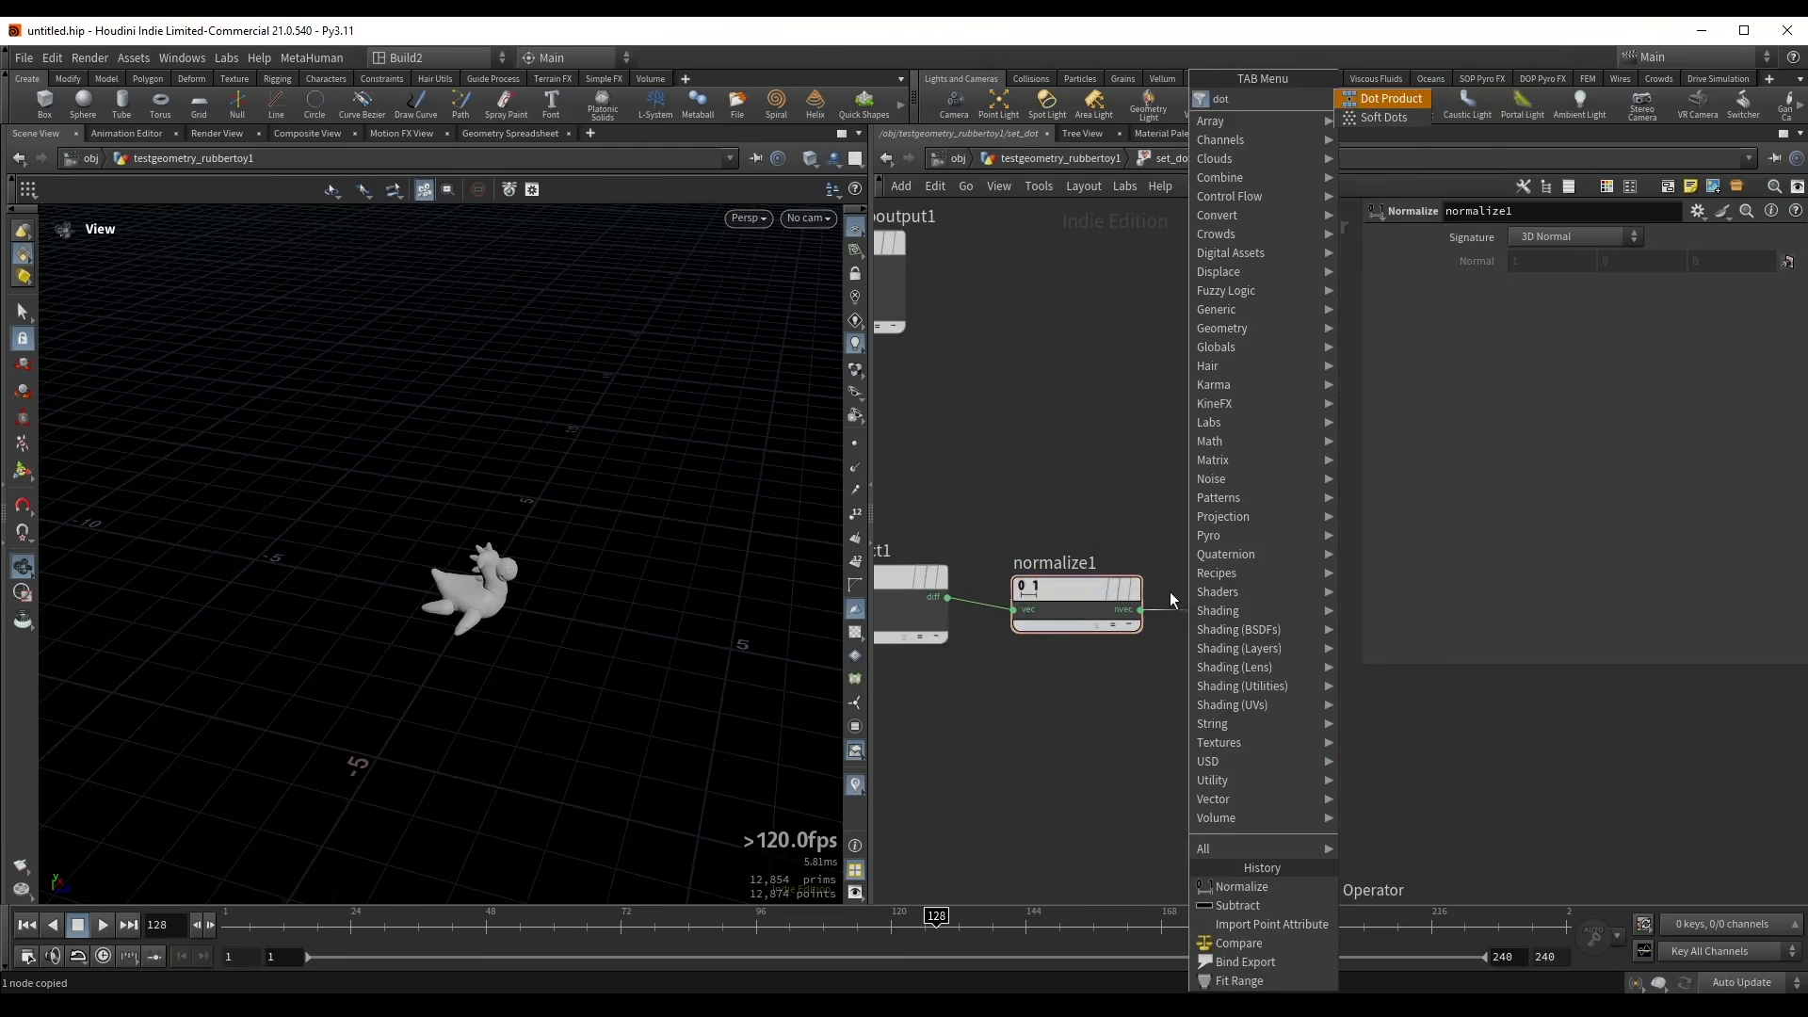
{"action": "key", "text": "Return"}
{"action": "left_click", "coordinate": [1181, 414]}
- Add a second Normalize node fed by the global normal N
{"action": "scroll", "coordinate": [1036, 466], "scroll_direction": "down", "scroll_amount": 3}
{"action": "middle_click_drag", "start_coordinate": [1036, 467], "coordinate": [1104, 476]}
{"action": "scroll", "coordinate": [1045, 518], "scroll_direction": "up", "scroll_amount": 4}
{"action": "left_click", "coordinate": [1032, 558]}
{"action": "scroll", "coordinate": [1167, 480], "scroll_direction": "down", "scroll_amount": 3}
{"action": "key", "text": "Tab"}
{"action": "type", "text": "no"}
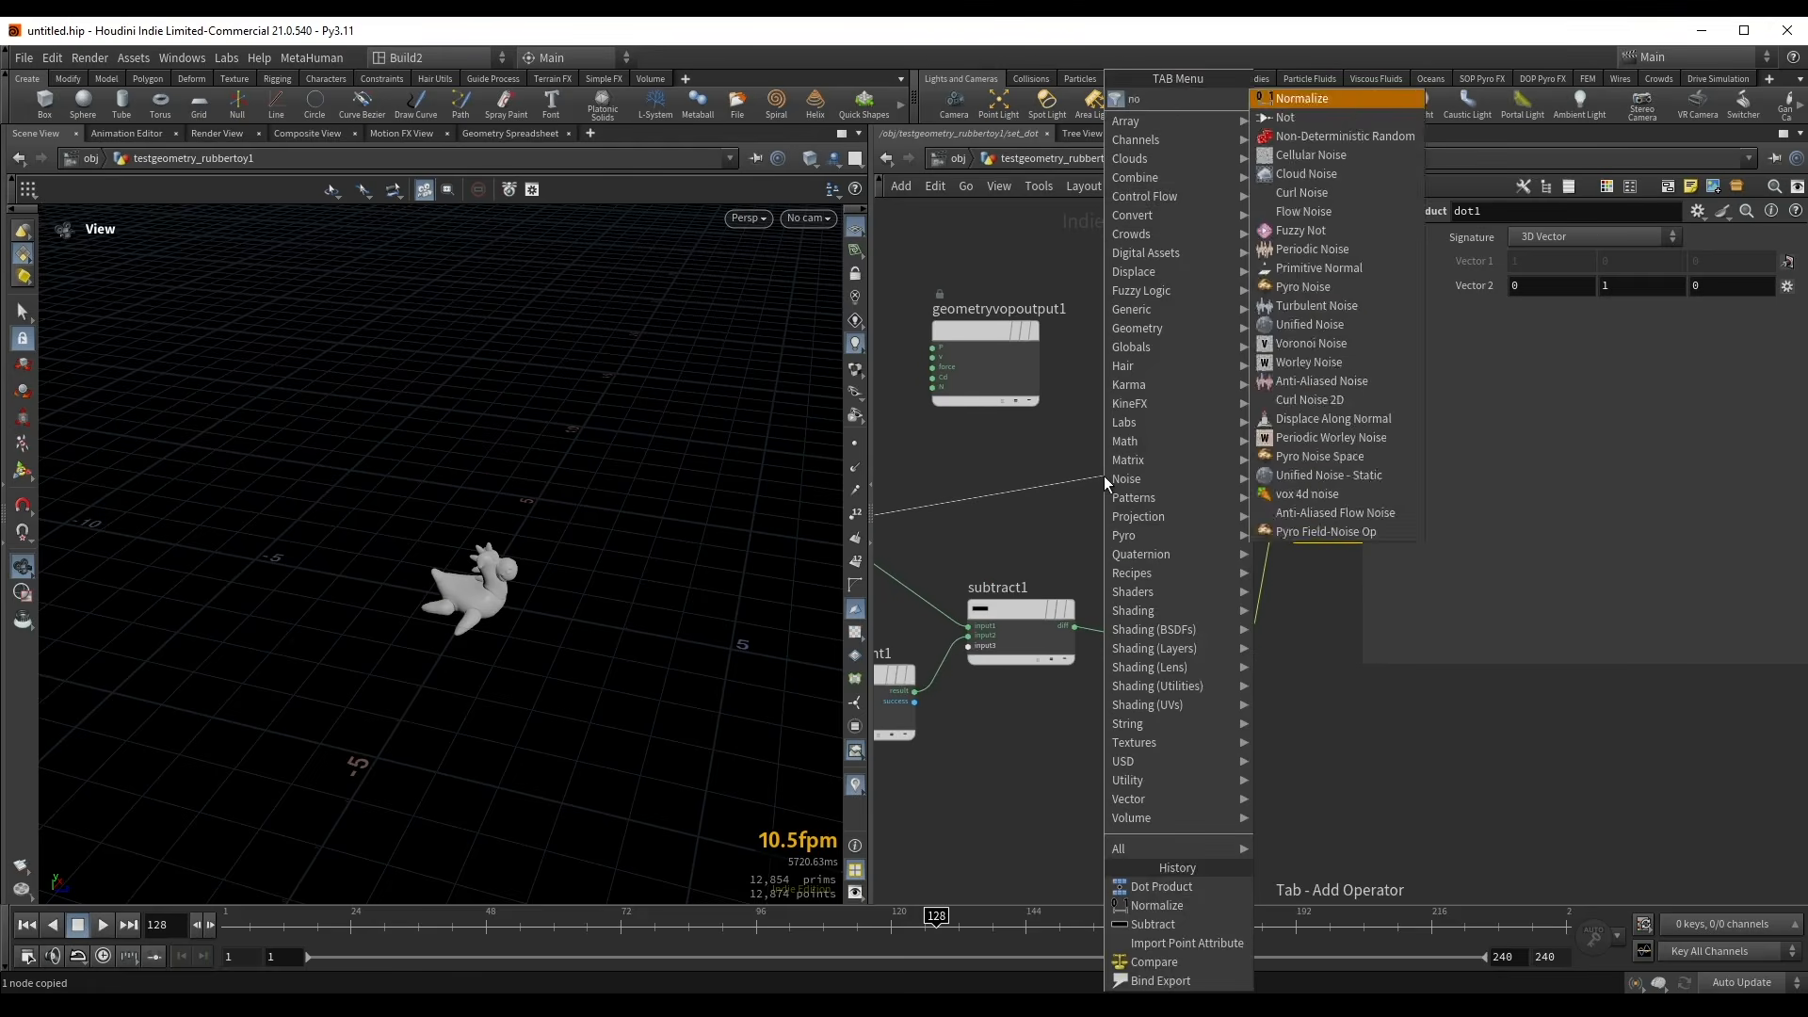
{"action": "key", "text": "Return"}
{"action": "left_click", "coordinate": [1103, 476]}
- Move the geometry output node out of the way and wire the normalized N into the Dot Product's second input
{"action": "left_click_drag", "start_coordinate": [982, 359], "coordinate": [1206, 297]}
{"action": "middle_click_drag", "start_coordinate": [1237, 422], "coordinate": [1138, 428]}
{"action": "scroll", "coordinate": [1167, 457], "scroll_direction": "up", "scroll_amount": 3}
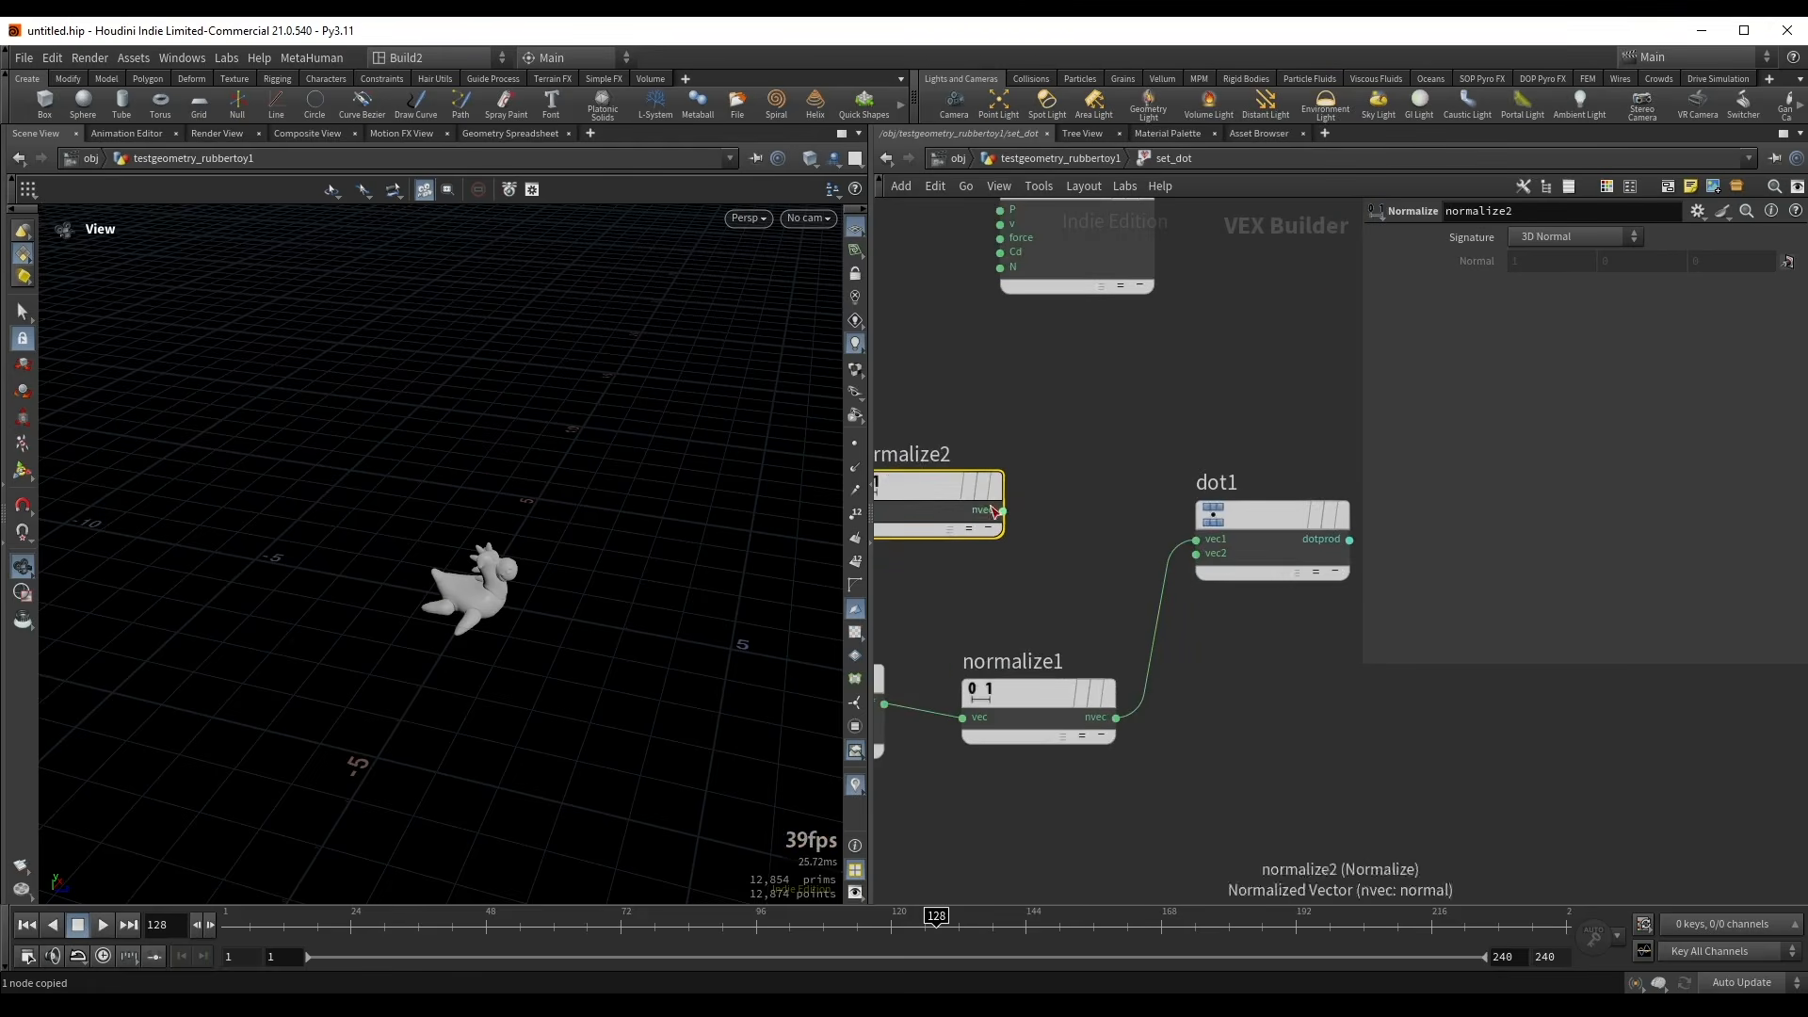
{"action": "left_click_drag", "start_coordinate": [1003, 510], "coordinate": [1182, 557]}
{"action": "scroll", "coordinate": [1192, 438], "scroll_direction": "down", "scroll_amount": 3}
{"action": "middle_click_drag", "start_coordinate": [1263, 428], "coordinate": [1032, 460]}
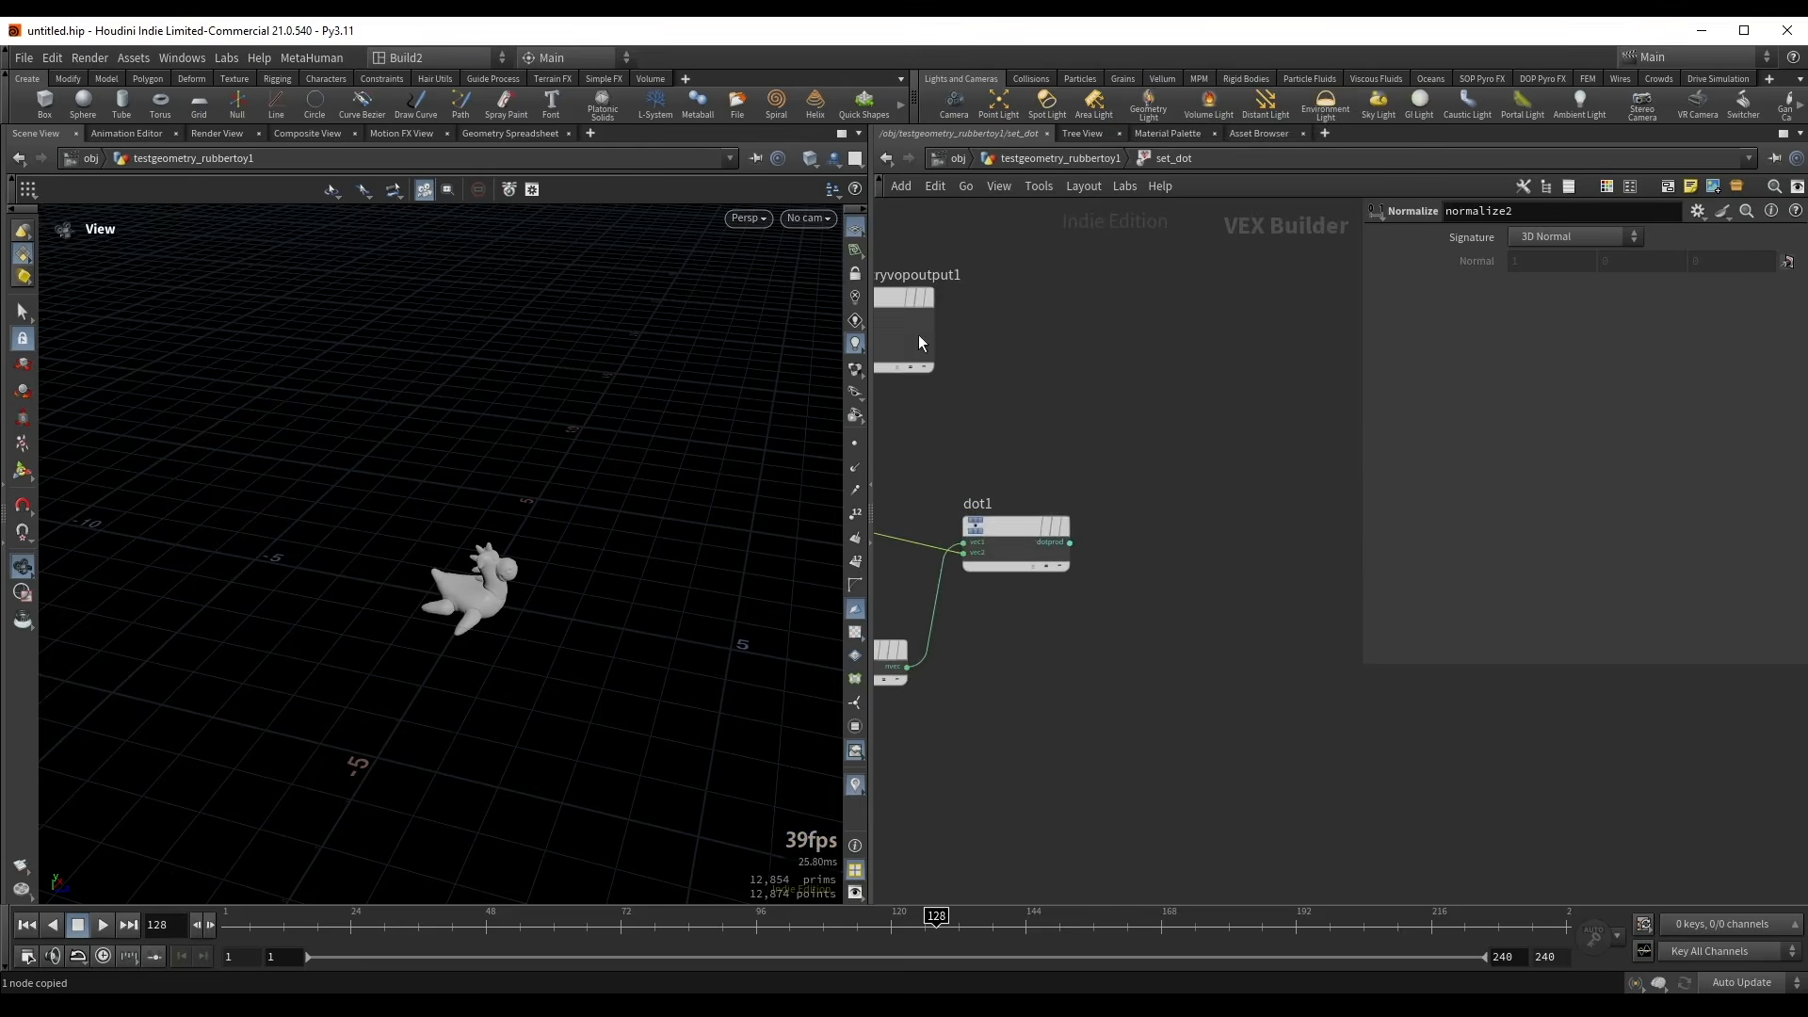
- Move the geometry output node beside the Dot Product and wire the dot product result into its Cd input
{"action": "left_click_drag", "start_coordinate": [918, 335], "coordinate": [1309, 466]}
{"action": "scroll", "coordinate": [564, 602], "scroll_direction": "up", "scroll_amount": 3}
{"action": "scroll", "coordinate": [970, 546], "scroll_direction": "up", "scroll_amount": 2}
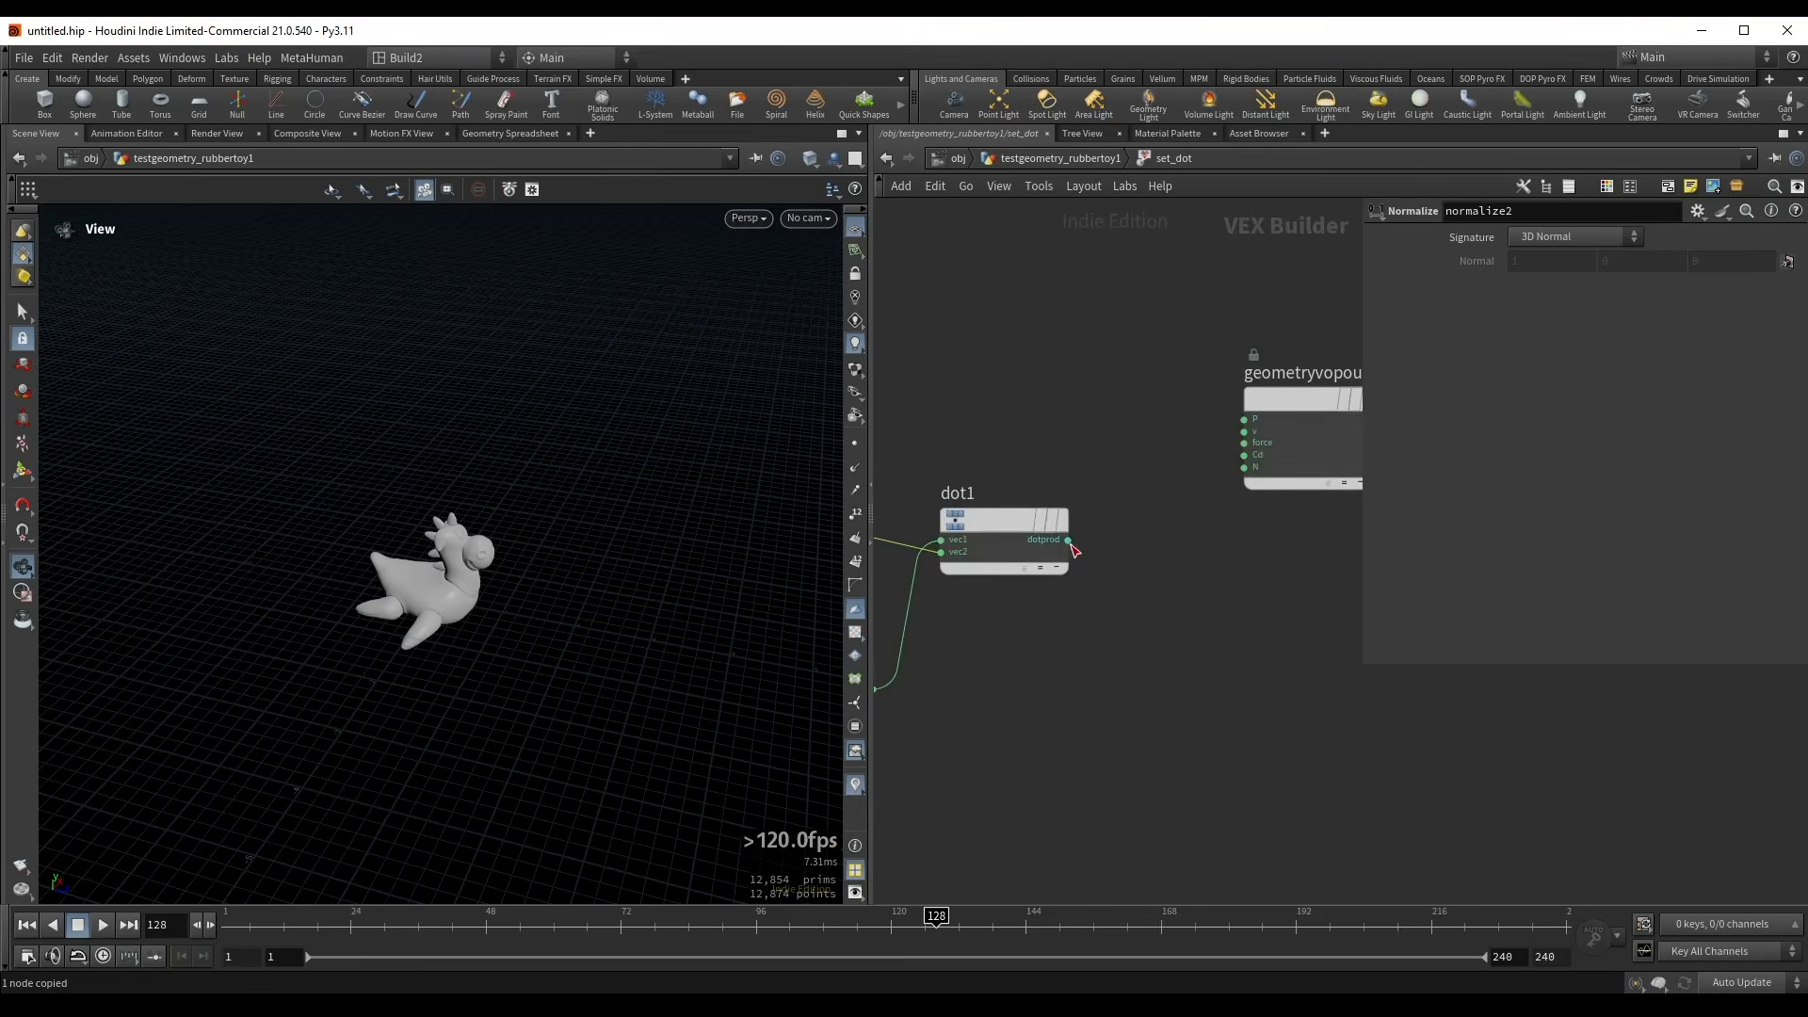
{"action": "left_click_drag", "start_coordinate": [1069, 542], "coordinate": [1238, 455]}
{"action": "left_click", "coordinate": [1237, 454]}
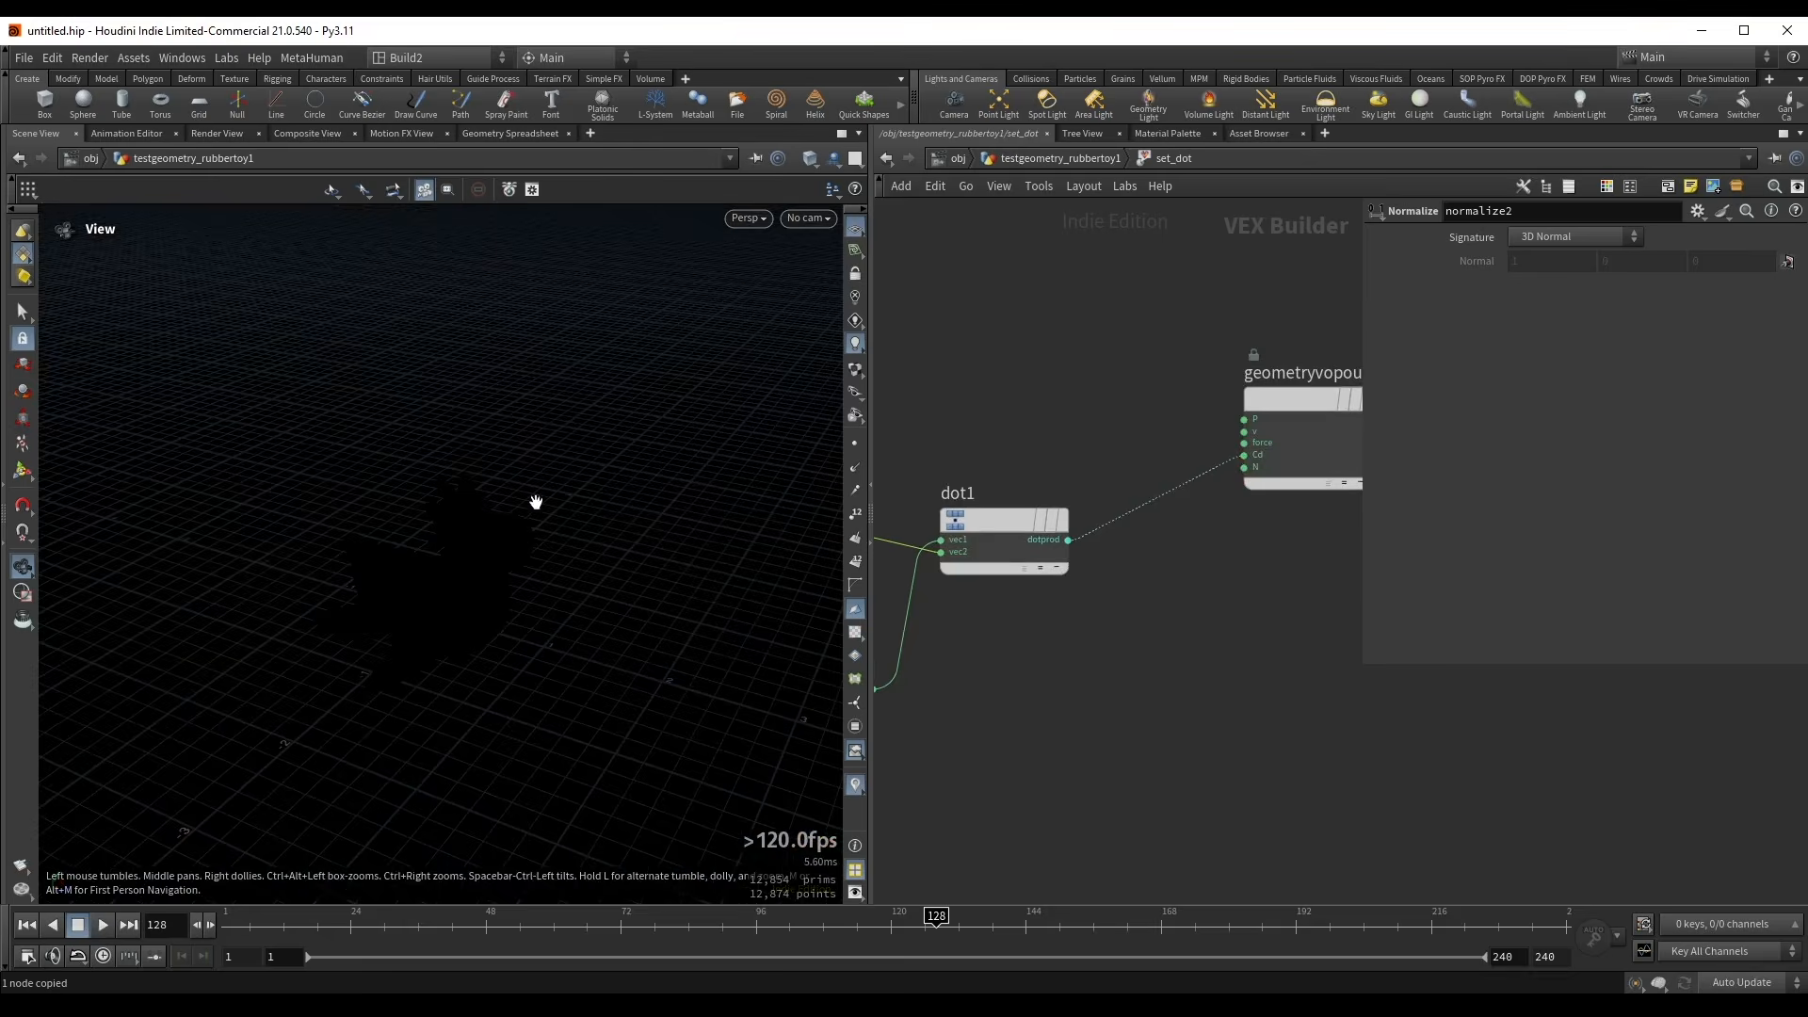
- Reverse the Subtract node's inputs so the global position P is subtracted from the imported camera point position
{"action": "middle_click_drag", "start_coordinate": [982, 390], "coordinate": [1303, 338]}
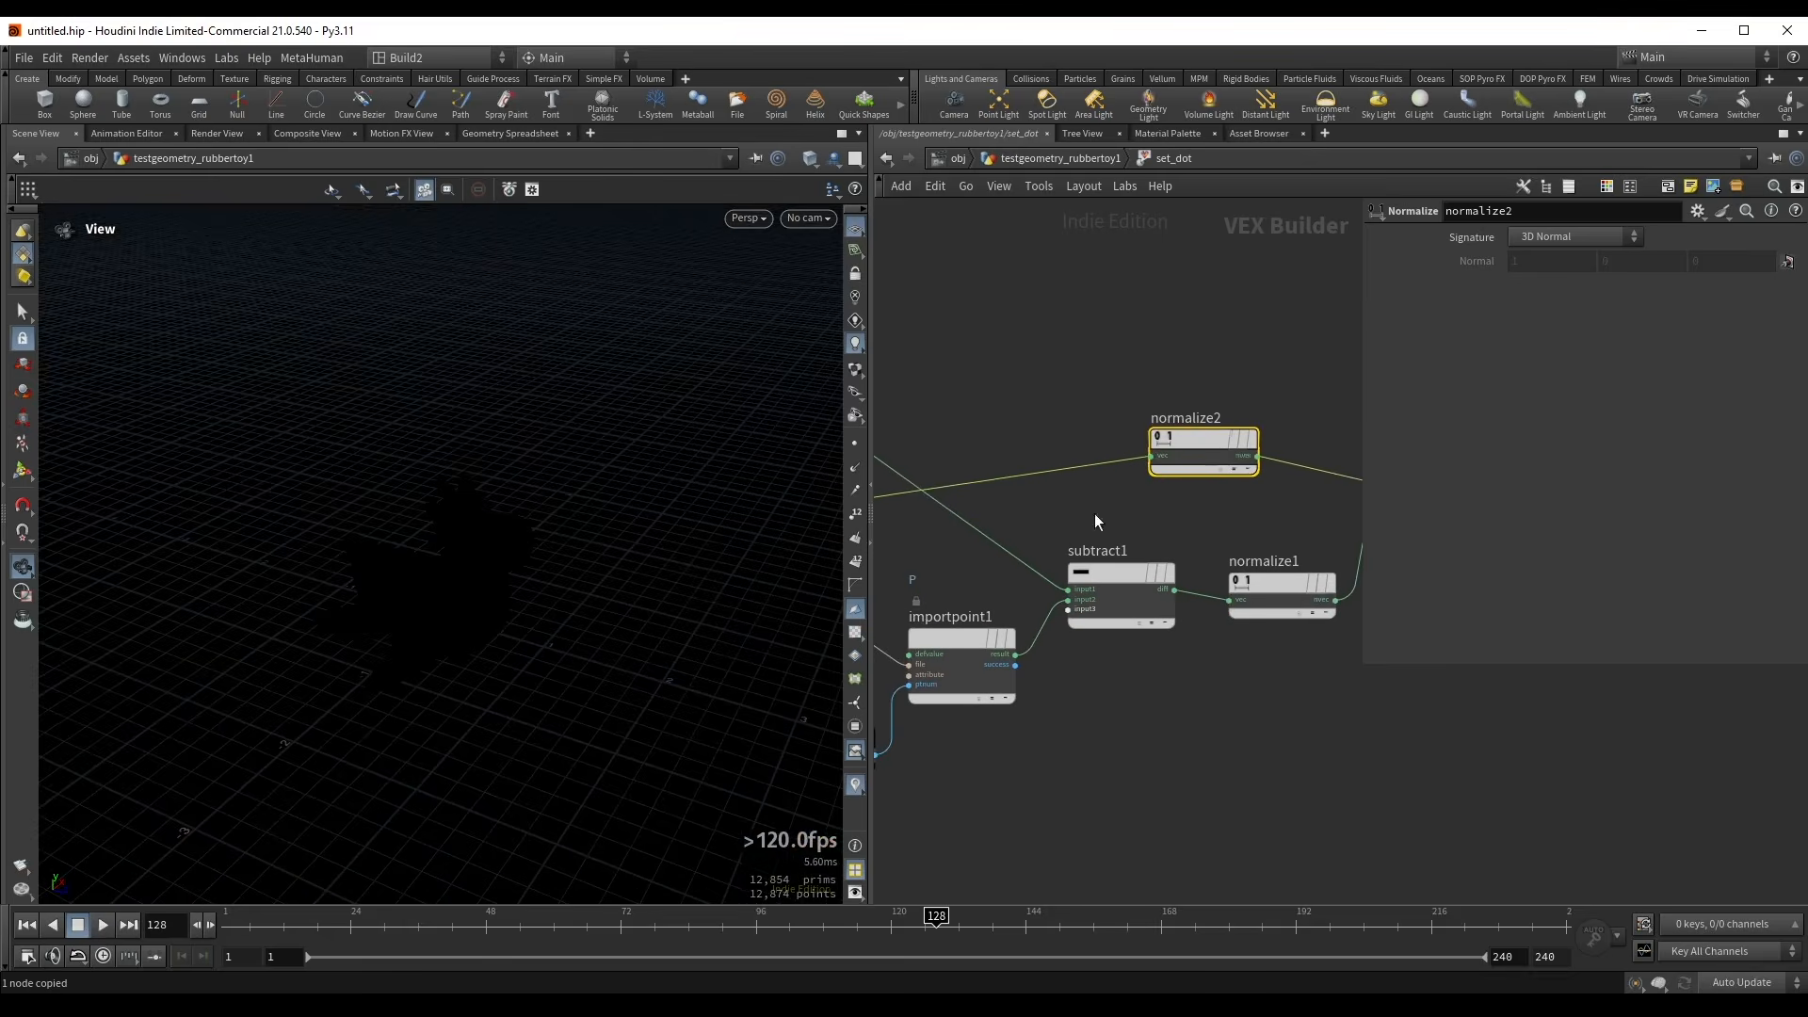
{"action": "middle_click_drag", "start_coordinate": [1094, 516], "coordinate": [1137, 455]}
{"action": "scroll", "coordinate": [1137, 455], "scroll_direction": "down", "scroll_amount": 2}
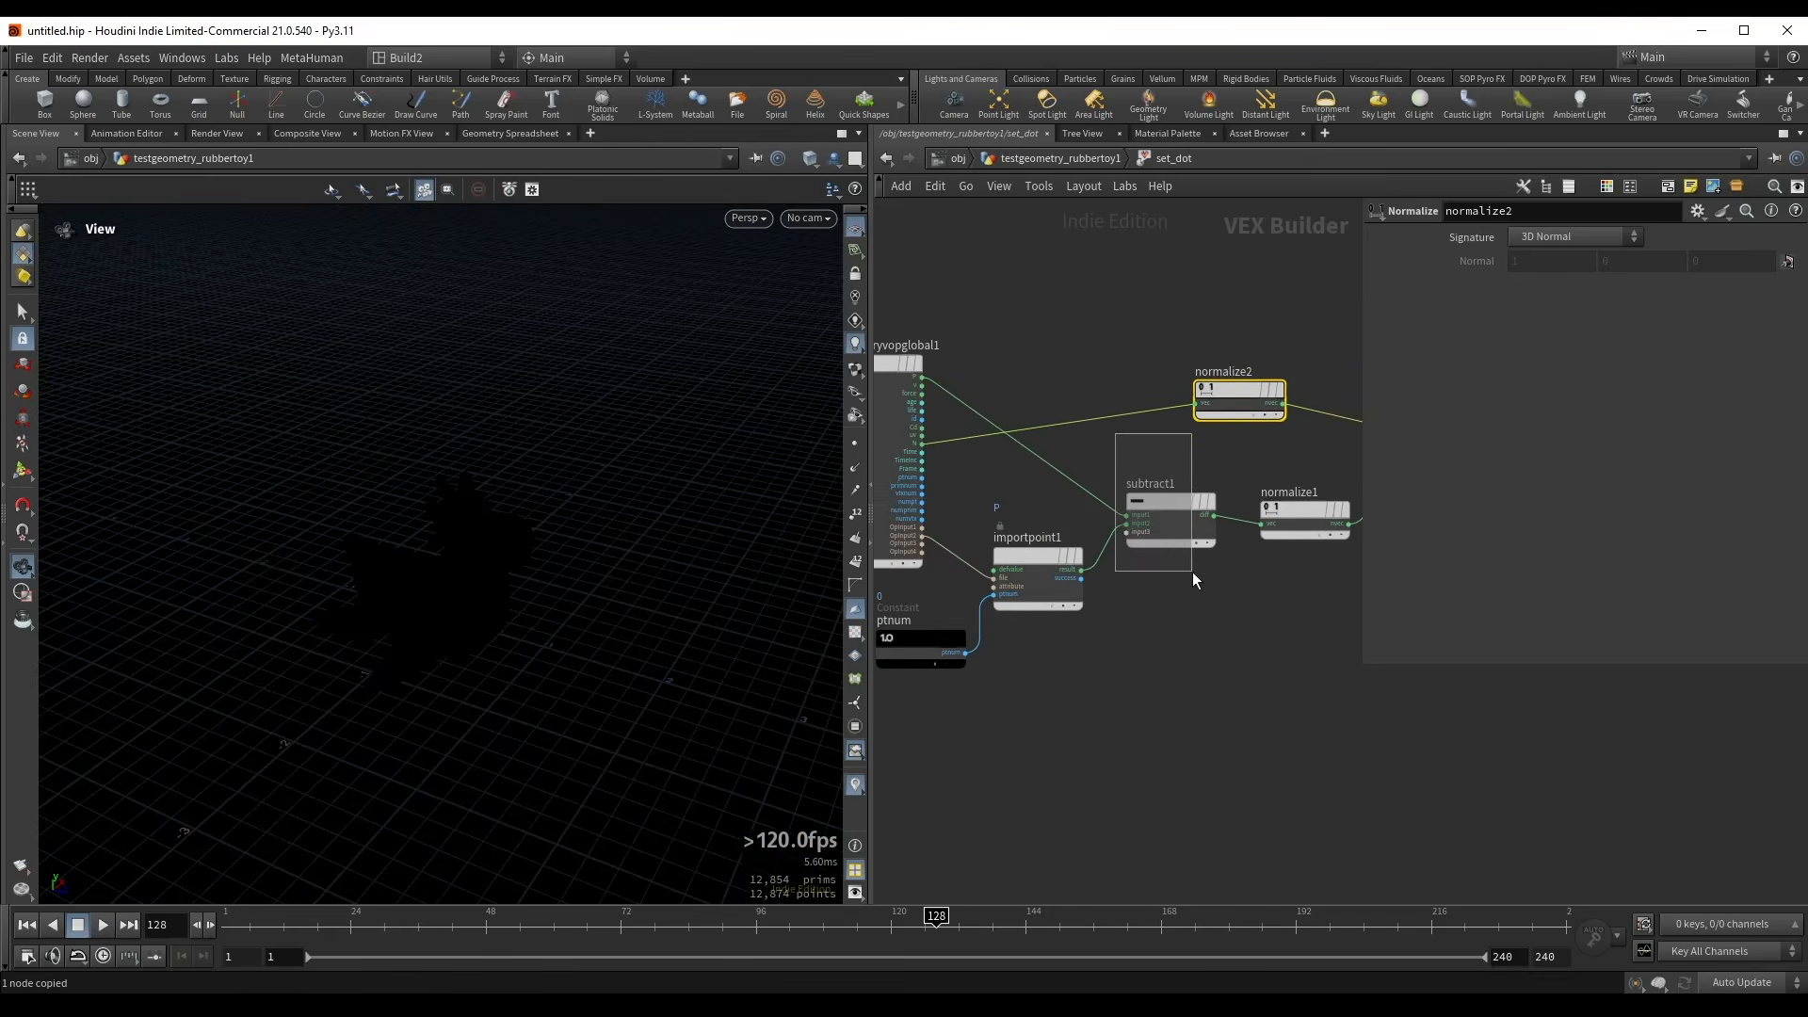
{"action": "left_click_drag", "start_coordinate": [1192, 572], "coordinate": [1192, 572]}
{"action": "scroll", "coordinate": [1185, 584], "scroll_direction": "up", "scroll_amount": 3}
{"action": "middle_click_drag", "start_coordinate": [1117, 597], "coordinate": [1294, 722]}
{"action": "left_click_drag", "start_coordinate": [1008, 540], "coordinate": [1093, 665]}
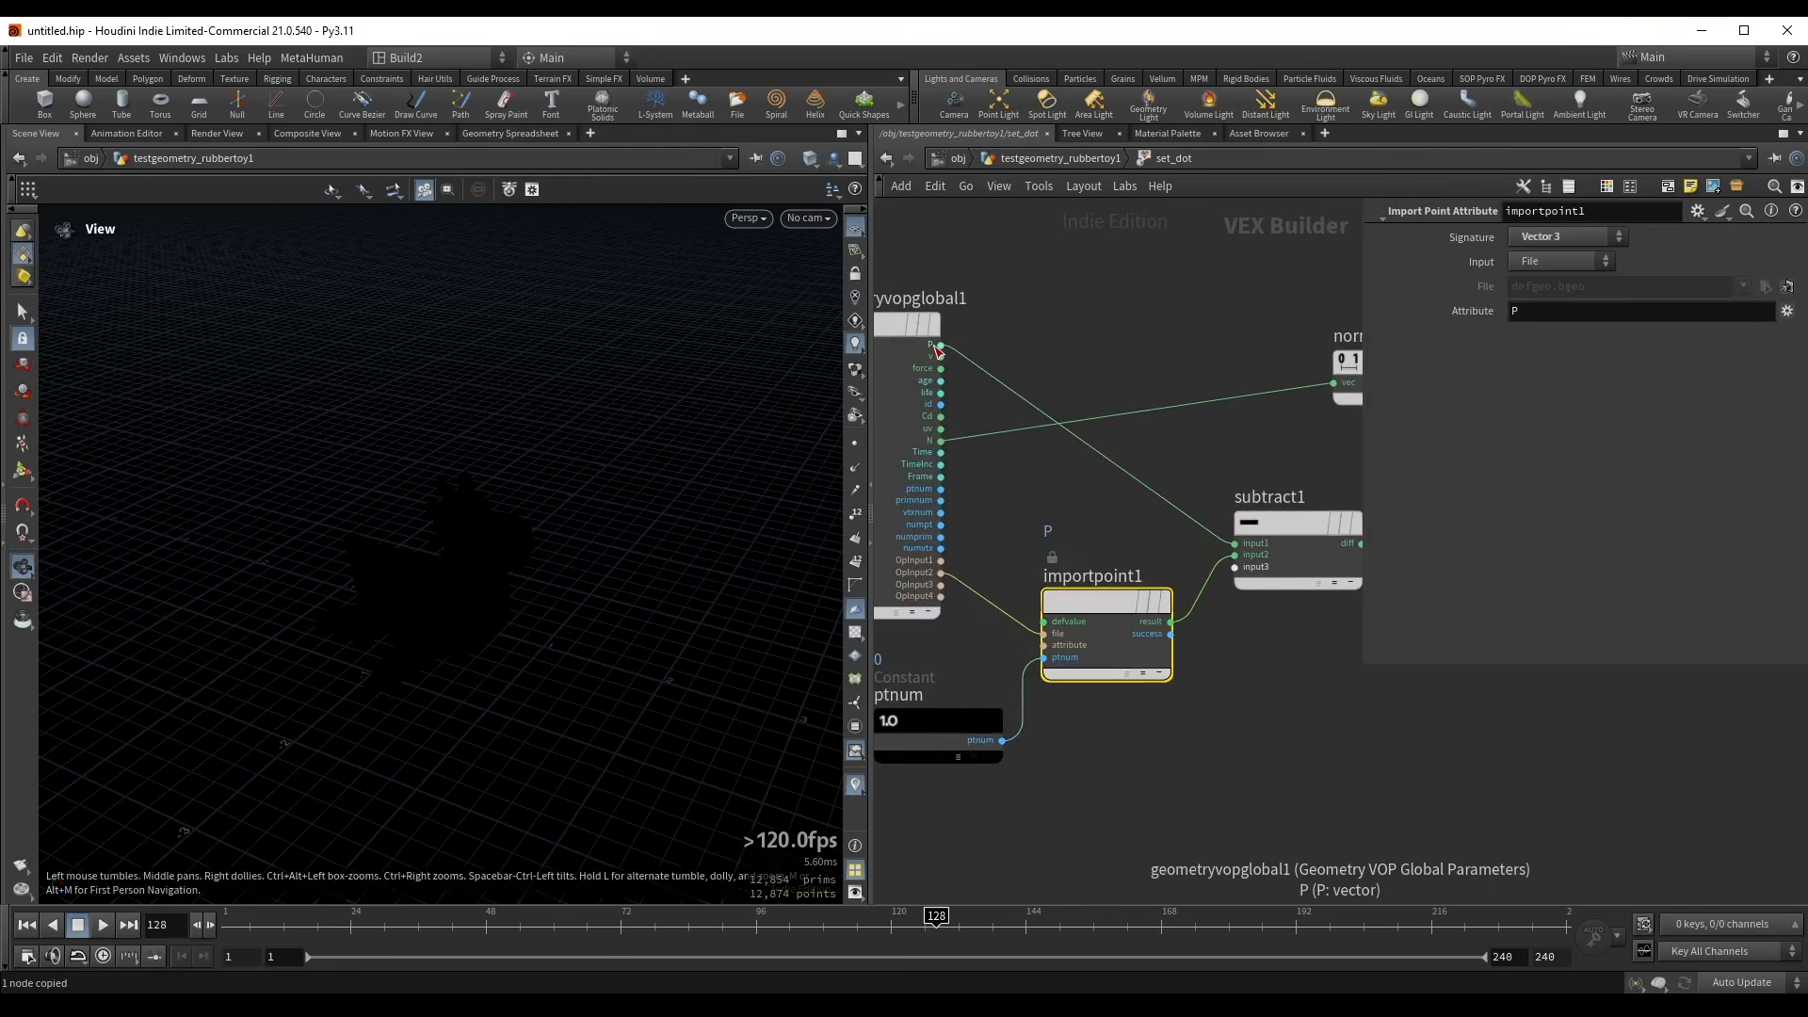
{"action": "middle_click_drag", "start_coordinate": [1215, 703], "coordinate": [1042, 695]}
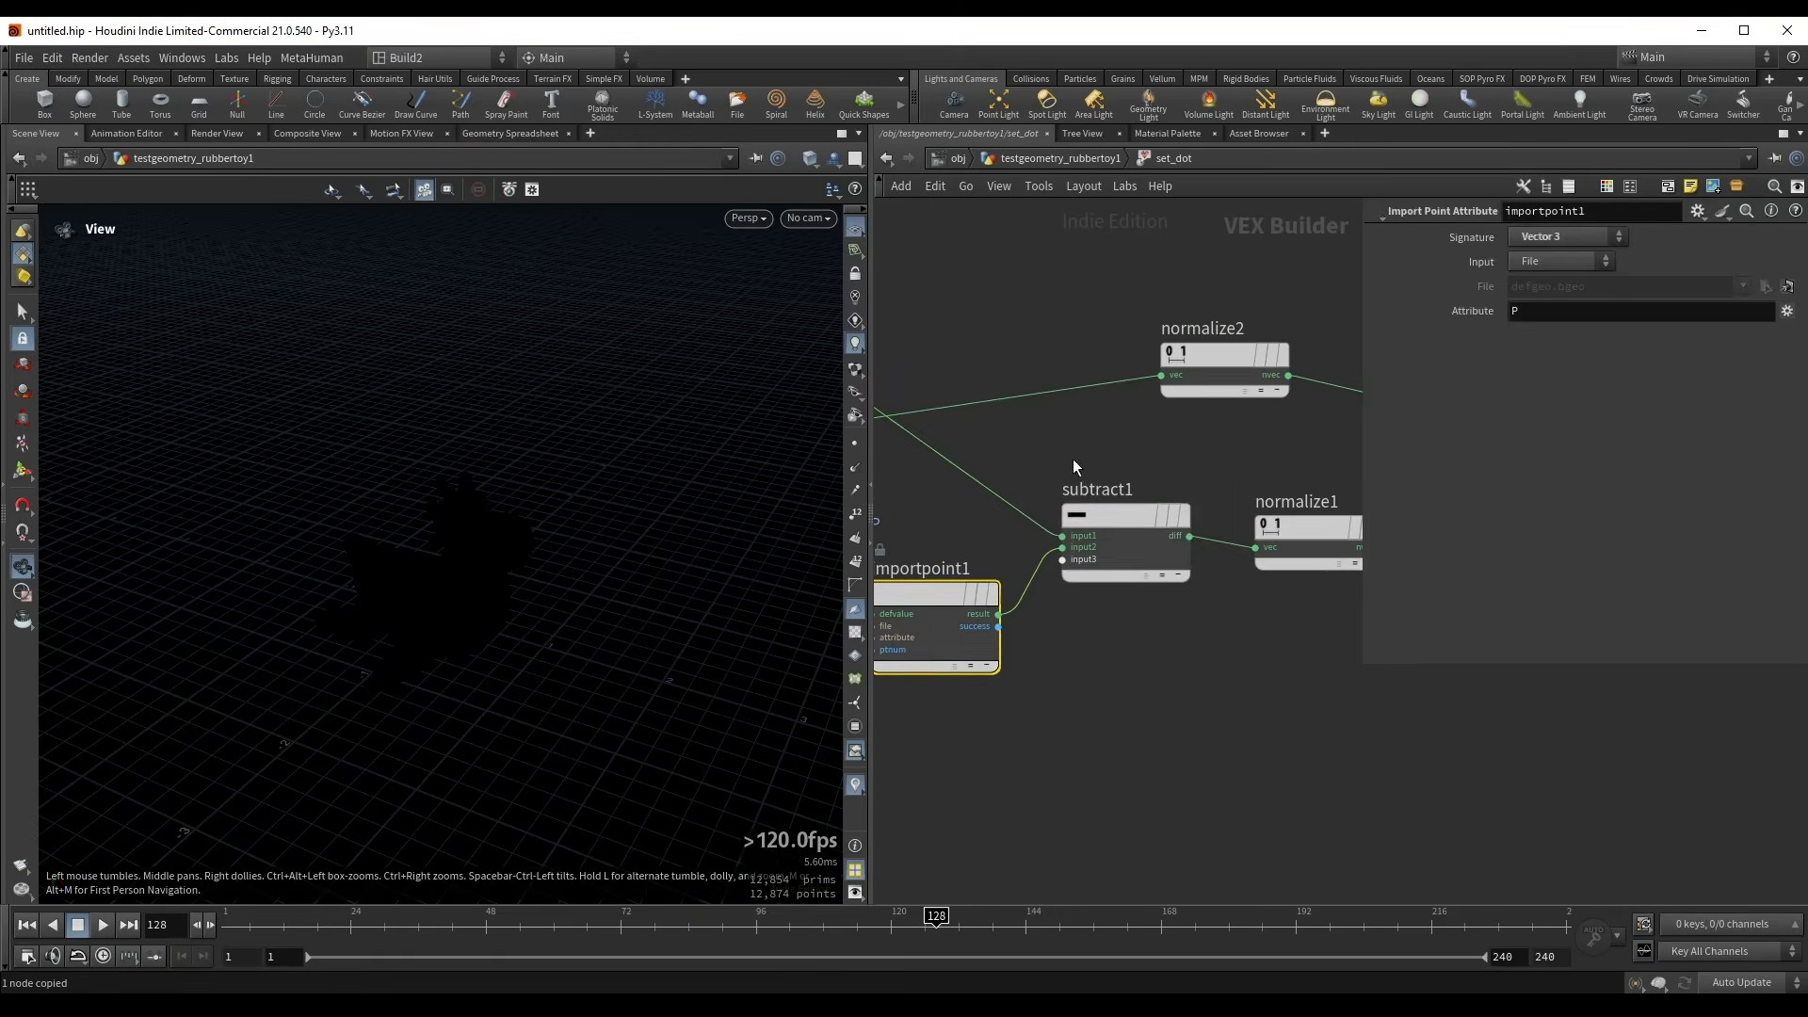
{"action": "left_click_drag", "start_coordinate": [1072, 461], "coordinate": [1129, 623]}
{"action": "key", "text": "shift+r"}
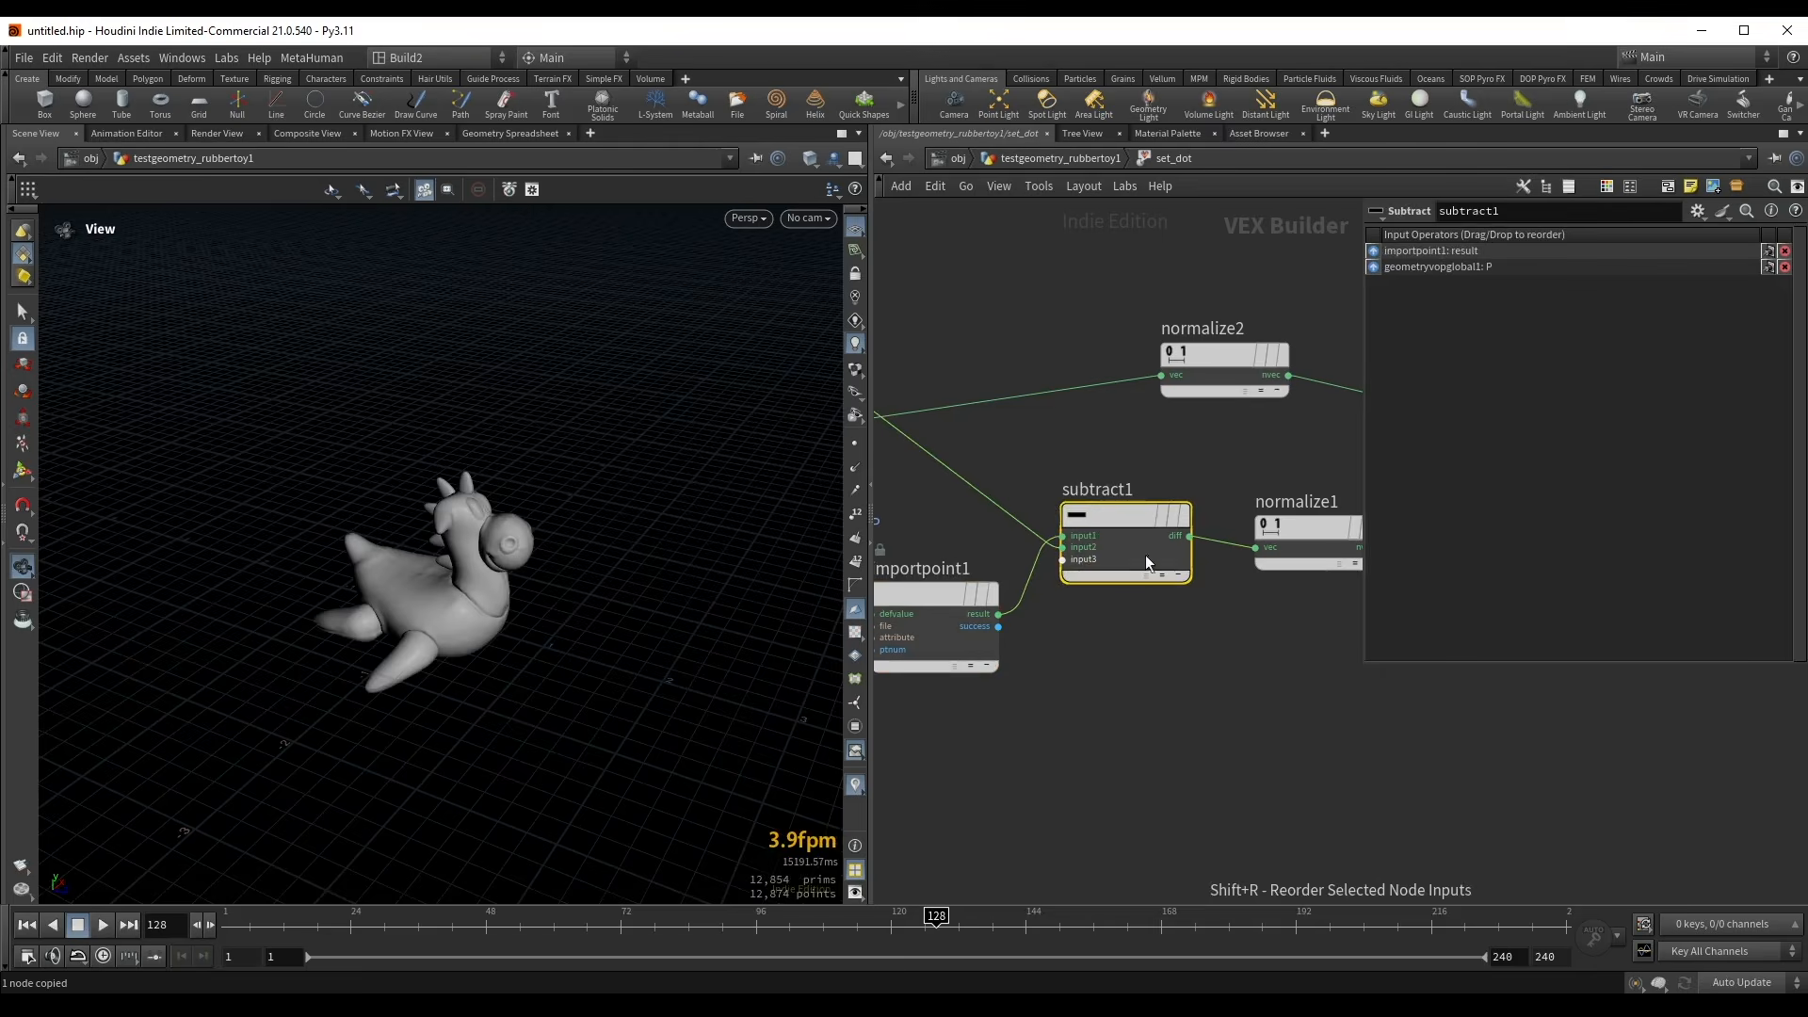
{"action": "left_click_drag", "start_coordinate": [509, 559], "coordinate": [462, 577]}
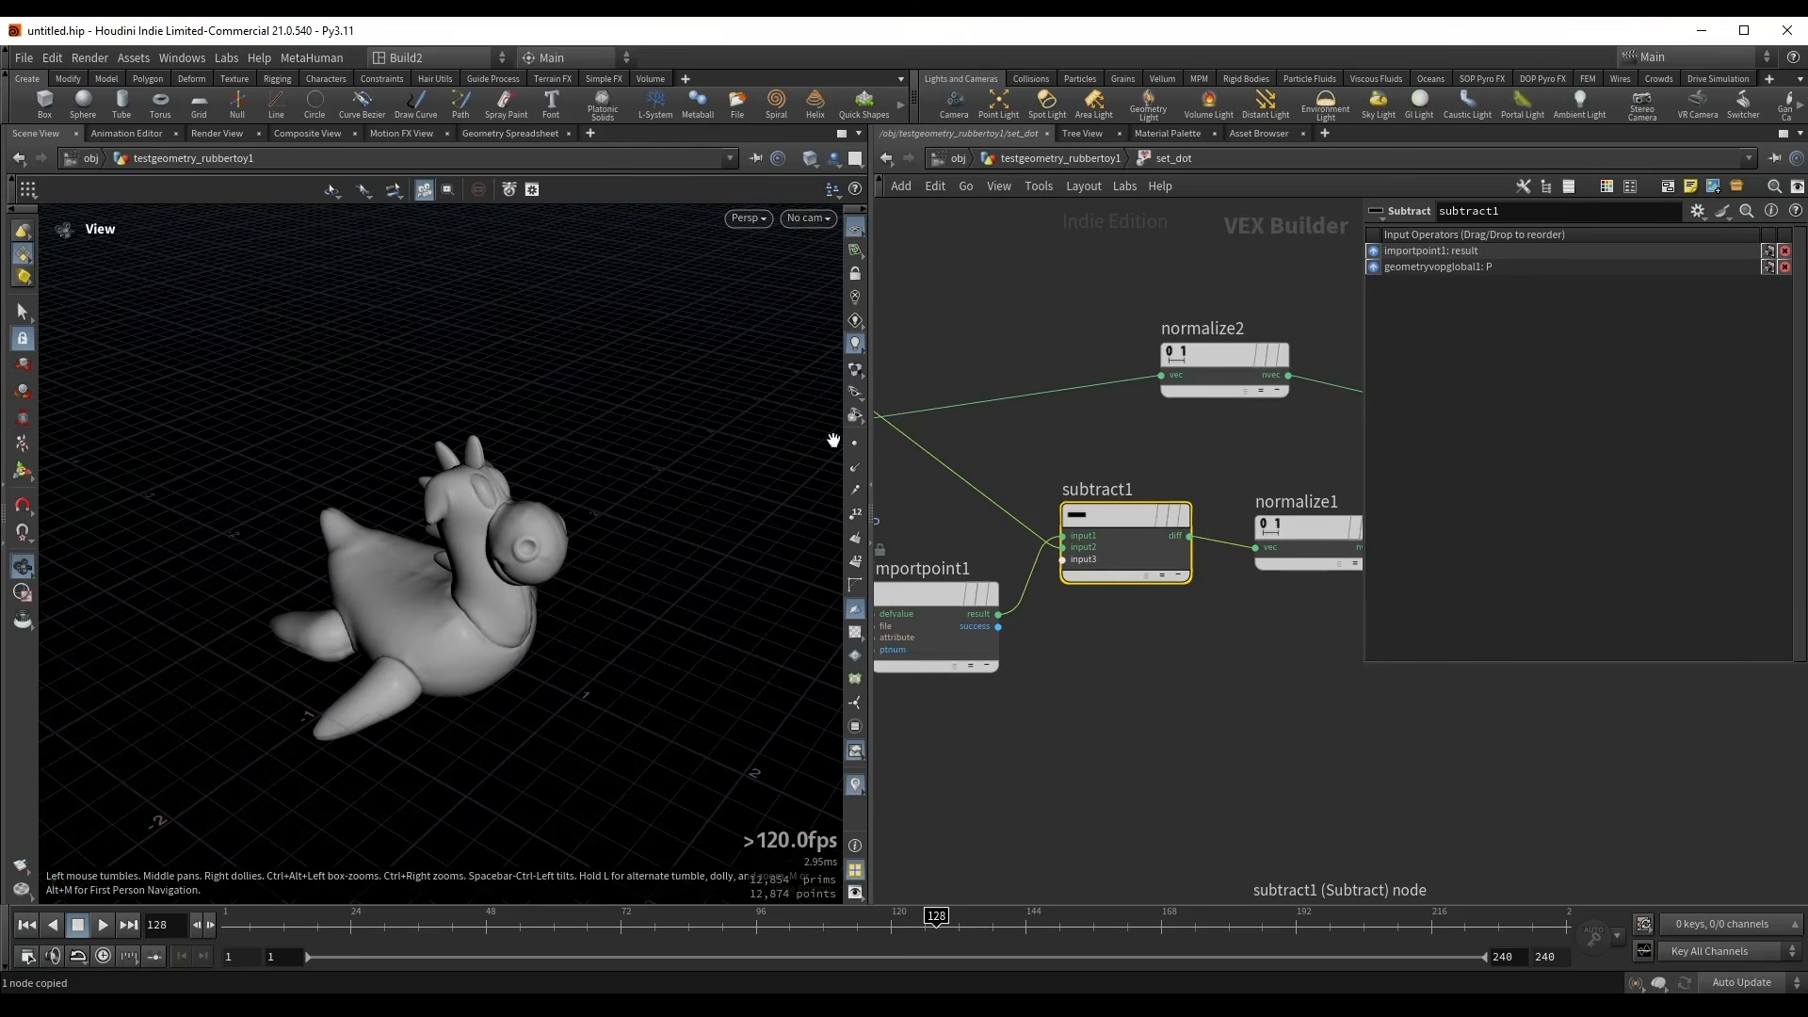
- Insert a Fit Range node between the Dot Product and the output's Cd input
{"action": "middle_click_drag", "start_coordinate": [1221, 743], "coordinate": [1038, 752]}
{"action": "middle_click_drag", "start_coordinate": [1360, 633], "coordinate": [964, 727]}
{"action": "left_click_drag", "start_coordinate": [1188, 434], "coordinate": [1283, 467]}
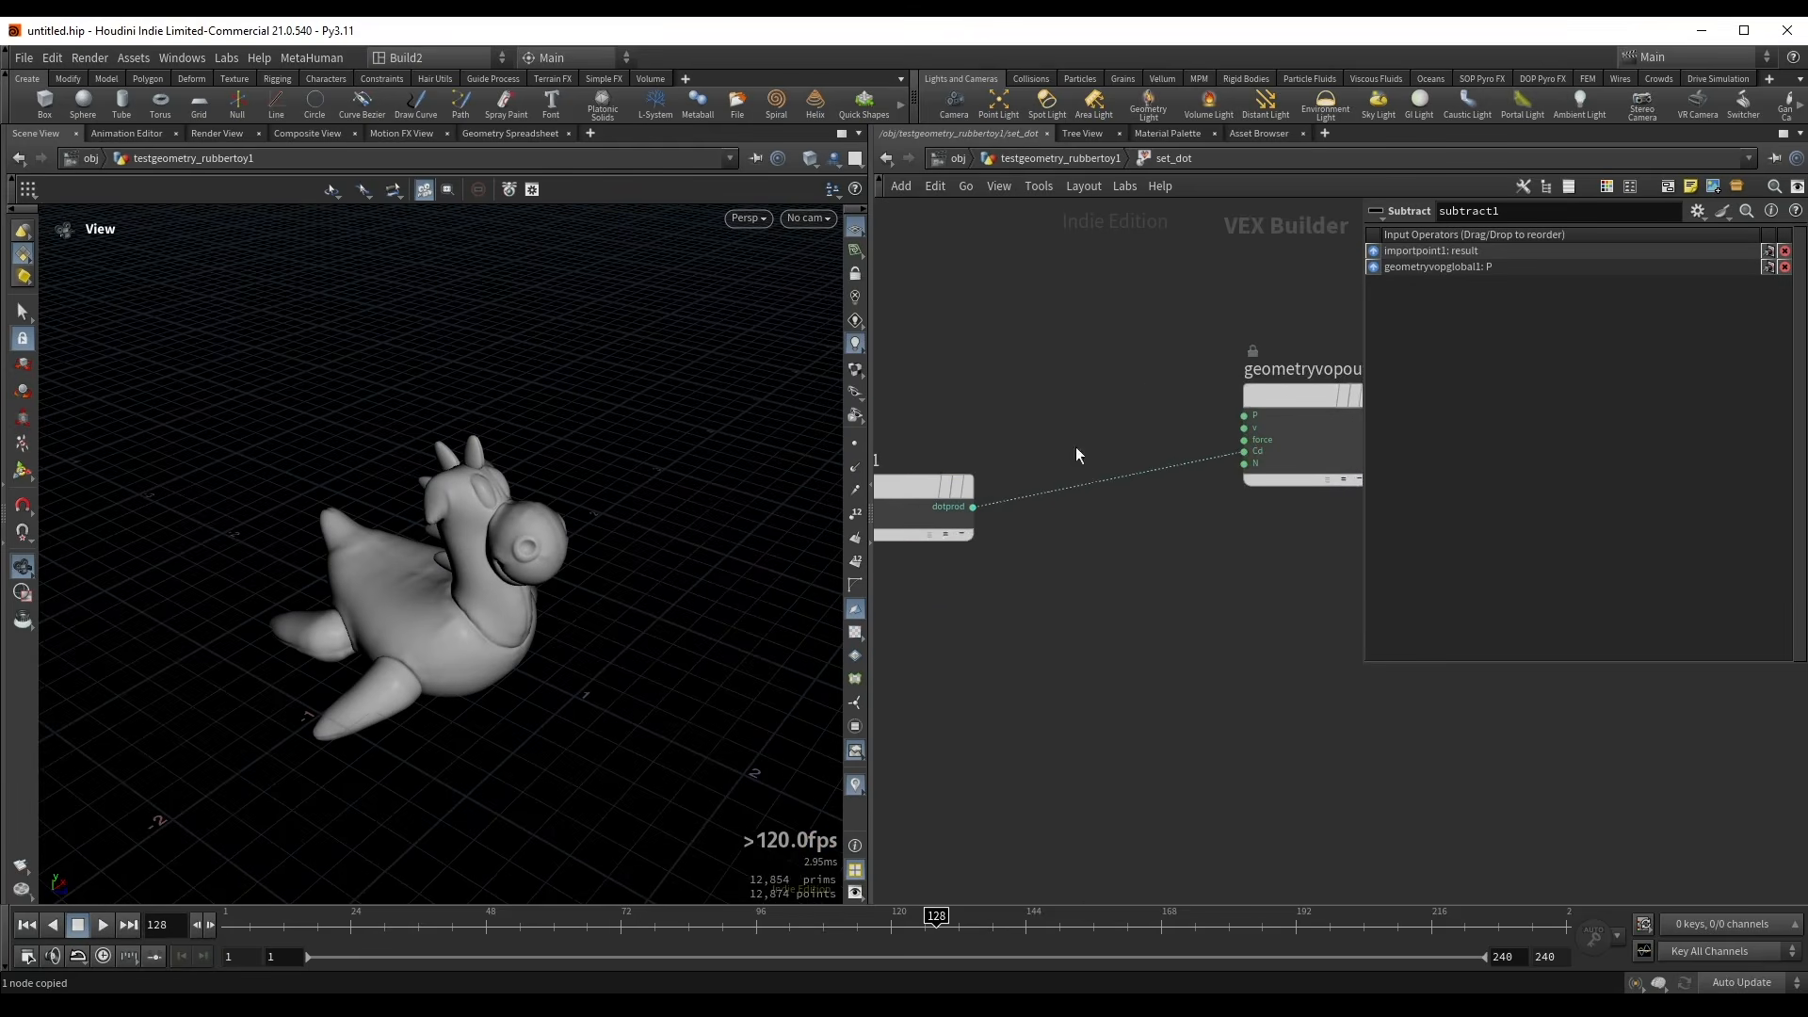
{"action": "key", "text": "Tab"}
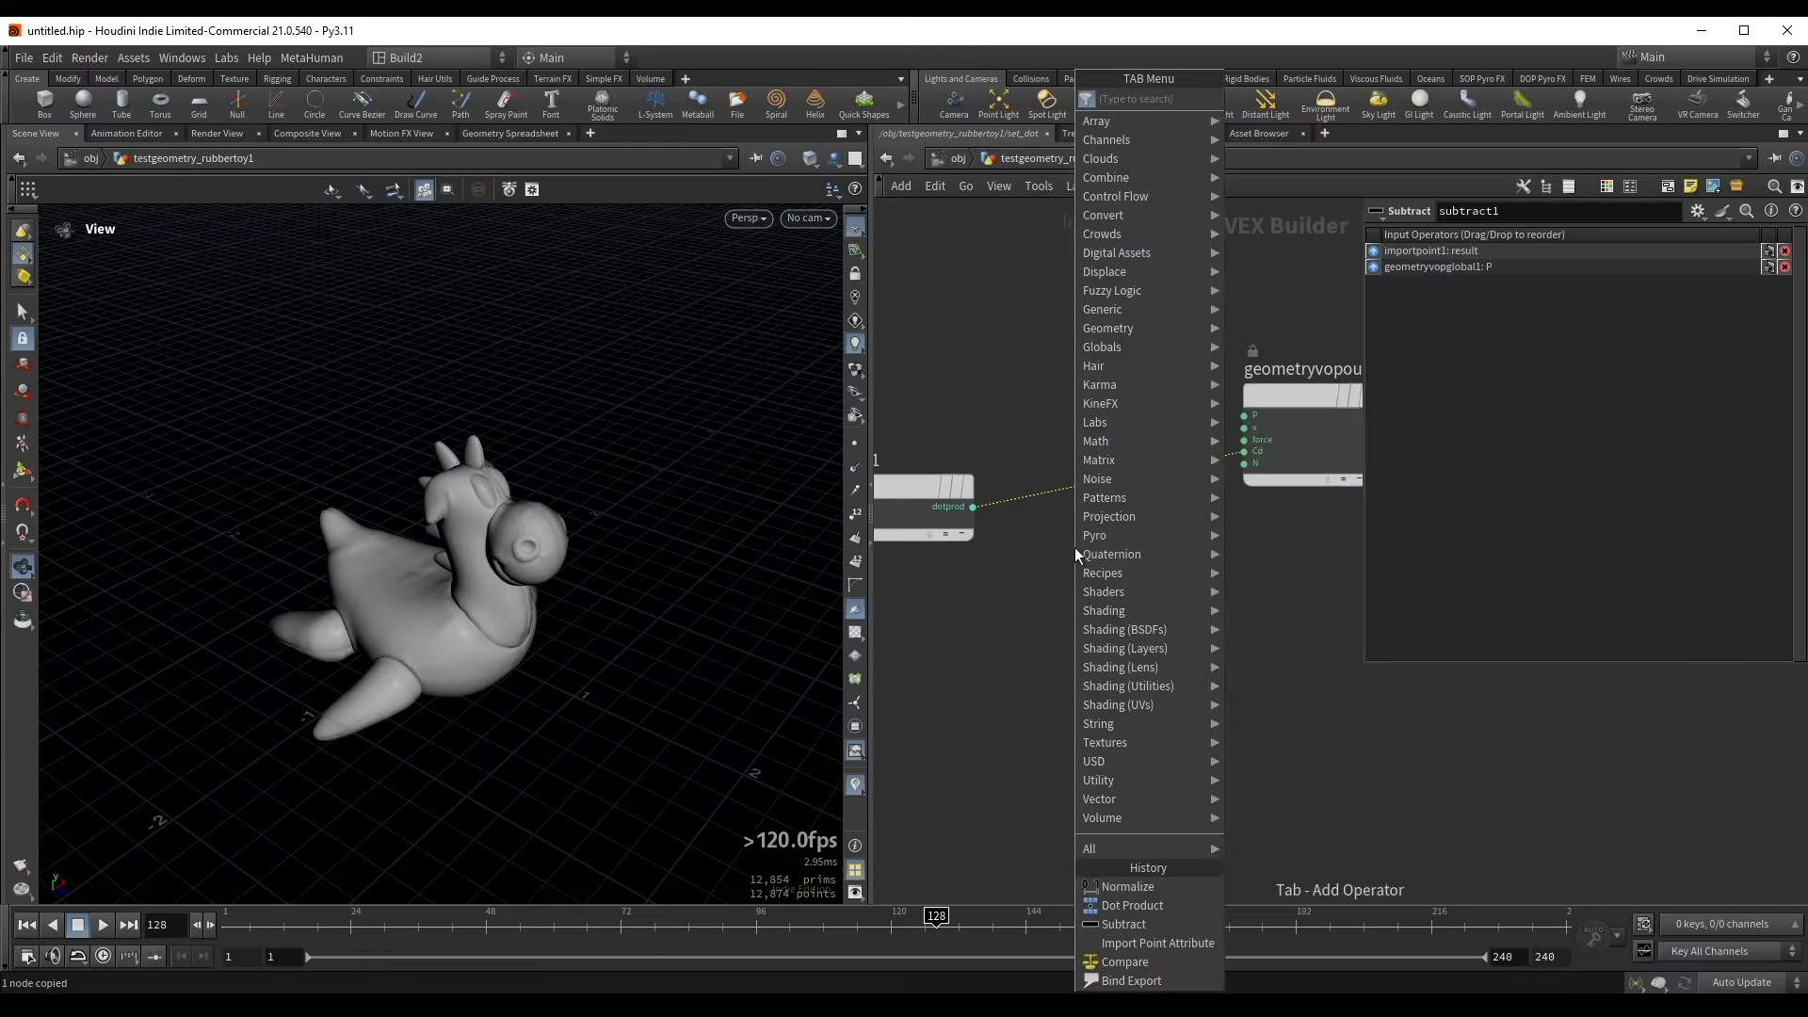
{"action": "type", "text": "fit ran"}
{"action": "key", "text": "Return"}
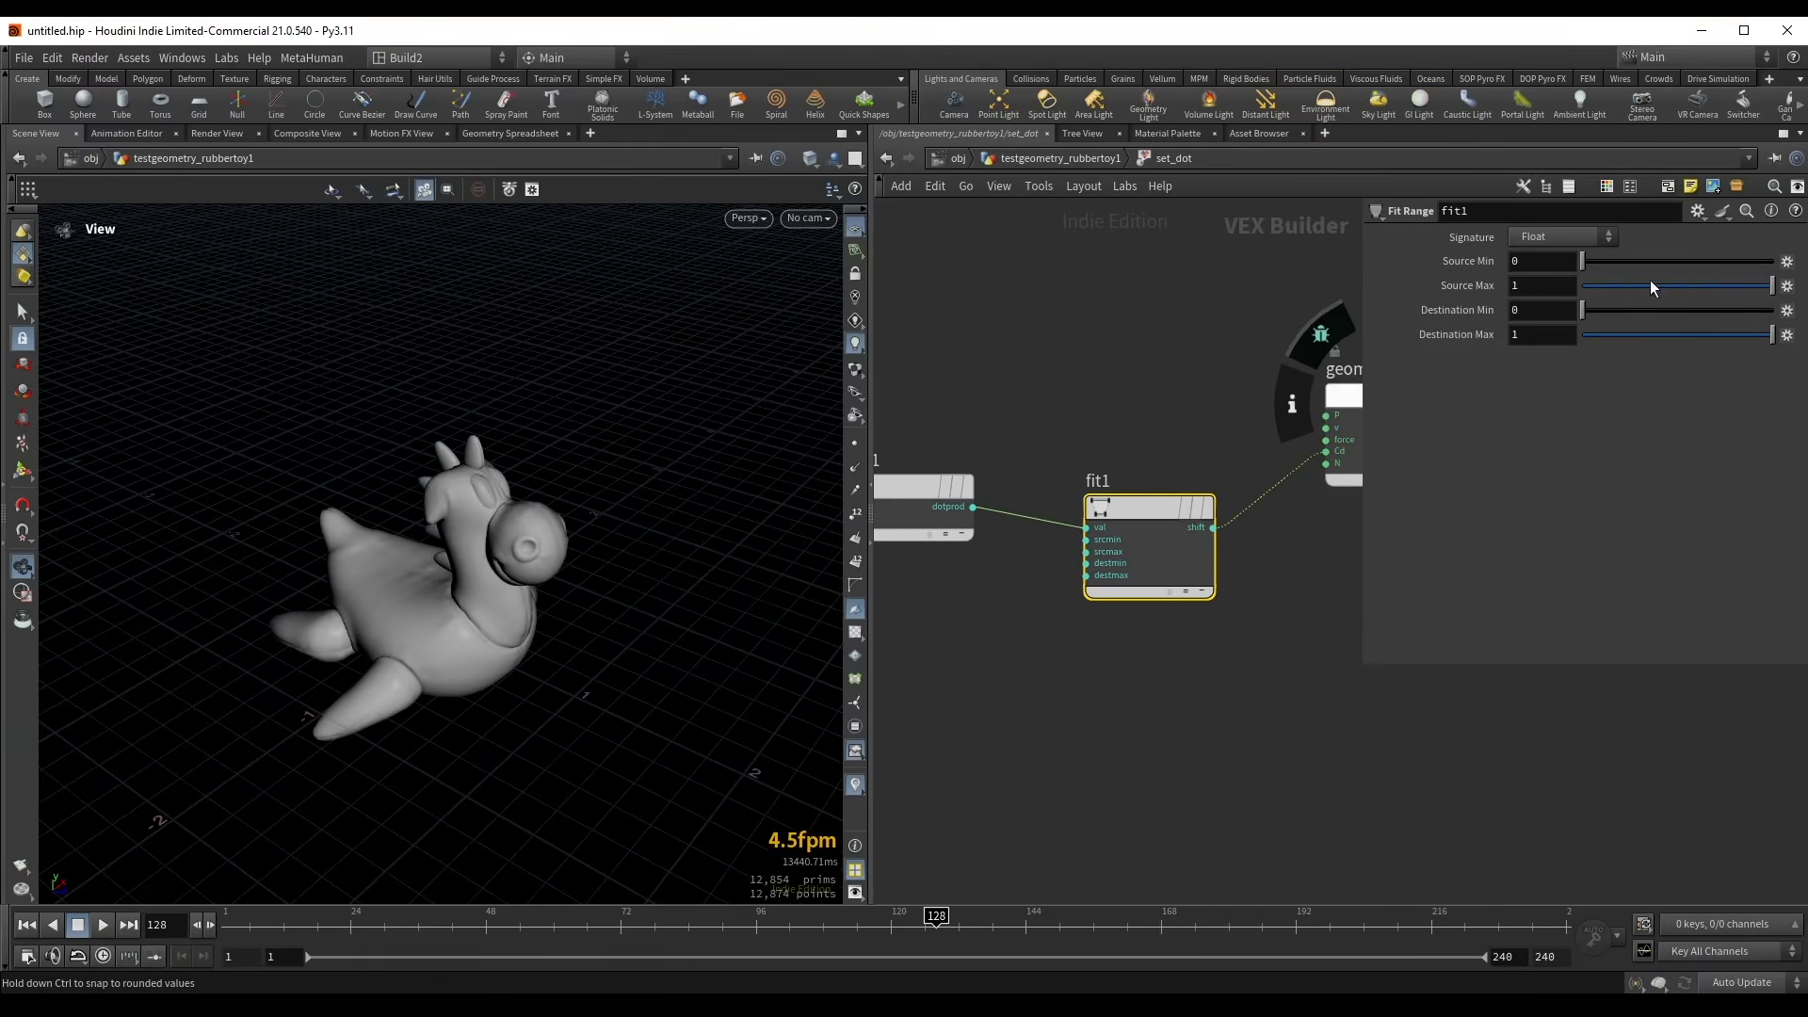
- Set the Fit Range's source maximum to 0.55, destination minimum to 1 and destination maximum to 0
{"action": "left_click_drag", "start_coordinate": [1649, 282], "coordinate": [1703, 282]}
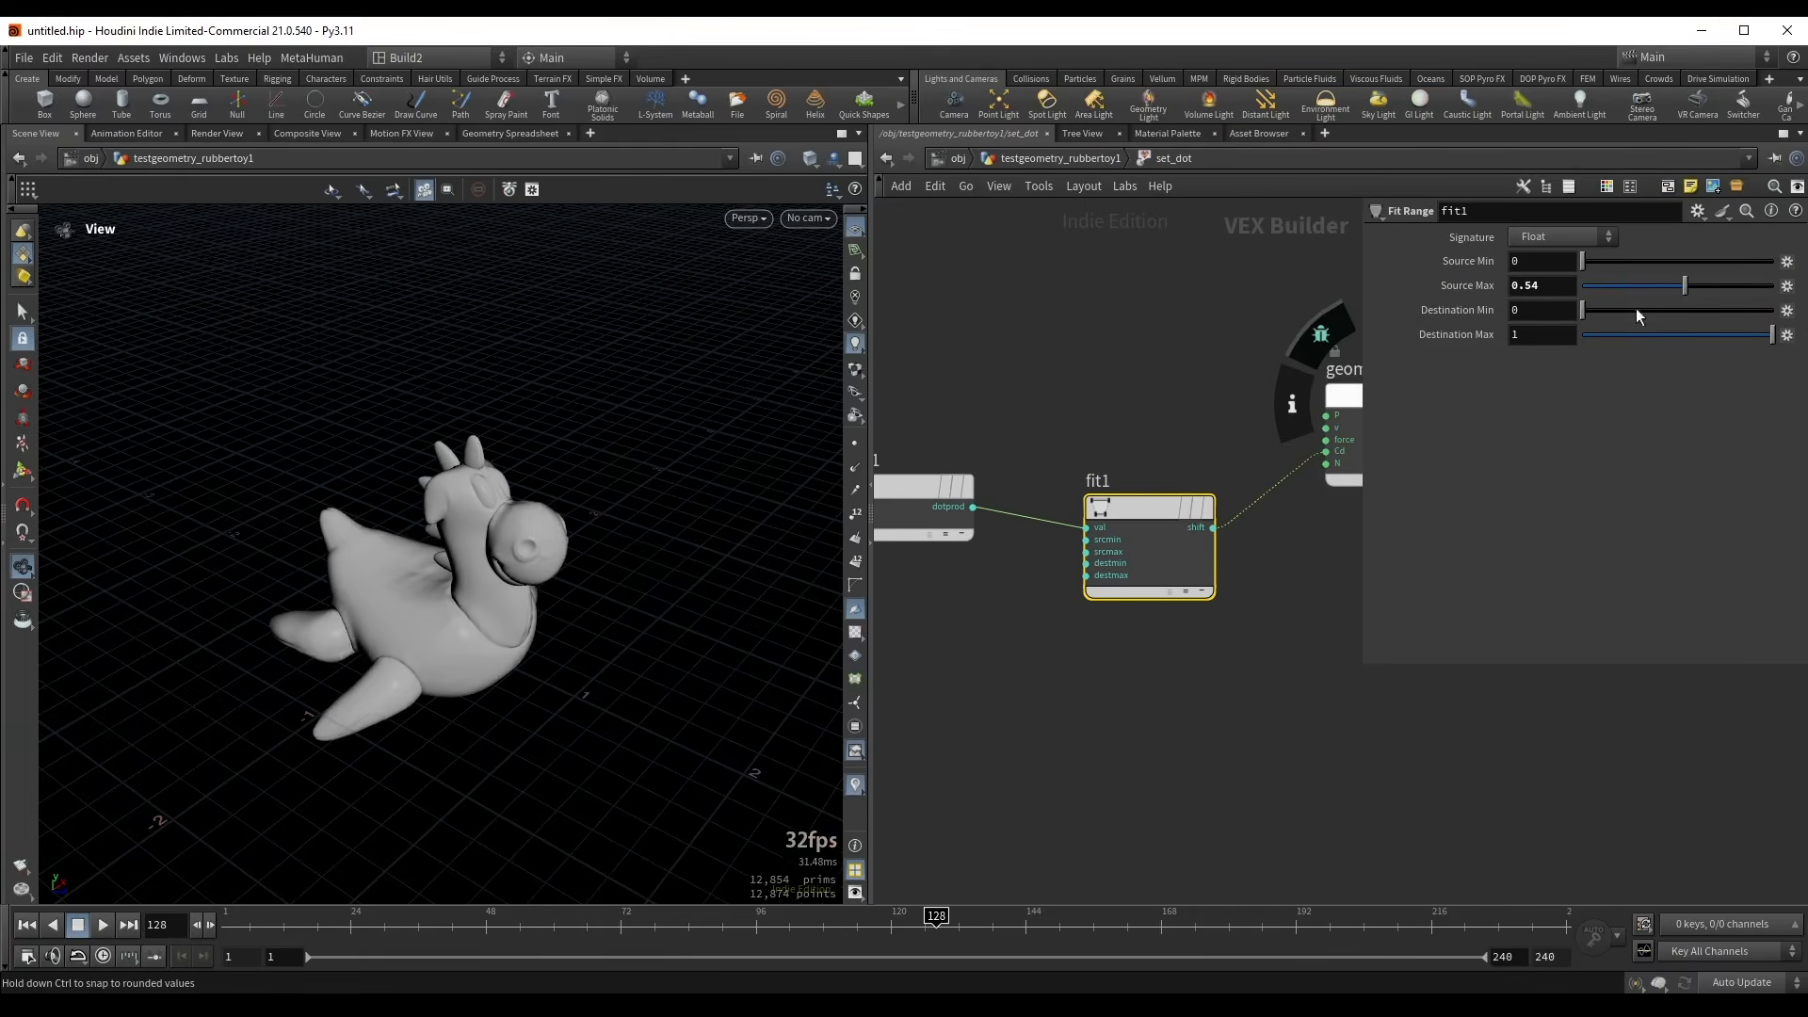
{"action": "left_click", "coordinate": [1541, 310]}
{"action": "type", "text": "1"}
{"action": "key", "text": "Return"}
{"action": "middle_click_drag", "start_coordinate": [1541, 335], "coordinate": [1497, 343]}
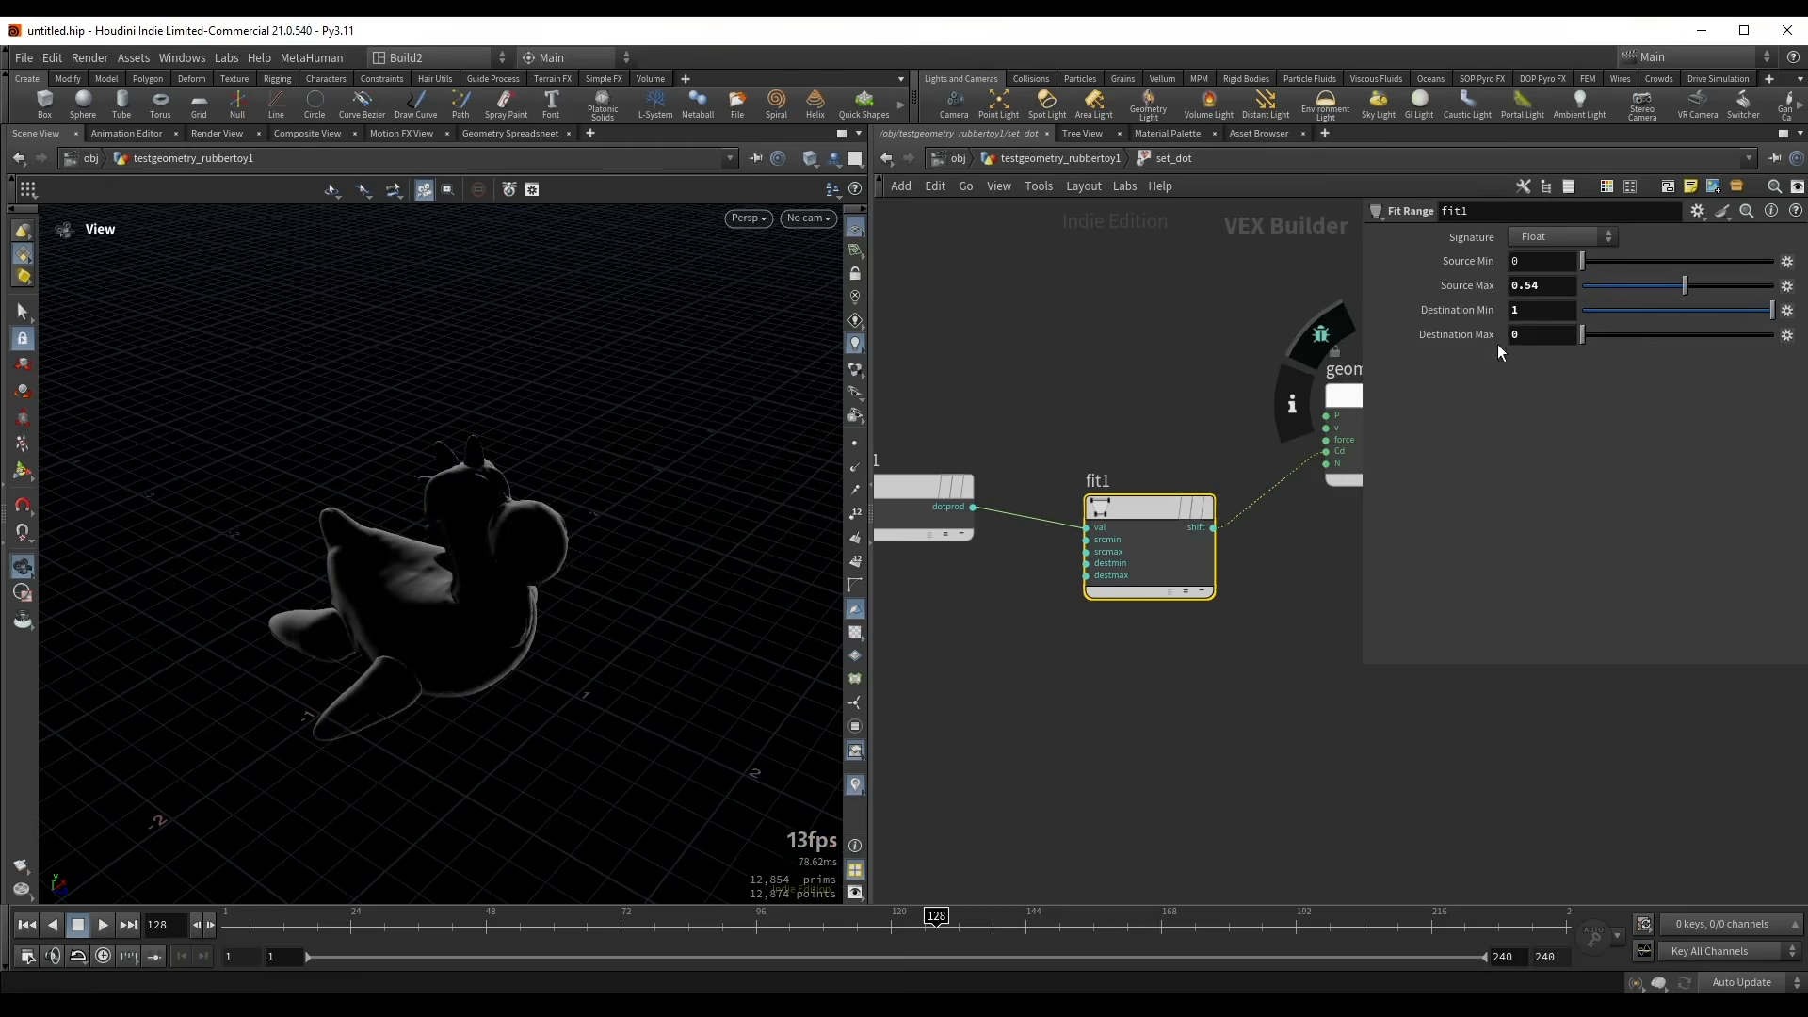
{"action": "mouse_move", "coordinate": [1638, 286]}
{"action": "left_mouse_down"}
{"action": "mouse_move", "coordinate": [1710, 290]}
{"action": "mouse_move", "coordinate": [1679, 282]}
{"action": "left_mouse_up"}
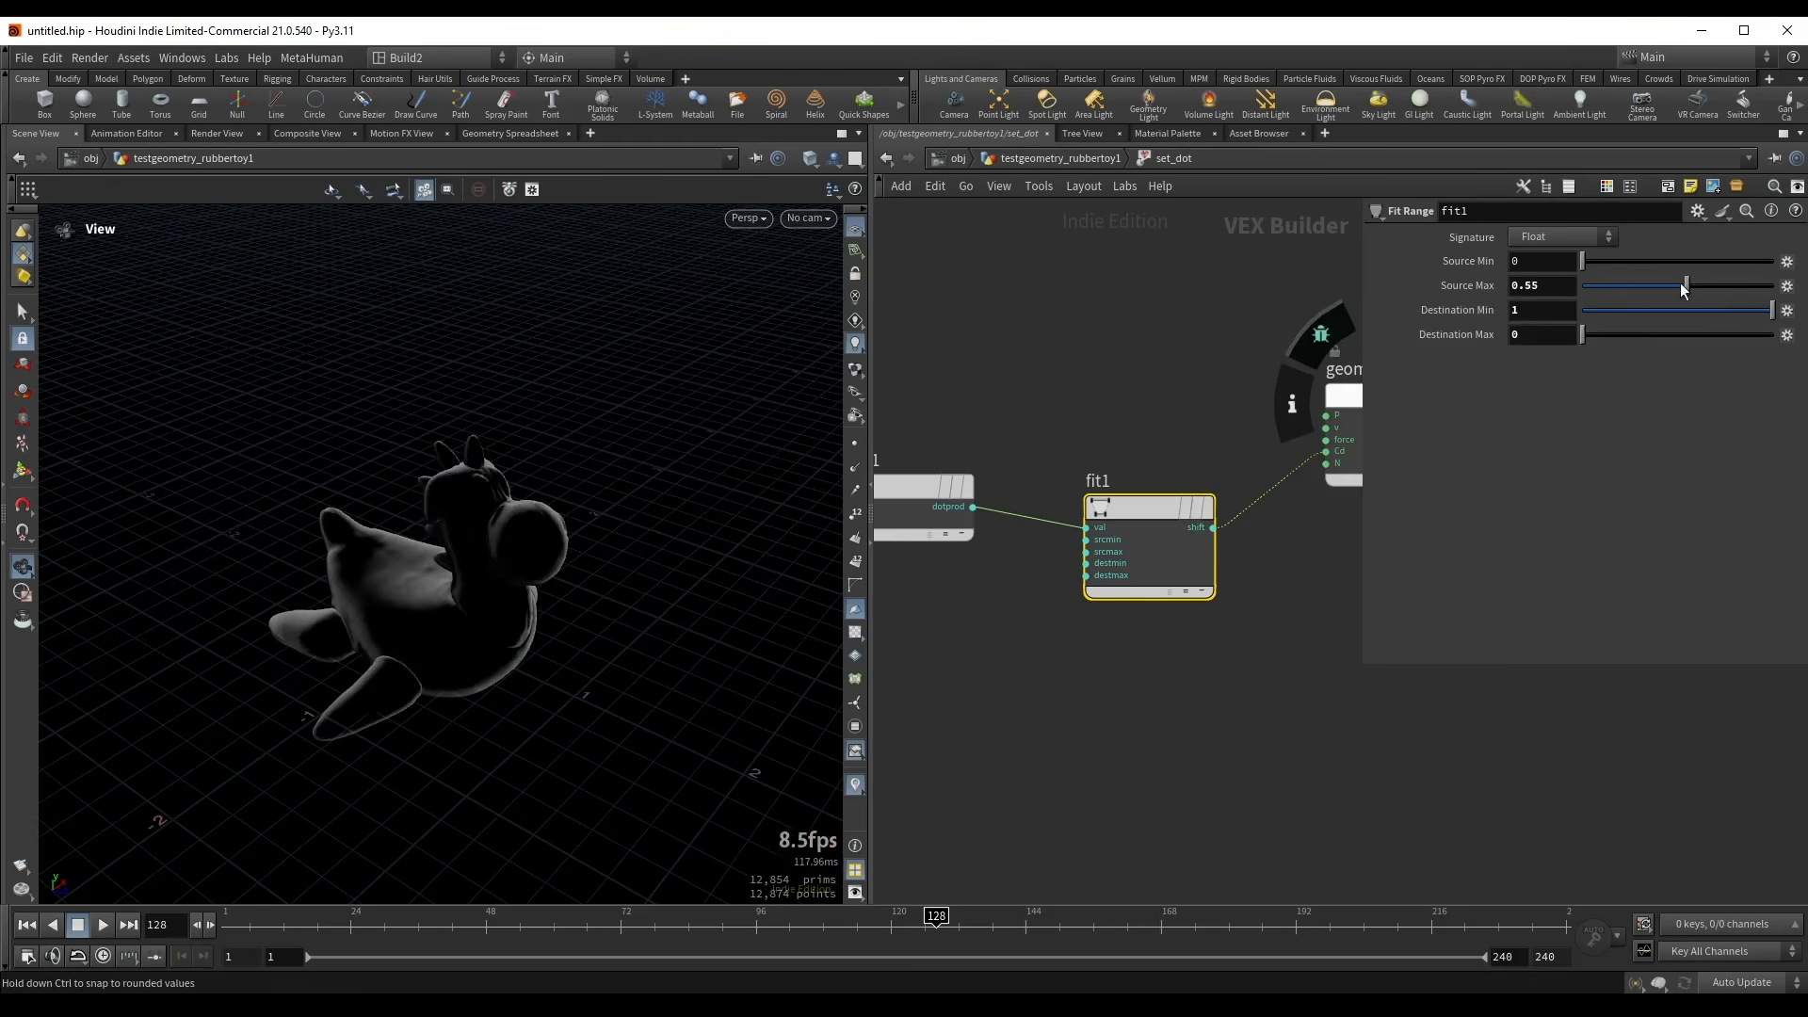
- Delete the Fit Range node from the connection between the Dot Product and Cd
{"action": "middle_click_drag", "start_coordinate": [1111, 419], "coordinate": [1030, 438]}
{"action": "left_click_drag", "start_coordinate": [983, 466], "coordinate": [1151, 663]}
{"action": "key", "text": "Delete"}
- Insert a Compare node between the Dot Product and Cd, testing for Greater Than 0
{"action": "key", "text": "Tab"}
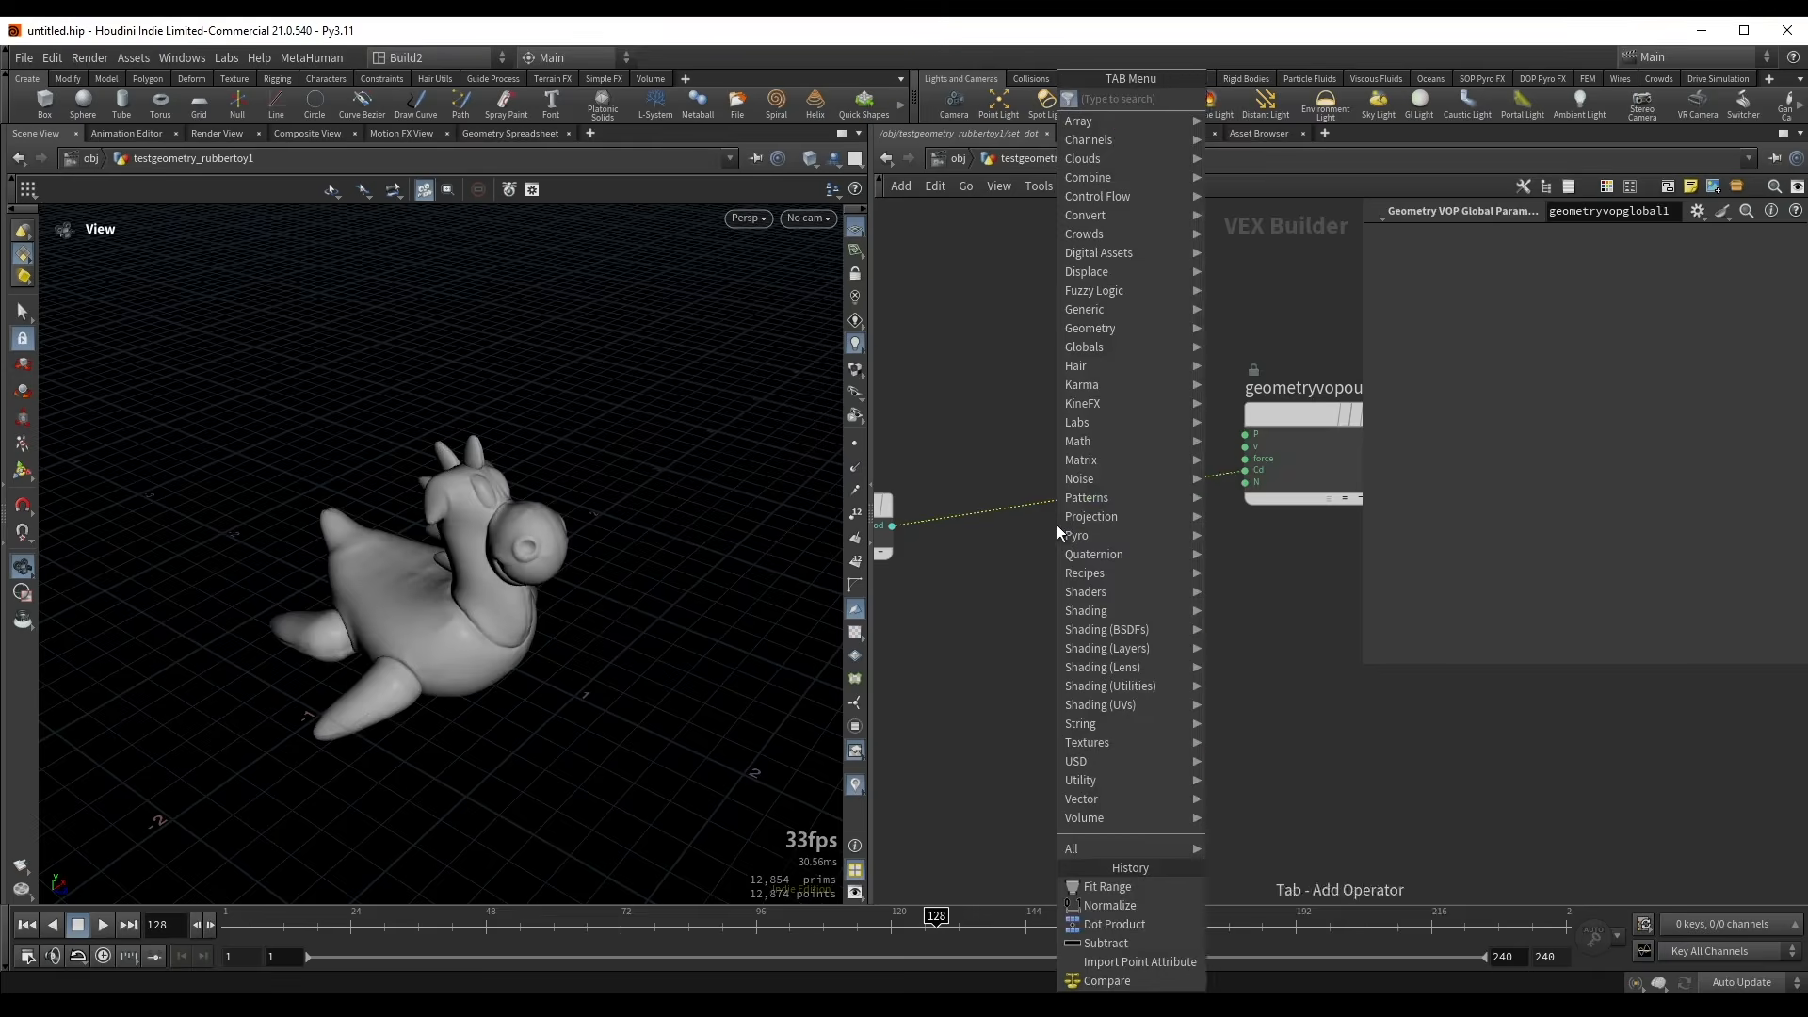
{"action": "key", "text": "Return"}
{"action": "left_click", "coordinate": [1018, 513]}
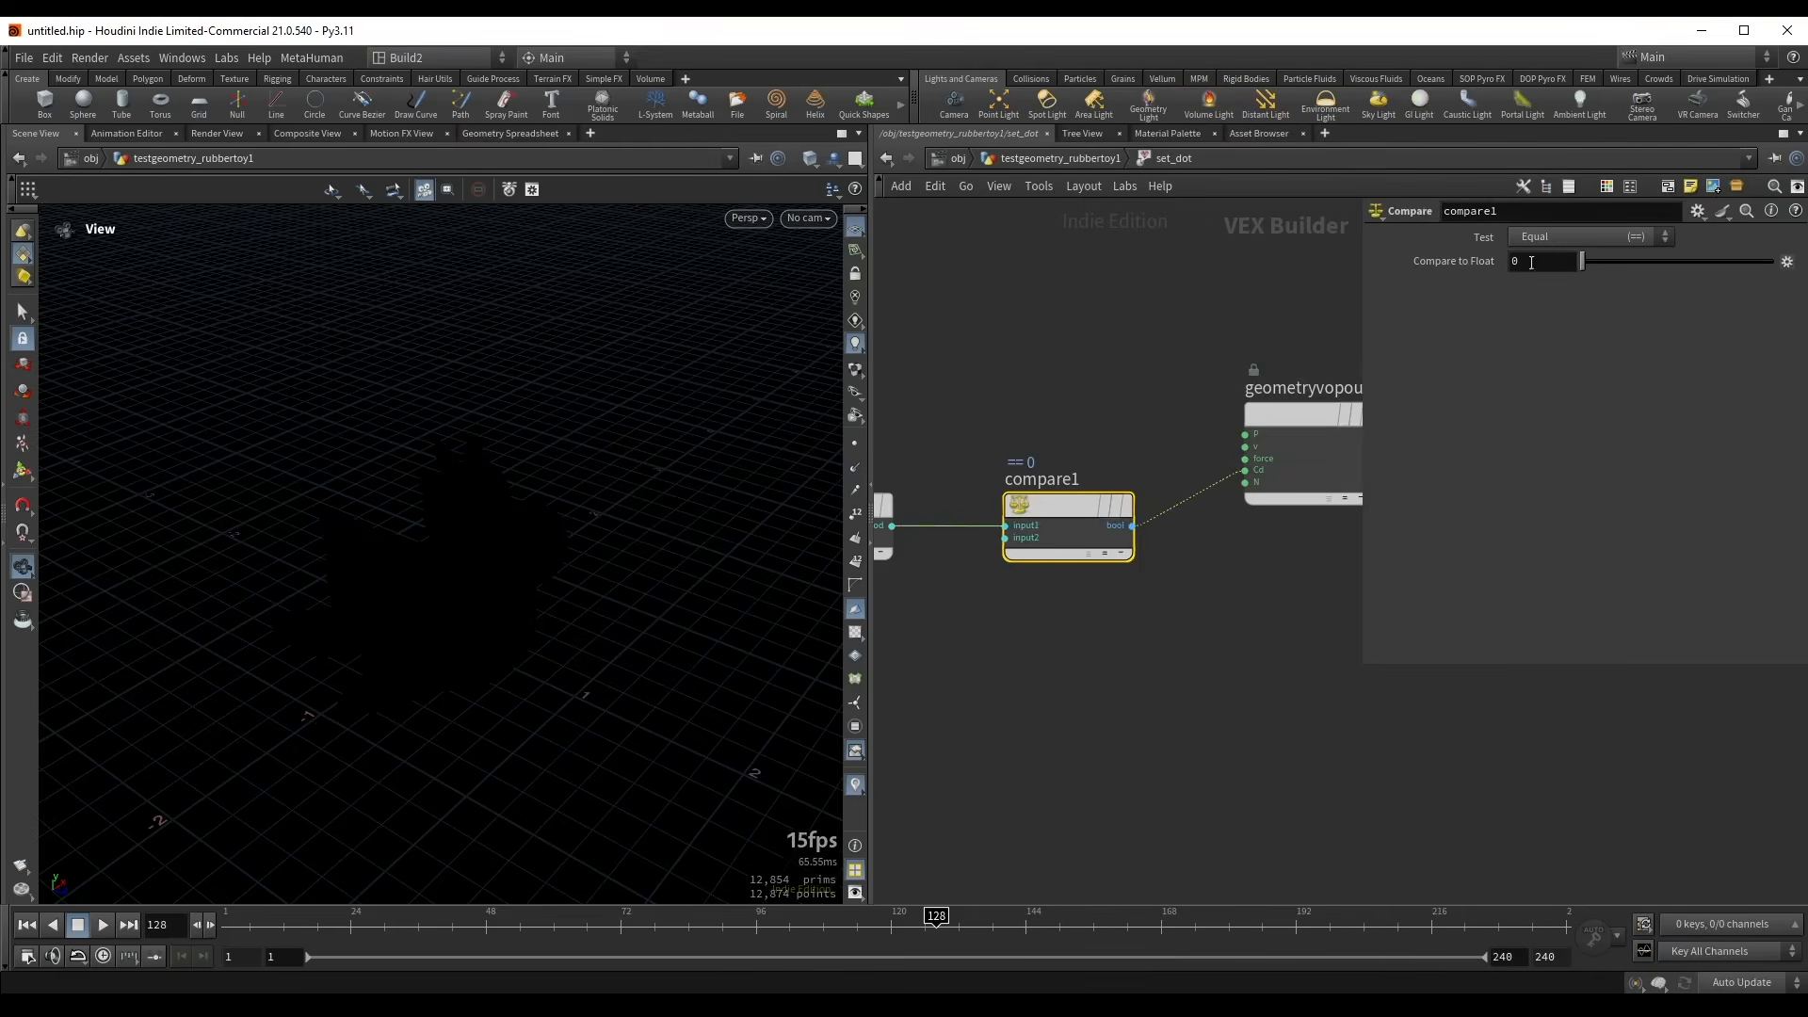
{"action": "left_click", "coordinate": [1561, 238]}
{"action": "left_click", "coordinate": [1543, 294]}
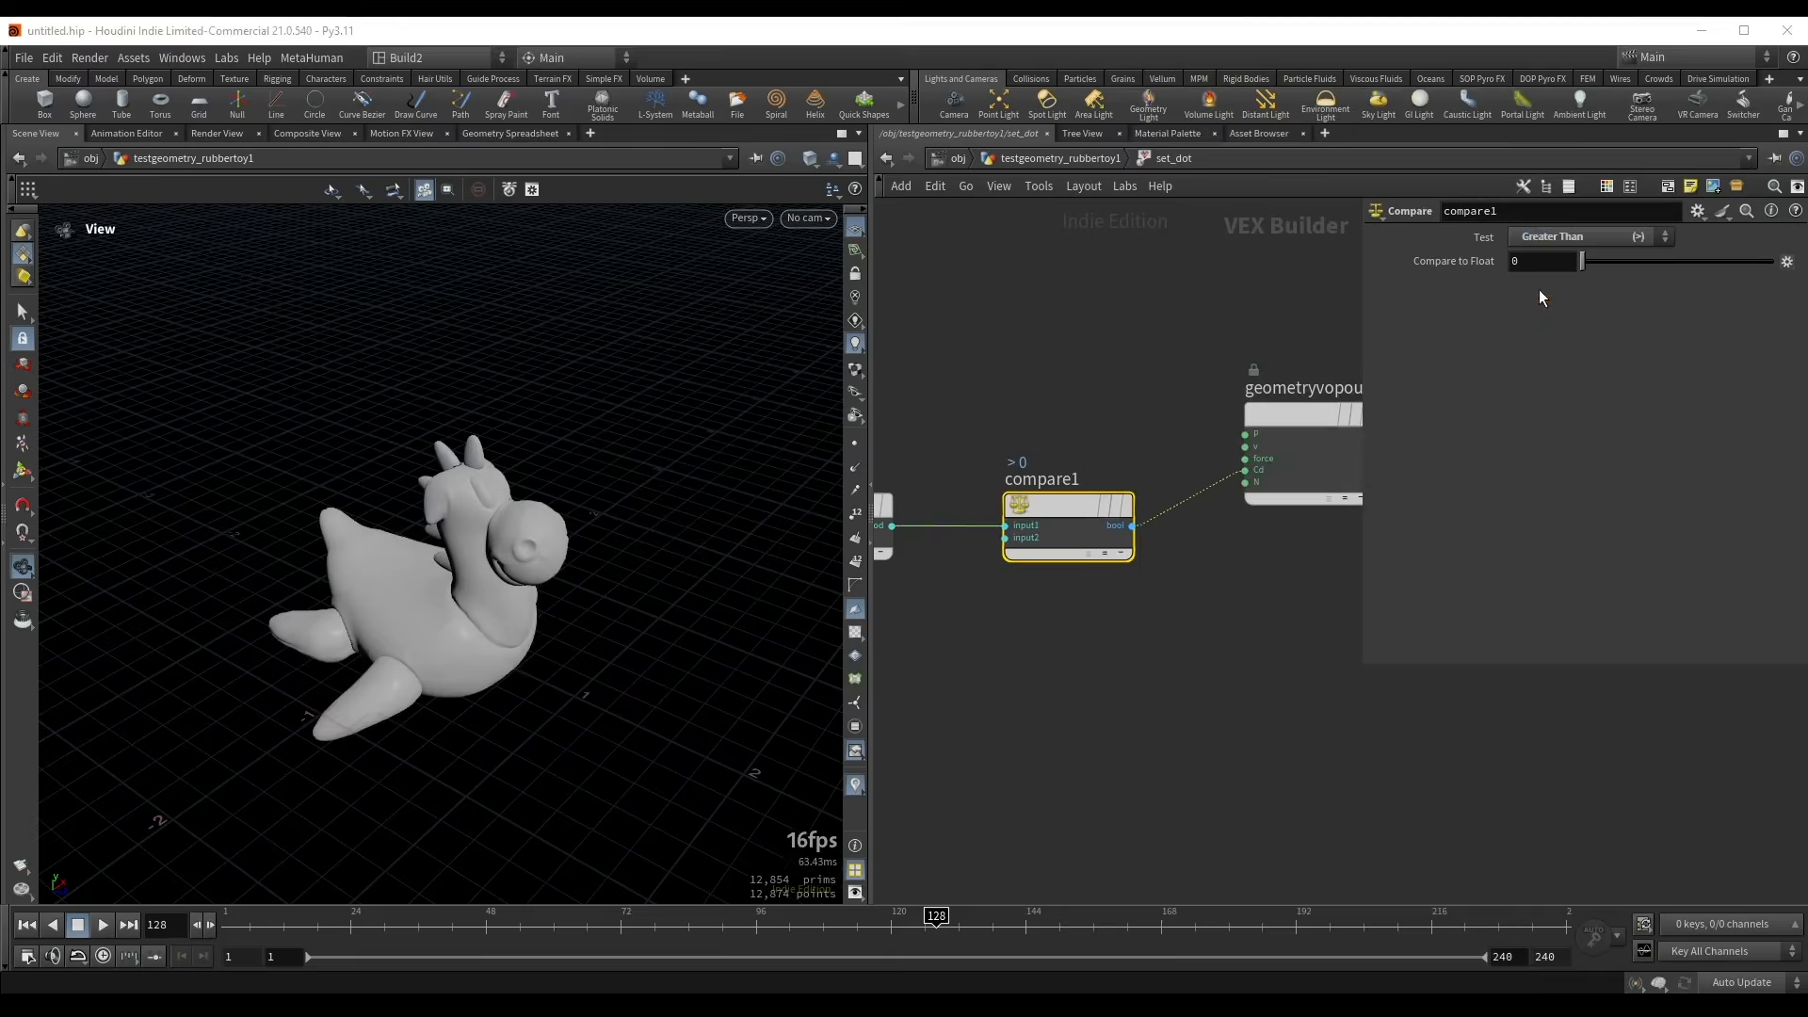
{"action": "mouse_move", "coordinate": [452, 489]}
{"action": "left_mouse_down"}
{"action": "mouse_move", "coordinate": [536, 537]}
{"action": "mouse_move", "coordinate": [433, 486]}
{"action": "left_mouse_up"}
{"action": "mouse_move", "coordinate": [435, 592]}
{"action": "left_mouse_down"}
{"action": "mouse_move", "coordinate": [478, 565]}
{"action": "mouse_move", "coordinate": [426, 593]}
{"action": "mouse_move", "coordinate": [471, 521]}
{"action": "mouse_move", "coordinate": [483, 443]}
{"action": "mouse_move", "coordinate": [714, 428]}
{"action": "mouse_move", "coordinate": [541, 448]}
{"action": "mouse_move", "coordinate": [568, 514]}
{"action": "mouse_move", "coordinate": [391, 472]}
{"action": "mouse_move", "coordinate": [223, 472]}
{"action": "mouse_move", "coordinate": [518, 589]}
{"action": "mouse_move", "coordinate": [499, 556]}
{"action": "mouse_move", "coordinate": [525, 490]}
{"action": "mouse_move", "coordinate": [584, 442]}
{"action": "left_mouse_up"}
{"action": "mouse_move", "coordinate": [1582, 261]}
{"action": "left_mouse_down"}
{"action": "mouse_move", "coordinate": [1719, 273]}
{"action": "mouse_move", "coordinate": [1680, 292]}
{"action": "mouse_move", "coordinate": [1557, 290]}
{"action": "left_mouse_up"}
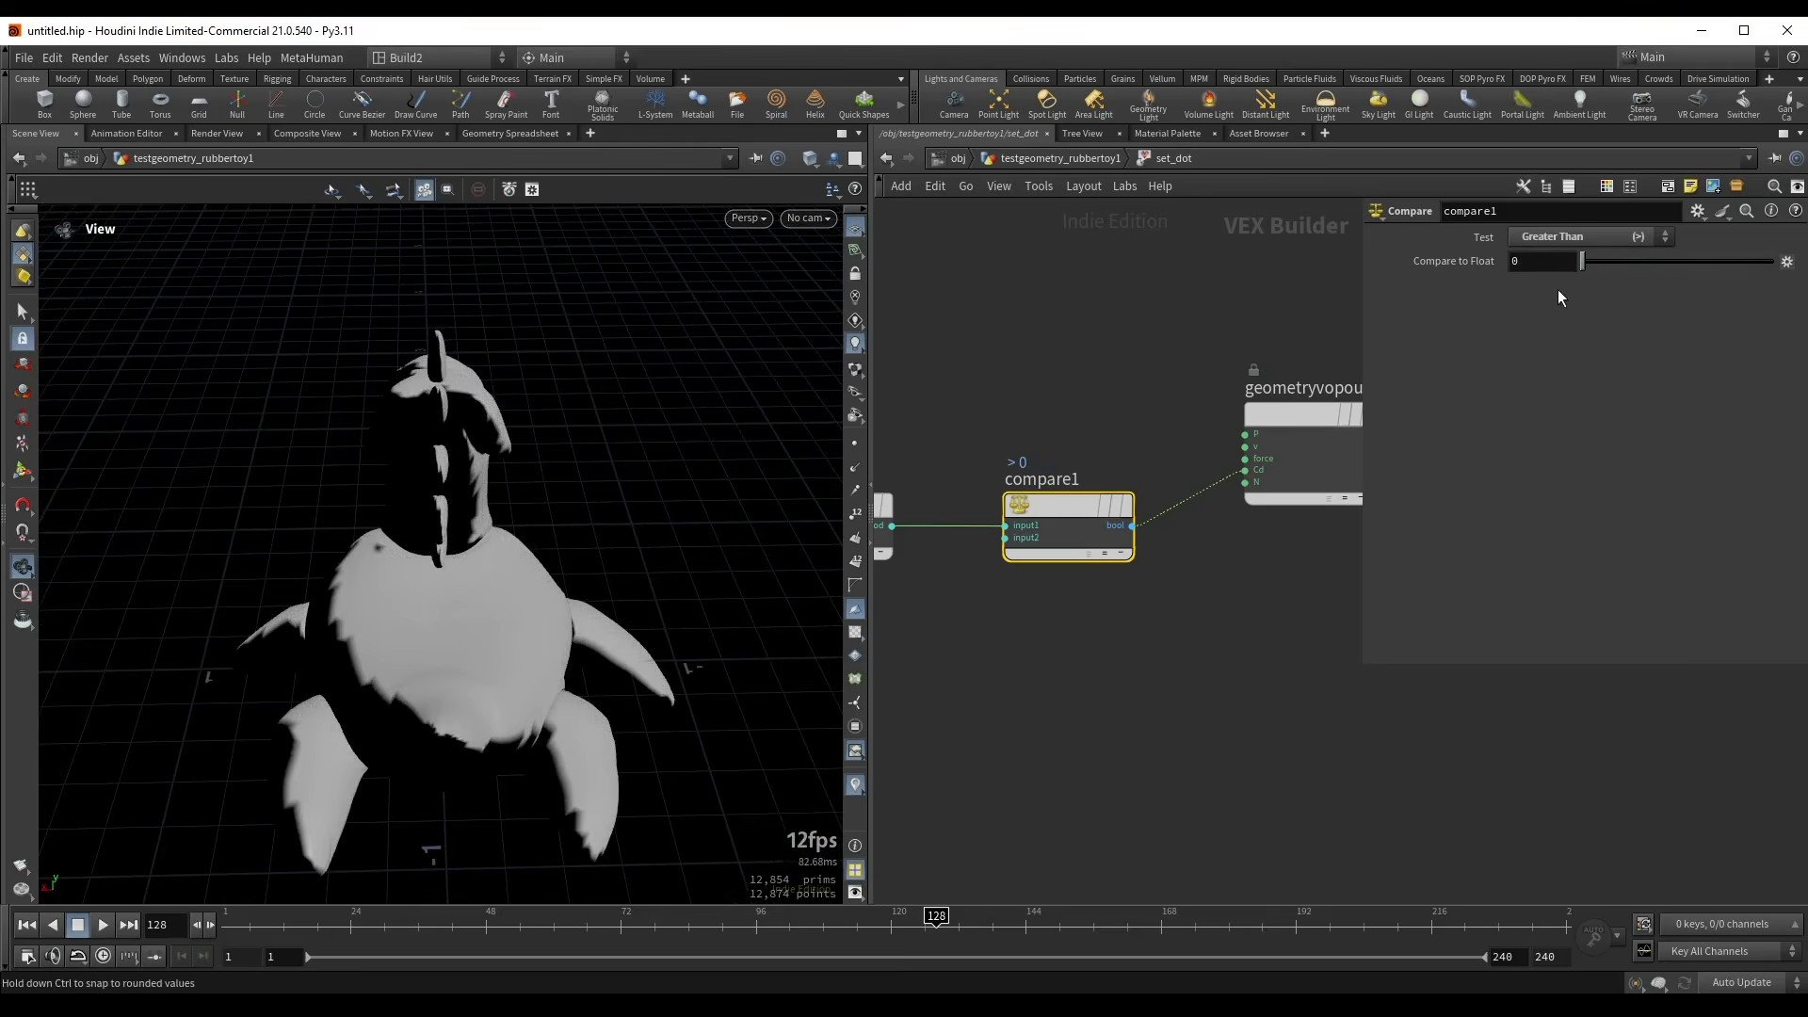
- Promote the Compare node's second input as a parameter on set_dot, return to the geometry network and keep Input 2 at 0
{"action": "scroll", "coordinate": [1111, 546], "scroll_direction": "up", "scroll_amount": 1}
{"action": "right_click", "coordinate": [995, 534]}
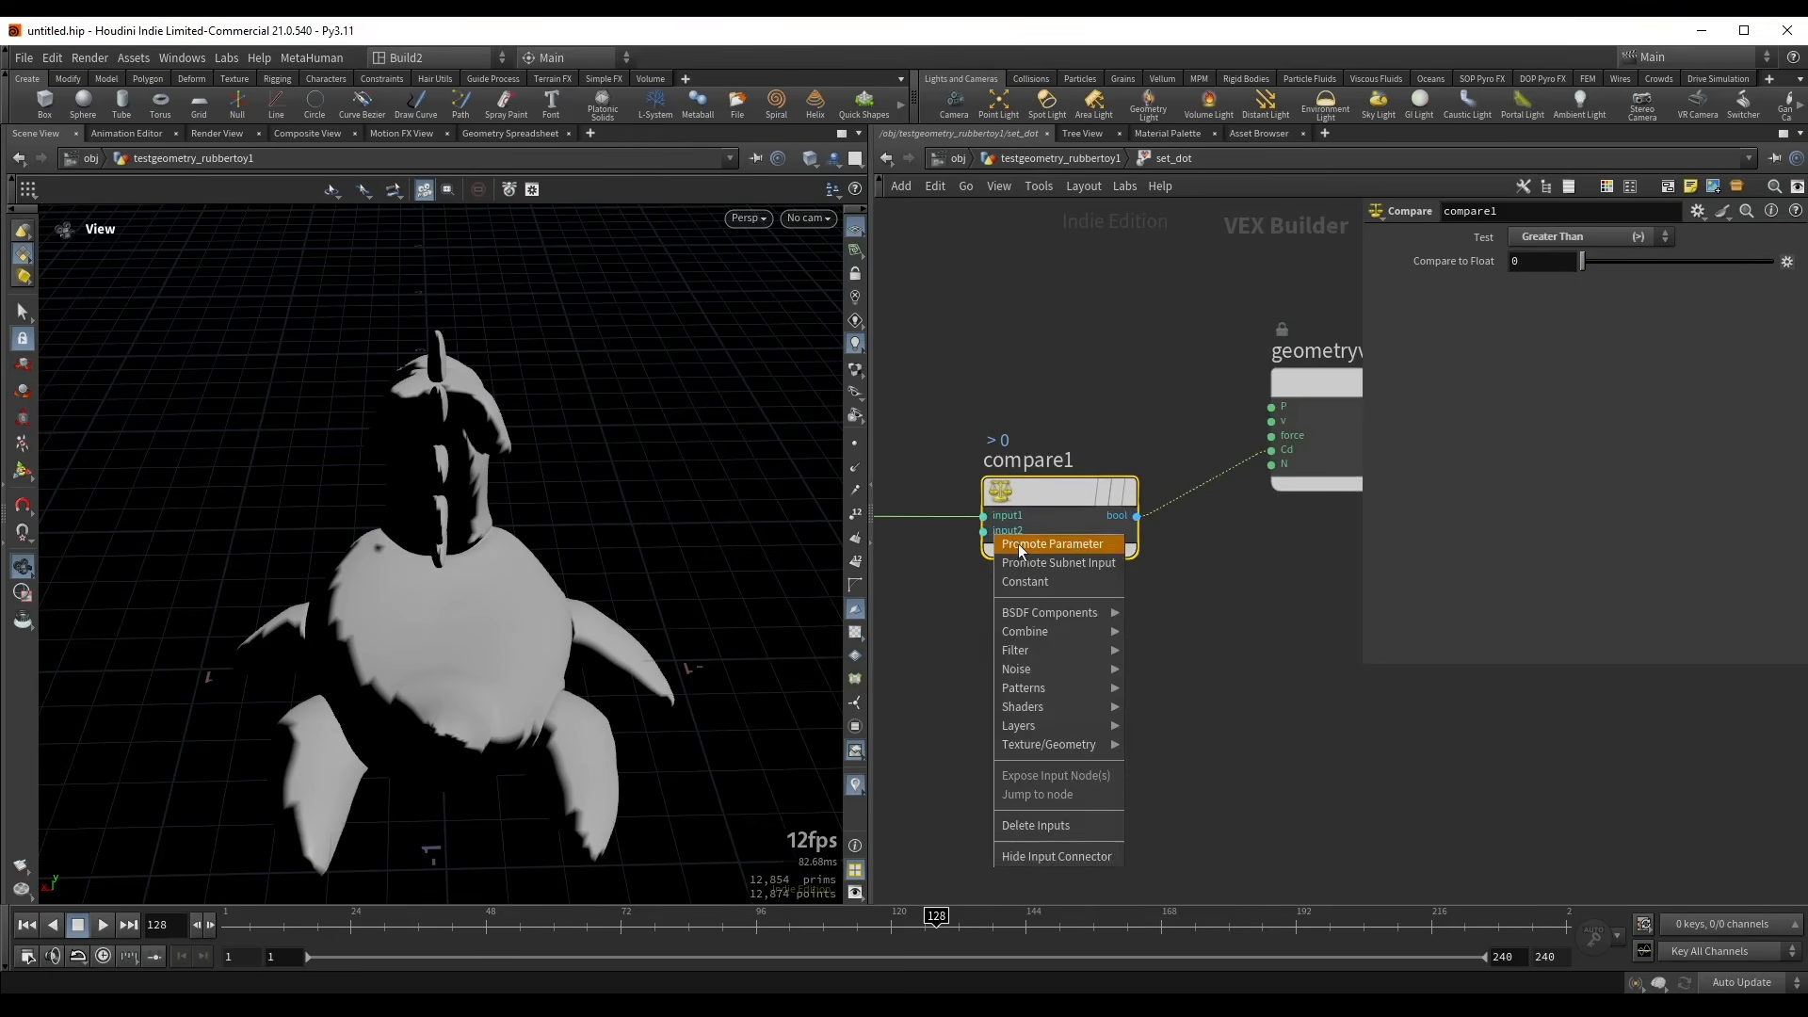
{"action": "left_click", "coordinate": [1019, 544]}
{"action": "key", "text": "u"}
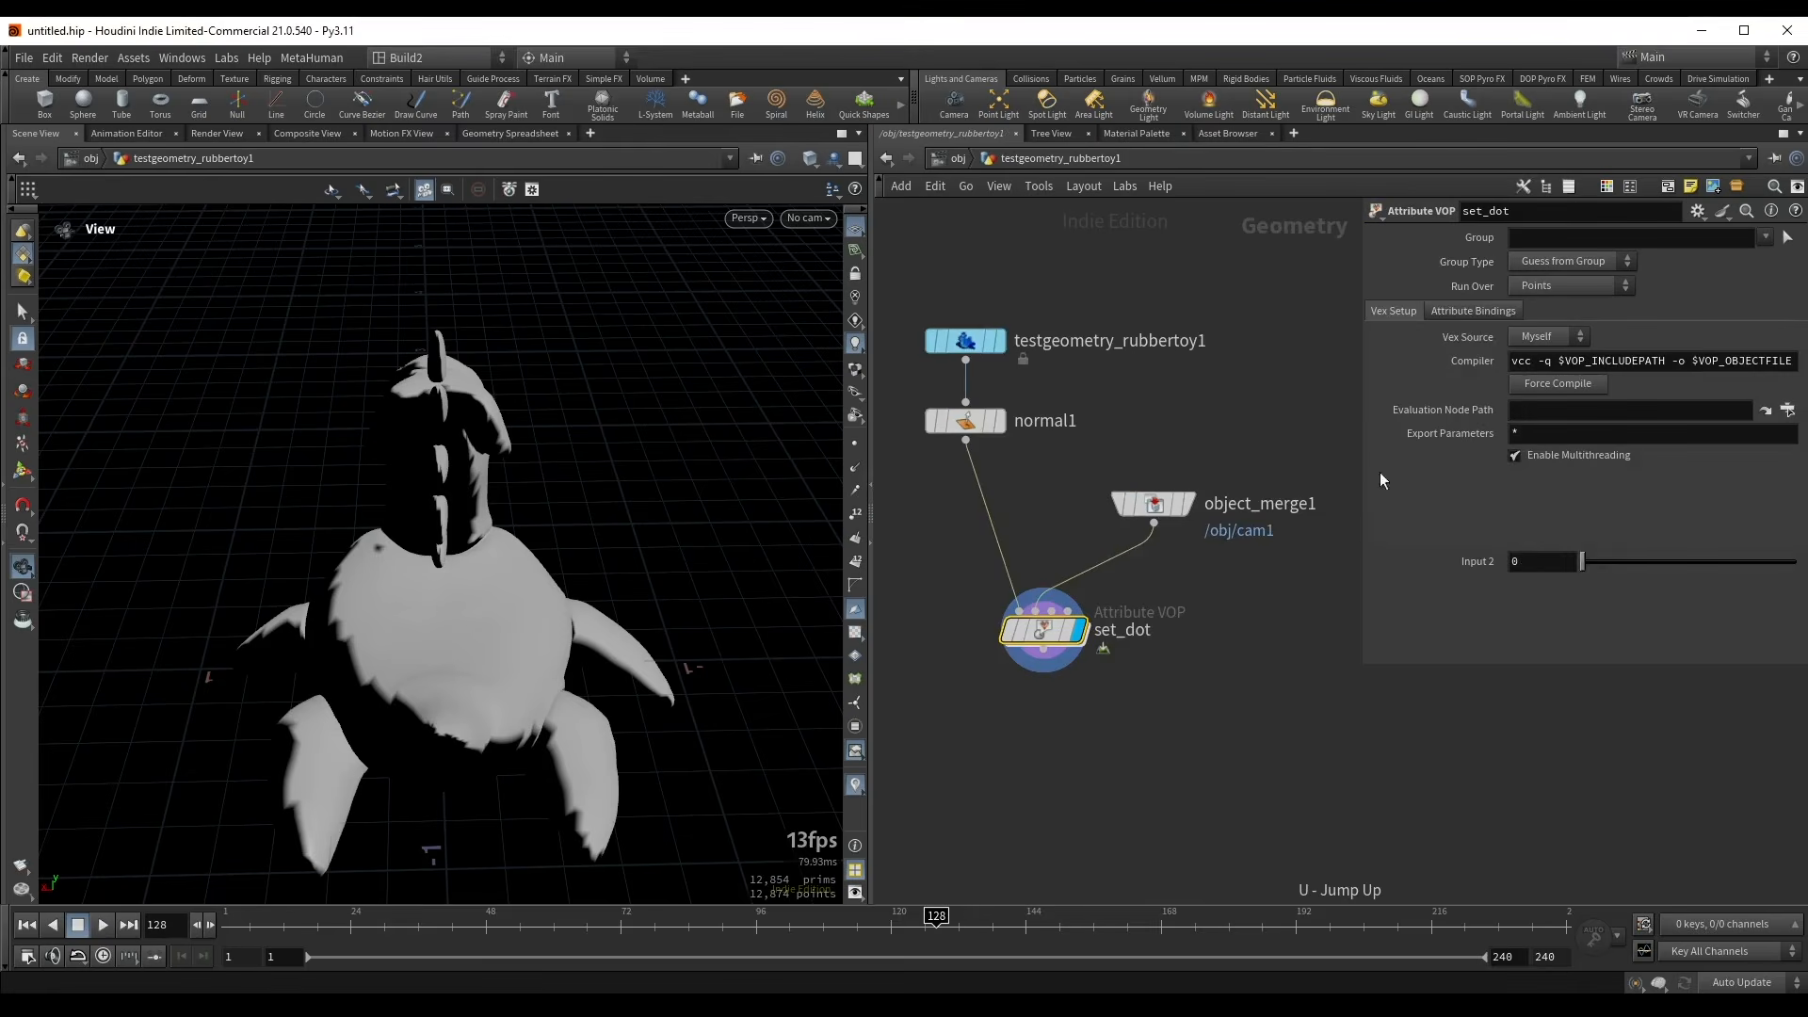
{"action": "mouse_move", "coordinate": [1581, 561]}
{"action": "left_mouse_down"}
{"action": "mouse_move", "coordinate": [1617, 561]}
{"action": "mouse_move", "coordinate": [1540, 561]}
{"action": "left_mouse_up"}
{"action": "mouse_move", "coordinate": [565, 489]}
{"action": "left_mouse_down"}
{"action": "mouse_move", "coordinate": [316, 494]}
{"action": "mouse_move", "coordinate": [412, 389]}
{"action": "left_mouse_up"}
{"action": "left_click_drag", "start_coordinate": [430, 499], "coordinate": [369, 386]}
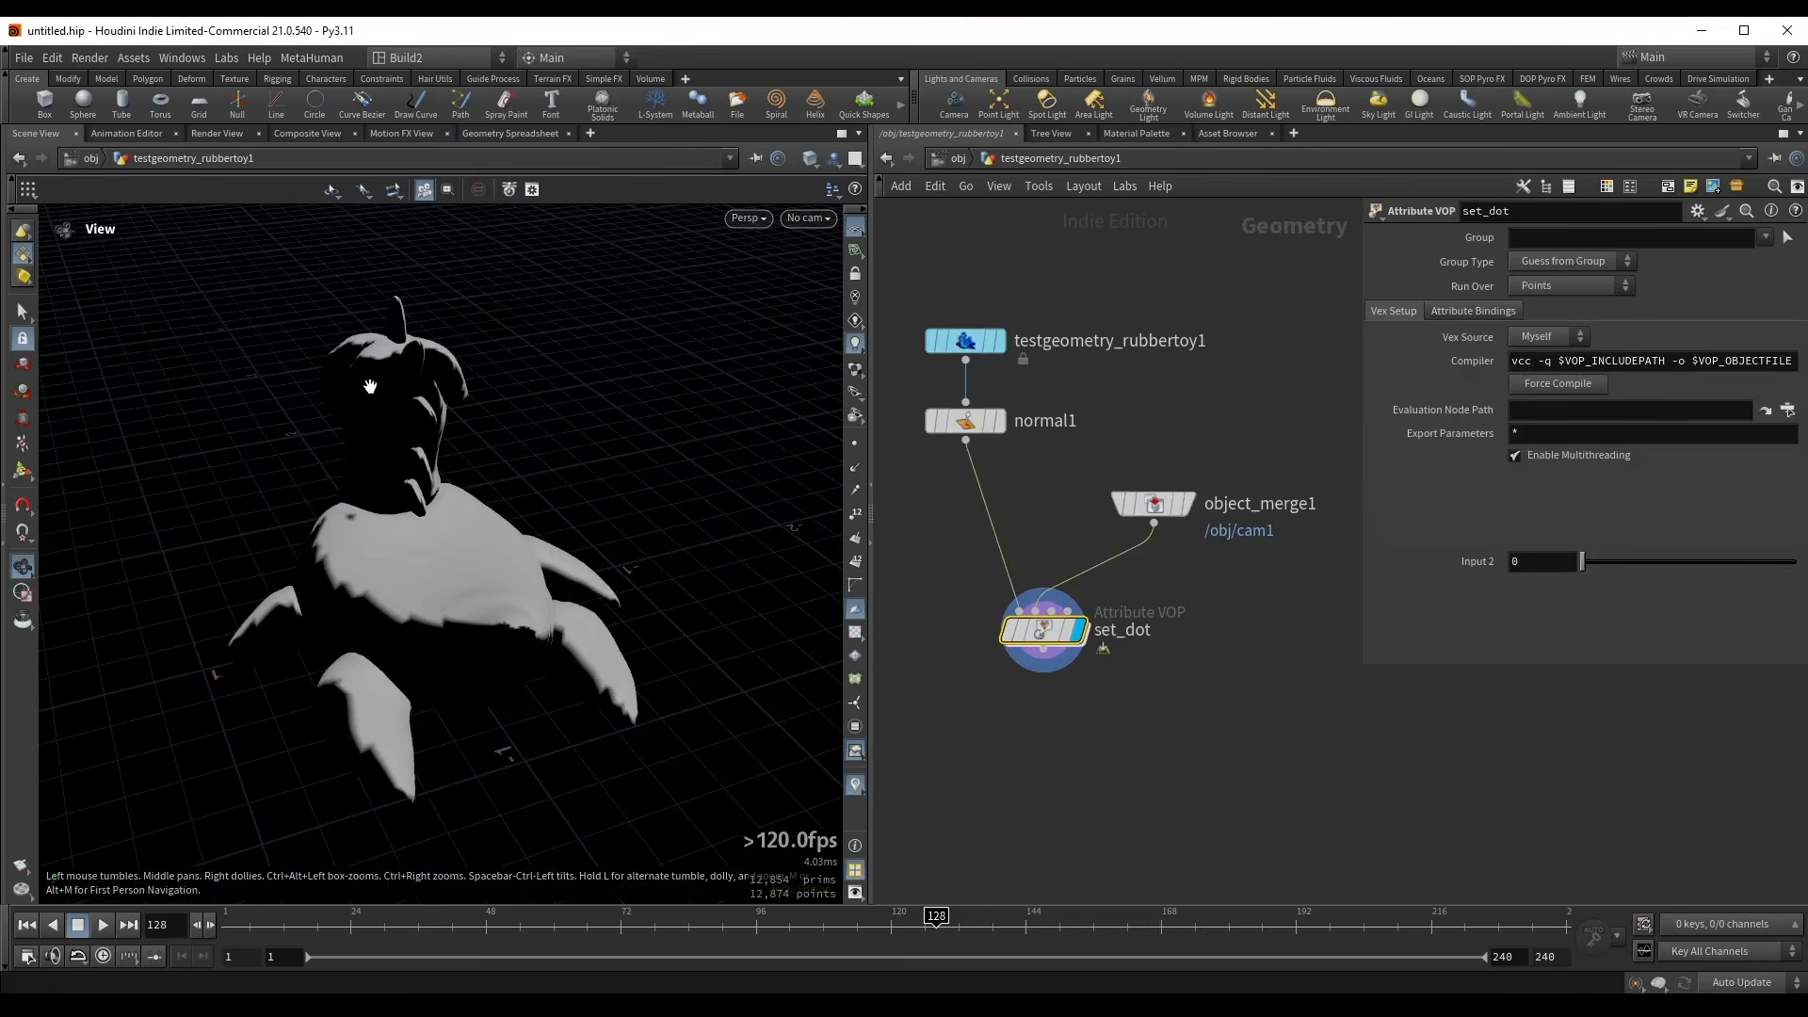
{"action": "left_click_drag", "start_coordinate": [389, 615], "coordinate": [499, 488]}
{"action": "middle_click_drag", "start_coordinate": [1026, 771], "coordinate": [1087, 658]}
{"action": "key", "text": "Tab"}
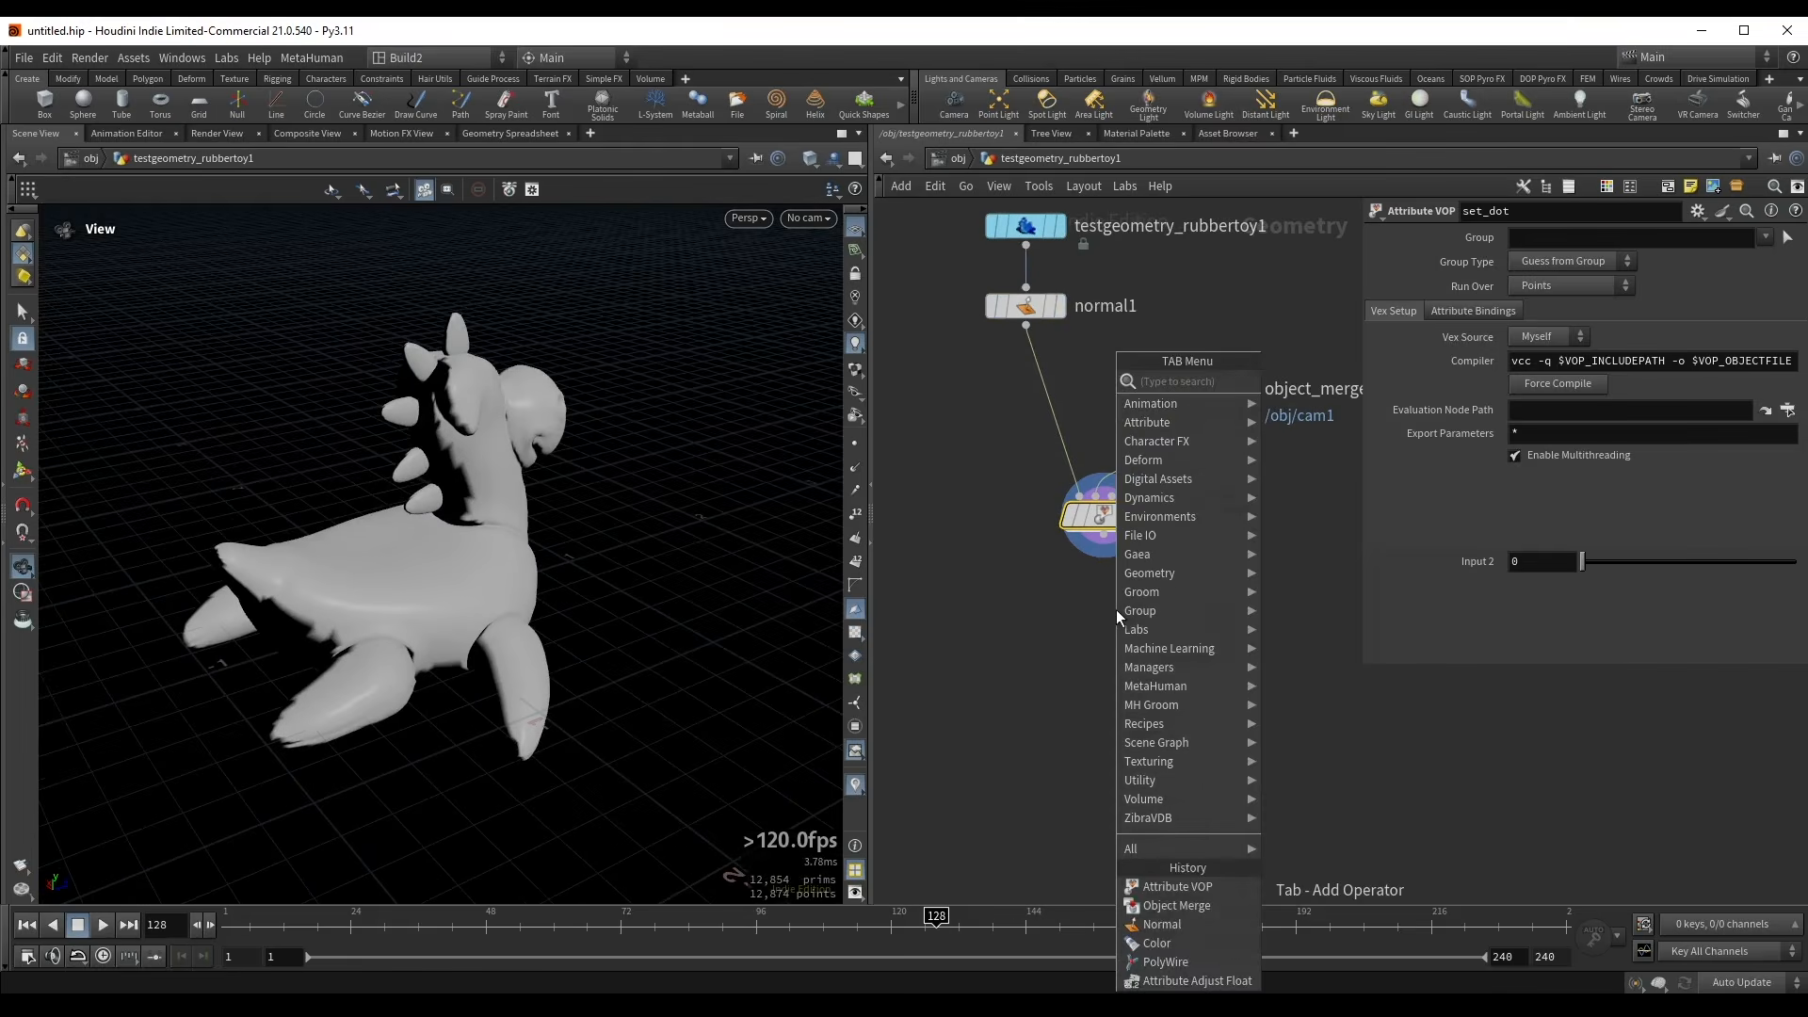
{"action": "type", "text": "bl"}
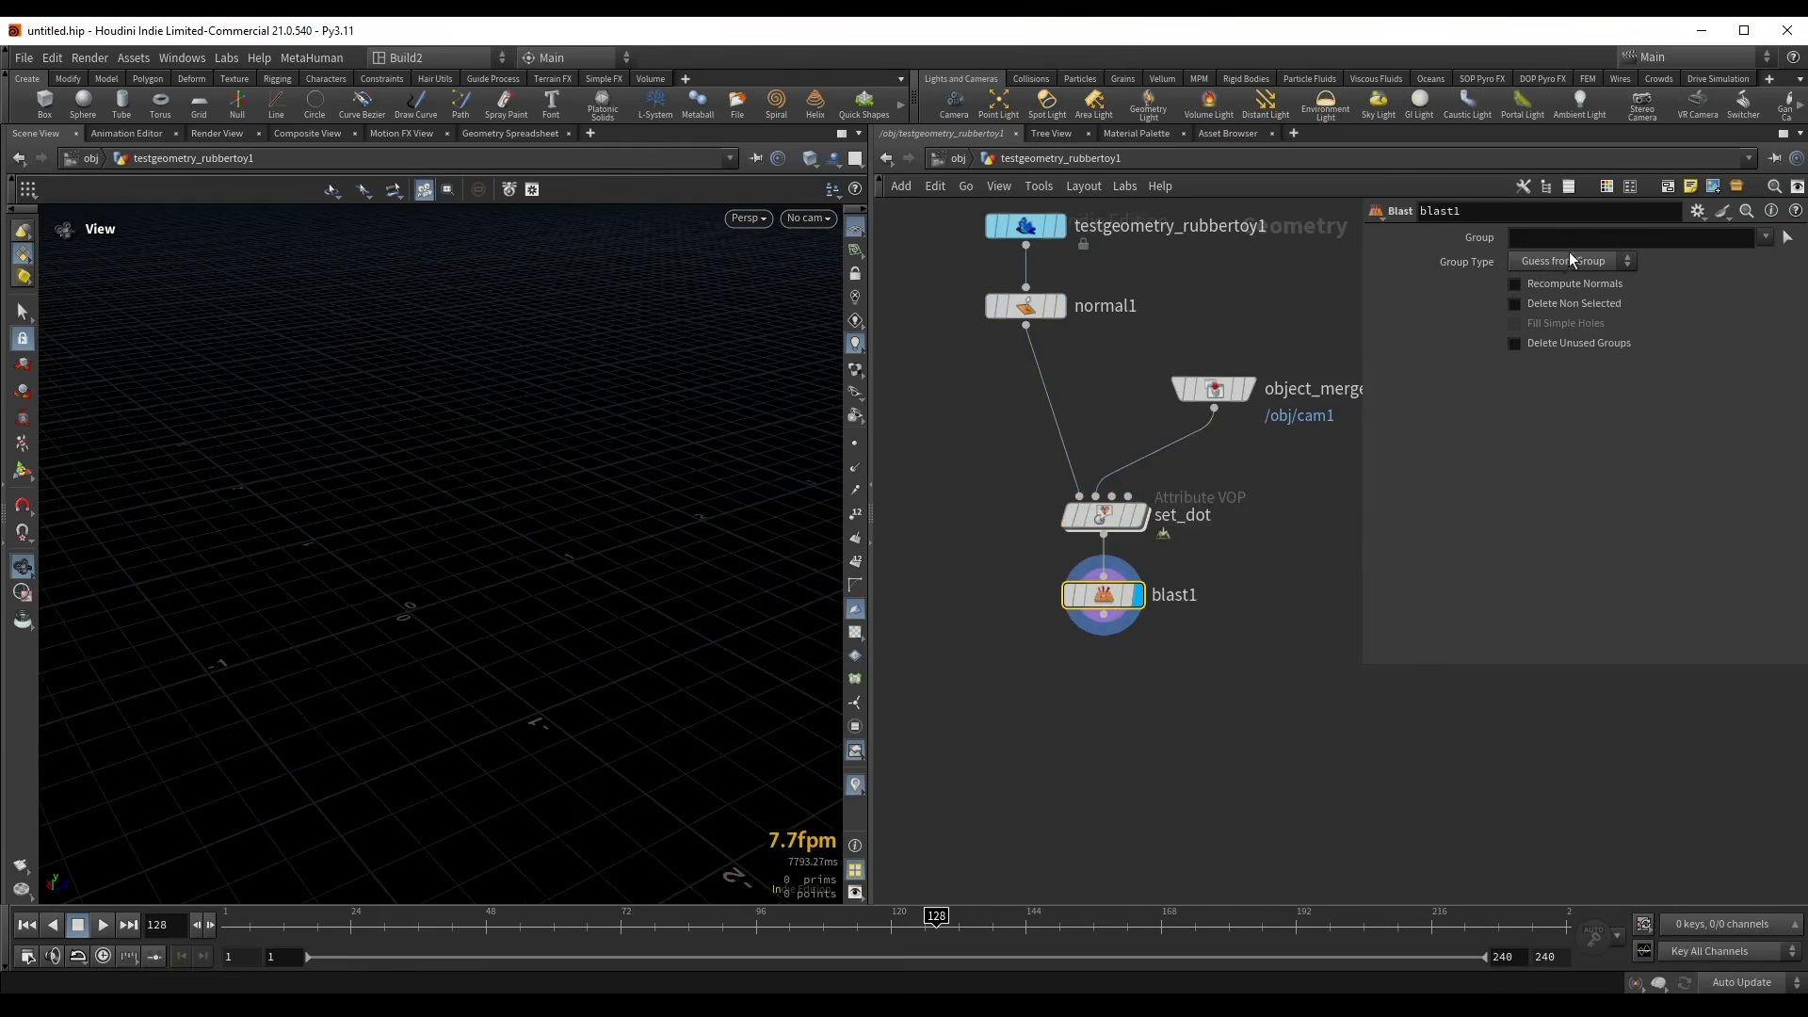
{"action": "left_click", "coordinate": [1563, 238]}
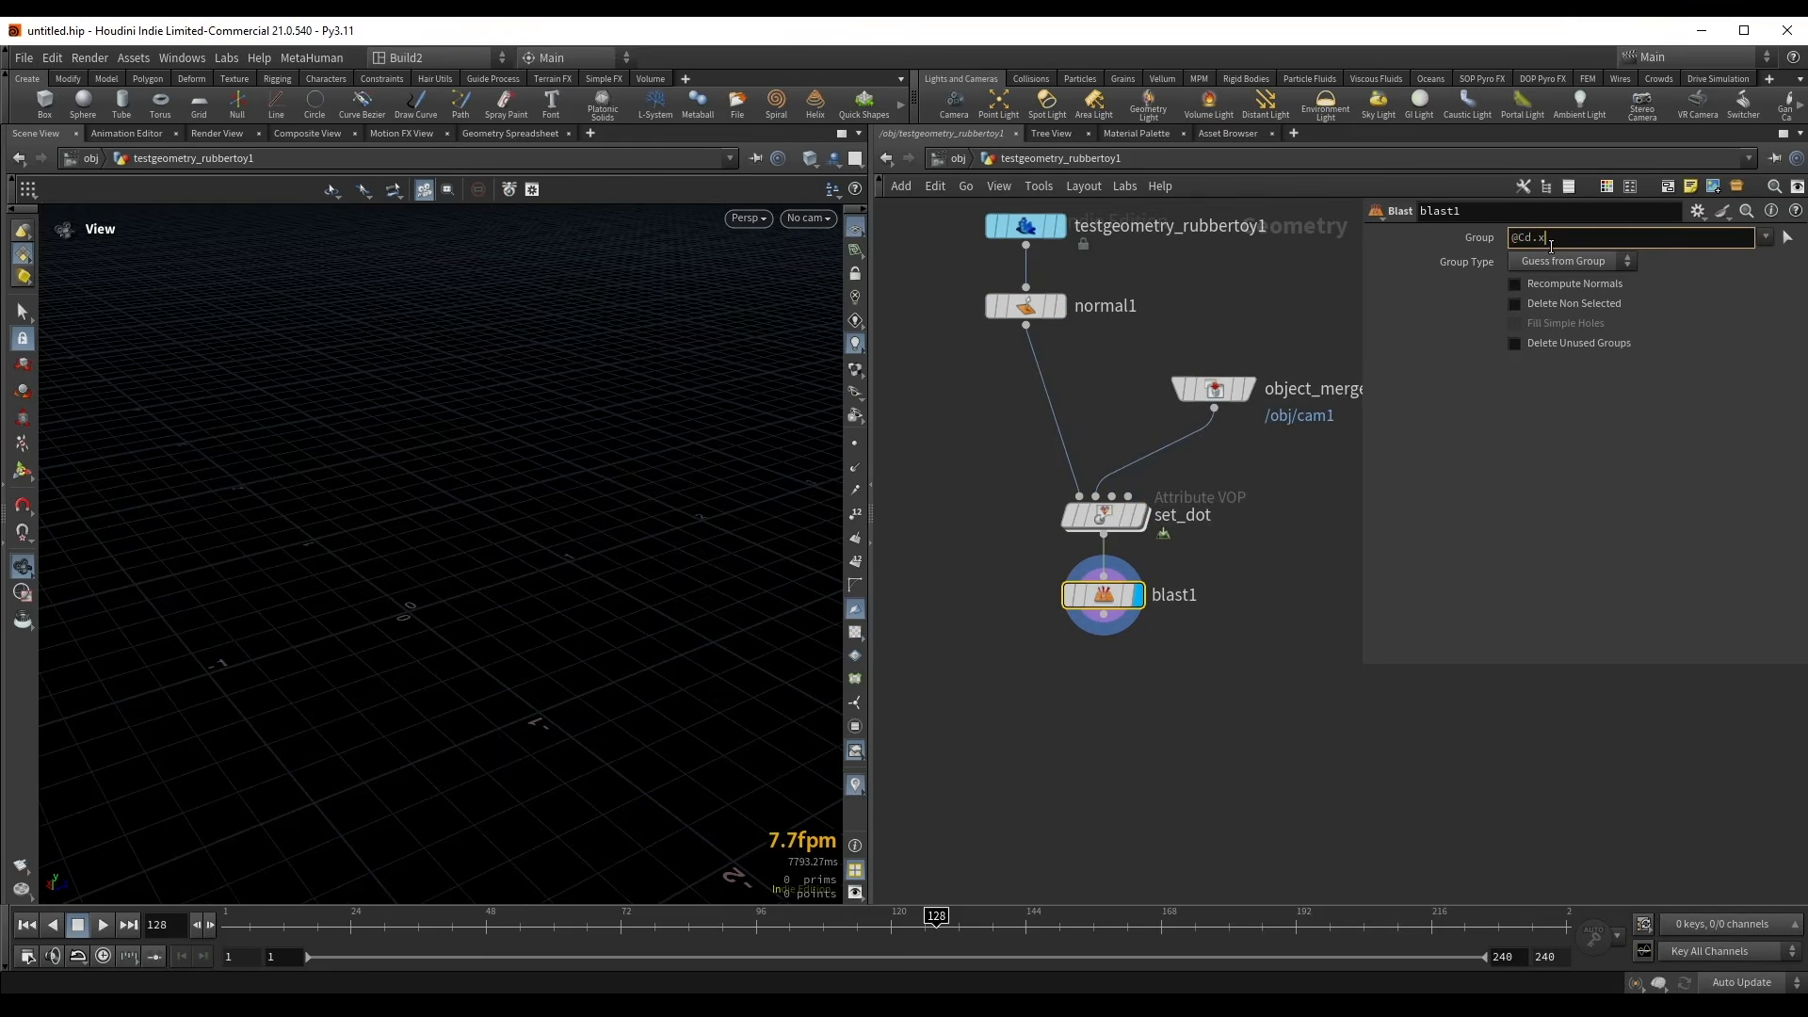
{"action": "key", "text": "Return"}
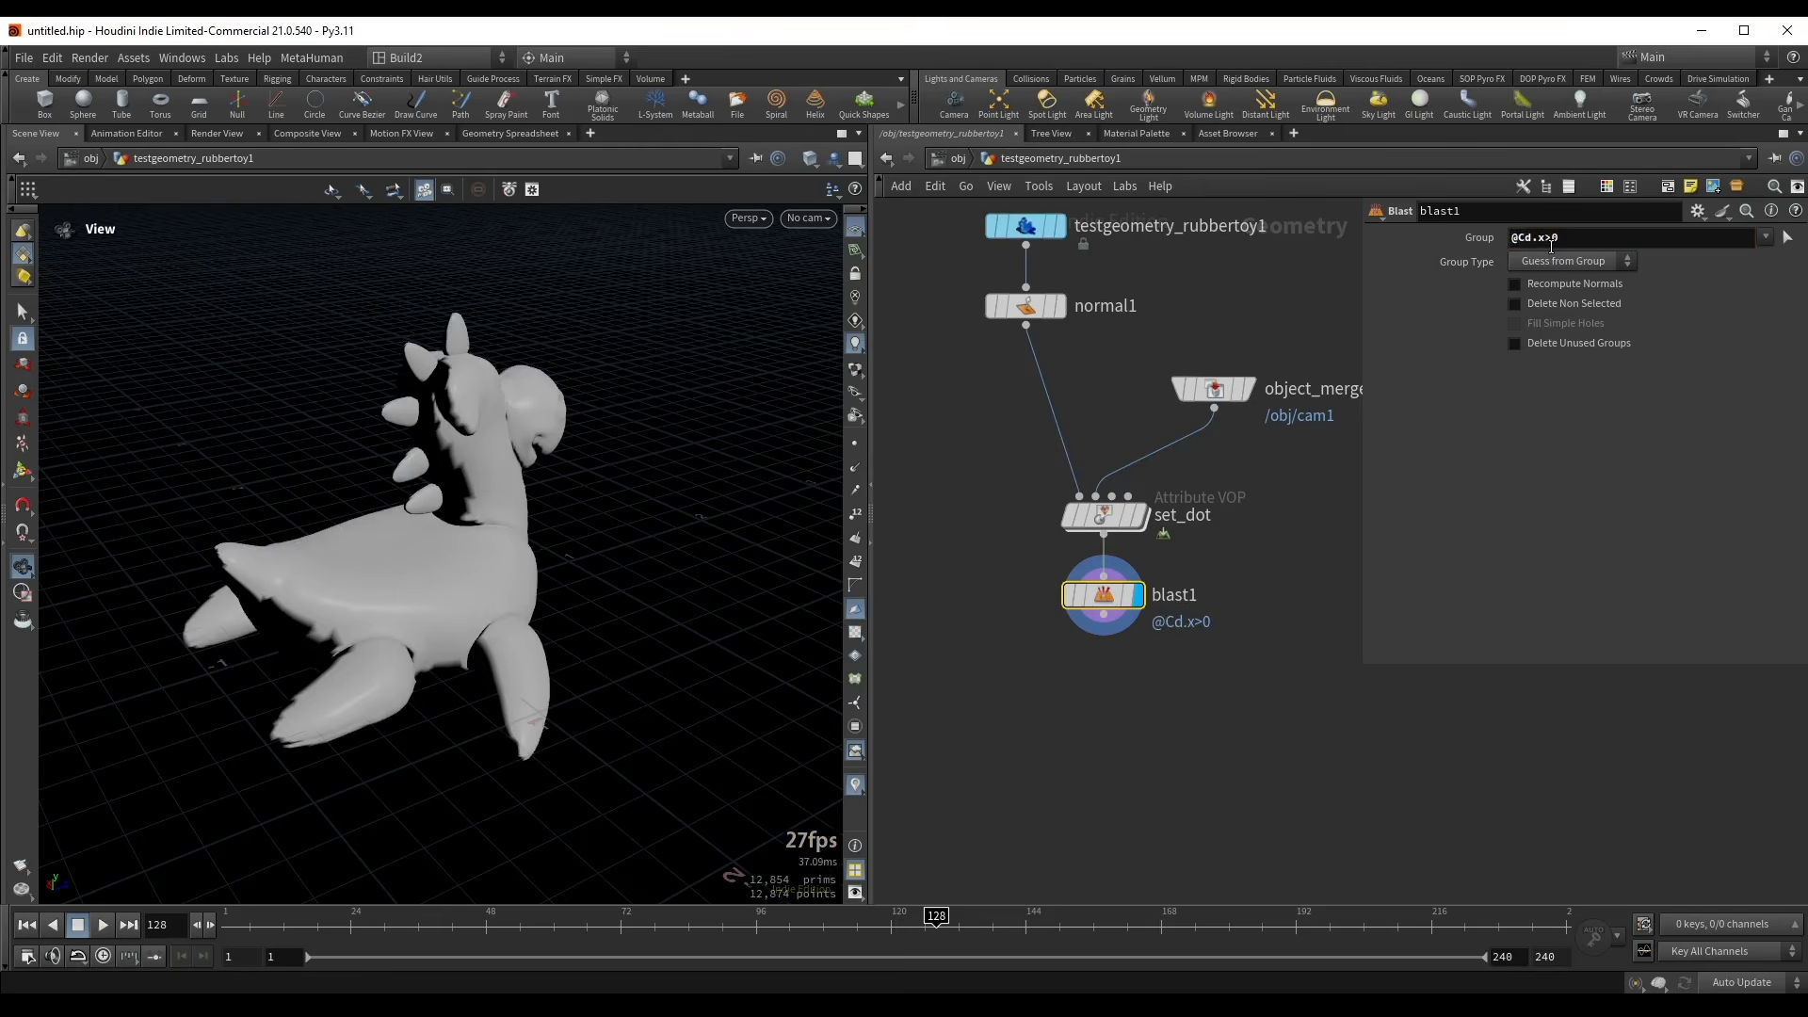
- Set the Blast node's group type to Points and enable Delete Non Selected
{"action": "left_click", "coordinate": [1550, 258]}
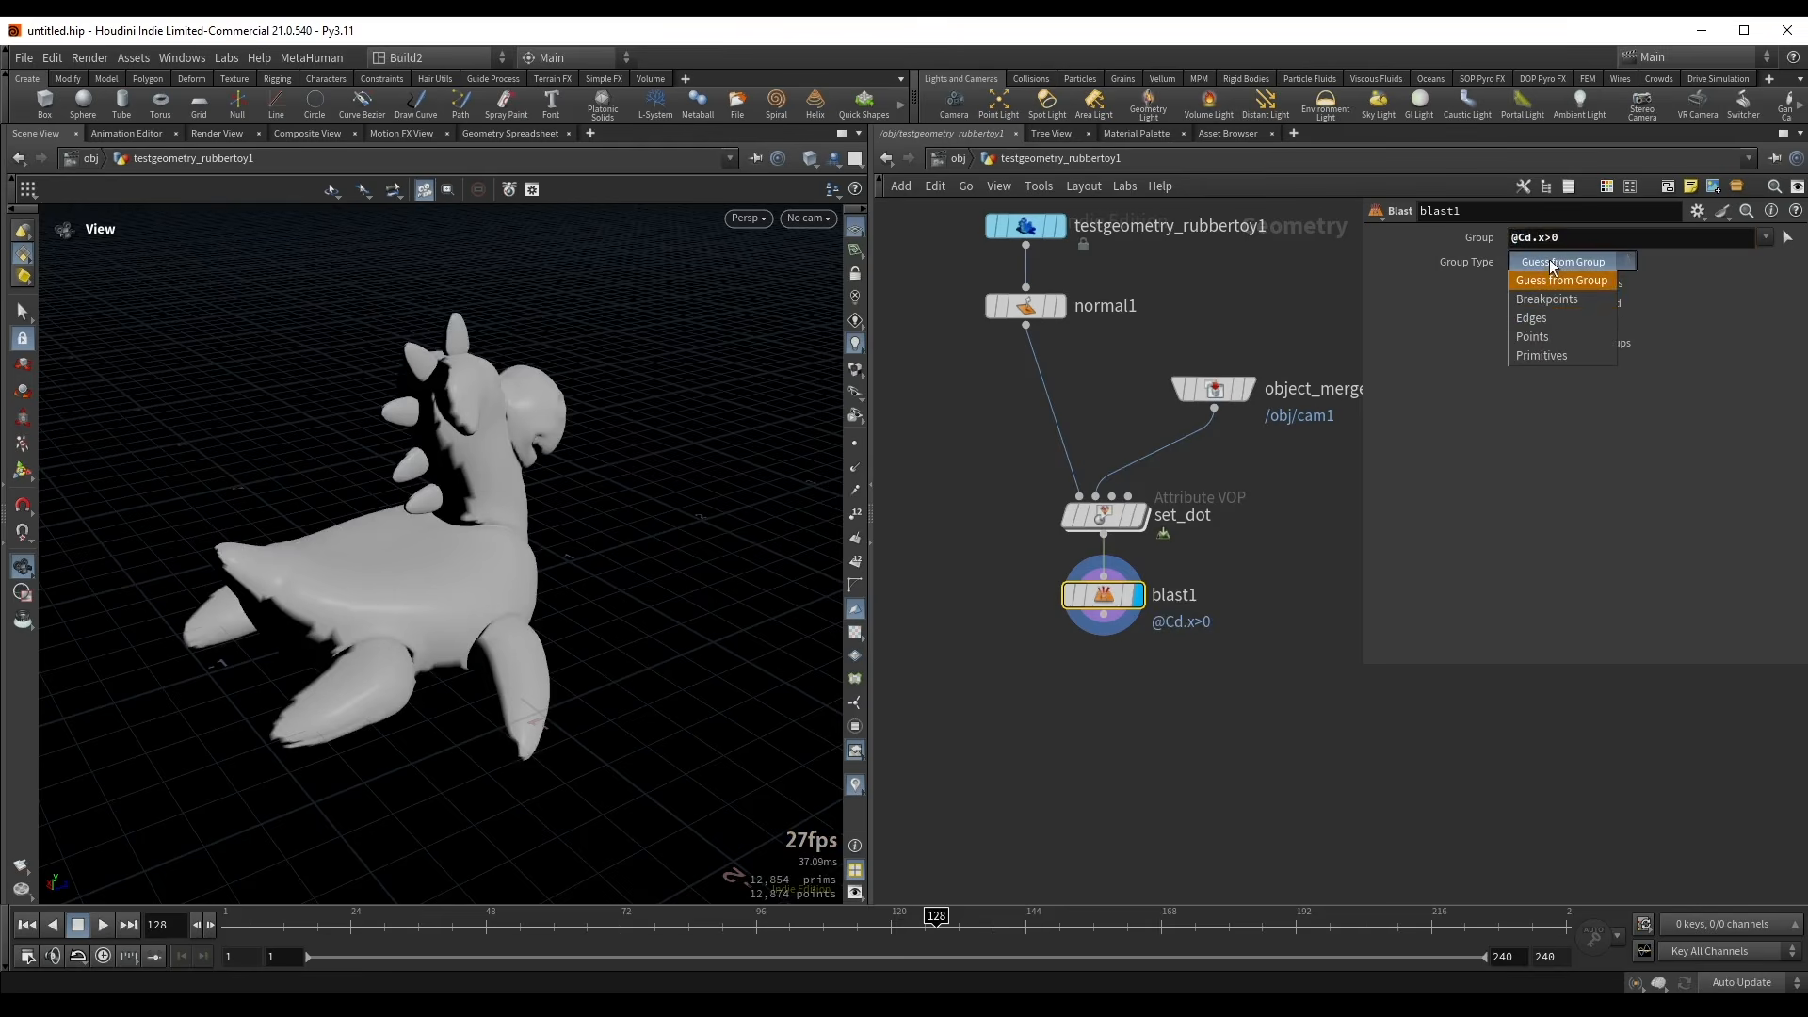
{"action": "left_click", "coordinate": [1554, 336]}
{"action": "left_click", "coordinate": [1575, 302]}
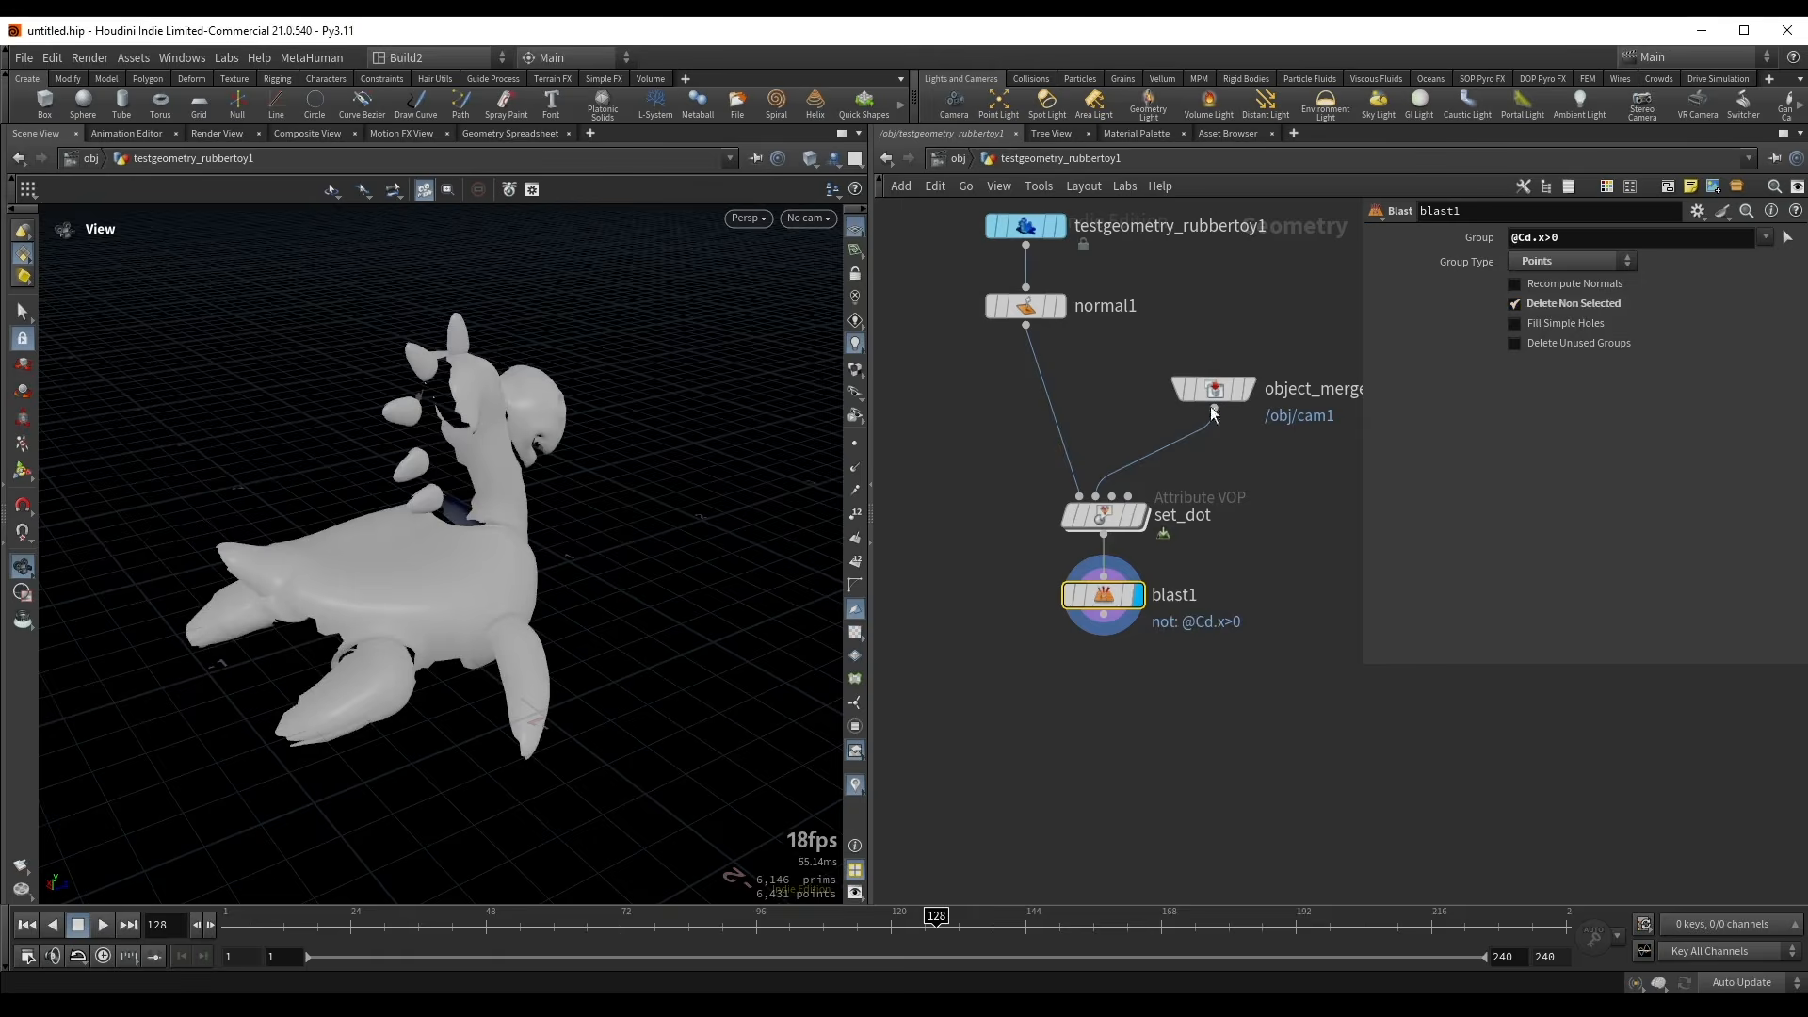
{"action": "left_click_drag", "start_coordinate": [618, 477], "coordinate": [527, 499]}
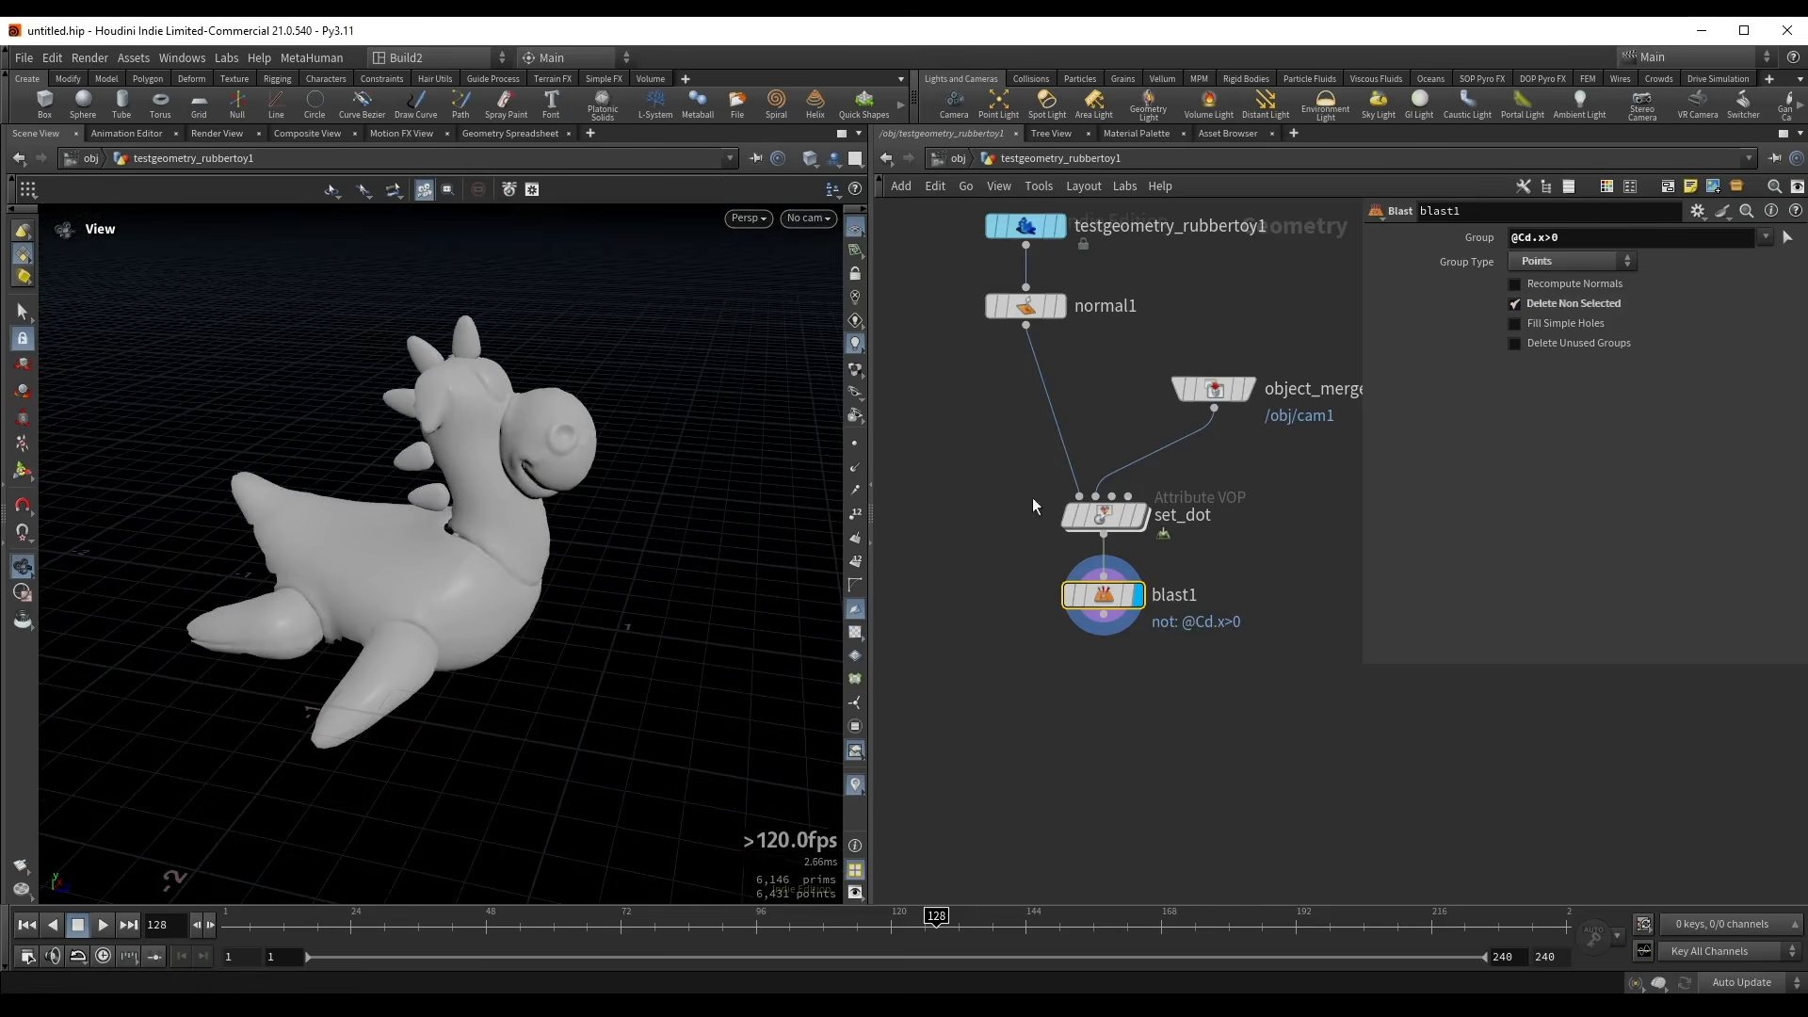
- Try the set_dot Input 2 threshold up to about 0.699, return it to 0 and inspect the cut rubber toy
{"action": "left_click", "coordinate": [1103, 514]}
{"action": "left_click_drag", "start_coordinate": [1624, 562], "coordinate": [1735, 573]}
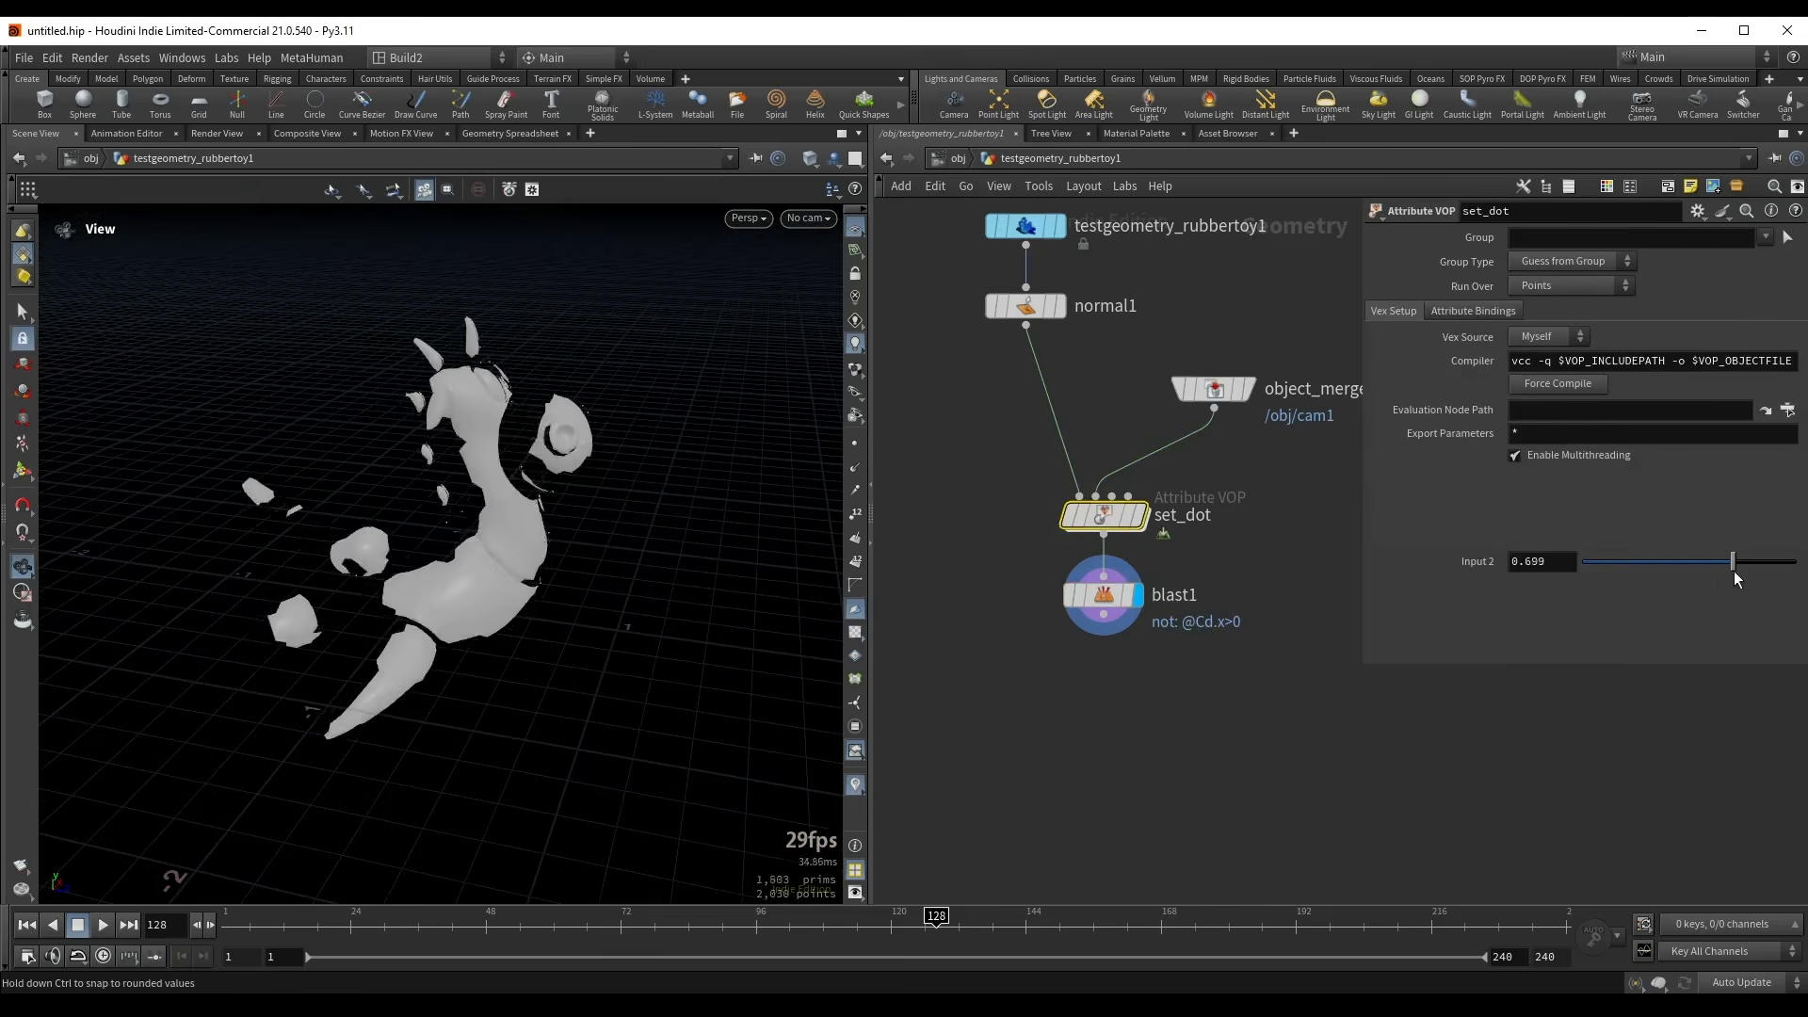
{"action": "left_click_drag", "start_coordinate": [1735, 573], "coordinate": [1580, 570]}
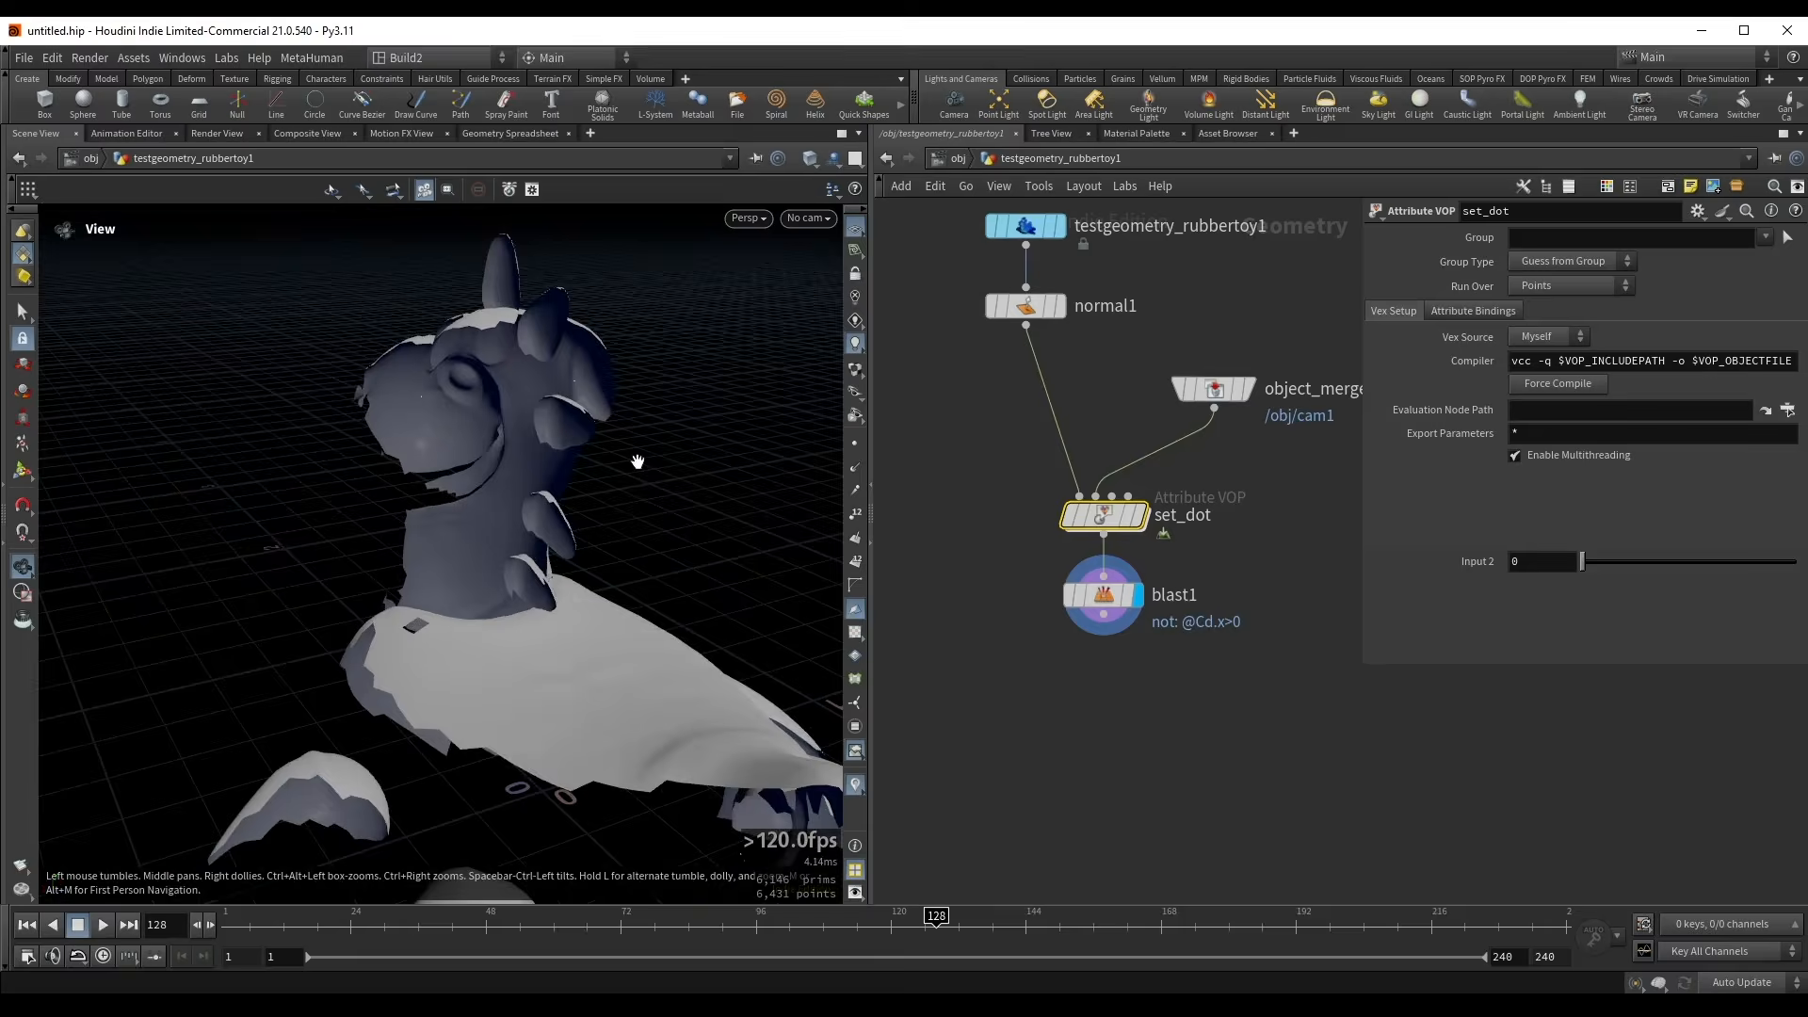
{"action": "left_click_drag", "start_coordinate": [517, 407], "coordinate": [309, 470]}
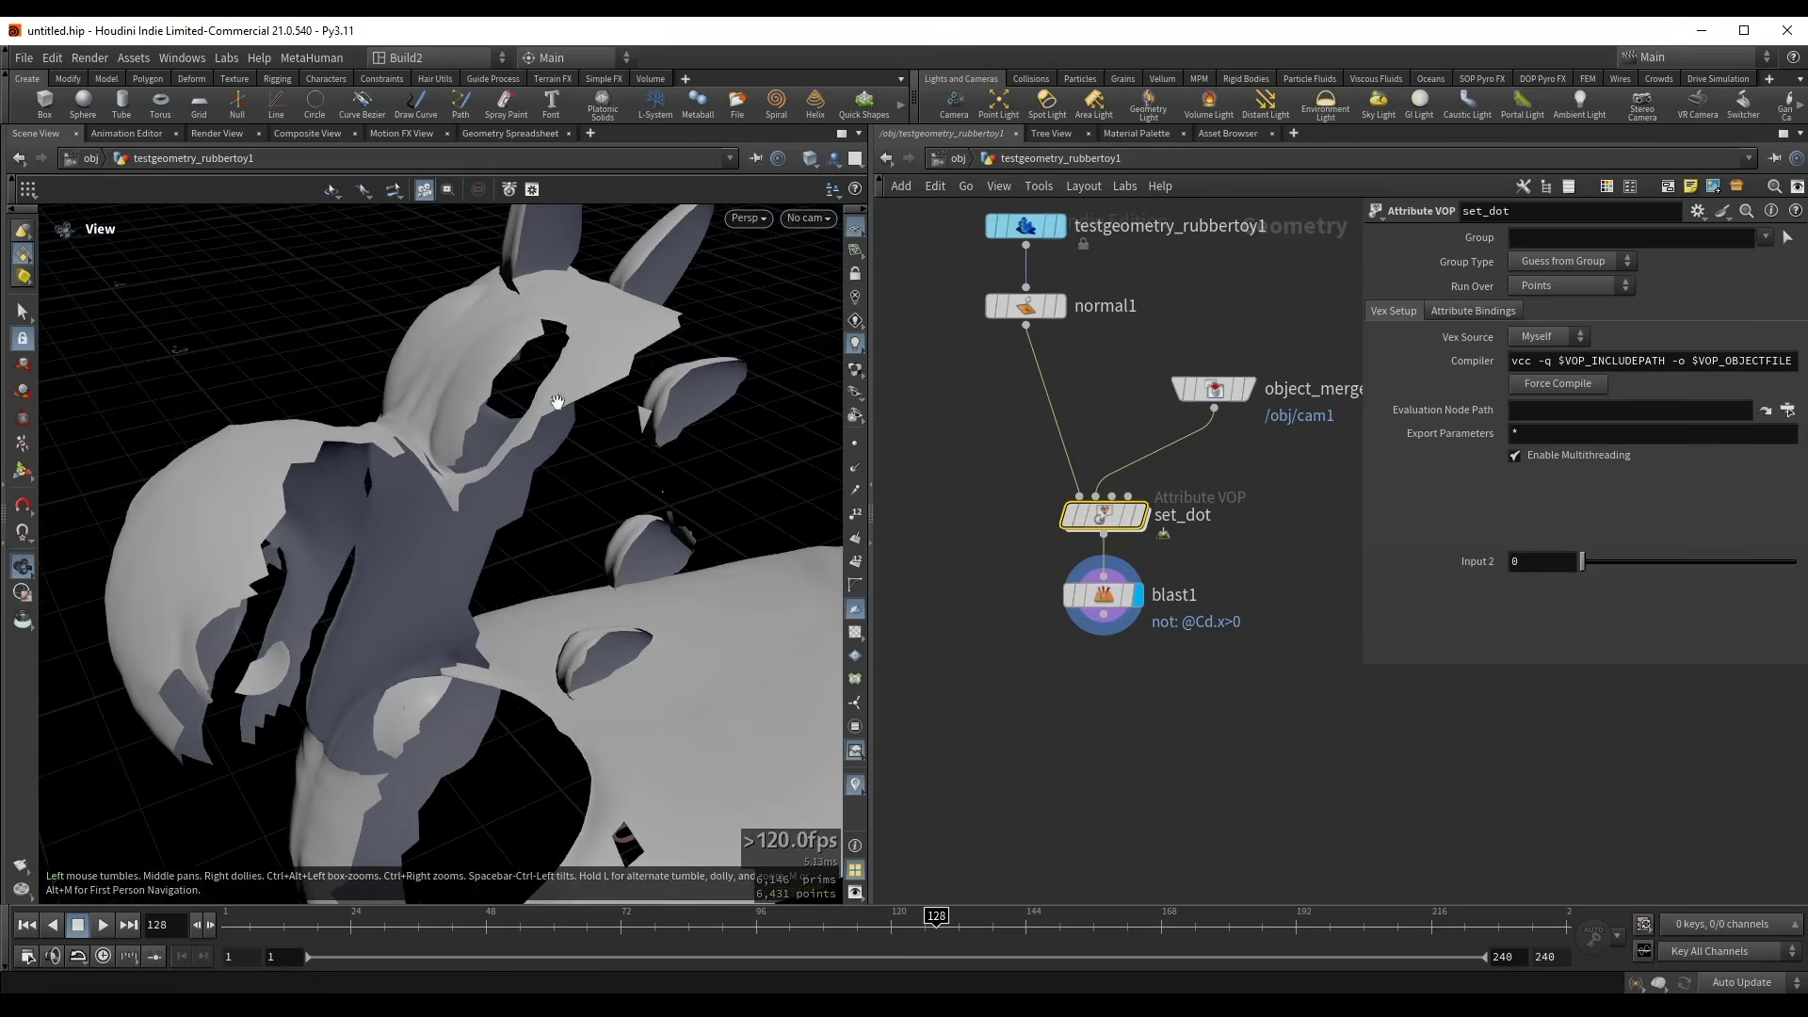
{"action": "left_click_drag", "start_coordinate": [630, 333], "coordinate": [605, 404]}
{"action": "scroll", "coordinate": [633, 379], "scroll_direction": "down", "scroll_amount": 5}
- Add a Labs Fast Group Unshared node below blast1, wire it to the Blast output and display it
{"action": "middle_click_drag", "start_coordinate": [1195, 738], "coordinate": [1173, 628]}
{"action": "left_click_drag", "start_coordinate": [1003, 572], "coordinate": [1155, 490]}
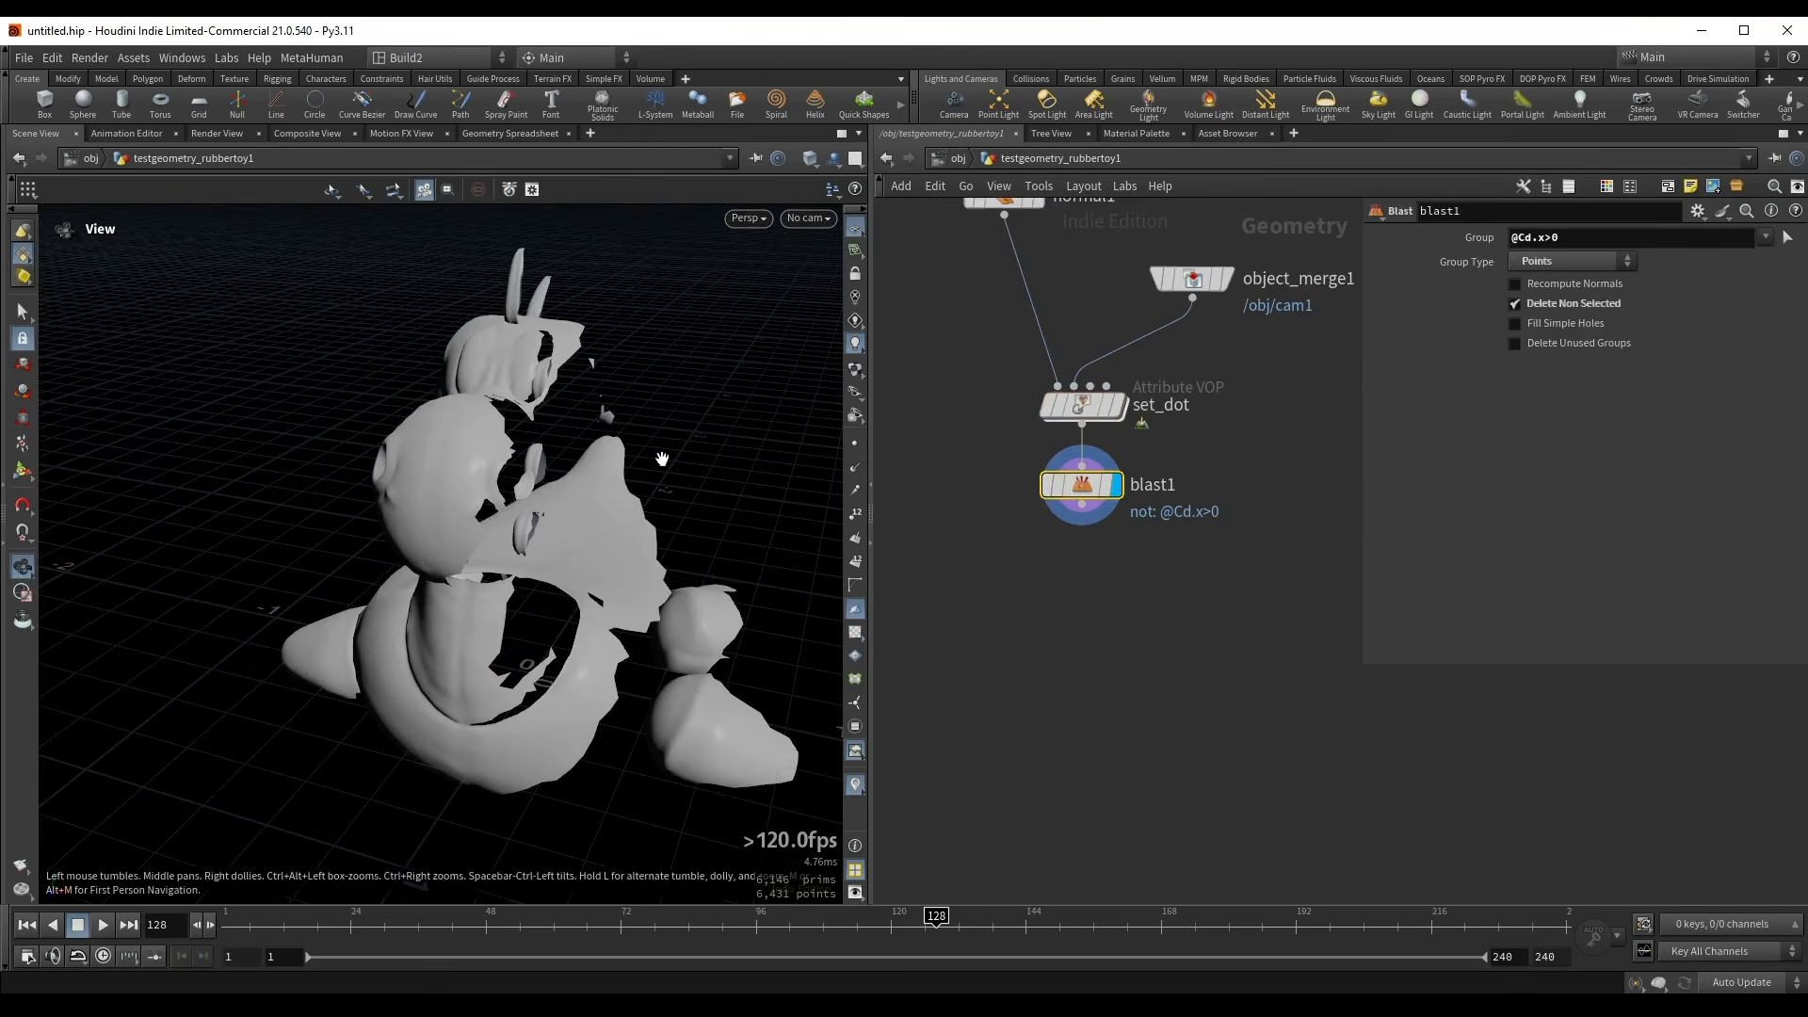
{"action": "key", "text": "Tab"}
{"action": "mouse_move", "coordinate": [1194, 544]}
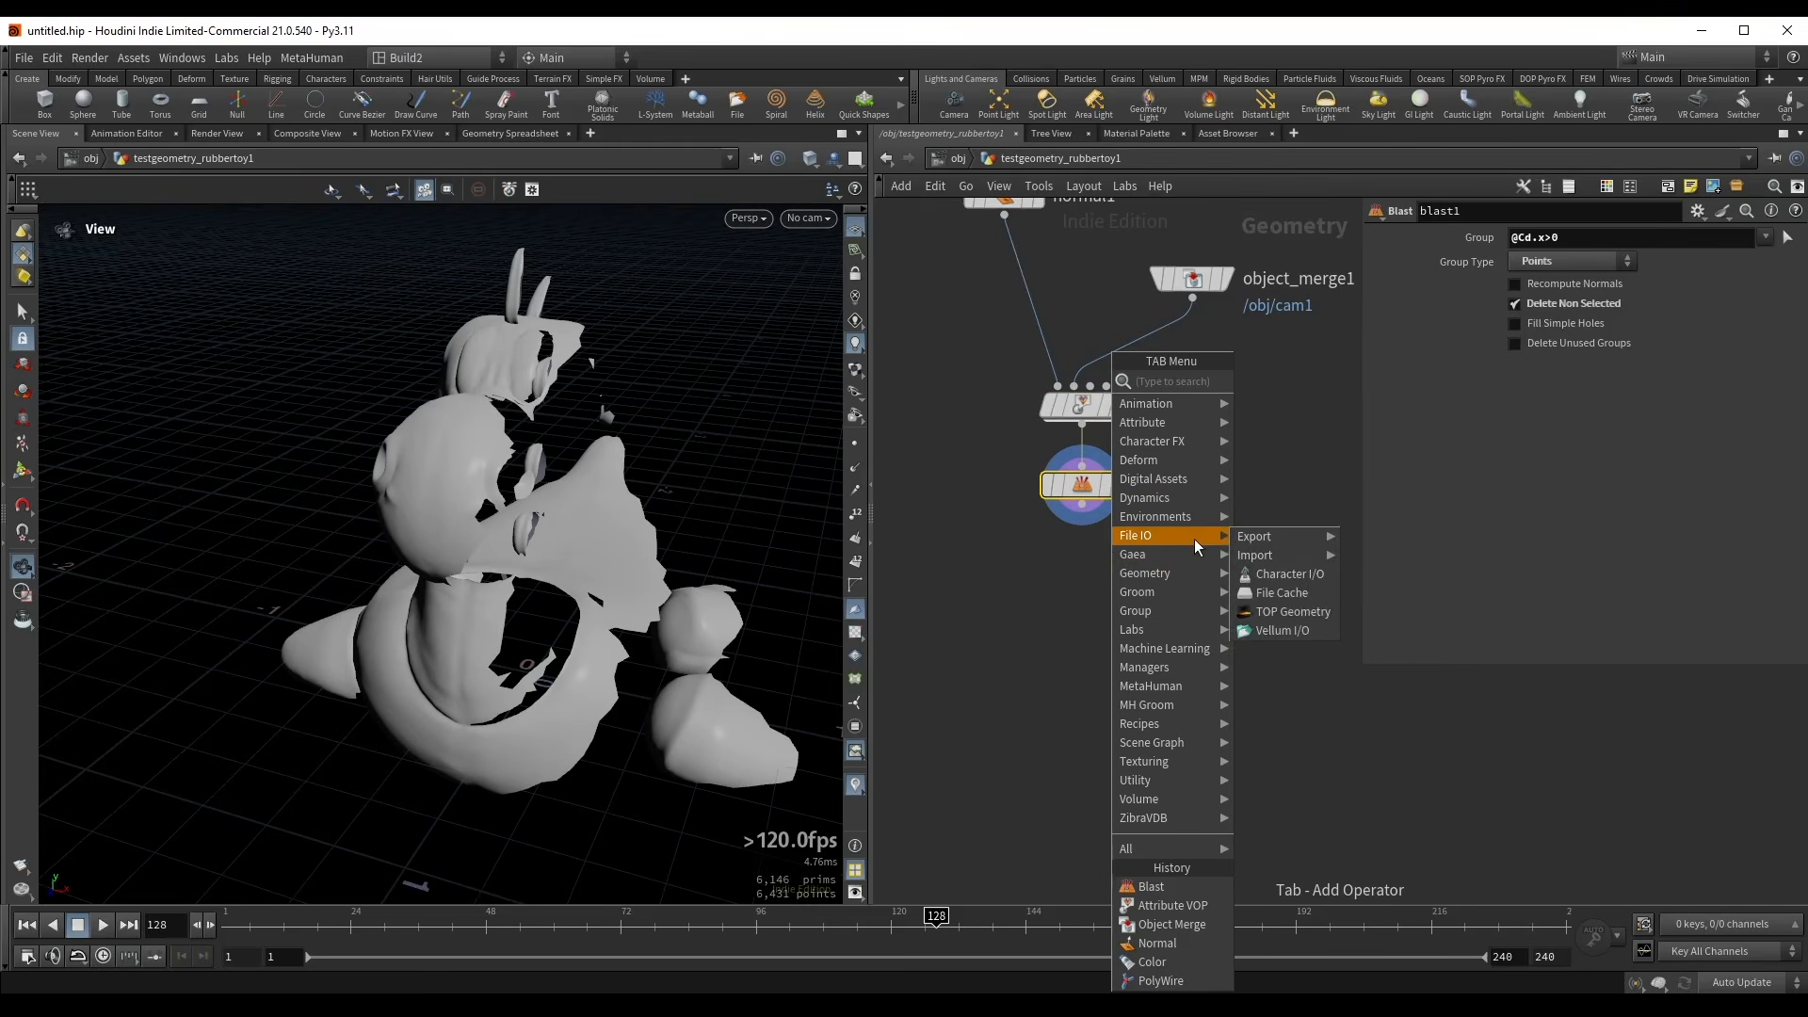
{"action": "type", "text": "unshare"}
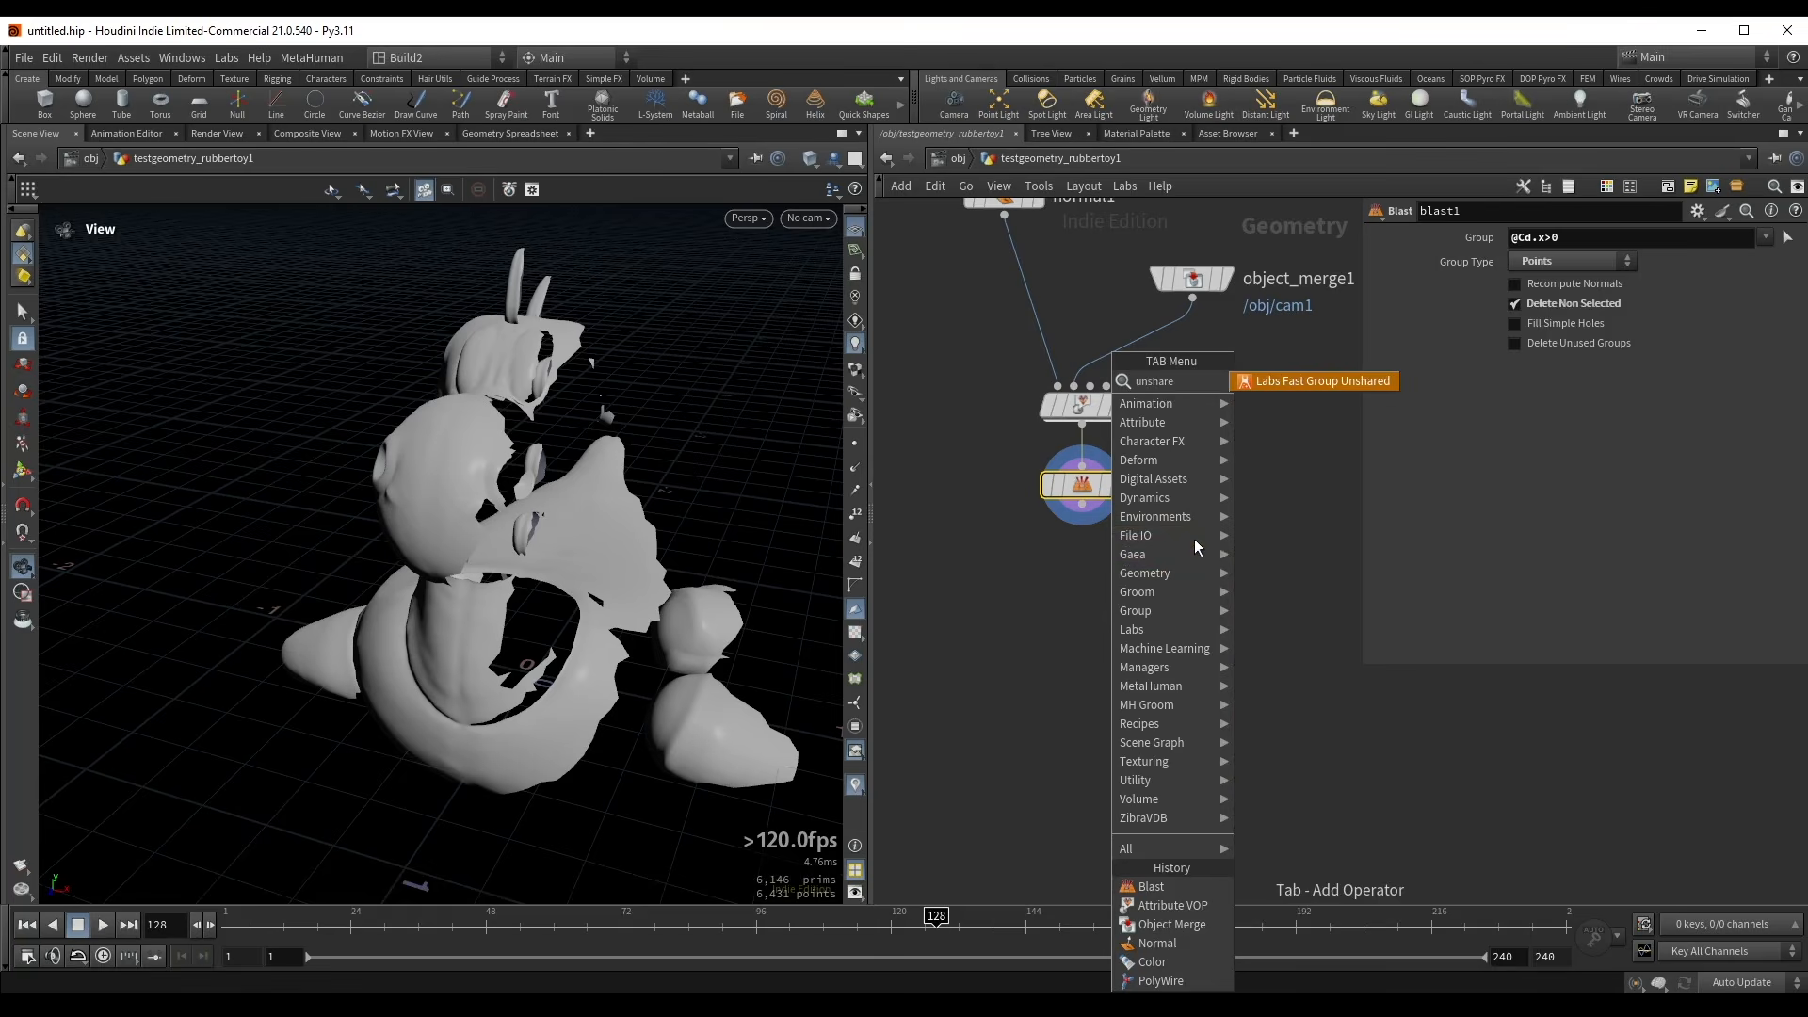
{"action": "left_click", "coordinate": [1294, 382]}
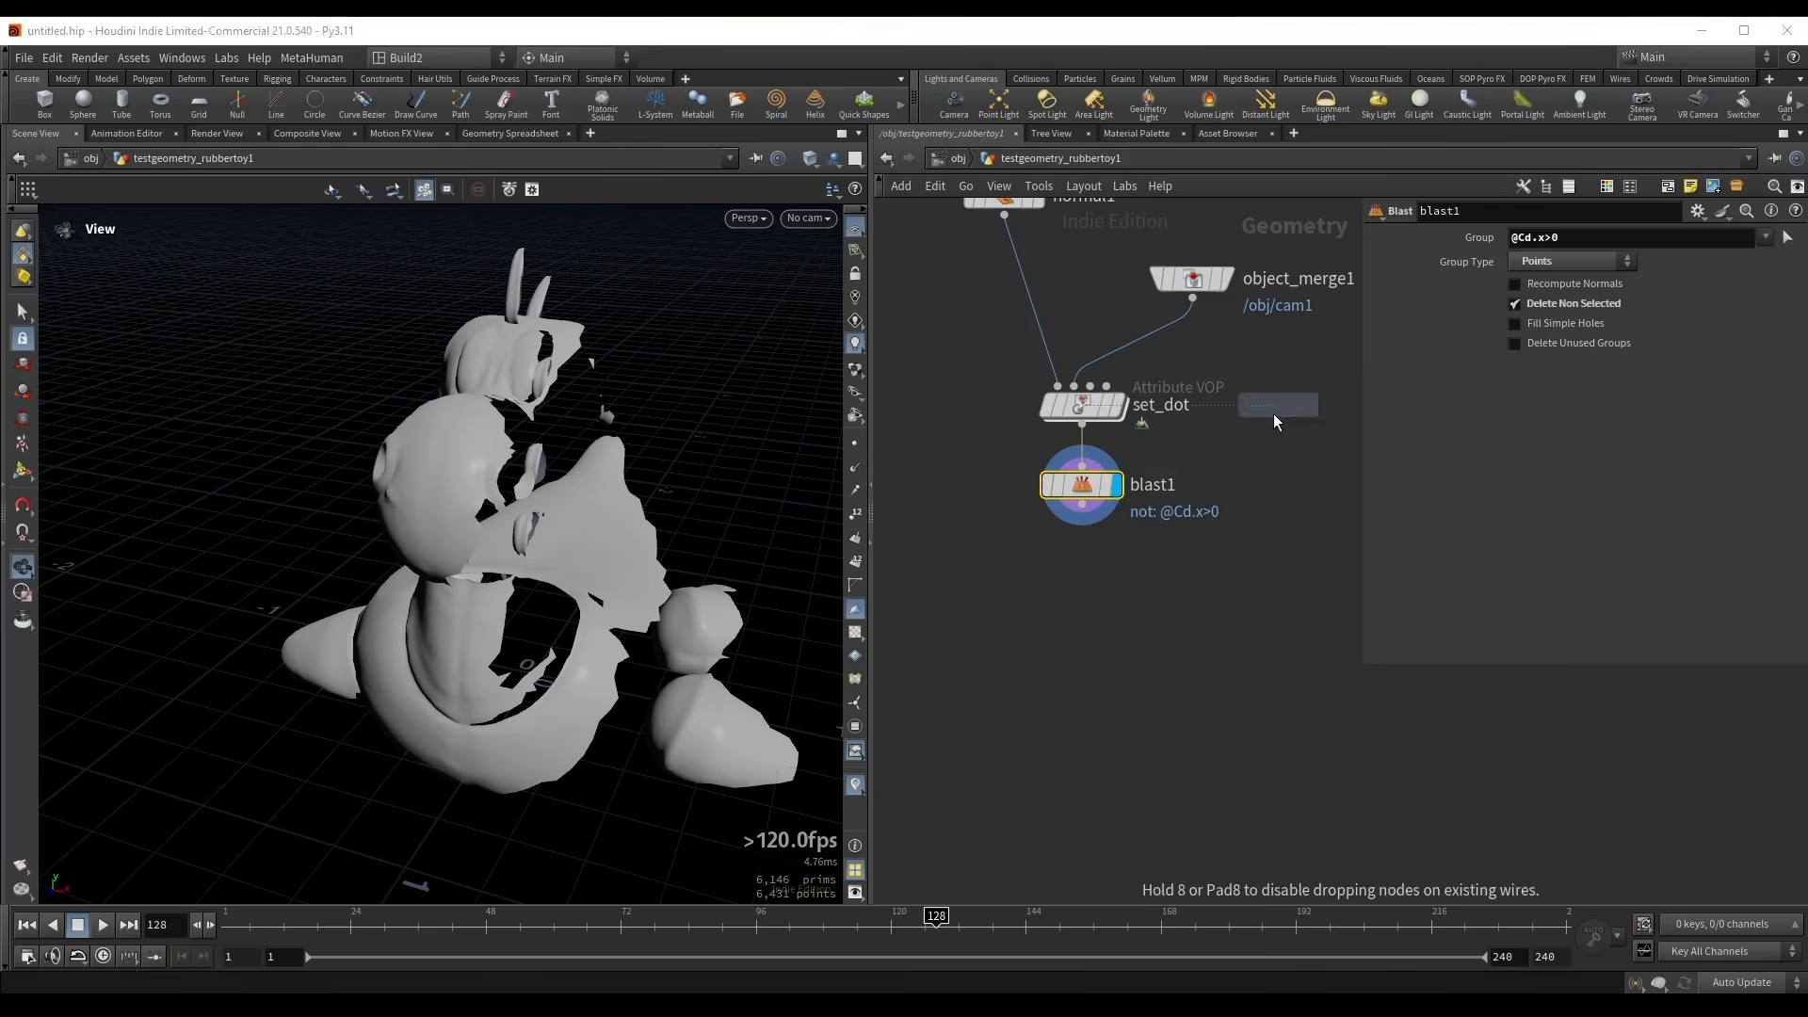
{"action": "left_click", "coordinate": [1066, 601]}
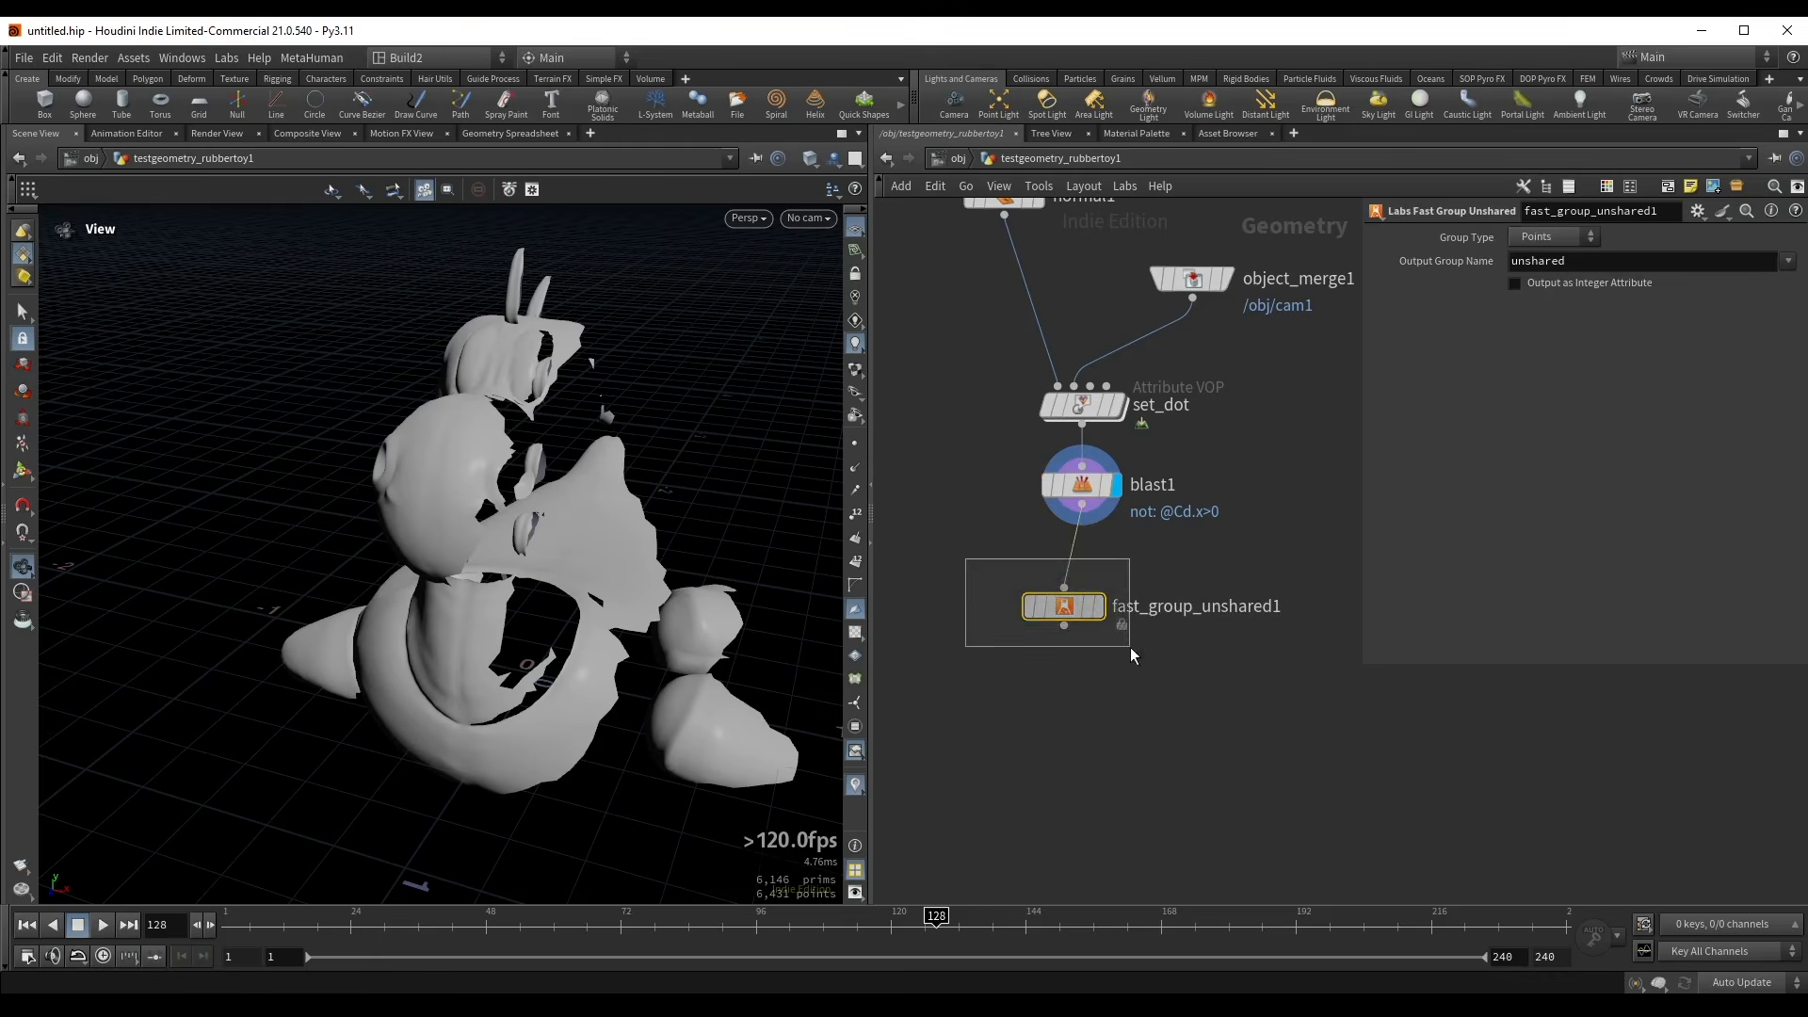
{"action": "left_click", "coordinate": [1098, 605]}
{"action": "left_click_drag", "start_coordinate": [1060, 606], "coordinate": [1076, 590]}
{"action": "left_click_drag", "start_coordinate": [492, 394], "coordinate": [514, 395]}
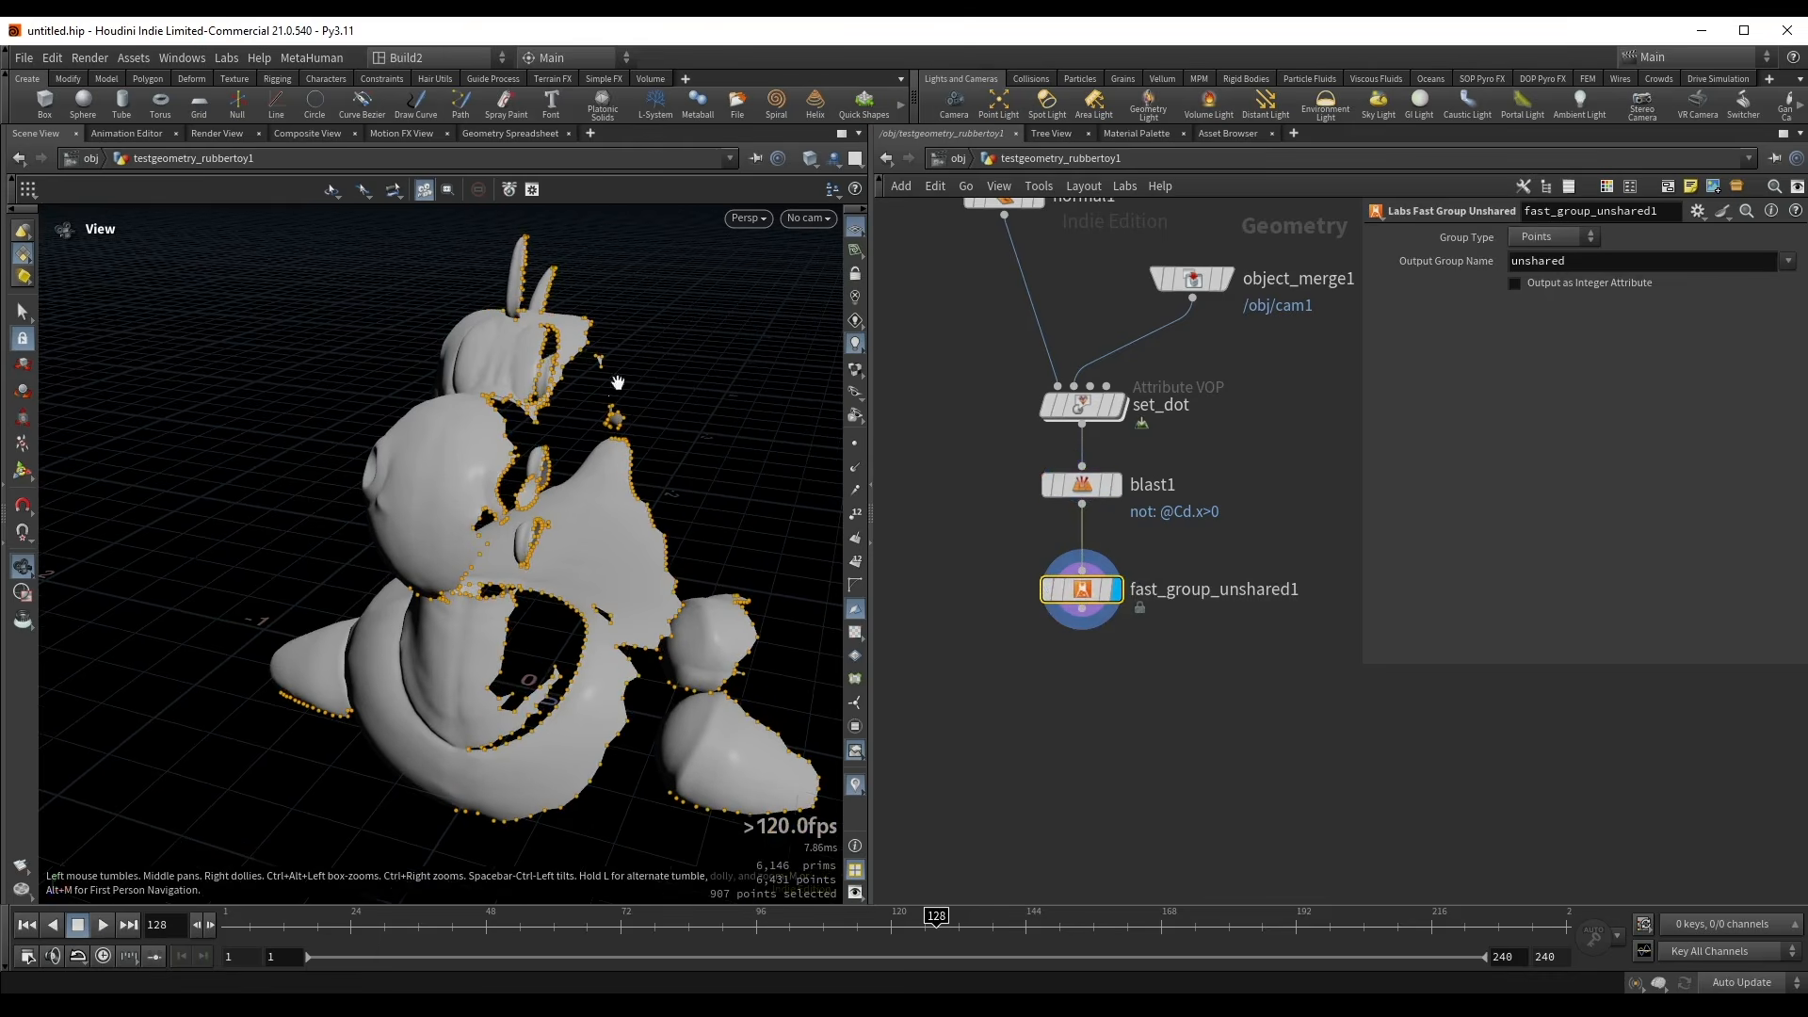
- Set the unshared group's type to Edges and inspect the highlighted borders of the cut rubber toy
{"action": "left_click", "coordinate": [1572, 238]}
{"action": "left_click", "coordinate": [1549, 296]}
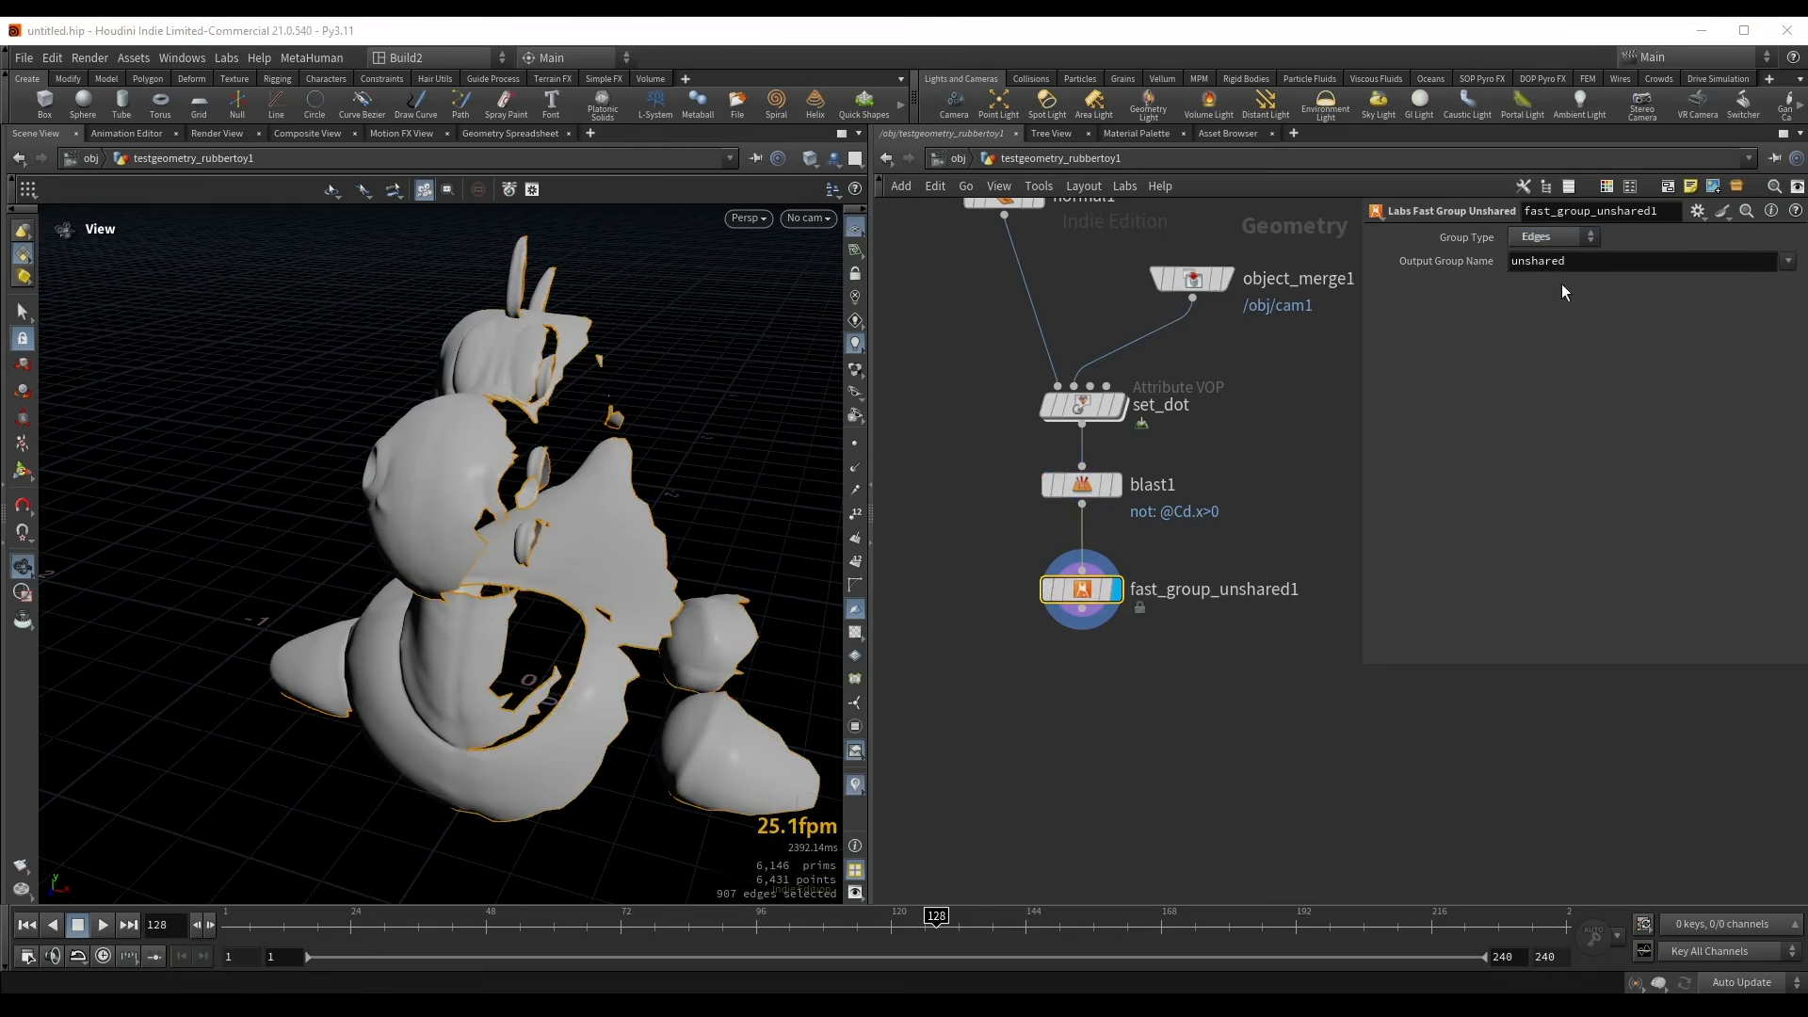
{"action": "left_click_drag", "start_coordinate": [699, 407], "coordinate": [456, 366]}
{"action": "scroll", "coordinate": [443, 367], "scroll_direction": "up", "scroll_amount": 3}
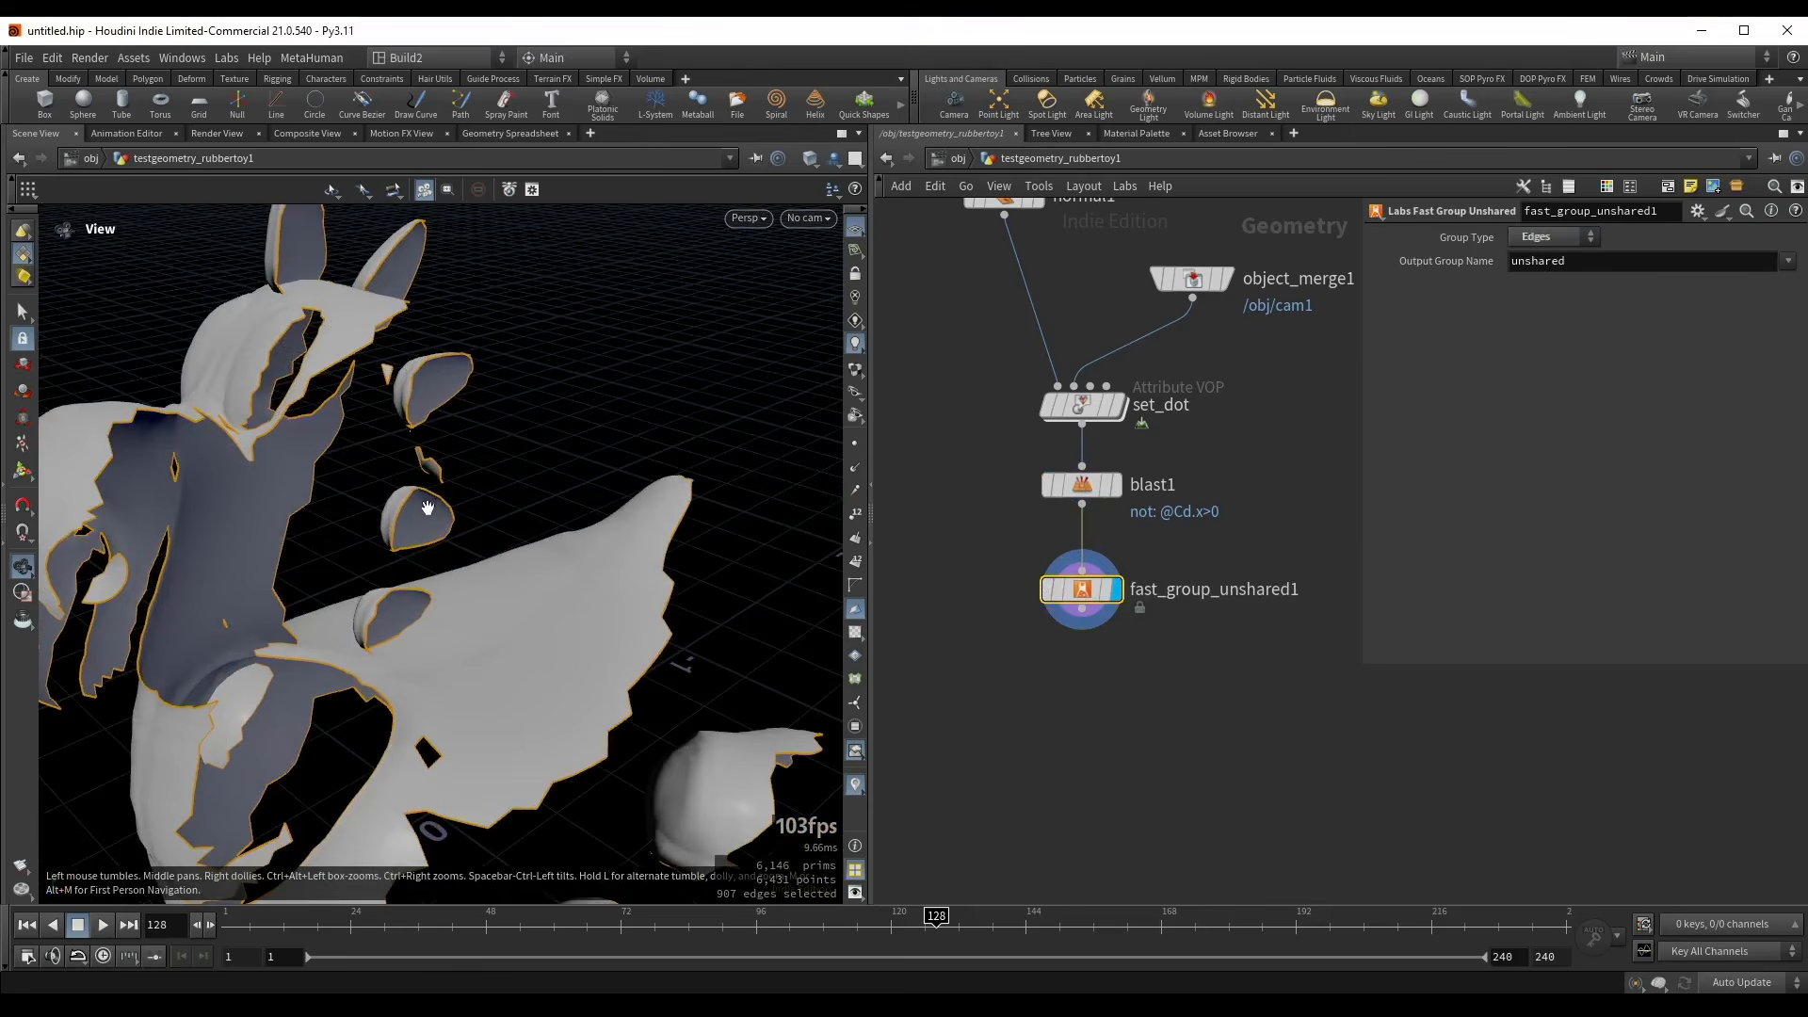
{"action": "left_click_drag", "start_coordinate": [427, 509], "coordinate": [706, 472]}
{"action": "double_click", "coordinate": [1544, 261]}
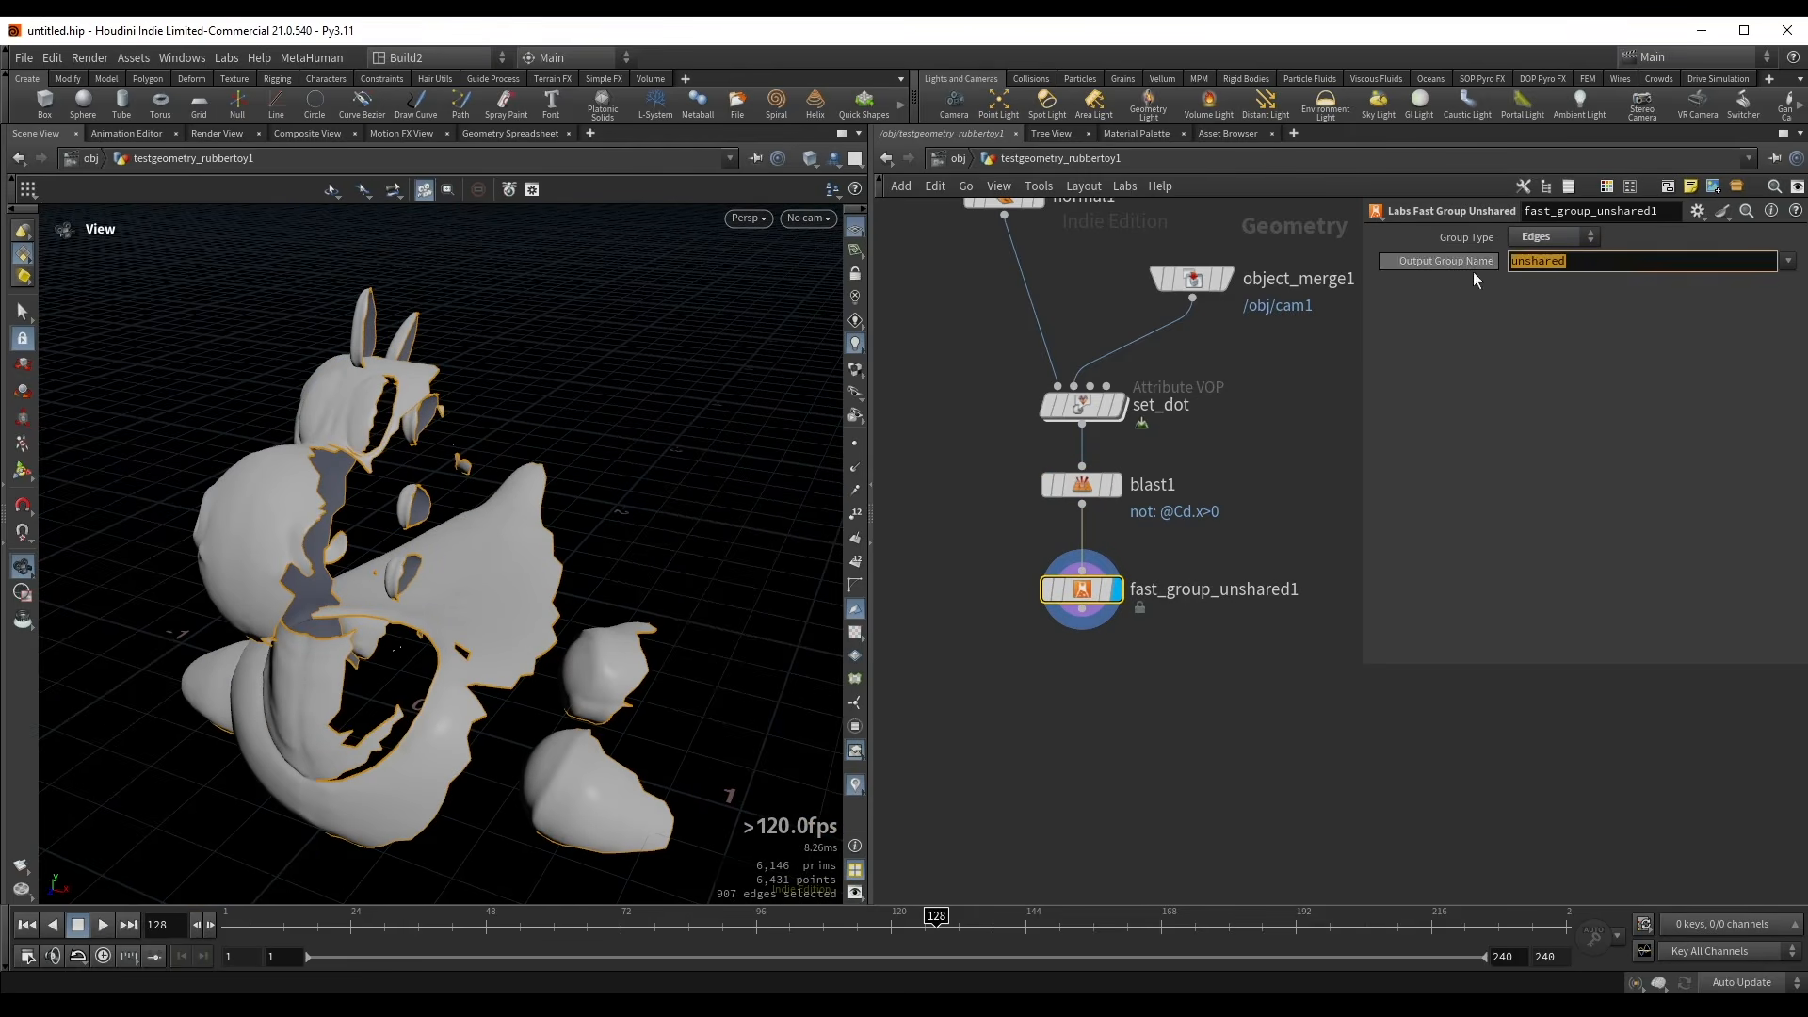
- Add a Labs Edge Group To Curve node after fast_group_unshared1 and display it
{"action": "middle_click_drag", "start_coordinate": [1130, 718], "coordinate": [1158, 637]}
{"action": "left_click", "coordinate": [1118, 532]}
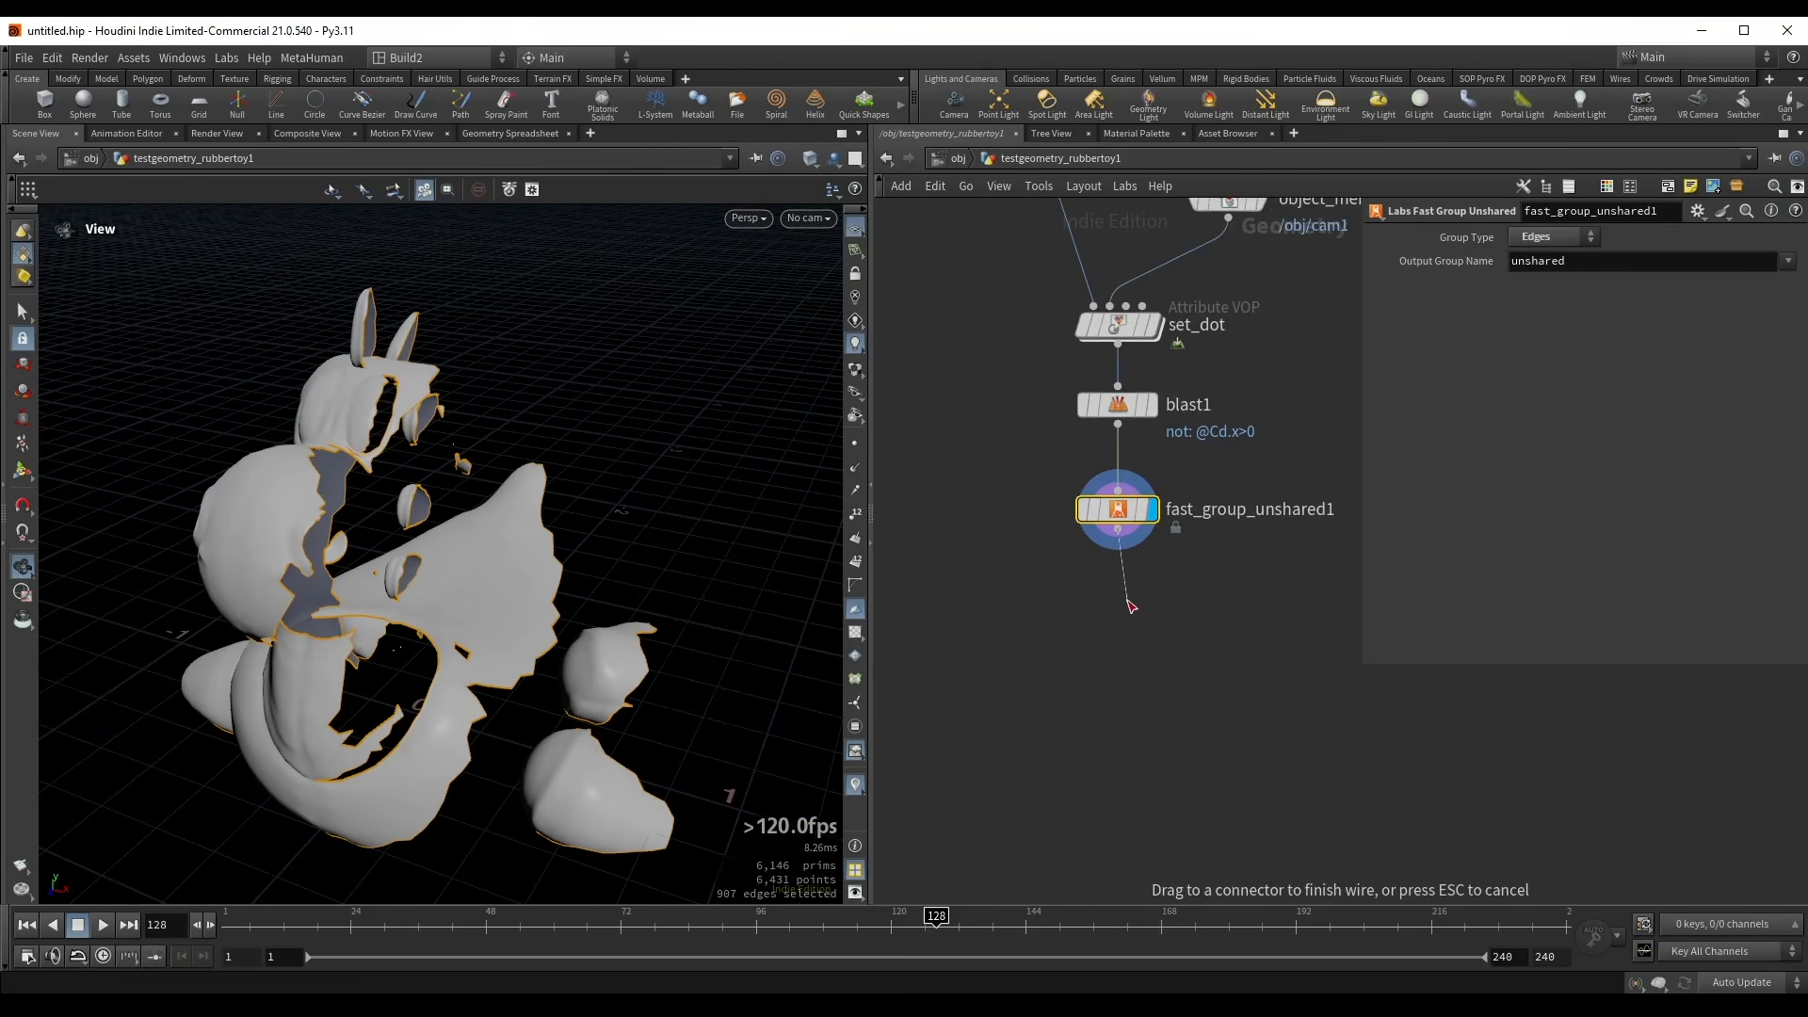
{"action": "left_click_drag", "start_coordinate": [1131, 606], "coordinate": [1121, 599]}
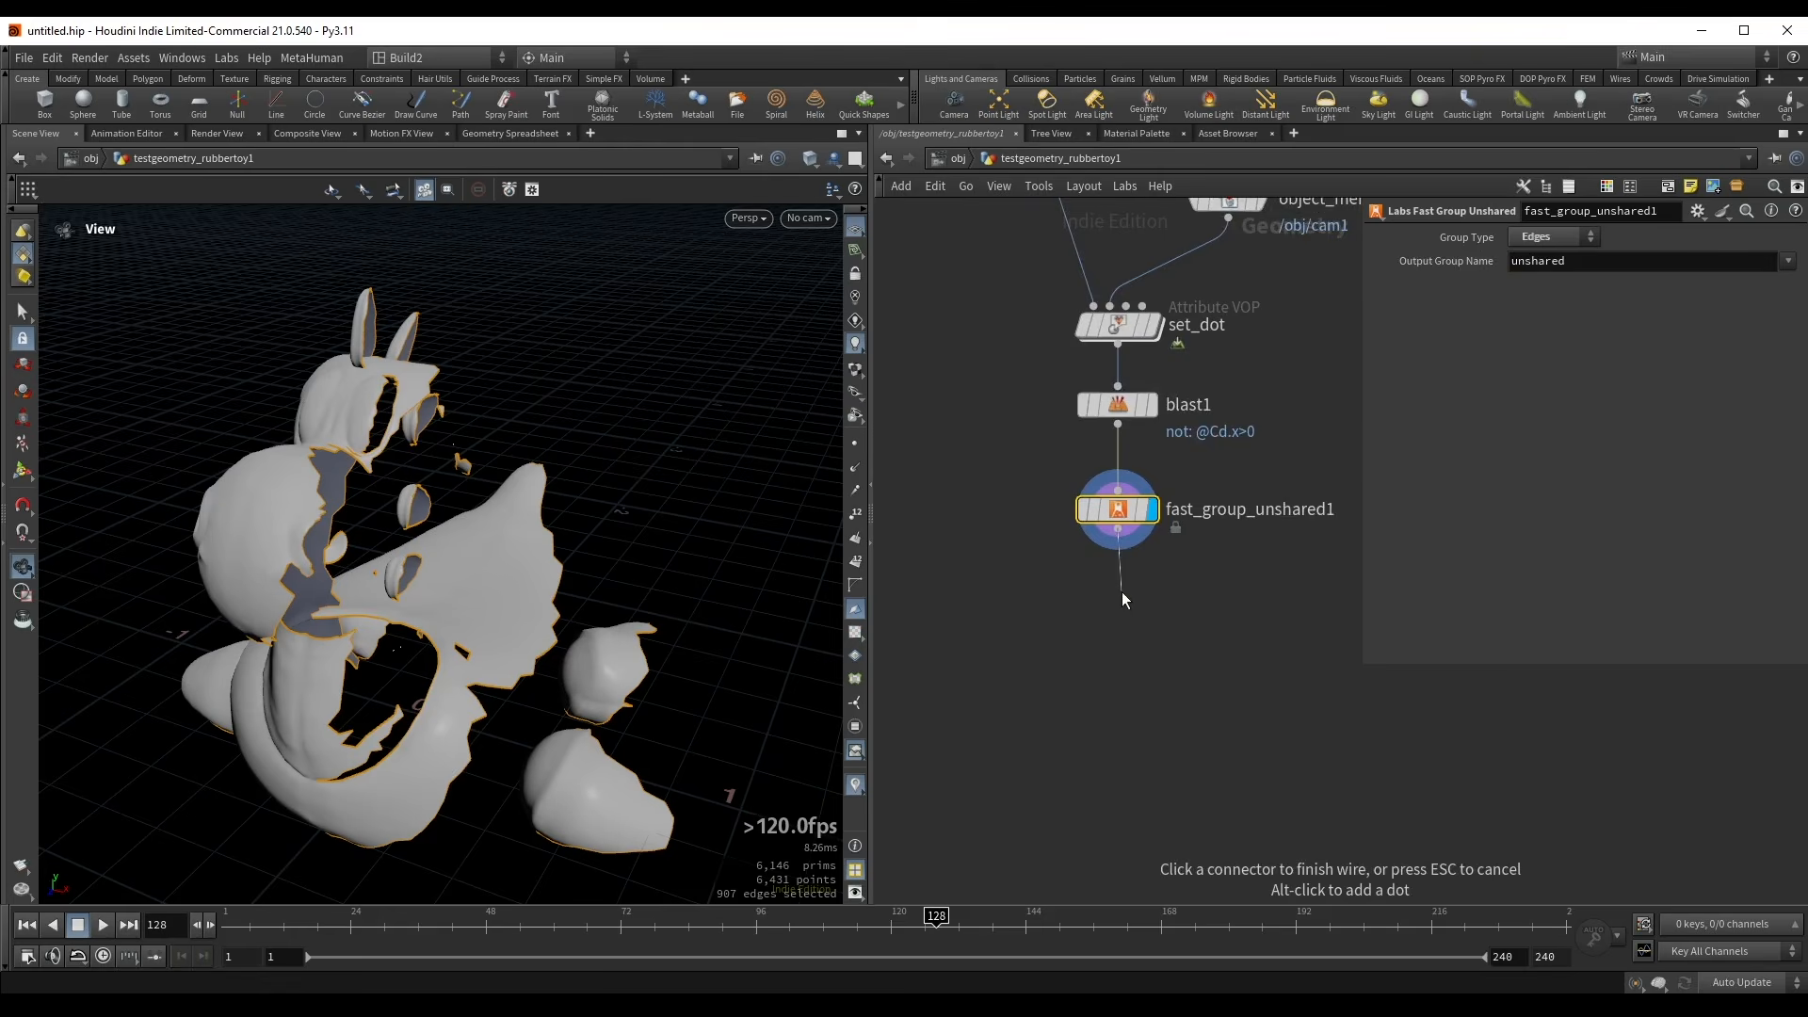
{"action": "key", "text": "Tab"}
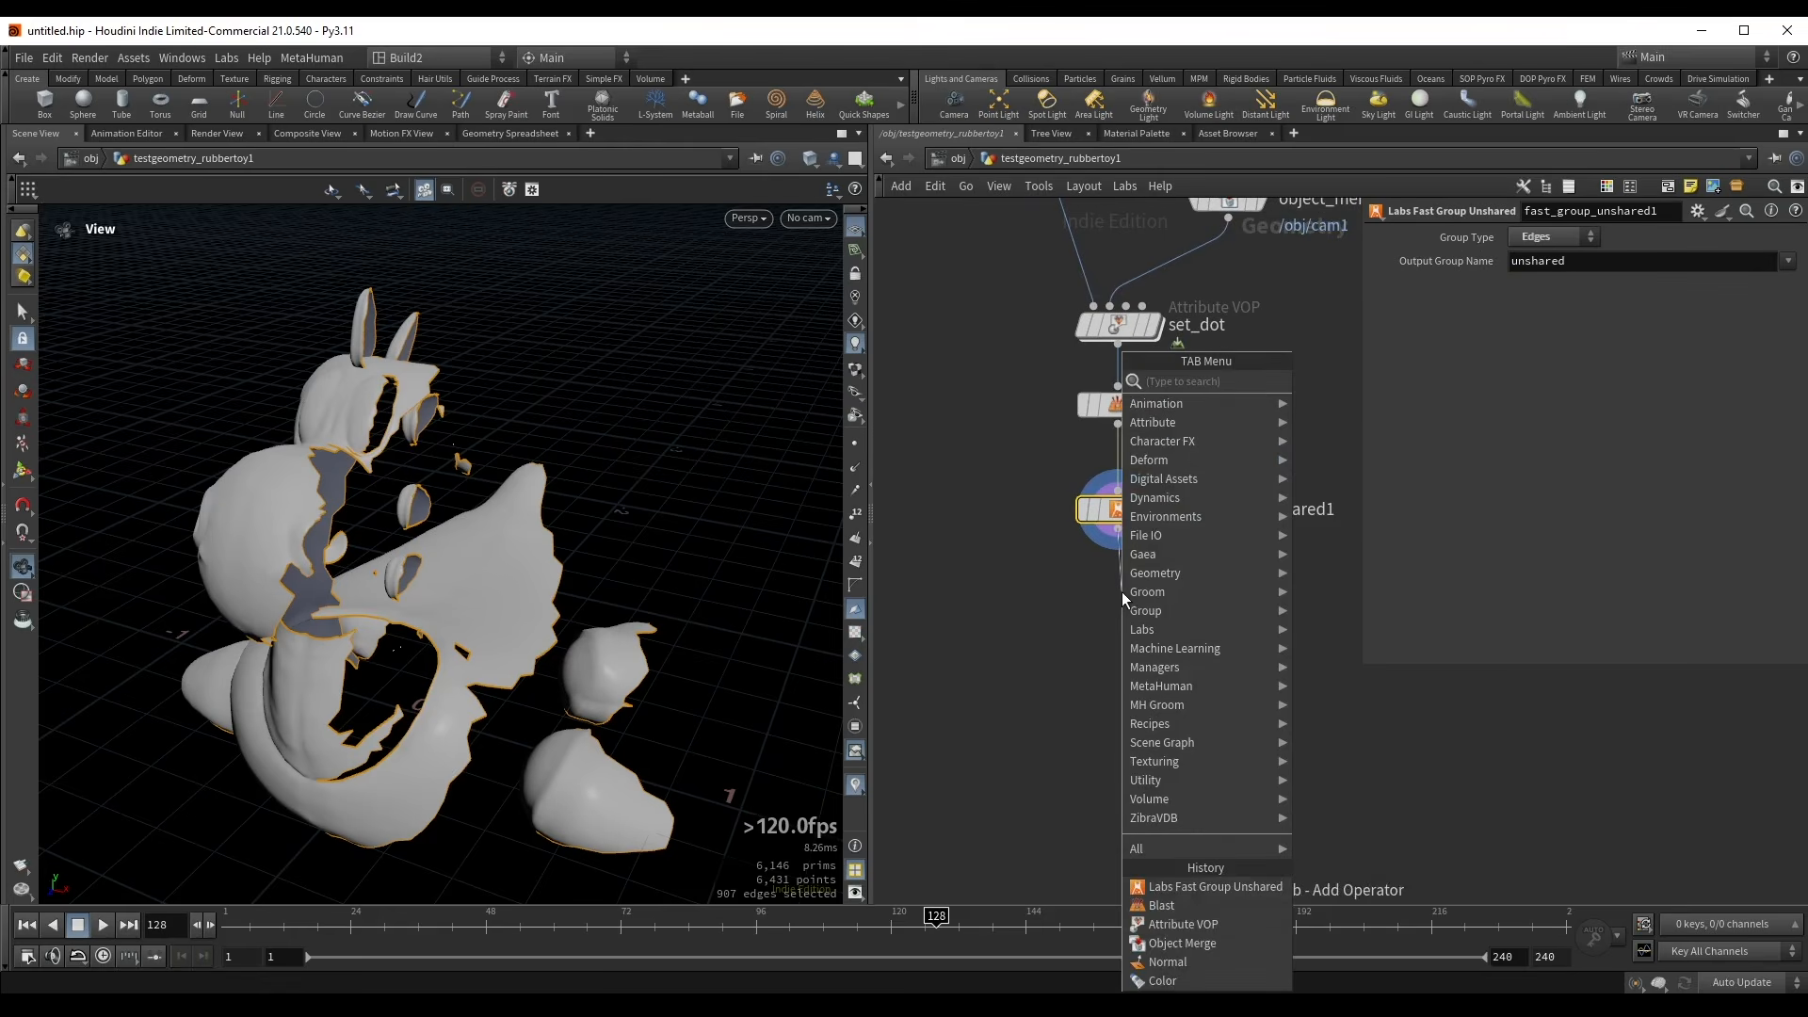
{"action": "type", "text": "group to cu"}
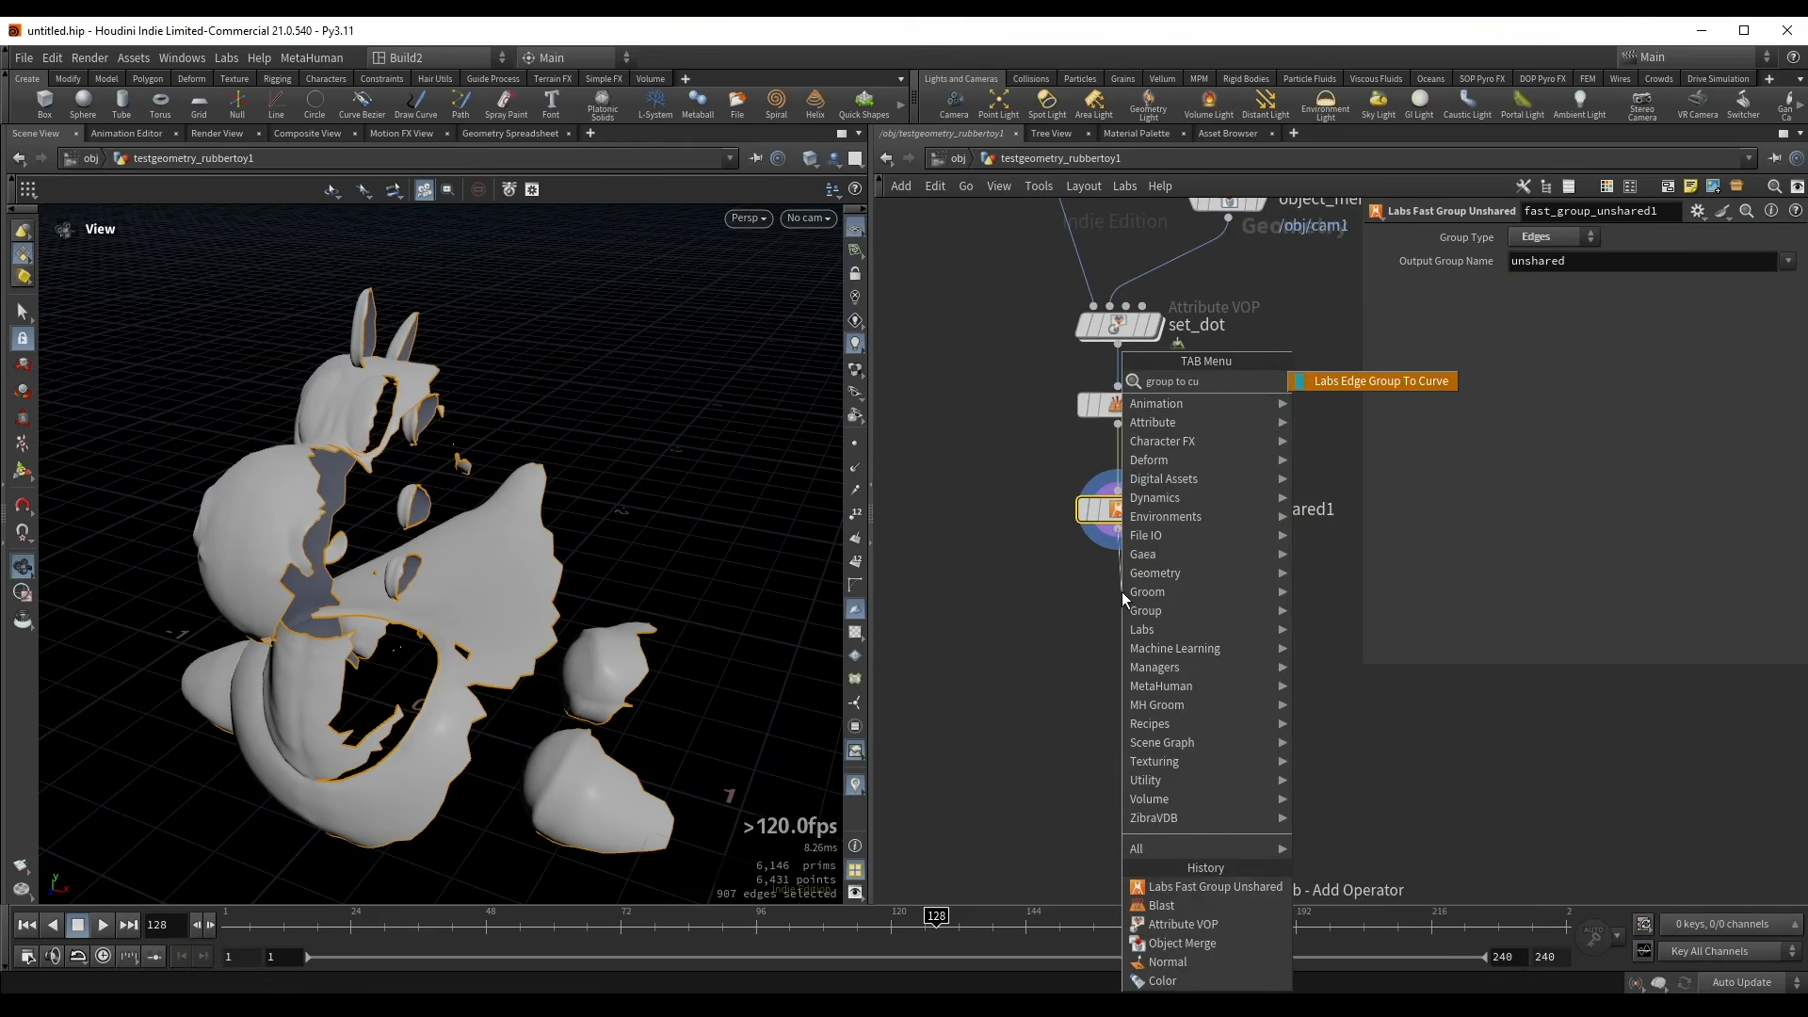
{"action": "left_click", "coordinate": [1359, 379]}
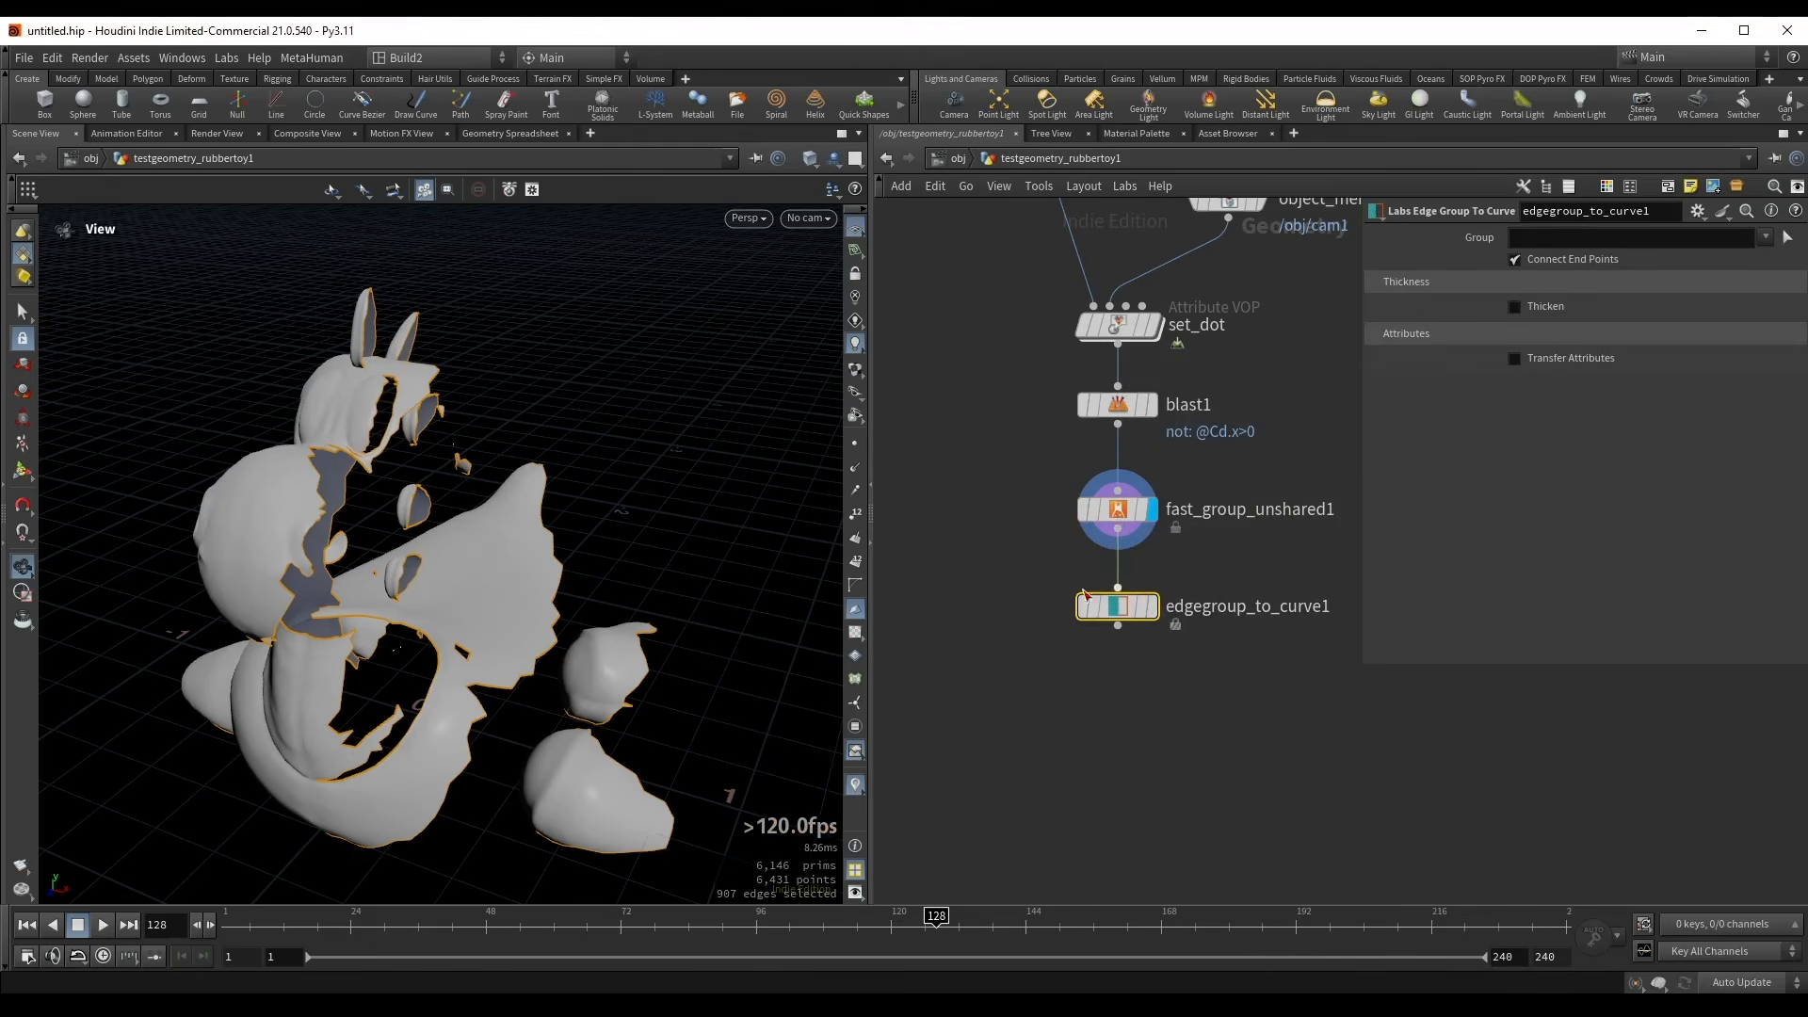
{"action": "left_click", "coordinate": [1152, 608]}
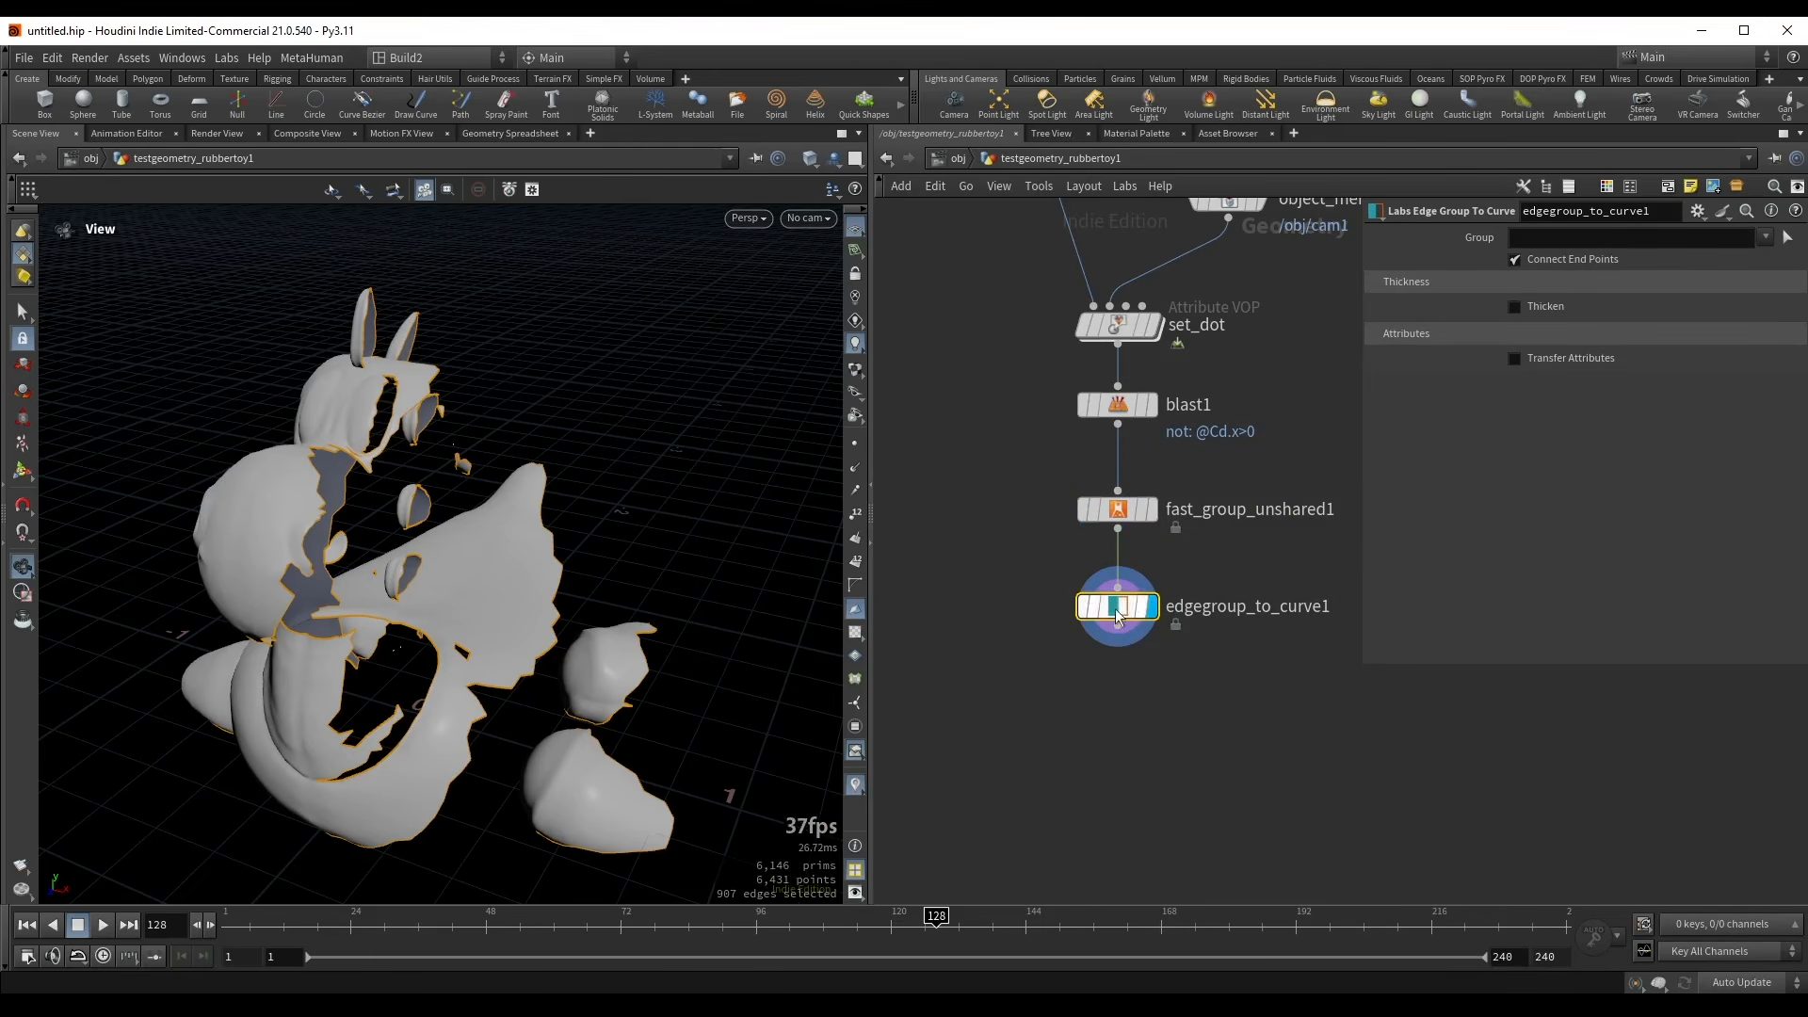
- Set the Edge Group To Curve node's group to unshared and inspect the resulting curves
{"action": "left_click", "coordinate": [1762, 241]}
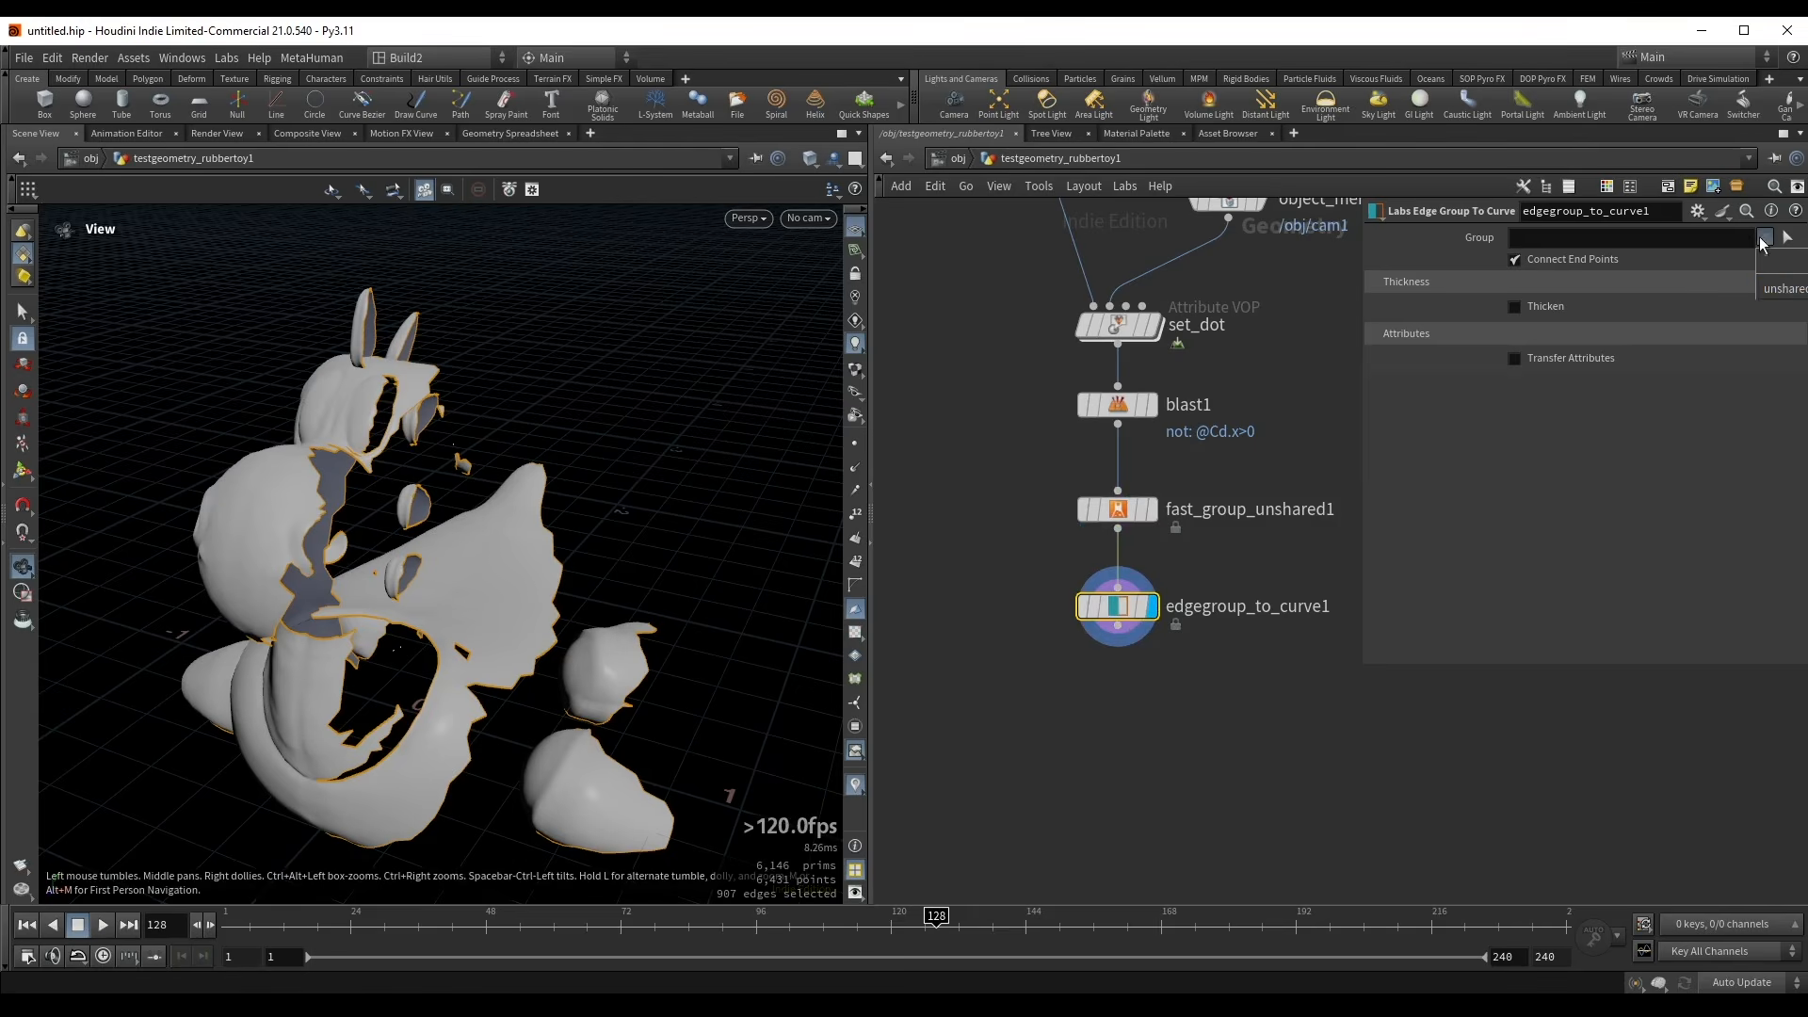
{"action": "left_click", "coordinate": [1775, 287]}
{"action": "left_click_drag", "start_coordinate": [325, 542], "coordinate": [471, 321]}
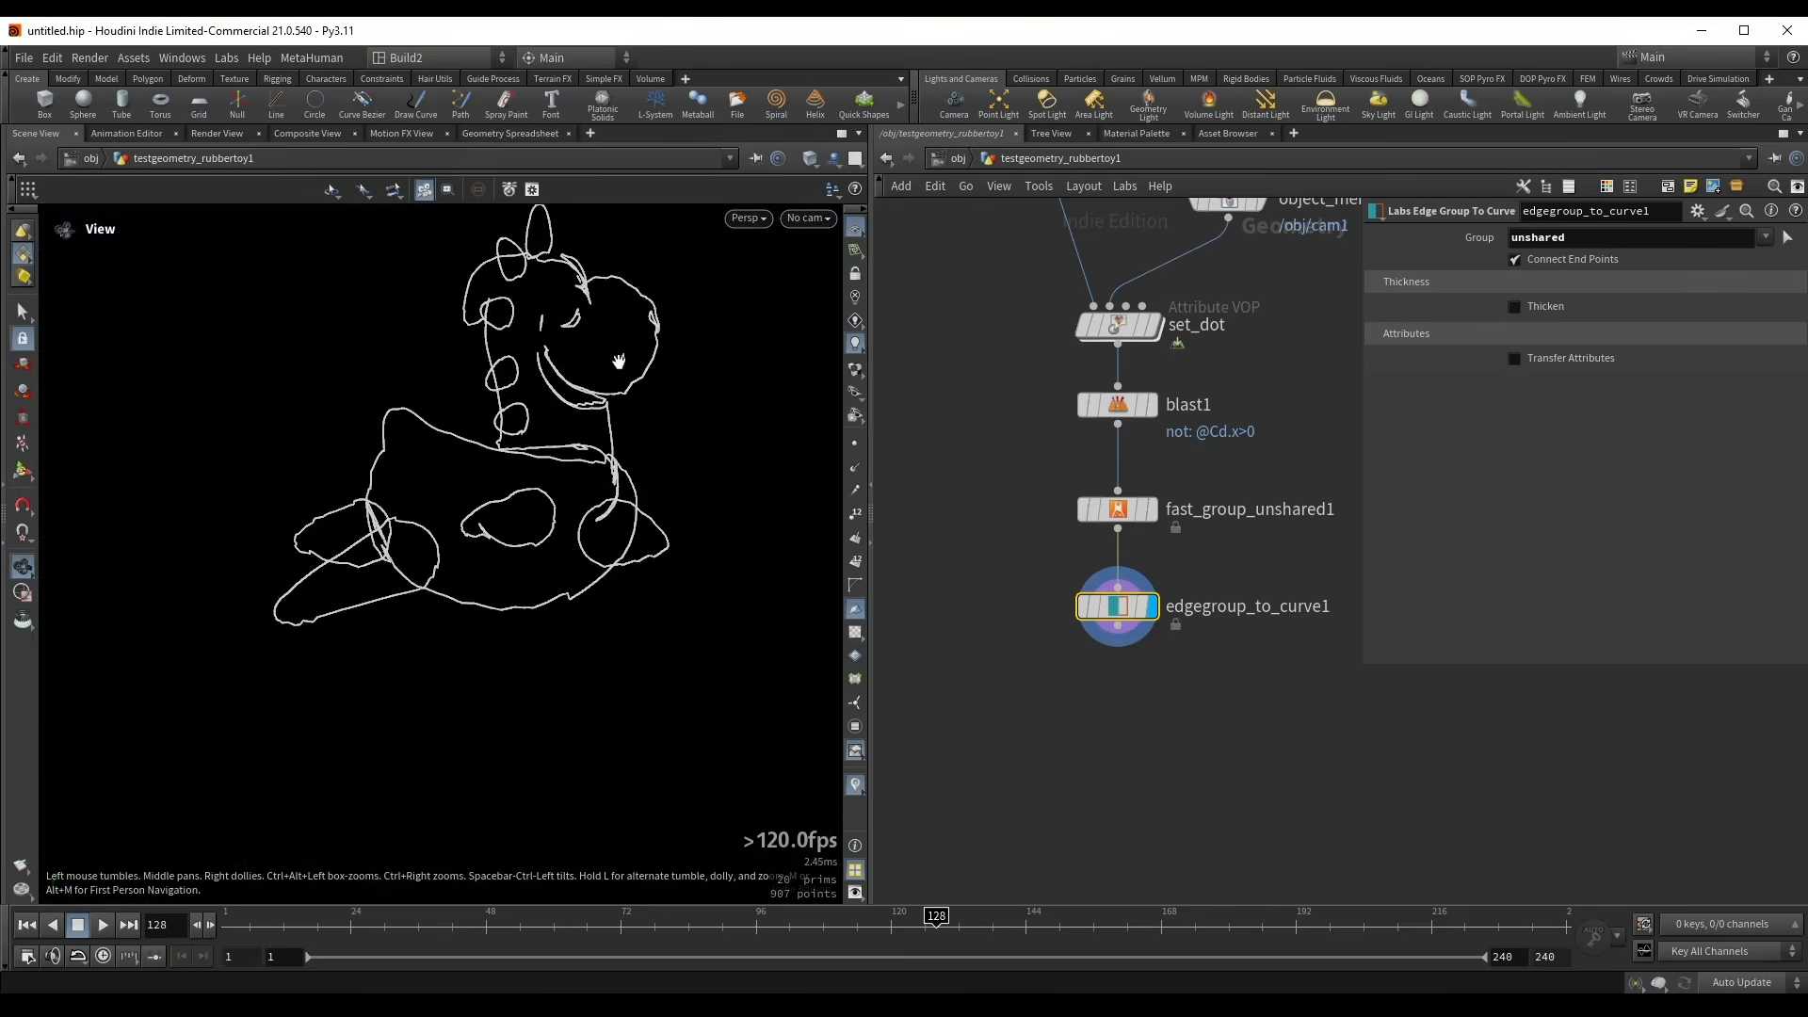
- Look through cam1 and show the original rubber toy together with the outline curves to compare them
{"action": "left_click", "coordinate": [808, 217]}
{"action": "left_click", "coordinate": [819, 306]}
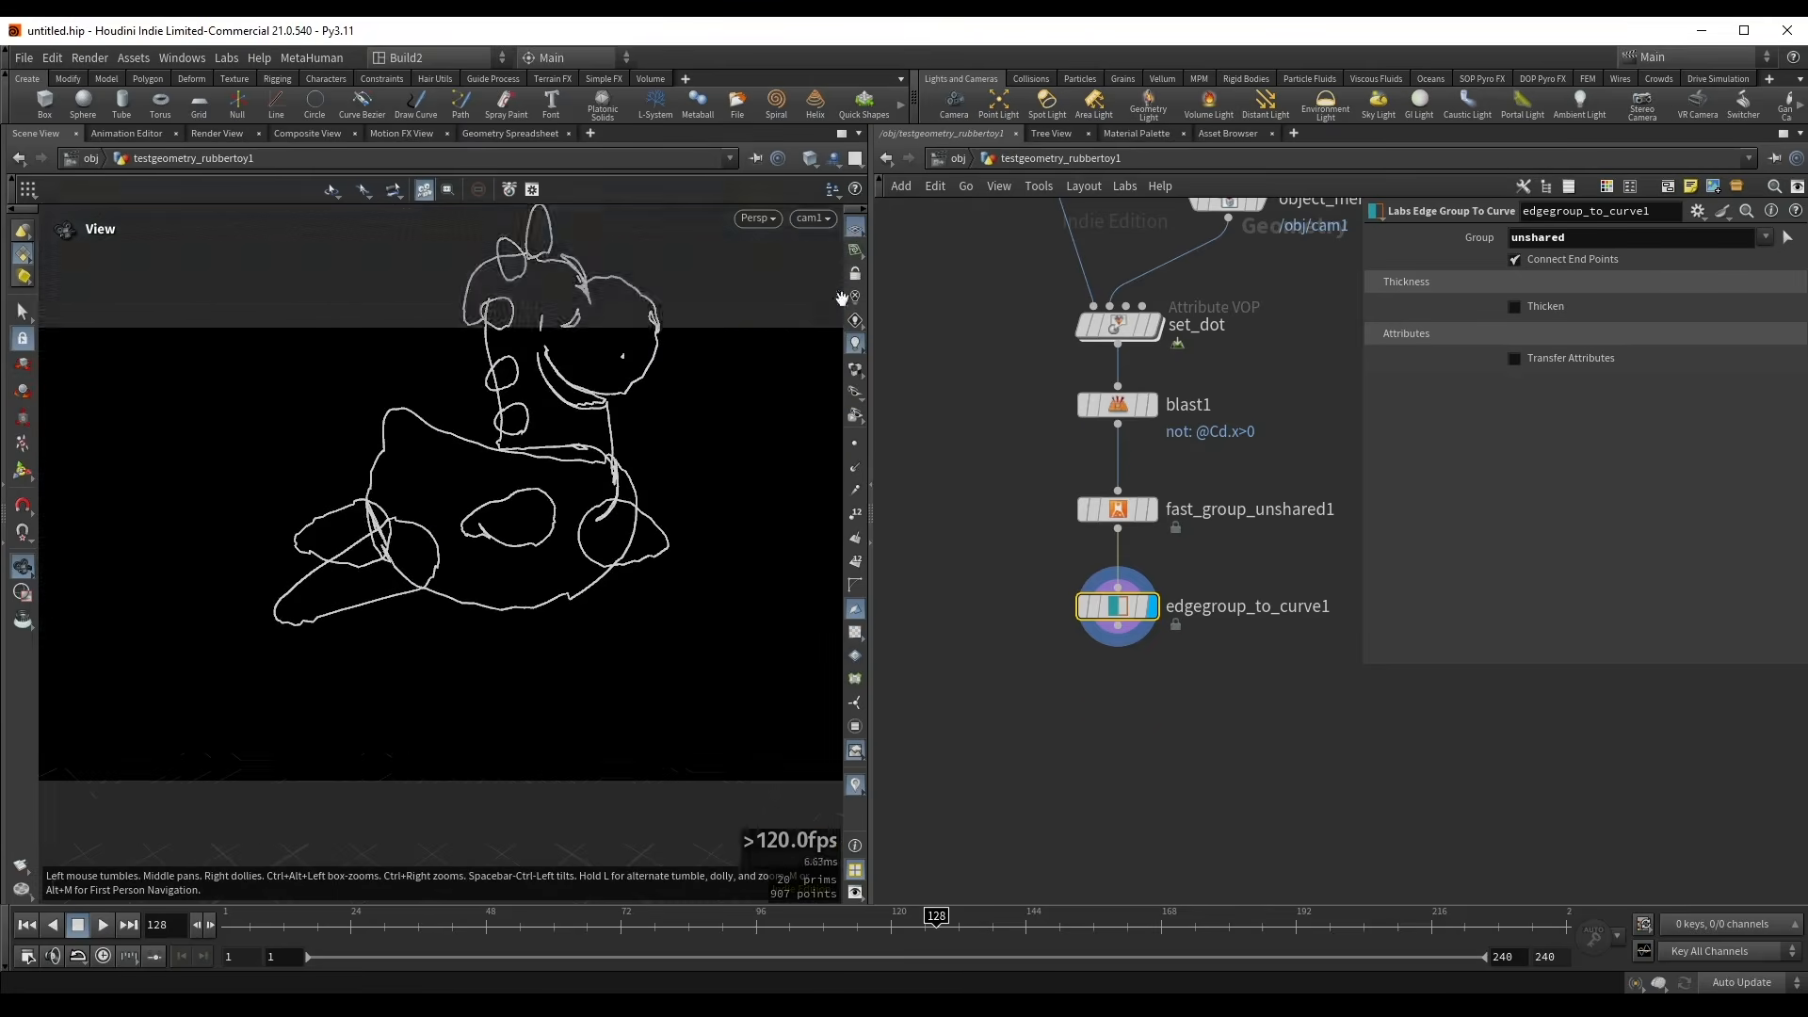
{"action": "scroll", "coordinate": [1001, 472], "scroll_direction": "up", "scroll_amount": 5}
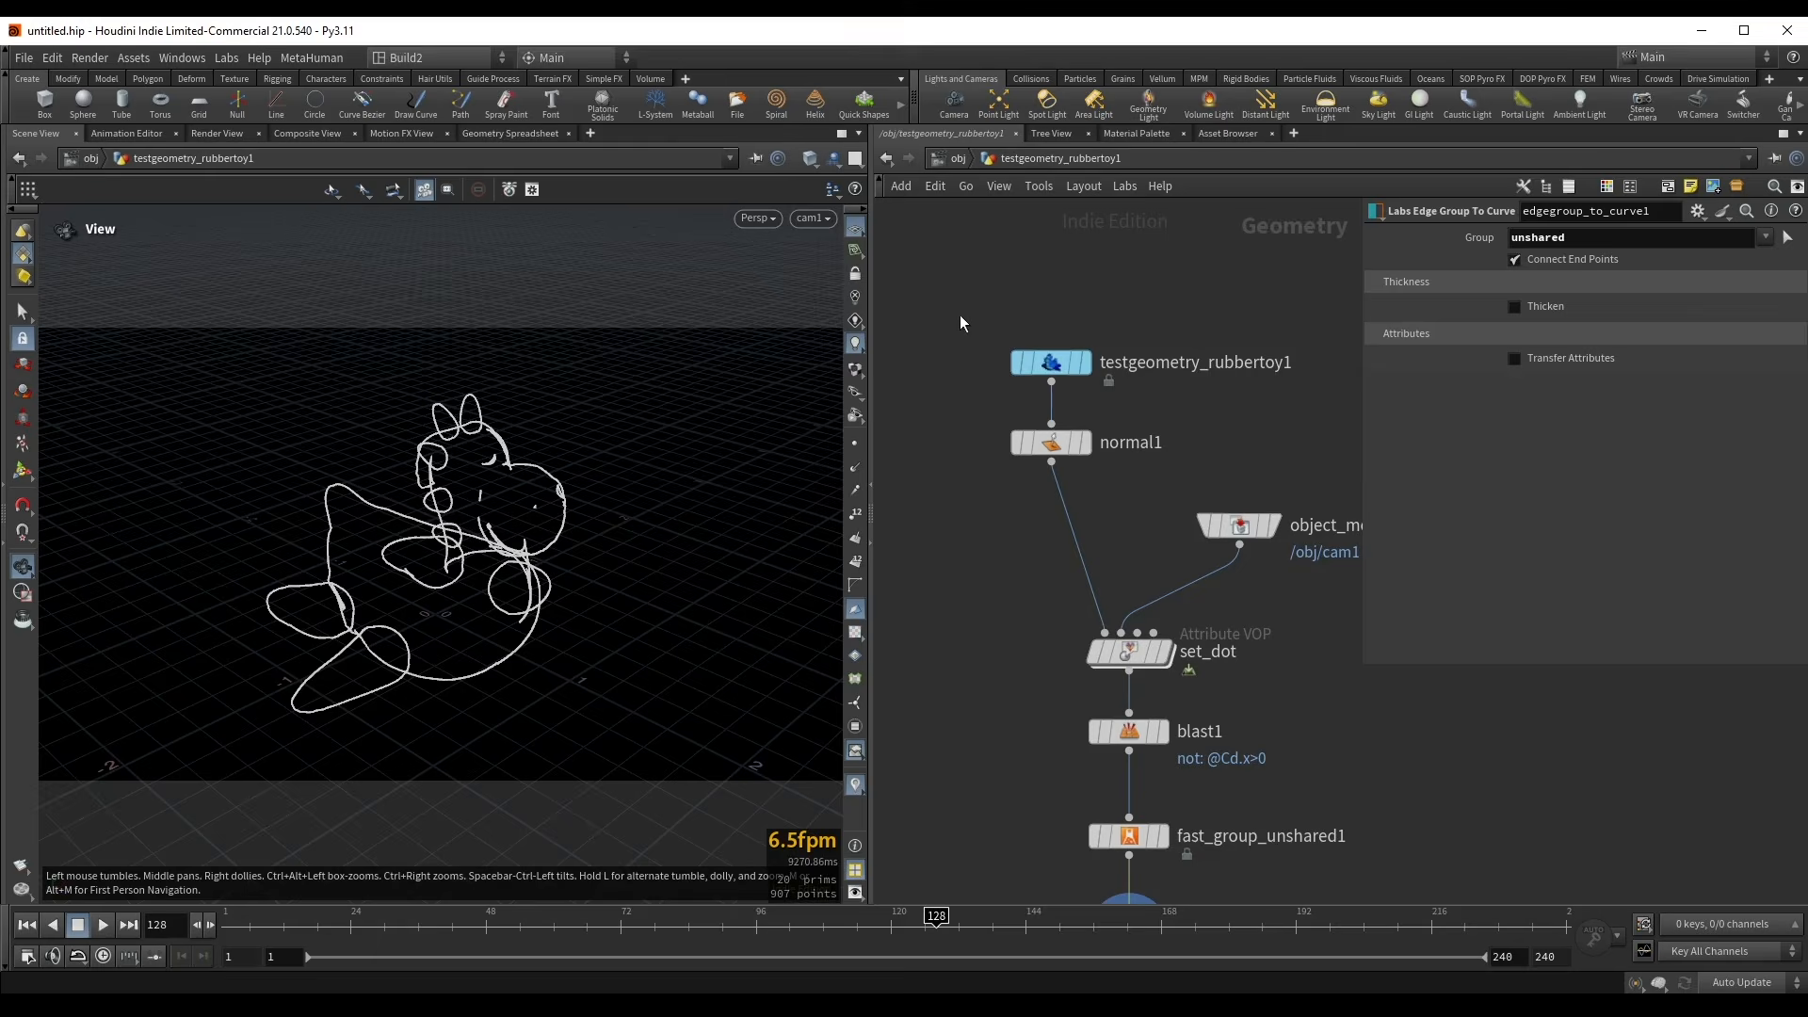
{"action": "left_click", "coordinate": [1040, 364]}
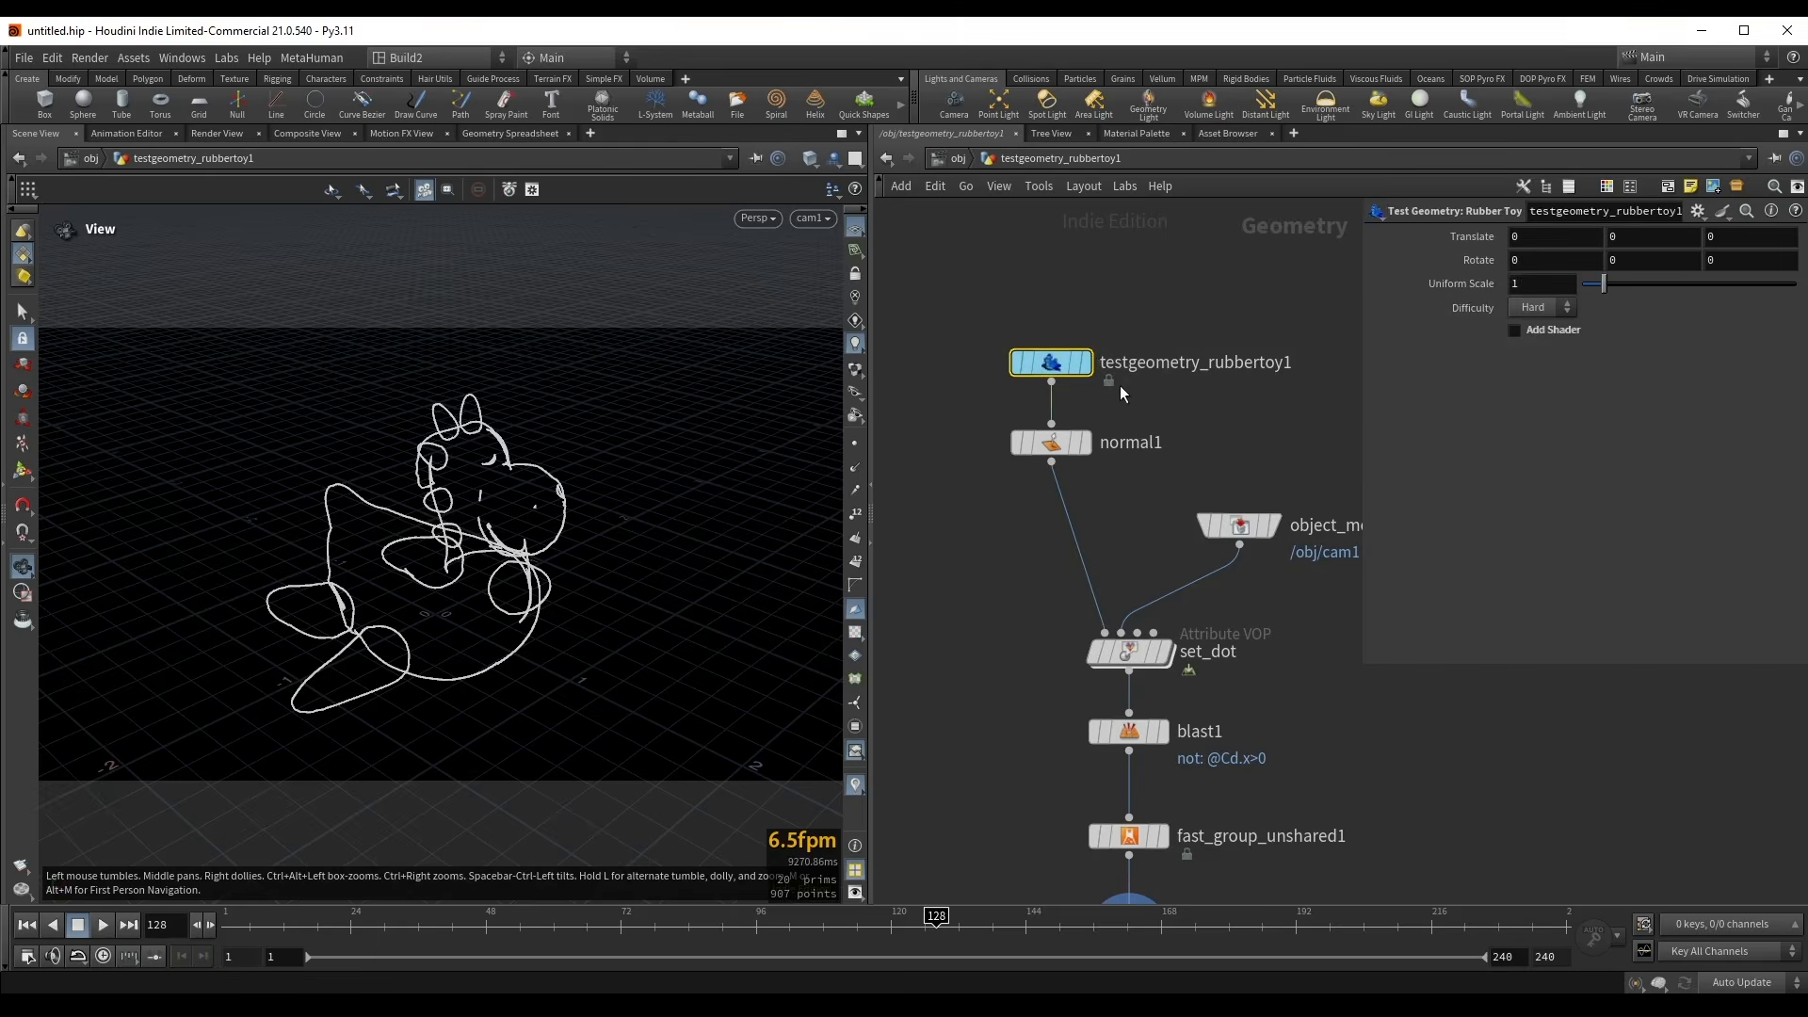
{"action": "key", "text": "e"}
{"action": "mouse_move", "coordinate": [960, 577]}
{"action": "middle_mouse_down"}
{"action": "mouse_move", "coordinate": [969, 517]}
{"action": "mouse_move", "coordinate": [936, 367]}
{"action": "middle_mouse_up"}
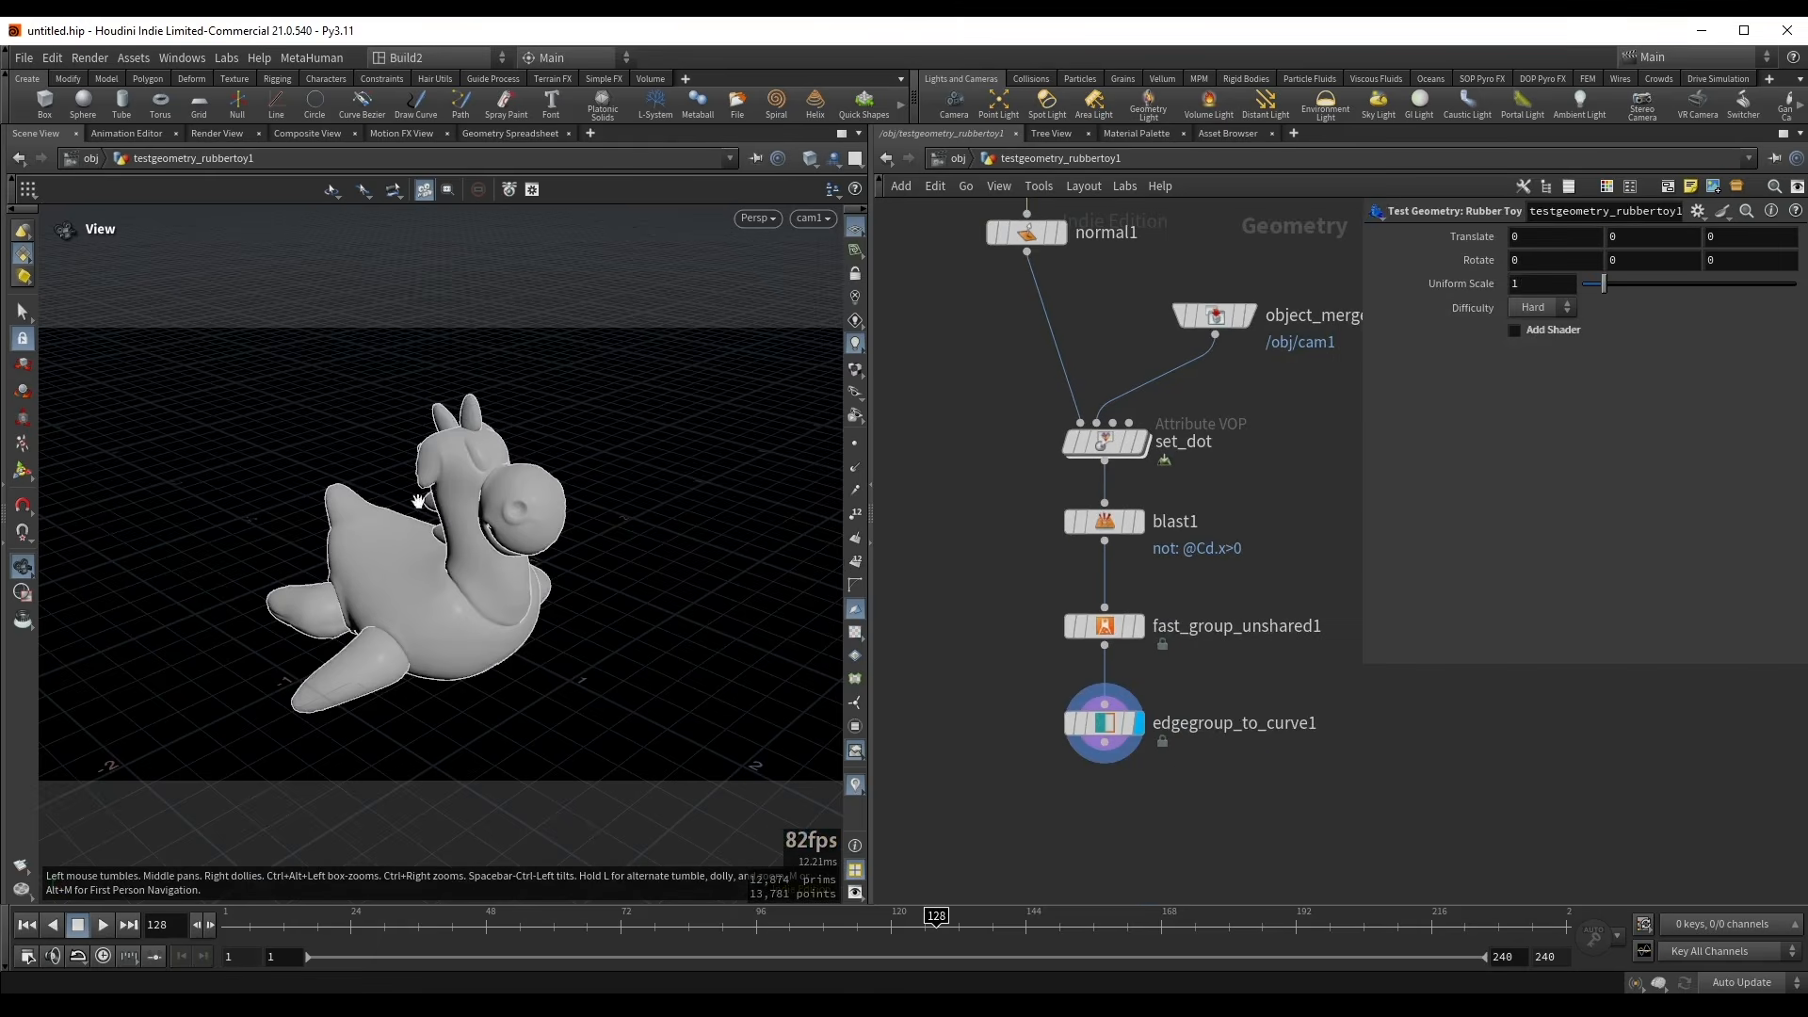
{"action": "left_click", "coordinate": [1079, 742]}
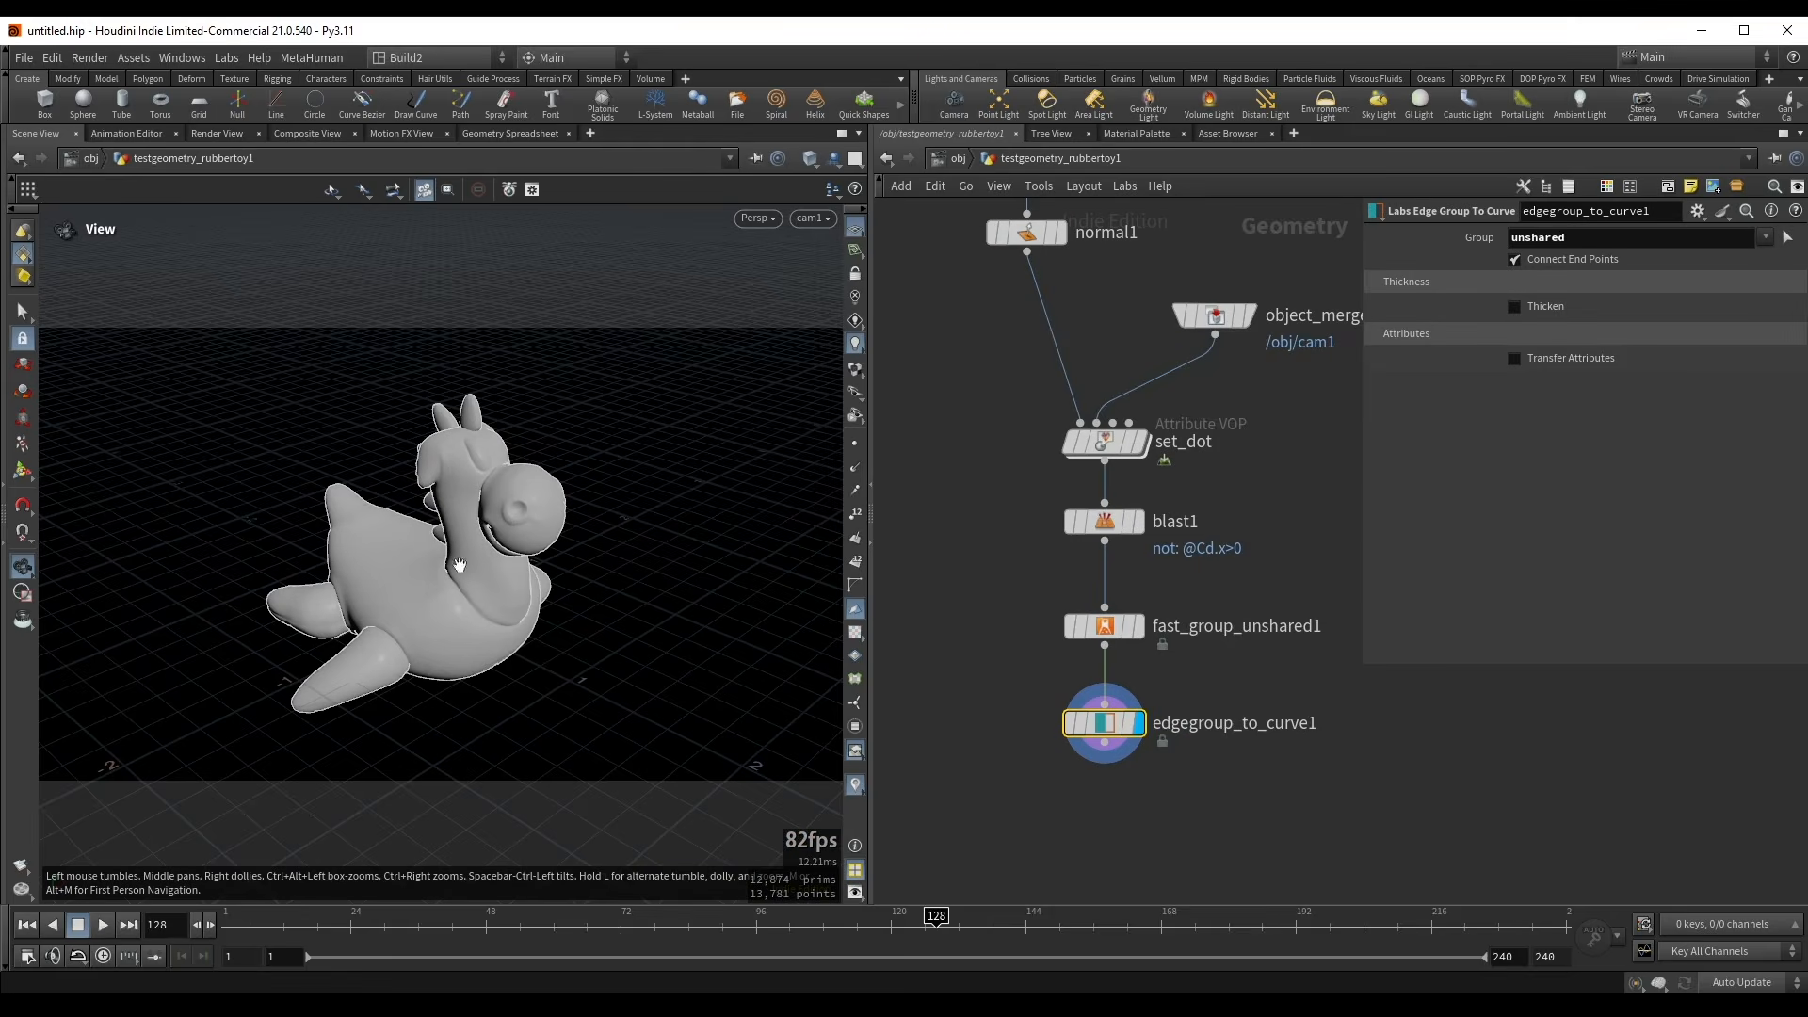
- Add a PolyWire node after edgegroup_to_curve1 and display it
{"action": "middle_click_drag", "start_coordinate": [1003, 712], "coordinate": [1066, 595]}
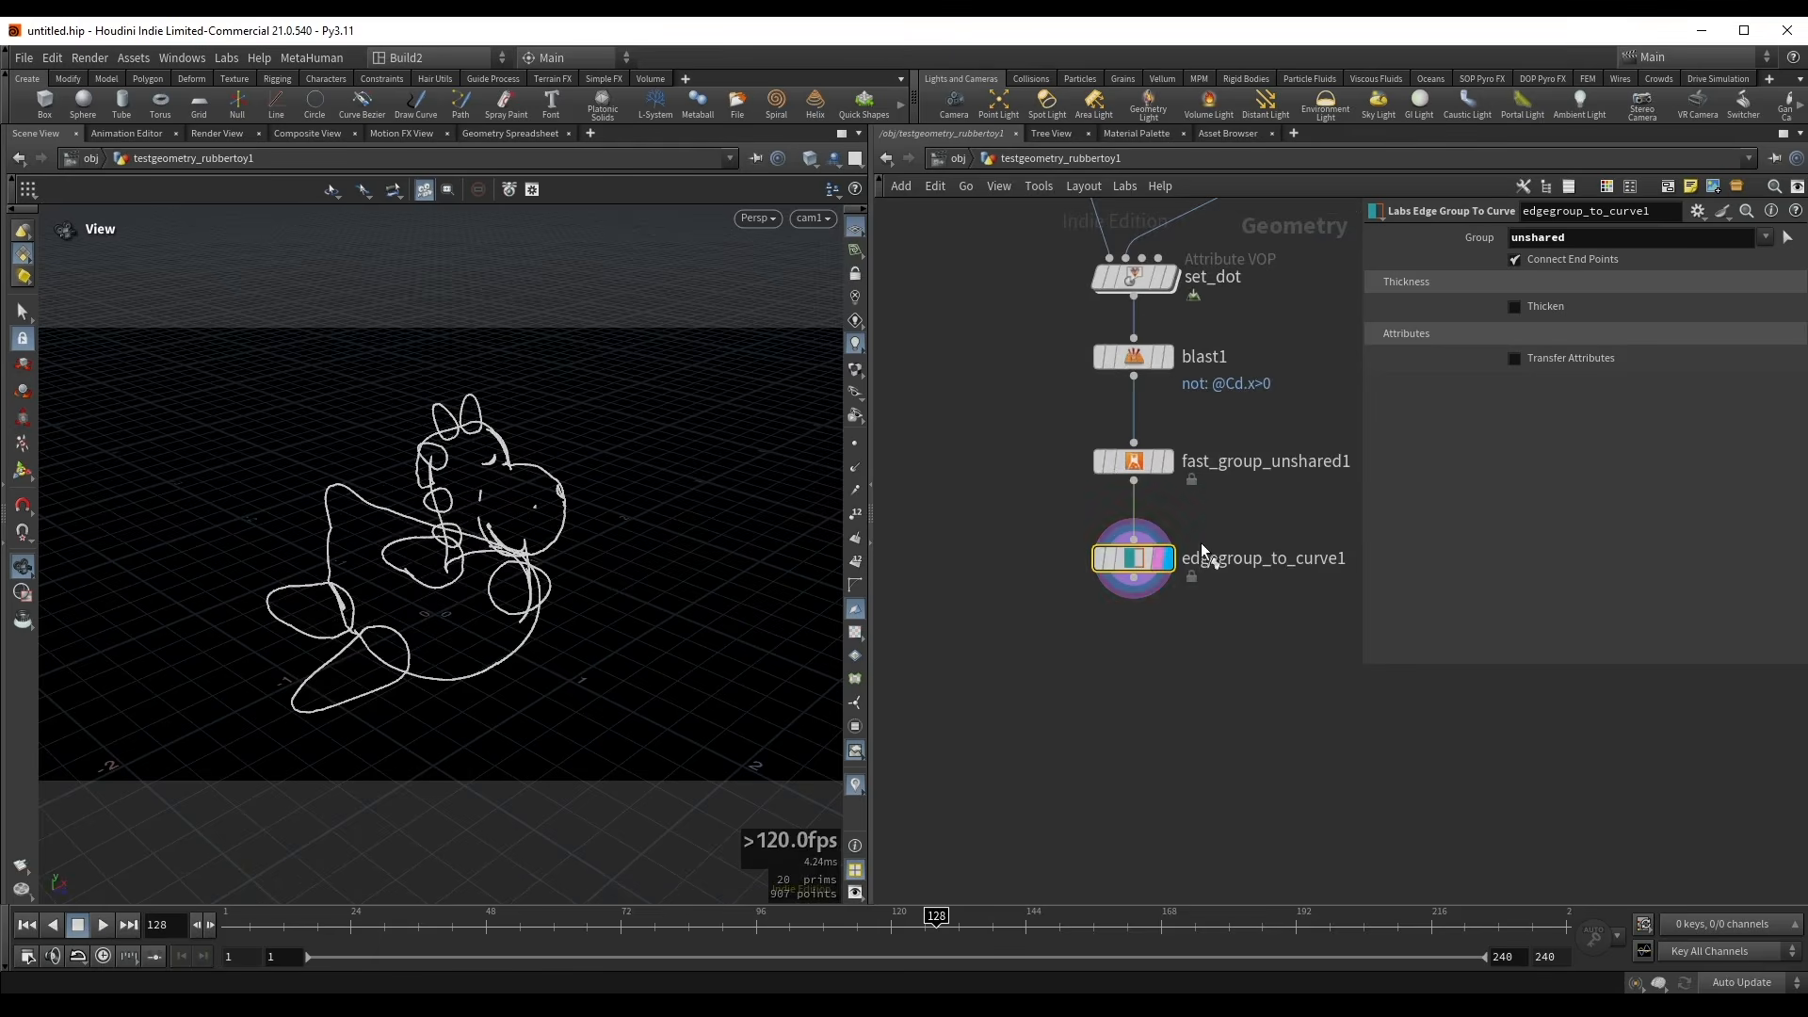
{"action": "middle_click_drag", "start_coordinate": [1143, 651], "coordinate": [1080, 629]}
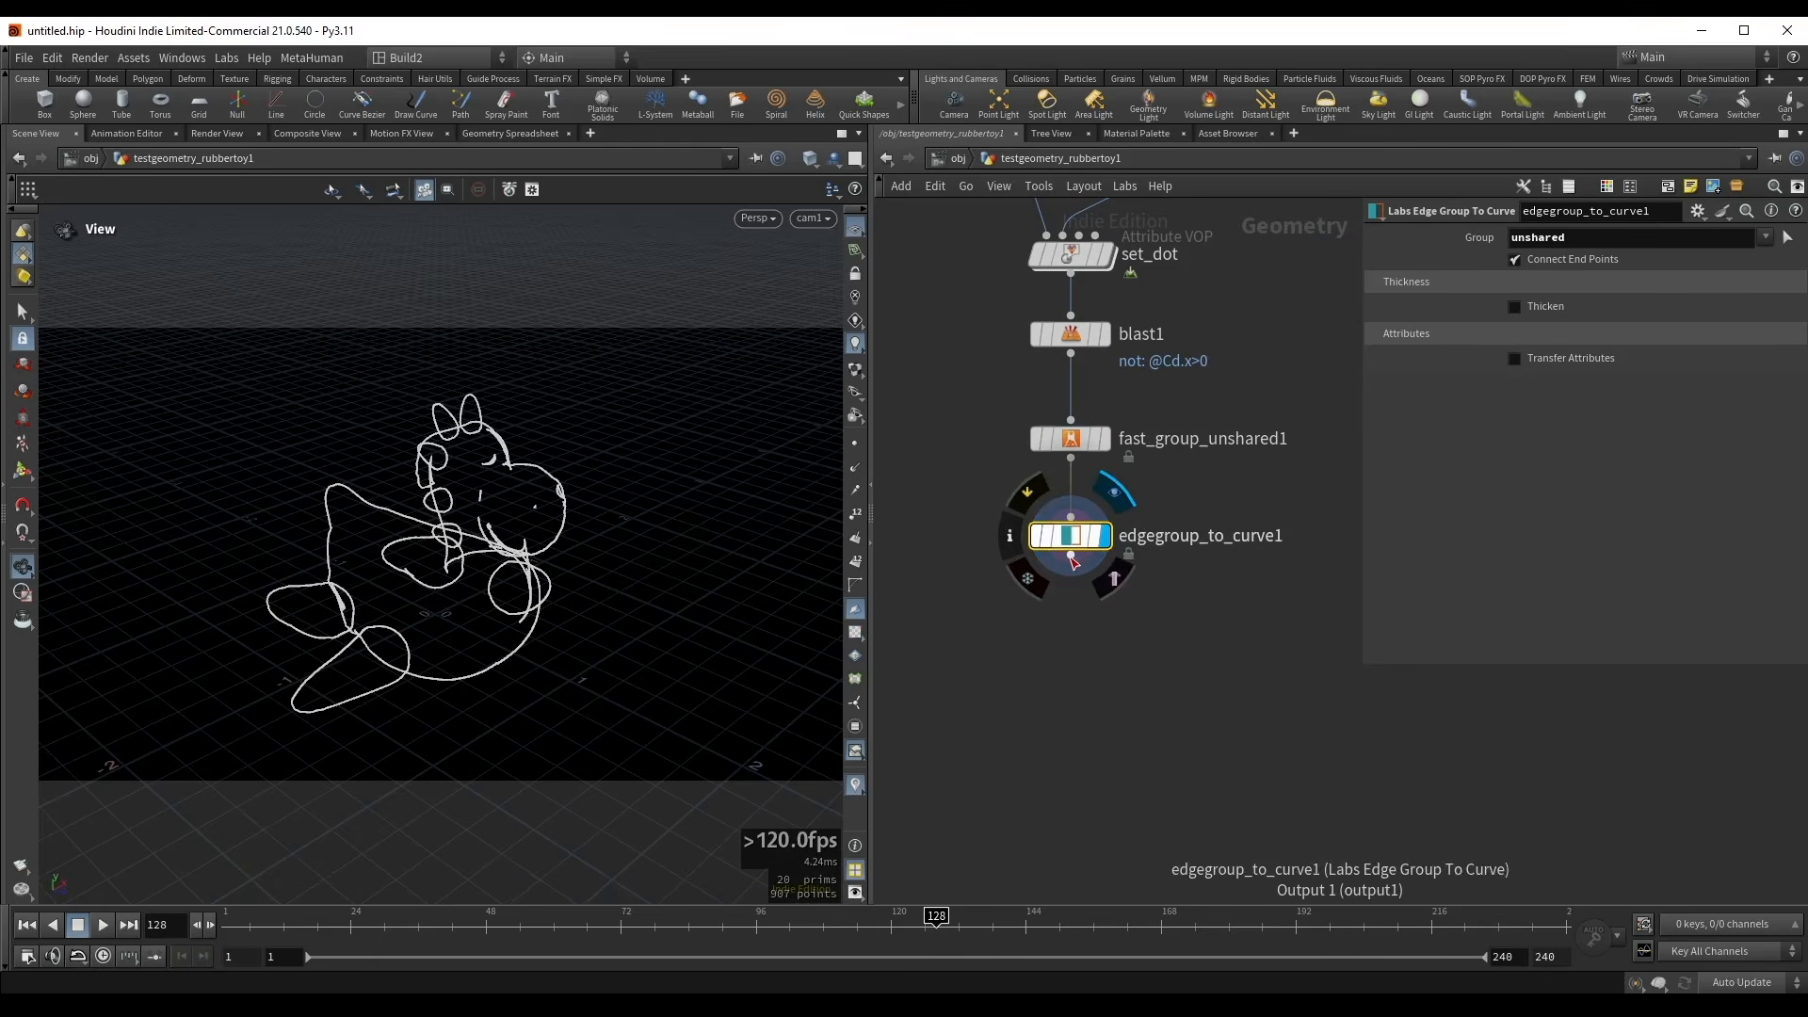
{"action": "left_click_drag", "start_coordinate": [1067, 576], "coordinate": [1058, 622]}
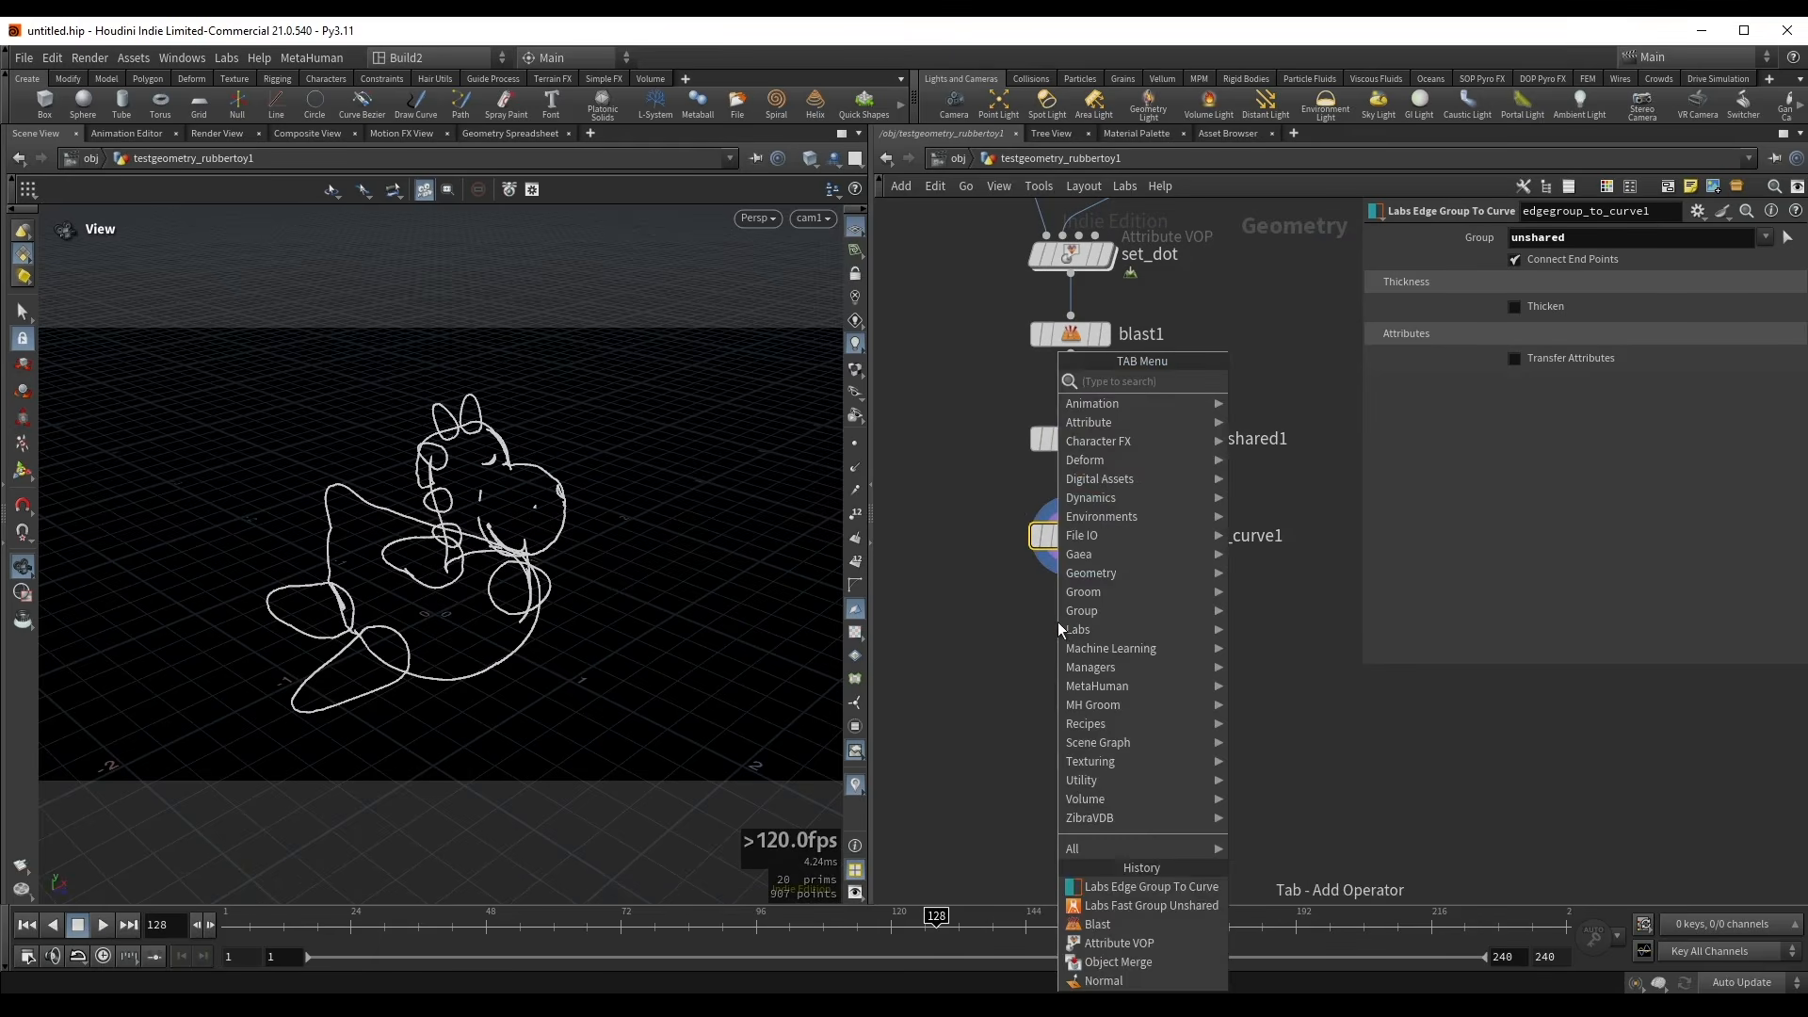
{"action": "type", "text": "pwir"}
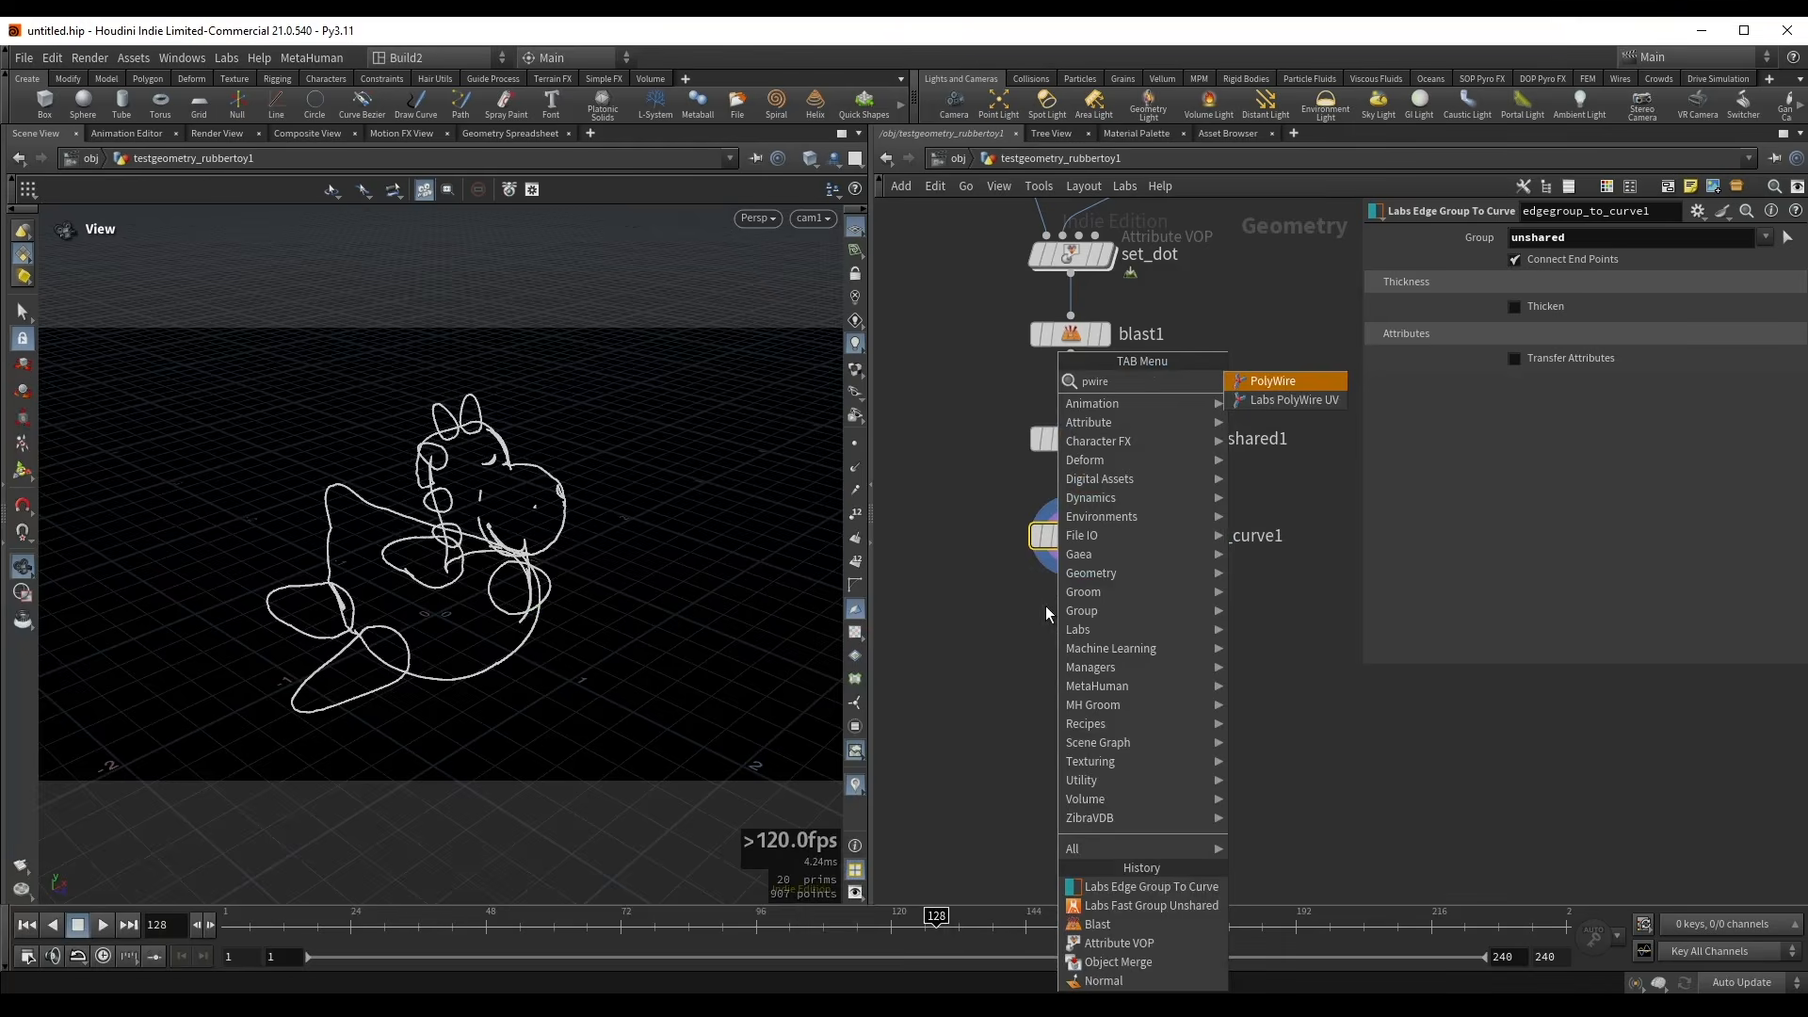
{"action": "type", "text": "e"}
{"action": "key", "text": "Return"}
{"action": "left_click", "coordinate": [1070, 629]}
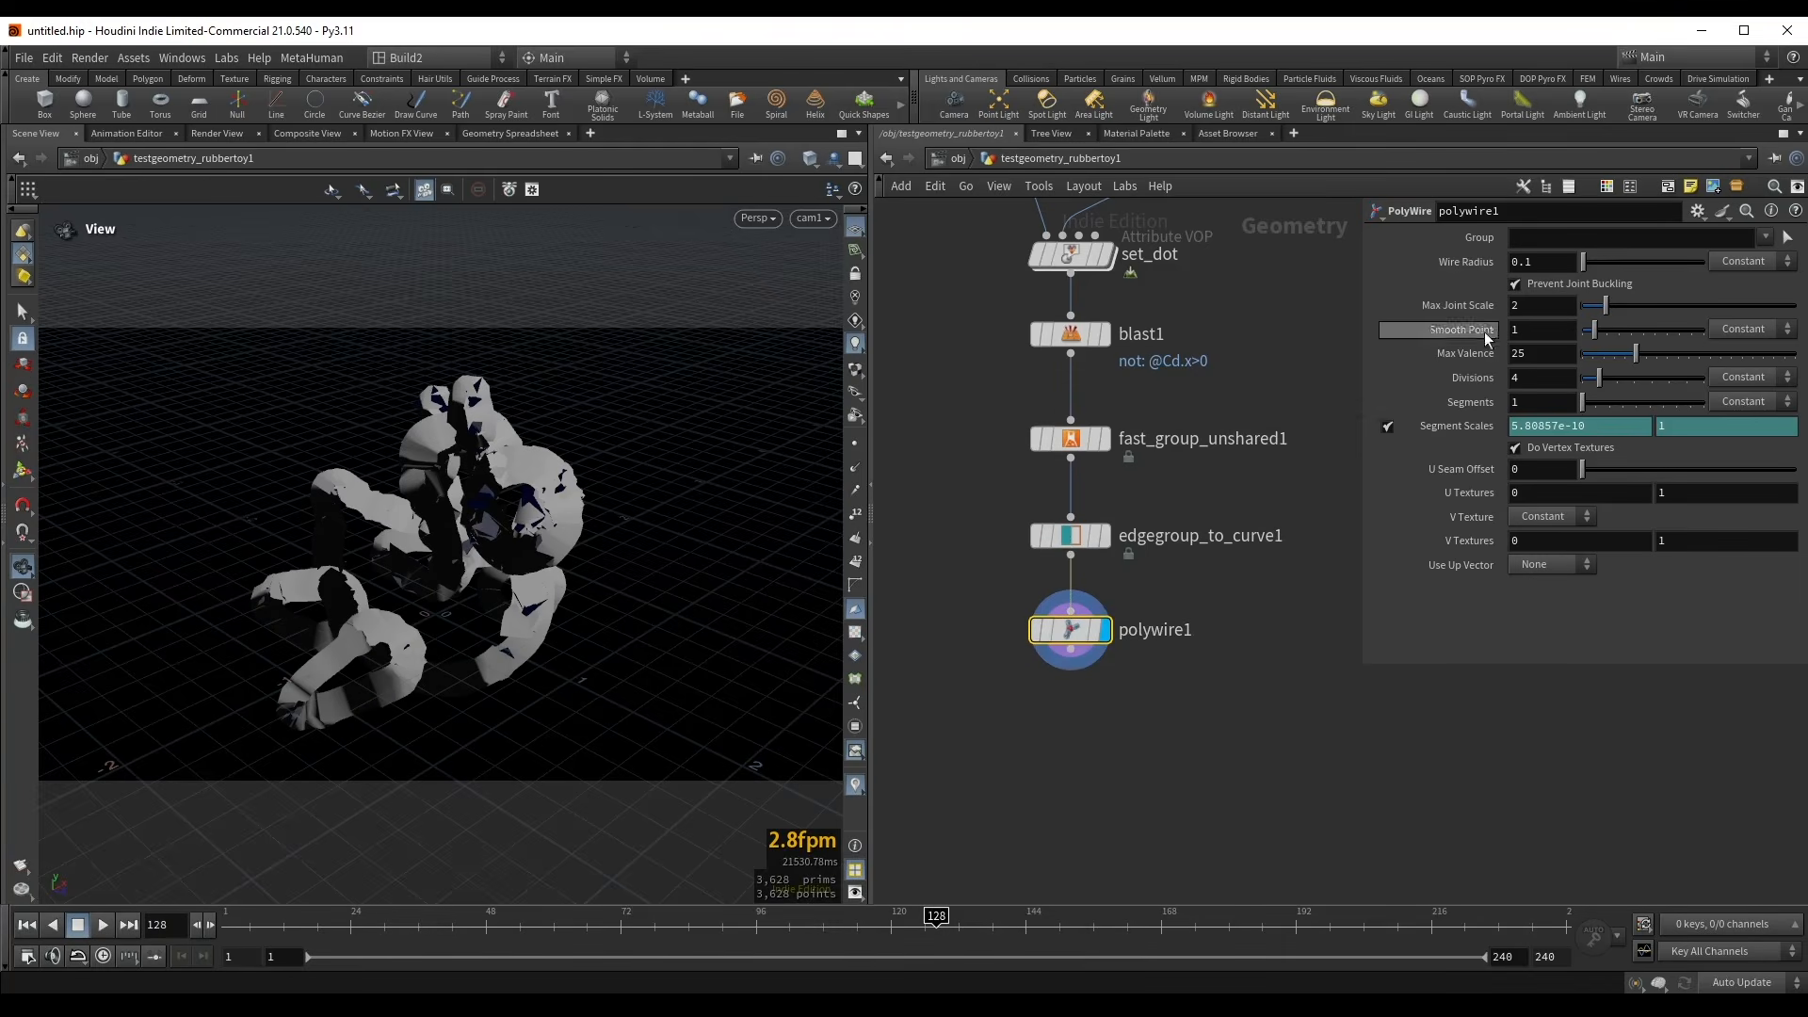
- Set the PolyWire node's wire radius to 0.02
{"action": "double_click", "coordinate": [1535, 262]}
{"action": "type", "text": "0.02"}
{"action": "key", "text": "Return"}
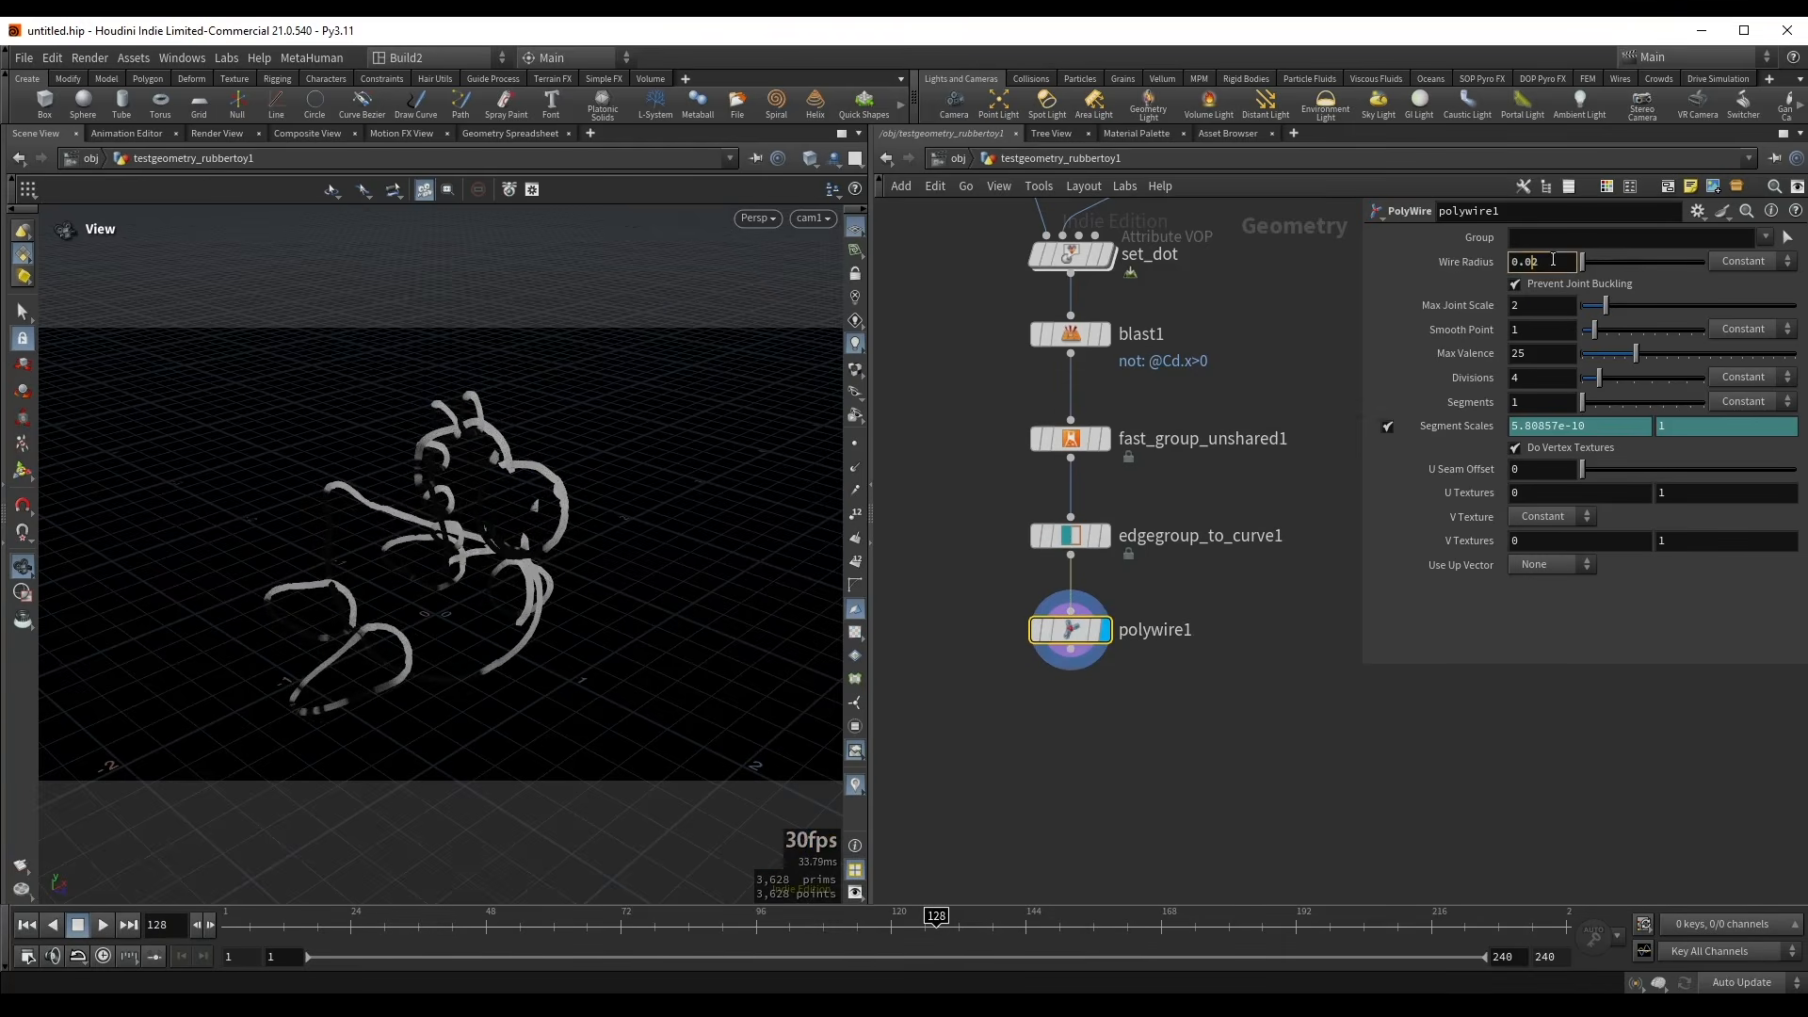
{"action": "left_click", "coordinate": [1258, 440]}
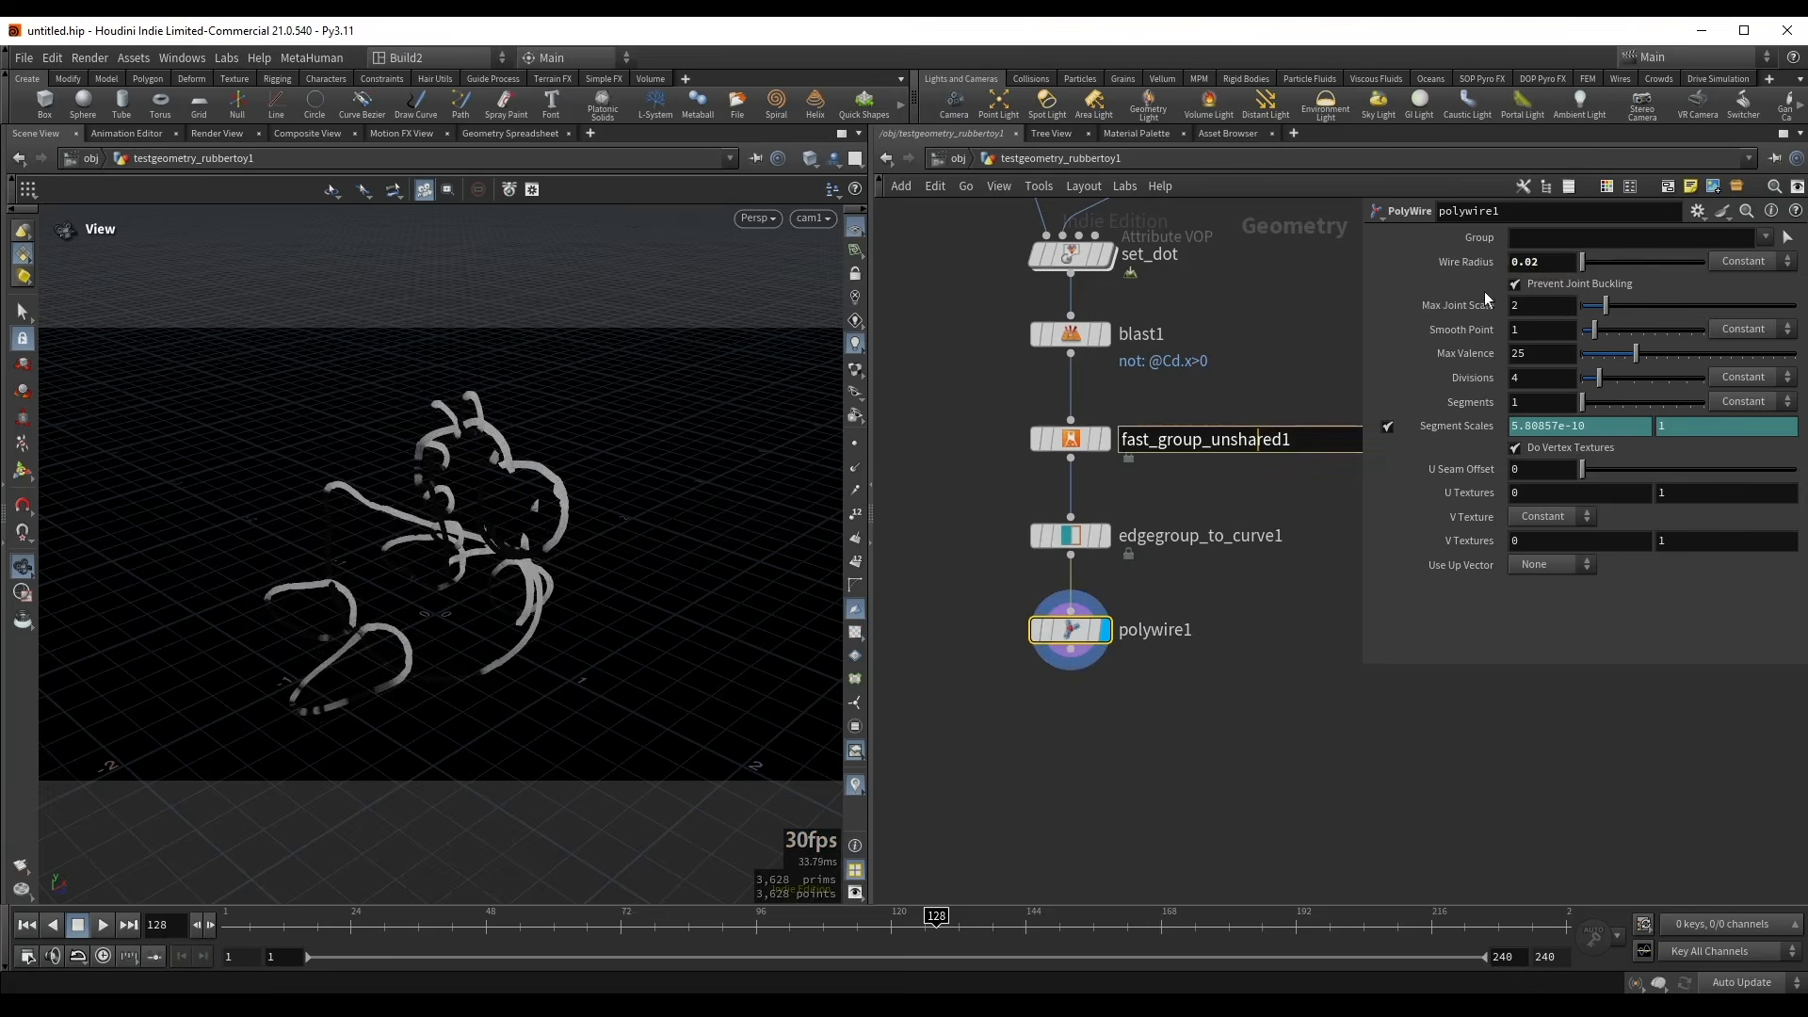
{"action": "left_click", "coordinate": [1248, 721]}
- Add a Color node after polywire1 and raise all three color channels to 204.9 for bright white outlines
{"action": "middle_click_drag", "start_coordinate": [1189, 742], "coordinate": [1195, 639]}
{"action": "left_click_drag", "start_coordinate": [1074, 558], "coordinate": [1082, 612]}
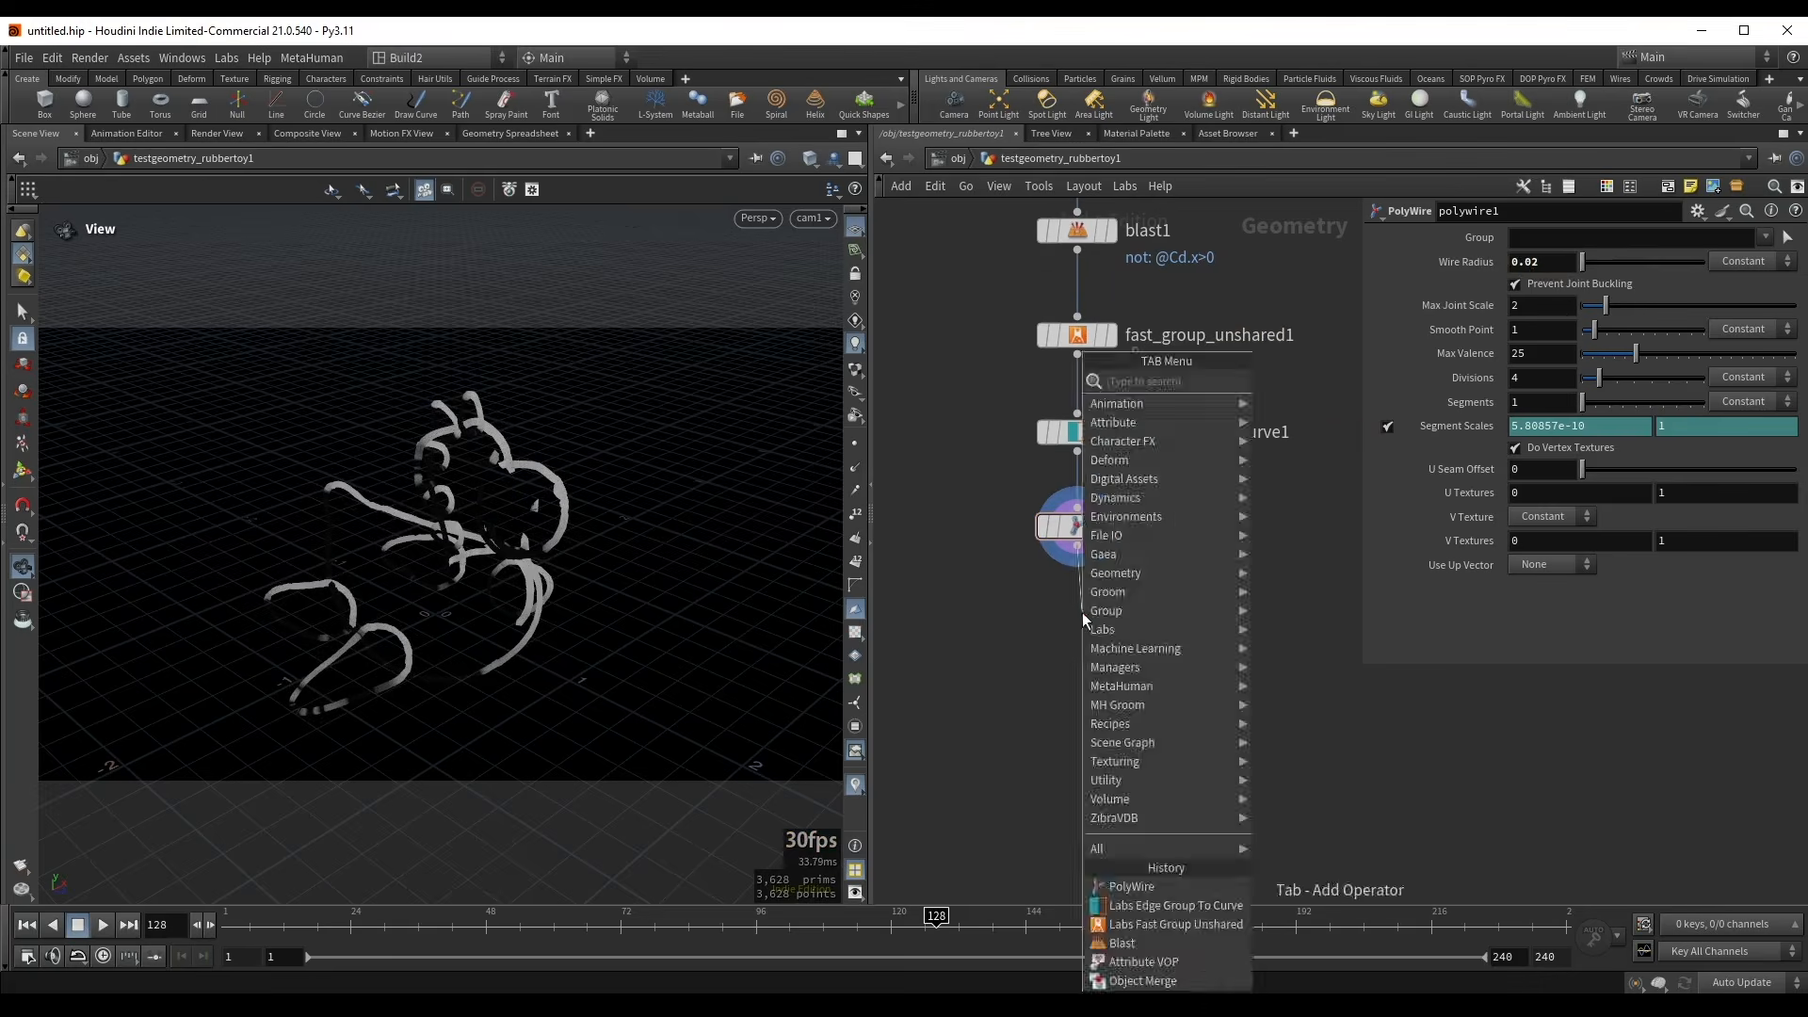
{"action": "type", "text": "color"}
{"action": "key", "text": "Return"}
{"action": "mouse_move", "coordinate": [1484, 355]}
{"action": "middle_mouse_down"}
{"action": "mouse_move", "coordinate": [1469, 320]}
{"action": "mouse_move", "coordinate": [1544, 320]}
{"action": "mouse_move", "coordinate": [1455, 361]}
{"action": "middle_mouse_up"}
{"action": "scroll", "coordinate": [986, 395], "scroll_direction": "down", "scroll_amount": 3}
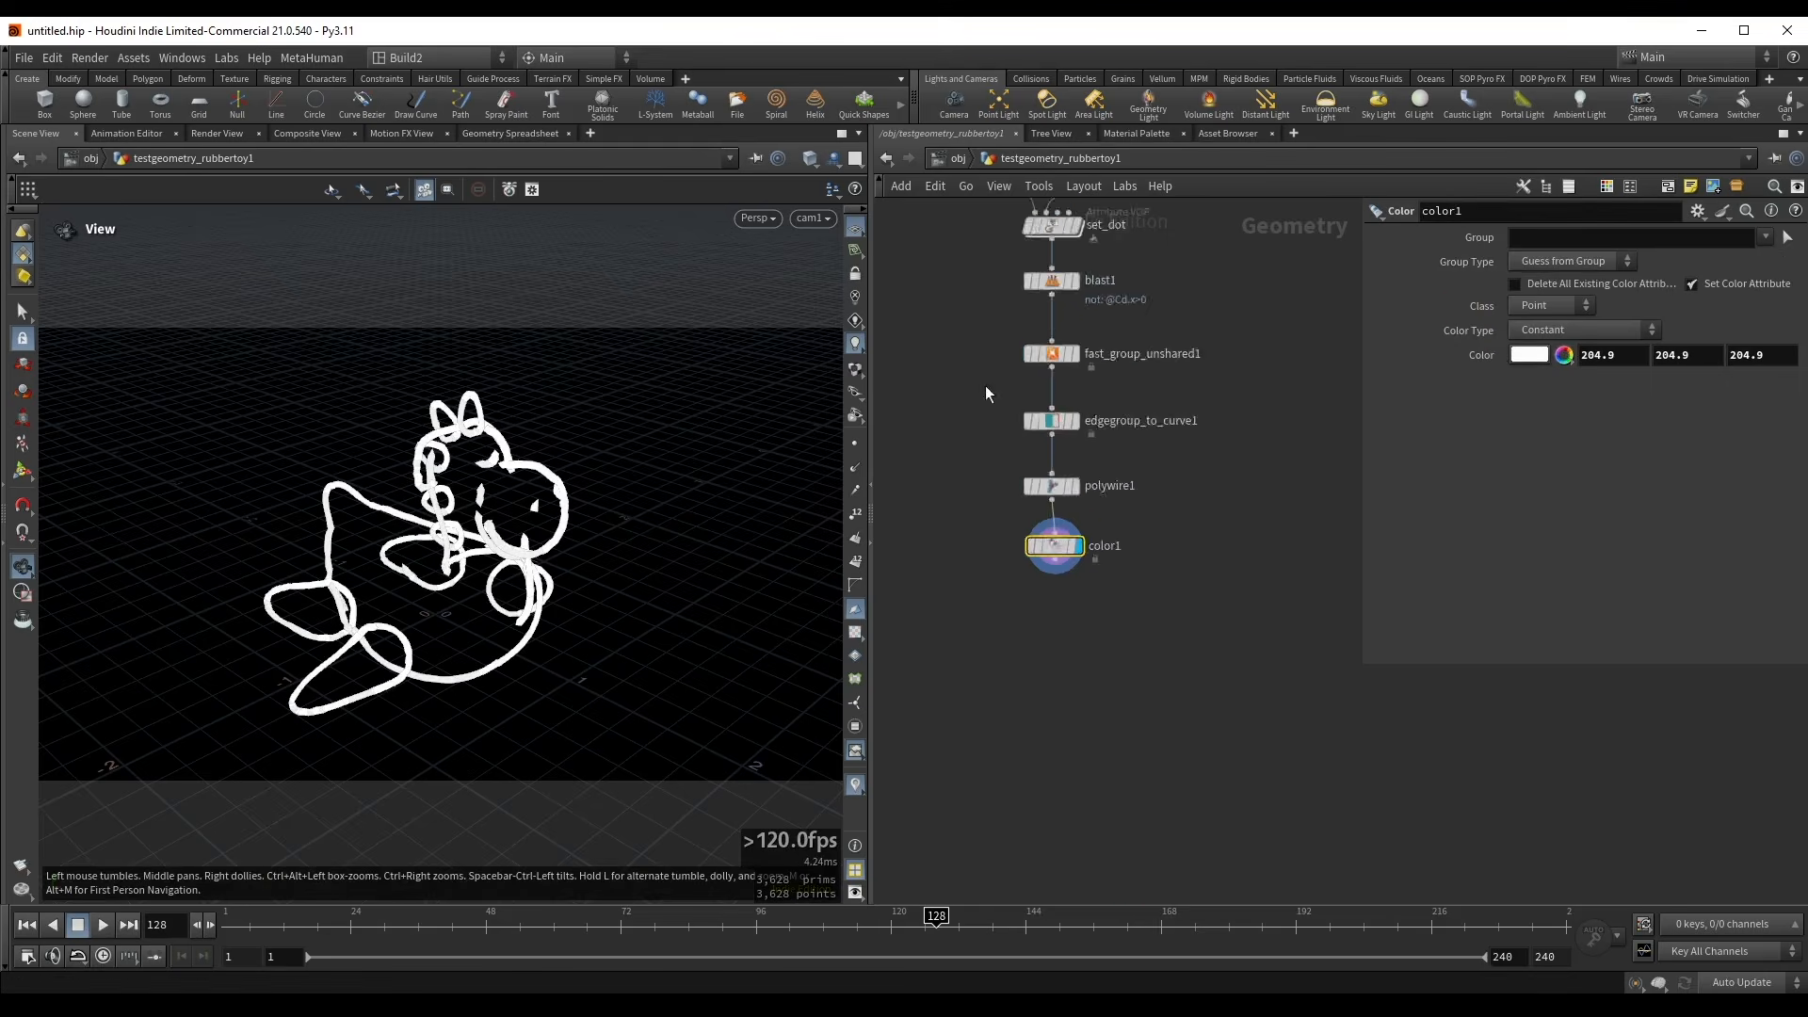
- Show the original rubber toy with the white outlines and inspect them through cam1 and from outside the camera
{"action": "left_click", "coordinate": [1062, 367]}
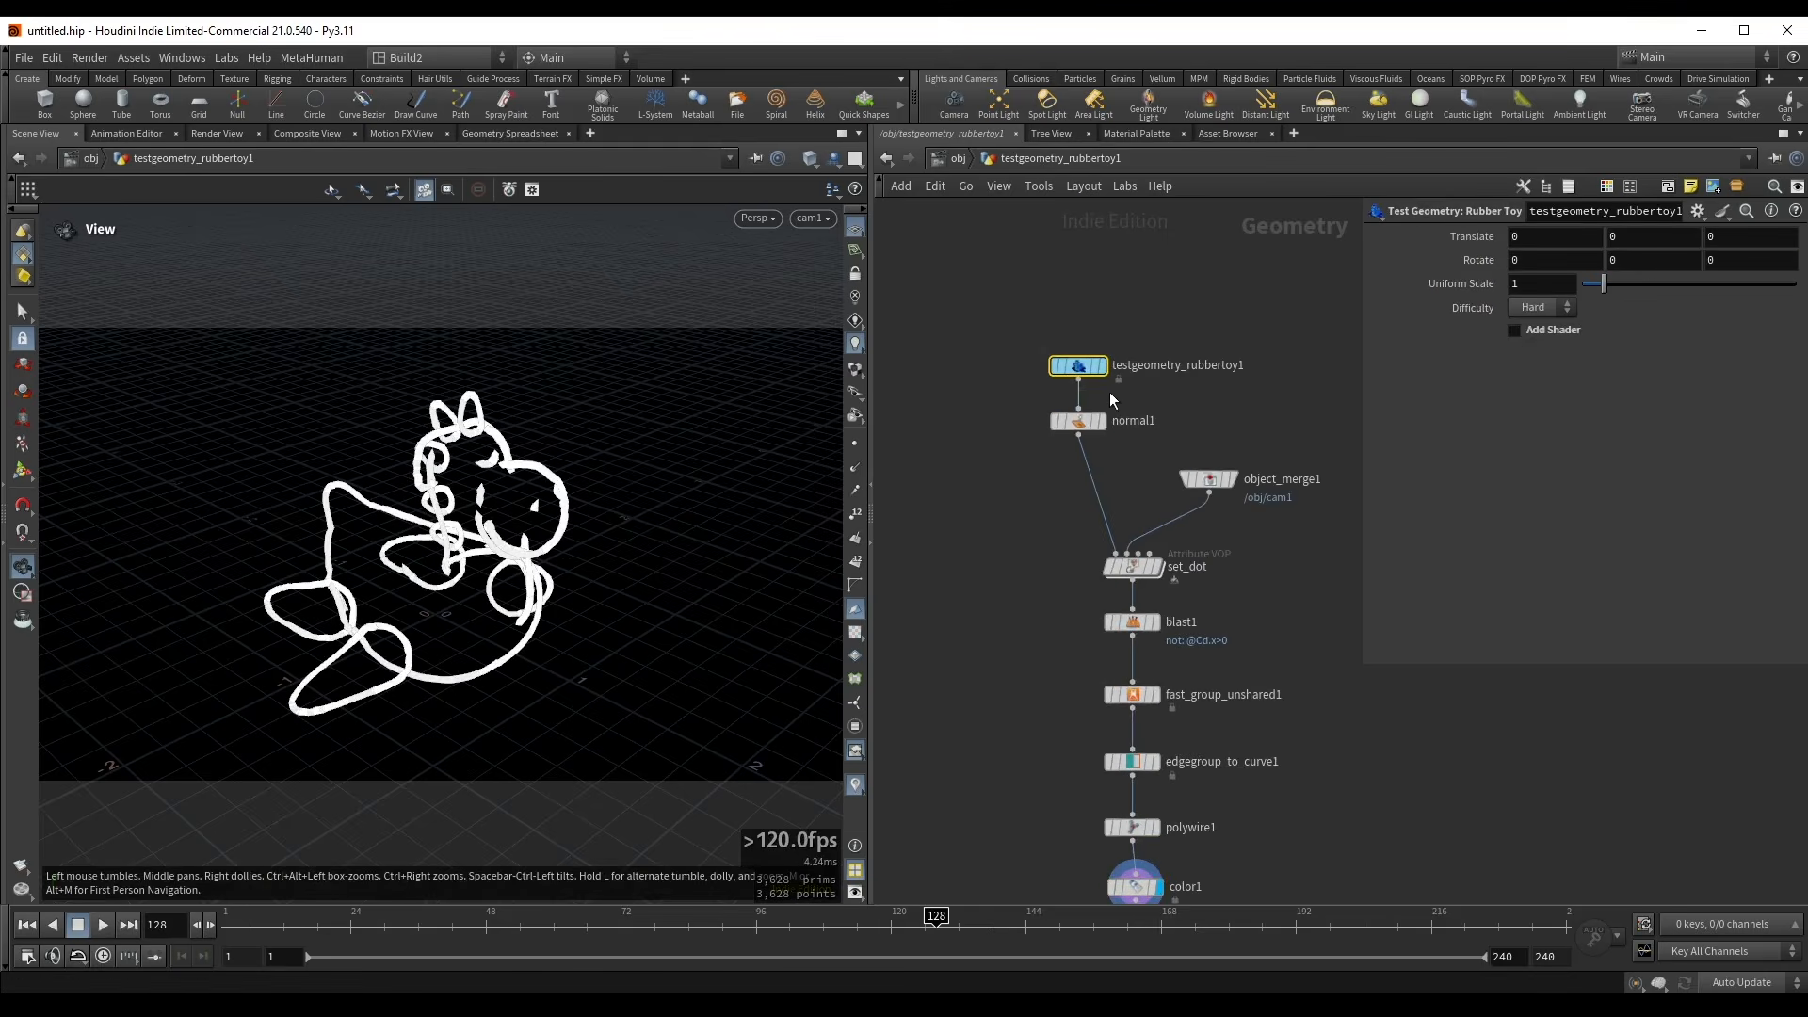
{"action": "key", "text": "w"}
{"action": "middle_click_drag", "start_coordinate": [1033, 712], "coordinate": [980, 442]}
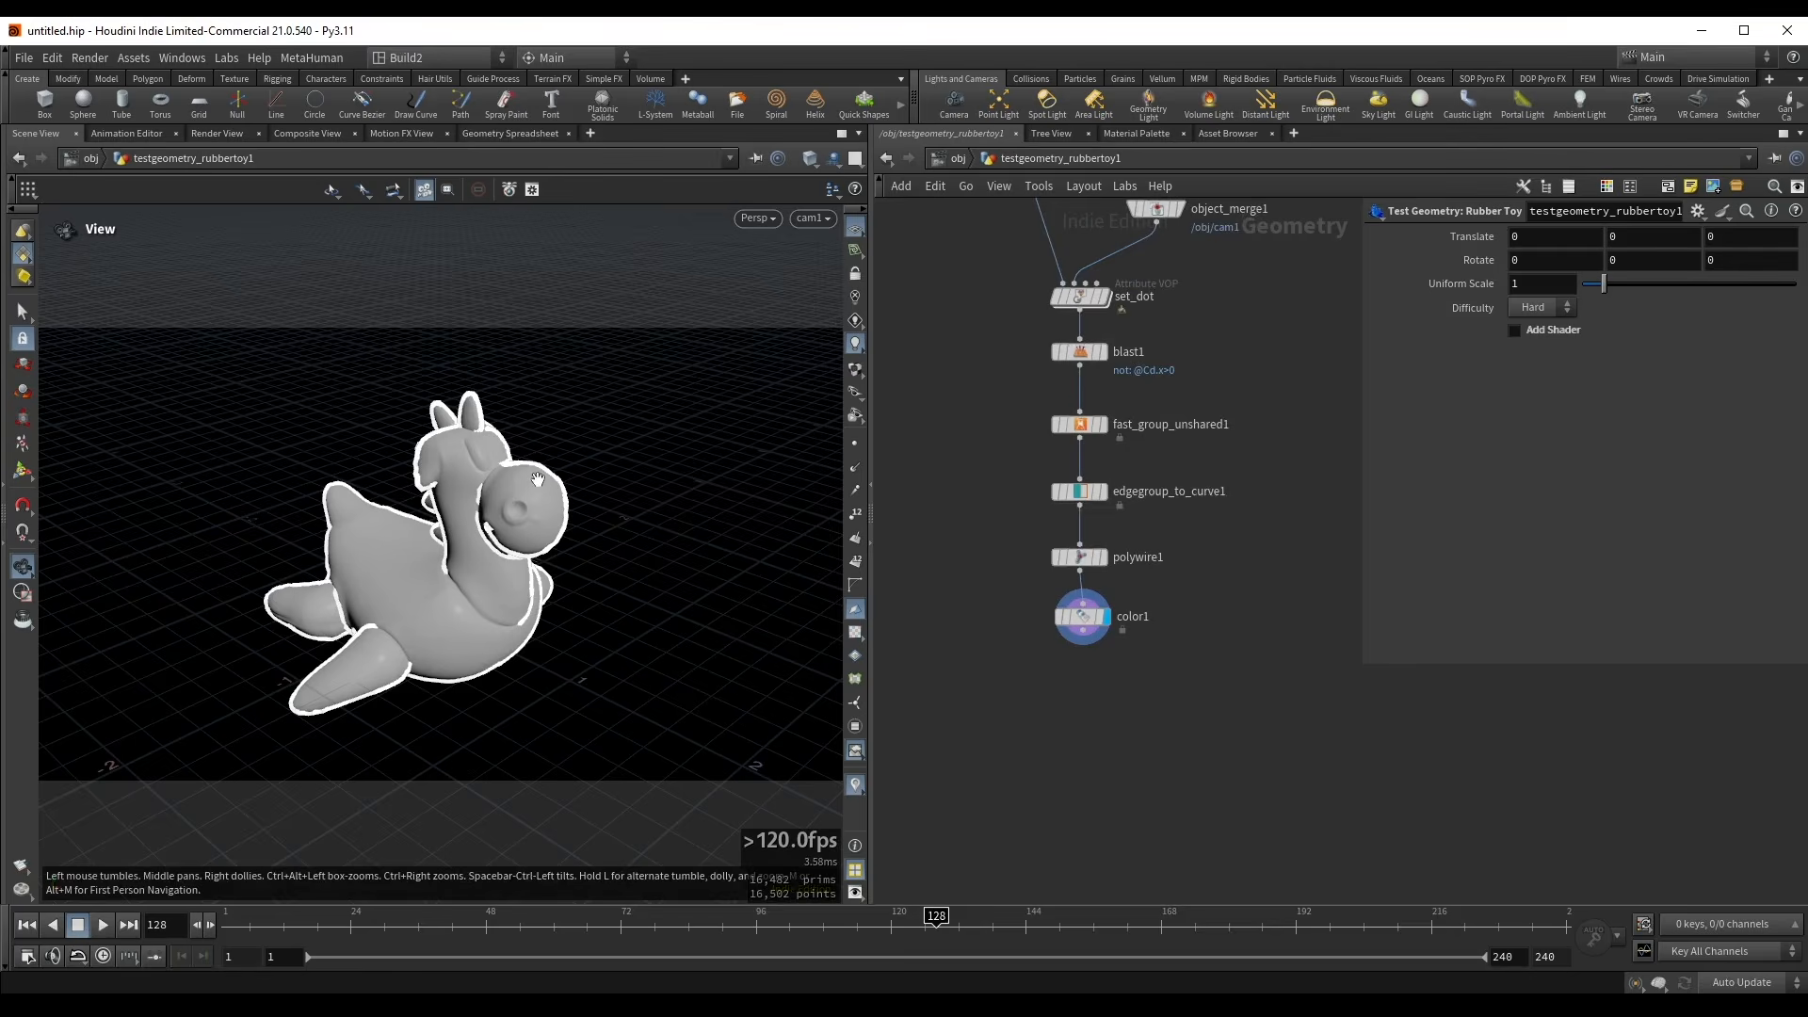
{"action": "left_click_drag", "start_coordinate": [530, 467], "coordinate": [790, 285]}
{"action": "middle_click_drag", "start_coordinate": [367, 598], "coordinate": [481, 508]}
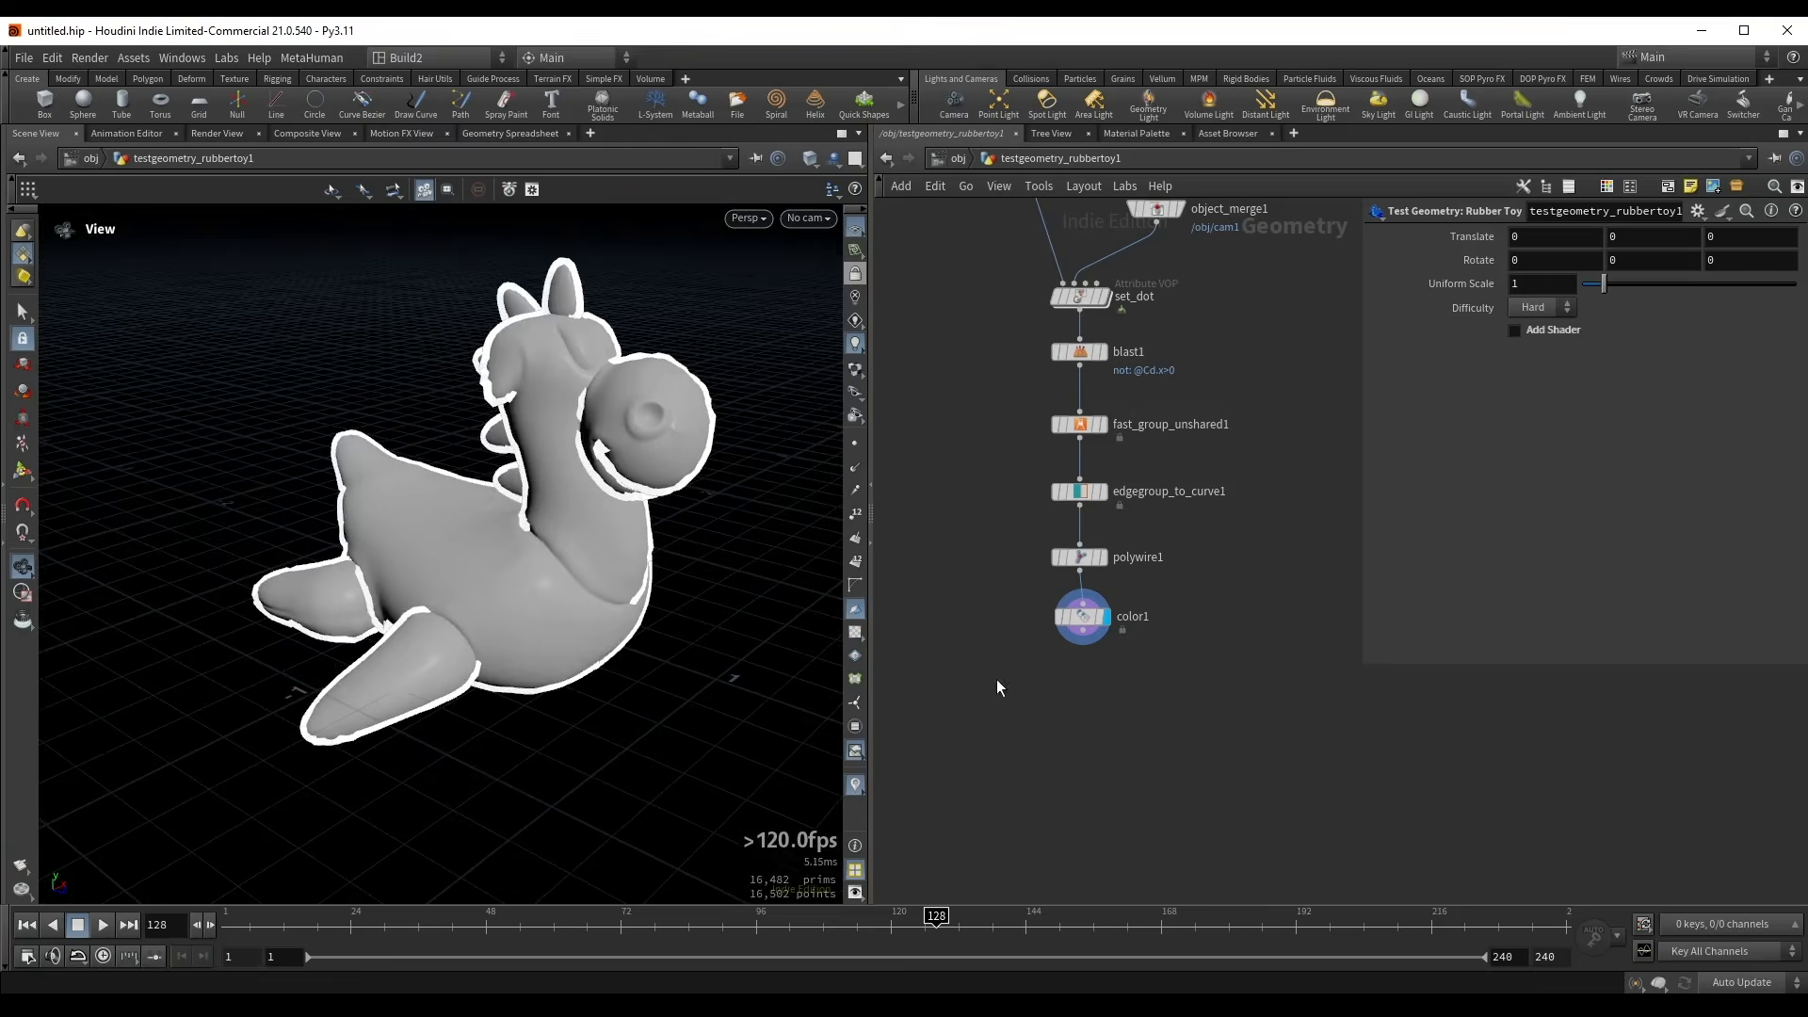
- Display the color1 outlines on their own and inspect the wire shapes up close
{"action": "left_click_drag", "start_coordinate": [996, 680], "coordinate": [1179, 603]}
{"action": "left_click", "coordinate": [1105, 617]}
{"action": "scroll", "coordinate": [588, 411], "scroll_direction": "up", "scroll_amount": 10}
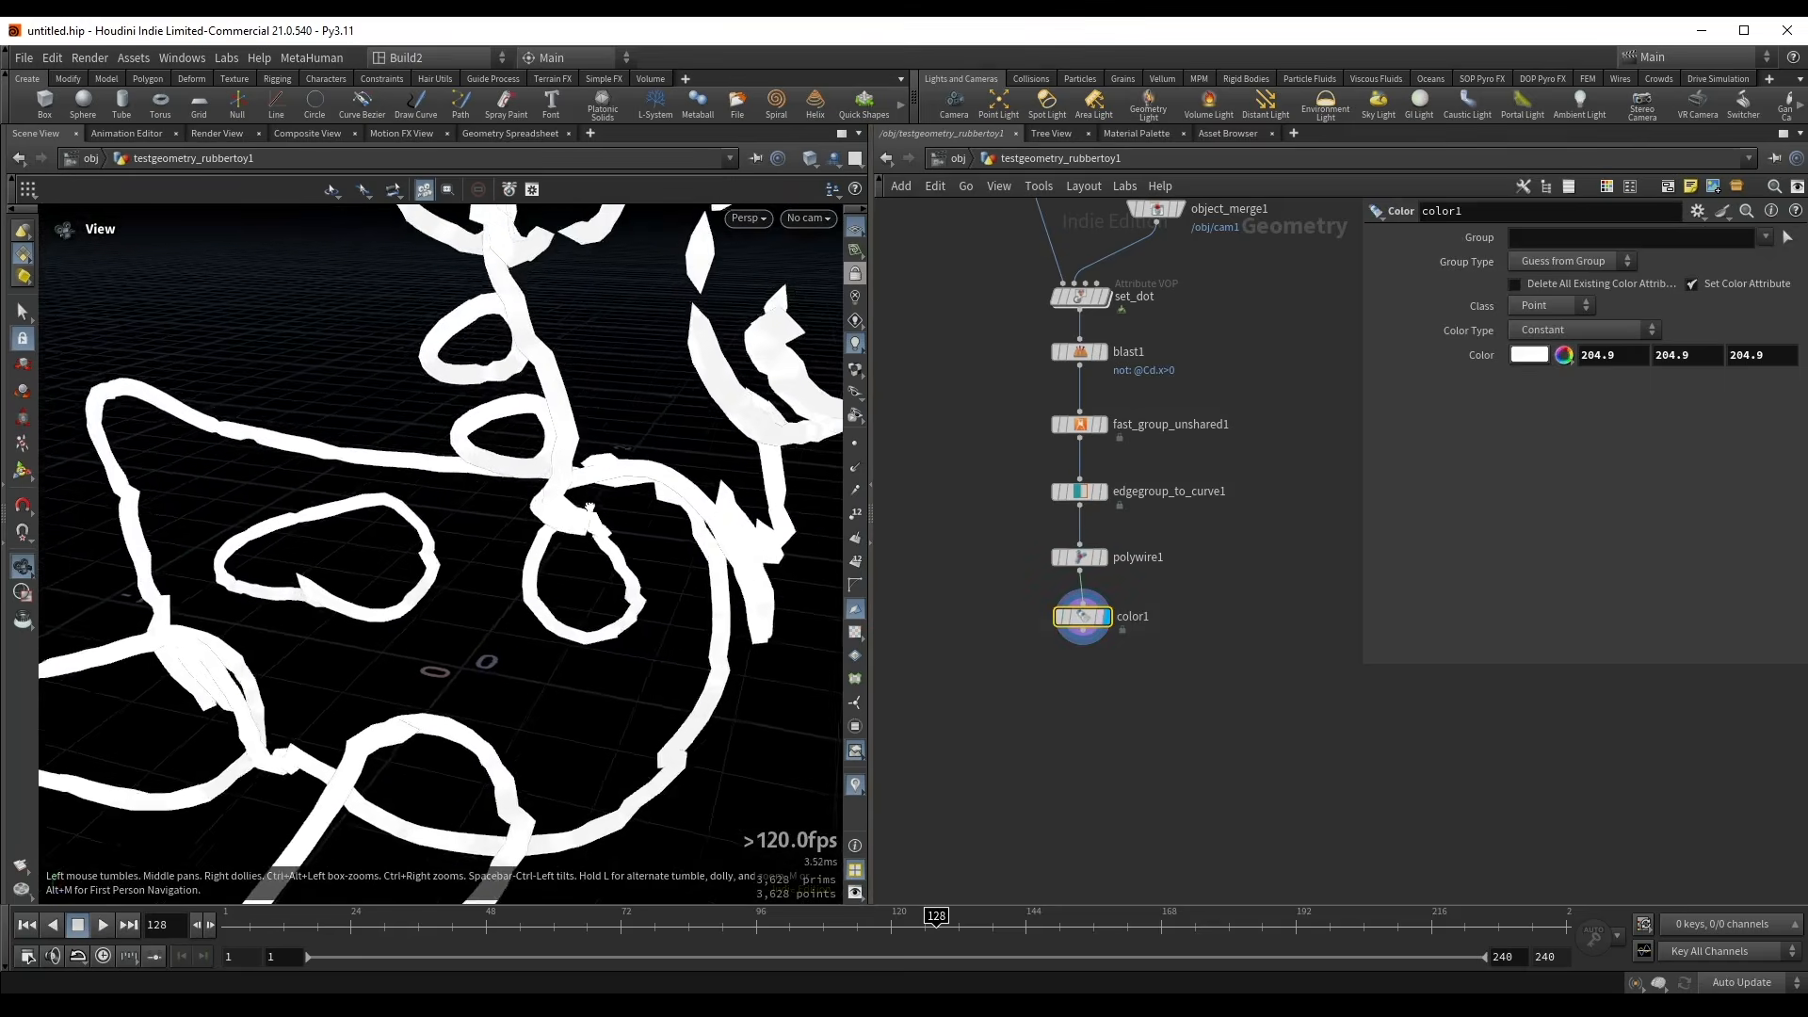
- Inspect the white outline wires up close with their points shown and hidden
{"action": "left_click_drag", "start_coordinate": [589, 412], "coordinate": [599, 476]}
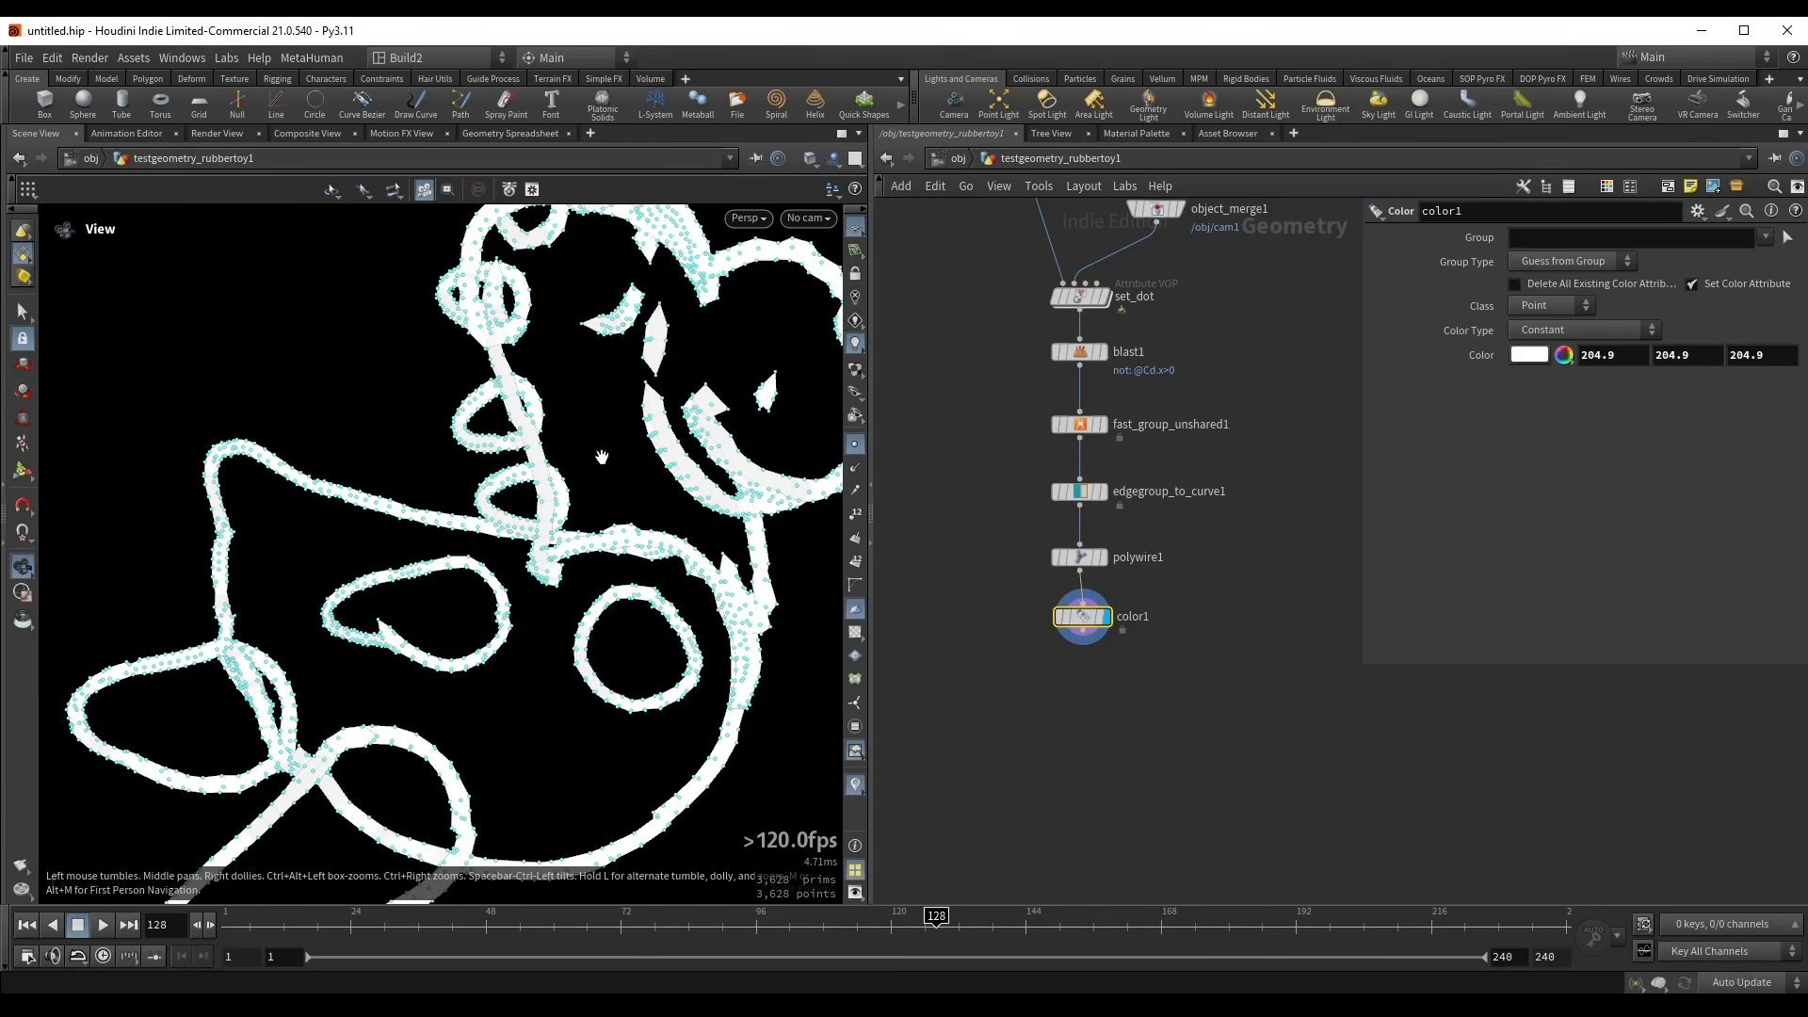
{"action": "left_click", "coordinate": [855, 443]}
{"action": "left_click_drag", "start_coordinate": [565, 405], "coordinate": [468, 456]}
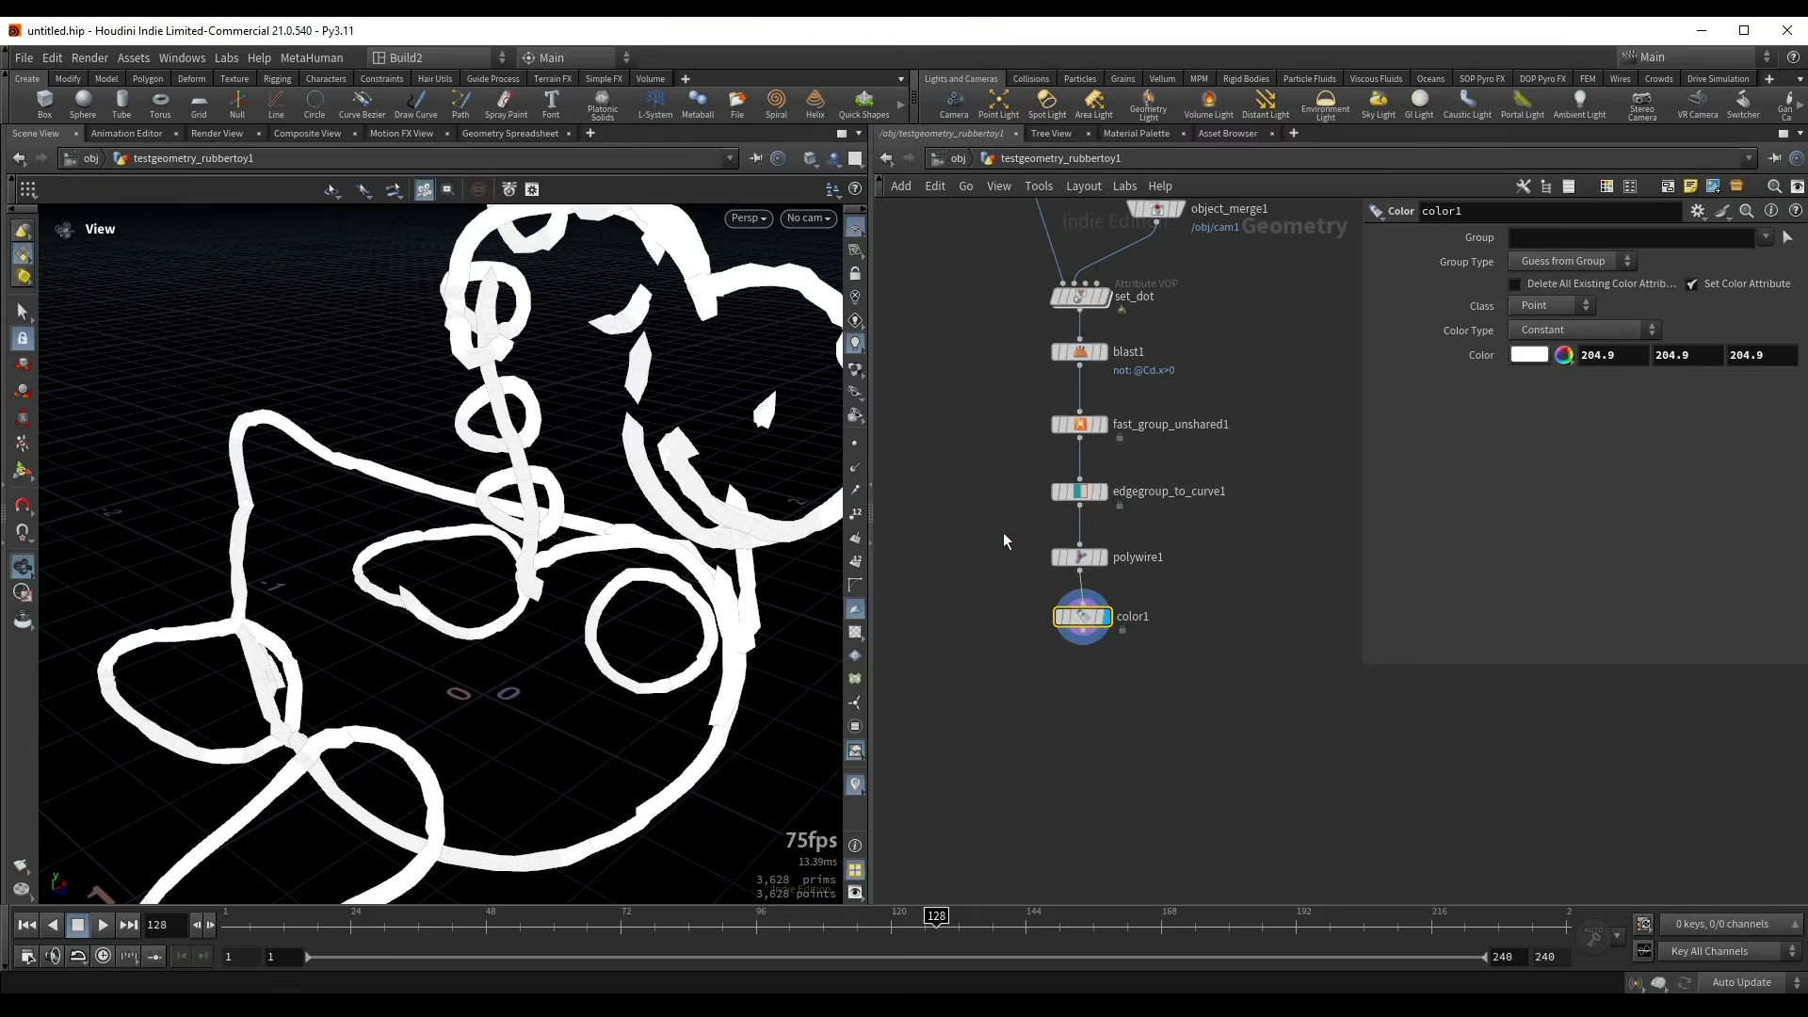
- Display edgegroup_to_curve1 and move polywire1 and color1 down to make room below it
{"action": "left_click", "coordinate": [1103, 557]}
{"action": "left_click_drag", "start_coordinate": [1083, 616], "coordinate": [1092, 692]}
{"action": "left_click_drag", "start_coordinate": [602, 556], "coordinate": [671, 591]}
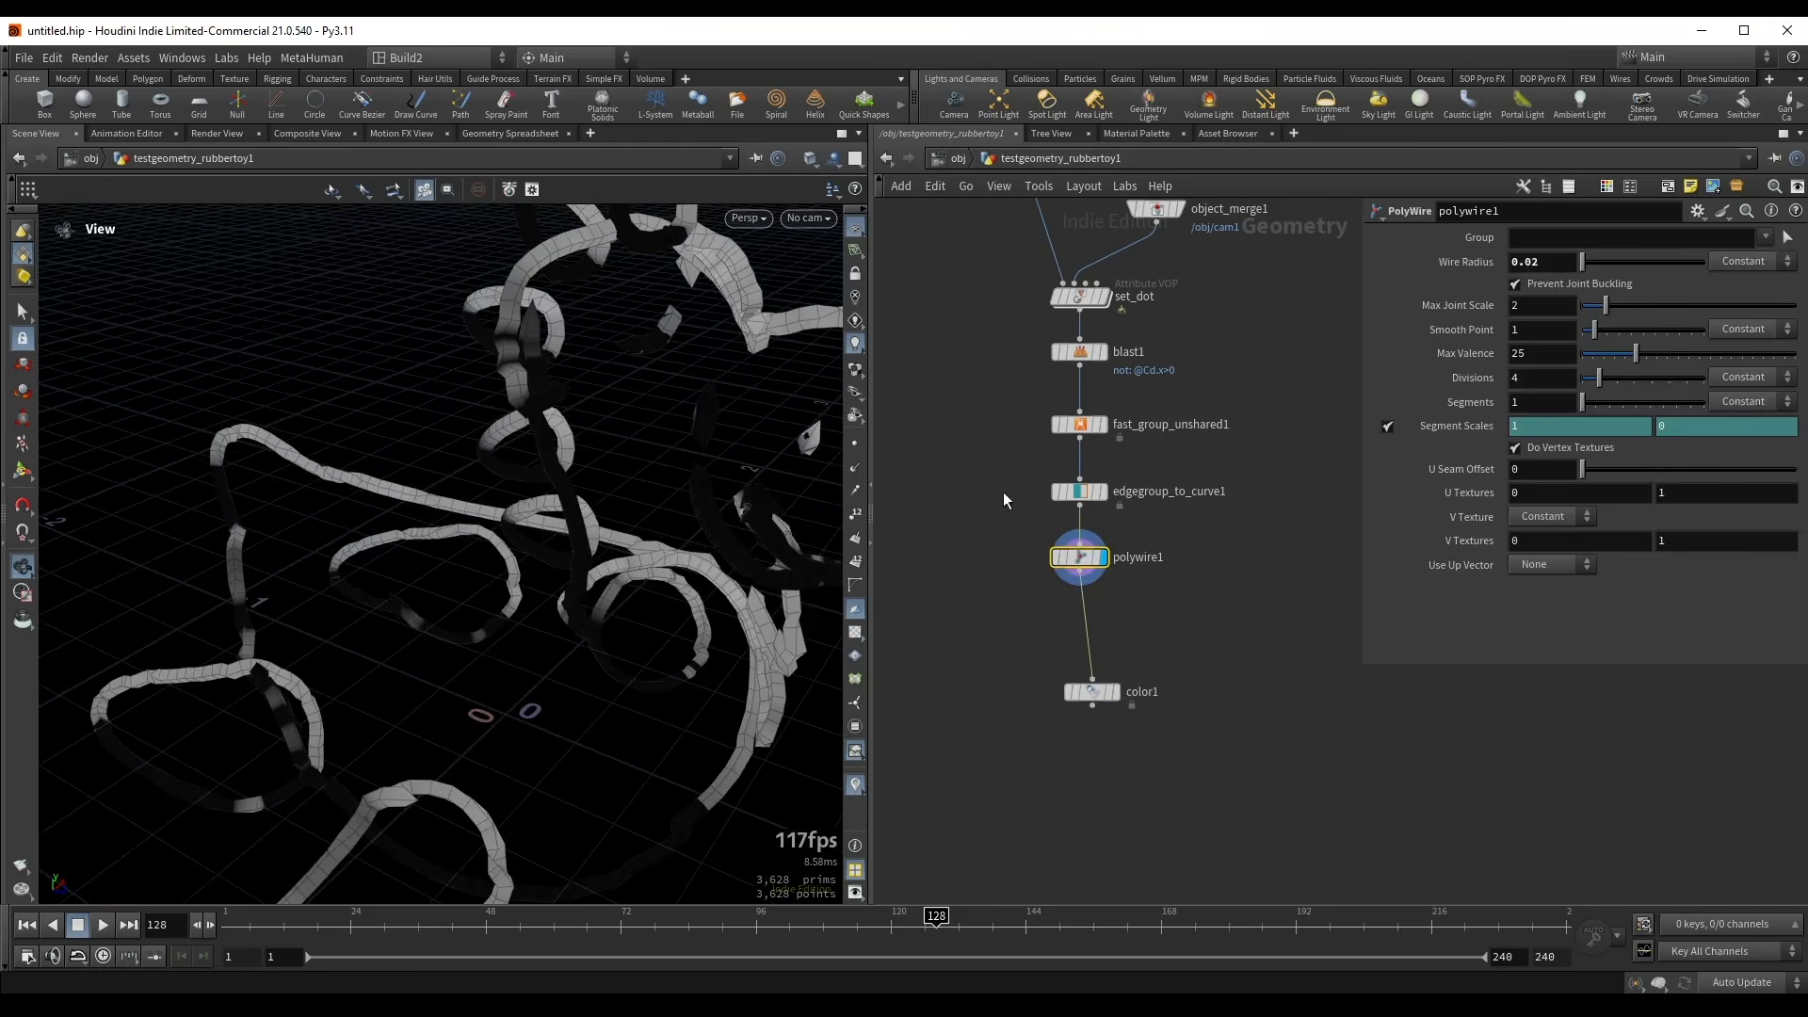
{"action": "left_click", "coordinate": [1102, 491]}
{"action": "left_click_drag", "start_coordinate": [1082, 563], "coordinate": [1076, 623]}
{"action": "scroll", "coordinate": [1188, 538], "scroll_direction": "up", "scroll_amount": 3}
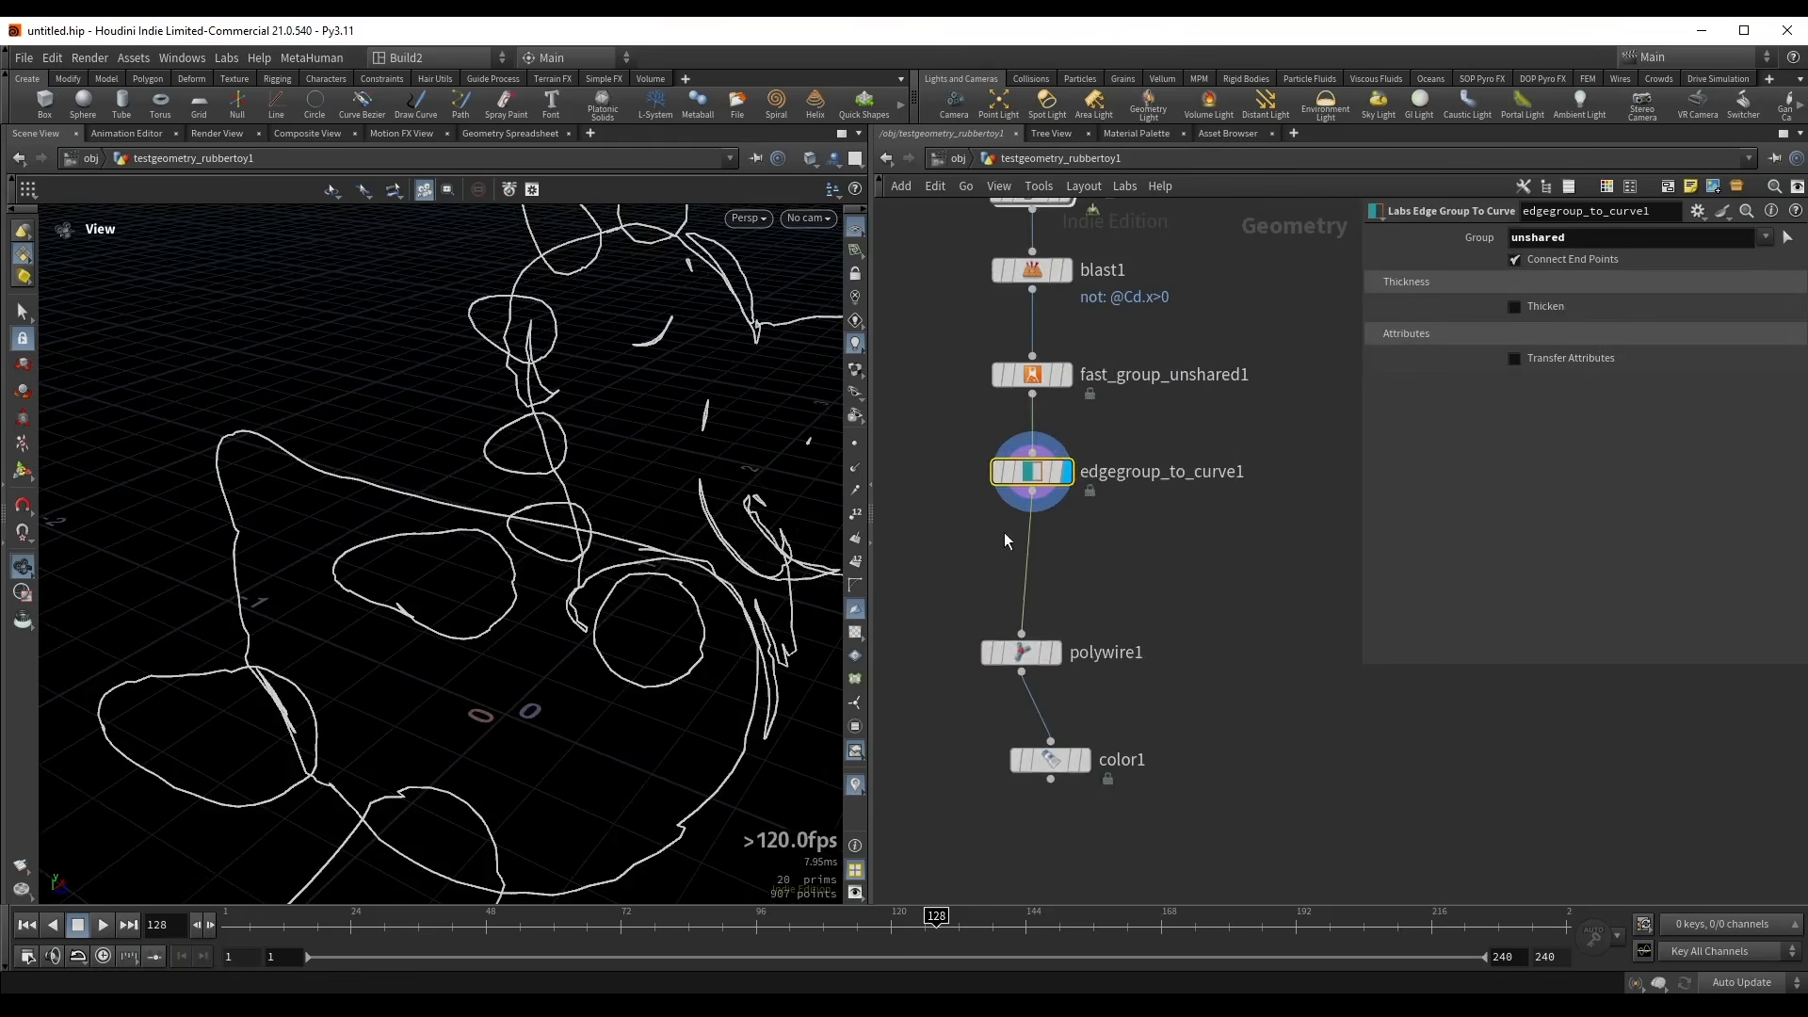
- Insert a Resample node between edgegroup_to_curve1 and polywire1 and view the resampled curves up close
{"action": "key", "text": "Tab"}
{"action": "type", "text": "resample"}
{"action": "key", "text": "Return"}
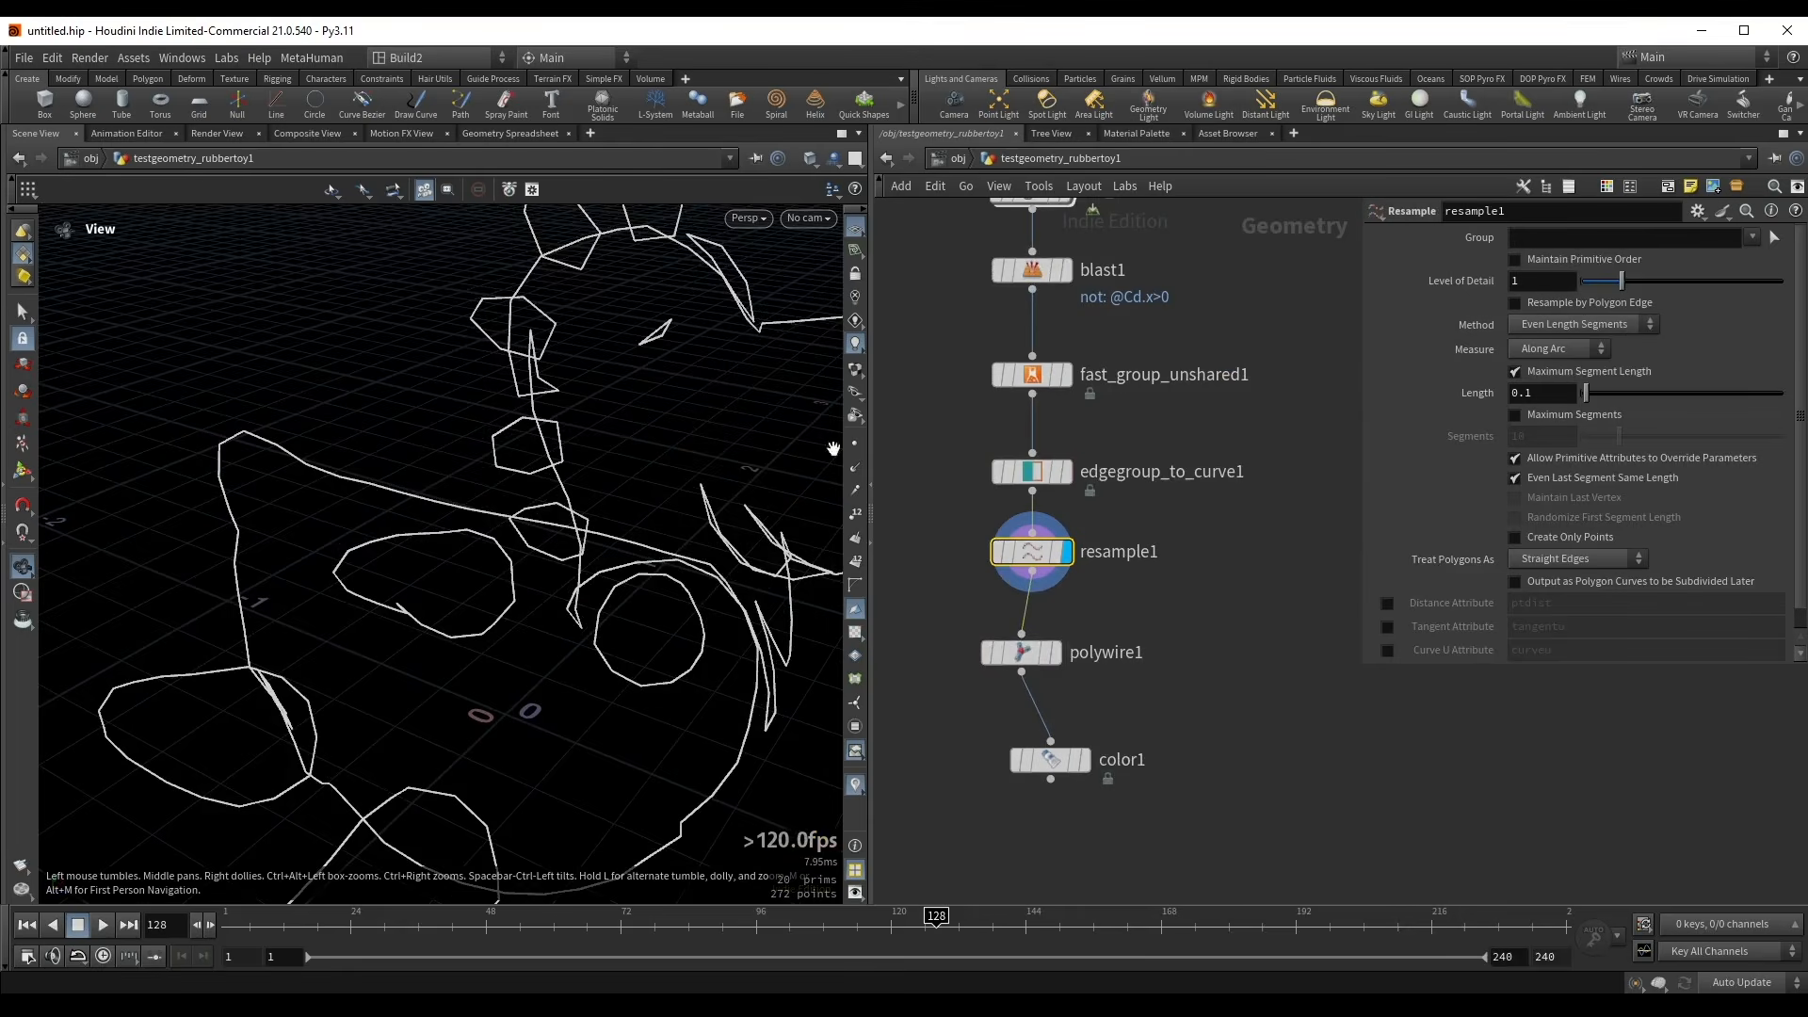
{"action": "left_click_drag", "start_coordinate": [633, 449], "coordinate": [568, 444]}
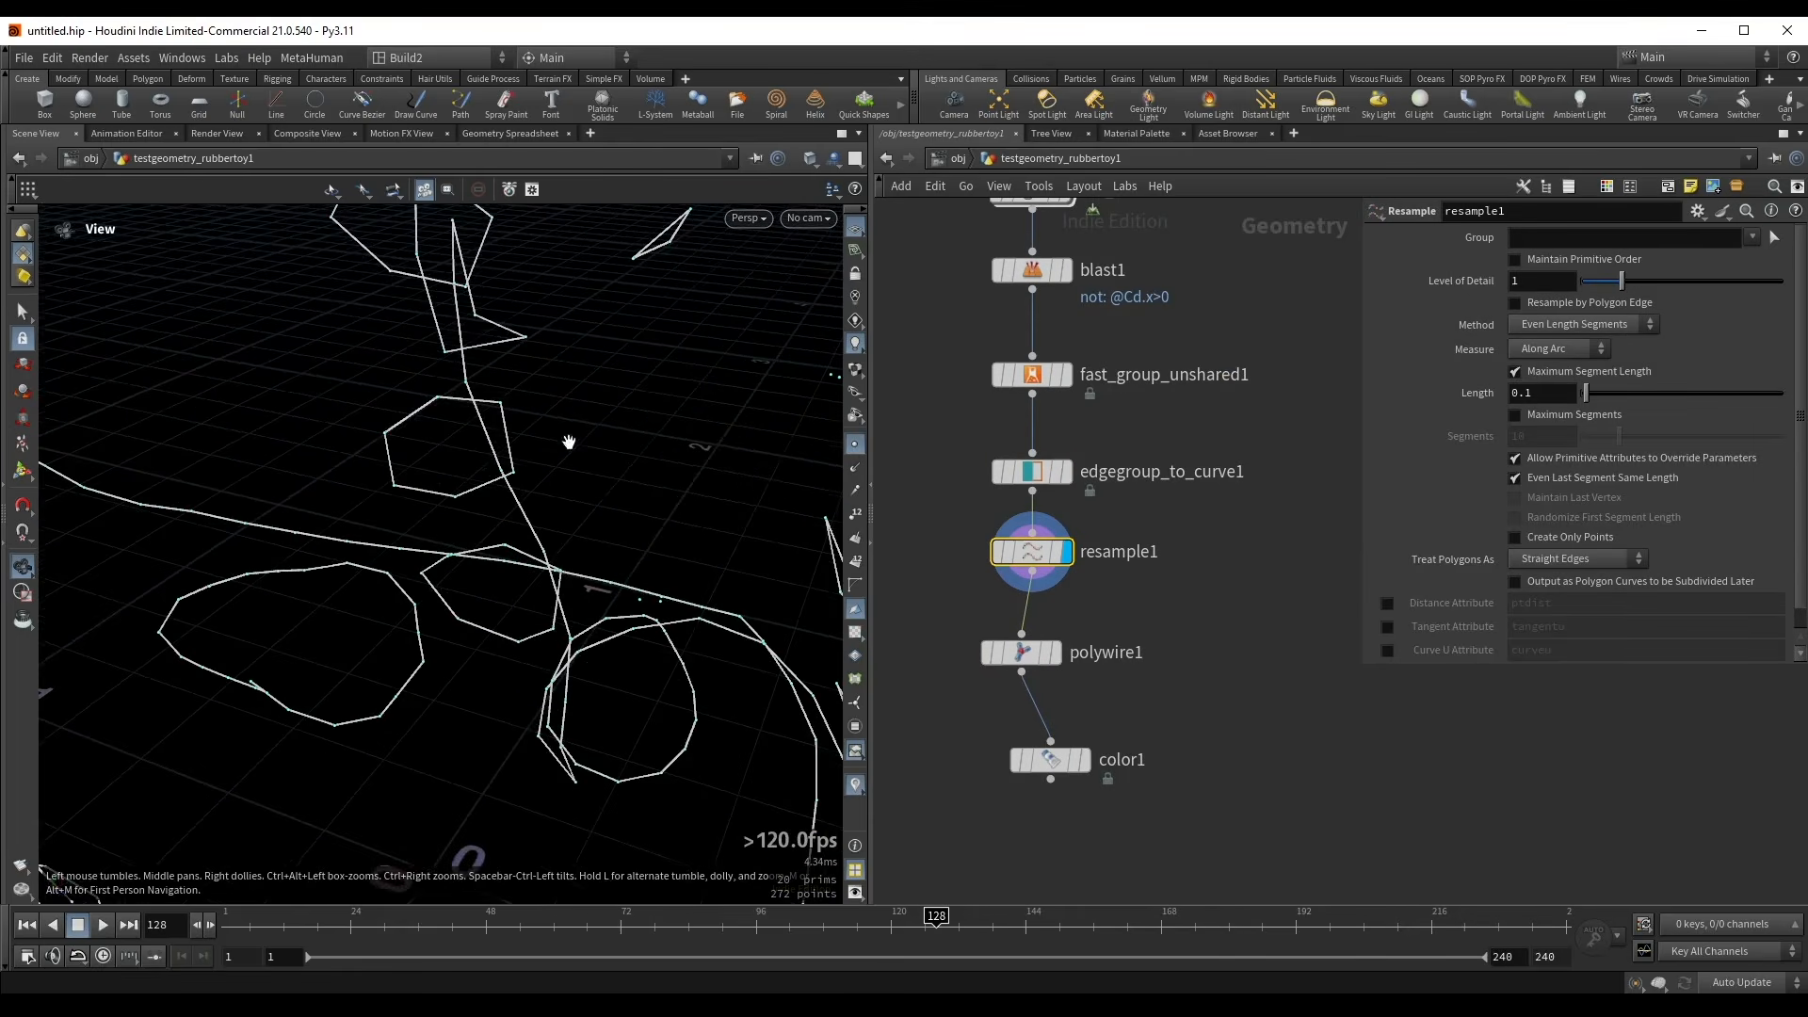
- Set resample1's segment length to 0.01 and treat polygons as Subdivision Curves
{"action": "left_click", "coordinate": [1535, 392]}
{"action": "scroll", "coordinate": [1555, 390], "scroll_direction": "down", "scroll_amount": 8}
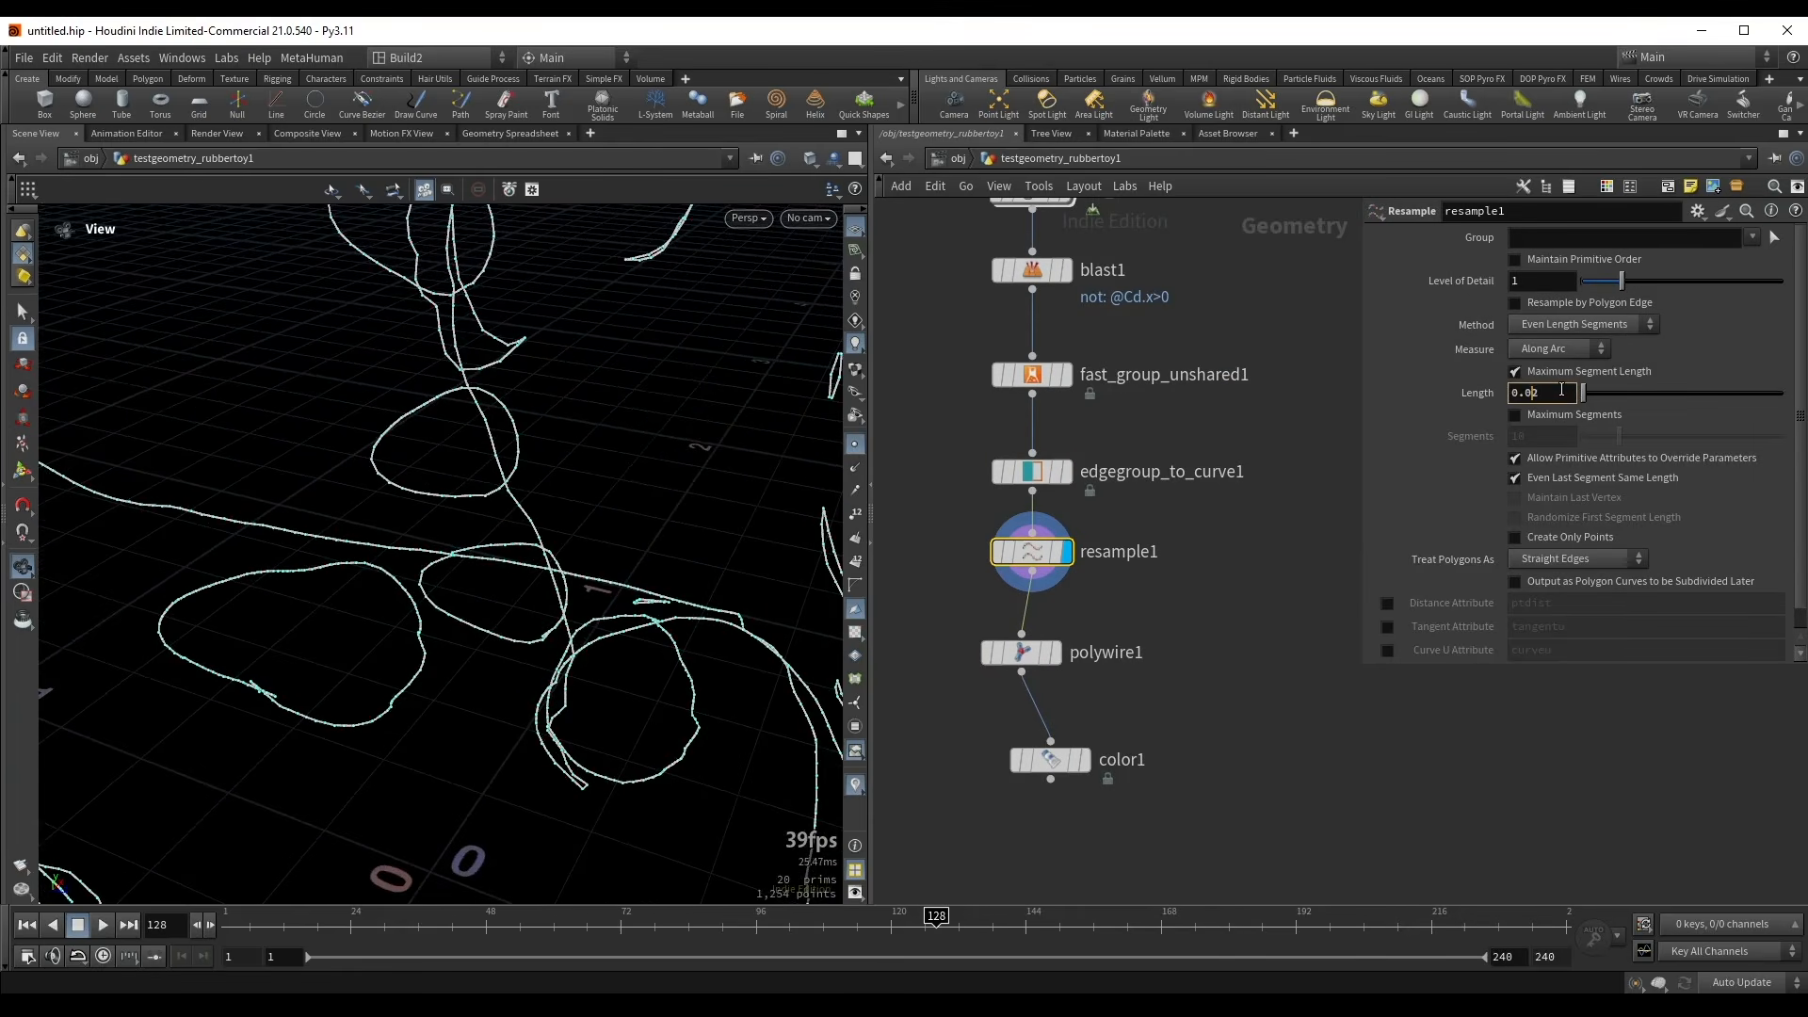
{"action": "scroll", "coordinate": [1561, 389], "scroll_direction": "down", "scroll_amount": 1}
{"action": "left_click", "coordinate": [1555, 559]}
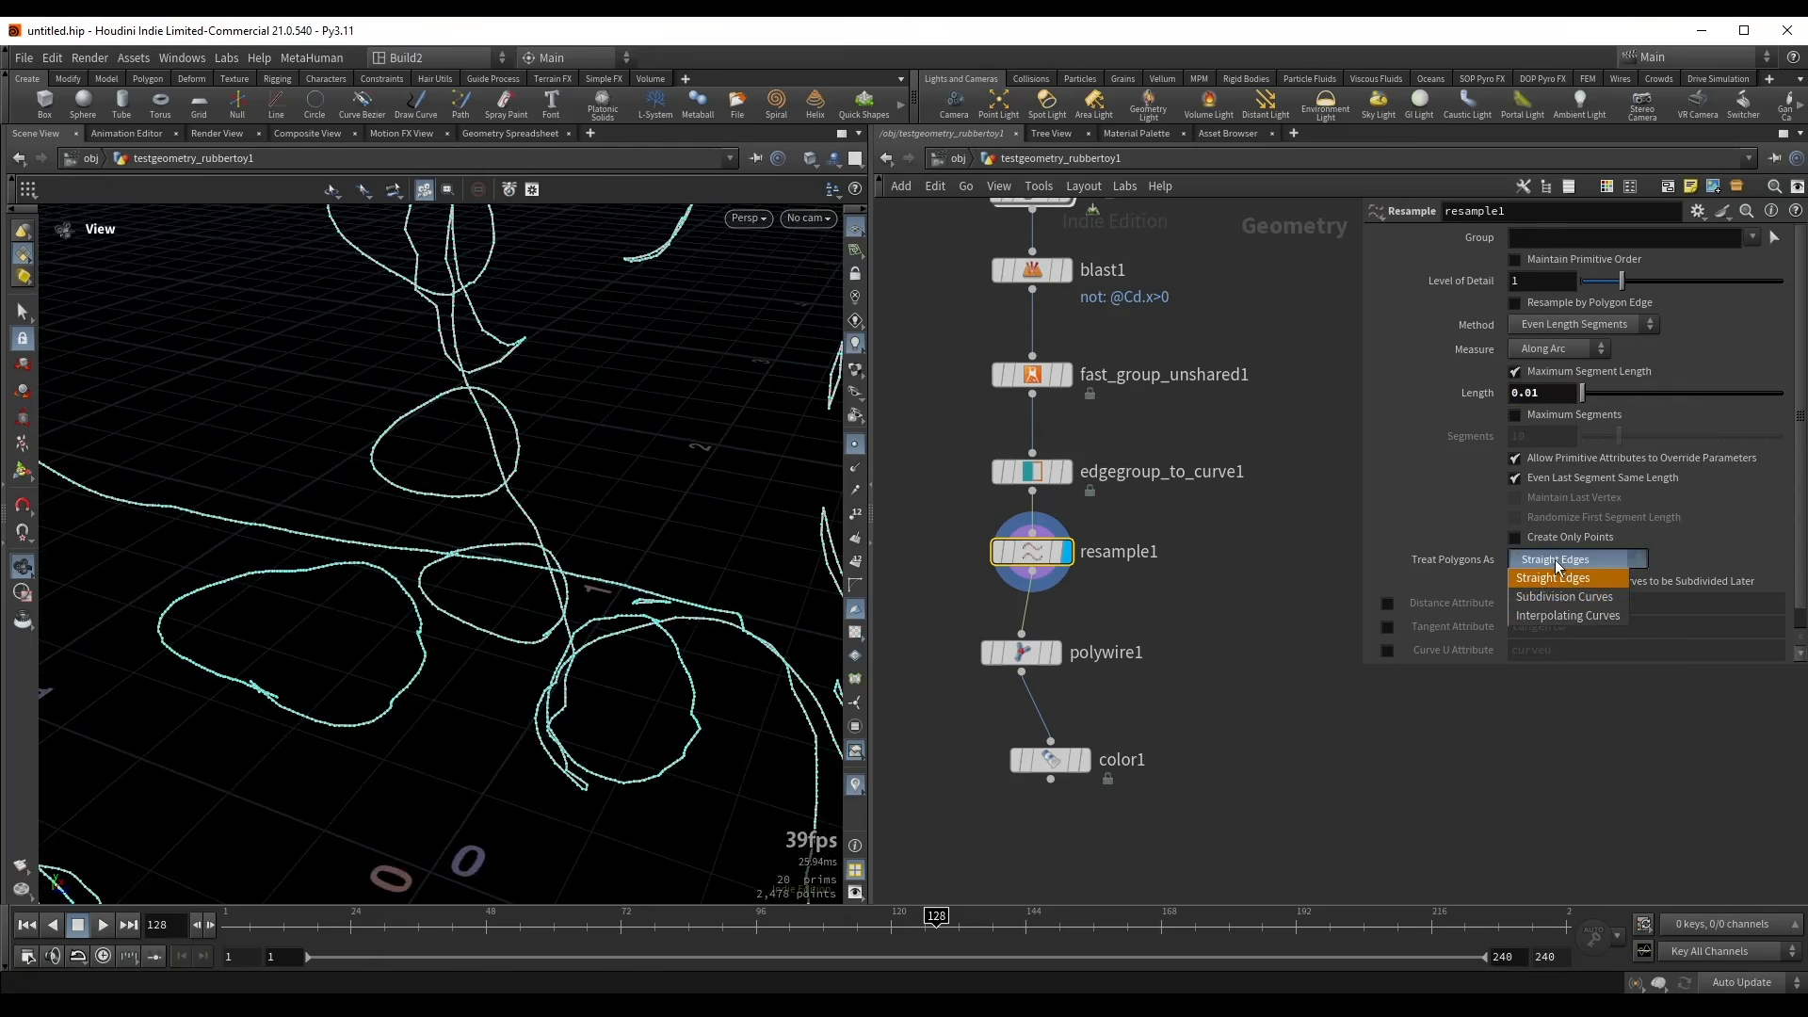
{"action": "left_click", "coordinate": [1564, 595]}
{"action": "left_click_drag", "start_coordinate": [553, 448], "coordinate": [512, 505]}
- Move resample1 up and insert an Attribute Adjust Float node between it and polywire1
{"action": "left_click_drag", "start_coordinate": [1042, 548], "coordinate": [1033, 427], "text": "shift"}
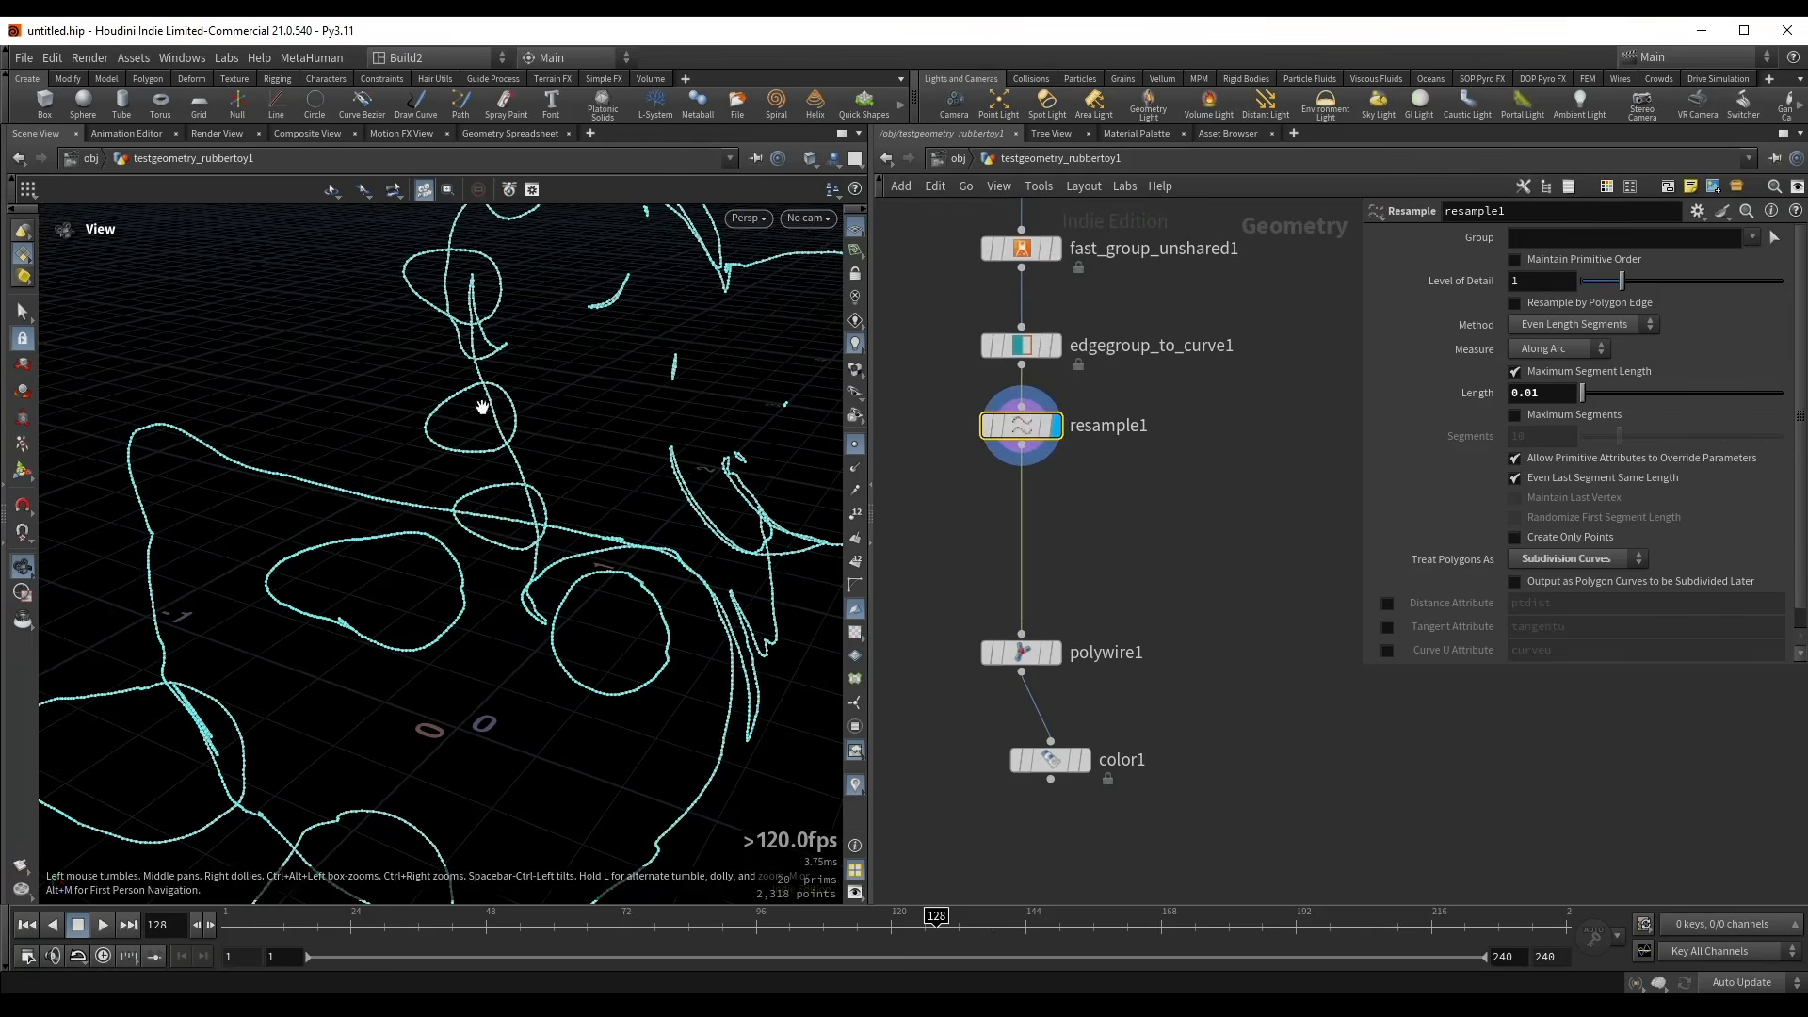
{"action": "key", "text": "Tab"}
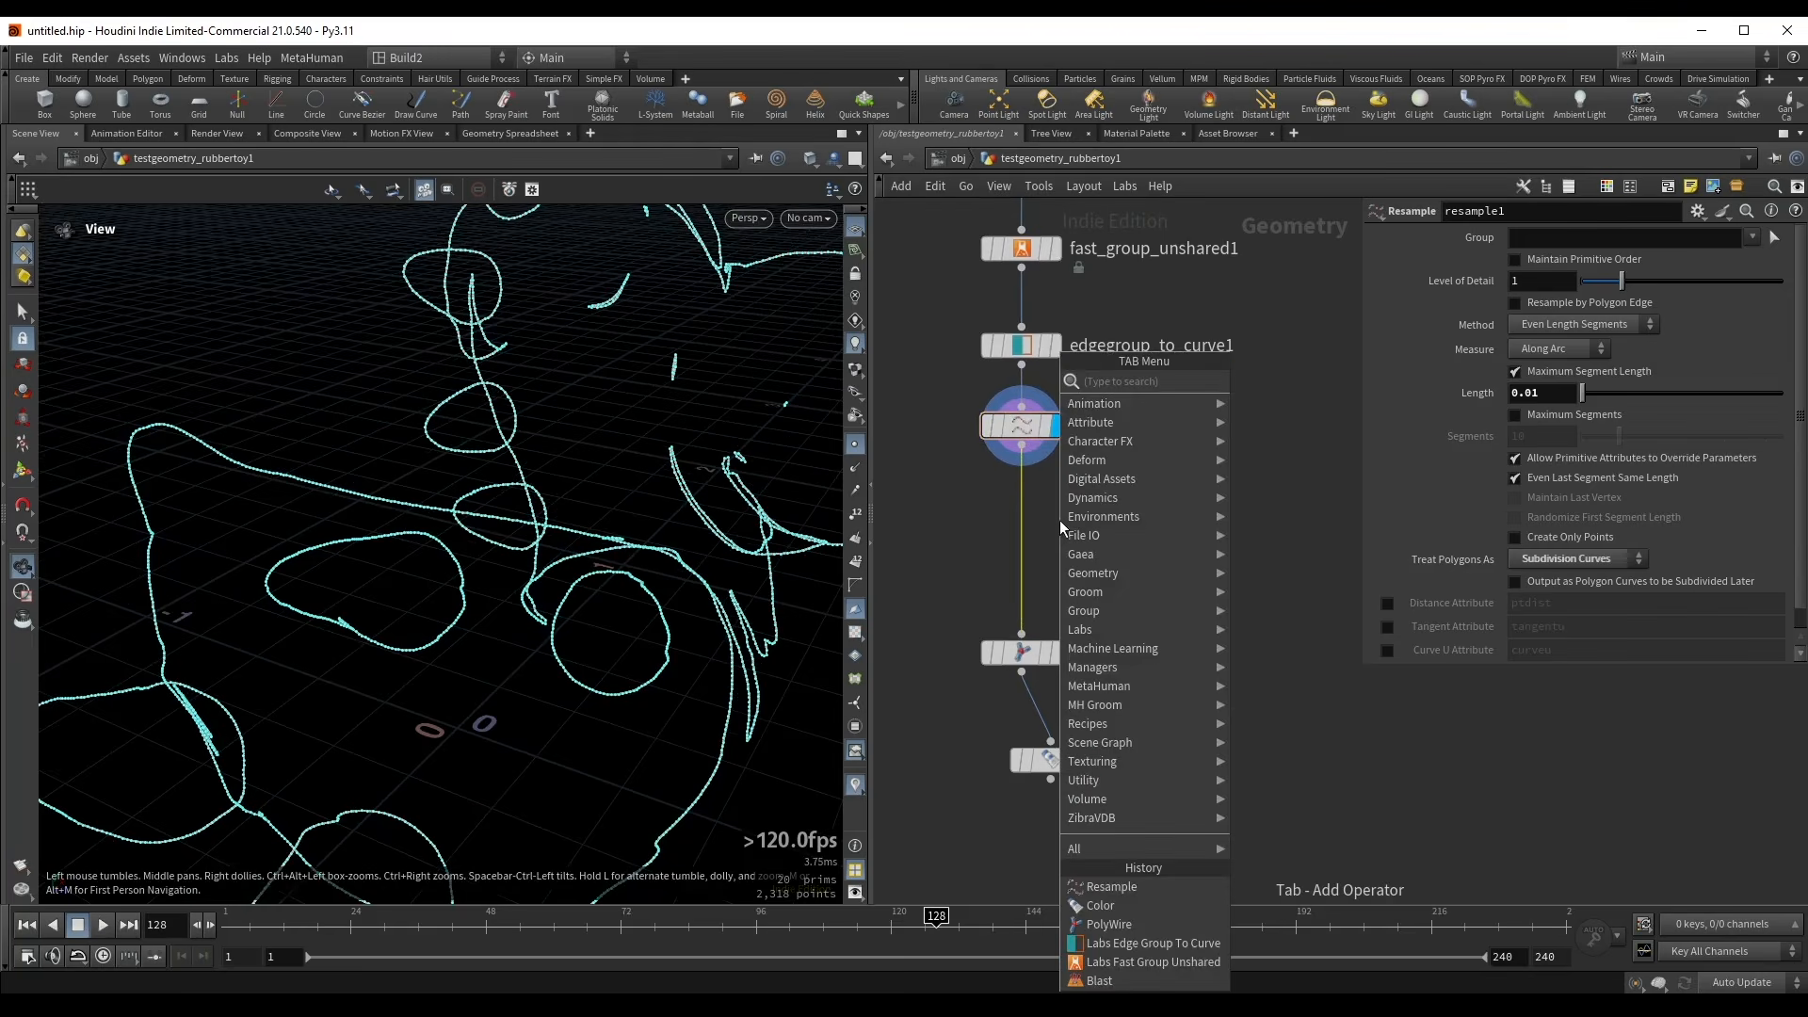
{"action": "type", "text": "at ad f"}
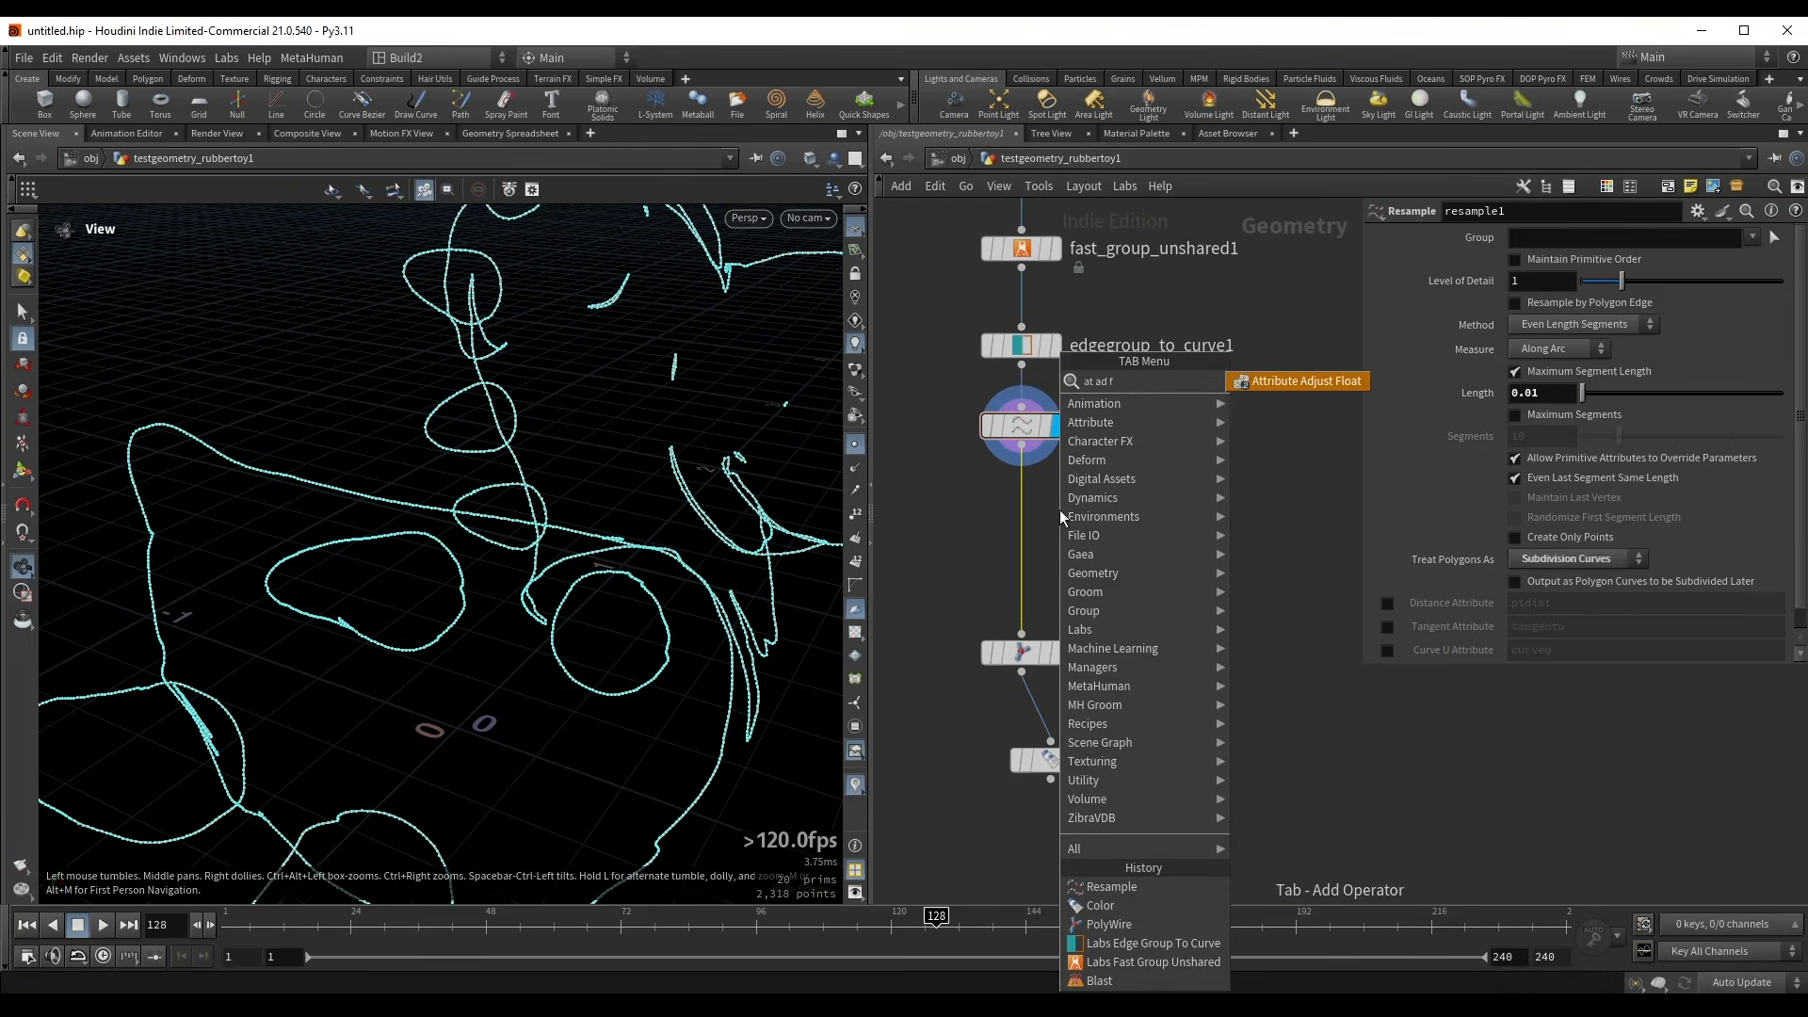
{"action": "key", "text": "Return"}
{"action": "left_click", "coordinate": [1033, 563]}
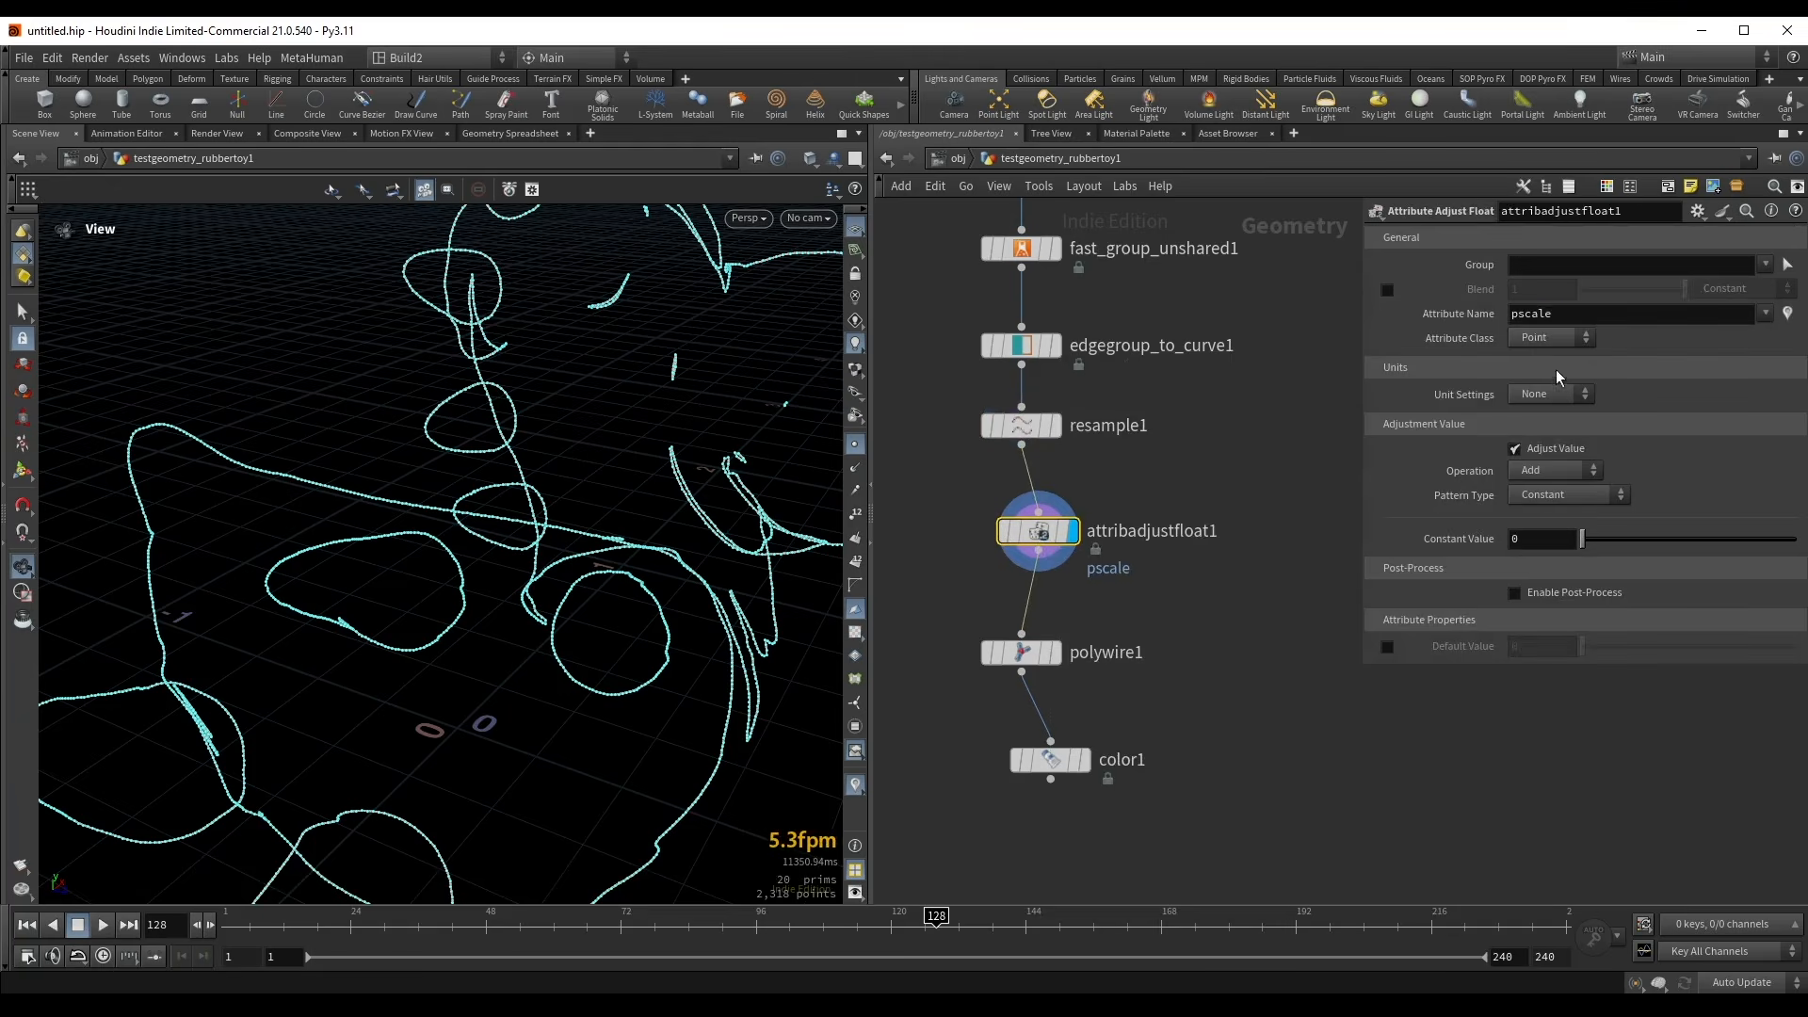
- Make attribadjustfloat1 write pscale with the Set Initial operation and a Noise pattern
{"action": "double_click", "coordinate": [1562, 314]}
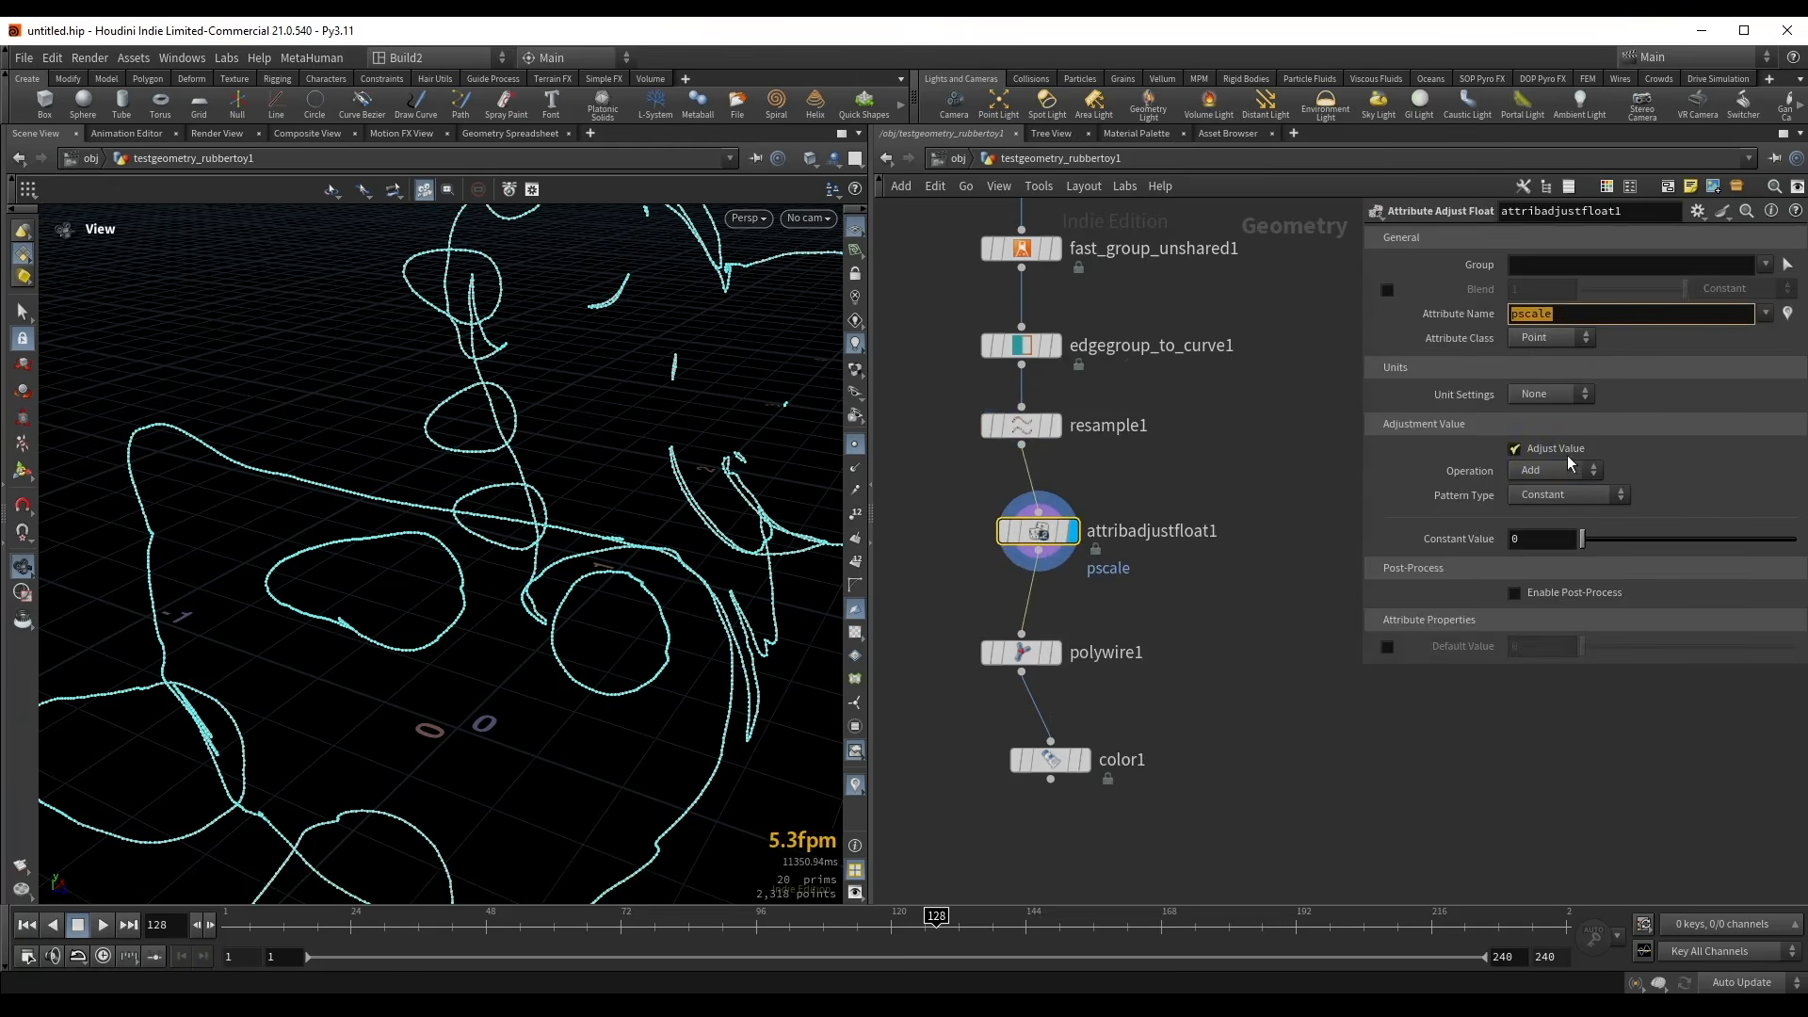
{"action": "left_click", "coordinate": [1568, 468]}
{"action": "left_click", "coordinate": [1565, 490]}
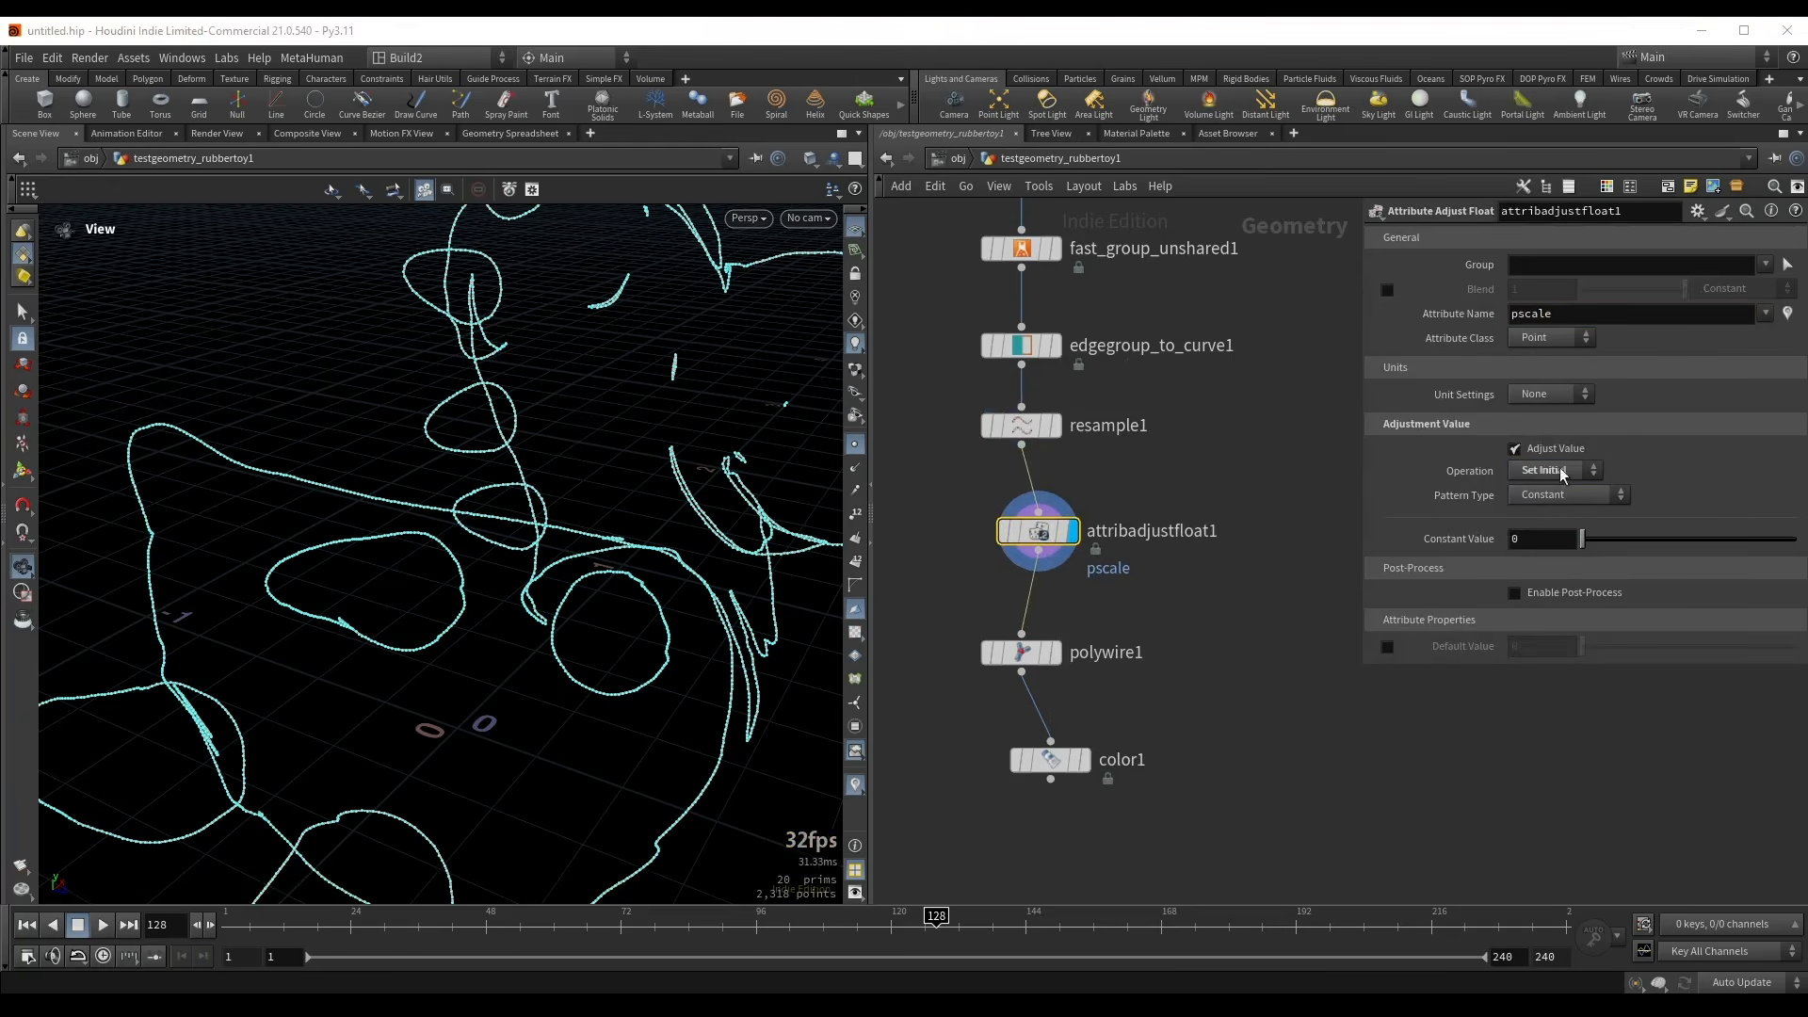
{"action": "left_click", "coordinate": [1578, 495]}
{"action": "left_click", "coordinate": [1550, 536]}
- Scale polywire1's wire radius by the pscale attribute and view the color1 outlines without point markers
{"action": "middle_click_drag", "start_coordinate": [944, 694], "coordinate": [956, 552]}
{"action": "left_click", "coordinate": [1053, 617]}
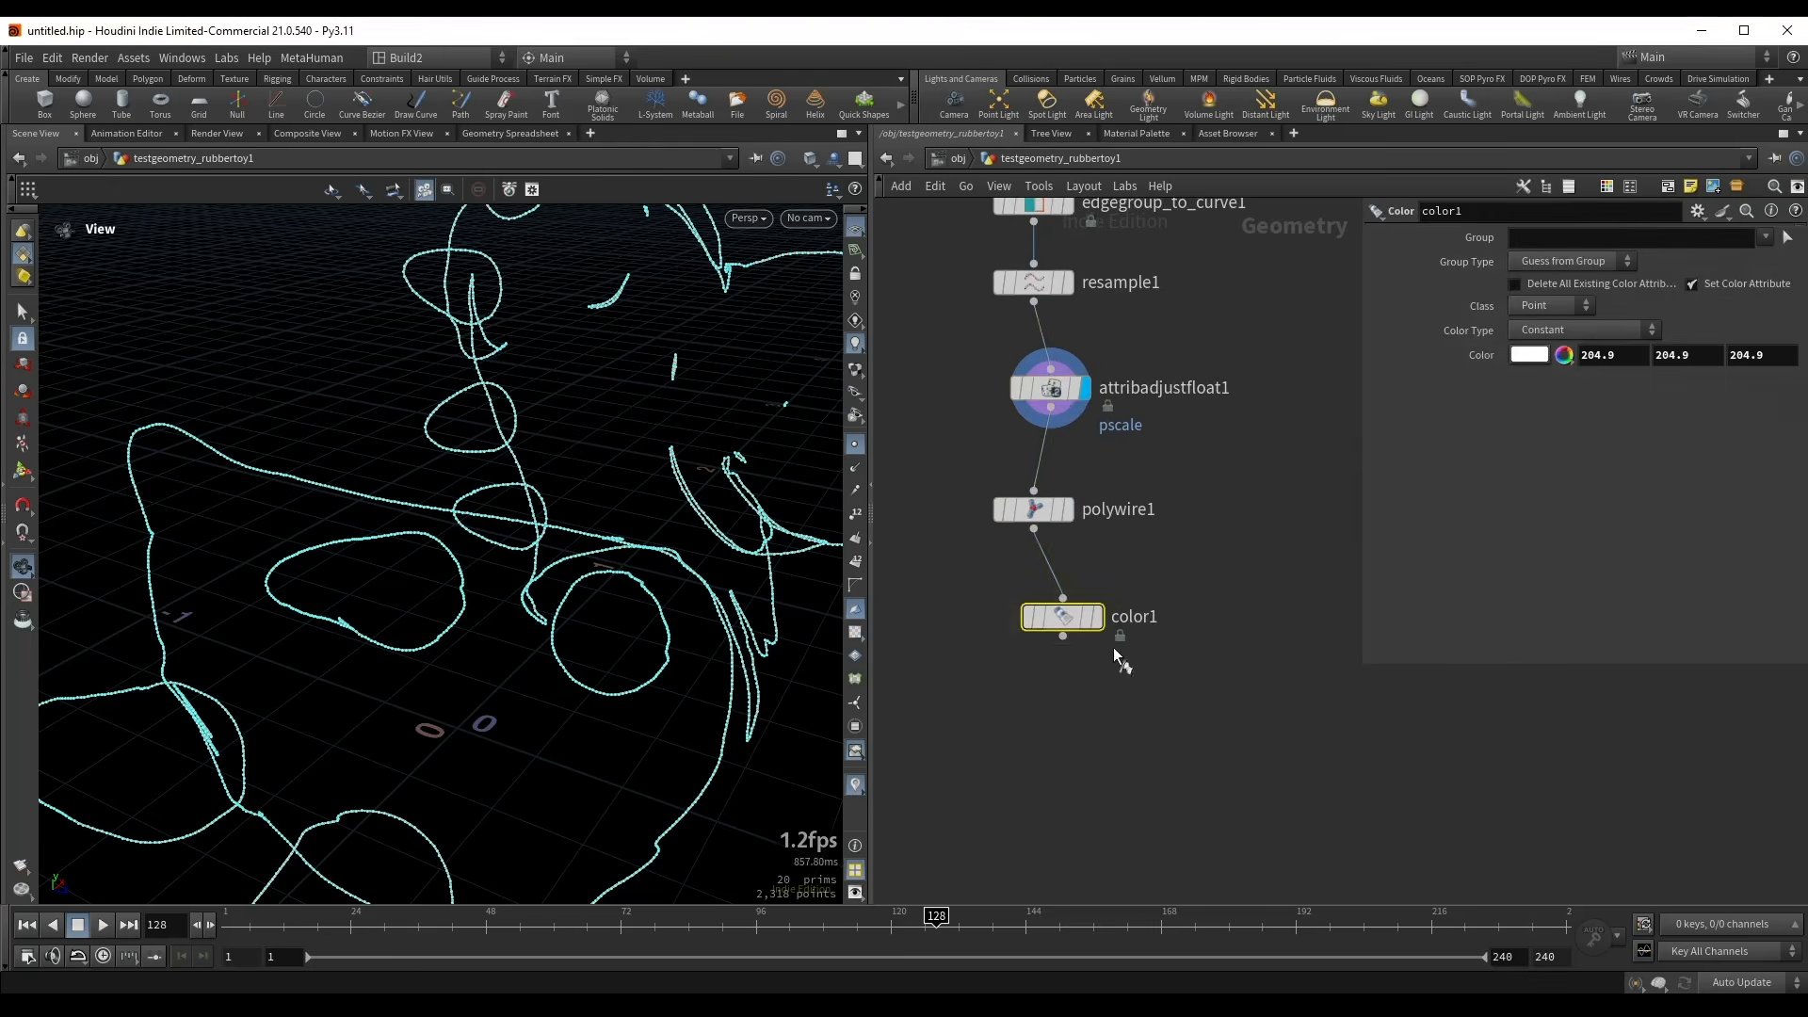
{"action": "left_click", "coordinate": [1077, 622]}
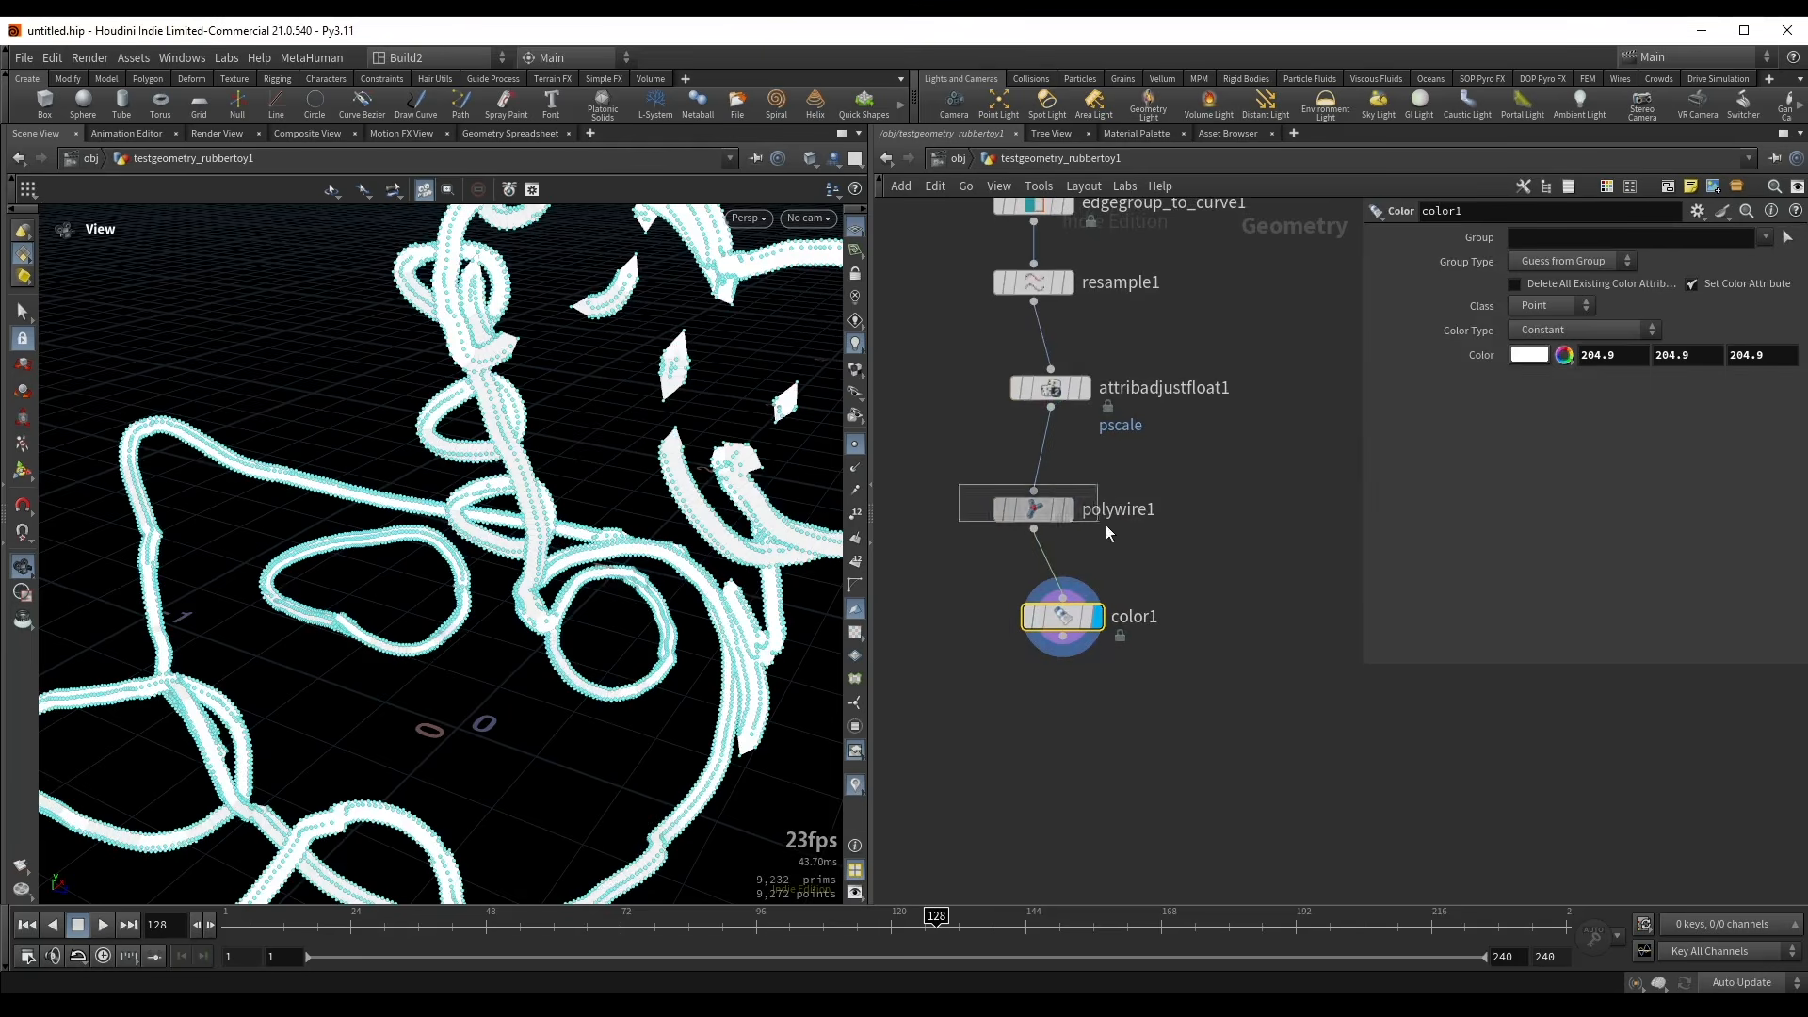
{"action": "left_click", "coordinate": [1019, 508]}
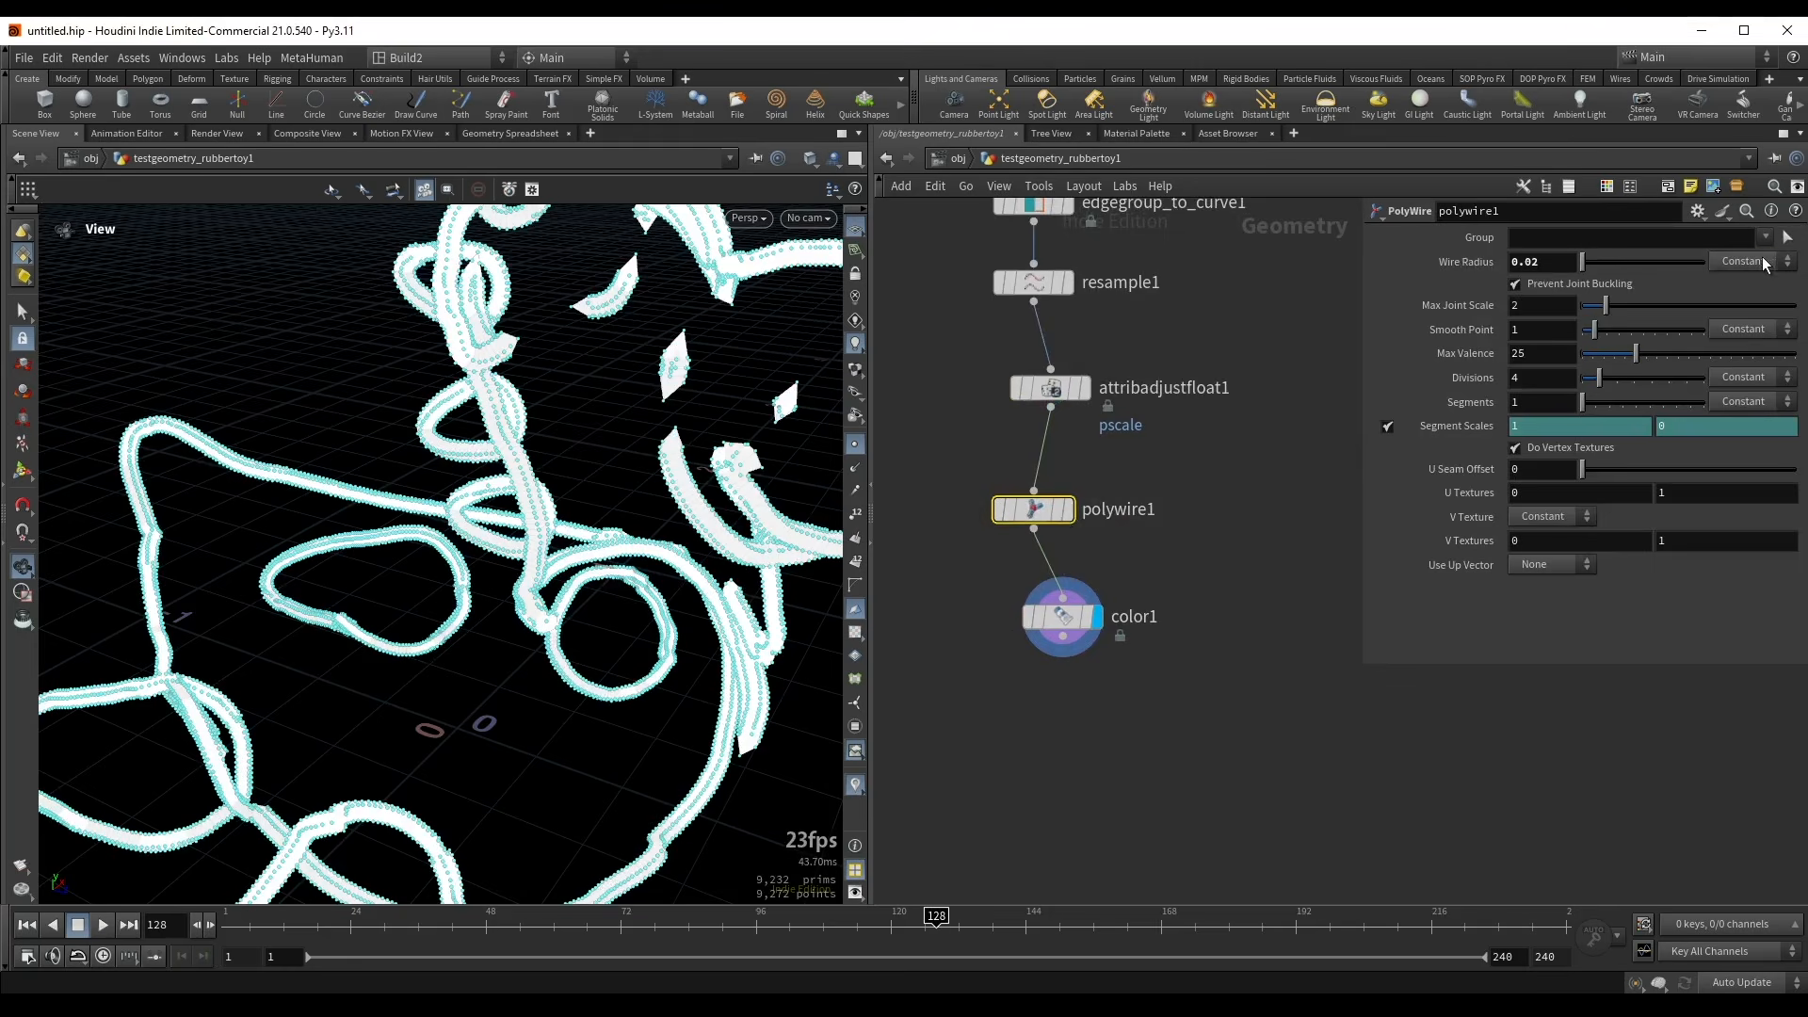
{"action": "left_click", "coordinate": [1763, 264]}
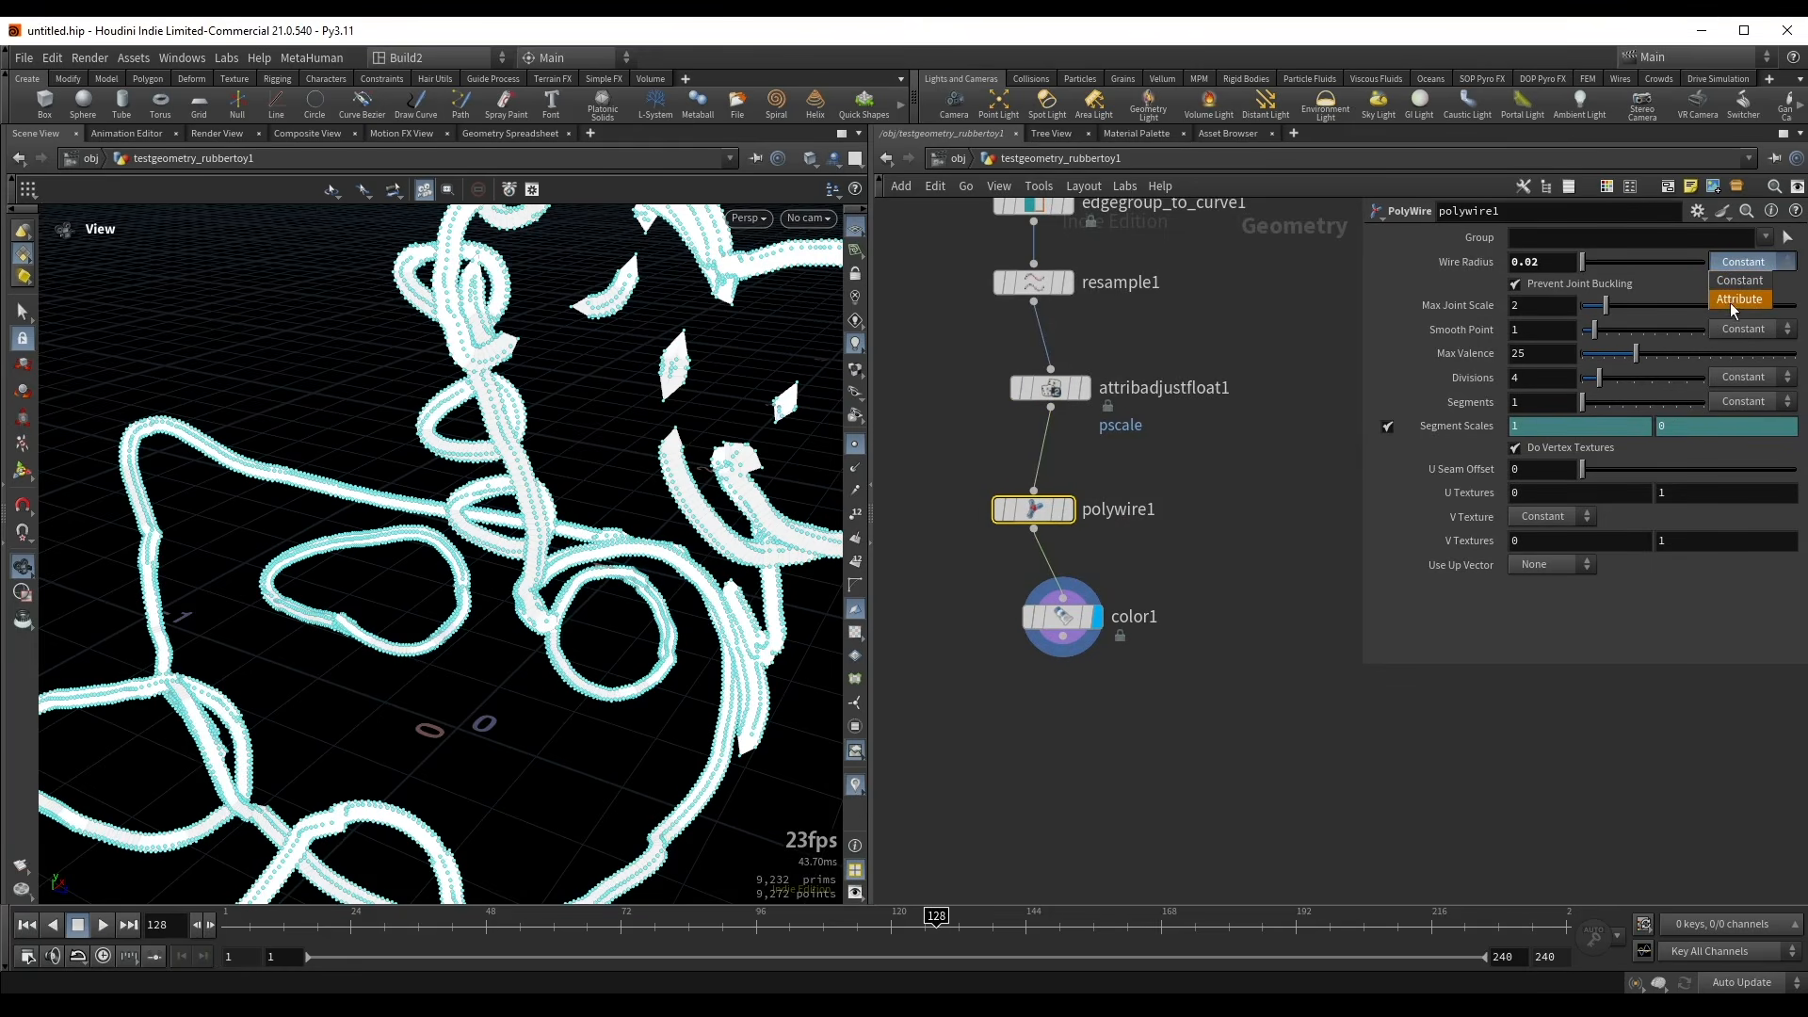
{"action": "left_click", "coordinate": [1737, 299]}
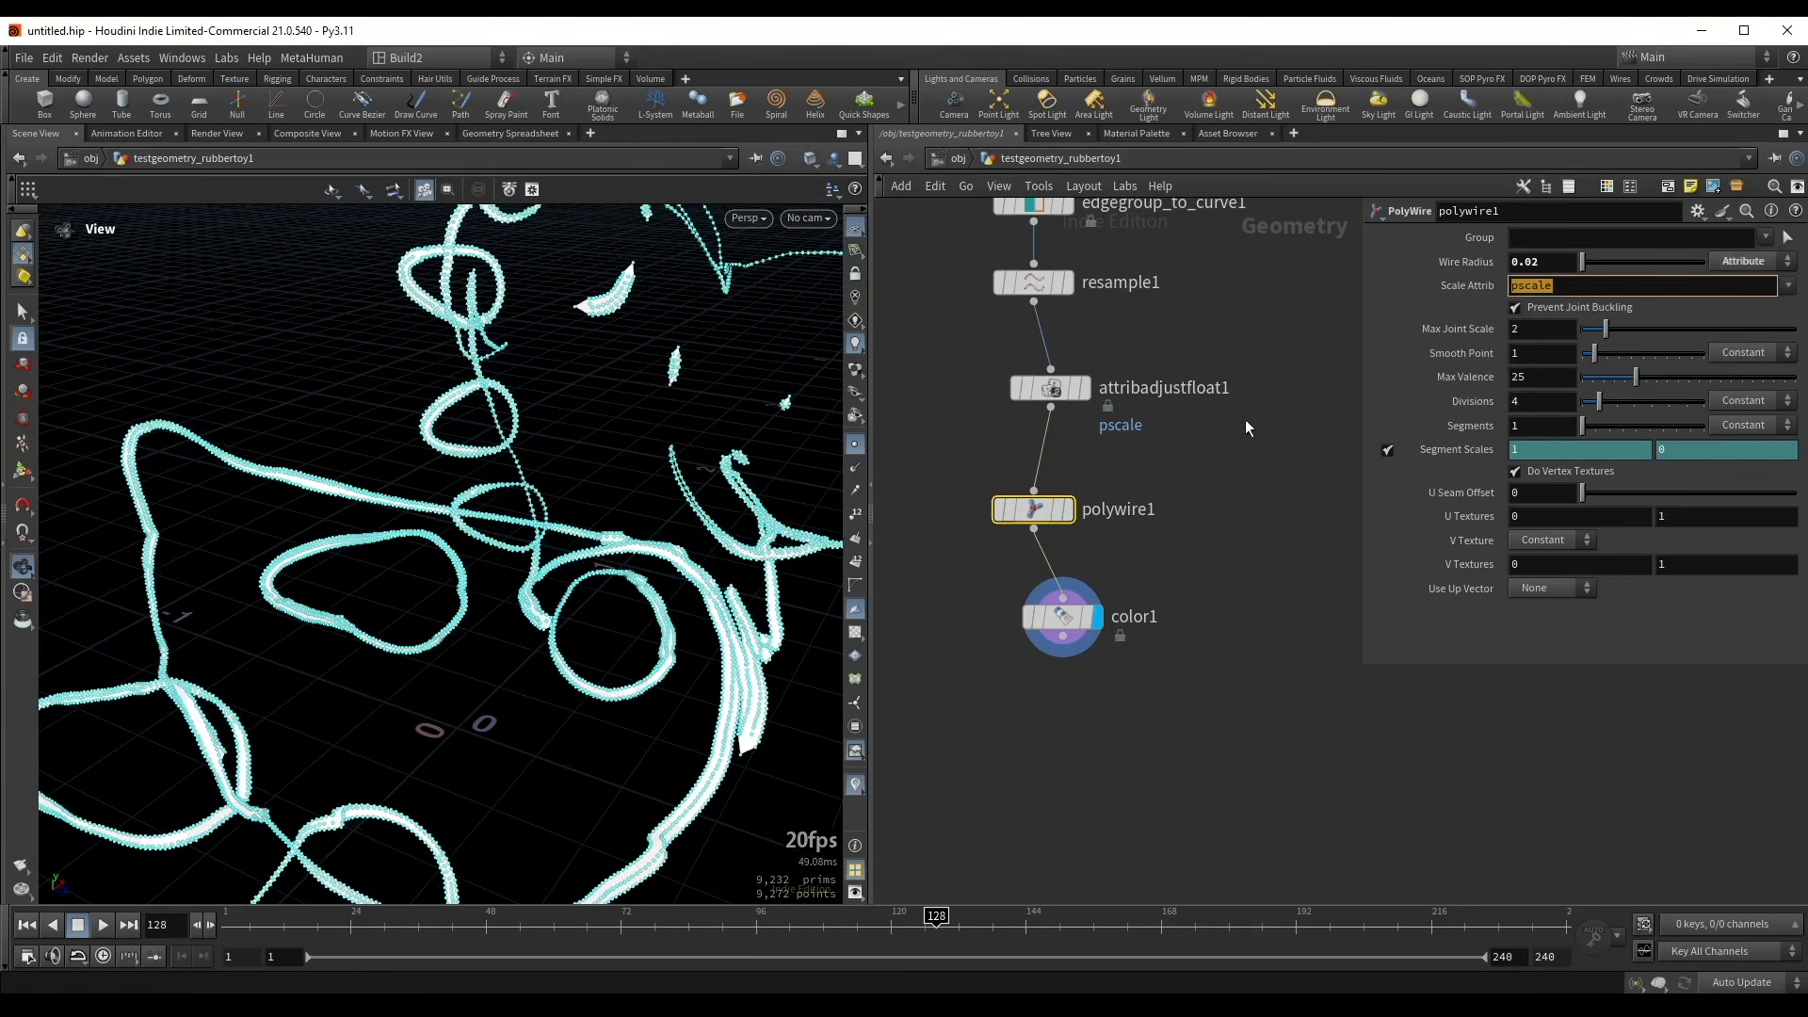
{"action": "left_click", "coordinate": [856, 445]}
{"action": "left_click_drag", "start_coordinate": [603, 452], "coordinate": [555, 450]}
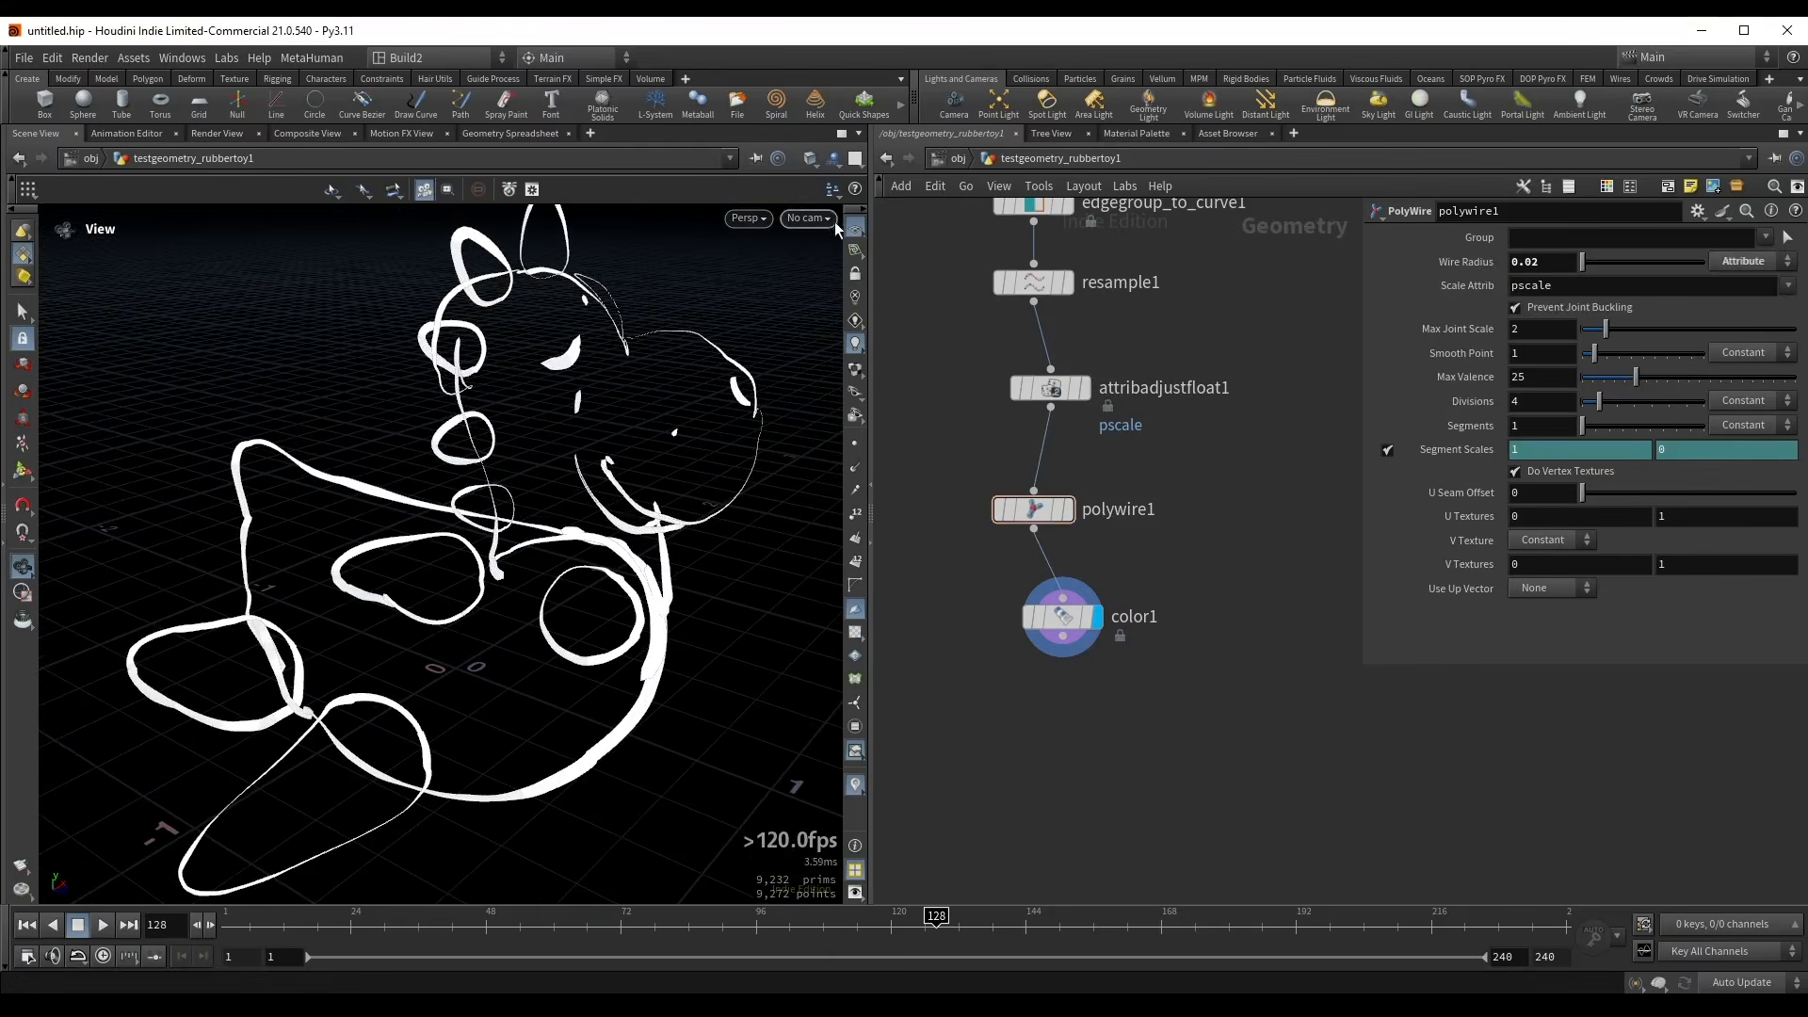
- Set the noise element size on attribadjustfloat1 to 0.21
{"action": "middle_click_drag", "start_coordinate": [951, 395], "coordinate": [977, 451]}
{"action": "left_click_drag", "start_coordinate": [973, 452], "coordinate": [1112, 496]}
{"action": "middle_click_drag", "start_coordinate": [1157, 517], "coordinate": [1117, 469]}
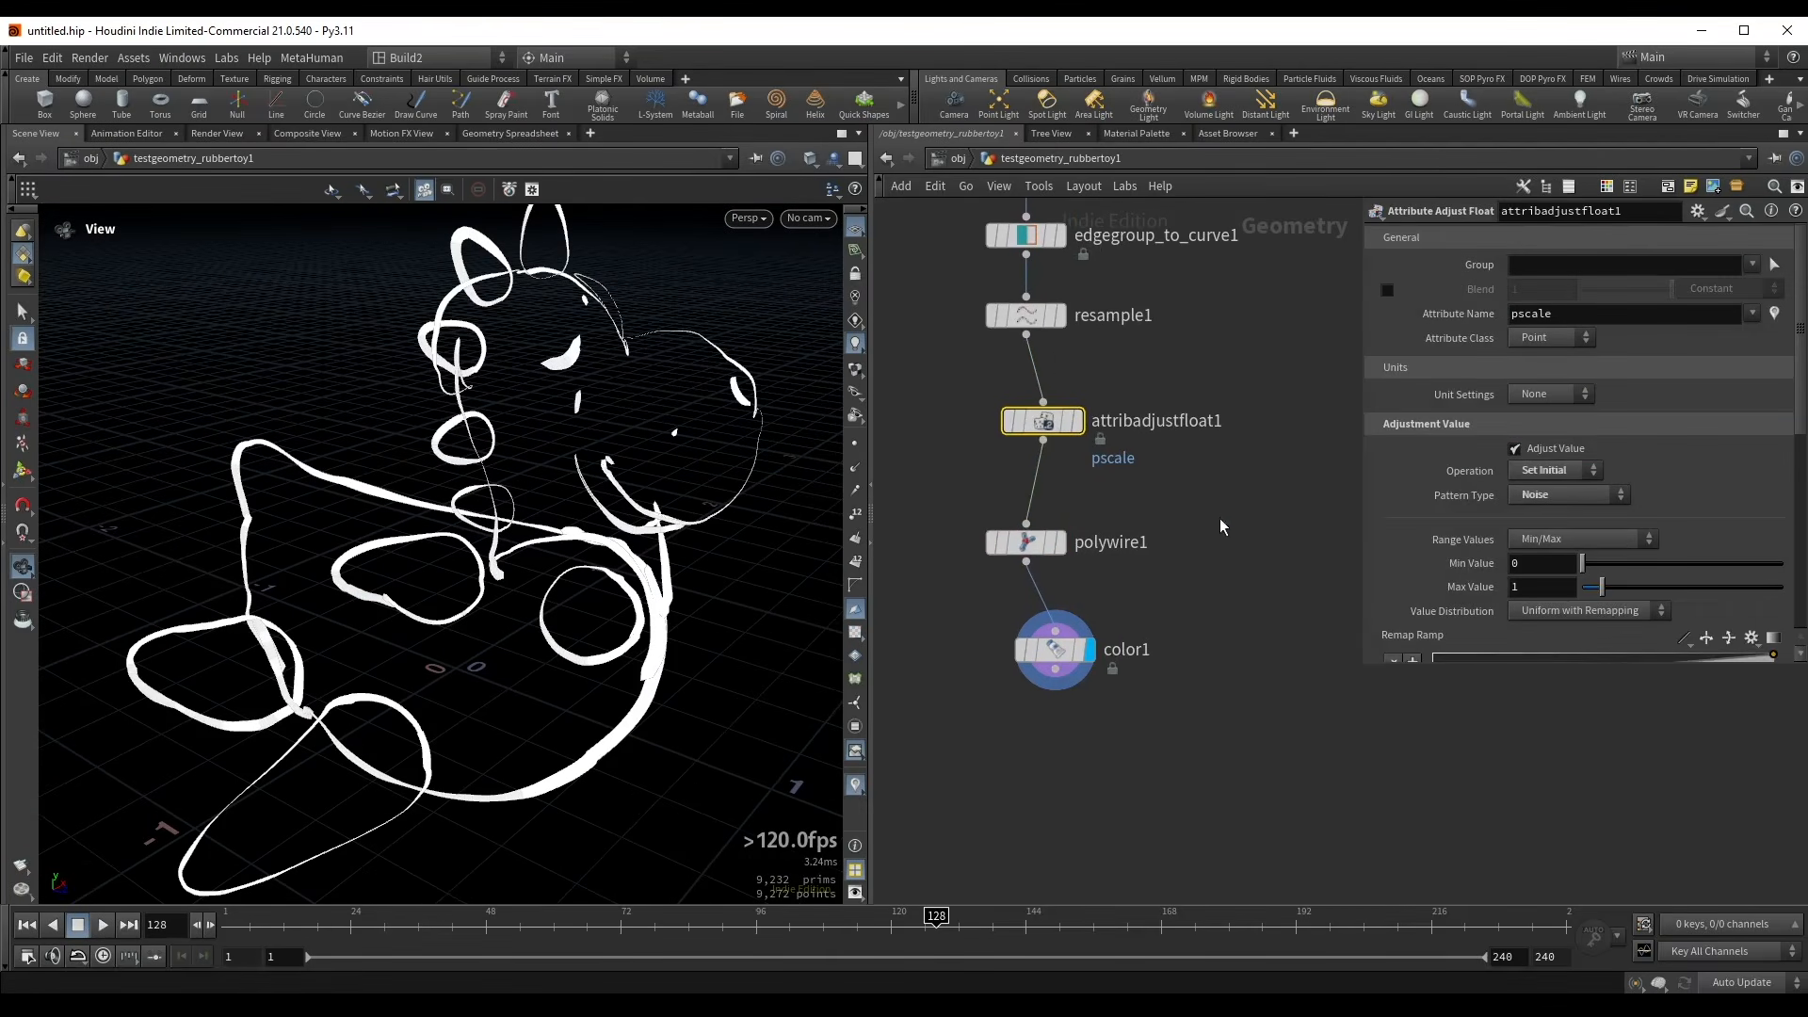
{"action": "scroll", "coordinate": [1556, 555], "scroll_direction": "down", "scroll_amount": 4}
{"action": "scroll", "coordinate": [1519, 505], "scroll_direction": "down", "scroll_amount": 3}
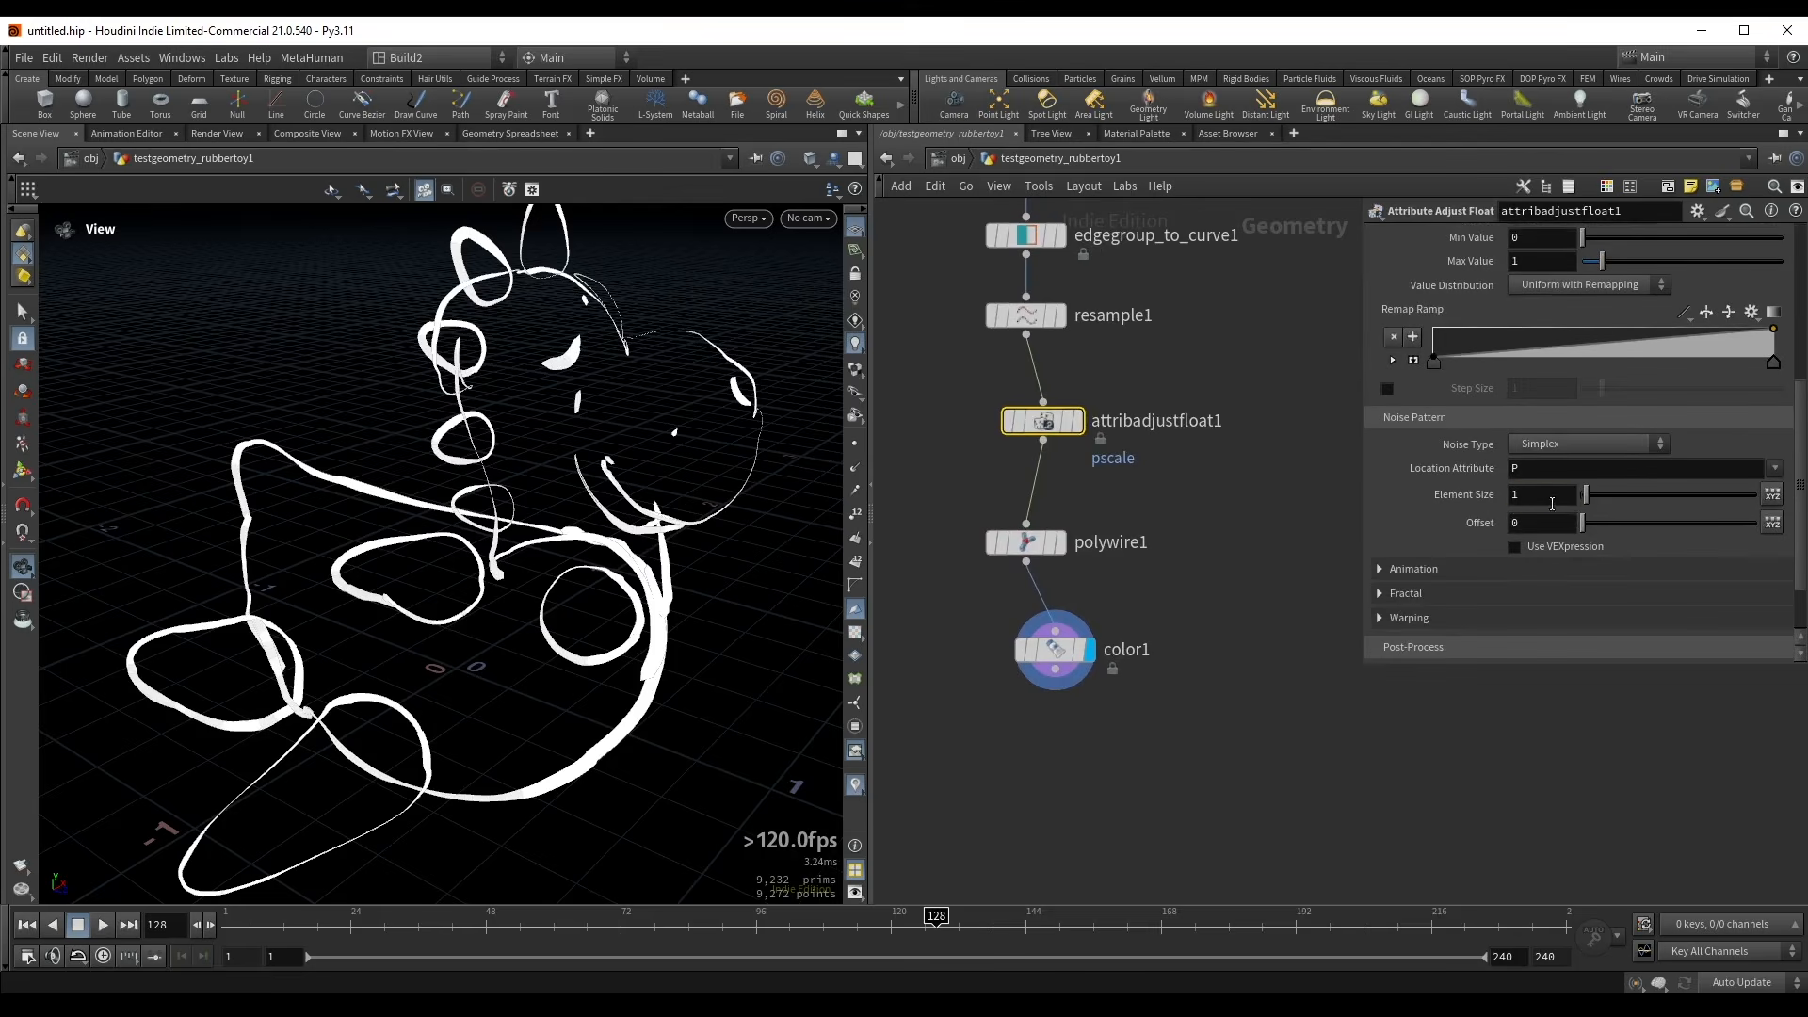
{"action": "left_click", "coordinate": [1554, 500]}
{"action": "scroll", "coordinate": [1555, 500], "scroll_direction": "down", "scroll_amount": 3}
{"action": "scroll", "coordinate": [1554, 497], "scroll_direction": "down", "scroll_amount": 6}
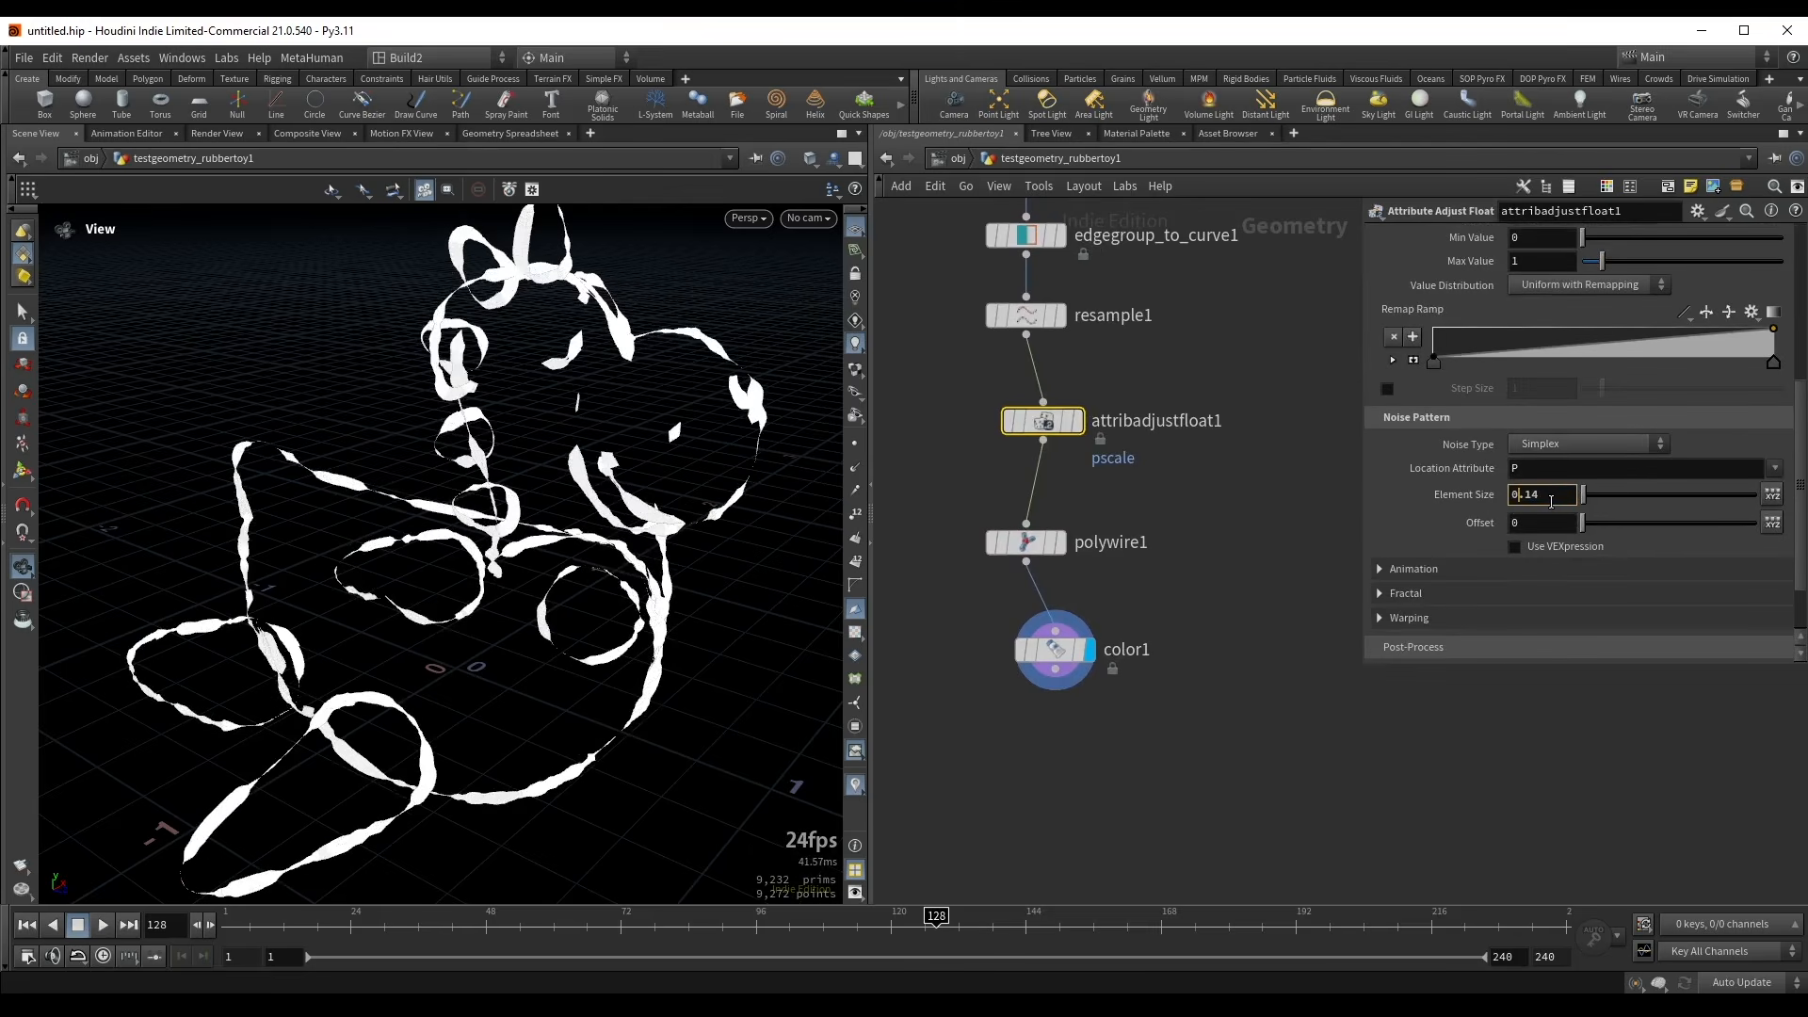
{"action": "scroll", "coordinate": [1550, 497], "scroll_direction": "up", "scroll_amount": 7}
- Enable Animate Noise on attribadjustfloat1 and set the fractal roughness to 0.297
{"action": "left_click", "coordinate": [1443, 567]}
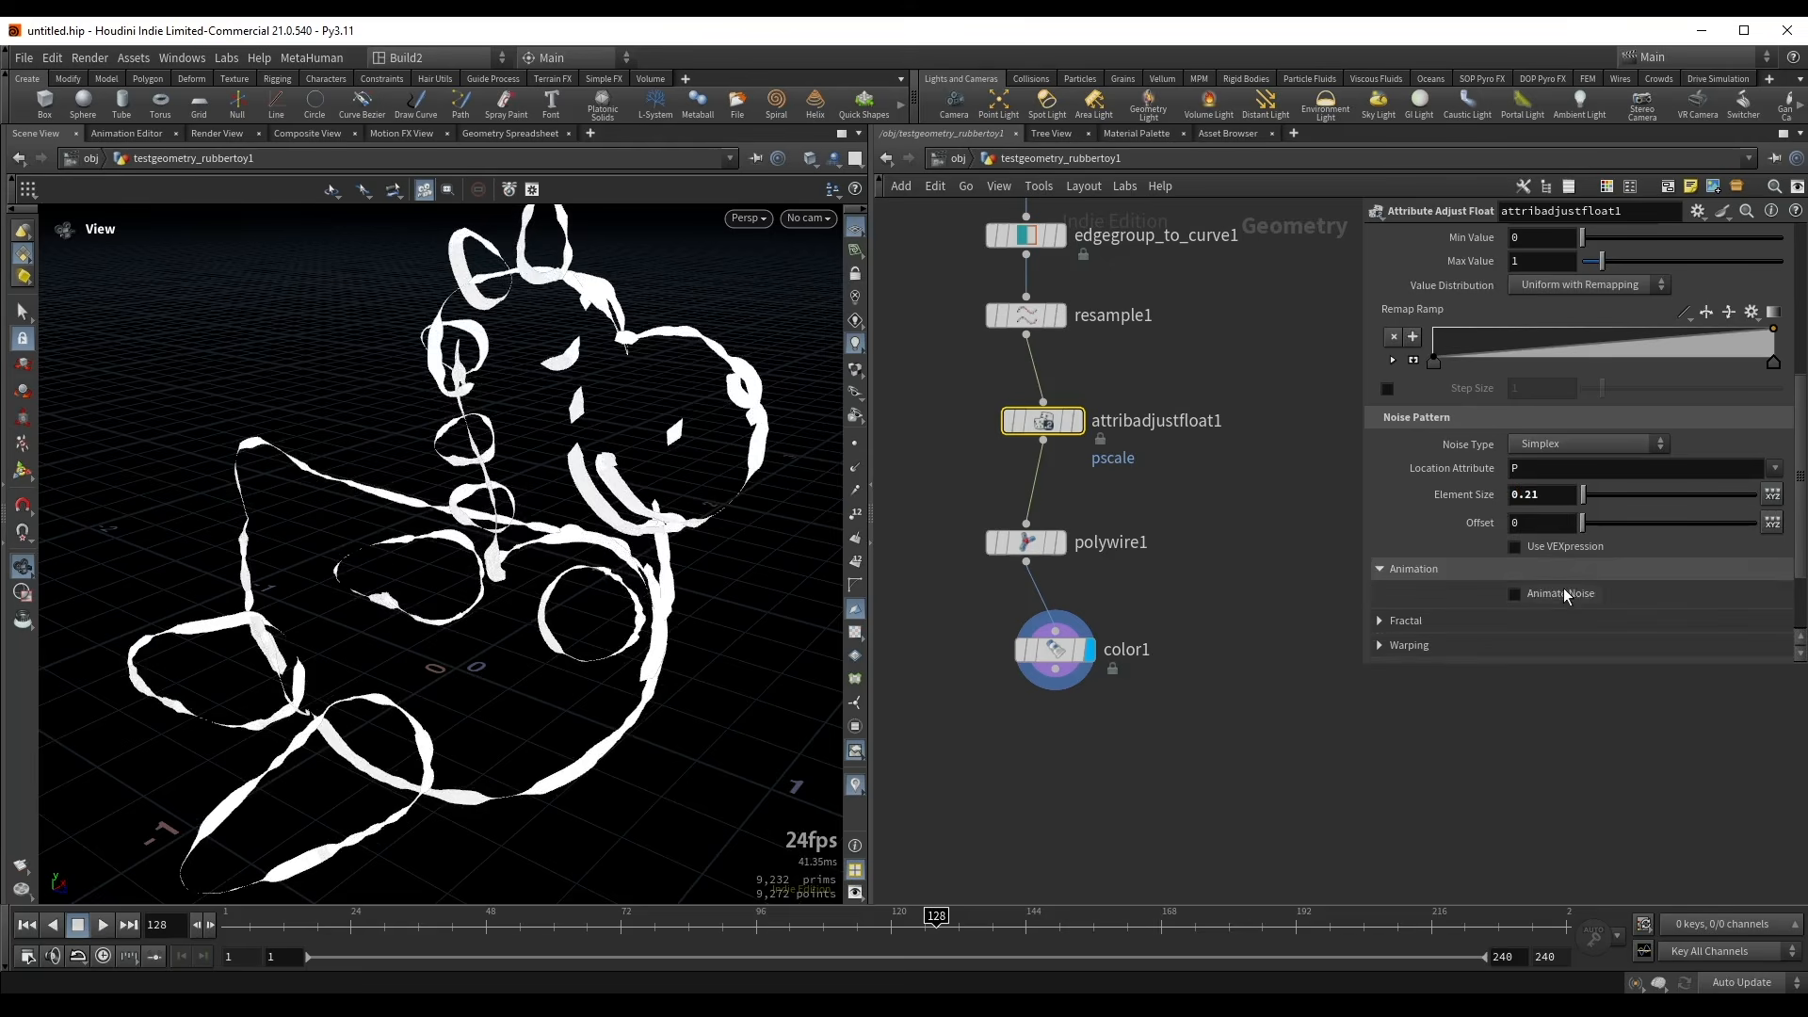
{"action": "left_click", "coordinate": [1562, 593]}
{"action": "scroll", "coordinate": [1568, 578], "scroll_direction": "up", "scroll_amount": 5}
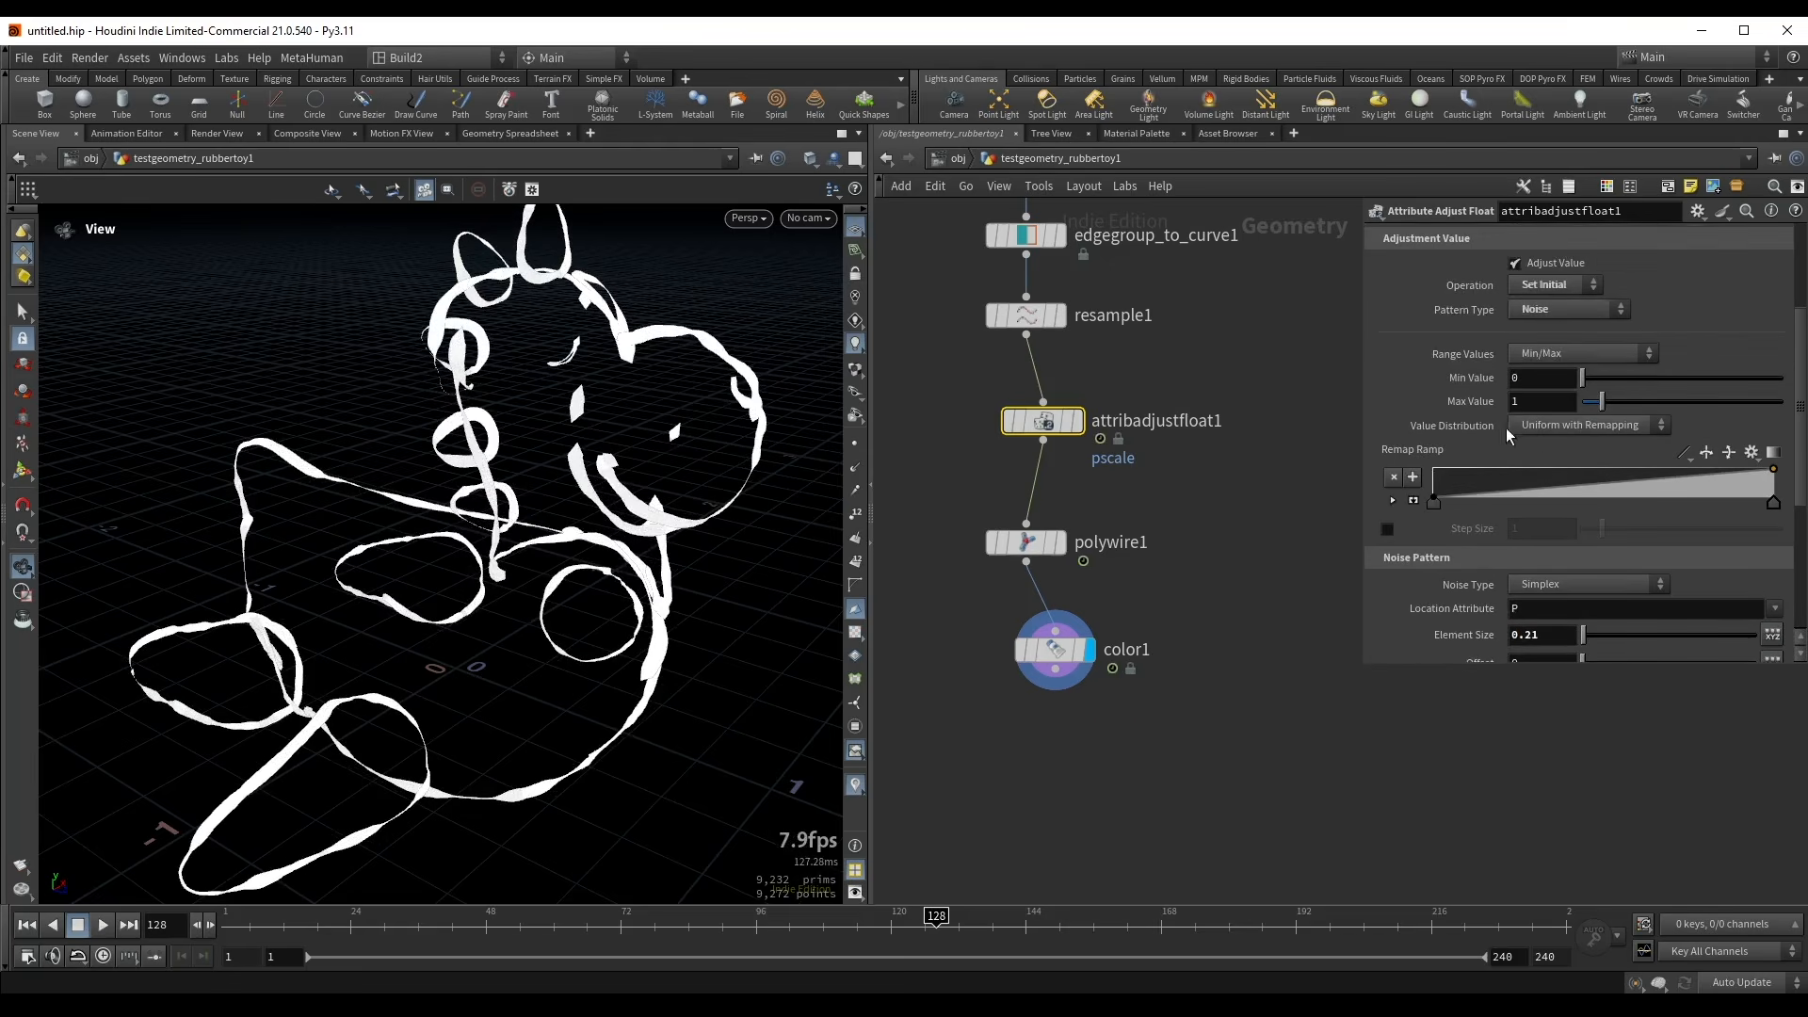
{"action": "scroll", "coordinate": [1545, 439], "scroll_direction": "down", "scroll_amount": 3}
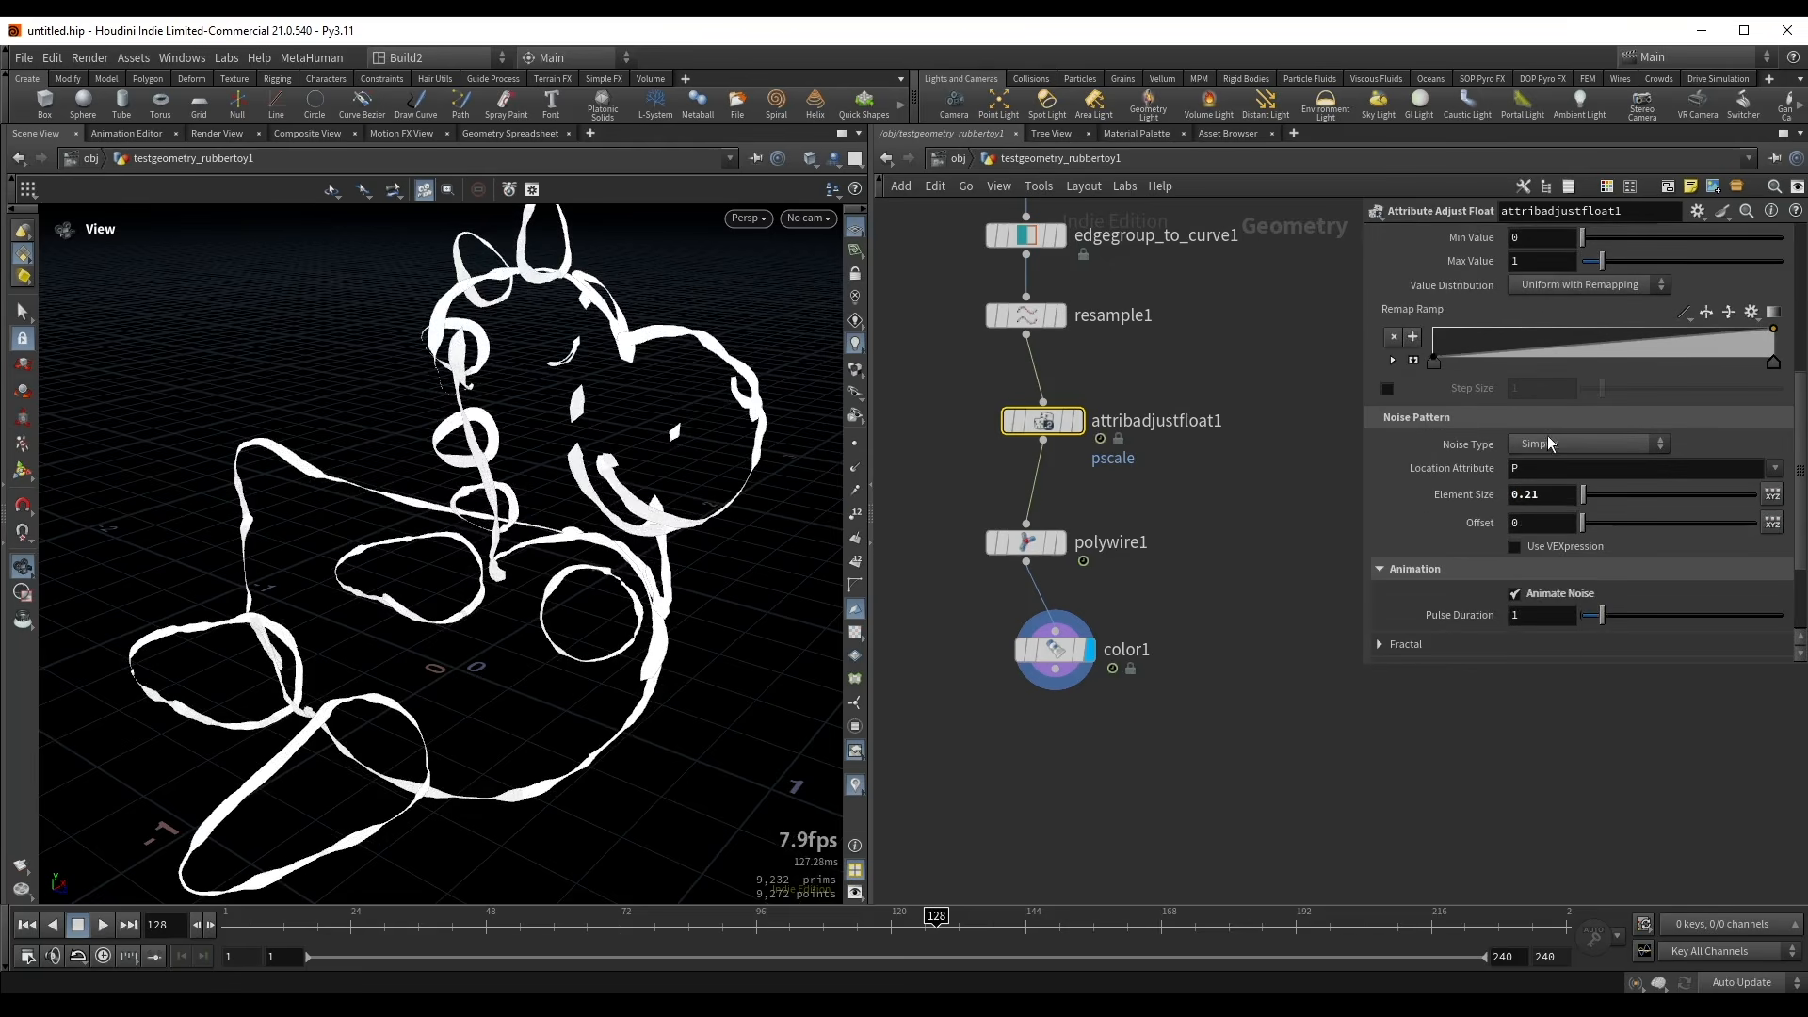
{"action": "scroll", "coordinate": [1546, 435], "scroll_direction": "down", "scroll_amount": 3}
{"action": "left_click", "coordinate": [1431, 515]}
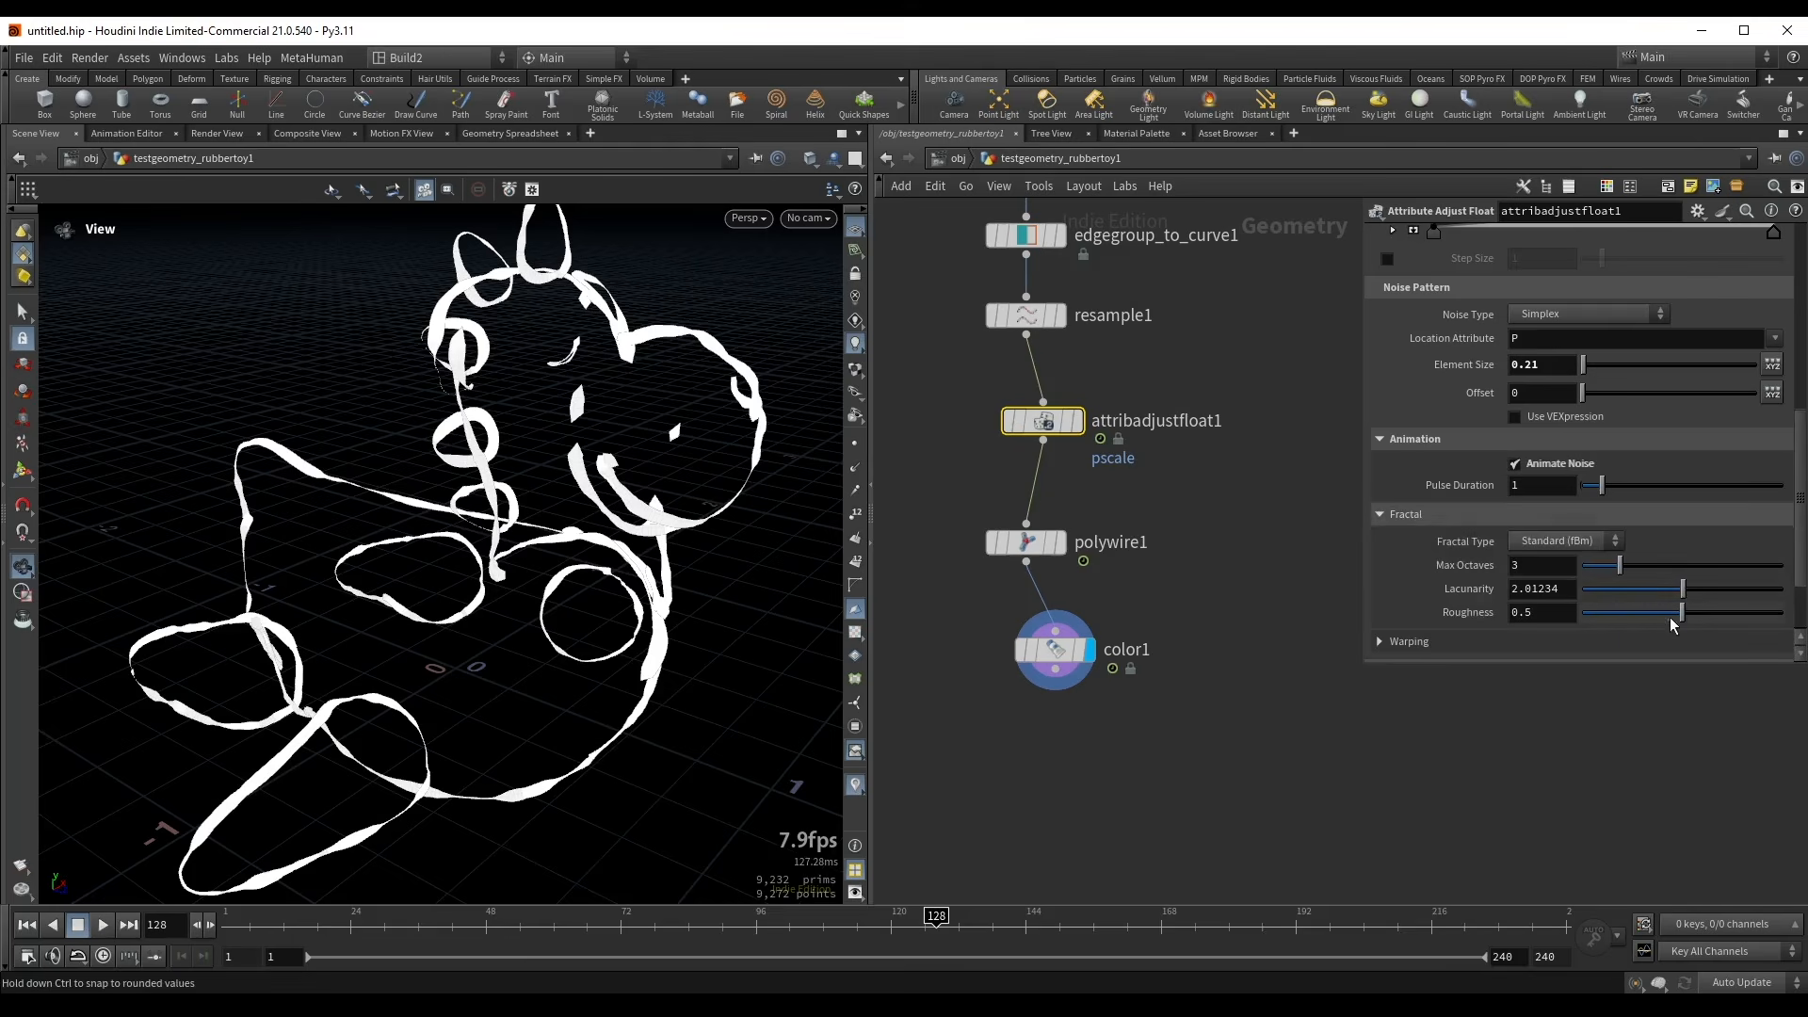
{"action": "left_click_drag", "start_coordinate": [1669, 618], "coordinate": [1641, 625]}
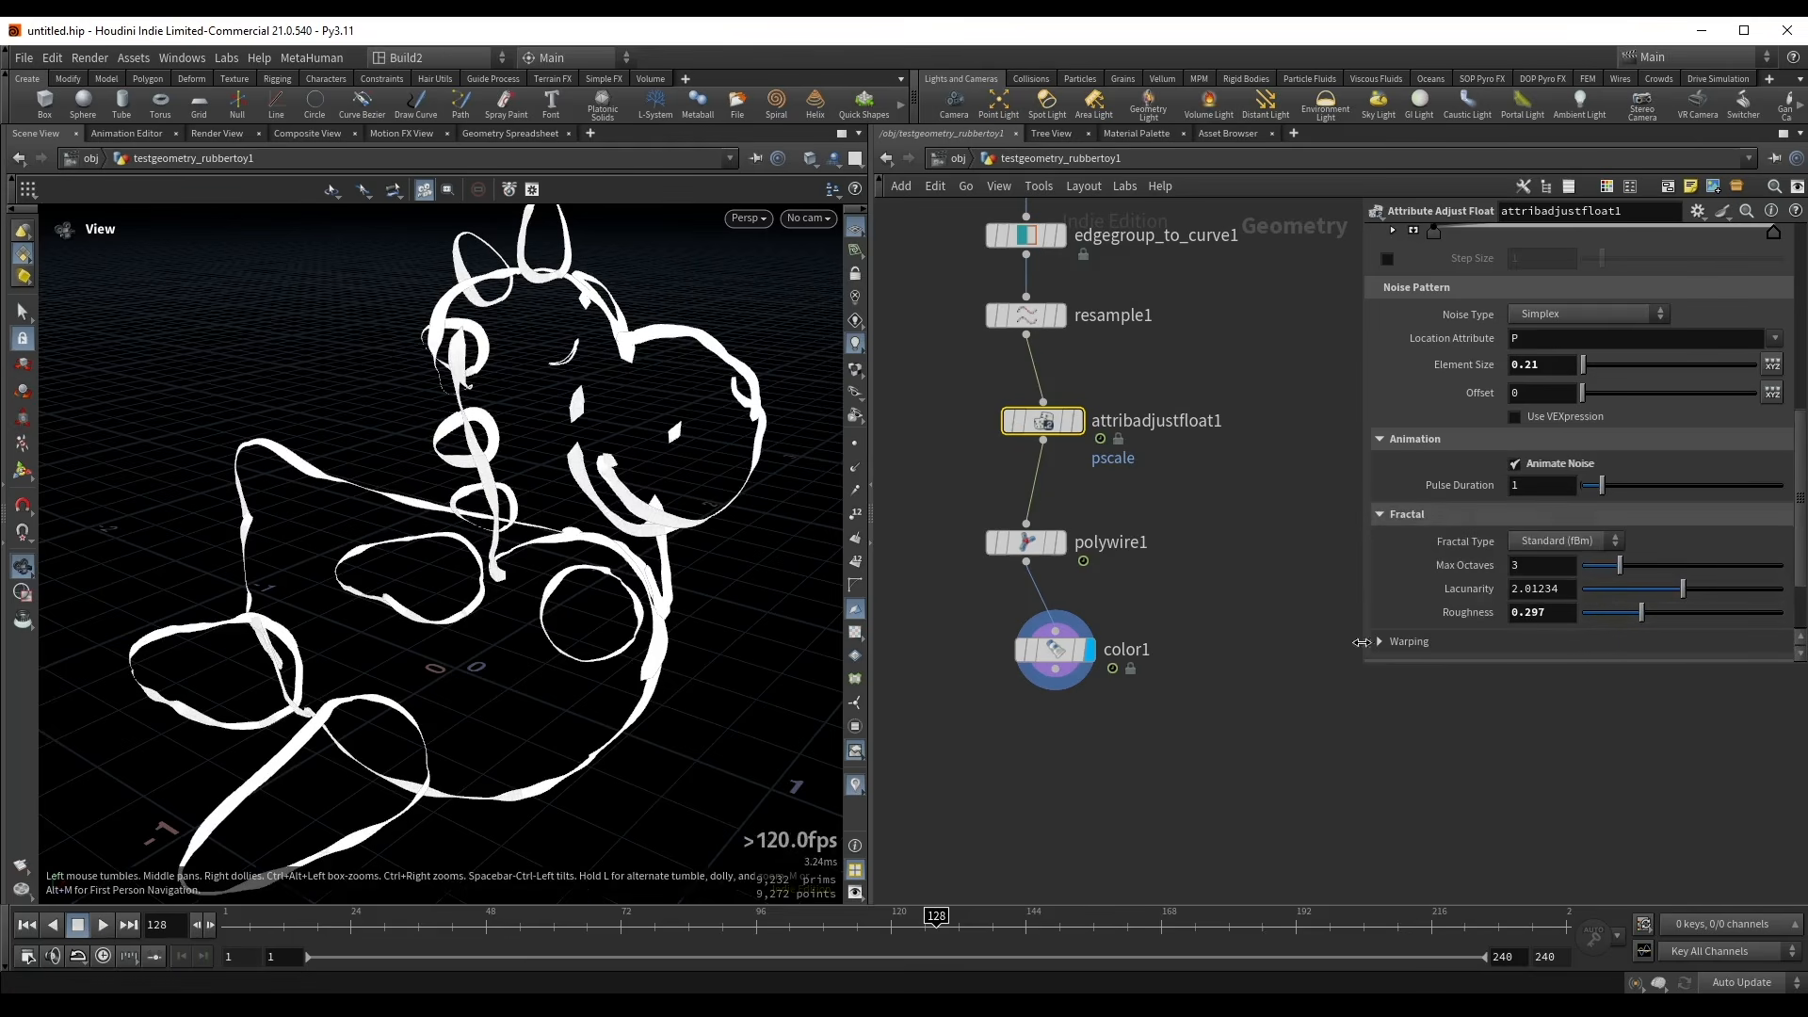
- Play the timeline to check the animated thickness of the outlines, and stop playback
{"action": "middle_click_drag", "start_coordinate": [1246, 557], "coordinate": [1265, 535]}
{"action": "key", "text": "Up"}
{"action": "key", "text": "Up"}
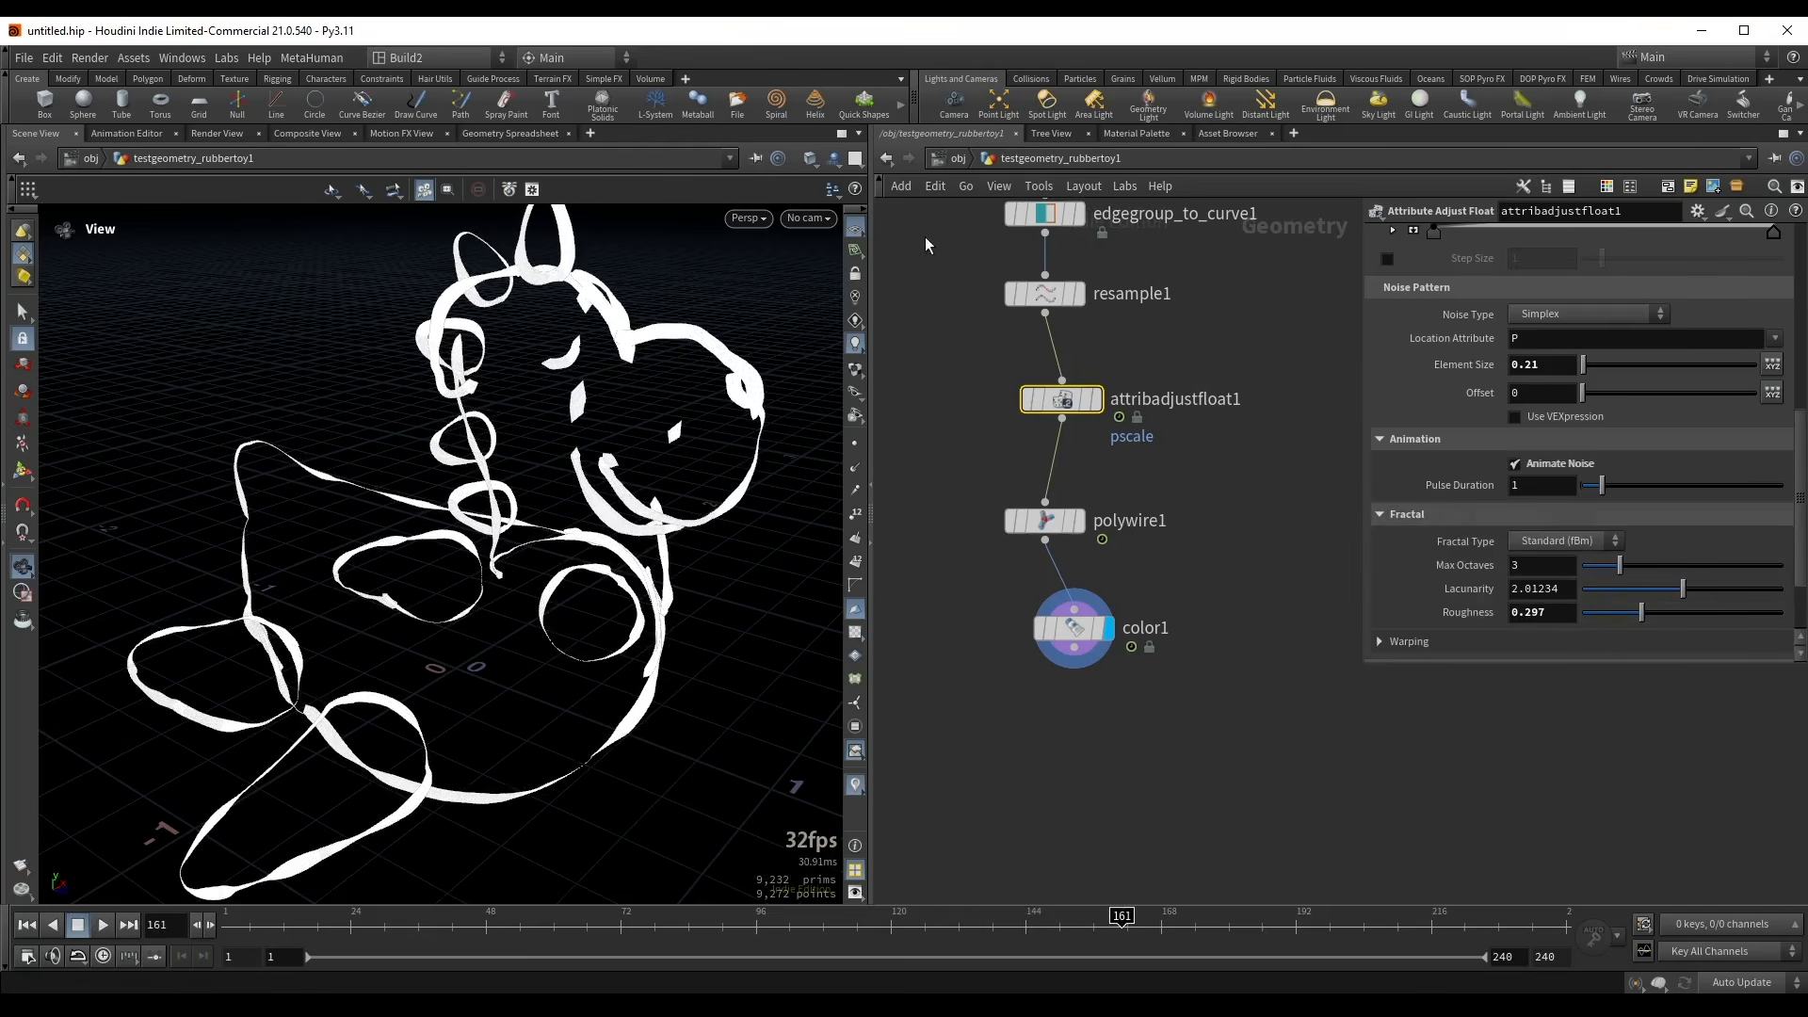
- Show the original rubber toy together with the outlines and look through cam1
{"action": "key", "text": "h"}
{"action": "left_click", "coordinate": [1081, 403]}
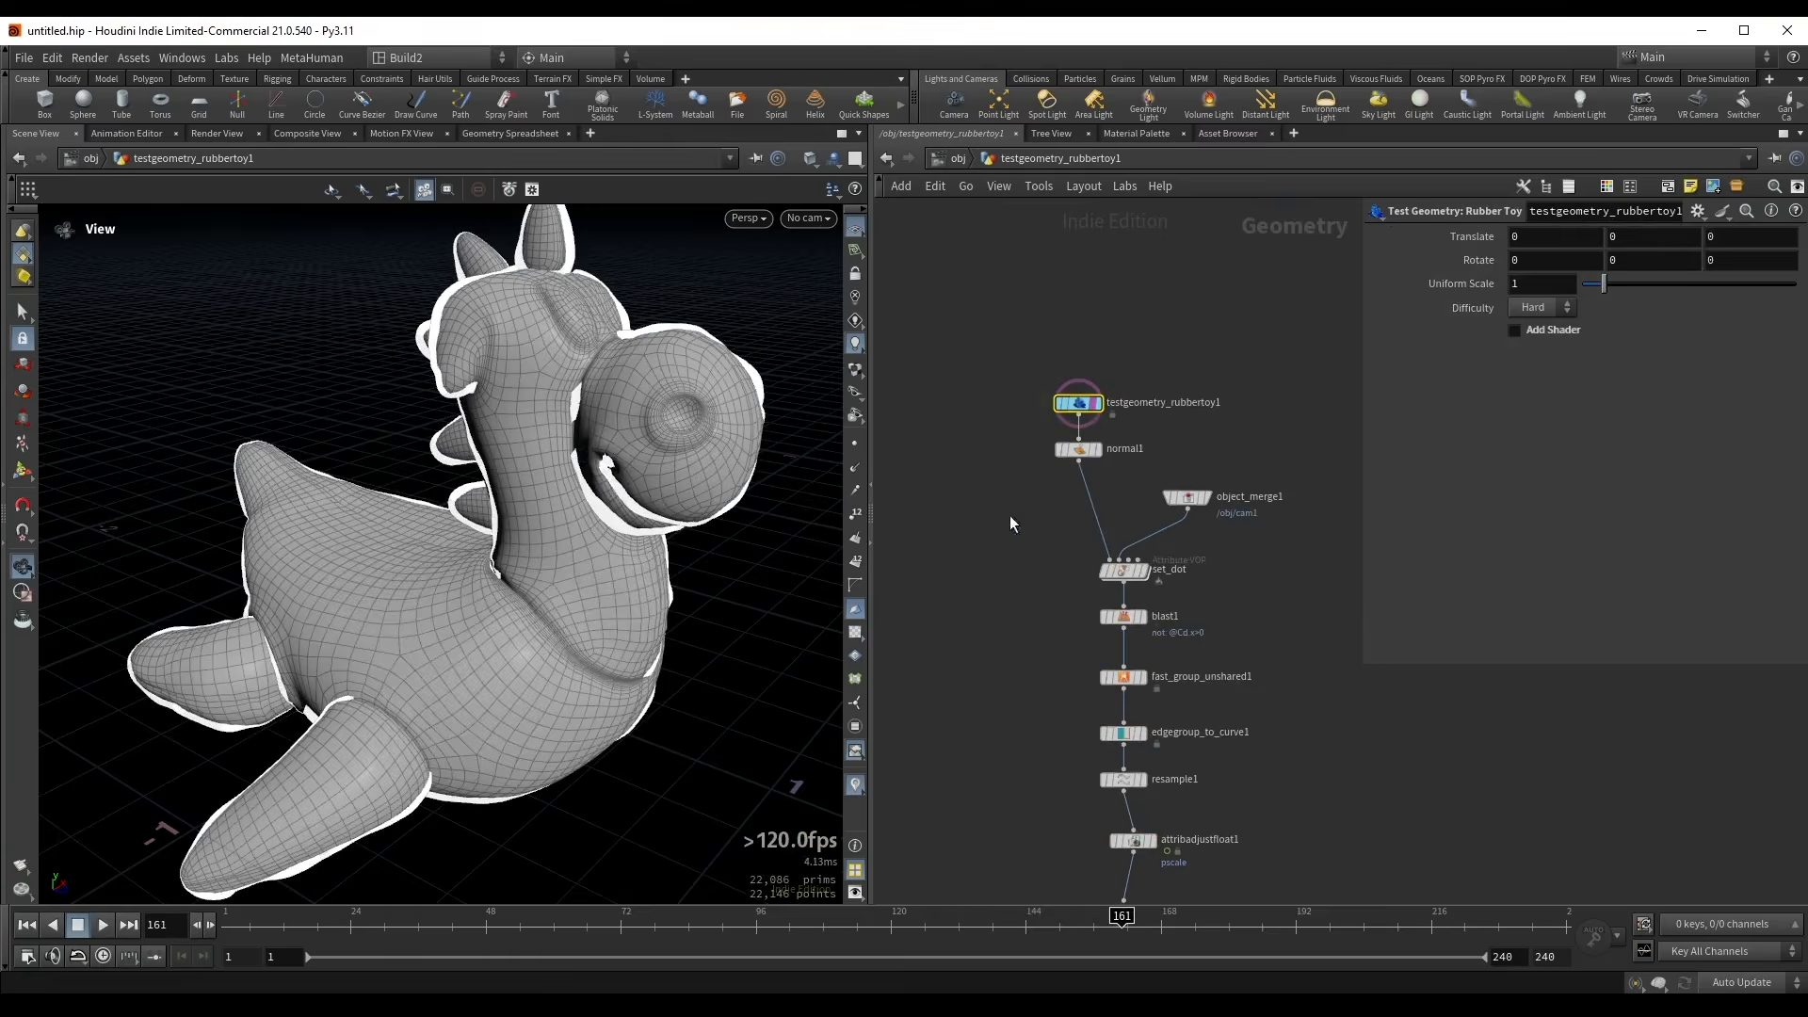
{"action": "left_click", "coordinate": [826, 219]}
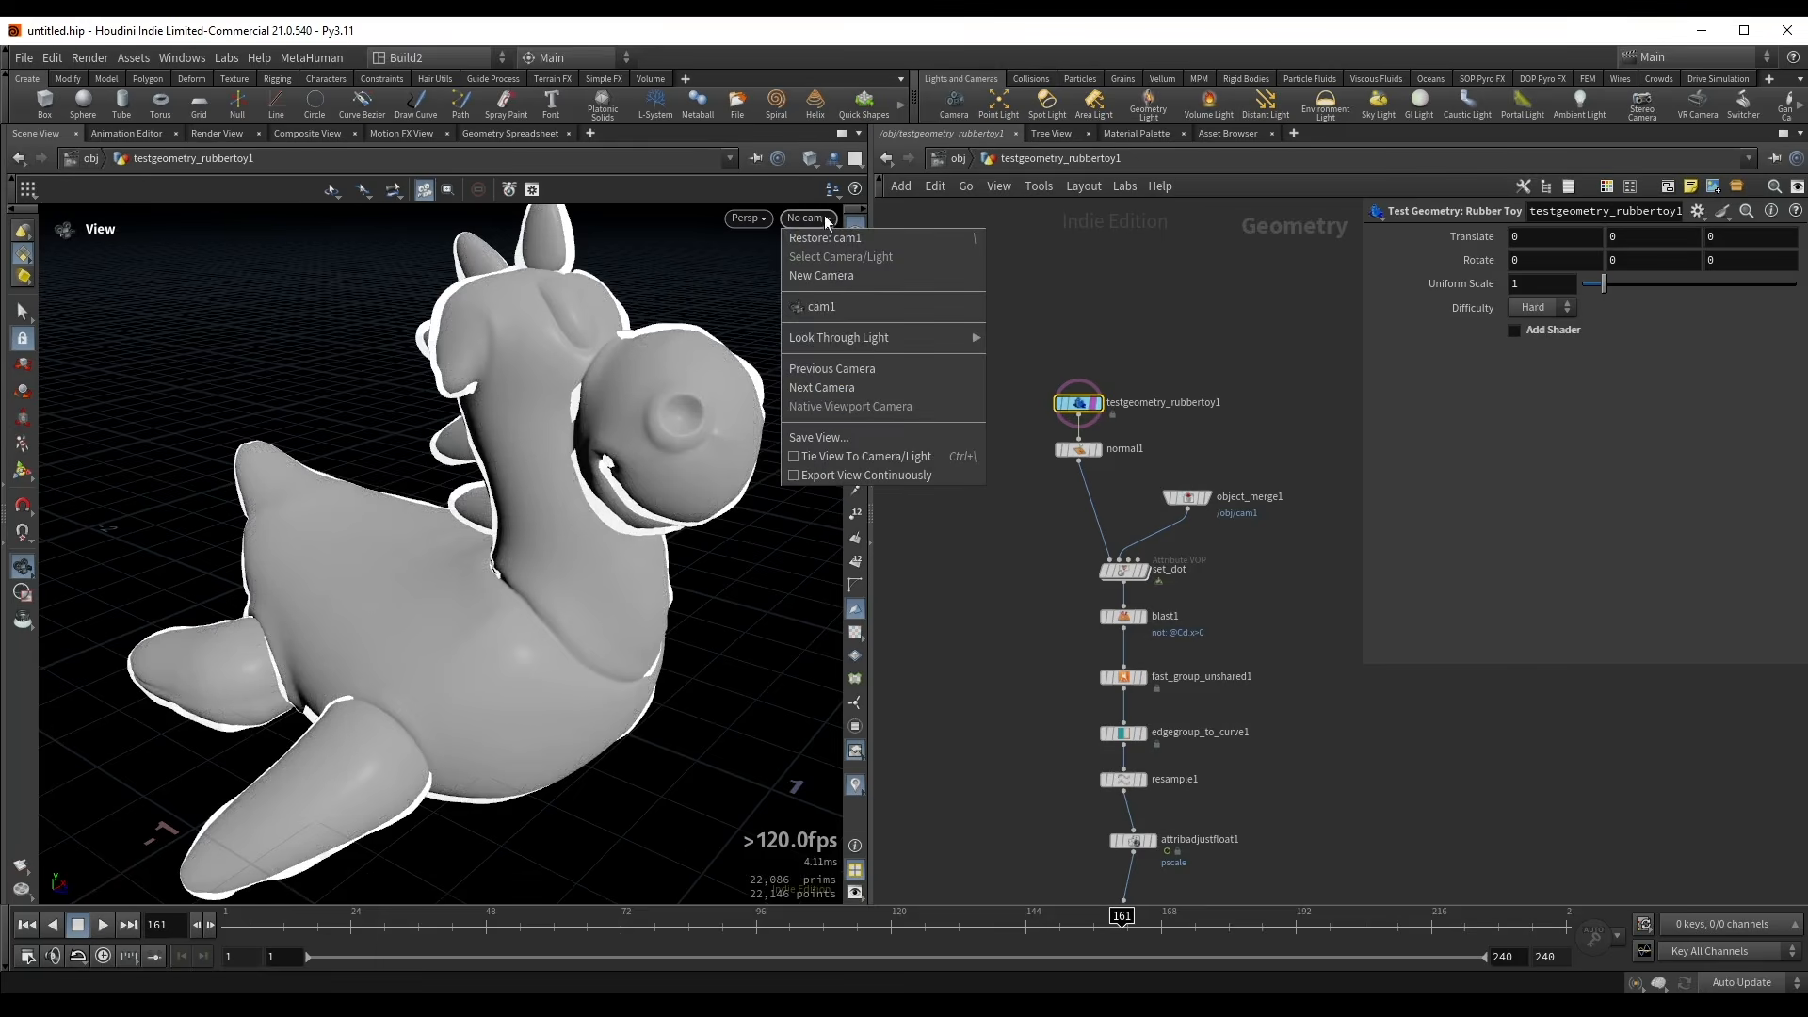
{"action": "left_click", "coordinate": [850, 305]}
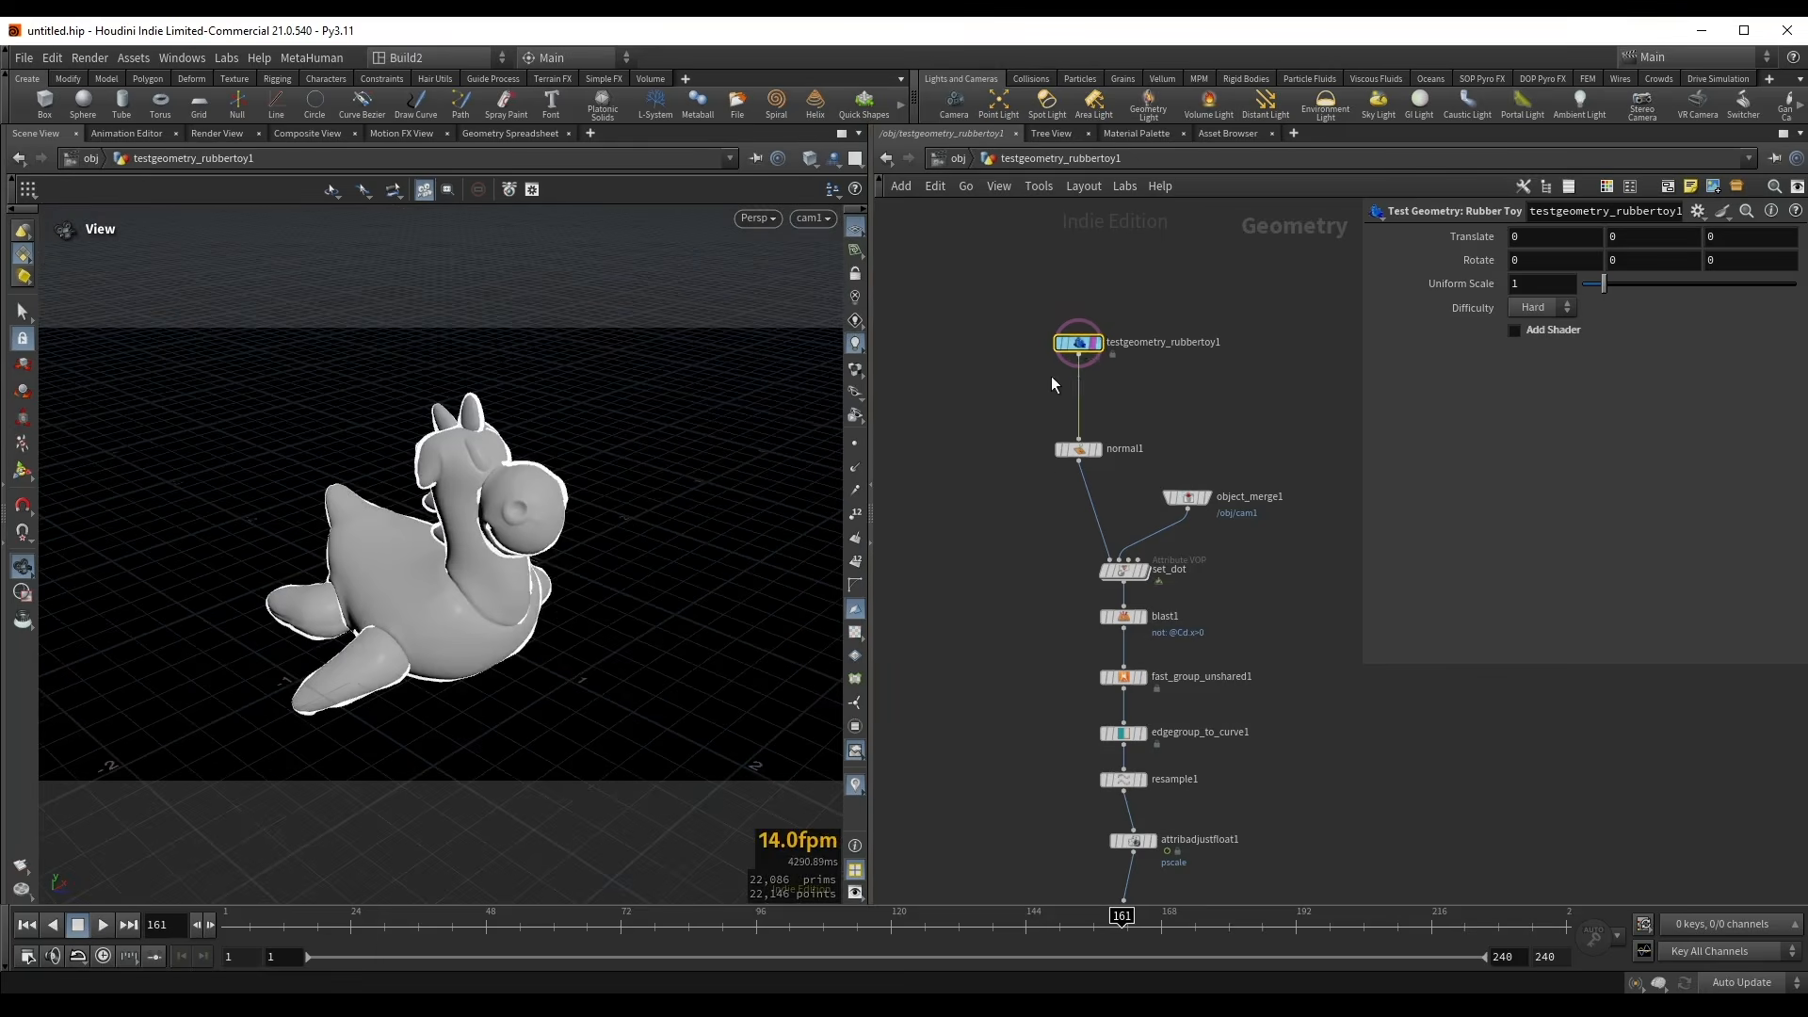
- Insert a Color node between testgeometry_rubbertoy1 and normal1 and set its color to 0.2, 0.2, 0.2
{"action": "scroll", "coordinate": [1050, 376], "scroll_direction": "up", "scroll_amount": 2}
{"action": "key", "text": "Tab"}
{"action": "type", "text": "color"}
{"action": "key", "text": "Return"}
{"action": "left_click", "coordinate": [1096, 386]}
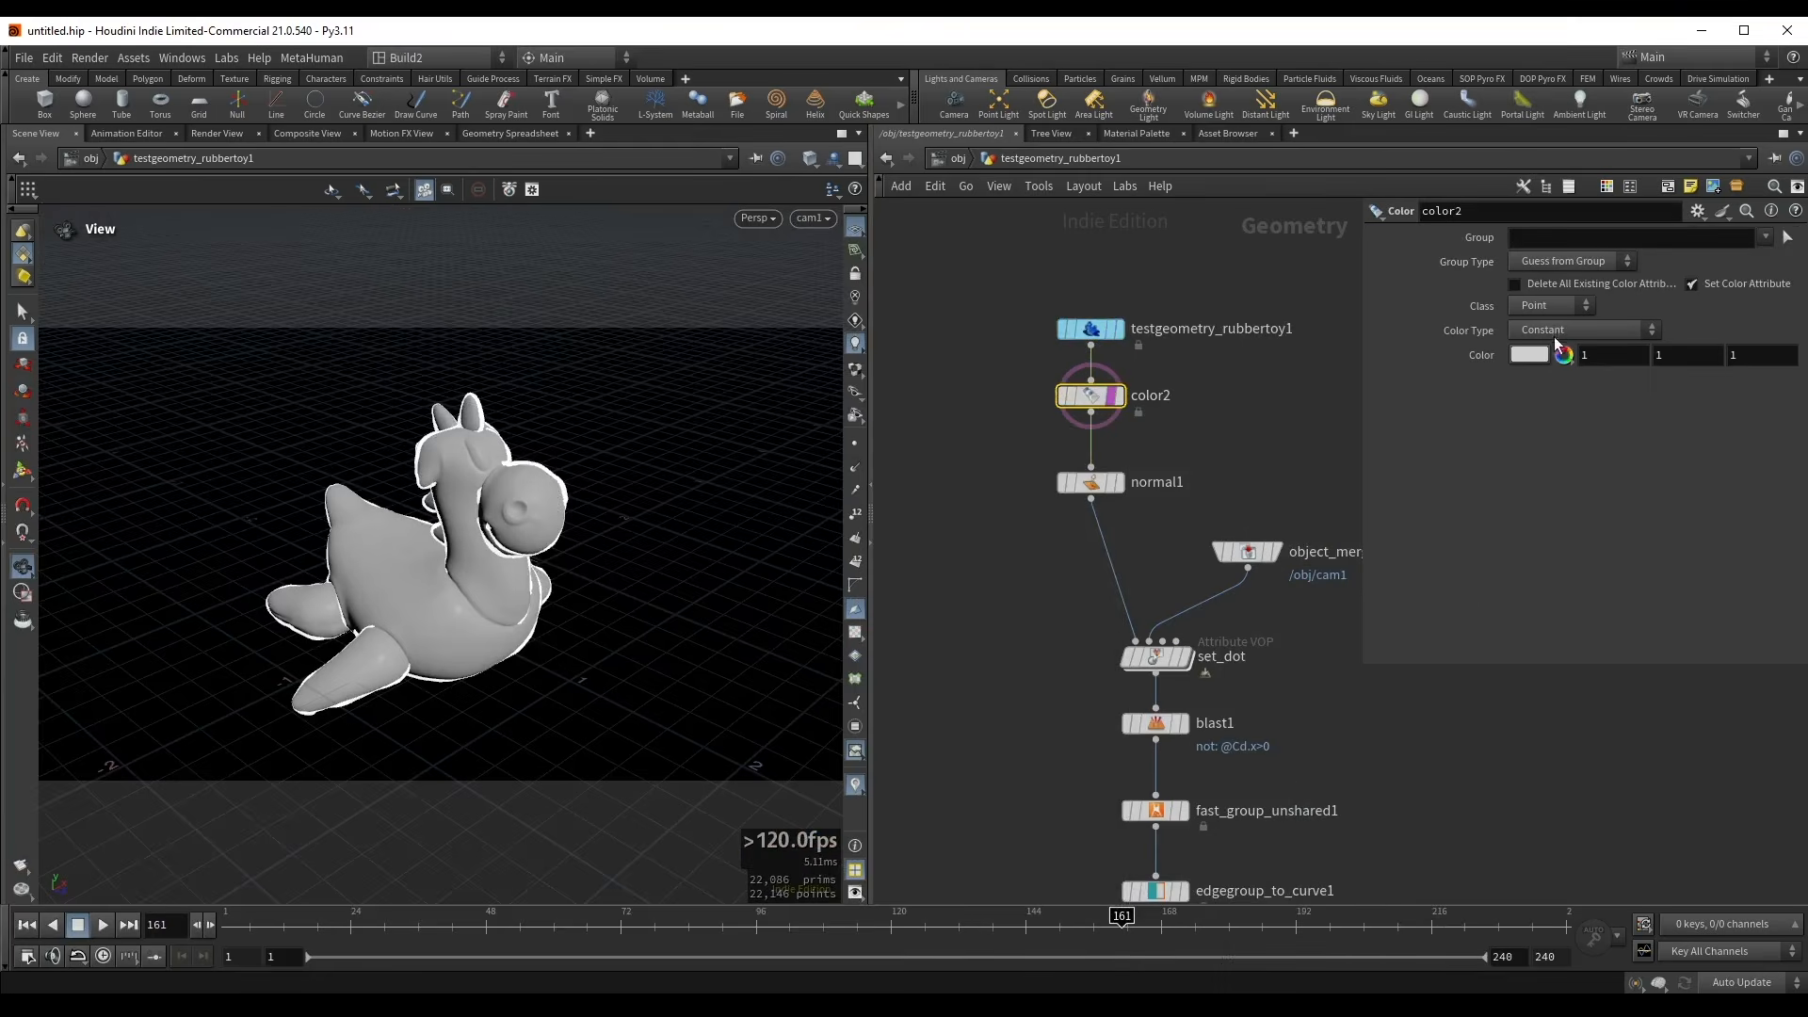
{"action": "middle_click_drag", "start_coordinate": [1481, 354], "coordinate": [968, 635]}
- Play back the animated outlines around the dark toy through cam1, and stop playback
{"action": "middle_click_drag", "start_coordinate": [1062, 809], "coordinate": [1038, 365]}
{"action": "key", "text": "Up"}
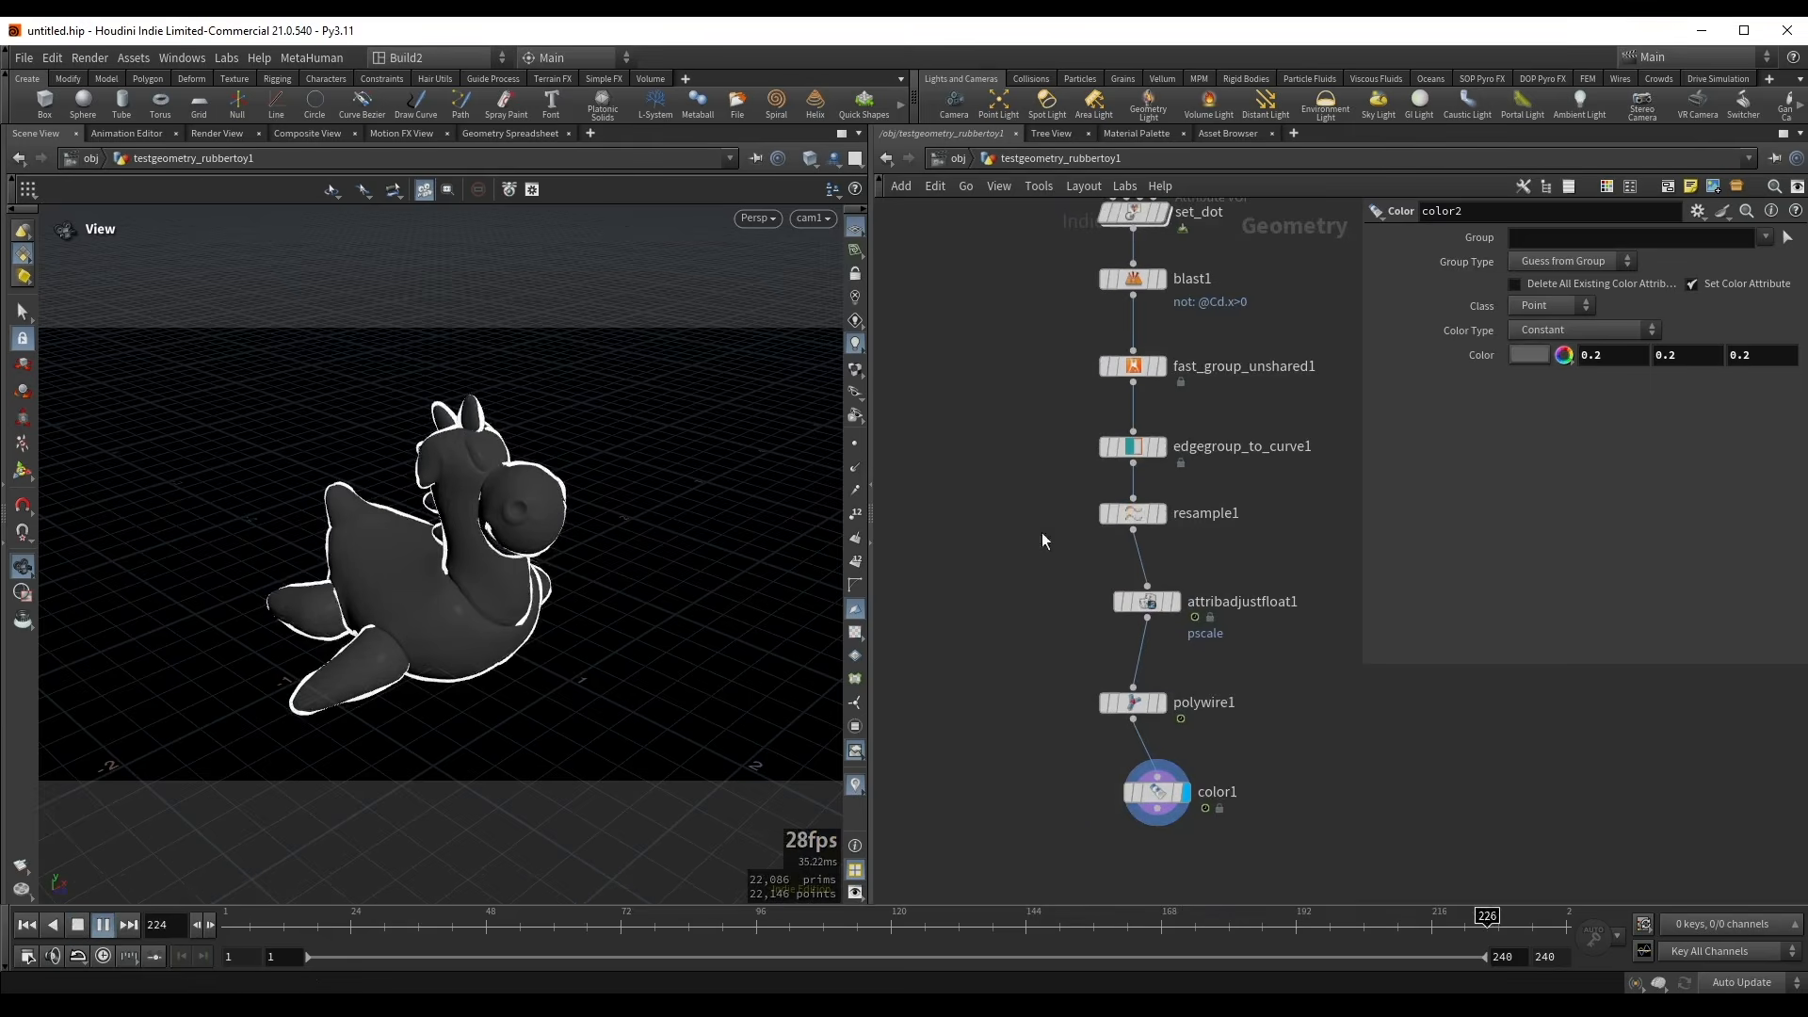
{"action": "key", "text": "Down"}
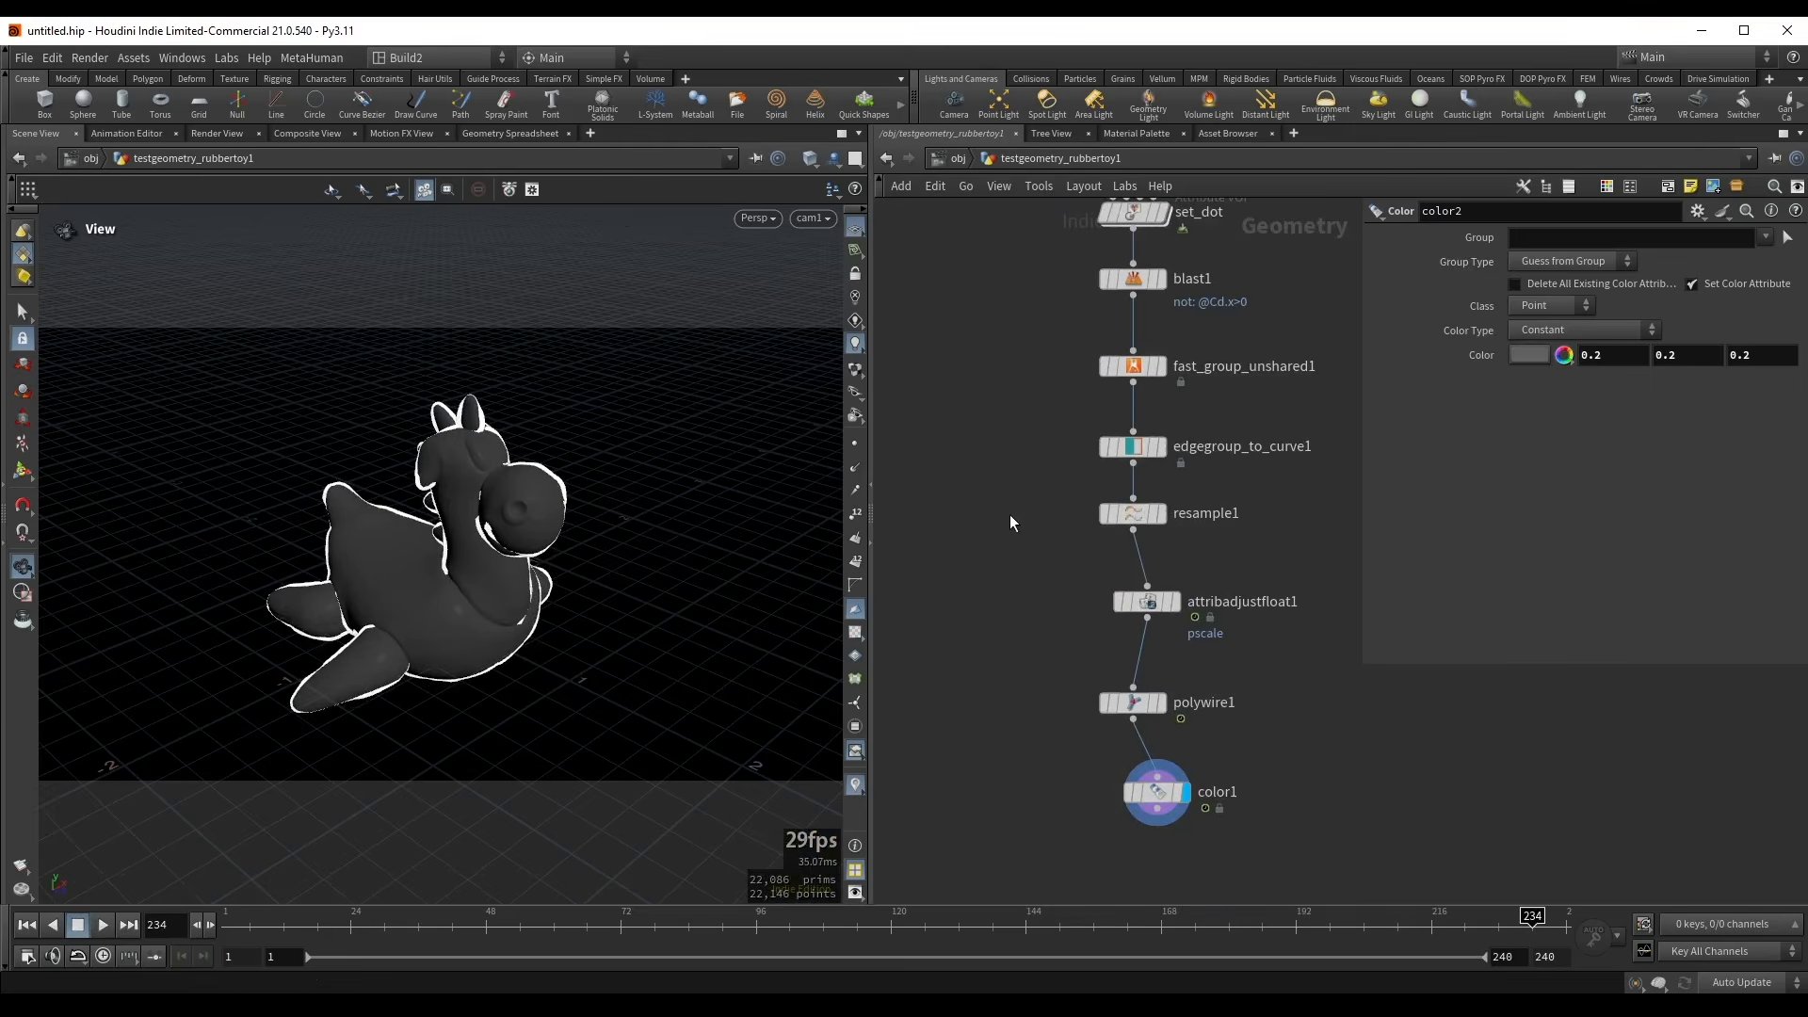
{"action": "left_click_drag", "start_coordinate": [1261, 932], "coordinate": [550, 908]}
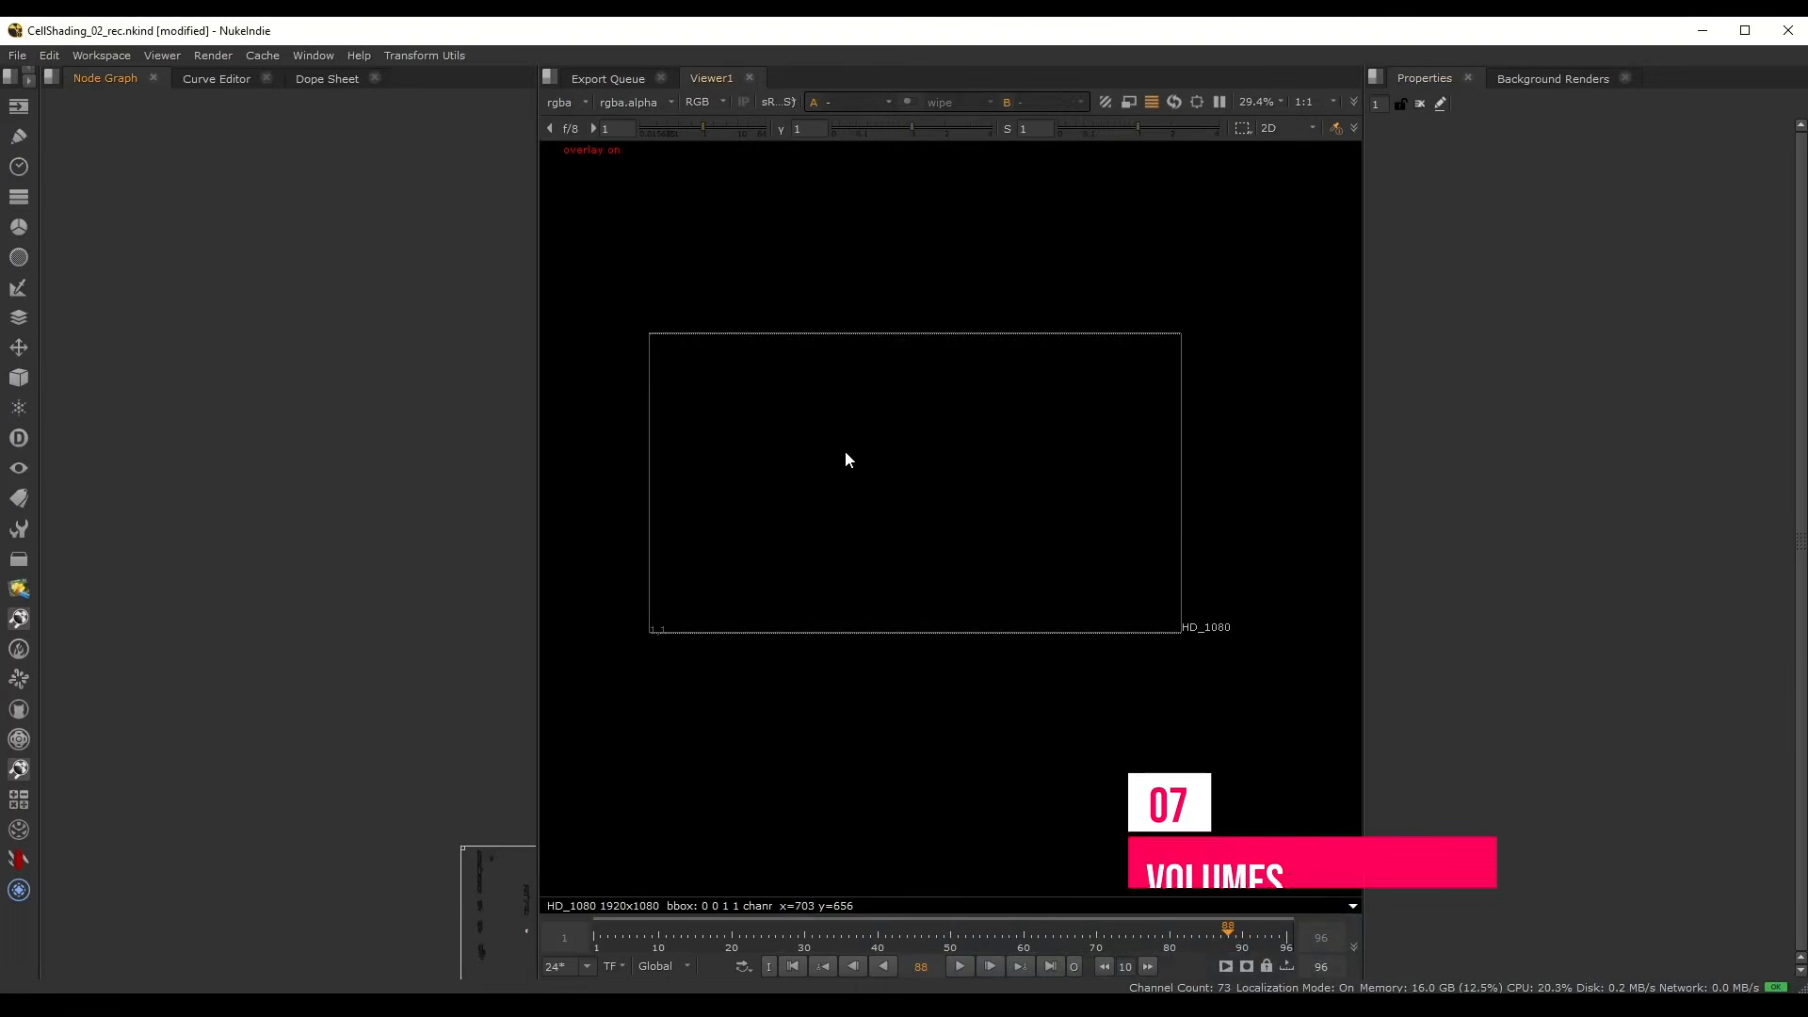
{"action": "scroll", "coordinate": [878, 470], "scroll_direction": "up", "scroll_amount": 3}
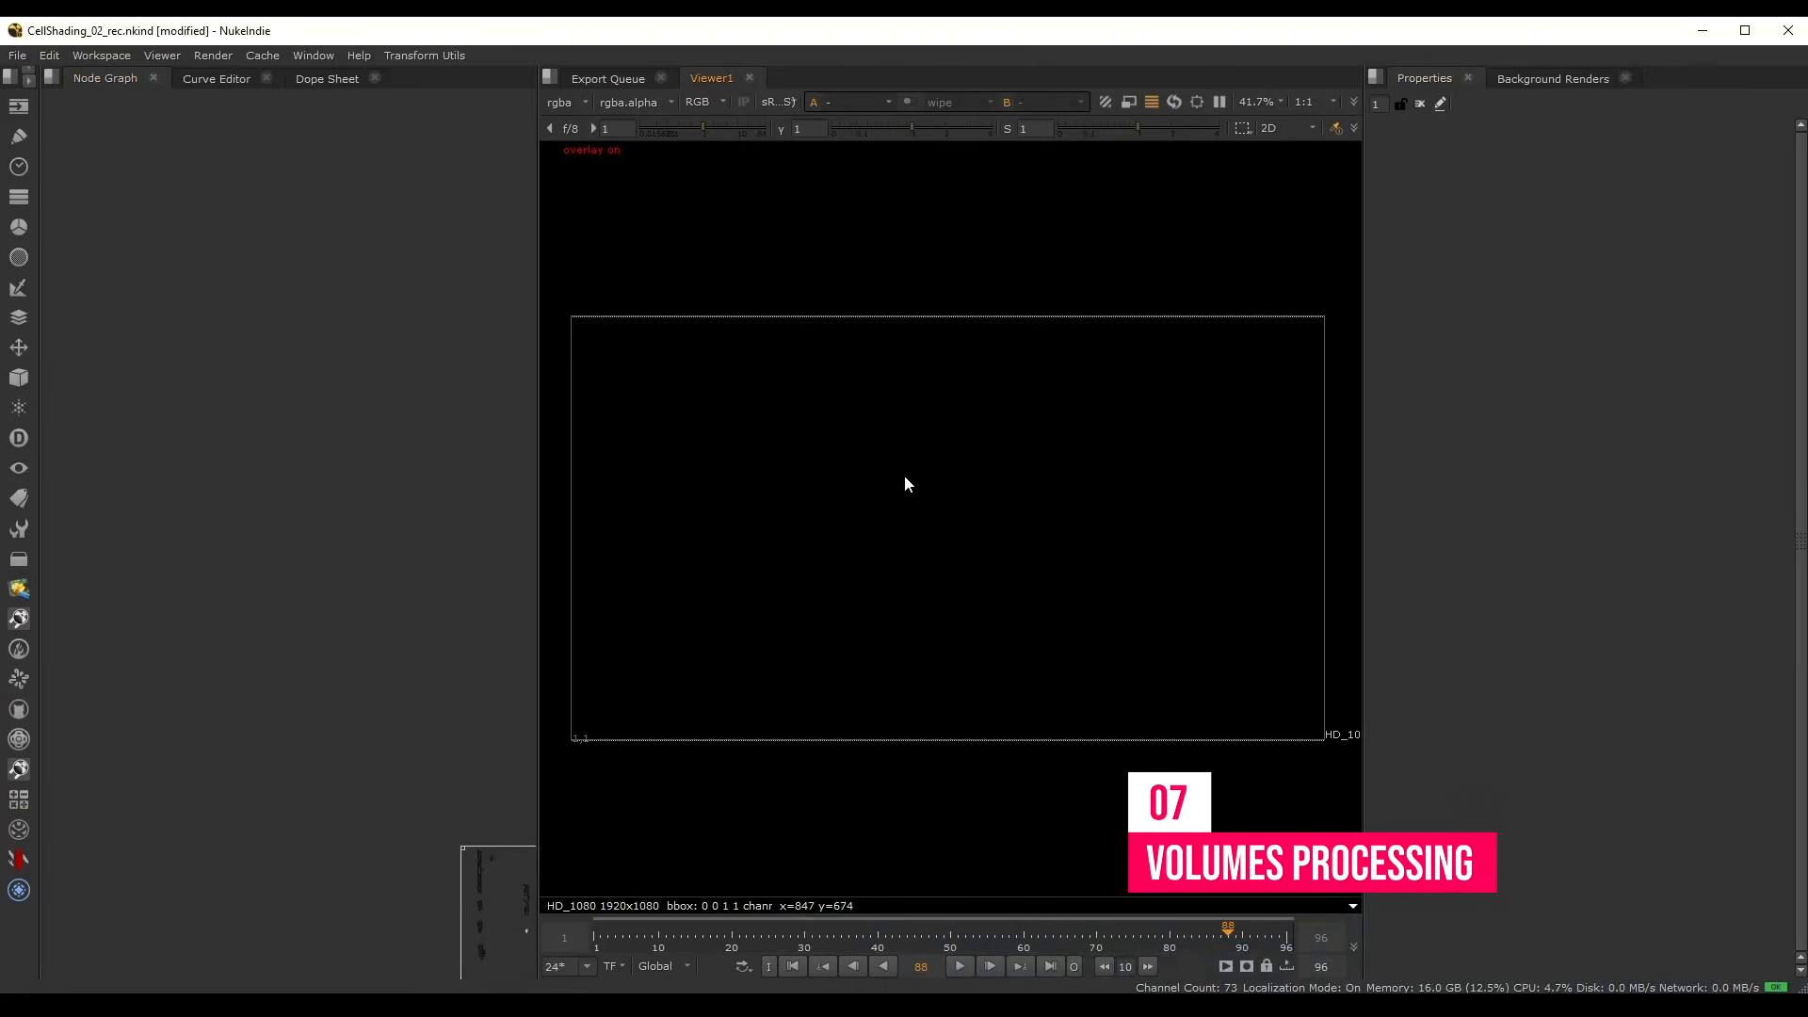
{"action": "scroll", "coordinate": [906, 483], "scroll_direction": "down", "scroll_amount": 3}
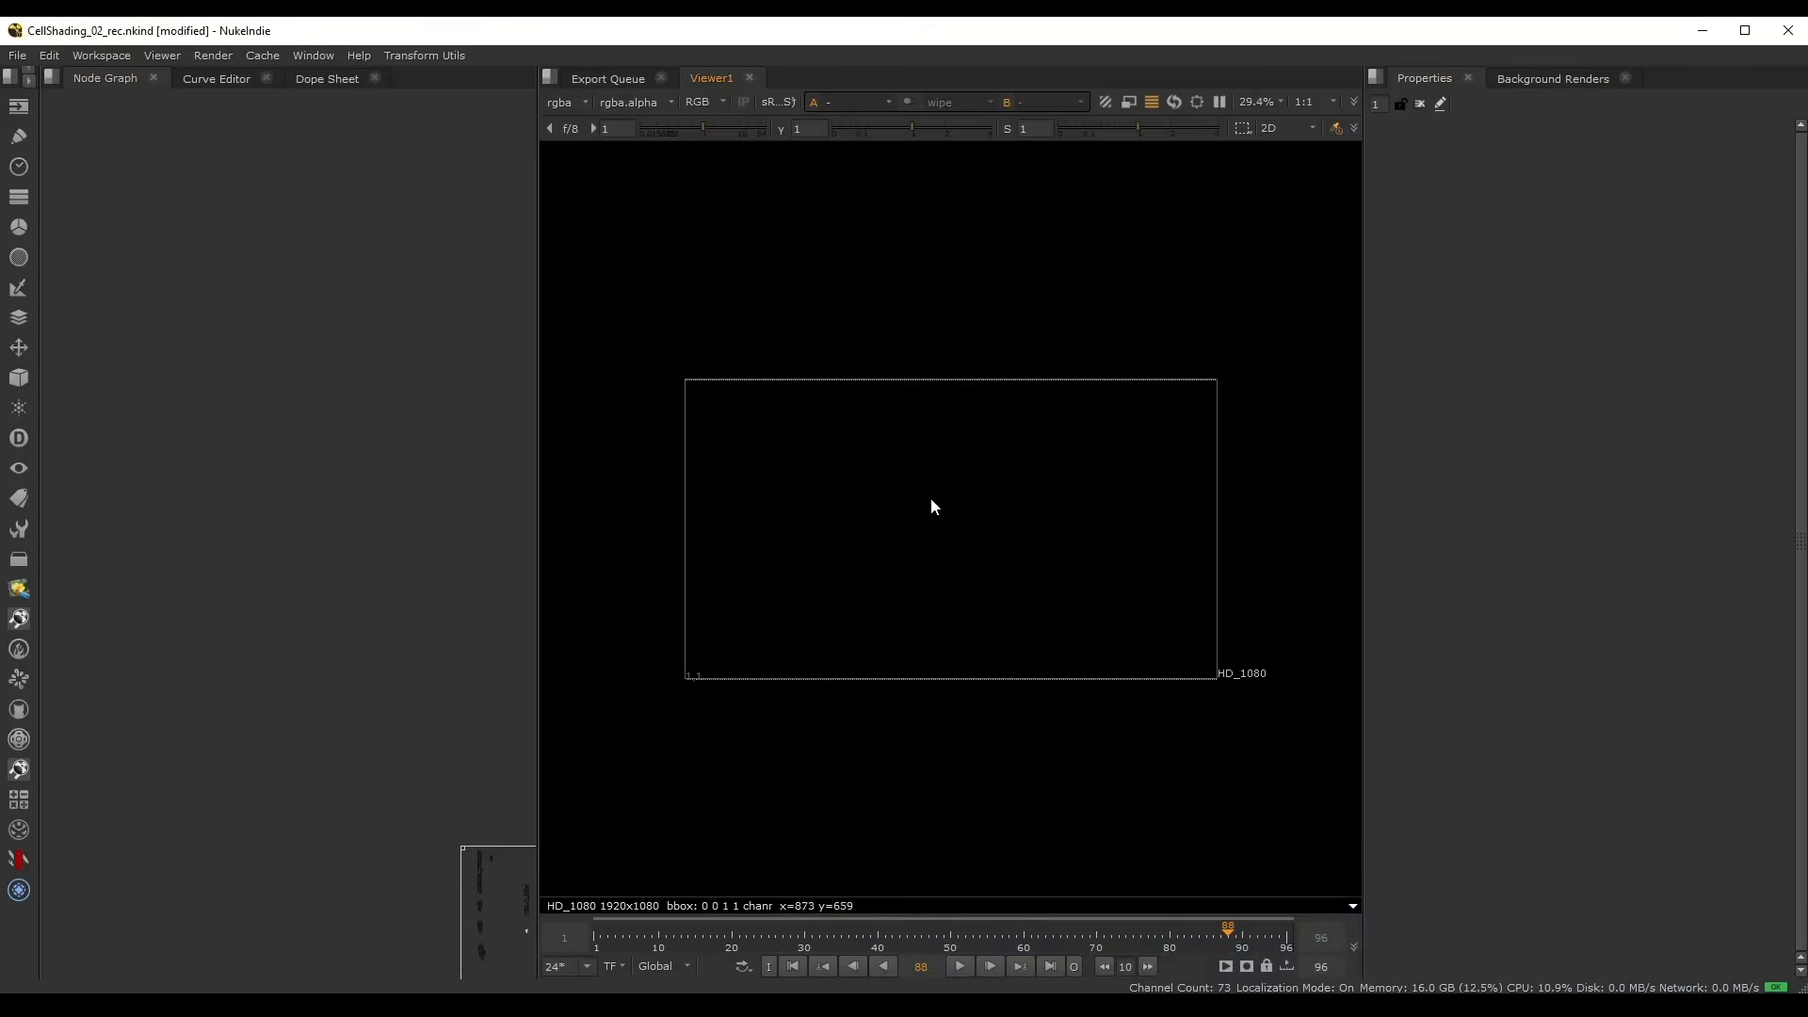
{"action": "middle_click_drag", "start_coordinate": [930, 499], "coordinate": [923, 500]}
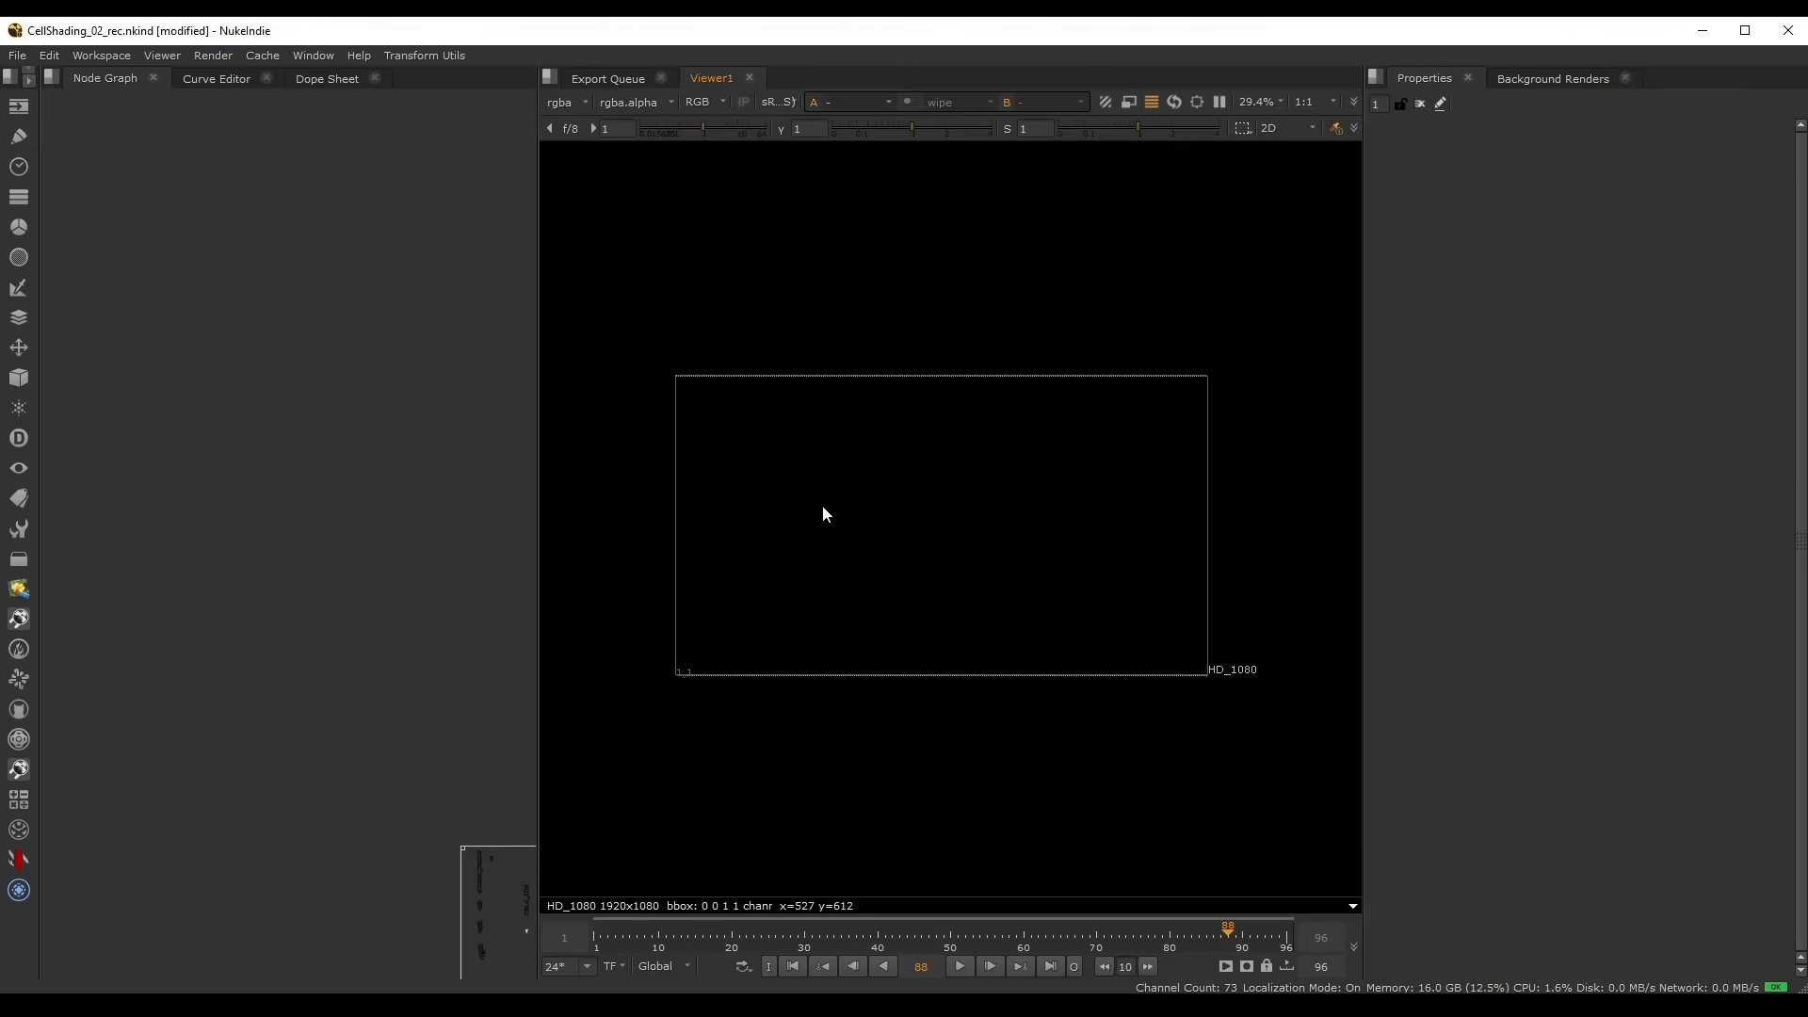
- In Nuke, read the AFX_Fire_vol_01.####.exr 72-172 sequence, show it in the viewer and play it from the first frame
{"action": "key", "text": "r"}
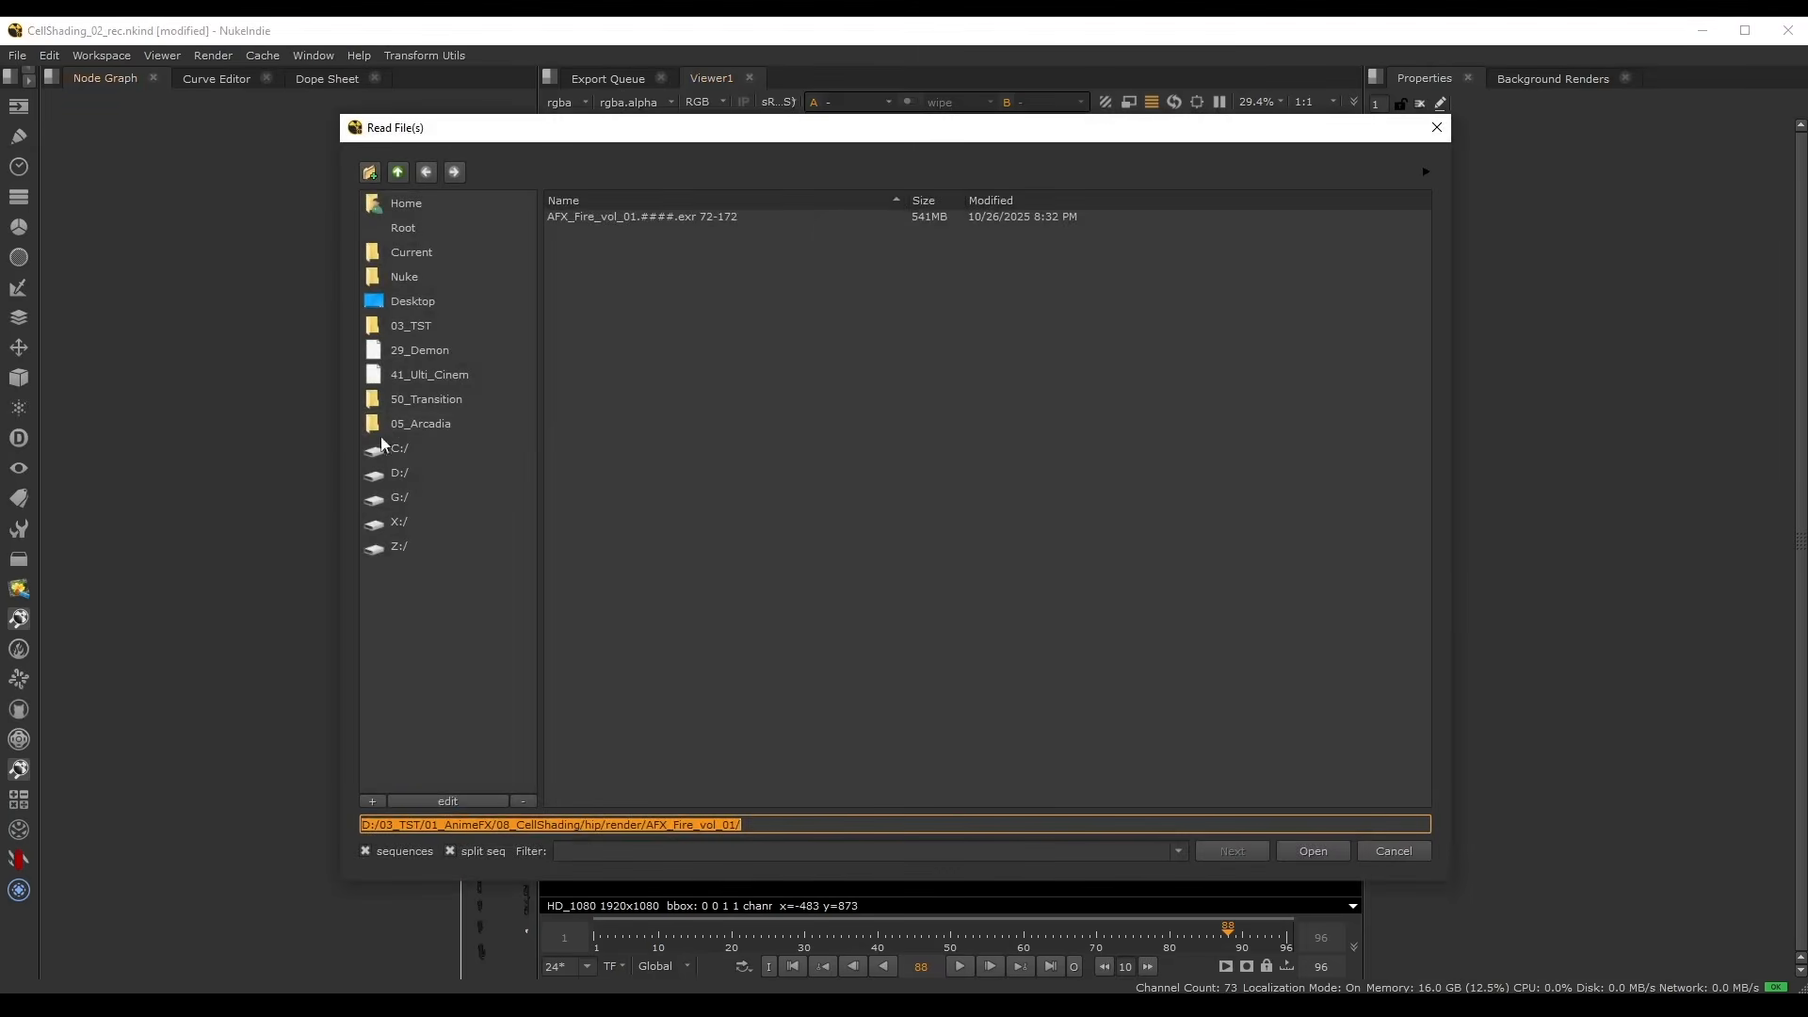
{"action": "double_click", "coordinate": [578, 217]}
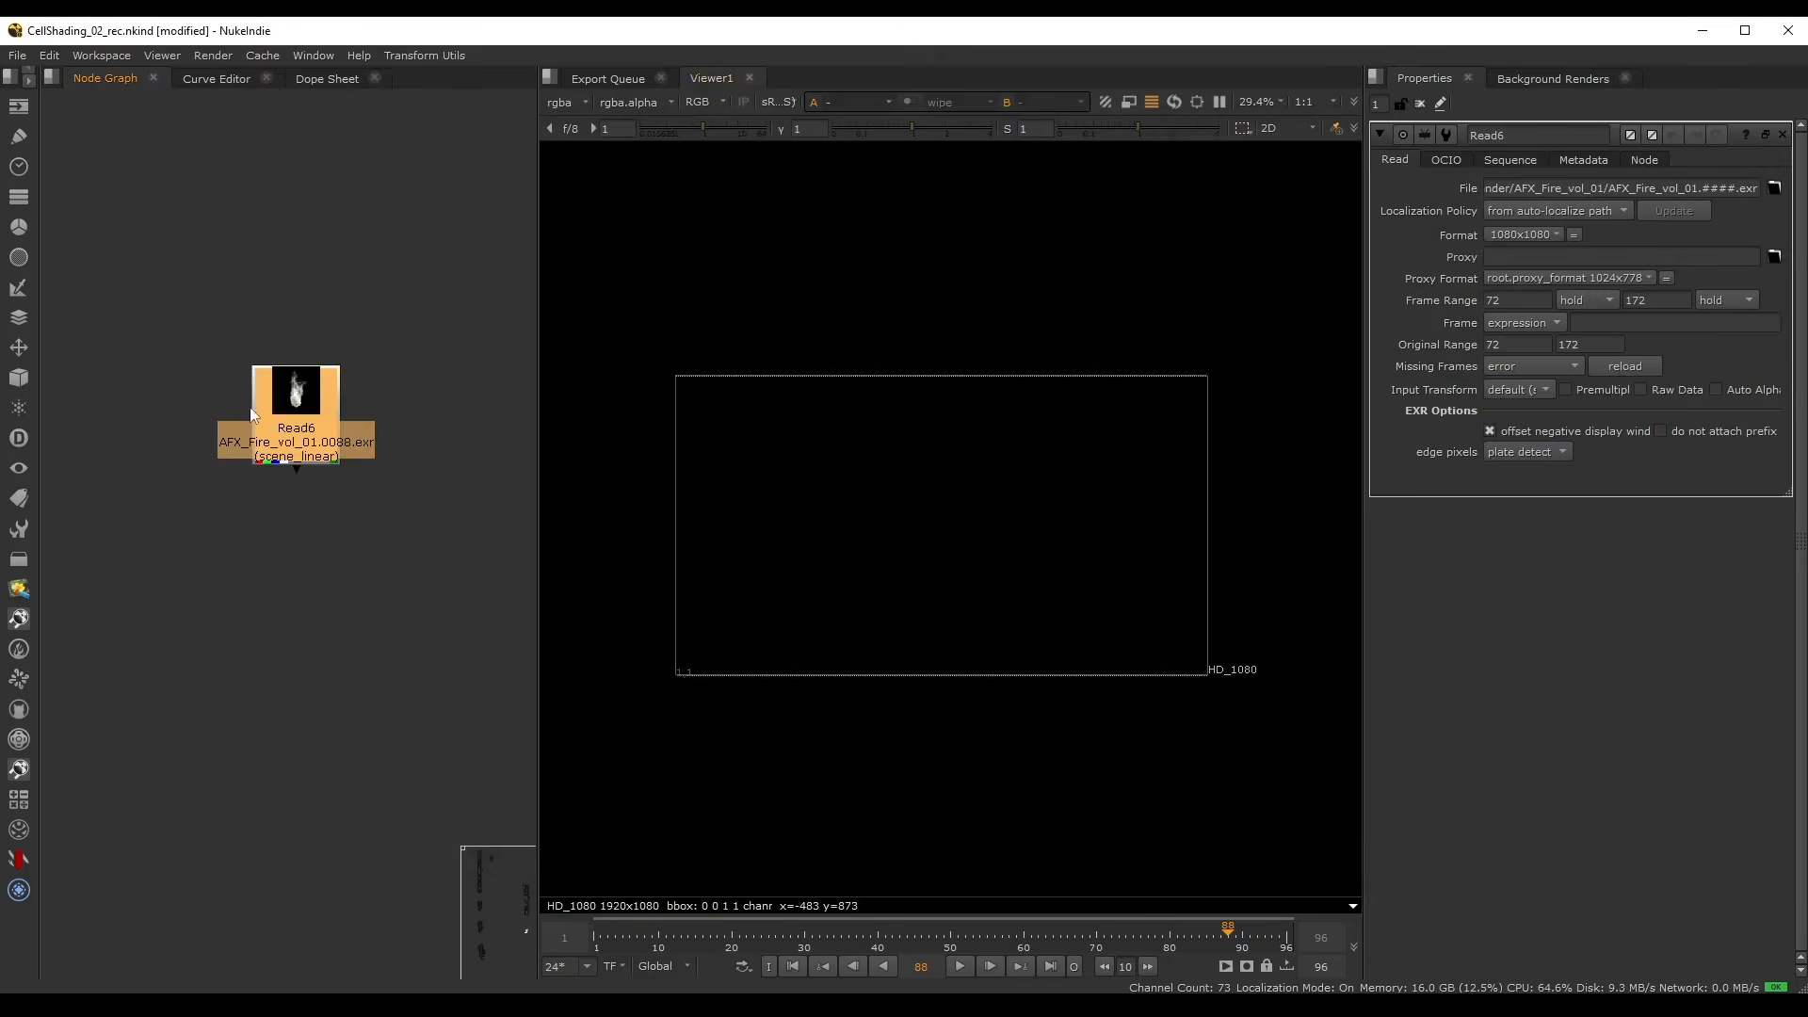
{"action": "key", "text": "1"}
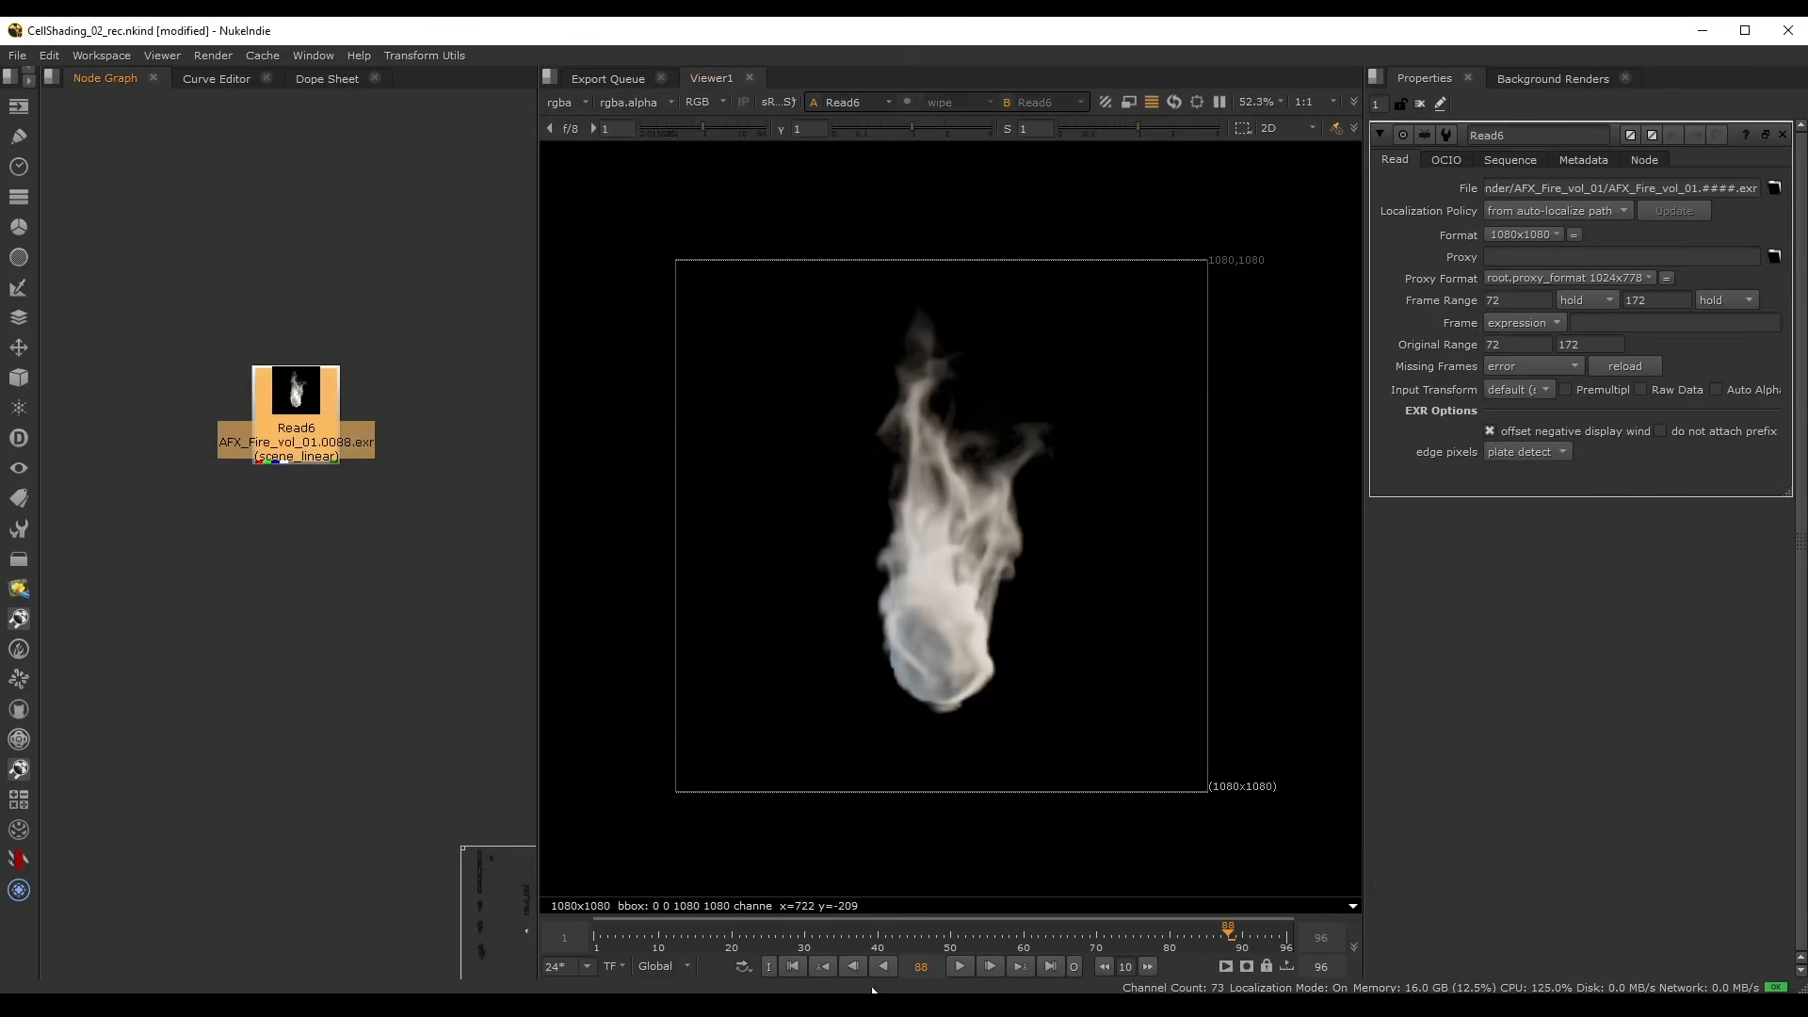
{"action": "left_click", "coordinate": [793, 966]}
{"action": "left_click", "coordinate": [960, 966]}
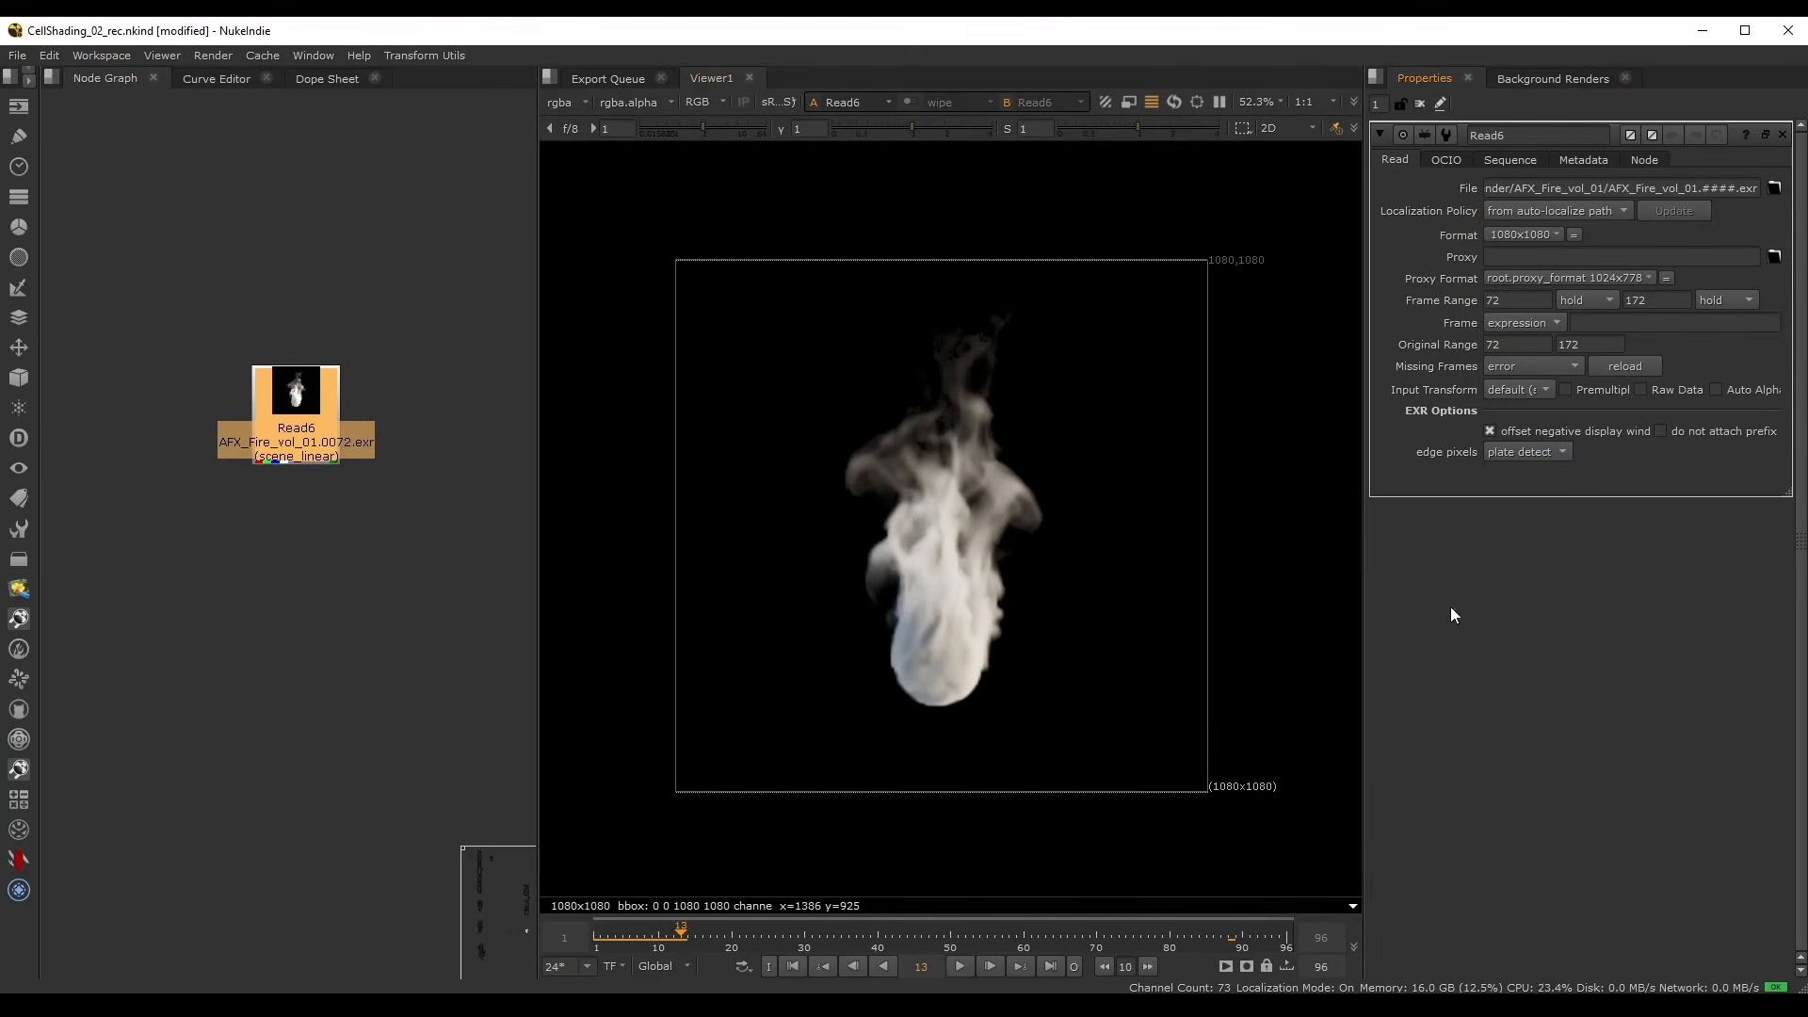
- Add a TimeOffset node after the fire Read node and set its time offset to -75 frames
{"action": "left_click", "coordinate": [1512, 301]}
{"action": "key", "text": "Tab"}
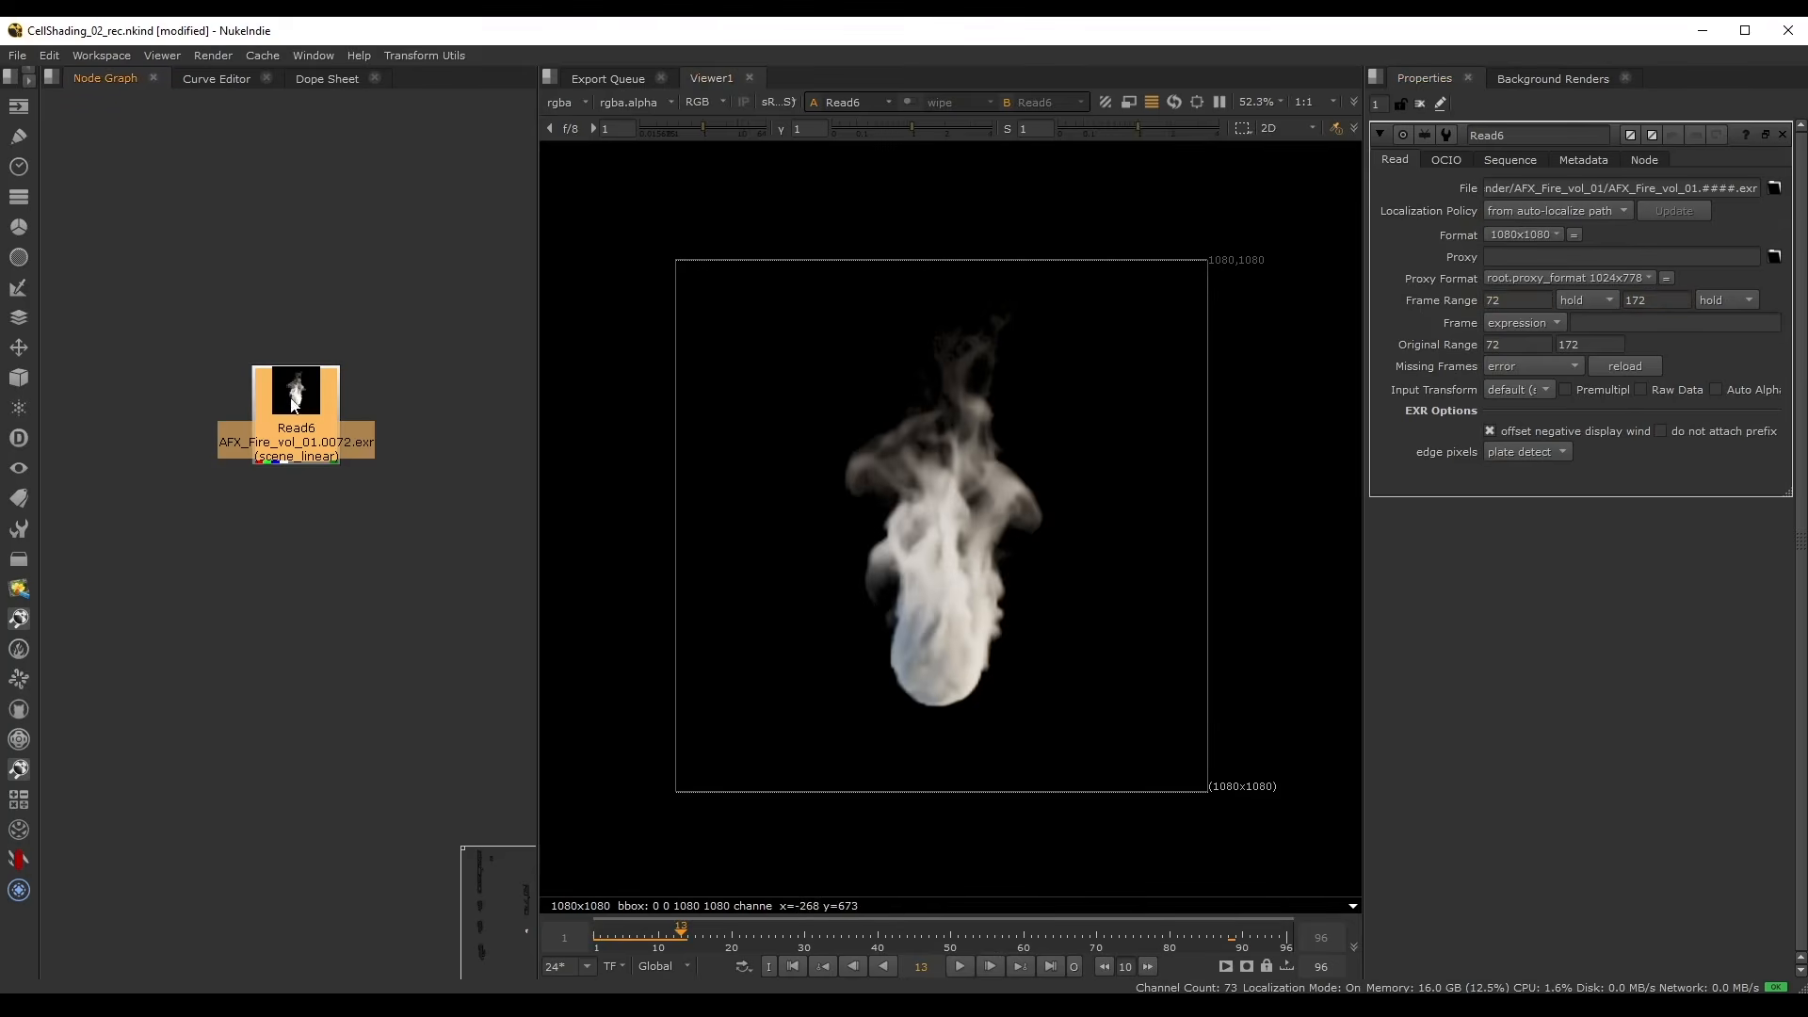
{"action": "key", "text": "Tab"}
{"action": "type", "text": "timeof"}
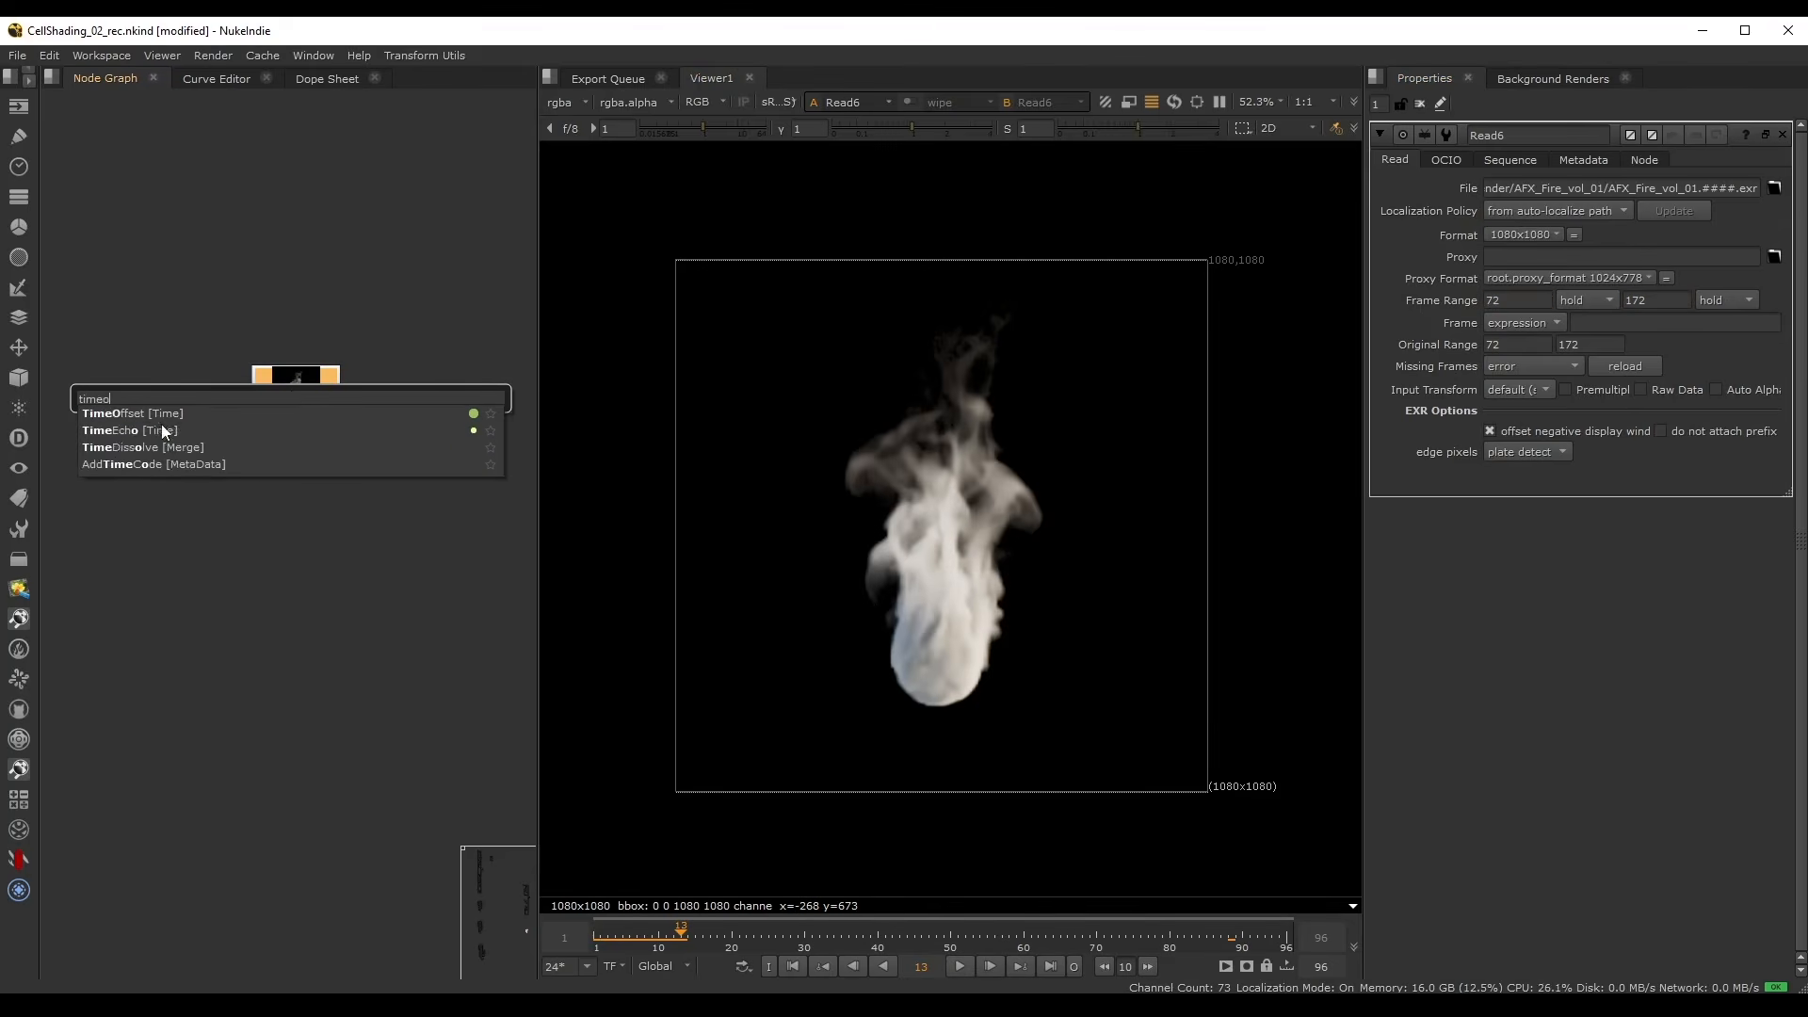
{"action": "key", "text": "Return"}
{"action": "left_click_drag", "start_coordinate": [293, 500], "coordinate": [301, 524]}
{"action": "double_click", "coordinate": [1504, 211]}
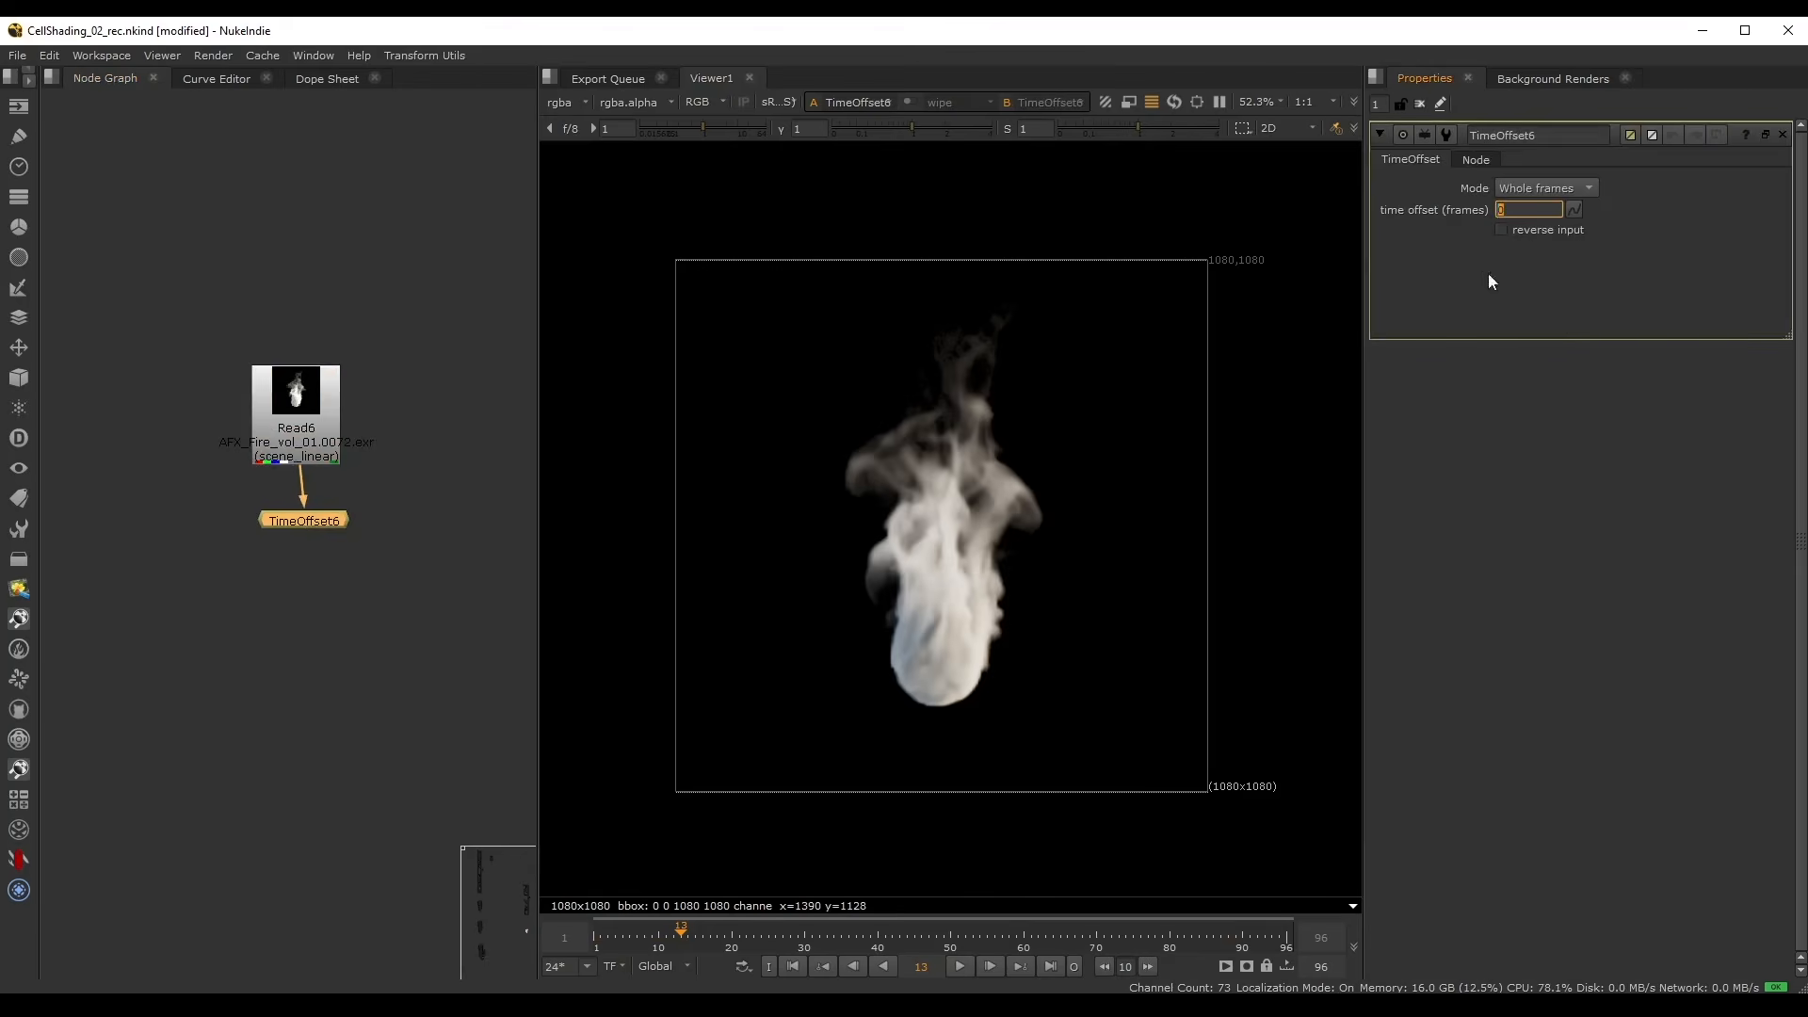
{"action": "type", "text": "-75"}
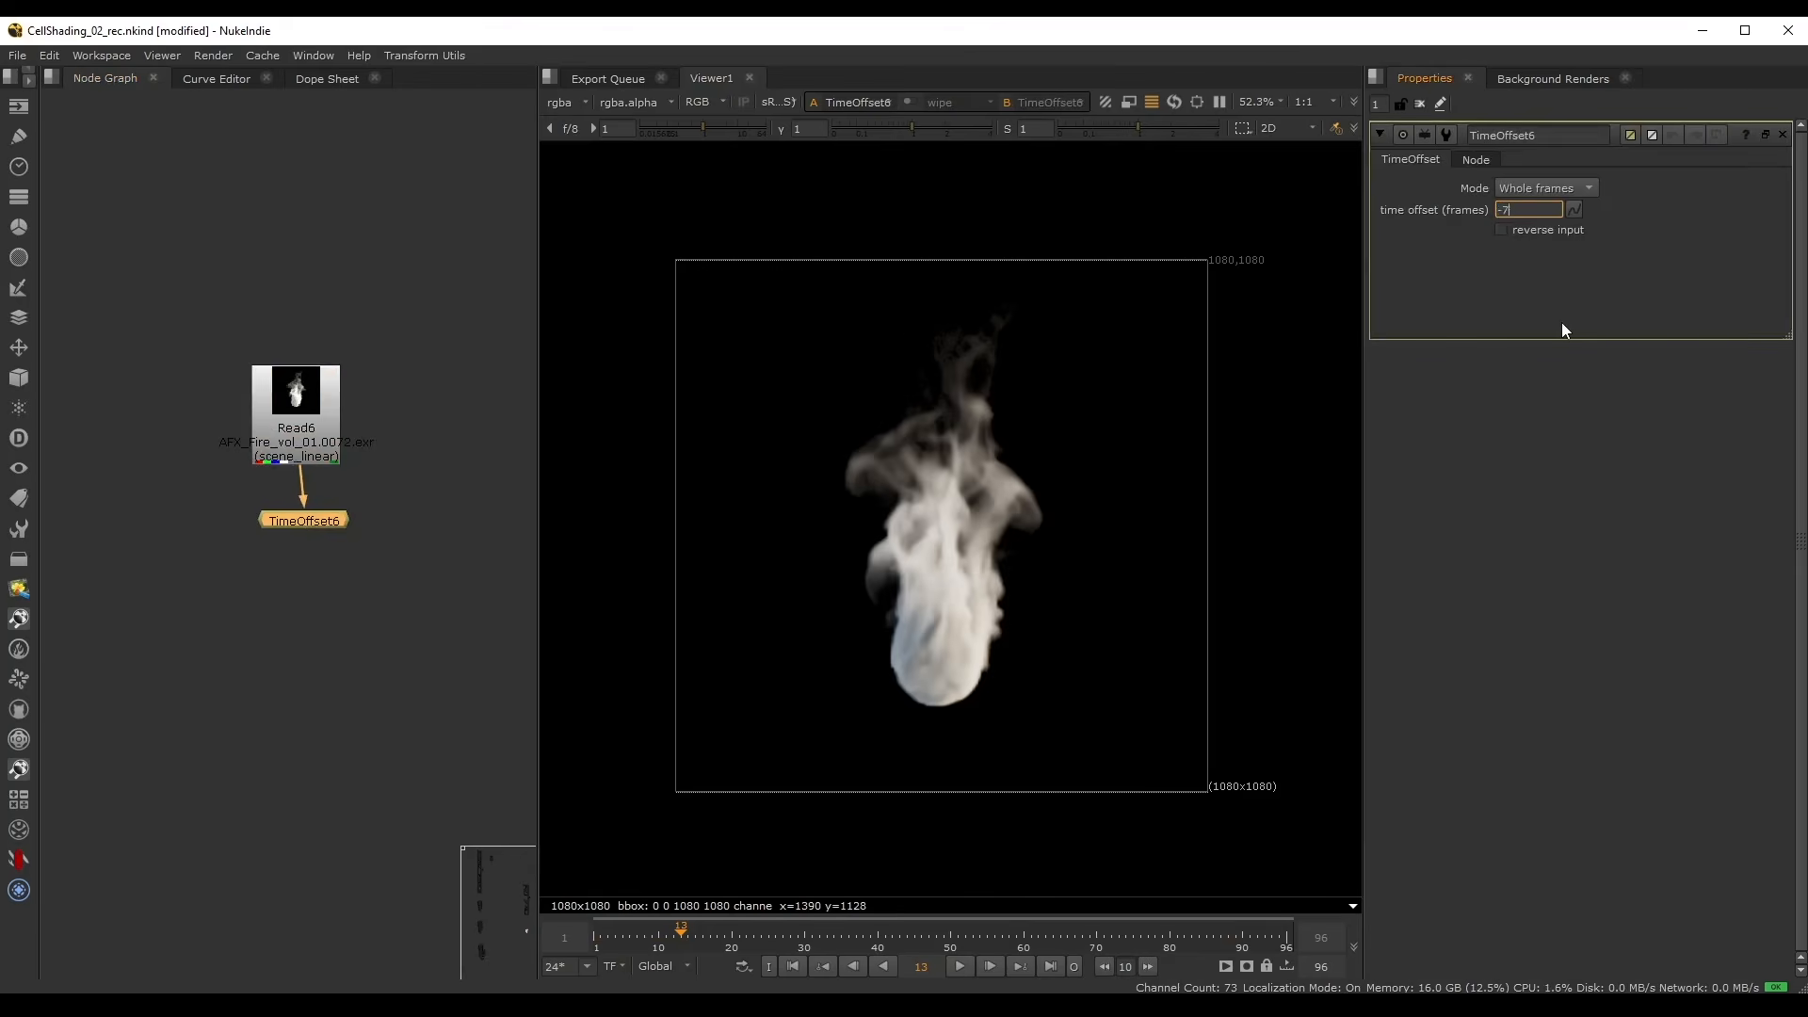
{"action": "key", "text": "Return"}
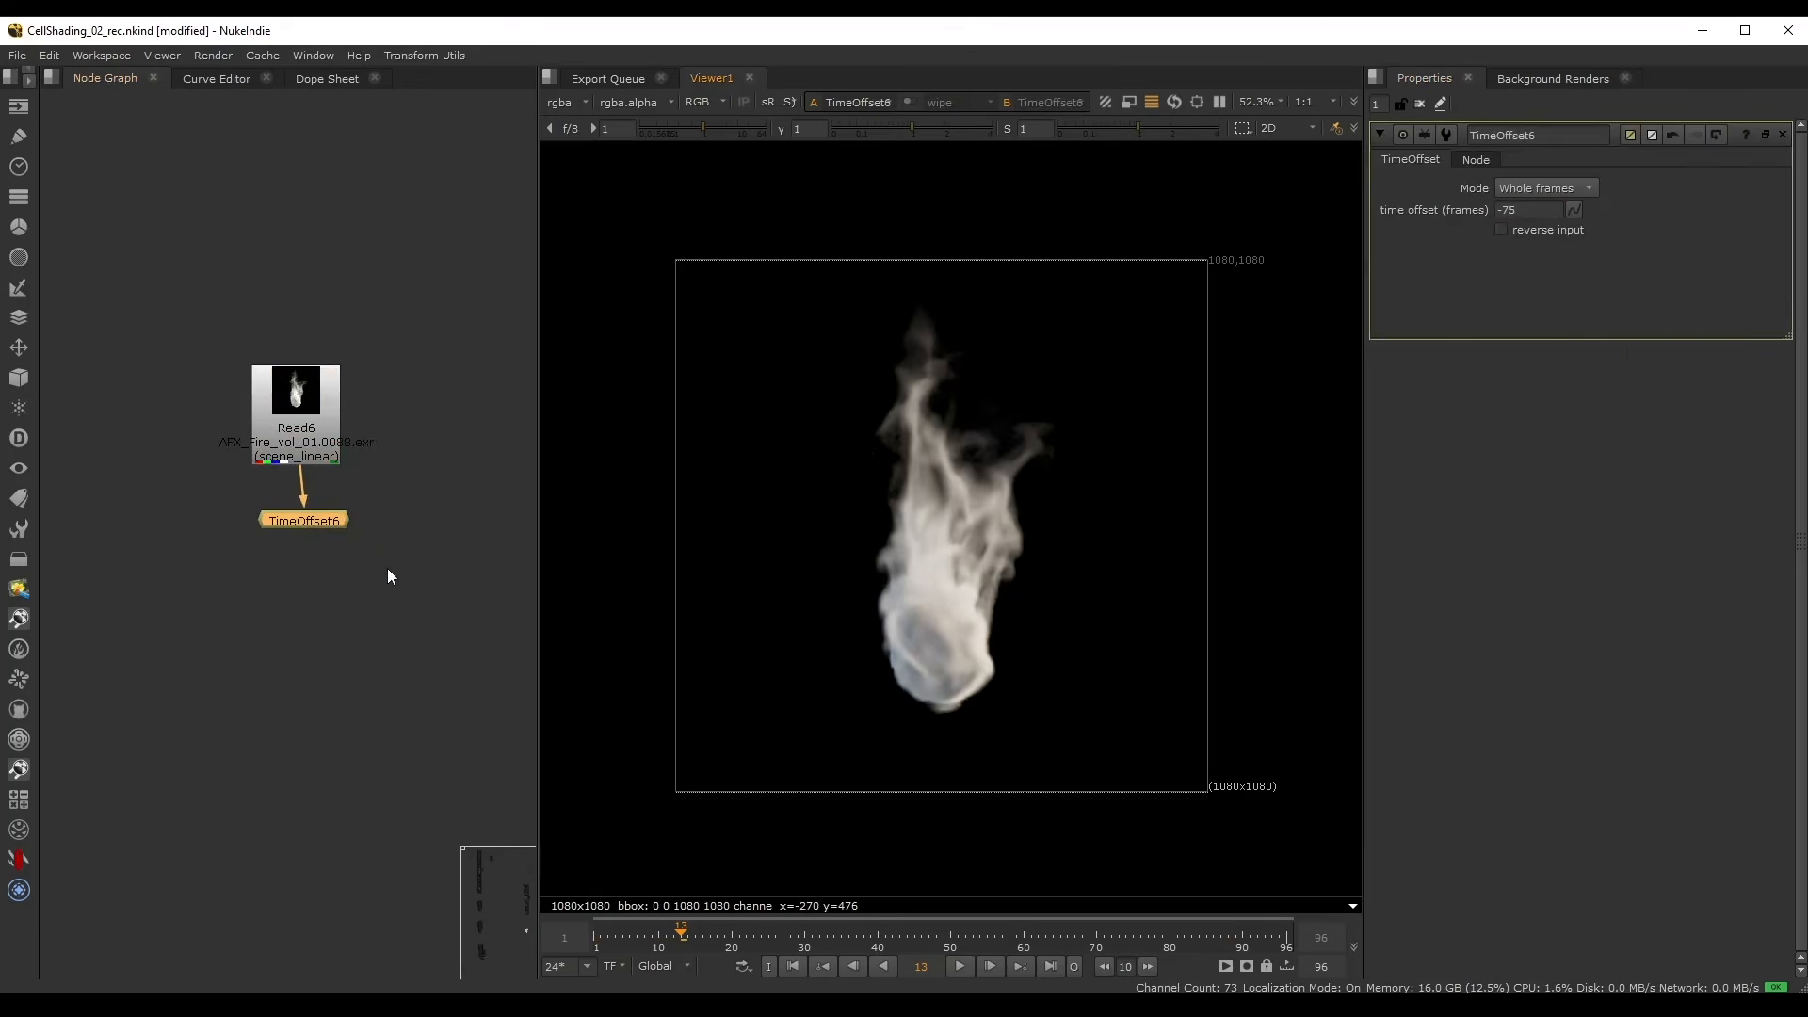
- Play the time-shifted fire sequence from near its start, stop playback and scrub the timeline to check the motion
{"action": "left_click", "coordinate": [603, 934]}
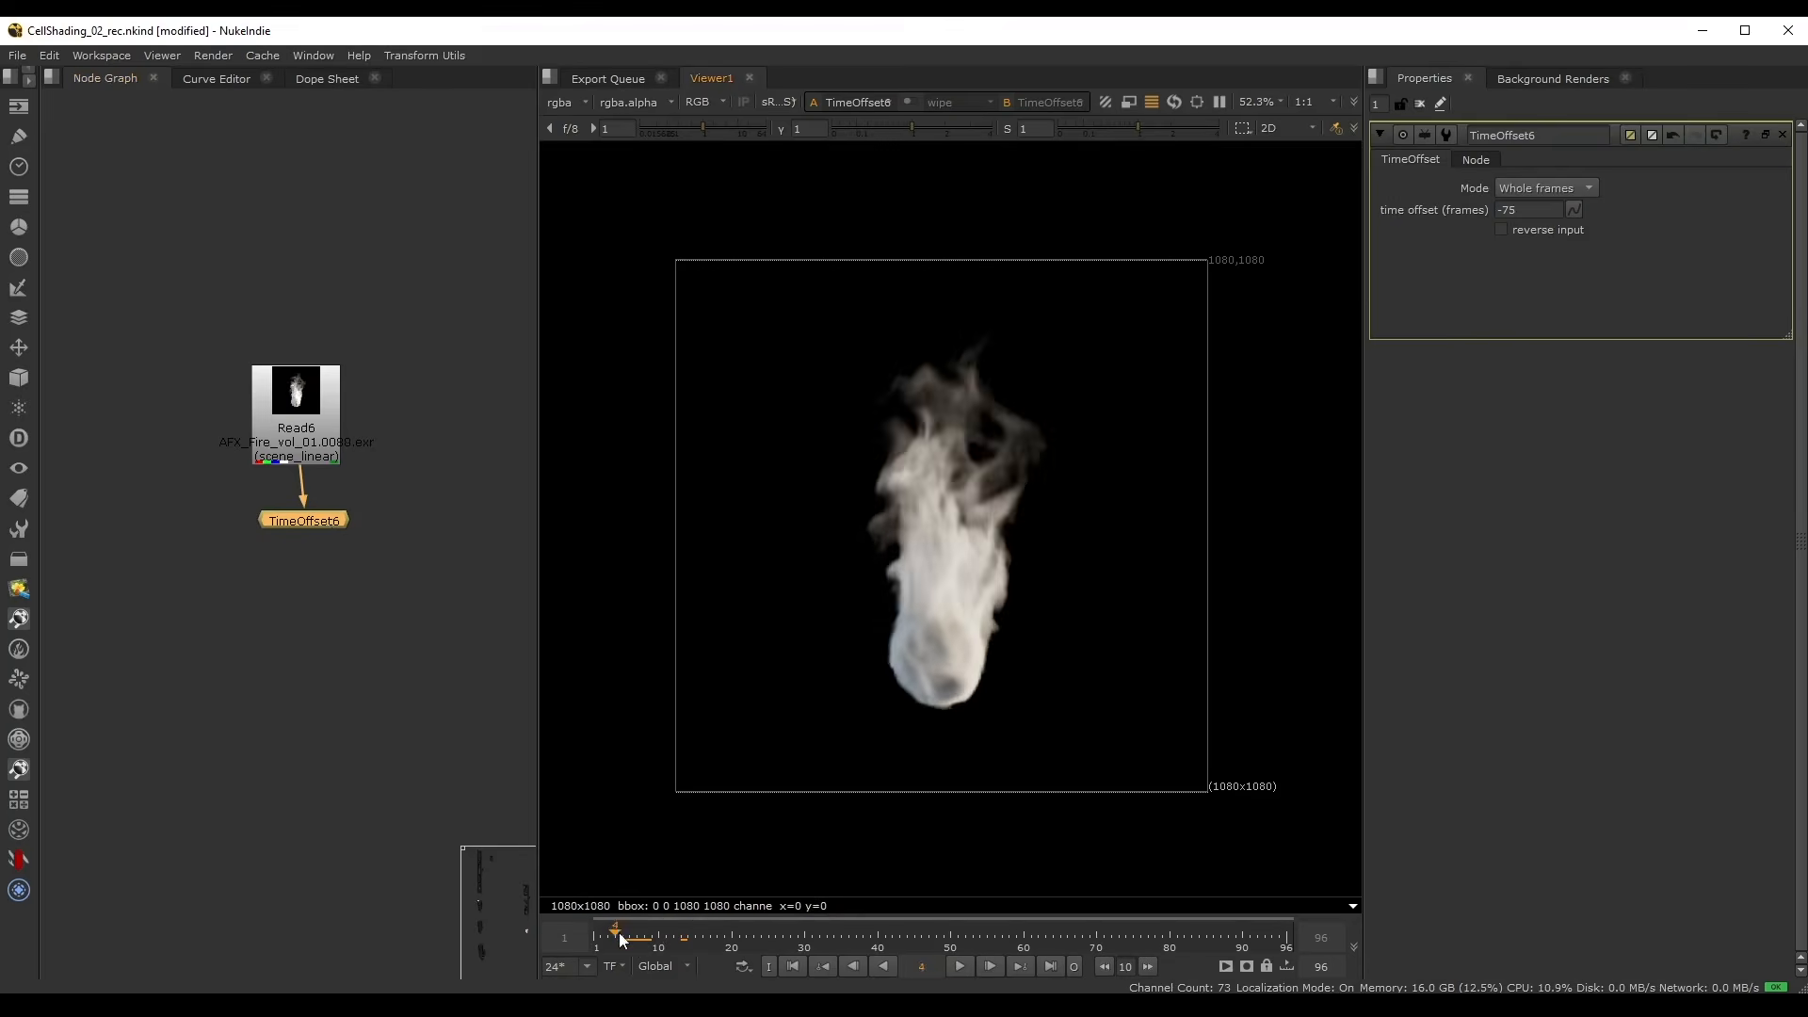
{"action": "left_click", "coordinate": [962, 962]}
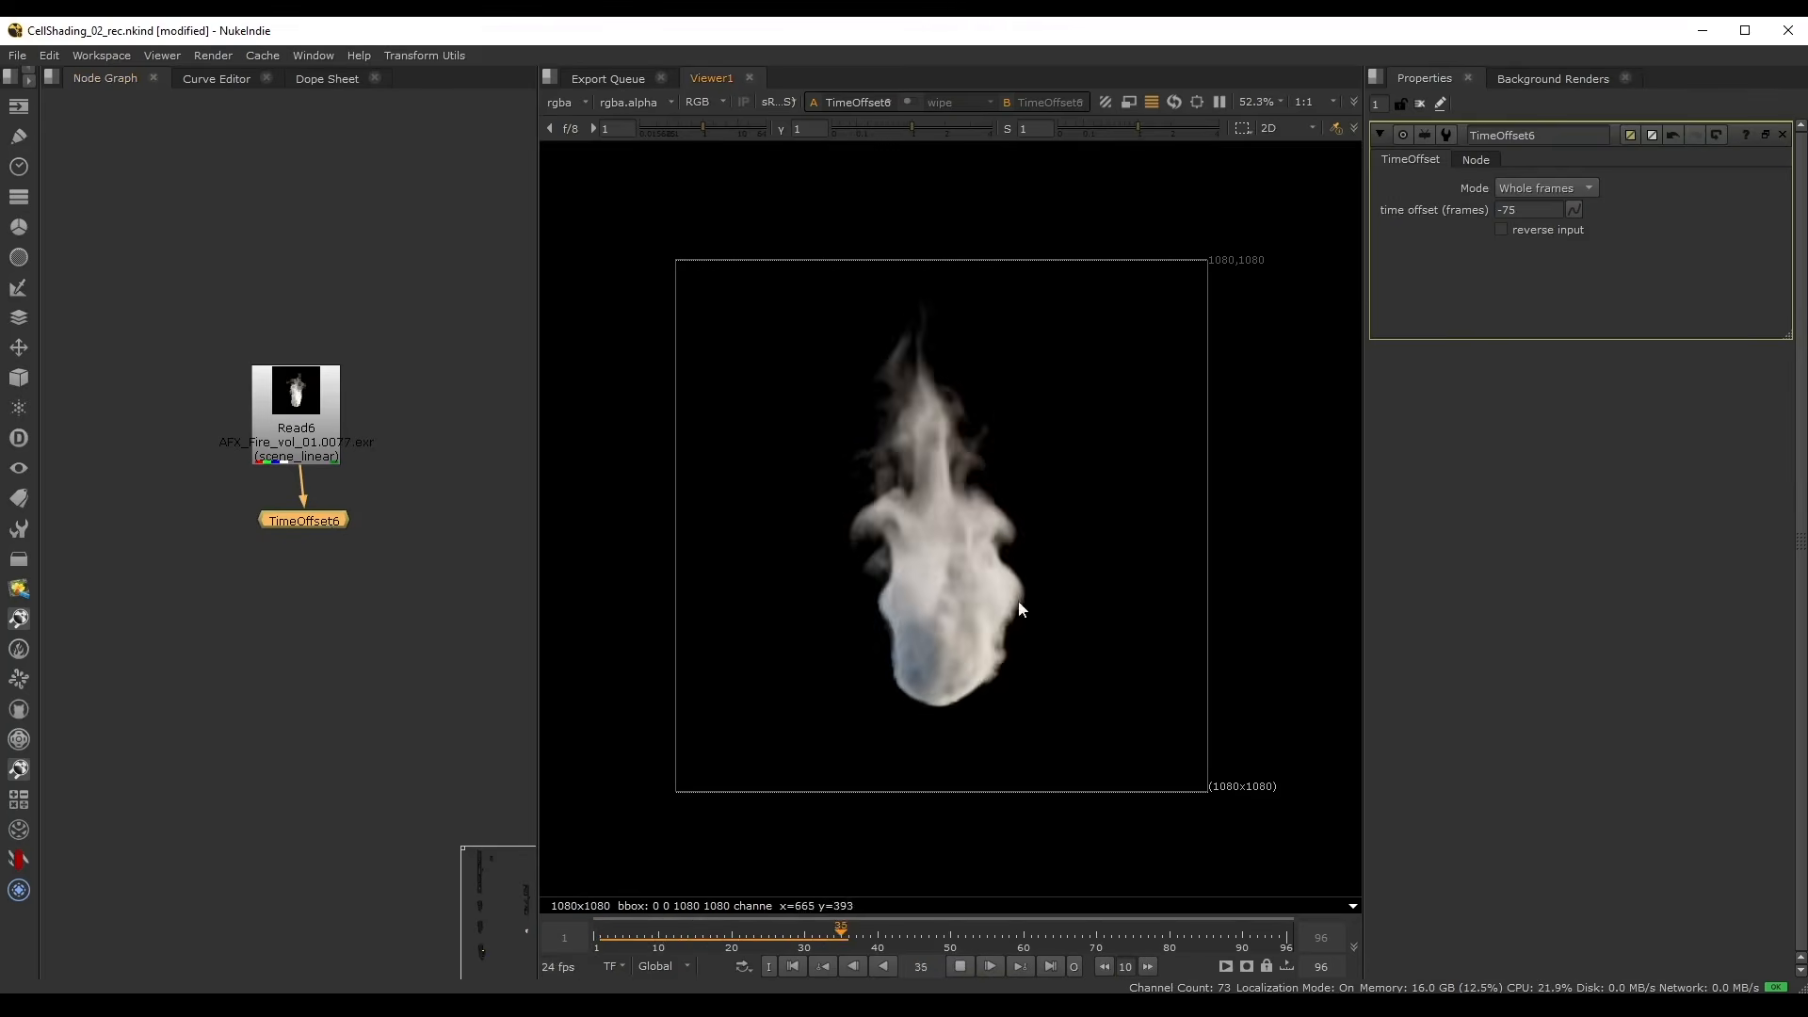
{"action": "left_click", "coordinate": [958, 970]}
{"action": "left_click_drag", "start_coordinate": [956, 937], "coordinate": [881, 932]}
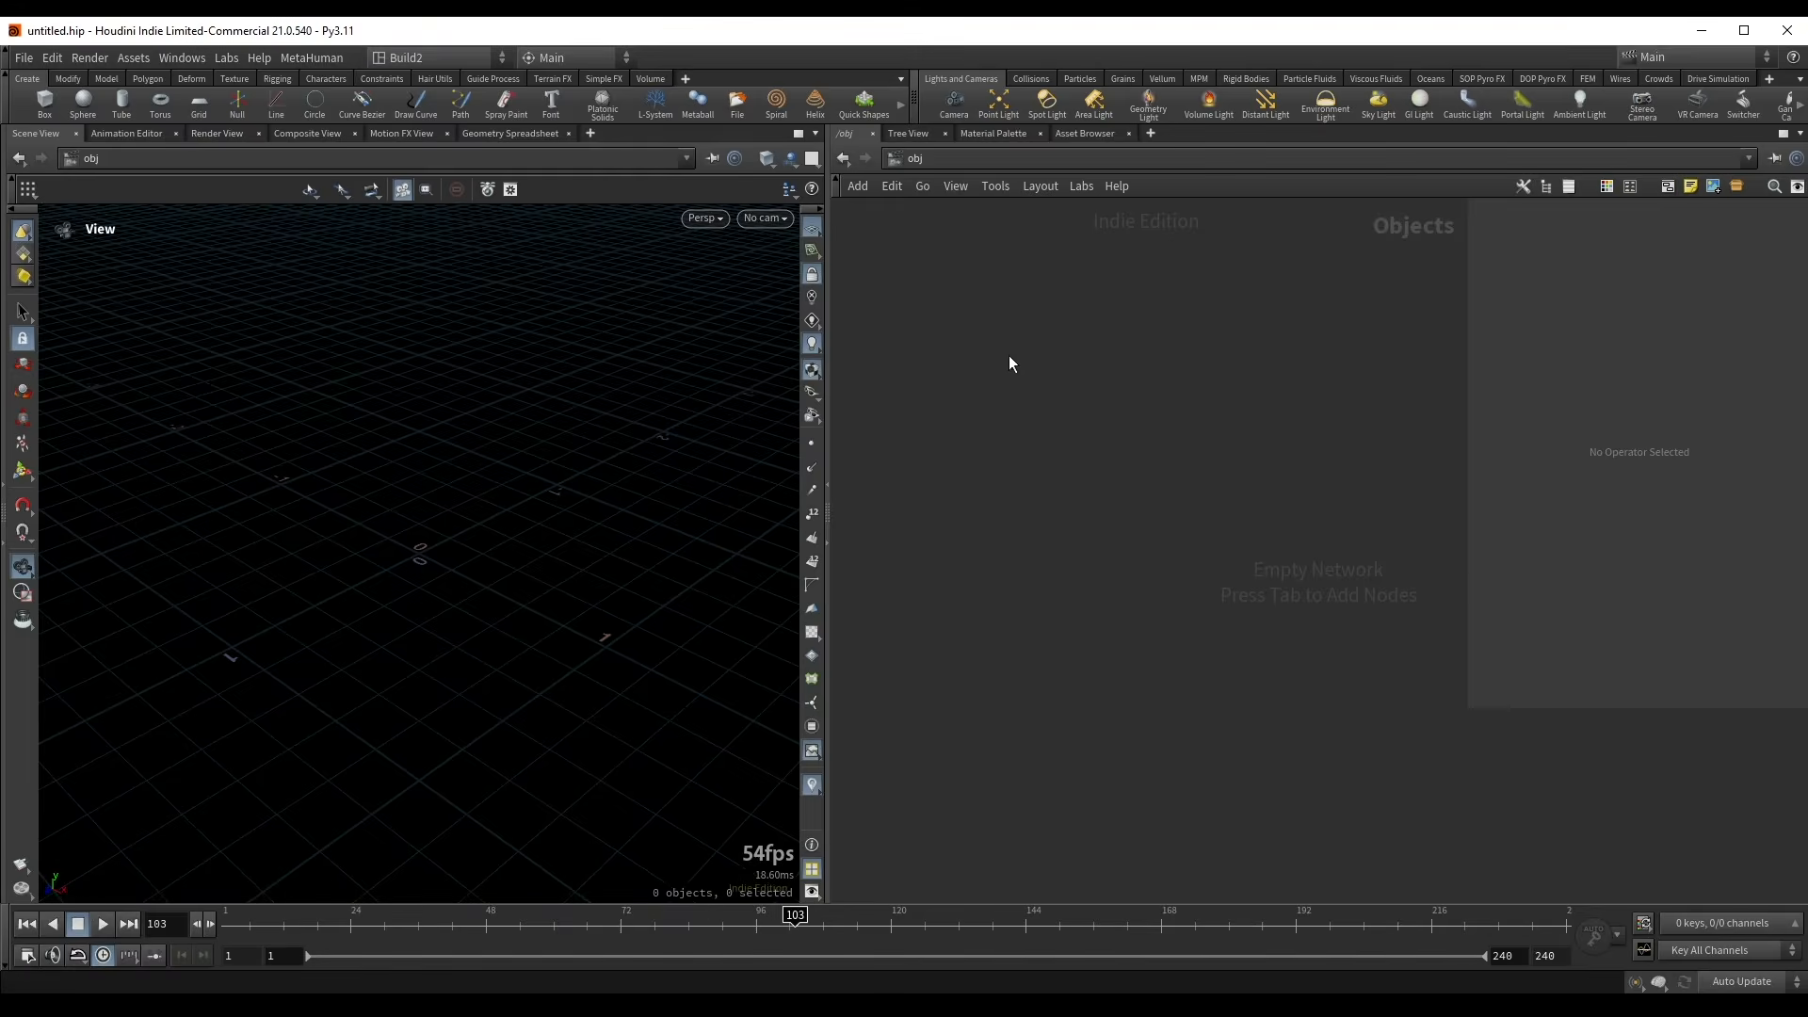
- Switch to Houdini, create a Geometry object and add a Sphere node inside it
{"action": "key", "text": "Tab"}
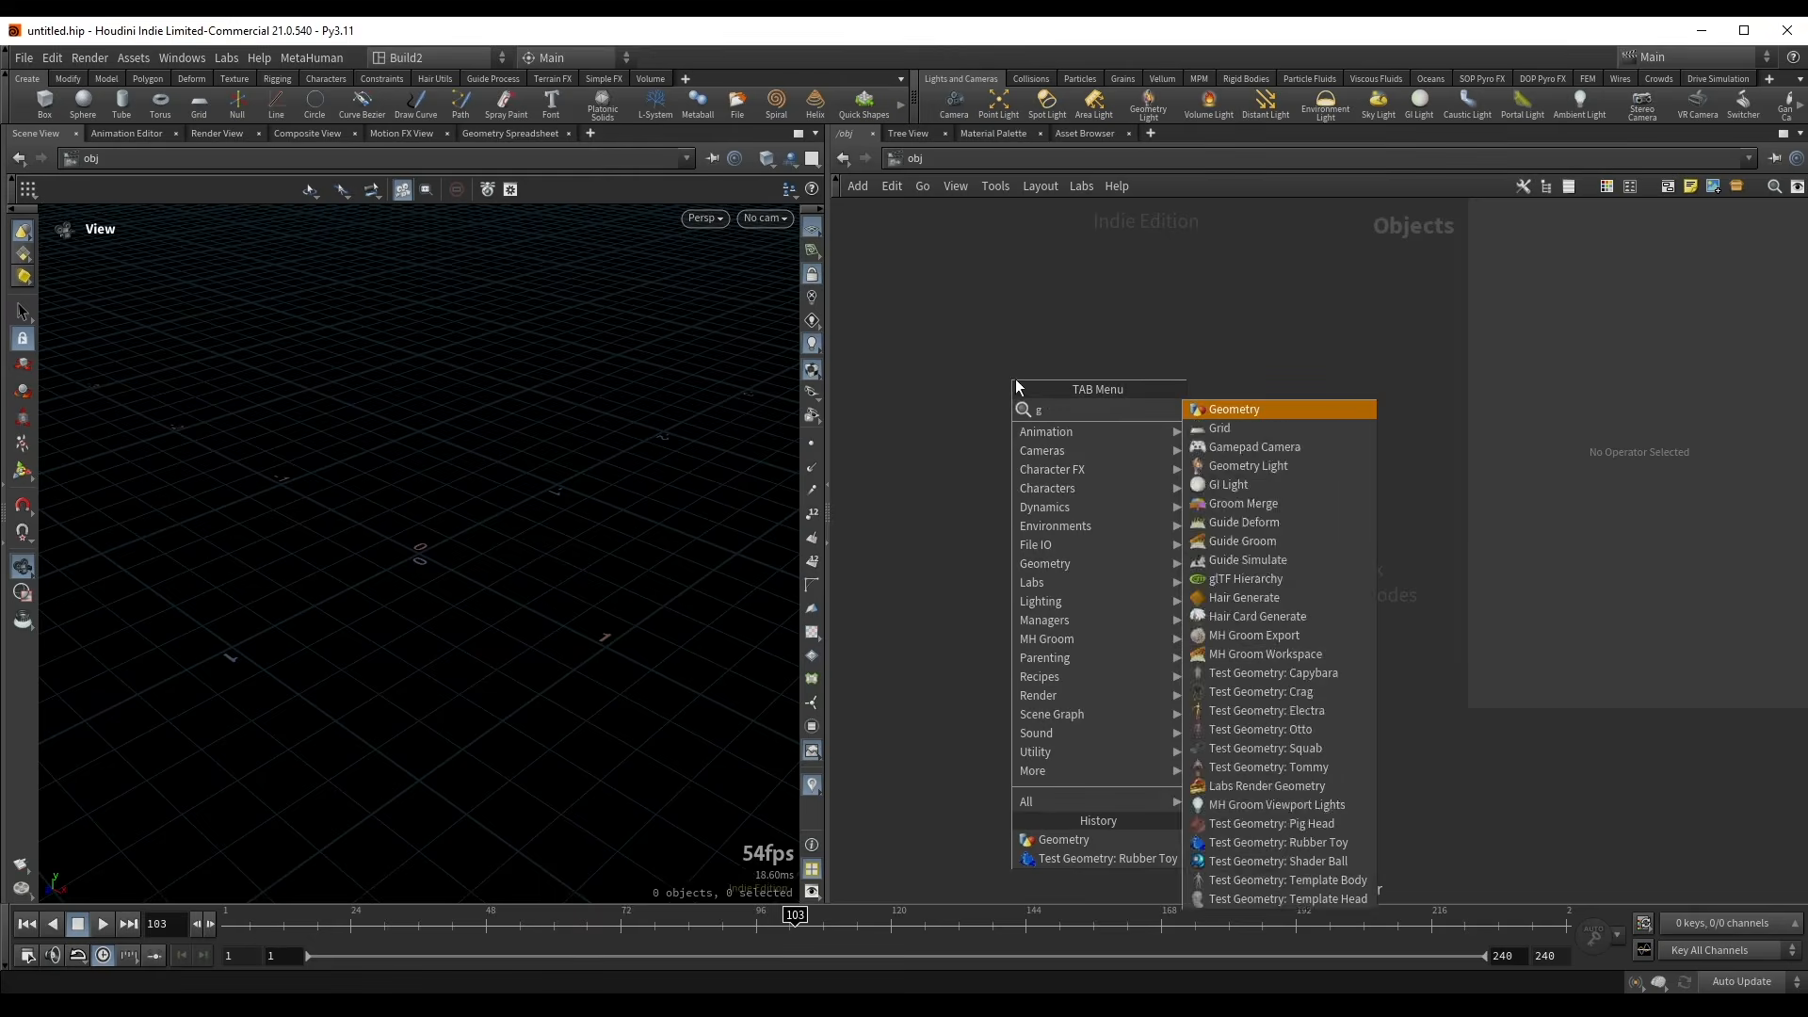
{"action": "left_click", "coordinate": [1244, 407]}
{"action": "left_click", "coordinate": [1137, 482]}
{"action": "double_click", "coordinate": [1144, 485]}
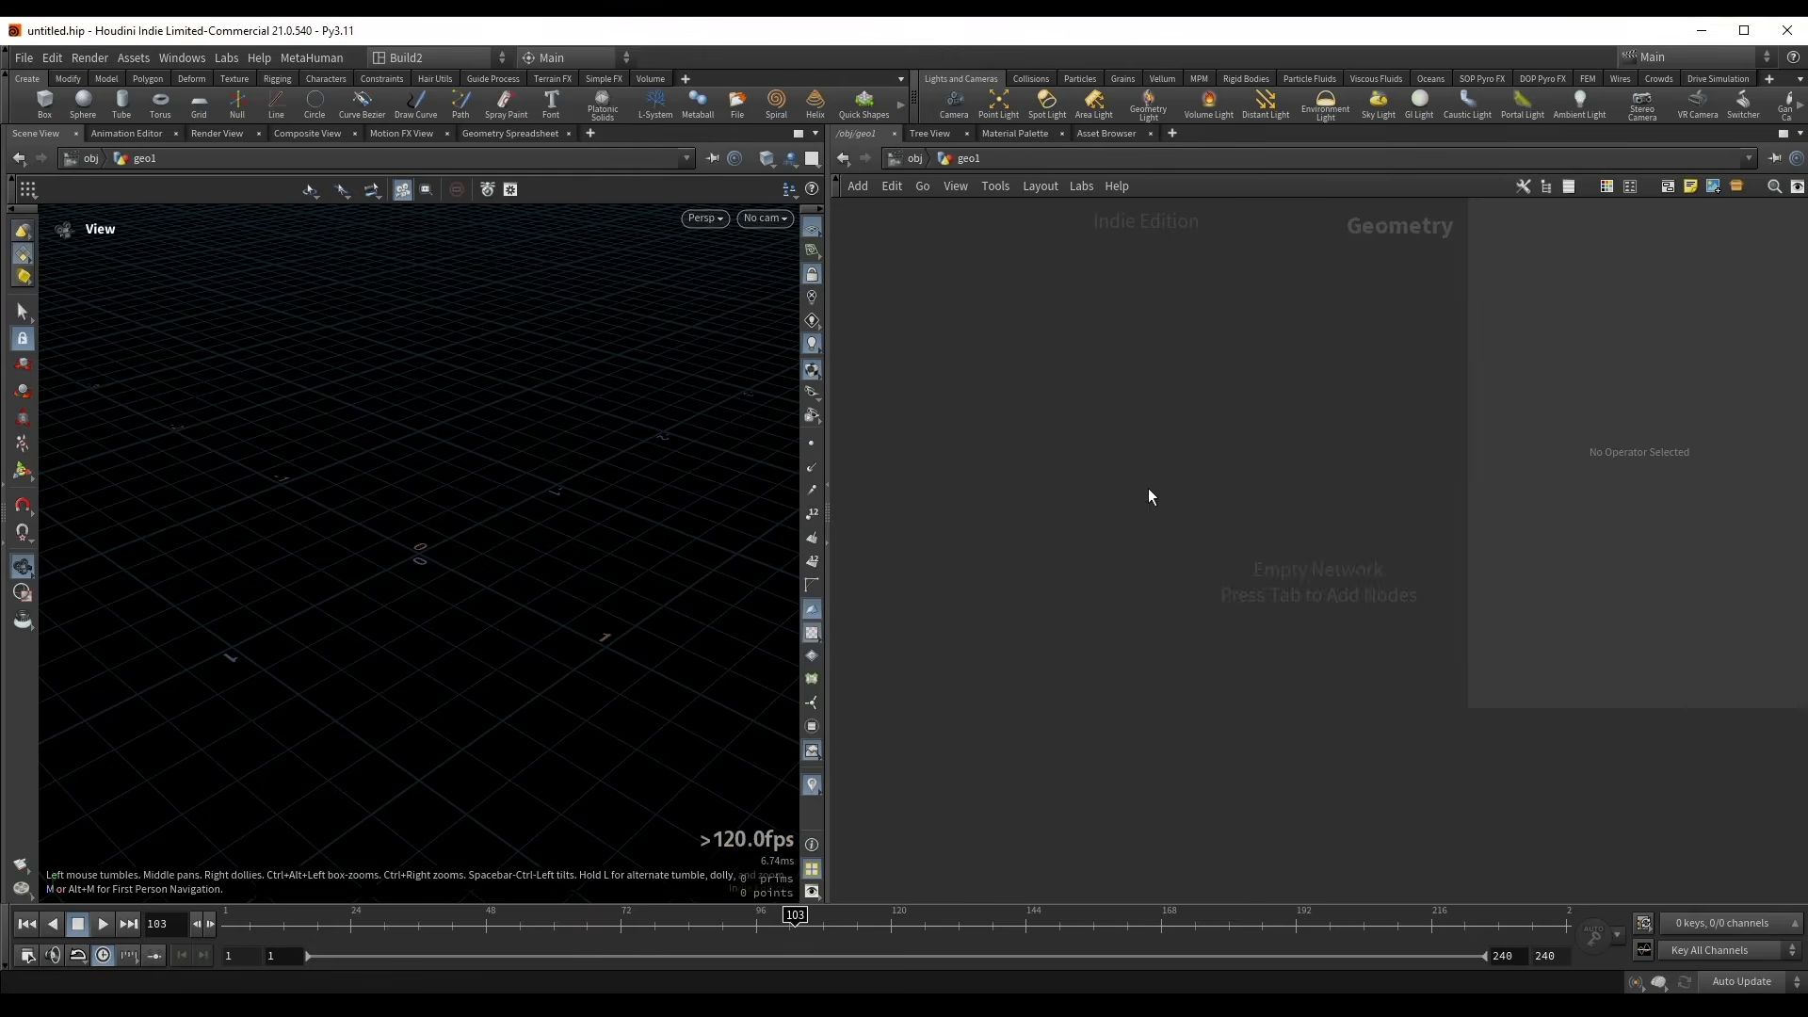
{"action": "key", "text": "Tab"}
{"action": "type", "text": "sph"}
{"action": "key", "text": "Return"}
{"action": "left_click", "coordinate": [1149, 488]}
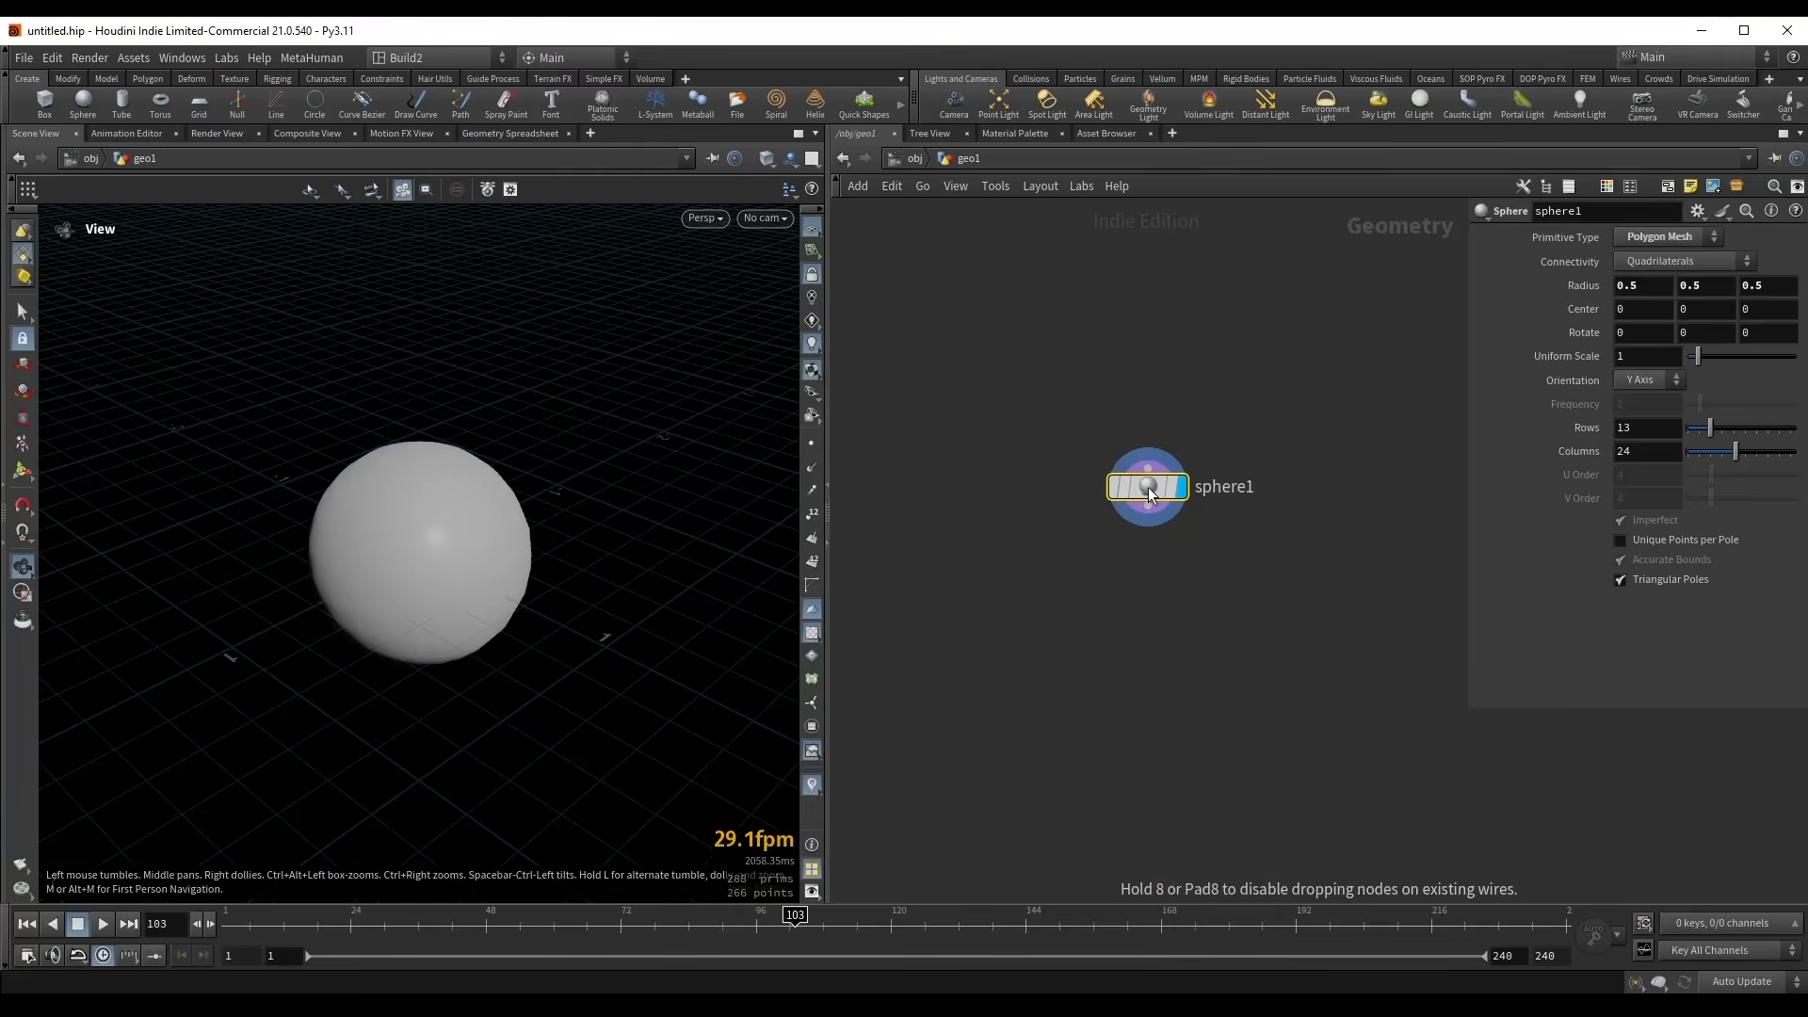
- Reset the sphere's radius to the default 1, 1, 1 and set its uniform scale to 3
{"action": "scroll", "coordinate": [440, 551], "scroll_direction": "down", "scroll_amount": 4}
{"action": "left_click_drag", "start_coordinate": [439, 551], "coordinate": [404, 529]}
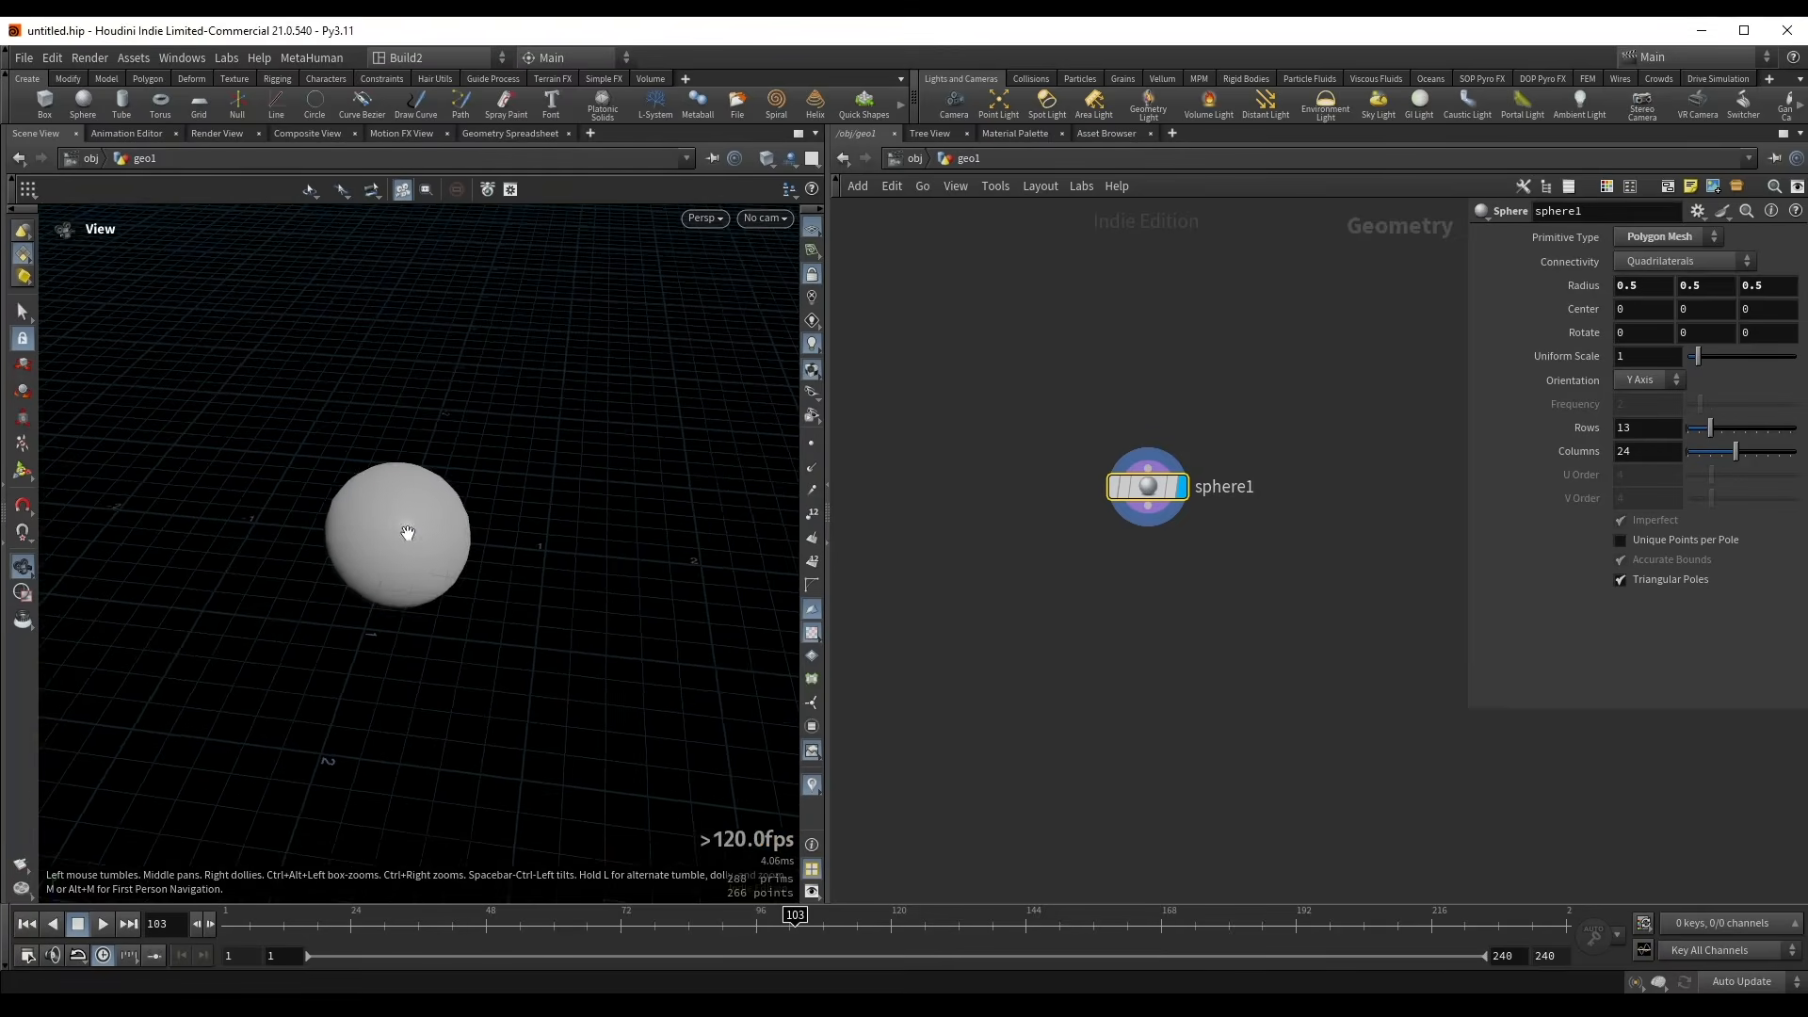
{"action": "middle_click_drag", "start_coordinate": [404, 529], "coordinate": [412, 569]}
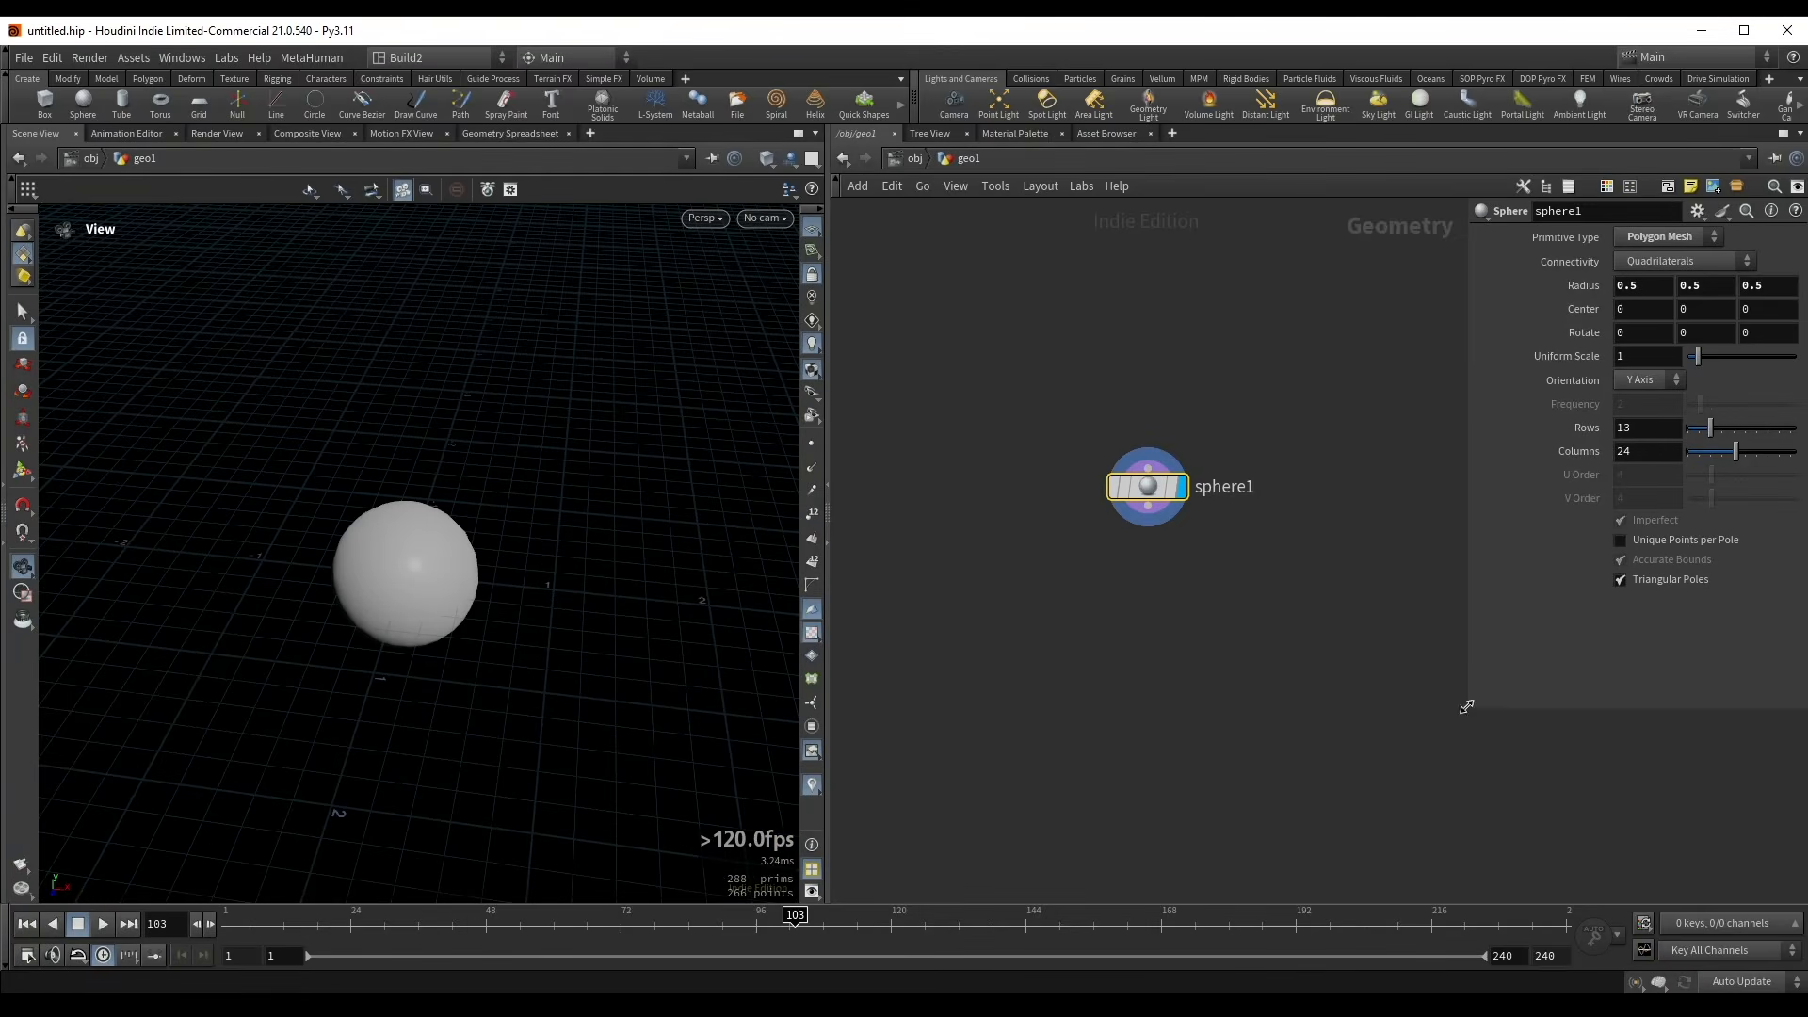
{"action": "left_click_drag", "start_coordinate": [1466, 706], "coordinate": [1392, 706]}
{"action": "middle_click", "coordinate": [1497, 285], "text": "ctrl"}
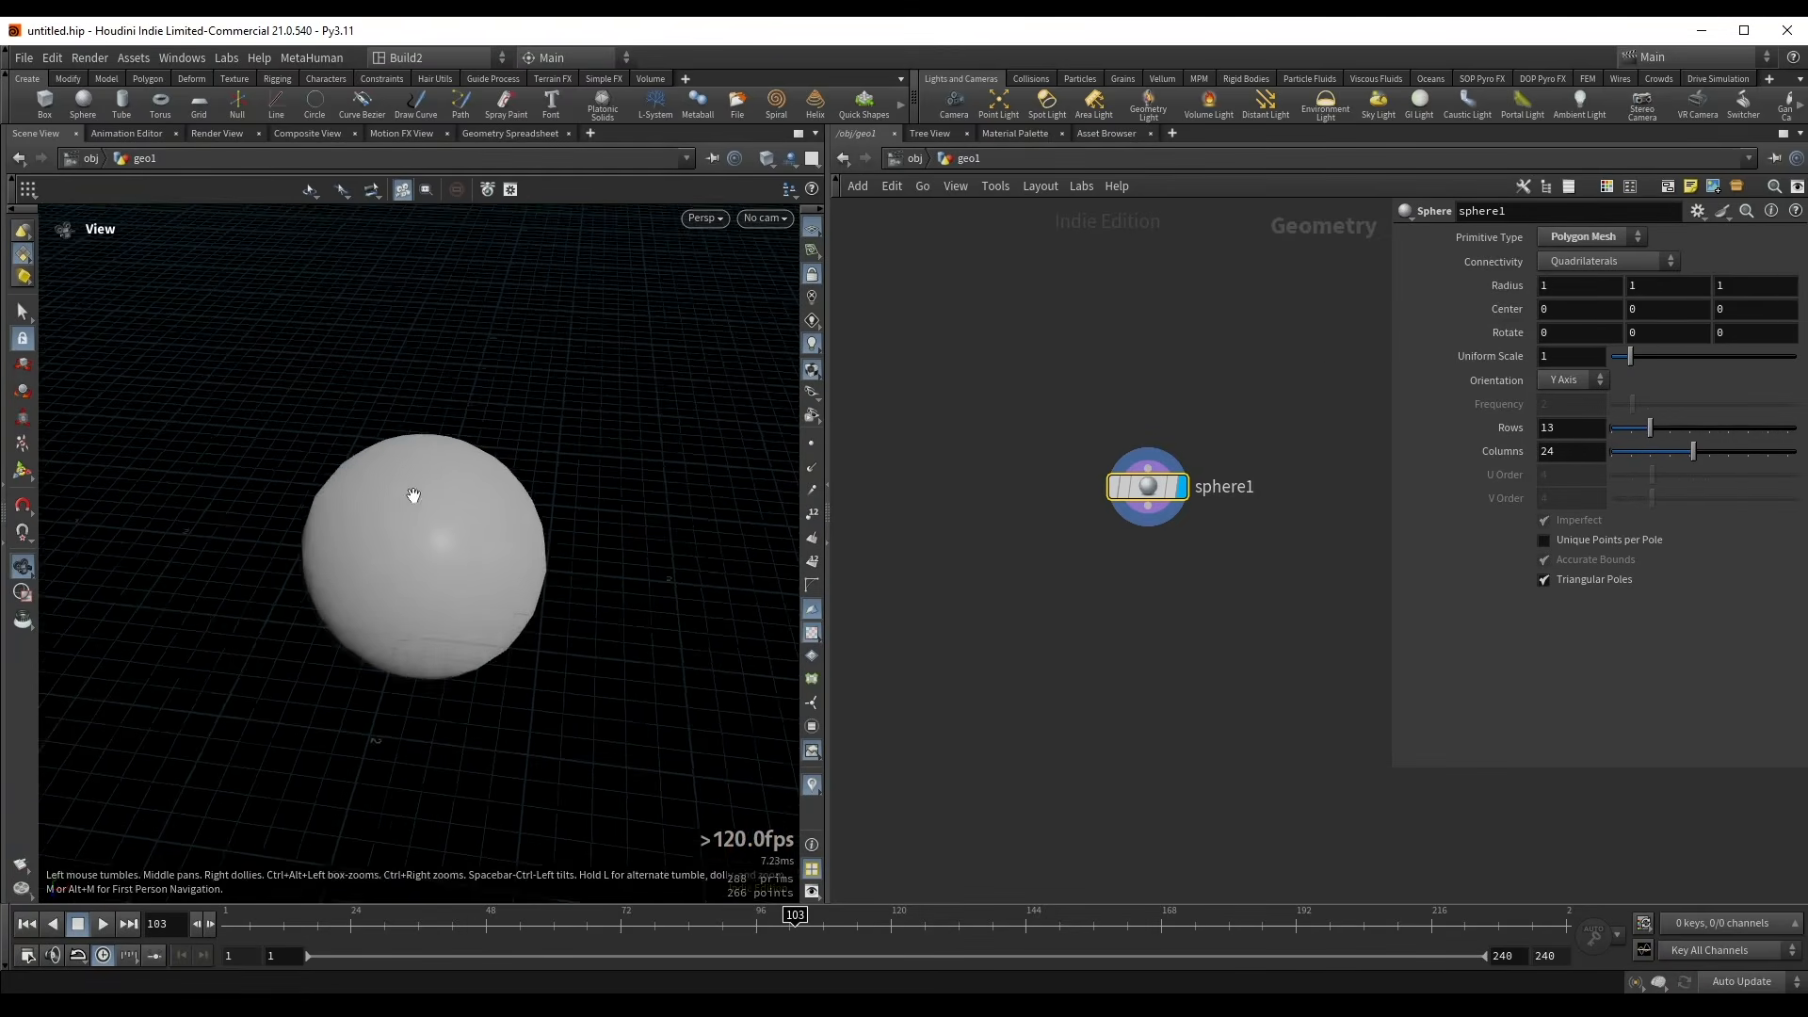
{"action": "double_click", "coordinate": [1567, 356]}
{"action": "type", "text": "3"}
{"action": "key", "text": "Return"}
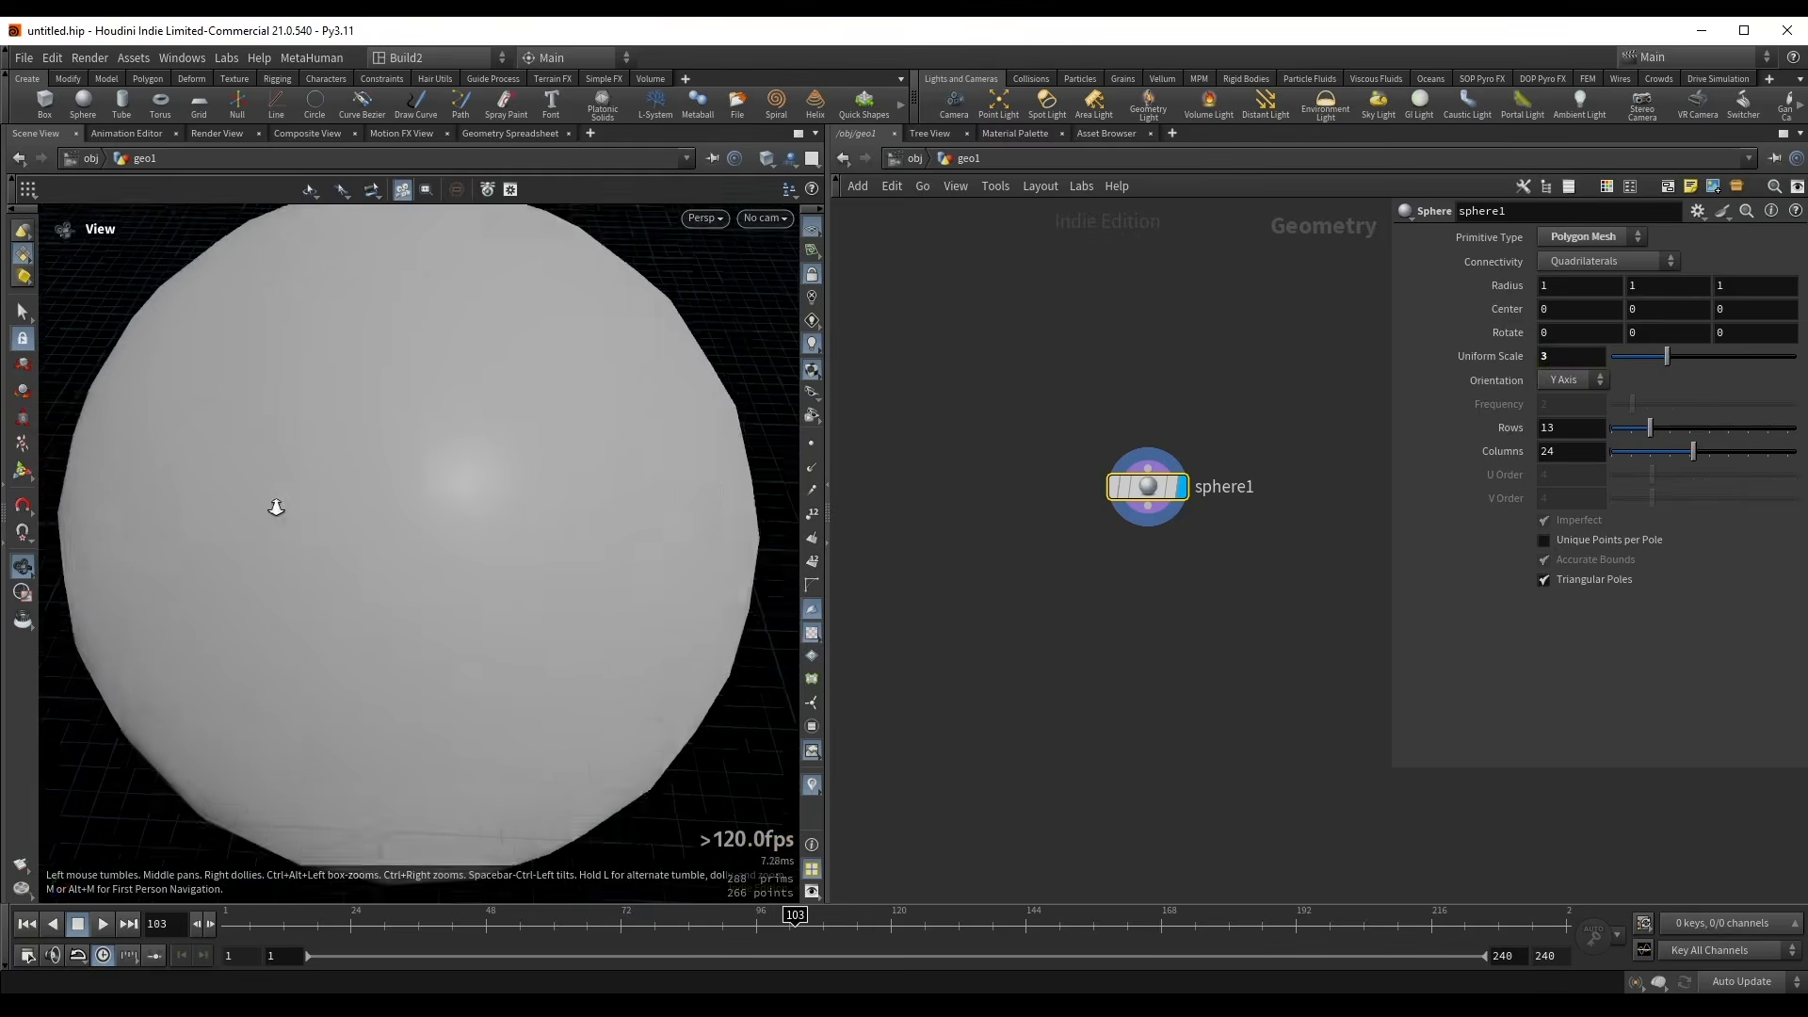
{"action": "scroll", "coordinate": [276, 507], "scroll_direction": "down", "scroll_amount": 8}
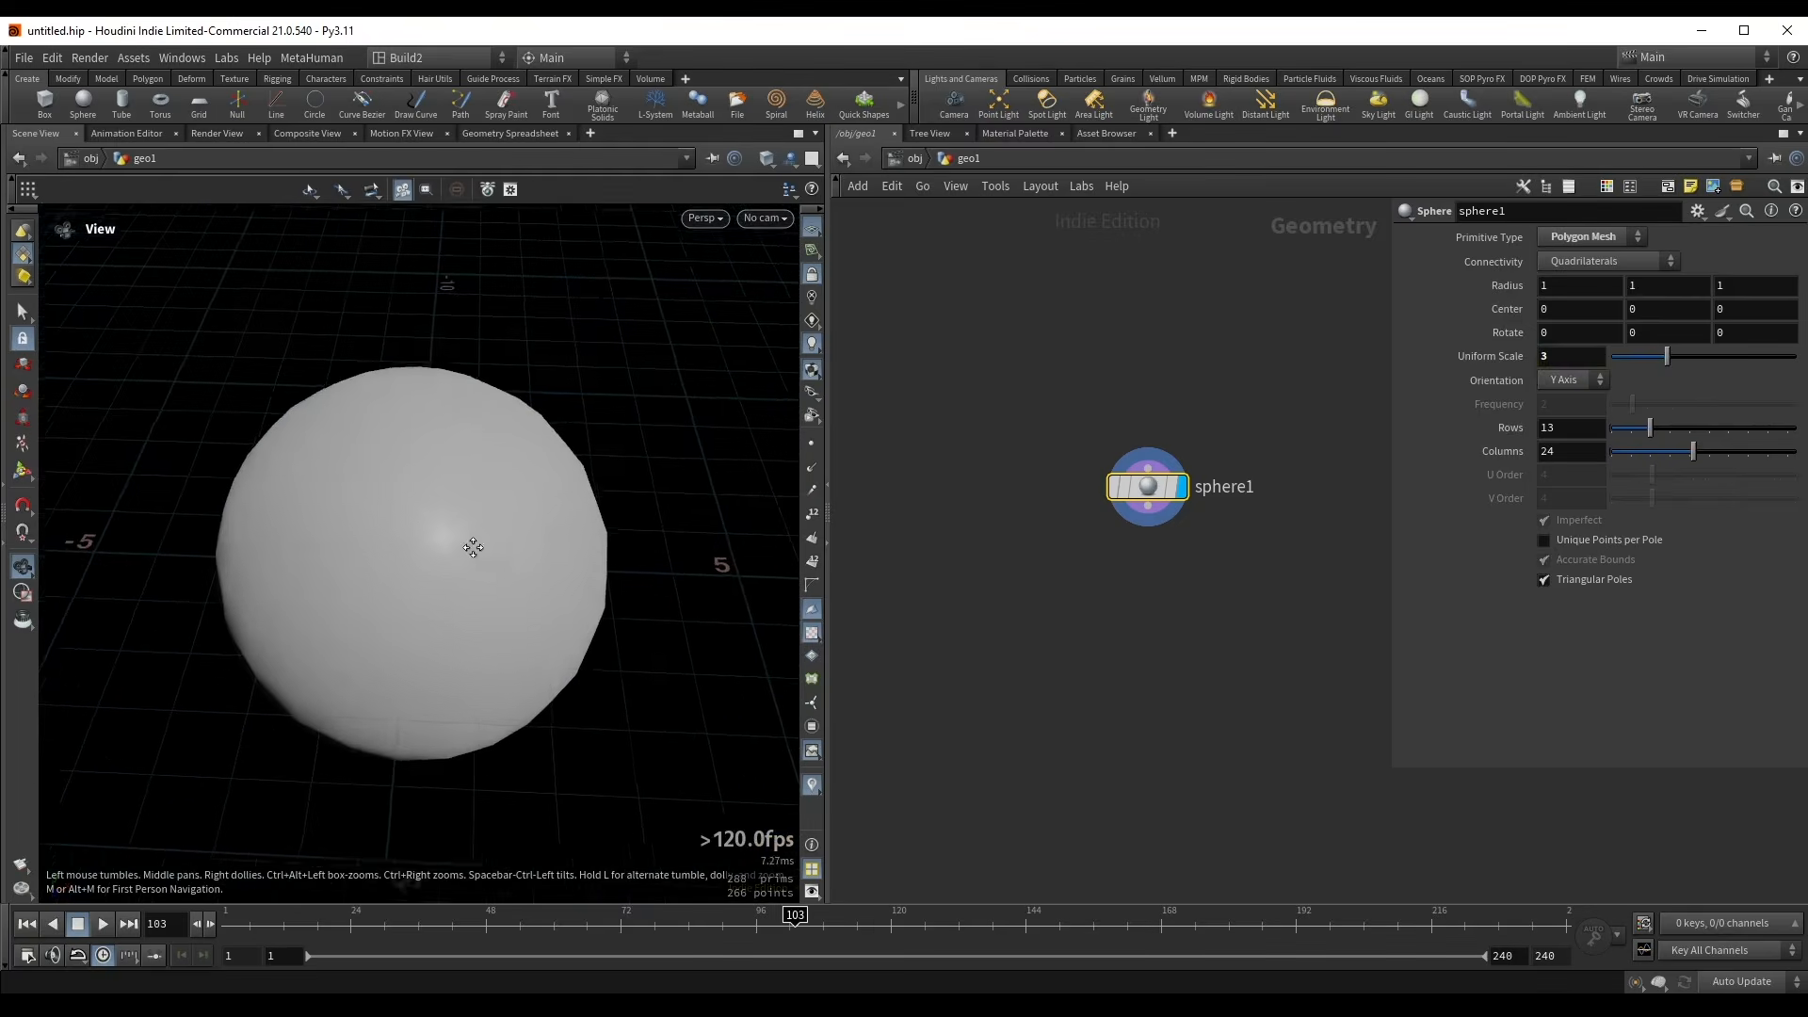
- Change the sphere's primitive type to Polygon and set its frequency to 10
{"action": "left_click", "coordinate": [1613, 236]}
{"action": "left_click", "coordinate": [1598, 269]}
{"action": "left_click_drag", "start_coordinate": [1630, 410], "coordinate": [1793, 405]}
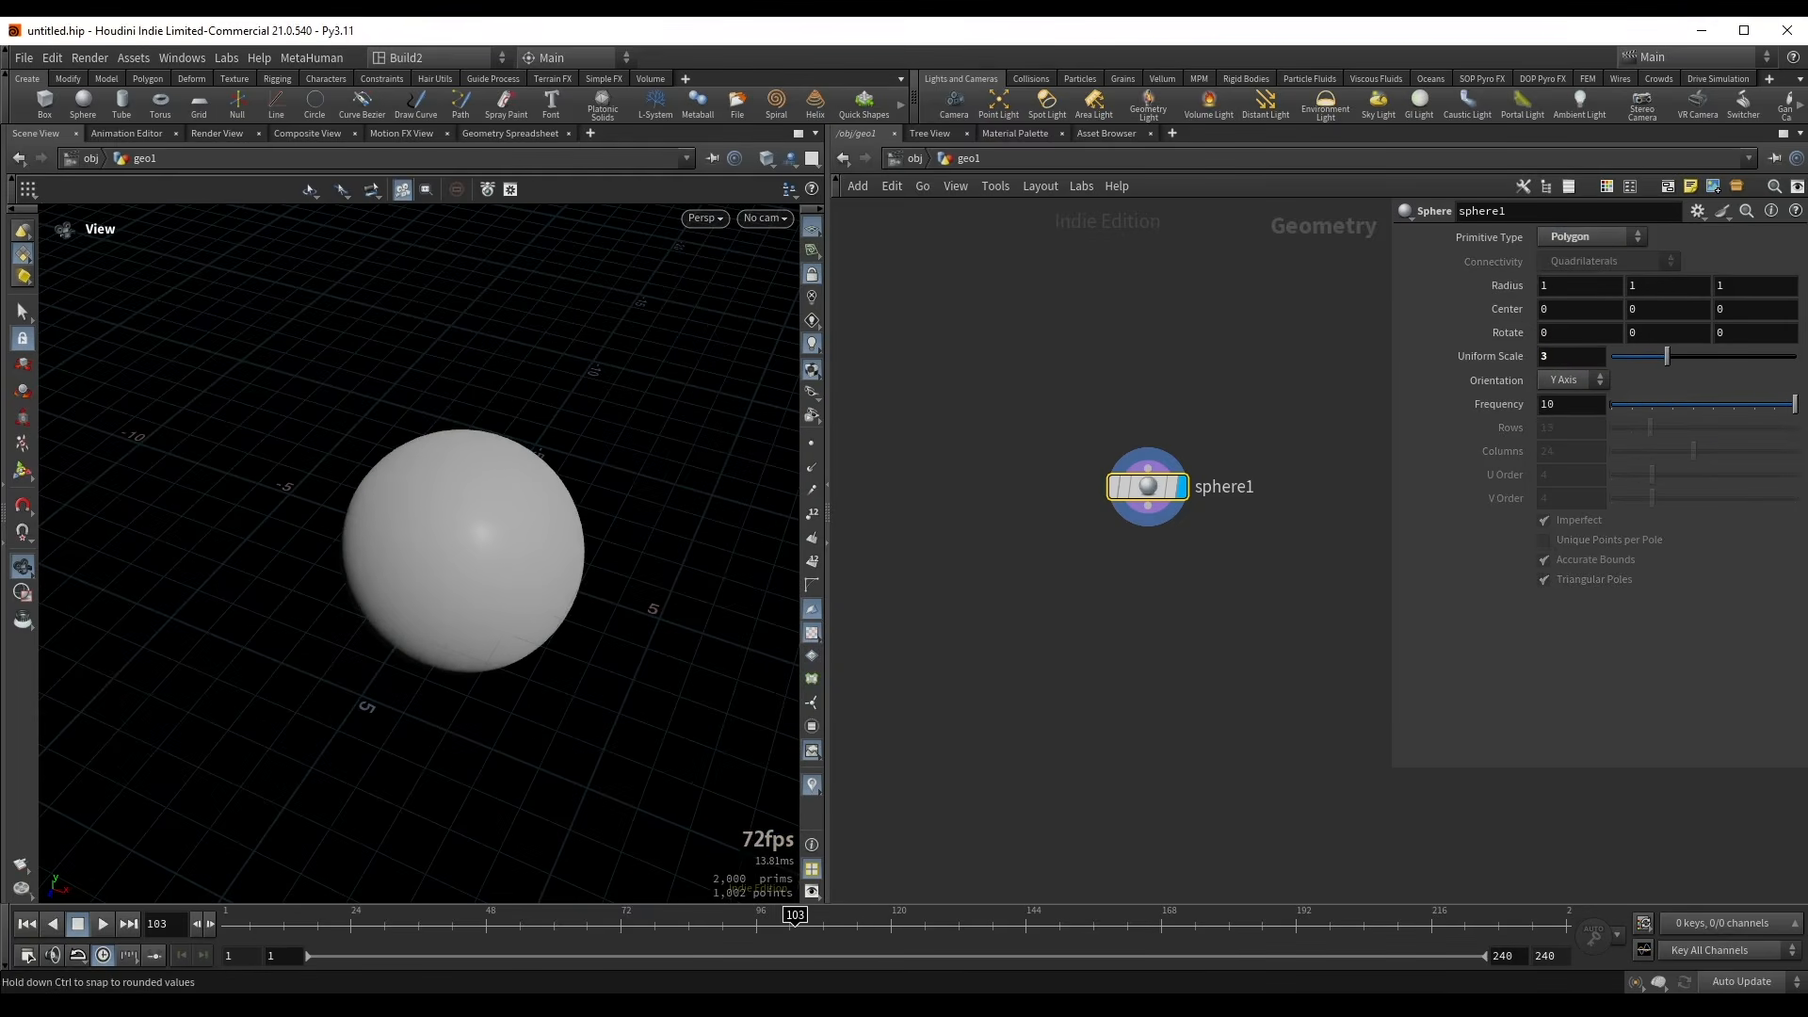
- Connect a VDB from Polygons node below sphere1
{"action": "key", "text": "Tab"}
{"action": "type", "text": "vdb fr"}
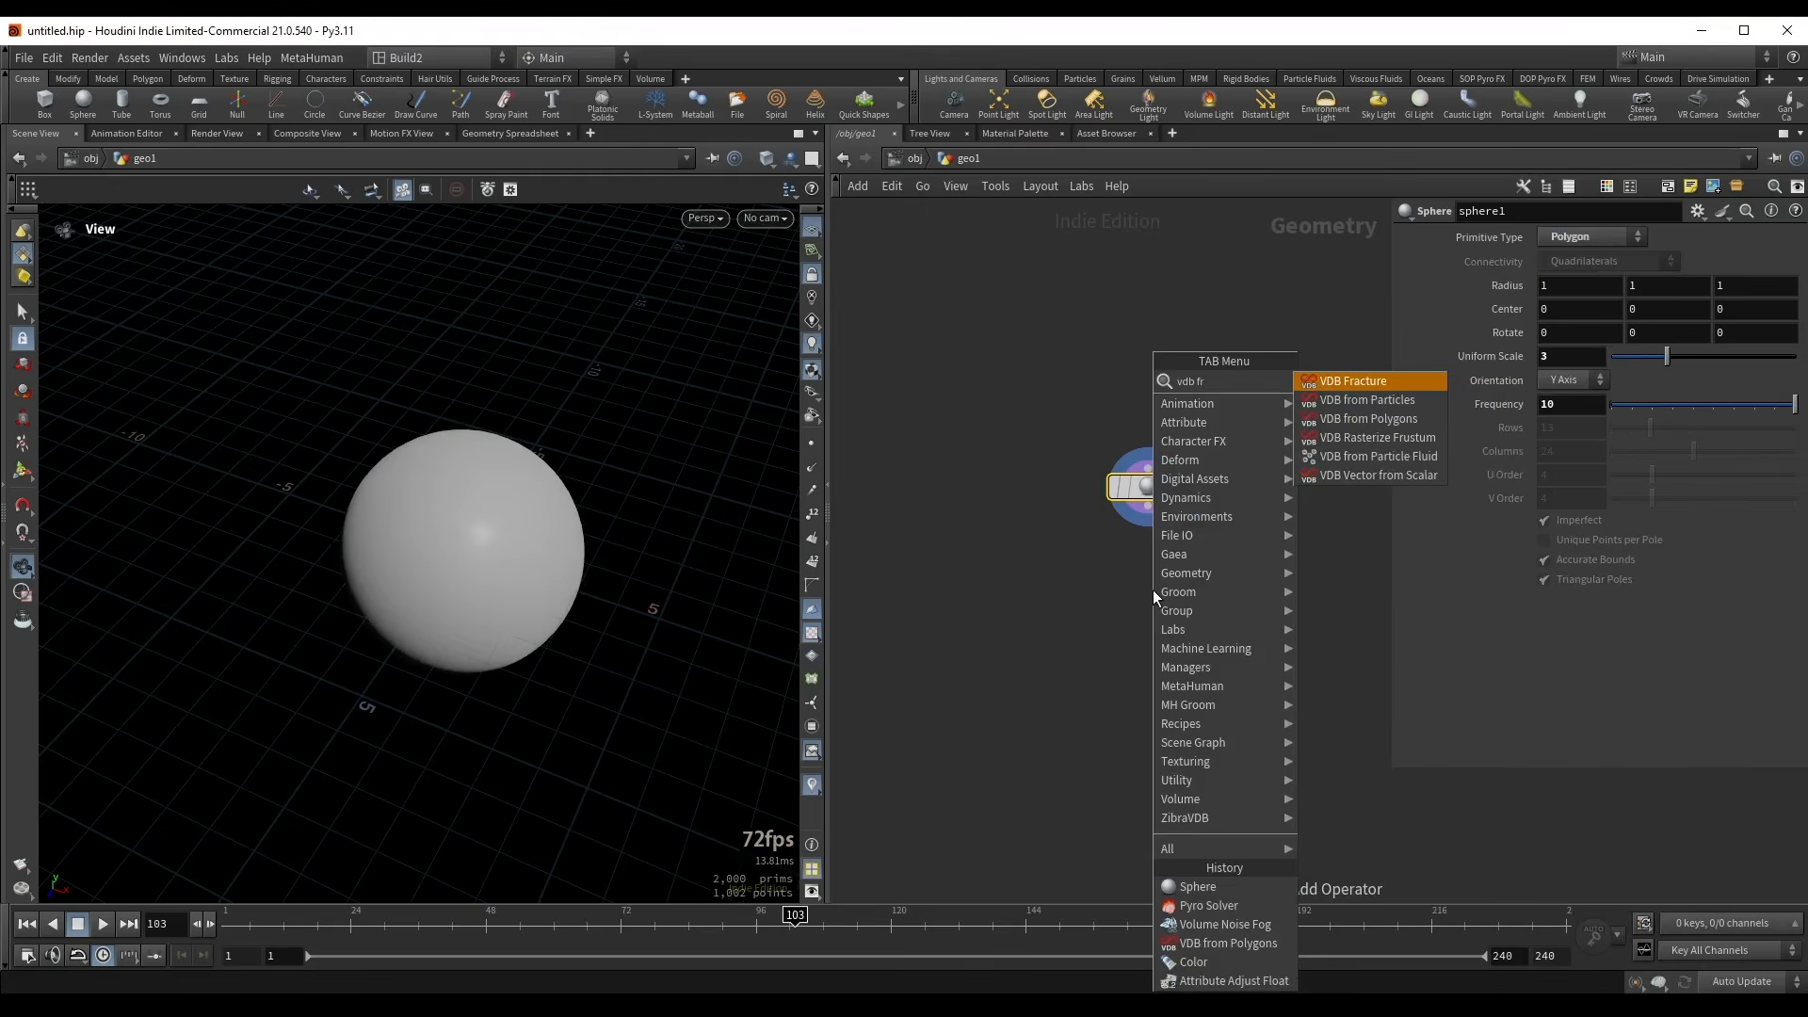
{"action": "key", "text": "Down"}
{"action": "key", "text": "Down"}
{"action": "key", "text": "Return"}
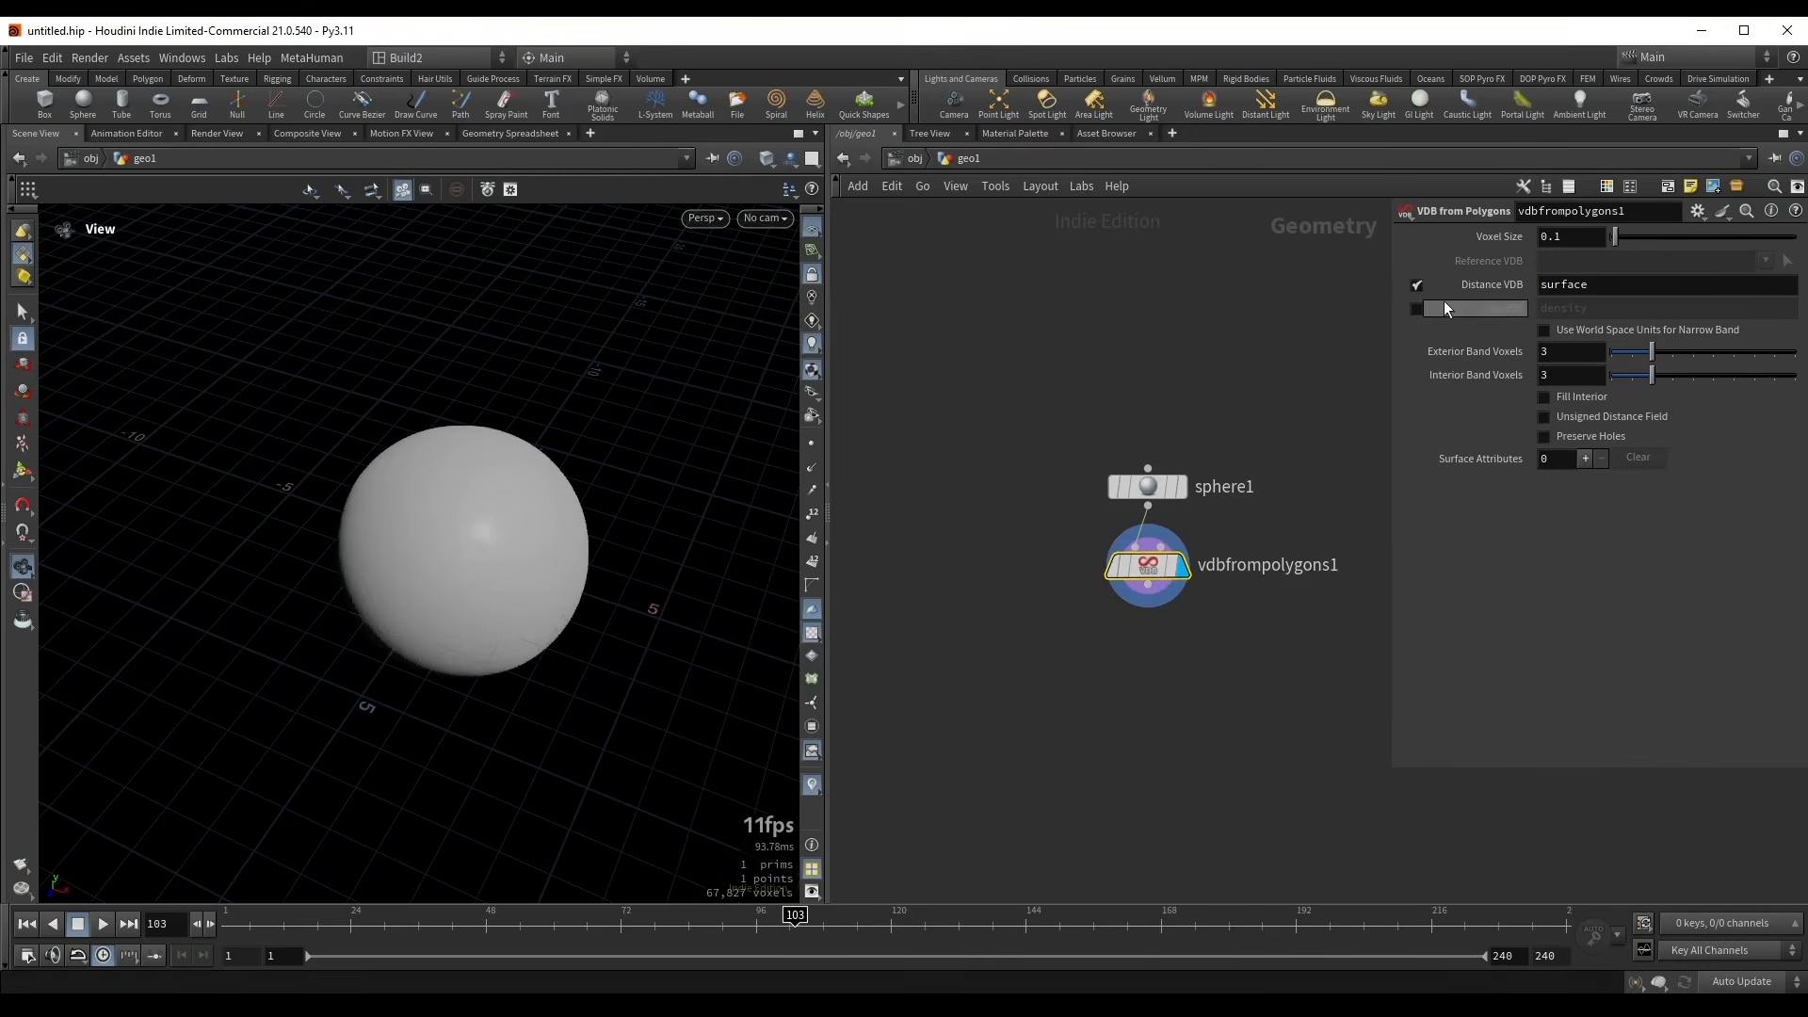
- Make vdbfrompolygons1 output a Fog VDB named density instead of a Distance VDB, and set its voxel size to 0.2
{"action": "left_click", "coordinate": [1416, 284]}
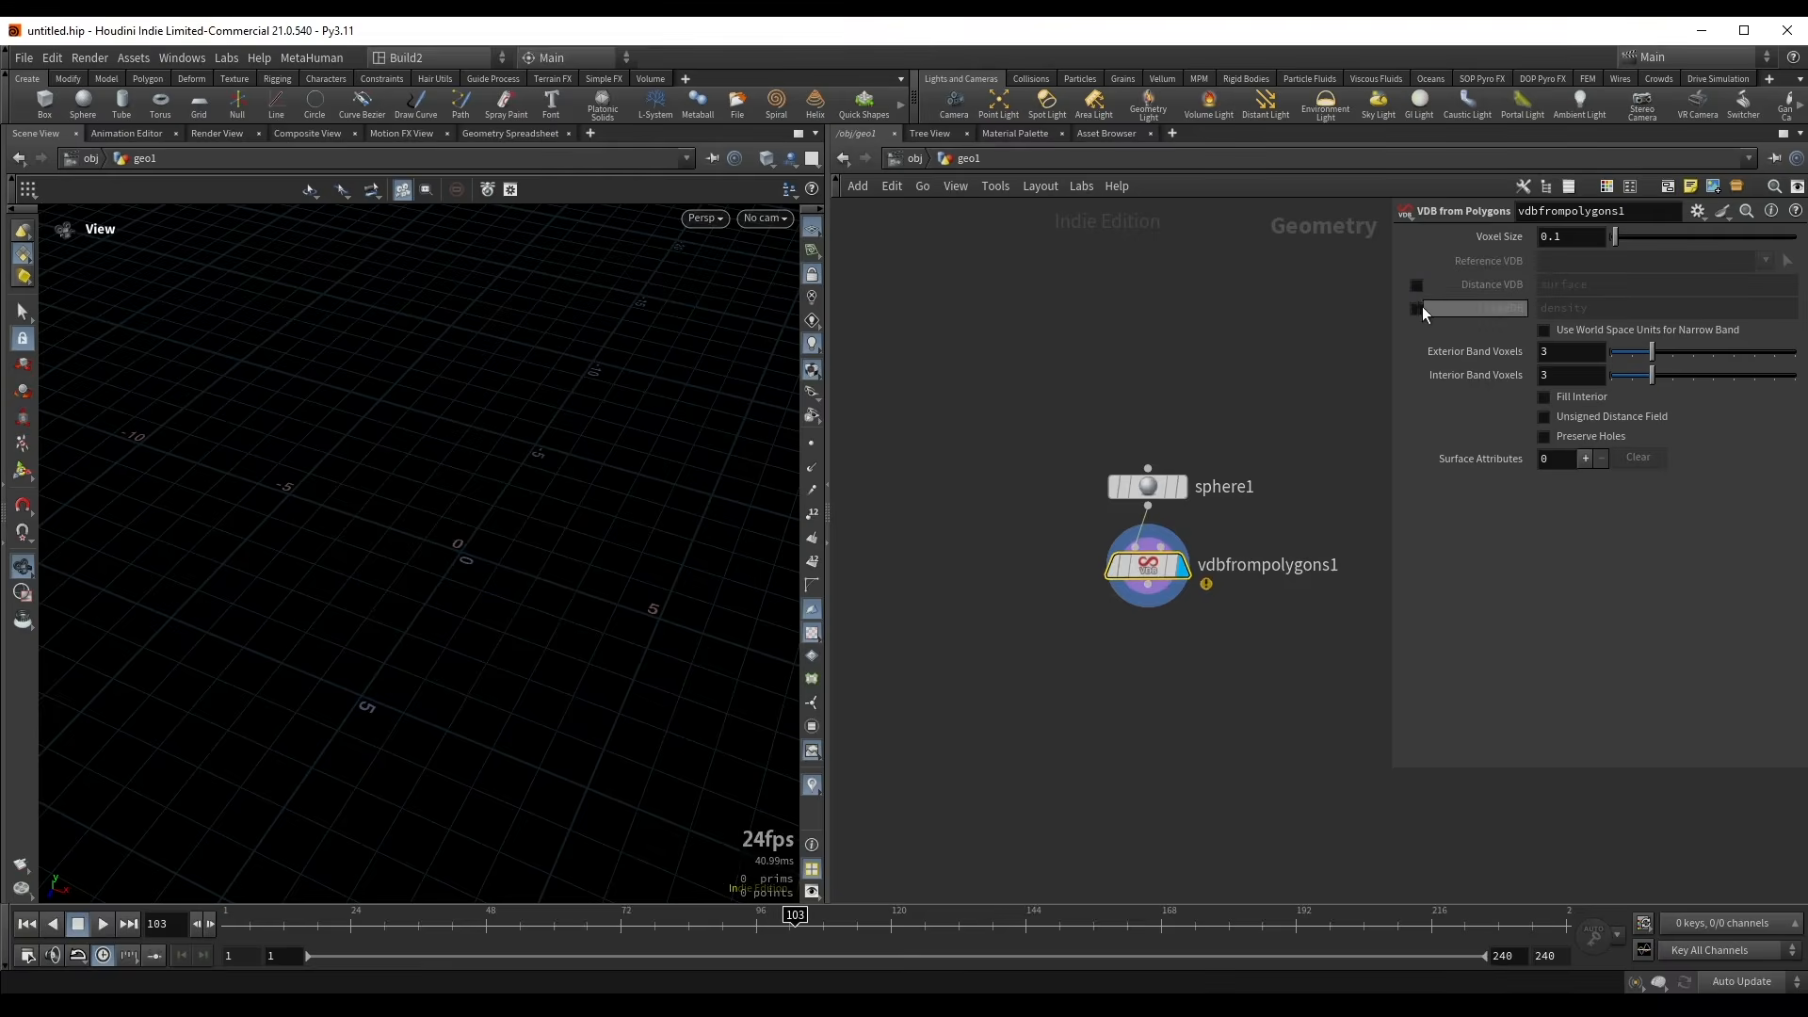
{"action": "left_click", "coordinate": [1416, 308]}
{"action": "left_click_drag", "start_coordinate": [507, 505], "coordinate": [528, 499]}
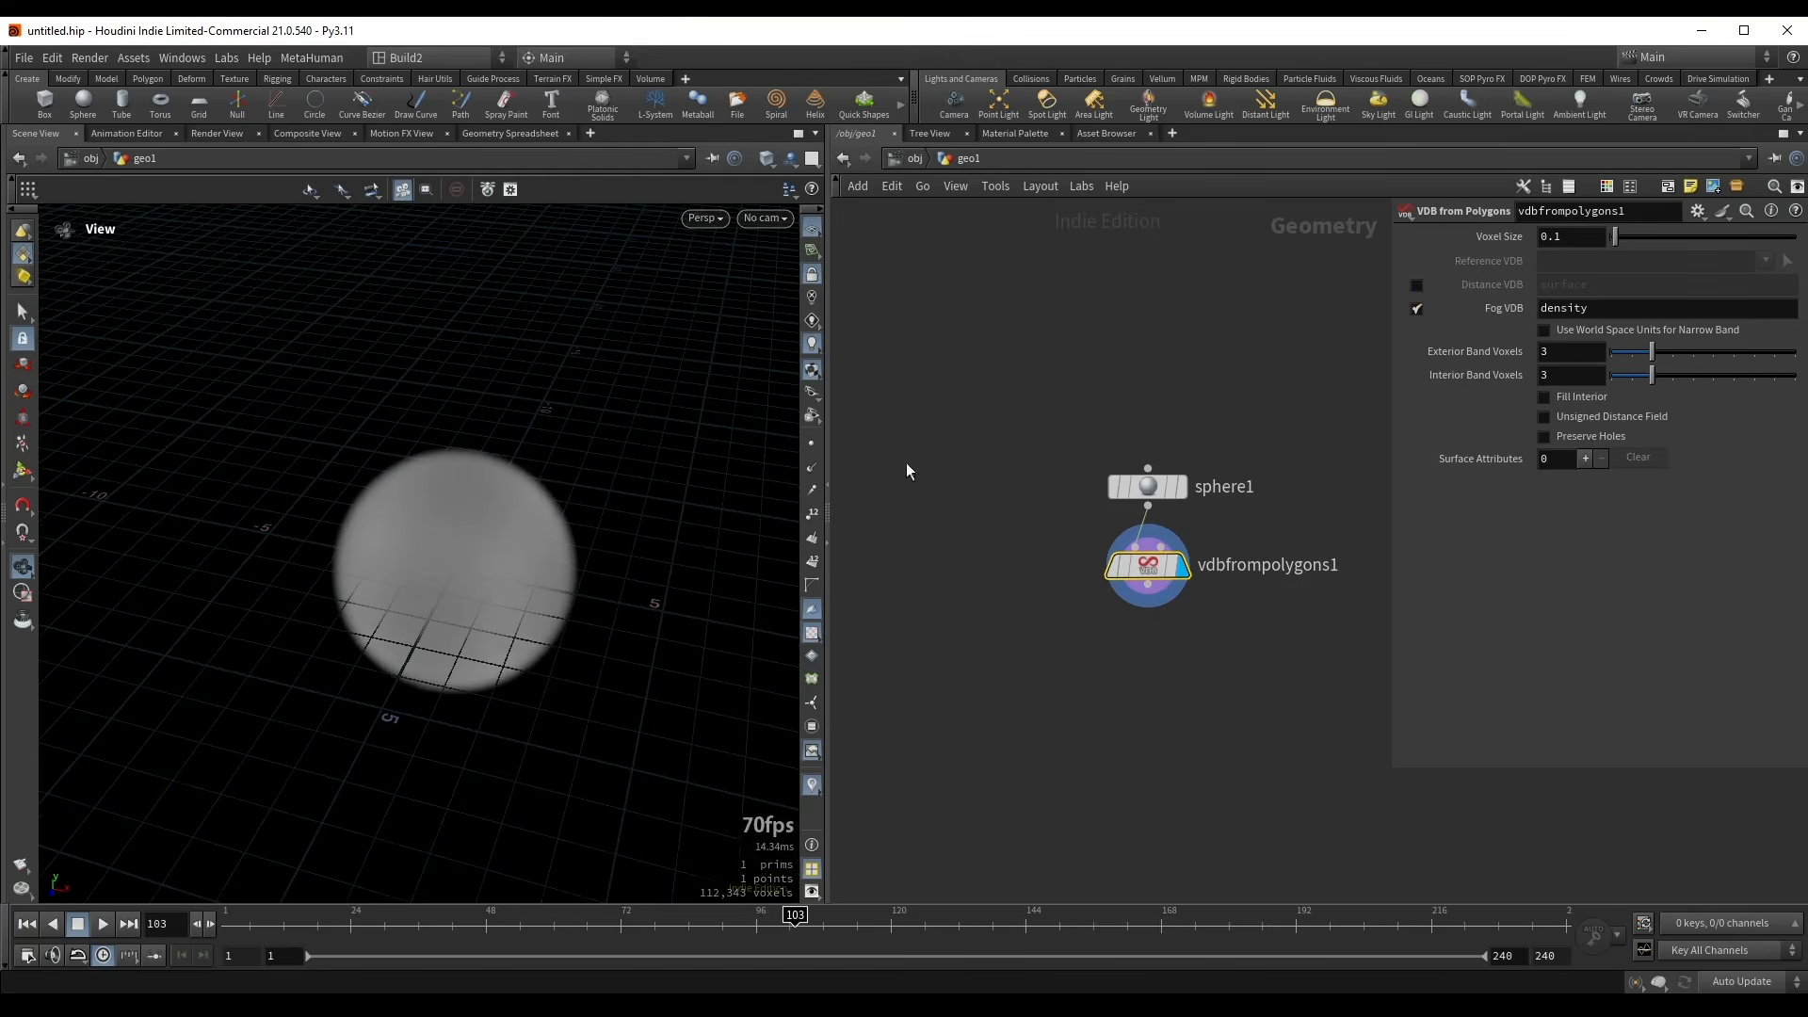
{"action": "double_click", "coordinate": [1591, 240]}
{"action": "type", "text": "0.2"}
{"action": "key", "text": "Return"}
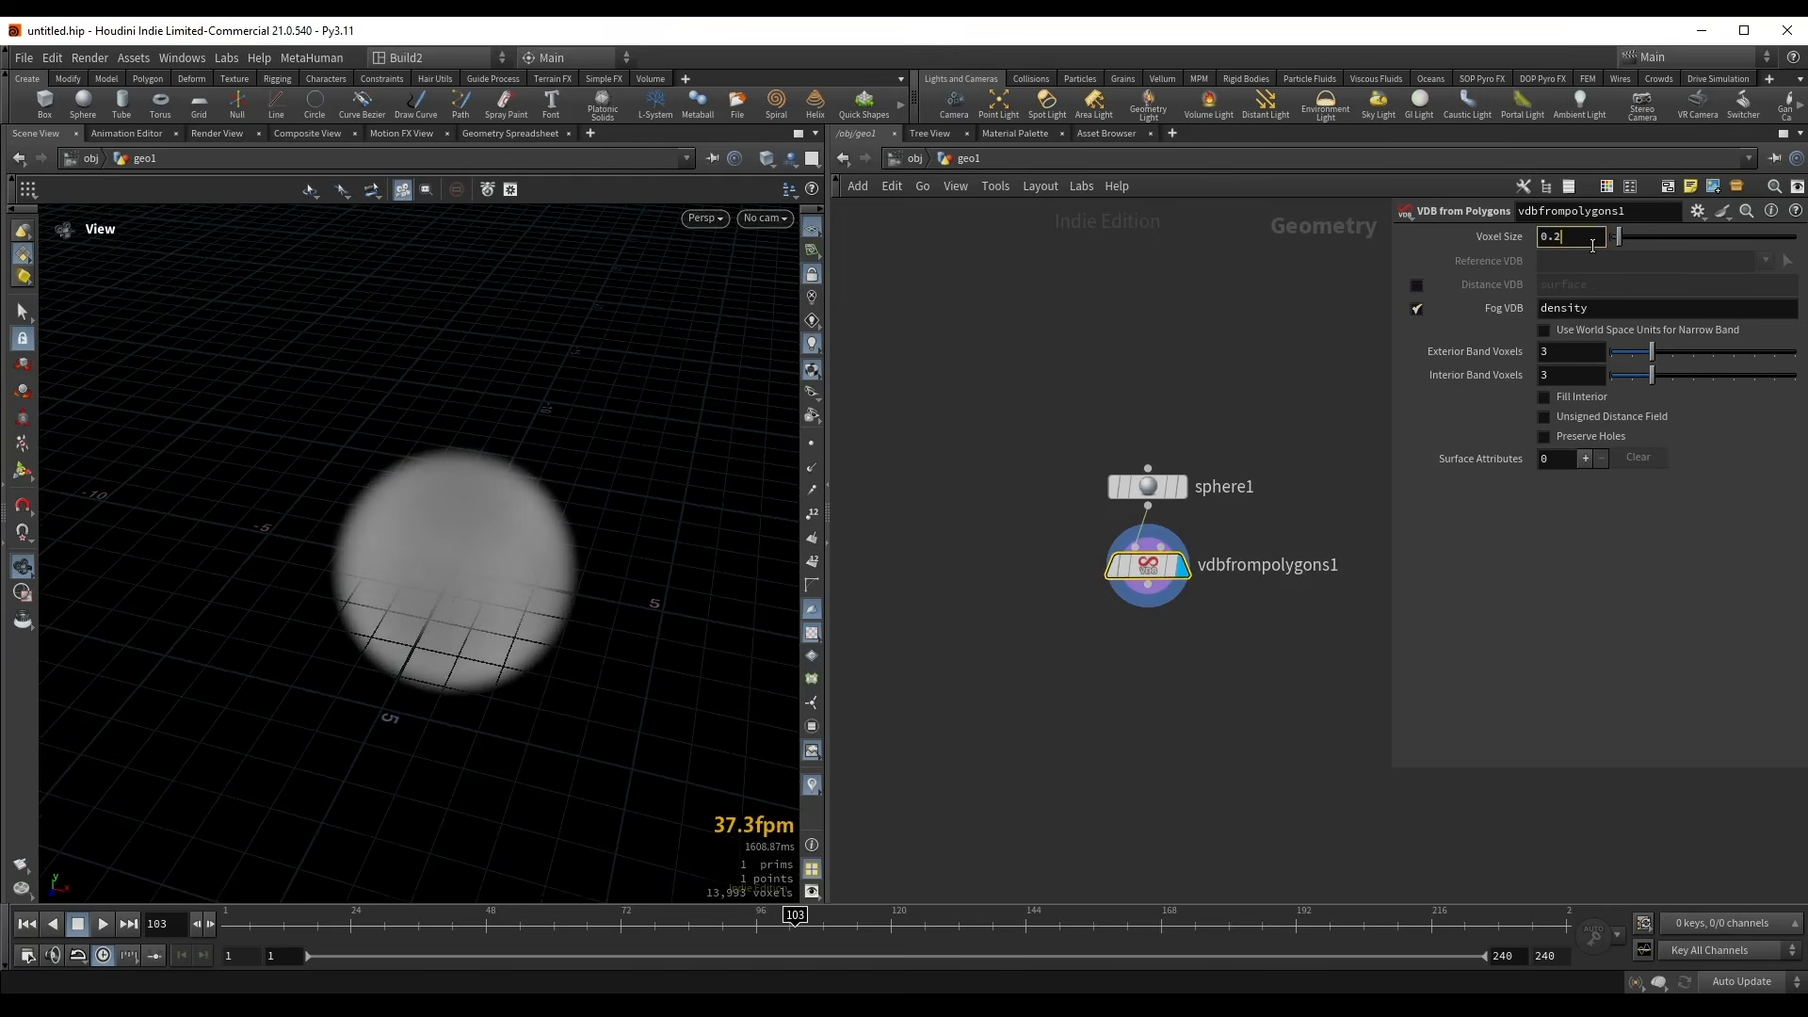
- Add a Volume Noise Fog node connected to the output of vdbfrompolygons1
{"action": "middle_click_drag", "start_coordinate": [1104, 320], "coordinate": [1055, 149]}
{"action": "left_click", "coordinate": [1100, 435]}
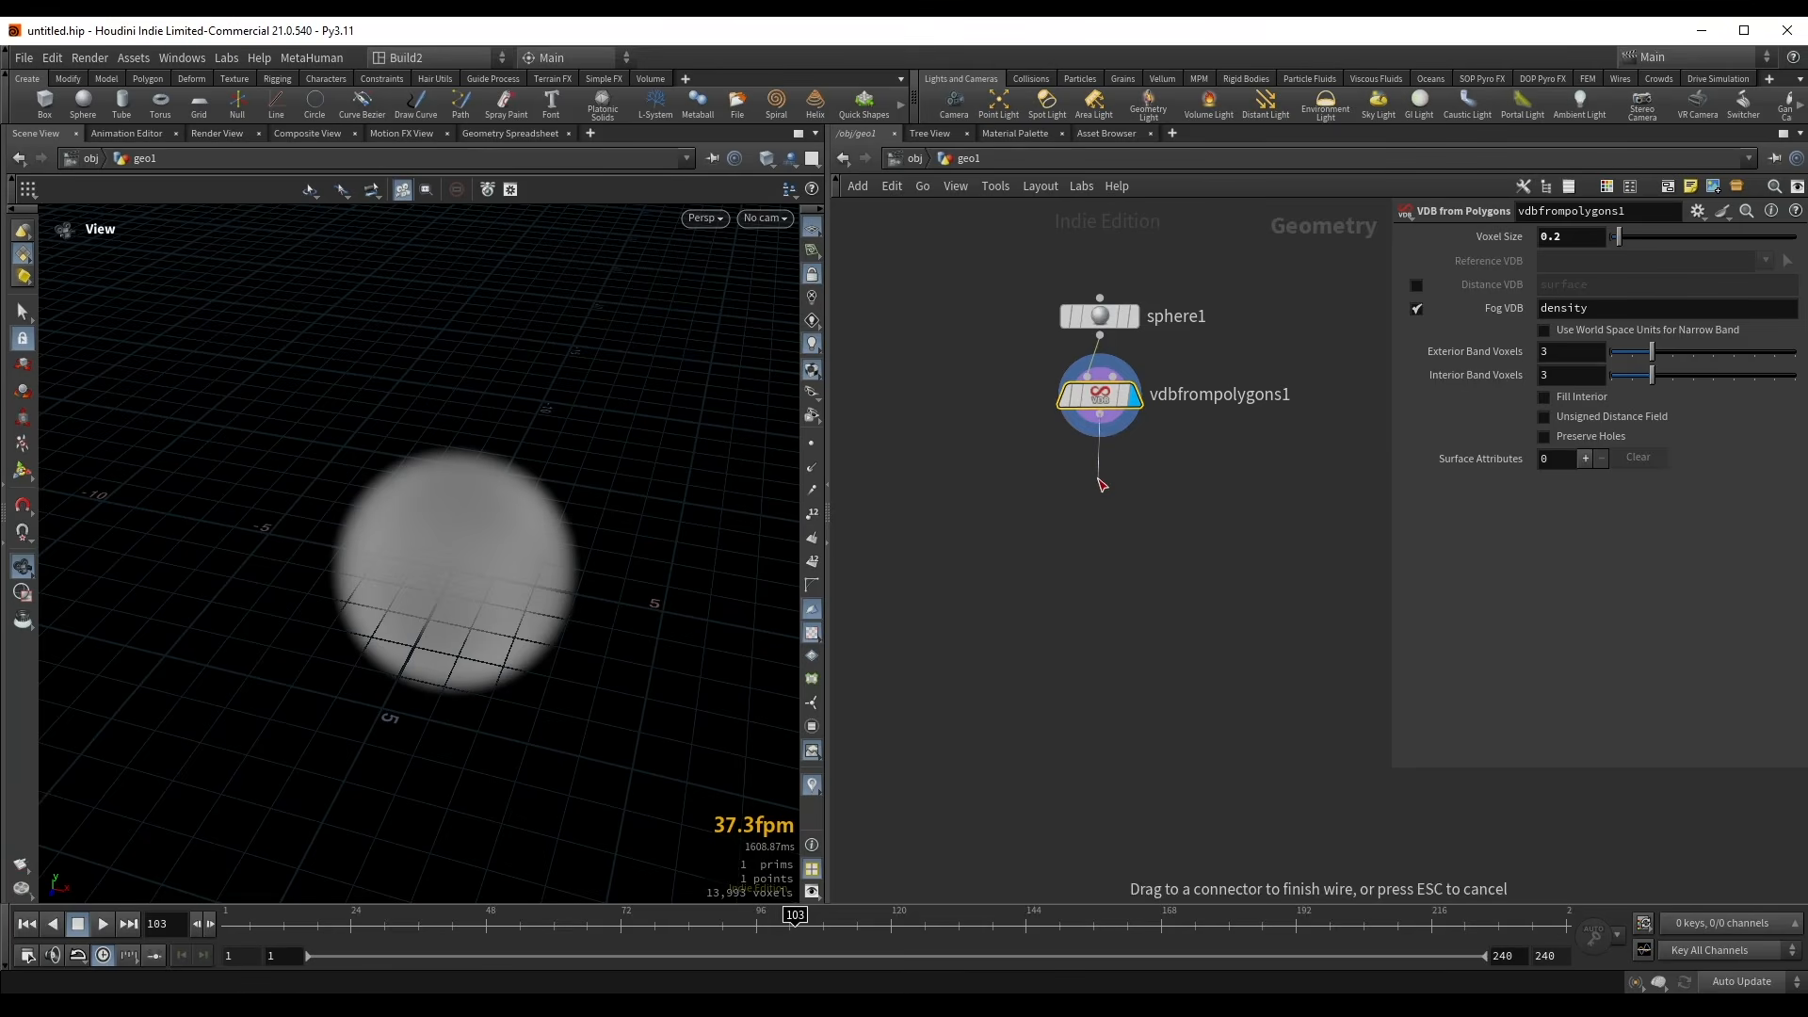
{"action": "key", "text": "Tab"}
{"action": "type", "text": "vnf"}
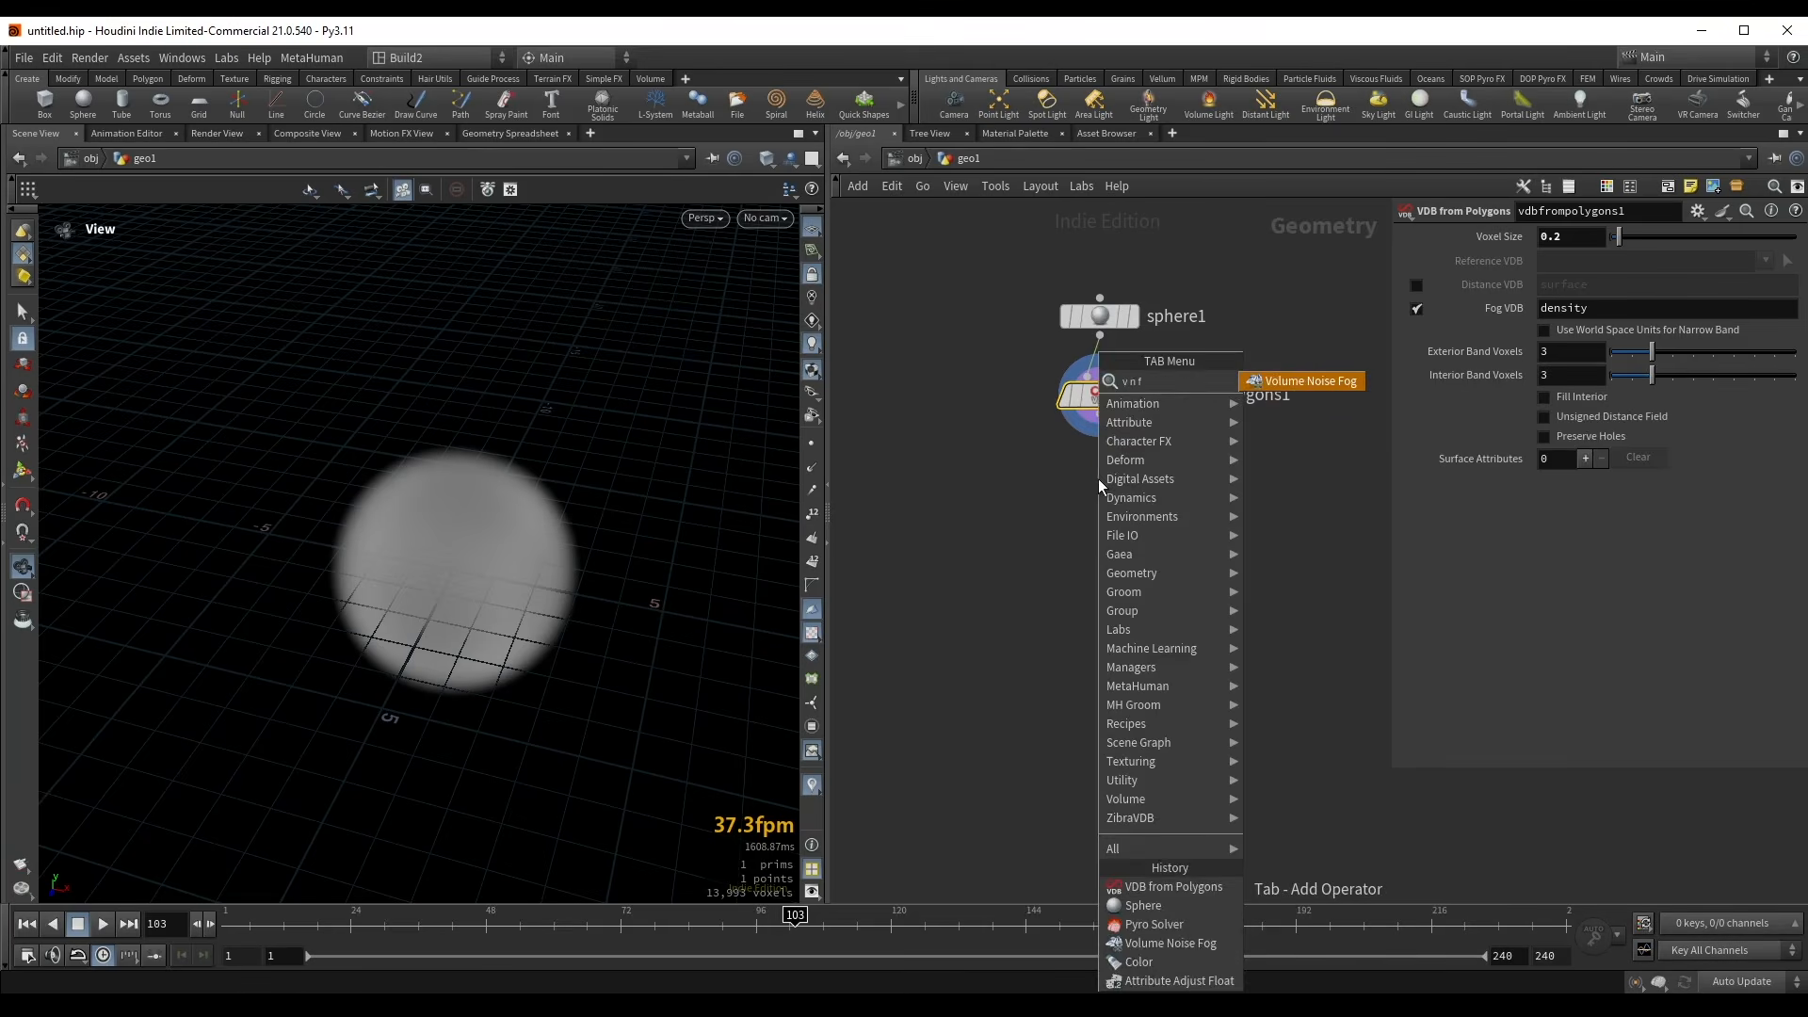
{"action": "key", "text": "Return"}
{"action": "left_click", "coordinate": [1098, 478]}
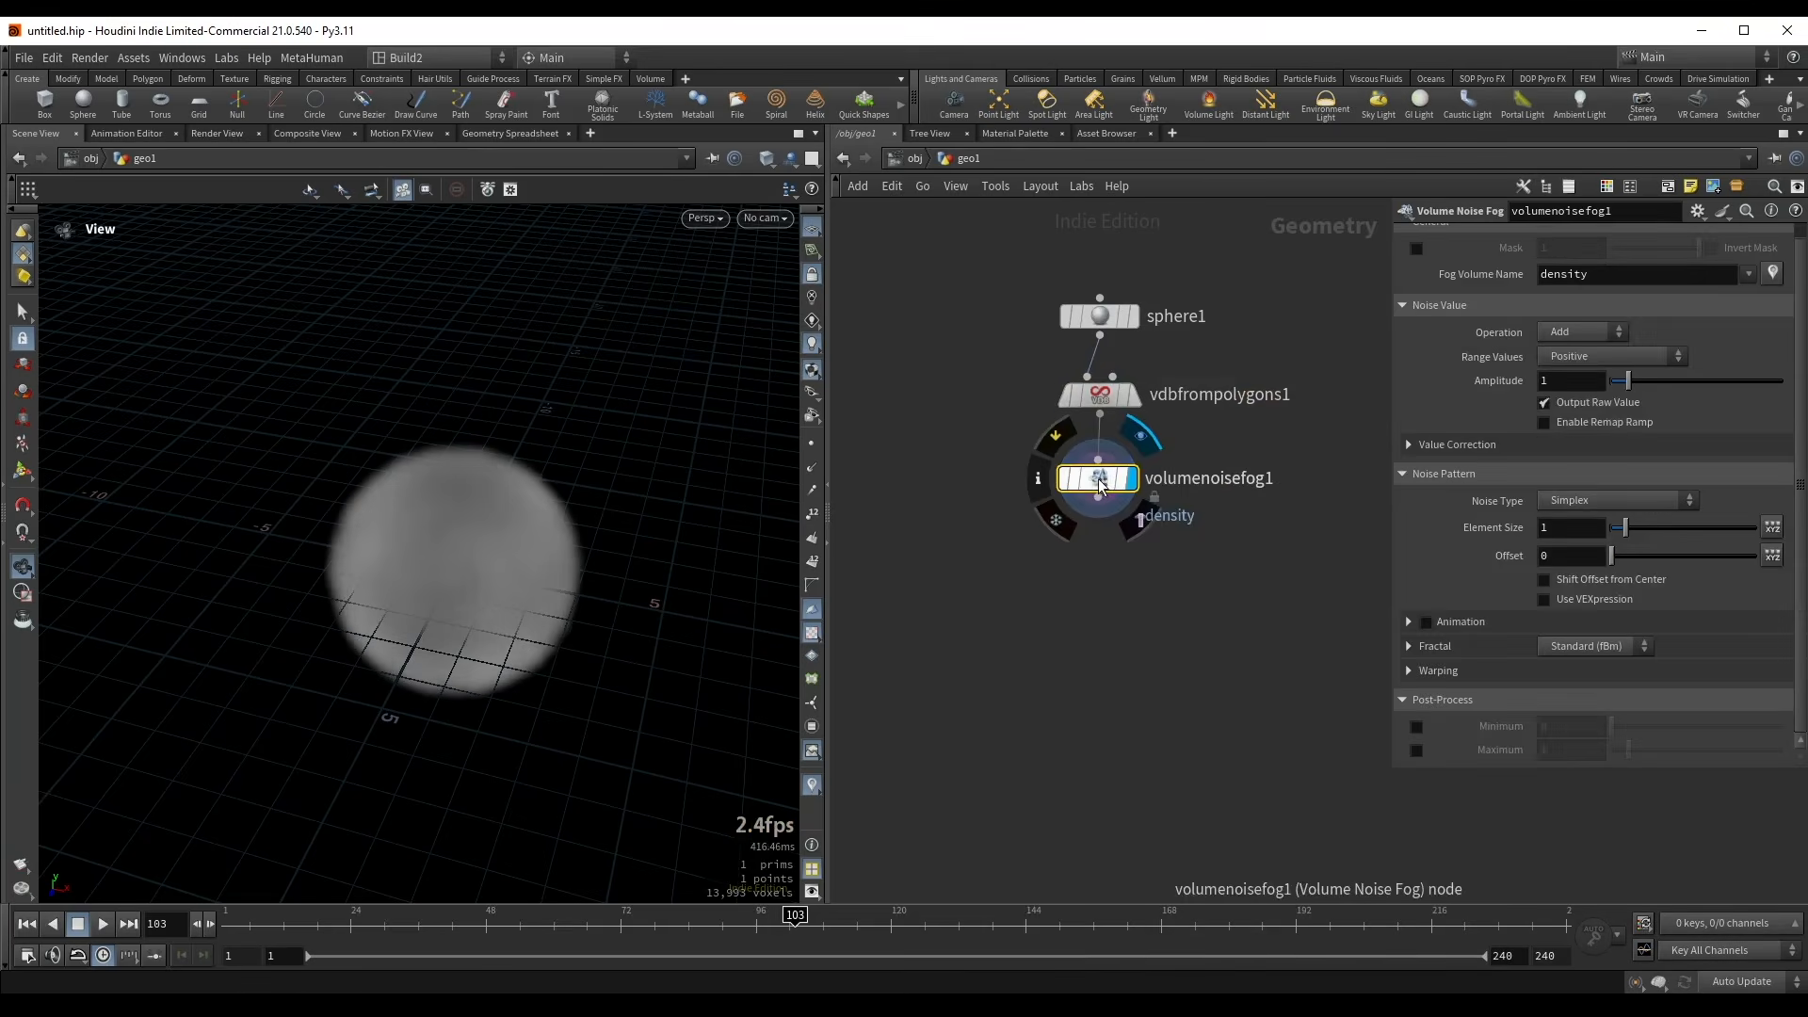
- Set the fog noise operation to Multiply and enable its remap ramp
{"action": "left_click", "coordinate": [1574, 324]}
{"action": "left_click", "coordinate": [1568, 386]}
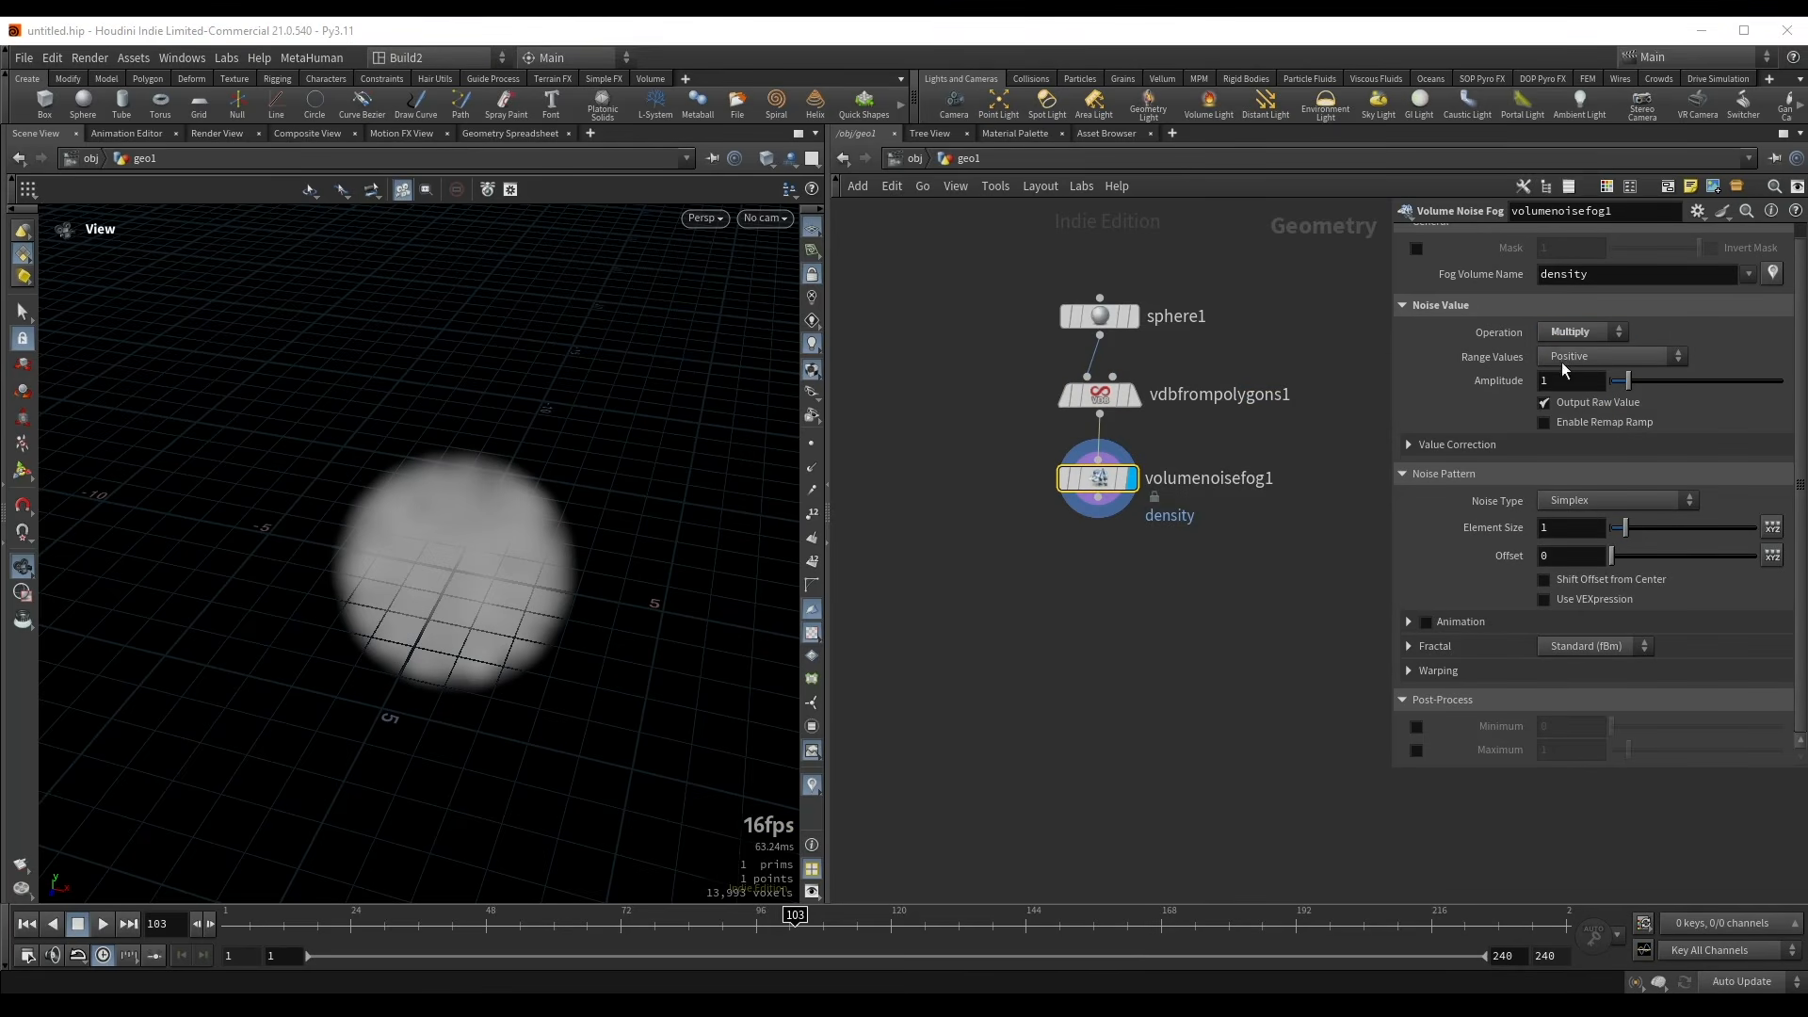
{"action": "left_click", "coordinate": [1446, 446]}
{"action": "left_click", "coordinate": [1497, 445]}
{"action": "left_click", "coordinate": [1582, 422]}
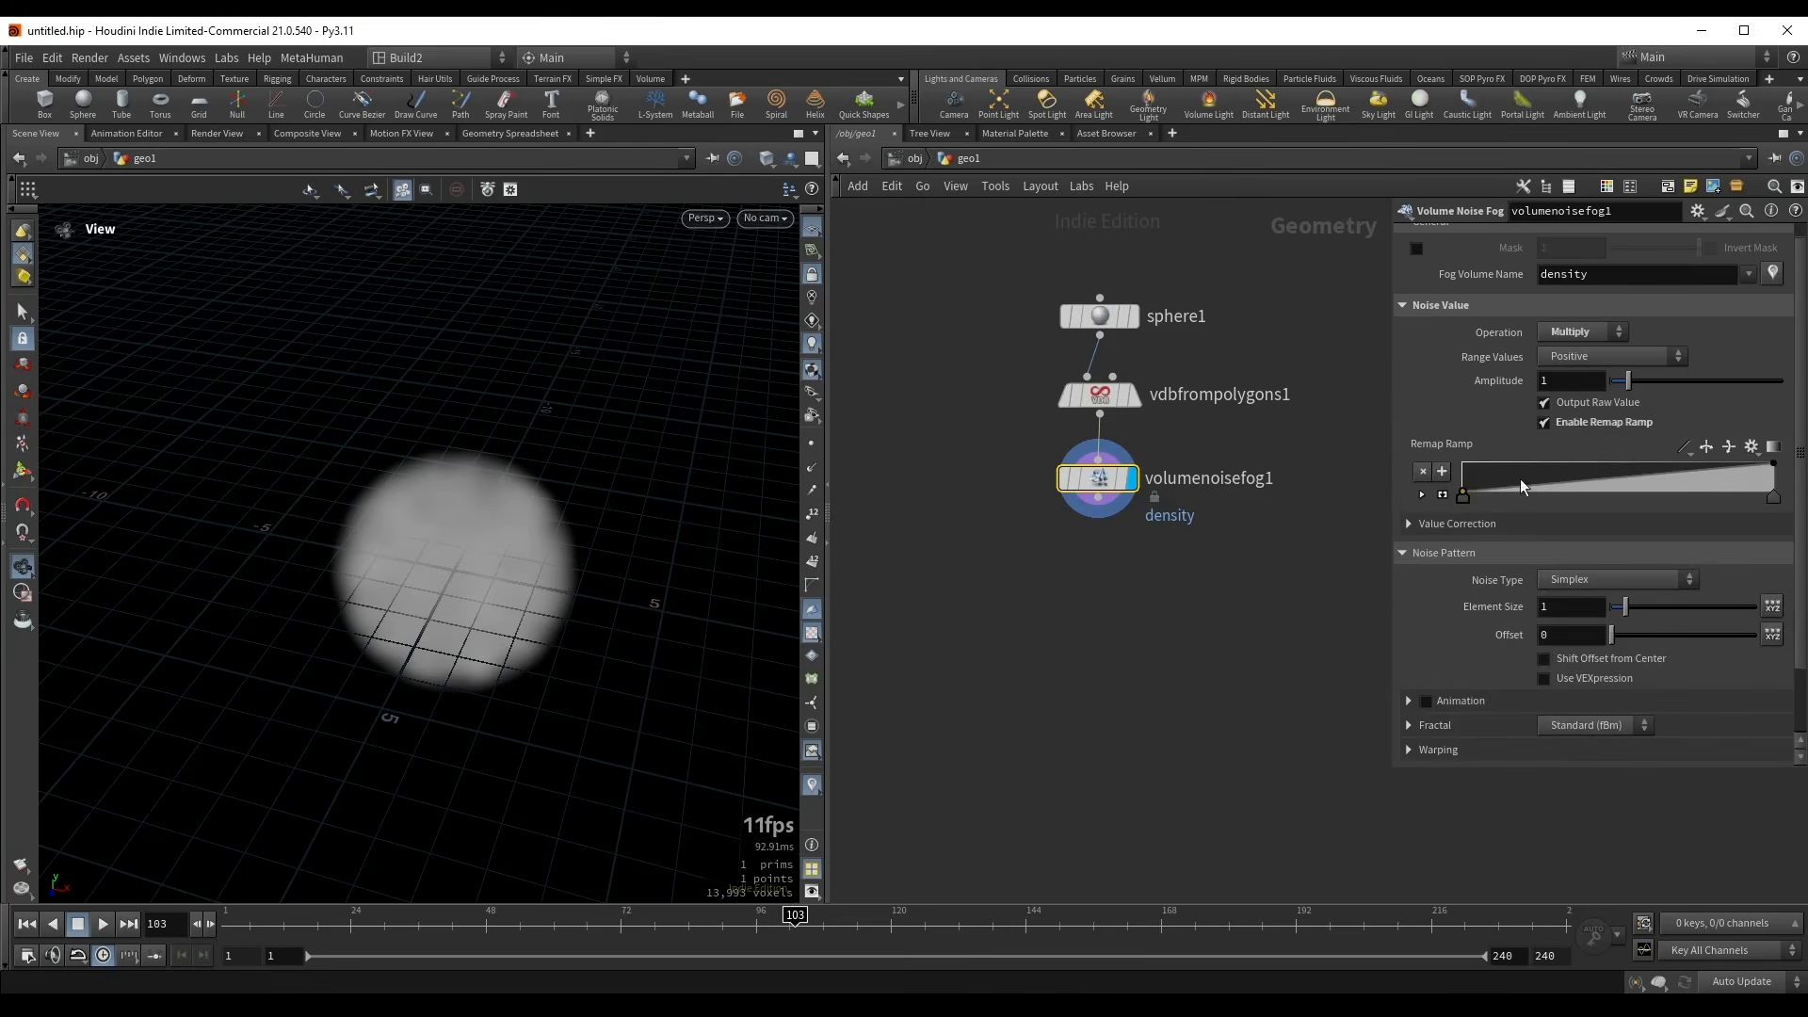
- Move the start point of the fog noise's remap ramp to about 40% of its width and set the Element Size to 1.57
{"action": "left_click_drag", "start_coordinate": [1491, 503], "coordinate": [1591, 500]}
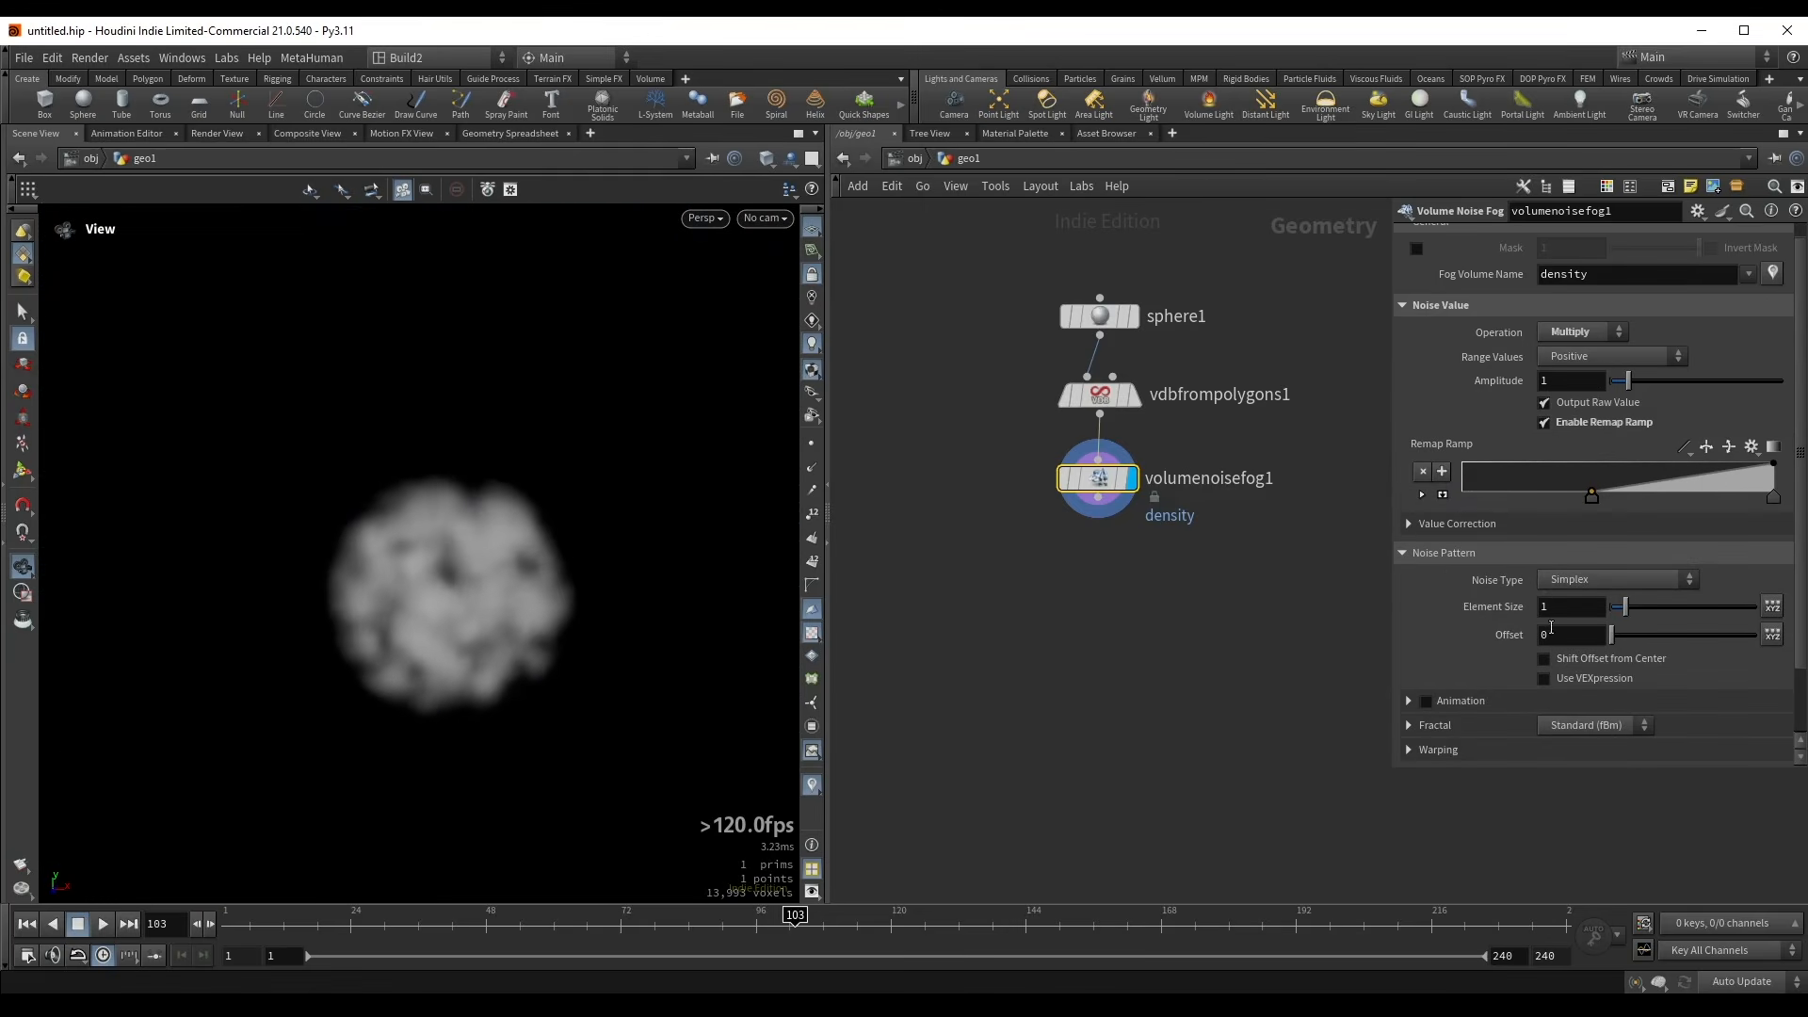
{"action": "left_click_drag", "start_coordinate": [1626, 609], "coordinate": [1634, 605]}
- Enable animation for the fog noise pattern and play the timeline to preview the moving density
{"action": "scroll", "coordinate": [1618, 630], "scroll_direction": "down", "scroll_amount": 3}
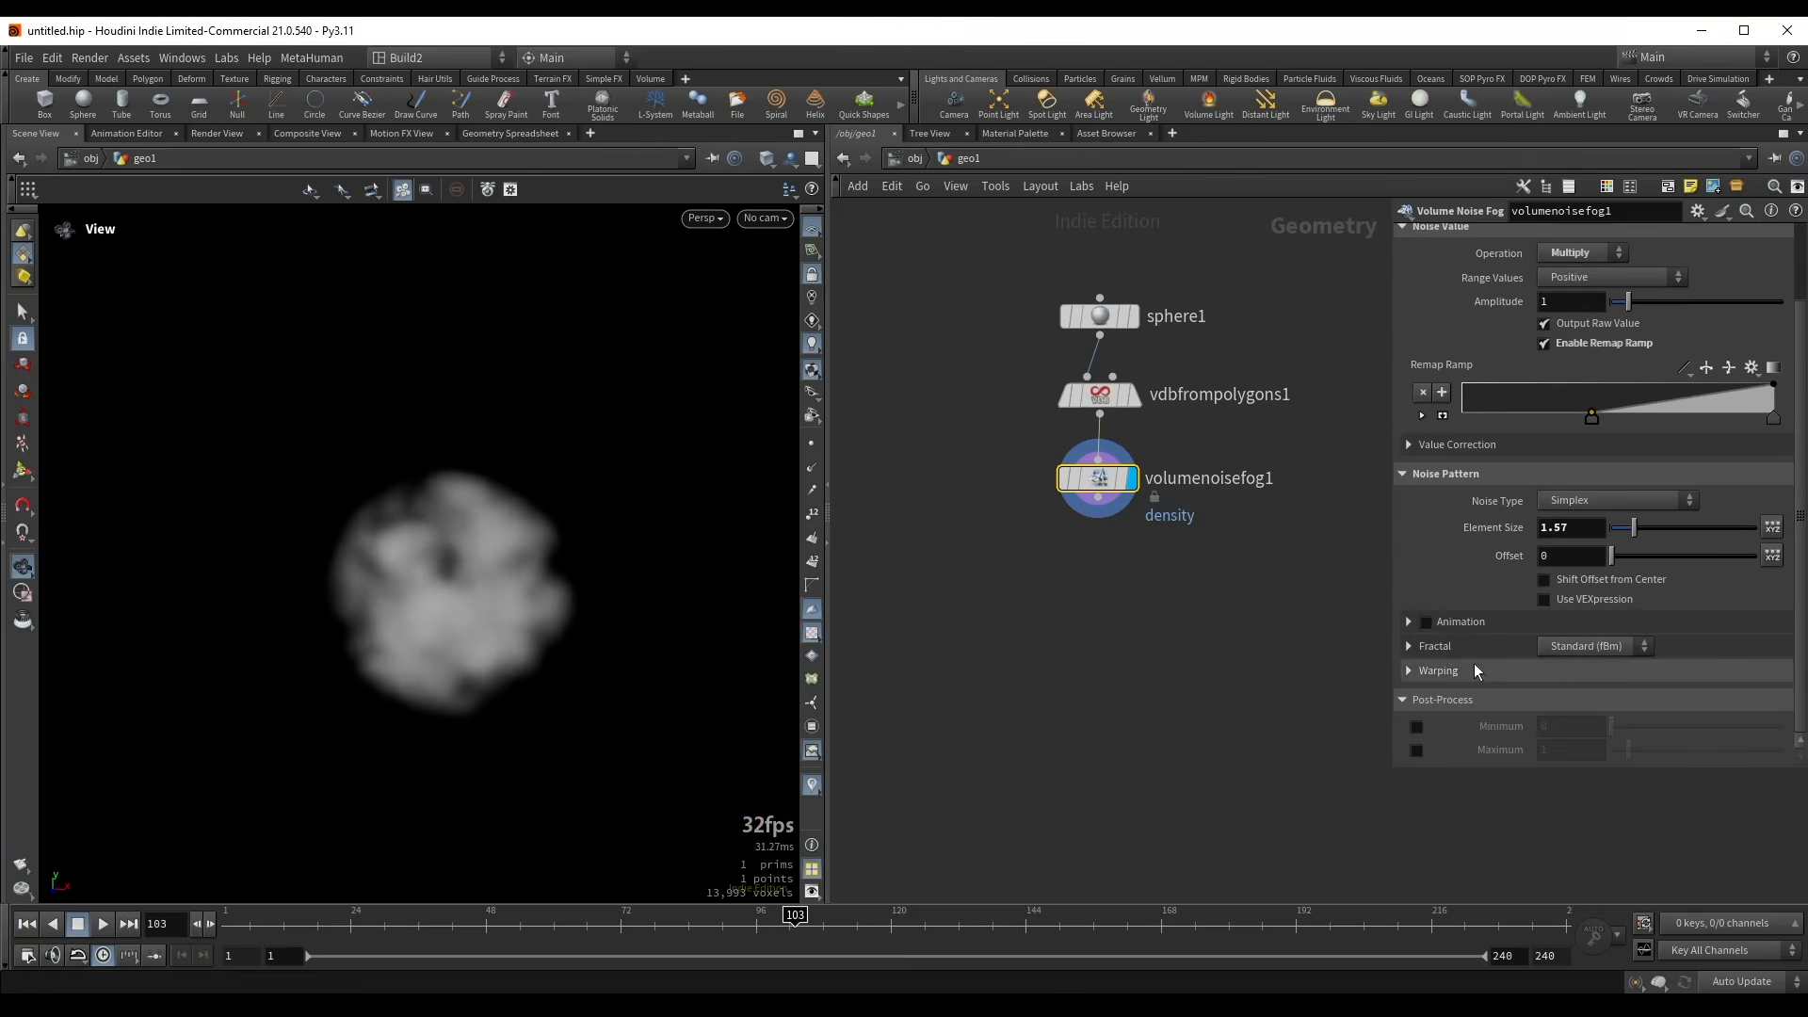
{"action": "left_click", "coordinate": [1425, 622]}
{"action": "left_click", "coordinate": [1408, 623]}
{"action": "key", "text": "Up"}
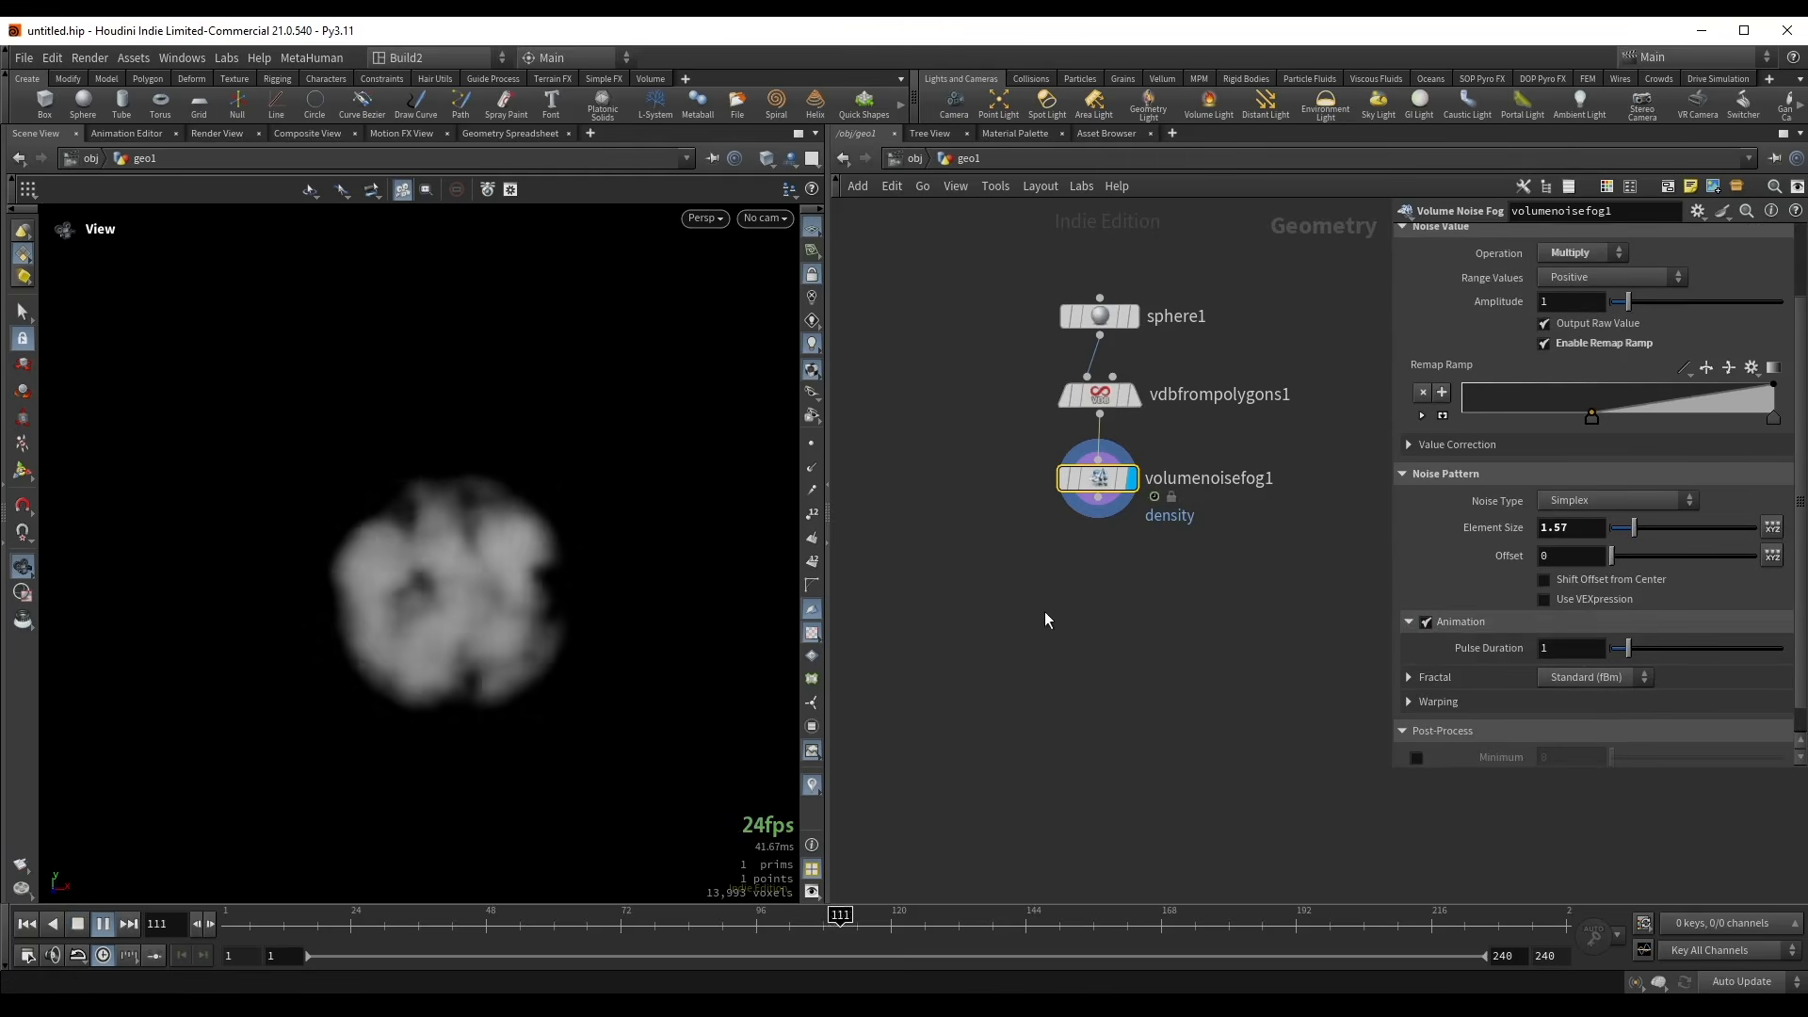
{"action": "left_click_drag", "start_coordinate": [452, 616], "coordinate": [551, 552]}
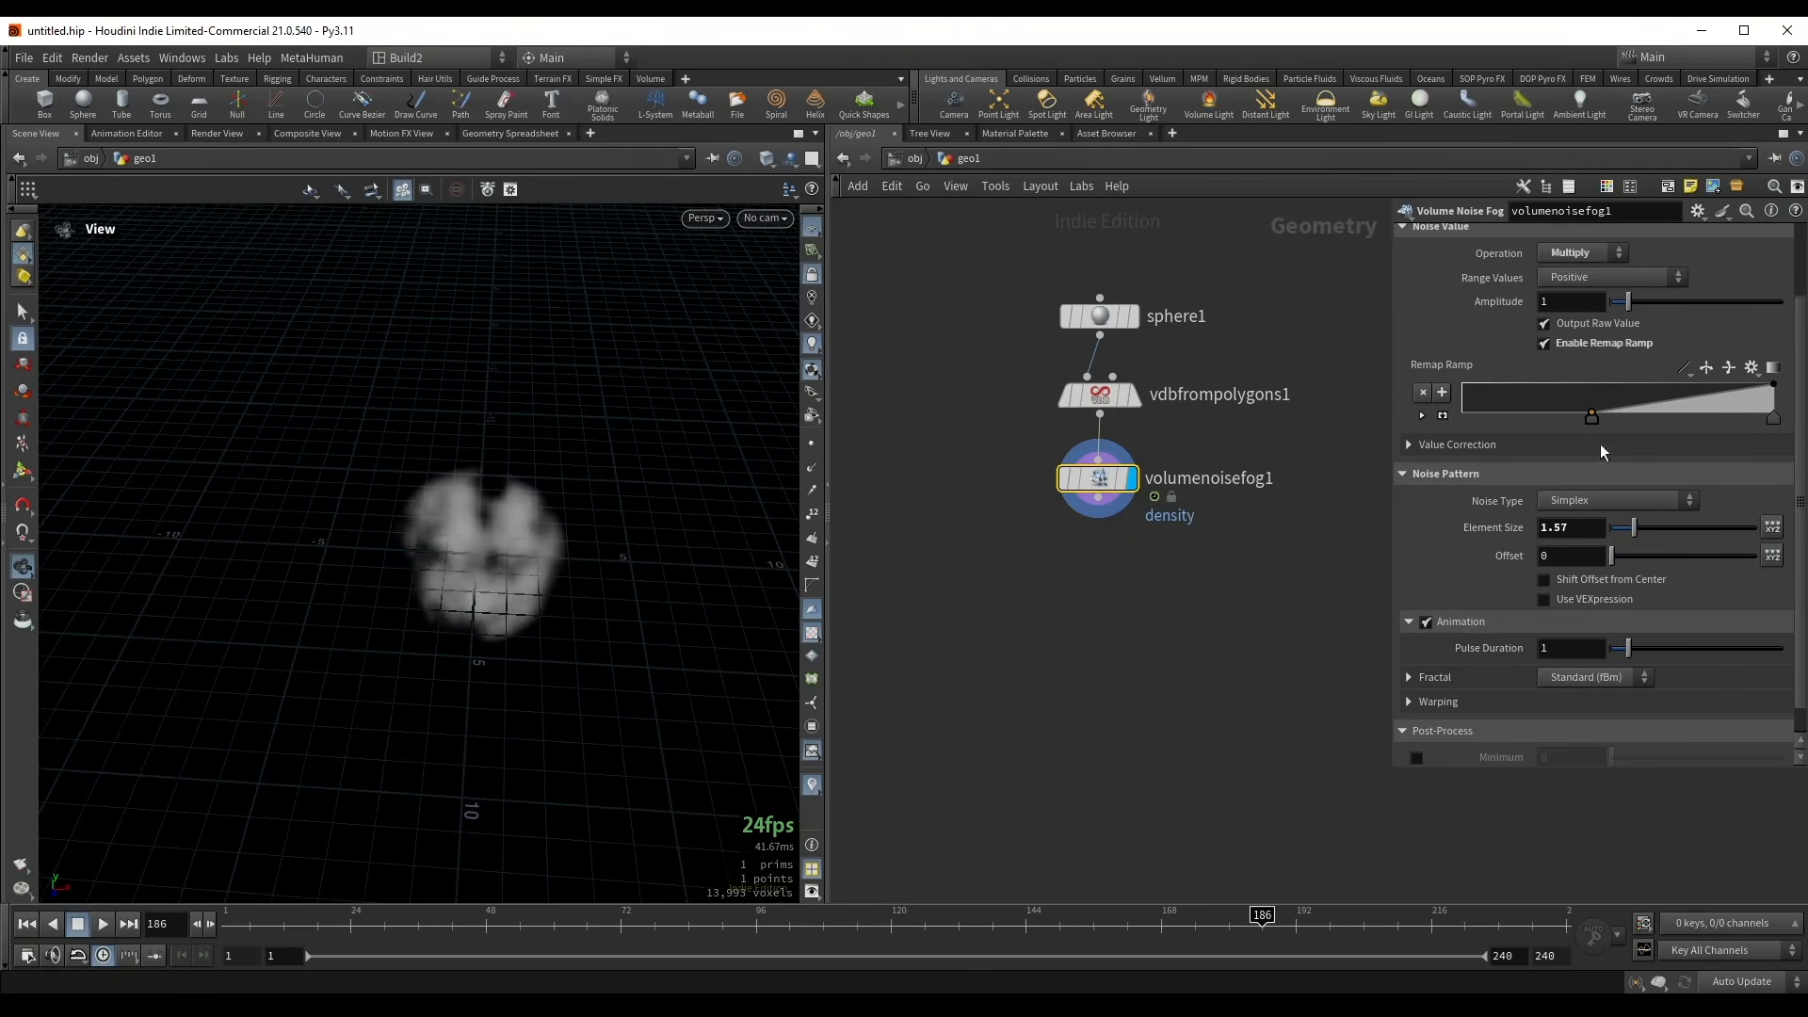
- Move the remap ramp's start point back to about a quarter of its width, stop playback and return to frame 1
{"action": "left_click_drag", "start_coordinate": [1591, 419], "coordinate": [1548, 428]}
{"action": "left_click_drag", "start_coordinate": [426, 553], "coordinate": [484, 497]}
{"action": "key", "text": "Up"}
{"action": "key", "text": "ctrl+Up"}
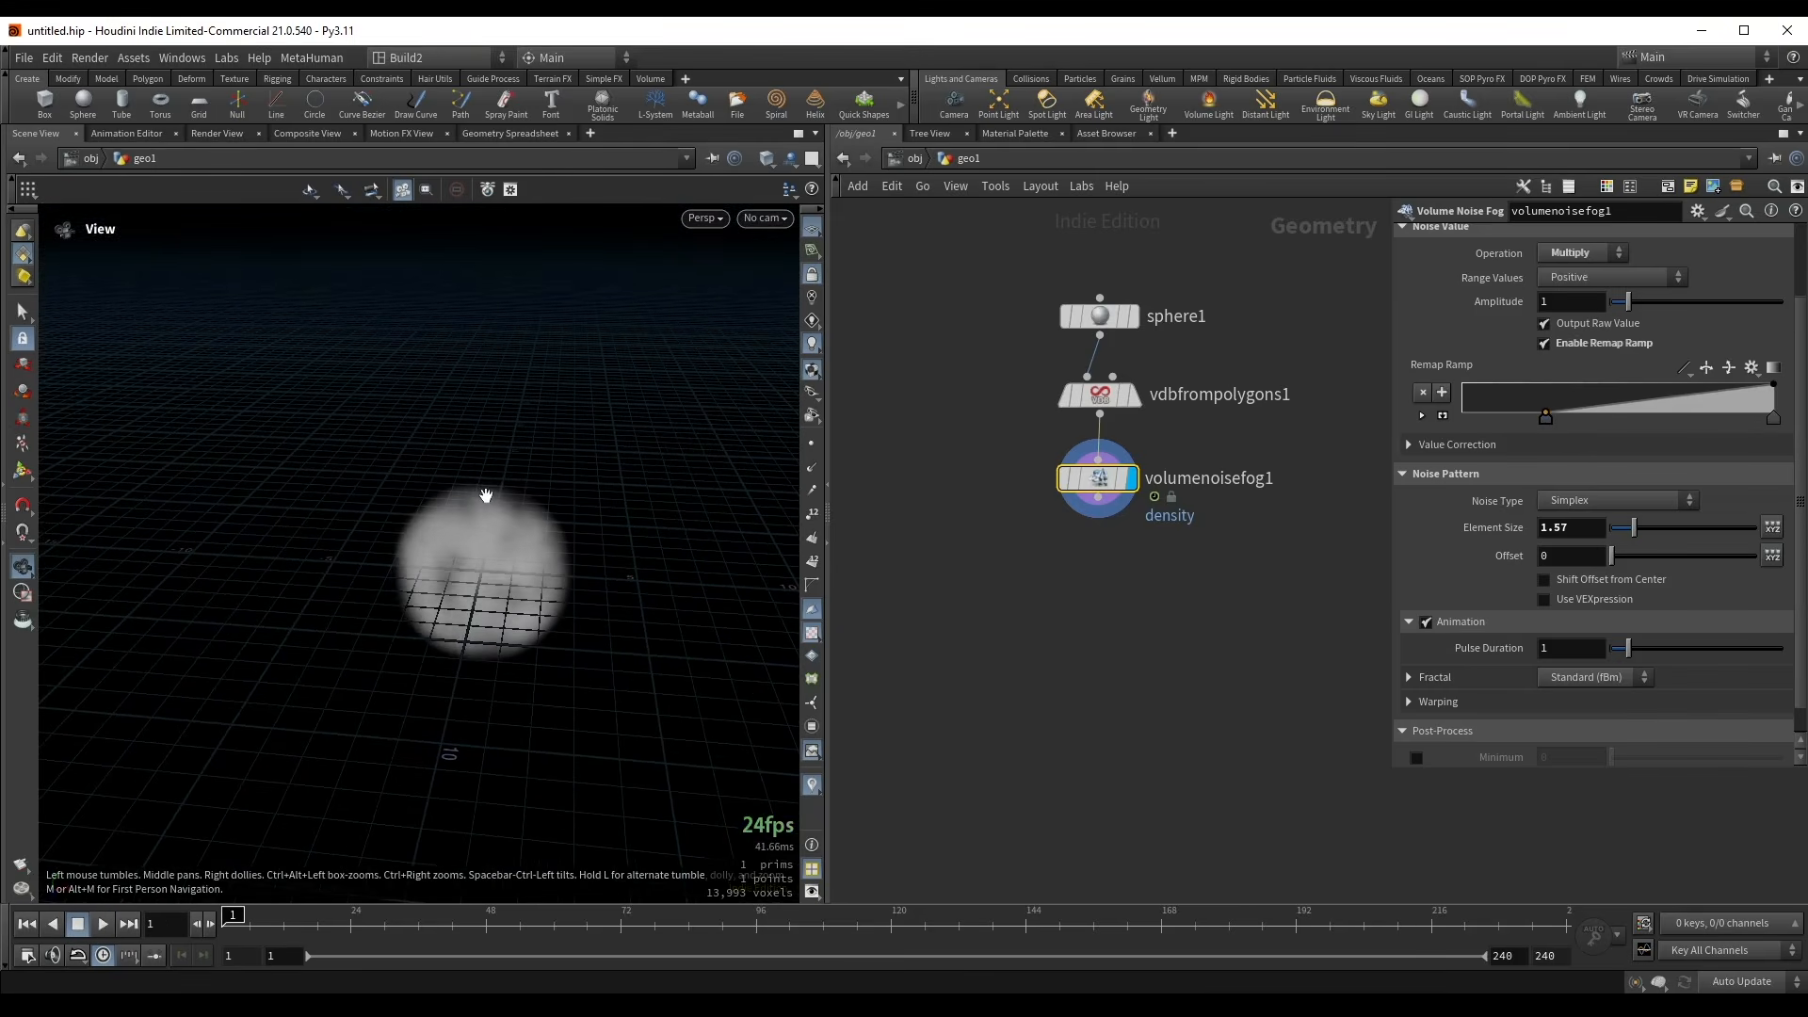
- Add a Pyro Solver connected to the output of volumenoisefog1 and set its voxel size to 0.2
{"action": "left_click_drag", "start_coordinate": [1099, 499], "coordinate": [1097, 574]}
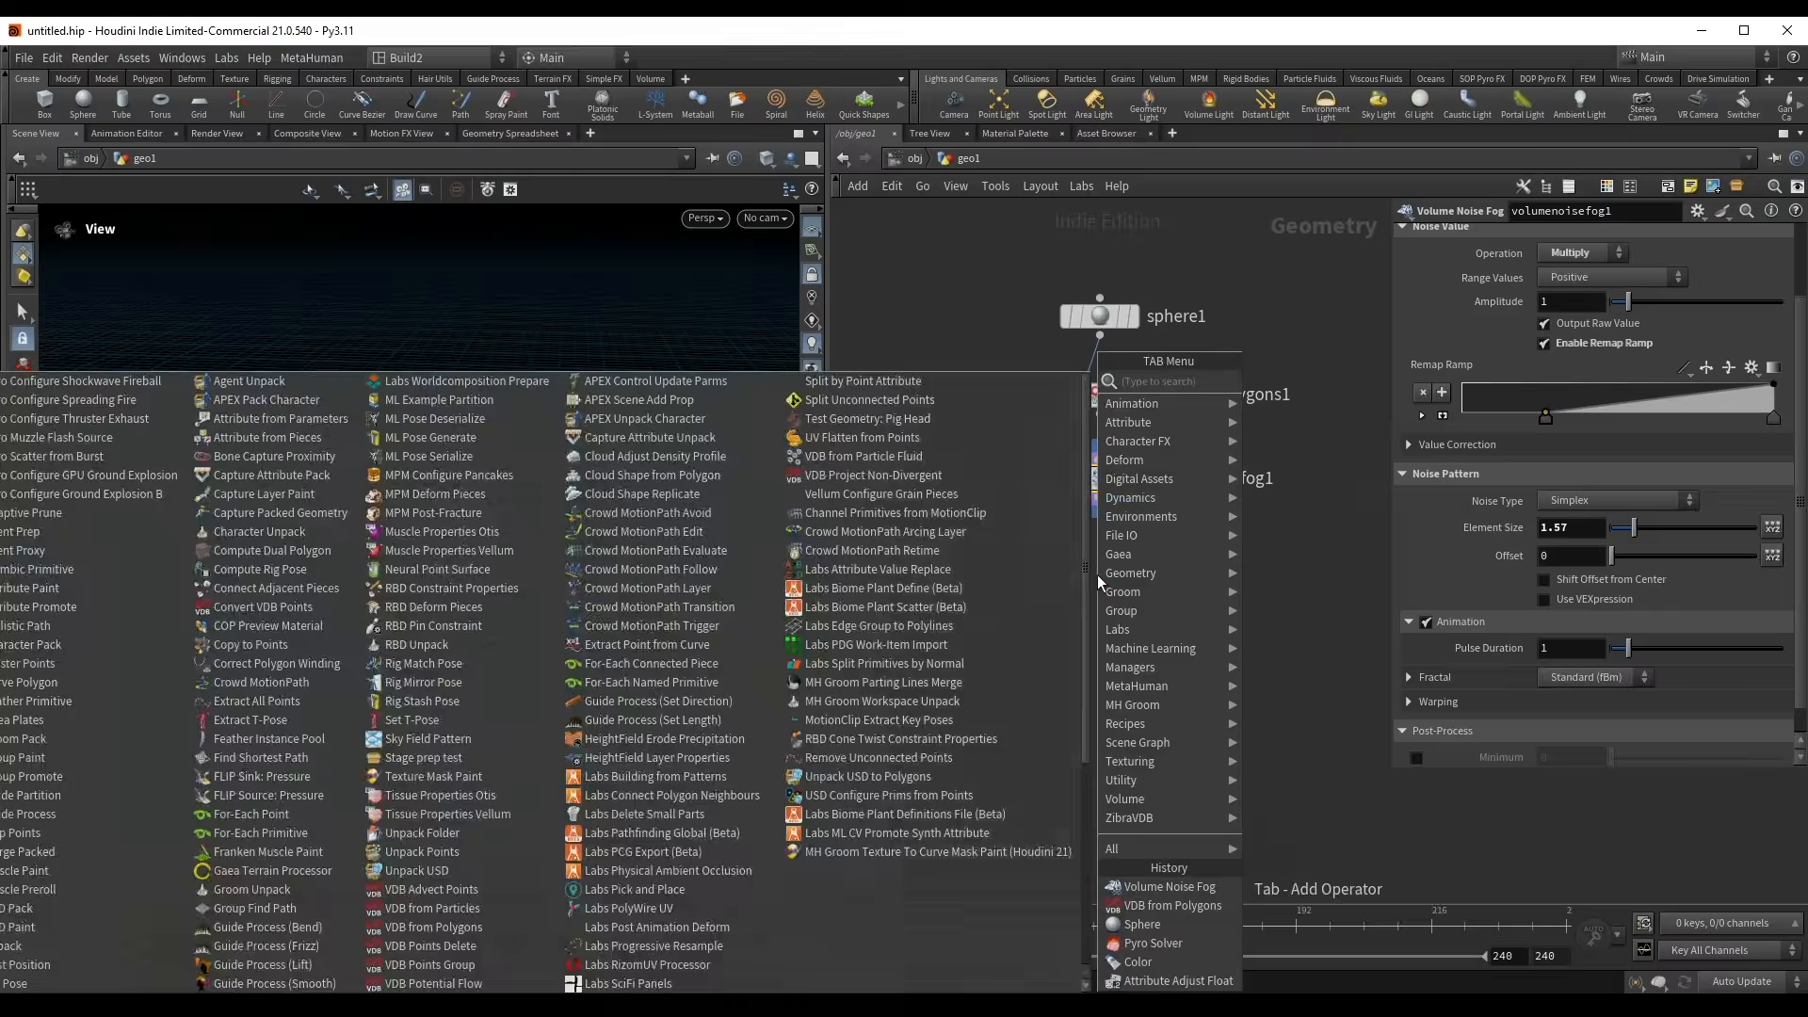
{"action": "type", "text": "pyro"}
{"action": "key", "text": "Return"}
{"action": "left_click", "coordinate": [1098, 574]}
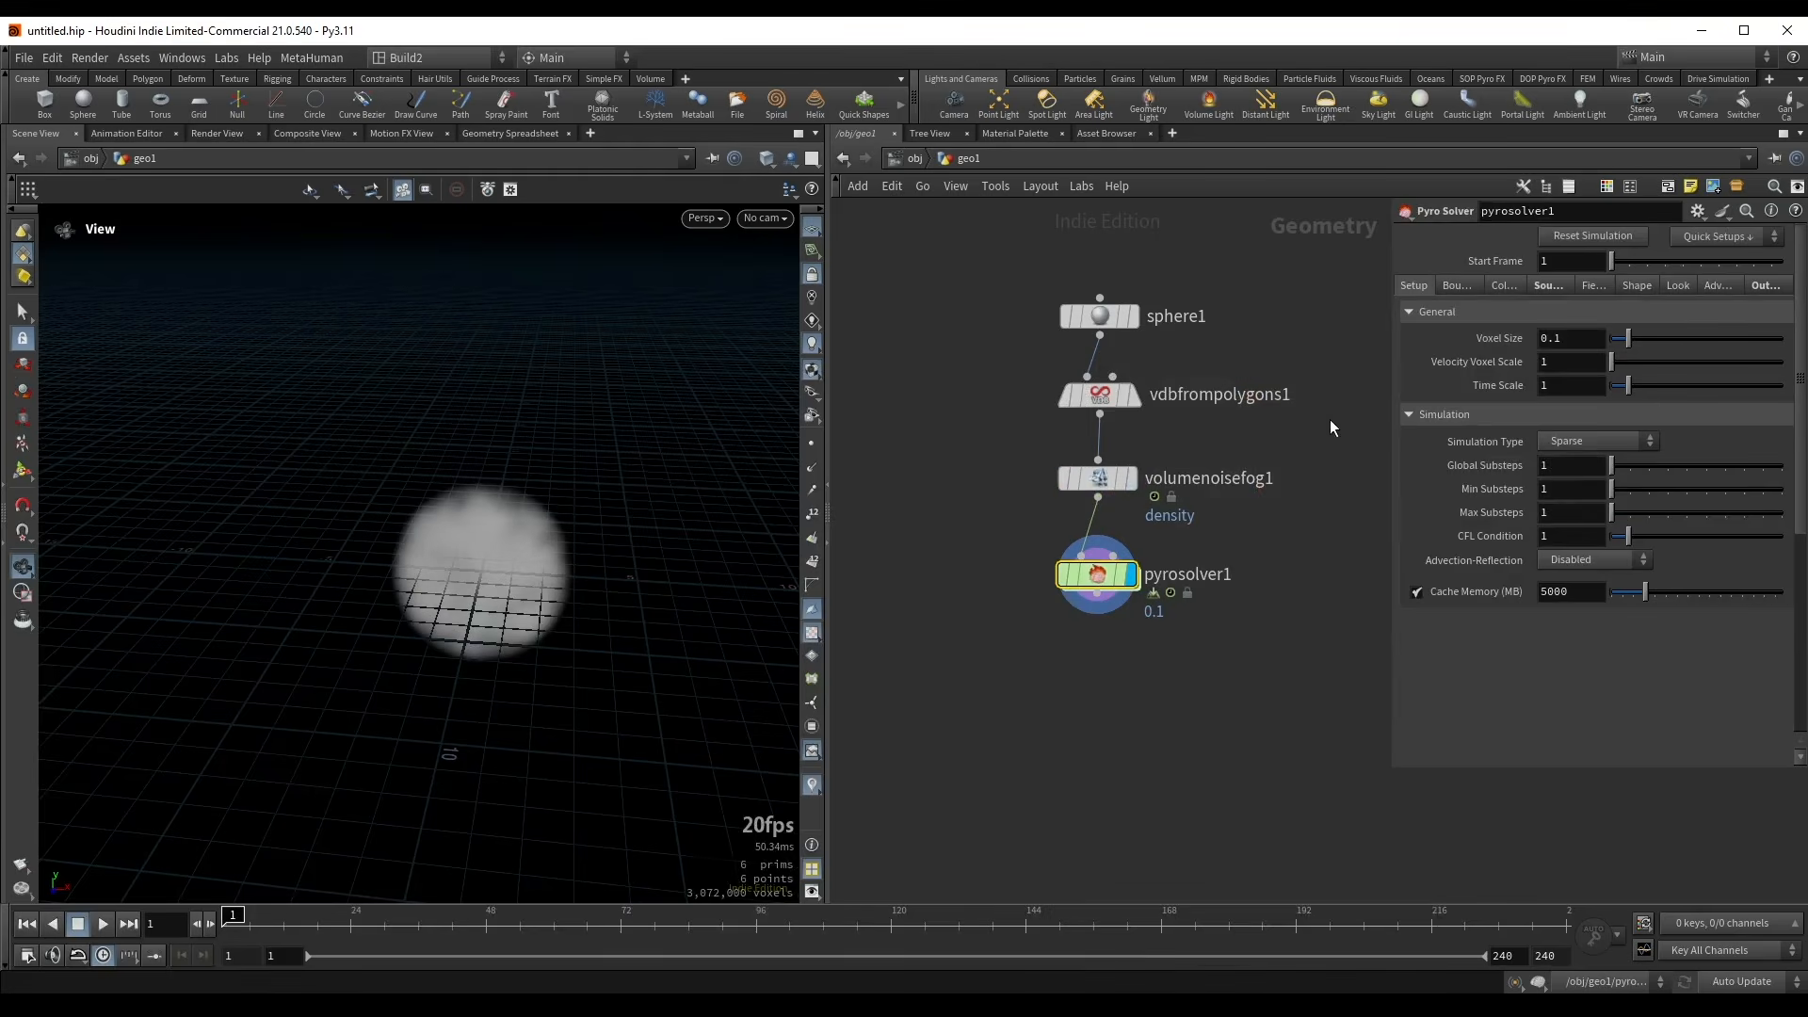
{"action": "key", "text": "BackSpace"}
{"action": "type", "text": "2"}
{"action": "key", "text": "Return"}
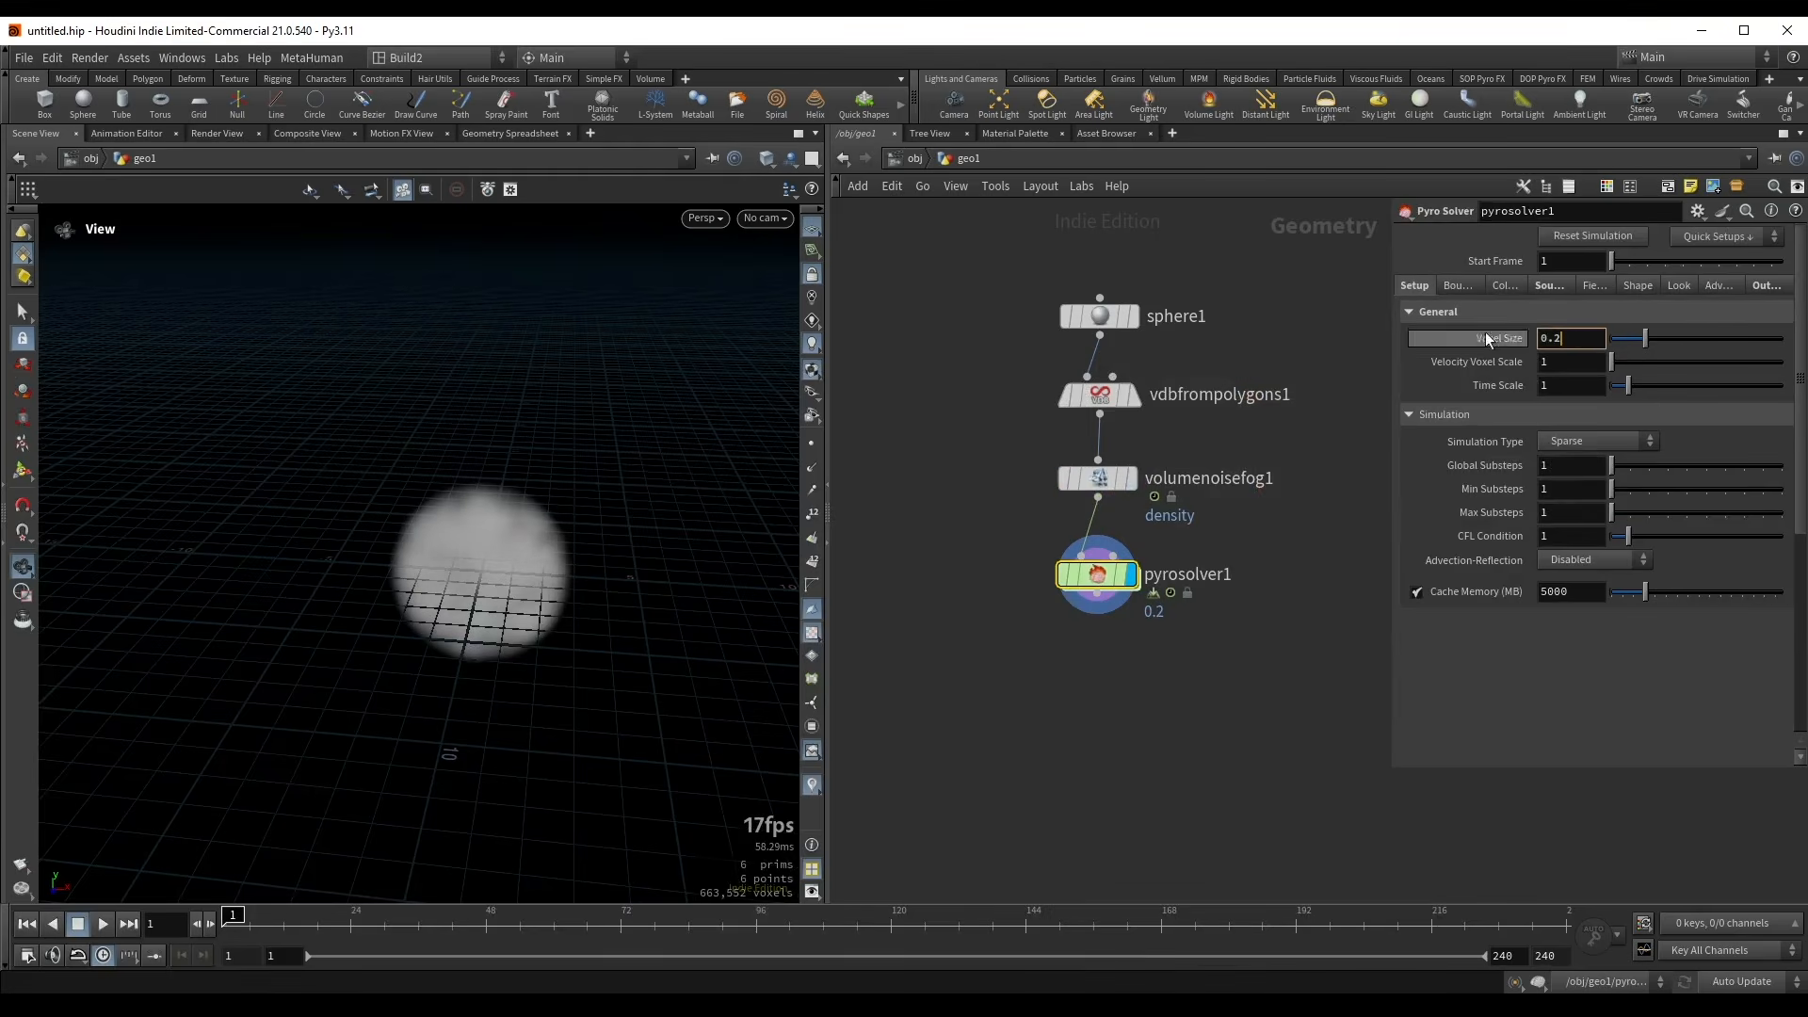
- Set the source volume of the Pyro Solver's temperature source to density
{"action": "left_click_drag", "start_coordinate": [1392, 769], "coordinate": [1291, 829]}
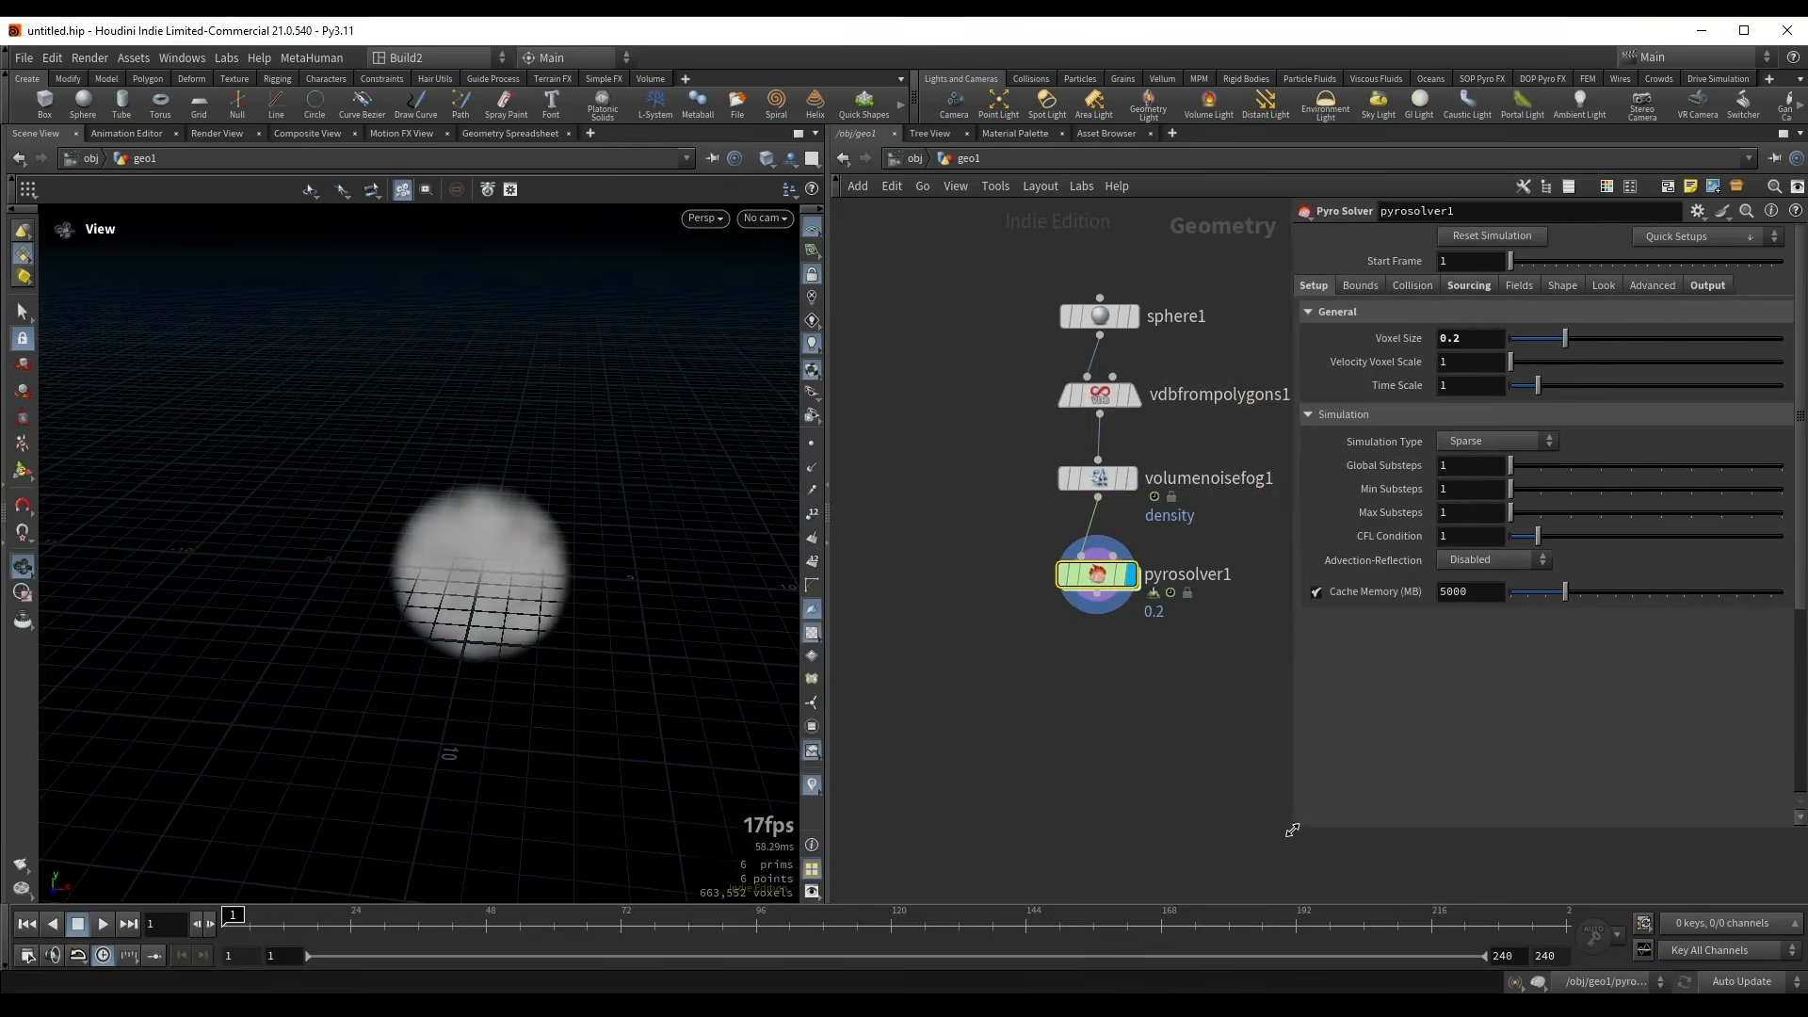
{"action": "left_click", "coordinate": [1467, 285]}
{"action": "left_click_drag", "start_coordinate": [527, 513], "coordinate": [447, 518]}
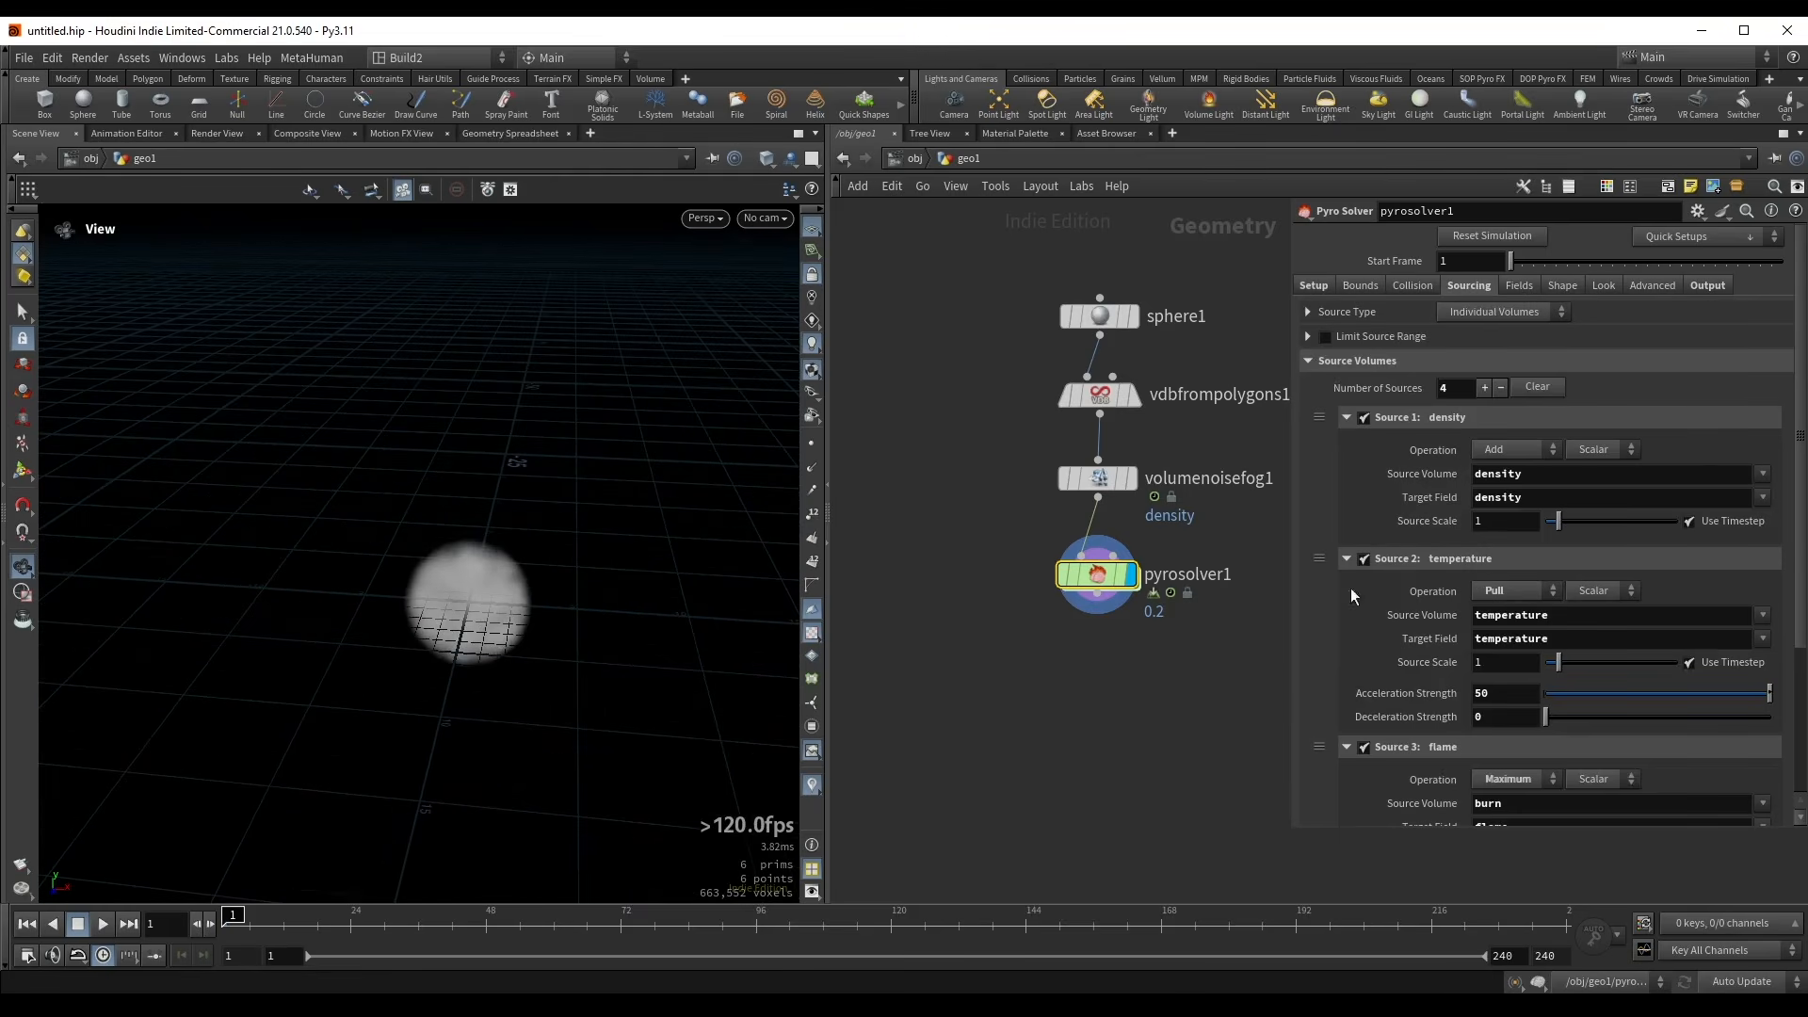
{"action": "double_click", "coordinate": [1529, 617]}
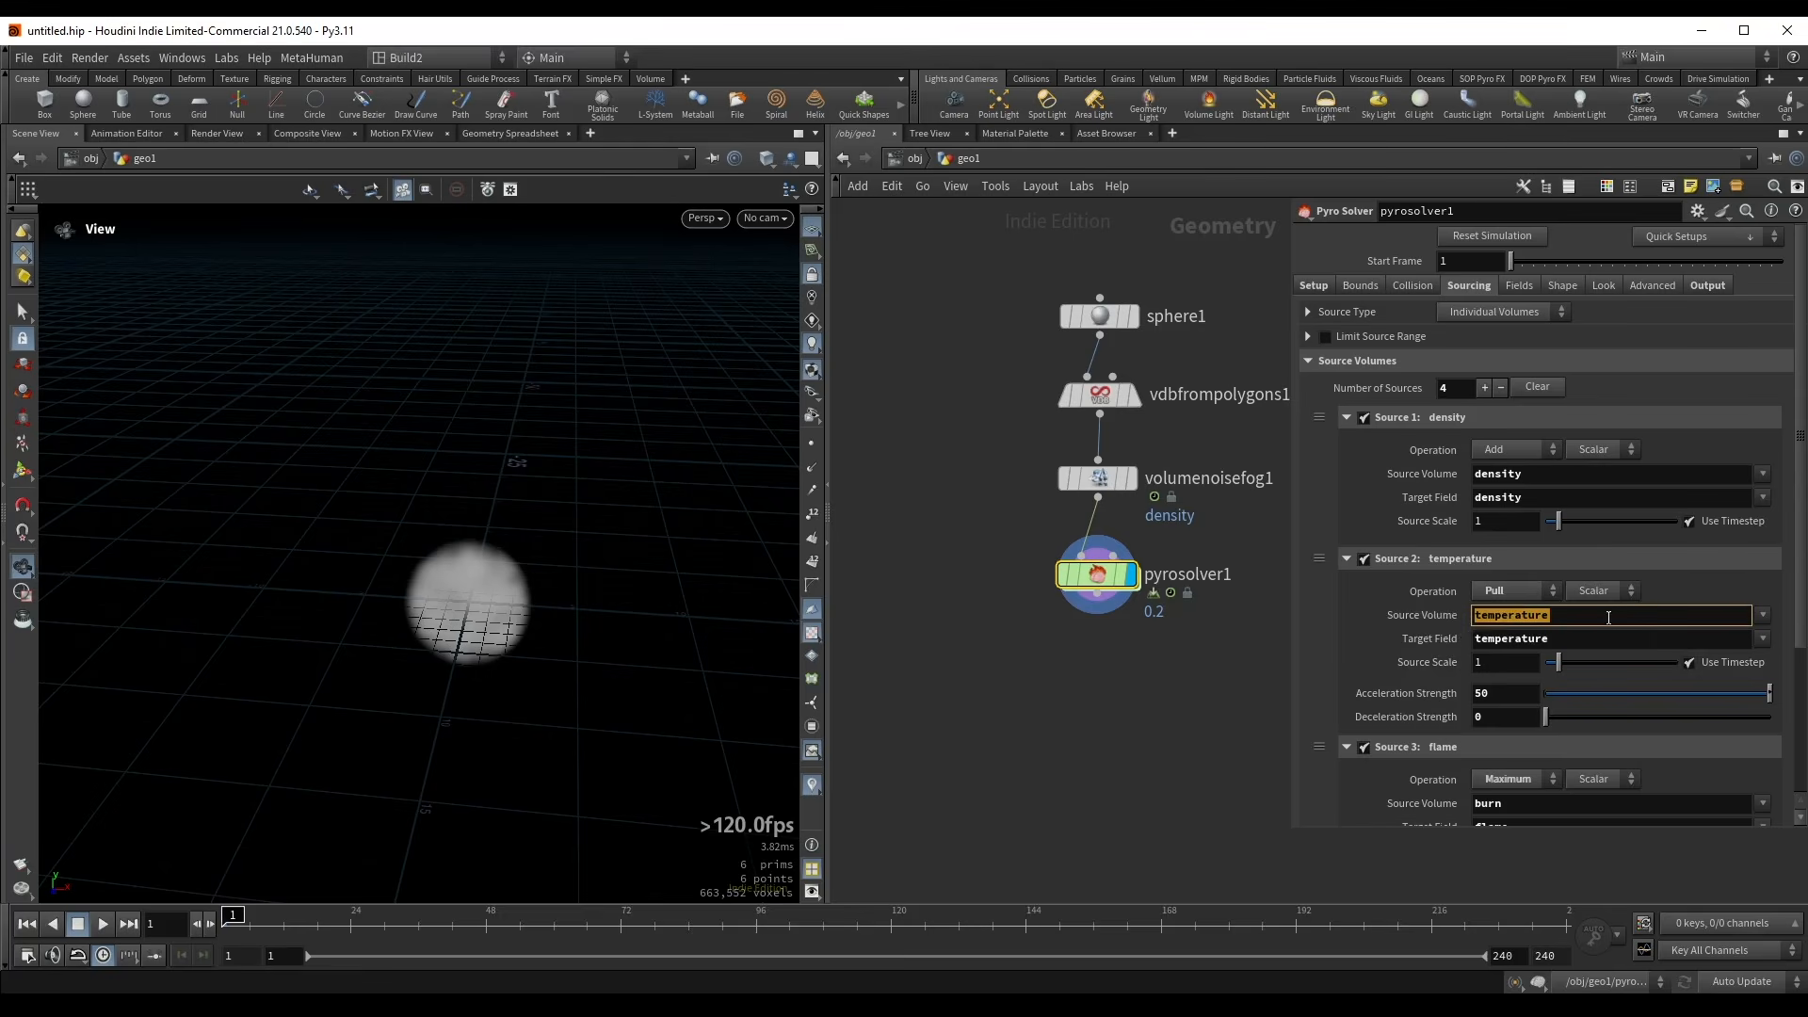
{"action": "left_click", "coordinate": [1761, 616]}
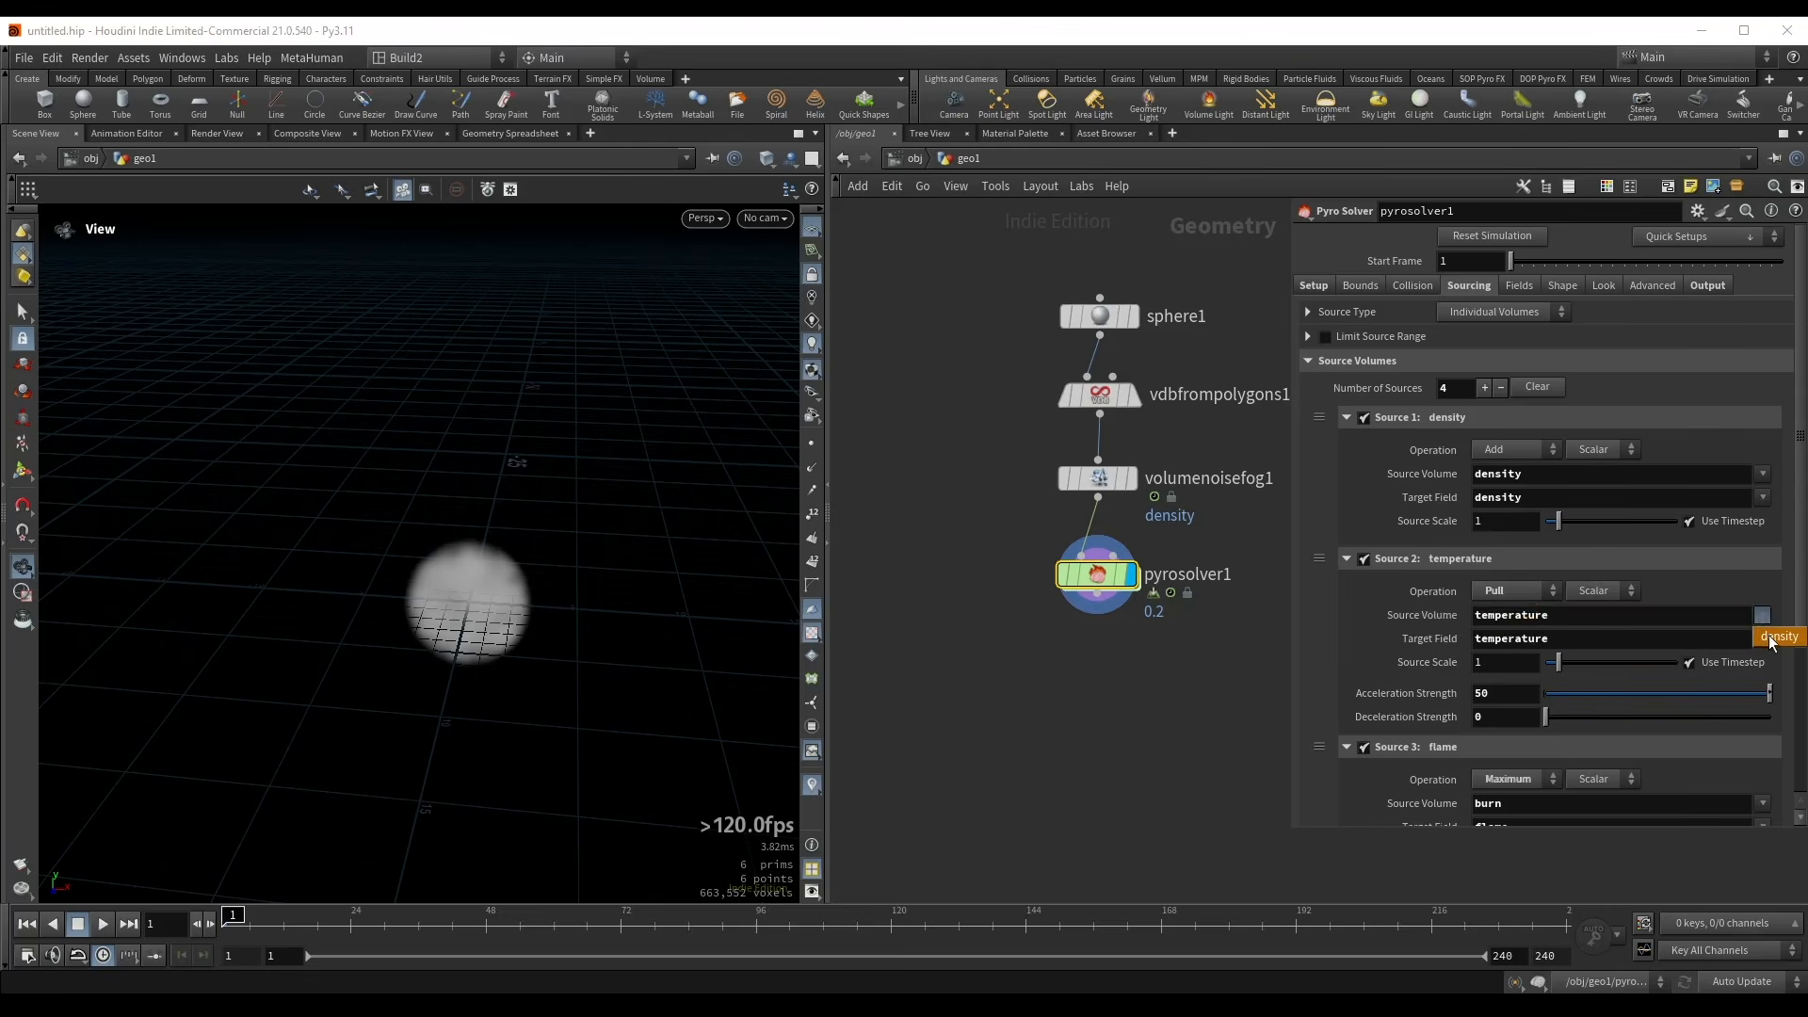
{"action": "left_click", "coordinate": [1772, 638]}
- Delete the flame and vel sources from the Pyro Solver, keeping only density and temperature
{"action": "scroll", "coordinate": [1335, 652], "scroll_direction": "down", "scroll_amount": 5}
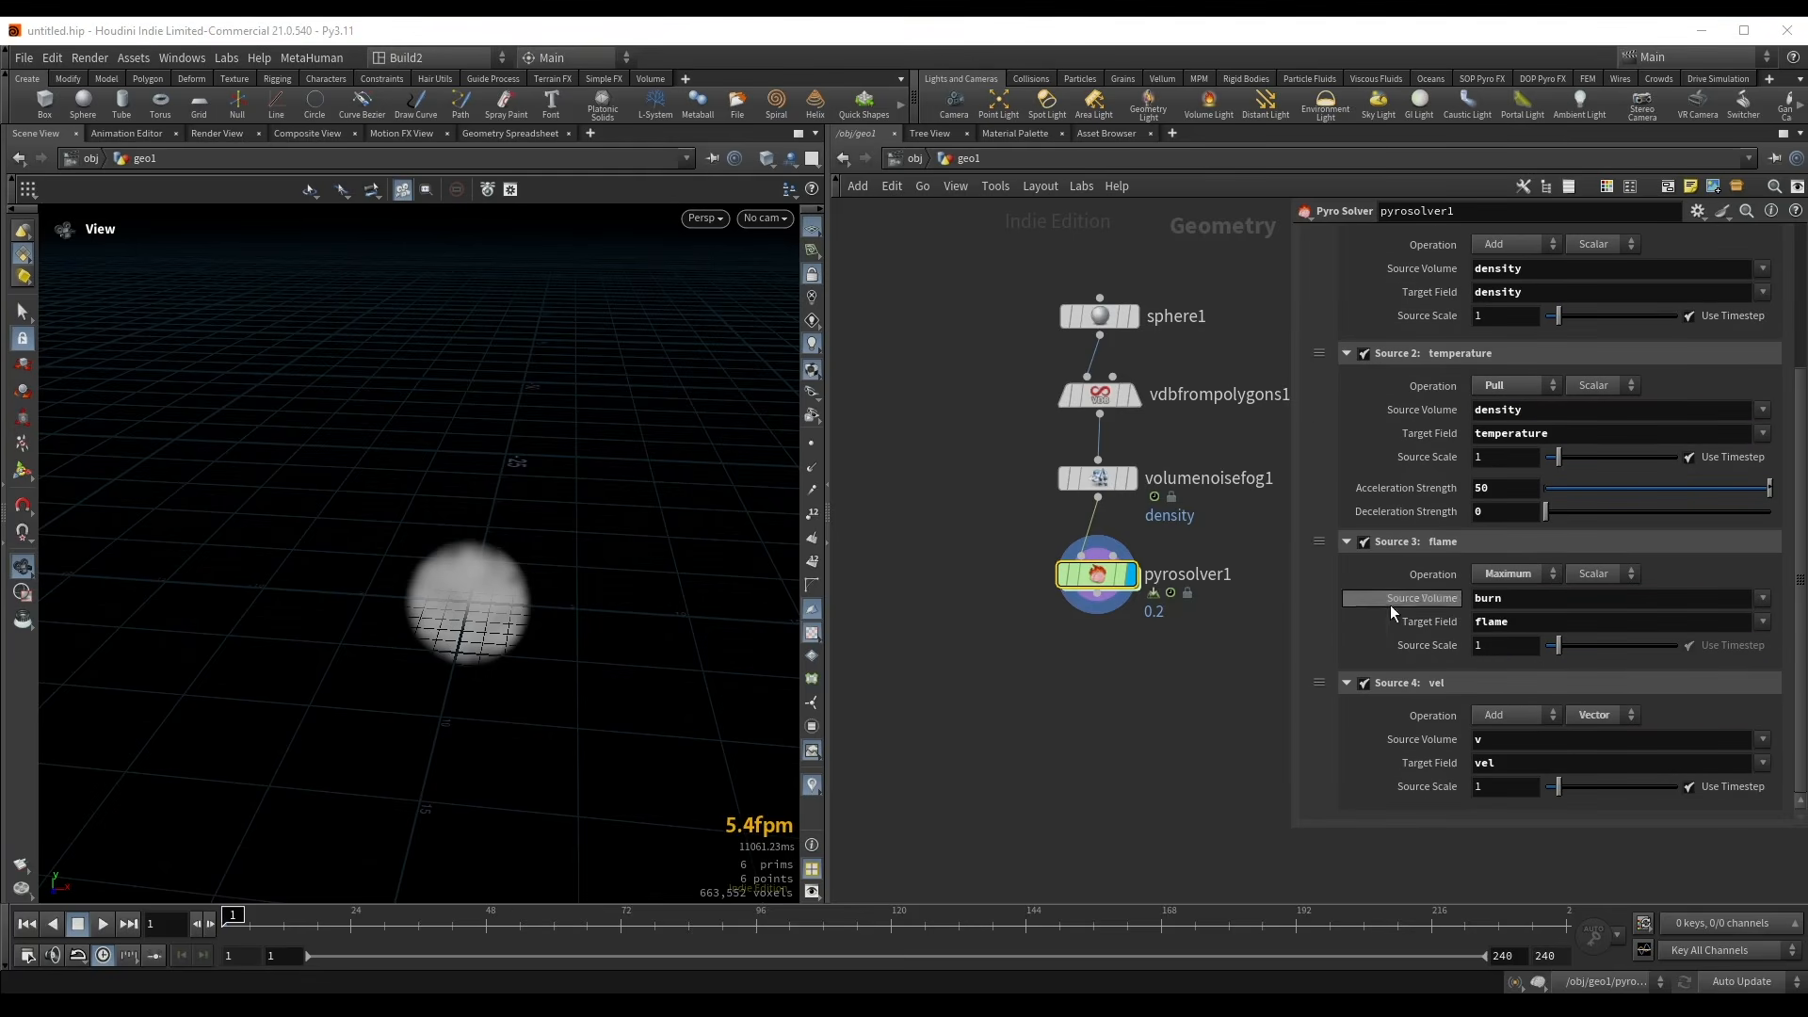
{"action": "right_click", "coordinate": [1314, 548]}
{"action": "left_click", "coordinate": [1336, 577]}
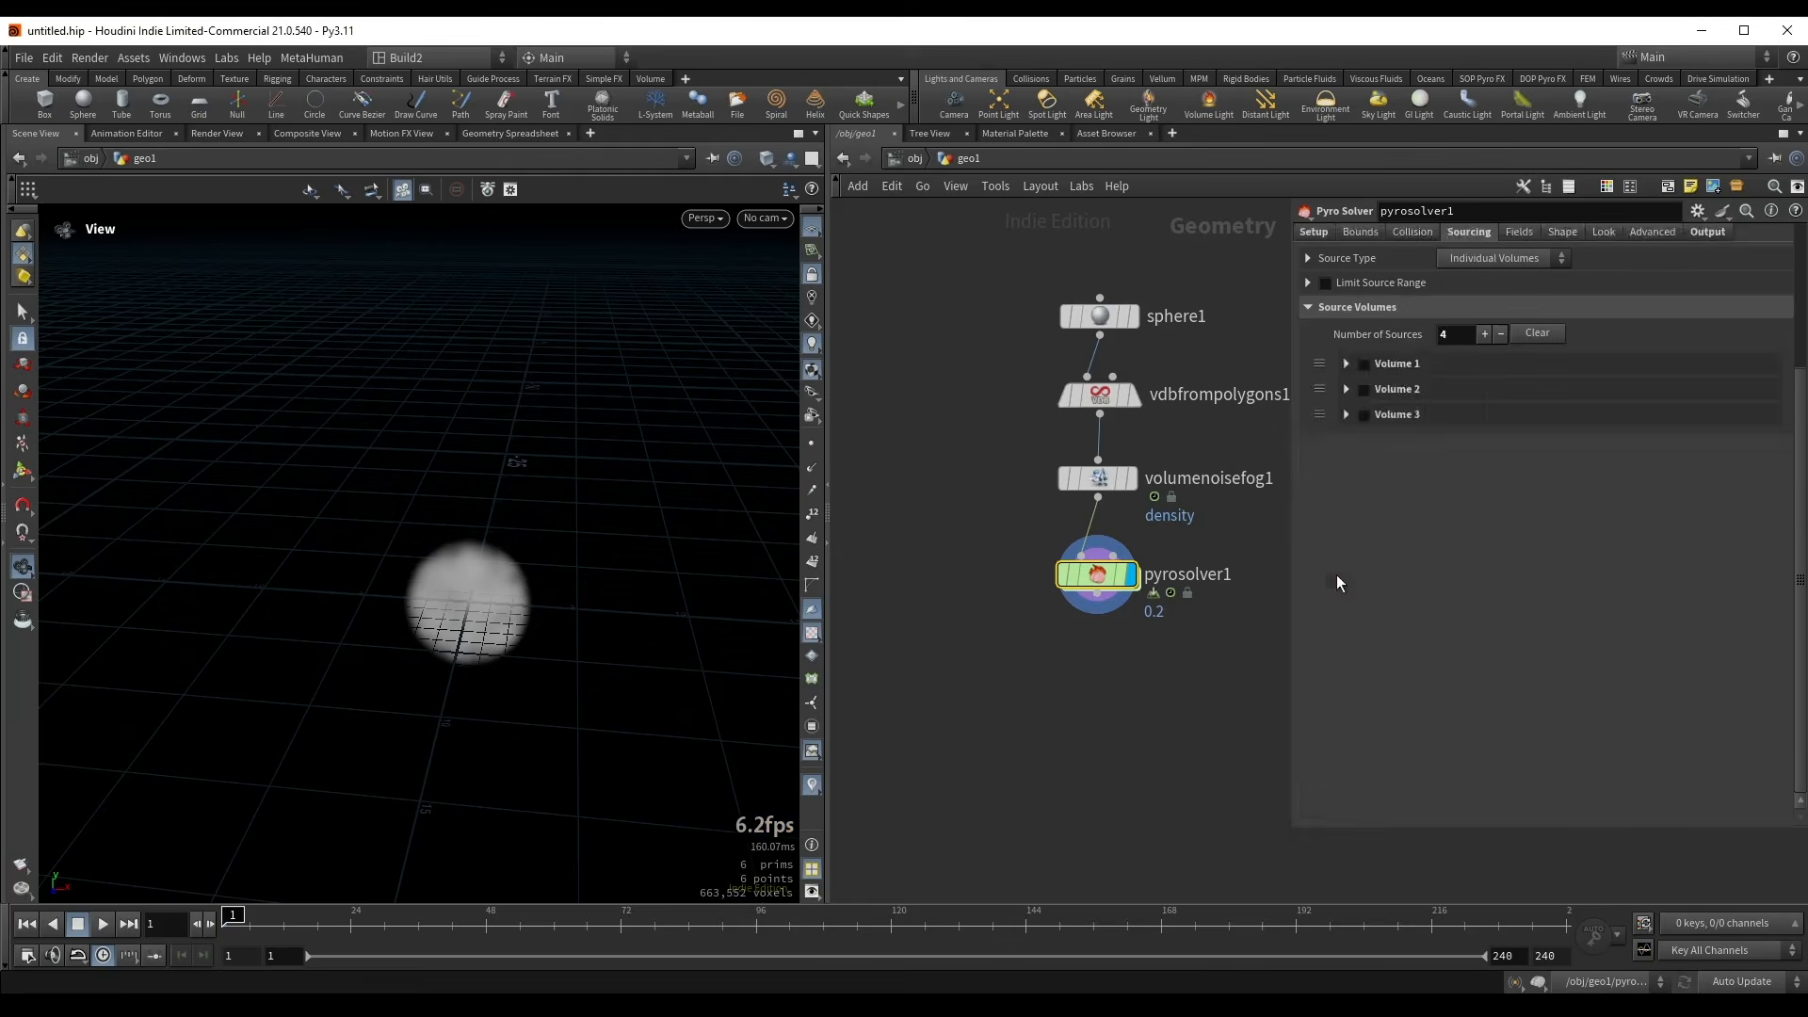
{"action": "right_click", "coordinate": [1316, 684]}
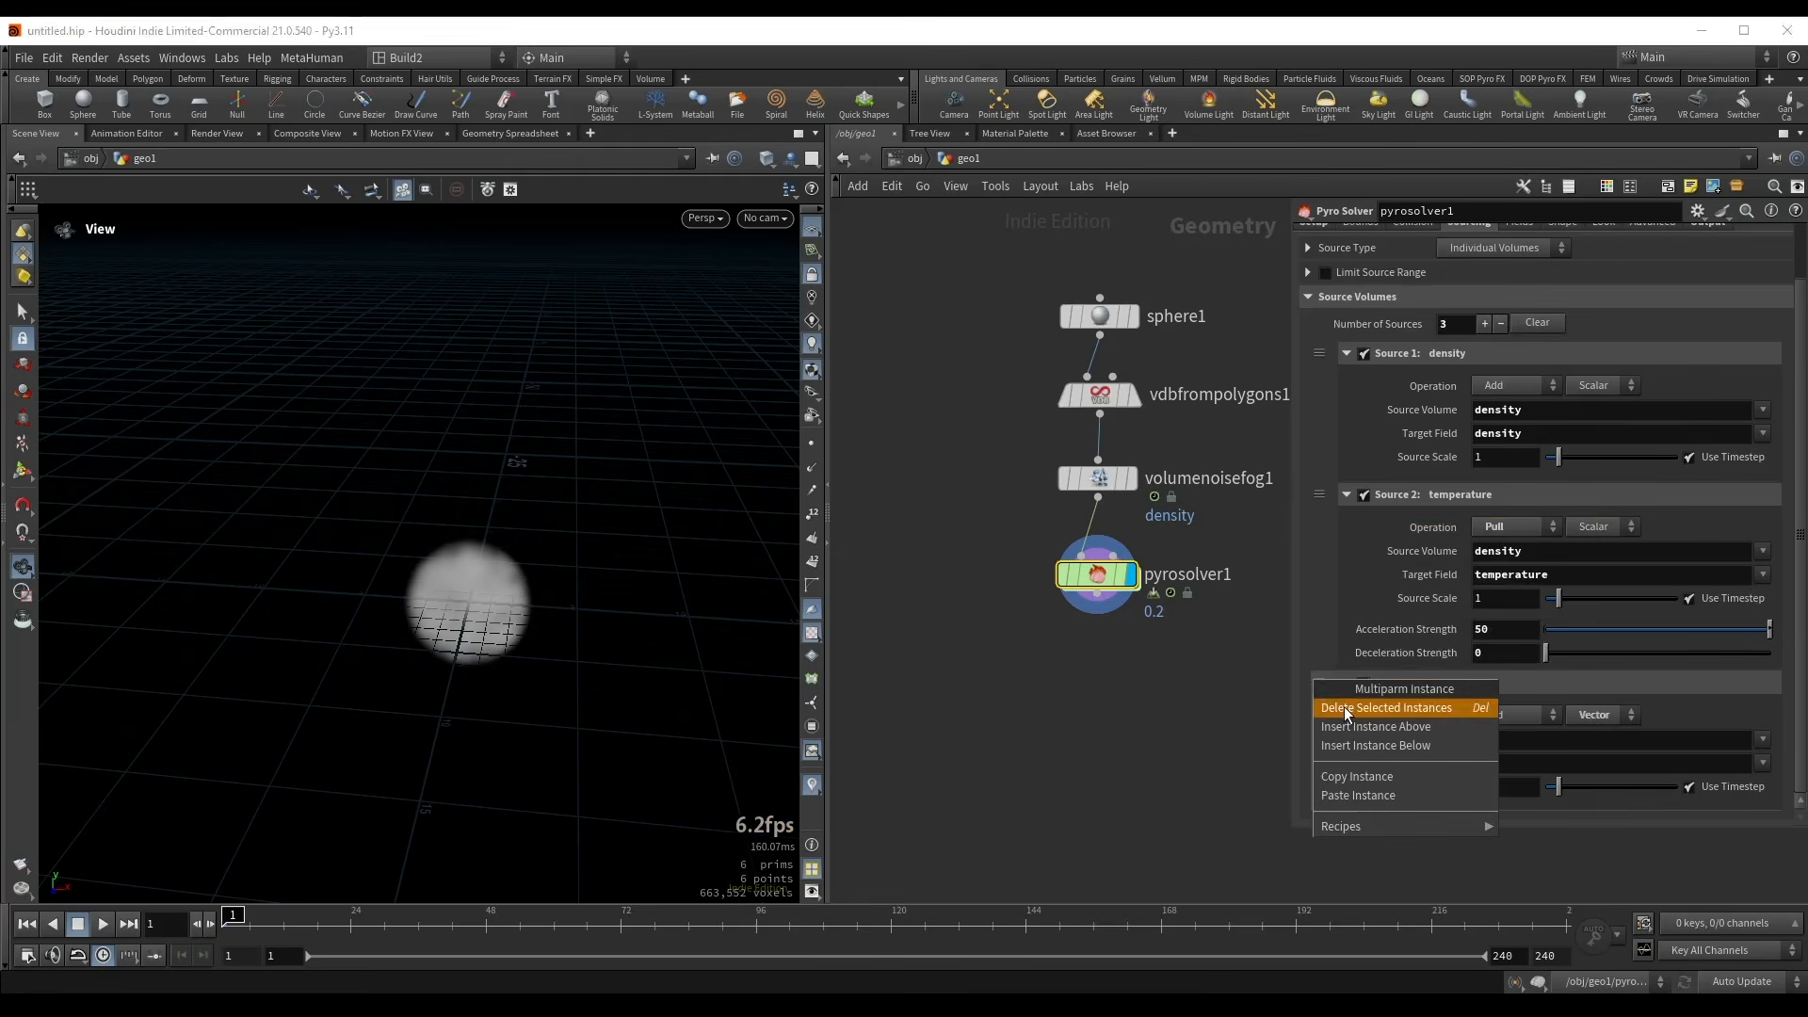
{"action": "left_click", "coordinate": [1335, 713]}
- Play the pyro simulation and inspect the rising smoke column from several angles
{"action": "key", "text": "Up"}
{"action": "left_click_drag", "start_coordinate": [476, 512], "coordinate": [483, 575]}
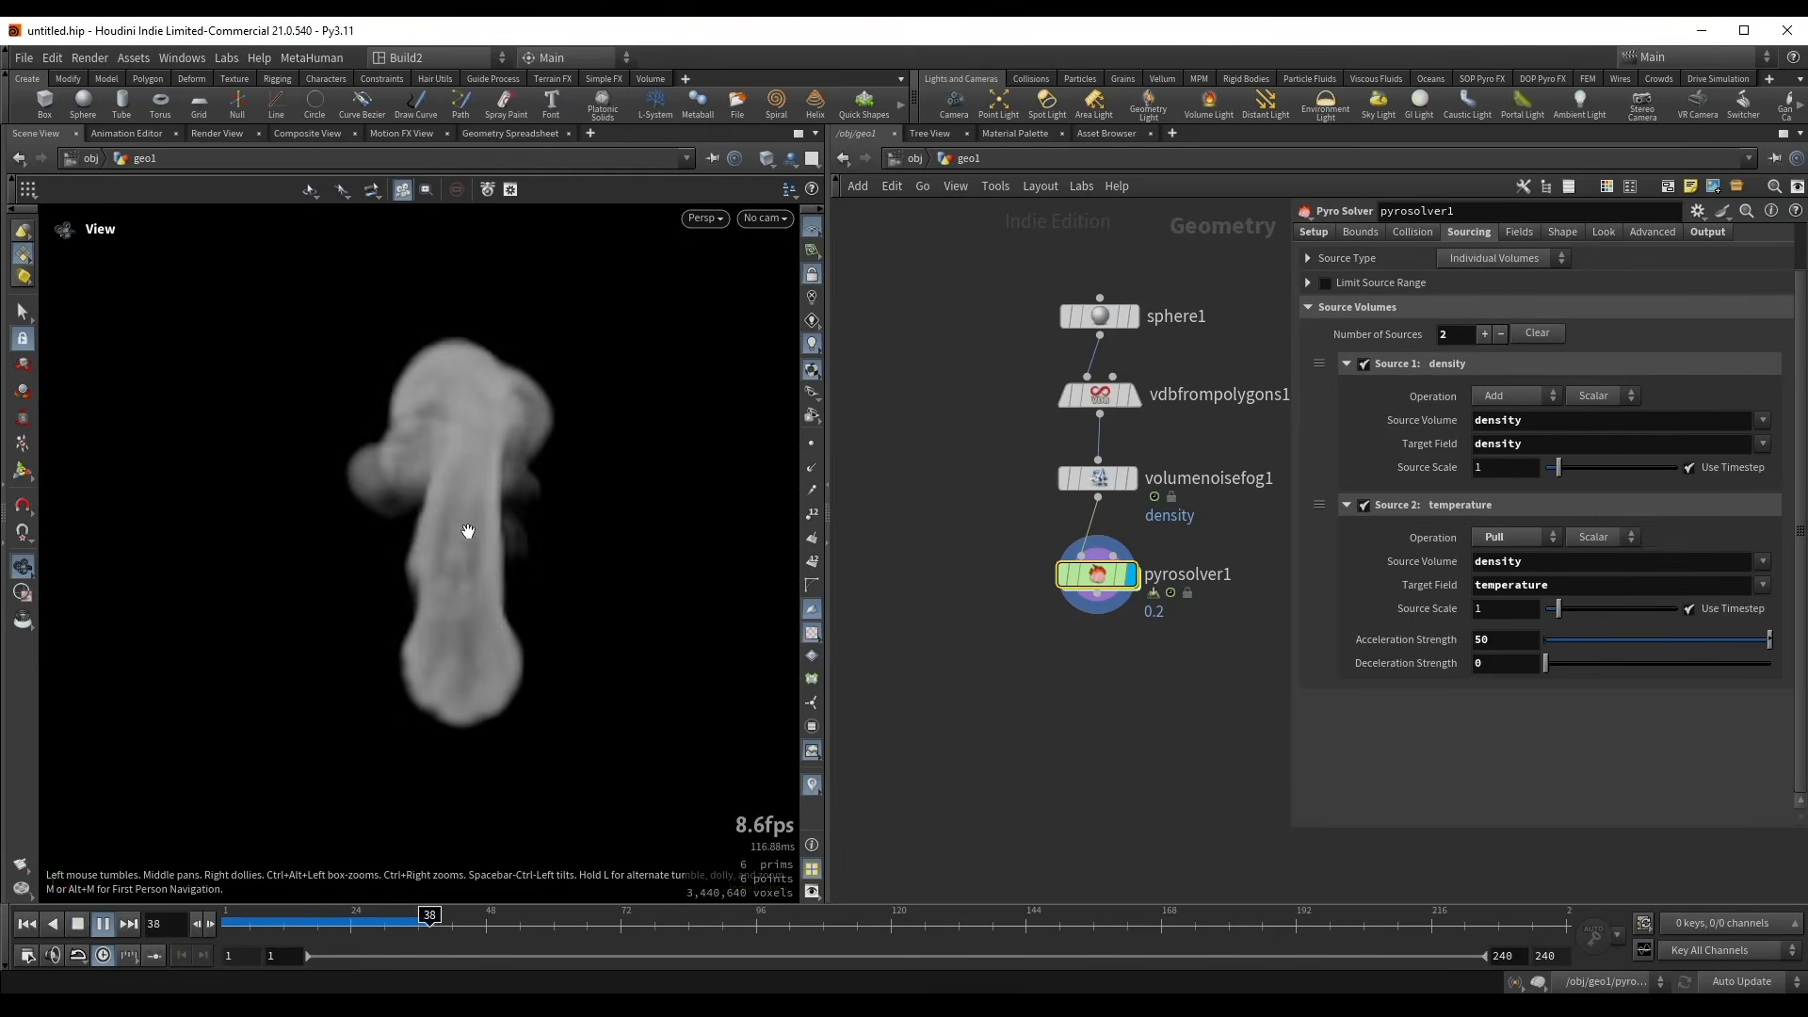
{"action": "key", "text": "Up"}
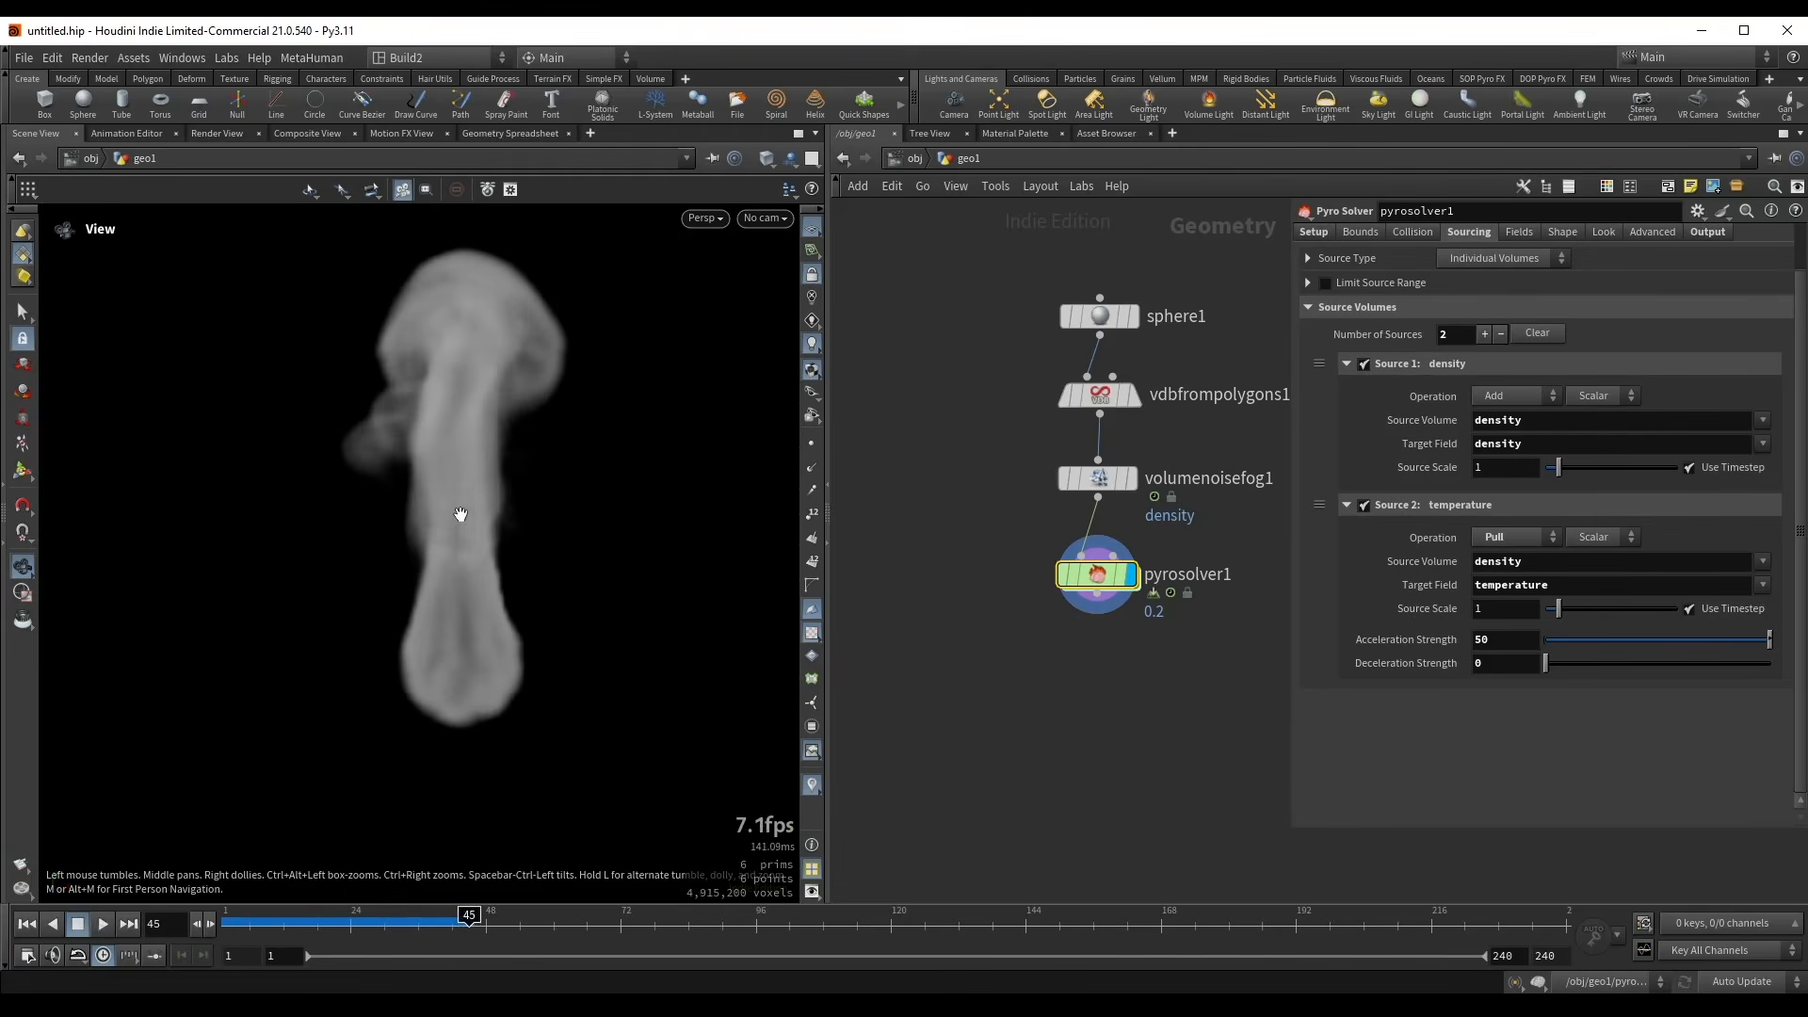
{"action": "left_click_drag", "start_coordinate": [460, 514], "coordinate": [461, 620]}
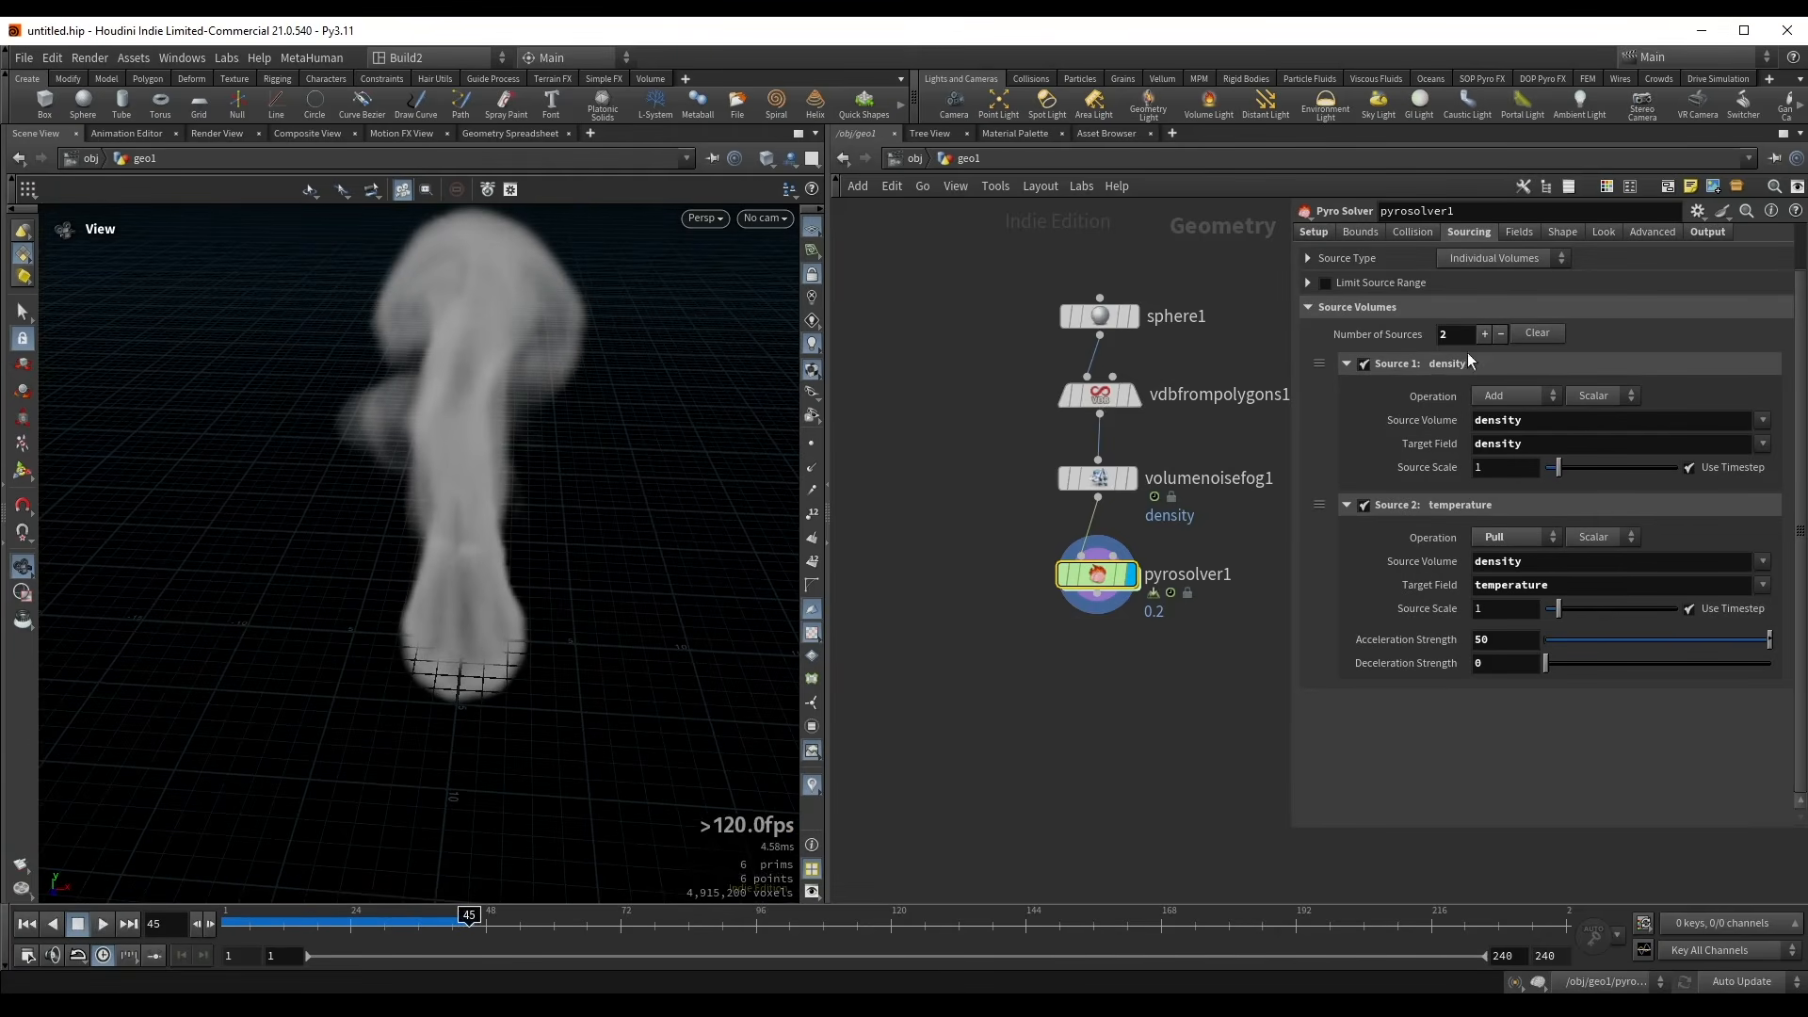
- Add a third Pyro Solver source that adds the density volume to the divergence field with a source scale of 5
{"action": "left_click", "coordinate": [1484, 335]}
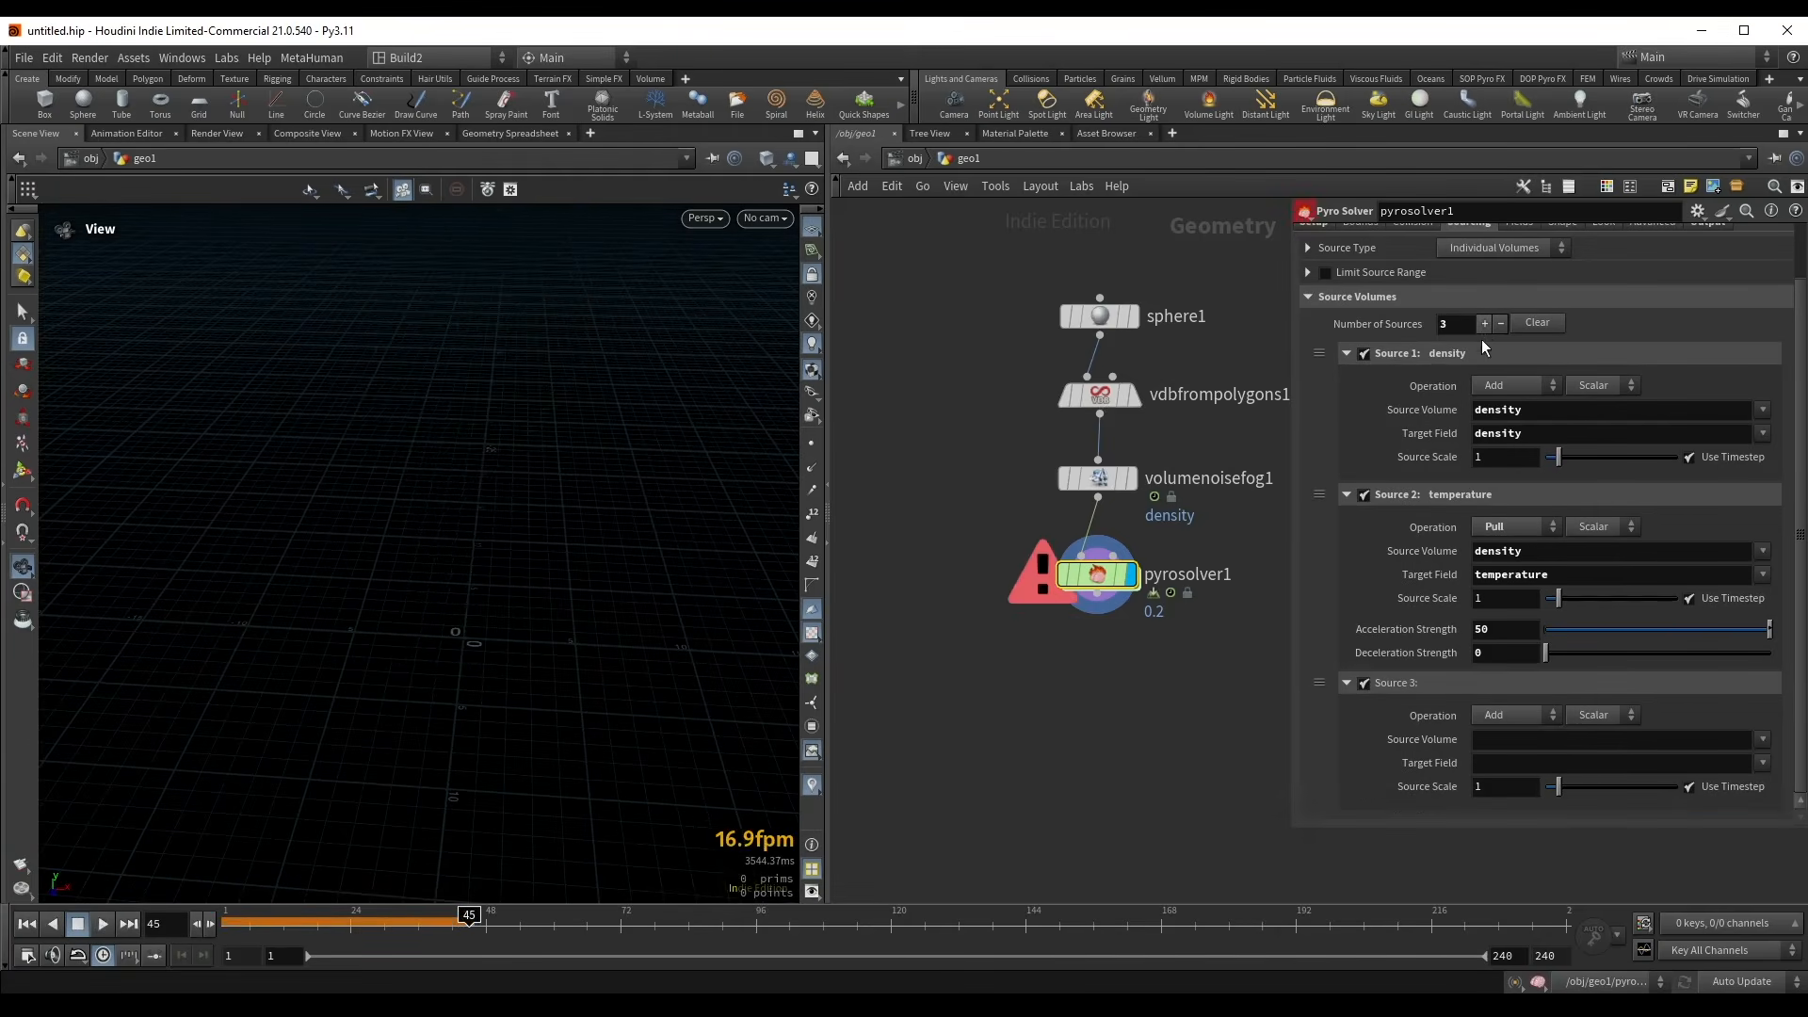
{"action": "left_click", "coordinate": [1762, 740]}
{"action": "left_click", "coordinate": [1775, 762]}
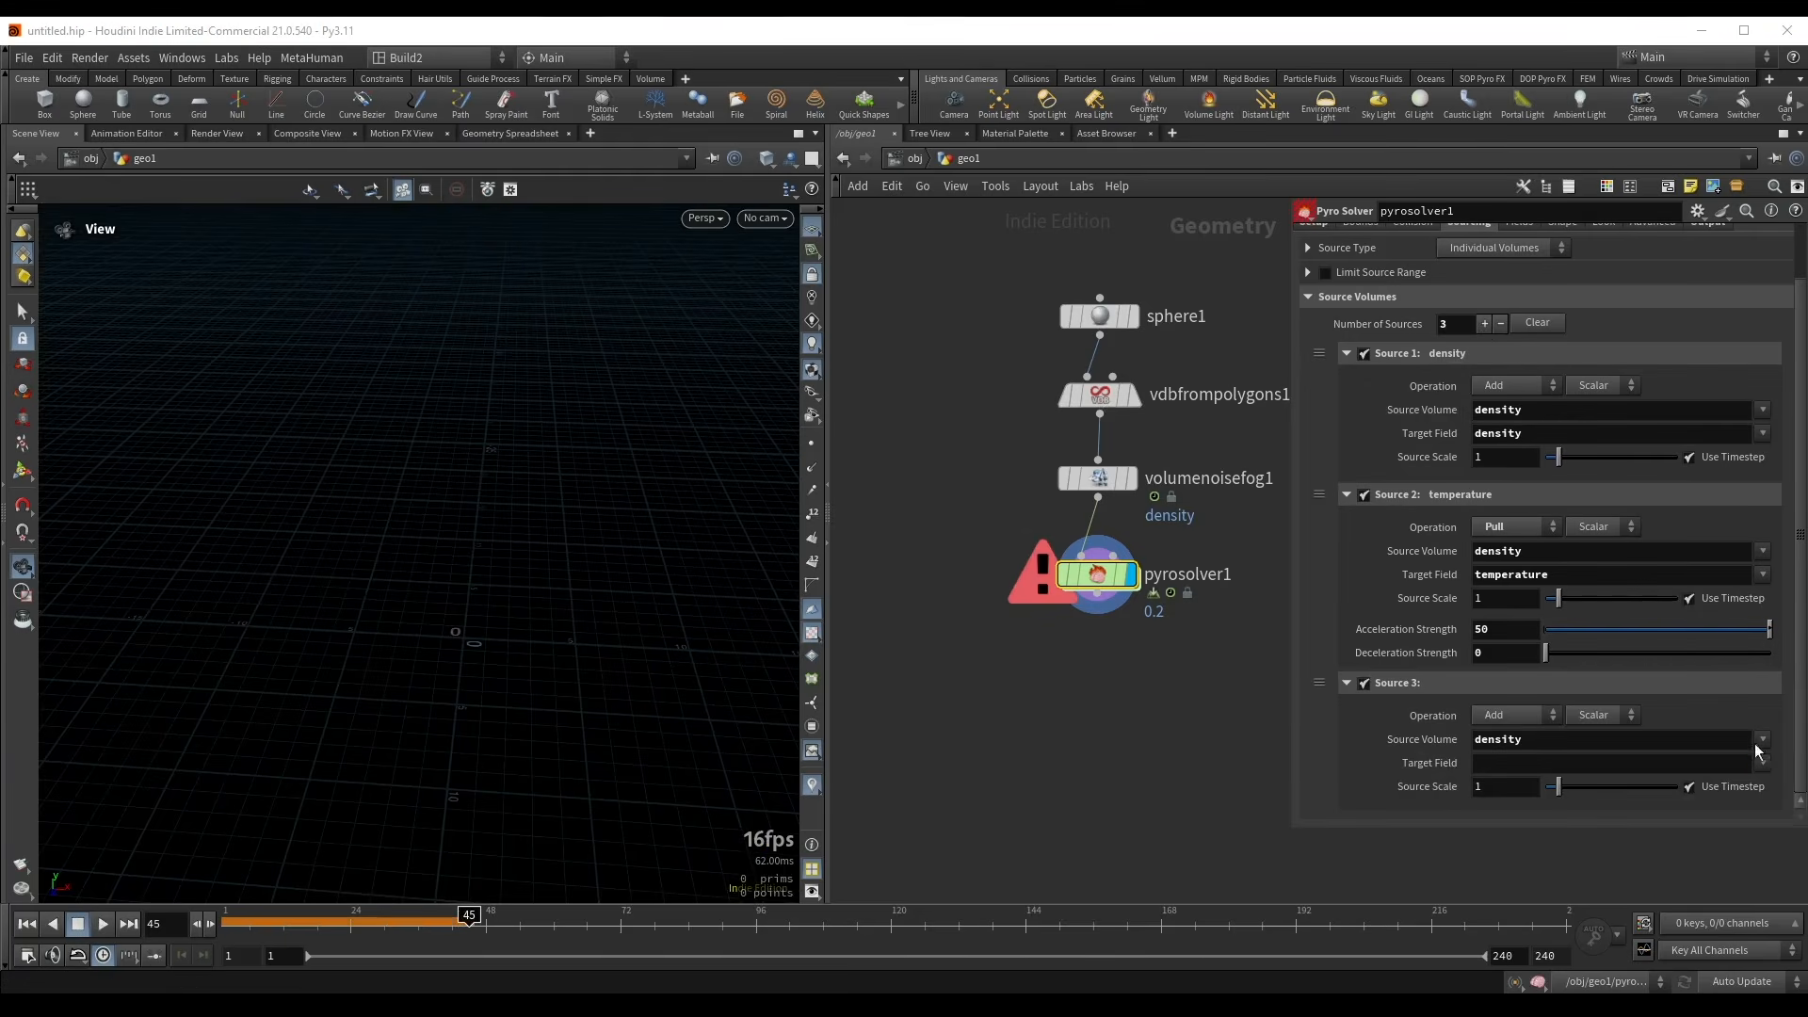
{"action": "left_click", "coordinate": [1763, 766]}
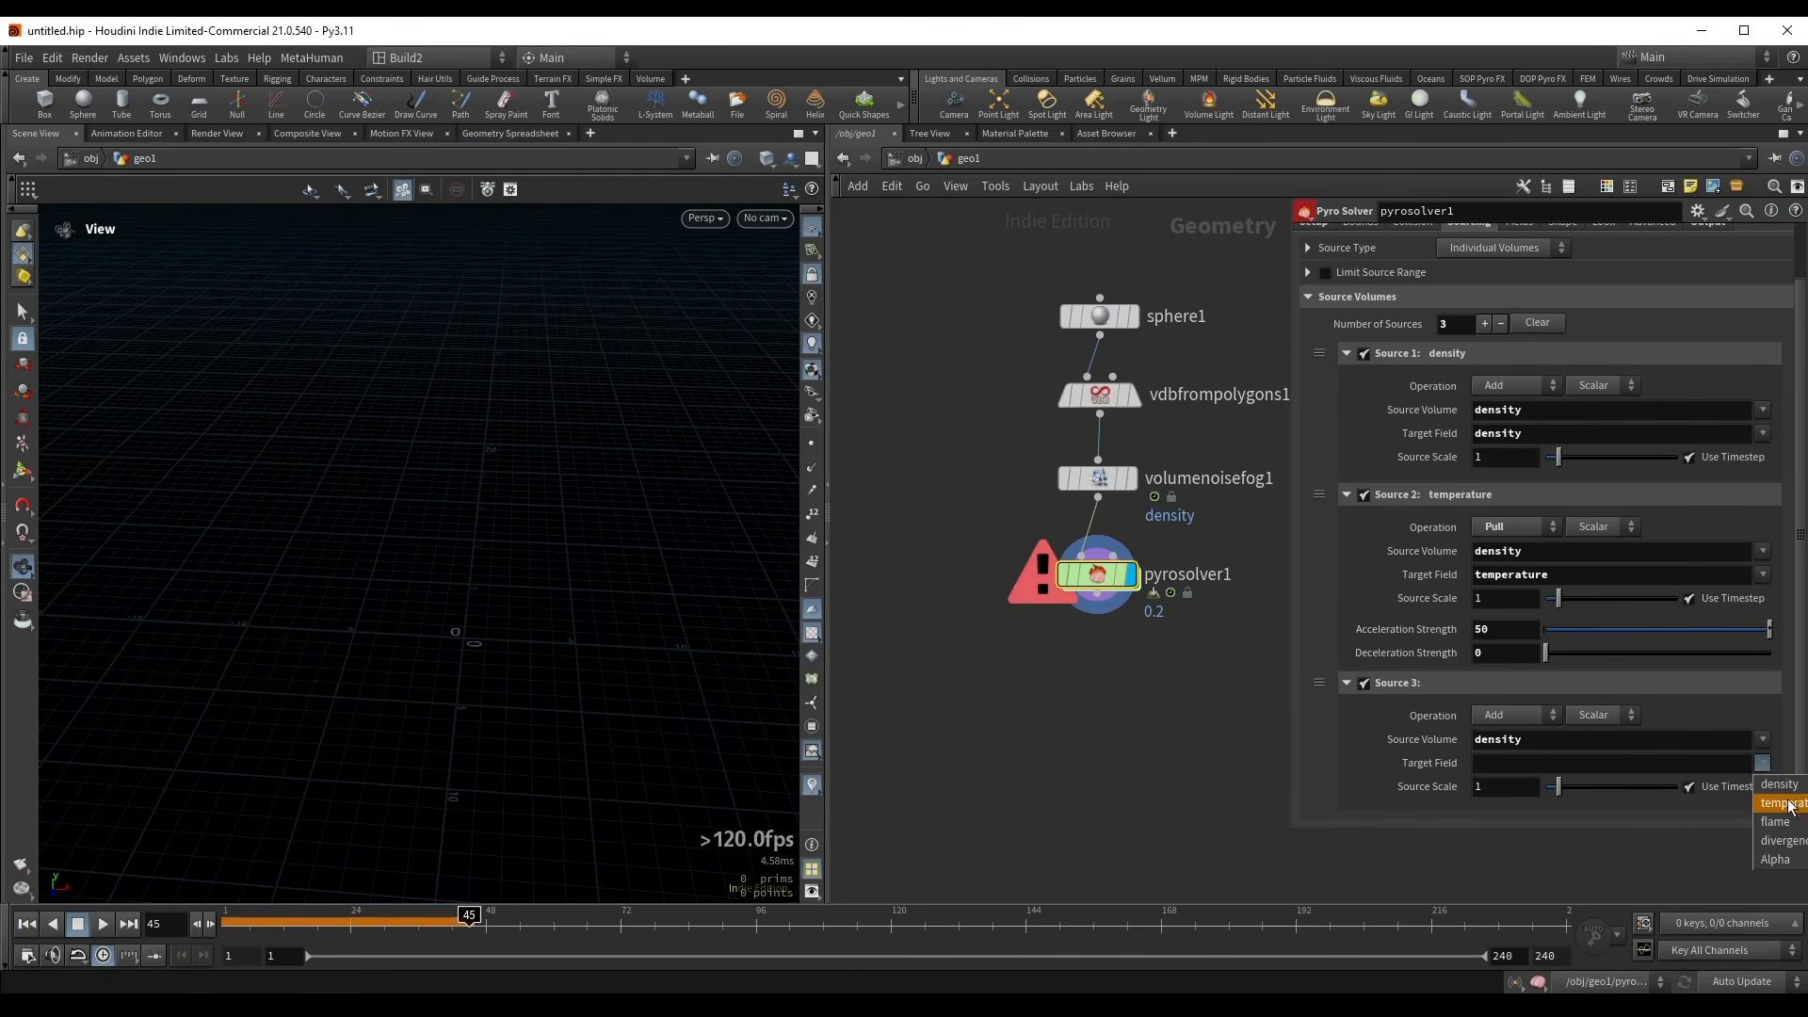
{"action": "left_click", "coordinate": [1788, 840]}
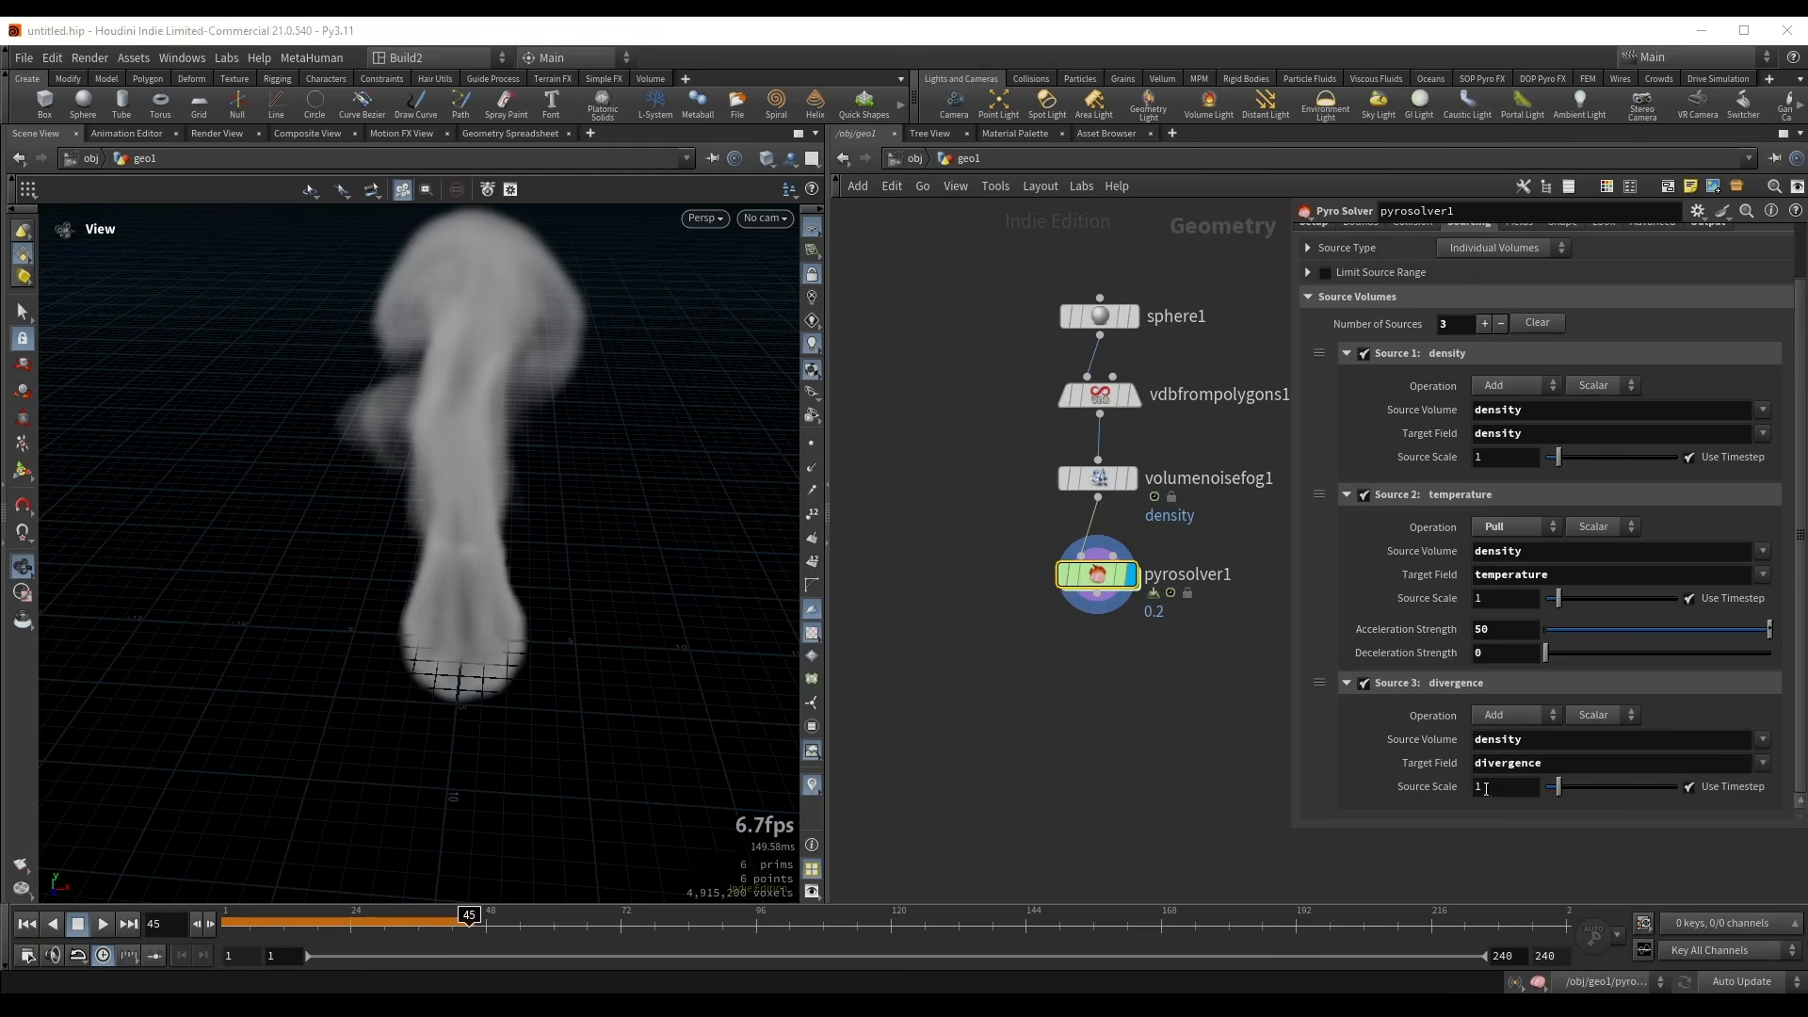
{"action": "left_click_drag", "start_coordinate": [1486, 789], "coordinate": [1454, 809]}
{"action": "type", "text": "5"}
{"action": "key", "text": "Return"}
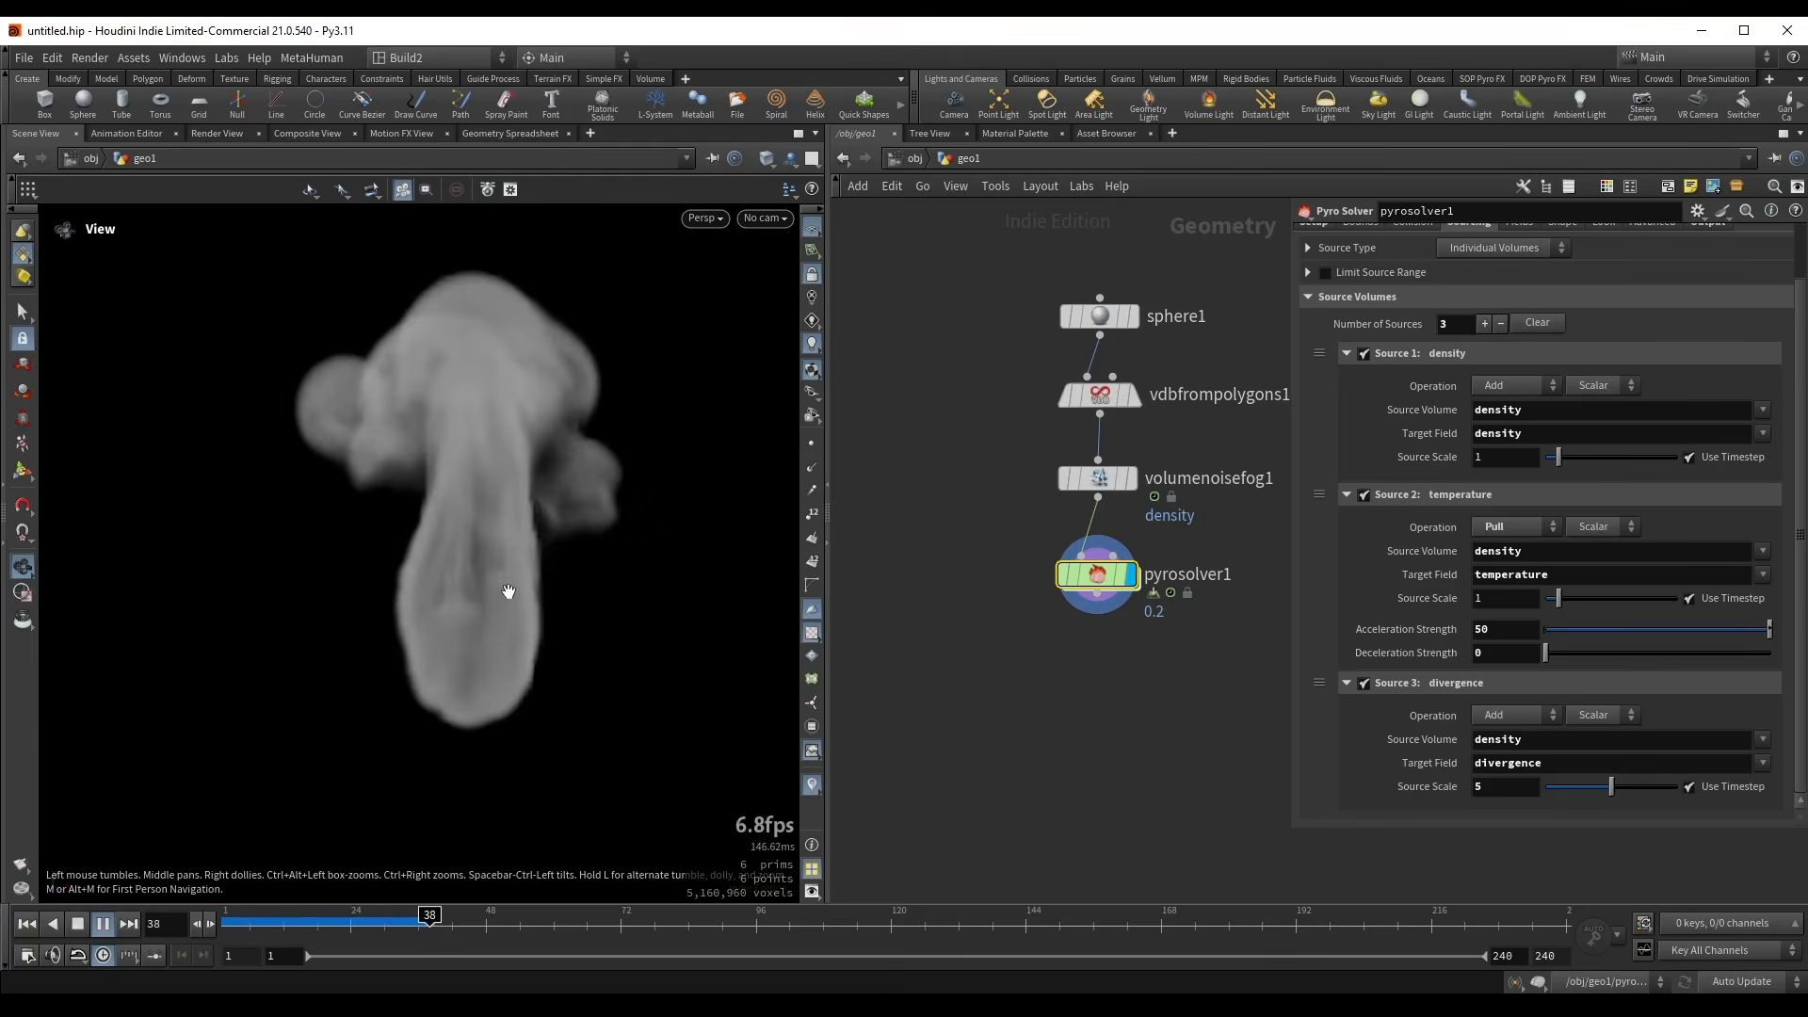
- Enable turbulence in the Pyro Solver's shape settings and set its strength to 0.3
{"action": "scroll", "coordinate": [1546, 333], "scroll_direction": "up", "scroll_amount": 2}
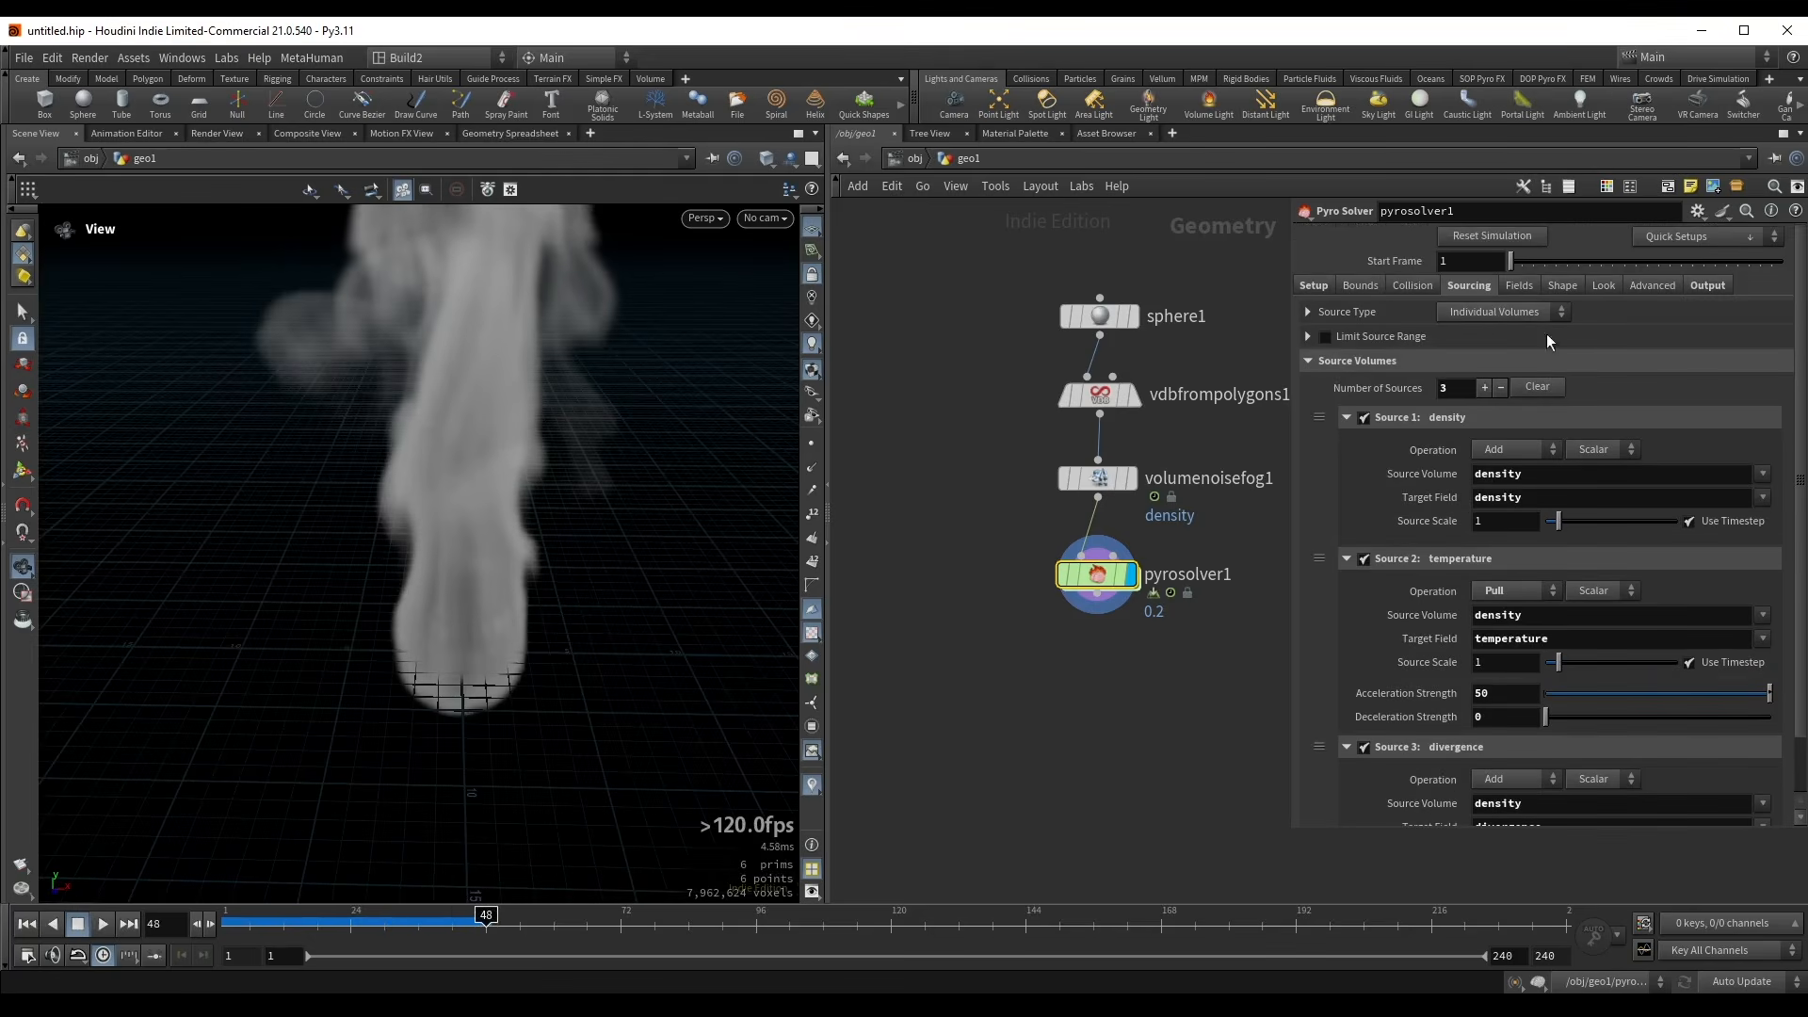
{"action": "left_click", "coordinate": [1560, 287]}
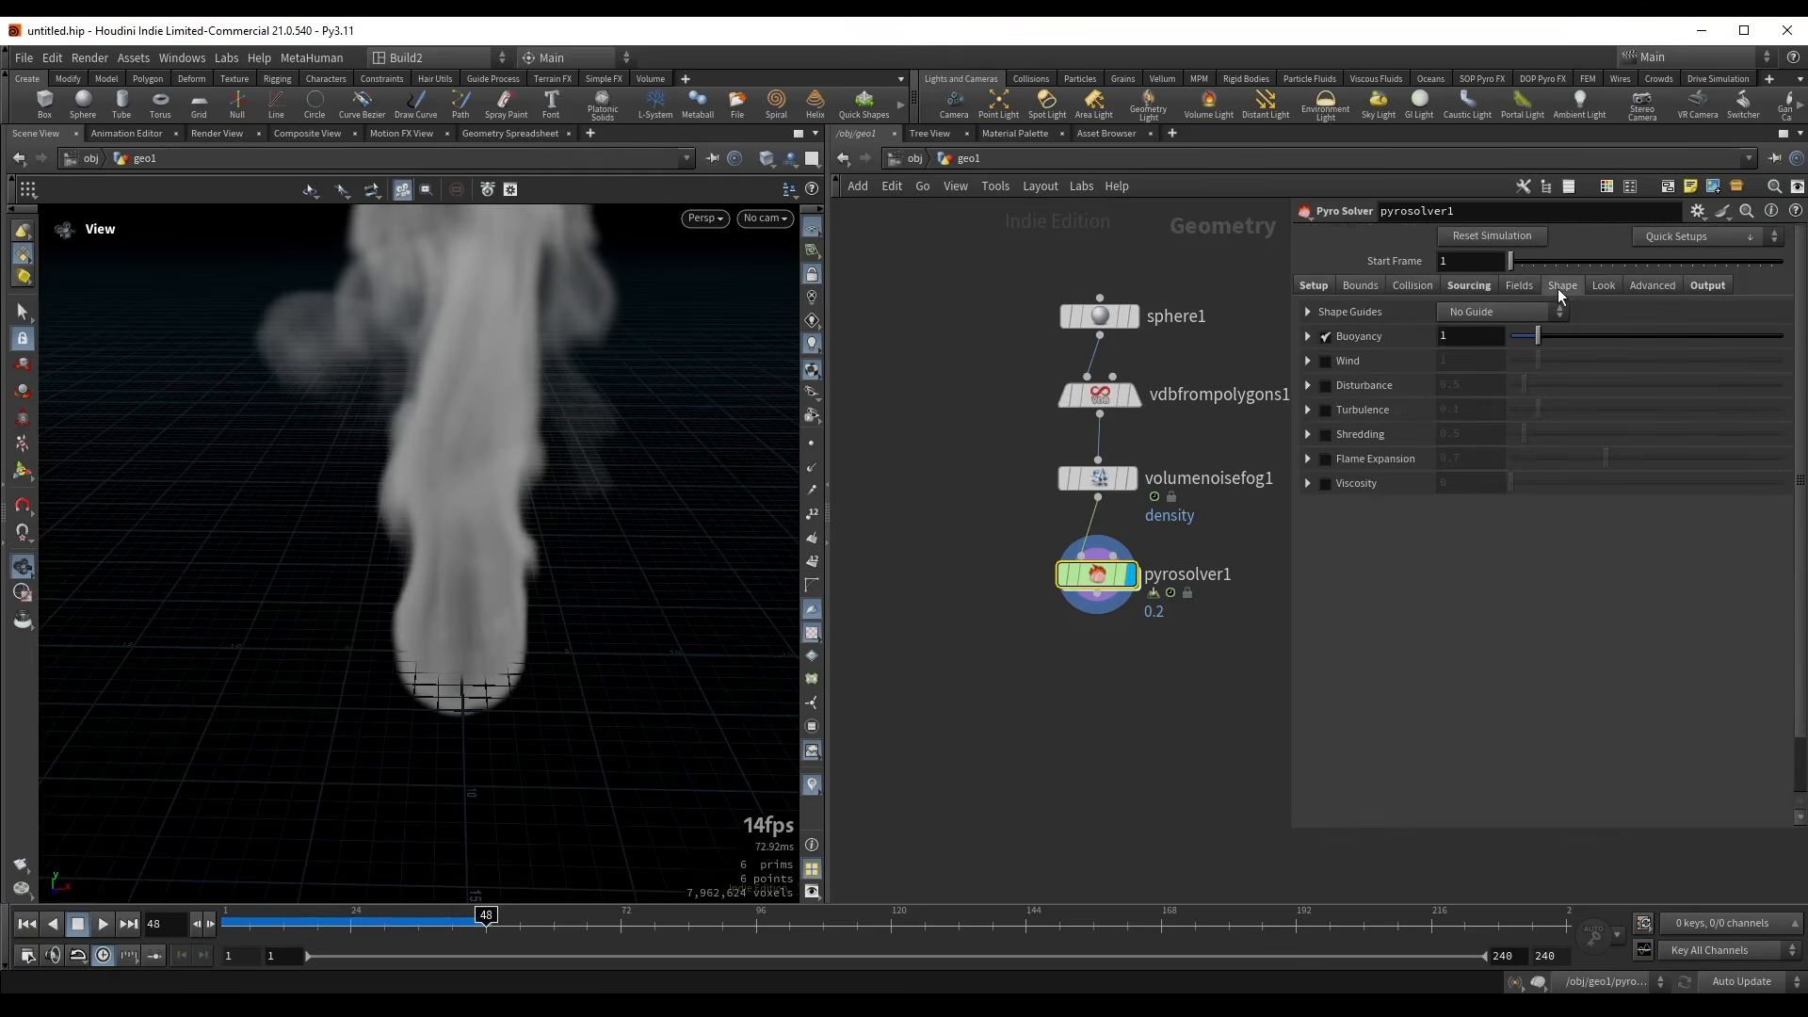
{"action": "left_click", "coordinate": [1308, 409]}
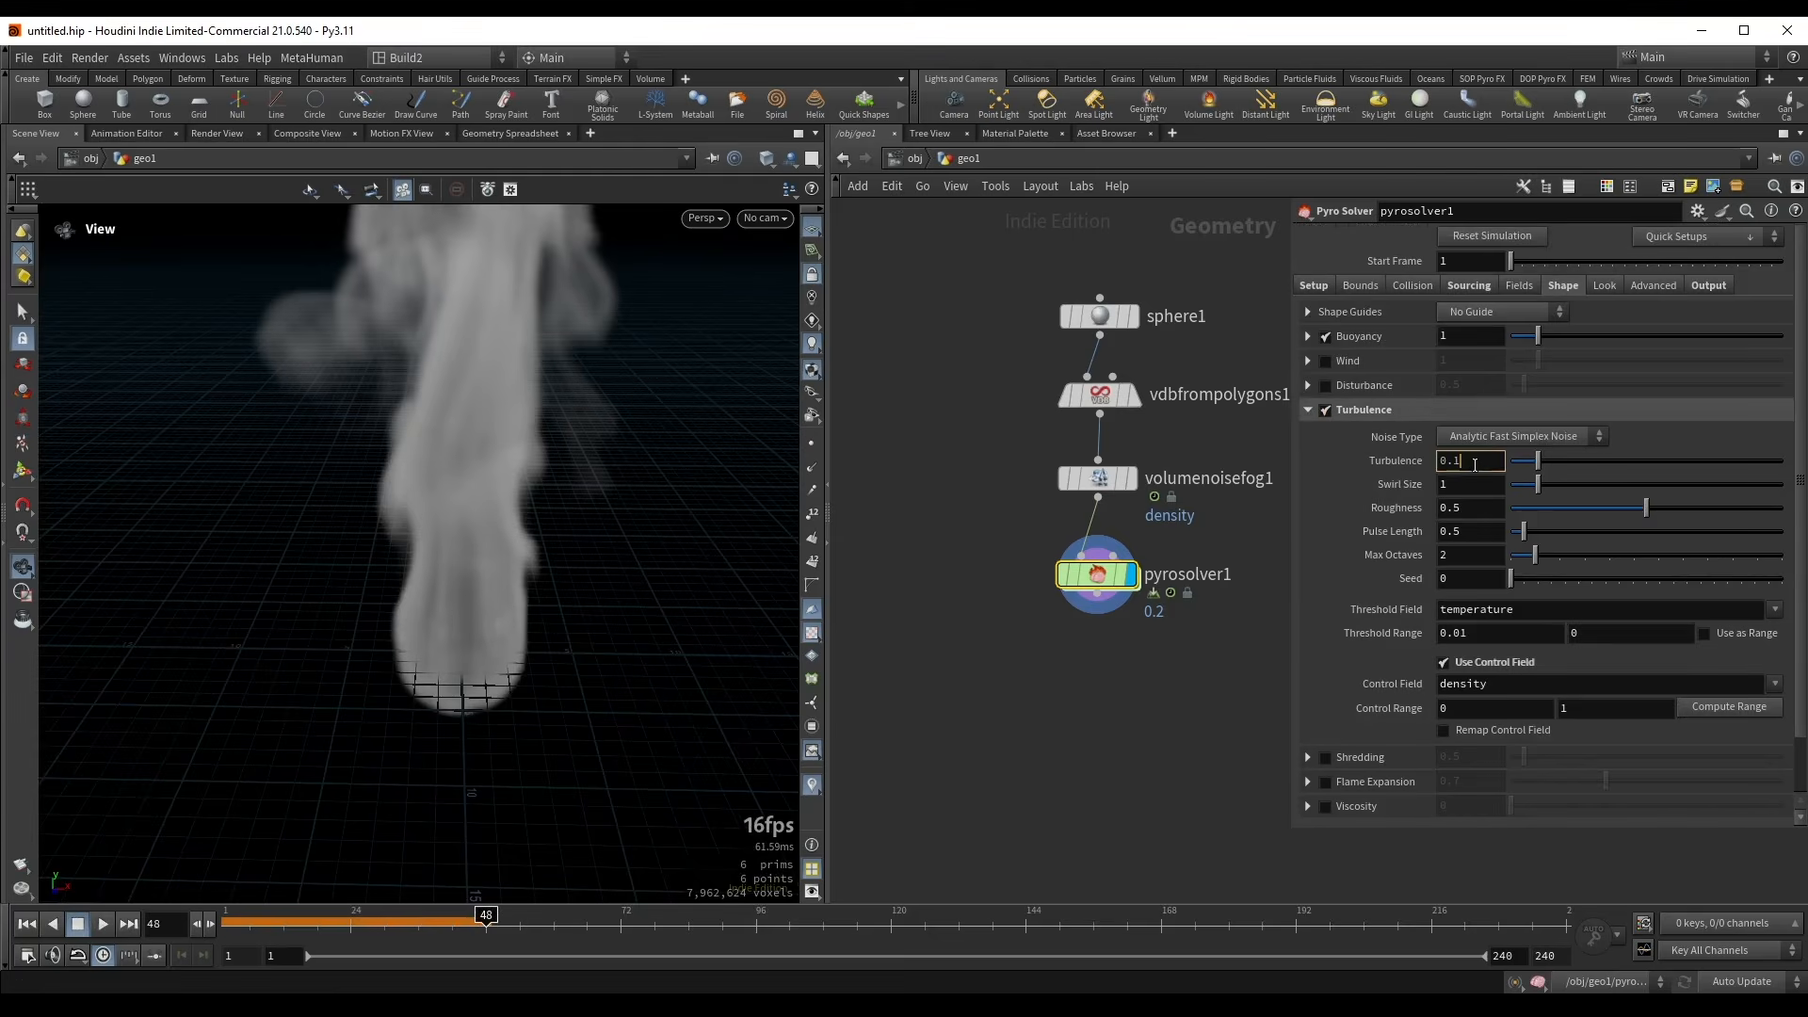
{"action": "left_click", "coordinate": [1202, 654]}
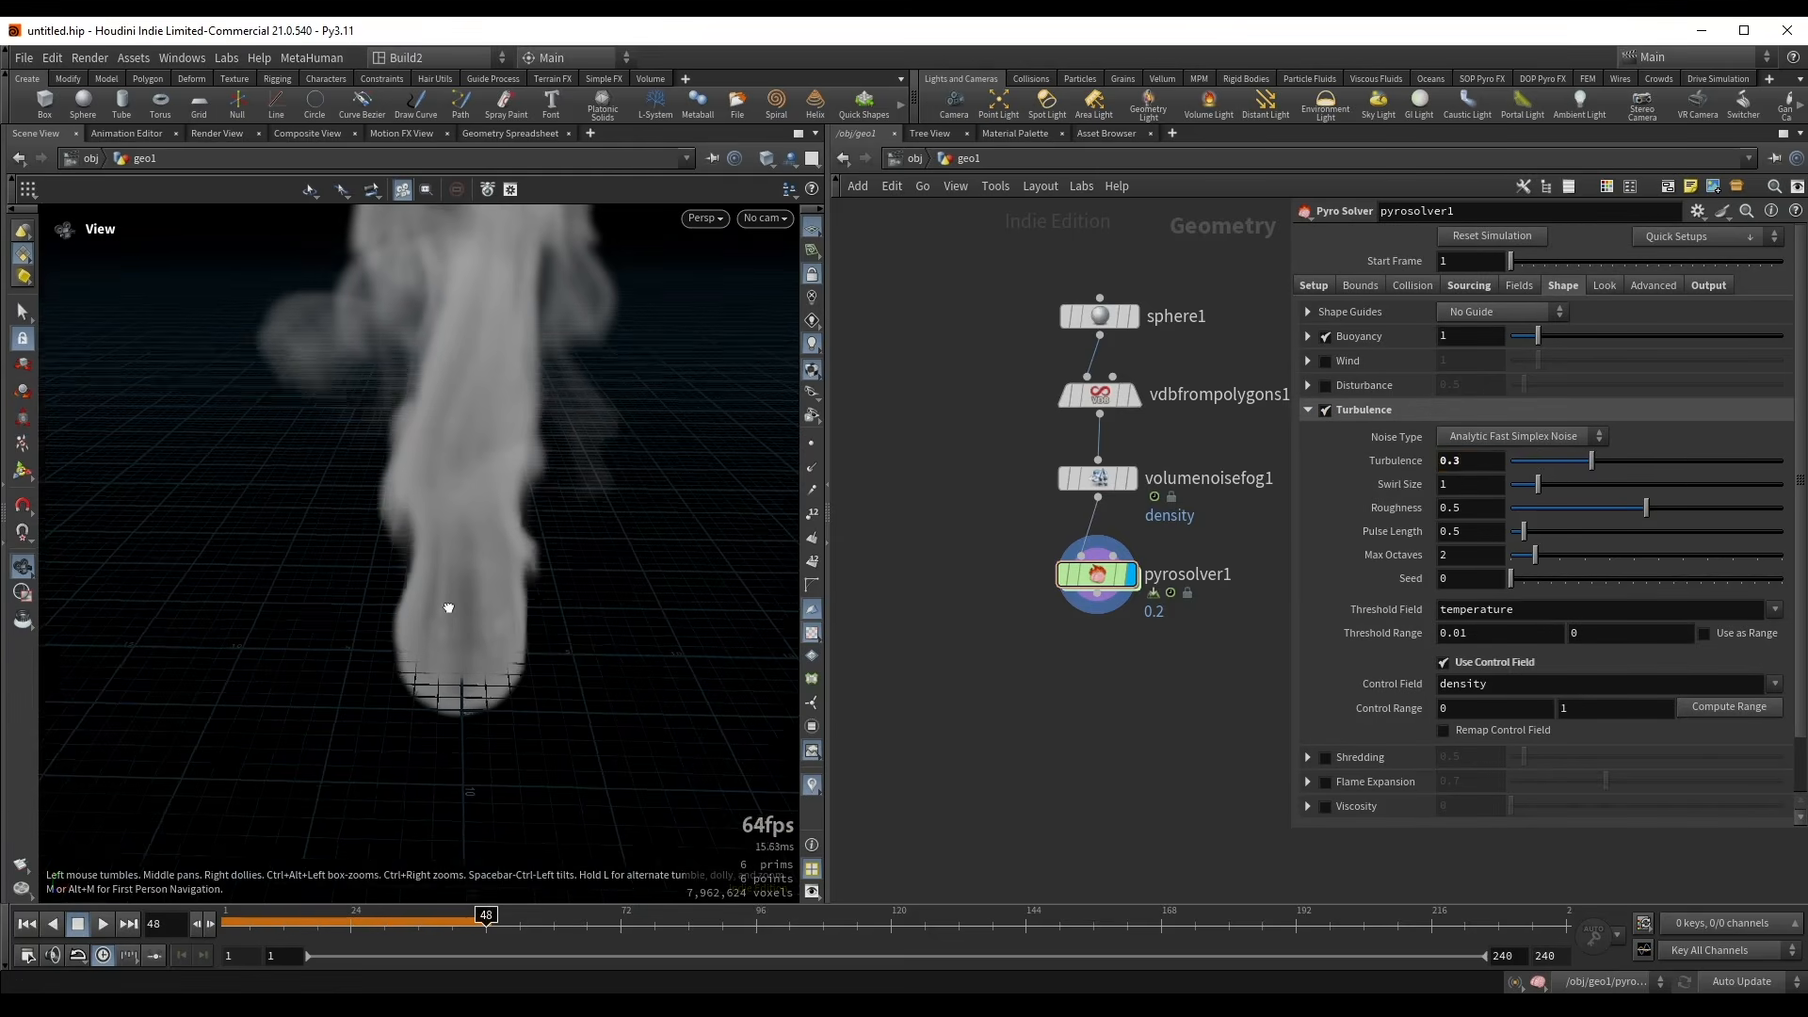
- Replay the simulation from the first frame to check the turbulent smoke, and pause it around frame 43
{"action": "key", "text": "ctrl+Up"}
{"action": "key", "text": "Up"}
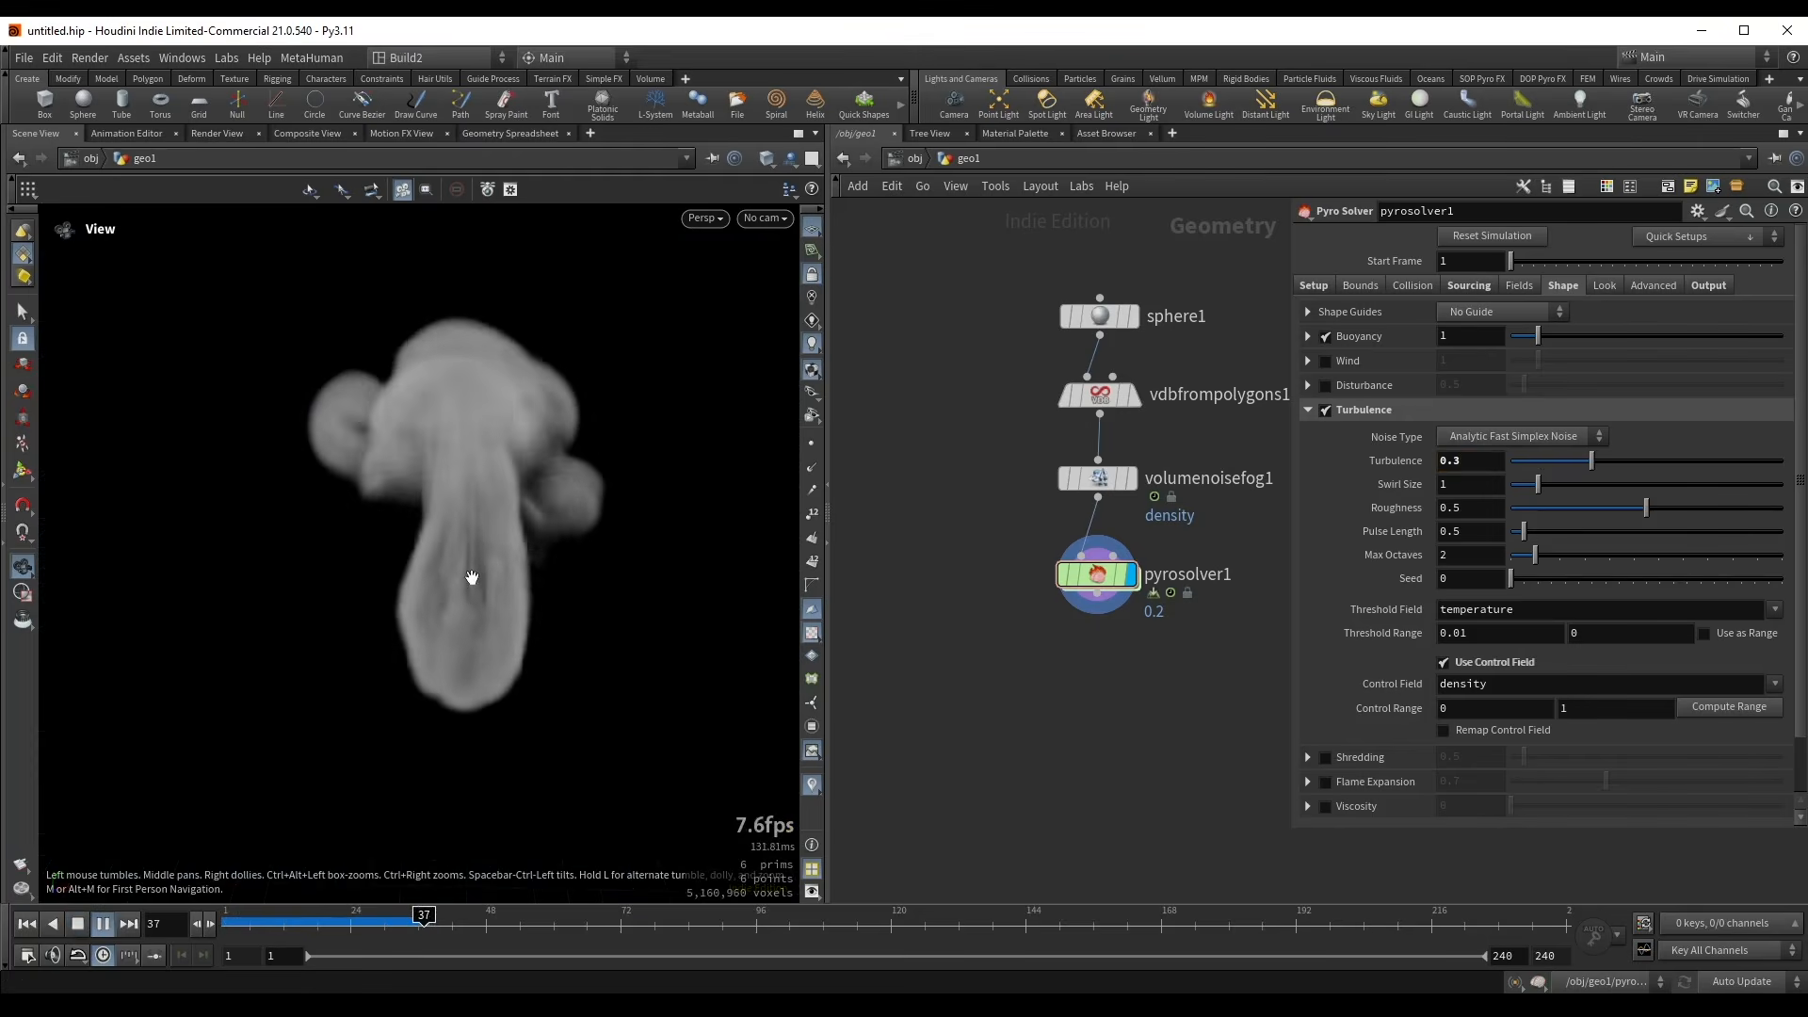
{"action": "key", "text": "Up"}
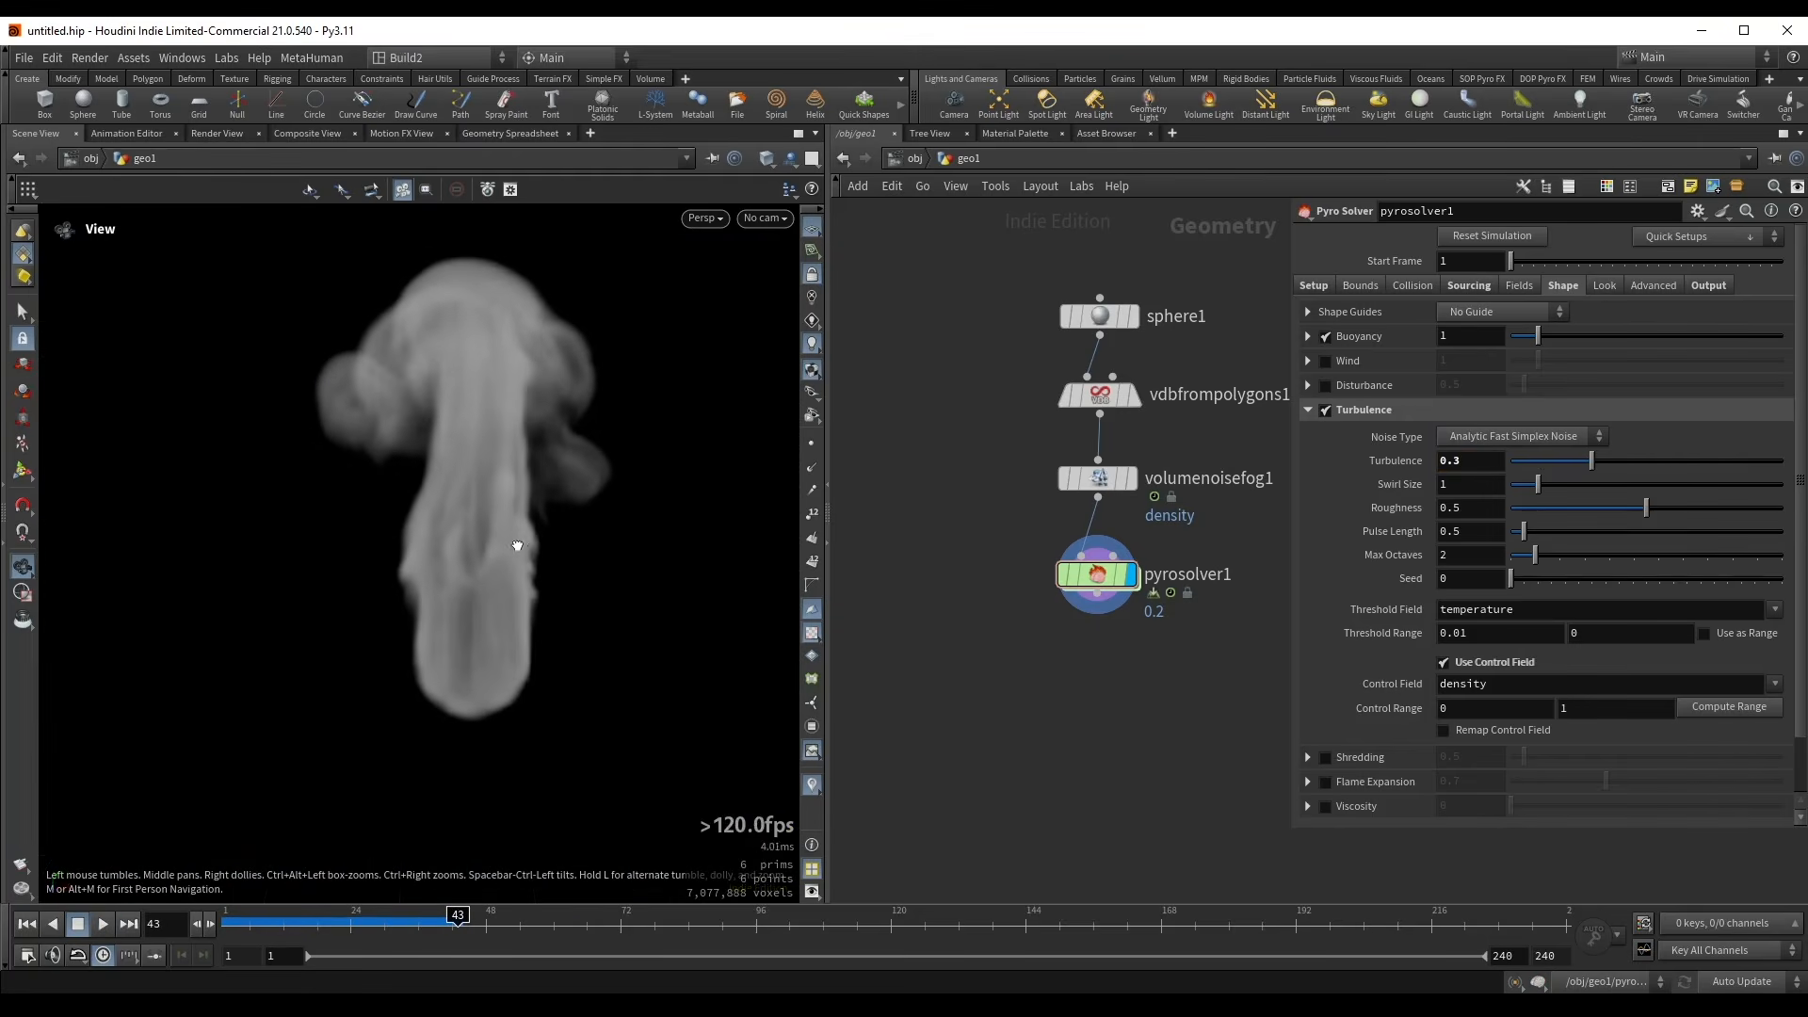
- Create a camera from the current view at object level, with zero rotation and translation 0, 11.9698, 45.4231
{"action": "key", "text": "u"}
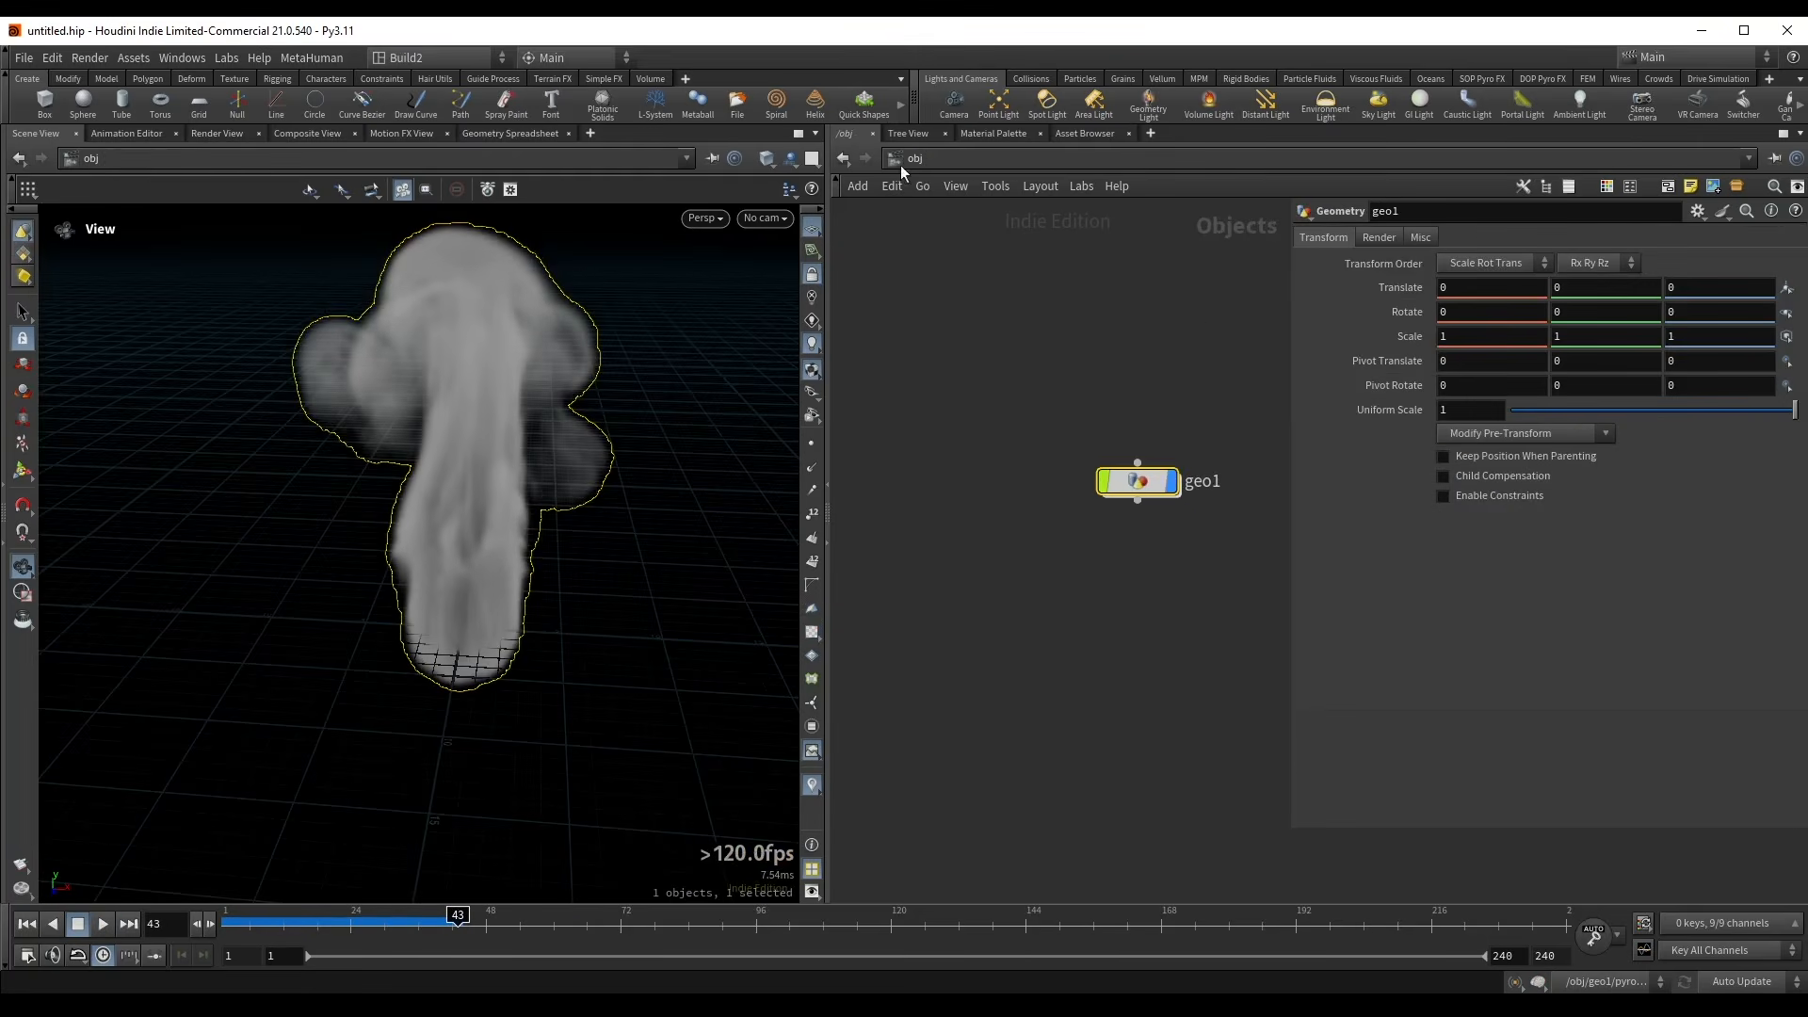
{"action": "left_click", "coordinate": [951, 108]}
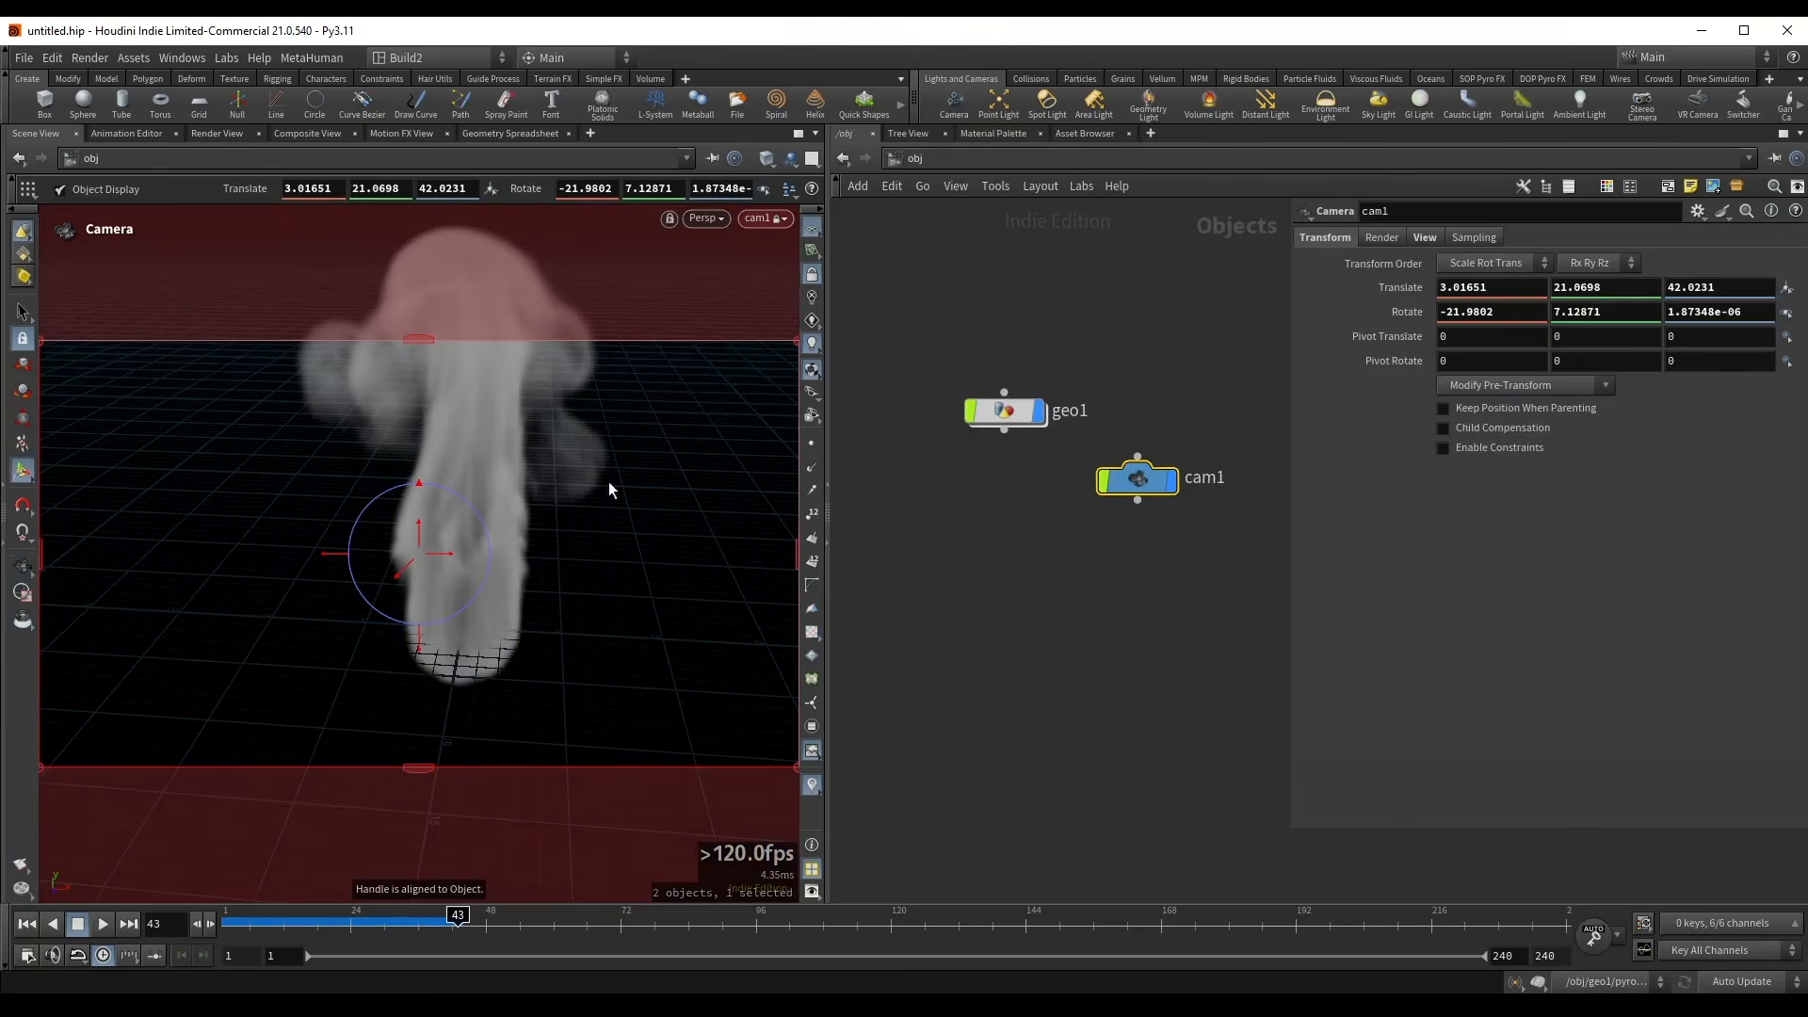
{"action": "middle_click", "coordinate": [1525, 319], "text": "ctrl"}
{"action": "middle_click", "coordinate": [1616, 319], "text": "ctrl"}
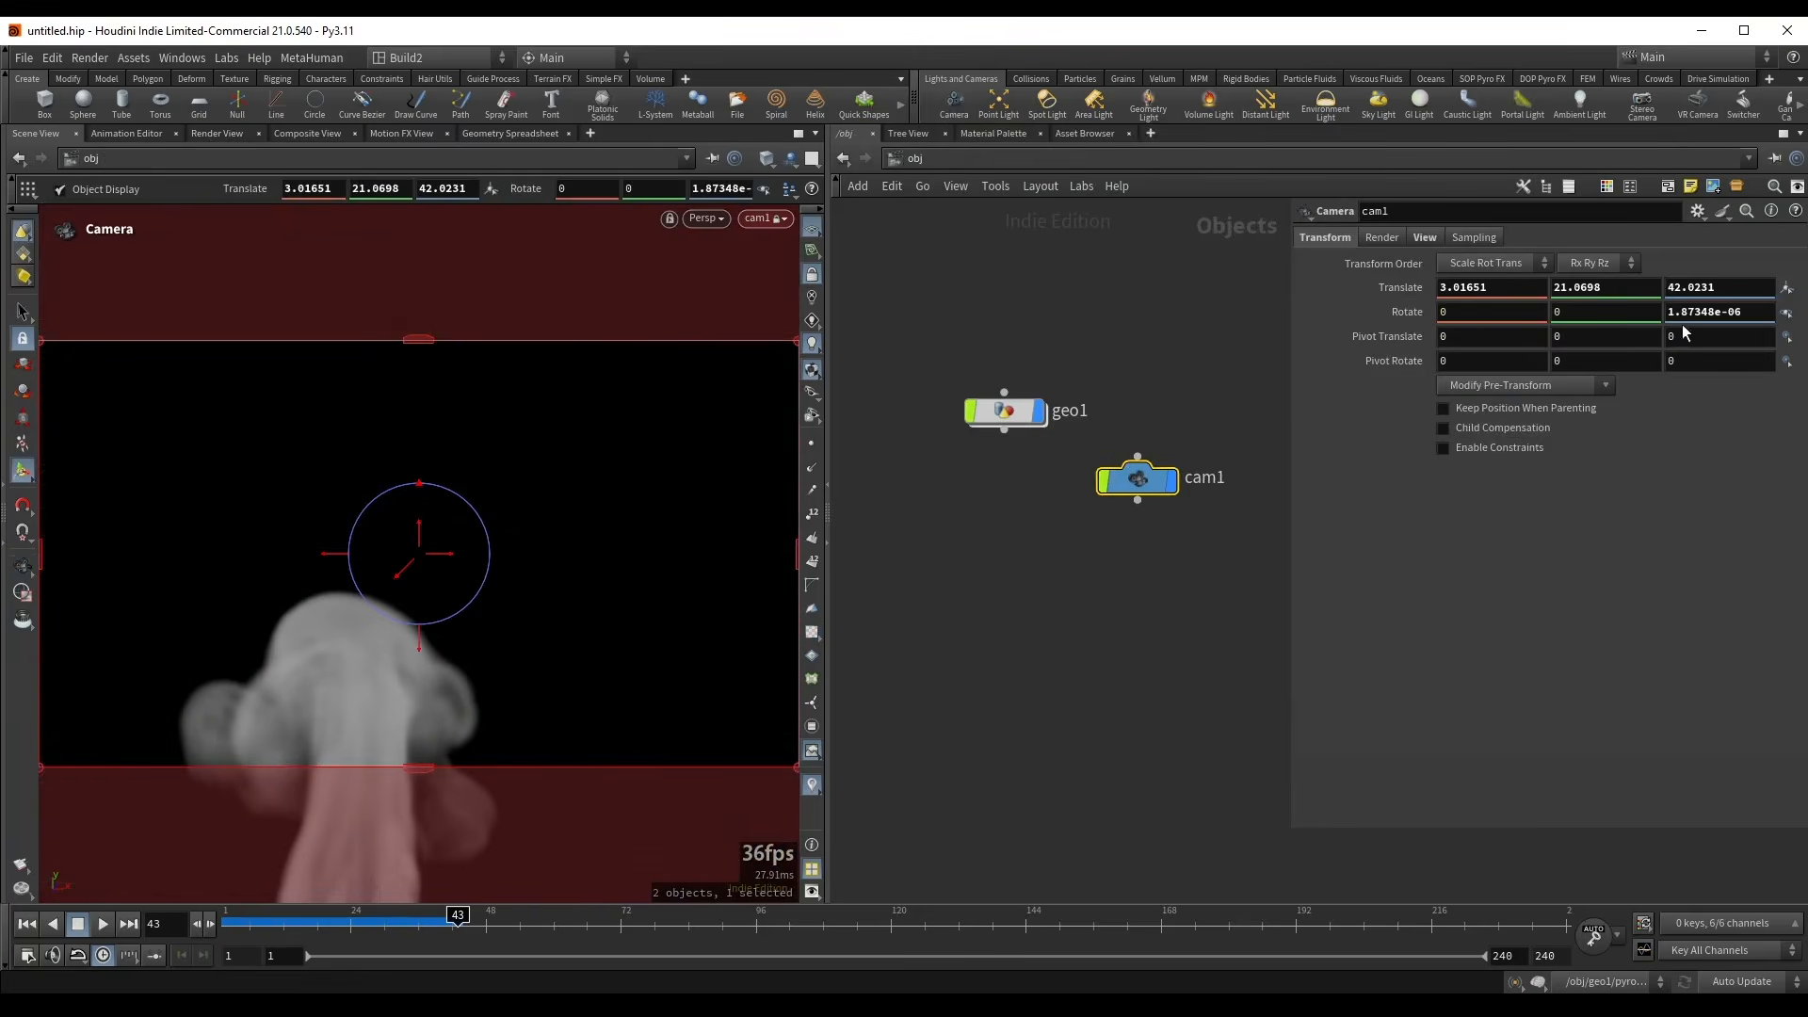
{"action": "middle_click", "coordinate": [1700, 320], "text": "ctrl"}
{"action": "middle_click", "coordinate": [1488, 288], "text": "ctrl"}
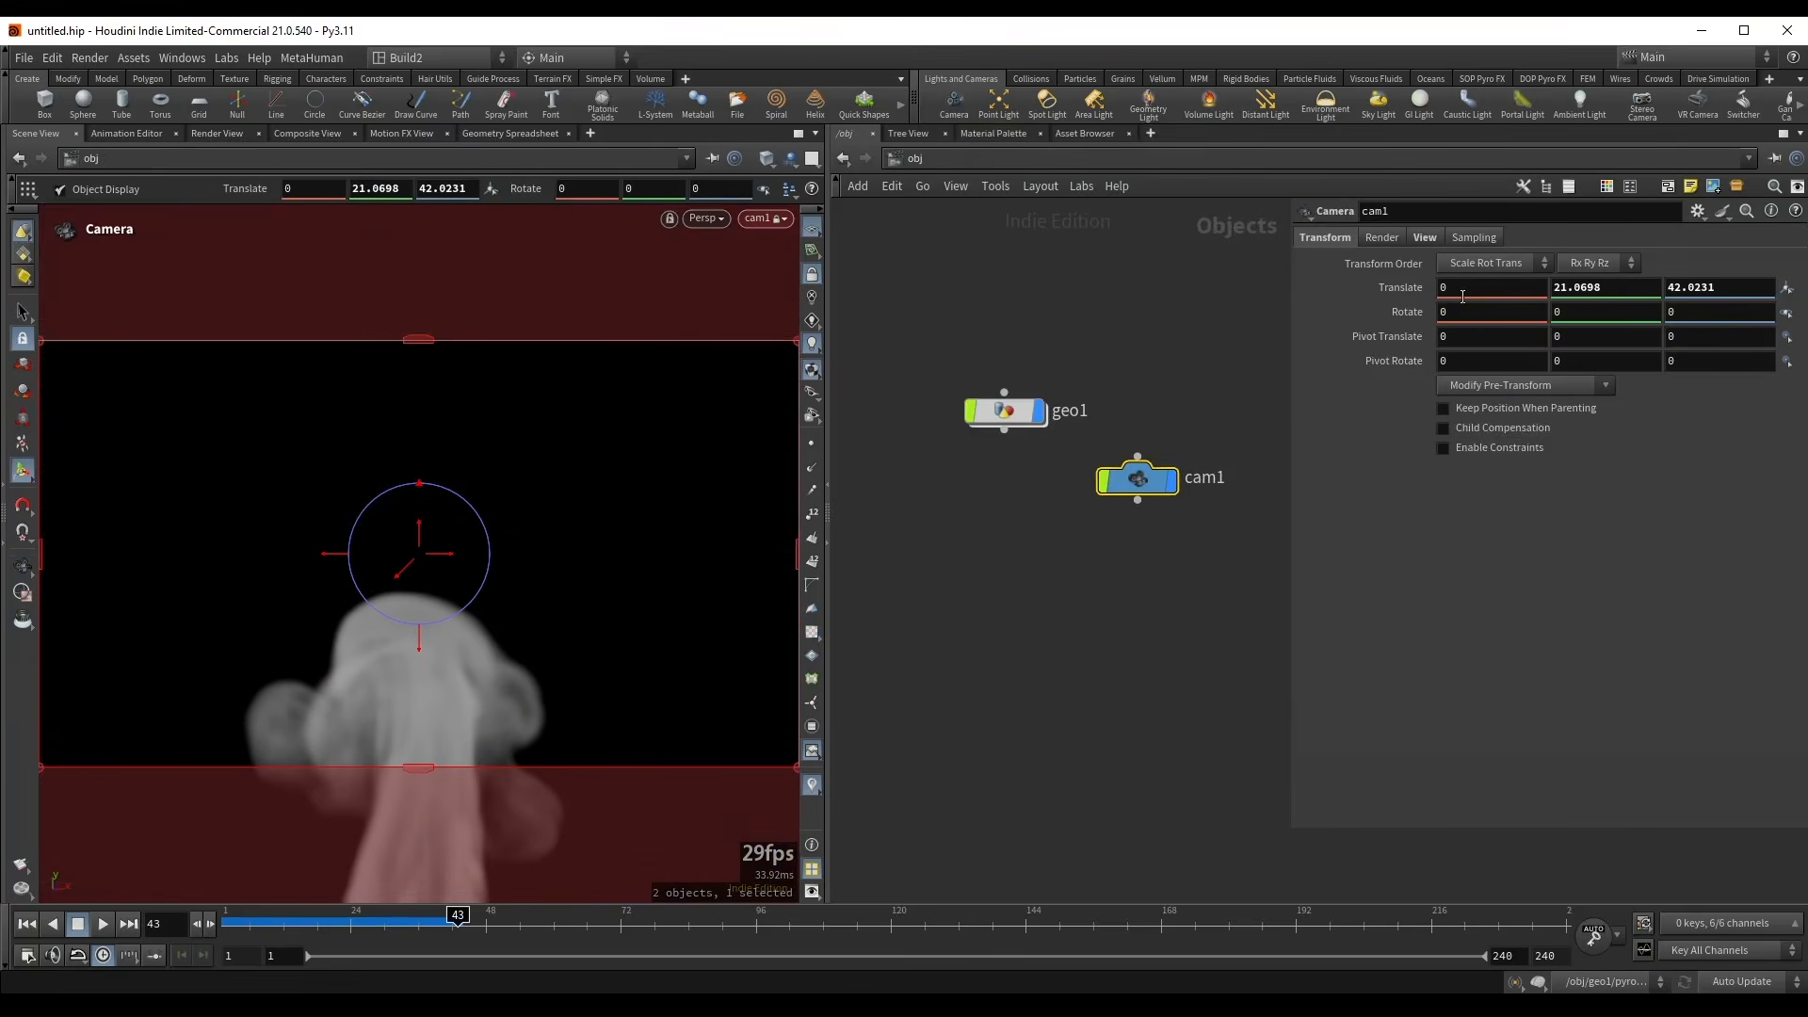
{"action": "middle_click_drag", "start_coordinate": [1589, 291], "coordinate": [1412, 311]}
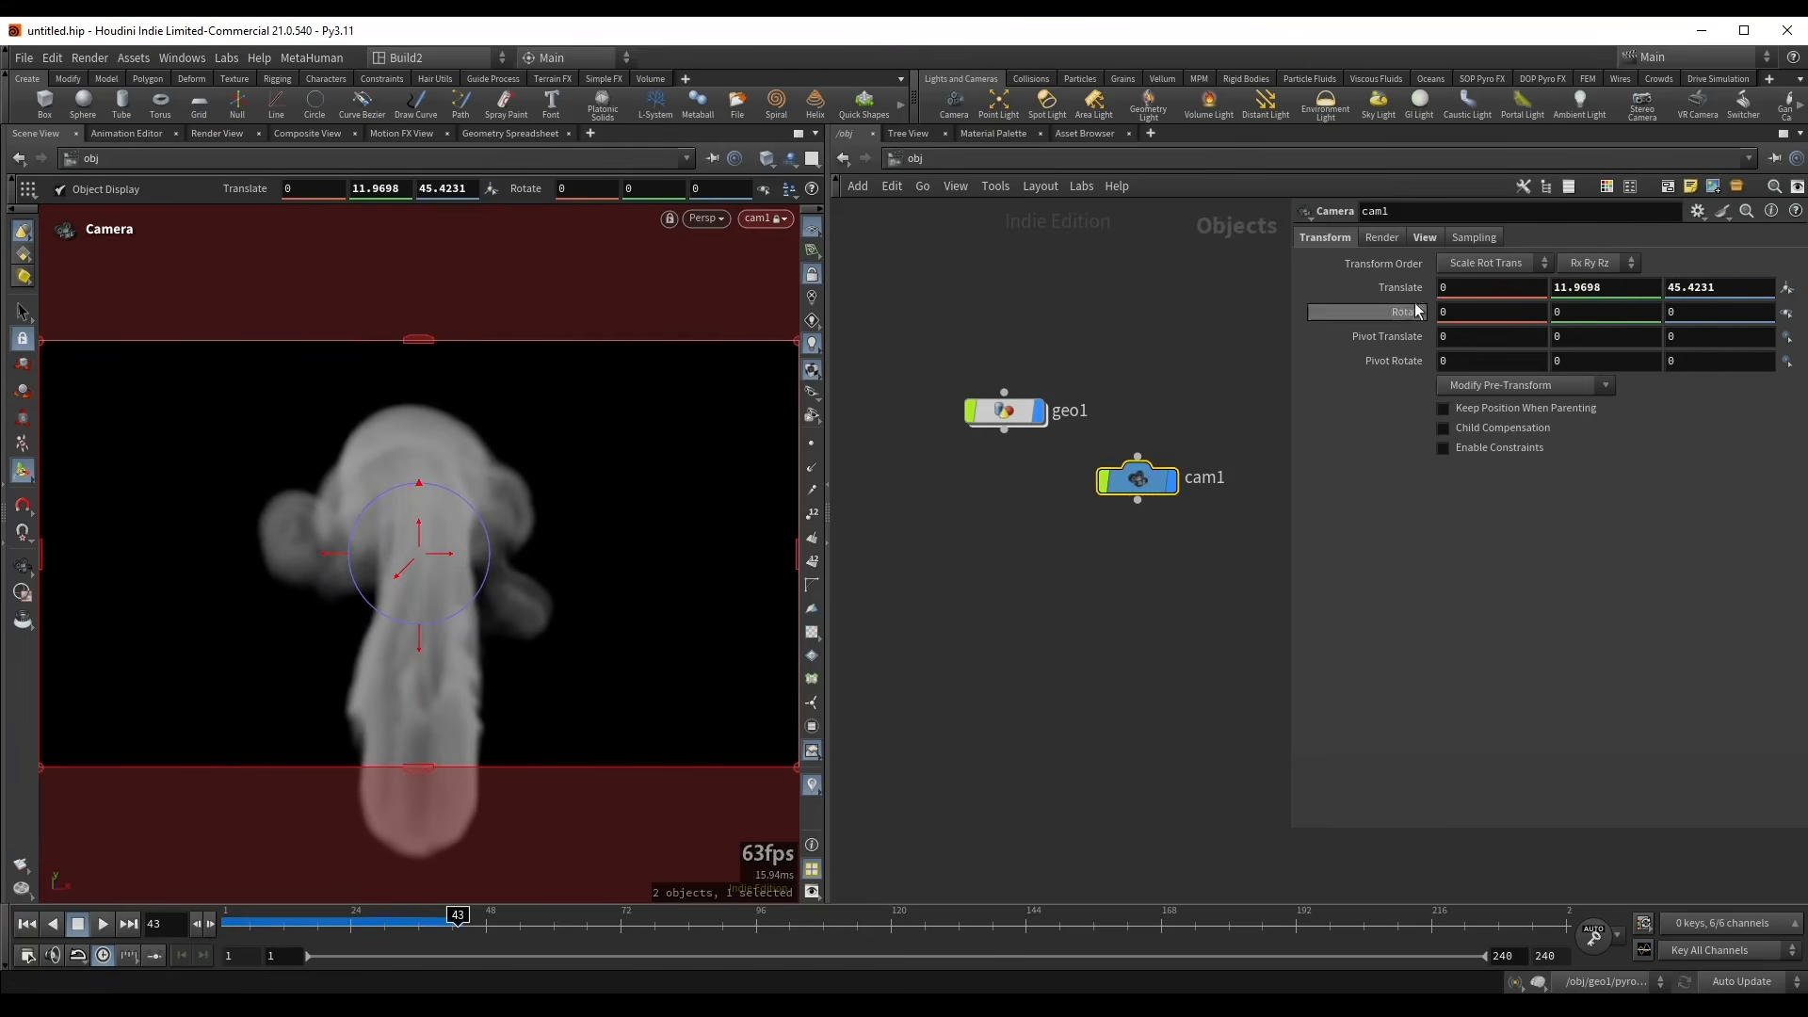
- Set the resolution of cam1 to a square 1280 by 1280
{"action": "left_click", "coordinate": [1421, 238]}
{"action": "left_click", "coordinate": [1469, 287]}
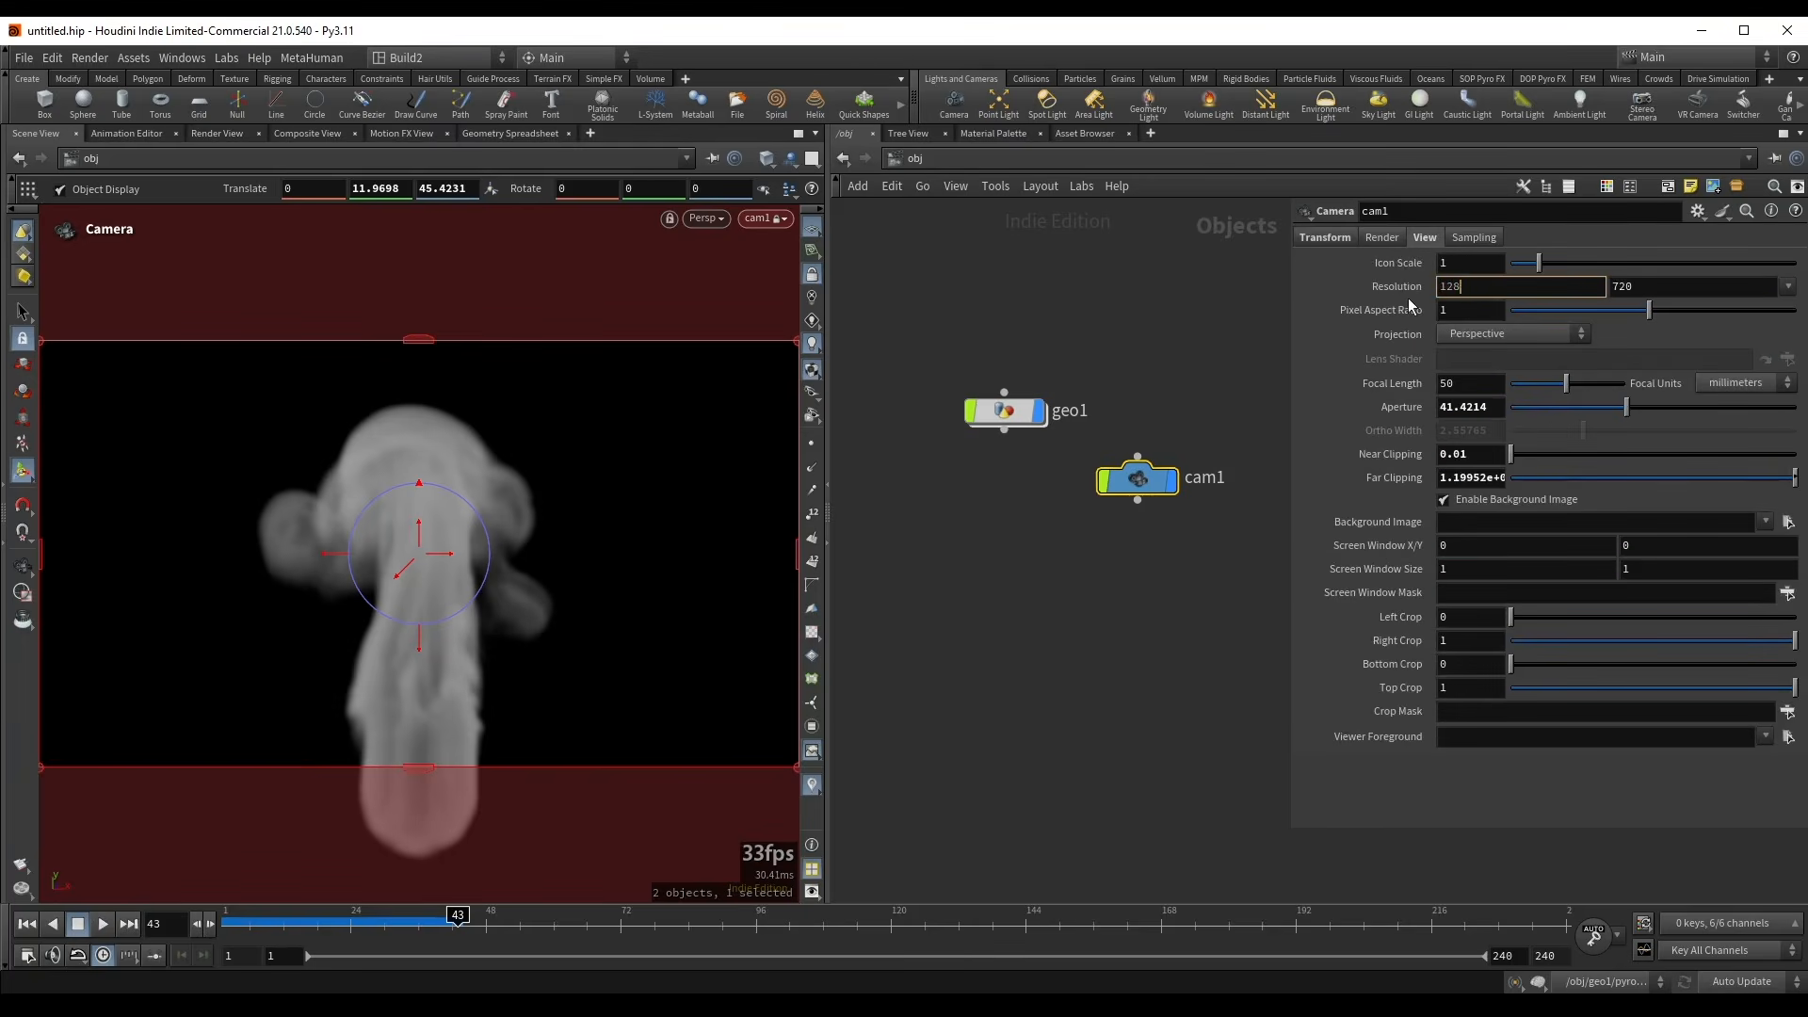
{"action": "key", "text": "Tab"}
{"action": "type", "text": "1280"}
{"action": "key", "text": "Return"}
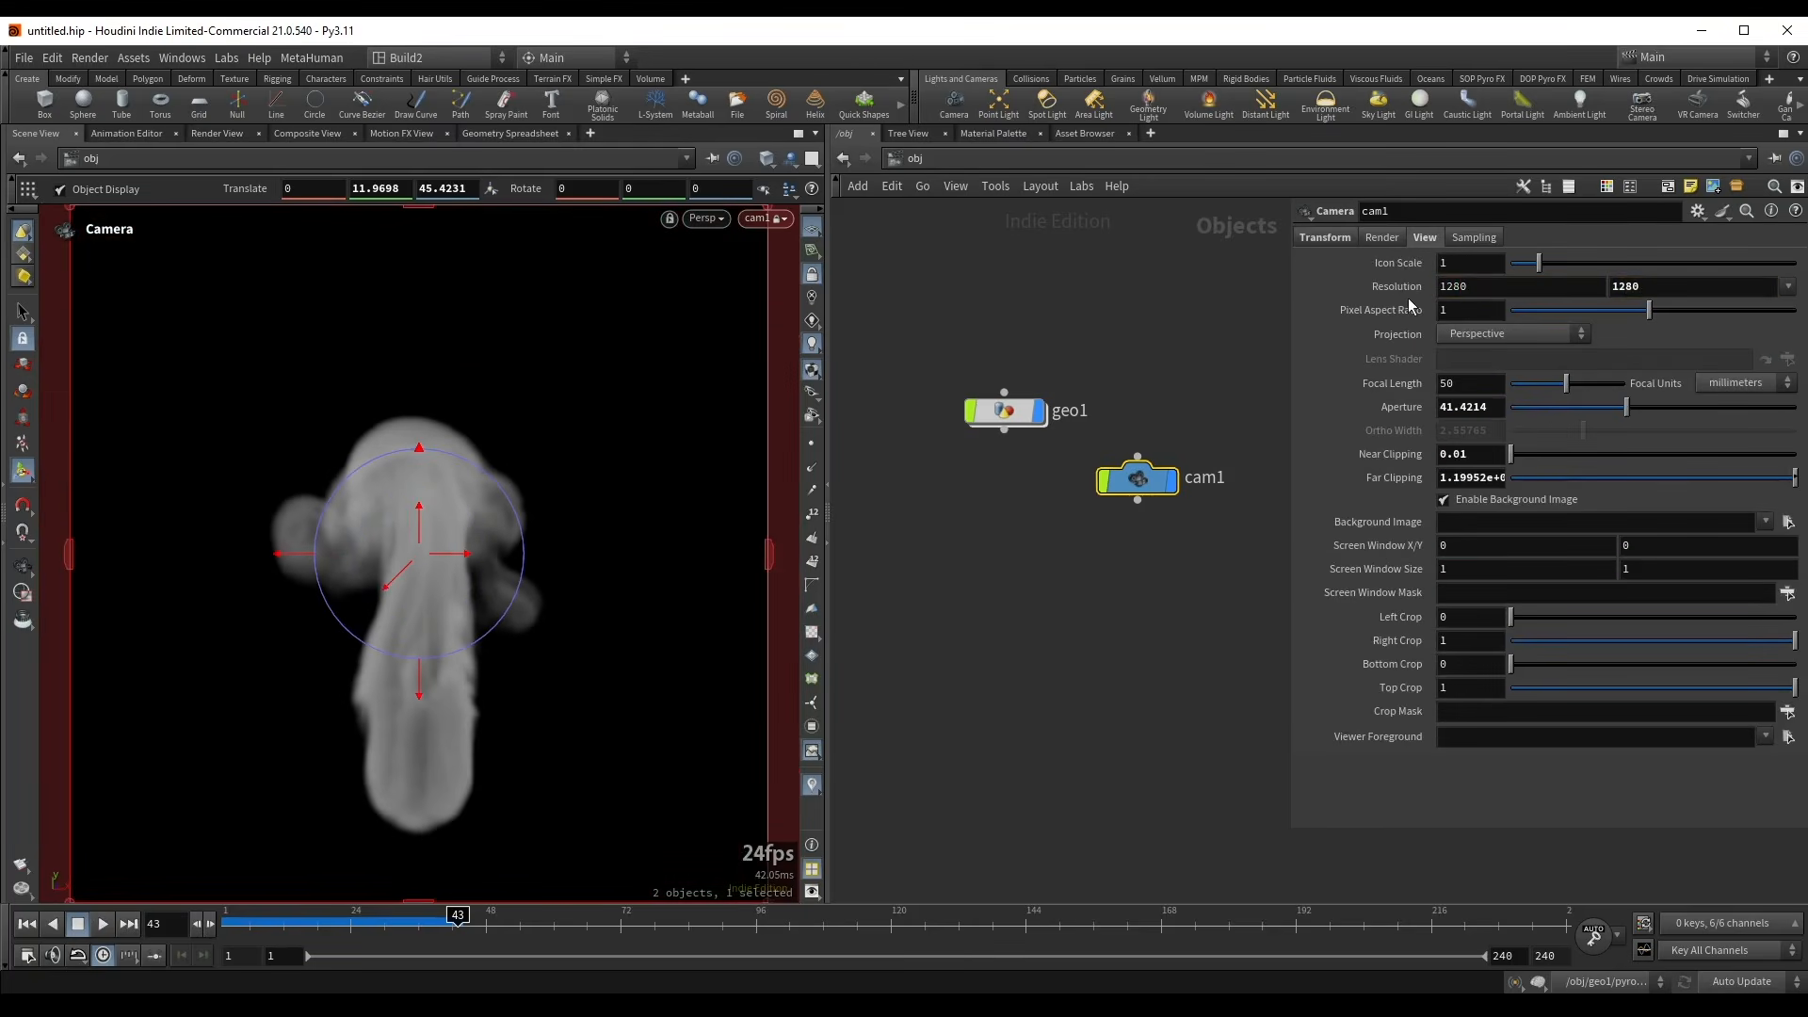
- Move cam1 back so its Z translation is 46.0131
{"action": "left_click", "coordinate": [1320, 237]}
{"action": "middle_click_drag", "start_coordinate": [1711, 287], "coordinate": [1753, 314]}
{"action": "key", "text": "Escape"}
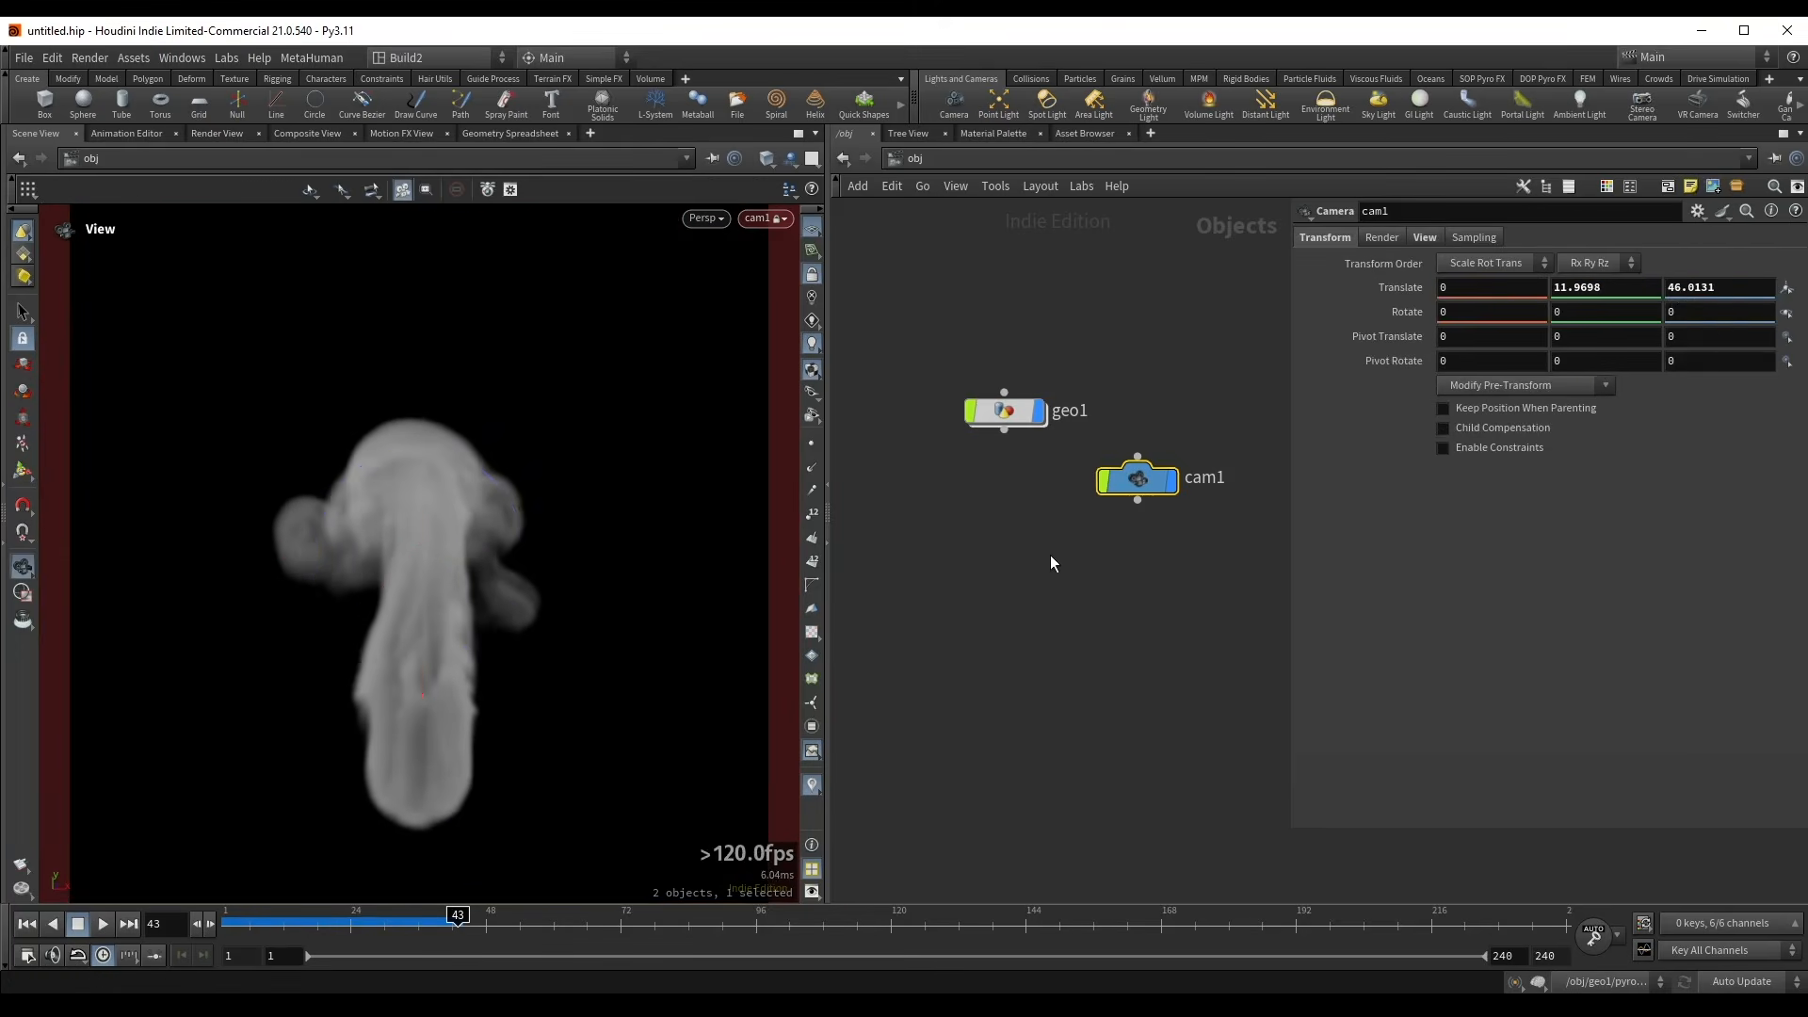
- Play the smoke simulation from the first frame through cam1 to check the framing
{"action": "key", "text": "ctrl+Up"}
{"action": "key", "text": "Up"}
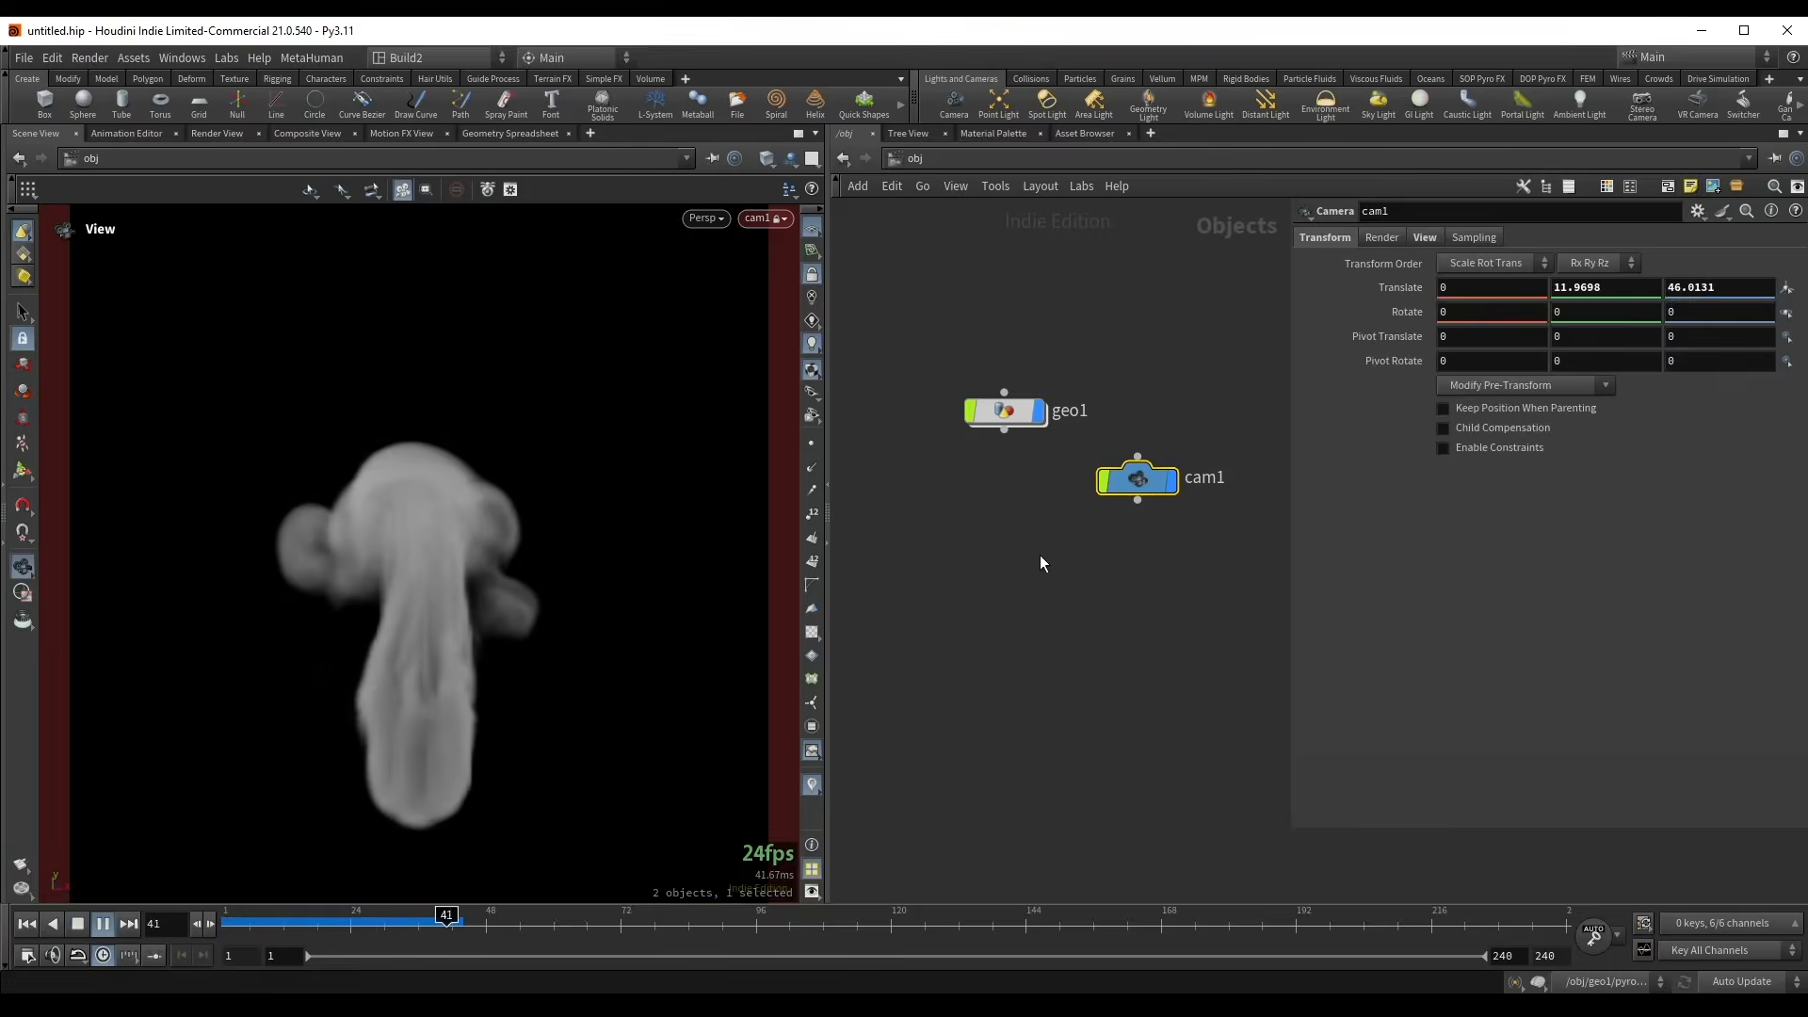
{"action": "key", "text": "ctrl+Up"}
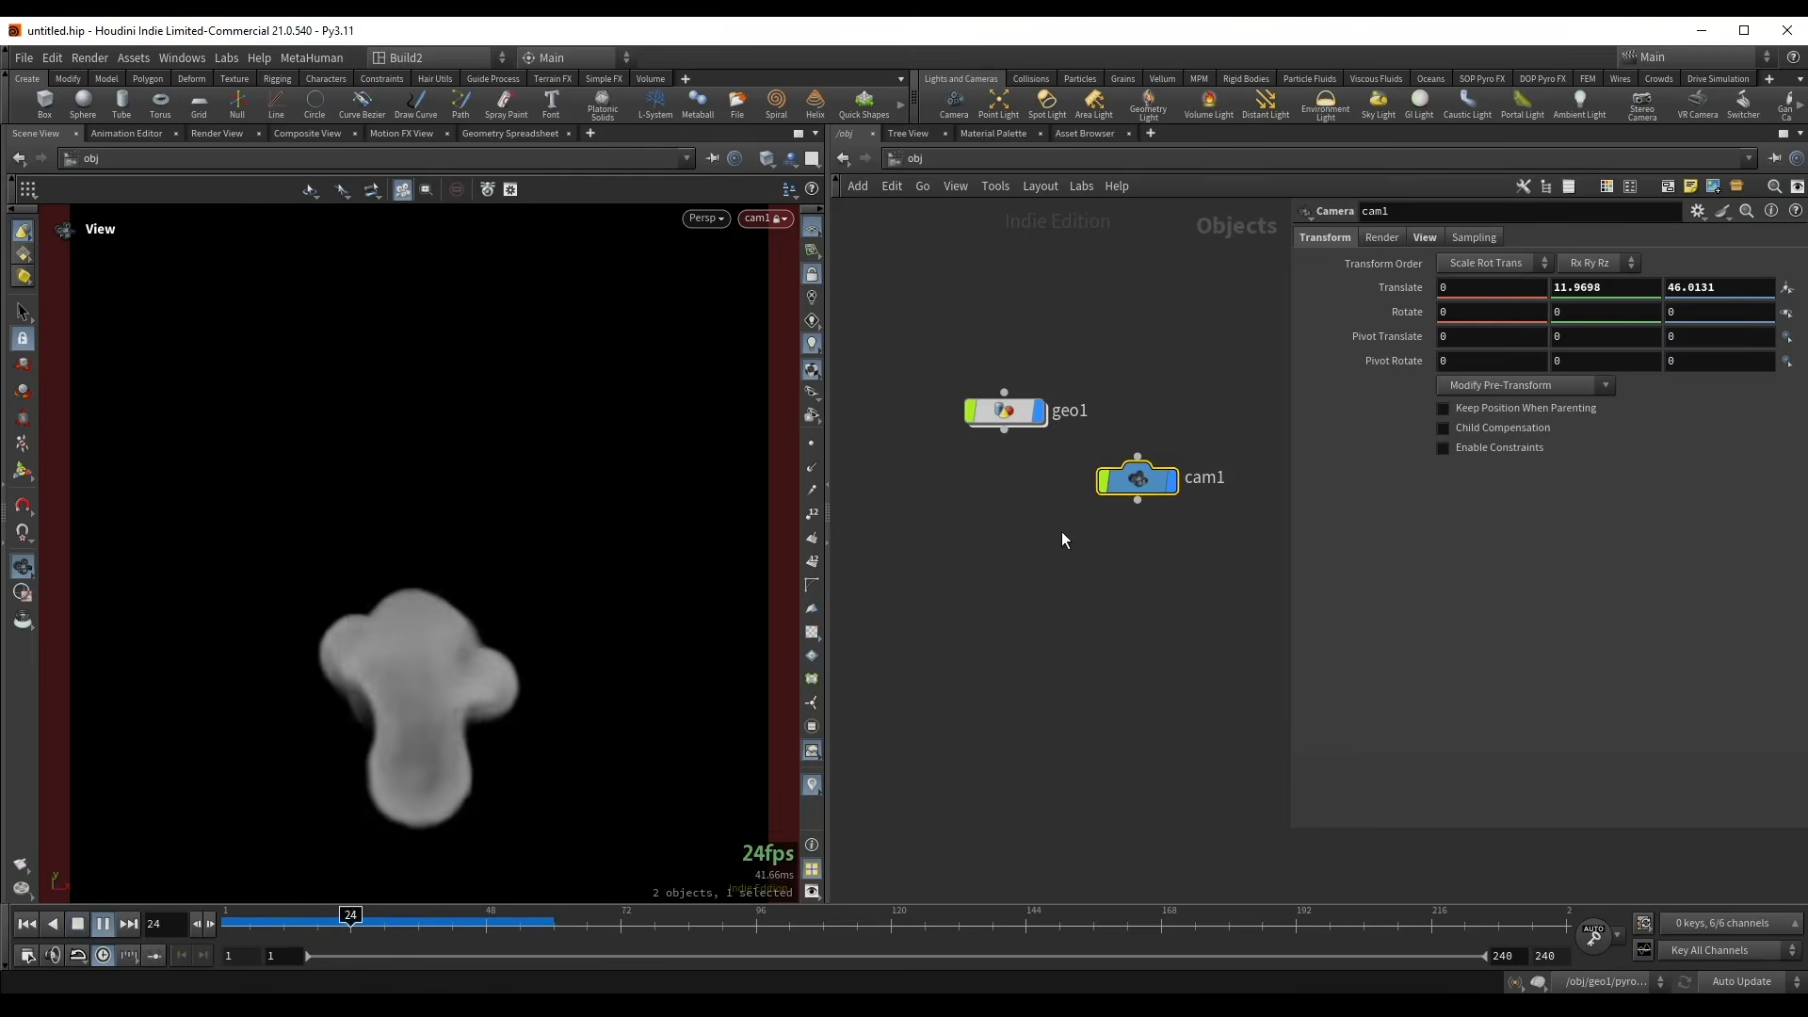
{"action": "key", "text": "Up"}
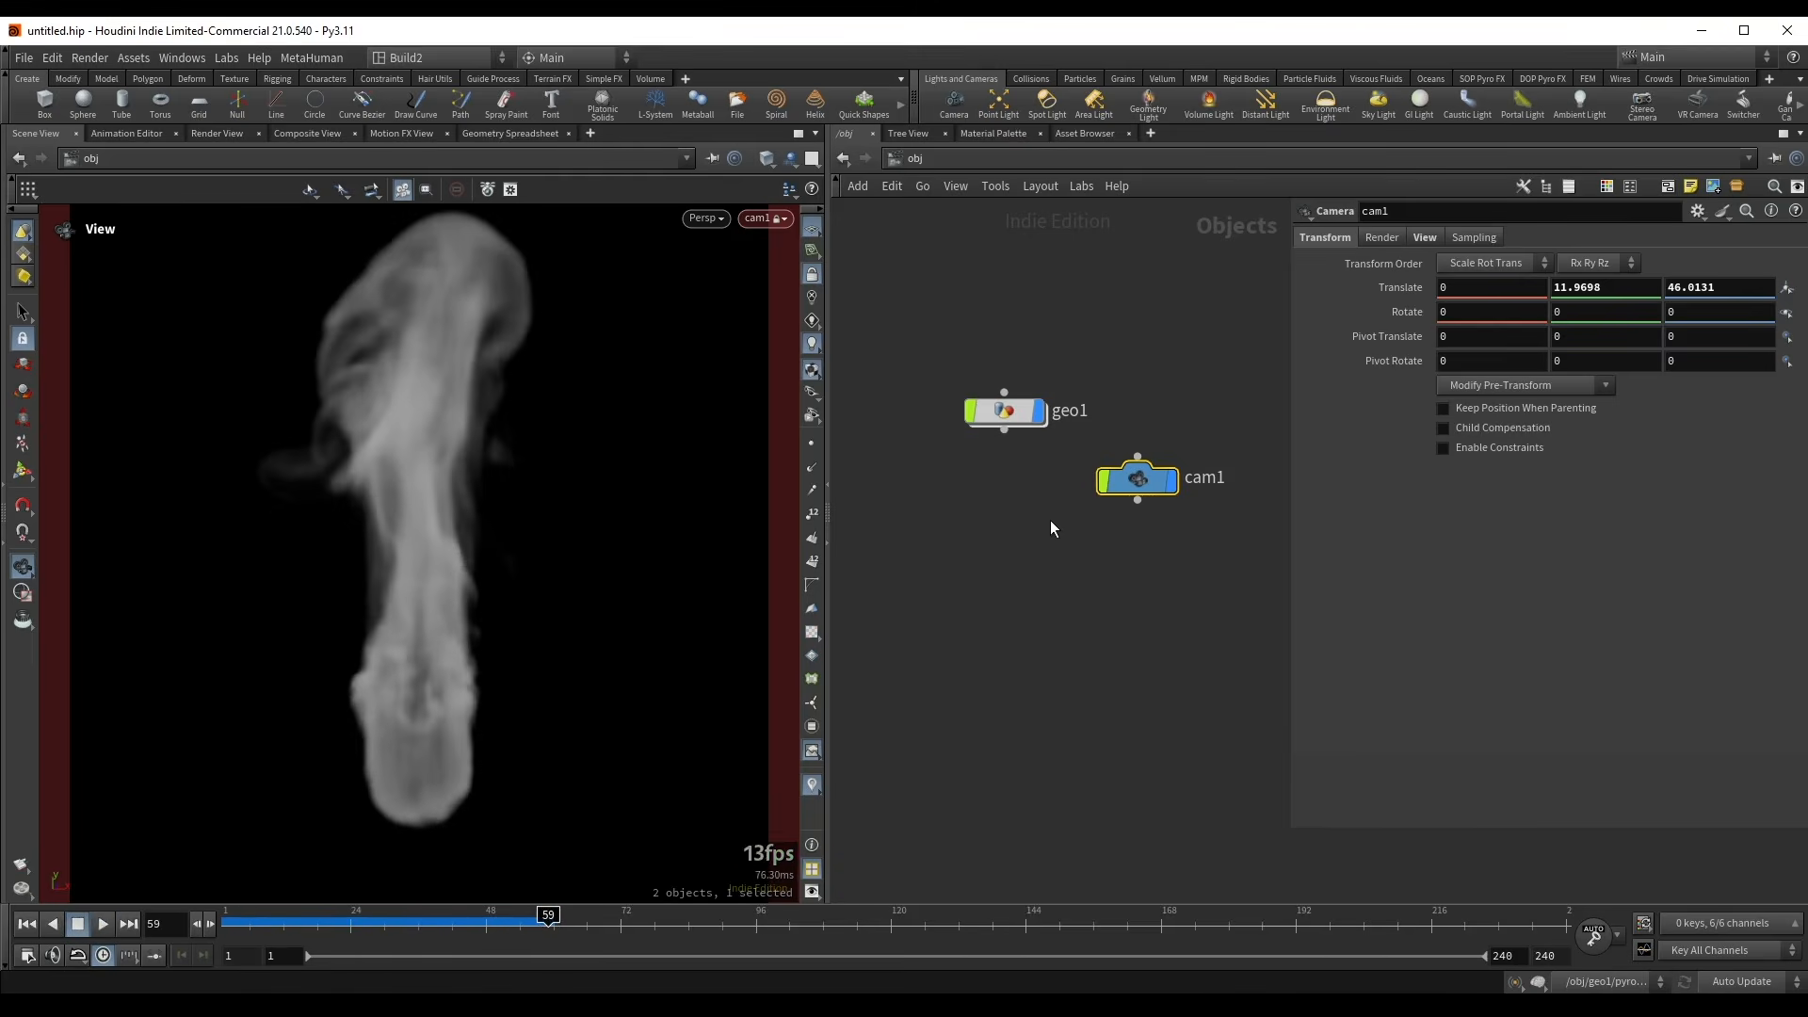
- Inside geo1, set the Pyro Solver's buoyancy to 0.5 and replay the simulation from the first frame
{"action": "double_click", "coordinate": [1009, 422]}
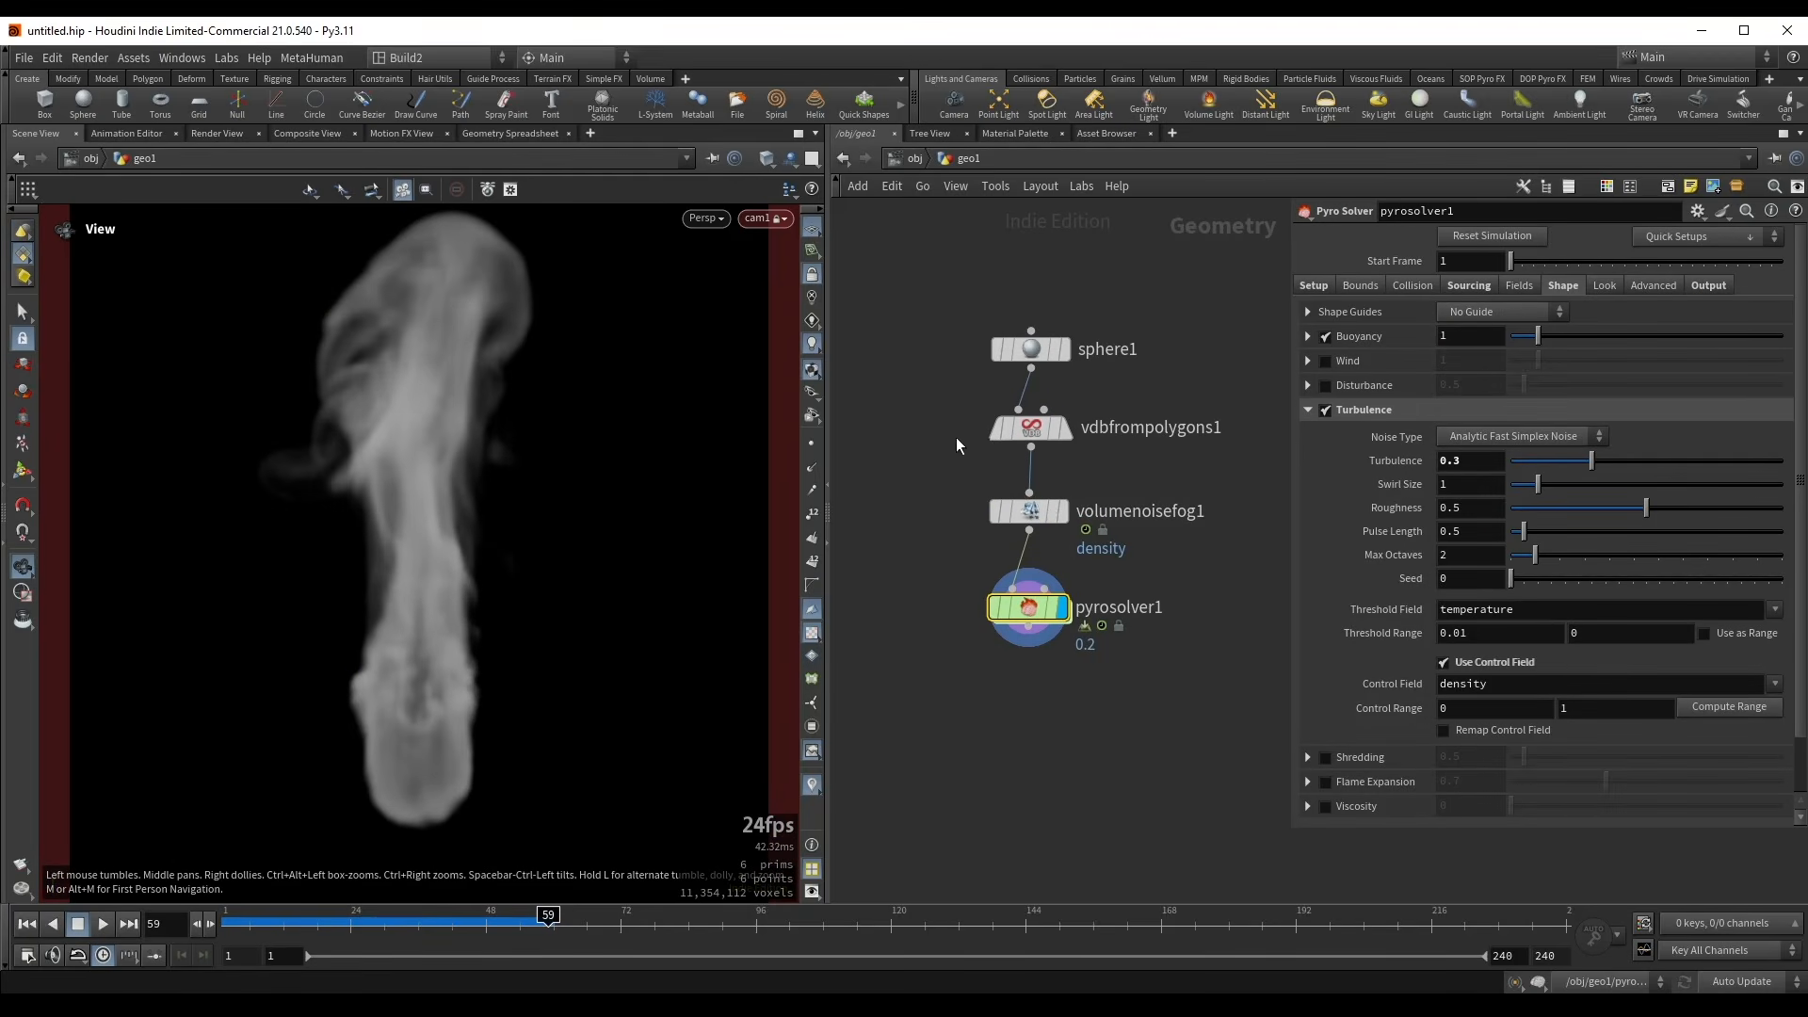
{"action": "left_click", "coordinate": [1471, 287]}
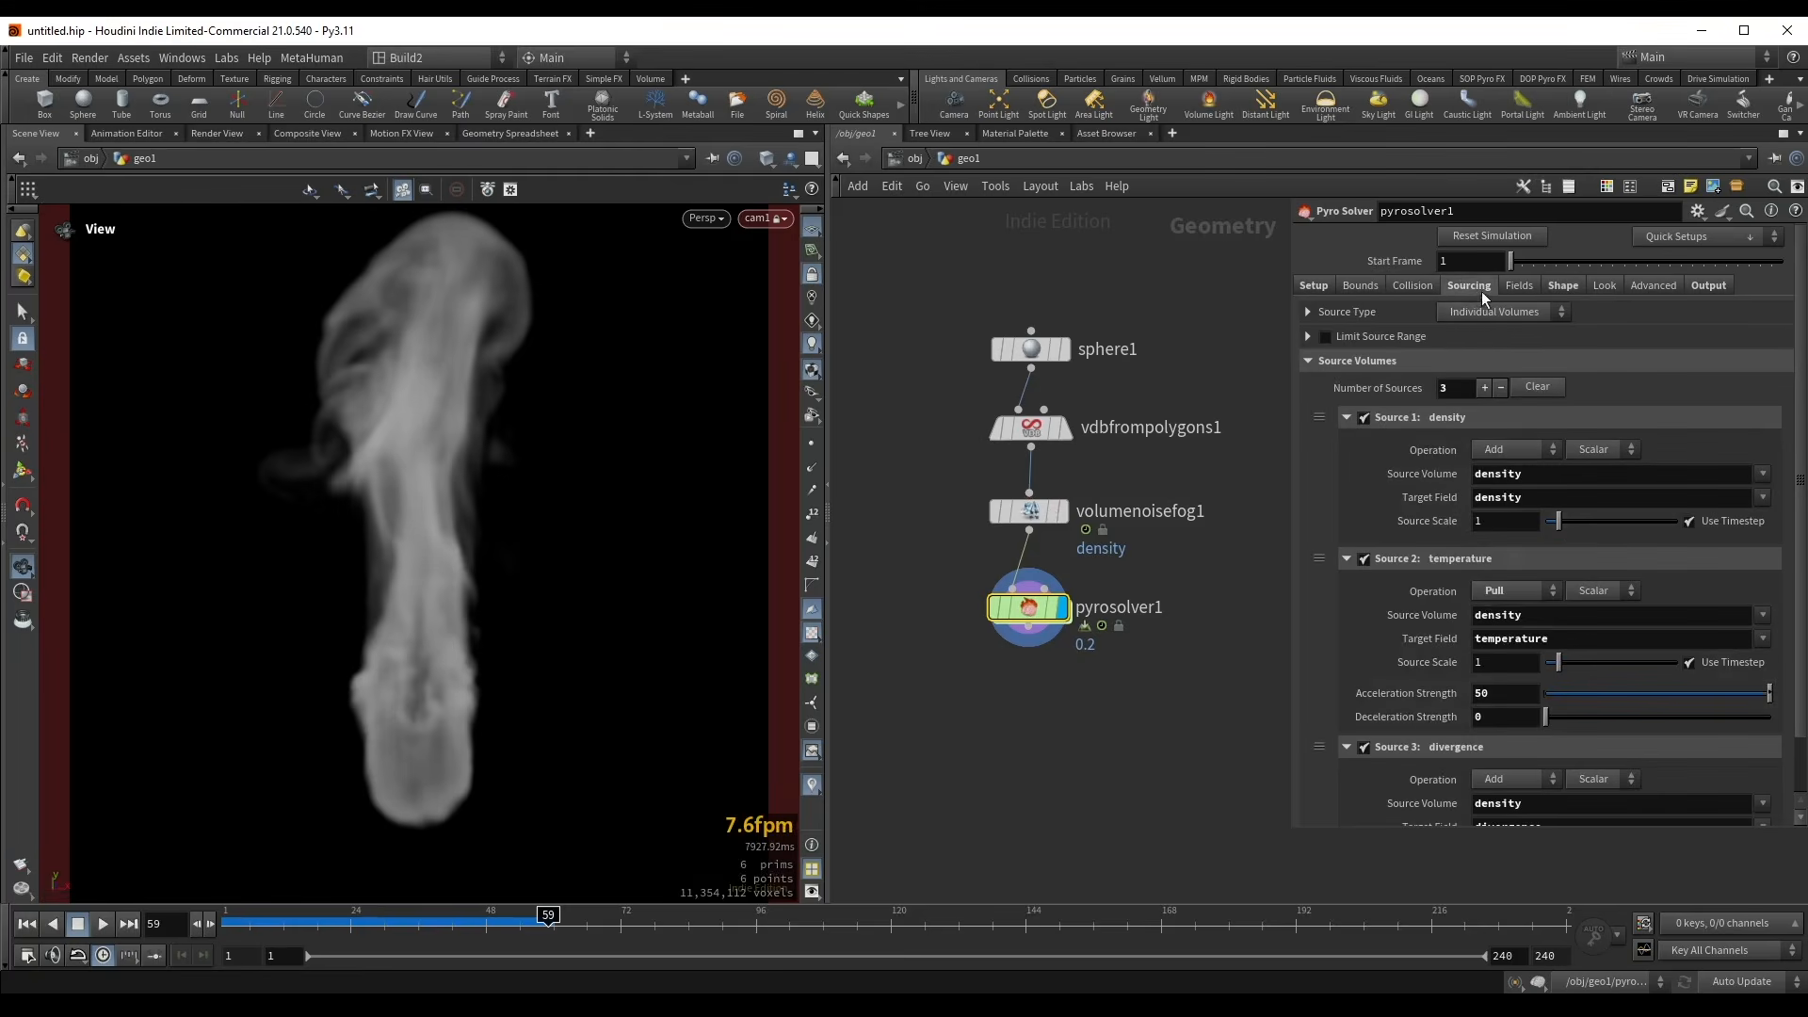
{"action": "left_click", "coordinate": [1562, 285]}
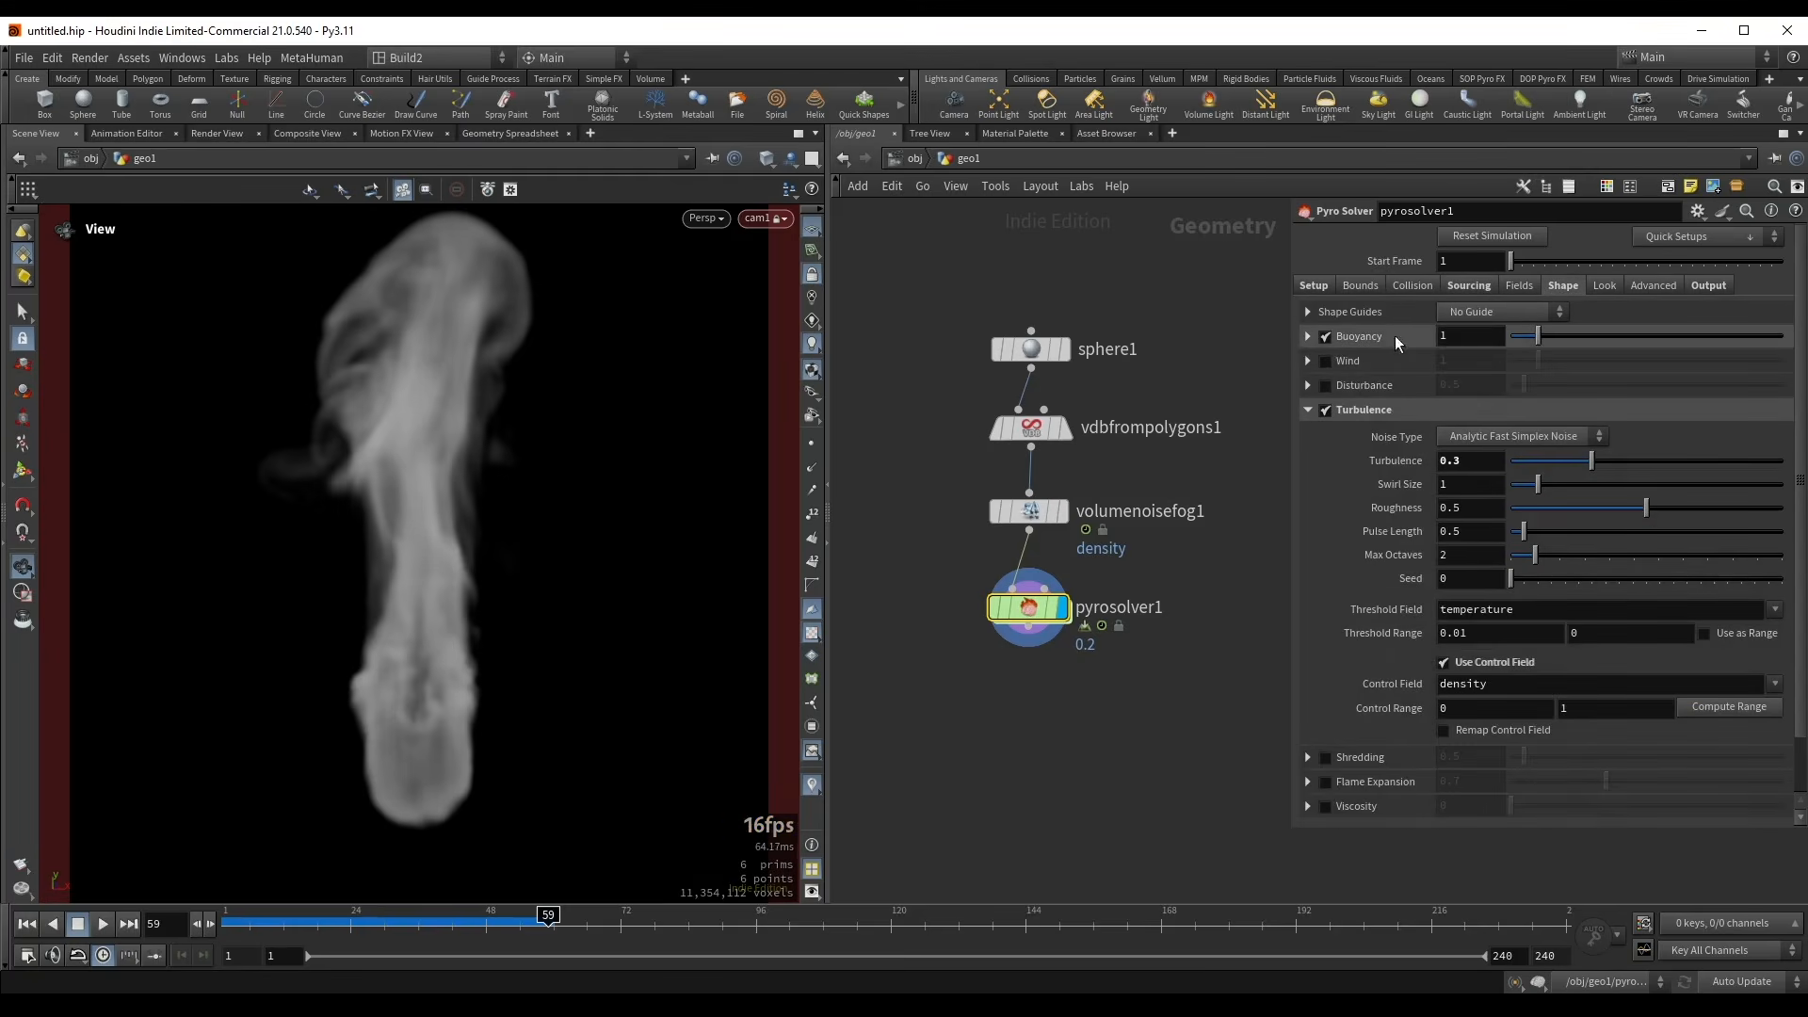
{"action": "left_click", "coordinate": [1463, 339]}
{"action": "scroll", "coordinate": [1463, 339], "scroll_direction": "down", "scroll_amount": 2}
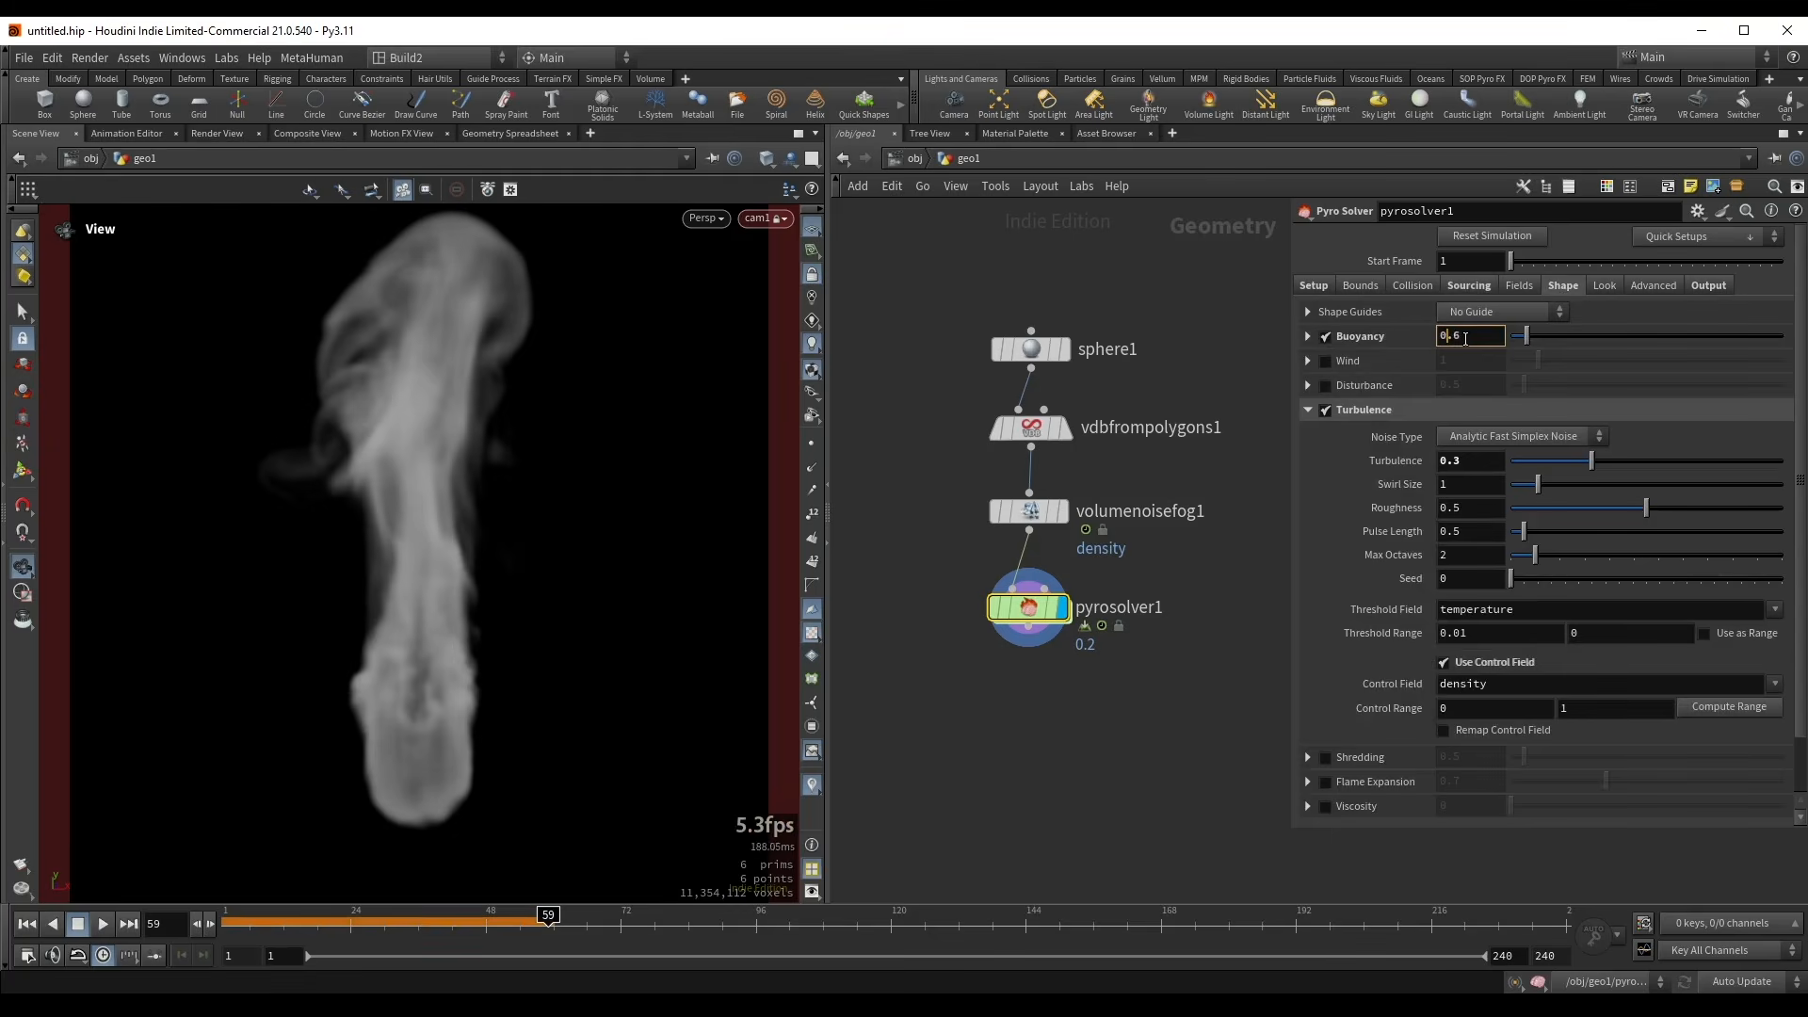
{"action": "key", "text": "ctrl+Up"}
{"action": "key", "text": "Up"}
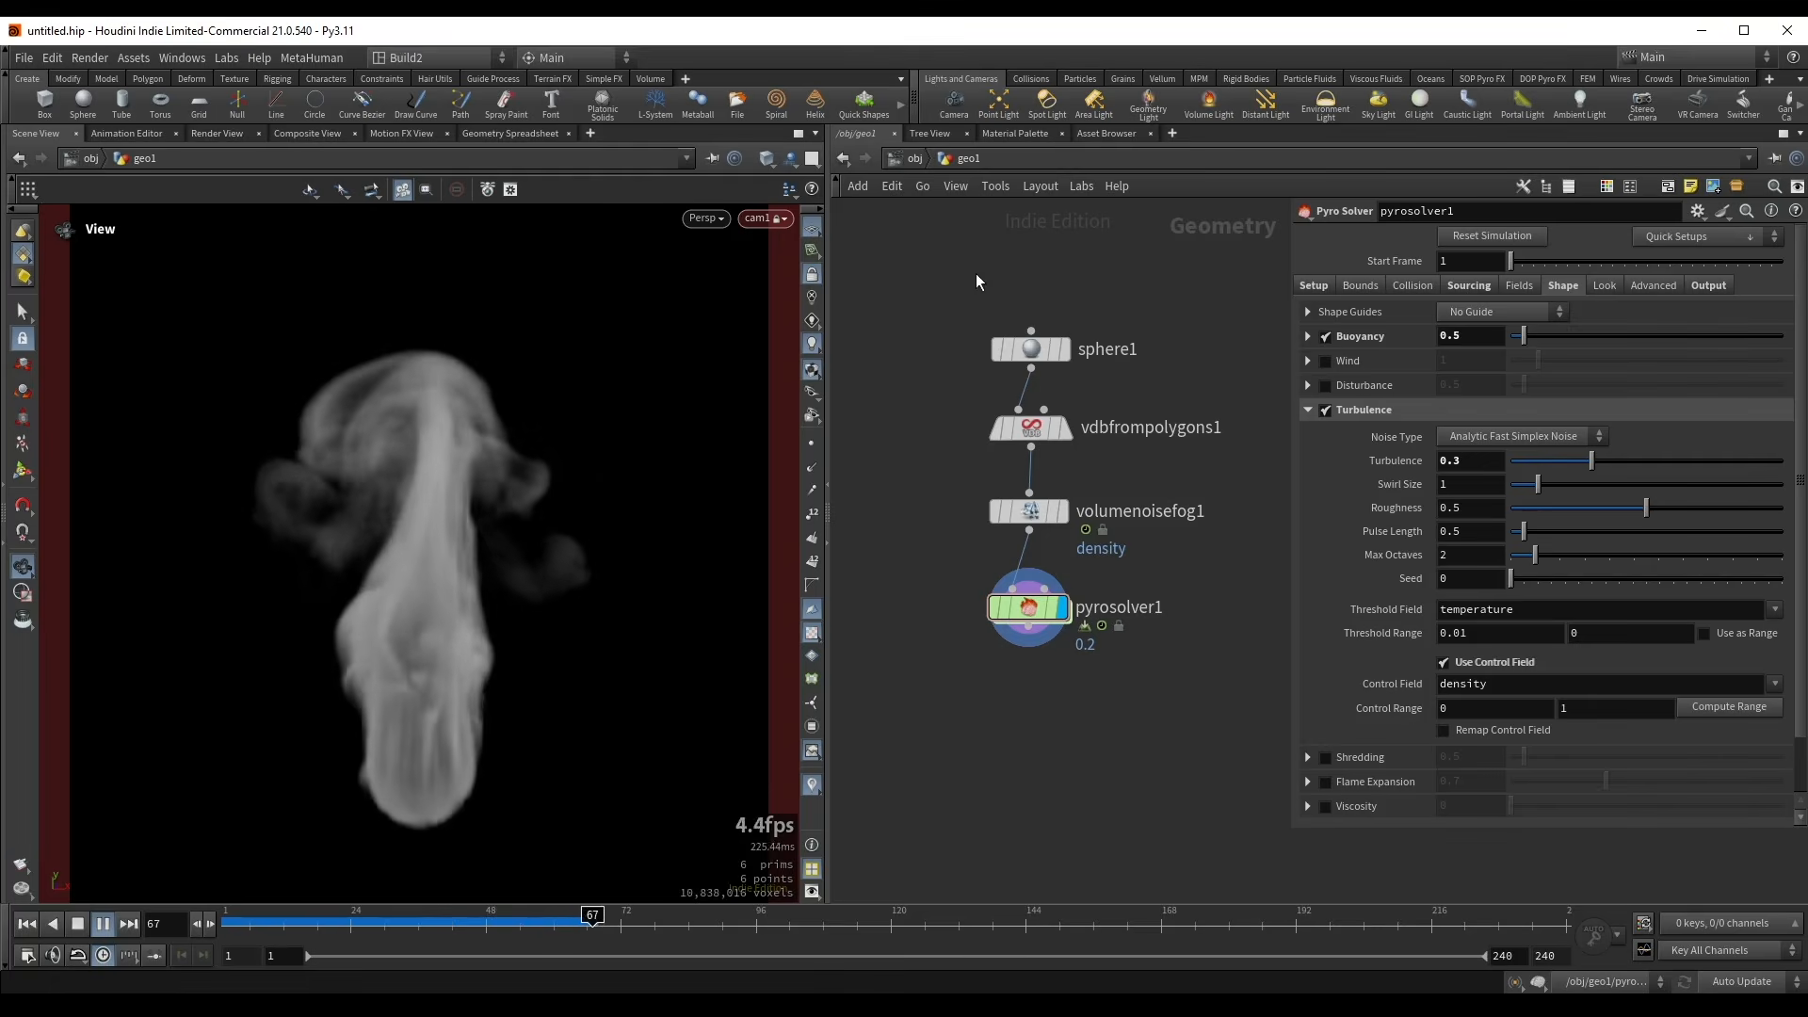
{"action": "key", "text": "Up"}
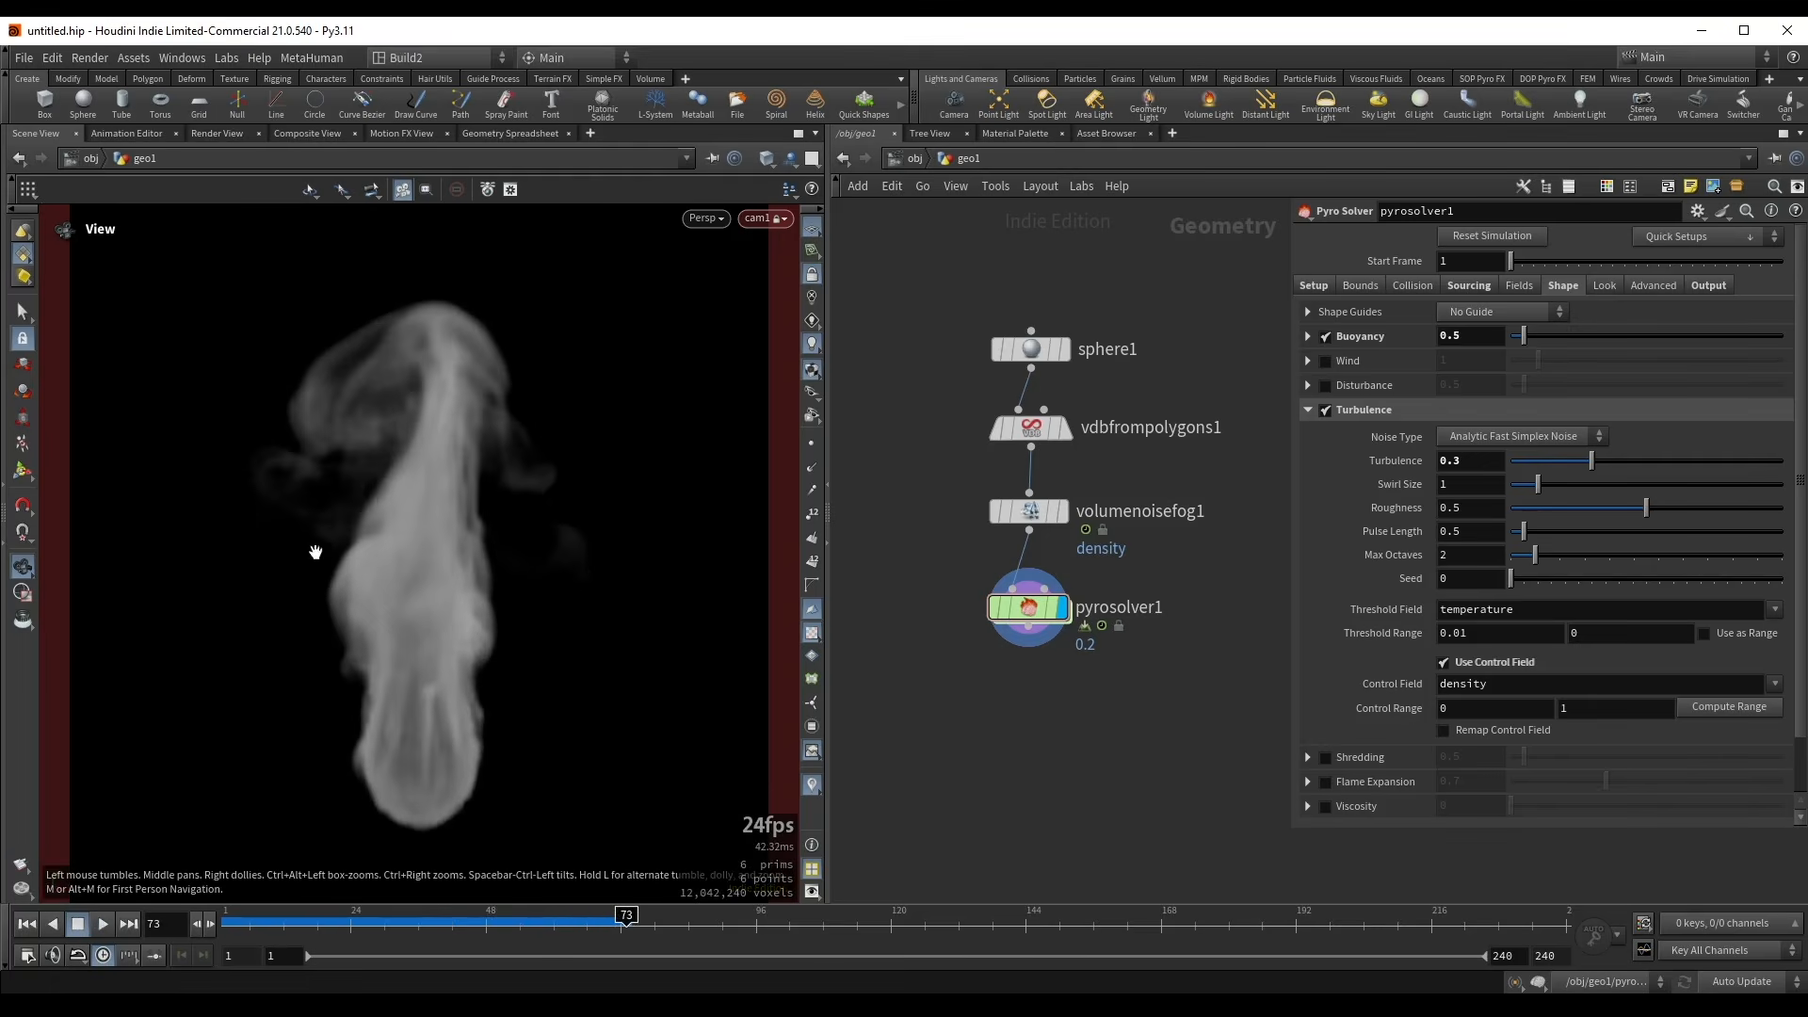
- Add a Null node after the pyro solver
{"action": "middle_click_drag", "start_coordinate": [1001, 710], "coordinate": [1015, 663]}
{"action": "key", "text": "Tab"}
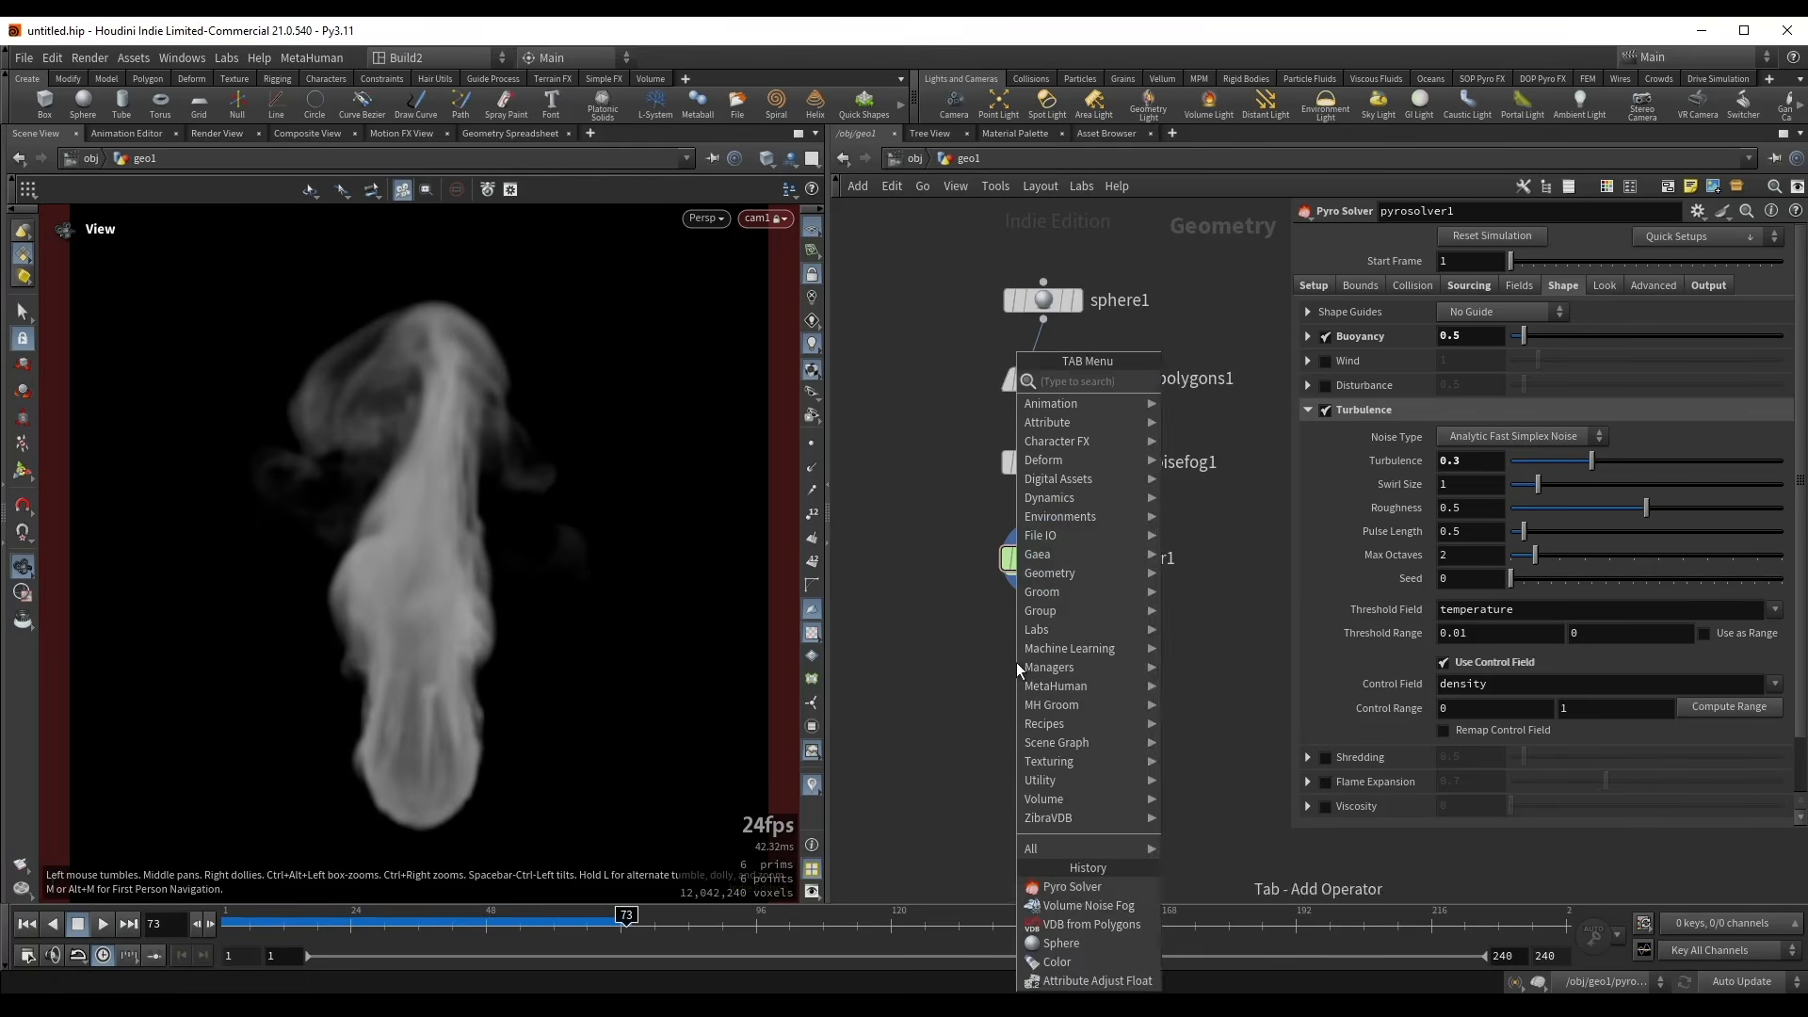
{"action": "type", "text": "nu"}
{"action": "key", "text": "Return"}
{"action": "key", "text": "Return"}
- Rename the null node below the pyro solver as Out_vol
{"action": "left_click", "coordinate": [1105, 647]}
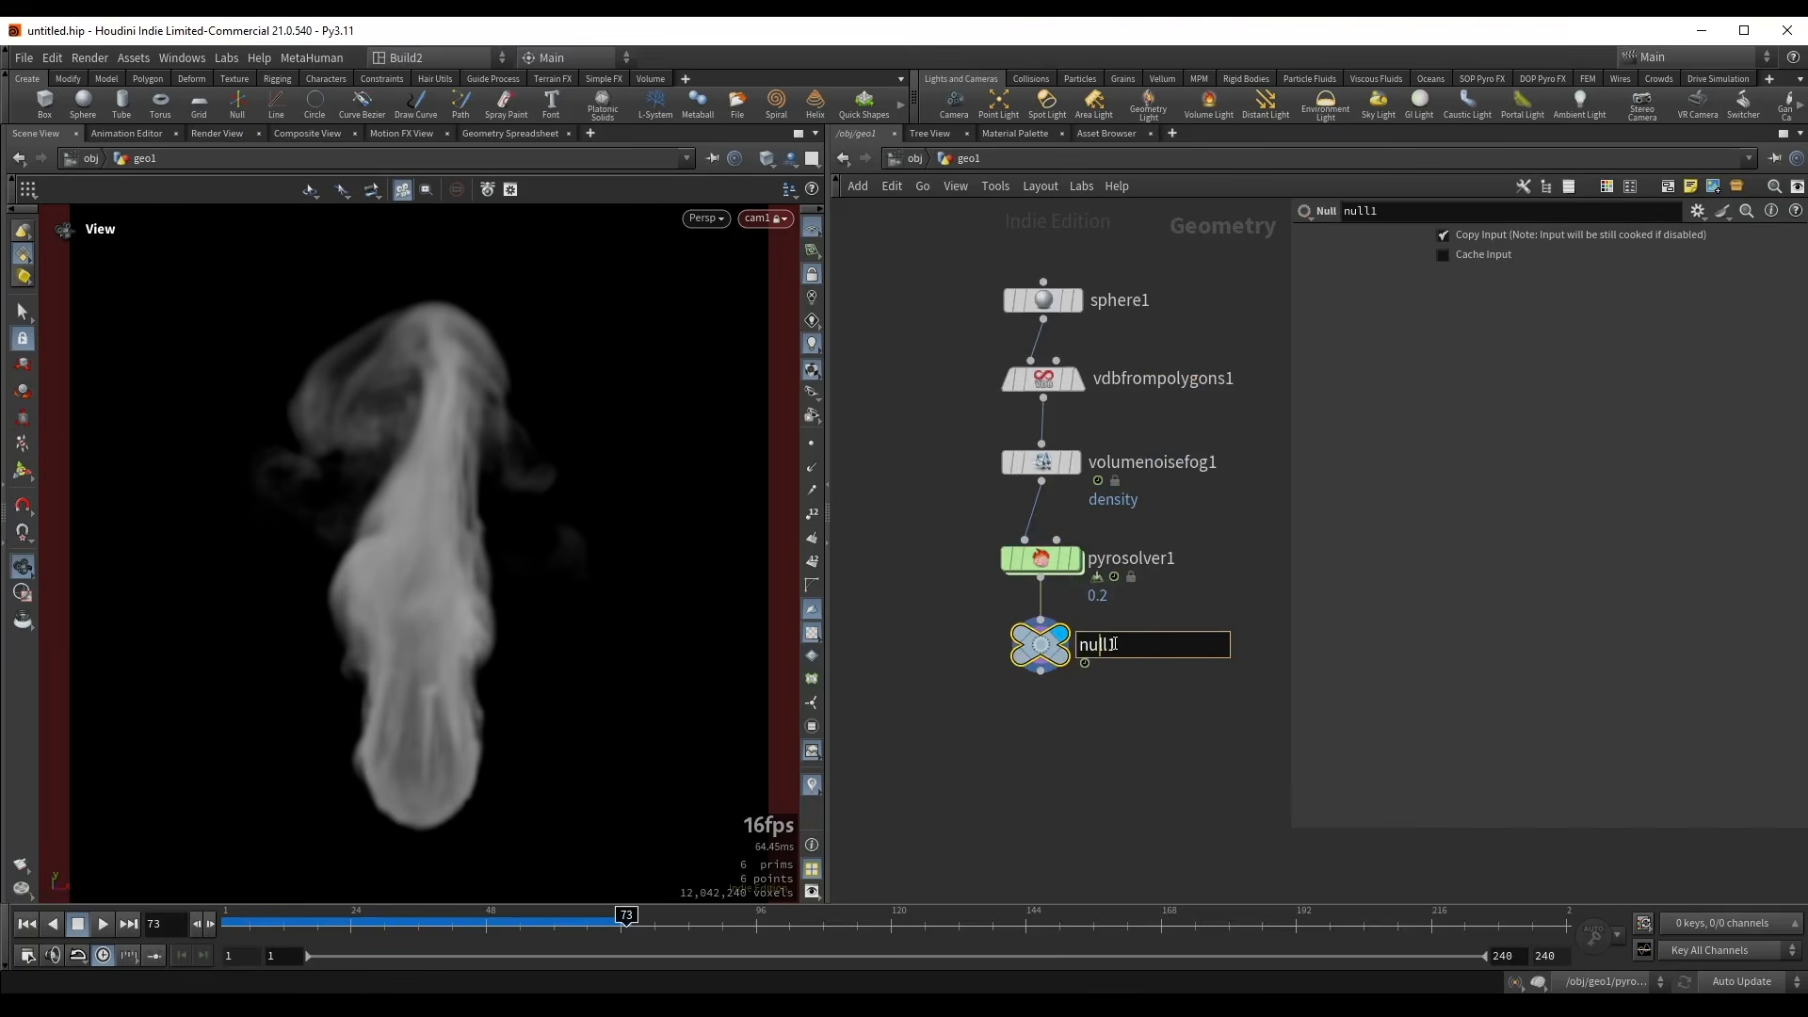
{"action": "left_click_drag", "start_coordinate": [1122, 647], "coordinate": [1055, 647]}
{"action": "type", "text": "Out_ve"}
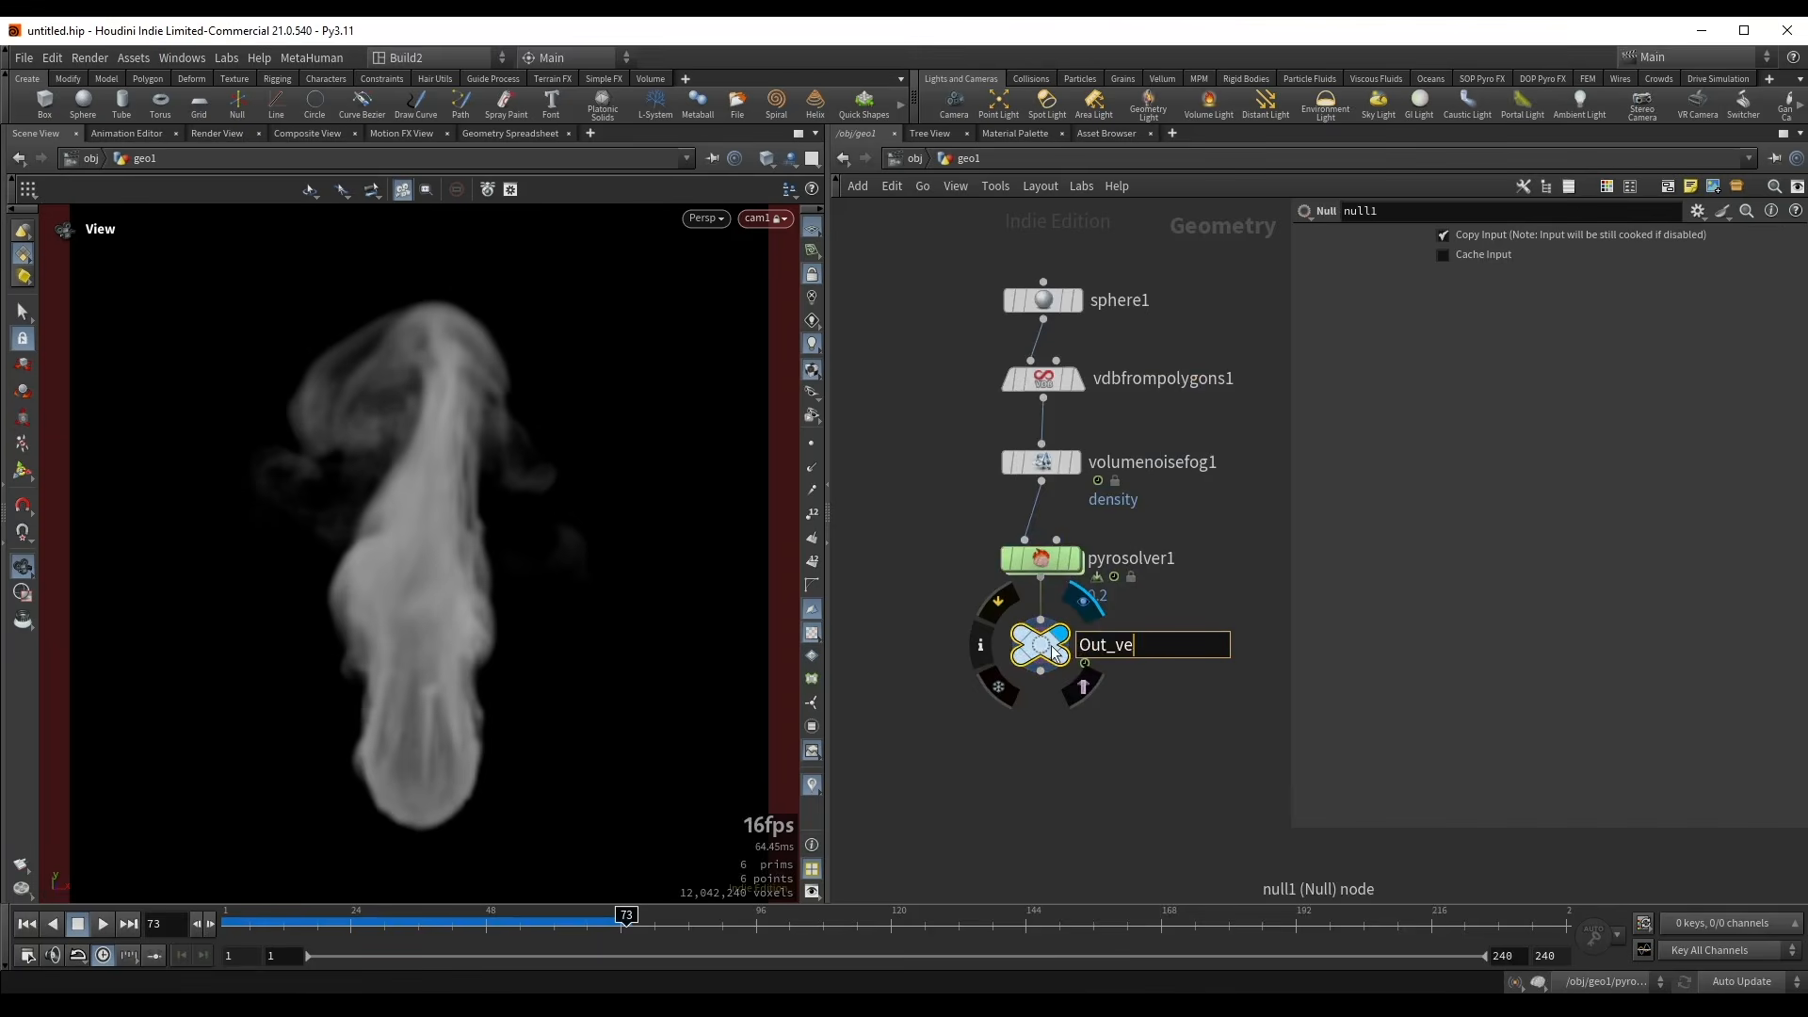
{"action": "key", "text": "BackSpace"}
{"action": "type", "text": "ol"}
{"action": "key", "text": "Return"}
- Copy the Out_vol node and switch to the LOPs stage network
{"action": "left_click_drag", "start_coordinate": [901, 725], "coordinate": [1082, 619]}
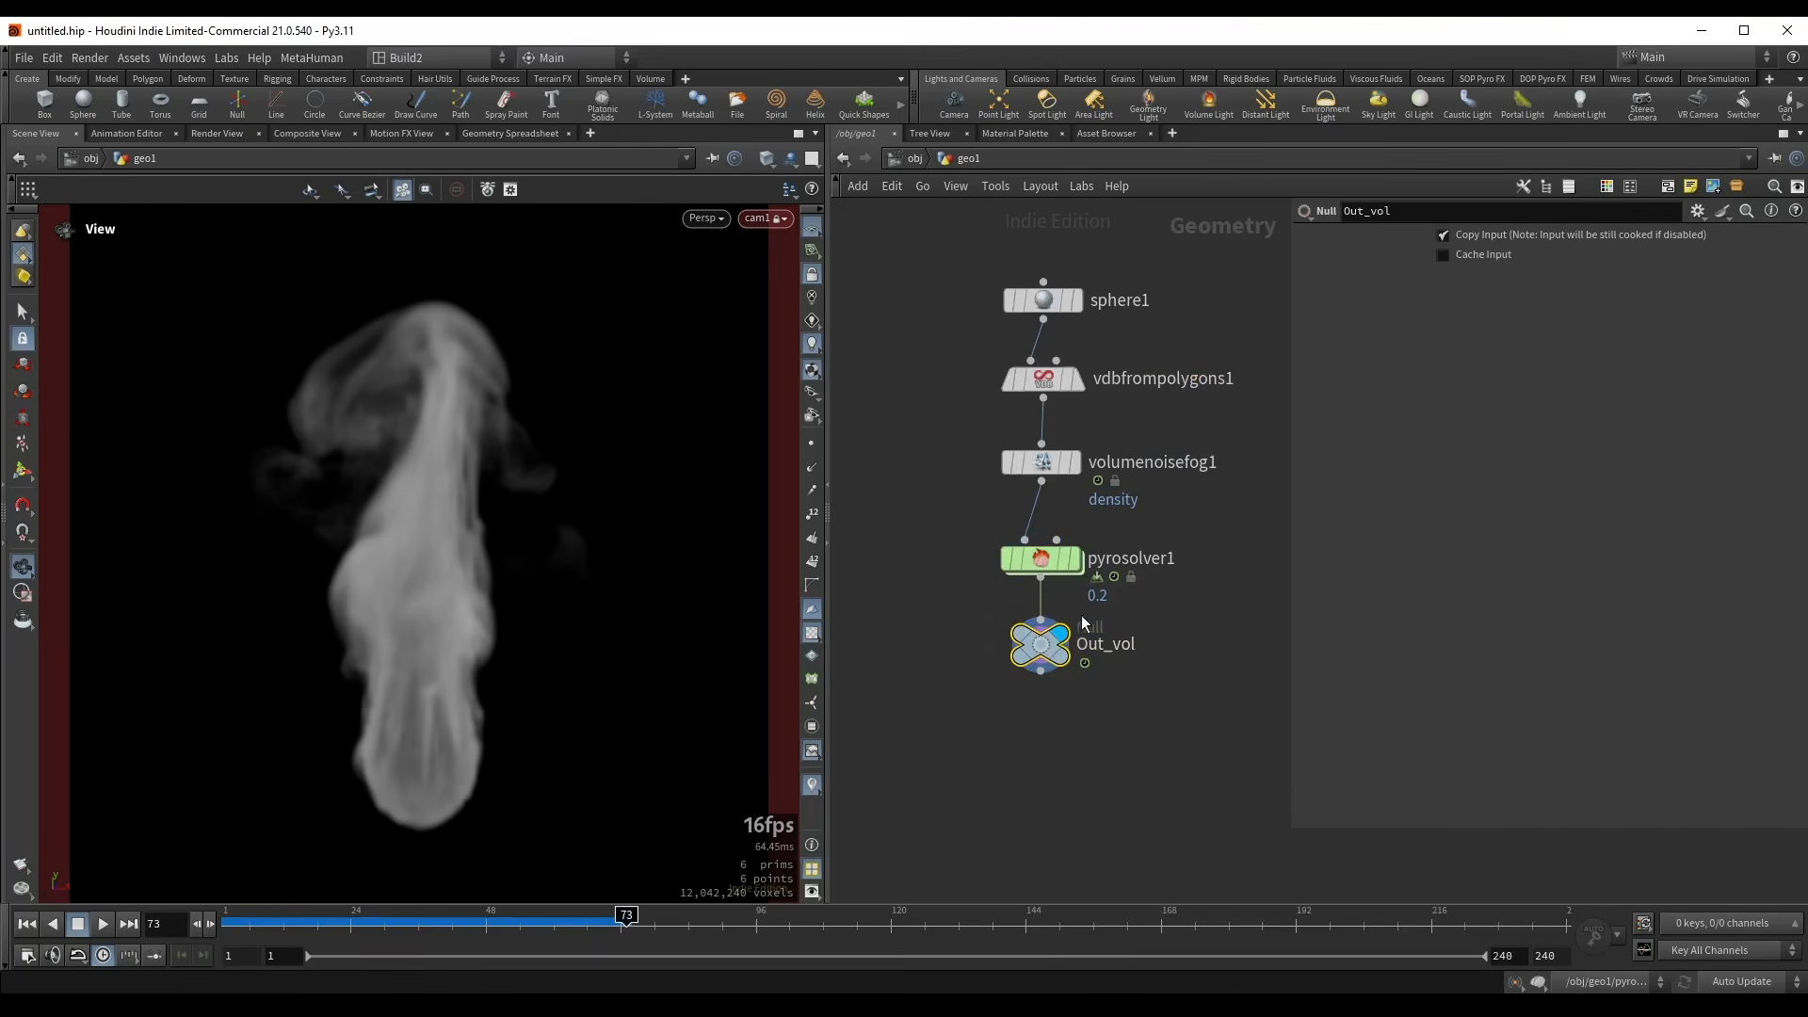
{"action": "key", "text": "ctrl+c"}
{"action": "key", "text": "v"}
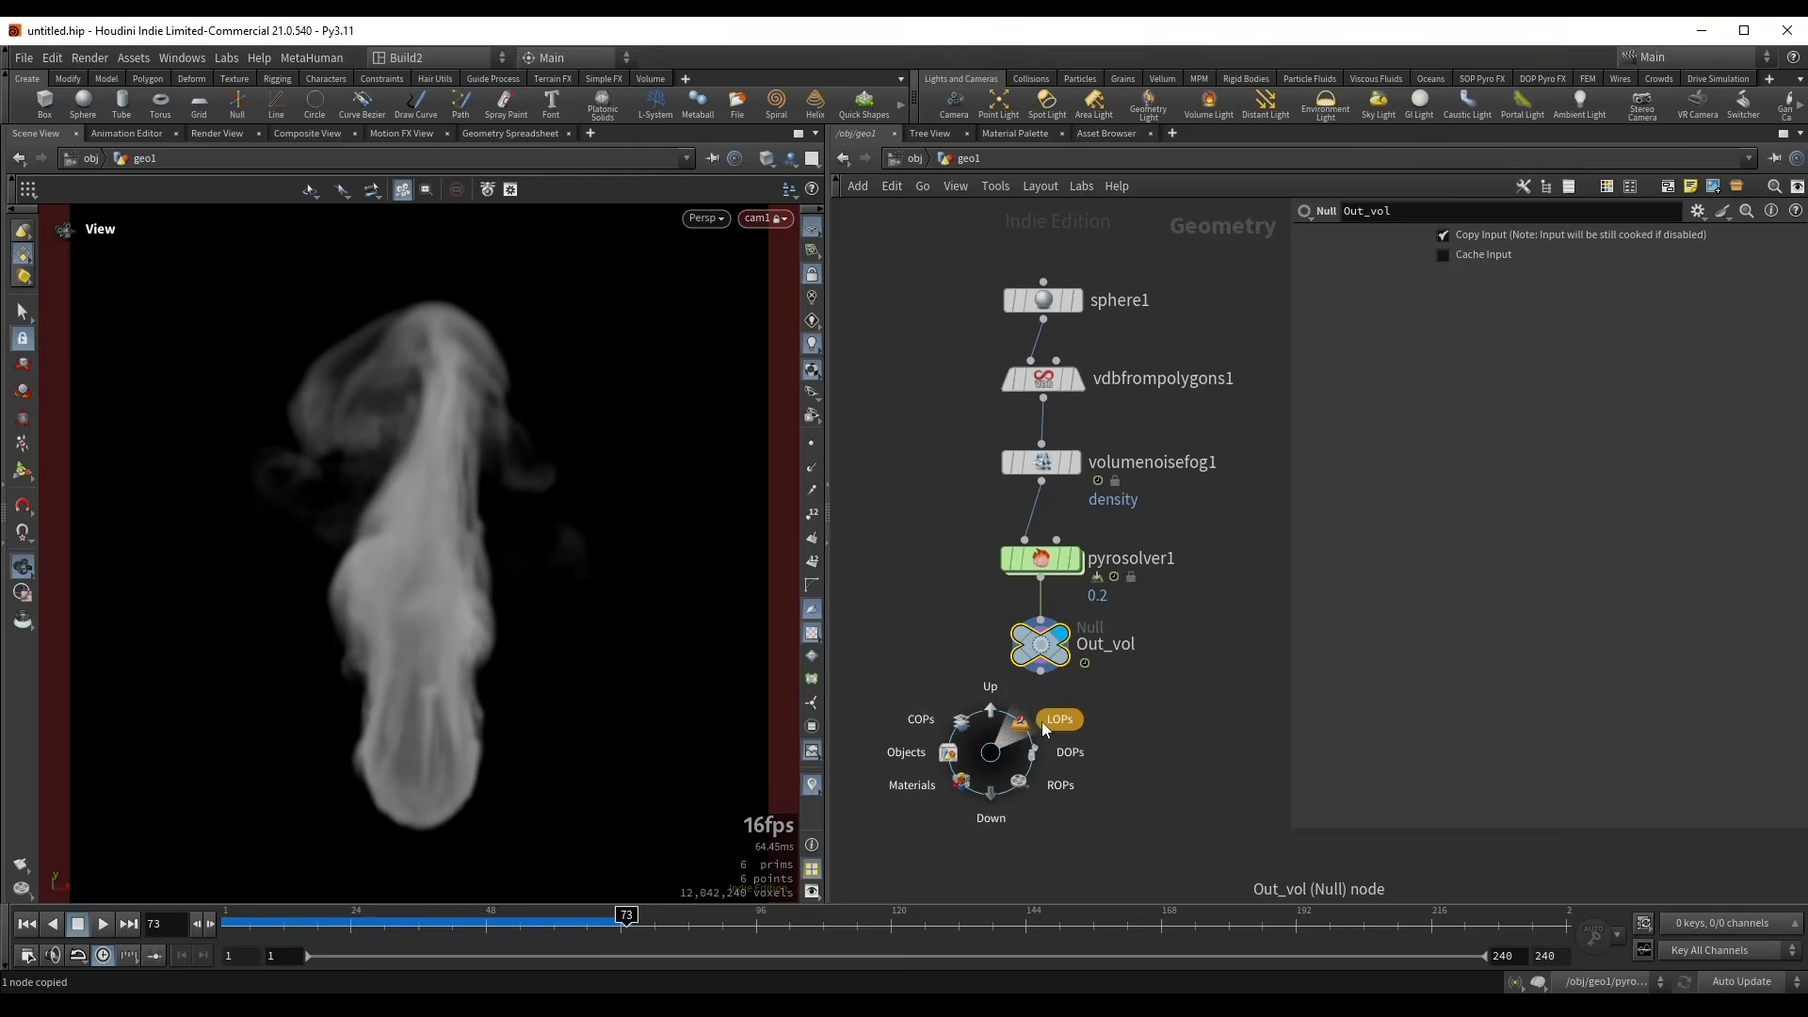
{"action": "left_click", "coordinate": [1041, 721]}
- Add a SOP Import node to the stage and set its SOP path to /obj/geo1/Out_vol
{"action": "key", "text": "Tab"}
{"action": "type", "text": "sop"}
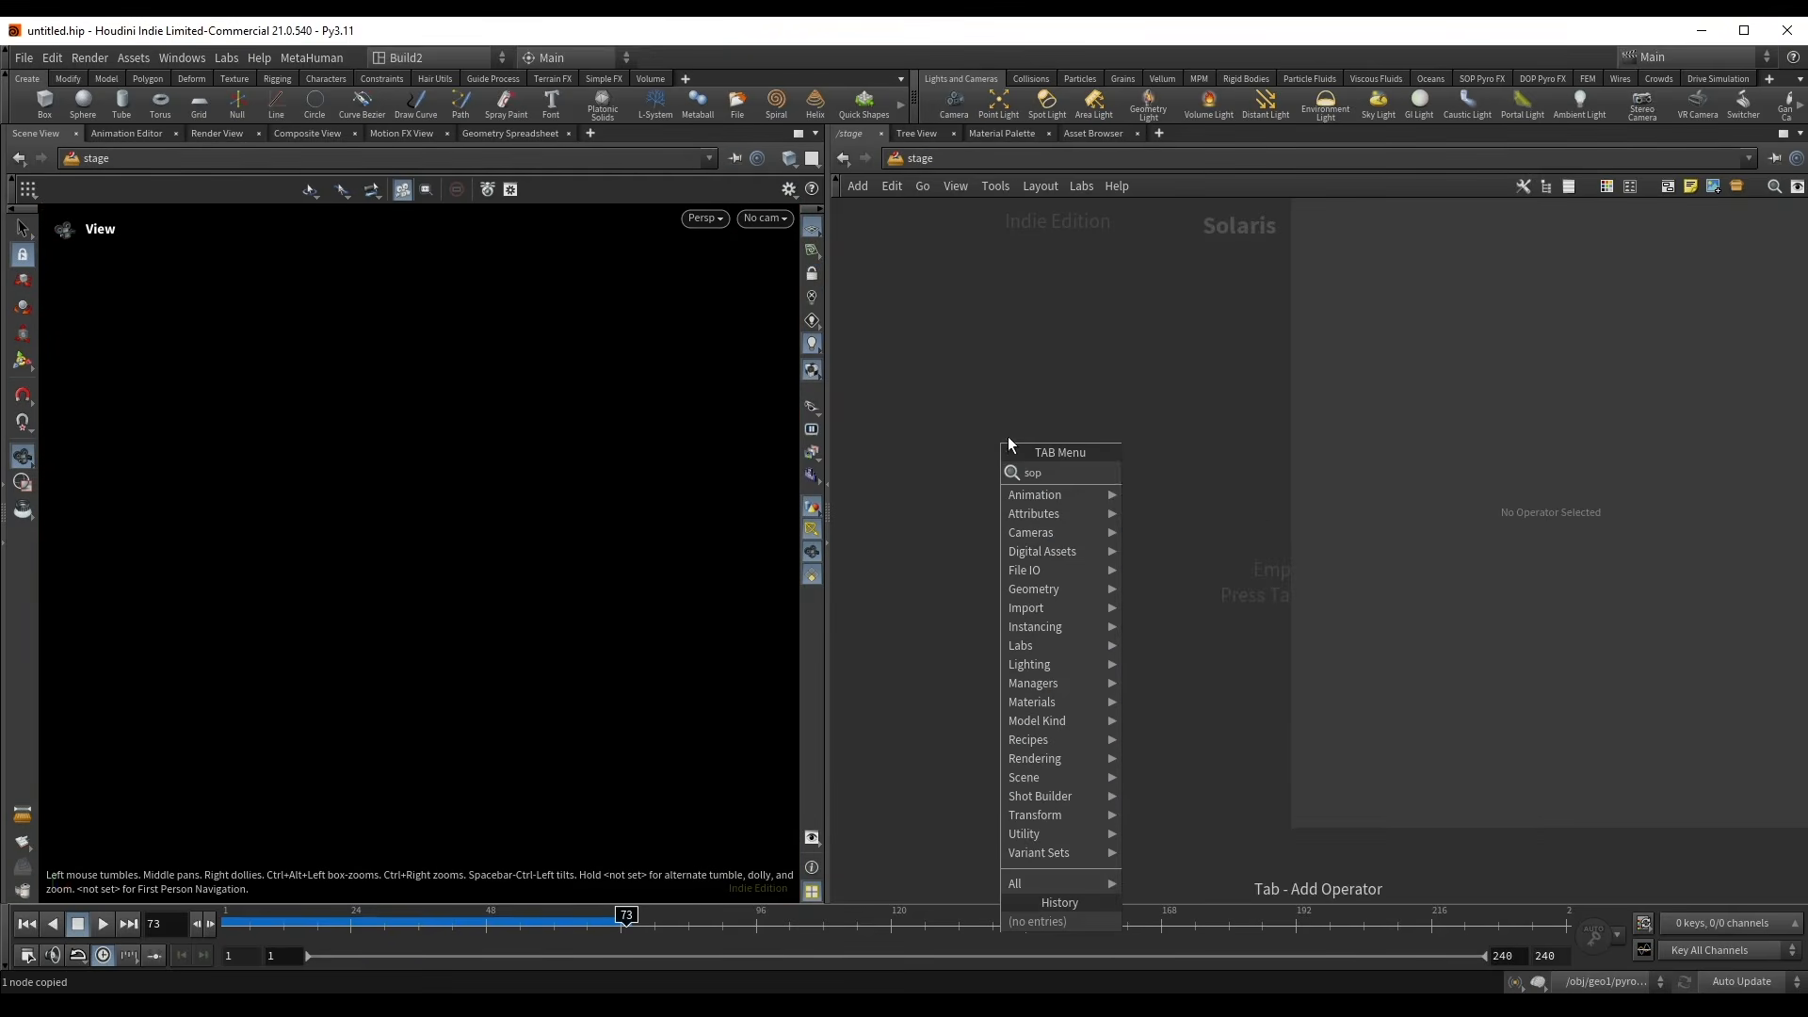
{"action": "key", "text": "Return"}
{"action": "left_click", "coordinate": [1007, 435]}
{"action": "left_click", "coordinate": [1493, 243]}
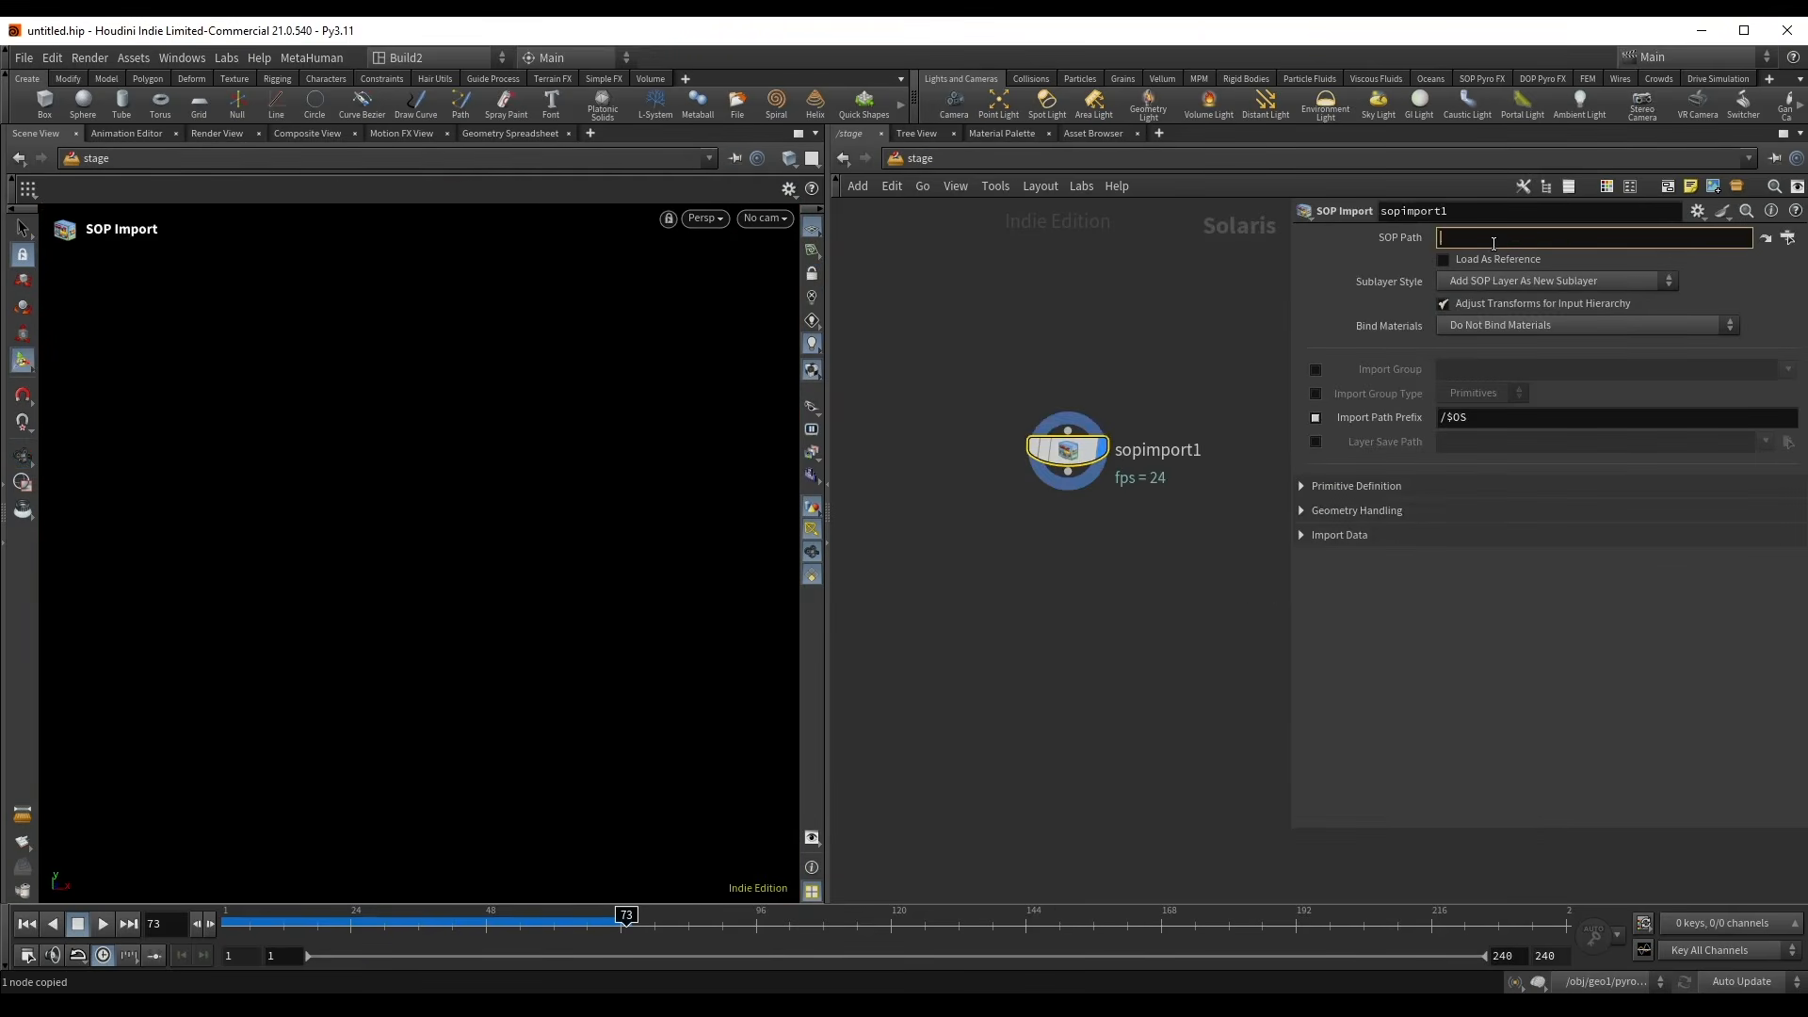
{"action": "key", "text": "ctrl+v"}
{"action": "key", "text": "Return"}
- Append a Scene Import (Cameras) node to the SOP import and look through /cam1
{"action": "key", "text": "Tab"}
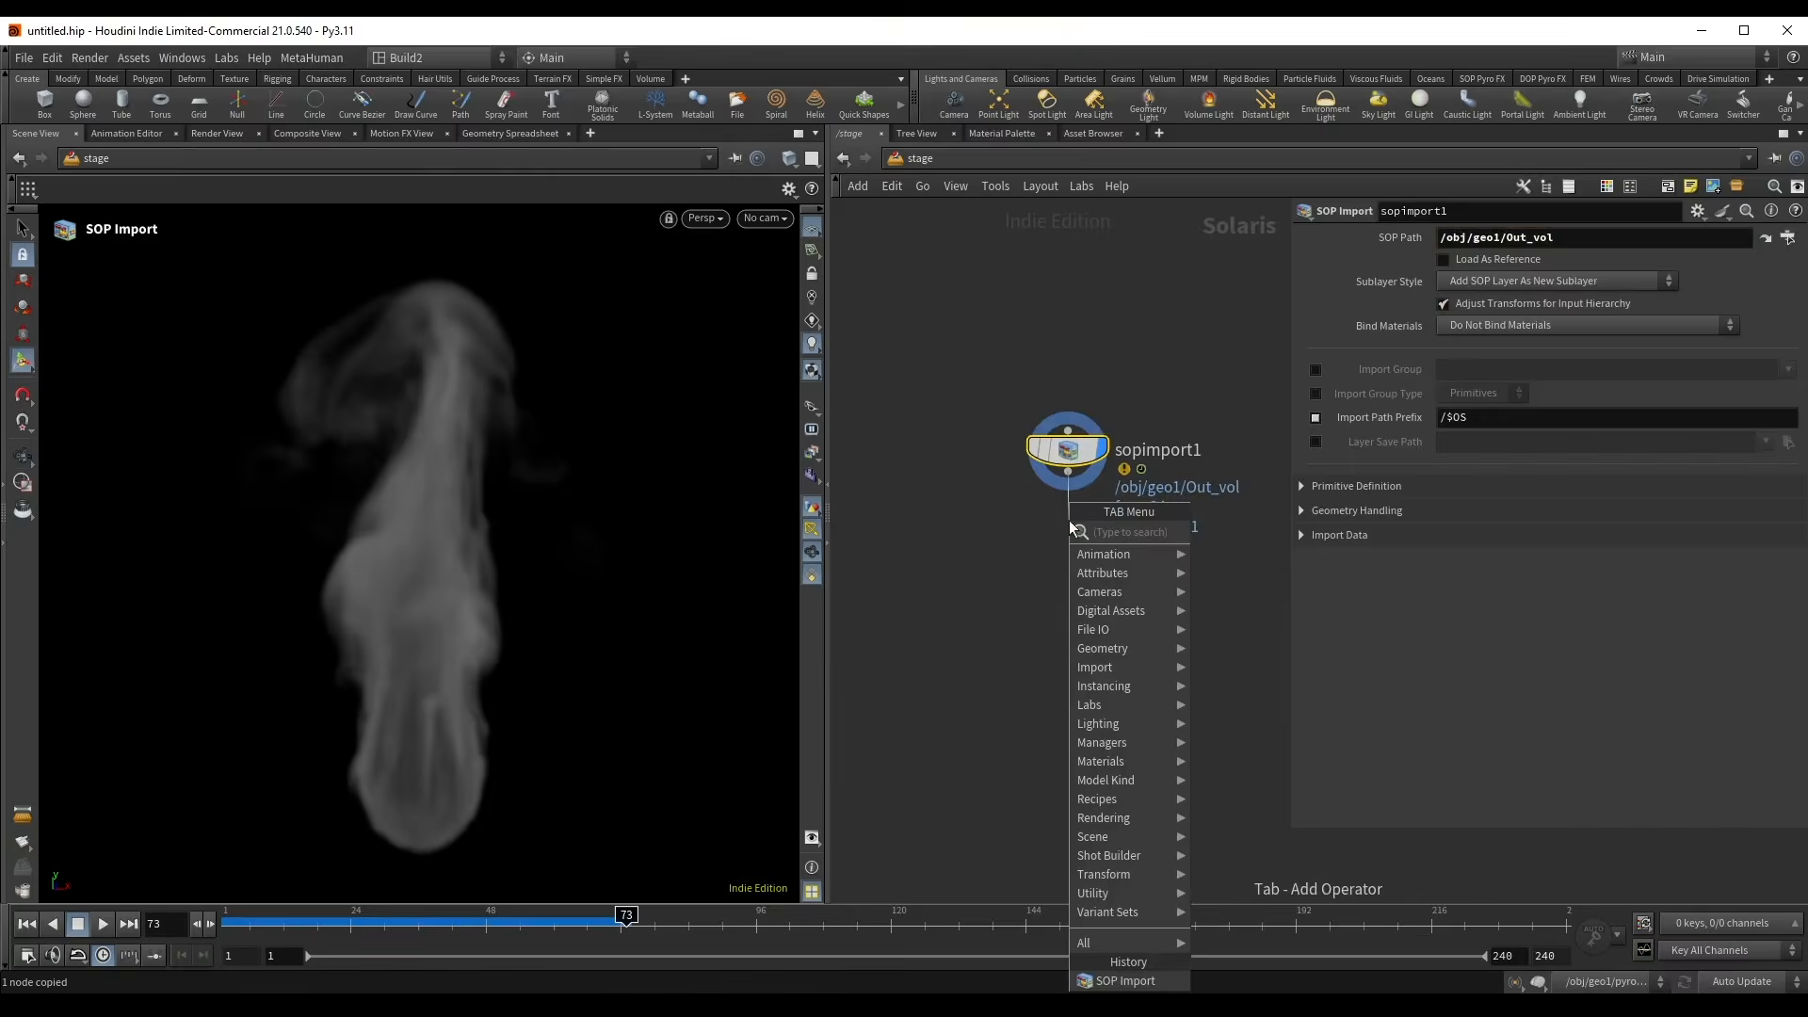
{"action": "type", "text": "scene"}
{"action": "key", "text": "Down"}
{"action": "key", "text": "Down"}
{"action": "key", "text": "Down"}
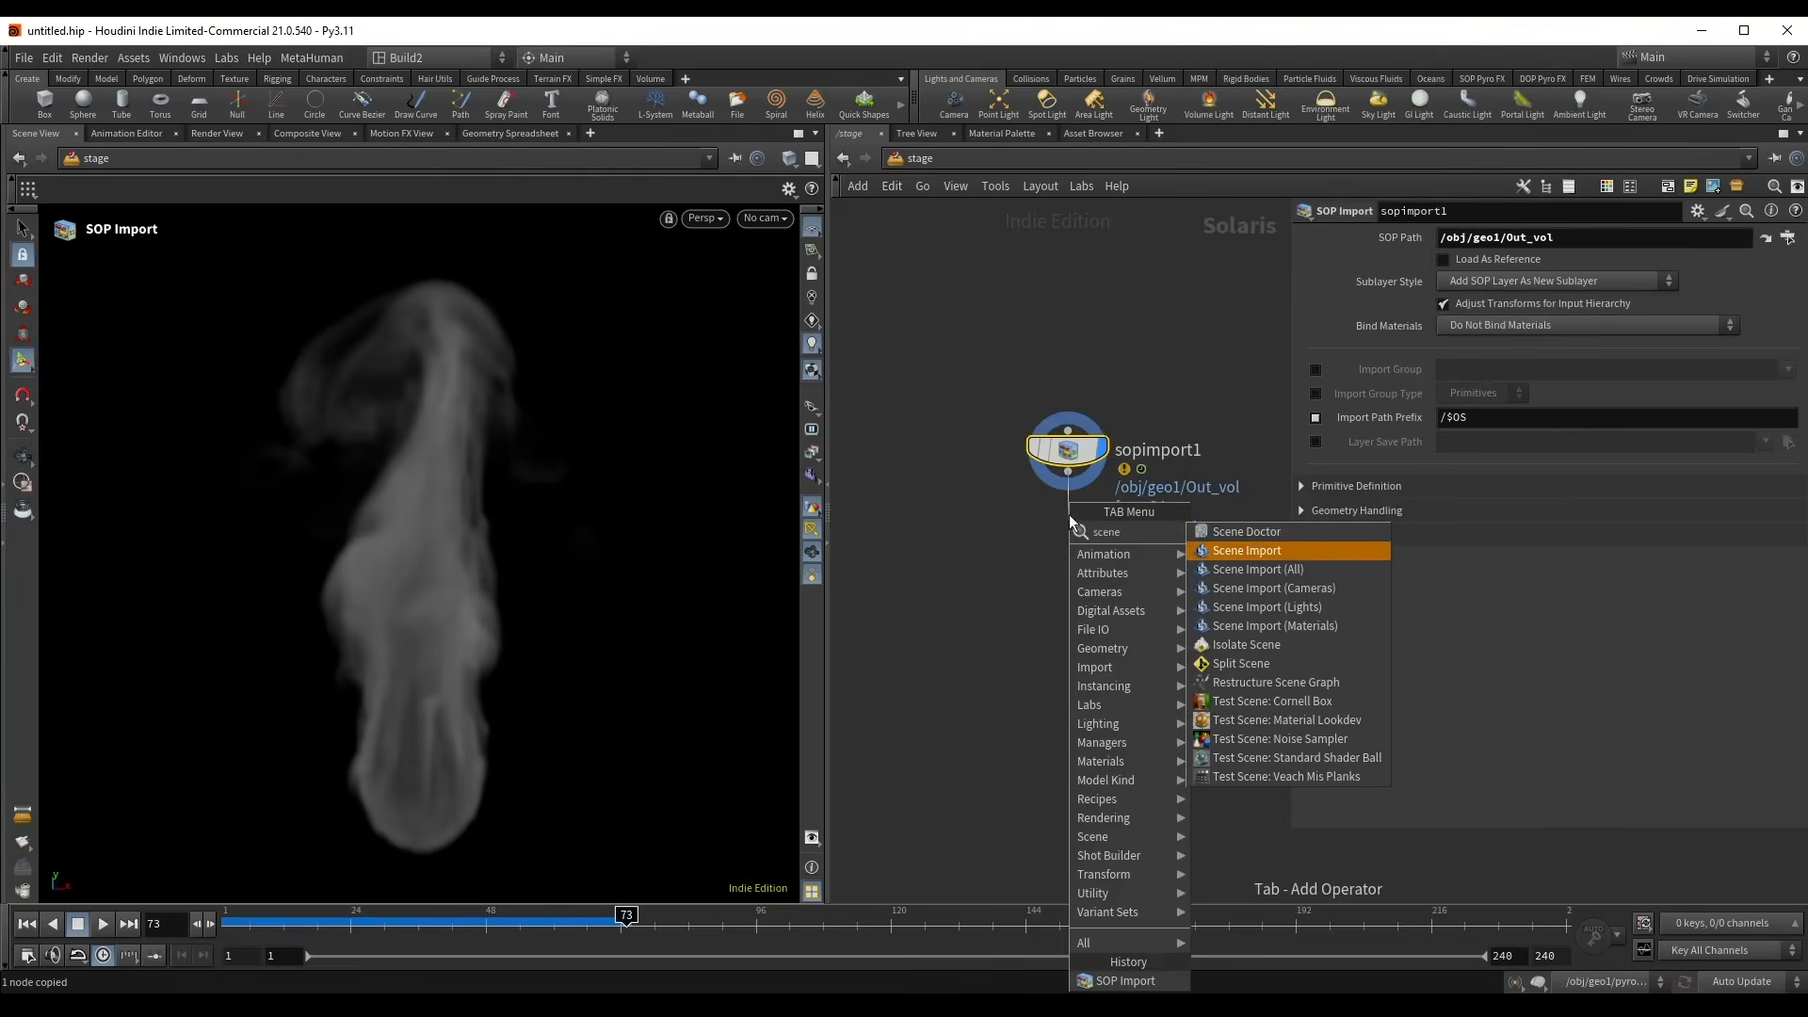
{"action": "left_click", "coordinate": [1310, 587]}
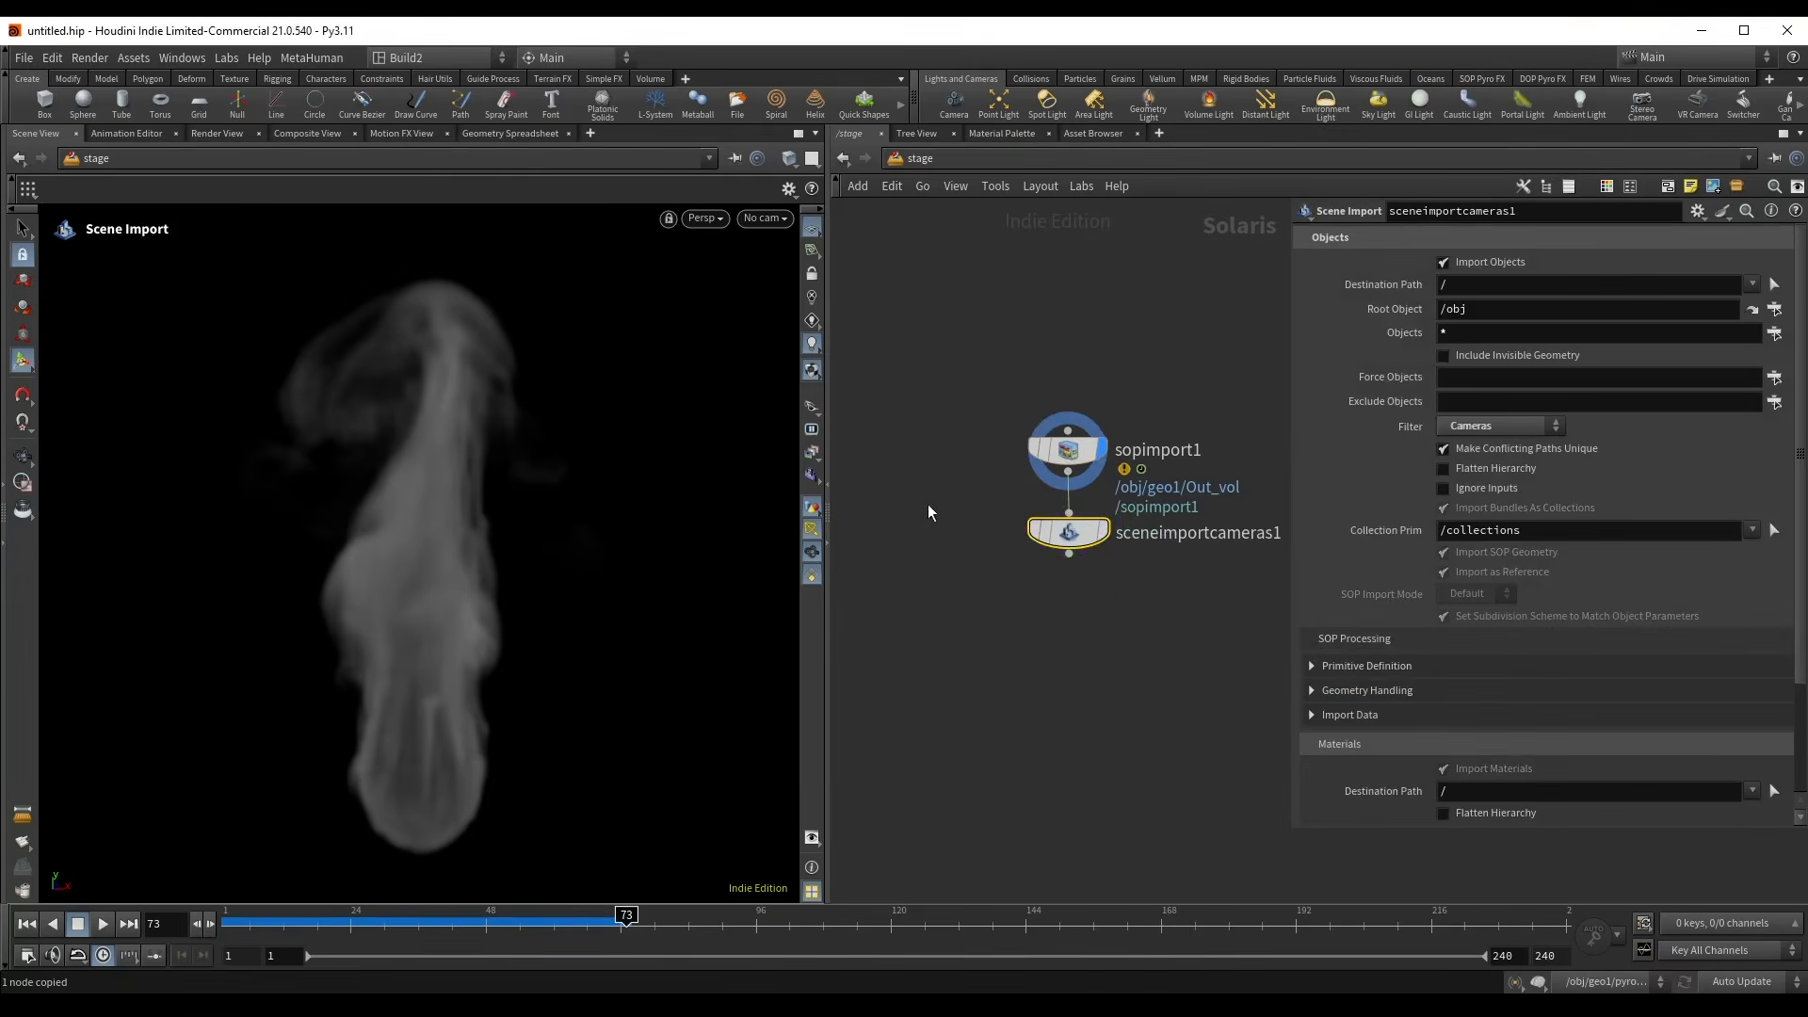
{"action": "left_click", "coordinate": [768, 219]}
{"action": "left_click", "coordinate": [775, 241]}
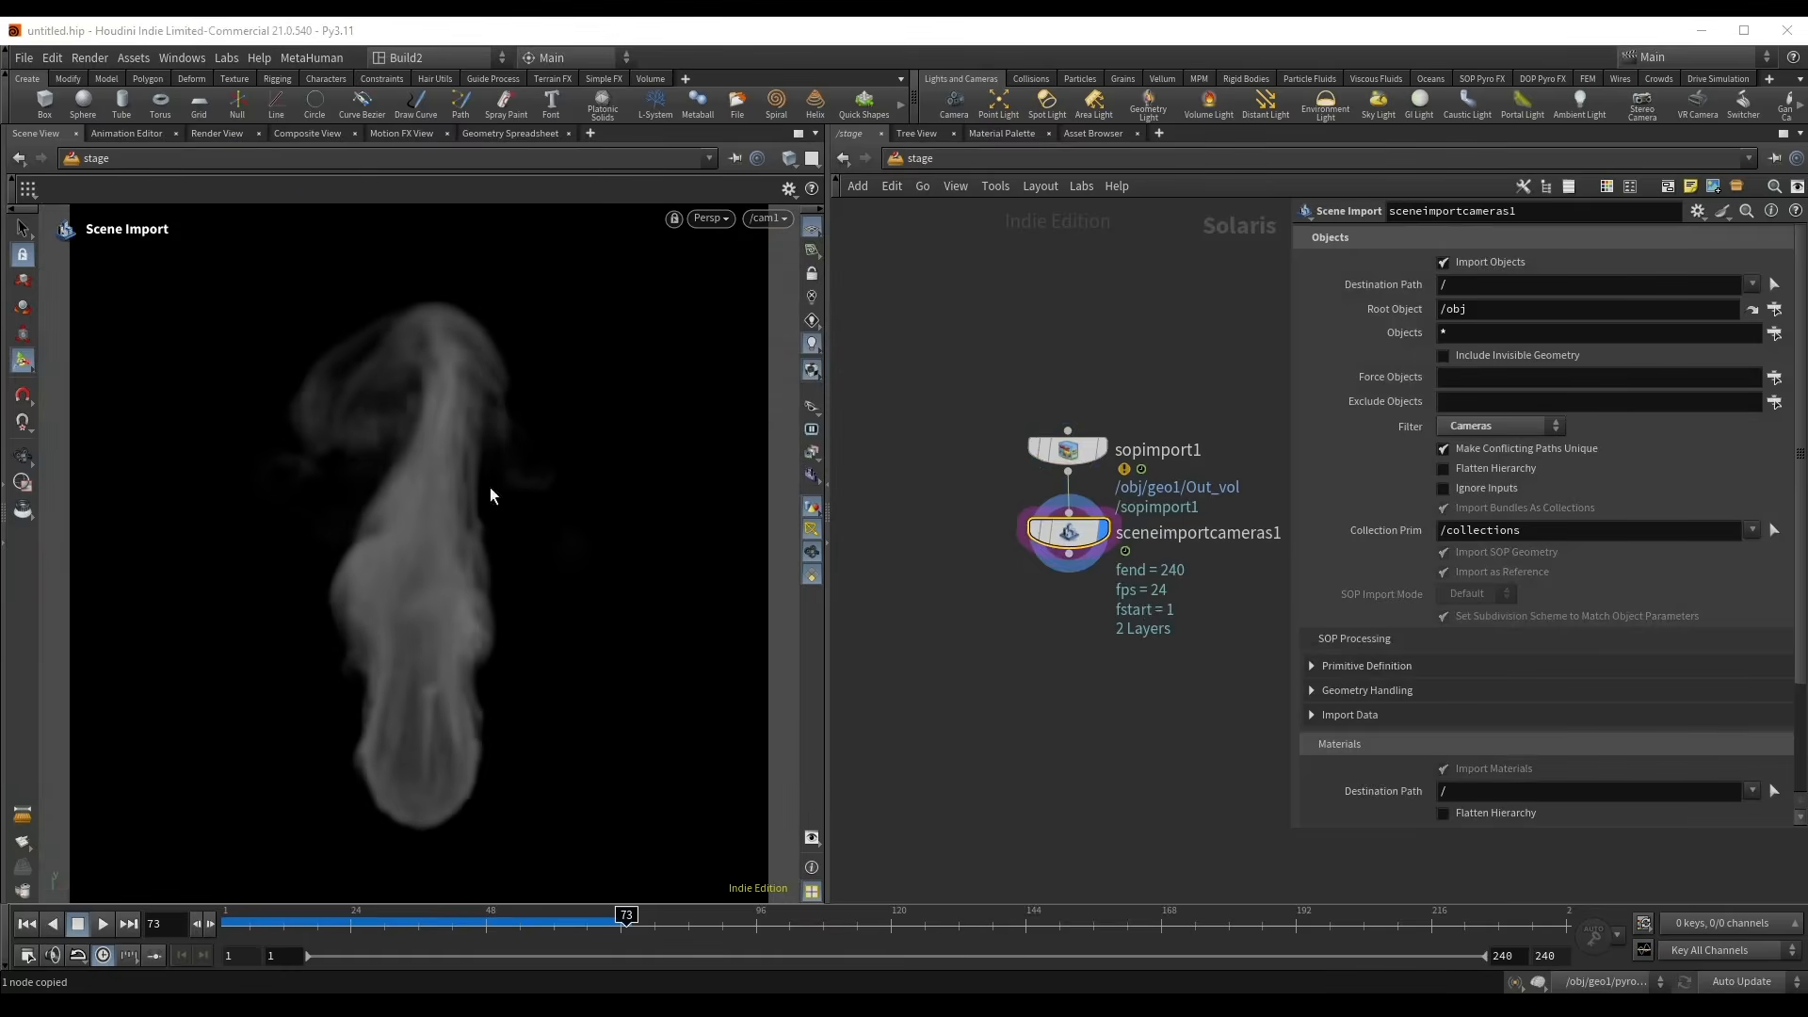
{"action": "key", "text": "Escape"}
- Append a Karma Render Settings node with camera /cam1 and engine settings set to XPU Parameters
{"action": "key", "text": "Tab"}
{"action": "type", "text": "k r se"}
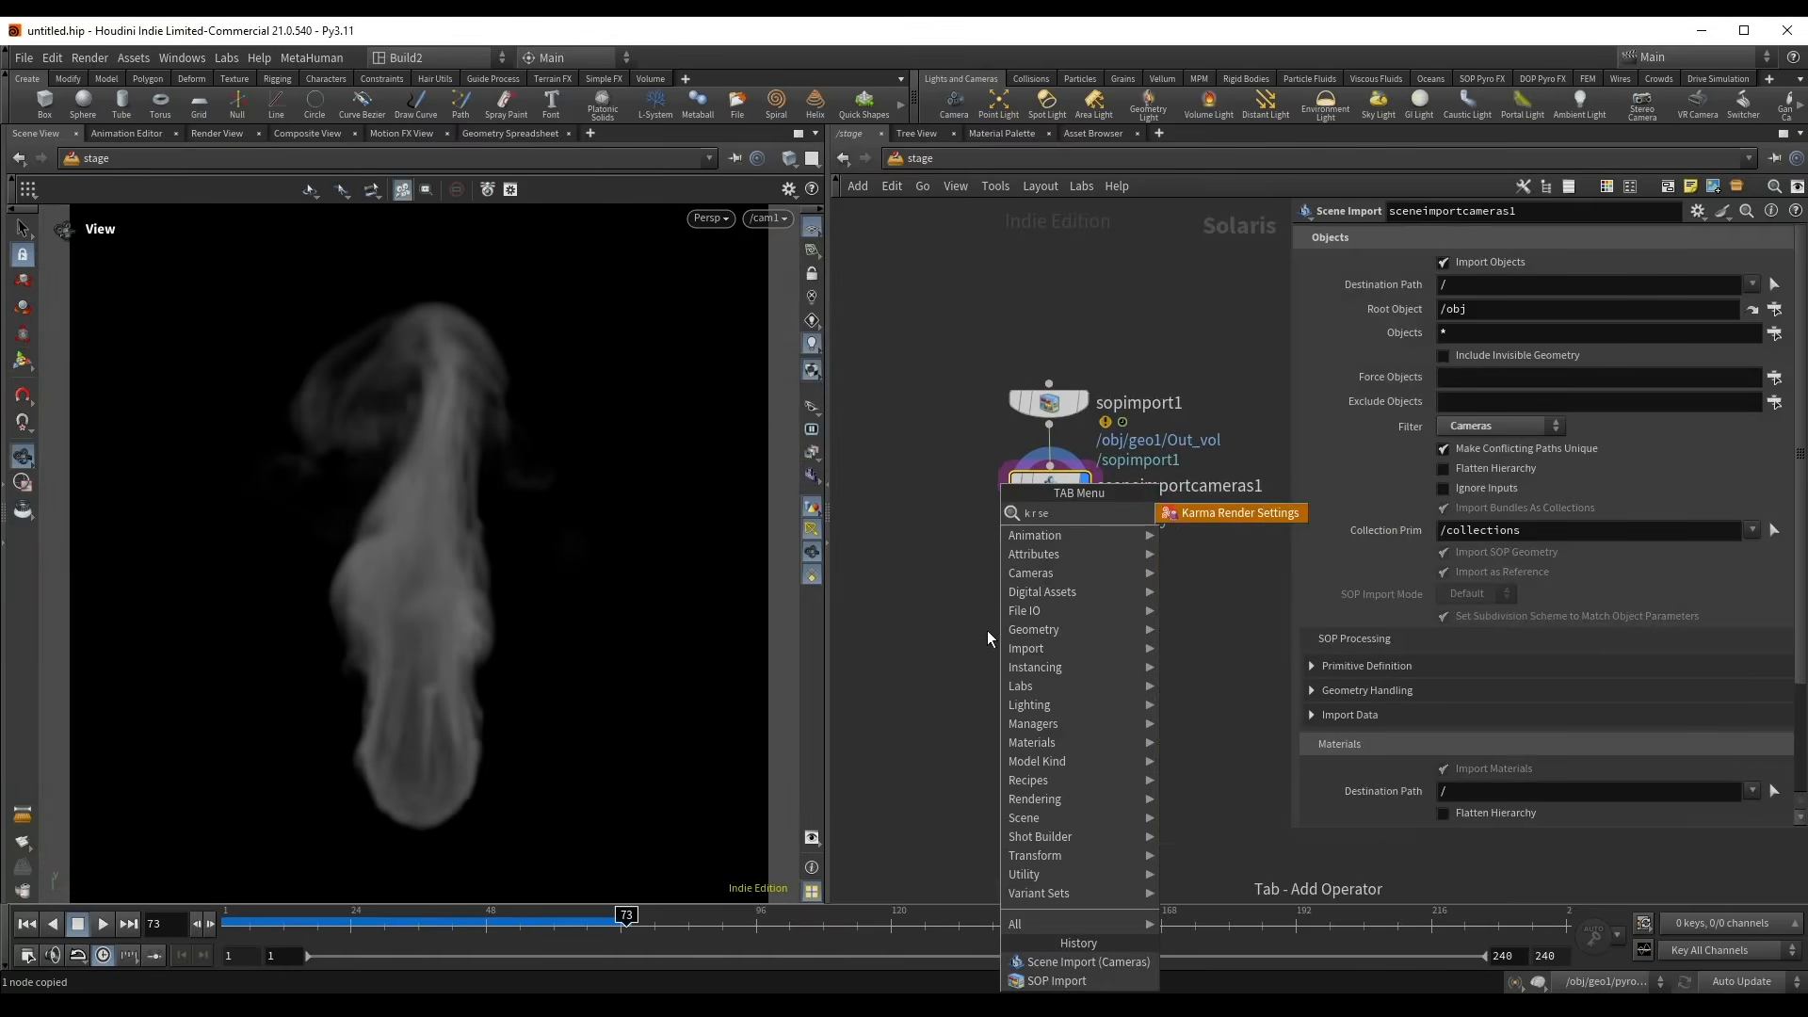
{"action": "key", "text": "Return"}
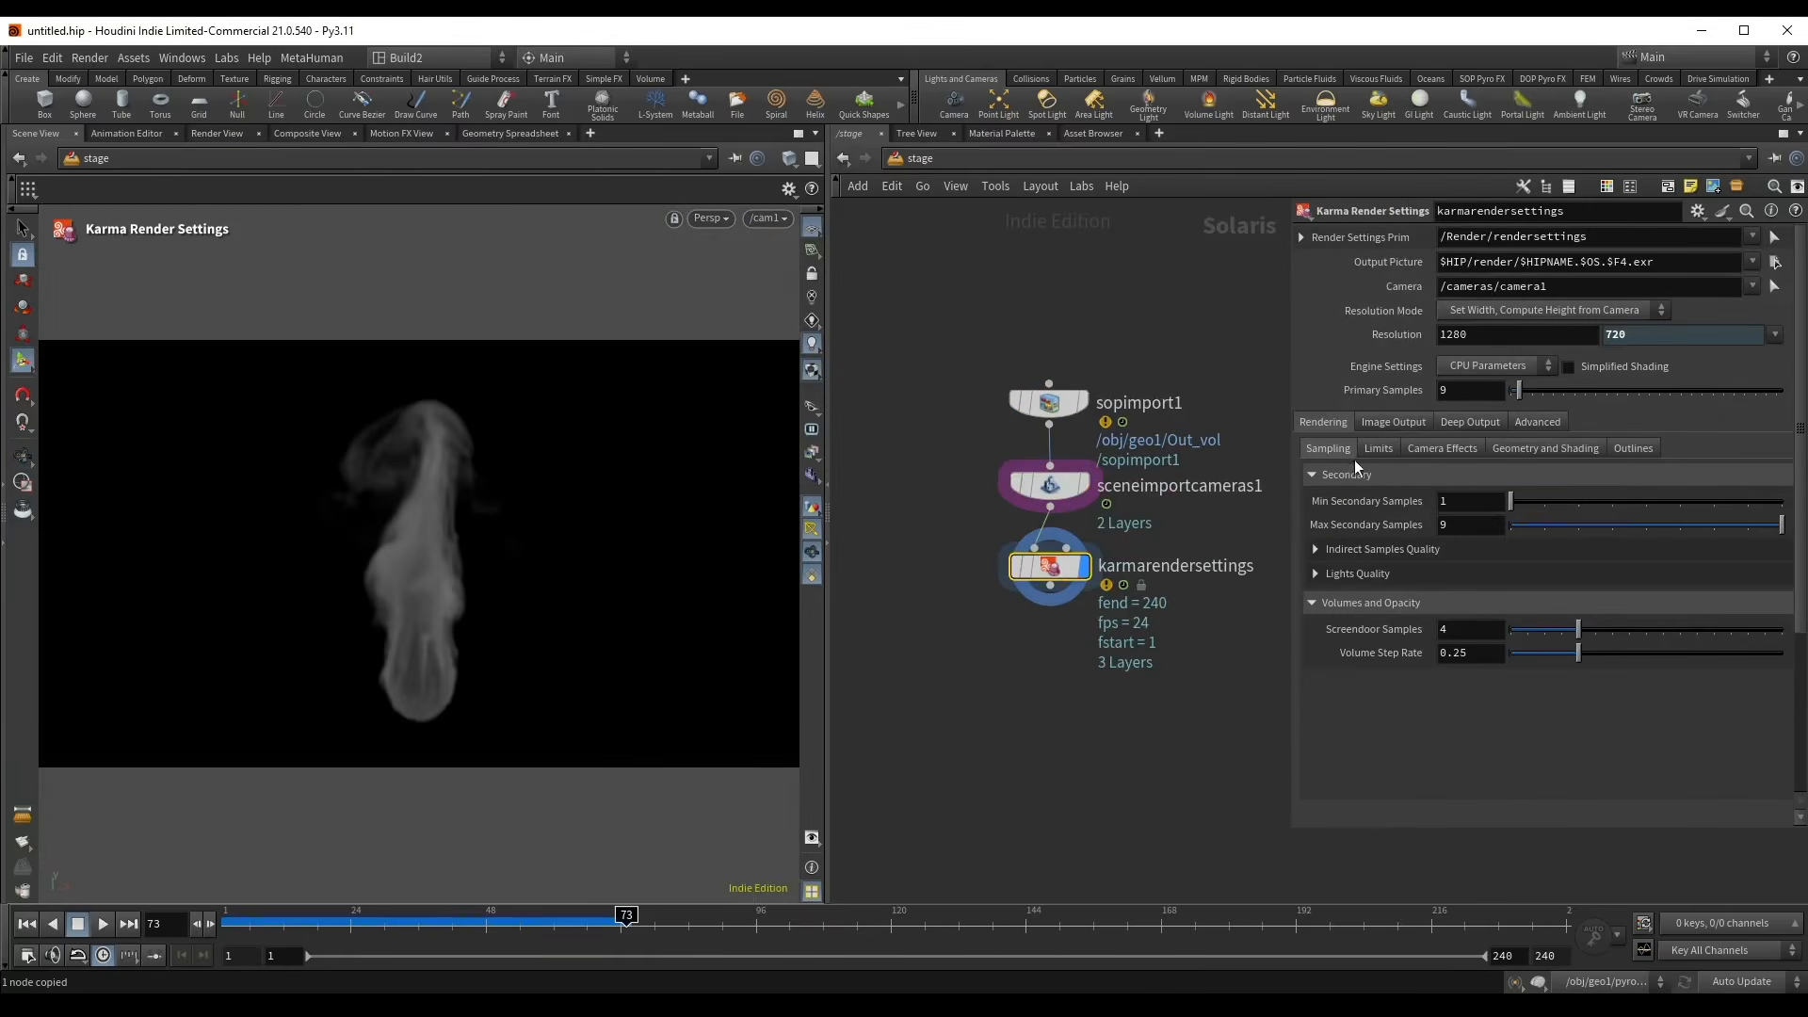
{"action": "left_click", "coordinate": [1753, 287]}
{"action": "left_click", "coordinate": [1757, 305]}
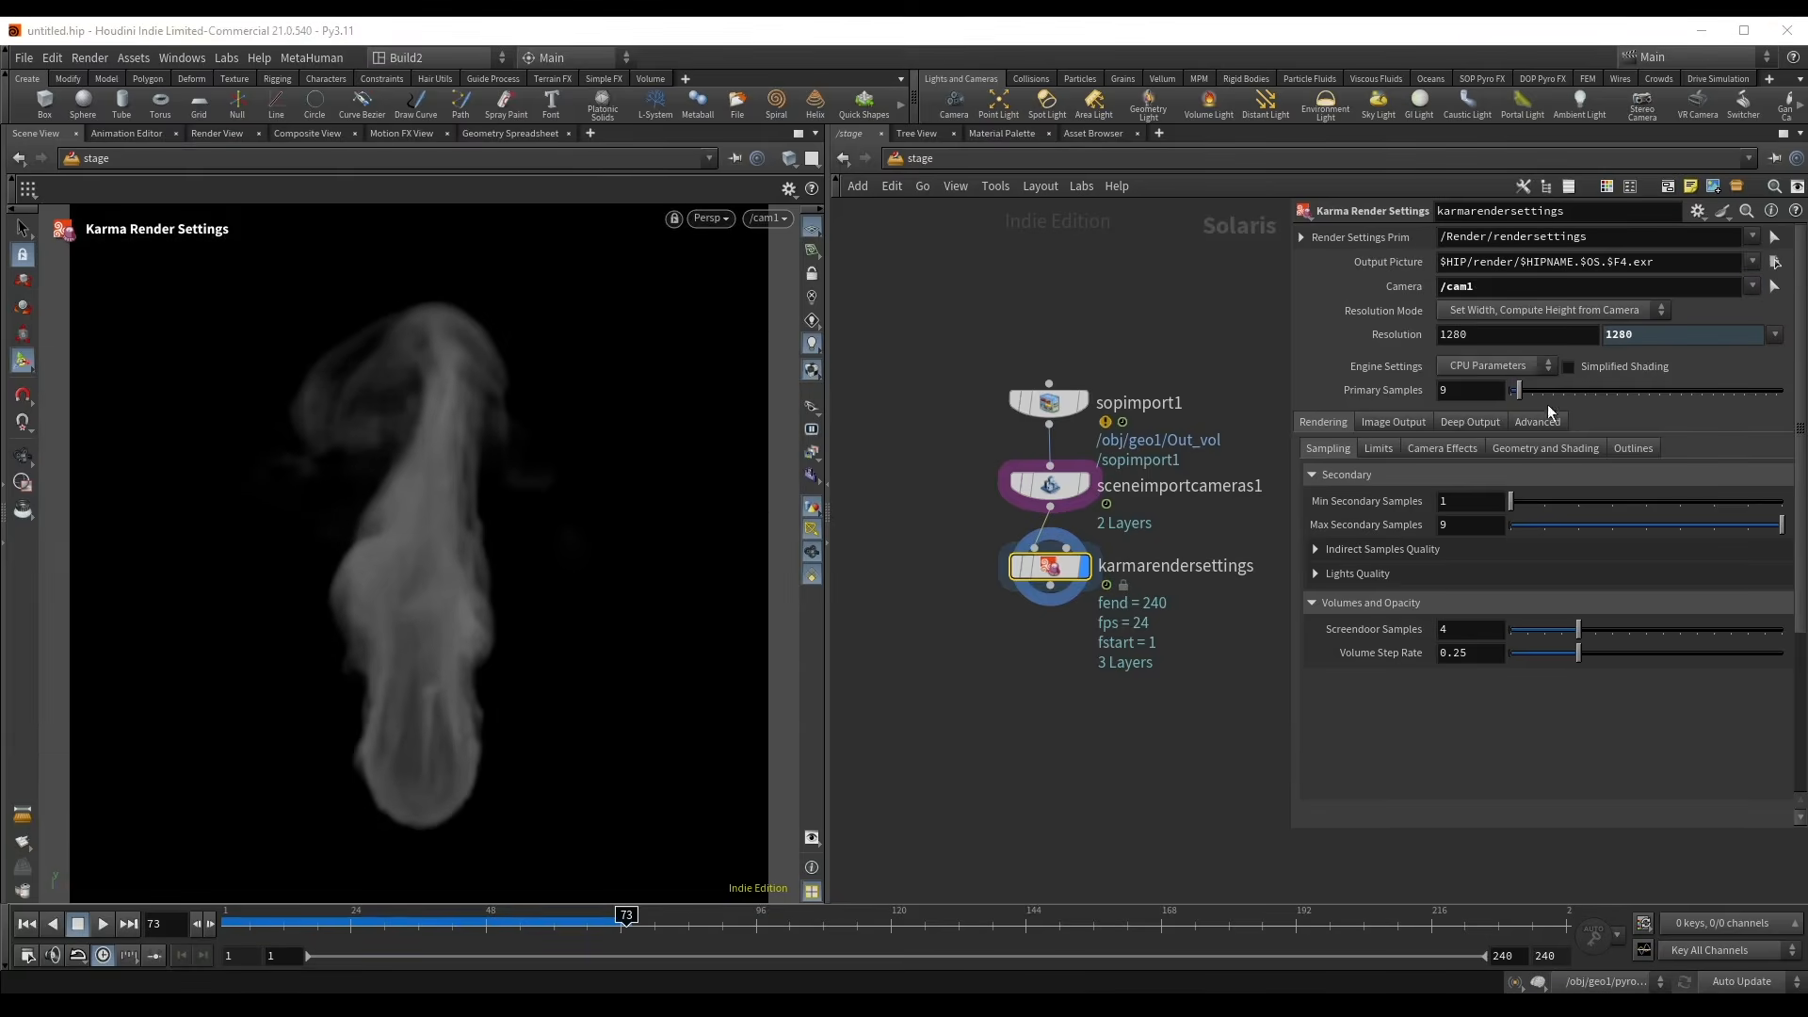
{"action": "left_click", "coordinate": [1462, 367]}
{"action": "left_click", "coordinate": [1478, 402]}
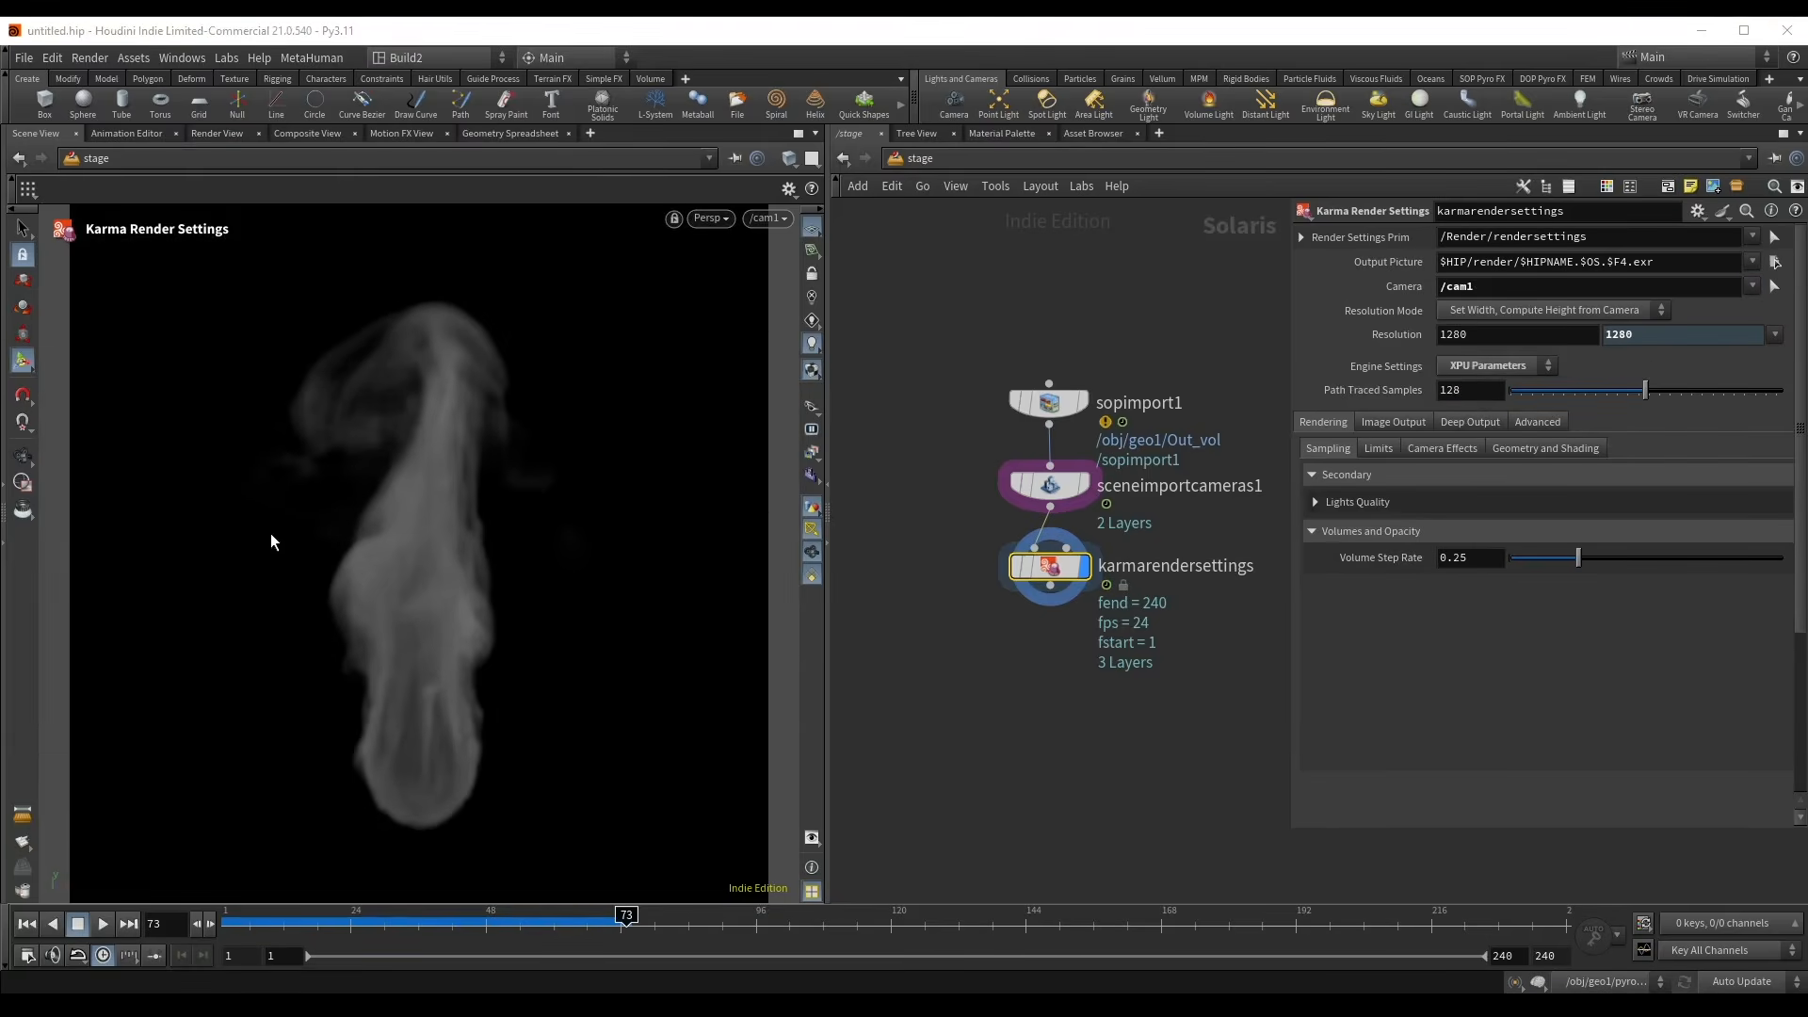
- Switch the viewport renderer to Karma XPU
{"action": "key", "text": "Escape"}
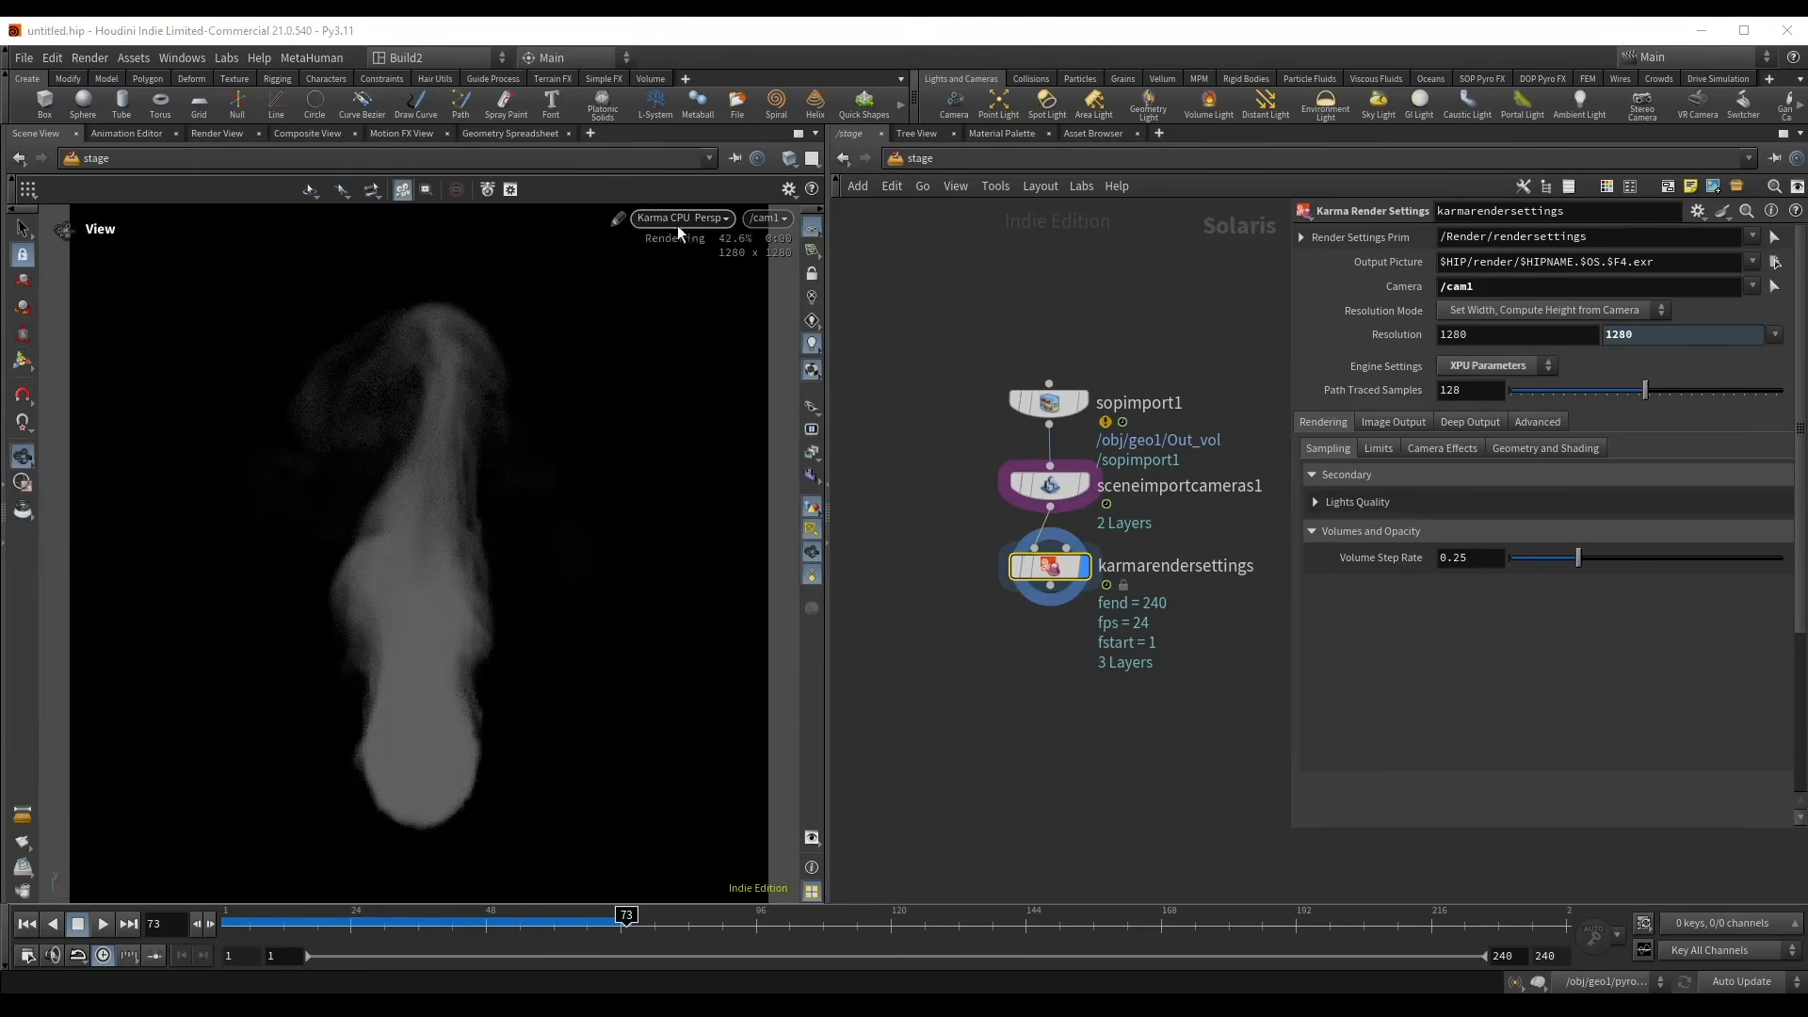
{"action": "left_click", "coordinate": [678, 220]}
{"action": "left_click", "coordinate": [725, 322]}
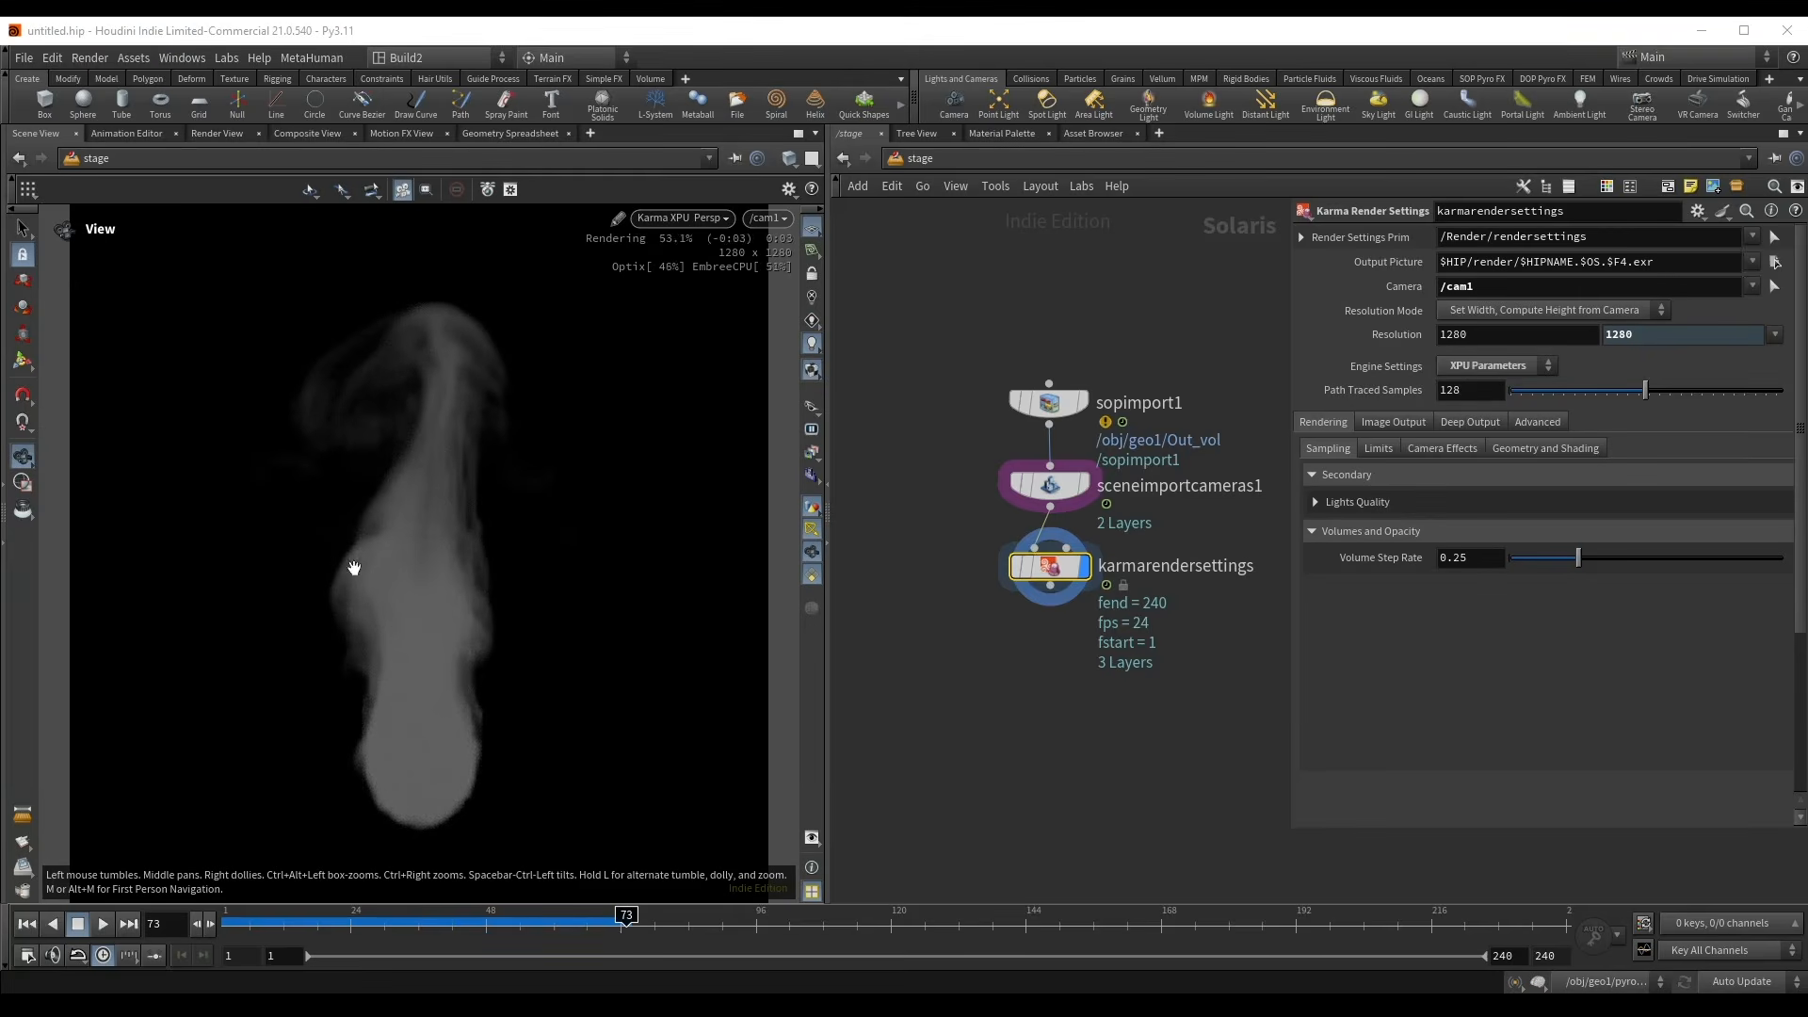
- Insert a Karma Physical Sky node between the camera import and the Karma render settings
{"action": "scroll", "coordinate": [948, 439], "scroll_direction": "down", "scroll_amount": 3}
{"action": "scroll", "coordinate": [965, 509], "scroll_direction": "up", "scroll_amount": 2}
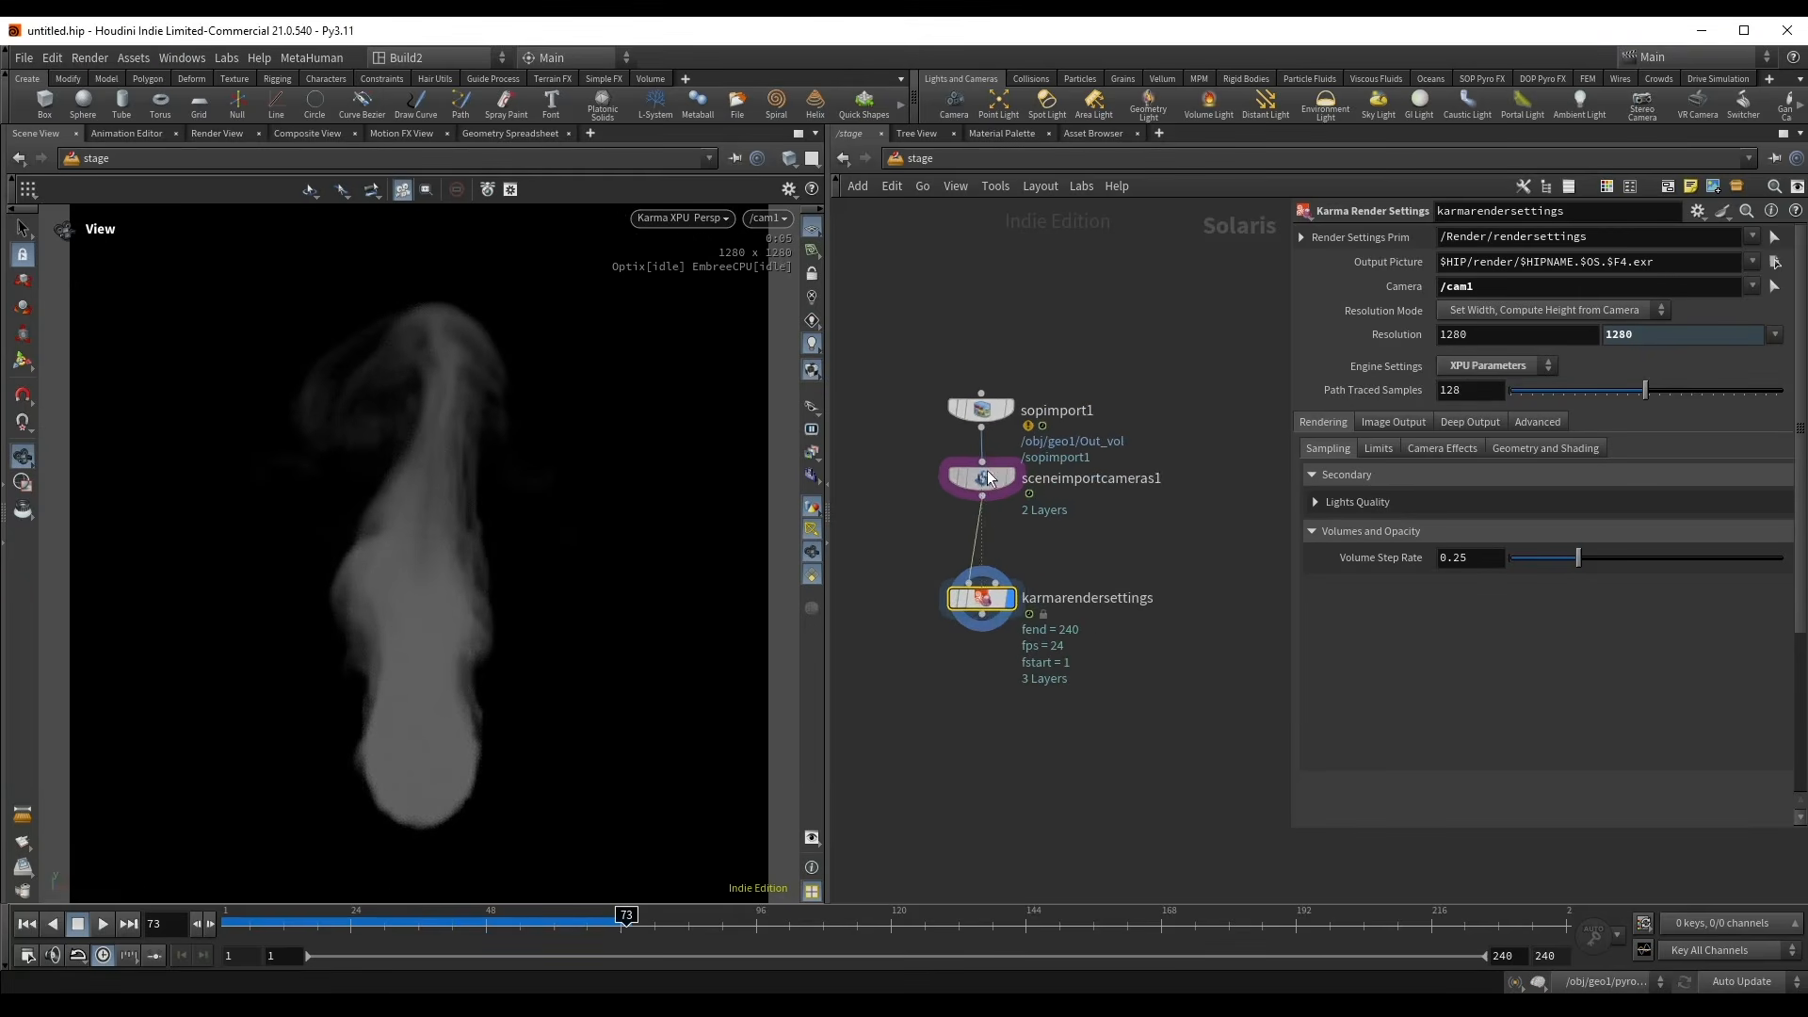
{"action": "key", "text": "Tab"}
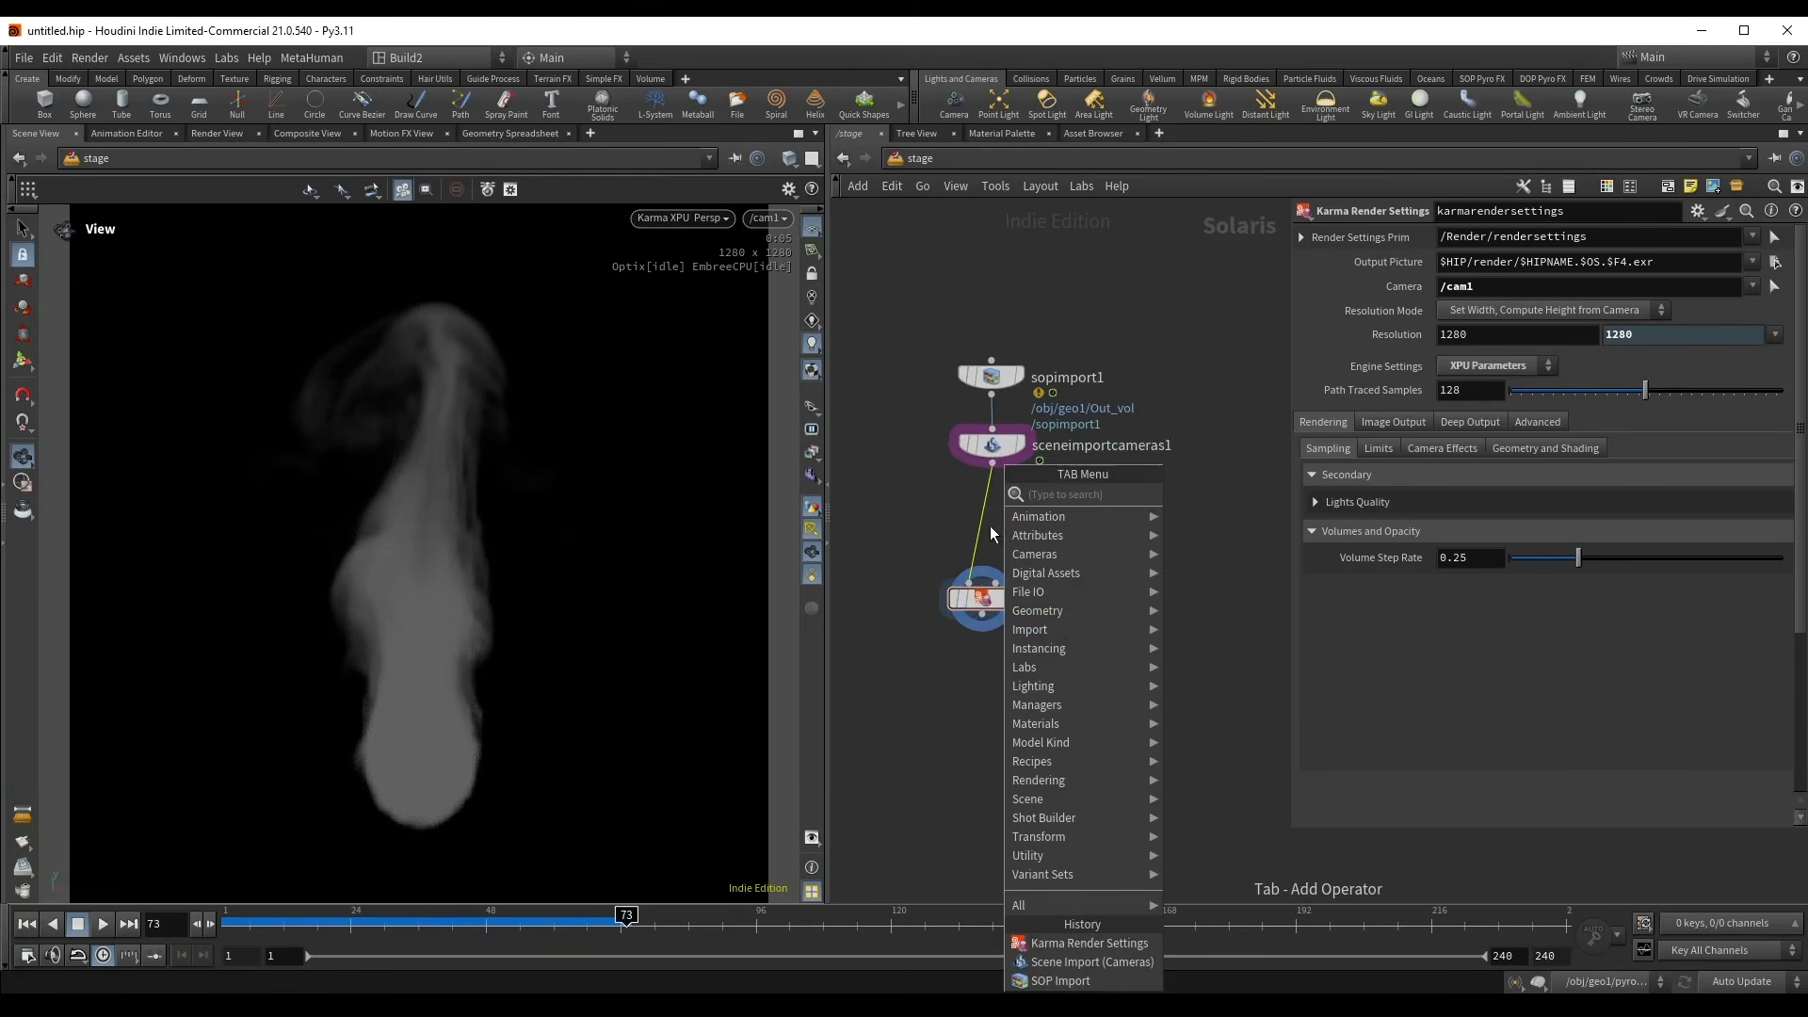
{"action": "type", "text": "karma sky"}
{"action": "key", "text": "Return"}
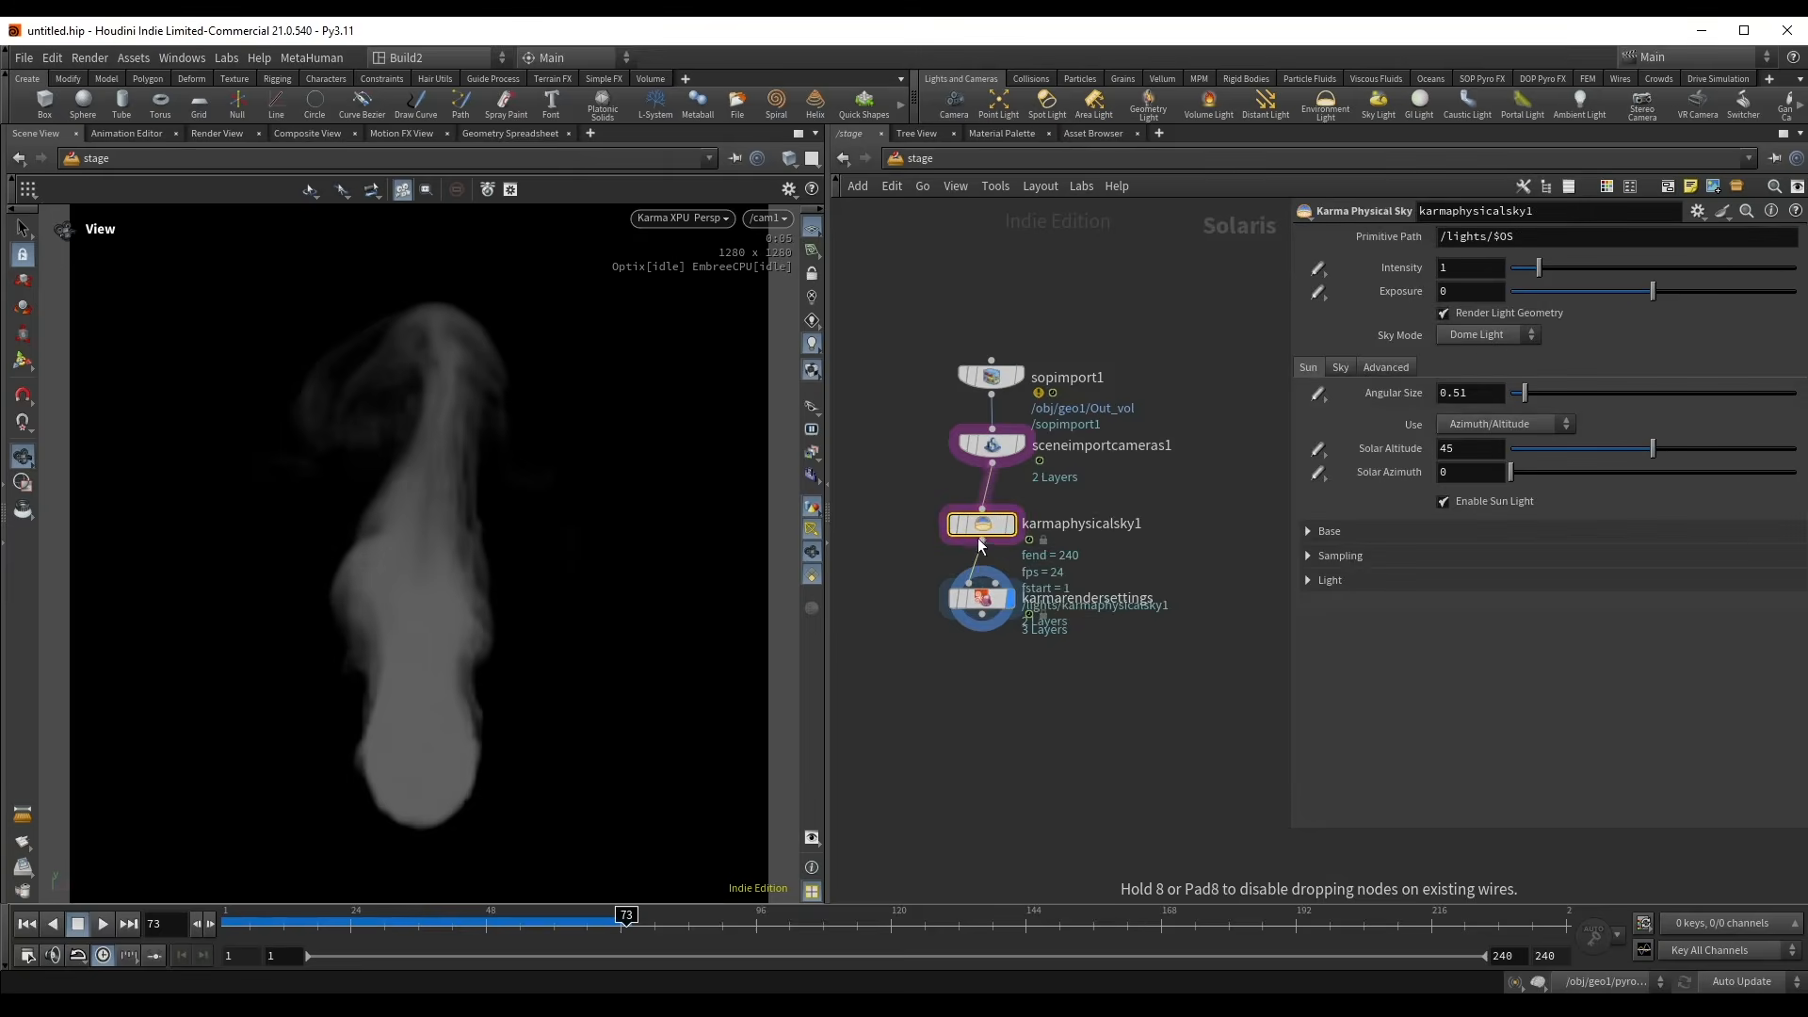
{"action": "left_click", "coordinate": [979, 544]}
- Disable the physical sky's Render Light Geometry and set exposure to 3, solar altitude to 44.4 and solar azimuth to 235
{"action": "left_click", "coordinate": [1476, 316]}
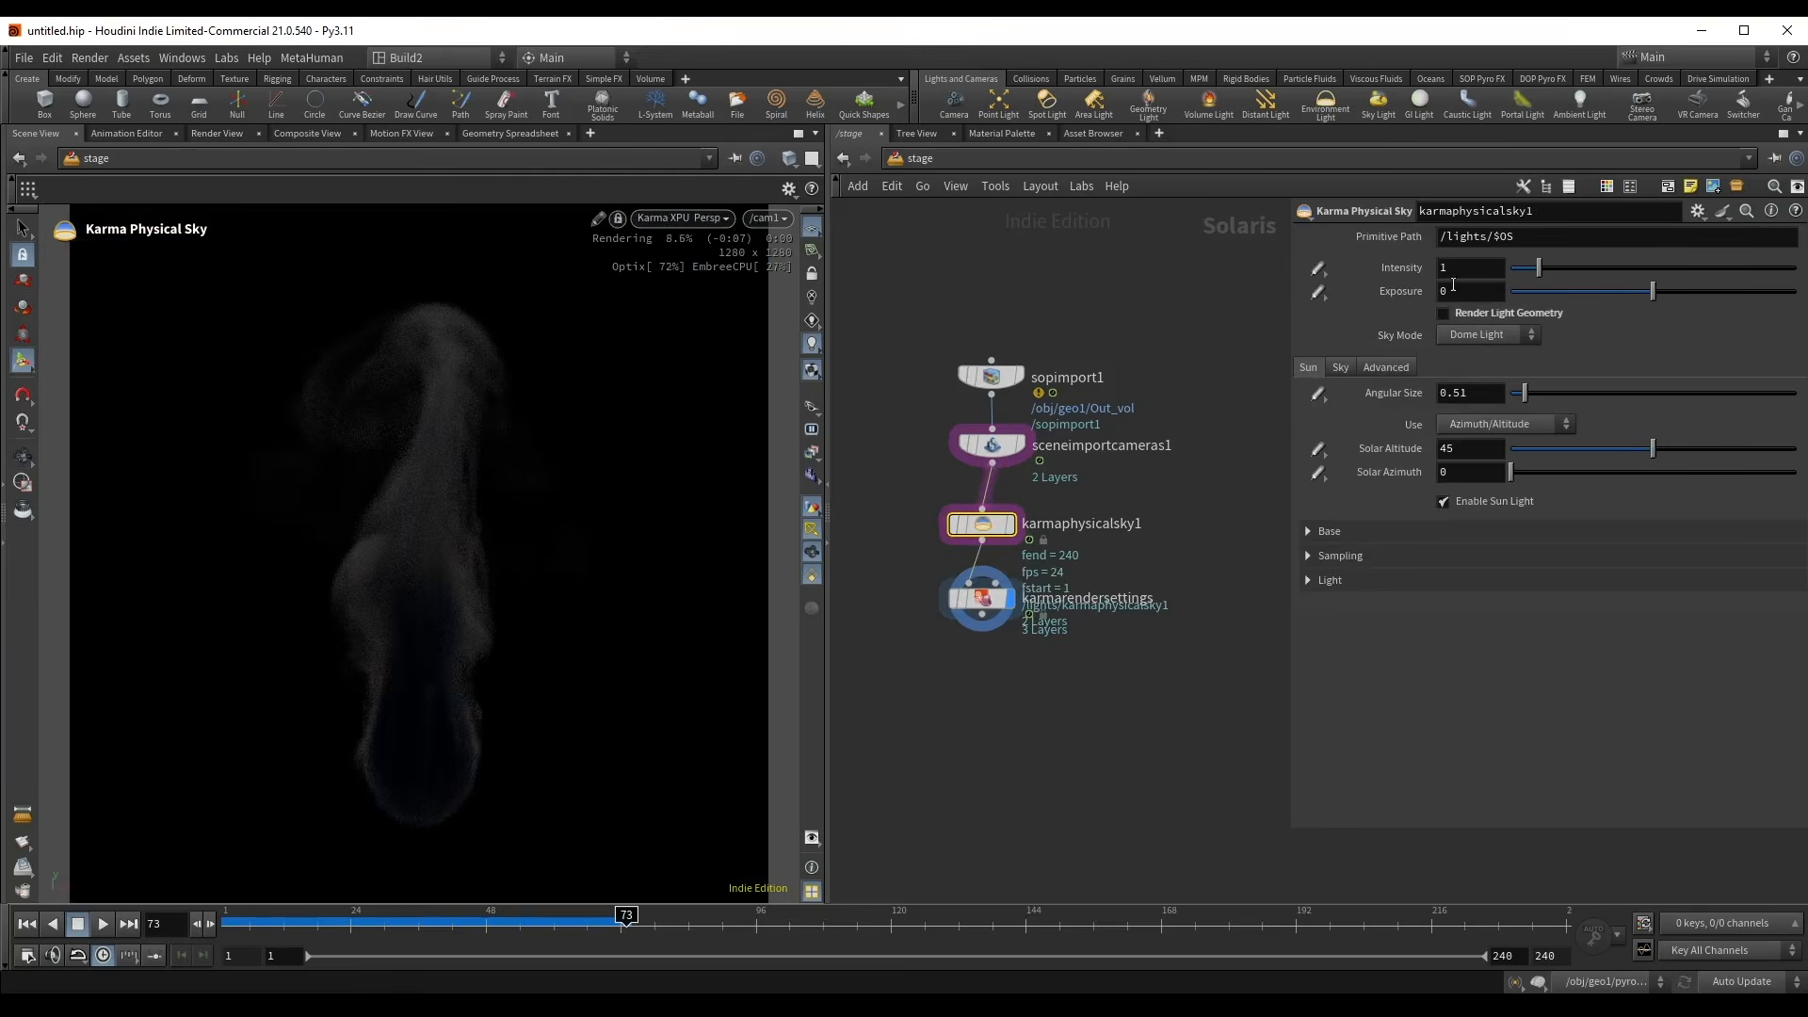
{"action": "type", "text": "3"}
{"action": "key", "text": "Return"}
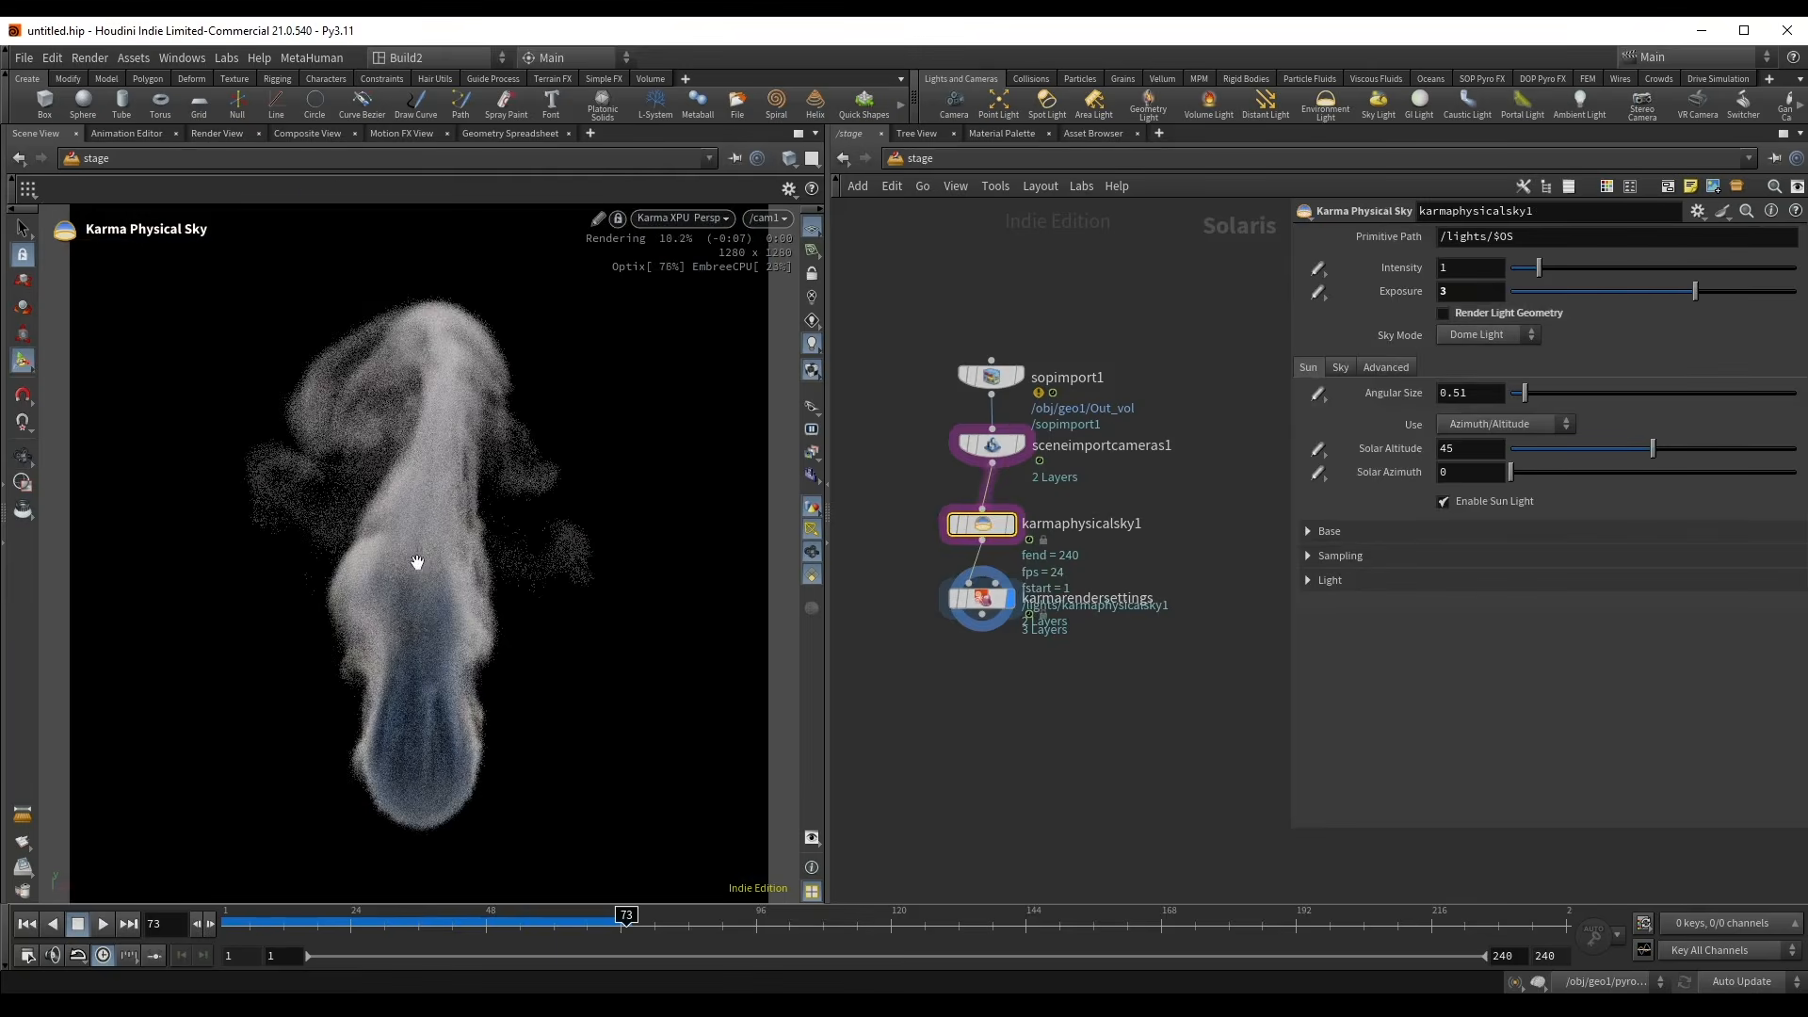
{"action": "key", "text": "Escape"}
{"action": "left_click_drag", "start_coordinate": [1634, 455], "coordinate": [1697, 475]}
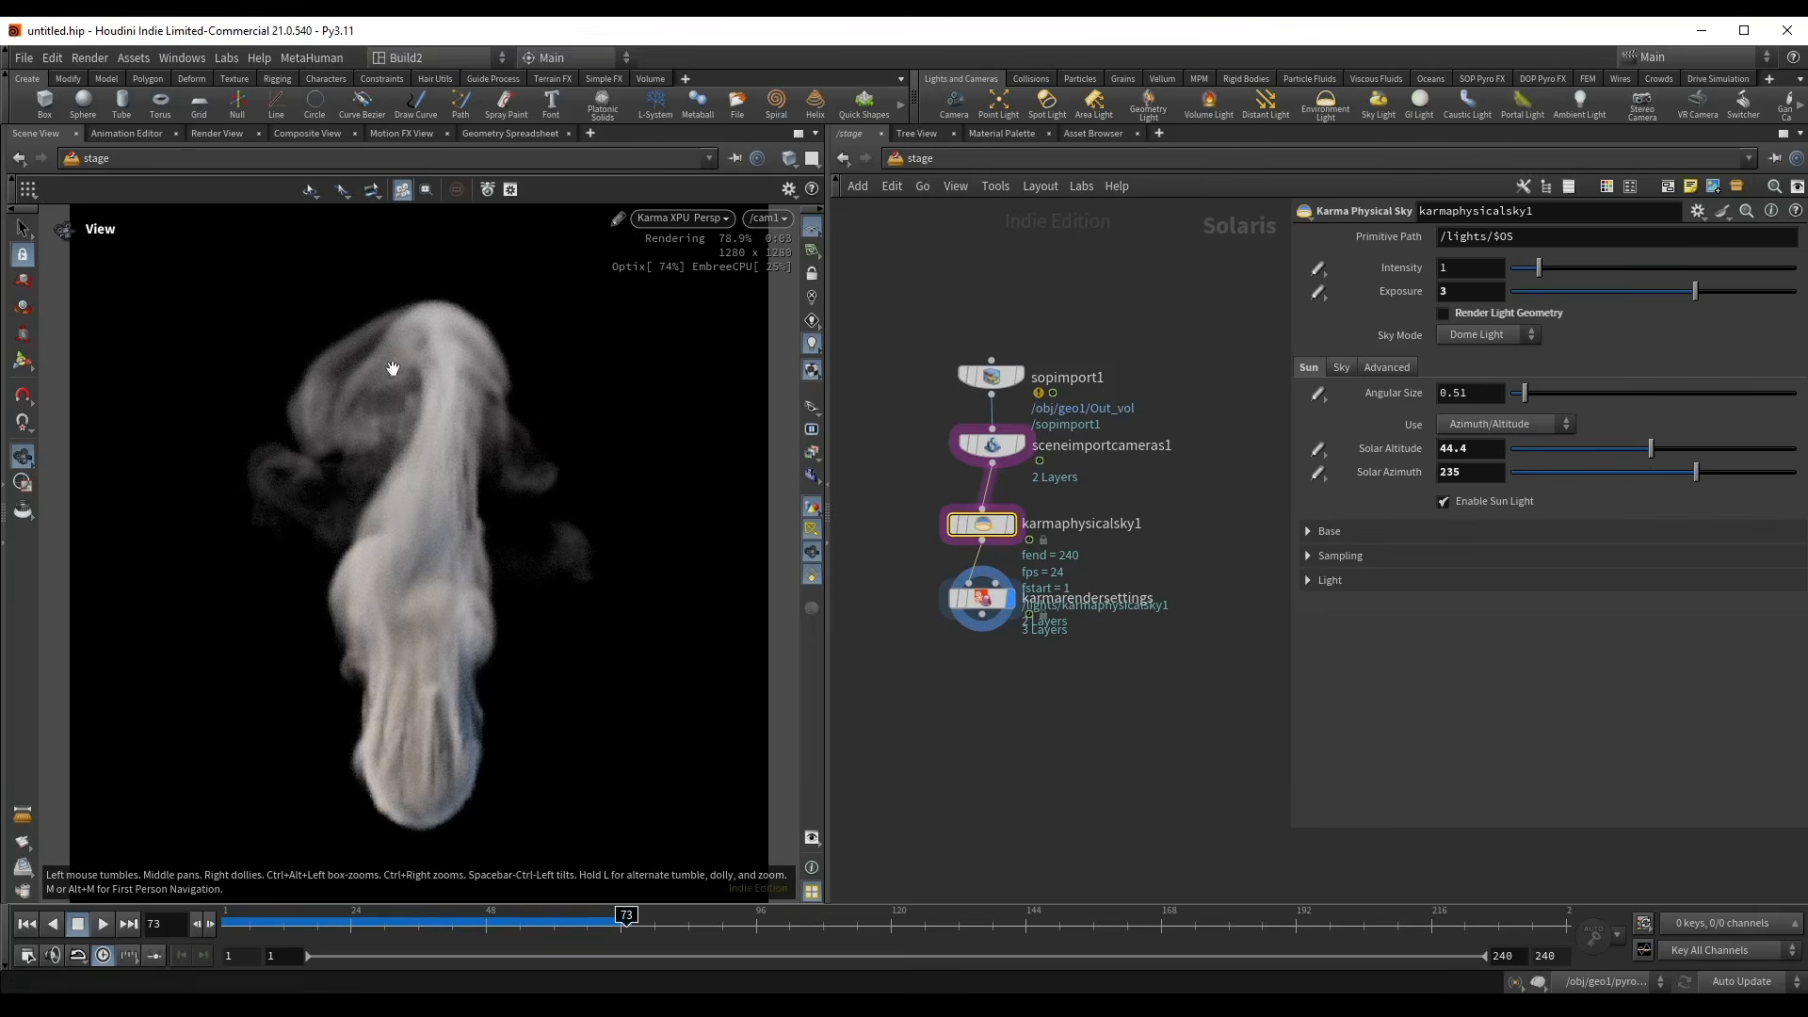
- Show the viewport's Correction Toolbar
{"action": "left_click", "coordinate": [686, 219]}
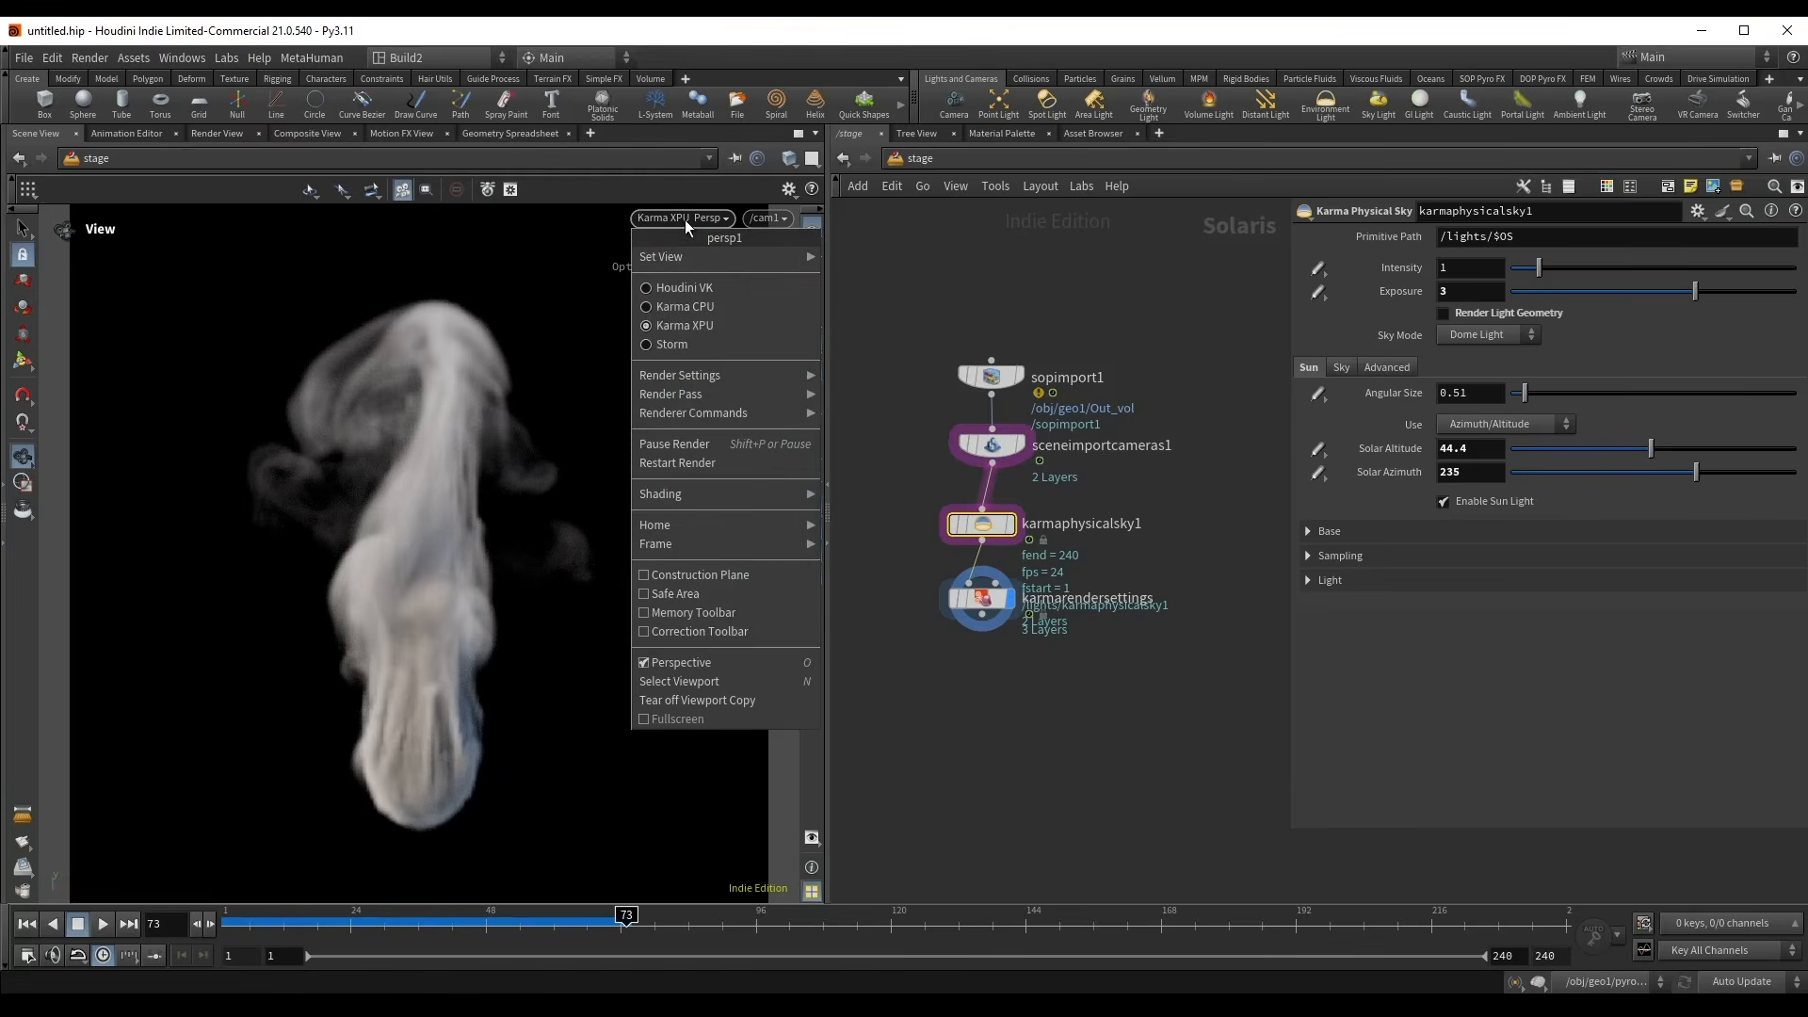
{"action": "left_click", "coordinate": [696, 631]}
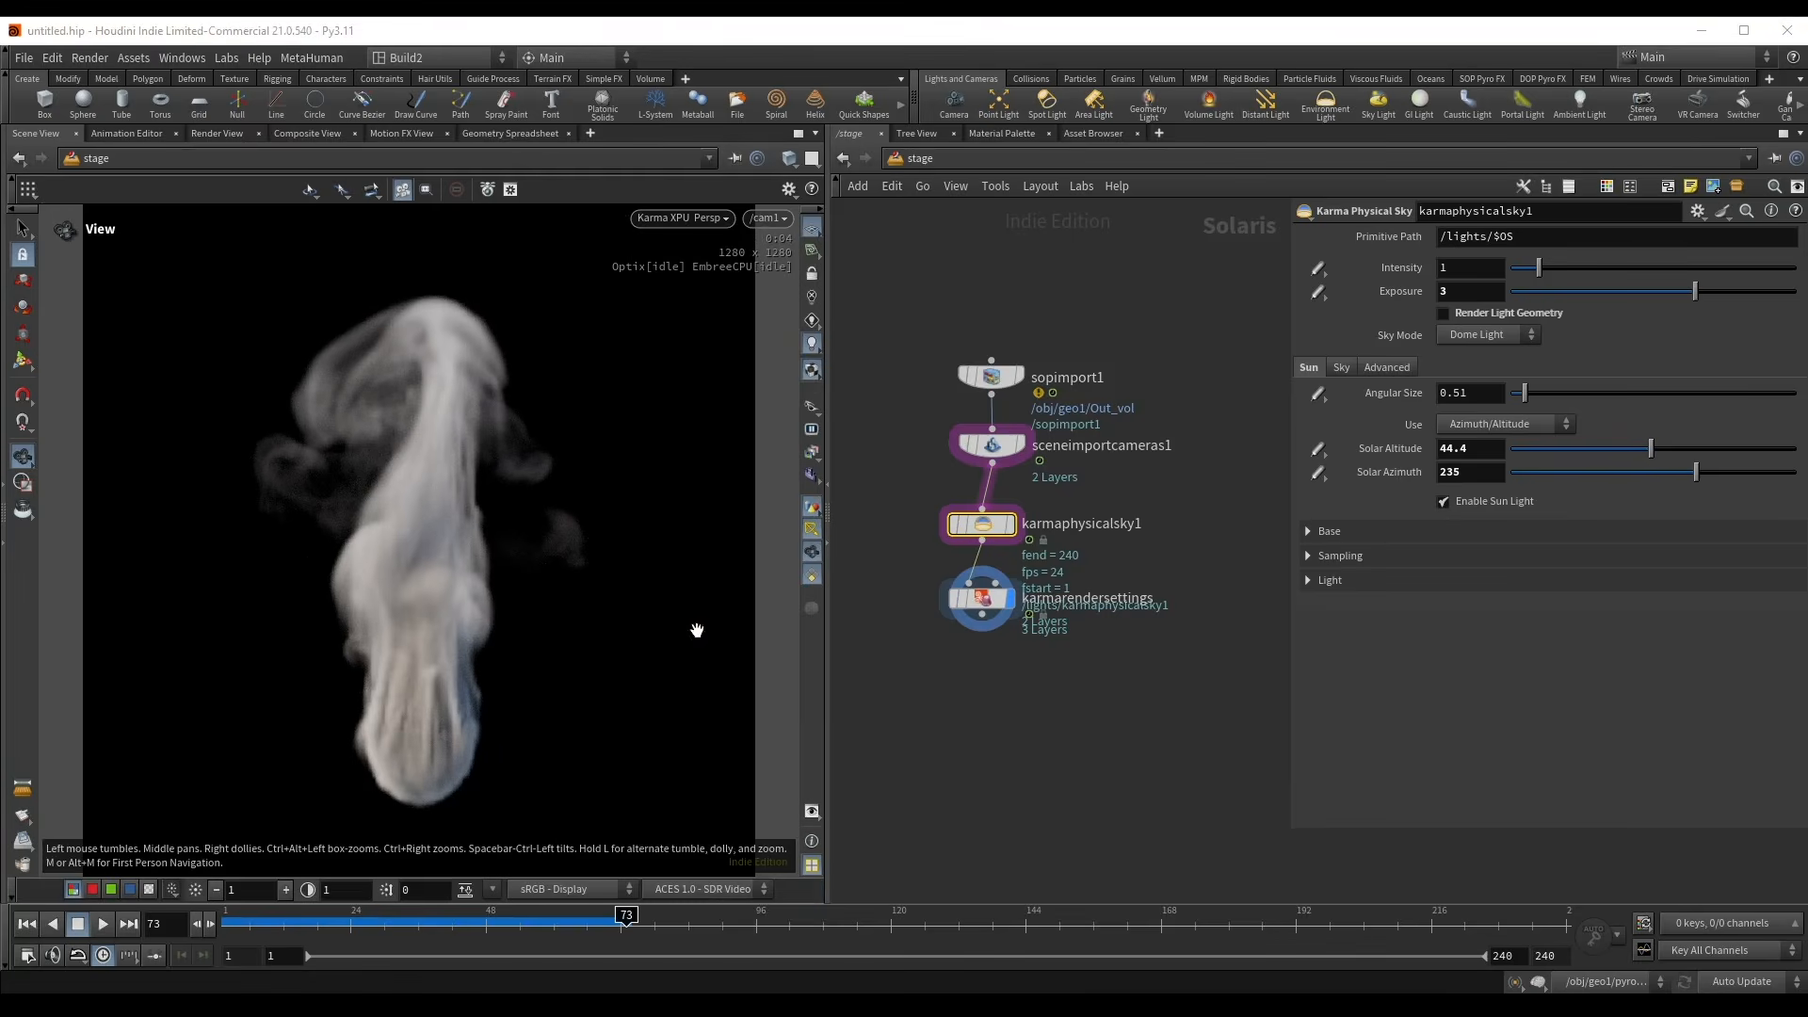
- Review the smoke's alpha channel in the viewport across the simulated frames, ending with the color image
{"action": "left_click", "coordinate": [148, 891]}
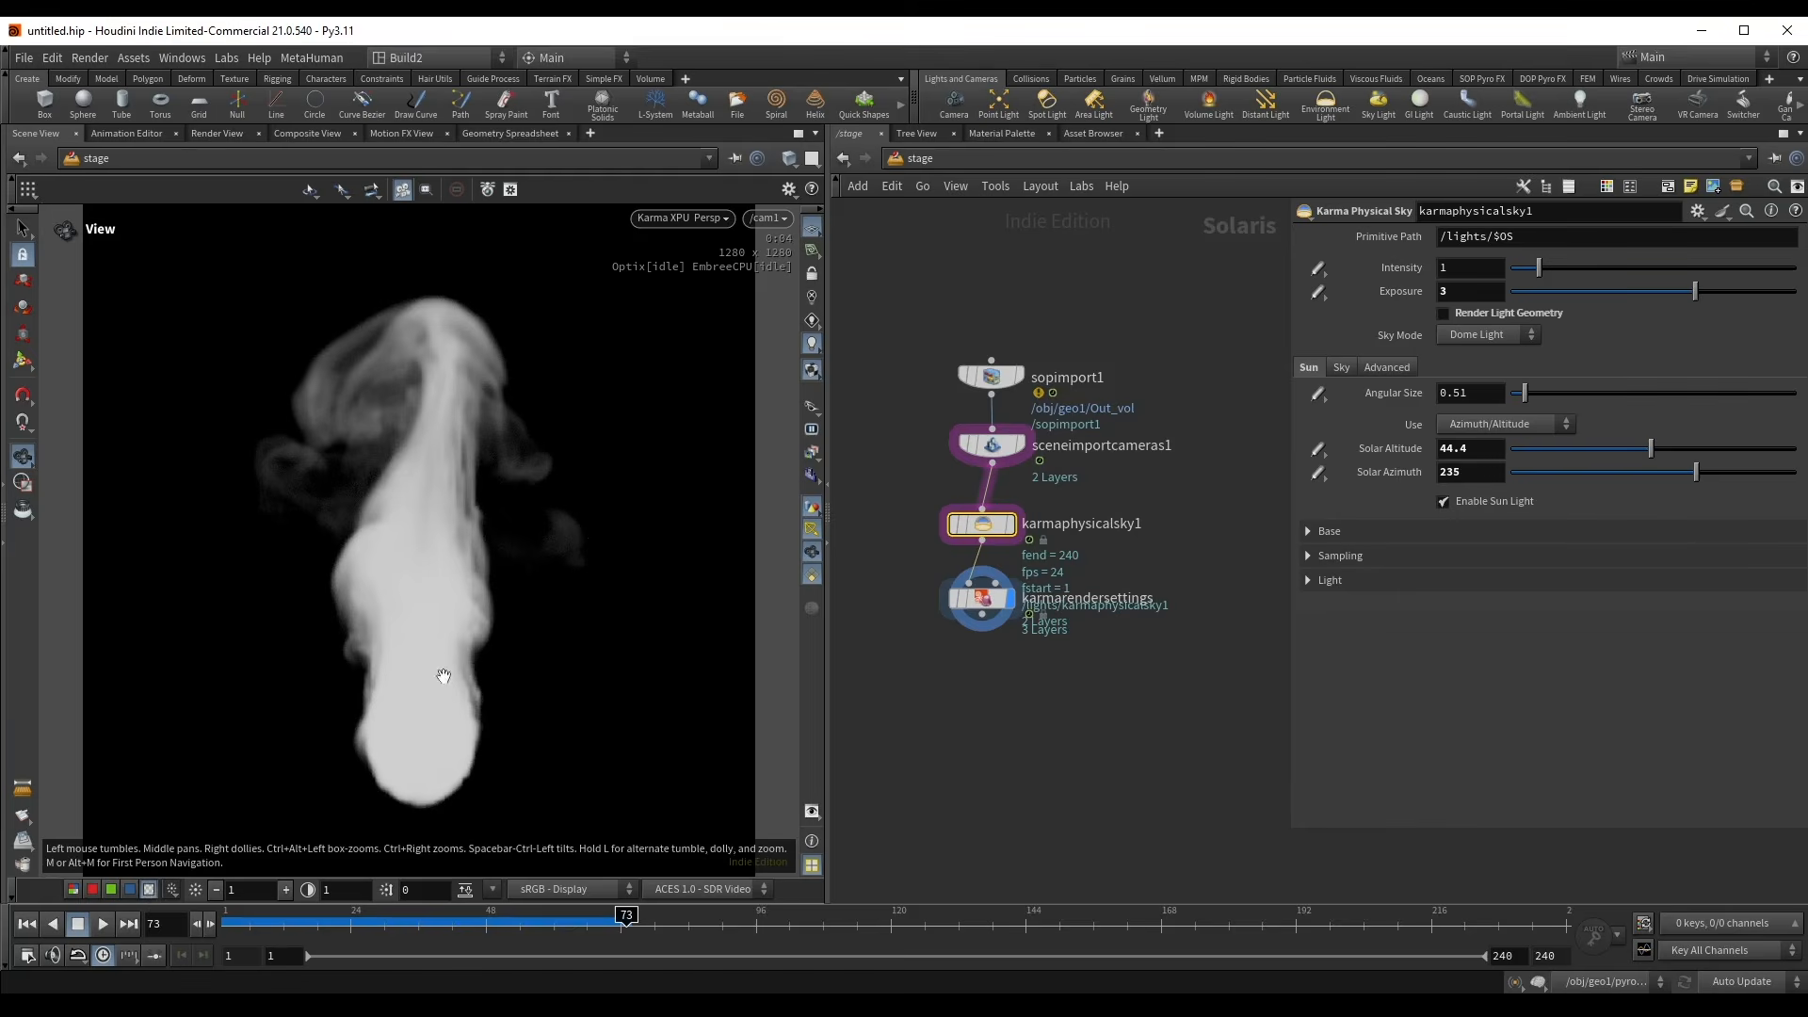
{"action": "mouse_move", "coordinate": [490, 915]}
{"action": "left_mouse_down"}
{"action": "mouse_move", "coordinate": [343, 918]}
{"action": "mouse_move", "coordinate": [458, 926]}
{"action": "left_mouse_up"}
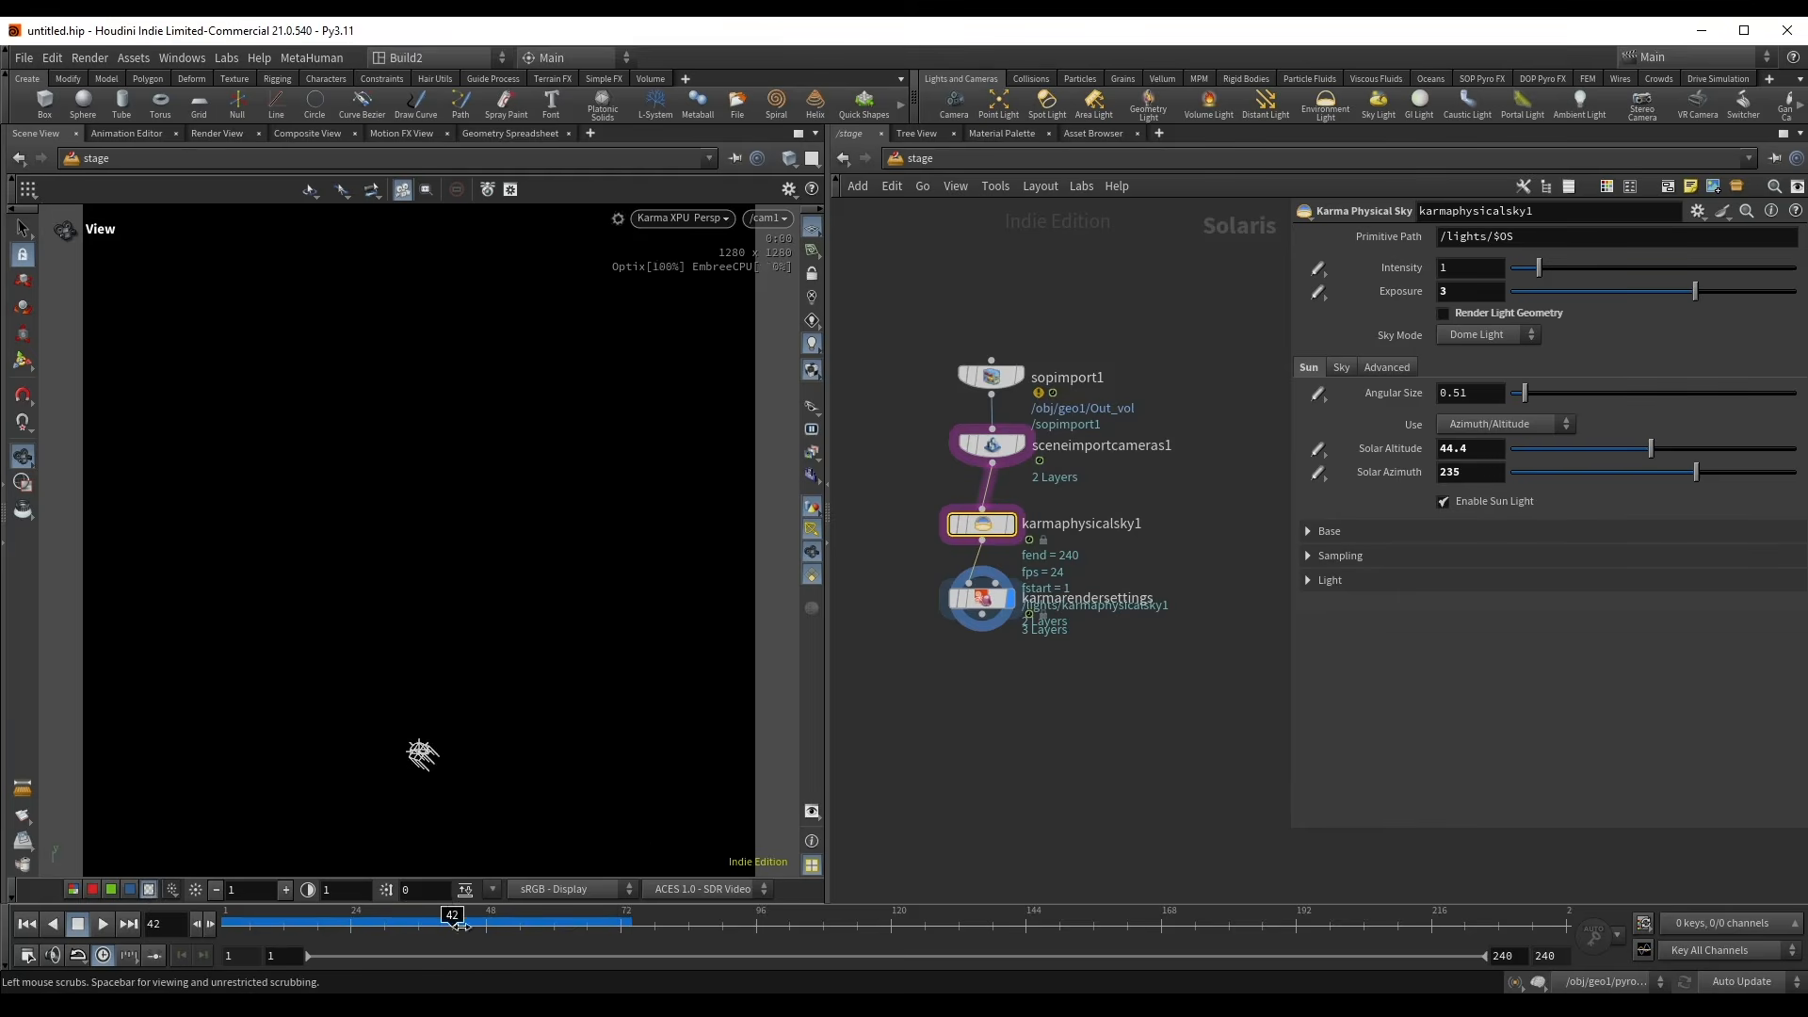
{"action": "key", "text": "Up"}
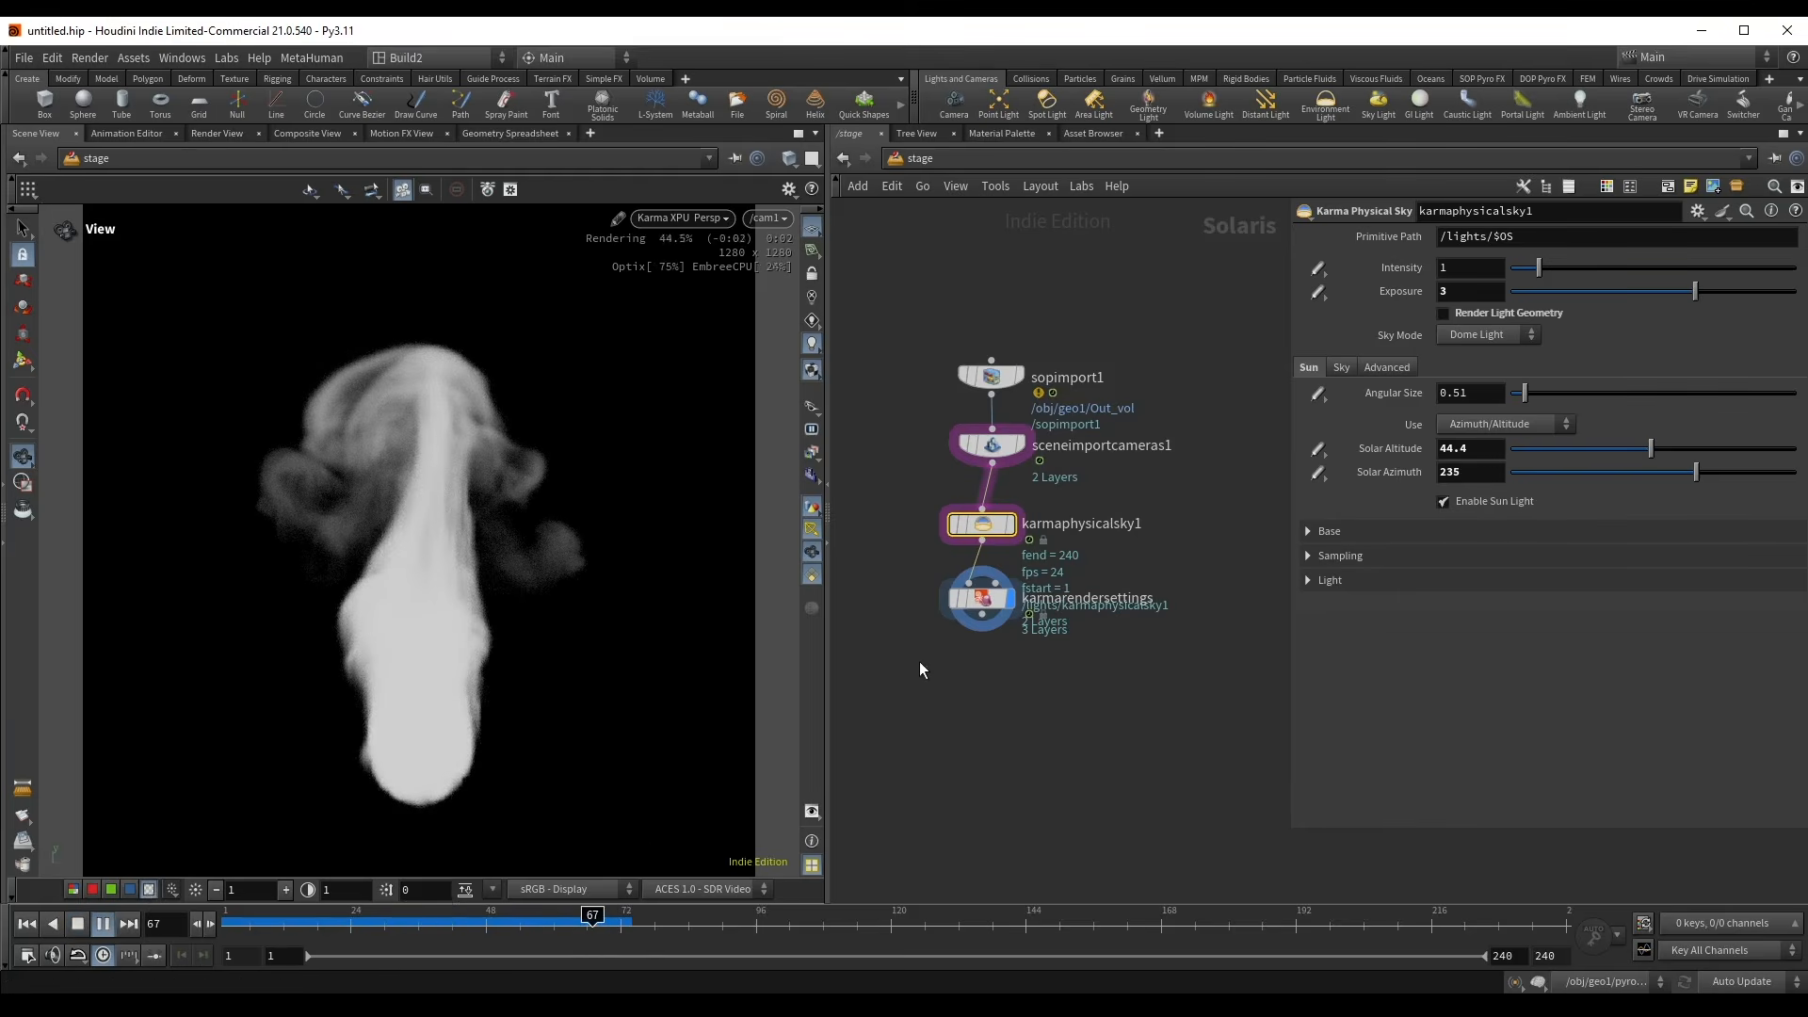
{"action": "key", "text": "Up"}
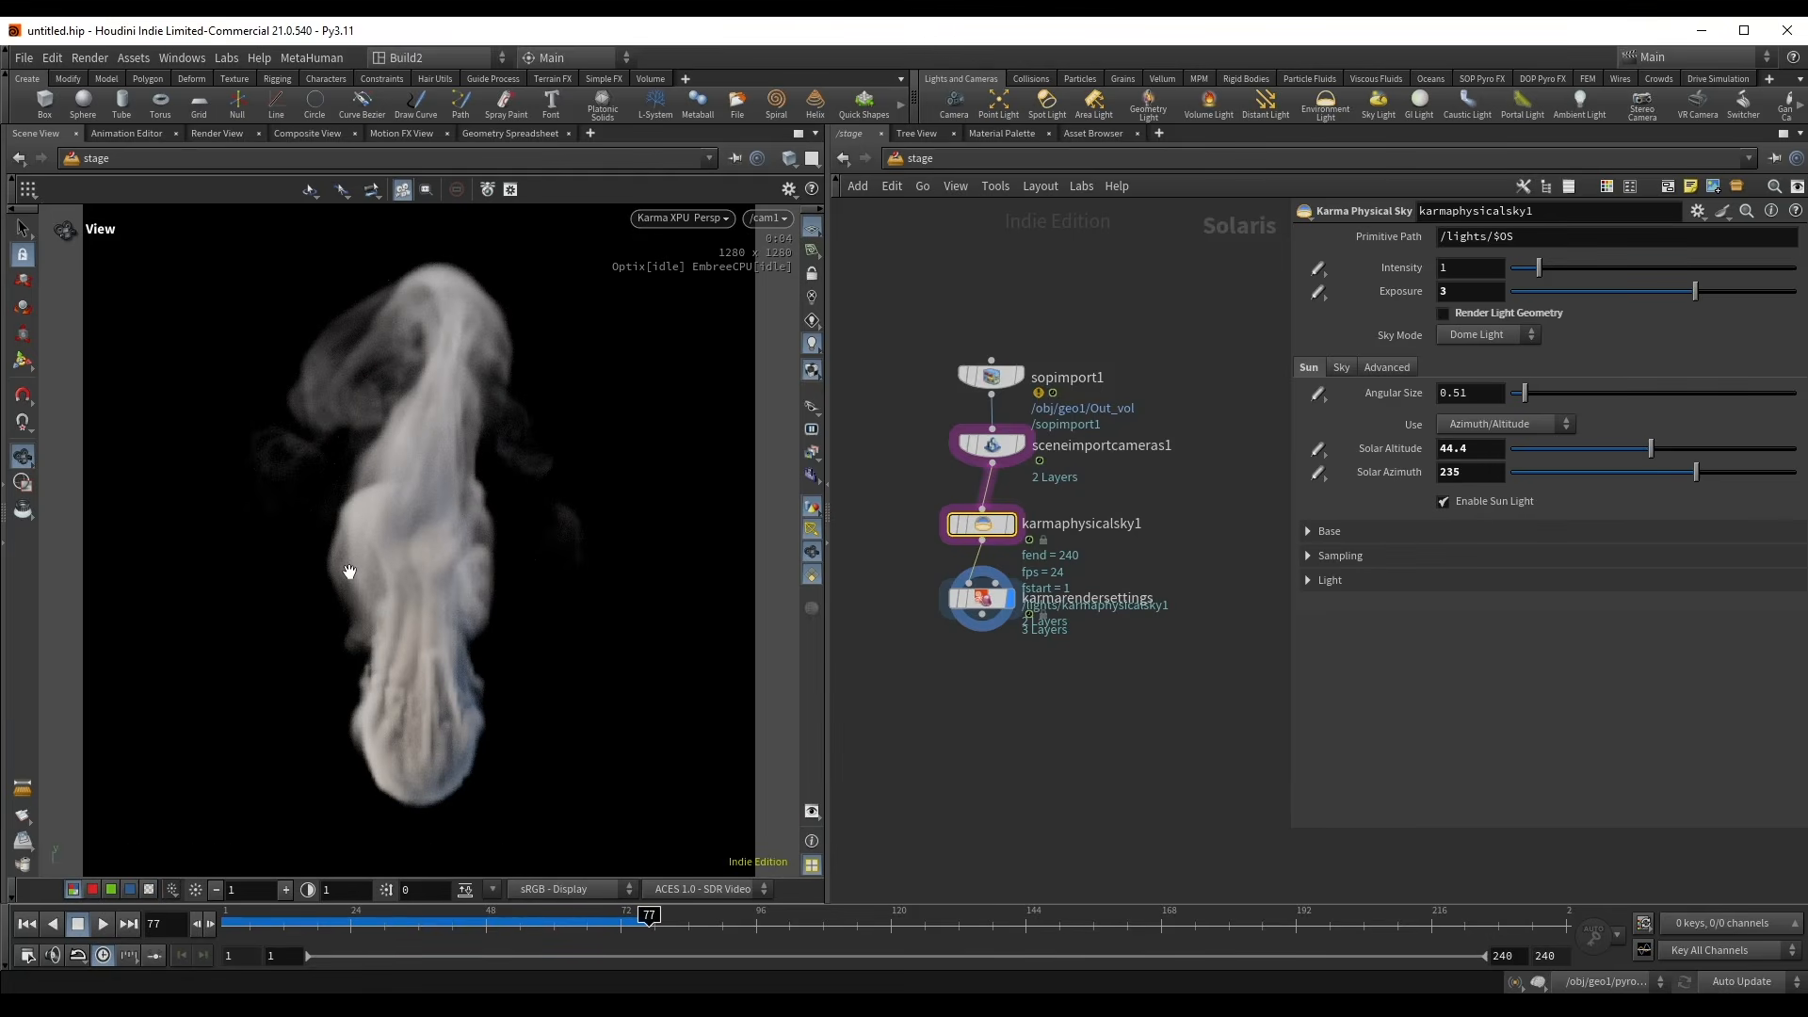
- Add a USD Render ROP node after the Karma render settings node
{"action": "left_click", "coordinate": [981, 598]}
{"action": "key", "text": "Tab"}
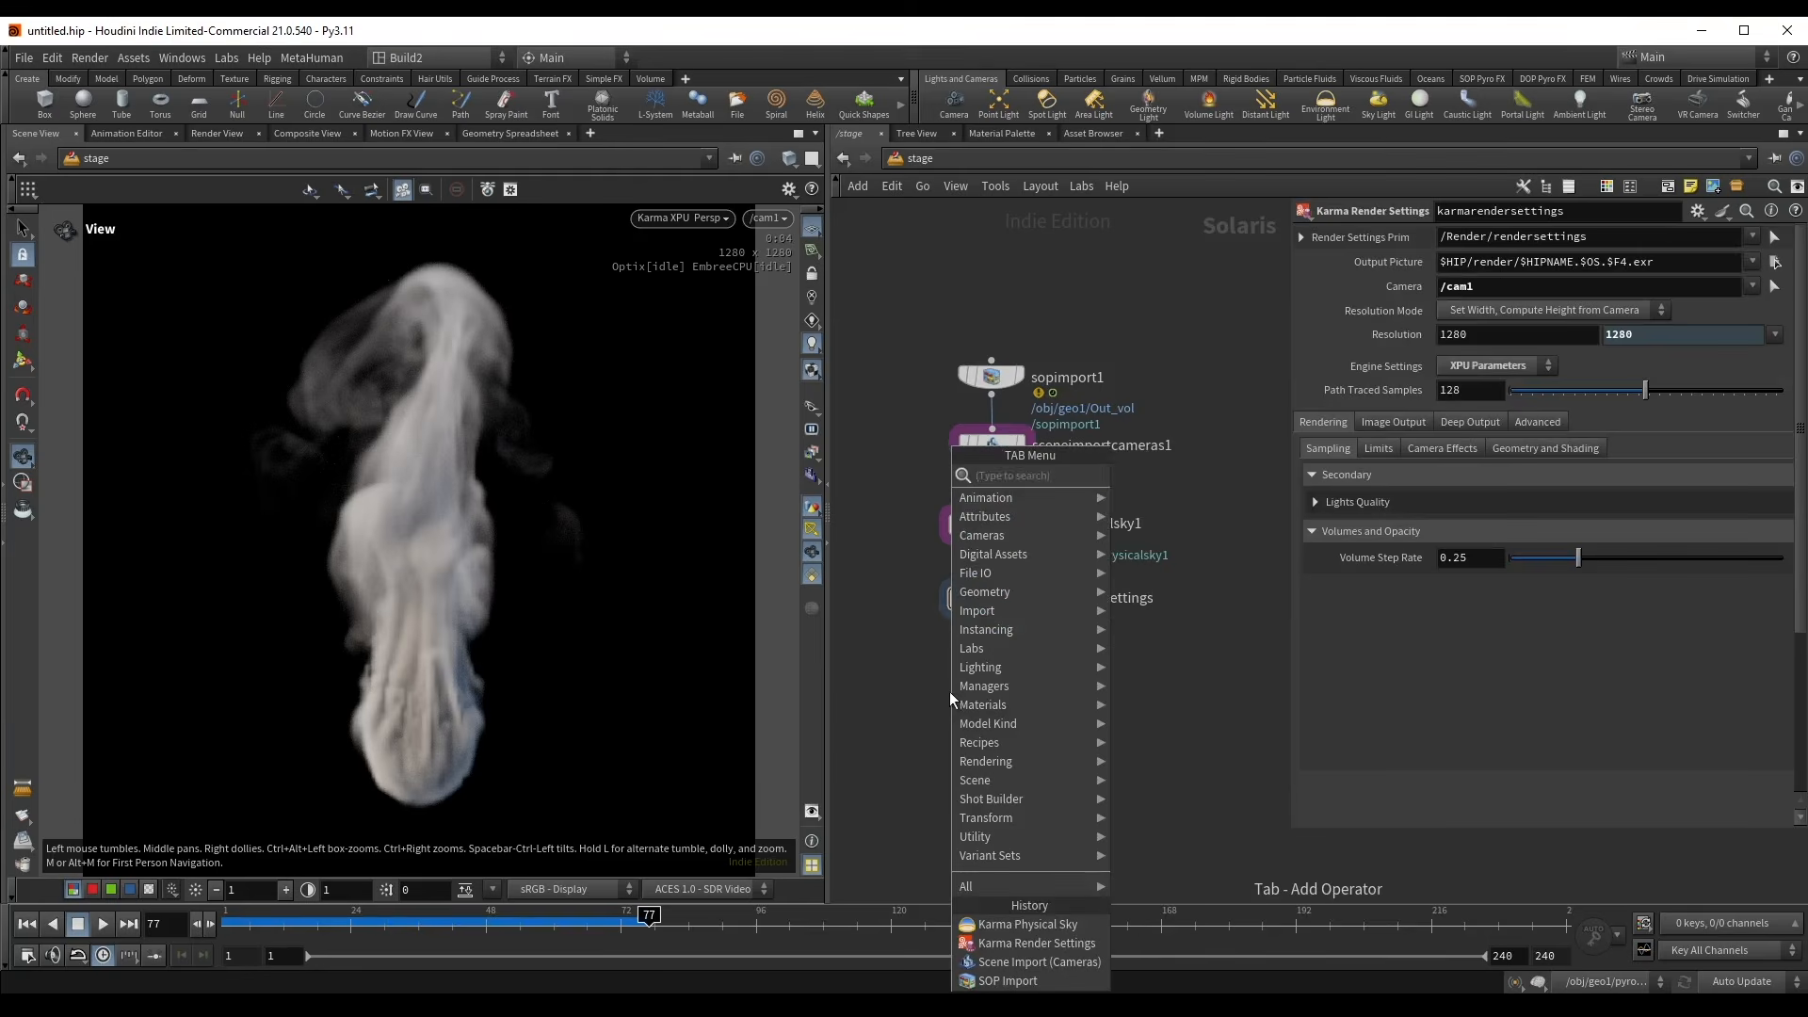
{"action": "type", "text": "usd re"}
{"action": "key", "text": "Return"}
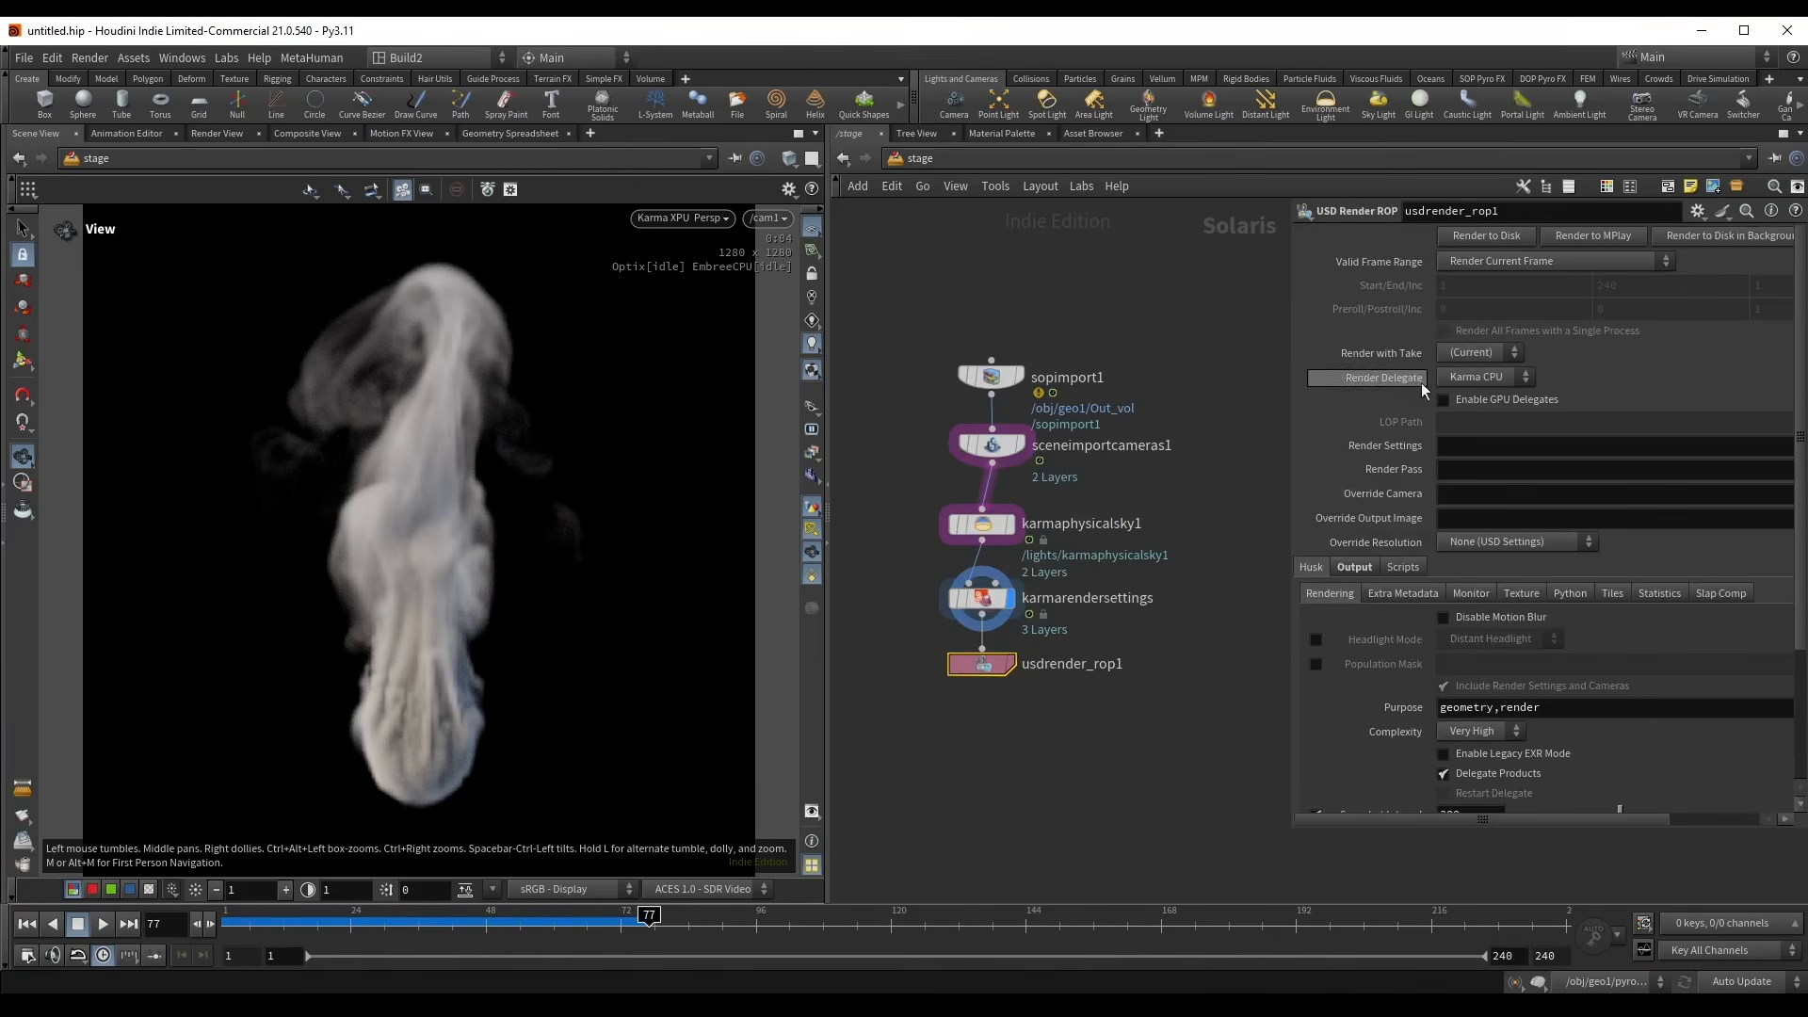
- Set the USD Render ROP's delegate to Karma XPU and its valid frame range to Render Specific Frame Range
{"action": "left_click", "coordinate": [1469, 379]}
{"action": "left_click", "coordinate": [1465, 397]}
{"action": "left_click", "coordinate": [1493, 262]}
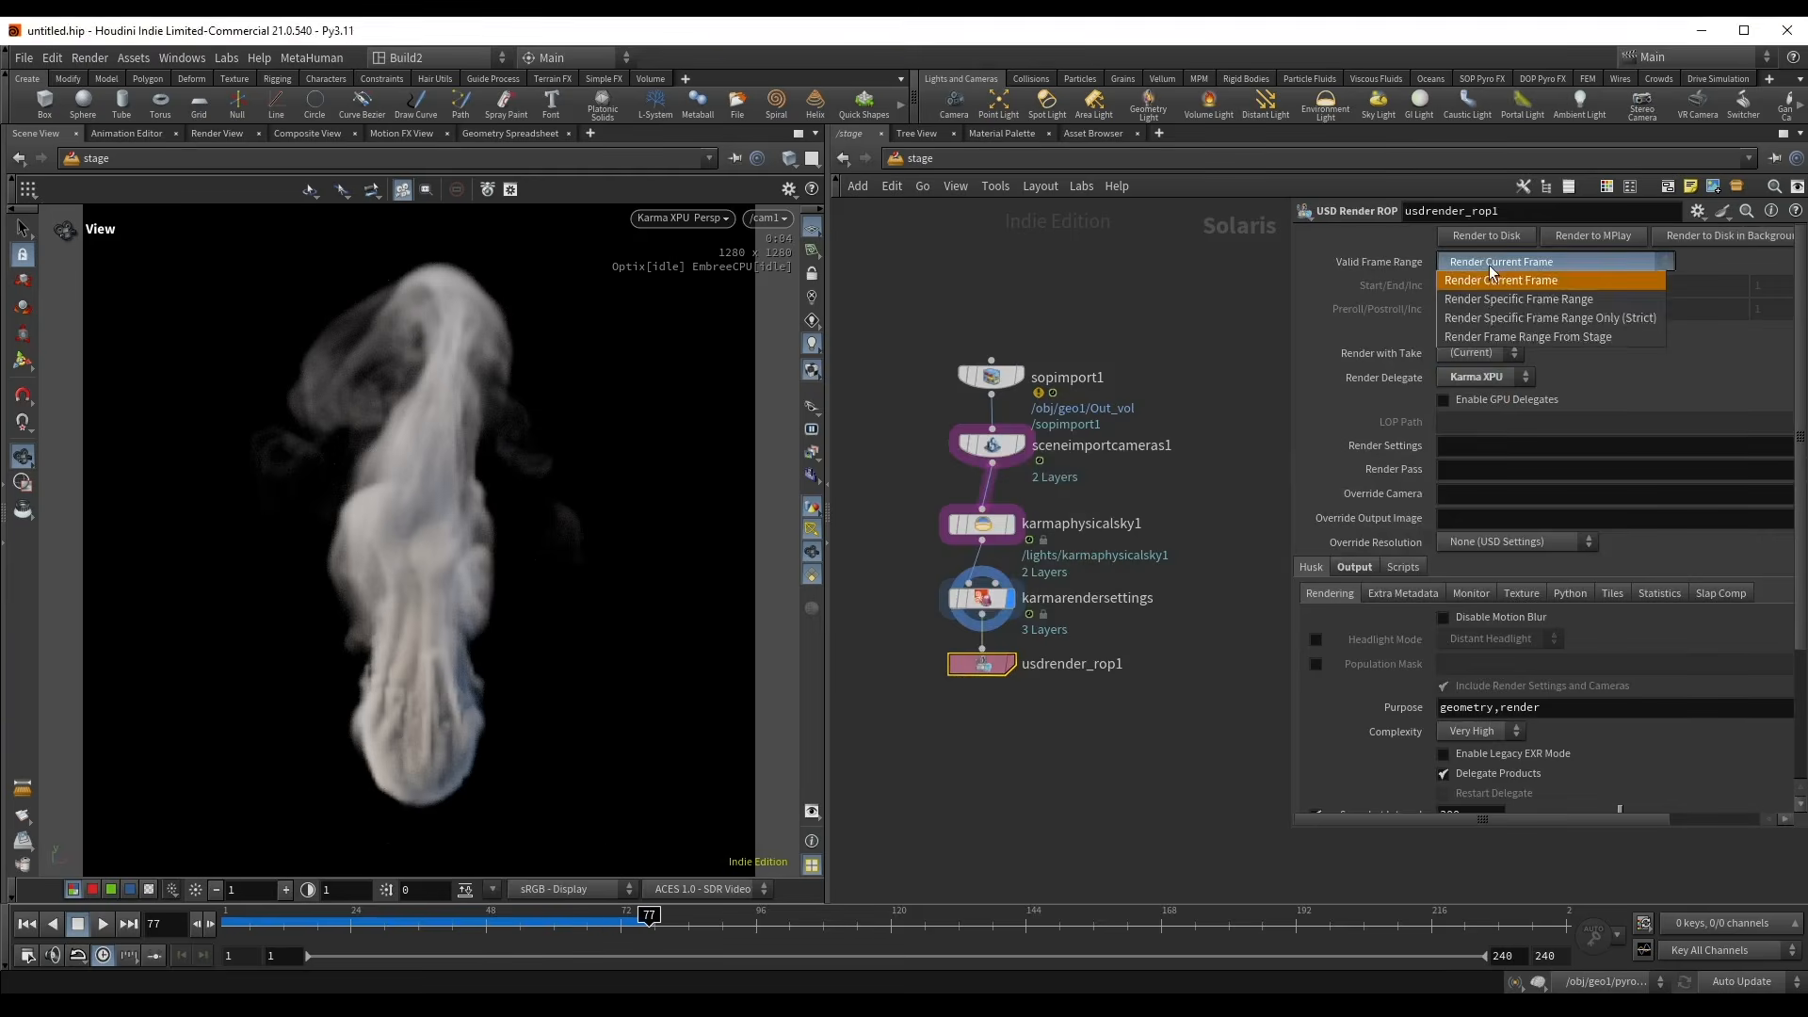
{"action": "left_click", "coordinate": [1501, 296]}
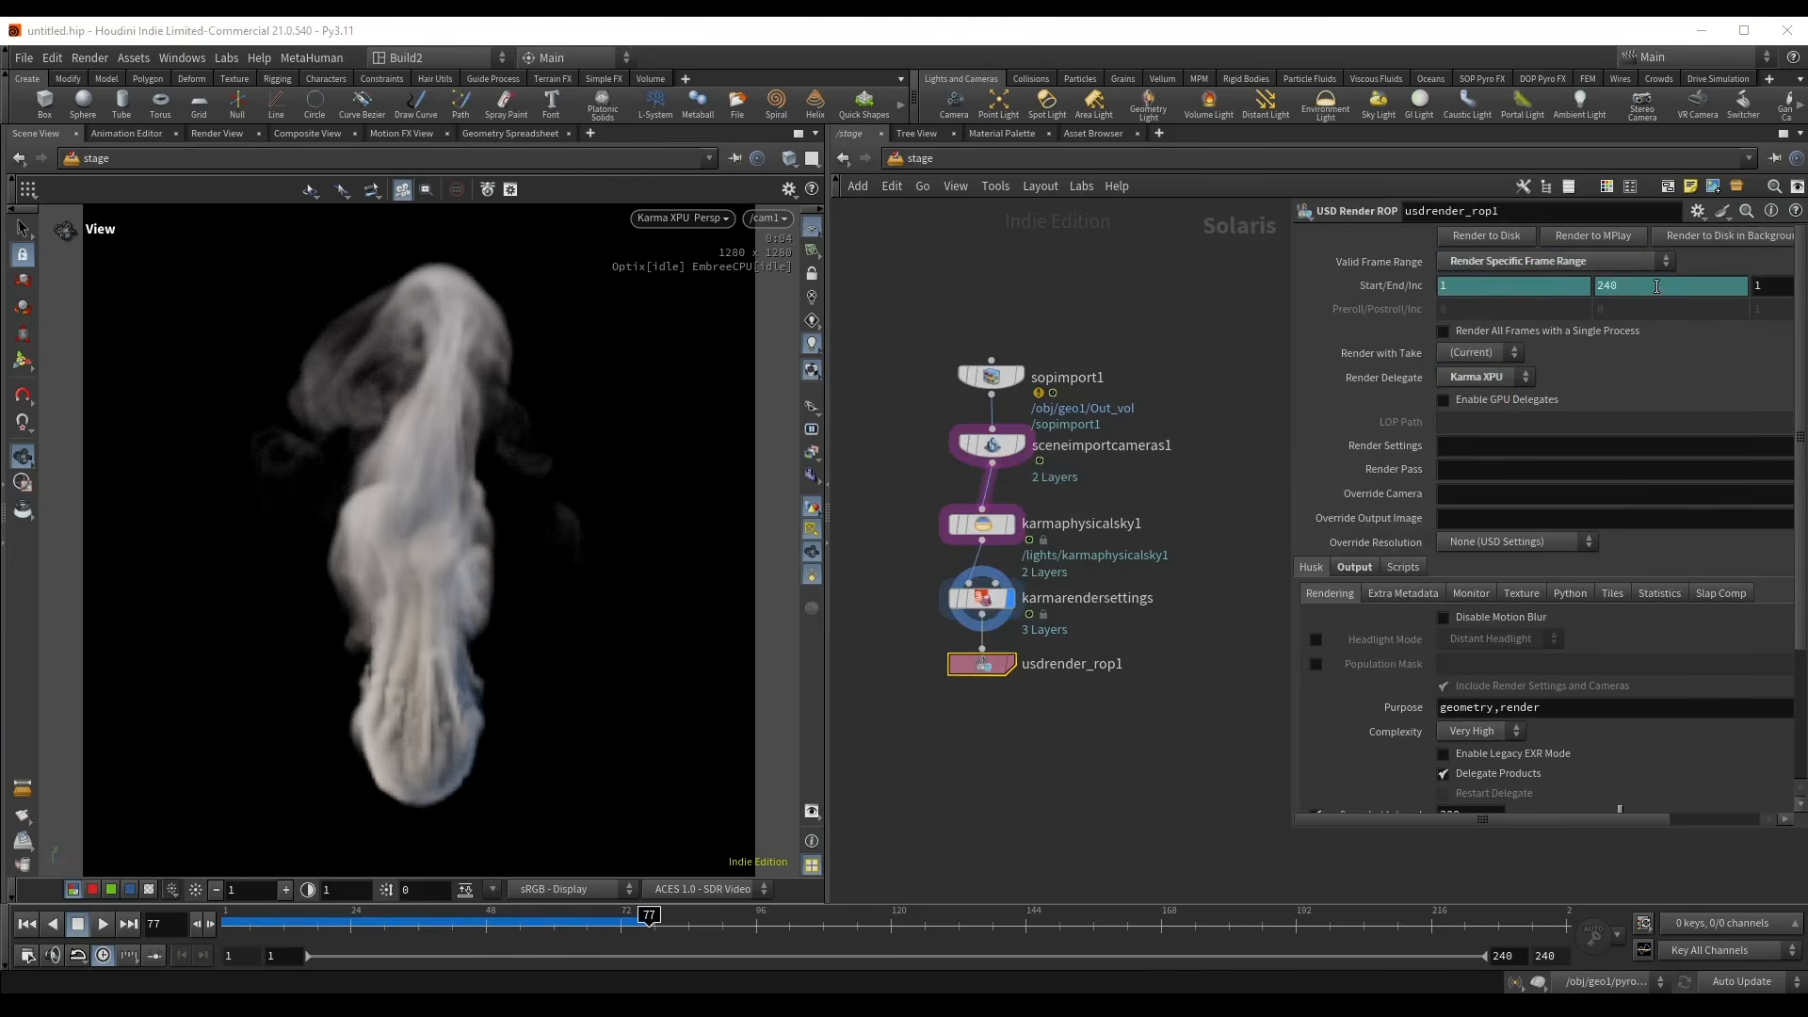
- Take the viewport out of Karma rendering and switch to the CellShading_02_rec script in Nuke, showing its full timeline range
{"action": "key", "text": "alt+shift+h"}
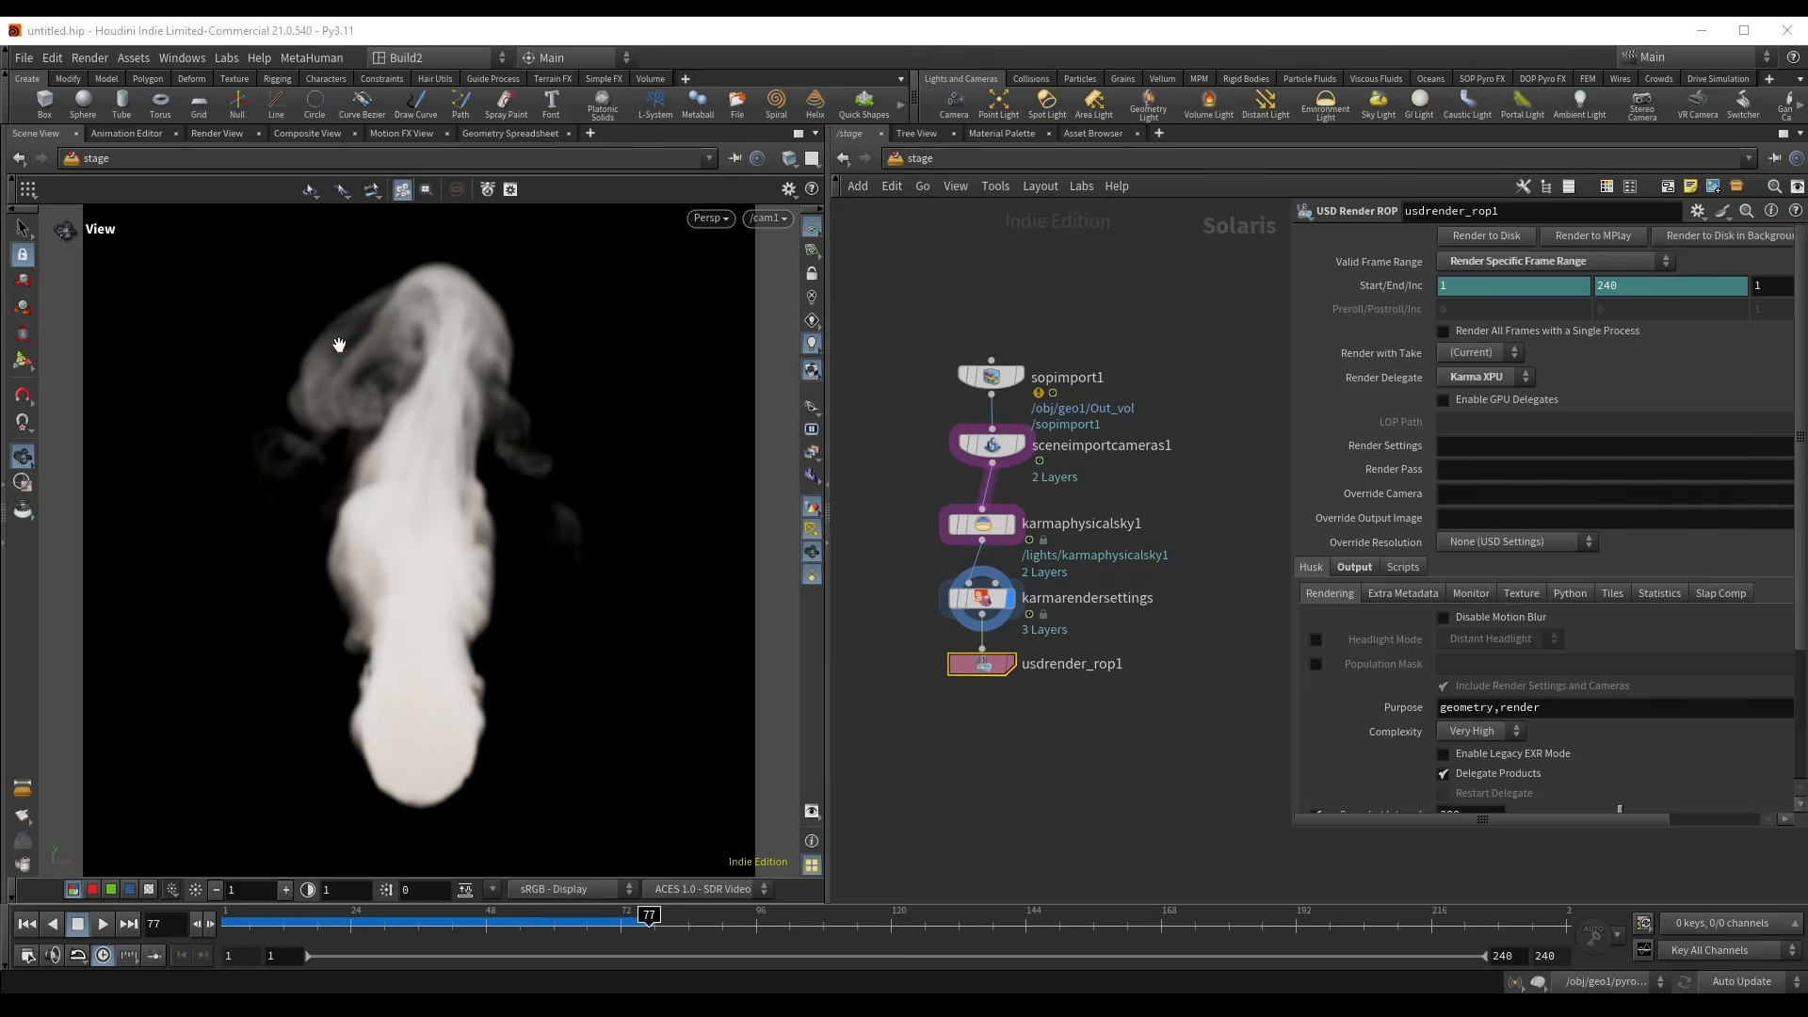
{"action": "mouse_move", "coordinate": [664, 1008]}
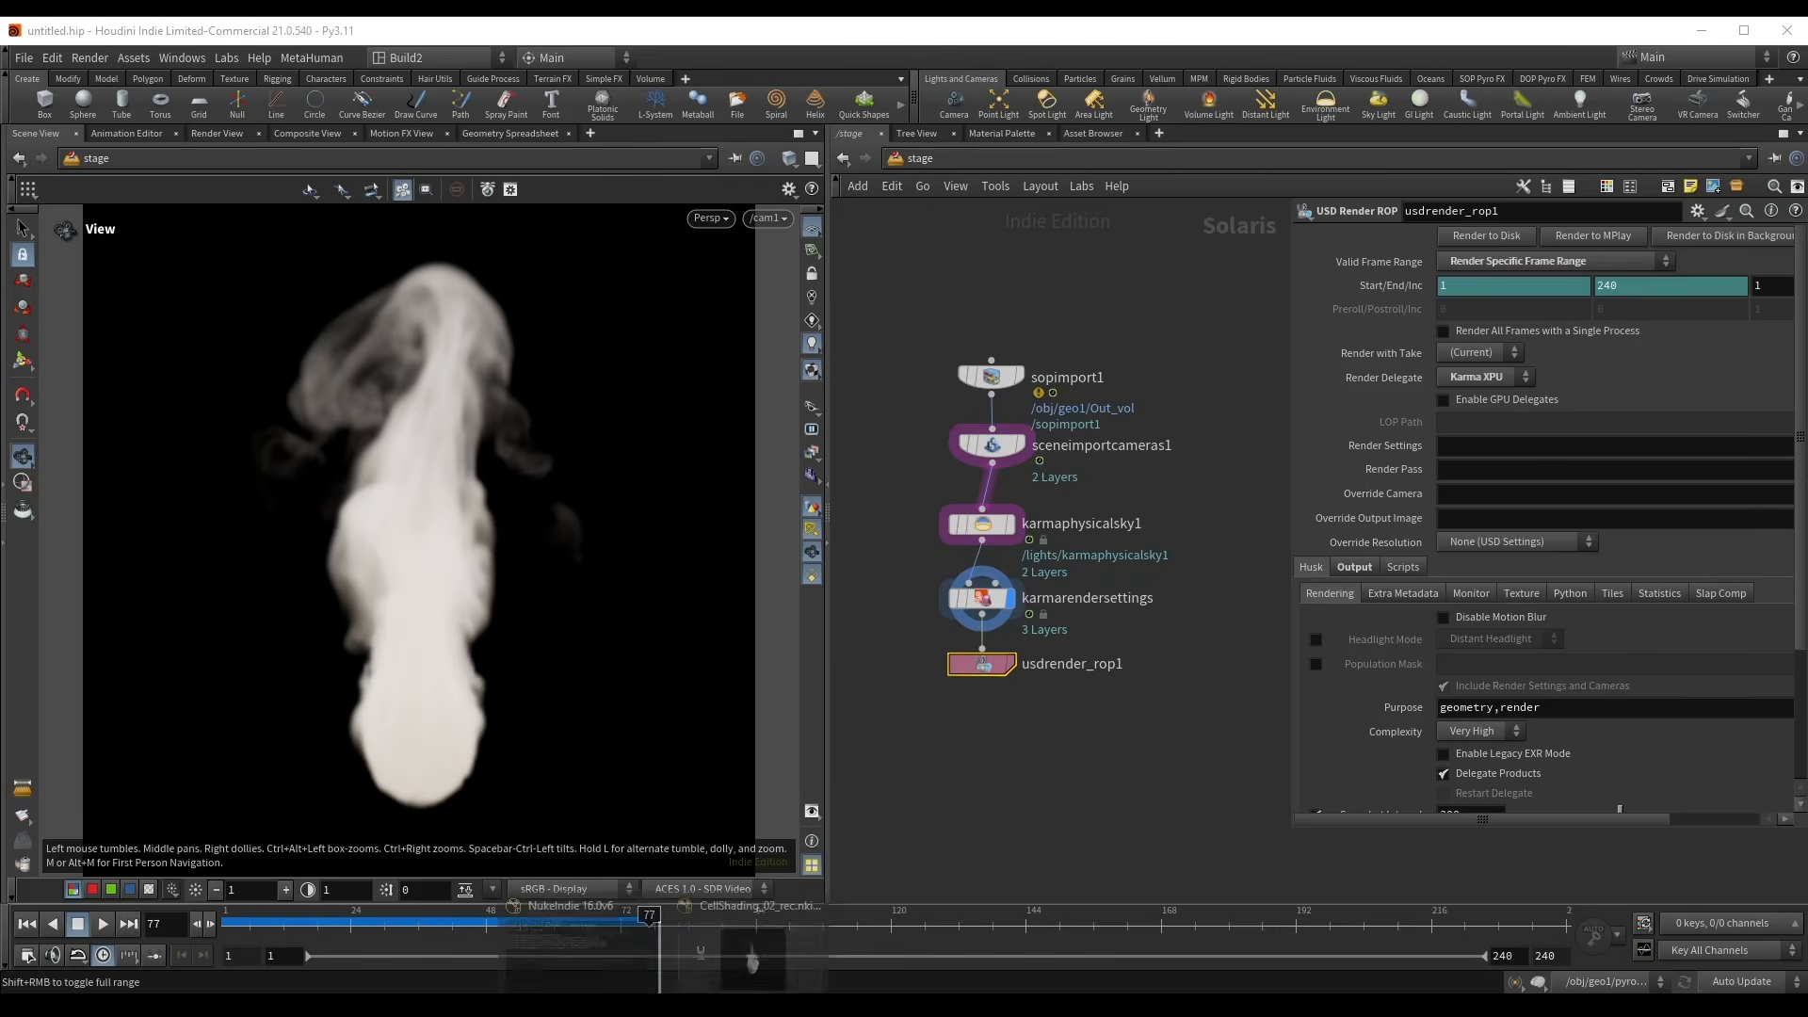
{"action": "left_click", "coordinate": [736, 960]}
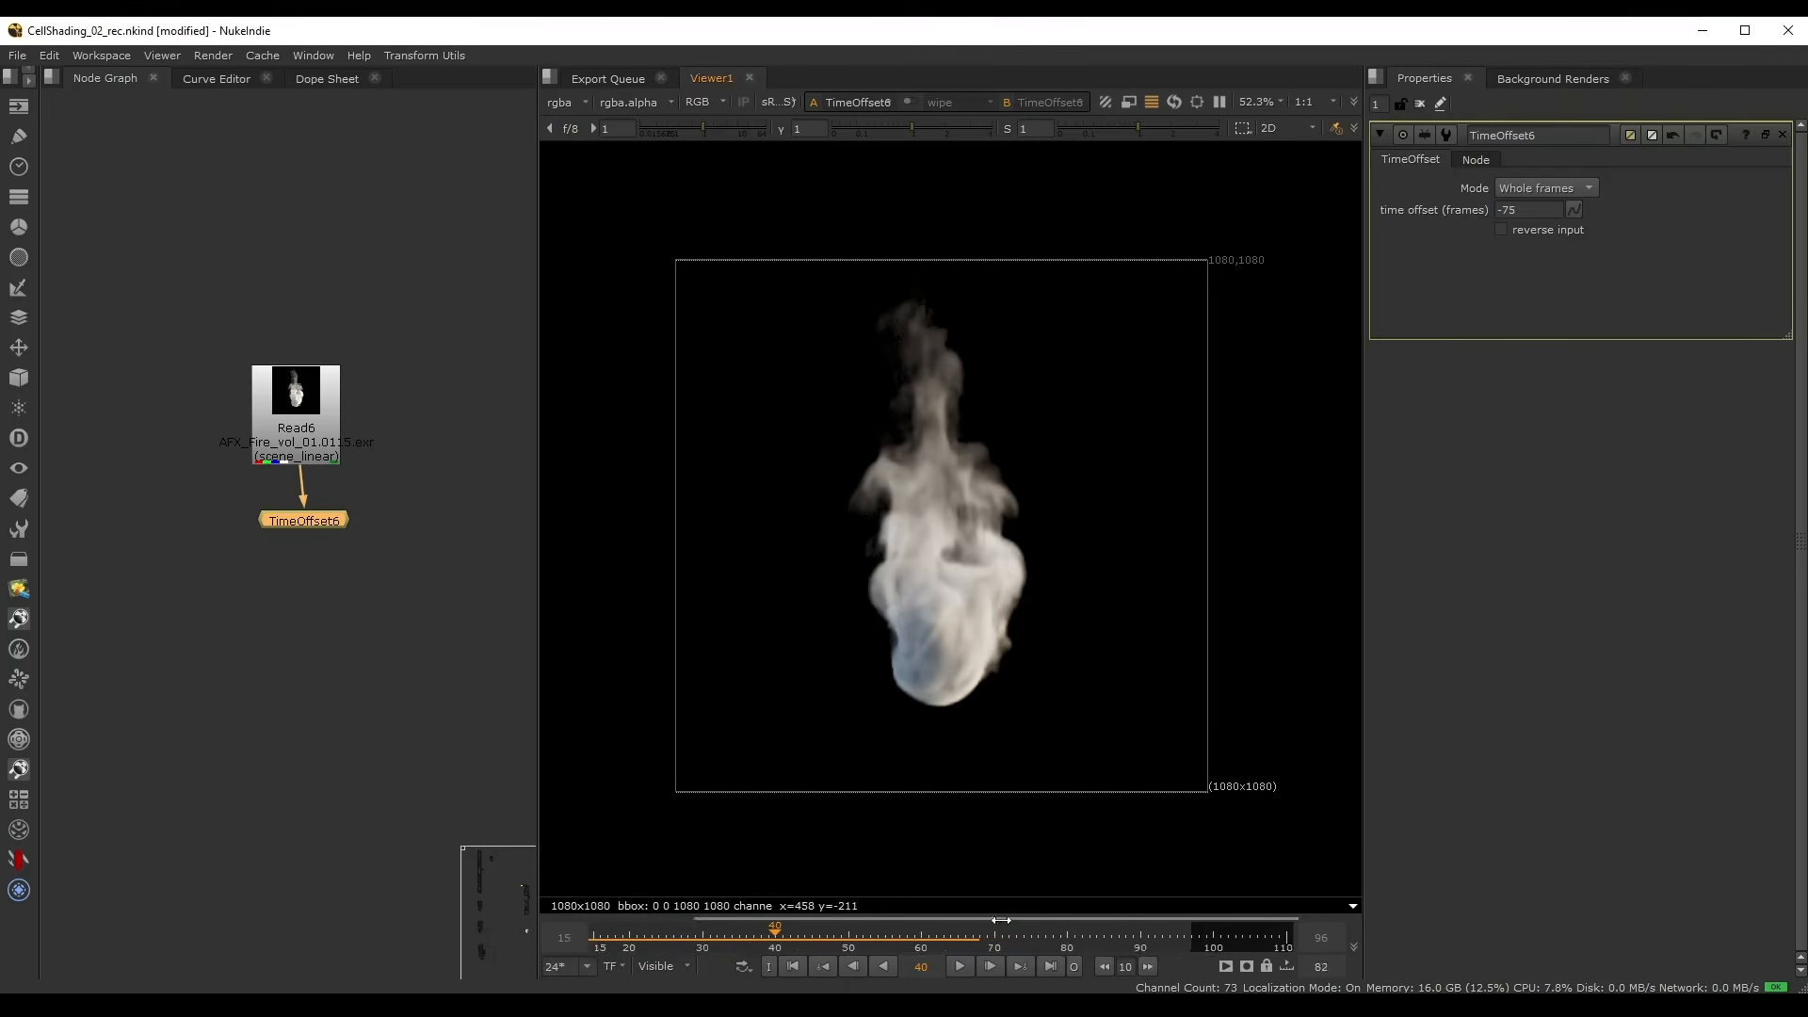
{"action": "left_click_drag", "start_coordinate": [1000, 919], "coordinate": [905, 950]}
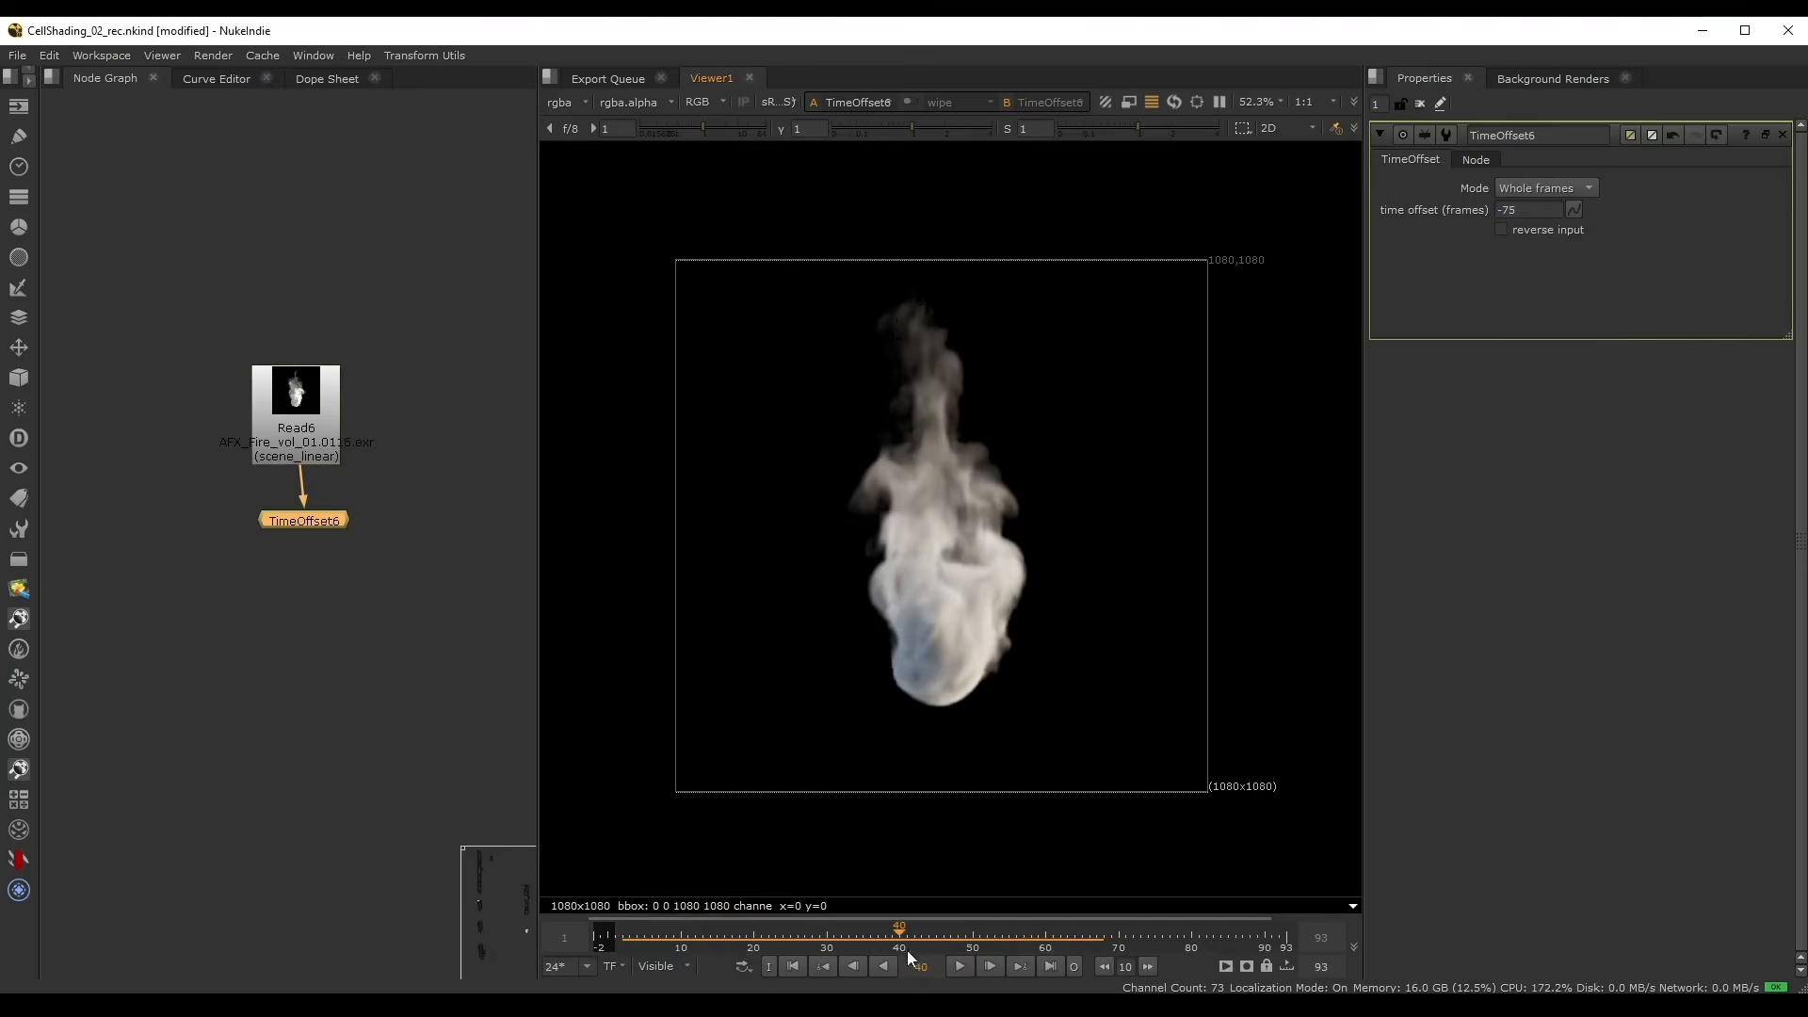
- Save the script and check the time-offset smoke's alpha against its color in the viewer
{"action": "left_click", "coordinate": [290, 631]}
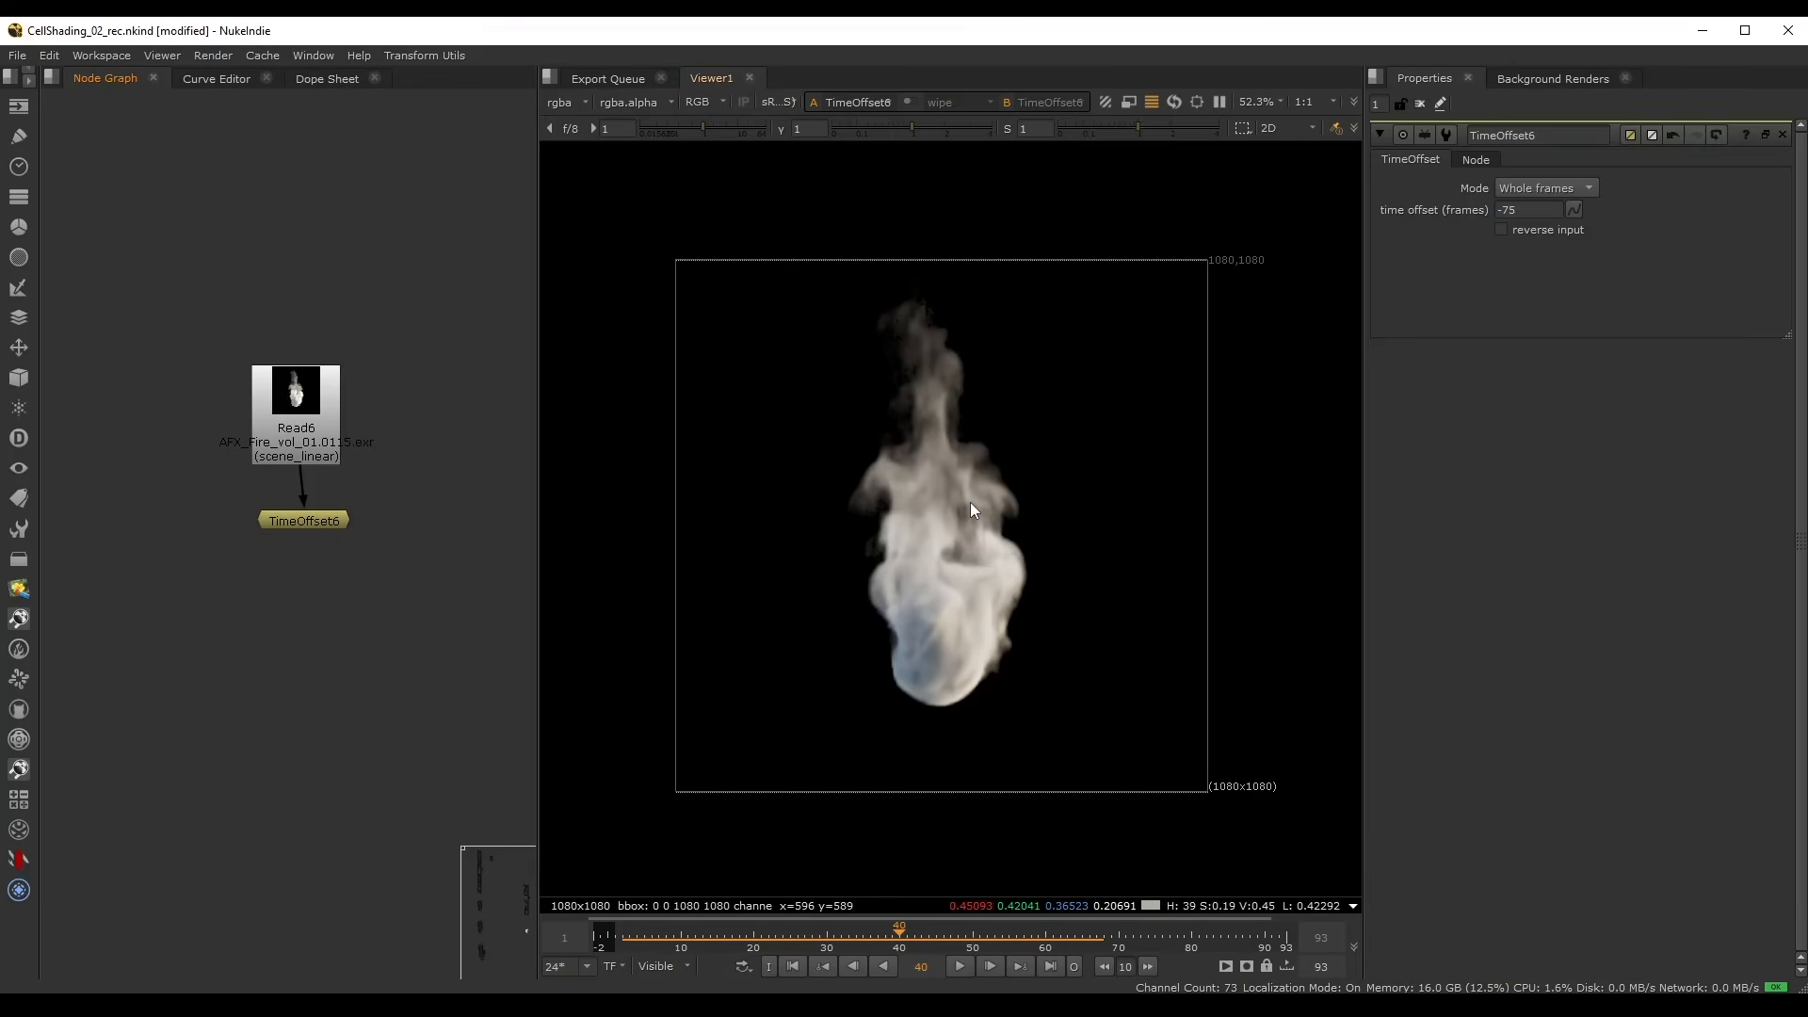
{"action": "key", "text": "ctrl+s"}
{"action": "left_click", "coordinate": [286, 521]}
{"action": "key", "text": "a"}
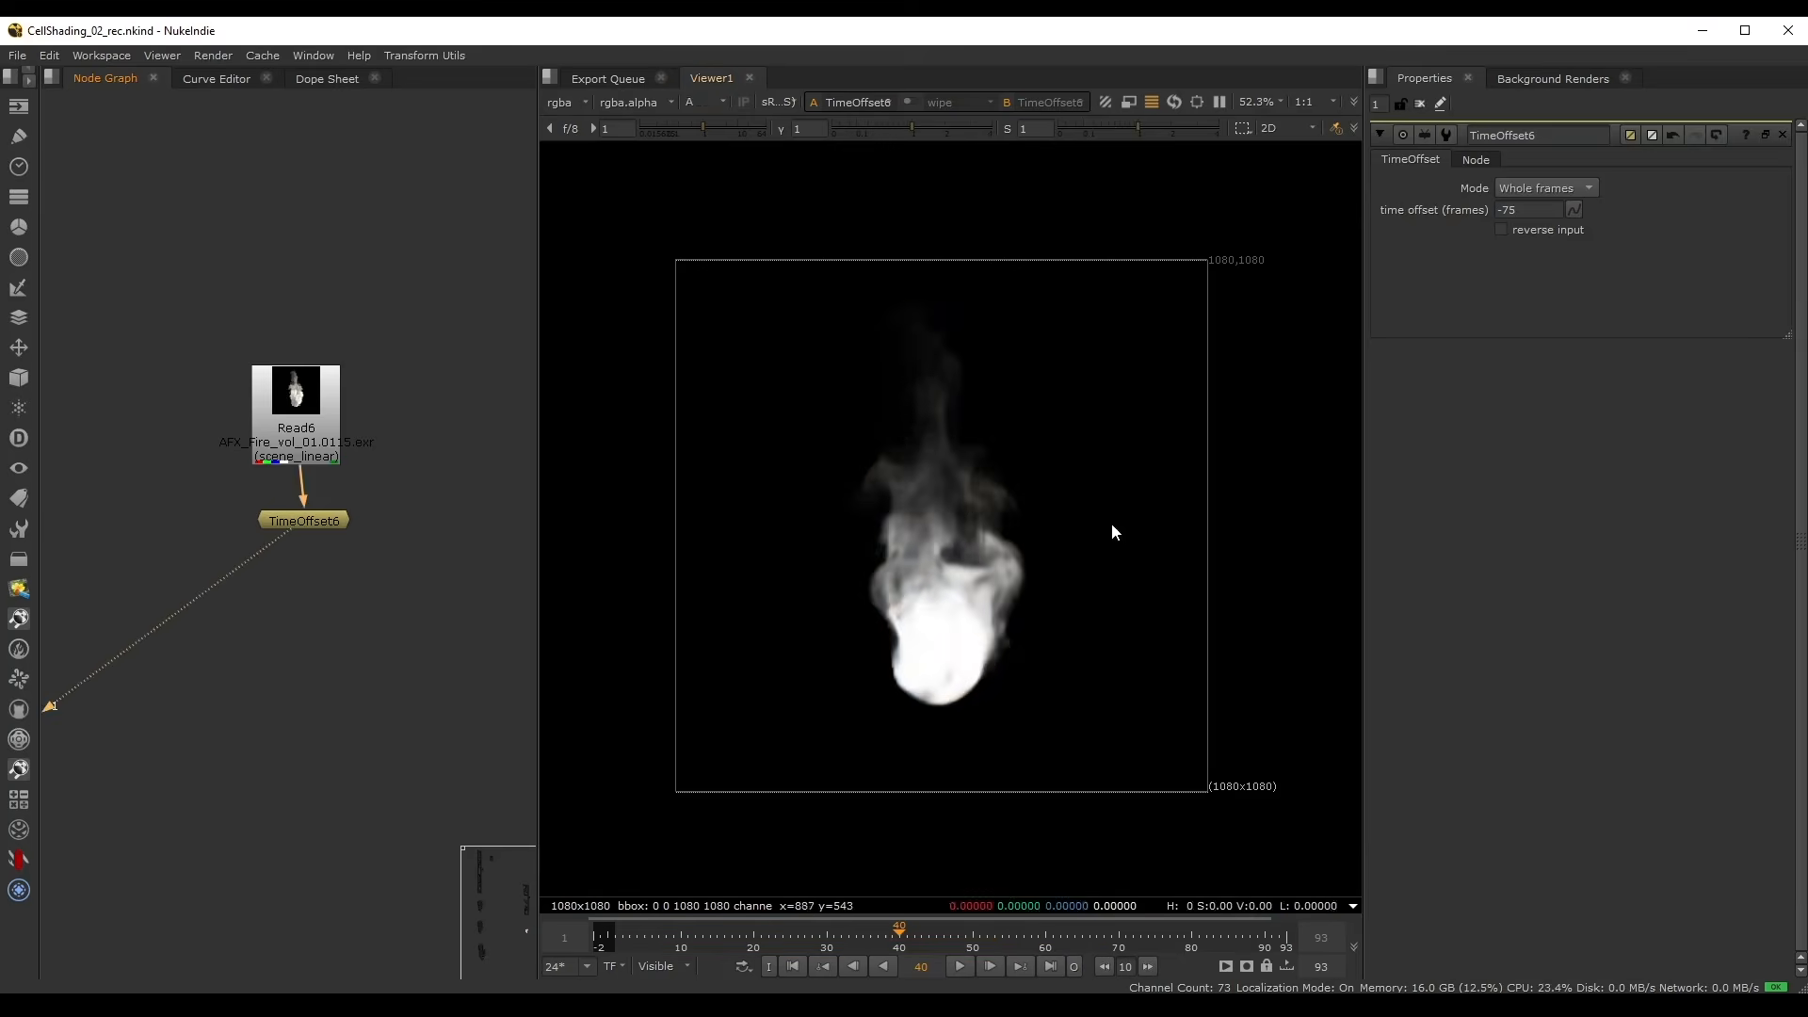
{"action": "key", "text": "a"}
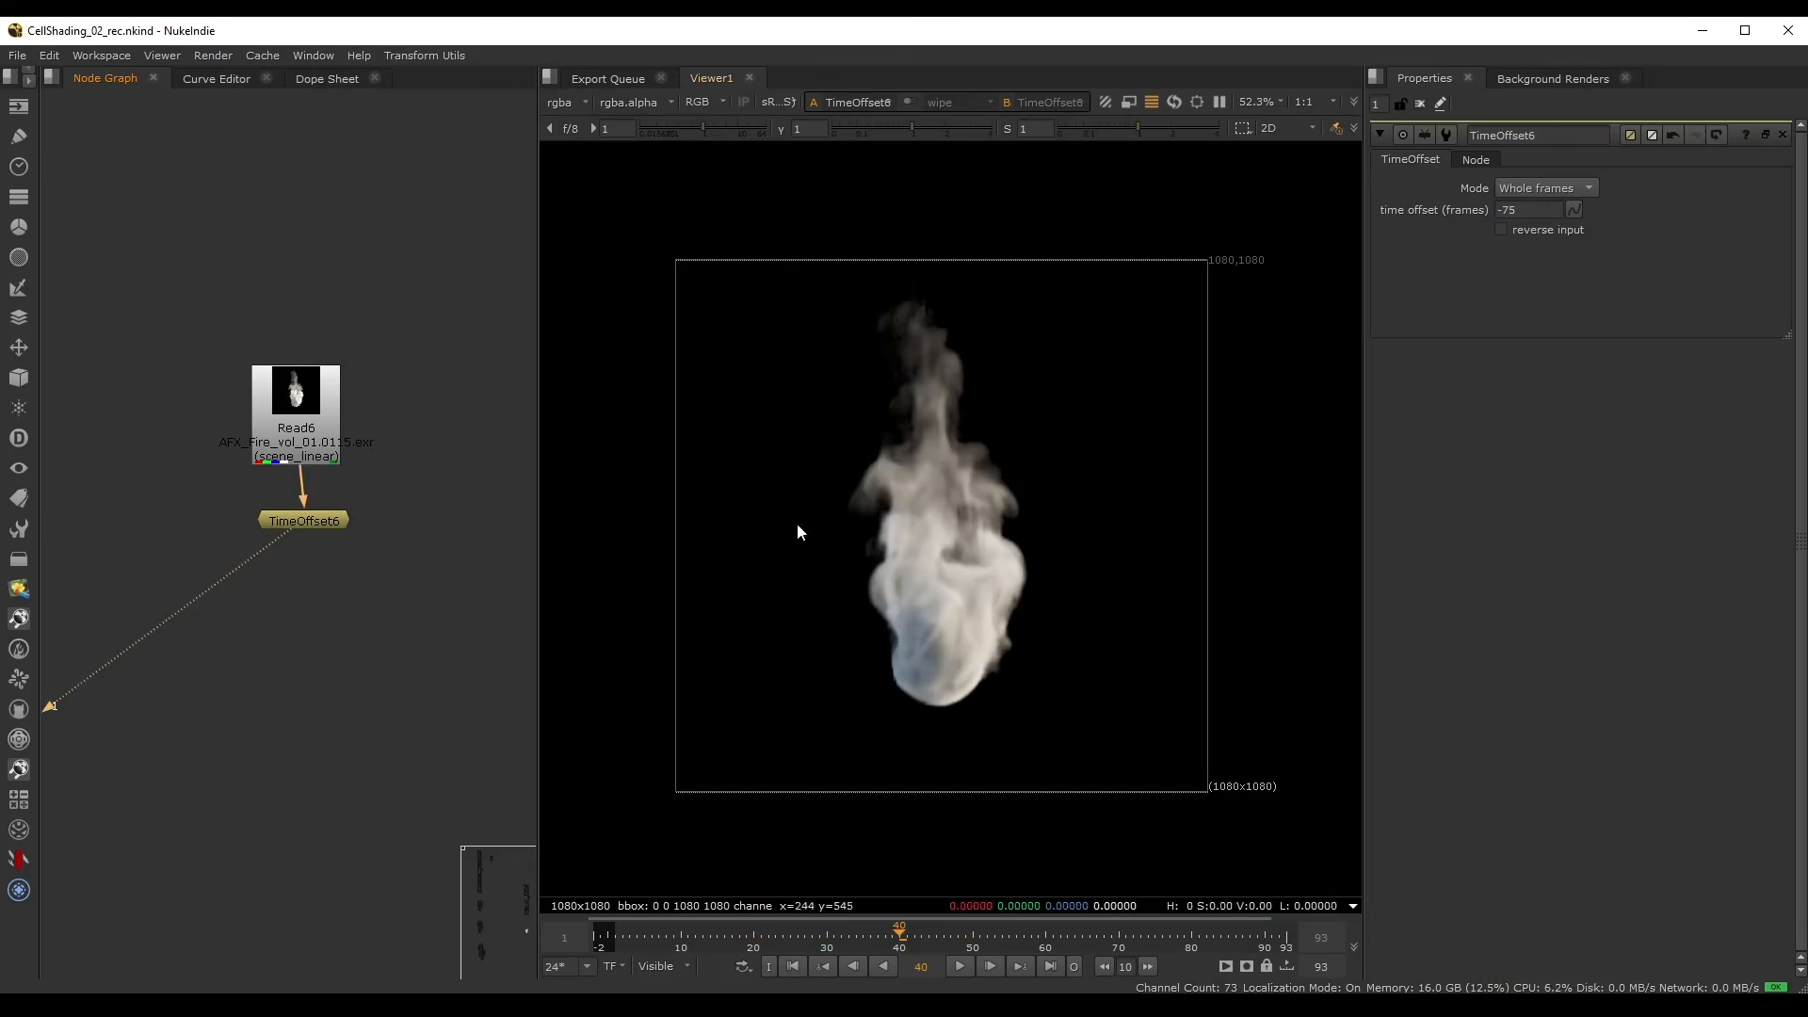
- Locate the Expression1 node below Blur4 in the existing cel-shading tree, show it in the viewer and open its properties
{"action": "left_click", "coordinate": [431, 333]}
{"action": "scroll", "coordinate": [371, 231], "scroll_direction": "down", "scroll_amount": 3}
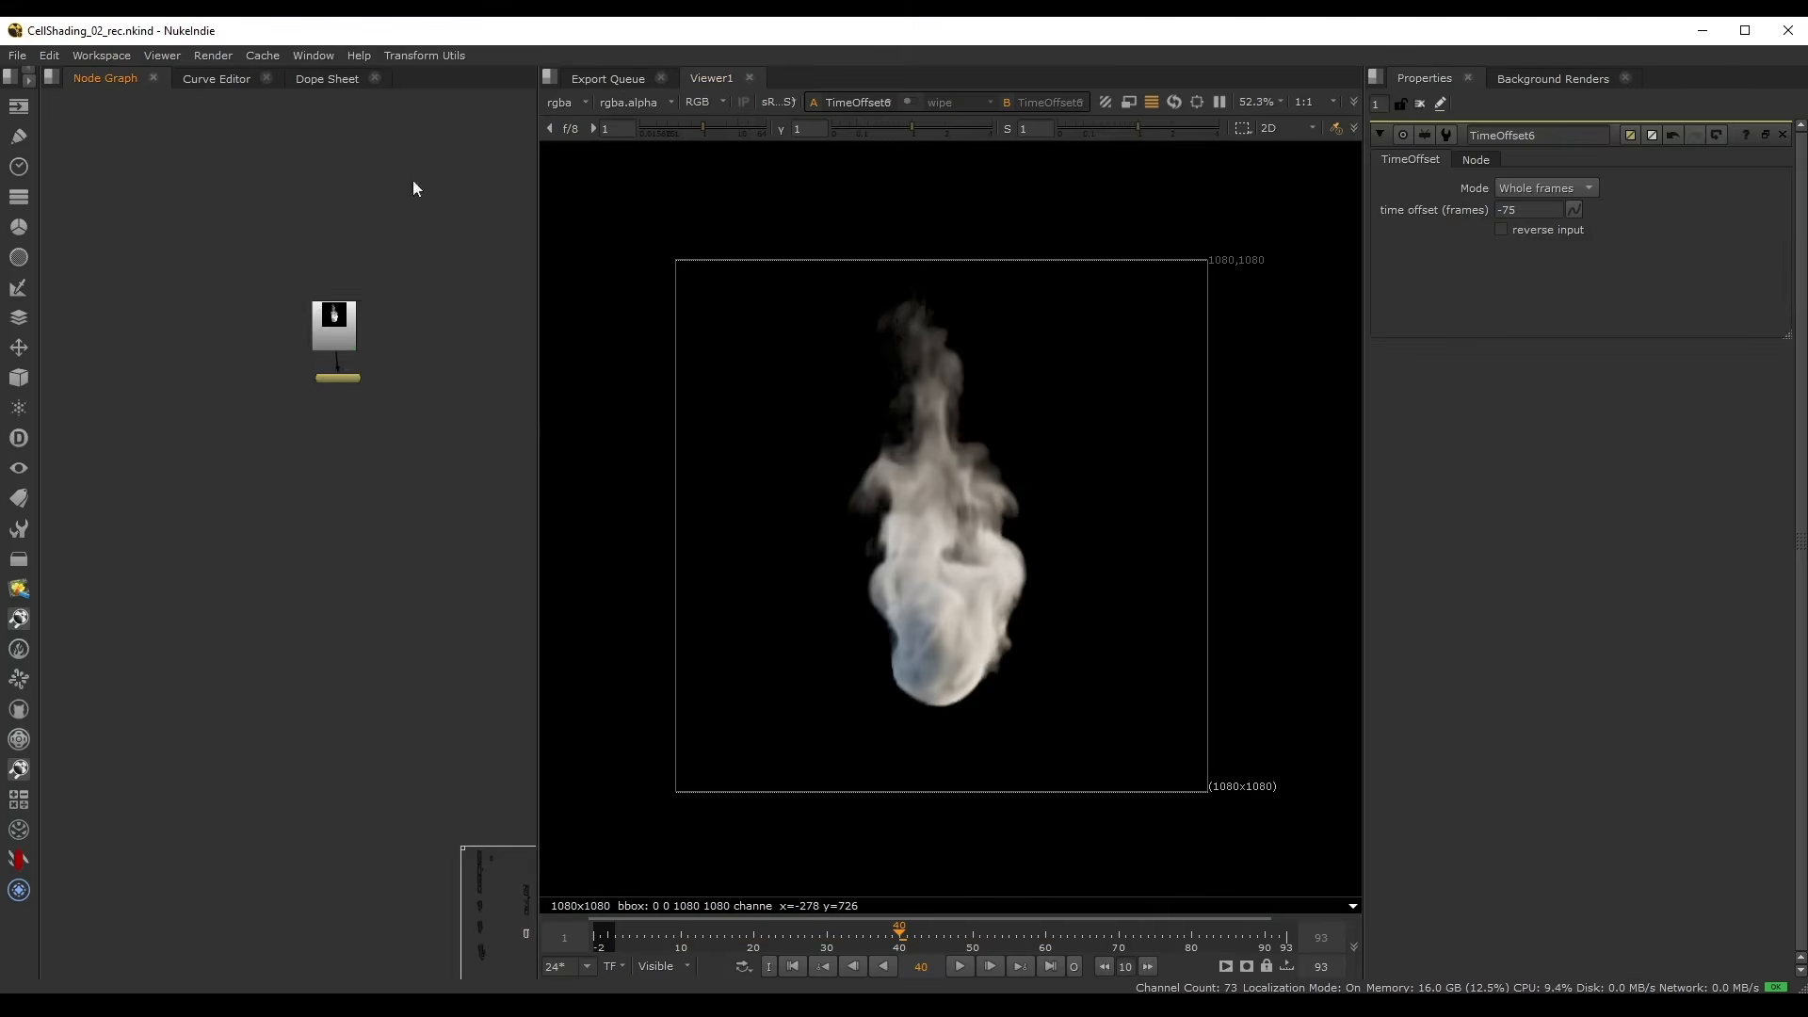
{"action": "middle_click_drag", "start_coordinate": [412, 185], "coordinate": [295, 677]}
{"action": "scroll", "coordinate": [314, 282], "scroll_direction": "down", "scroll_amount": 10}
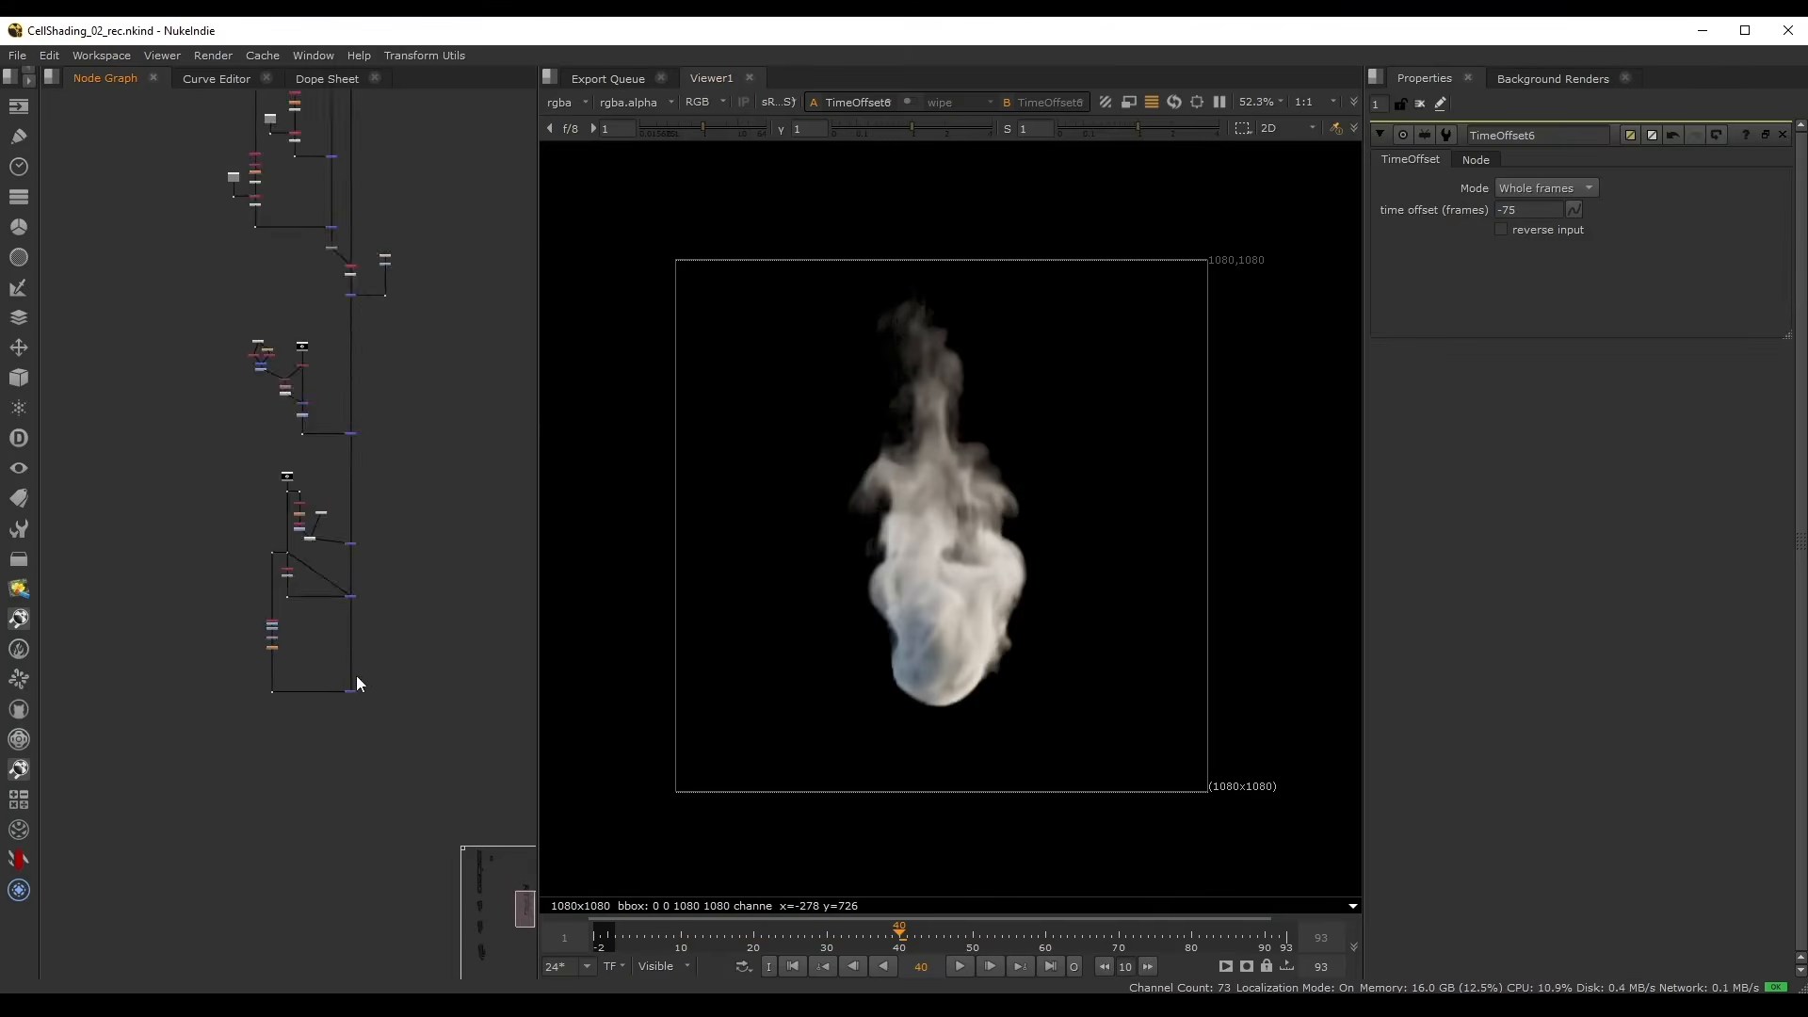
{"action": "scroll", "coordinate": [332, 403], "scroll_direction": "up", "scroll_amount": 15}
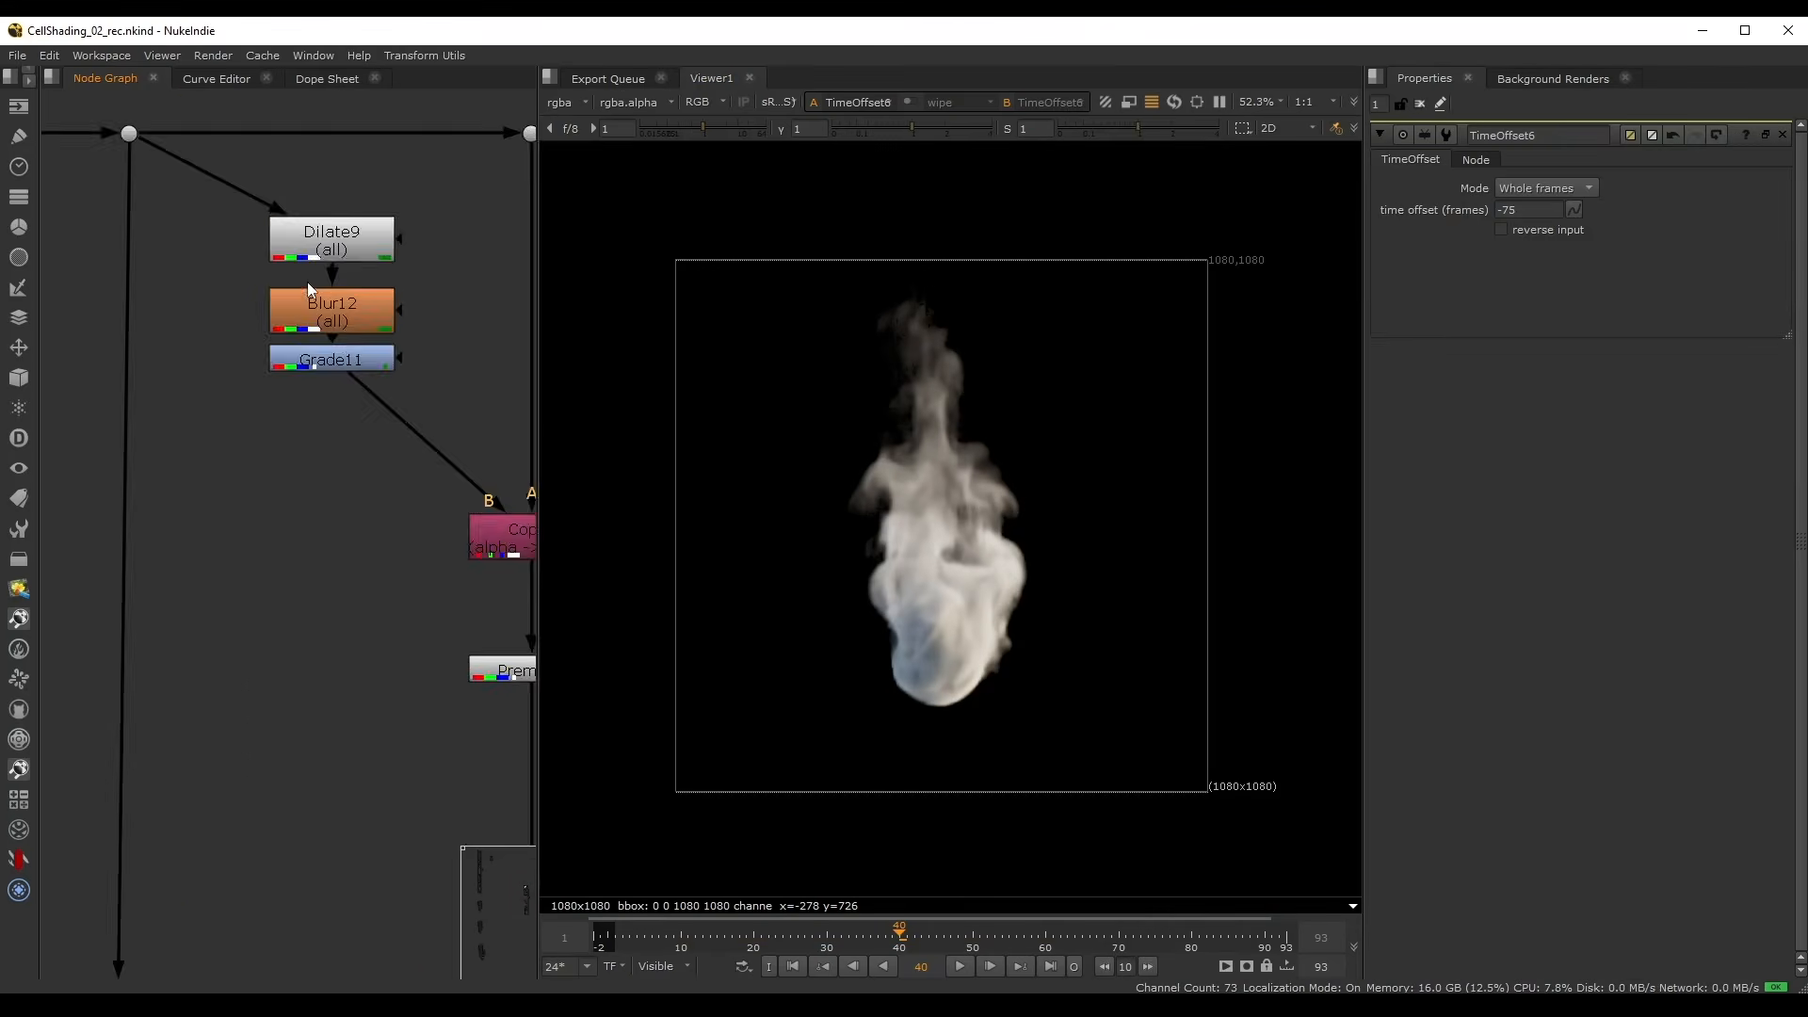
{"action": "middle_click_drag", "start_coordinate": [166, 786], "coordinate": [284, 324]}
{"action": "middle_click_drag", "start_coordinate": [209, 531], "coordinate": [411, 241]}
{"action": "middle_click_drag", "start_coordinate": [516, 280], "coordinate": [394, 349]}
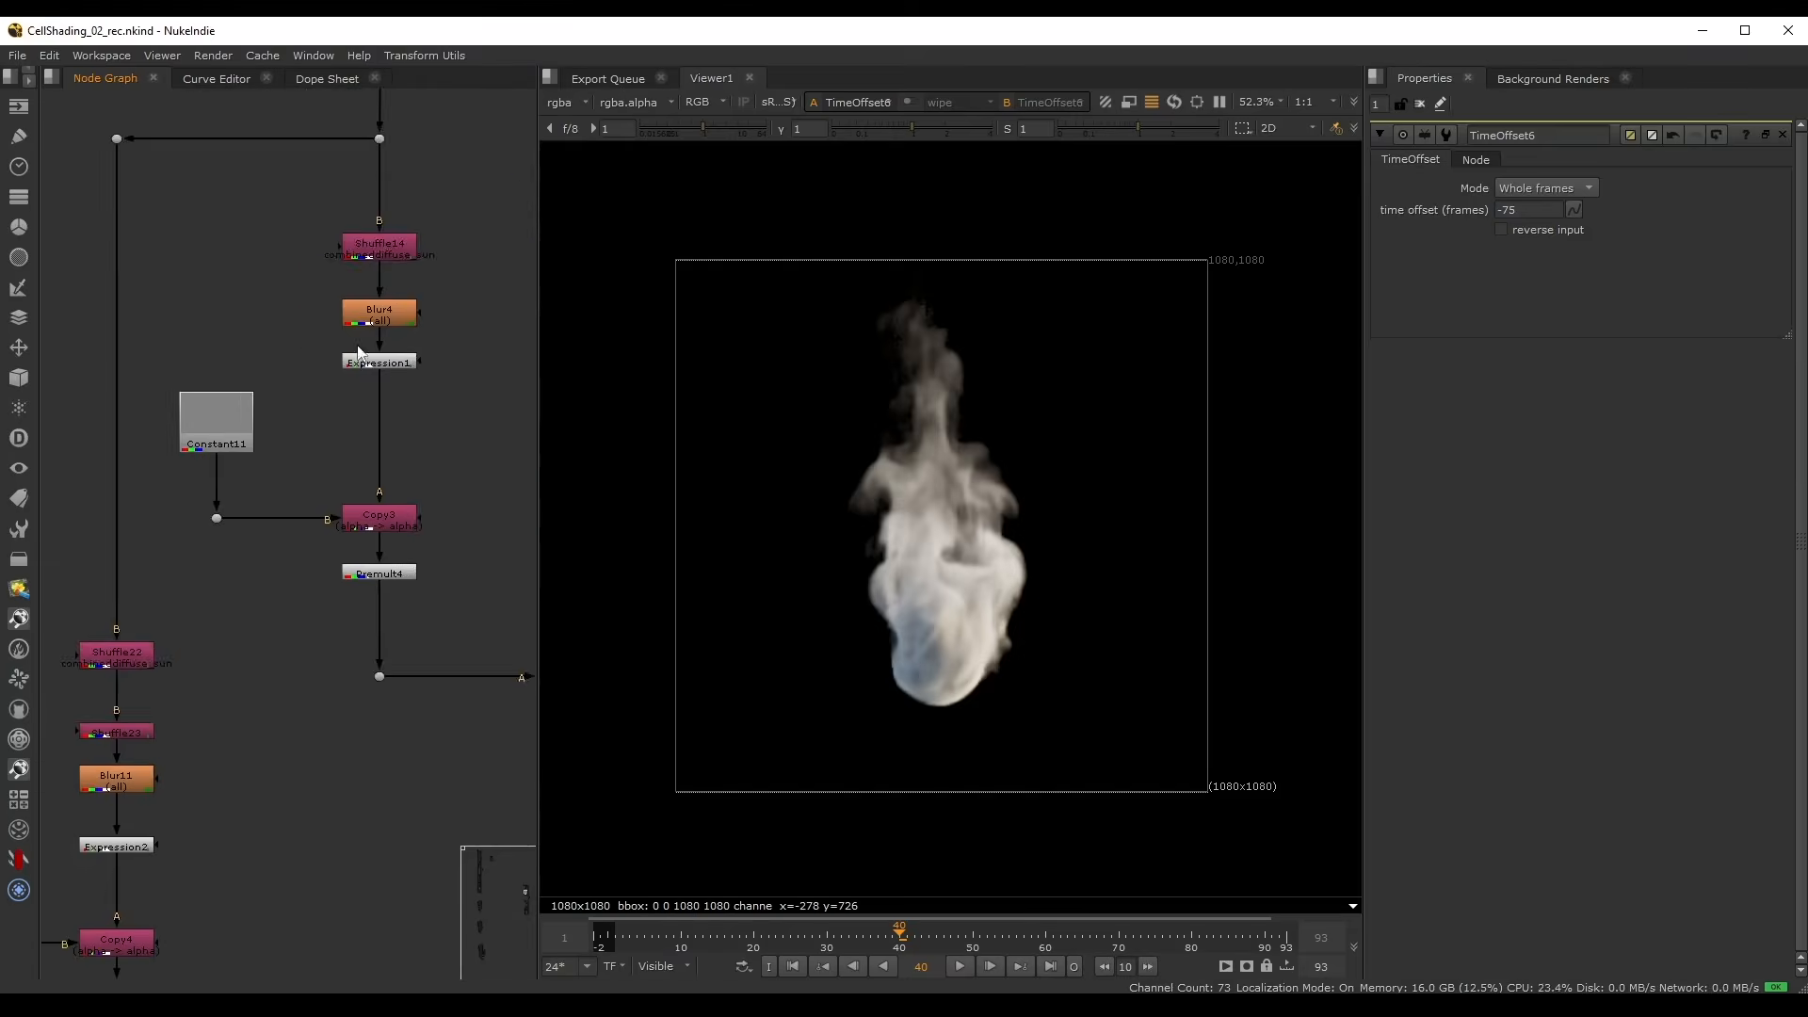
{"action": "scroll", "coordinate": [396, 351], "scroll_direction": "up", "scroll_amount": 3}
{"action": "double_click", "coordinate": [401, 369]}
{"action": "key", "text": "1"}
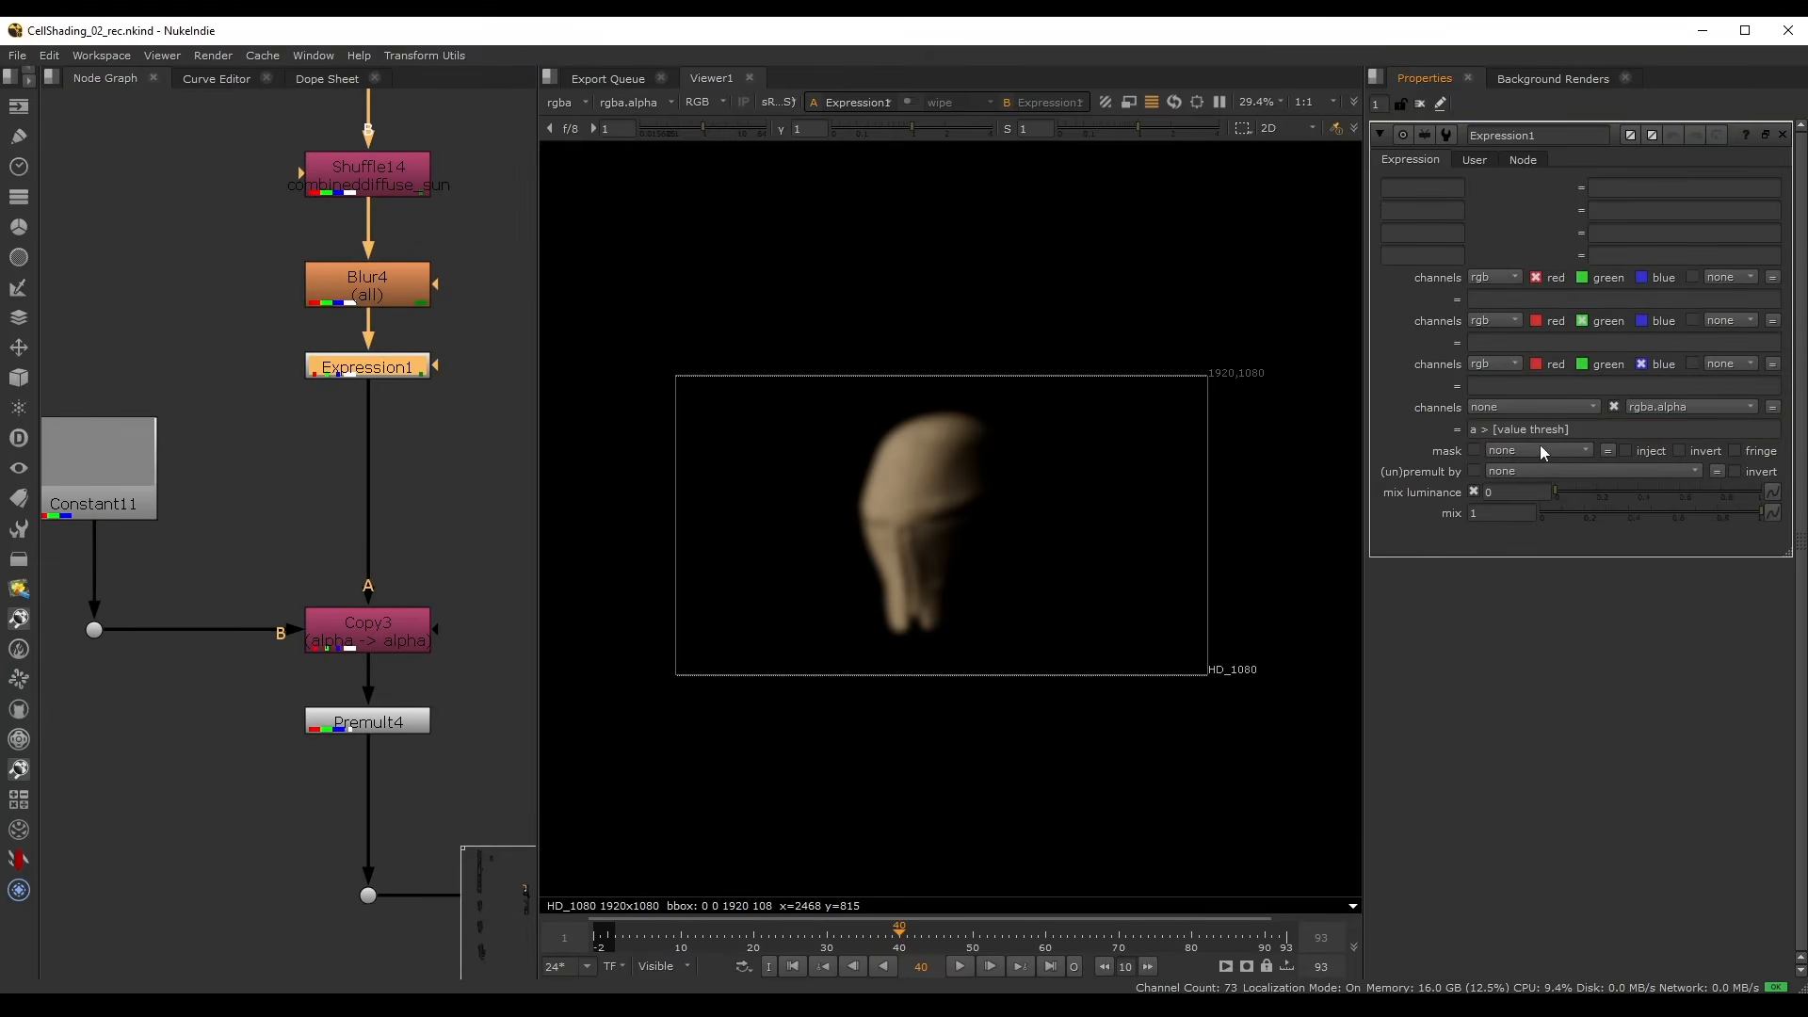
- Examine Expression1's alpha expression and its custom Threshold parameter
{"action": "left_click_drag", "start_coordinate": [1571, 429], "coordinate": [1416, 433]}
{"action": "left_click", "coordinate": [1474, 159]}
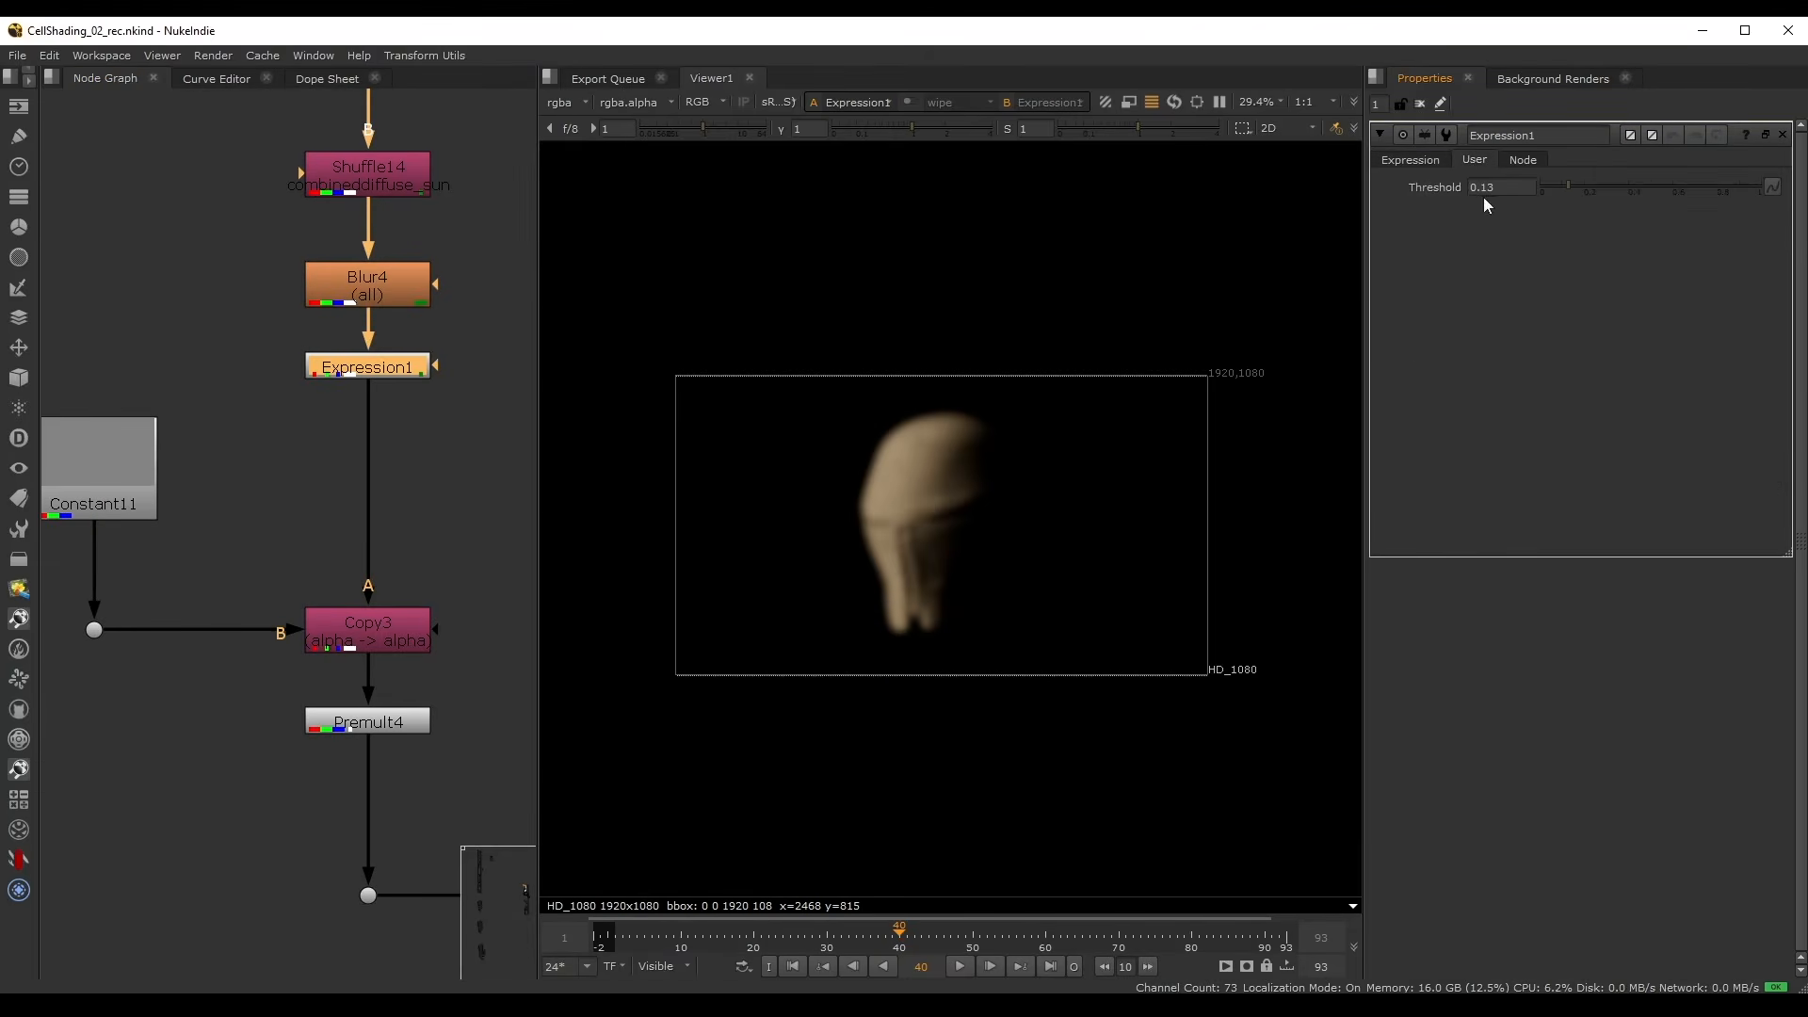
{"action": "left_click", "coordinate": [1500, 258]}
- Copy Expression1 to below the smoke's TimeOffset6 node, connect it there, show it in the viewer and open its properties
{"action": "left_click", "coordinate": [393, 371]}
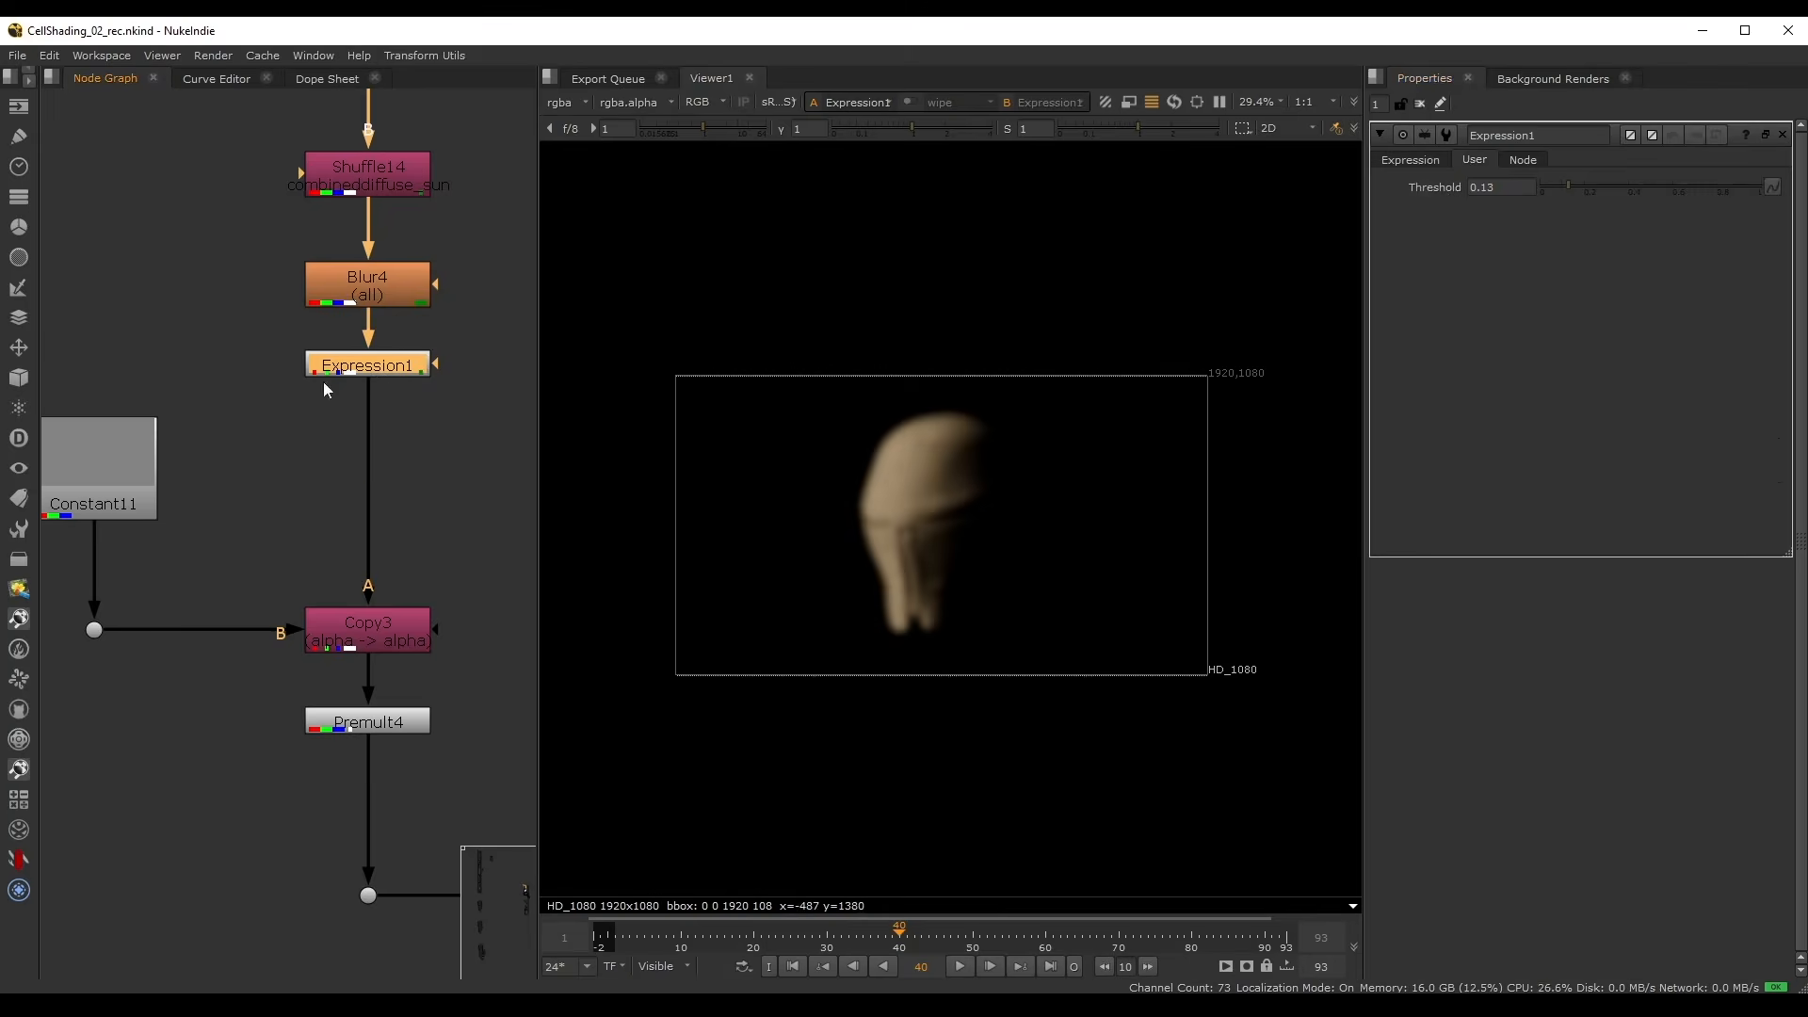
{"action": "scroll", "coordinate": [354, 375], "scroll_direction": "down", "scroll_amount": 10}
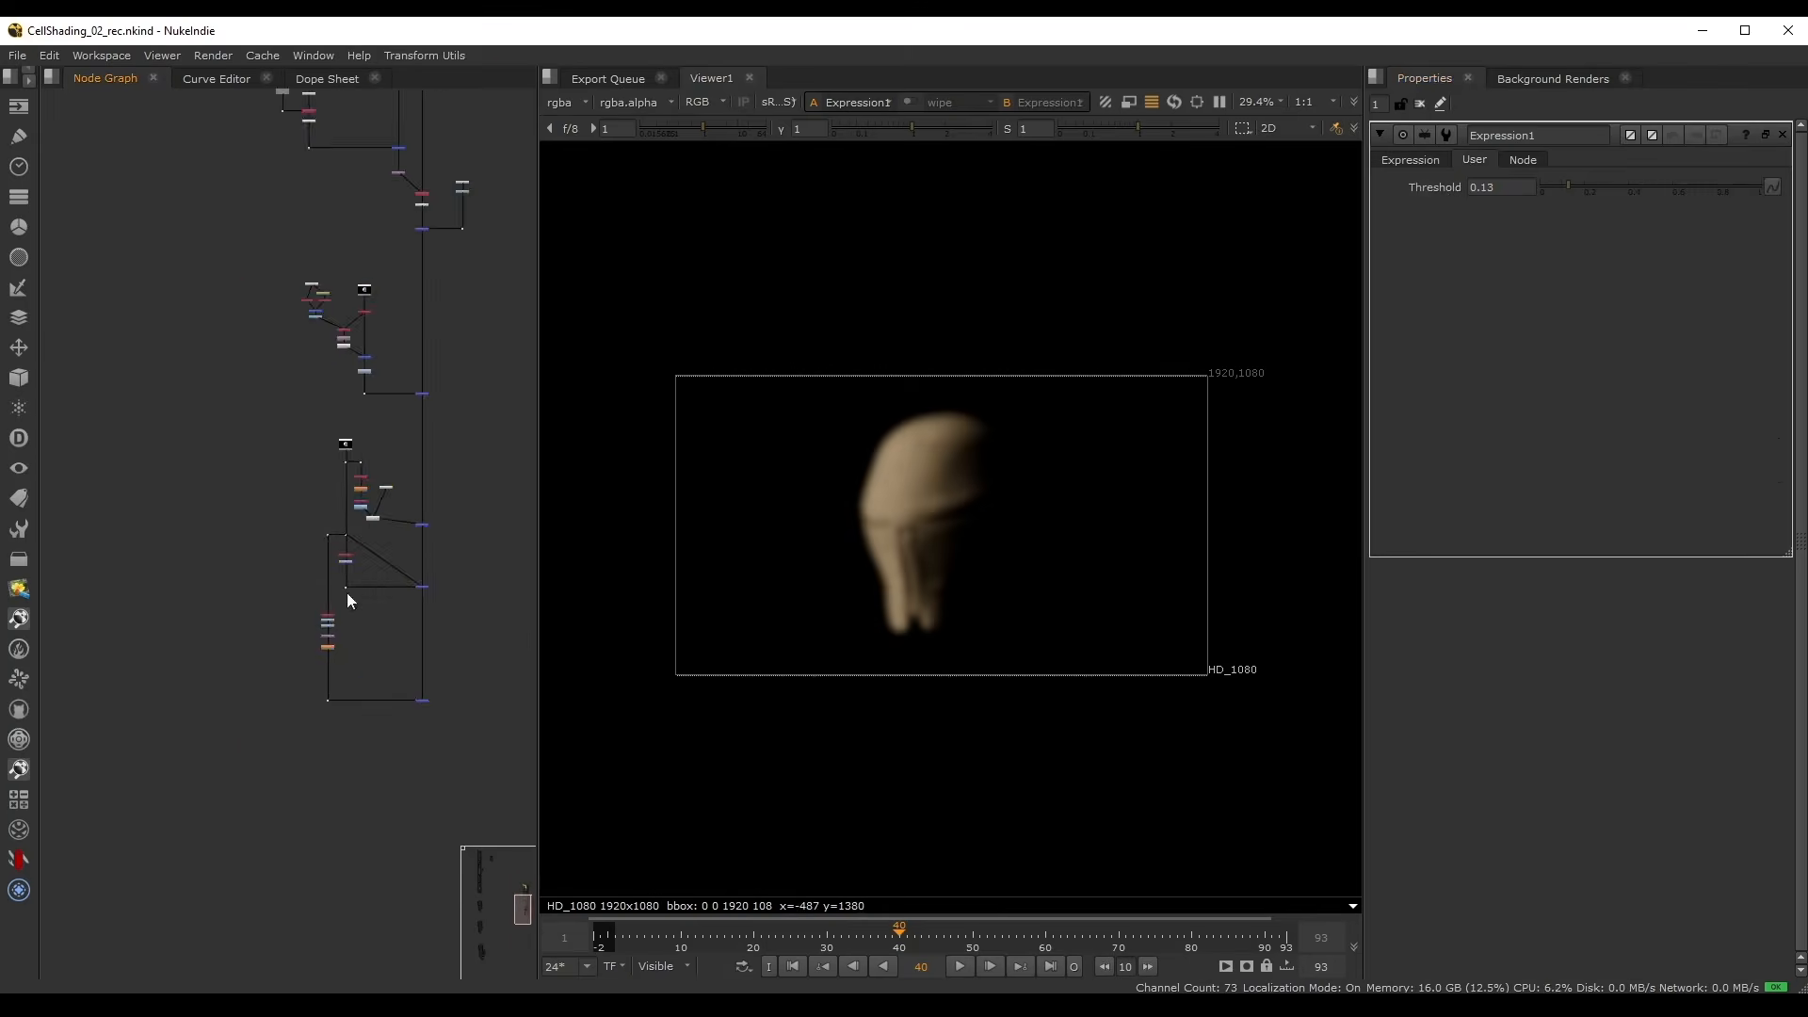
{"action": "scroll", "coordinate": [415, 514], "scroll_direction": "up", "scroll_amount": 8}
{"action": "left_click", "coordinate": [317, 529]}
{"action": "key", "text": "ctrl+v"}
{"action": "scroll", "coordinate": [318, 529], "scroll_direction": "up", "scroll_amount": 3}
{"action": "left_click_drag", "start_coordinate": [318, 529], "coordinate": [273, 429]}
{"action": "left_click_drag", "start_coordinate": [259, 542], "coordinate": [246, 538]}
{"action": "key", "text": "1"}
{"action": "double_click", "coordinate": [245, 538]}
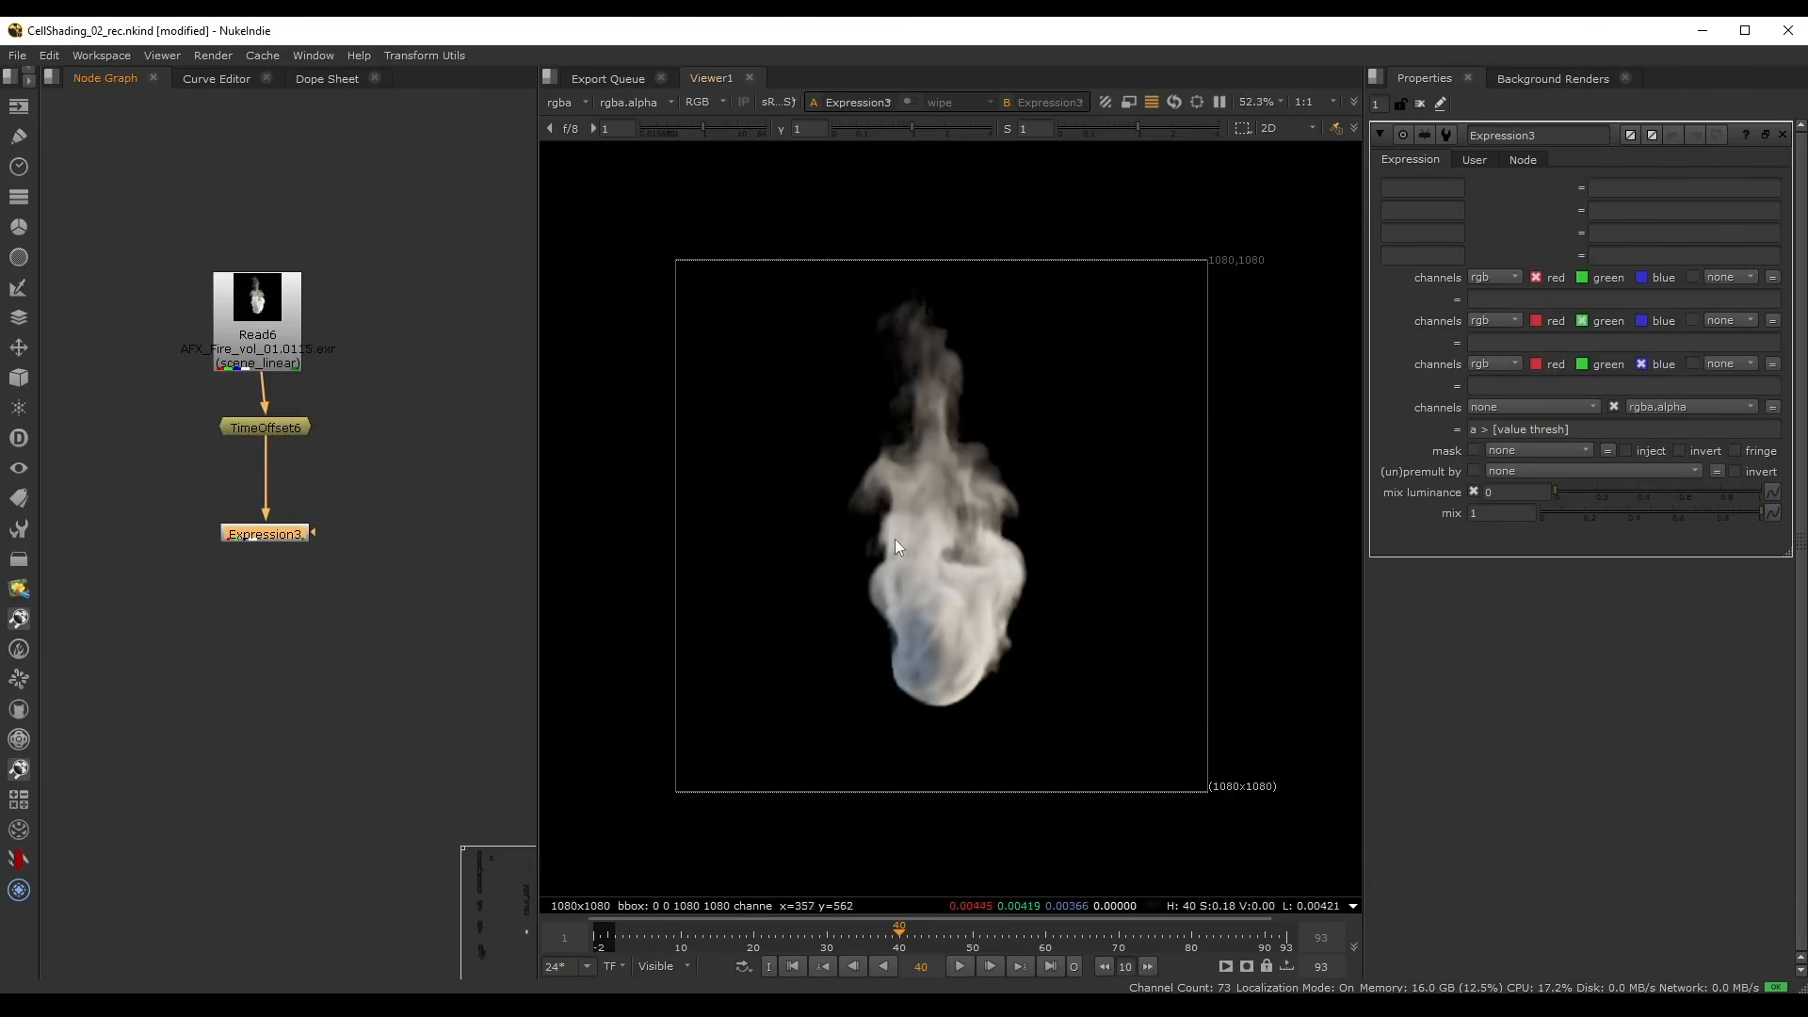
- View the alpha channel and set the copied Expression node's Threshold to 0.035
{"action": "key", "text": "a"}
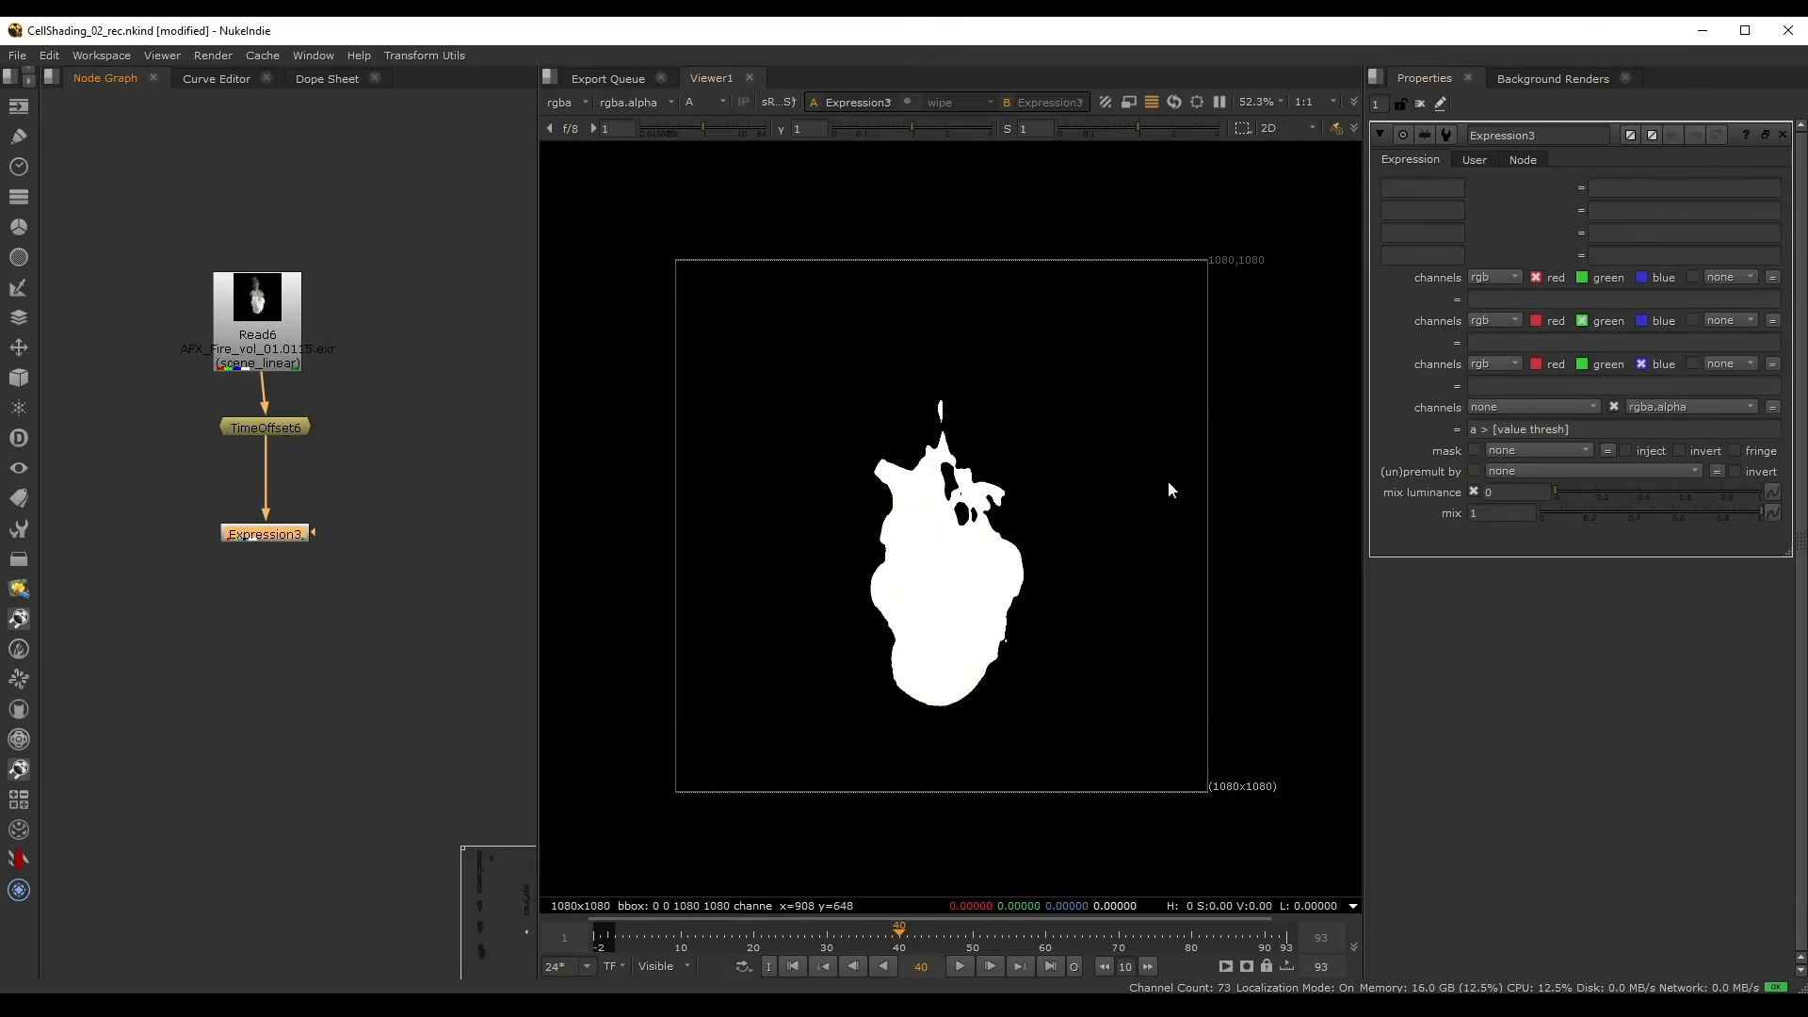
{"action": "left_click", "coordinate": [1472, 161]}
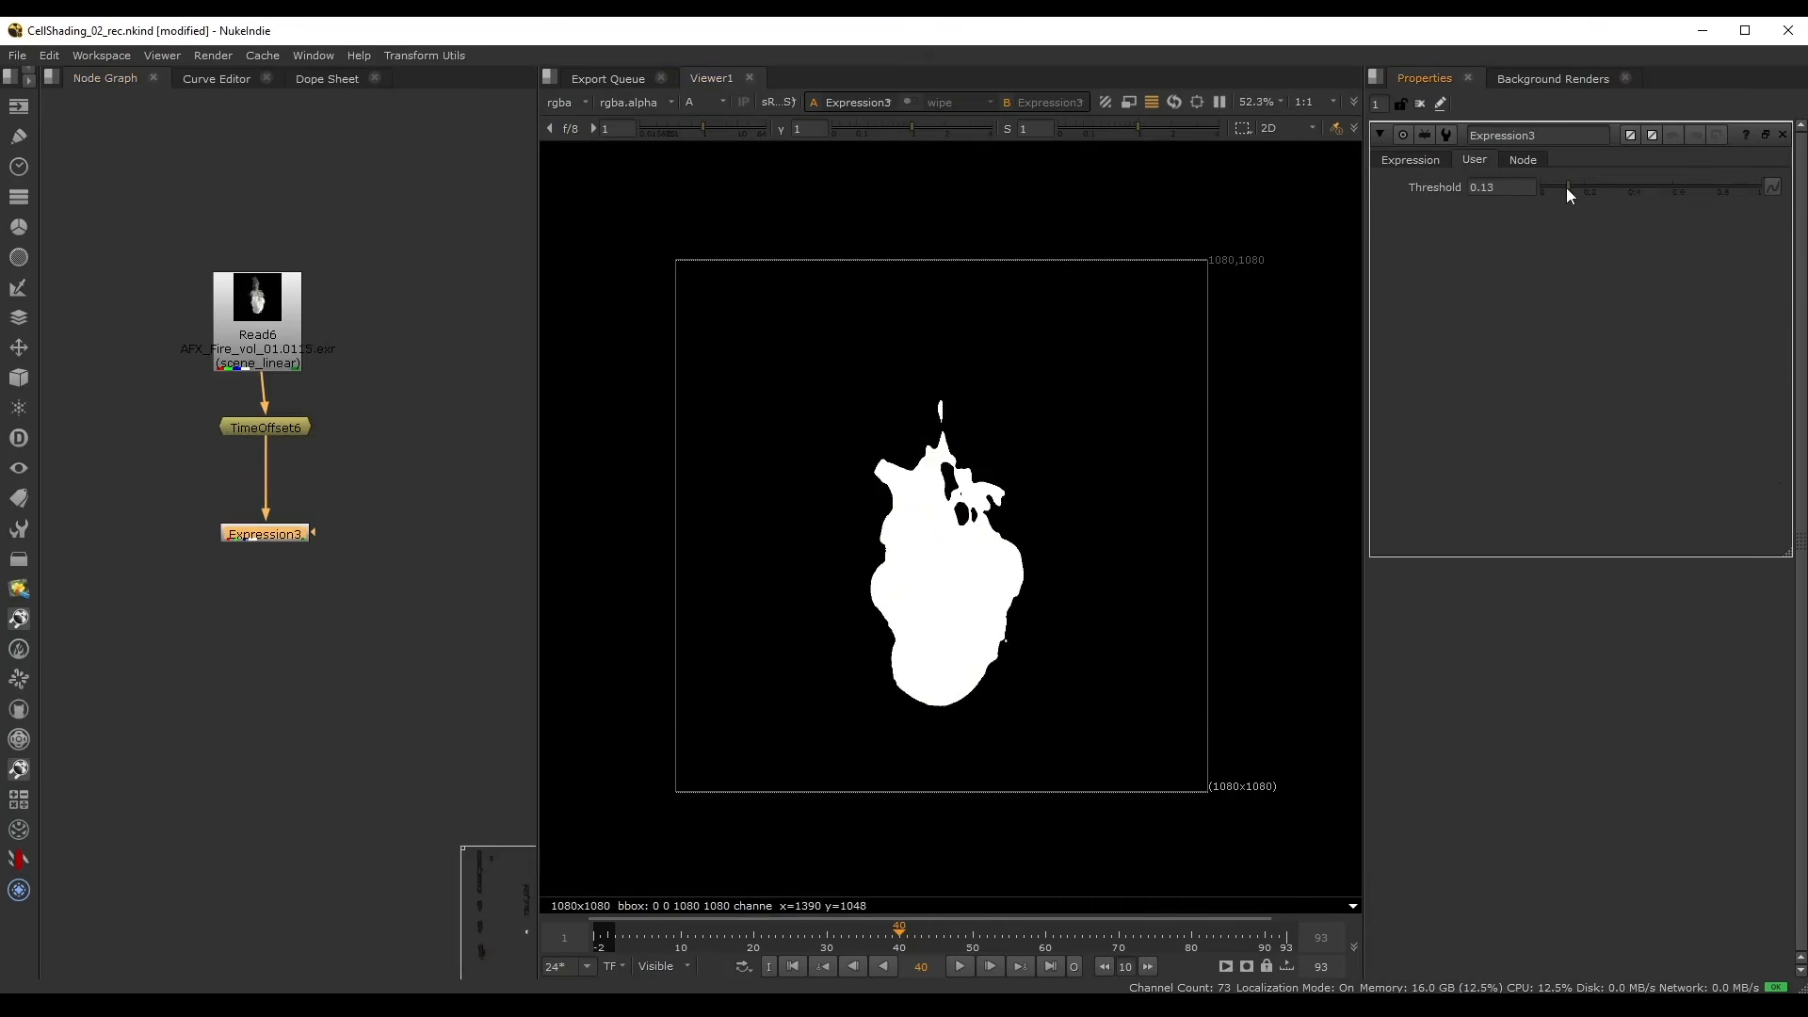
{"action": "left_click_drag", "start_coordinate": [1566, 189], "coordinate": [1539, 189]}
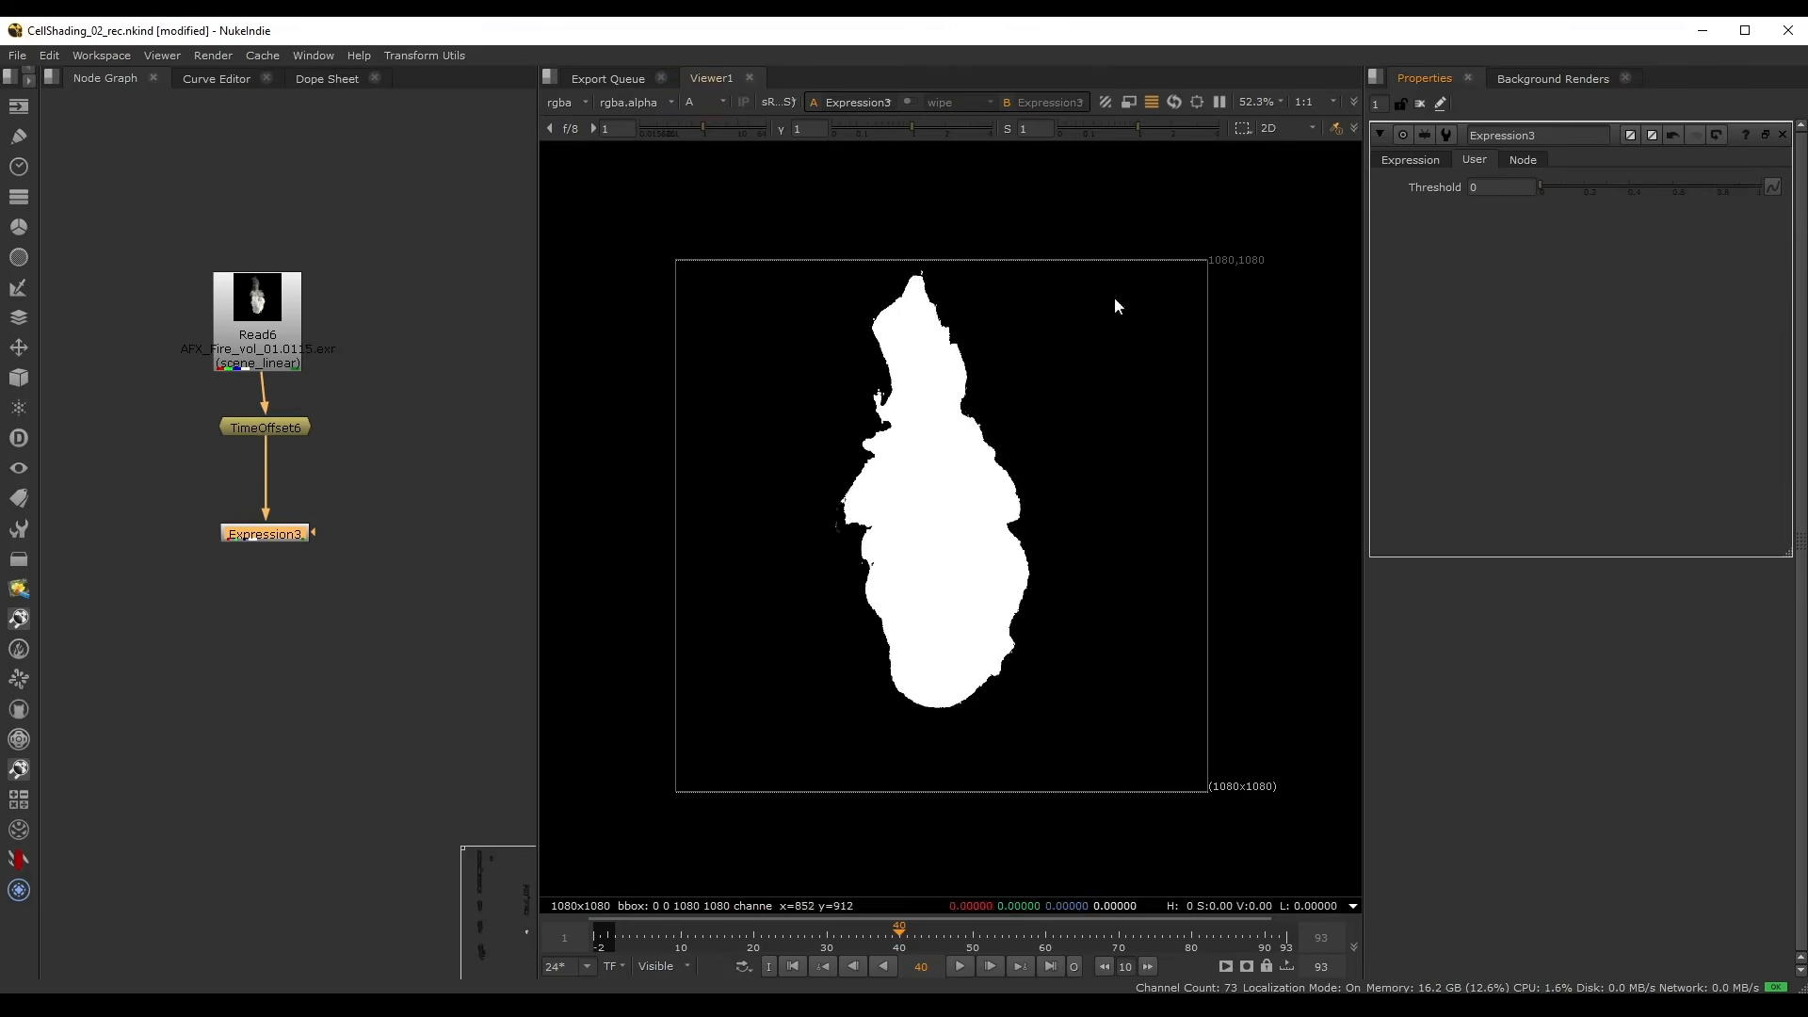
{"action": "left_click", "coordinate": [1545, 188]}
{"action": "left_click_drag", "start_coordinate": [1546, 188], "coordinate": [1548, 189]}
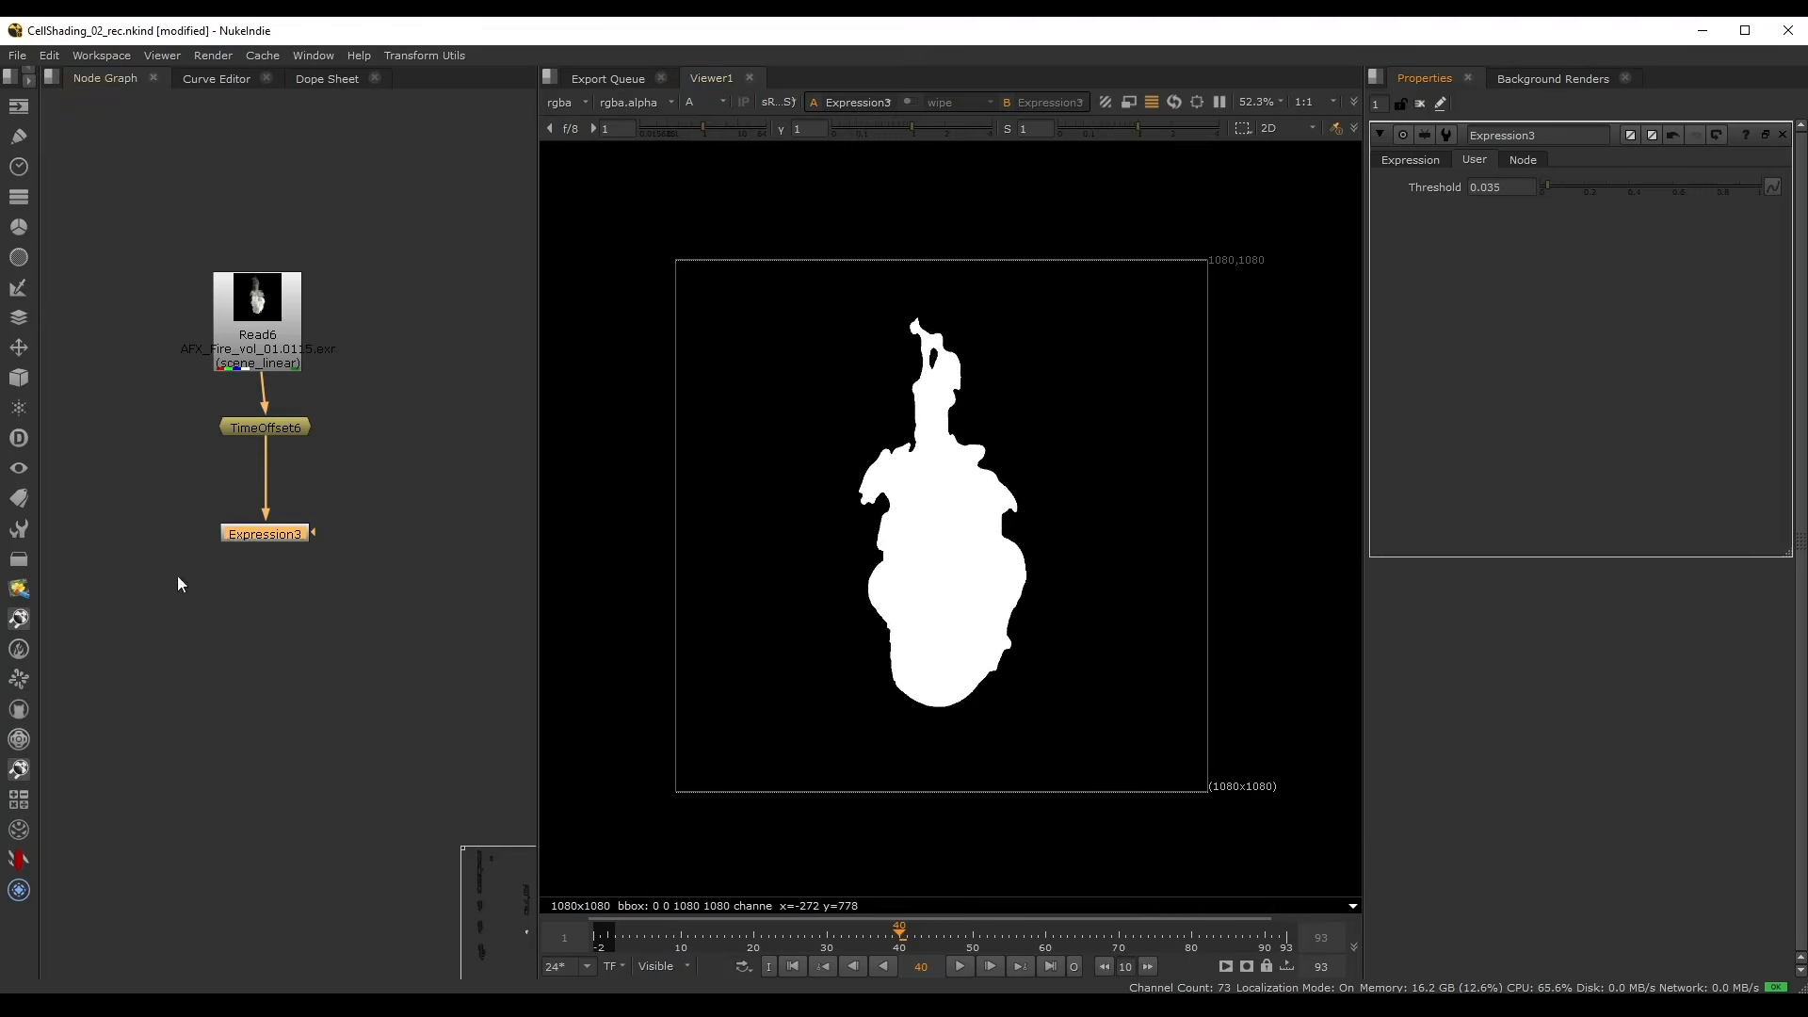
- Add a Constant node beside the smoke's Expression node
{"action": "middle_click_drag", "start_coordinate": [177, 575], "coordinate": [279, 496]}
{"action": "left_click", "coordinate": [279, 495]}
{"action": "key", "text": "Tab"}
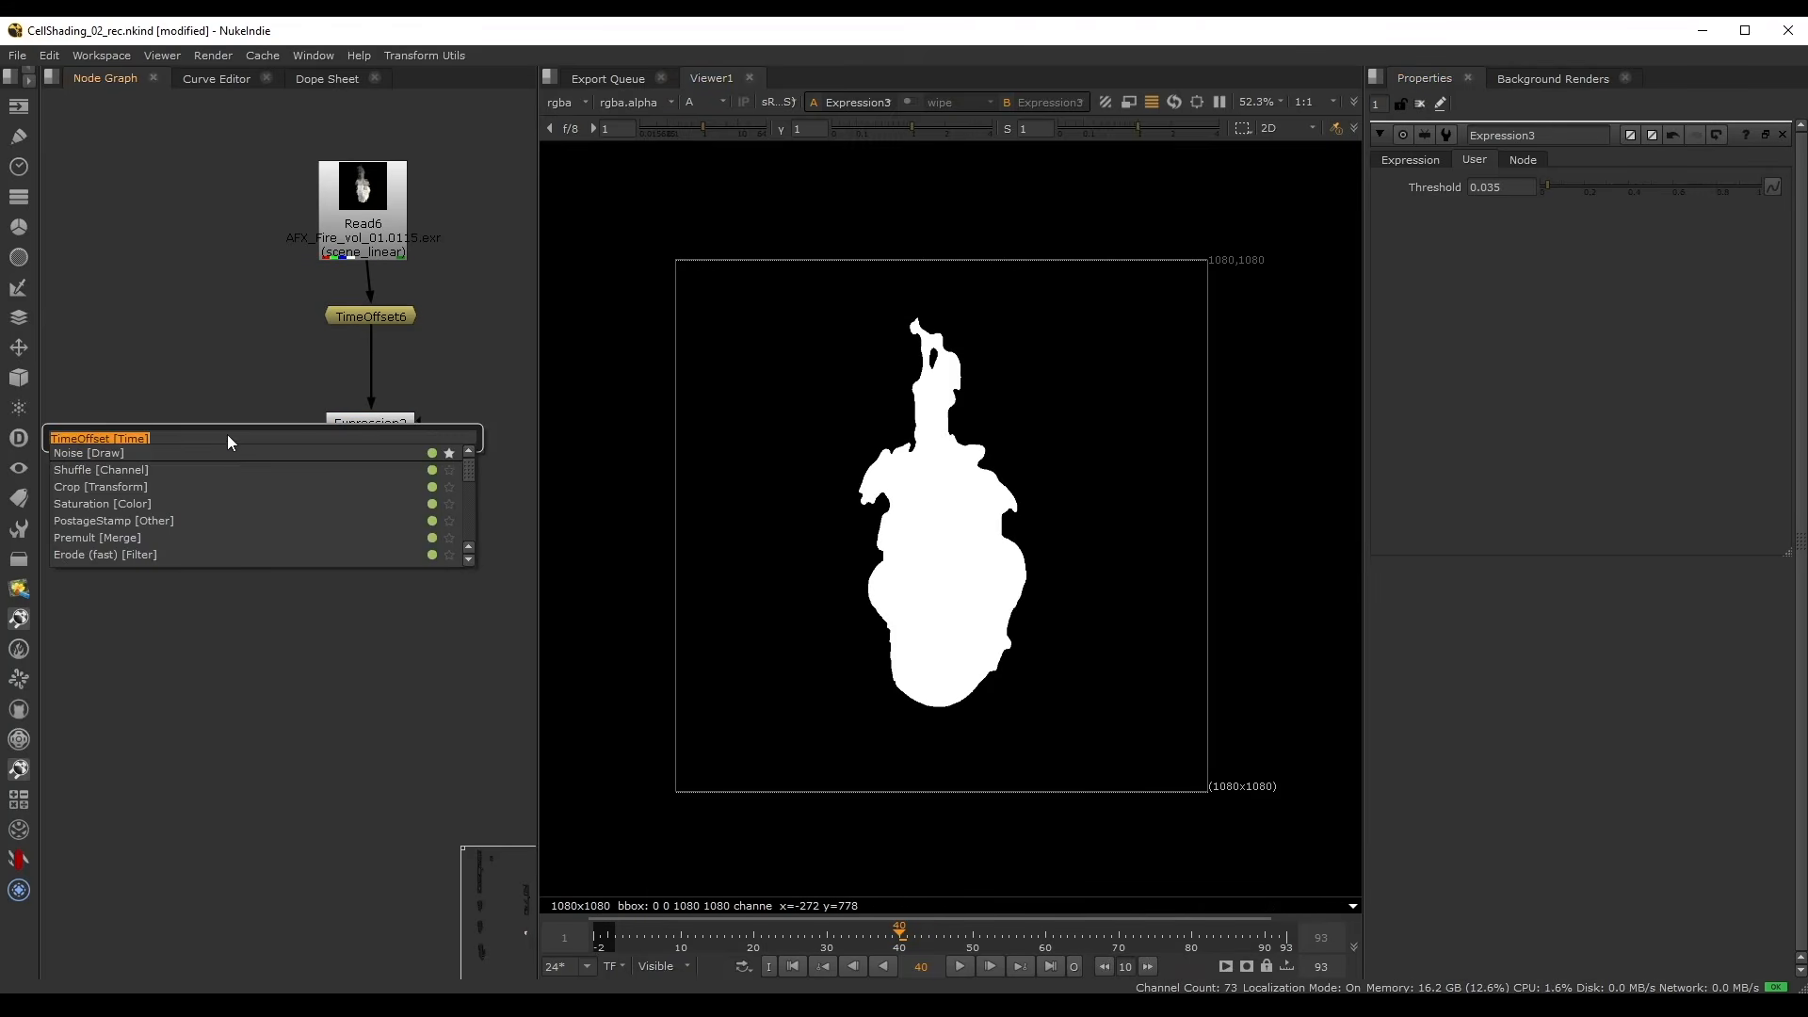
{"action": "type", "text": "consta"}
{"action": "key", "text": "Return"}
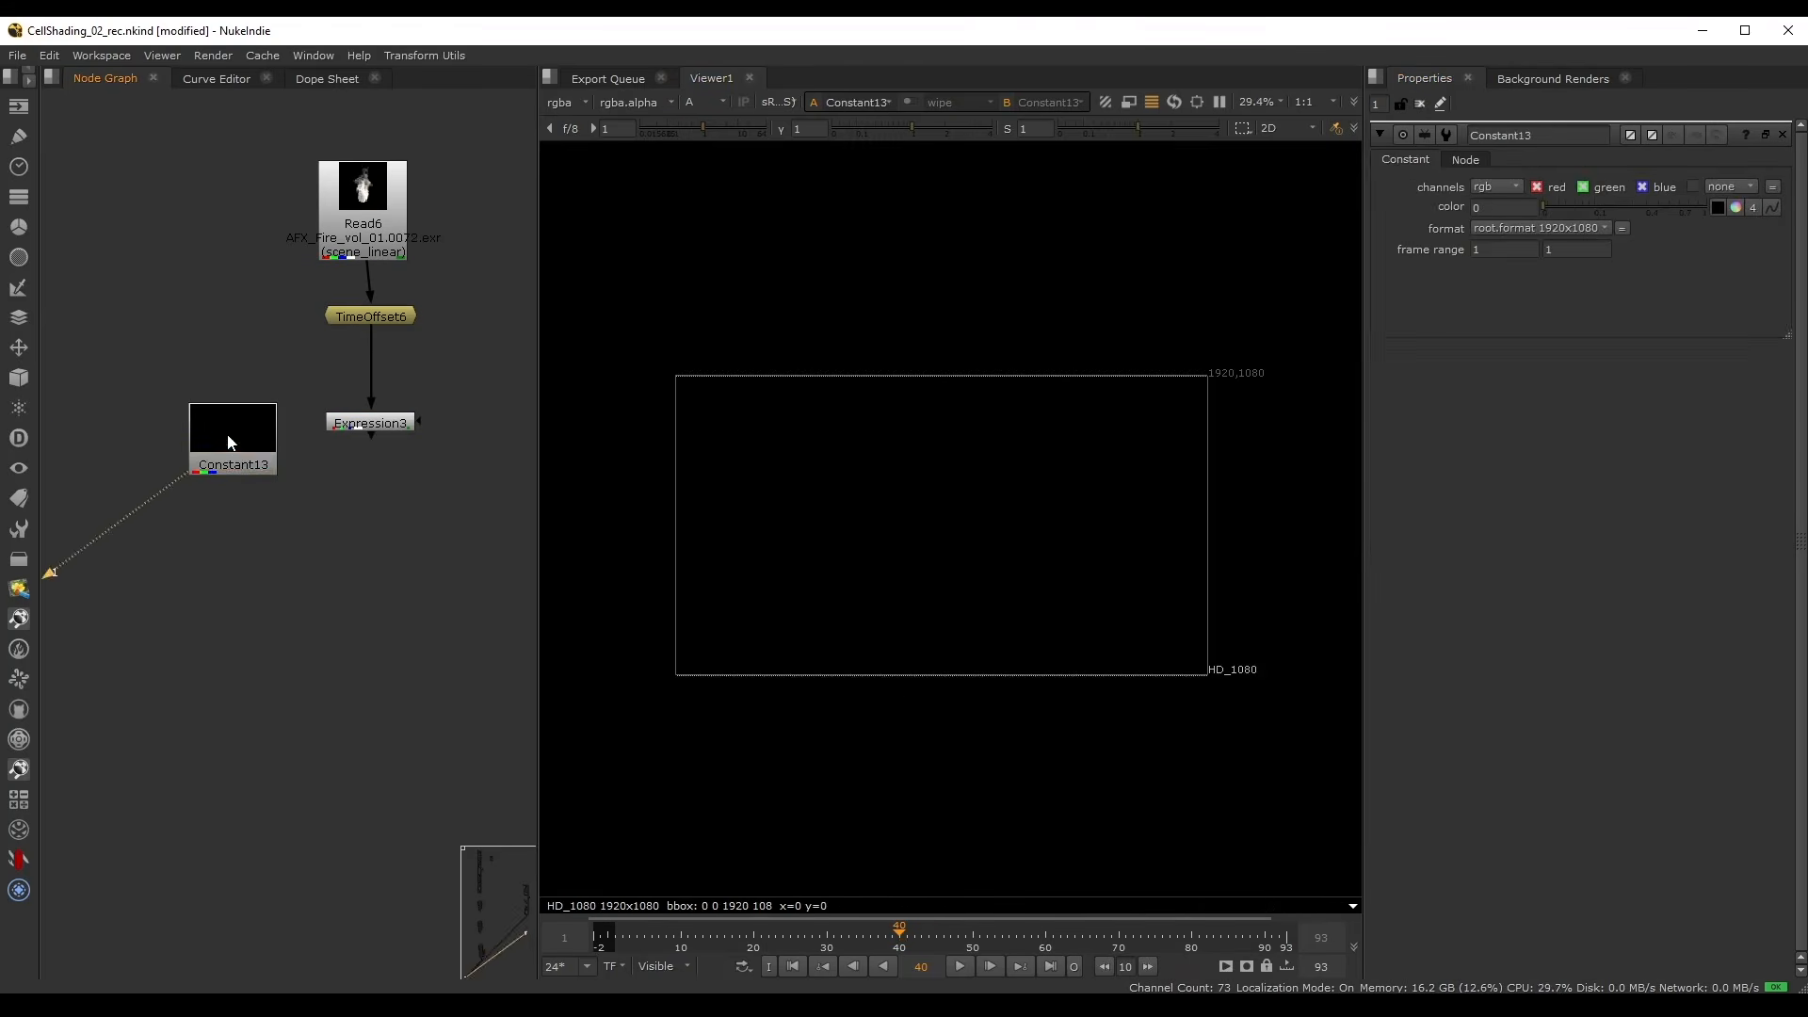
{"action": "left_click_drag", "start_coordinate": [222, 424], "coordinate": [203, 449]}
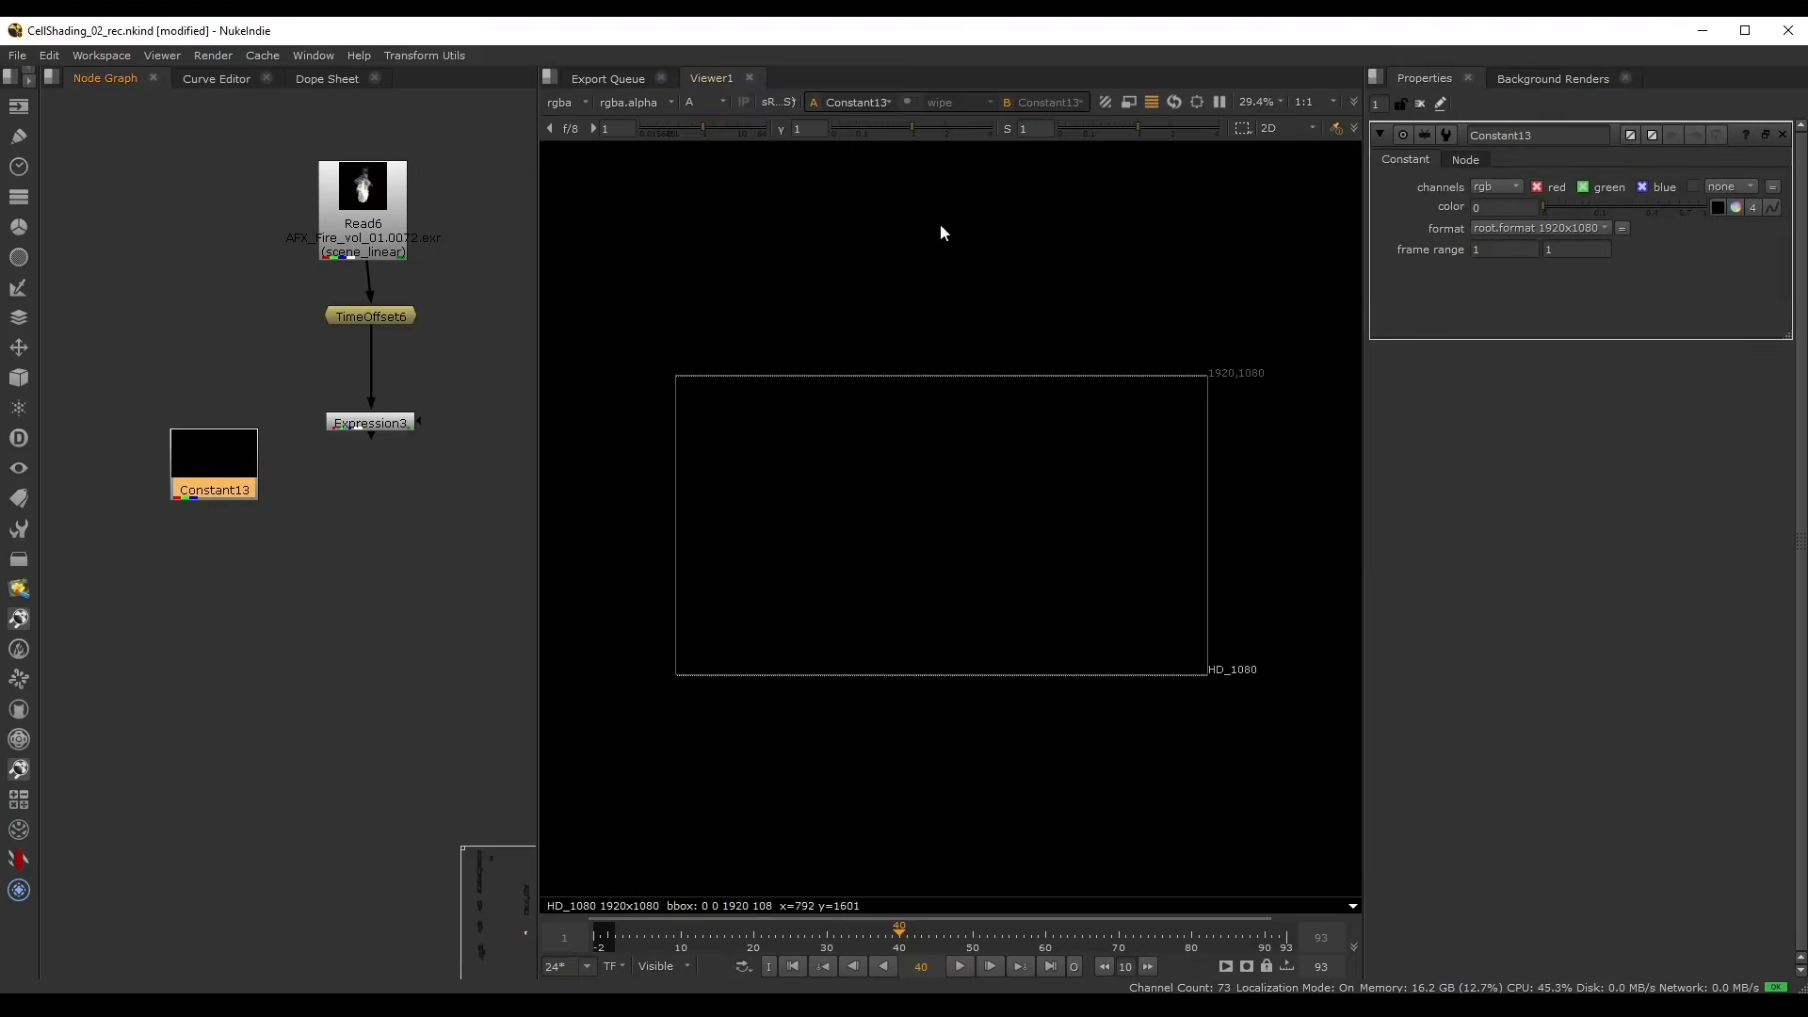
- Show Read6 in the viewer and set the project's full size format to 1080x1080
{"action": "left_click", "coordinate": [330, 209]}
{"action": "key", "text": "1"}
{"action": "left_click", "coordinate": [471, 285]}
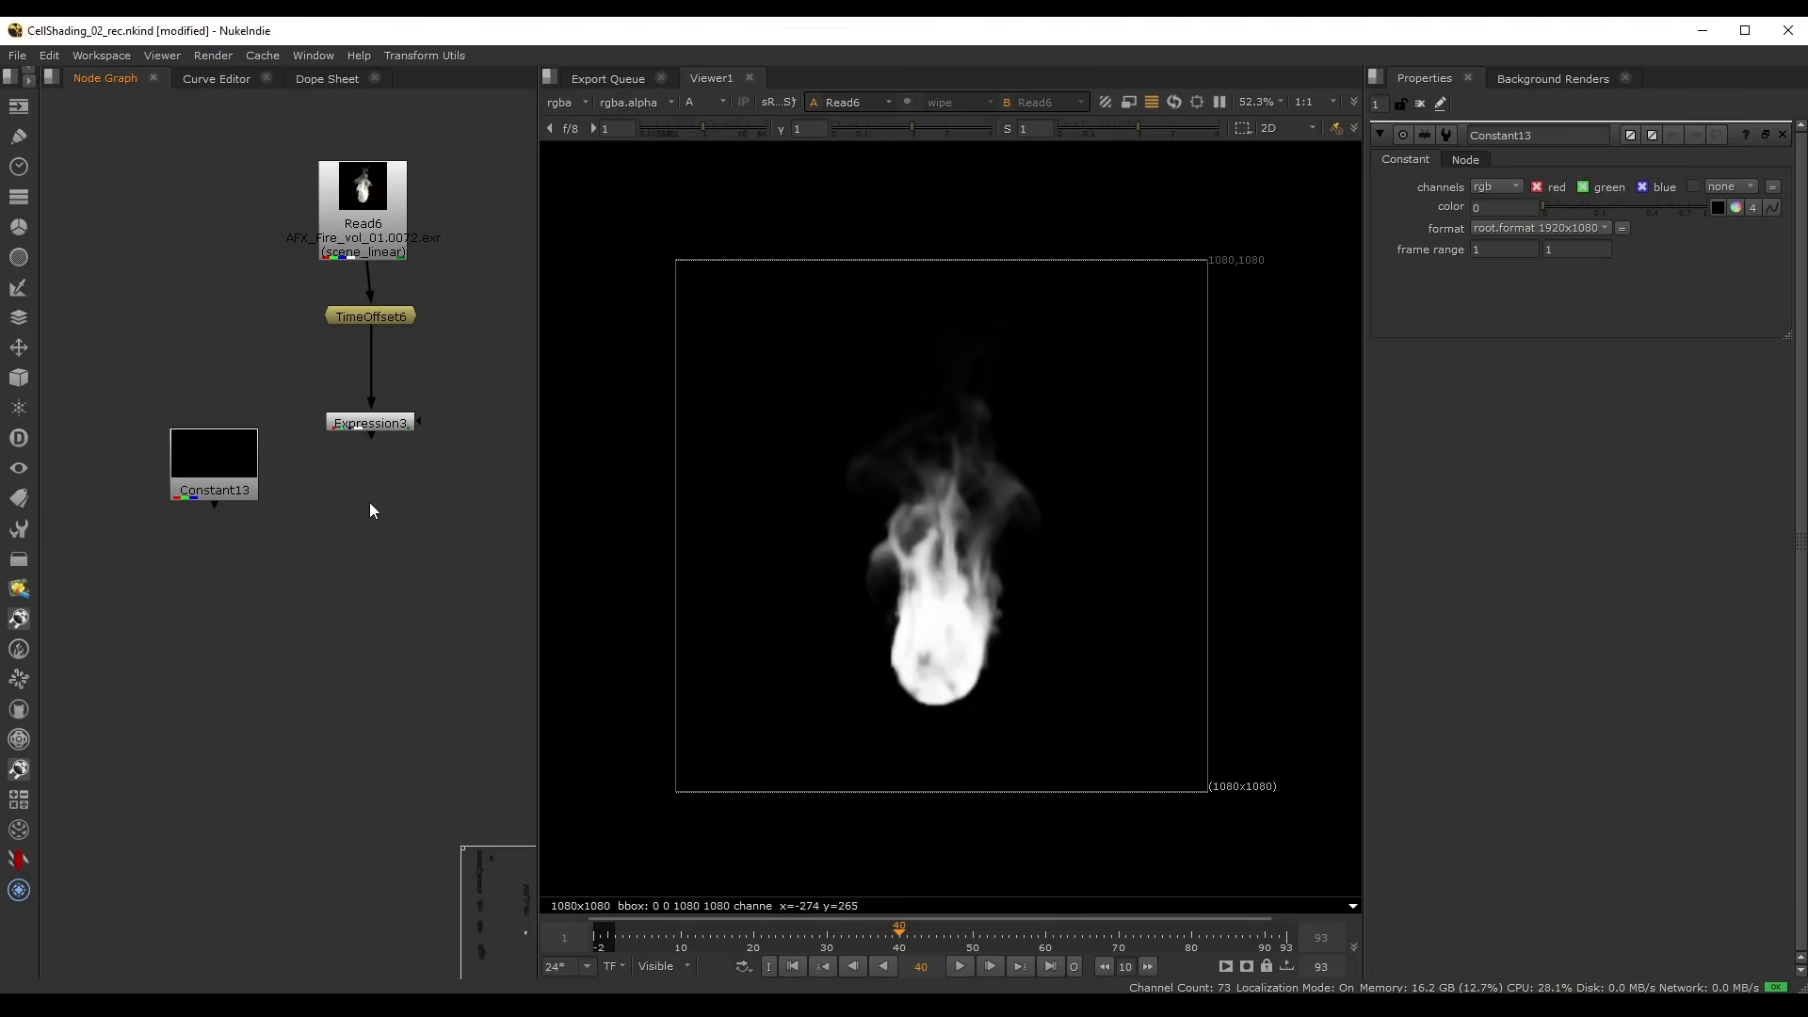
{"action": "key", "text": "s"}
{"action": "left_click", "coordinate": [1523, 737]}
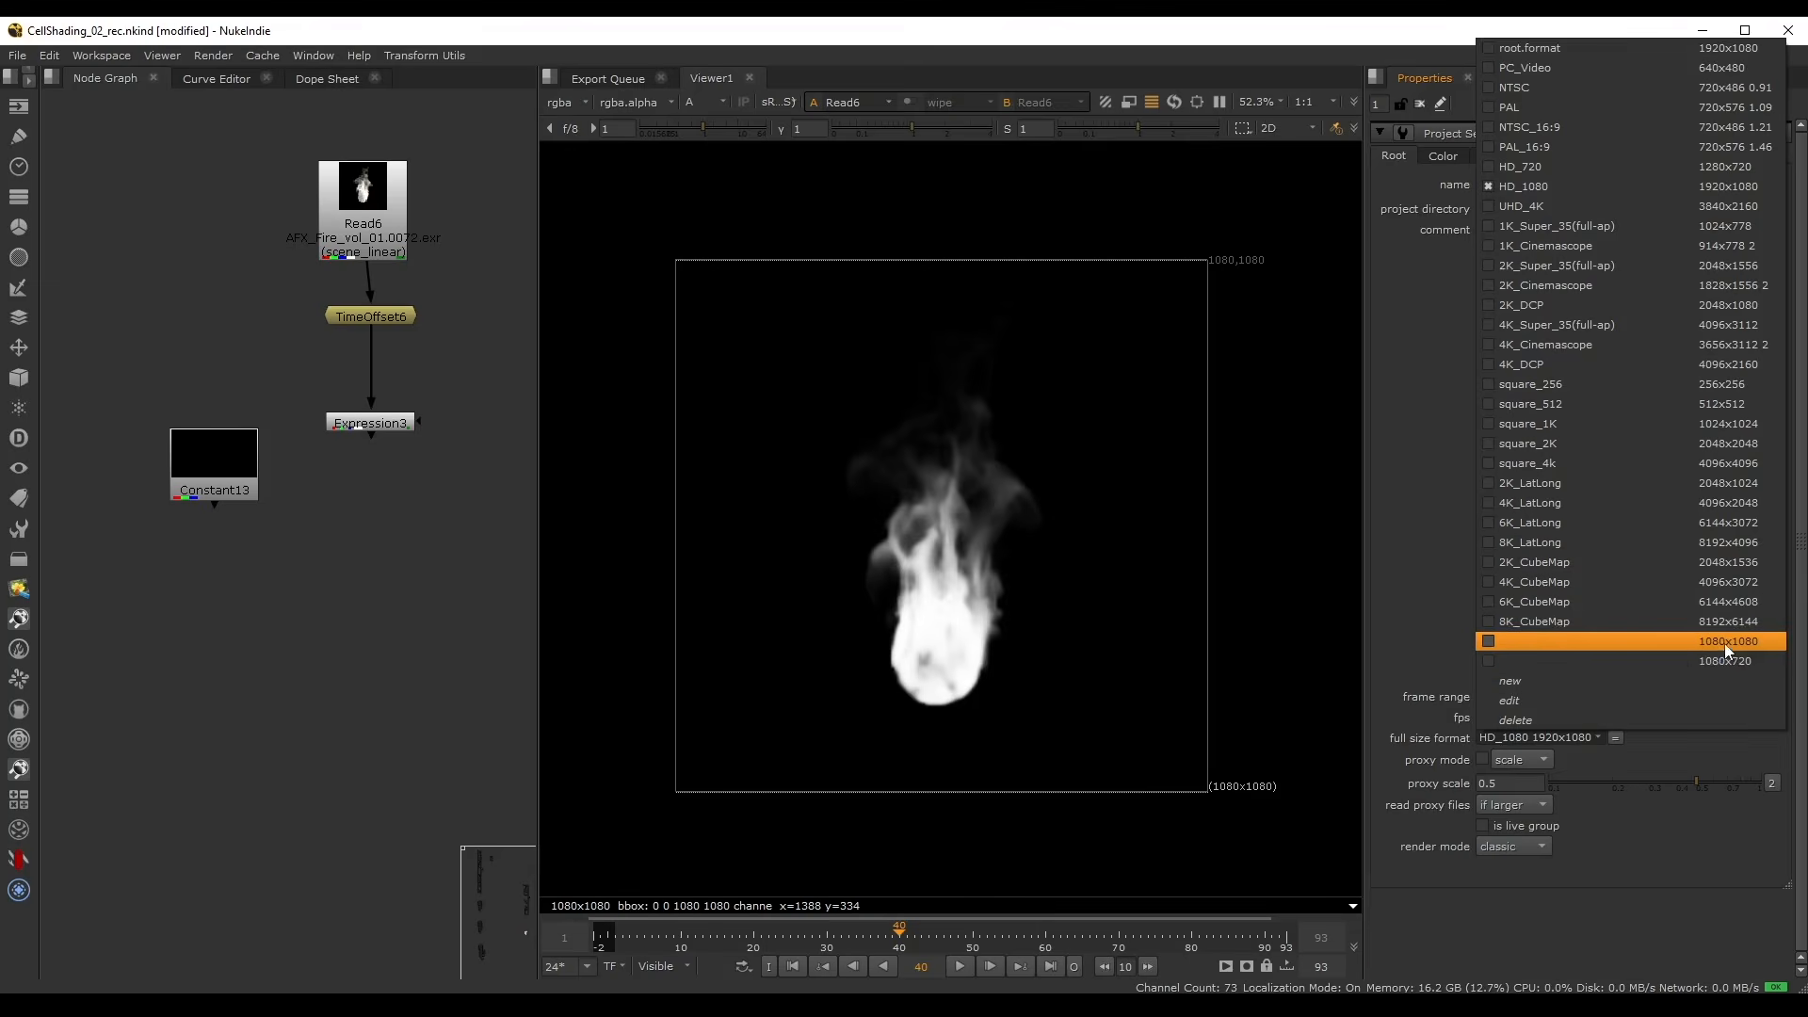
{"action": "left_click", "coordinate": [1580, 644]}
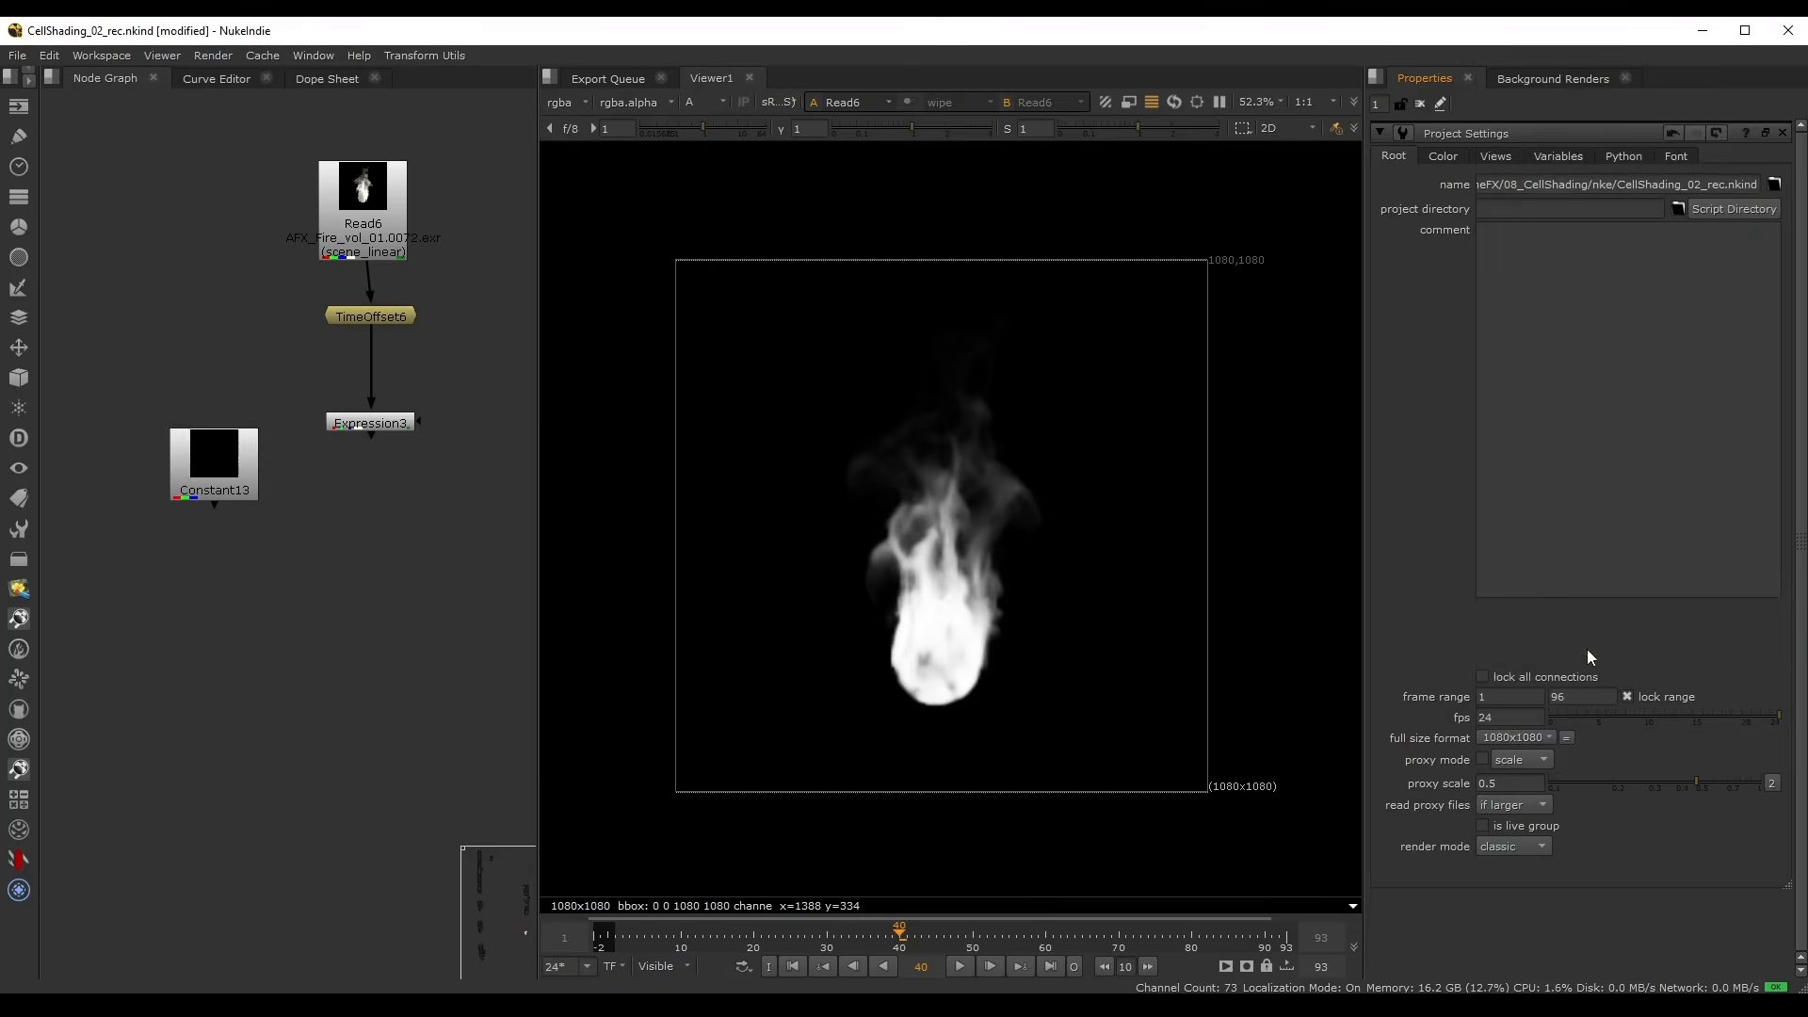
- View the Constant node in RGB and set its color to orange with red 1, green 0.26 and blue 0.085
{"action": "left_click", "coordinate": [214, 456]}
{"action": "key", "text": "1"}
{"action": "double_click", "coordinate": [215, 449]}
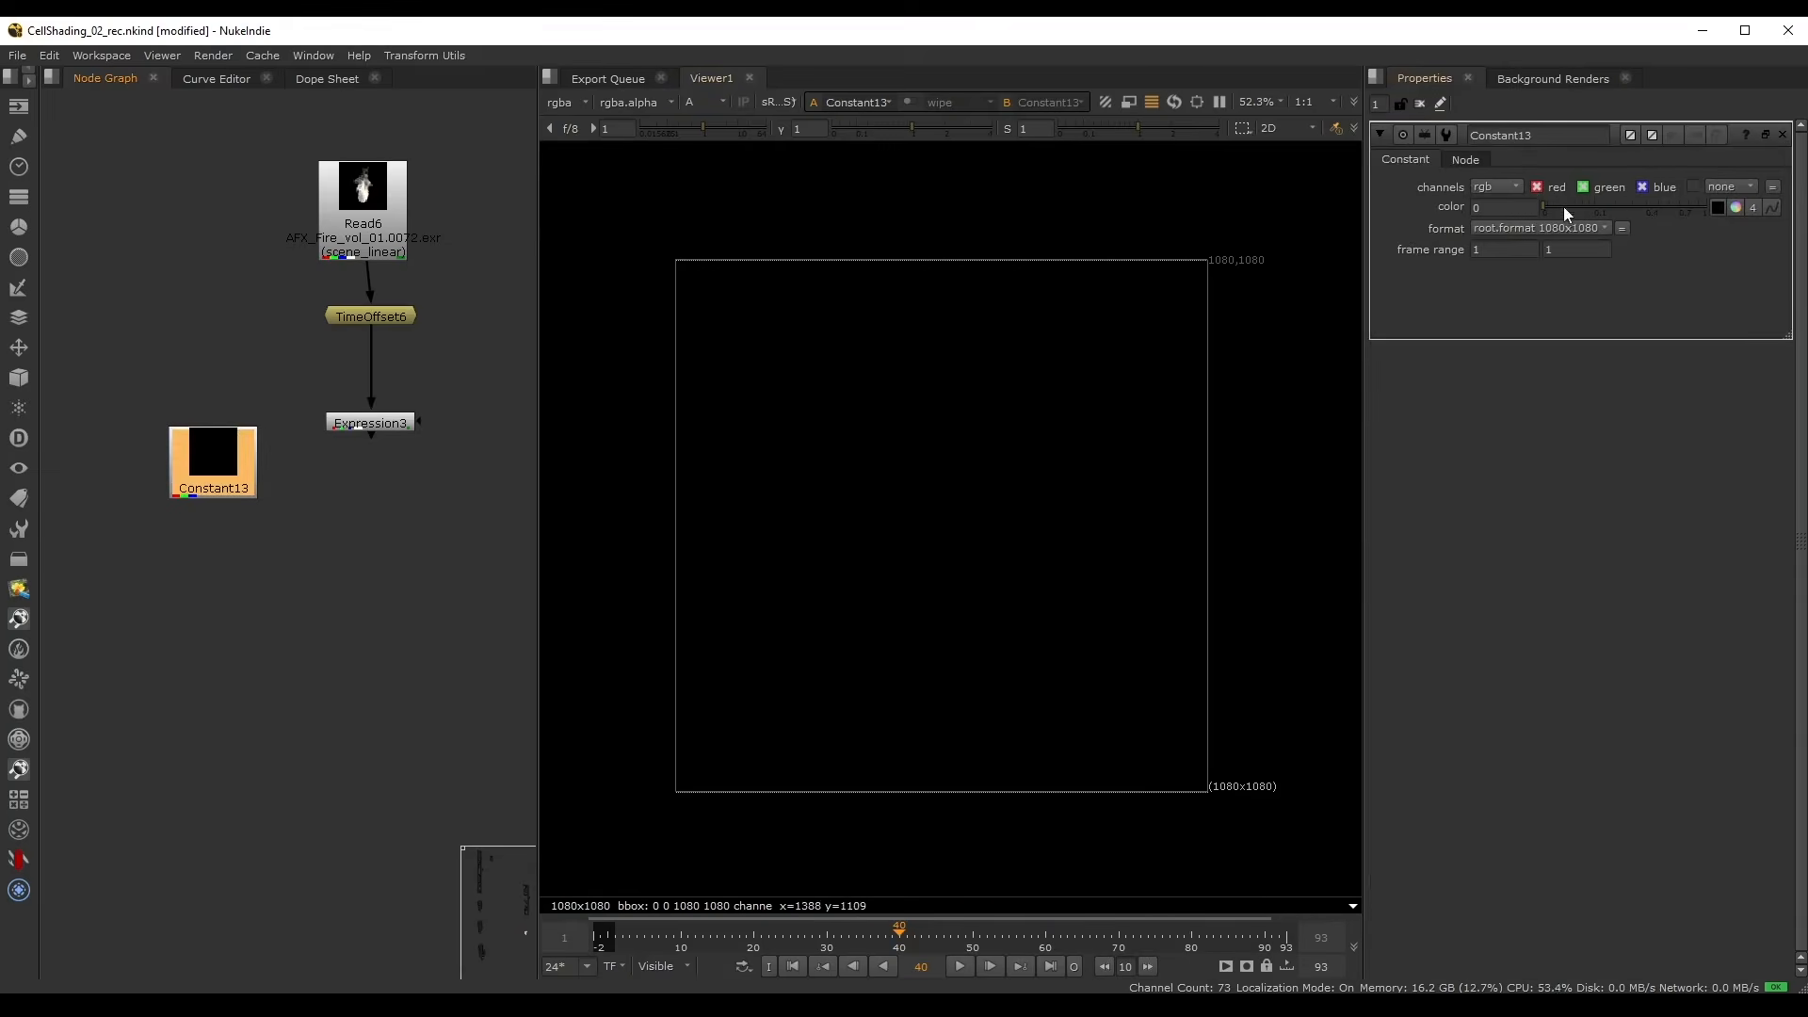
{"action": "left_click_drag", "start_coordinate": [1564, 208], "coordinate": [1708, 217]}
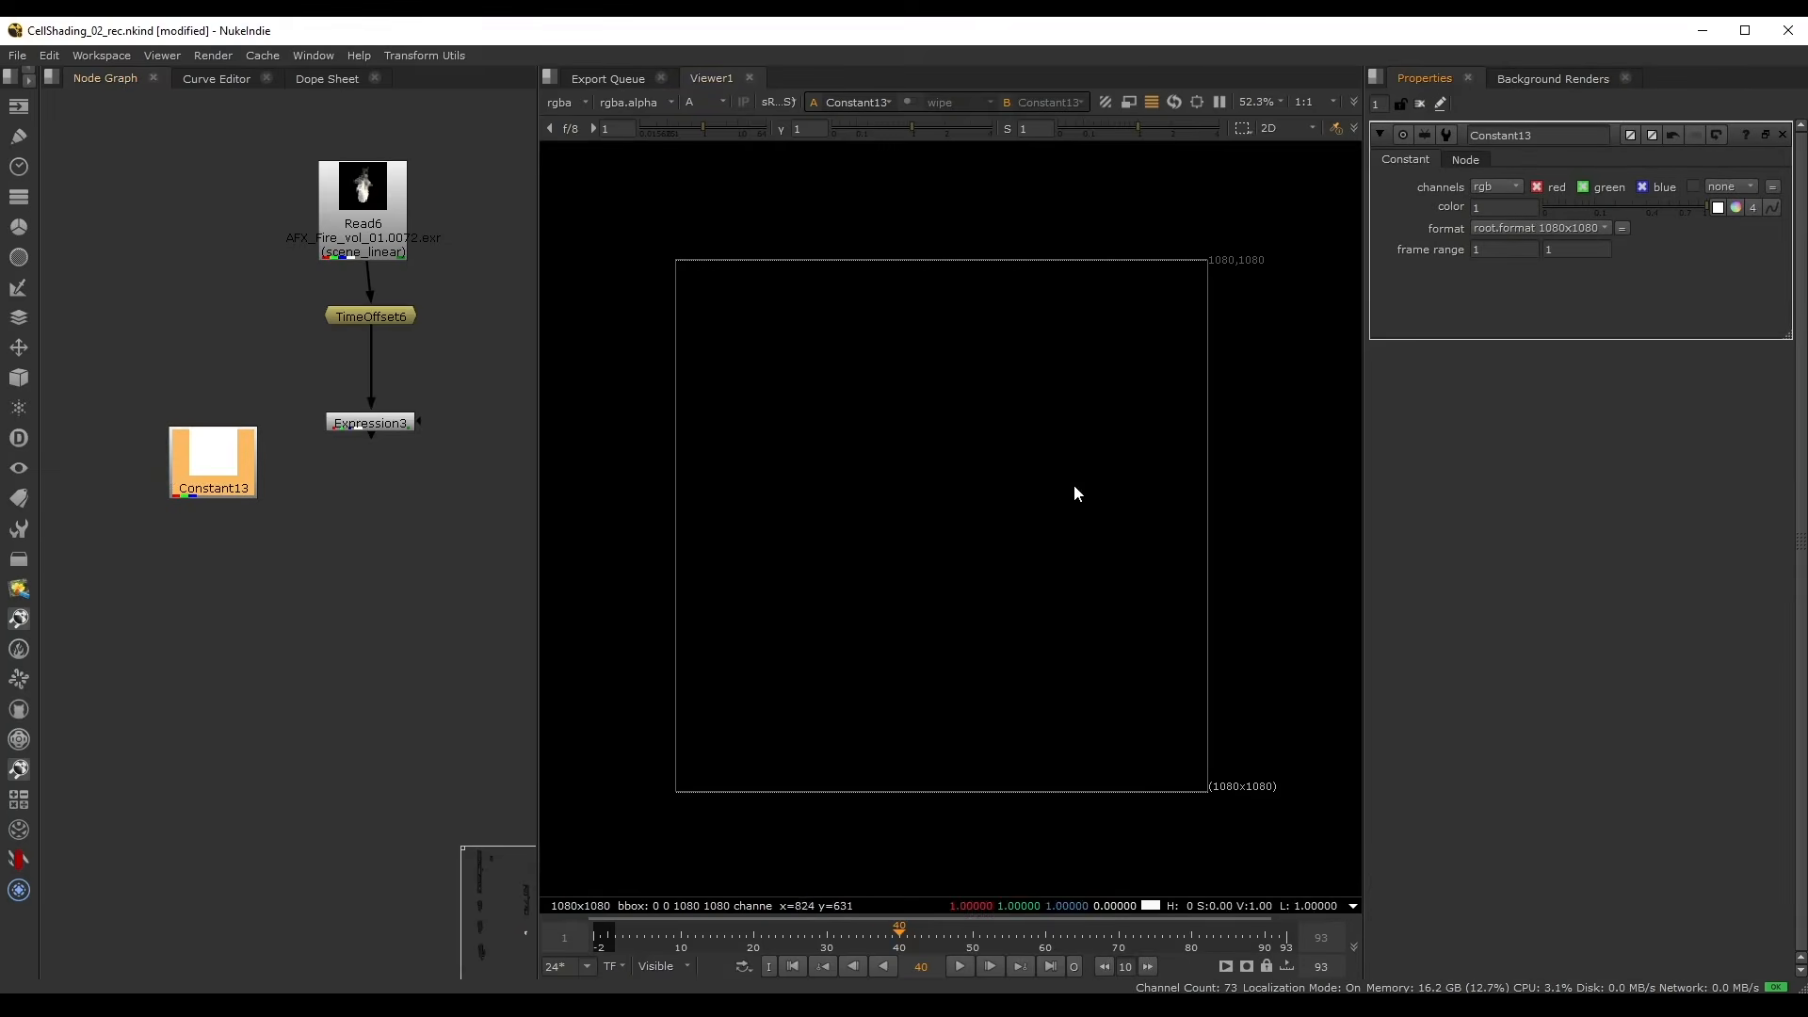
{"action": "key", "text": "a"}
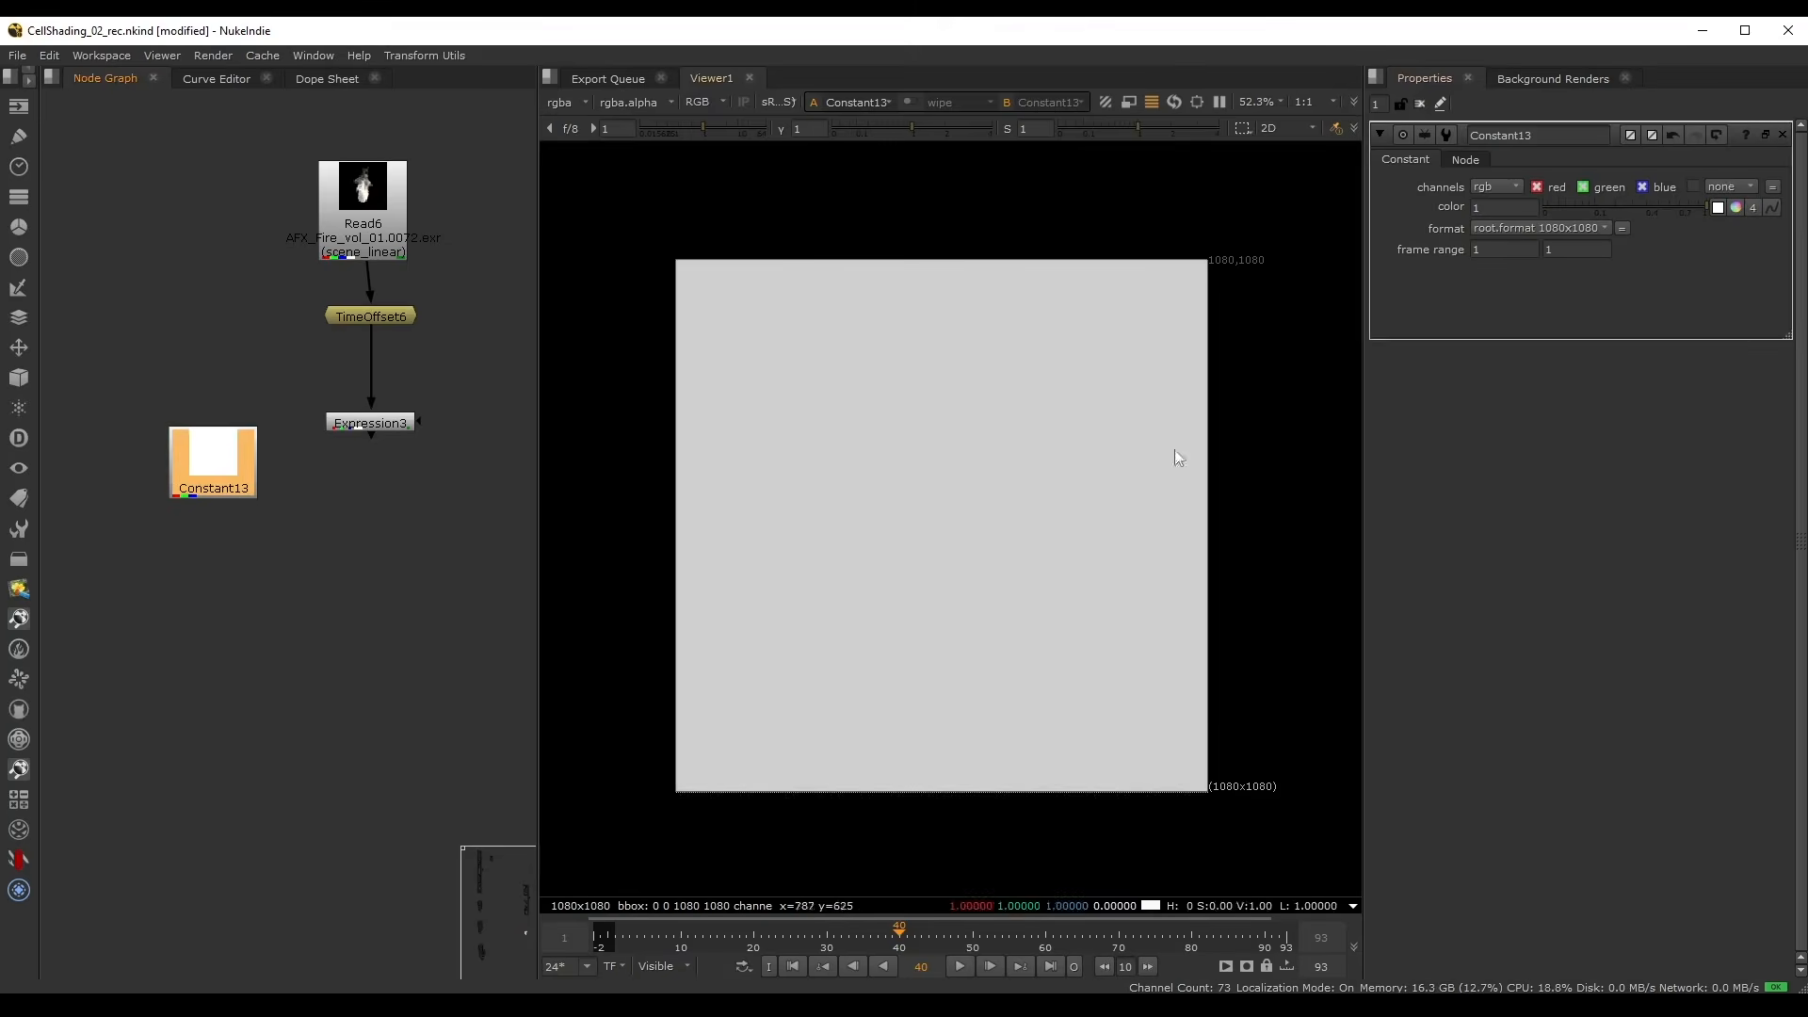
{"action": "left_click", "coordinate": [1735, 209]}
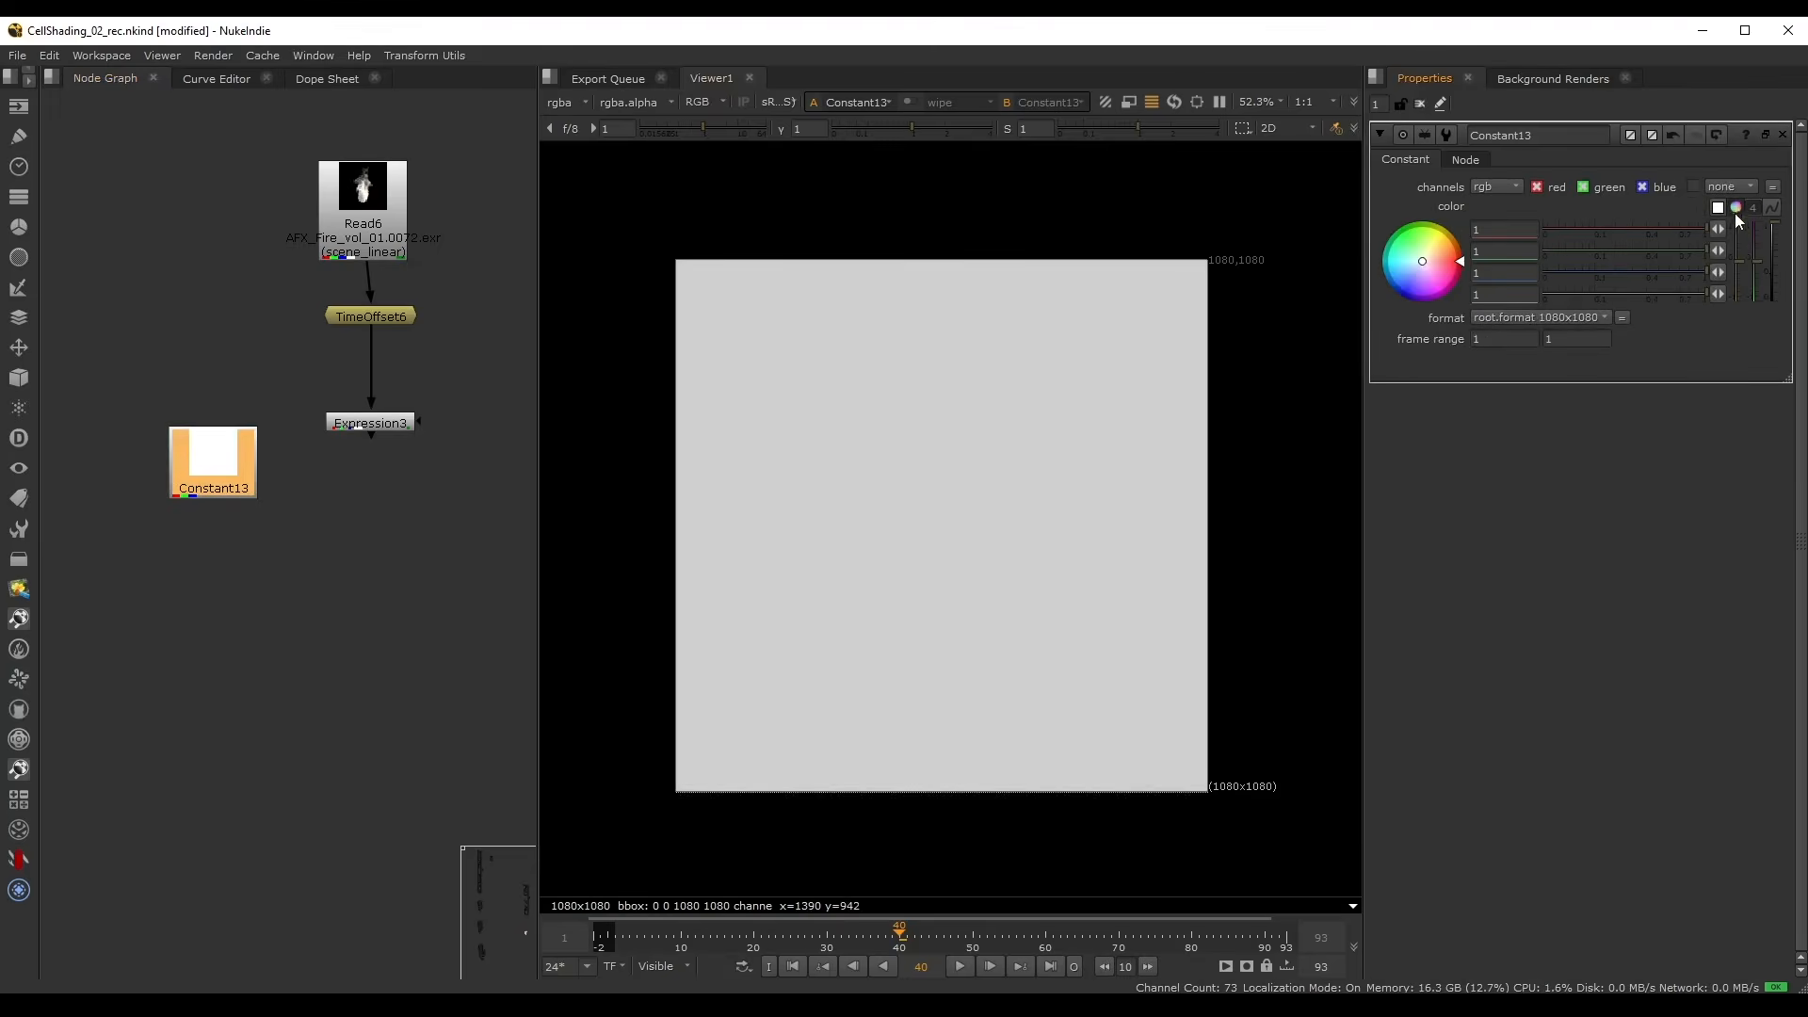
{"action": "left_click", "coordinate": [1626, 252]}
{"action": "left_click", "coordinate": [1590, 272]}
{"action": "left_click_drag", "start_coordinate": [1623, 247], "coordinate": [1647, 248]}
{"action": "left_click", "coordinate": [1624, 249]}
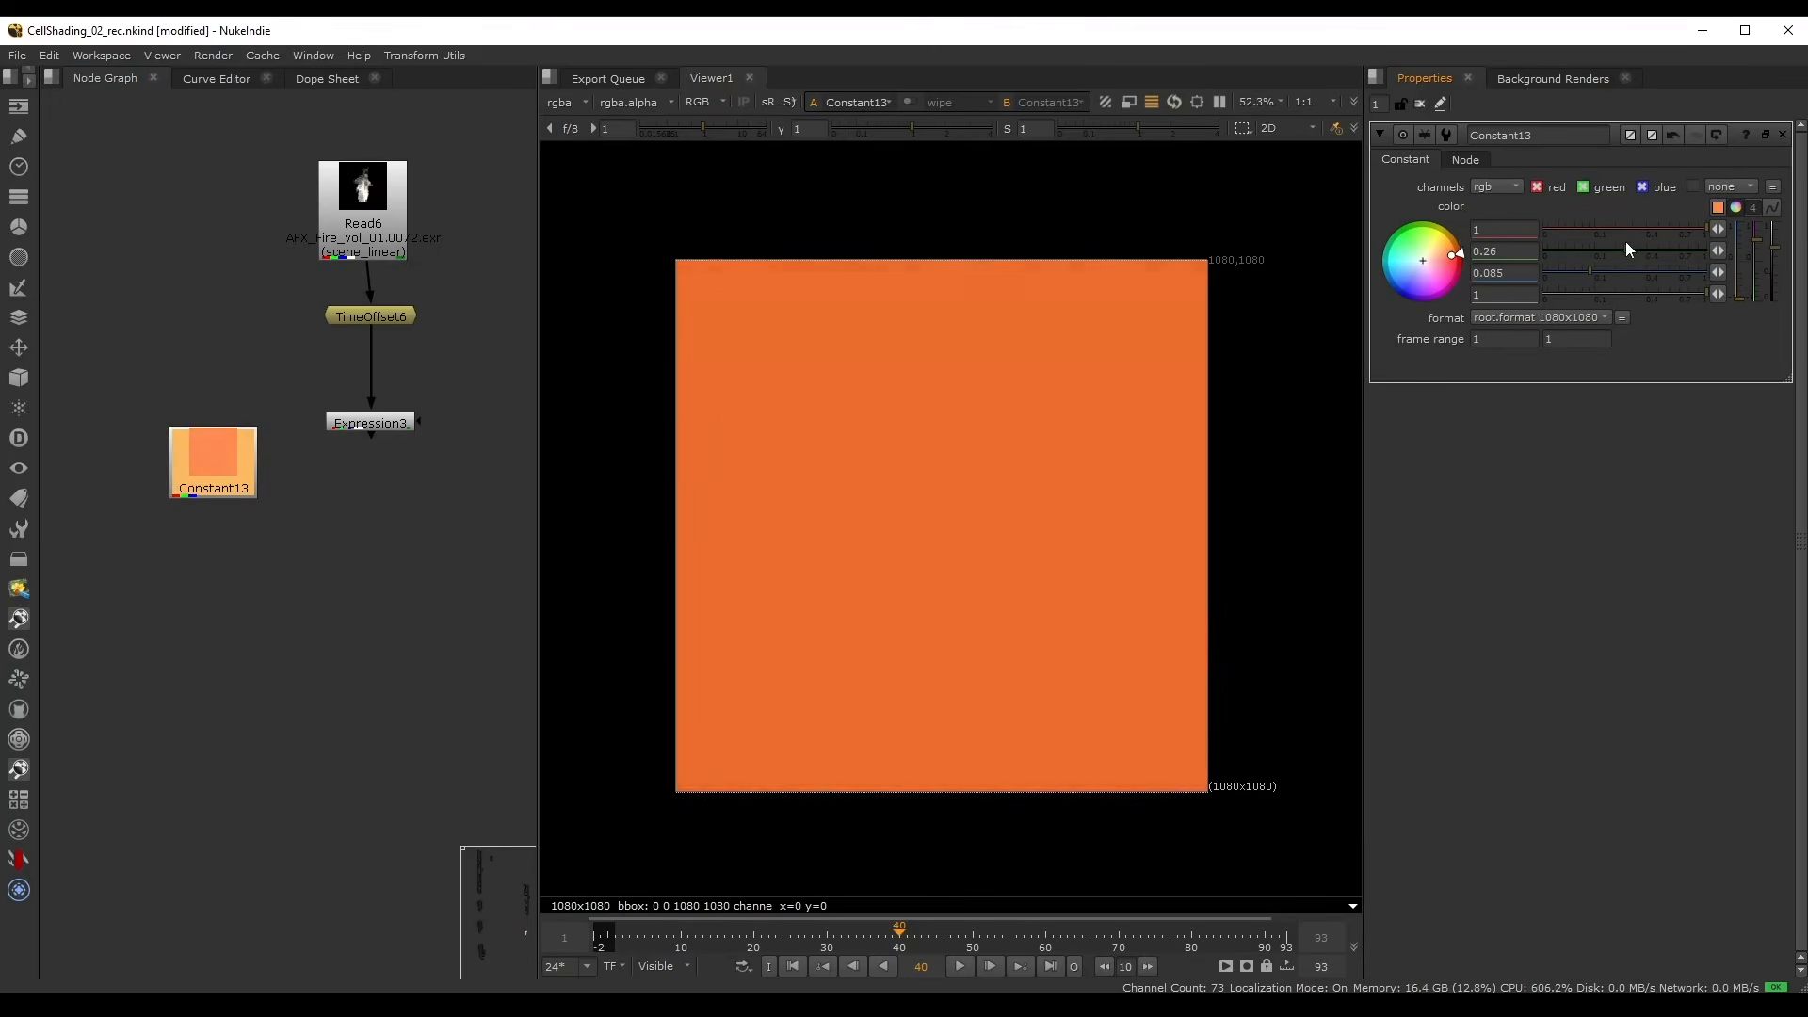
- Merge the orange Constant as A over the smoke's Expression as B with the in operation, and align the nodes
{"action": "left_click_drag", "start_coordinate": [199, 483], "coordinate": [159, 456]}
{"action": "key", "text": "m"}
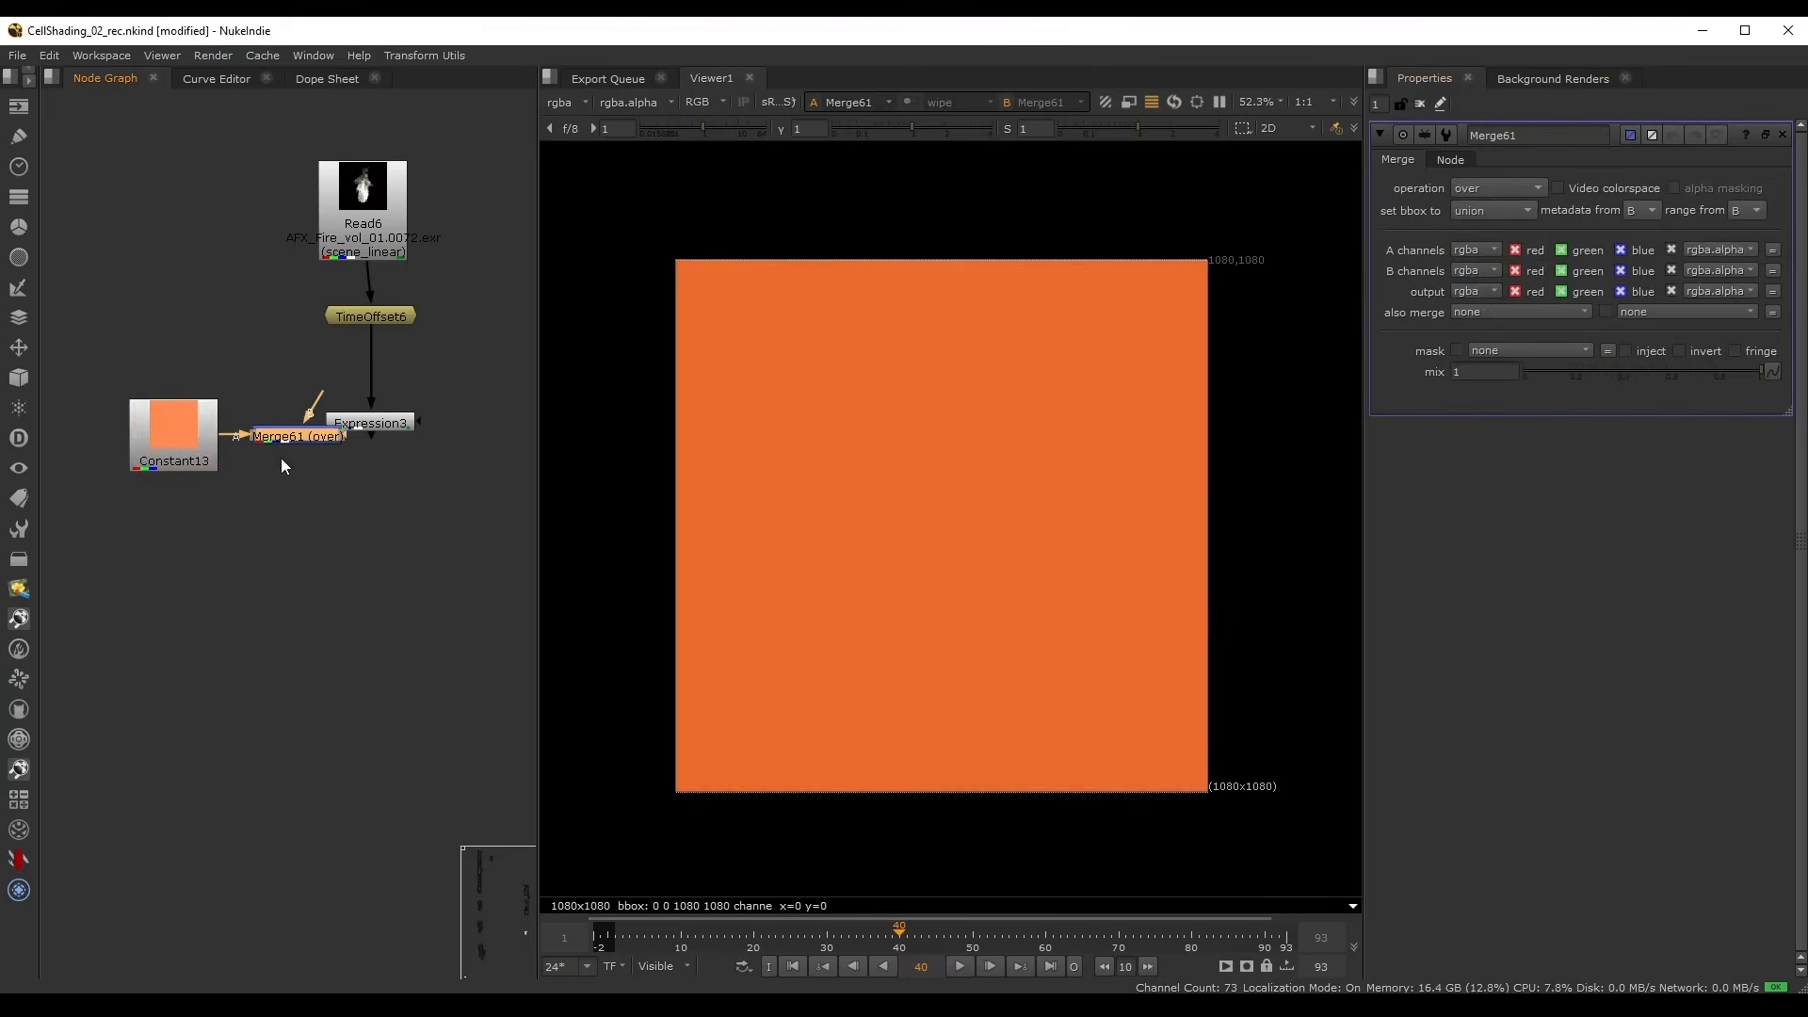
{"action": "left_click_drag", "start_coordinate": [299, 435], "coordinate": [365, 549]}
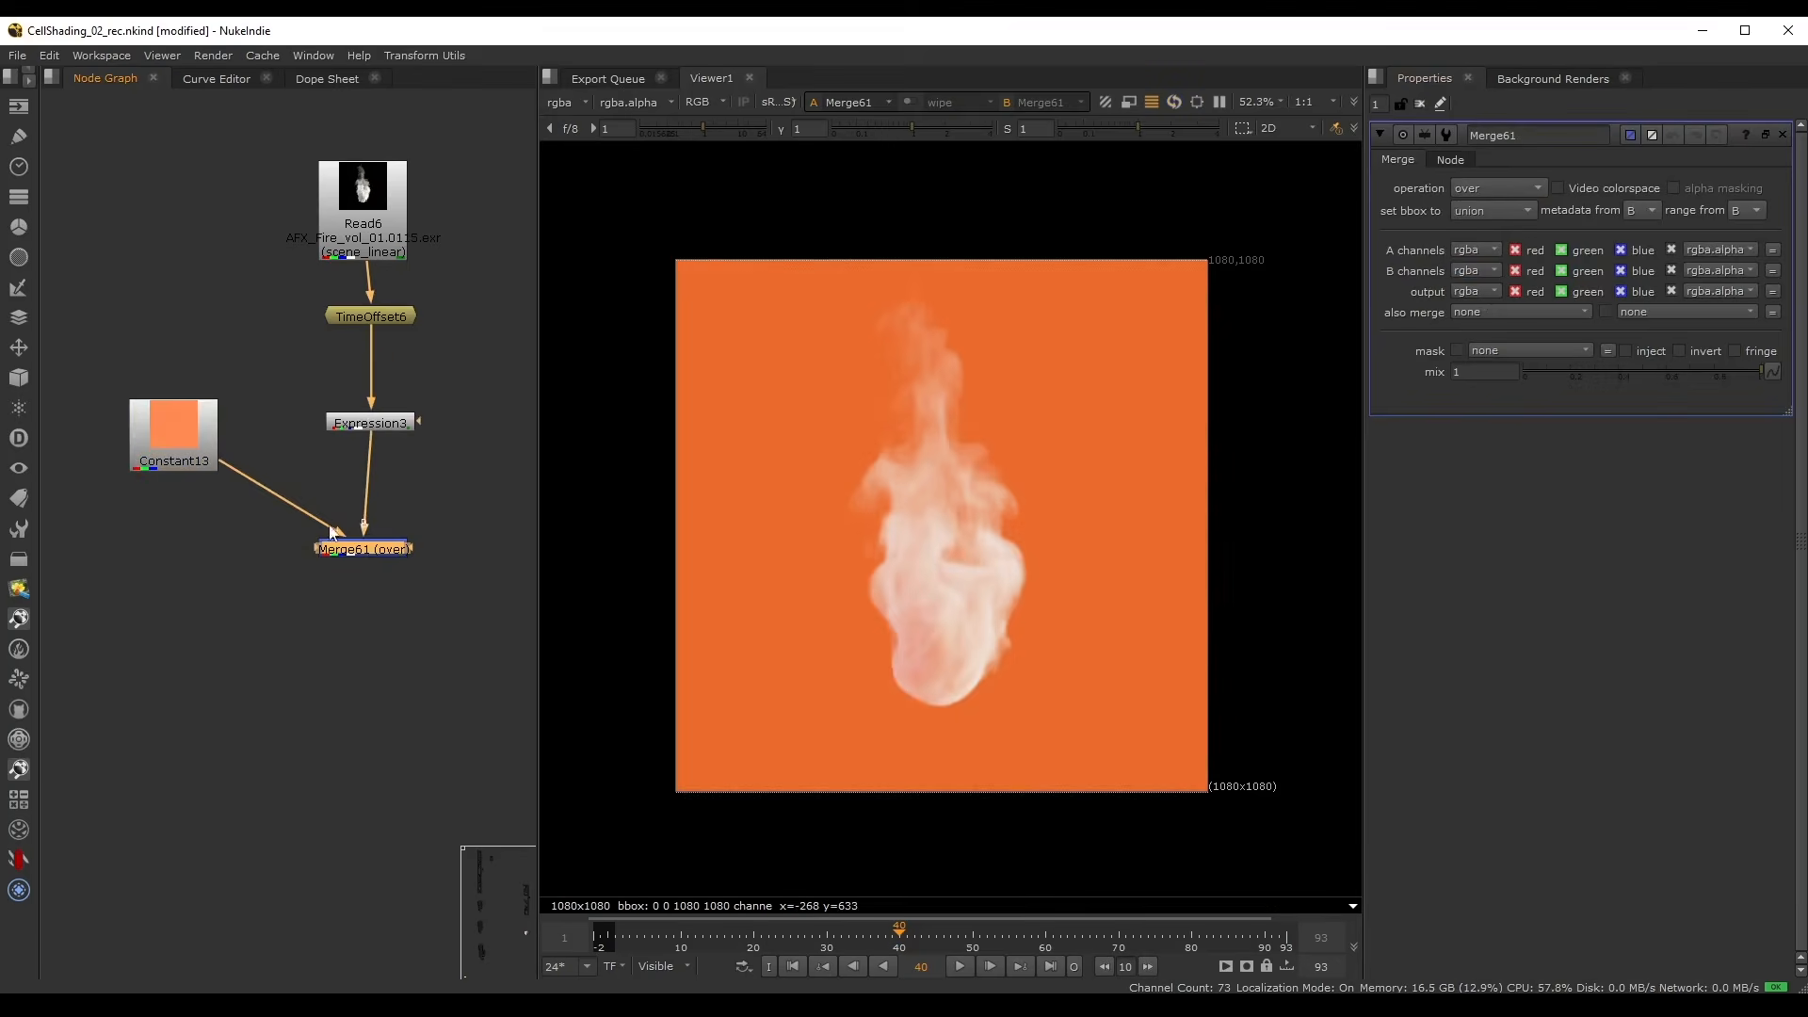
{"action": "left_click", "coordinate": [1518, 185]}
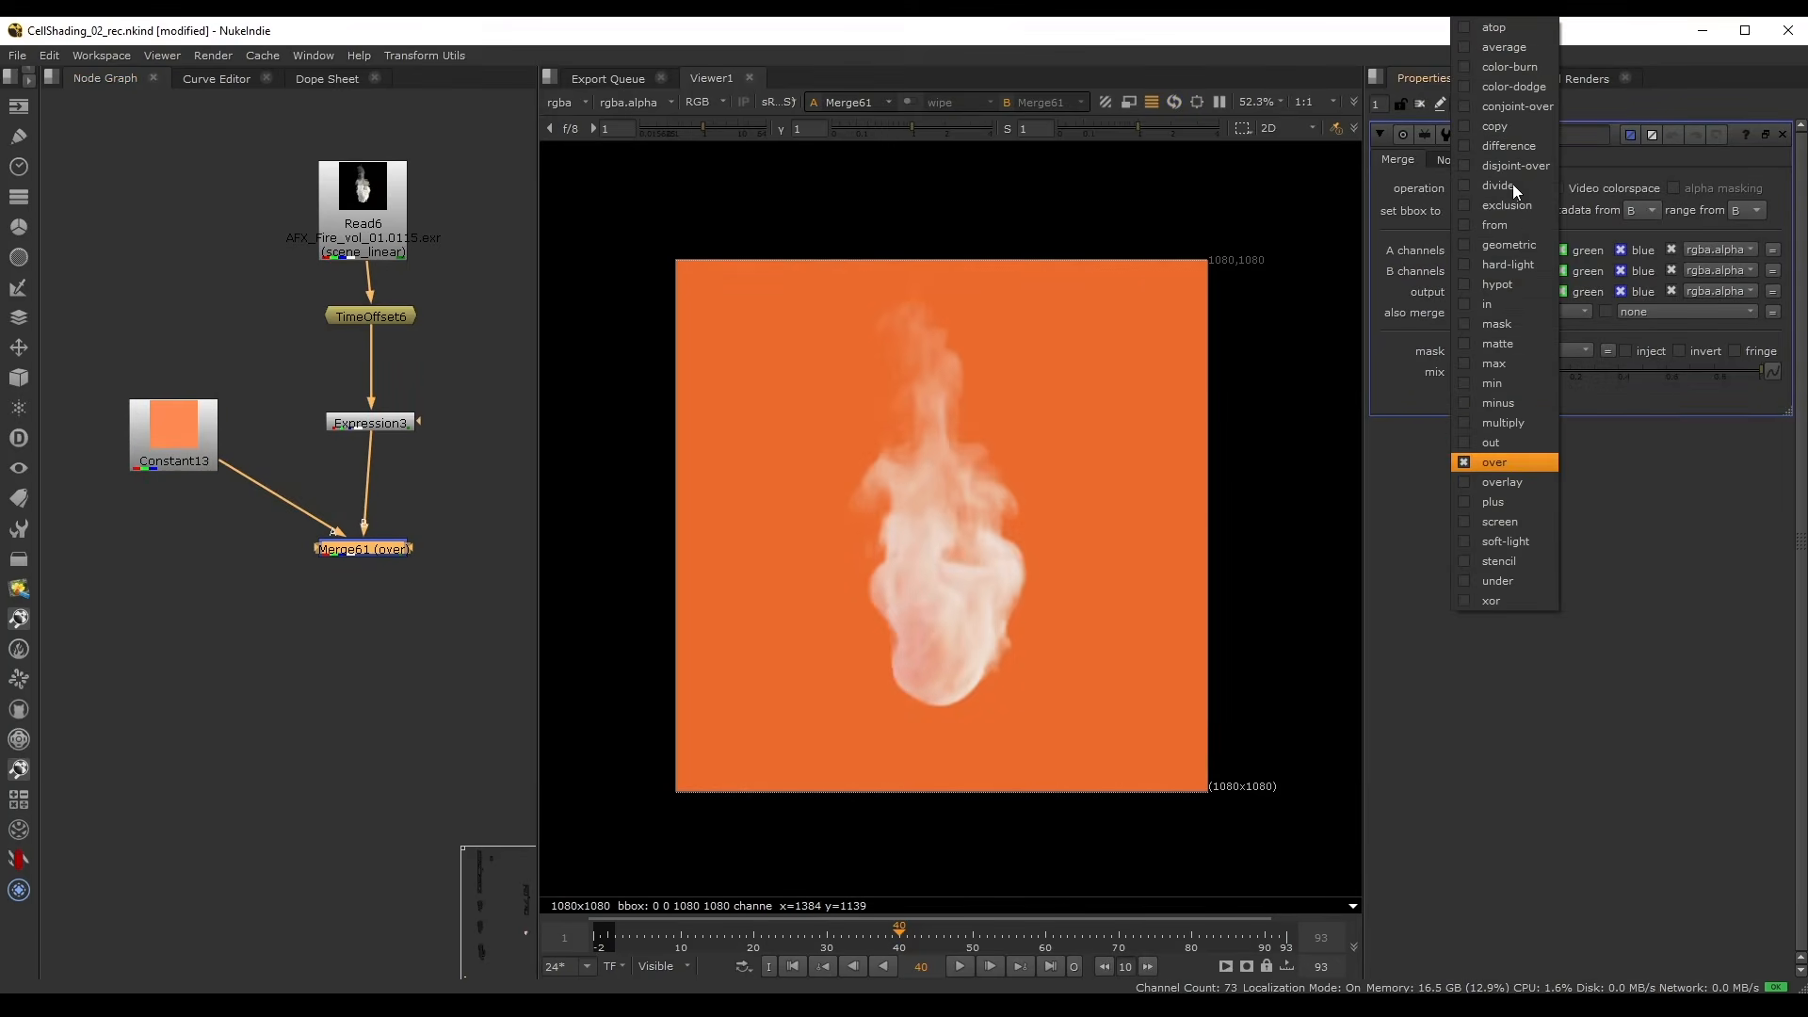
{"action": "left_click", "coordinate": [1500, 303]}
{"action": "left_click_drag", "start_coordinate": [353, 554], "coordinate": [329, 581]}
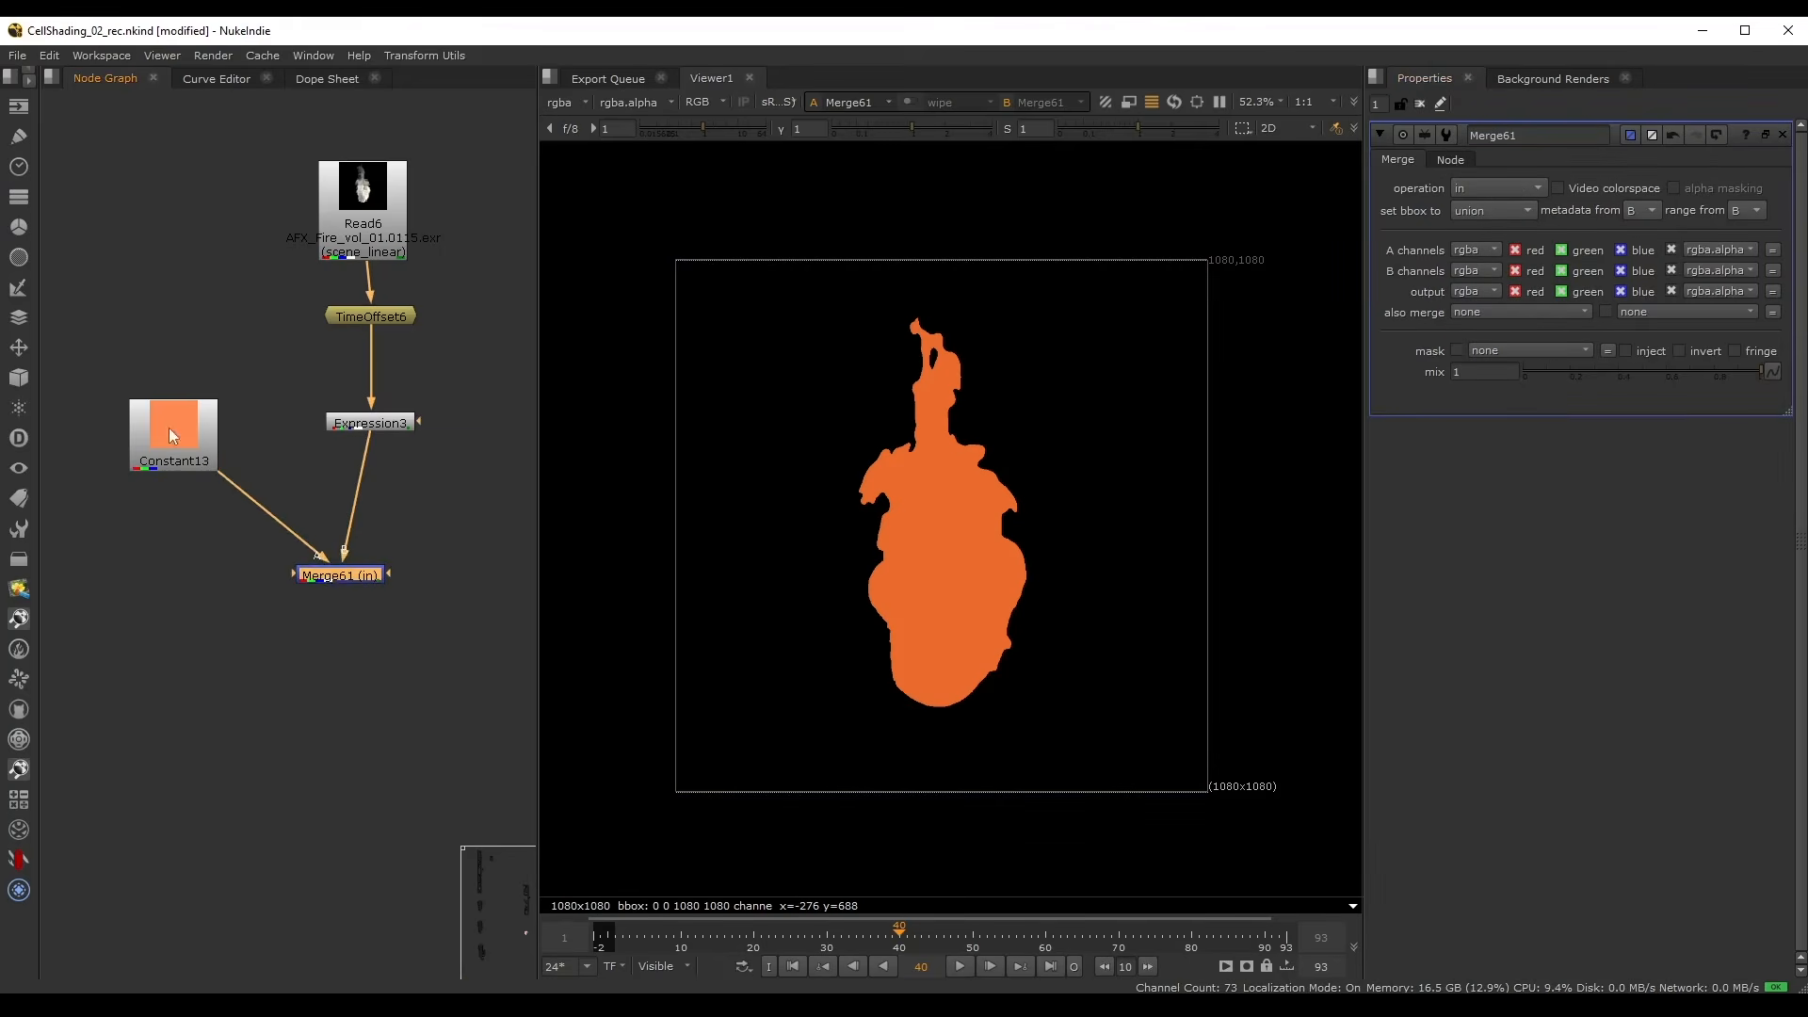
{"action": "left_click_drag", "start_coordinate": [172, 435], "coordinate": [202, 483]}
{"action": "left_click_drag", "start_coordinate": [344, 579], "coordinate": [374, 606]}
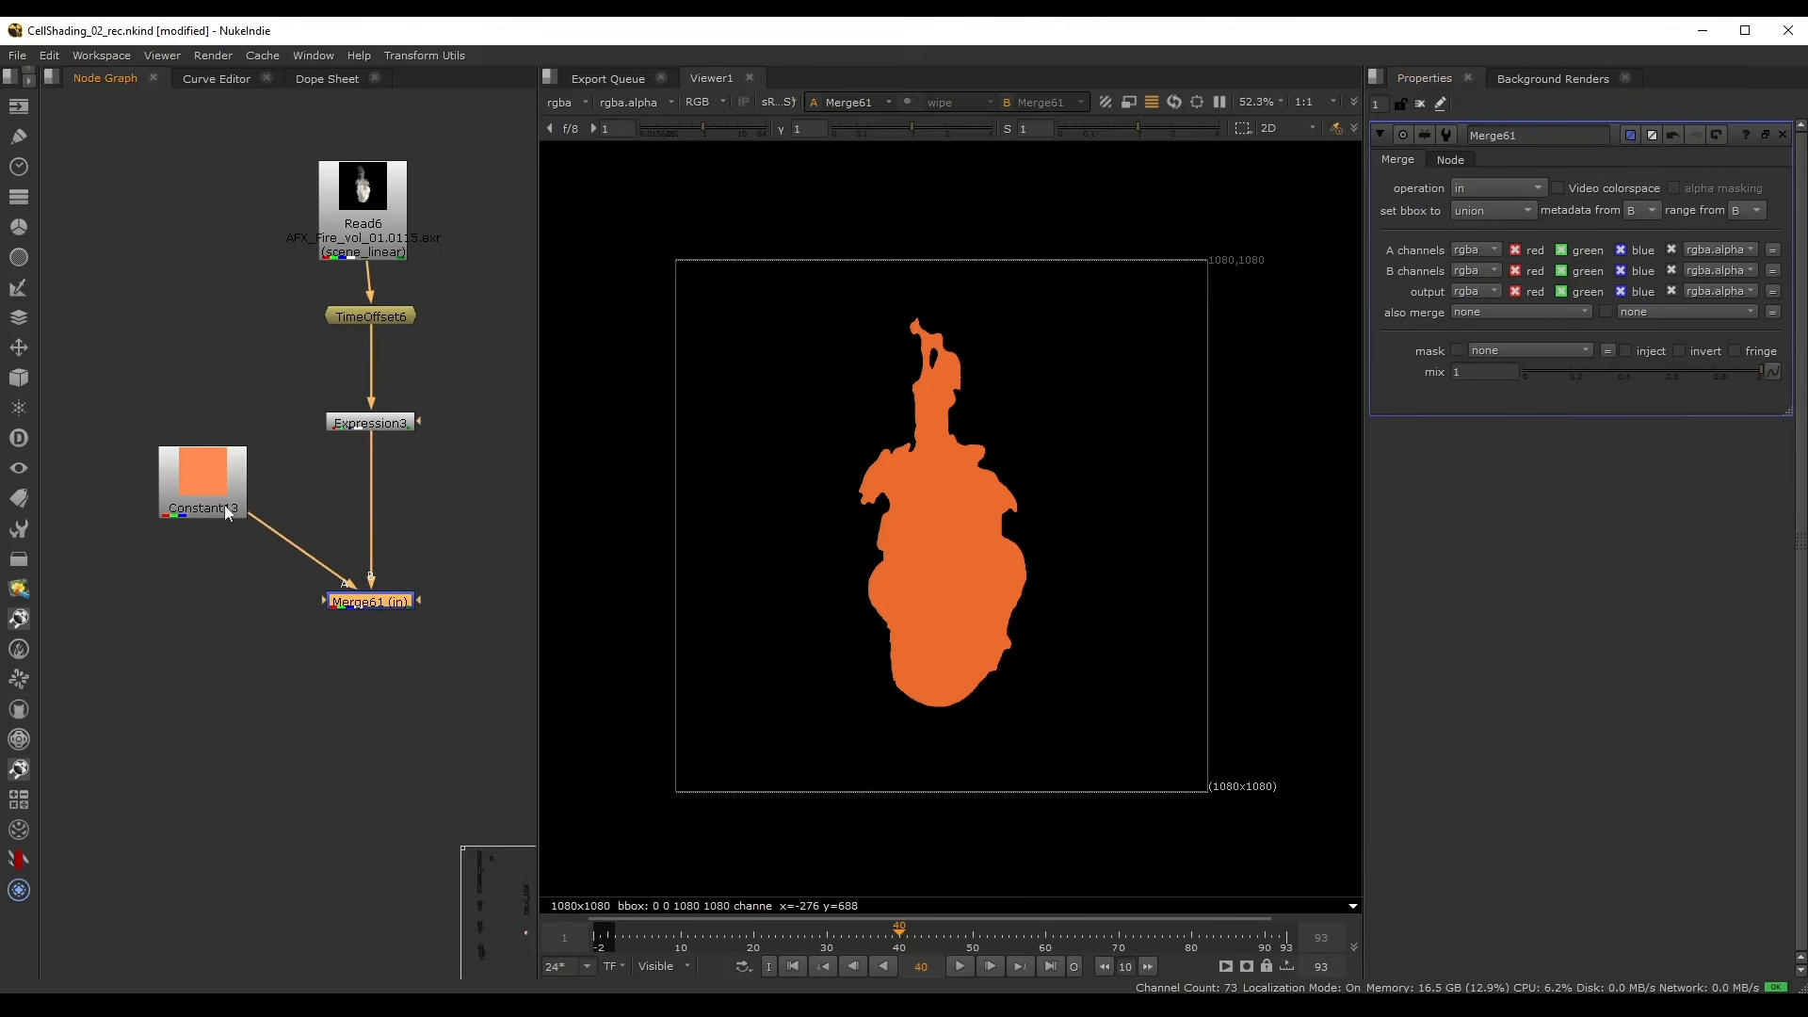
- Add a Grade node below the in merge and set its gain to 0.22
{"action": "left_click", "coordinate": [348, 430]}
{"action": "scroll", "coordinate": [471, 409], "scroll_direction": "up", "scroll_amount": 3}
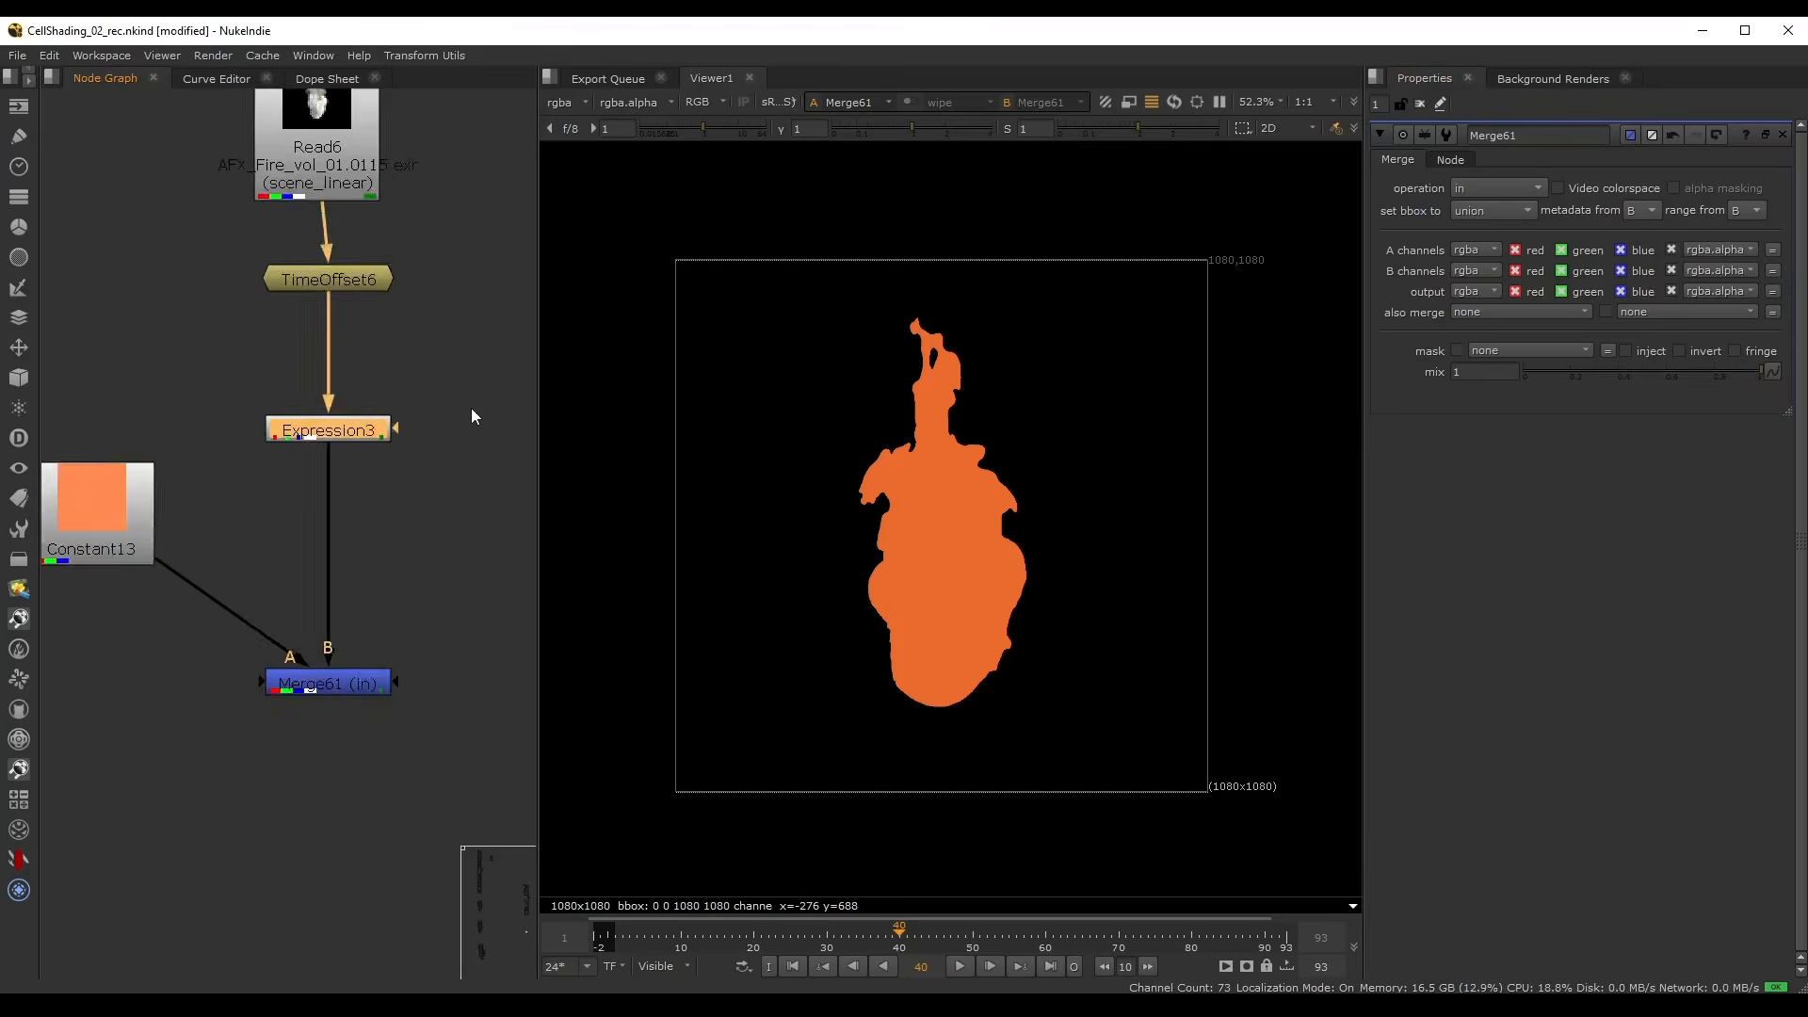
{"action": "scroll", "coordinate": [292, 435], "scroll_direction": "down", "scroll_amount": 3}
{"action": "middle_click_drag", "start_coordinate": [323, 584], "coordinate": [407, 507]}
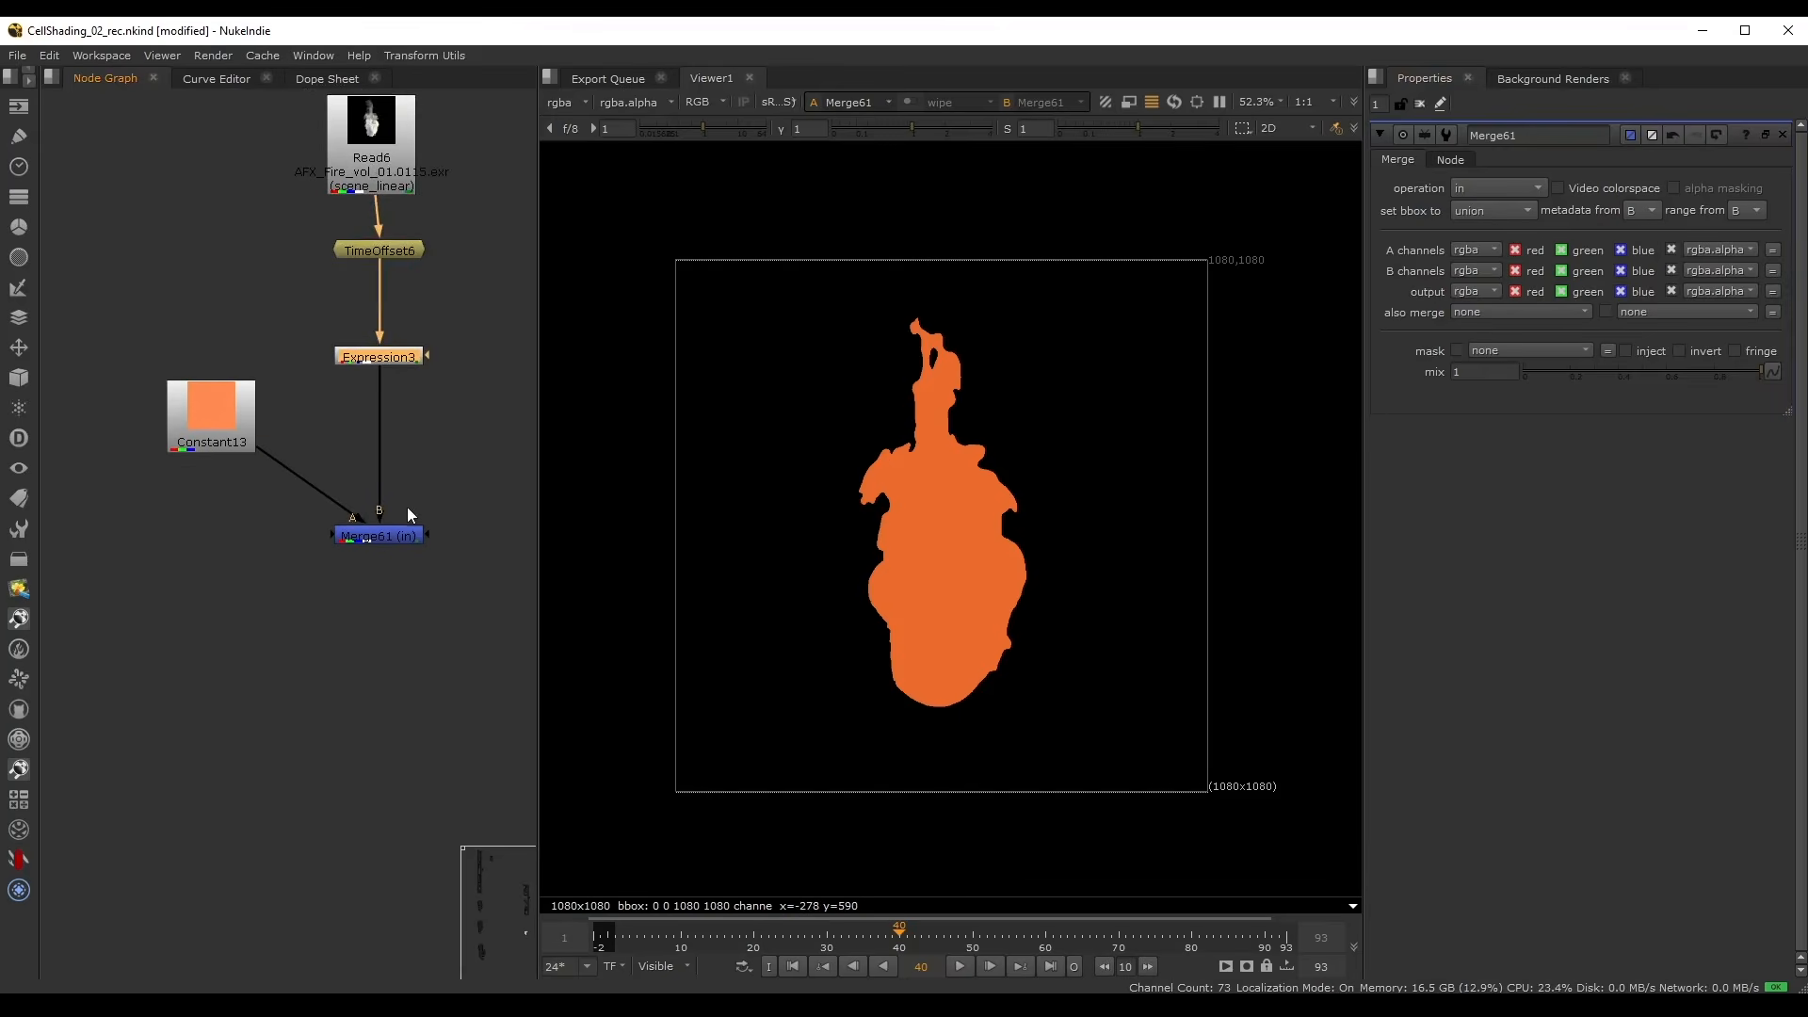
{"action": "left_click", "coordinate": [392, 537]}
{"action": "key", "text": "g"}
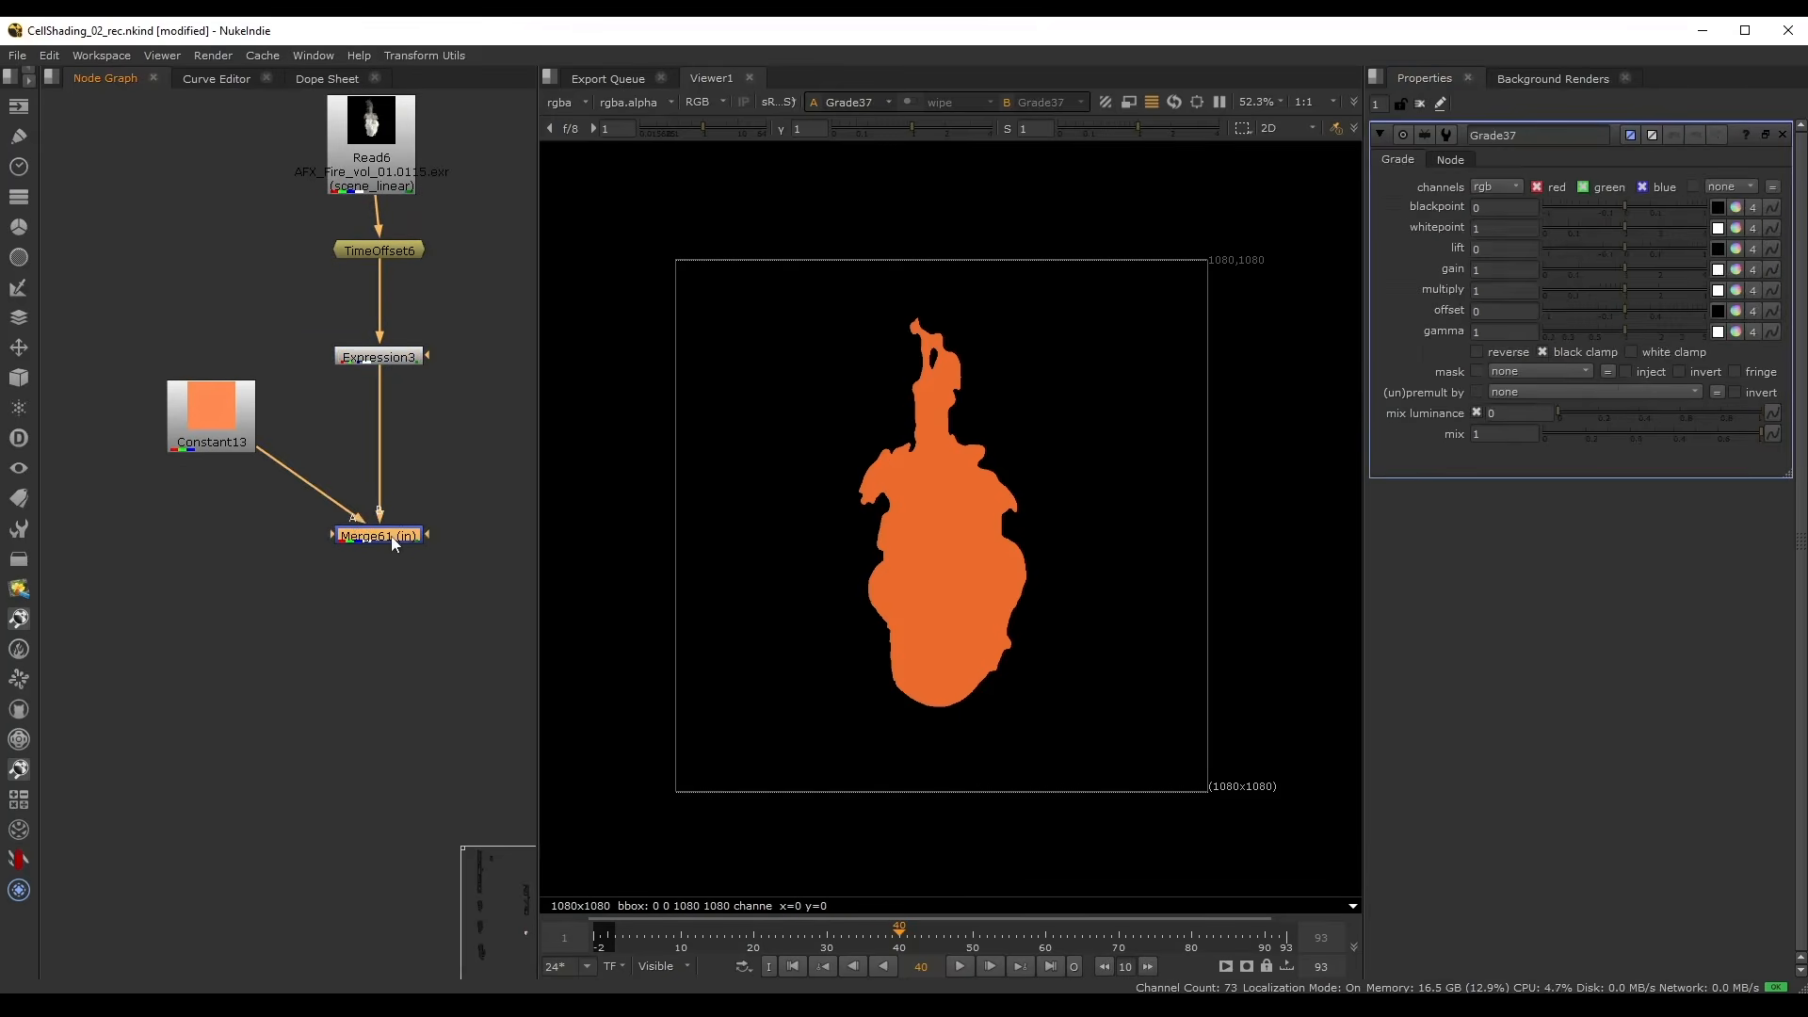
{"action": "left_click_drag", "start_coordinate": [400, 573], "coordinate": [393, 589]}
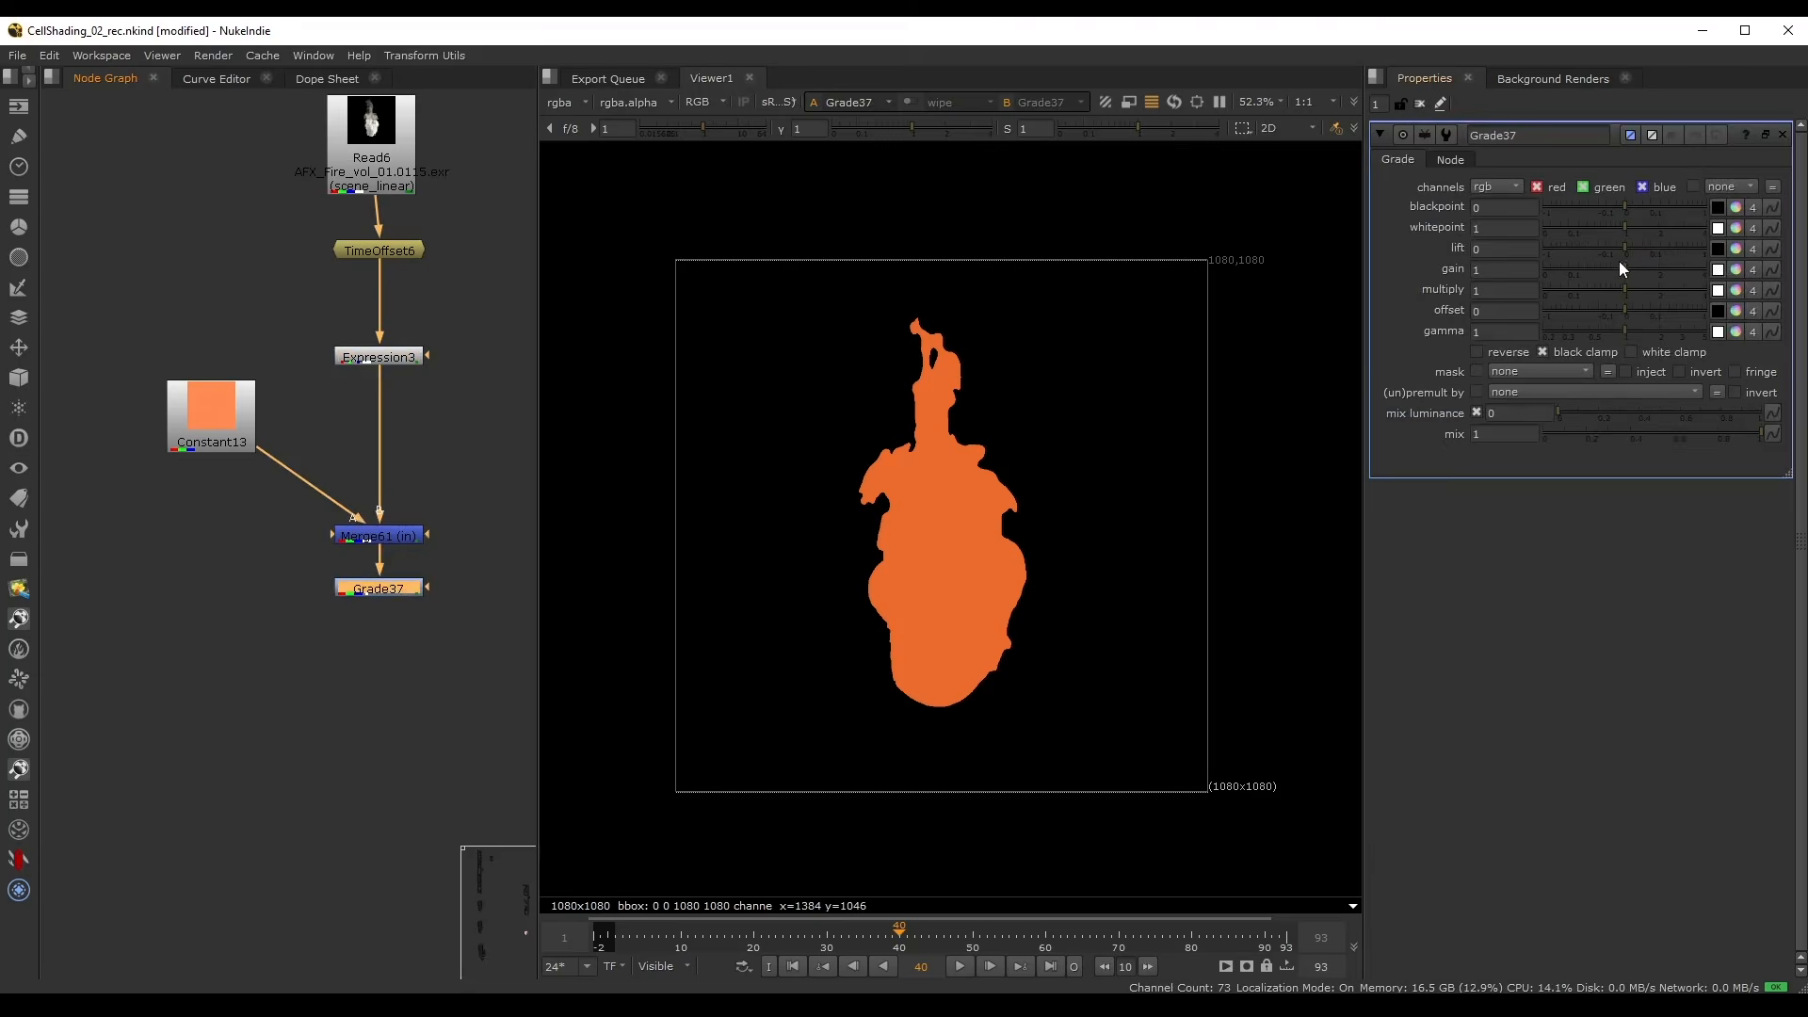
{"action": "left_click_drag", "start_coordinate": [1618, 264], "coordinate": [1585, 270]}
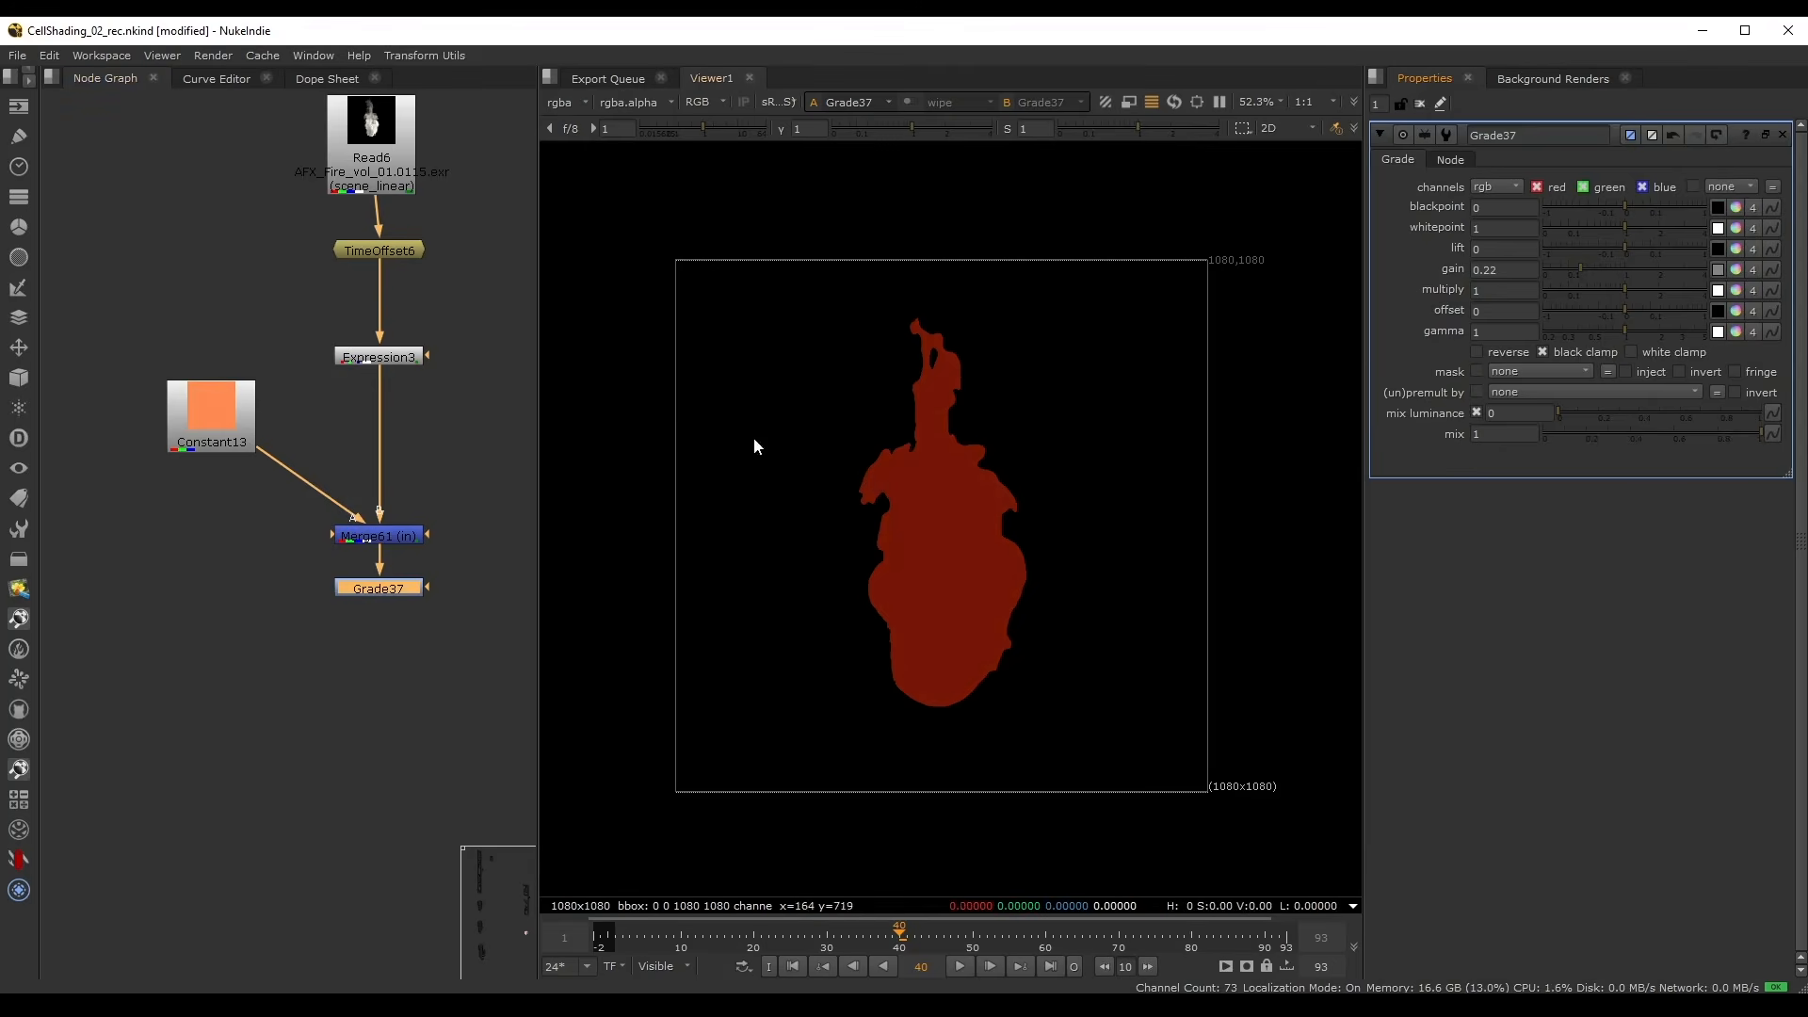
- Move Read6 and TimeOffset6 away from the Expression branch and route their connection through two dots
{"action": "scroll", "coordinate": [282, 292], "scroll_direction": "down", "scroll_amount": 2}
{"action": "middle_click_drag", "start_coordinate": [278, 284], "coordinate": [297, 333]}
{"action": "left_click_drag", "start_coordinate": [272, 167], "coordinate": [470, 357]}
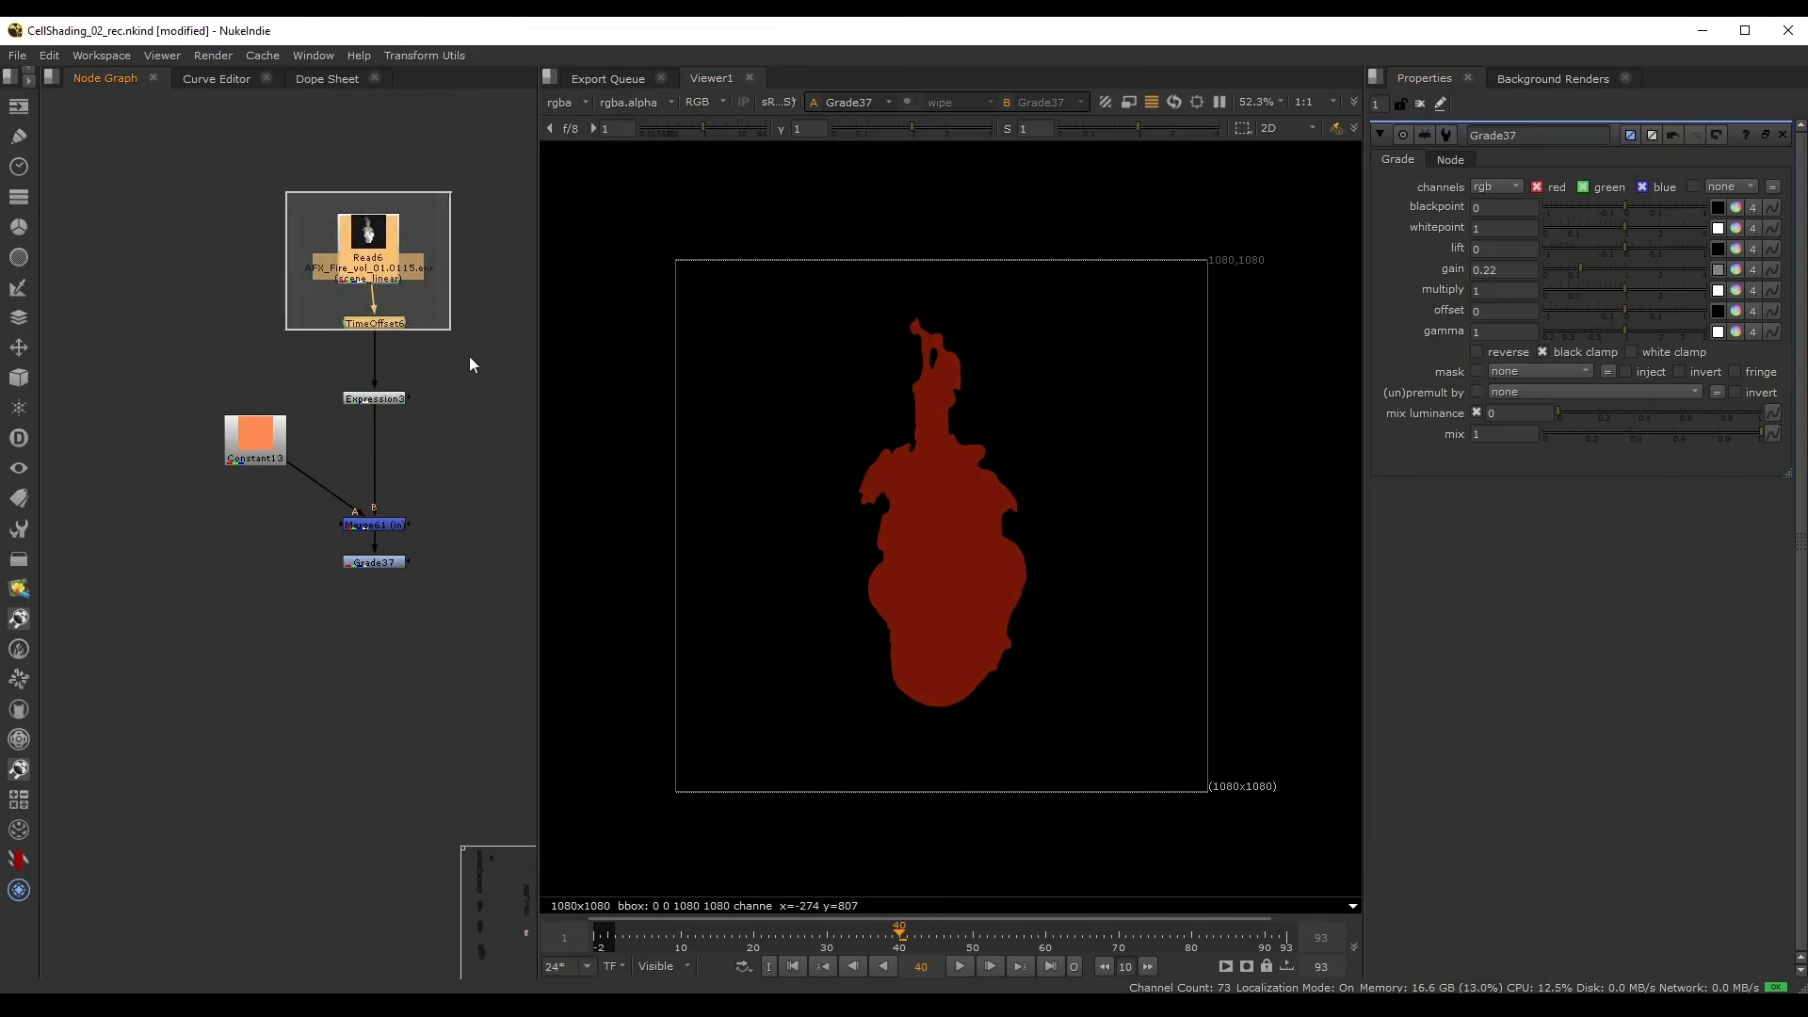
{"action": "left_click_drag", "start_coordinate": [379, 247], "coordinate": [129, 162]}
{"action": "left_click_drag", "start_coordinate": [245, 315], "coordinate": [380, 315], "text": "ctrl"}
{"action": "left_click_drag", "start_coordinate": [250, 279], "coordinate": [132, 320], "text": "ctrl"}
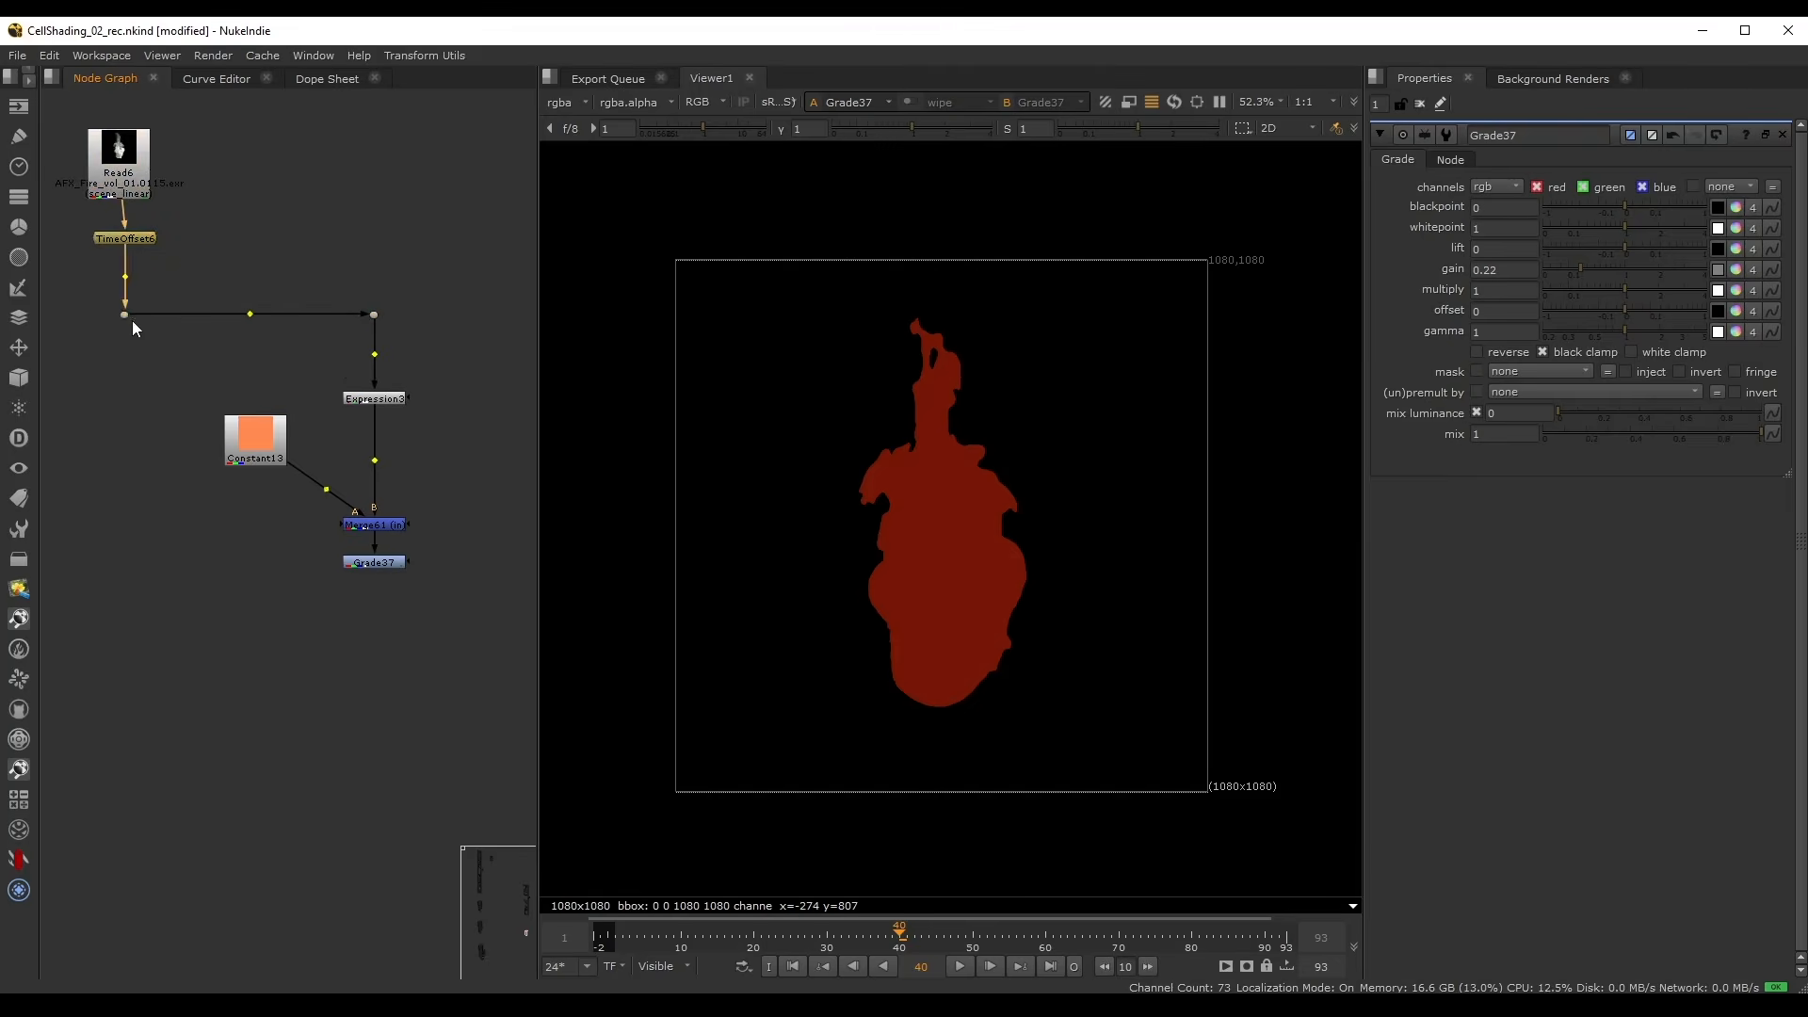
- Duplicate the Expression, Constant, Merge and Grade branch below and connect the copy to the dot under TimeOffset6
{"action": "middle_click_drag", "start_coordinate": [199, 344], "coordinate": [217, 309]}
{"action": "mouse_move", "coordinate": [200, 204]}
{"action": "left_mouse_down"}
{"action": "mouse_move", "coordinate": [501, 563]}
{"action": "mouse_move", "coordinate": [503, 613]}
{"action": "left_mouse_up"}
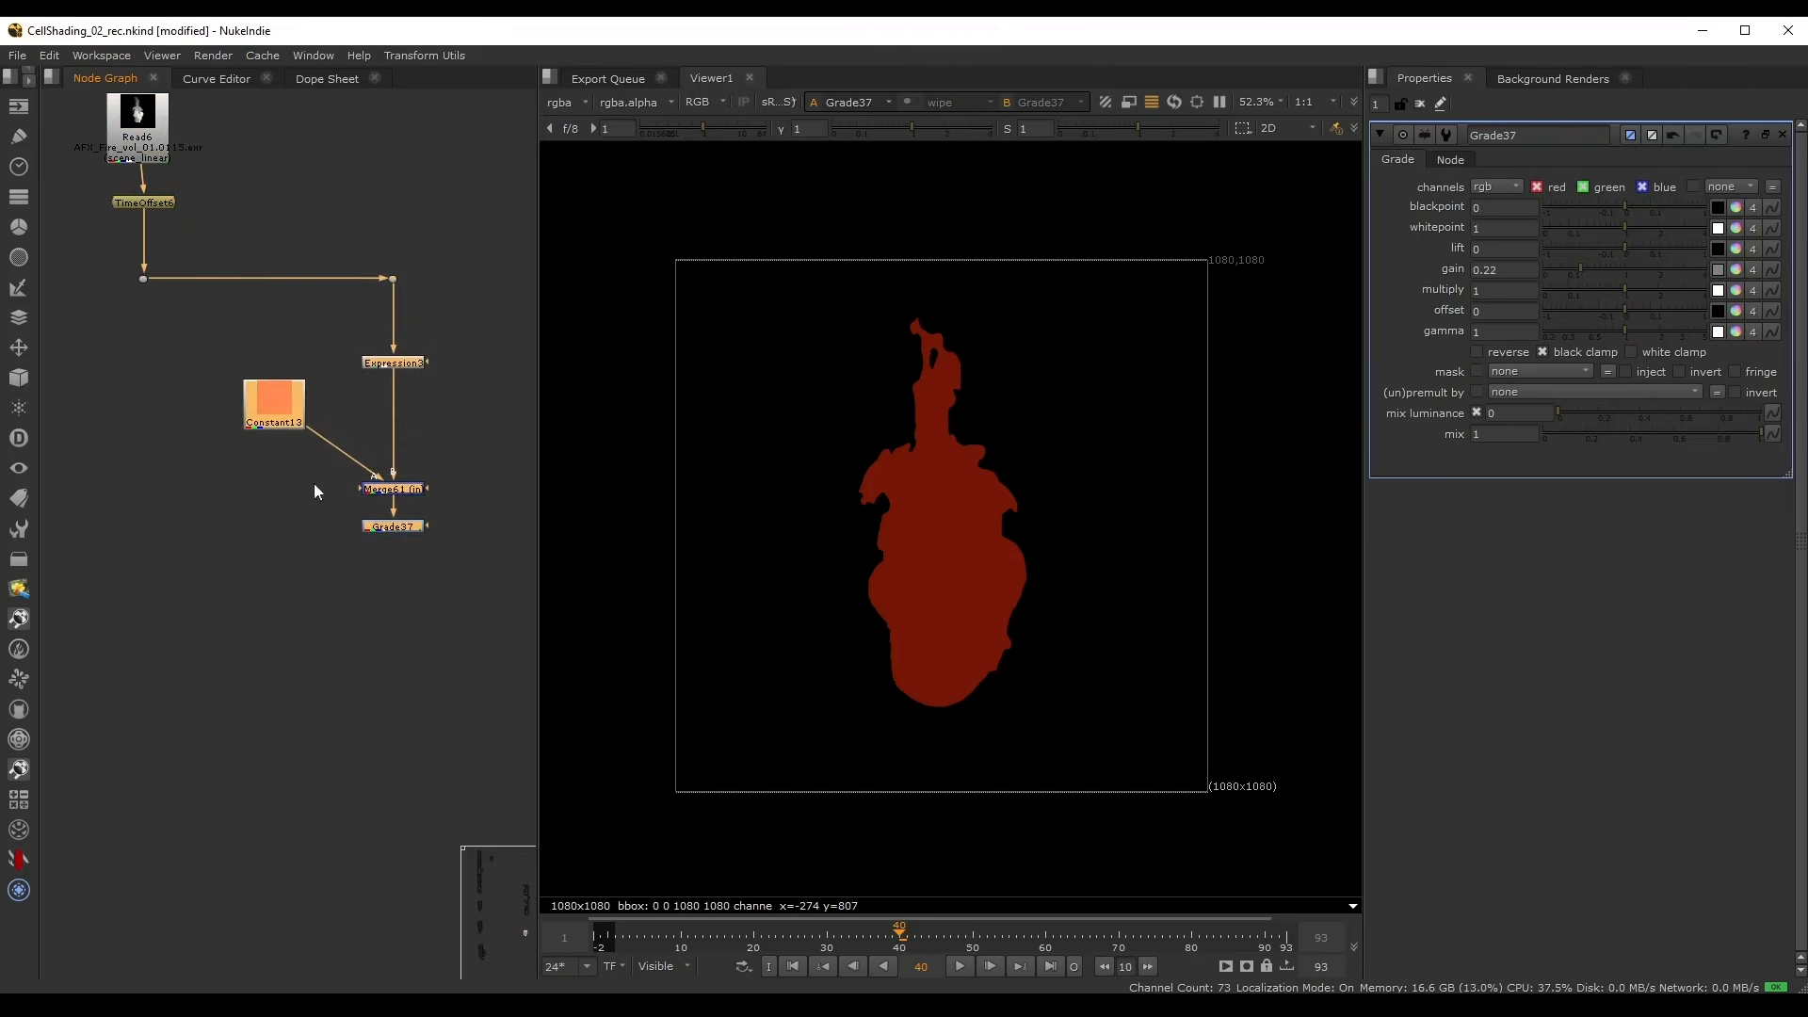
{"action": "key", "text": "ctrl+c"}
{"action": "left_click", "coordinate": [172, 634]}
{"action": "key", "text": "ctrl+v"}
{"action": "left_click_drag", "start_coordinate": [273, 591], "coordinate": [149, 648]}
{"action": "middle_click_drag", "start_coordinate": [198, 509], "coordinate": [256, 511]}
{"action": "left_click", "coordinate": [256, 510]}
{"action": "left_click_drag", "start_coordinate": [211, 542], "coordinate": [199, 279]}
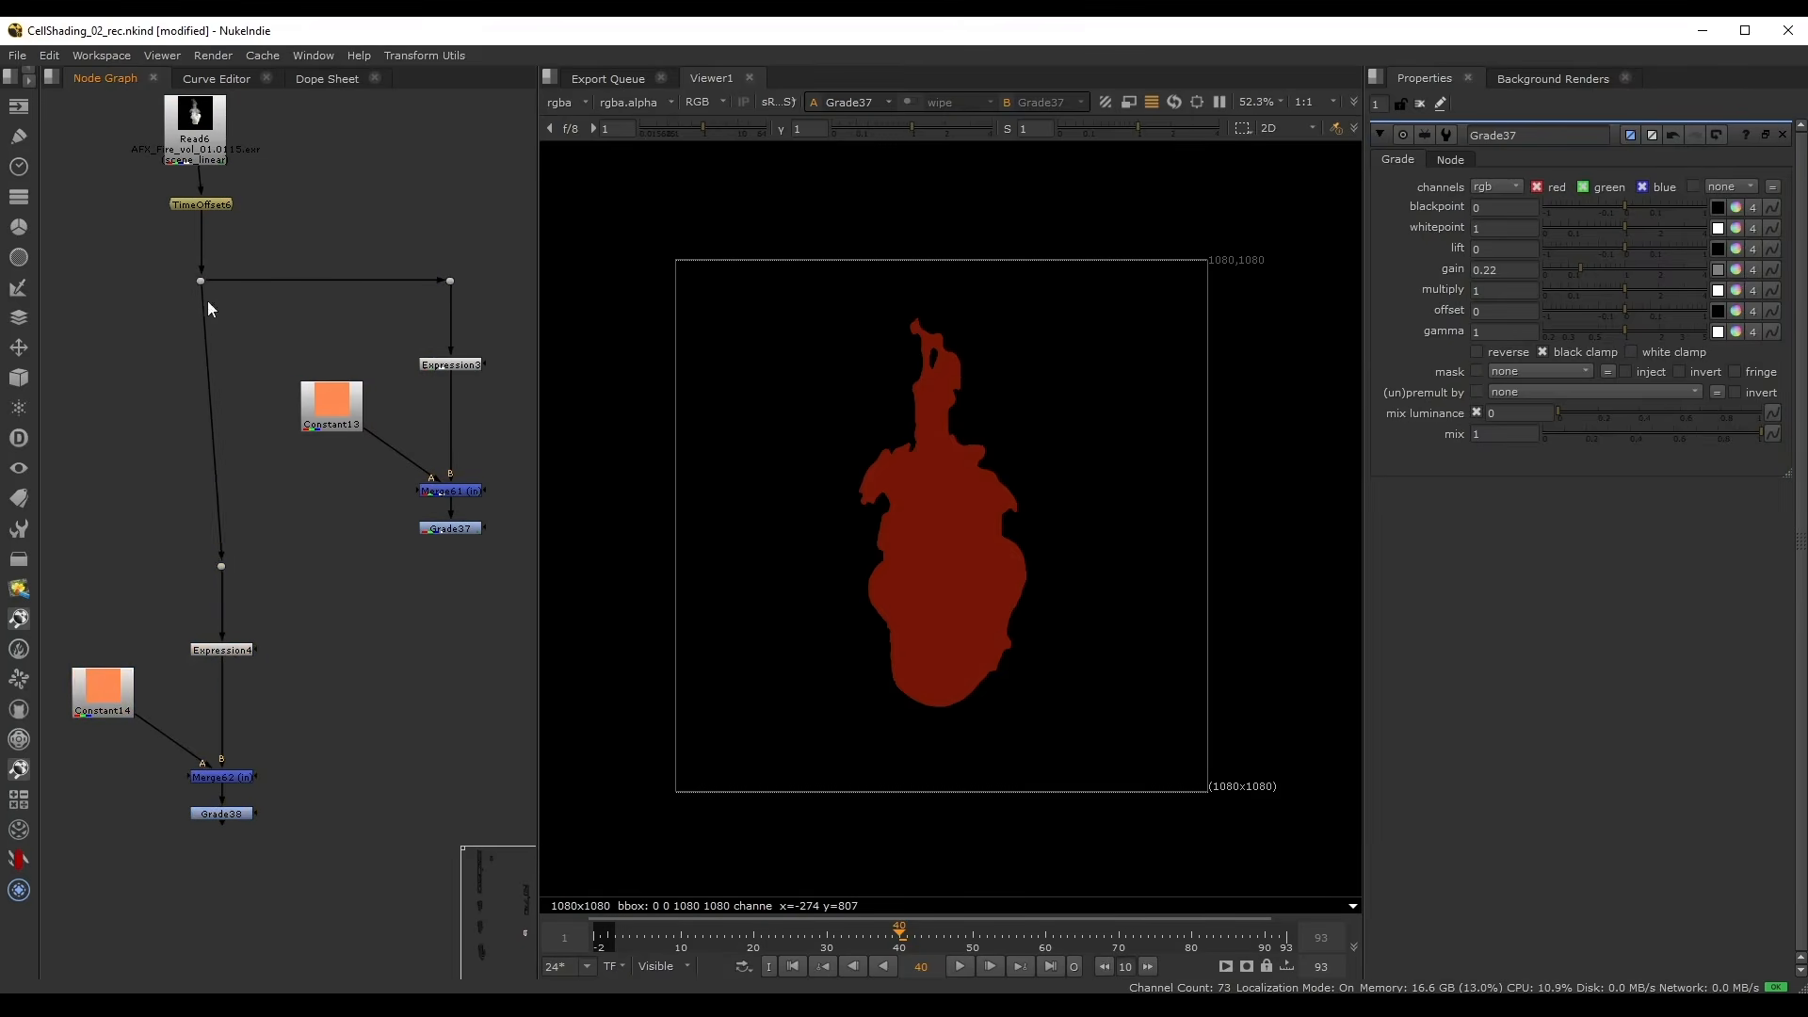
- Merge the copied branch's Grade over the first Grade with the screen operation, align the merge and show it in the viewer
{"action": "middle_click_drag", "start_coordinate": [292, 752], "coordinate": [271, 628]}
{"action": "left_click_drag", "start_coordinate": [250, 659], "coordinate": [171, 718]}
{"action": "key", "text": "m"}
{"action": "left_click_drag", "start_coordinate": [273, 695], "coordinate": [429, 406]}
{"action": "left_click", "coordinate": [1476, 186]}
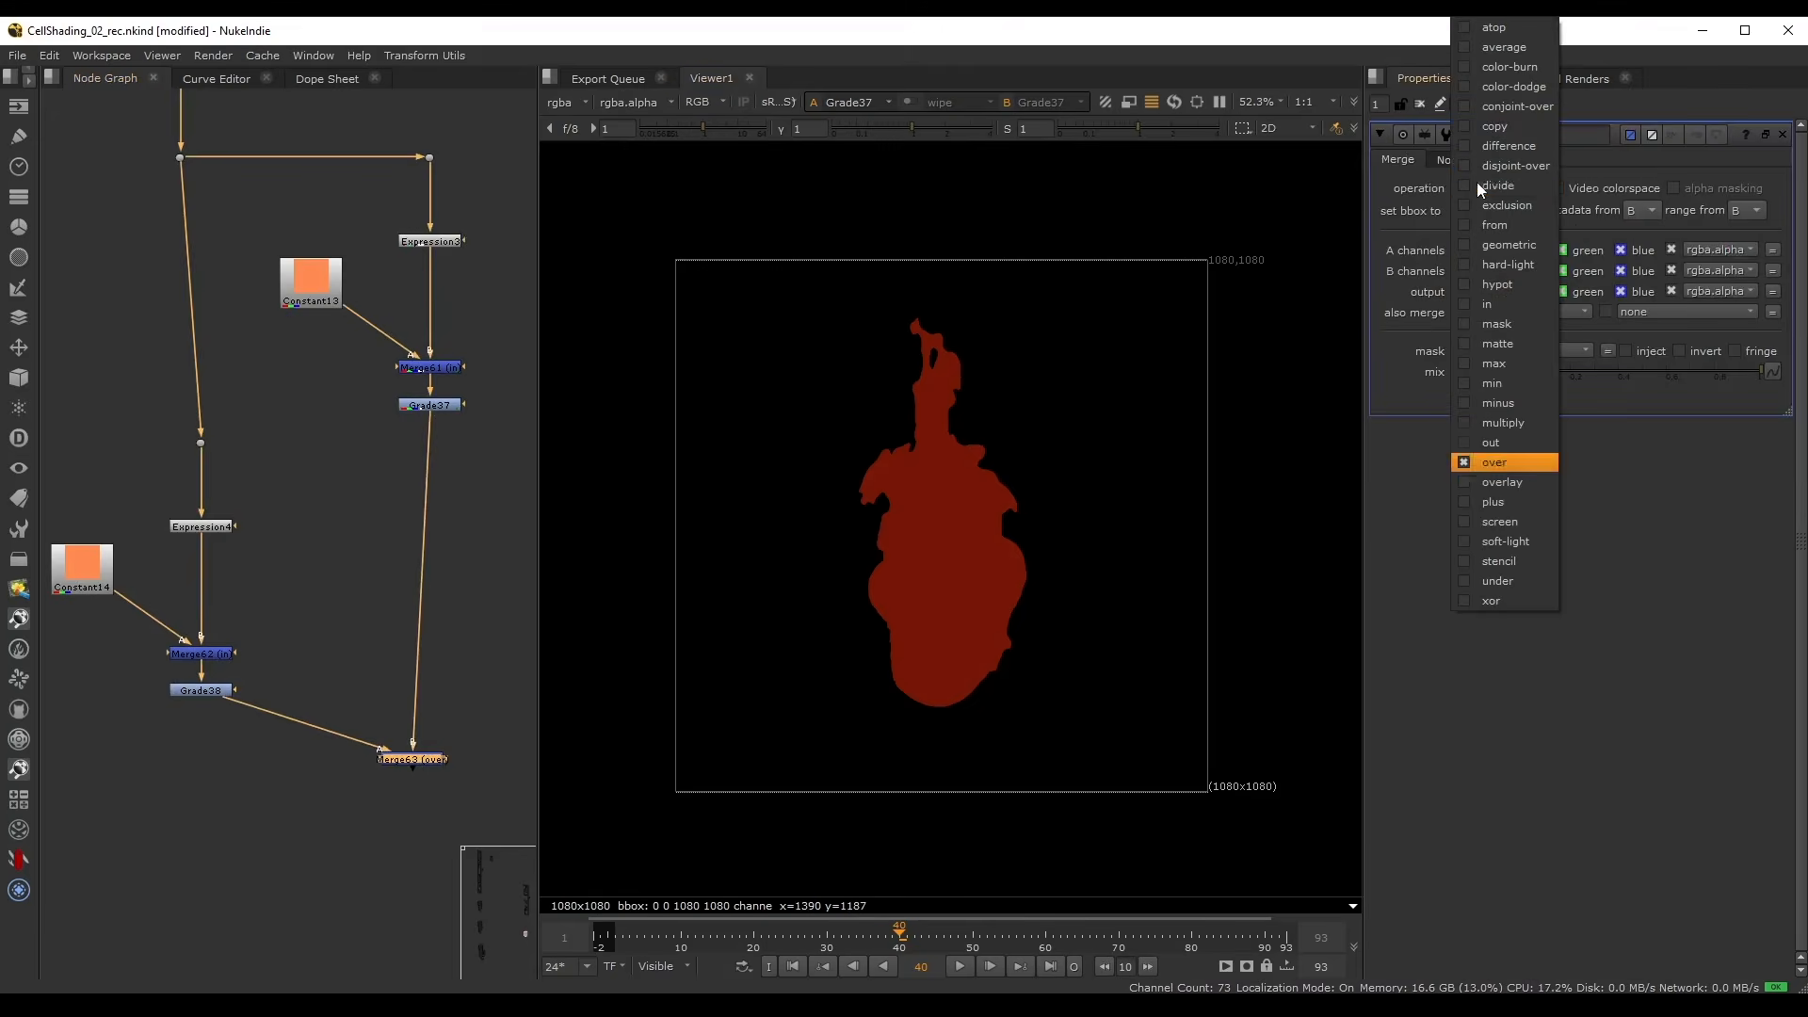
{"action": "left_click", "coordinate": [1516, 527]}
{"action": "middle_click_drag", "start_coordinate": [412, 772], "coordinate": [437, 665]}
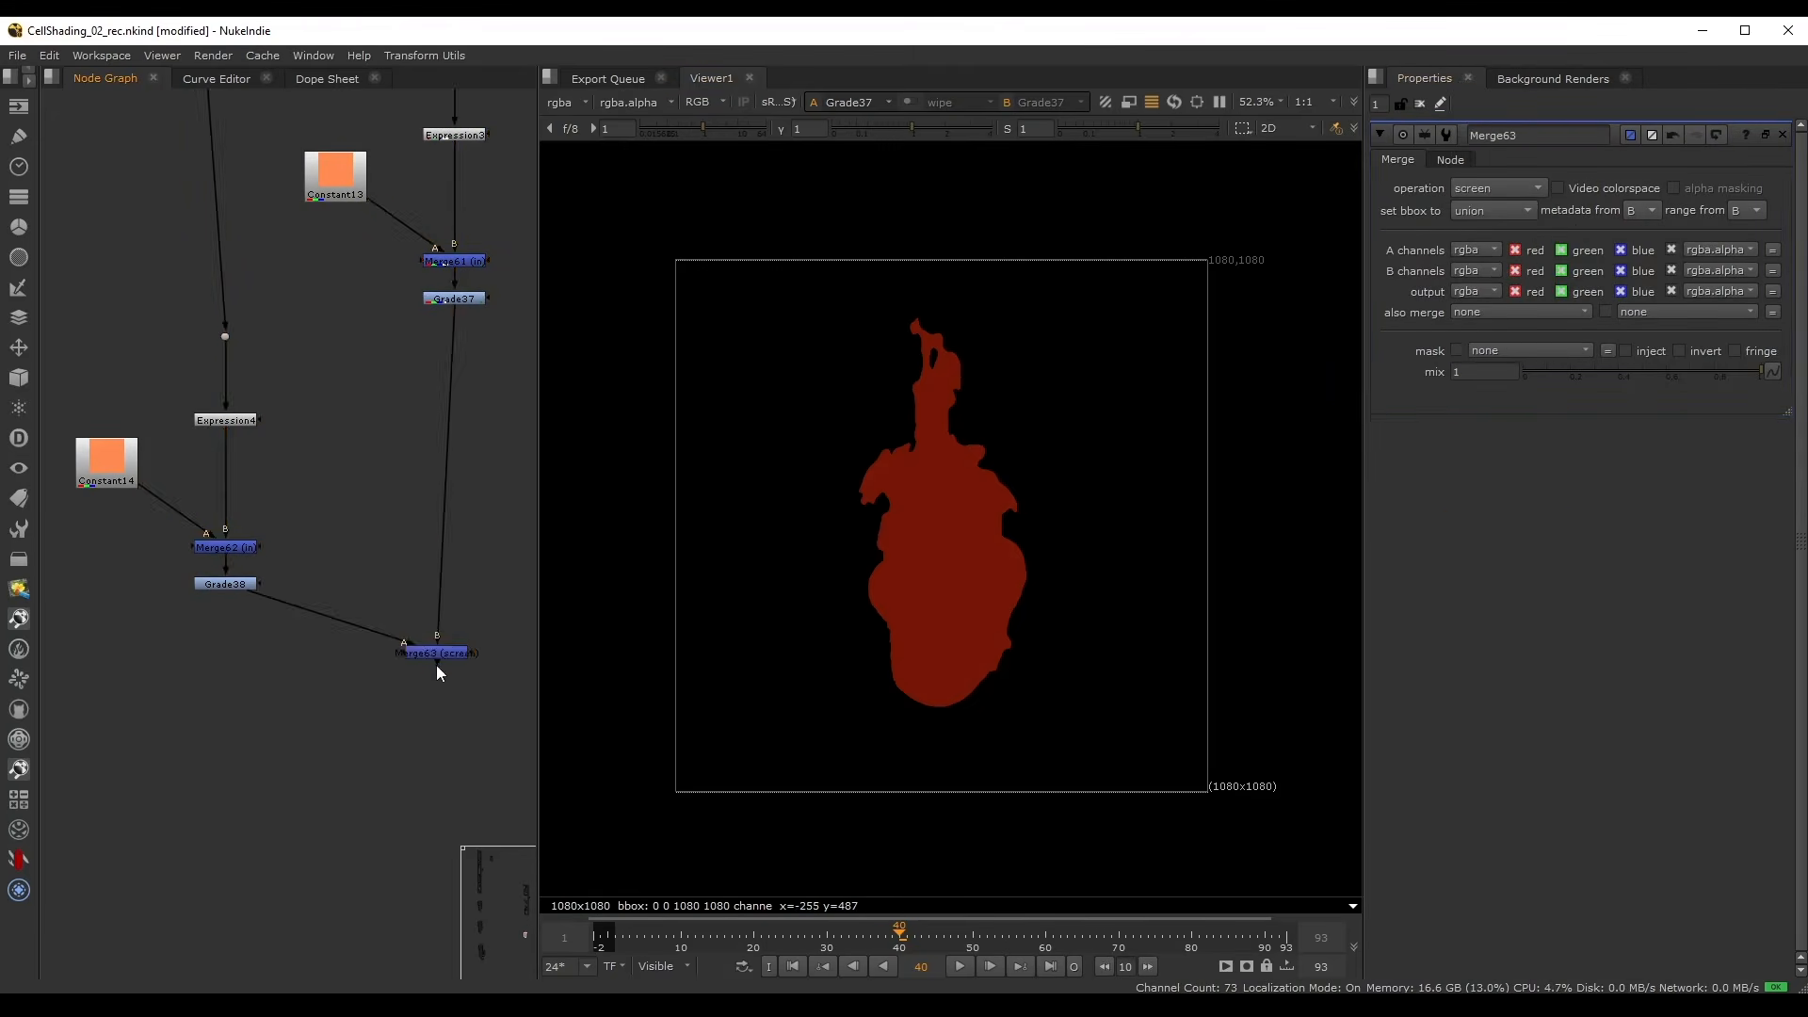
{"action": "left_click_drag", "start_coordinate": [437, 665], "coordinate": [454, 680]}
{"action": "key", "text": "1"}
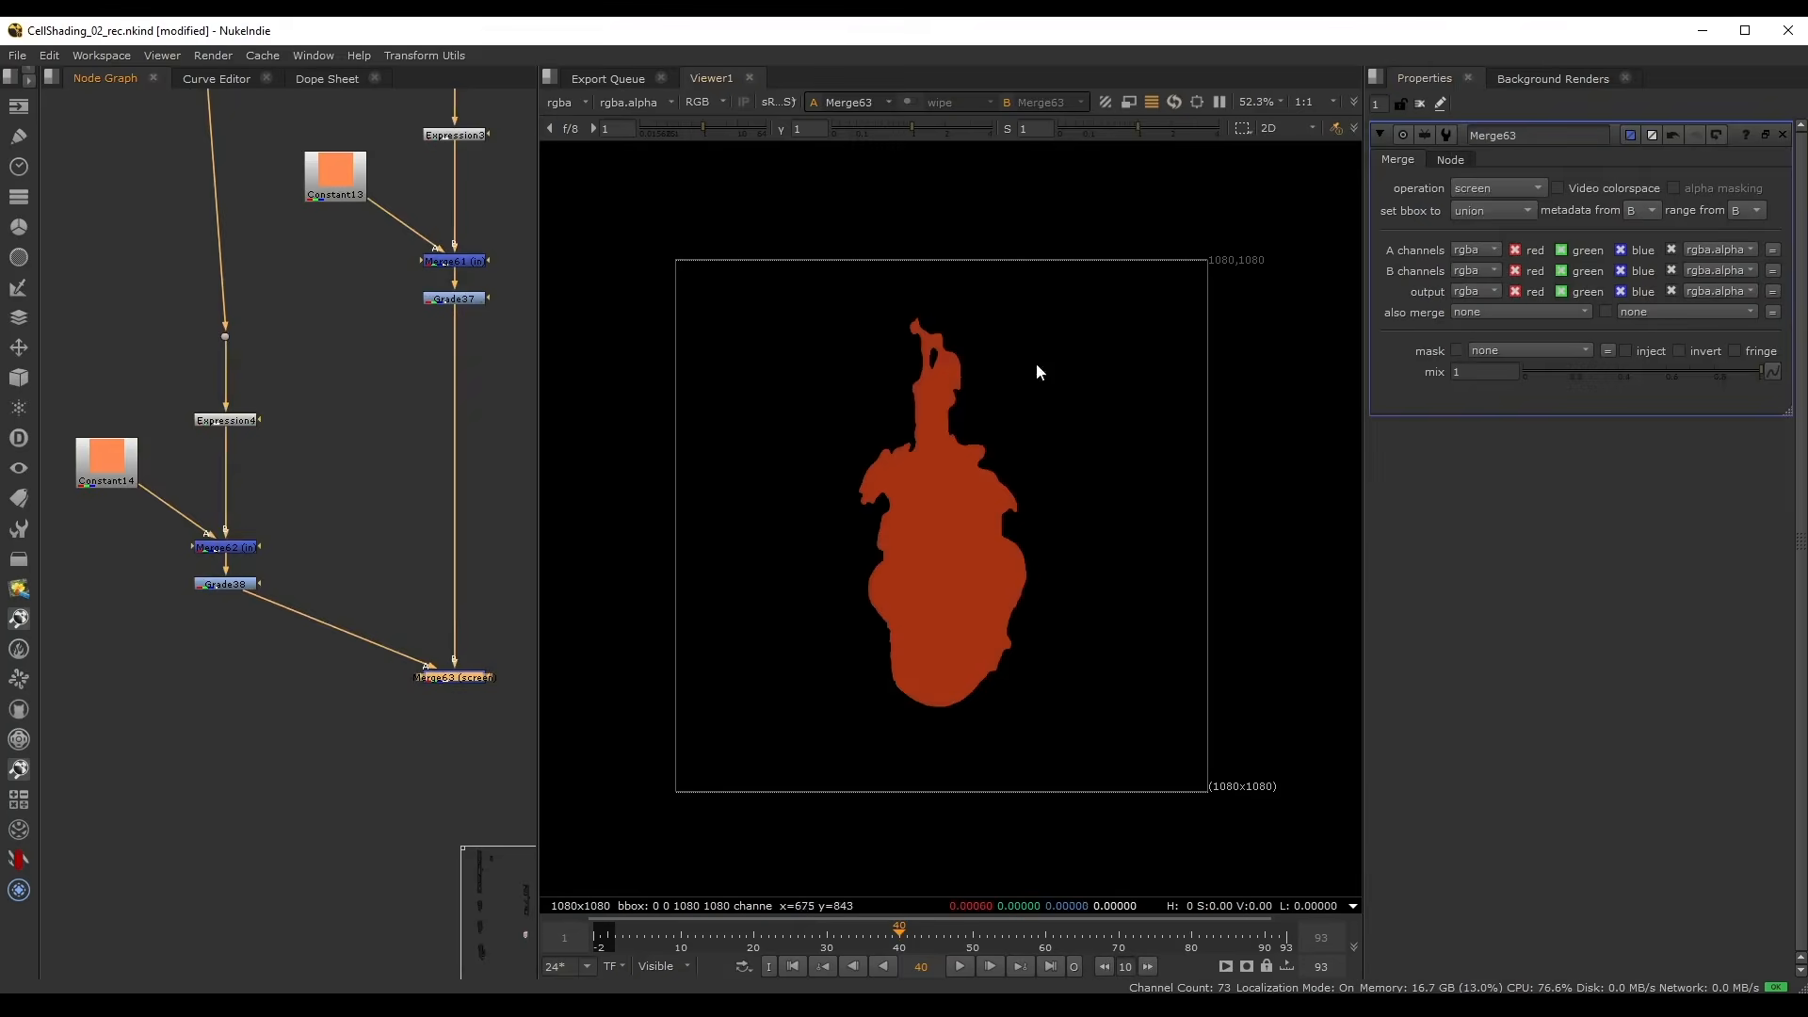
- Set the Threshold of the copied branch's Expression node to 0.34
{"action": "middle_click_drag", "start_coordinate": [365, 420], "coordinate": [427, 476]}
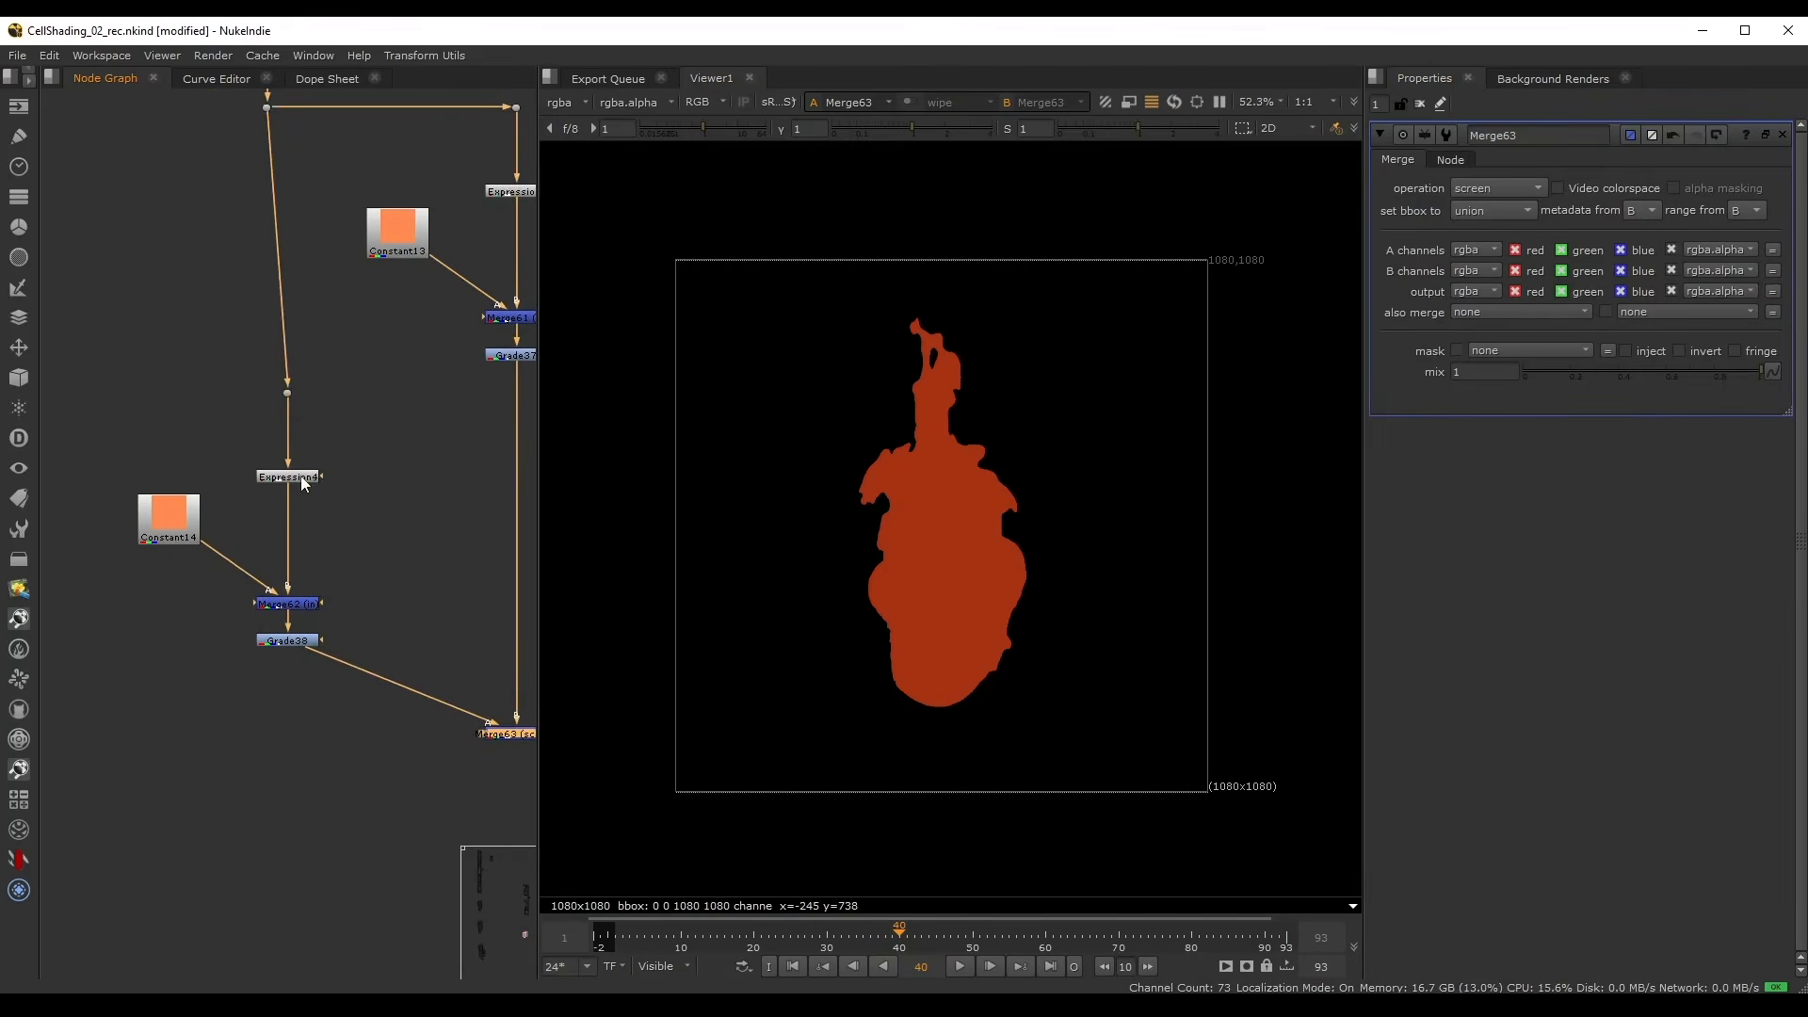
{"action": "double_click", "coordinate": [301, 477]}
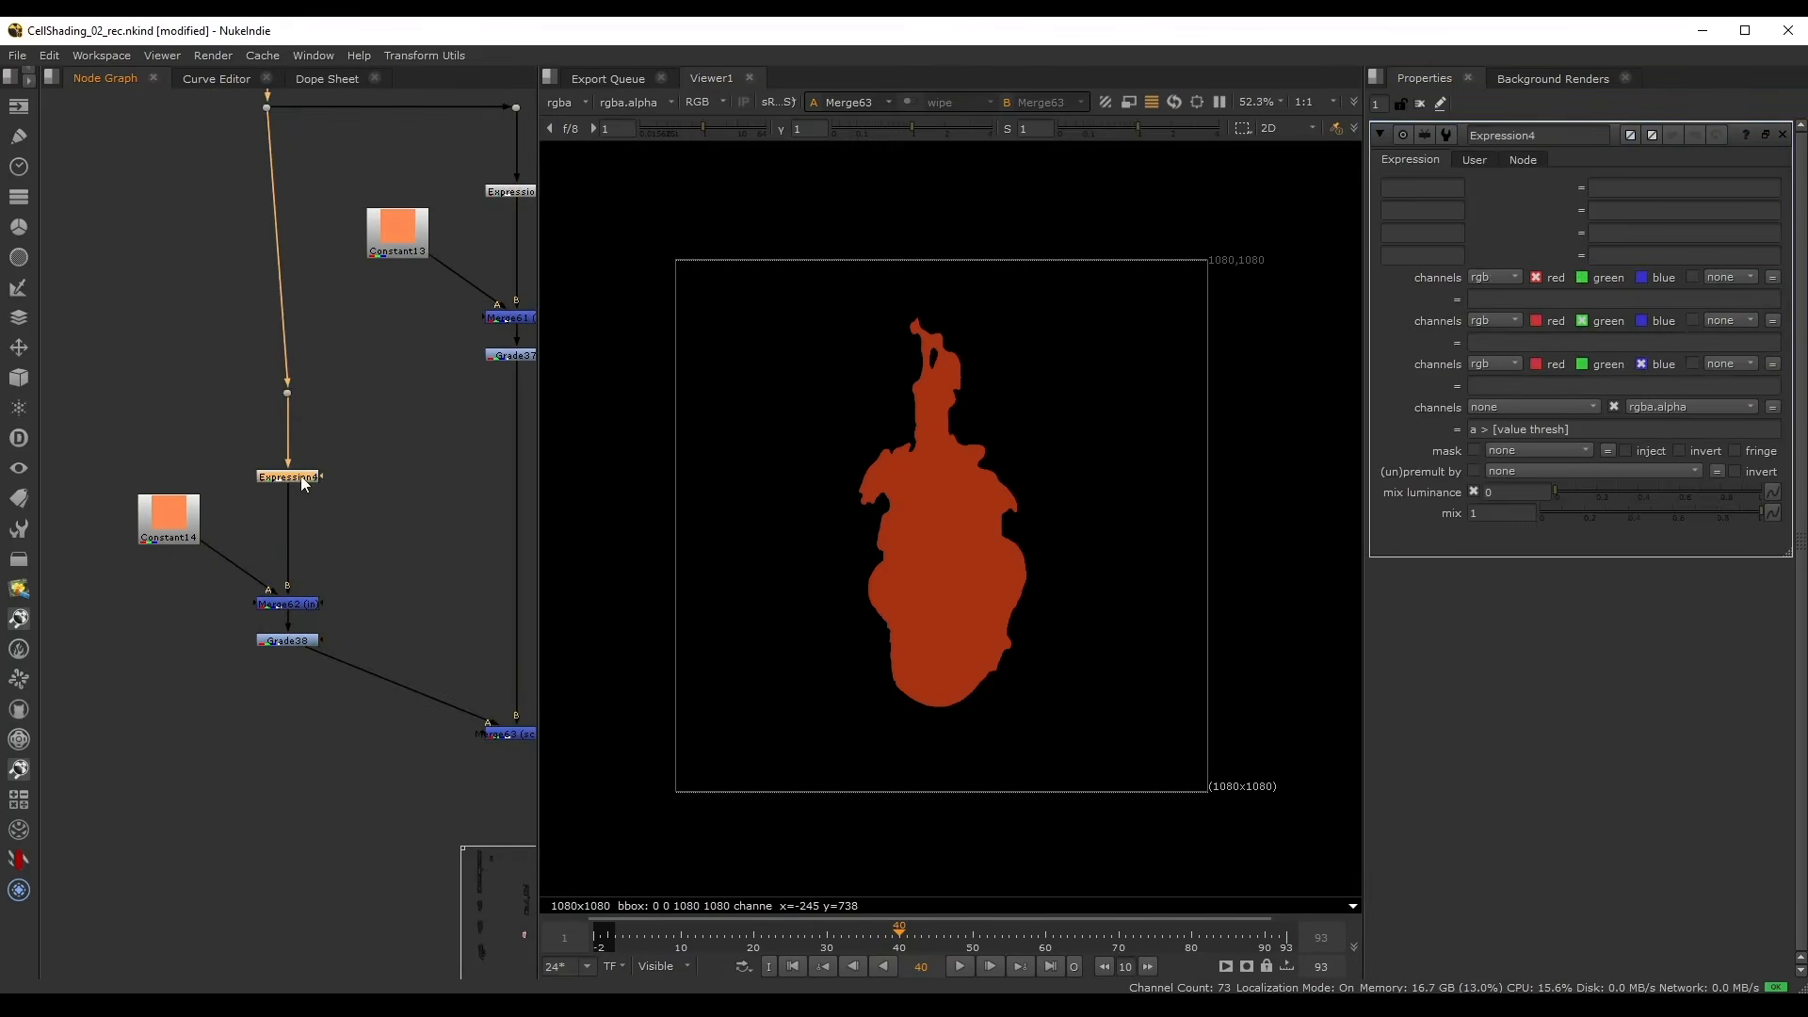
{"action": "left_click", "coordinate": [1474, 160]}
{"action": "mouse_move", "coordinate": [1556, 188]}
{"action": "left_mouse_down"}
{"action": "mouse_move", "coordinate": [1655, 194]}
{"action": "mouse_move", "coordinate": [1606, 202]}
{"action": "left_mouse_up"}
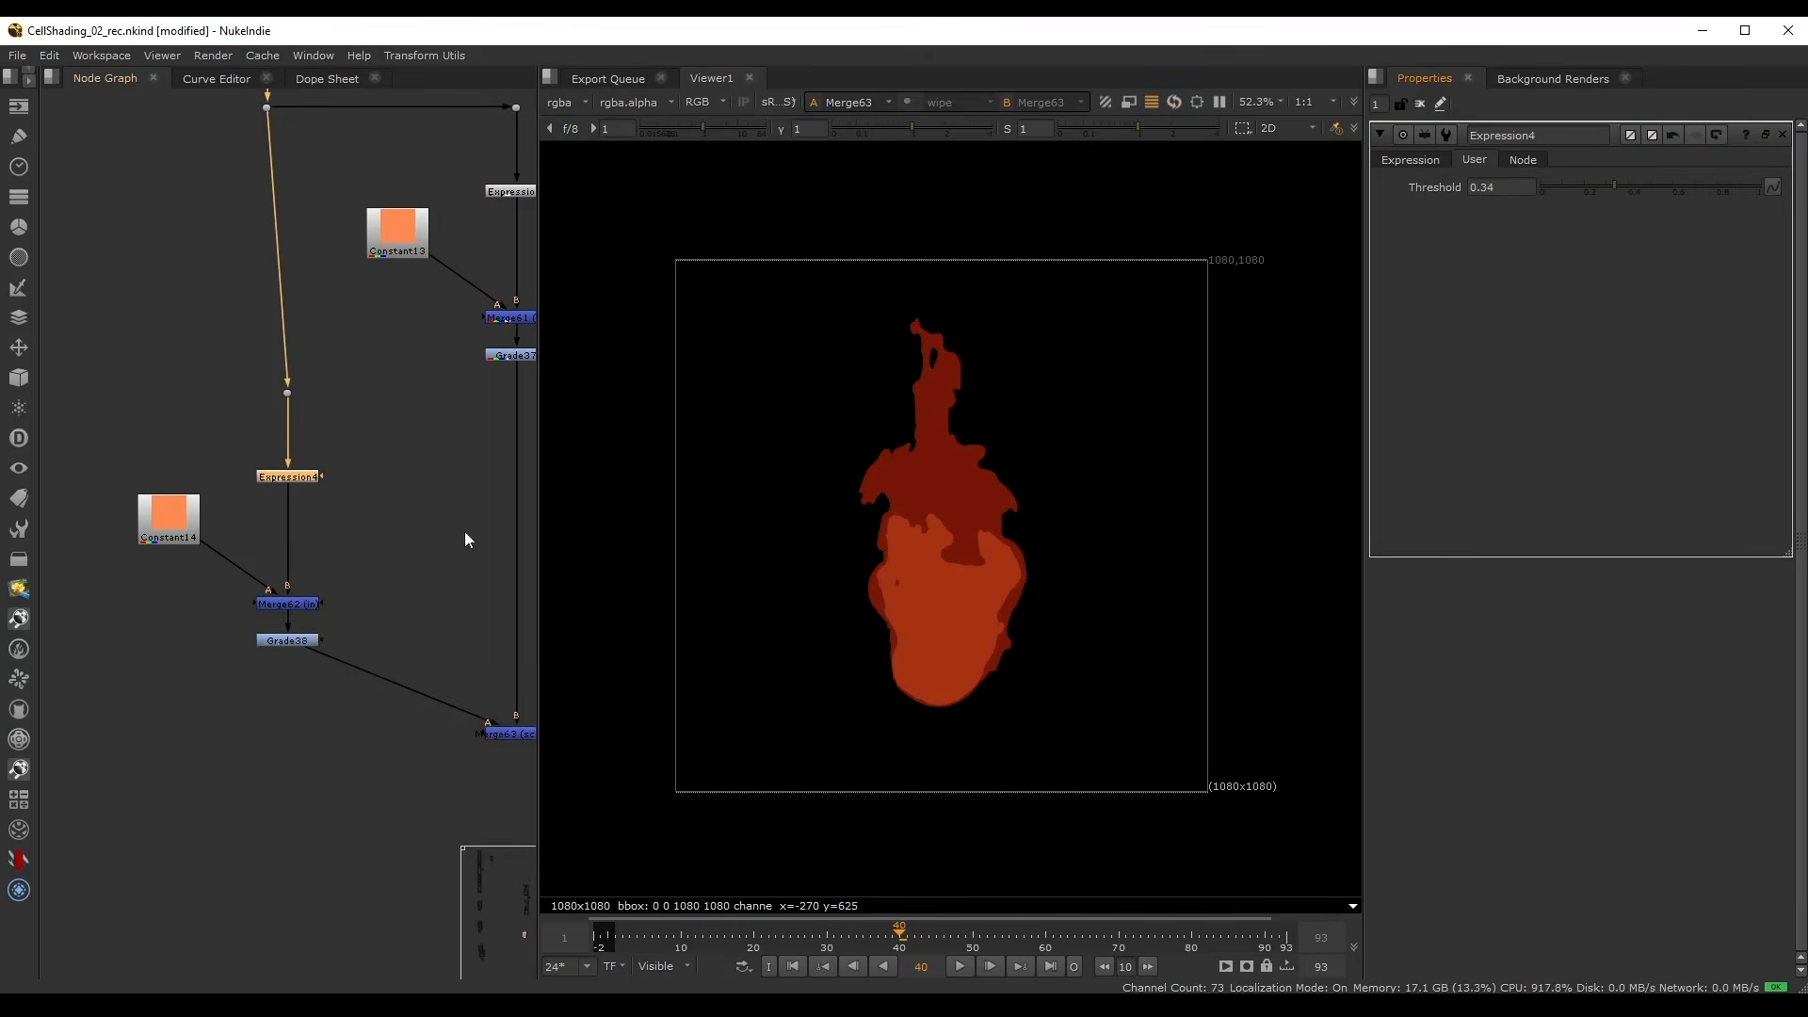
- Set the gain of the copied branch's Grade node to 0.5
{"action": "scroll", "coordinate": [292, 640], "scroll_direction": "up", "scroll_amount": 2}
{"action": "double_click", "coordinate": [288, 640]}
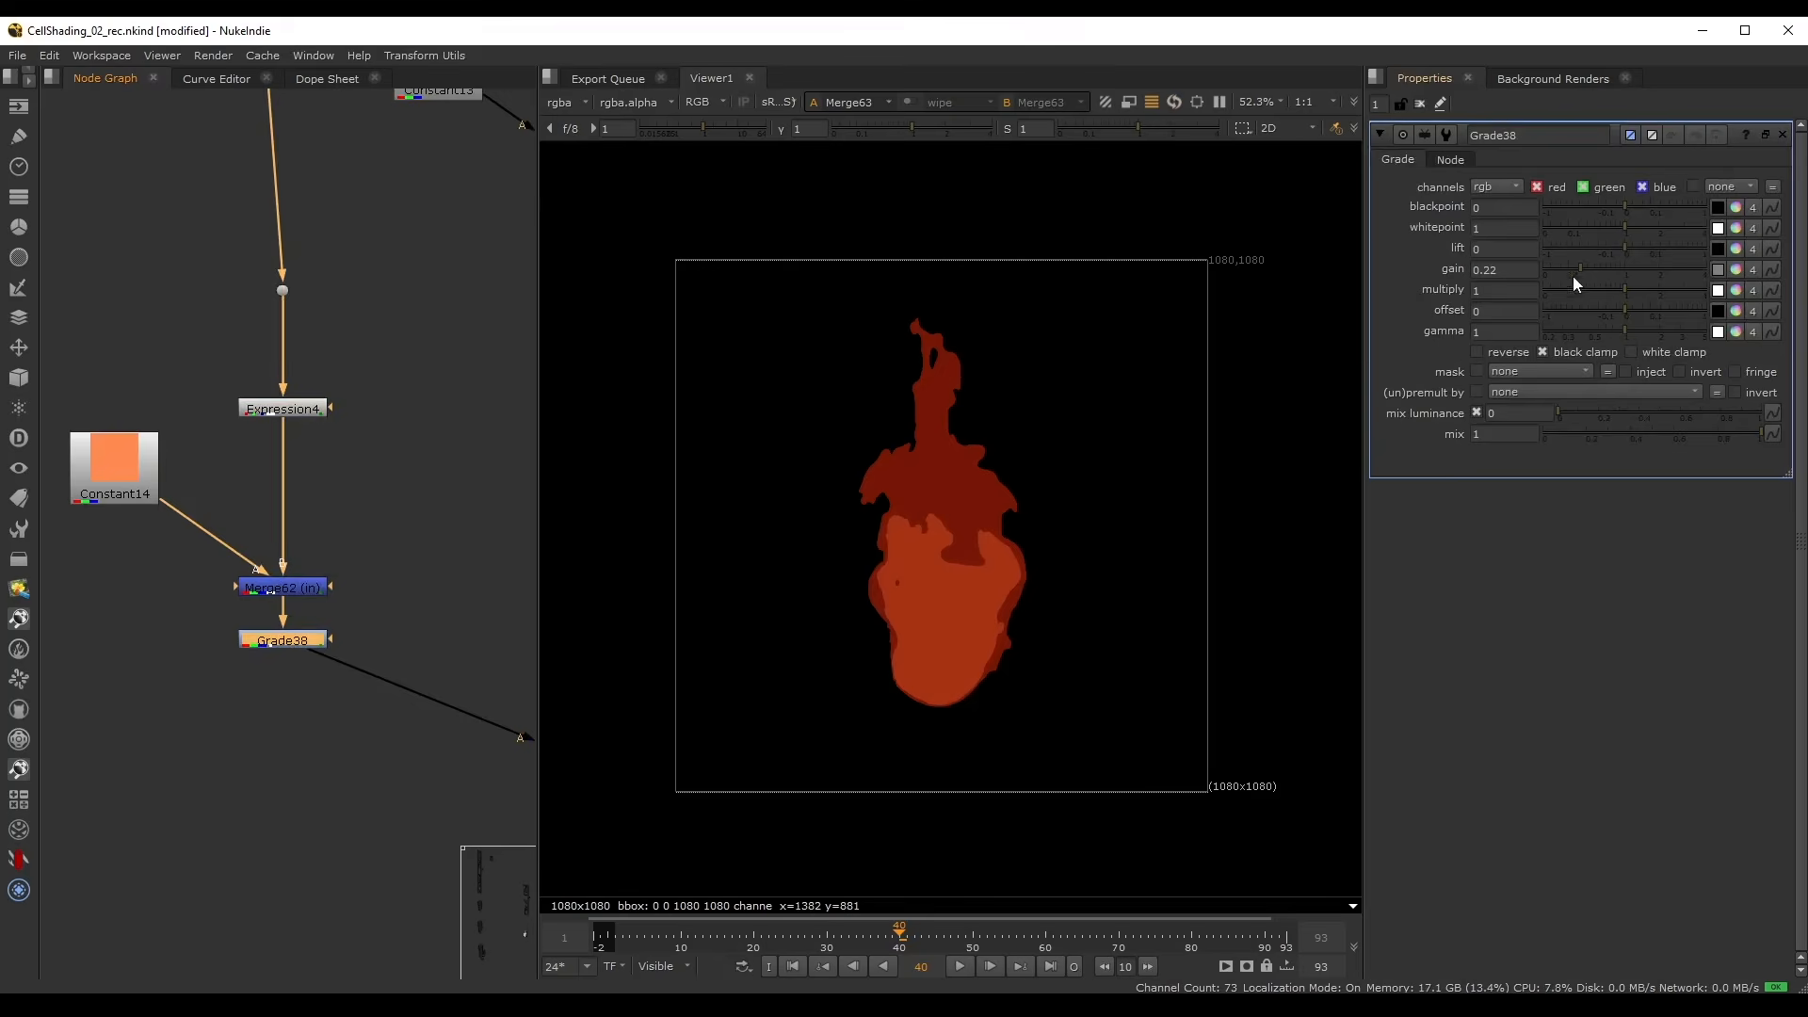
{"action": "left_click_drag", "start_coordinate": [1579, 273], "coordinate": [1601, 273]}
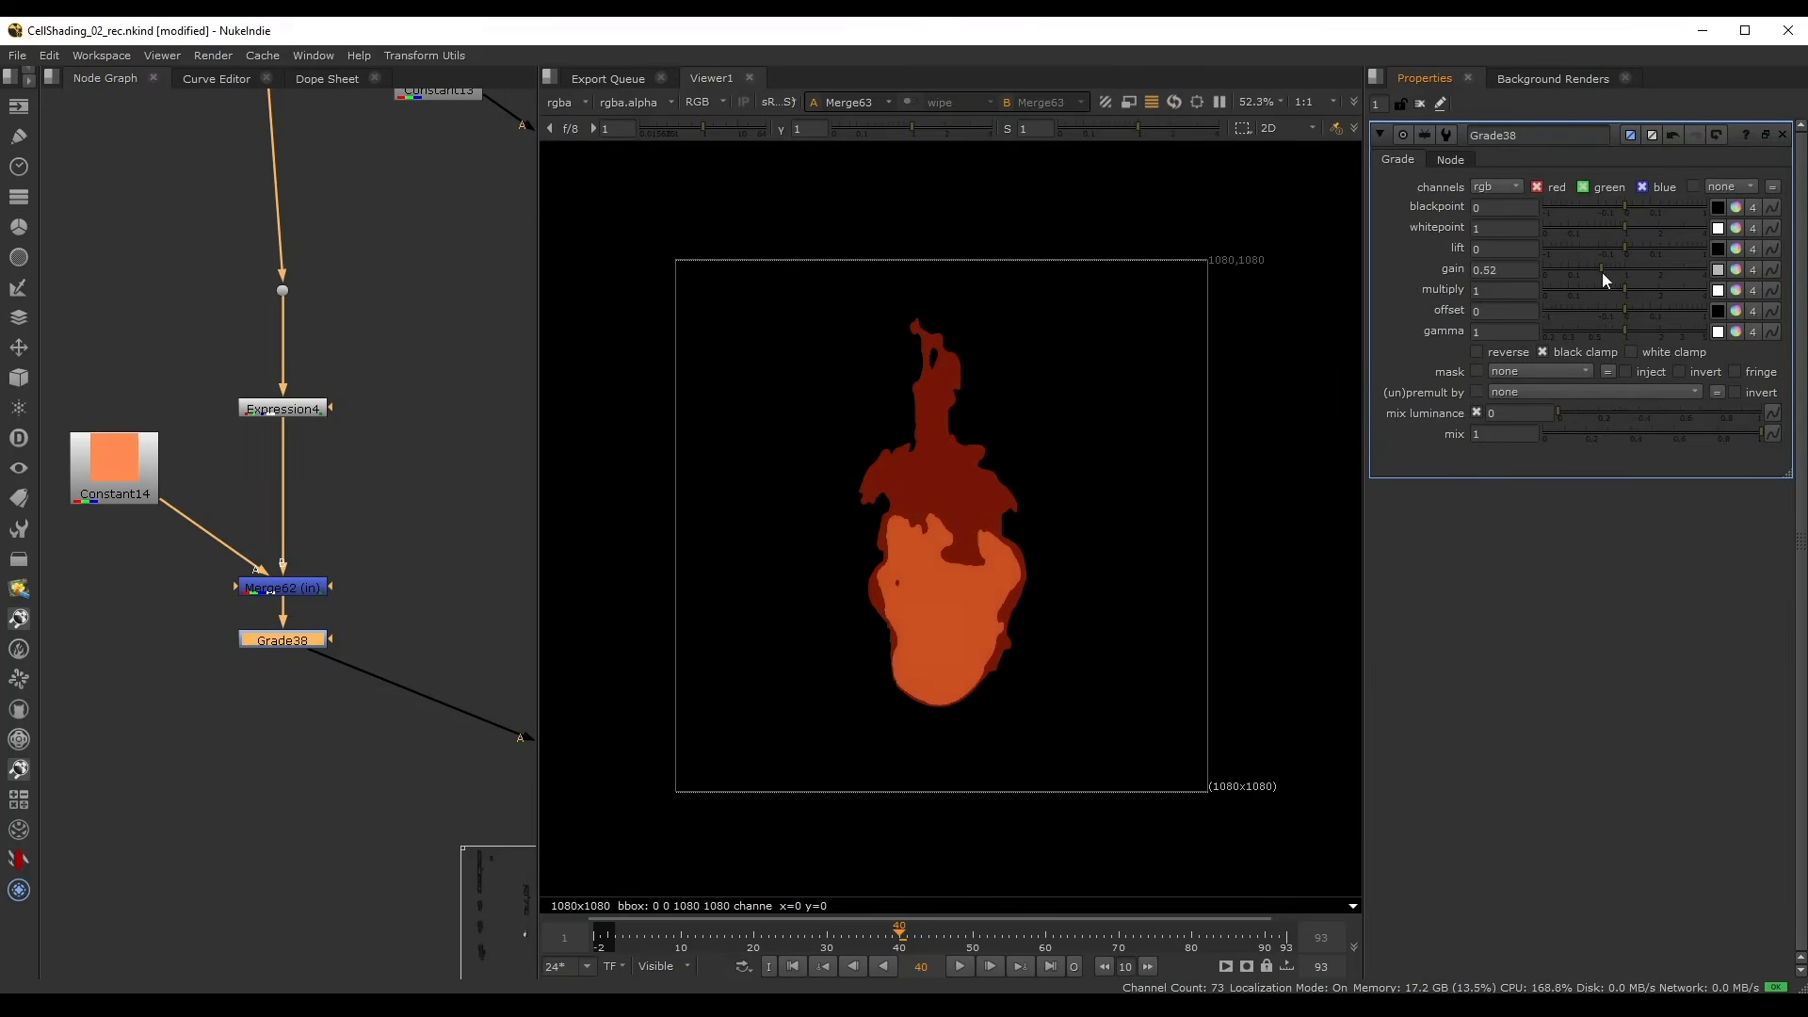
{"action": "left_click", "coordinate": [399, 212]}
- Align the second color branch vertically beneath the dot under TimeOffset6
{"action": "scroll", "coordinate": [337, 363], "scroll_direction": "down", "scroll_amount": 5}
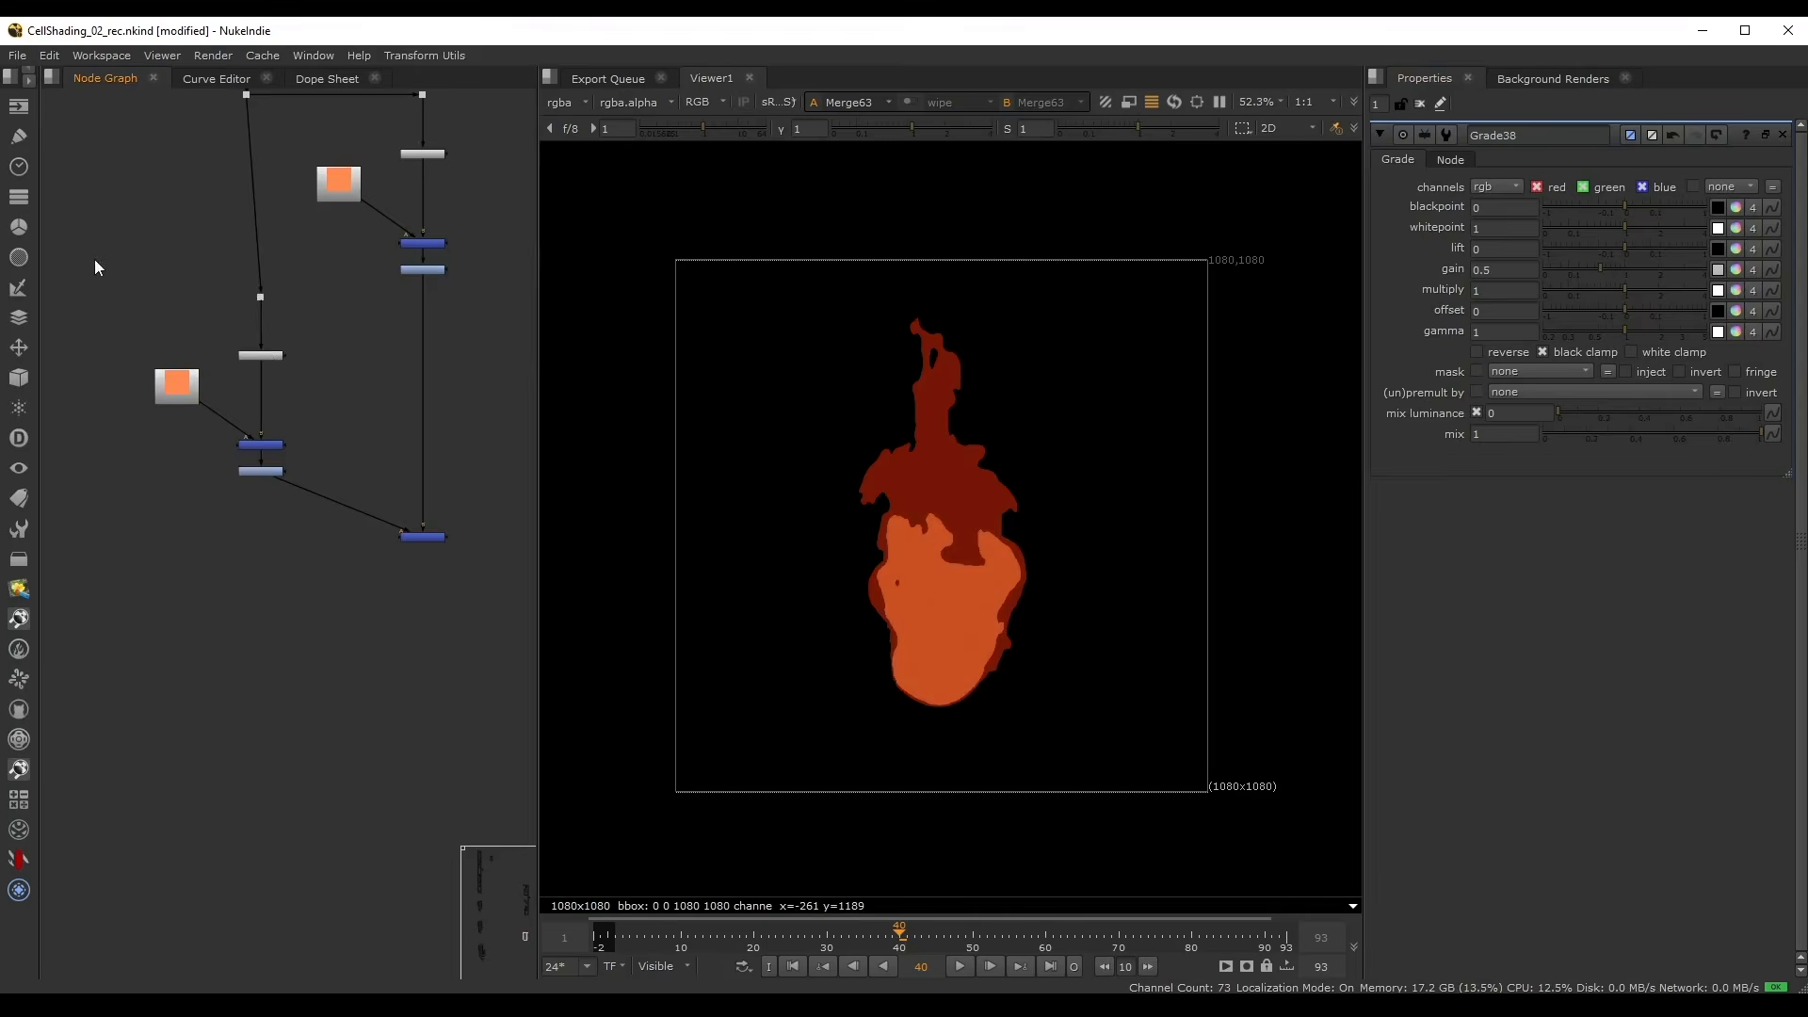
{"action": "left_click_drag", "start_coordinate": [95, 266], "coordinate": [367, 546]}
{"action": "left_click_drag", "start_coordinate": [266, 356], "coordinate": [251, 352]}
{"action": "left_click", "coordinate": [184, 303]}
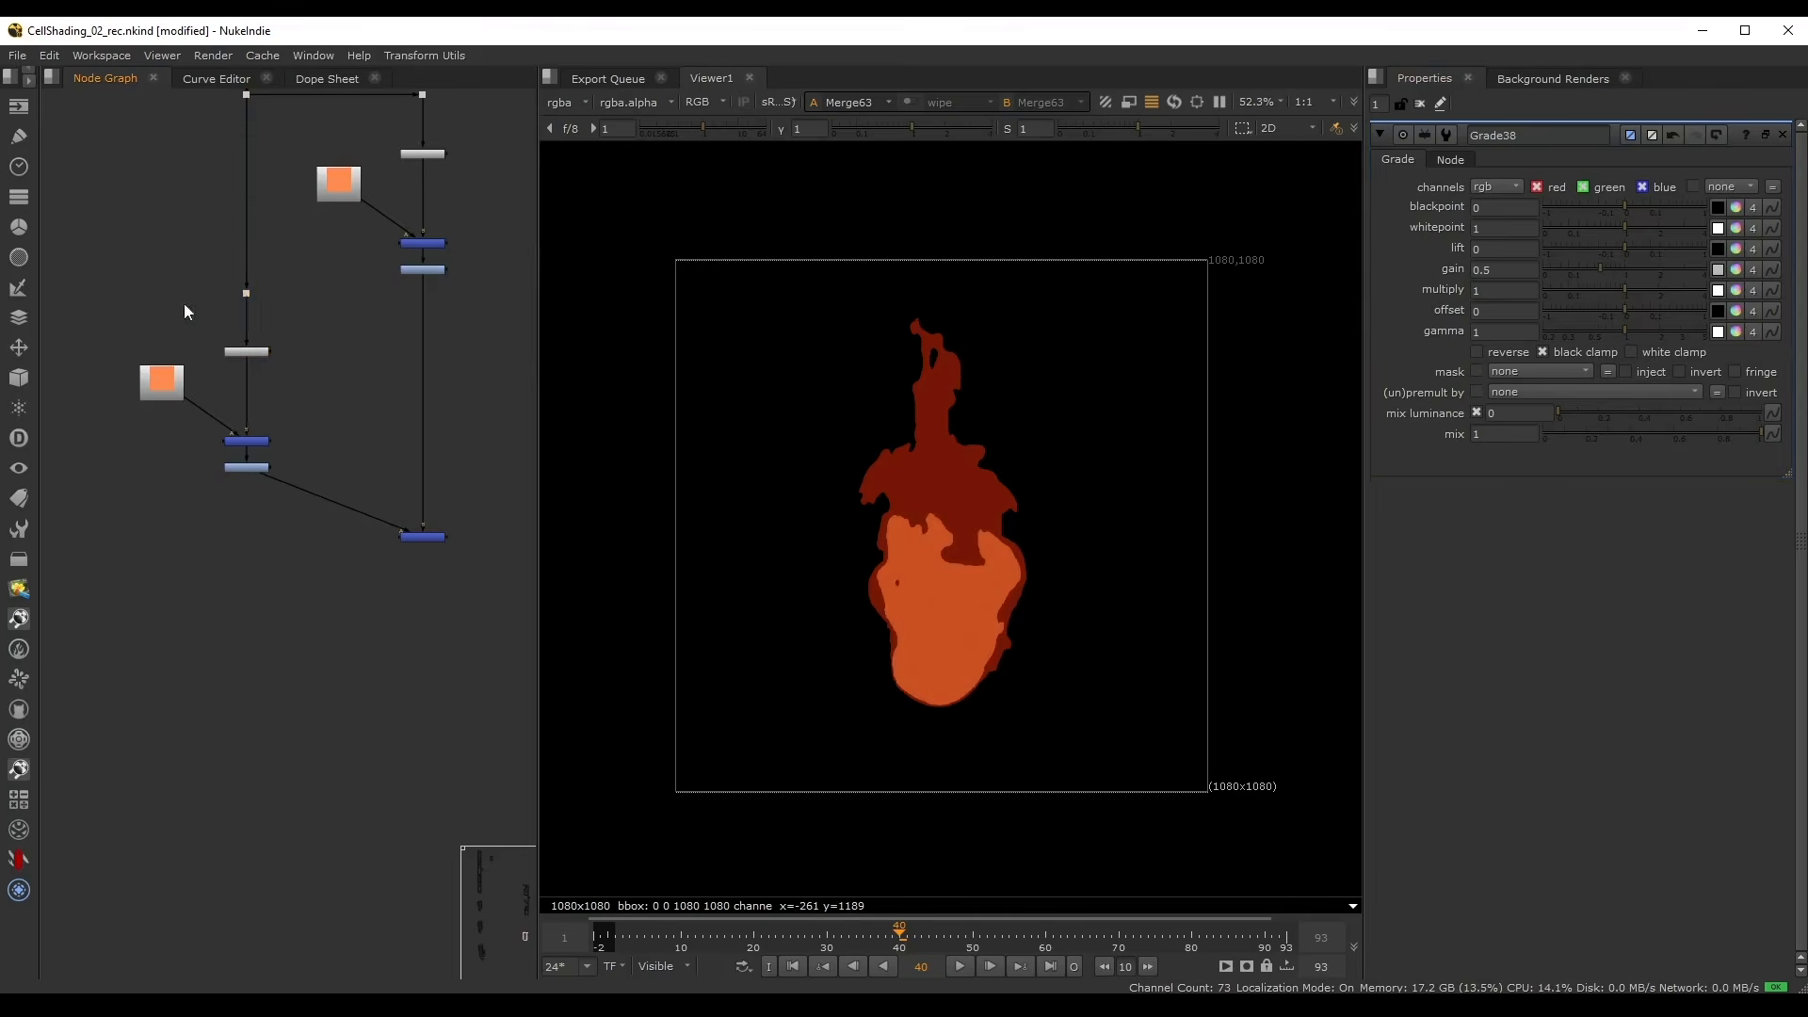
- Paste a third Expression, Constant, Merge and Grade branch with its screen merge below the second branch
{"action": "left_click_drag", "start_coordinate": [89, 133], "coordinate": [328, 570]}
{"action": "left_click", "coordinate": [235, 708]}
{"action": "key", "text": "ctrl+v"}
{"action": "left_click_drag", "start_coordinate": [226, 710], "coordinate": [93, 696]}
{"action": "scroll", "coordinate": [290, 610], "scroll_direction": "down", "scroll_amount": 1}
{"action": "middle_click_drag", "start_coordinate": [232, 626], "coordinate": [243, 657]}
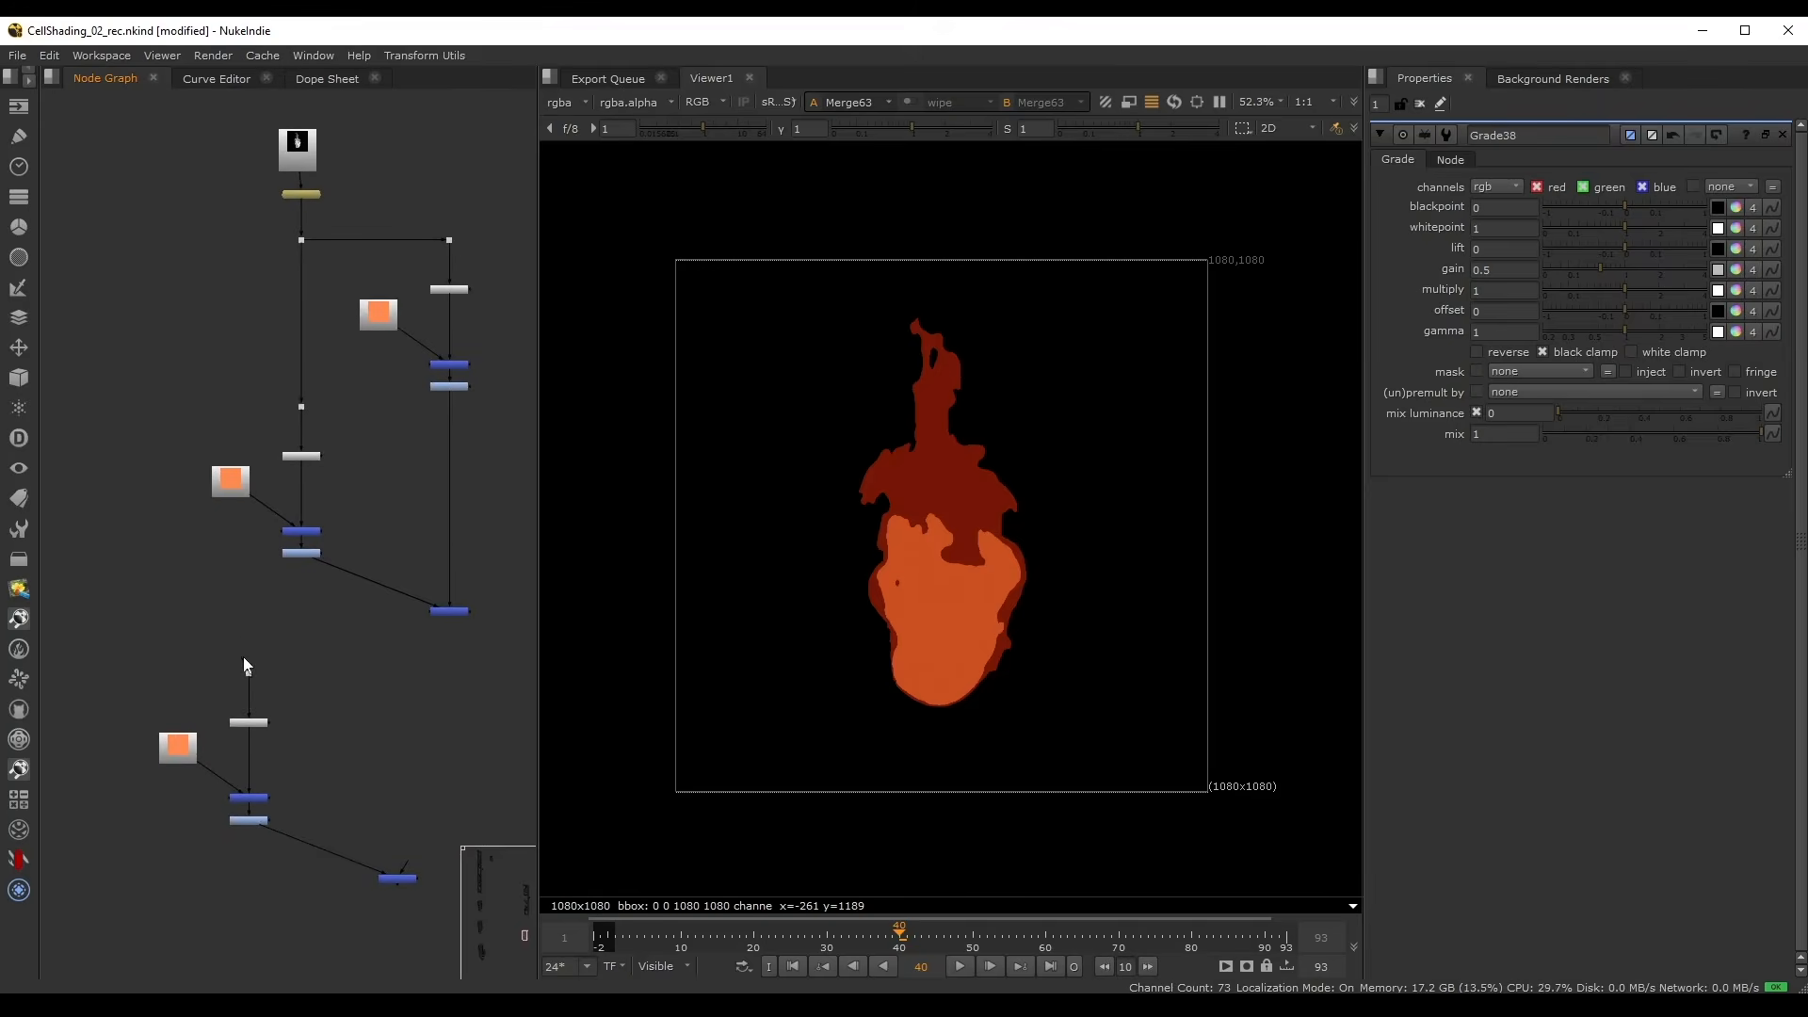
- Connect the third branch to the smoke source through a dot beside the existing ones and align the branch beneath it
{"action": "left_click_drag", "start_coordinate": [243, 657], "coordinate": [302, 240]}
{"action": "left_click_drag", "start_coordinate": [251, 671], "coordinate": [252, 239]}
{"action": "middle_click_drag", "start_coordinate": [127, 618], "coordinate": [143, 555]}
{"action": "left_click_drag", "start_coordinate": [158, 607], "coordinate": [294, 770]}
{"action": "mouse_move", "coordinate": [264, 644]}
{"action": "left_mouse_down"}
{"action": "mouse_move", "coordinate": [233, 663]}
{"action": "mouse_move", "coordinate": [265, 664]}
{"action": "left_mouse_up"}
- Add a PostageStamp node above the third branch, connect it to the dot under TimeOffset6 and hide its input
{"action": "left_click", "coordinate": [315, 612]}
{"action": "key", "text": "Tab"}
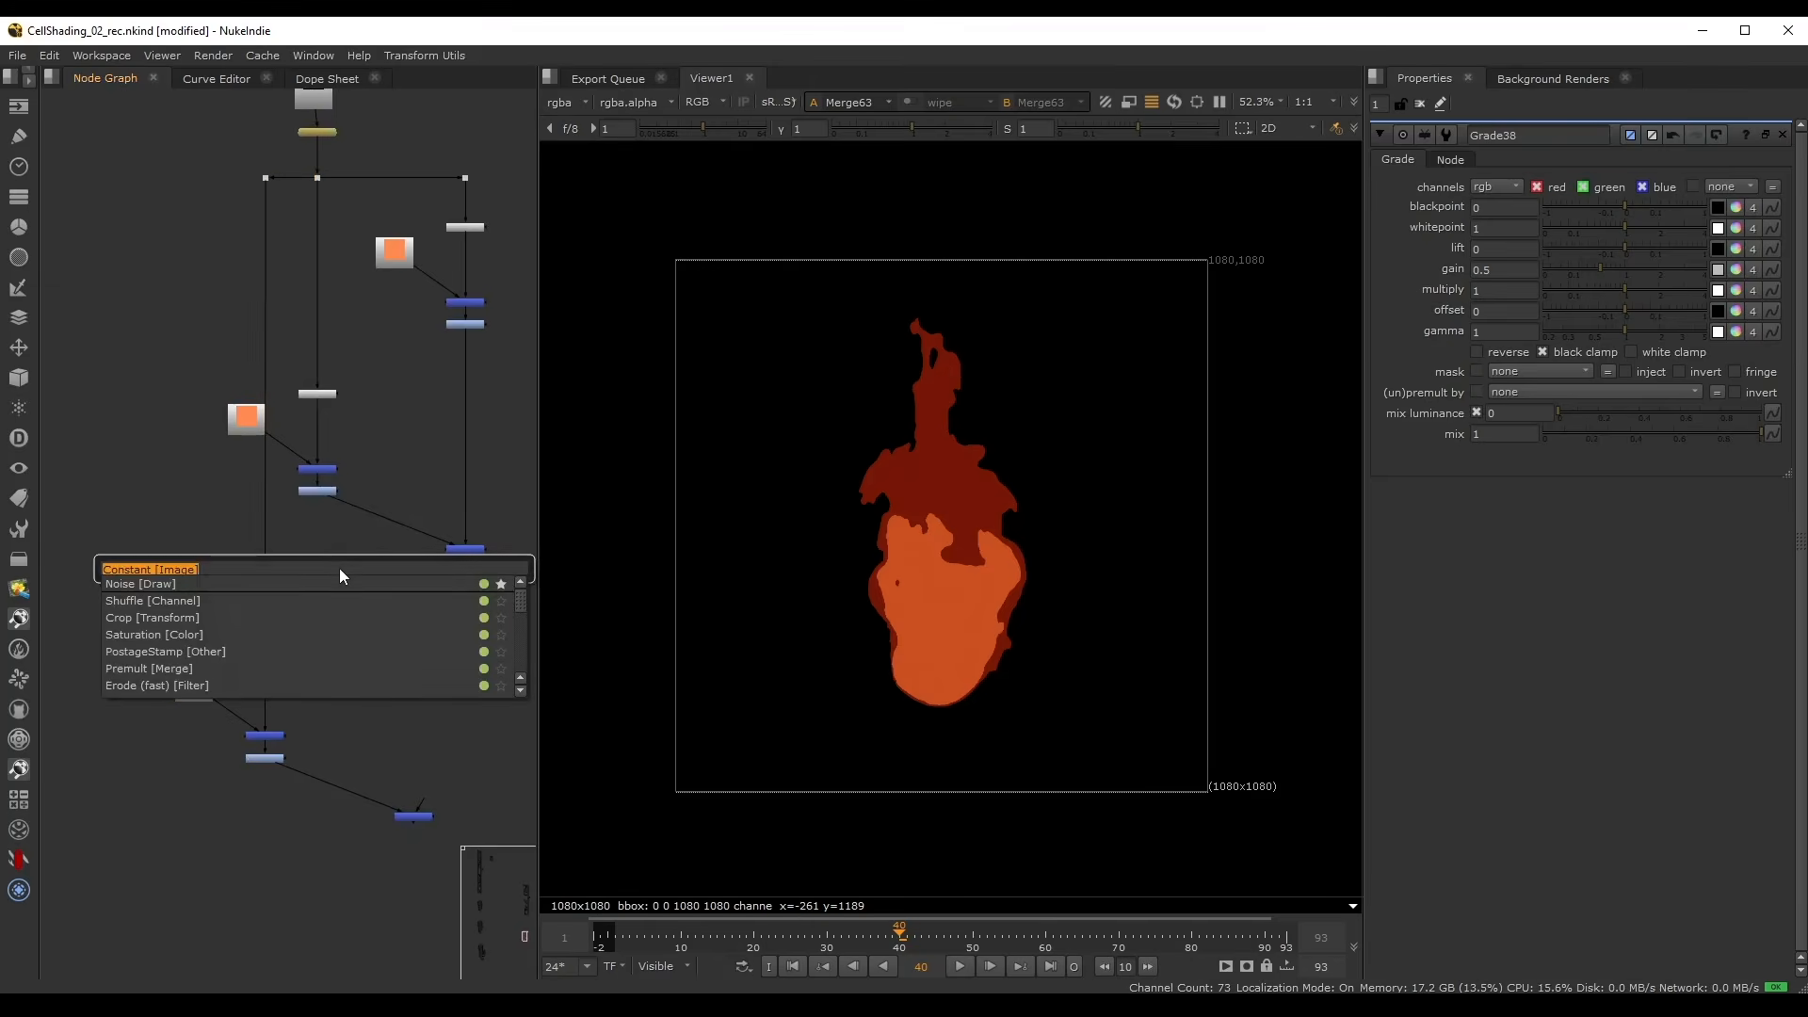
{"action": "type", "text": "po"}
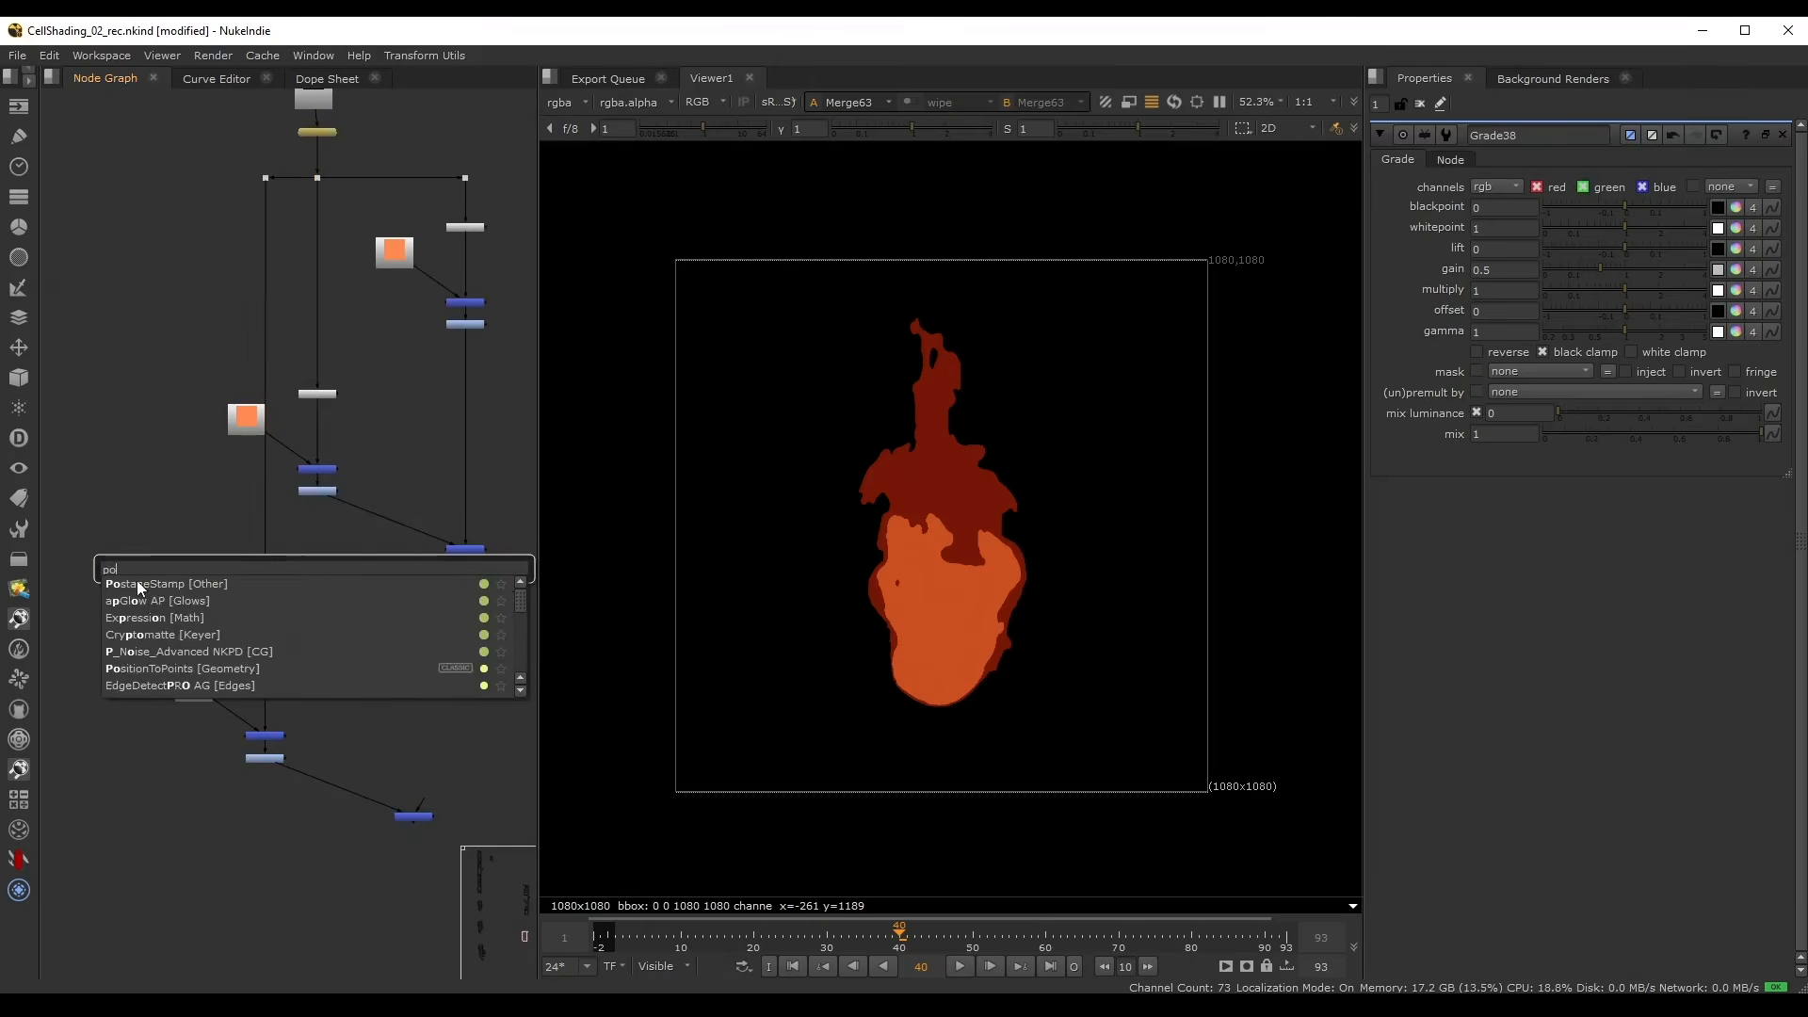
{"action": "left_click", "coordinate": [138, 583]}
{"action": "left_click_drag", "start_coordinate": [318, 243], "coordinate": [318, 177]}
{"action": "scroll", "coordinate": [382, 603], "scroll_direction": "up", "scroll_amount": 2}
{"action": "key", "text": "alt+h"}
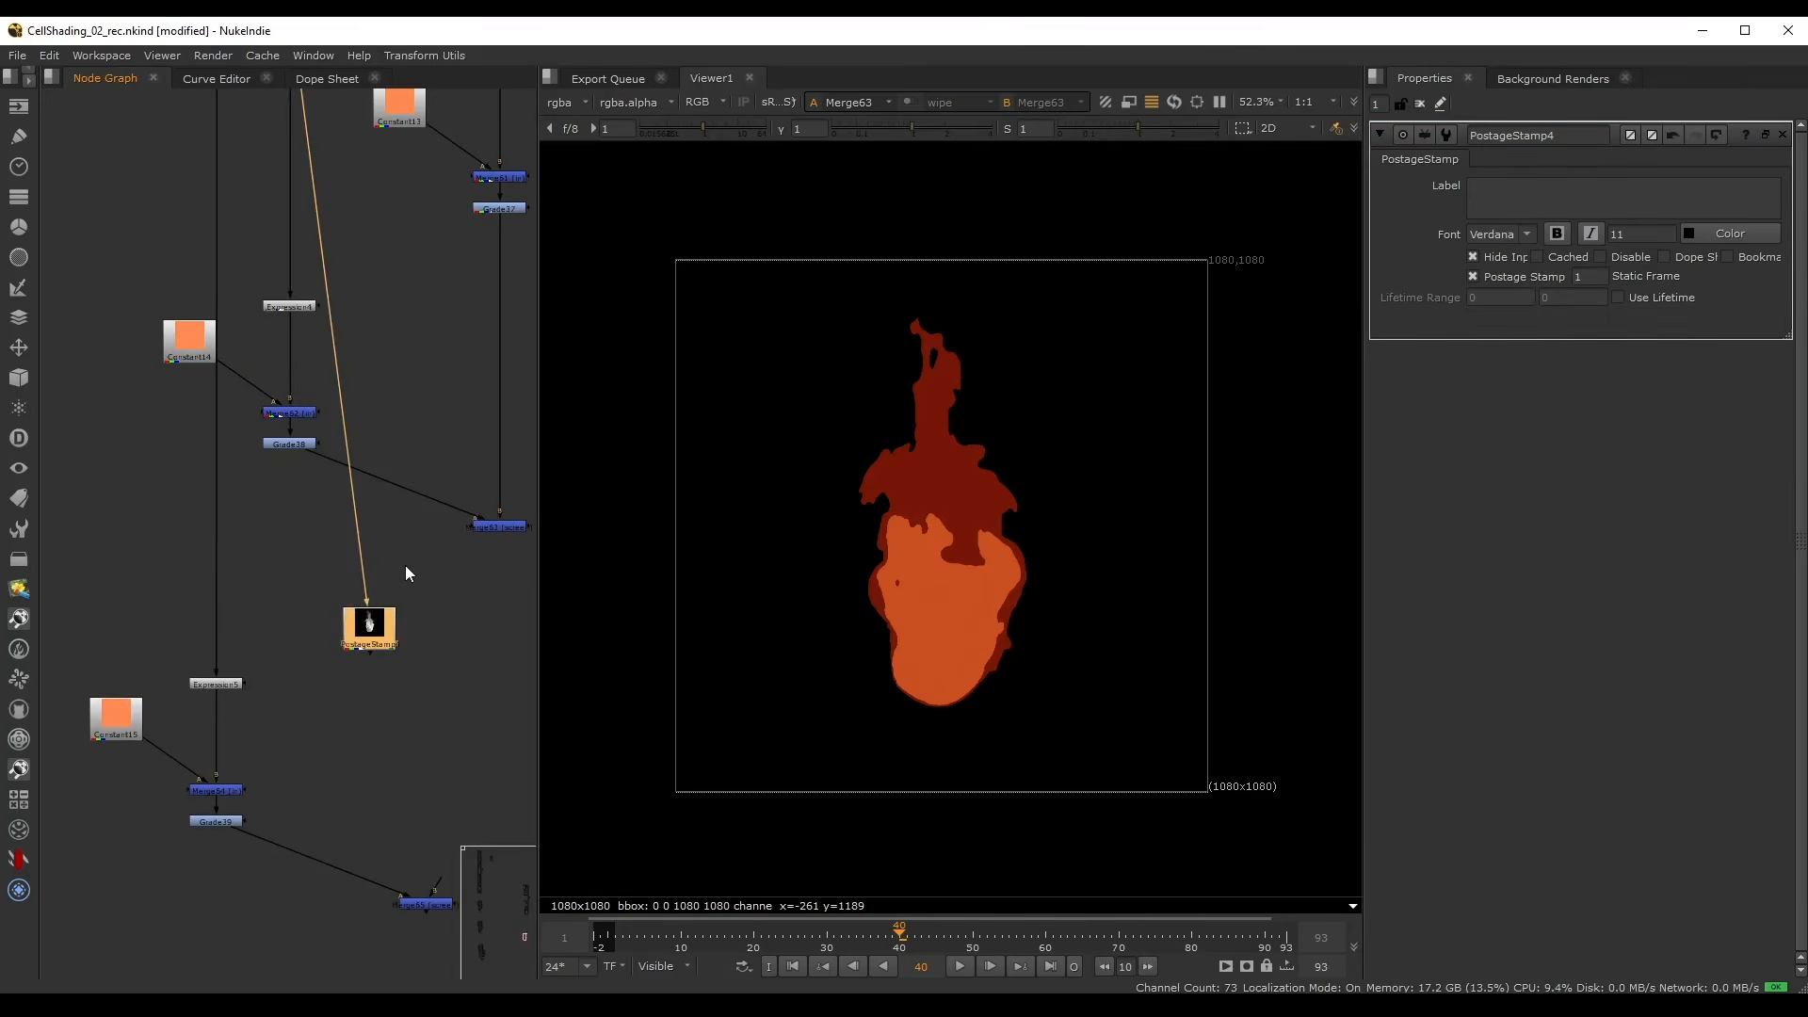
{"action": "left_click", "coordinate": [405, 565]}
- Disconnect the third branch's Expression from the dots, feed it from the PostageStamp and line the branch up beneath it
{"action": "left_click_drag", "start_coordinate": [204, 681], "coordinate": [206, 689]}
{"action": "key", "text": "ctrl+d"}
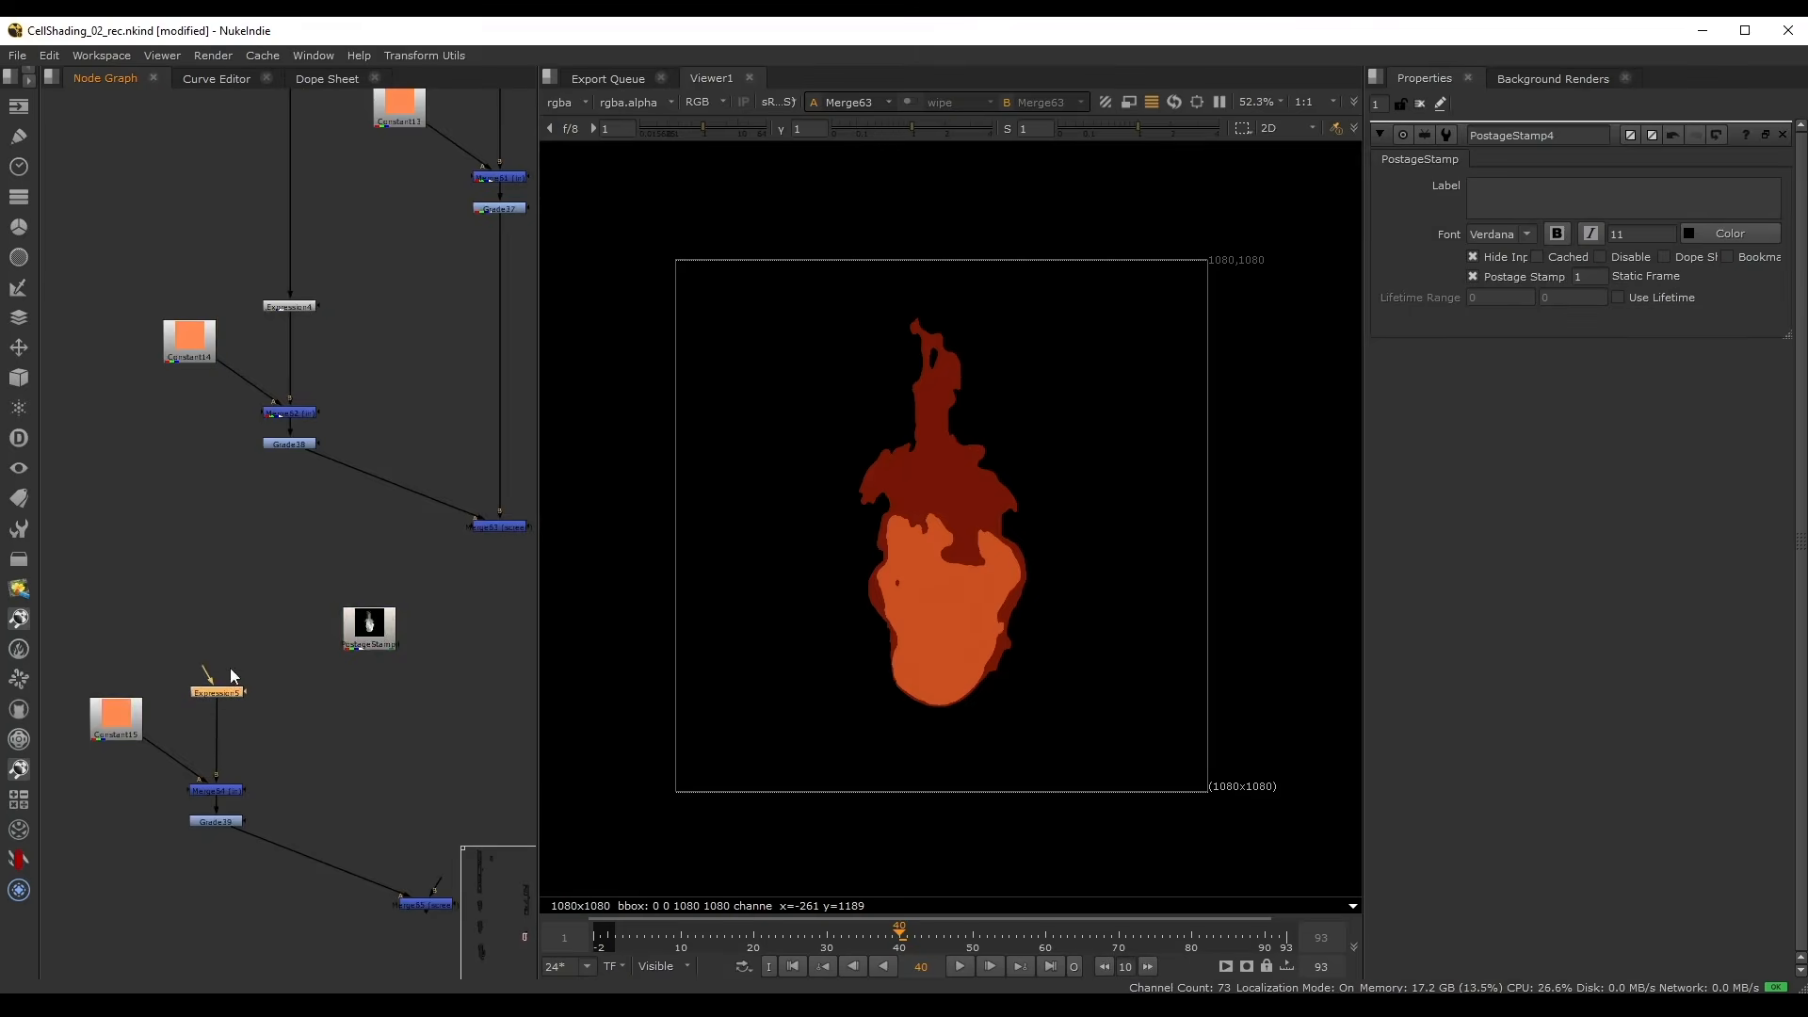
{"action": "left_click_drag", "start_coordinate": [370, 632], "coordinate": [299, 606]}
{"action": "left_click", "coordinate": [122, 576]}
{"action": "left_click", "coordinate": [236, 613]}
{"action": "left_click", "coordinate": [421, 646]}
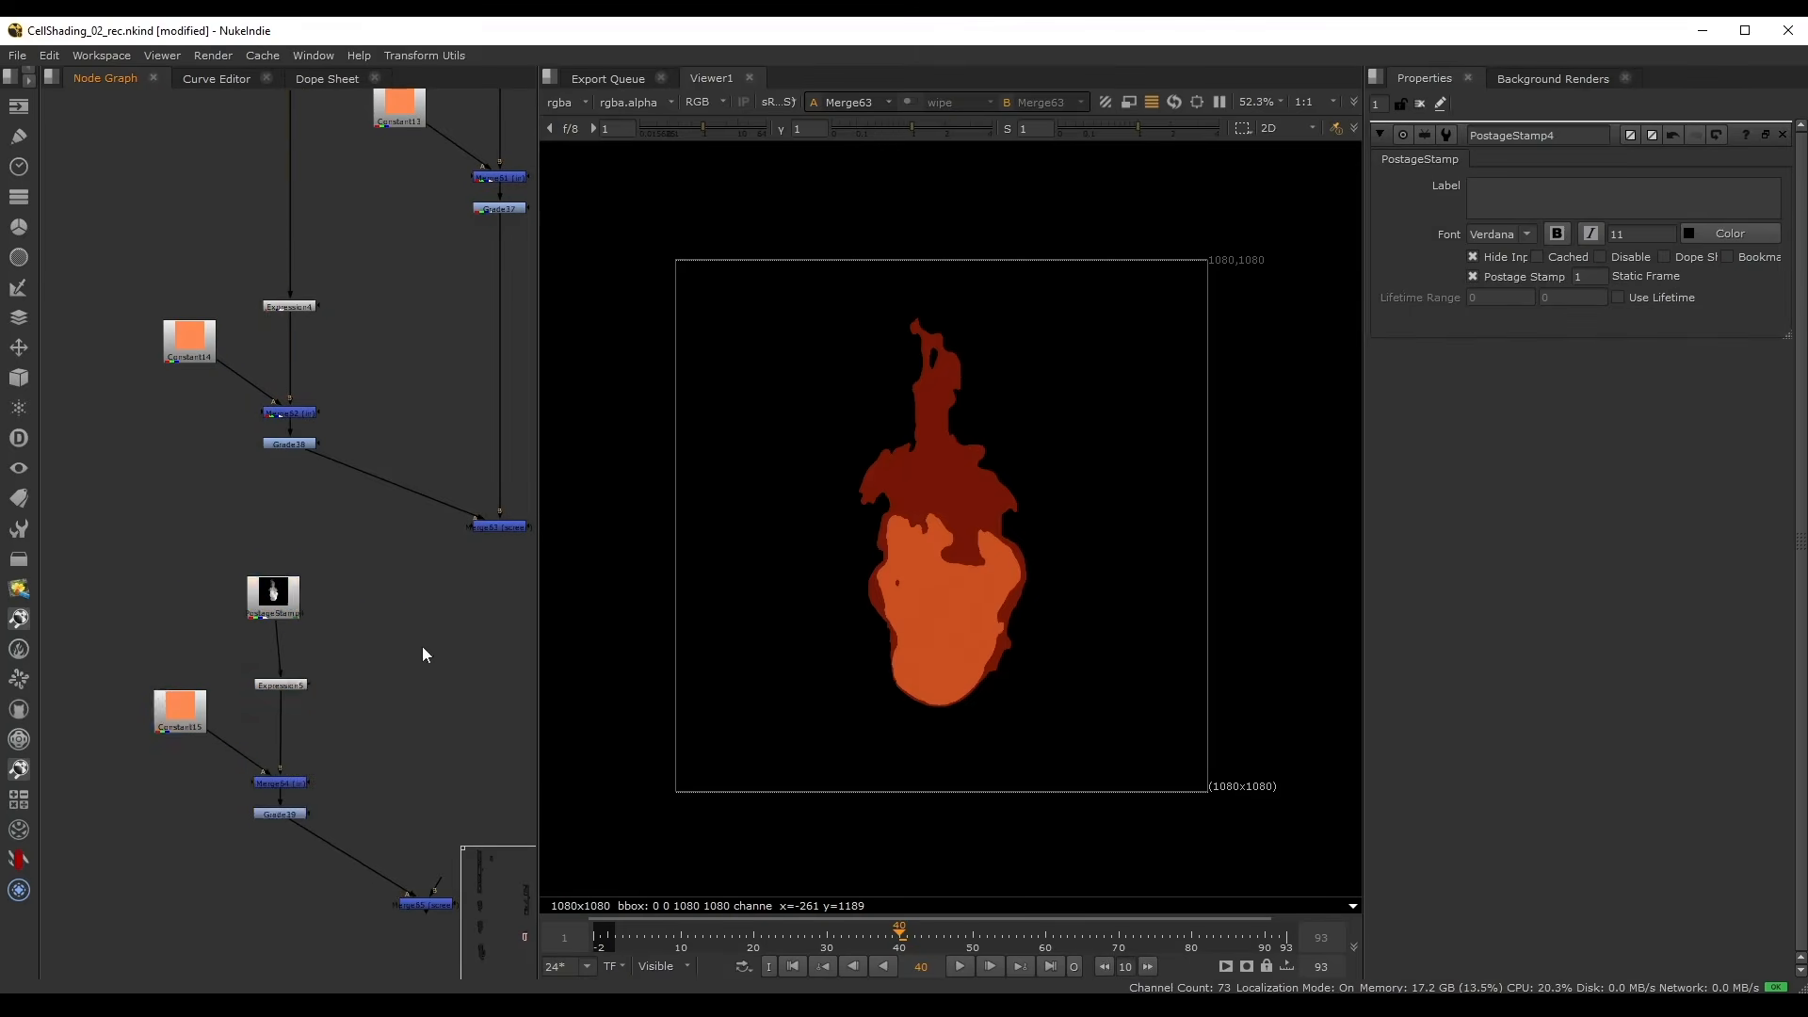
- Align the third branch's screen merge directly below the second branch's merge and show its result in the viewer
{"action": "middle_click_drag", "start_coordinate": [432, 902], "coordinate": [308, 836]}
{"action": "left_click_drag", "start_coordinate": [365, 482], "coordinate": [379, 465]}
{"action": "middle_click_drag", "start_coordinate": [437, 755], "coordinate": [437, 603]}
{"action": "left_click_drag", "start_coordinate": [335, 697], "coordinate": [378, 728]}
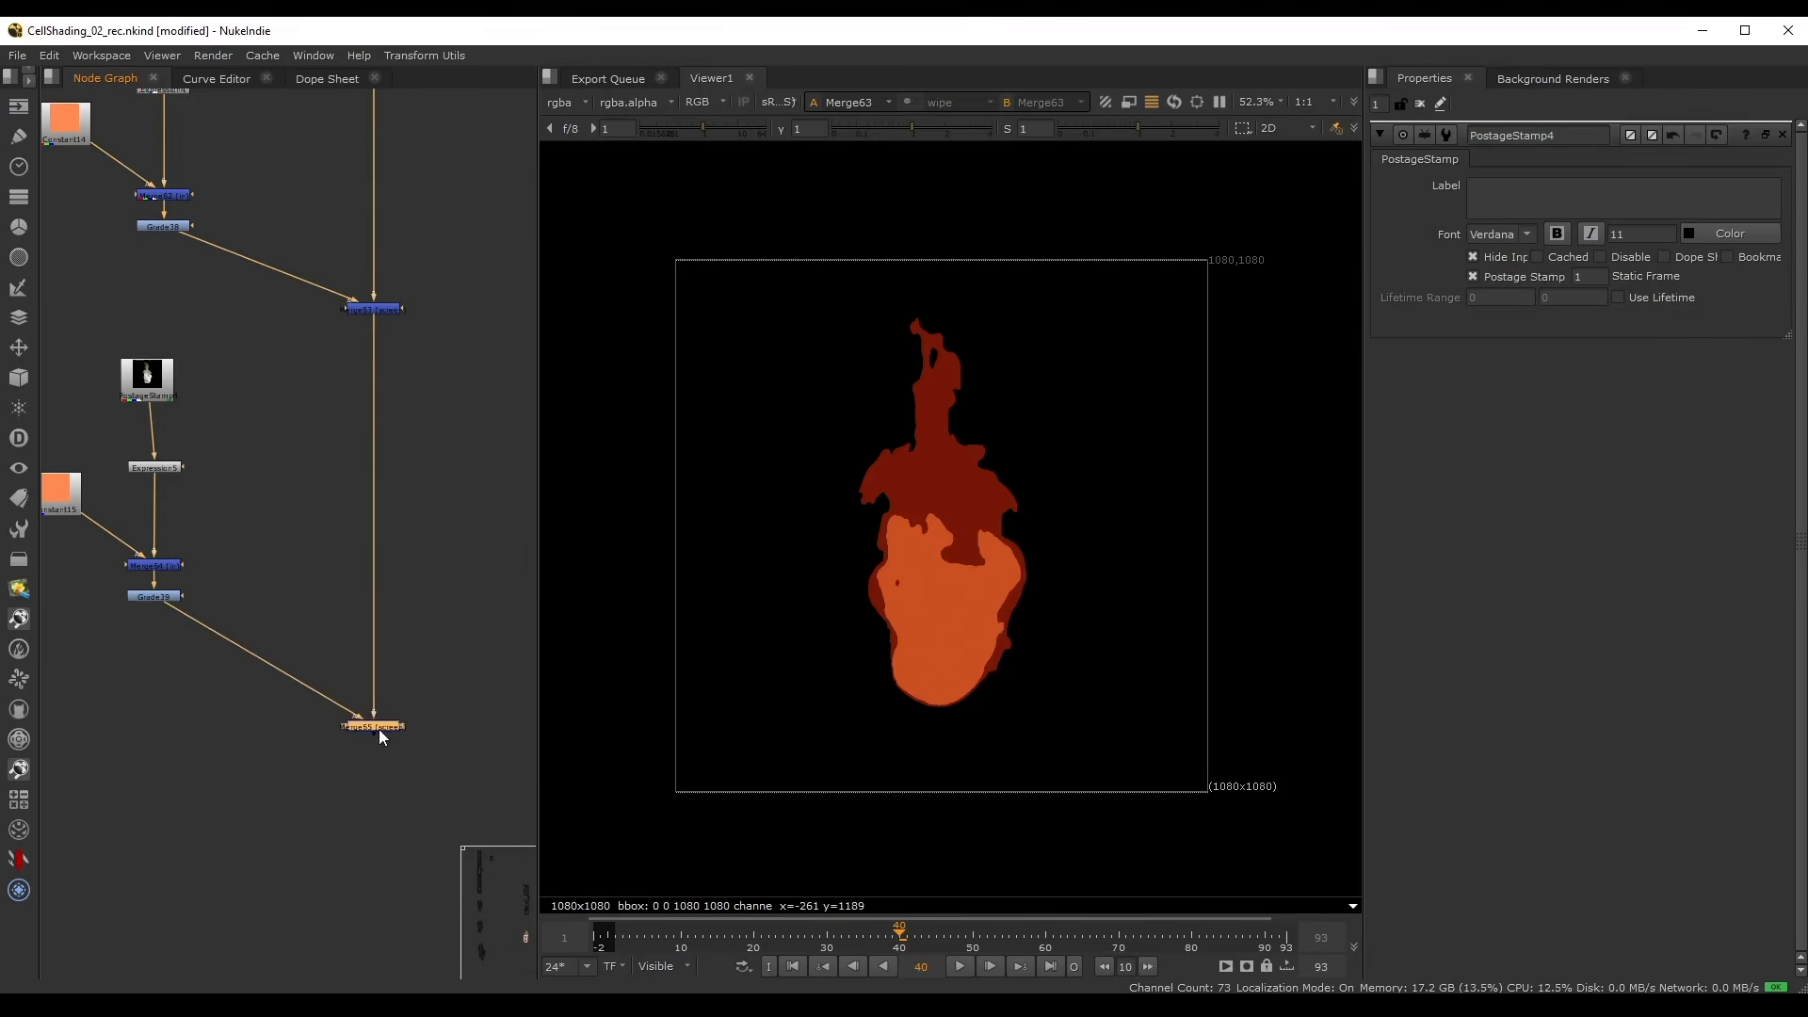
{"action": "key", "text": "1"}
- Straighten the third branch under its PostageStamp and shift the whole branch with its screen merge slightly lower
{"action": "scroll", "coordinate": [311, 574], "scroll_direction": "up", "scroll_amount": 4}
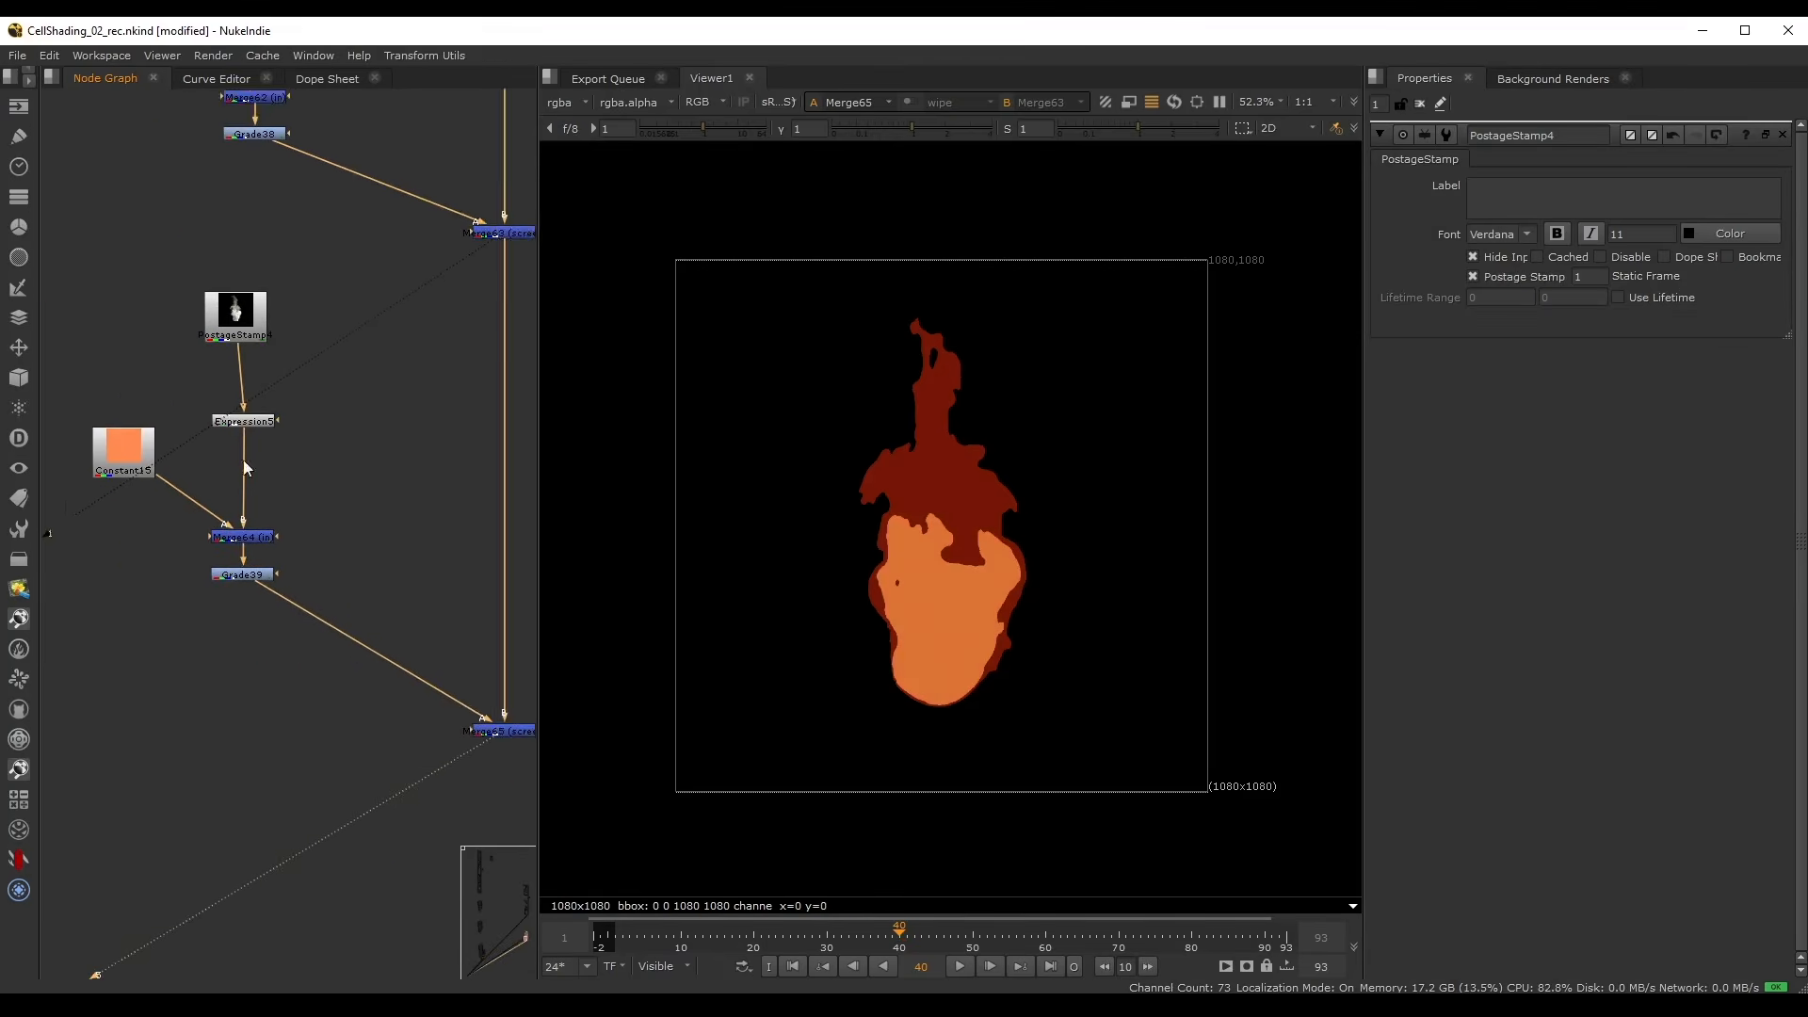
{"action": "left_click_drag", "start_coordinate": [277, 394], "coordinate": [284, 408]}
{"action": "scroll", "coordinate": [317, 405], "scroll_direction": "down", "scroll_amount": 2}
{"action": "left_click_drag", "start_coordinate": [480, 753], "coordinate": [136, 423]}
{"action": "left_click_drag", "start_coordinate": [246, 457], "coordinate": [245, 523]}
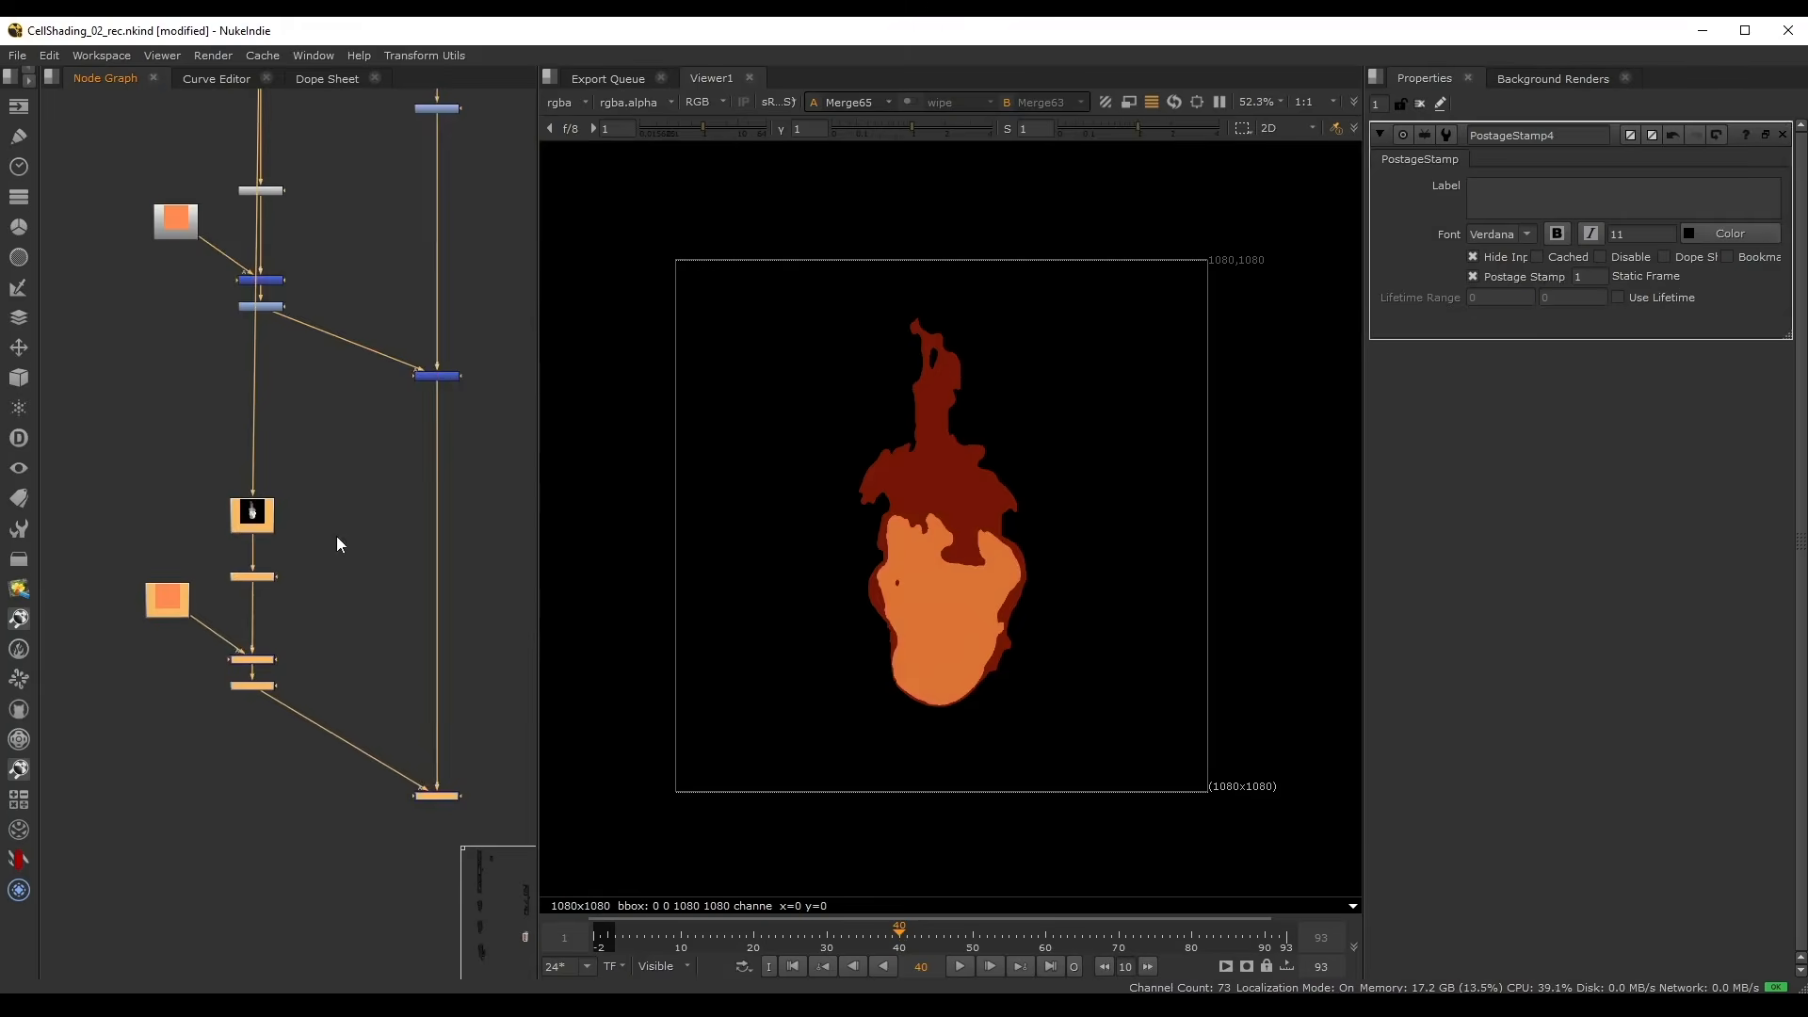
{"action": "left_click", "coordinate": [334, 536]}
{"action": "scroll", "coordinate": [330, 537], "scroll_direction": "down", "scroll_amount": 1}
{"action": "middle_click_drag", "start_coordinate": [322, 538], "coordinate": [329, 471]}
{"action": "scroll", "coordinate": [330, 469], "scroll_direction": "up", "scroll_amount": 2}
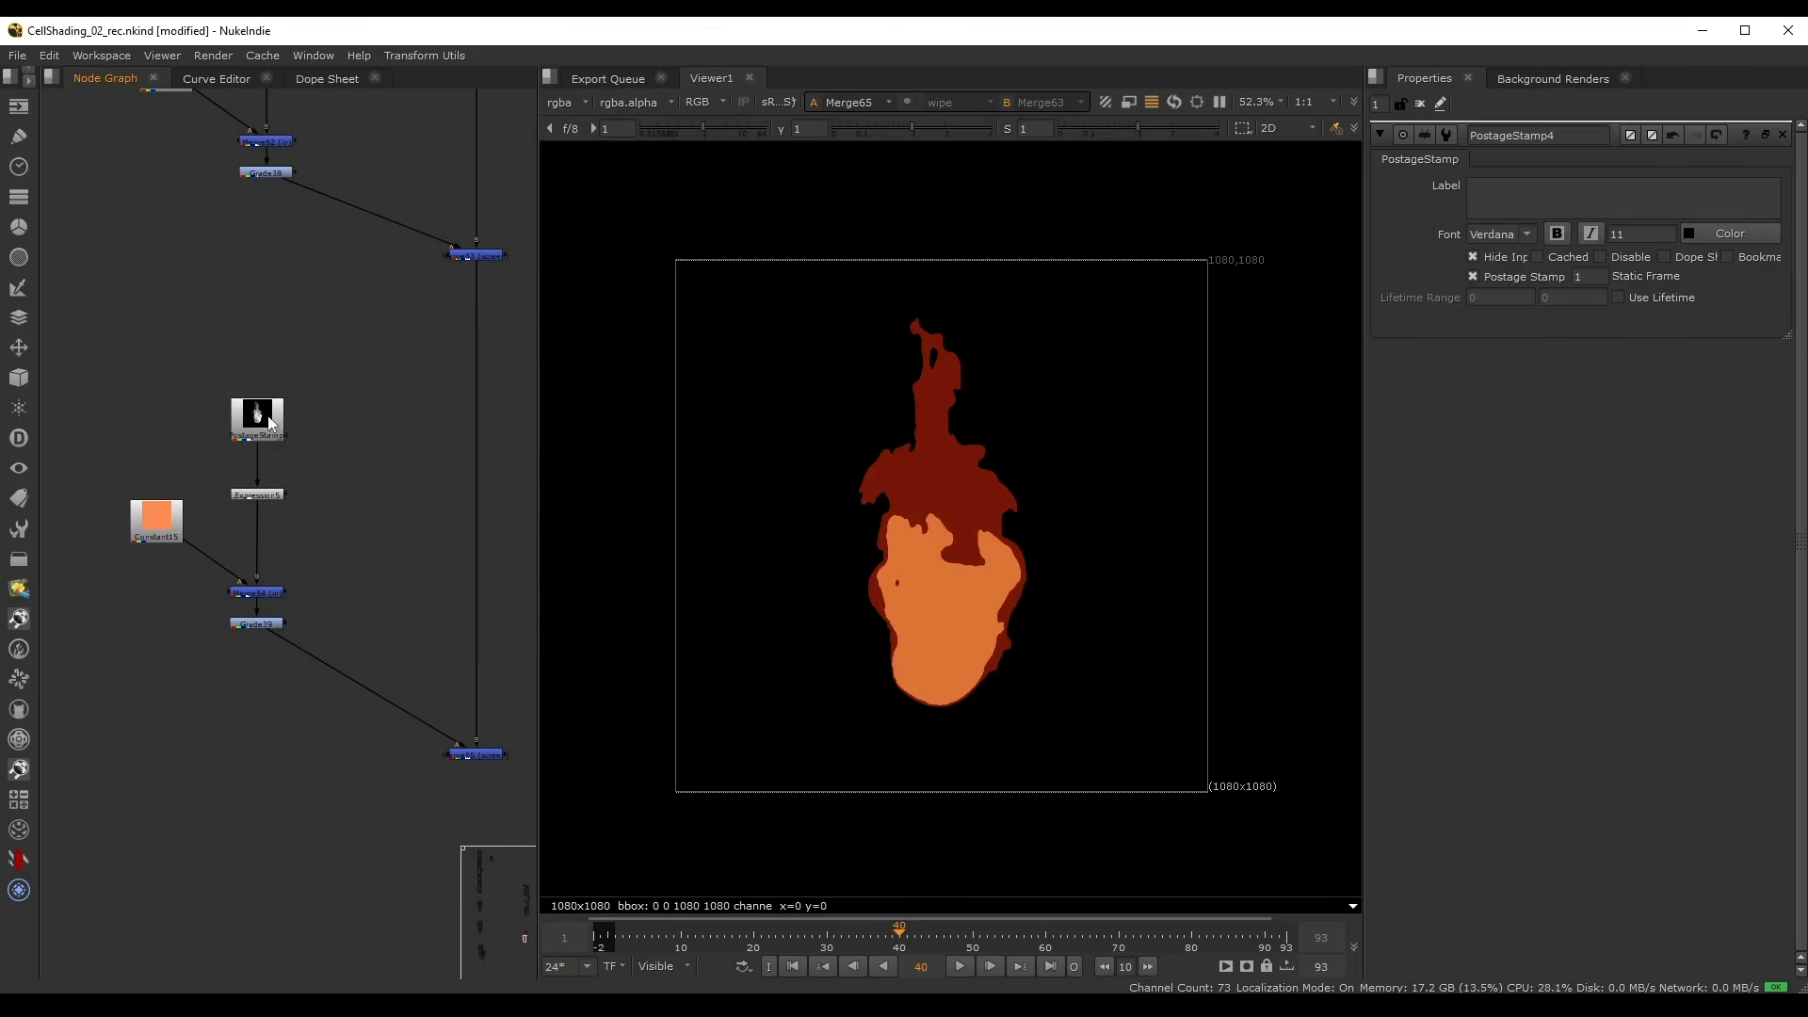
- Set the user threshold of the third branch's Expression5 to 0.965
{"action": "double_click", "coordinate": [261, 491]}
{"action": "scroll", "coordinate": [262, 491], "scroll_direction": "up", "scroll_amount": 2}
{"action": "left_click", "coordinate": [1482, 160]}
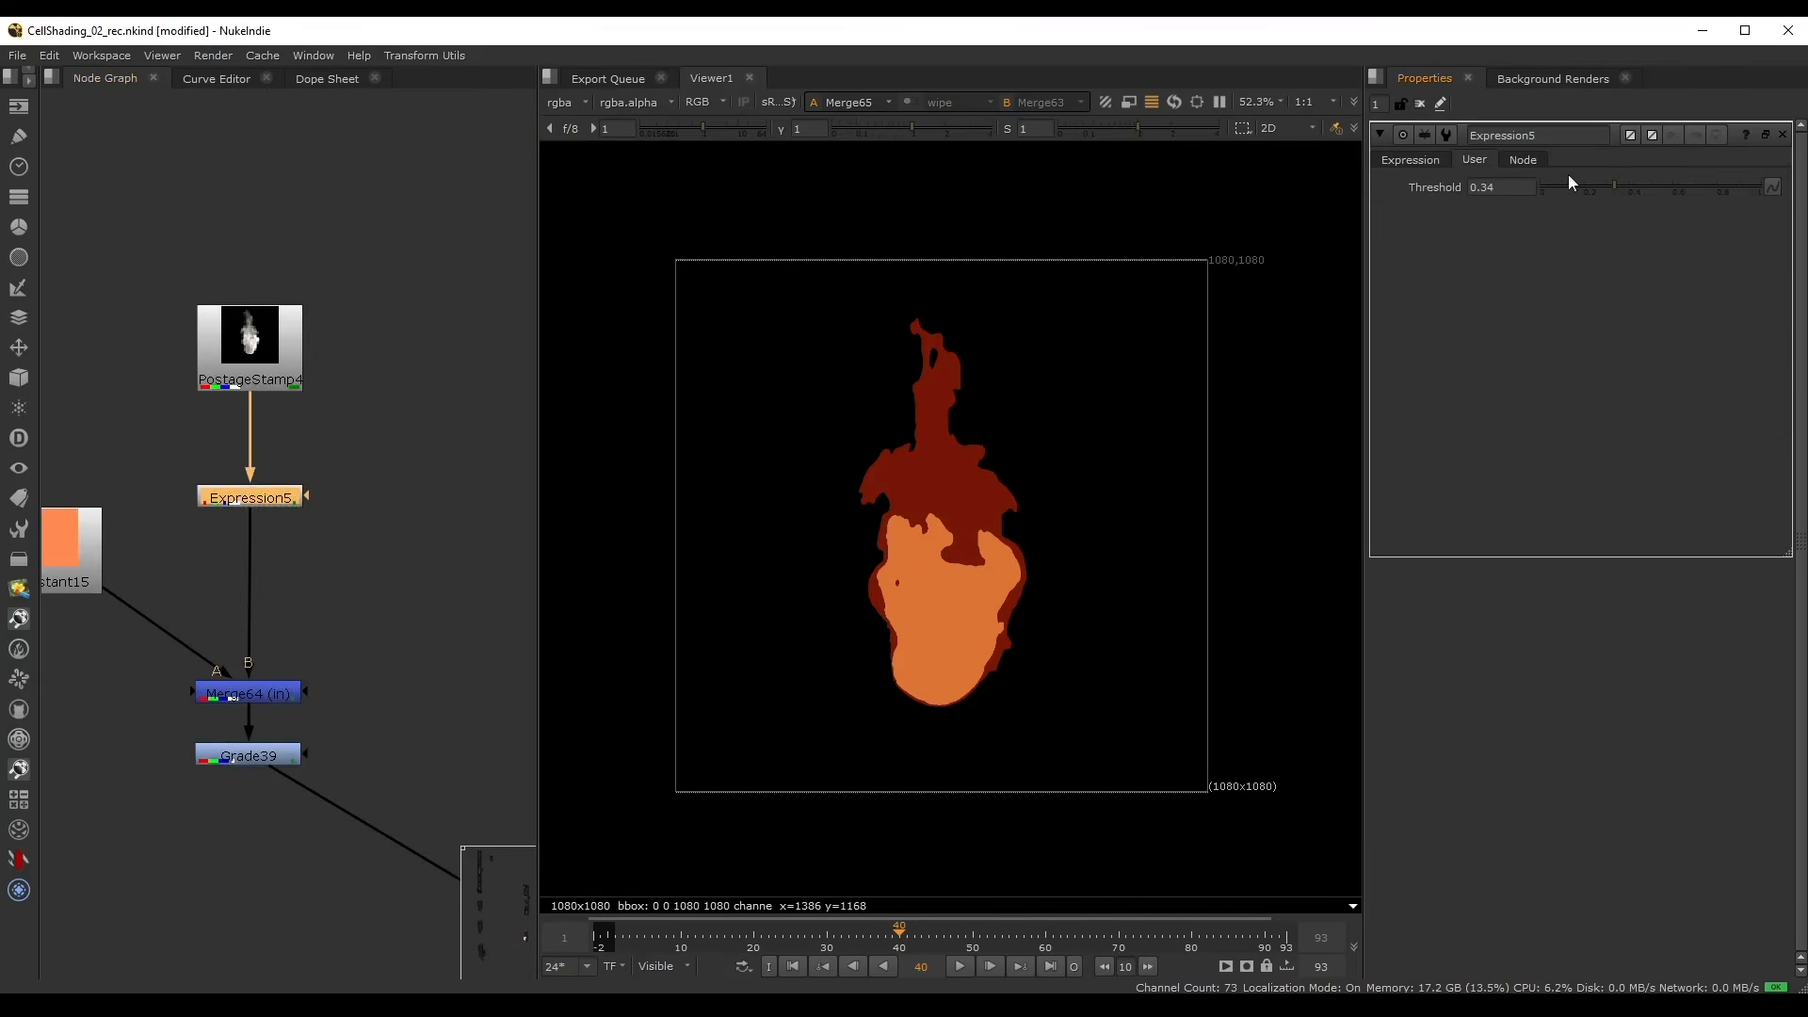
{"action": "left_click_drag", "start_coordinate": [1624, 190], "coordinate": [1741, 206]}
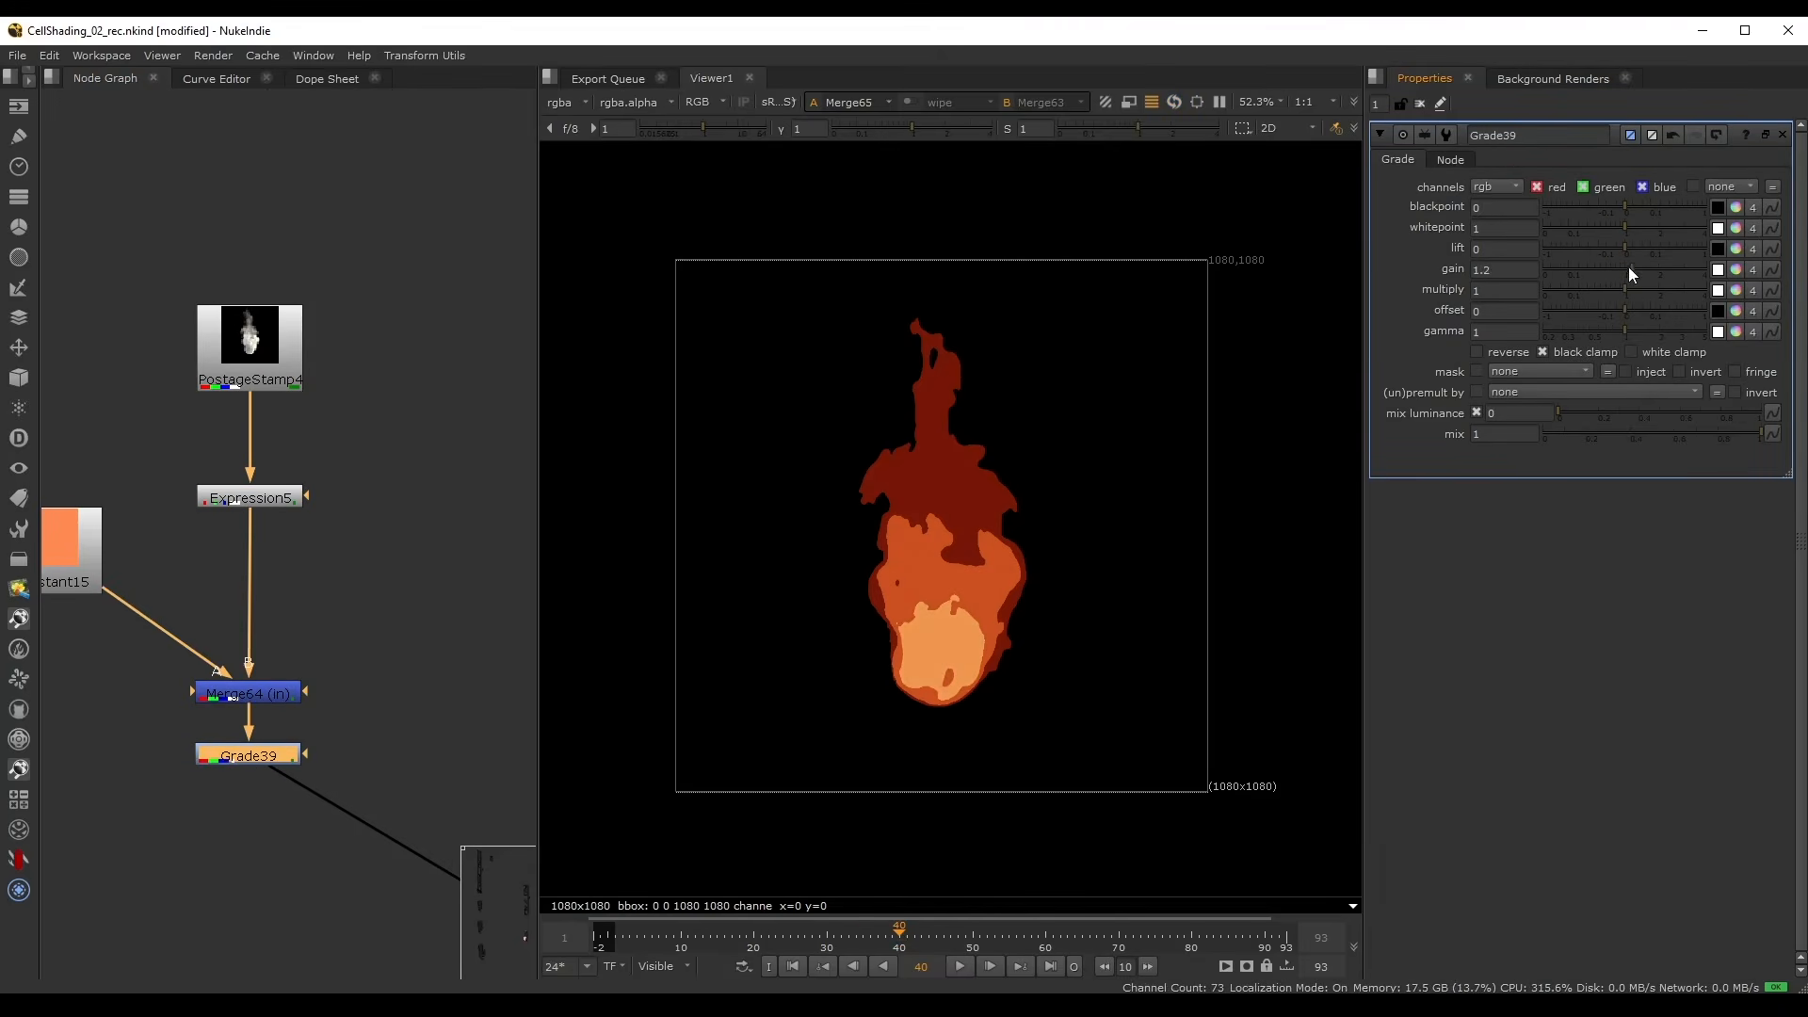
- Raise the green value of the third branch's Constant15 to 0.4 and save the script
{"action": "middle_click_drag", "start_coordinate": [82, 599], "coordinate": [235, 516]}
{"action": "left_click", "coordinate": [234, 507]}
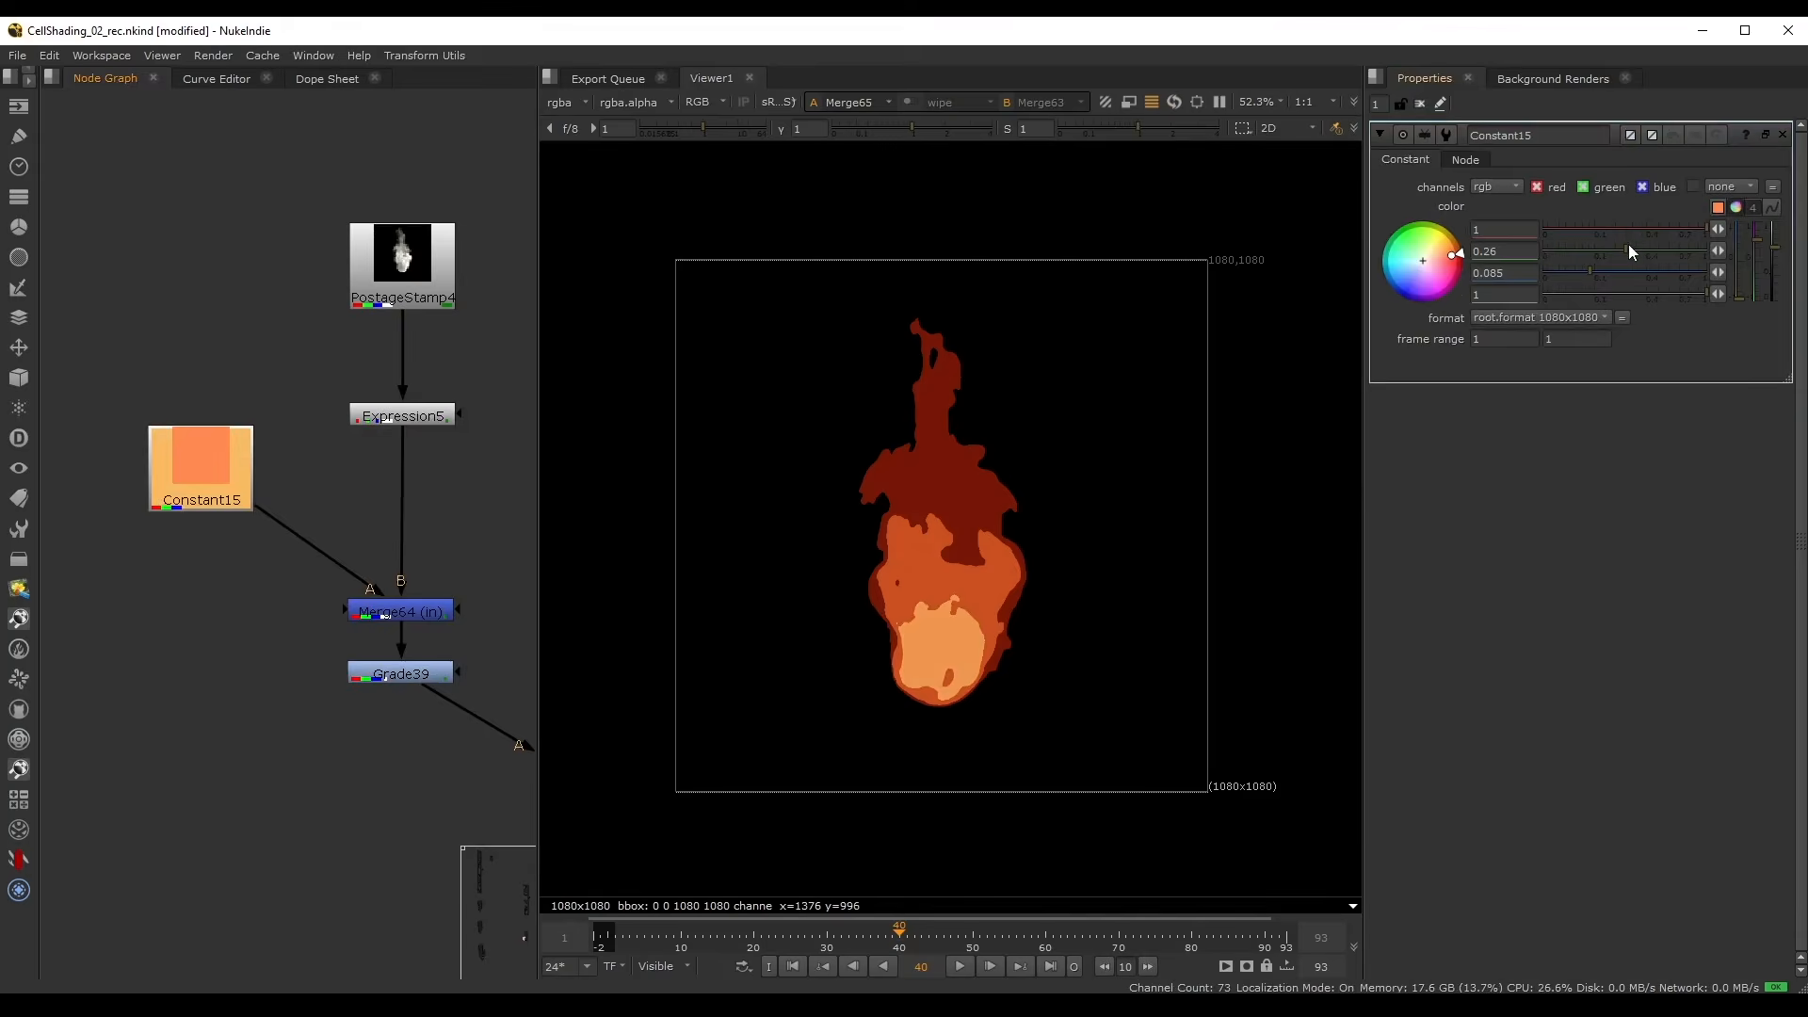
{"action": "left_click_drag", "start_coordinate": [1628, 247], "coordinate": [1646, 248]}
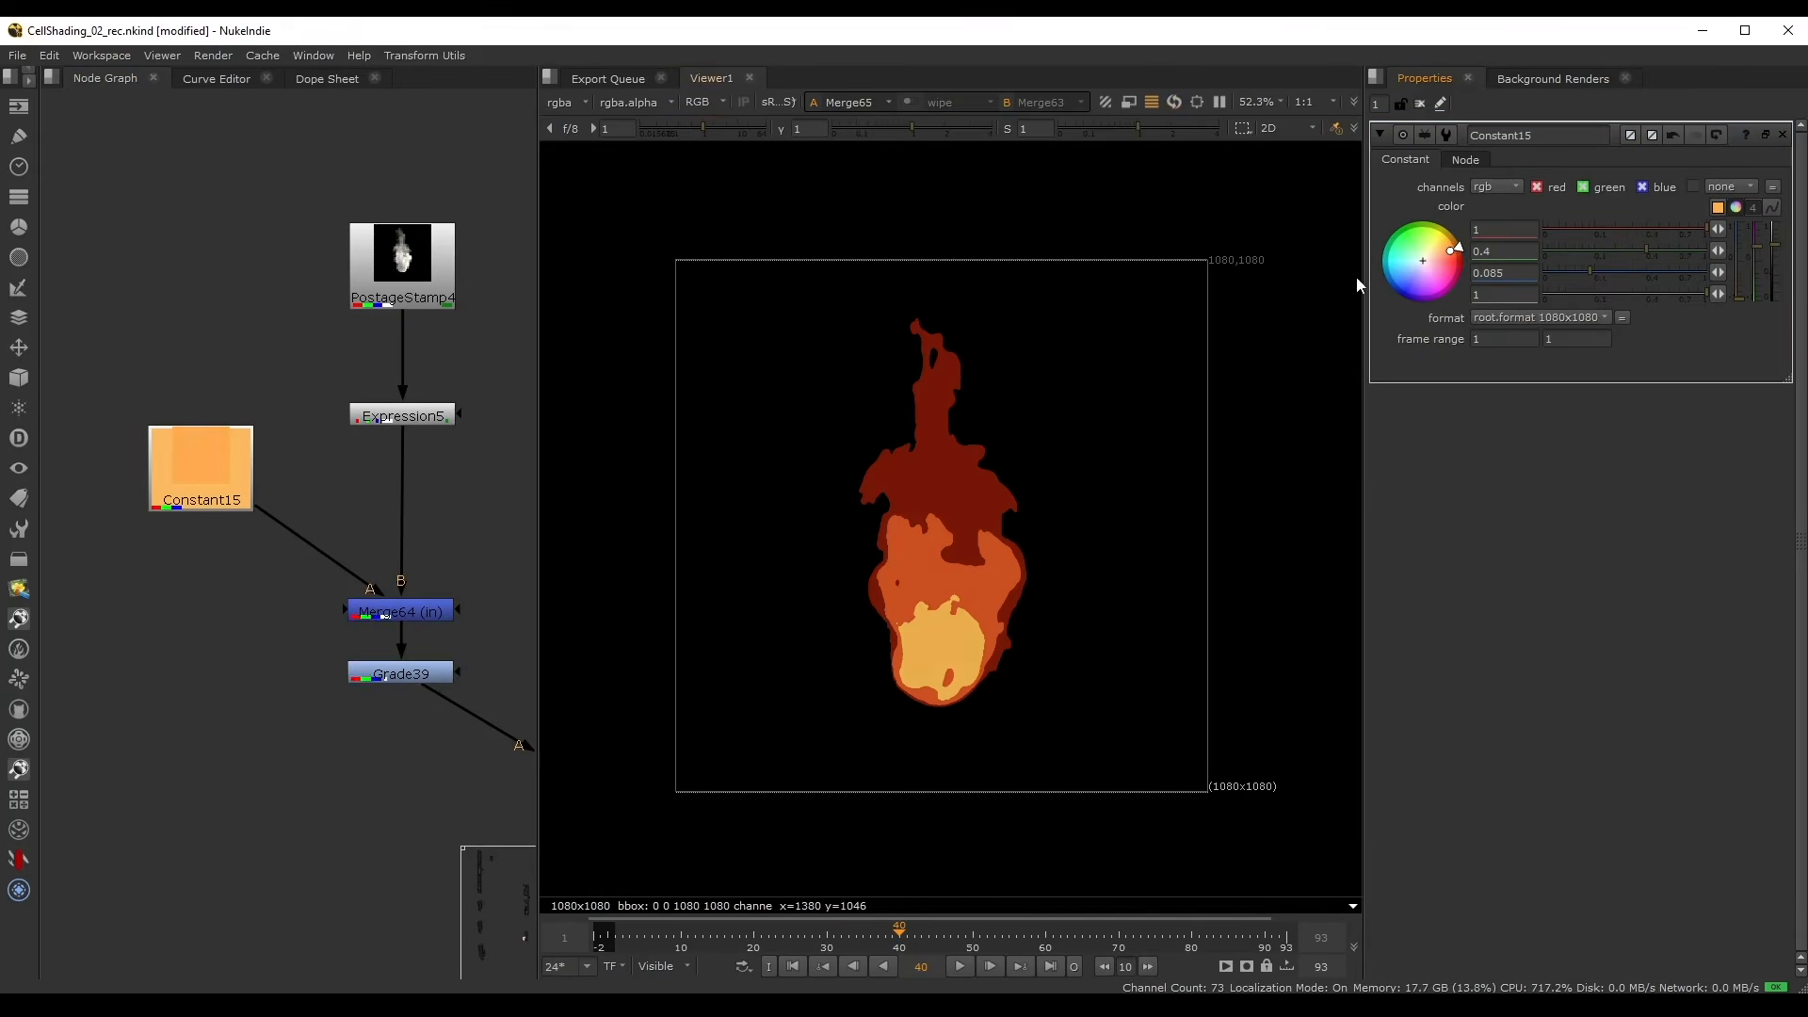
{"action": "key", "text": "ctrl+s"}
- Play back the fire animation to check the three layers and park the playhead at frame 62
{"action": "scroll", "coordinate": [377, 607], "scroll_direction": "down", "scroll_amount": 3}
{"action": "middle_click_drag", "start_coordinate": [518, 690], "coordinate": [326, 608]}
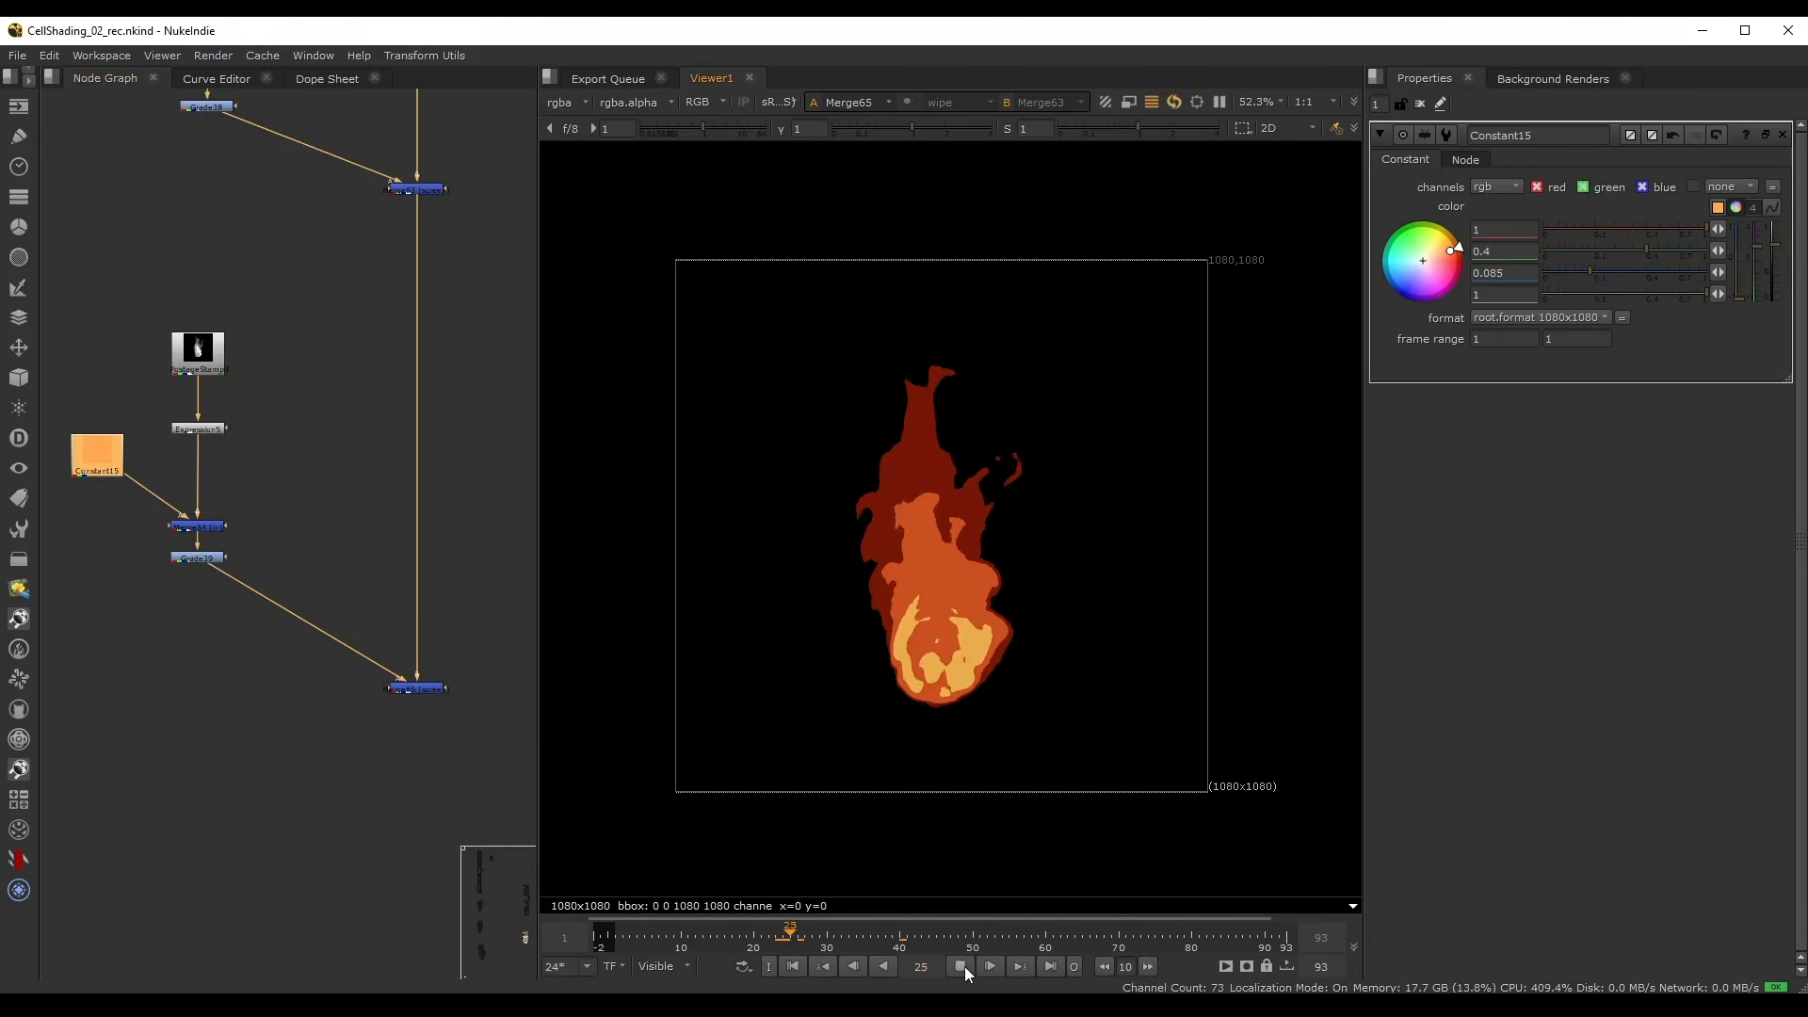
{"action": "left_click", "coordinate": [961, 966]}
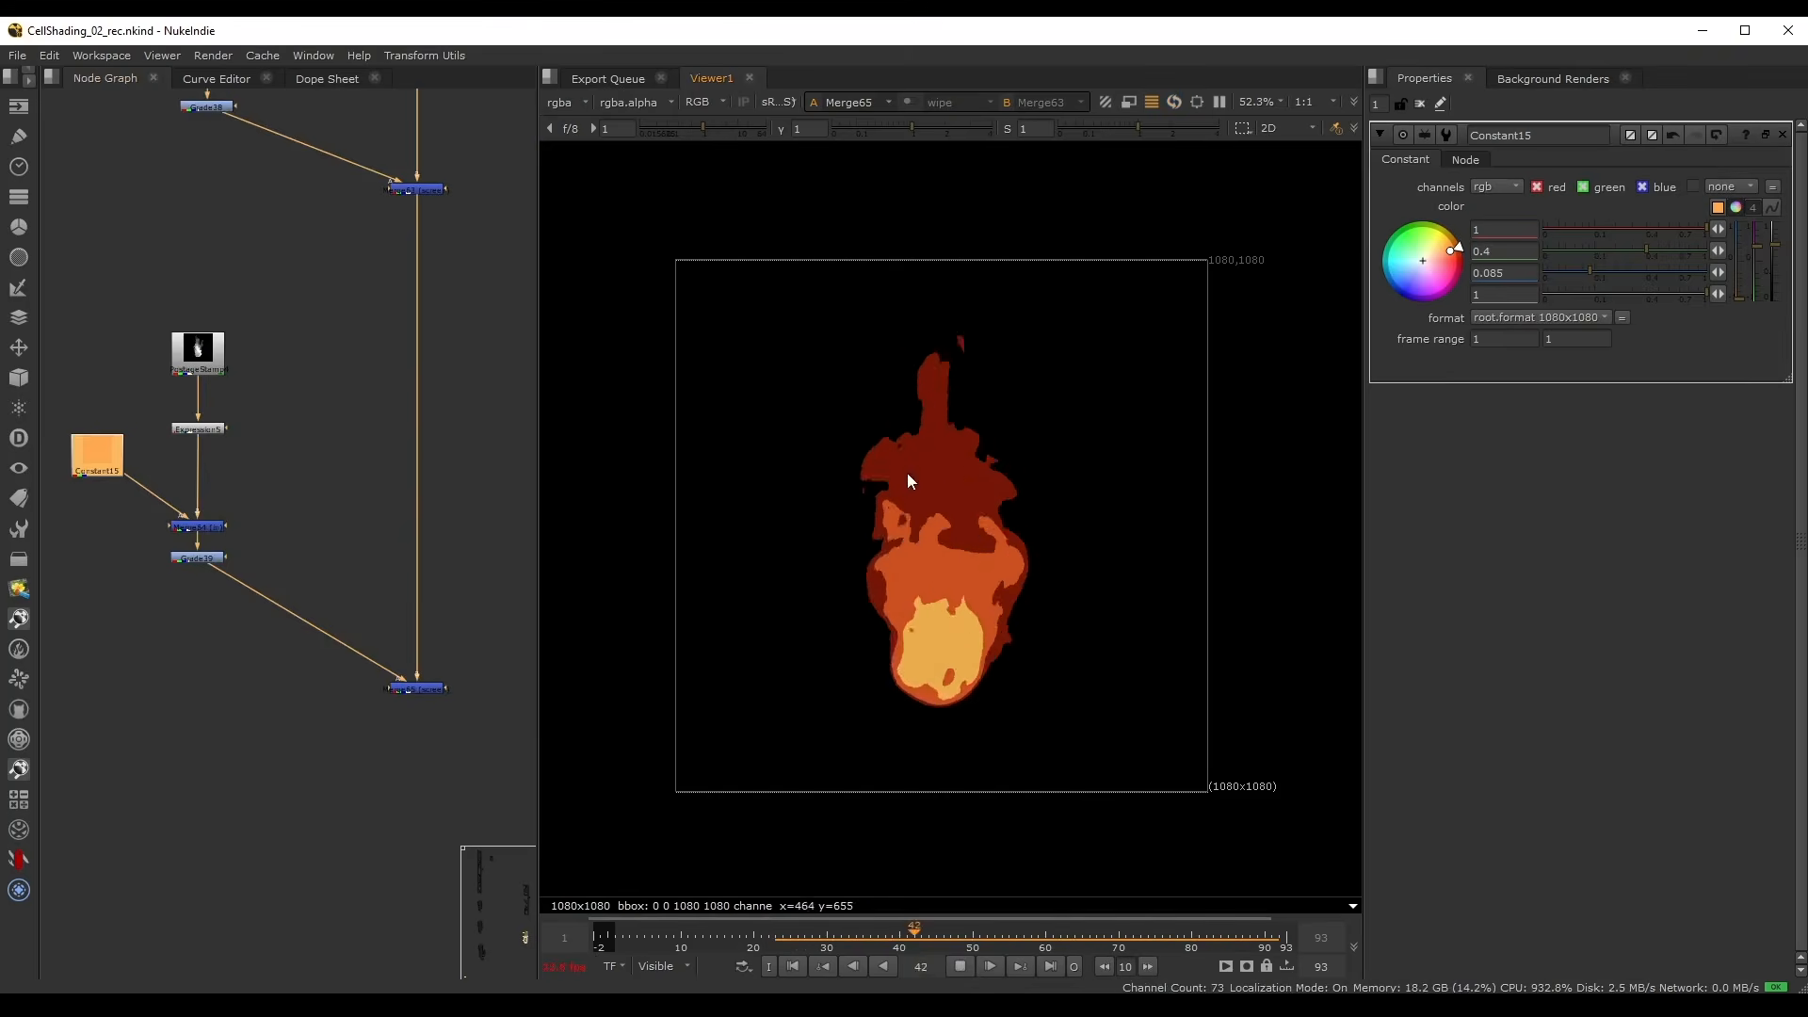
{"action": "left_click", "coordinate": [959, 966]}
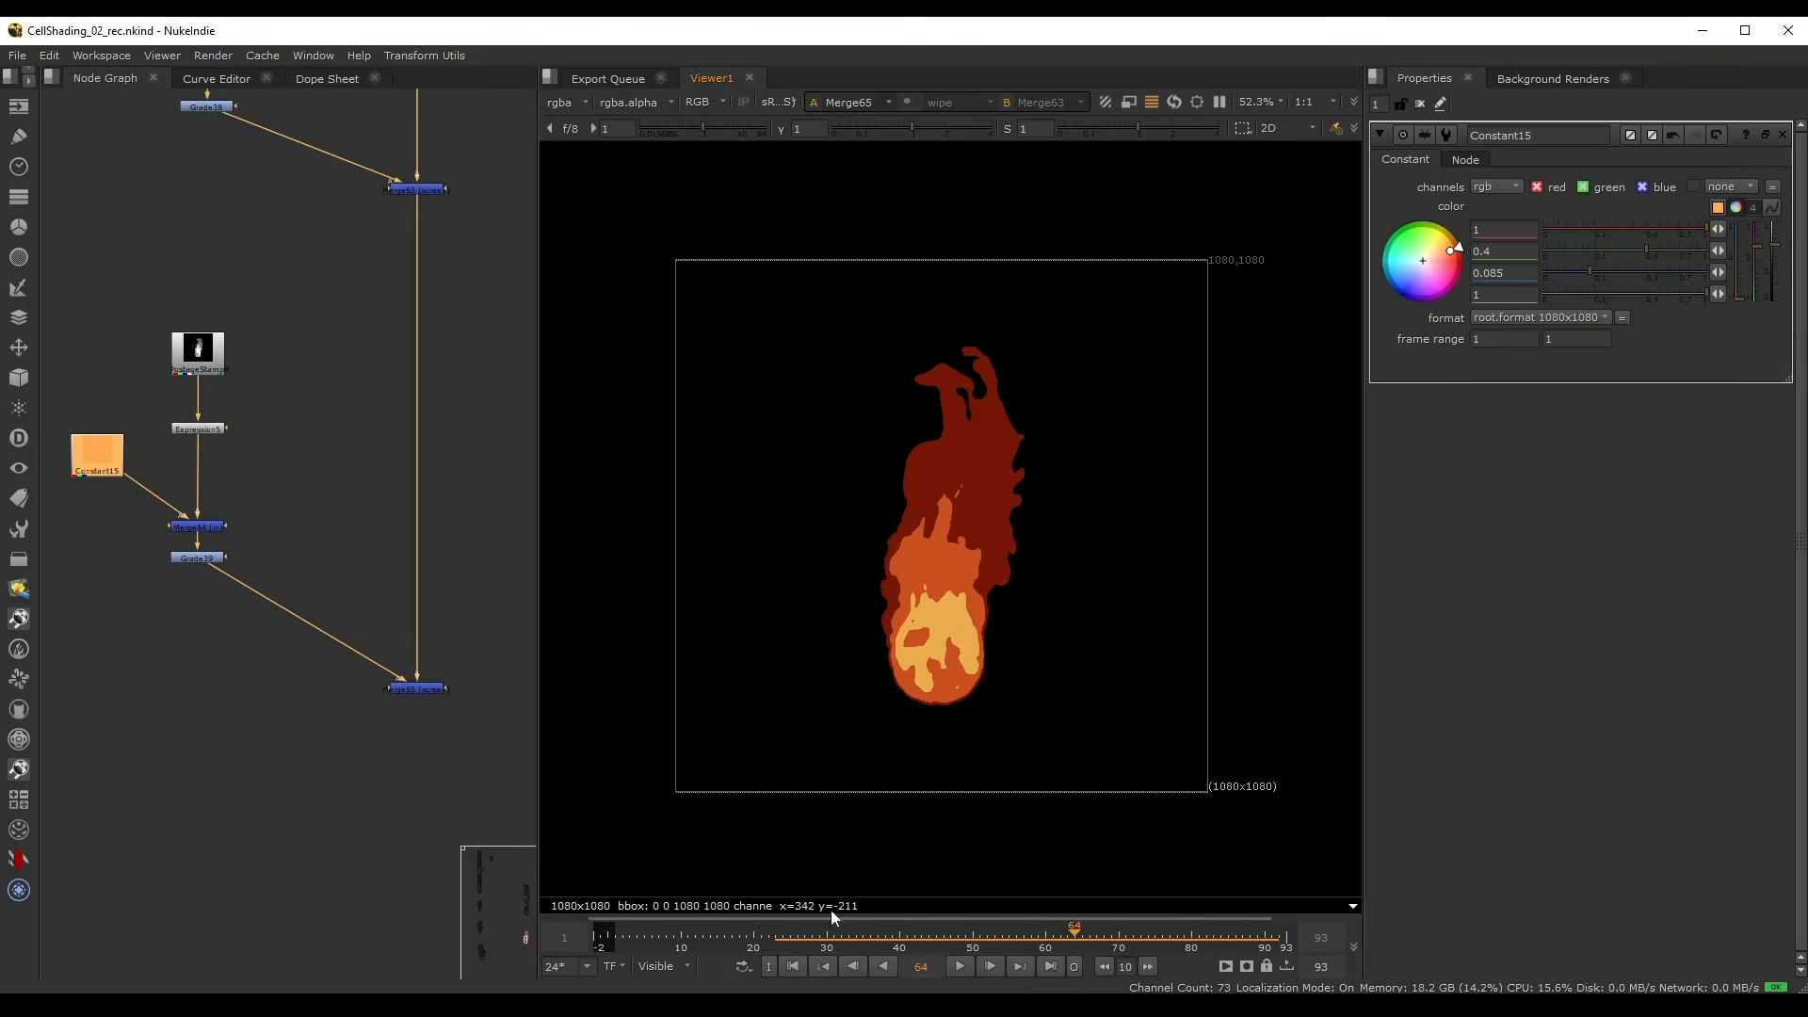
{"action": "left_click_drag", "start_coordinate": [830, 915], "coordinate": [1060, 927]}
- Insert a Blur node between the third branch's PostageStamp and Expression5 and set its size to 26
{"action": "middle_click_drag", "start_coordinate": [293, 356], "coordinate": [426, 374]}
{"action": "scroll", "coordinate": [426, 374], "scroll_direction": "up", "scroll_amount": 3}
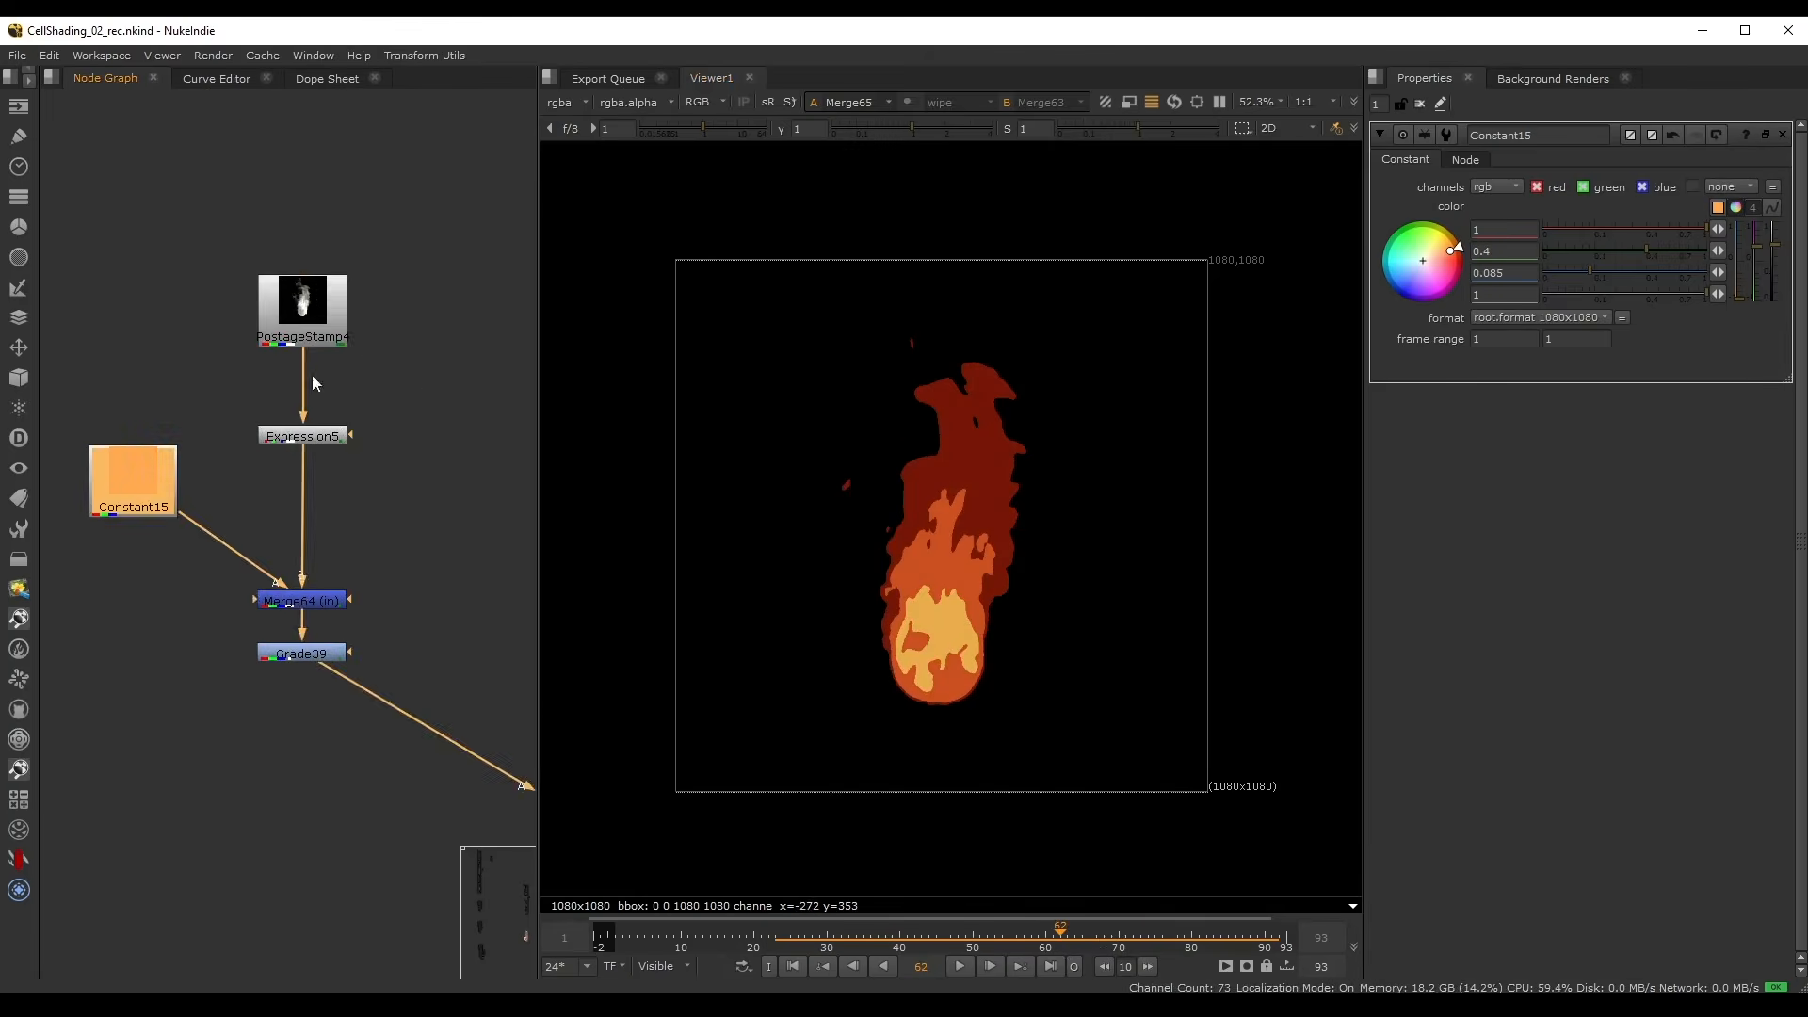
{"action": "left_click_drag", "start_coordinate": [288, 300], "coordinate": [288, 269]}
{"action": "key", "text": "b"}
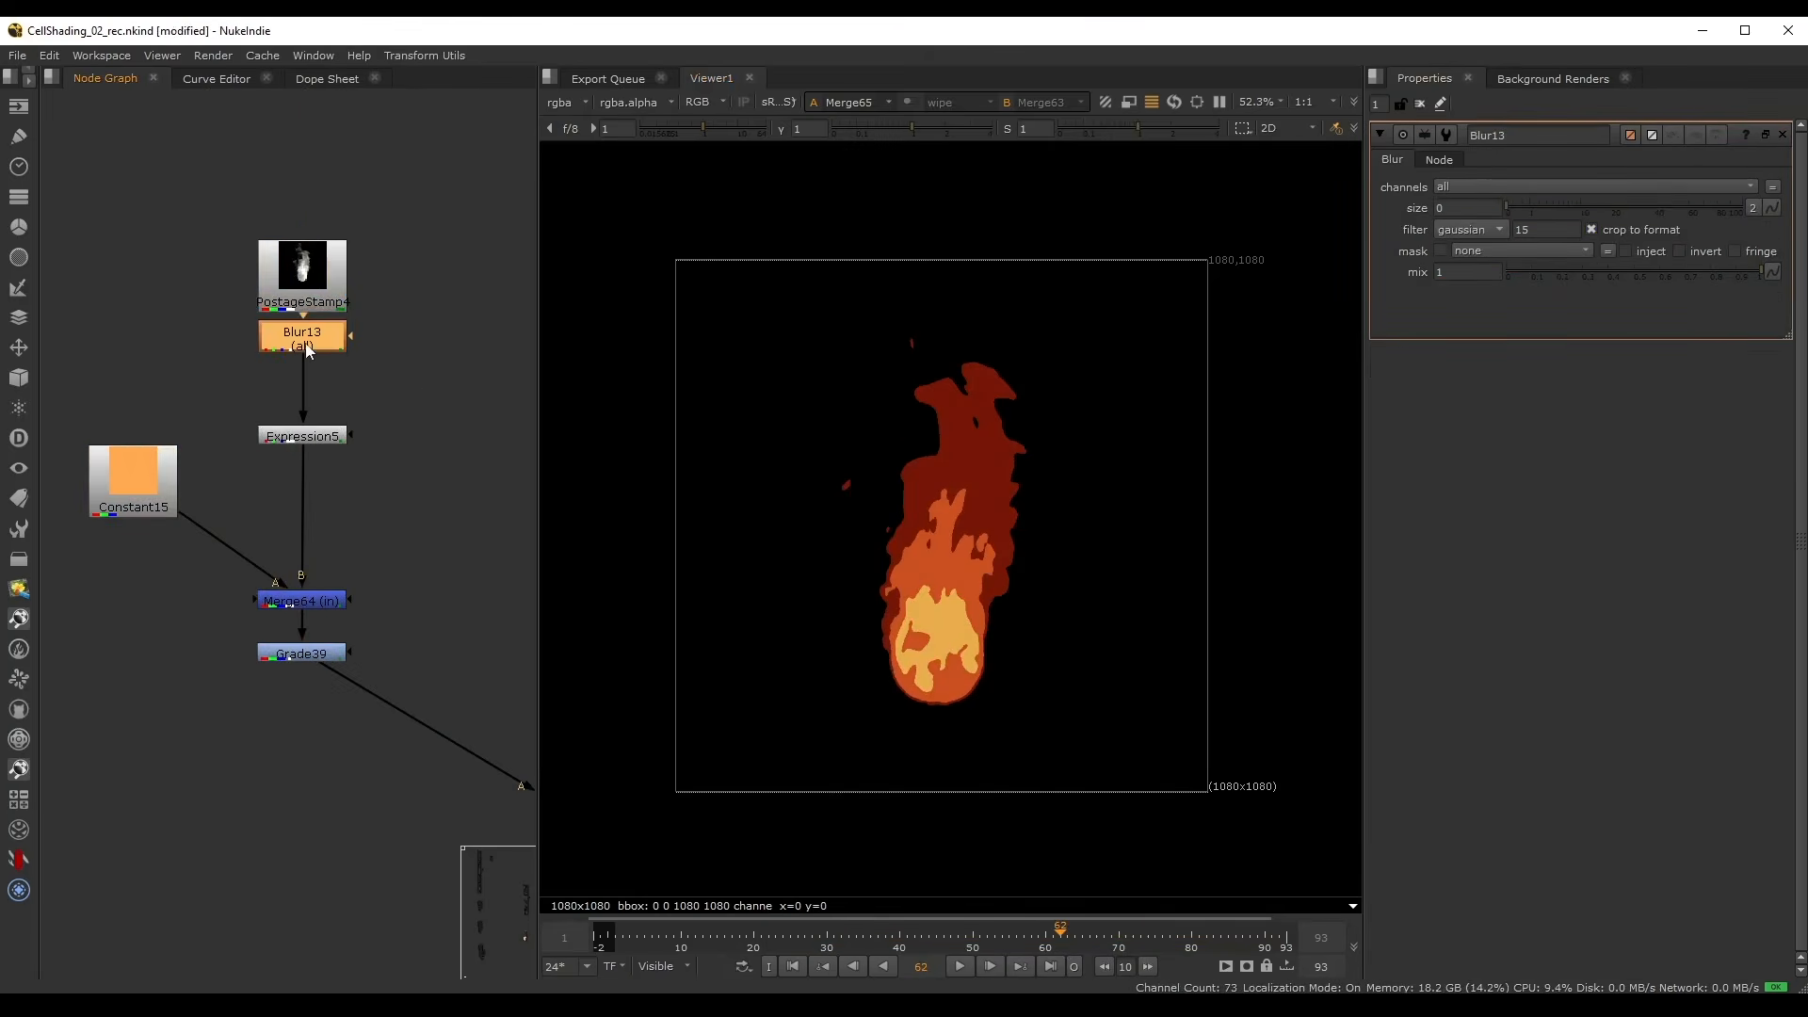
{"action": "left_click_drag", "start_coordinate": [1523, 203], "coordinate": [1621, 213]}
- Lower the Expression5 threshold to 0.88 and reduce the size of the Blur above it
{"action": "double_click", "coordinate": [275, 440]}
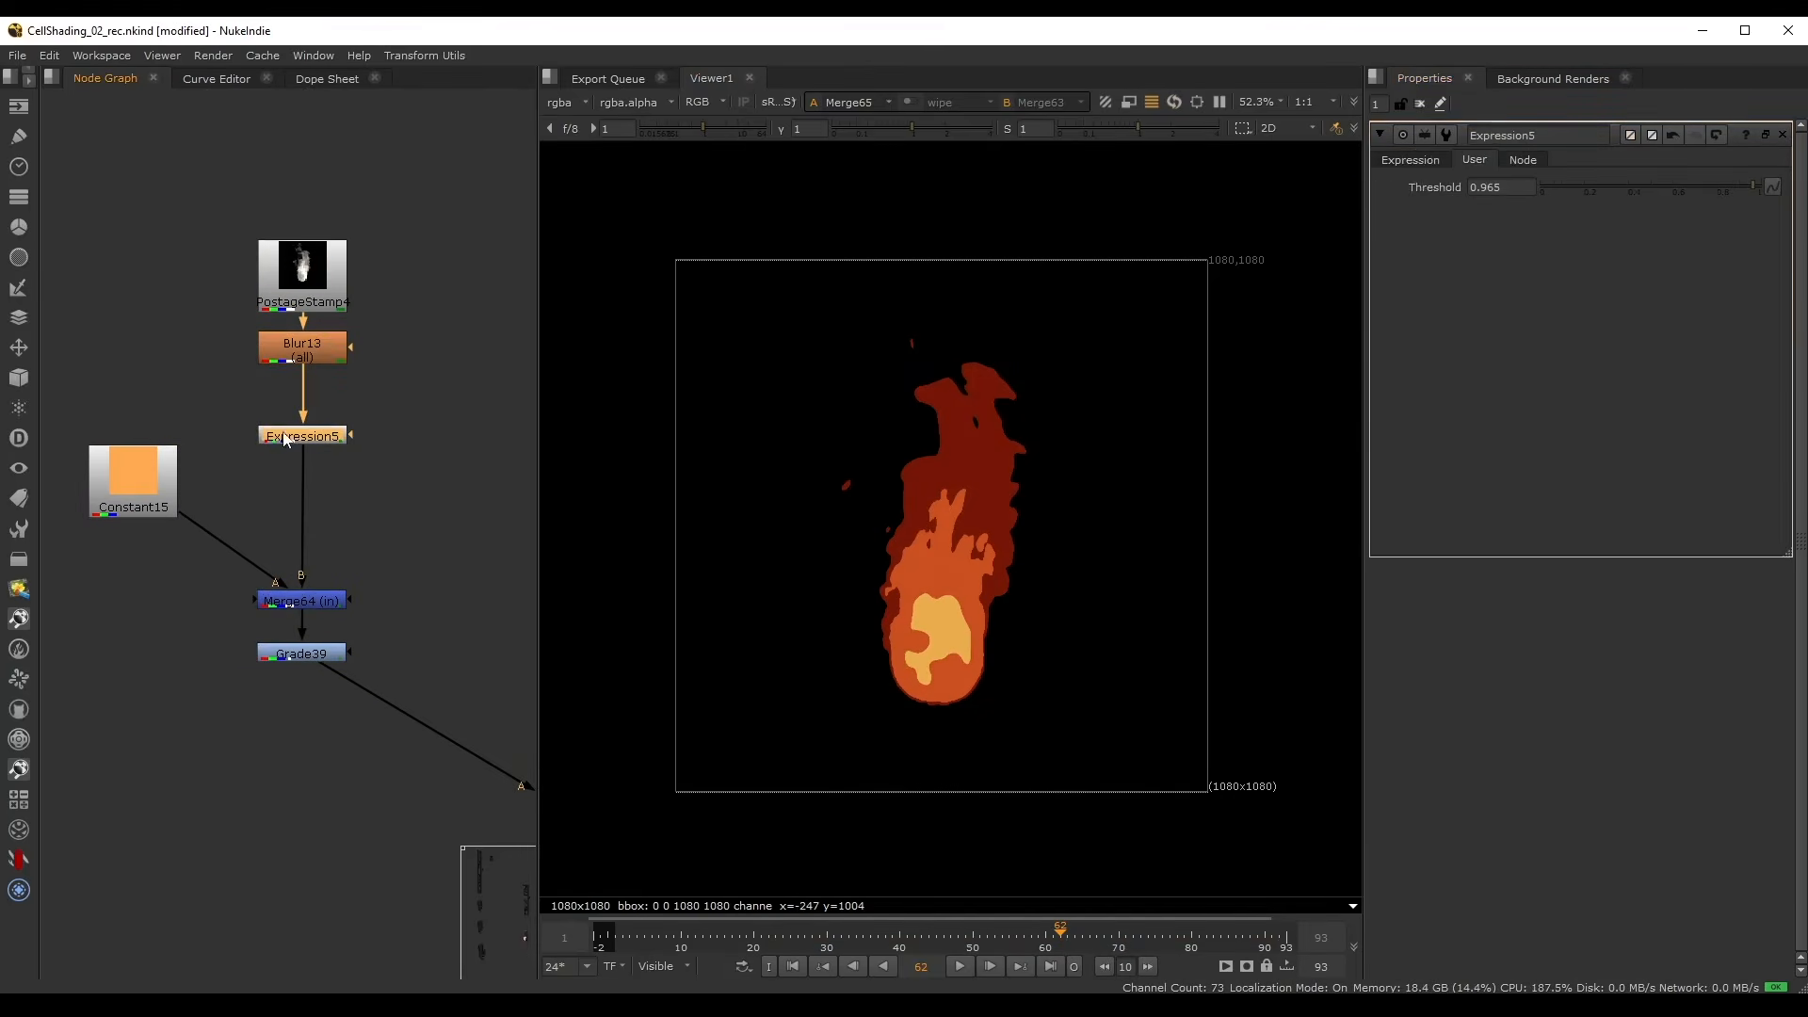
{"action": "left_click_drag", "start_coordinate": [1714, 185], "coordinate": [1727, 192]}
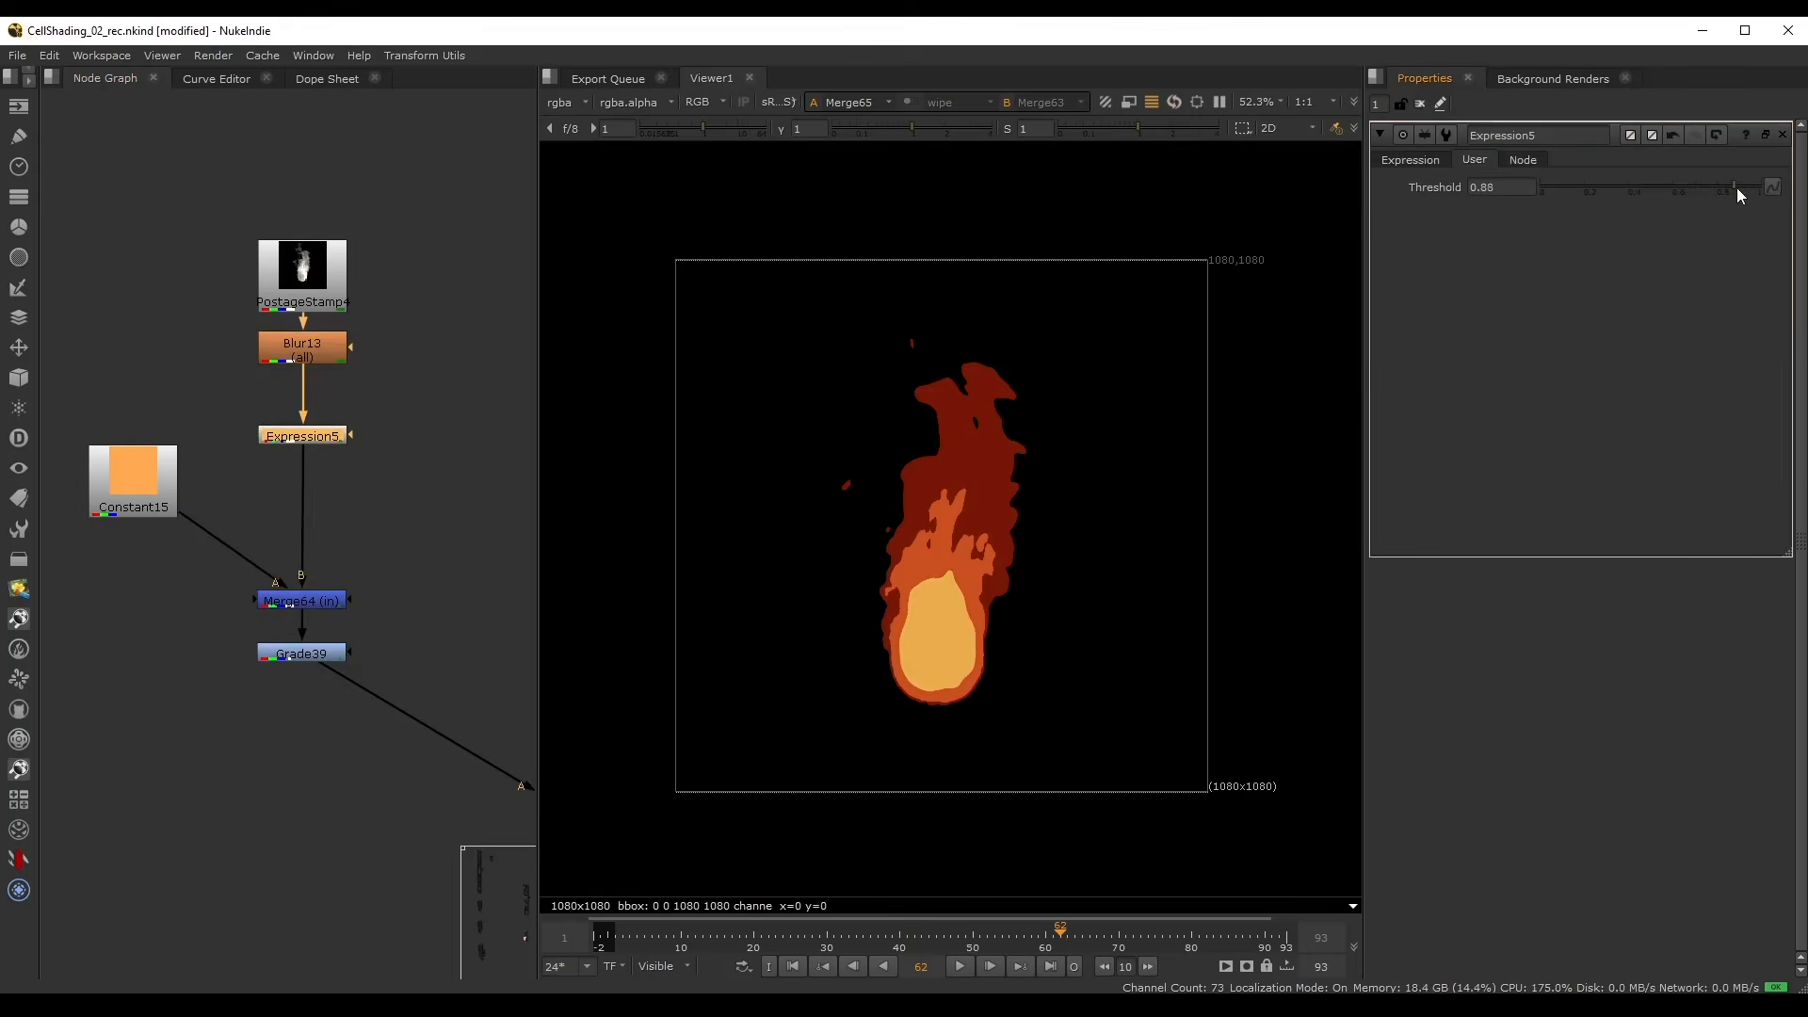
{"action": "double_click", "coordinate": [301, 345]}
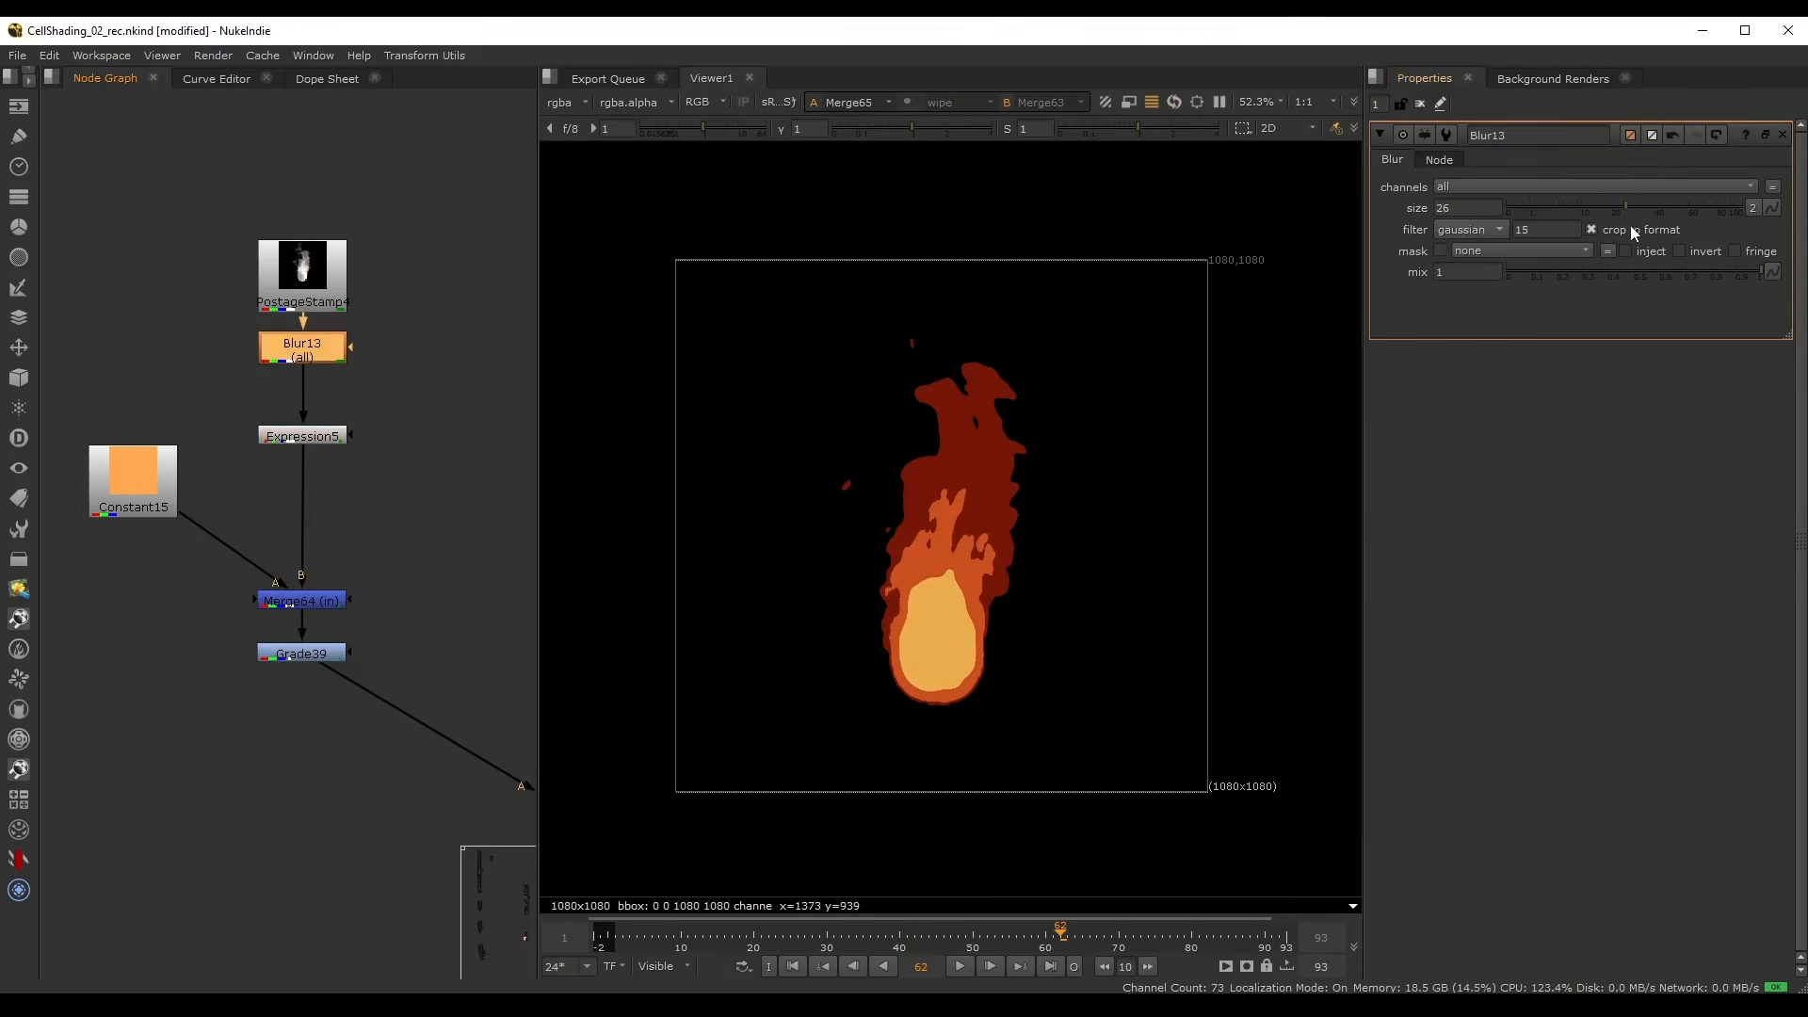
{"action": "left_click_drag", "start_coordinate": [1625, 206], "coordinate": [1598, 206]}
- Insert a Blur node of size 8 above Expression4 in the second branch
{"action": "scroll", "coordinate": [504, 273], "scroll_direction": "down", "scroll_amount": 2}
{"action": "middle_click_drag", "start_coordinate": [505, 273], "coordinate": [423, 800]}
{"action": "scroll", "coordinate": [278, 386], "scroll_direction": "up", "scroll_amount": 2}
{"action": "left_click", "coordinate": [337, 281]}
{"action": "key", "text": "b"}
{"action": "left_click_drag", "start_coordinate": [335, 278], "coordinate": [299, 288]}
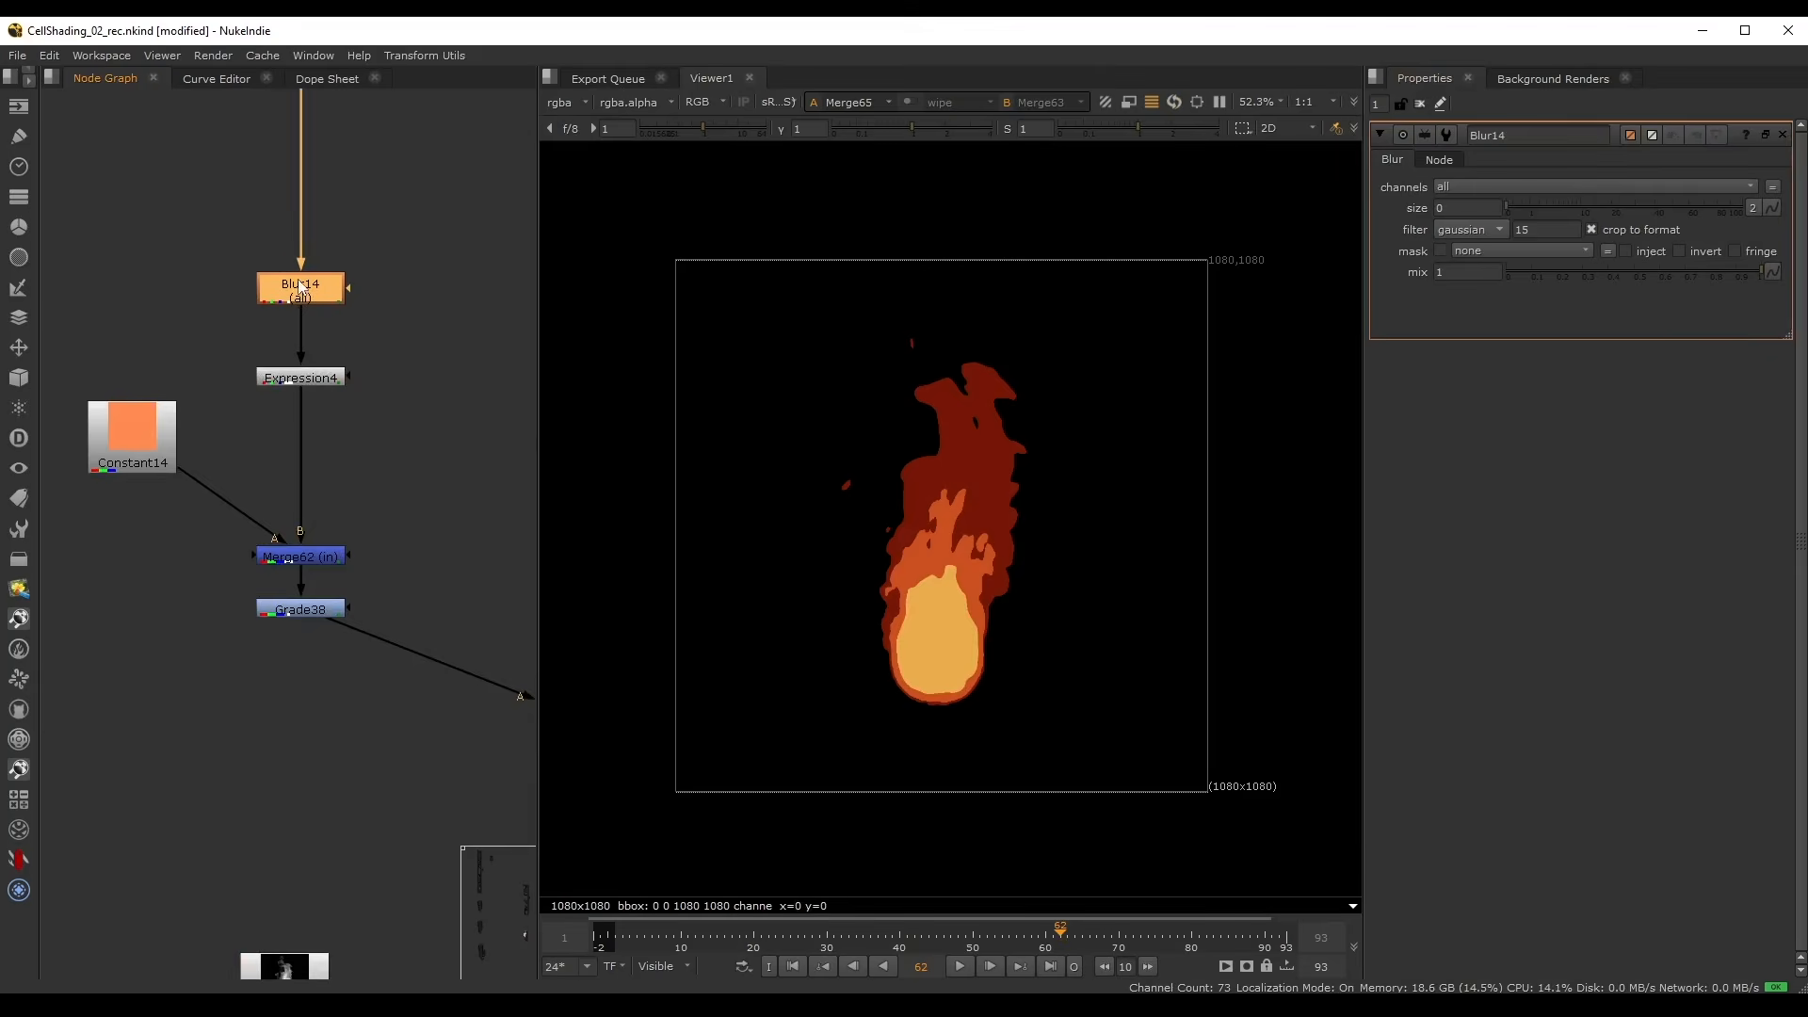
{"action": "left_click_drag", "start_coordinate": [1517, 206], "coordinate": [1574, 205]}
- Delete the unused dot under TimeOffset6 and insert a Blur node of size 12.5 above Expression3 in the first branch
{"action": "scroll", "coordinate": [382, 319], "scroll_direction": "down", "scroll_amount": 2}
{"action": "middle_click_drag", "start_coordinate": [382, 319], "coordinate": [227, 642]}
{"action": "left_click", "coordinate": [314, 348]}
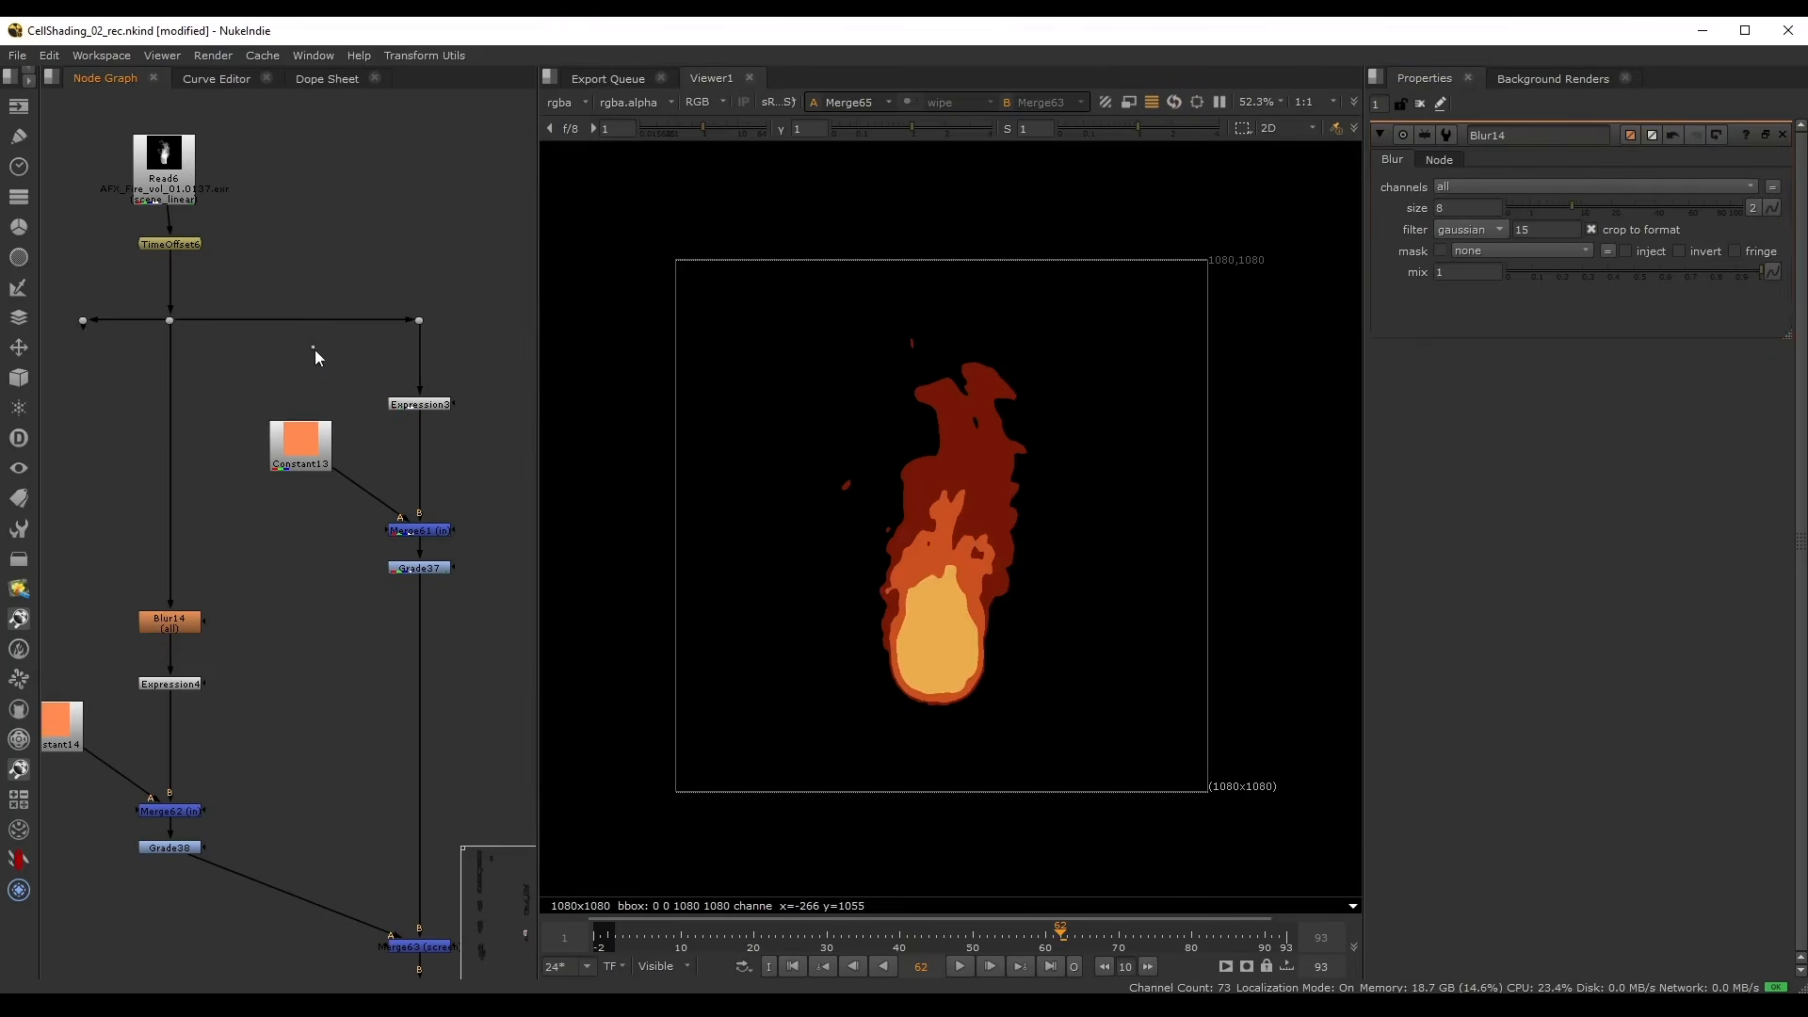
{"action": "key", "text": "b"}
{"action": "left_click", "coordinate": [66, 297]}
{"action": "left_click_drag", "start_coordinate": [315, 356], "coordinate": [428, 372]}
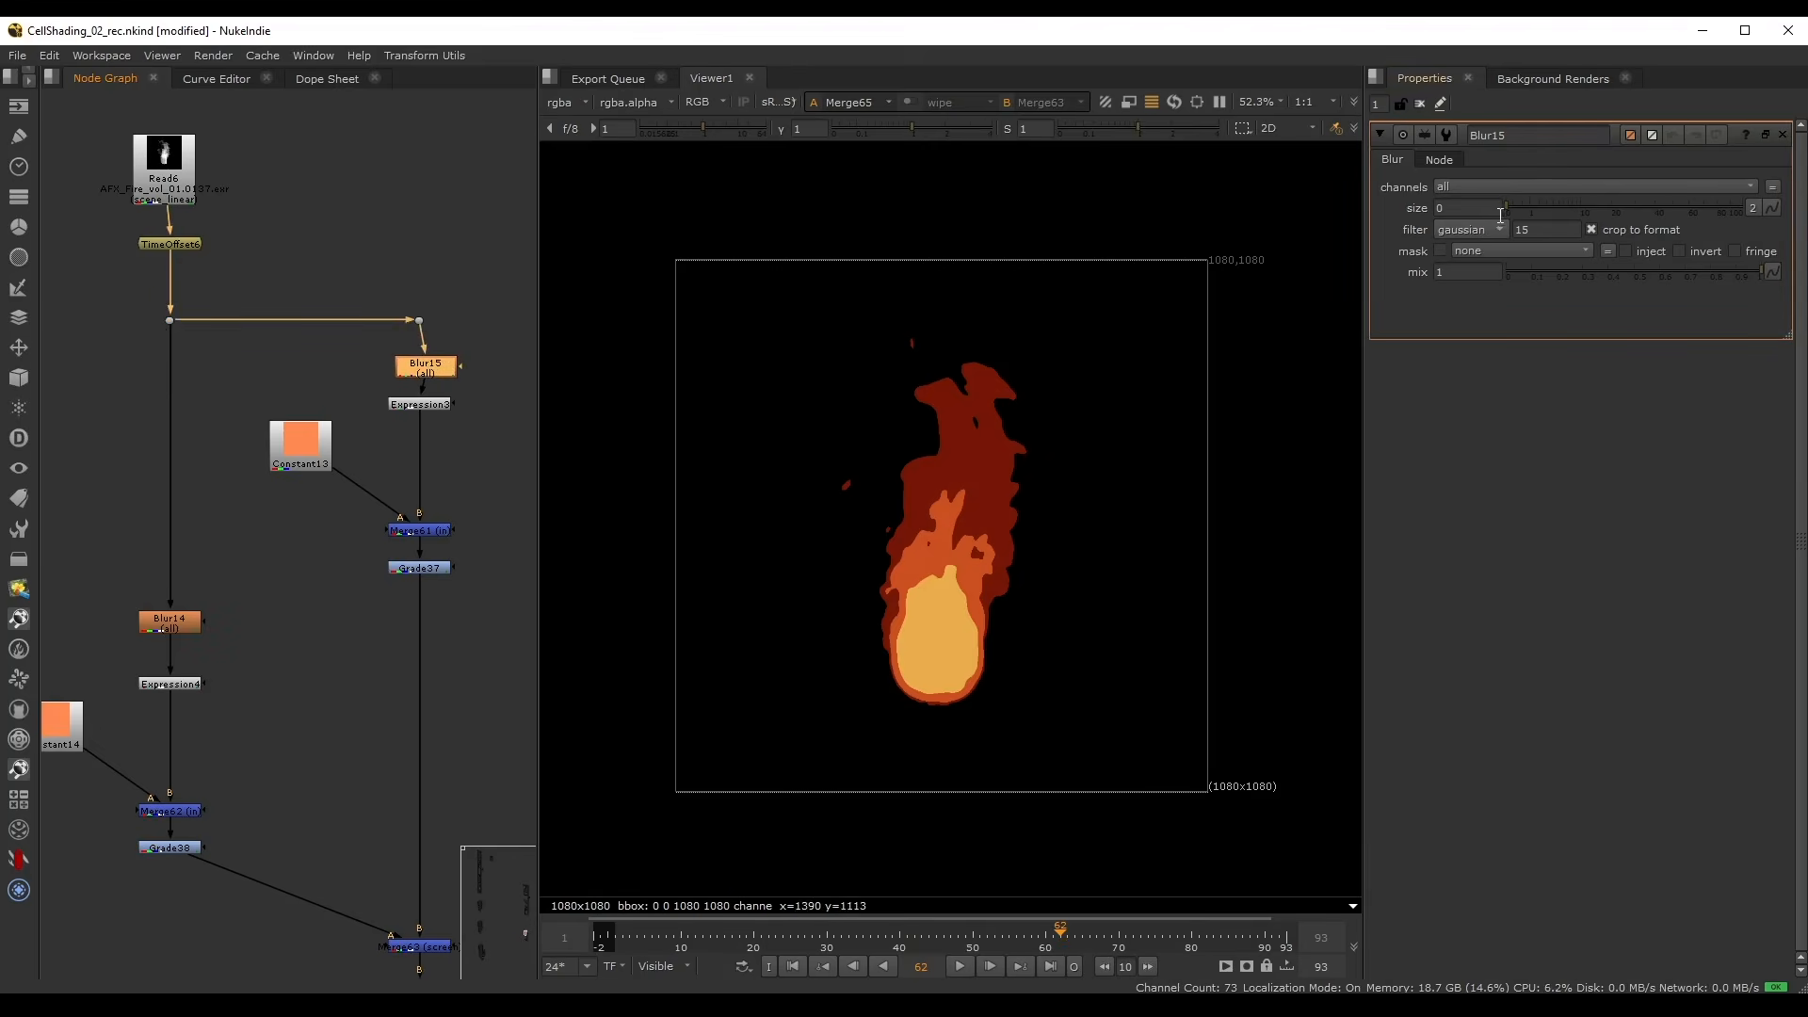
{"action": "left_click_drag", "start_coordinate": [1530, 209], "coordinate": [1589, 211]}
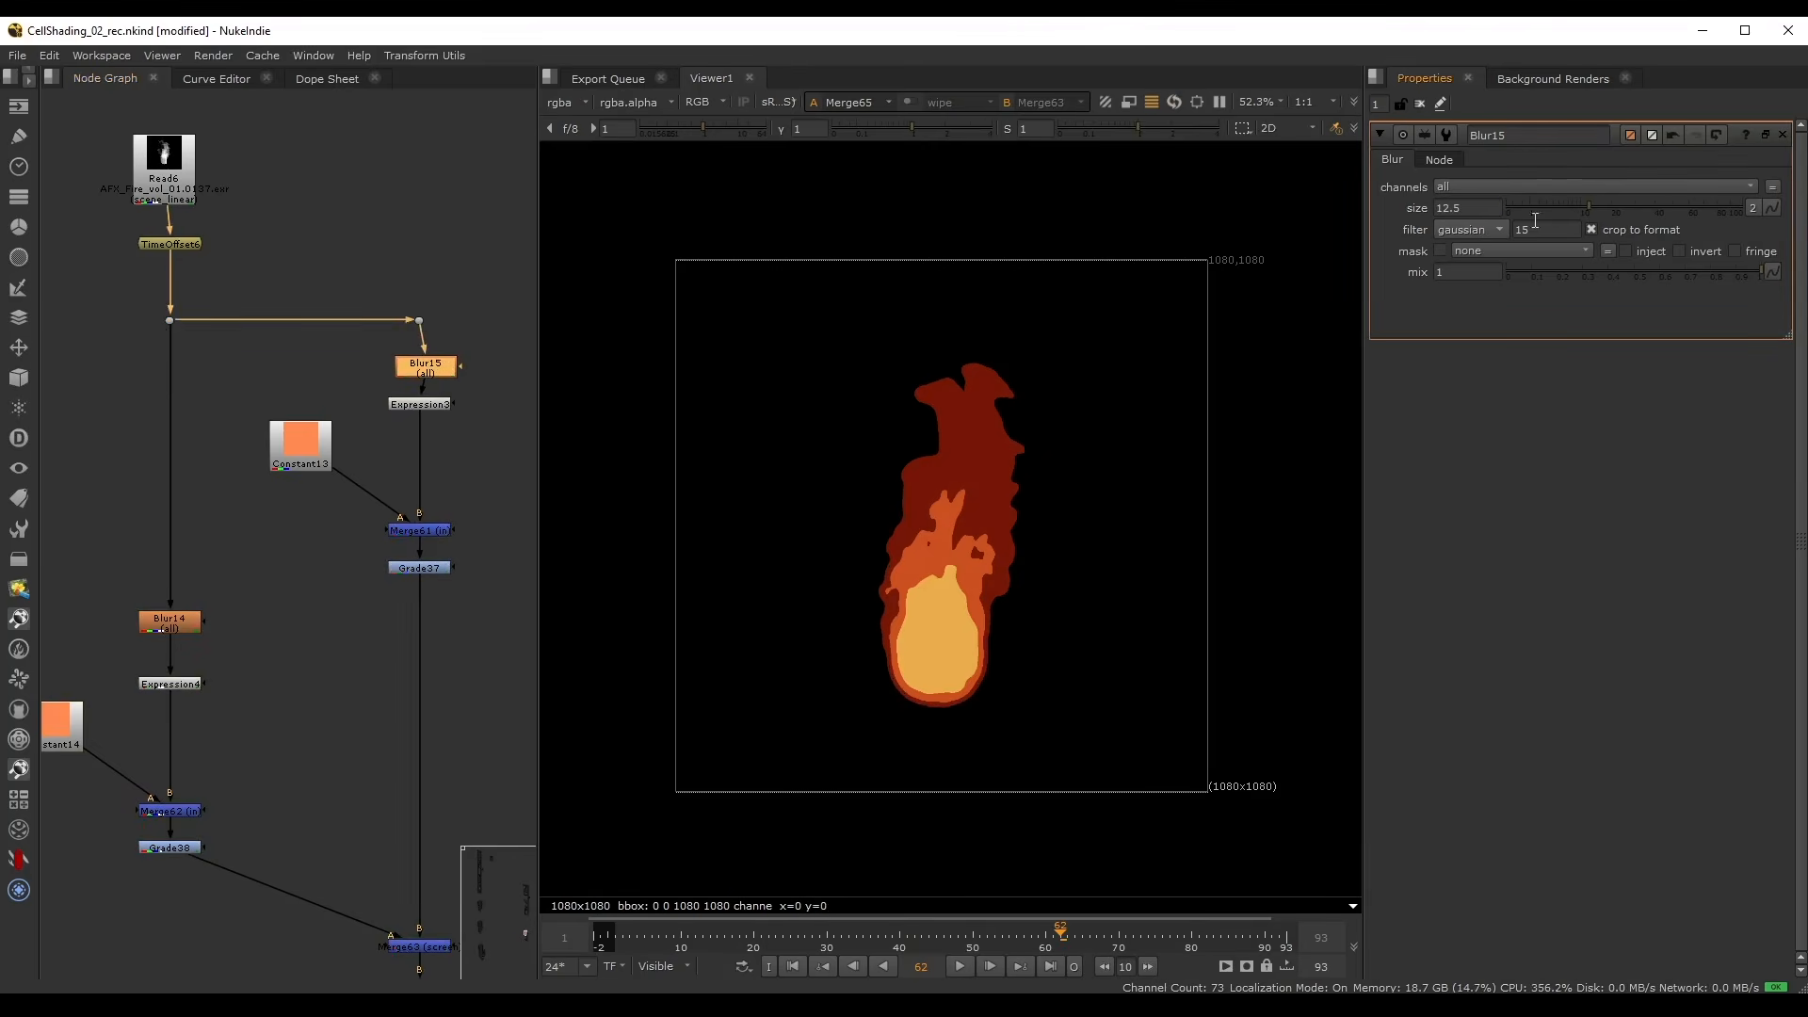
- Play back the animation to check the blurred layers and save the script
{"action": "left_click", "coordinate": [807, 937]}
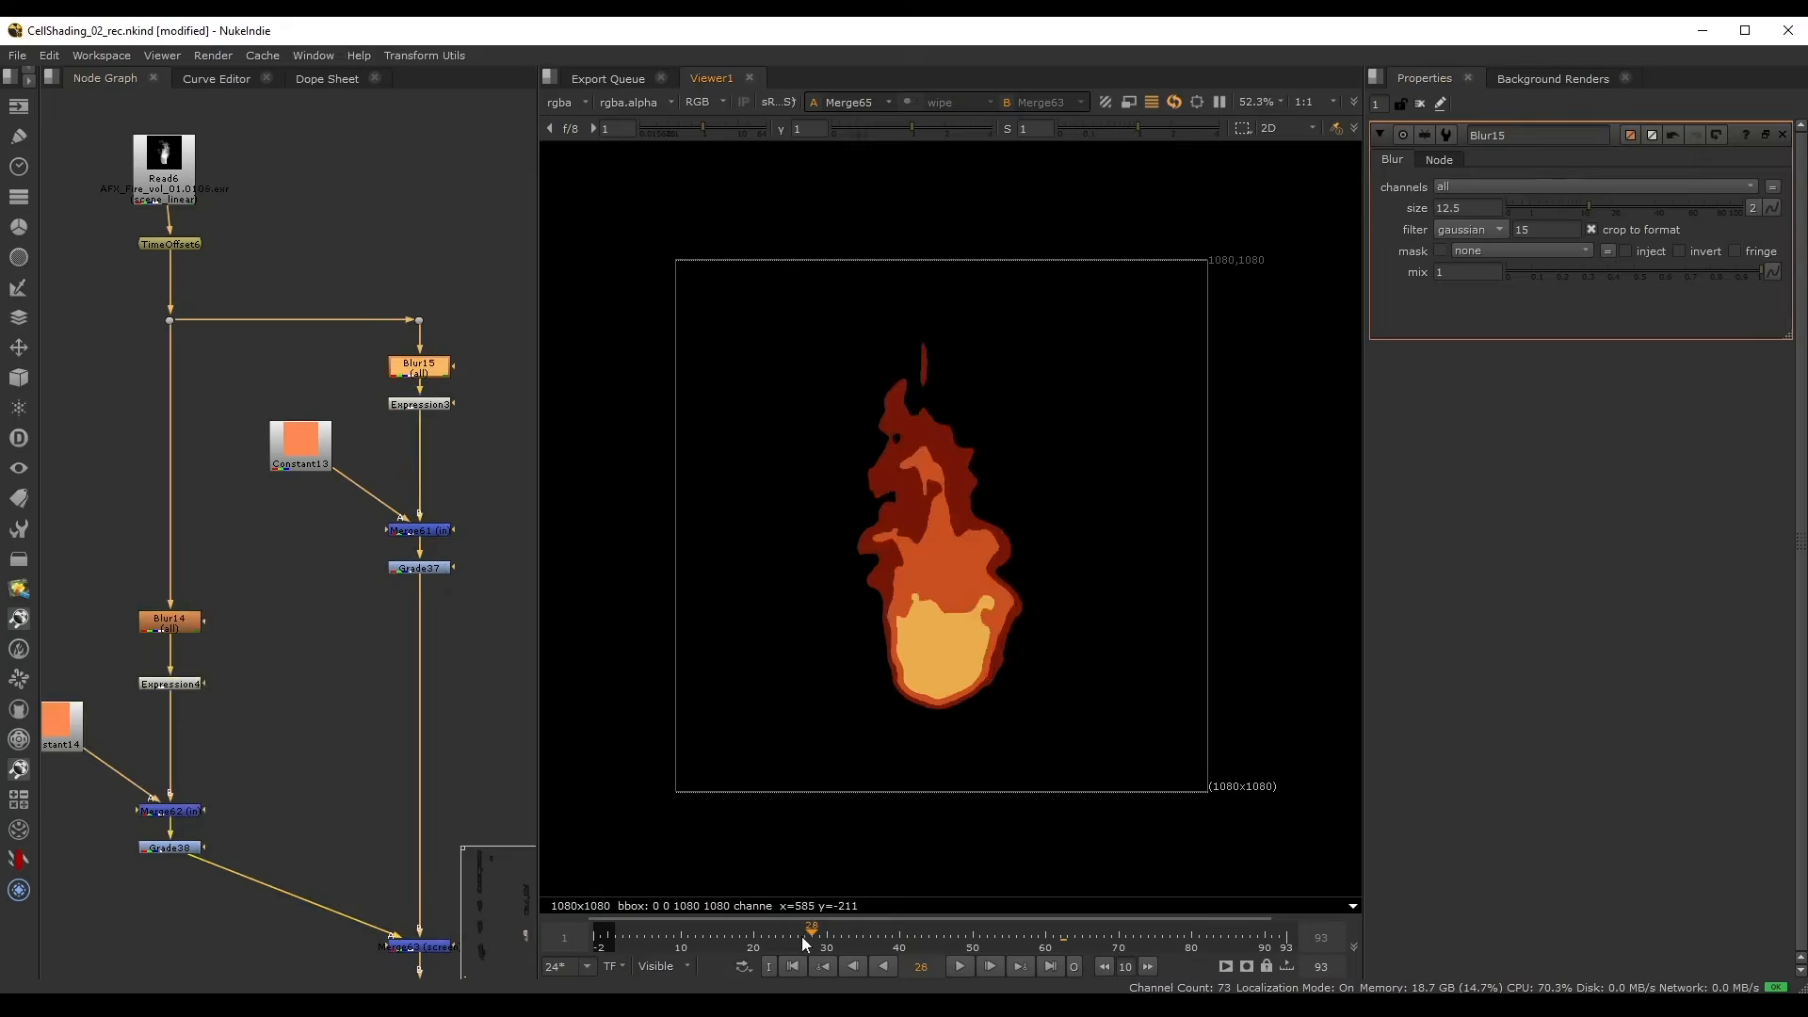
{"action": "left_click", "coordinate": [960, 966]}
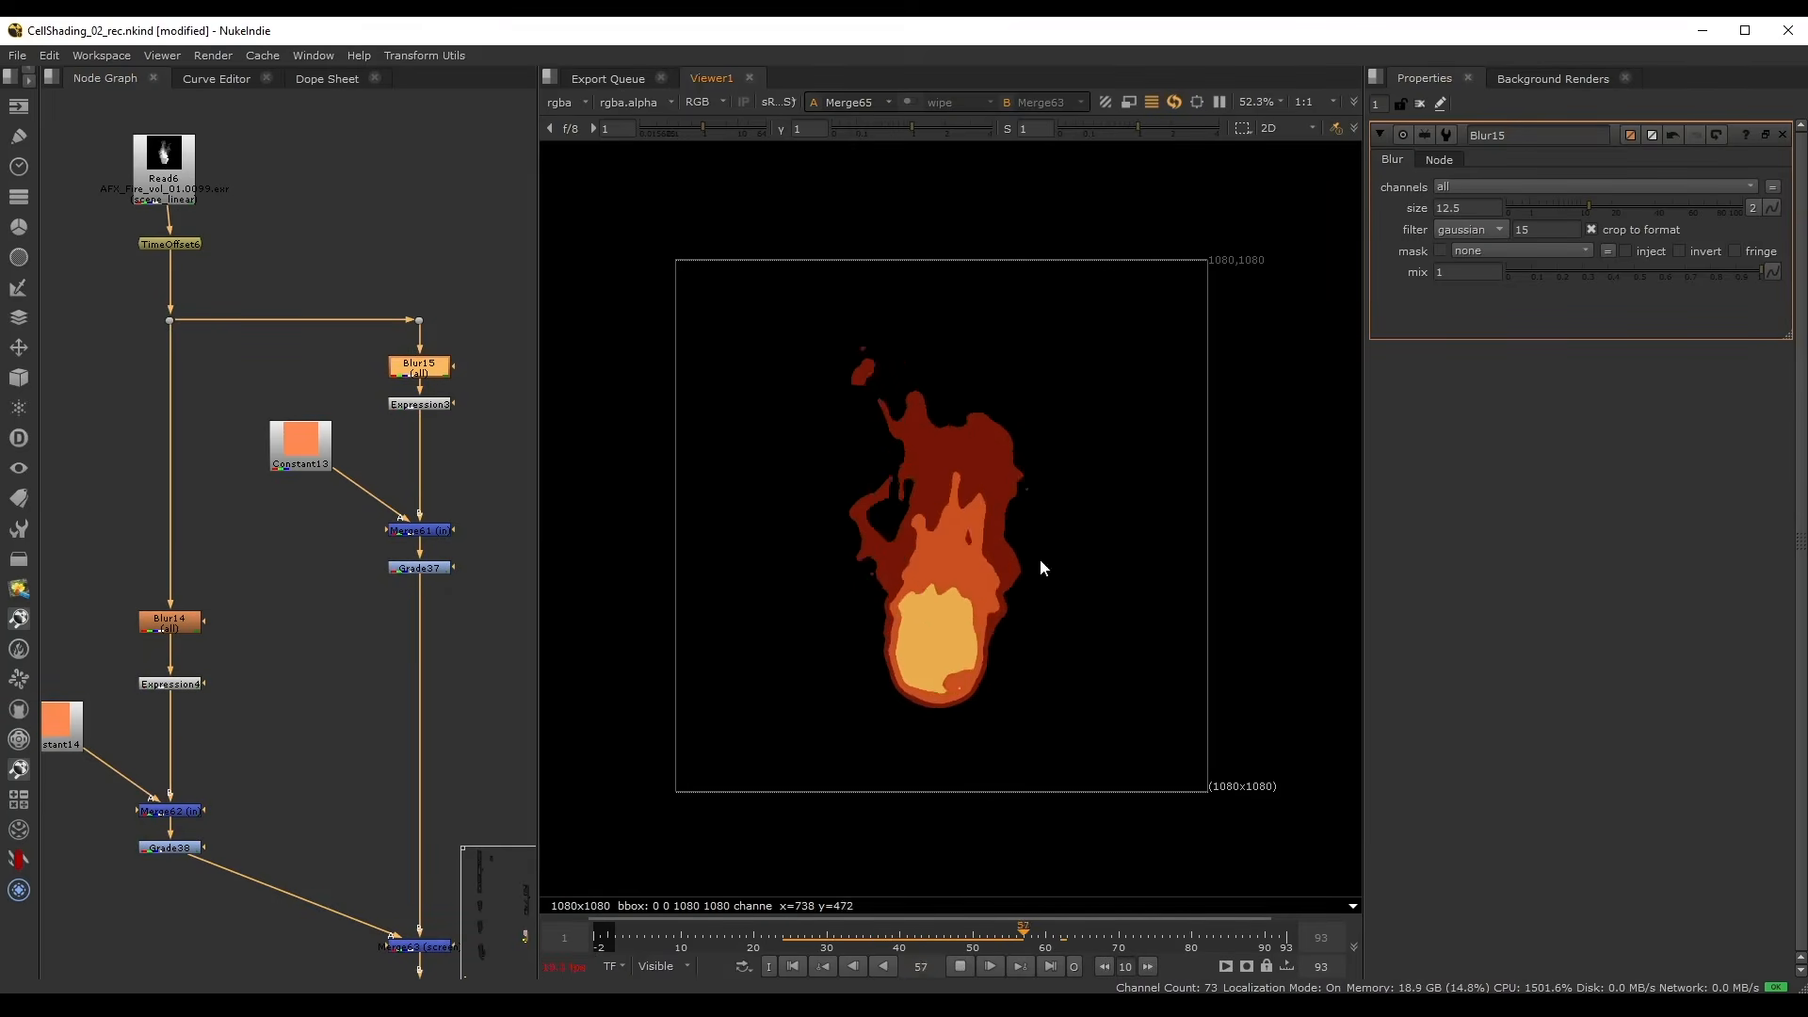
{"action": "left_click", "coordinate": [838, 932]}
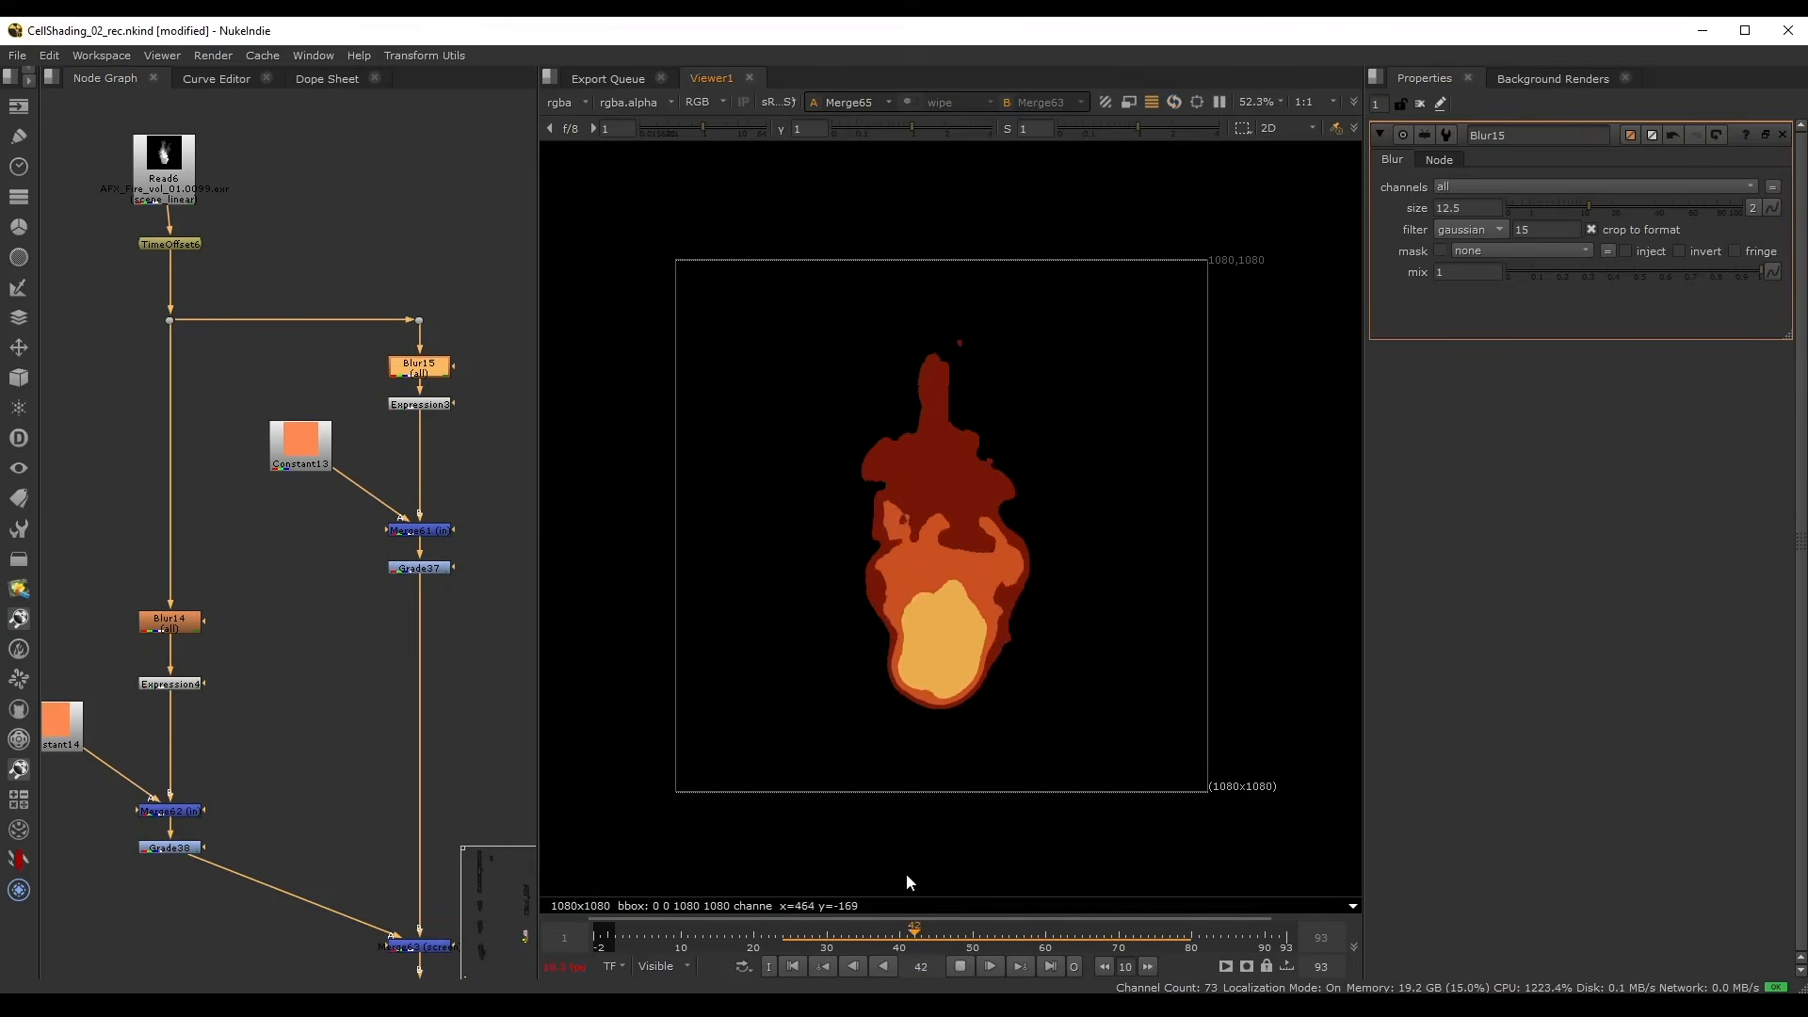
{"action": "left_click", "coordinate": [959, 966]}
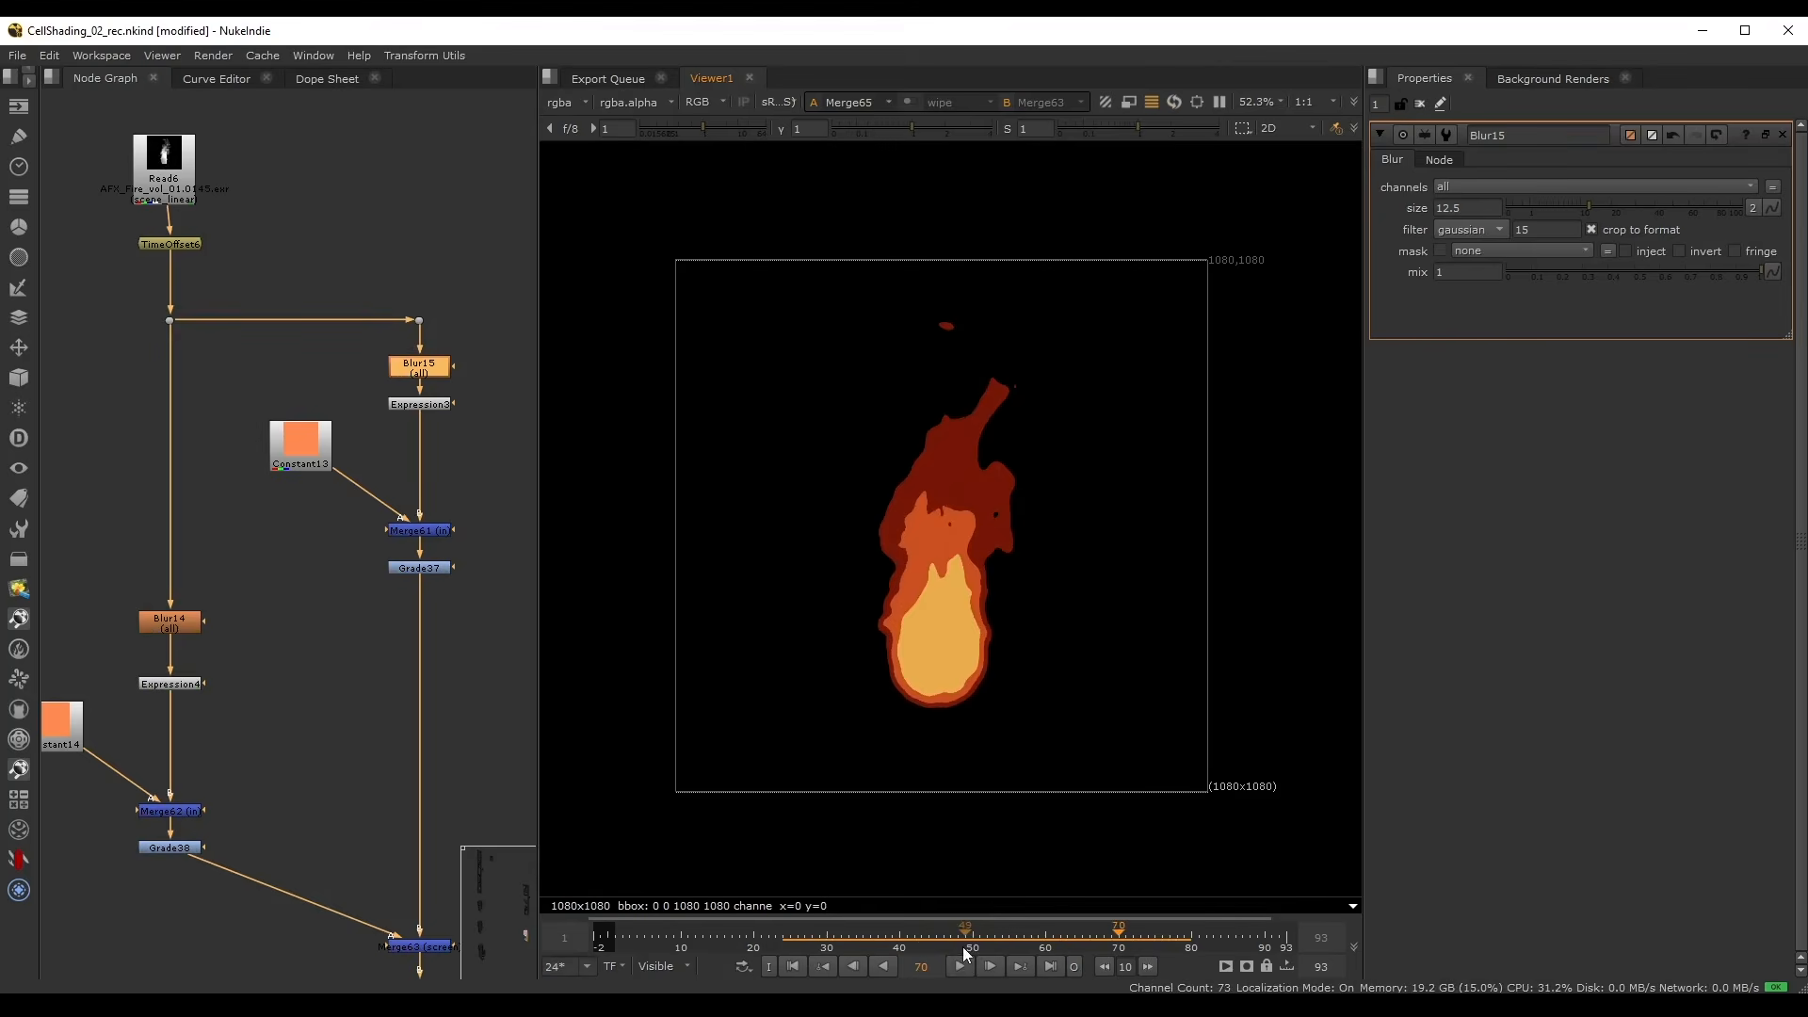
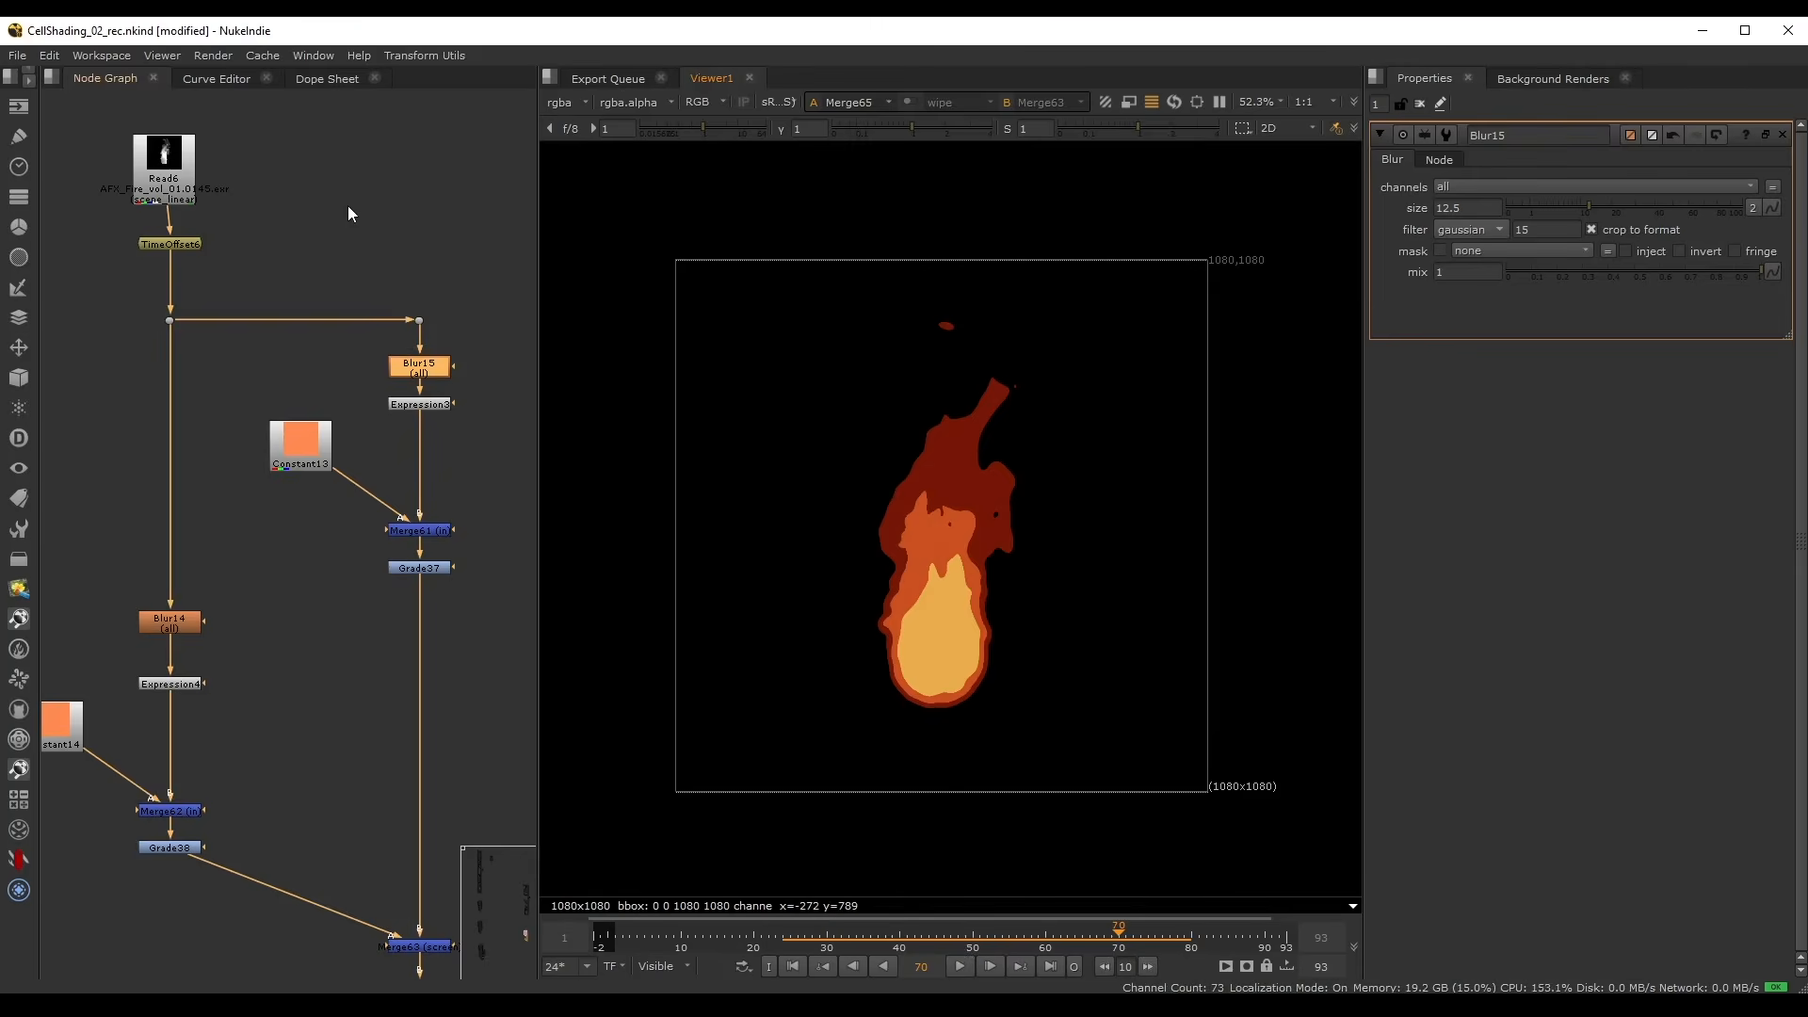
{"action": "left_click", "coordinate": [432, 228]}
{"action": "key", "text": "ctrl+s"}
- Examine the outputs of Blur15 and Expression3 in the viewer, including the Expression's thresholded alpha
{"action": "scroll", "coordinate": [957, 443], "scroll_direction": "up", "scroll_amount": 2}
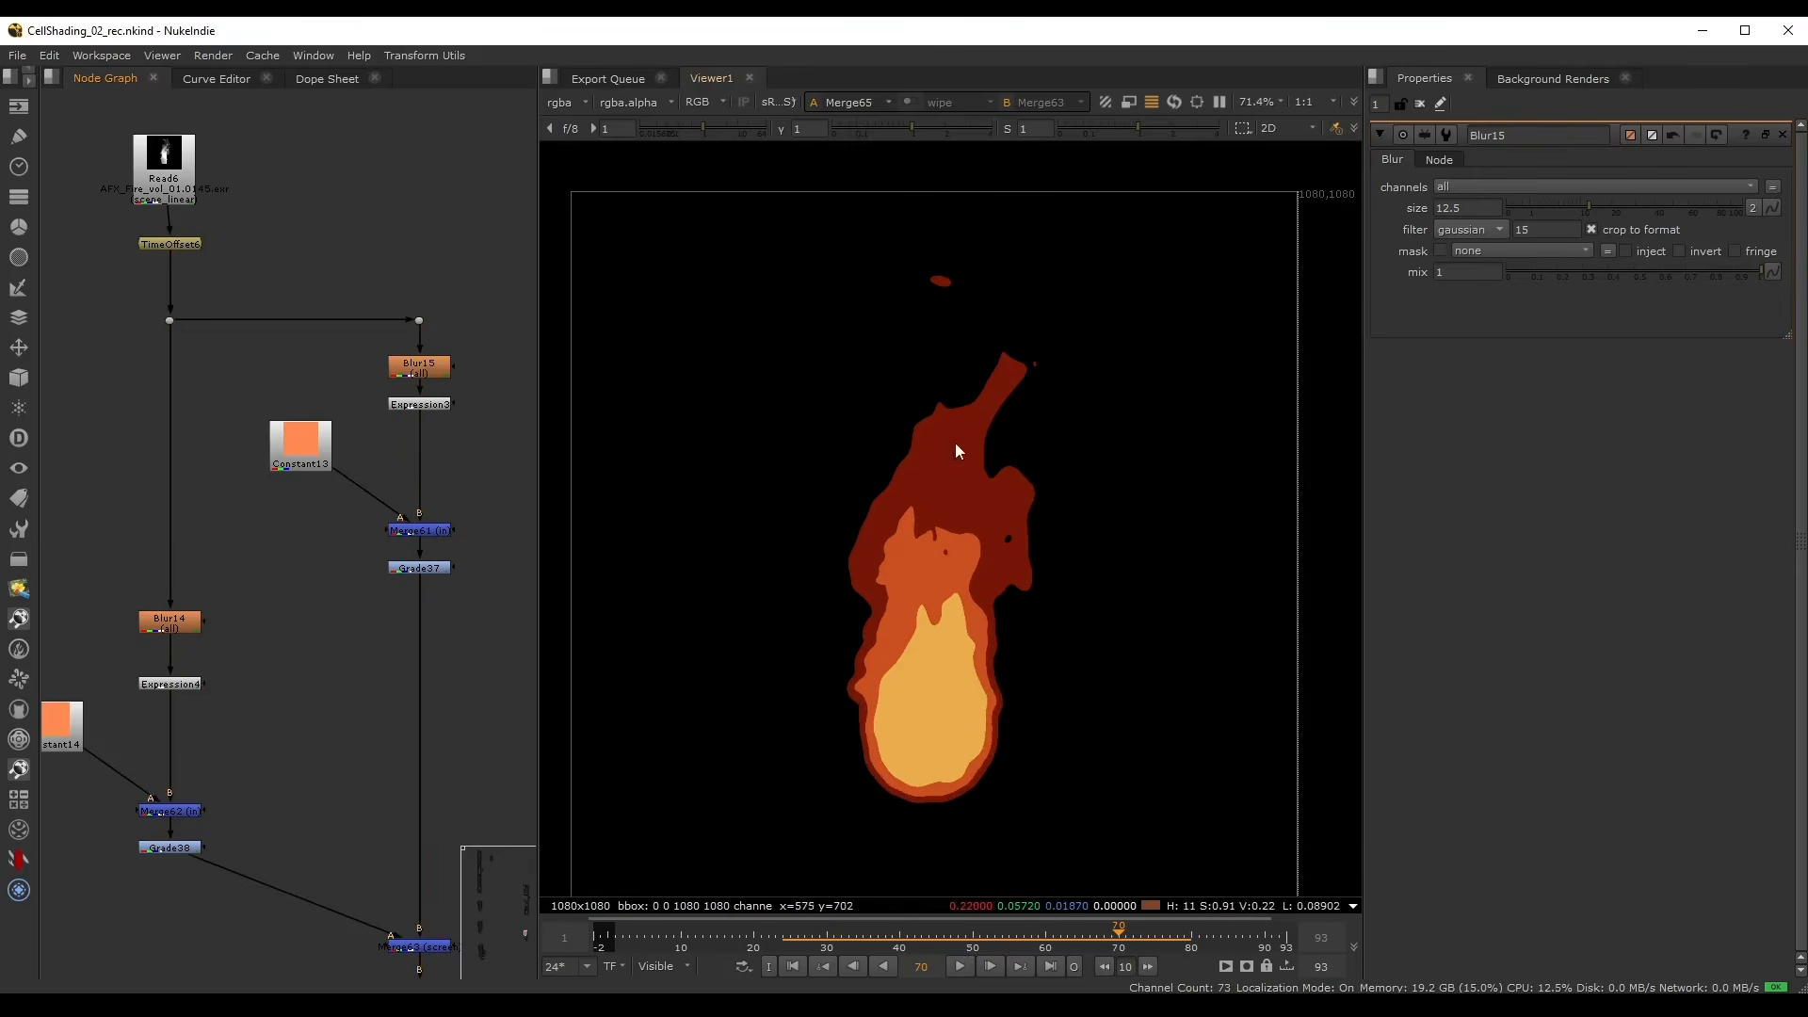
{"action": "left_click", "coordinate": [428, 356]}
{"action": "scroll", "coordinate": [482, 371], "scroll_direction": "up", "scroll_amount": 3}
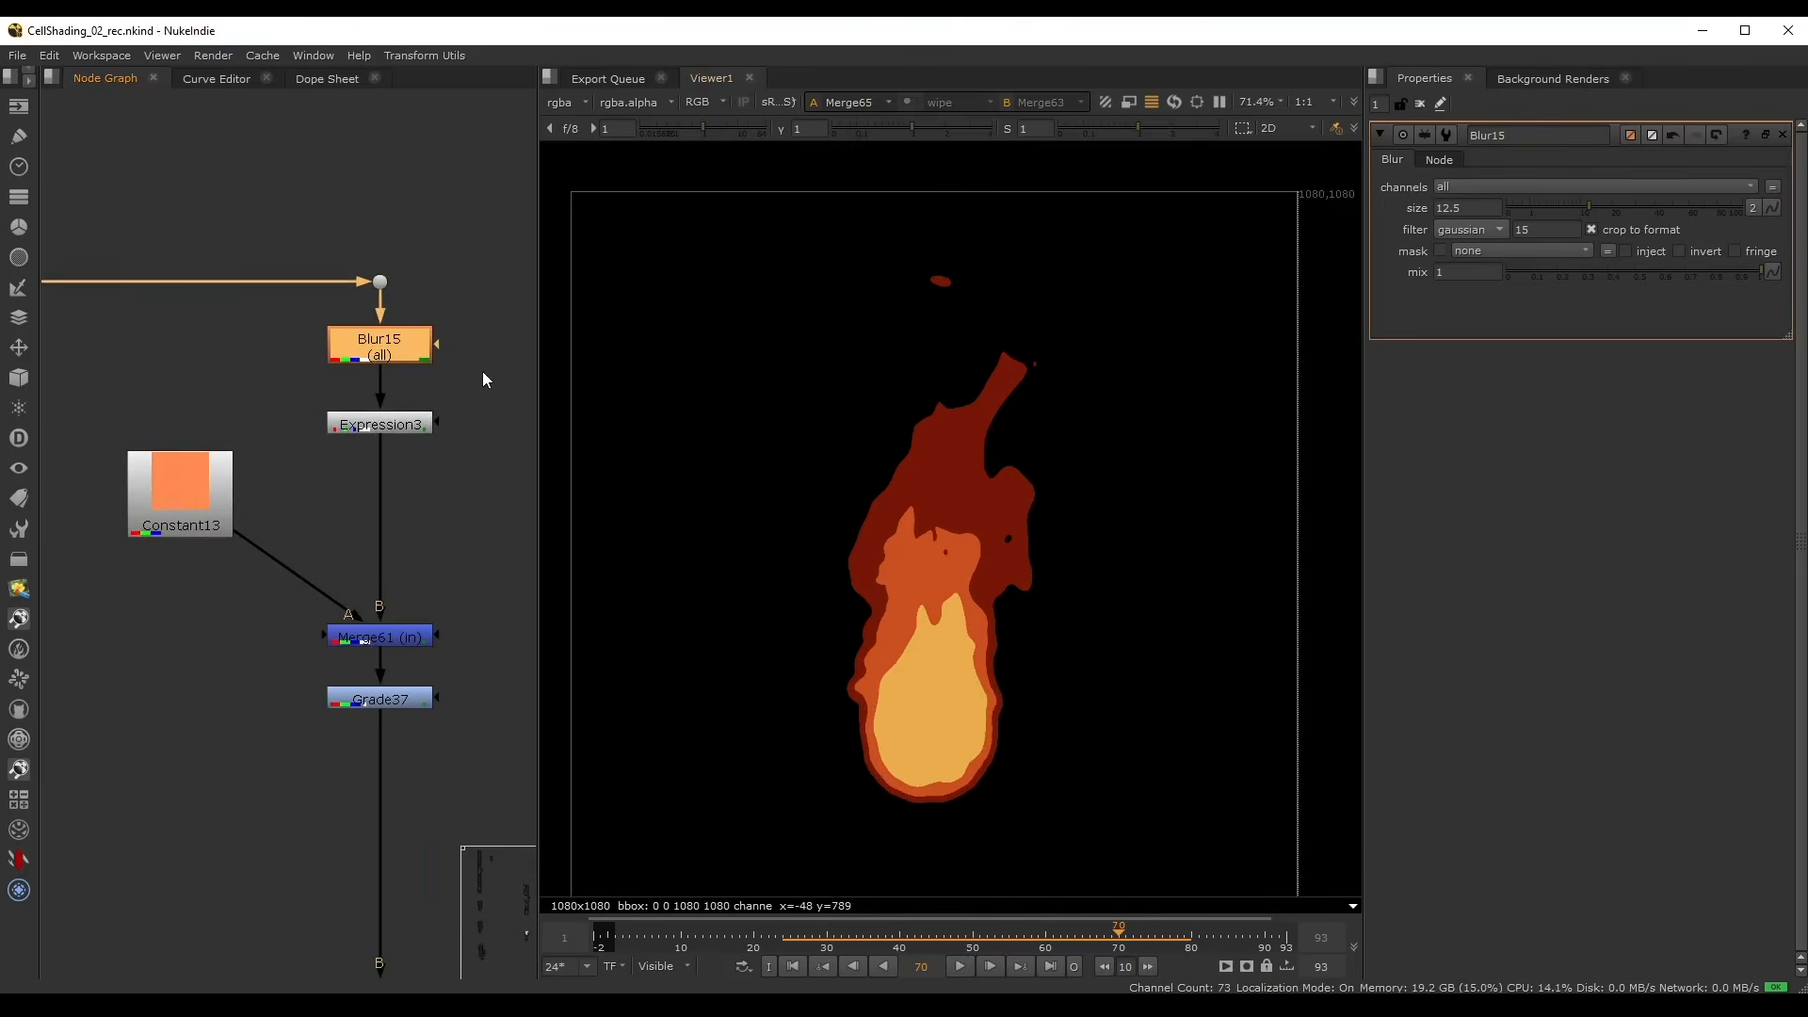
{"action": "key", "text": "1"}
{"action": "left_click", "coordinate": [358, 369]}
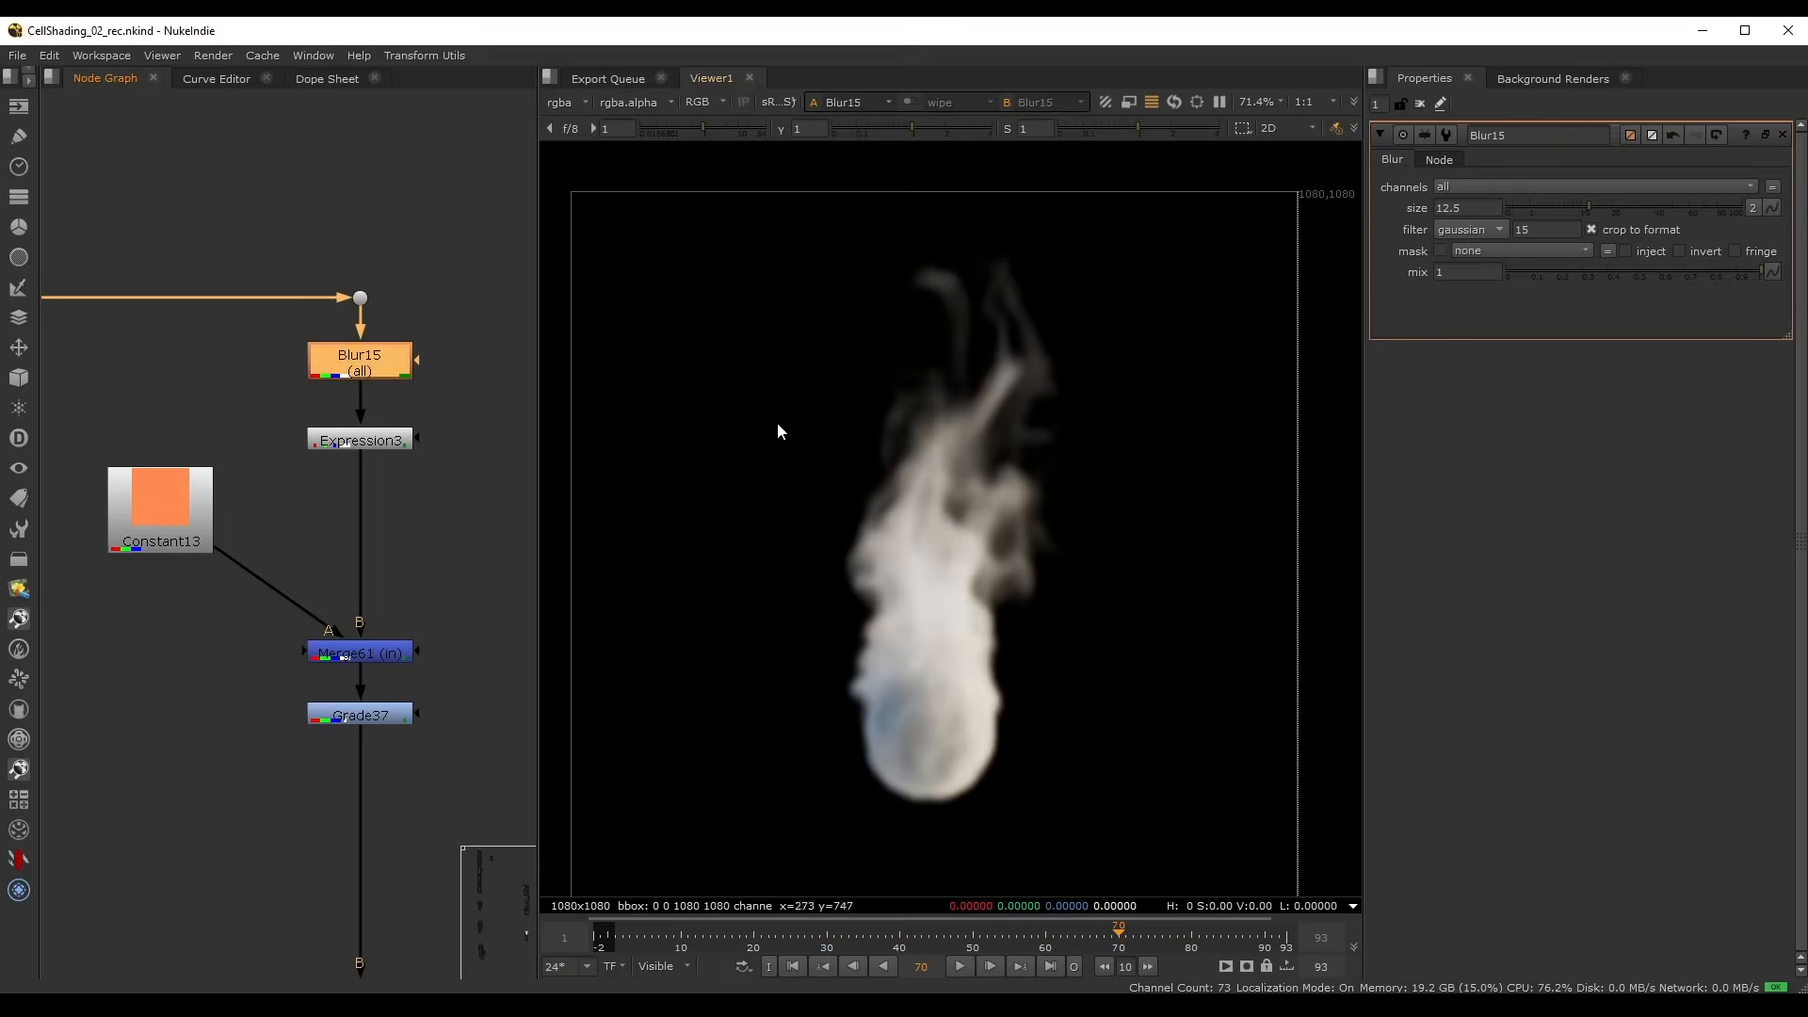
{"action": "left_click", "coordinate": [360, 439]}
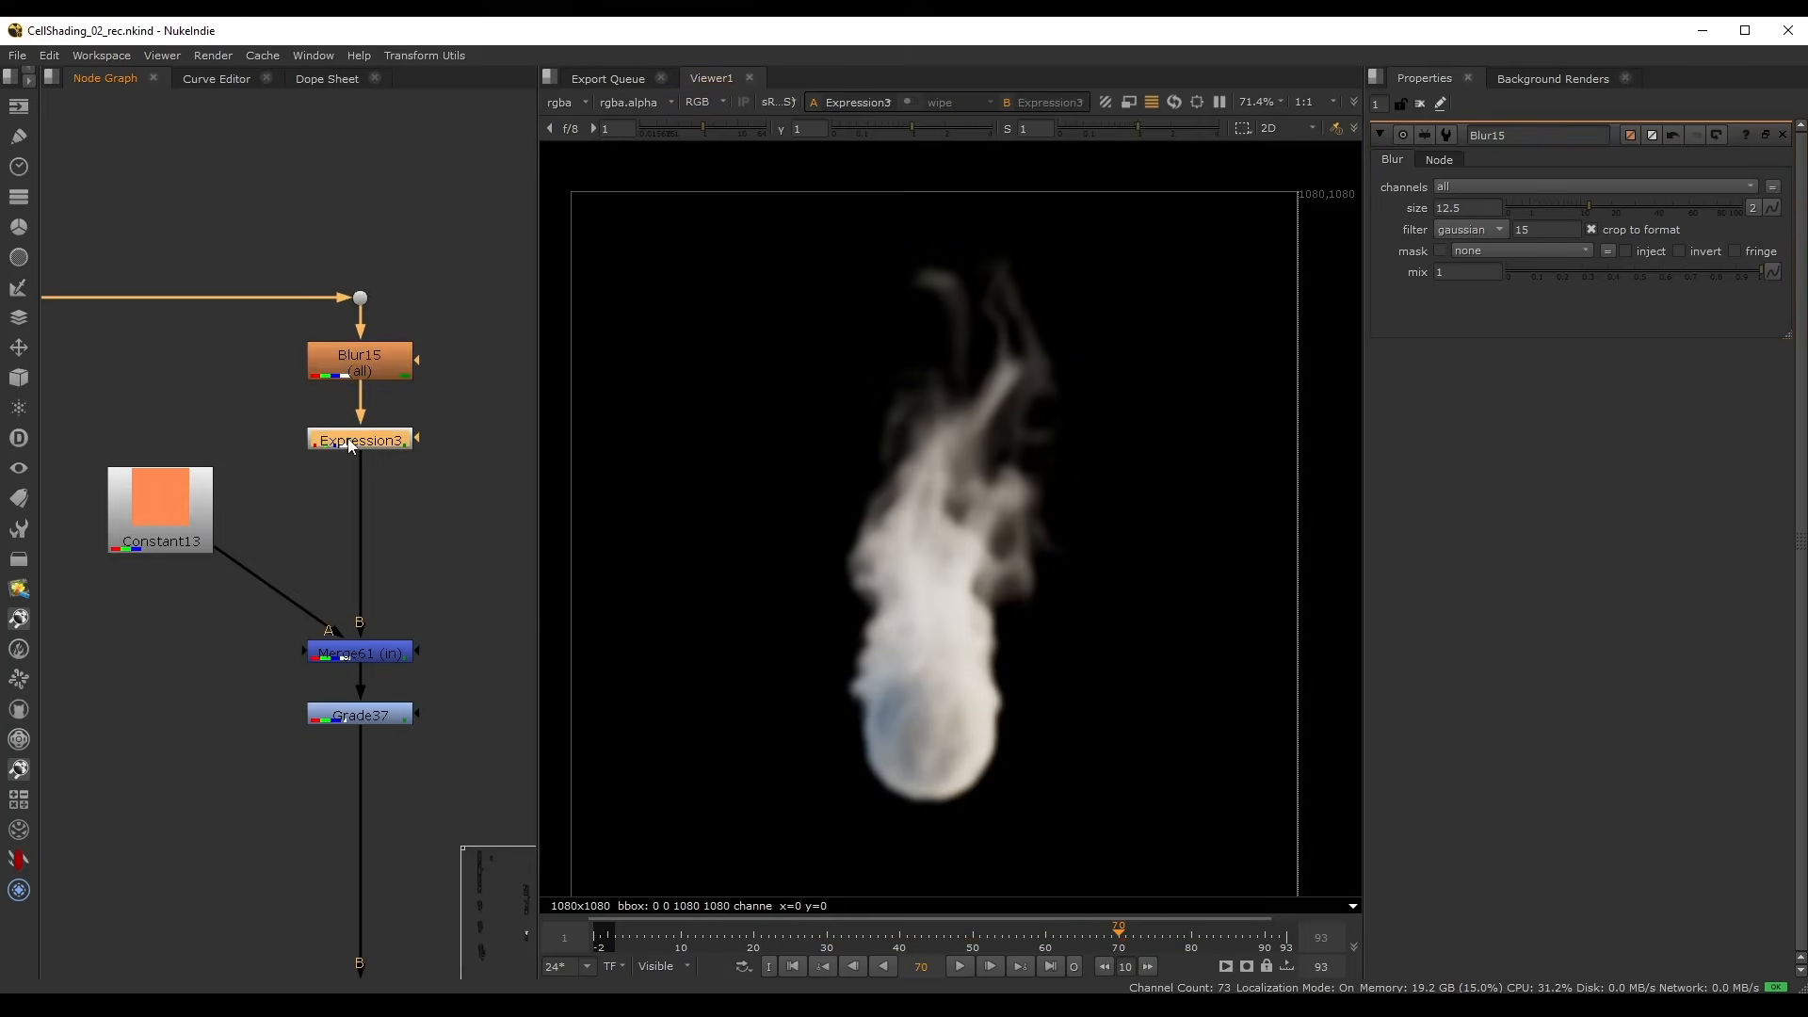
{"action": "key", "text": "1"}
{"action": "key", "text": "a"}
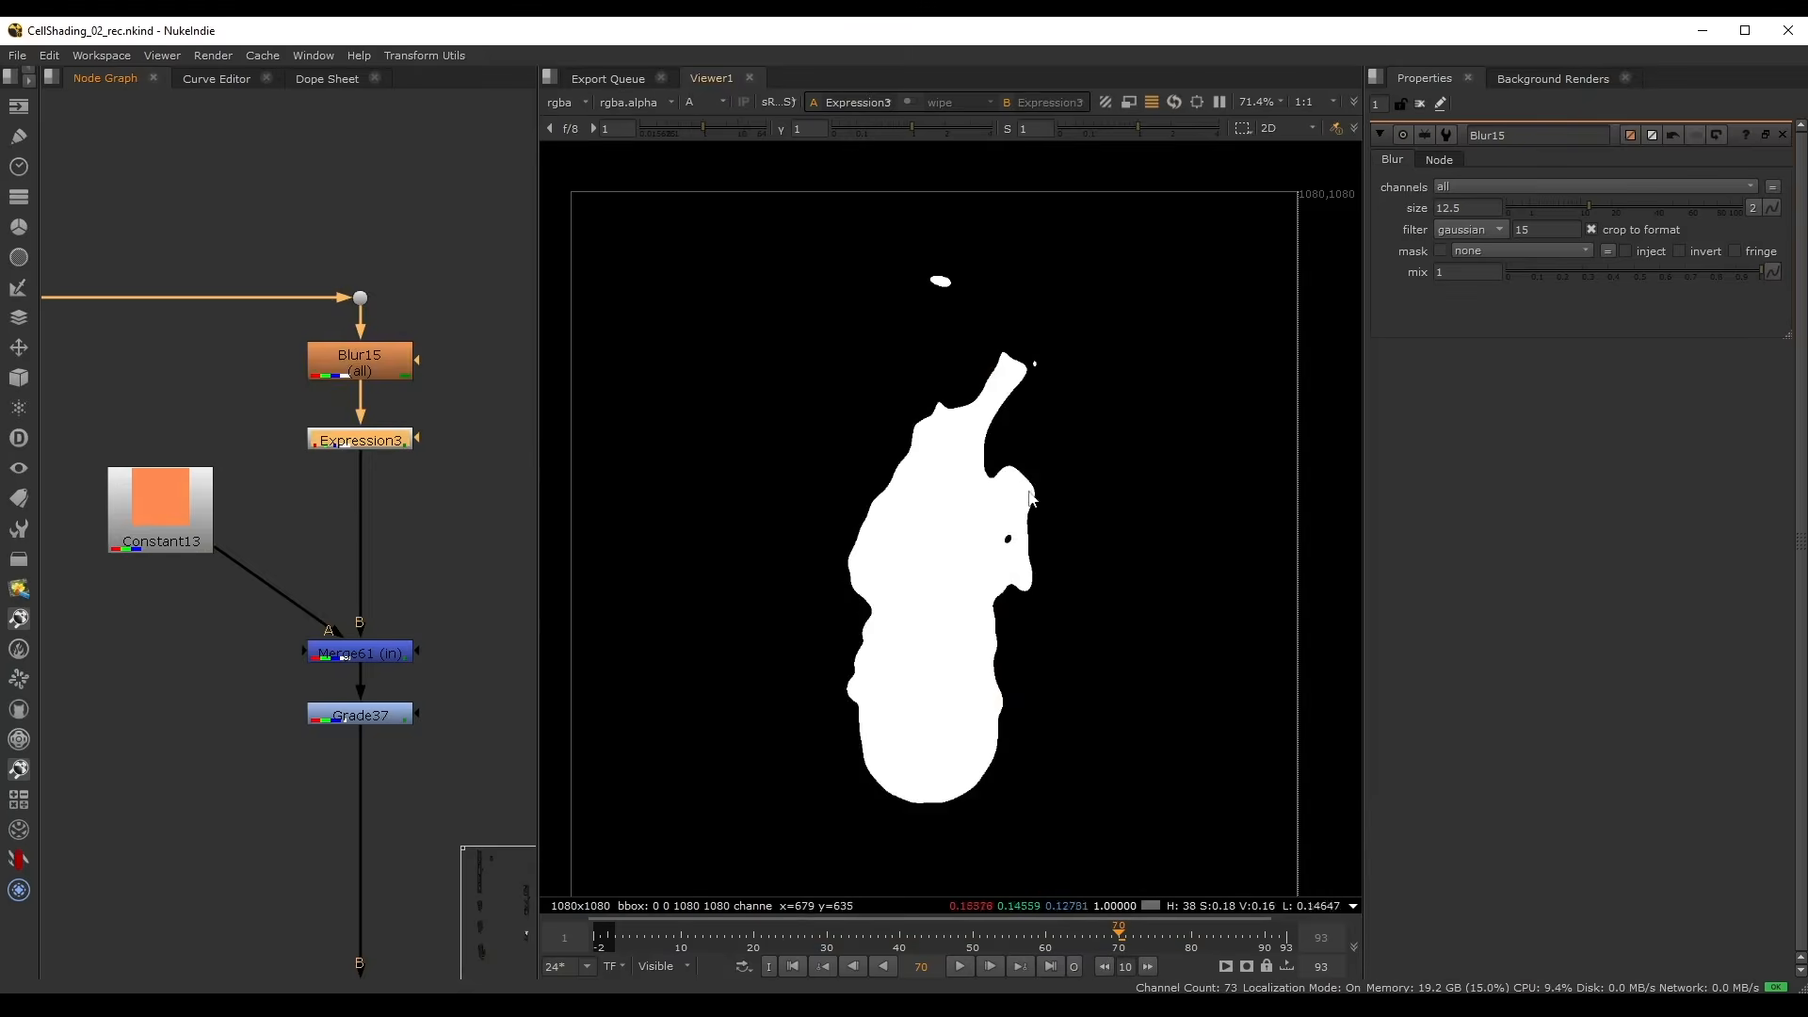
{"action": "key", "text": "a"}
{"action": "left_click", "coordinate": [406, 486]}
- Add a new PostageStamp node below the third branch
{"action": "scroll", "coordinate": [378, 516], "scroll_direction": "down", "scroll_amount": 6}
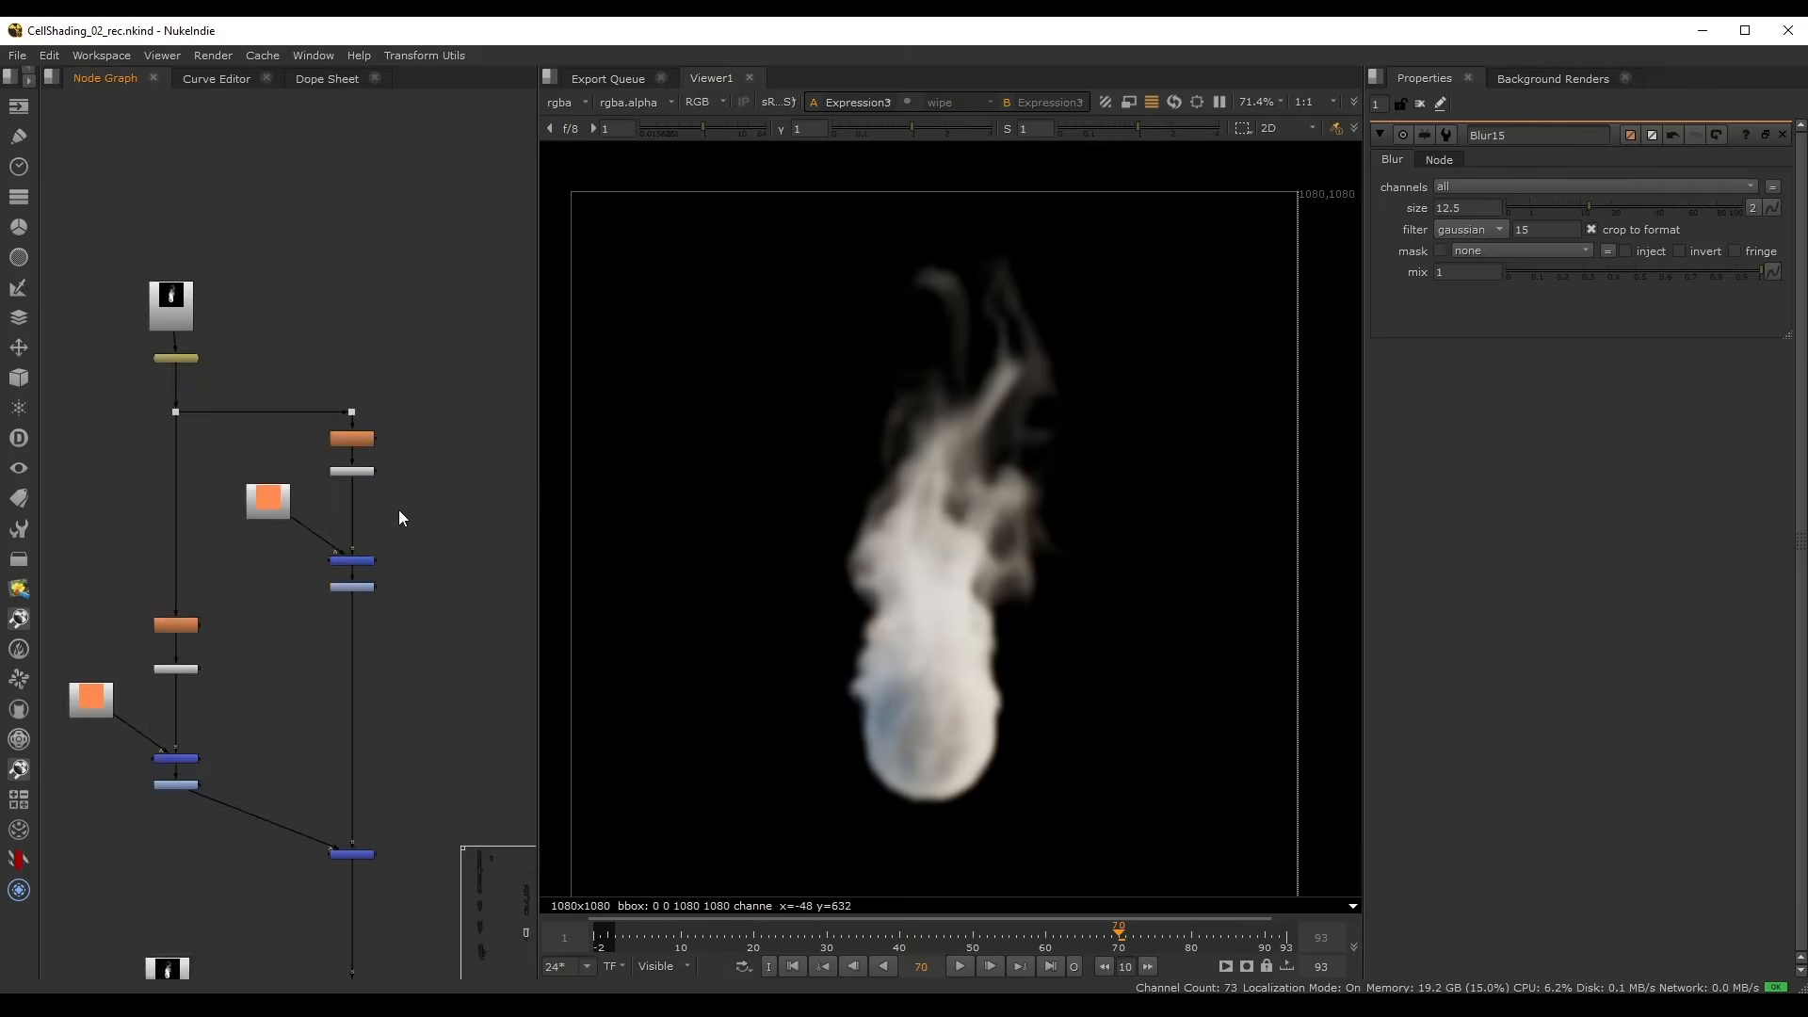
{"action": "key", "text": "Tab"}
{"action": "type", "text": "post"}
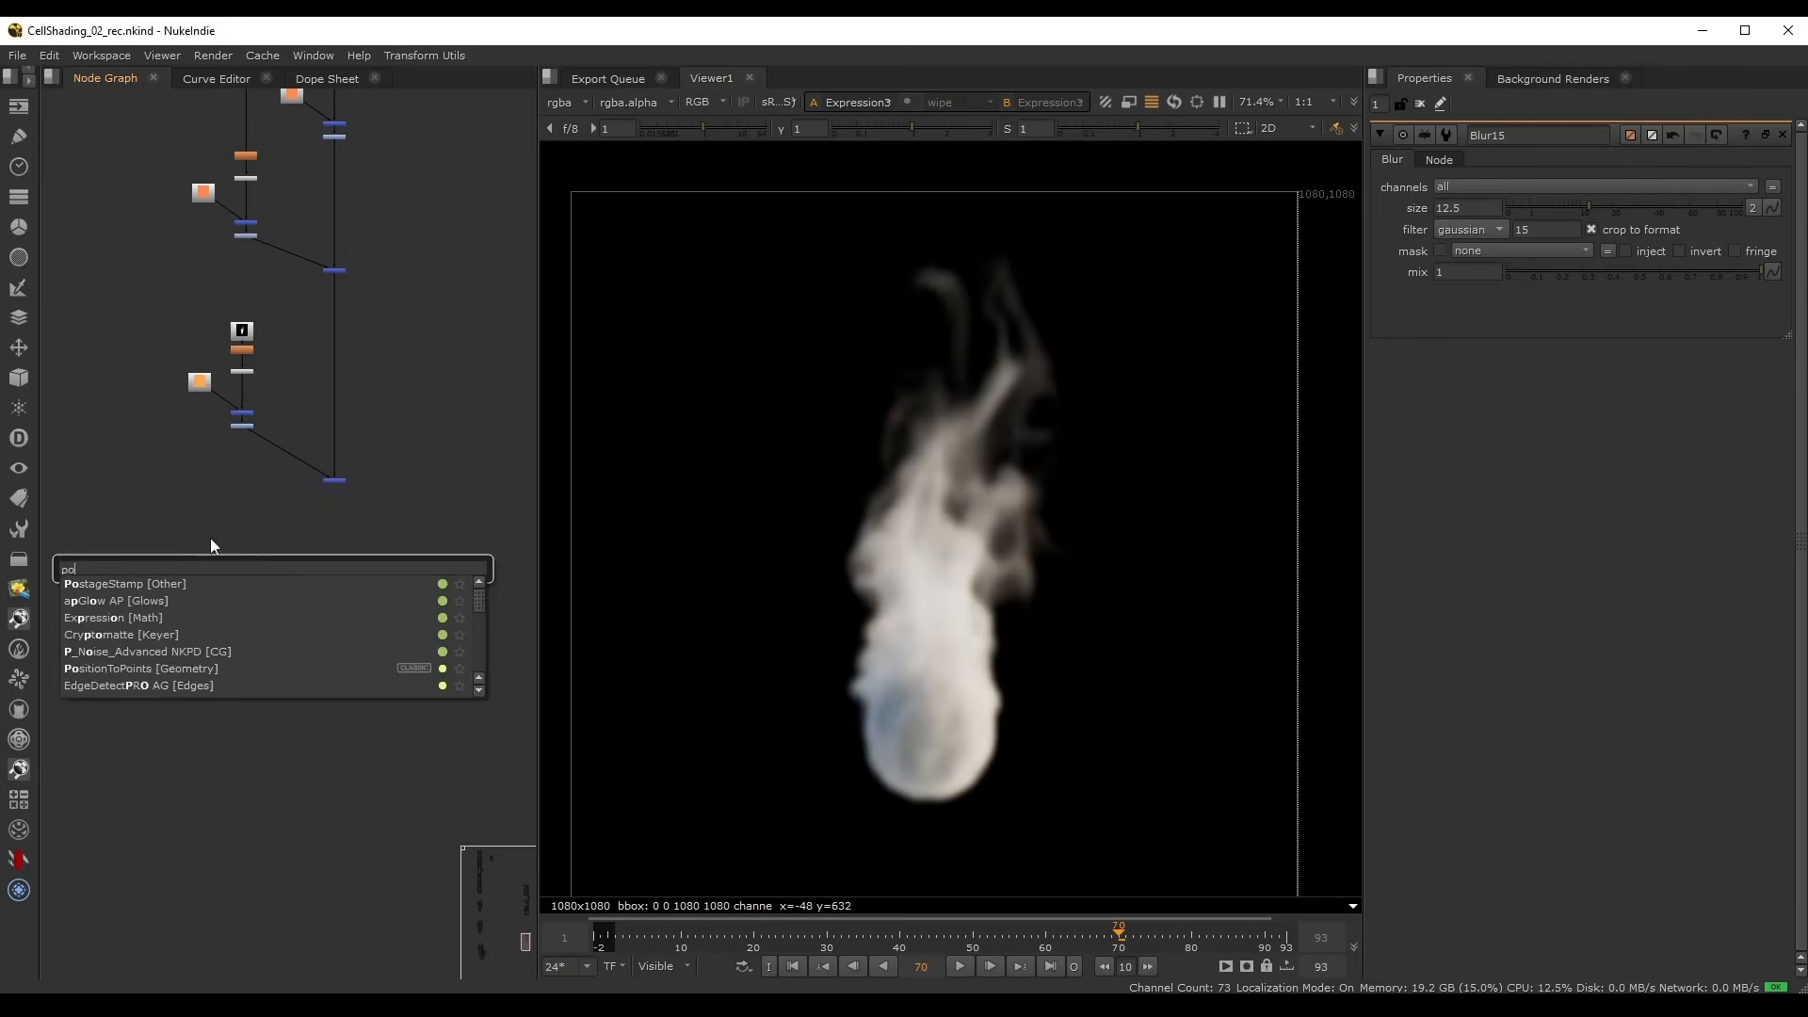
{"action": "left_click", "coordinate": [120, 584]}
{"action": "scroll", "coordinate": [269, 505], "scroll_direction": "up", "scroll_amount": 3}
{"action": "middle_click_drag", "start_coordinate": [269, 504], "coordinate": [255, 755]}
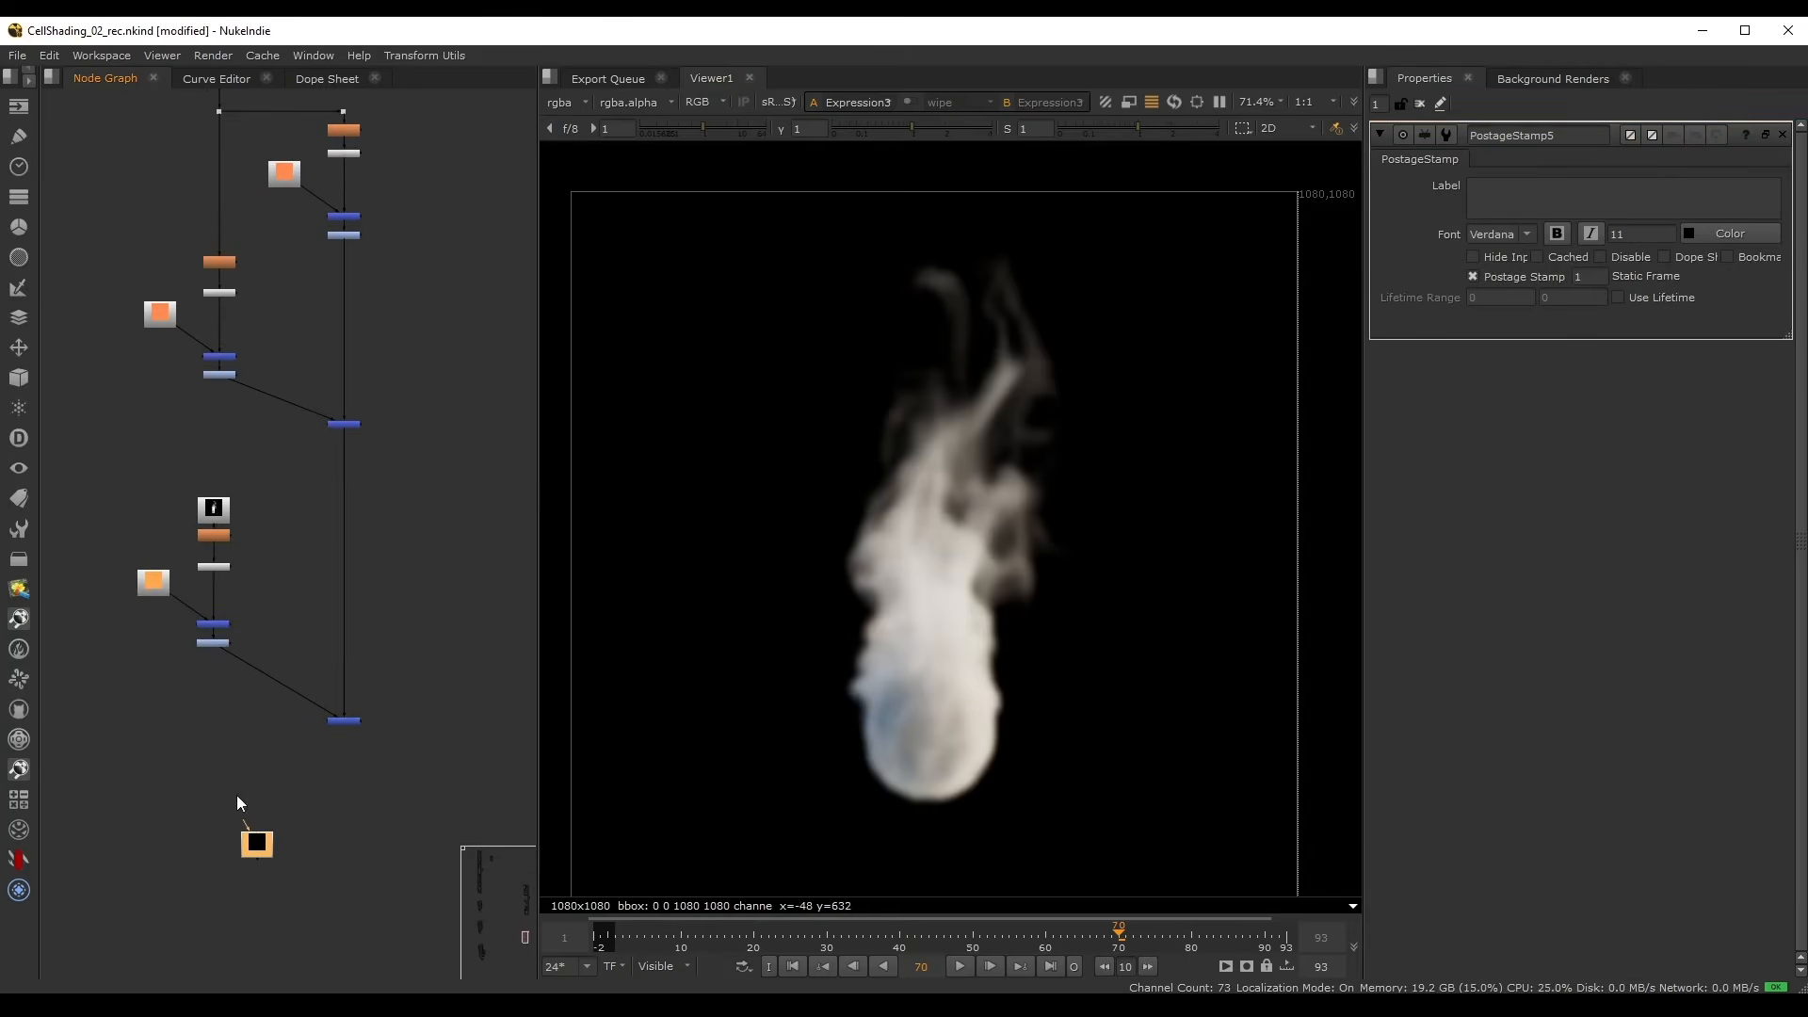
- Connect the new PostageStamp to Expression3, place it beneath the third branch and hide its input
{"action": "left_click_drag", "start_coordinate": [244, 822], "coordinate": [346, 245]}
{"action": "scroll", "coordinate": [345, 245], "scroll_direction": "up", "scroll_amount": 4}
{"action": "middle_click_drag", "start_coordinate": [346, 244], "coordinate": [320, 275]}
{"action": "scroll", "coordinate": [410, 552], "scroll_direction": "down", "scroll_amount": 3}
{"action": "middle_click_drag", "start_coordinate": [409, 553], "coordinate": [461, 56]}
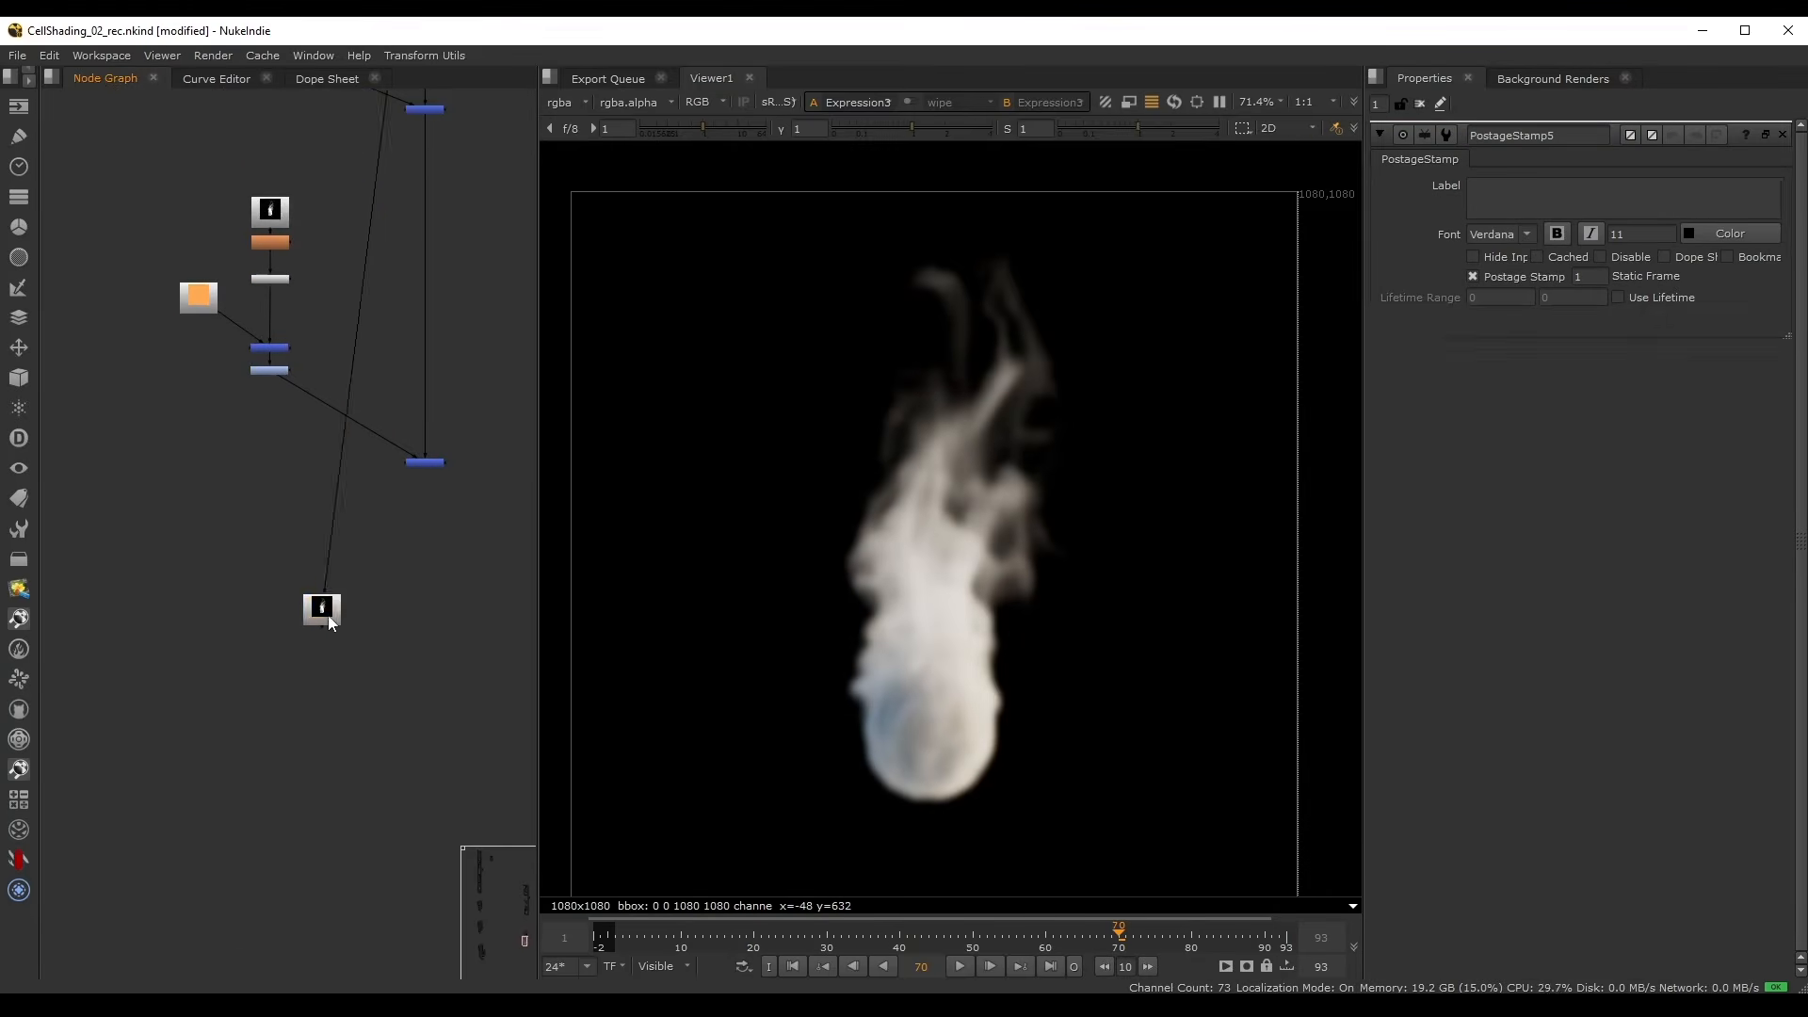
{"action": "left_click_drag", "start_coordinate": [328, 614], "coordinate": [263, 577]}
{"action": "key", "text": "alt+h"}
{"action": "left_click", "coordinate": [345, 548]}
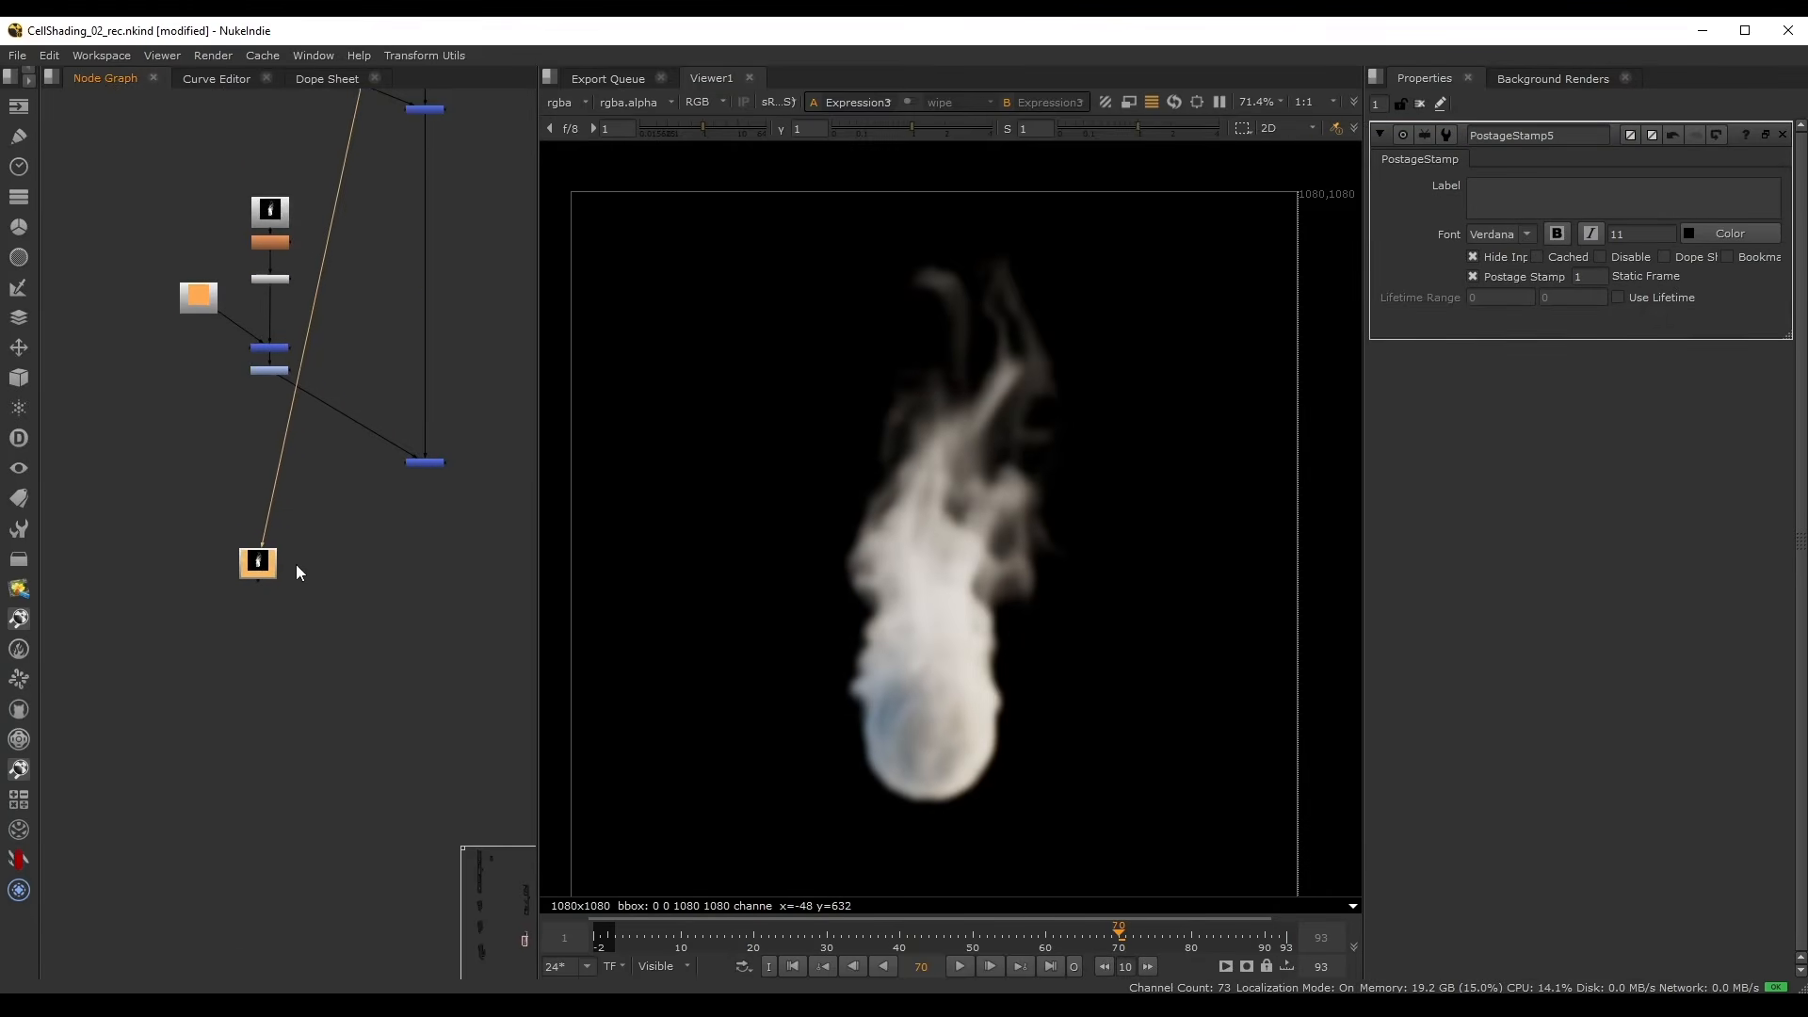
- View the output of the new PostageStamp and check its alpha in the viewer
{"action": "left_click", "coordinate": [259, 563]}
{"action": "key", "text": "1"}
{"action": "key", "text": "a"}
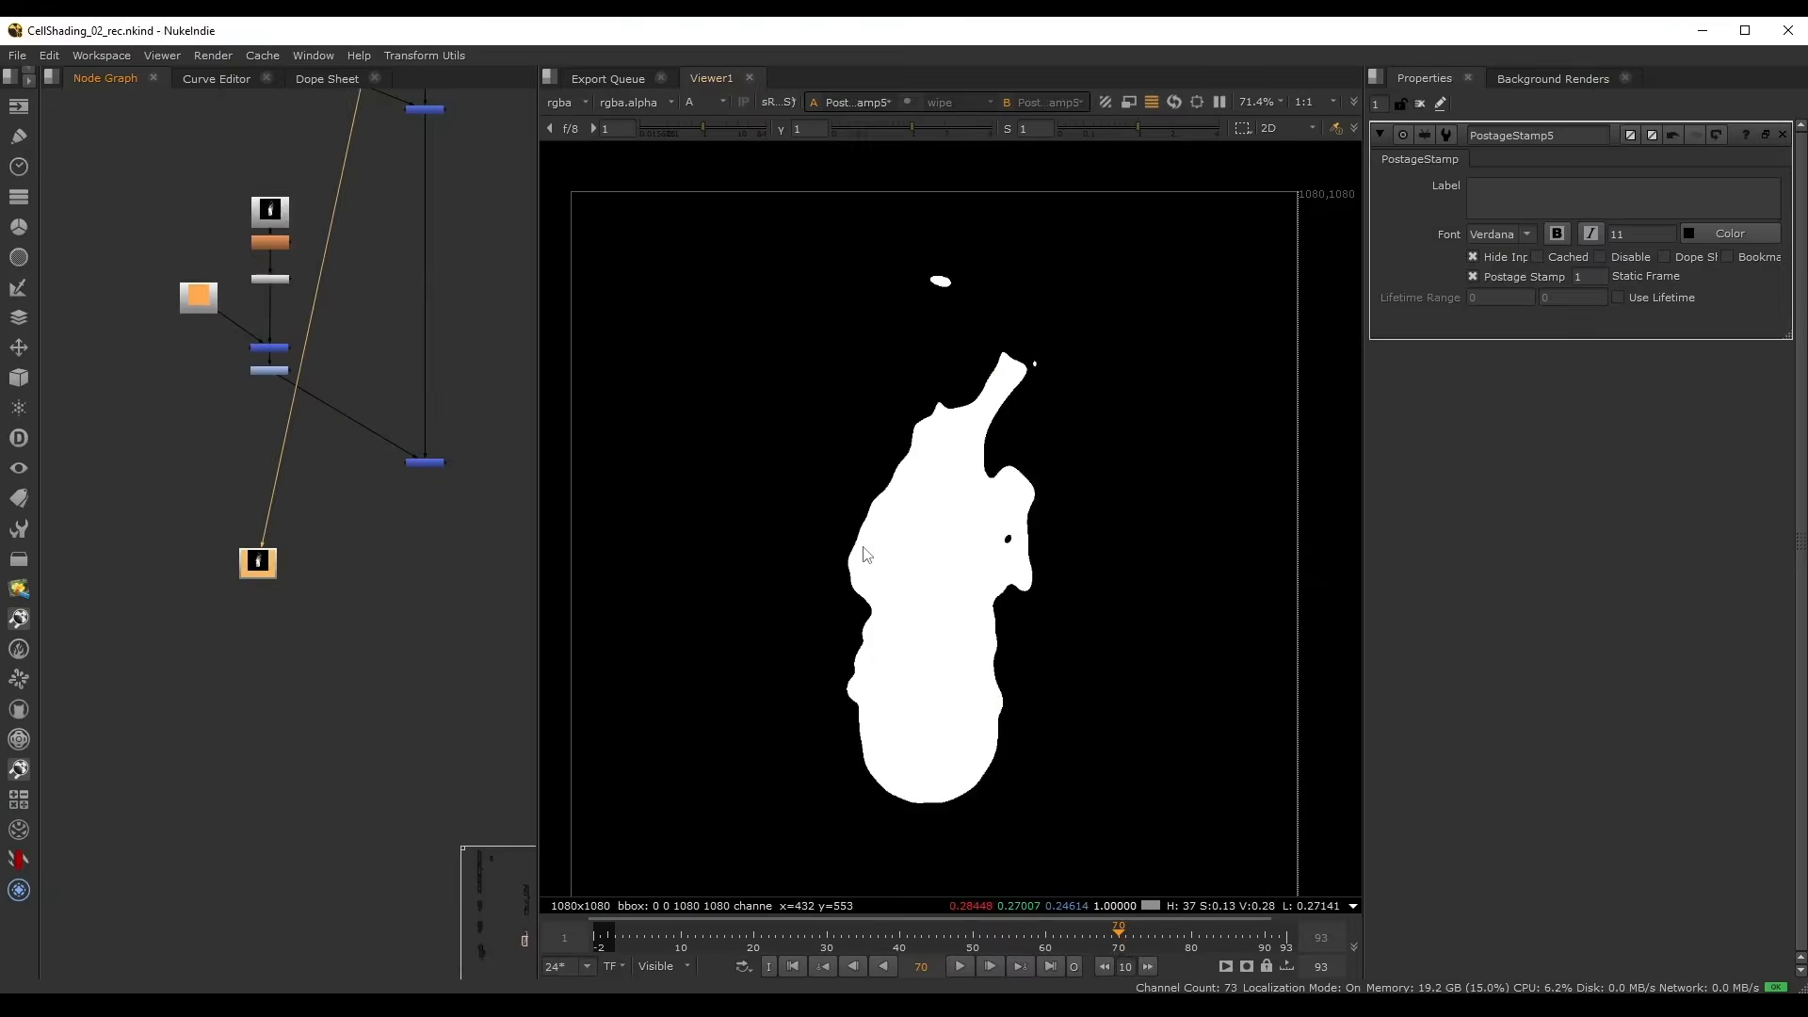
{"action": "key", "text": "a"}
- Add a Shuffle below the new PostageStamp and route its alpha into the red, green and blue channels
{"action": "scroll", "coordinate": [290, 556], "scroll_direction": "up", "scroll_amount": 3}
{"action": "scroll", "coordinate": [198, 576], "scroll_direction": "up", "scroll_amount": 2}
{"action": "left_click", "coordinate": [292, 615]}
{"action": "middle_click_drag", "start_coordinate": [292, 615], "coordinate": [267, 567]}
{"action": "left_click", "coordinate": [202, 539]}
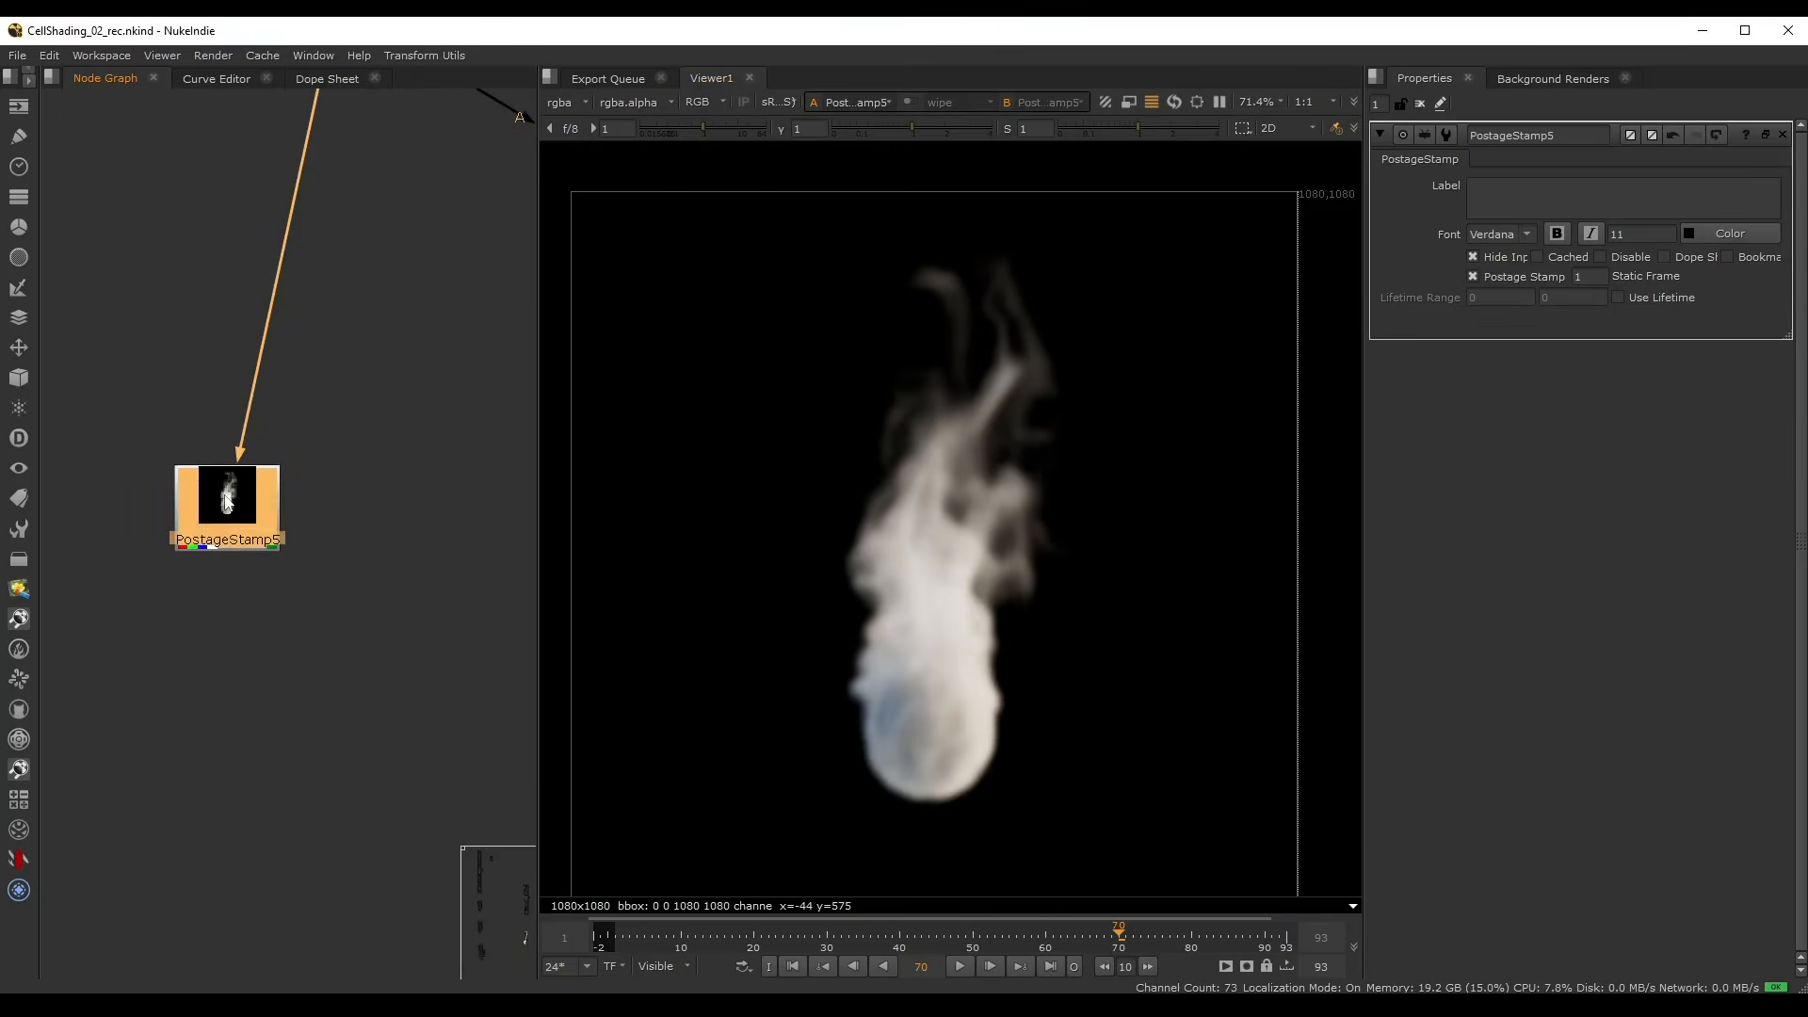
{"action": "key", "text": "Tab"}
{"action": "type", "text": "sh"}
{"action": "left_click", "coordinate": [94, 510]}
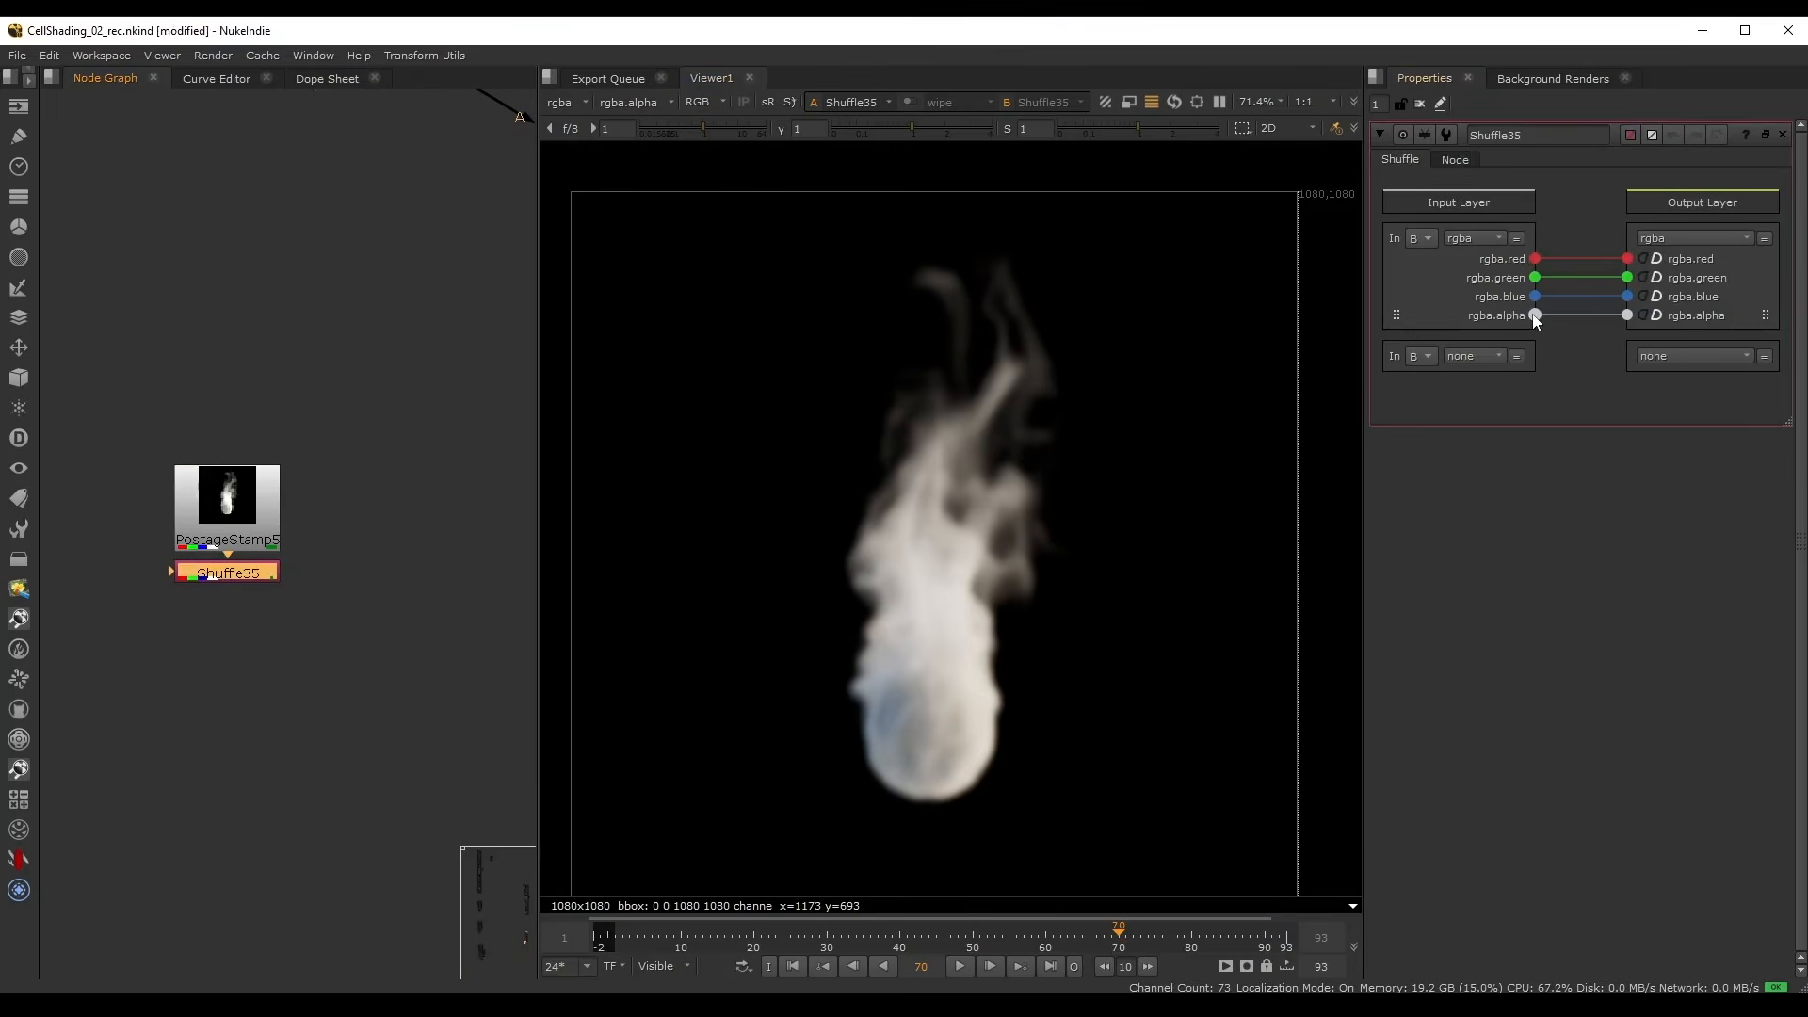
{"action": "left_click_drag", "start_coordinate": [1597, 311], "coordinate": [1613, 308], "text": "ctrl+shift"}
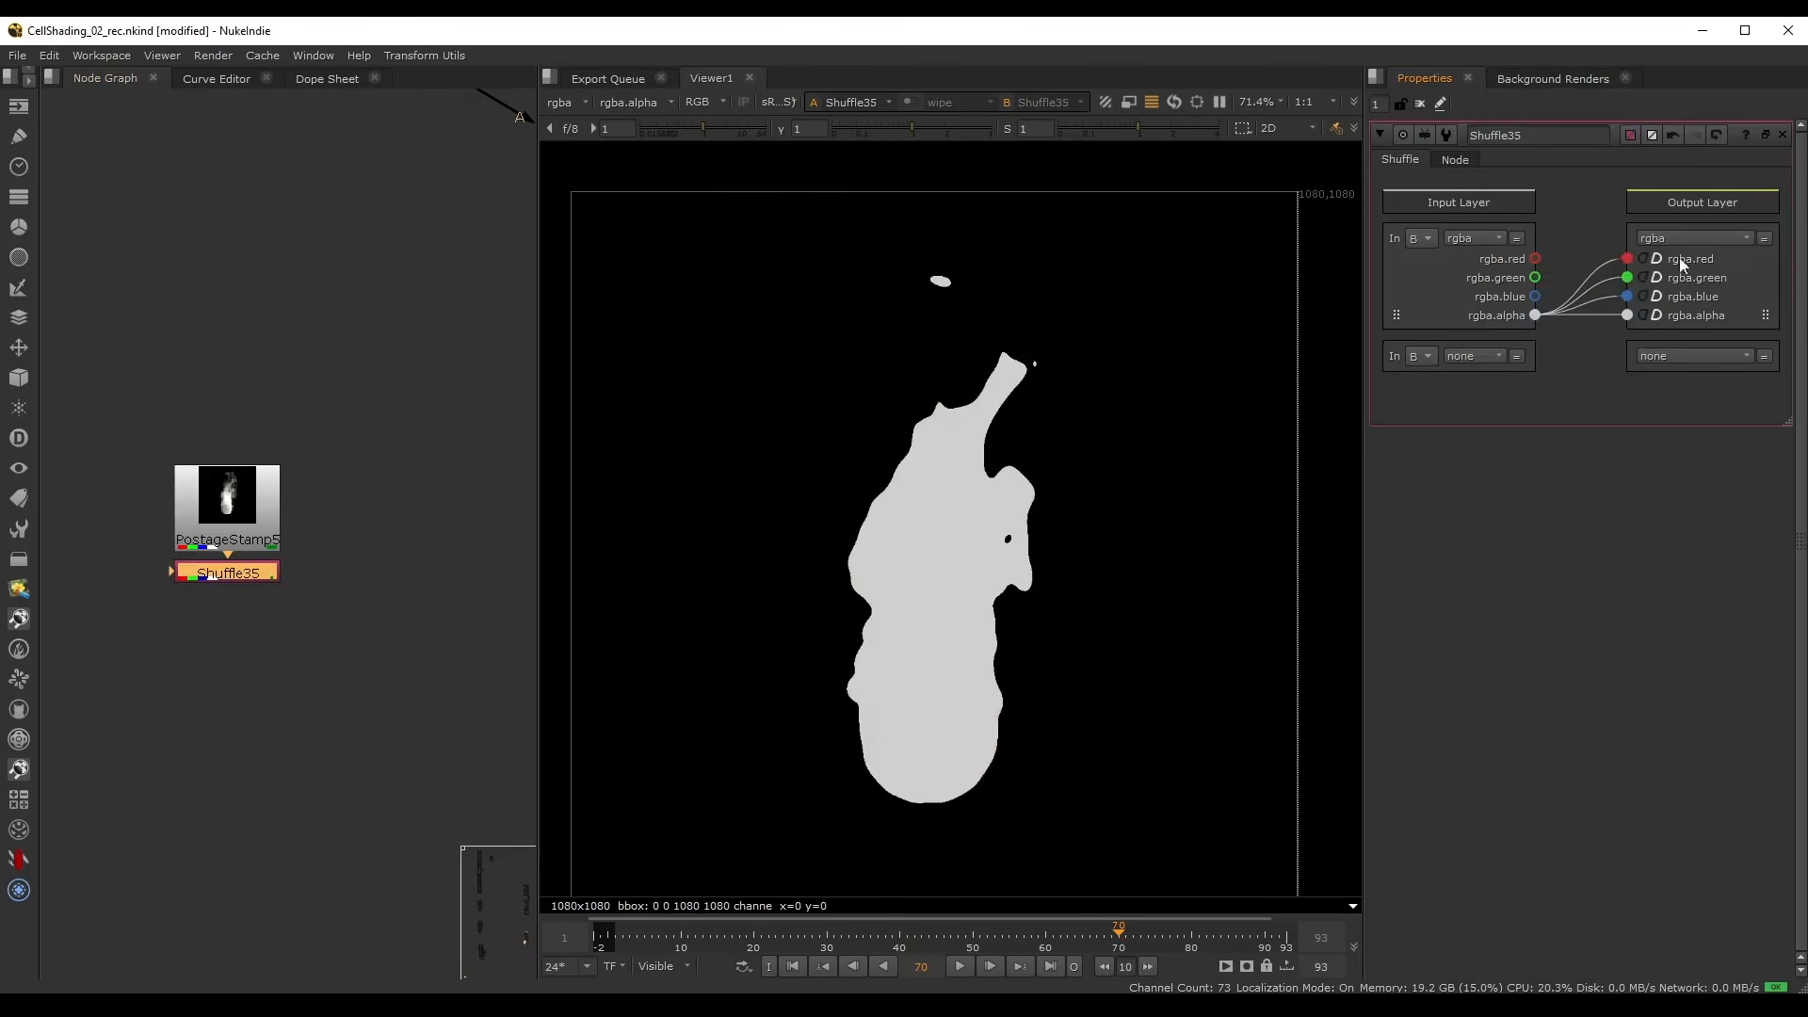
- Space out the Shuffle below the PostageStamp and add a Dilate node after it with size 4
{"action": "middle_click_drag", "start_coordinate": [228, 689], "coordinate": [290, 463]}
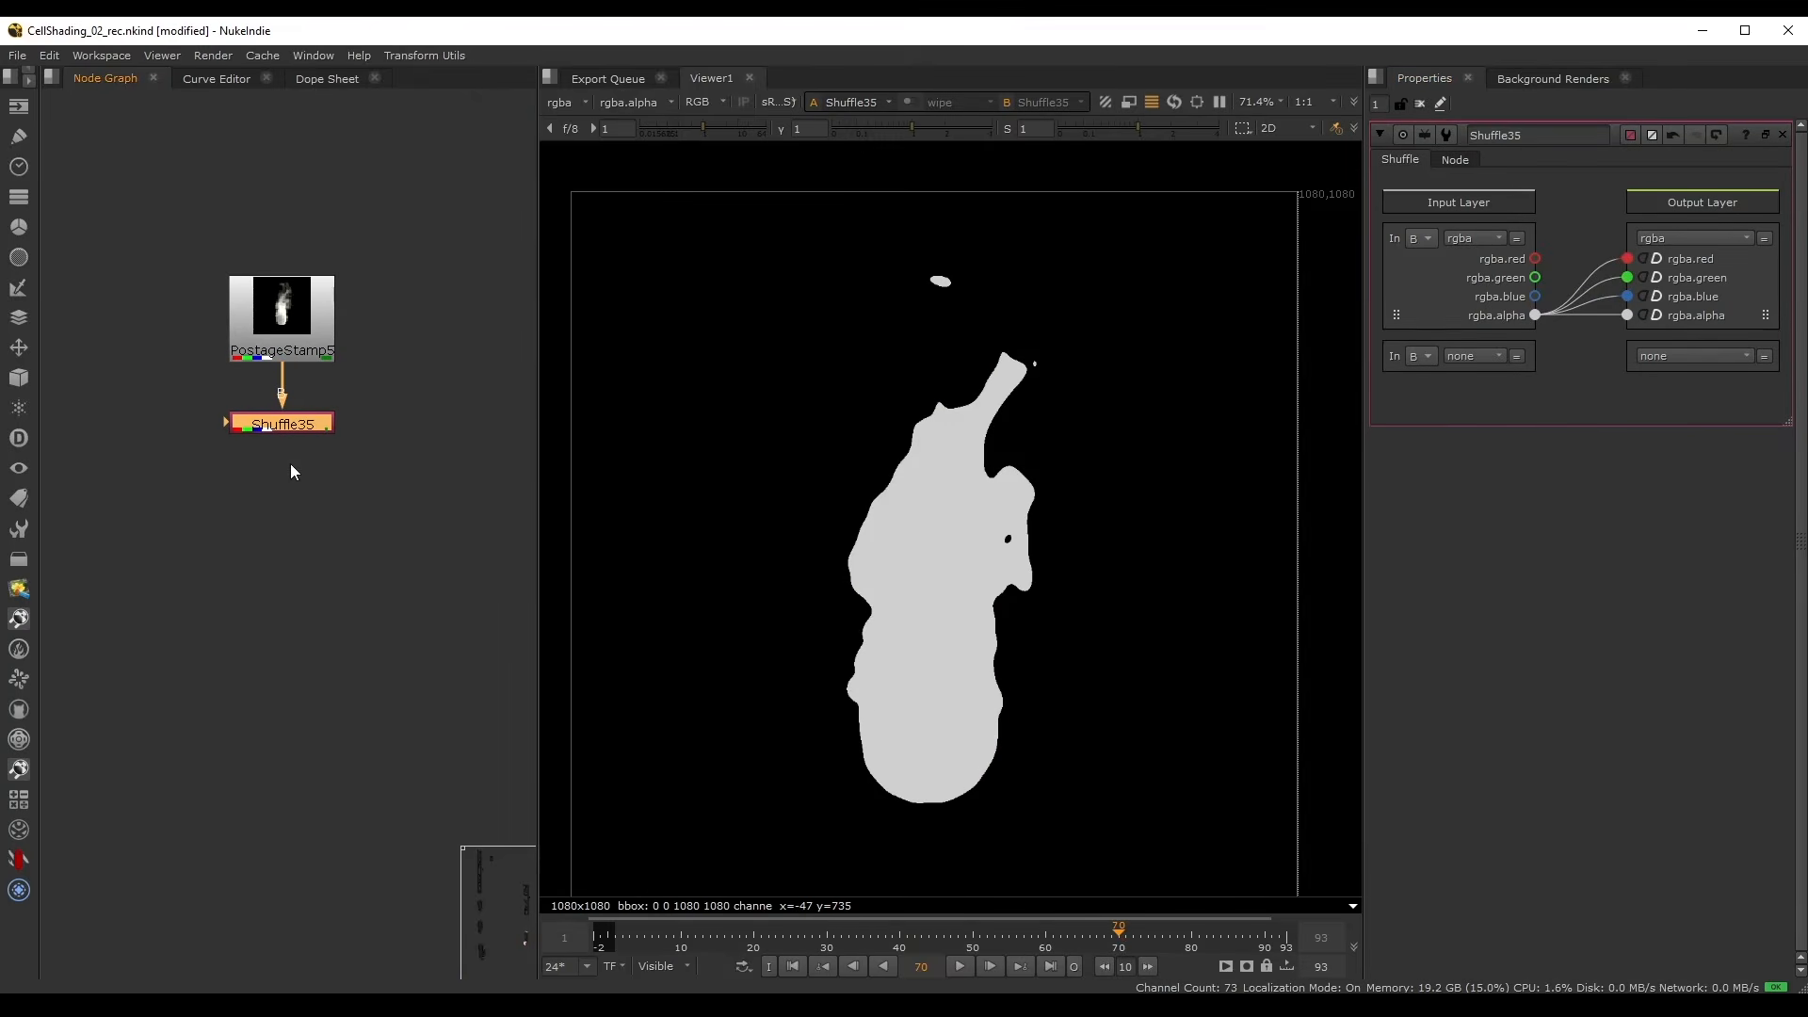
{"action": "key", "text": "Tab"}
{"action": "type", "text": "erod"}
{"action": "key", "text": "Return"}
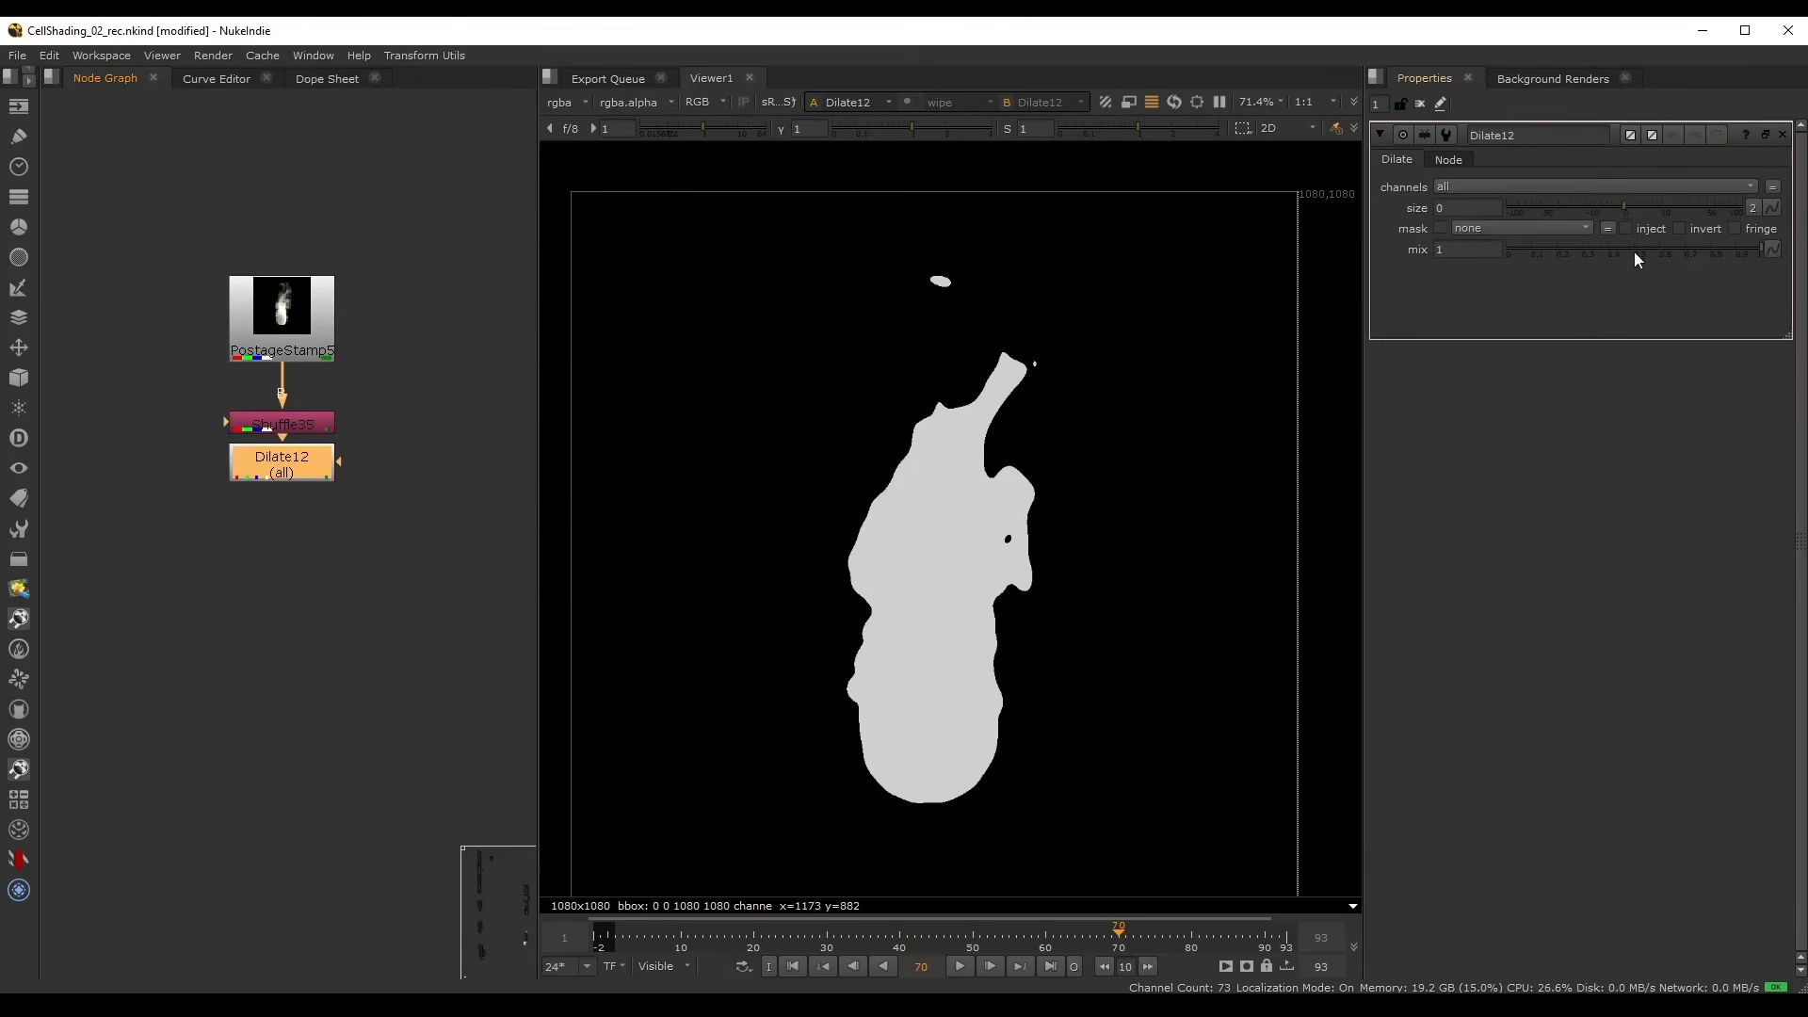
{"action": "left_click_drag", "start_coordinate": [1615, 208], "coordinate": [1646, 205]}
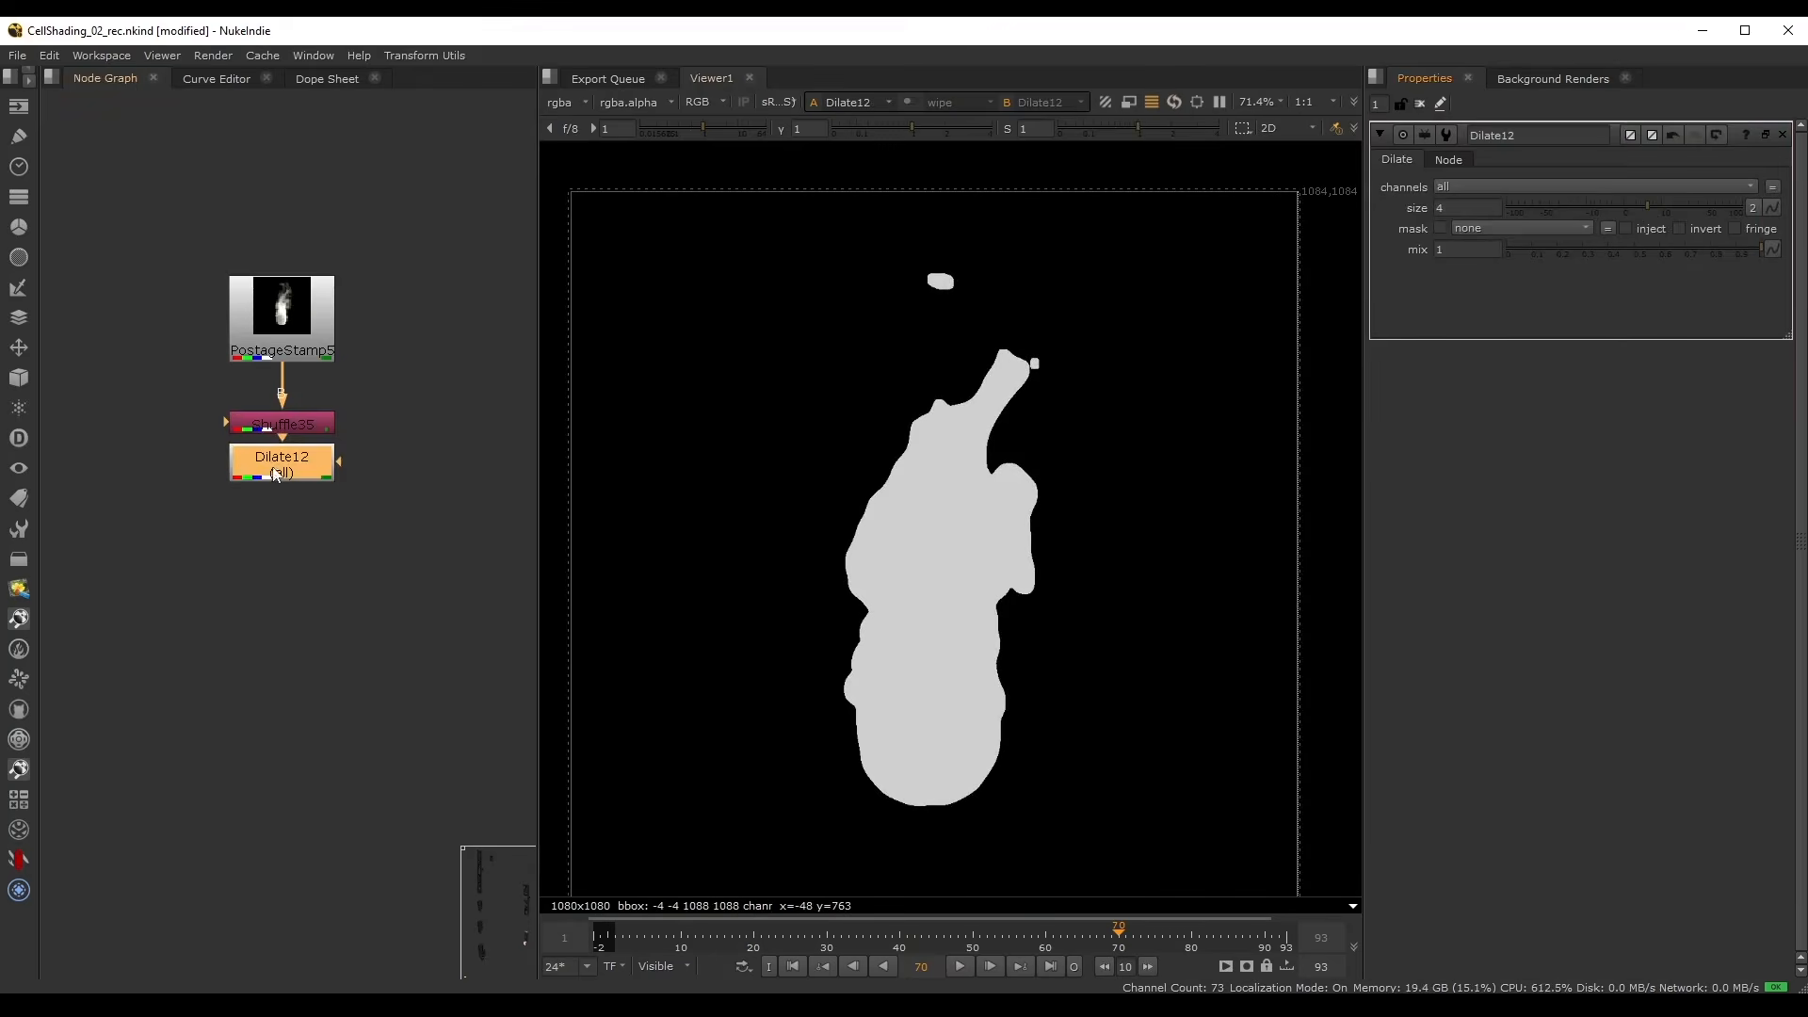
- Merge the Dilate as A with the Shuffle as B using the minus operation, and save the script
{"action": "left_click_drag", "start_coordinate": [331, 457], "coordinate": [279, 662]}
{"action": "key", "text": "m"}
{"action": "left_click_drag", "start_coordinate": [186, 542], "coordinate": [160, 541]}
{"action": "left_click", "coordinate": [280, 661]}
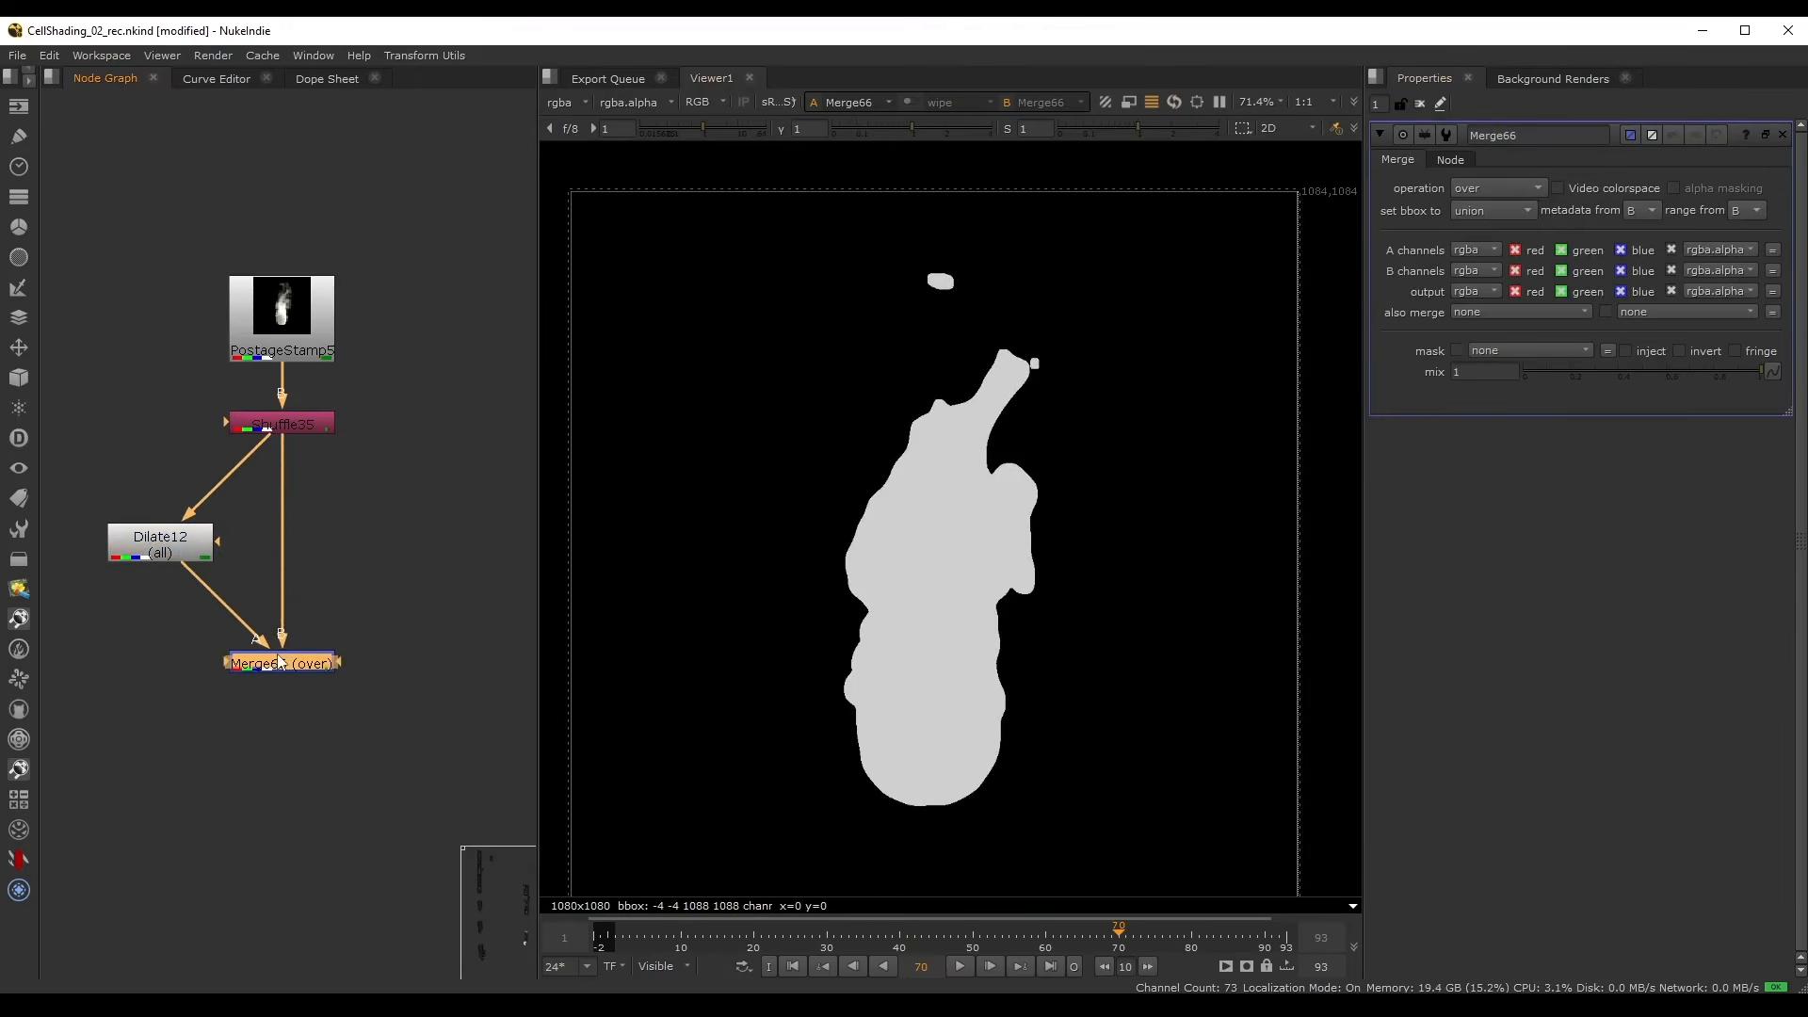
{"action": "left_click", "coordinate": [1480, 189]}
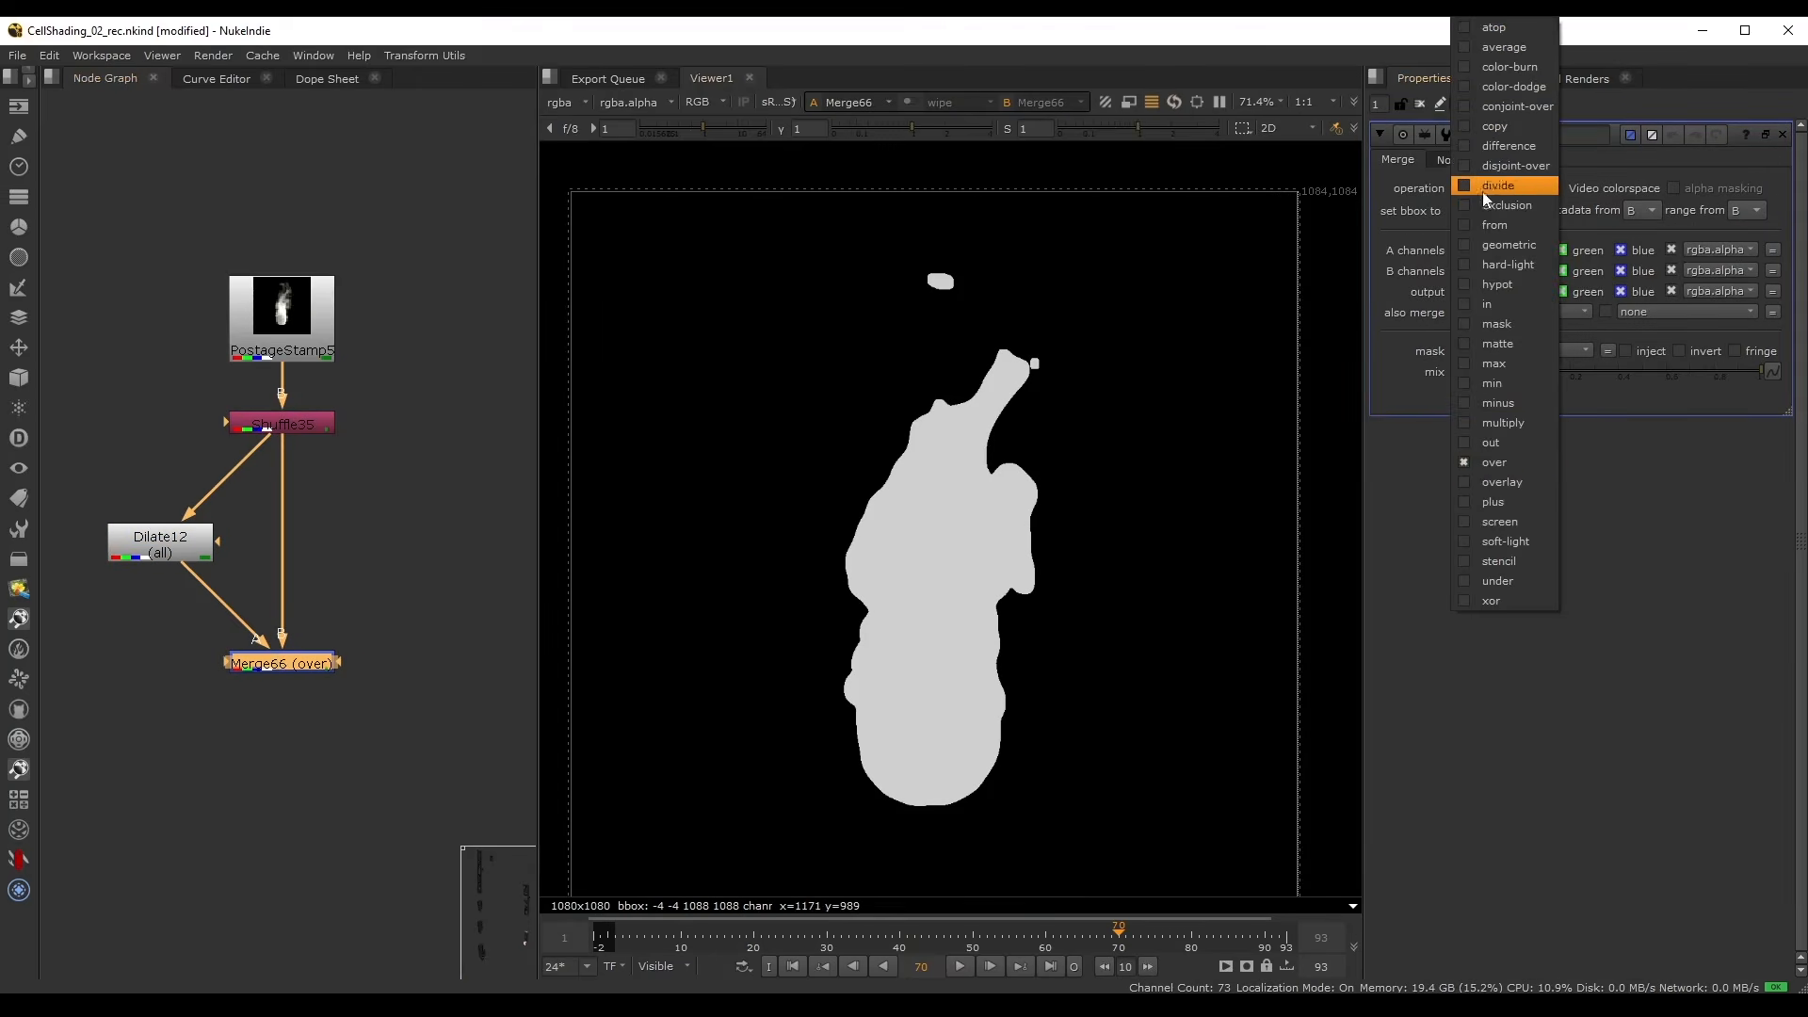
{"action": "left_click", "coordinate": [1518, 403]}
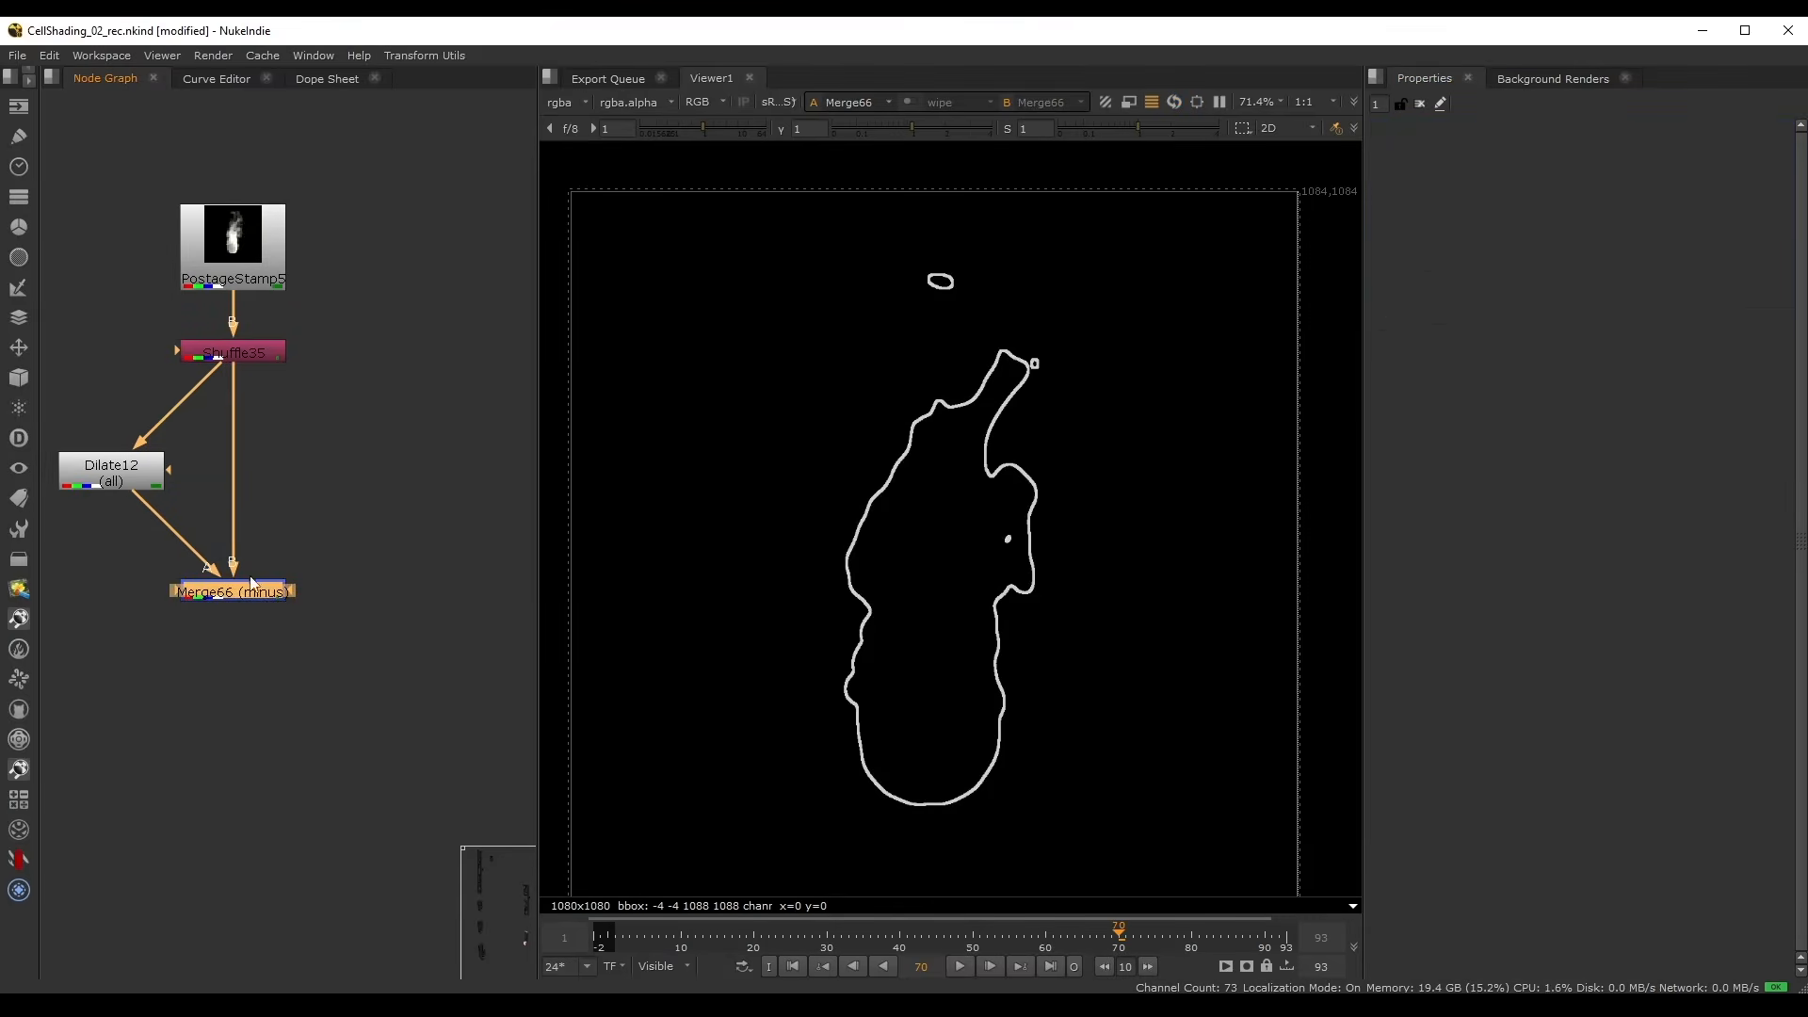
{"action": "key", "text": "ctrl+s"}
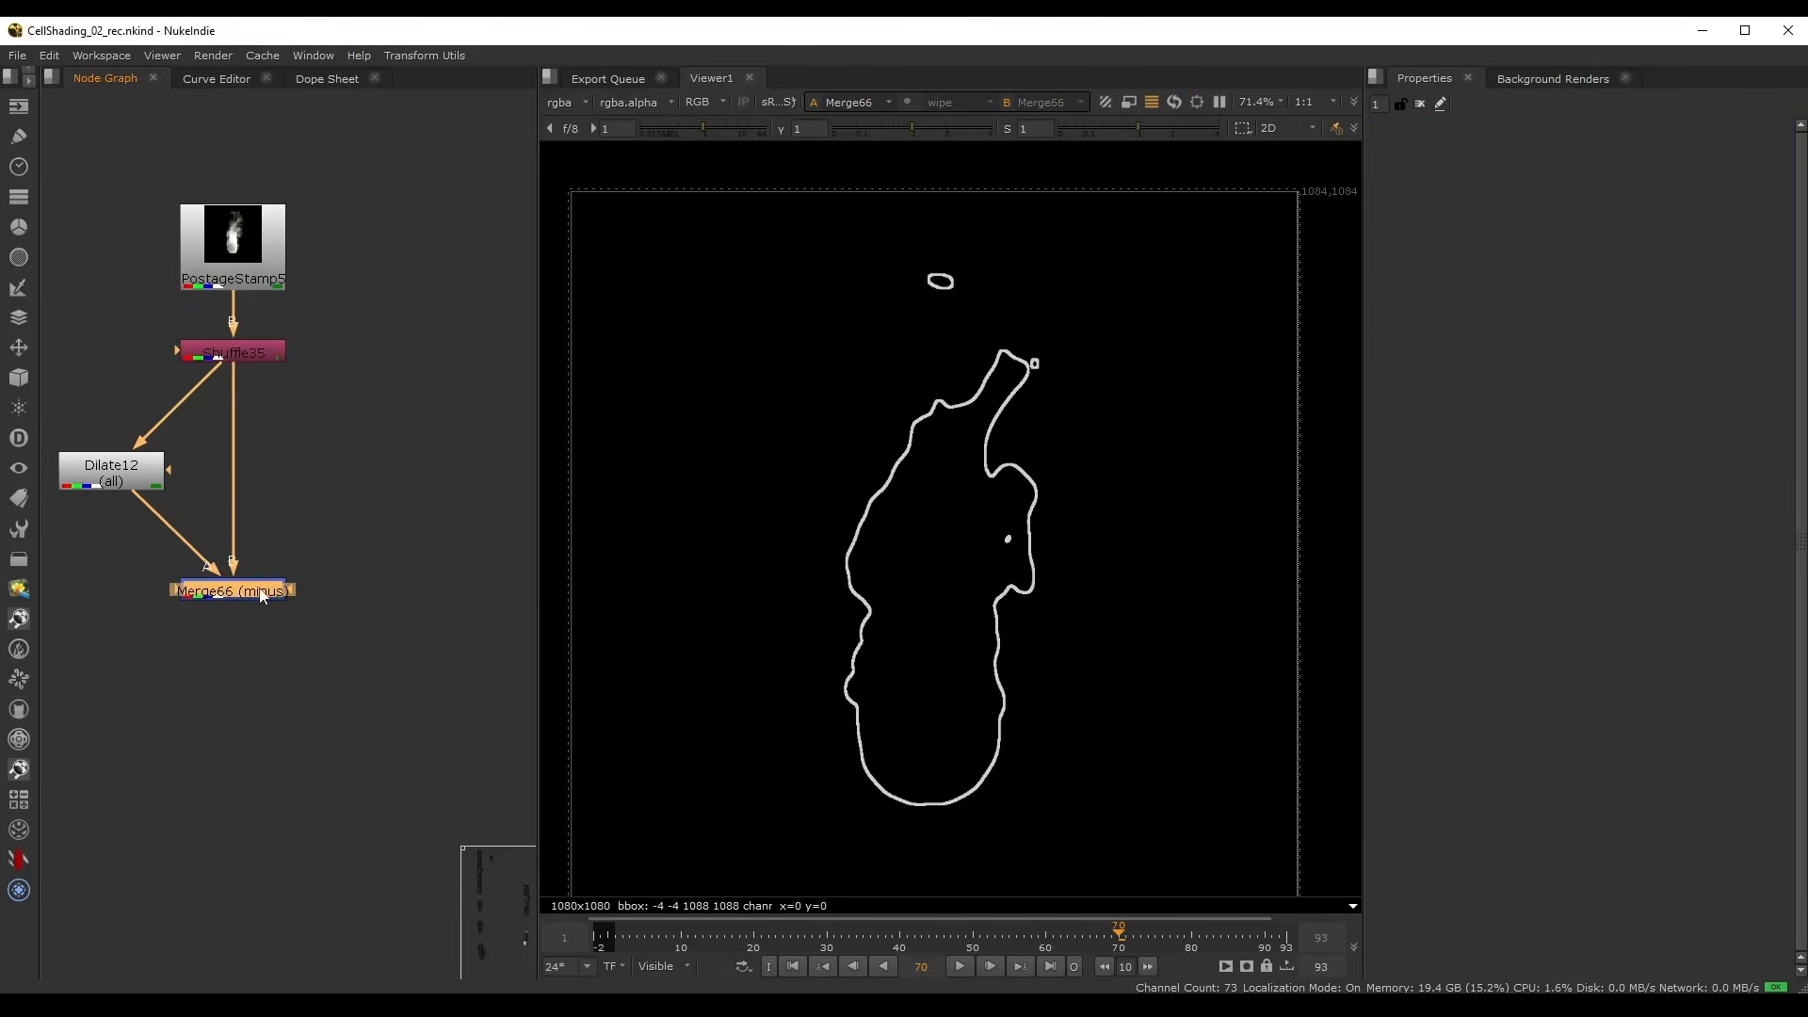
- Try an Invert node on the outline below the minus Merge and delete it
{"action": "key", "text": "Tab"}
{"action": "type", "text": "inv"}
{"action": "left_click", "coordinate": [115, 597]}
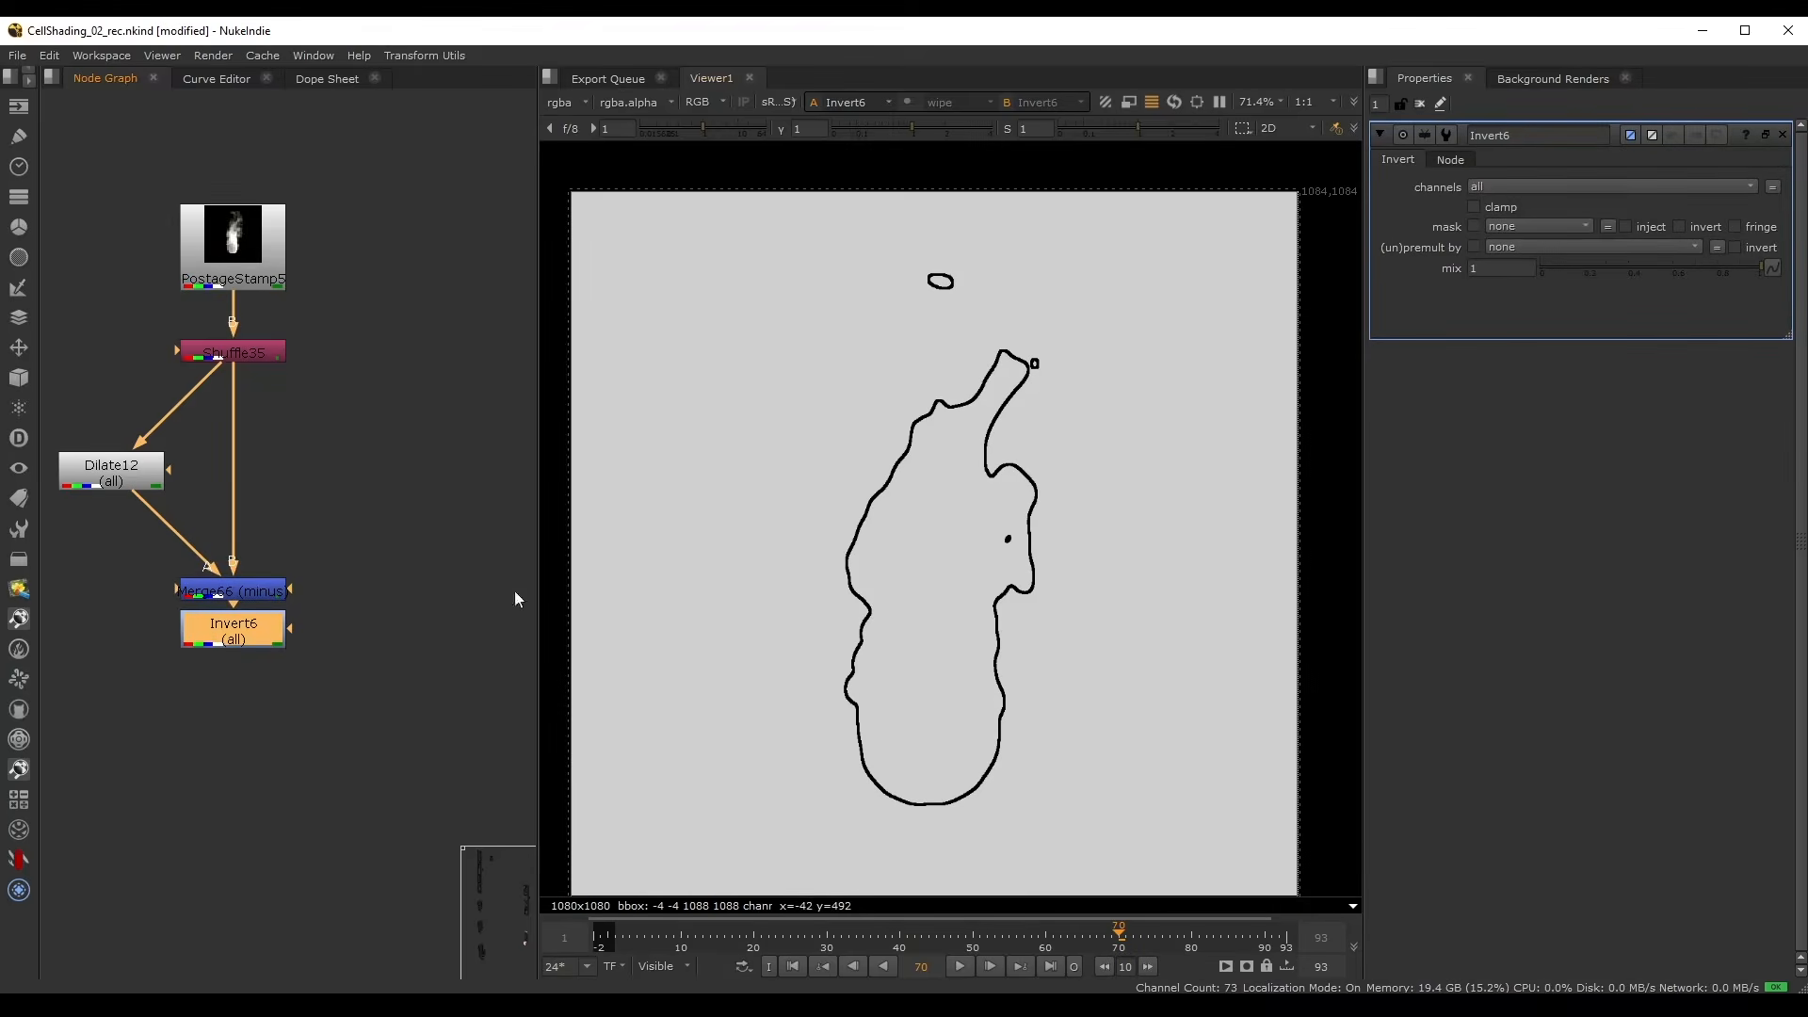
{"action": "left_click", "coordinate": [238, 637]}
{"action": "key", "text": "Delete"}
- Add a Grade below the minus Merge and tint the outline orange with gain red 1.55, reduced green and blue 0.05
{"action": "key", "text": "g"}
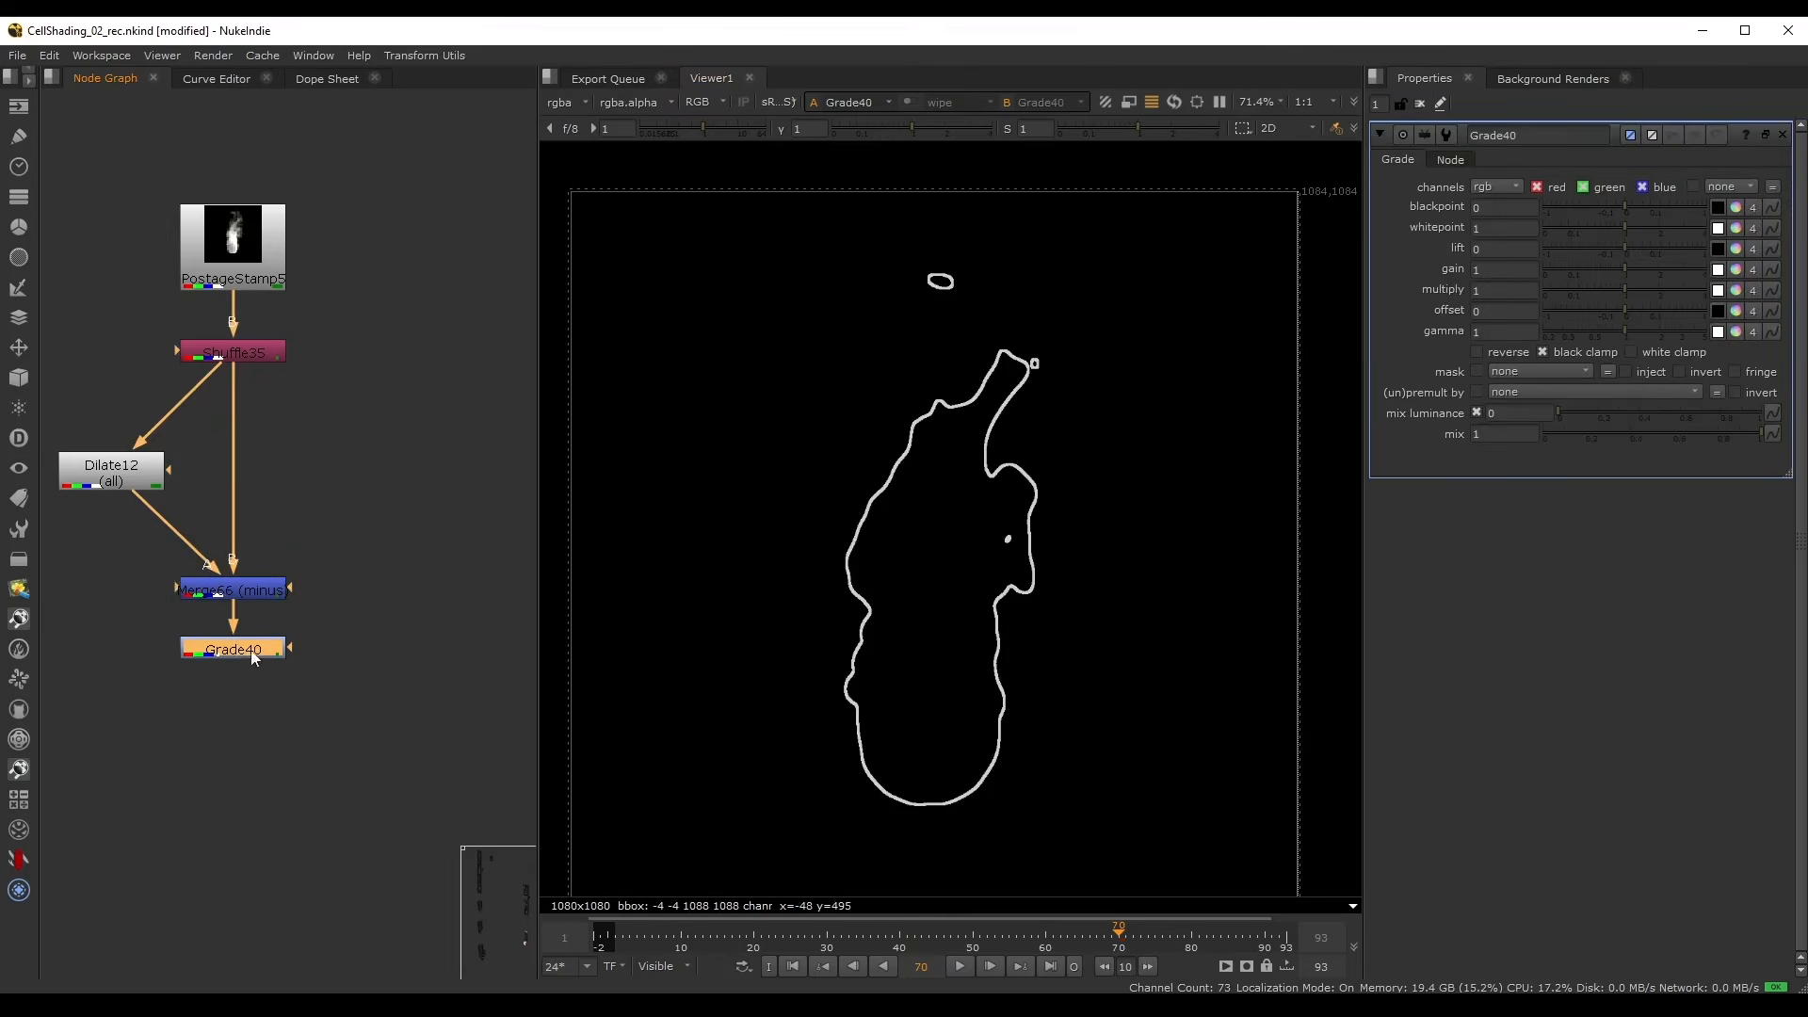
{"action": "left_click", "coordinate": [1735, 269]}
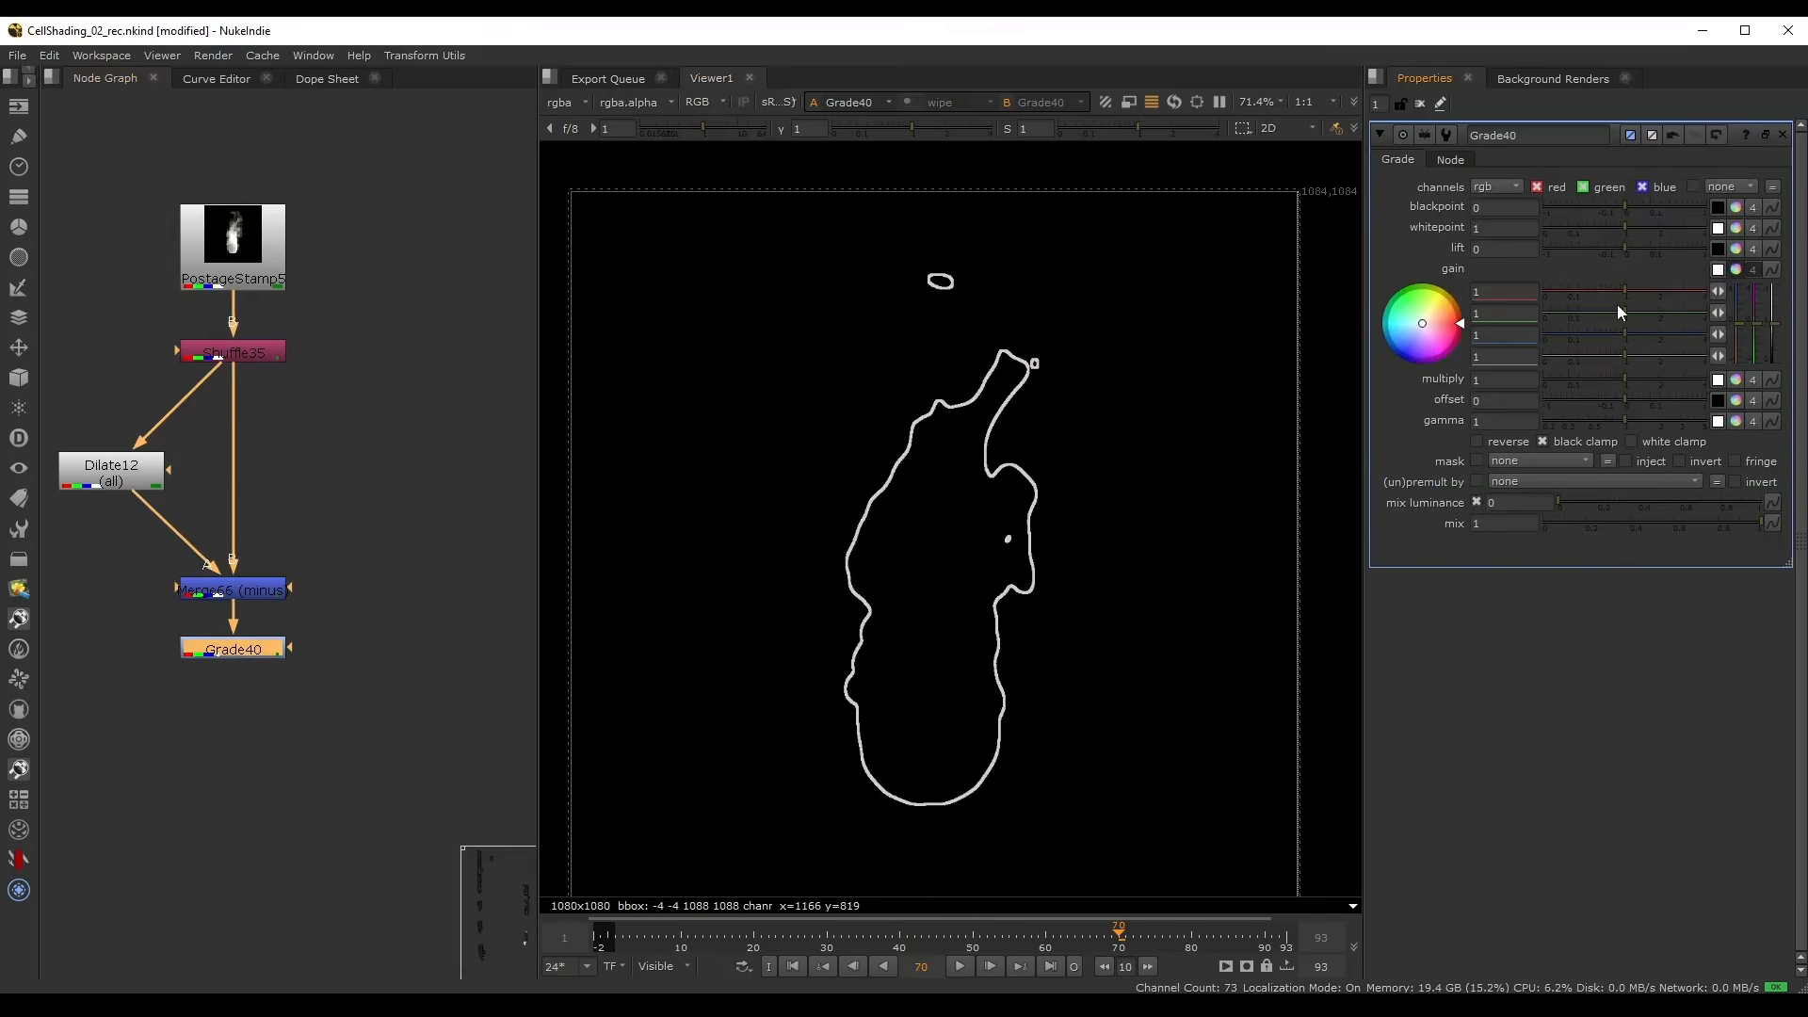
{"action": "left_click", "coordinate": [1614, 313]}
{"action": "left_click", "coordinate": [1577, 333]}
{"action": "left_click", "coordinate": [1601, 313]}
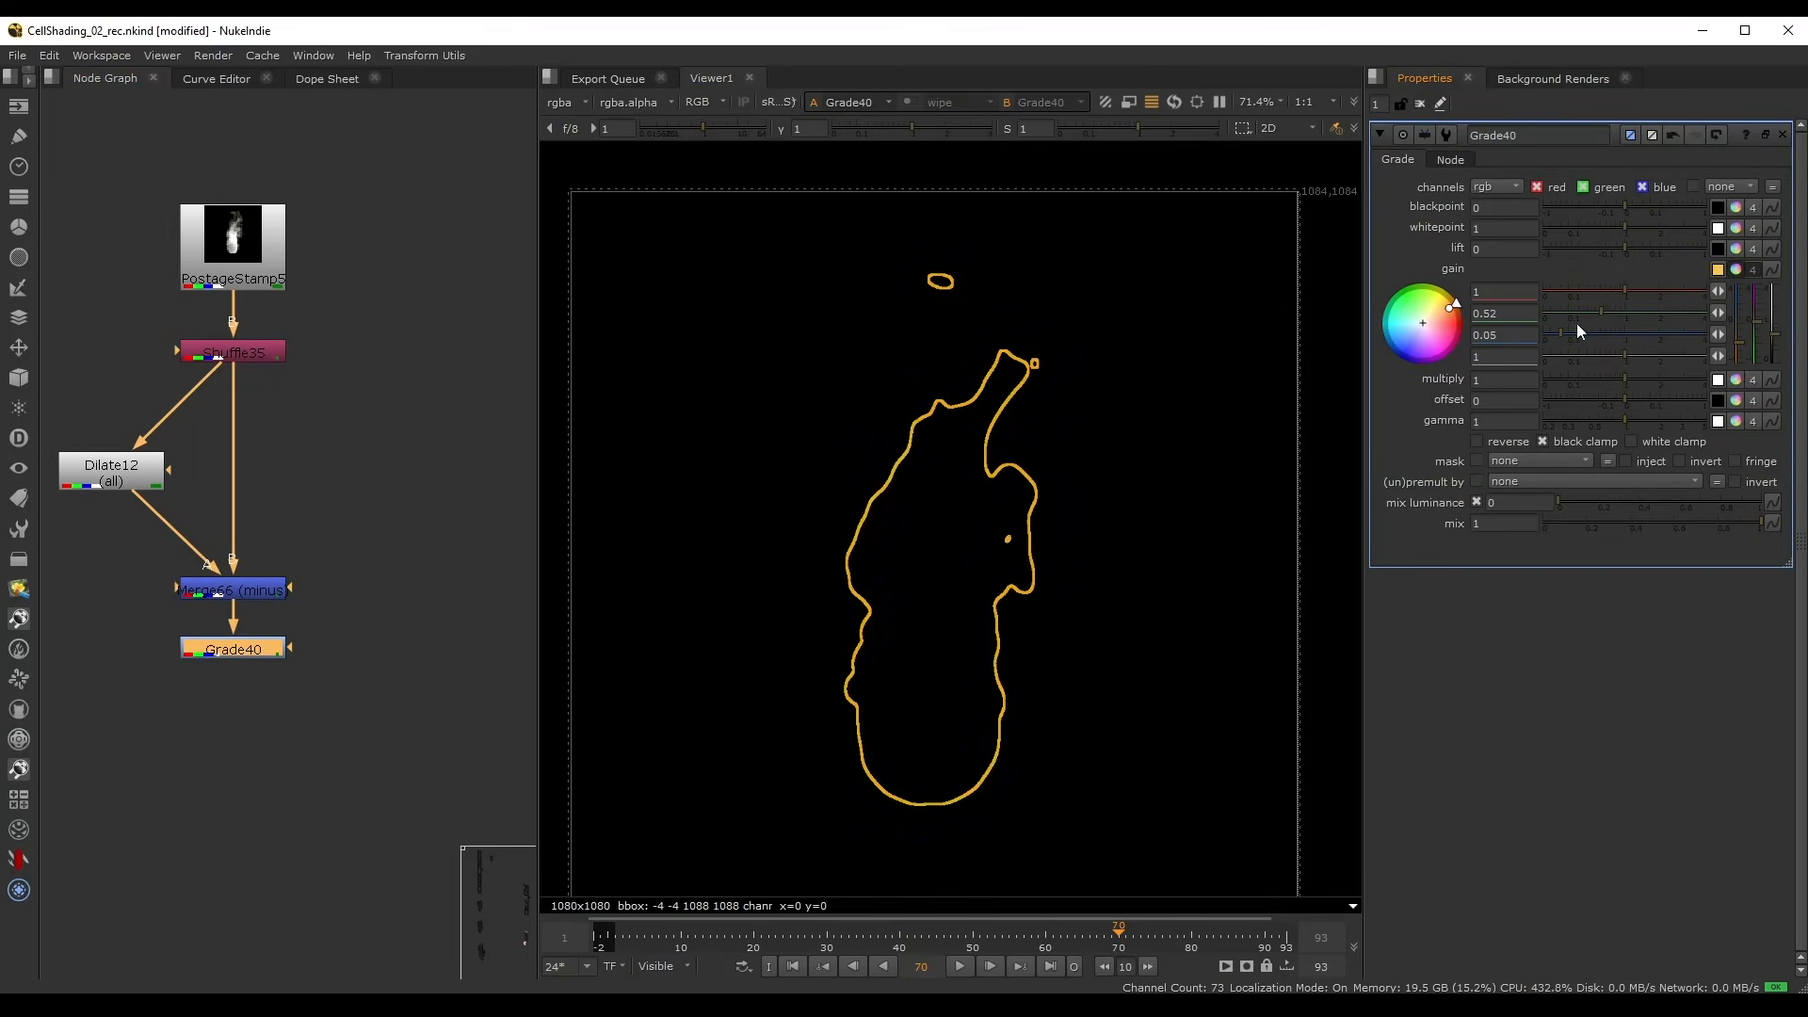
{"action": "left_click", "coordinate": [1589, 310]}
{"action": "left_click", "coordinate": [1646, 290]}
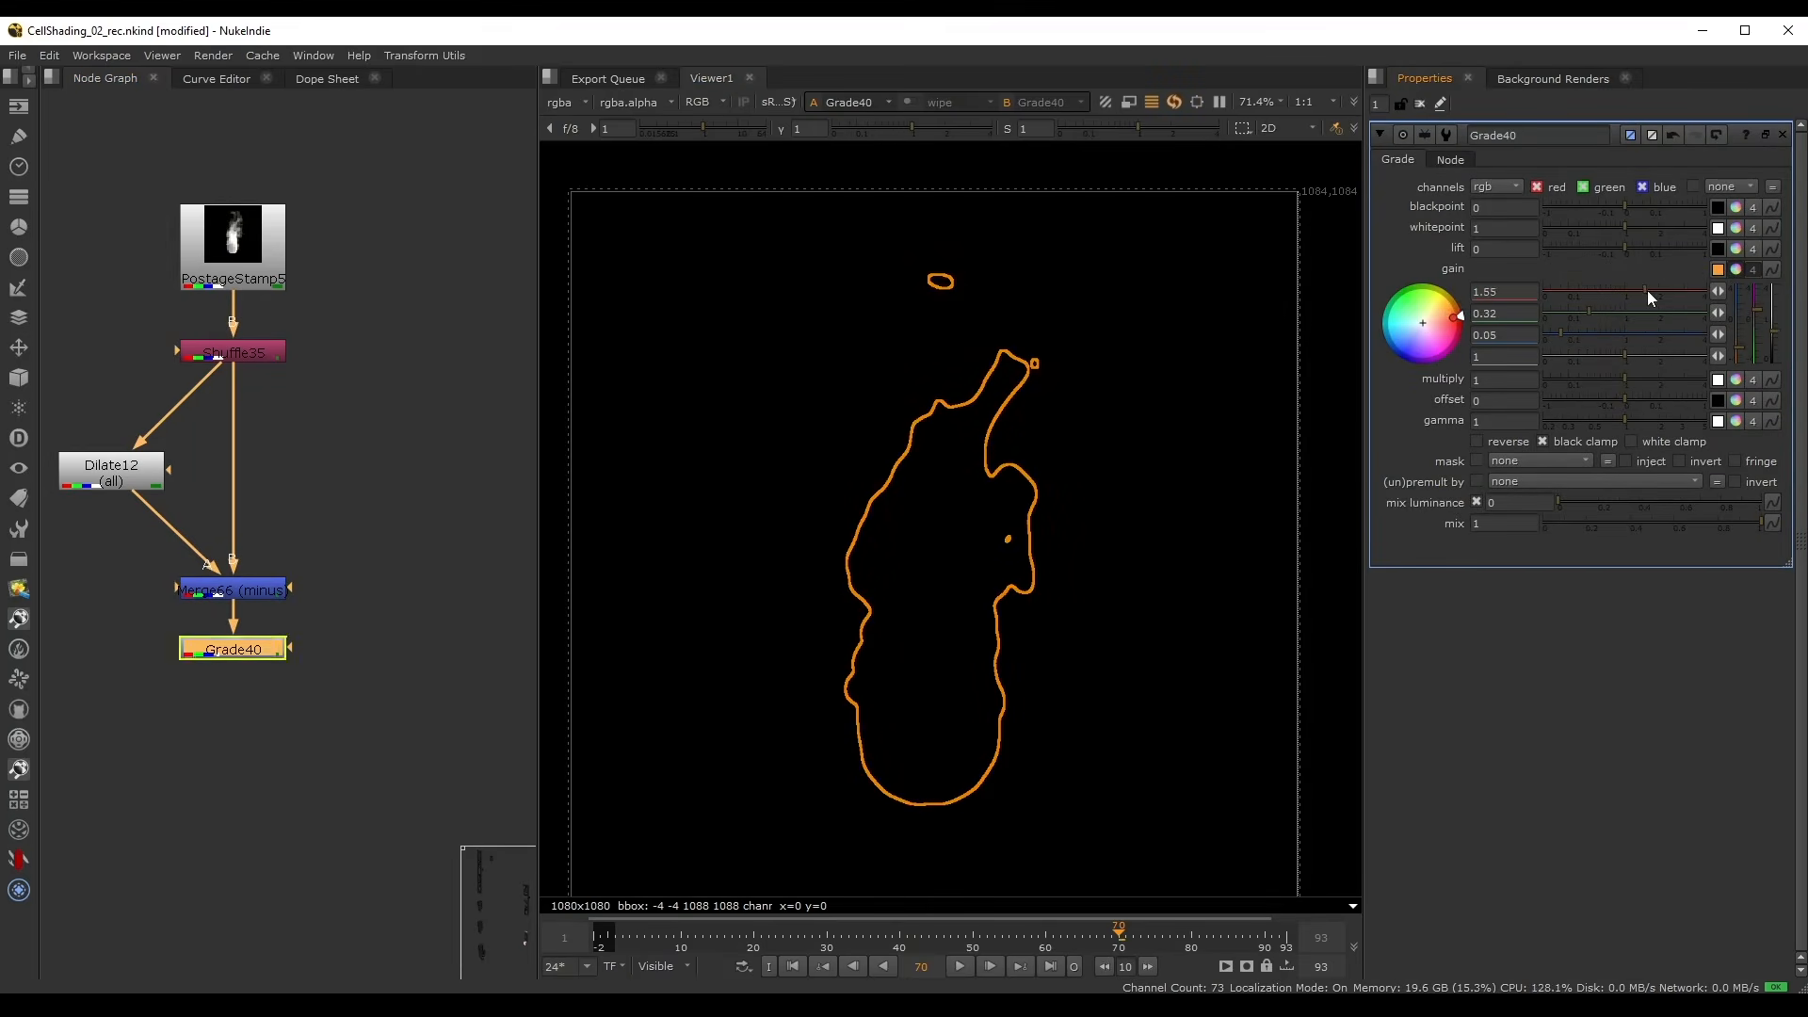
{"action": "left_click", "coordinate": [1605, 312]}
- Merge the graded outline onto the main branch's last Merge with the plus operation and save the script
{"action": "scroll", "coordinate": [311, 537], "scroll_direction": "down", "scroll_amount": 3}
{"action": "key", "text": "m"}
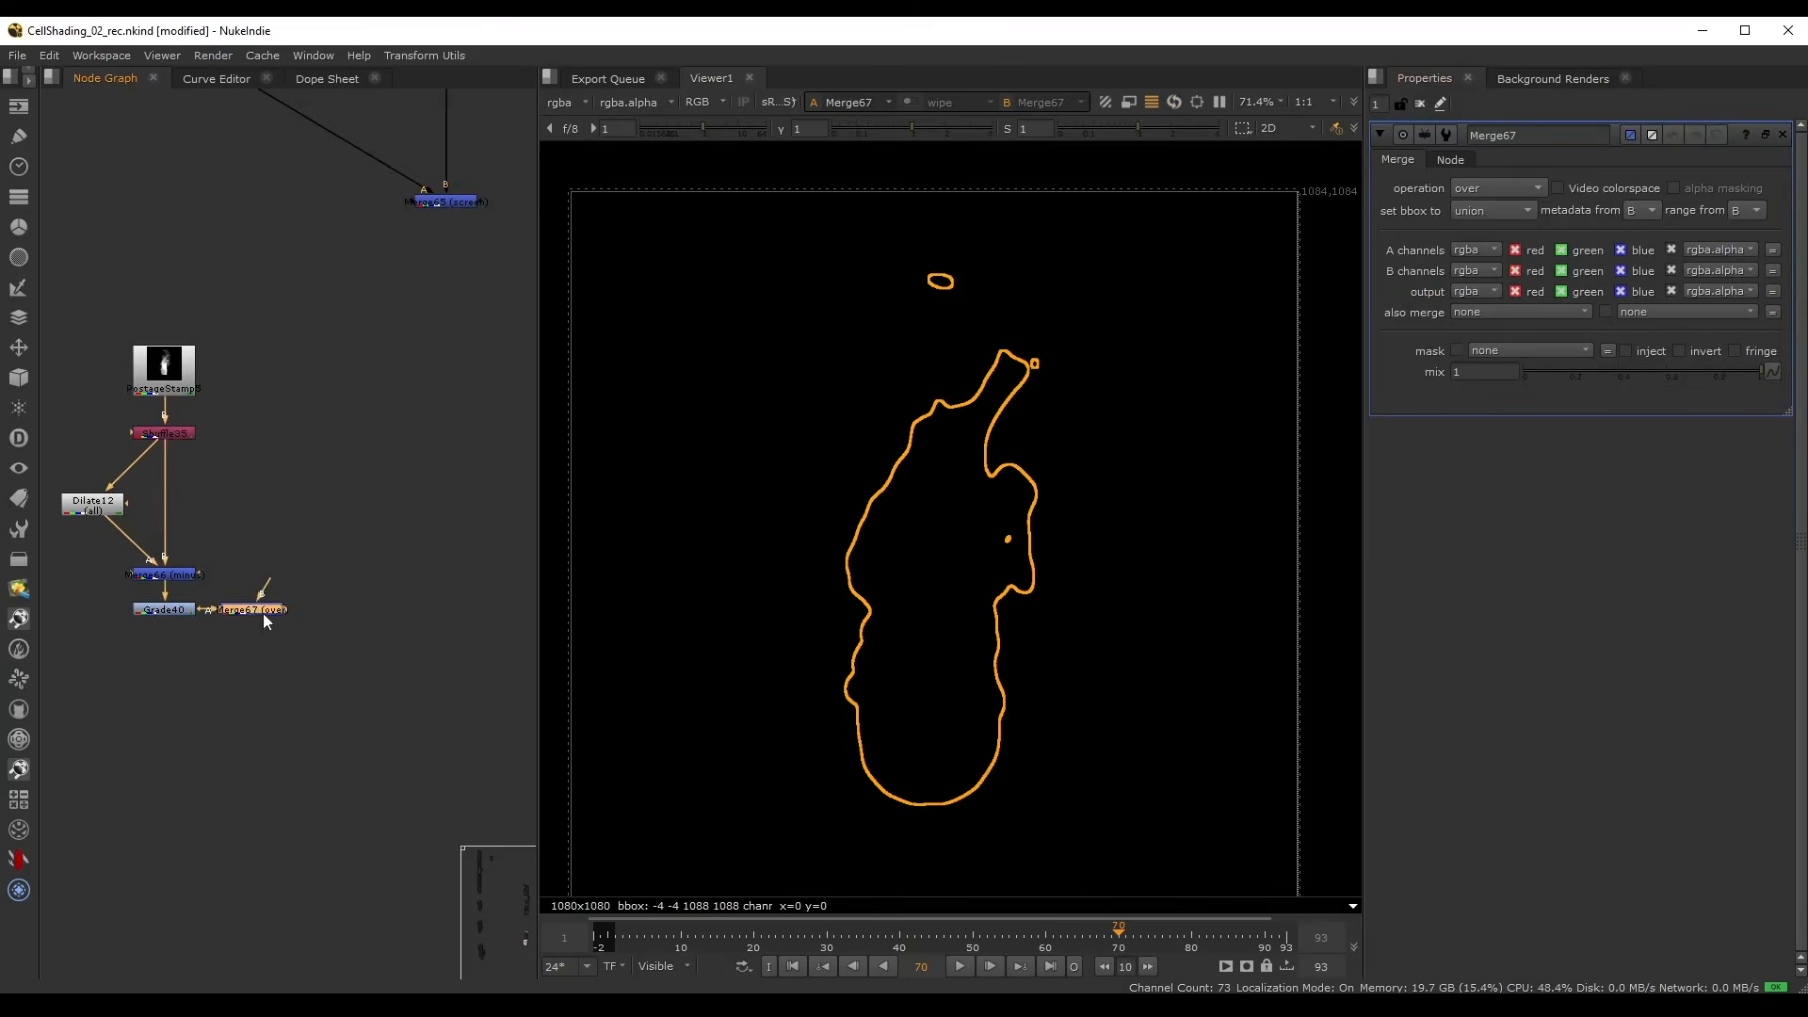
{"action": "left_click_drag", "start_coordinate": [387, 658], "coordinate": [464, 221]}
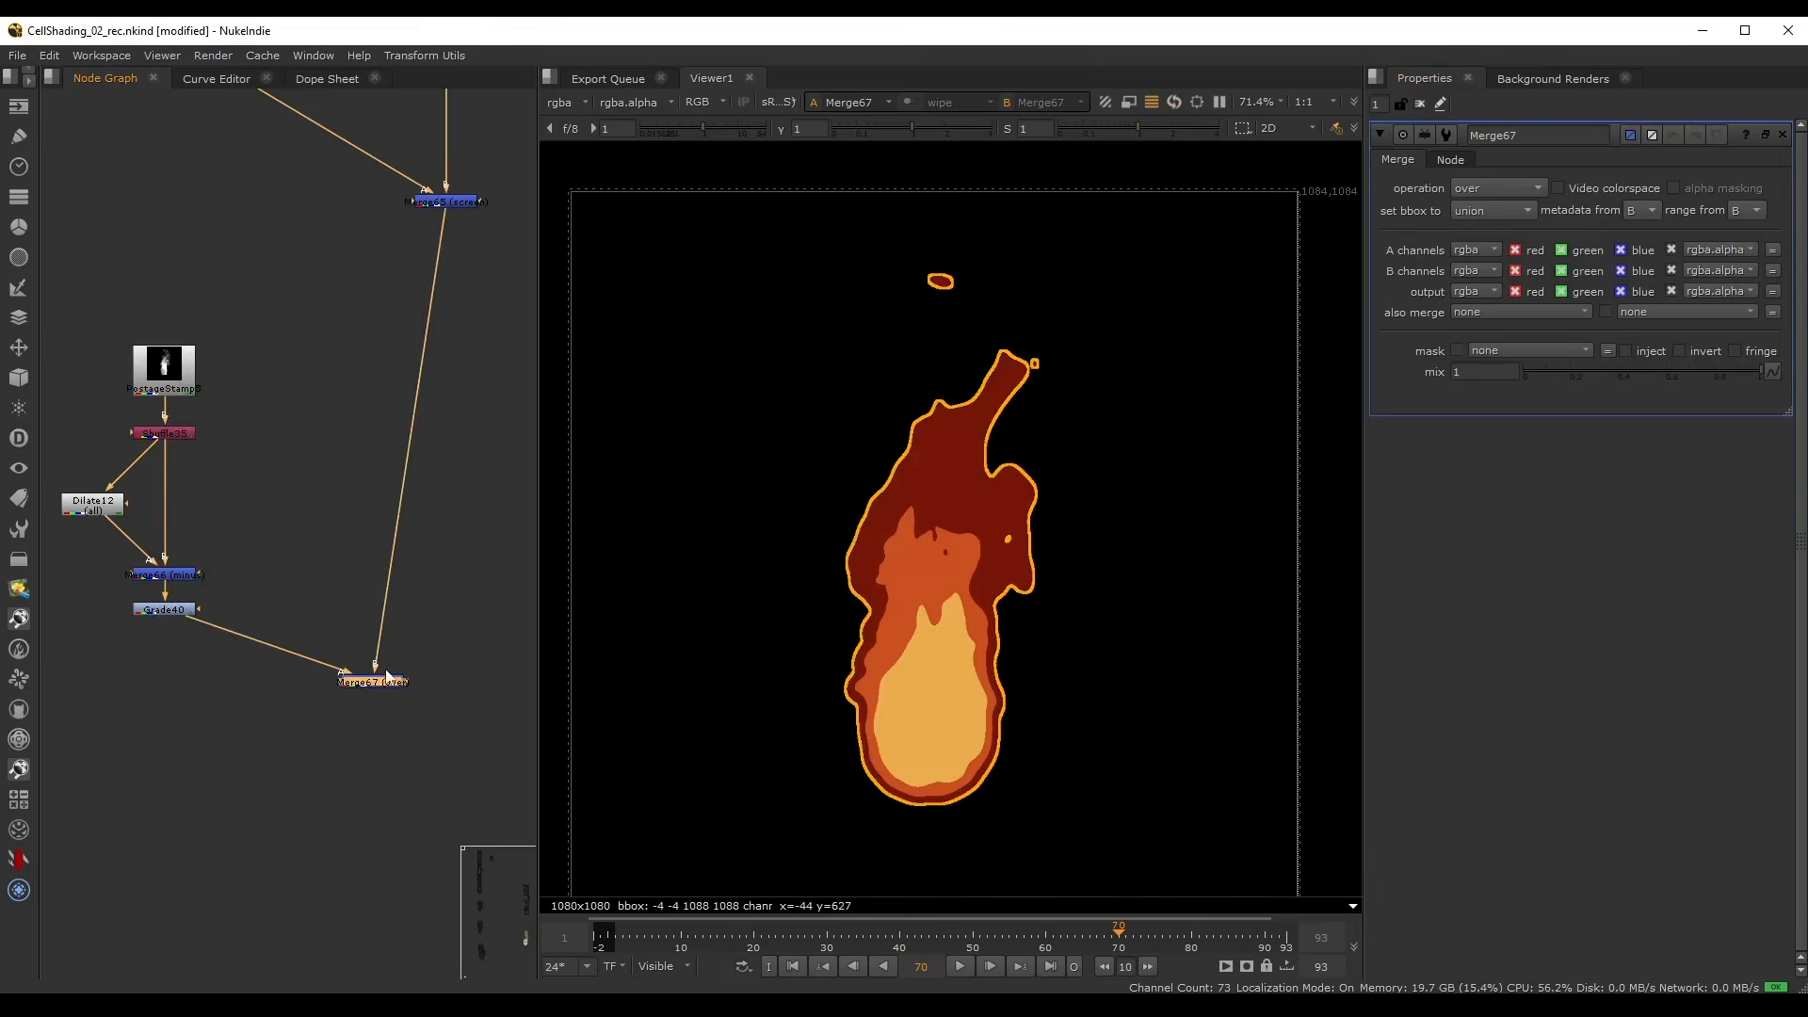
{"action": "left_click_drag", "start_coordinate": [387, 675], "coordinate": [431, 732]}
{"action": "left_click", "coordinate": [1492, 188]}
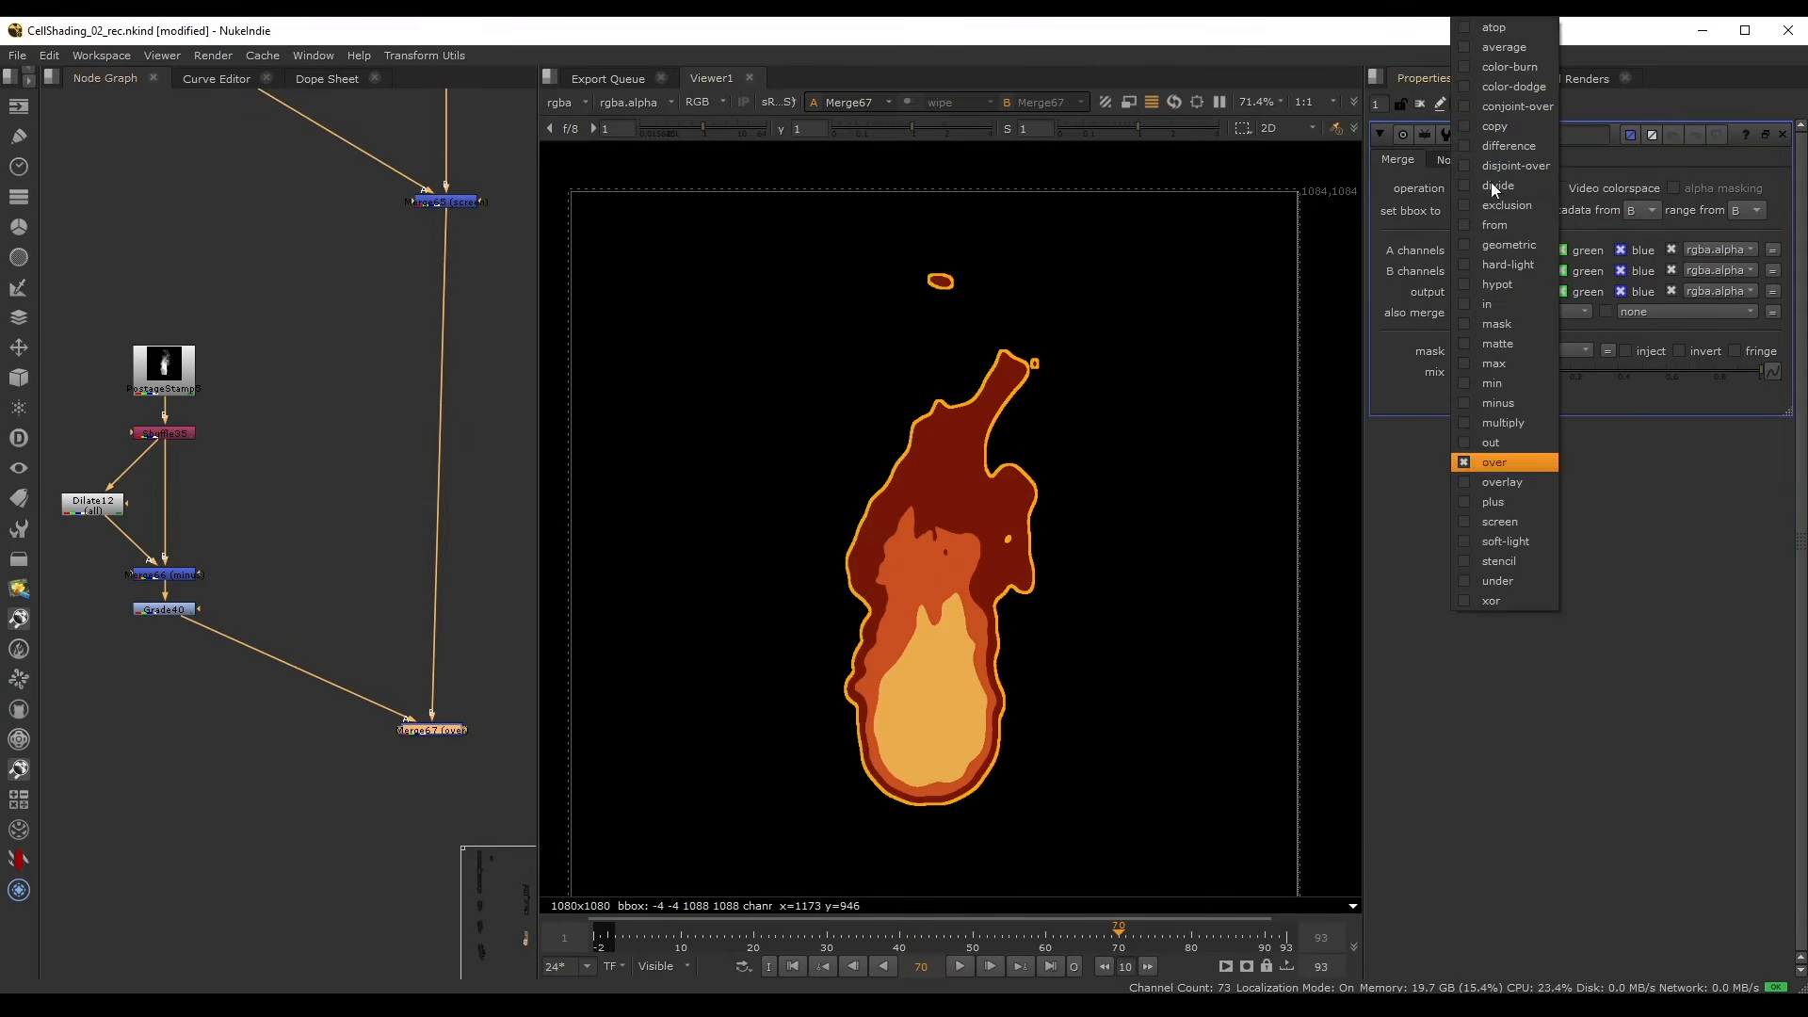
{"action": "left_click", "coordinate": [1506, 499]}
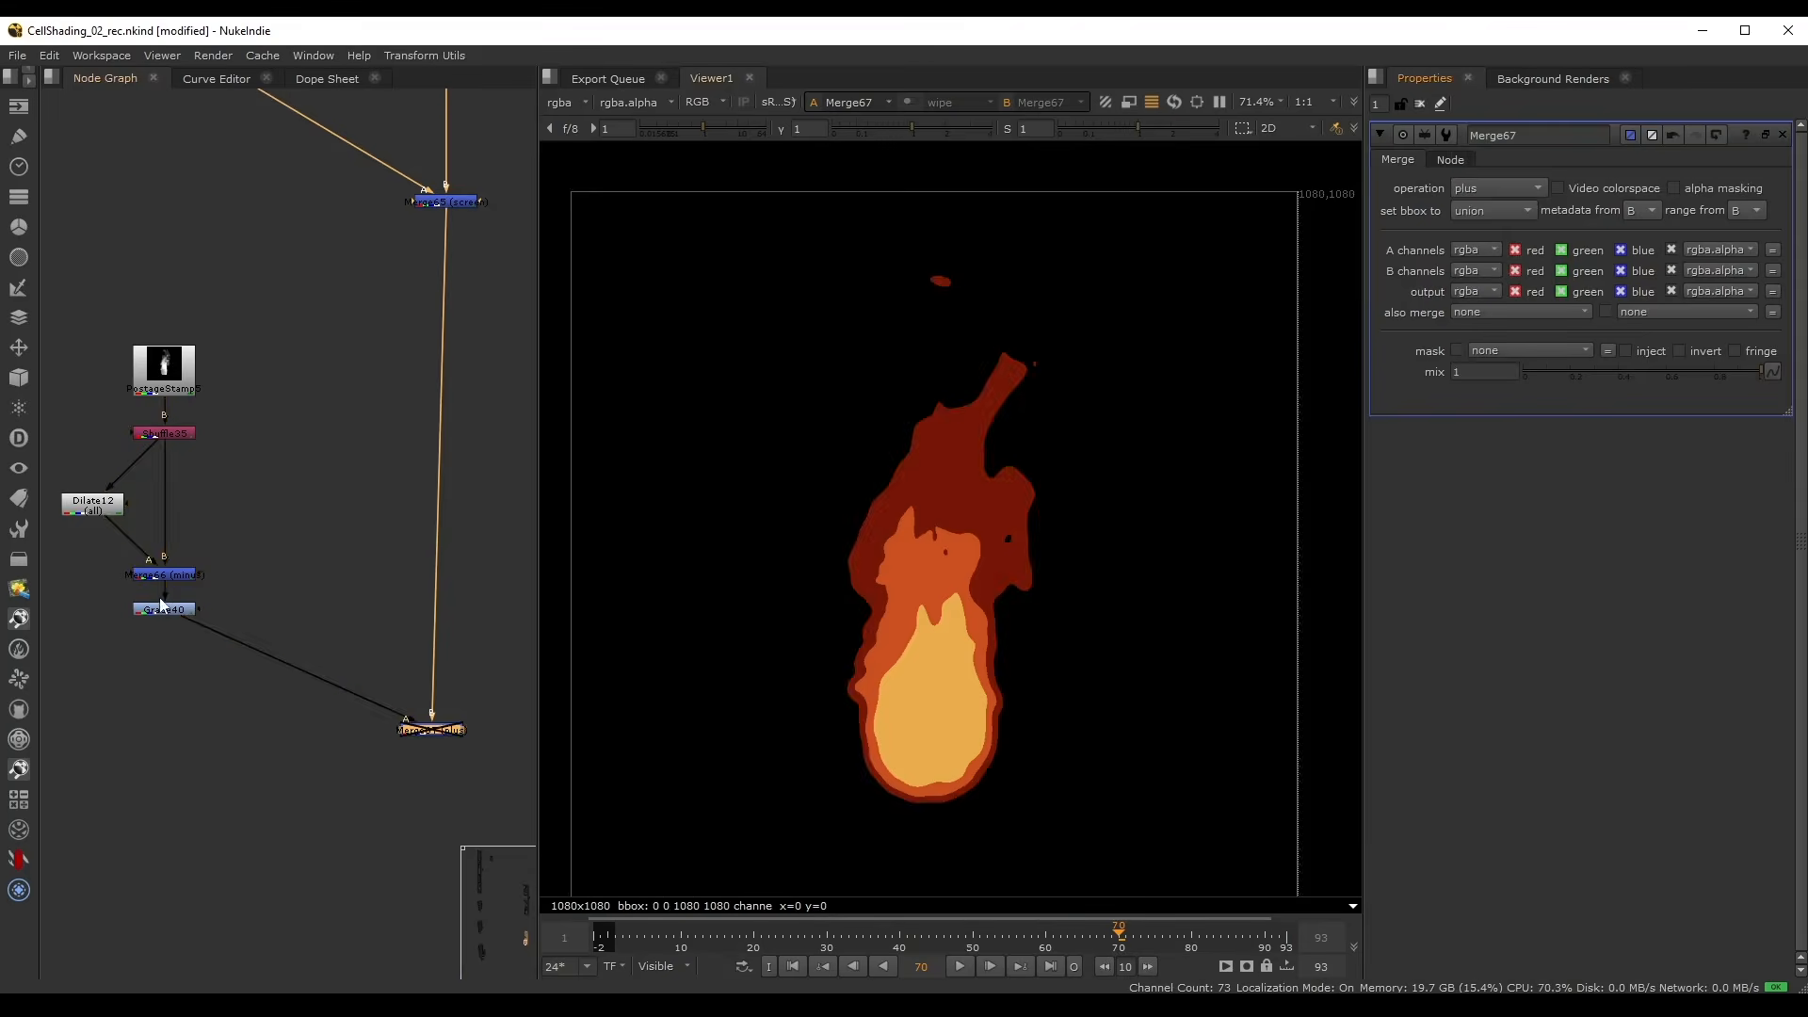
{"action": "left_click", "coordinate": [271, 540]}
{"action": "key", "text": "ctrl+s"}
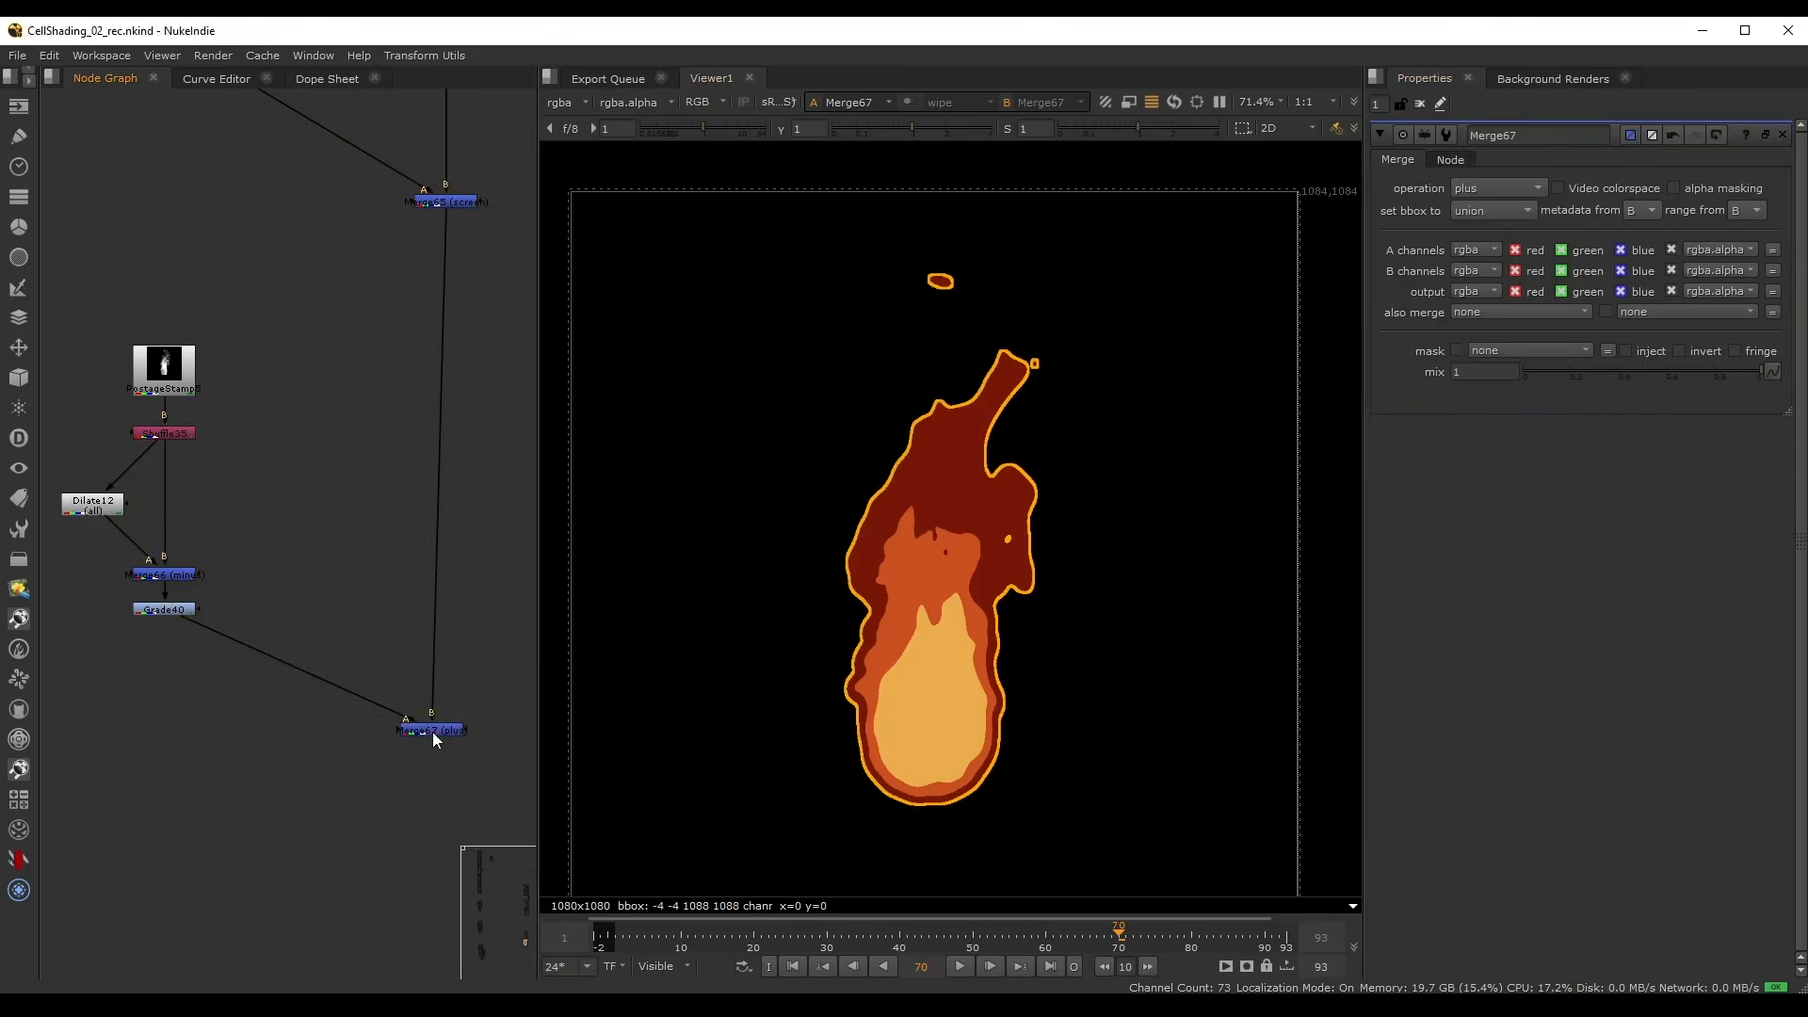
- Route the outline Grade's connection through a Dot below it and align the plus Merge with the main branch
{"action": "left_click_drag", "start_coordinate": [432, 731], "coordinate": [442, 746]}
{"action": "left_click", "coordinate": [280, 547]}
{"action": "middle_click_drag", "start_coordinate": [280, 546], "coordinate": [369, 500]}
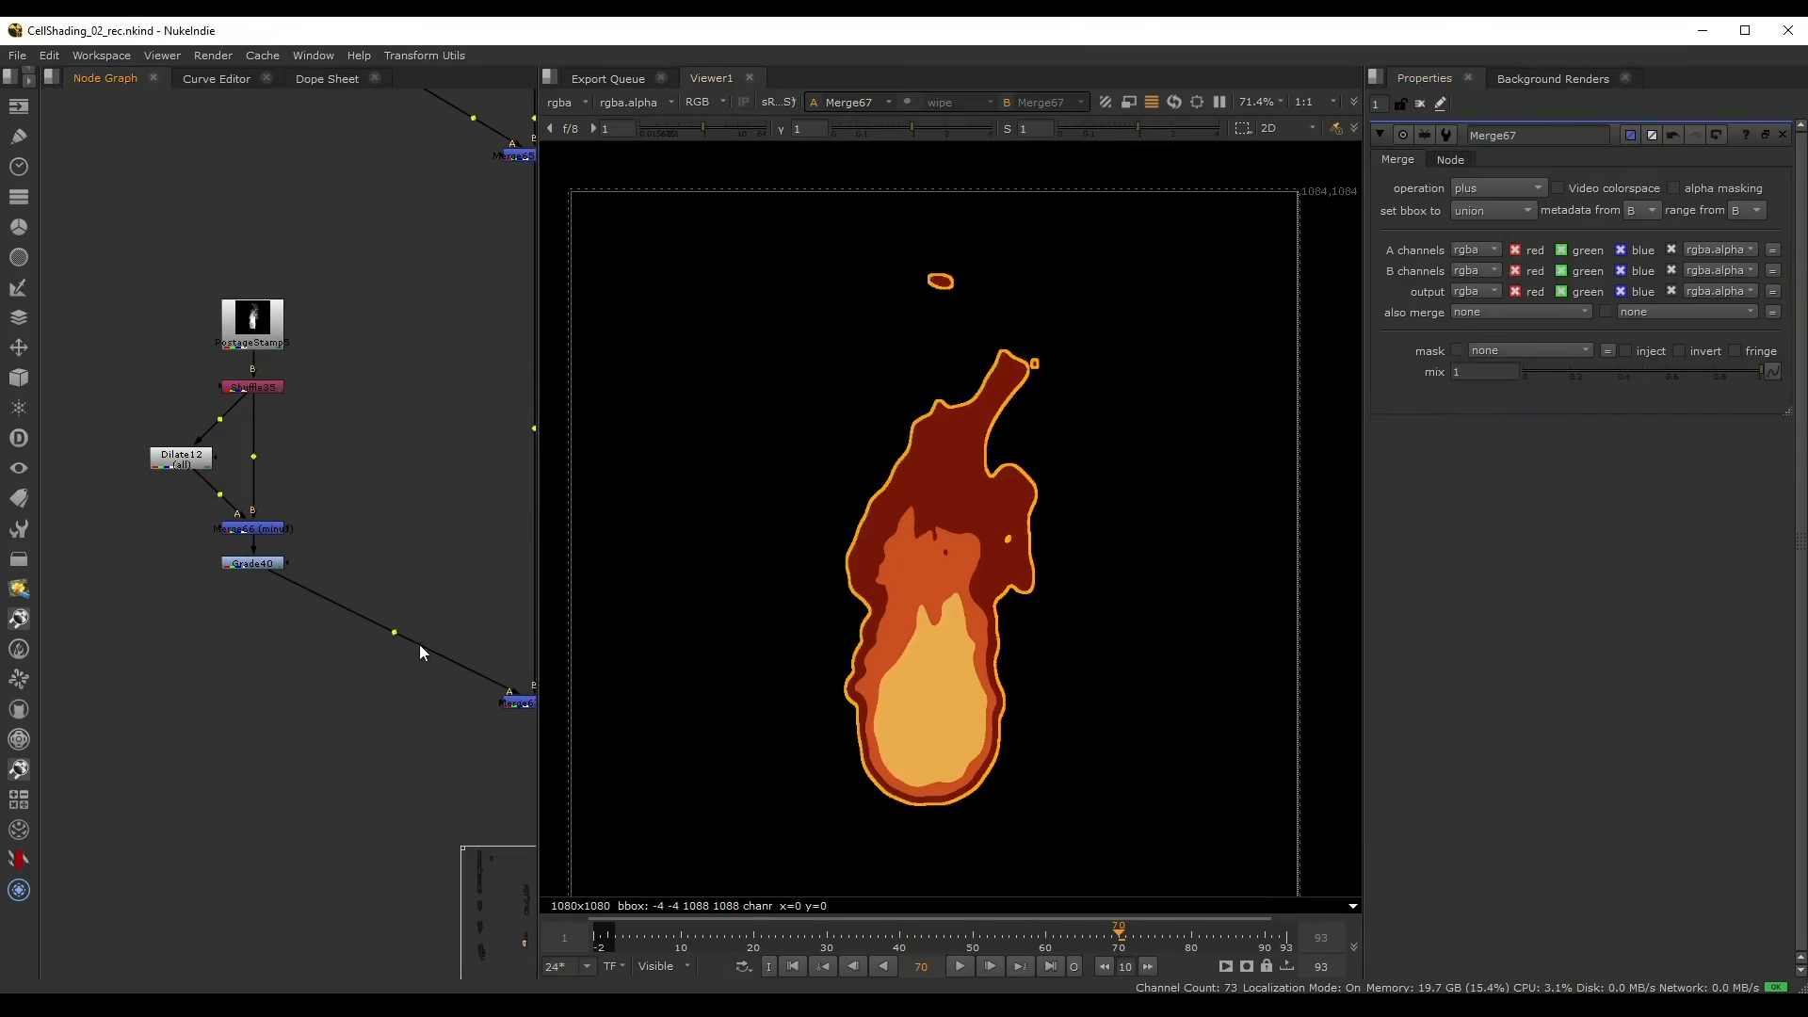
{"action": "left_click_drag", "start_coordinate": [394, 632], "coordinate": [253, 702], "text": "ctrl"}
{"action": "scroll", "coordinate": [461, 590], "scroll_direction": "down", "scroll_amount": 2}
{"action": "left_click_drag", "start_coordinate": [332, 578], "coordinate": [471, 708]}
- Toggle the outline's plus Merge off and on to compare the fire with and without the outline
{"action": "key", "text": "d"}
{"action": "key", "text": "d"}
{"action": "key", "text": "d"}
{"action": "key", "text": "d"}
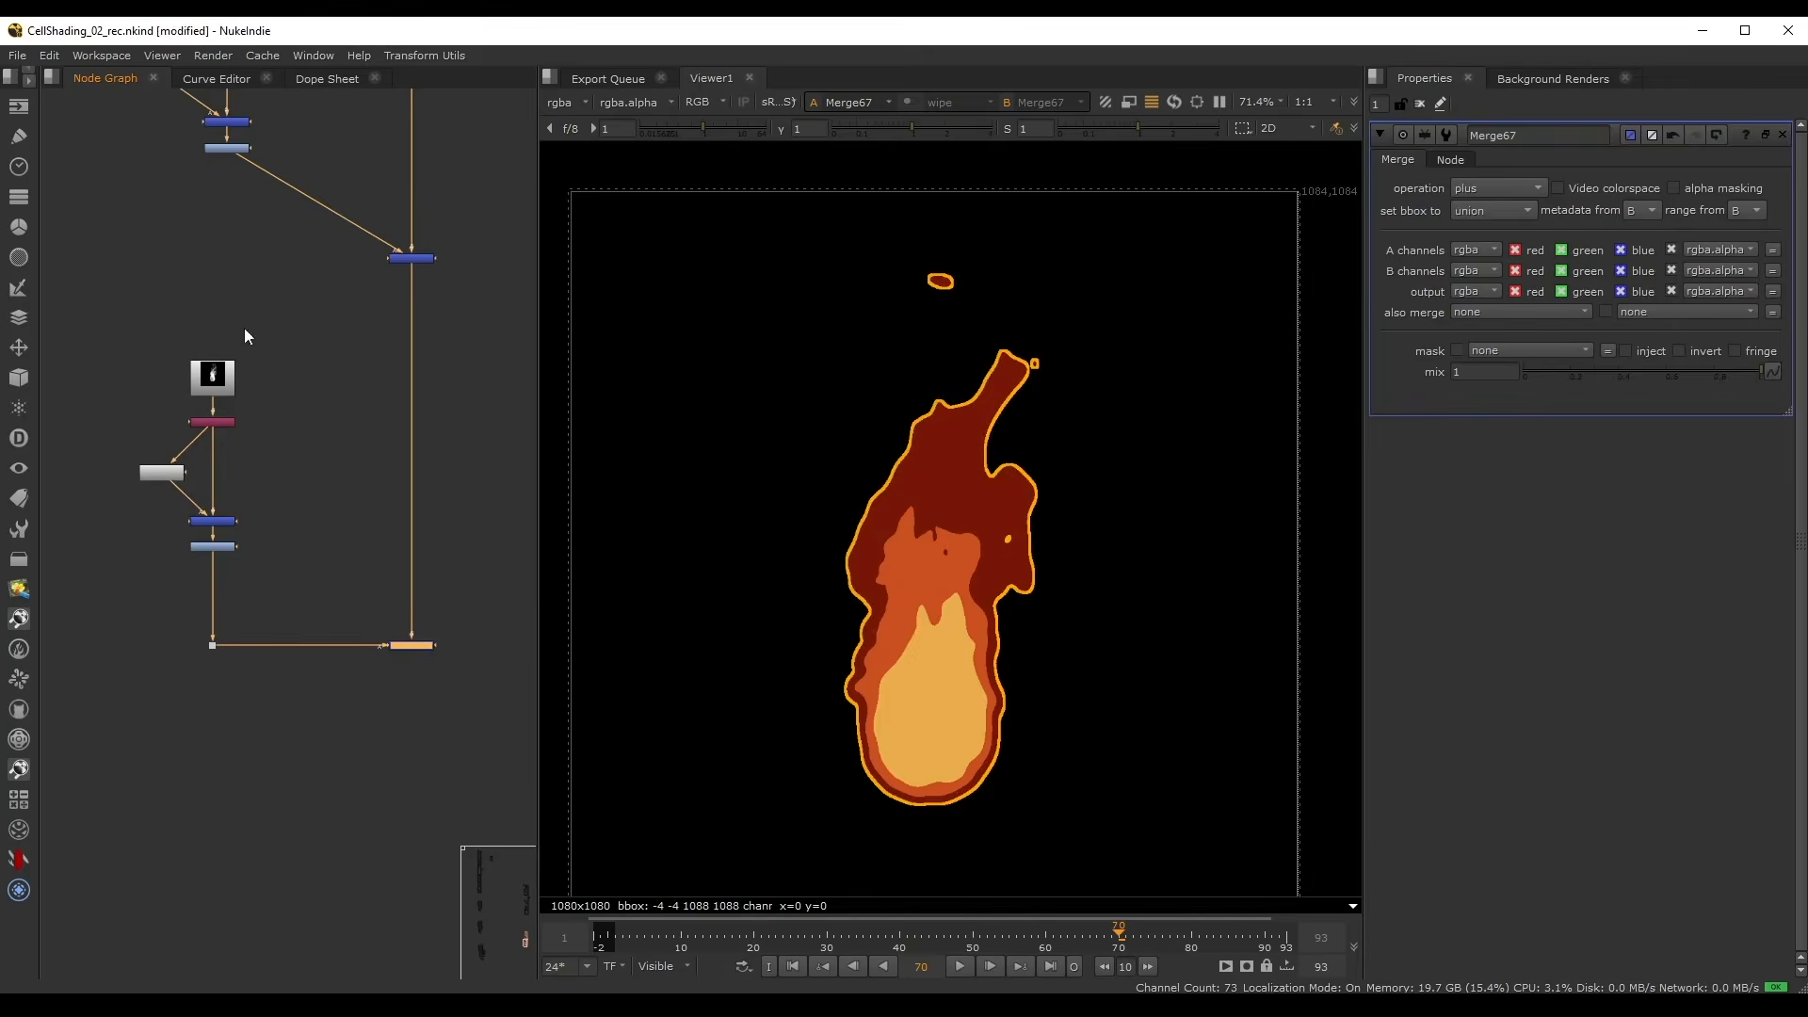
- Move the whole outline node group slightly down, closer to its Dot
{"action": "left_click_drag", "start_coordinate": [79, 308], "coordinate": [283, 587]}
{"action": "left_click_drag", "start_coordinate": [212, 377], "coordinate": [211, 411]}
{"action": "left_click", "coordinate": [320, 467]}
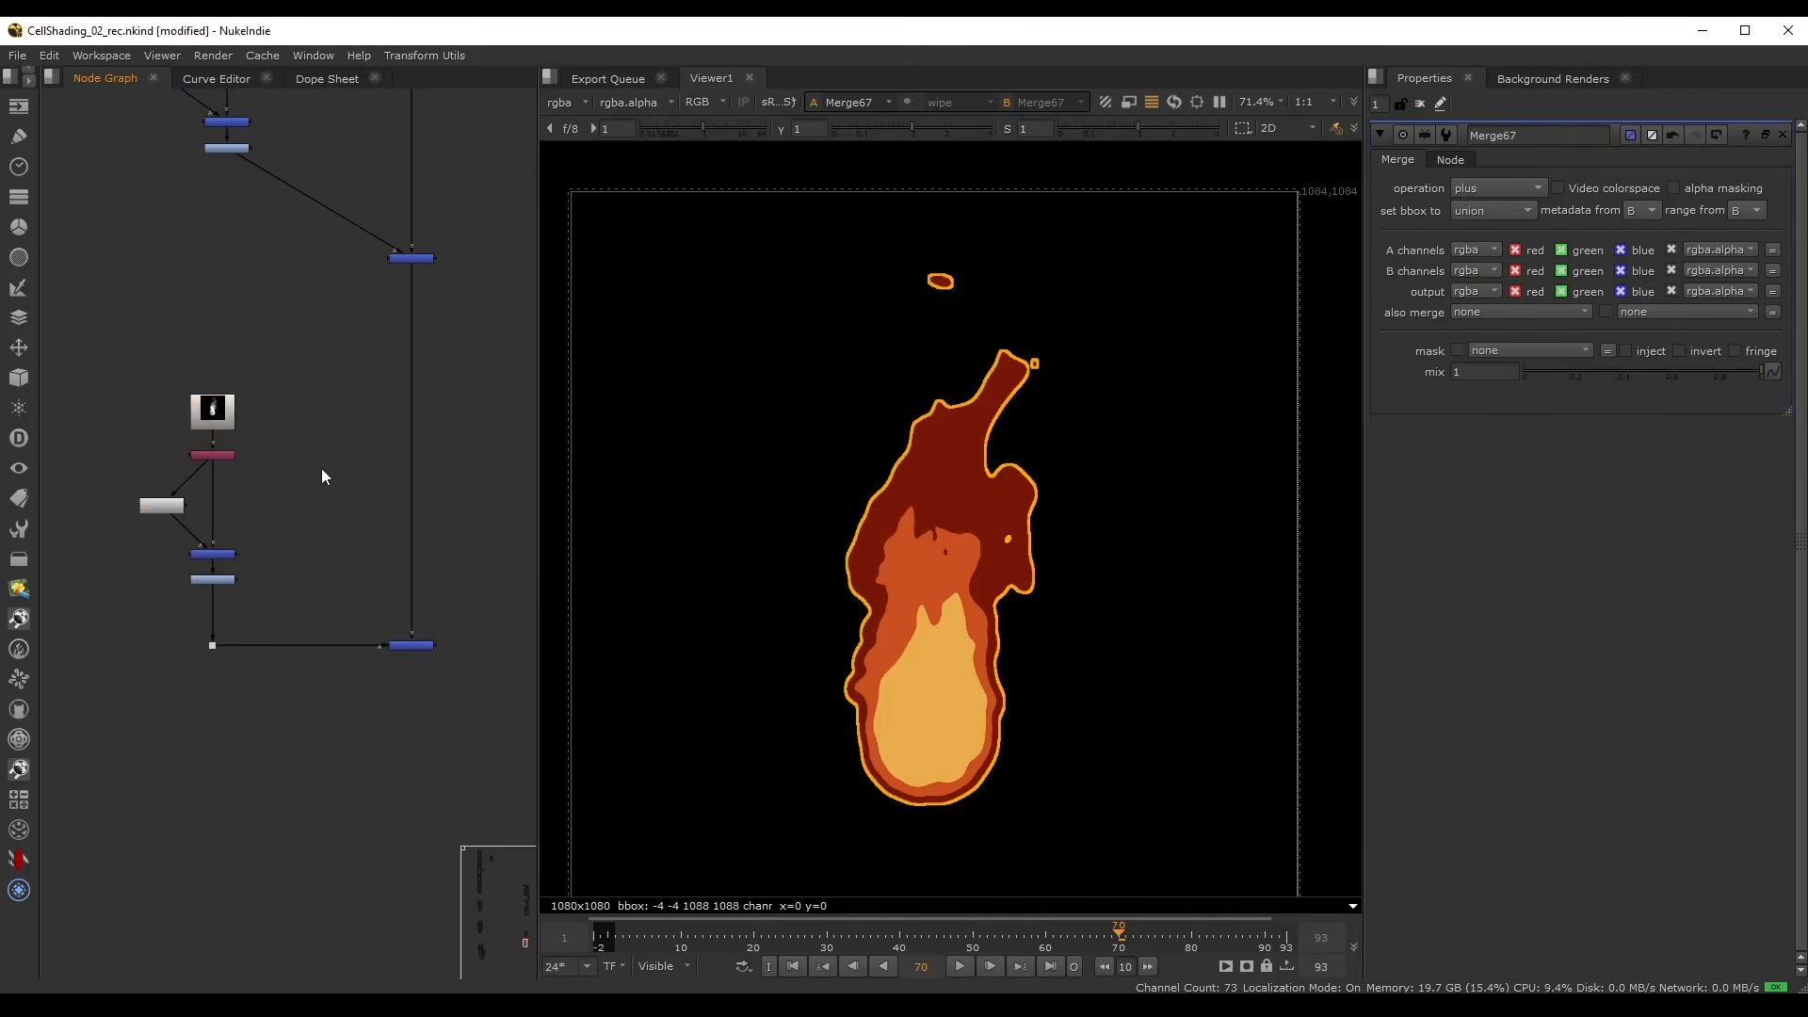
{"action": "scroll", "coordinate": [350, 465], "scroll_direction": "down", "scroll_amount": 2}
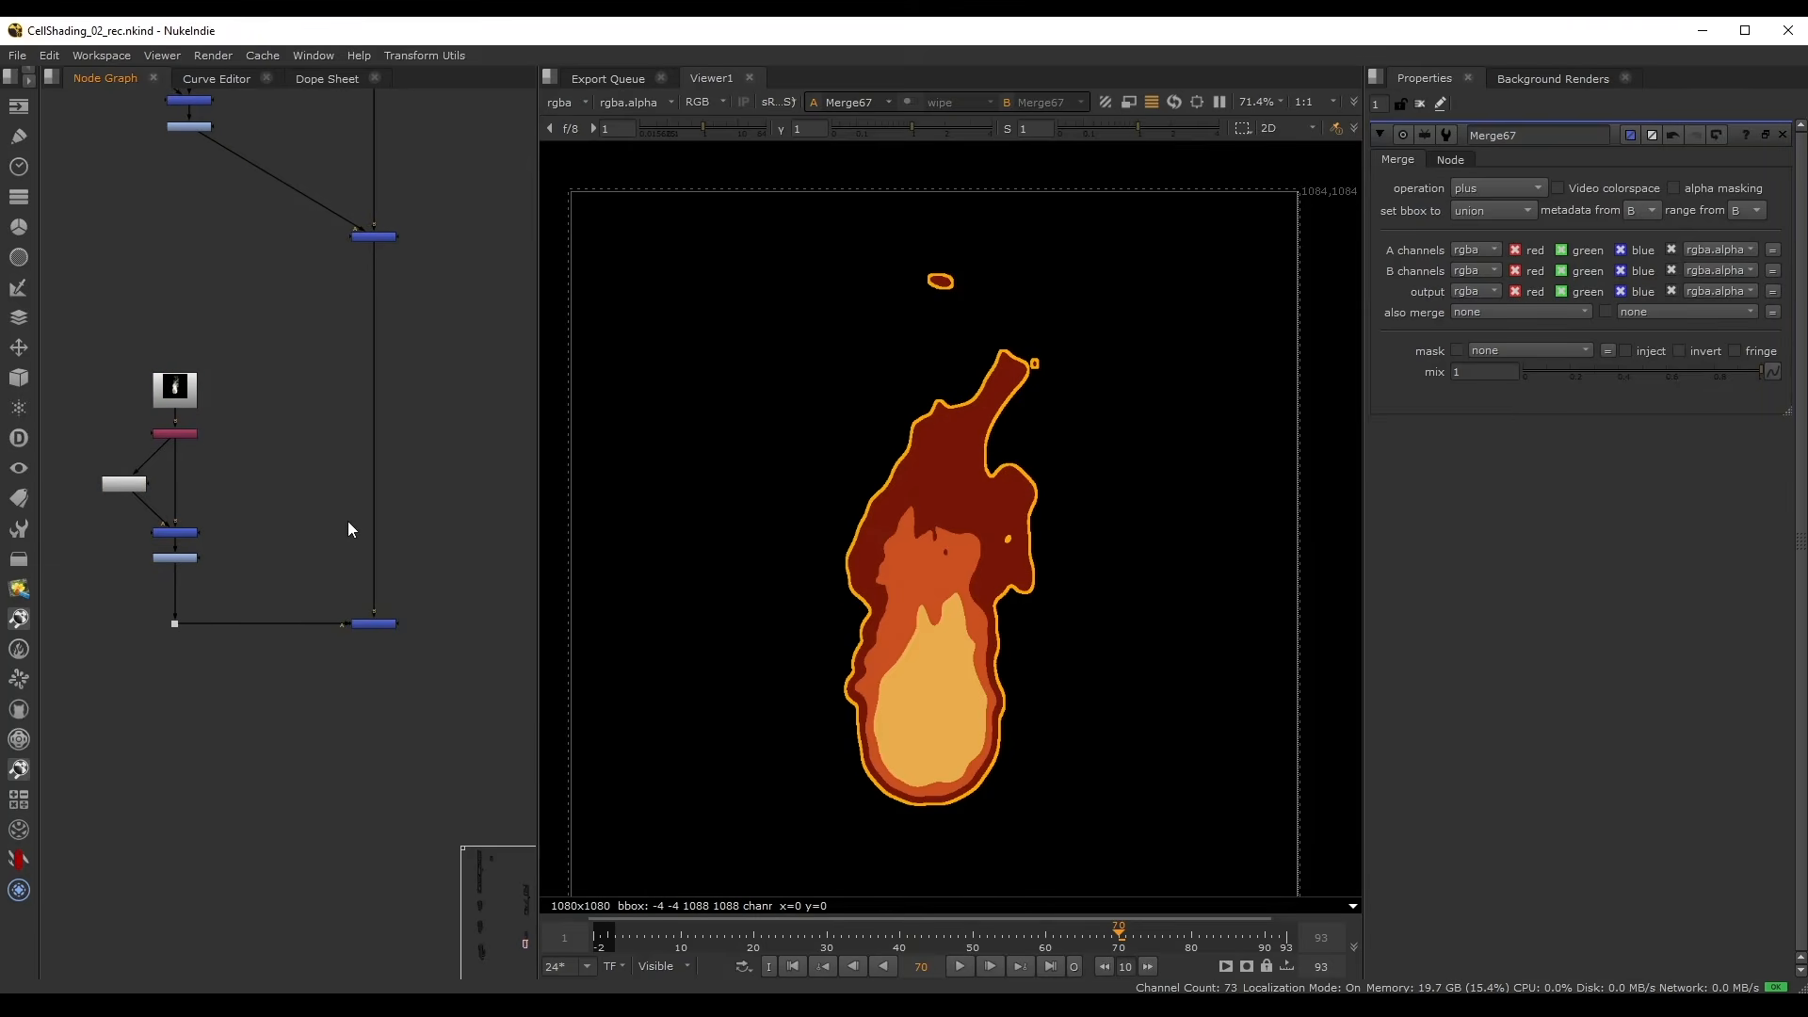
- Add a Crop node with the format preset after the outline's plus Merge
{"action": "scroll", "coordinate": [348, 522], "scroll_direction": "up", "scroll_amount": 2}
{"action": "left_click", "coordinate": [386, 622]}
{"action": "key", "text": "Tab"}
{"action": "type", "text": "crop"}
{"action": "key", "text": "Return"}
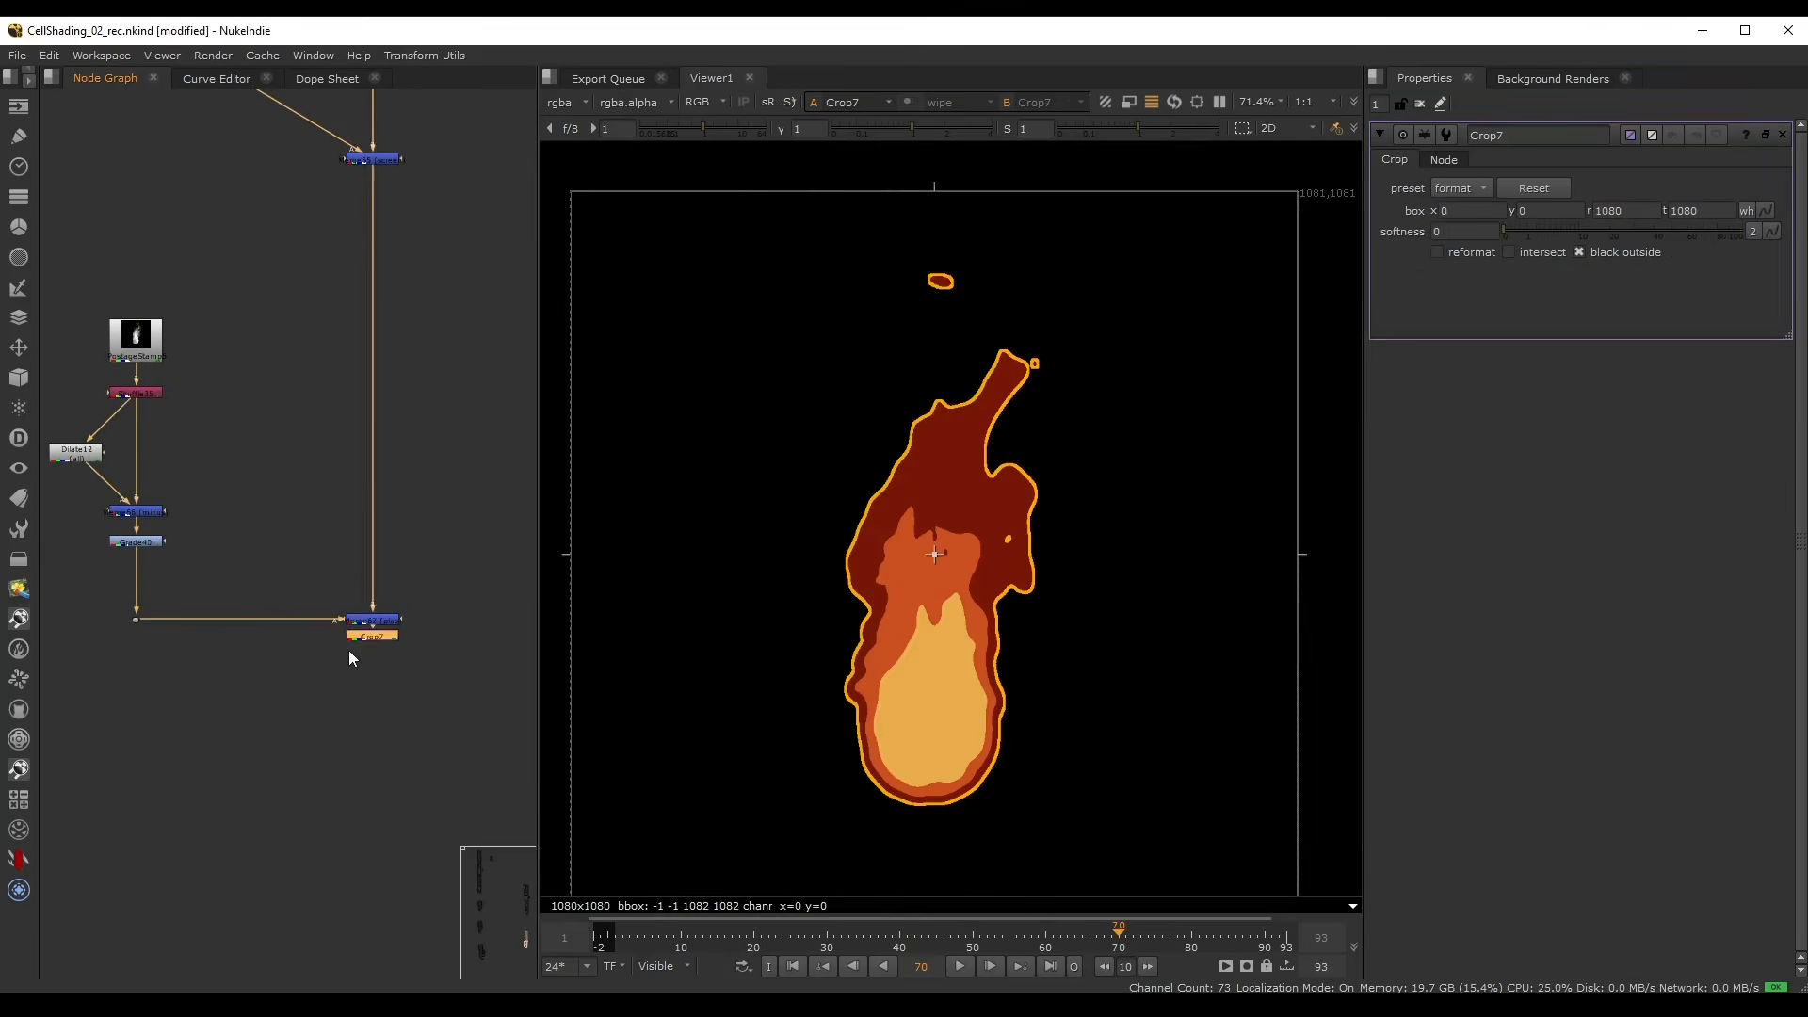
- Add an apGlow node after the Crop with effect only turned off, intensity 0.34 and persistence 2.4
{"action": "key", "text": "Tab"}
{"action": "type", "text": "apg"}
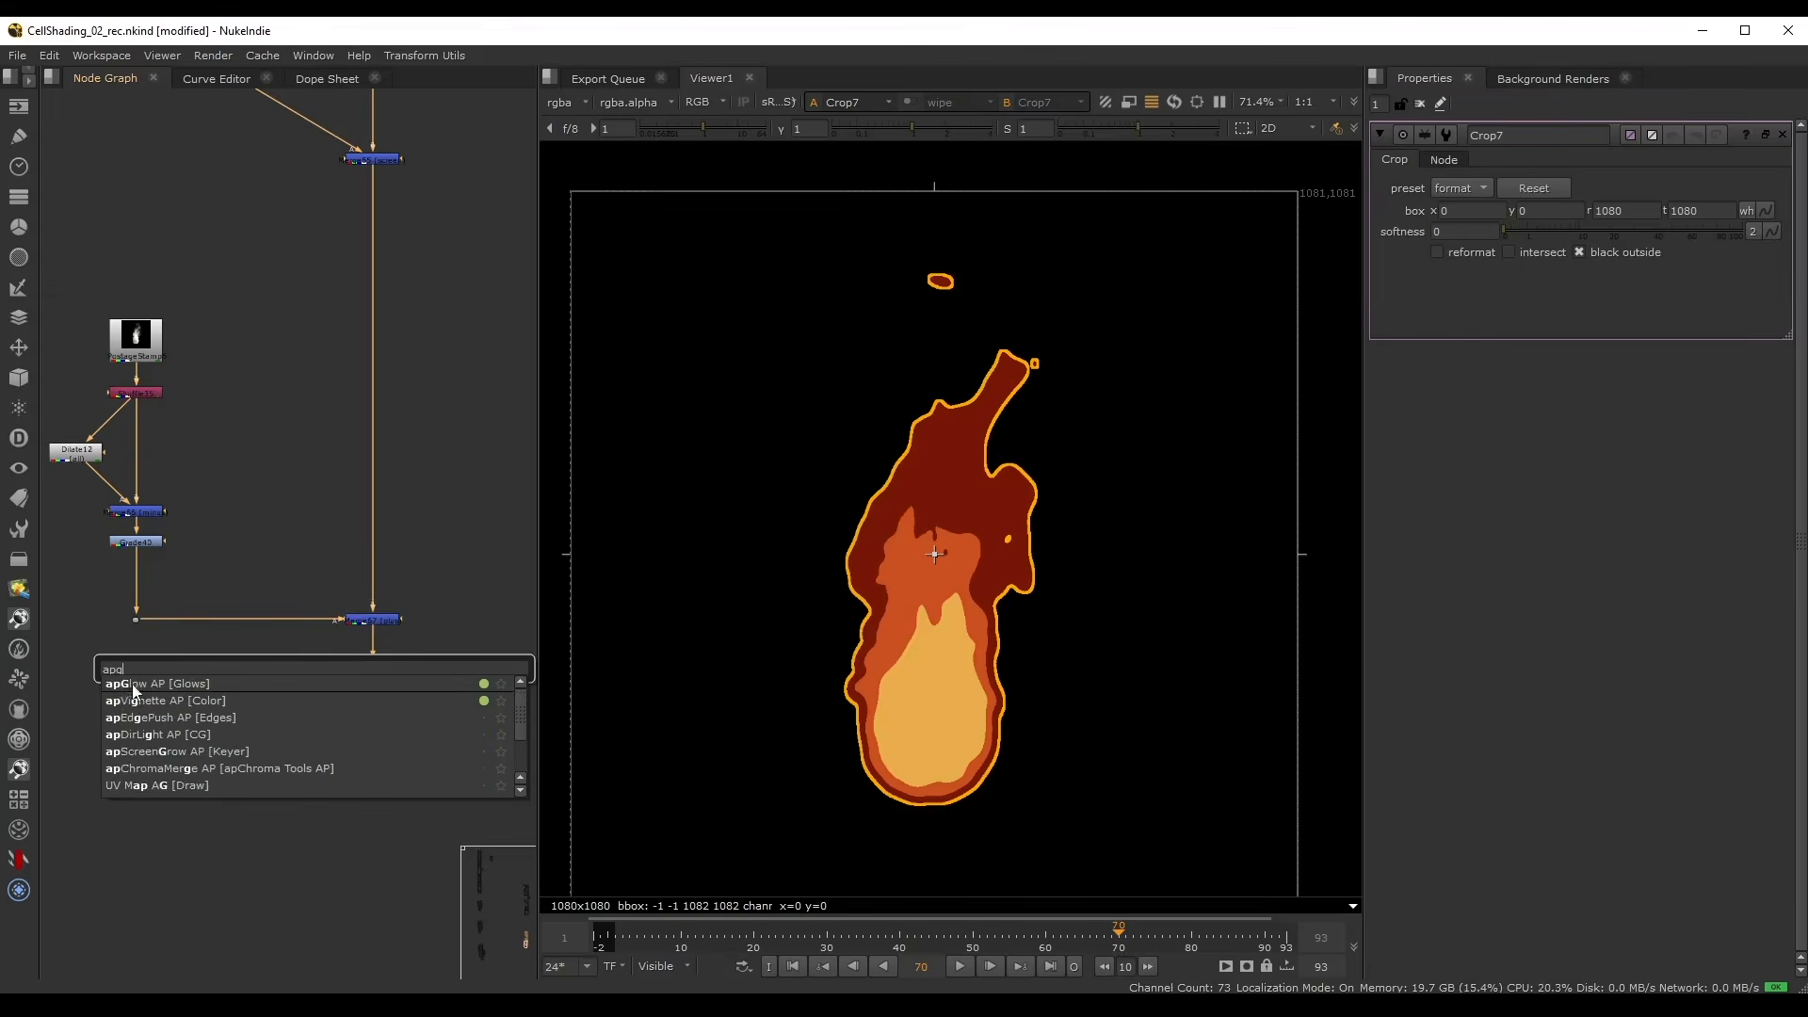
{"action": "left_click", "coordinate": [131, 684]}
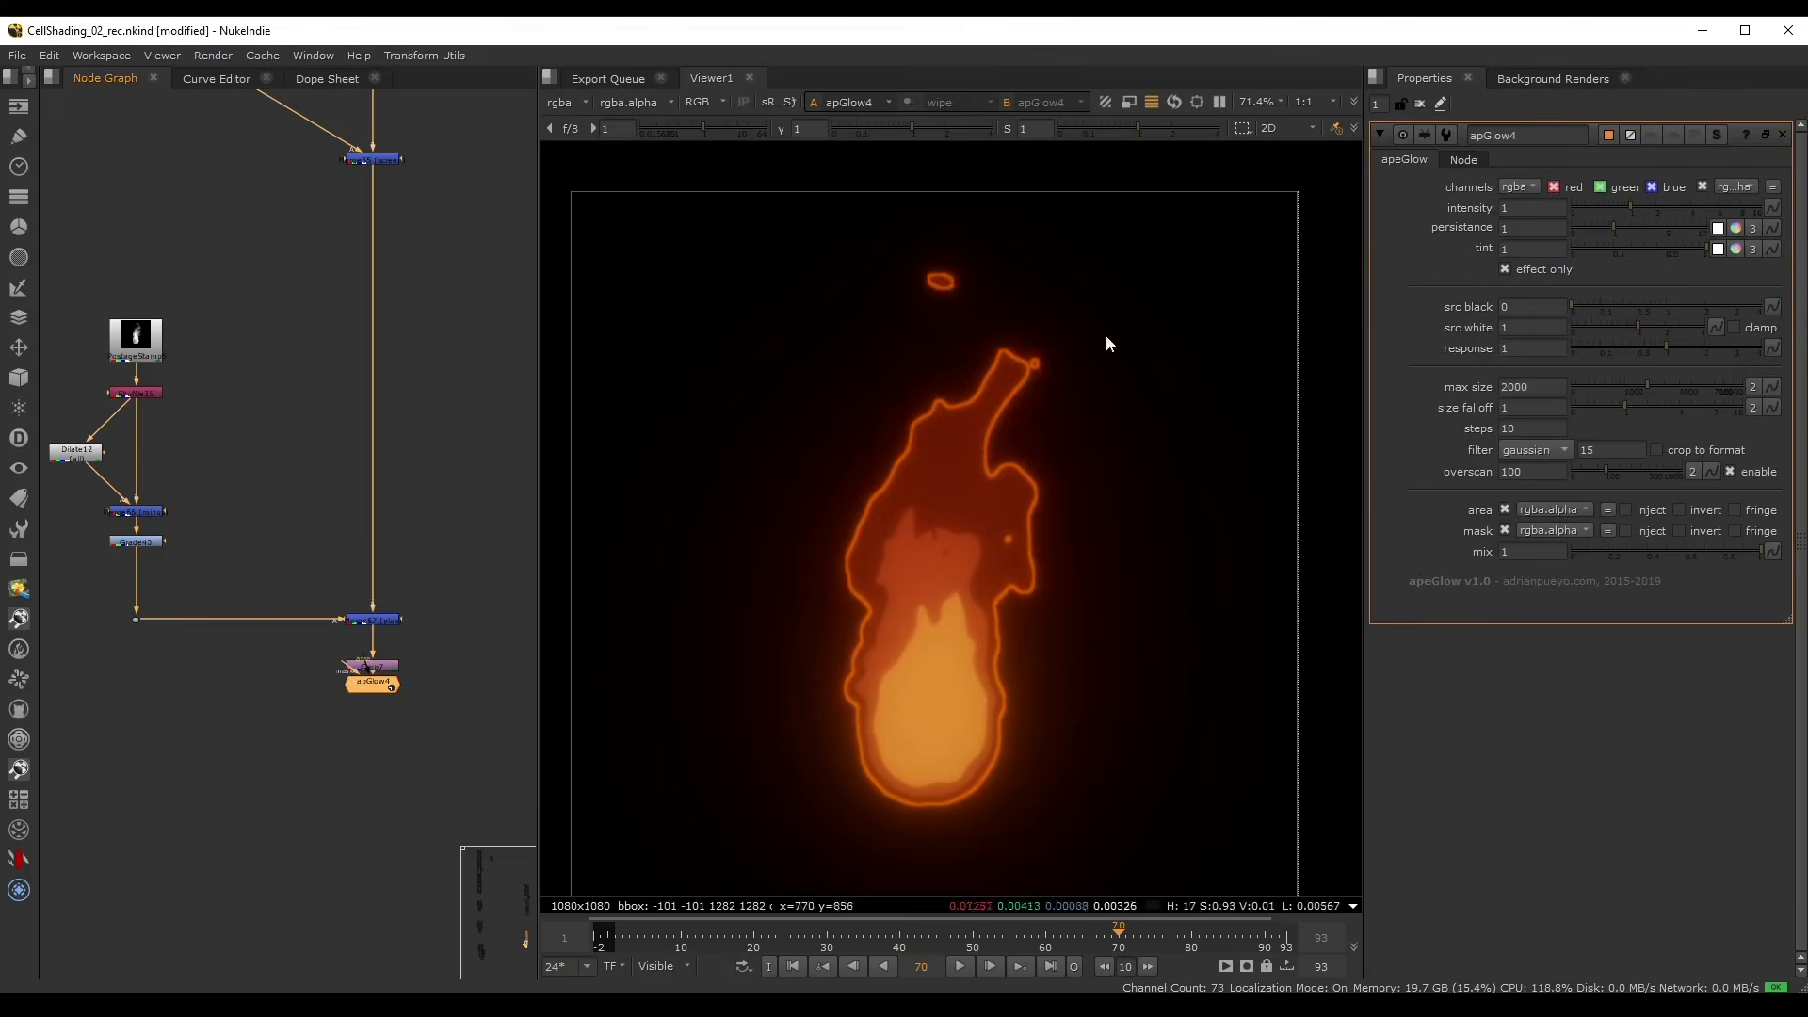
{"action": "left_click", "coordinate": [1505, 271]}
{"action": "mouse_move", "coordinate": [1613, 229]}
{"action": "left_mouse_down"}
{"action": "mouse_move", "coordinate": [1636, 229]}
{"action": "mouse_move", "coordinate": [1596, 205]}
{"action": "mouse_move", "coordinate": [1637, 229]}
{"action": "left_mouse_up"}
- Hide the viewer overlays, play back the glowing fire and stop at frame 38
{"action": "scroll", "coordinate": [883, 571], "scroll_direction": "down", "scroll_amount": 1}
{"action": "key", "text": "o"}
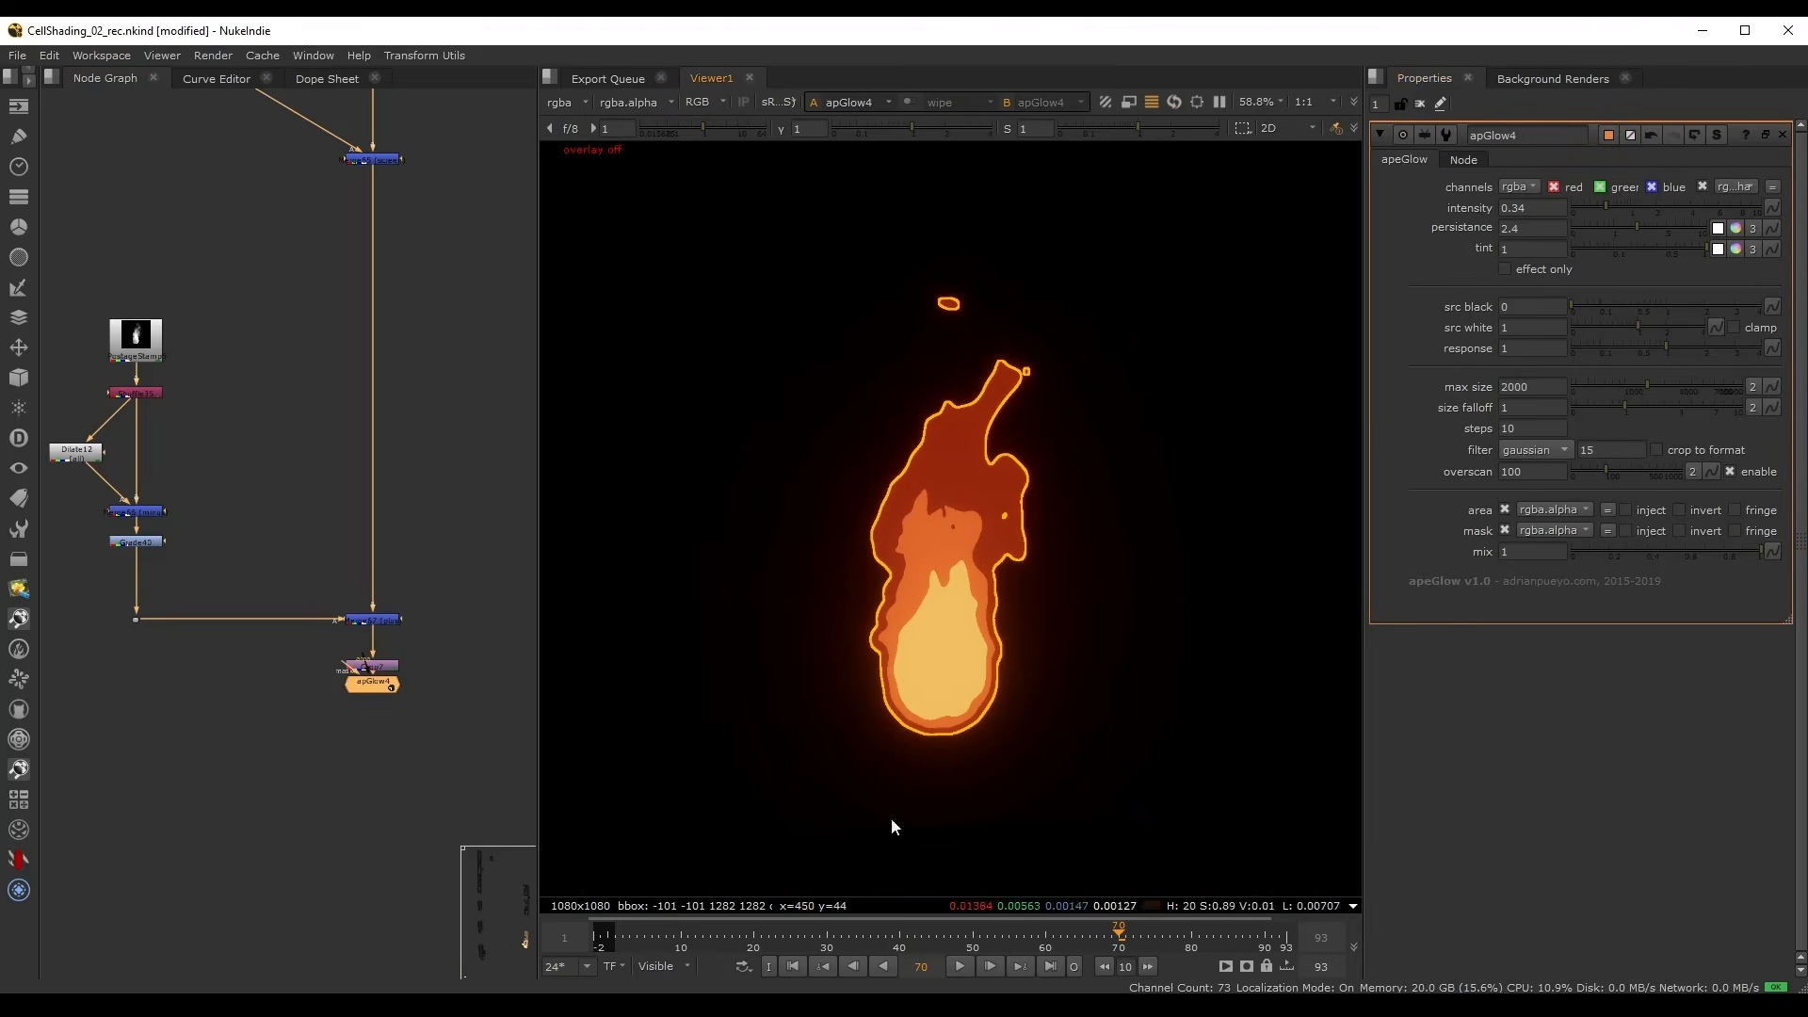
{"action": "left_click", "coordinate": [759, 935]}
{"action": "key", "text": "l"}
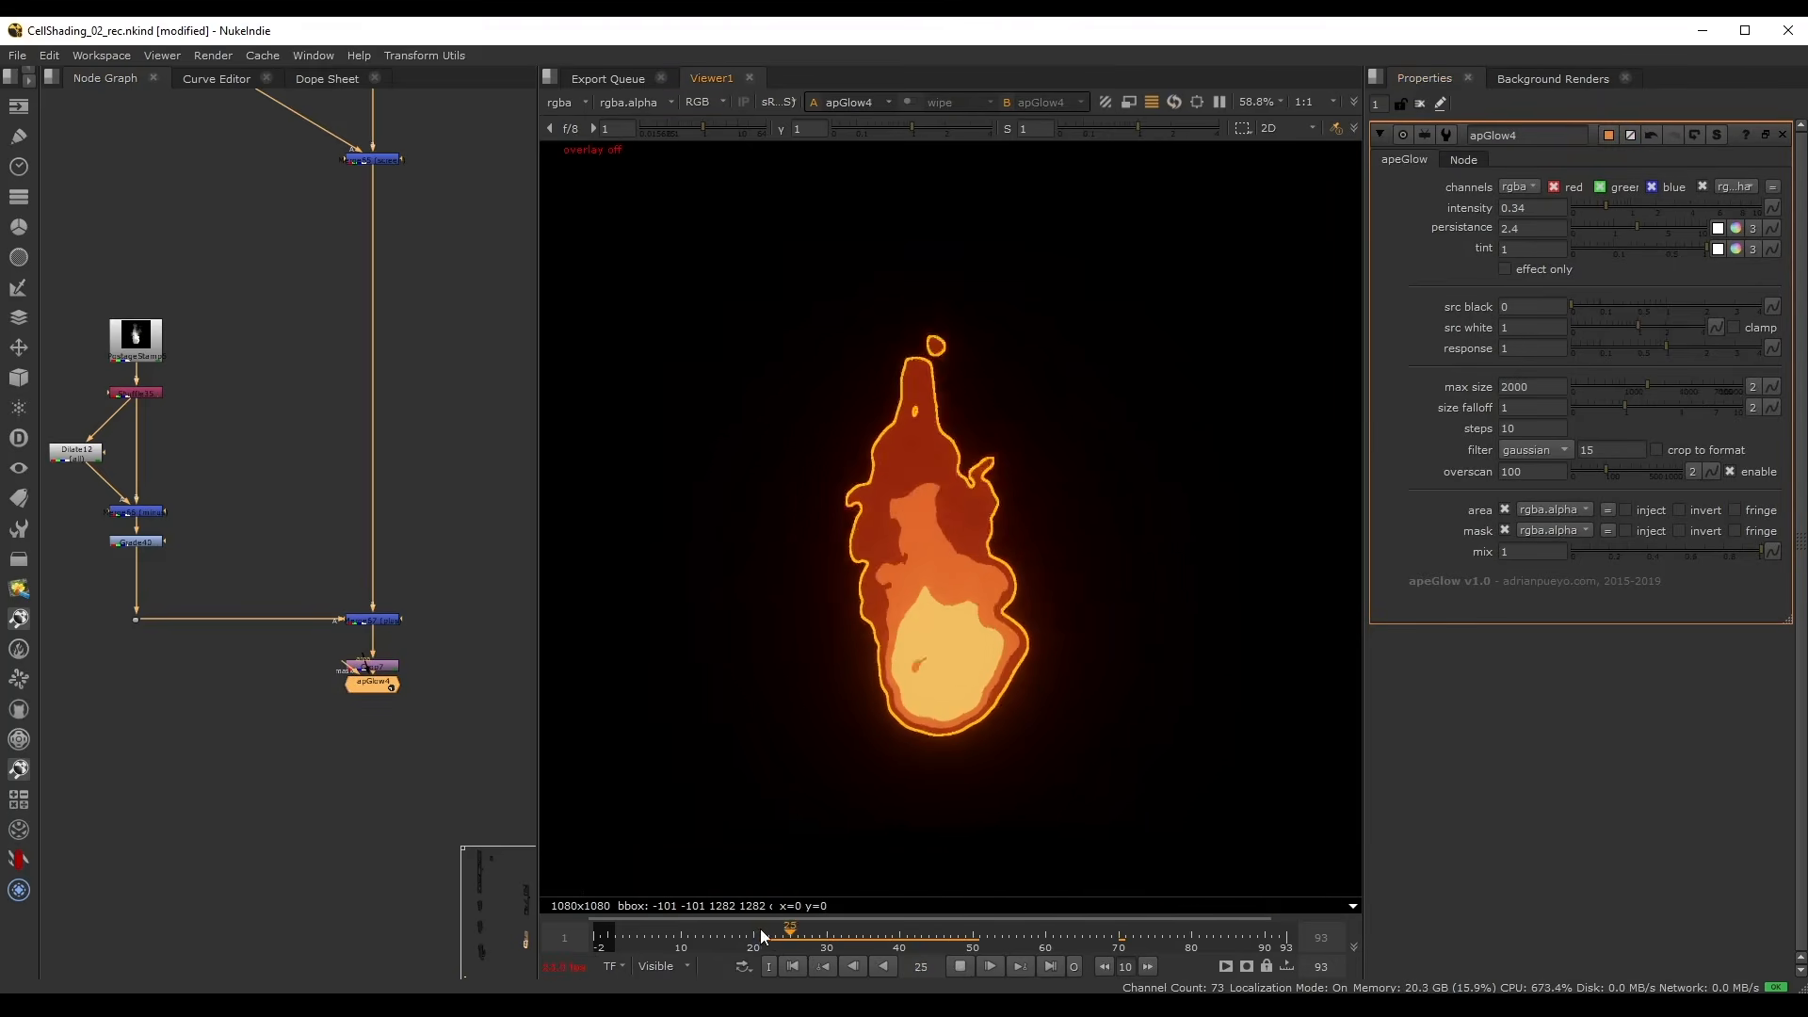
{"action": "left_click", "coordinate": [958, 966]}
{"action": "left_click_drag", "start_coordinate": [899, 939], "coordinate": [885, 940]}
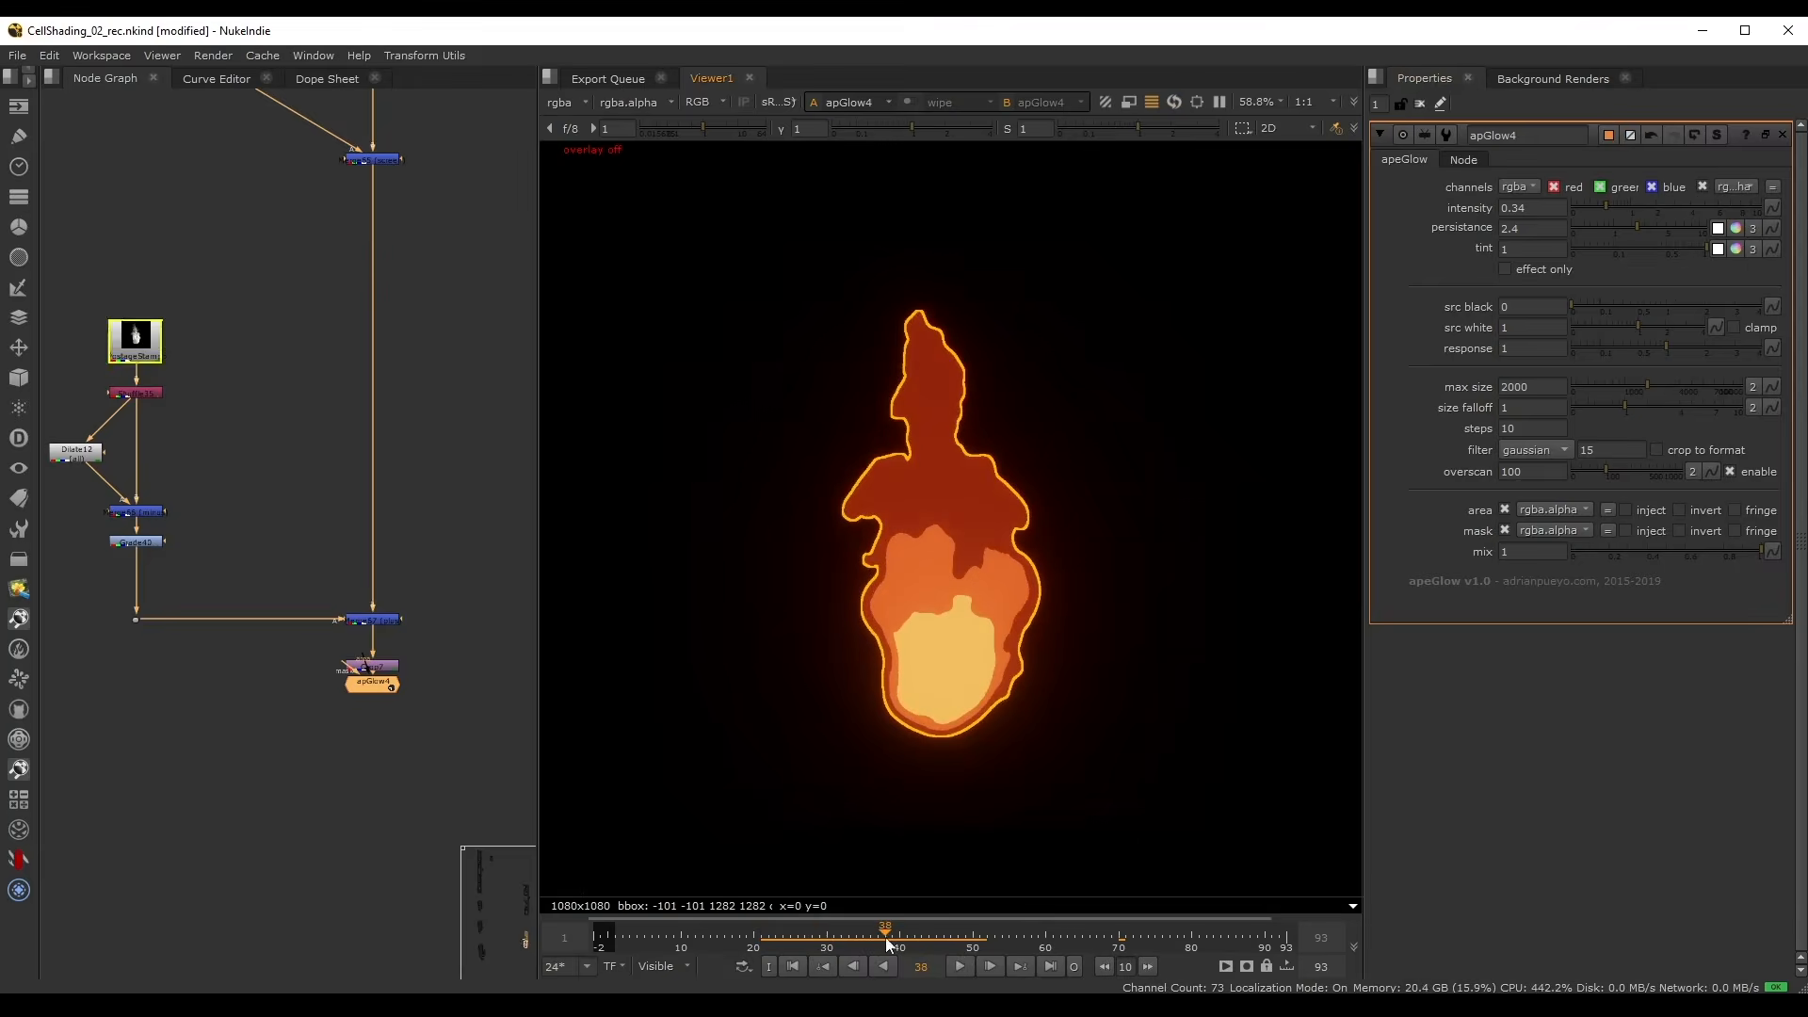
- Try a larger blur size of 21 on Blur15 in the first branch and return it to 13
{"action": "left_click", "coordinate": [321, 337]}
{"action": "scroll", "coordinate": [297, 219], "scroll_direction": "down", "scroll_amount": 3}
{"action": "middle_click_drag", "start_coordinate": [297, 218], "coordinate": [323, 890]}
{"action": "scroll", "coordinate": [382, 299], "scroll_direction": "up", "scroll_amount": 3}
{"action": "left_click", "coordinate": [357, 254]}
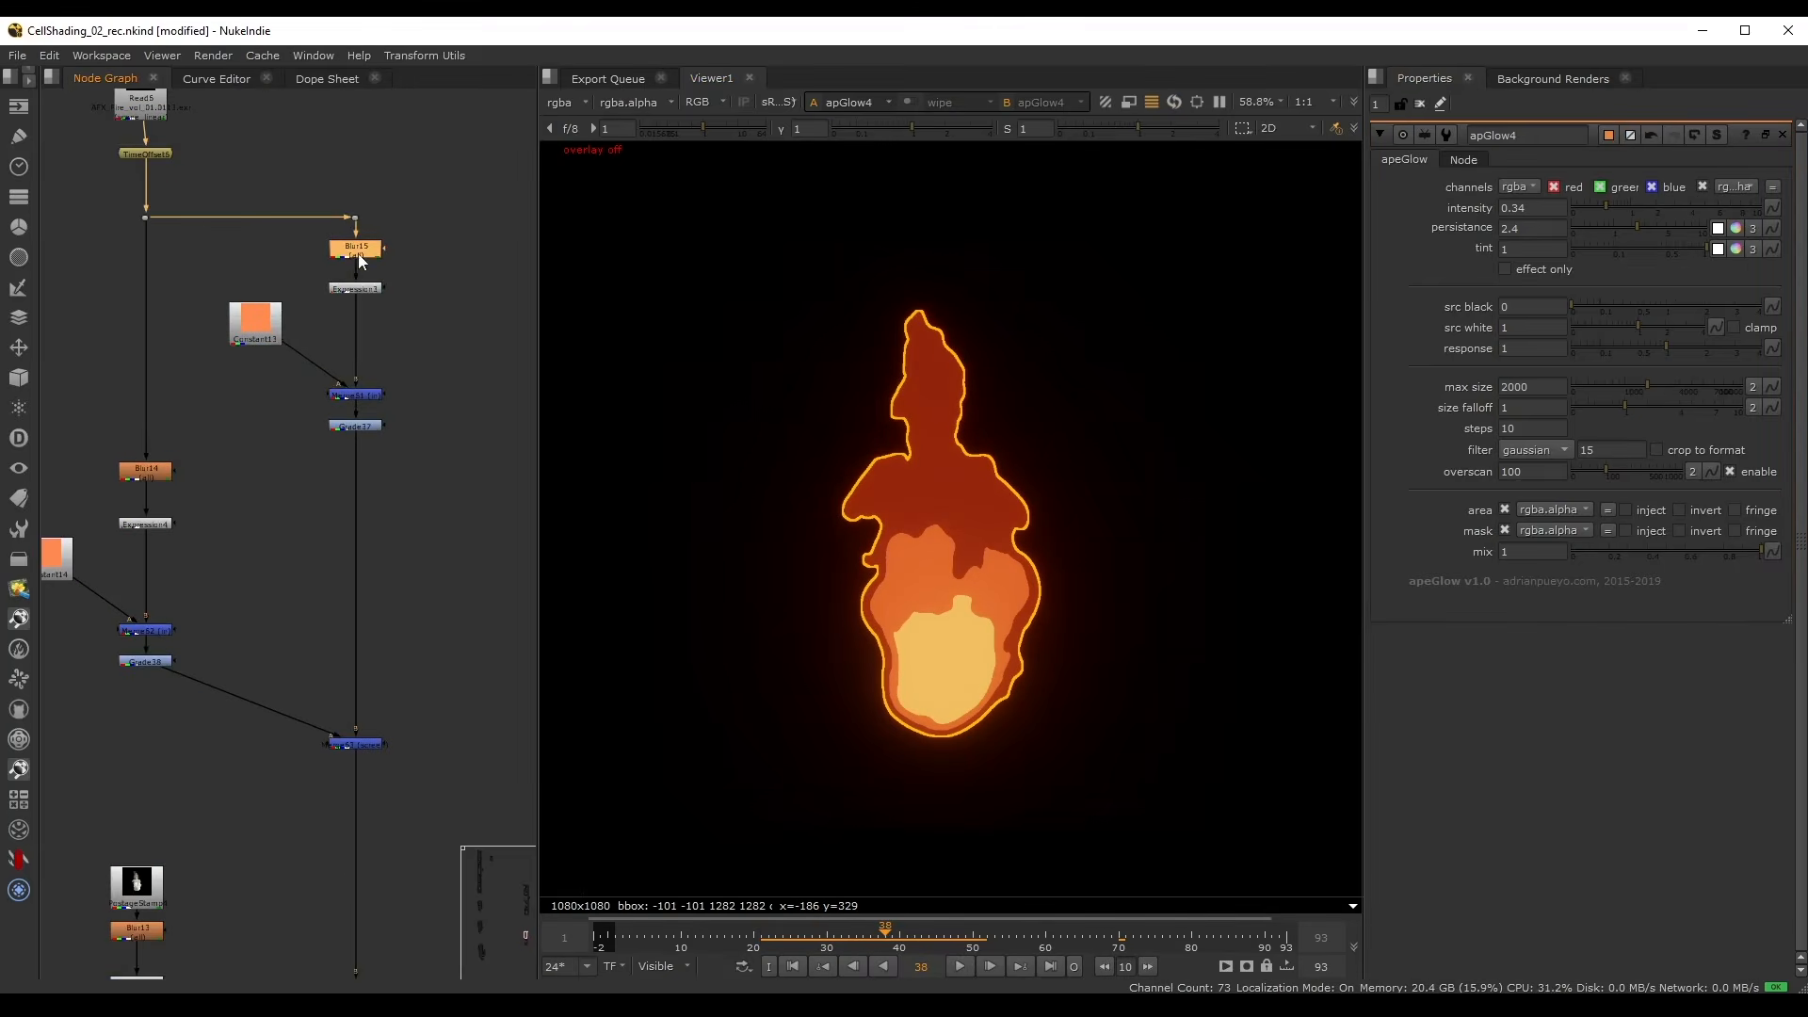
{"action": "double_click", "coordinate": [358, 254]}
{"action": "left_click", "coordinate": [1629, 205]}
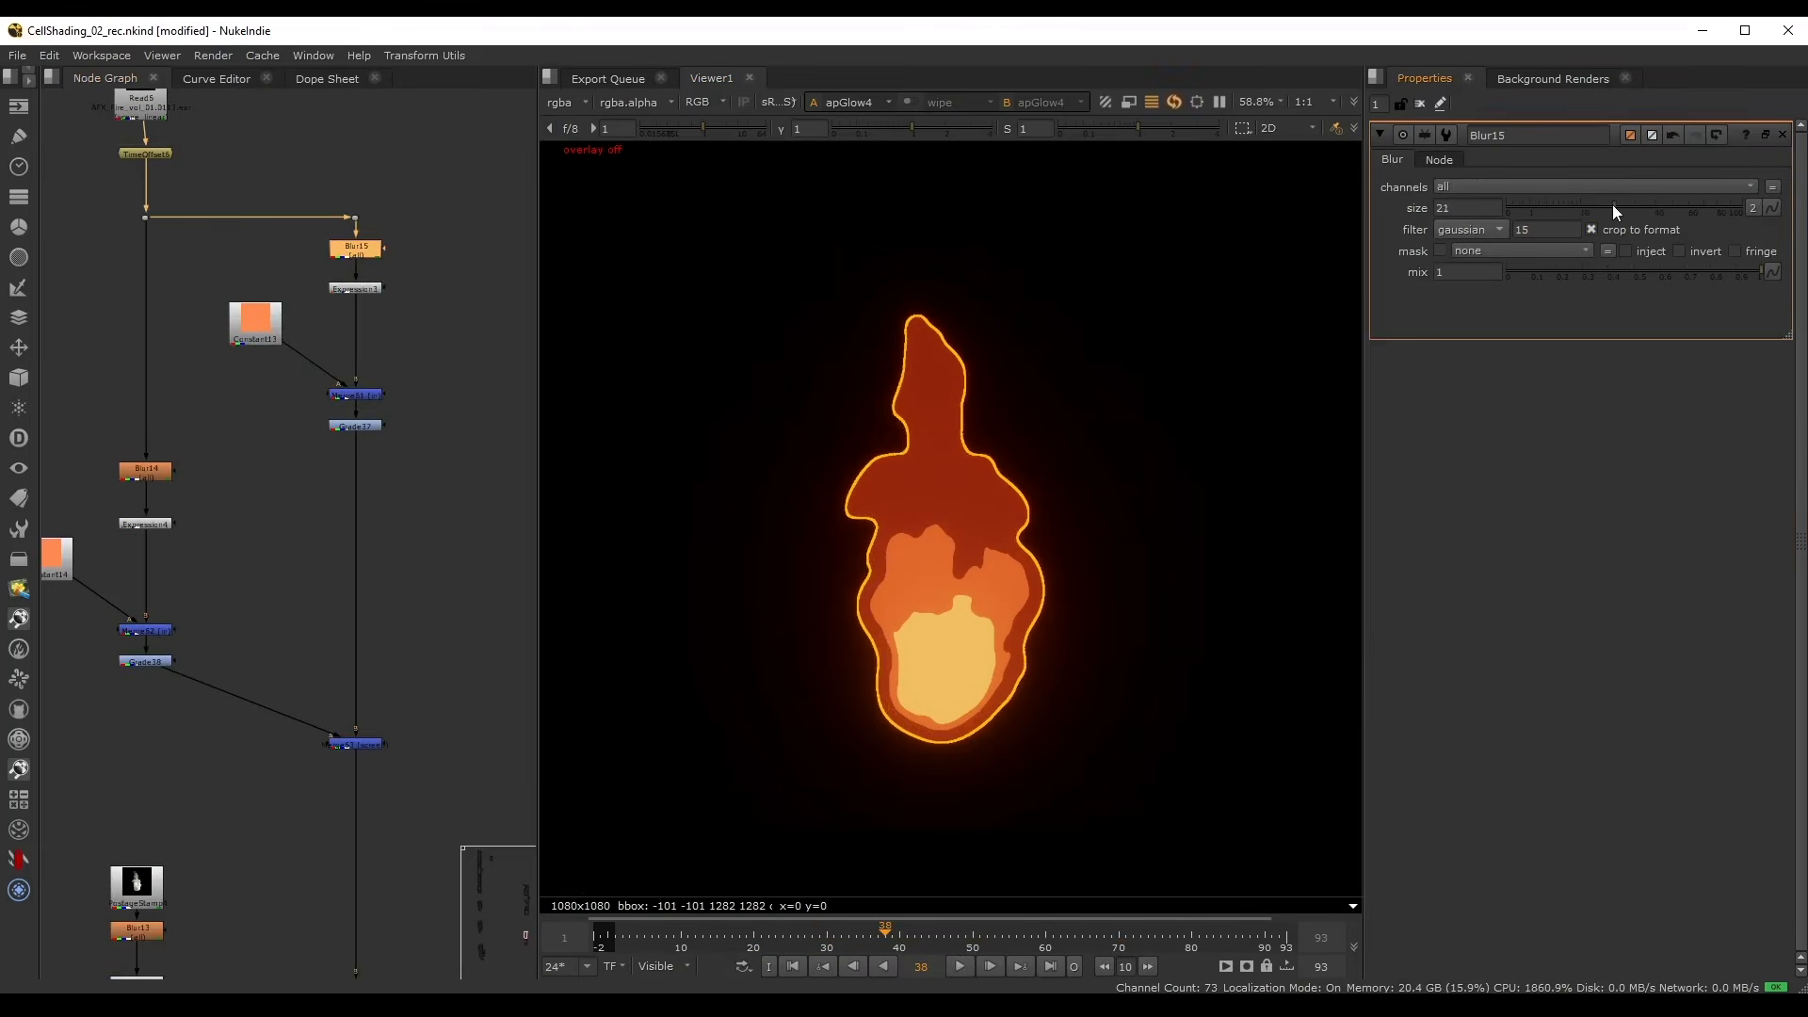
{"action": "mouse_move", "coordinate": [1592, 205]}
{"action": "left_mouse_down"}
{"action": "mouse_move", "coordinate": [1492, 196]}
{"action": "mouse_move", "coordinate": [1614, 195]}
{"action": "left_mouse_up"}
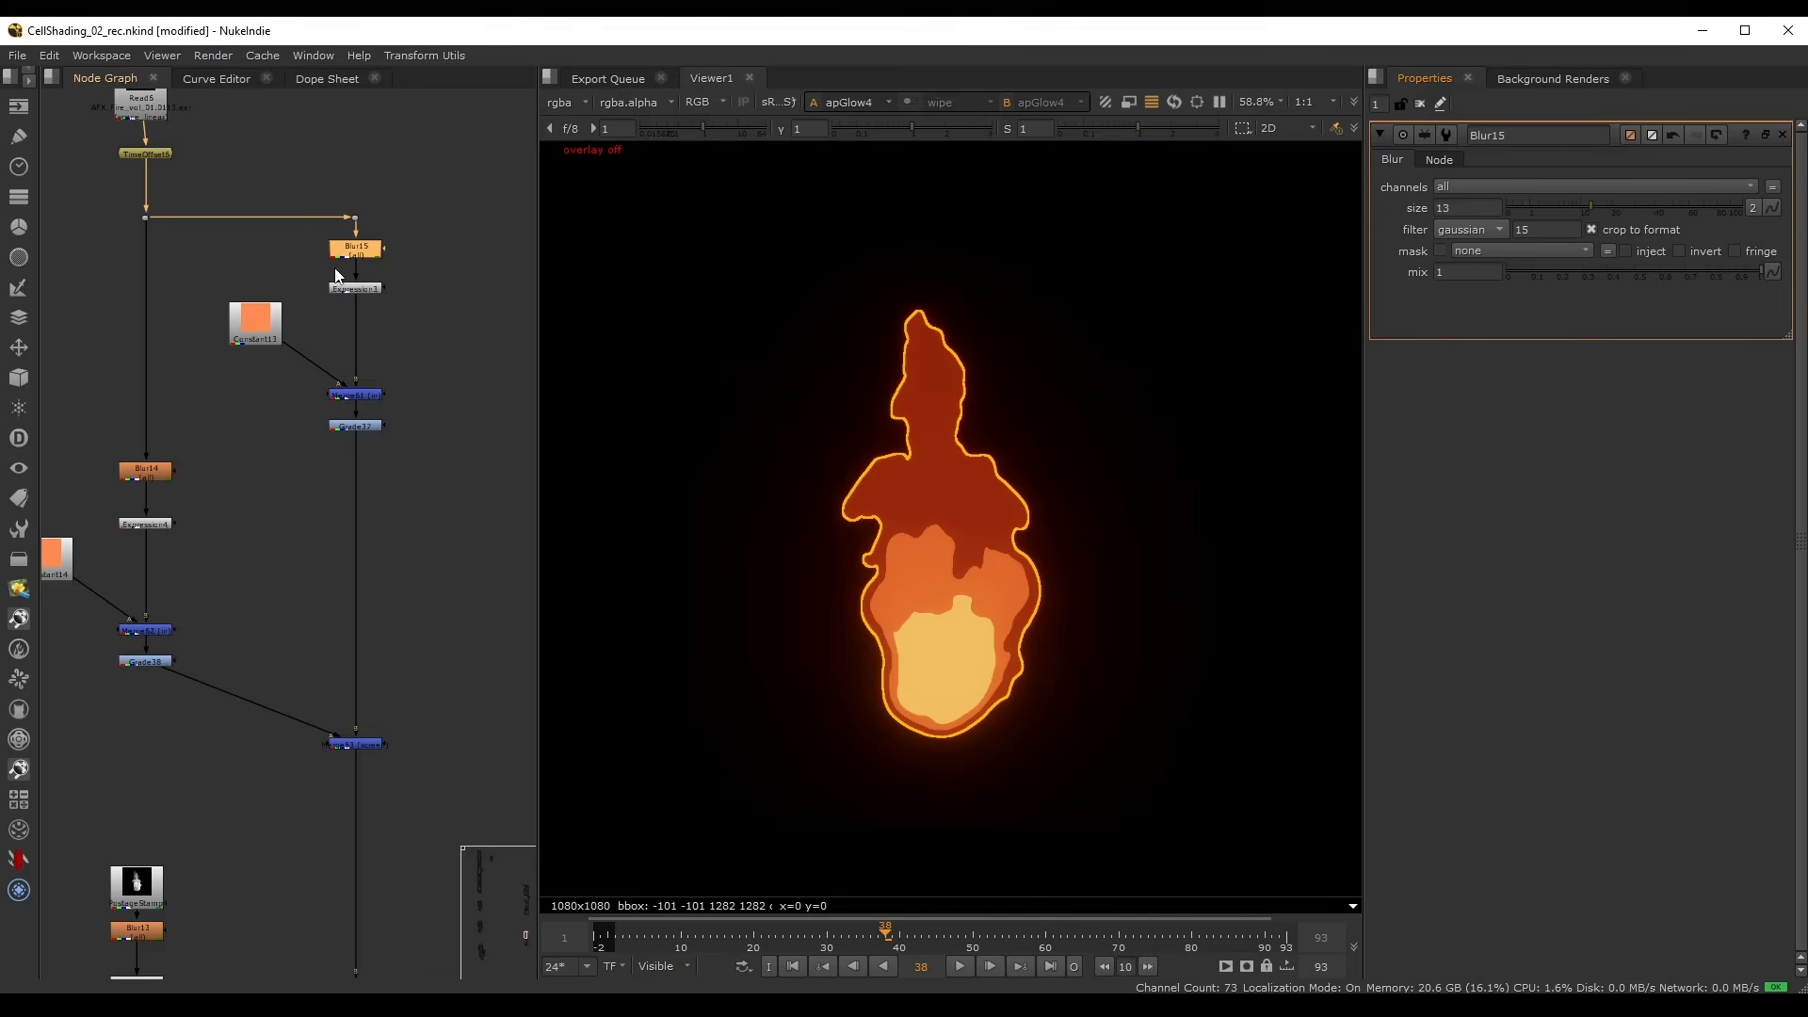
- Save the script and adjust the positions of the Merge and Constant13 nodes in the first branch
{"action": "key", "text": "ctrl+s"}
{"action": "scroll", "coordinate": [350, 450], "scroll_direction": "up", "scroll_amount": 2}
{"action": "left_click", "coordinate": [371, 428]}
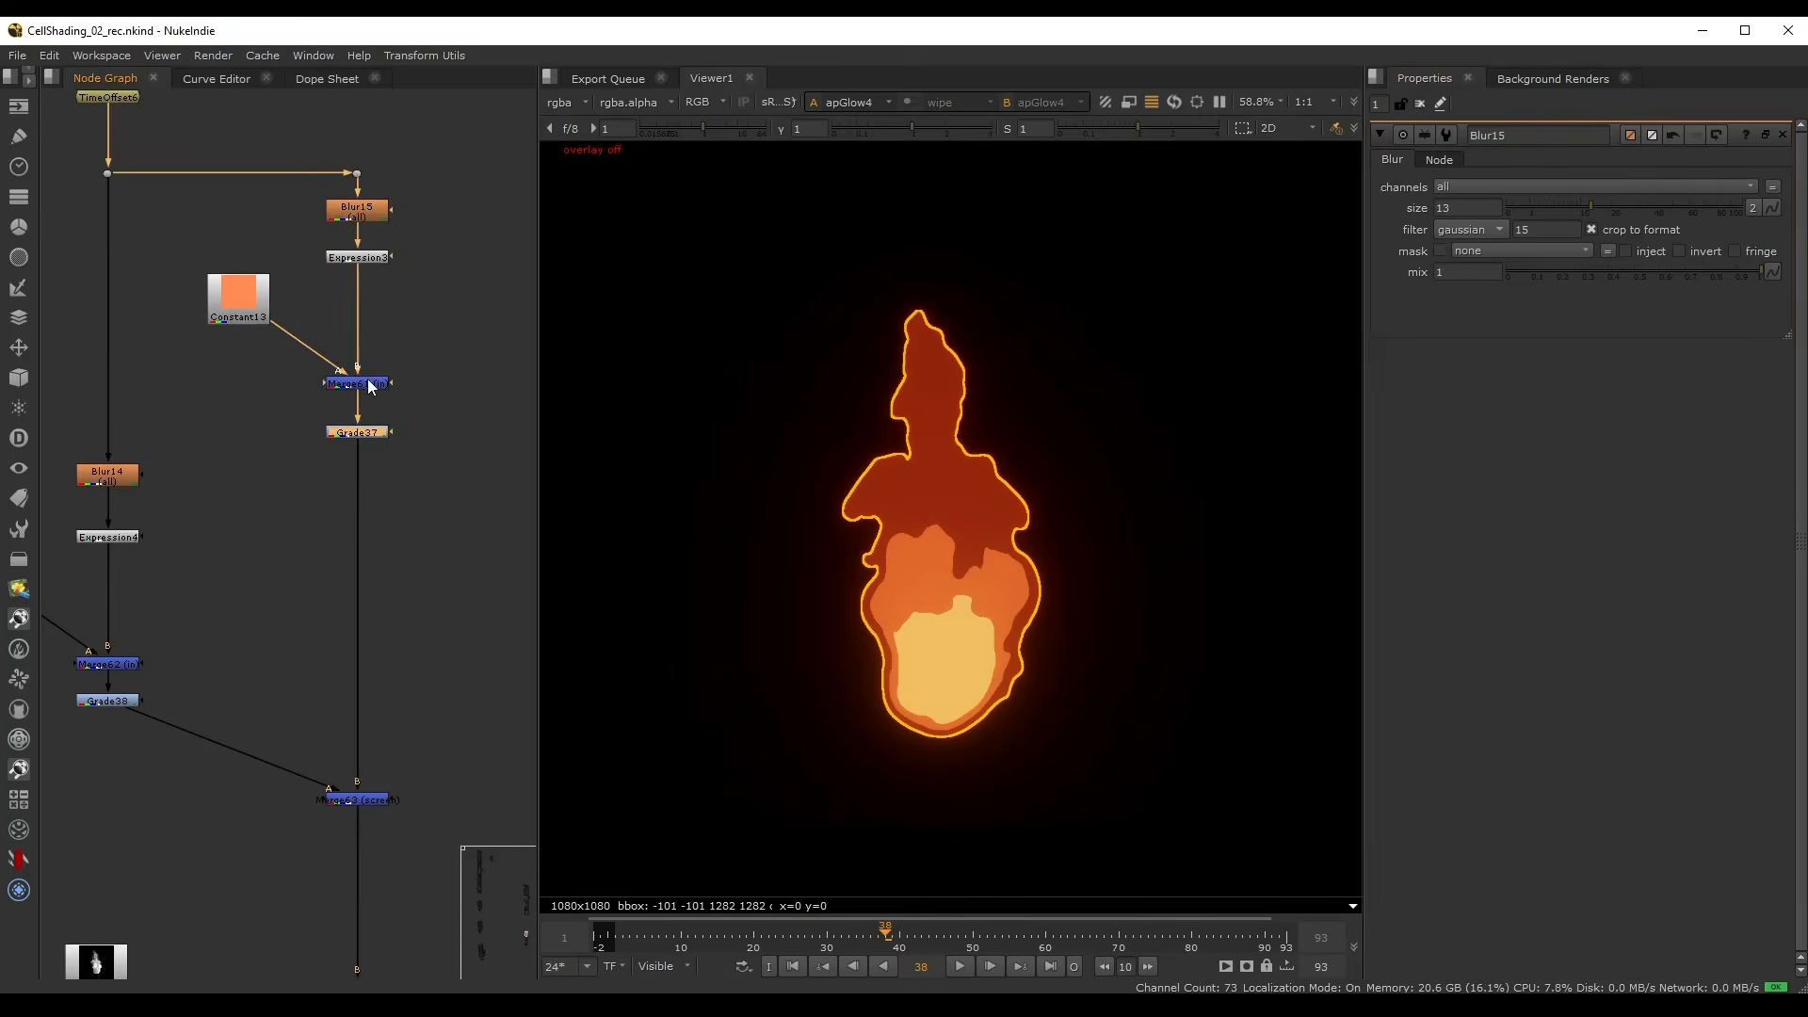
{"action": "left_click_drag", "start_coordinate": [369, 378], "coordinate": [369, 382]}
{"action": "left_click_drag", "start_coordinate": [252, 311], "coordinate": [264, 326]}
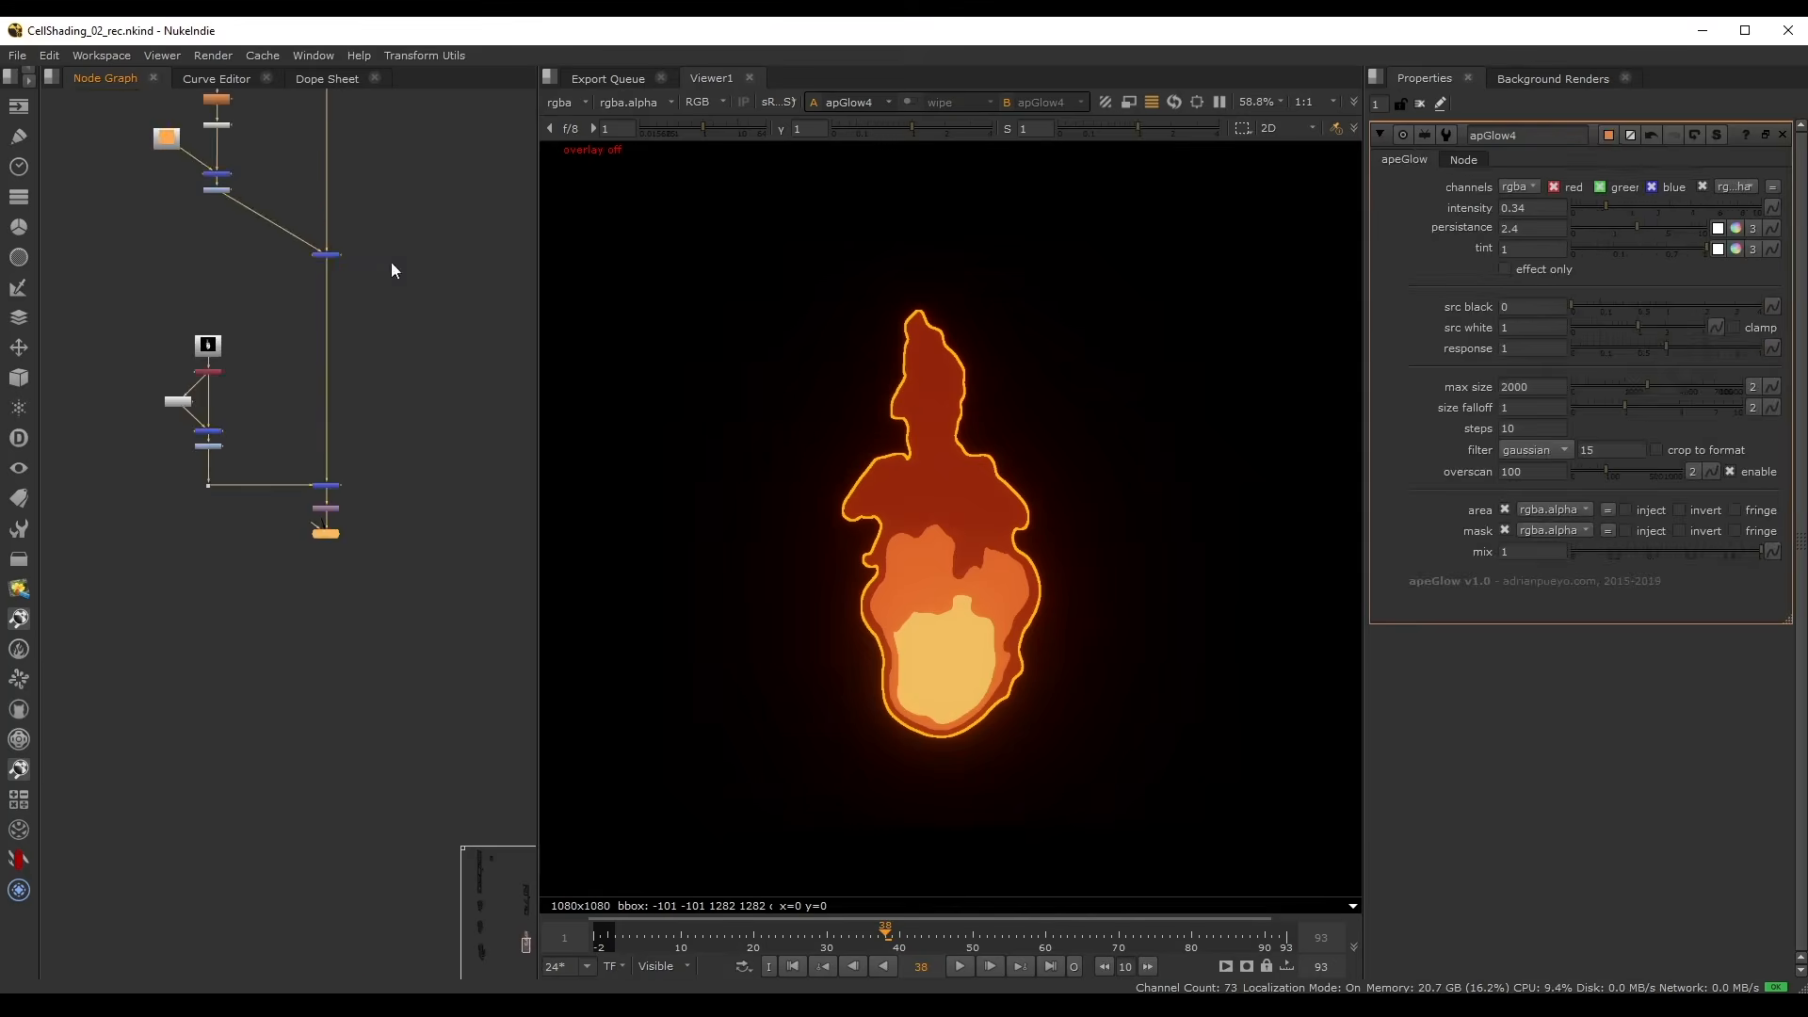
- Switch off the viewer overlays and examine the glowing fire together with its node tree
{"action": "scroll", "coordinate": [949, 386], "scroll_direction": "up", "scroll_amount": 2}
{"action": "scroll", "coordinate": [935, 449], "scroll_direction": "down", "scroll_amount": 2}
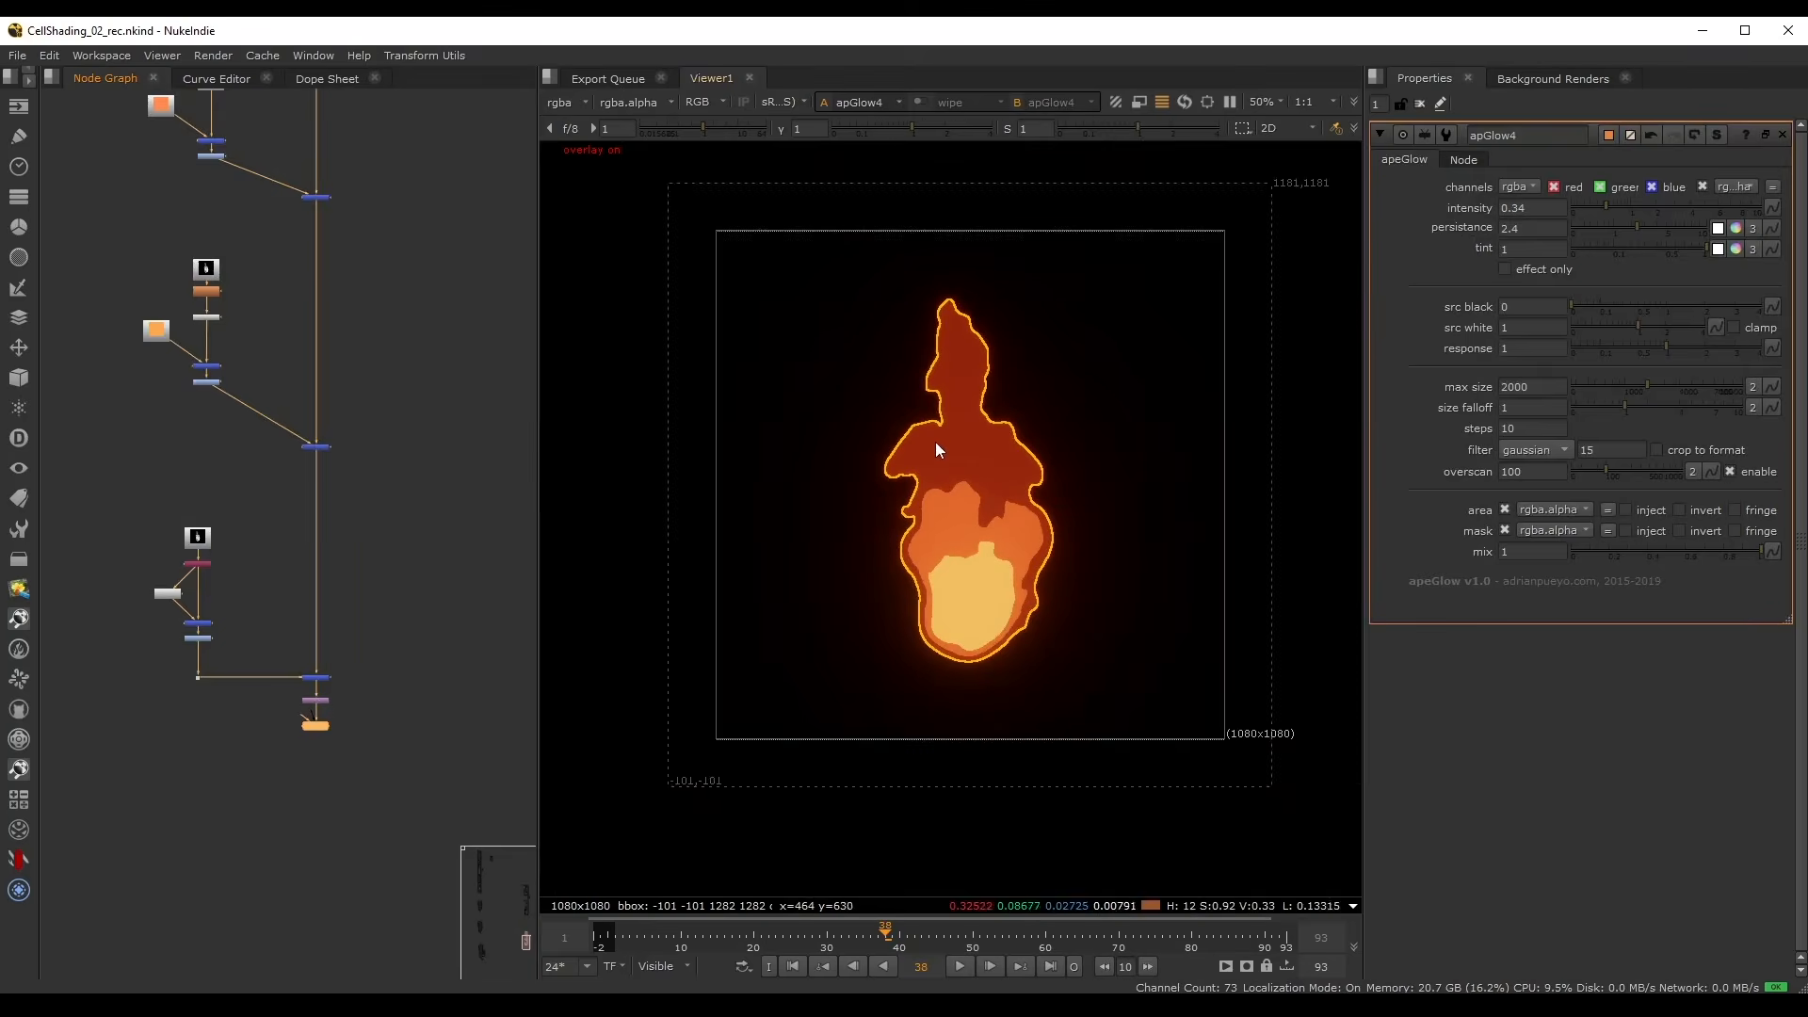
{"action": "key", "text": "q"}
{"action": "middle_click_drag", "start_coordinate": [308, 243], "coordinate": [306, 488]}
{"action": "left_click", "coordinate": [375, 328]}
{"action": "scroll", "coordinate": [983, 417], "scroll_direction": "up", "scroll_amount": 2}
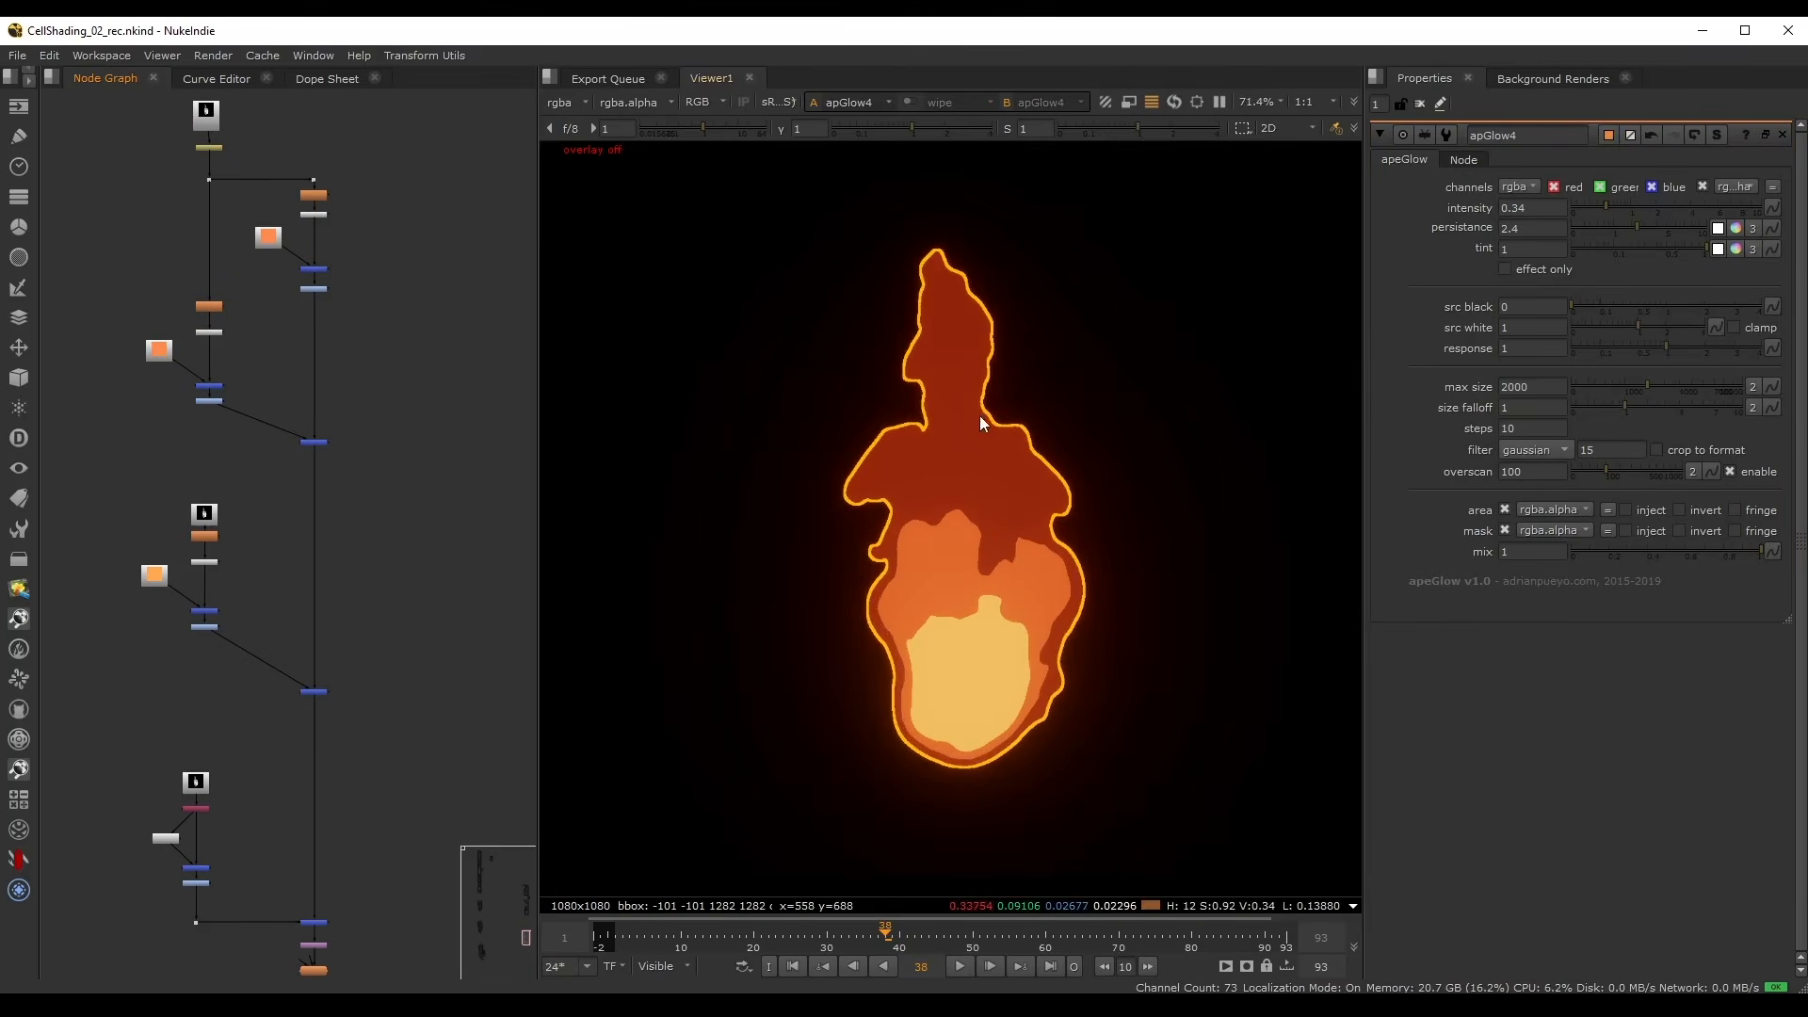
- Add a Ramp node between Constant13 and the A input of the first branch's Merge
{"action": "middle_click_drag", "start_coordinate": [416, 340], "coordinate": [450, 487]}
{"action": "scroll", "coordinate": [314, 361], "scroll_direction": "up", "scroll_amount": 6}
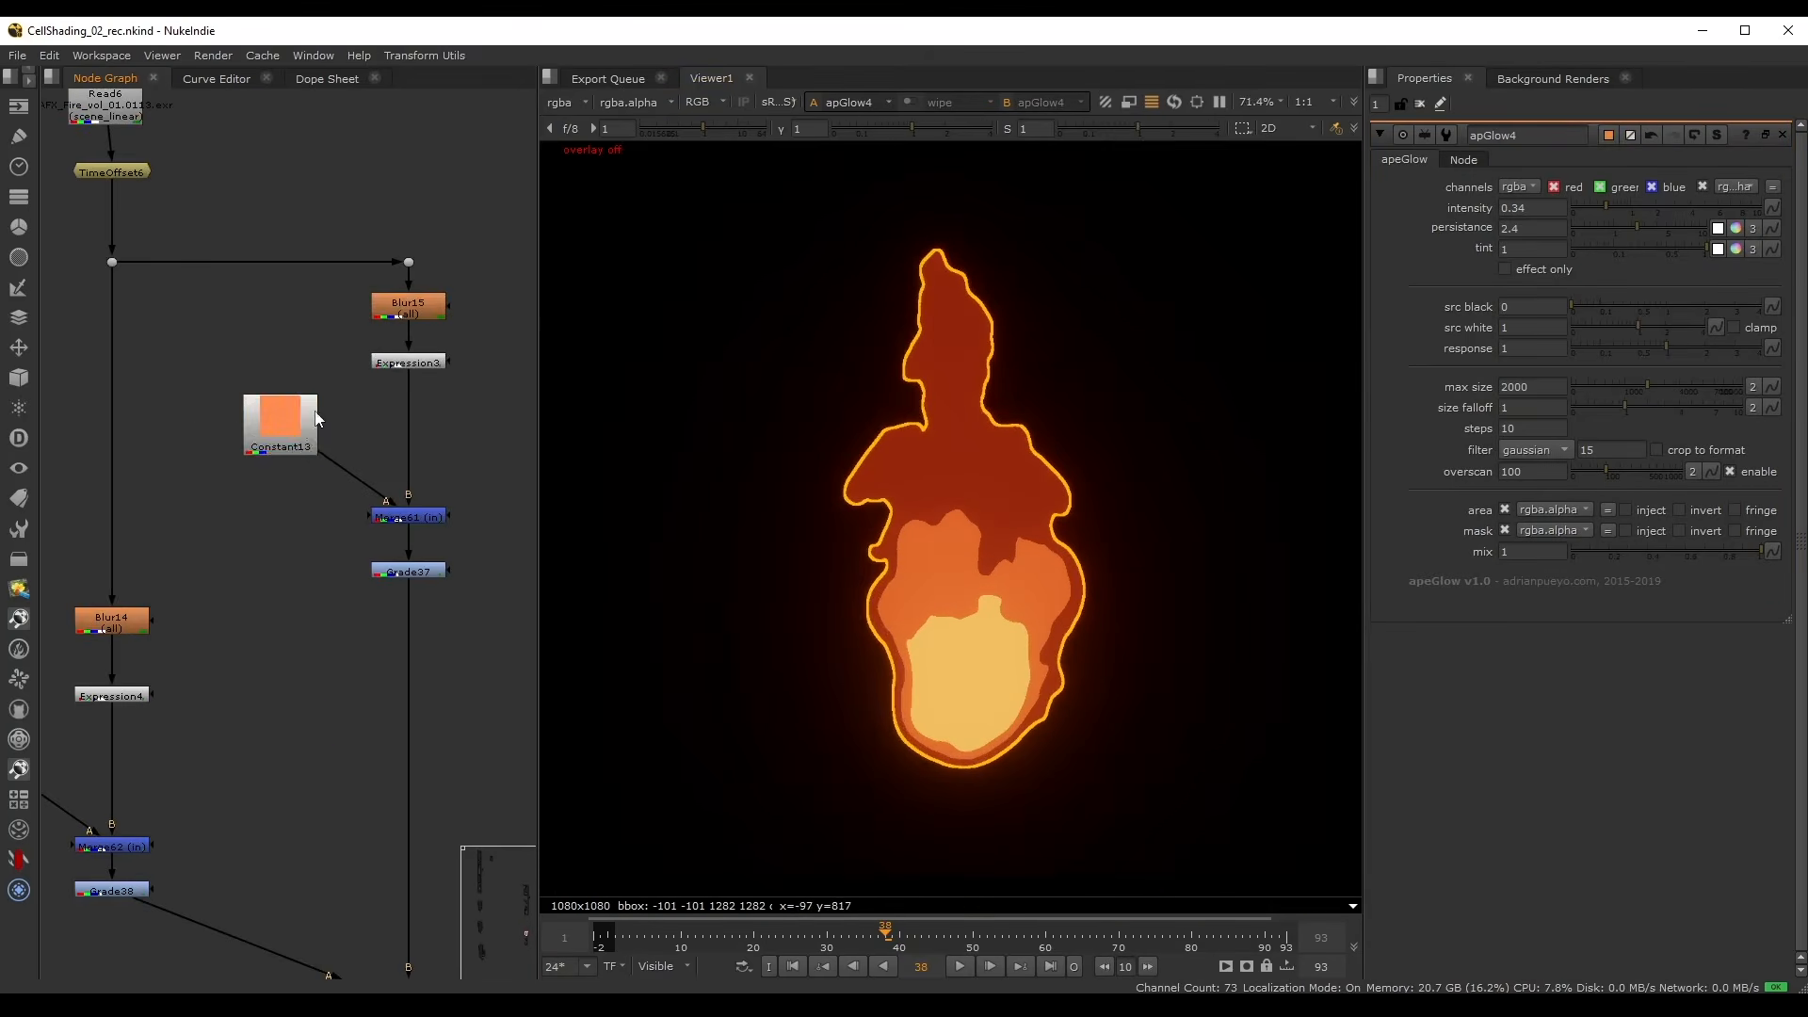
{"action": "left_click_drag", "start_coordinate": [284, 422], "coordinate": [232, 390]}
{"action": "key", "text": "Tab"}
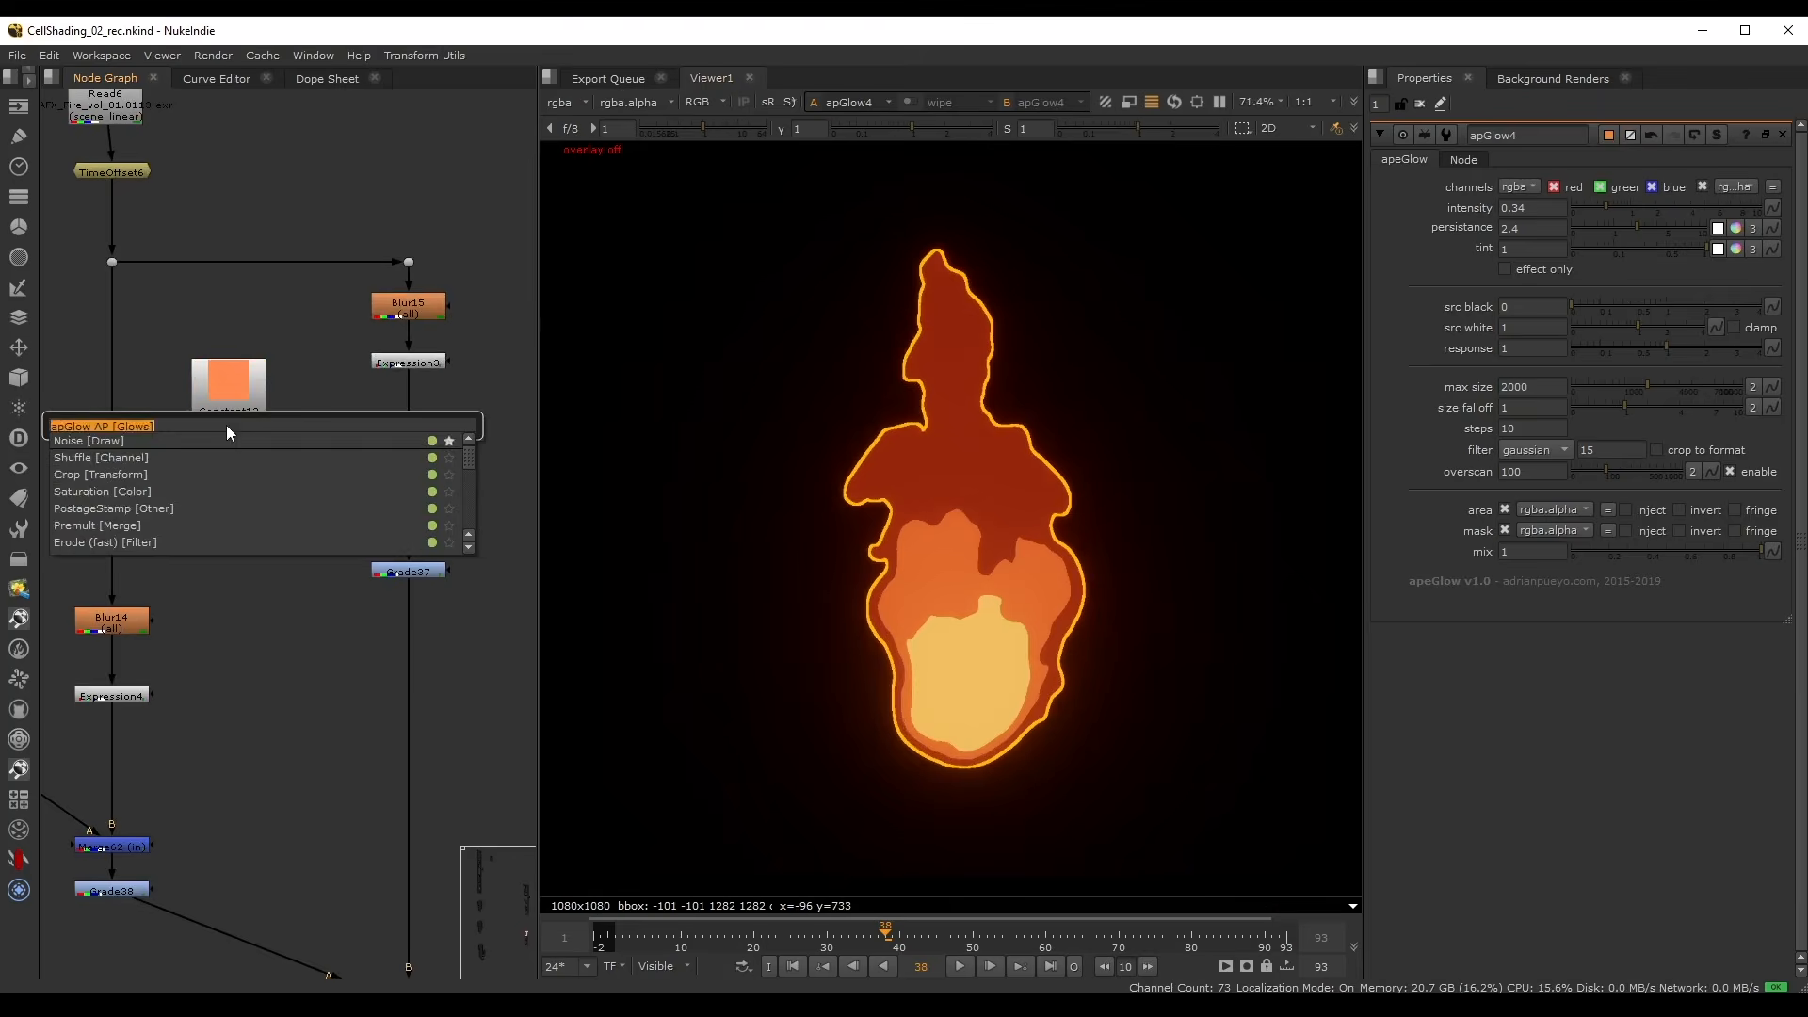
{"action": "type", "text": "ramp"}
{"action": "key", "text": "Return"}
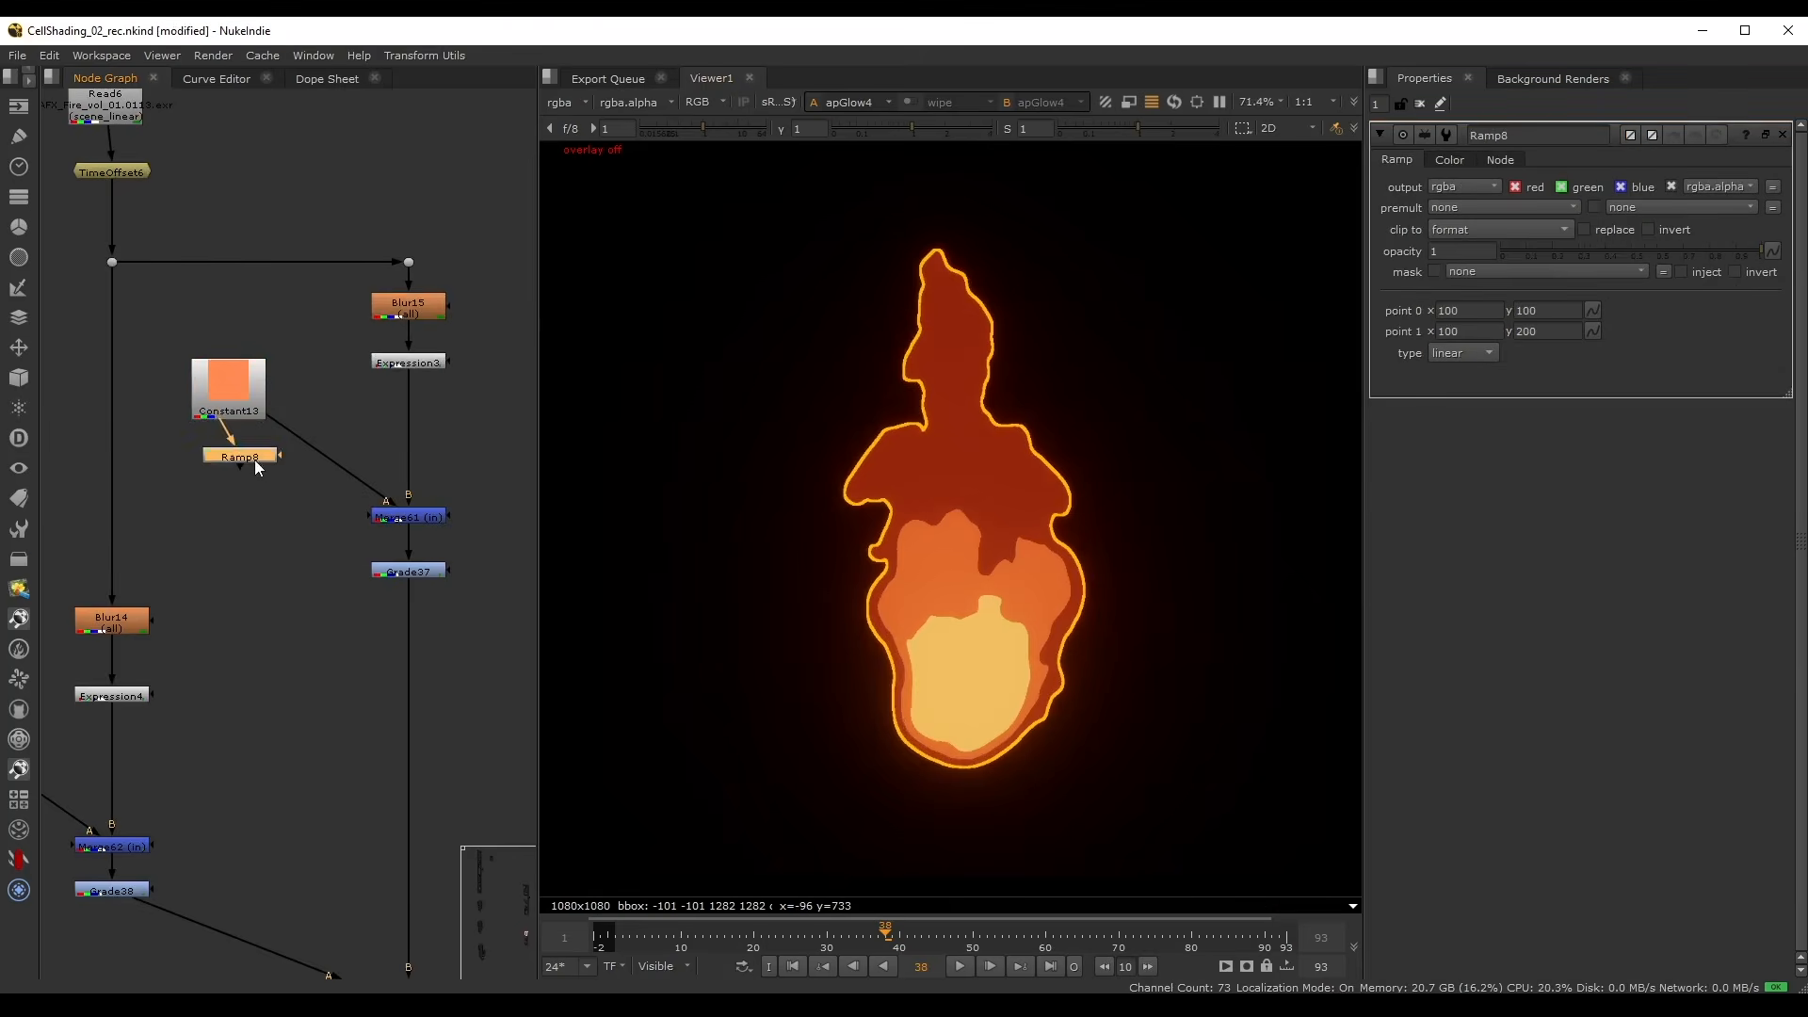
{"action": "left_click_drag", "start_coordinate": [250, 455], "coordinate": [275, 454]}
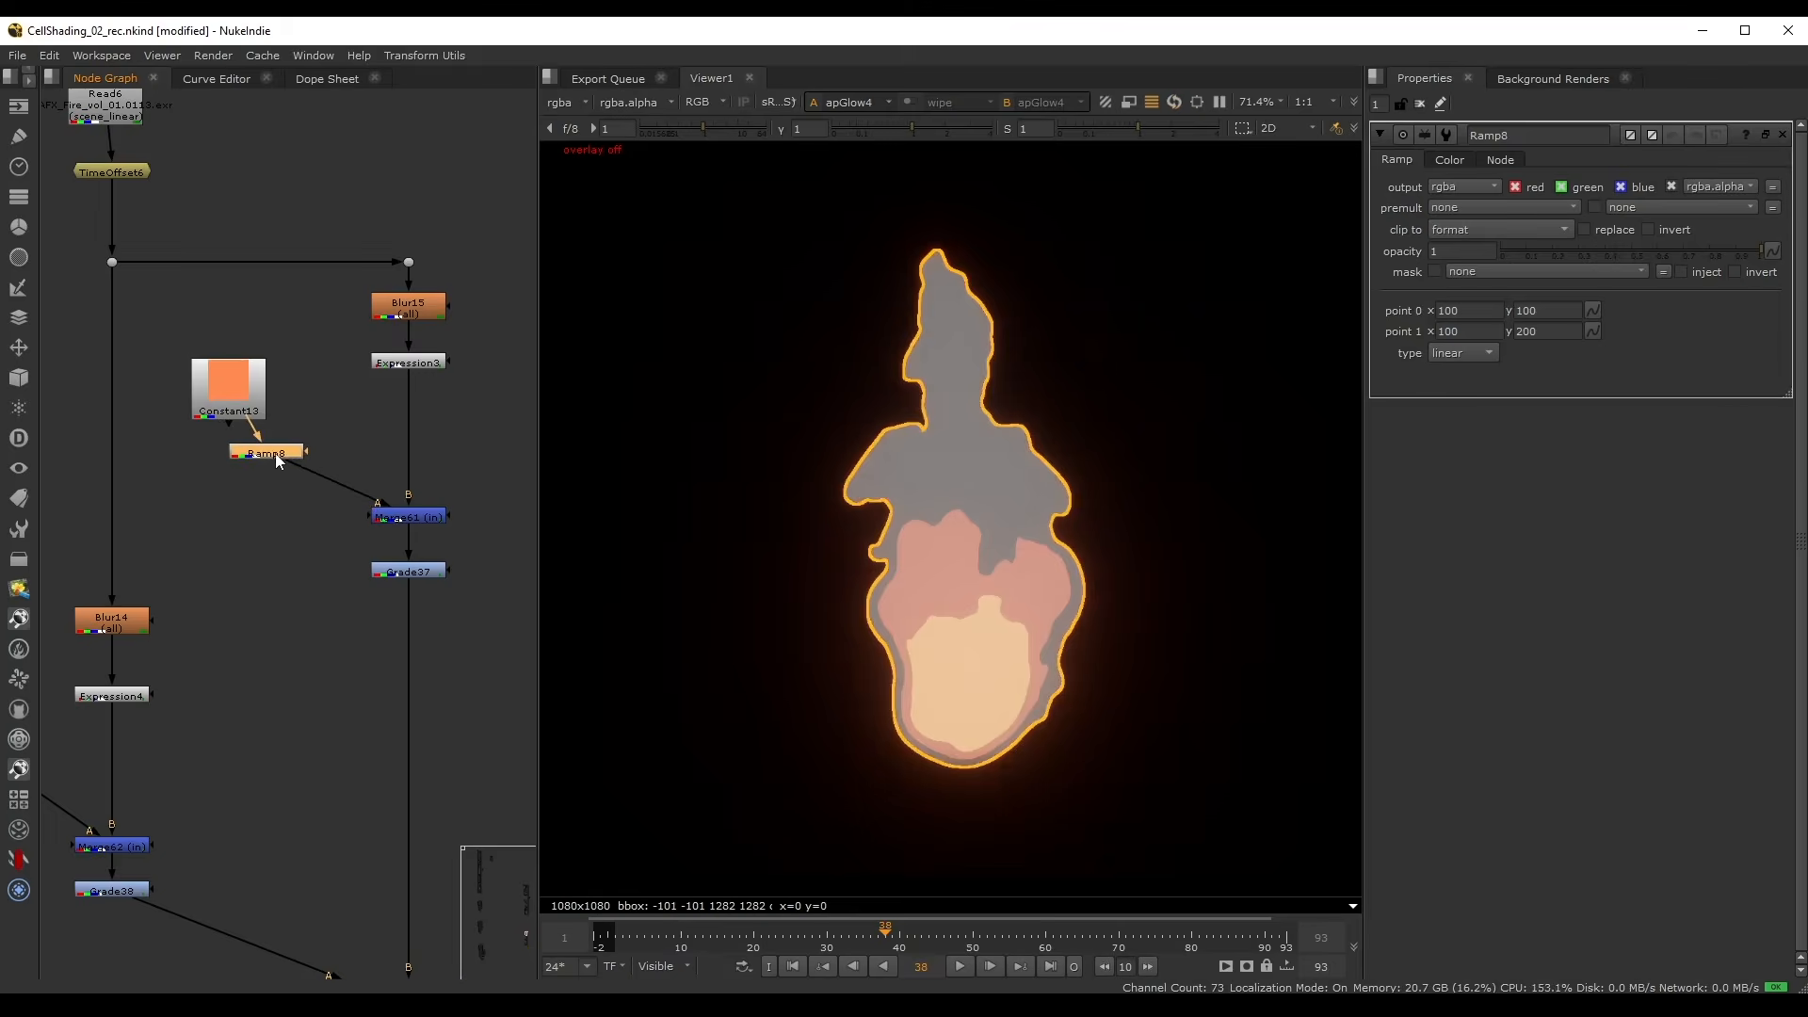
- Show the viewer overlays and move the Ramp's point 0 to y 928 and point 1 to y 156
{"action": "scroll", "coordinate": [962, 474], "scroll_direction": "down", "scroll_amount": 3}
{"action": "key", "text": "o"}
{"action": "left_click_drag", "start_coordinate": [789, 664], "coordinate": [791, 337]}
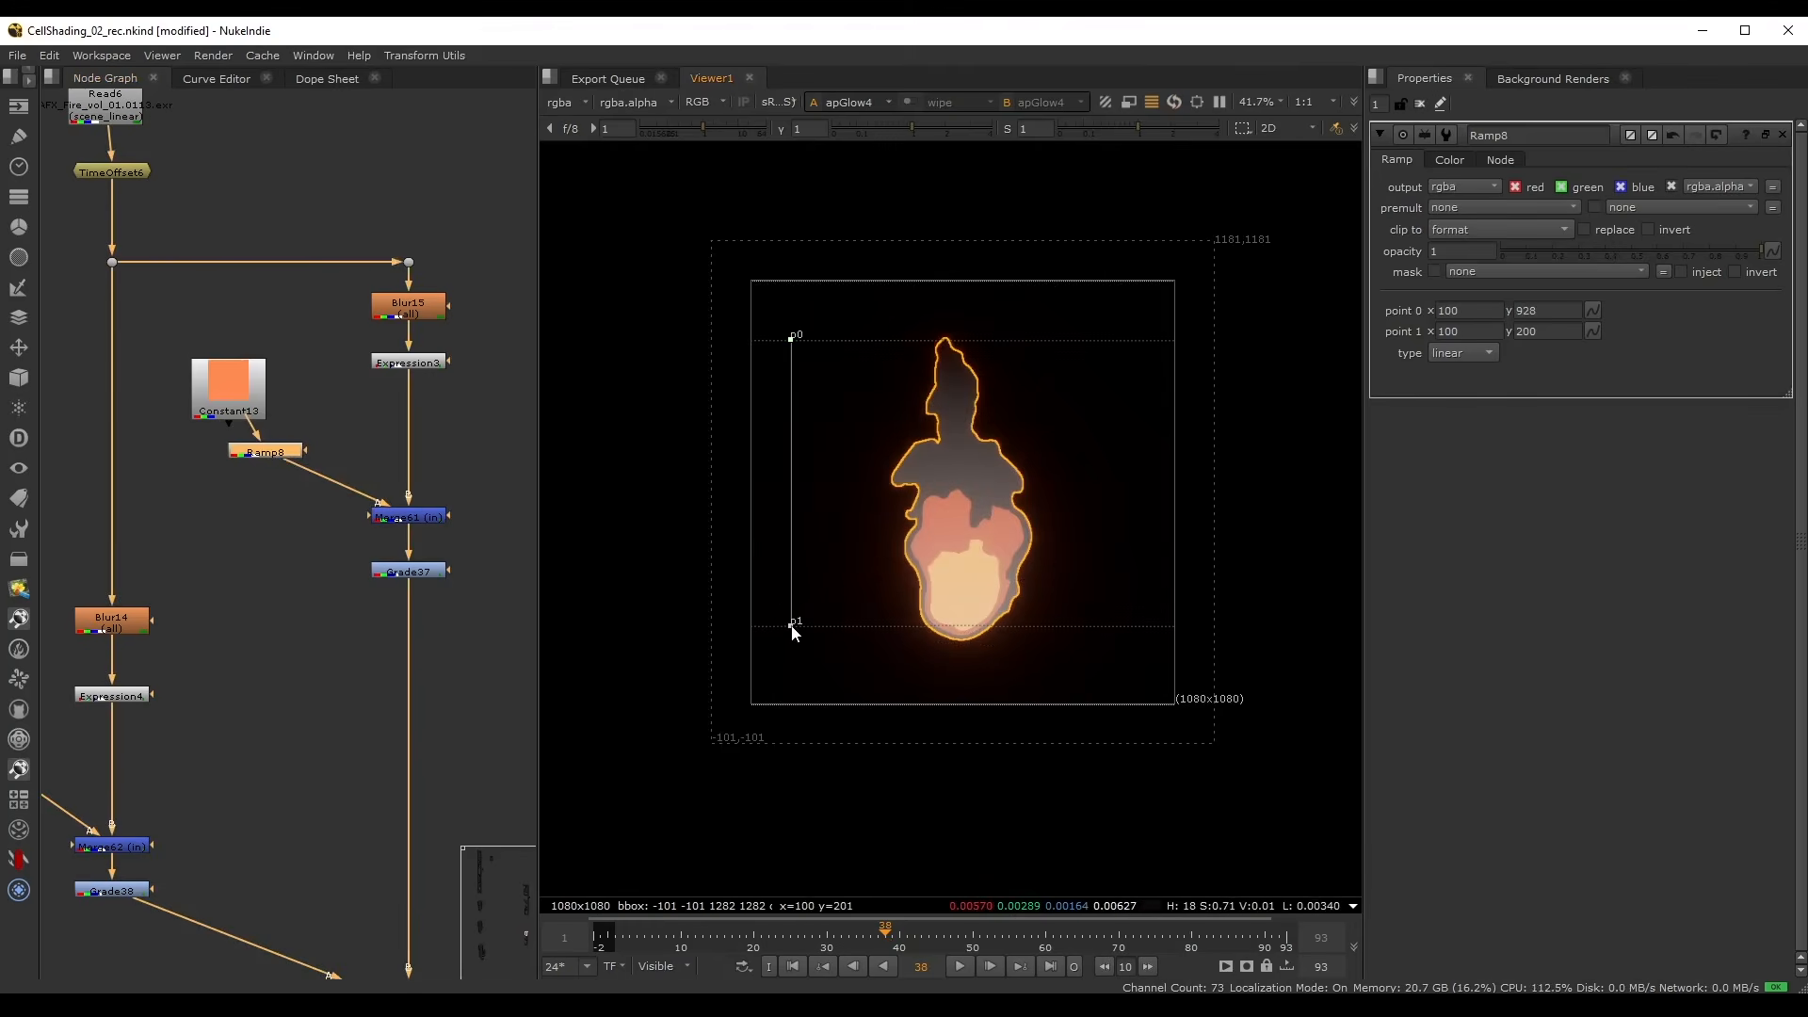
{"action": "left_click_drag", "start_coordinate": [792, 625], "coordinate": [792, 642]}
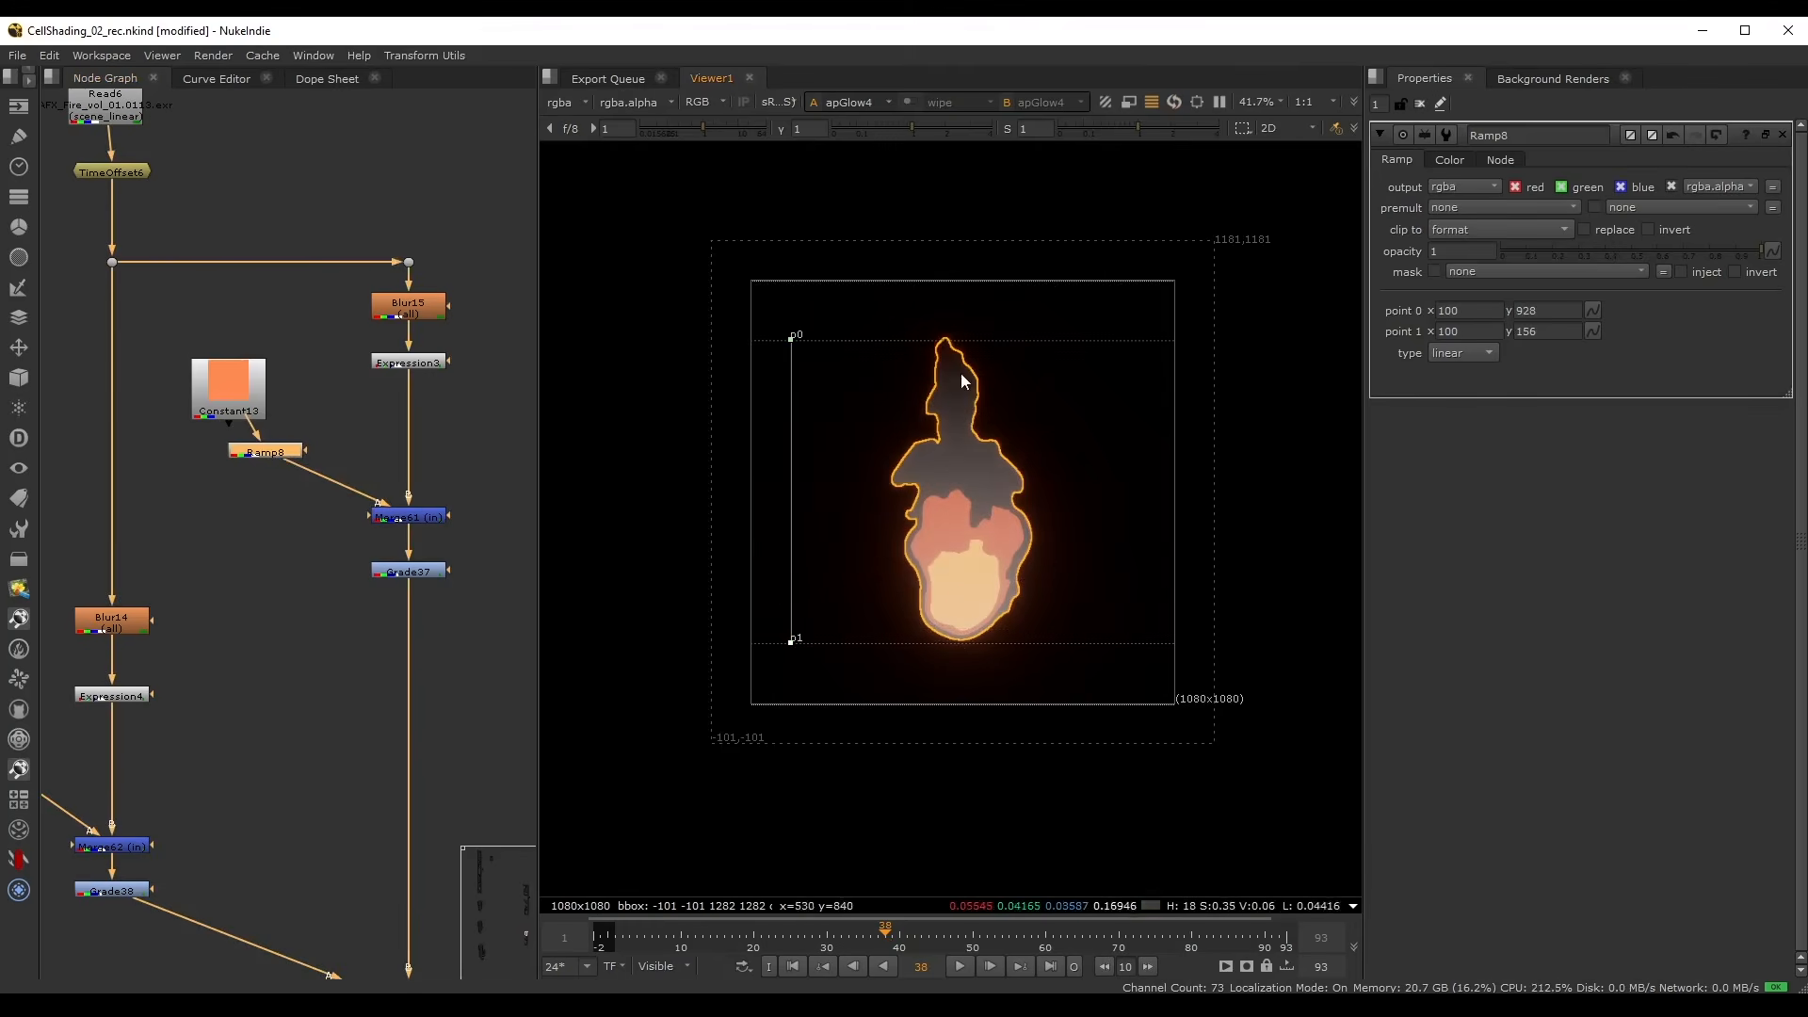
- Add a Grade node after the Ramp and set its gain to red 1, green 0.3 and blue 0.05
{"action": "left_click_drag", "start_coordinate": [268, 451], "coordinate": [291, 452]}
{"action": "key", "text": "g"}
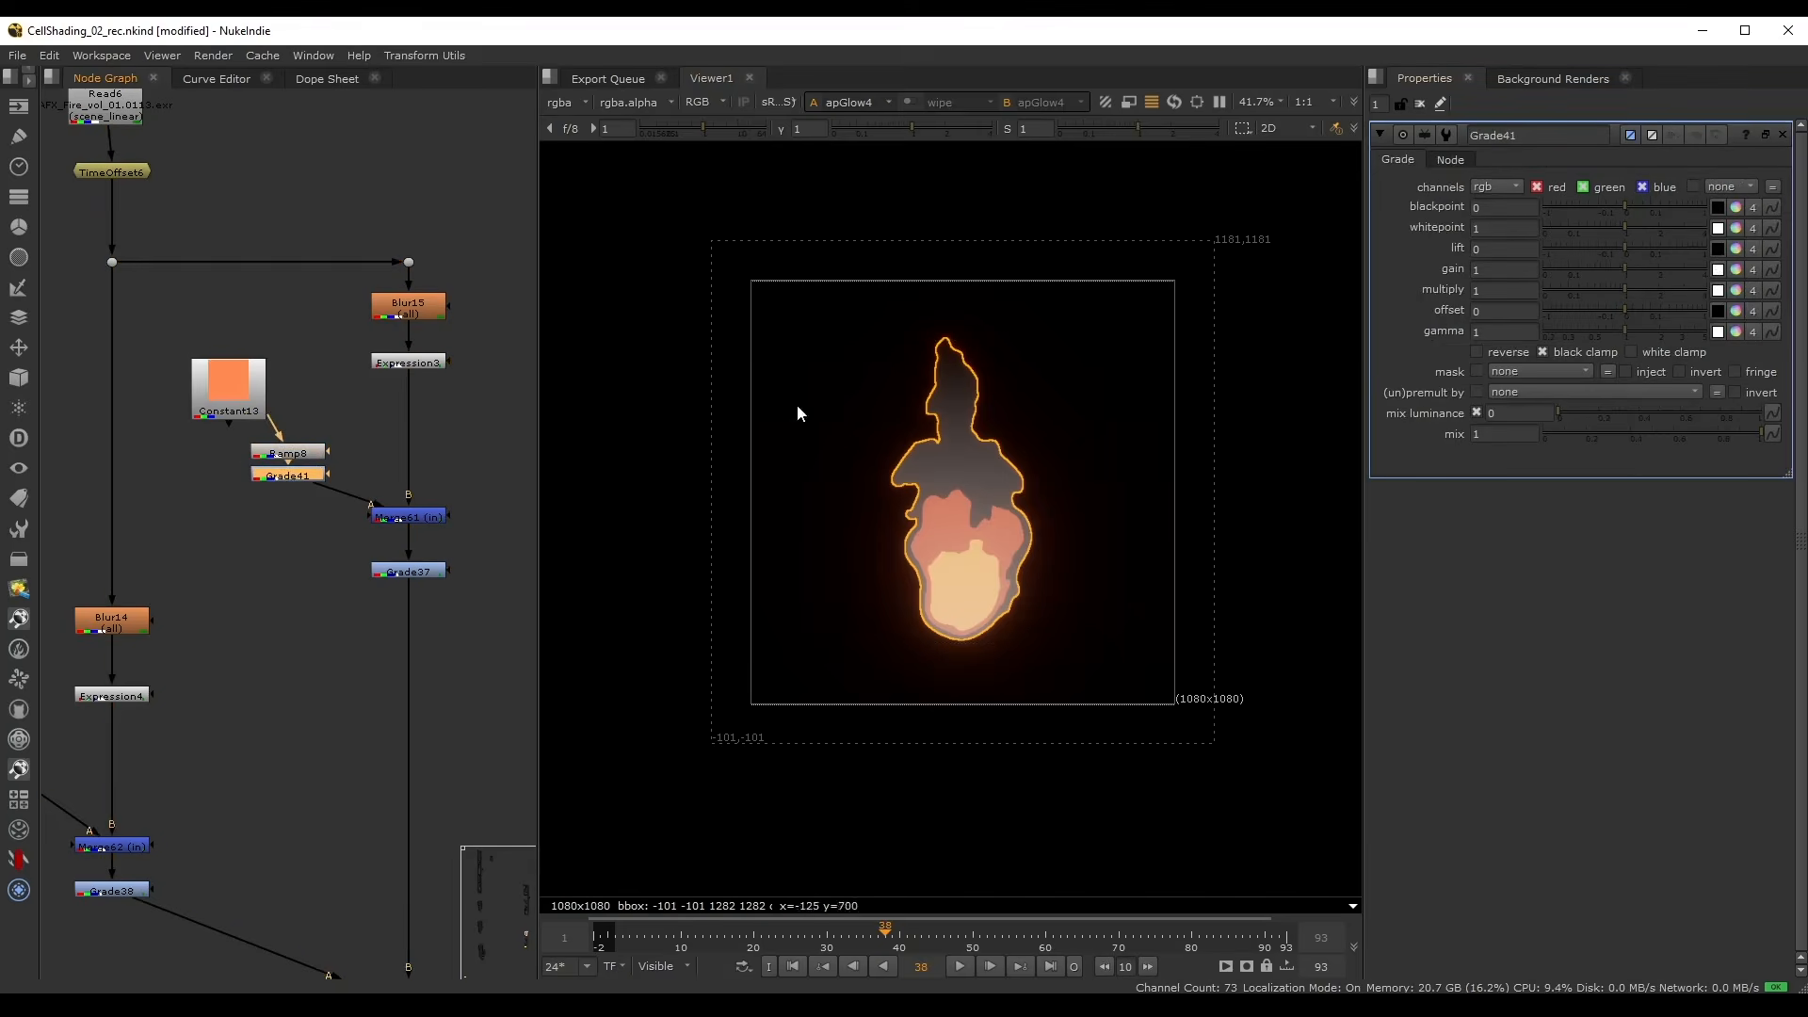
{"action": "left_click", "coordinate": [1735, 270]}
{"action": "left_click", "coordinate": [1596, 313]}
{"action": "left_click", "coordinate": [1563, 334]}
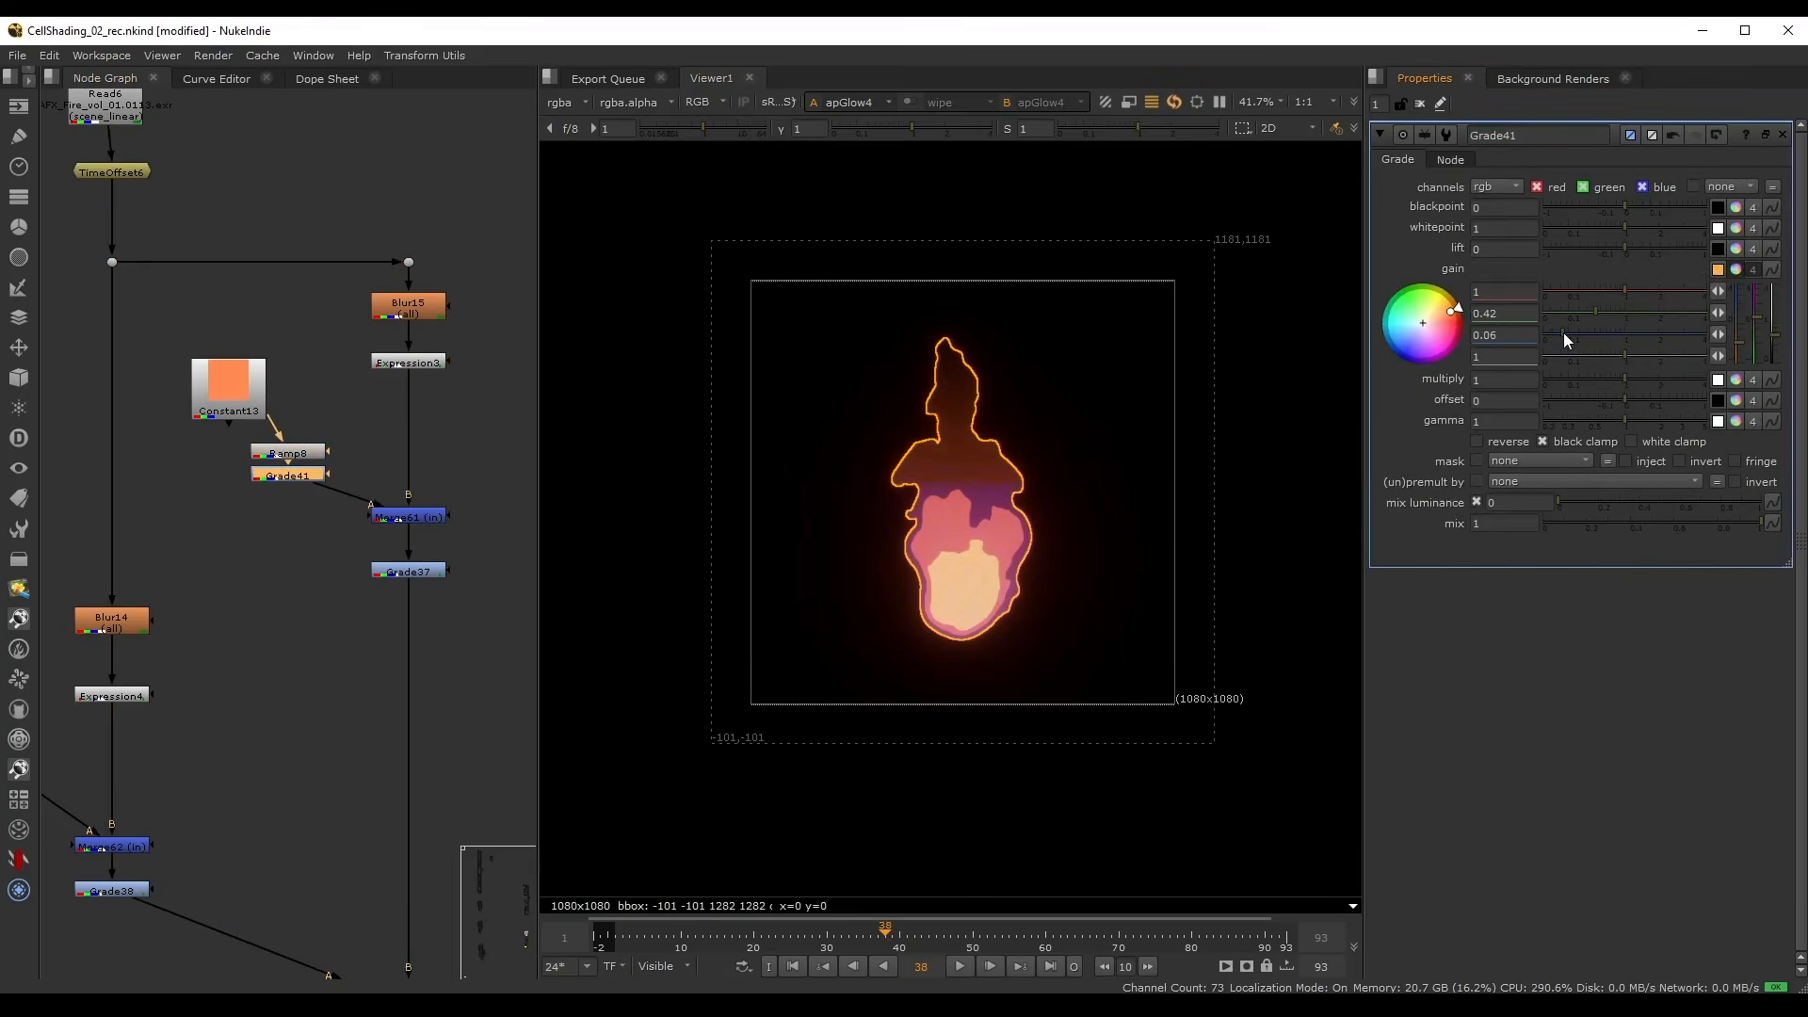
{"action": "left_click_drag", "start_coordinate": [1563, 333], "coordinate": [1585, 313]}
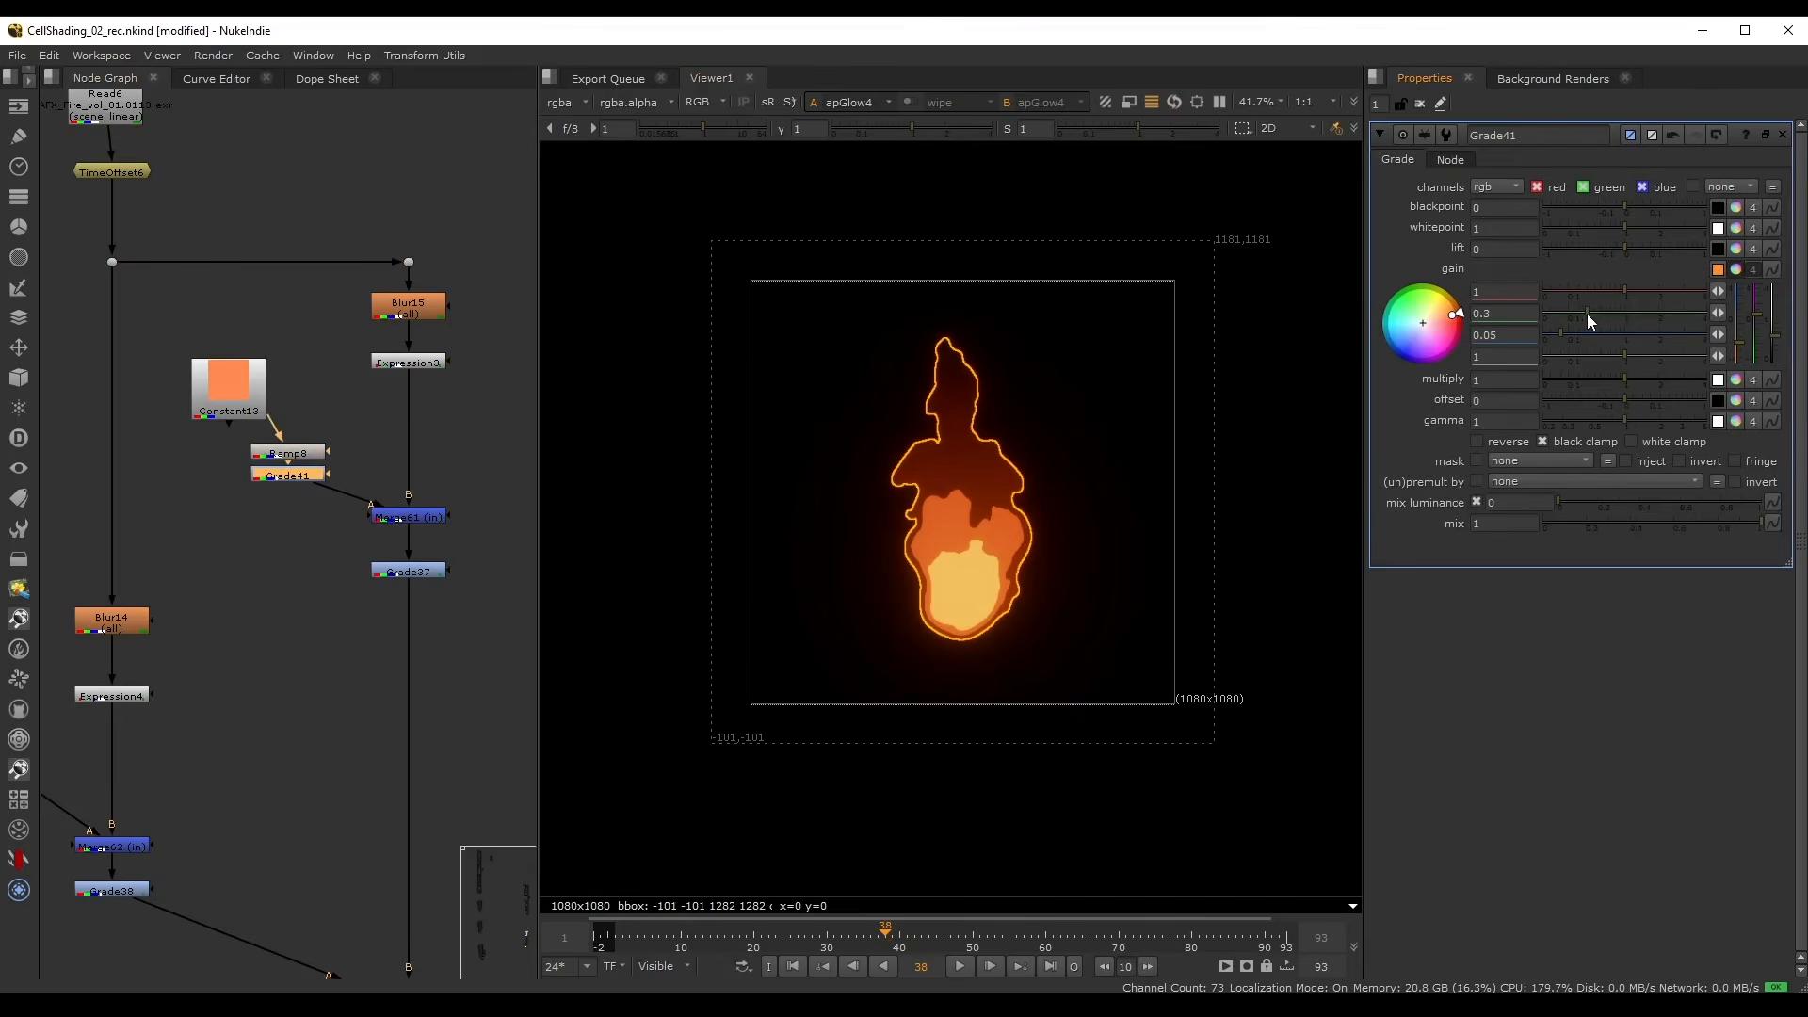
- Stretch the Ramp by moving point 0 to y 1142 and point 1 to y 264
{"action": "double_click", "coordinate": [287, 453]}
{"action": "left_click_drag", "start_coordinate": [793, 272], "coordinate": [793, 236]}
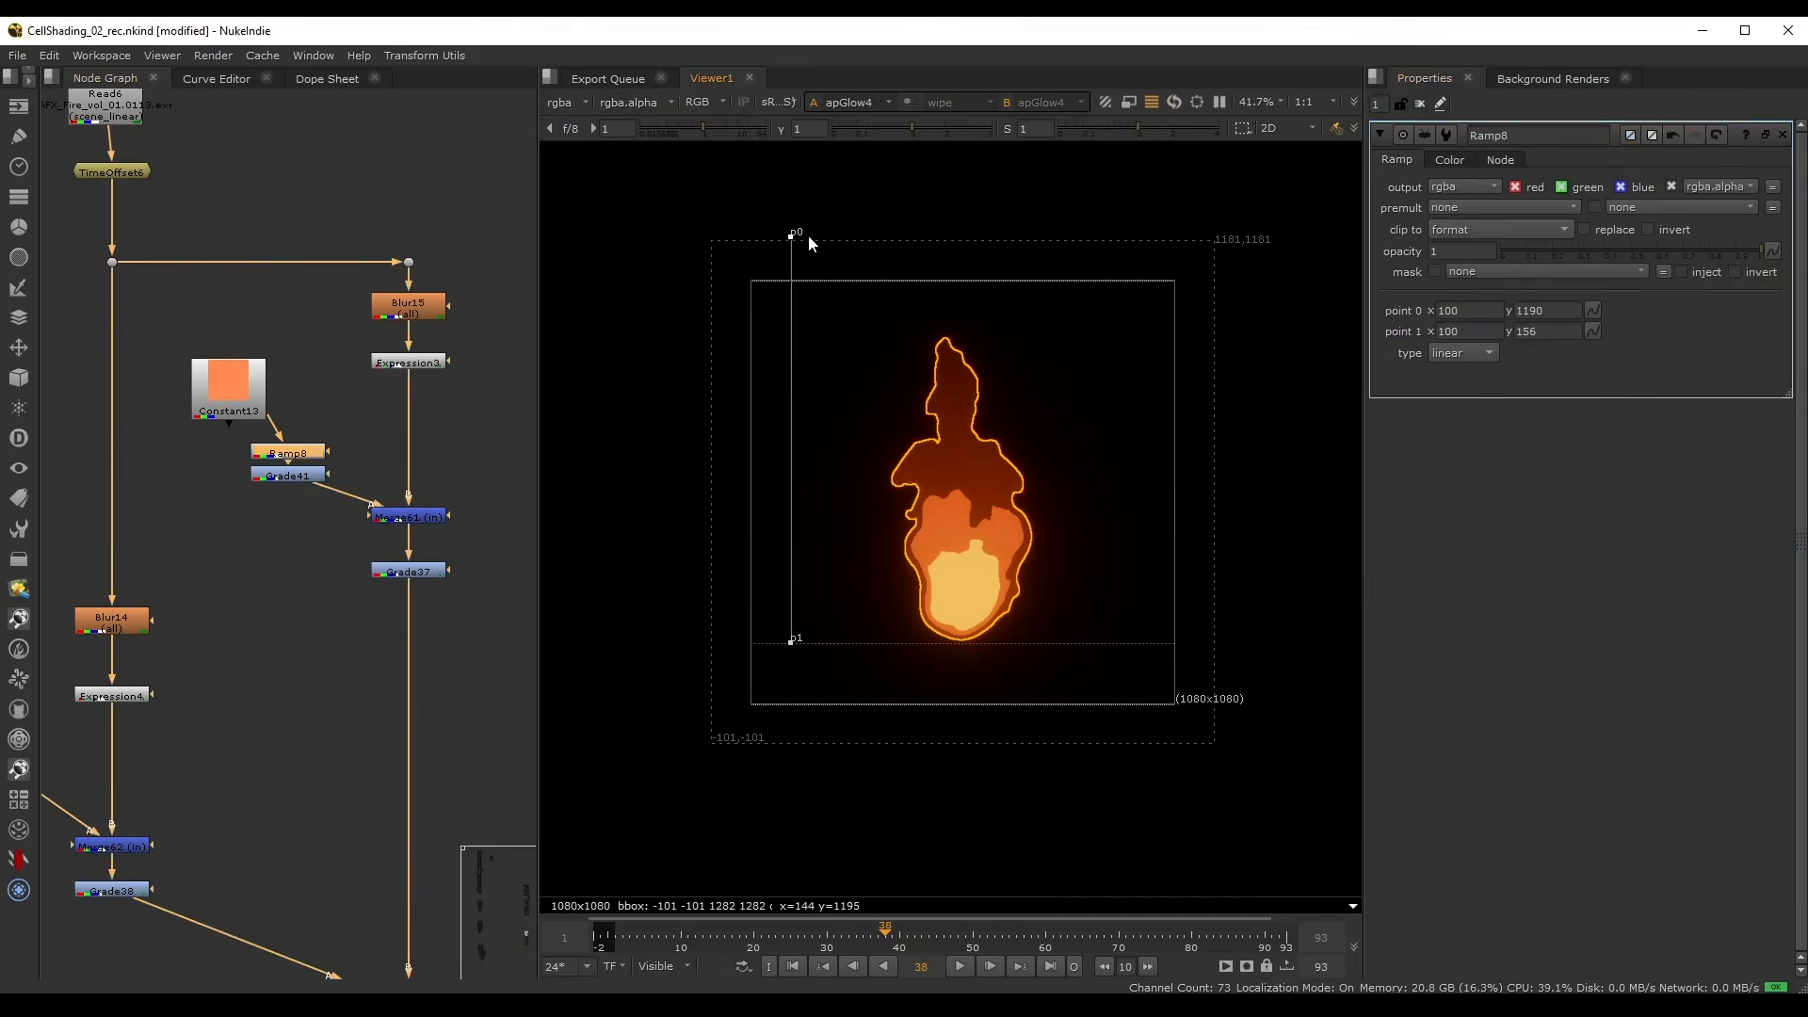
{"action": "left_click_drag", "start_coordinate": [792, 641], "coordinate": [795, 598]}
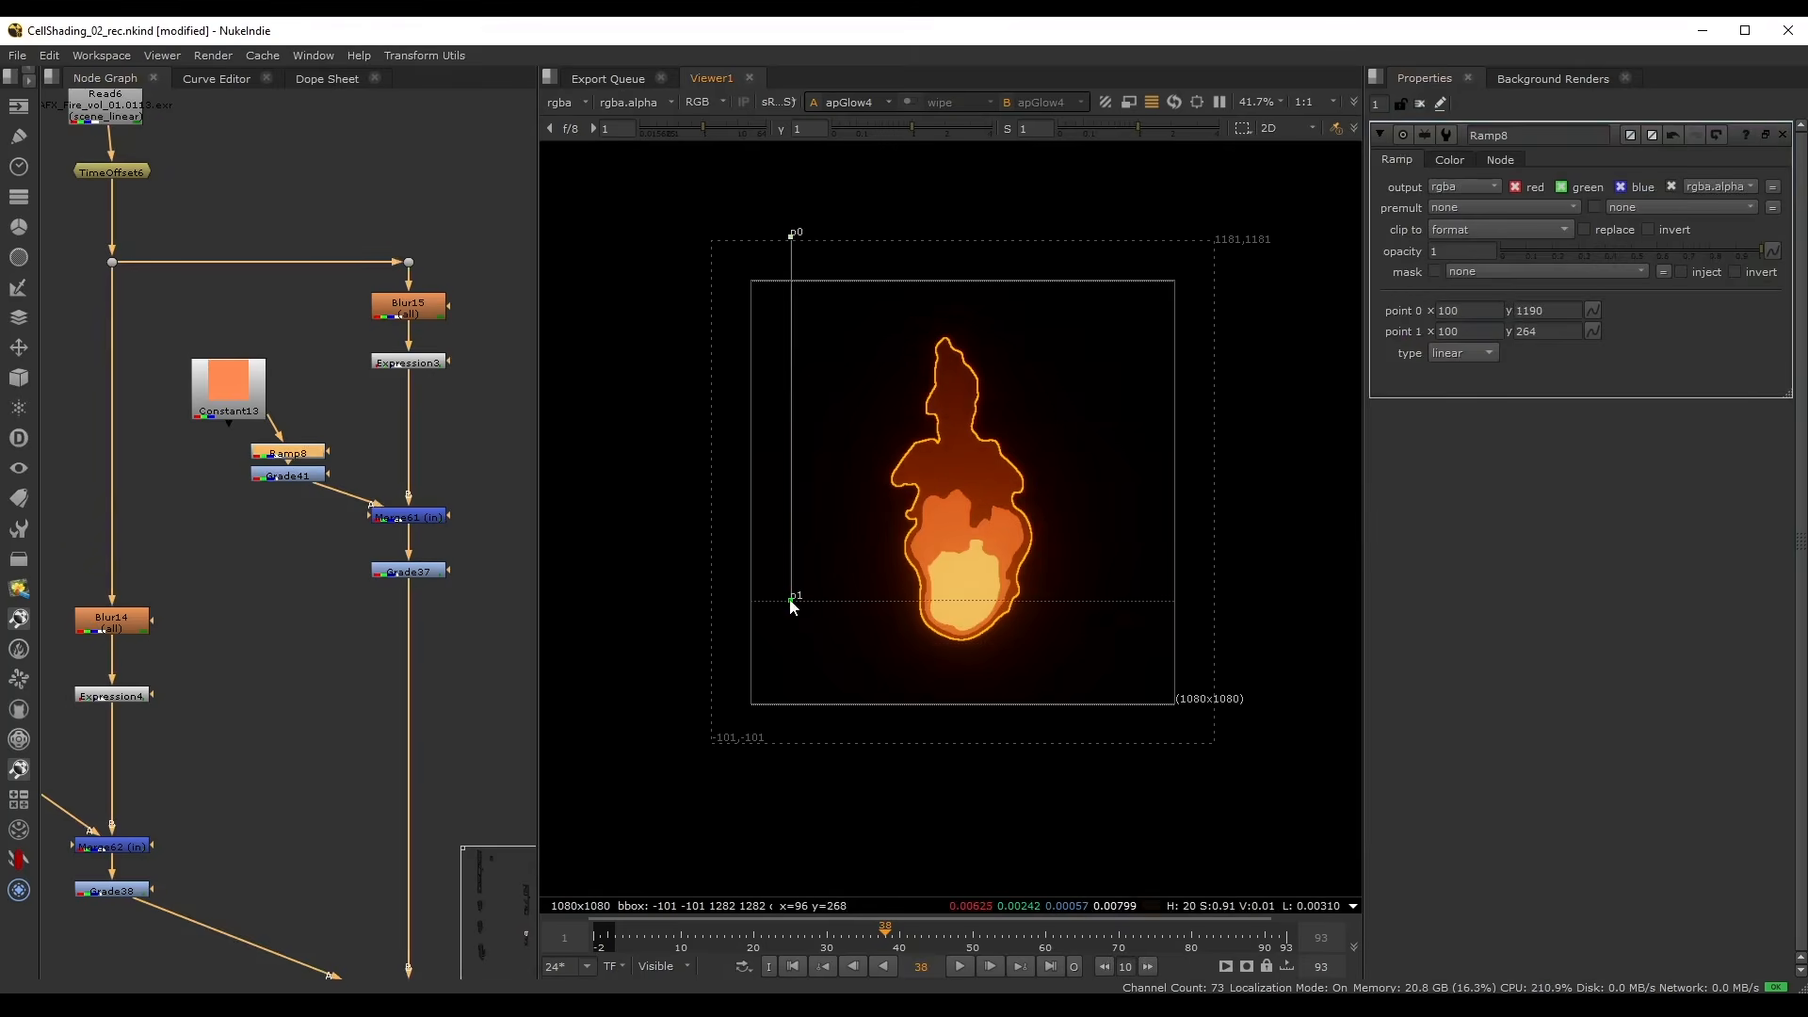
{"action": "left_click_drag", "start_coordinate": [794, 242], "coordinate": [795, 260]}
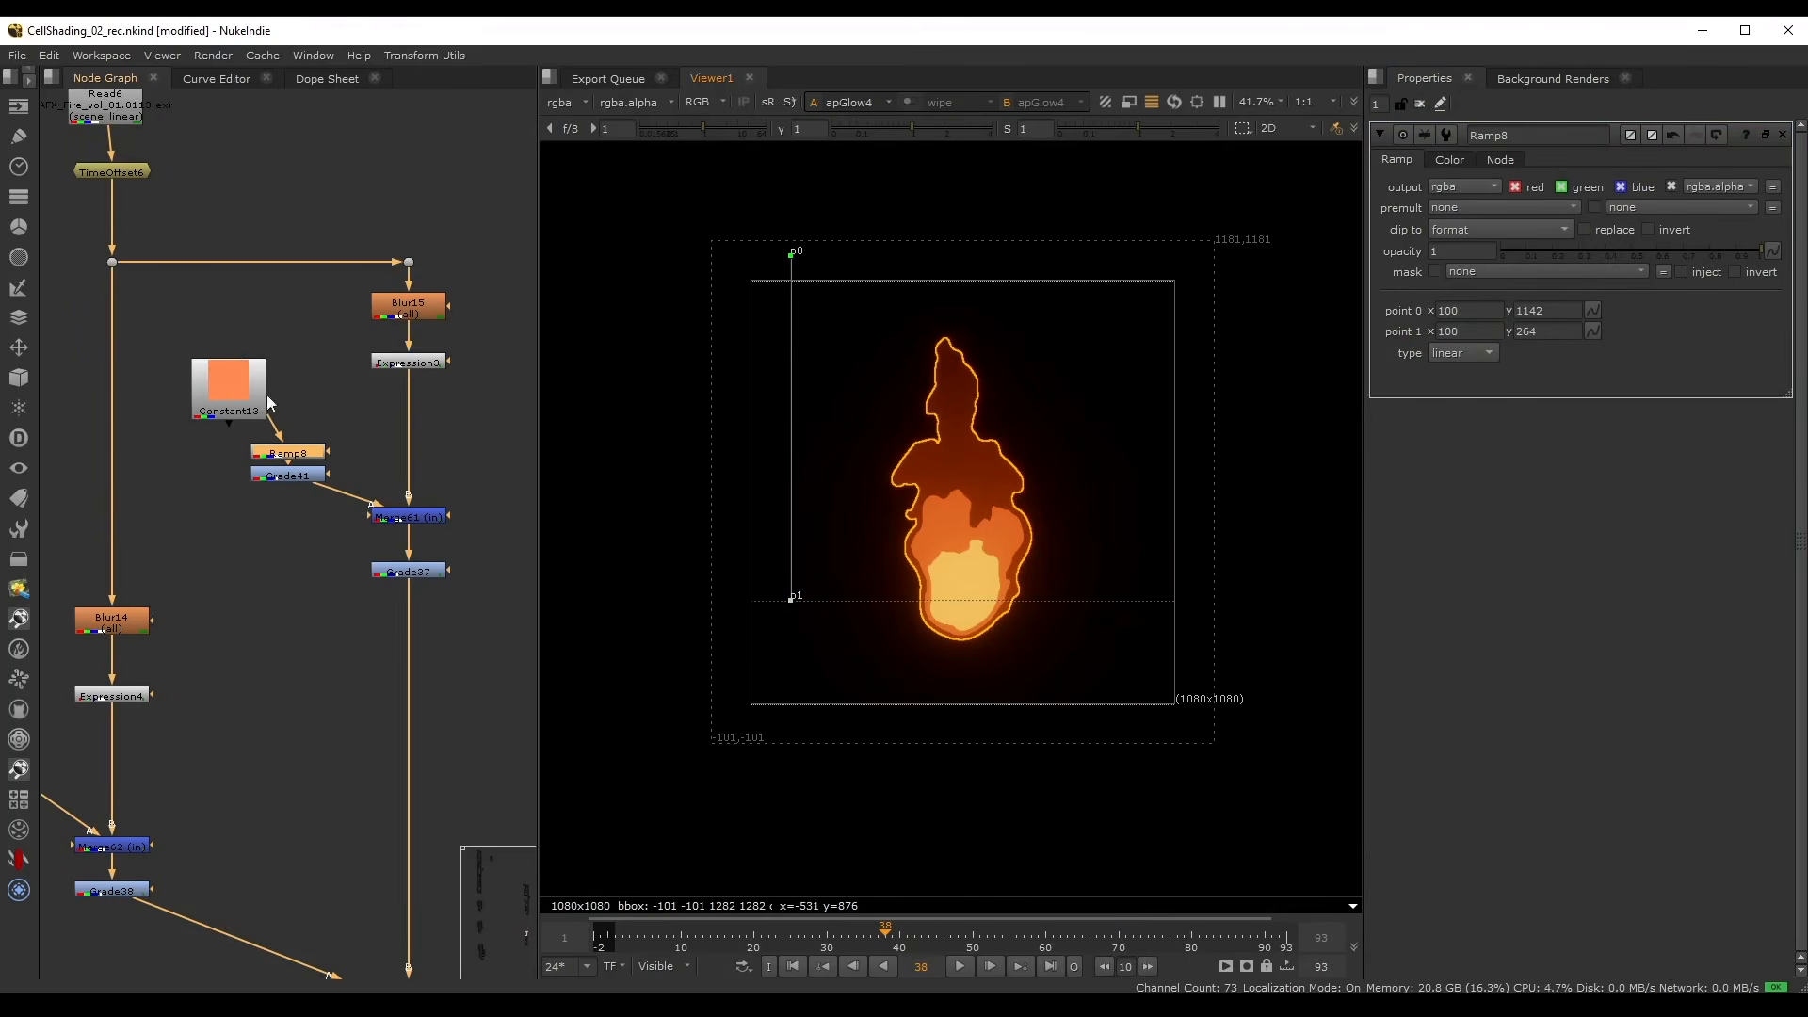
- Delete the Constant13 node above the Ramp and save the script
{"action": "left_click", "coordinate": [227, 386]}
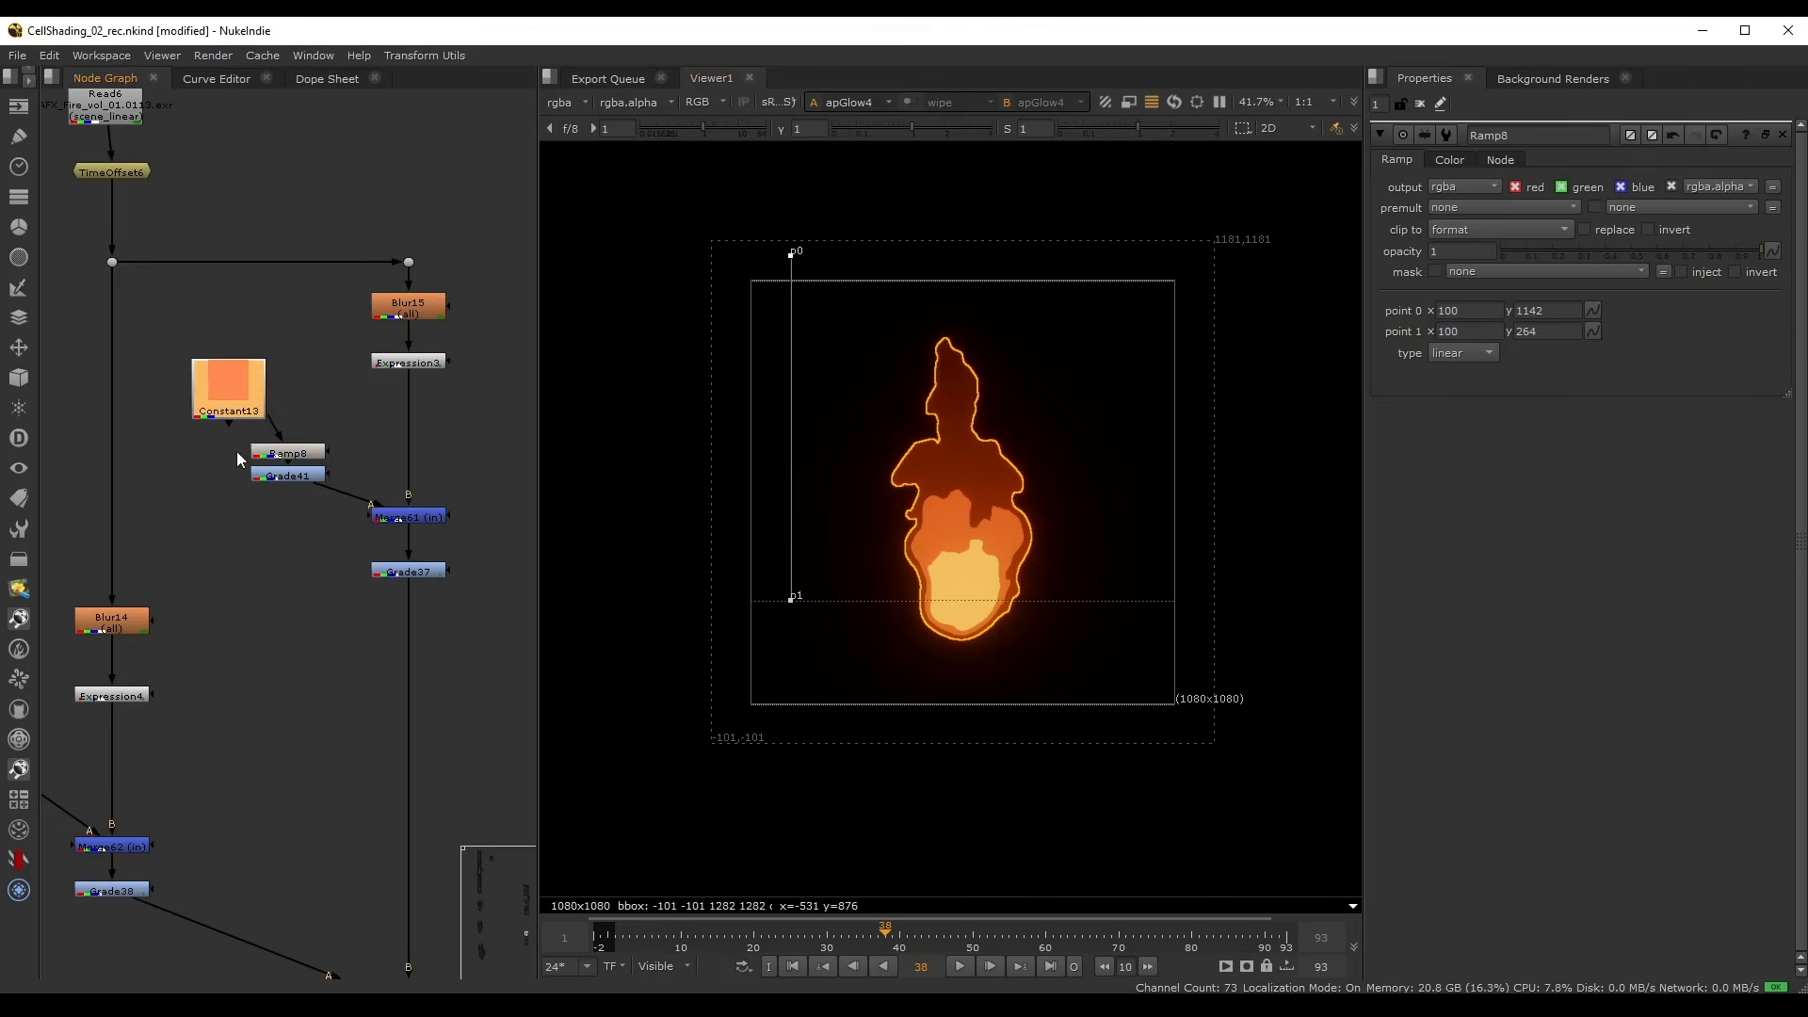
{"action": "key", "text": "Delete"}
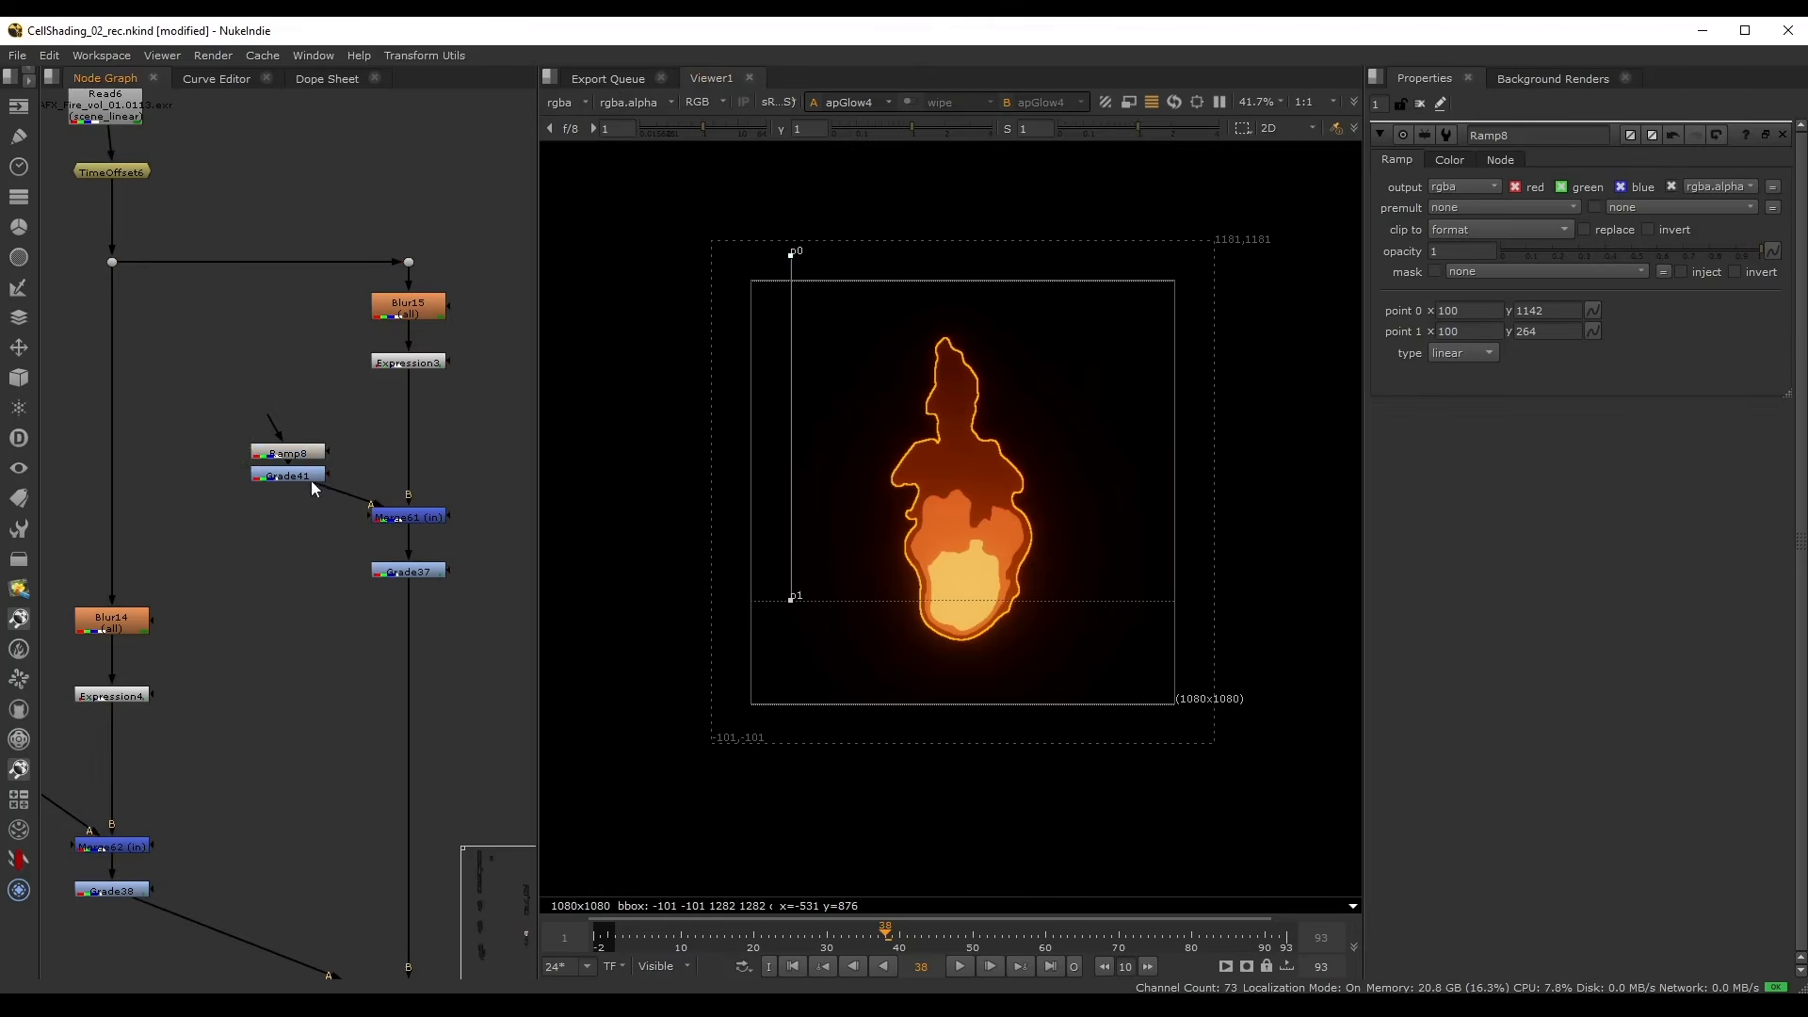
{"action": "key", "text": "ctrl+s"}
- Add an X_Distort node to the outline branch between Shuffle35 and Dilate12
{"action": "middle_click_drag", "start_coordinate": [320, 614], "coordinate": [341, 345]}
{"action": "scroll", "coordinate": [956, 490], "scroll_direction": "up", "scroll_amount": 6}
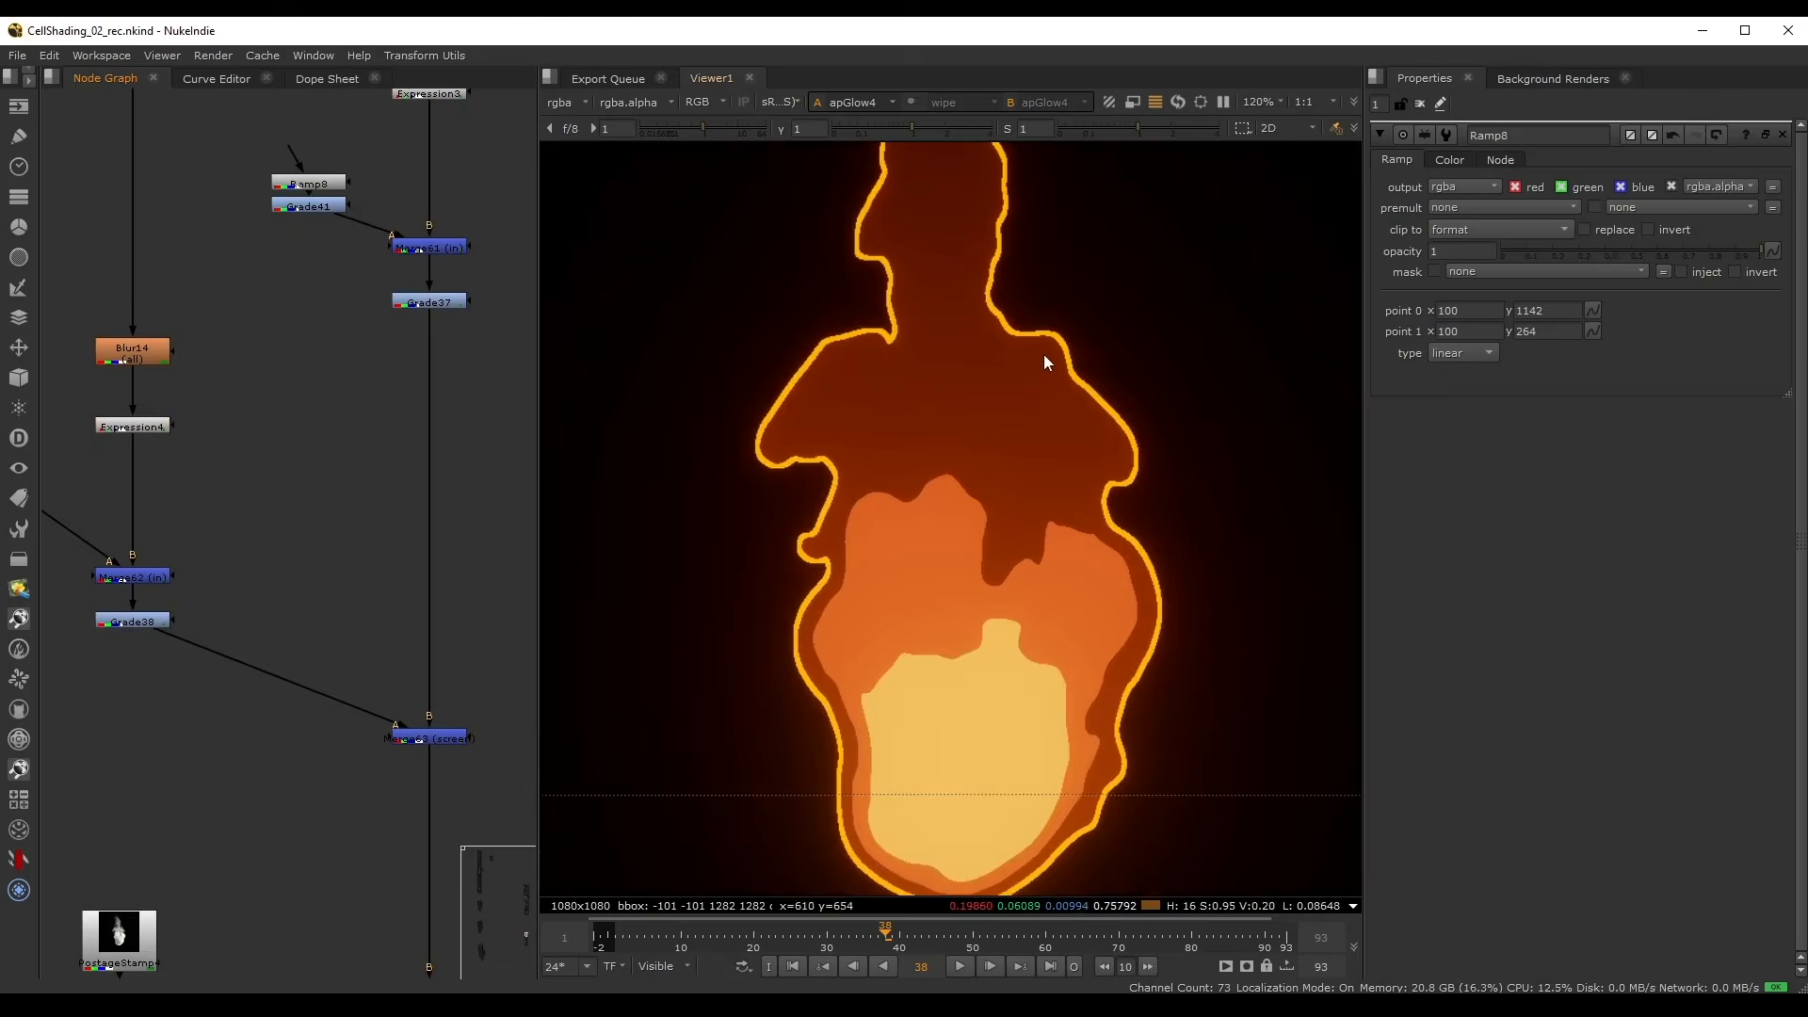
{"action": "scroll", "coordinate": [1043, 354], "scroll_direction": "down", "scroll_amount": 2}
{"action": "middle_click_drag", "start_coordinate": [302, 753], "coordinate": [291, 311]}
{"action": "scroll", "coordinate": [310, 364], "scroll_direction": "up", "scroll_amount": 2}
{"action": "key", "text": "Tab"}
{"action": "type", "text": "x"}
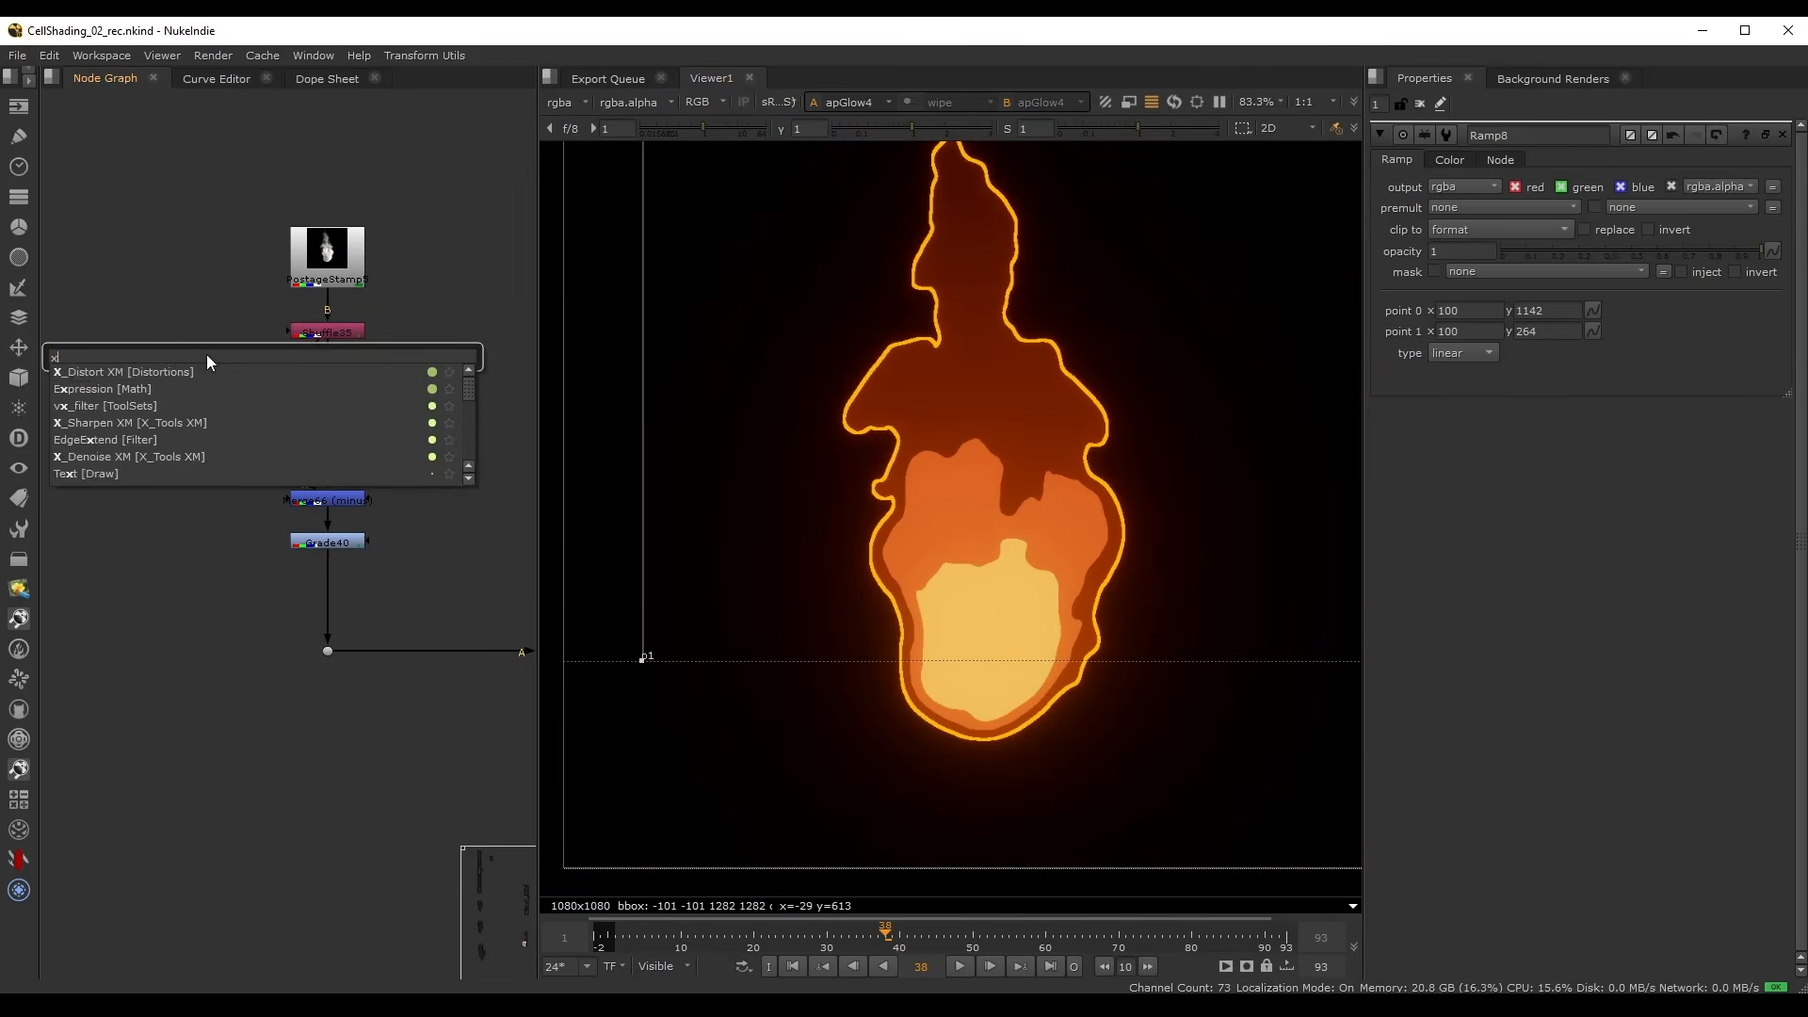
{"action": "type", "text": "dist"}
{"action": "key", "text": "Return"}
{"action": "scroll", "coordinate": [236, 321], "scroll_direction": "up", "scroll_amount": 1}
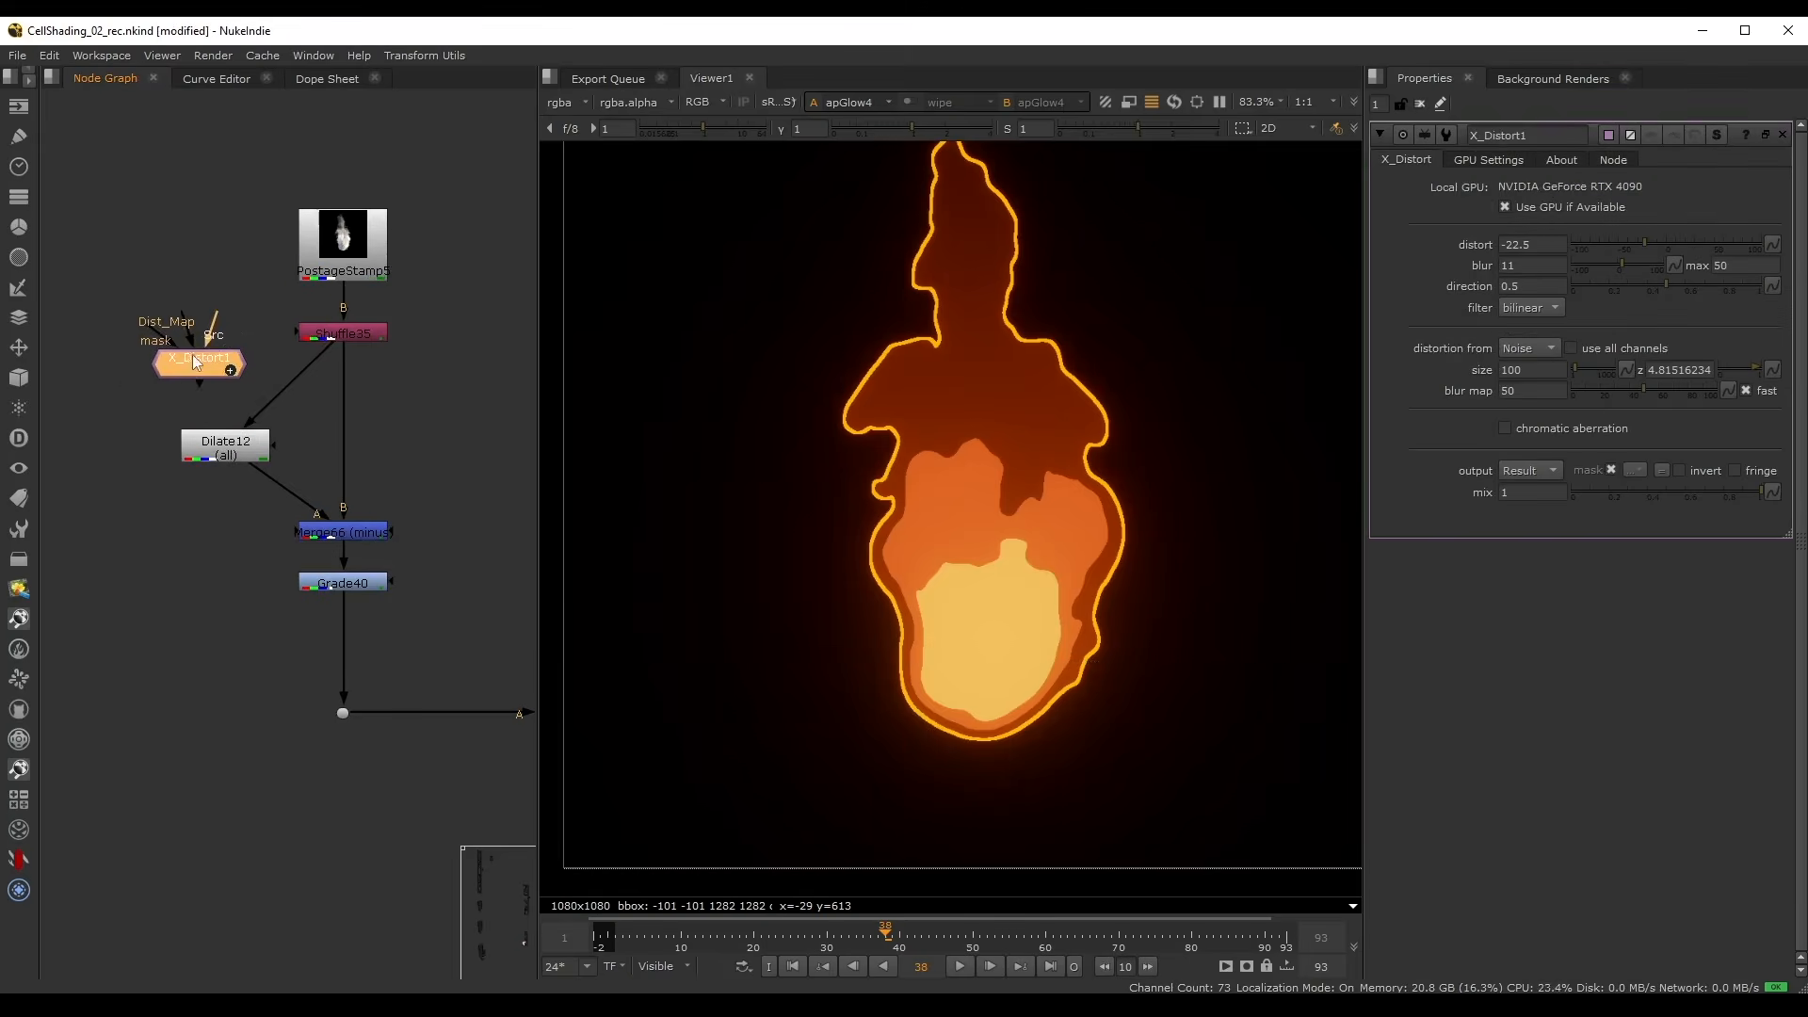
{"action": "left_click_drag", "start_coordinate": [192, 354], "coordinate": [217, 380]}
{"action": "middle_click_drag", "start_coordinate": [224, 386], "coordinate": [221, 437]}
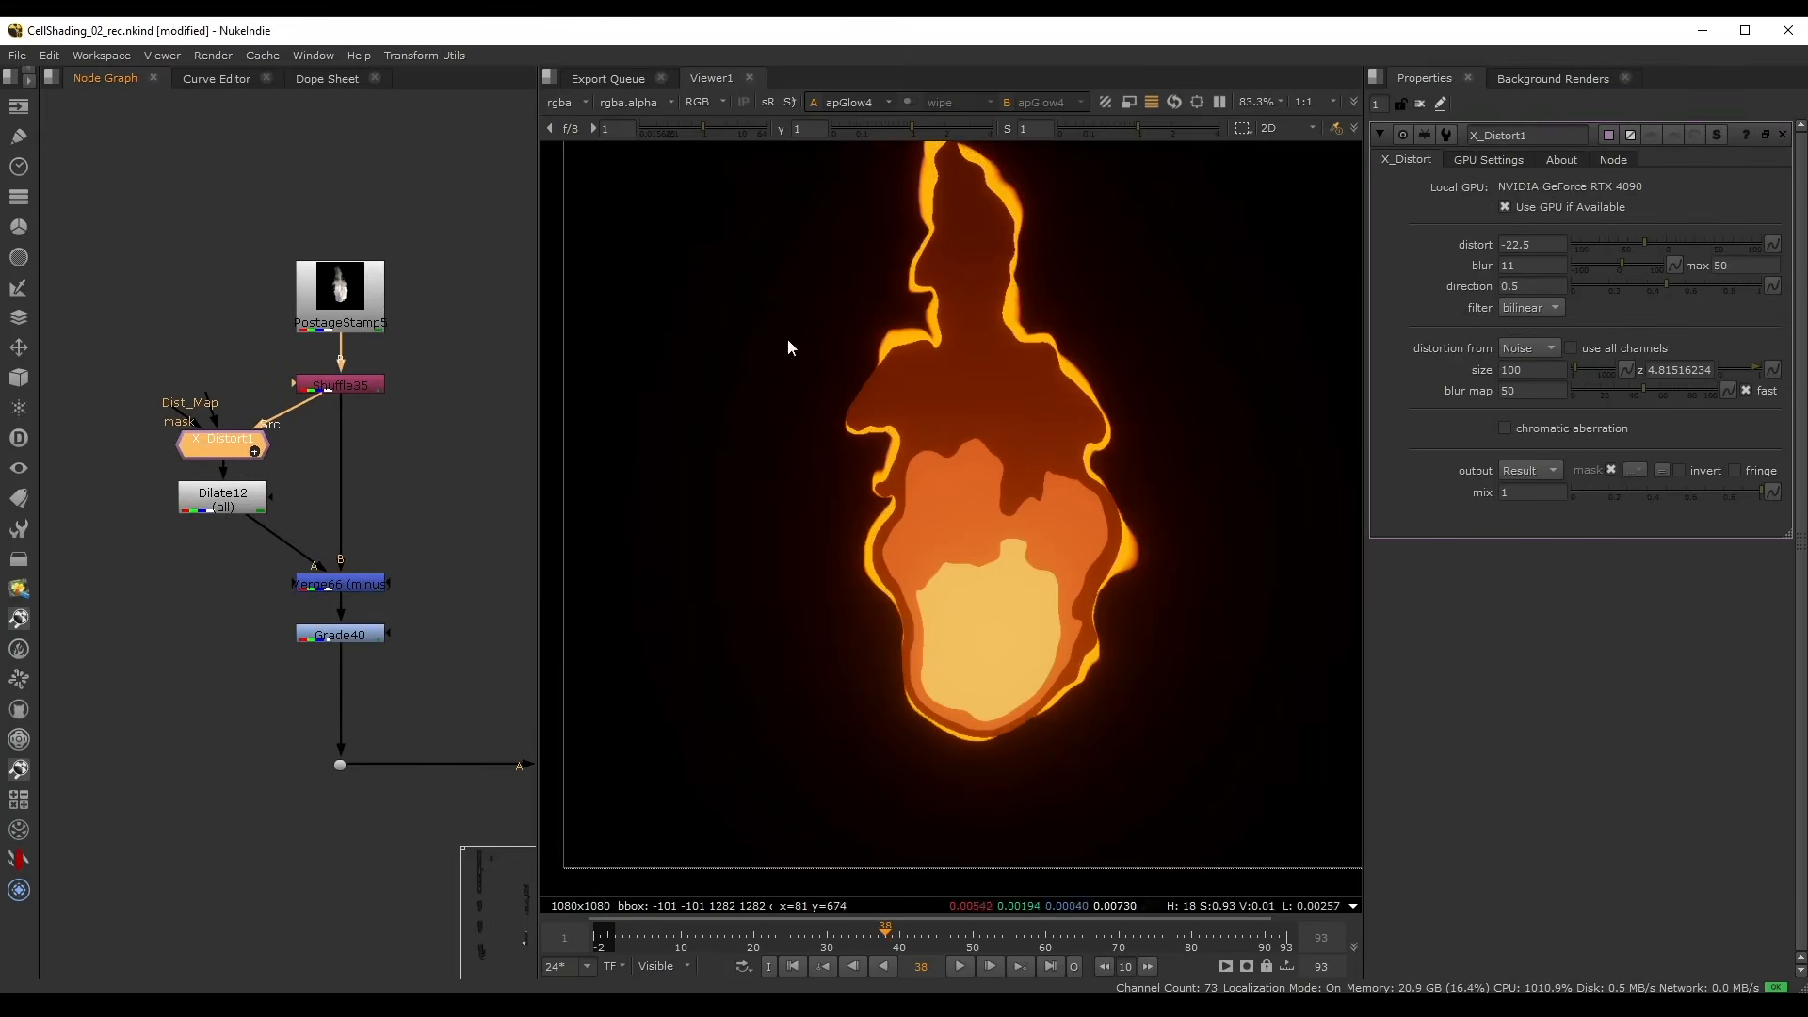
- Set the X_Distort to distort -12, blur 0, noise size 150 and blur map 19
{"action": "left_click_drag", "start_coordinate": [1532, 268], "coordinate": [1490, 267]}
{"action": "type", "text": "0"}
{"action": "left_click_drag", "start_coordinate": [1643, 241], "coordinate": [1657, 247]}
{"action": "left_click_drag", "start_coordinate": [1612, 393], "coordinate": [1576, 370]}
{"action": "left_click", "coordinate": [1572, 370]}
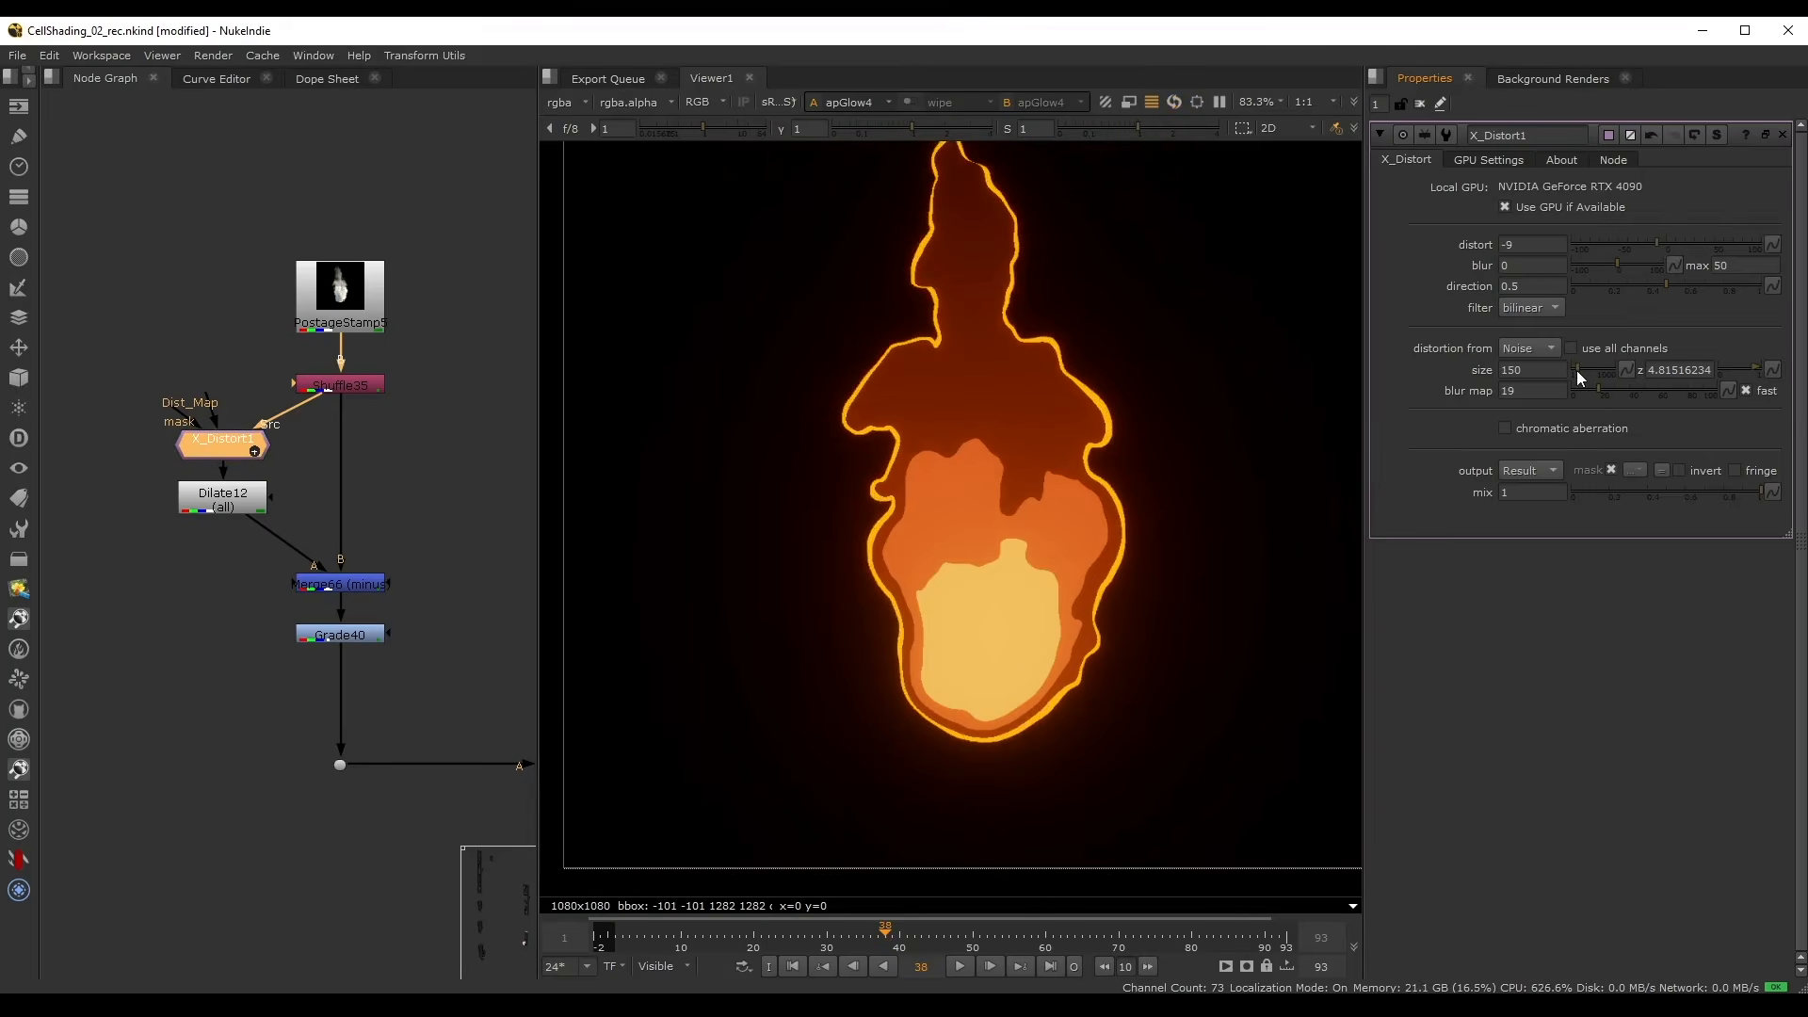
{"action": "middle_click_drag", "start_coordinate": [952, 378], "coordinate": [960, 463]}
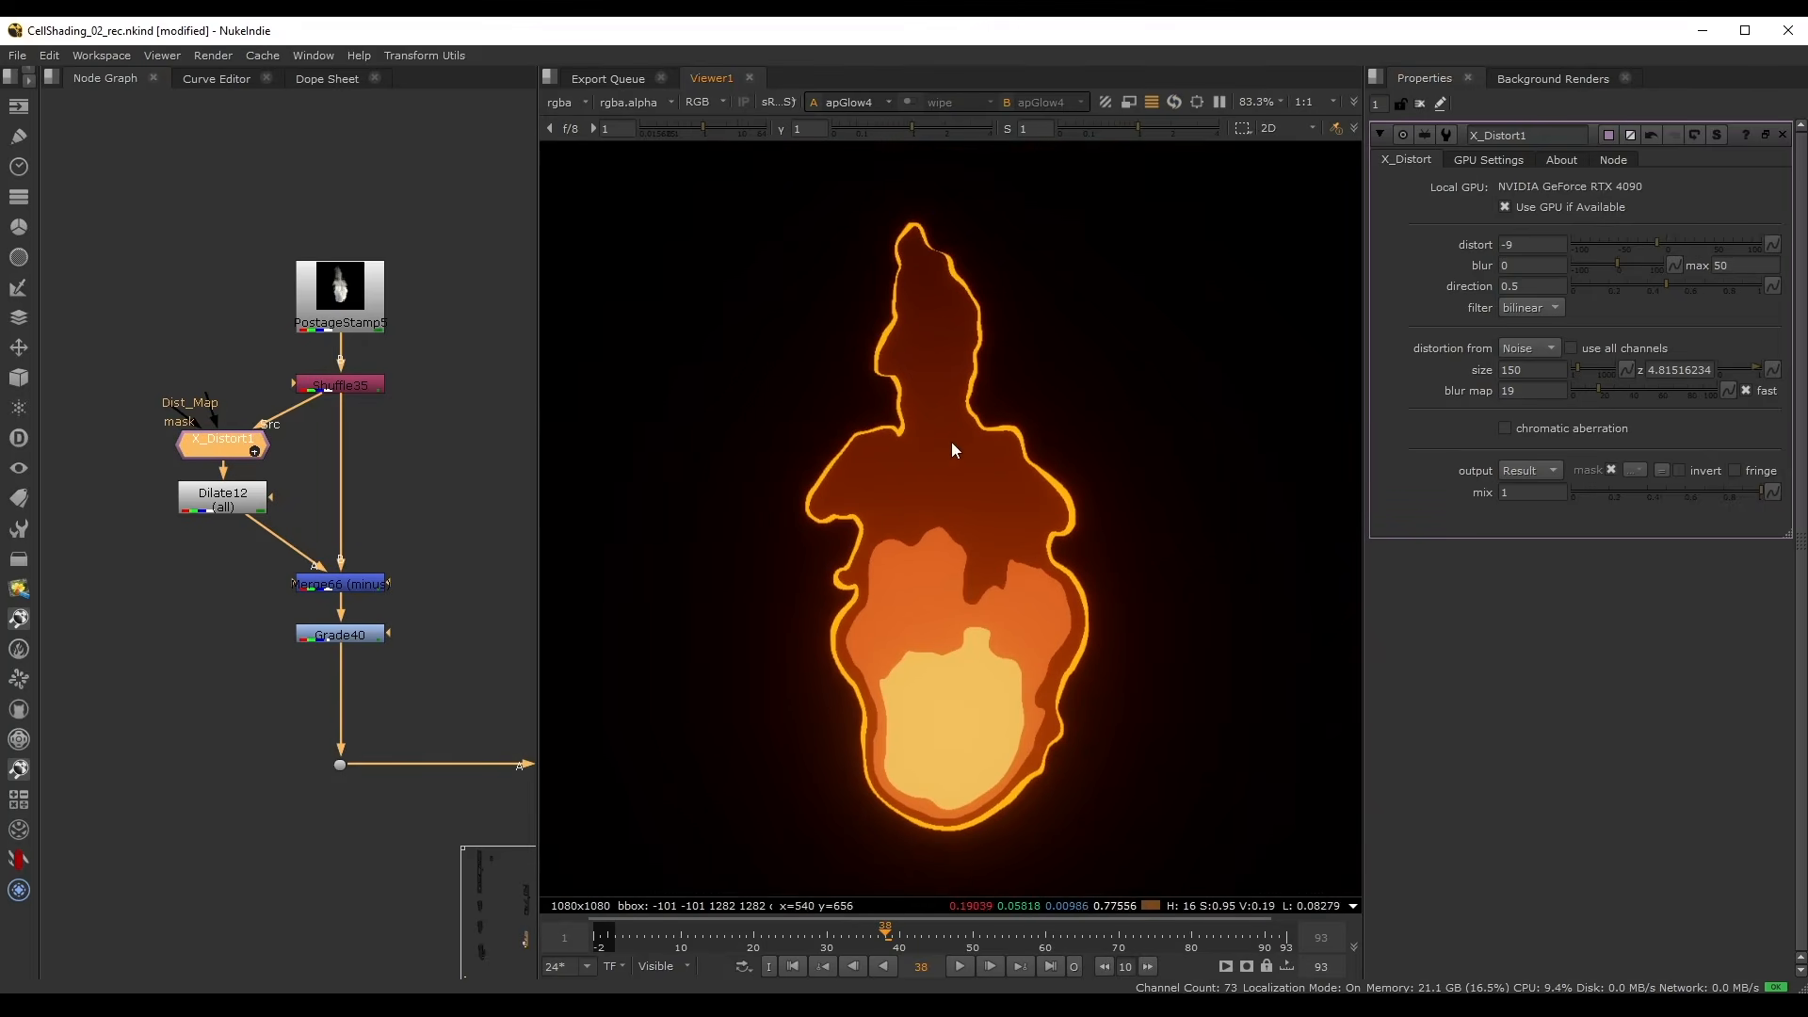
{"action": "left_click", "coordinate": [1646, 248]}
{"action": "left_click_drag", "start_coordinate": [1642, 245], "coordinate": [1653, 245]}
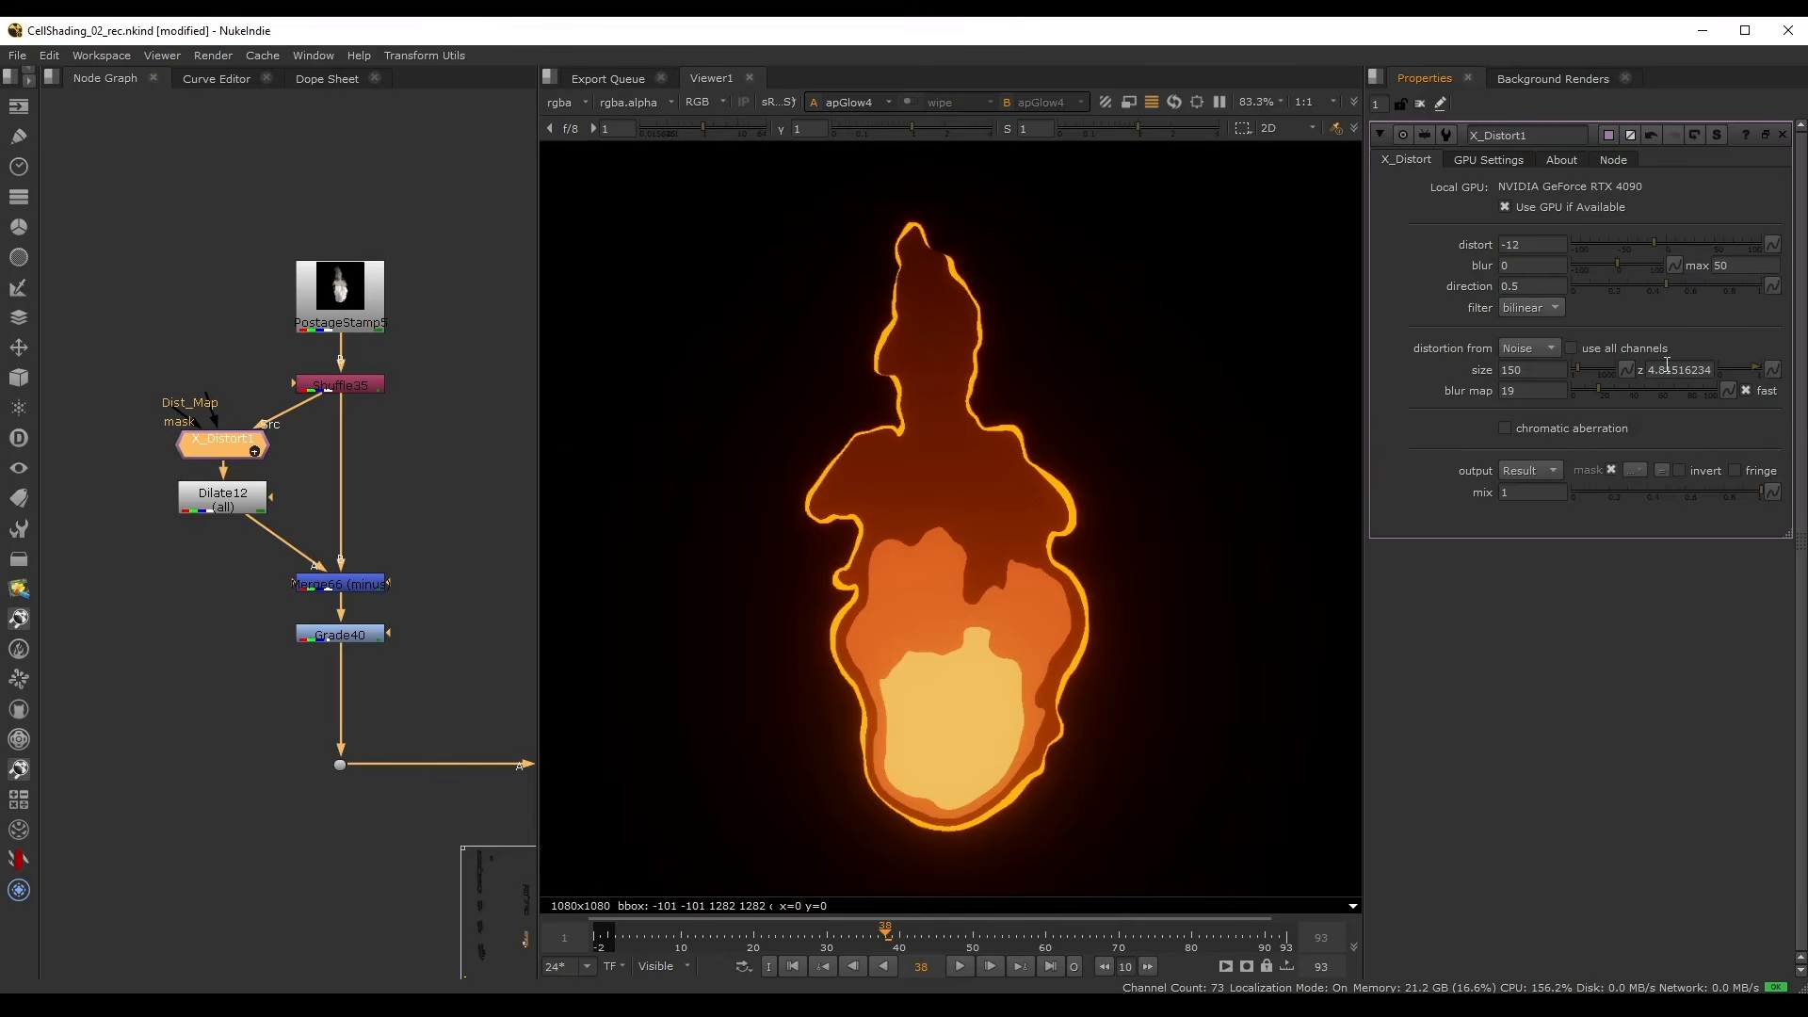
- Animate the X_Distort's noise z with the expression frame/10
{"action": "key", "text": "equal"}
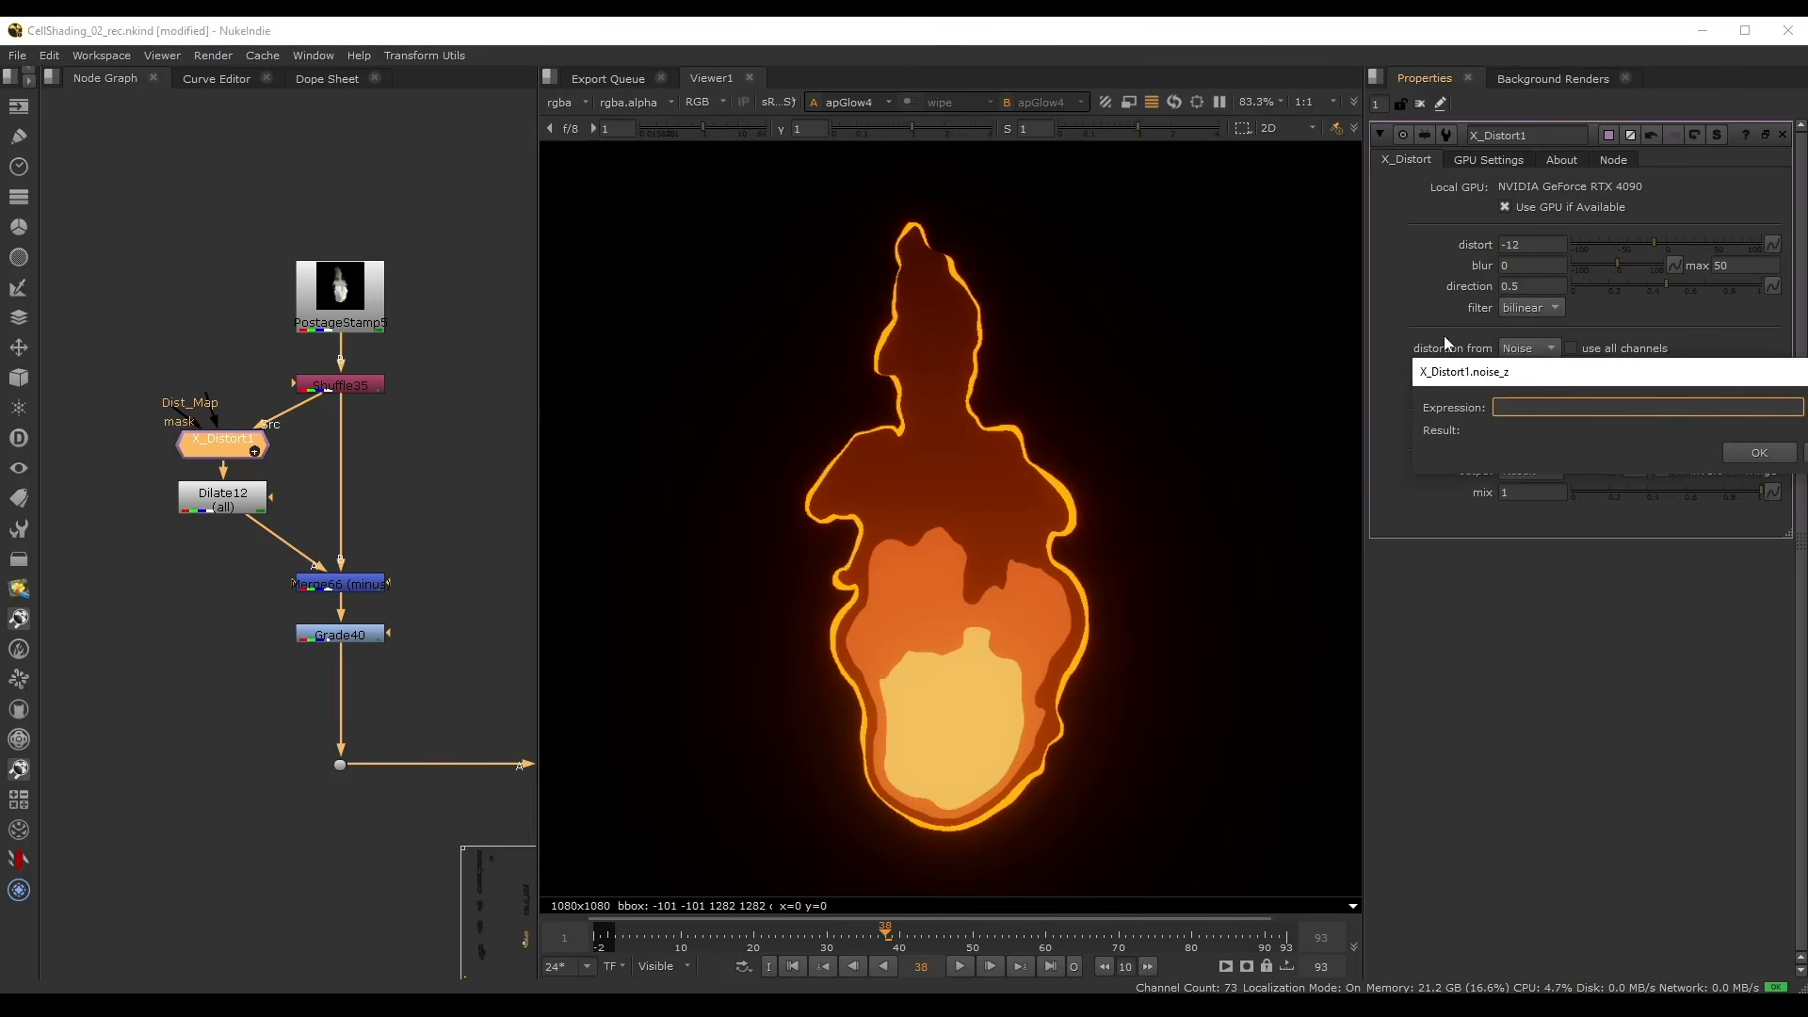
{"action": "type", "text": "frame/10"}
{"action": "key", "text": "Return"}
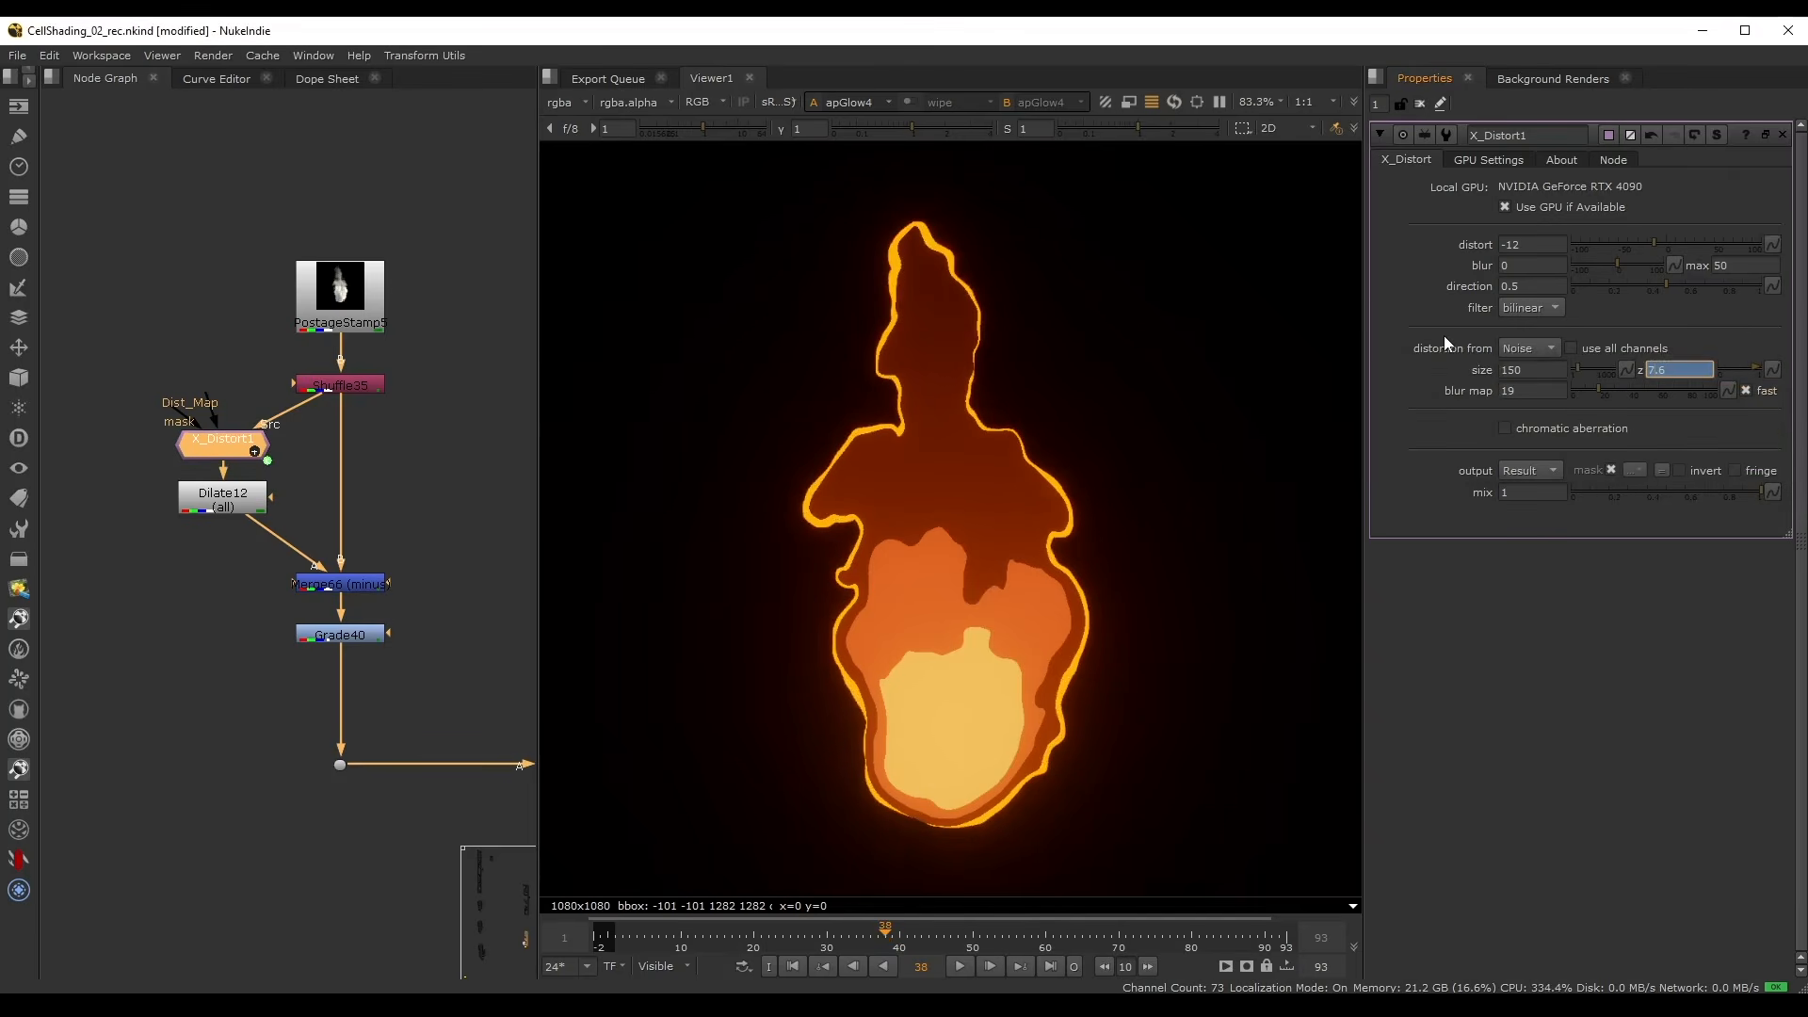
- Hide the viewer overlays and play back the fire, restarting from frame 36, to check the distorted outline
{"action": "key", "text": "l"}
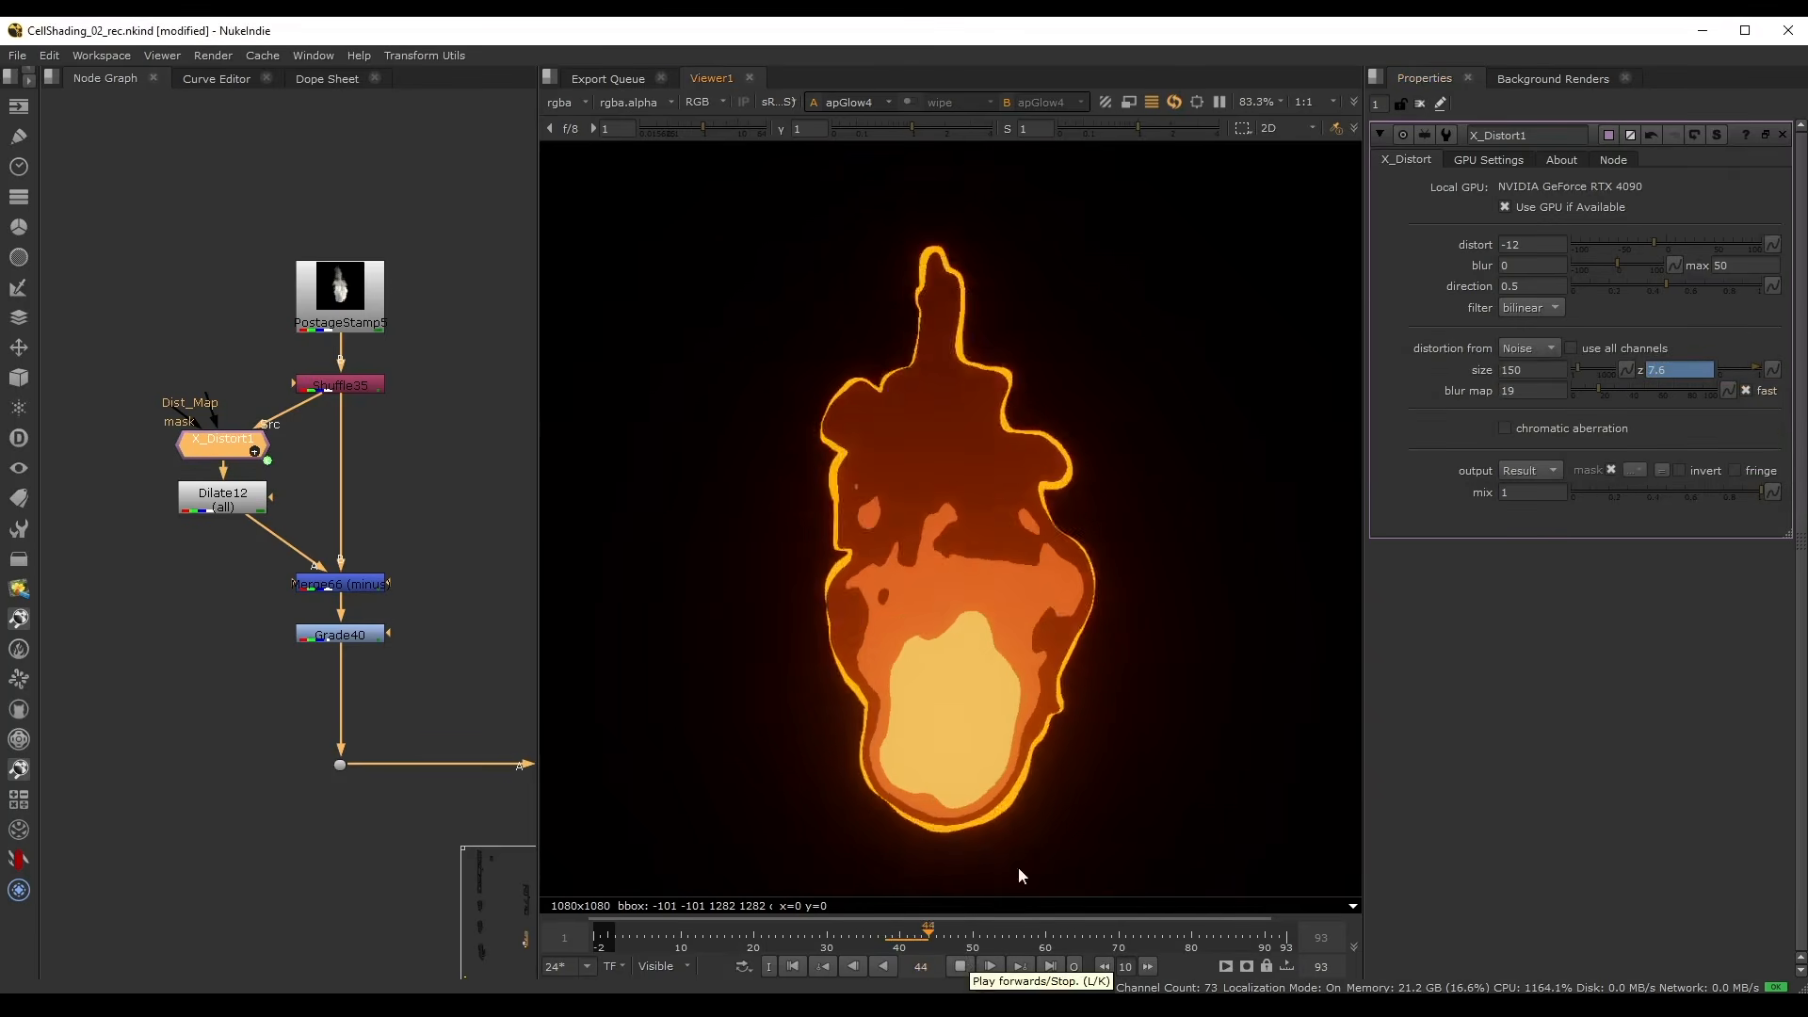
{"action": "scroll", "coordinate": [1044, 488], "scroll_direction": "down", "scroll_amount": 2}
{"action": "key", "text": "o"}
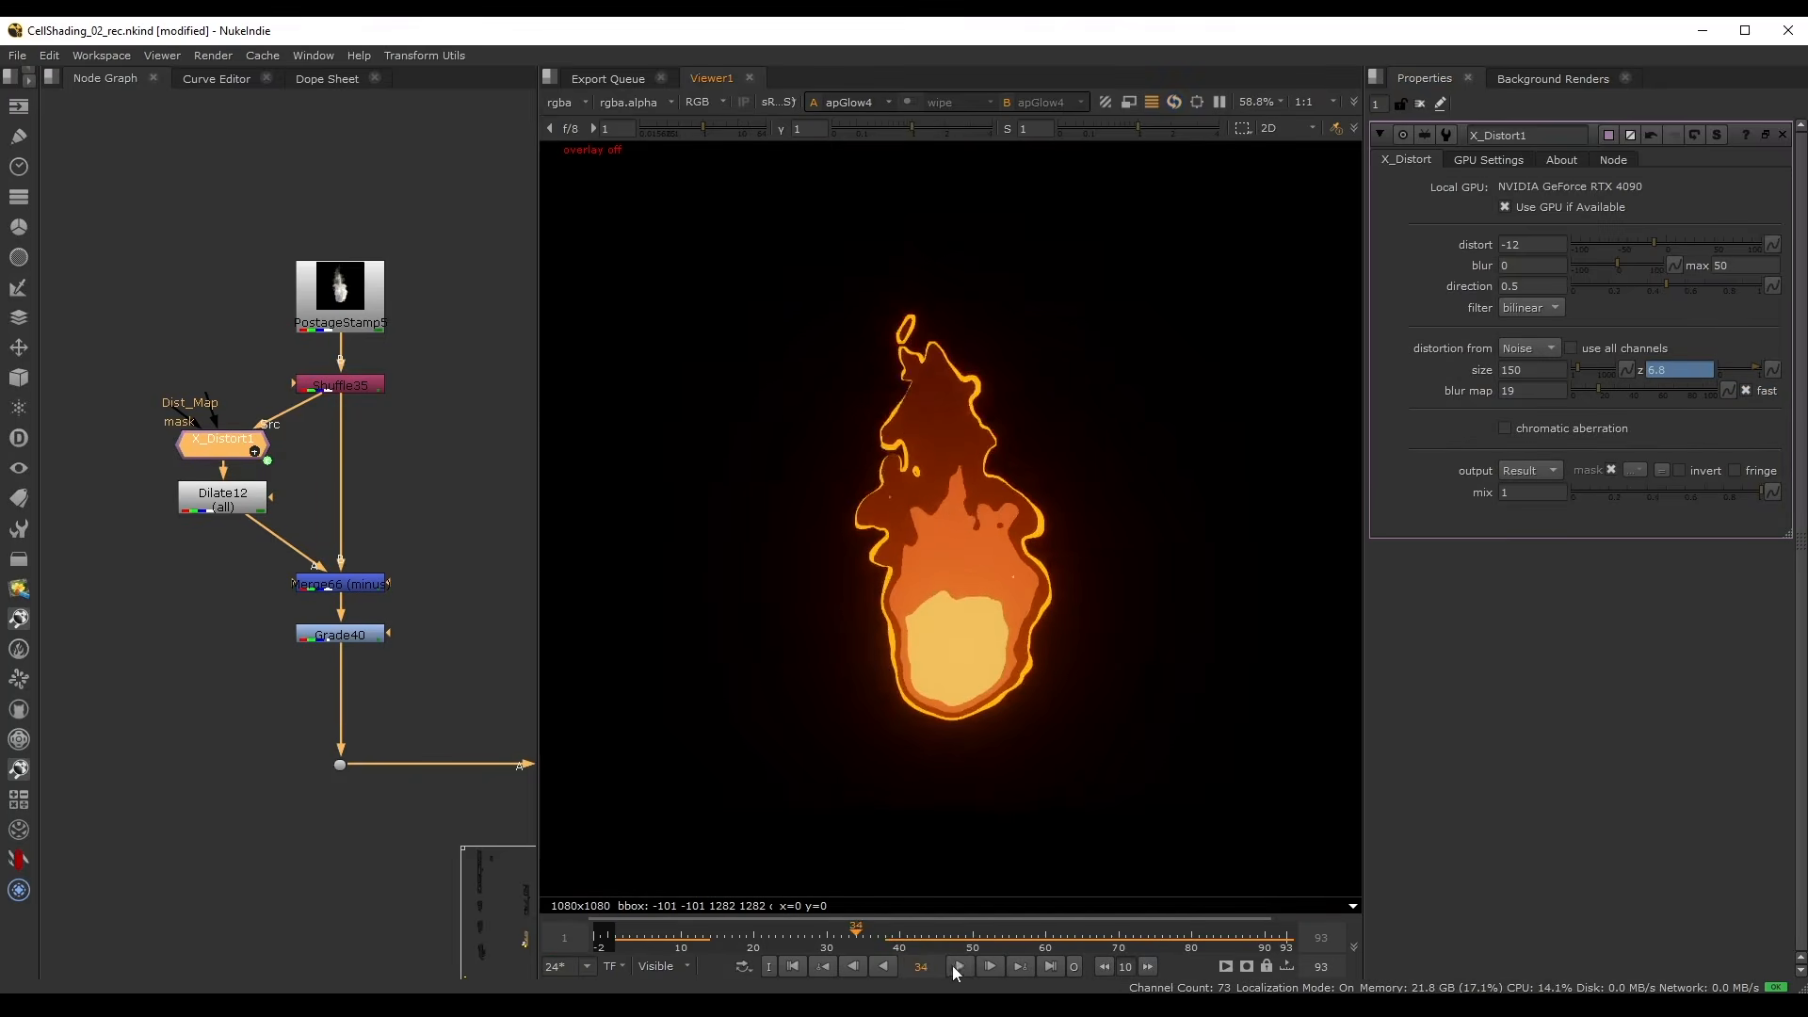
{"action": "left_click", "coordinate": [962, 968]}
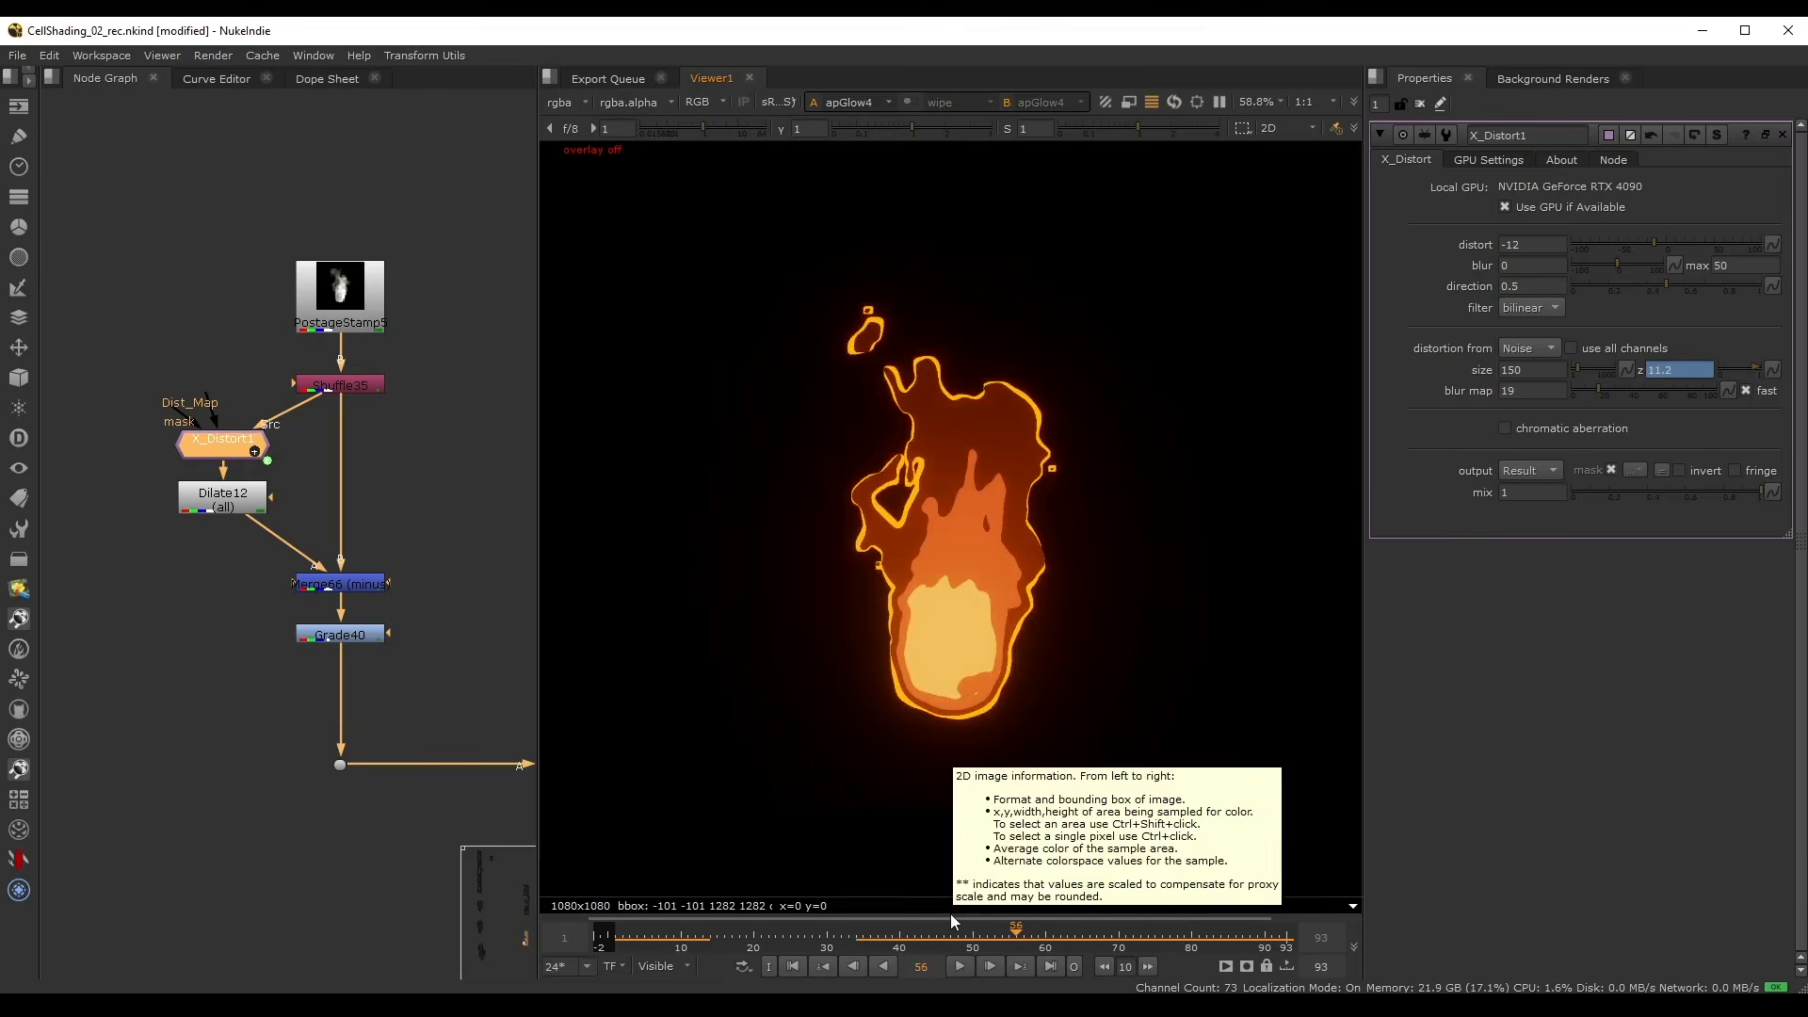
{"action": "left_click", "coordinate": [870, 935]}
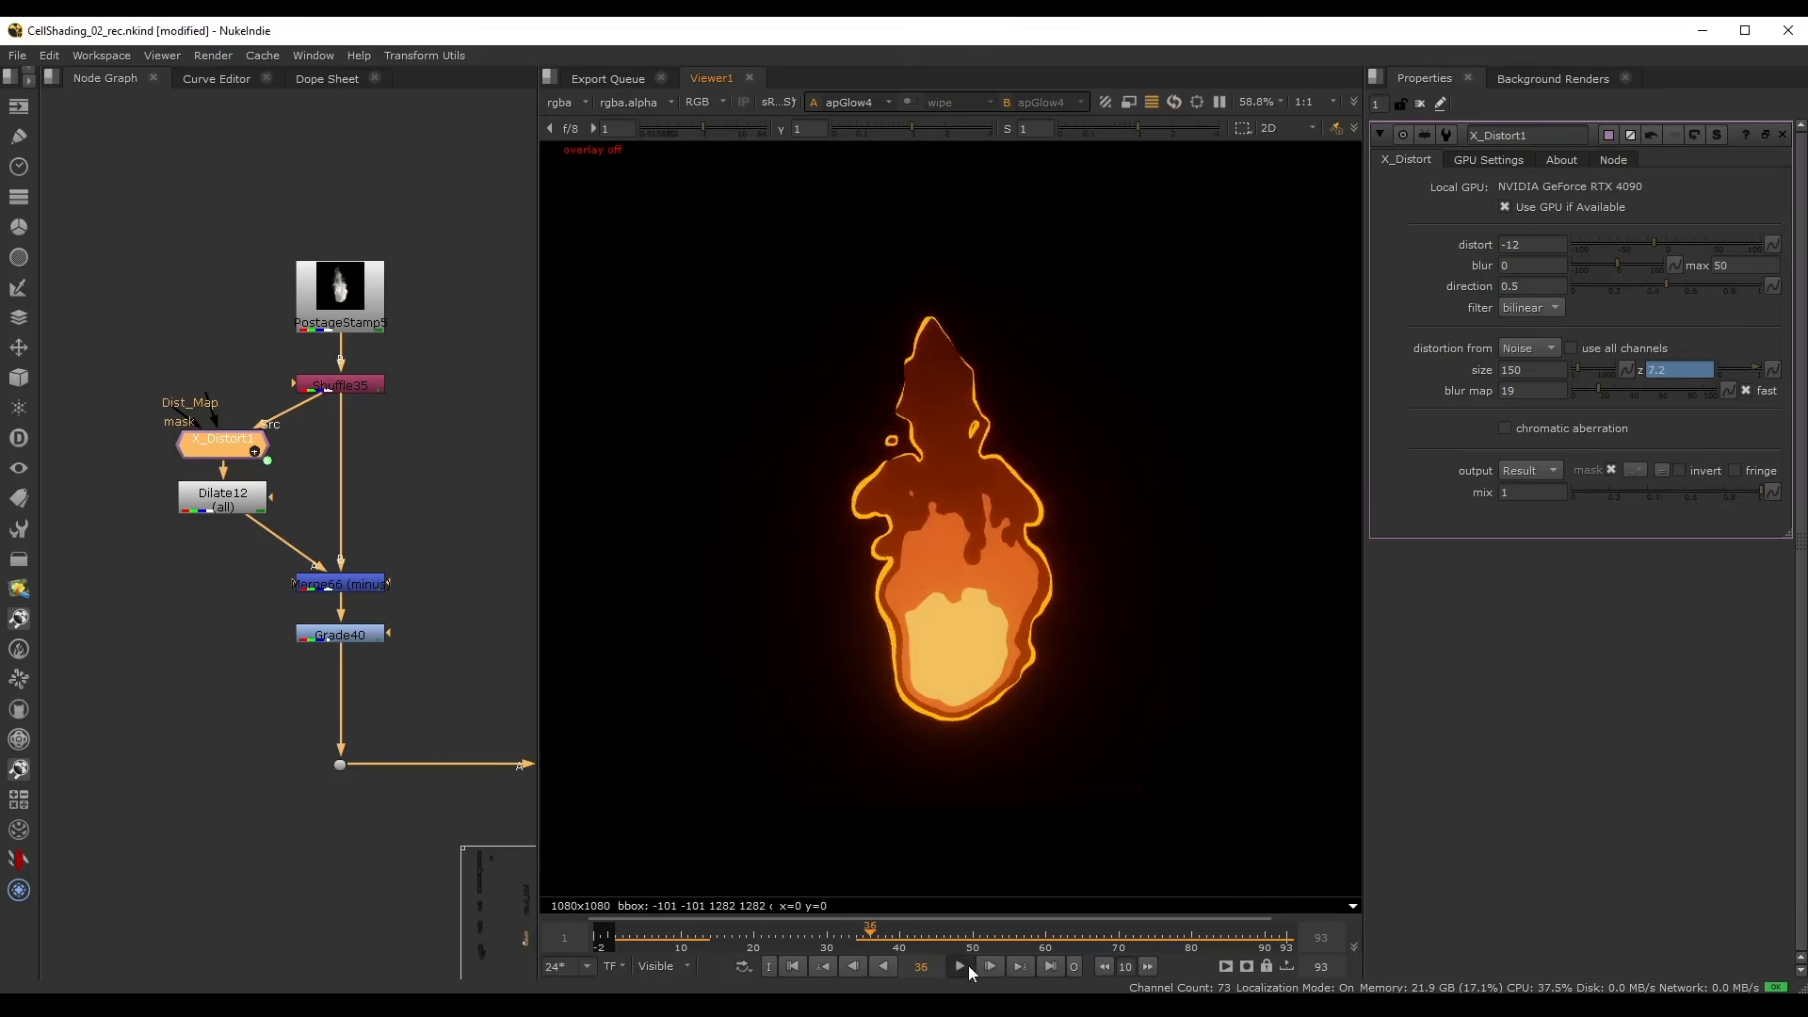
{"action": "left_click", "coordinate": [966, 966]}
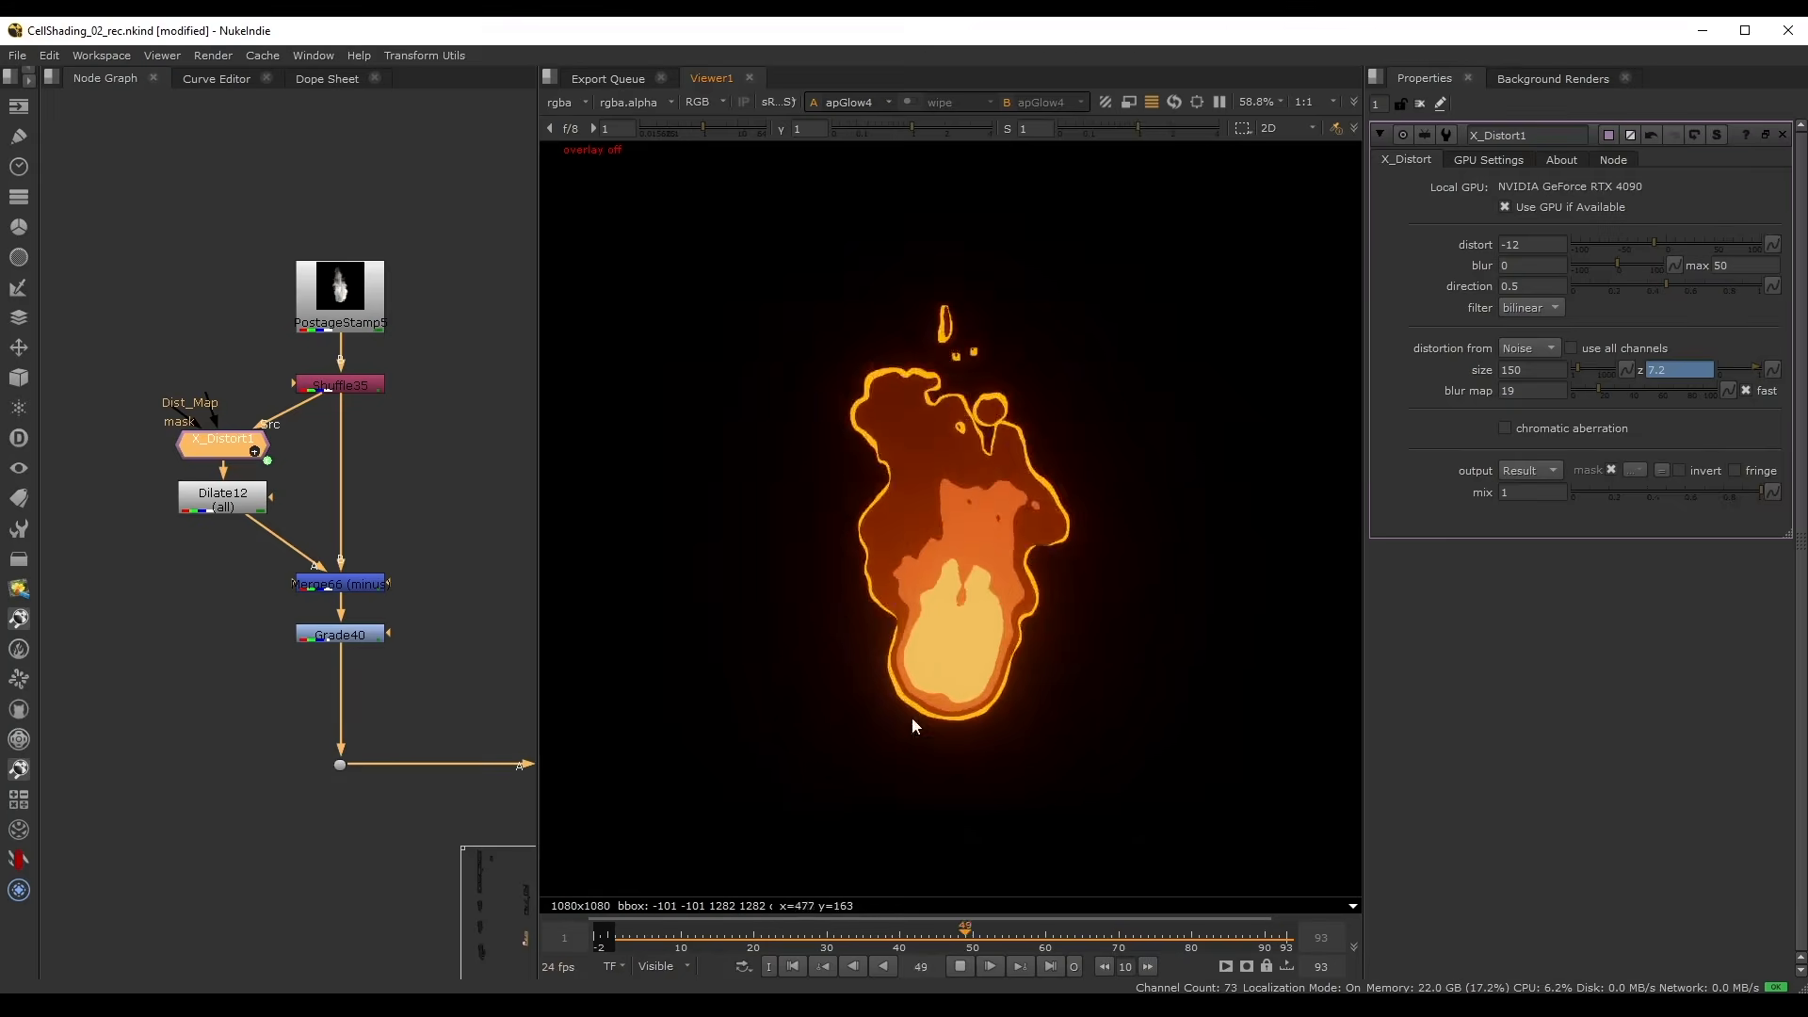
{"action": "scroll", "coordinate": [954, 567], "scroll_direction": "down", "scroll_amount": 2}
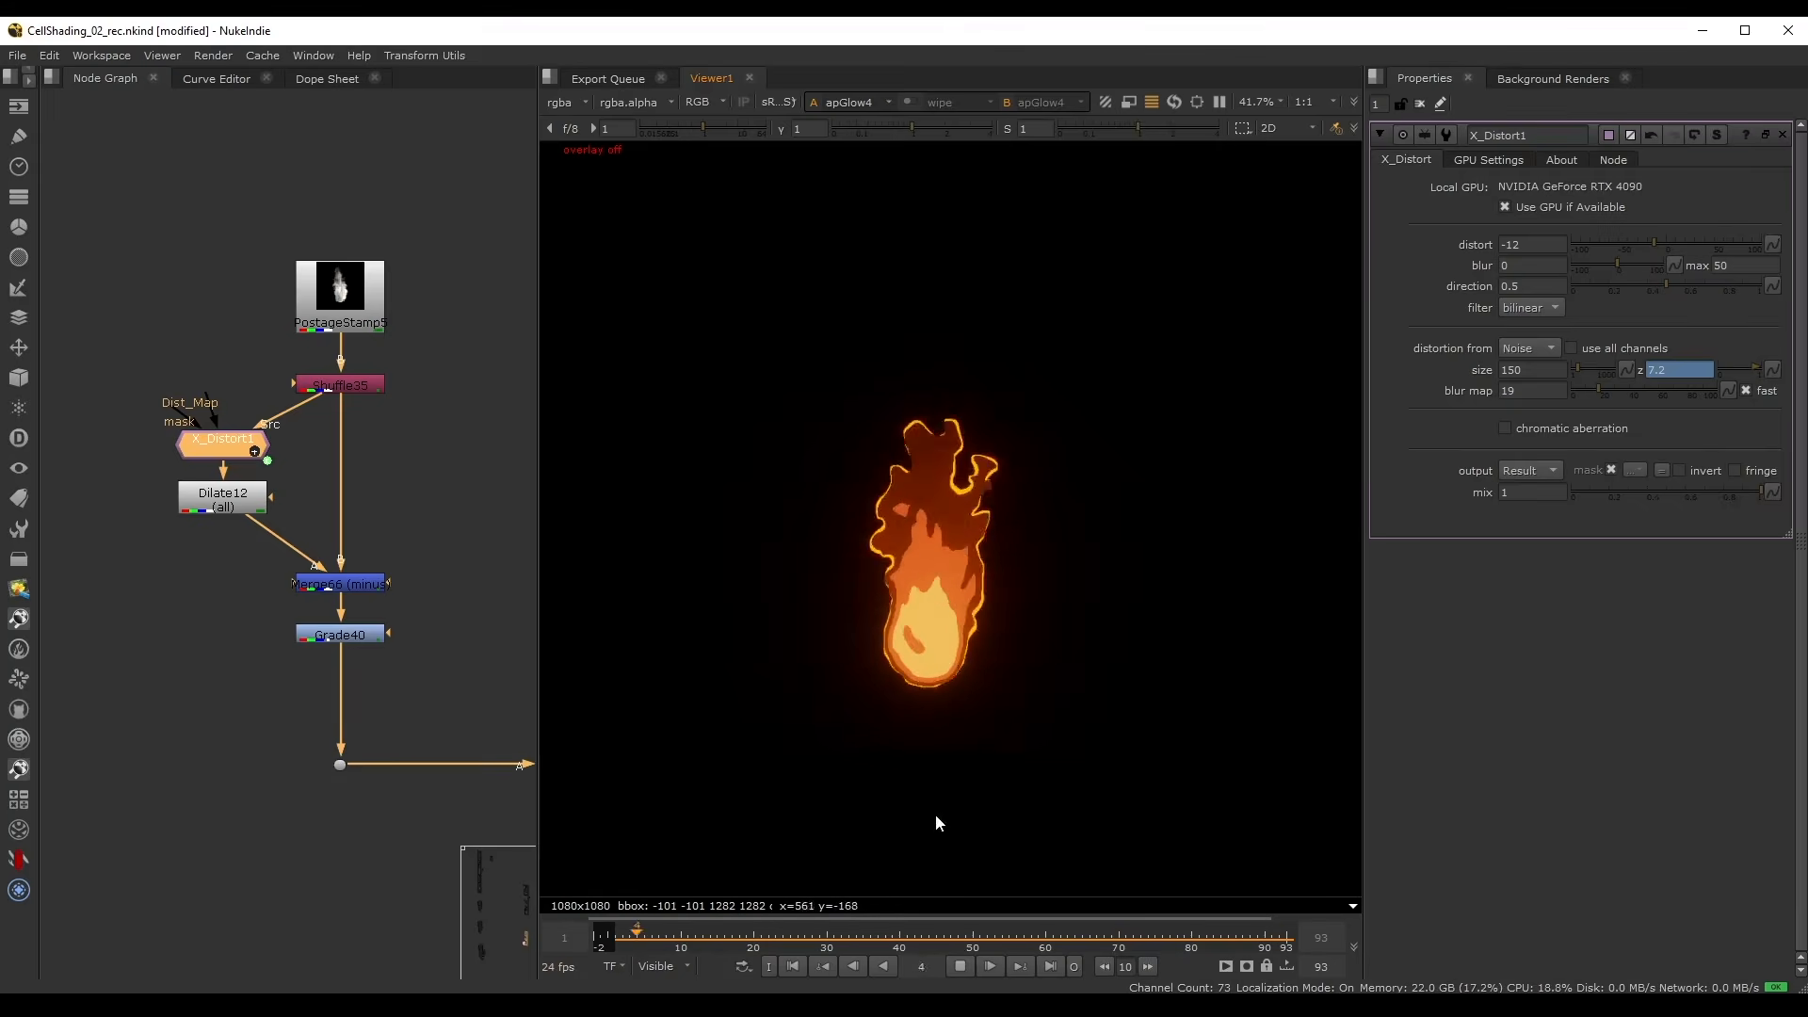
{"action": "left_click", "coordinate": [961, 964]}
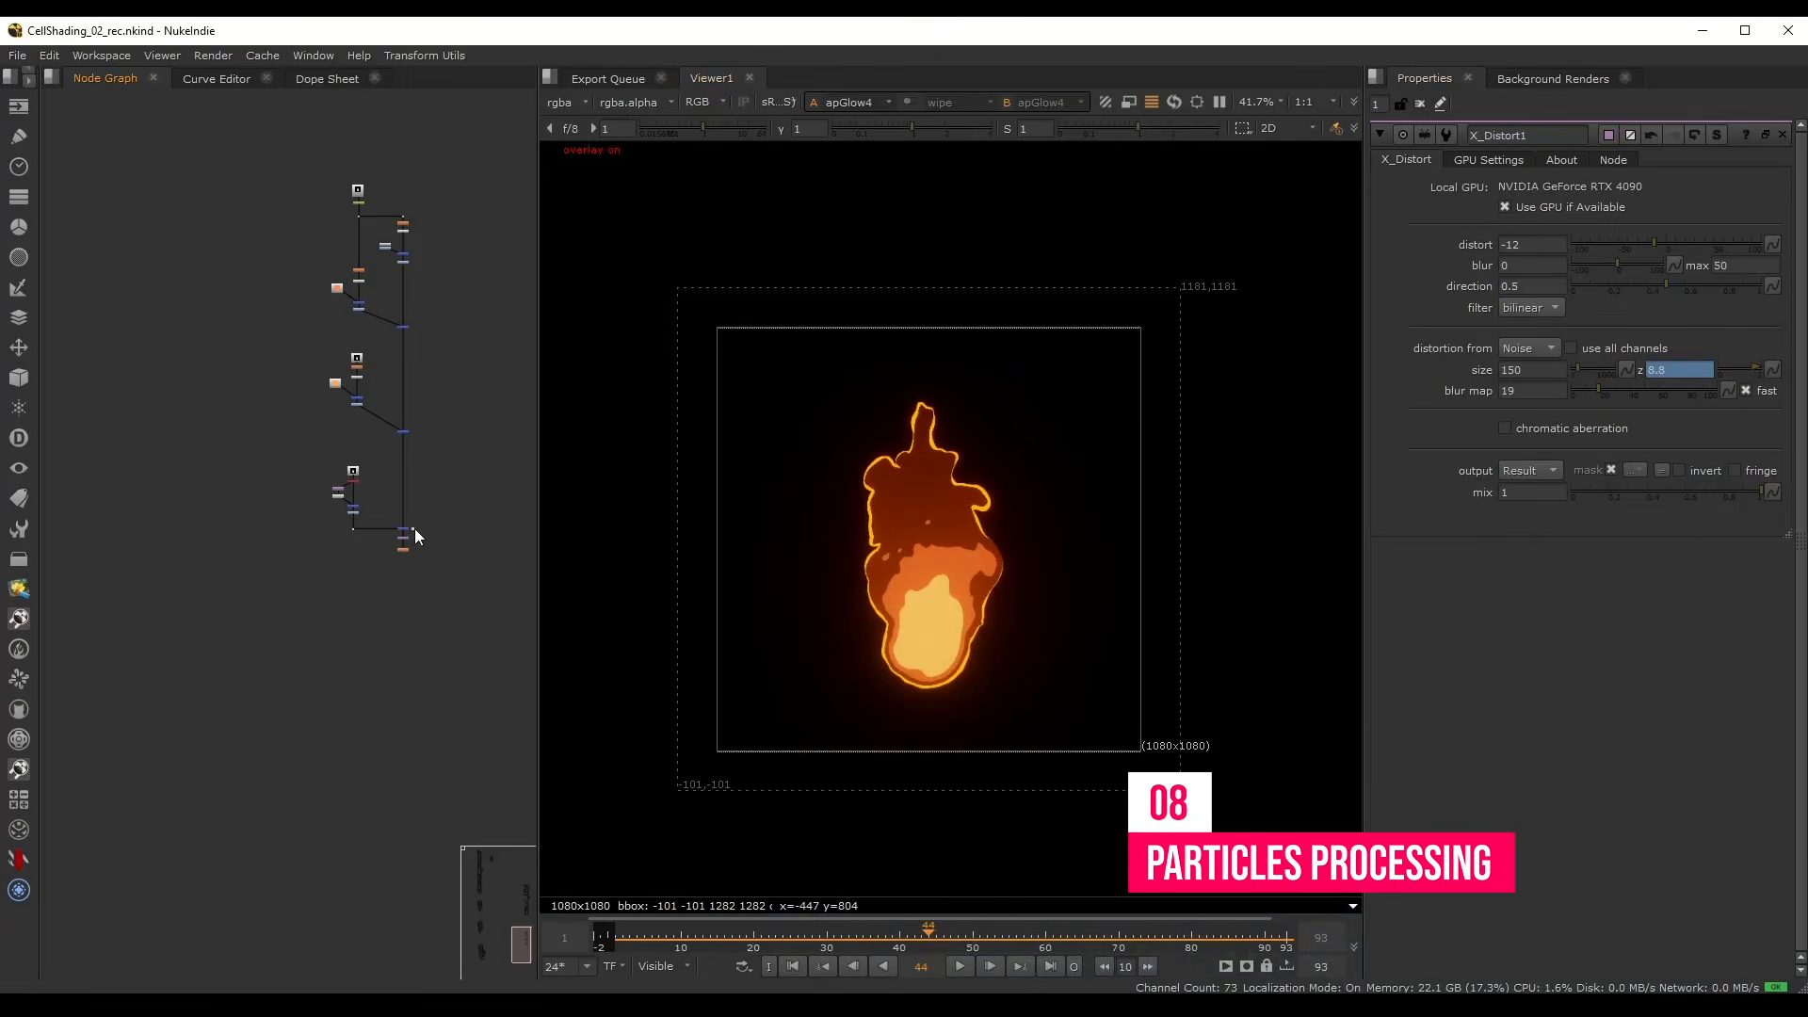
{"action": "middle_click_drag", "start_coordinate": [454, 347], "coordinate": [414, 394]}
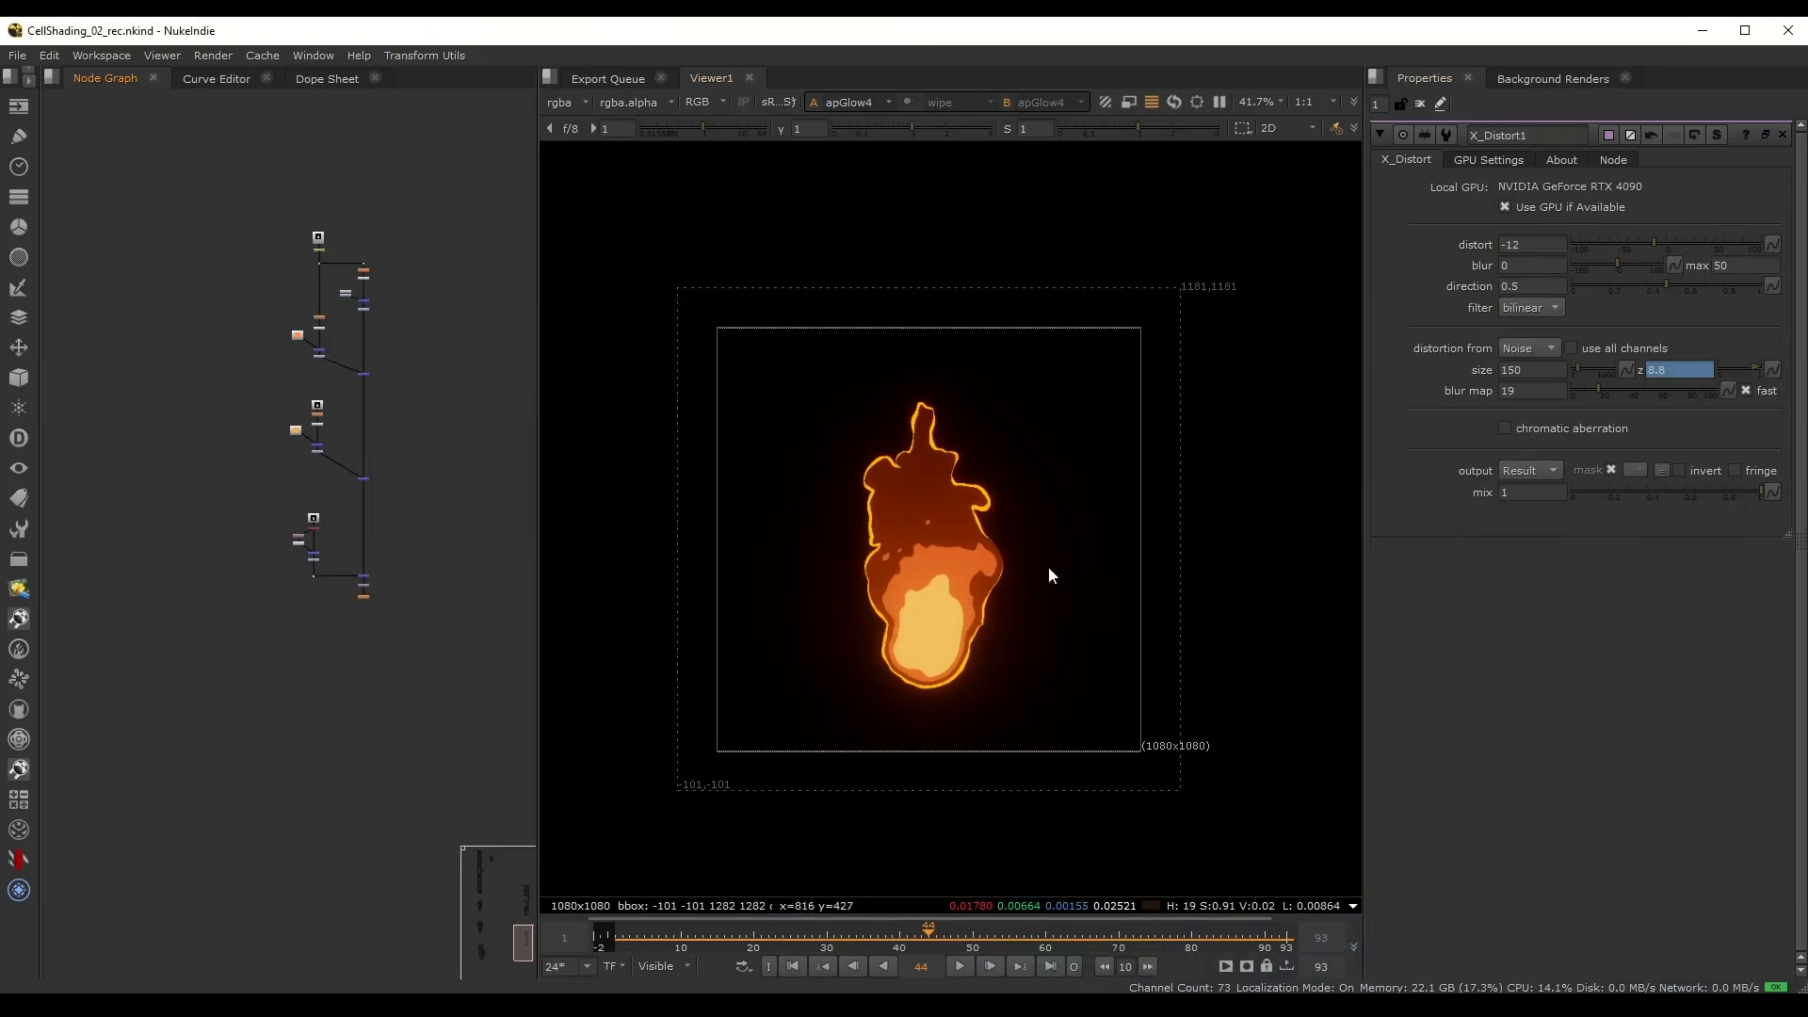
- Switch to Houdini, open the geo1 network, and move sphere1 above the chain and display it
{"action": "left_click", "coordinate": [1702, 30]}
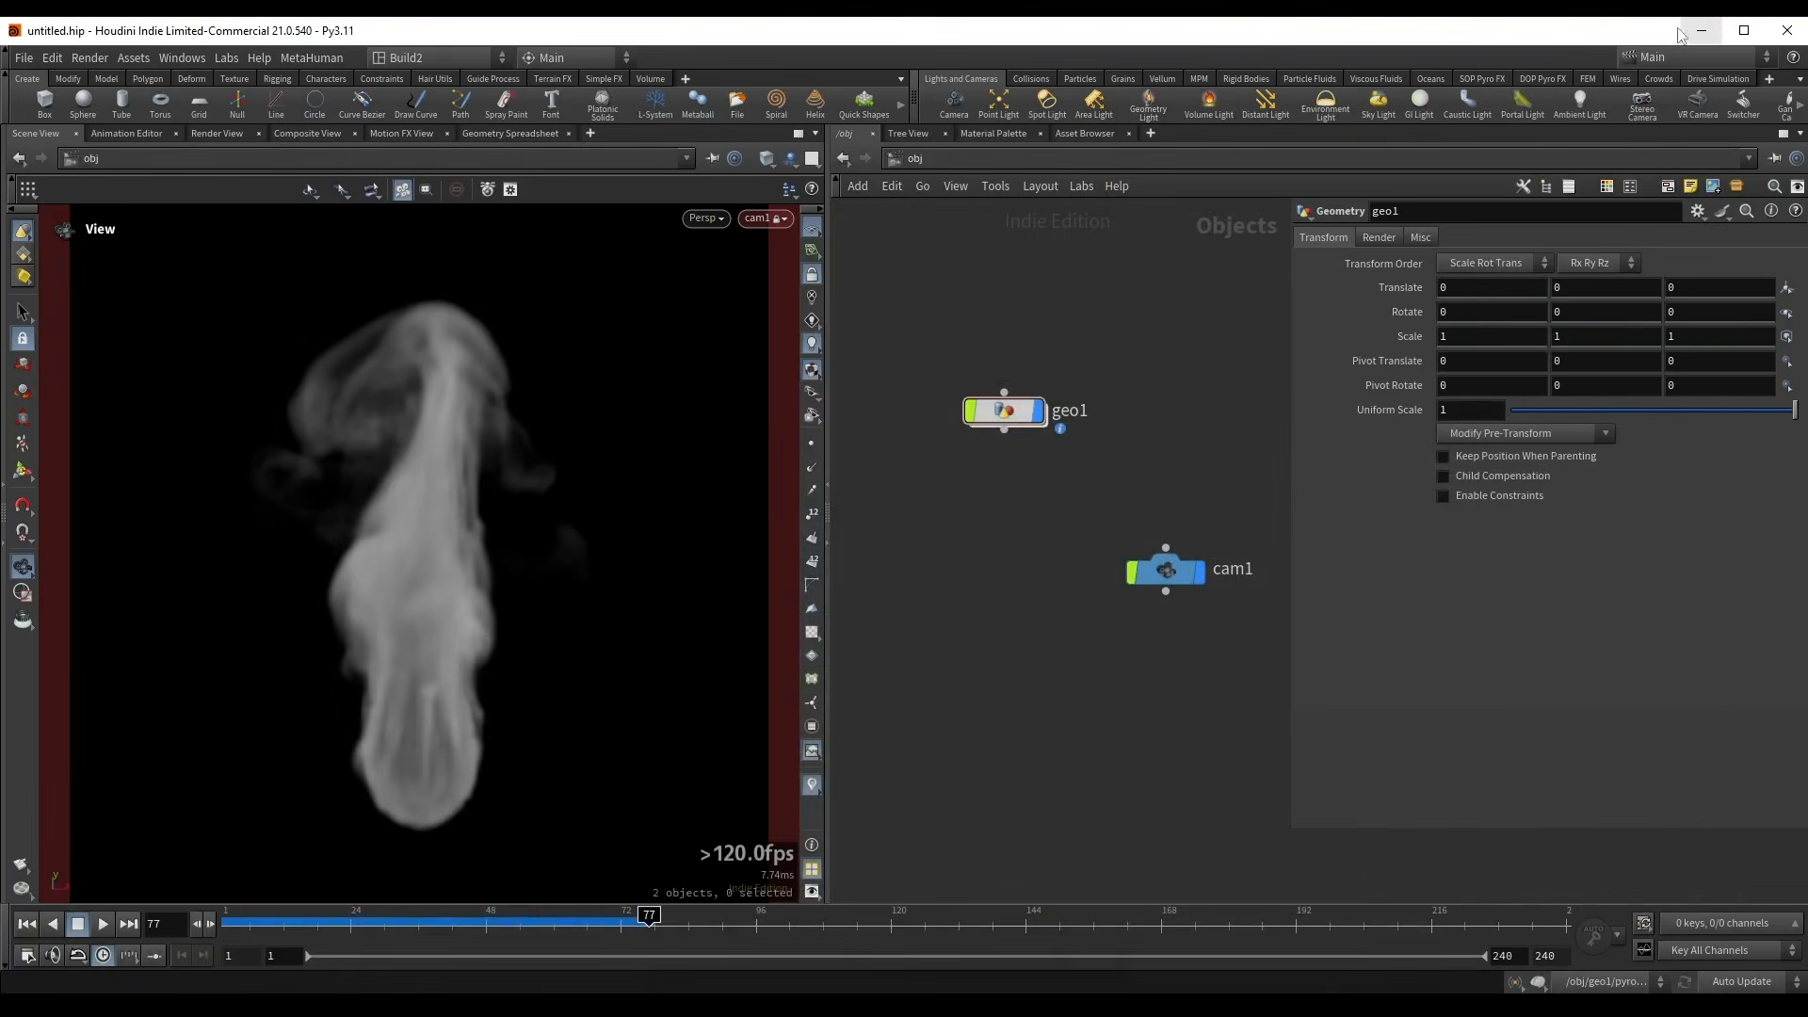
{"action": "double_click", "coordinate": [986, 412]}
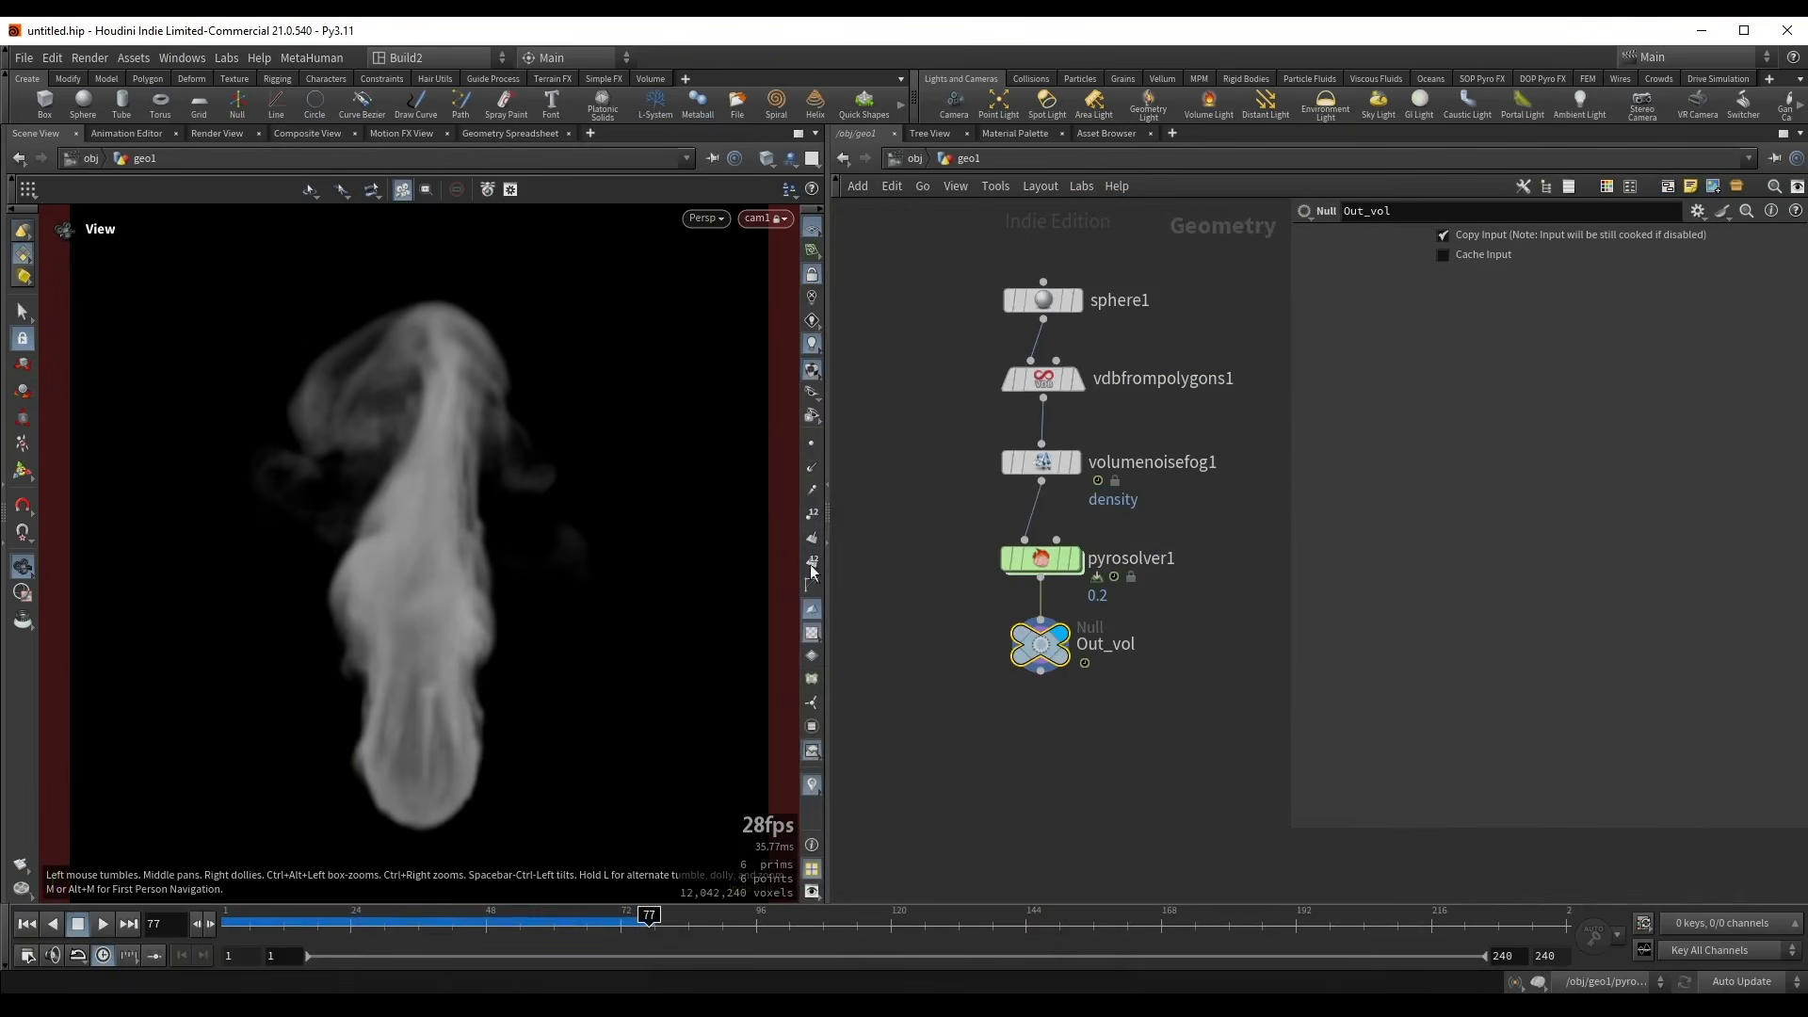
{"action": "middle_click_drag", "start_coordinate": [1061, 807], "coordinate": [956, 716]}
{"action": "left_click_drag", "start_coordinate": [1076, 665], "coordinate": [904, 546]}
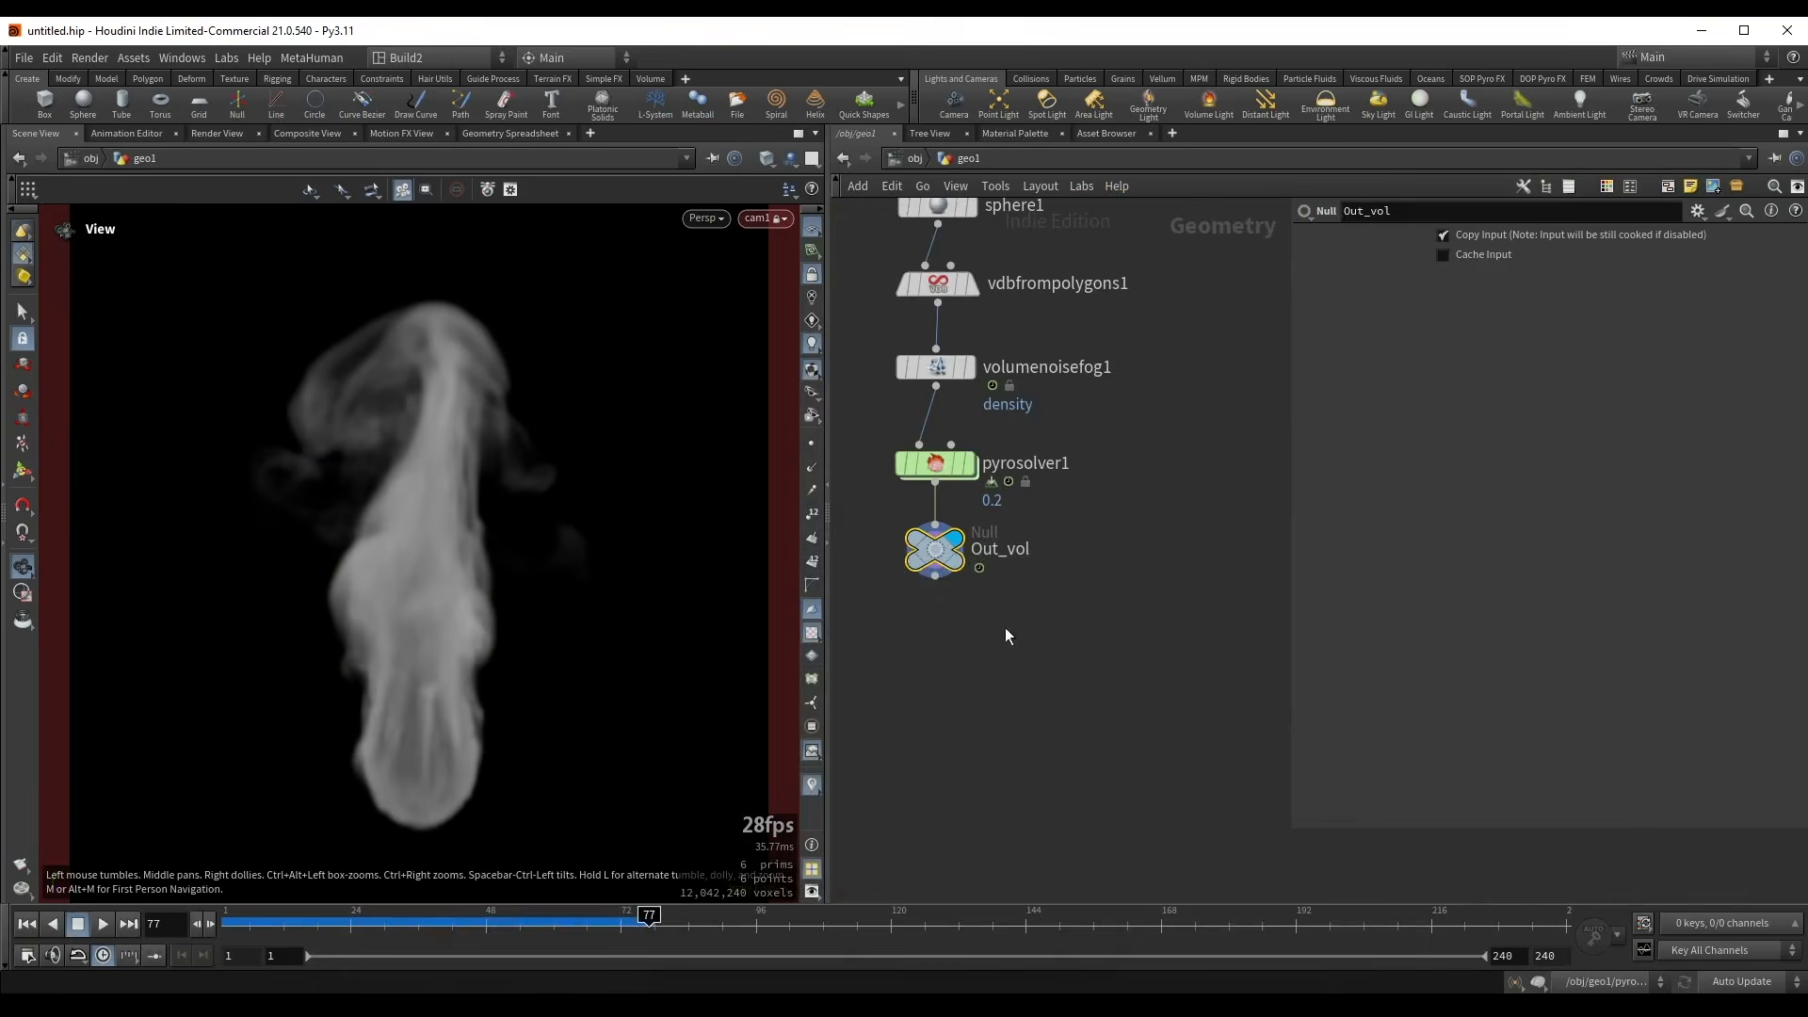
{"action": "scroll", "coordinate": [1029, 569], "scroll_direction": "down", "scroll_amount": 3}
{"action": "middle_click_drag", "start_coordinate": [1028, 568], "coordinate": [1016, 667]}
{"action": "left_click_drag", "start_coordinate": [956, 416], "coordinate": [956, 315]}
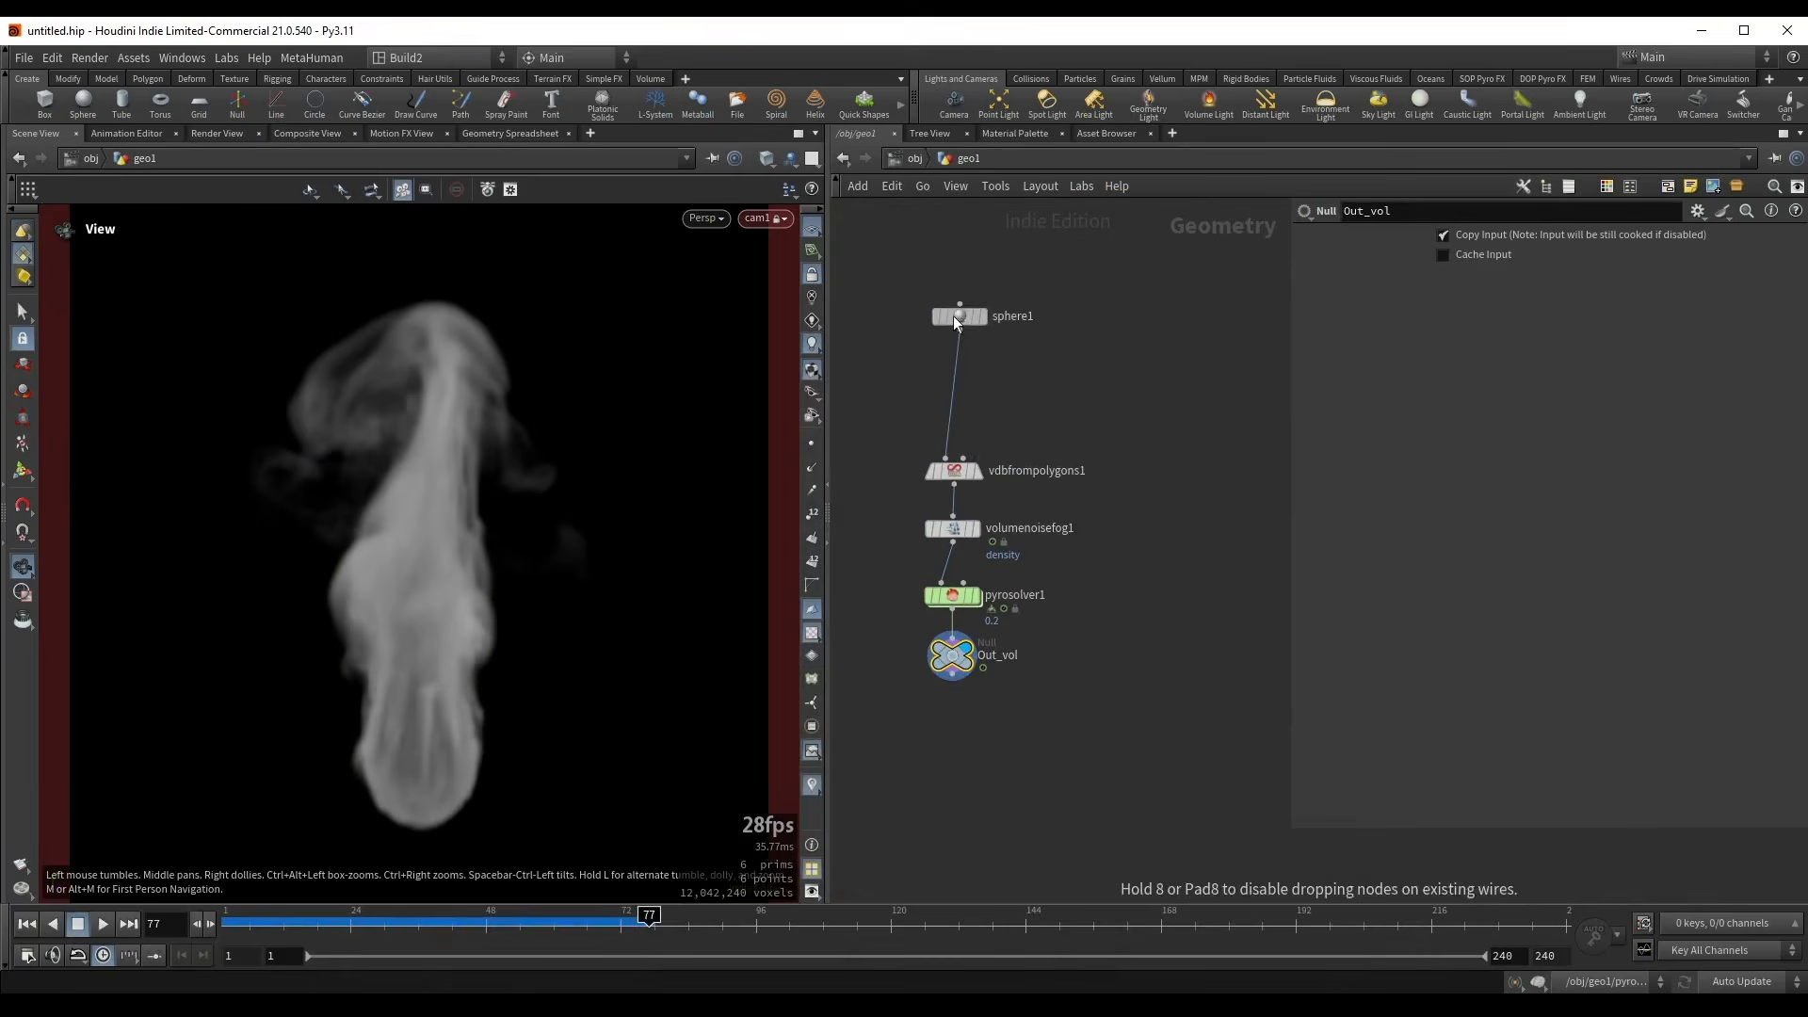
{"action": "key", "text": "r"}
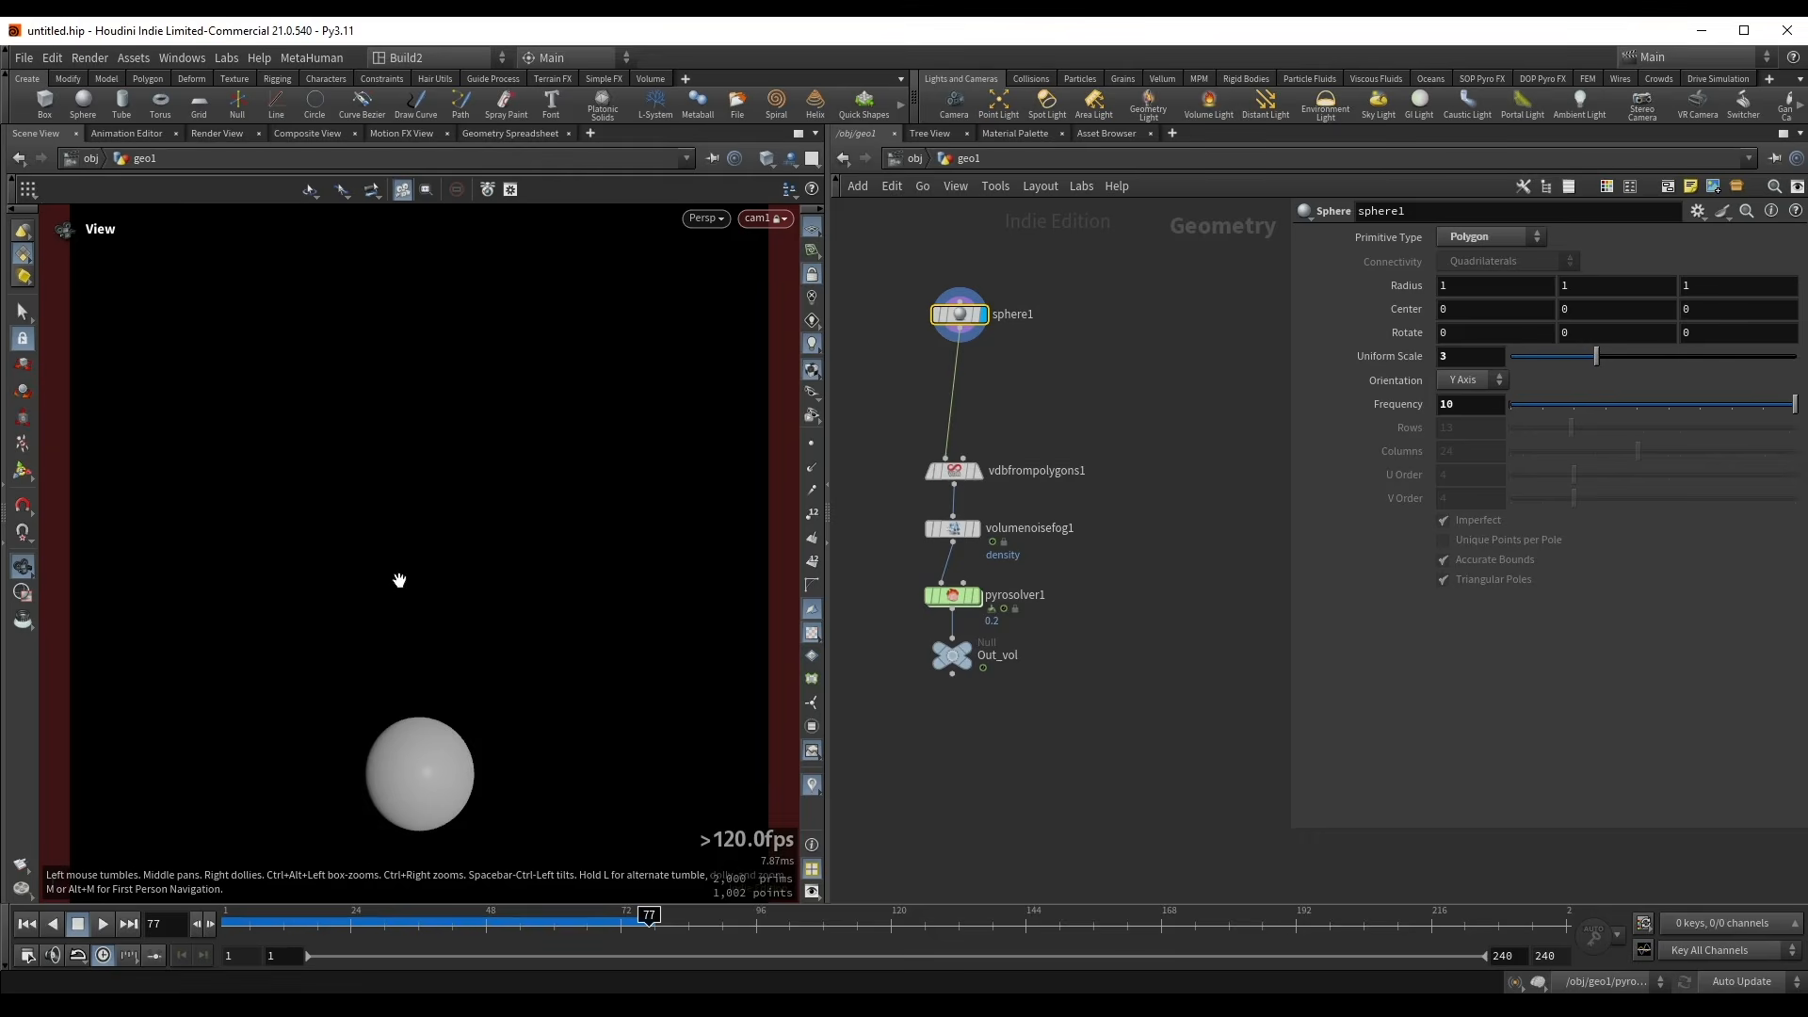
- Add a Scatter node on a new branch from sphere1
{"action": "mouse_move", "coordinate": [964, 316]}
{"action": "left_click_drag", "start_coordinate": [962, 326], "coordinate": [1141, 388]}
{"action": "type", "text": "scat"}
{"action": "left_click_drag", "start_coordinate": [1144, 395], "coordinate": [1168, 406]}
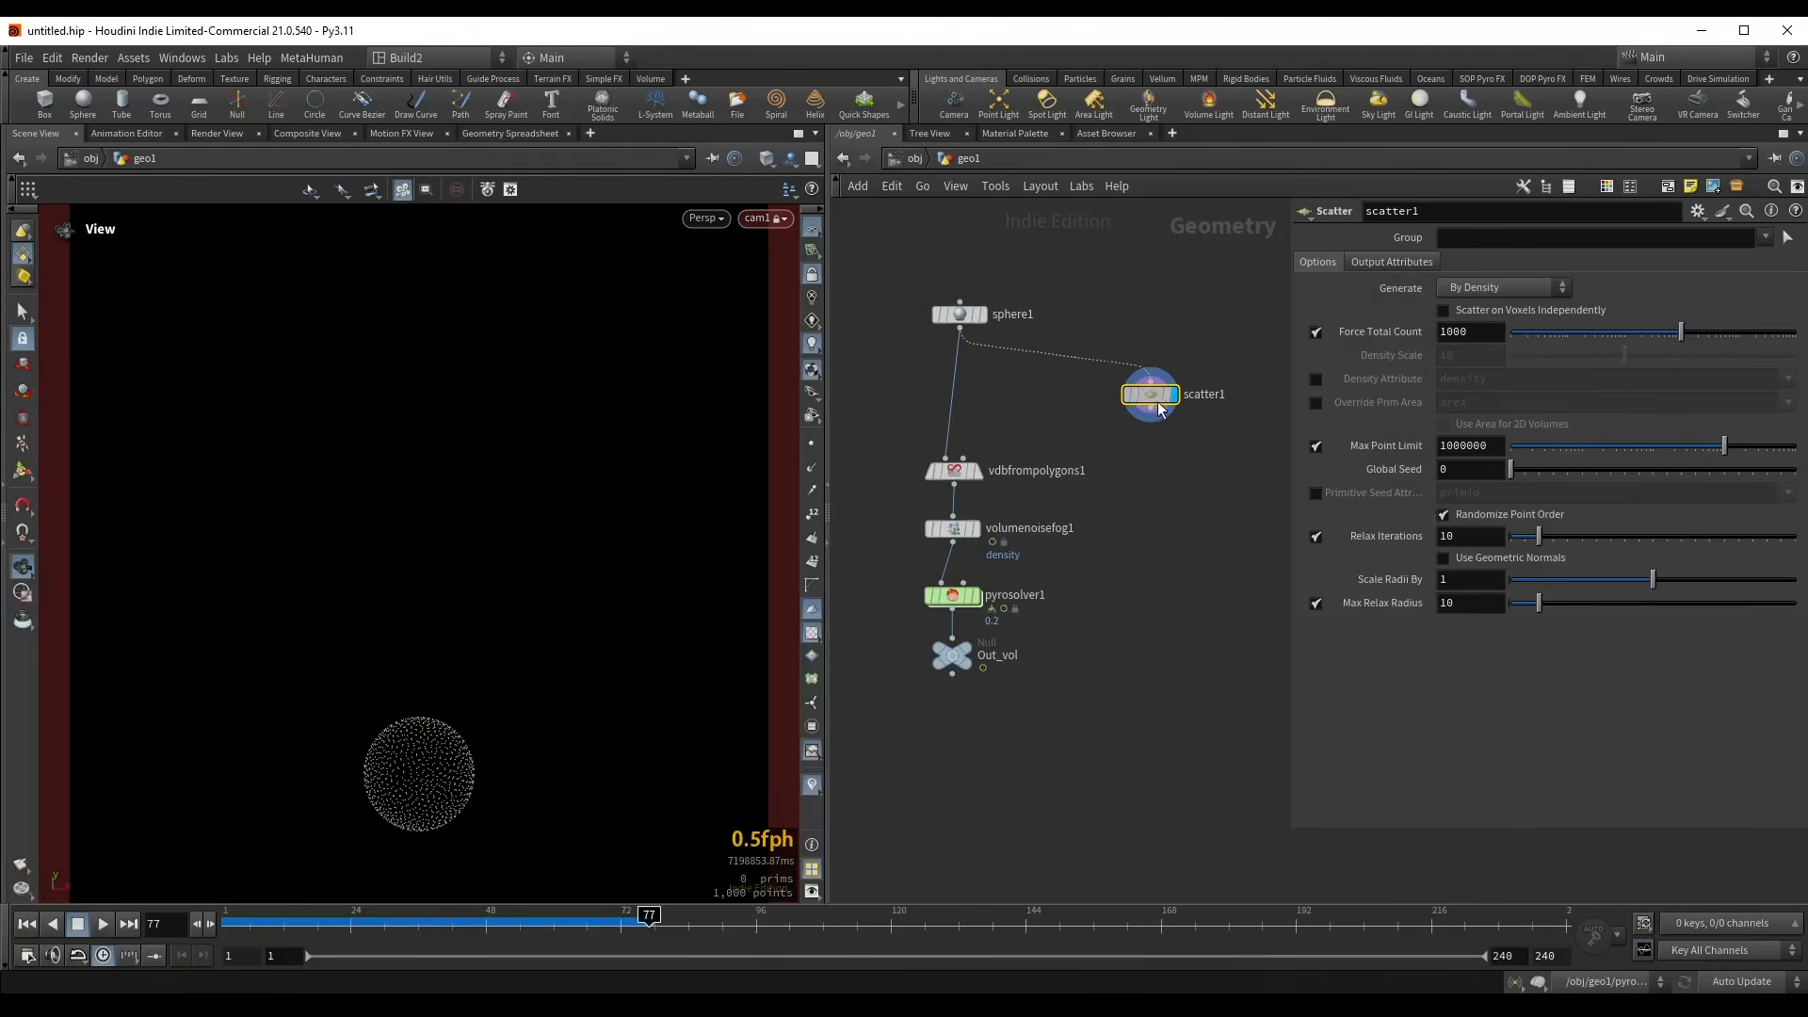
- Set the Scatter's global seed to $FF and force total count to 27358, with relax iterations and max point limit off
{"action": "left_click", "coordinate": [1482, 471]}
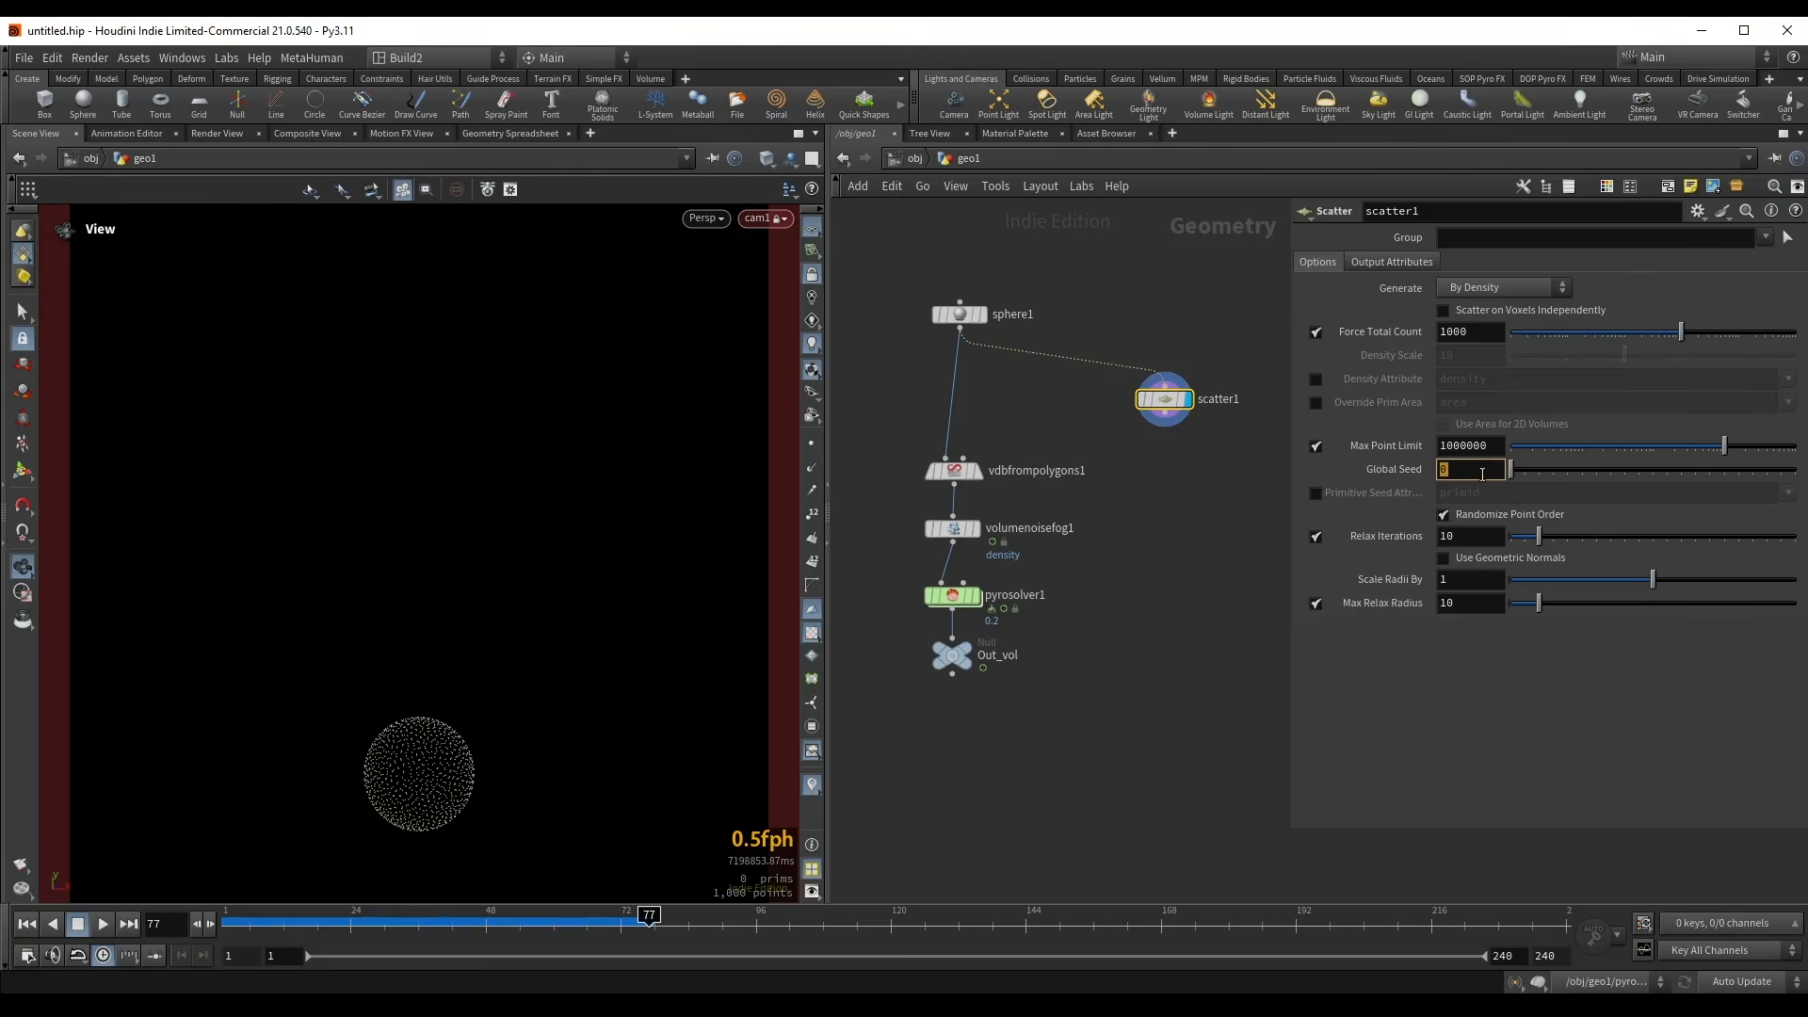
{"action": "type", "text": "$FF"}
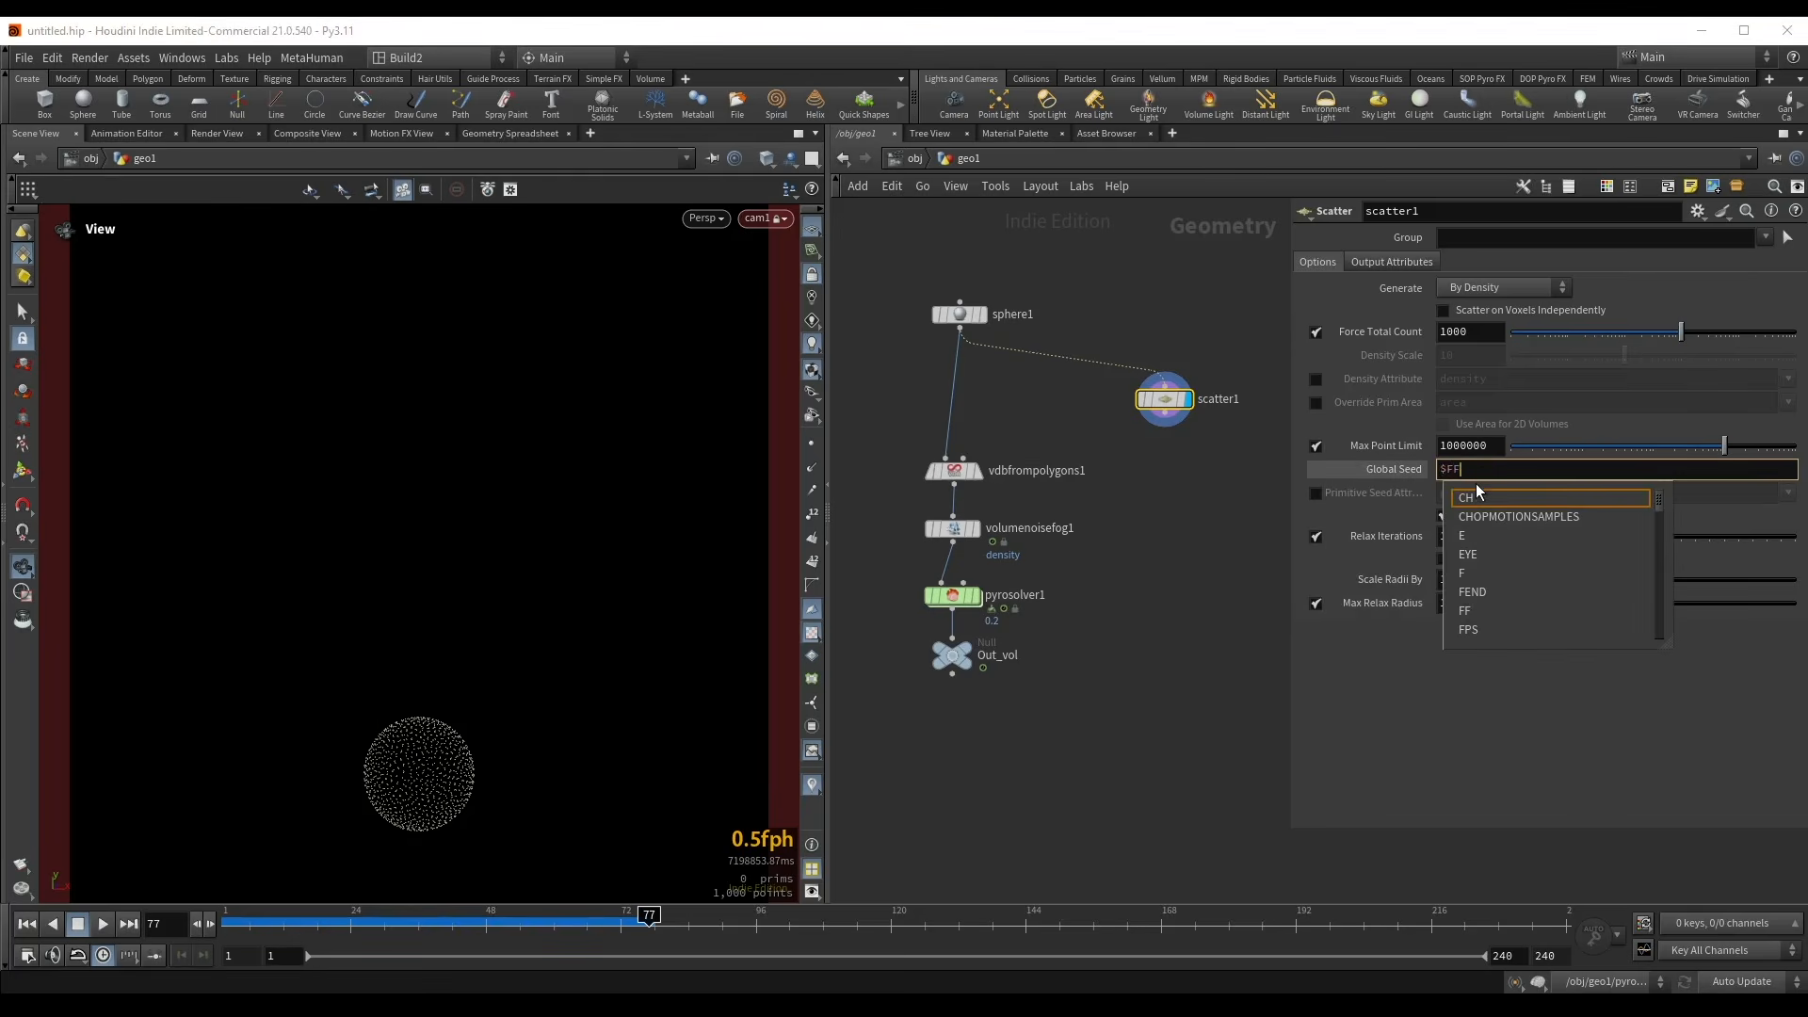
{"action": "key", "text": "Return"}
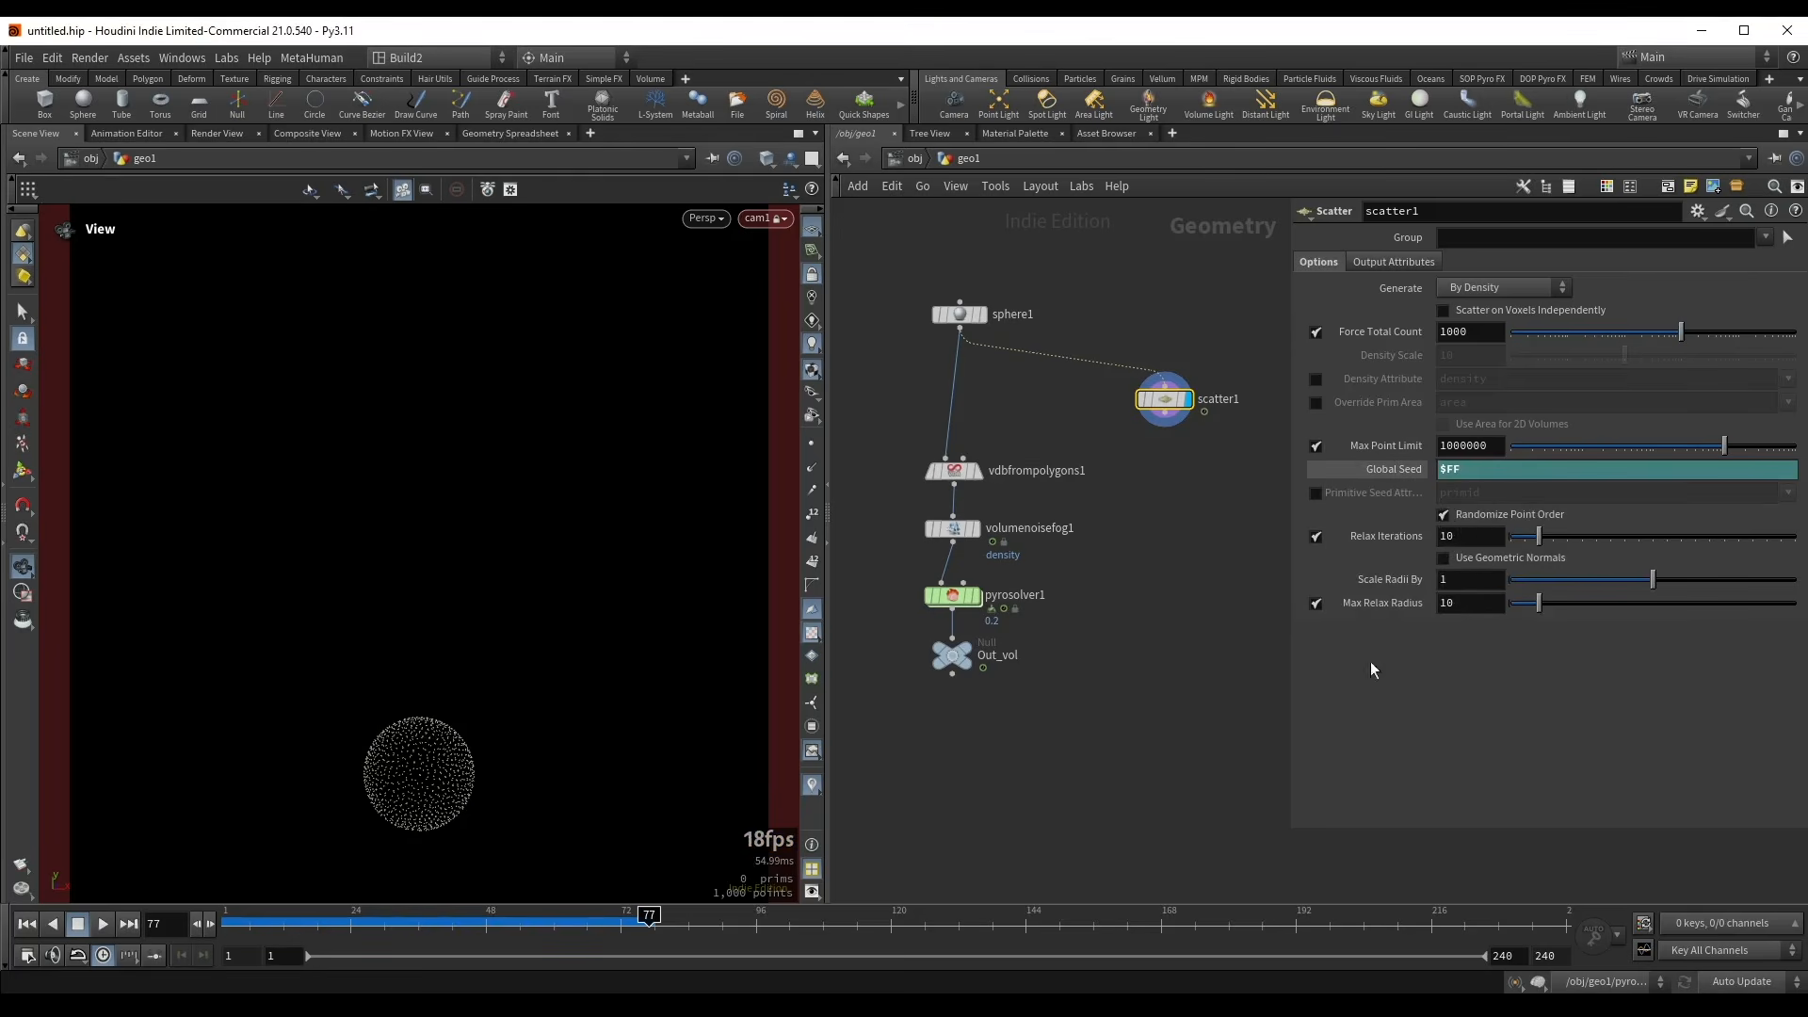
{"action": "left_click", "coordinate": [1315, 539]}
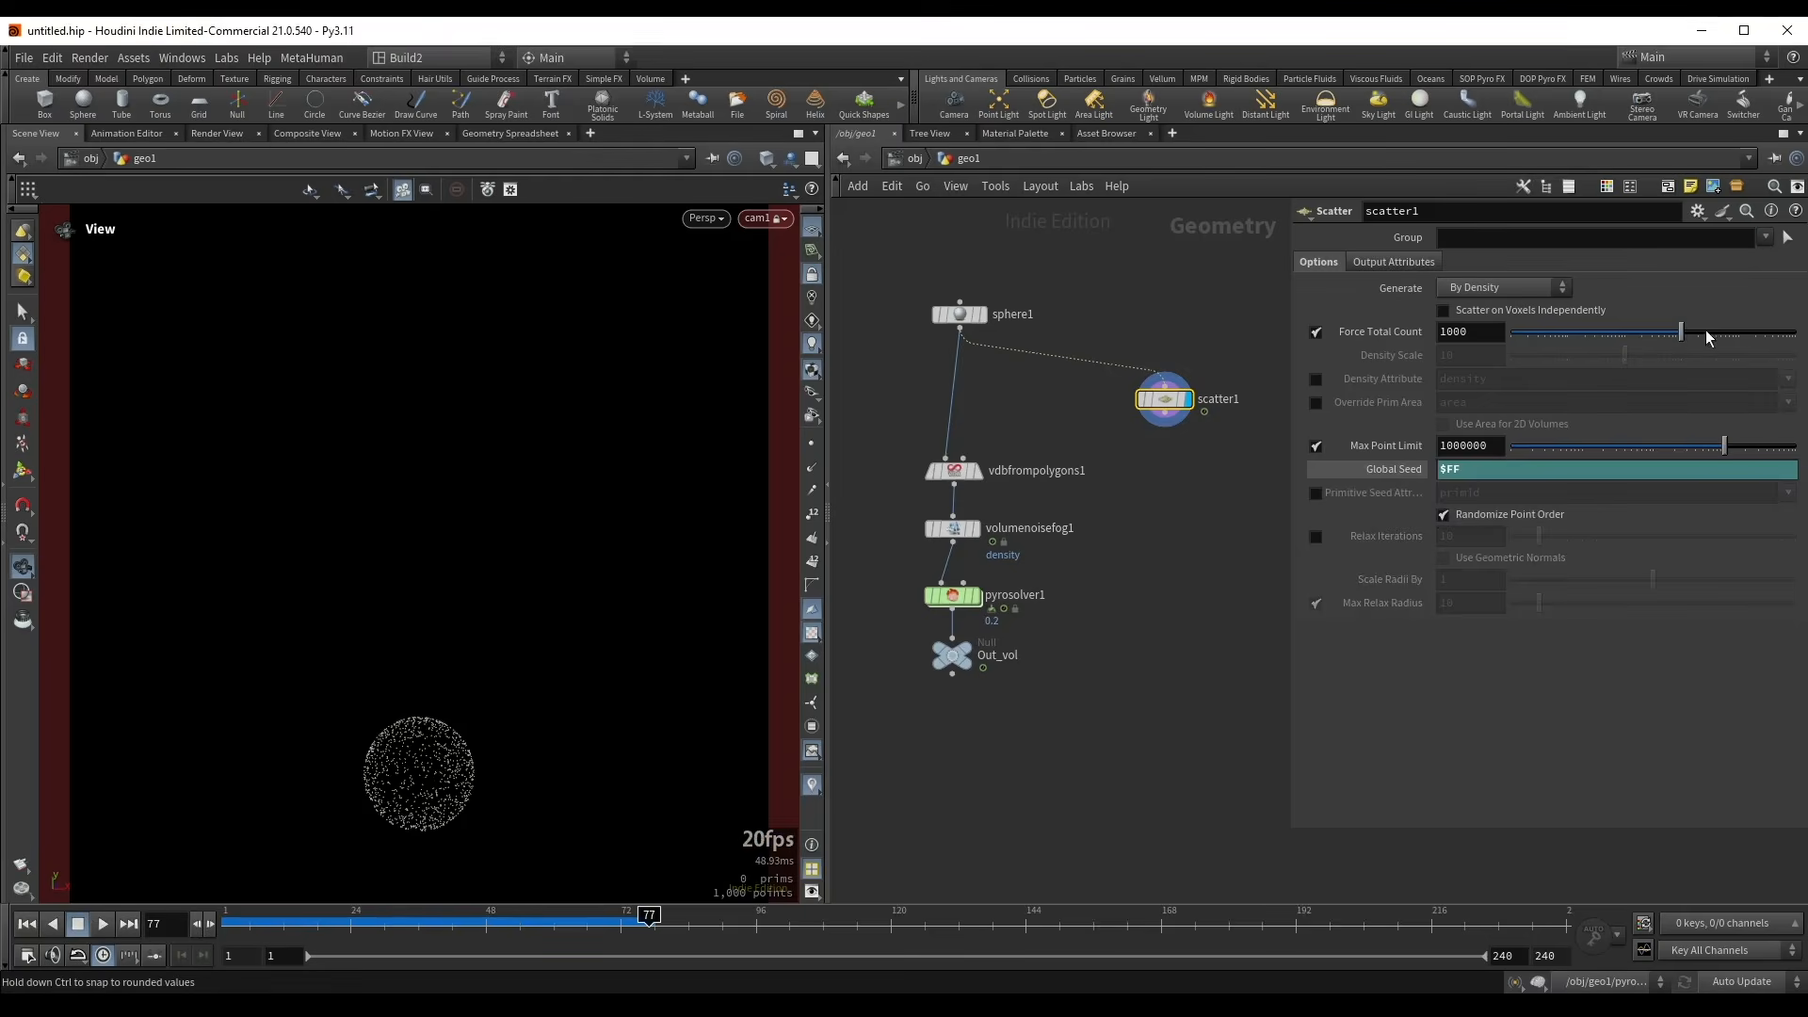
{"action": "left_click_drag", "start_coordinate": [1705, 331], "coordinate": [1762, 334]}
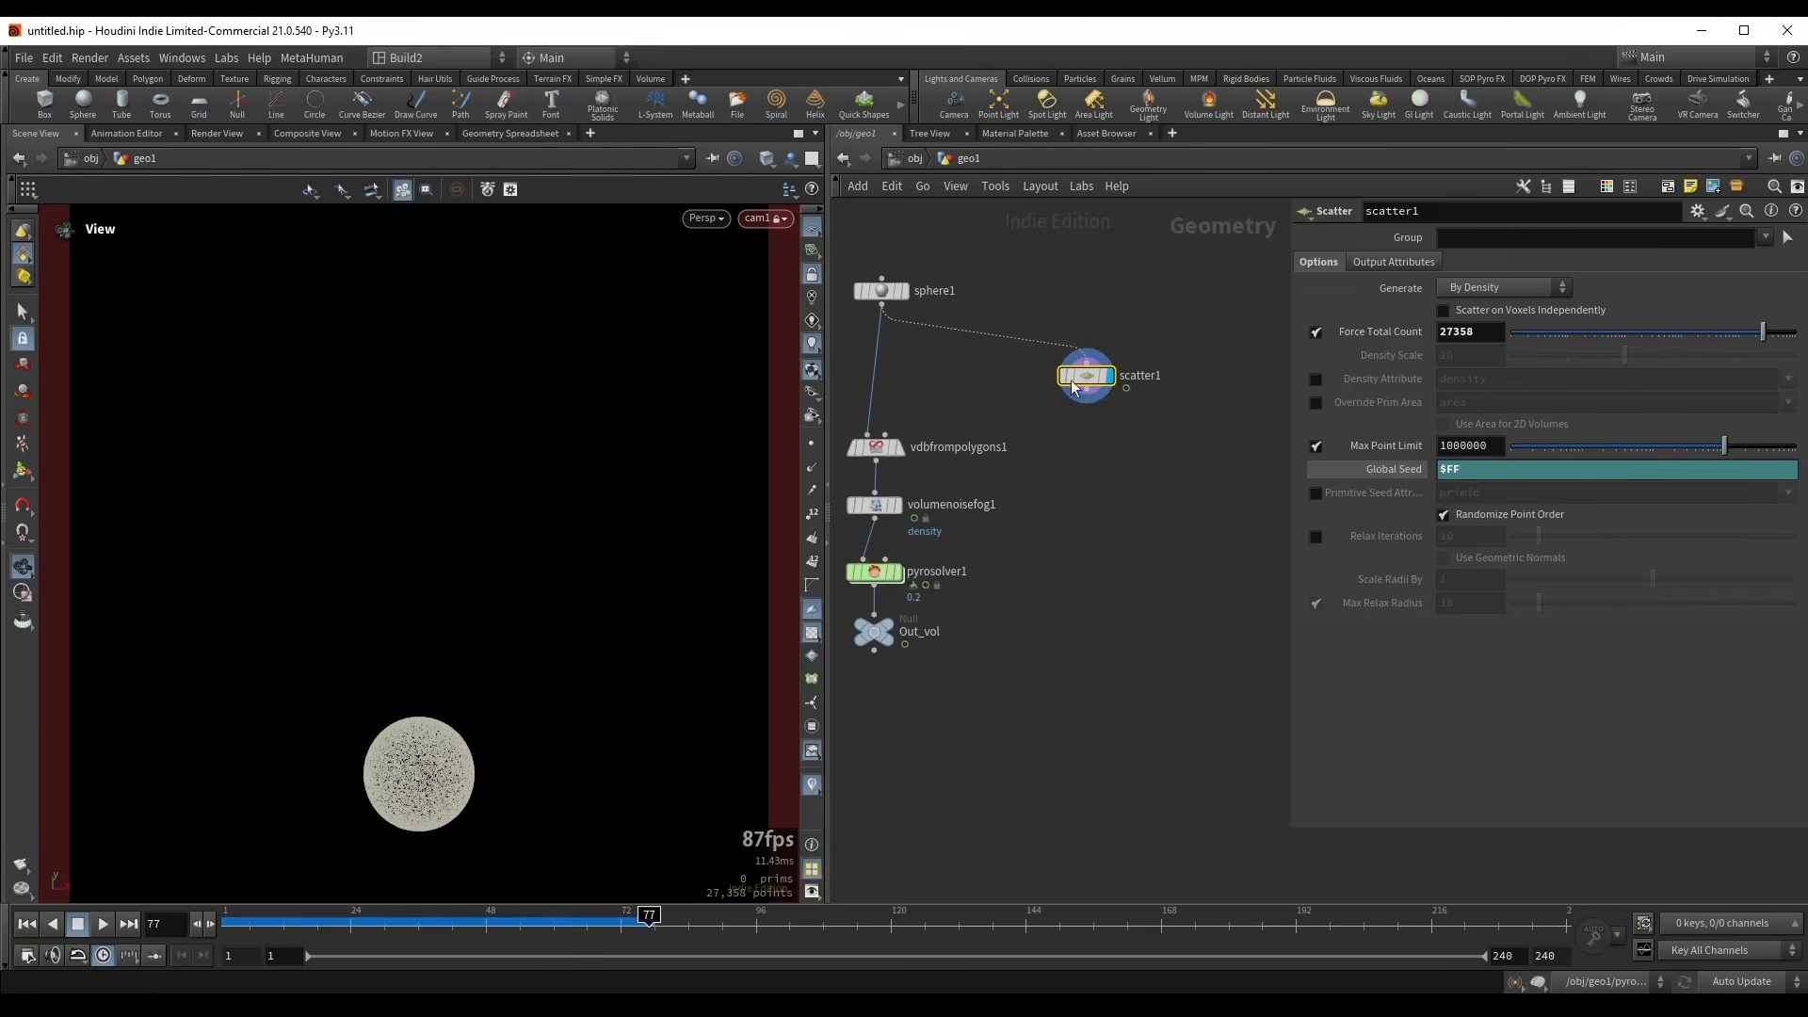
{"action": "left_click", "coordinate": [1316, 446]}
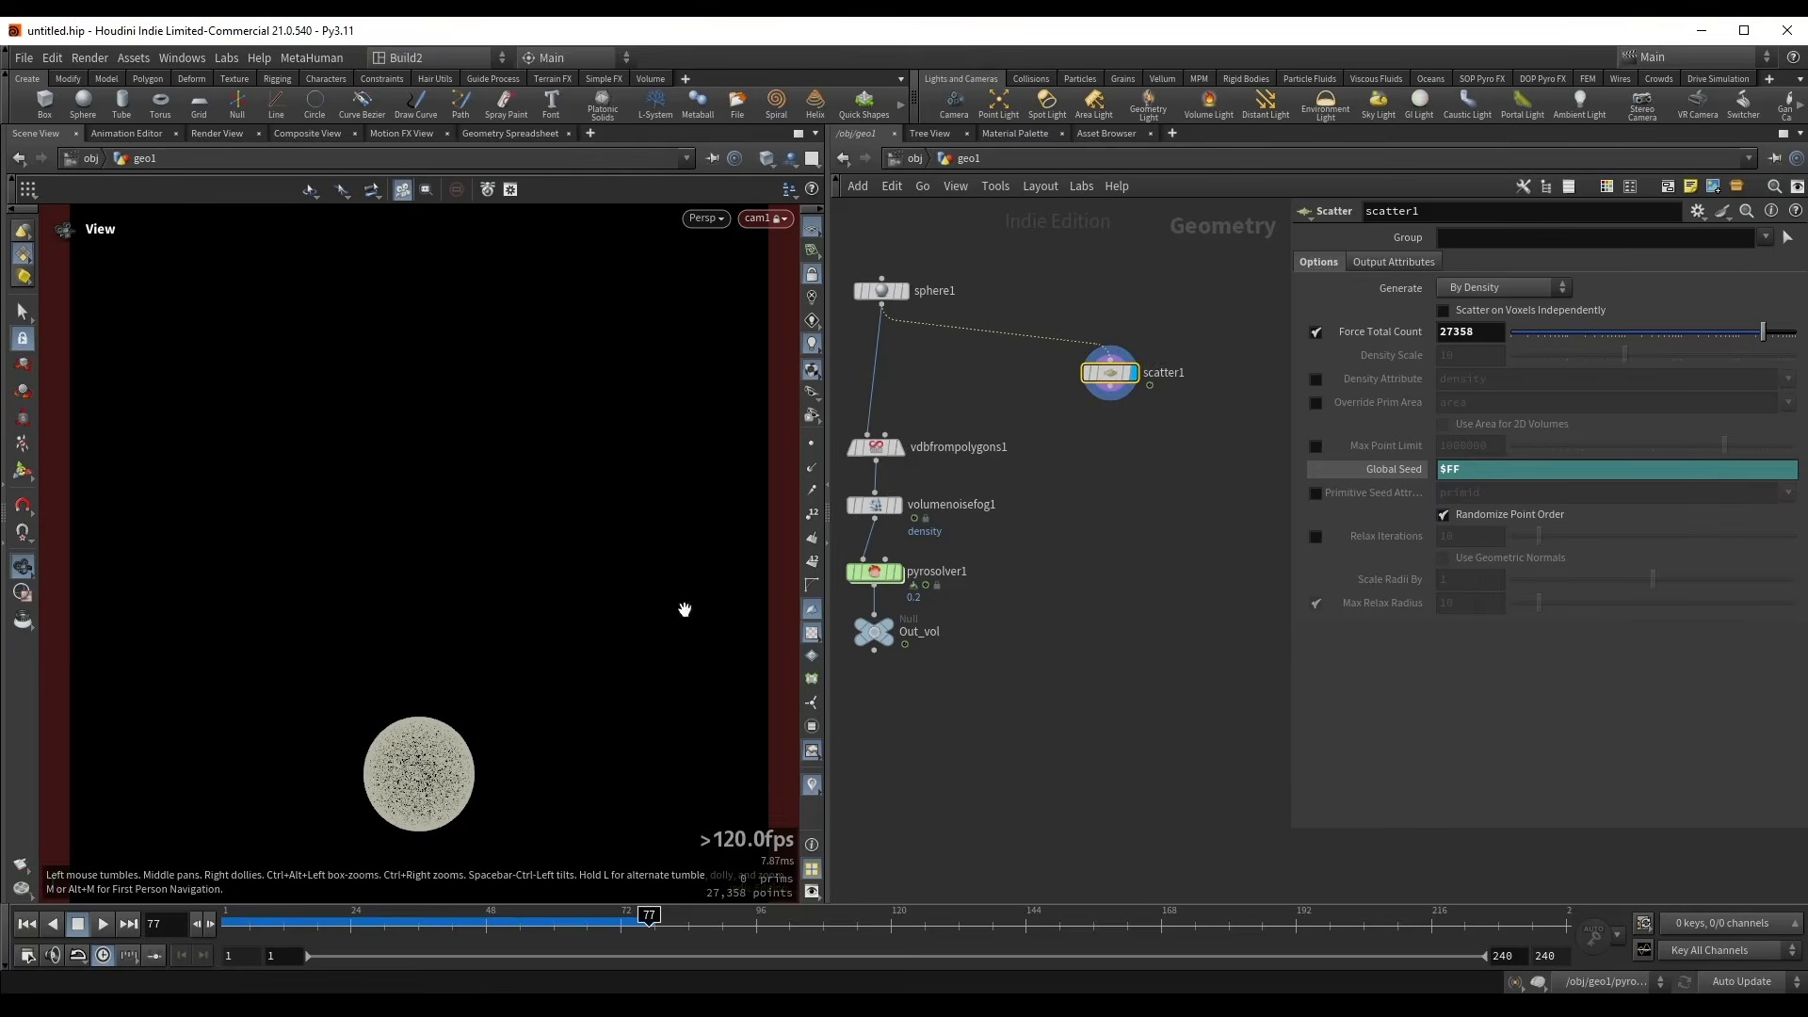
- Add an Attribute VOP node below scatter1
{"action": "key", "text": "Tab"}
{"action": "type", "text": "atv"}
{"action": "key", "text": "shift+Return"}
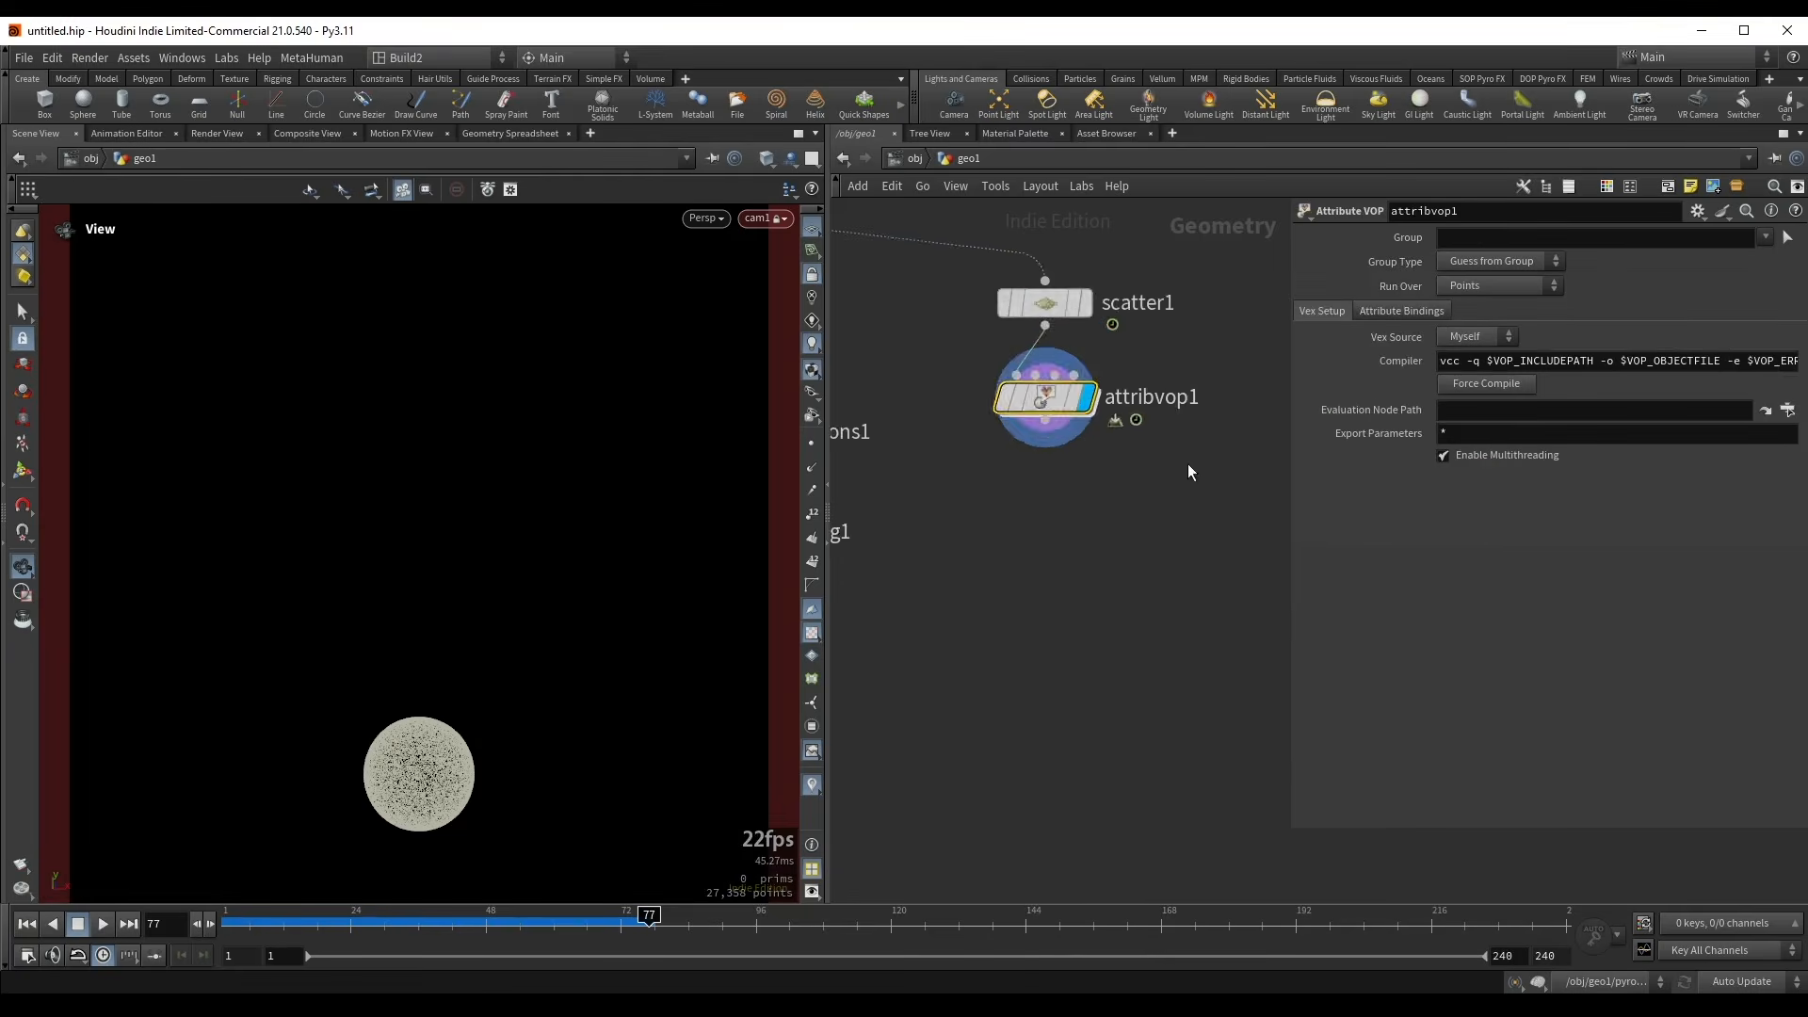
- Inside the Attribute VOP, add a Turbulent Noise node driven by the point position and set its type to Simplex Noise
{"action": "double_click", "coordinate": [1043, 395]}
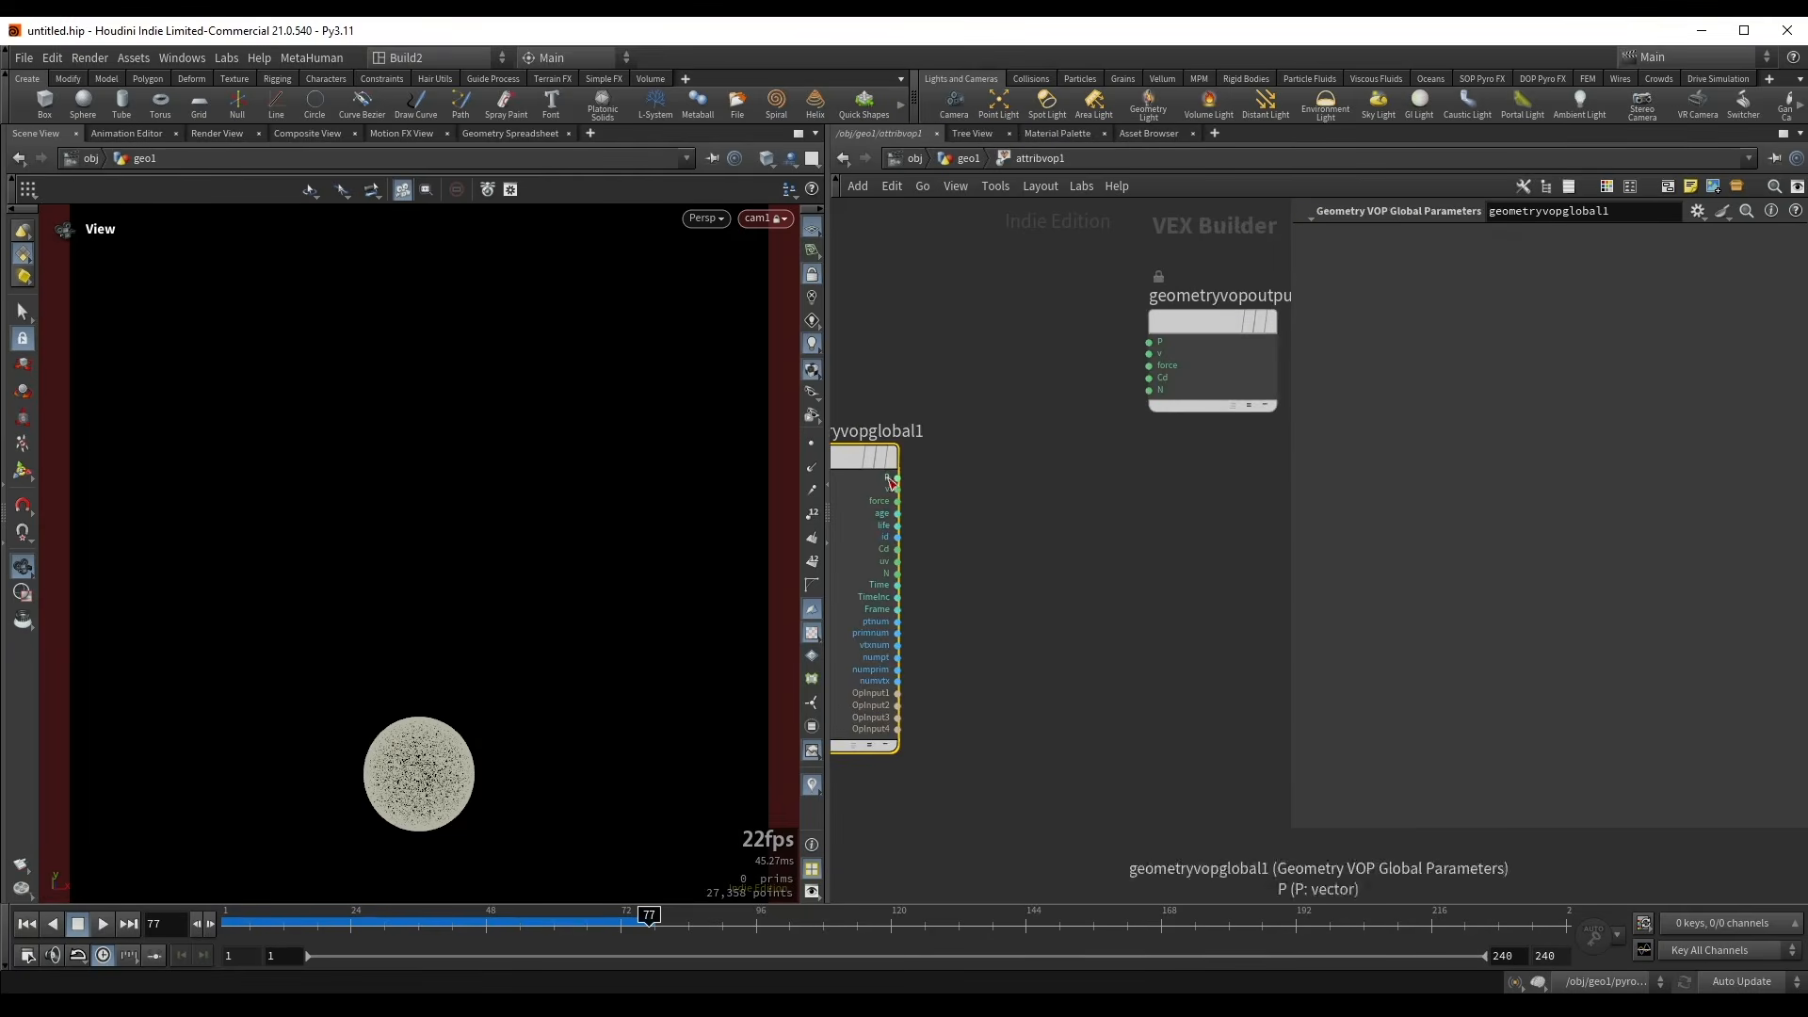
{"action": "key", "text": "Tab"}
{"action": "type", "text": "turb"}
{"action": "key", "text": "shift+Return"}
{"action": "middle_click_drag", "start_coordinate": [1099, 384], "coordinate": [923, 354]}
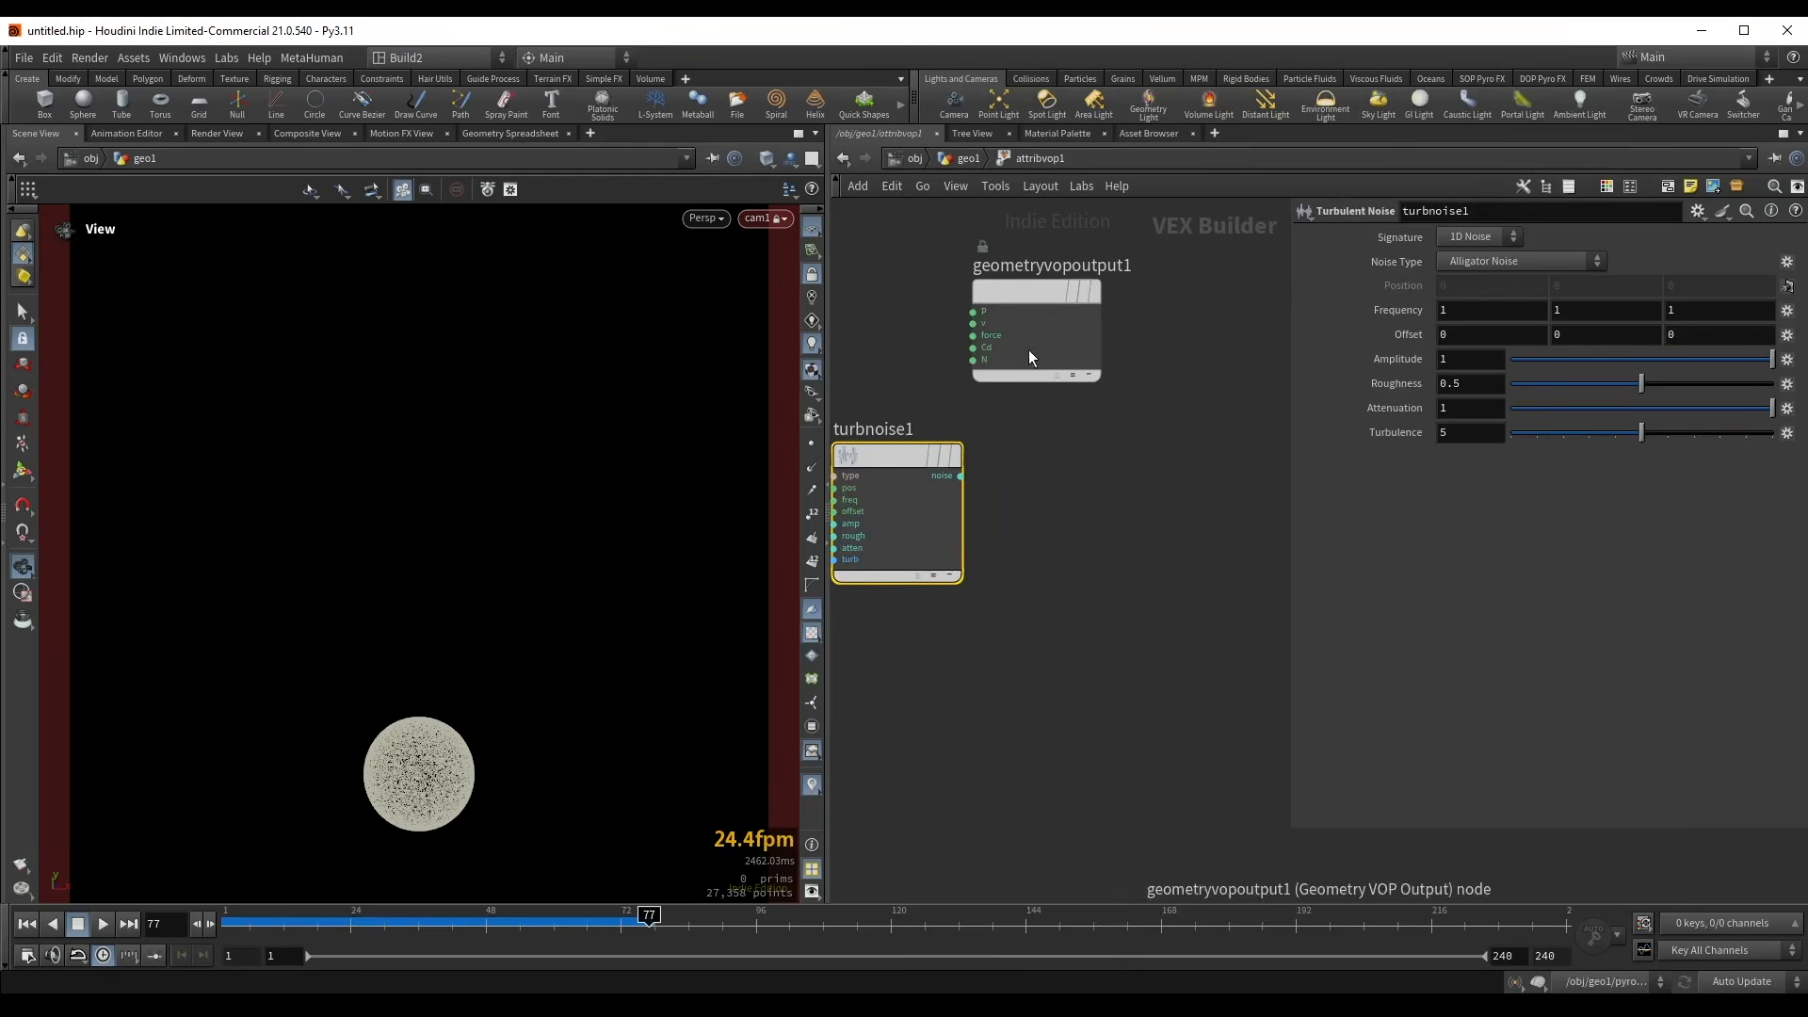
{"action": "left_click_drag", "start_coordinate": [1028, 348], "coordinate": [1159, 391]}
{"action": "left_click", "coordinate": [1482, 262]}
{"action": "left_click", "coordinate": [1469, 355]}
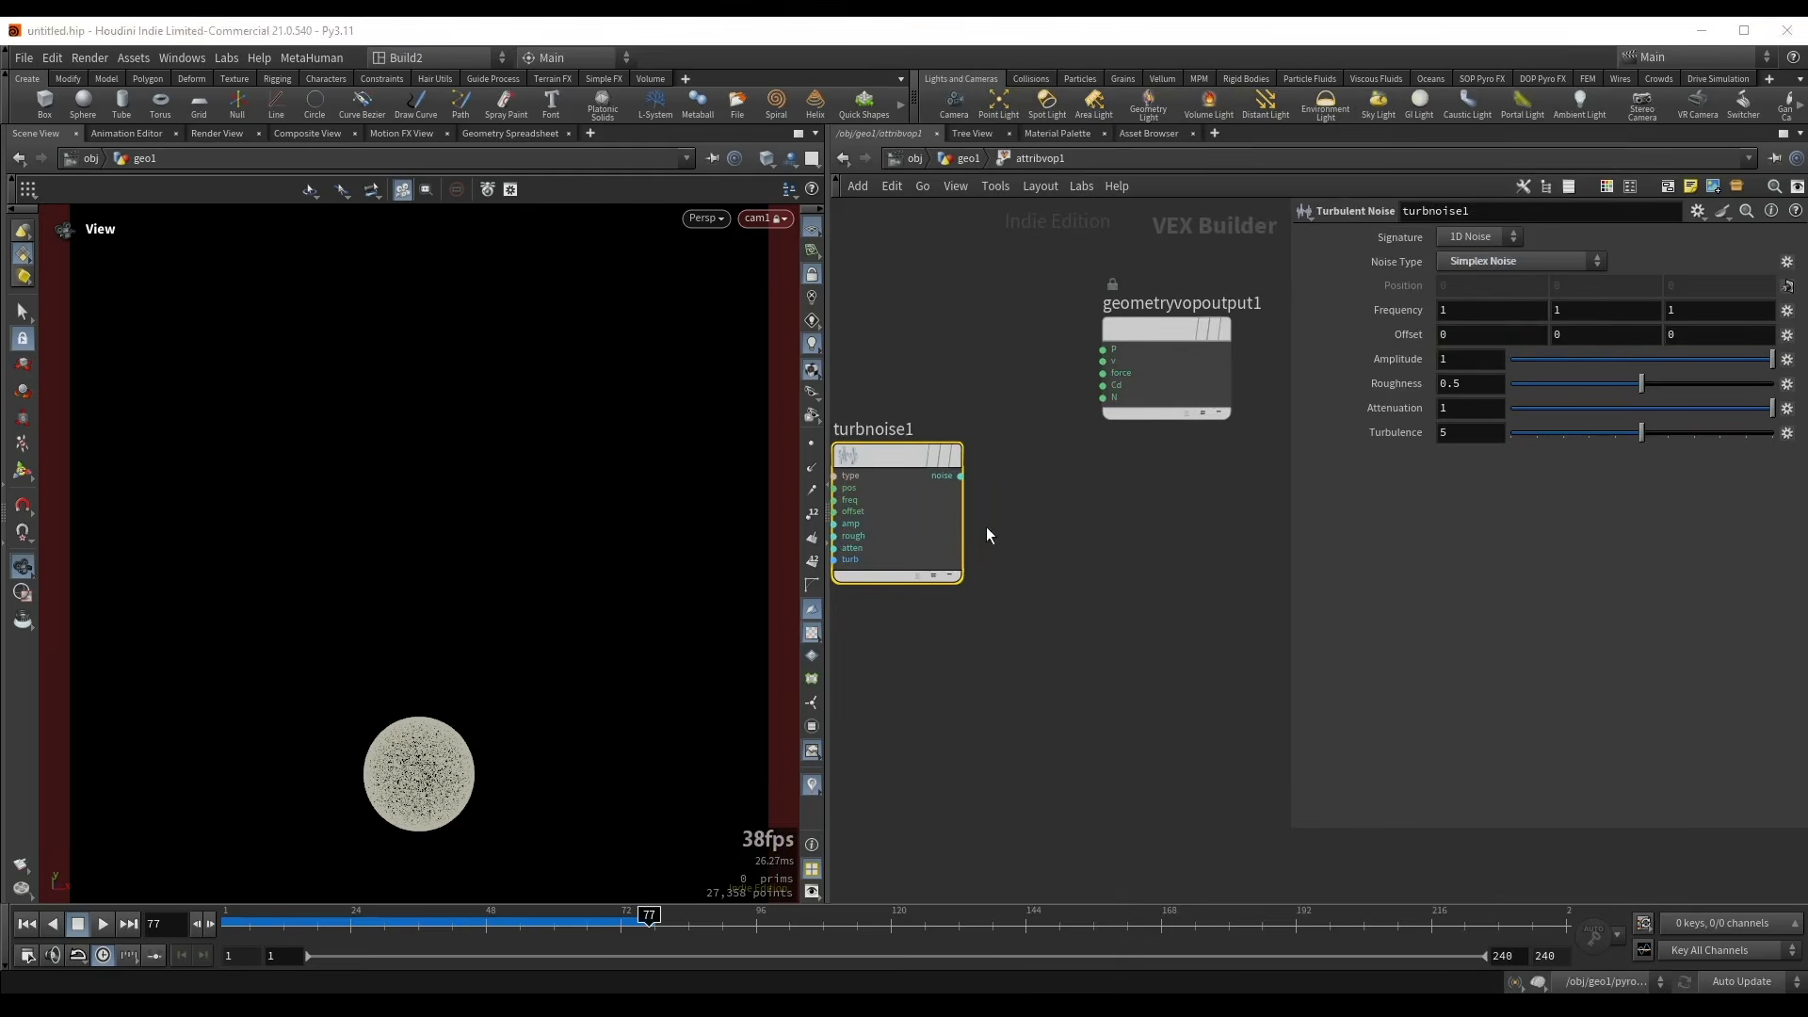
- Add a Fit Range node after the turbulent noise and connect it to the output's Cd
{"action": "left_click_drag", "start_coordinate": [960, 476], "coordinate": [1021, 483]}
{"action": "type", "text": "fit"}
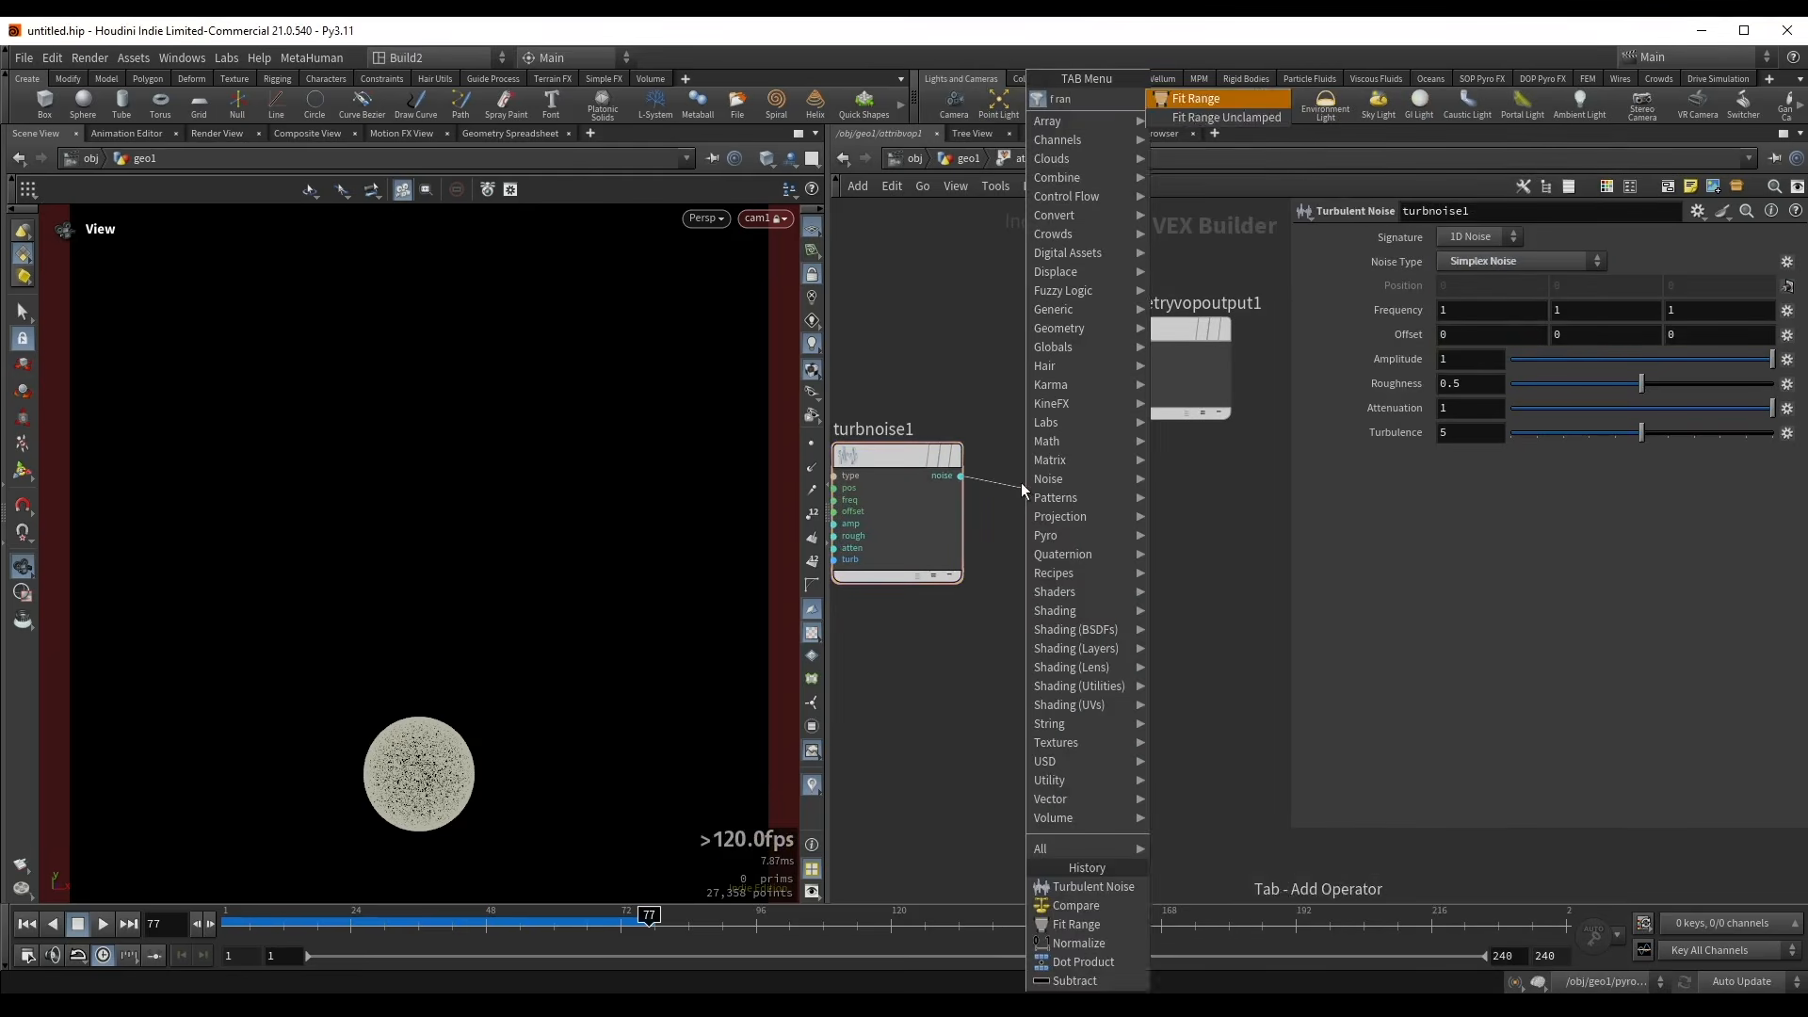
{"action": "key", "text": "Return"}
{"action": "left_click_drag", "start_coordinate": [1200, 508], "coordinate": [1257, 373]}
{"action": "scroll", "coordinate": [1020, 323], "scroll_direction": "down", "scroll_amount": 3}
{"action": "left_click_drag", "start_coordinate": [1096, 459], "coordinate": [1079, 447]}
- Set the Fit Range's source min to -0.3 and source max to 0.586
{"action": "double_click", "coordinate": [1468, 262]}
{"action": "type", "text": "-0.3"}
{"action": "key", "text": "Return"}
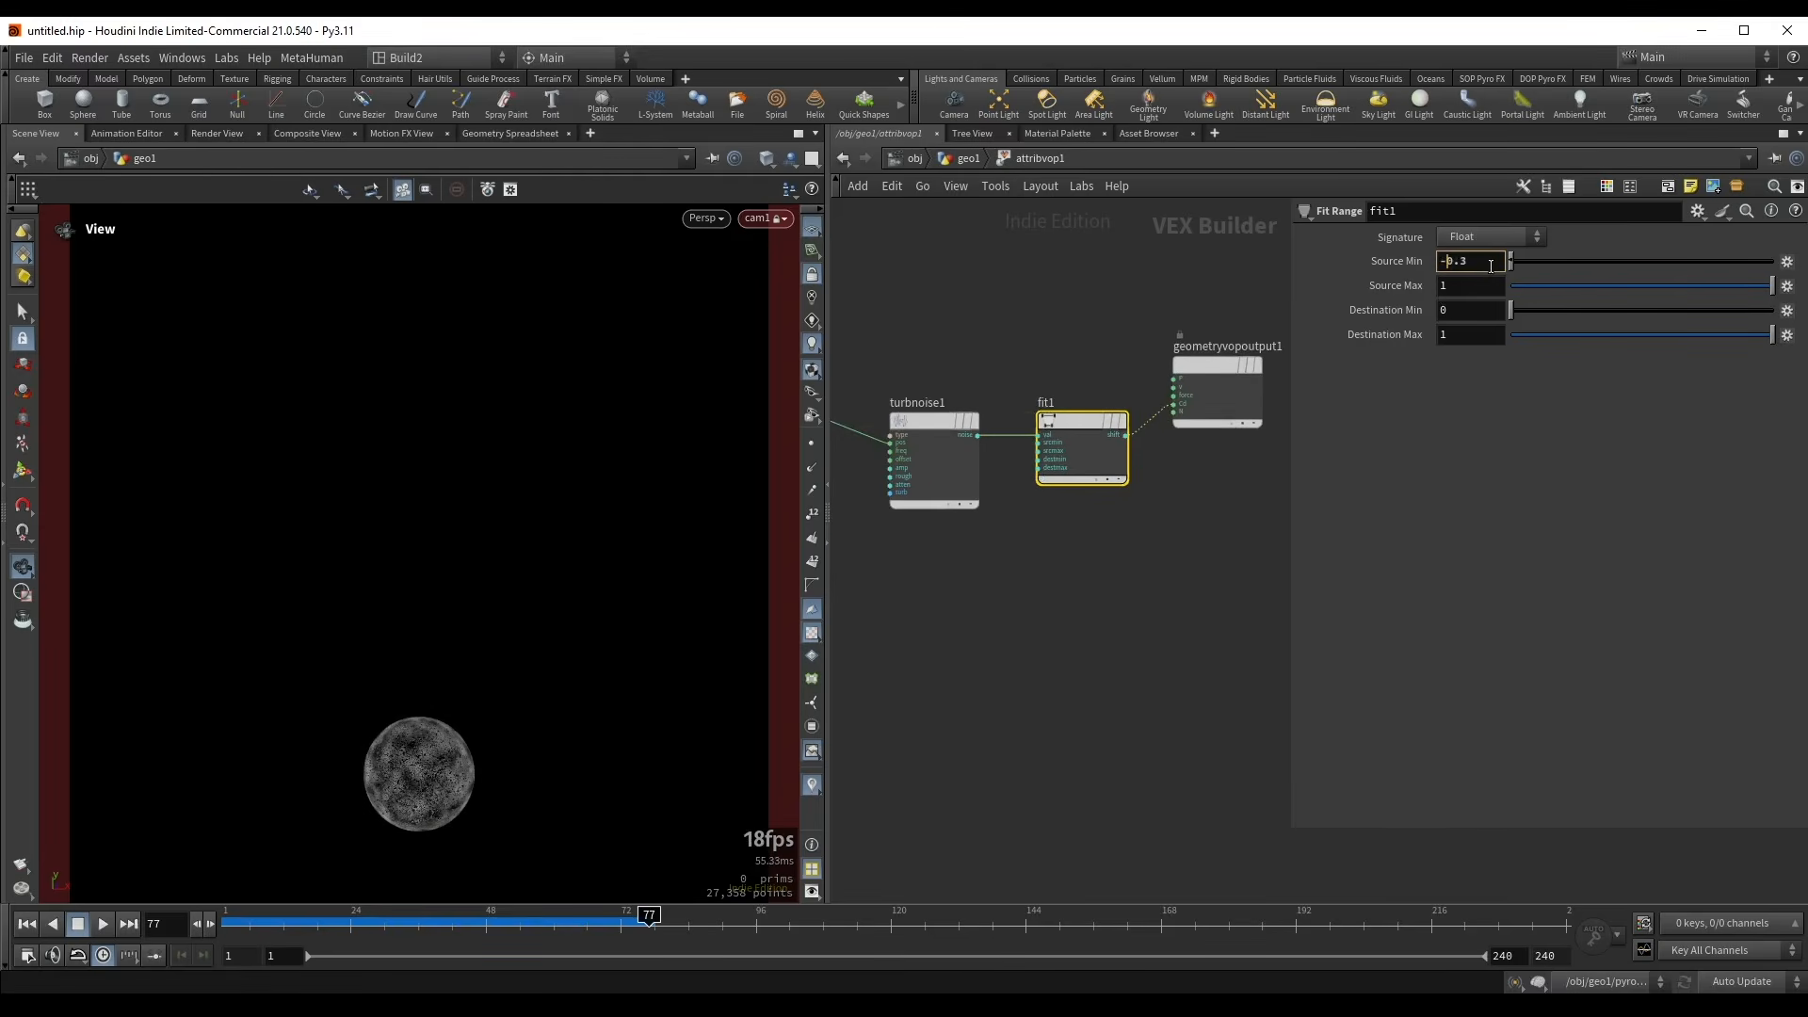
{"action": "left_click_drag", "start_coordinate": [1687, 283], "coordinate": [1663, 286]}
{"action": "middle_click_drag", "start_coordinate": [936, 297], "coordinate": [1002, 330]}
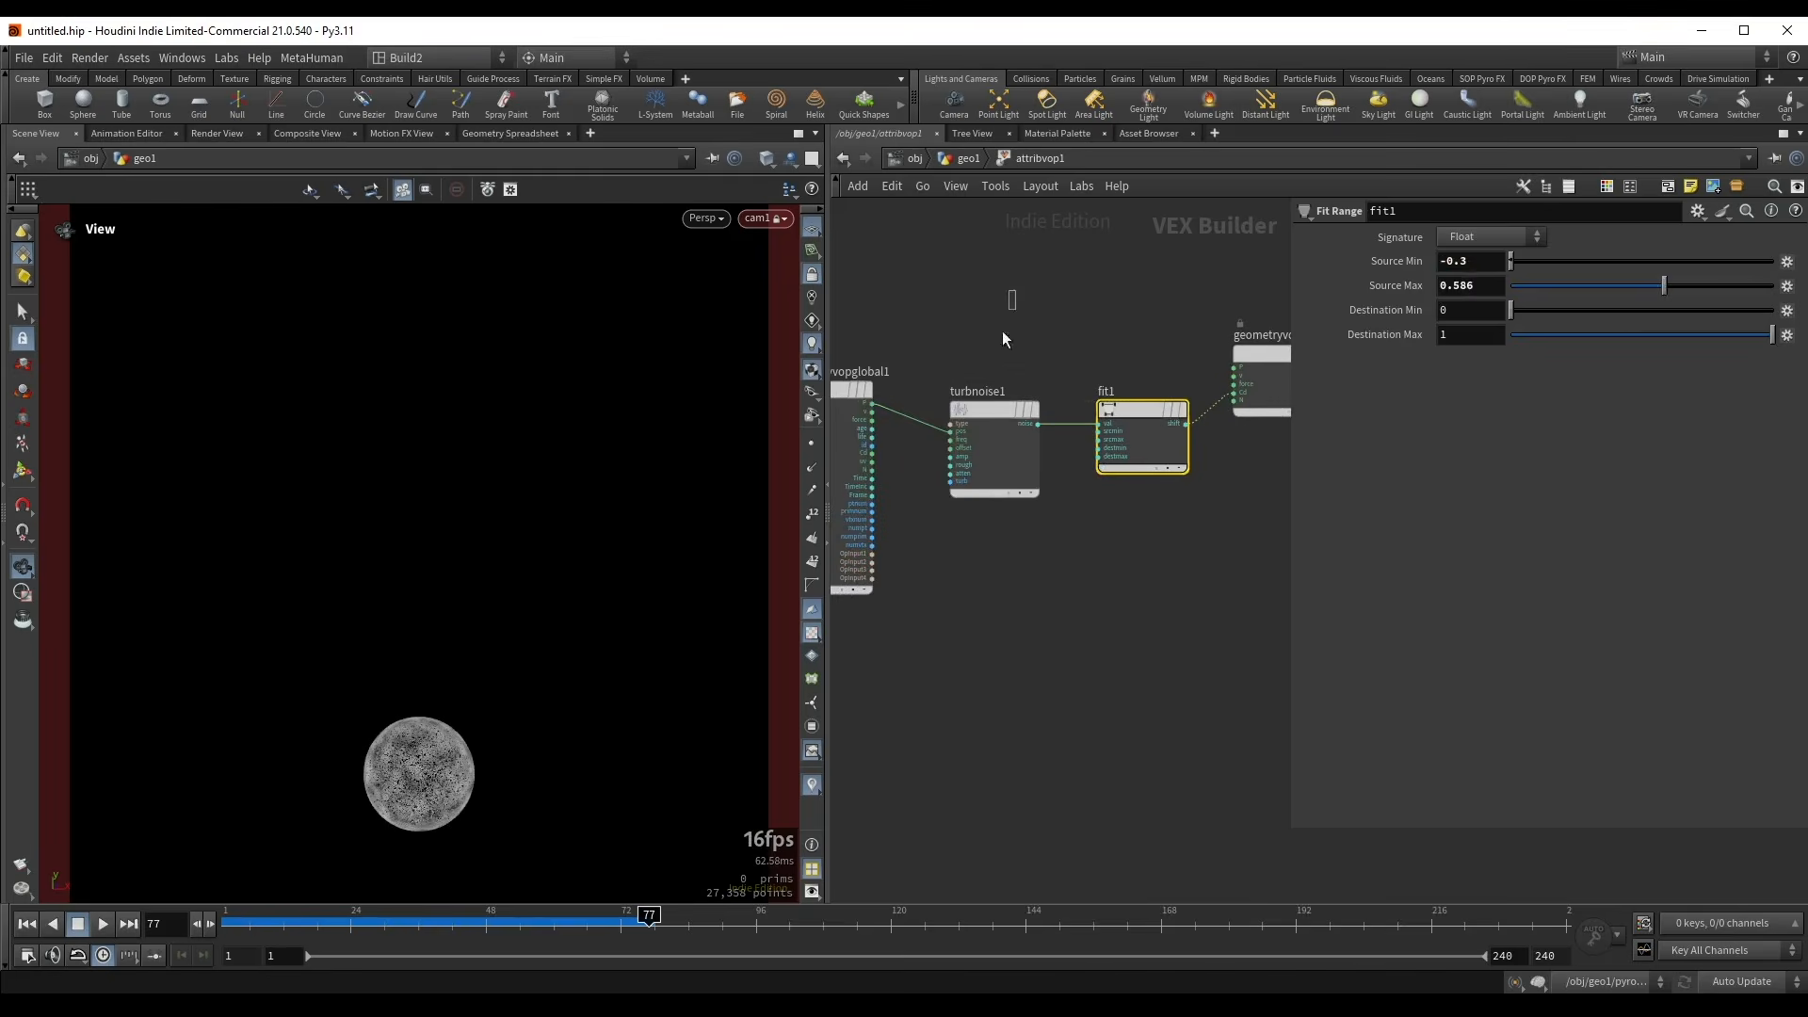
- Set the turbulent noise frequency to 0.8 on all axes and the Fit Range's source min to -0.2, checking frame 50
{"action": "left_click", "coordinate": [994, 442]}
{"action": "middle_click_drag", "start_coordinate": [1401, 310], "coordinate": [1368, 297]}
{"action": "left_click", "coordinate": [990, 312]}
{"action": "middle_click_drag", "start_coordinate": [990, 313], "coordinate": [1004, 322]}
{"action": "left_click", "coordinate": [1157, 442]}
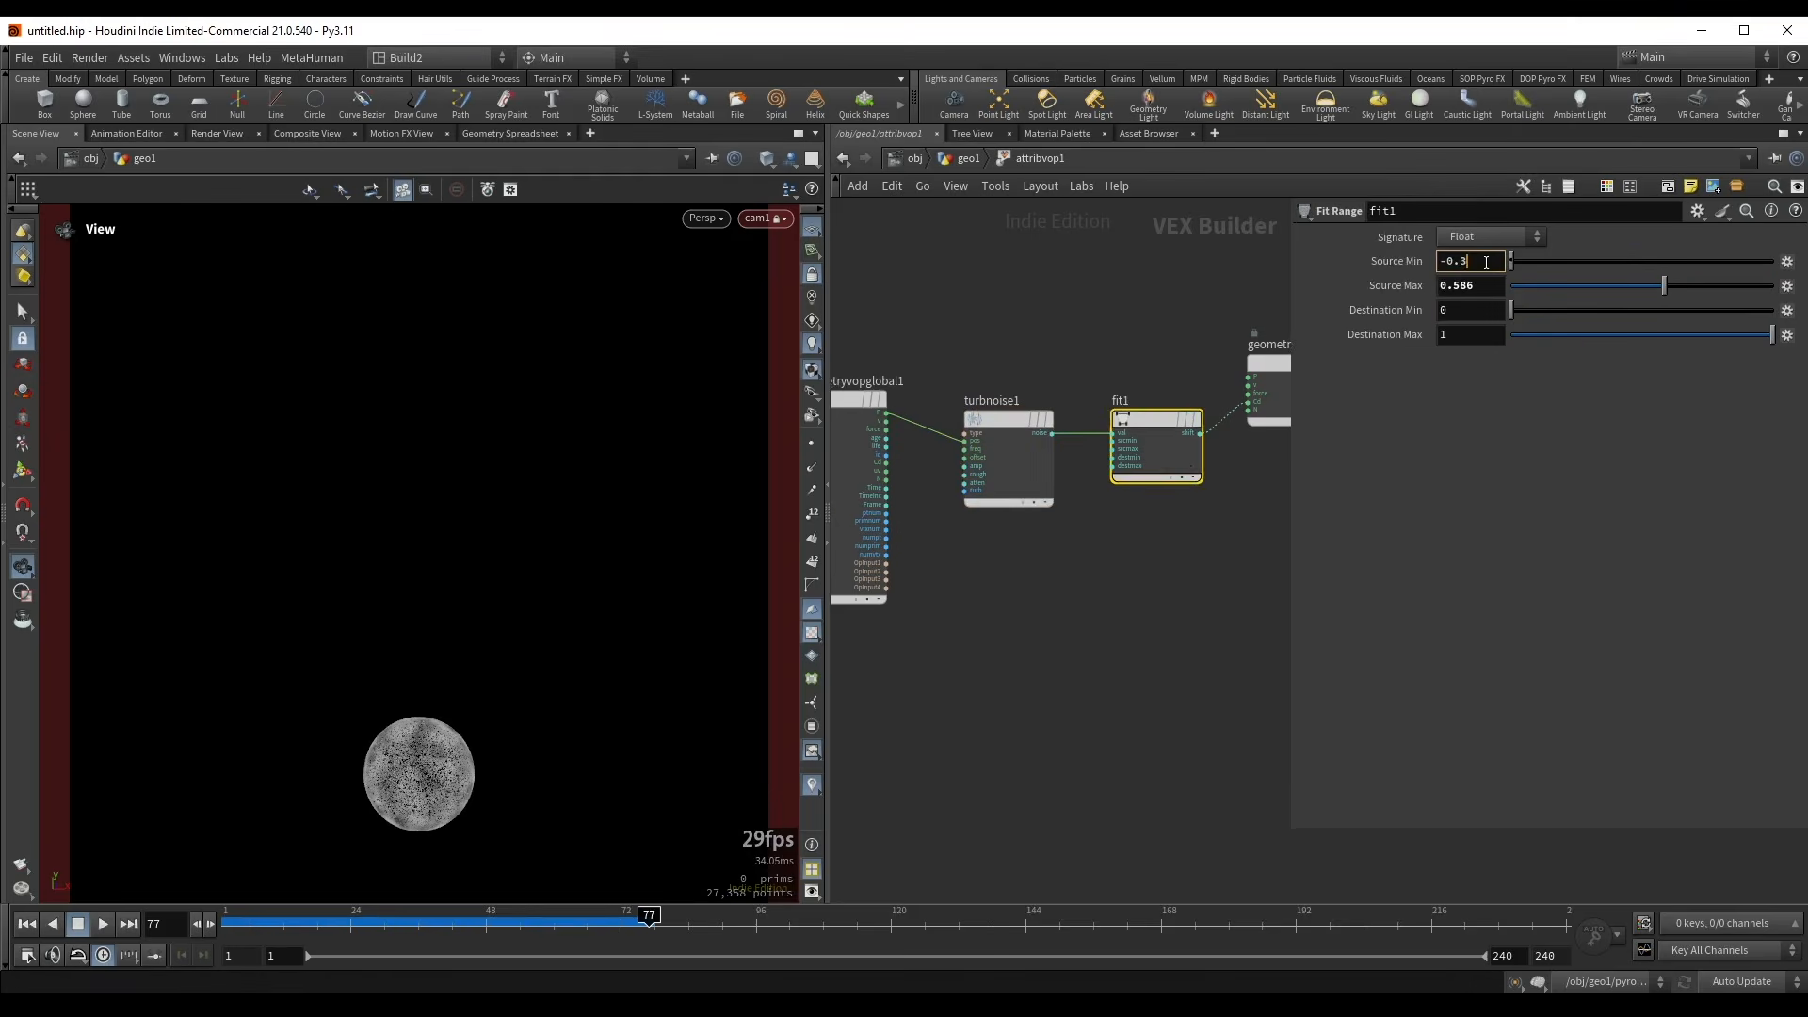
{"action": "mouse_move", "coordinate": [510, 927]}
{"action": "left_mouse_down"}
{"action": "mouse_move", "coordinate": [452, 922]}
{"action": "mouse_move", "coordinate": [497, 923]}
{"action": "left_mouse_up"}
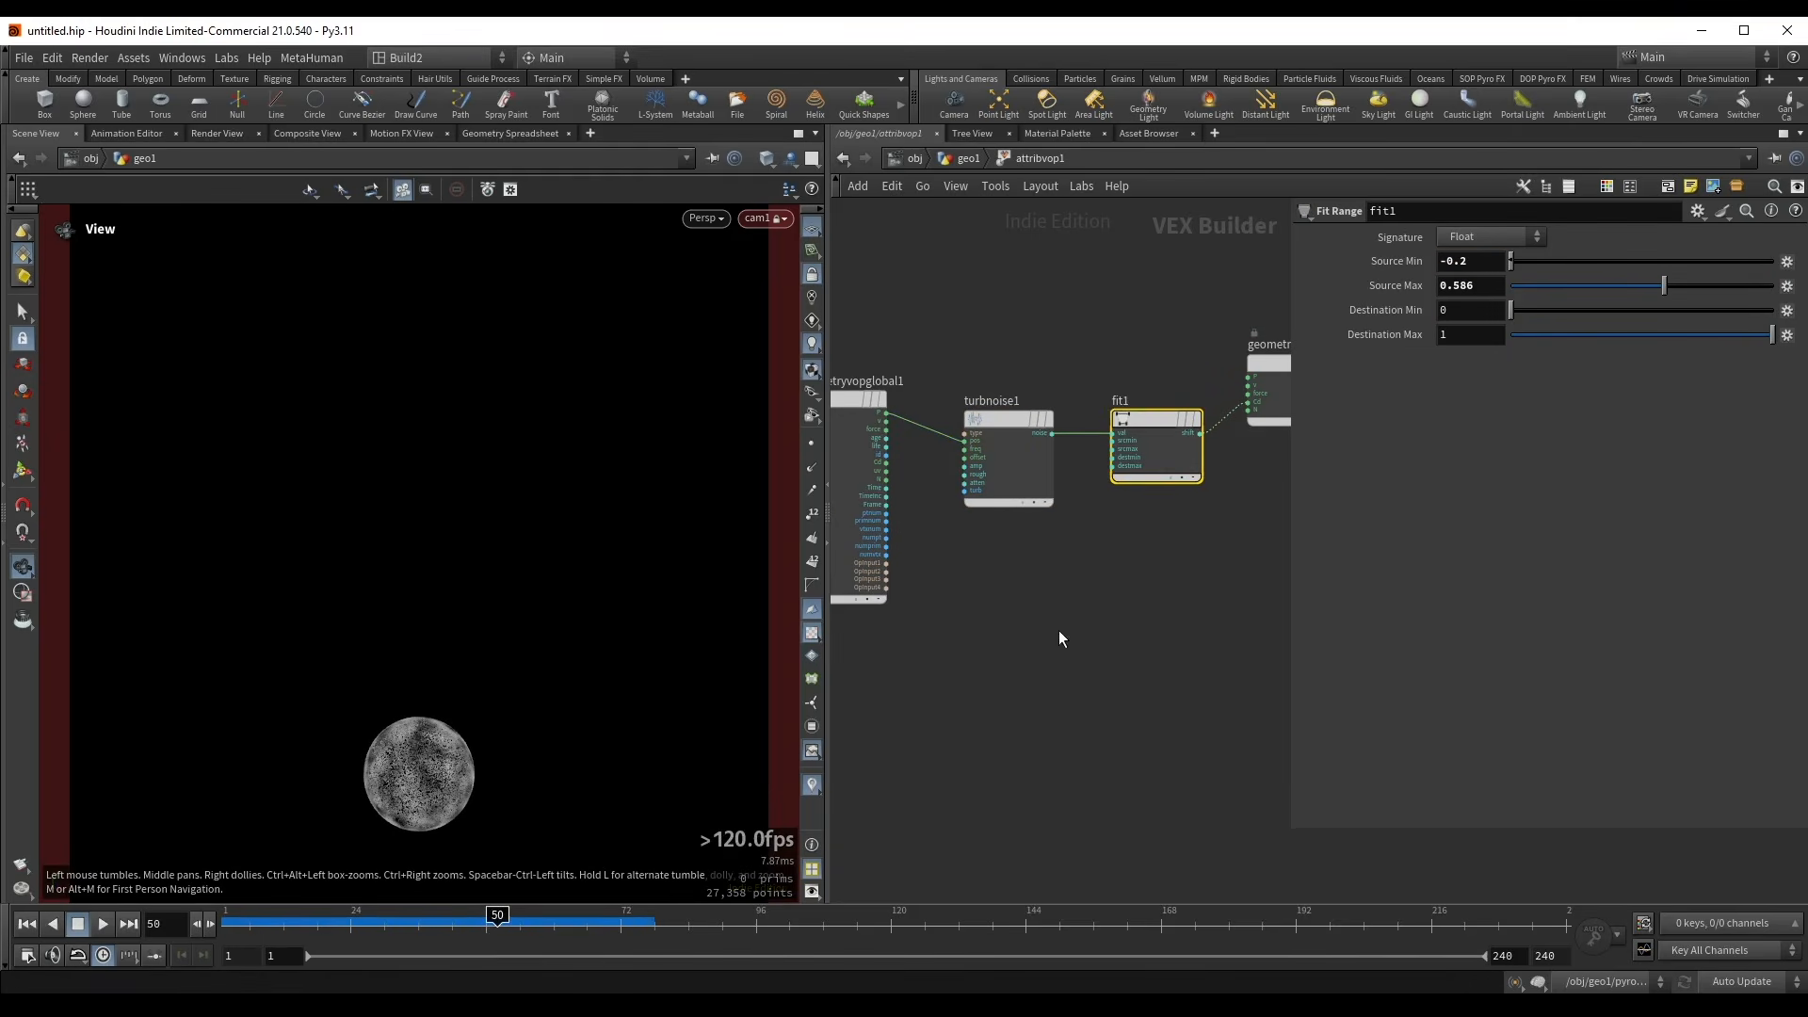
- Promote the turbulent noise's unconnected inputs to parameters on the Attribute VOP
{"action": "scroll", "coordinate": [1059, 630], "scroll_direction": "up", "scroll_amount": 3}
{"action": "middle_click_drag", "start_coordinate": [1058, 630], "coordinate": [1264, 699]}
{"action": "left_click_drag", "start_coordinate": [1003, 492], "coordinate": [940, 477]}
{"action": "scroll", "coordinate": [1086, 508], "scroll_direction": "up", "scroll_amount": 2}
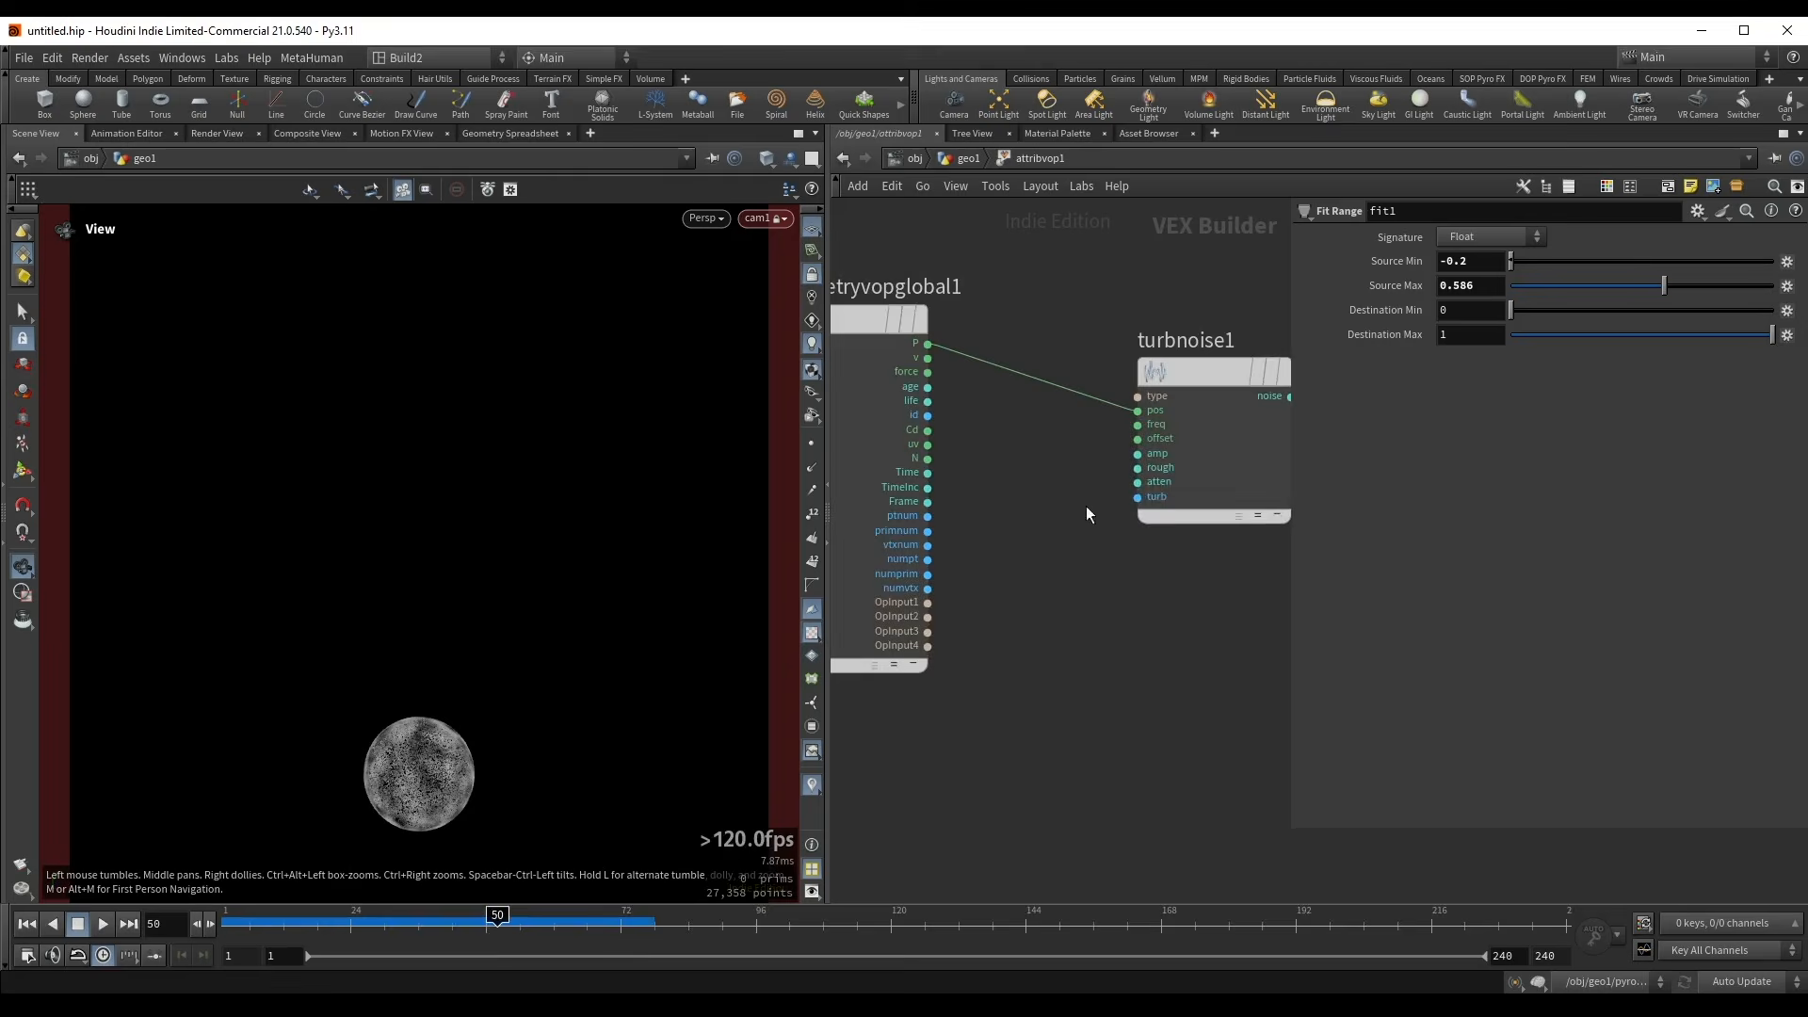
{"action": "right_click", "coordinate": [1204, 369]}
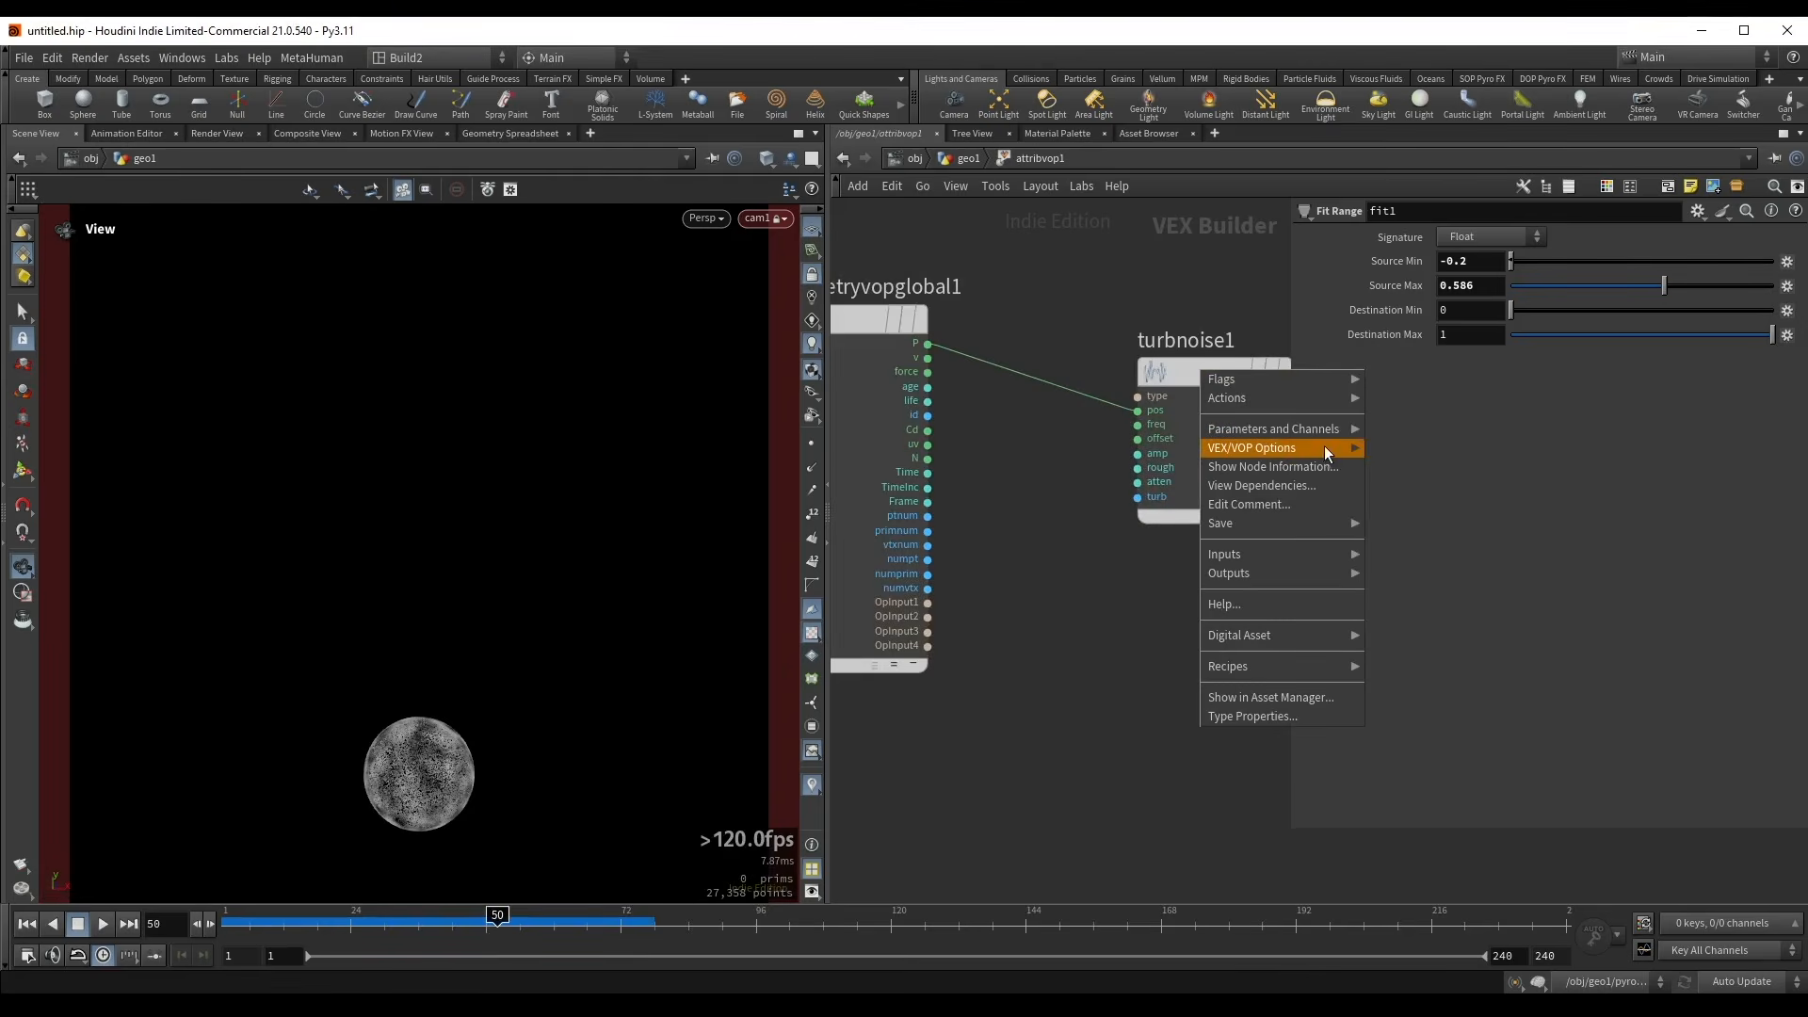
{"action": "mouse_move", "coordinate": [1280, 447]}
{"action": "left_click", "coordinate": [1441, 600]}
{"action": "middle_click_drag", "start_coordinate": [1111, 694], "coordinate": [980, 758]}
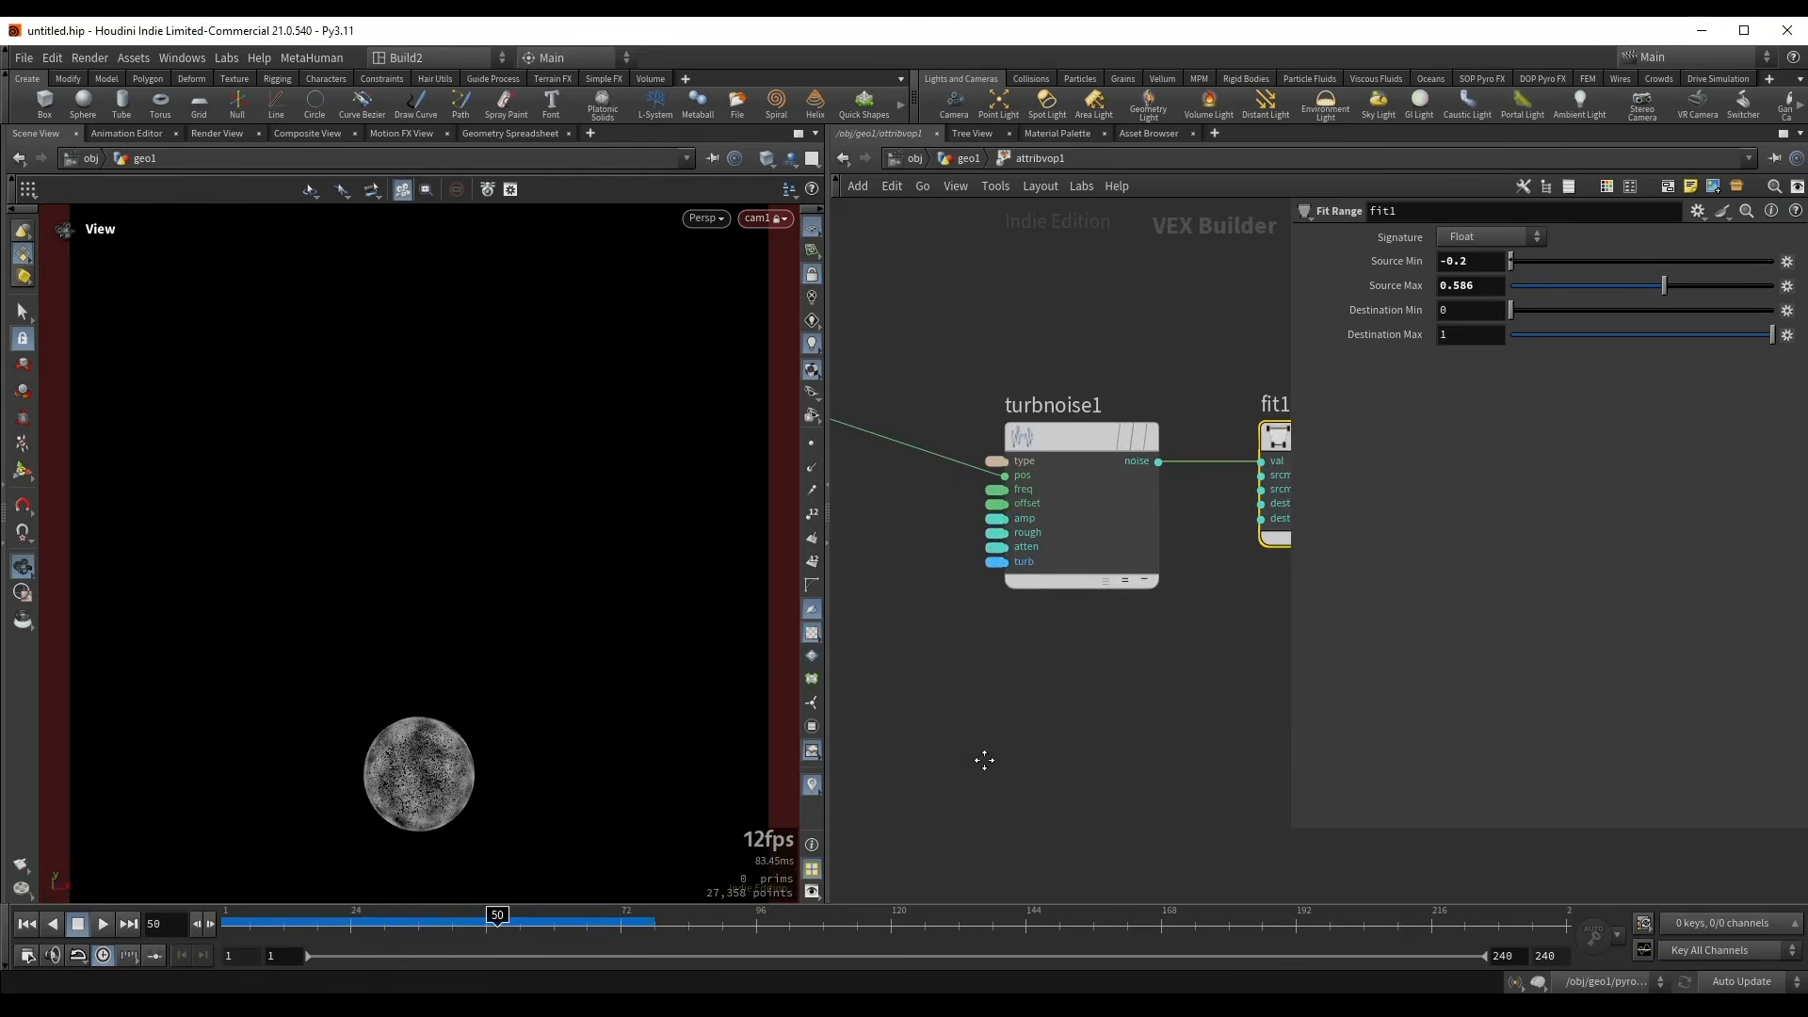
- Return to the geo1 network, animate the Attribute VOP's noise z offset with $T and play it back
{"action": "key", "text": "u"}
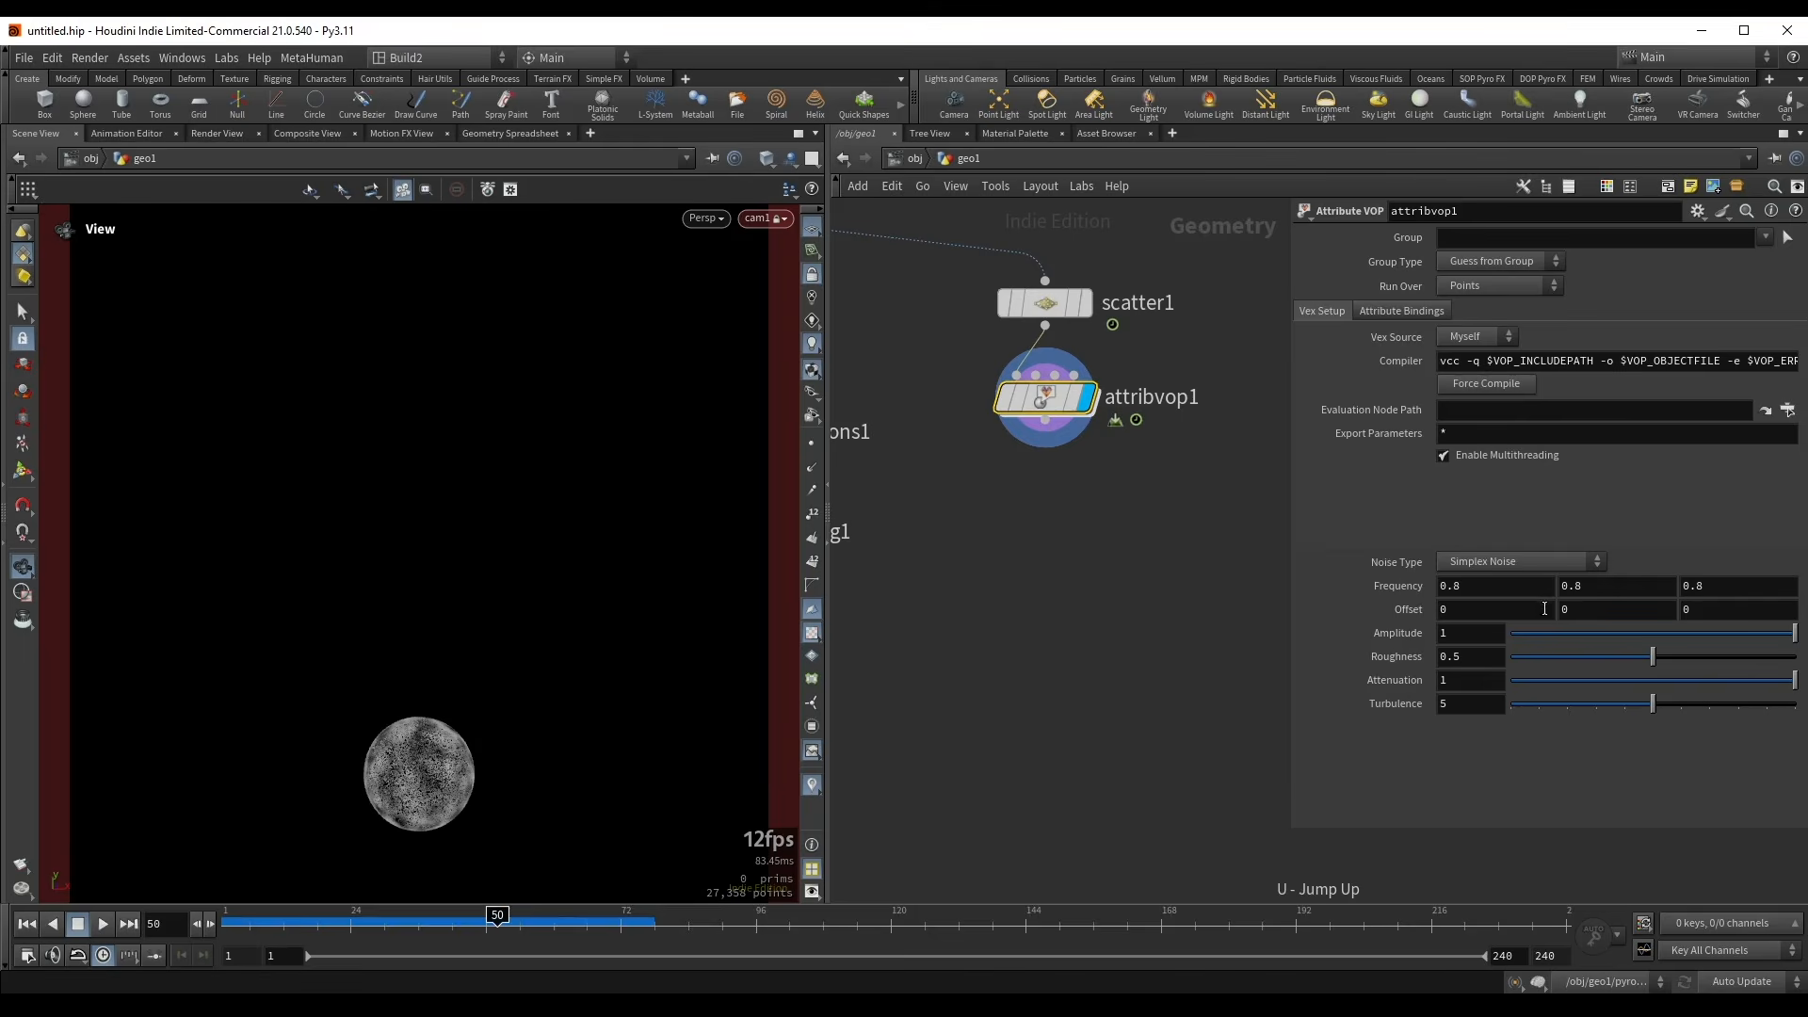
{"action": "middle_click_drag", "start_coordinate": [1688, 610], "coordinate": [1661, 644]}
{"action": "left_click", "coordinate": [1694, 609]}
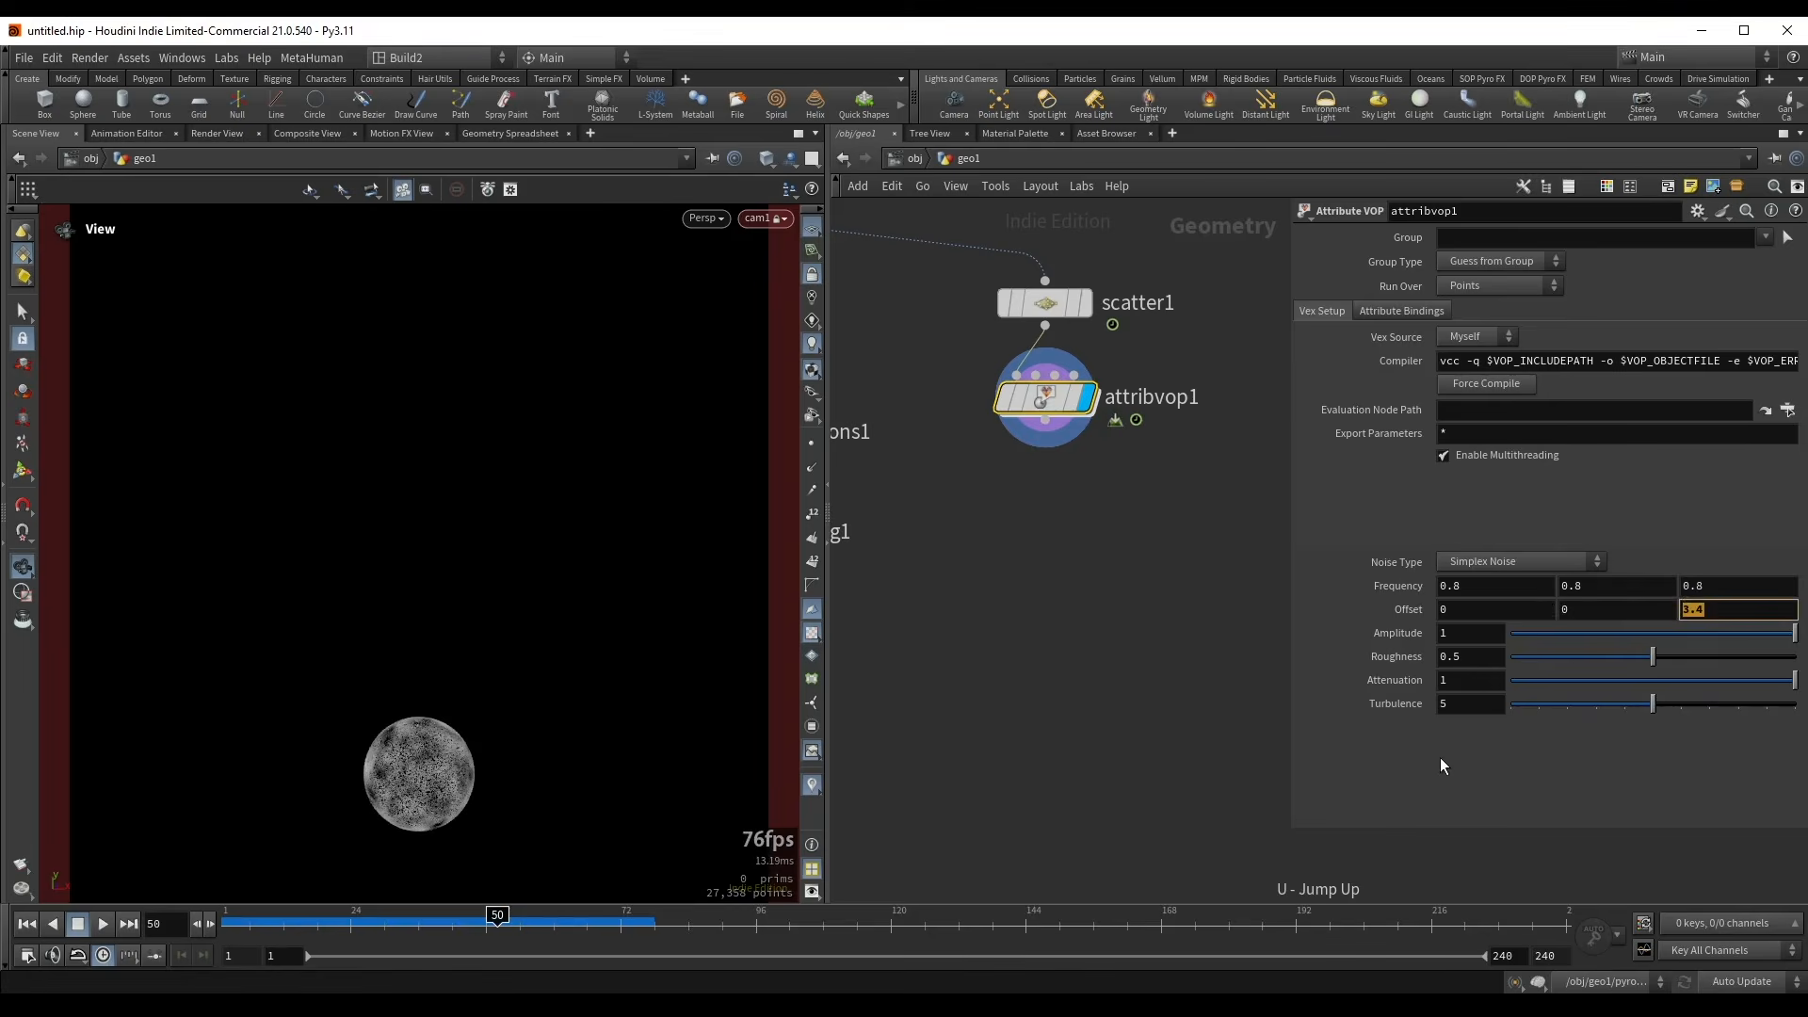
{"action": "type", "text": "$T"}
{"action": "key", "text": "Return"}
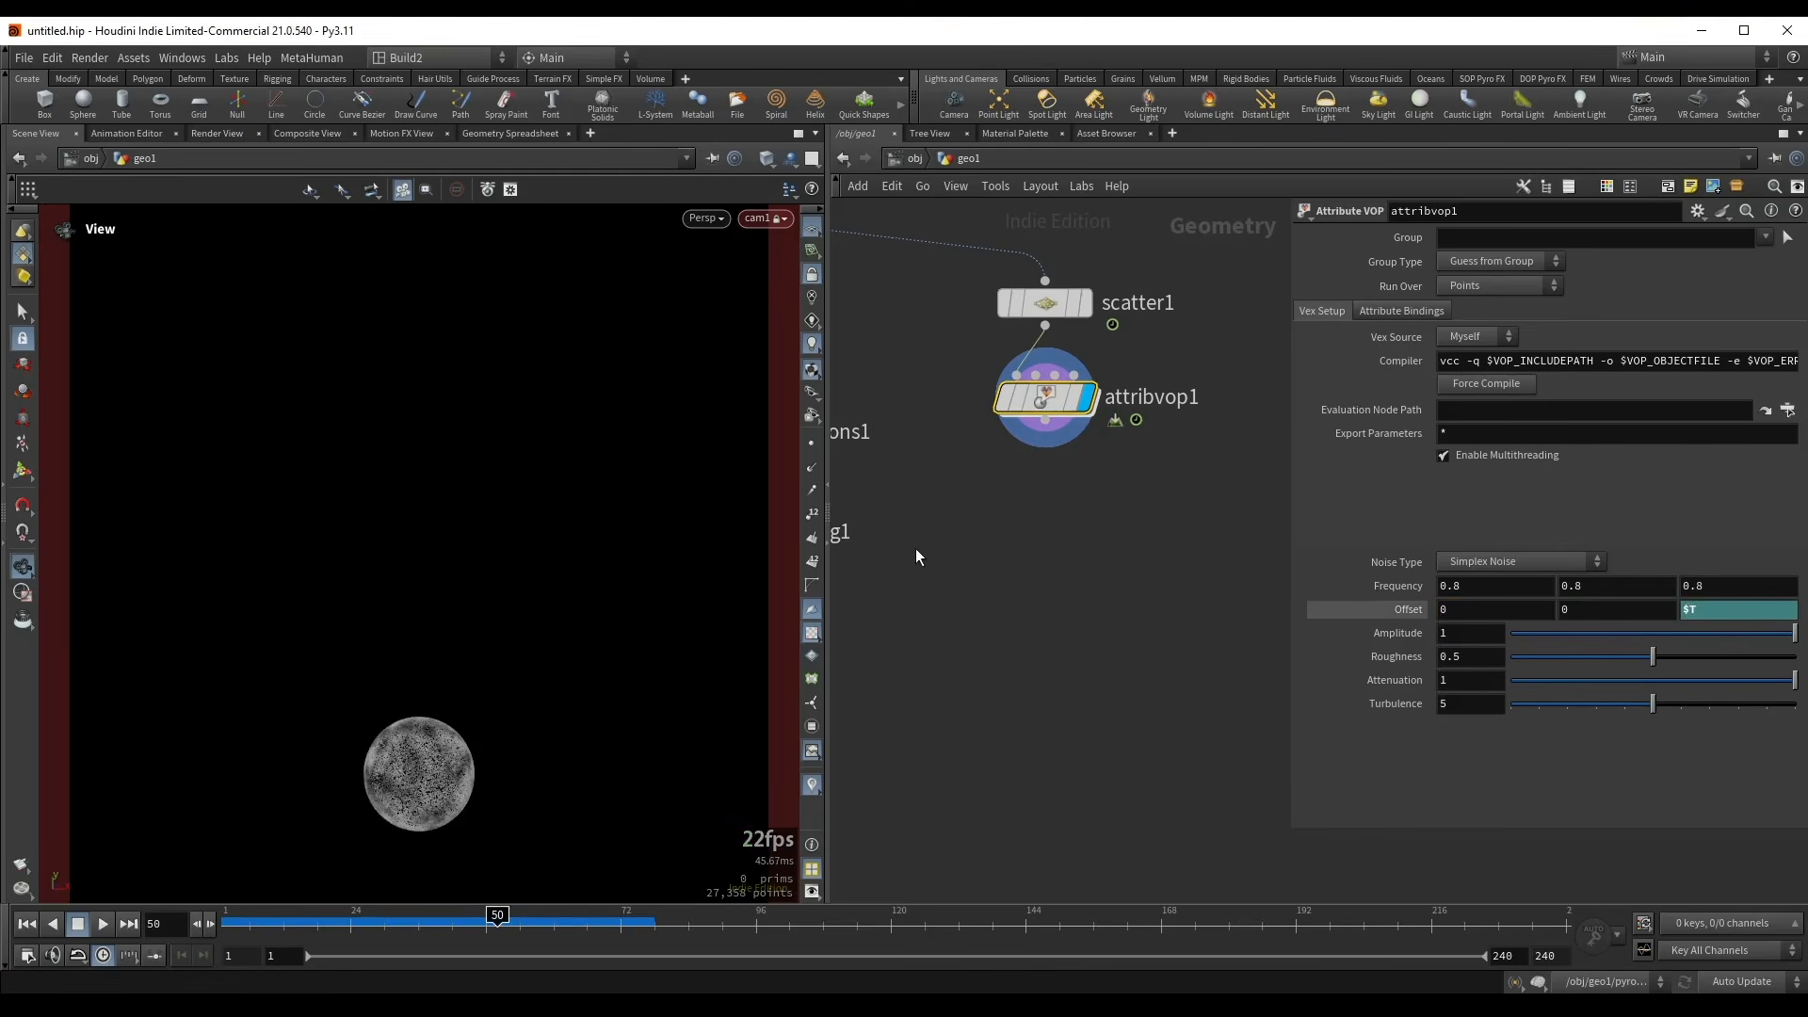
{"action": "key", "text": "Up"}
{"action": "key", "text": "Up"}
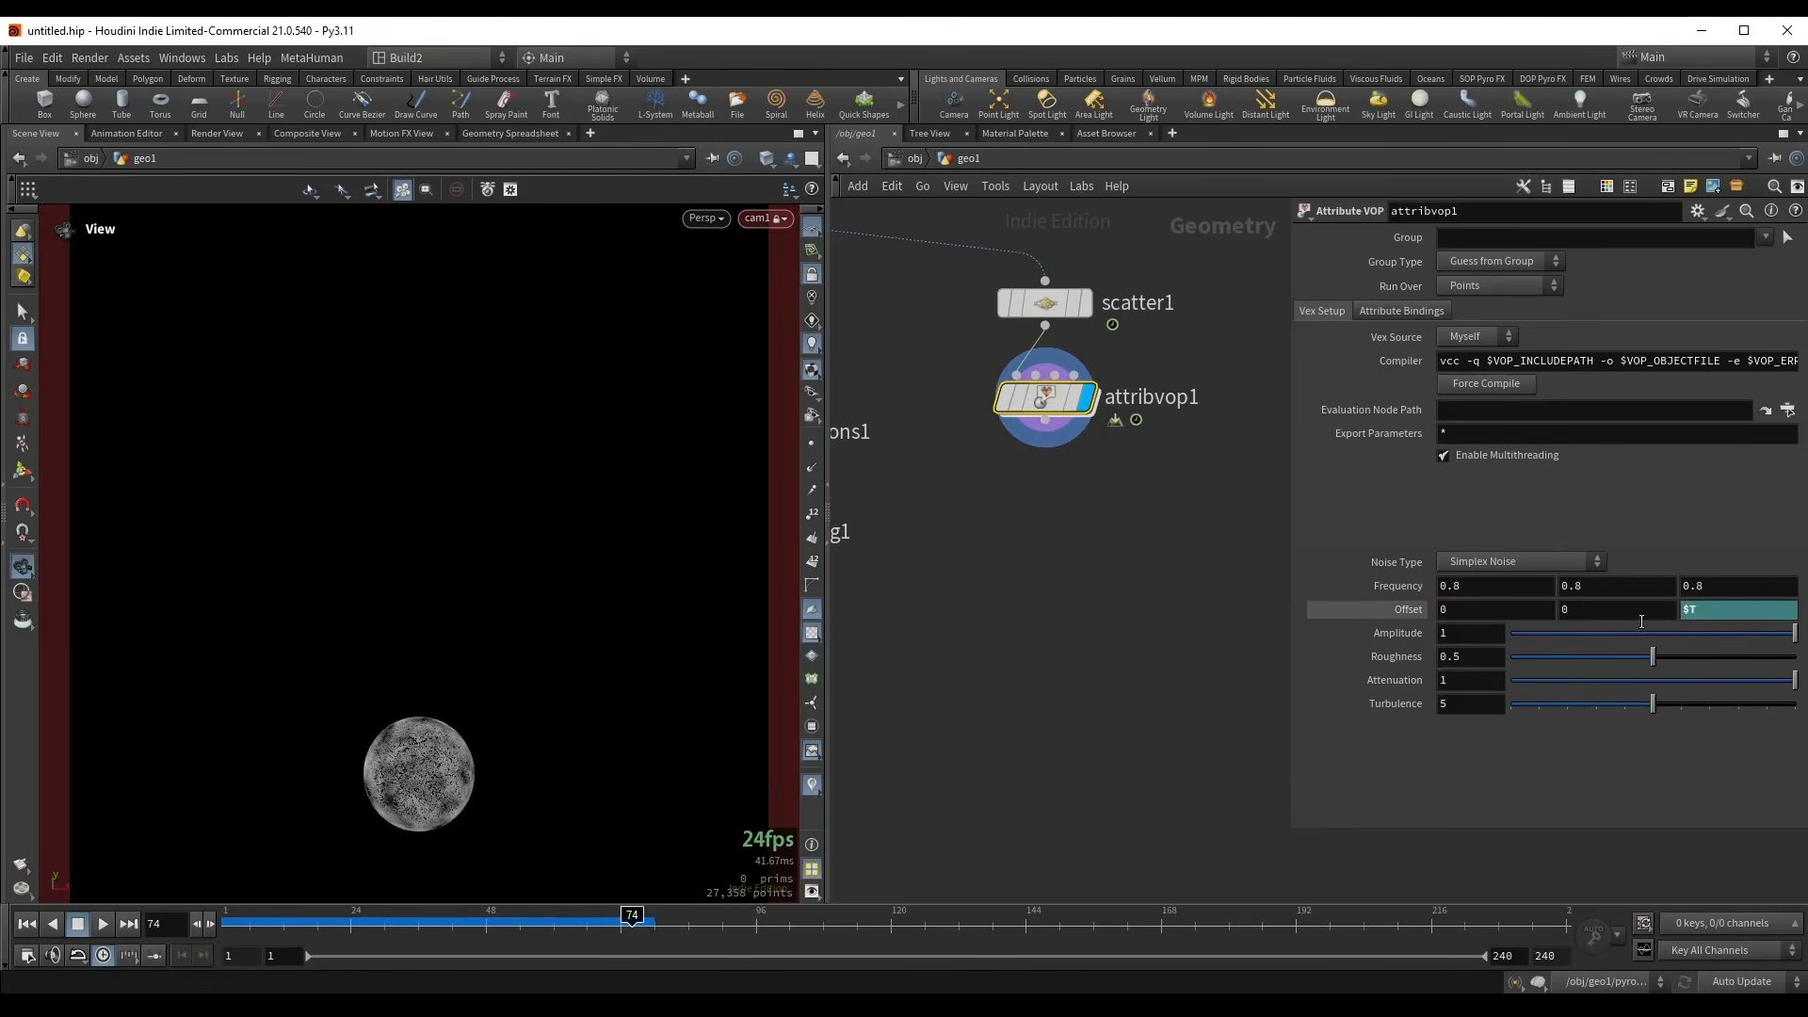
- Change the noise's z offset expression to $T*5
{"action": "left_click", "coordinate": [1728, 609]}
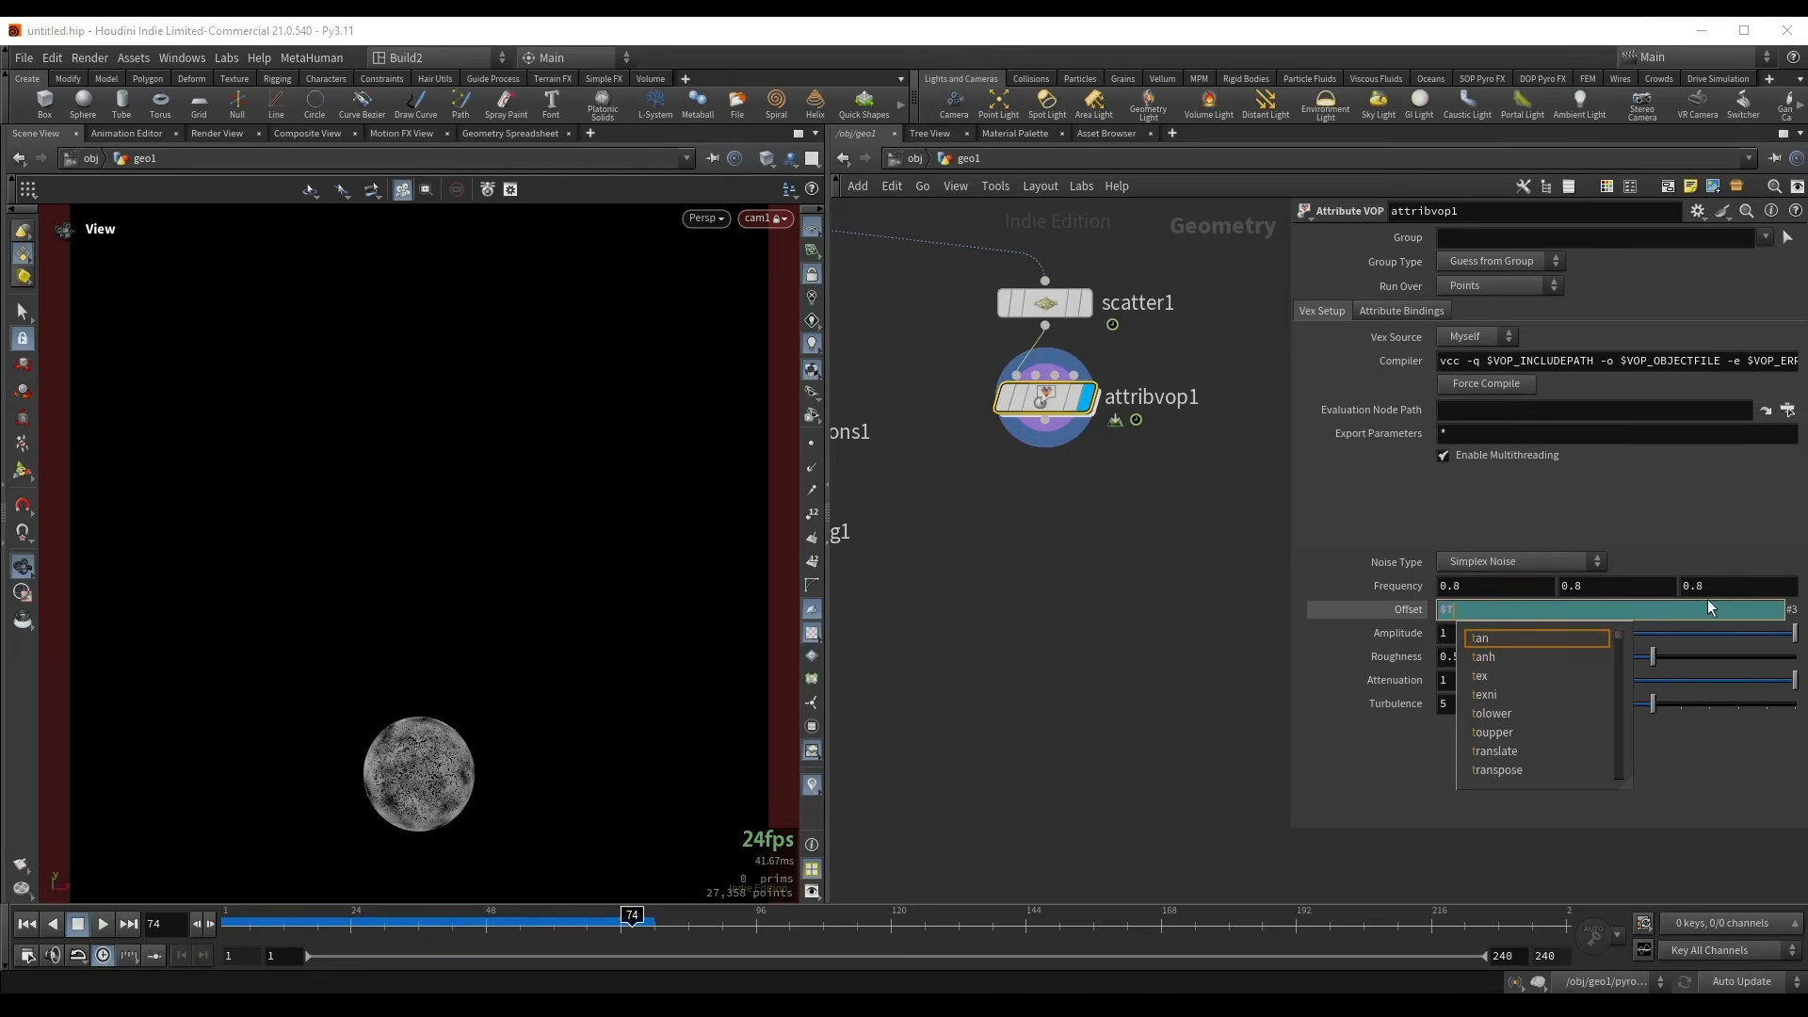
{"action": "type", "text": "*5"}
{"action": "key", "text": "Return"}
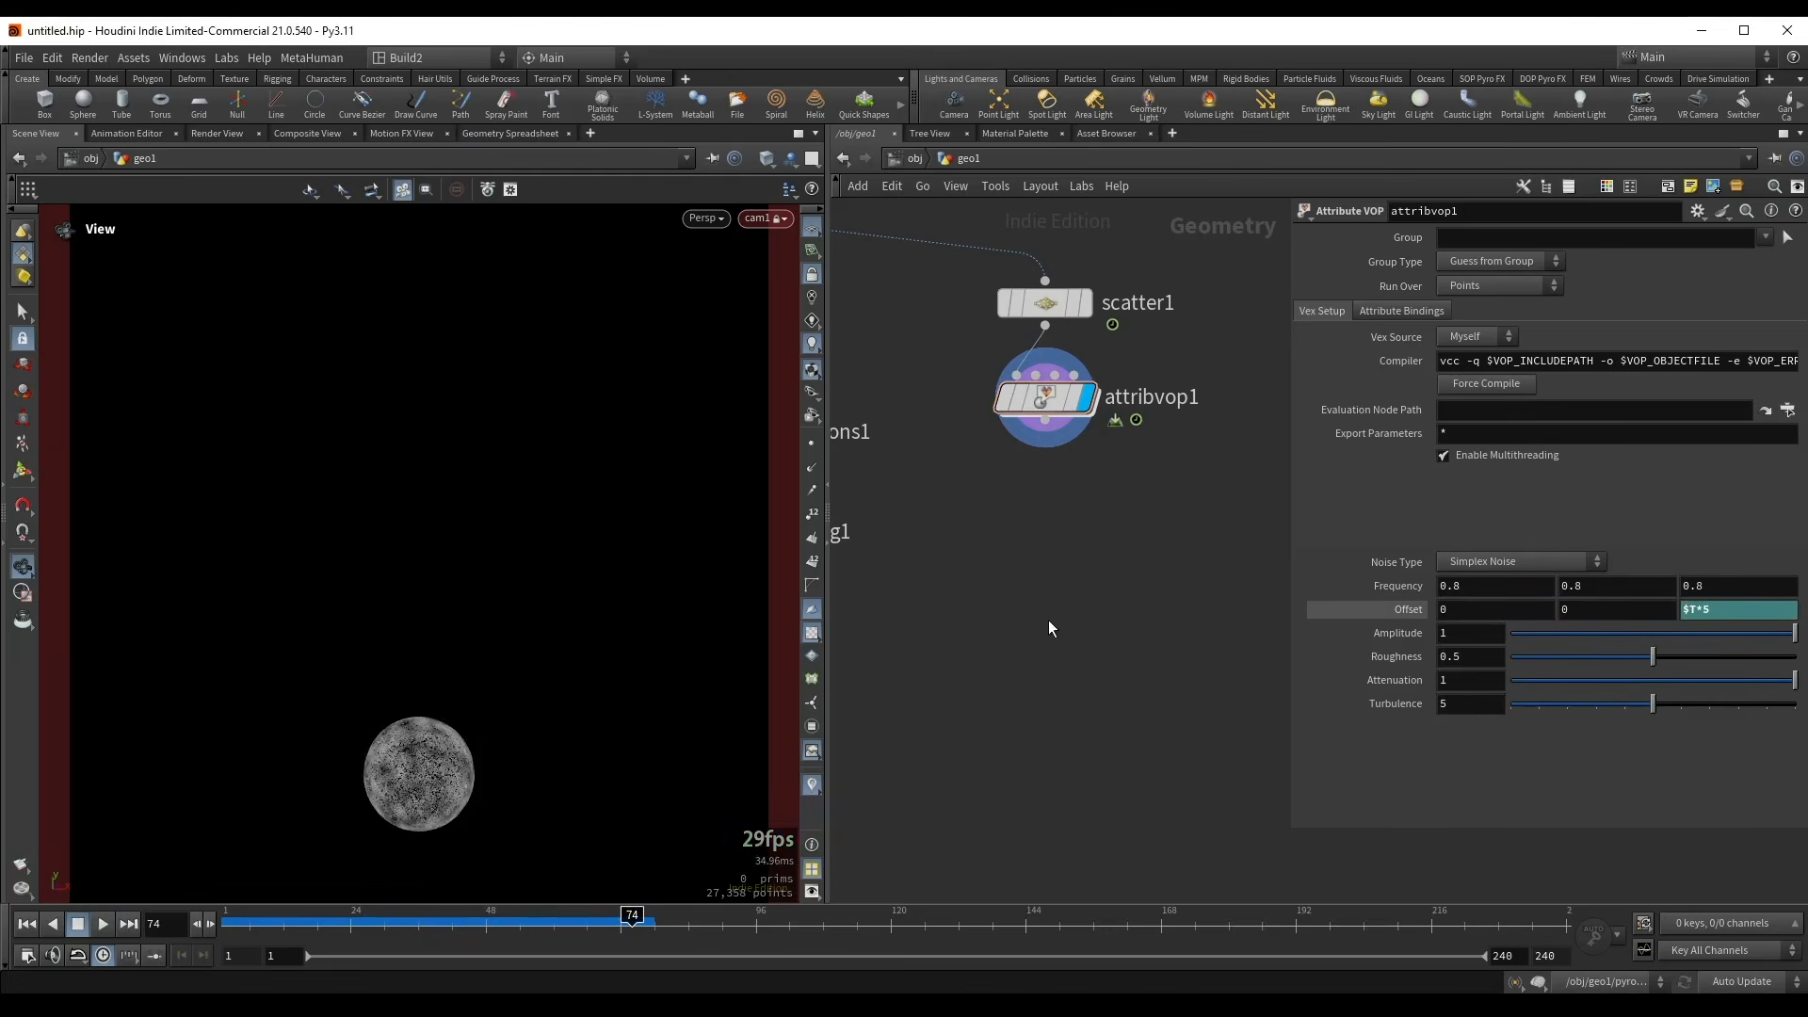
- Set the noise's z offset expression to $T*2, play back the changing colours and return to frame 1
{"action": "left_click", "coordinate": [1715, 609]}
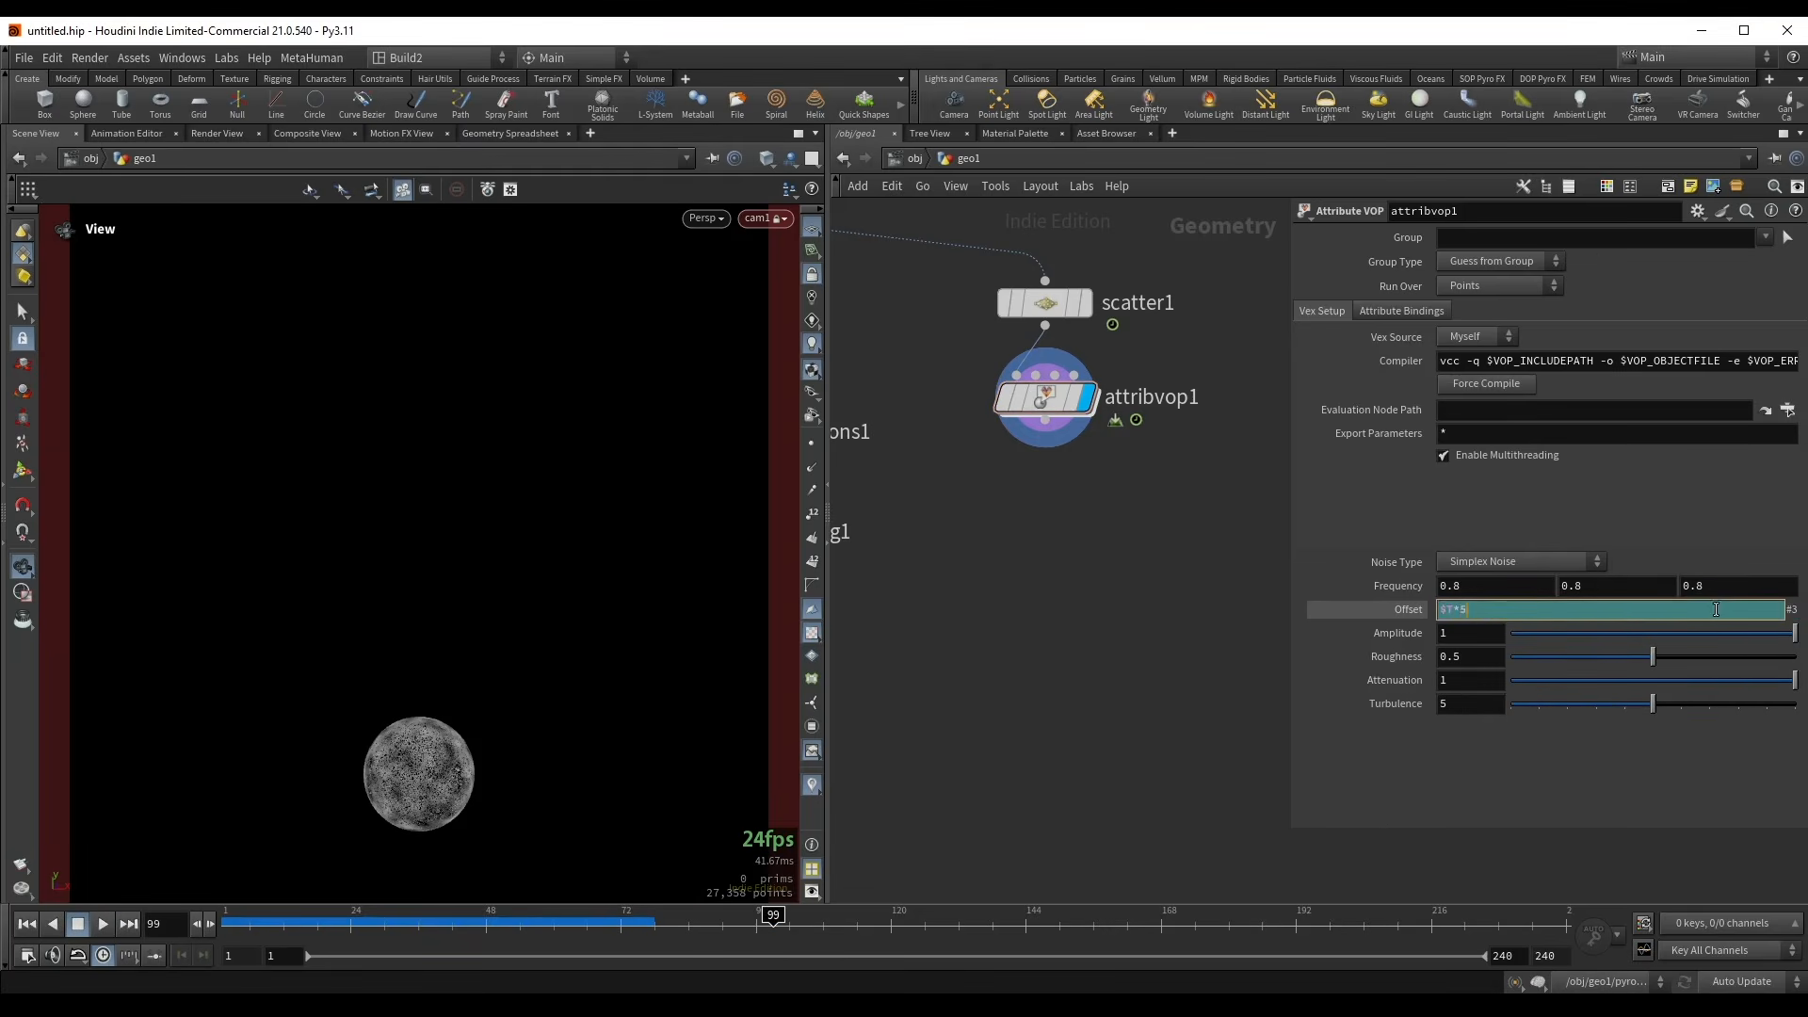
{"action": "key", "text": "BackSpace"}
{"action": "type", "text": "2"}
{"action": "key", "text": "Return"}
{"action": "key", "text": "Up"}
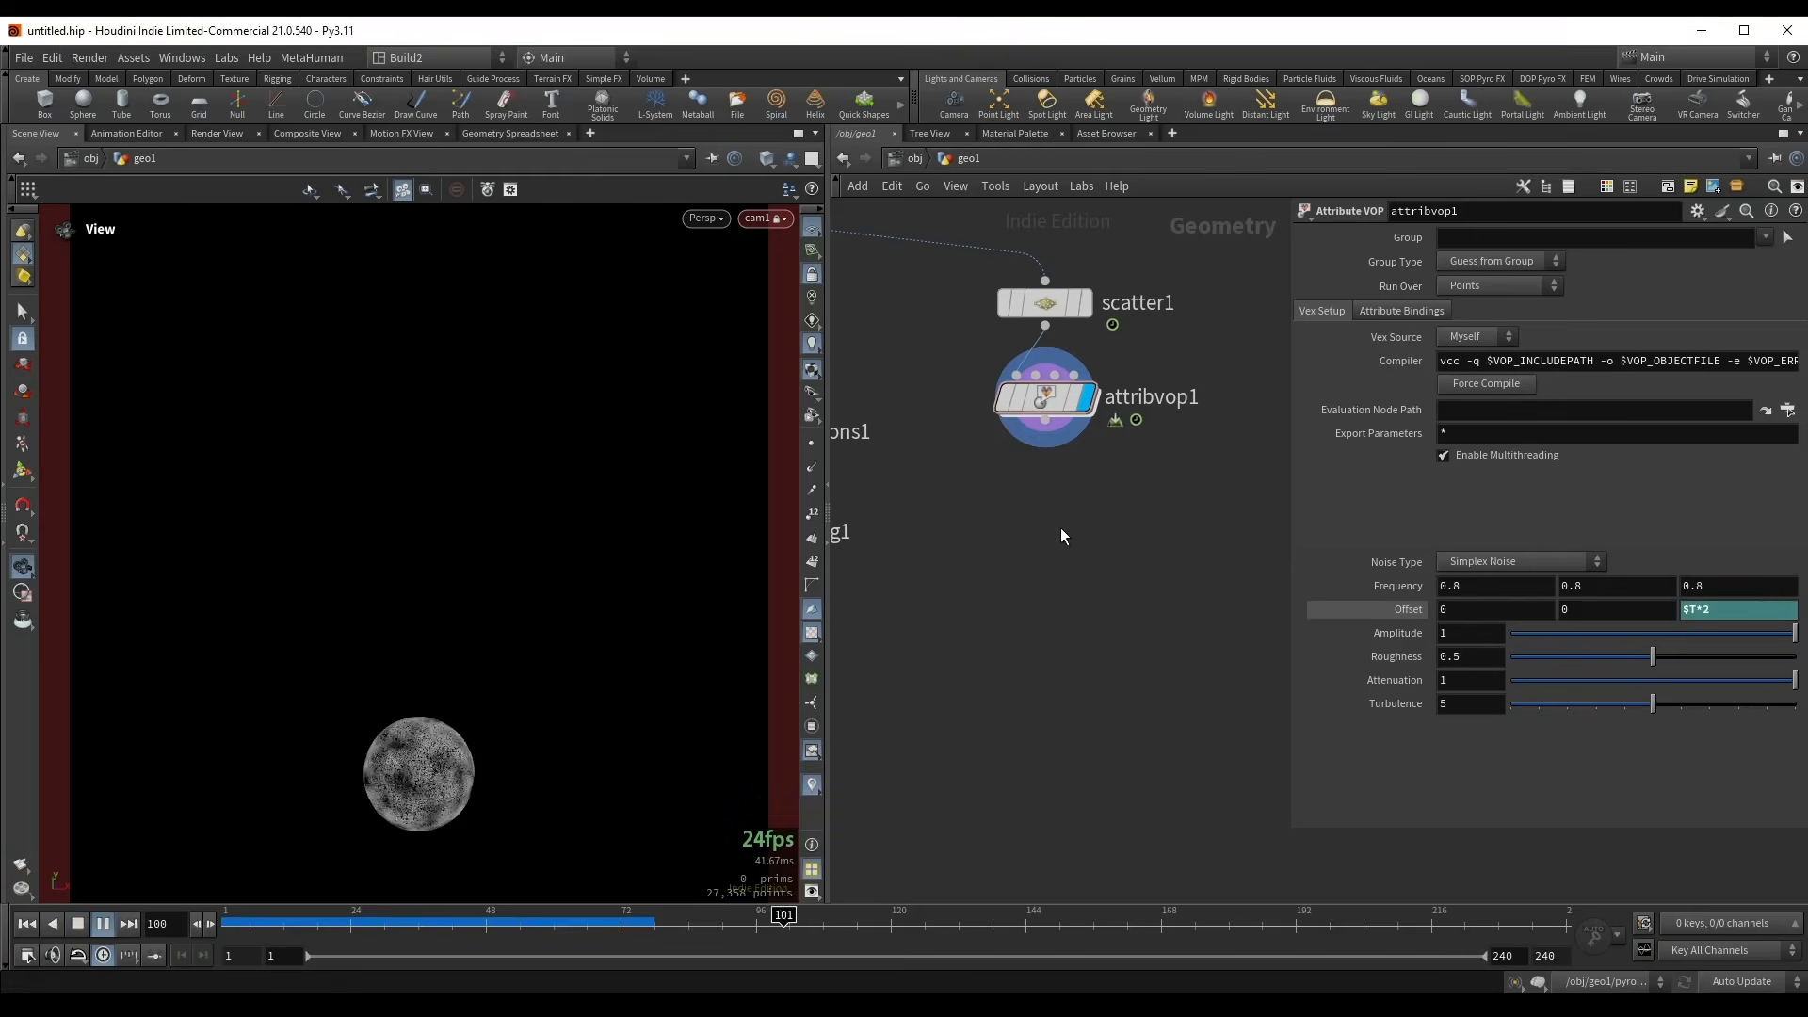
{"action": "key", "text": "ctrl+Up"}
{"action": "key", "text": "Up"}
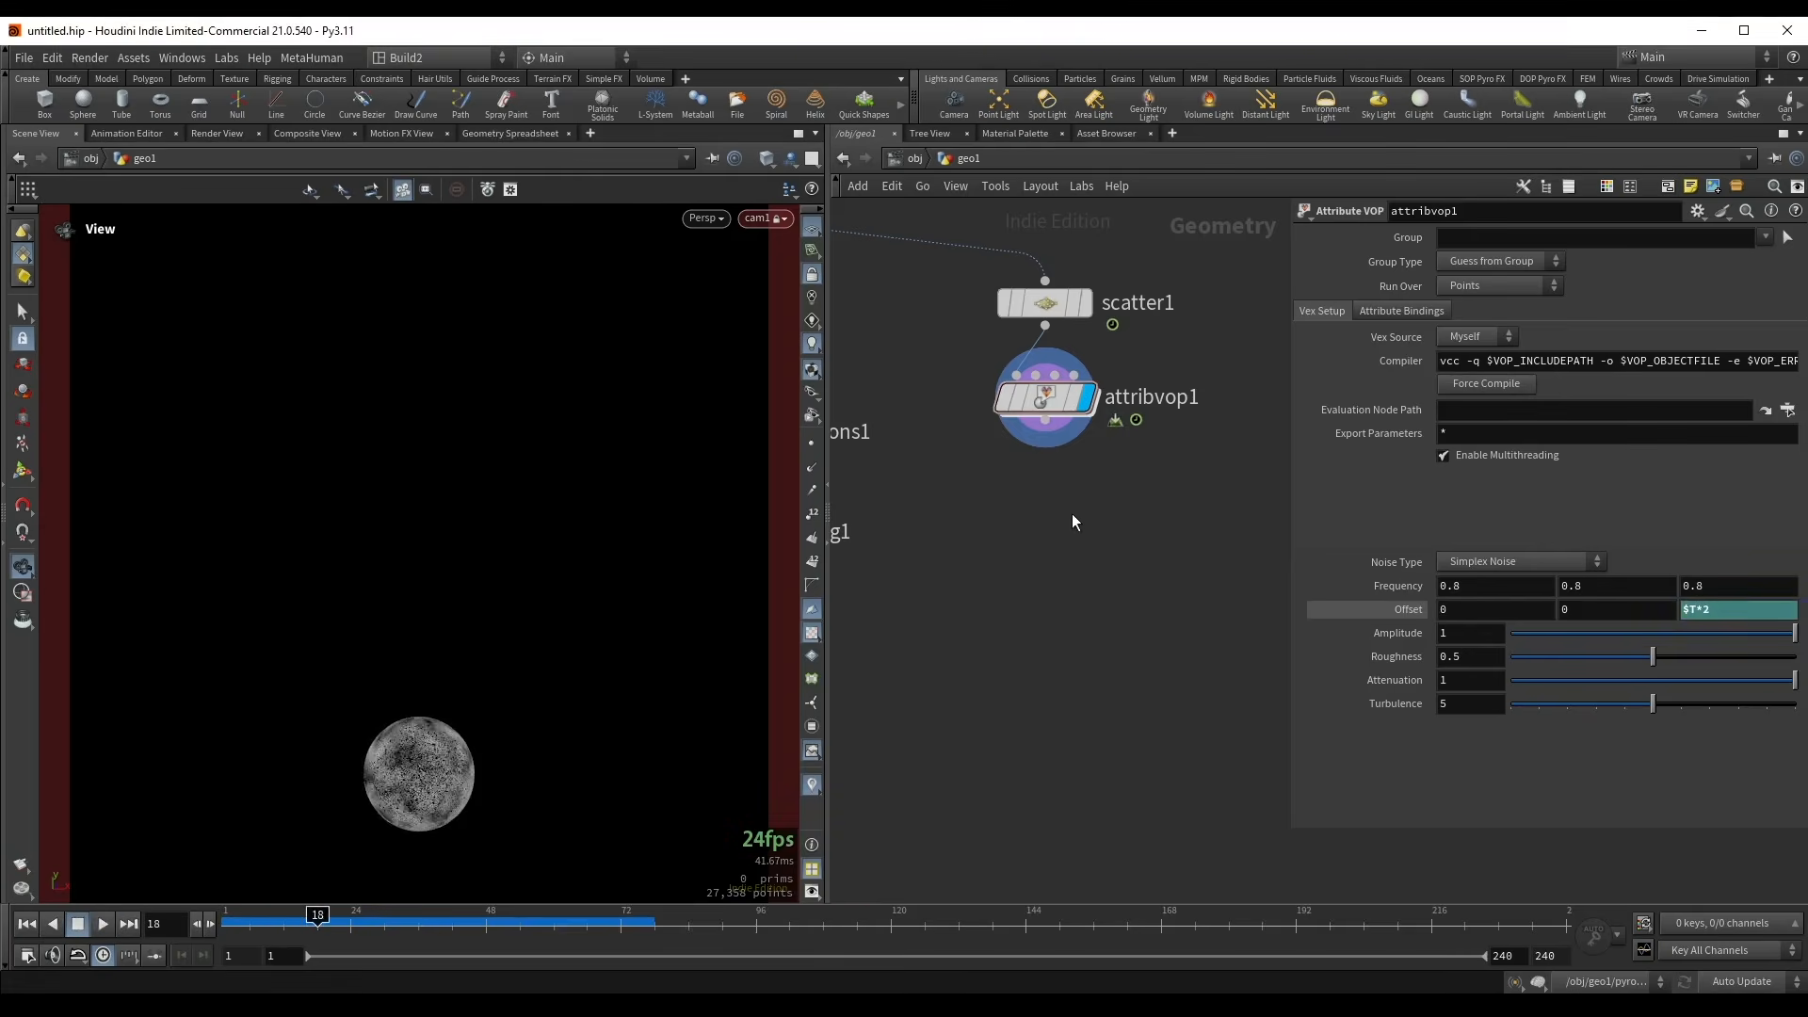
{"action": "key", "text": "ctrl+Up"}
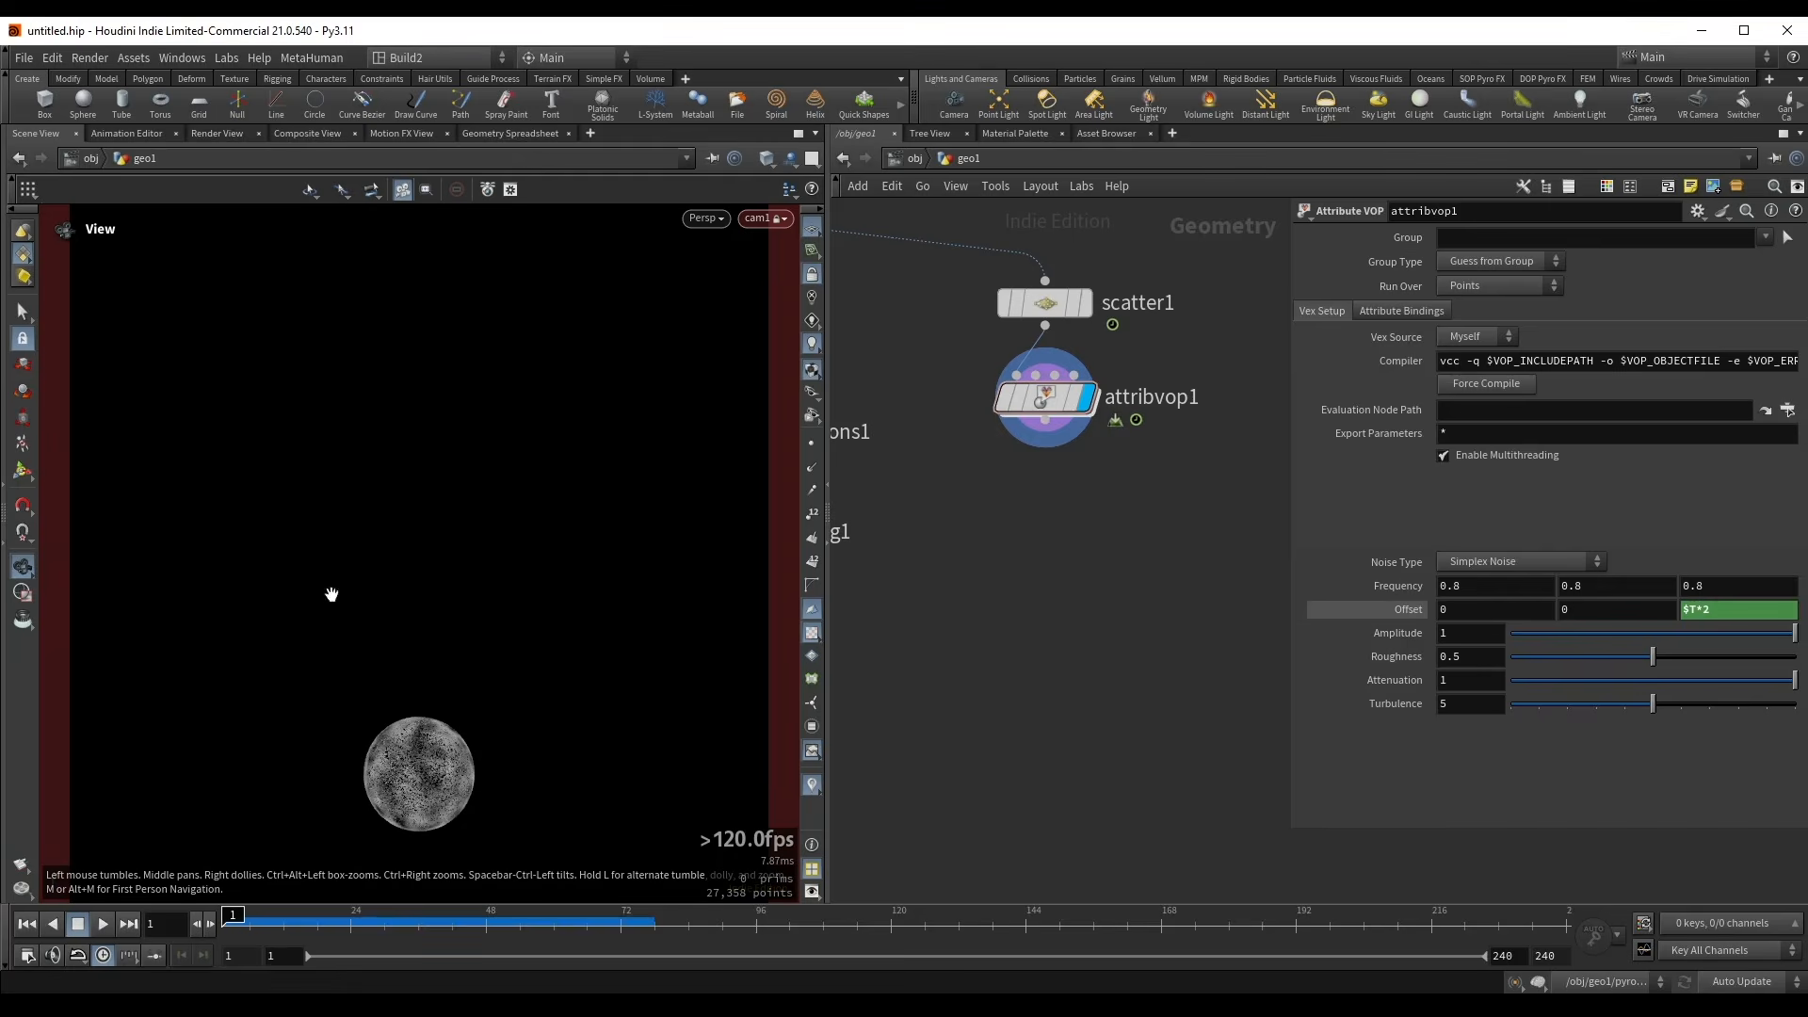
{"action": "scroll", "coordinate": [1030, 548], "scroll_direction": "down", "scroll_amount": 2}
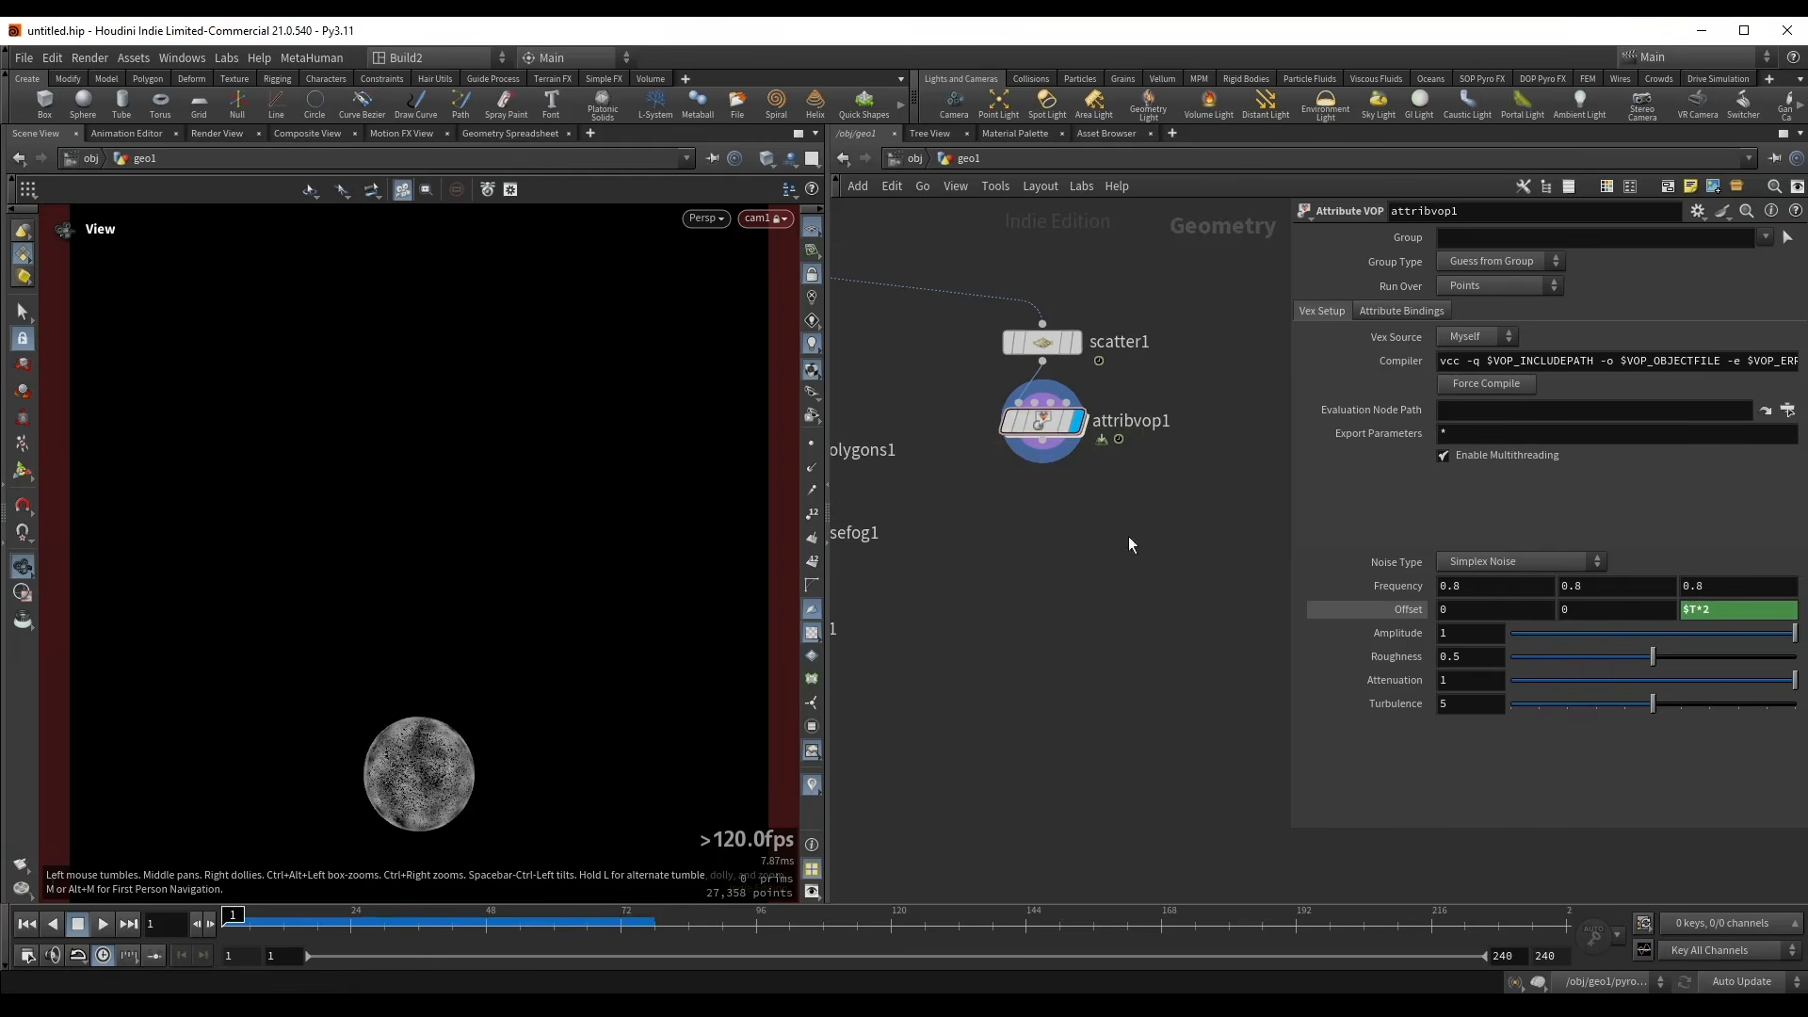
- Add a POP Network after attribvop1, make it the displayed node and enter its network
{"action": "key", "text": "Tab"}
{"action": "type", "text": "popn"}
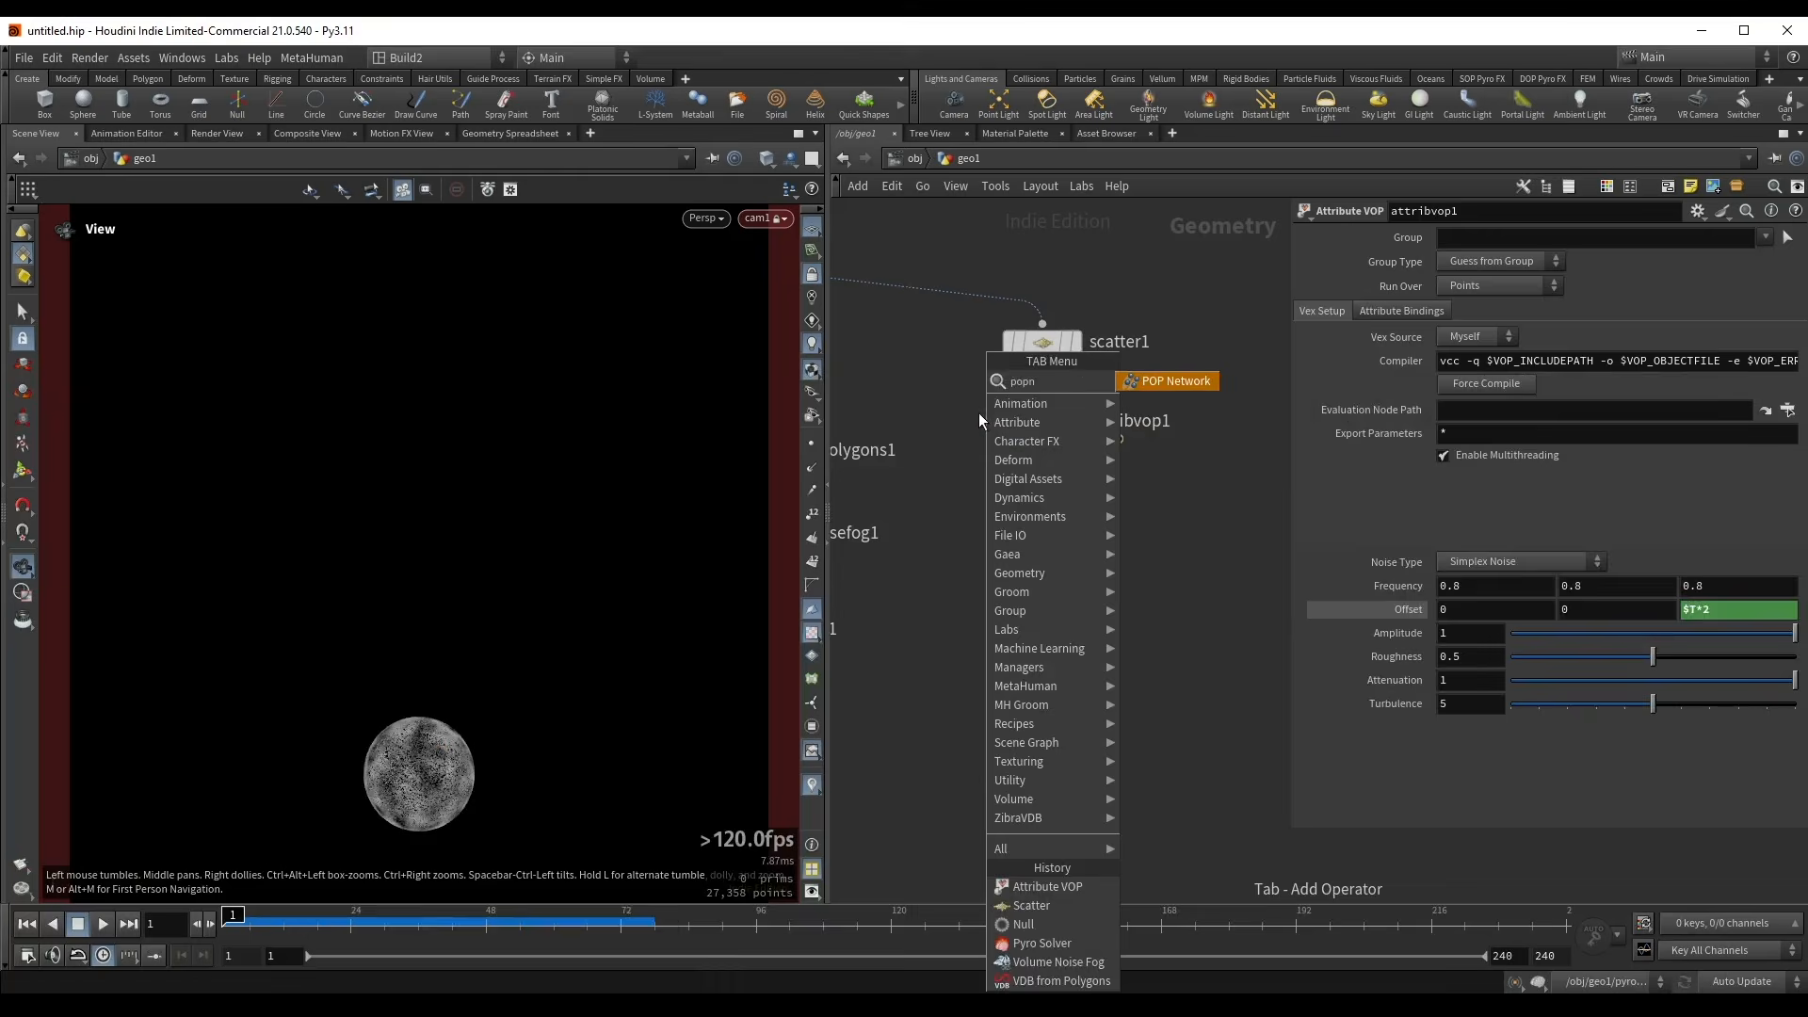
{"action": "key", "text": "Return"}
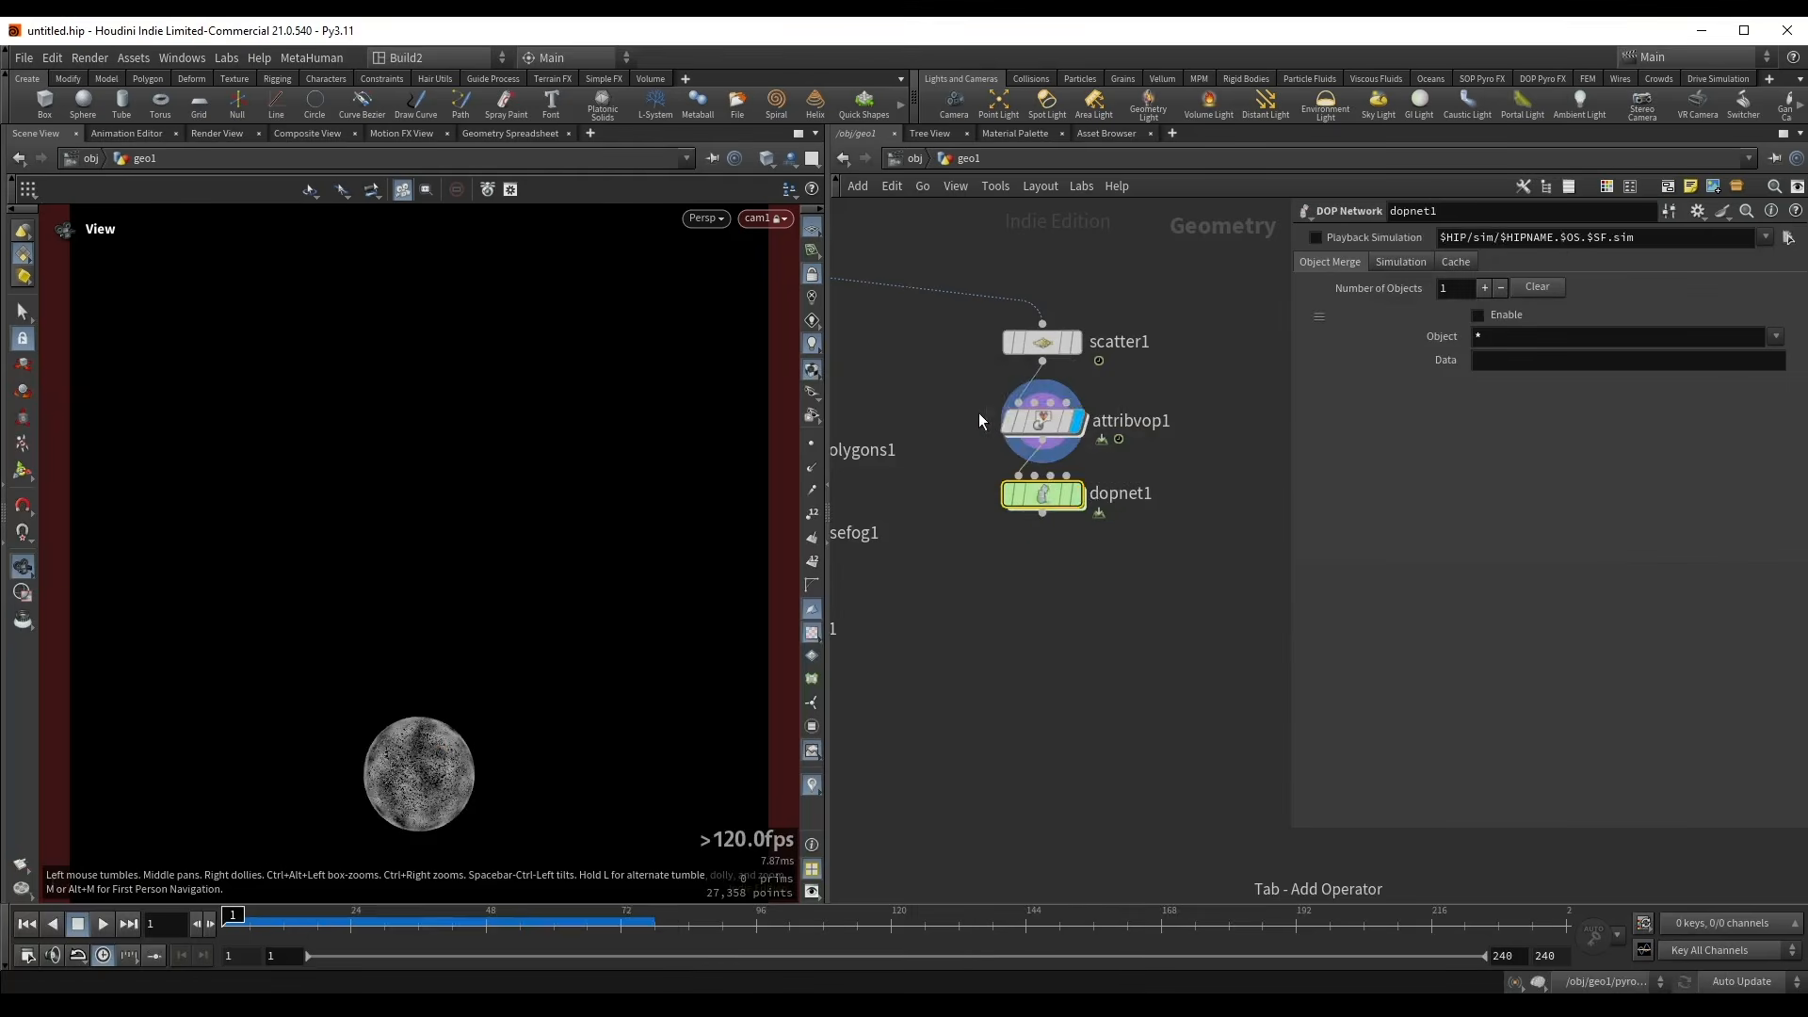
{"action": "double_click", "coordinate": [1053, 509]}
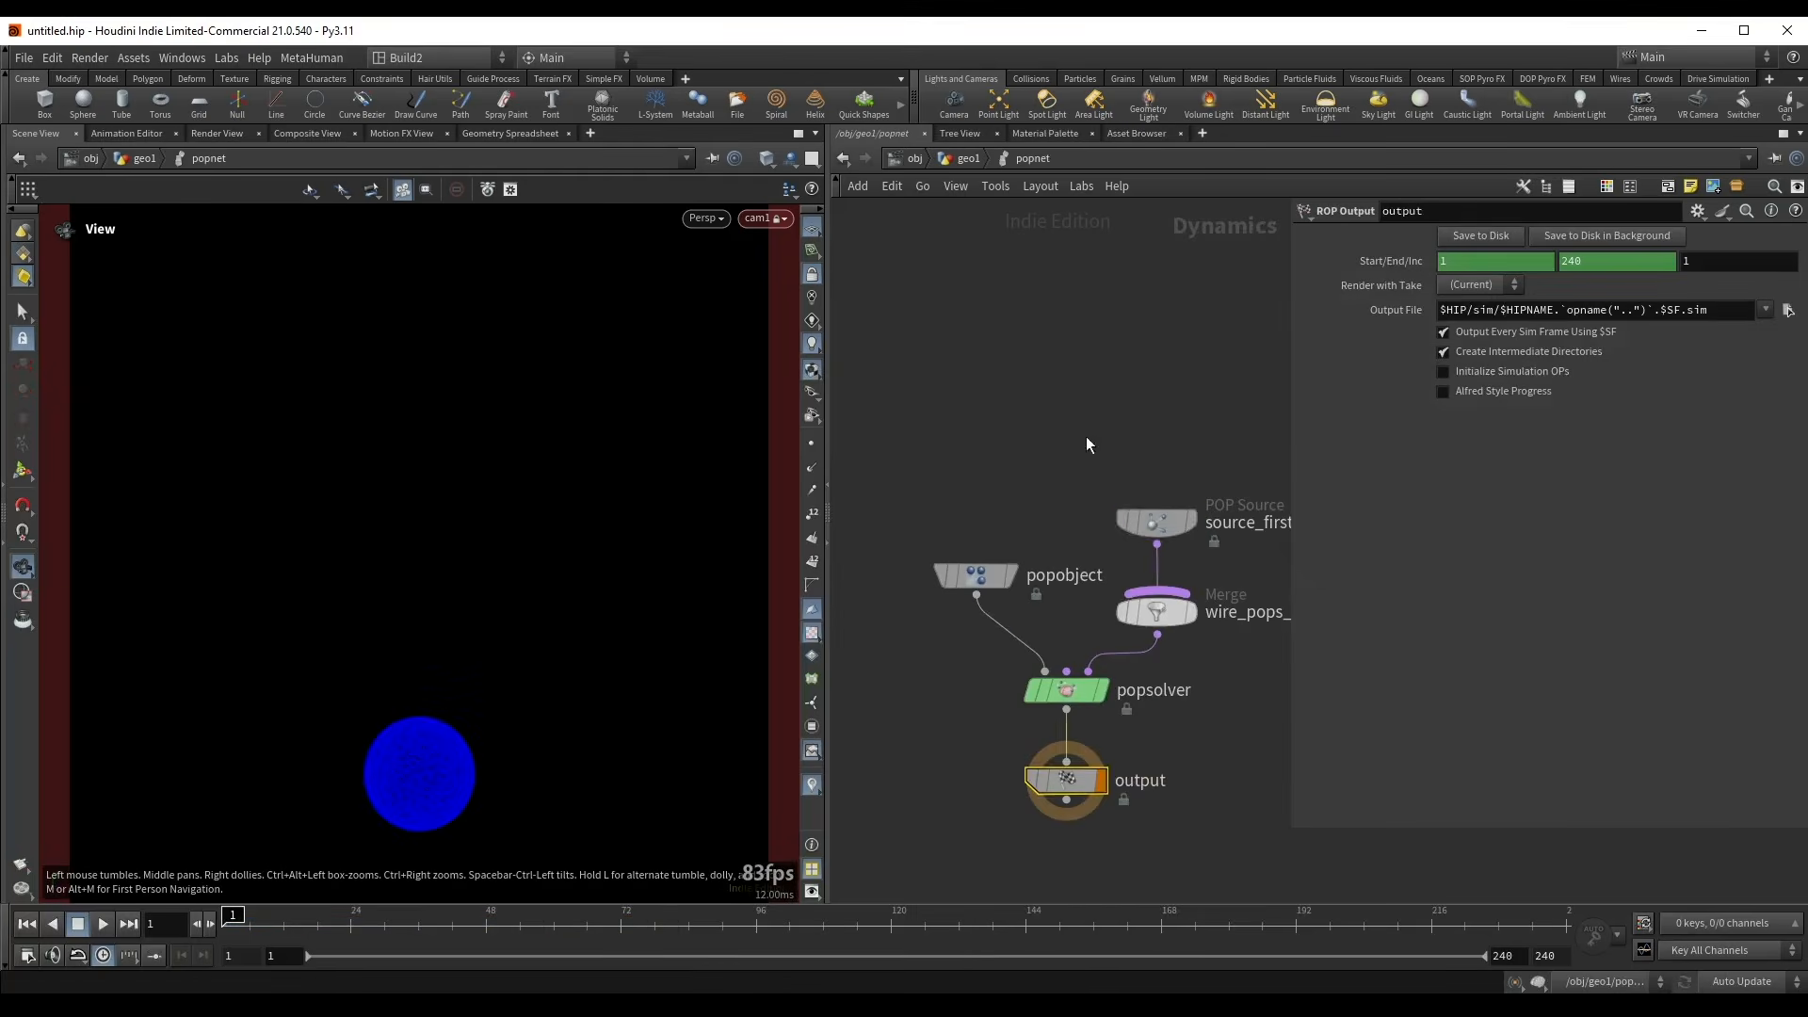
- Set the POP Source to emit from All Points with its guide off and a life expectancy of 2
{"action": "left_click", "coordinate": [1177, 525]}
{"action": "left_click", "coordinate": [1477, 288]}
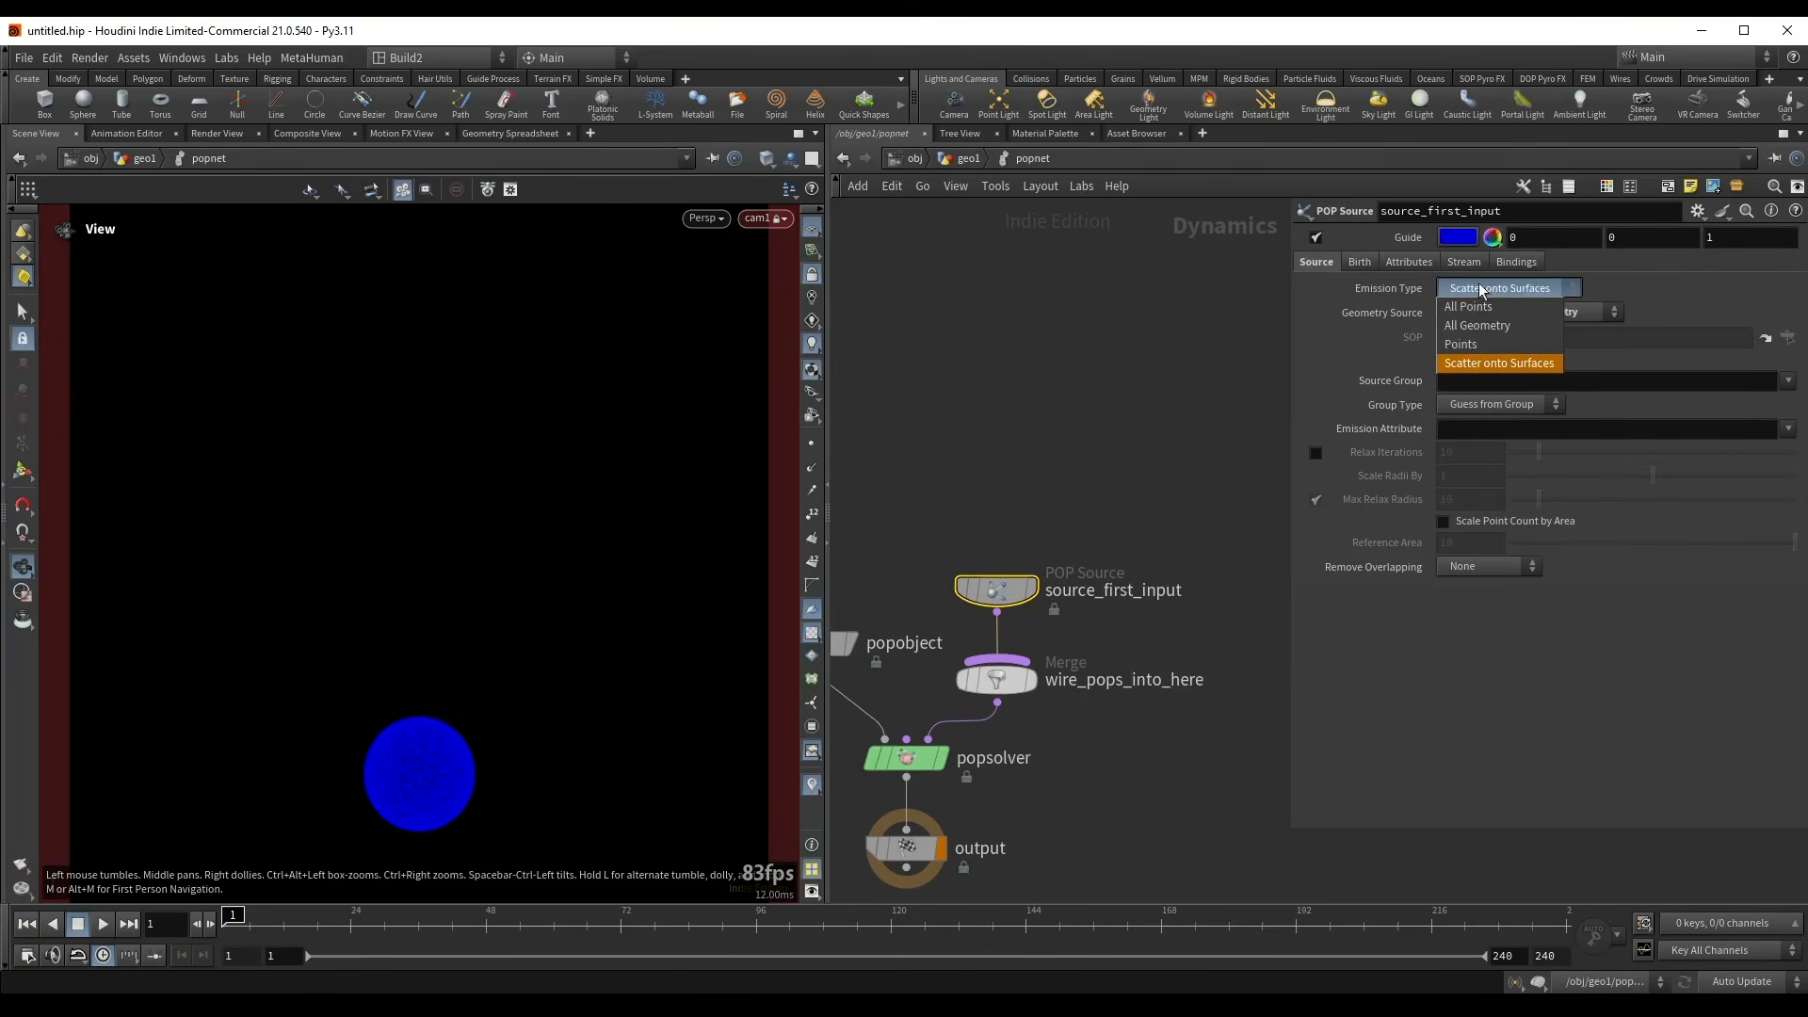
{"action": "left_click", "coordinate": [1507, 306]}
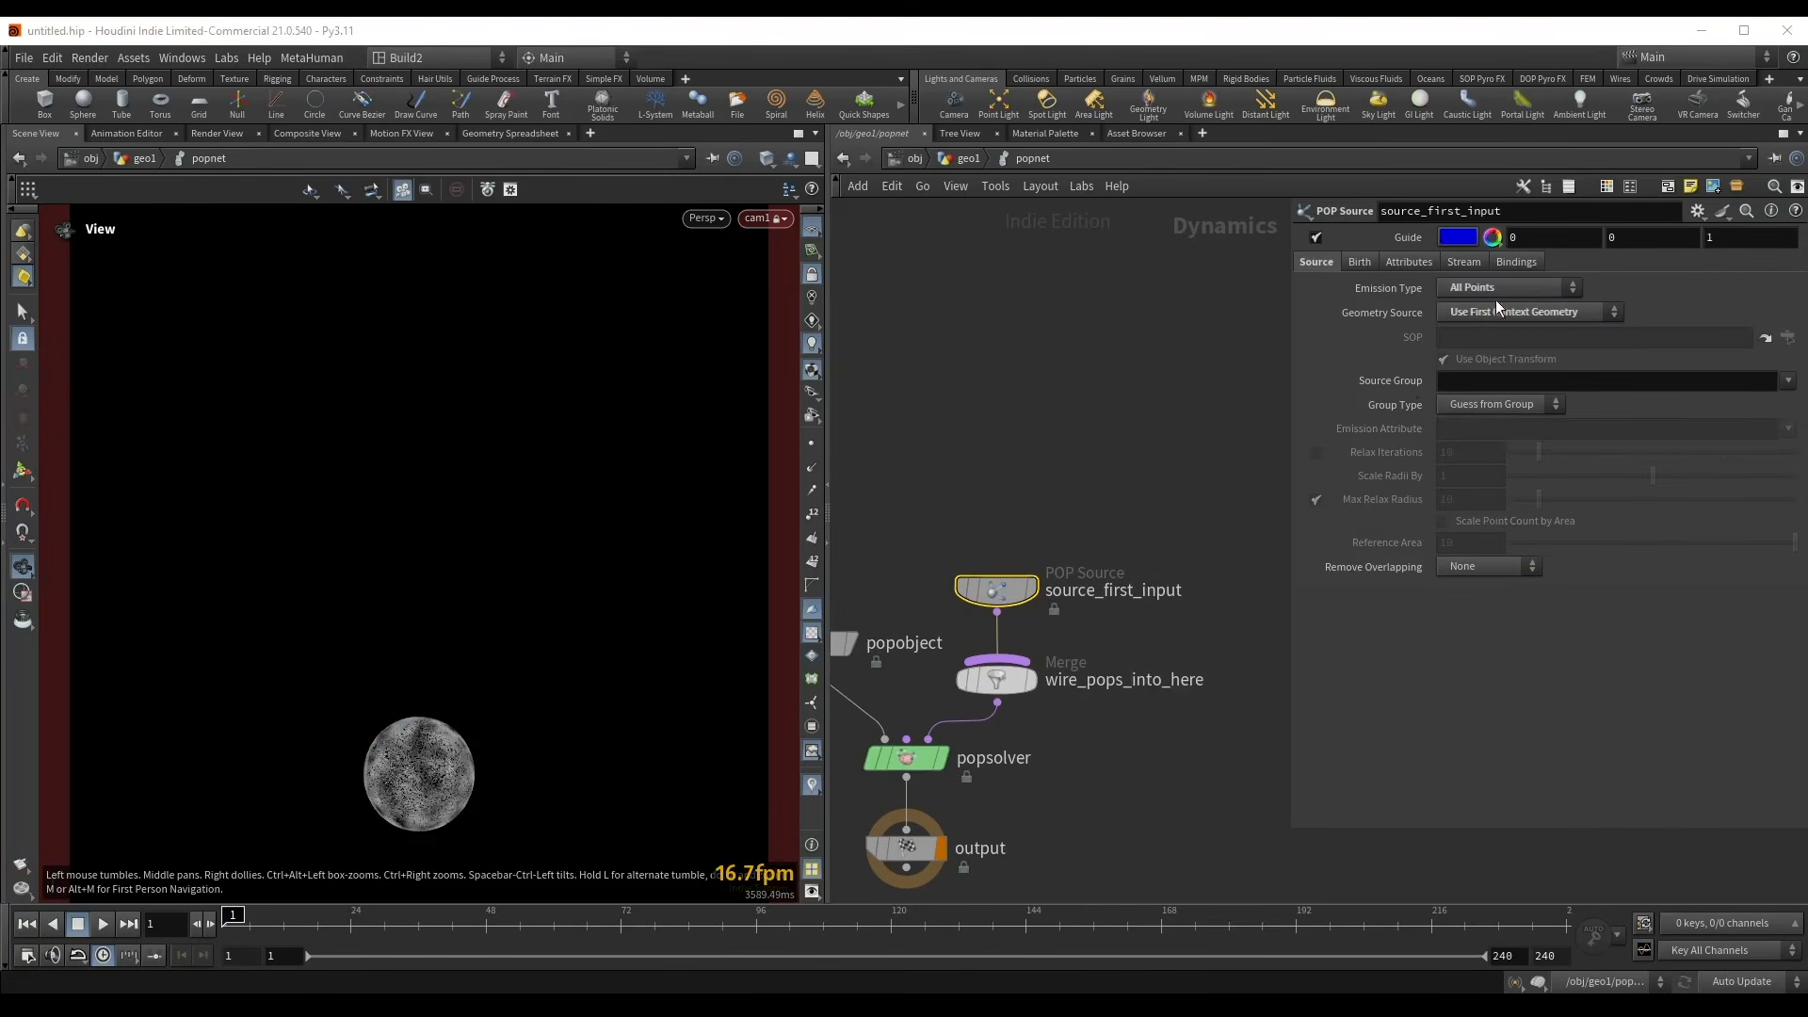
{"action": "left_click", "coordinate": [1315, 239]}
{"action": "left_click", "coordinate": [1361, 264]}
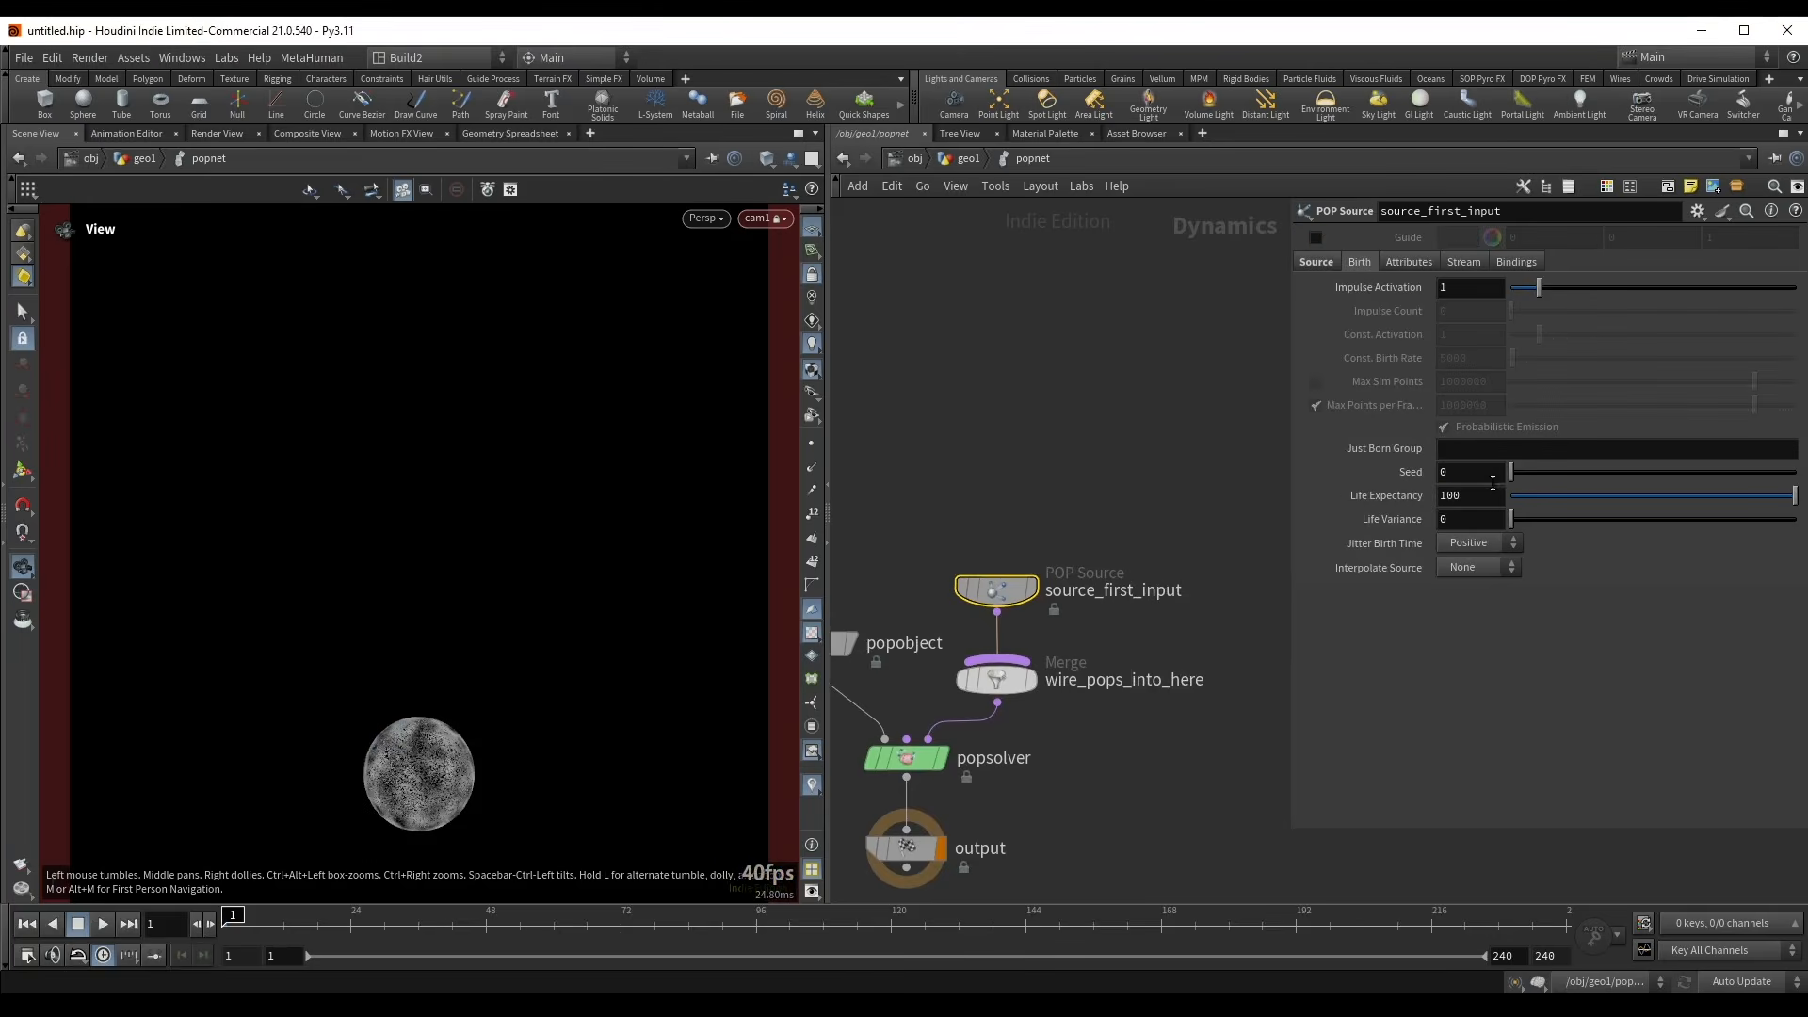
{"action": "left_click", "coordinate": [1469, 496]}
{"action": "type", "text": "2"}
{"action": "key", "text": "Return"}
- Insert a POP Advect by Volumes node on the wire between source_first_input and the wire_pops_into_here merge
{"action": "middle_click_drag", "start_coordinate": [946, 395], "coordinate": [1004, 468]}
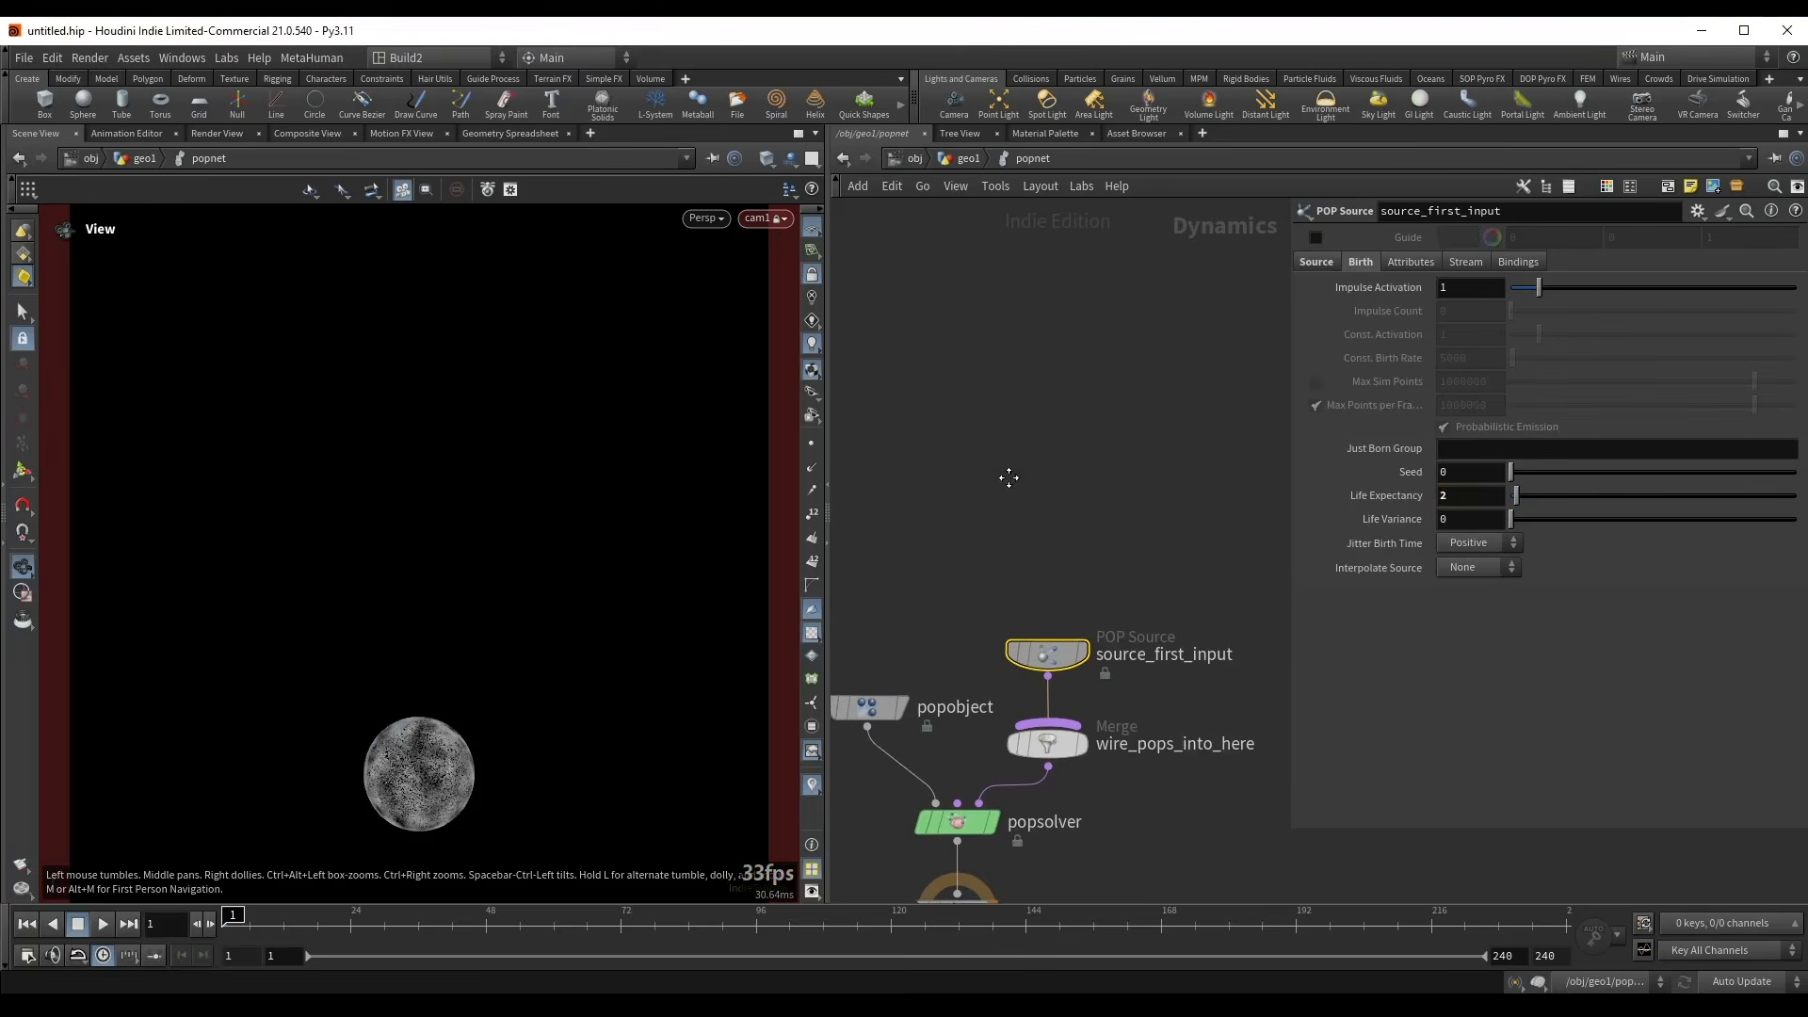
{"action": "left_click_drag", "start_coordinate": [1047, 657], "coordinate": [1048, 304]}
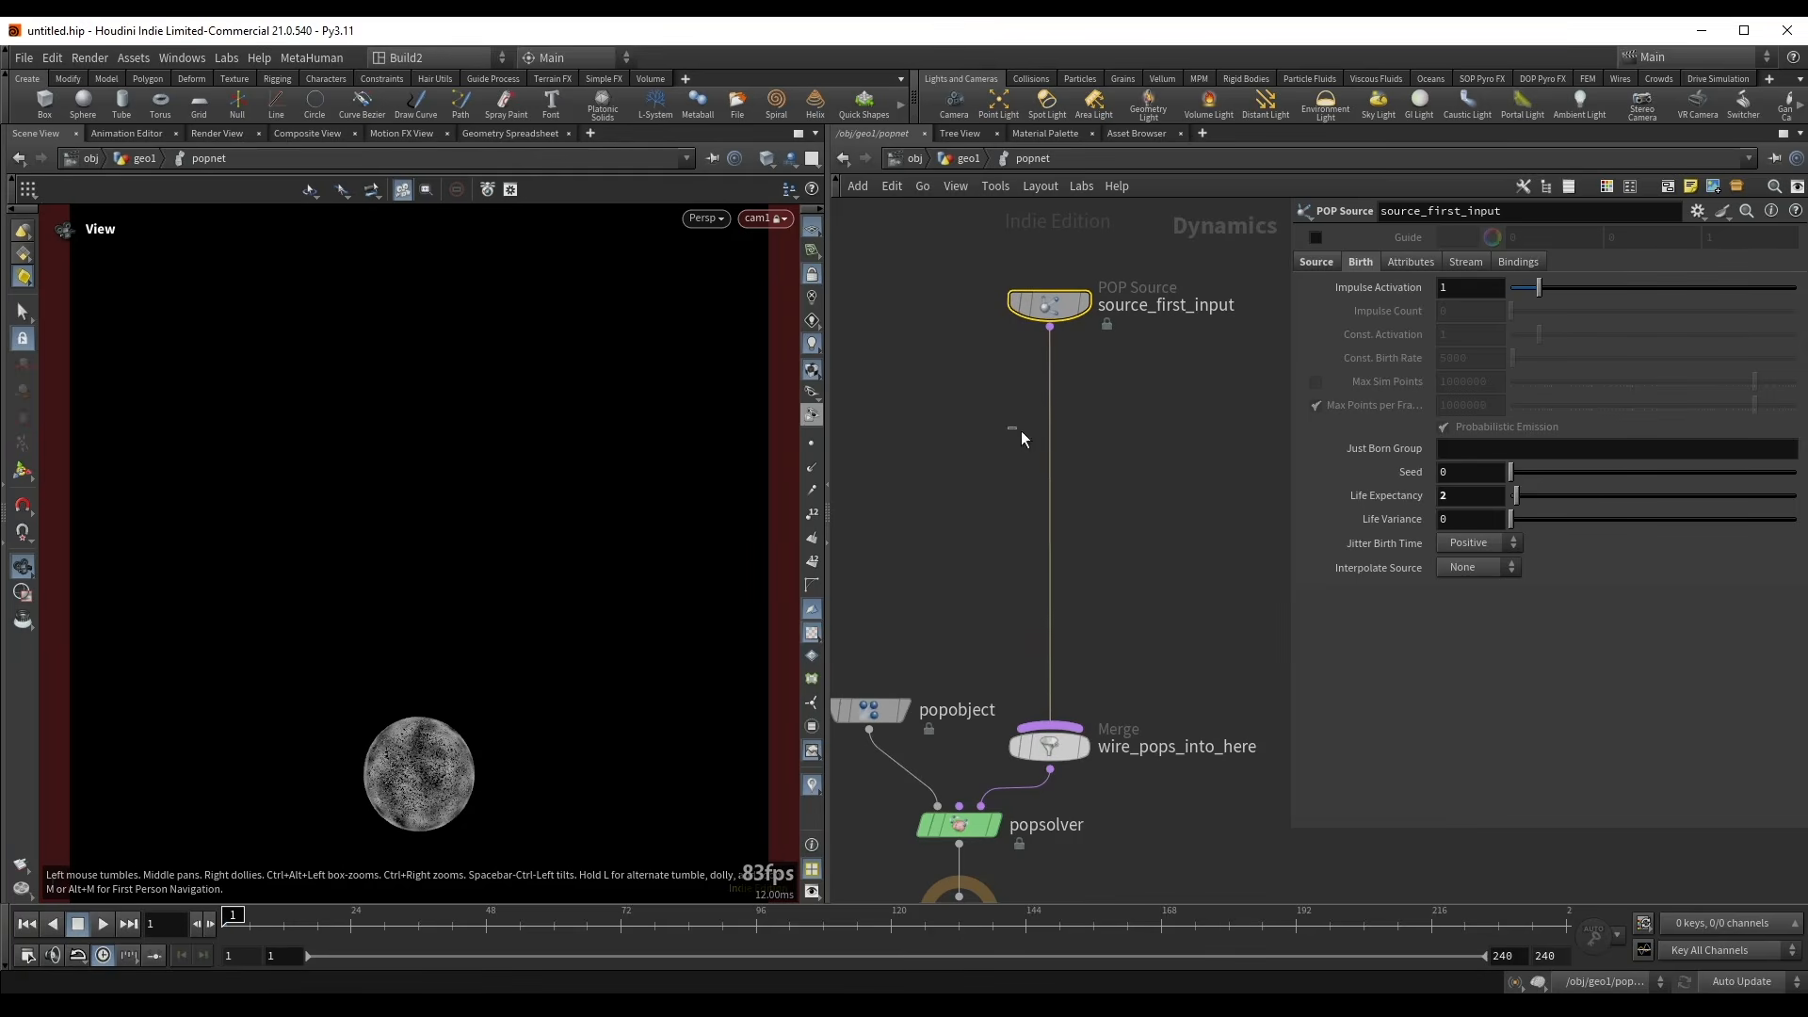
{"action": "left_click_drag", "start_coordinate": [1011, 423], "coordinate": [1082, 459]}
{"action": "key", "text": "Tab"}
{"action": "type", "text": "po"}
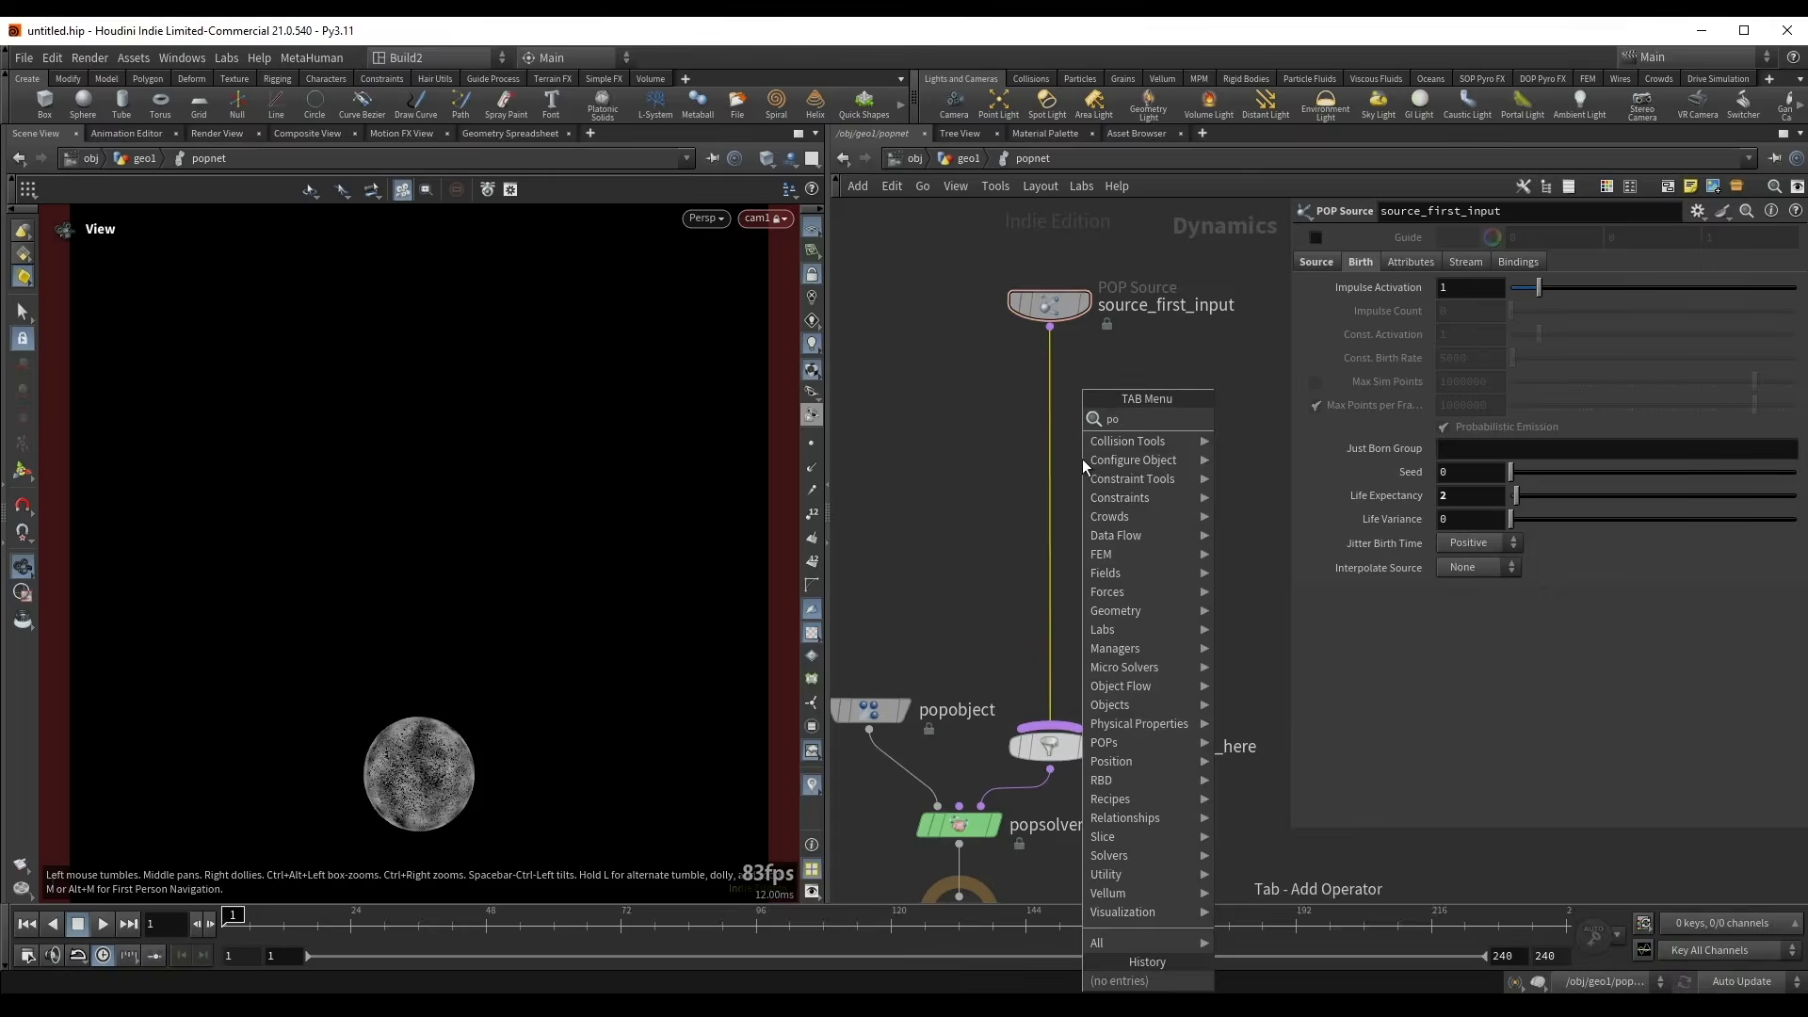
{"action": "key", "text": "Return"}
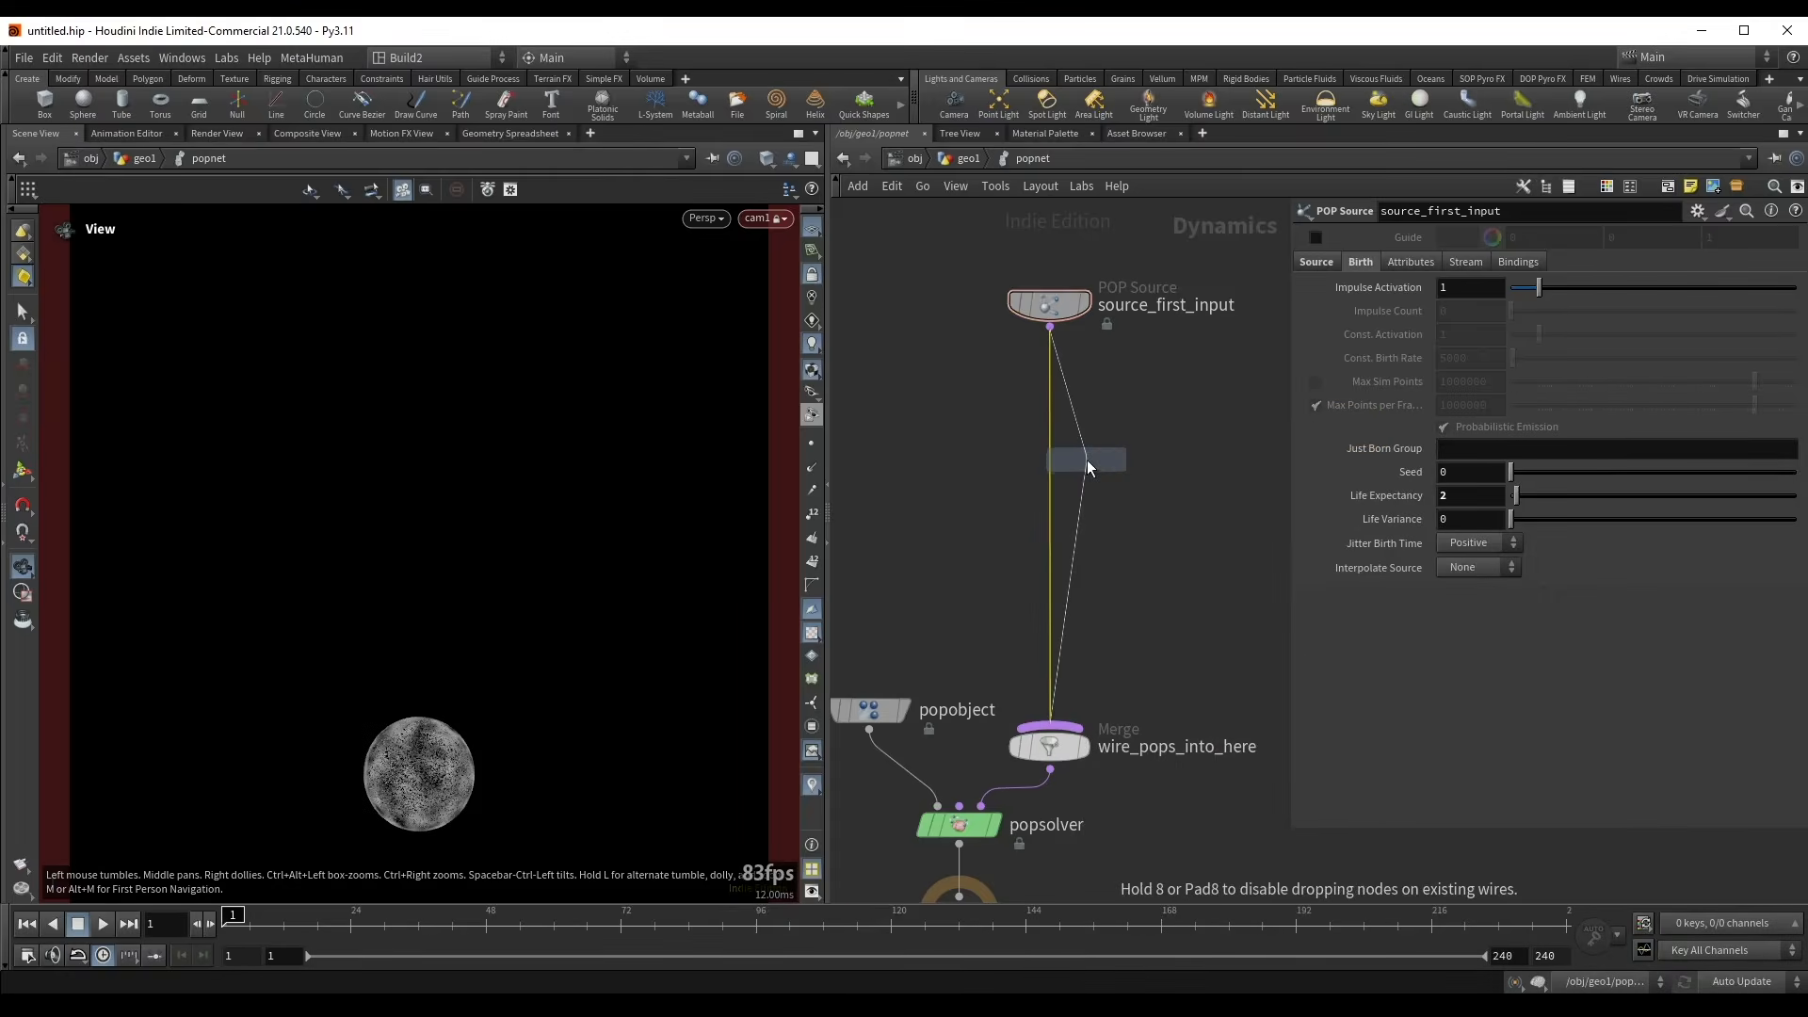
{"action": "left_click", "coordinate": [1056, 459]}
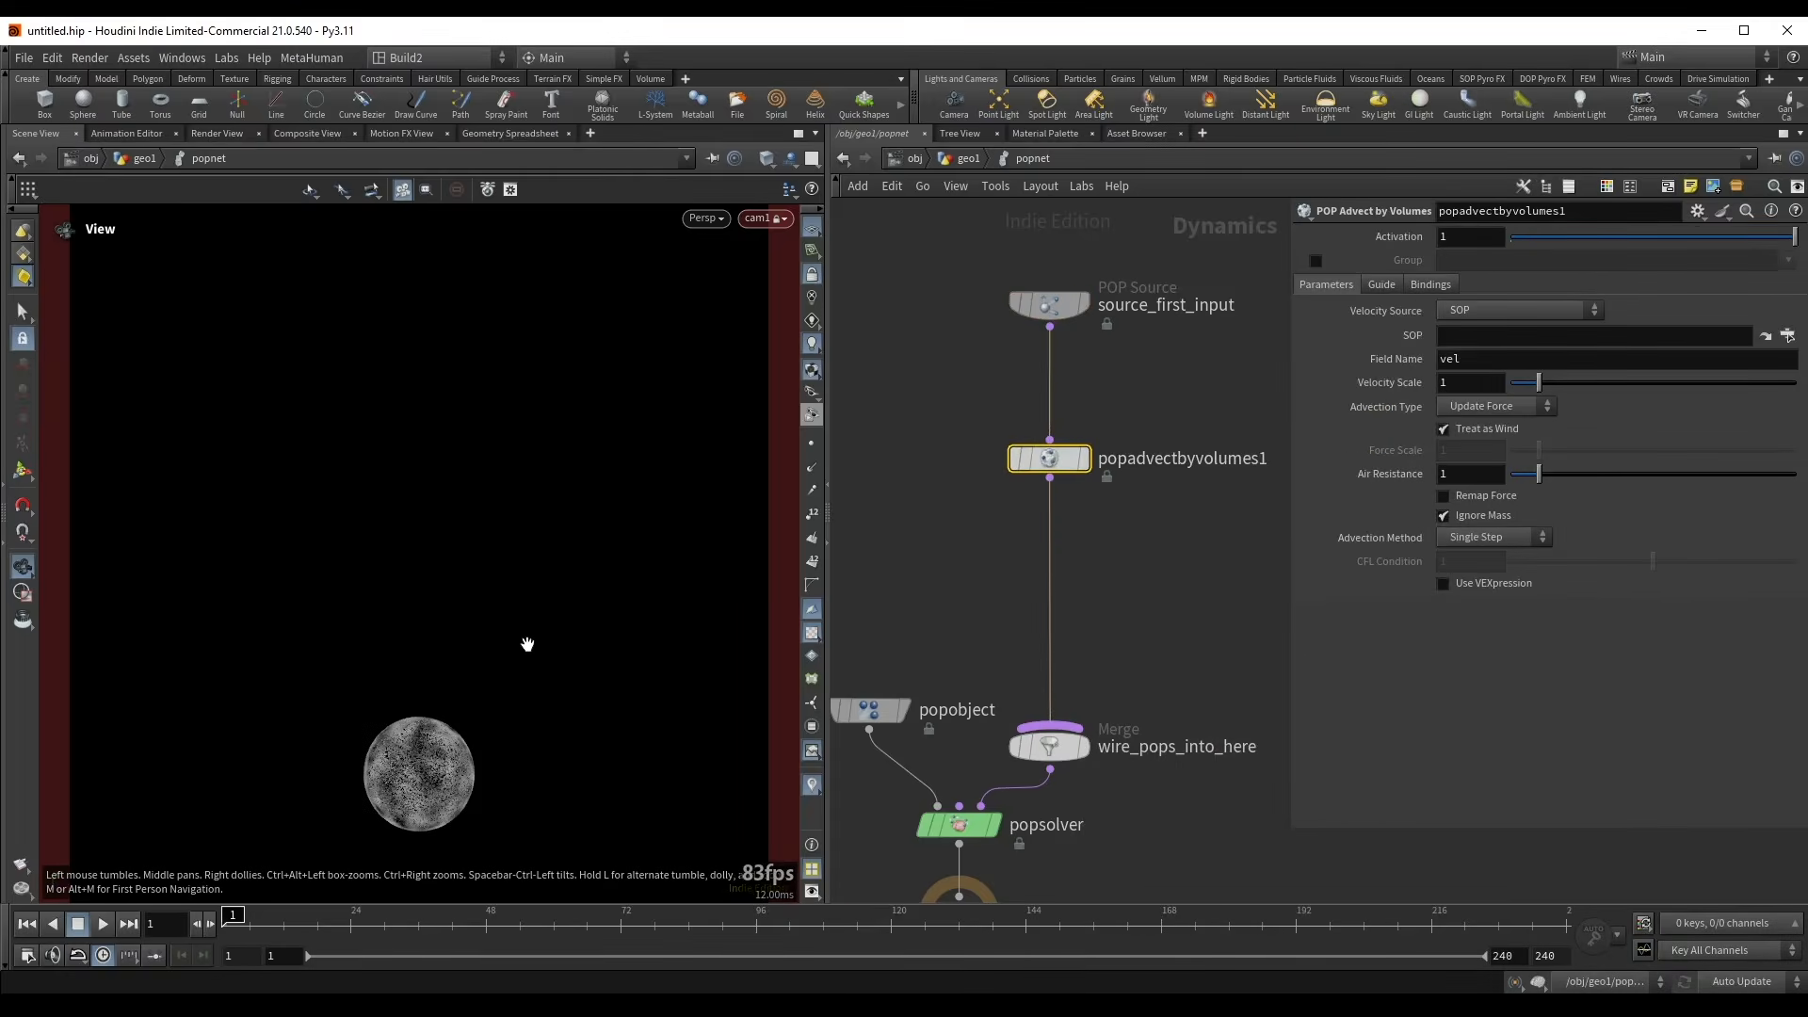
- Copy the Out_vol null in geo1 and paste it as the POP Advect by Volumes SOP path, /obj/geo1/Out_vol
{"action": "mouse_move", "coordinate": [1076, 433]}
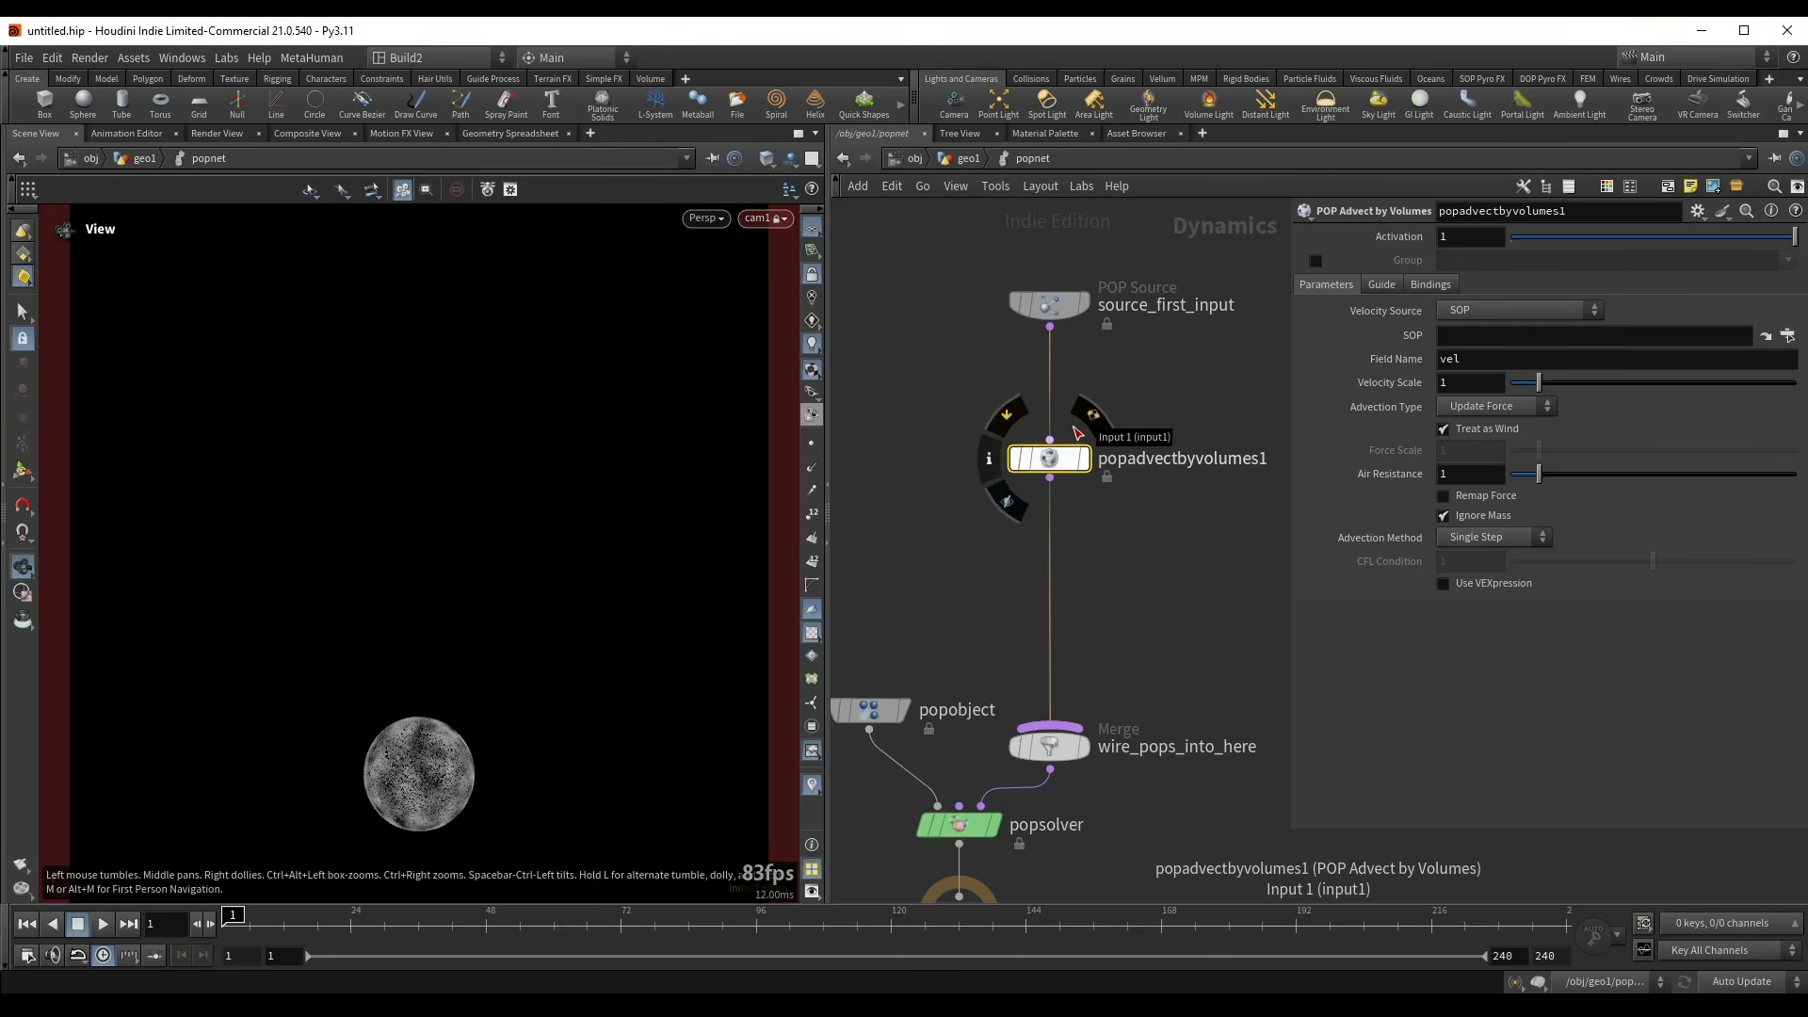
{"action": "middle_click_drag", "start_coordinate": [996, 469], "coordinate": [1017, 451]}
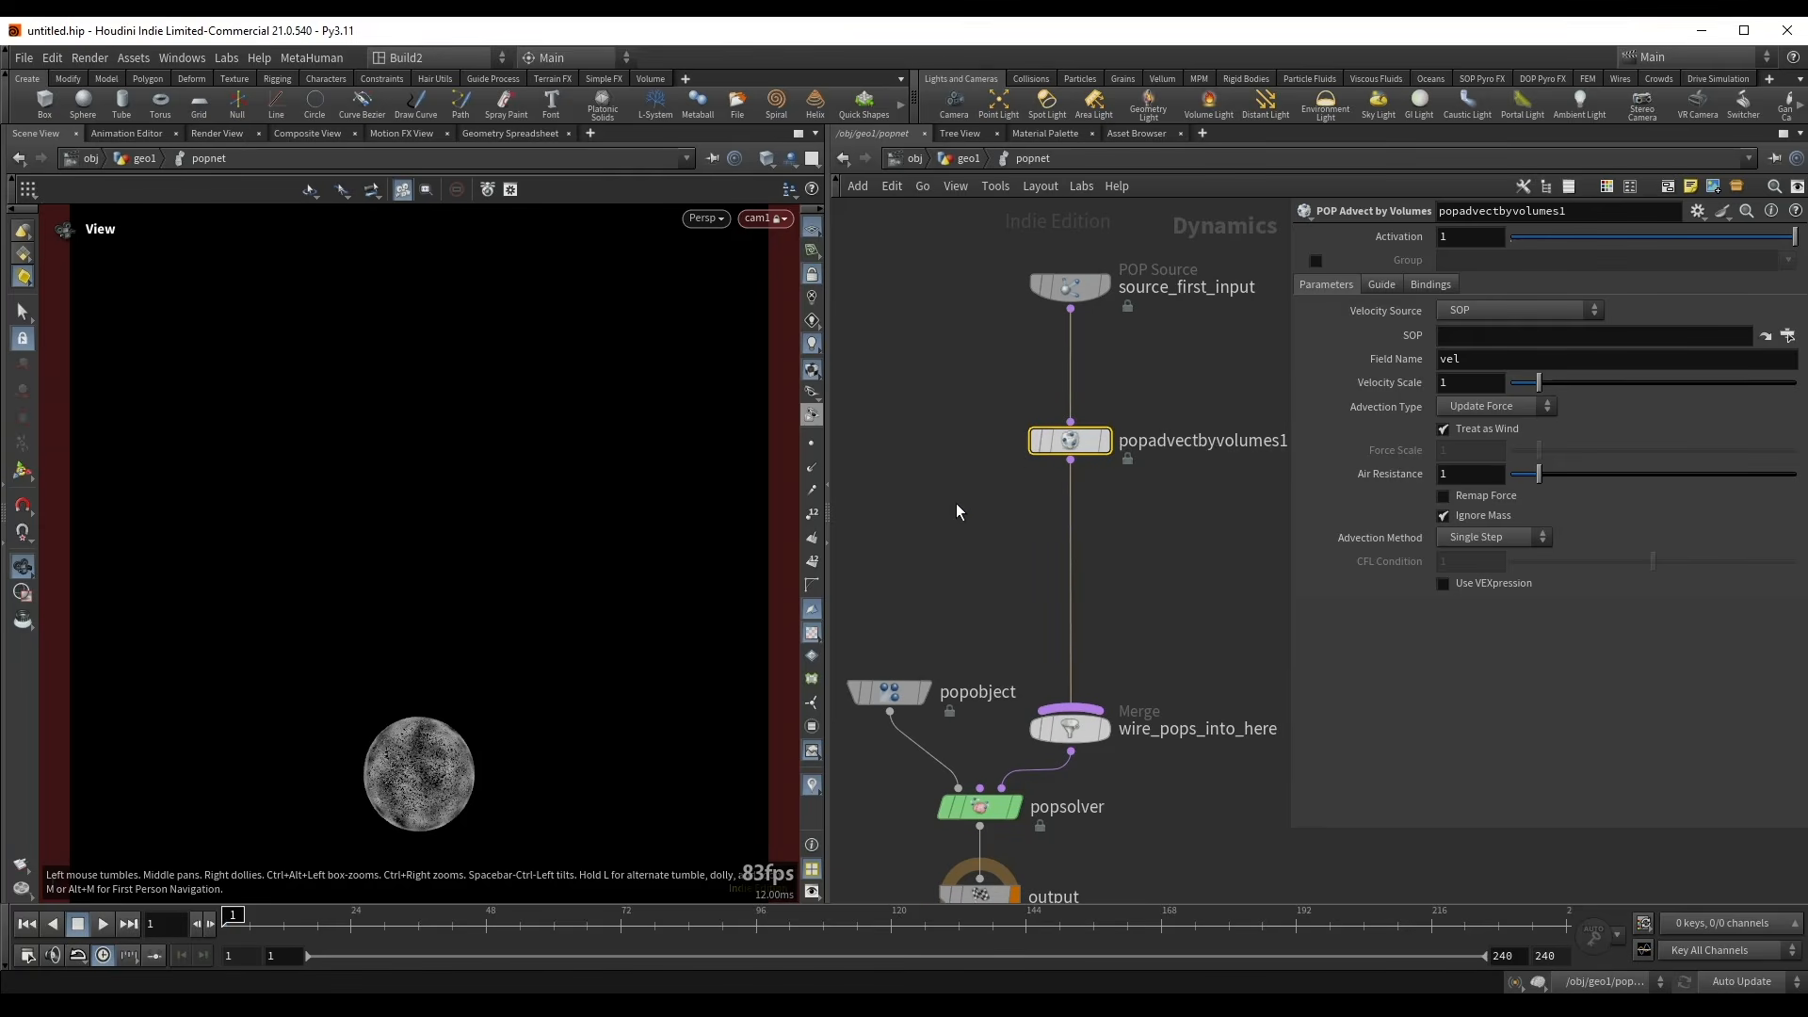
{"action": "key", "text": "u"}
{"action": "left_click", "coordinate": [981, 573]}
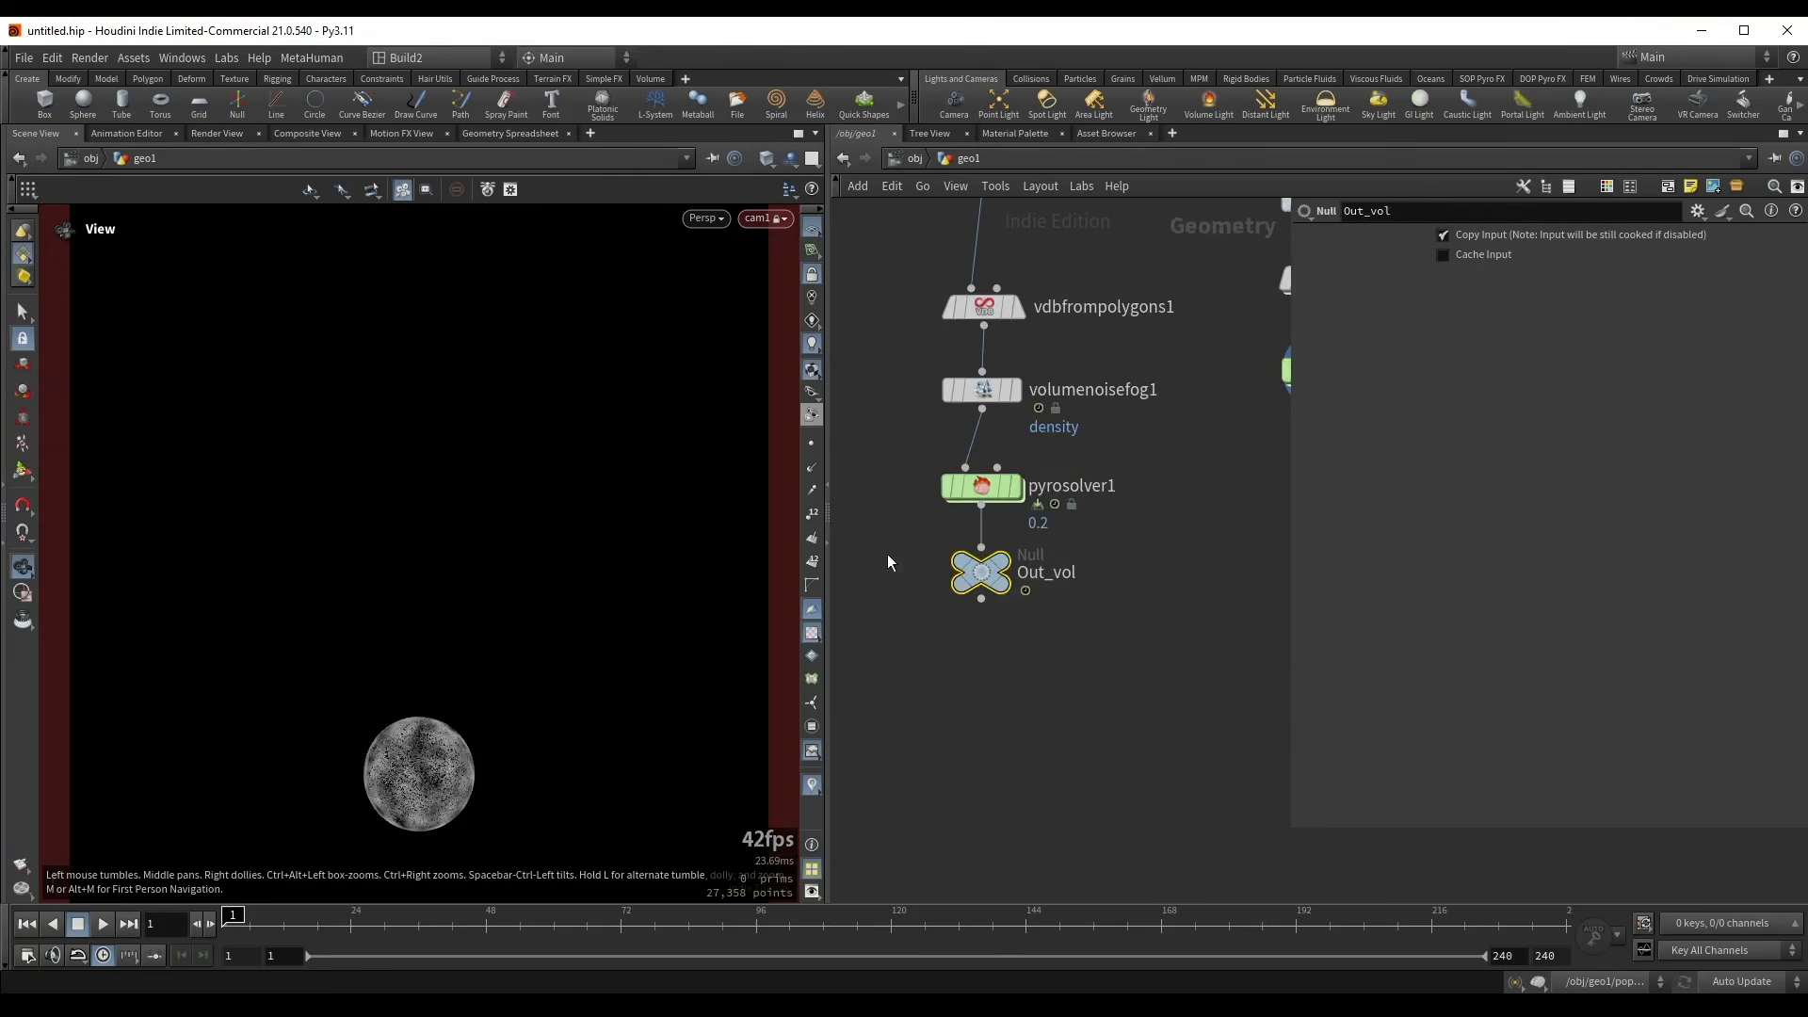
{"action": "key", "text": "ctrl+c"}
{"action": "middle_click_drag", "start_coordinate": [1207, 515], "coordinate": [1103, 614]}
{"action": "left_click", "coordinate": [1219, 477]}
{"action": "double_click", "coordinate": [1218, 478]}
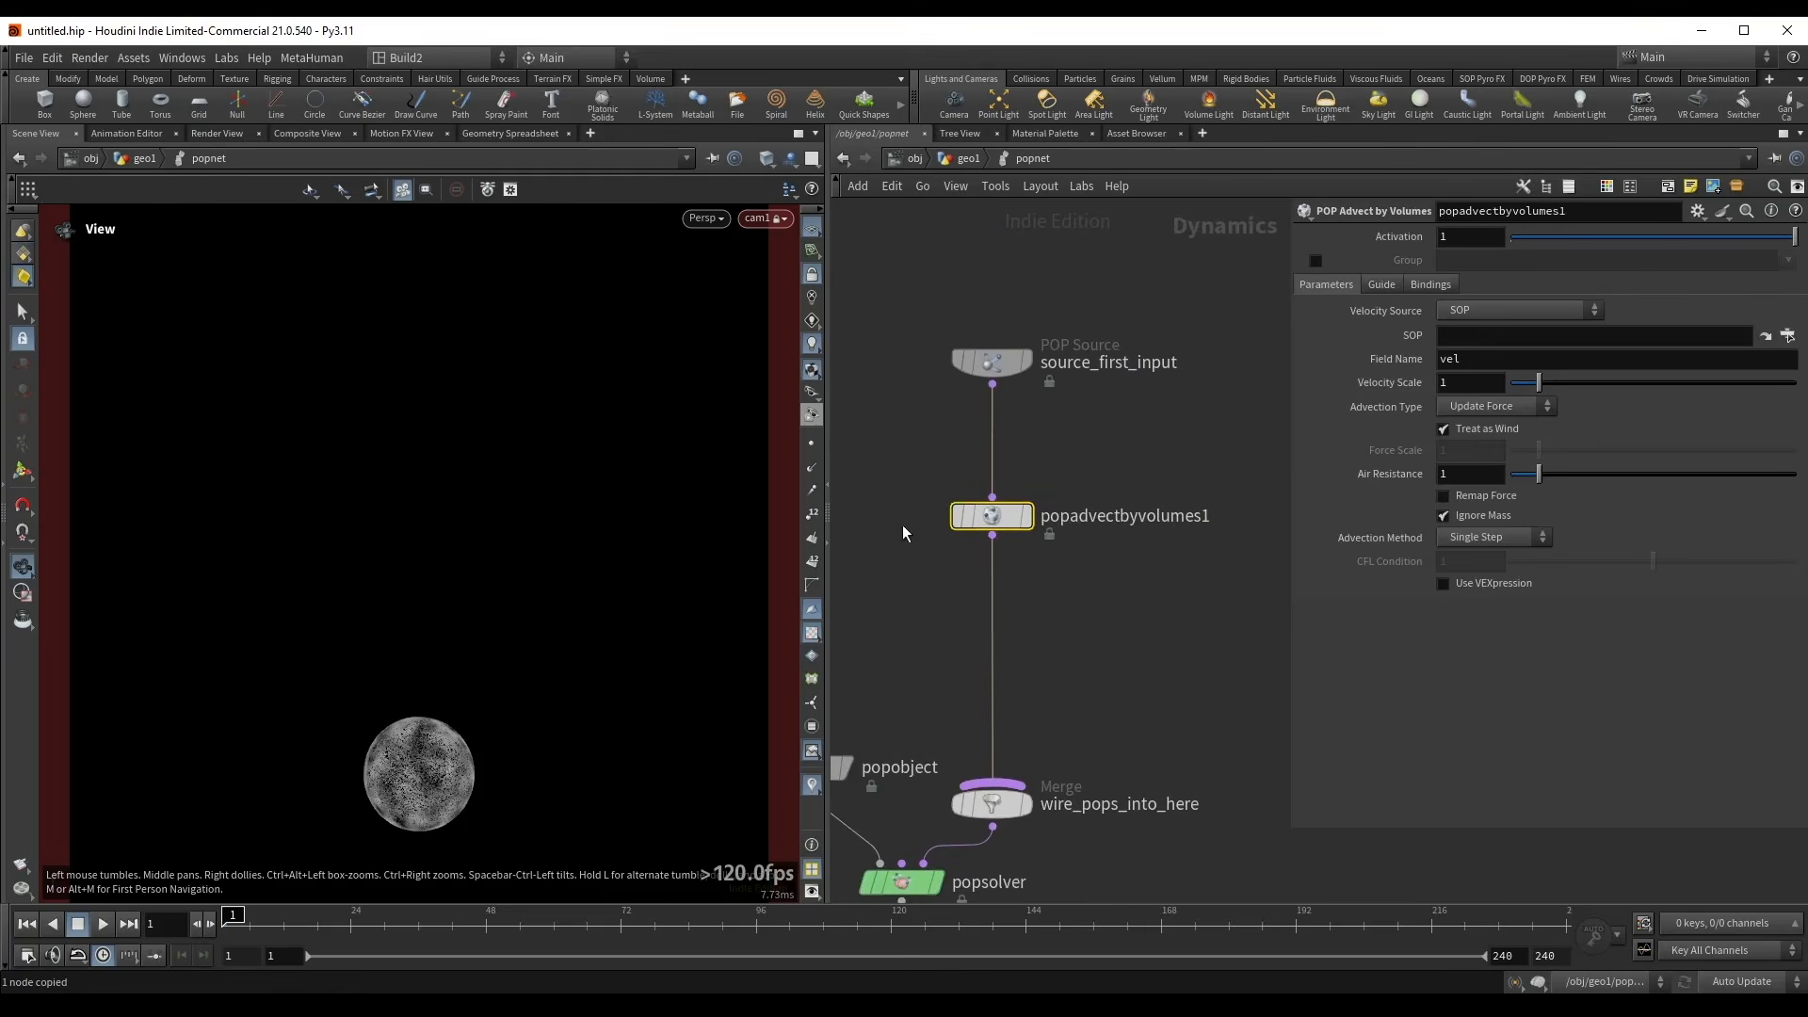
{"action": "left_click", "coordinate": [1509, 337]}
{"action": "key", "text": "ctrl+v"}
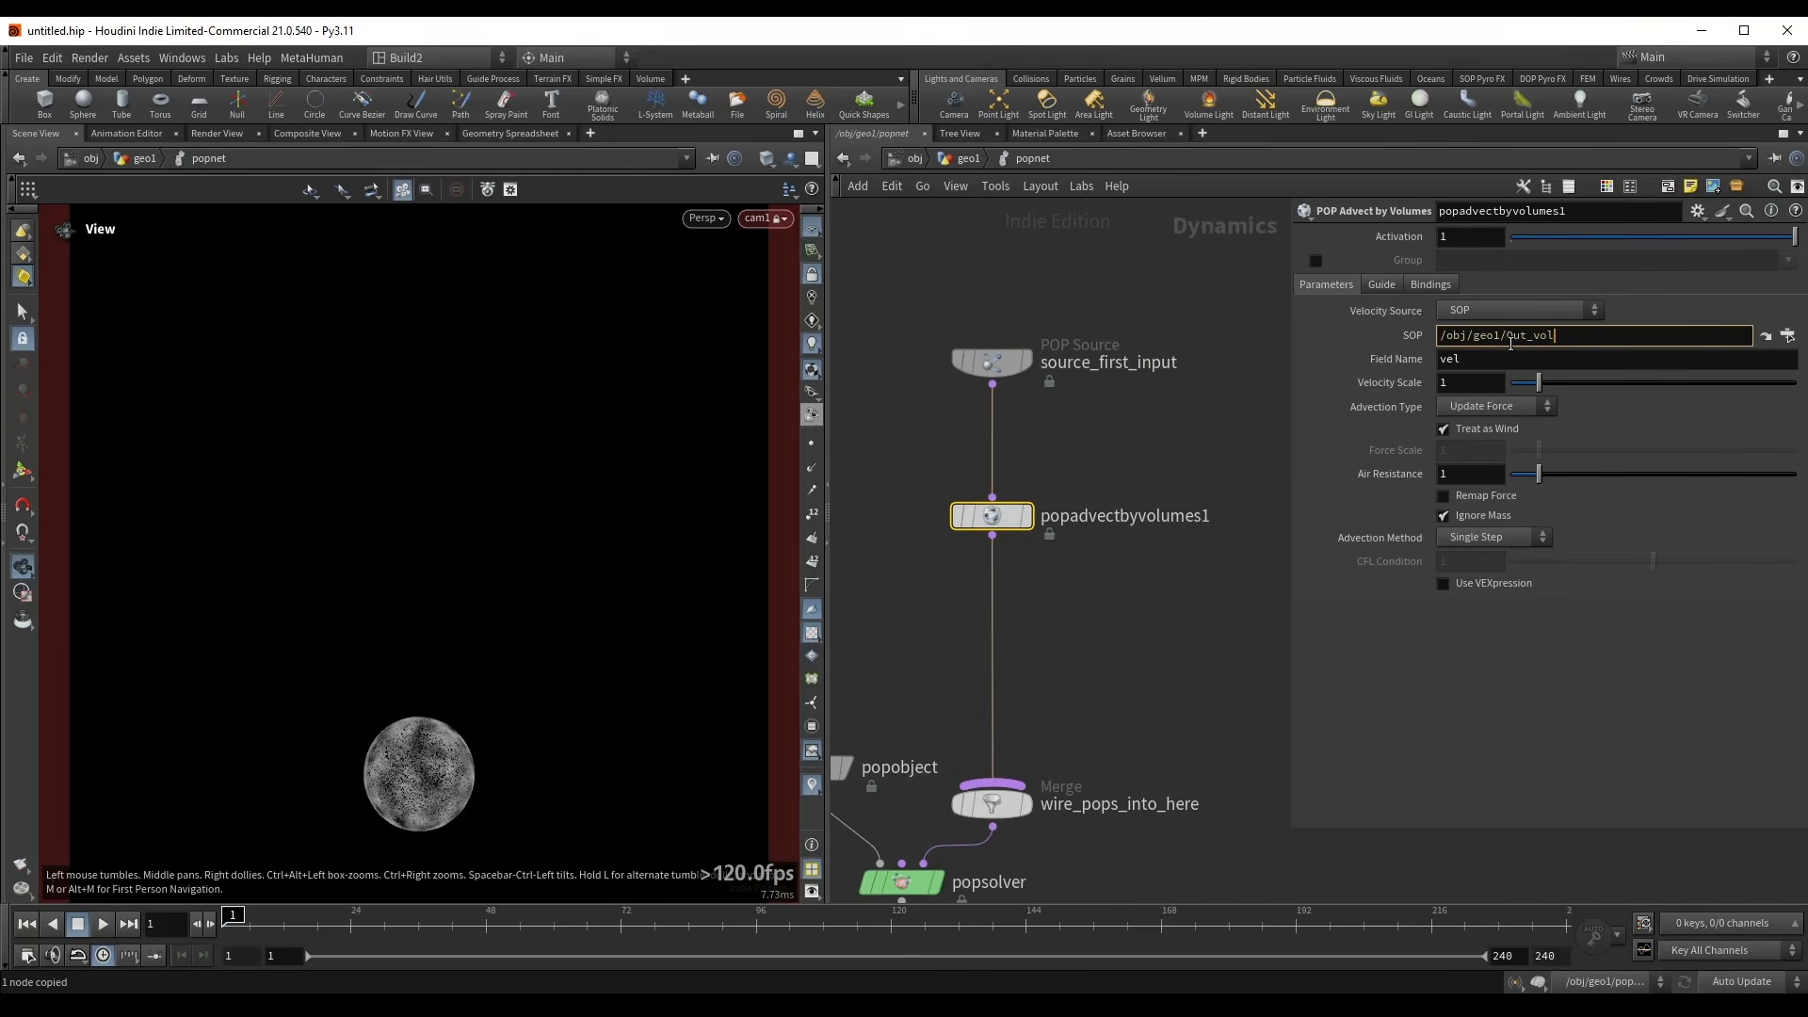
{"action": "key", "text": "Return"}
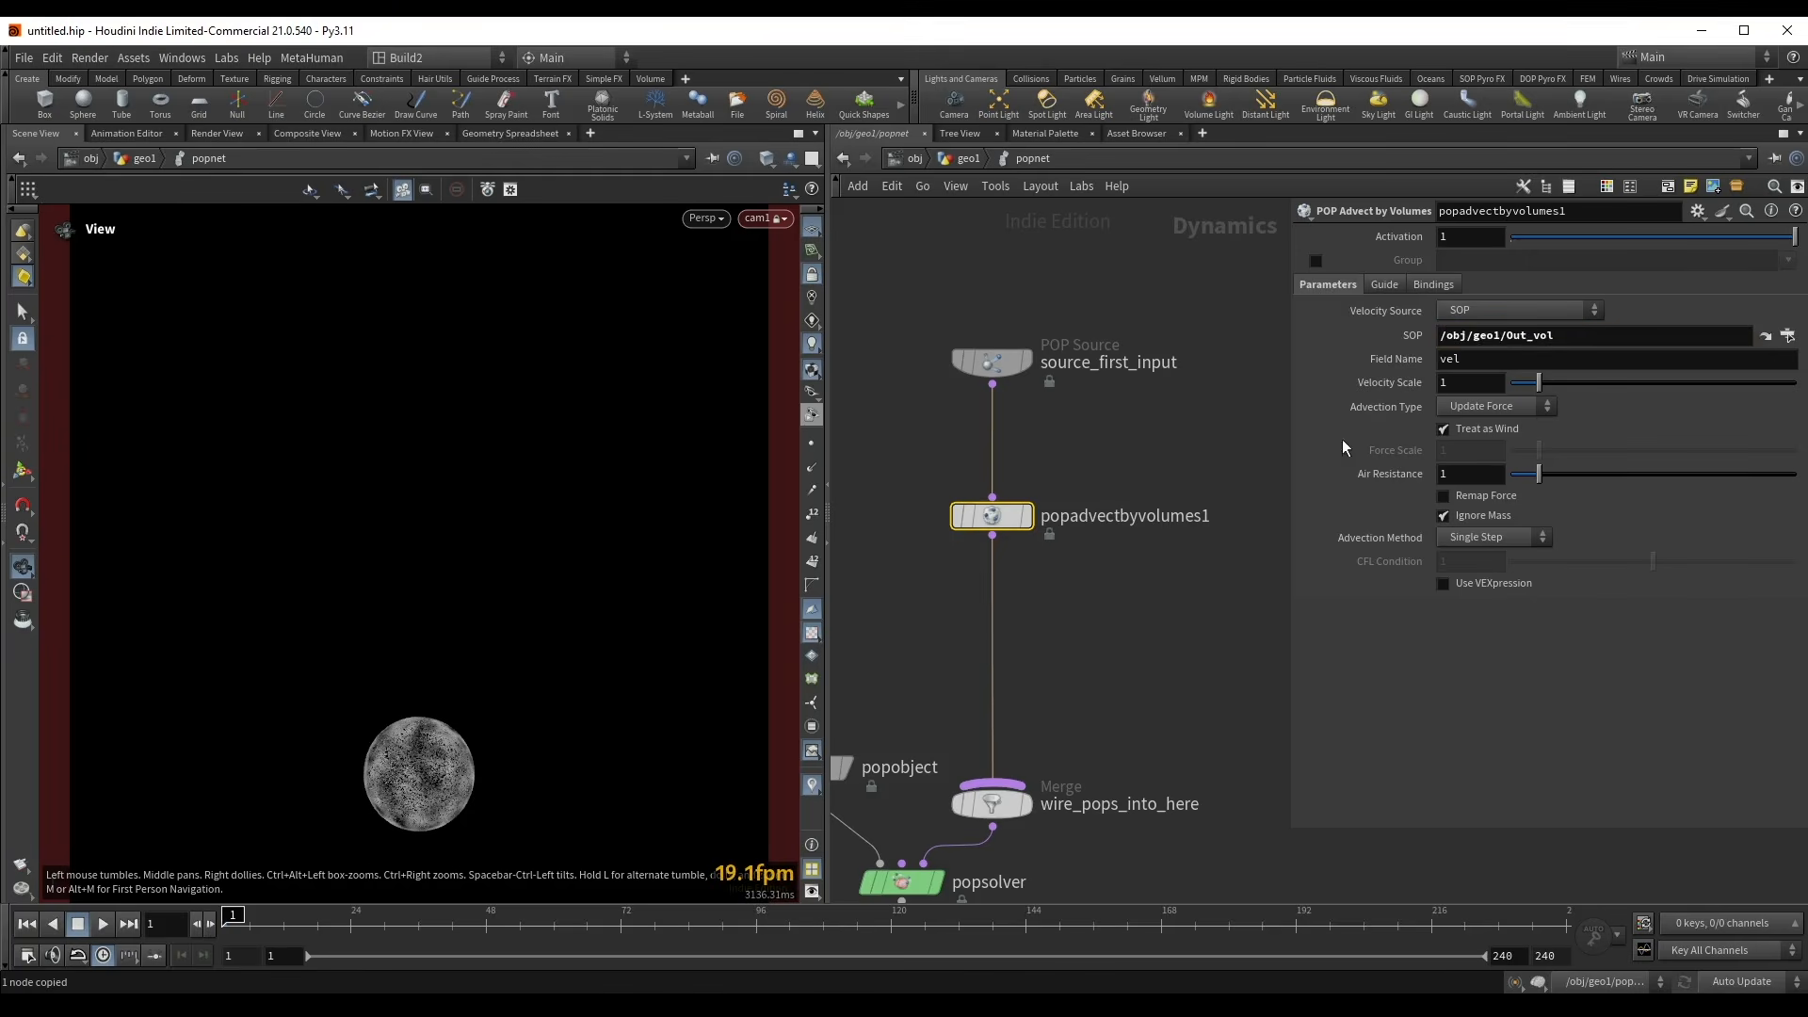
- Set the POP Advect by Volumes advection type to Update Position and play the simulation to about frame 58
{"action": "left_click", "coordinate": [1511, 406]}
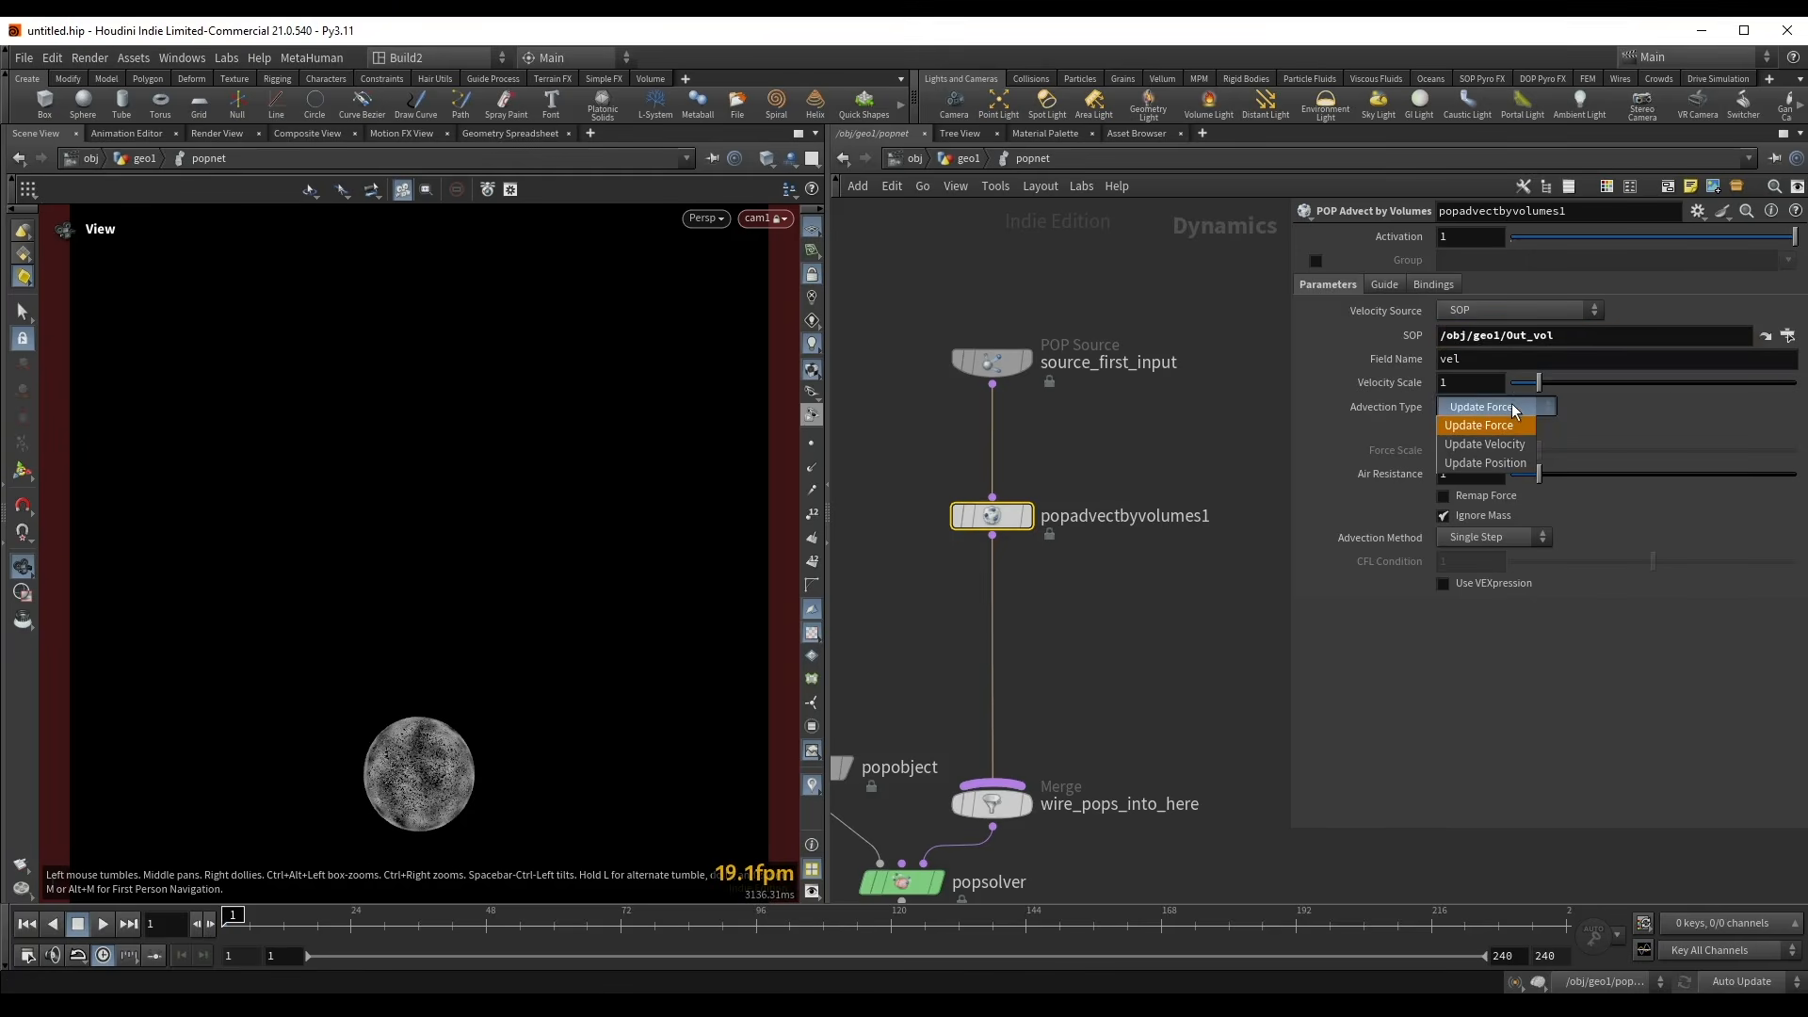
{"action": "left_click", "coordinate": [1509, 462]}
{"action": "key", "text": "Up"}
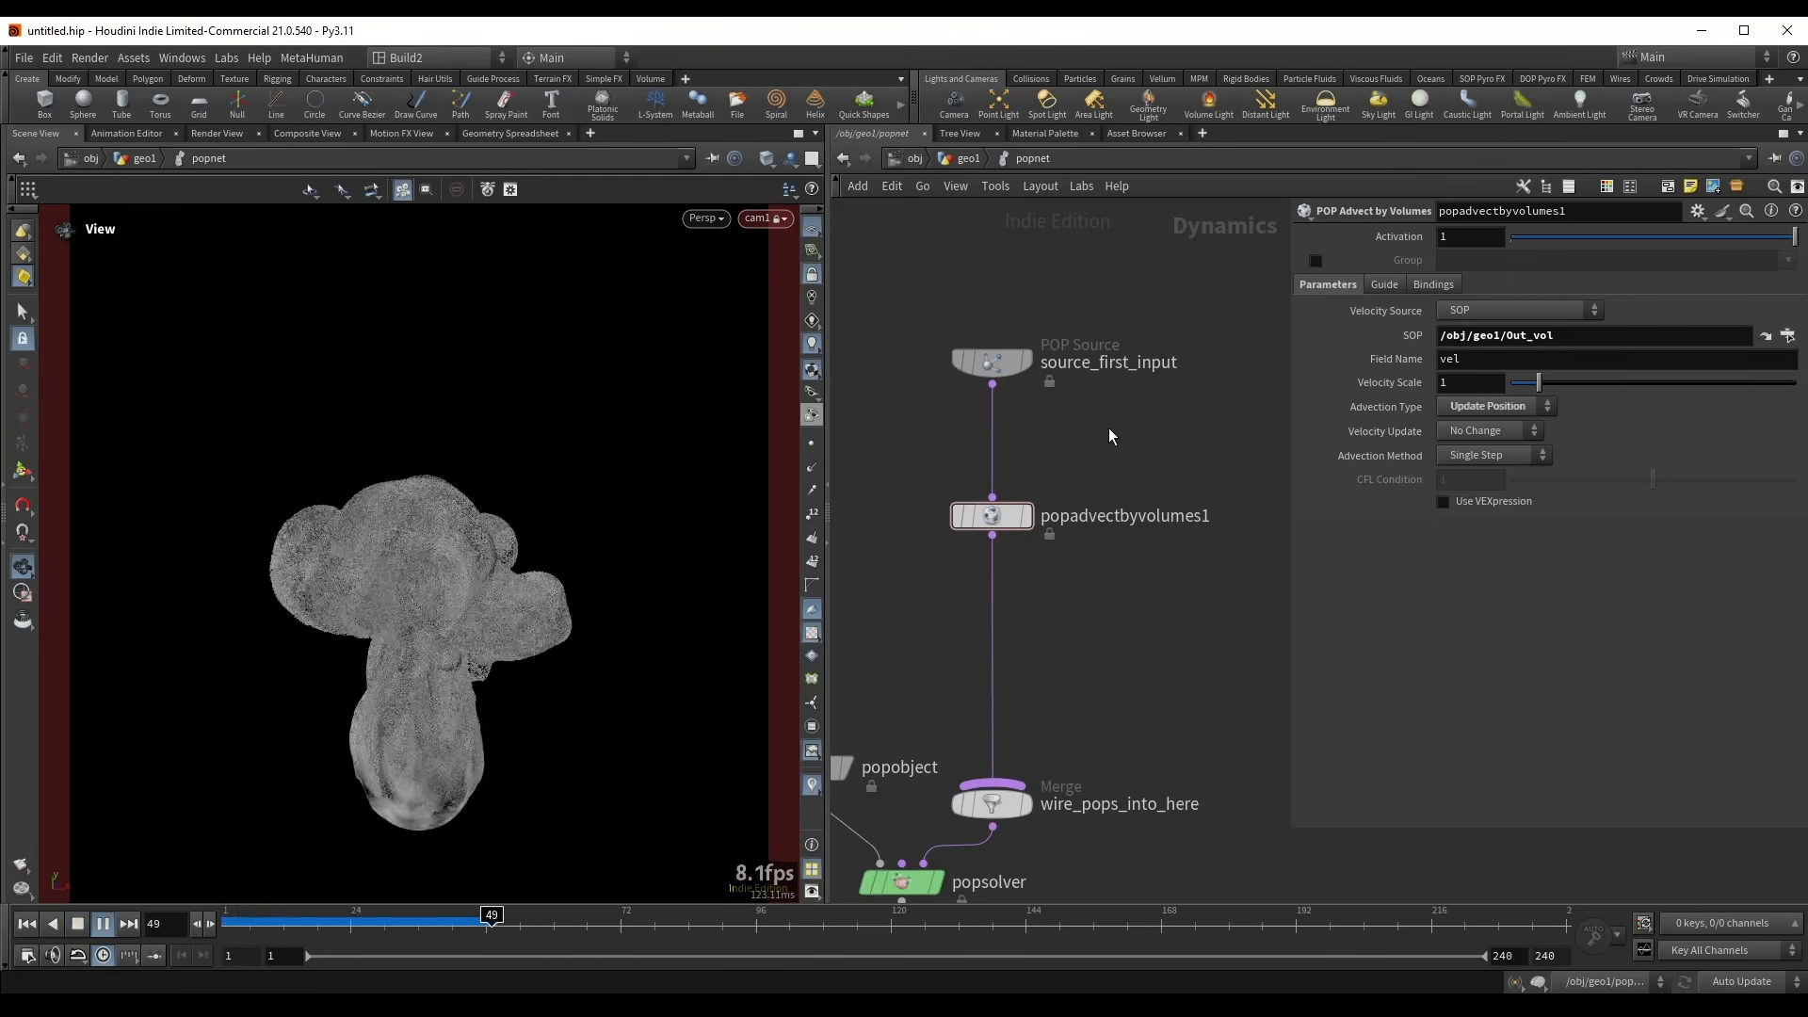
{"action": "key", "text": "Up"}
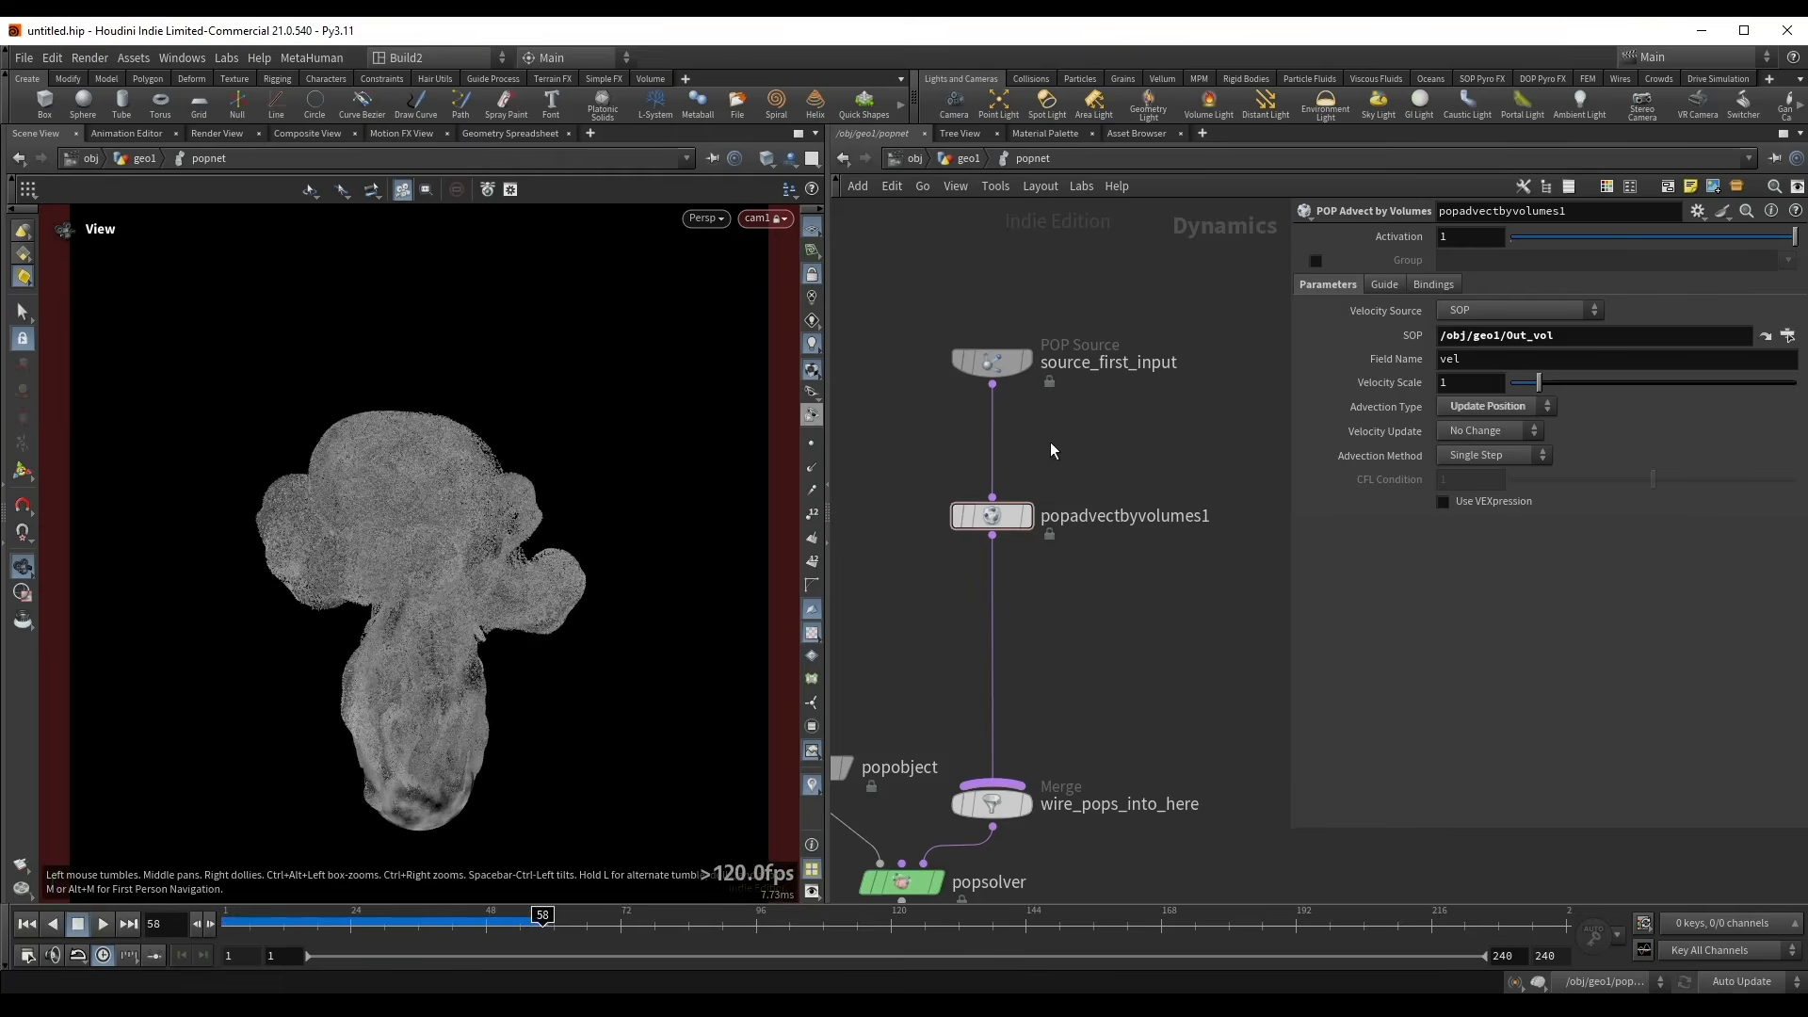
- Return to geo1 and reduce the Scatter node's Force Total Count to 2735
{"action": "key", "text": "u"}
{"action": "left_click", "coordinate": [1188, 369]}
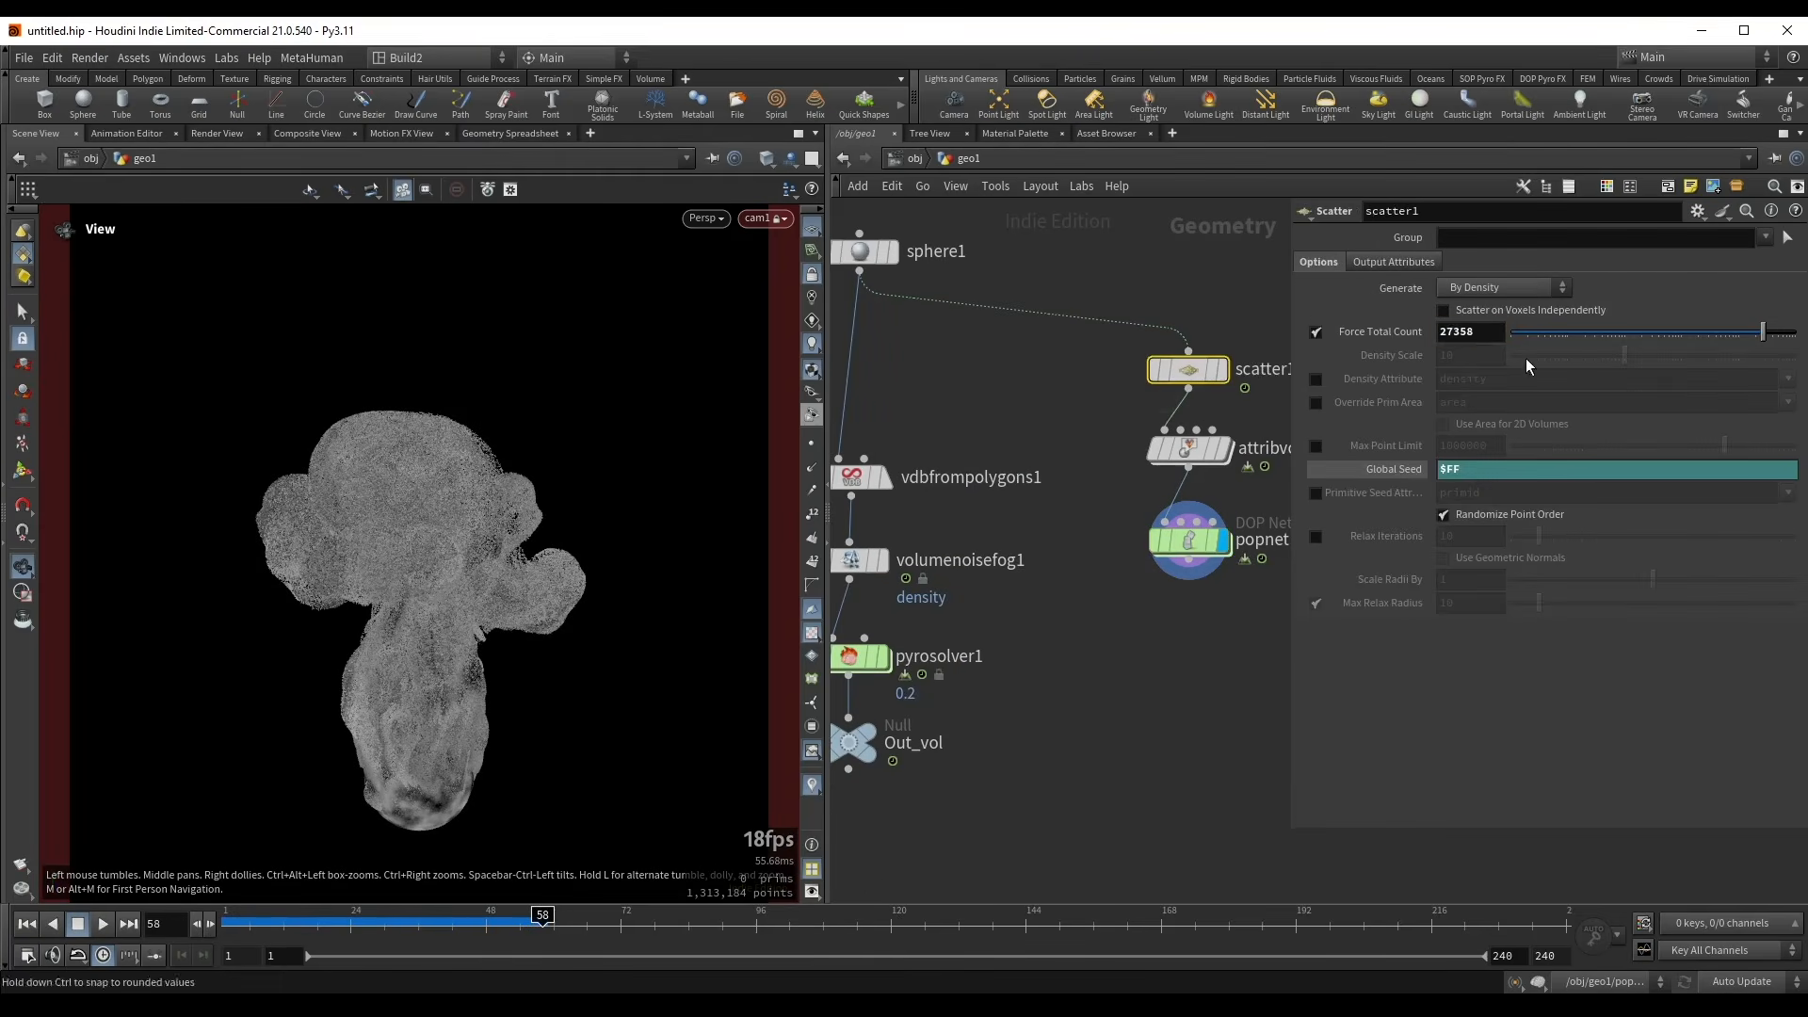
{"action": "left_click", "coordinate": [1483, 330]}
{"action": "key", "text": "BackSpace"}
{"action": "key", "text": "Return"}
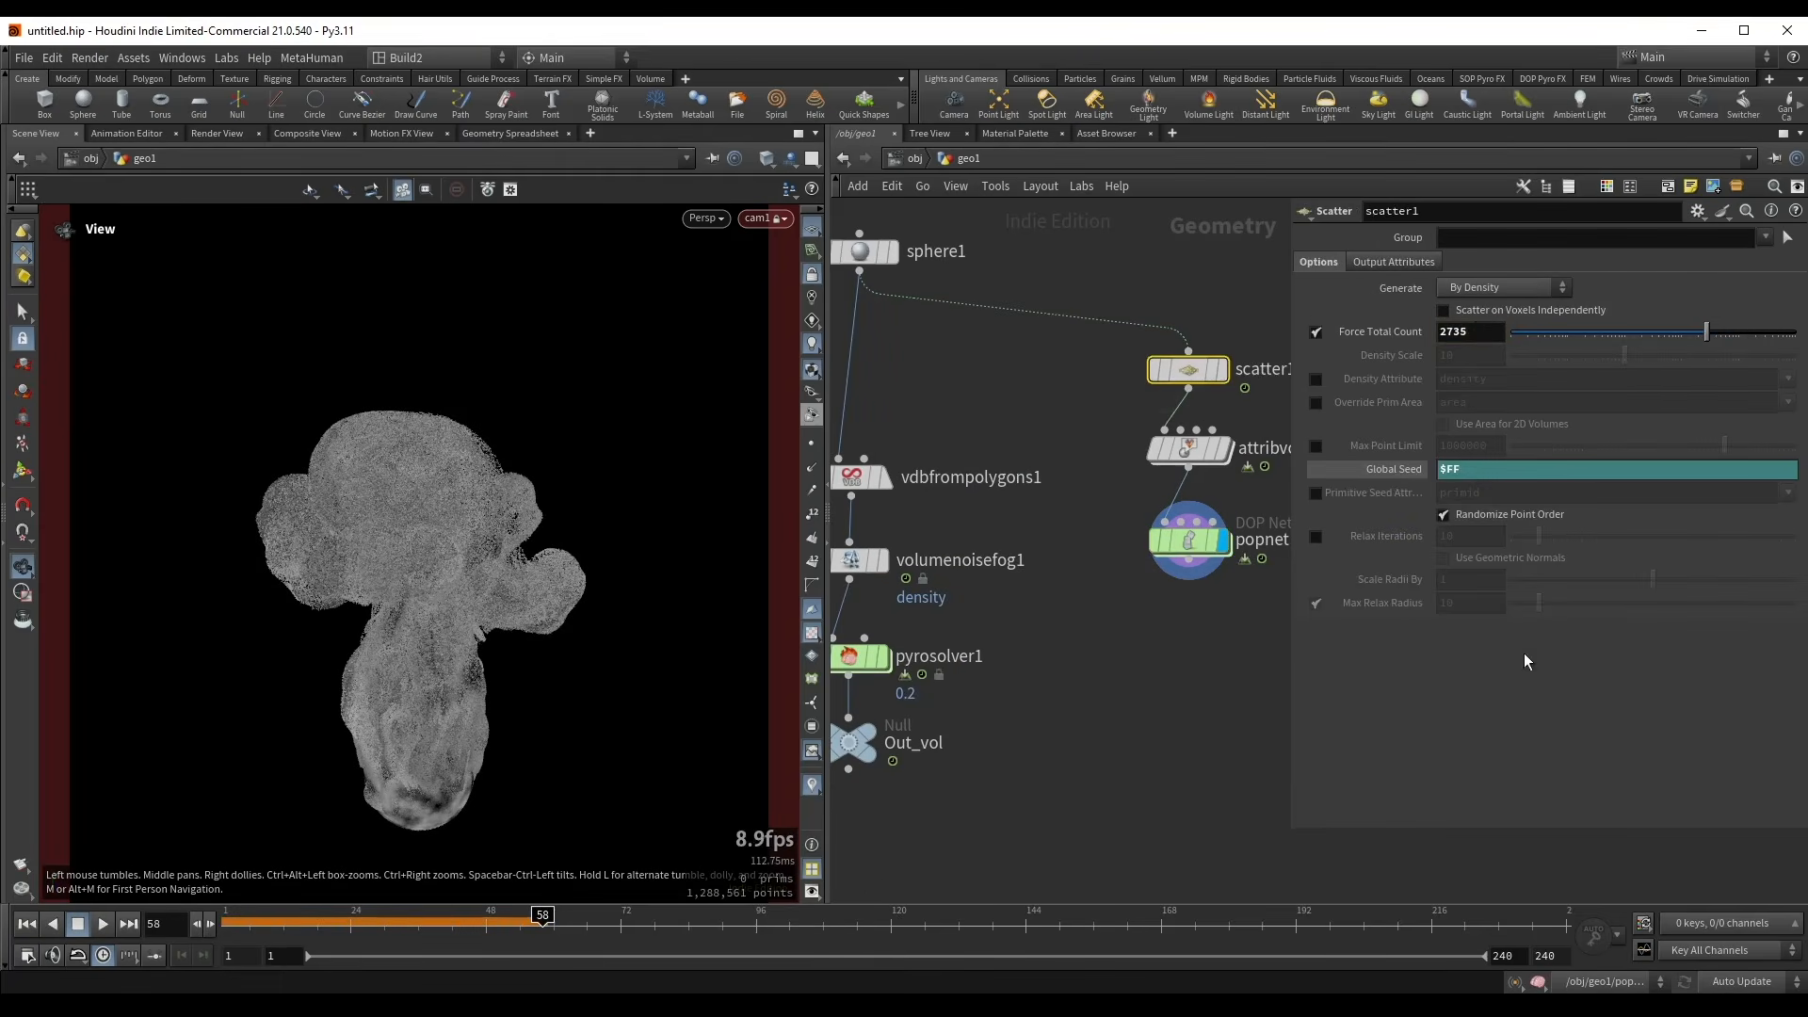
- Select the popnet node and play back the advected particles from frame 1, replaying them once
{"action": "left_click", "coordinate": [1188, 541]}
{"action": "middle_click_drag", "start_coordinate": [1219, 579], "coordinate": [1147, 602]}
{"action": "key", "text": "ctrl+Up"}
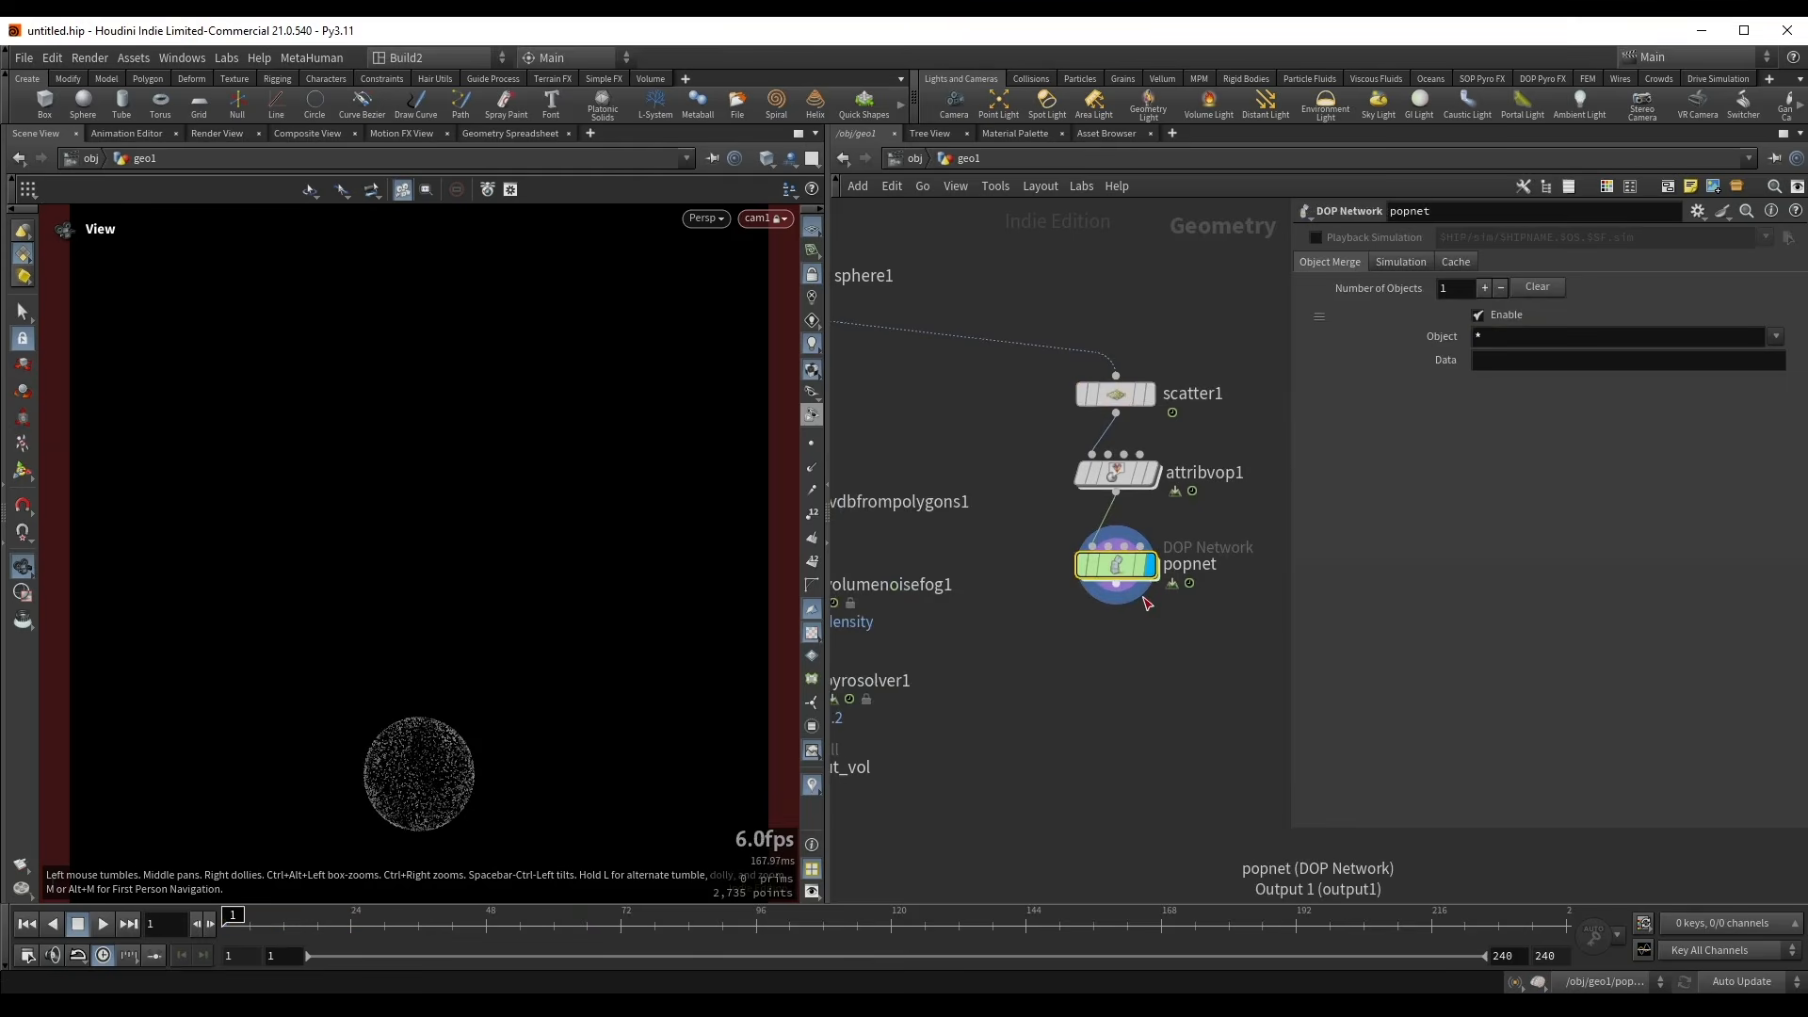
{"action": "key", "text": "Up"}
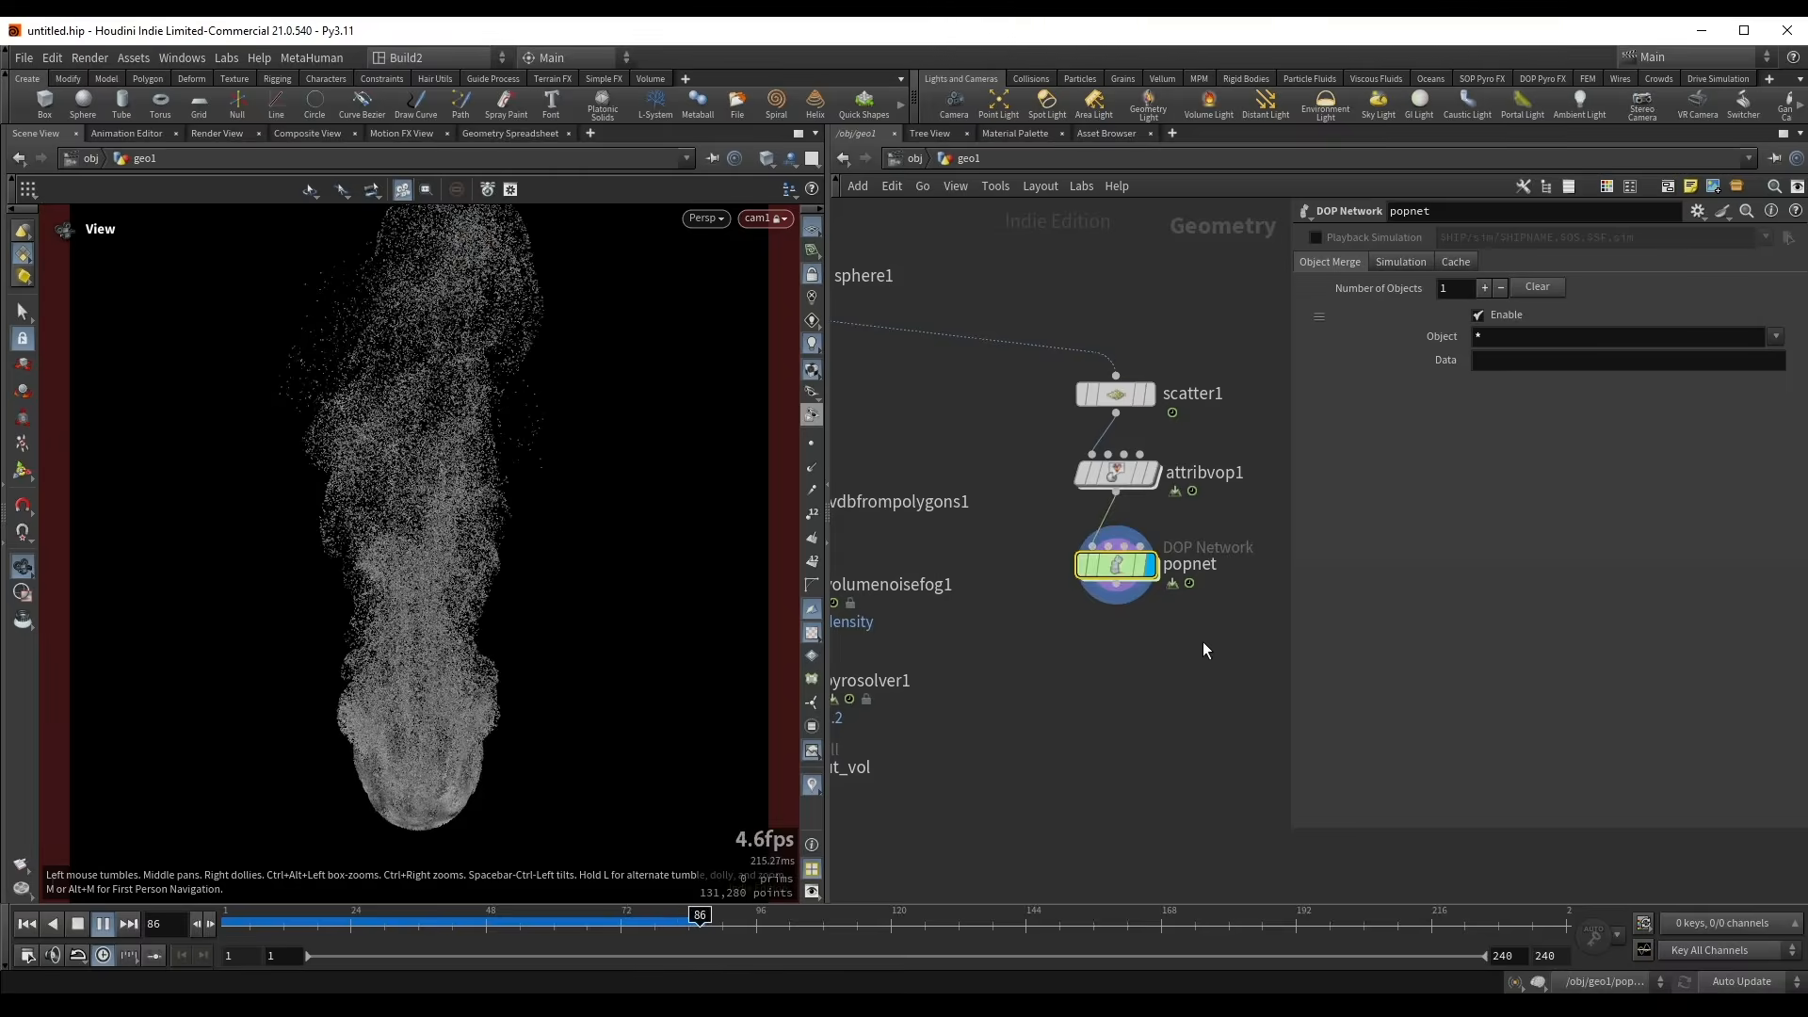
{"action": "key", "text": "ctrl+Up"}
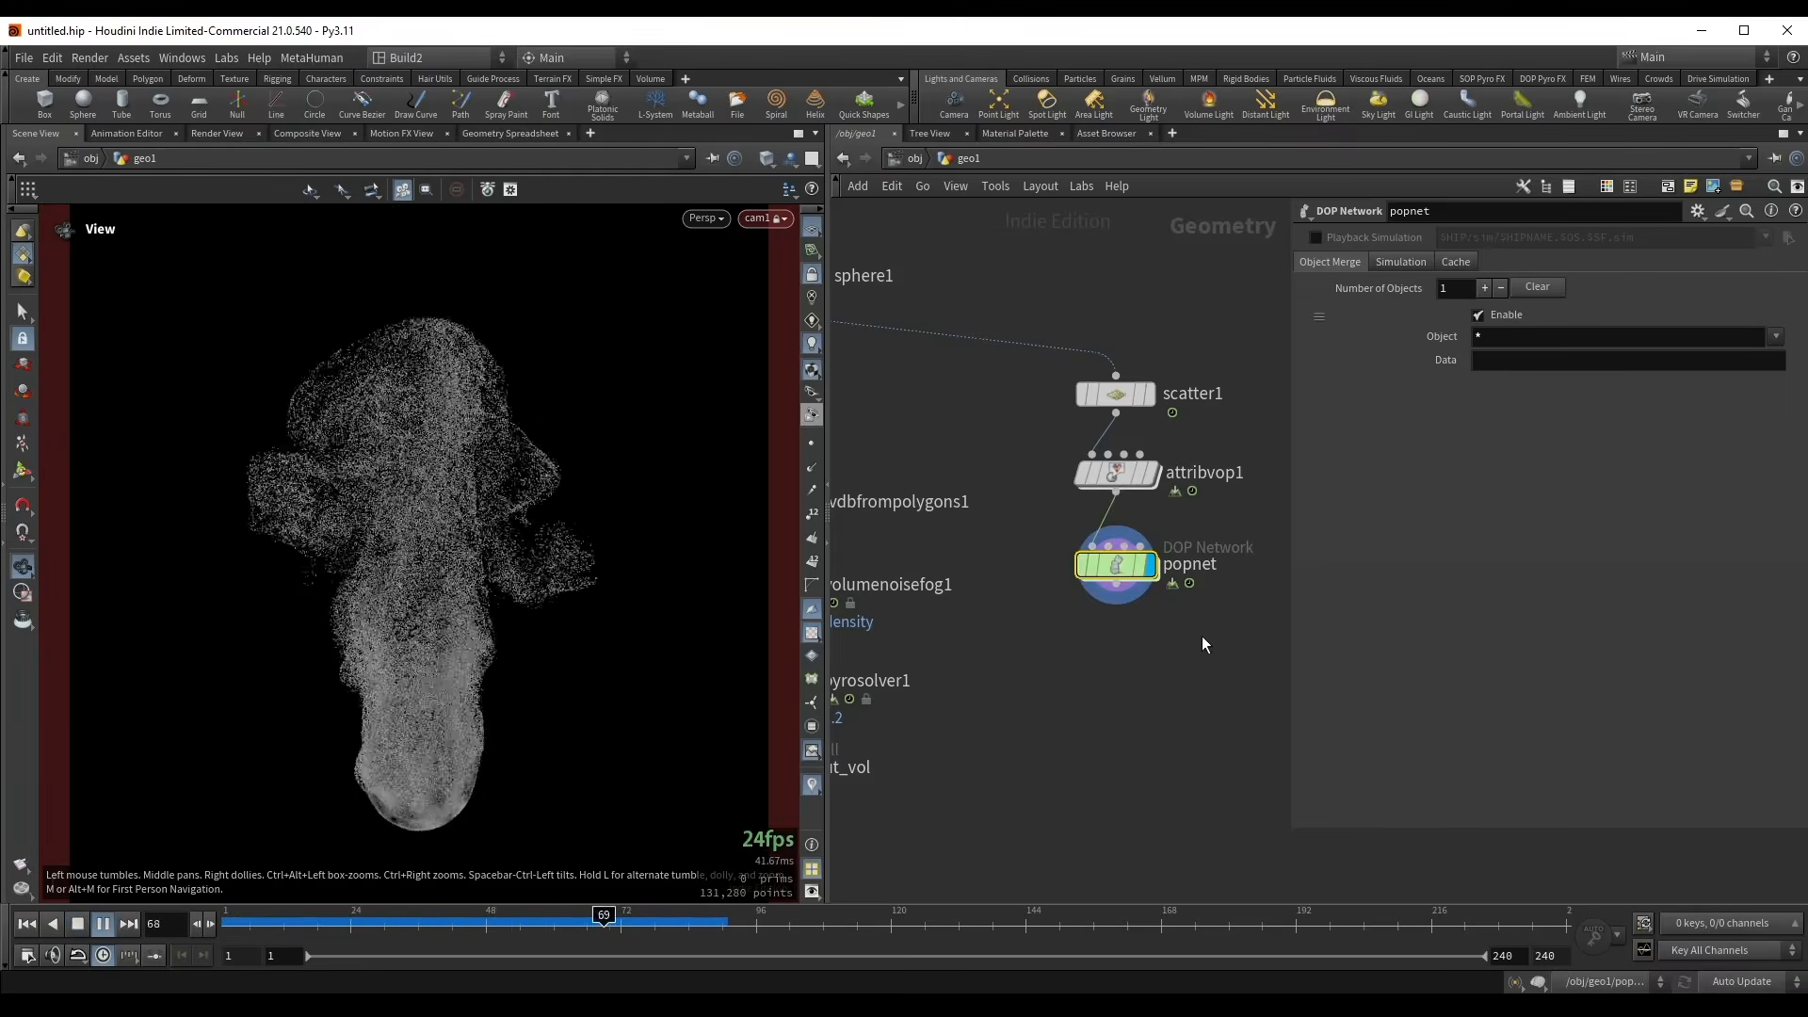
{"action": "key", "text": "Escape"}
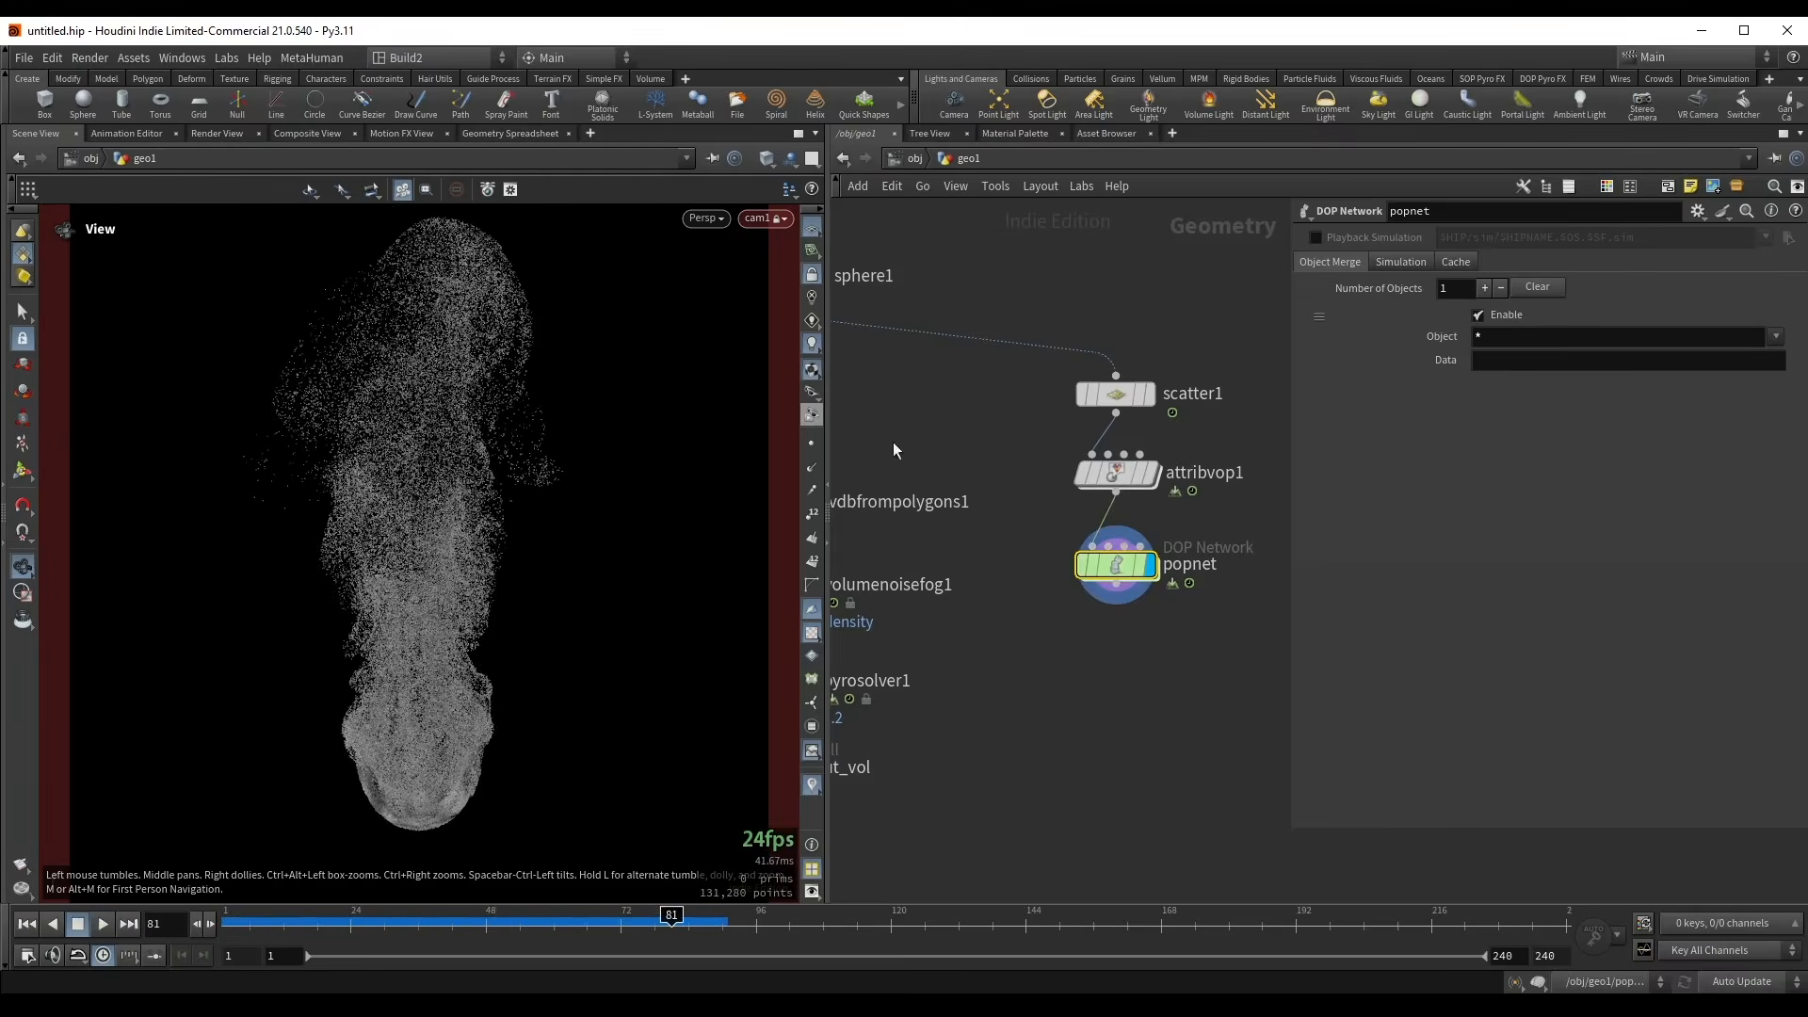
- Inside popnet, set the POP Source's life expectancy to 1.4 and its life variance to 0.4
{"action": "double_click", "coordinate": [1127, 567]}
{"action": "left_click", "coordinate": [991, 361]}
{"action": "double_click", "coordinate": [1494, 493]}
{"action": "type", "text": "2"}
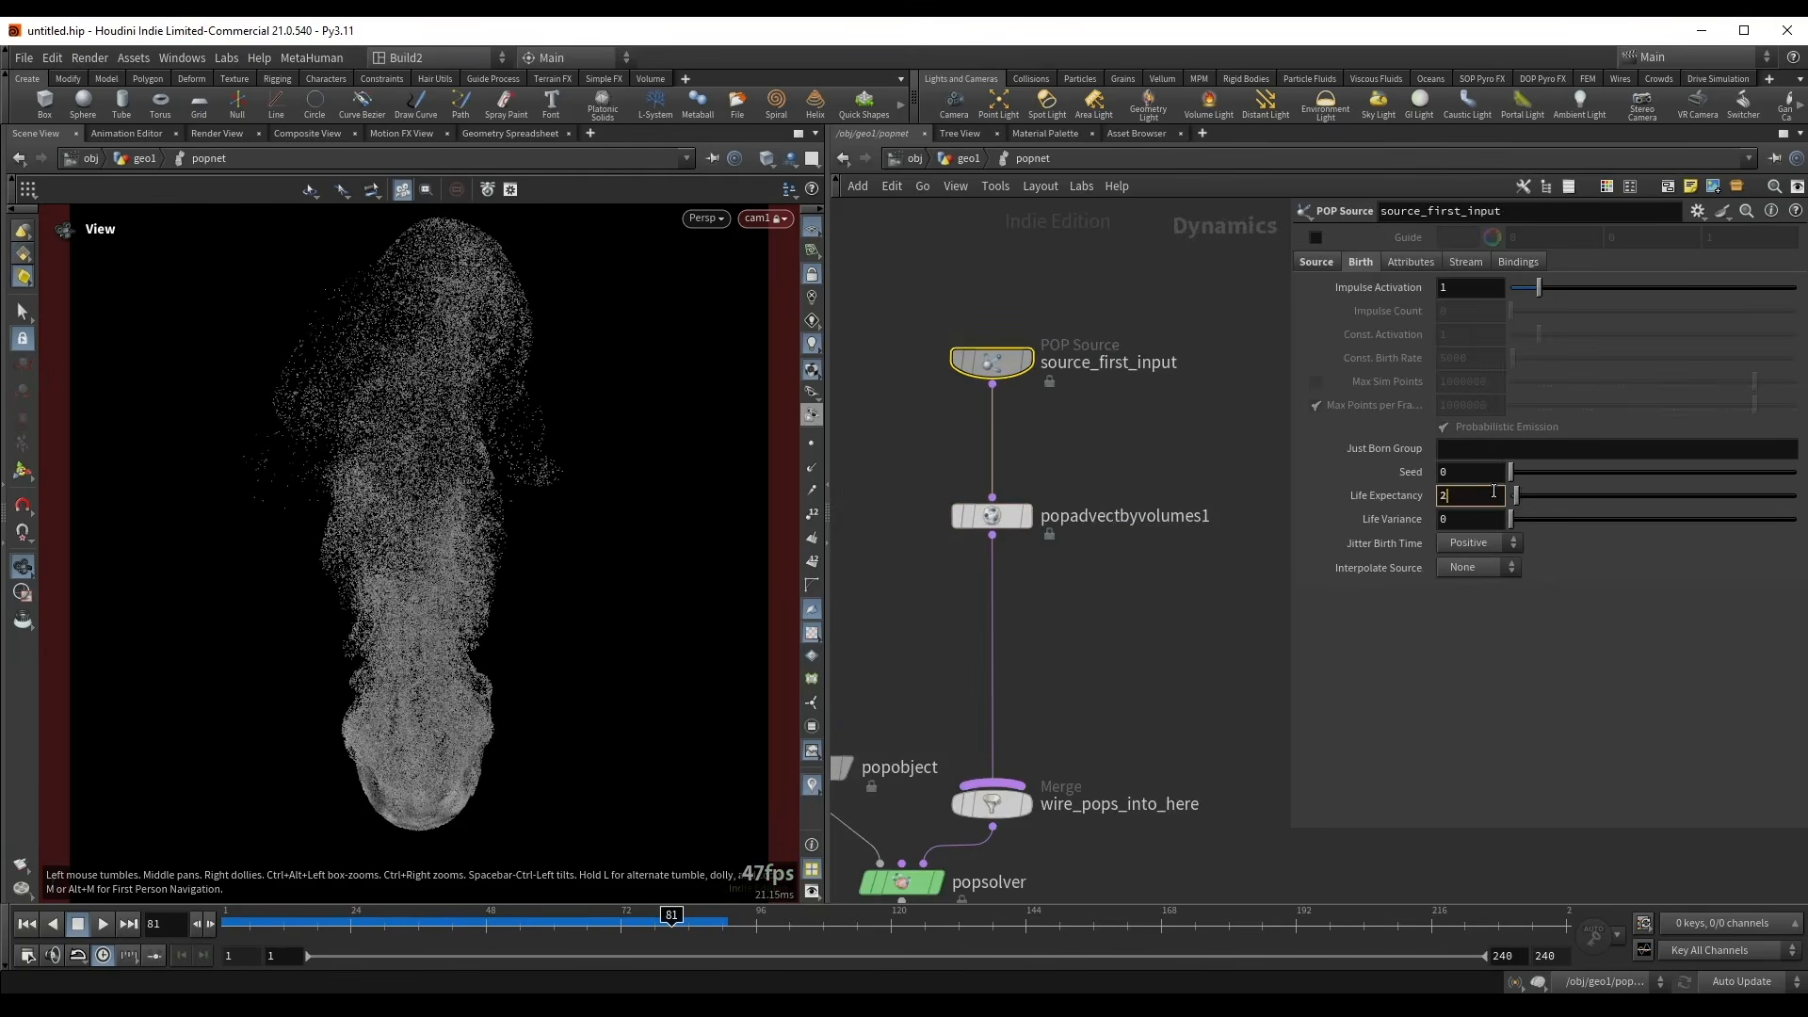
{"action": "key", "text": "BackSpace"}
{"action": "type", "text": "1.7"}
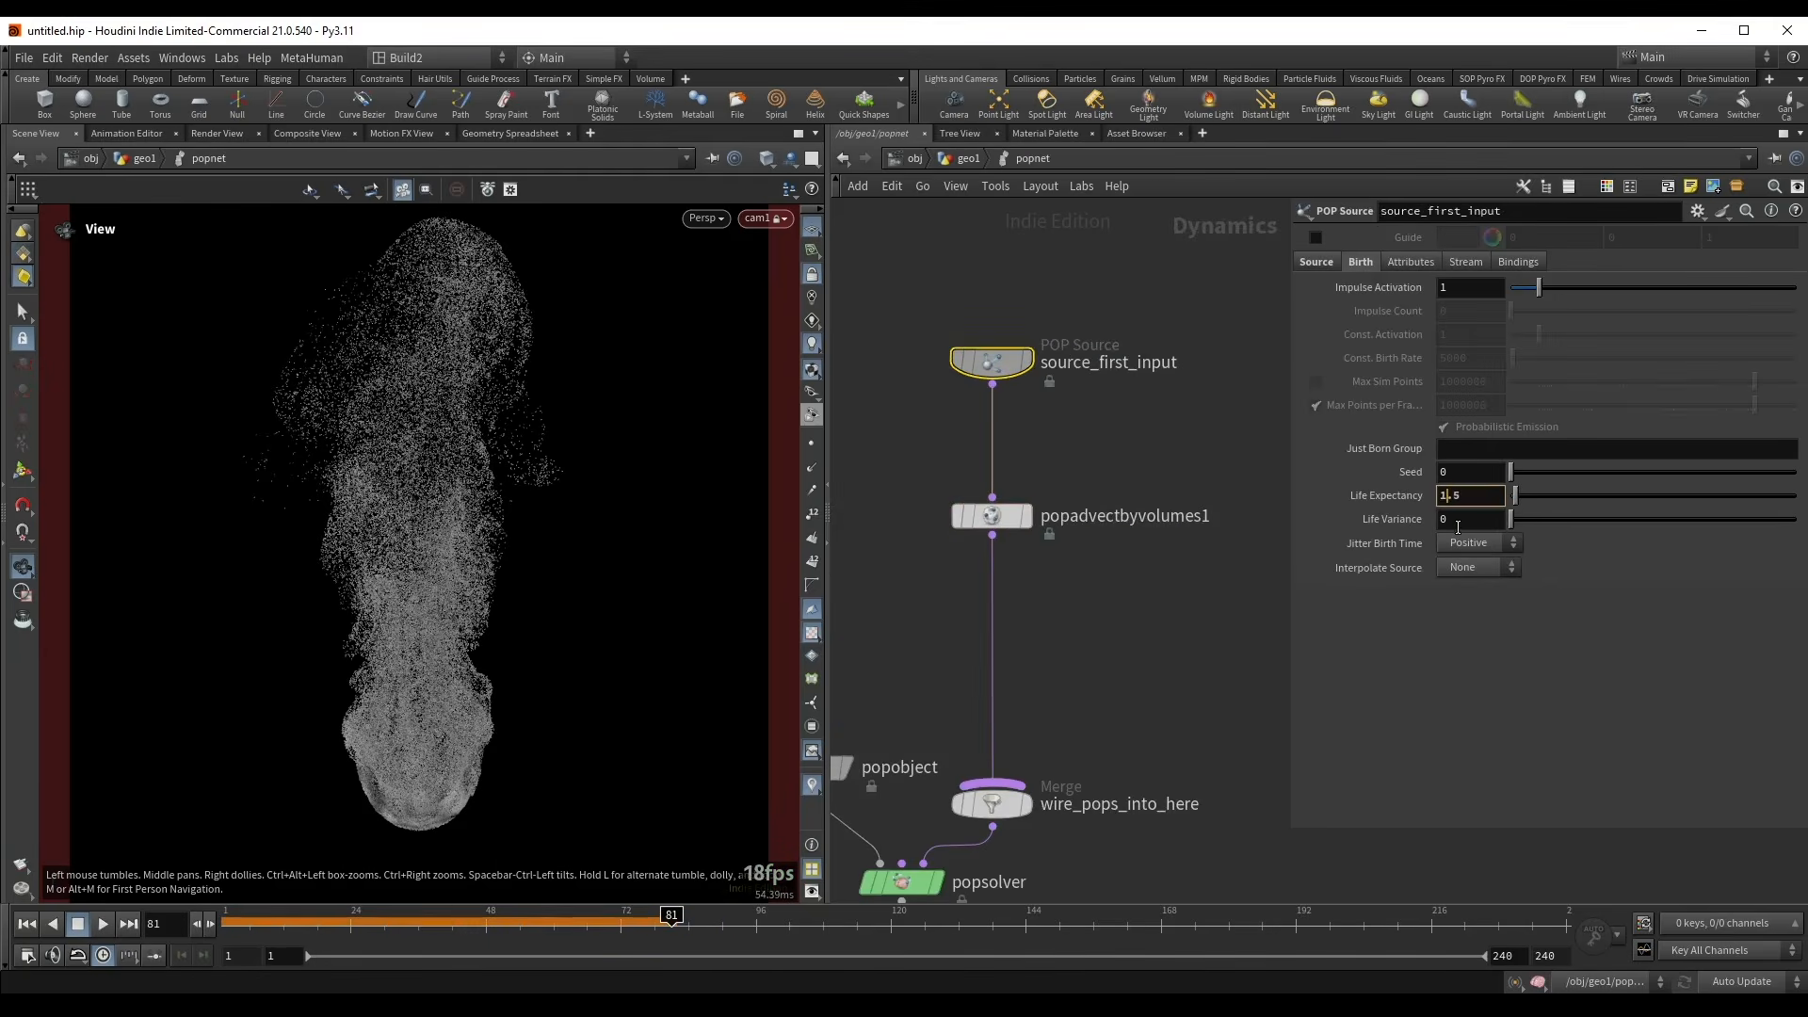
{"action": "middle_click_drag", "start_coordinate": [1457, 524], "coordinate": [1465, 641]}
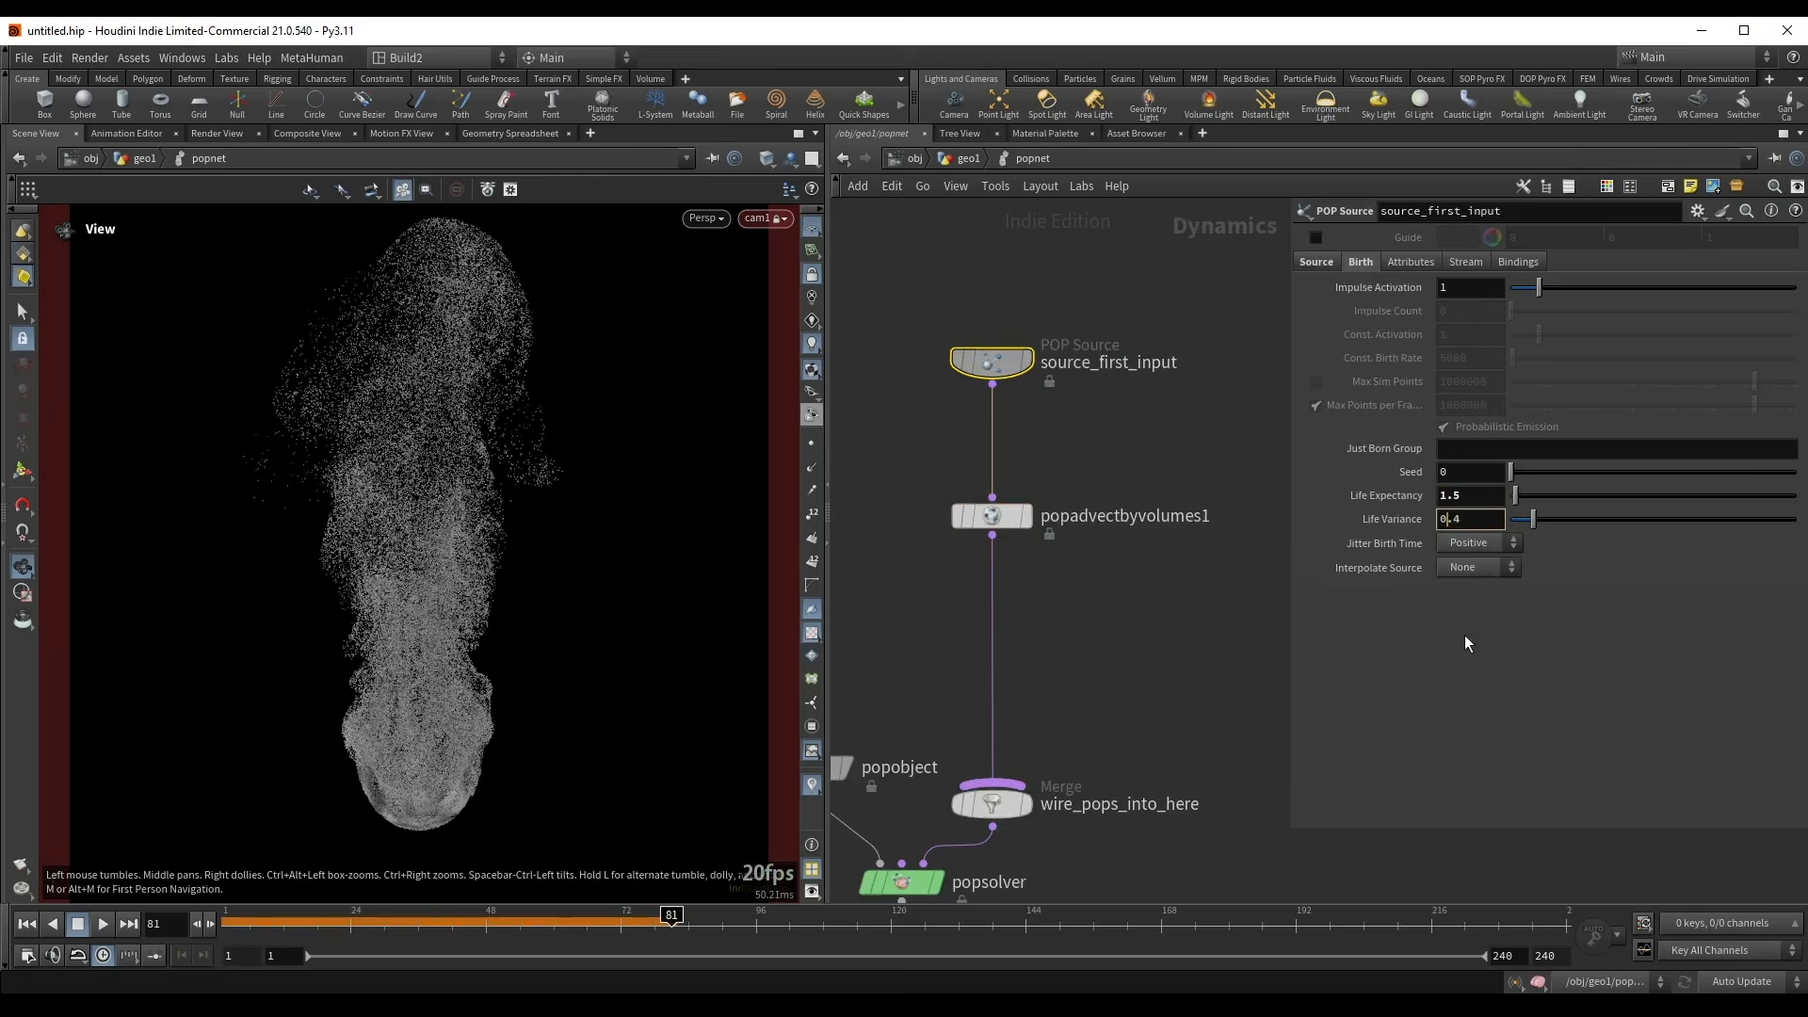
{"action": "left_click", "coordinate": [1490, 496]}
{"action": "key", "text": "Return"}
- Play the particle simulation from frame 1, replay it from an earlier frame and stop at frame 87
{"action": "middle_click_drag", "start_coordinate": [1027, 658], "coordinate": [1082, 593]}
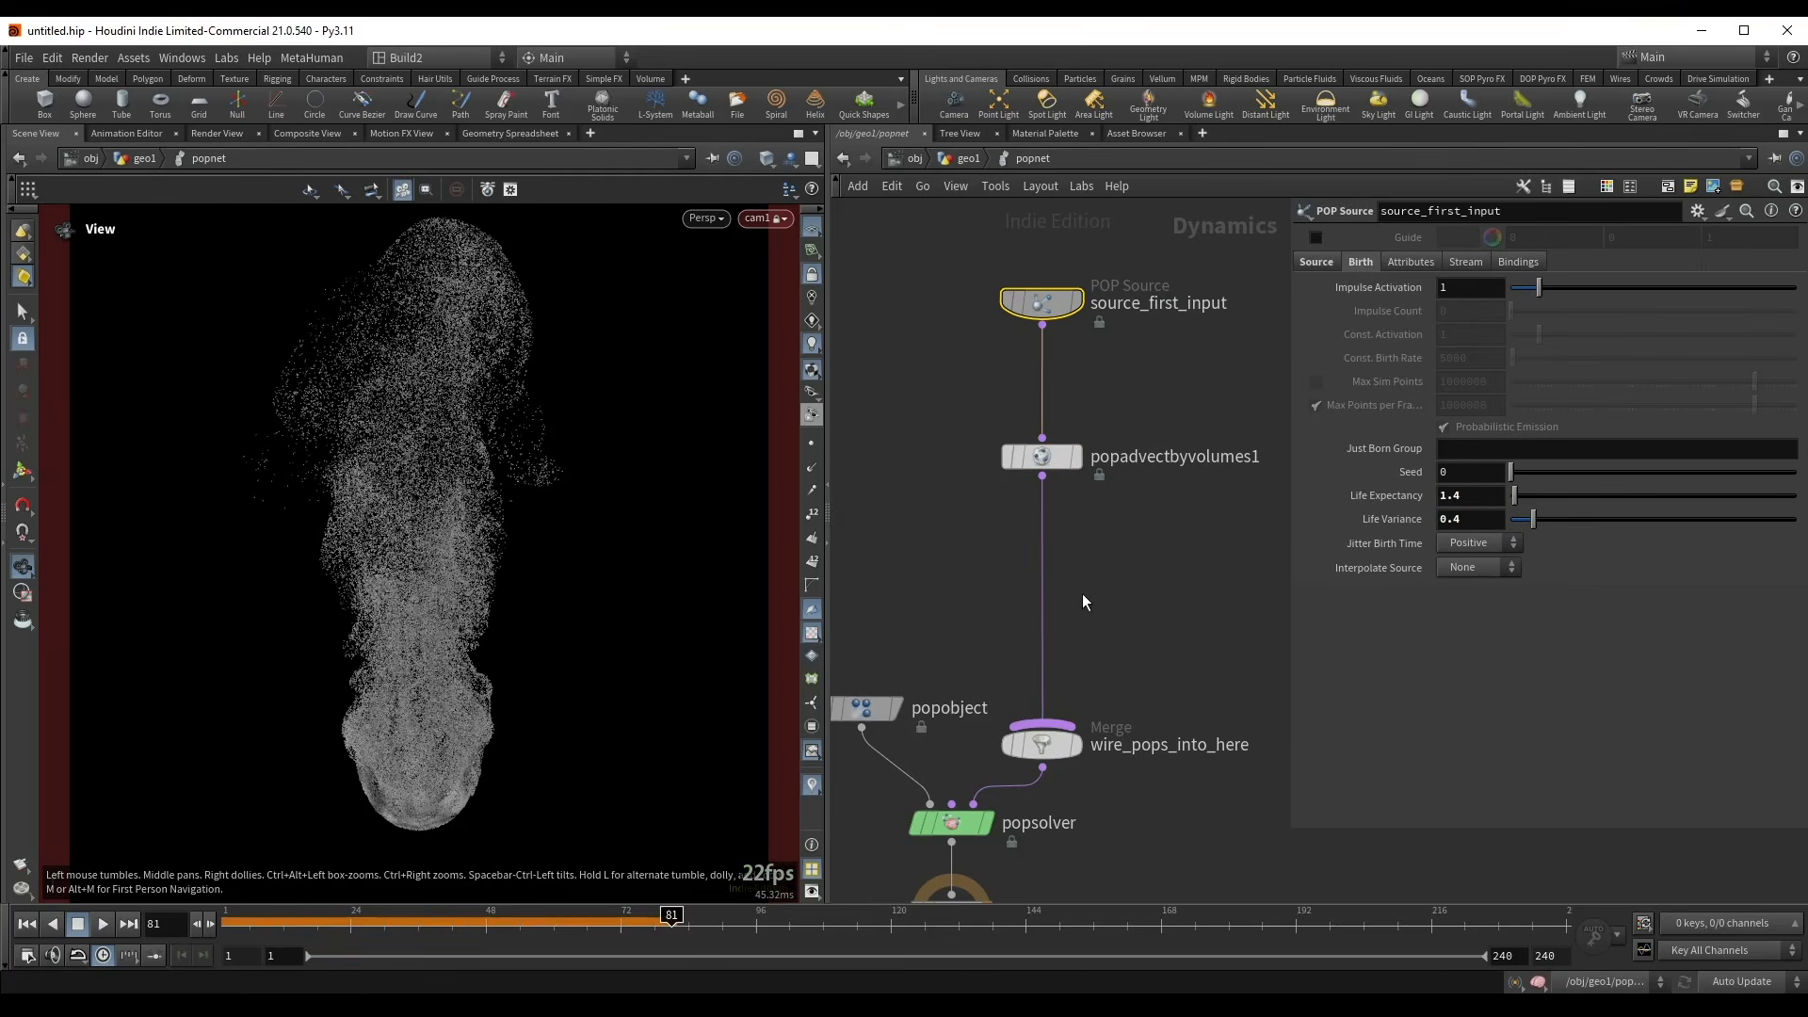
{"action": "key", "text": "ctrl+Up"}
{"action": "key", "text": "Up"}
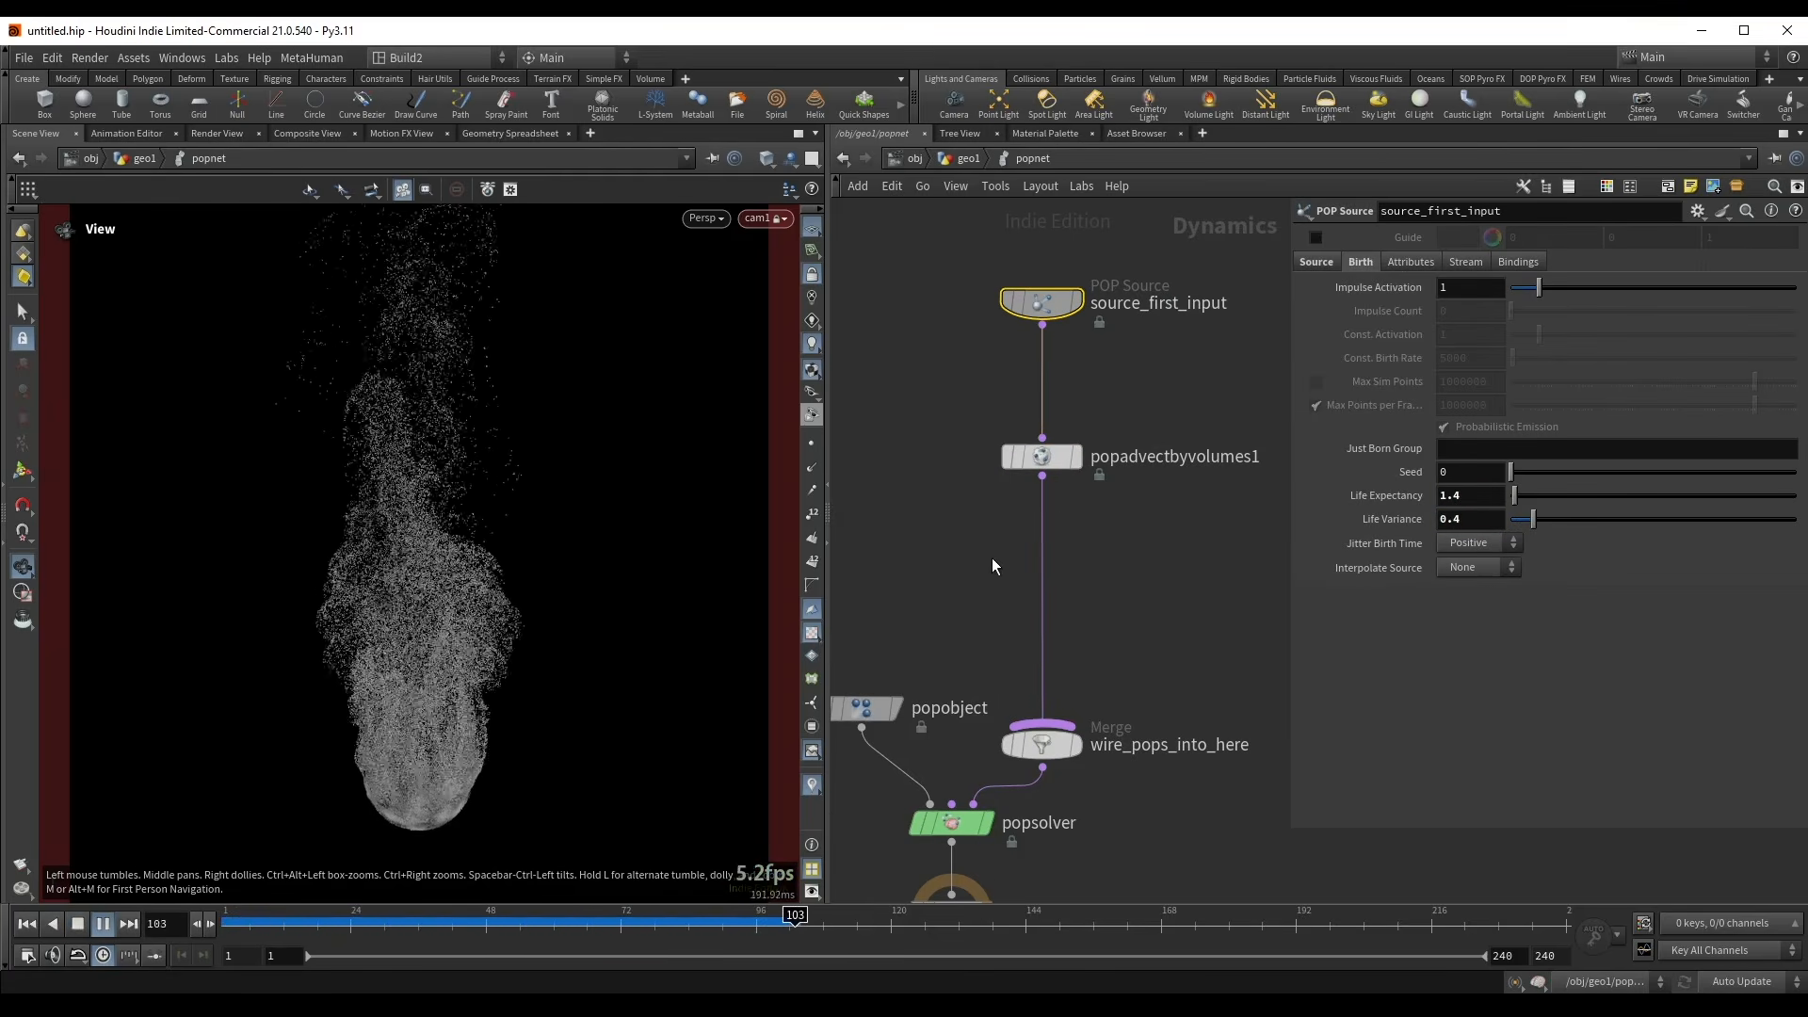
{"action": "left_click", "coordinate": [450, 927]}
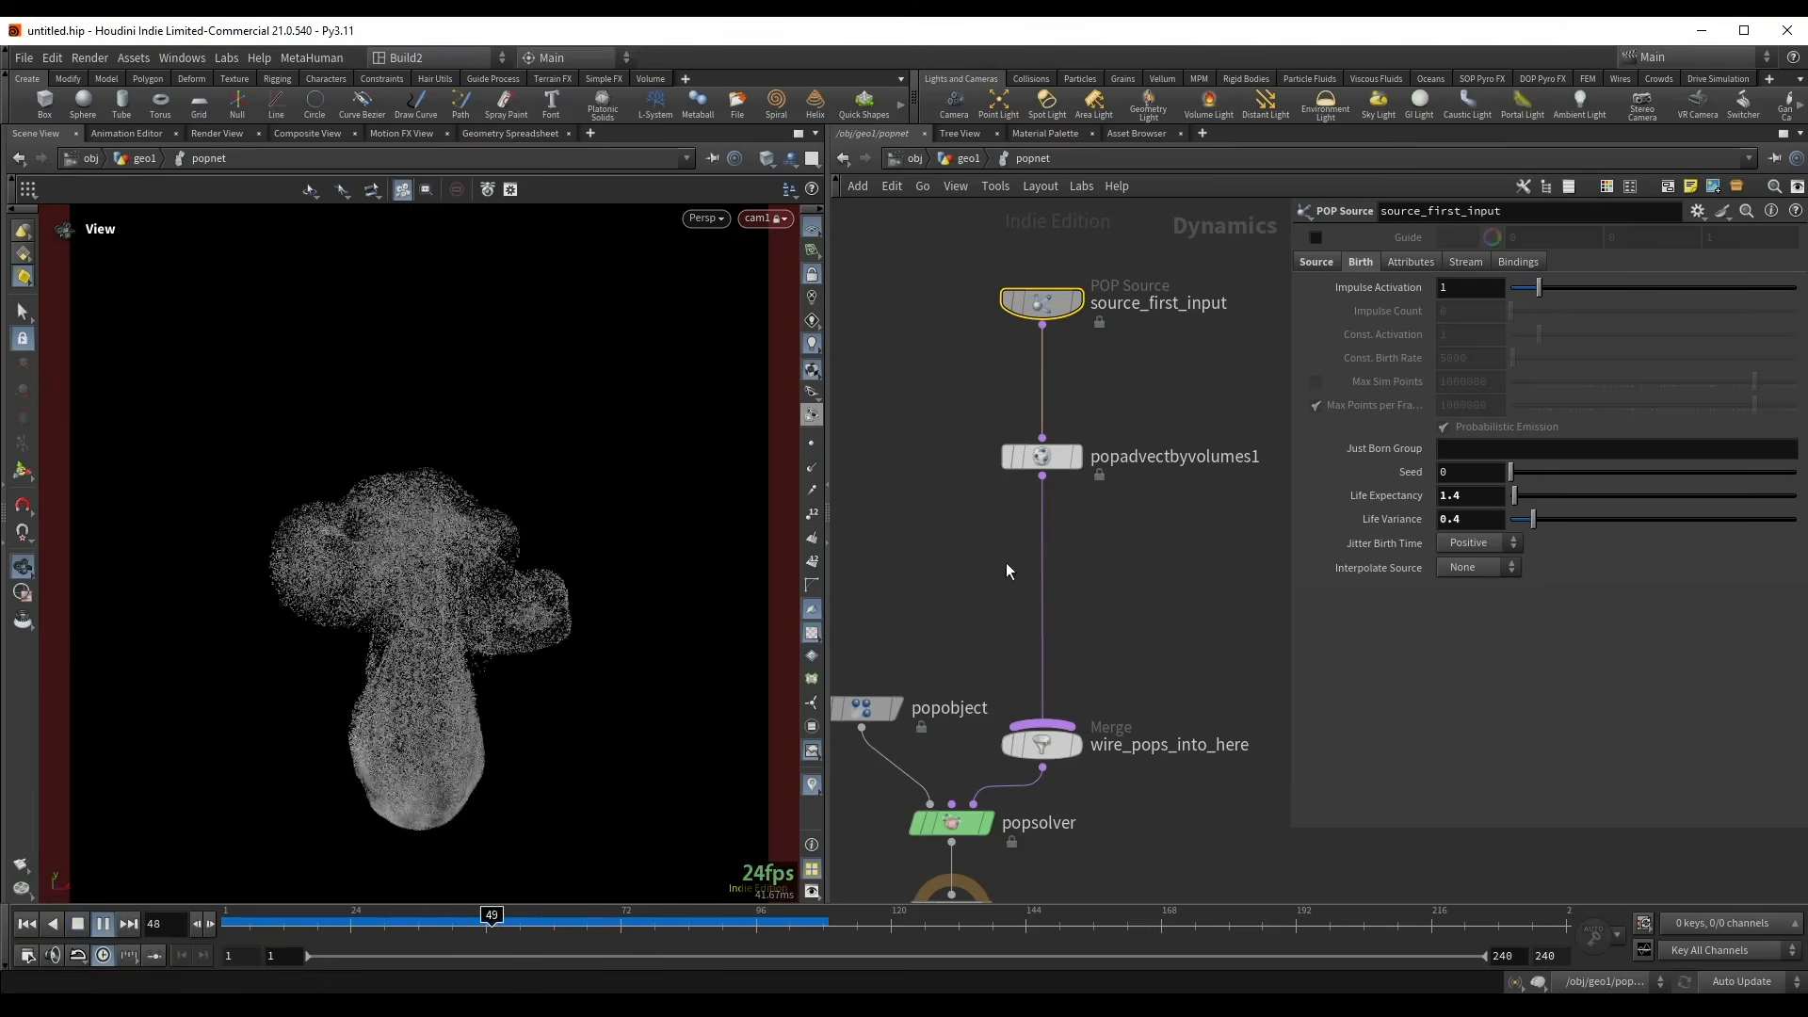
{"action": "key", "text": "Up"}
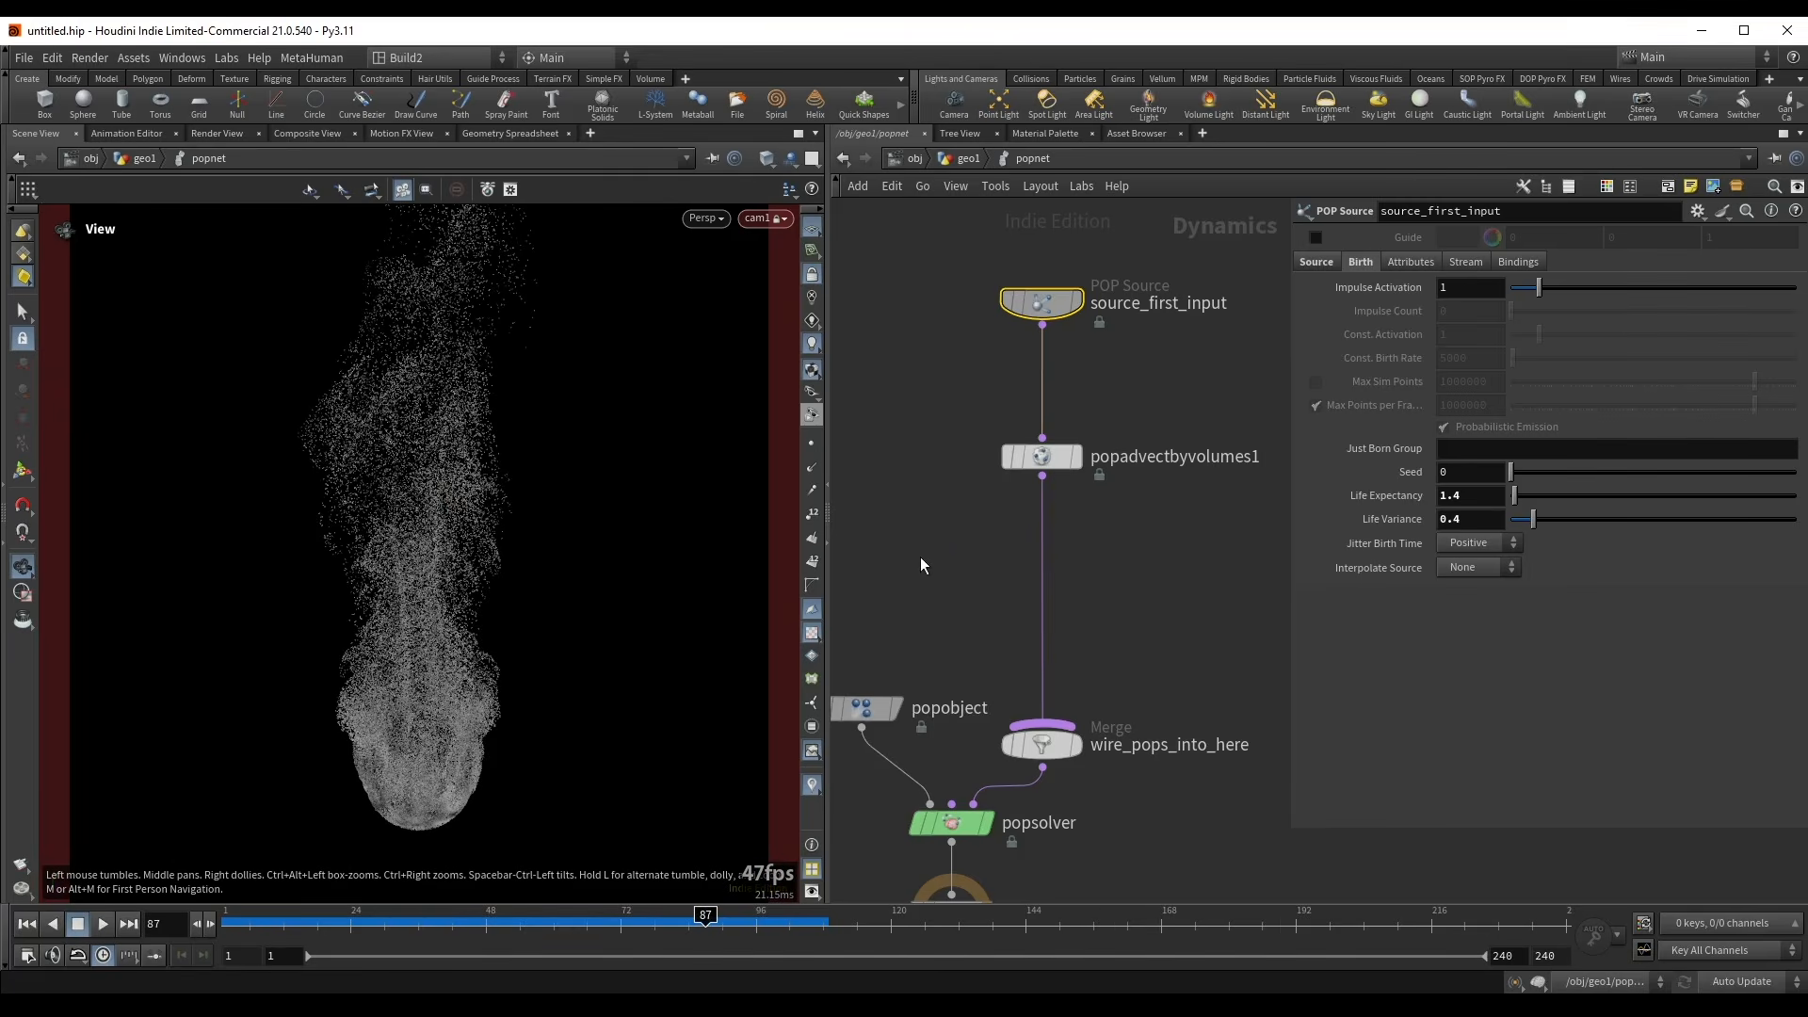
- Go back up to geo1 and add a Null named OUT_prt after the popnet node
{"action": "key", "text": "u"}
{"action": "key", "text": "Tab"}
{"action": "type", "text": "nu"}
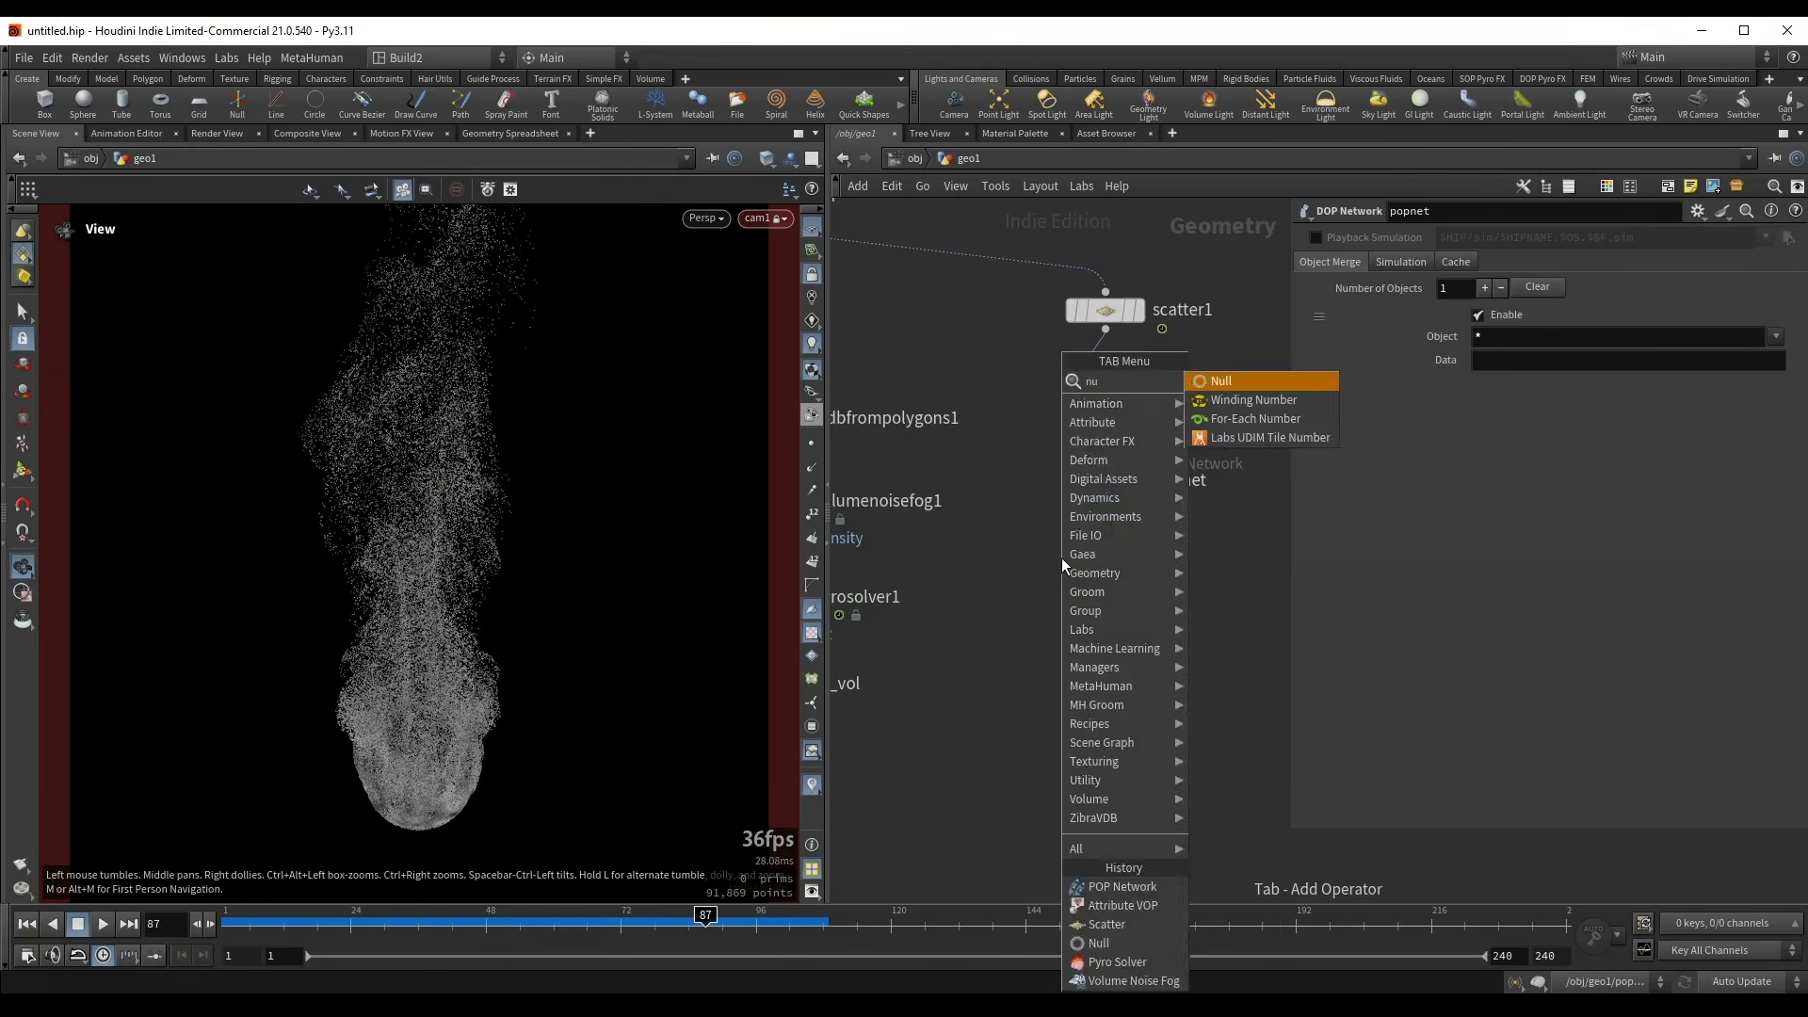
{"action": "key", "text": "Return"}
{"action": "left_click", "coordinate": [1106, 565]}
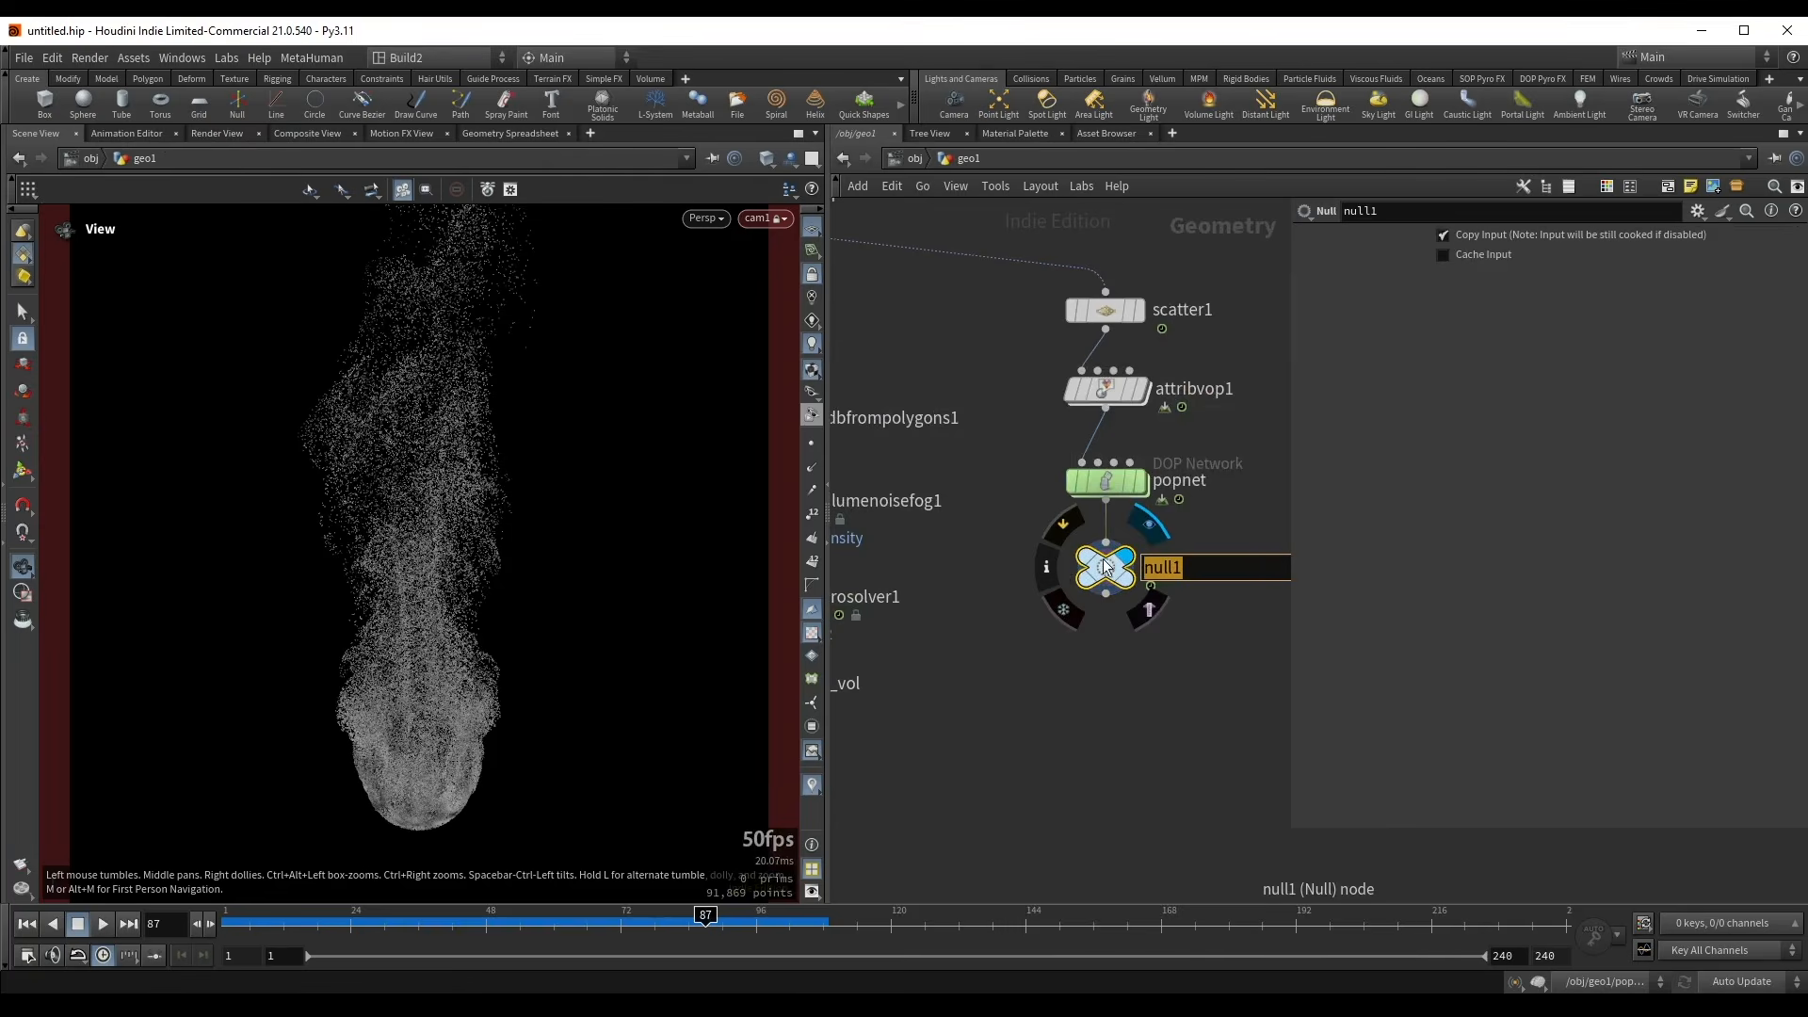
{"action": "type", "text": "OUT_prt"}
{"action": "key", "text": "Return"}
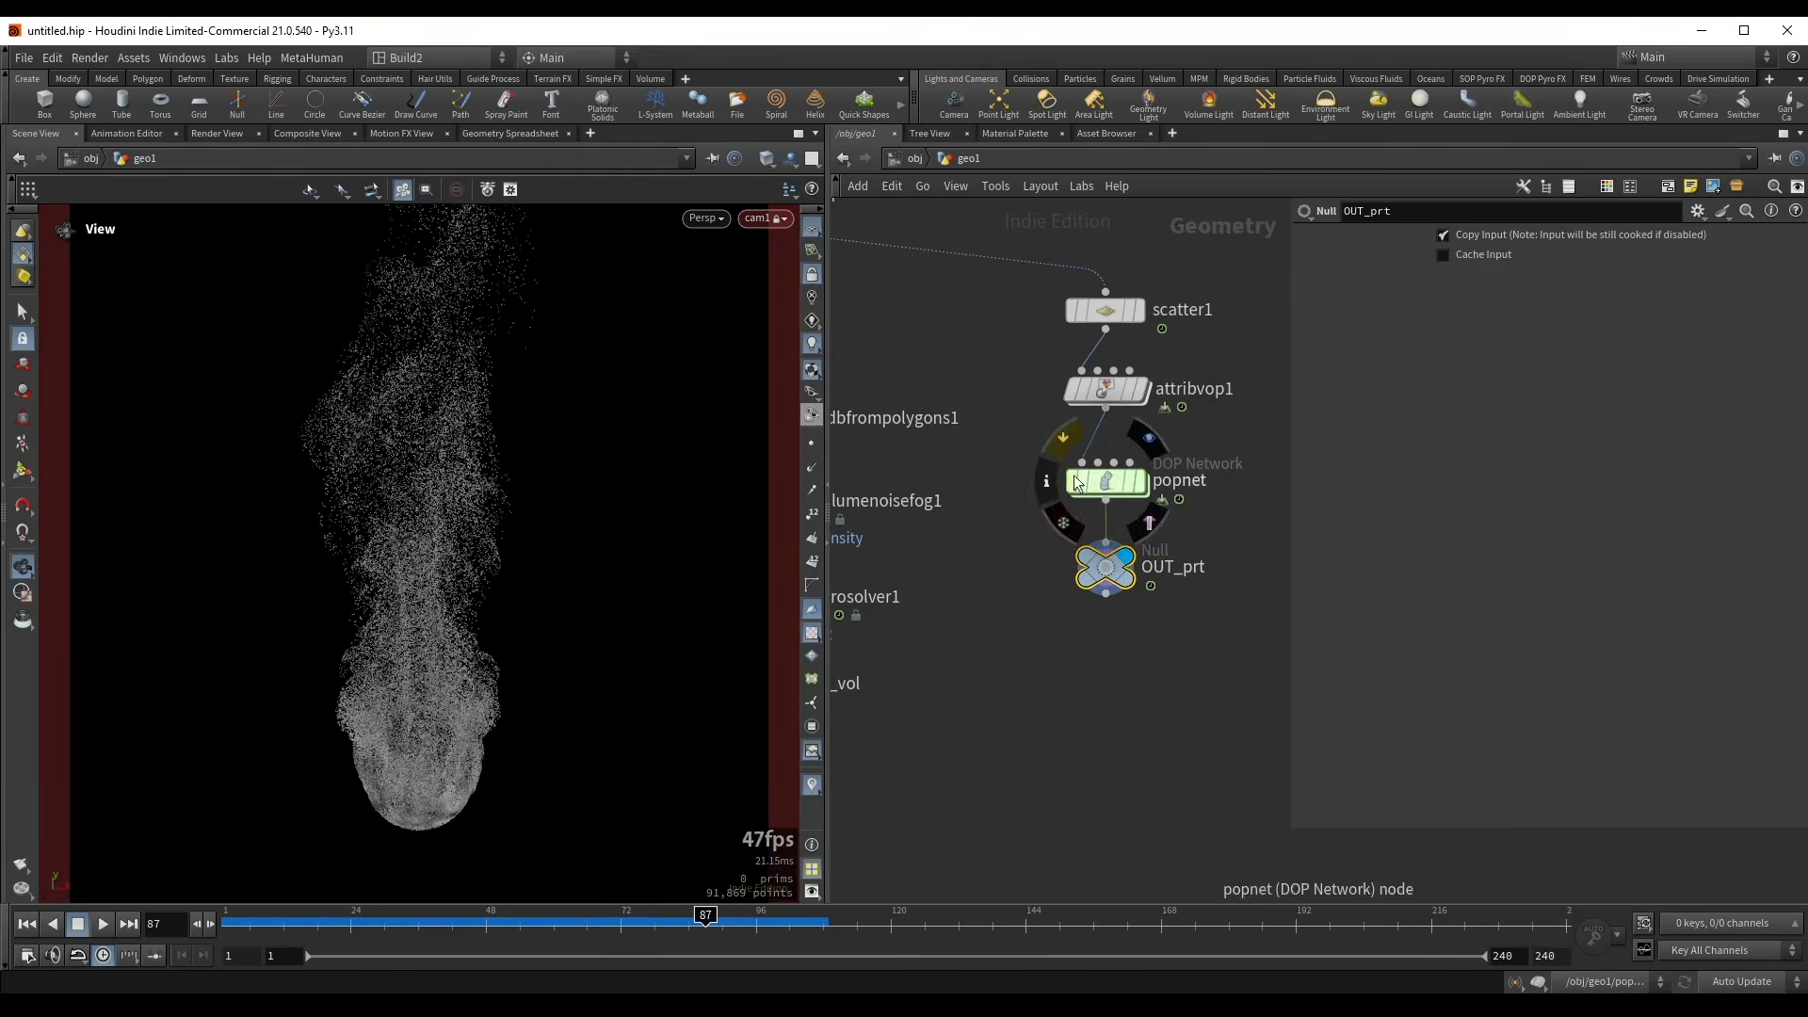
- Copy the OUT_prt node, switch to the Solaris stage network and make room beside the existing node chain
{"action": "middle_click_drag", "start_coordinate": [1156, 654], "coordinate": [1111, 717]}
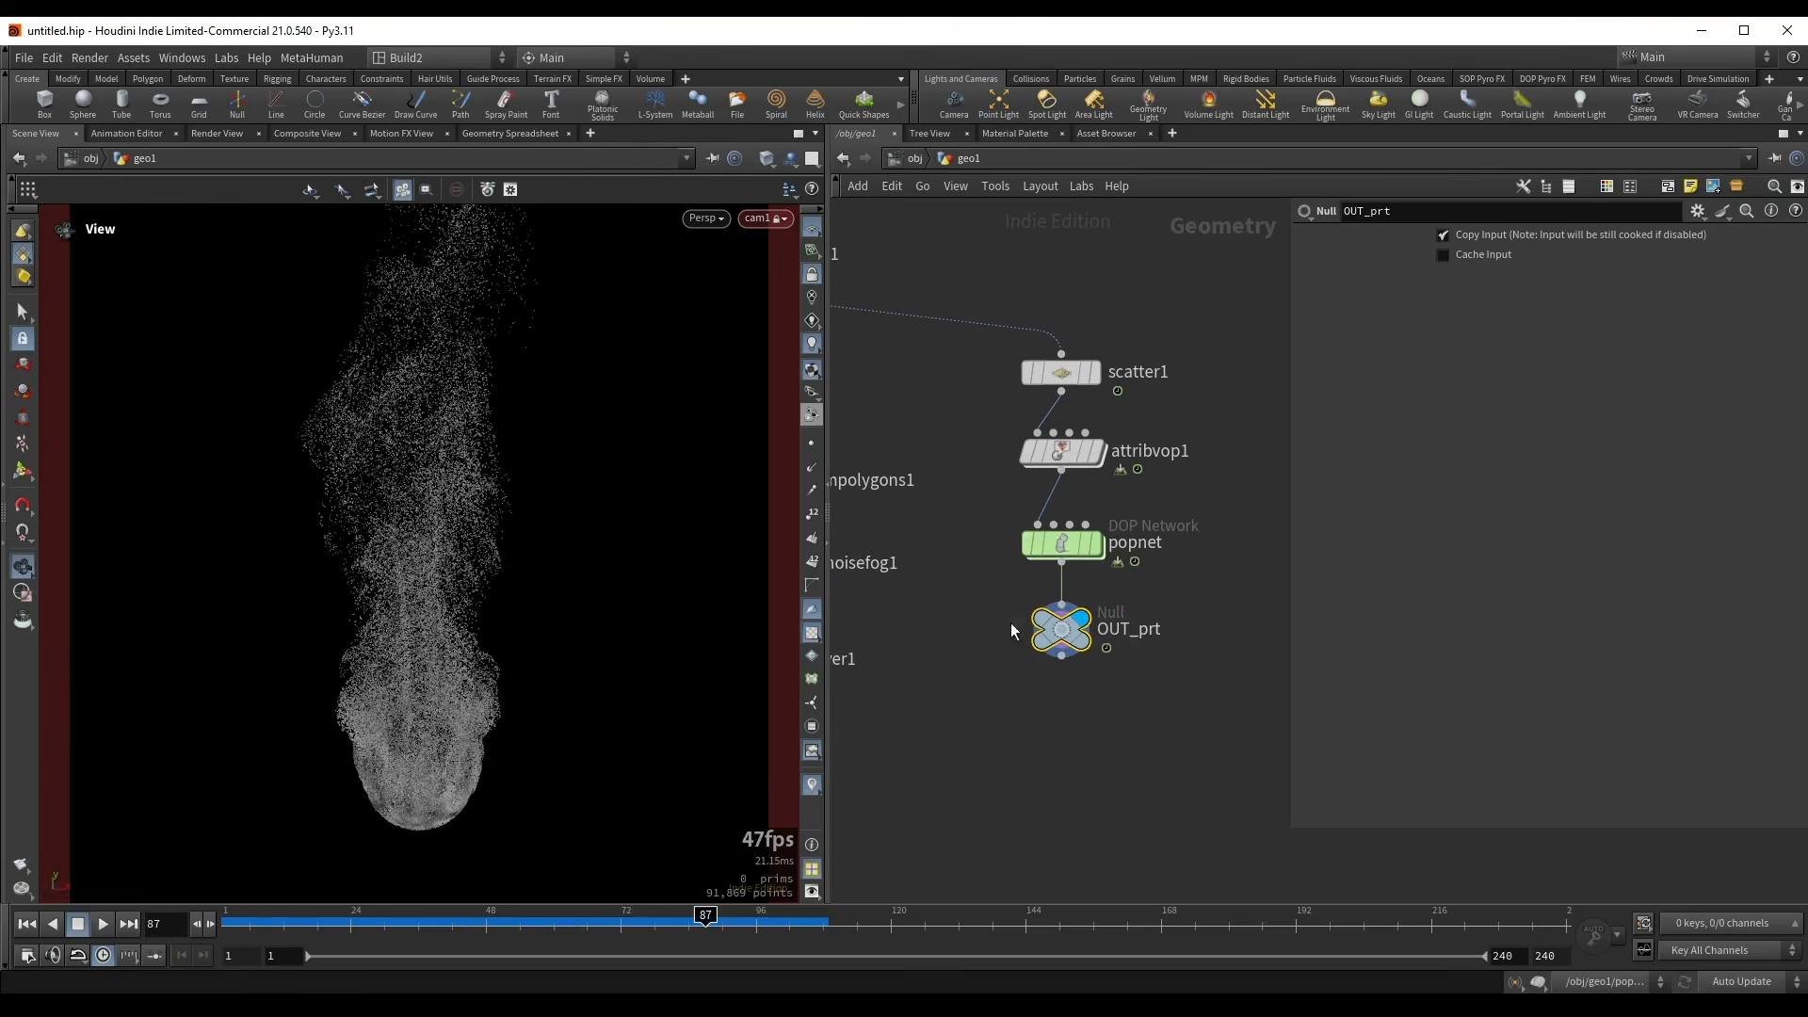
{"action": "key", "text": "ctrl+c"}
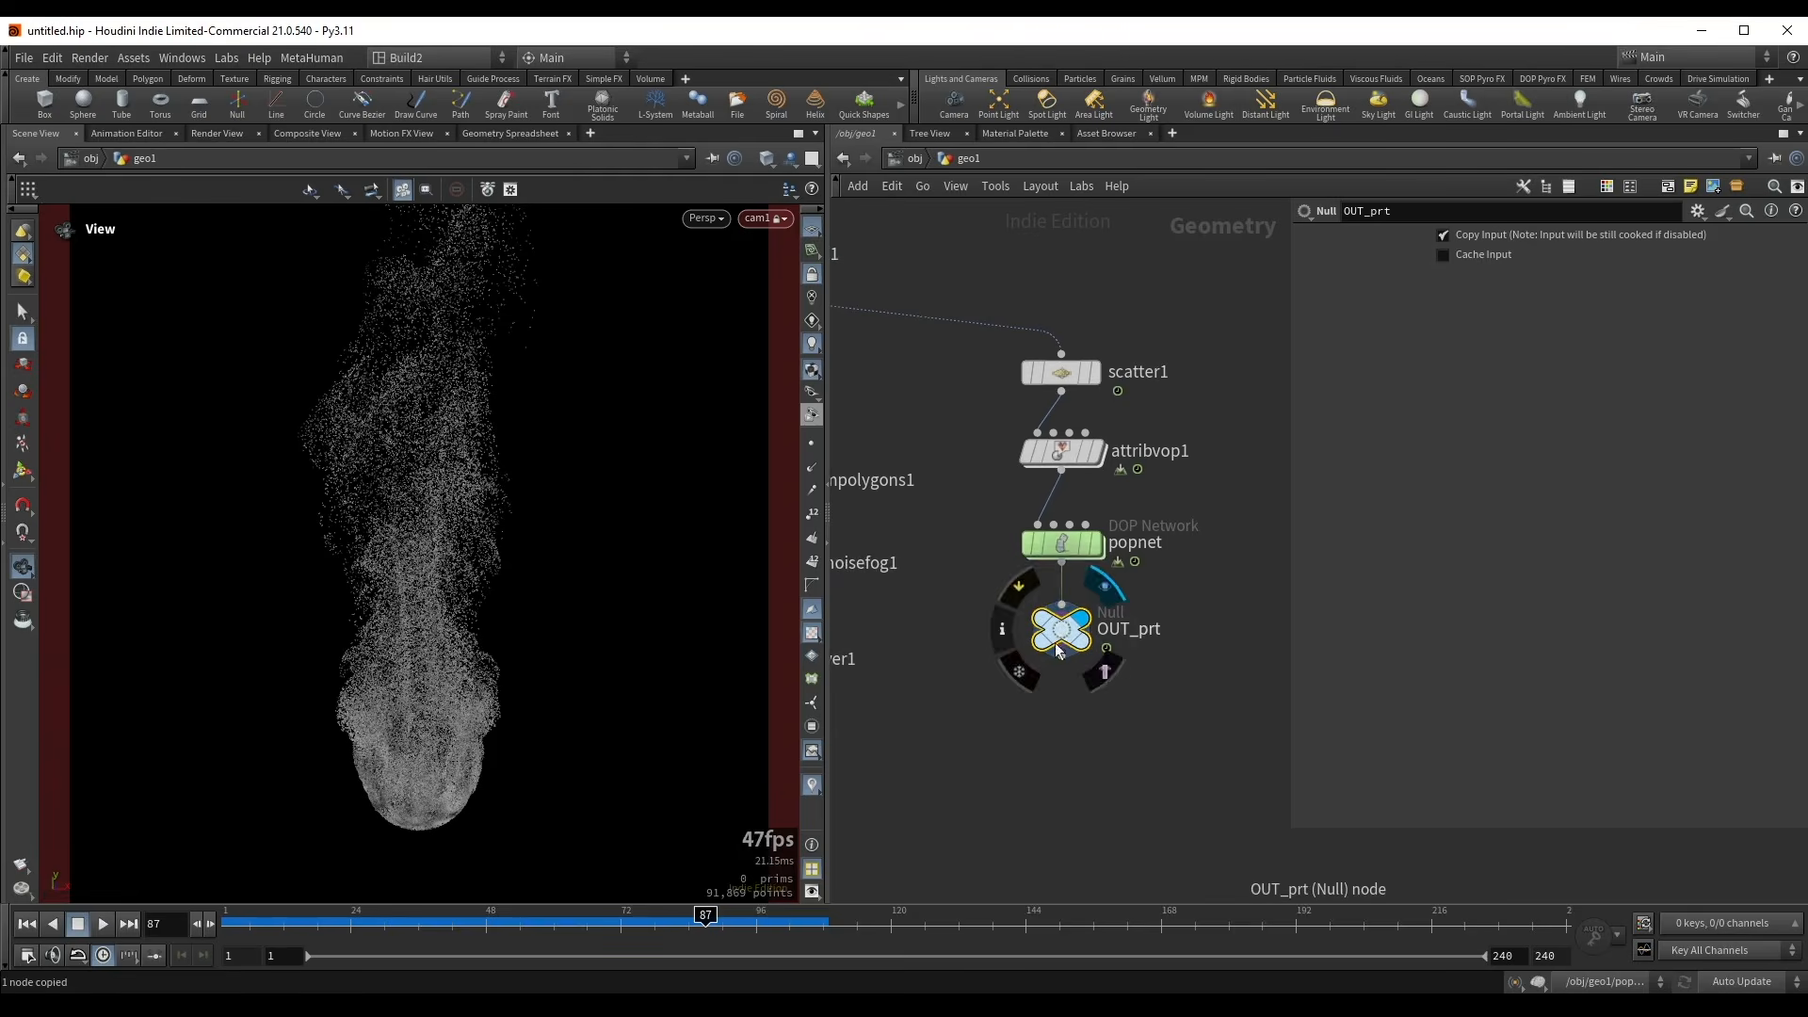
{"action": "key", "text": "n"}
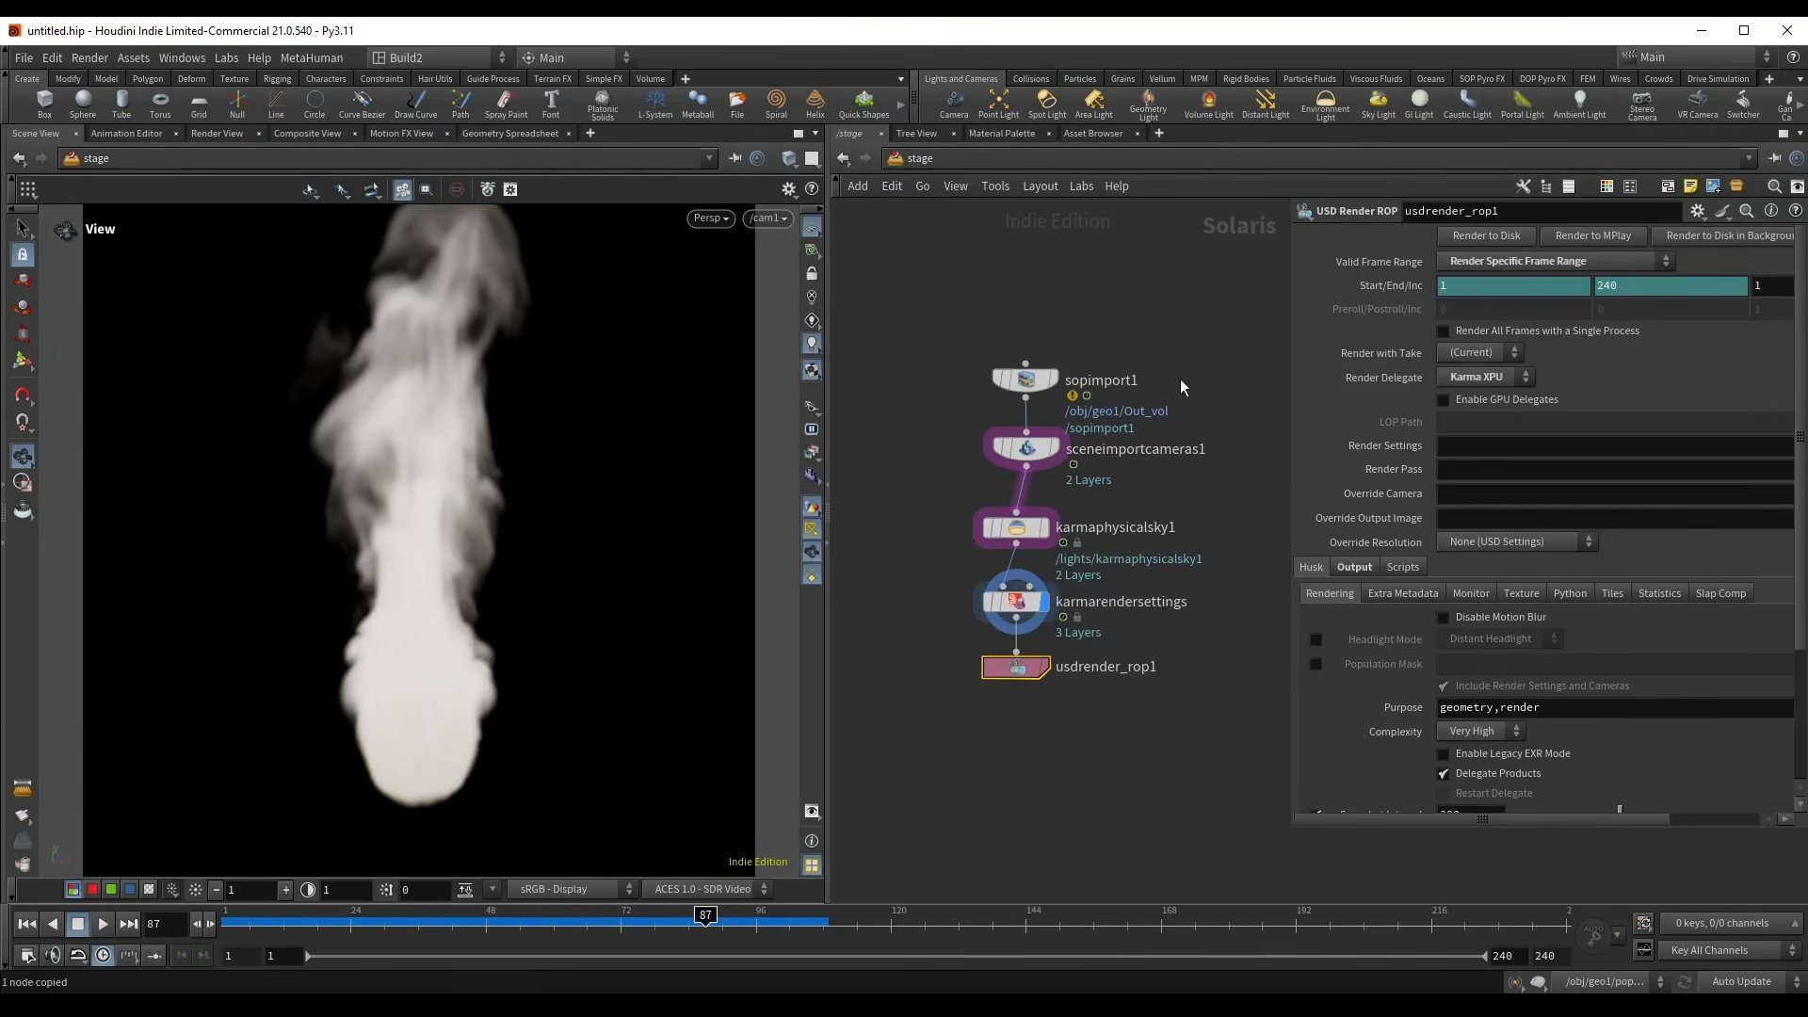
{"action": "middle_click_drag", "start_coordinate": [1179, 378], "coordinate": [1059, 401]}
{"action": "scroll", "coordinate": [1068, 407], "scroll_direction": "down", "scroll_amount": 3}
{"action": "left_click_drag", "start_coordinate": [897, 320], "coordinate": [1055, 754]}
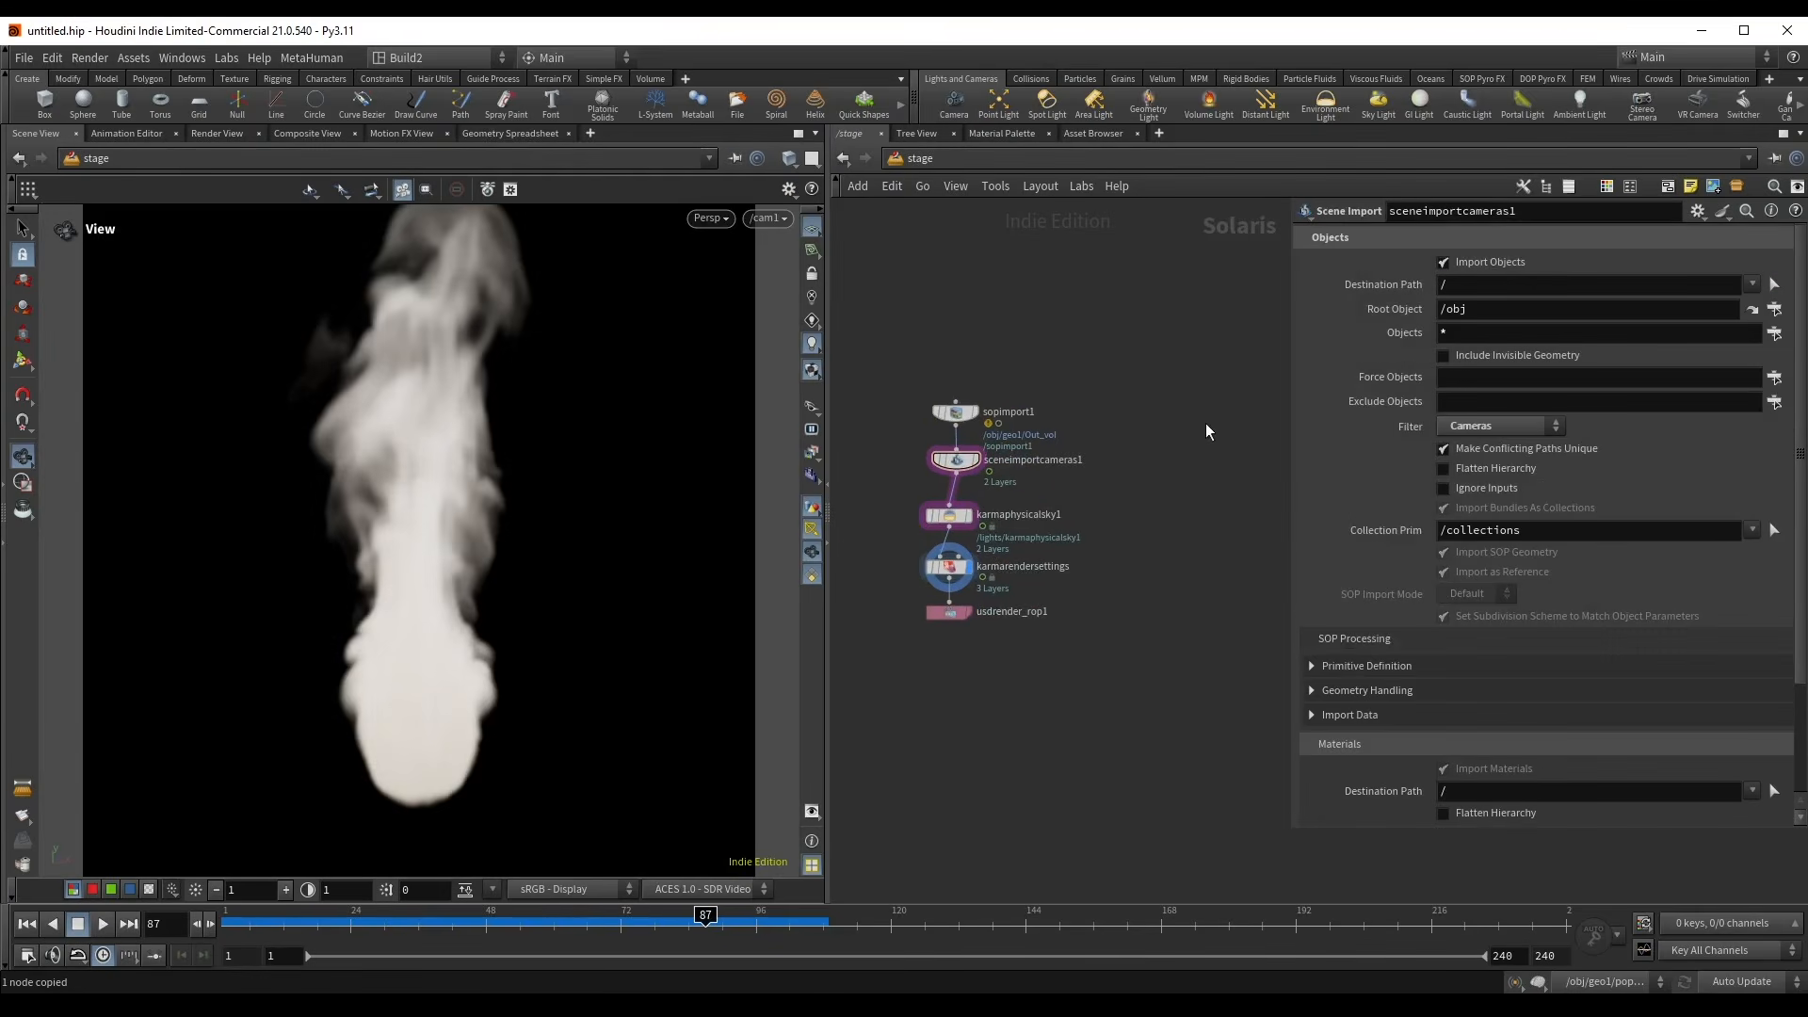
- Add a second SOP Import node beside the existing chain with its SOP path set to /obj/geo1/OUT_prt
{"action": "key", "text": "l"}
{"action": "key", "text": "Tab"}
{"action": "type", "text": "sopi"}
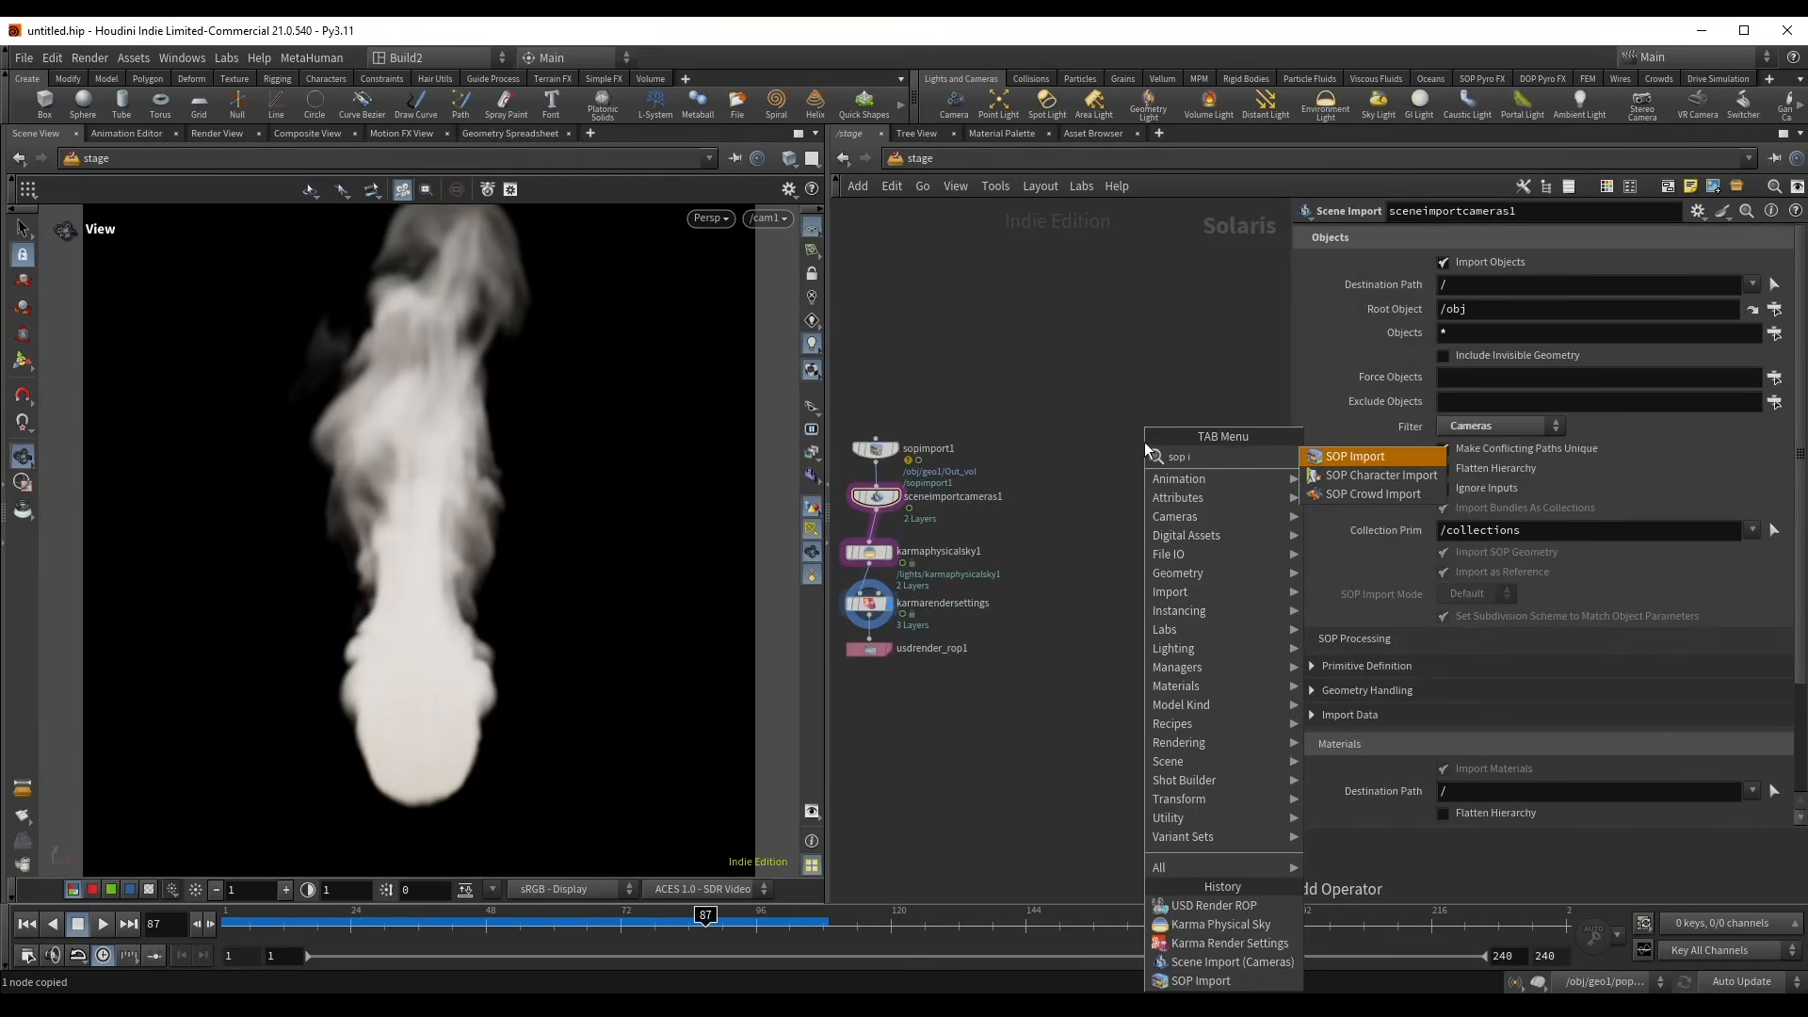
{"action": "key", "text": "Return"}
{"action": "left_click", "coordinate": [1133, 444]}
{"action": "left_click", "coordinate": [1520, 242]}
{"action": "key", "text": "ctrl+v"}
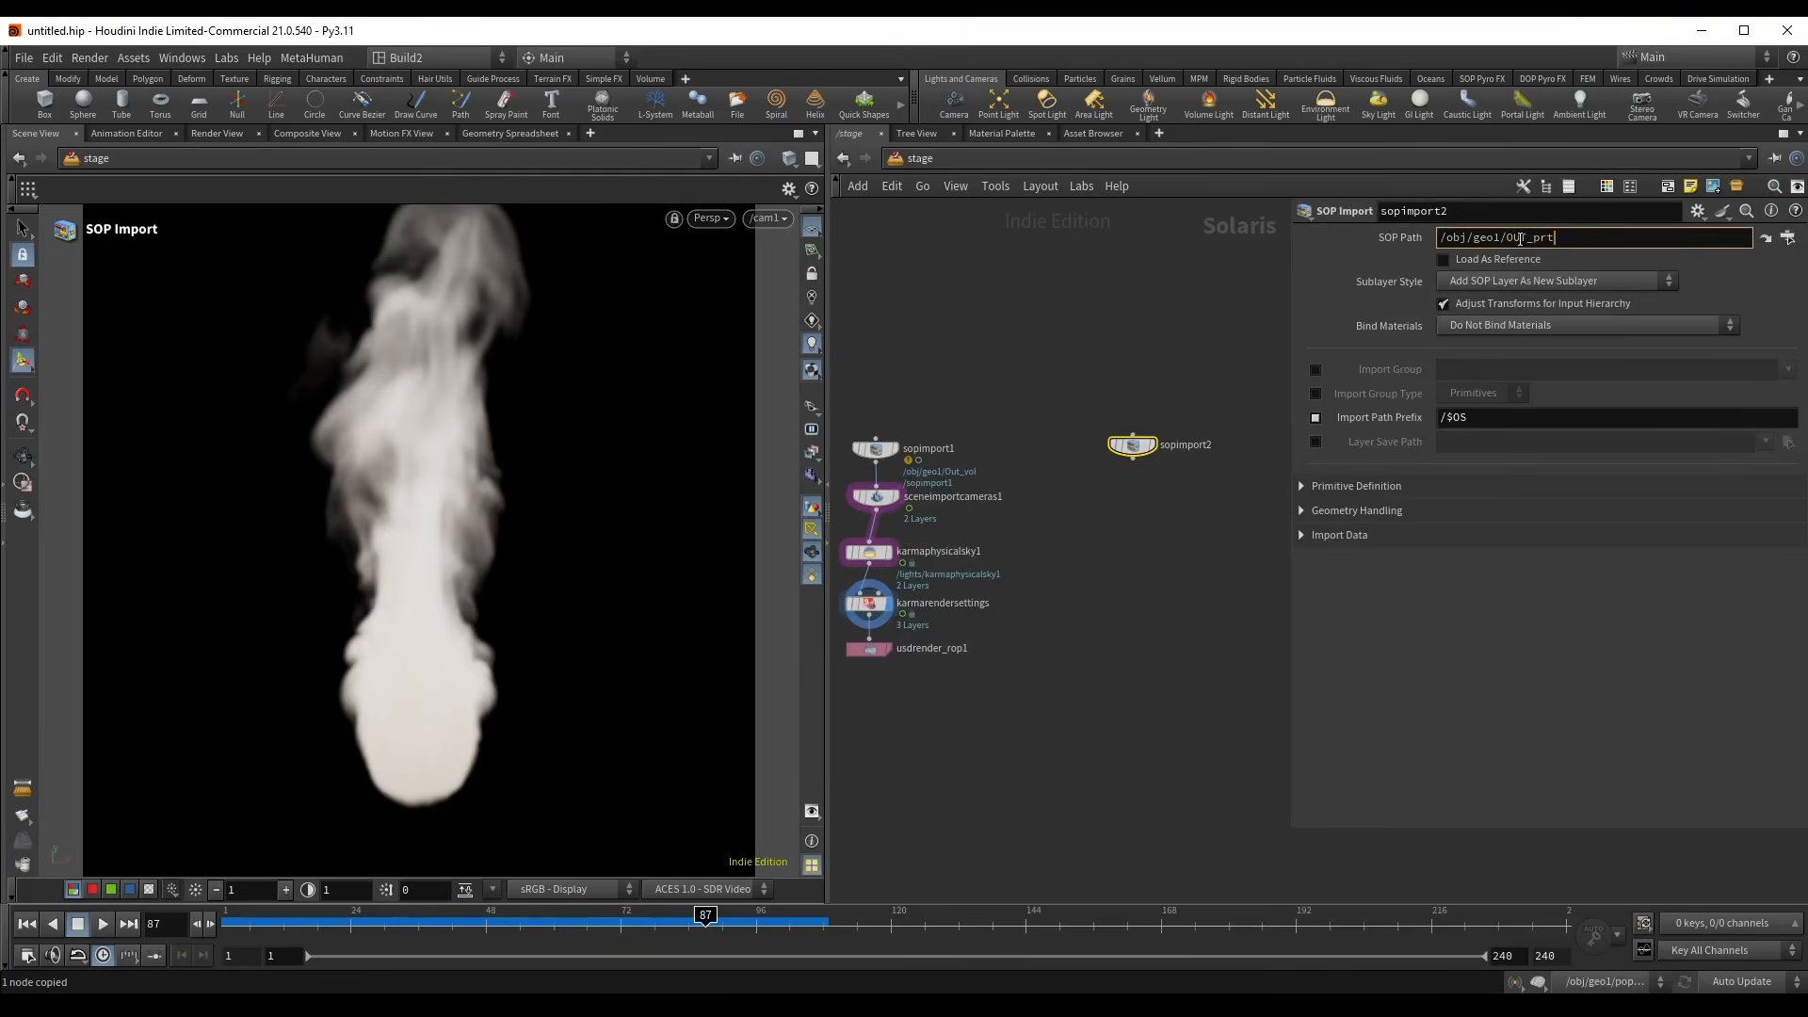
- Add a Scene Import (Cameras) node connected below sopimport2
{"action": "scroll", "coordinate": [1157, 495], "scroll_direction": "up", "scroll_amount": 3}
{"action": "key", "text": "Tab"}
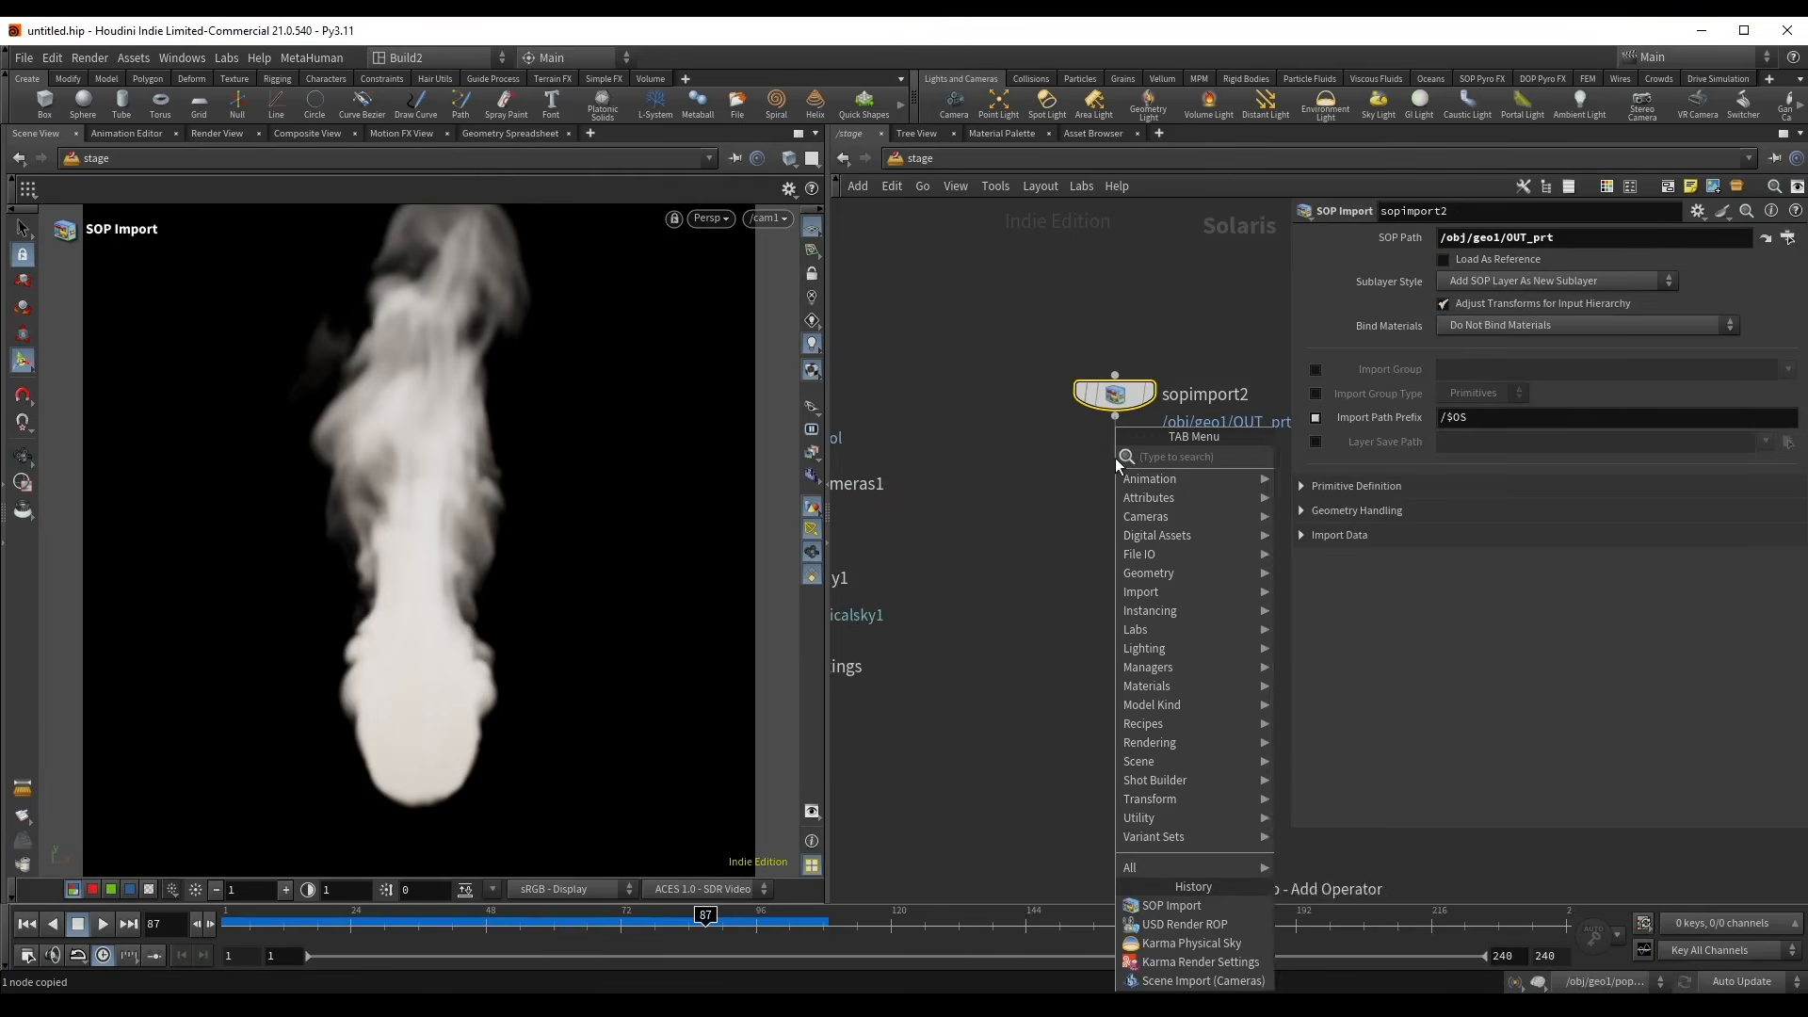
{"action": "type", "text": "scene"}
{"action": "key", "text": "Down"}
{"action": "key", "text": "Down"}
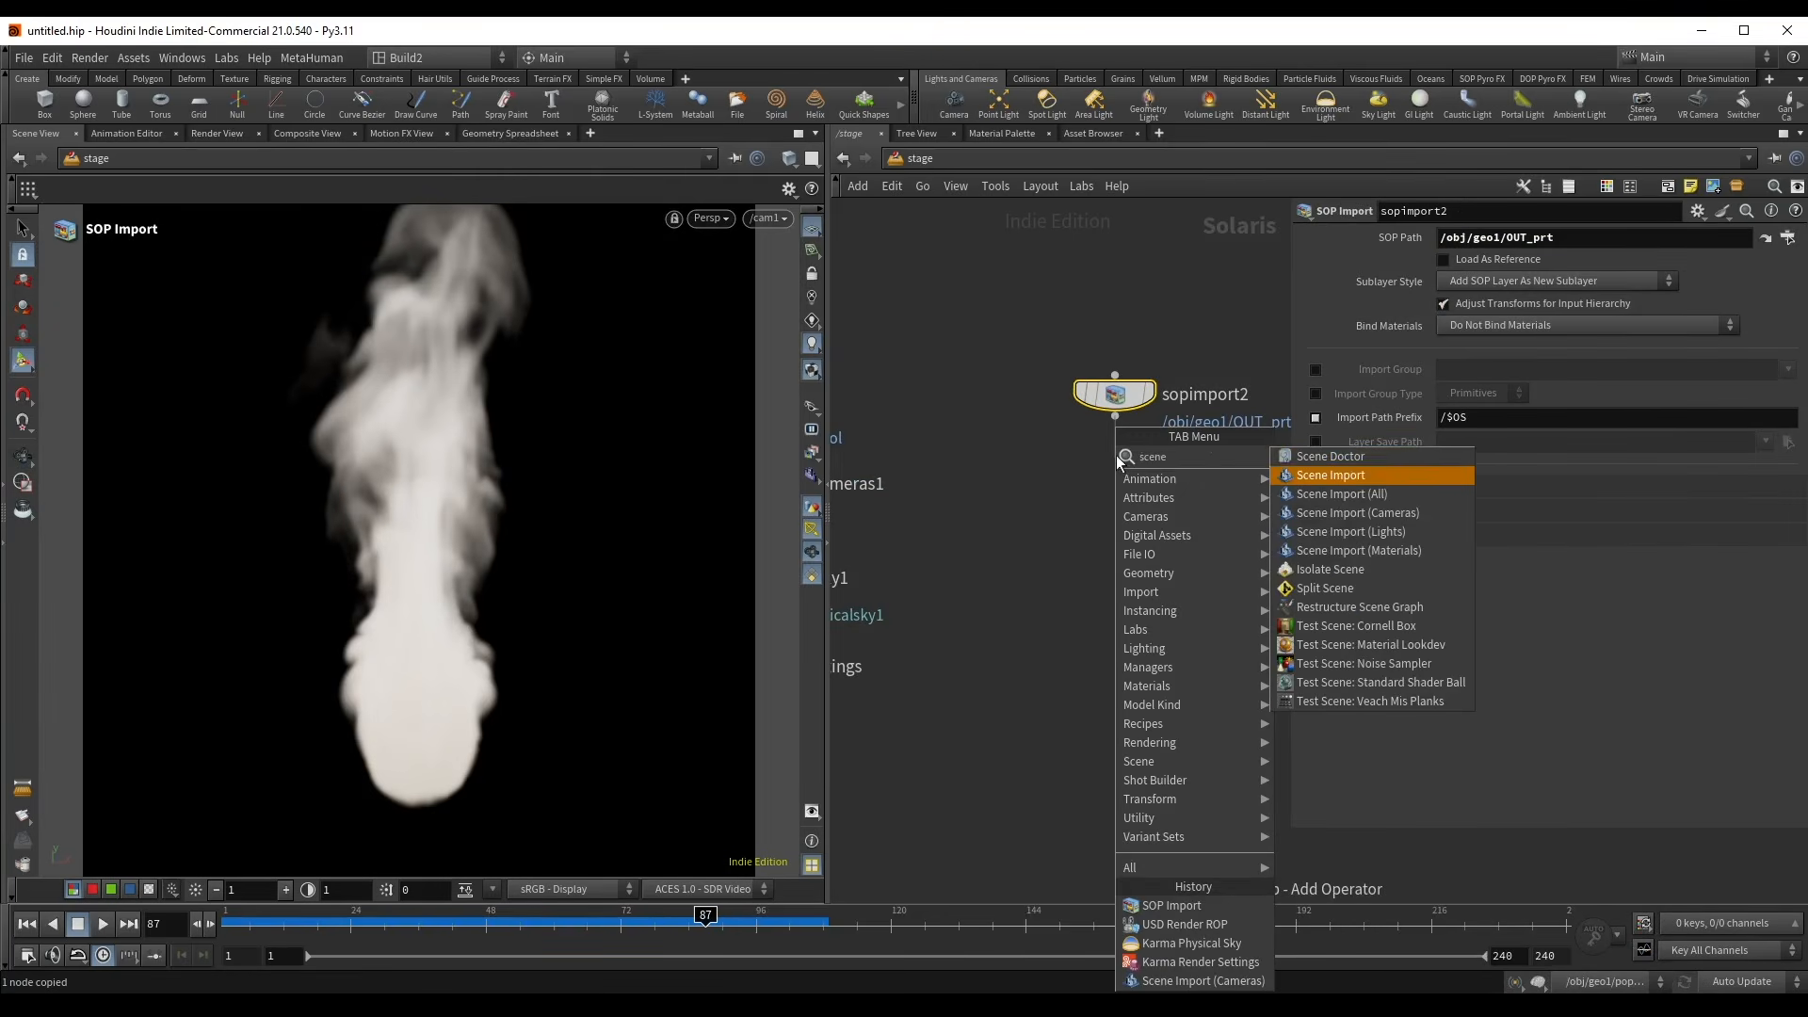
{"action": "key", "text": "Down"}
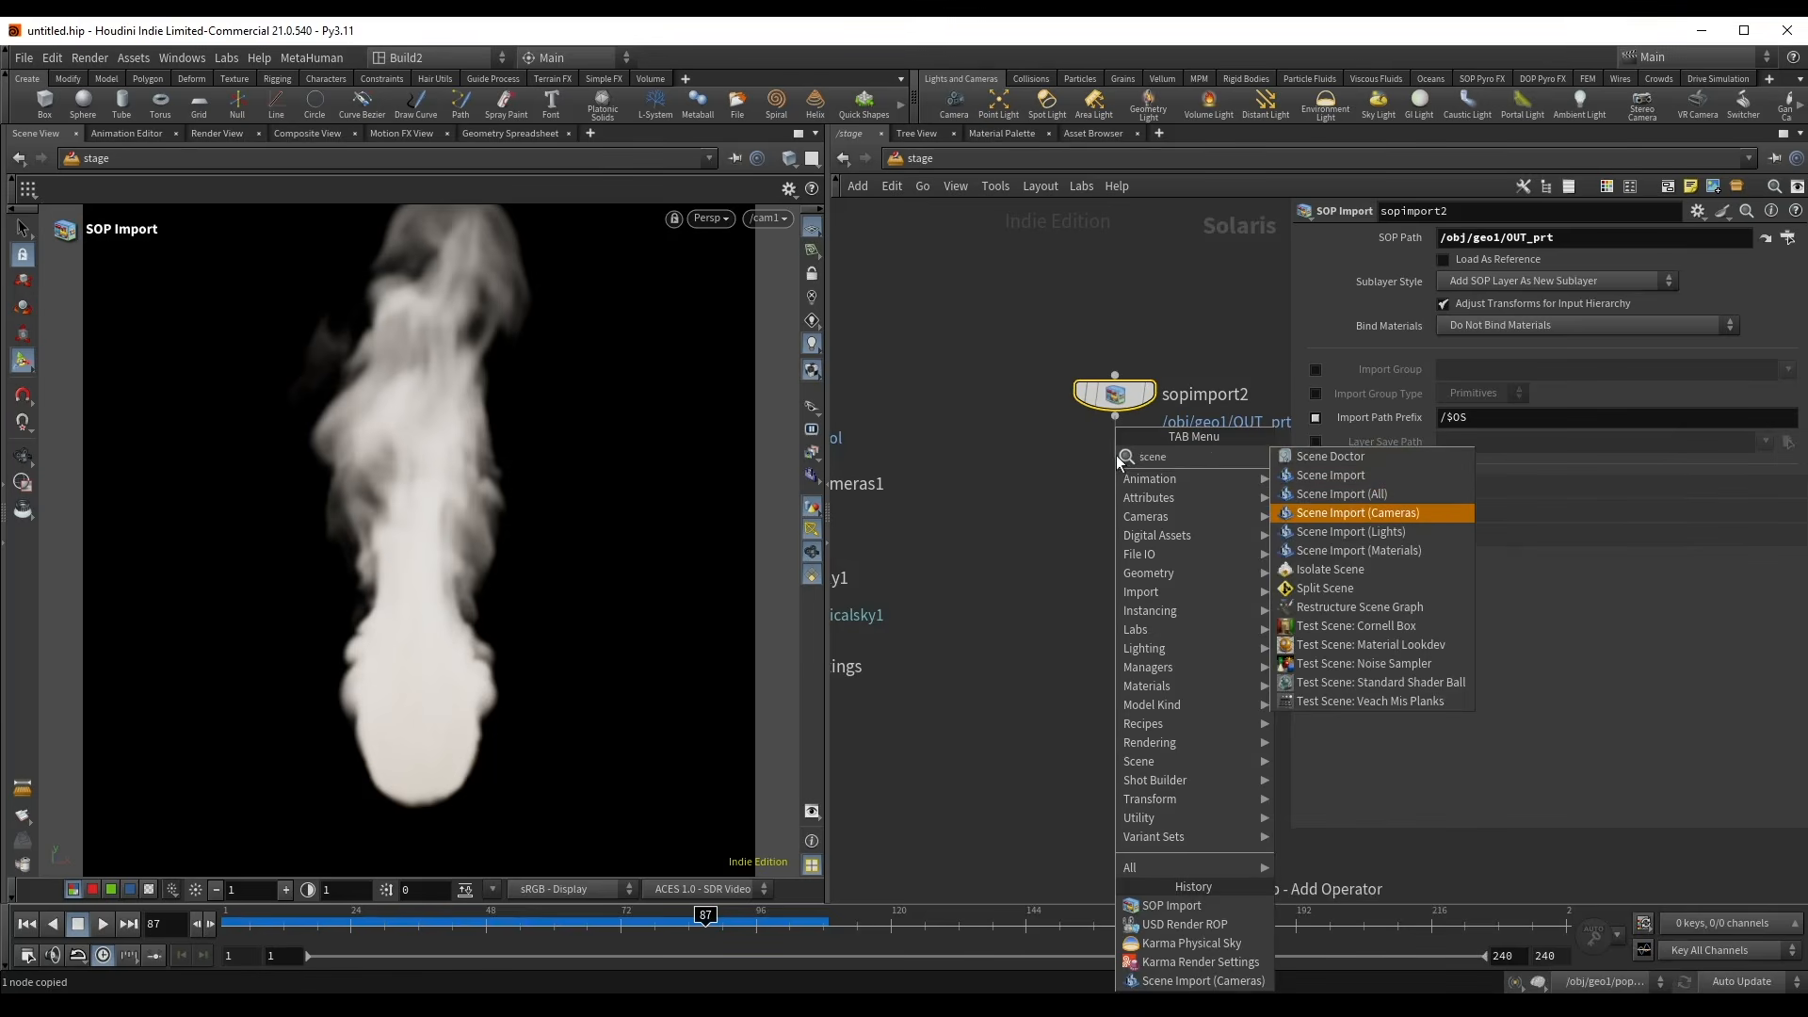
{"action": "key", "text": "Return"}
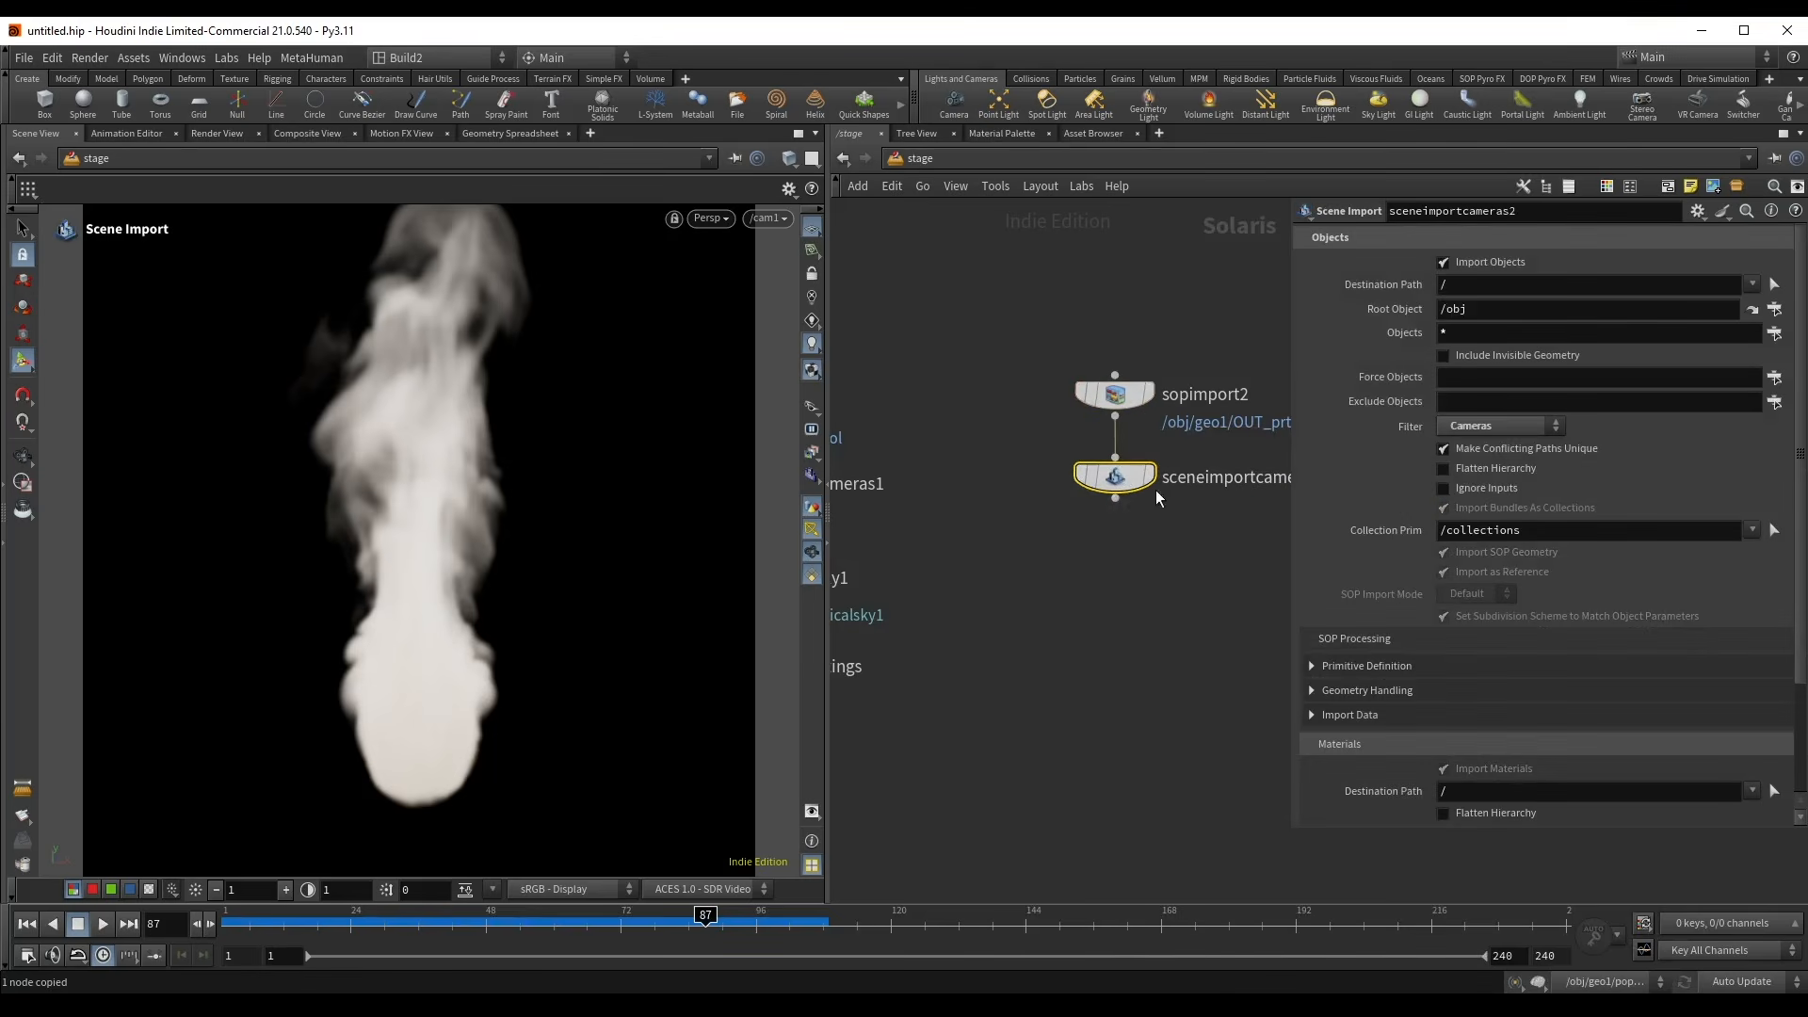
- Add a Karma Render Settings node wired after the new camera import
{"action": "left_click", "coordinate": [1114, 498]}
{"action": "key", "text": "Tab"}
{"action": "mouse_move", "coordinate": [1118, 563]}
{"action": "type", "text": "krs"}
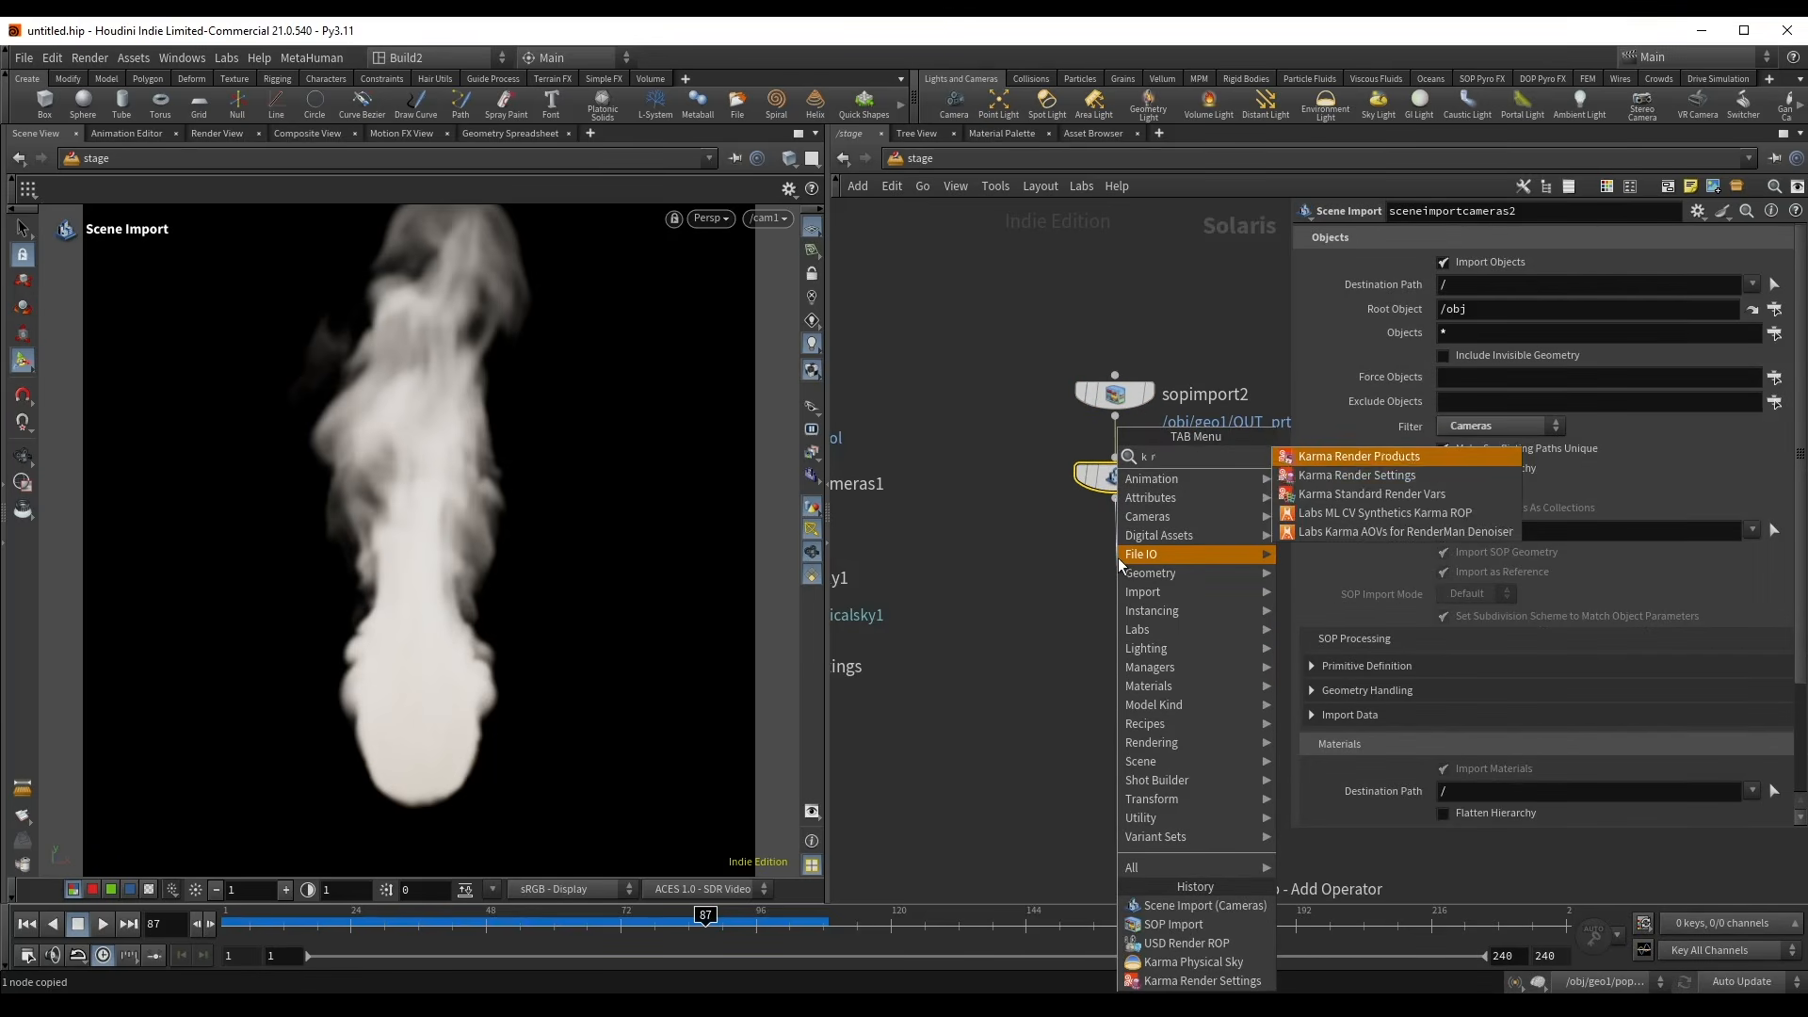
{"action": "key", "text": "Return"}
{"action": "left_click", "coordinate": [1126, 583]}
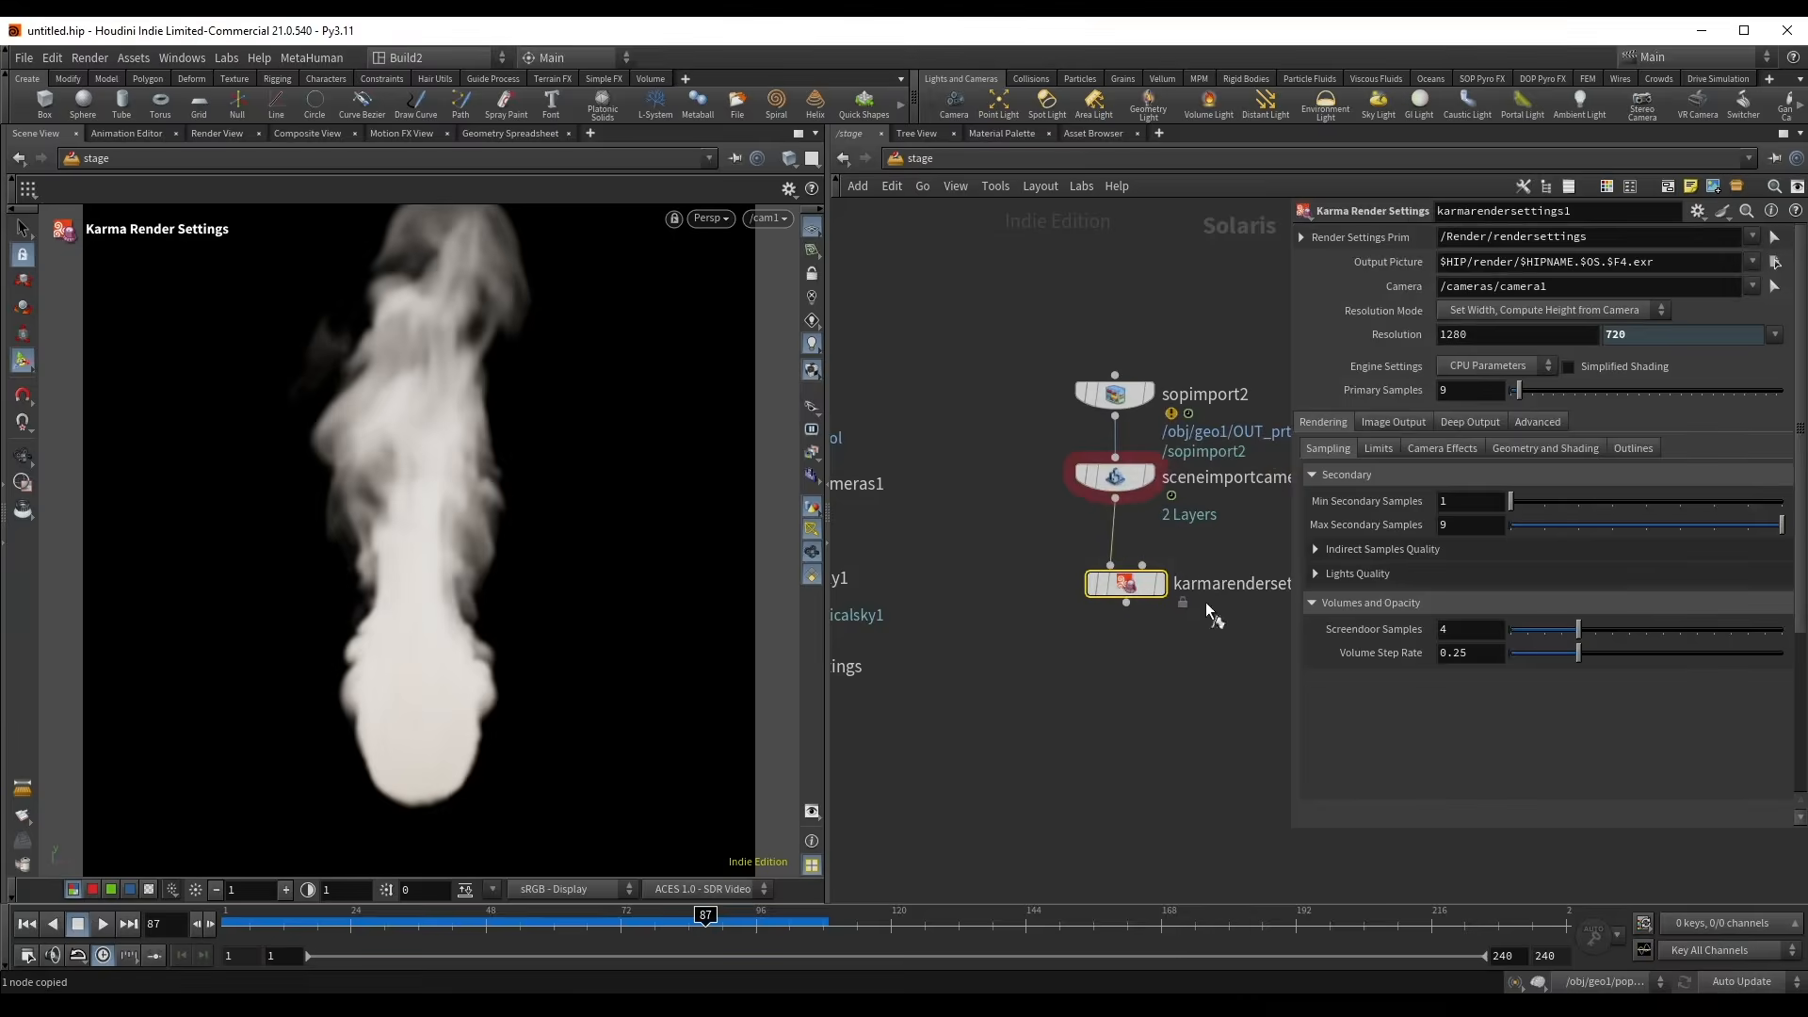
- Display the new Karma Render Settings node with camera /cam1 and set its engine to XPU Parameters
{"action": "left_click", "coordinate": [1766, 308]}
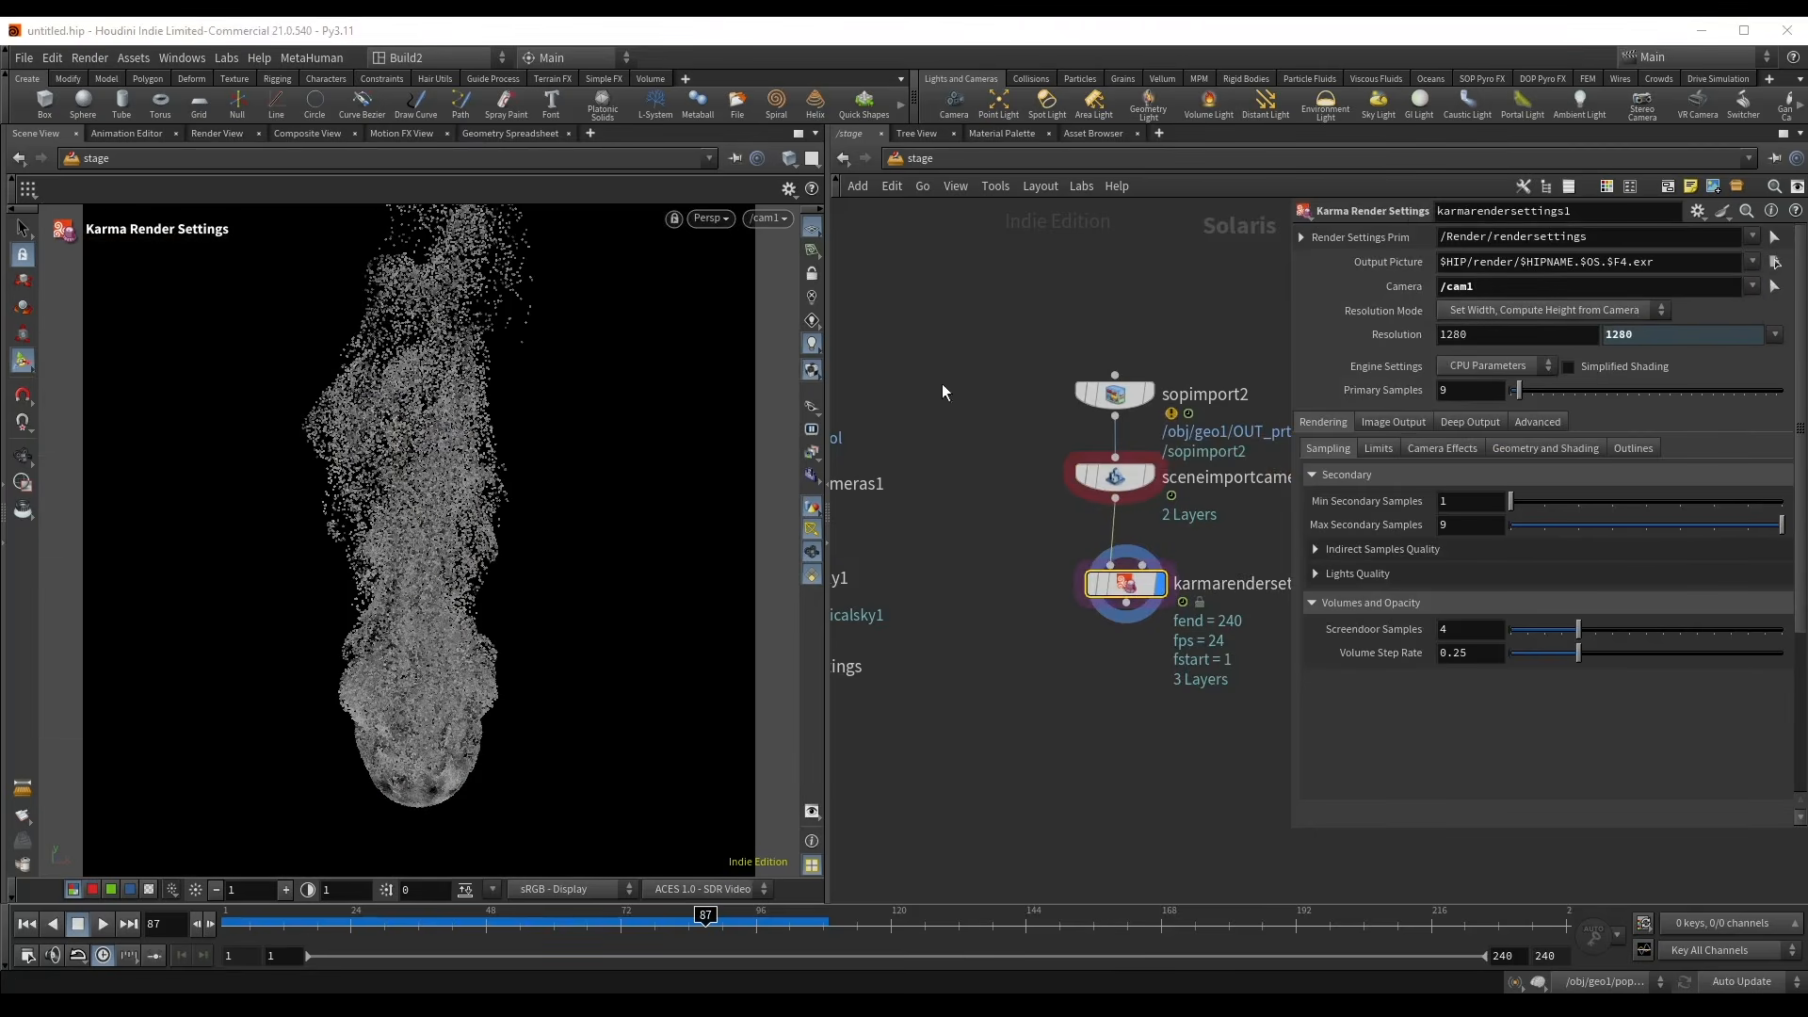
{"action": "left_click", "coordinate": [1500, 367]}
{"action": "left_click", "coordinate": [1506, 399]}
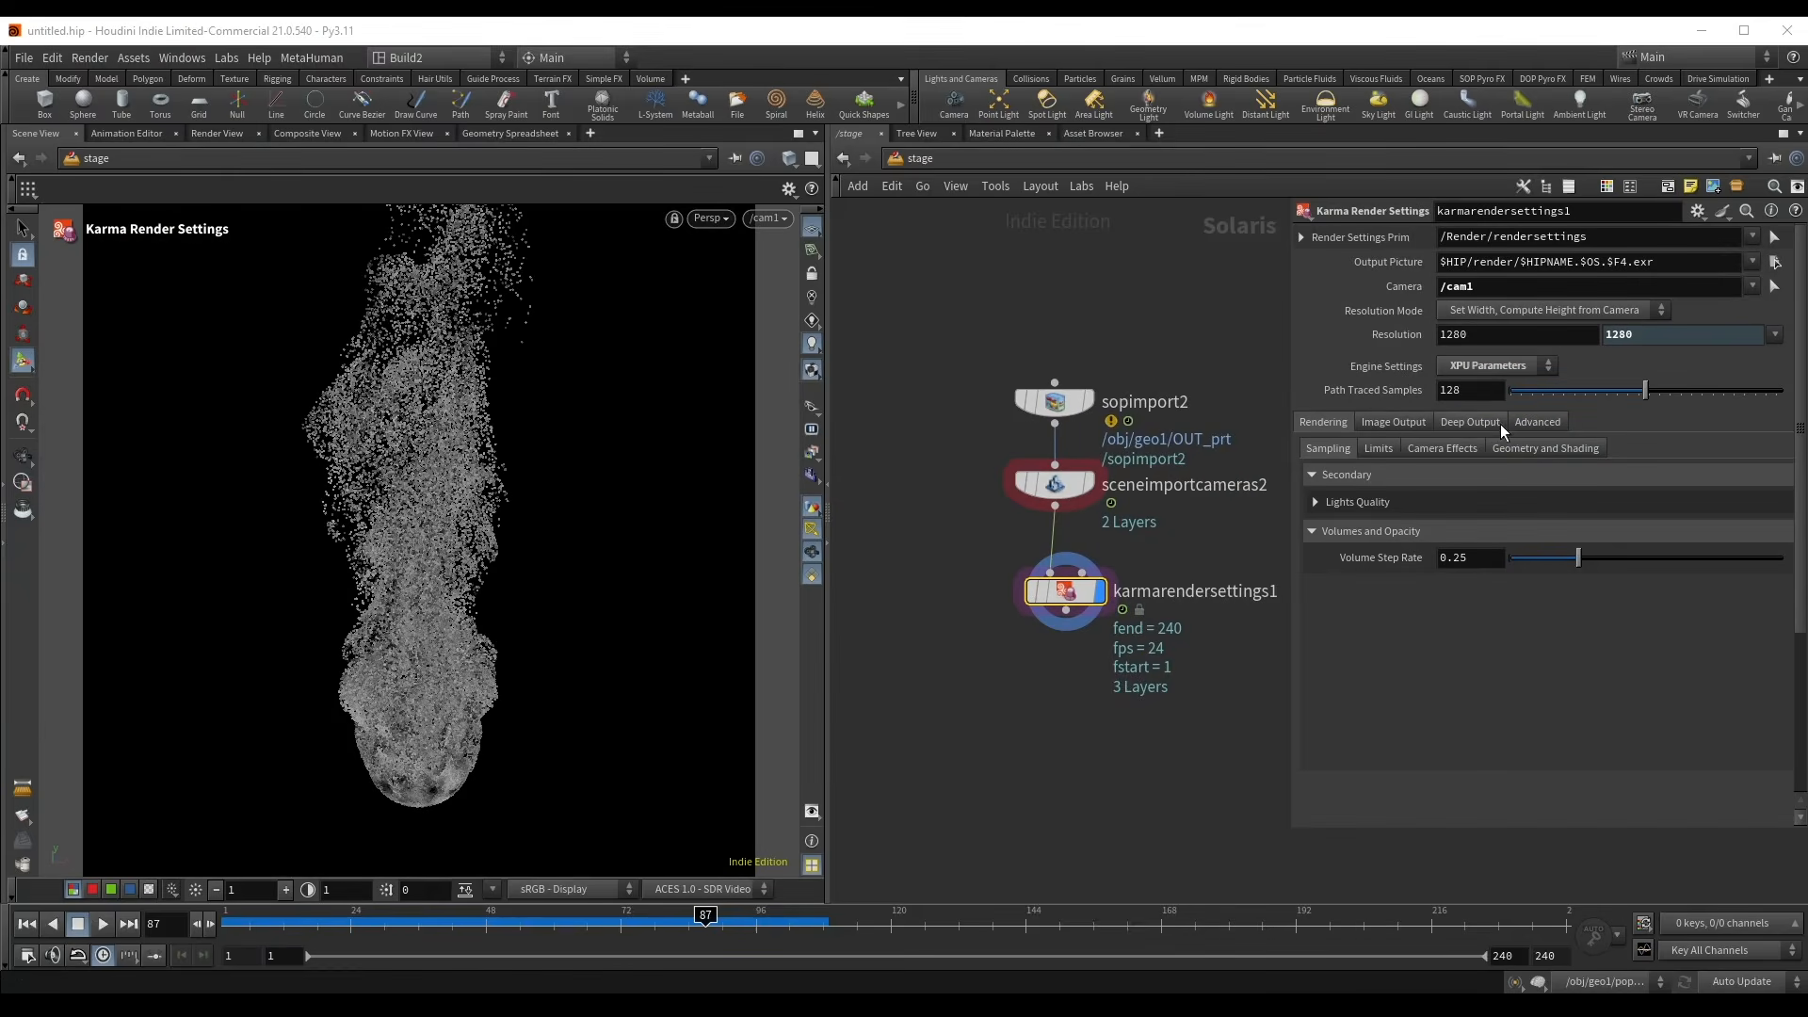
- Preview the particles in the Karma XPU viewport render and return to the standard viewport display
{"action": "key", "text": "Escape"}
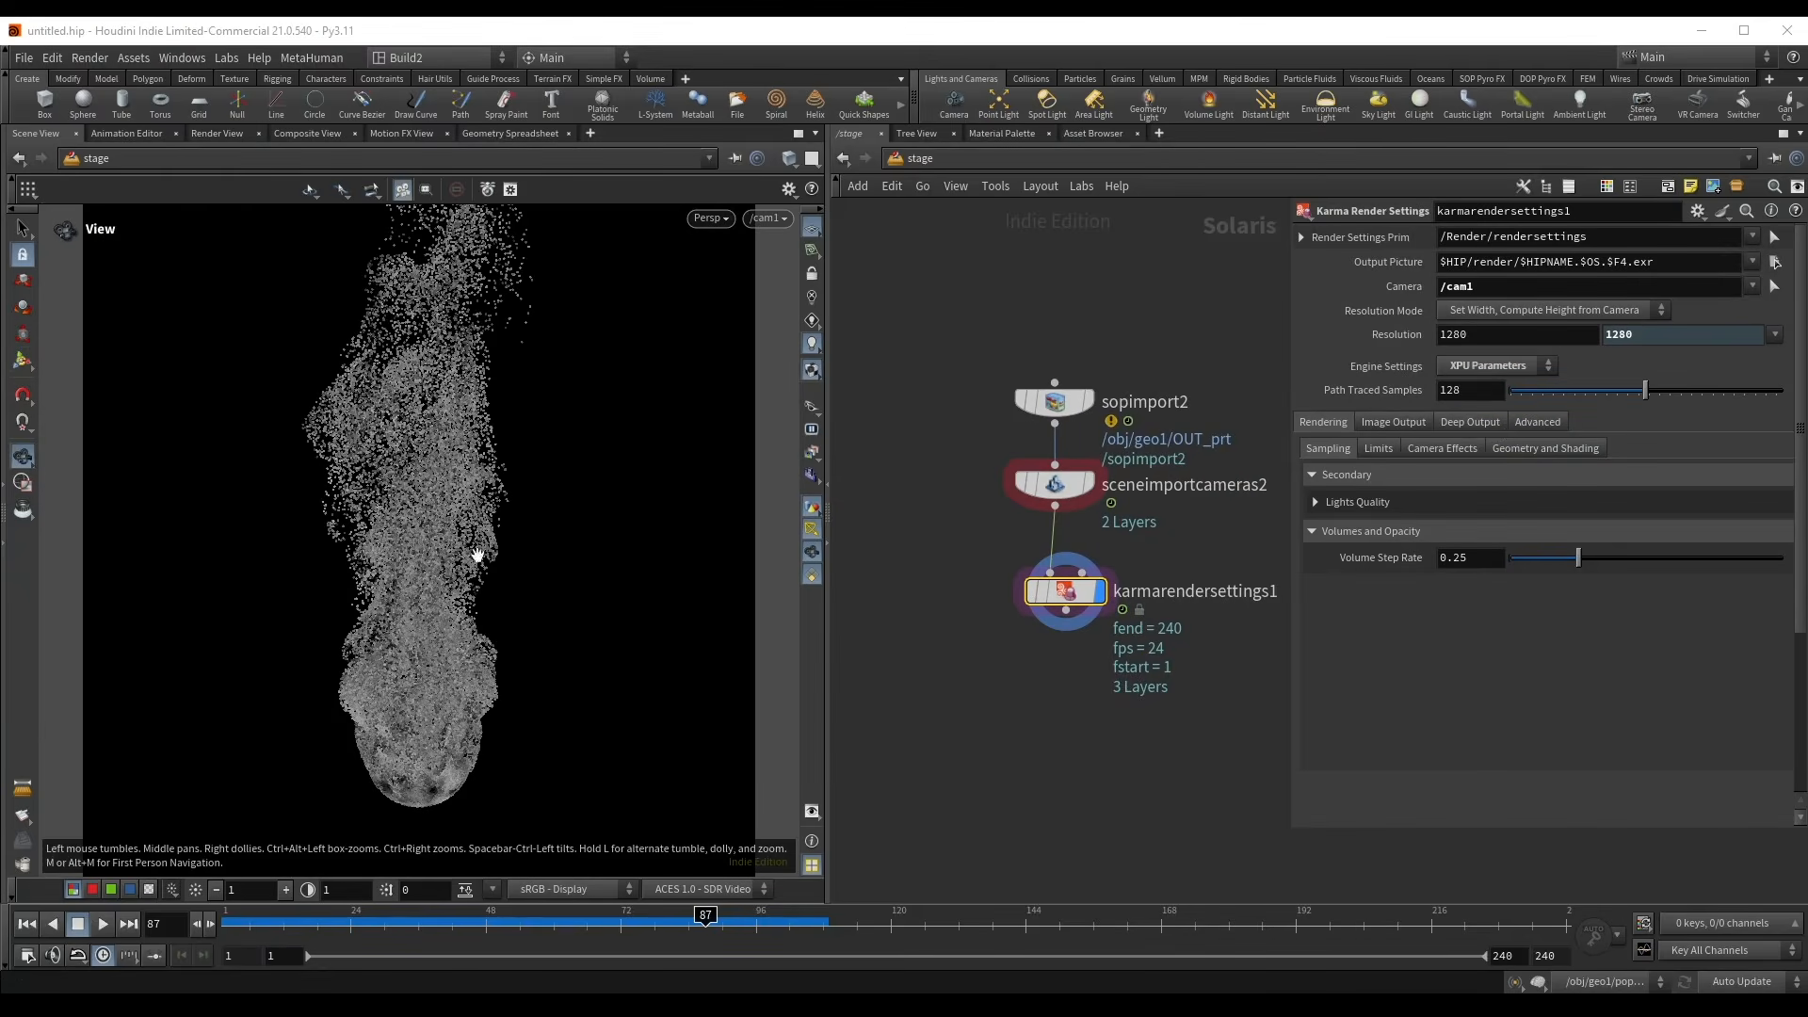
{"action": "key", "text": "alt+z"}
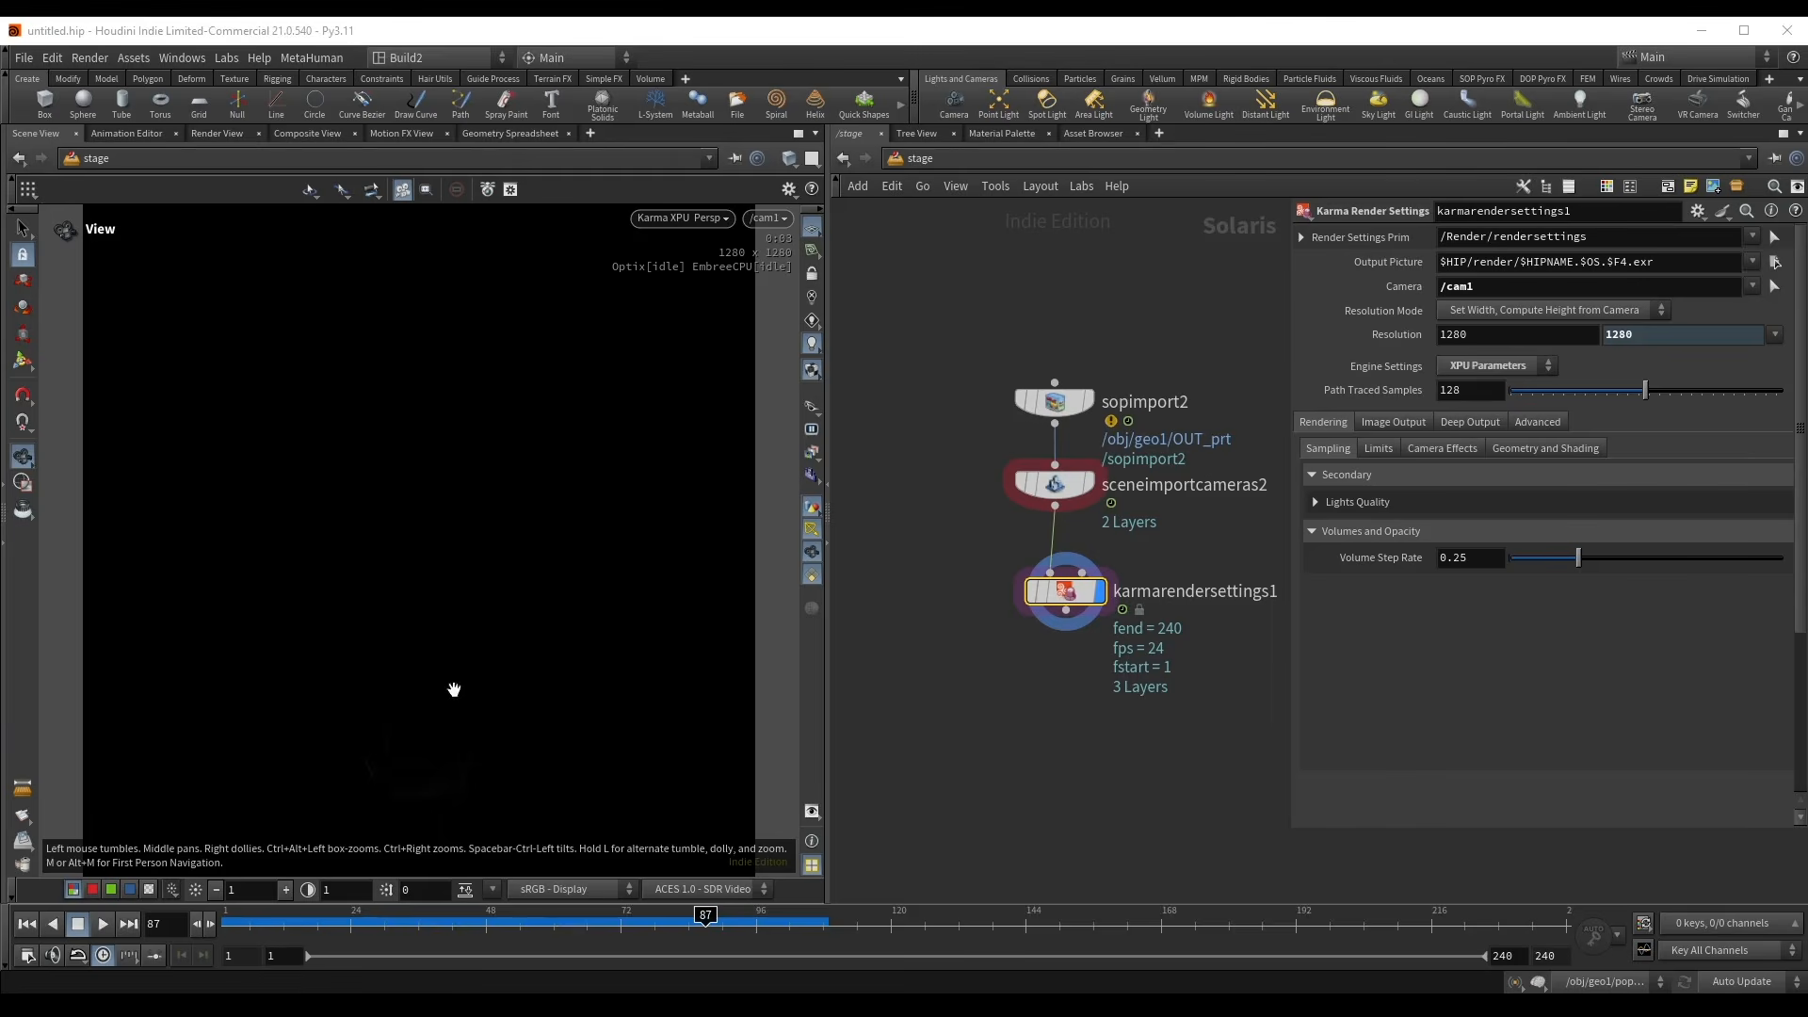
{"action": "key", "text": "alt+z"}
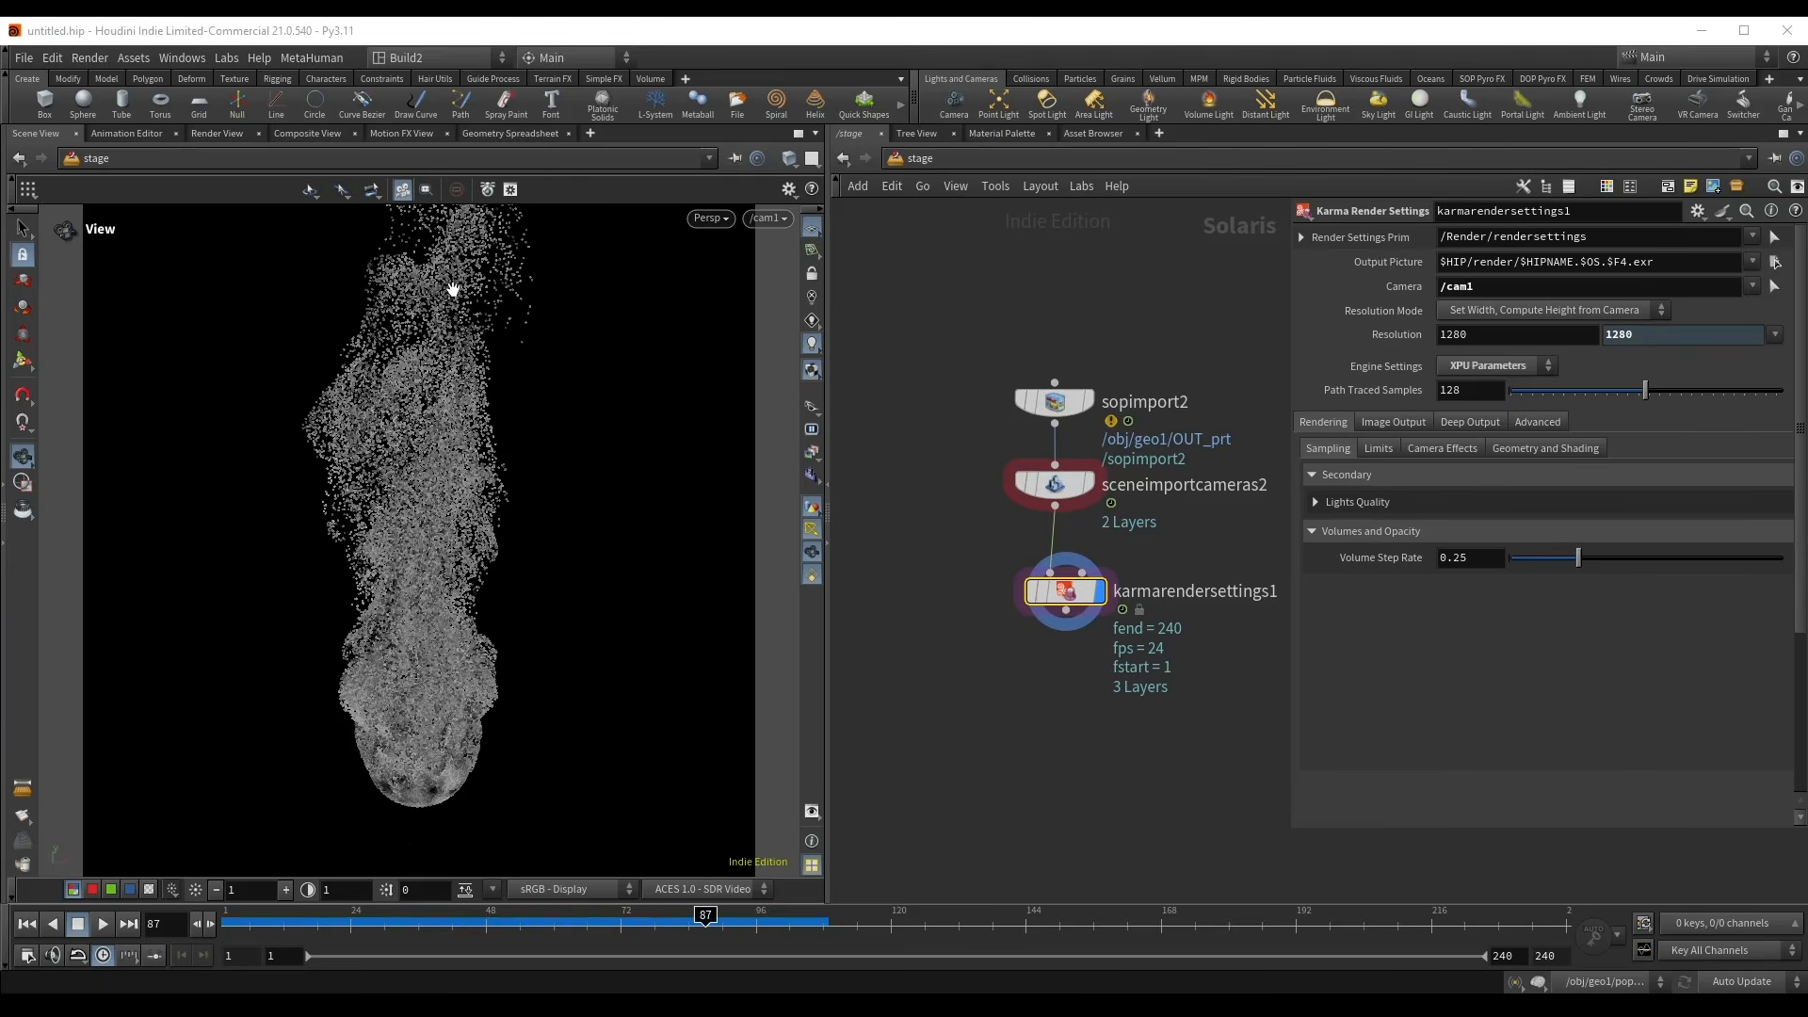
- Return to geo1 and insert an Attribute Wrangle between popnet and OUT_prt
{"action": "key", "text": "n"}
{"action": "key", "text": "n"}
{"action": "left_click", "coordinate": [890, 495]}
{"action": "double_click", "coordinate": [1000, 429]}
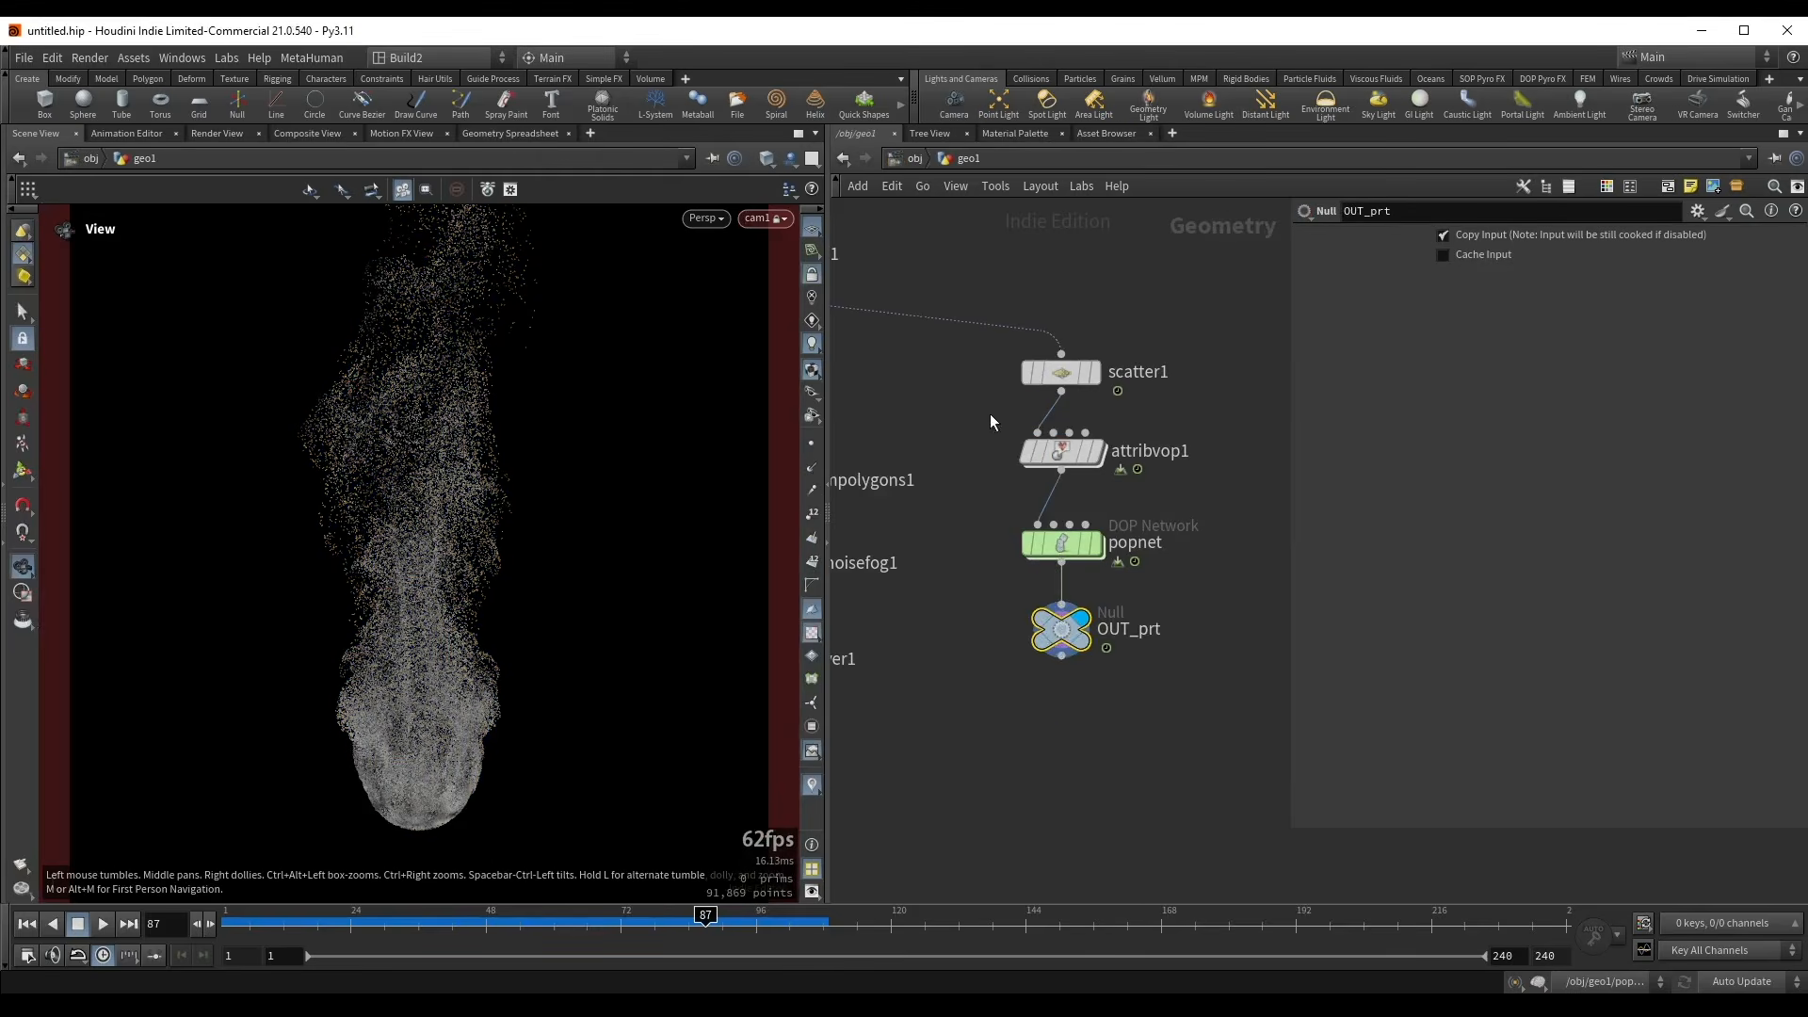
{"action": "left_click_drag", "start_coordinate": [1061, 626], "coordinate": [1061, 713]}
{"action": "key", "text": "Tab"}
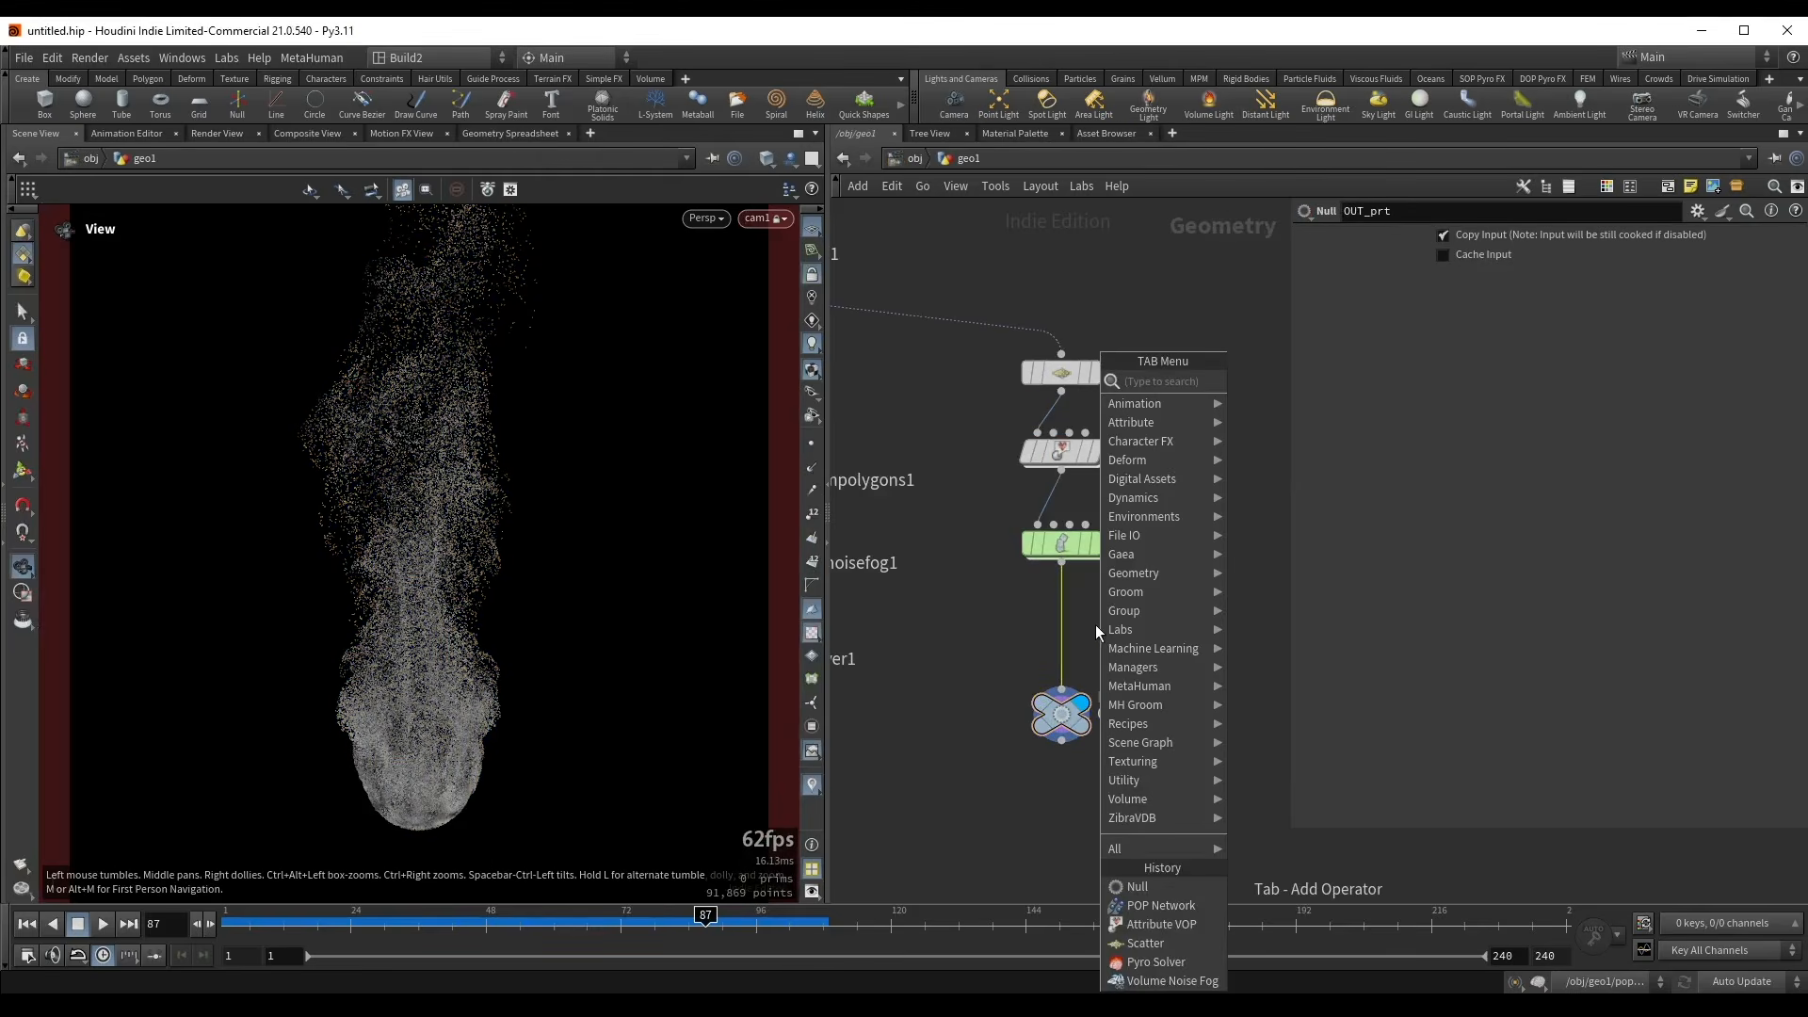
{"action": "type", "text": "at wr"}
{"action": "key", "text": "Return"}
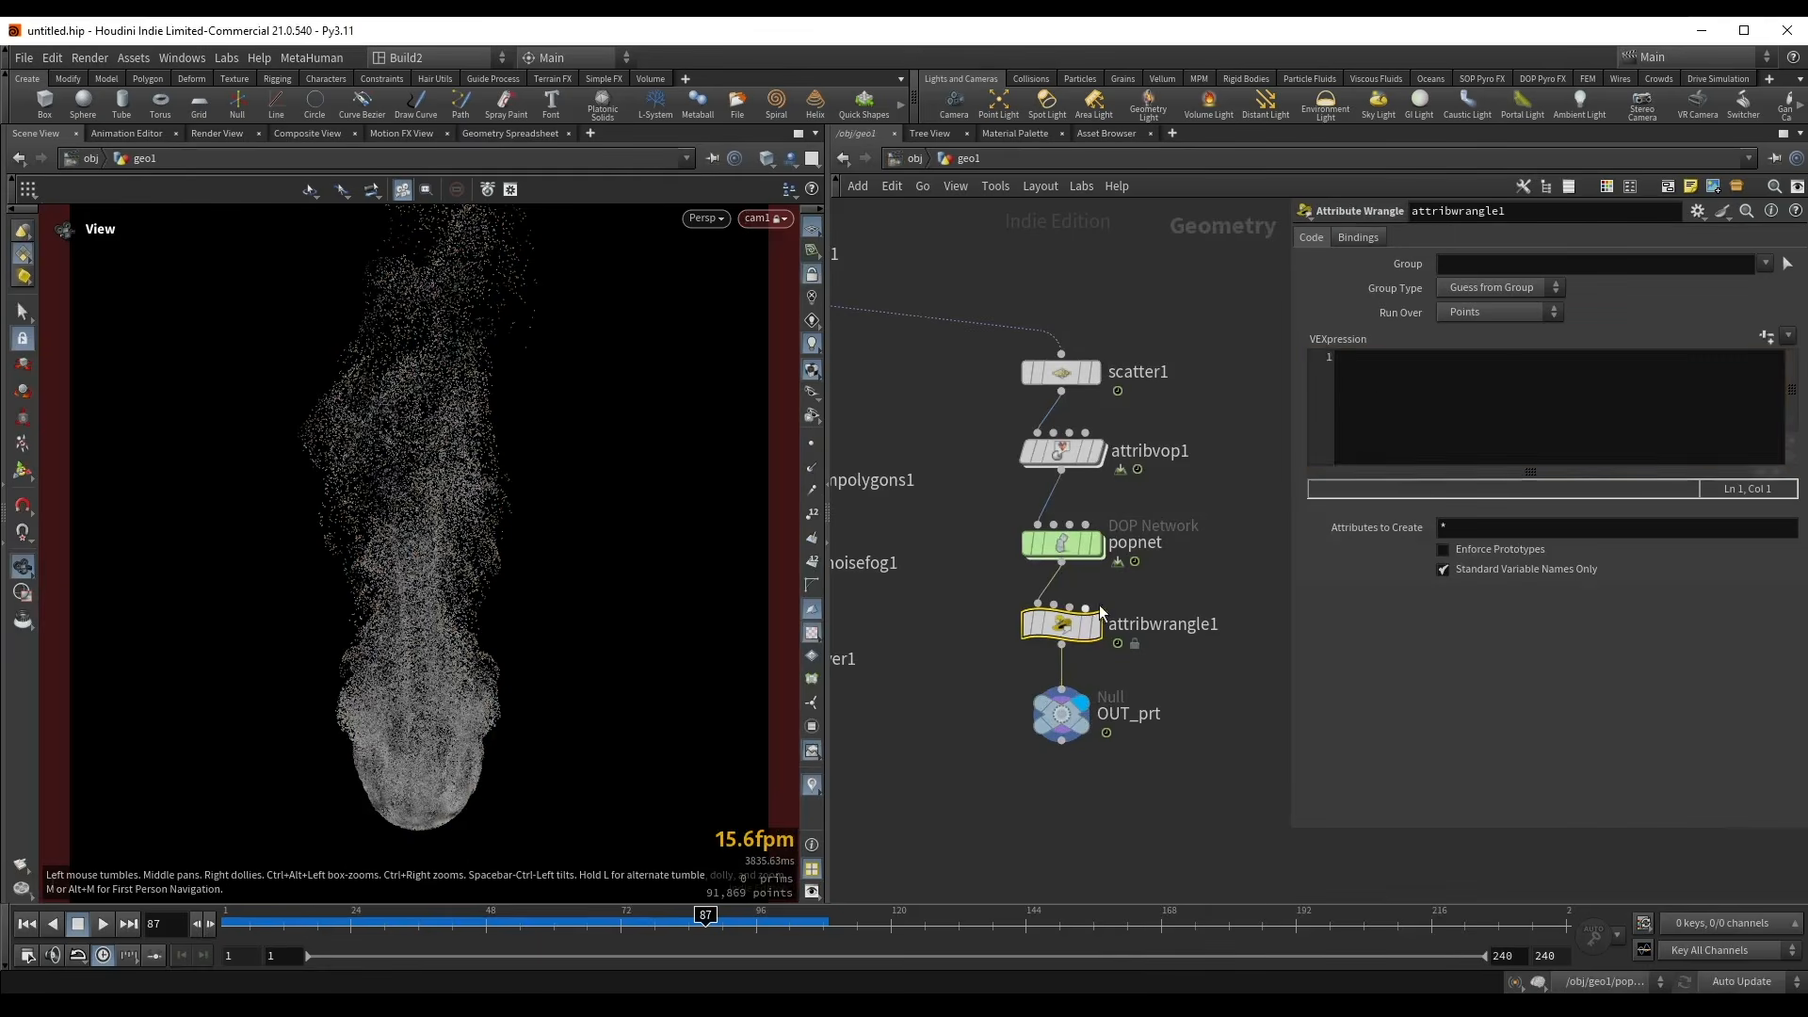
{"action": "left_click", "coordinate": [1378, 401]}
{"action": "type", "text": "@pscale = 1;"}
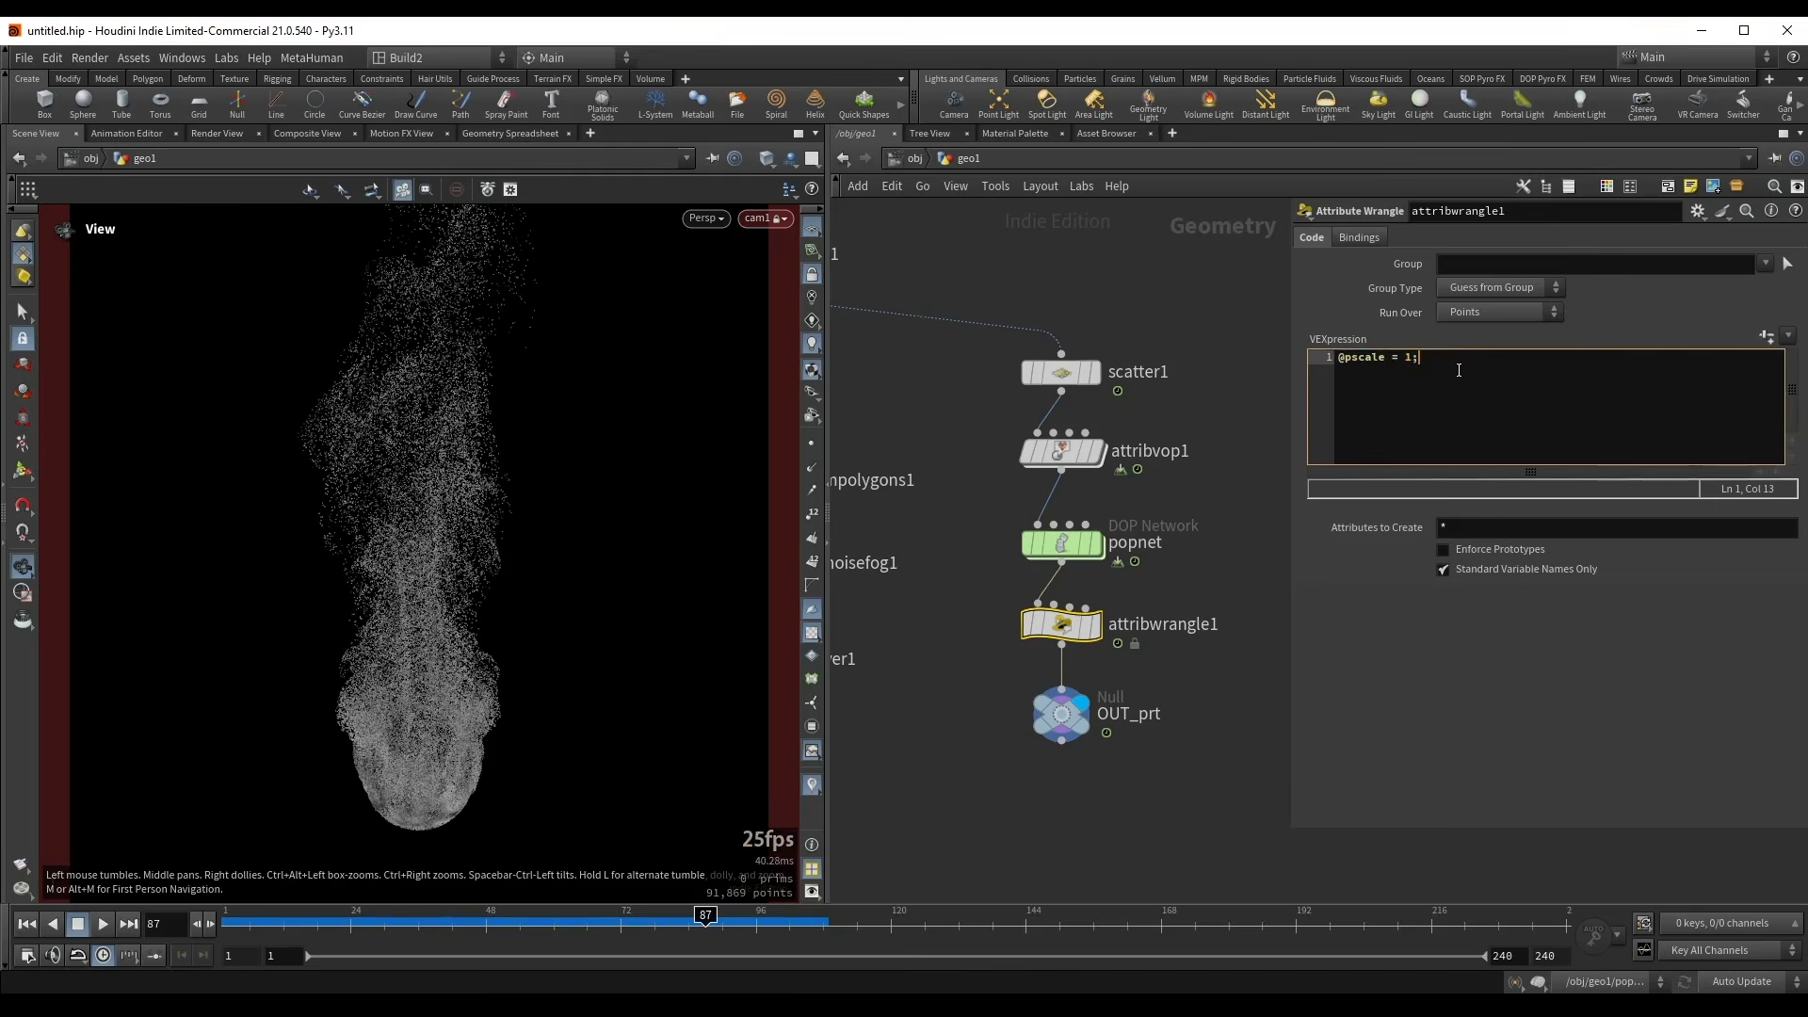
{"action": "left_click_drag", "start_coordinate": [960, 694], "coordinate": [1120, 758]}
{"action": "key", "text": "n"}
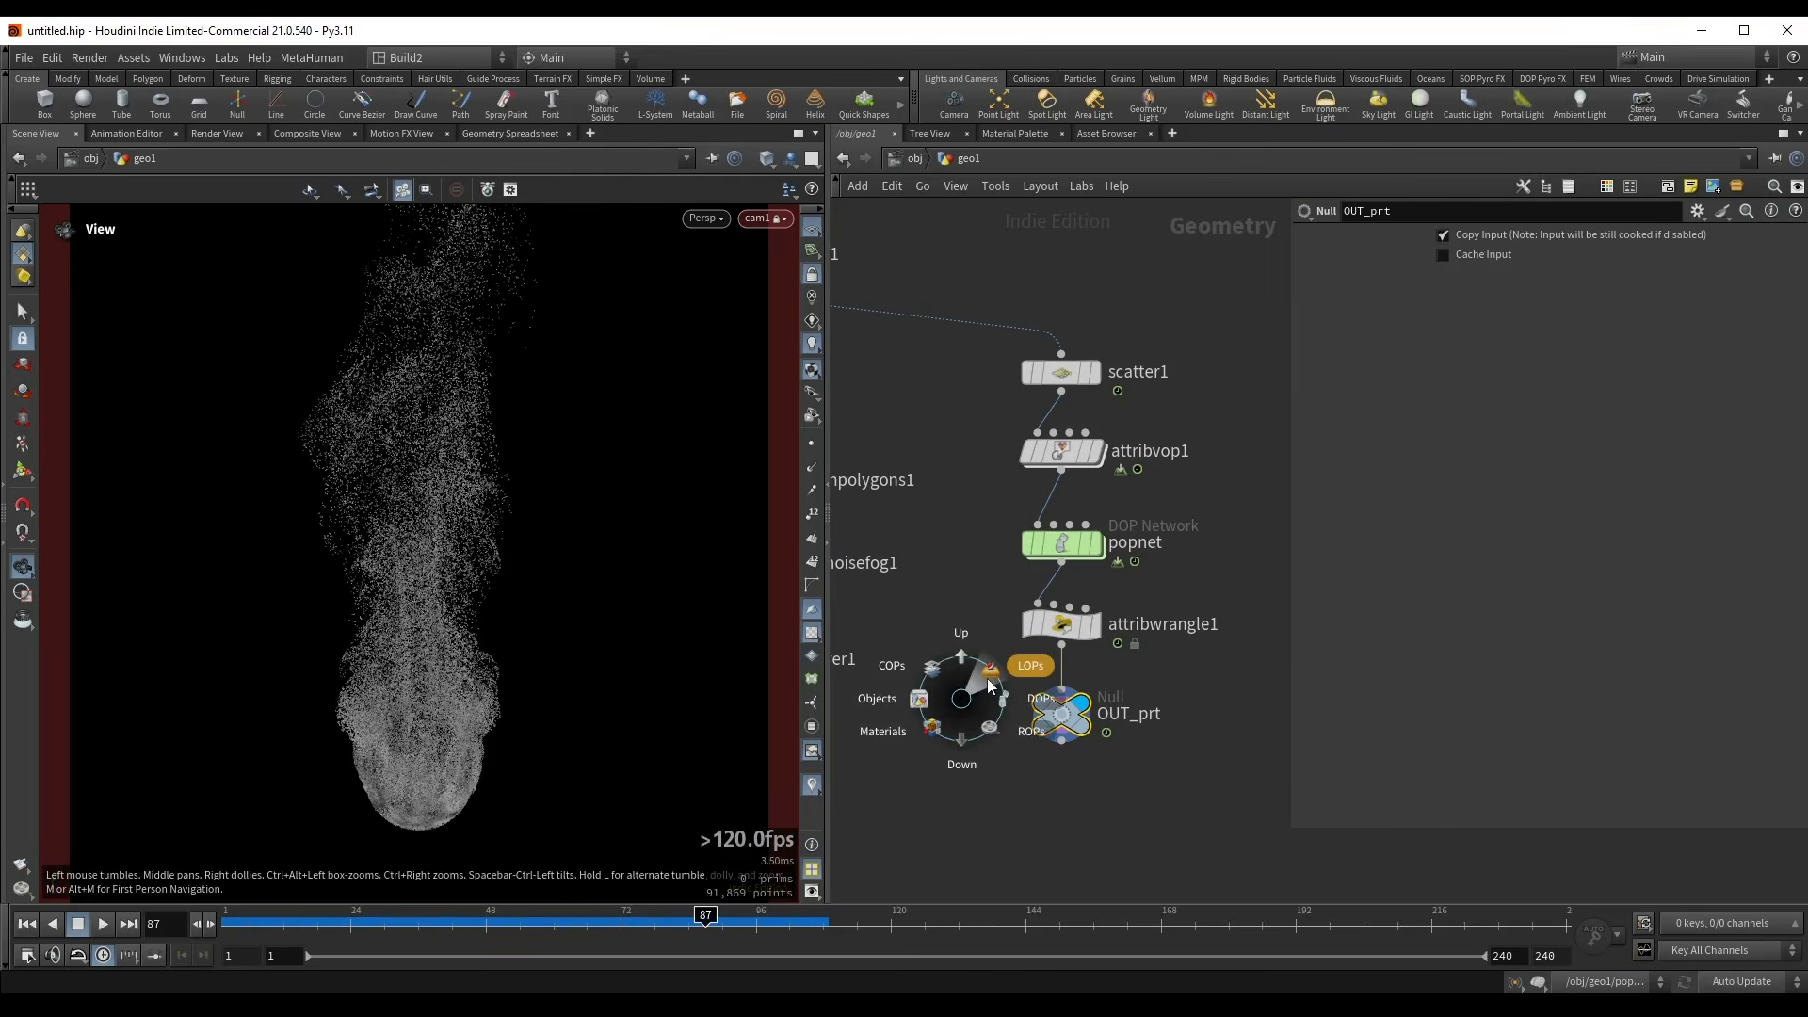
{"action": "left_click", "coordinate": [986, 677]}
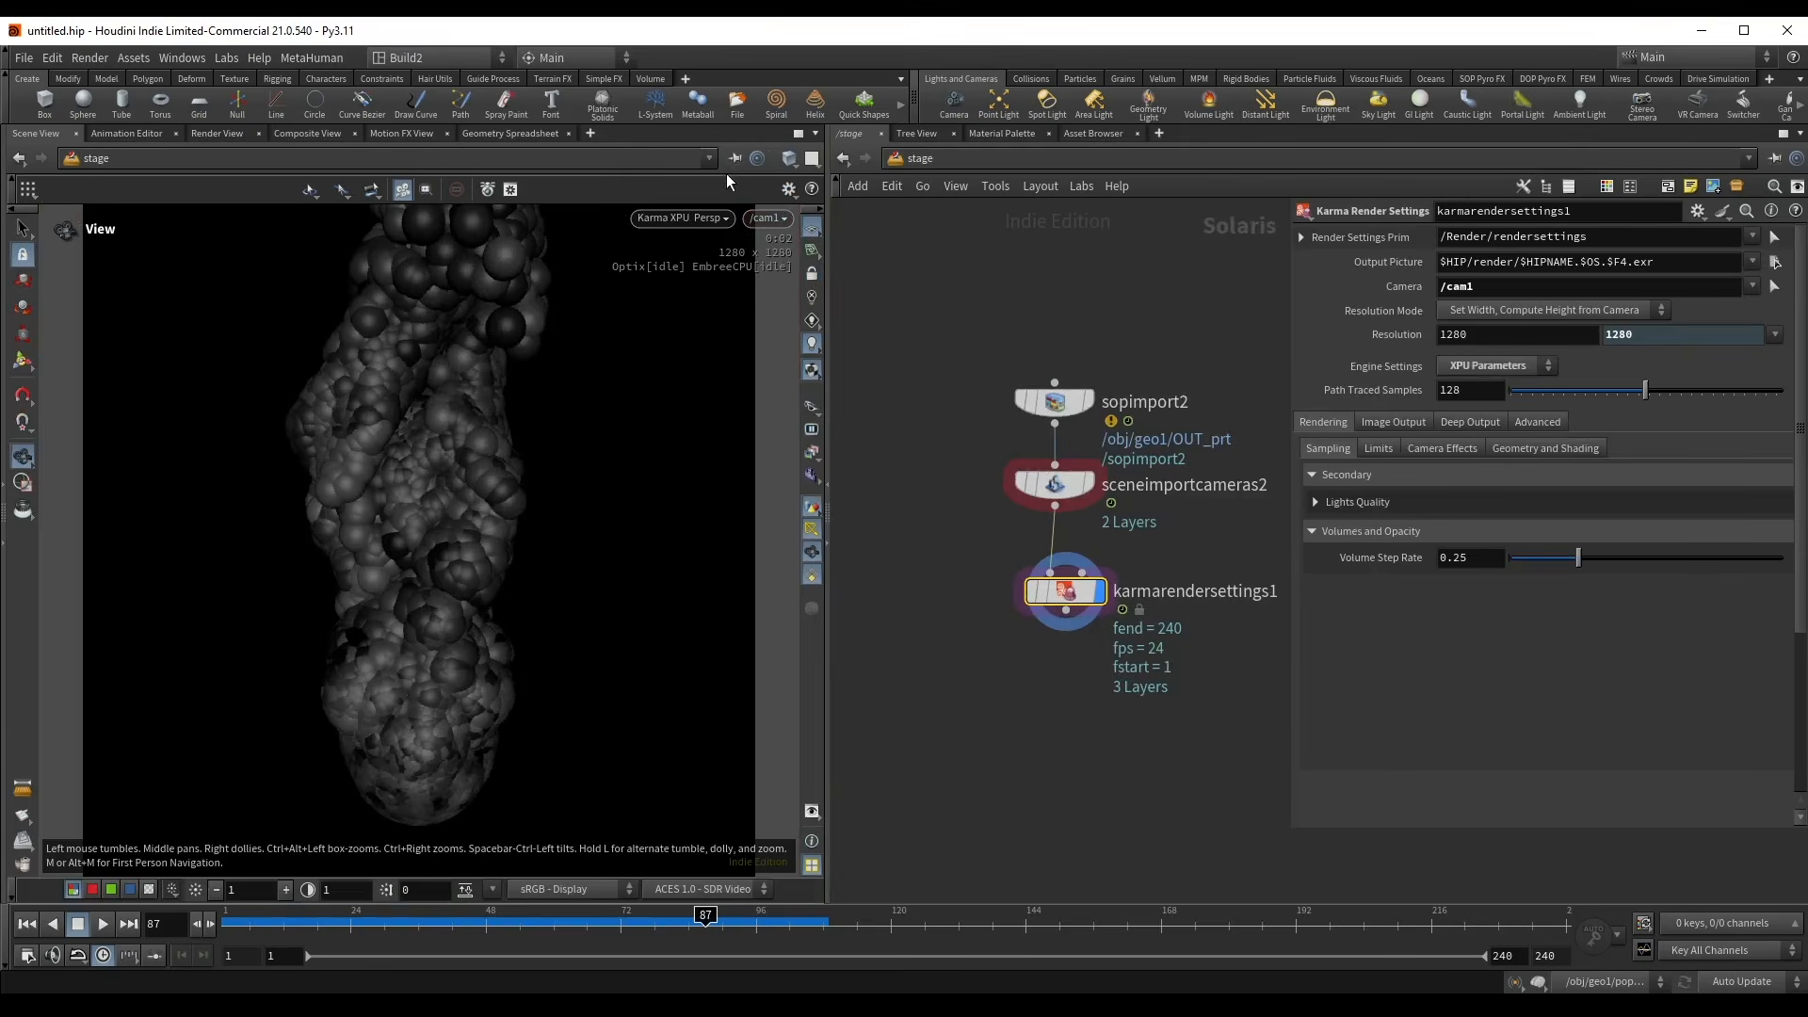
- With the viewport pinned to the stage, return to geo1 and set the wrangle's pscale to .1
{"action": "key", "text": "n"}
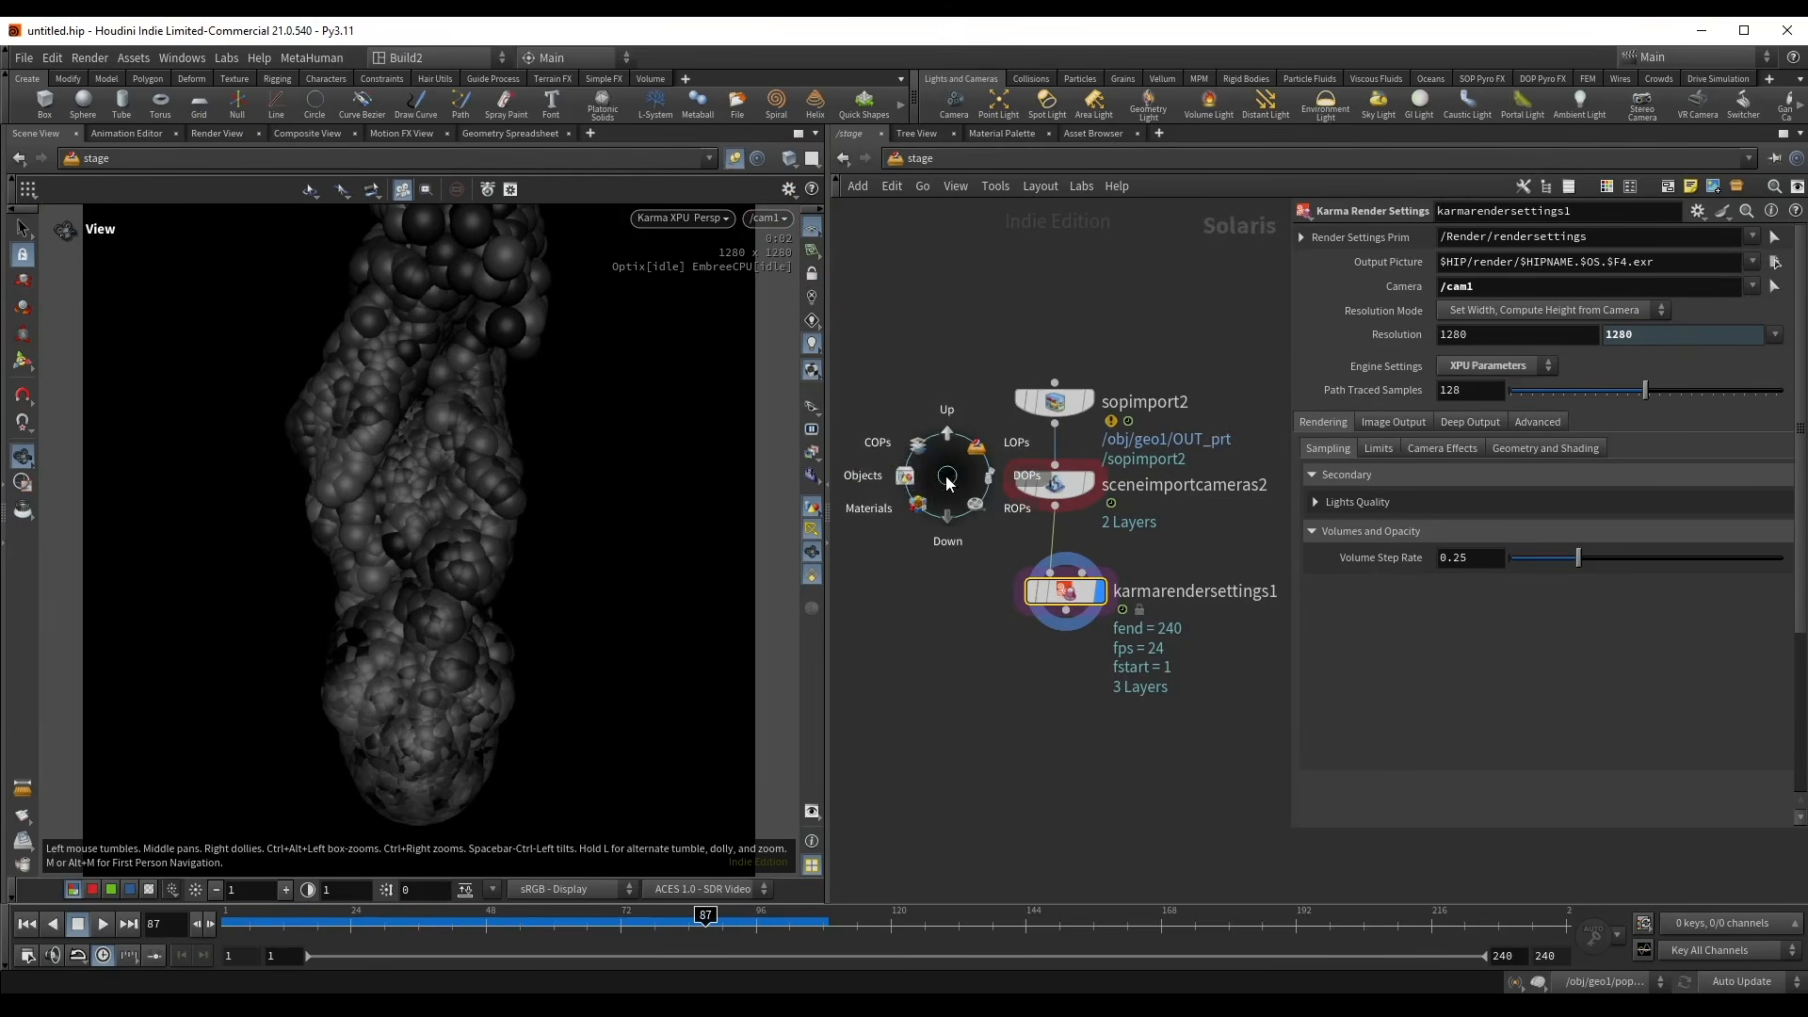
{"action": "left_click", "coordinate": [873, 471]}
{"action": "double_click", "coordinate": [1006, 411]}
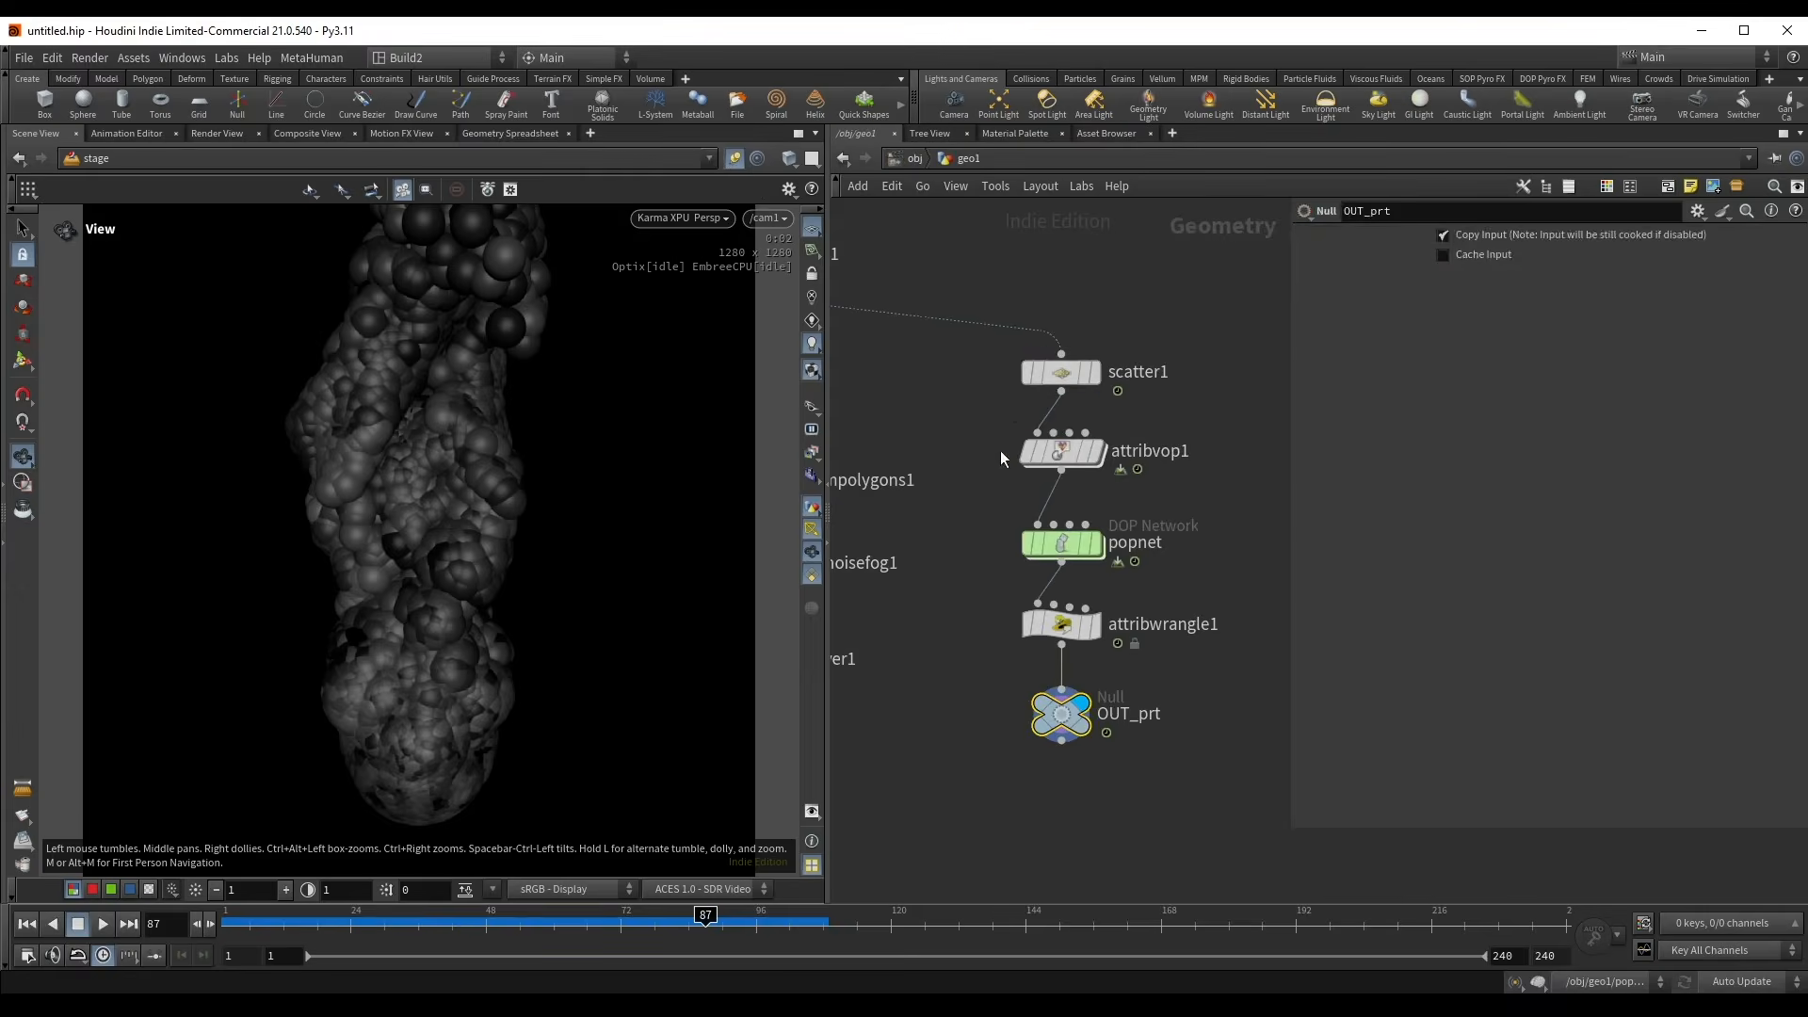
{"action": "left_click", "coordinate": [1050, 623]}
{"action": "double_click", "coordinate": [1433, 360]}
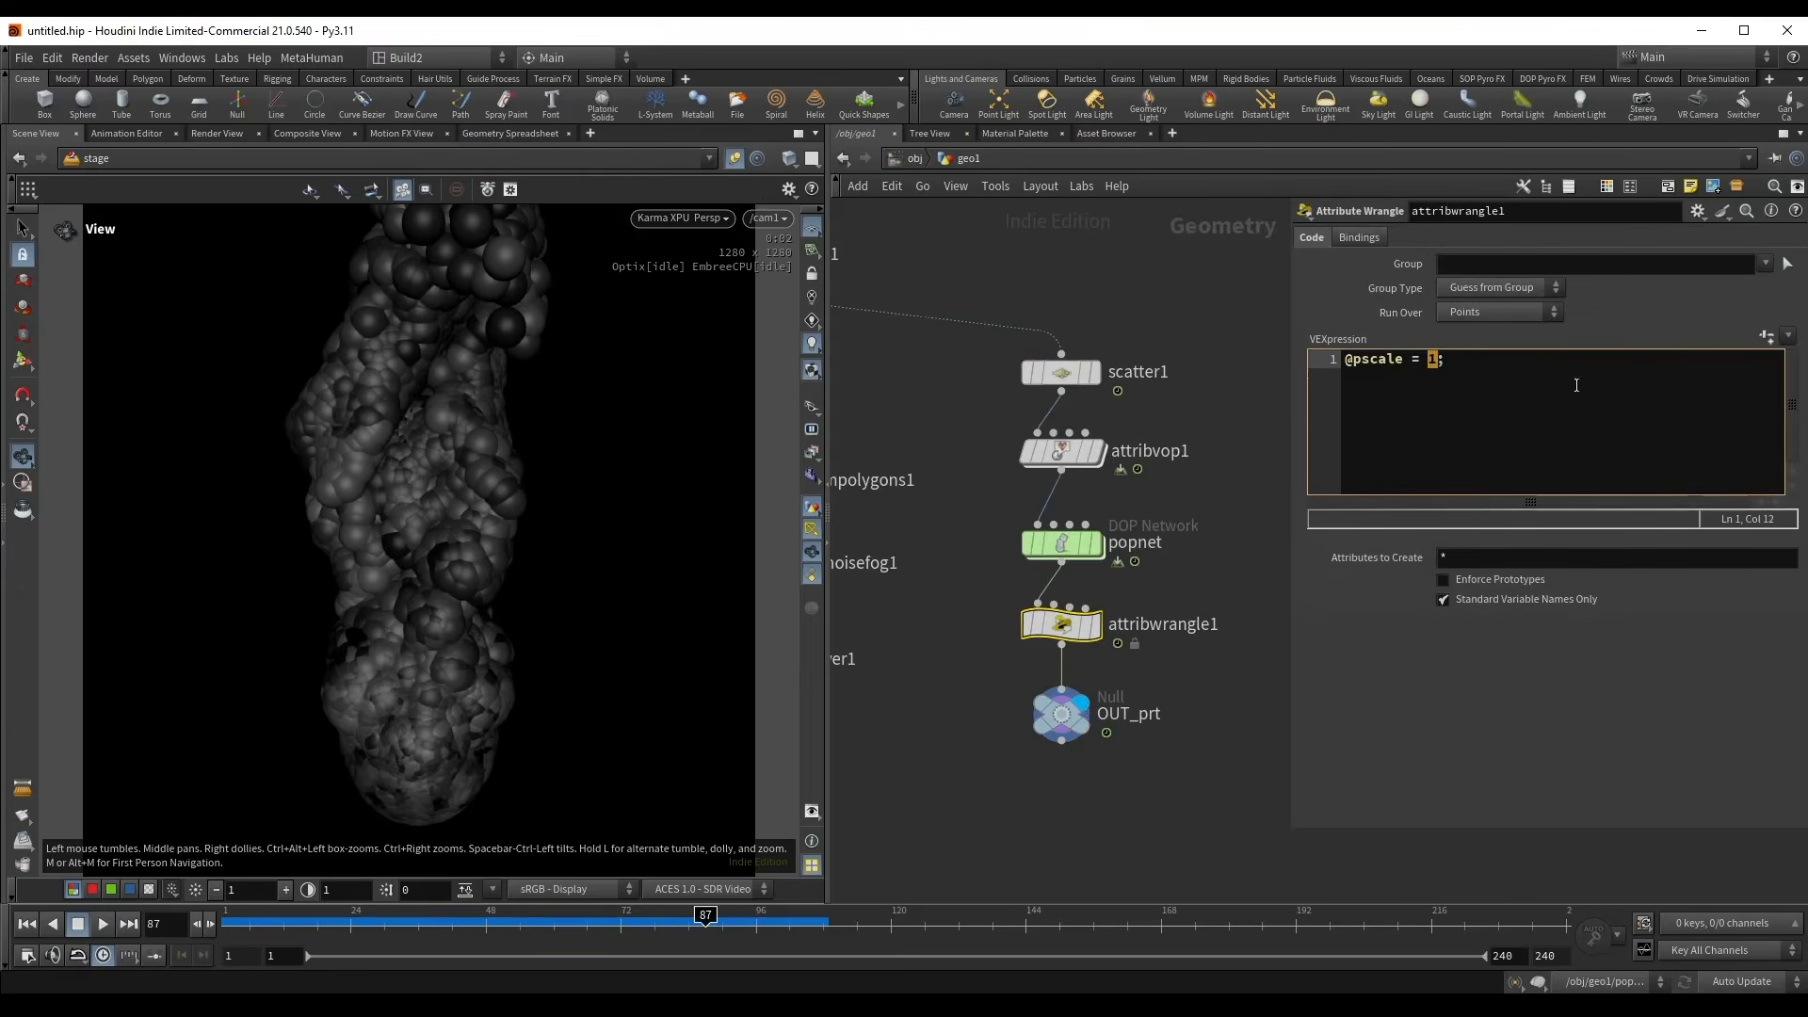
{"action": "type", "text": ".1"}
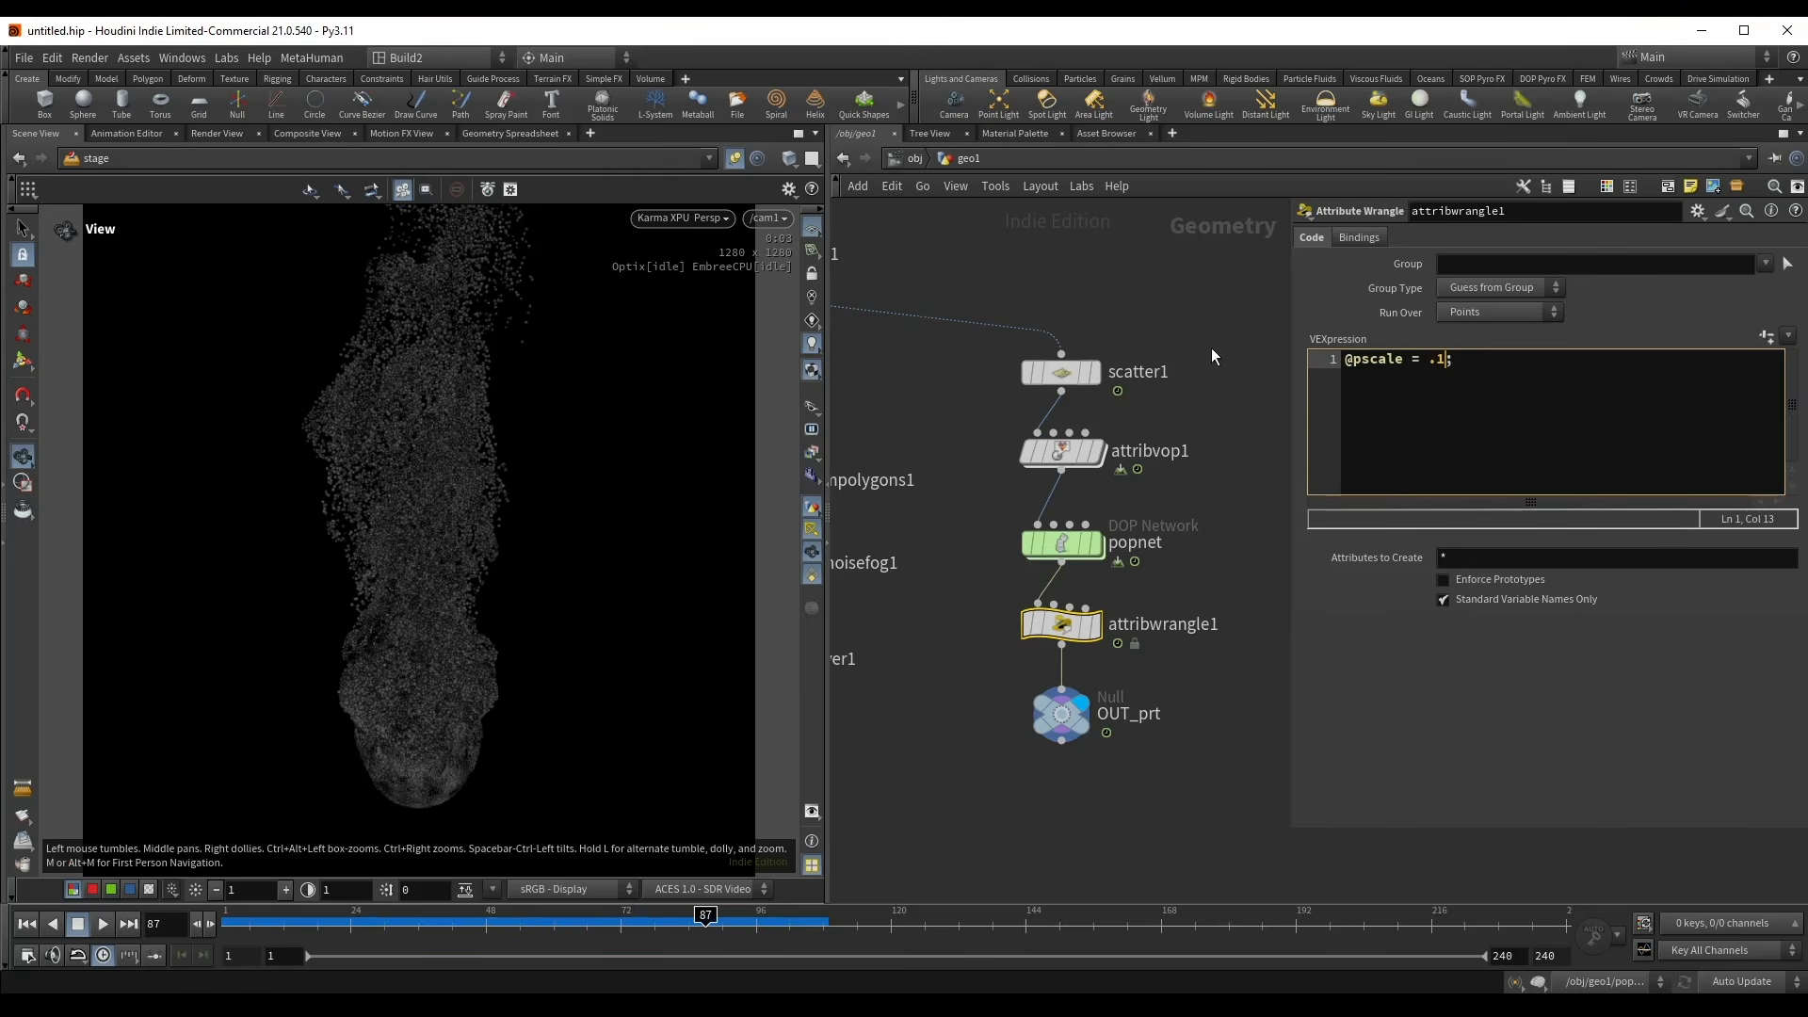
- Reduce the wrangle's pscale to .05, try .03, and set it back to .05
{"action": "key", "text": "BackSpace"}
{"action": "type", "text": "05"}
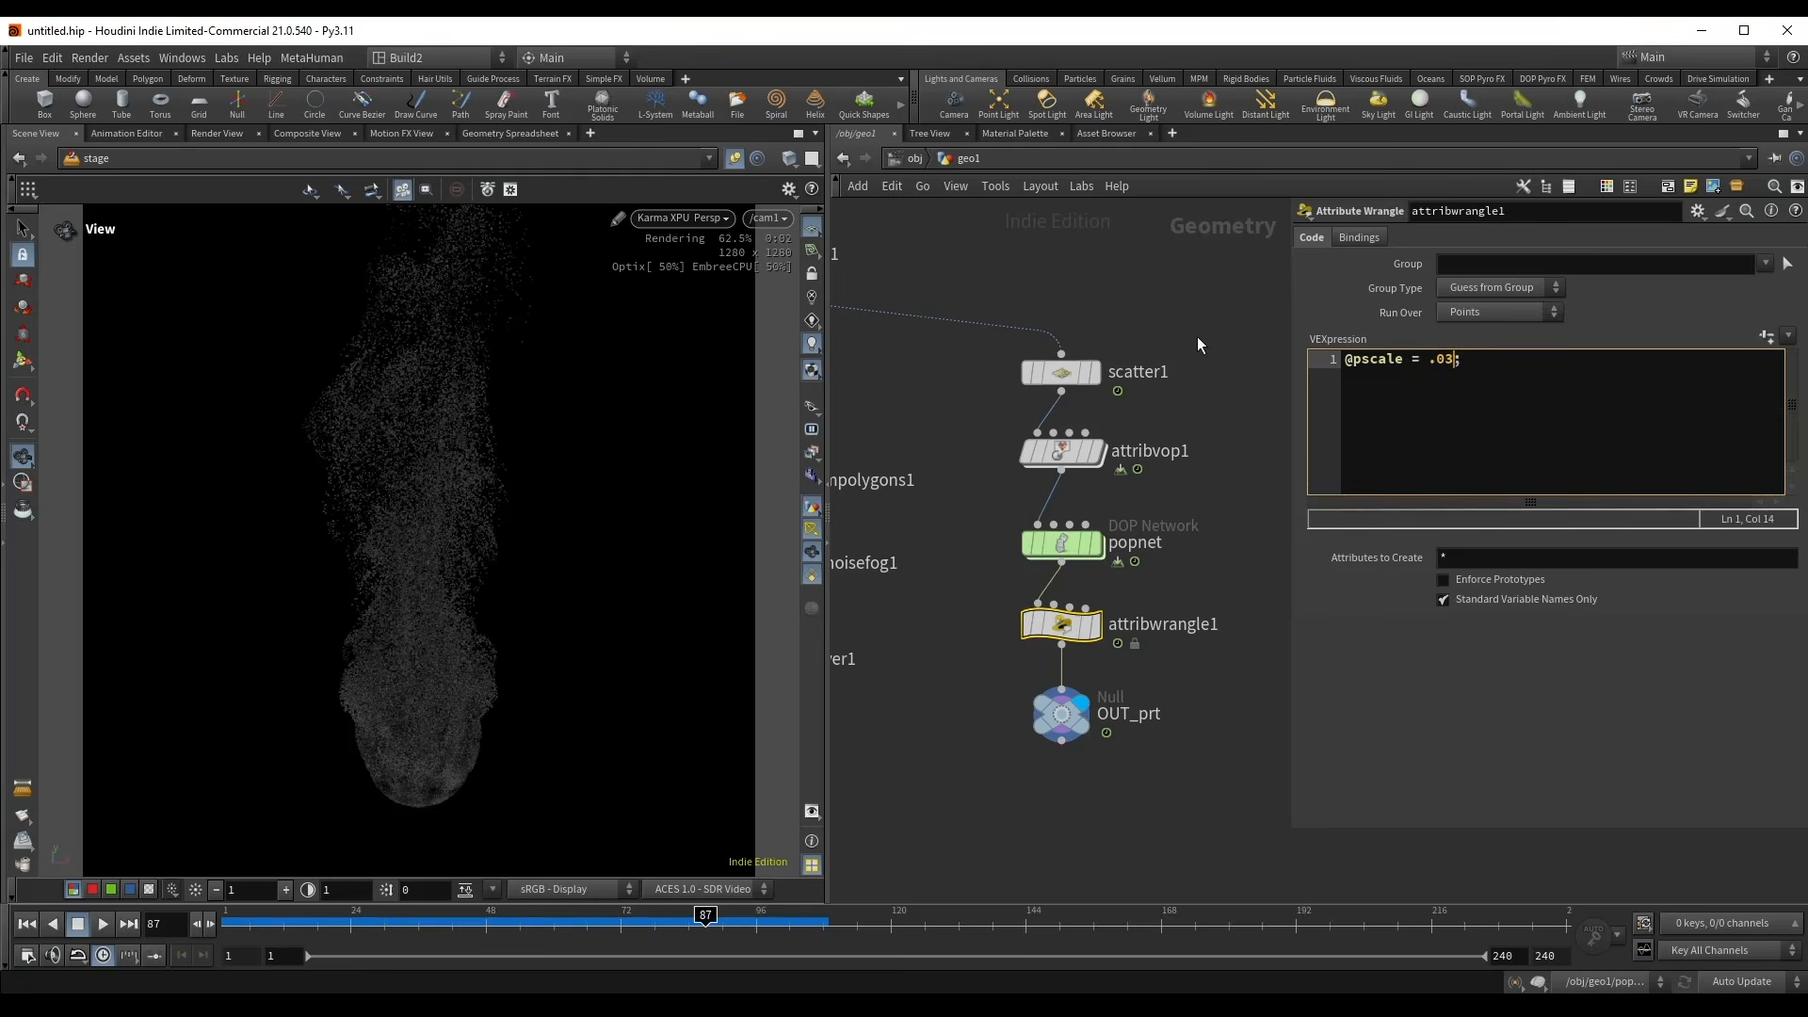
{"action": "key", "text": "BackSpace"}
{"action": "type", "text": "3"}
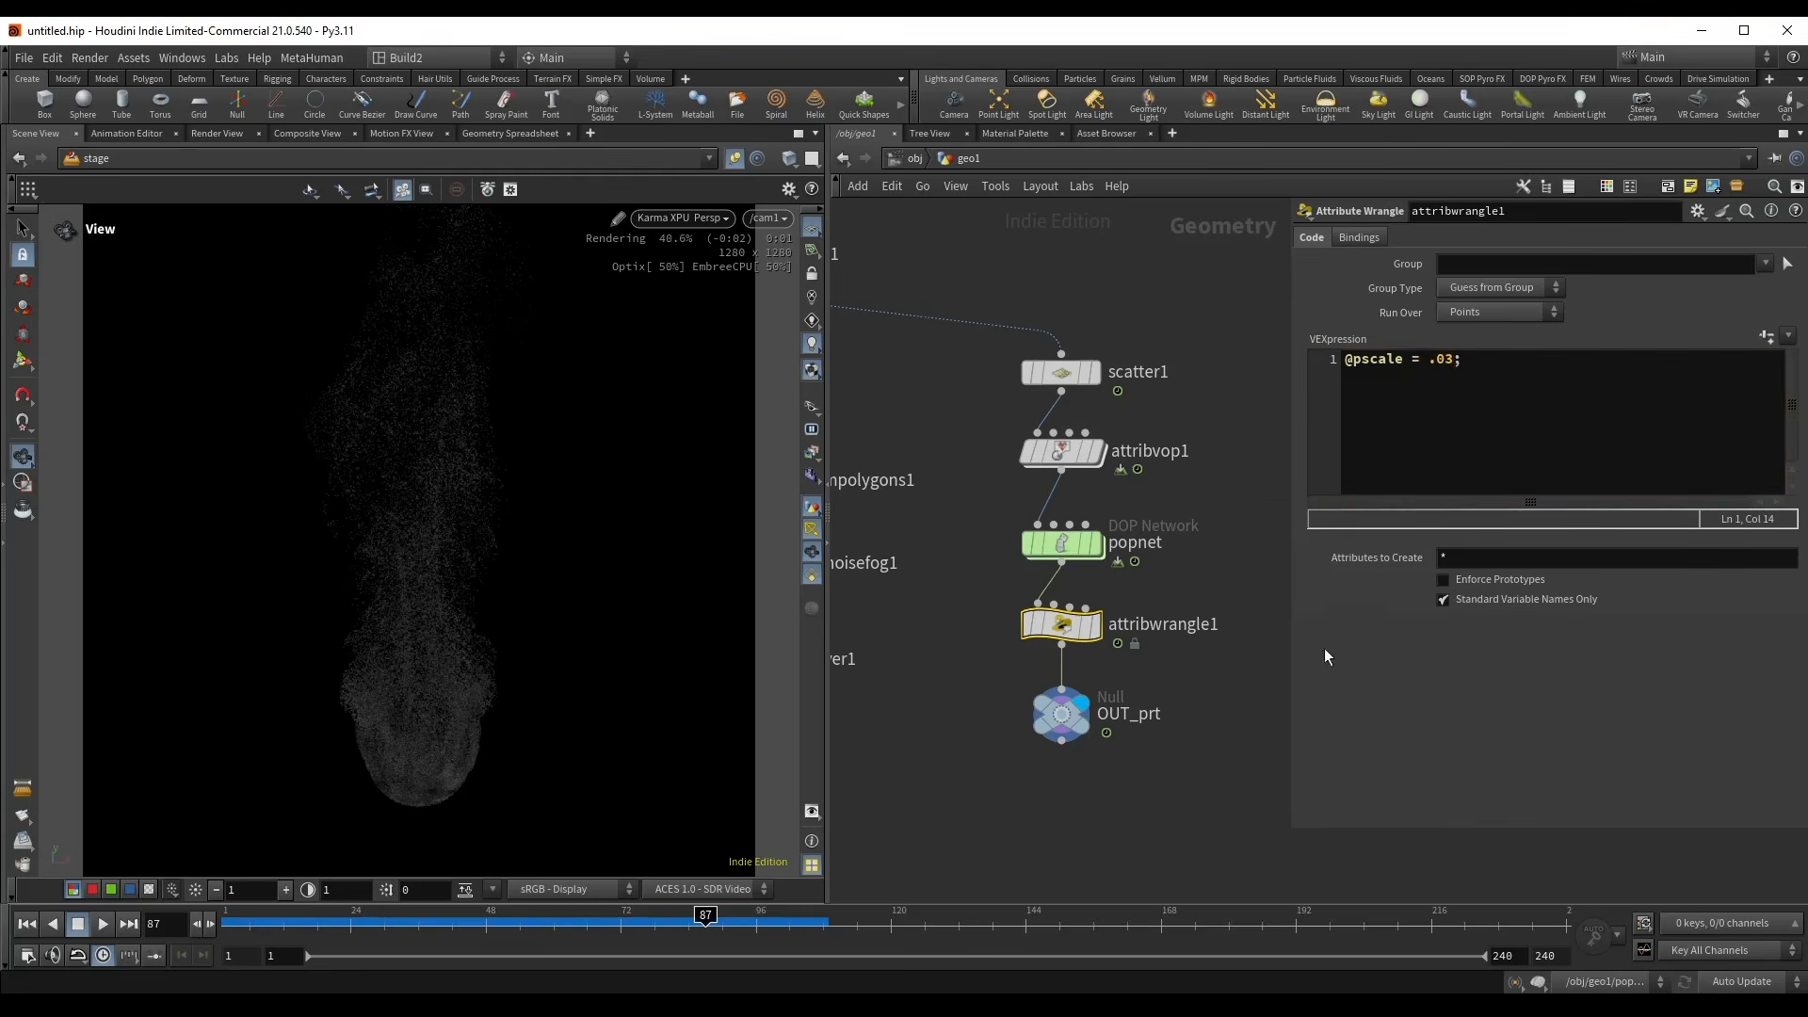
{"action": "left_click_drag", "start_coordinate": [1456, 366], "coordinate": [1447, 369]}
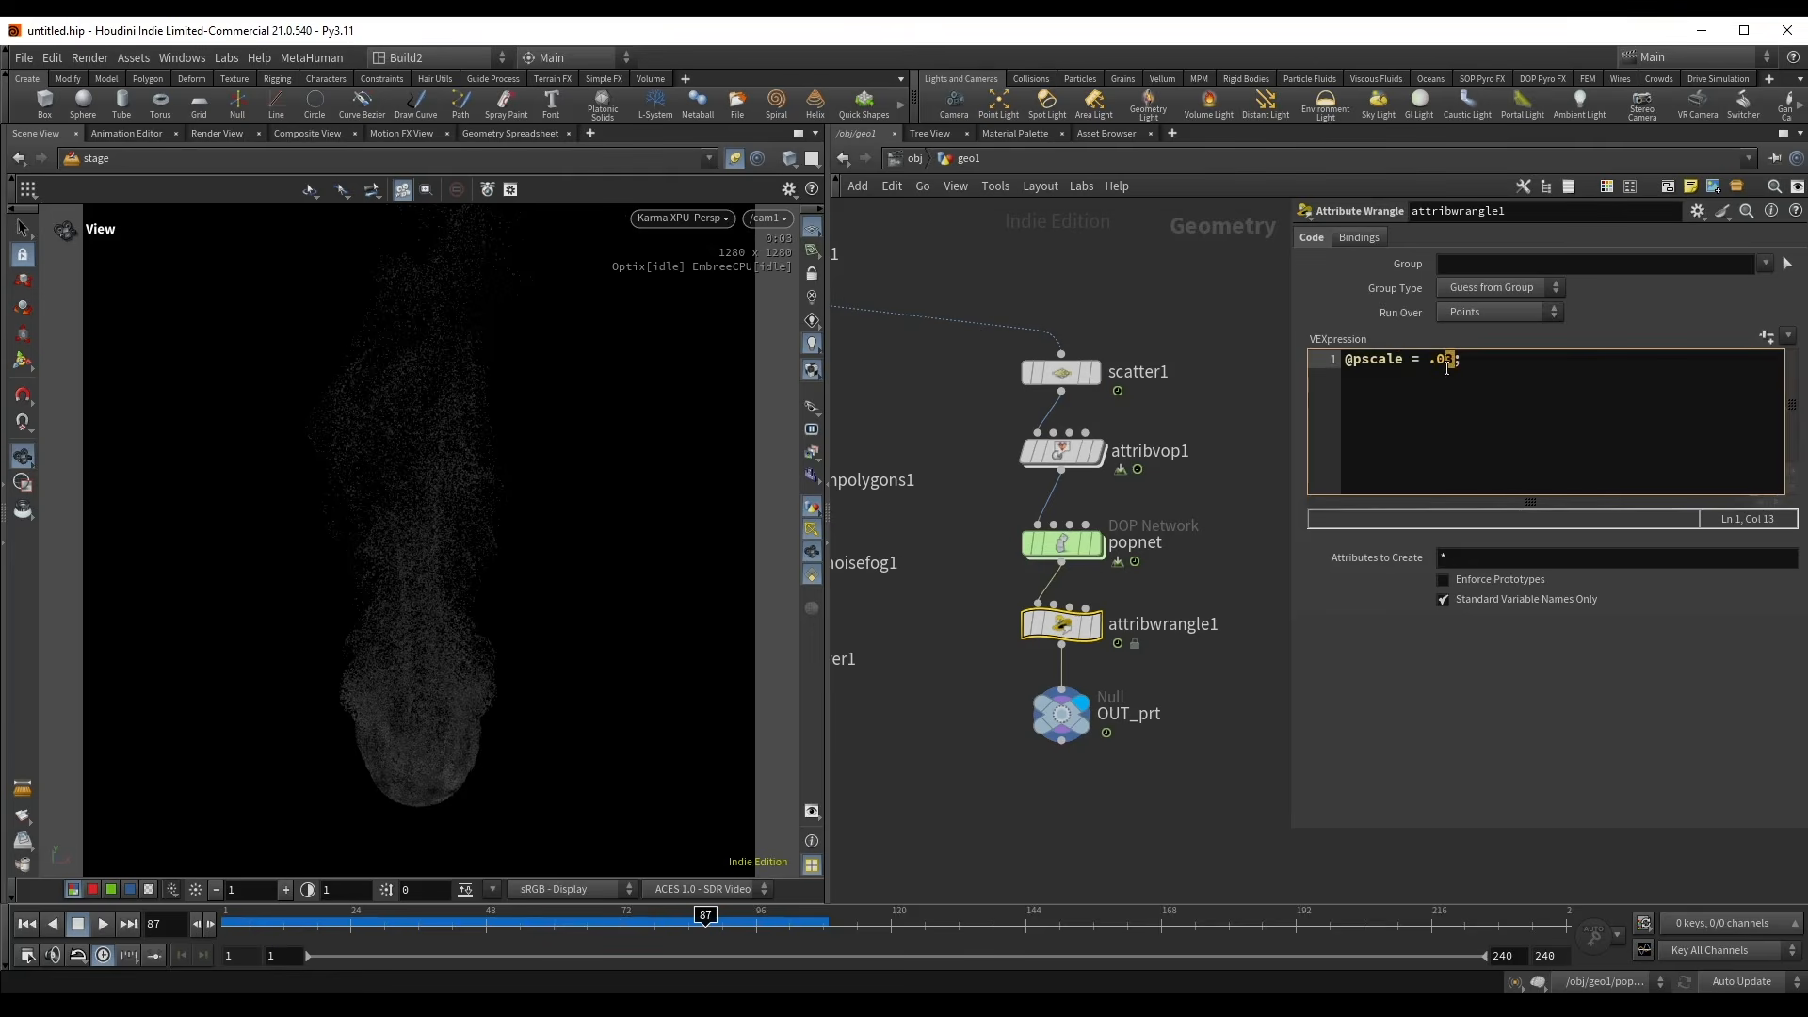
{"action": "type", "text": "5"}
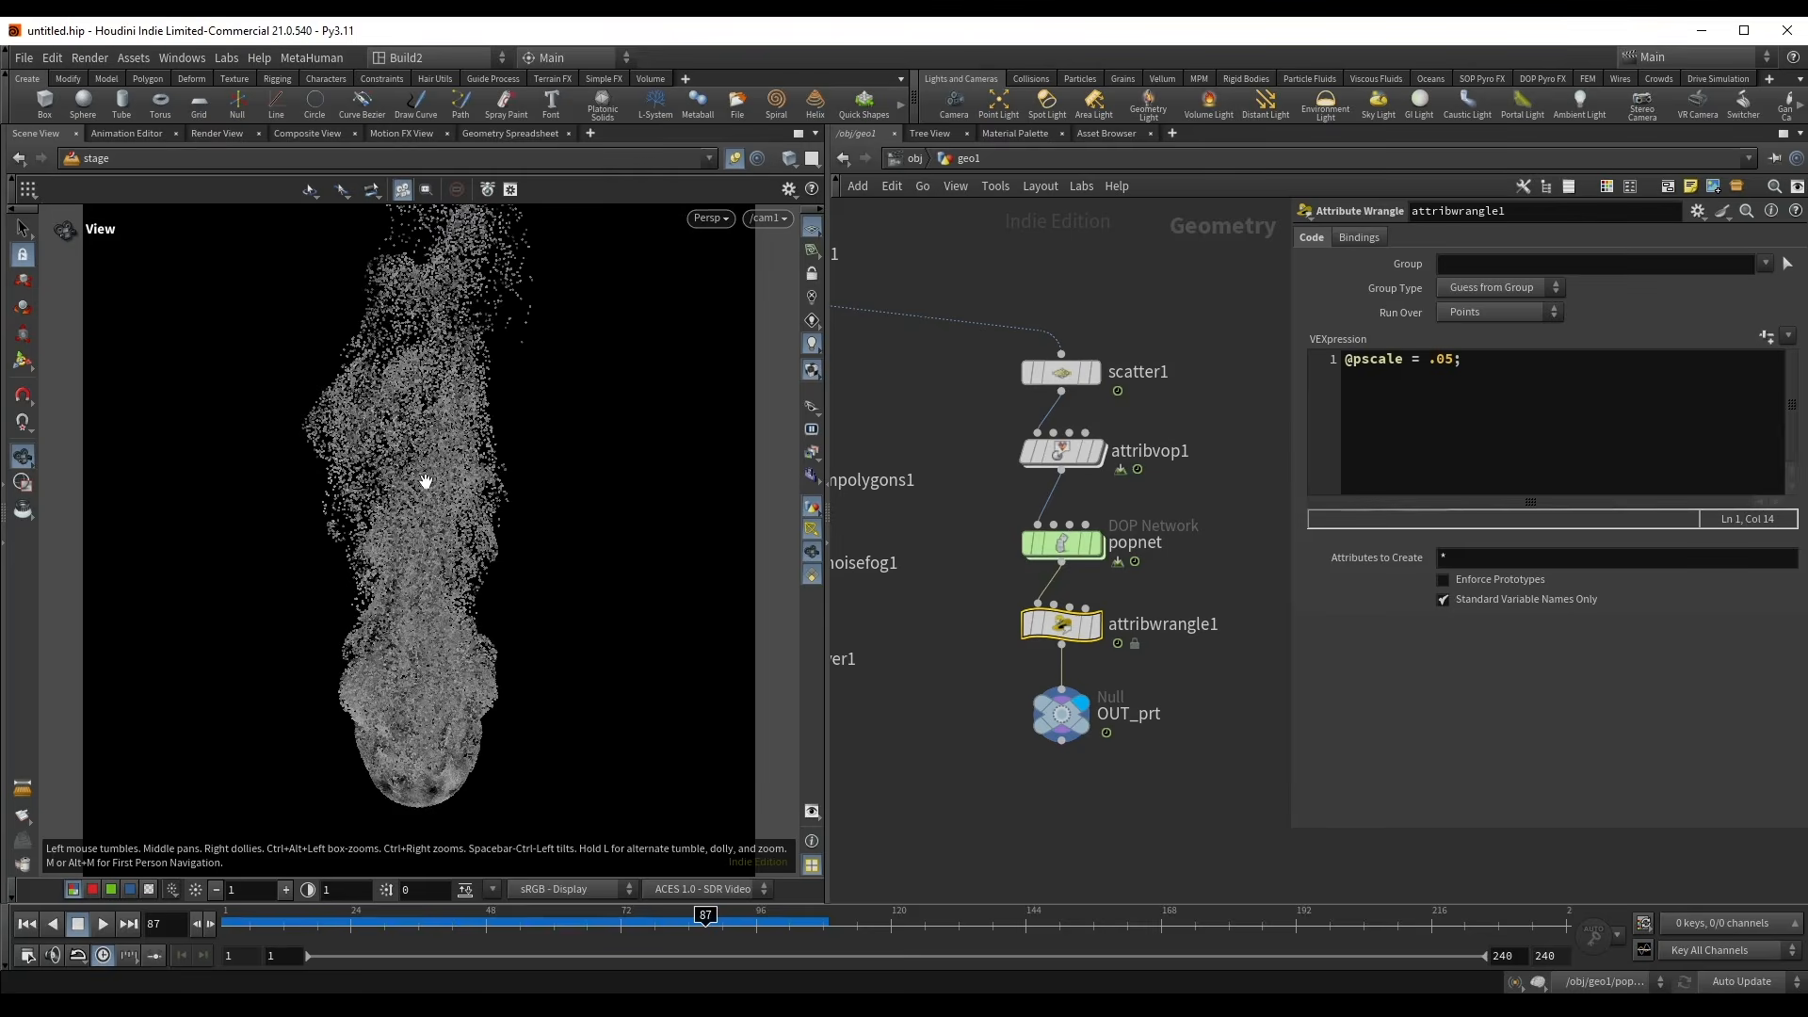
- Select OUT_prt and unpin the viewport from the stage so it shows the geo1 particles
{"action": "left_click_drag", "start_coordinate": [1429, 361], "coordinate": [1455, 361]}
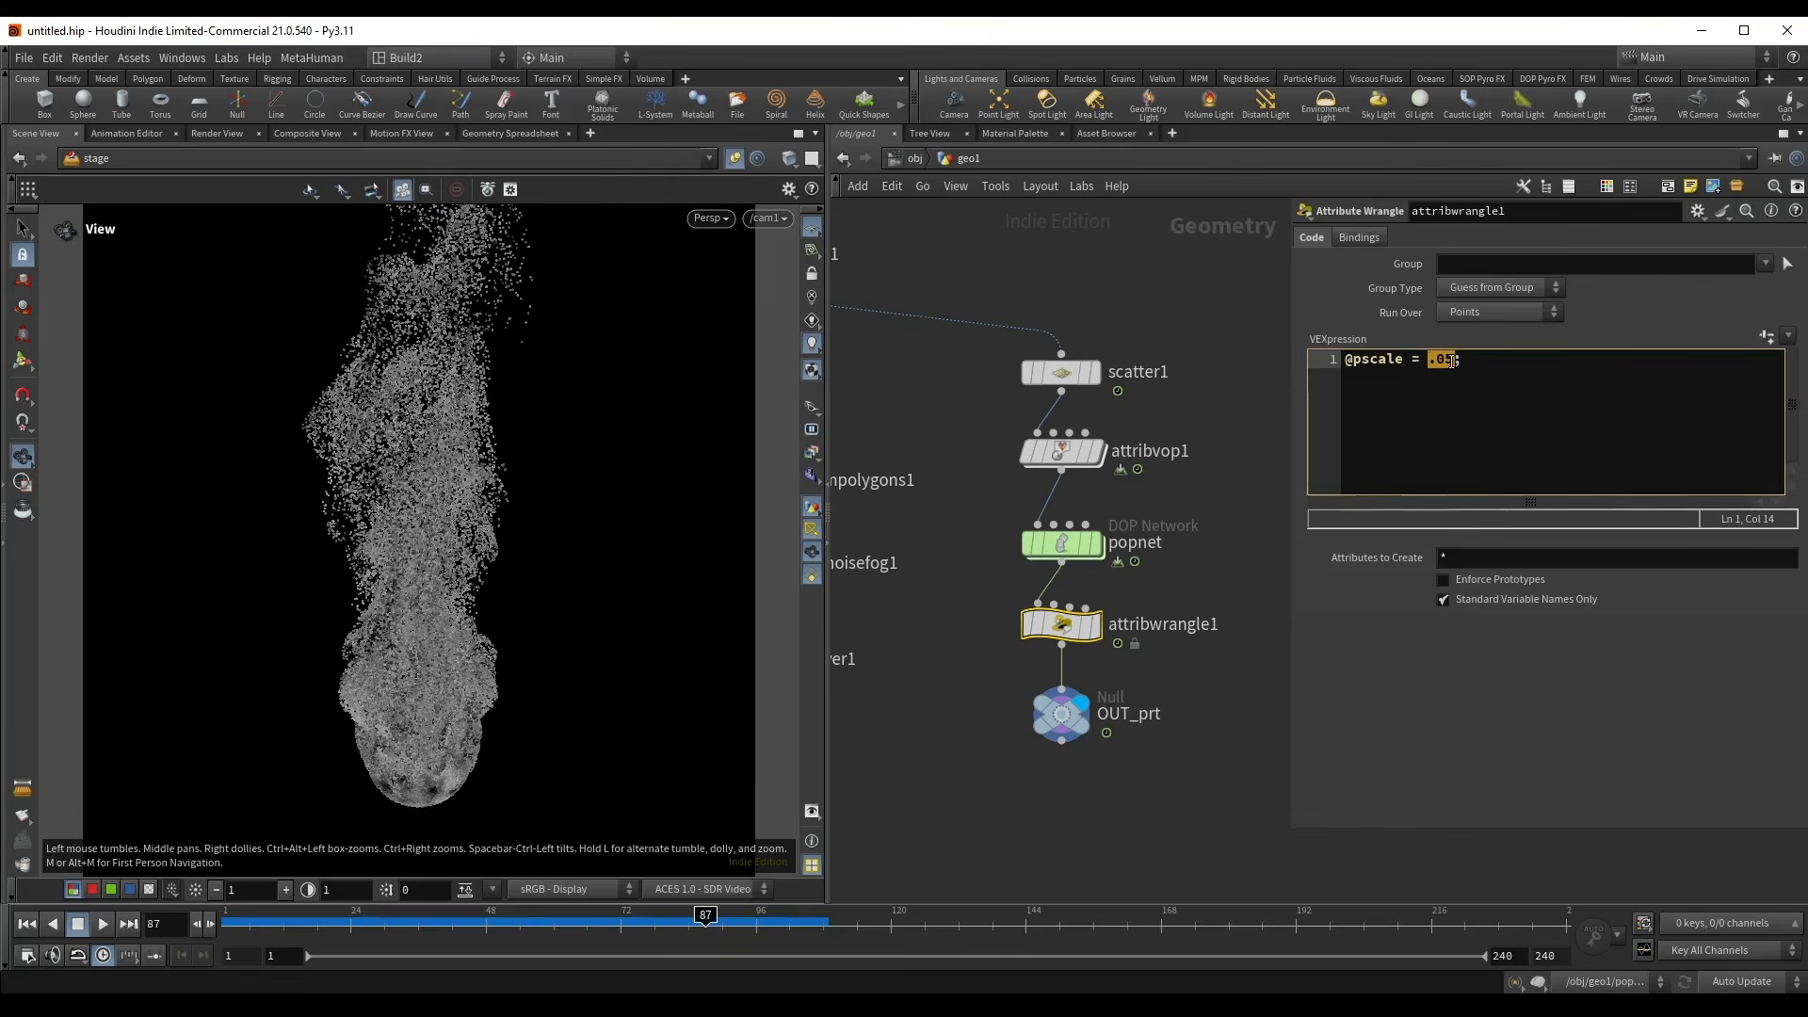
{"action": "left_click", "coordinate": [1524, 703]}
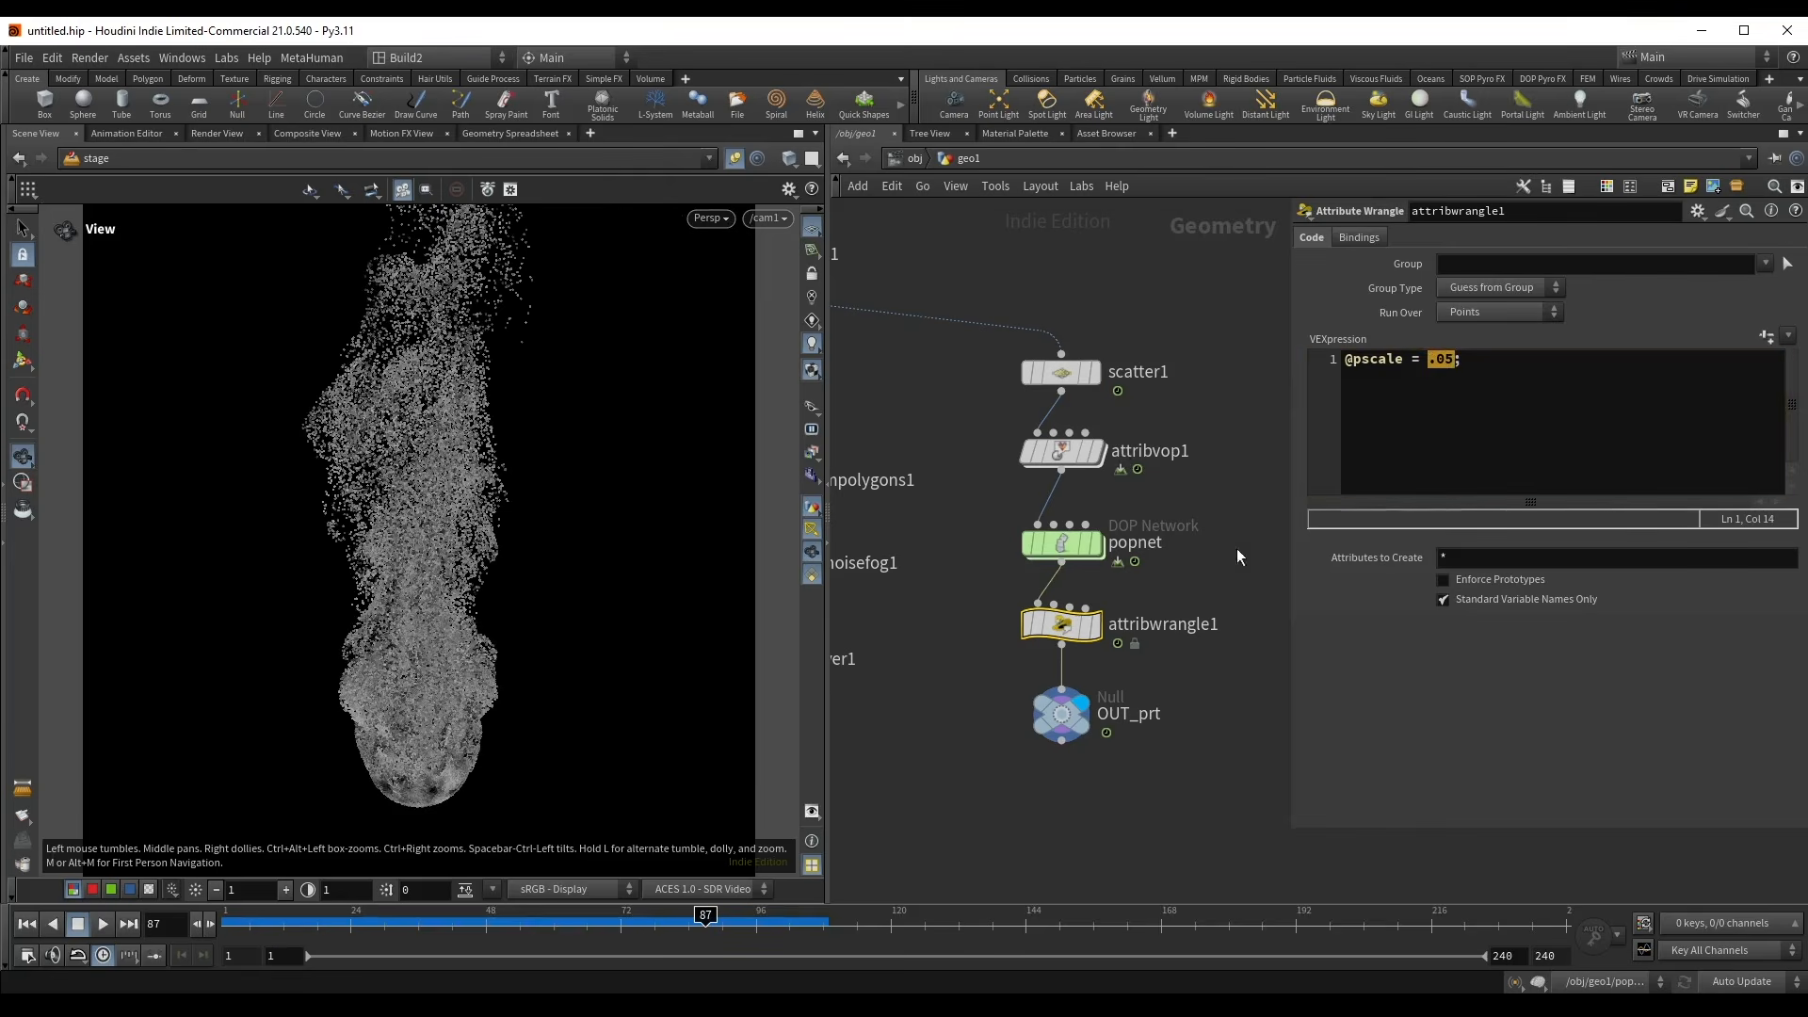
{"action": "left_click", "coordinate": [964, 513]}
{"action": "left_click", "coordinate": [1061, 714]}
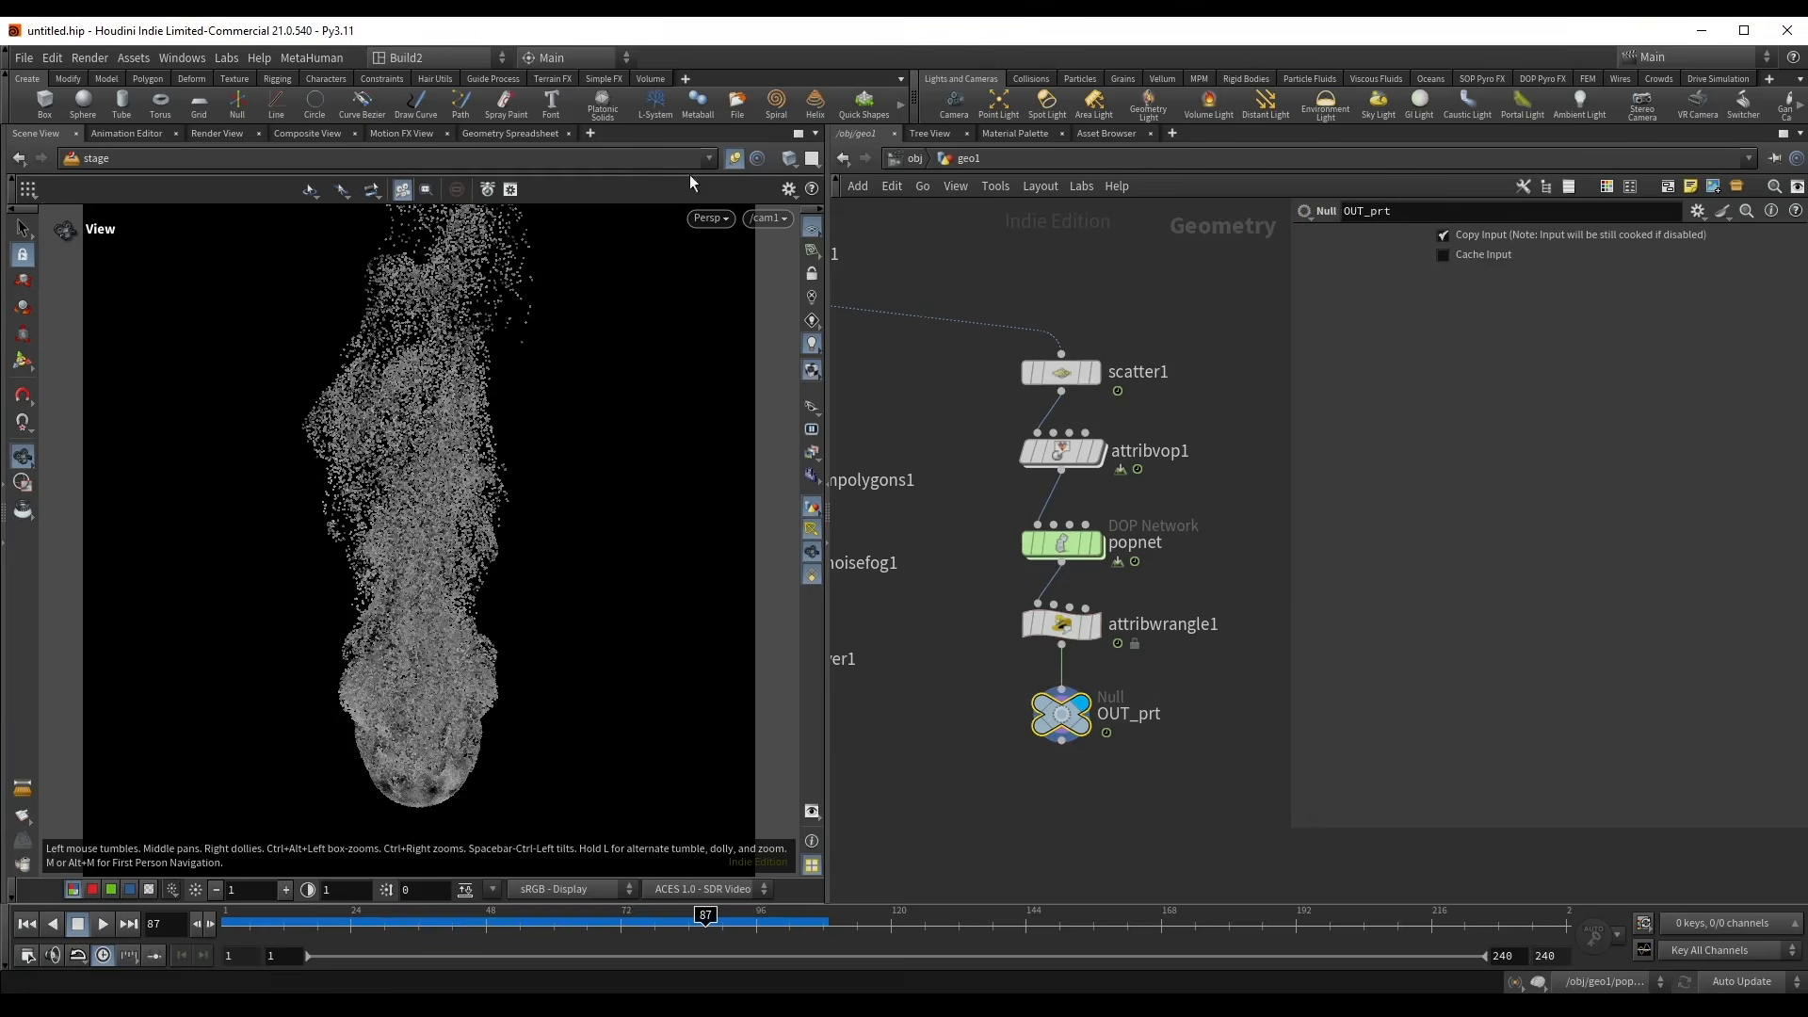
{"action": "left_click", "coordinate": [735, 160]}
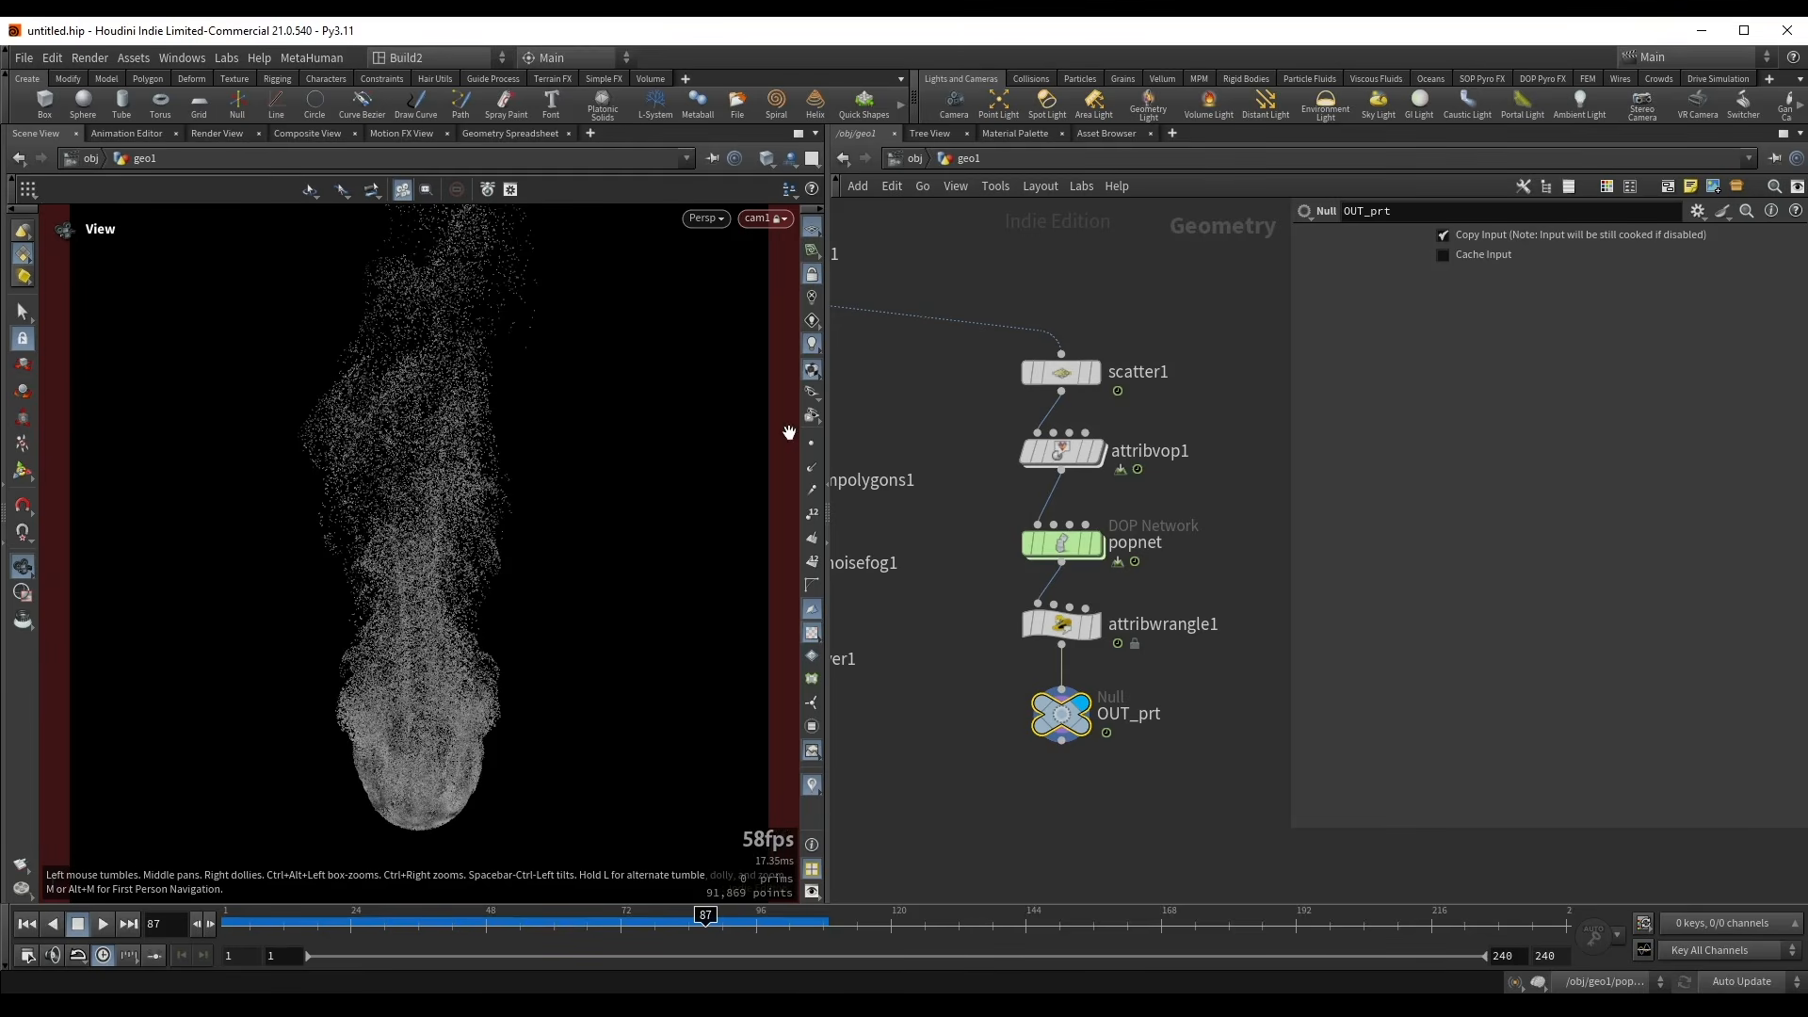
- Set scatter1's Force Total Count to 15000 and reset the popnet simulation
{"action": "left_click_drag", "start_coordinate": [953, 393], "coordinate": [1064, 354]}
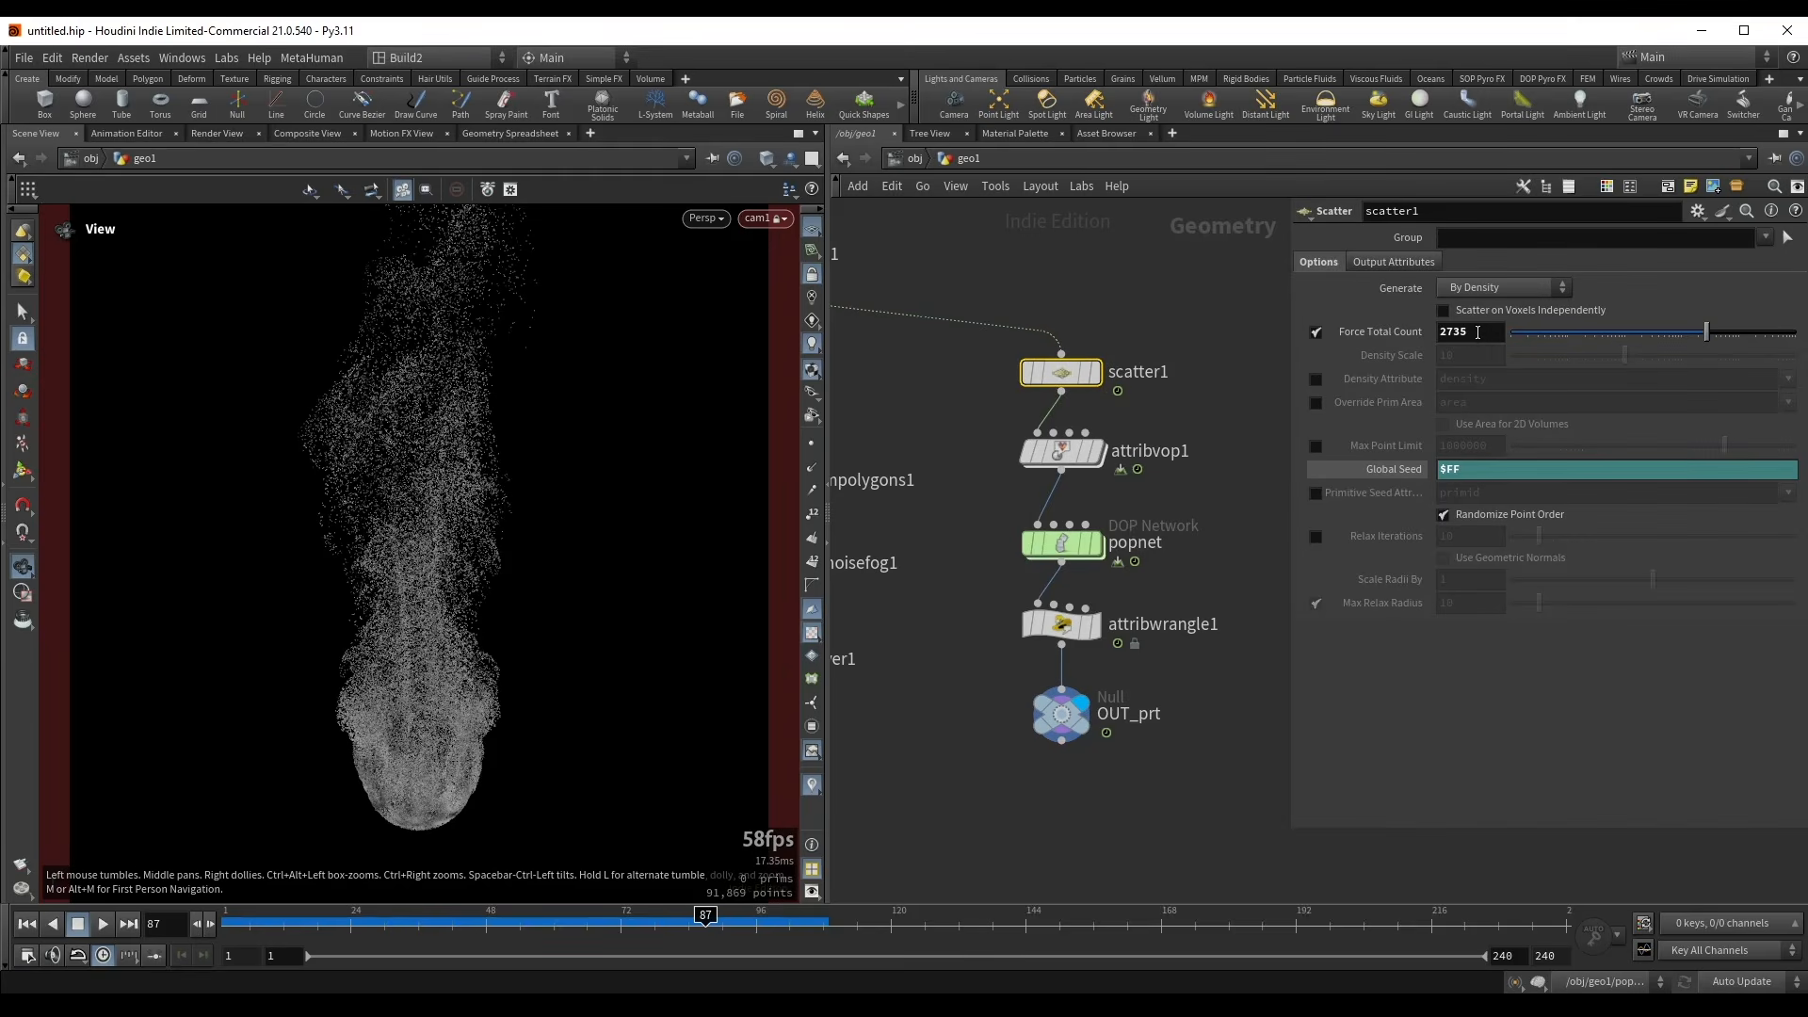
{"action": "double_click", "coordinate": [1490, 332]}
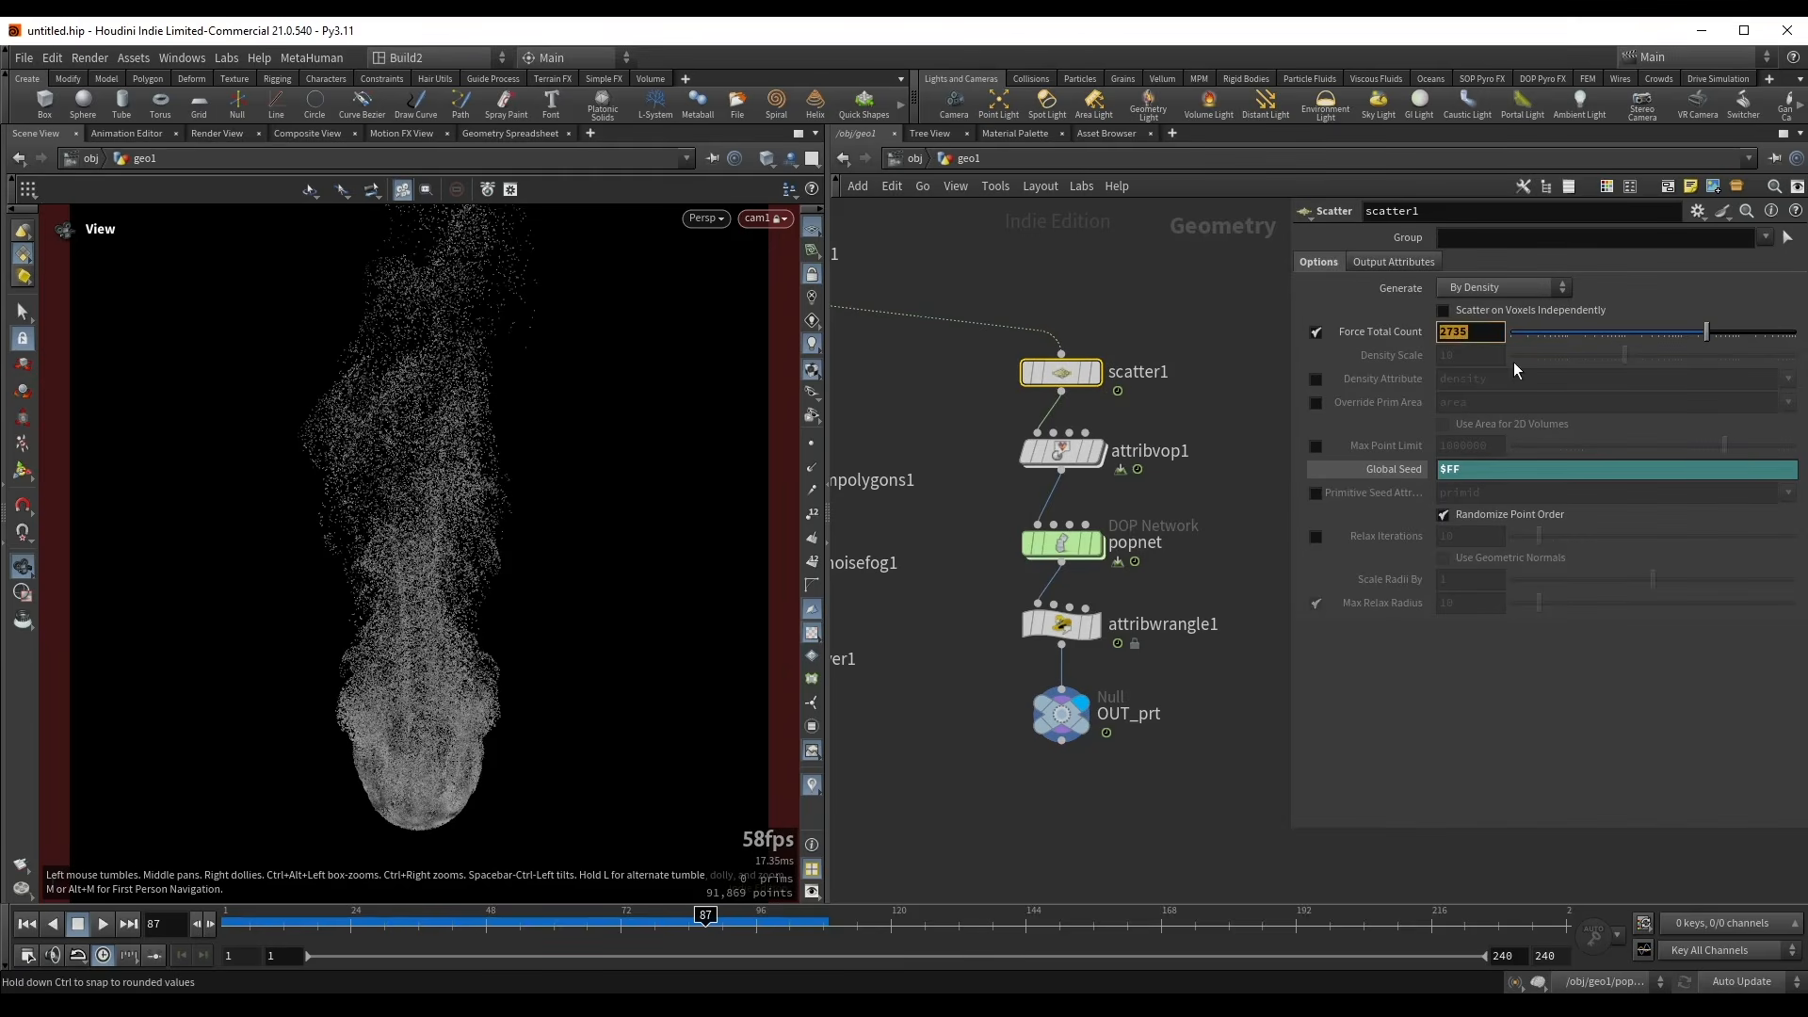
{"action": "type", "text": "15000"}
{"action": "key", "text": "Return"}
{"action": "left_click", "coordinate": [1064, 544]}
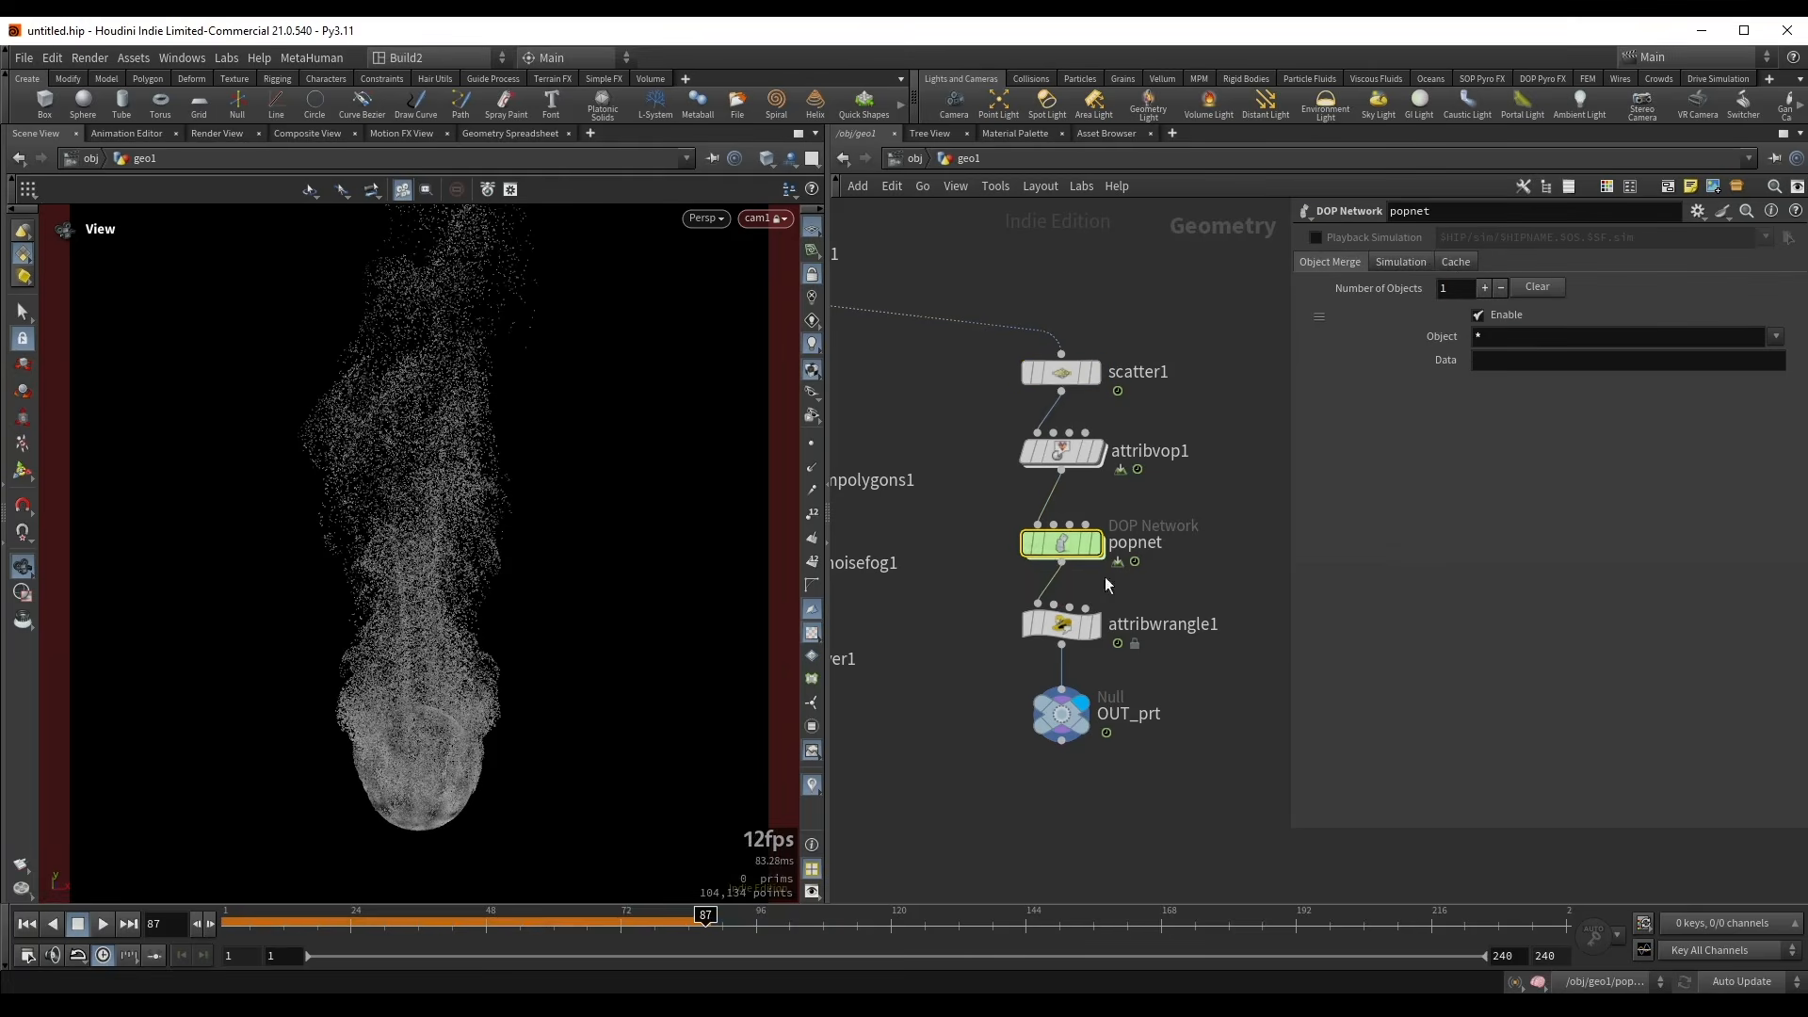
{"action": "left_click", "coordinate": [1403, 261]}
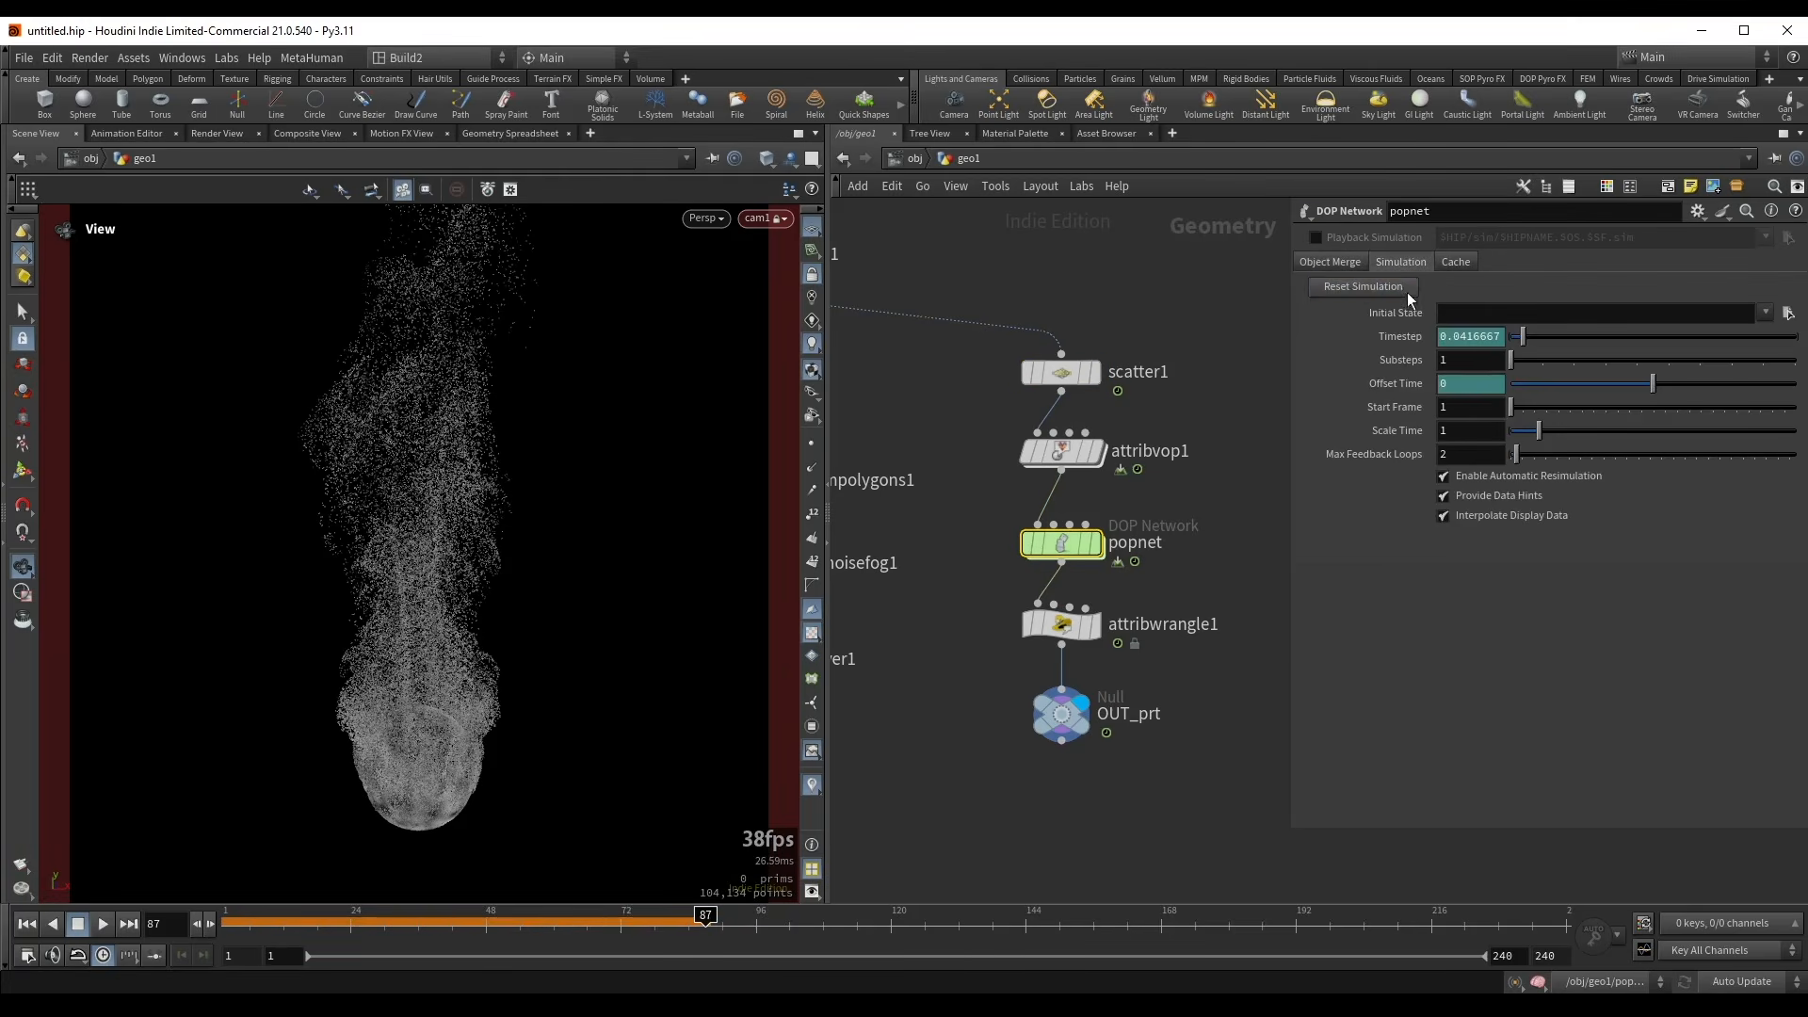
{"action": "left_click", "coordinate": [1357, 288]}
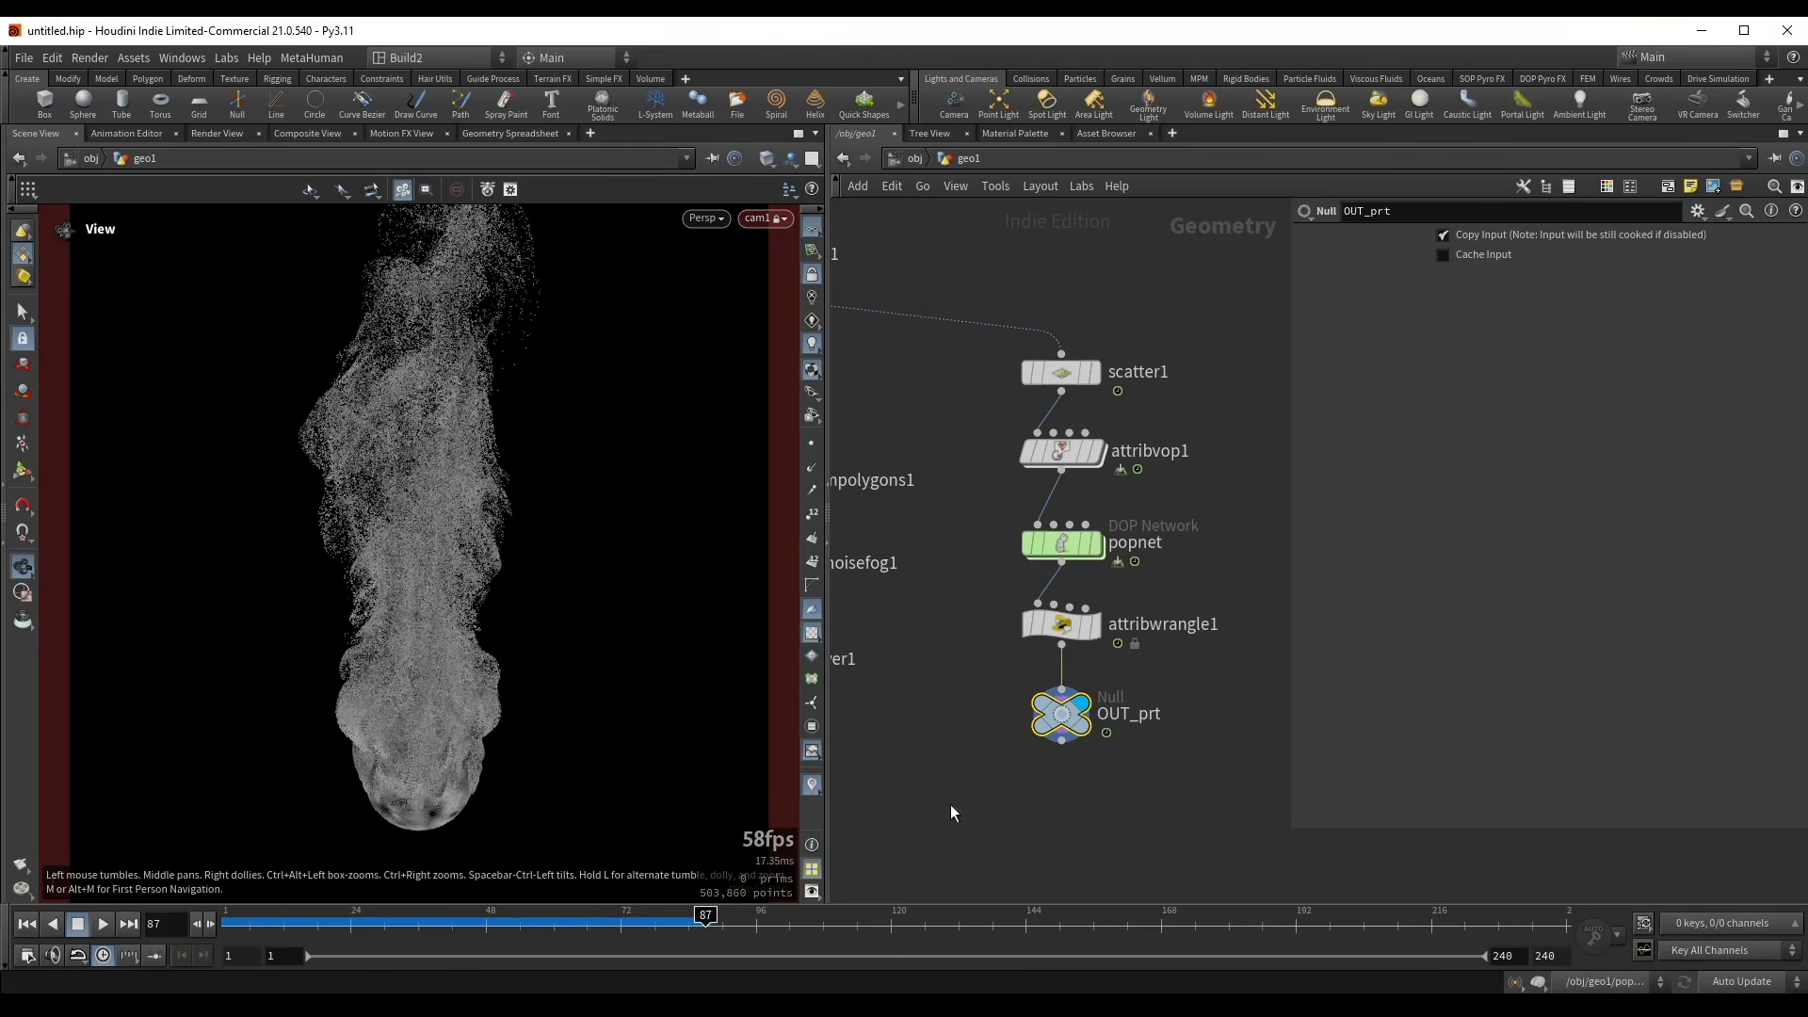
- Change the pscale in attribwrangle1 to .03
{"action": "key", "text": "n"}
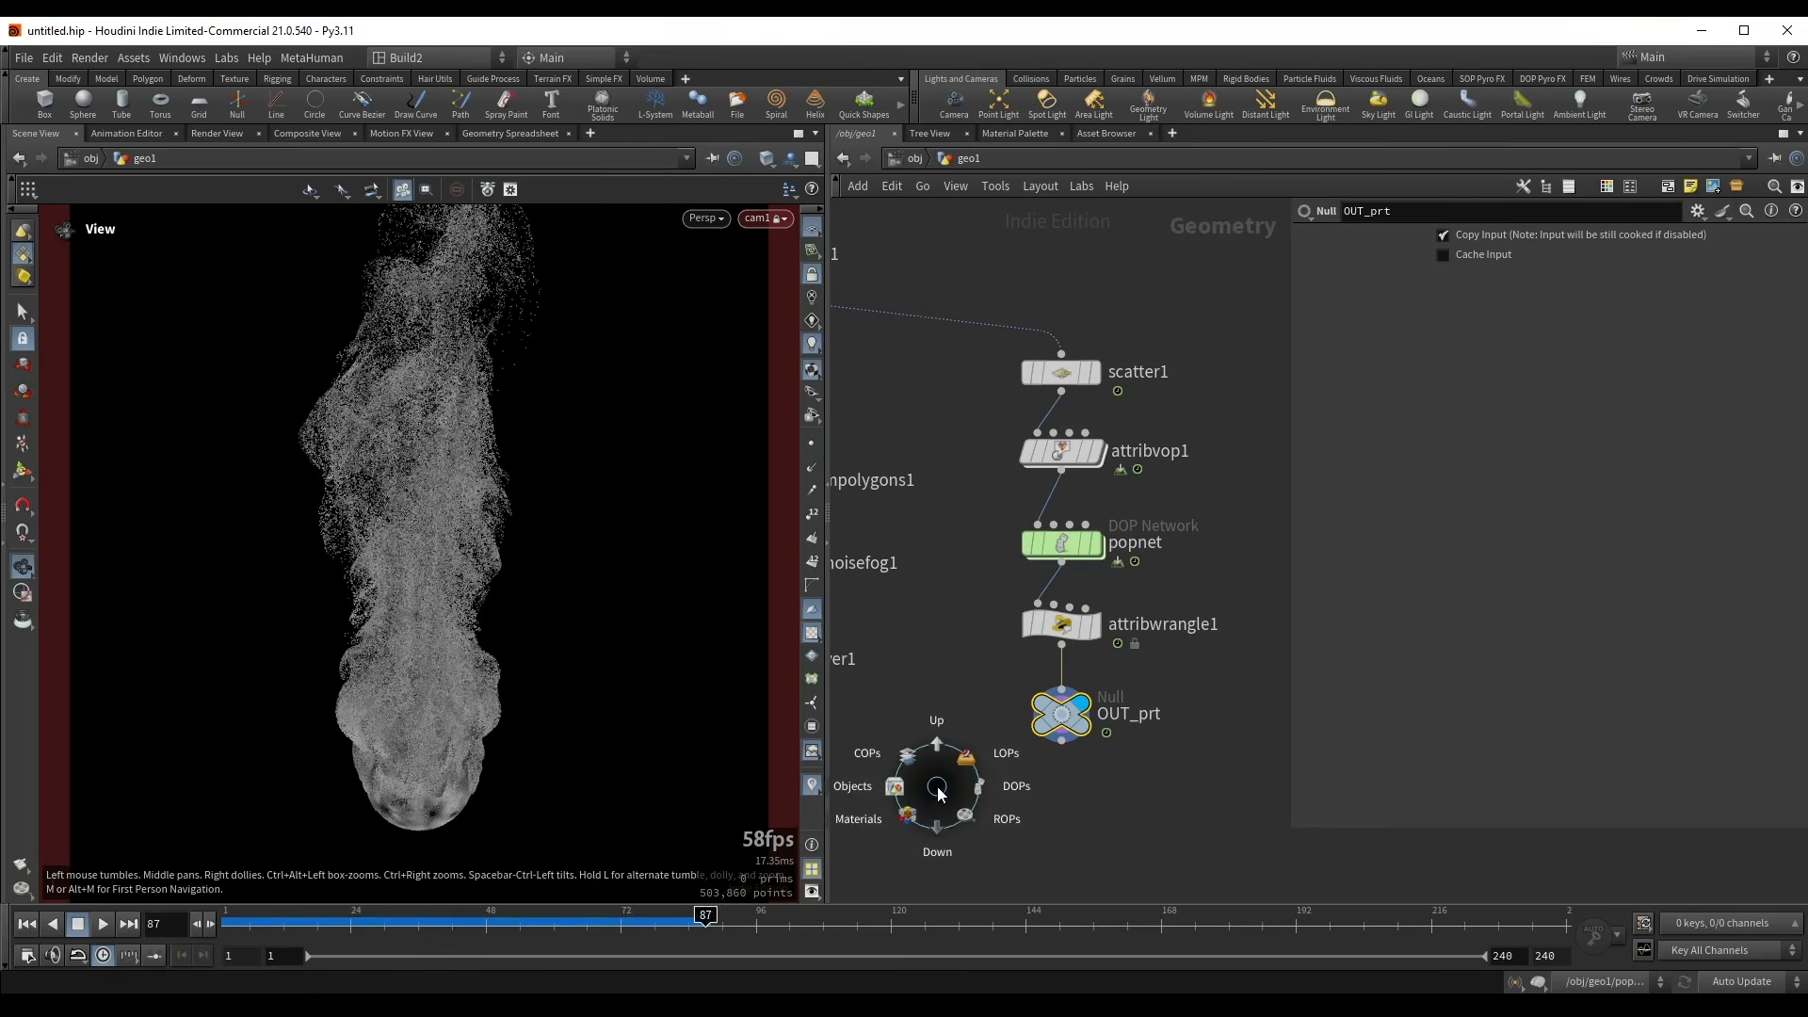
{"action": "left_click", "coordinate": [1061, 625]}
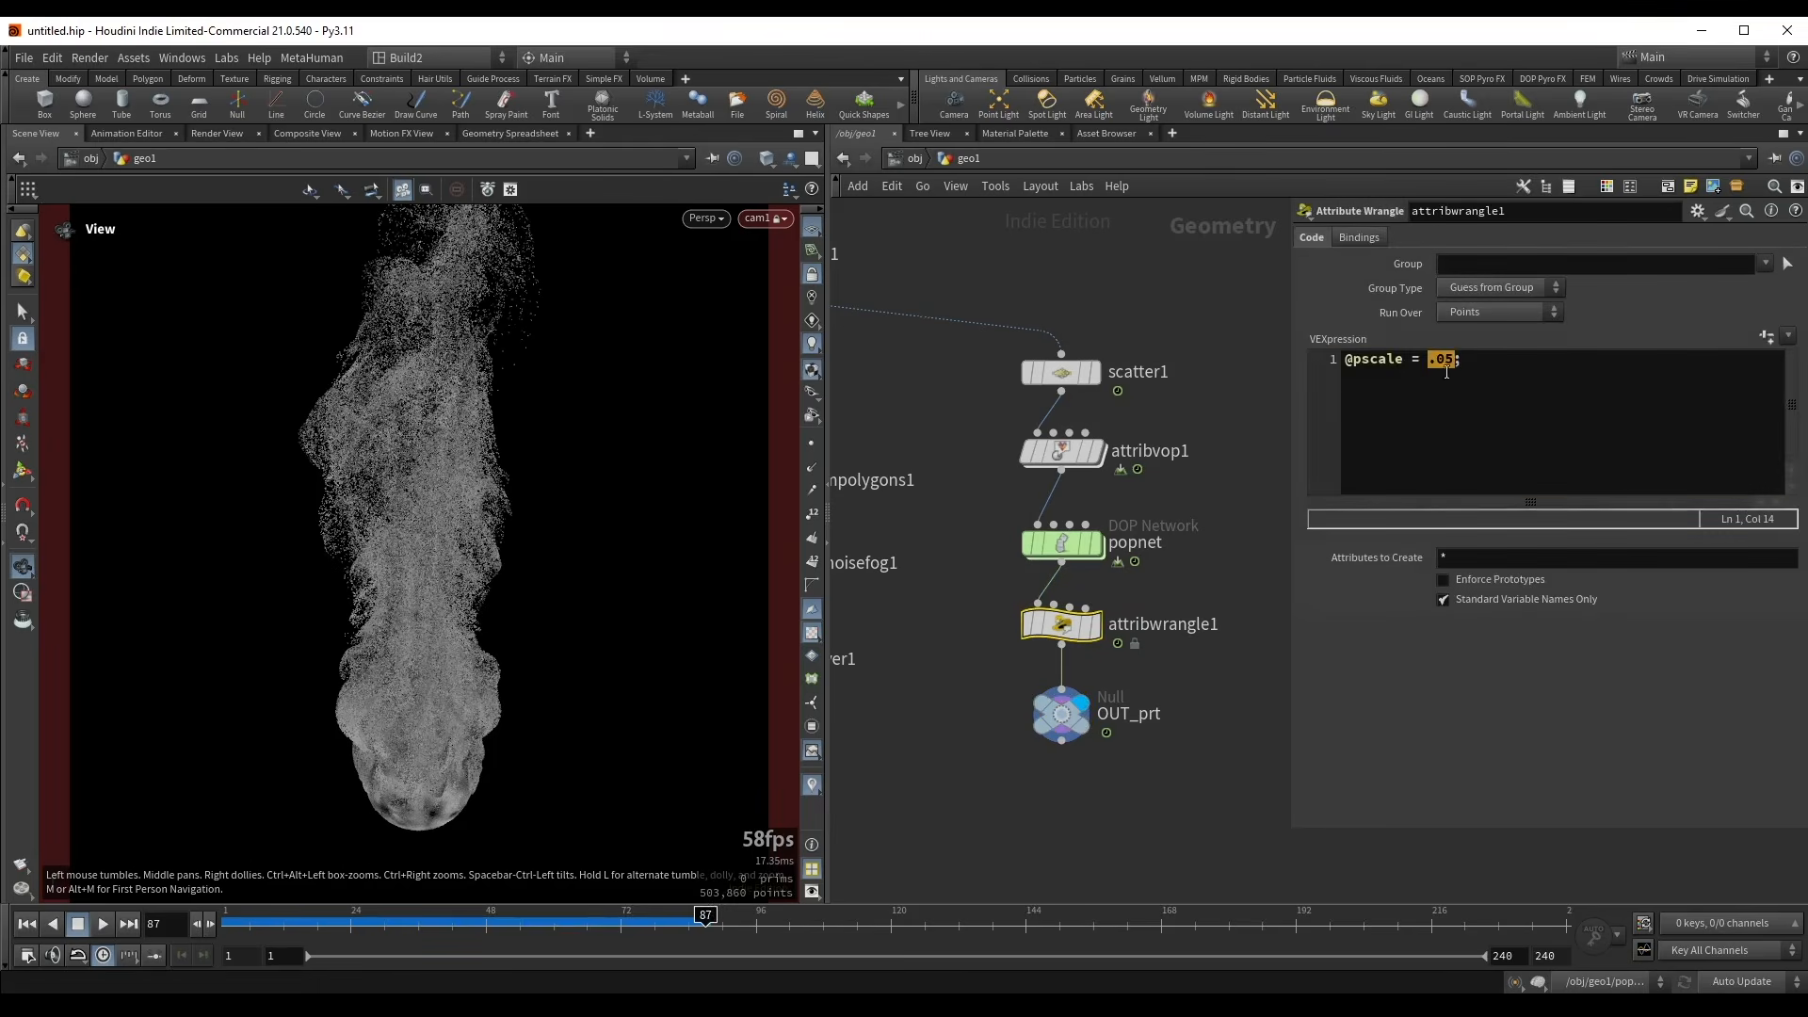
{"action": "type", "text": ".03"}
{"action": "left_click", "coordinate": [1472, 723]}
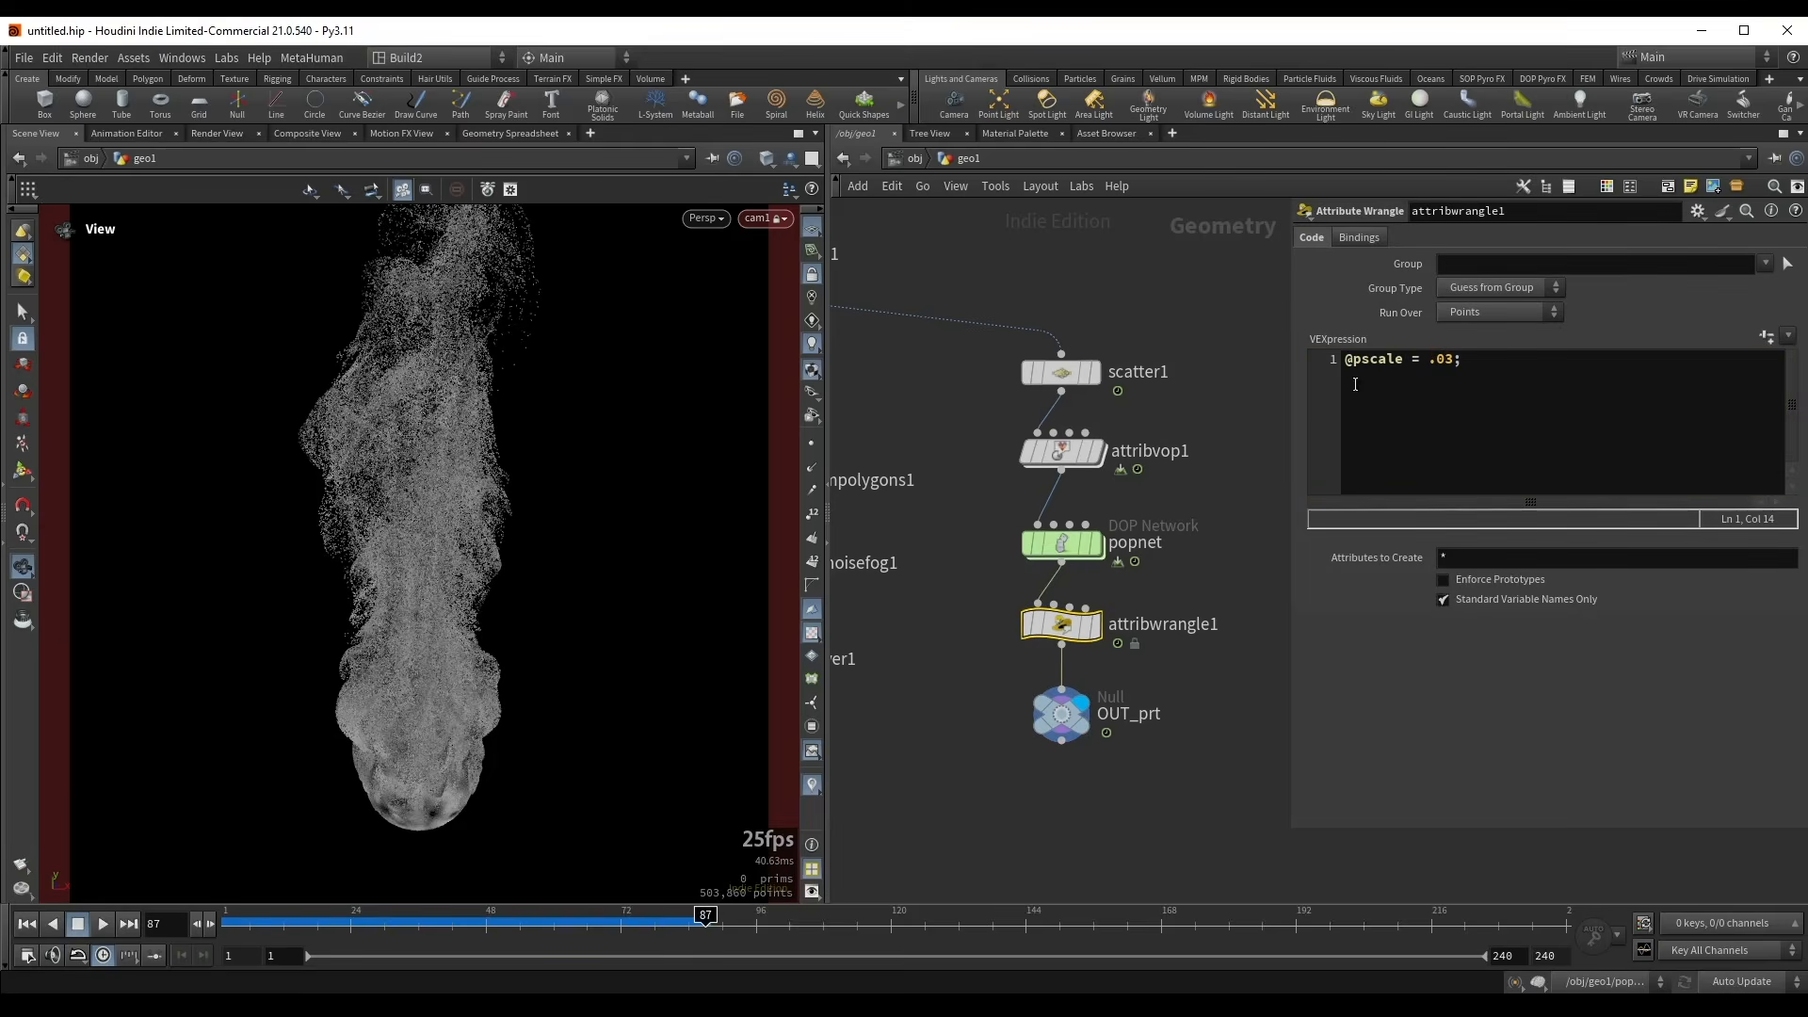
- Go to the stage, preview the particles with Karma XPU, and display only the render's alpha channel
{"action": "key", "text": "n"}
{"action": "left_click", "coordinate": [880, 768]}
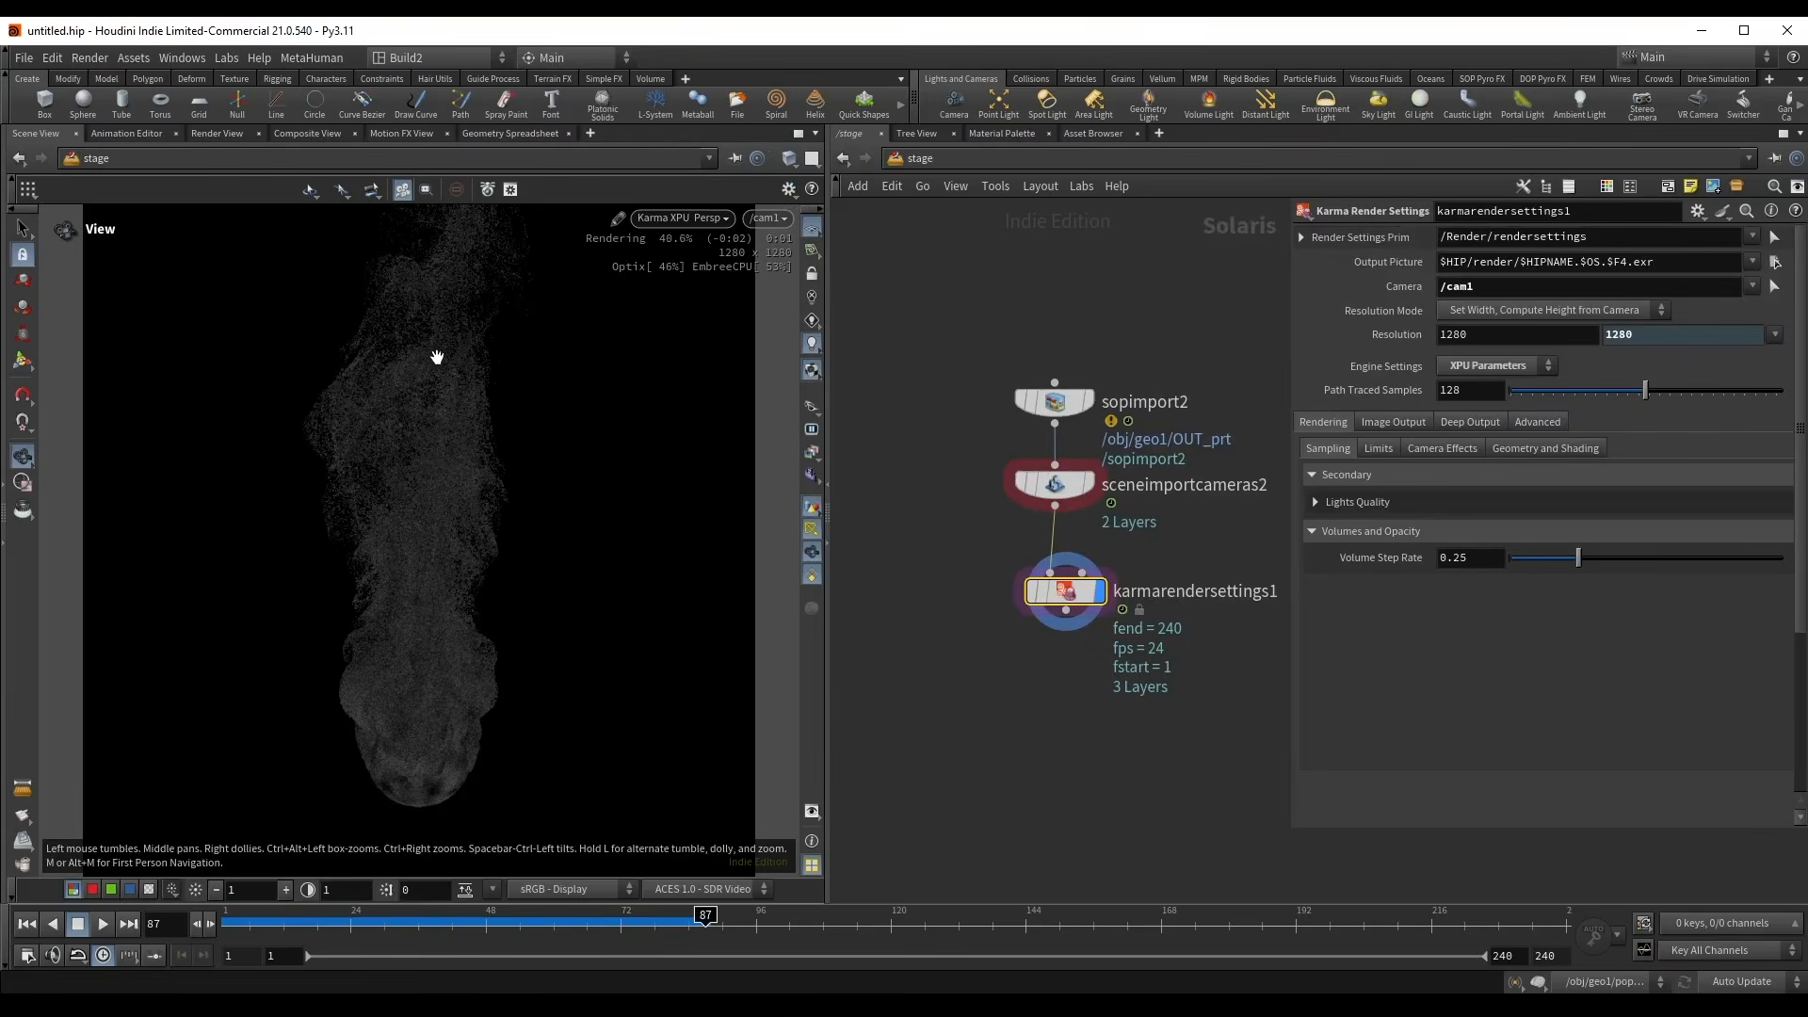
{"action": "left_click", "coordinate": [698, 219]}
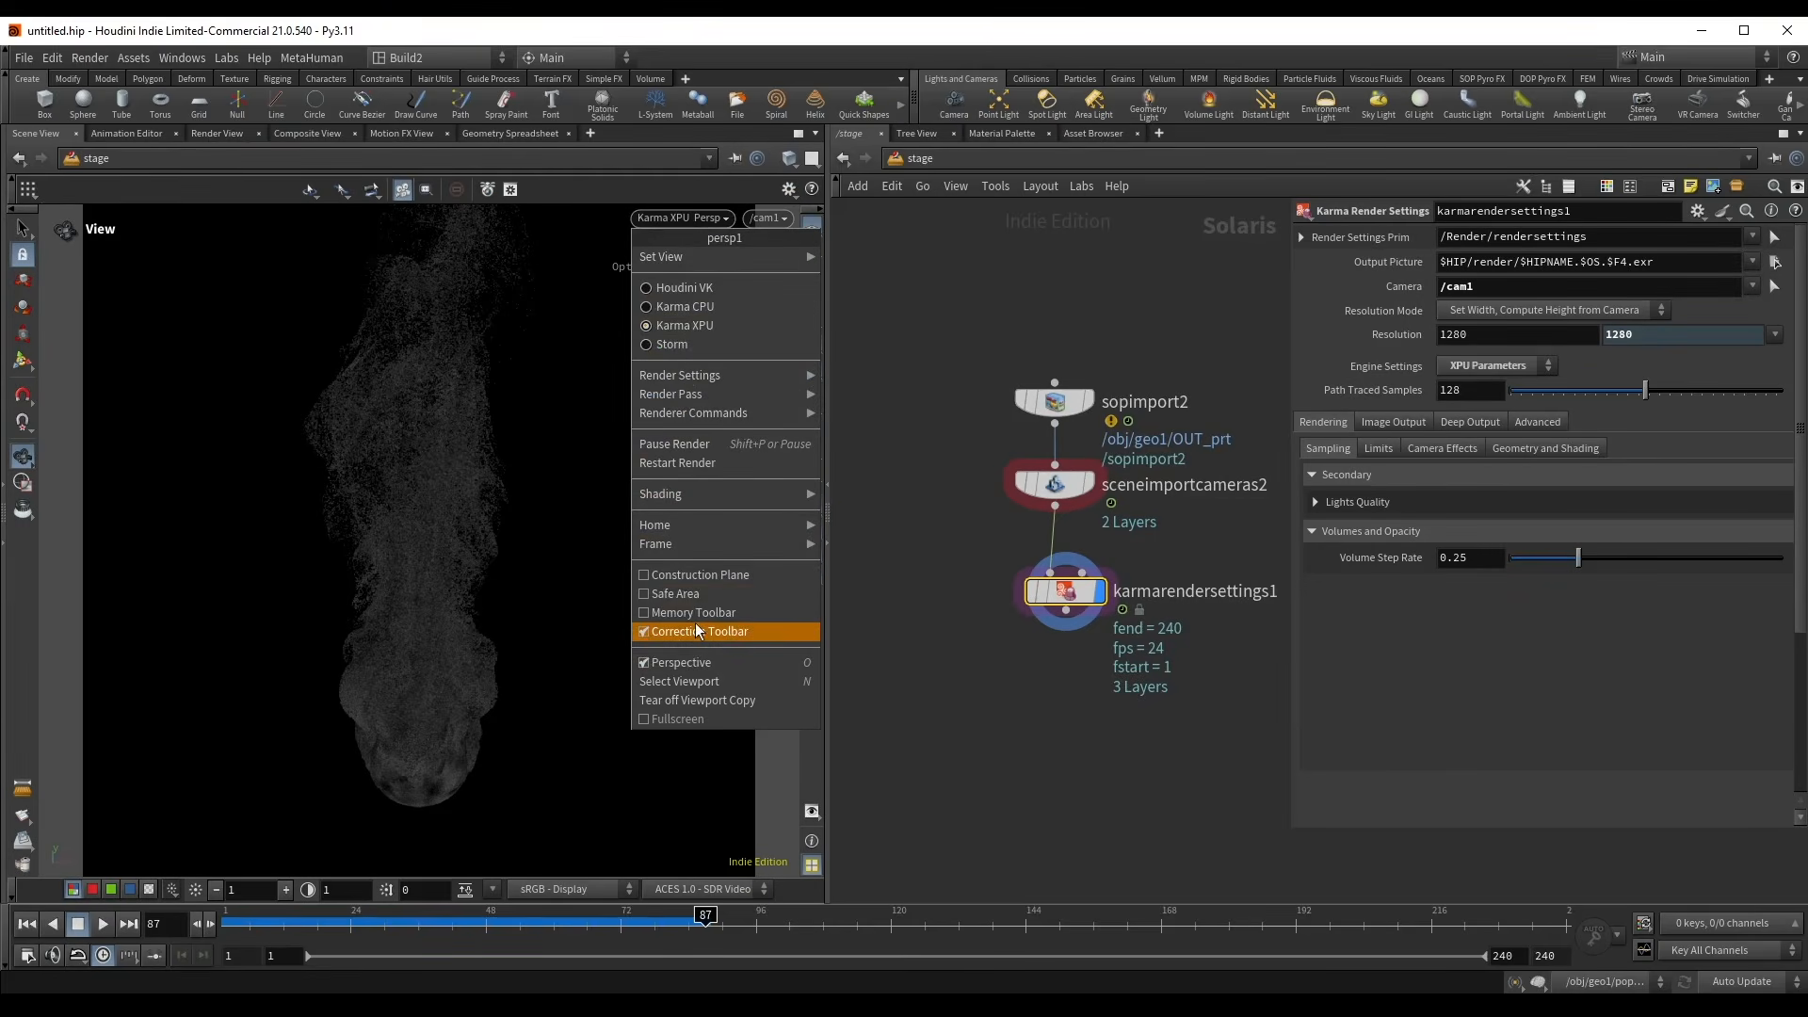
{"action": "key", "text": "Escape"}
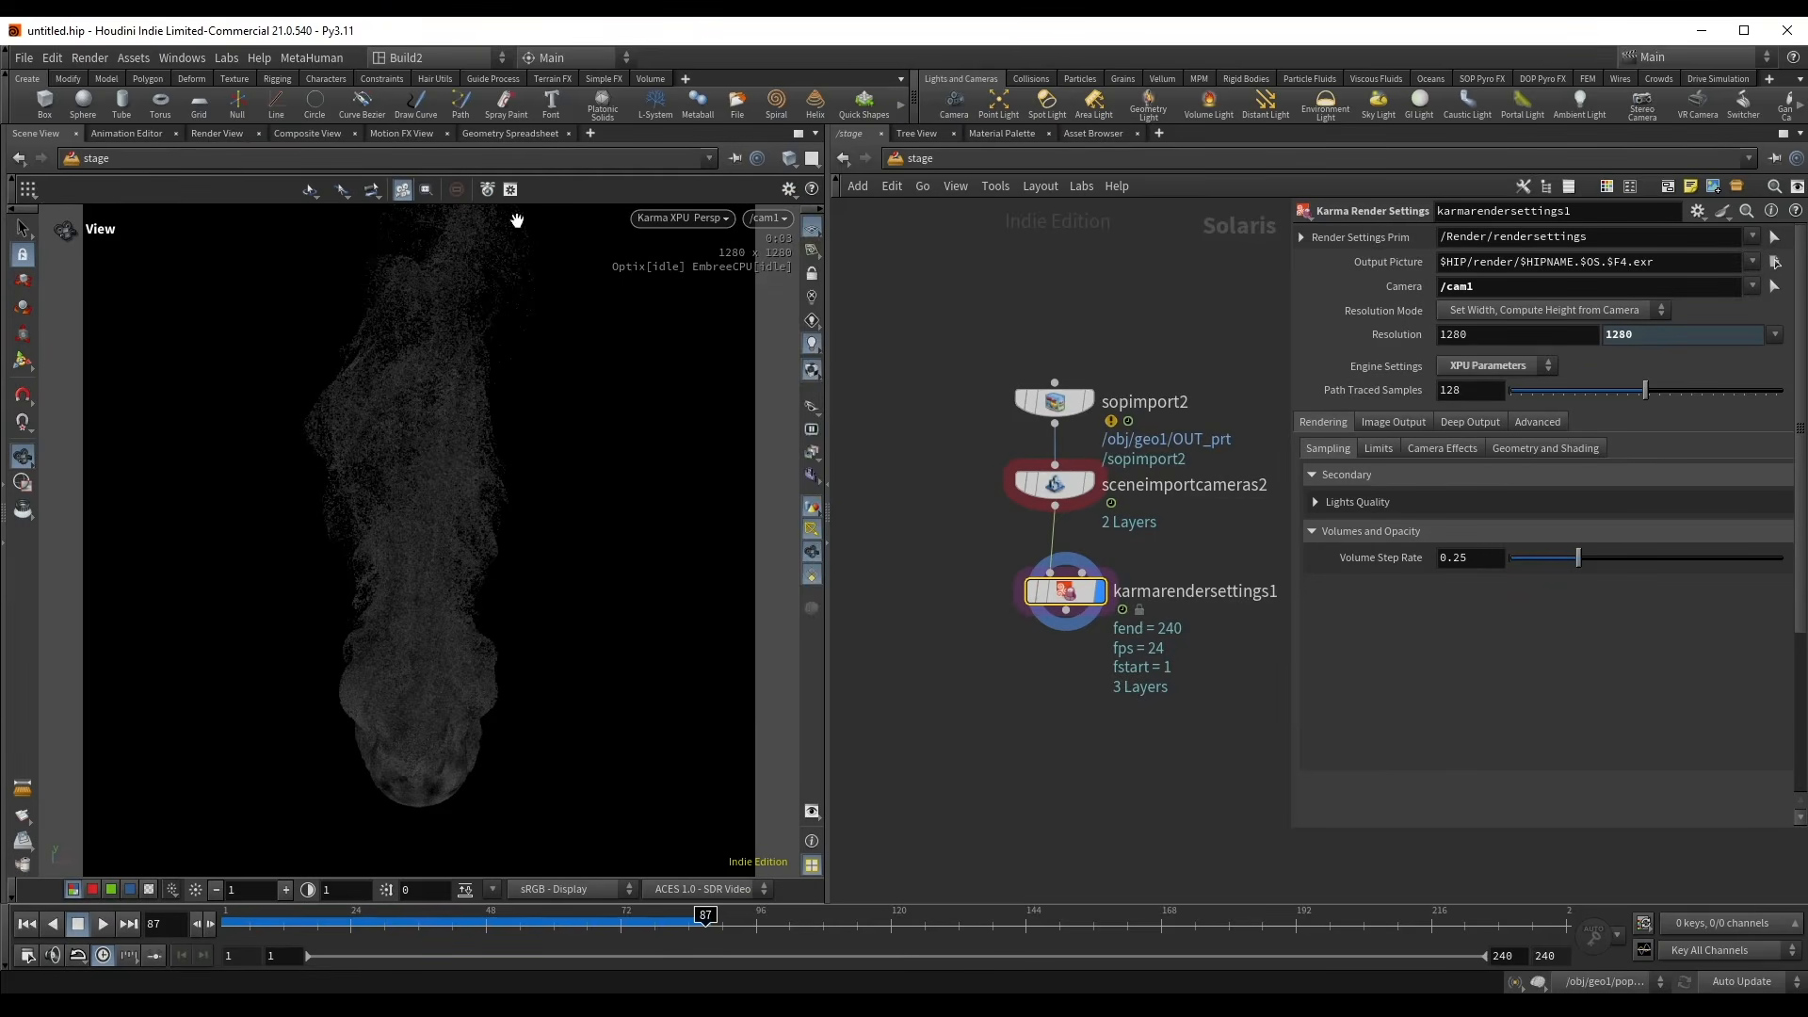
{"action": "left_click", "coordinate": [148, 889]}
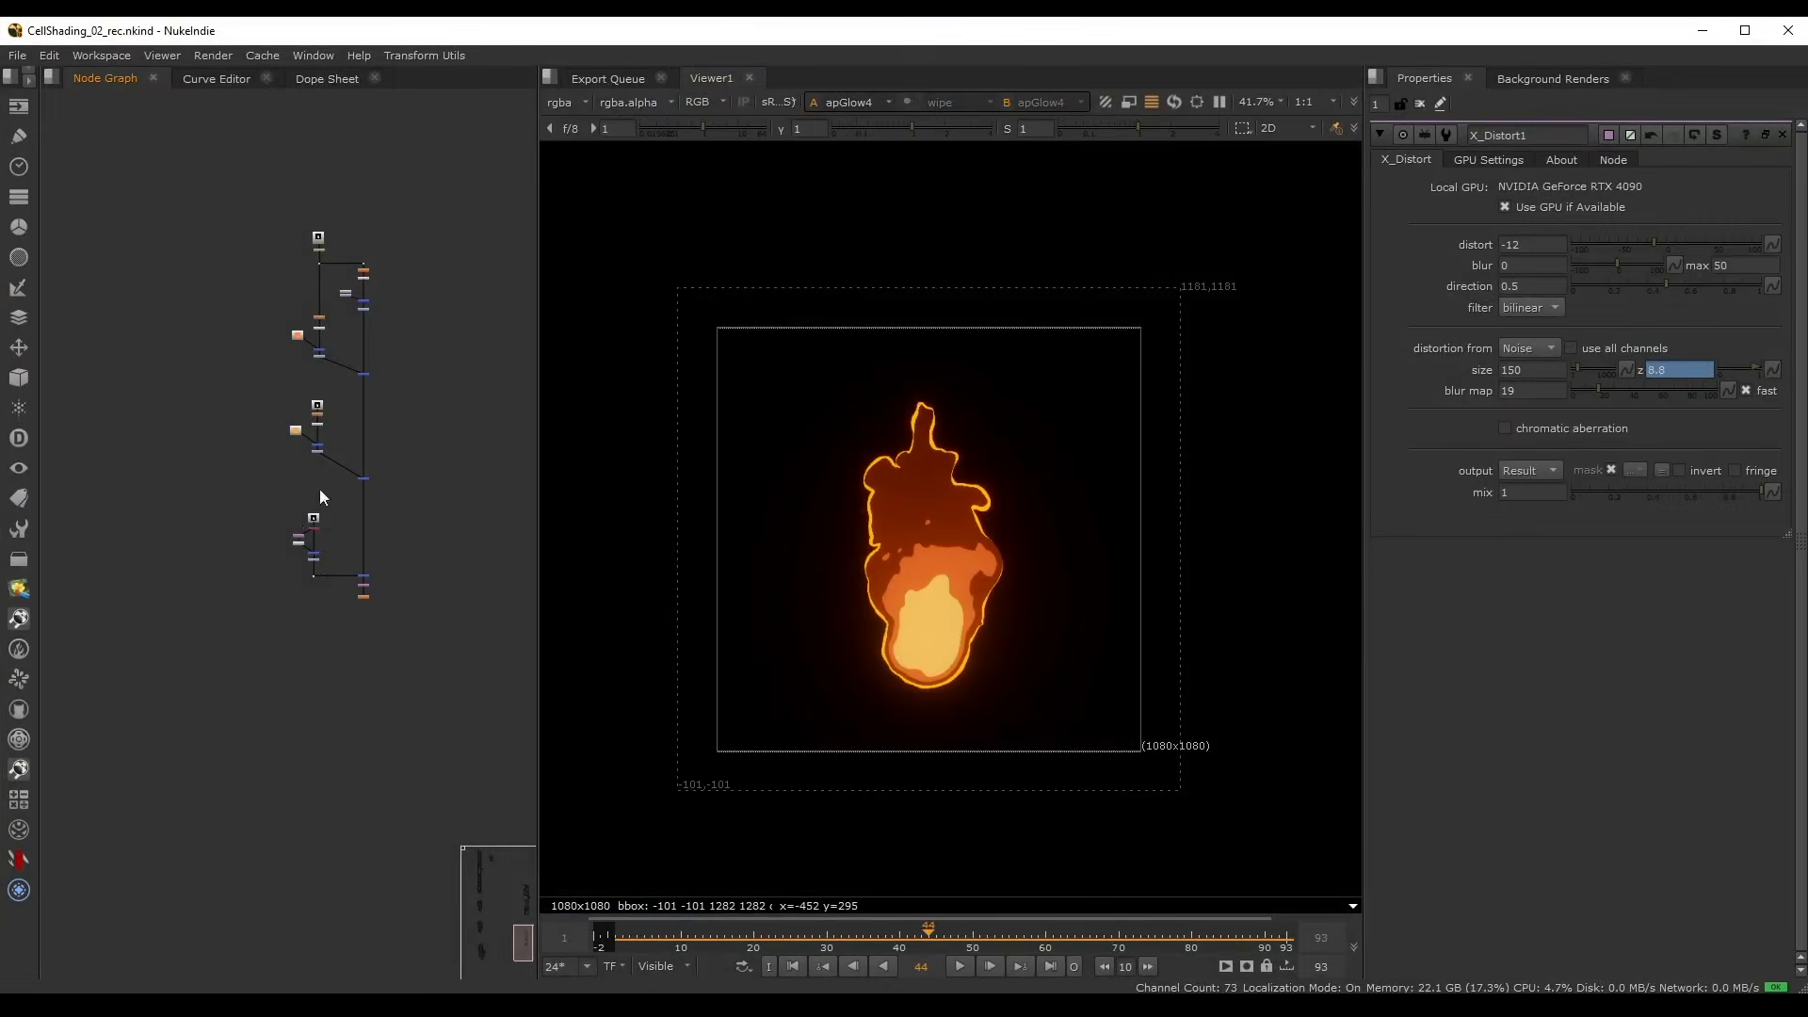
- In Nuke, toggle Merge62 off and on to examine its effect on the fire, then switch back to Houdini
{"action": "scroll", "coordinate": [319, 488], "scroll_direction": "up", "scroll_amount": 10}
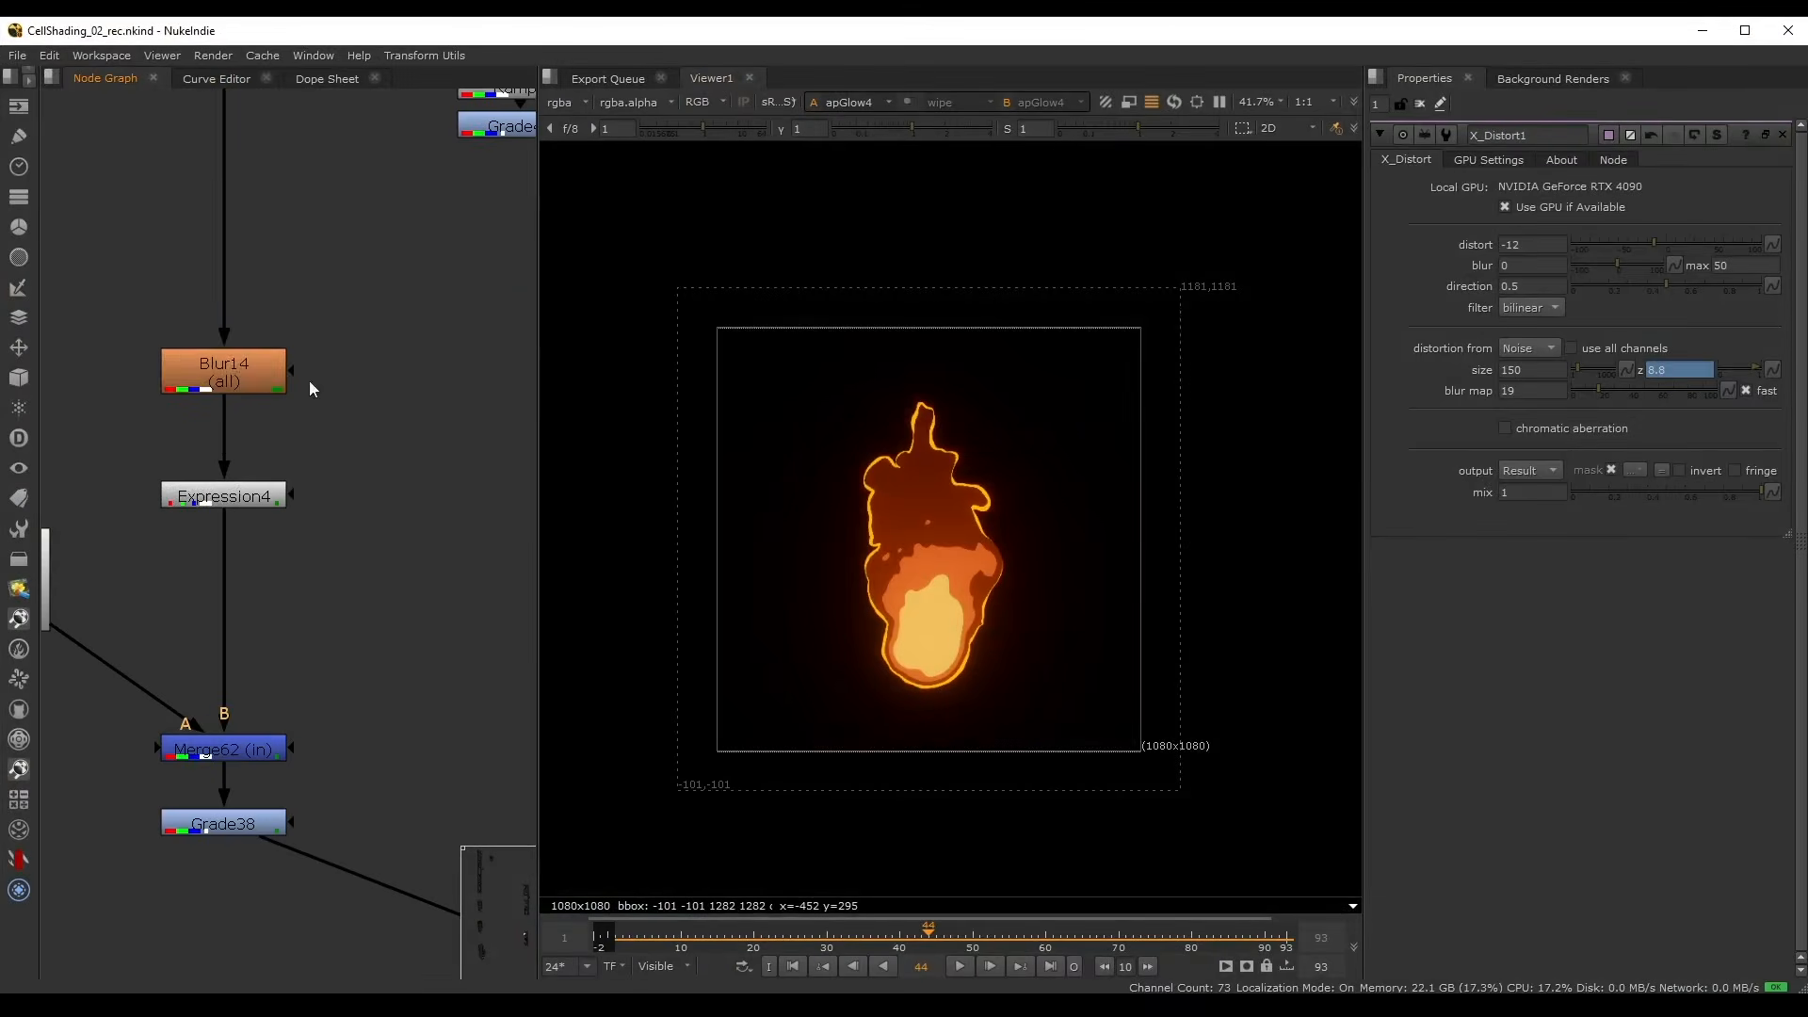
{"action": "key", "text": "d"}
{"action": "key", "text": "d"}
{"action": "scroll", "coordinate": [966, 512], "scroll_direction": "up", "scroll_amount": 3}
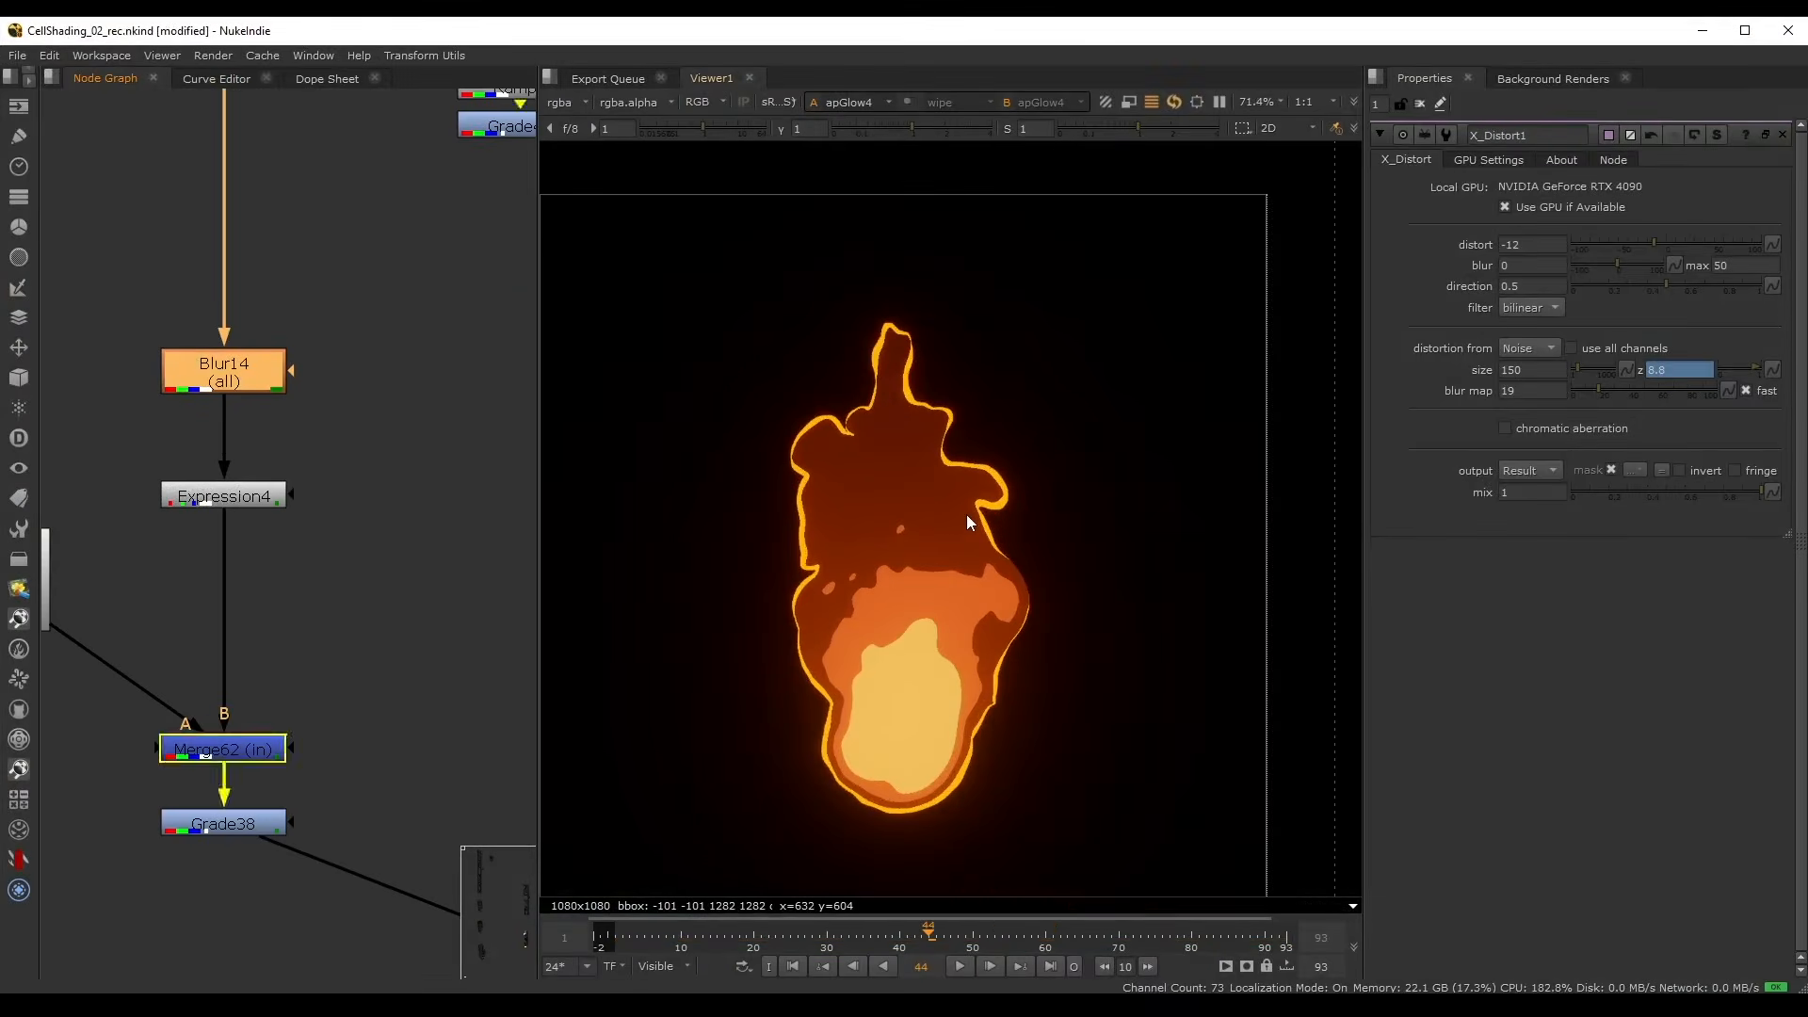
{"action": "scroll", "coordinate": [966, 514], "scroll_direction": "down", "scroll_amount": 3}
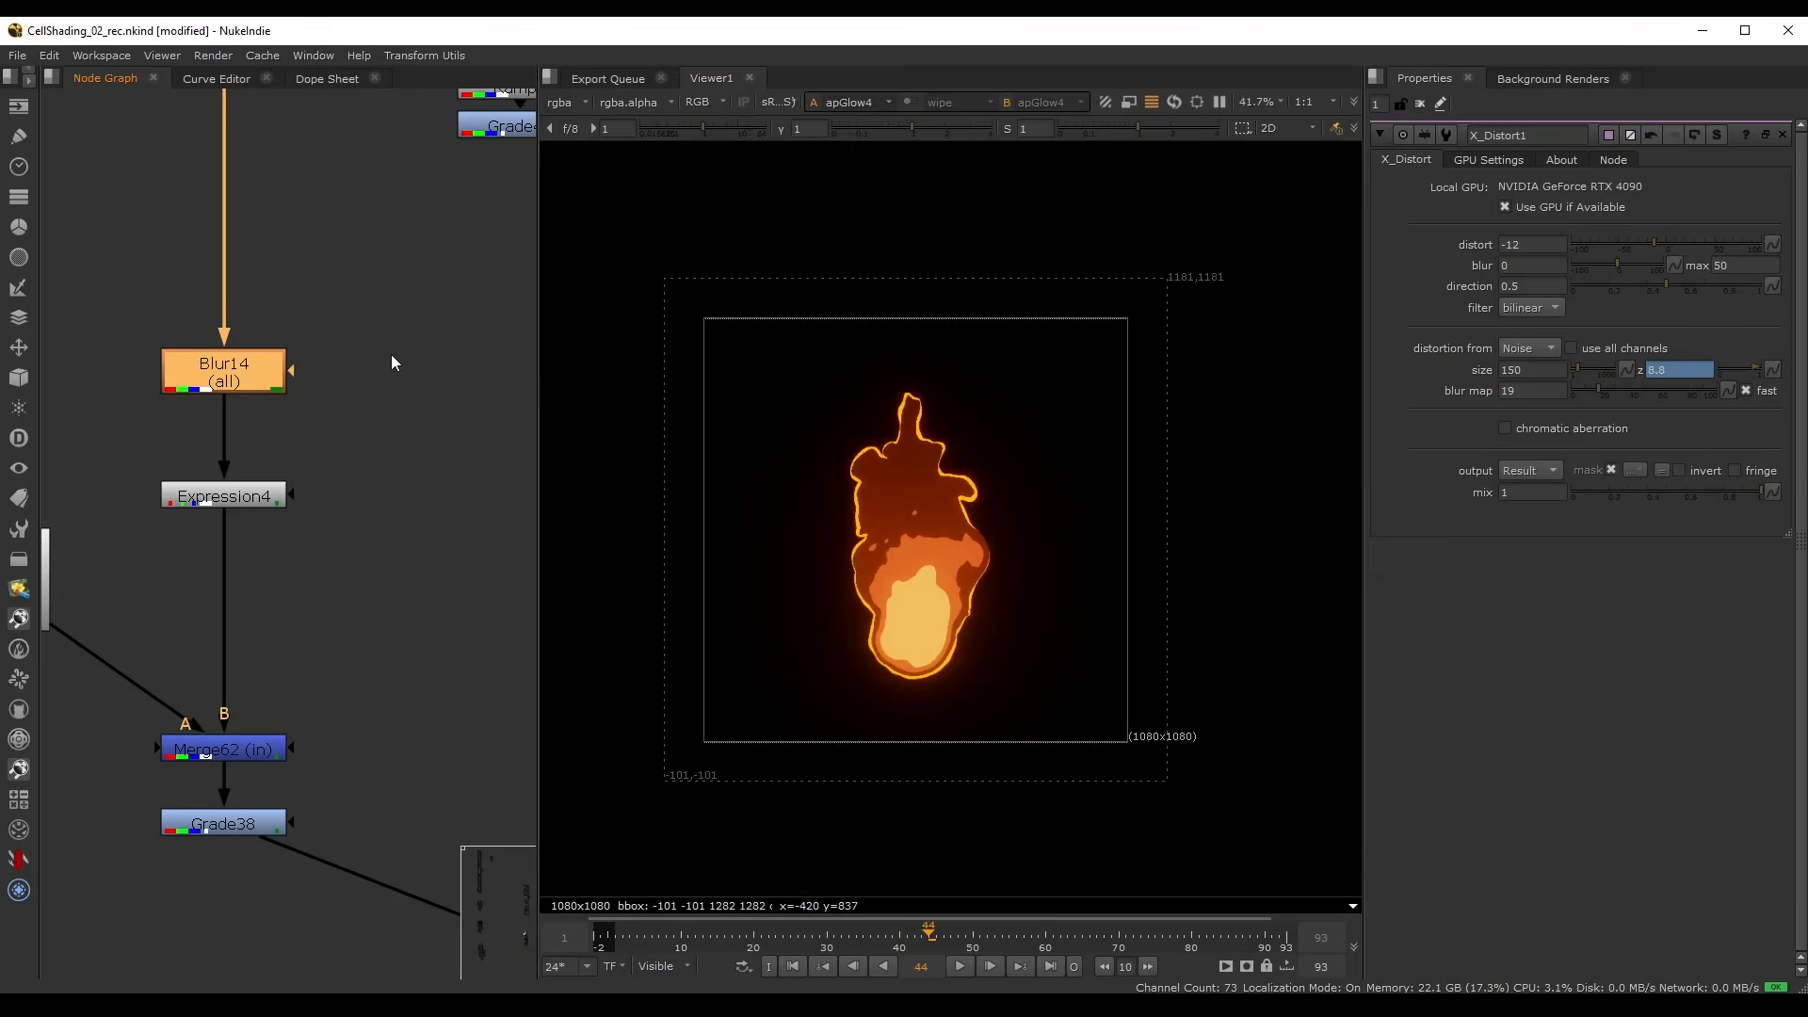
{"action": "key", "text": "alt+Tab"}
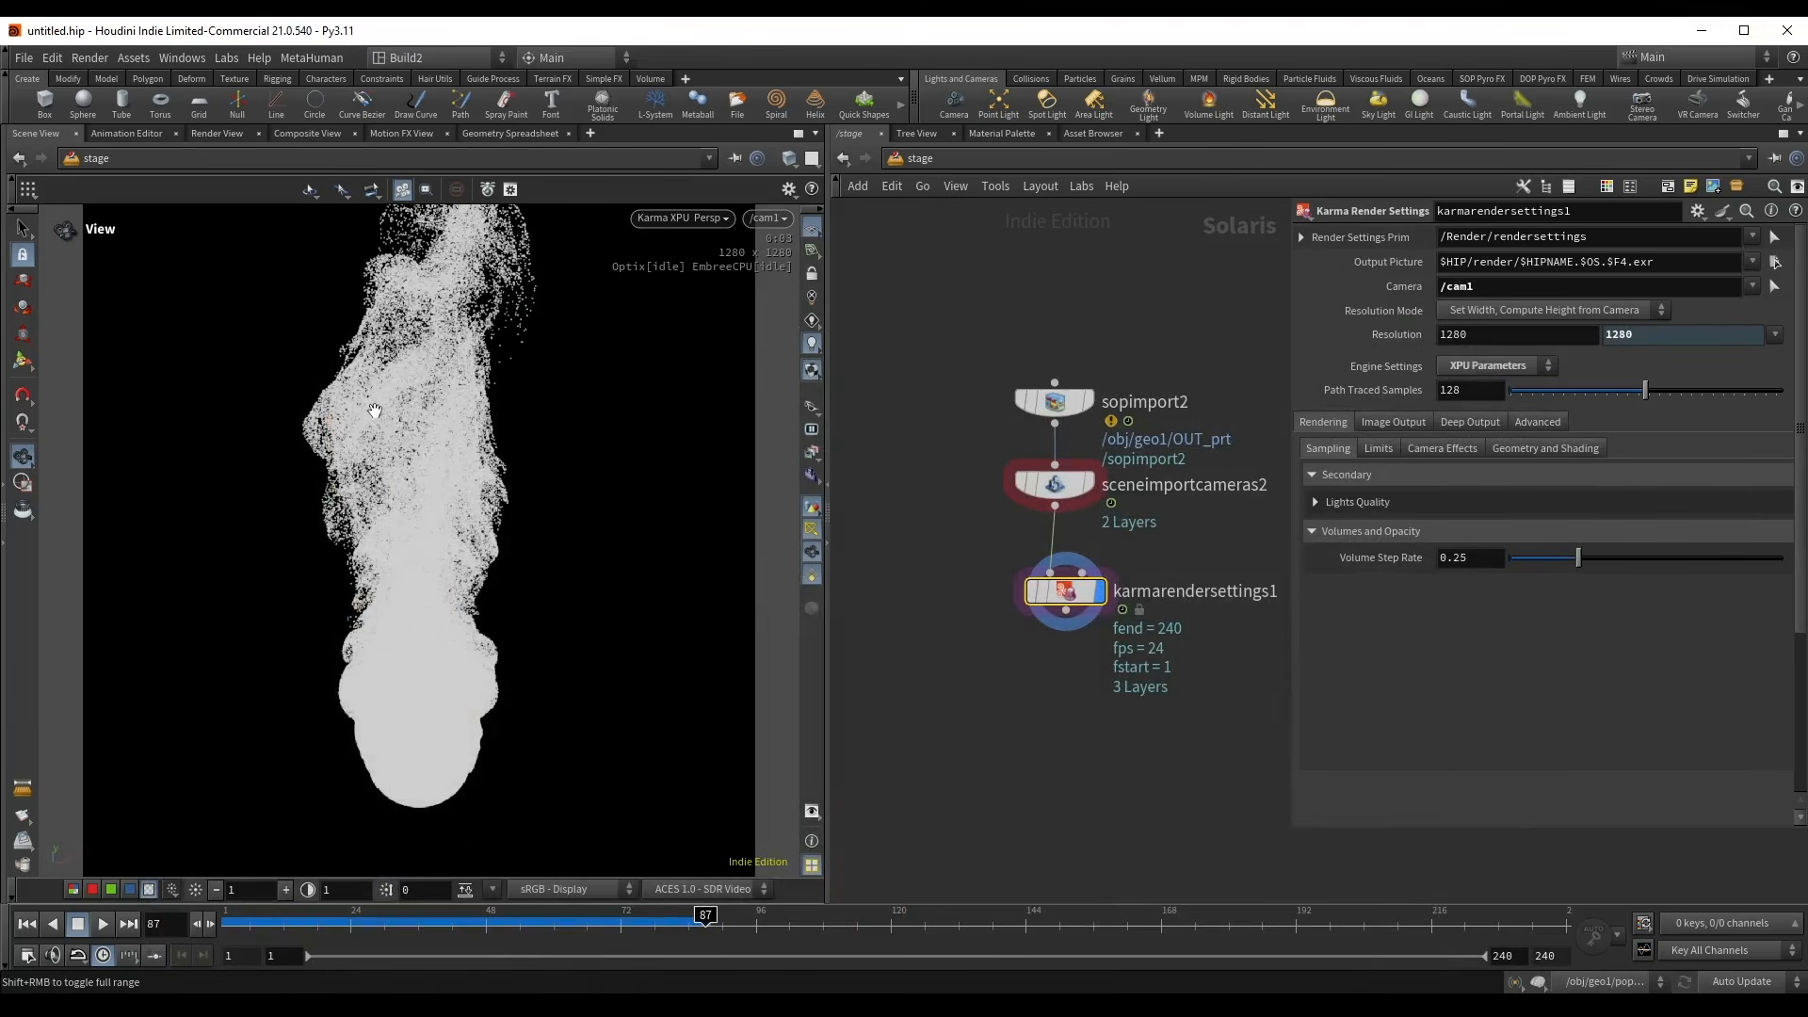
- Turn off the Karma XPU preview, return to geo1, and insert a Trail node between attribwrangle1 and OUT_prt
{"action": "key", "text": "shift+r"}
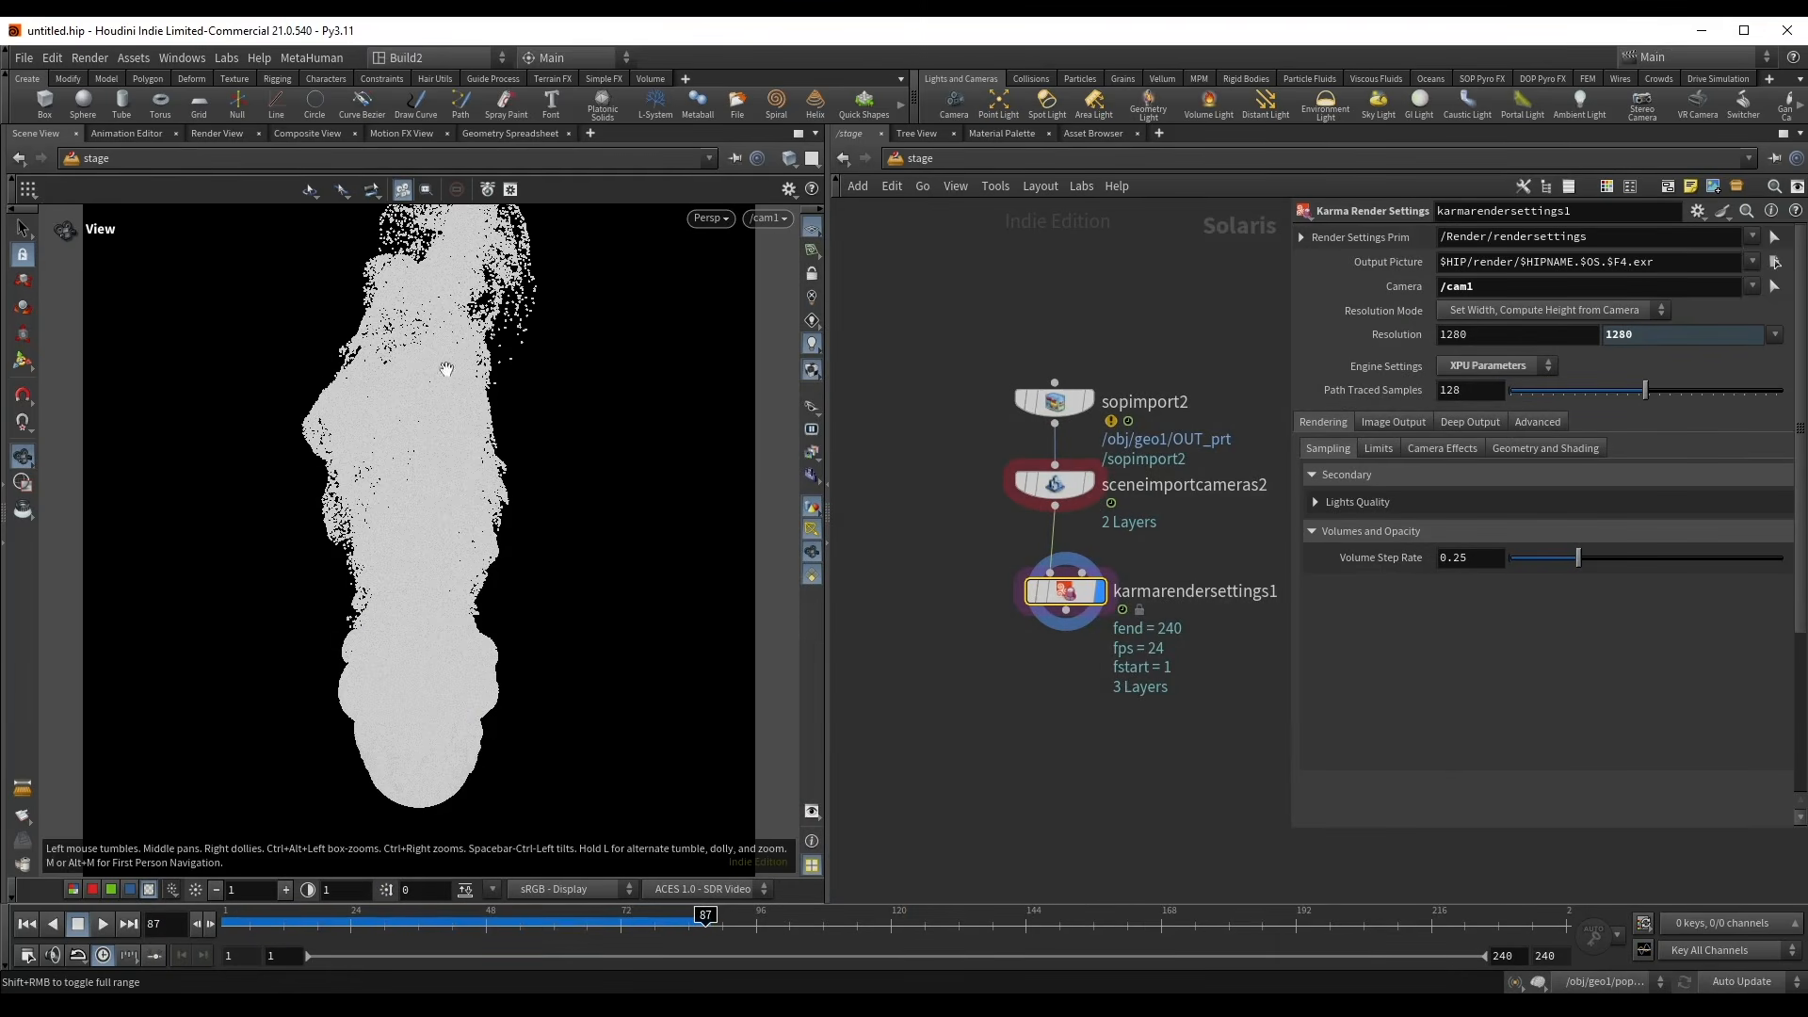
{"action": "key", "text": "n"}
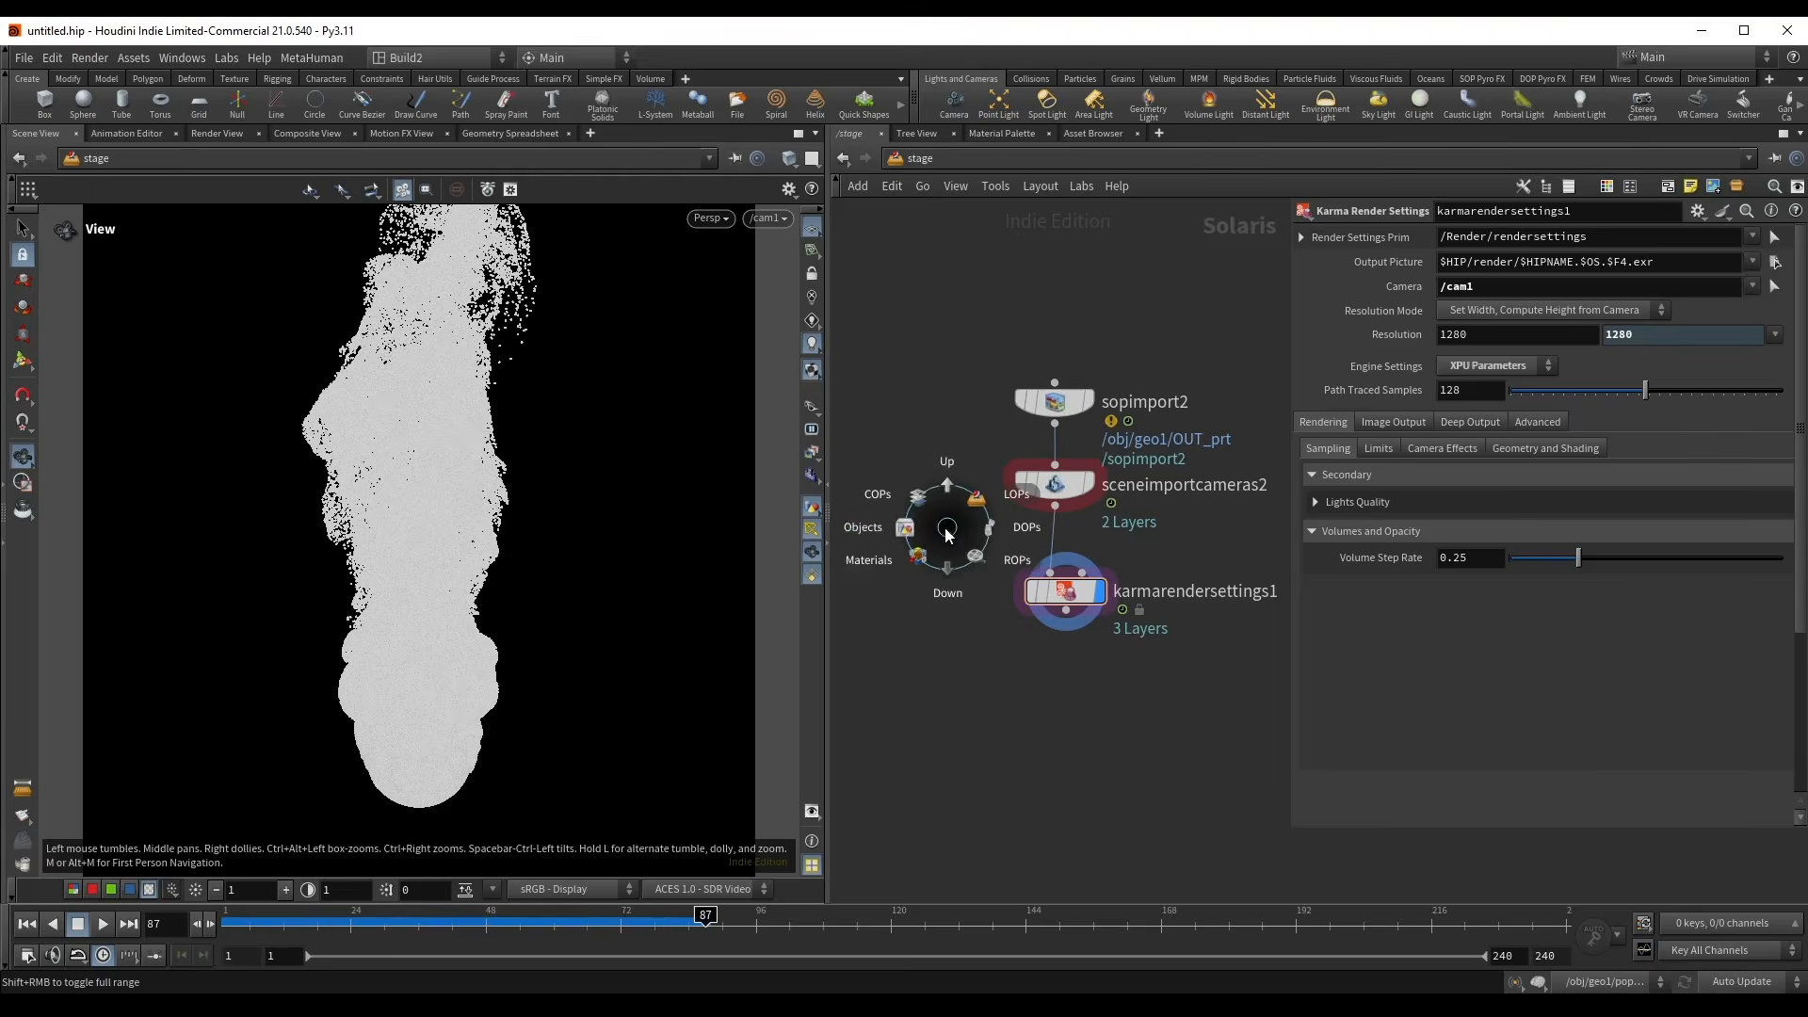
{"action": "left_click", "coordinate": [878, 528]}
{"action": "double_click", "coordinate": [1004, 412]}
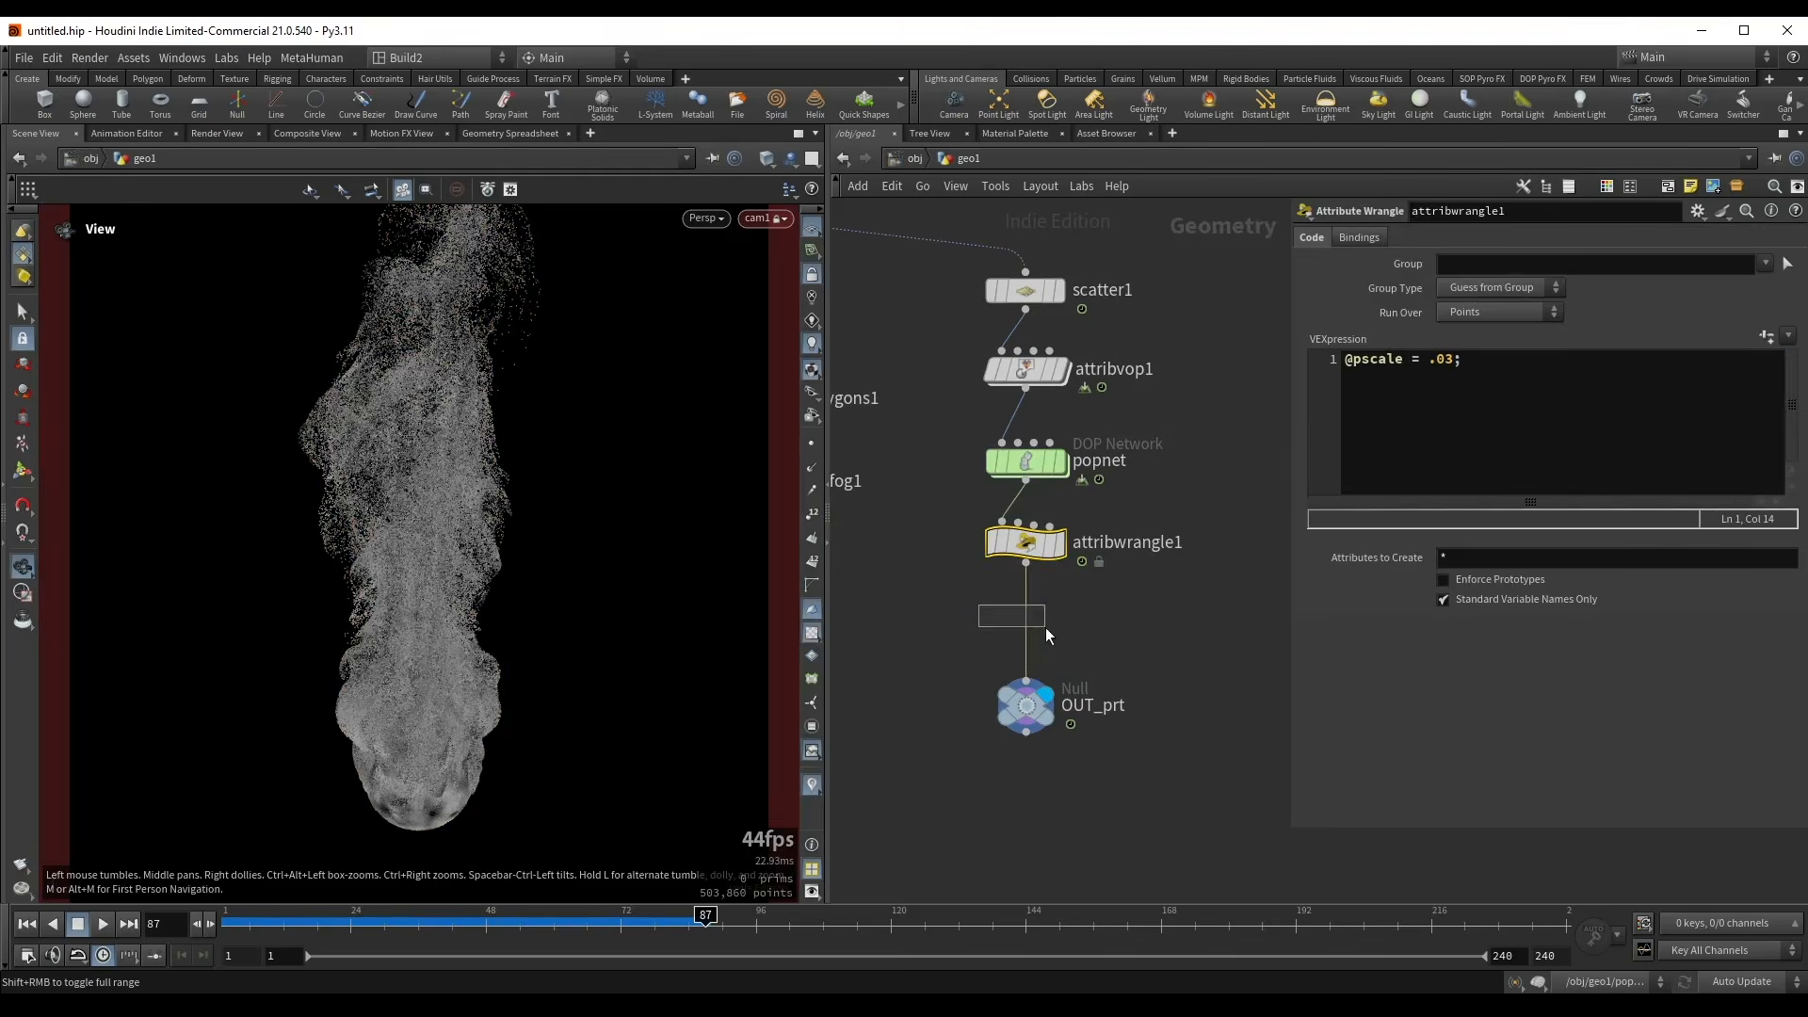
{"action": "left_click_drag", "start_coordinate": [1046, 629], "coordinate": [1046, 628]}
{"action": "key", "text": "Tab"}
{"action": "type", "text": "trail"}
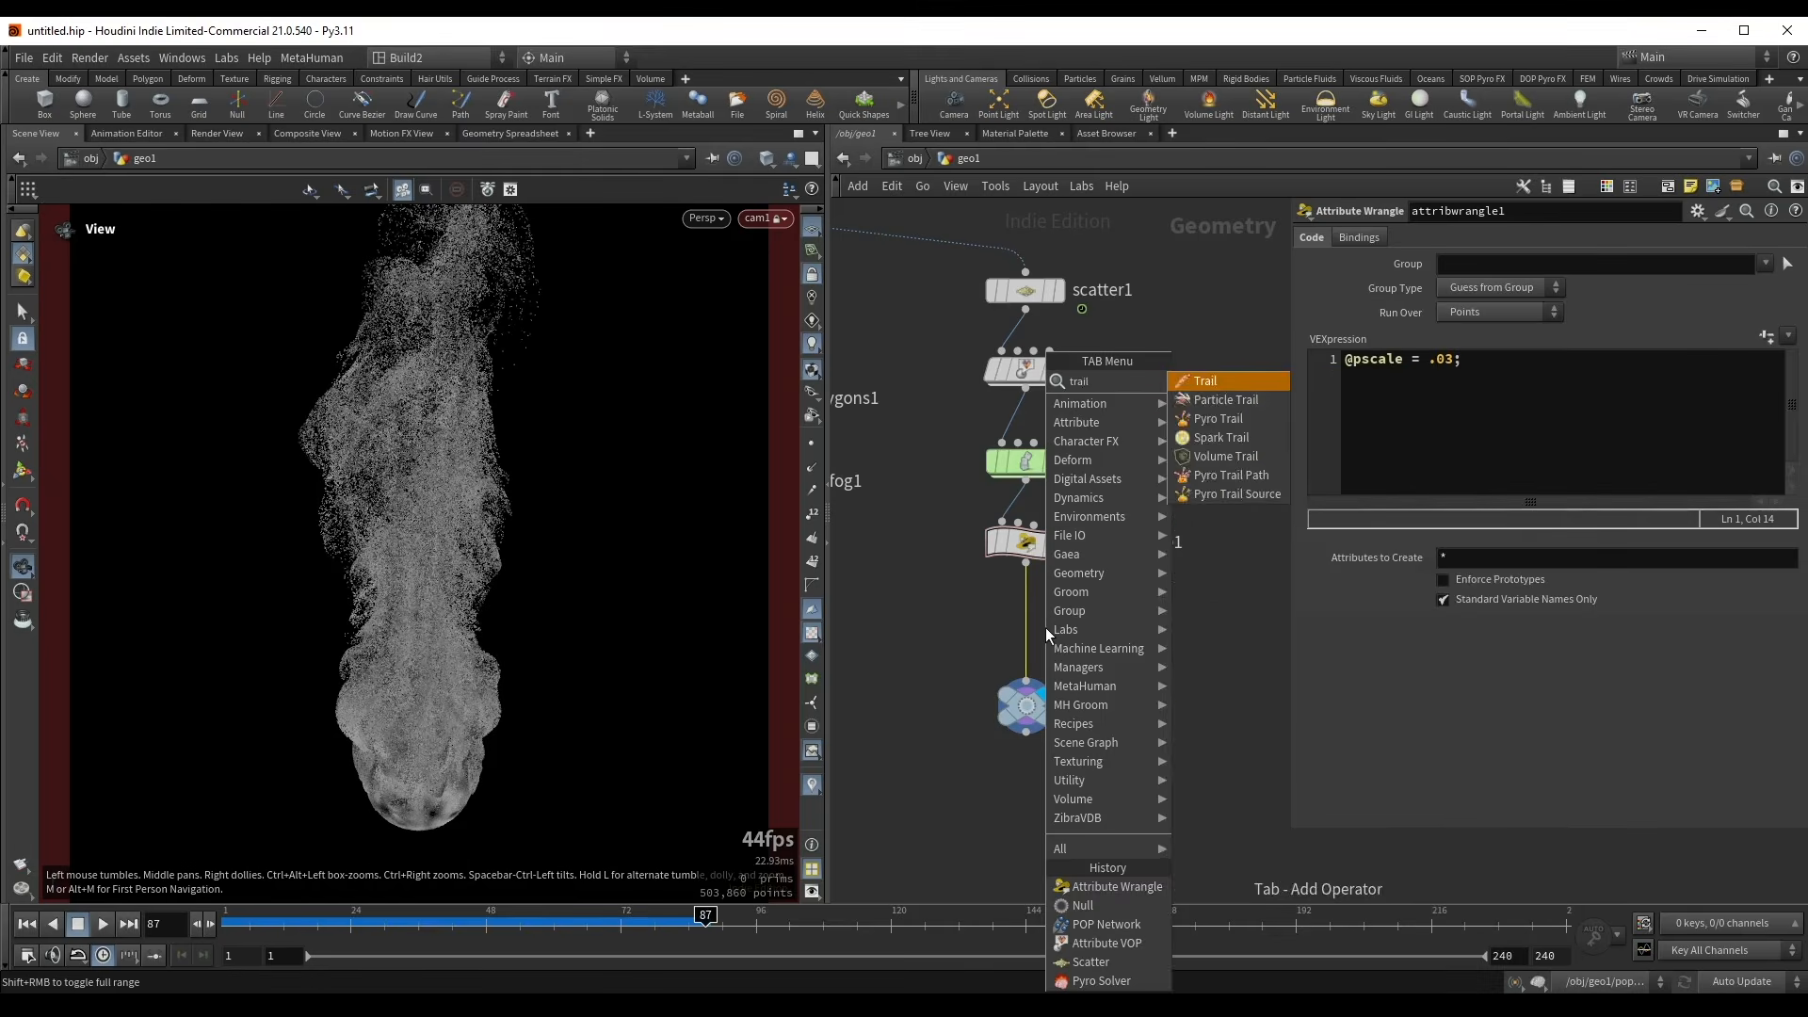
{"action": "key", "text": "Return"}
{"action": "left_click", "coordinate": [1021, 623]}
- Set trail1 to Compute Velocity with Match by Attribute enabled, and briefly display the point trails to check the velocity
{"action": "left_click", "coordinate": [1469, 238]}
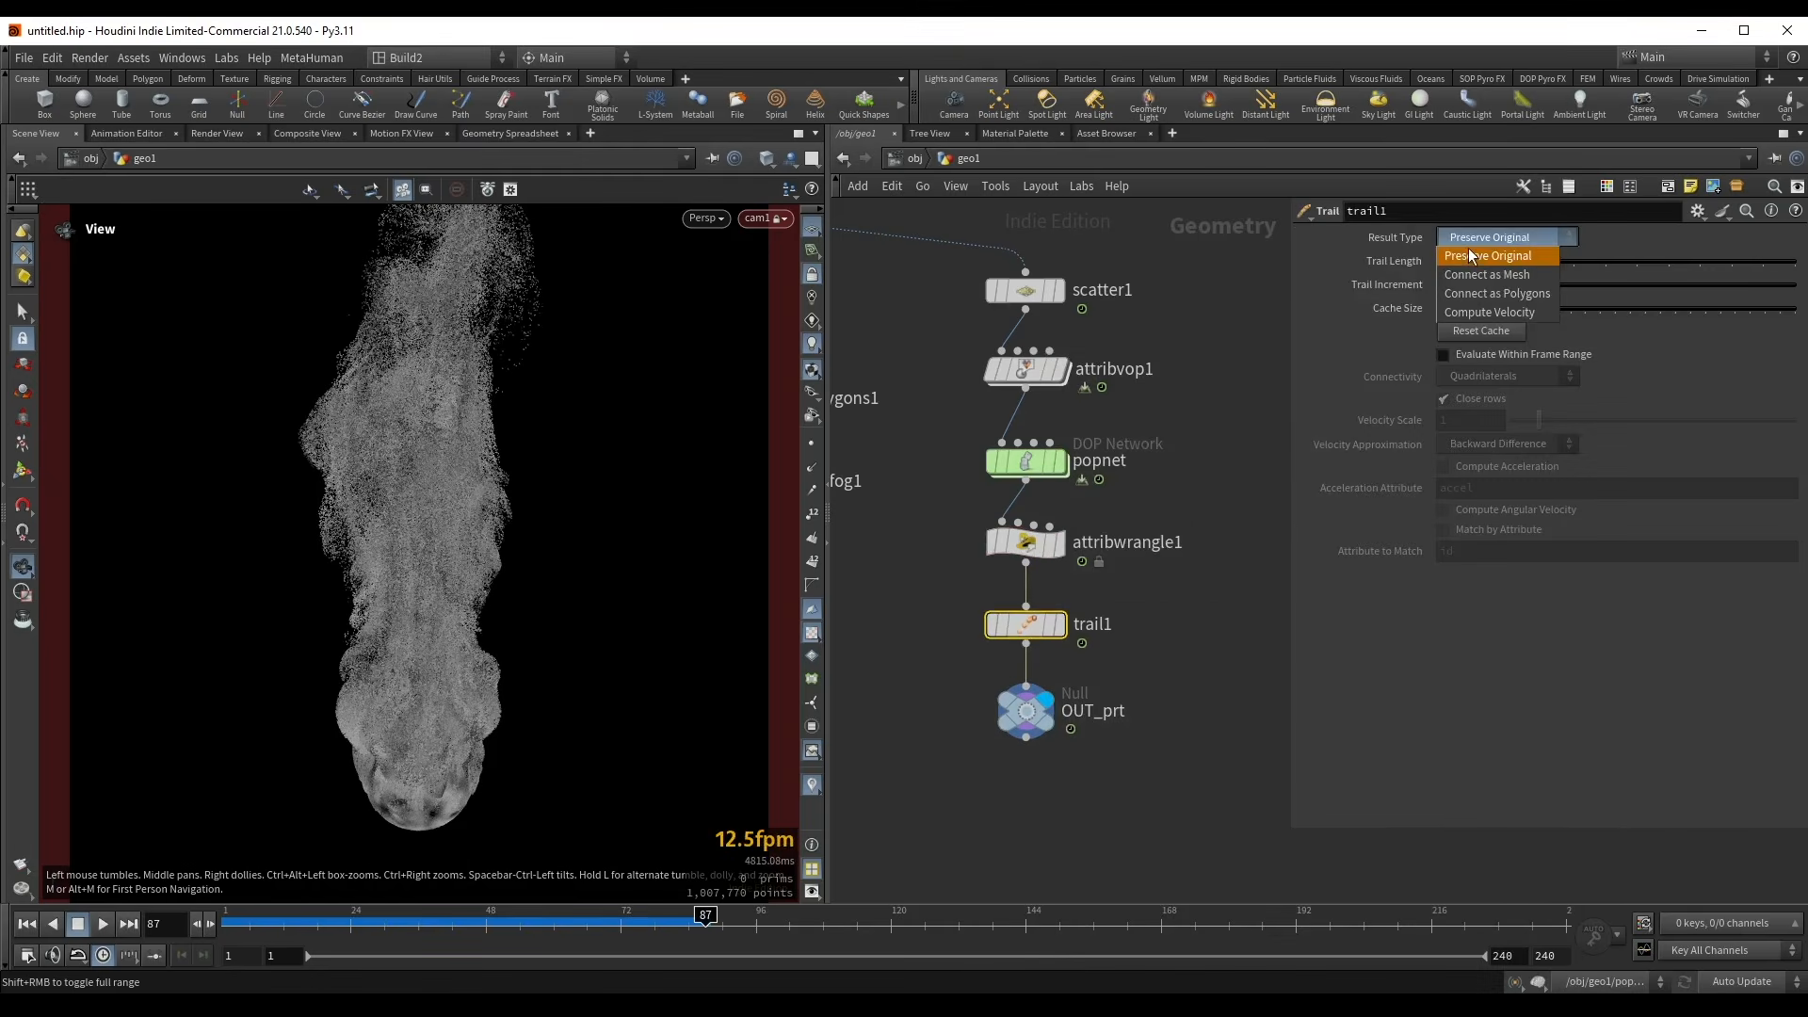
{"action": "left_click", "coordinate": [1495, 309]}
{"action": "left_click", "coordinate": [1499, 532]}
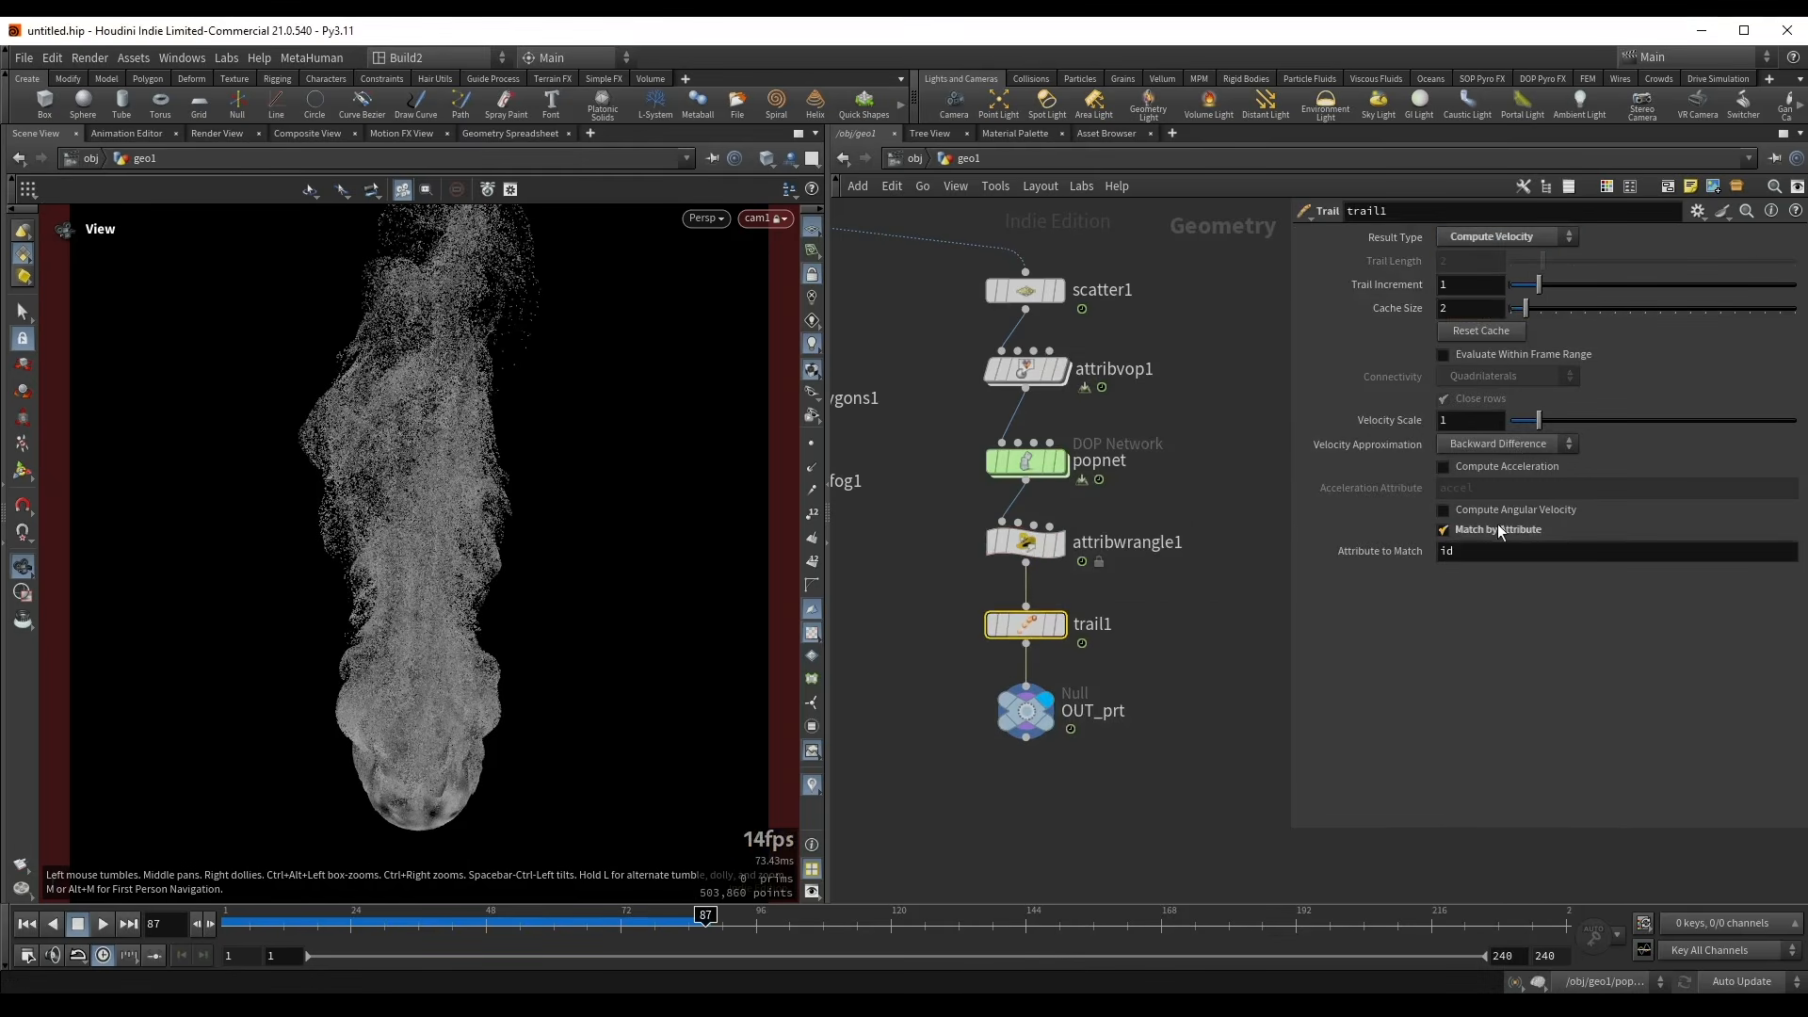
{"action": "left_click", "coordinate": [806, 484]}
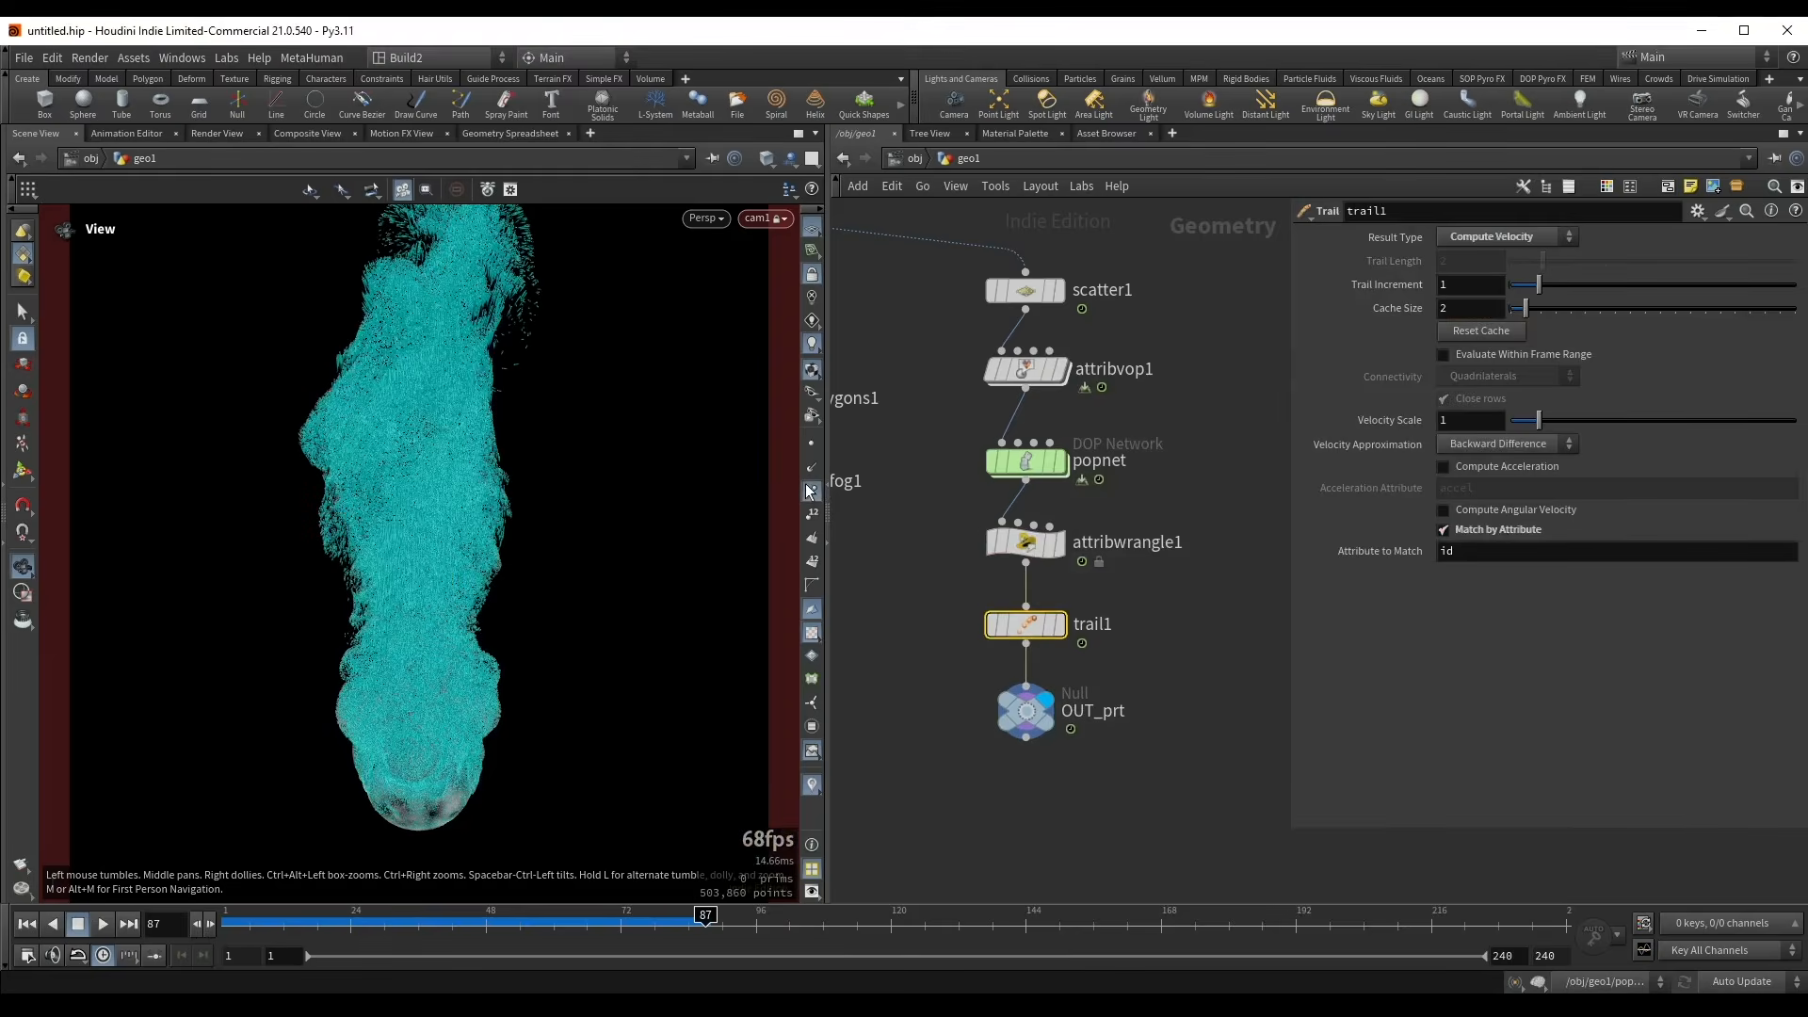
{"action": "left_click", "coordinate": [812, 490]}
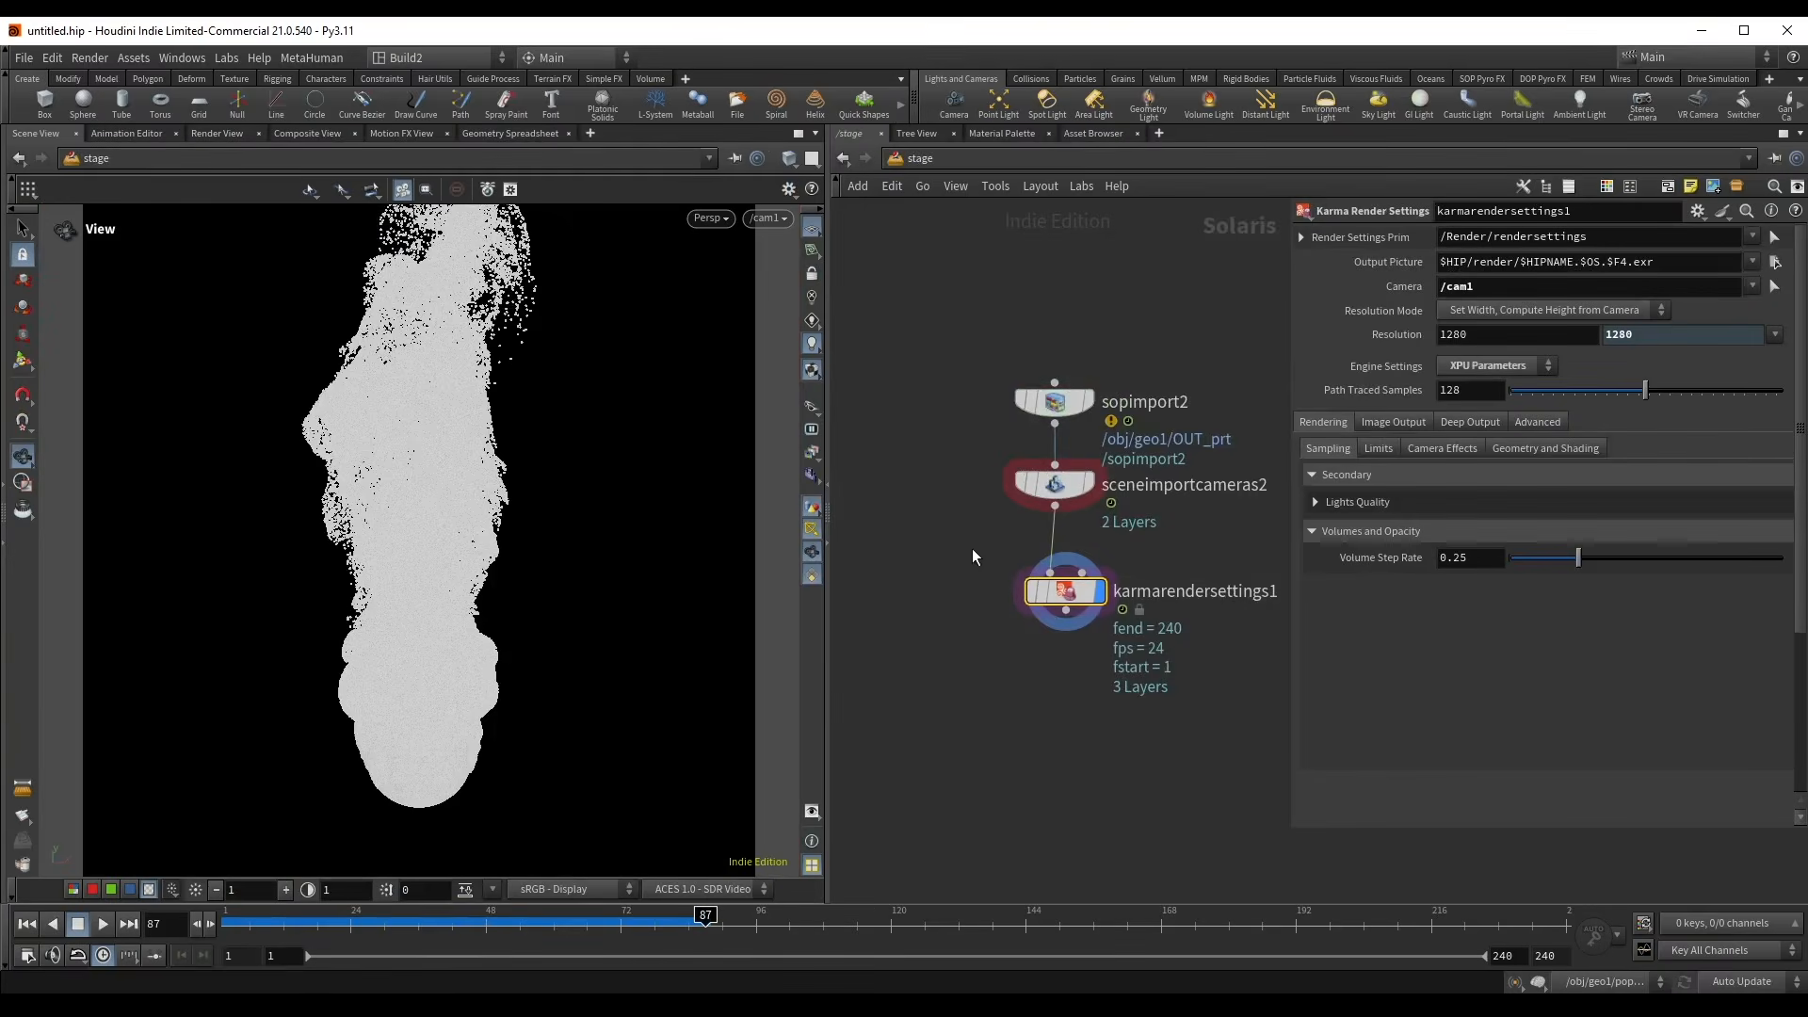
- On the stage's Karma render settings, disable depth of field, set Velocity Blur to Velocity Blur, and preview with Karma XPU
{"action": "left_click", "coordinate": [1449, 450]}
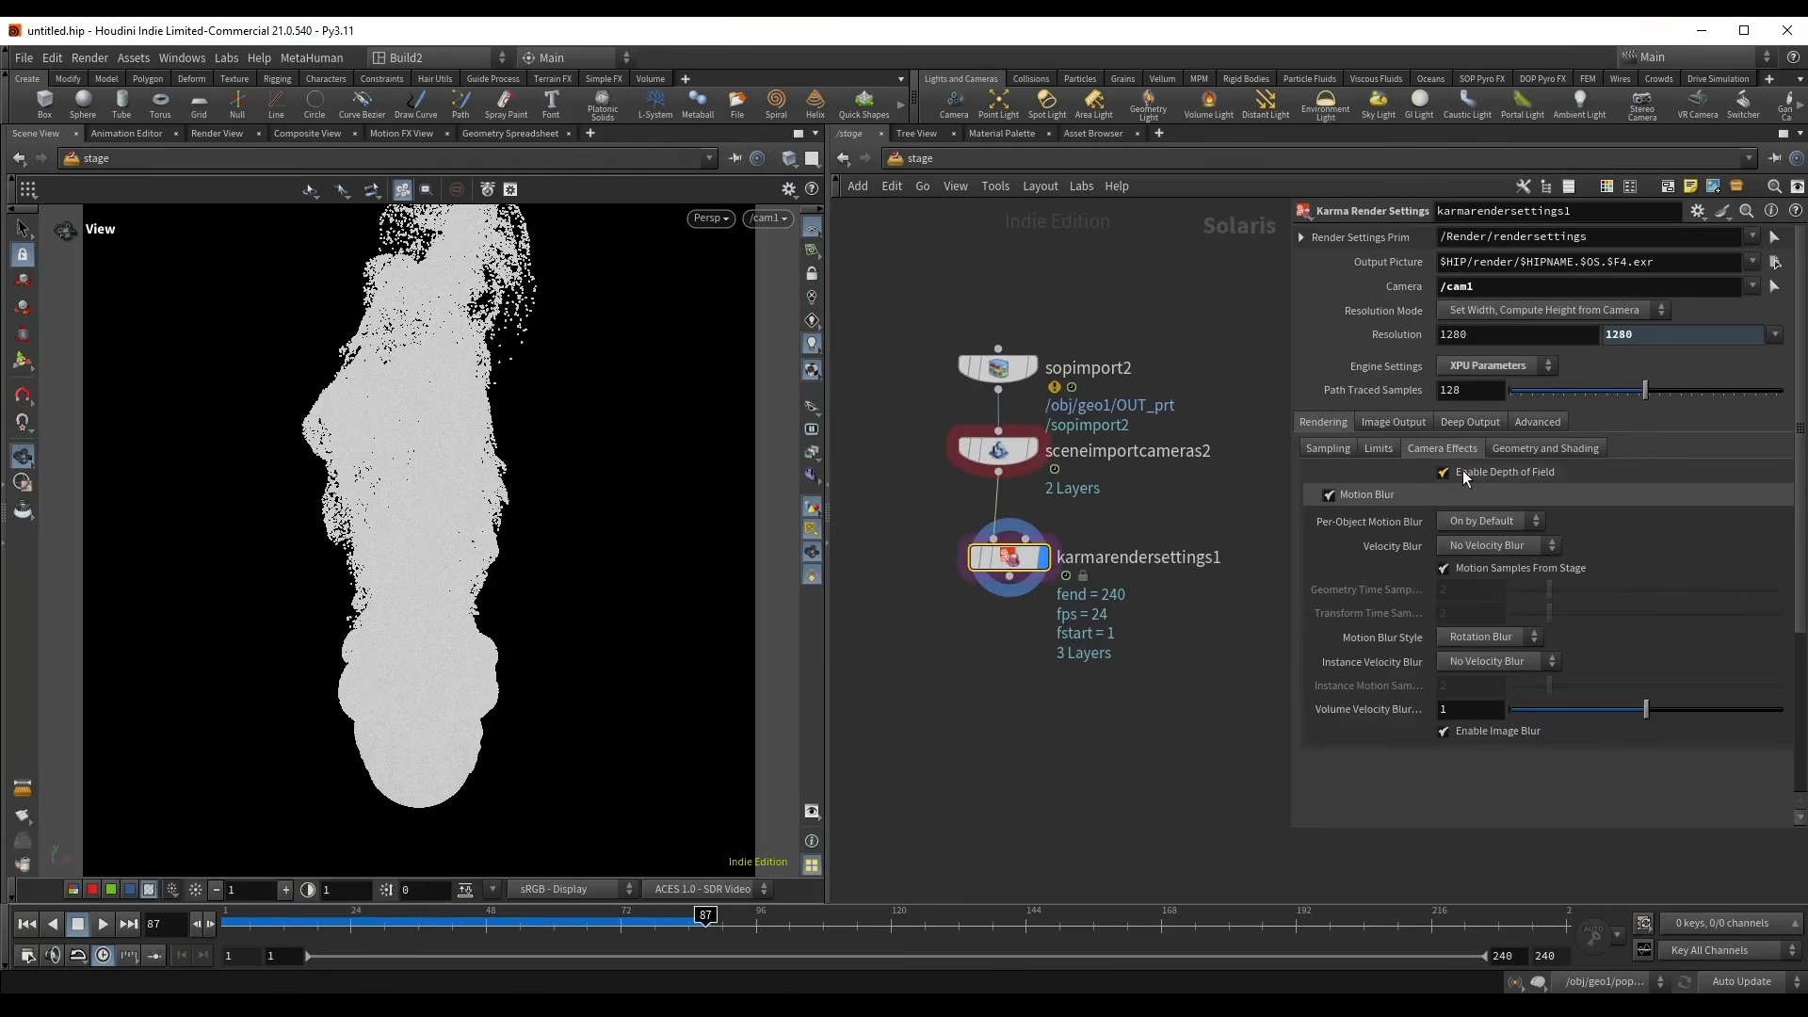
{"action": "left_click", "coordinate": [1461, 471]}
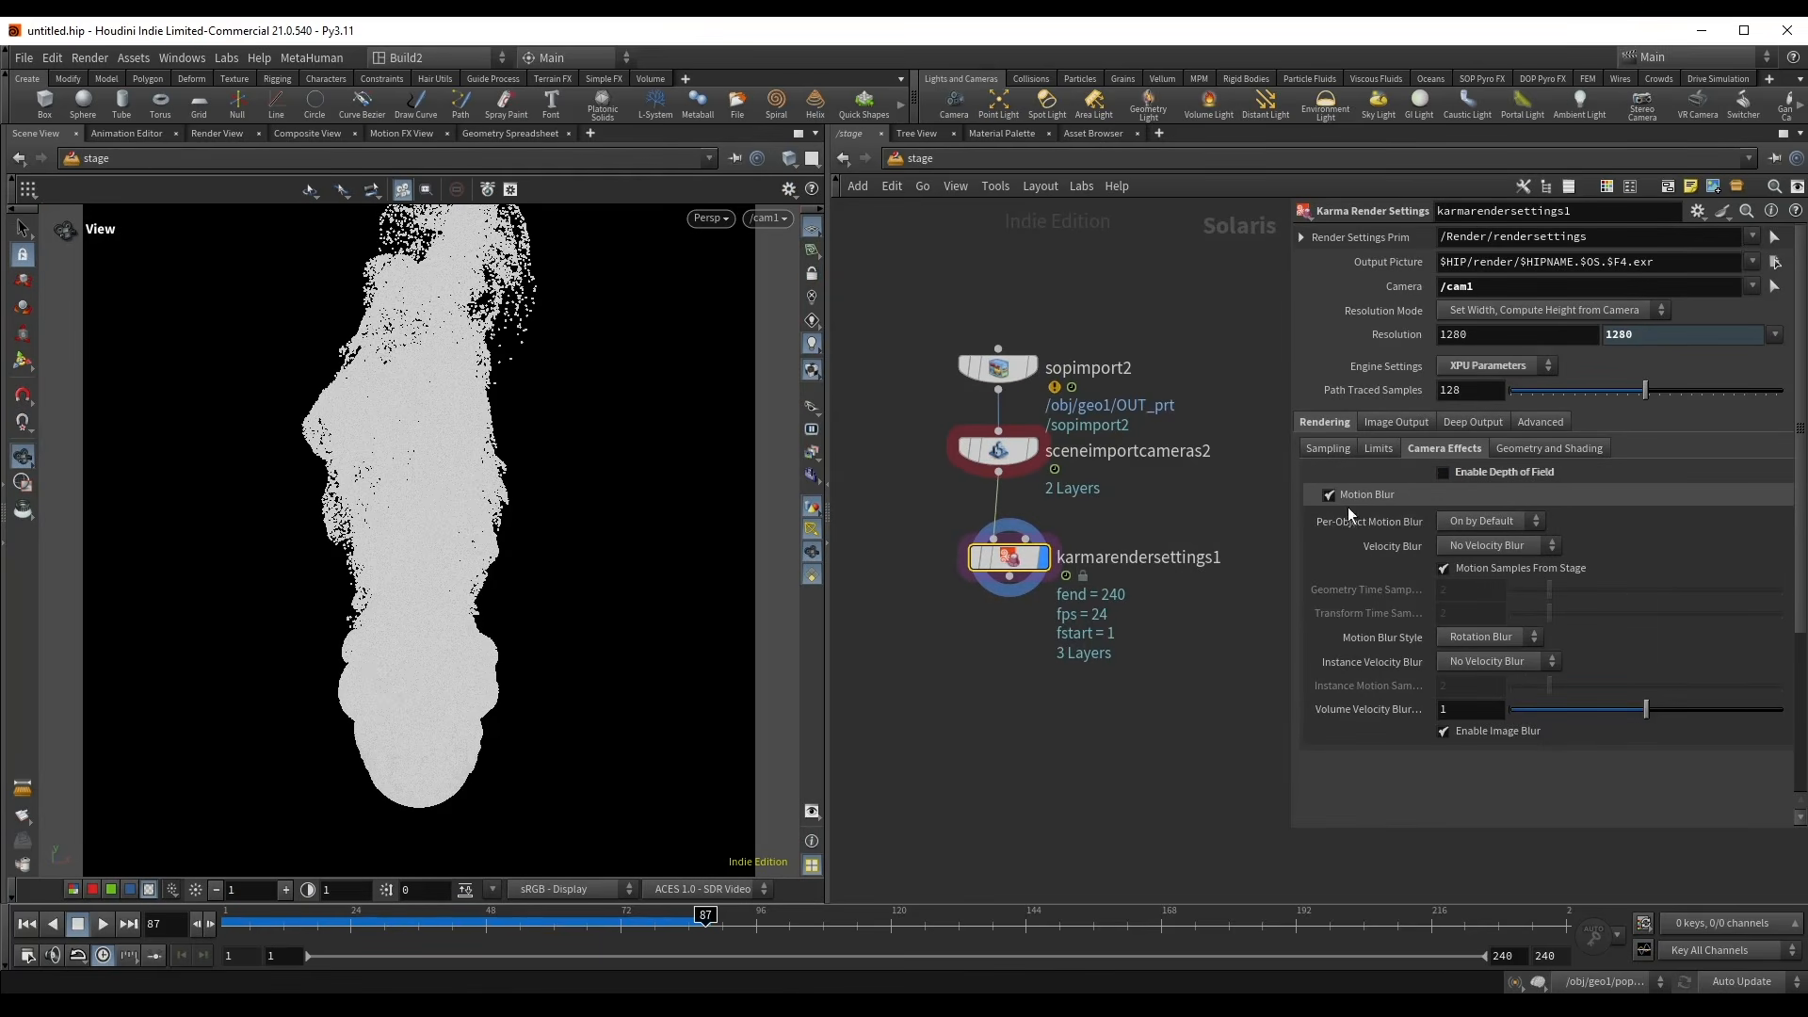
{"action": "left_click", "coordinate": [1501, 548]}
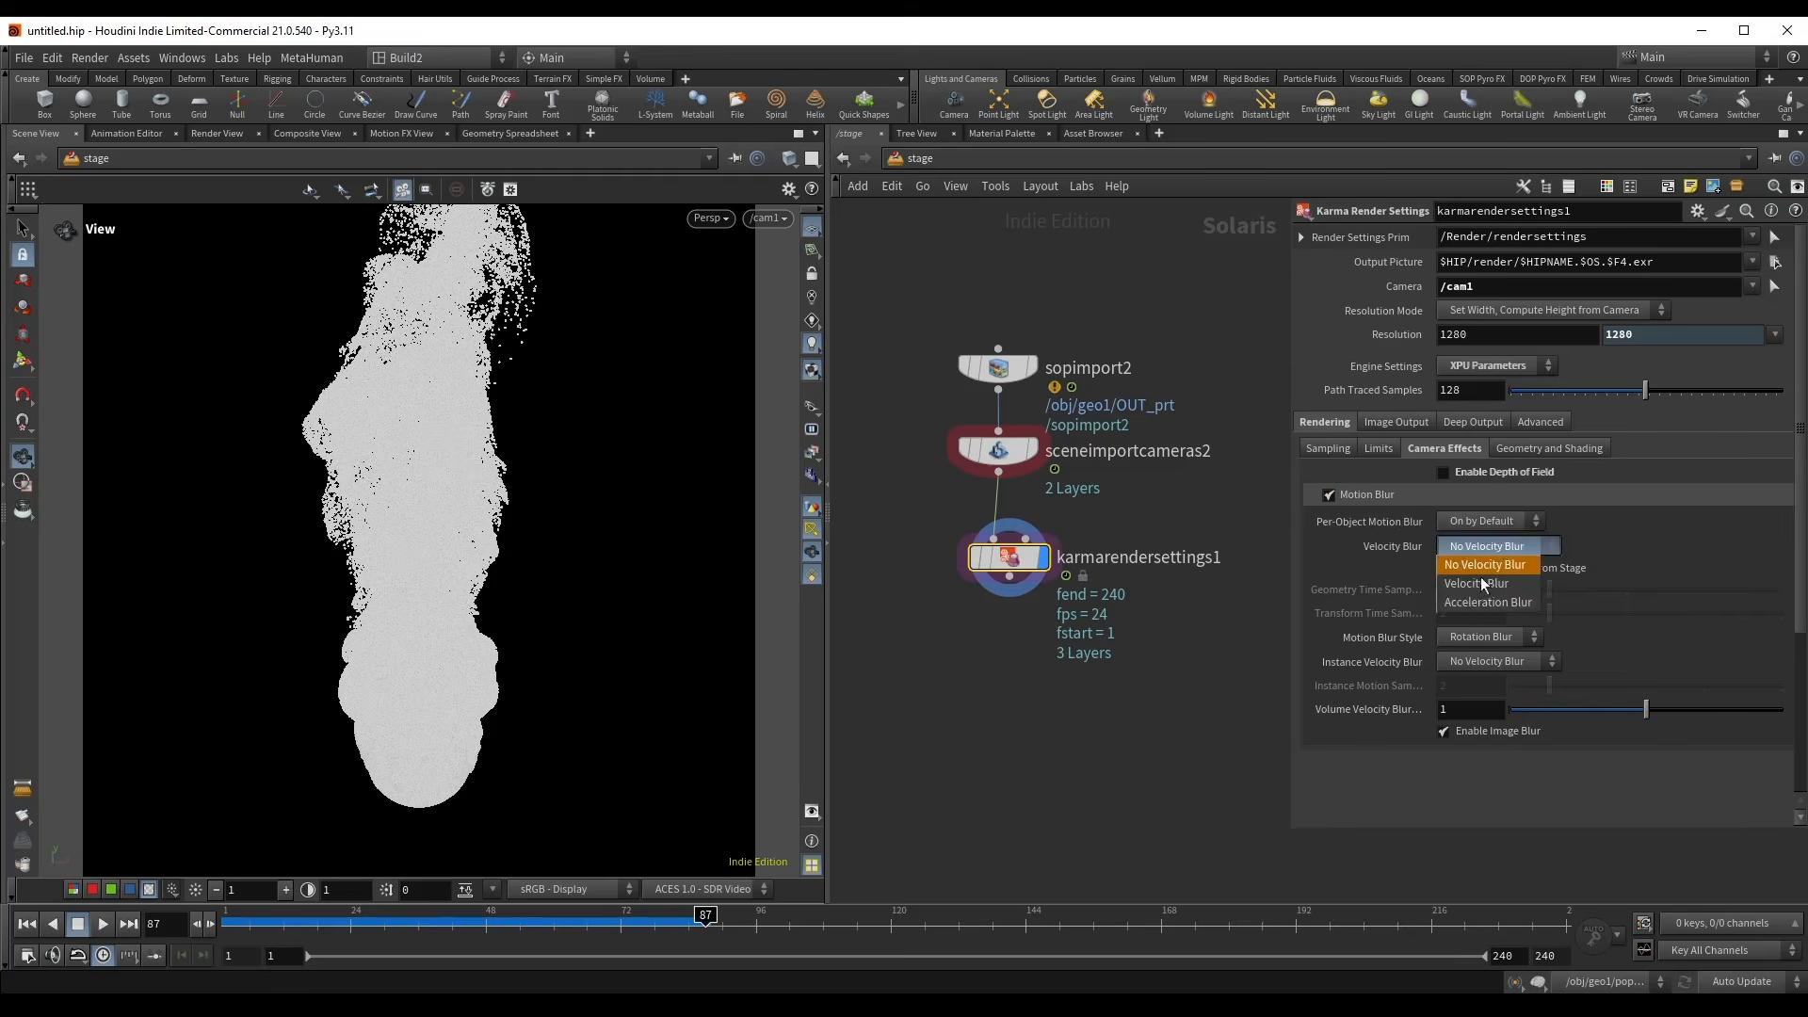
{"action": "left_click", "coordinate": [1481, 571]}
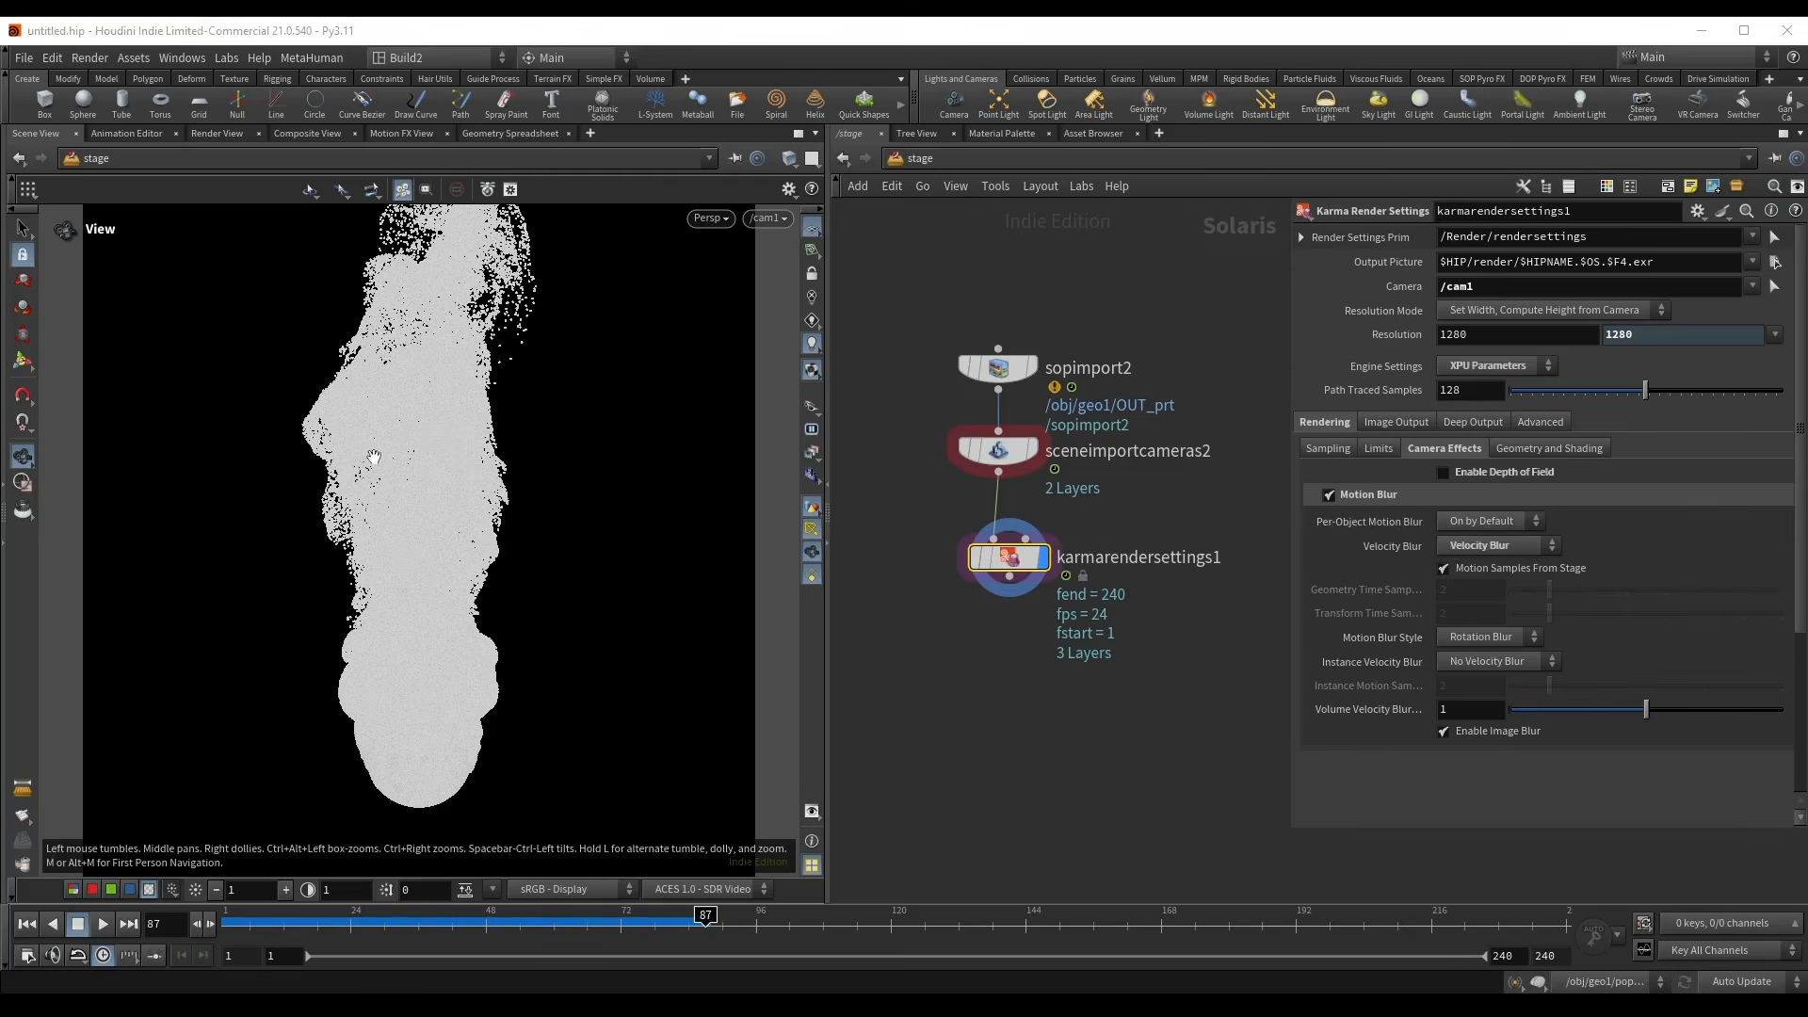
{"action": "key", "text": "alt+3"}
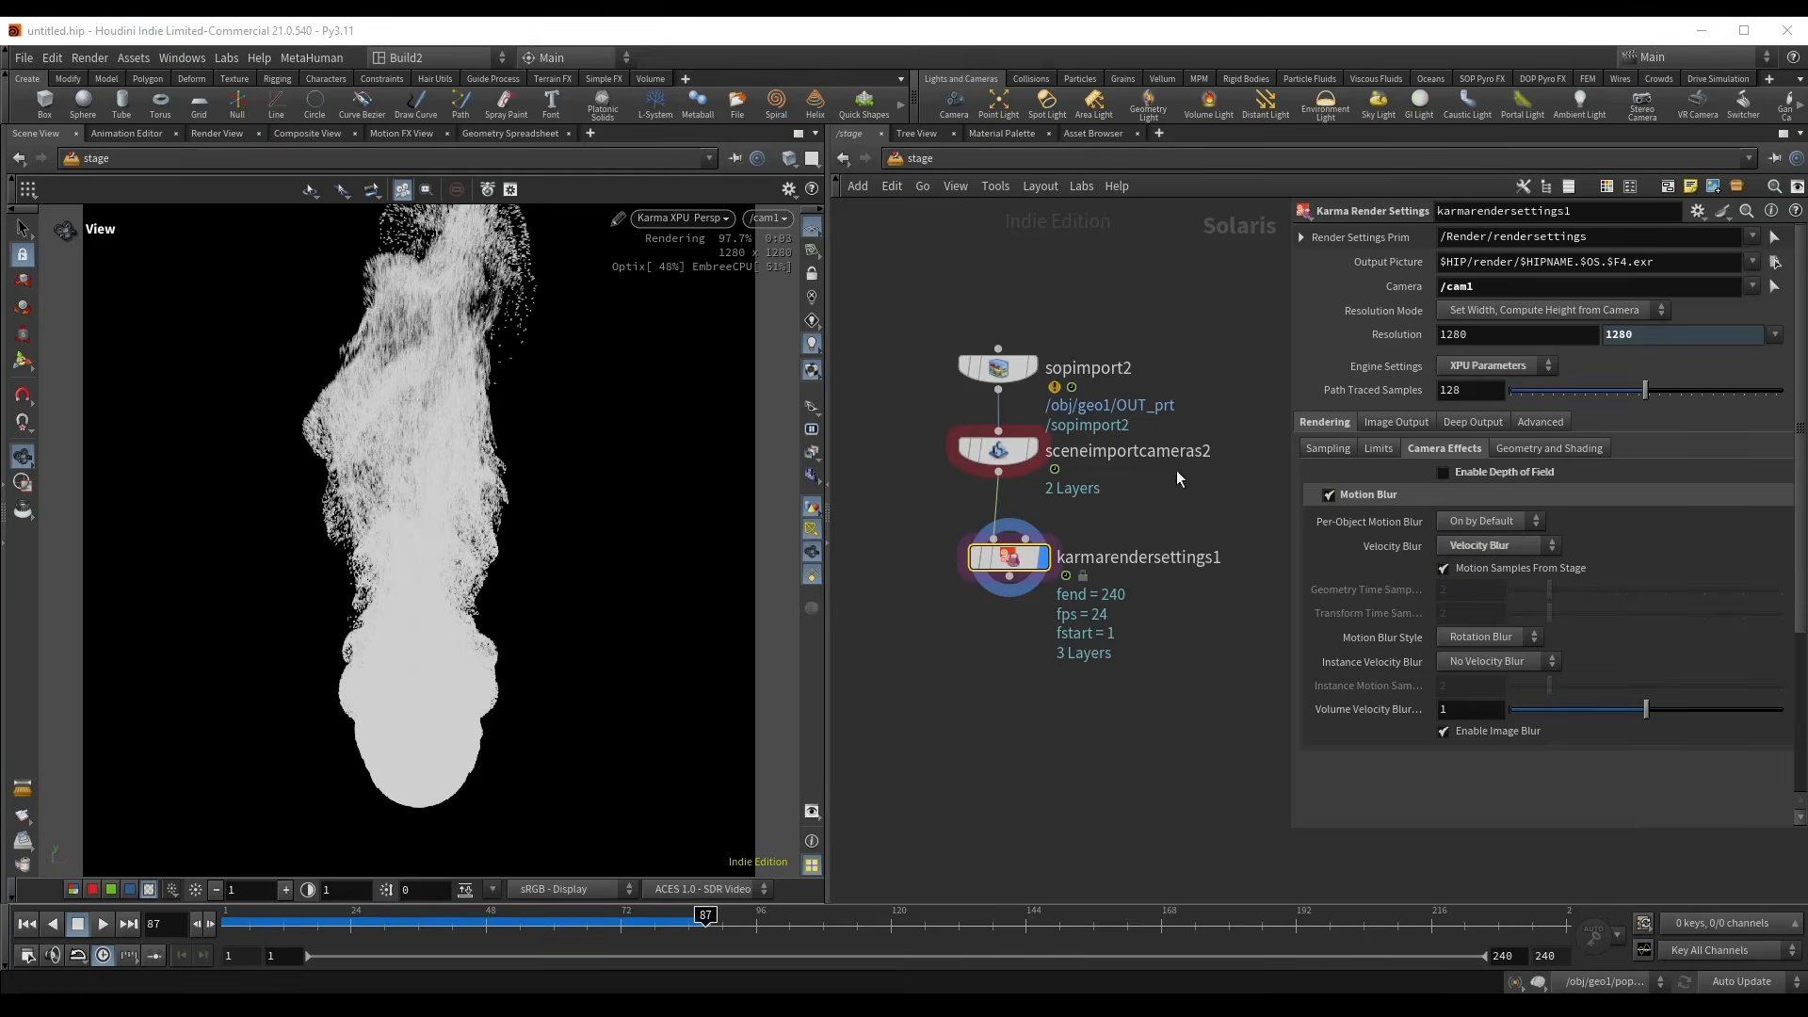
- Open the Image Output settings of karmarendersettings1
{"action": "left_click", "coordinate": [1412, 428]}
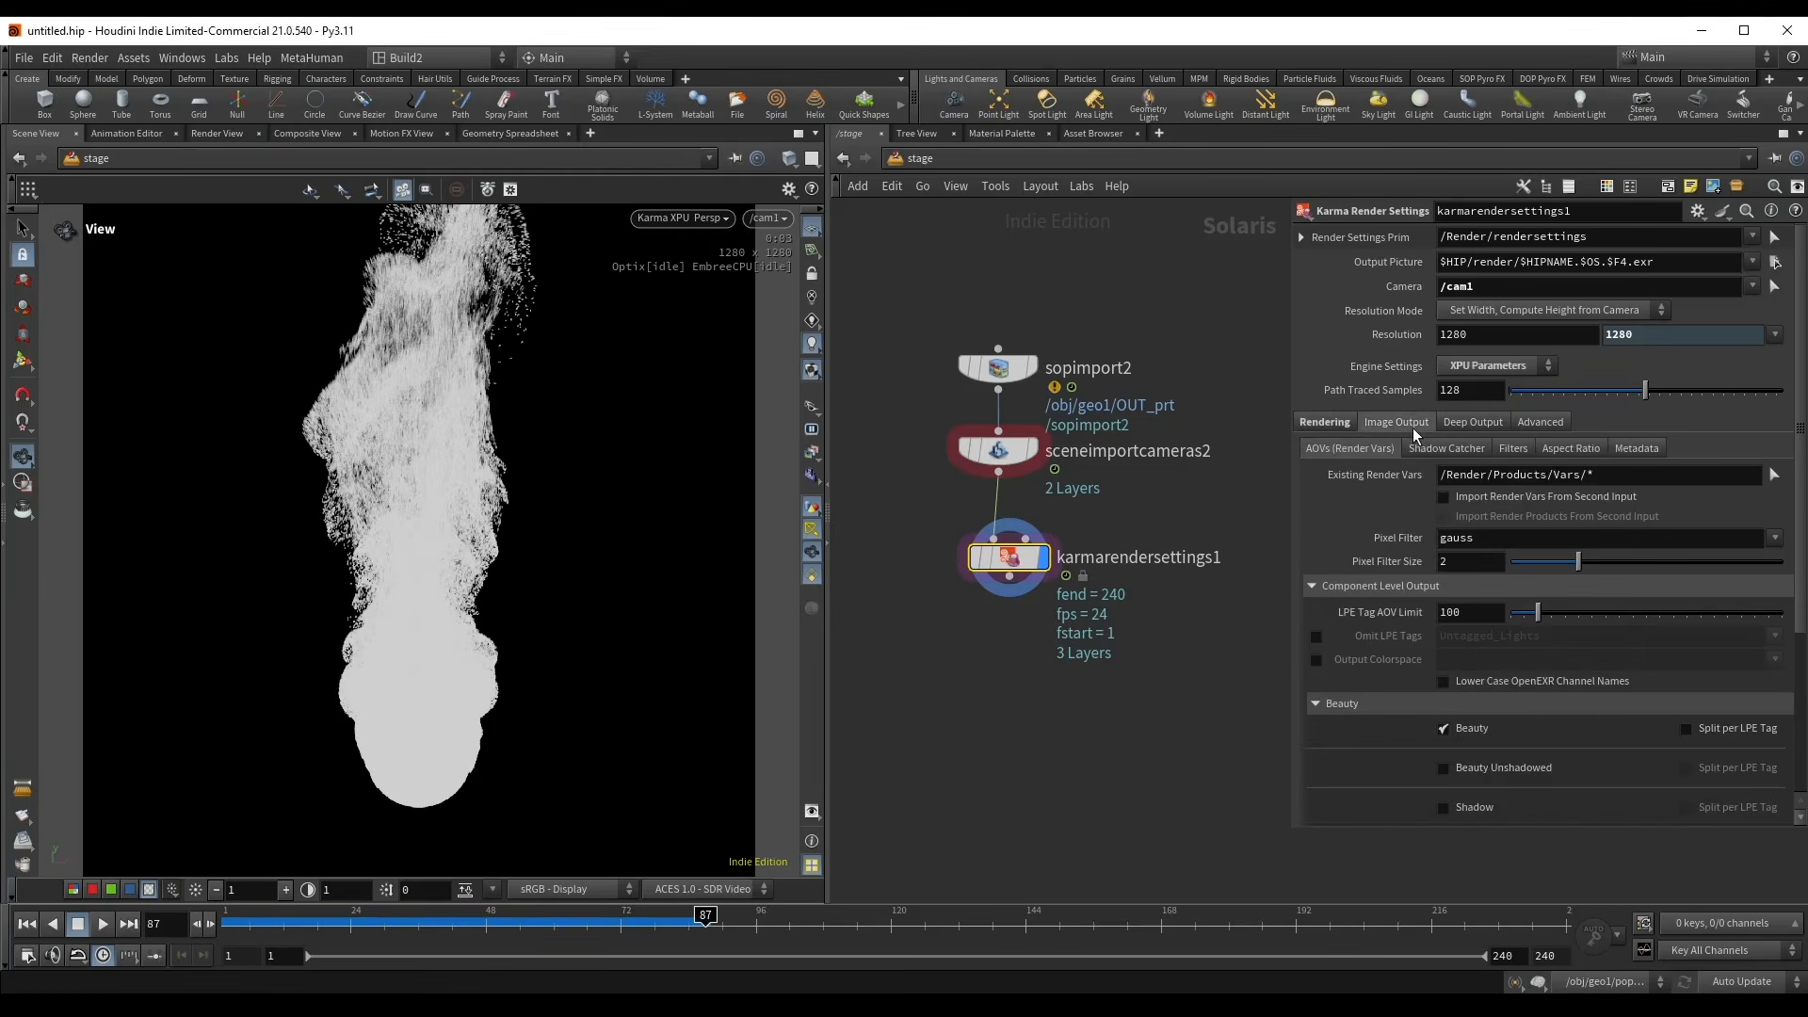
- Set the Karma image filter denoiser to NVIDIA OptiX Denoiser and move the timeline to frame 81
{"action": "left_click", "coordinate": [1516, 448]}
{"action": "left_click", "coordinate": [1544, 499]}
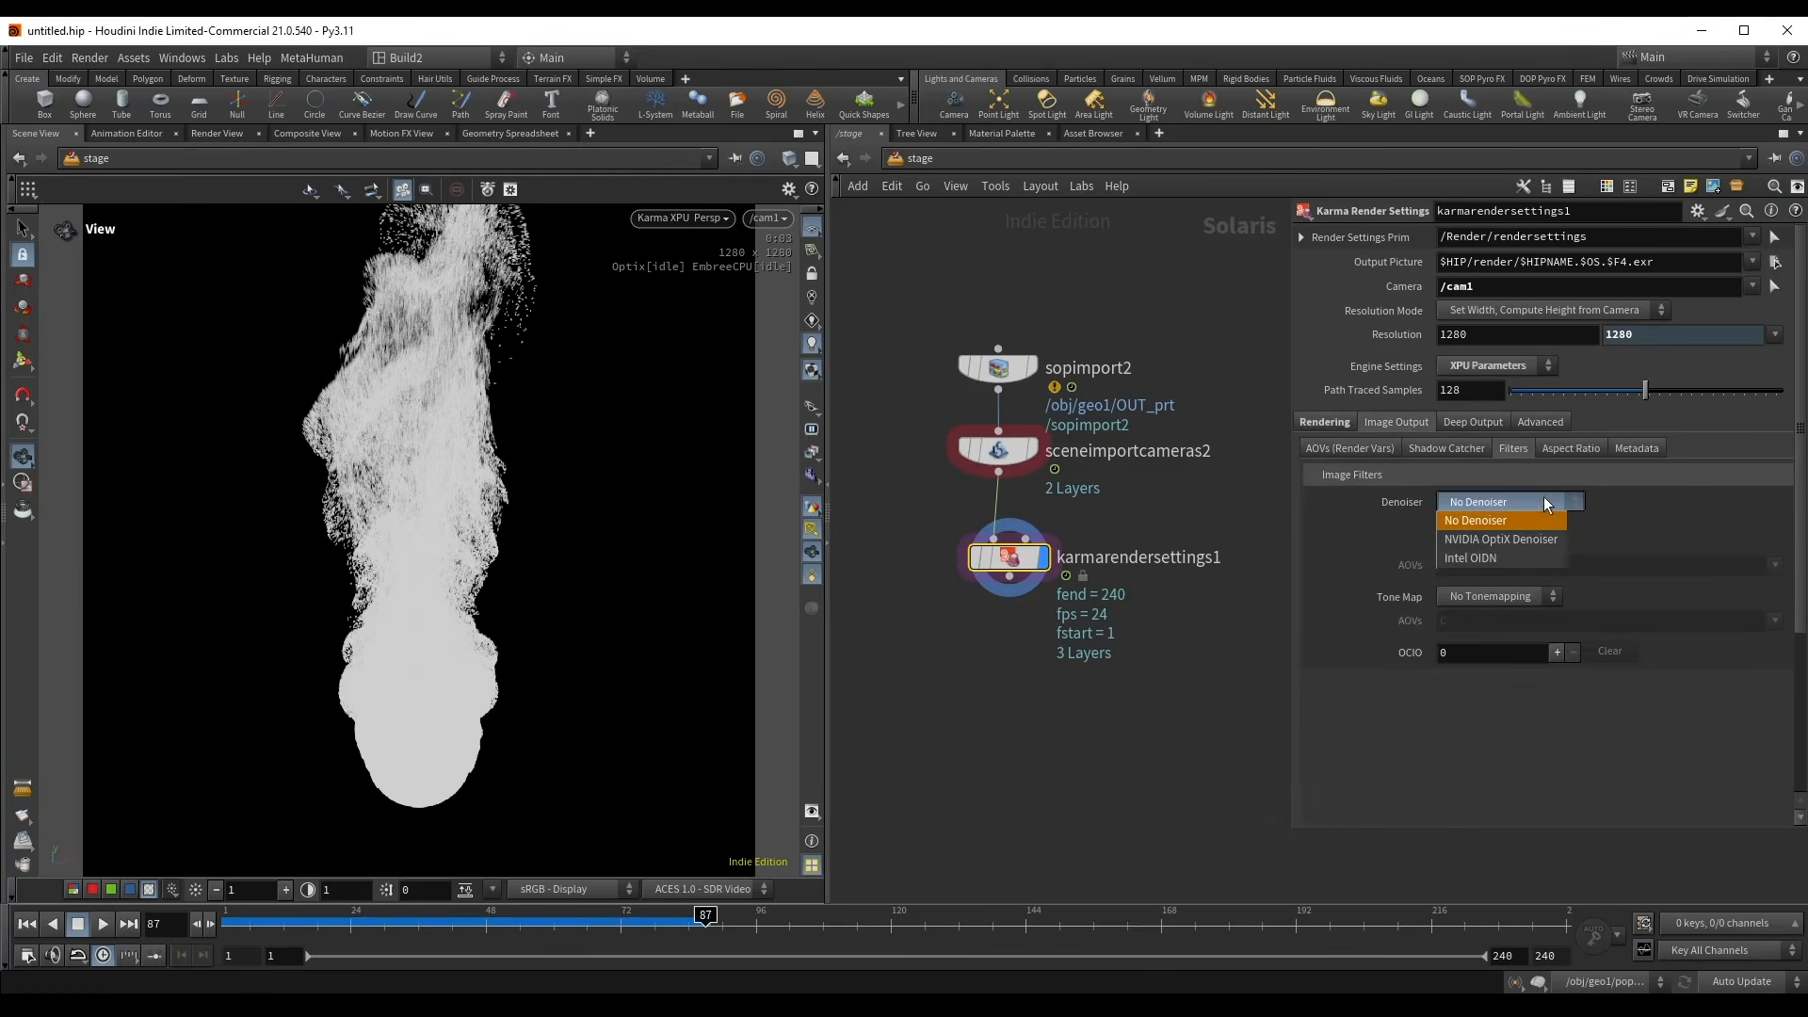
{"action": "left_click", "coordinate": [1505, 538]}
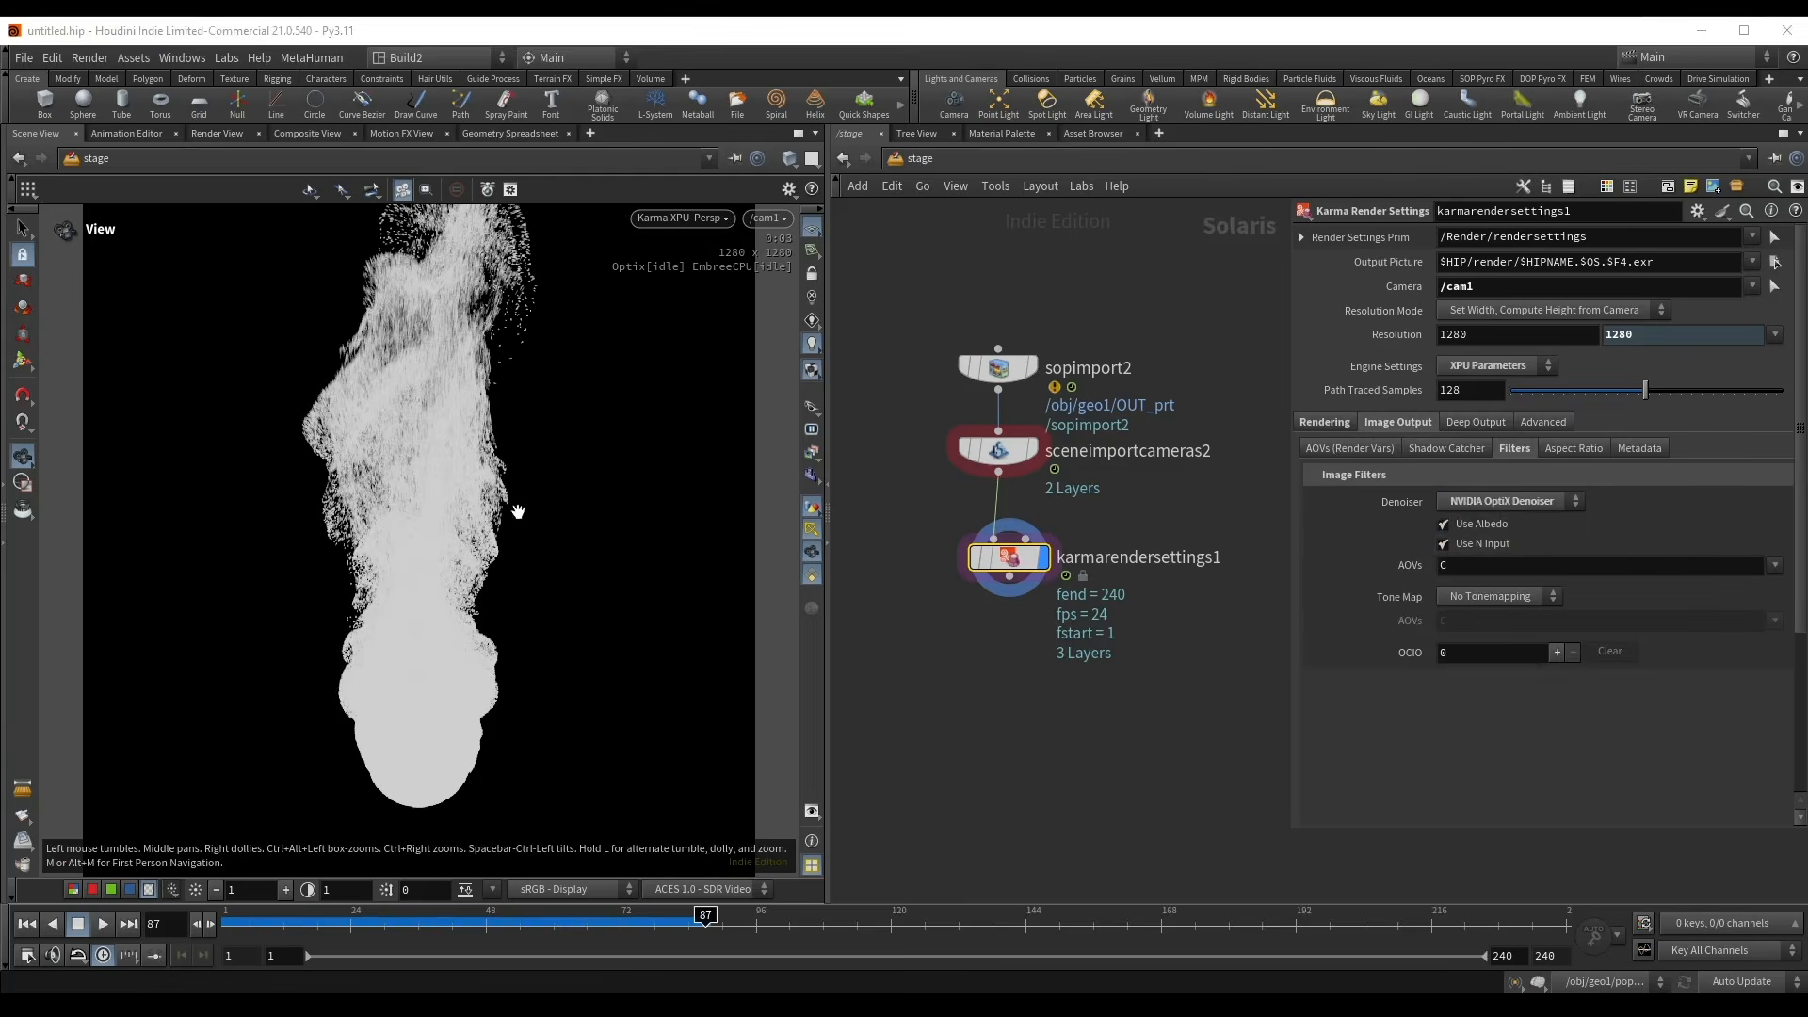
{"action": "left_click", "coordinate": [586, 932]}
{"action": "left_click", "coordinate": [674, 922]}
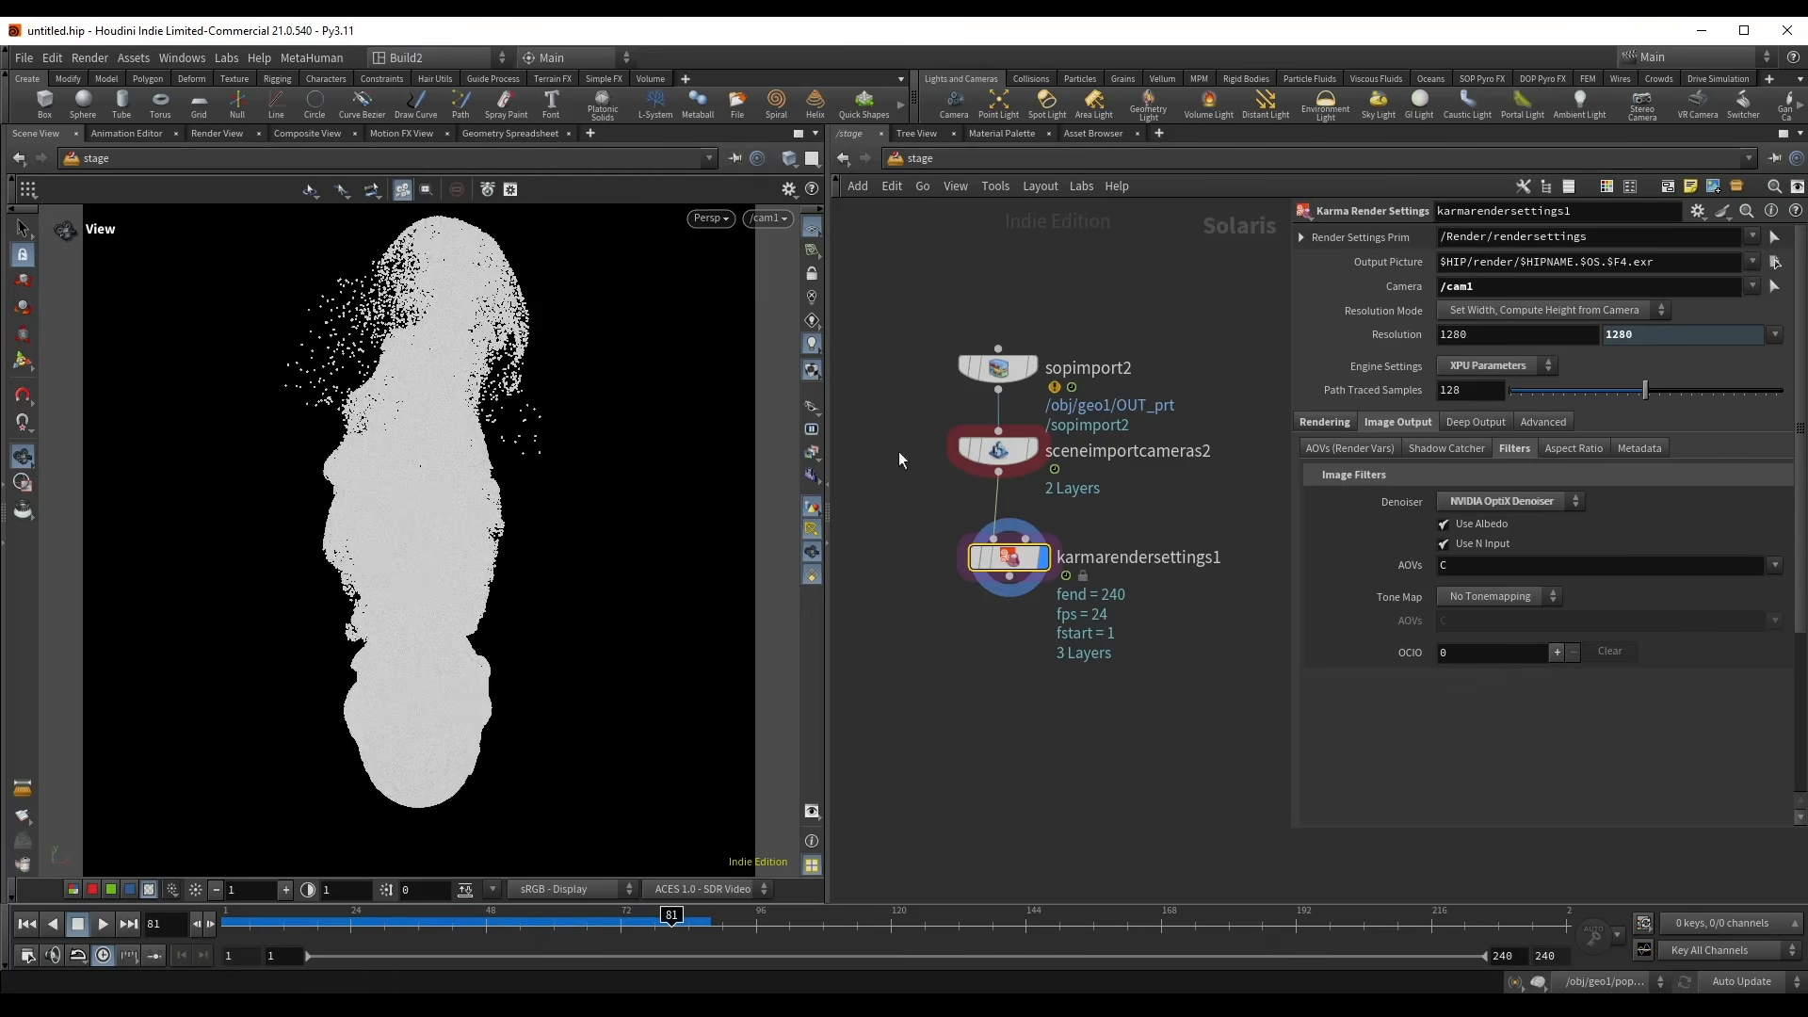
- Go to the geo1 particle network and delete the attribute wrangle between popnet and trail1
{"action": "key", "text": "n"}
{"action": "left_click", "coordinate": [863, 495]}
{"action": "double_click", "coordinate": [1002, 414]}
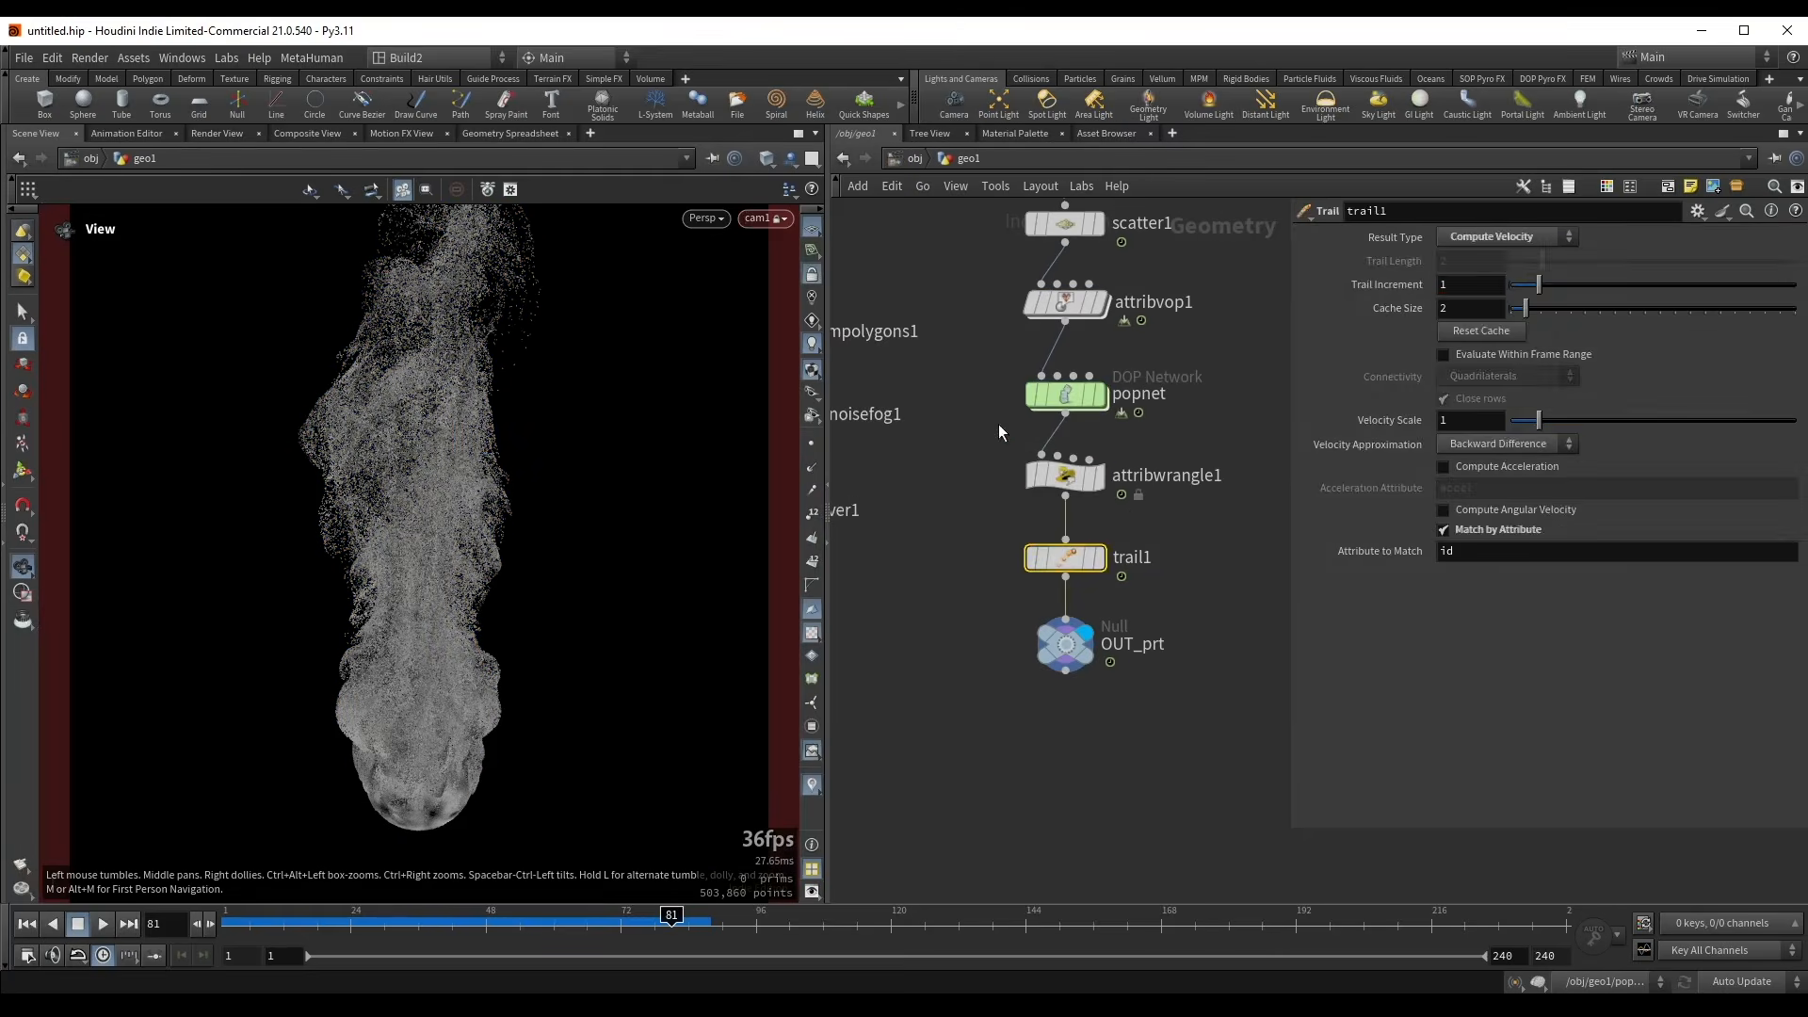
{"action": "left_click", "coordinate": [1065, 475]}
{"action": "key", "text": "h"}
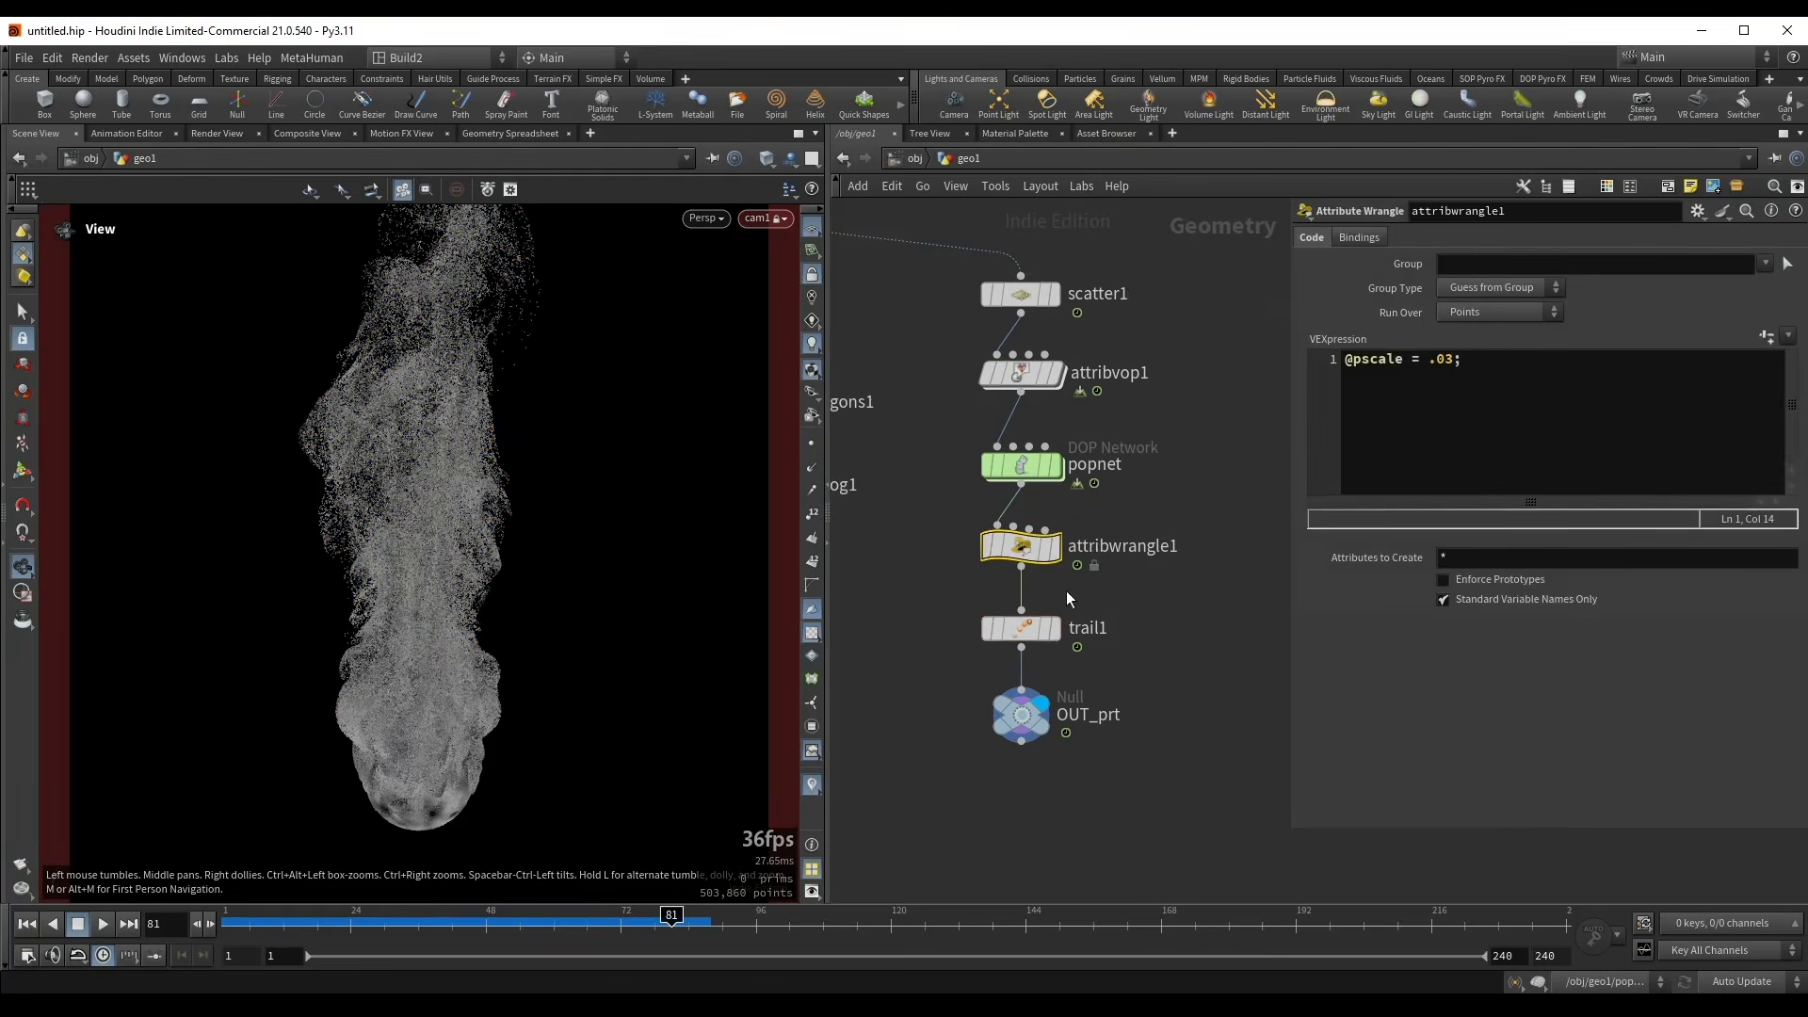
{"action": "key", "text": "Delete"}
- Insert an Attribute VOP between popnet and trail1 and rename it set_pscale
{"action": "key", "text": "Tab"}
{"action": "type", "text": "atv"}
{"action": "key", "text": "Return"}
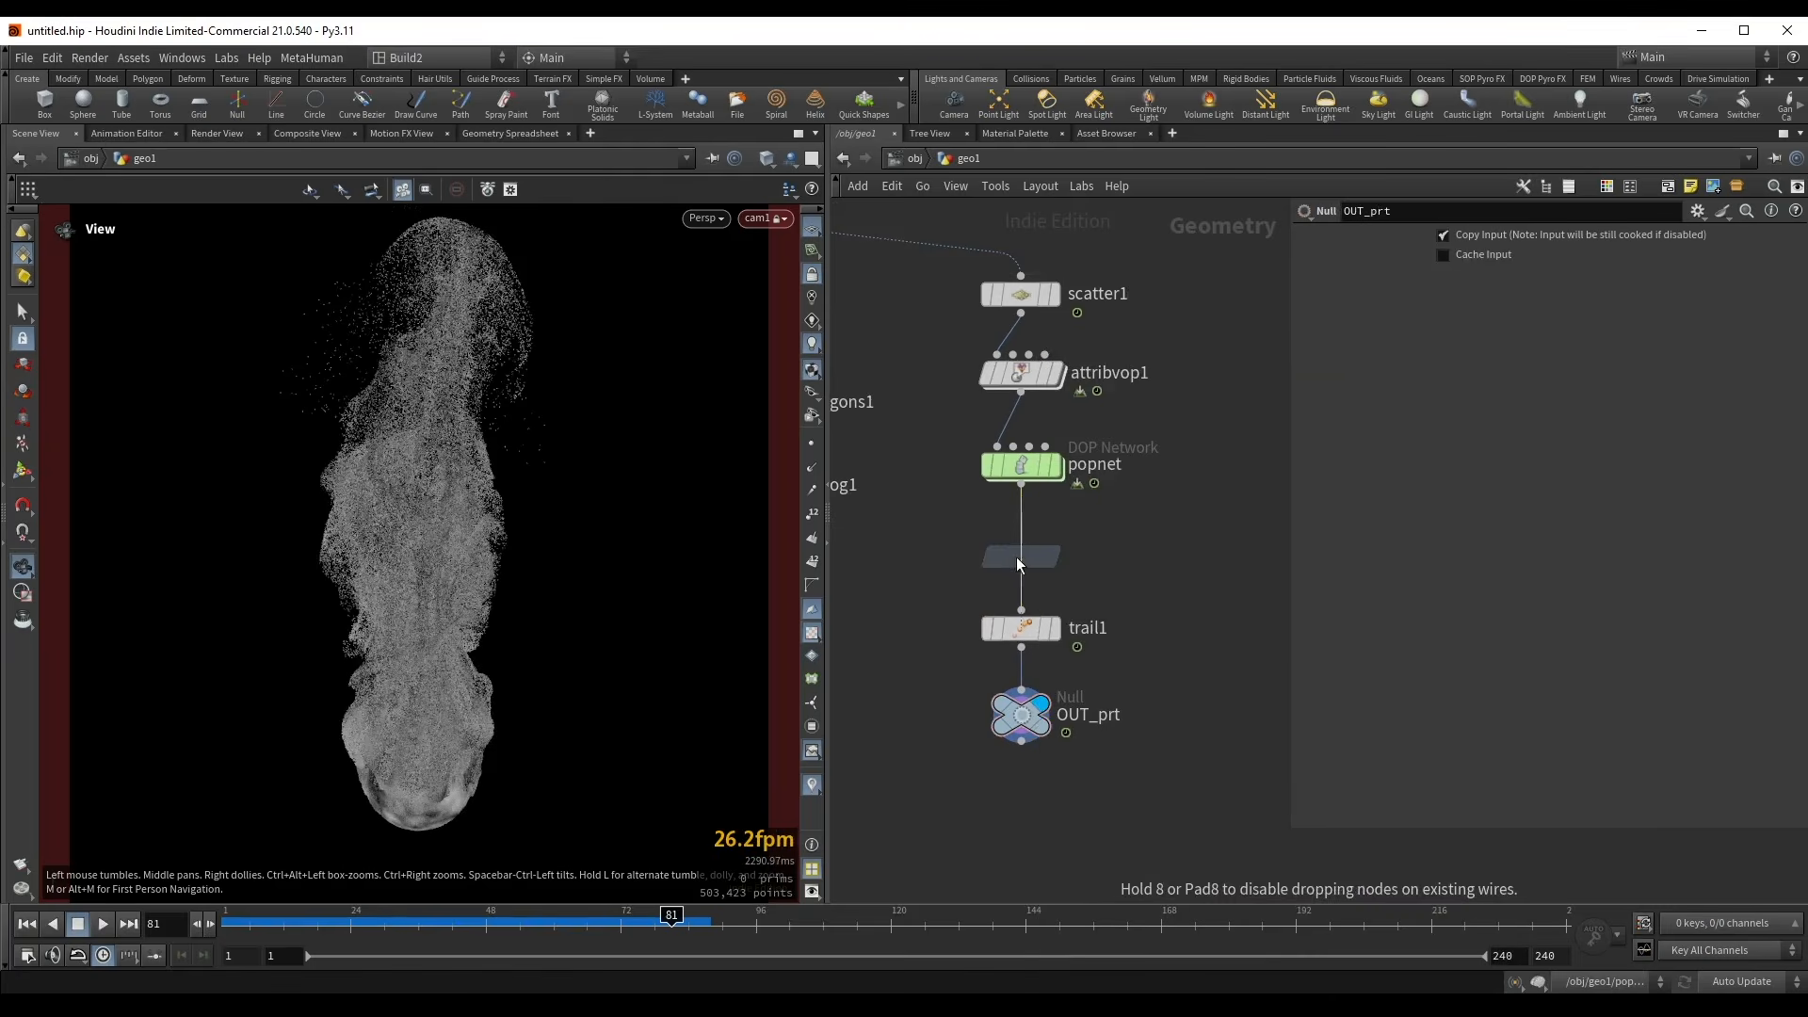
{"action": "left_click", "coordinate": [1015, 557]}
{"action": "key", "text": "F2"}
{"action": "type", "text": "set_"}
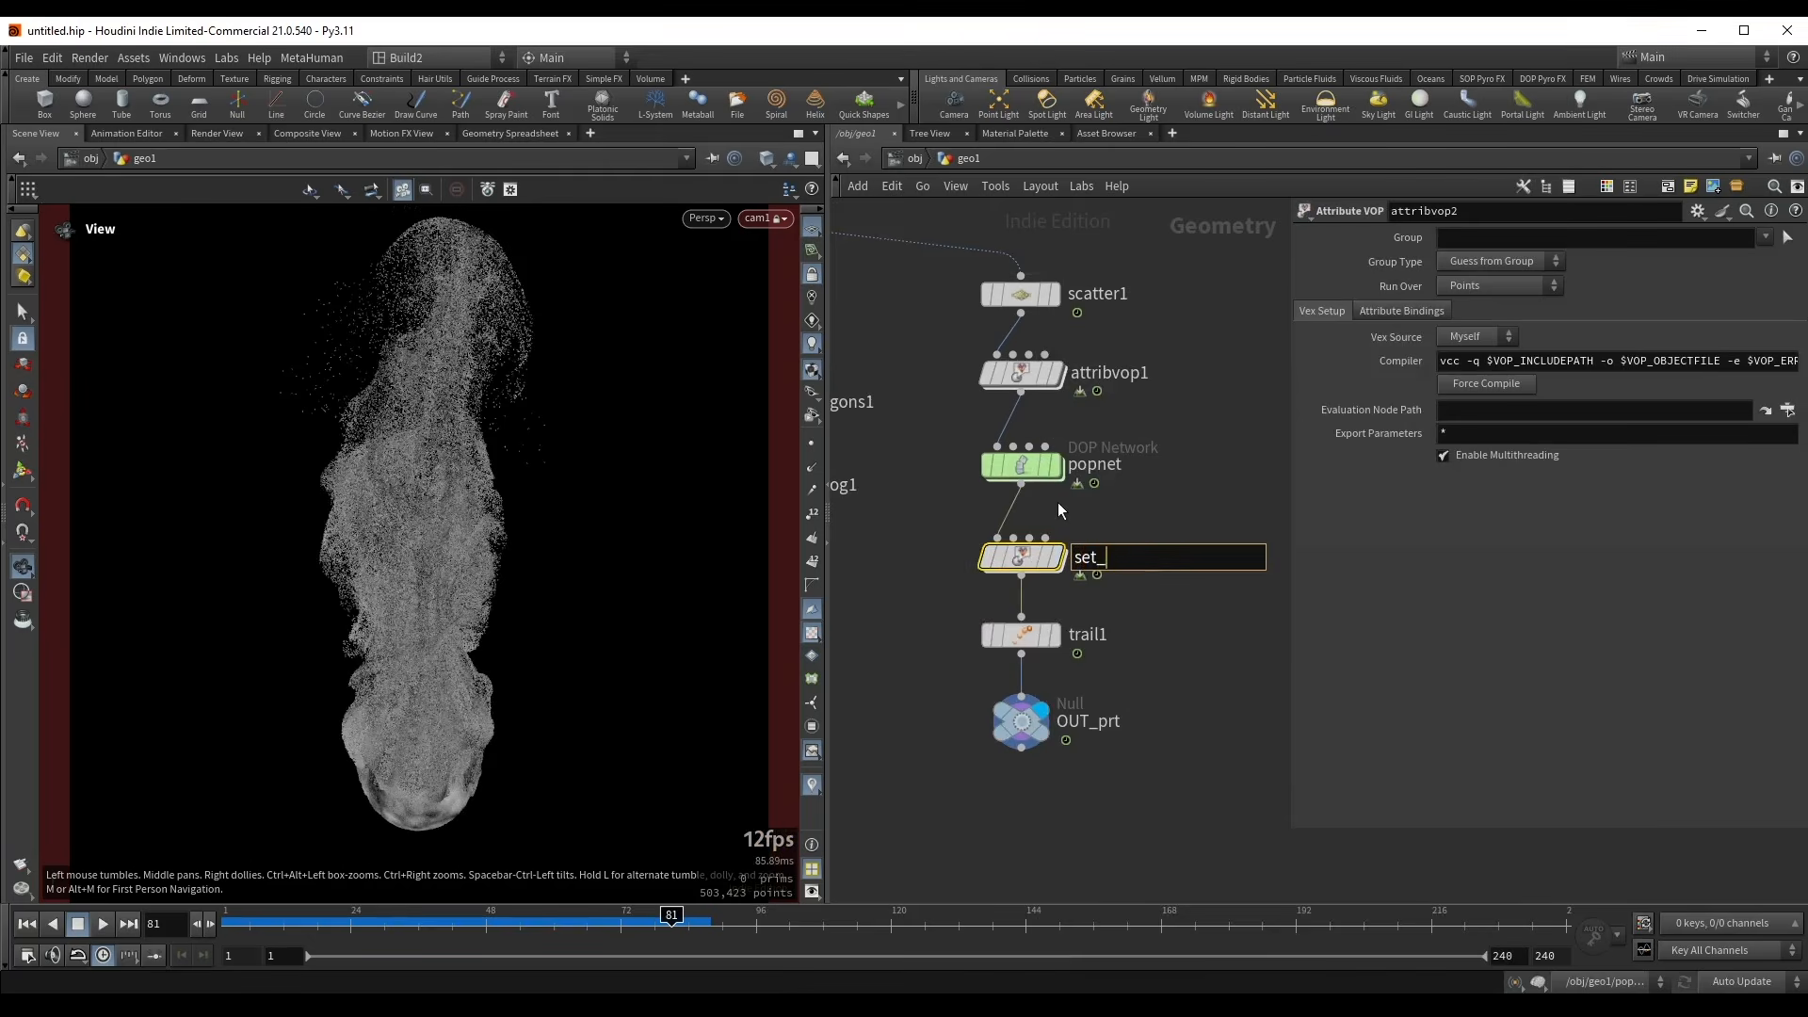
{"action": "type", "text": "pscale"}
{"action": "key", "text": "Return"}
- Inside set_pscale, add a Bind node that reads the float attribute nage
{"action": "double_click", "coordinate": [1011, 563]}
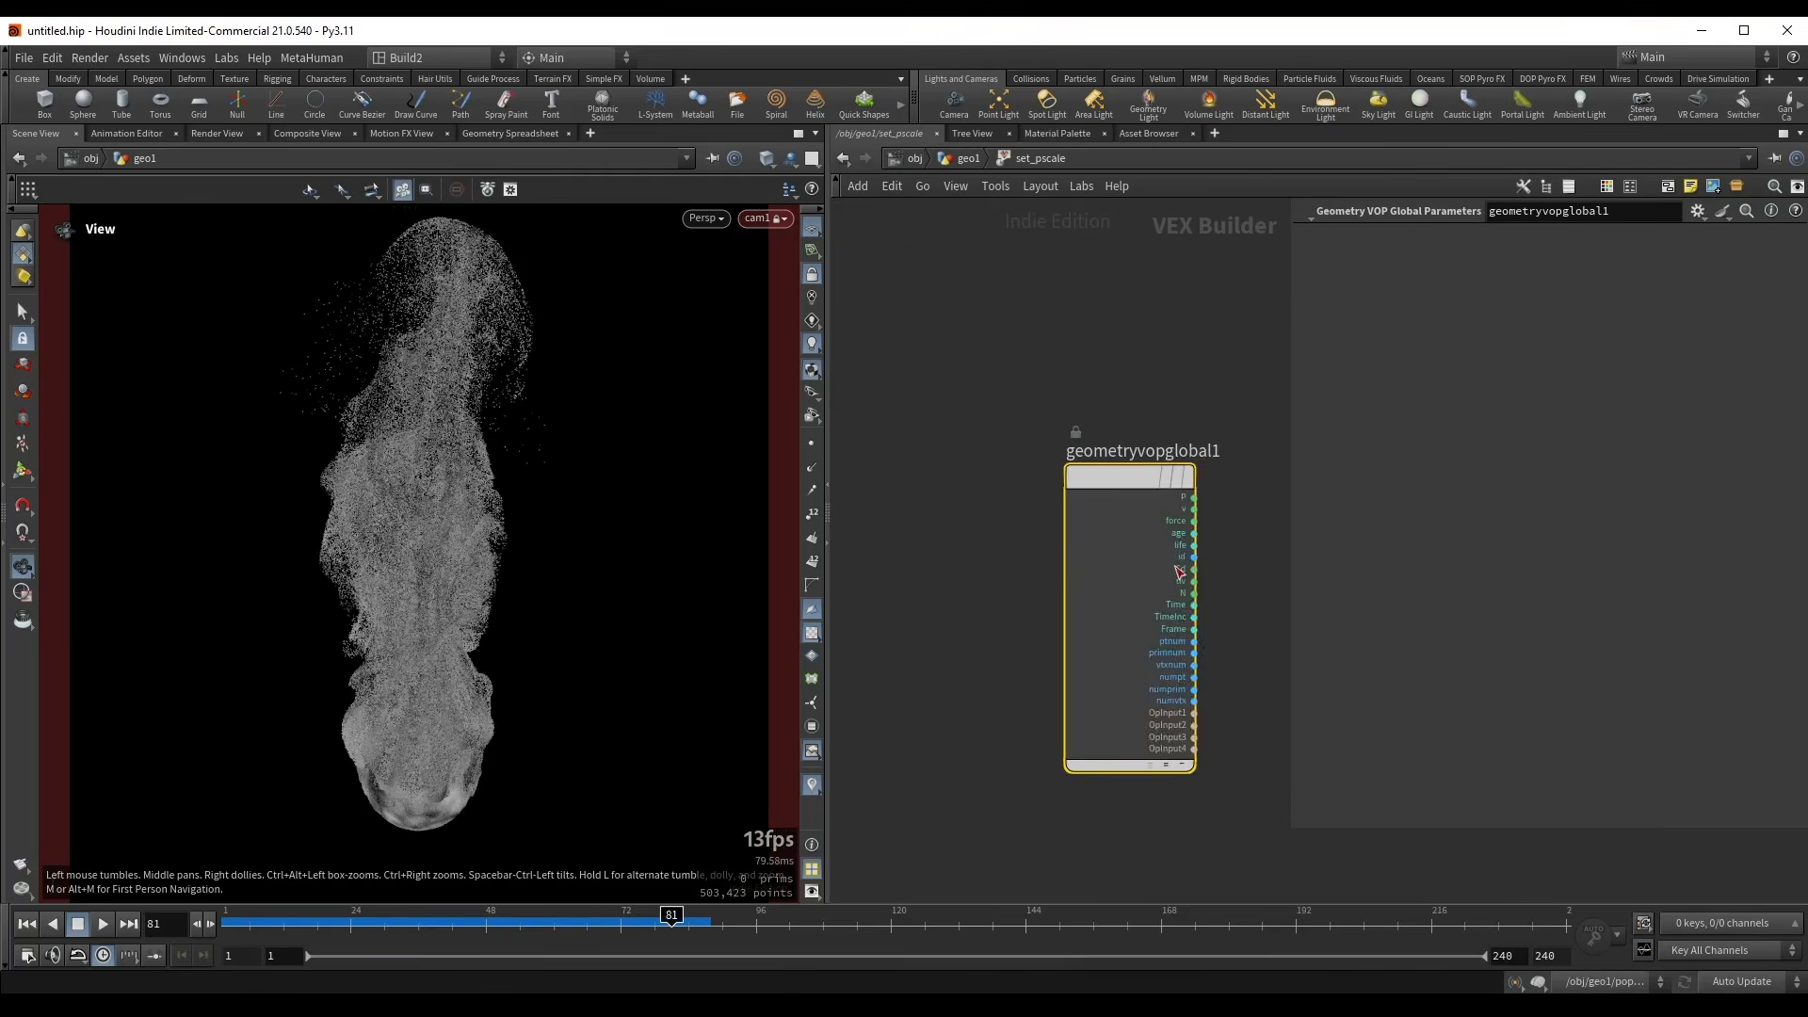
{"action": "middle_click_drag", "start_coordinate": [1179, 572], "coordinate": [864, 542]}
{"action": "key", "text": "Tab"}
{"action": "type", "text": "bin"}
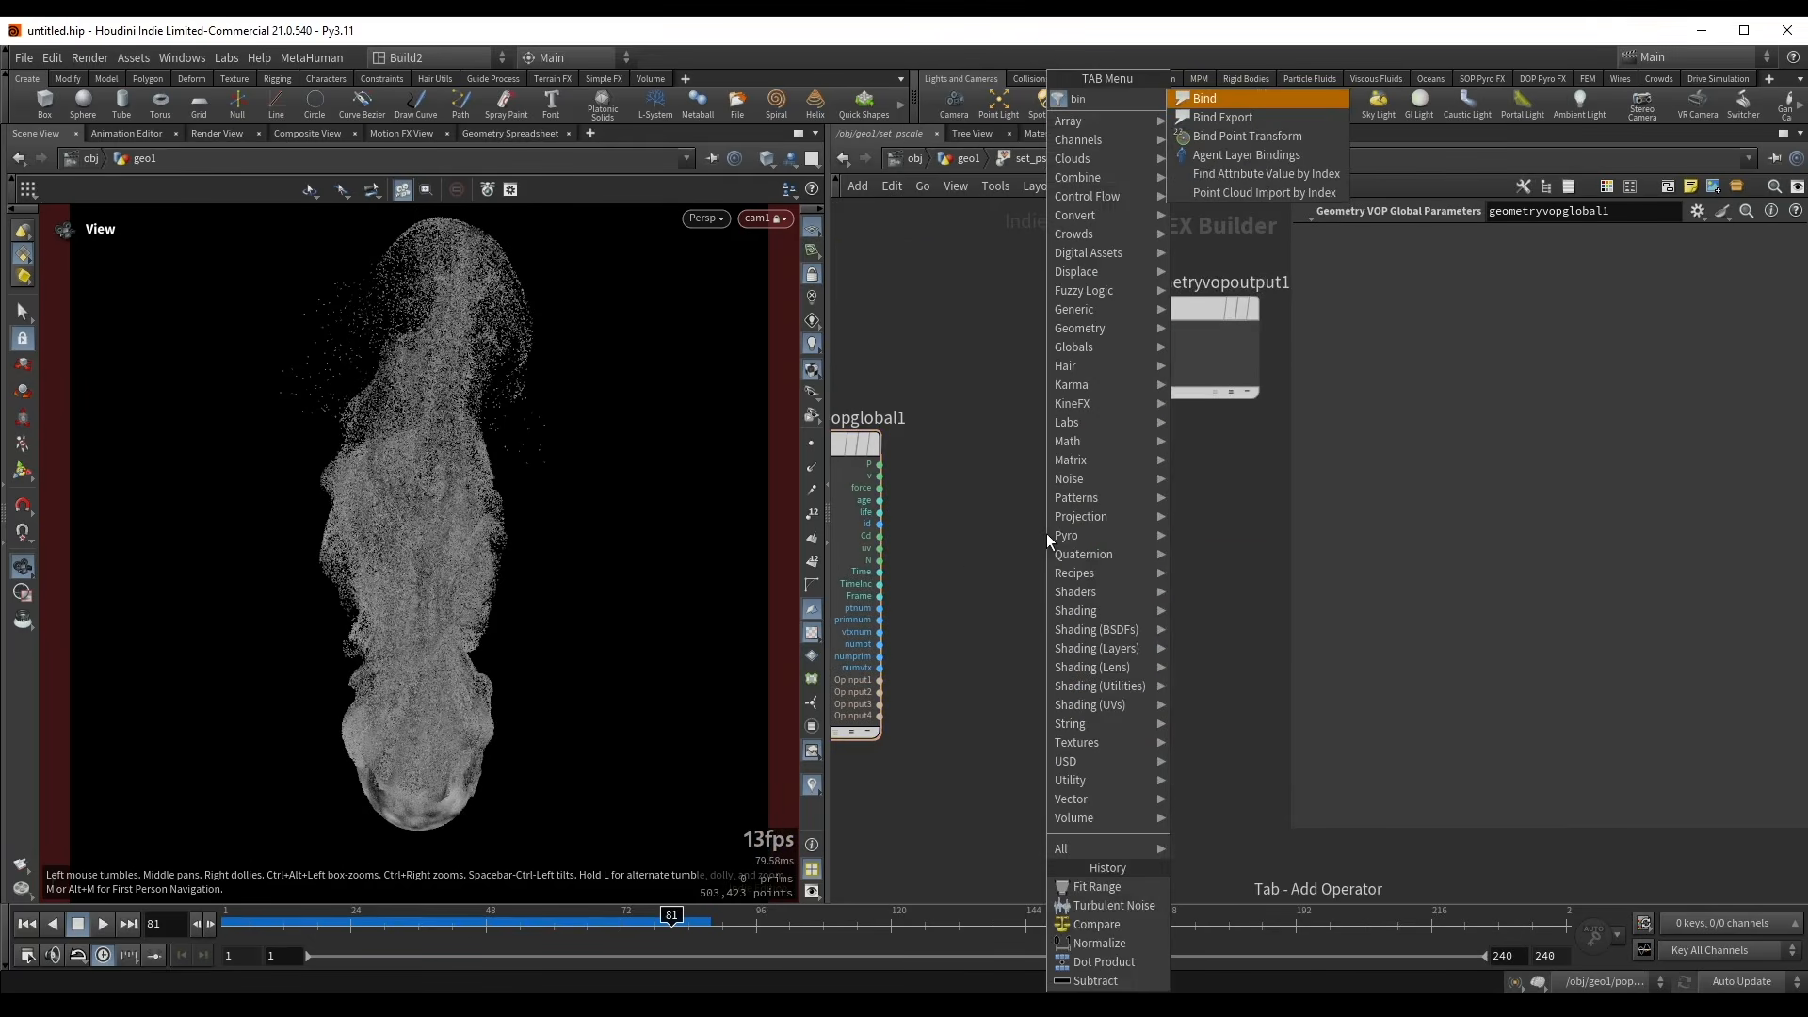
{"action": "key", "text": "Return"}
{"action": "left_click", "coordinate": [1041, 550]}
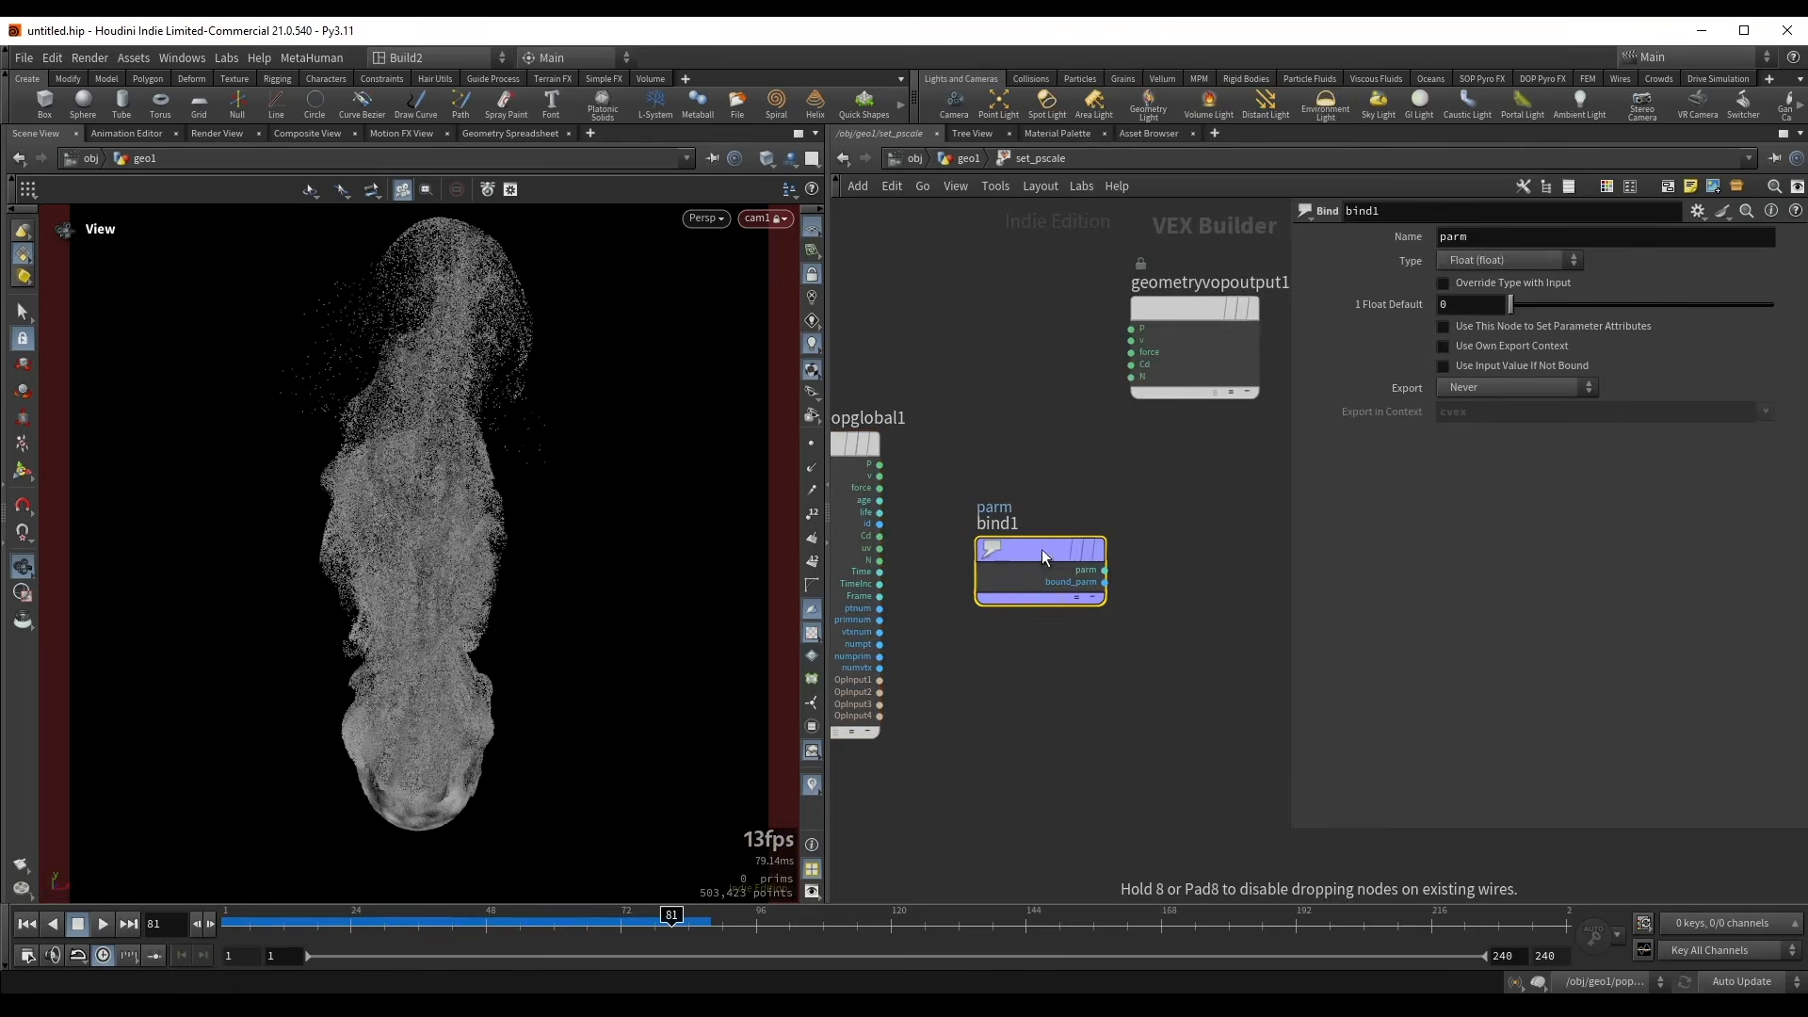
{"action": "double_click", "coordinate": [1453, 237]}
{"action": "type", "text": "nage"}
{"action": "key", "text": "Return"}
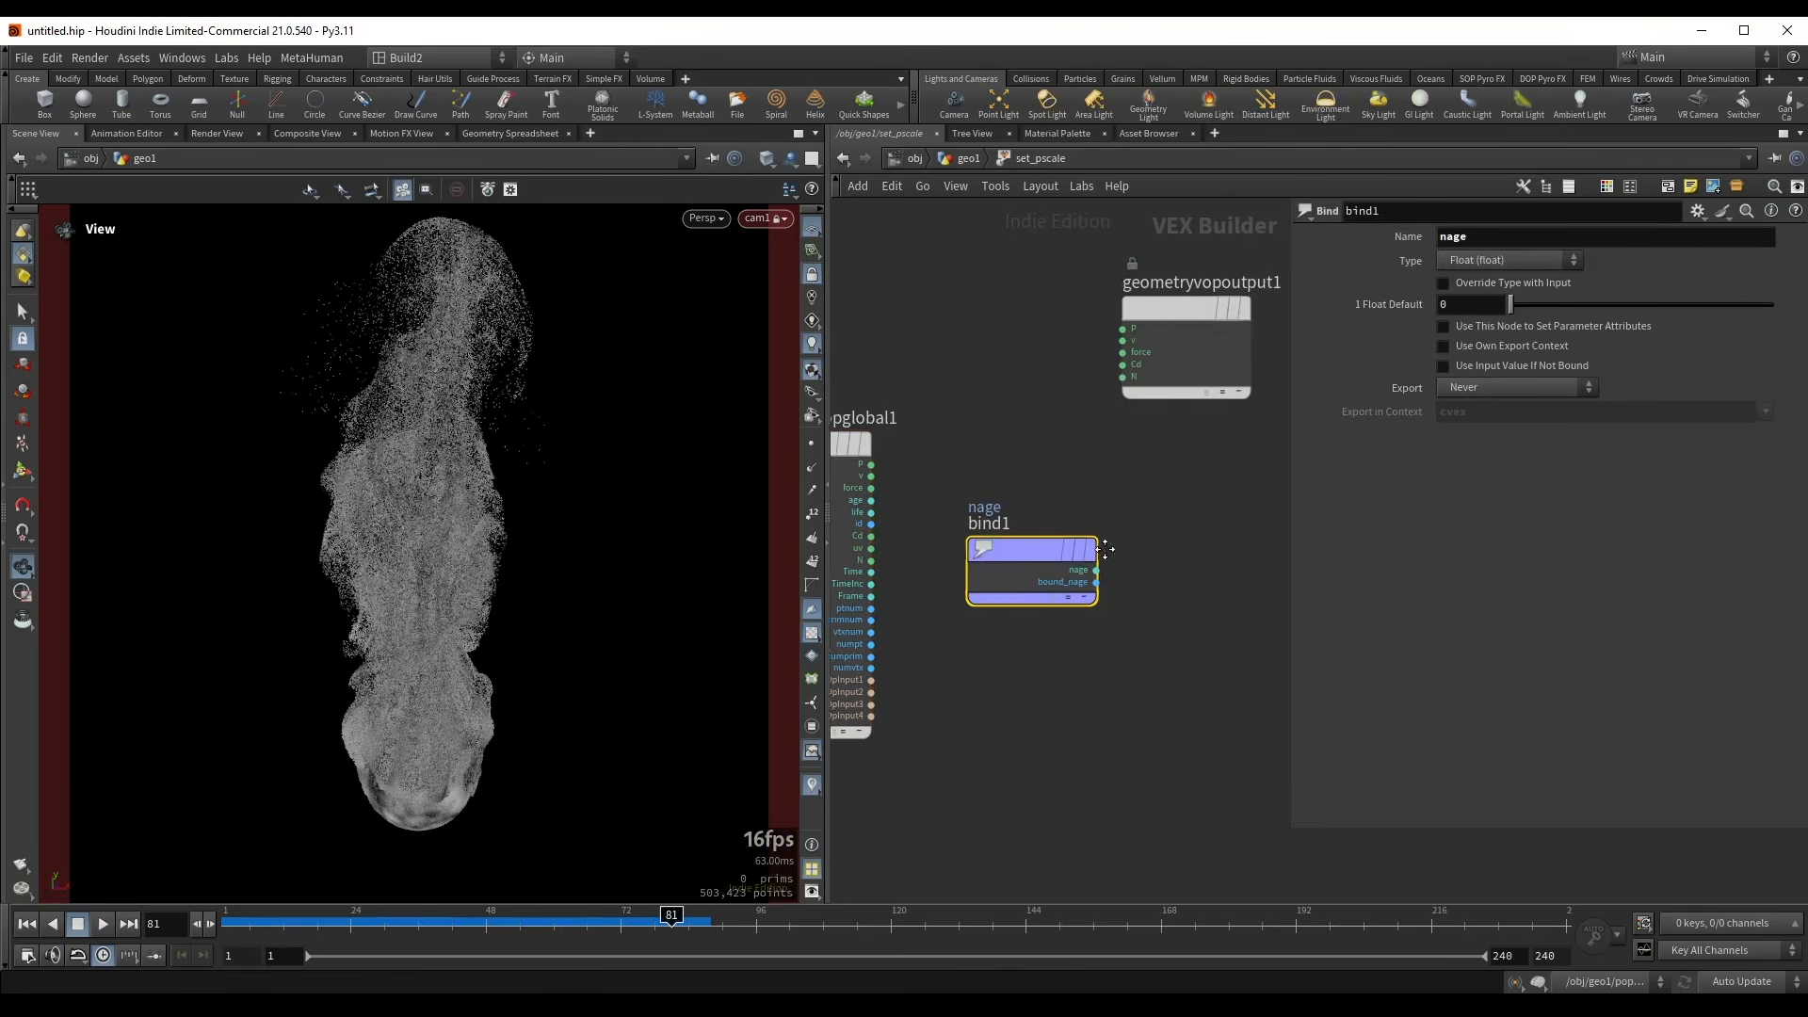
- Connect the nage output to a new Bind Export node with the attribute name pscale
{"action": "middle_click_drag", "start_coordinate": [1113, 568], "coordinate": [1014, 561]}
{"action": "left_click_drag", "start_coordinate": [1005, 563], "coordinate": [1054, 571]}
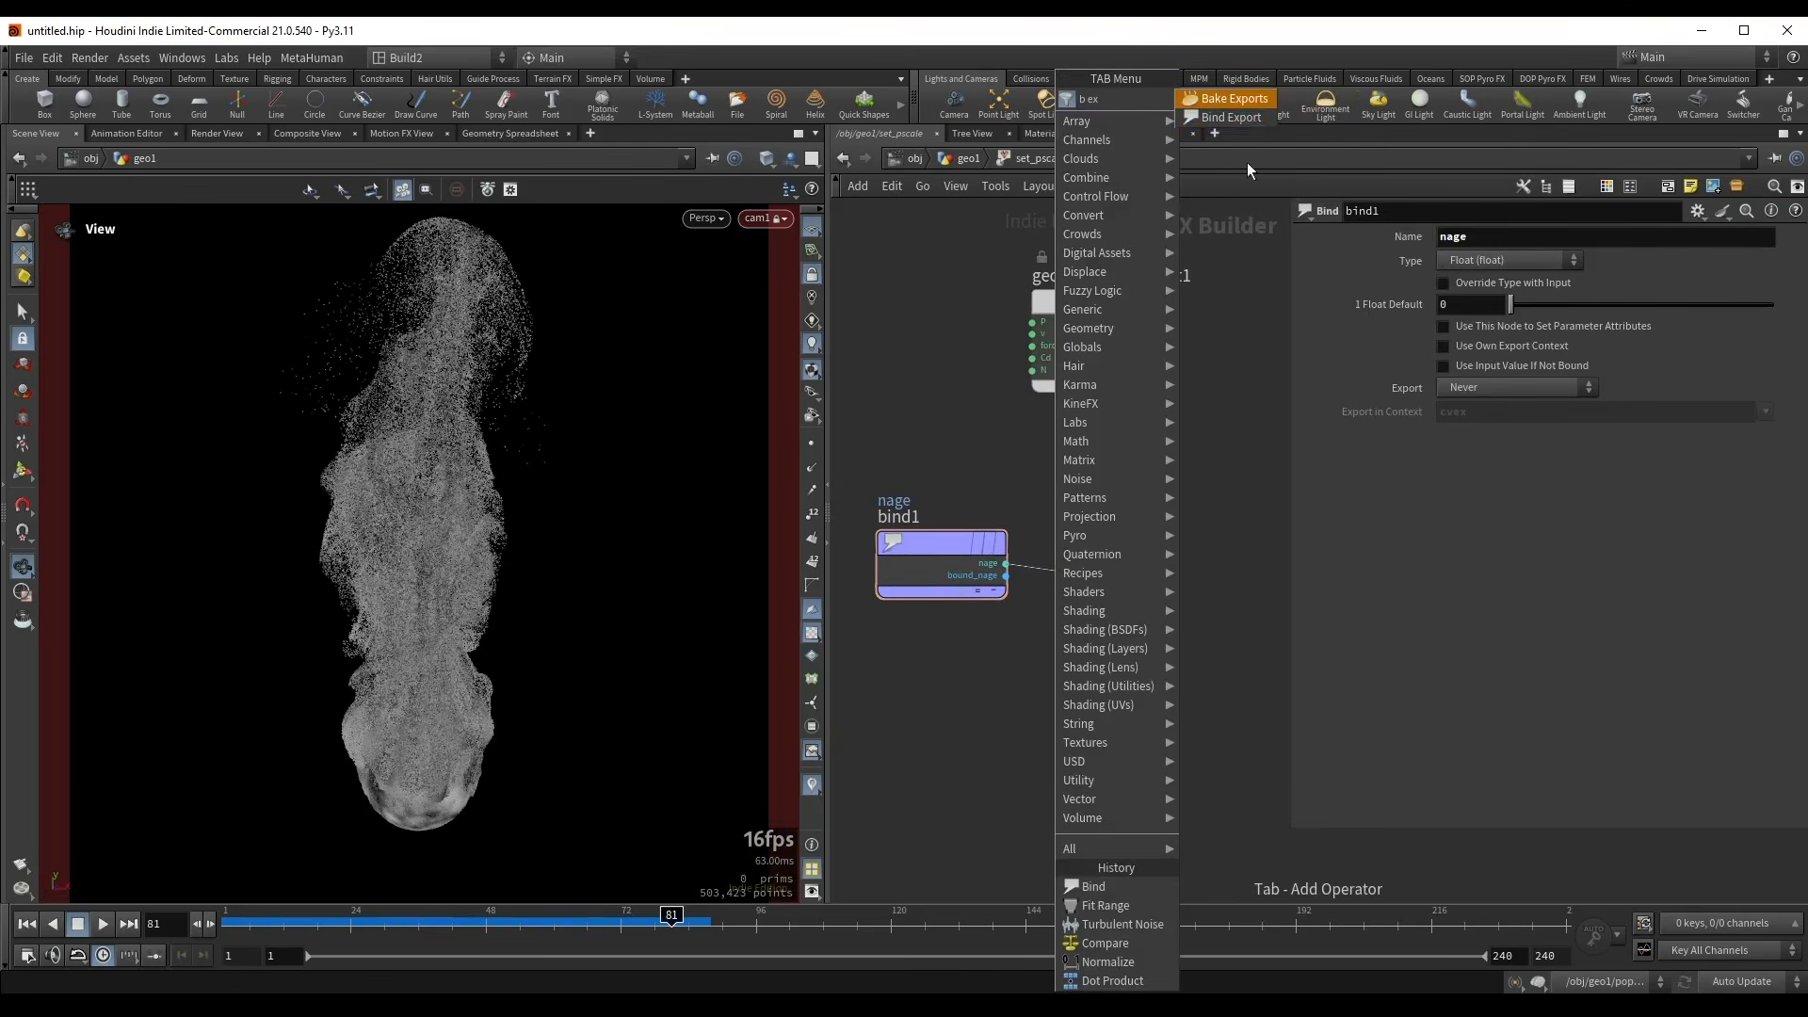
{"action": "left_click", "coordinate": [1251, 120]}
{"action": "double_click", "coordinate": [1549, 236]}
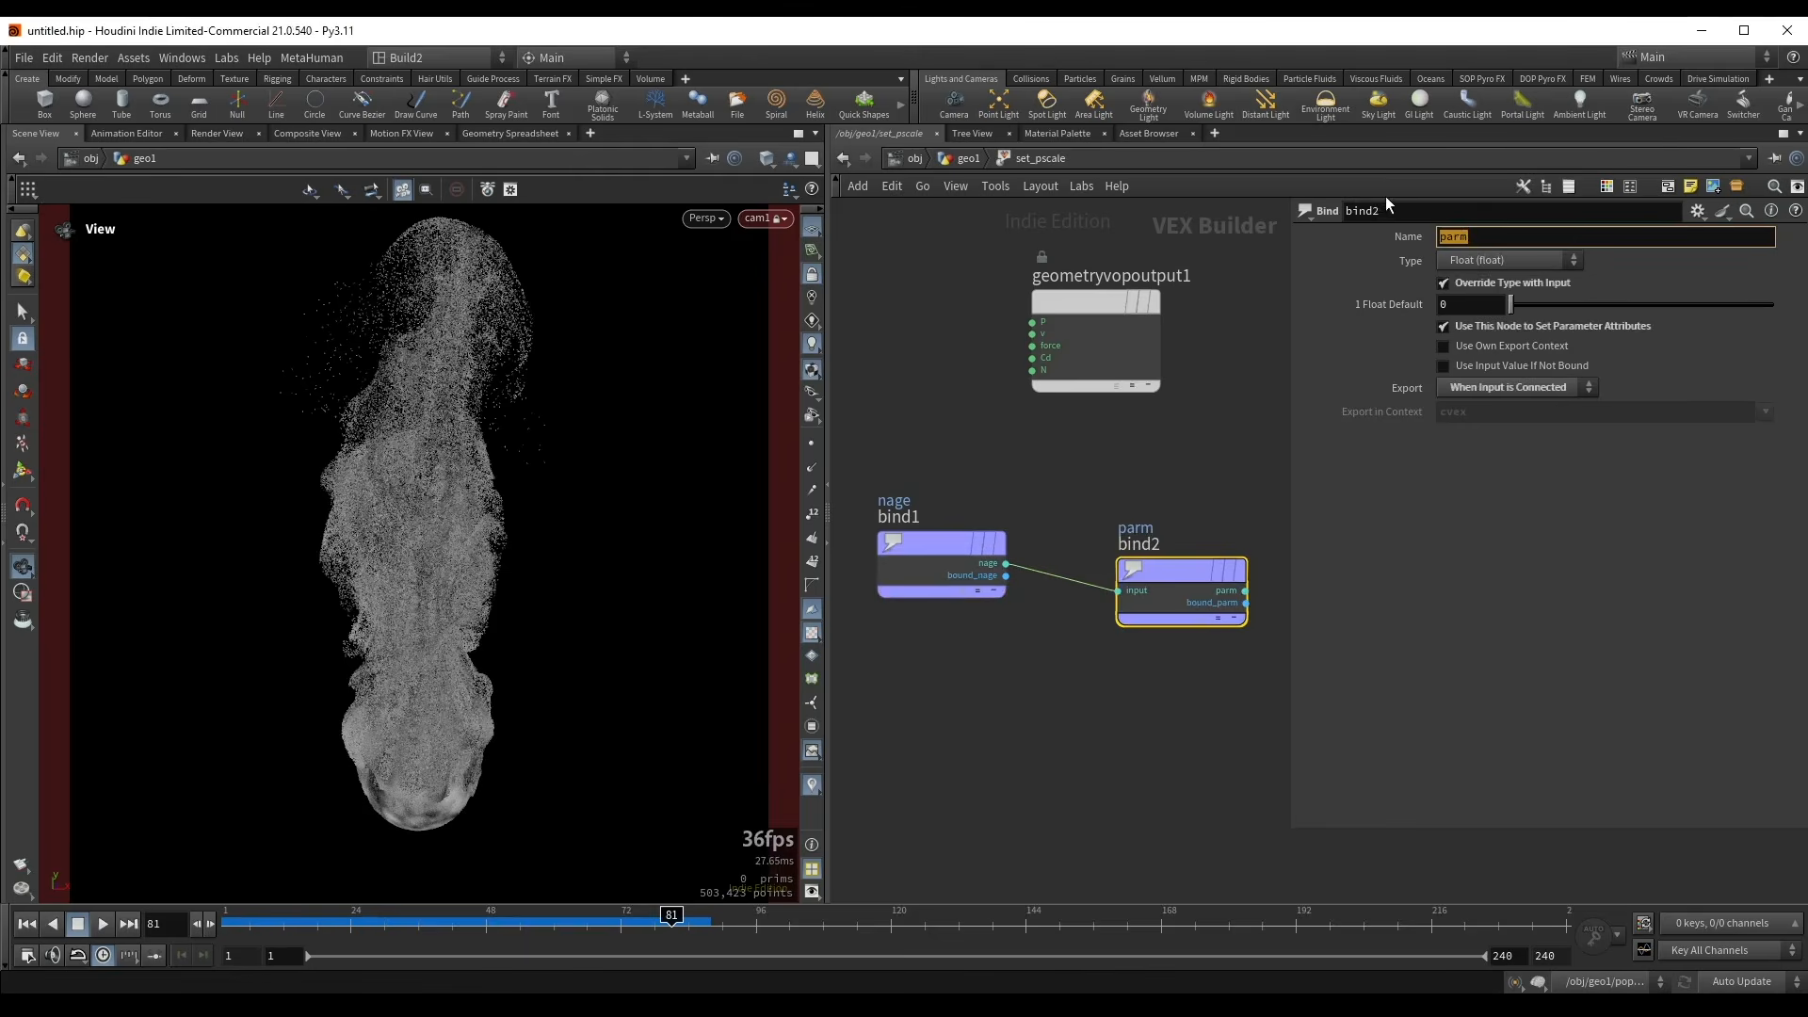
{"action": "type", "text": "pscale"}
{"action": "key", "text": "Return"}
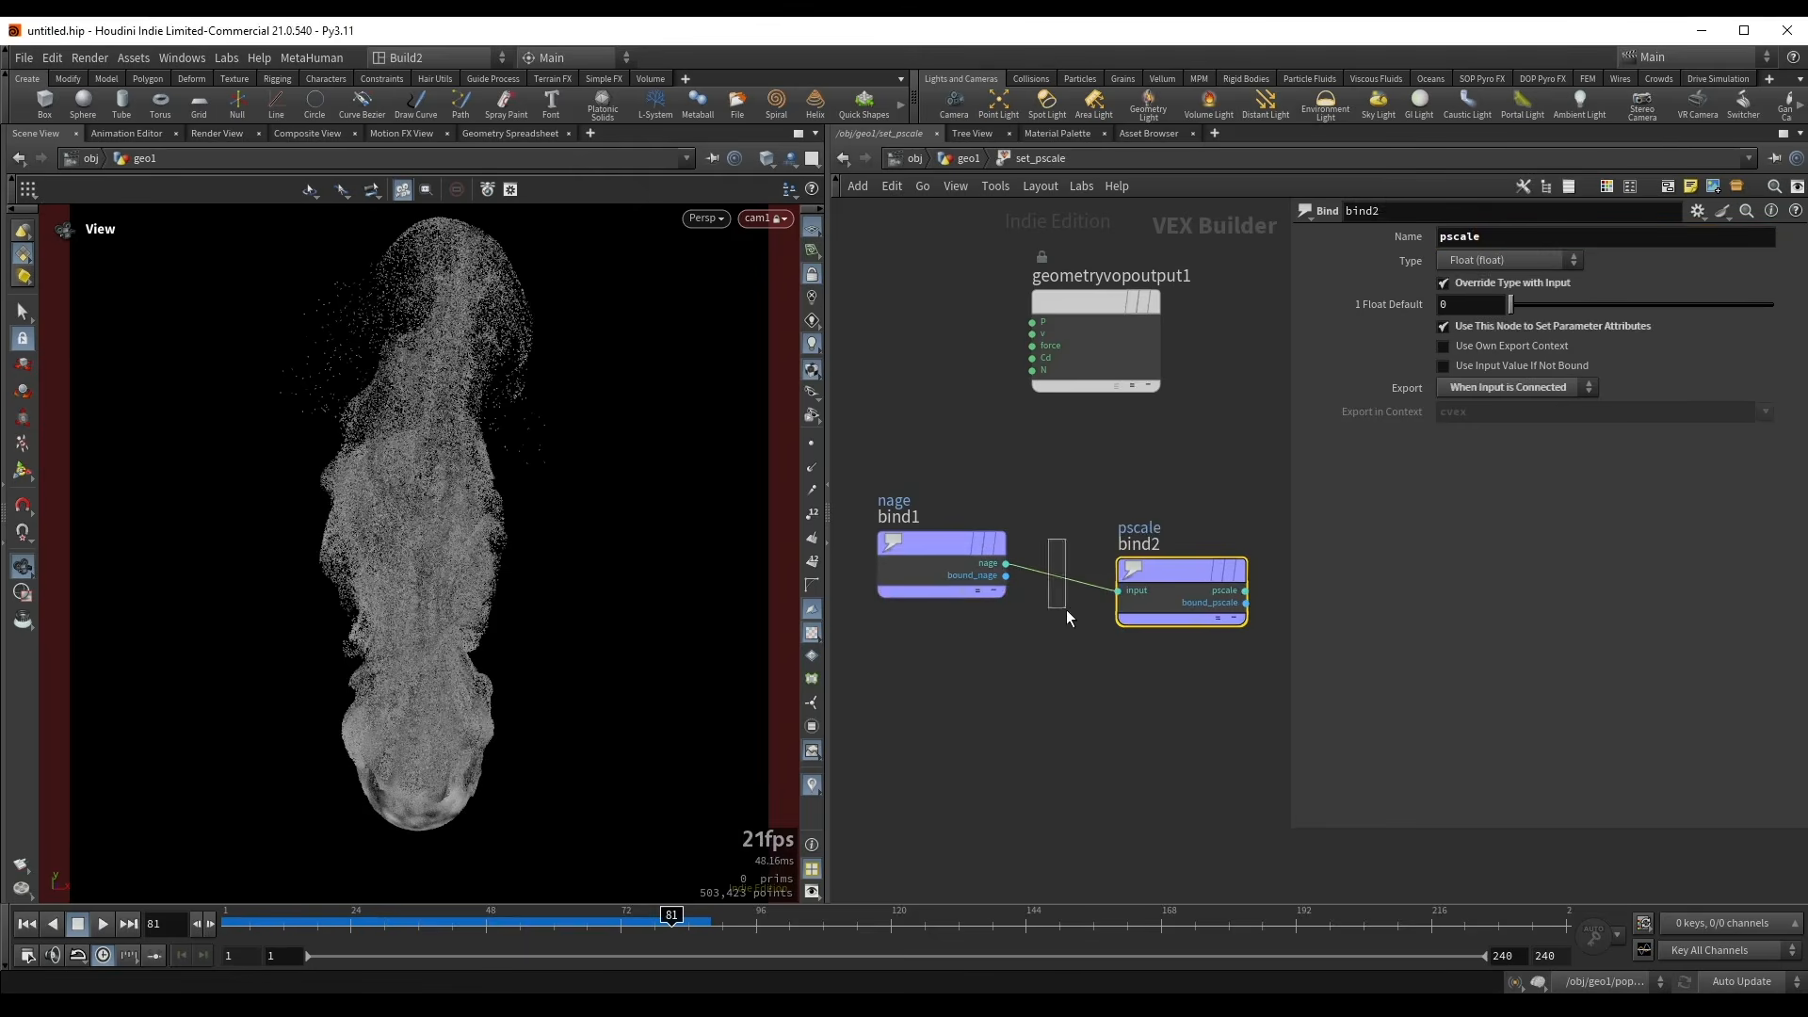
- Insert a Ramp Parameter between the nage and pscale binds and set its type to Spline Ramp (float)
{"action": "key", "text": "Tab"}
{"action": "left_click", "coordinate": [1274, 131]}
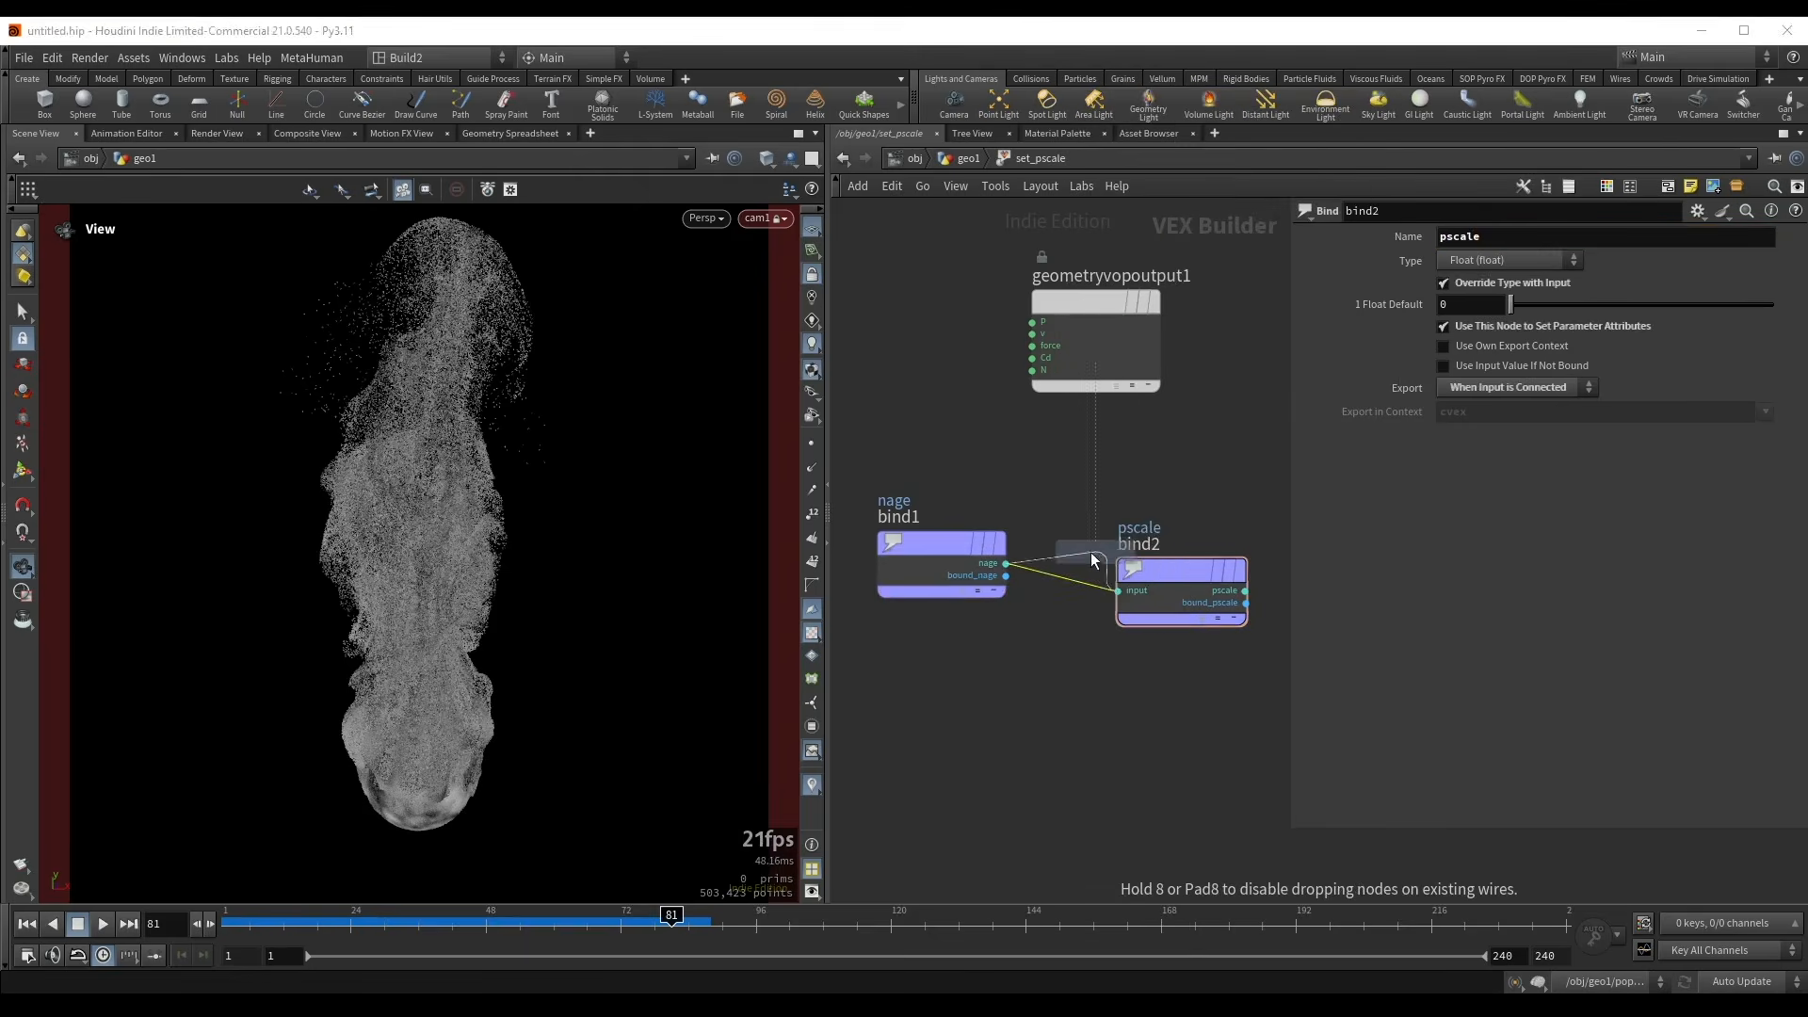
{"action": "left_click", "coordinate": [1090, 552]}
{"action": "left_click", "coordinate": [1477, 307]}
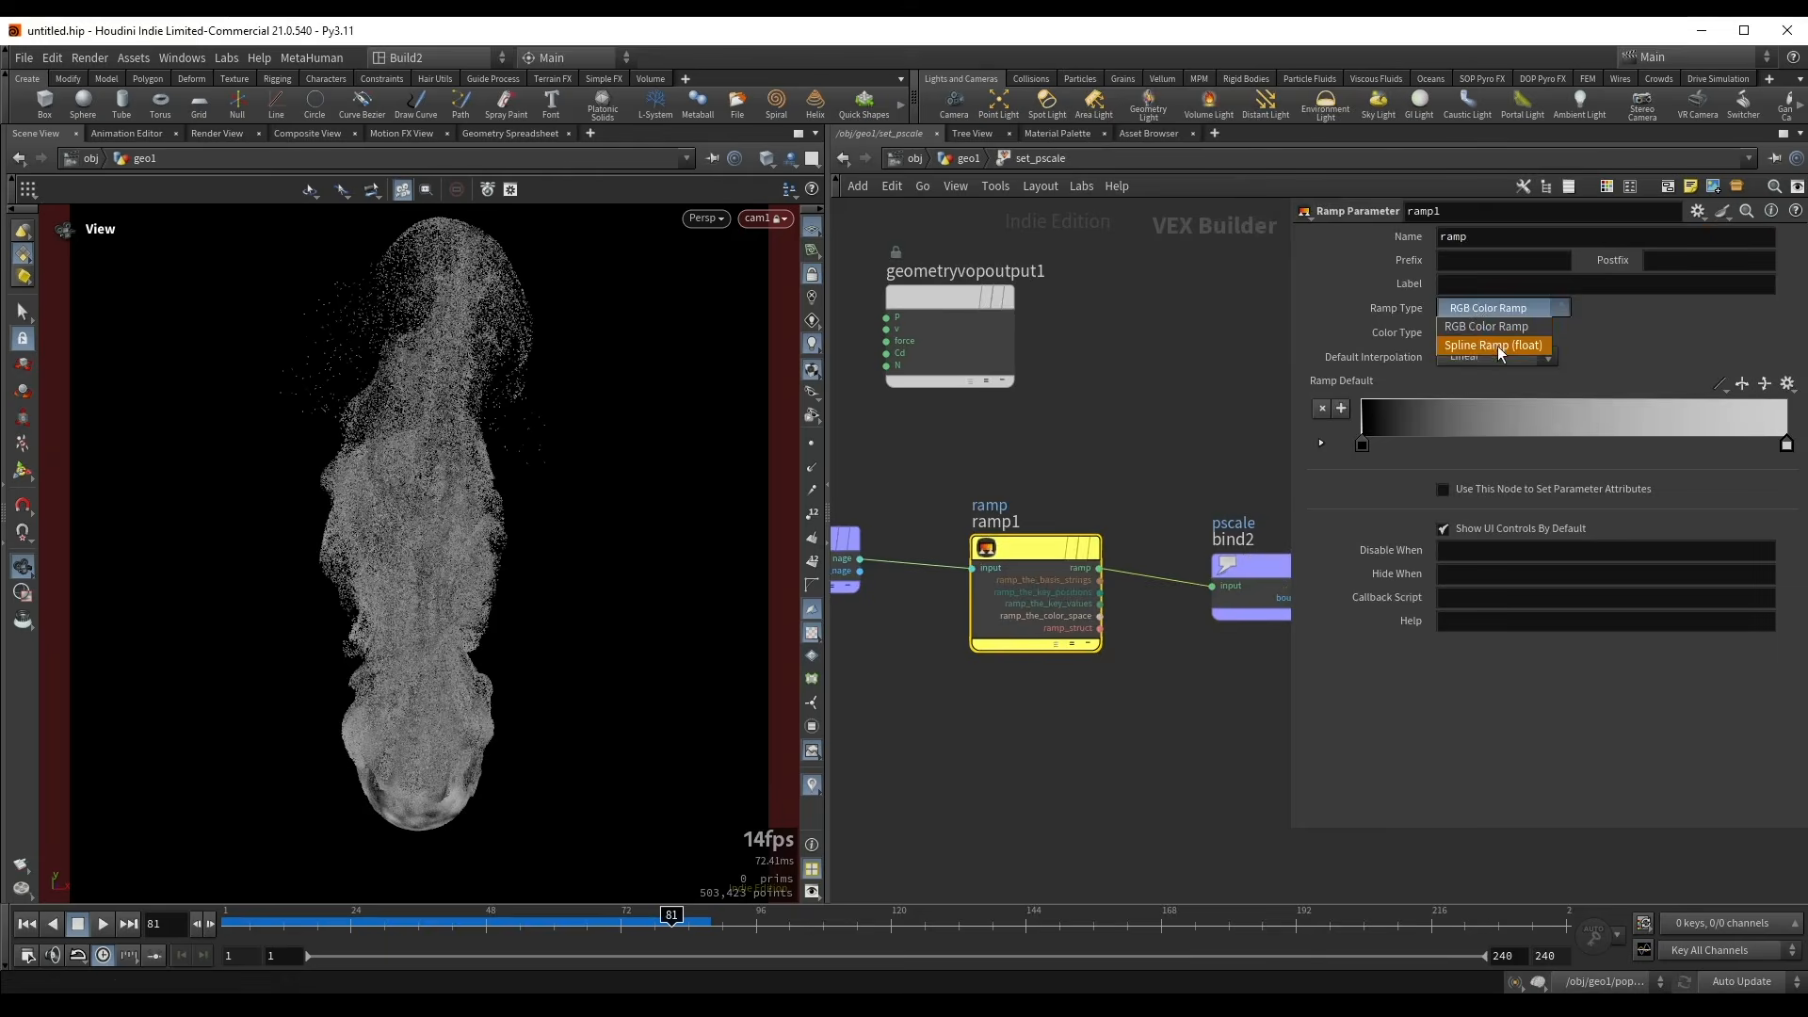
{"action": "left_click", "coordinate": [1497, 346]}
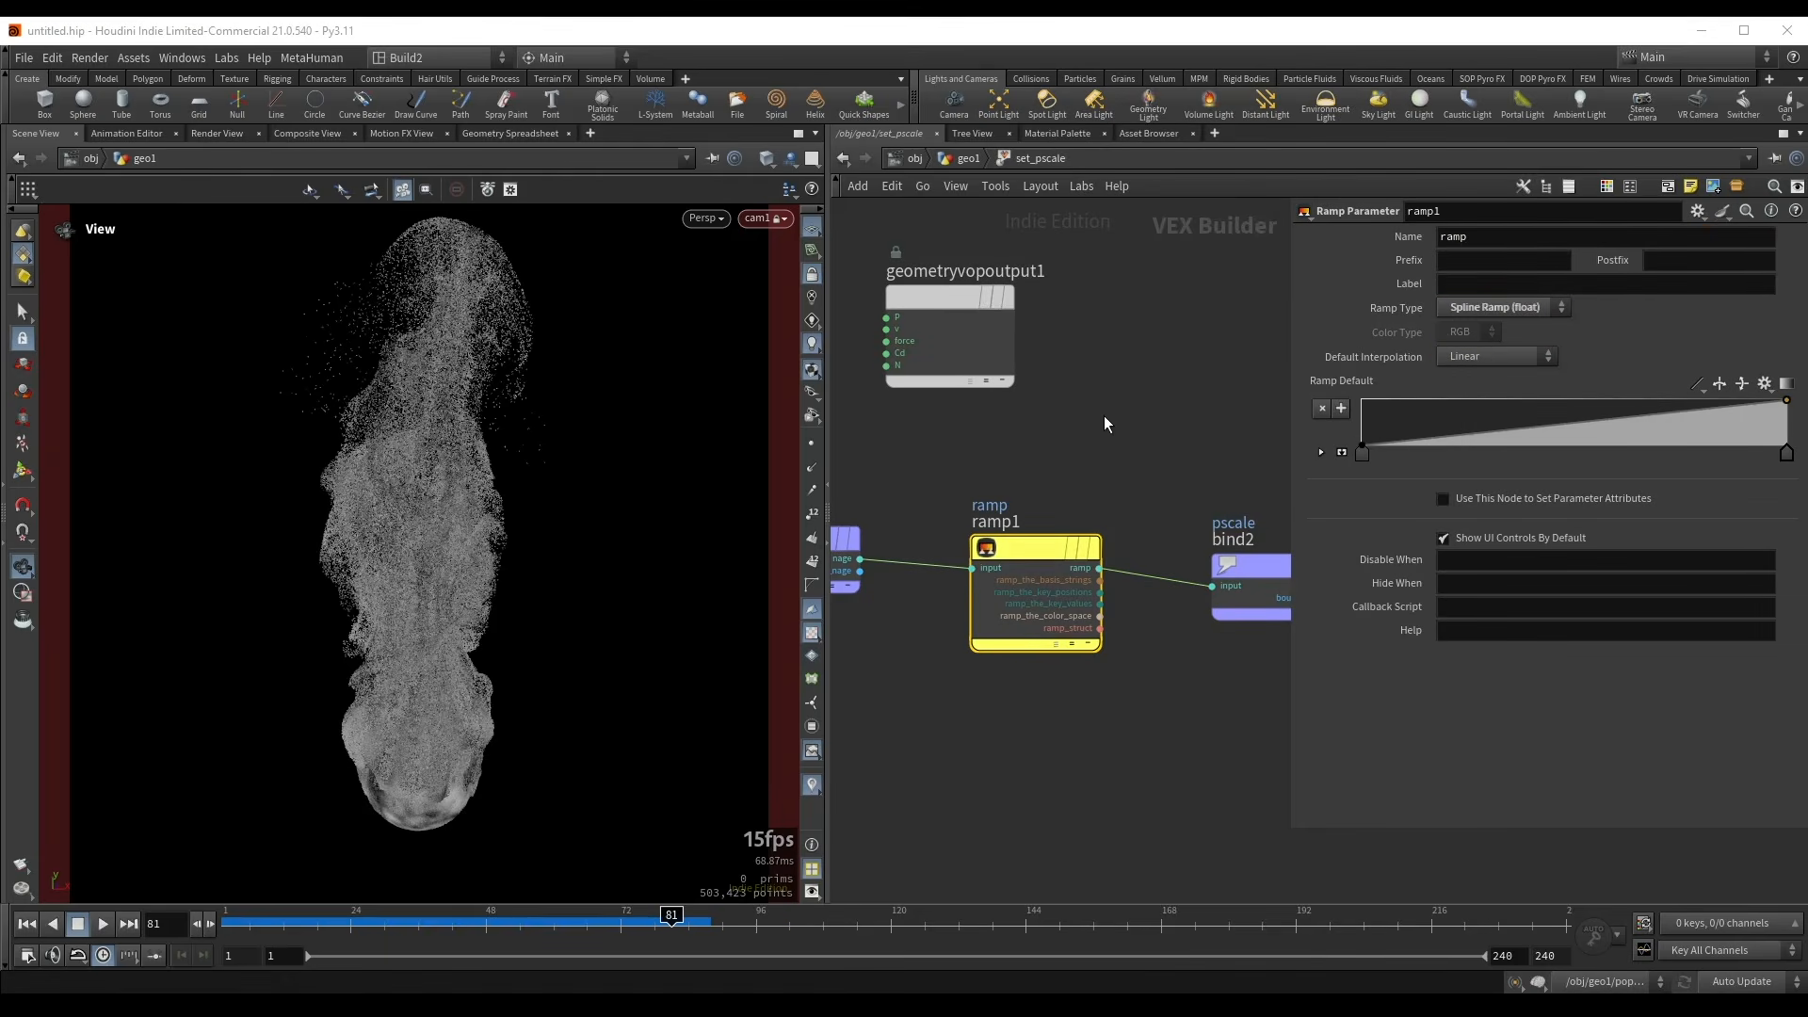
- Restore set_pscale's default ramp, reverse it and add a middle point at about position 0.75, value 0.71
{"action": "key", "text": "u"}
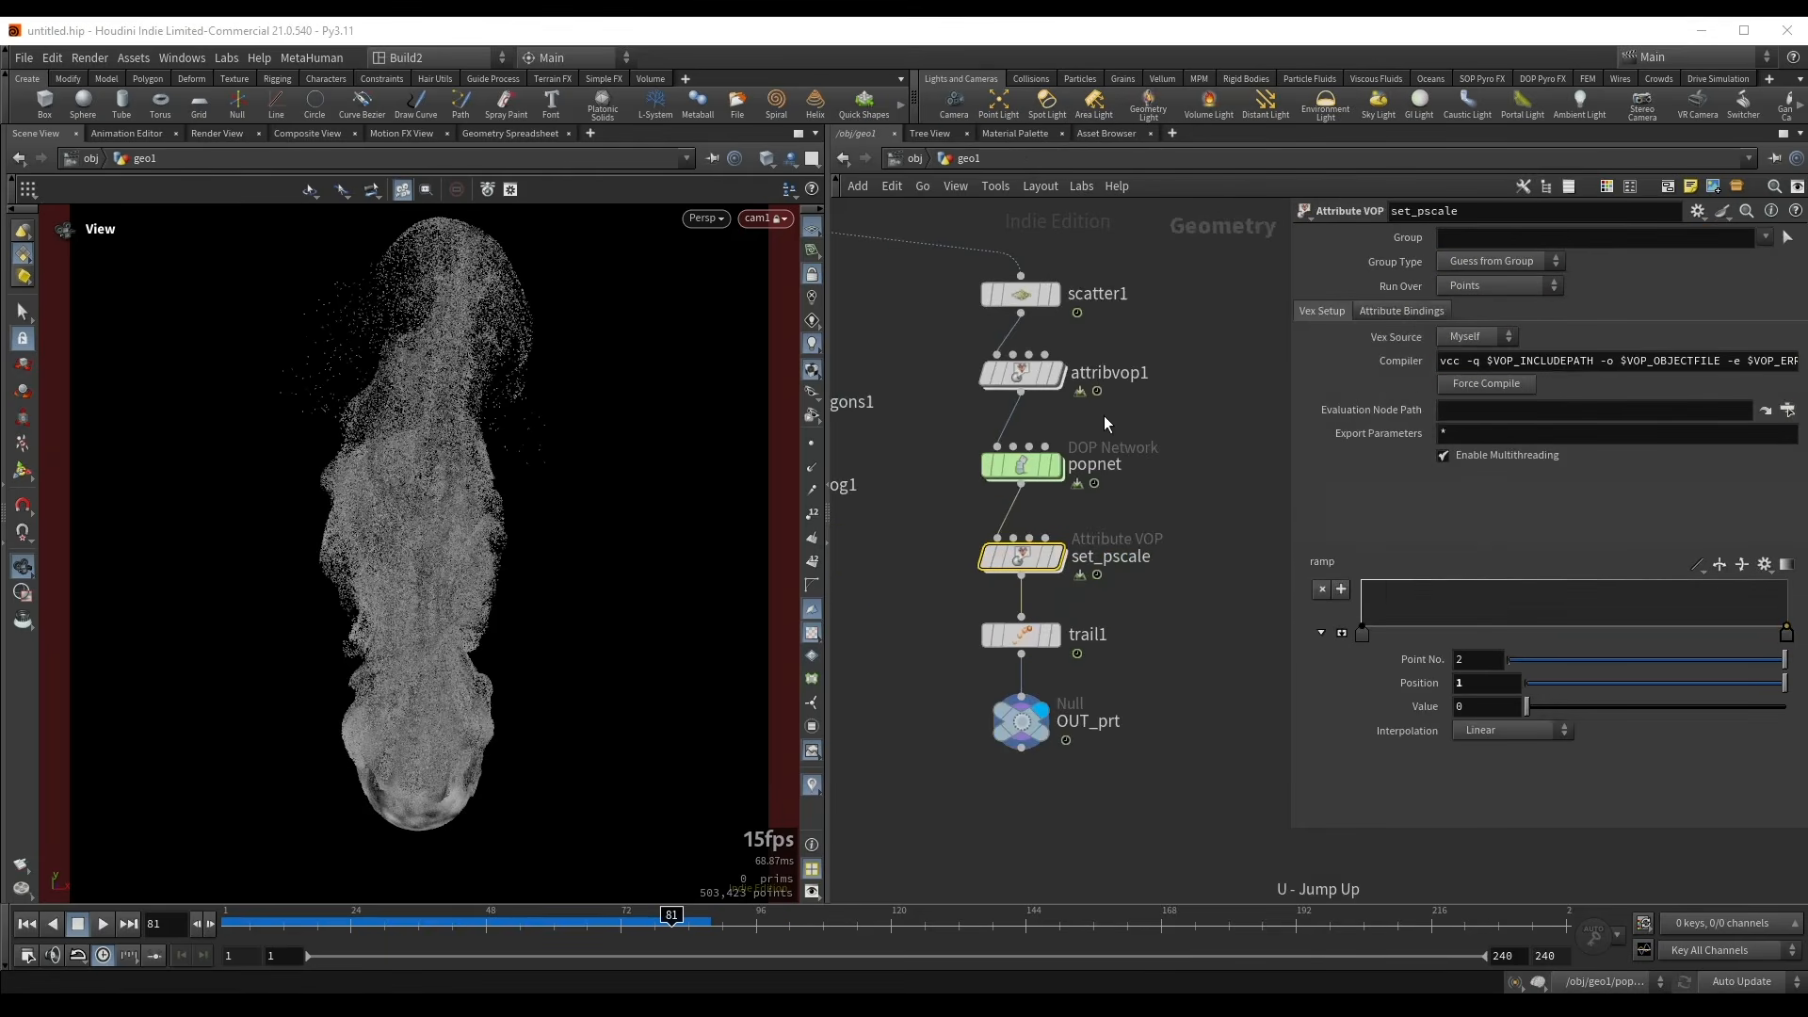
{"action": "middle_click", "coordinate": [1334, 561], "text": "ctrl"}
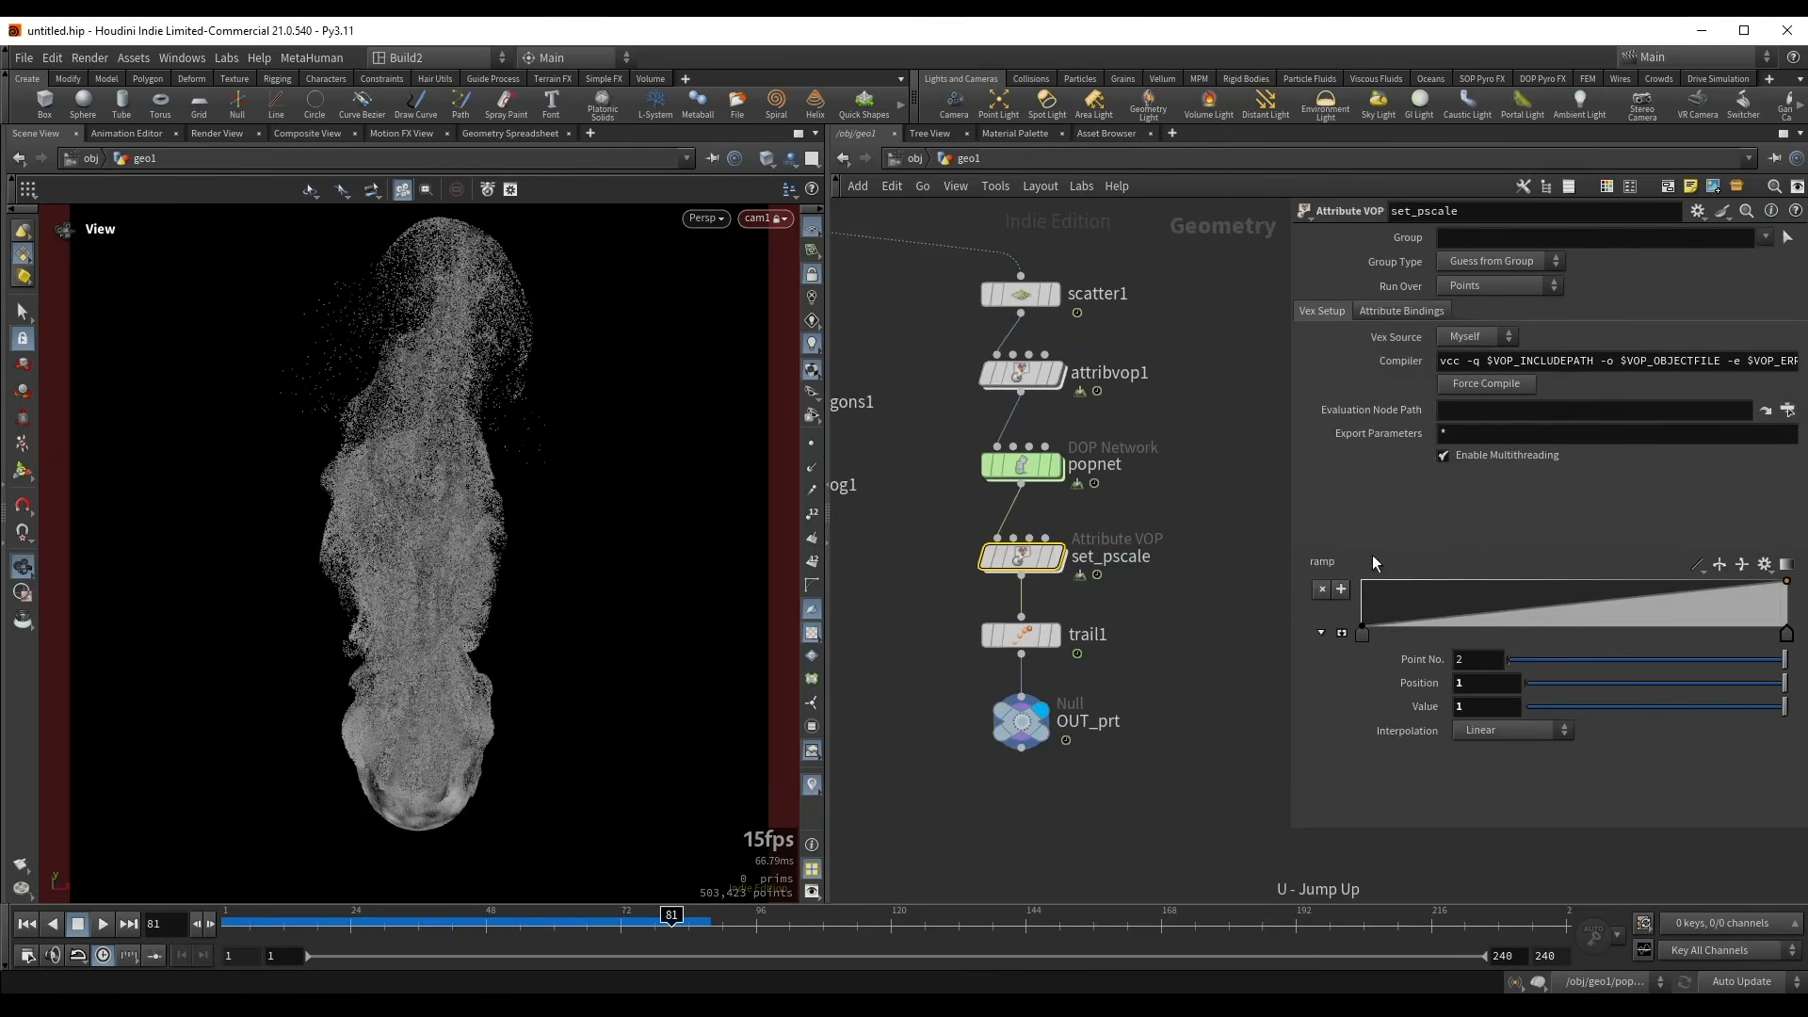
{"action": "left_click", "coordinate": [1744, 565]}
{"action": "left_click_drag", "start_coordinate": [1614, 602], "coordinate": [1691, 597]}
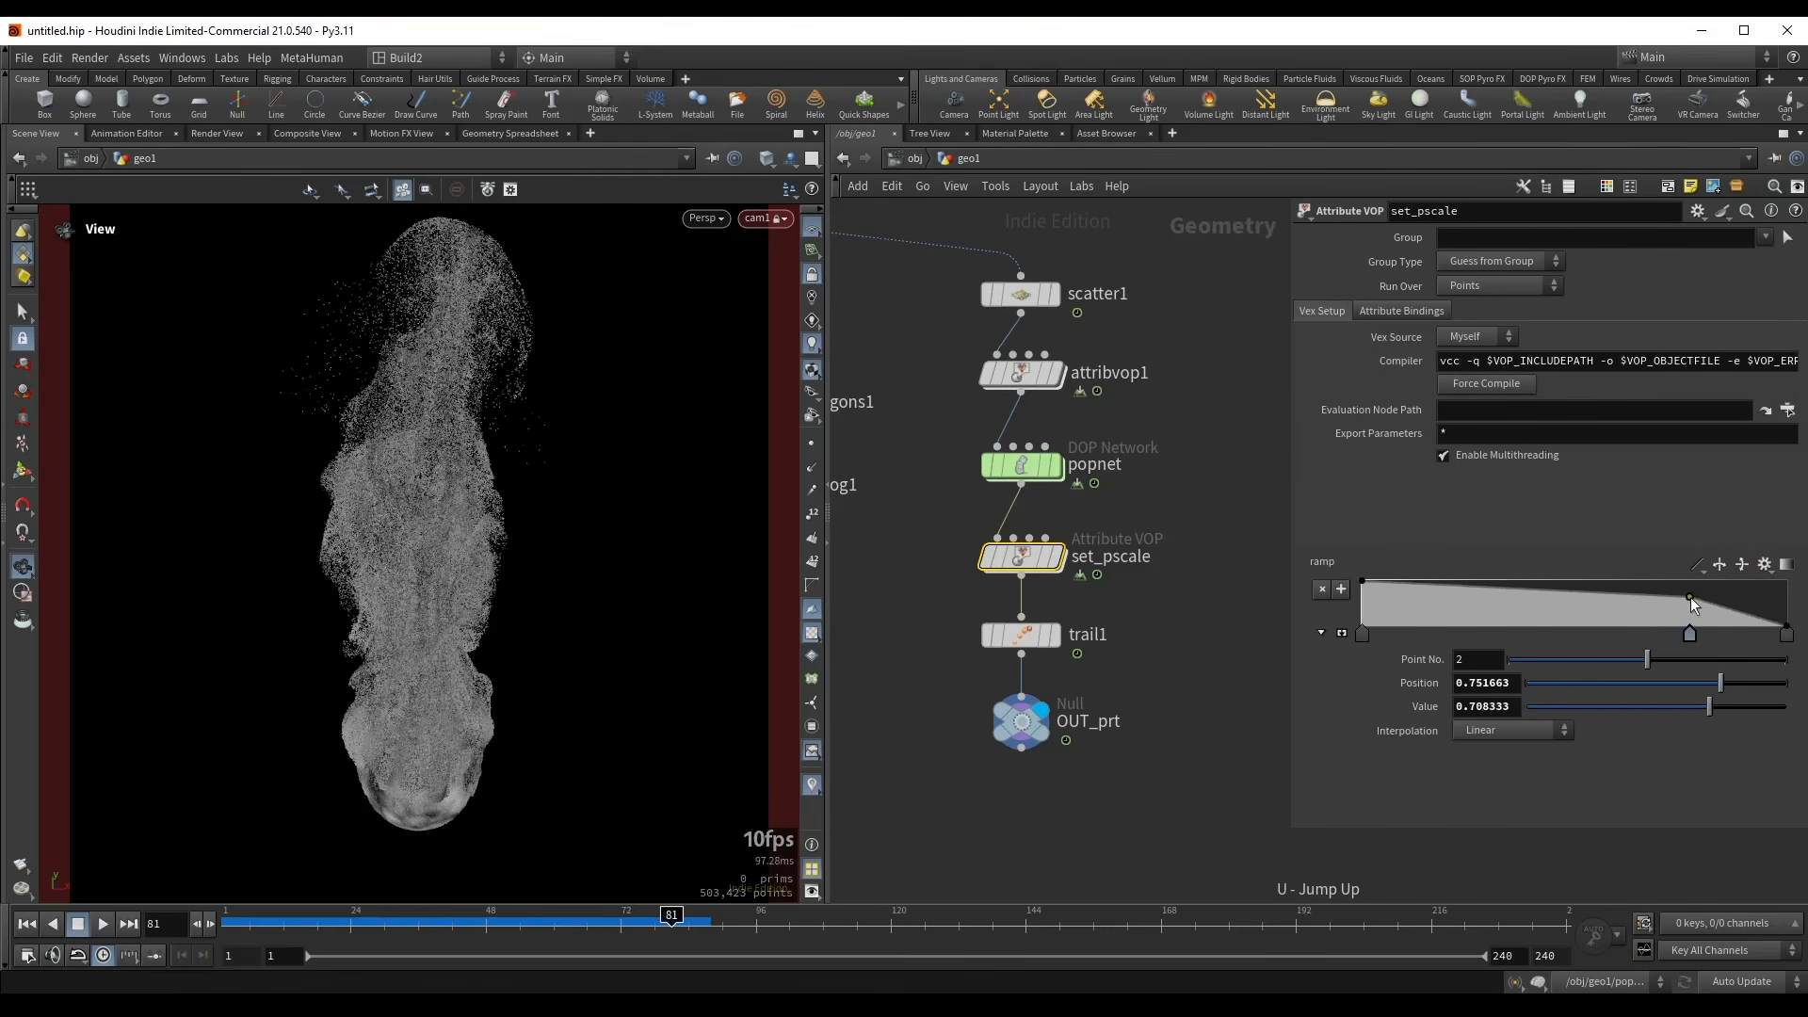
- Set the ramp's interpolation to B-Spline and raise its middle point to about position 0.77, value 0.94
{"action": "left_click", "coordinate": [1696, 564]}
{"action": "left_click", "coordinate": [1715, 678]}
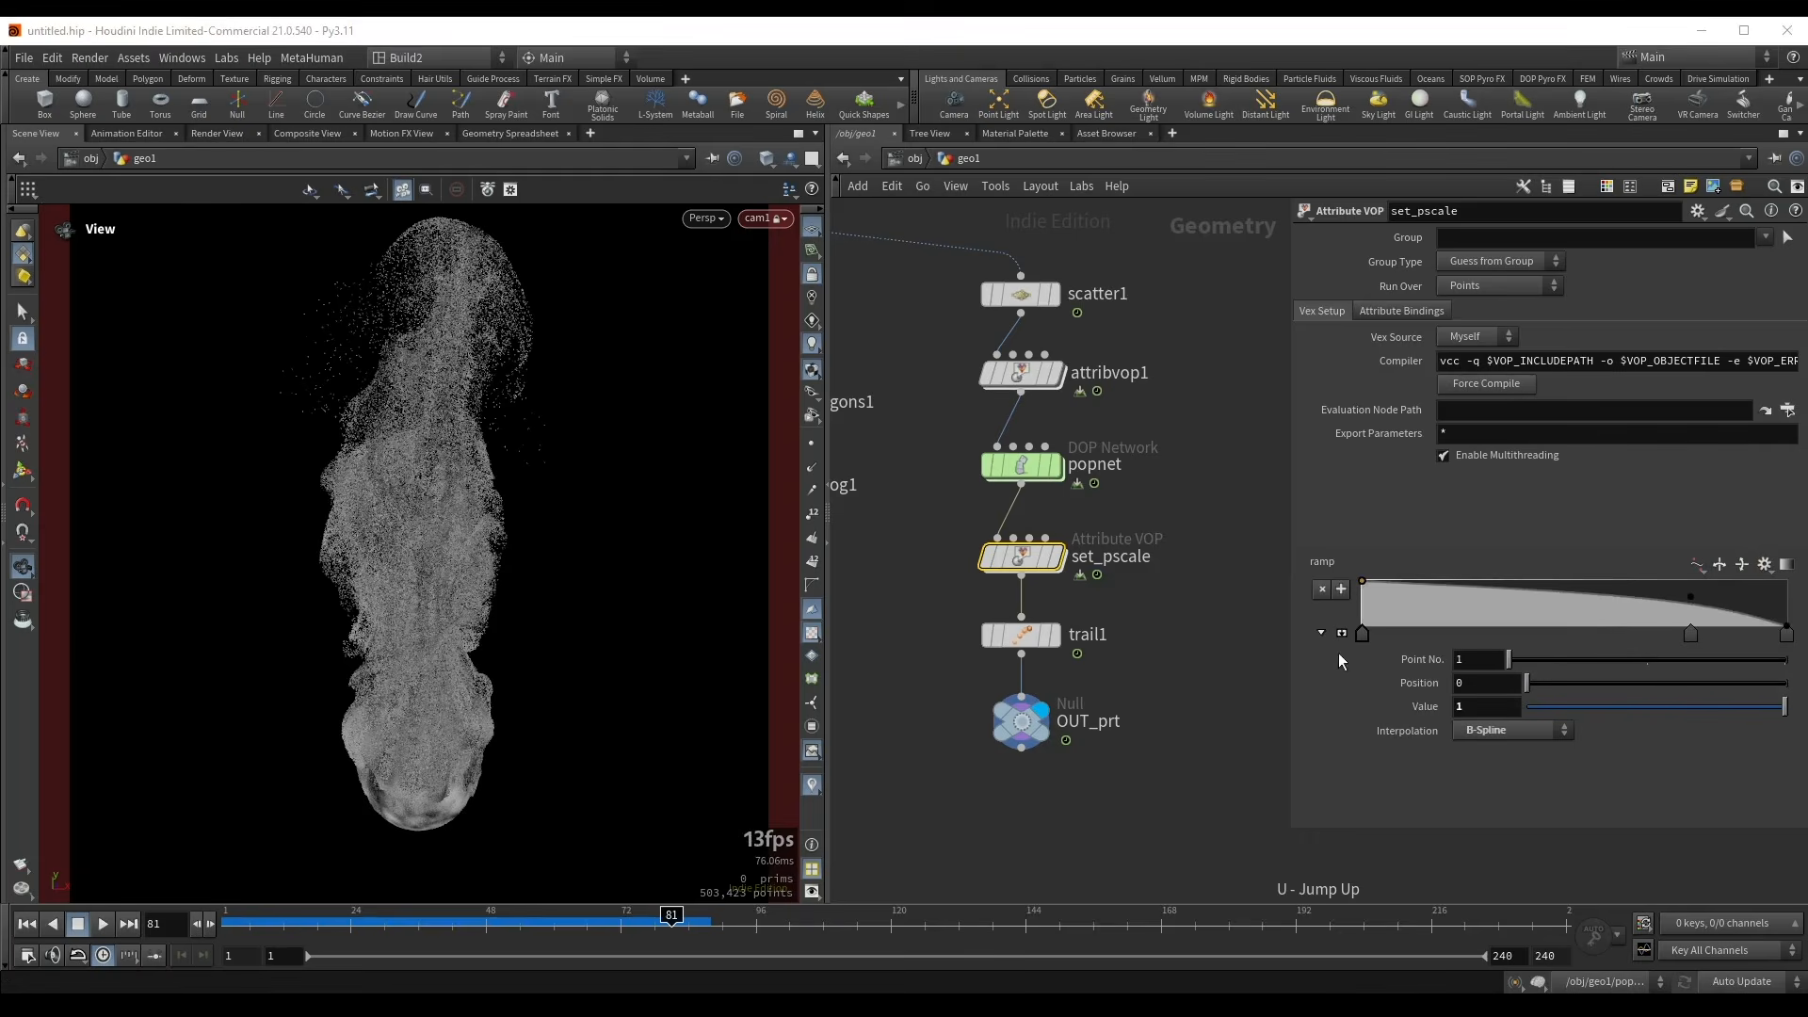
{"action": "left_click", "coordinate": [1697, 567]}
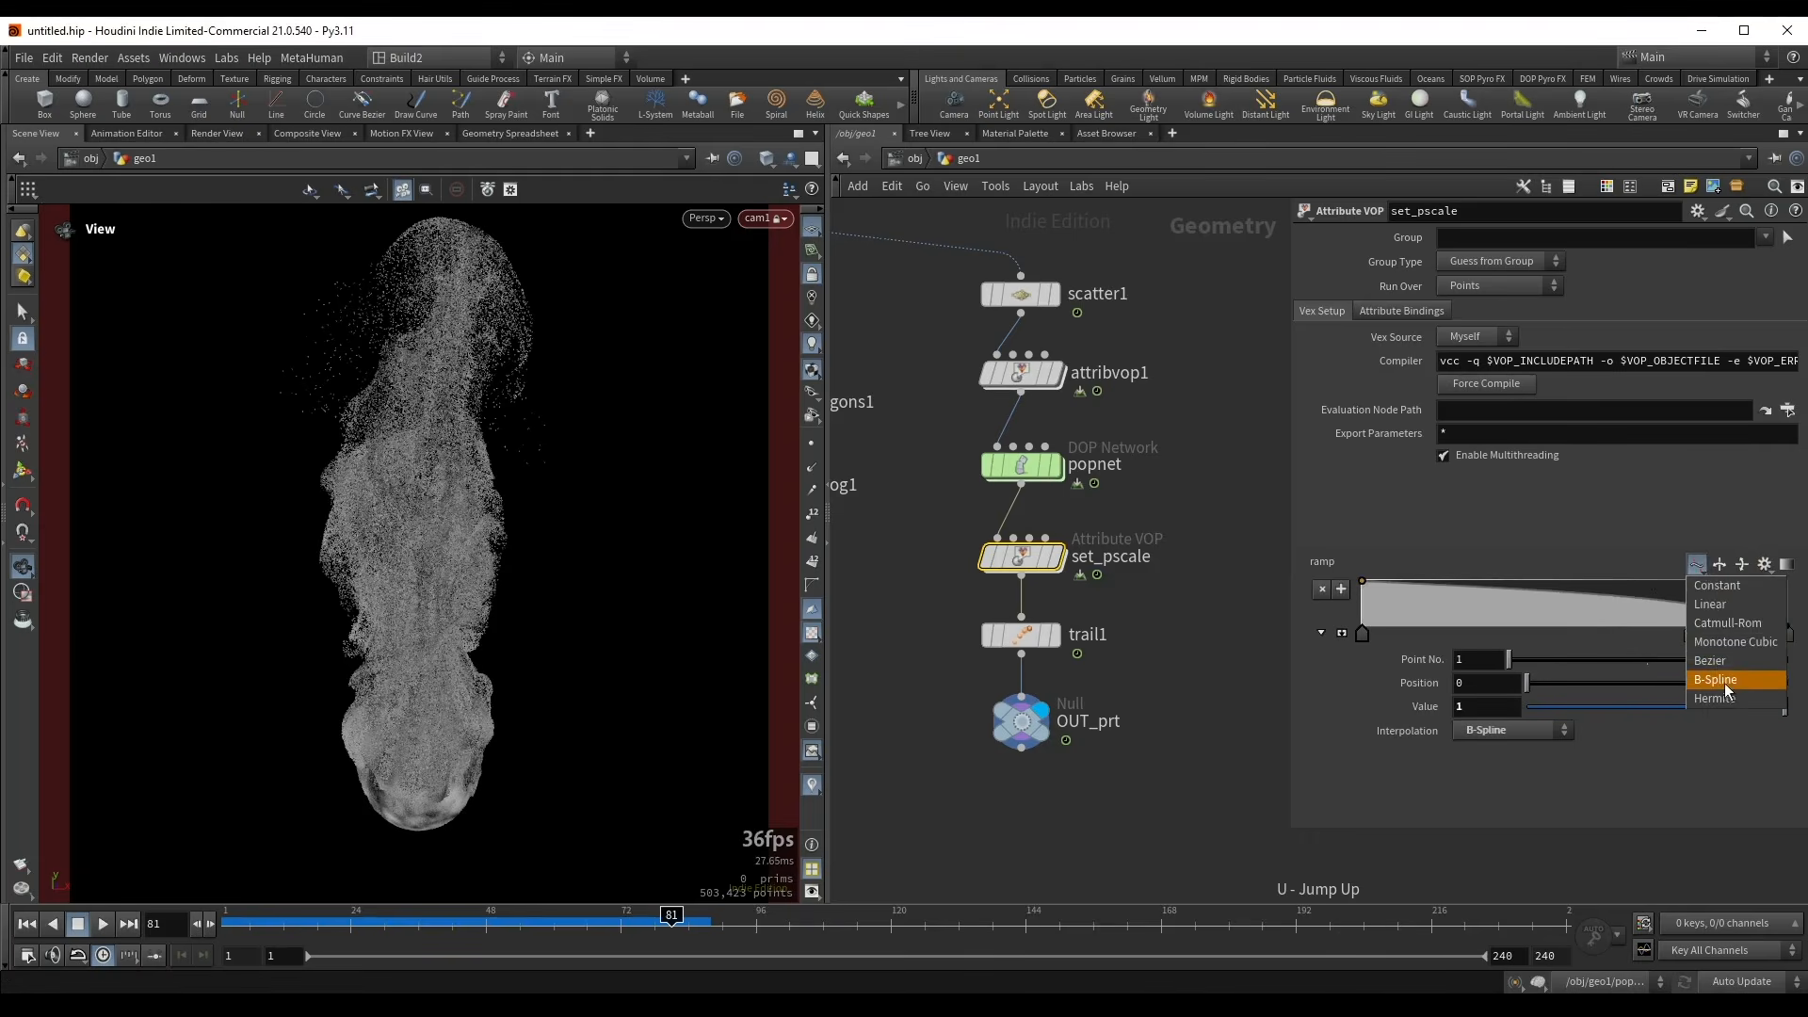
{"action": "left_click", "coordinate": [1619, 559]}
{"action": "left_click_drag", "start_coordinate": [1690, 597], "coordinate": [1689, 582]}
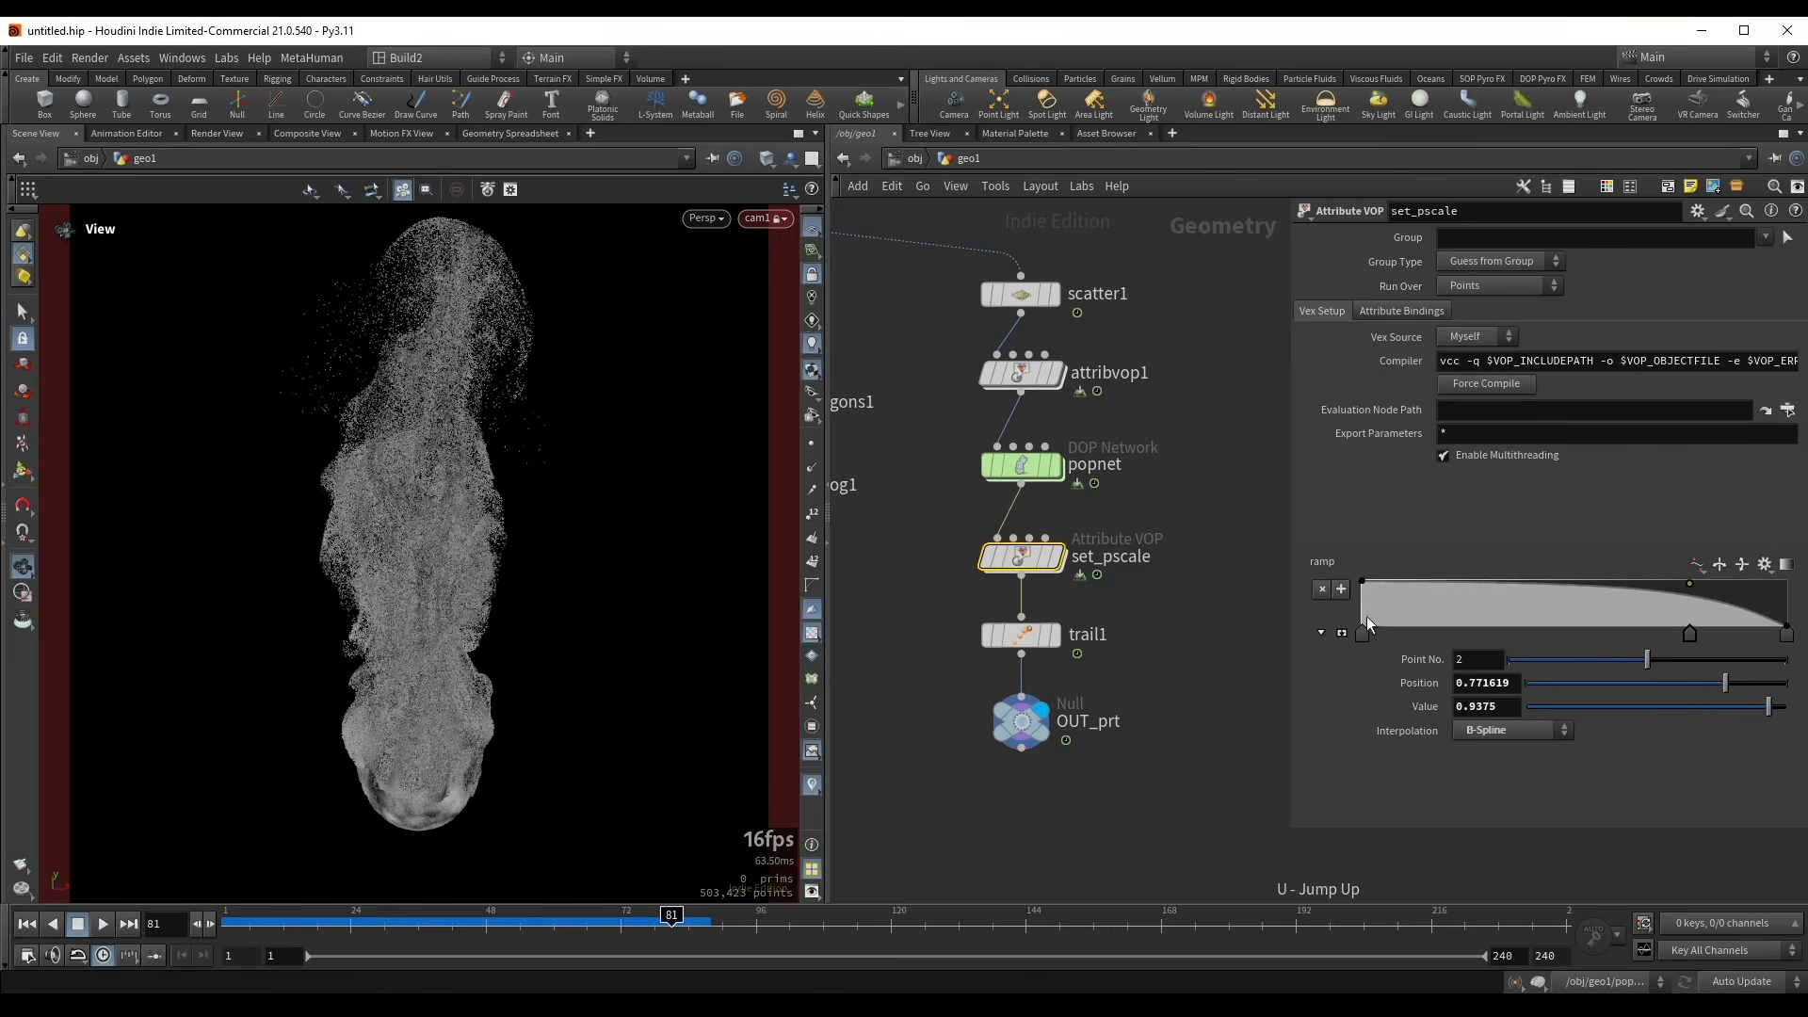
- Inside set_pscale, insert a Multiply node between the ramp and the pscale export
{"action": "mouse_move", "coordinate": [1025, 560]}
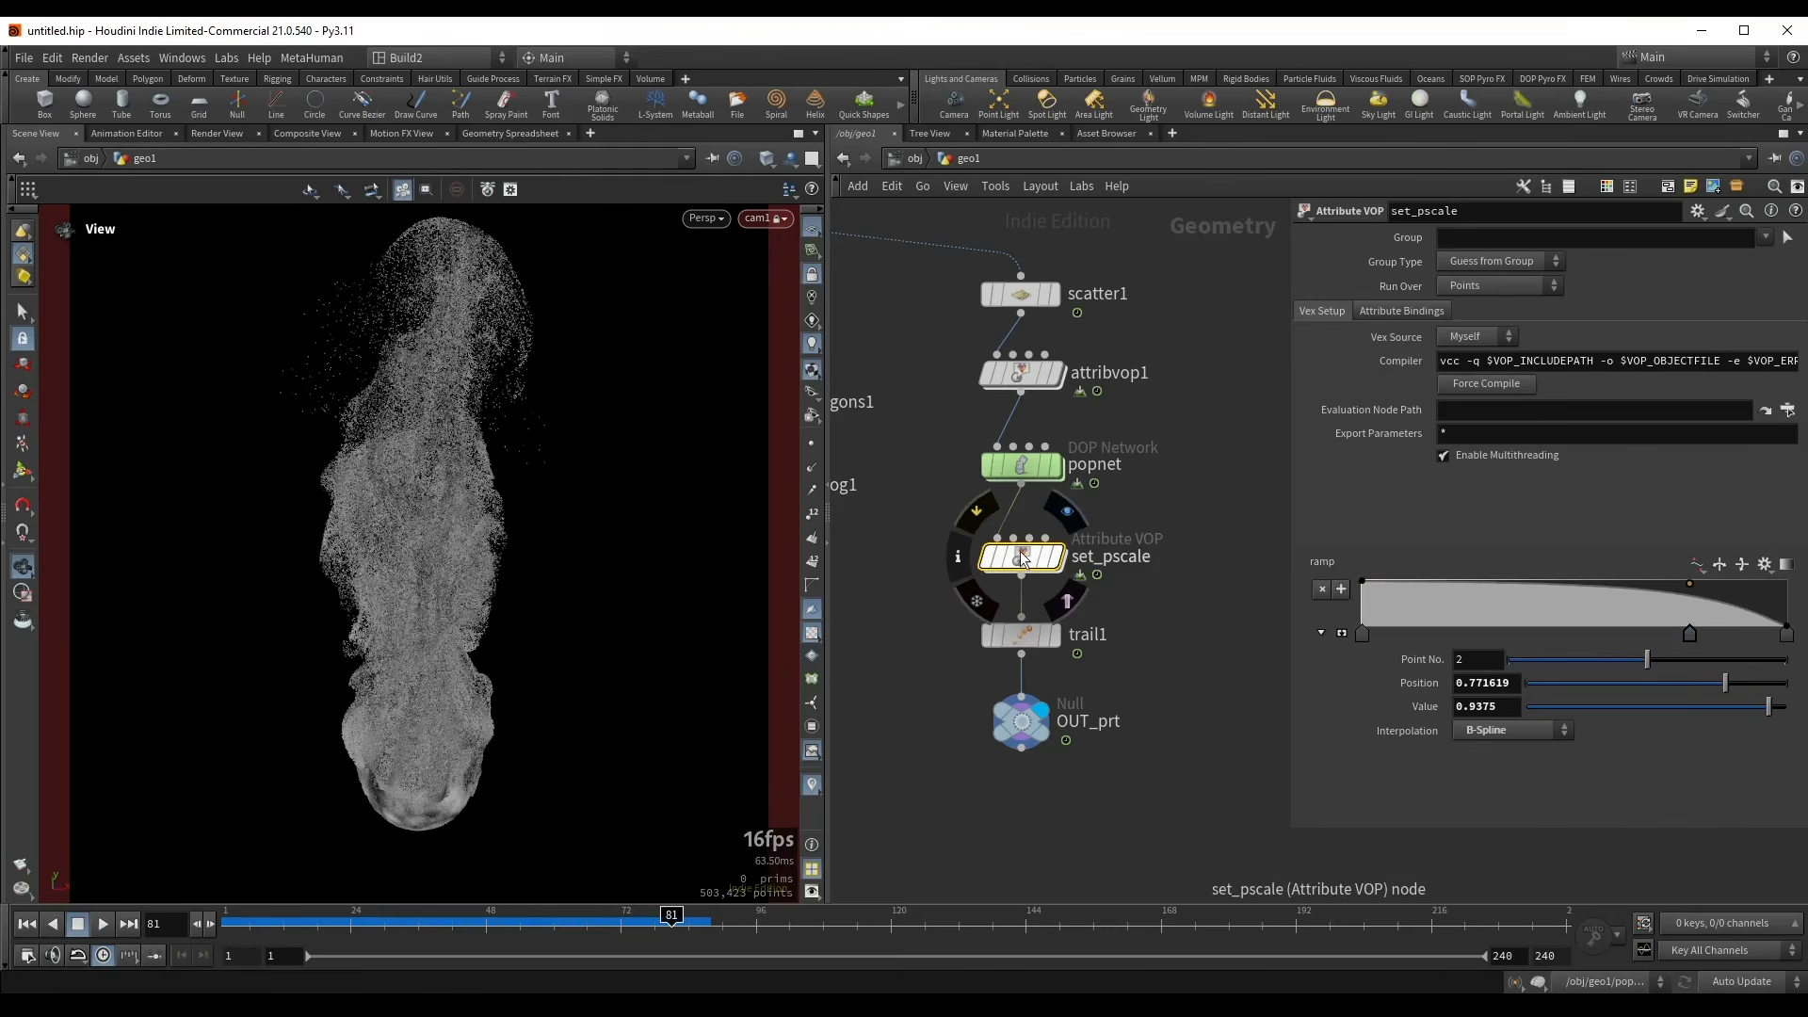
{"action": "double_click", "coordinate": [1019, 552]}
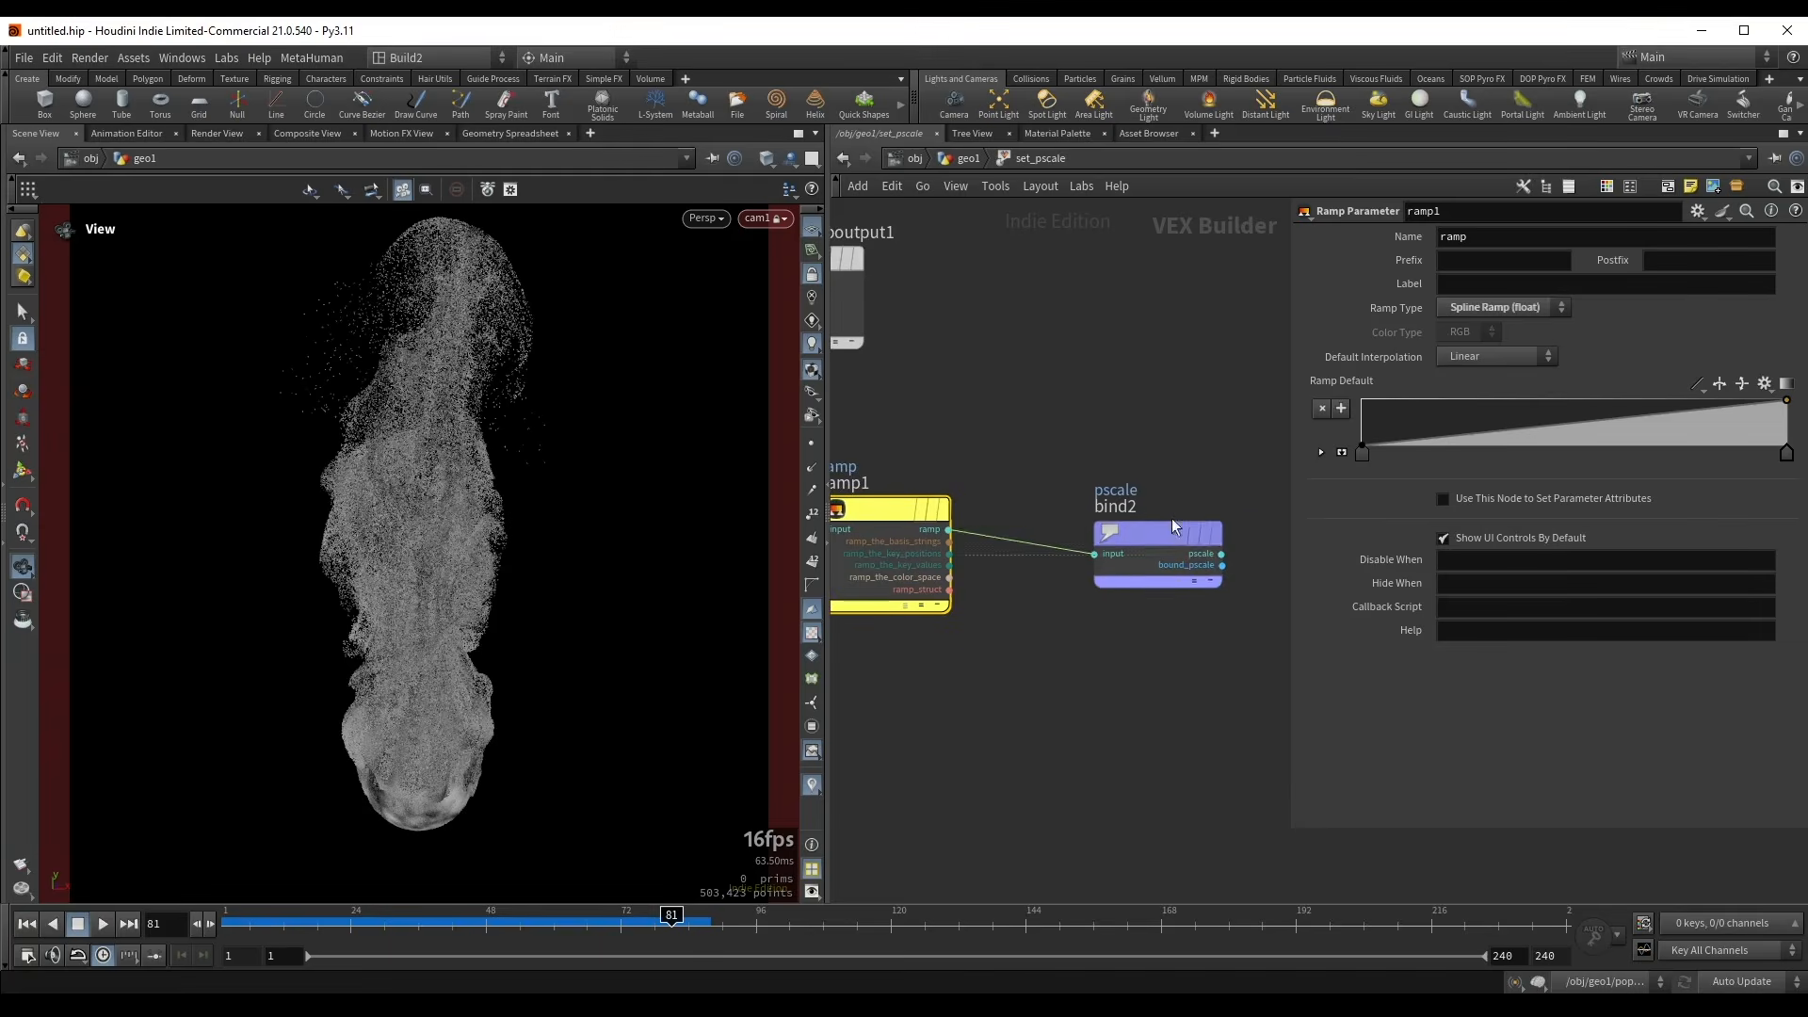
{"action": "key", "text": "Tab"}
{"action": "type", "text": "mul"}
{"action": "key", "text": "Return"}
{"action": "left_click", "coordinate": [1058, 529]}
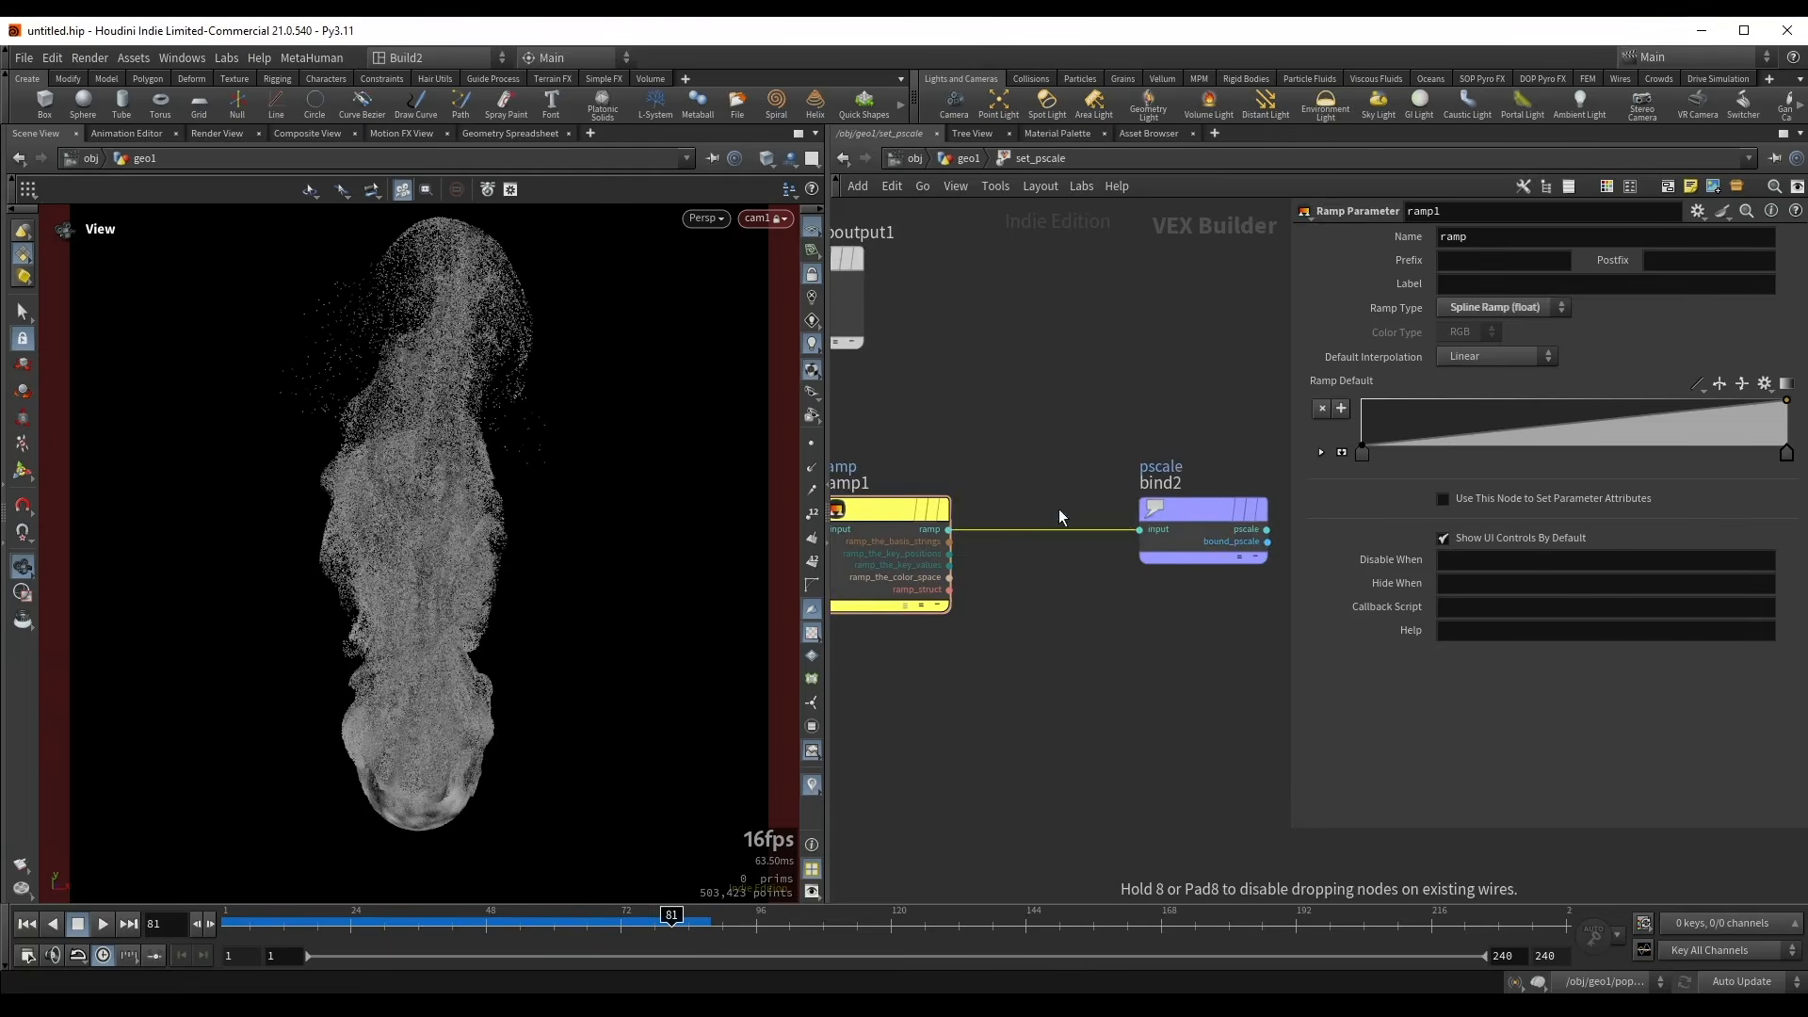
- Promote the Multiply node's second input to a parameter labelled "Global pscale mult"
{"action": "right_click", "coordinate": [1078, 541]}
{"action": "left_click", "coordinate": [1100, 556]}
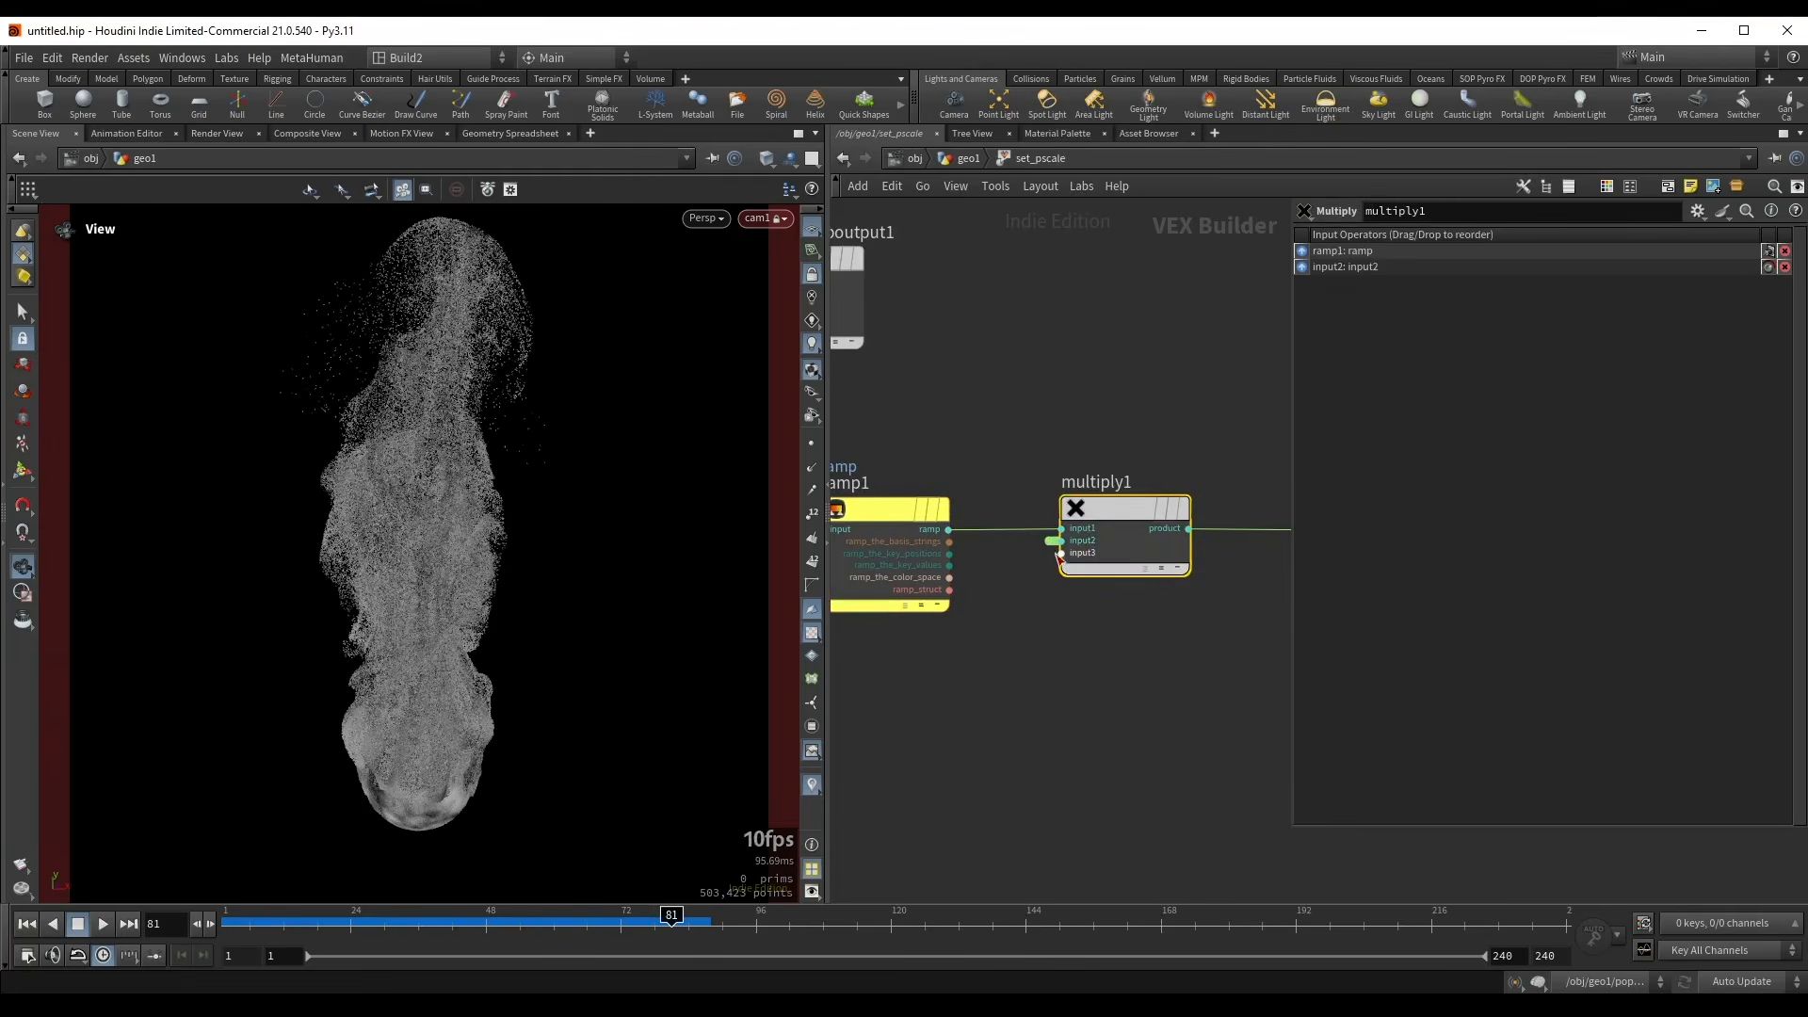
{"action": "left_click", "coordinate": [1048, 540]}
{"action": "left_click_drag", "start_coordinate": [1549, 284], "coordinate": [1311, 237]}
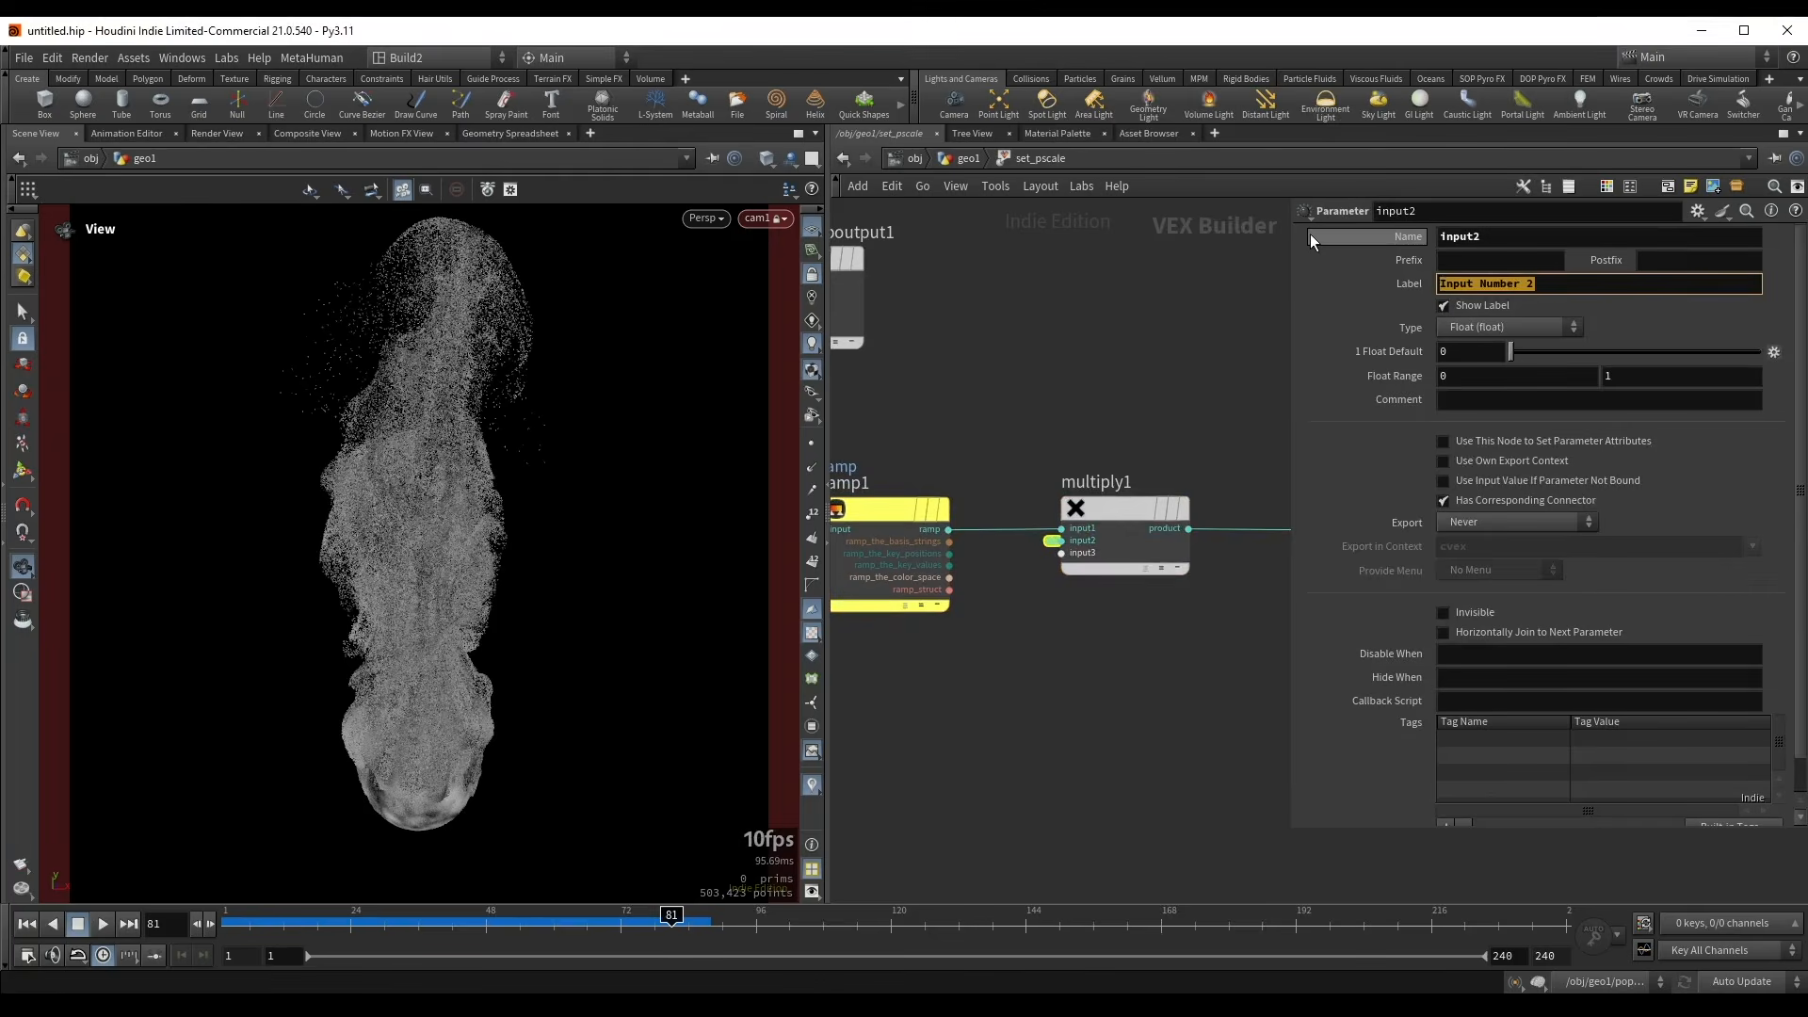
{"action": "type", "text": "Global"}
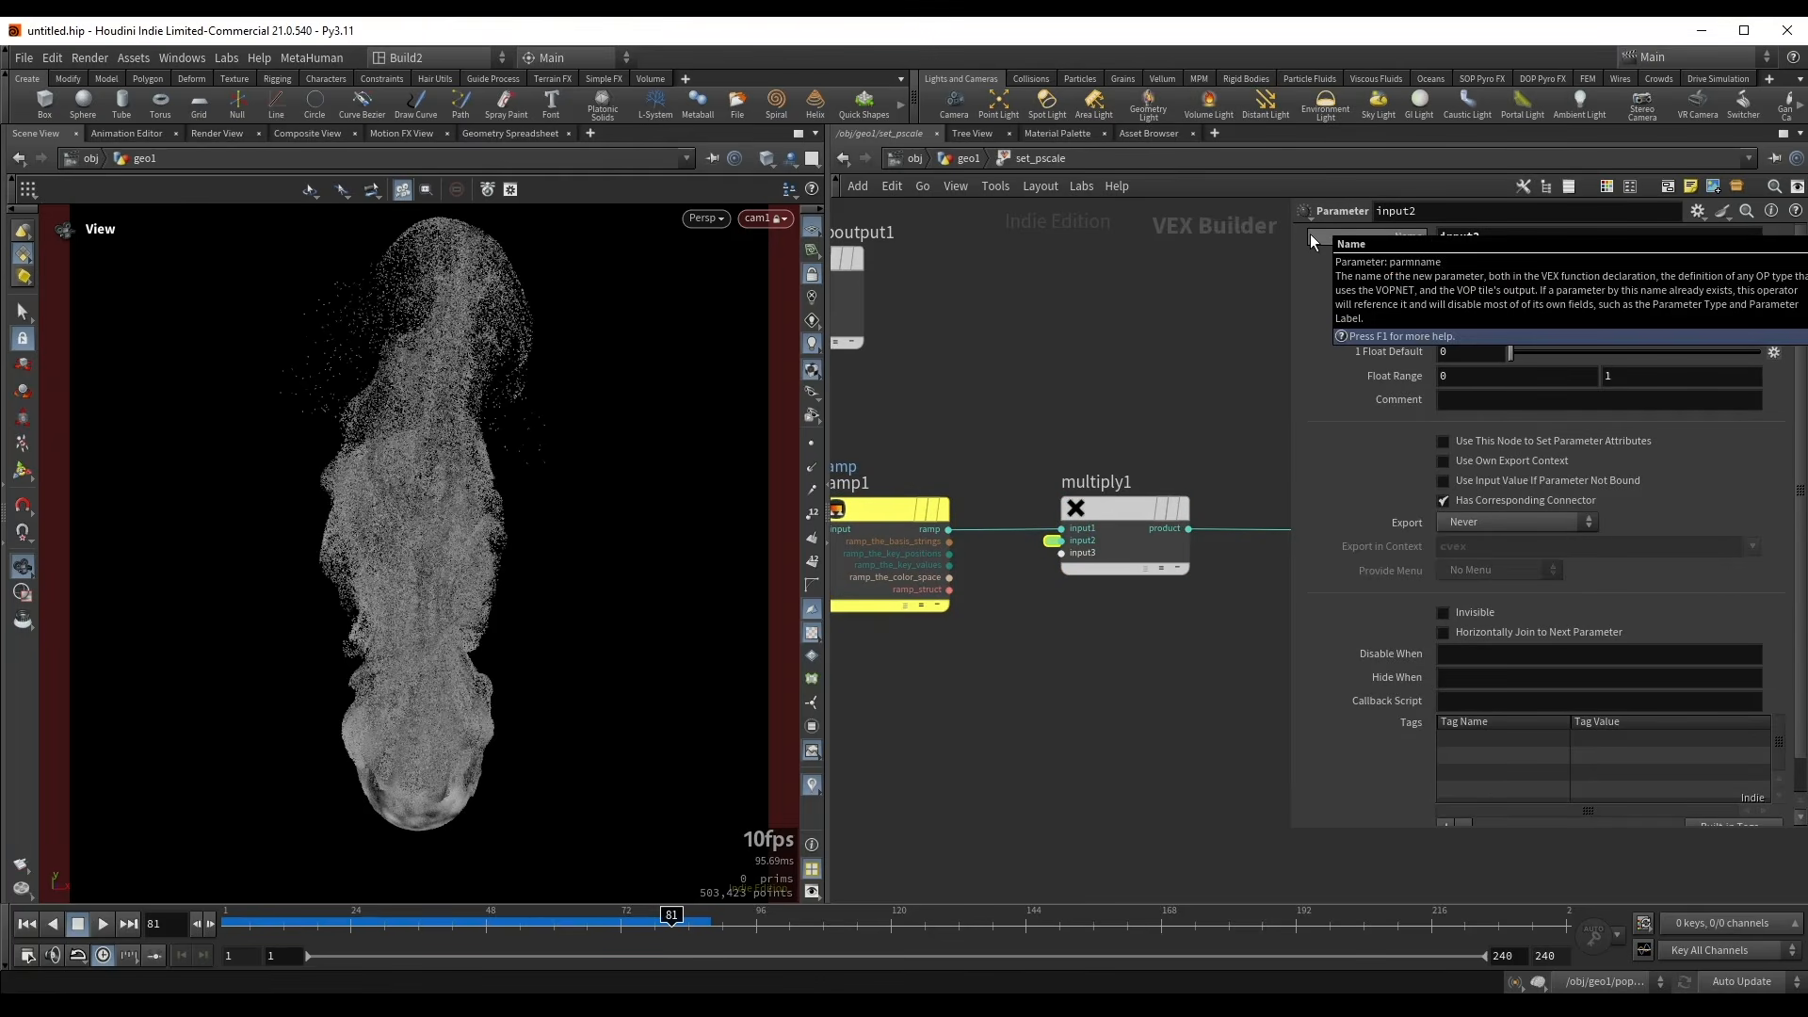
{"action": "type", "text": " pscale mult"}
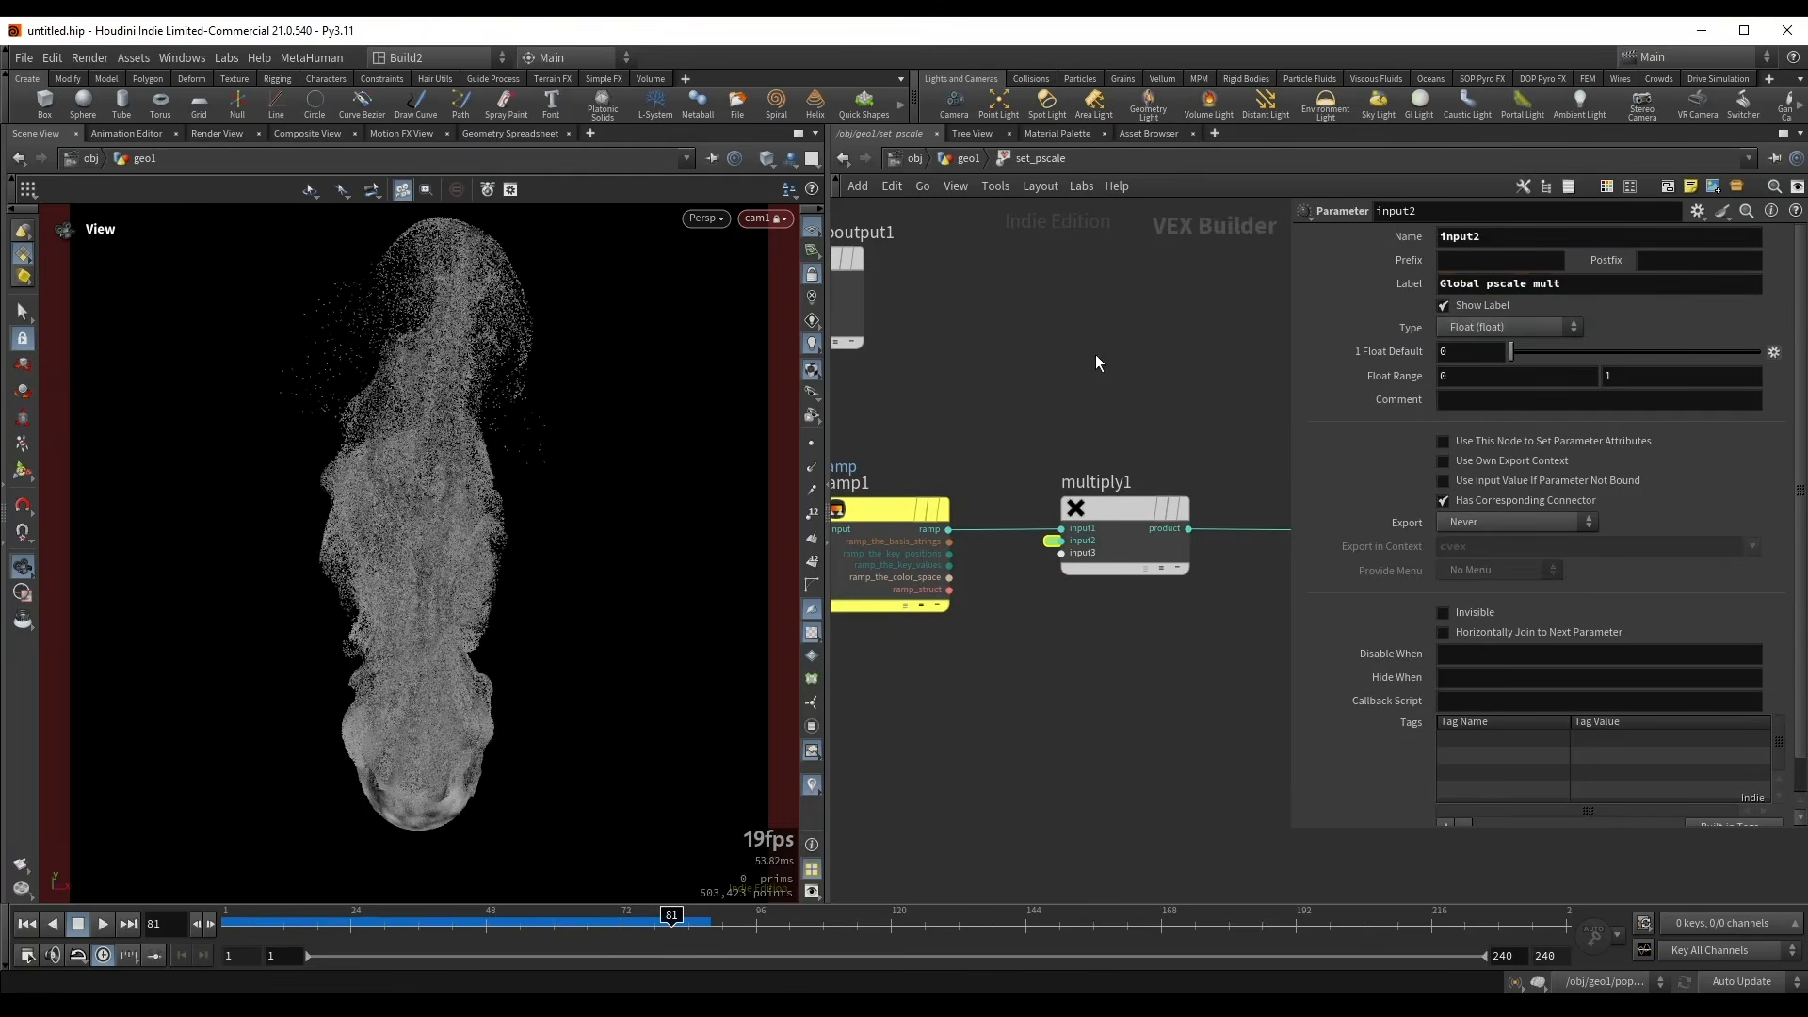
- Return to the geo1 network and set the Global pscale mult of set_pscale to 0.03
{"action": "type", "text": "u"}
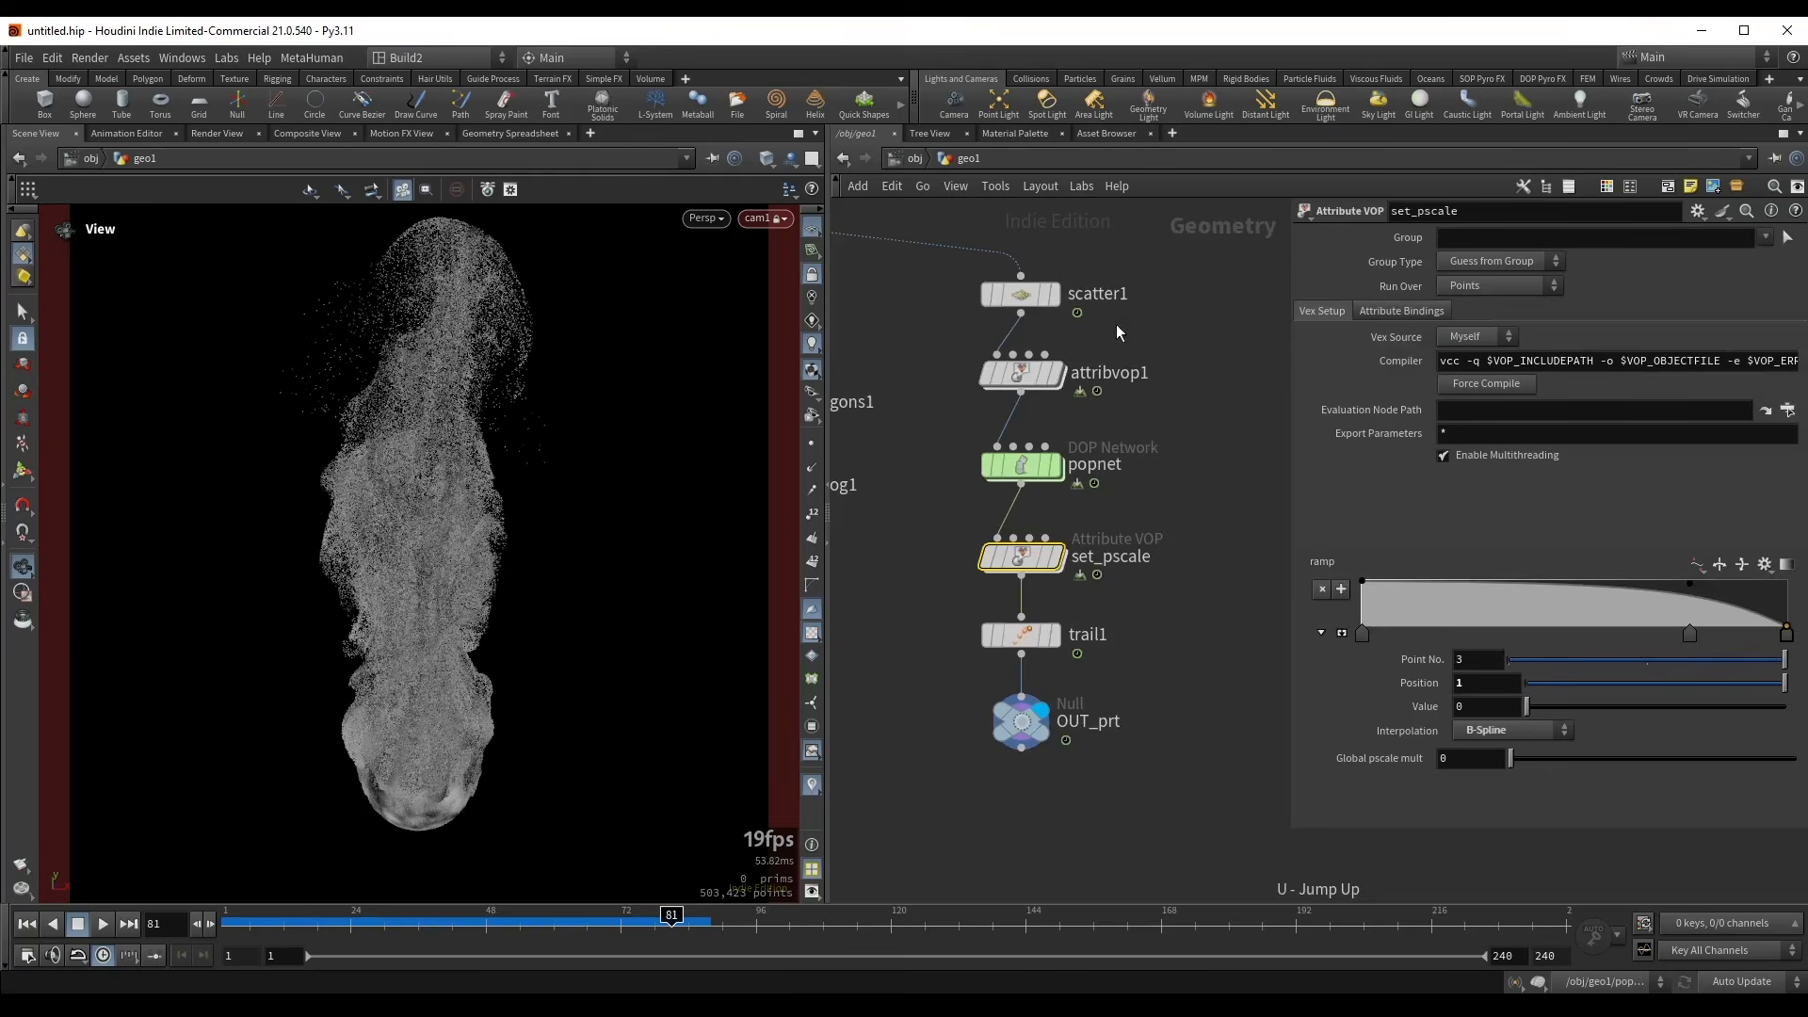
{"action": "left_click", "coordinate": [1483, 761]}
{"action": "key", "text": "Return"}
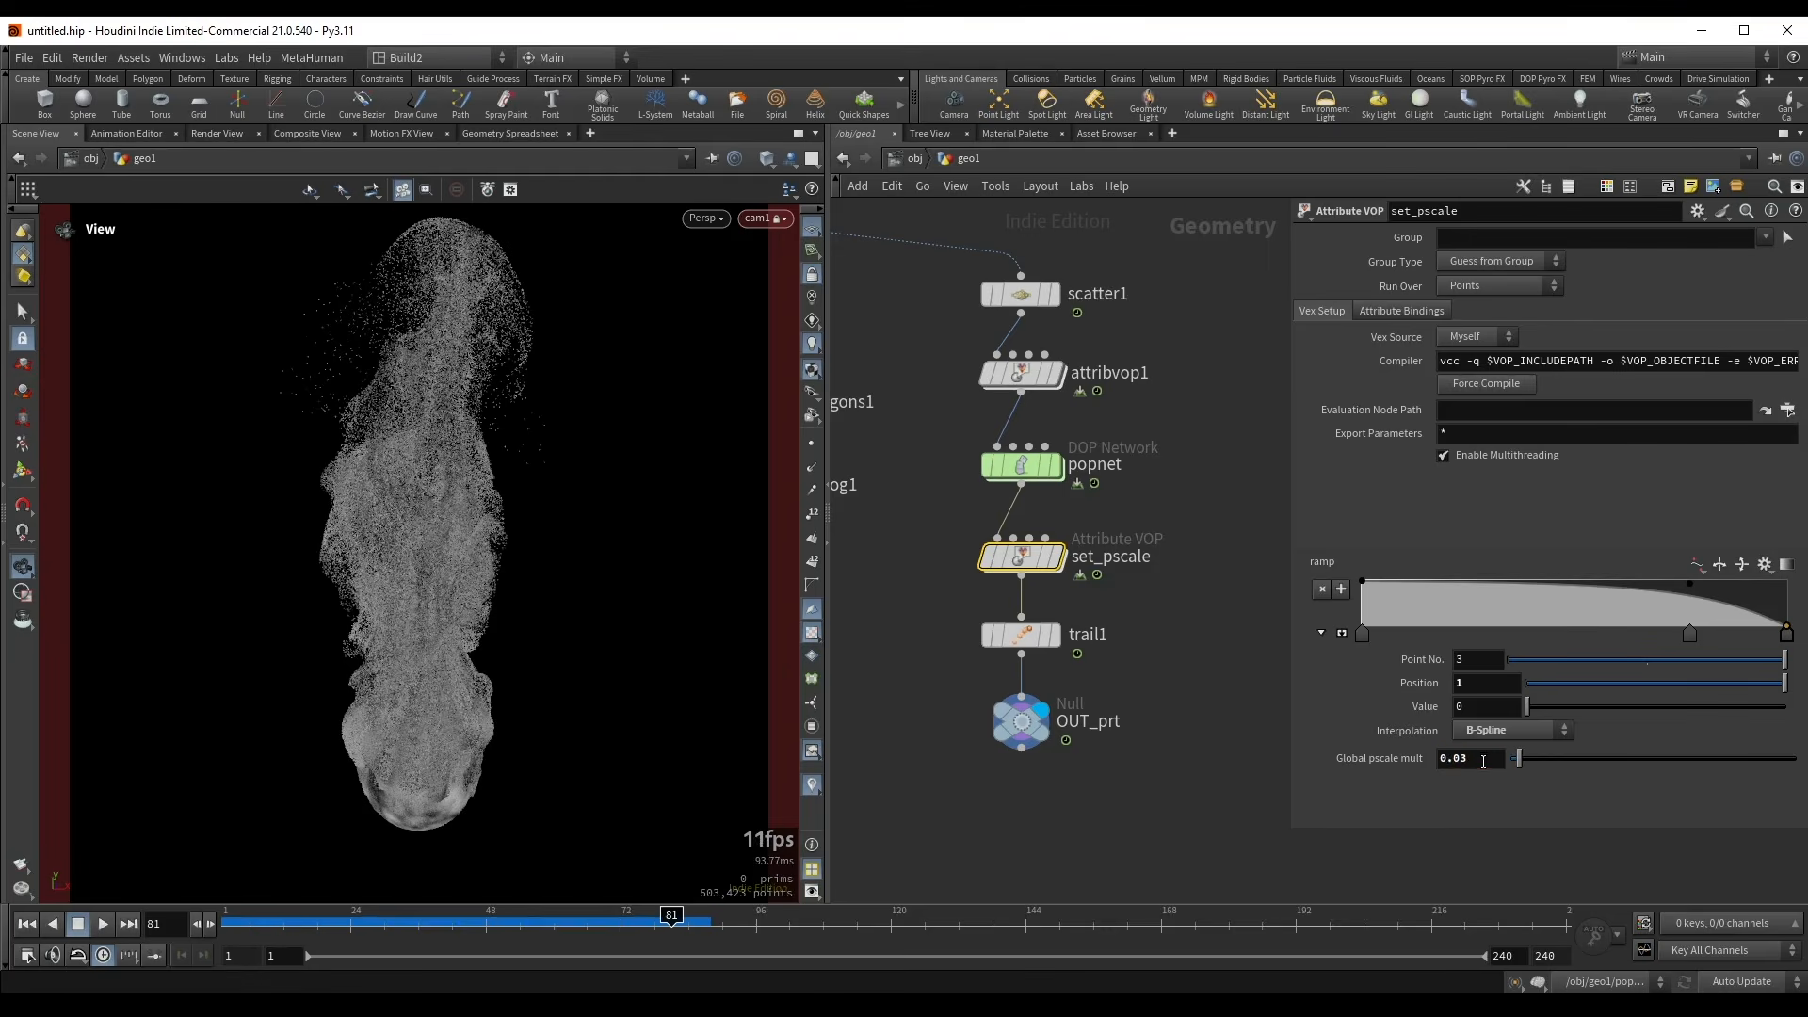
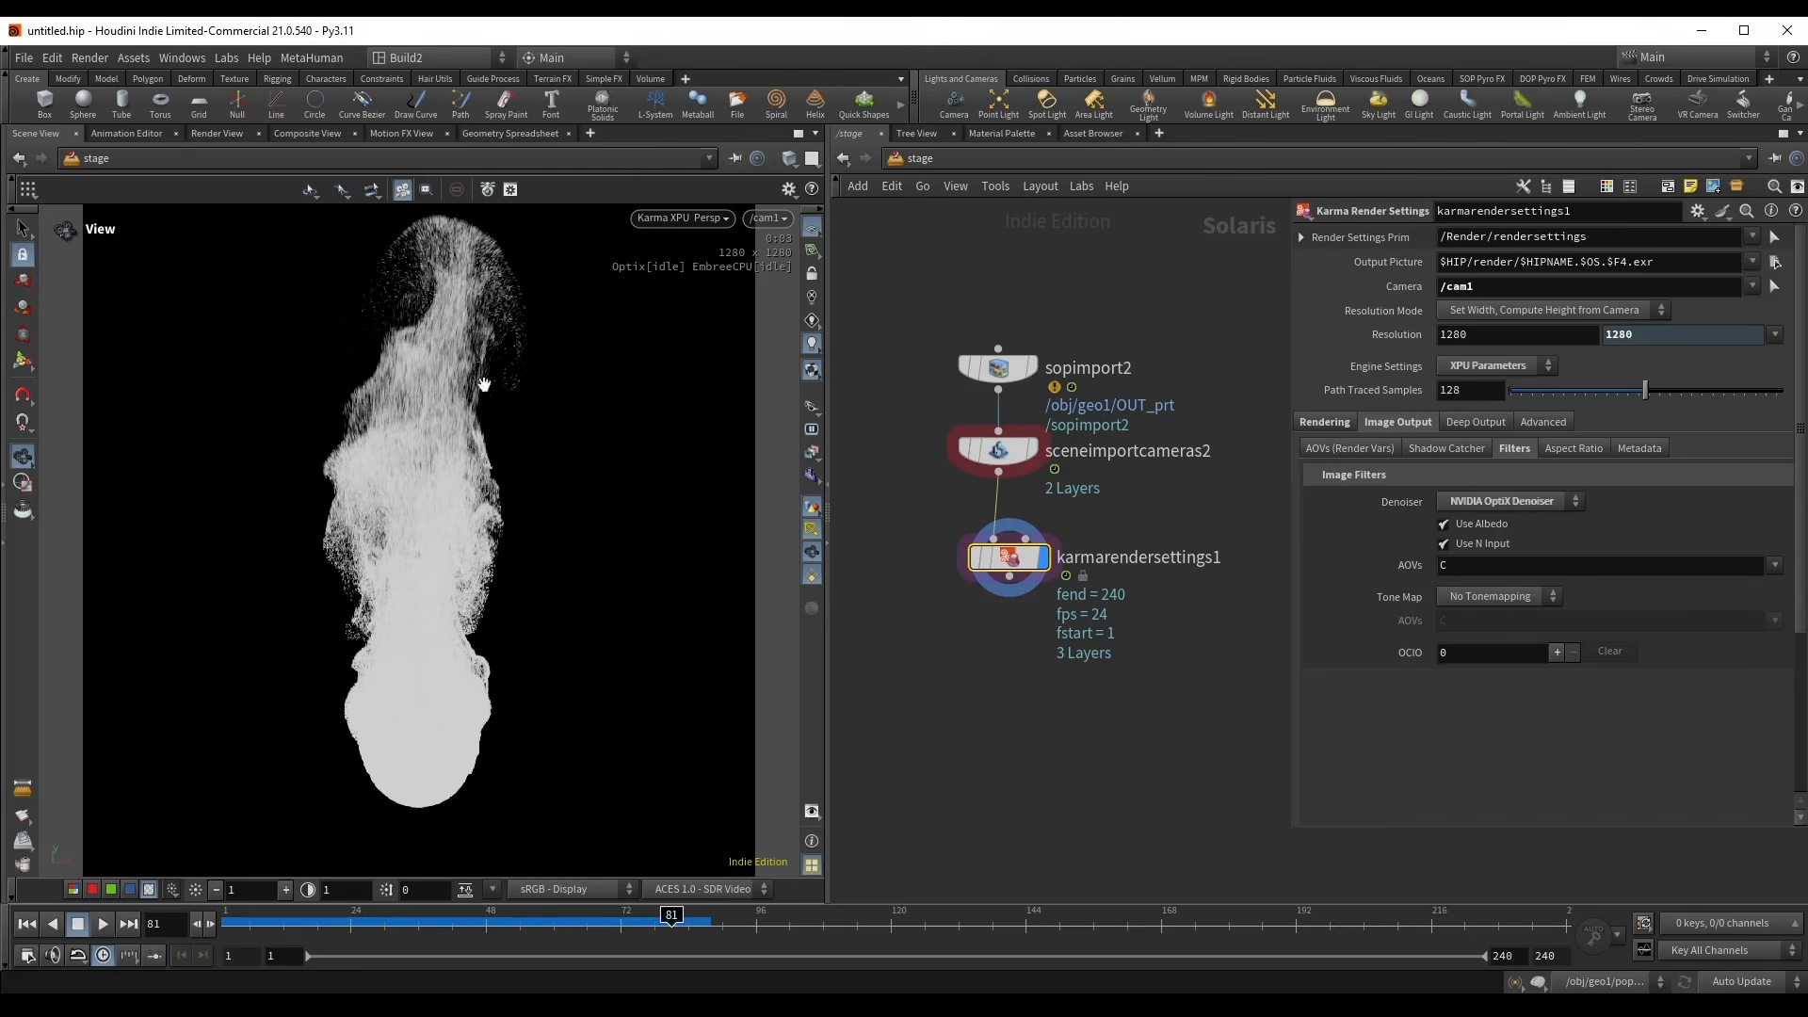
- Stop the Karma XPU viewport render of the stage and switch to the CellShading composite in NukeIndie
{"action": "key", "text": "alt+k"}
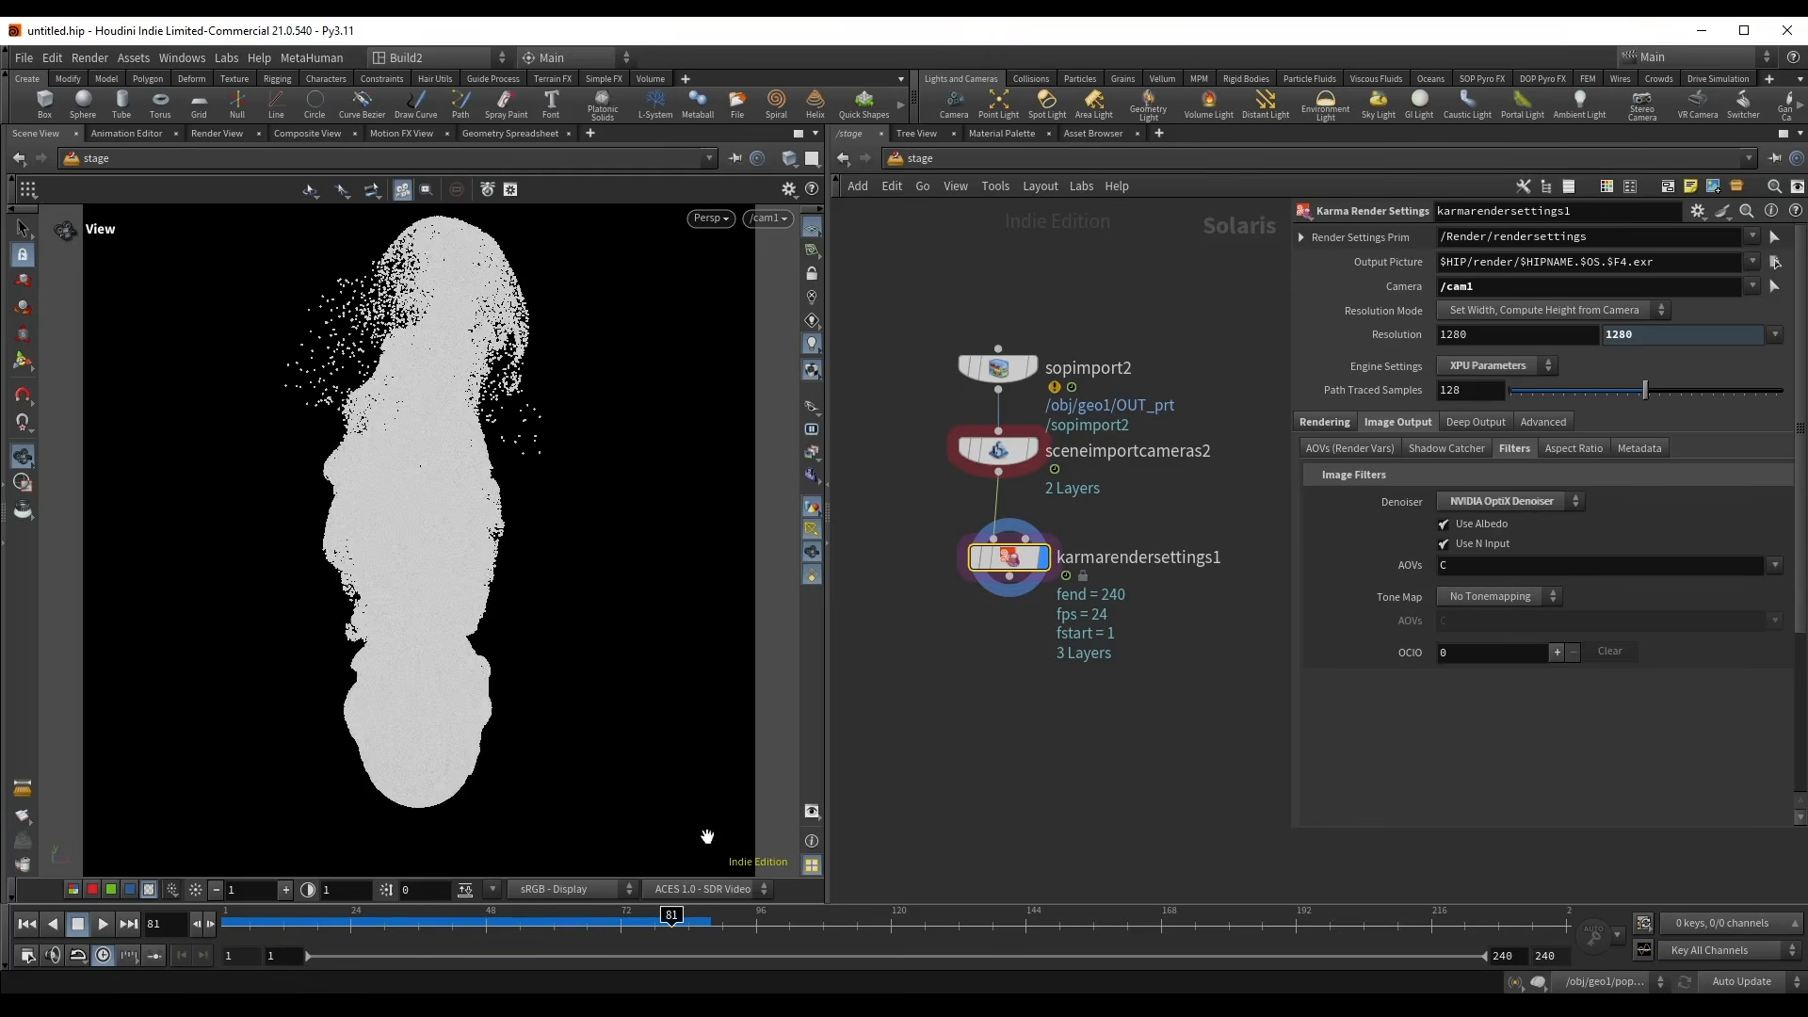
{"action": "left_click", "coordinate": [743, 957]}
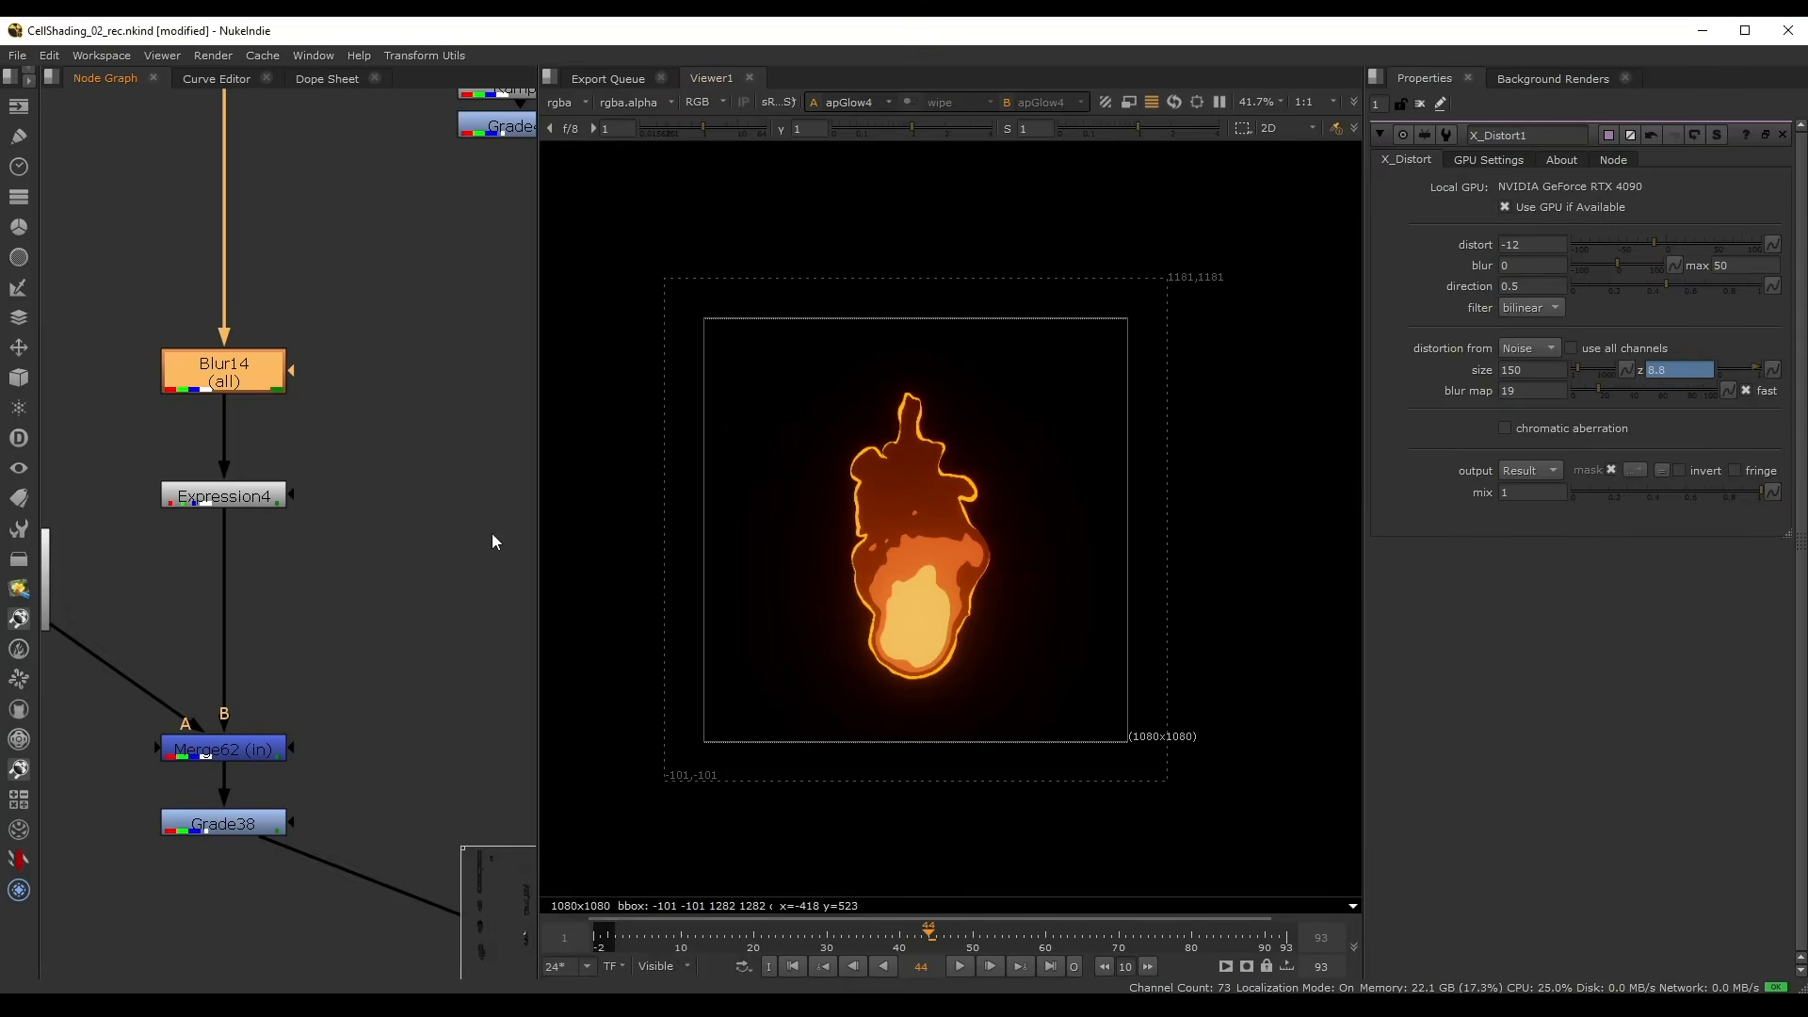
- Read the AFX_Fire_prt_01.####.exr sequence, frames 72-172, into the script below the existing flame trees
{"action": "left_click", "coordinate": [420, 499]}
{"action": "scroll", "coordinate": [420, 499], "scroll_direction": "down", "scroll_amount": 8}
{"action": "left_click_drag", "start_coordinate": [261, 373], "coordinate": [529, 729]}
{"action": "middle_click_drag", "start_coordinate": [527, 726], "coordinate": [415, 559]}
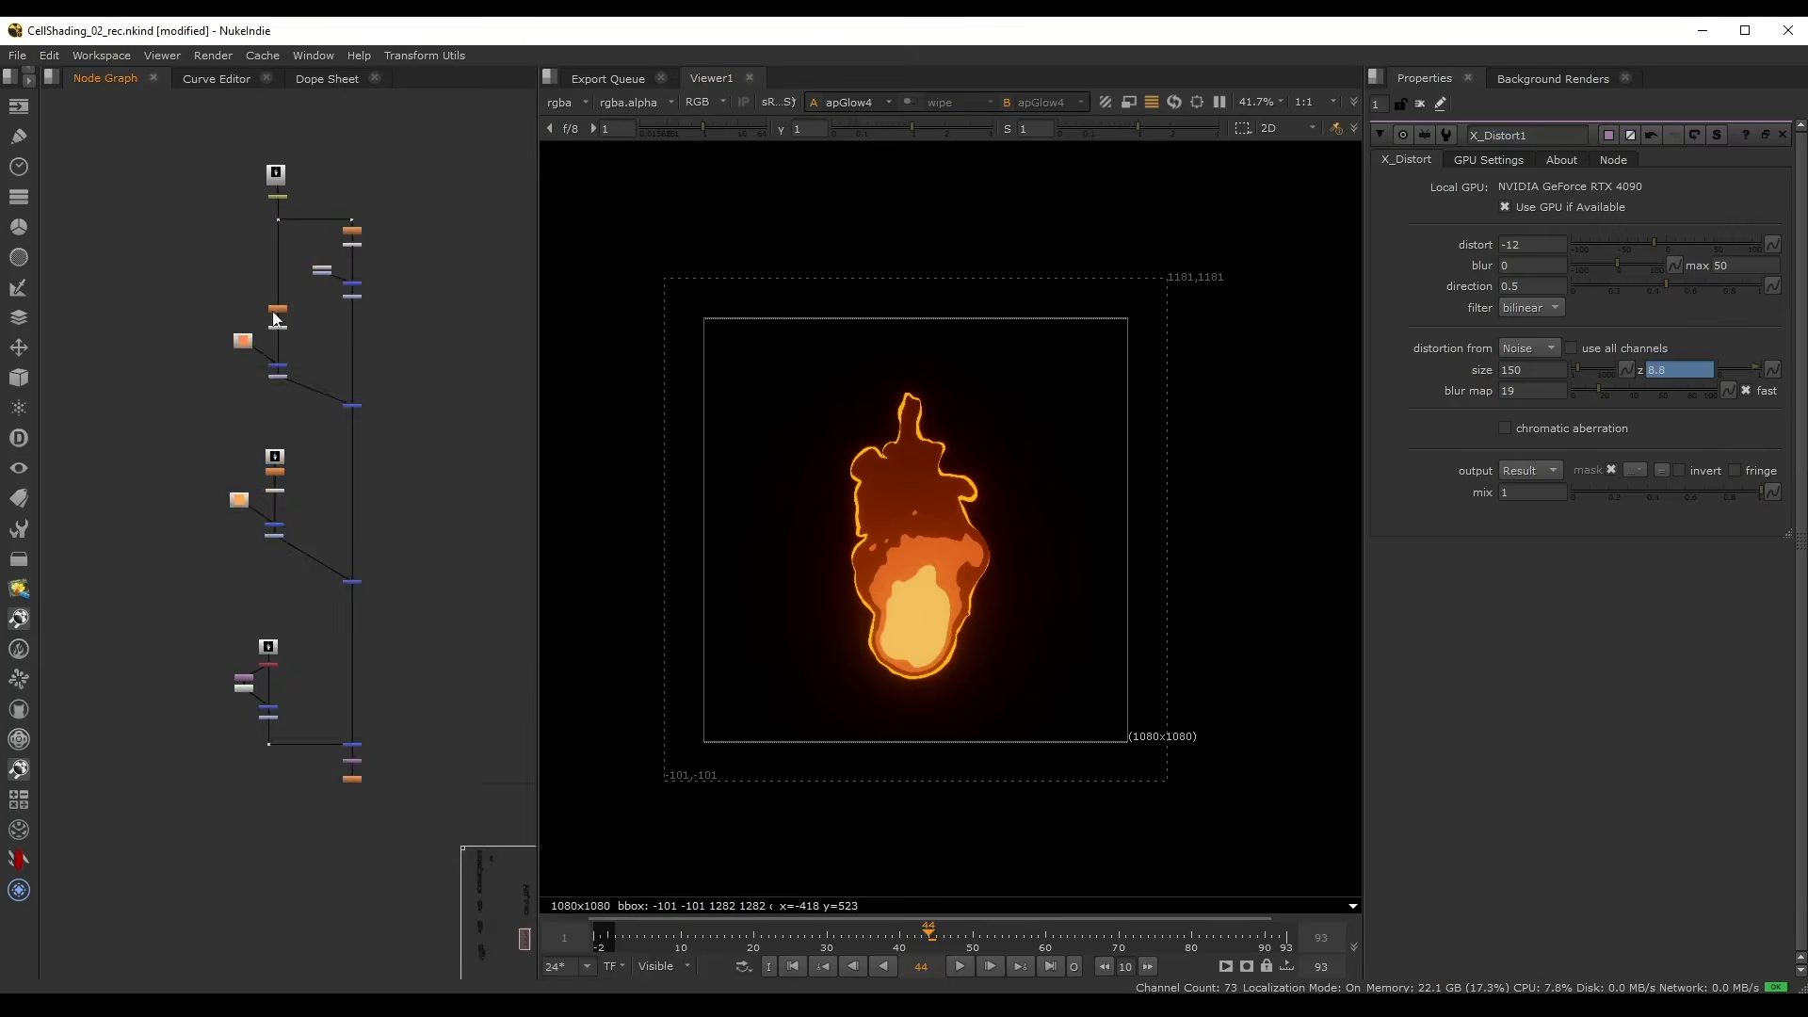
{"action": "left_click_drag", "start_coordinate": [109, 218], "coordinate": [478, 765]}
{"action": "left_click", "coordinate": [490, 681]}
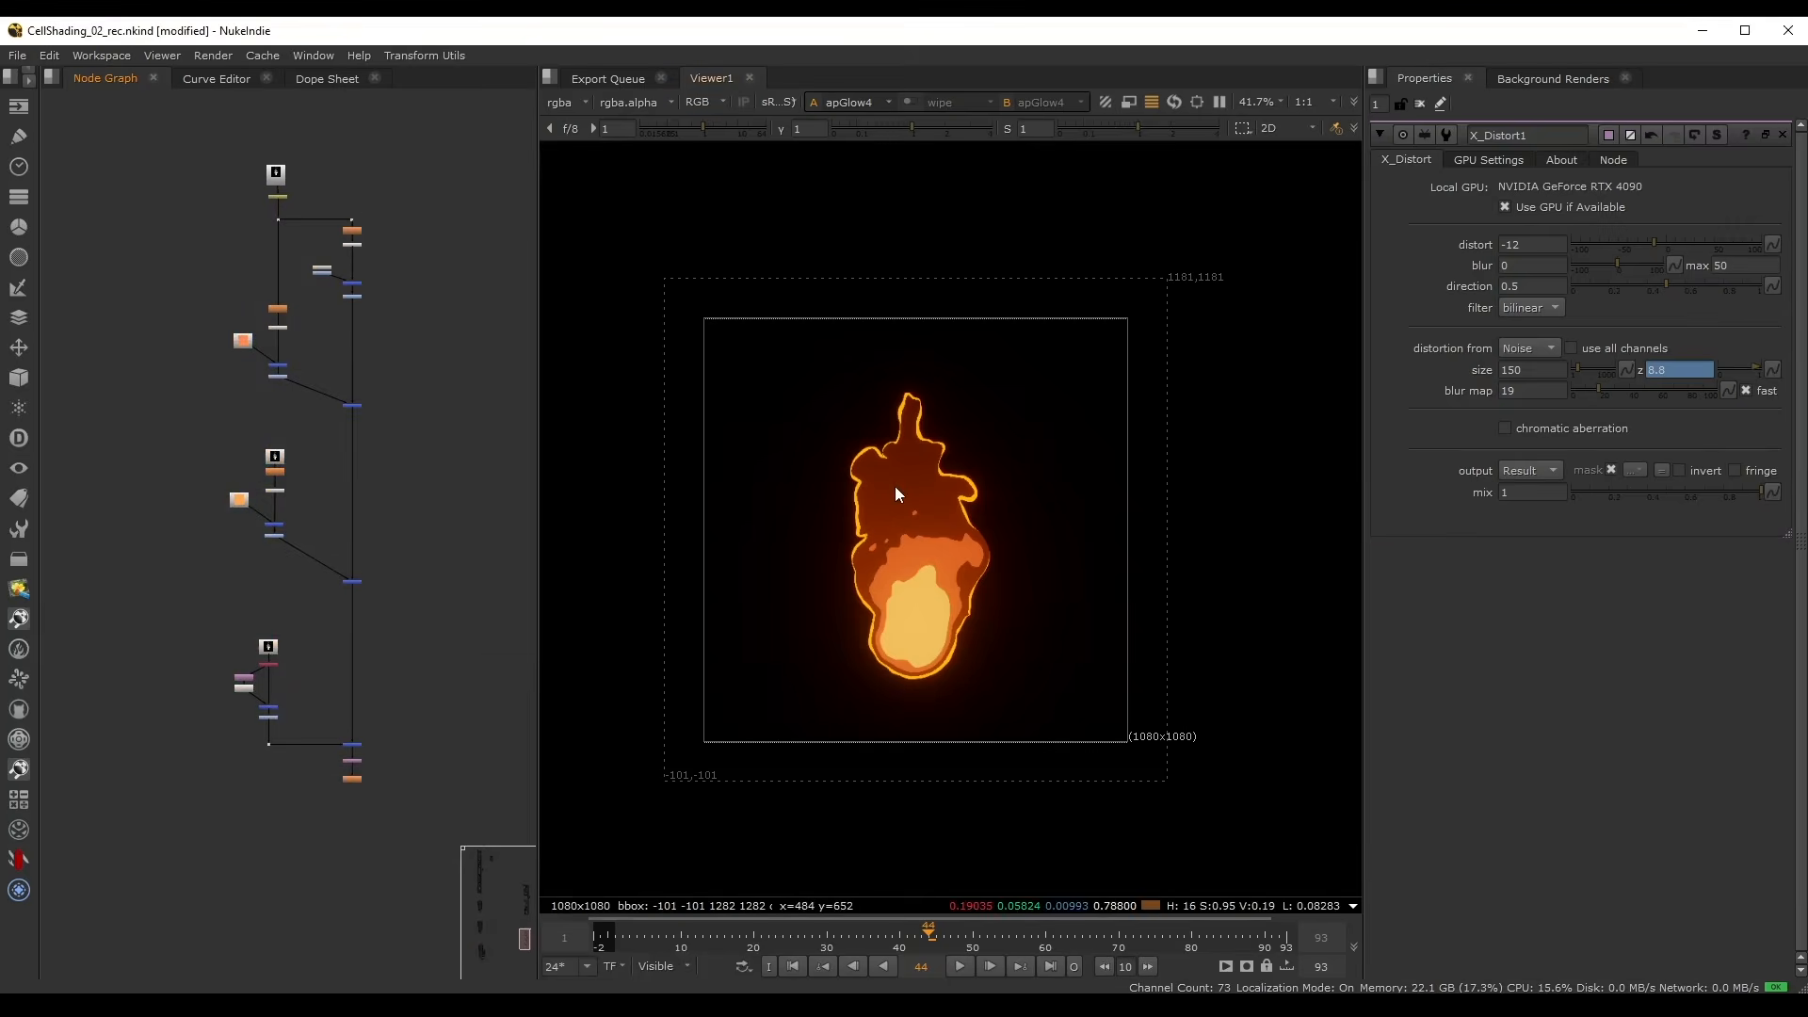
{"action": "middle_click_drag", "start_coordinate": [311, 770], "coordinate": [322, 465]}
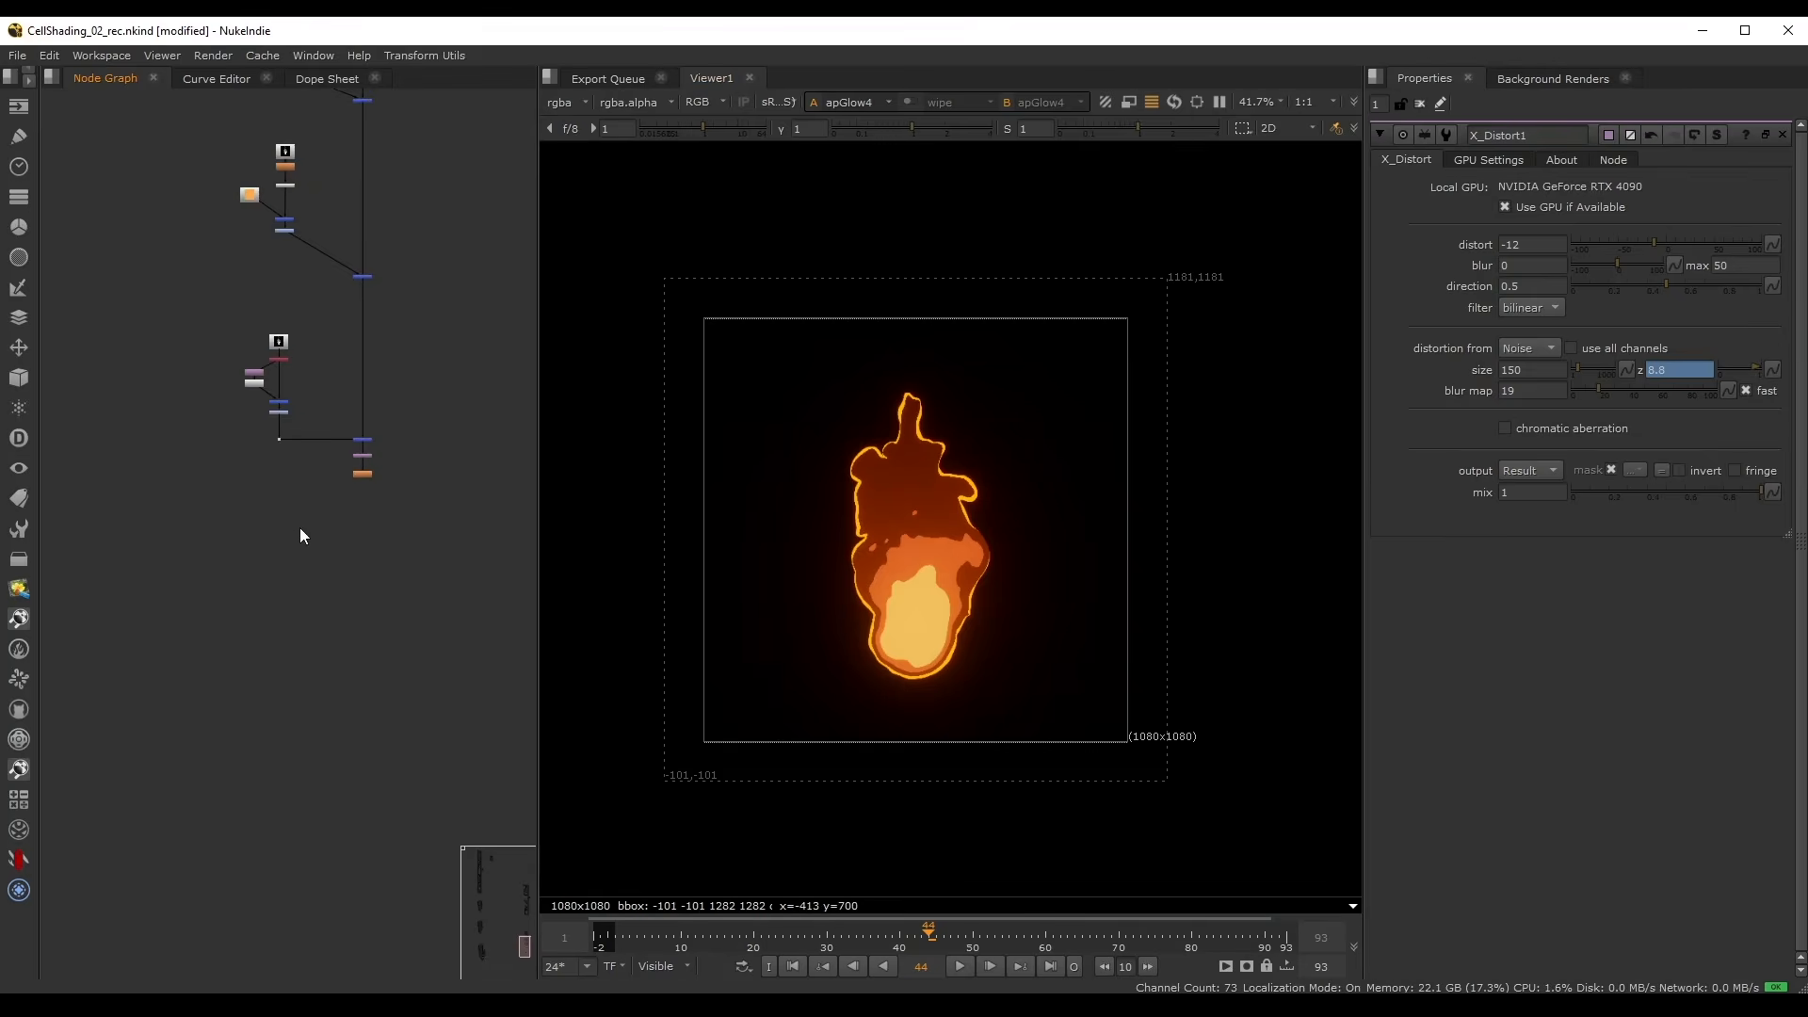
{"action": "key", "text": "r"}
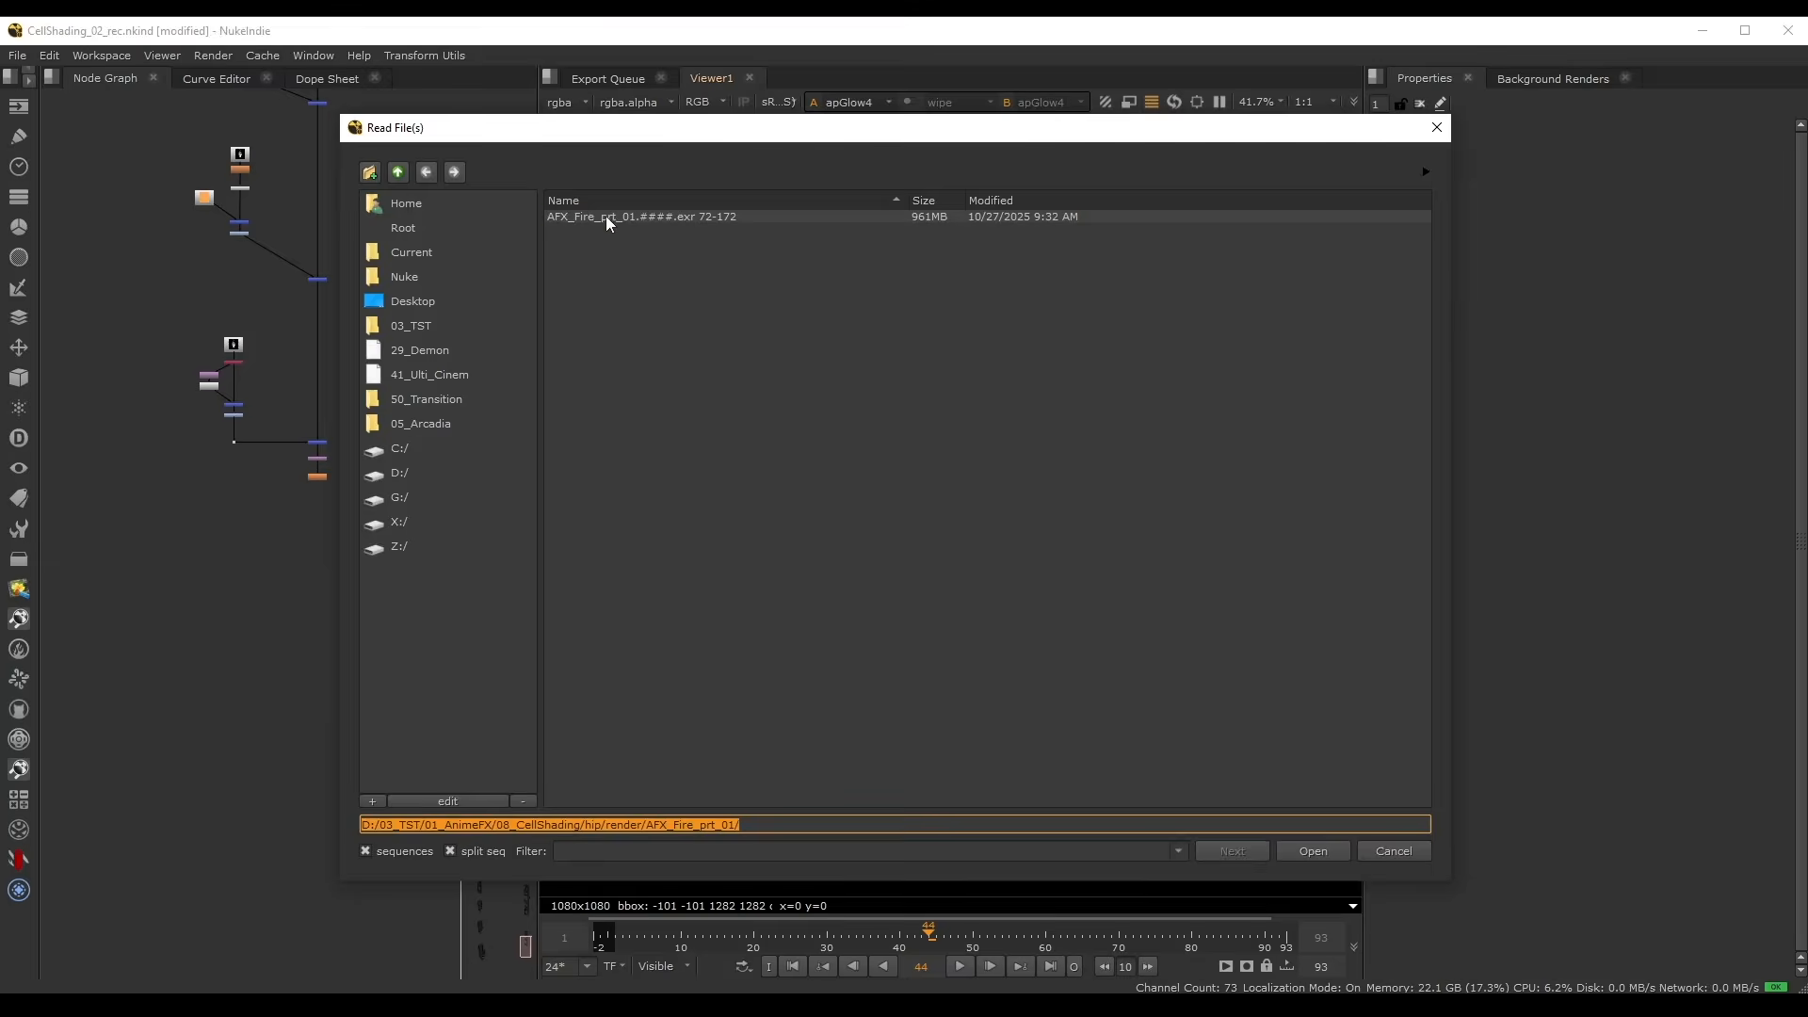
{"action": "double_click", "coordinate": [606, 217]}
- Place the new Read node in the free space below the lowest tree, view it and check its alpha channel
{"action": "scroll", "coordinate": [193, 565], "scroll_direction": "up", "scroll_amount": 3}
{"action": "left_click_drag", "start_coordinate": [156, 546], "coordinate": [216, 614]}
{"action": "key", "text": "1"}
{"action": "scroll", "coordinate": [911, 516], "scroll_direction": "up", "scroll_amount": 2}
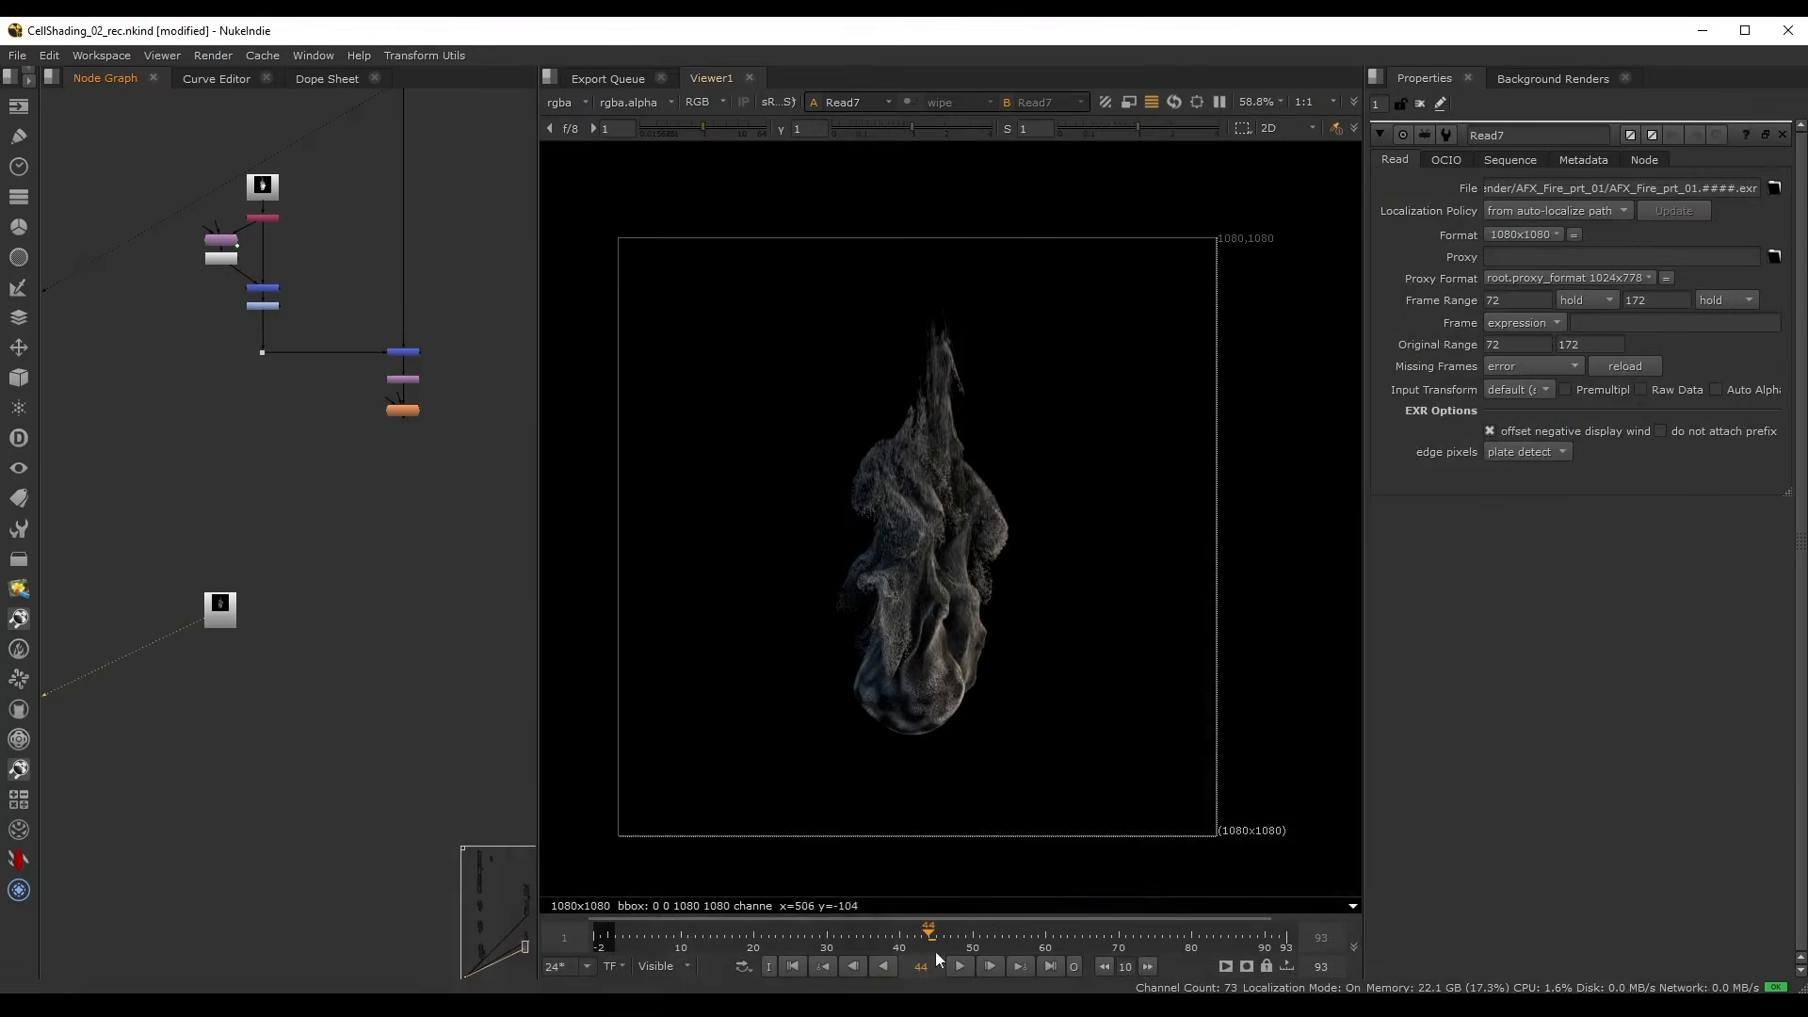
{"action": "key", "text": "a"}
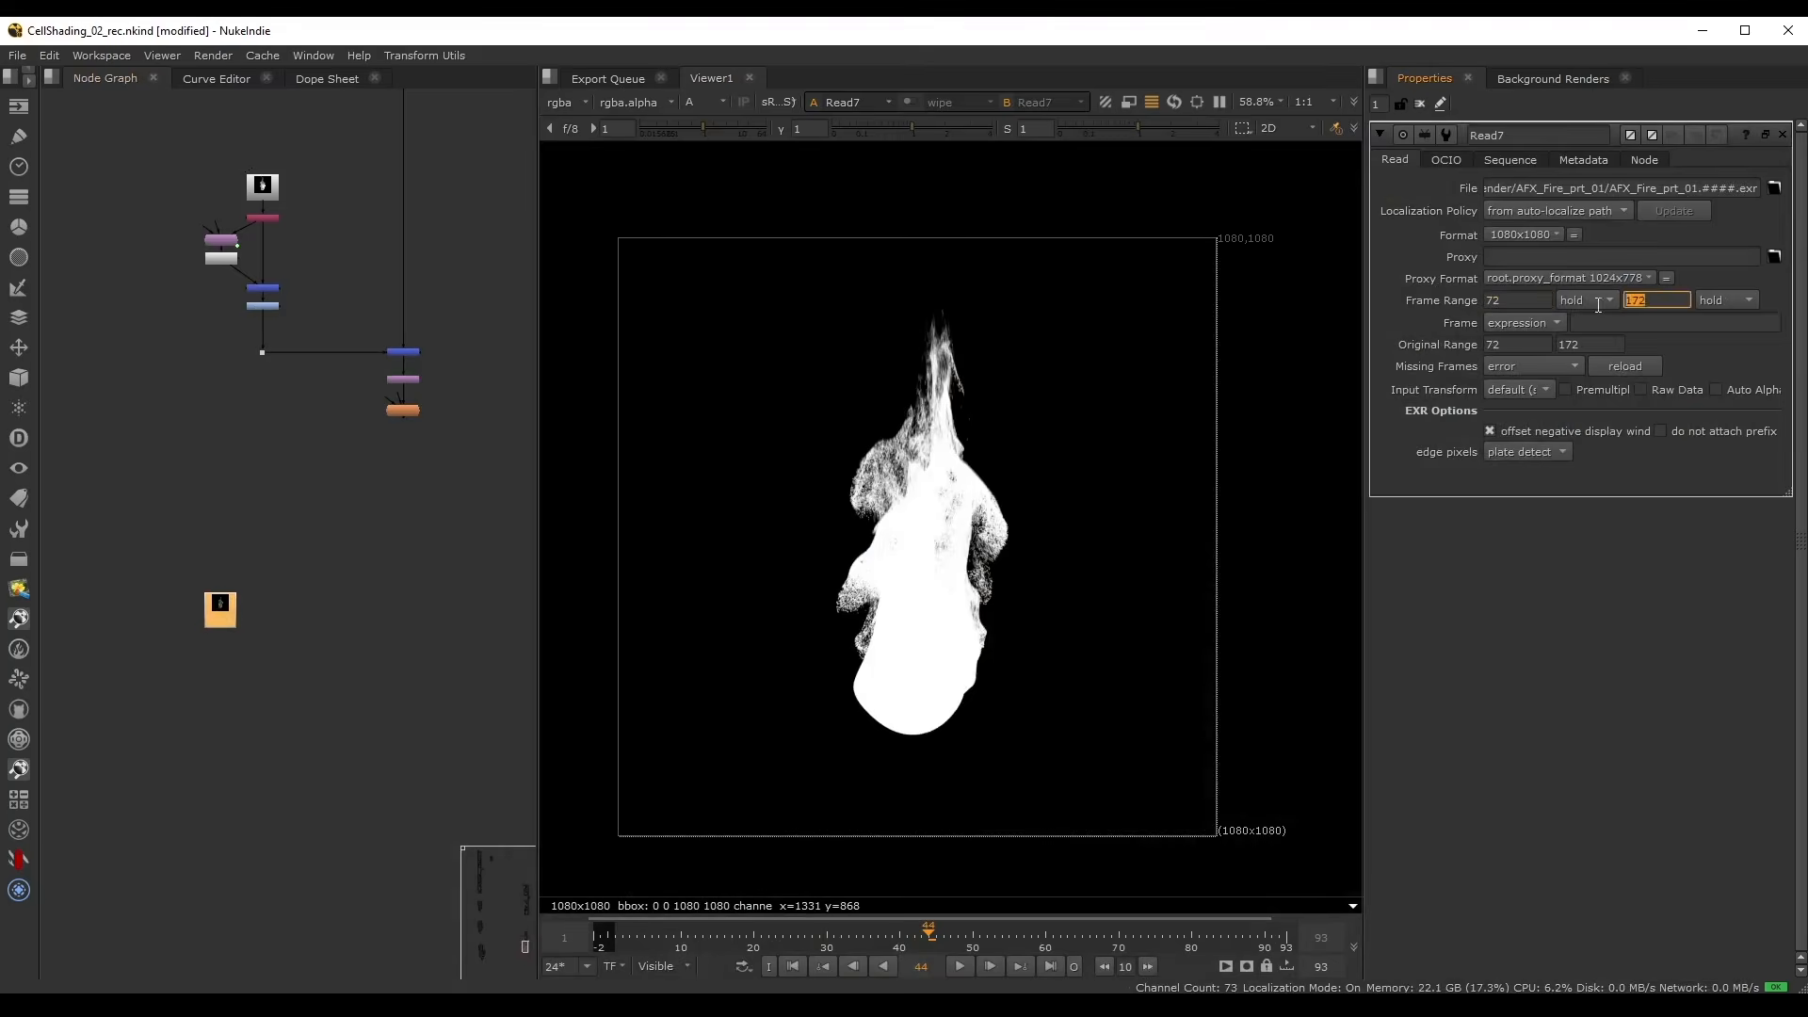
{"action": "key", "text": "a"}
{"action": "left_click", "coordinate": [420, 533]}
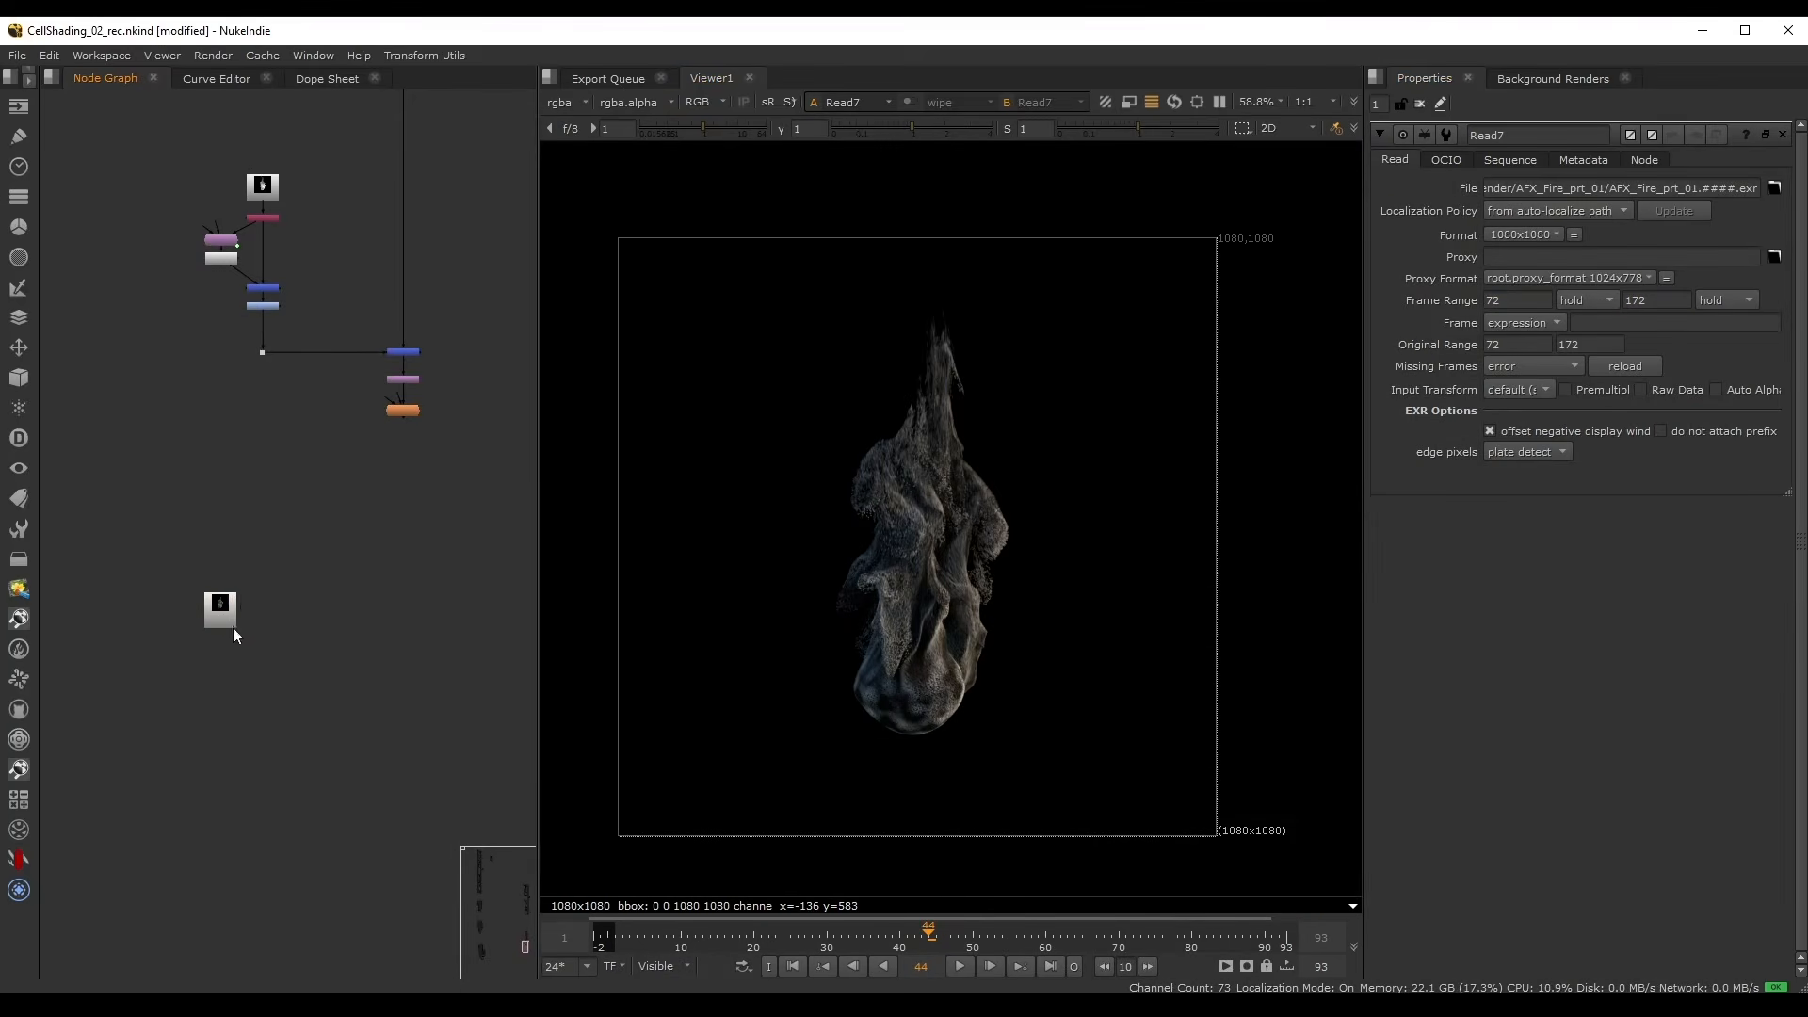
- Move the Read node further down and paste a copy of the existing cell-shading node tree below it
{"action": "left_click_drag", "start_coordinate": [233, 628], "coordinate": [235, 725]}
{"action": "scroll", "coordinate": [258, 494], "scroll_direction": "down", "scroll_amount": 5}
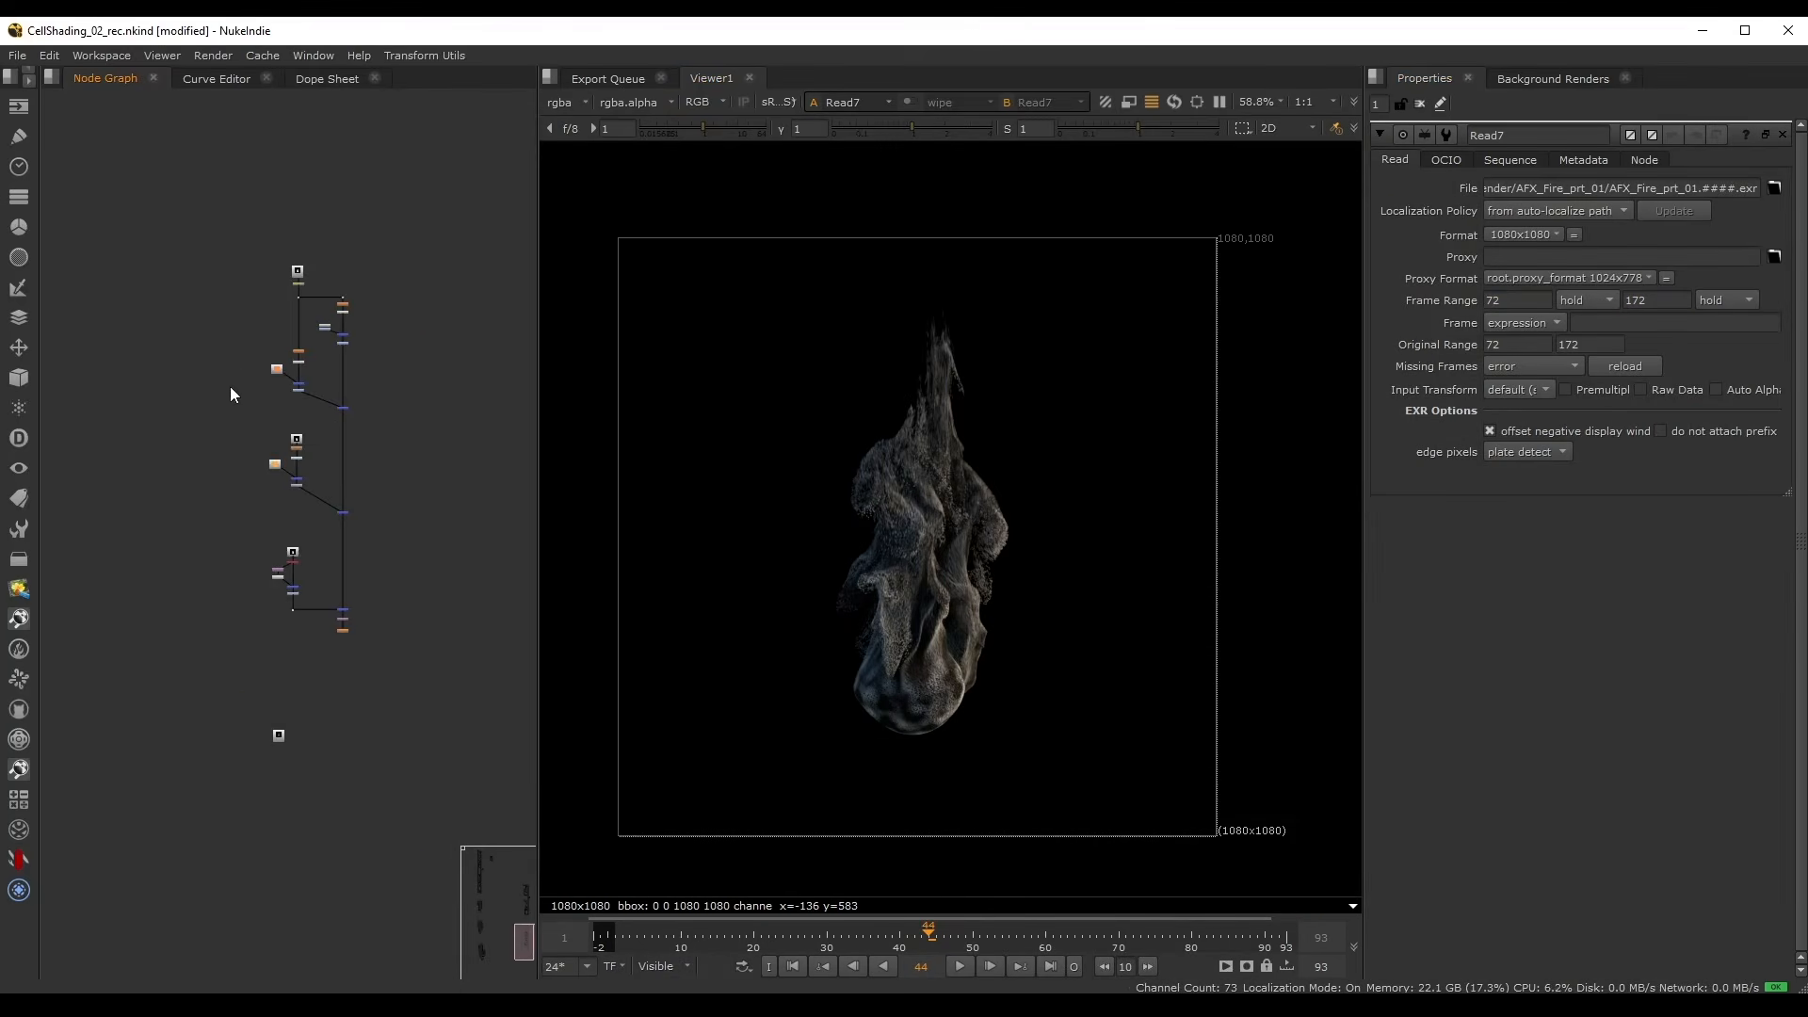
{"action": "scroll", "coordinate": [264, 339], "scroll_direction": "up", "scroll_amount": 3}
{"action": "scroll", "coordinate": [236, 247], "scroll_direction": "up", "scroll_amount": 2}
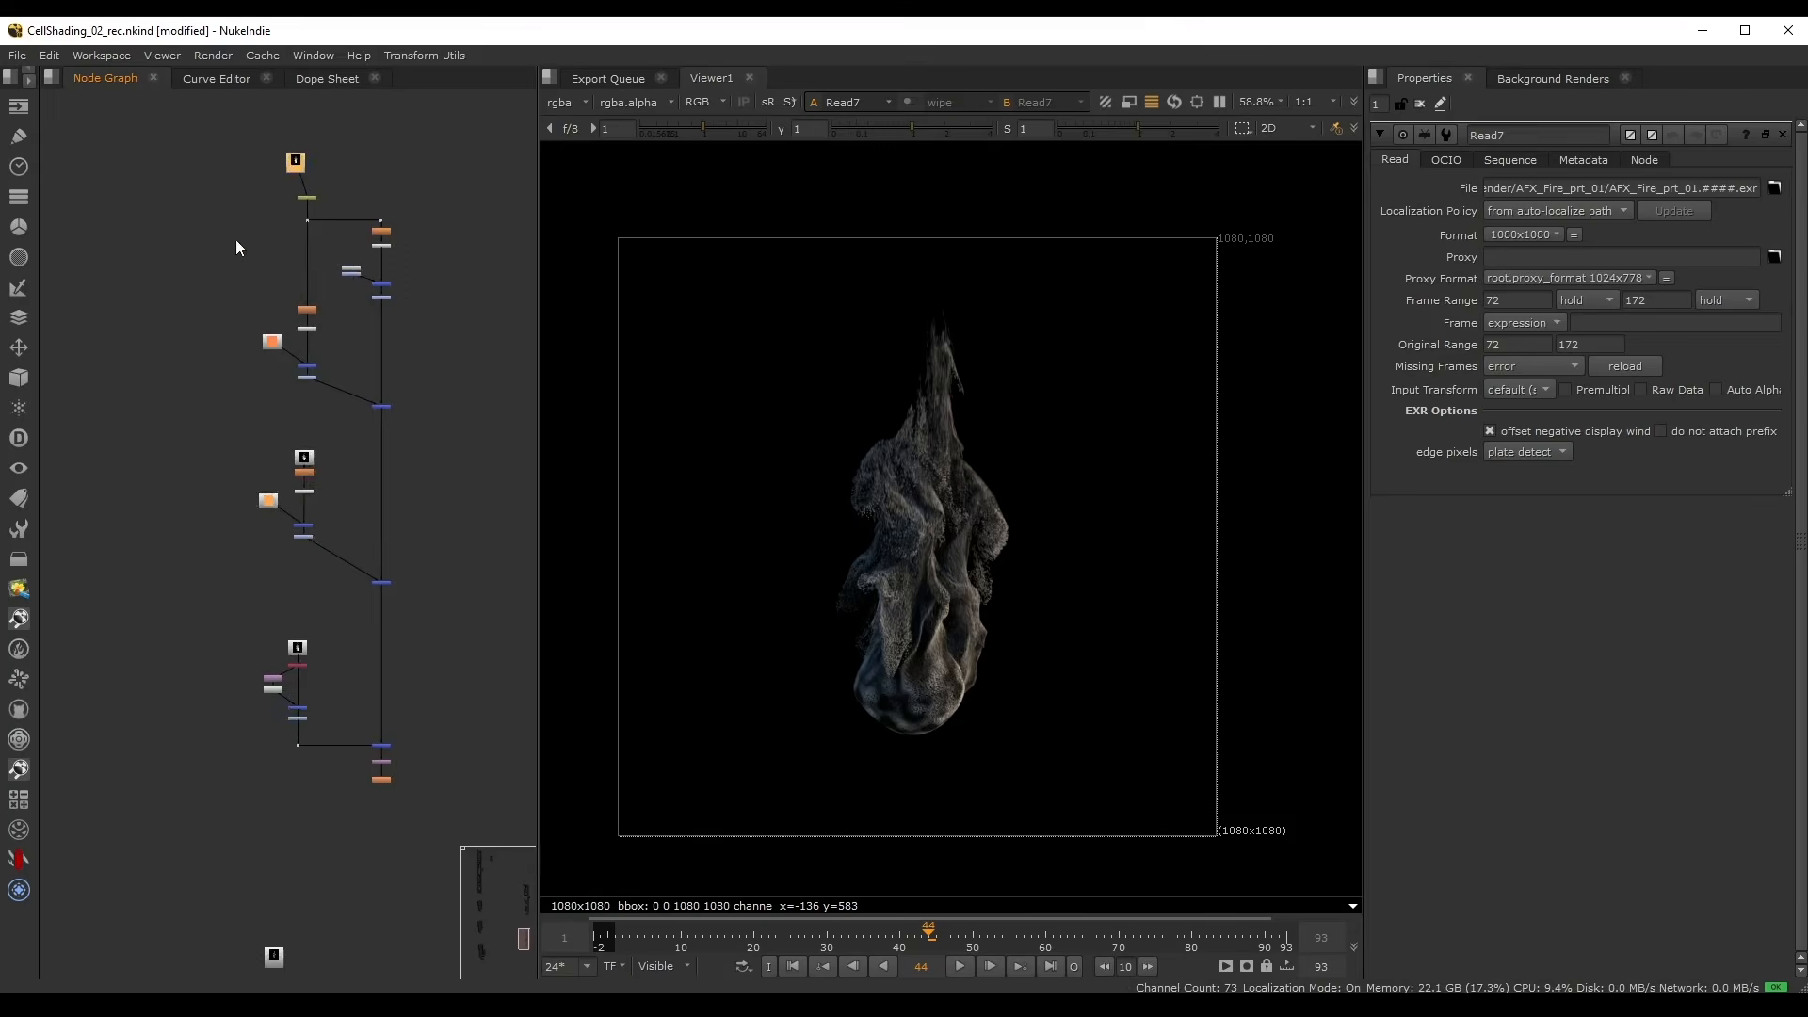
{"action": "scroll", "coordinate": [235, 246], "scroll_direction": "down", "scroll_amount": 2}
{"action": "left_click_drag", "start_coordinate": [243, 218], "coordinate": [448, 638]}
{"action": "middle_click_drag", "start_coordinate": [311, 823], "coordinate": [302, 629]}
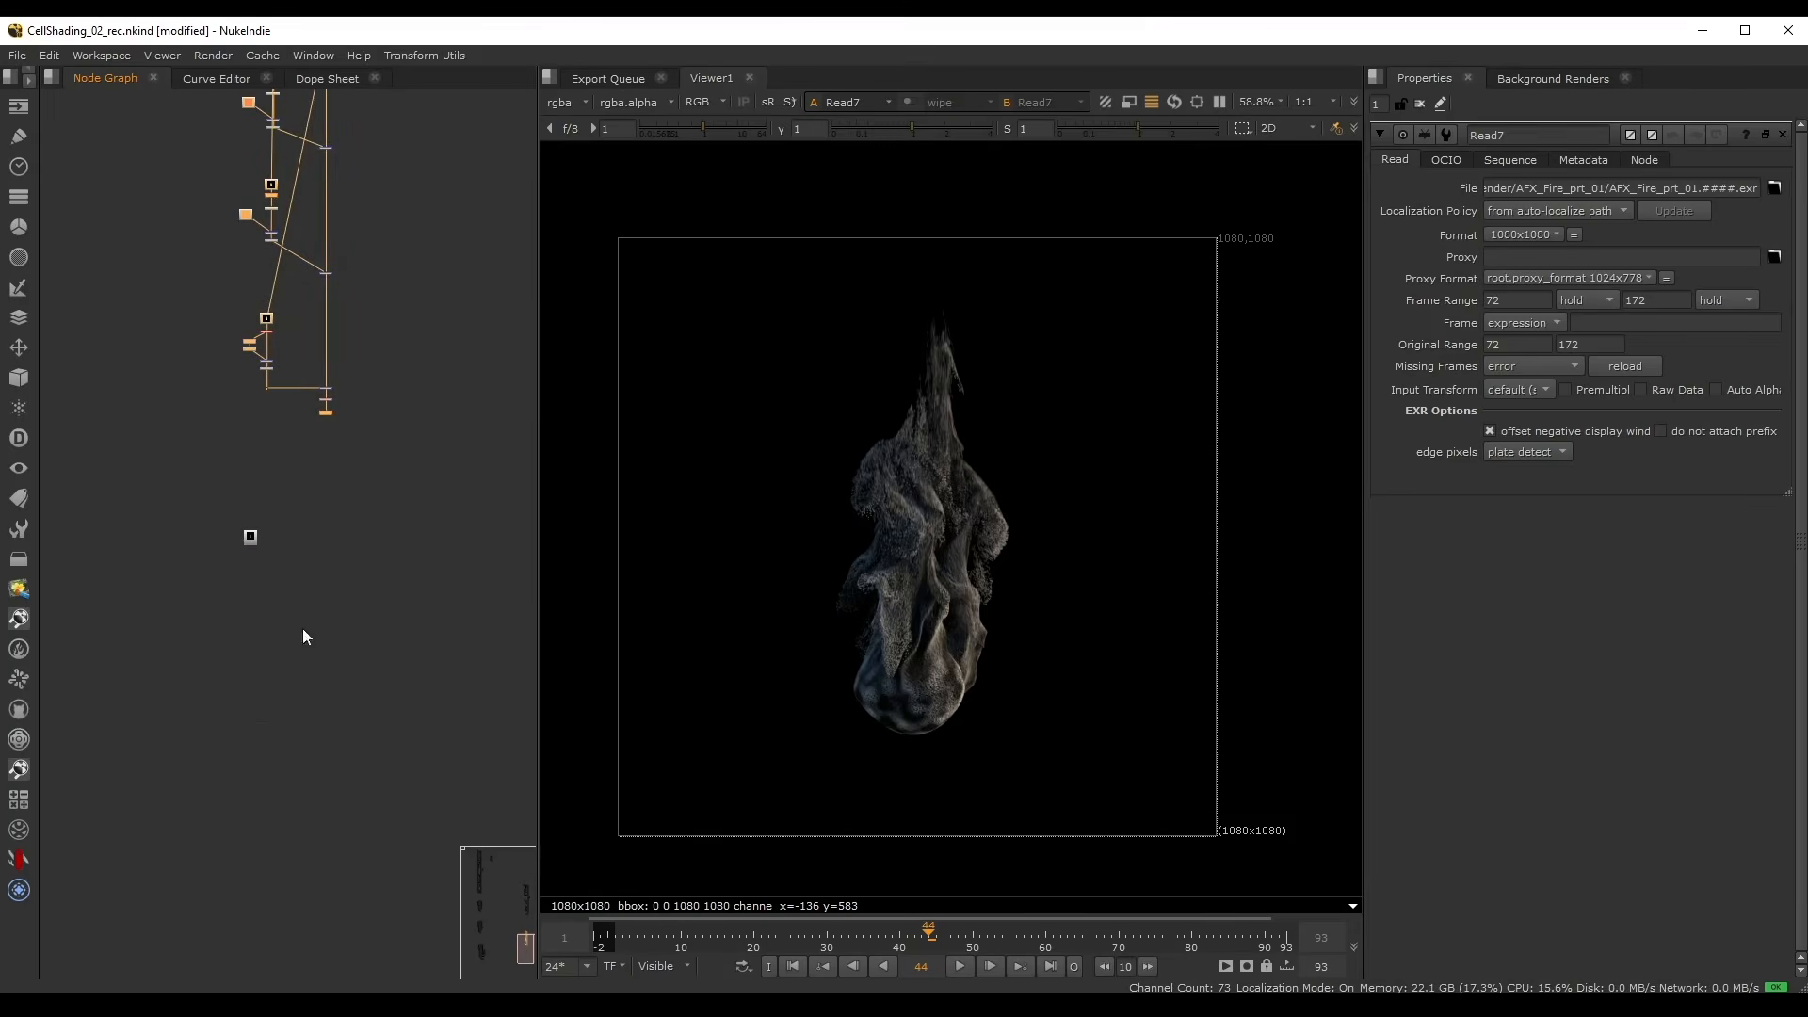
{"action": "key", "text": "ctrl+v"}
{"action": "scroll", "coordinate": [278, 650], "scroll_direction": "up", "scroll_amount": 3}
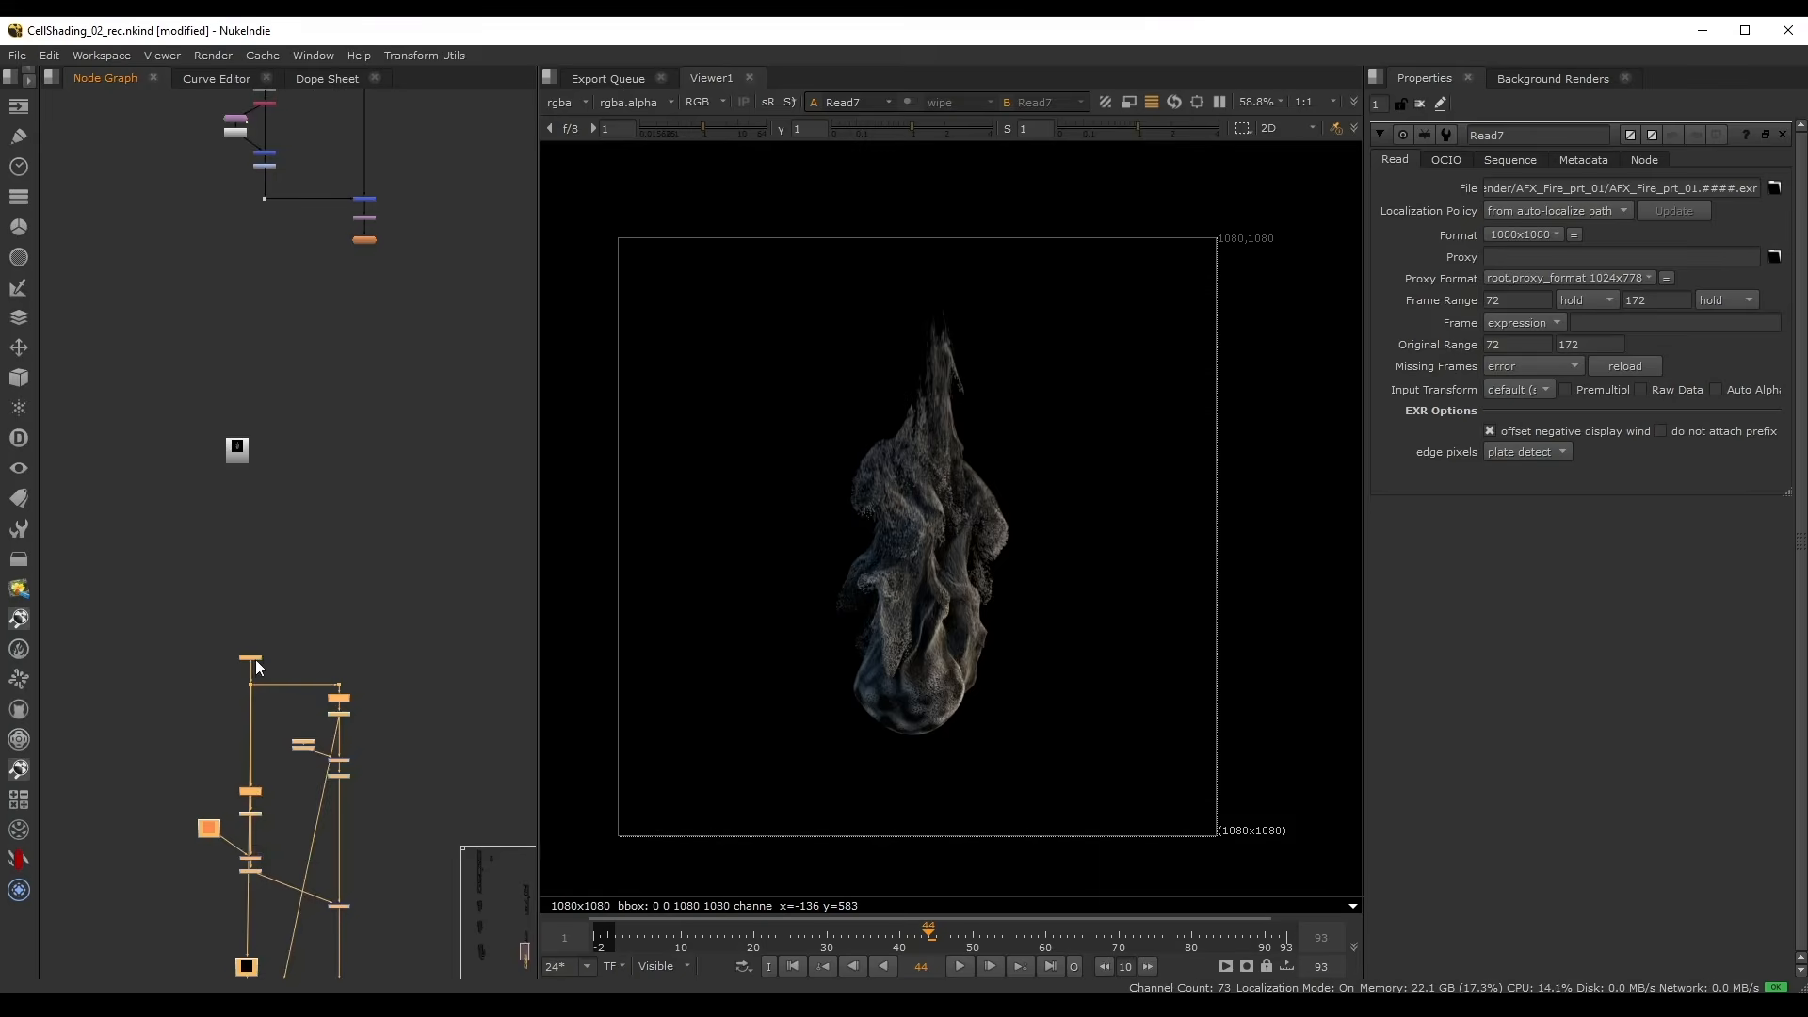
- Connect the copied tree's TimeOffset node to the particle Read node and view the TimeOffset output
{"action": "left_click_drag", "start_coordinate": [256, 659], "coordinate": [244, 501]}
{"action": "scroll", "coordinate": [256, 546], "scroll_direction": "up", "scroll_amount": 3}
{"action": "left_click", "coordinate": [239, 608]}
{"action": "key", "text": "1"}
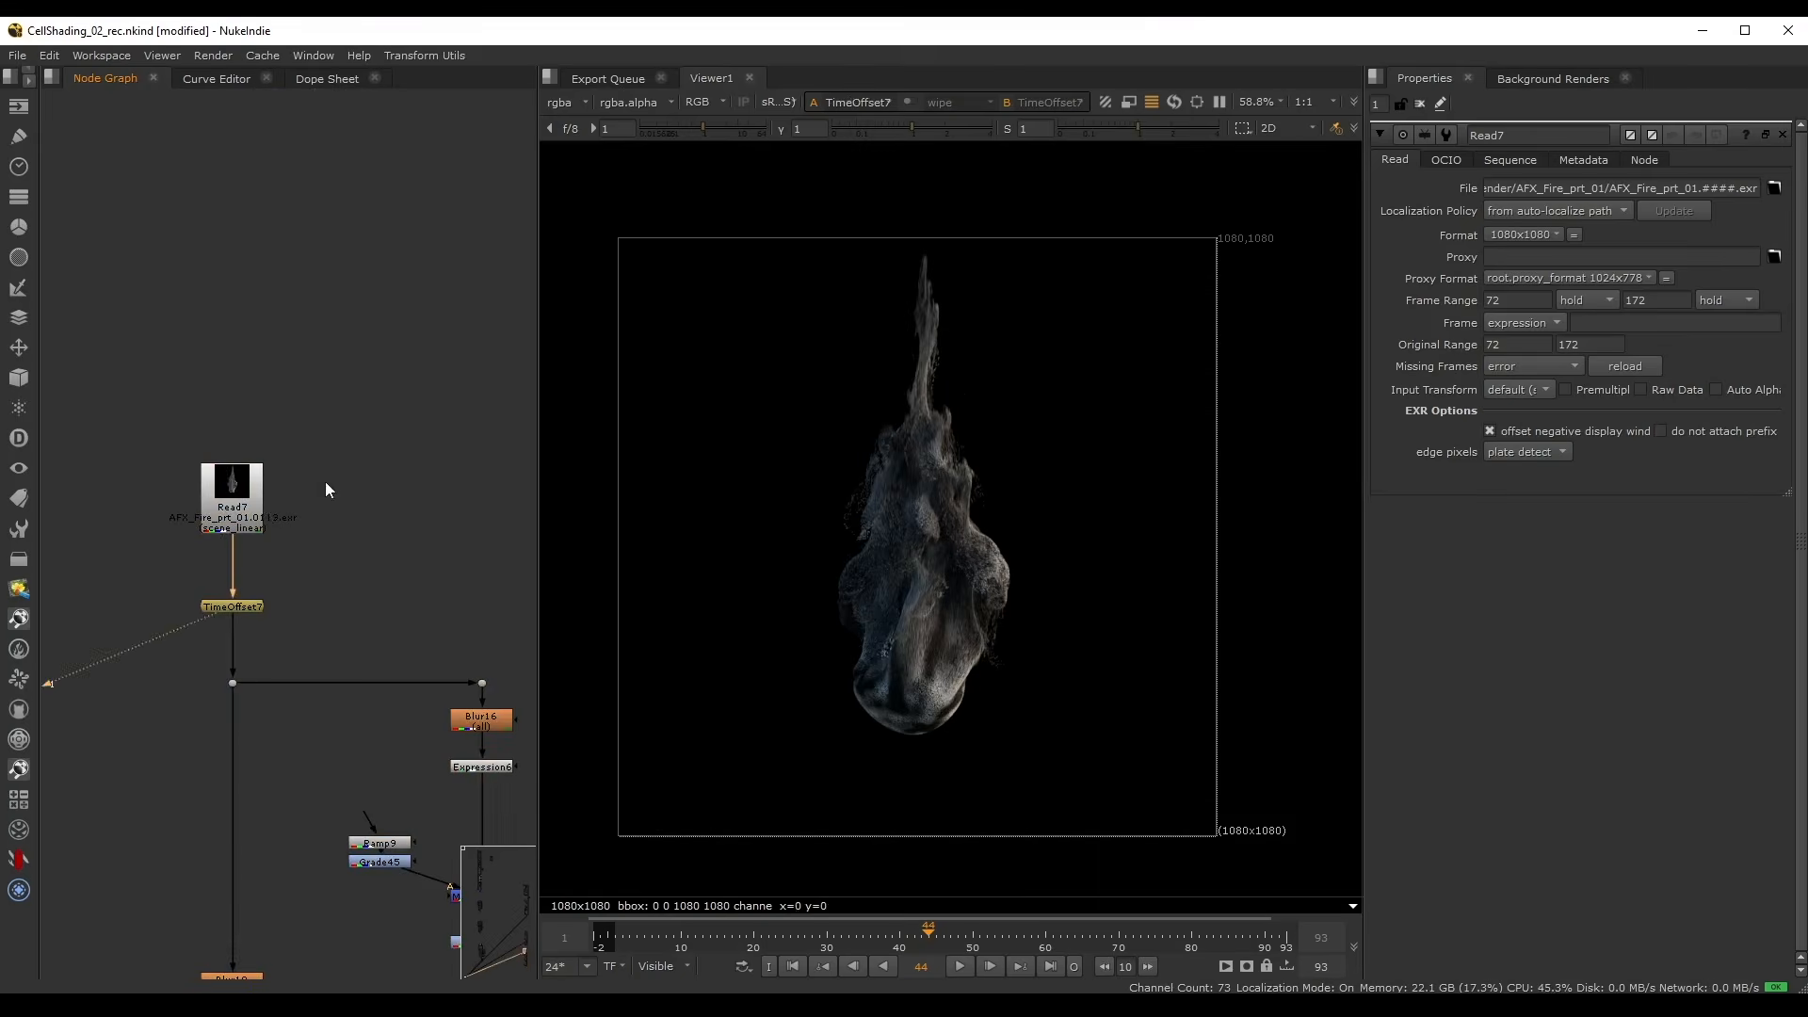
- Go to frame 42 and view the copied tree's final apGlow5 output
{"action": "scroll", "coordinate": [325, 482], "scroll_direction": "down", "scroll_amount": 3}
{"action": "middle_click_drag", "start_coordinate": [325, 482], "coordinate": [348, 290]}
{"action": "left_click_drag", "start_coordinate": [648, 929], "coordinate": [913, 936]}
{"action": "scroll", "coordinate": [381, 659], "scroll_direction": "down", "scroll_amount": 3}
{"action": "middle_click_drag", "start_coordinate": [381, 659], "coordinate": [304, 93]}
{"action": "scroll", "coordinate": [341, 581], "scroll_direction": "up", "scroll_amount": 6}
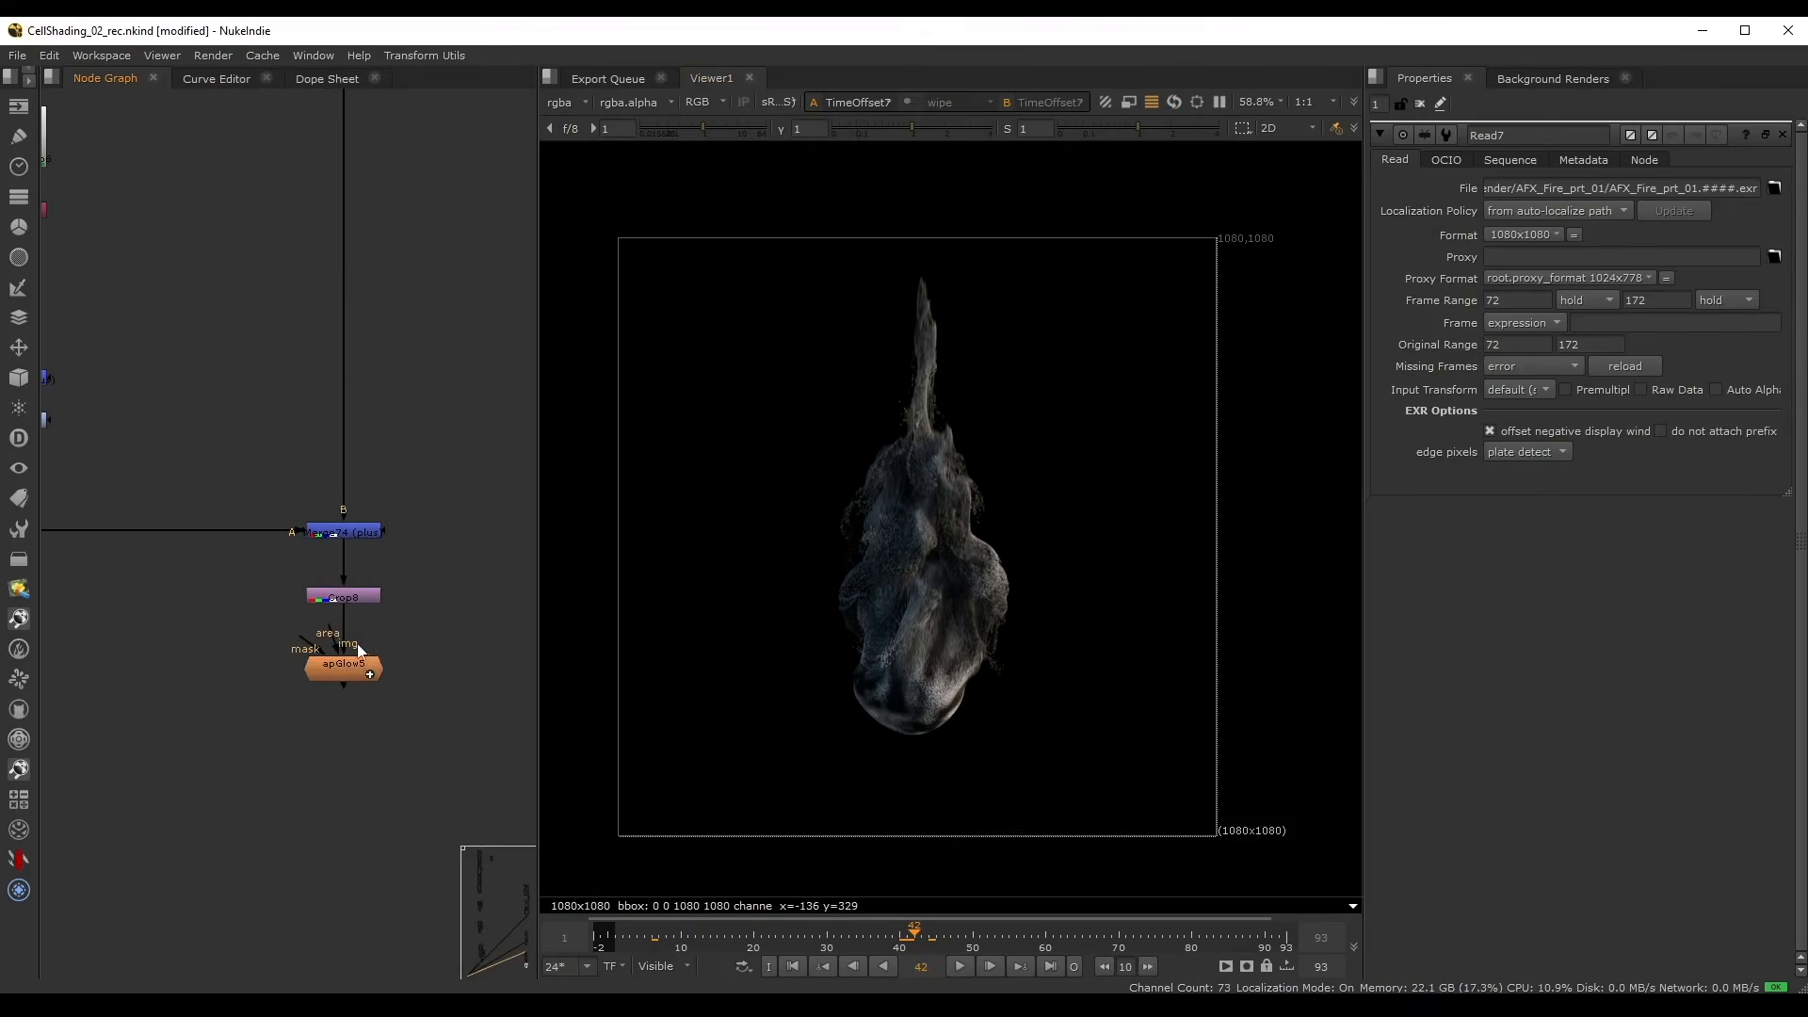
{"action": "left_click", "coordinate": [346, 670]}
{"action": "key", "text": "1"}
{"action": "scroll", "coordinate": [369, 563], "scroll_direction": "down", "scroll_amount": 6}
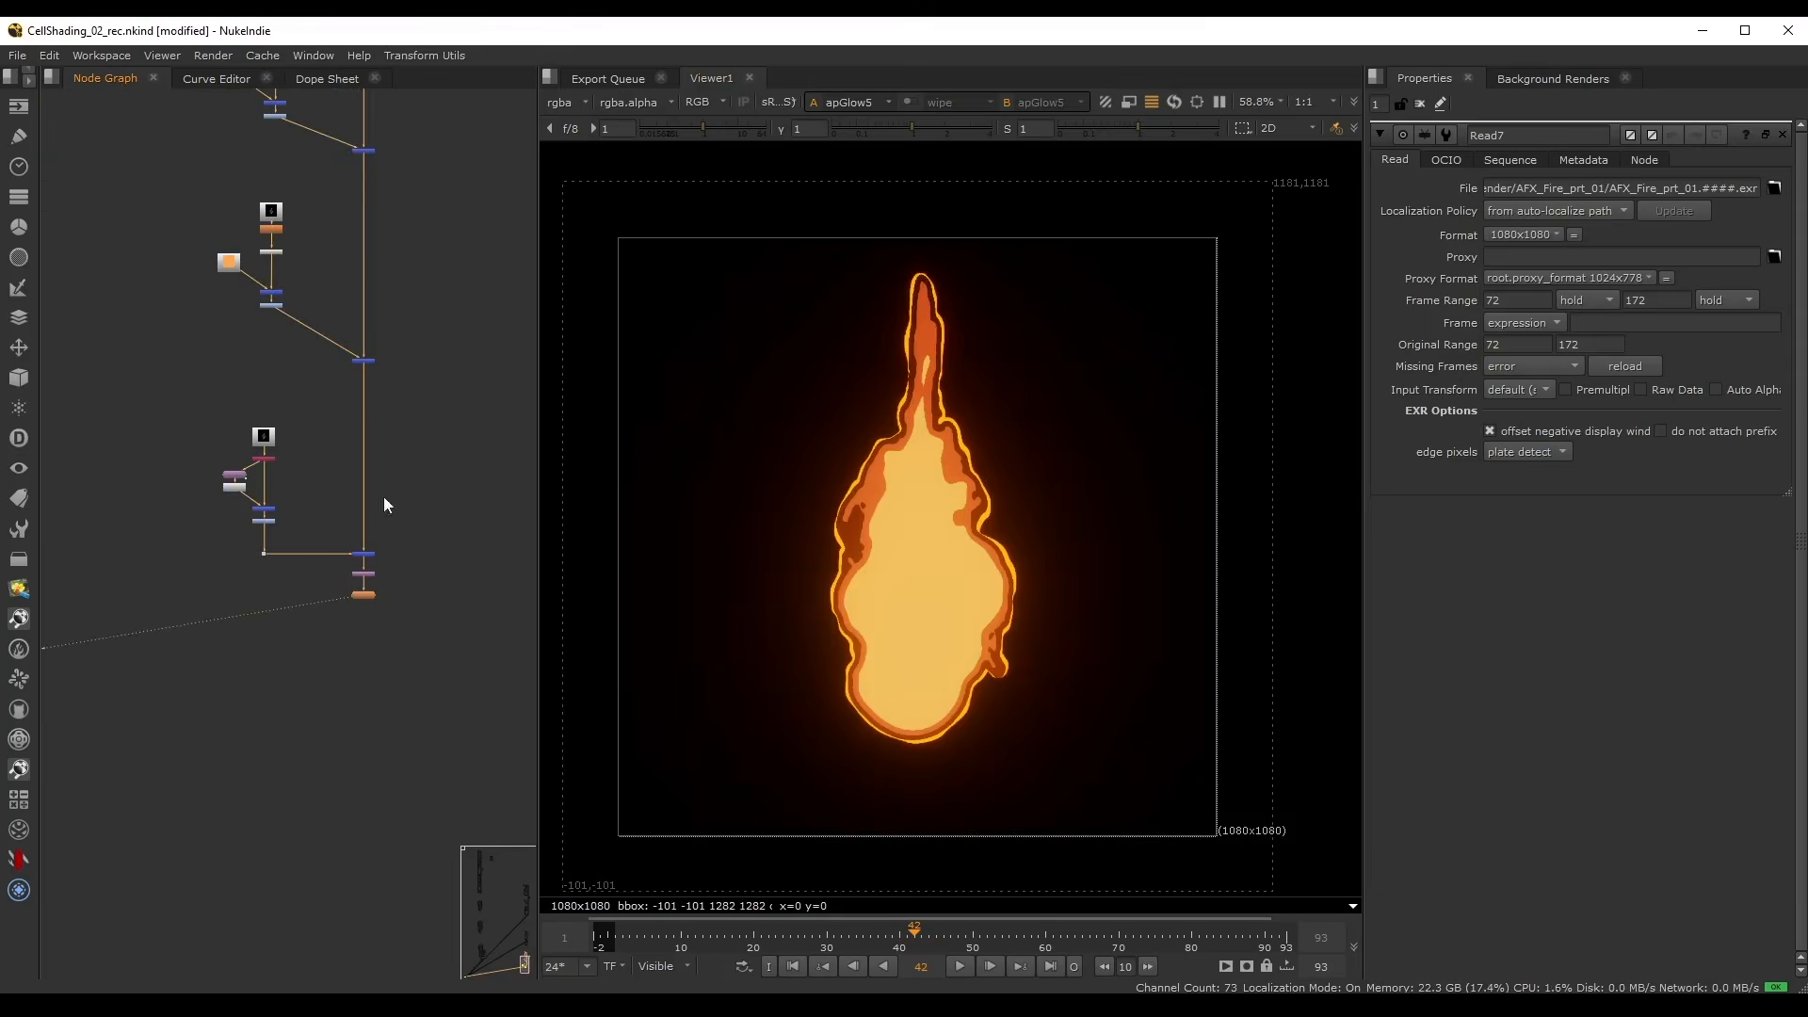
- View the output of Merge72, where the copied tree's first two colour layers are combined
{"action": "middle_click_drag", "start_coordinate": [389, 226], "coordinate": [338, 418]}
{"action": "scroll", "coordinate": [386, 583], "scroll_direction": "up", "scroll_amount": 5}
{"action": "scroll", "coordinate": [298, 335], "scroll_direction": "down", "scroll_amount": 2}
{"action": "scroll", "coordinate": [318, 459], "scroll_direction": "up", "scroll_amount": 2}
{"action": "left_click", "coordinate": [414, 606]}
{"action": "key", "text": "1"}
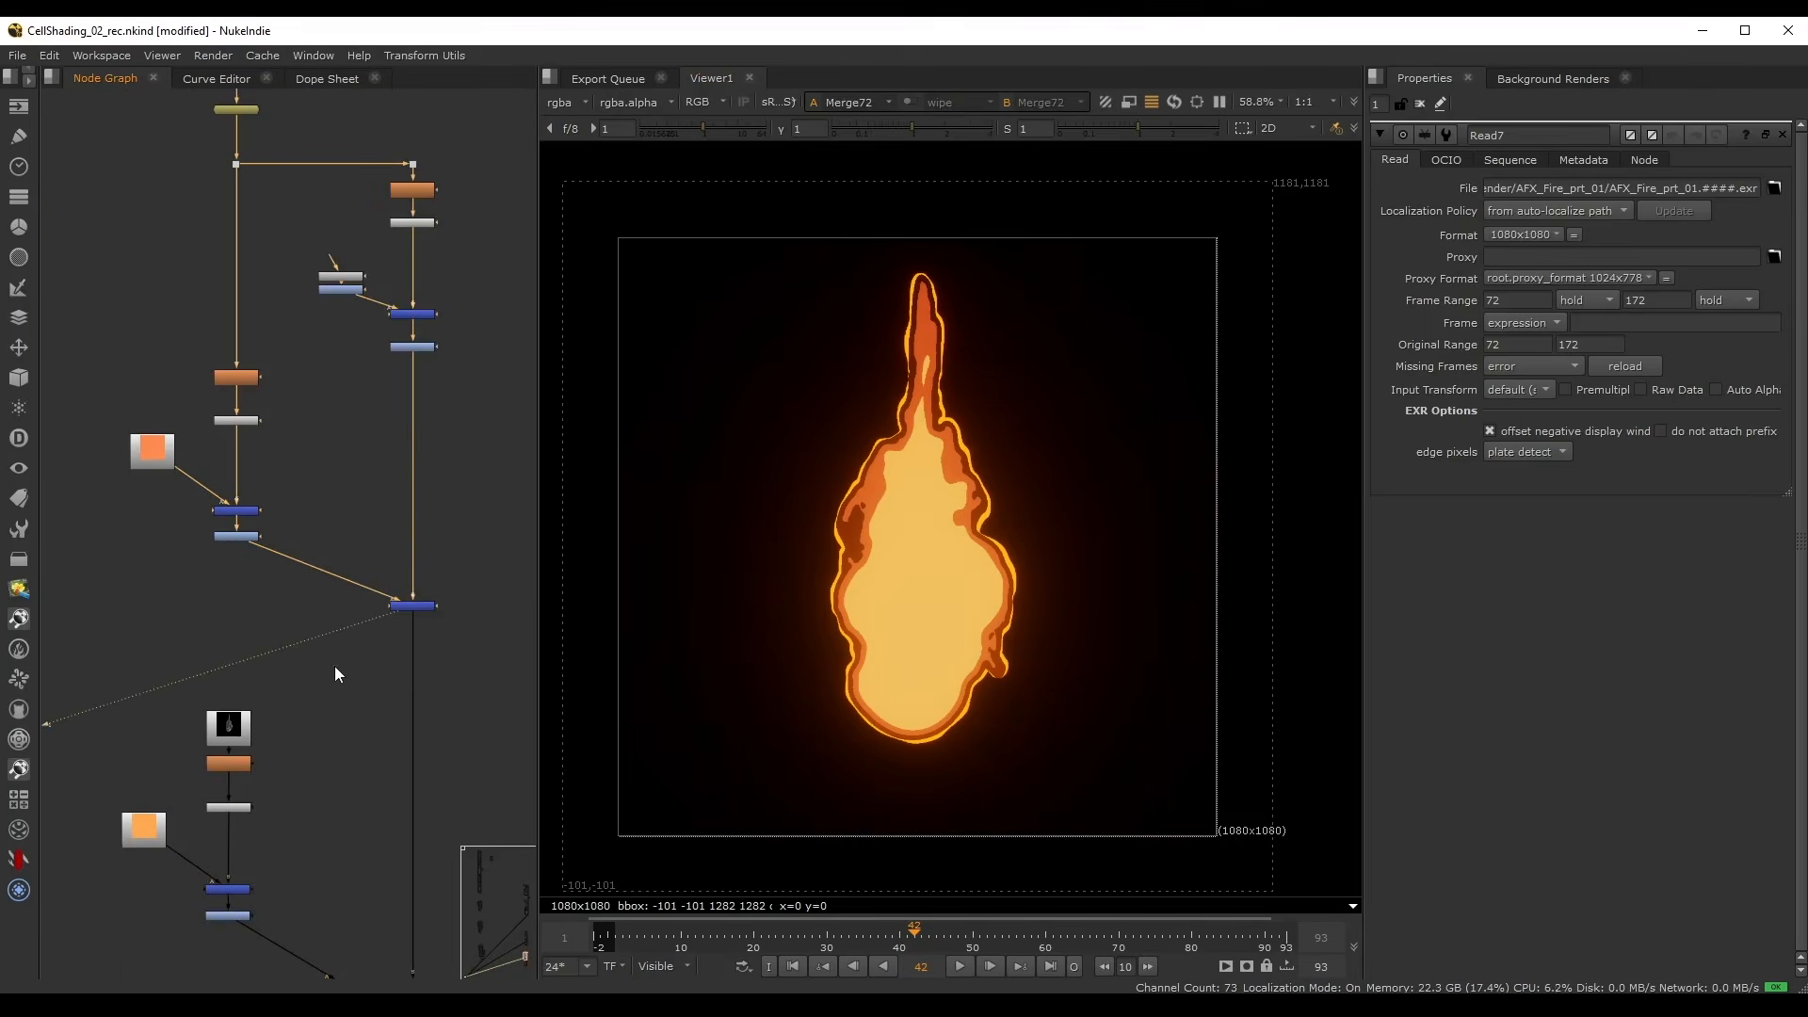
- Set the Threshold of Expression8 to 0.955, judging the orange layer in the Merge72 output
{"action": "scroll", "coordinate": [226, 386], "scroll_direction": "up", "scroll_amount": 2}
{"action": "double_click", "coordinate": [262, 459]}
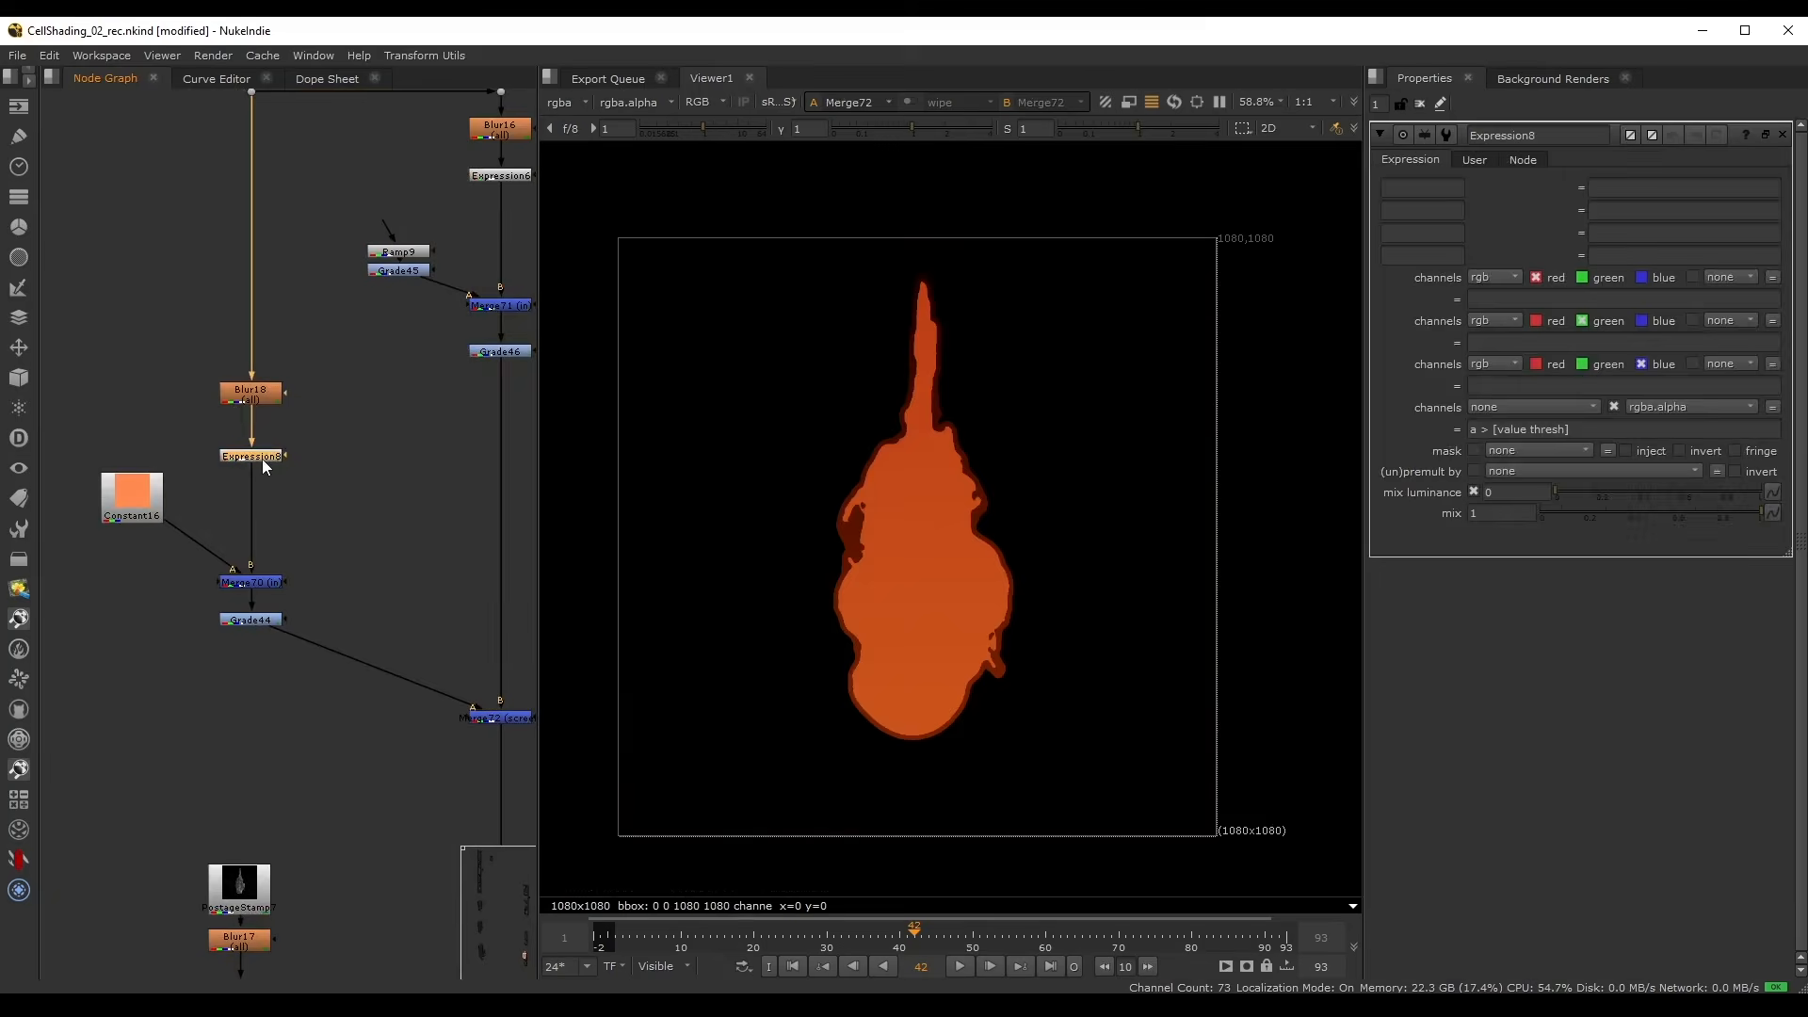
{"action": "left_click", "coordinate": [1471, 160]}
{"action": "left_click_drag", "start_coordinate": [1627, 195], "coordinate": [1764, 196]}
{"action": "left_click_drag", "start_coordinate": [1764, 195], "coordinate": [1730, 194]}
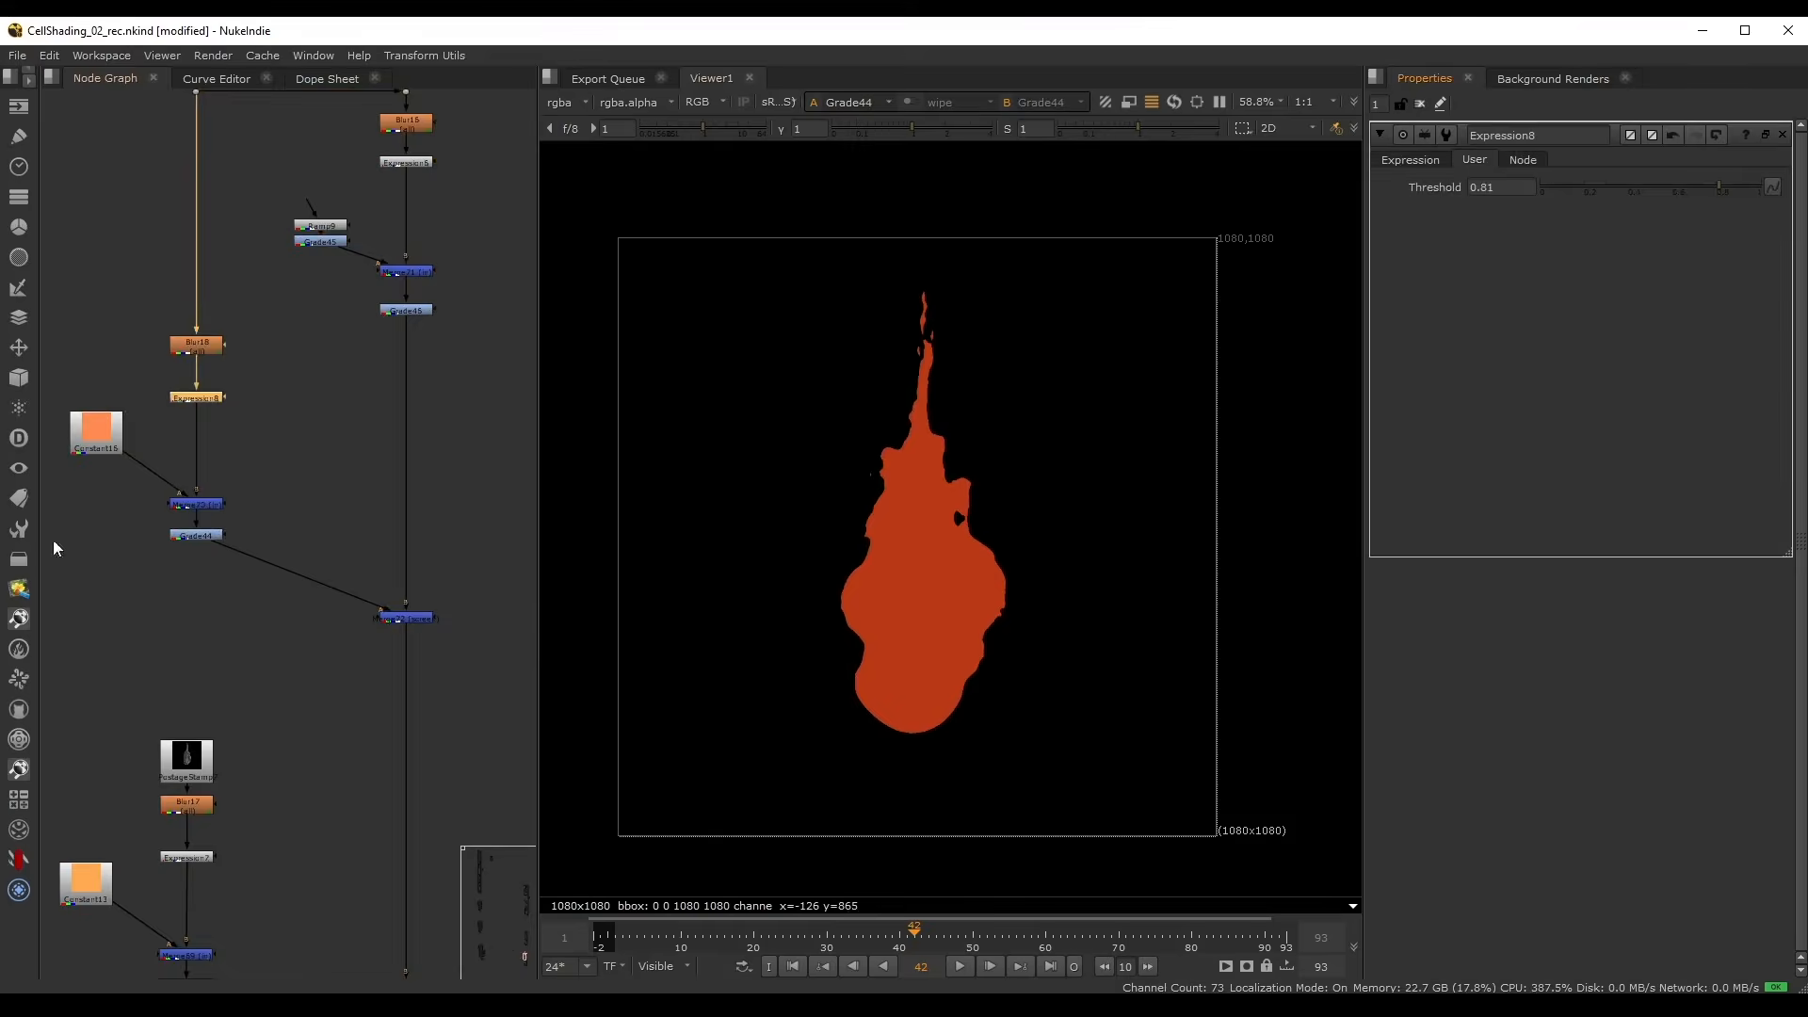
{"action": "scroll", "coordinate": [351, 558], "scroll_direction": "down", "scroll_amount": 1}
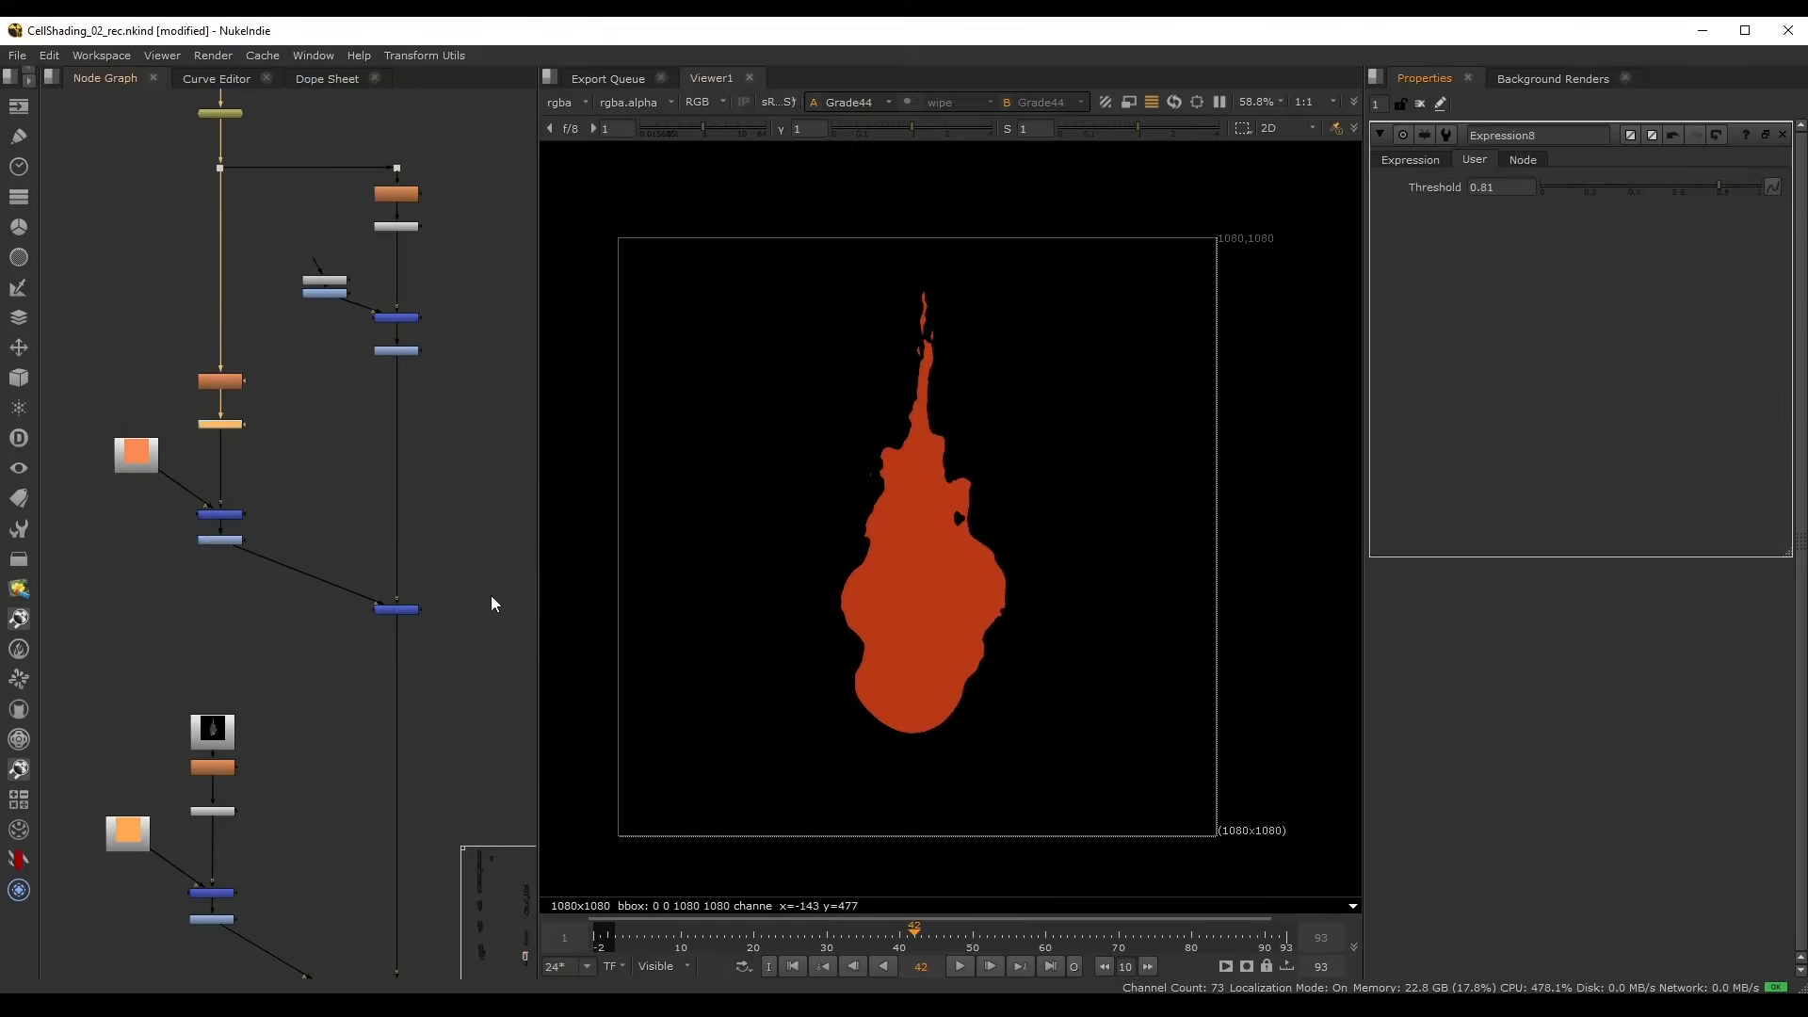
{"action": "left_click_drag", "start_coordinate": [477, 600], "coordinate": [365, 641]}
{"action": "key", "text": "1"}
{"action": "scroll", "coordinate": [292, 426], "scroll_direction": "up", "scroll_amount": 2}
{"action": "left_click", "coordinate": [207, 424]}
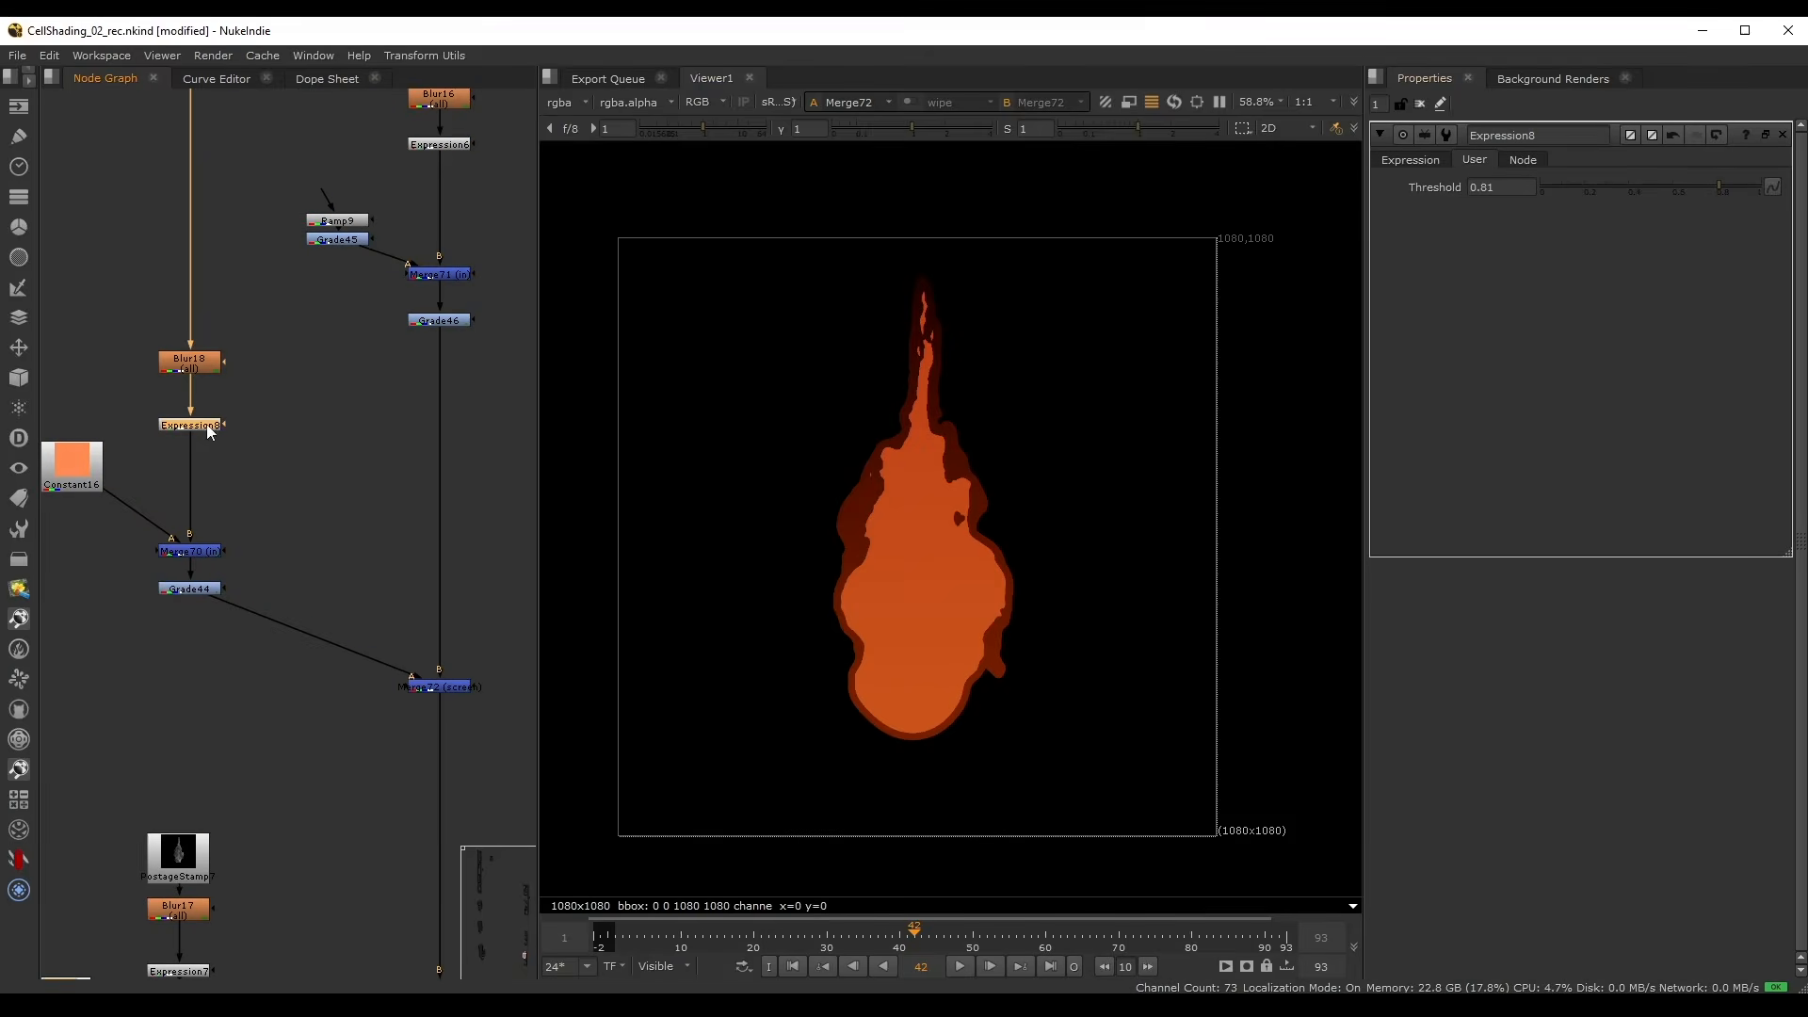
{"action": "left_click_drag", "start_coordinate": [1760, 181], "coordinate": [1753, 194]}
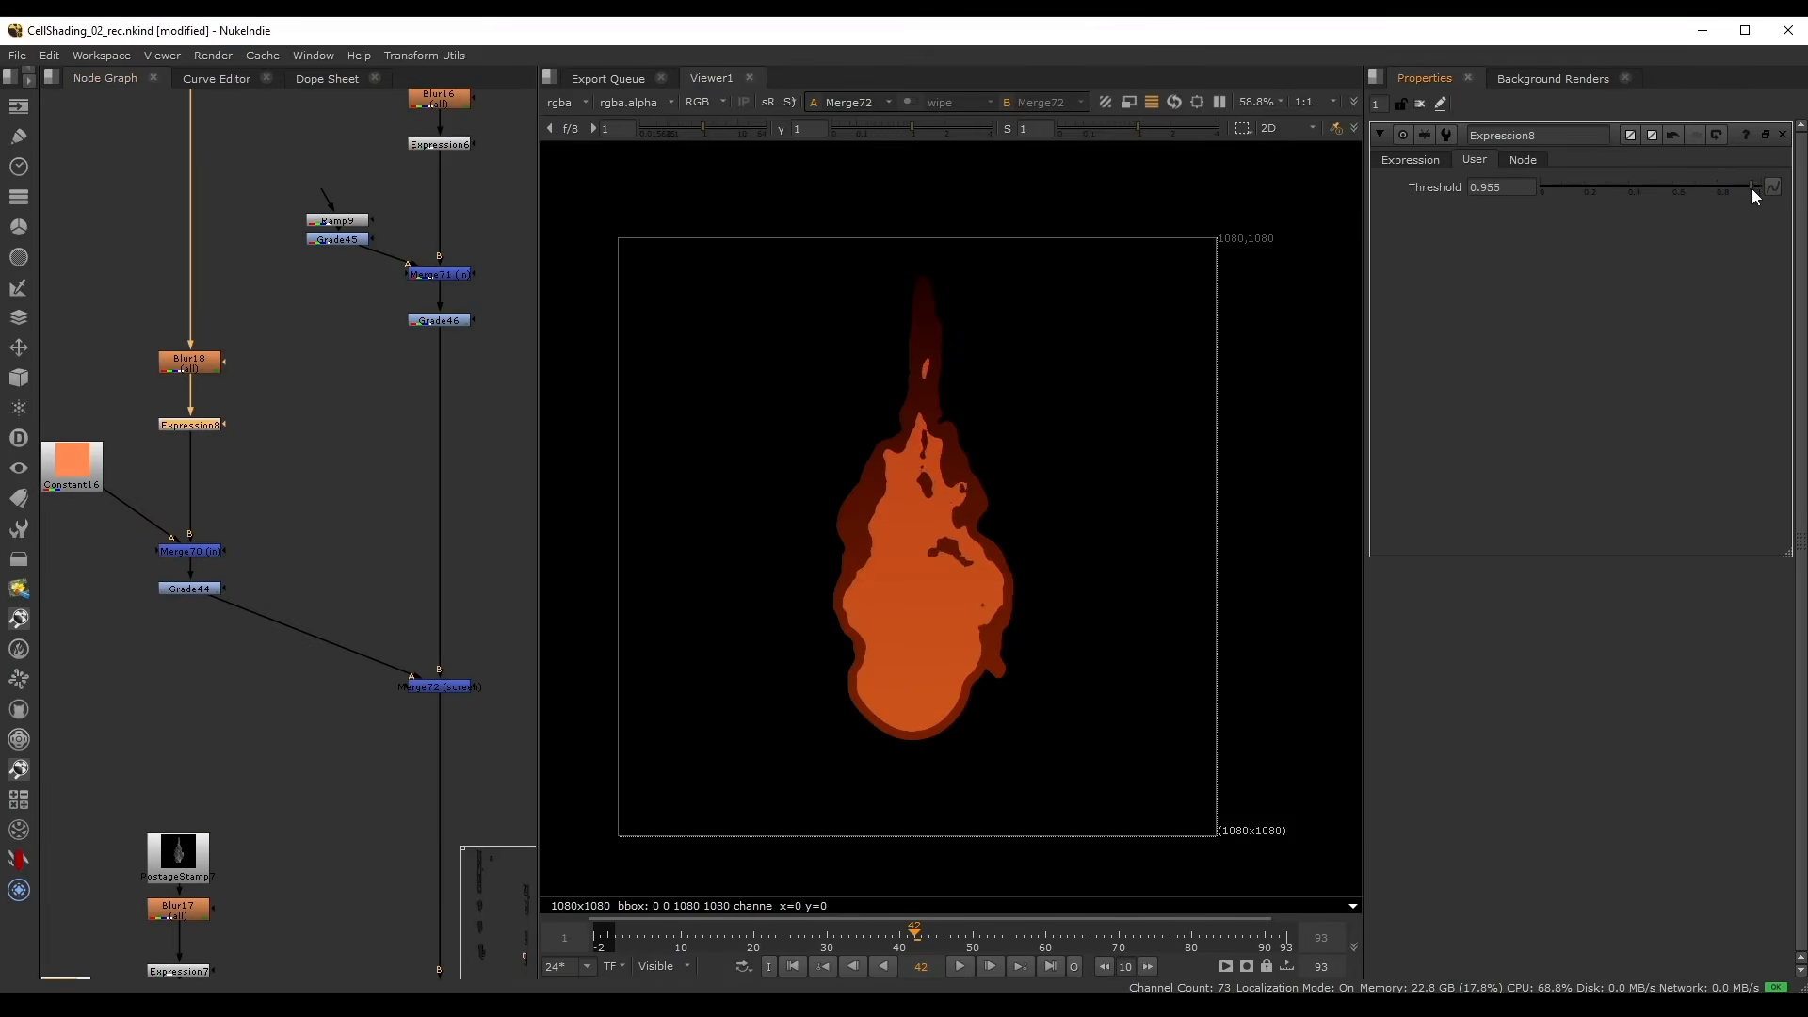
- View the output of Merge73, which adds the bright yellow layer to the flame
{"action": "scroll", "coordinate": [349, 686], "scroll_direction": "down", "scroll_amount": 2}
{"action": "scroll", "coordinate": [425, 531], "scroll_direction": "up", "scroll_amount": 2}
{"action": "left_click_drag", "start_coordinate": [496, 537], "coordinate": [448, 644]}
{"action": "key", "text": "1"}
{"action": "scroll", "coordinate": [262, 326], "scroll_direction": "down", "scroll_amount": 1}
{"action": "middle_click_drag", "start_coordinate": [262, 326], "coordinate": [303, 505]}
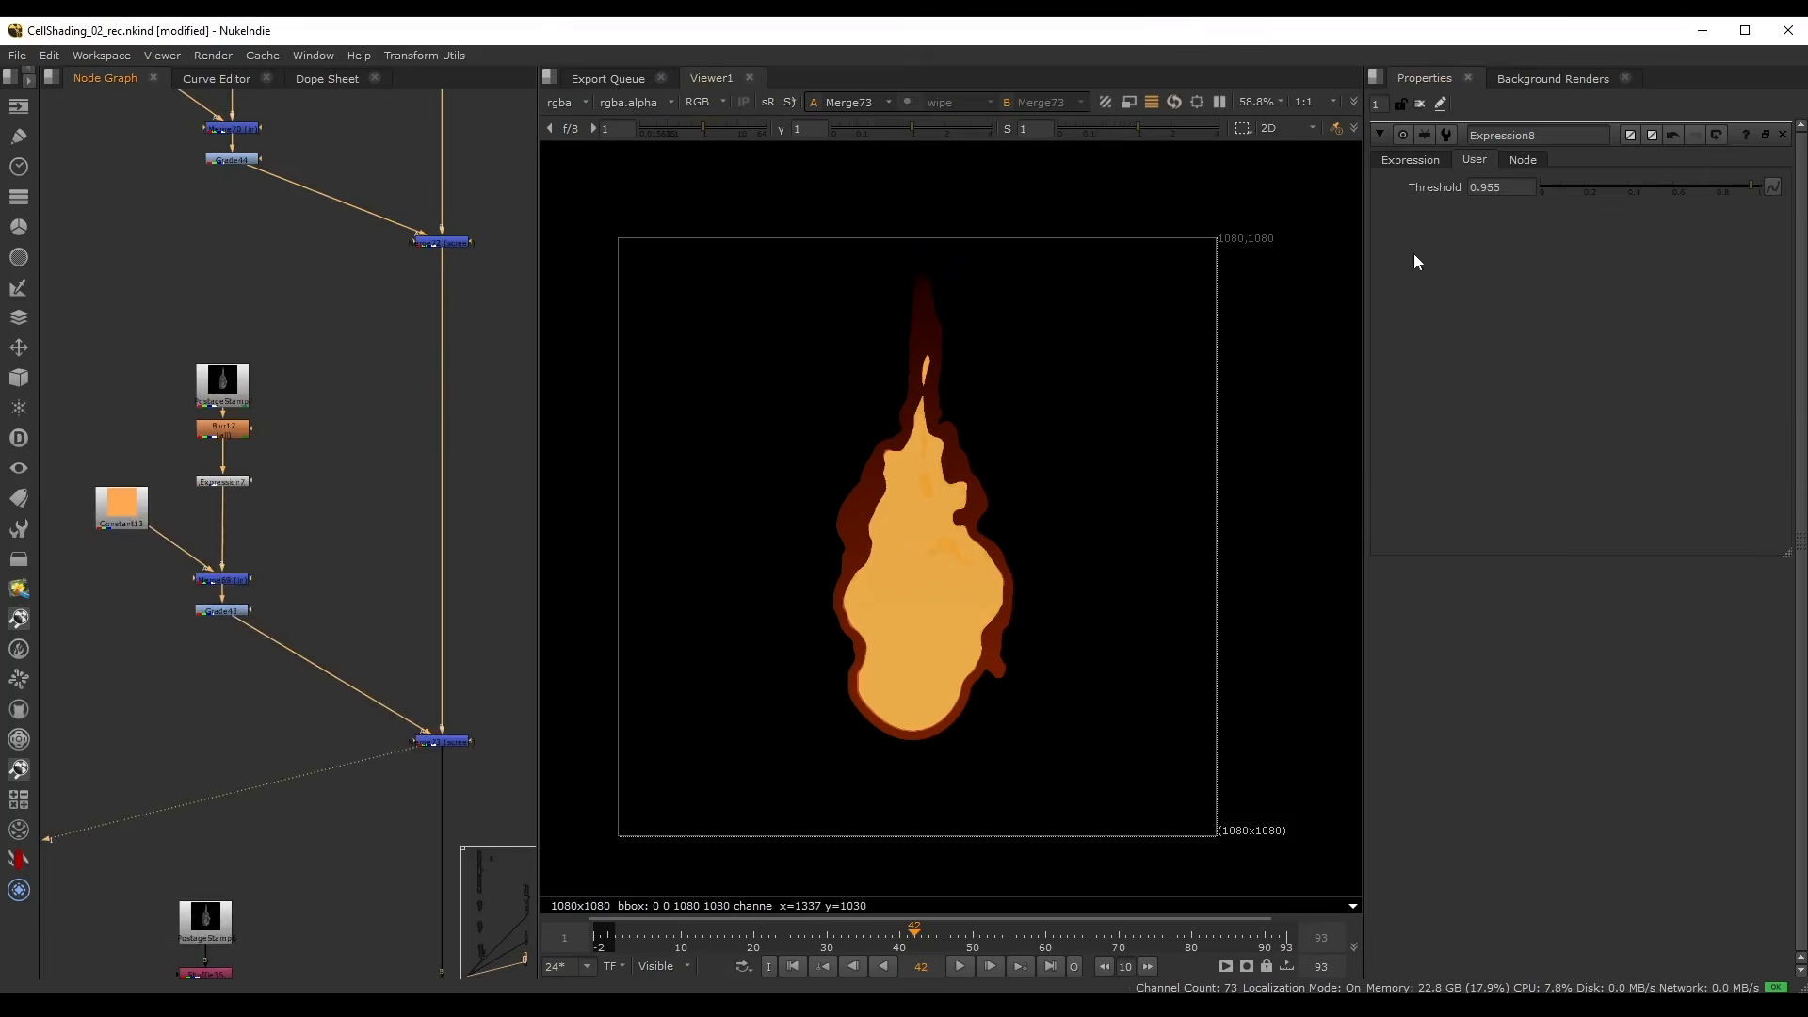
- Set the Threshold of Expression7 on the yellow layer to 0.995
{"action": "double_click", "coordinate": [223, 482]}
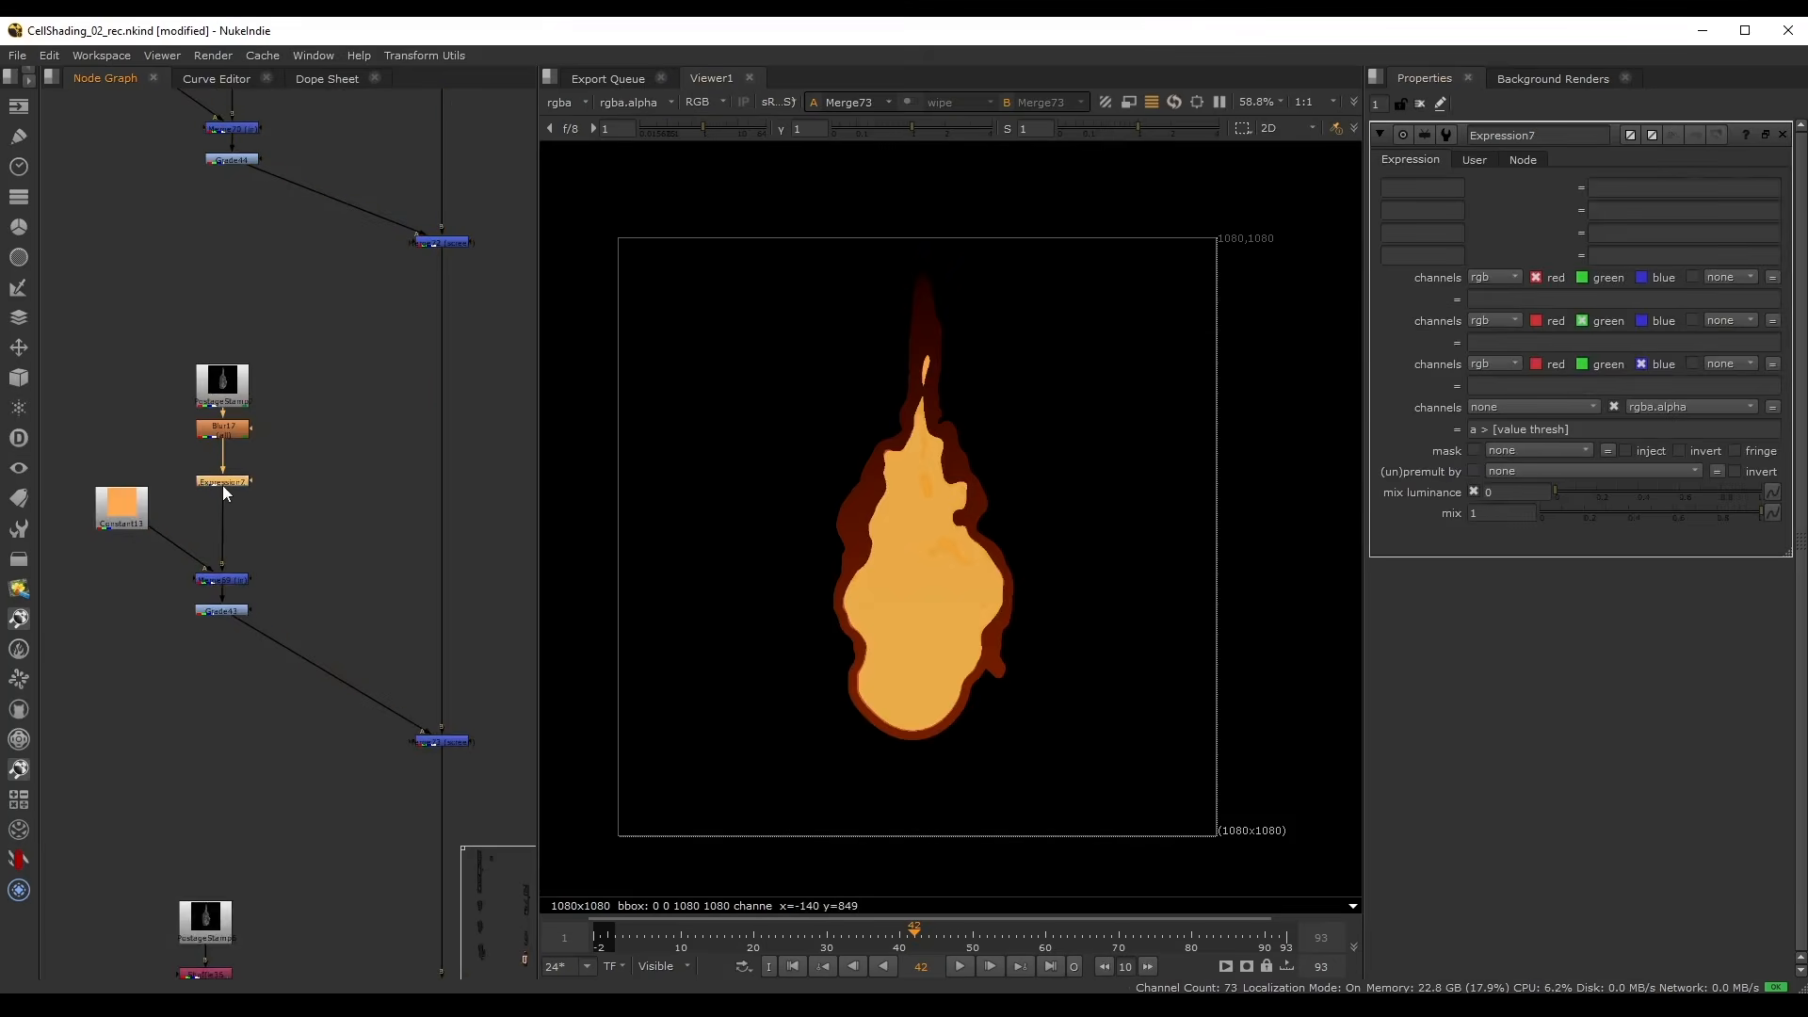
{"action": "left_click", "coordinate": [1474, 159]}
{"action": "left_click_drag", "start_coordinate": [1738, 187], "coordinate": [1759, 179]}
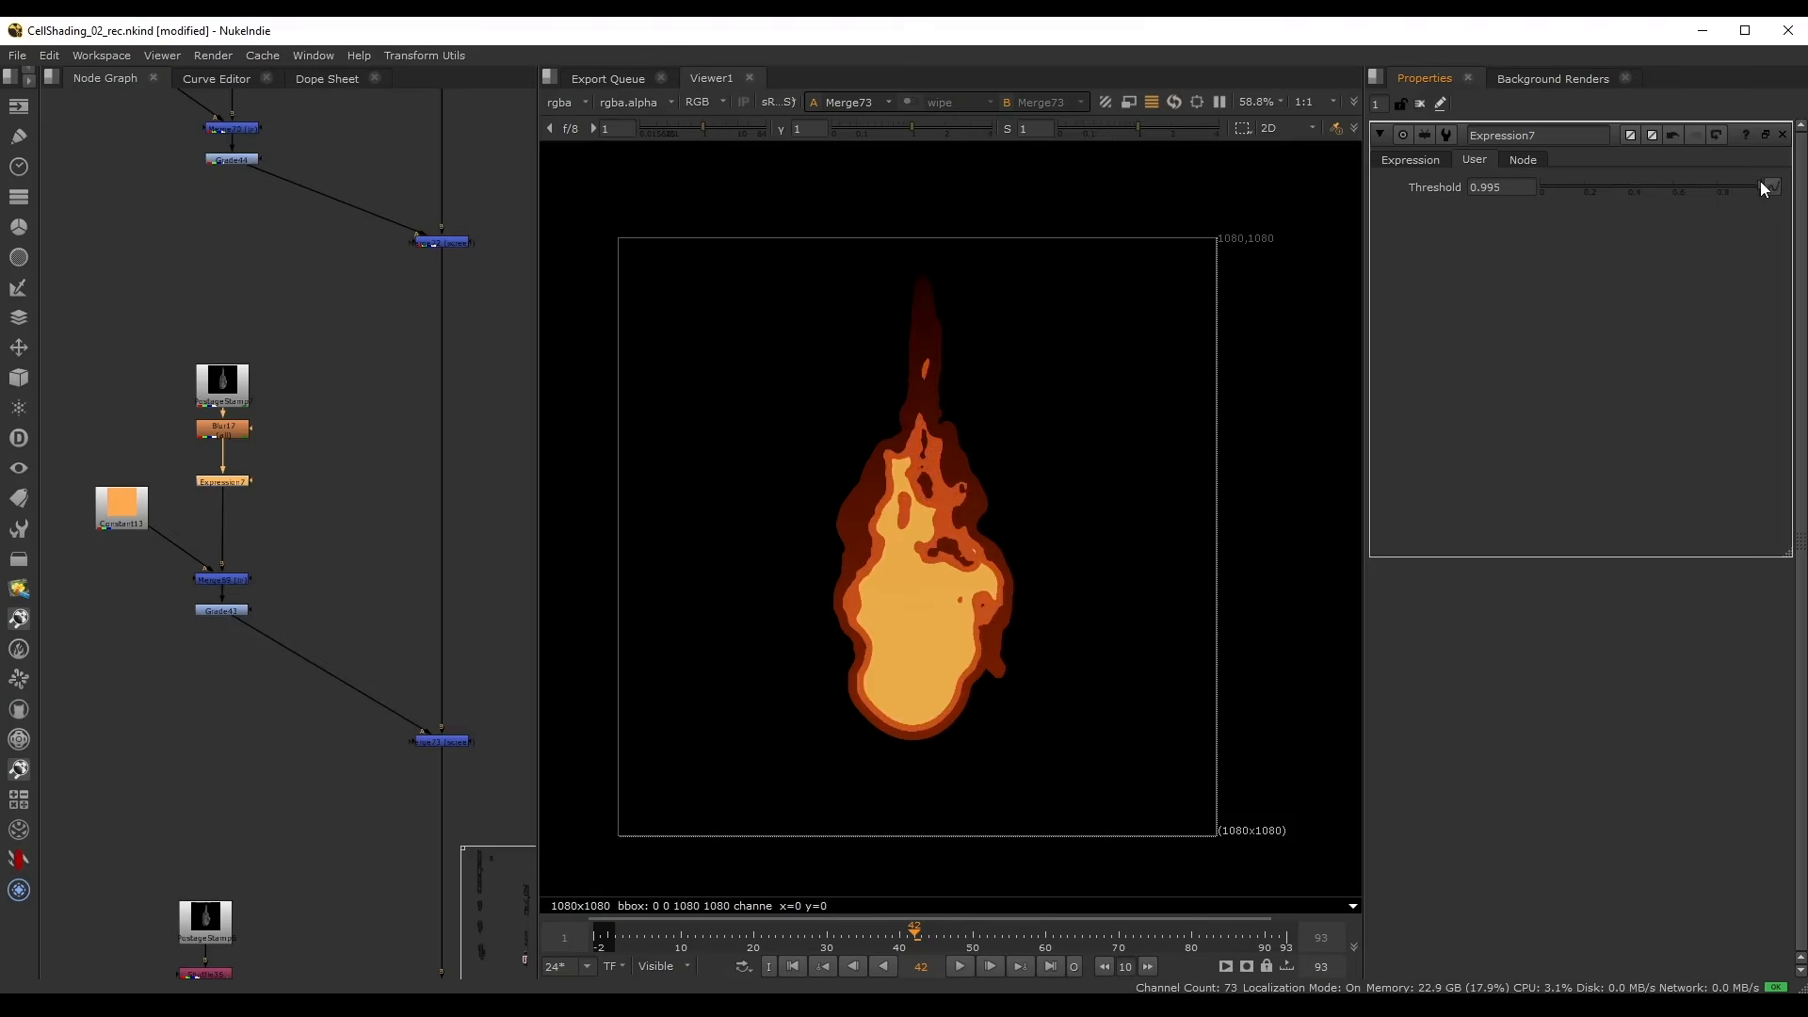
{"action": "left_click_drag", "start_coordinate": [1757, 180], "coordinate": [1757, 186]}
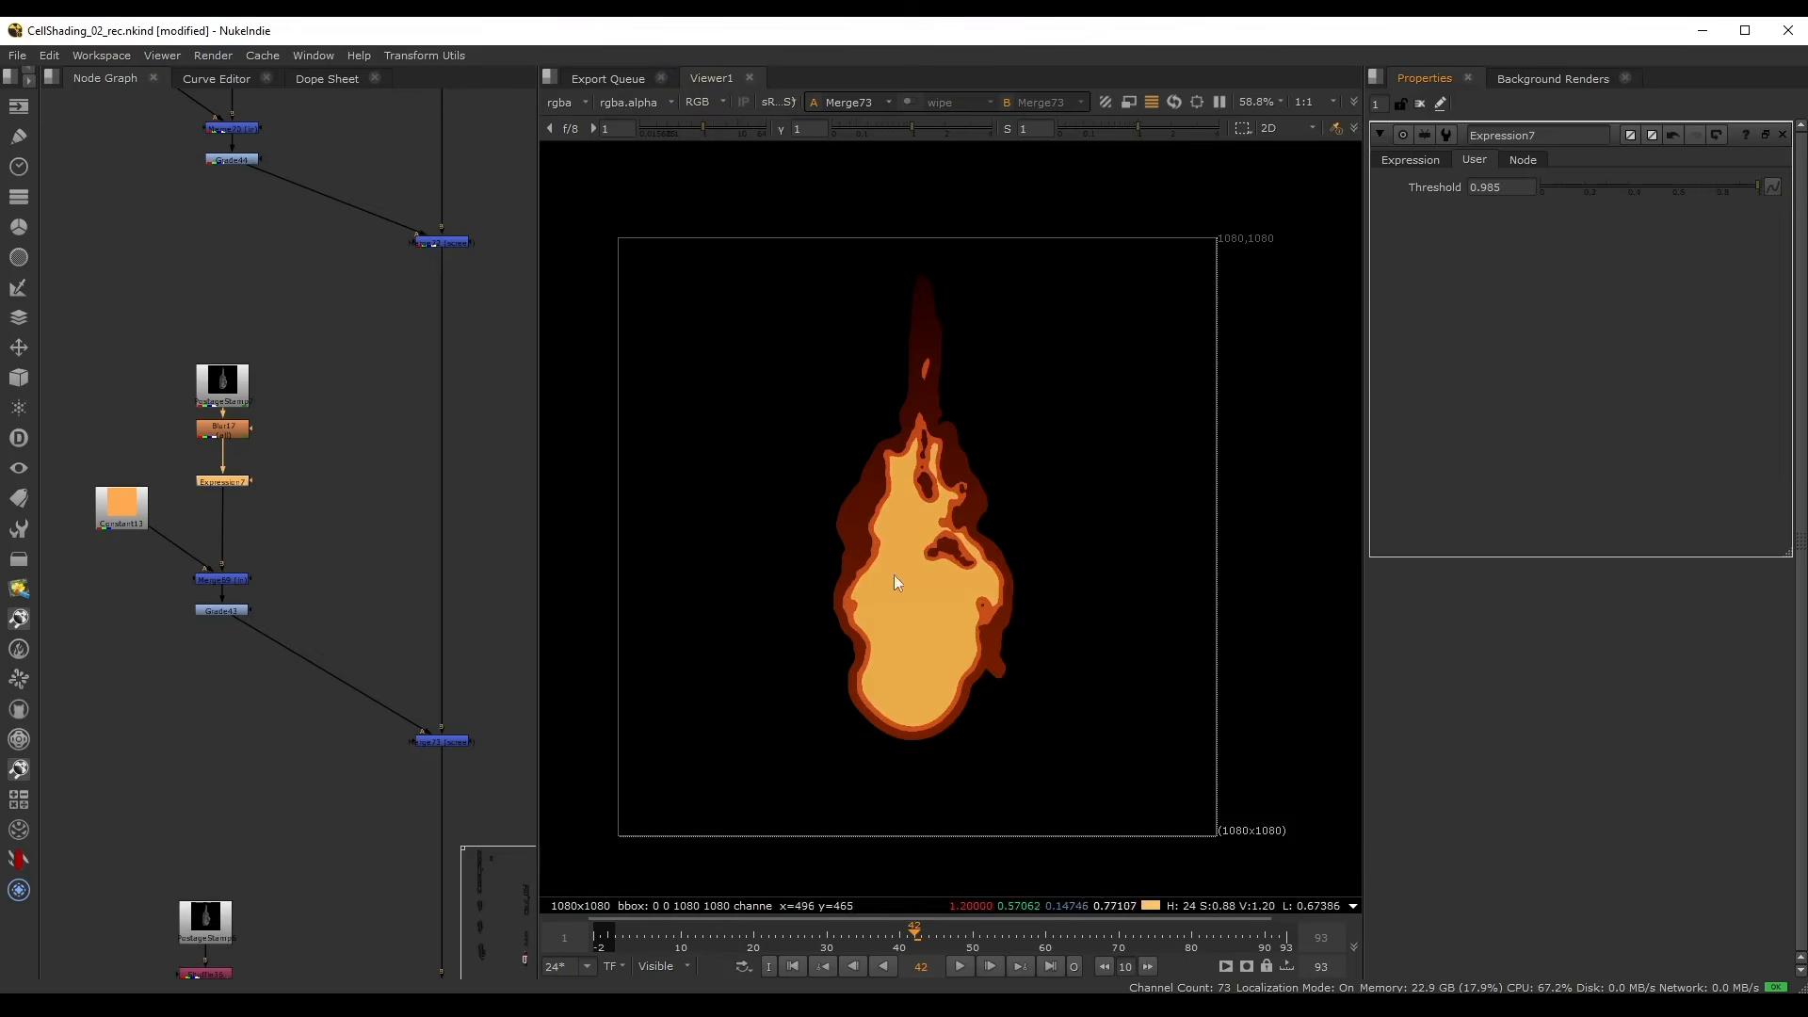
{"action": "left_click_drag", "start_coordinate": [1757, 185], "coordinate": [1759, 185]}
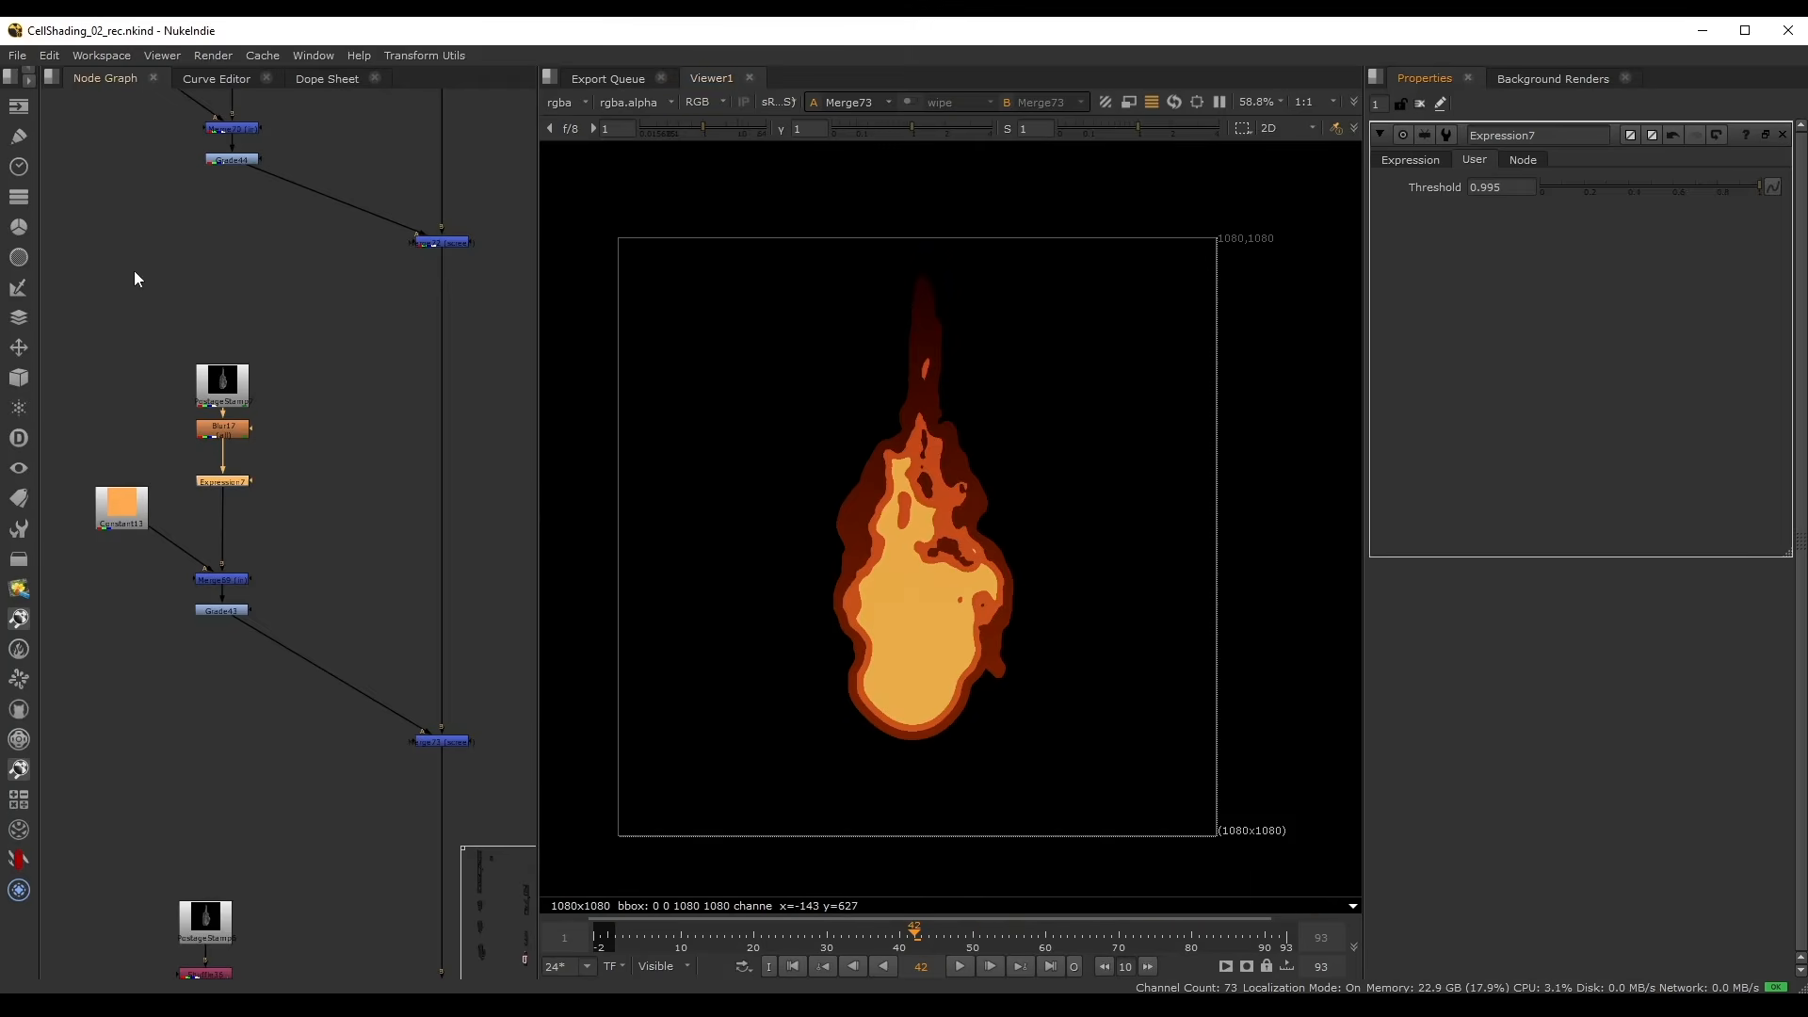
- Move PostageStamp7 and Blur17 up to make room above Expression7, and view Blur17's alpha channel
{"action": "scroll", "coordinate": [241, 331], "scroll_direction": "up", "scroll_amount": 3}
{"action": "middle_click_drag", "start_coordinate": [241, 331], "coordinate": [241, 413]}
{"action": "left_click_drag", "start_coordinate": [250, 445], "coordinate": [256, 323]}
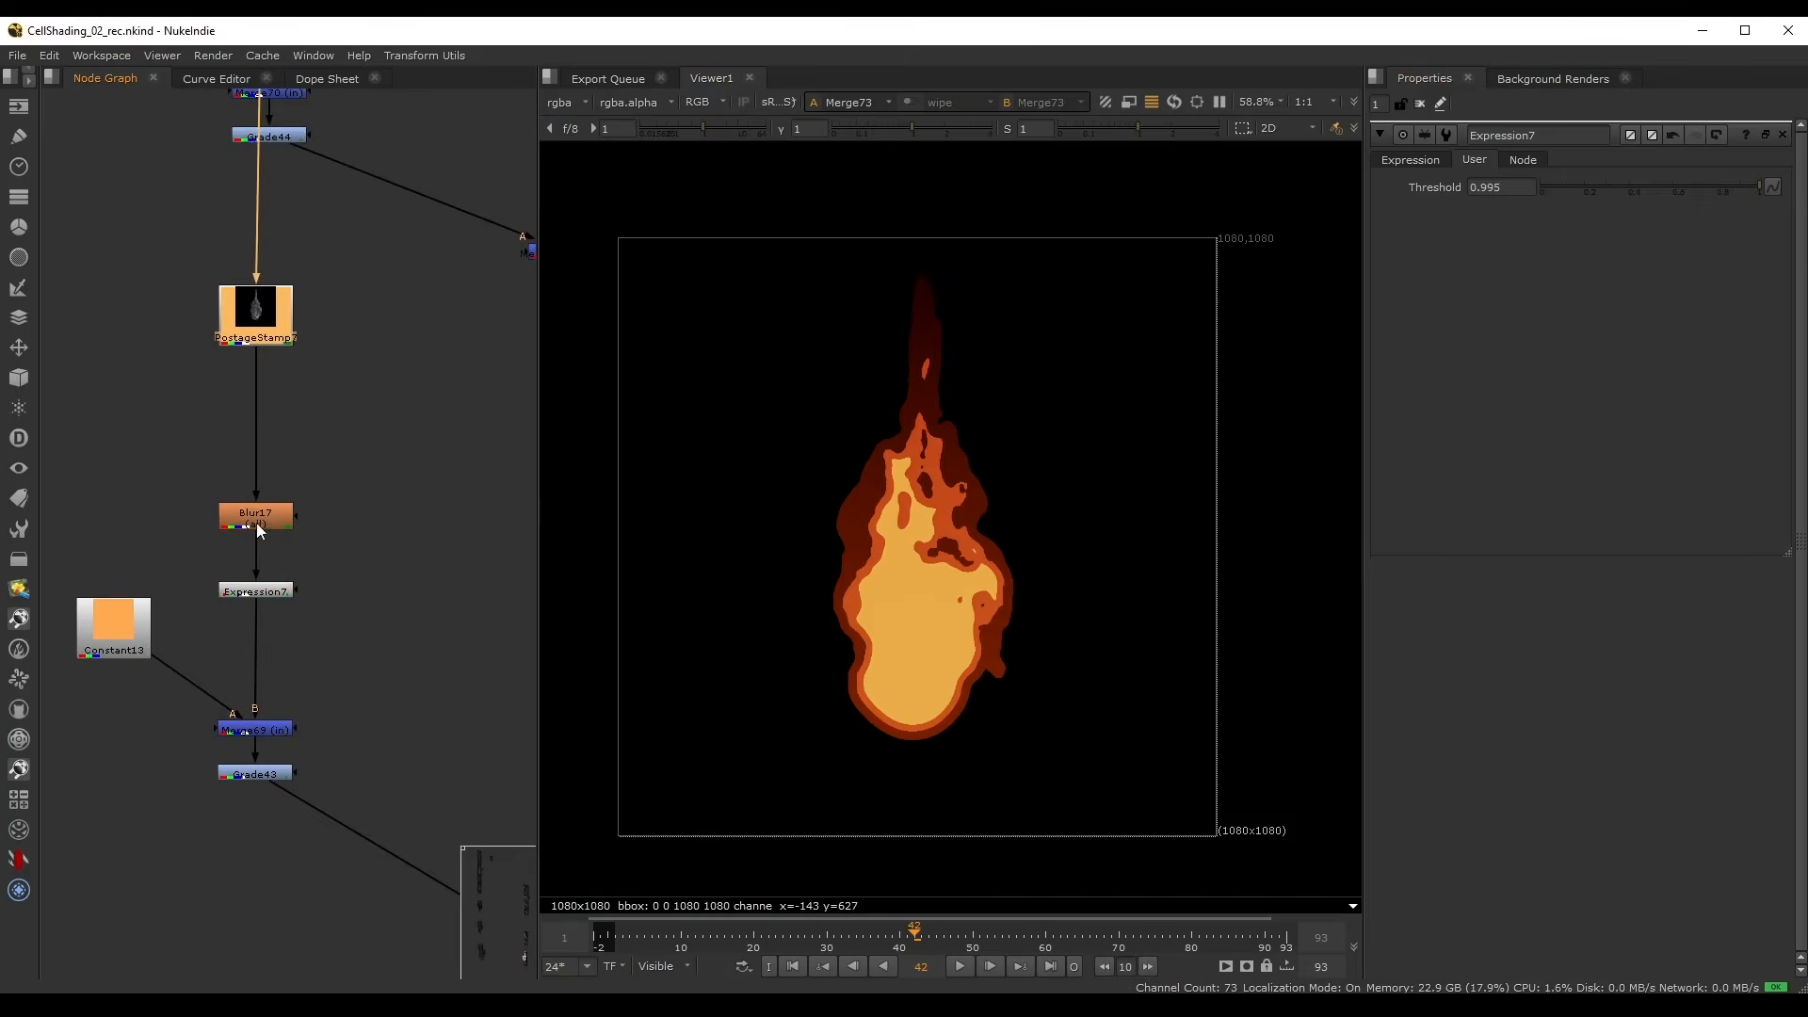
{"action": "left_click_drag", "start_coordinate": [258, 525], "coordinate": [260, 428]}
{"action": "key", "text": "1"}
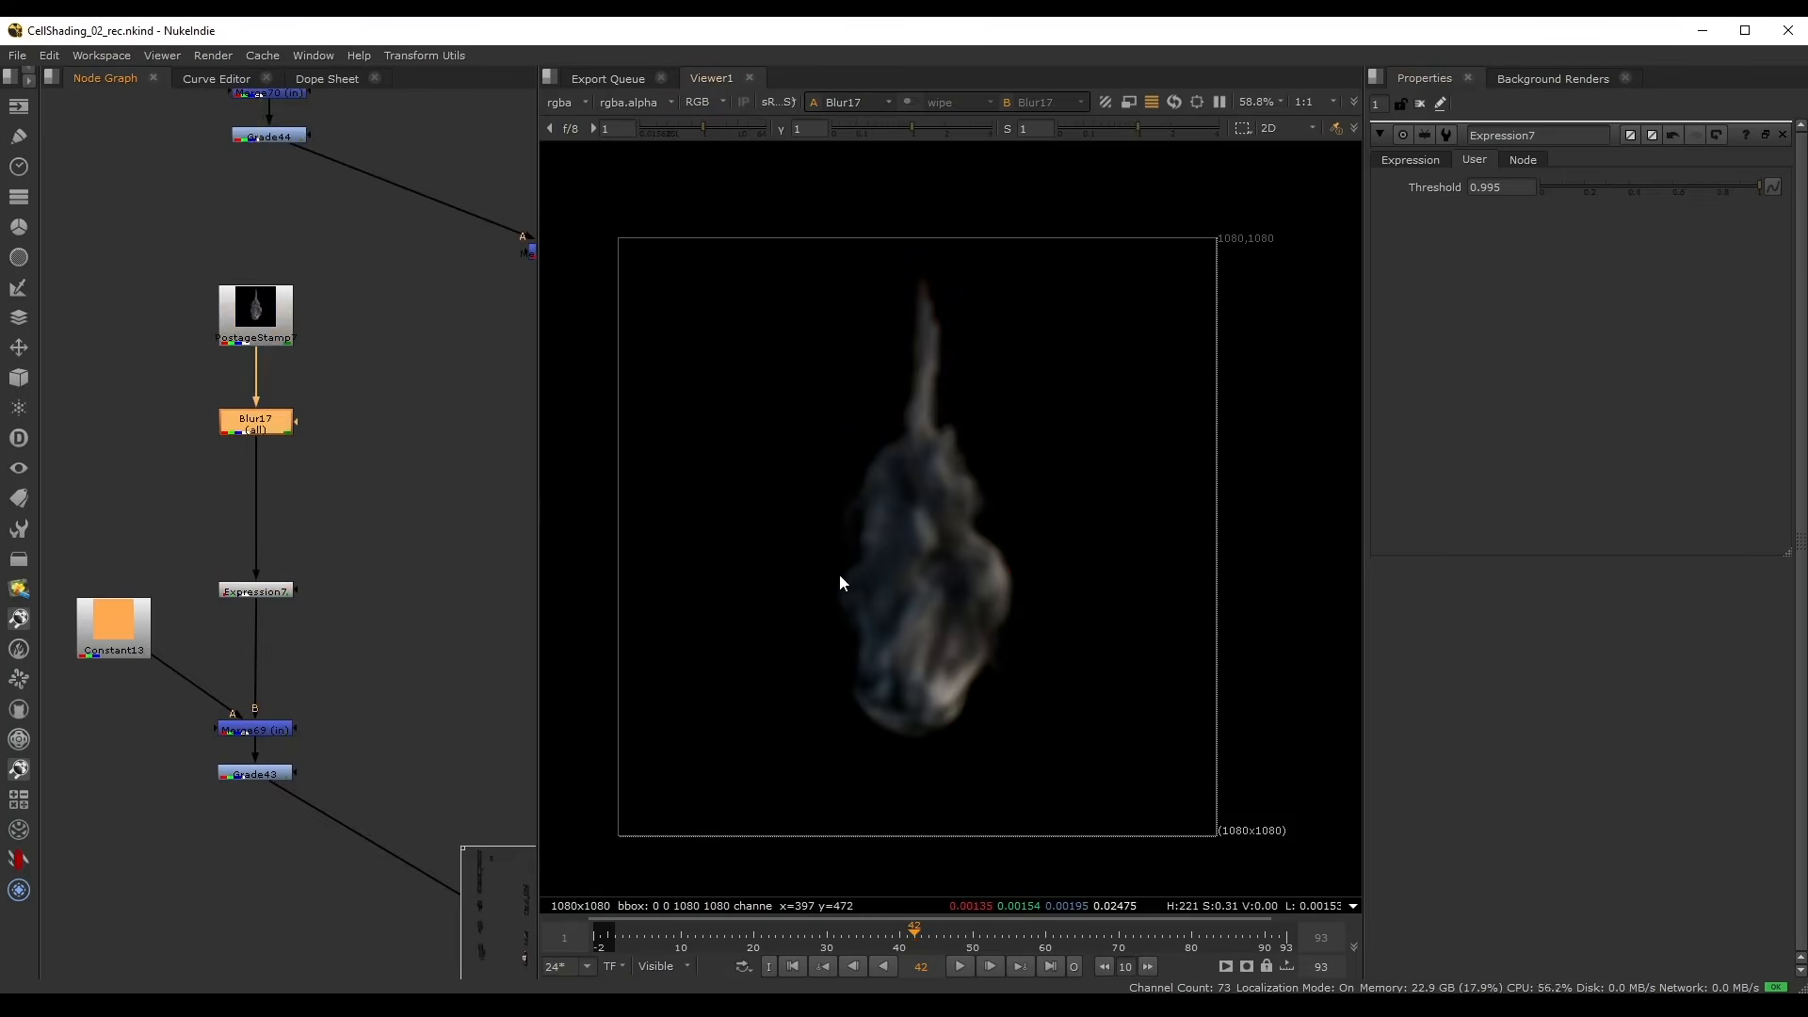
{"action": "key", "text": "a"}
- Add a Radial node beside Blur17 and move its shape down over the flame's body
{"action": "left_click", "coordinate": [345, 458]}
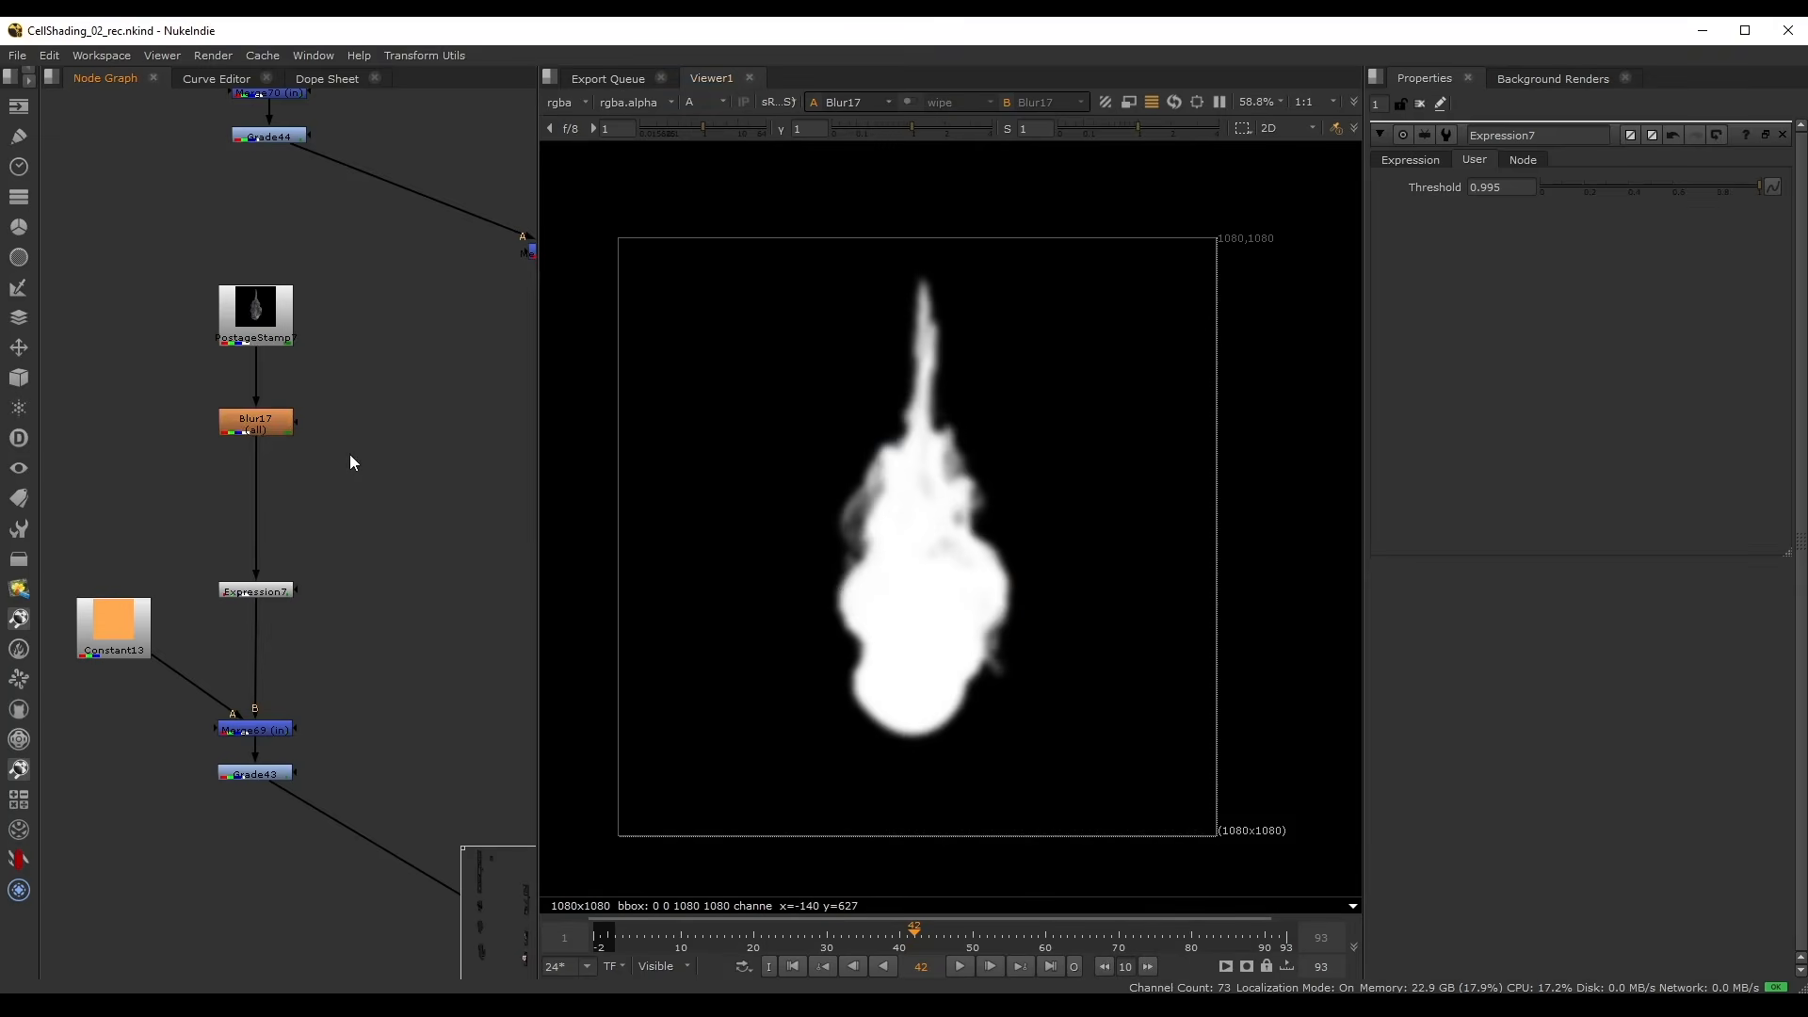
{"action": "key", "text": "Tab"}
{"action": "type", "text": "radial"}
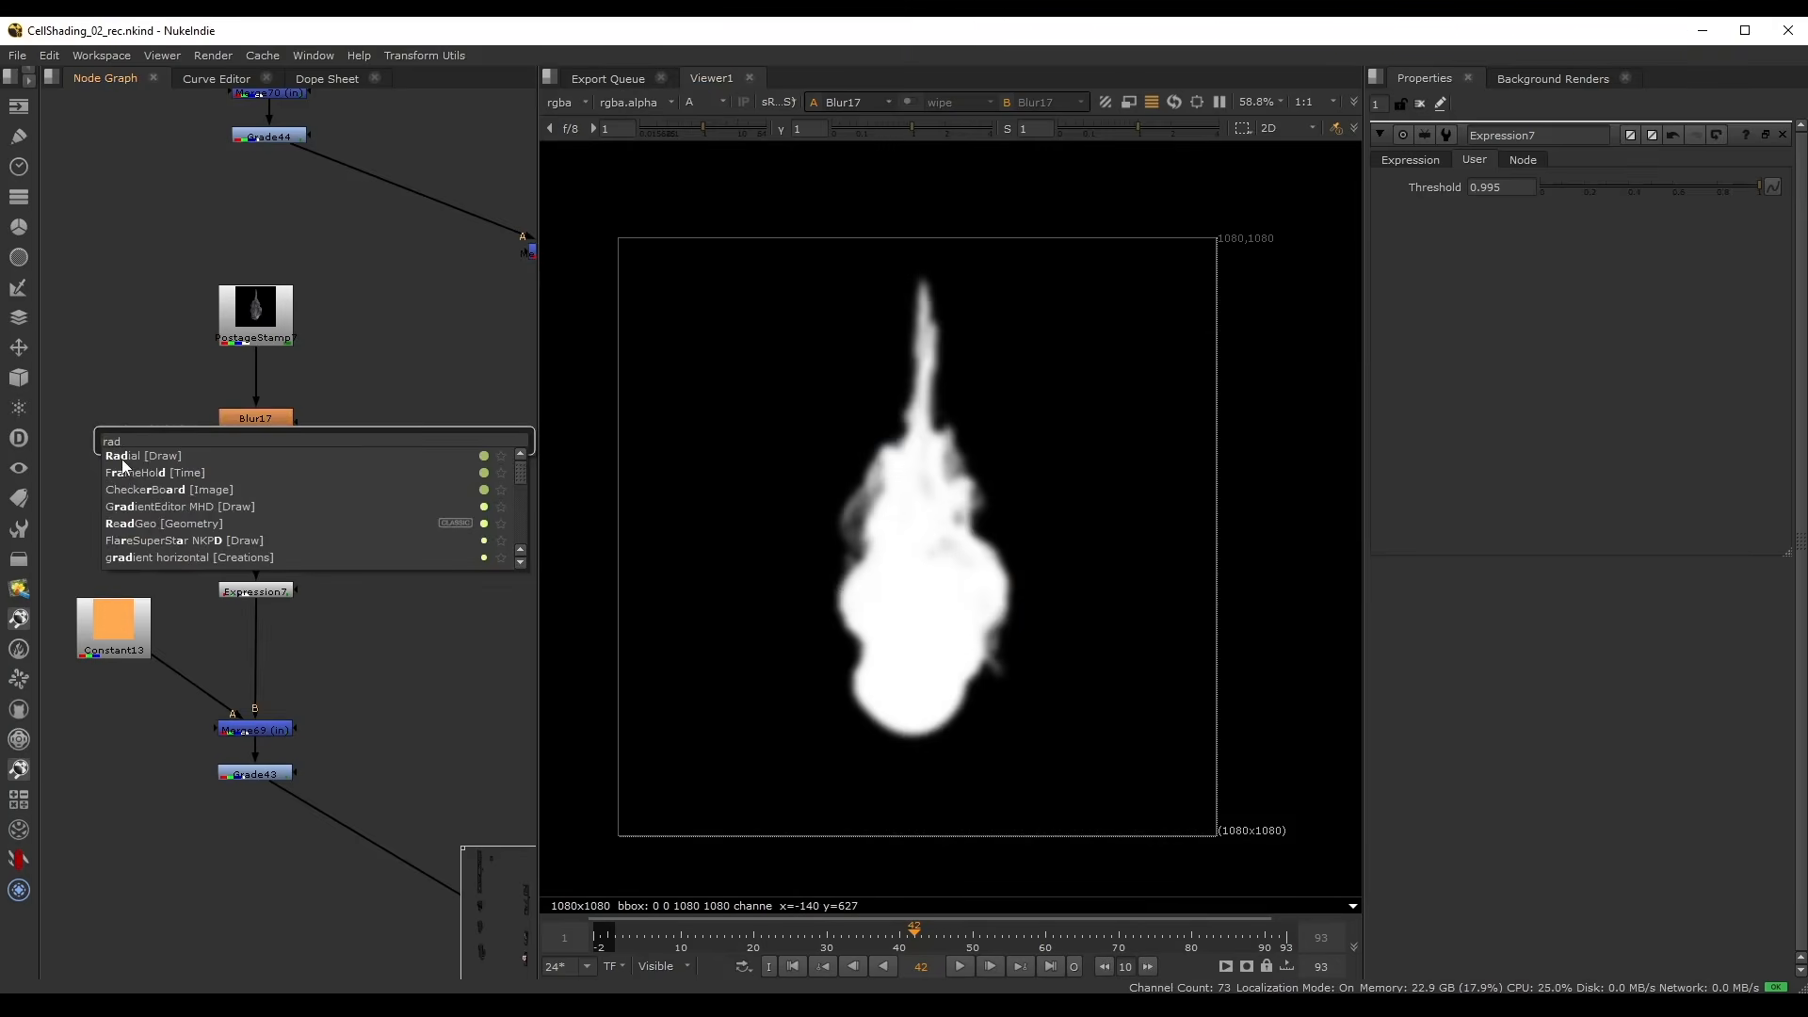
{"action": "key", "text": "Return"}
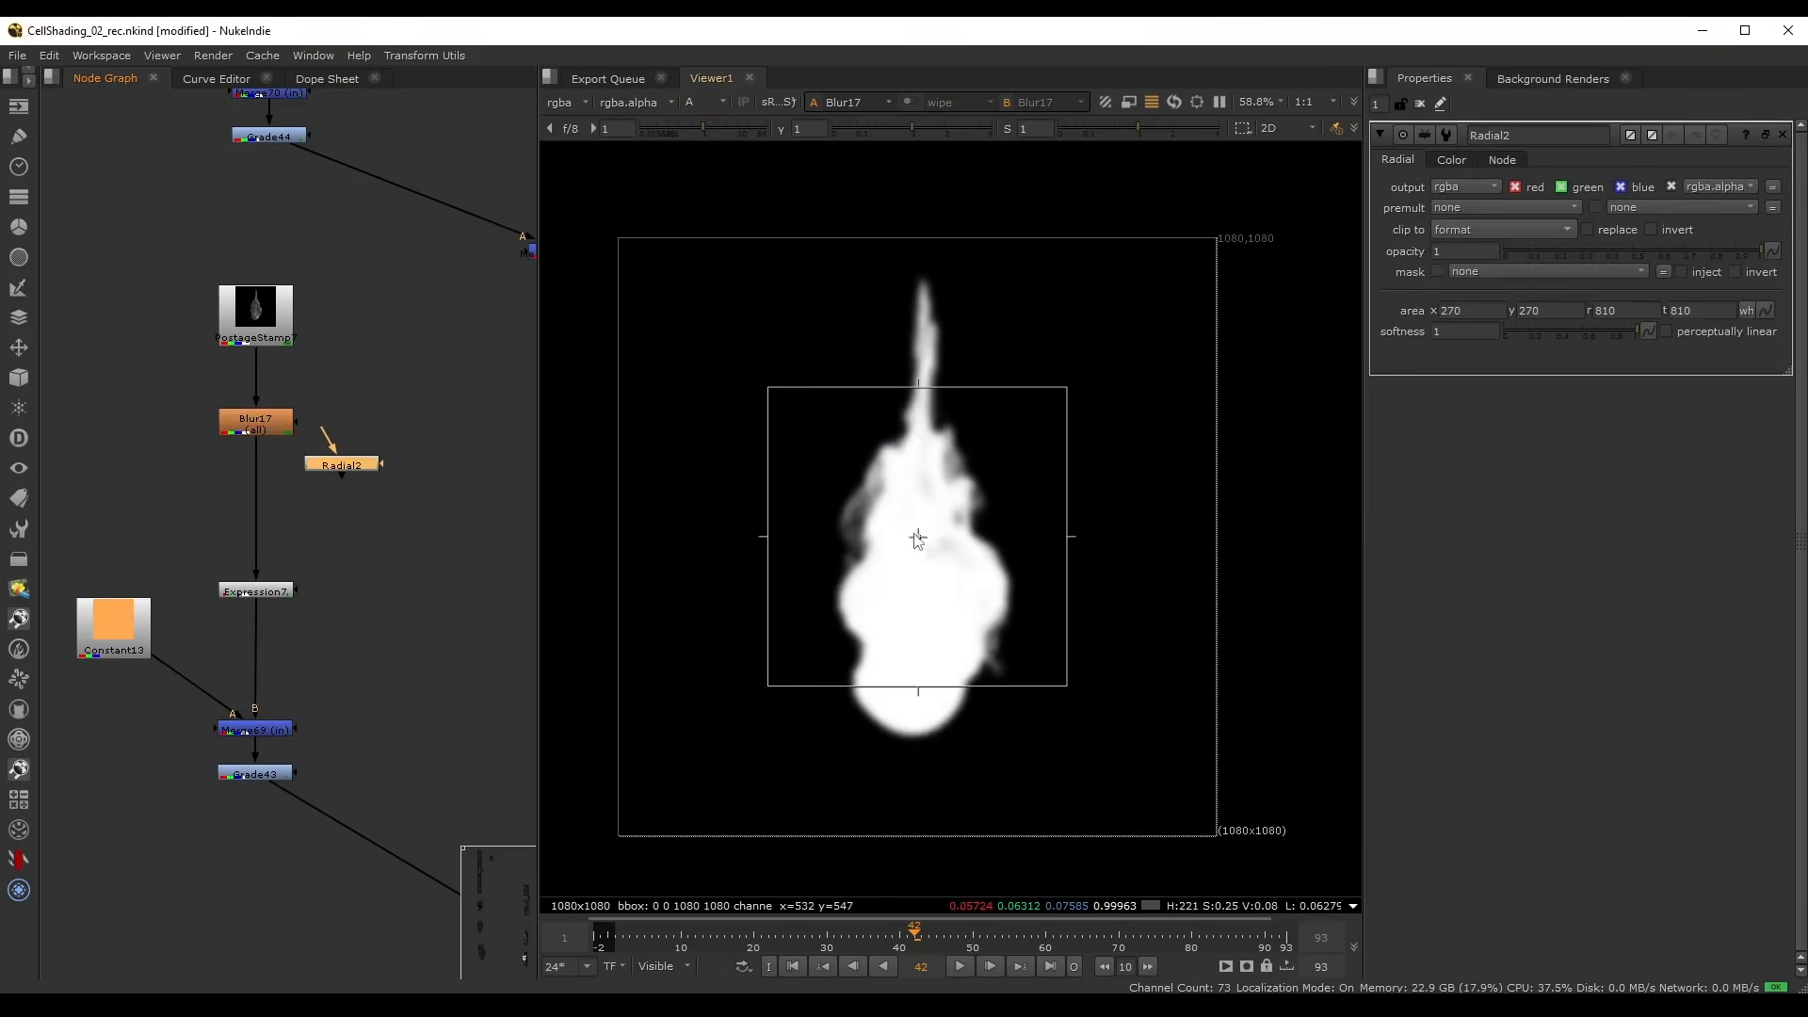
{"action": "left_click_drag", "start_coordinate": [916, 536], "coordinate": [904, 607]}
- View the Radial node and shrink it to an upright ellipse with area x 316, y 166, r 716, t 662
{"action": "scroll", "coordinate": [288, 524], "scroll_direction": "up", "scroll_amount": 3}
{"action": "key", "text": "1"}
{"action": "left_click", "coordinate": [288, 524]}
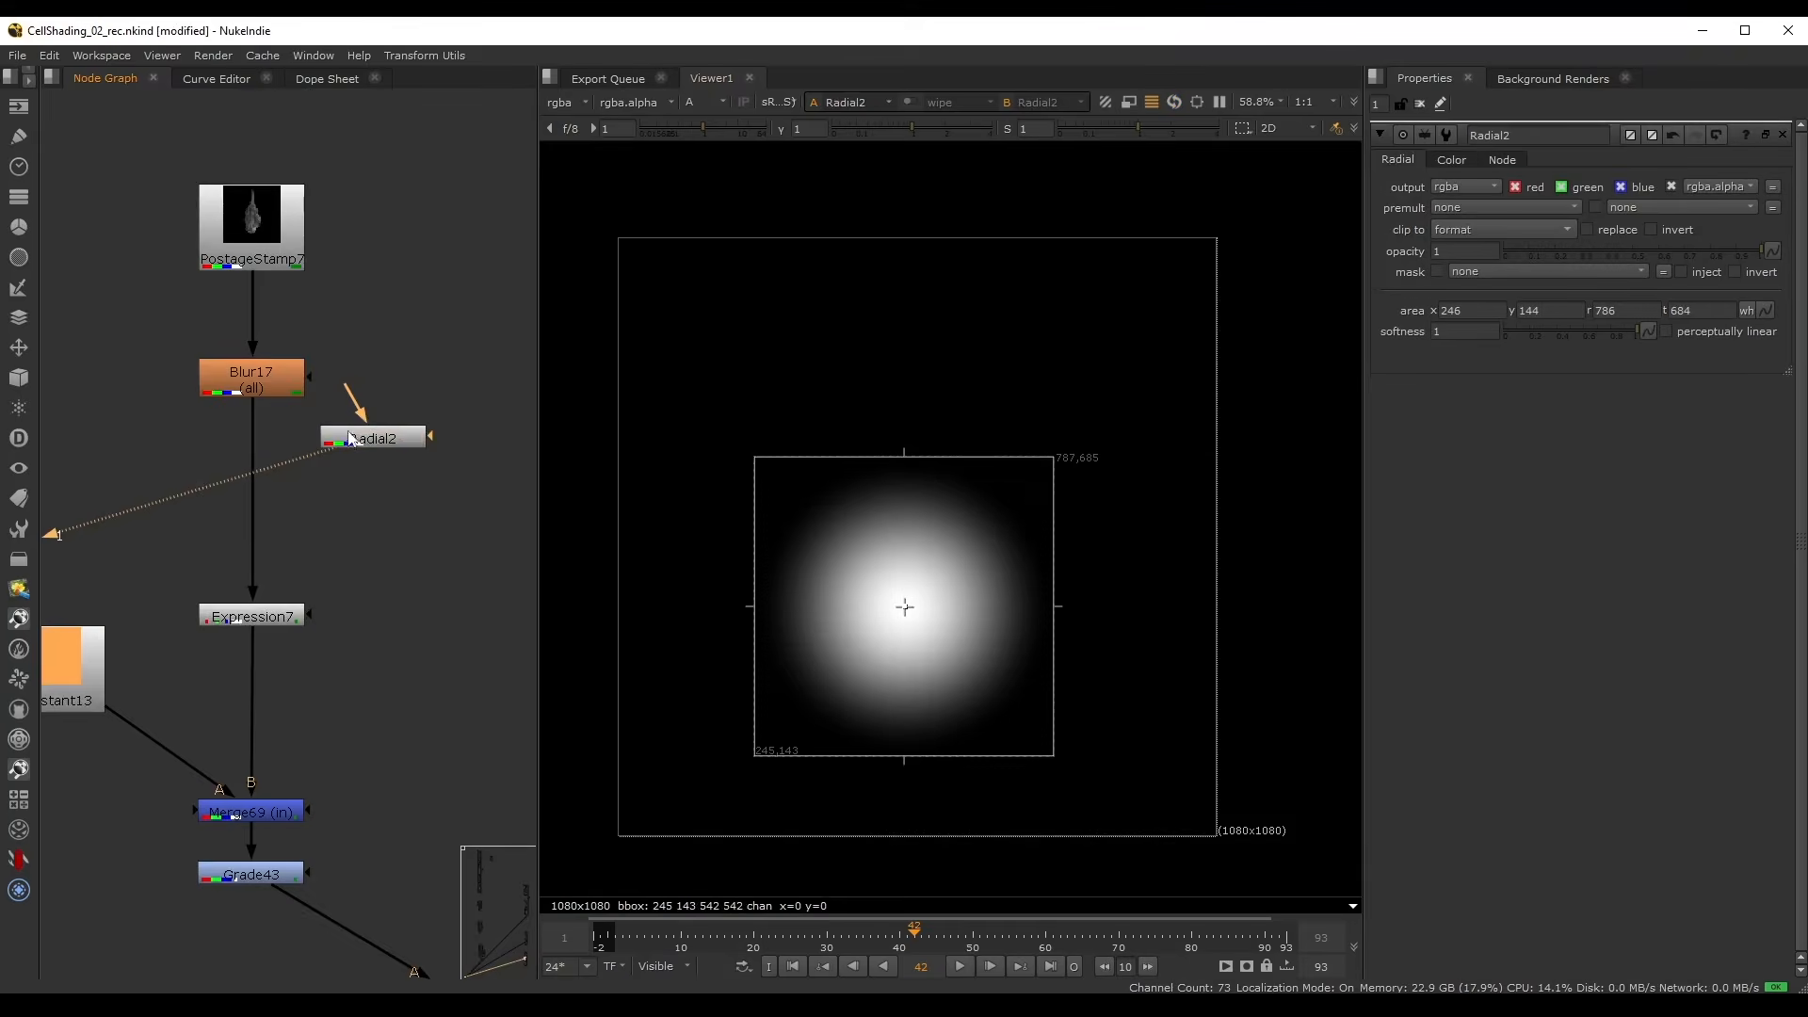
{"action": "left_click_drag", "start_coordinate": [751, 606], "coordinate": [788, 607]}
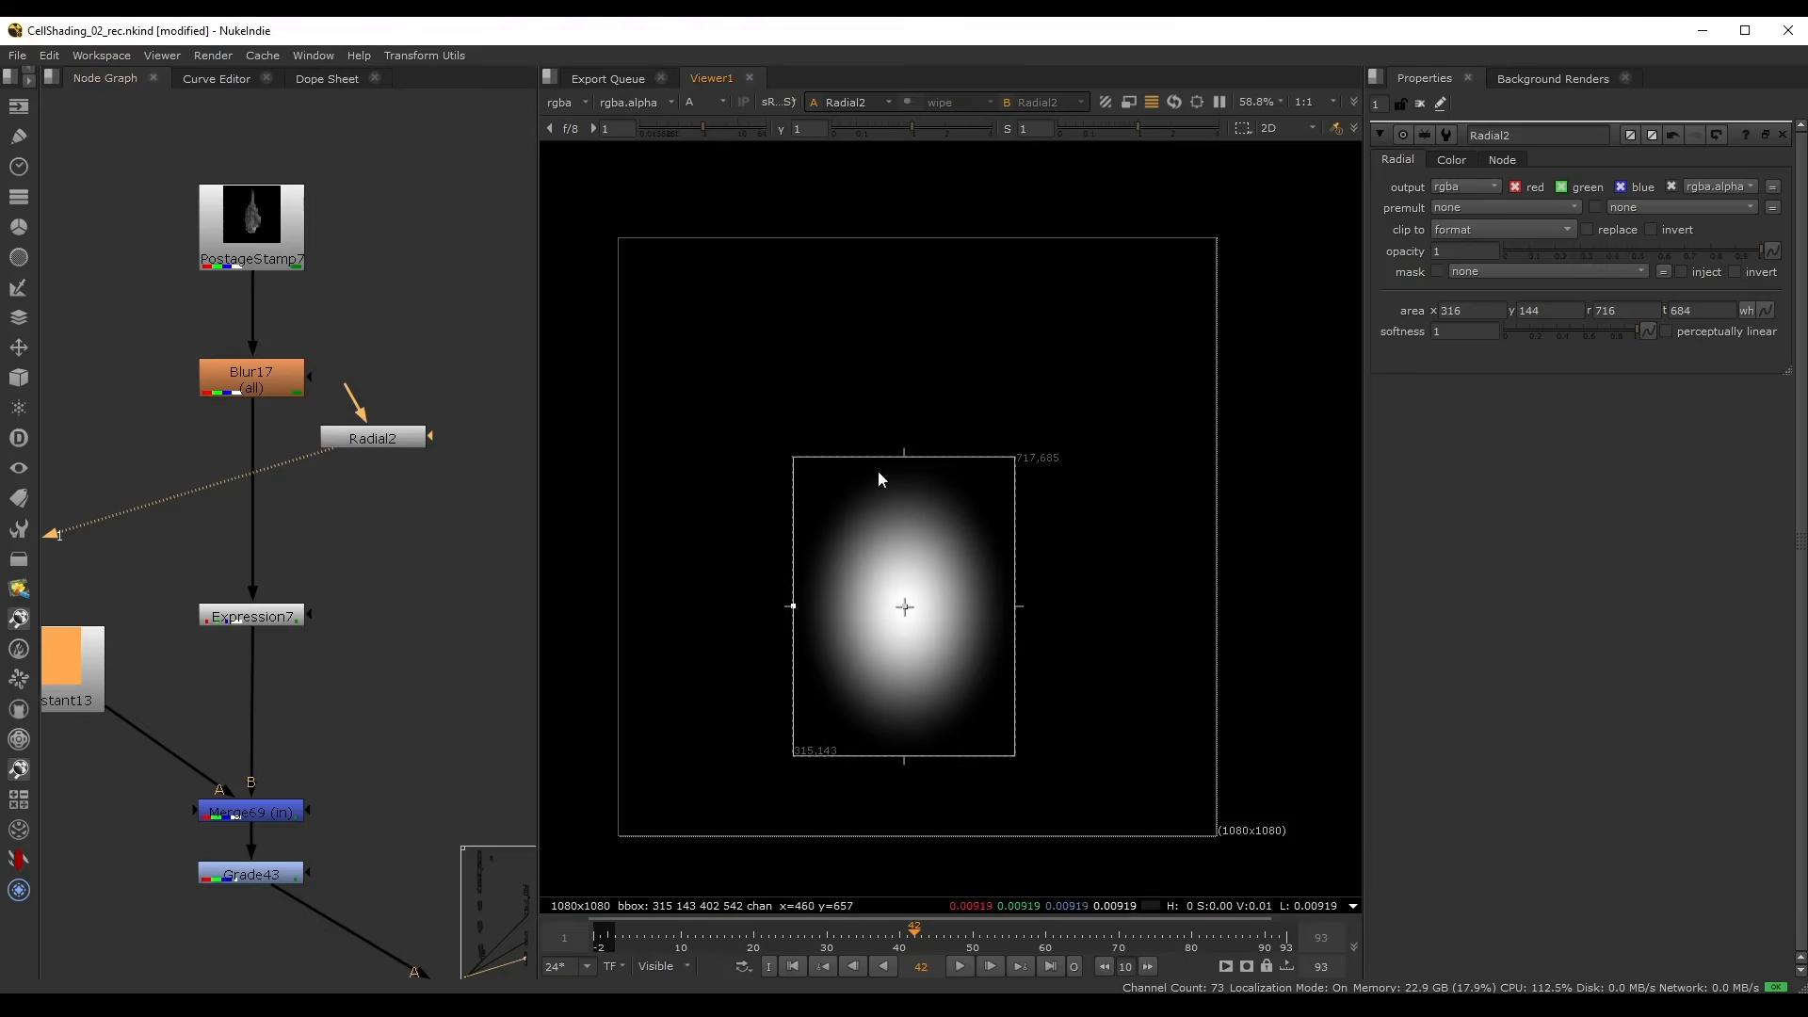
{"action": "left_click_drag", "start_coordinate": [881, 462], "coordinate": [901, 472]}
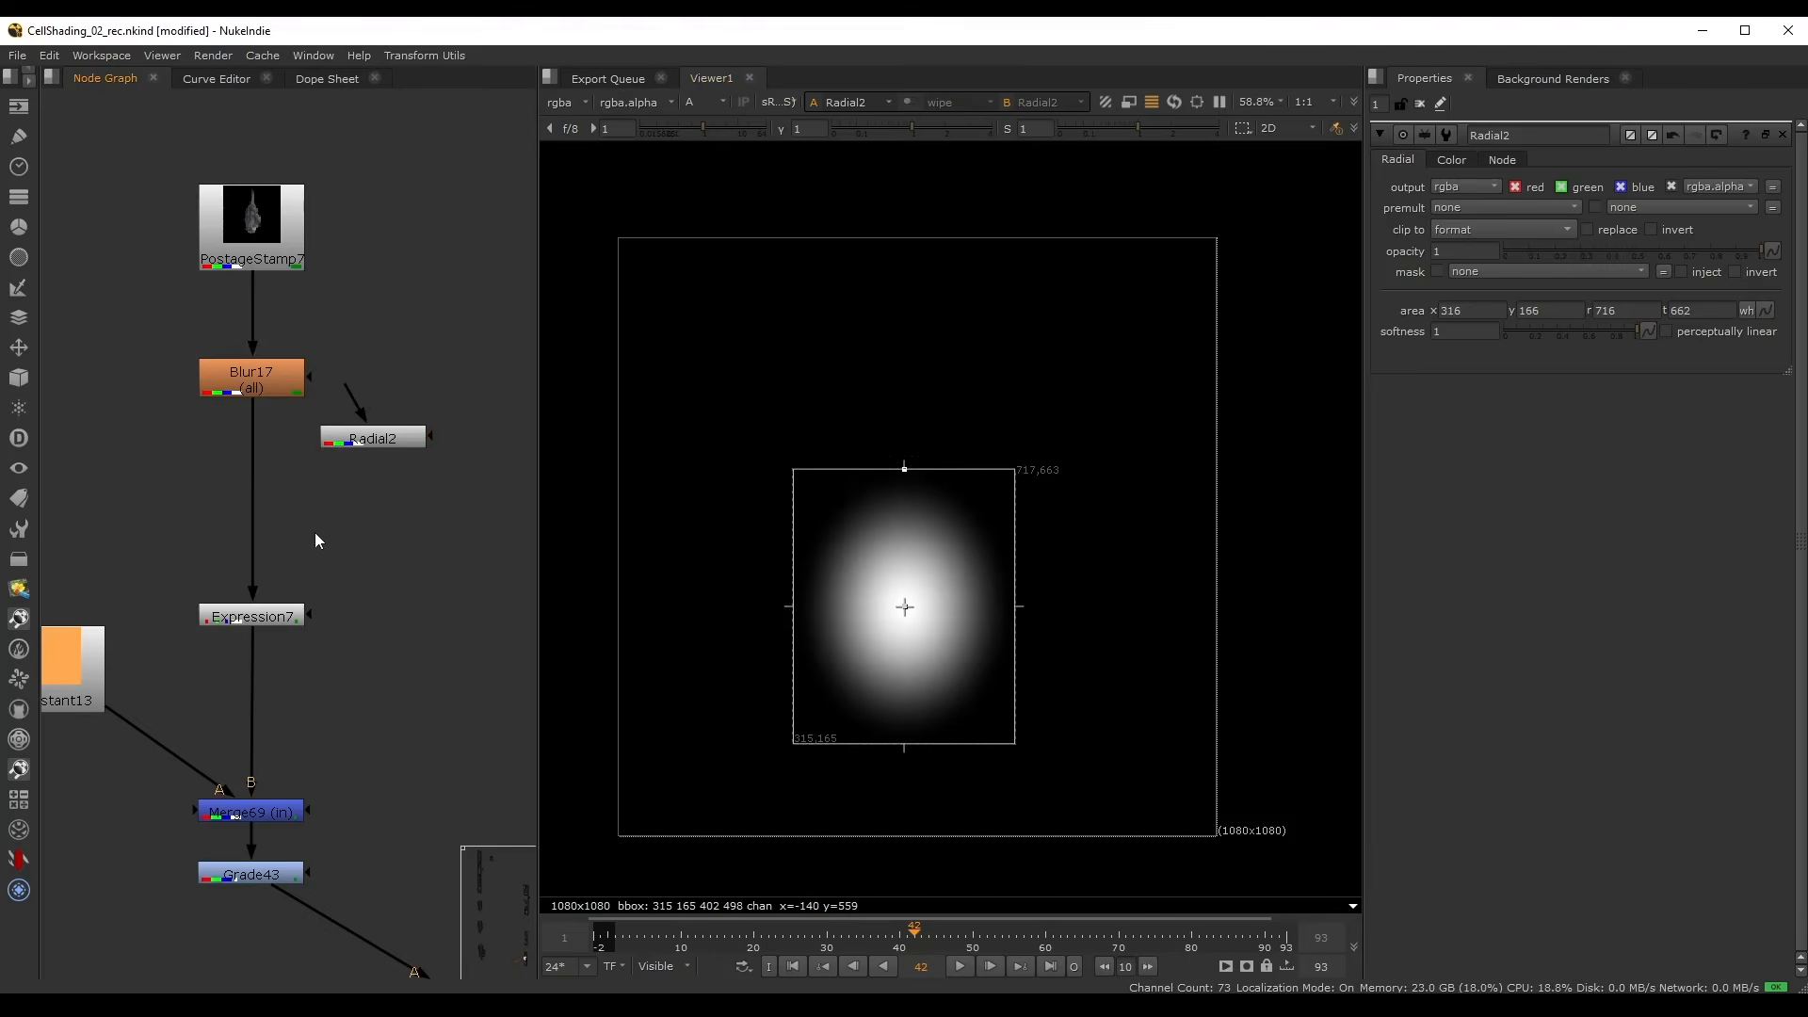
- Merge the Radial over the blurred flame between Blur17 and Expression7, and view the merge
{"action": "key", "text": "m"}
{"action": "left_click_drag", "start_coordinate": [229, 496], "coordinate": [362, 441]}
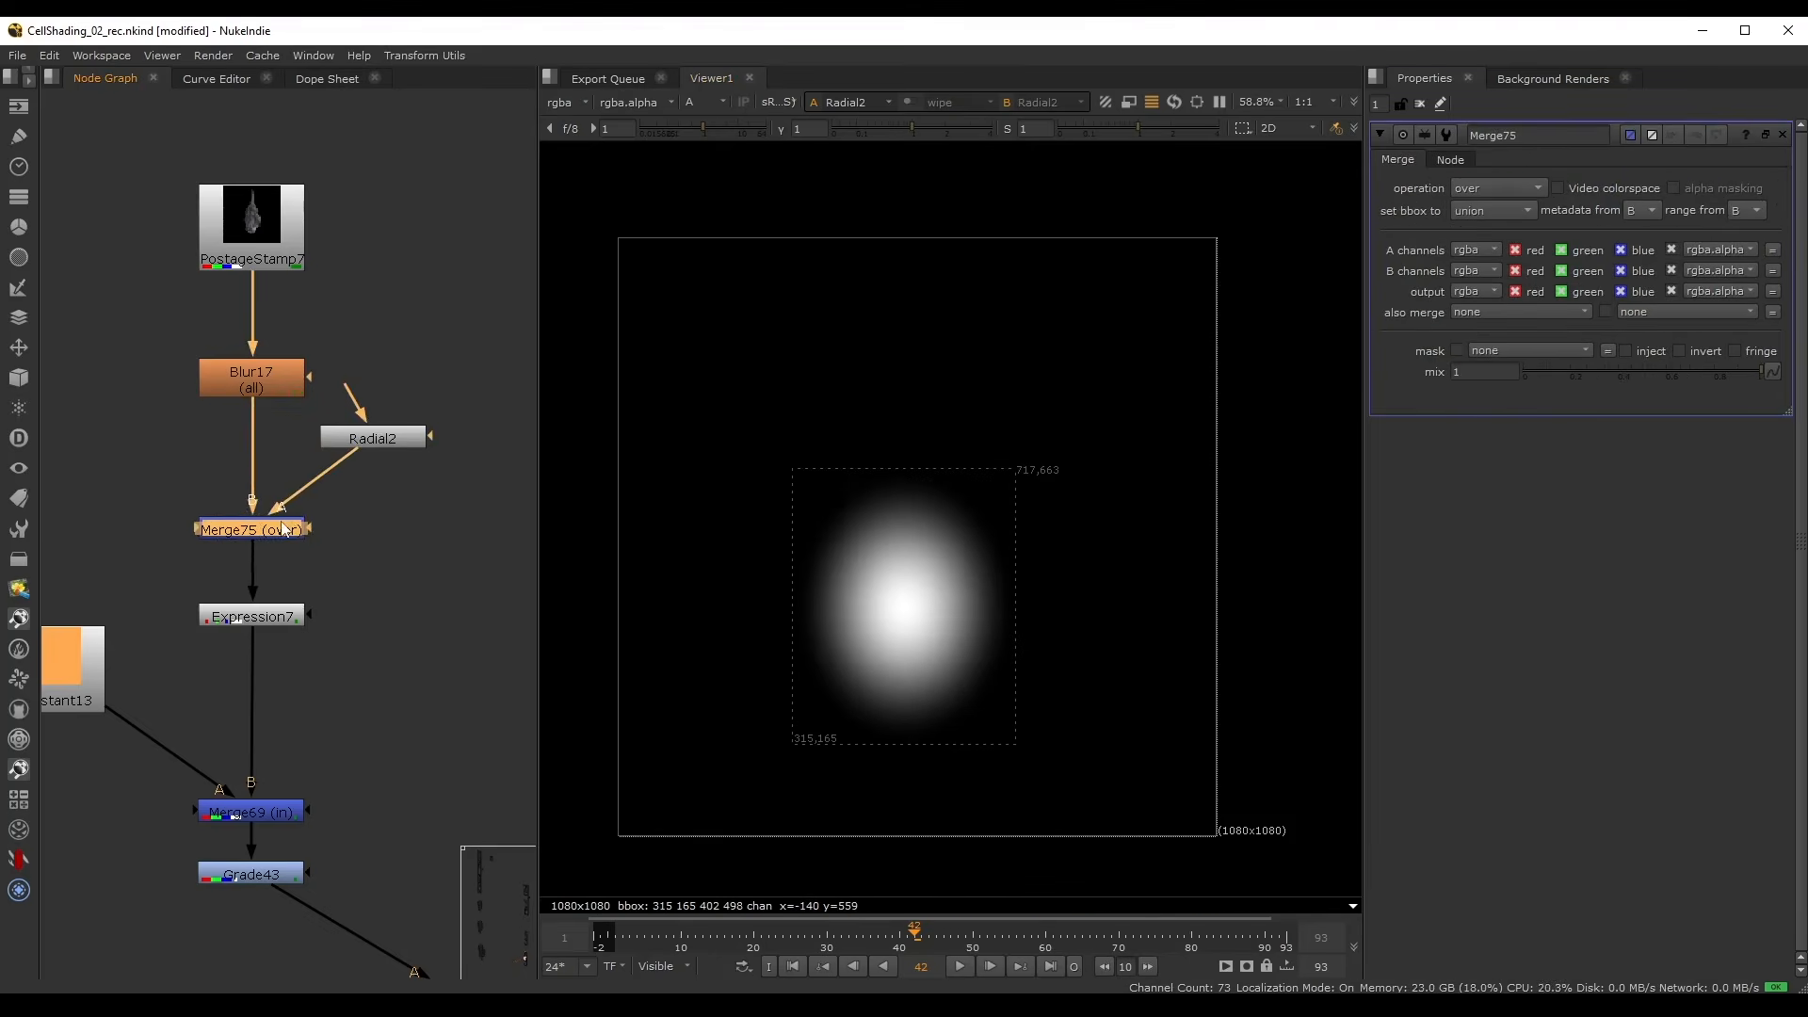
{"action": "key", "text": "1"}
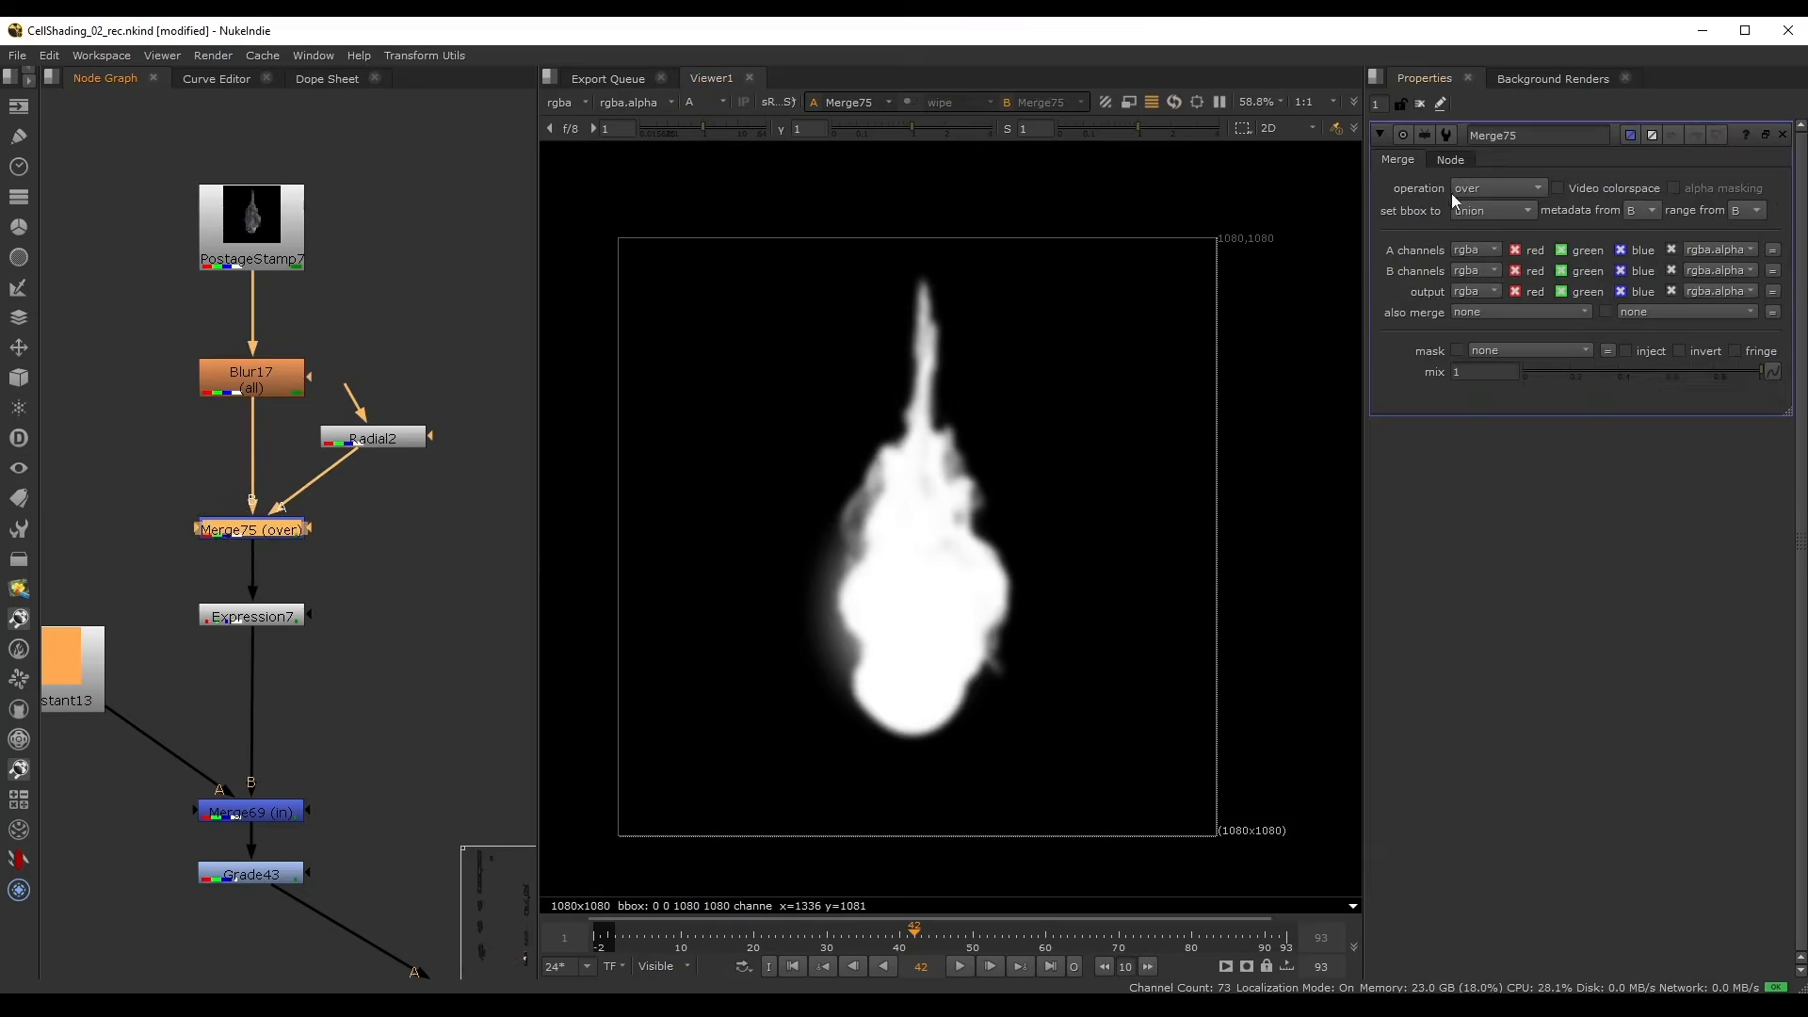
- Set Merge75's operation to color-burn and tighten Radial2's ellipse to area x 325, y 166, r 699, t 635
{"action": "left_click", "coordinate": [1458, 191]}
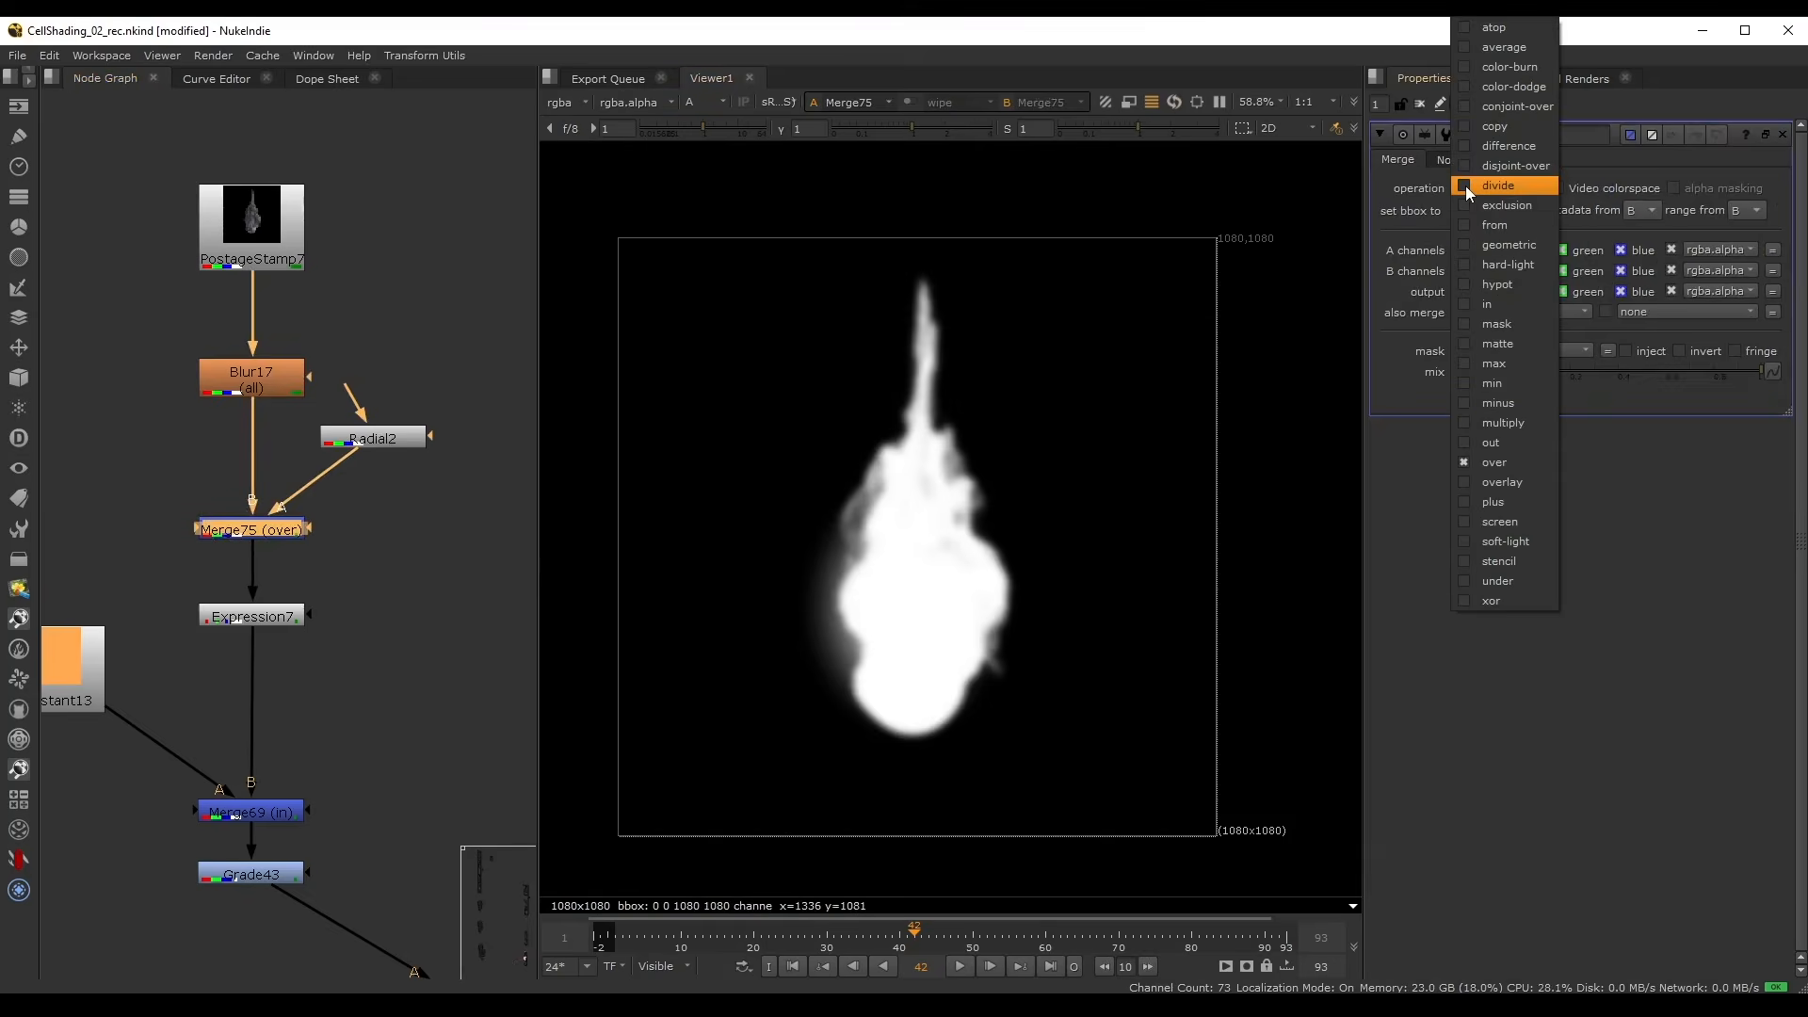
{"action": "left_click", "coordinate": [1520, 68]}
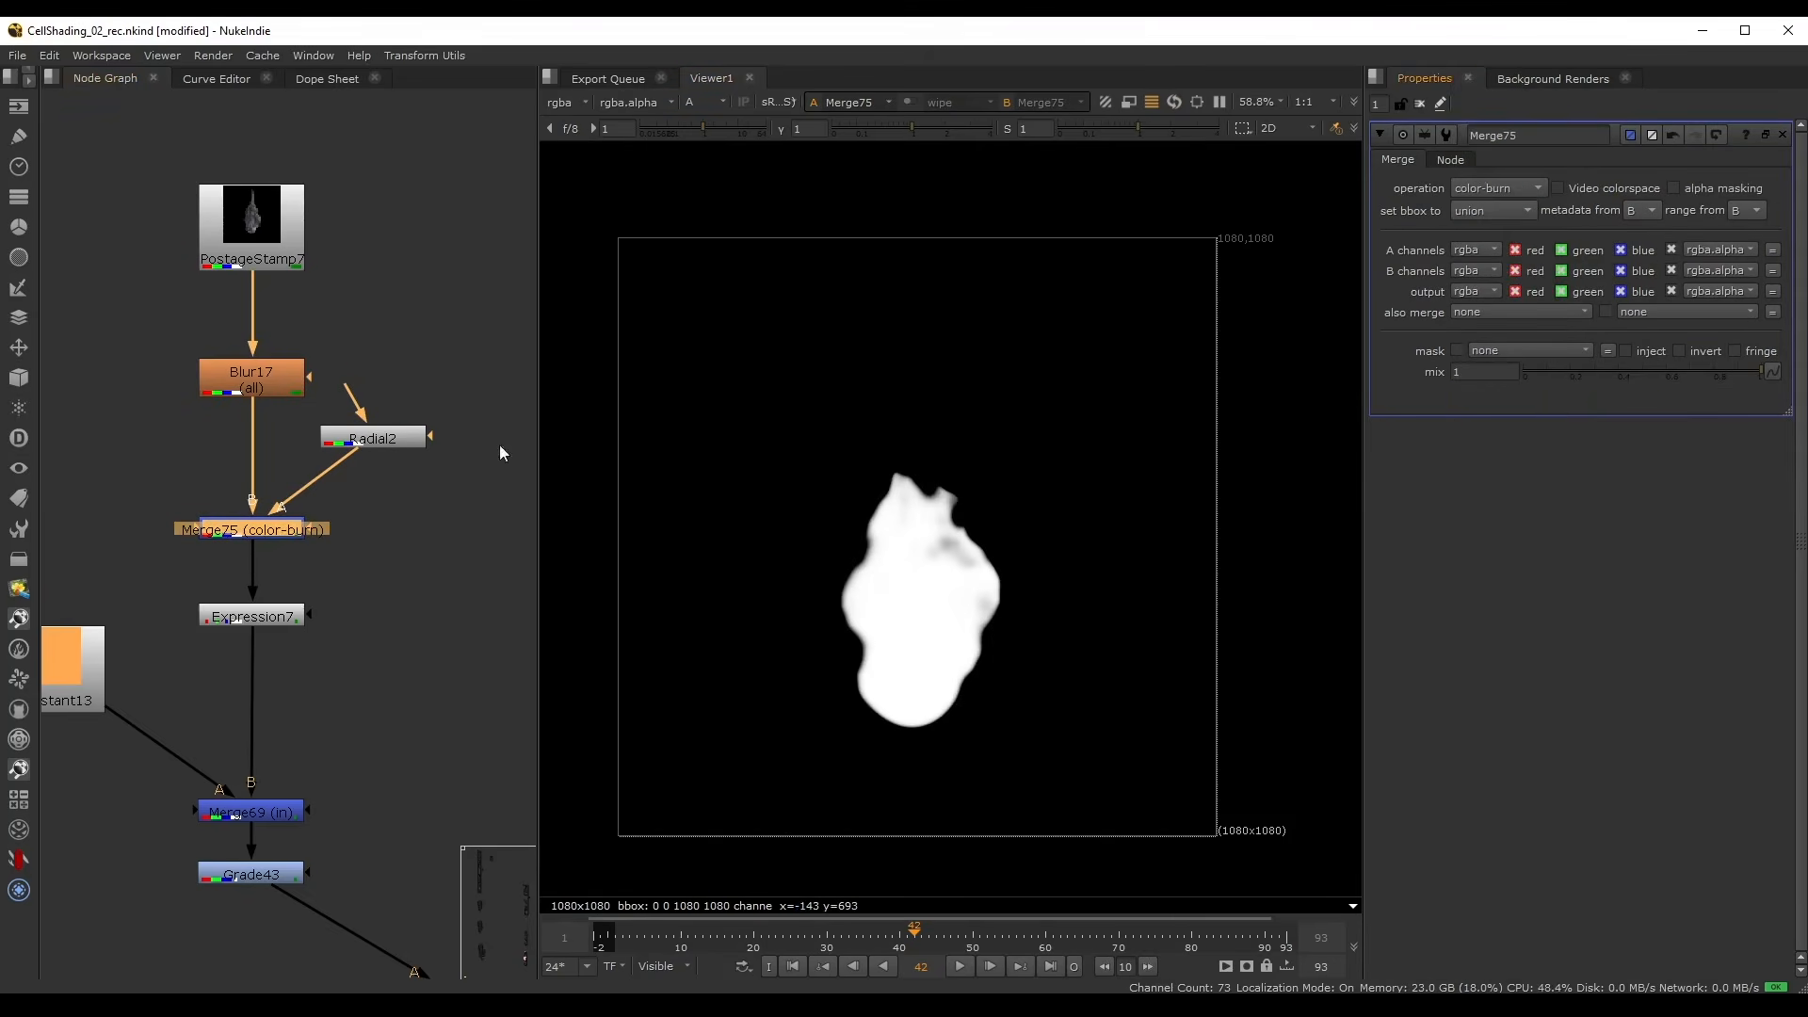
{"action": "double_click", "coordinate": [396, 438]}
{"action": "mouse_move", "coordinate": [904, 468]}
{"action": "left_mouse_down"}
{"action": "mouse_move", "coordinate": [904, 522]}
{"action": "mouse_move", "coordinate": [891, 496]}
{"action": "left_mouse_up"}
{"action": "left_click_drag", "start_coordinate": [806, 612], "coordinate": [800, 616]}
{"action": "left_click_drag", "start_coordinate": [1016, 616], "coordinate": [1000, 618]}
- View the combined flame colour layers at Merge73 in full RGB instead of alpha
{"action": "scroll", "coordinate": [202, 497], "scroll_direction": "down", "scroll_amount": 3}
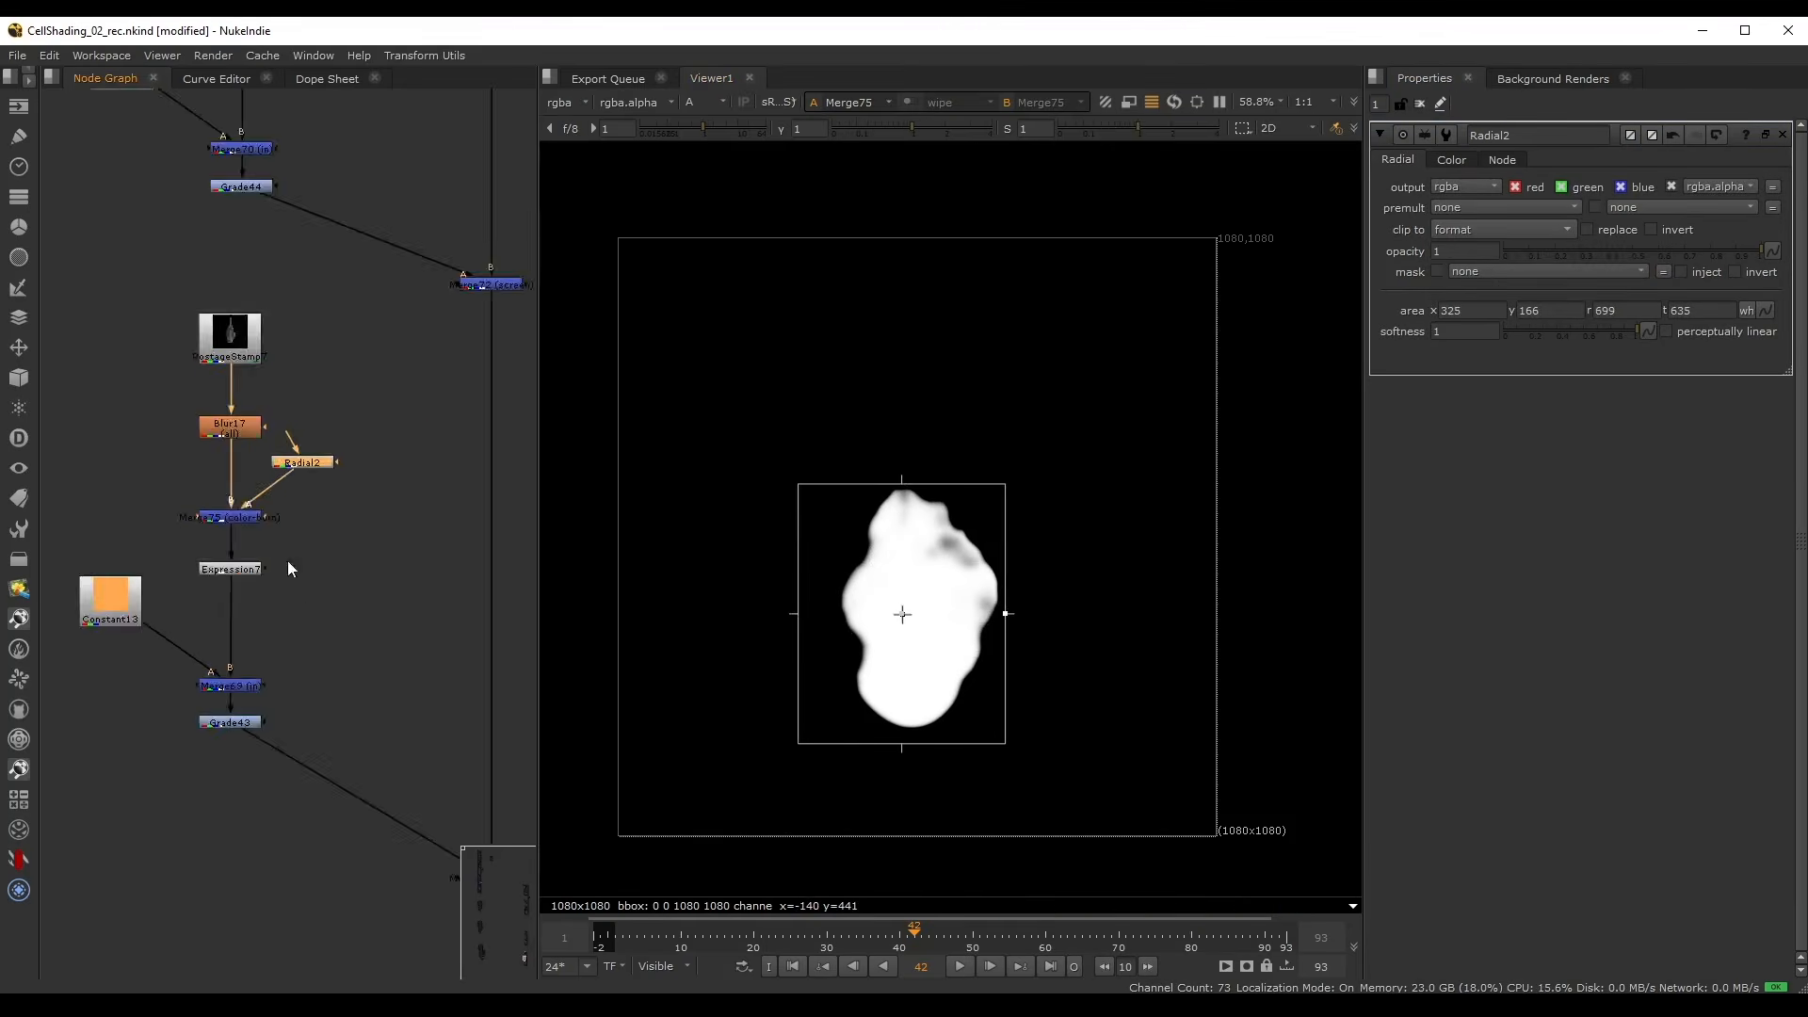
{"action": "middle_click_drag", "start_coordinate": [300, 573], "coordinate": [91, 375]}
{"action": "left_click_drag", "start_coordinate": [386, 627], "coordinate": [206, 740]}
{"action": "key", "text": "1"}
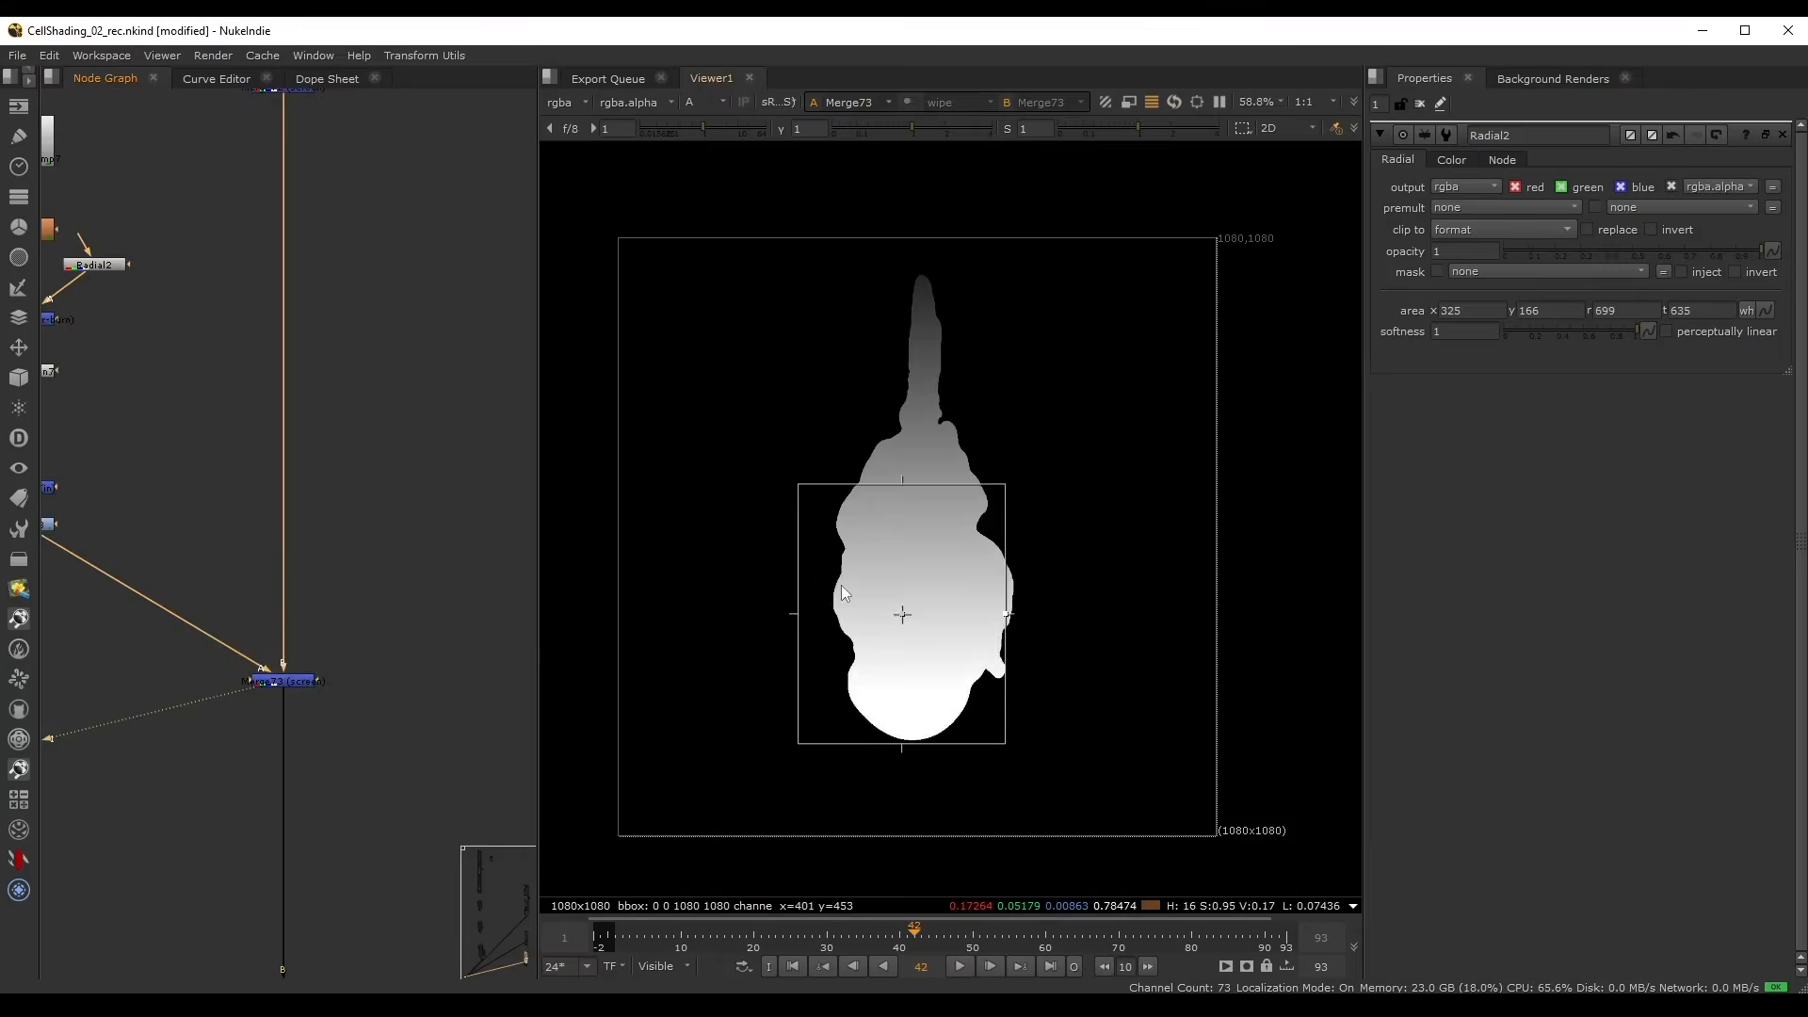
{"action": "key", "text": "a"}
{"action": "middle_click_drag", "start_coordinate": [227, 496], "coordinate": [504, 584]}
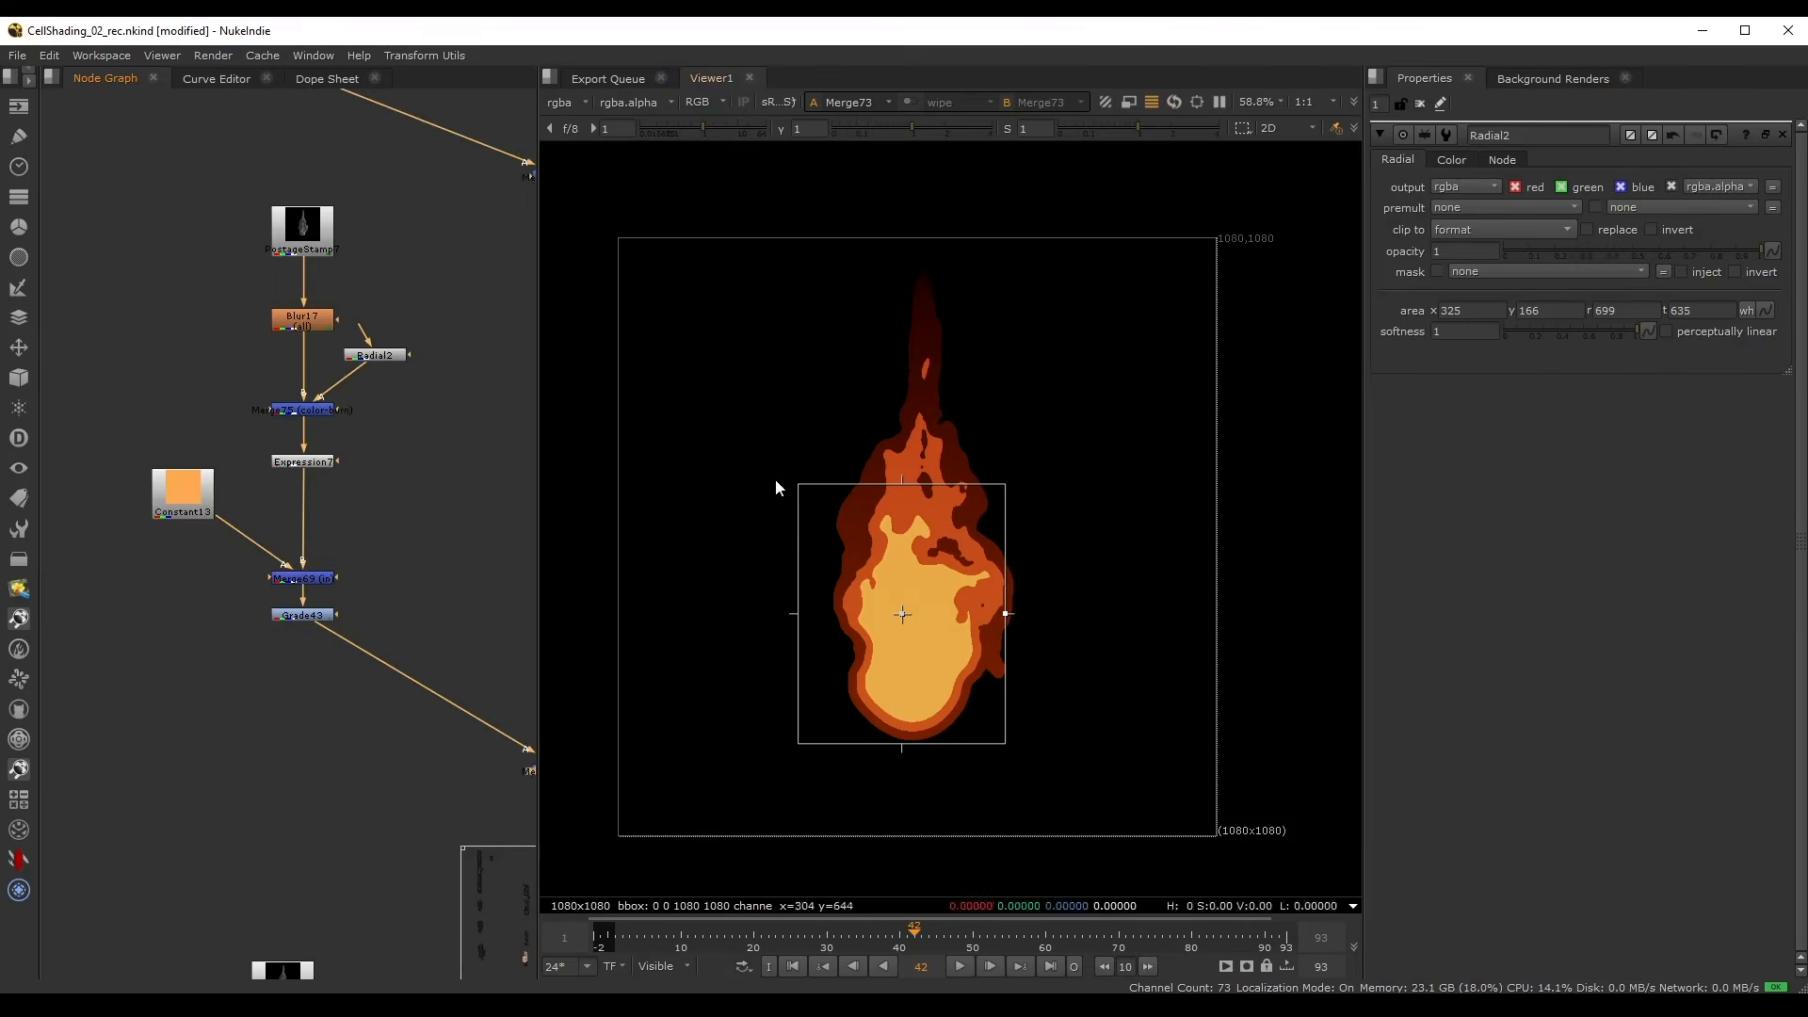
- Shrink Radial2's ellipse around the flame's yellow core to area x 394, y 156, r 662, t 574
{"action": "scroll", "coordinate": [369, 420], "scroll_direction": "up", "scroll_amount": 1}
{"action": "scroll", "coordinate": [924, 513], "scroll_direction": "up", "scroll_amount": 2}
{"action": "middle_click_drag", "start_coordinate": [422, 485], "coordinate": [370, 499]}
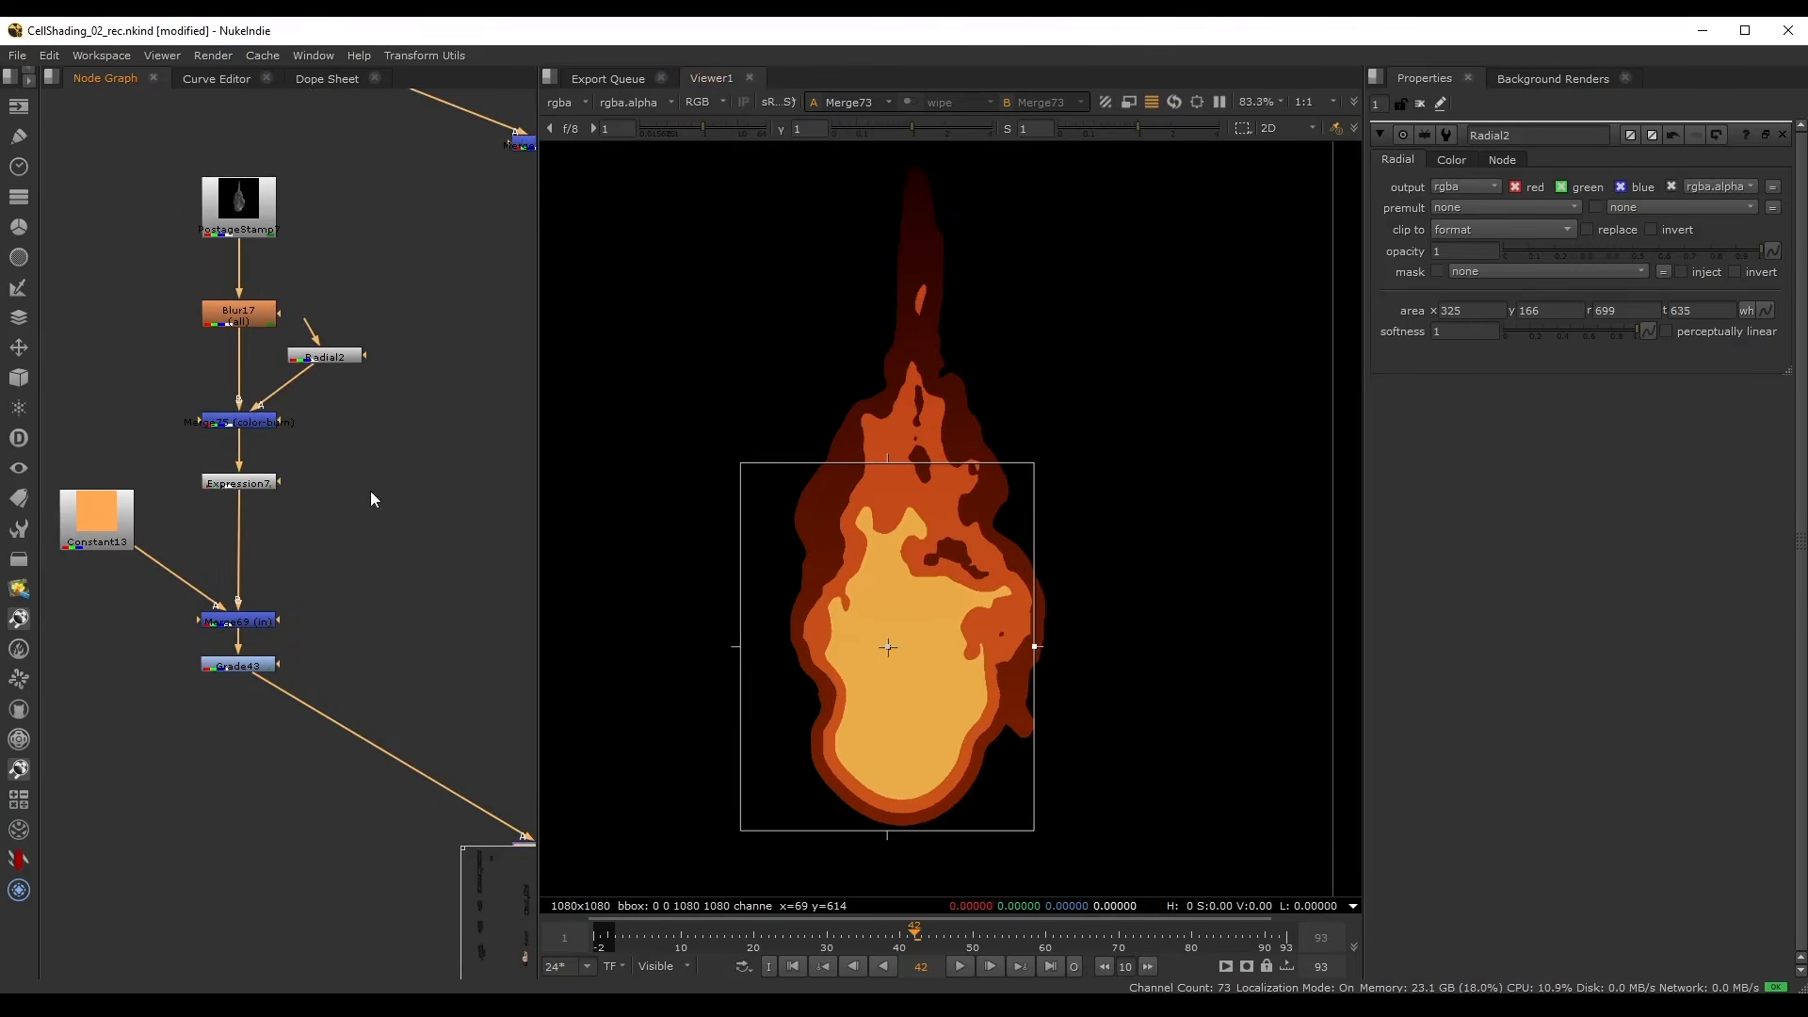
{"action": "left_click_drag", "start_coordinate": [898, 467], "coordinate": [889, 521]}
{"action": "mouse_move", "coordinate": [748, 680]}
{"action": "left_mouse_down"}
{"action": "mouse_move", "coordinate": [811, 685]}
{"action": "mouse_move", "coordinate": [778, 683]}
{"action": "left_mouse_up"}
{"action": "mouse_move", "coordinate": [1036, 676]}
{"action": "left_mouse_down"}
{"action": "mouse_move", "coordinate": [1006, 676]}
{"action": "mouse_move", "coordinate": [1034, 677]}
{"action": "left_mouse_up"}
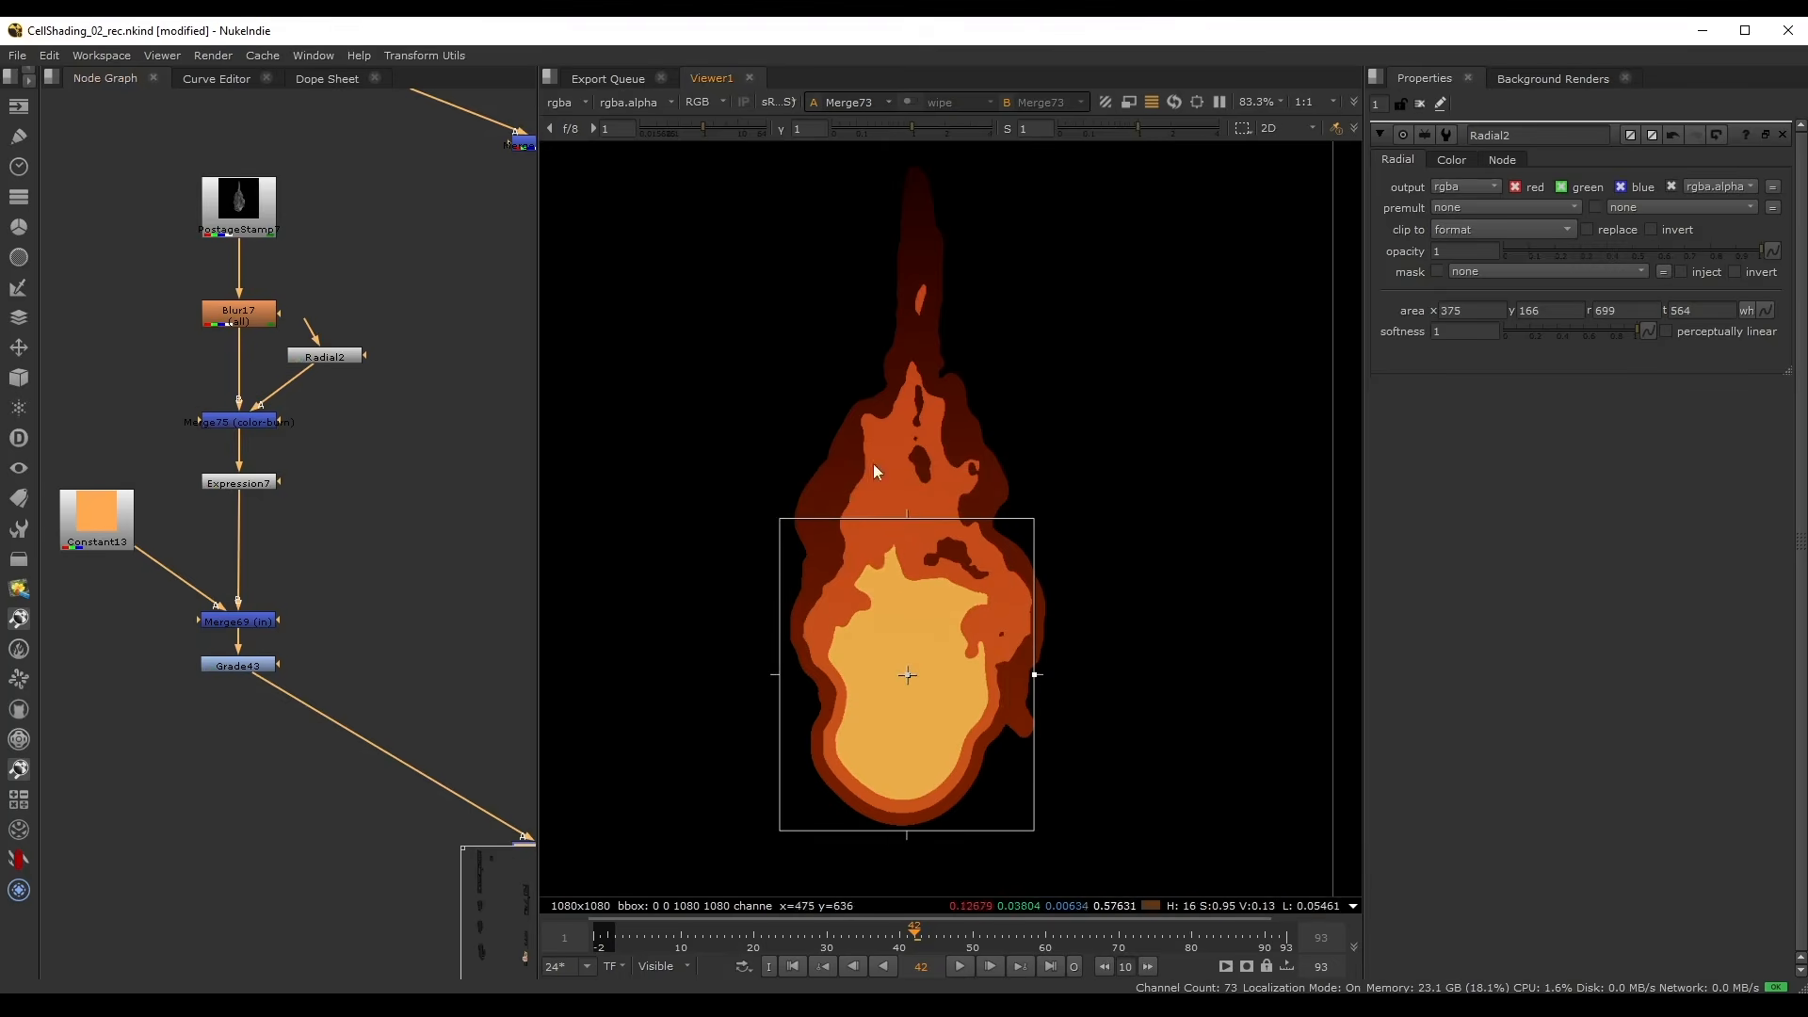
{"action": "mouse_move", "coordinate": [928, 517]}
{"action": "left_mouse_down"}
{"action": "mouse_move", "coordinate": [917, 495]}
{"action": "mouse_move", "coordinate": [918, 525]}
{"action": "left_mouse_up"}
{"action": "left_click_drag", "start_coordinate": [779, 678], "coordinate": [798, 679]}
{"action": "left_click_drag", "start_coordinate": [1041, 678], "coordinate": [1014, 676]}
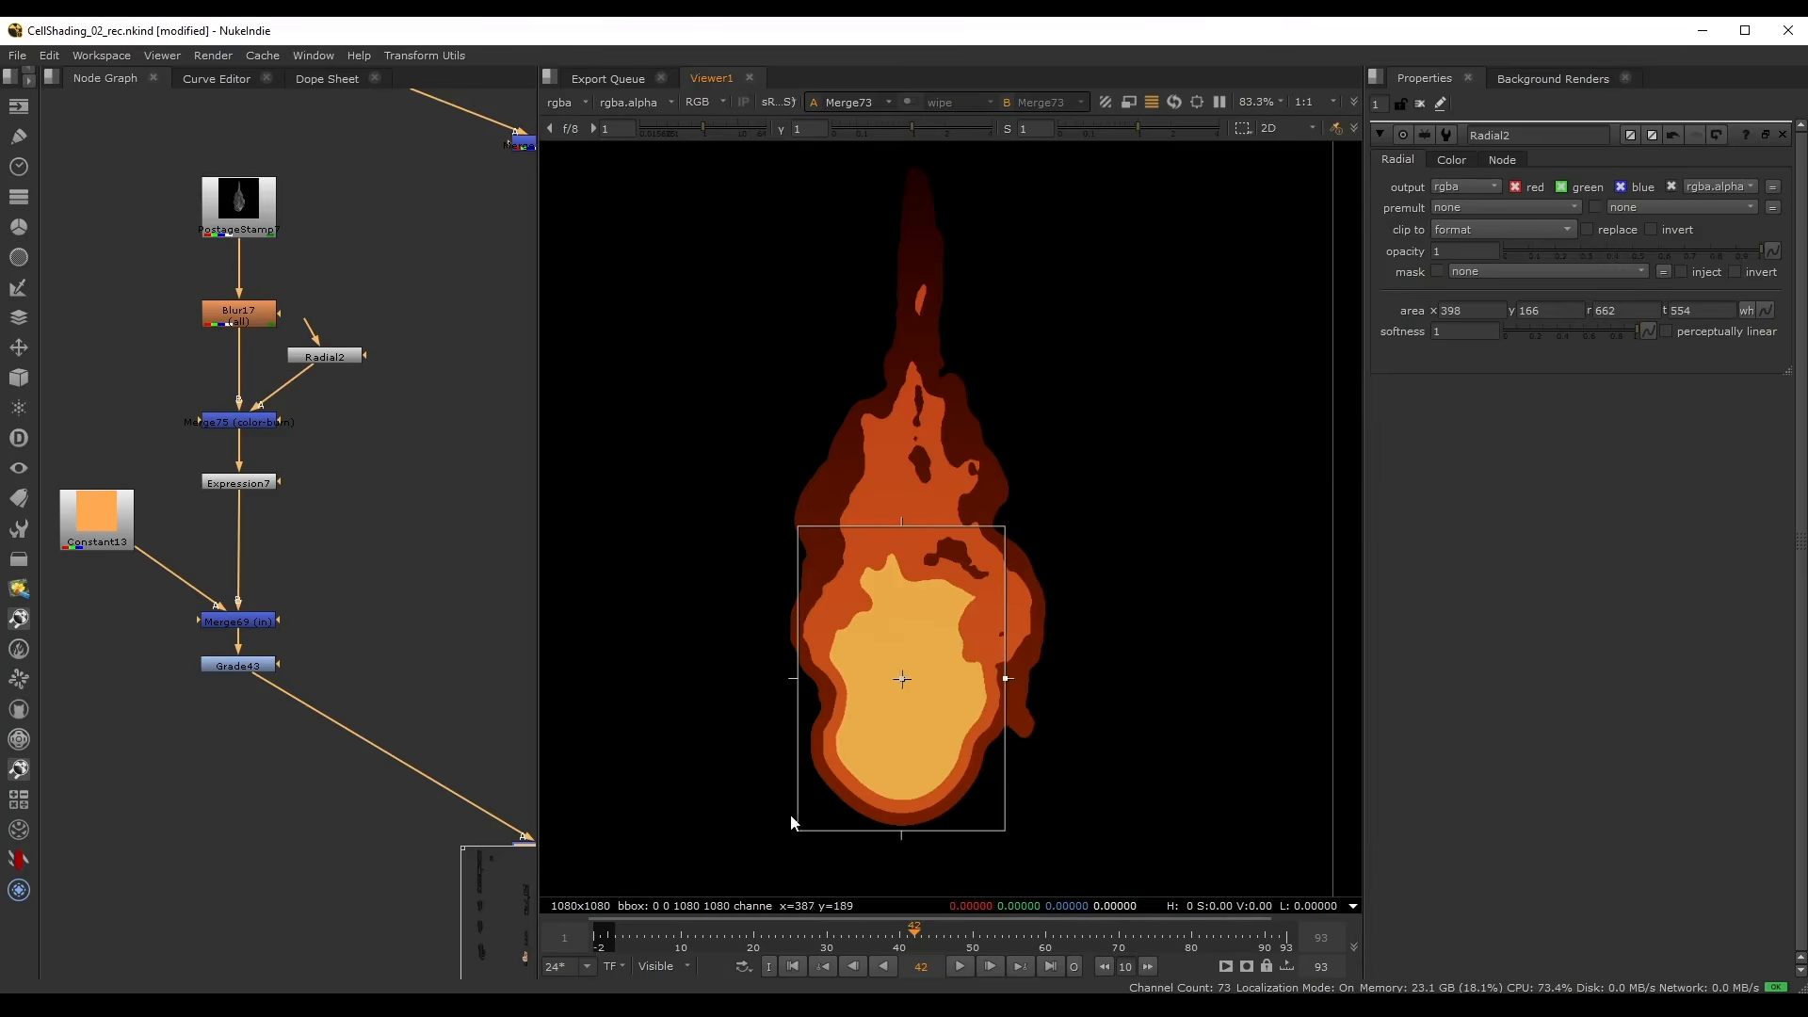
{"action": "left_click_drag", "start_coordinate": [797, 830], "coordinate": [799, 839]}
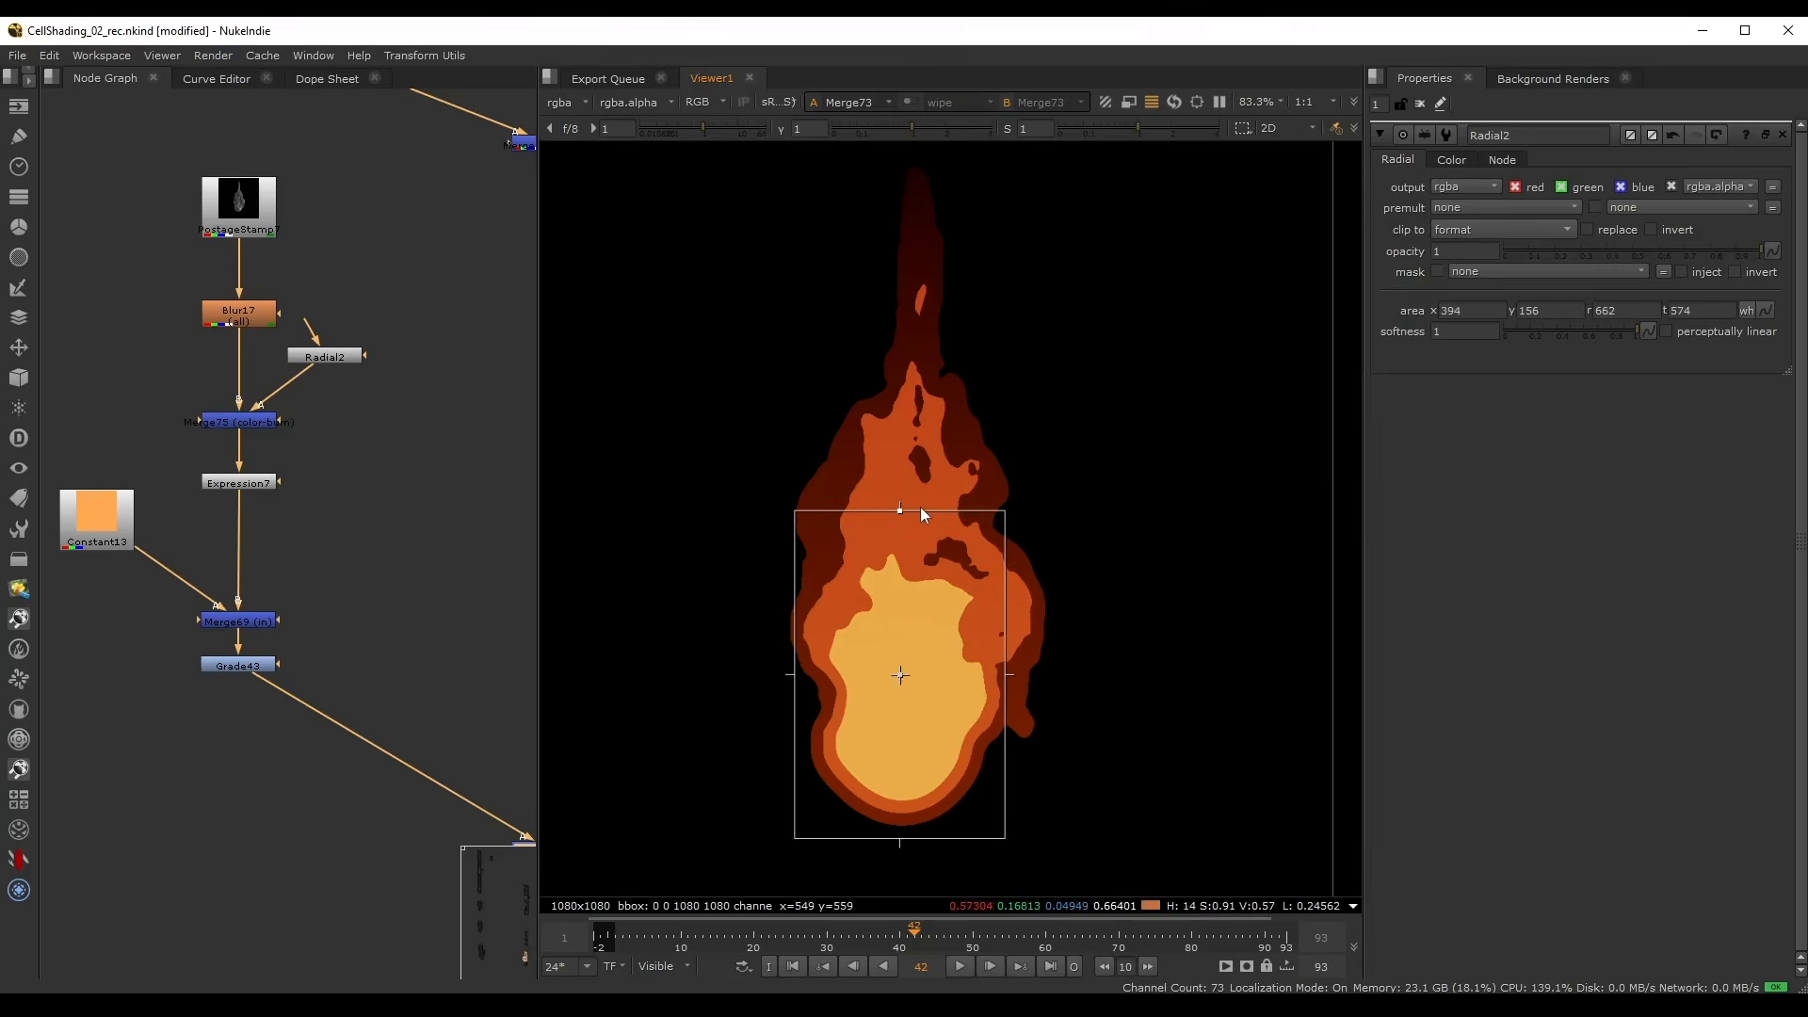
- View the final apGlow5 output without the overlay and play a few frames of the flame animation
{"action": "scroll", "coordinate": [211, 513], "scroll_direction": "down", "scroll_amount": 5}
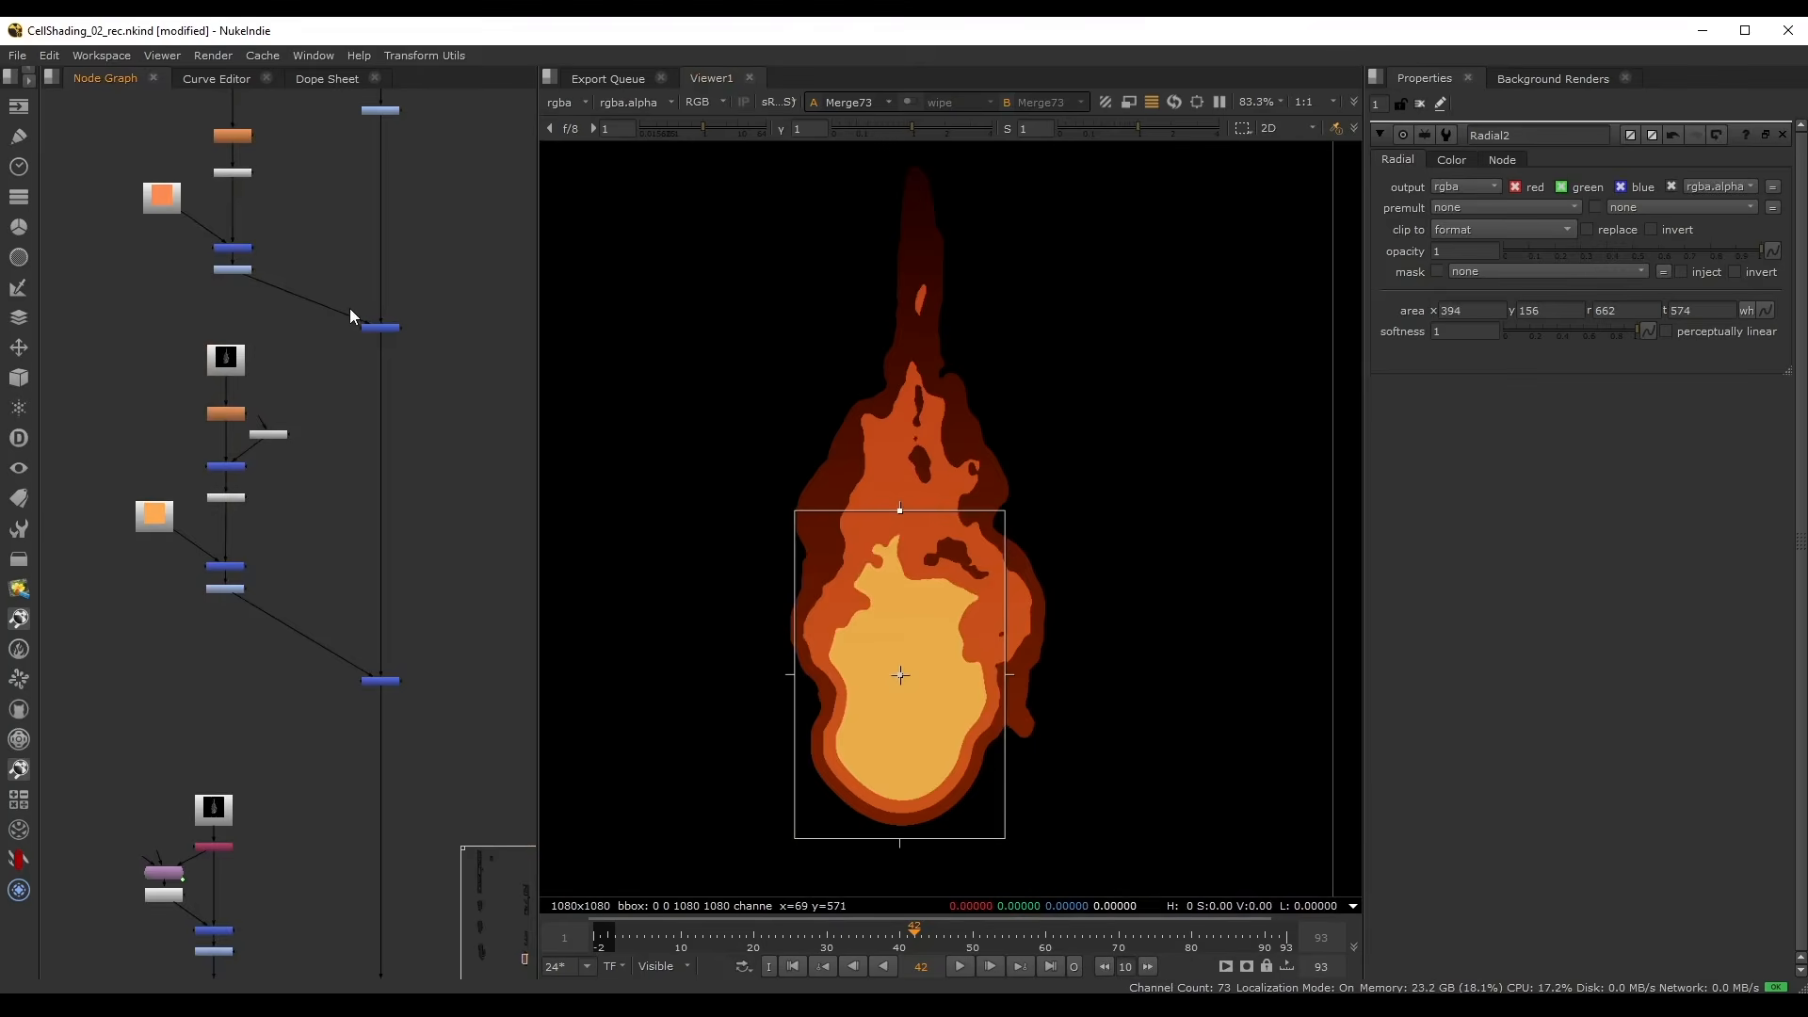
{"action": "key", "text": "minus"}
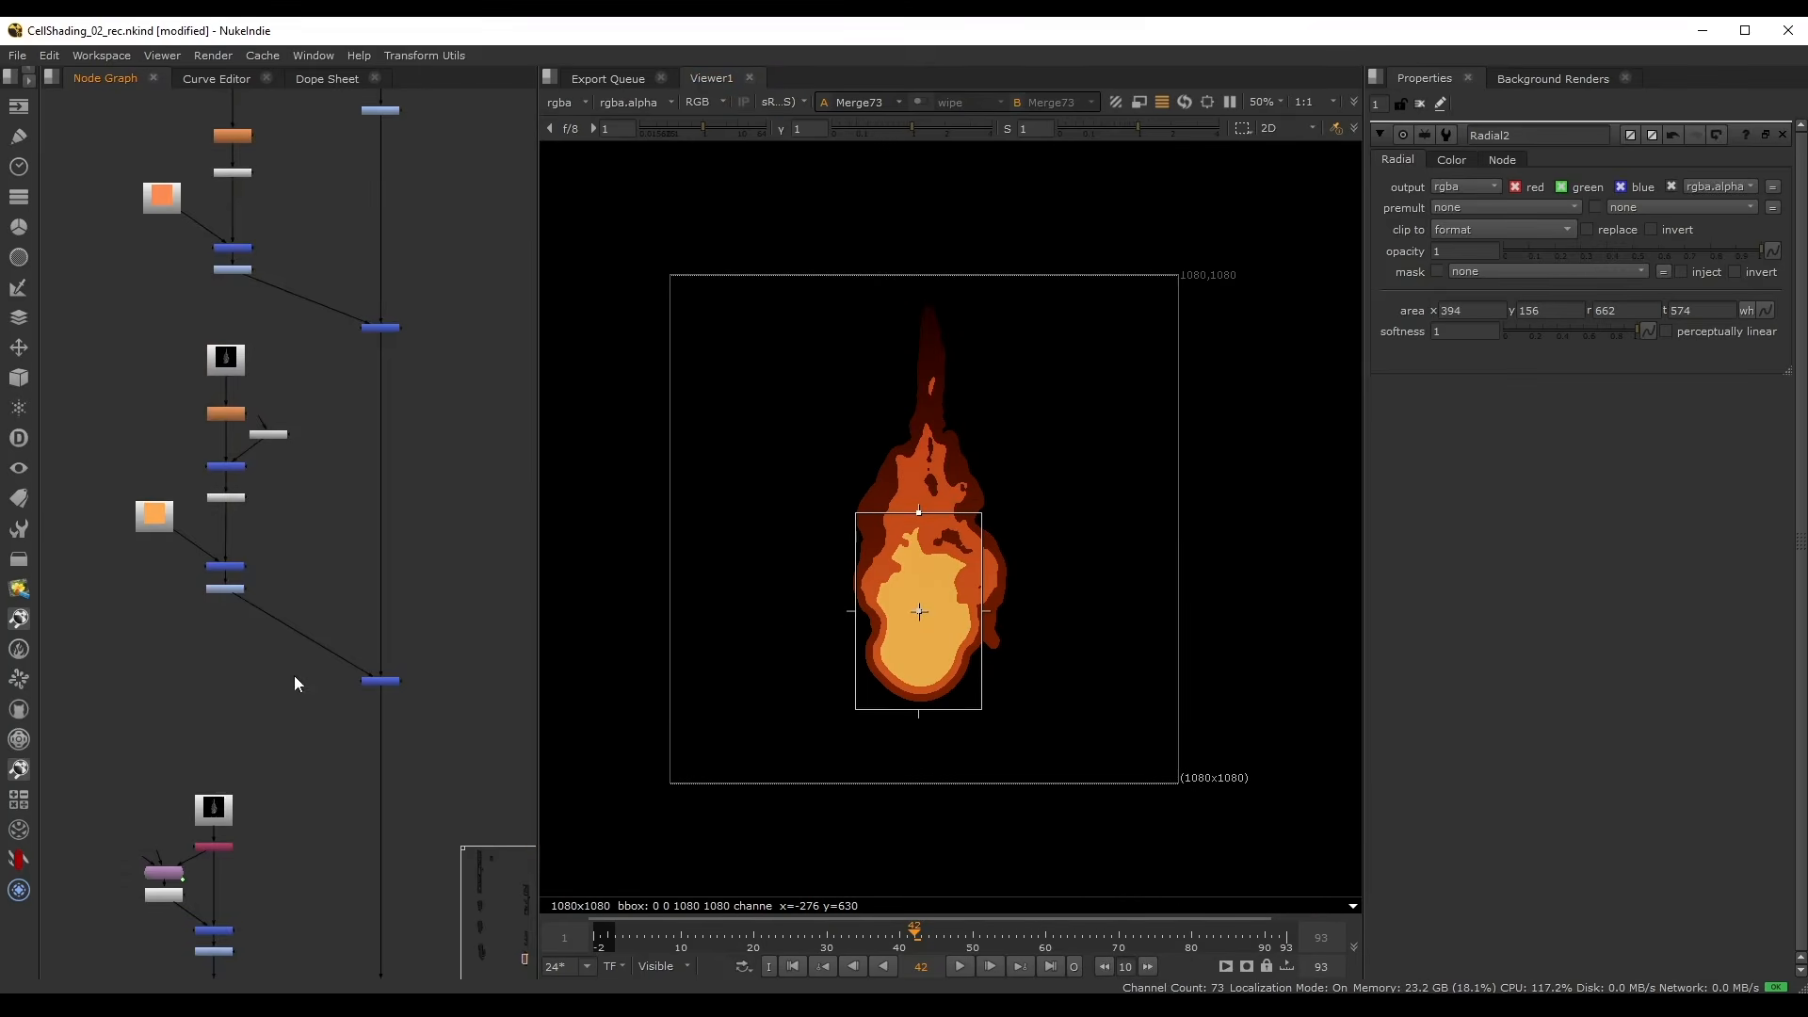
{"action": "scroll", "coordinate": [294, 675], "scroll_direction": "up", "scroll_amount": 5}
{"action": "left_click_drag", "start_coordinate": [298, 549], "coordinate": [460, 631]}
{"action": "key", "text": "1"}
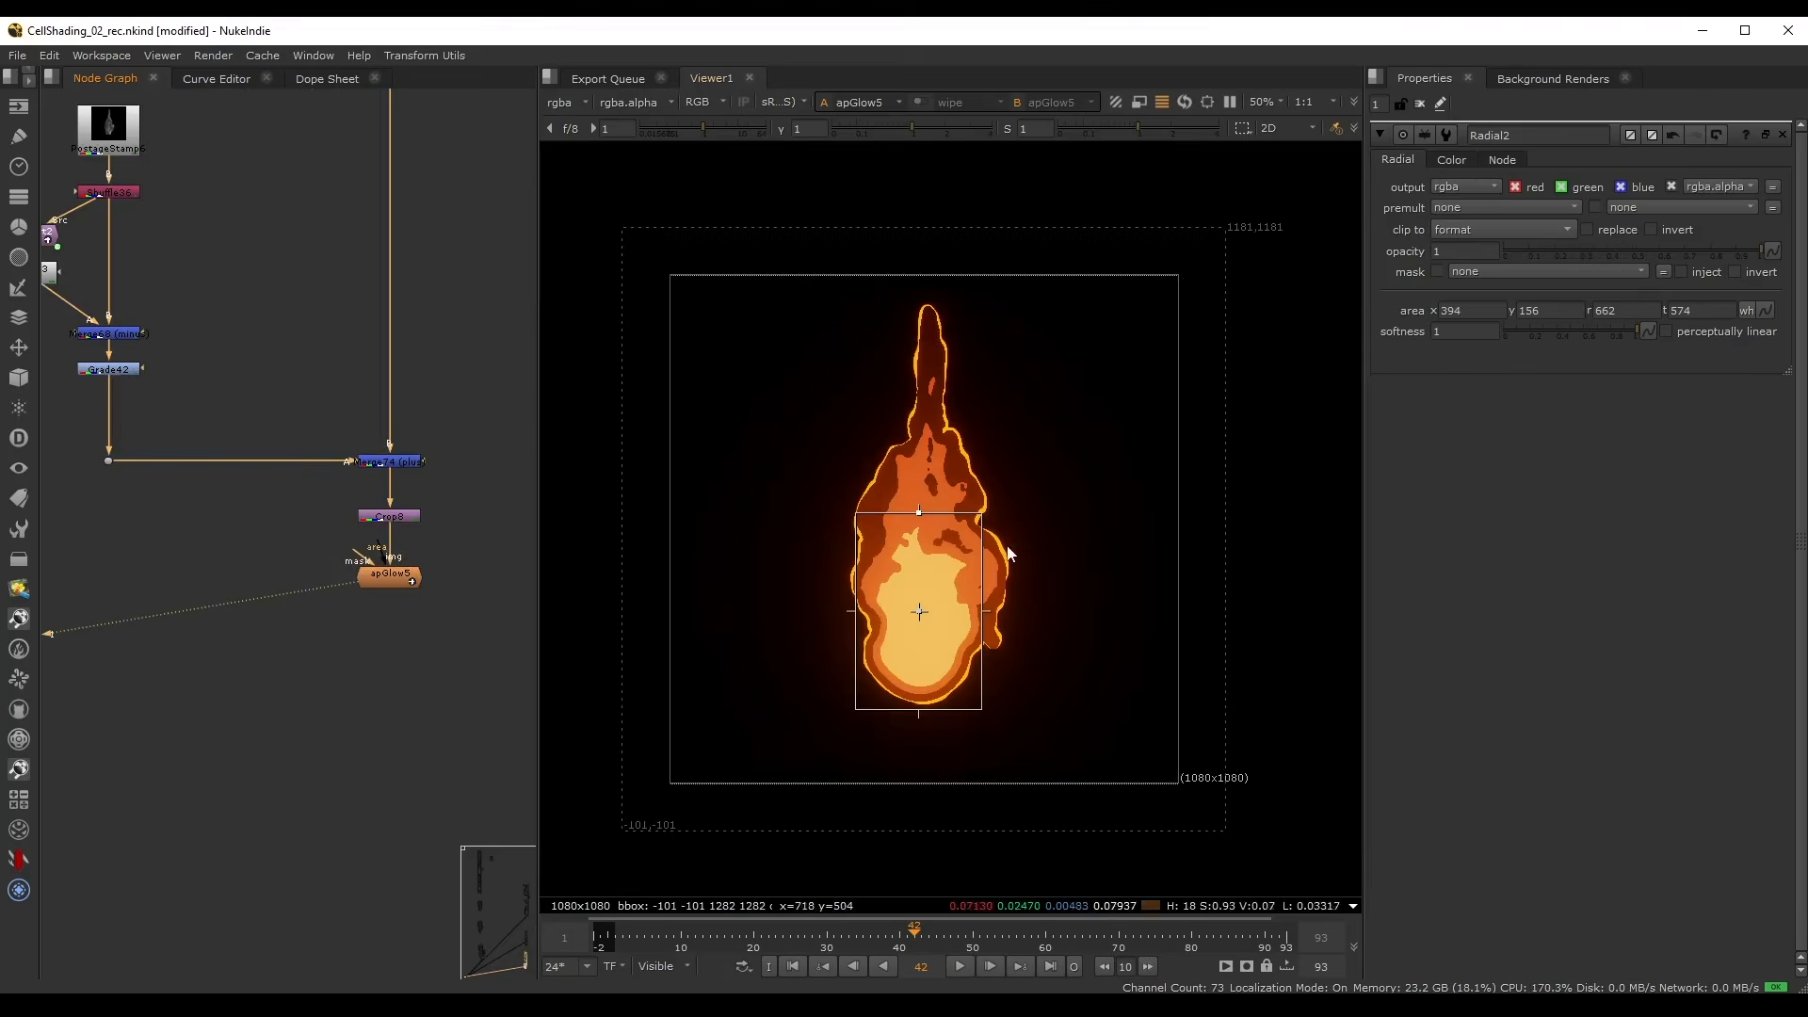
{"action": "key", "text": "o"}
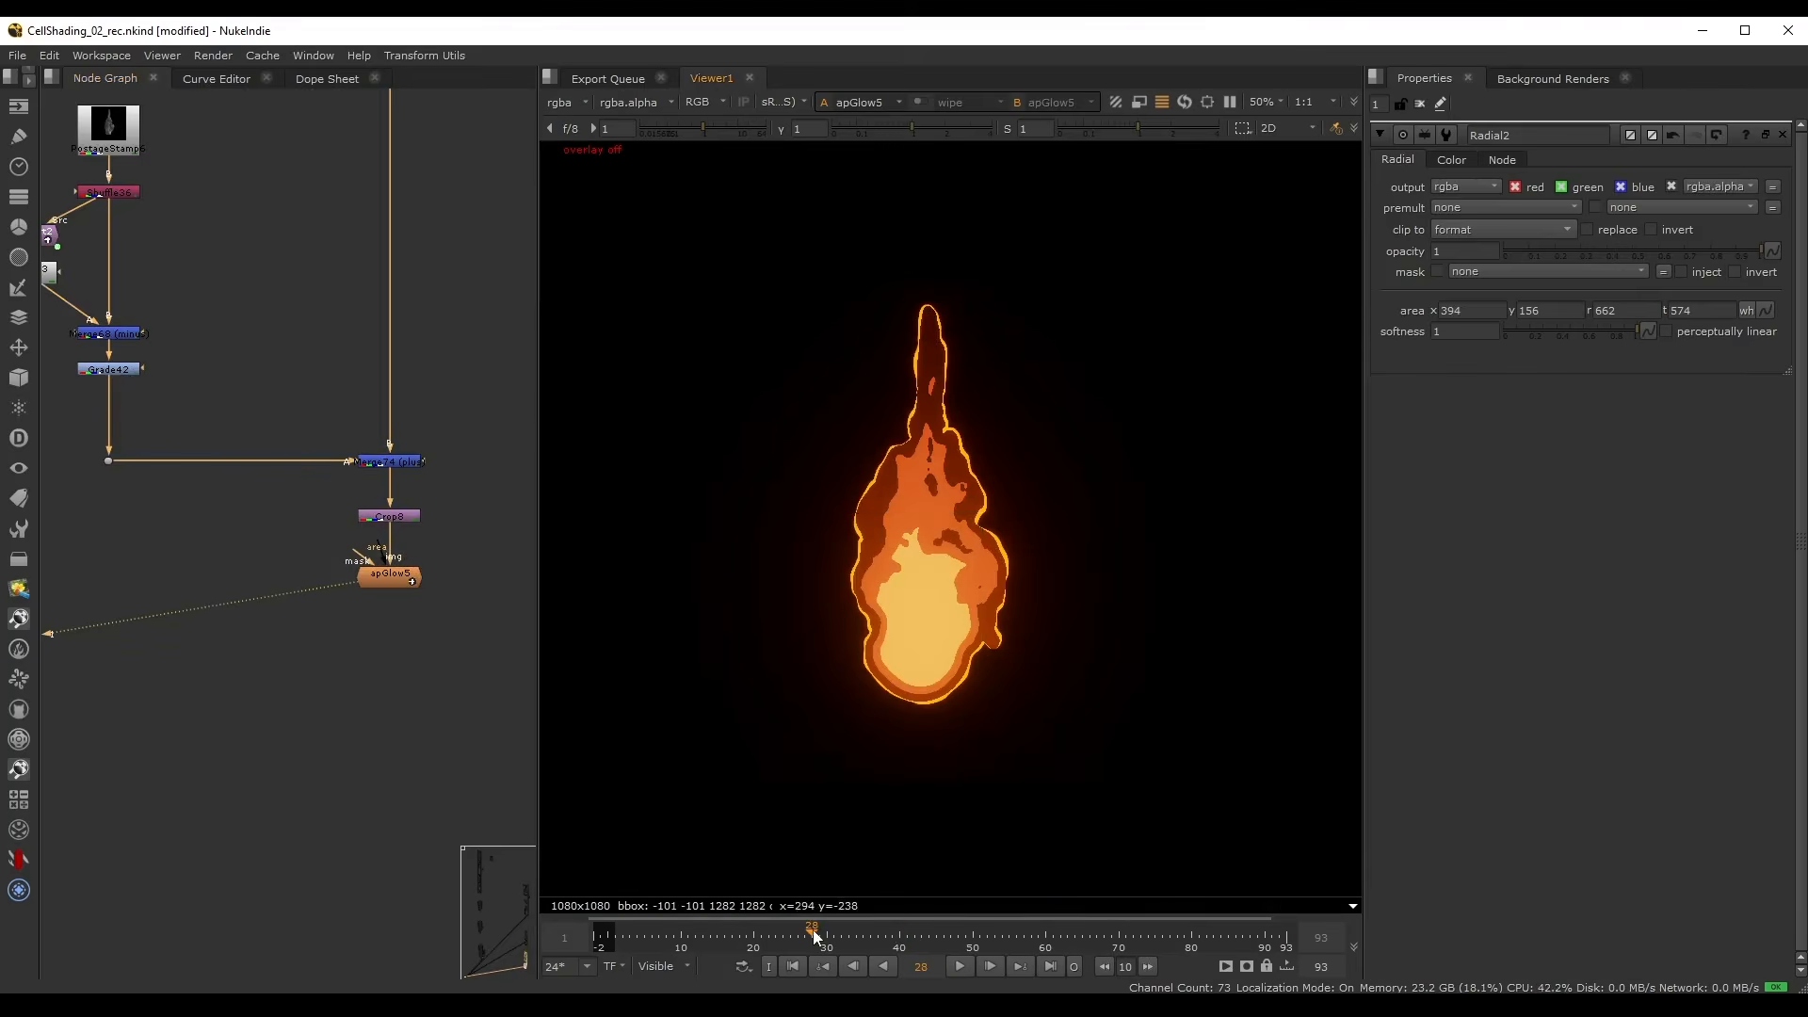
{"action": "left_click", "coordinate": [961, 965]}
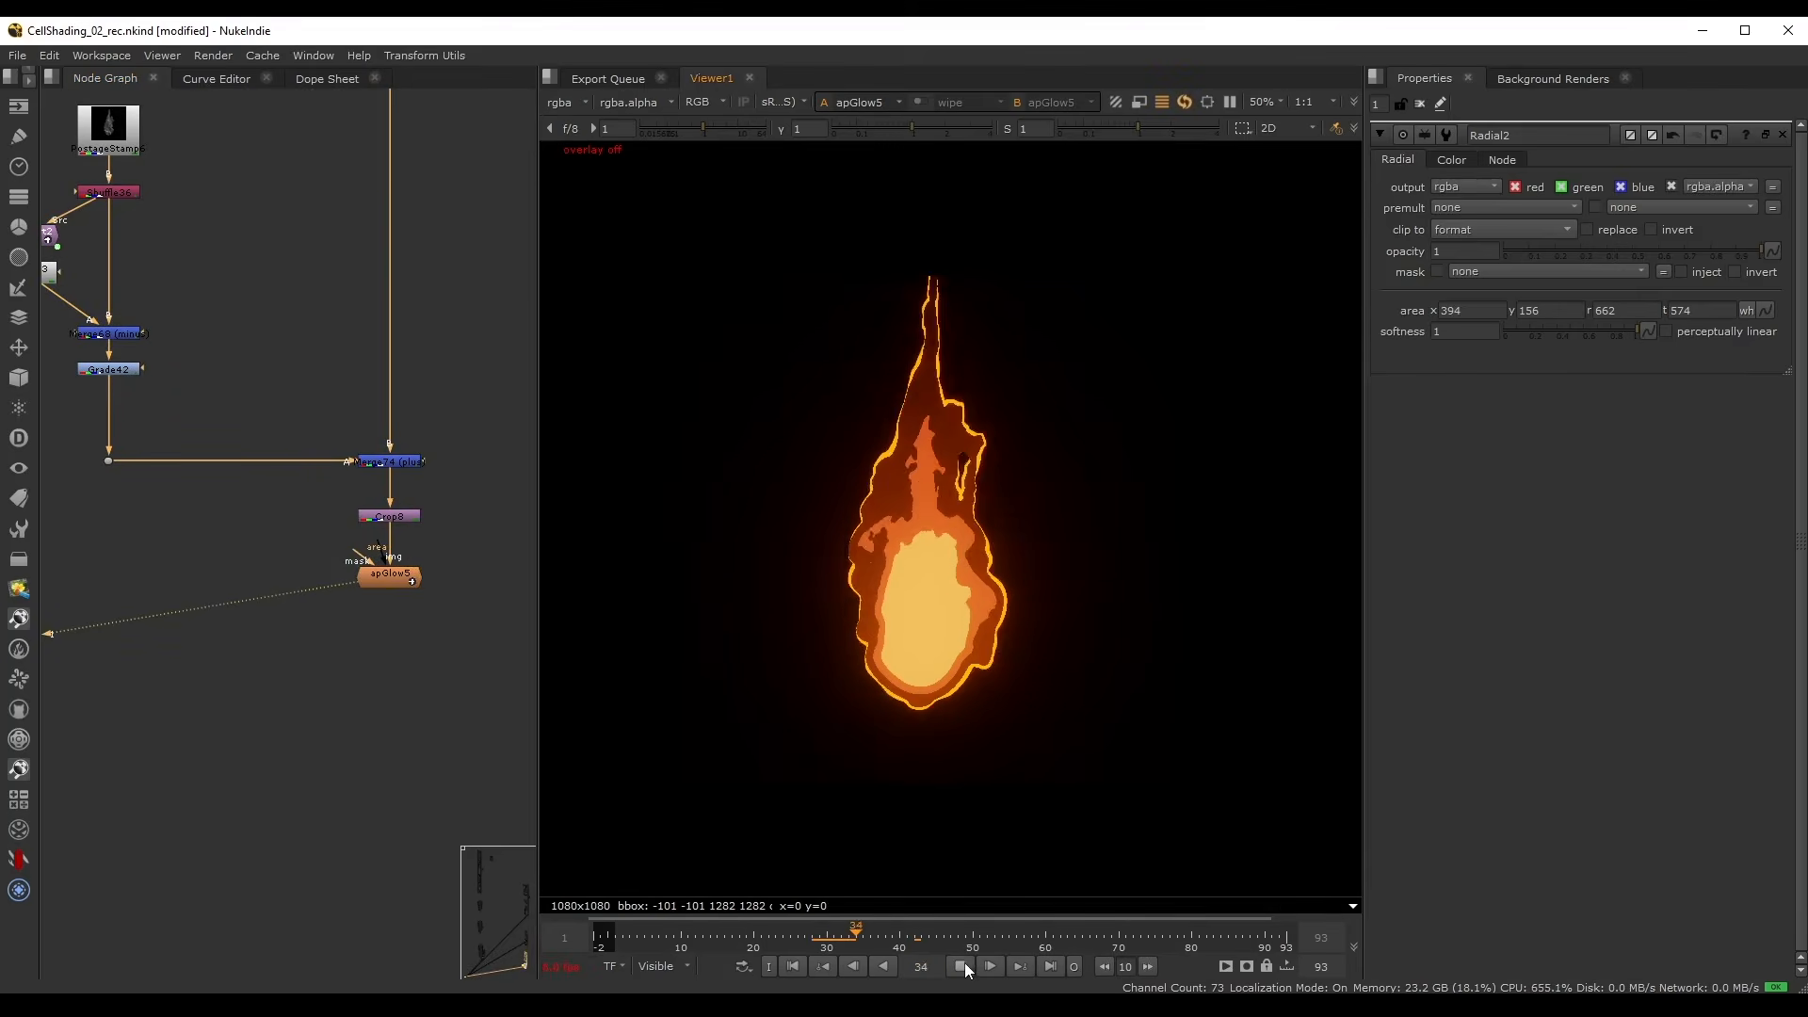
{"action": "left_click", "coordinate": [960, 965]}
- Set Blur16's size to 20 and slightly adjust the size of Blur18
{"action": "middle_click_drag", "start_coordinate": [280, 275], "coordinate": [350, 468]}
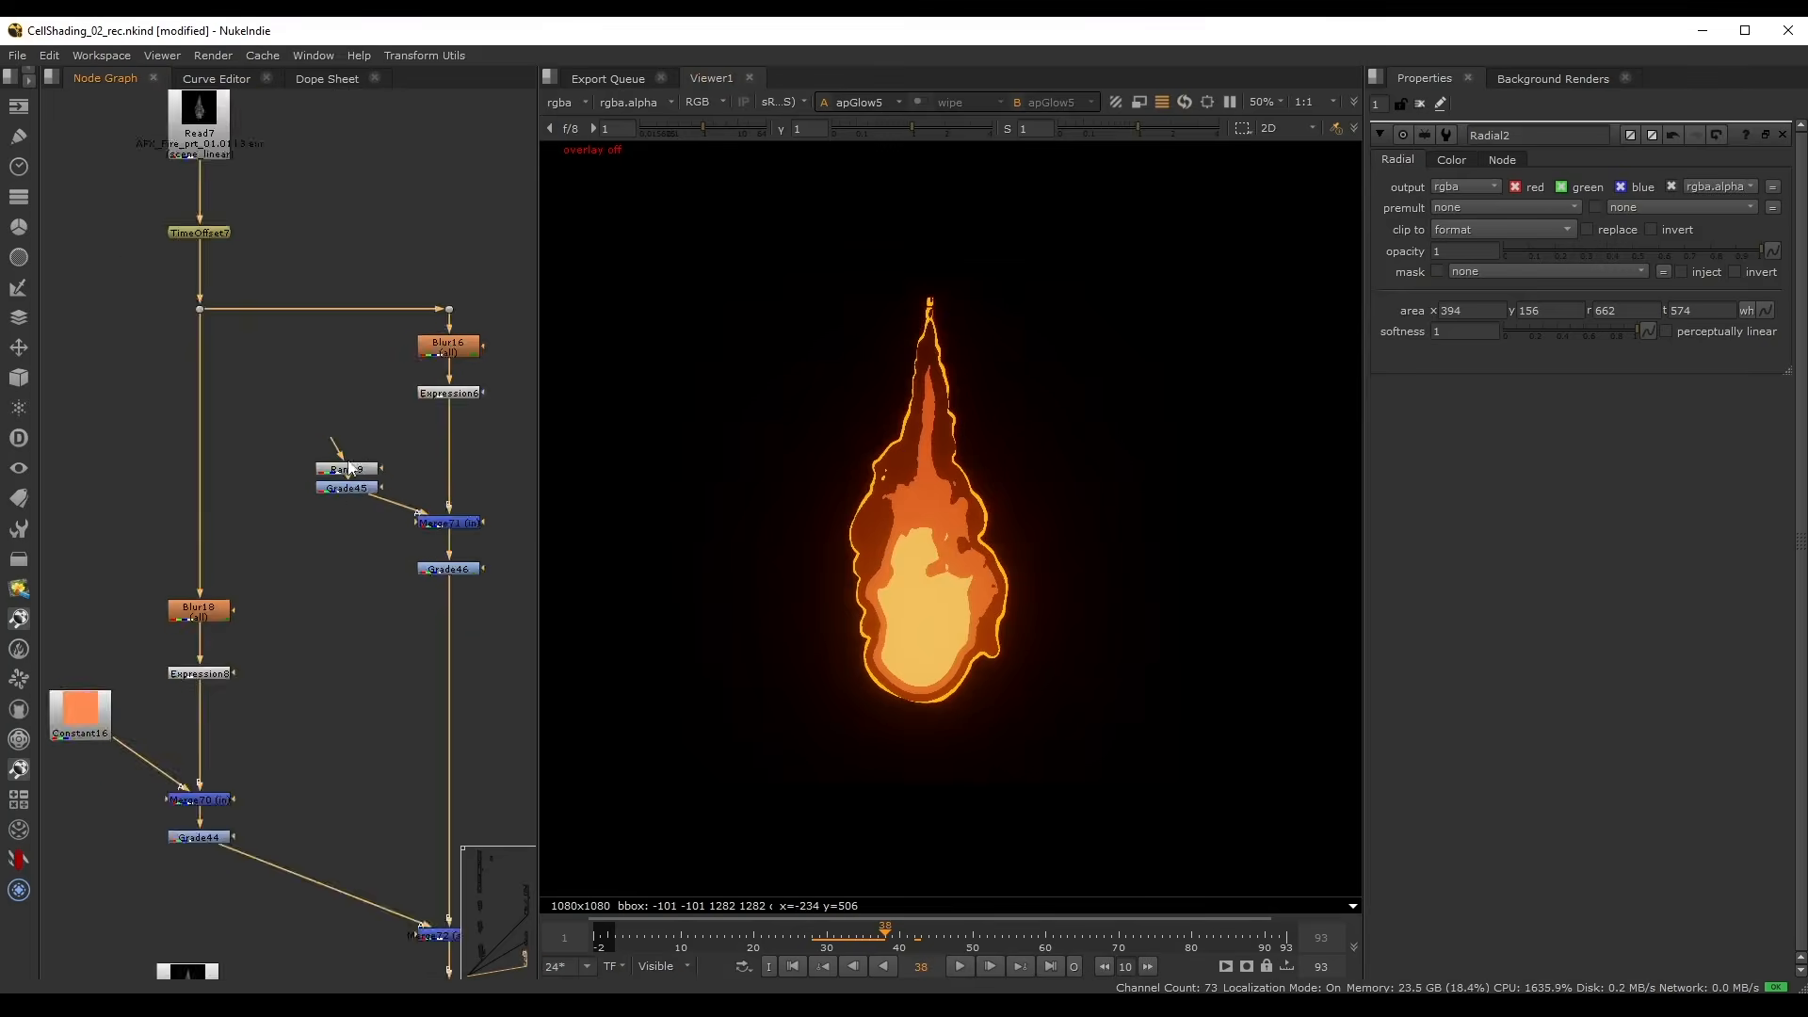
{"action": "scroll", "coordinate": [350, 468], "scroll_direction": "up", "scroll_amount": 3}
{"action": "double_click", "coordinate": [457, 299]}
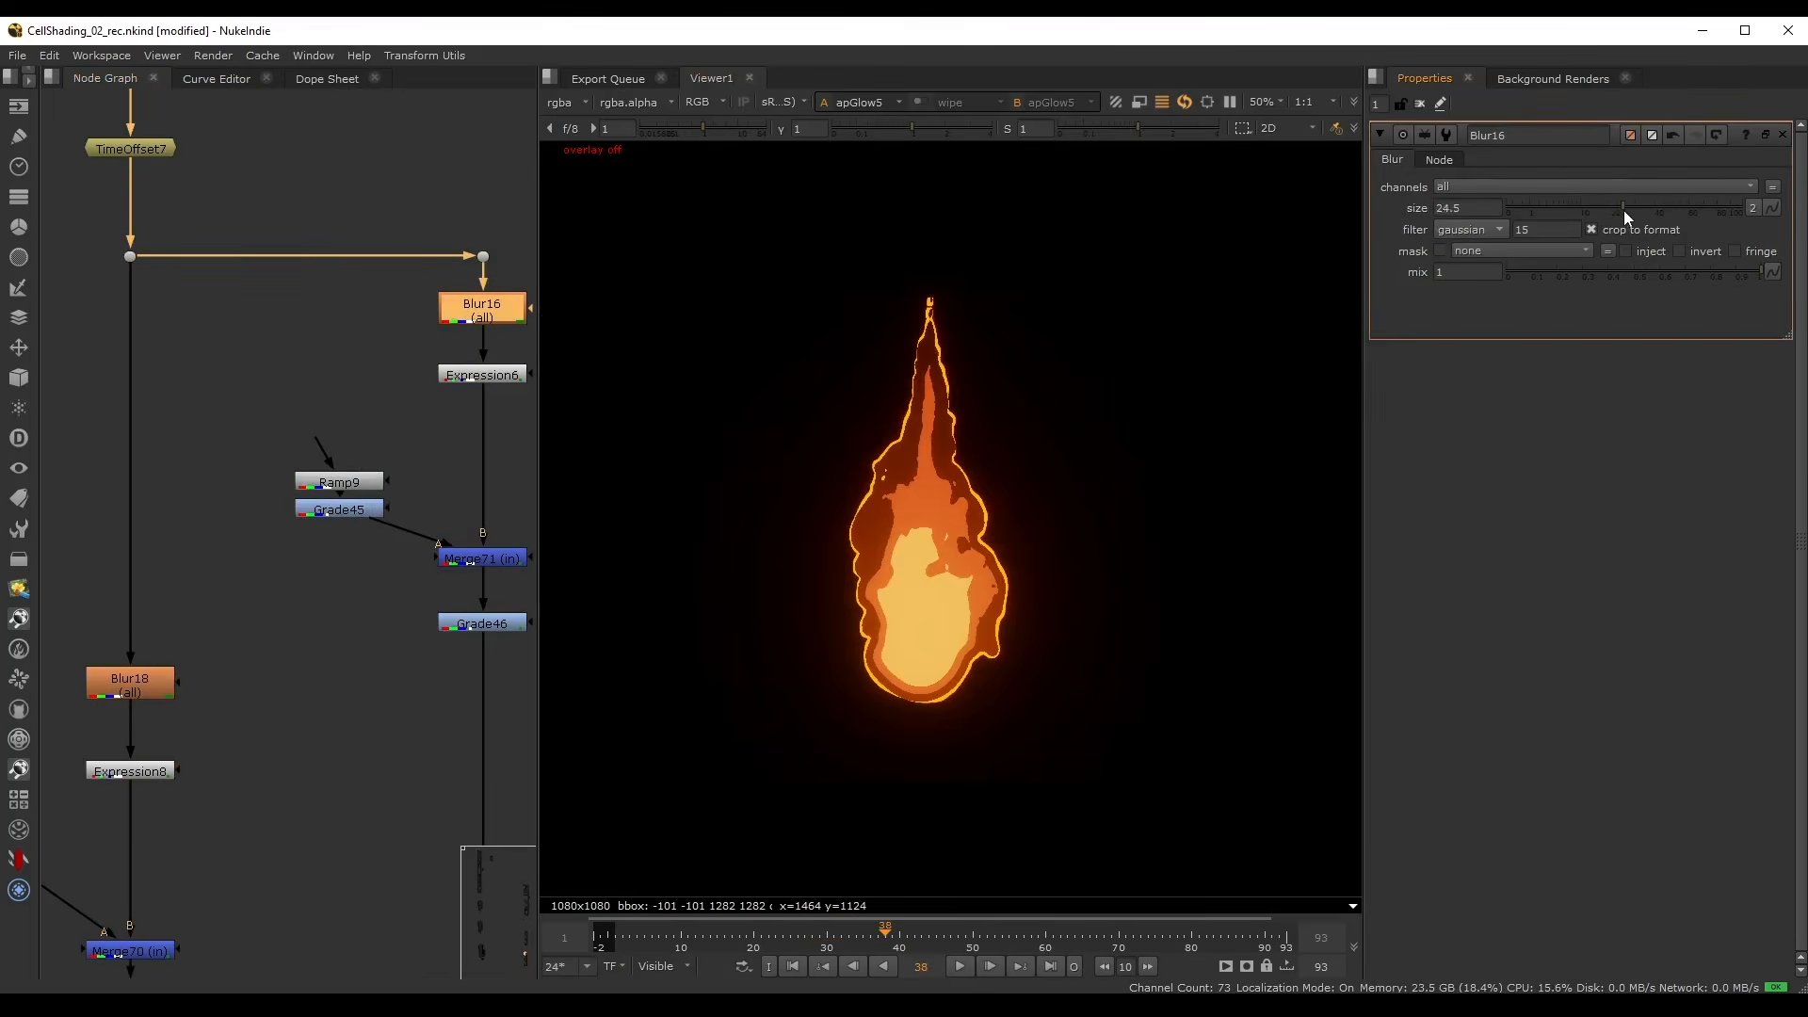
{"action": "left_click_drag", "start_coordinate": [1625, 211], "coordinate": [1612, 211]}
{"action": "middle_click_drag", "start_coordinate": [163, 750], "coordinate": [295, 466]}
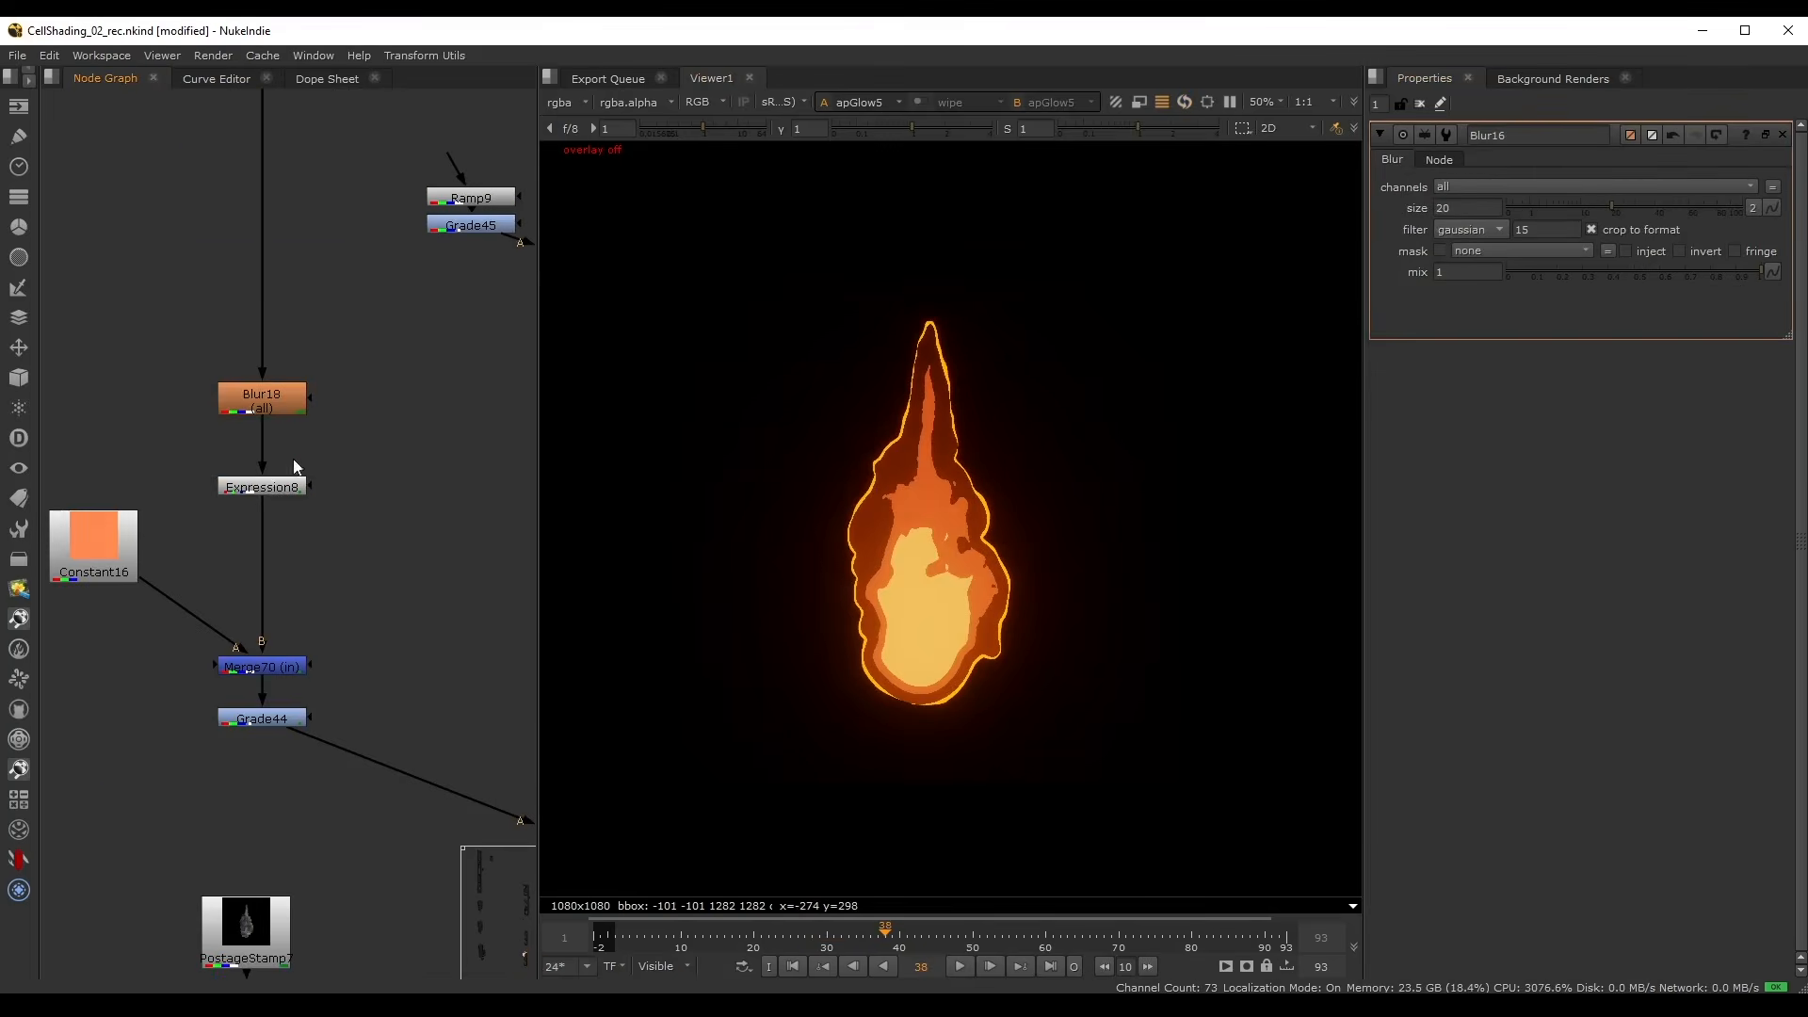
{"action": "double_click", "coordinate": [262, 398]}
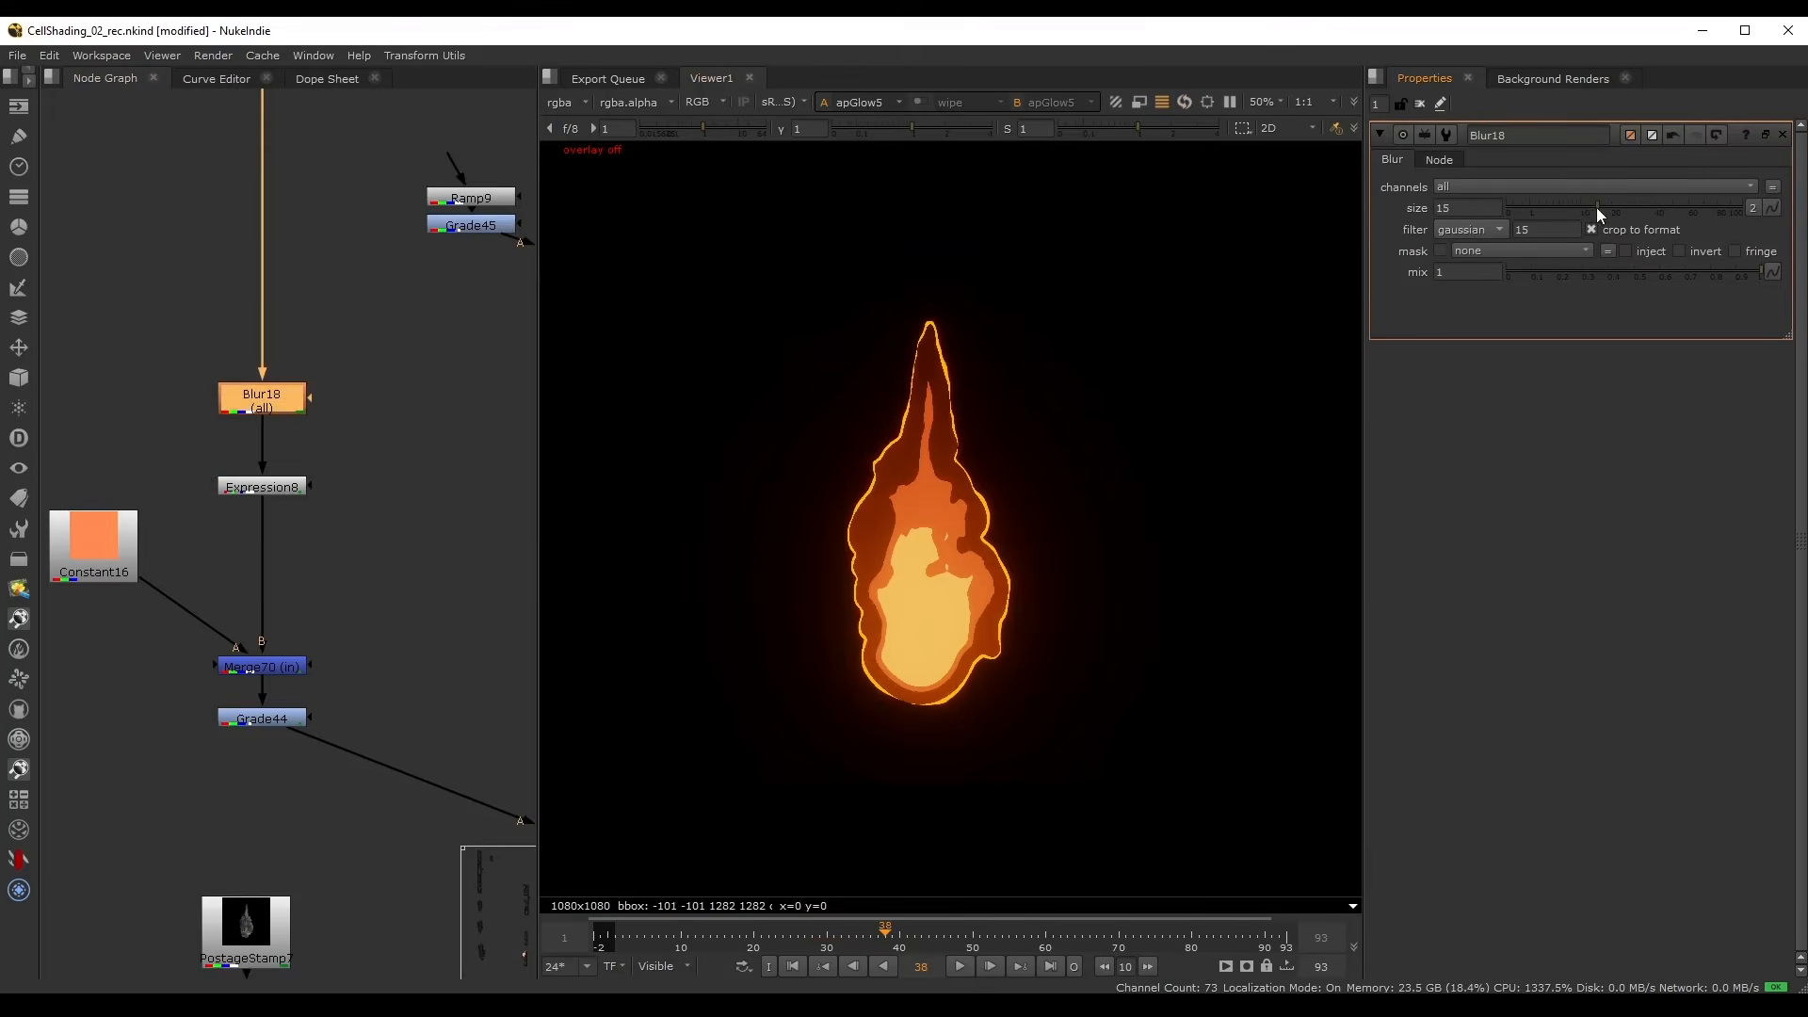
{"action": "left_click_drag", "start_coordinate": [1590, 209], "coordinate": [1595, 210]}
- Set Blur17's size to 19.5
{"action": "middle_click_drag", "start_coordinate": [314, 962], "coordinate": [317, 241]}
{"action": "double_click", "coordinate": [254, 336]}
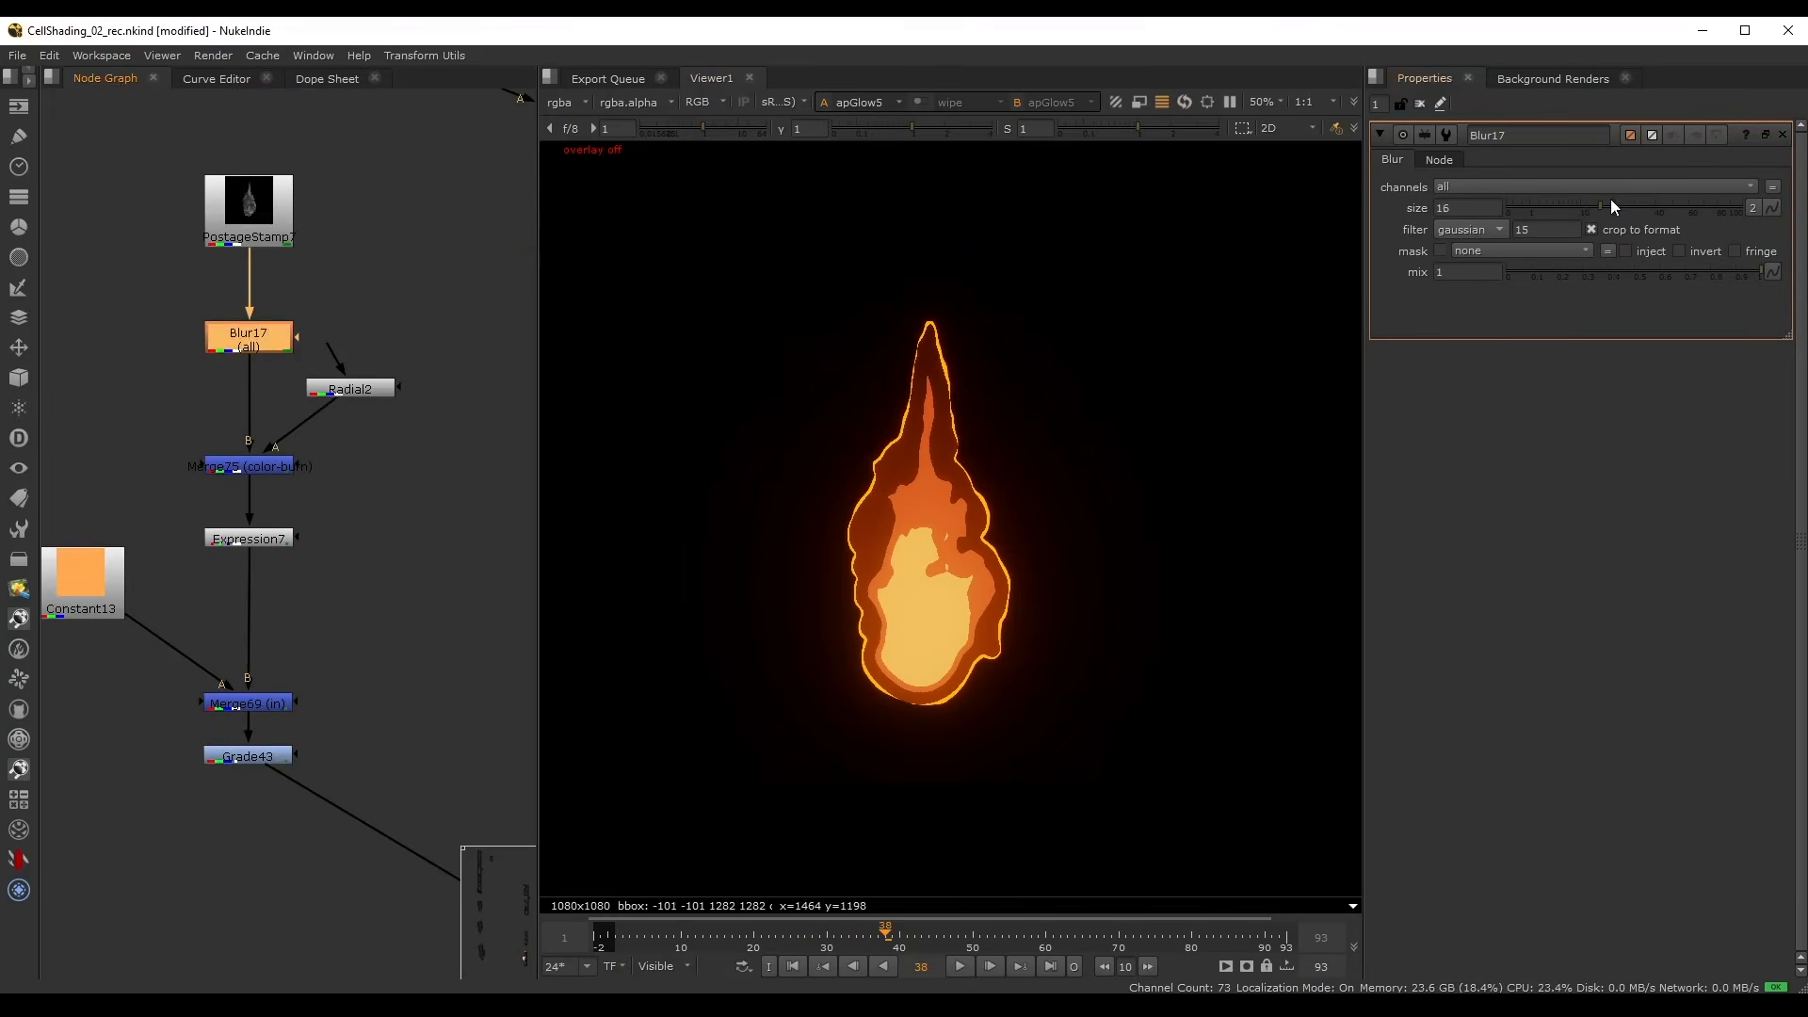
{"action": "left_click", "coordinate": [1611, 207]}
- Play back the glowing flame repeatedly from around frame 40 to check the smoothed colour layers in motion
{"action": "scroll", "coordinate": [260, 497], "scroll_direction": "down", "scroll_amount": 3}
{"action": "middle_click_drag", "start_coordinate": [260, 497], "coordinate": [144, 304]}
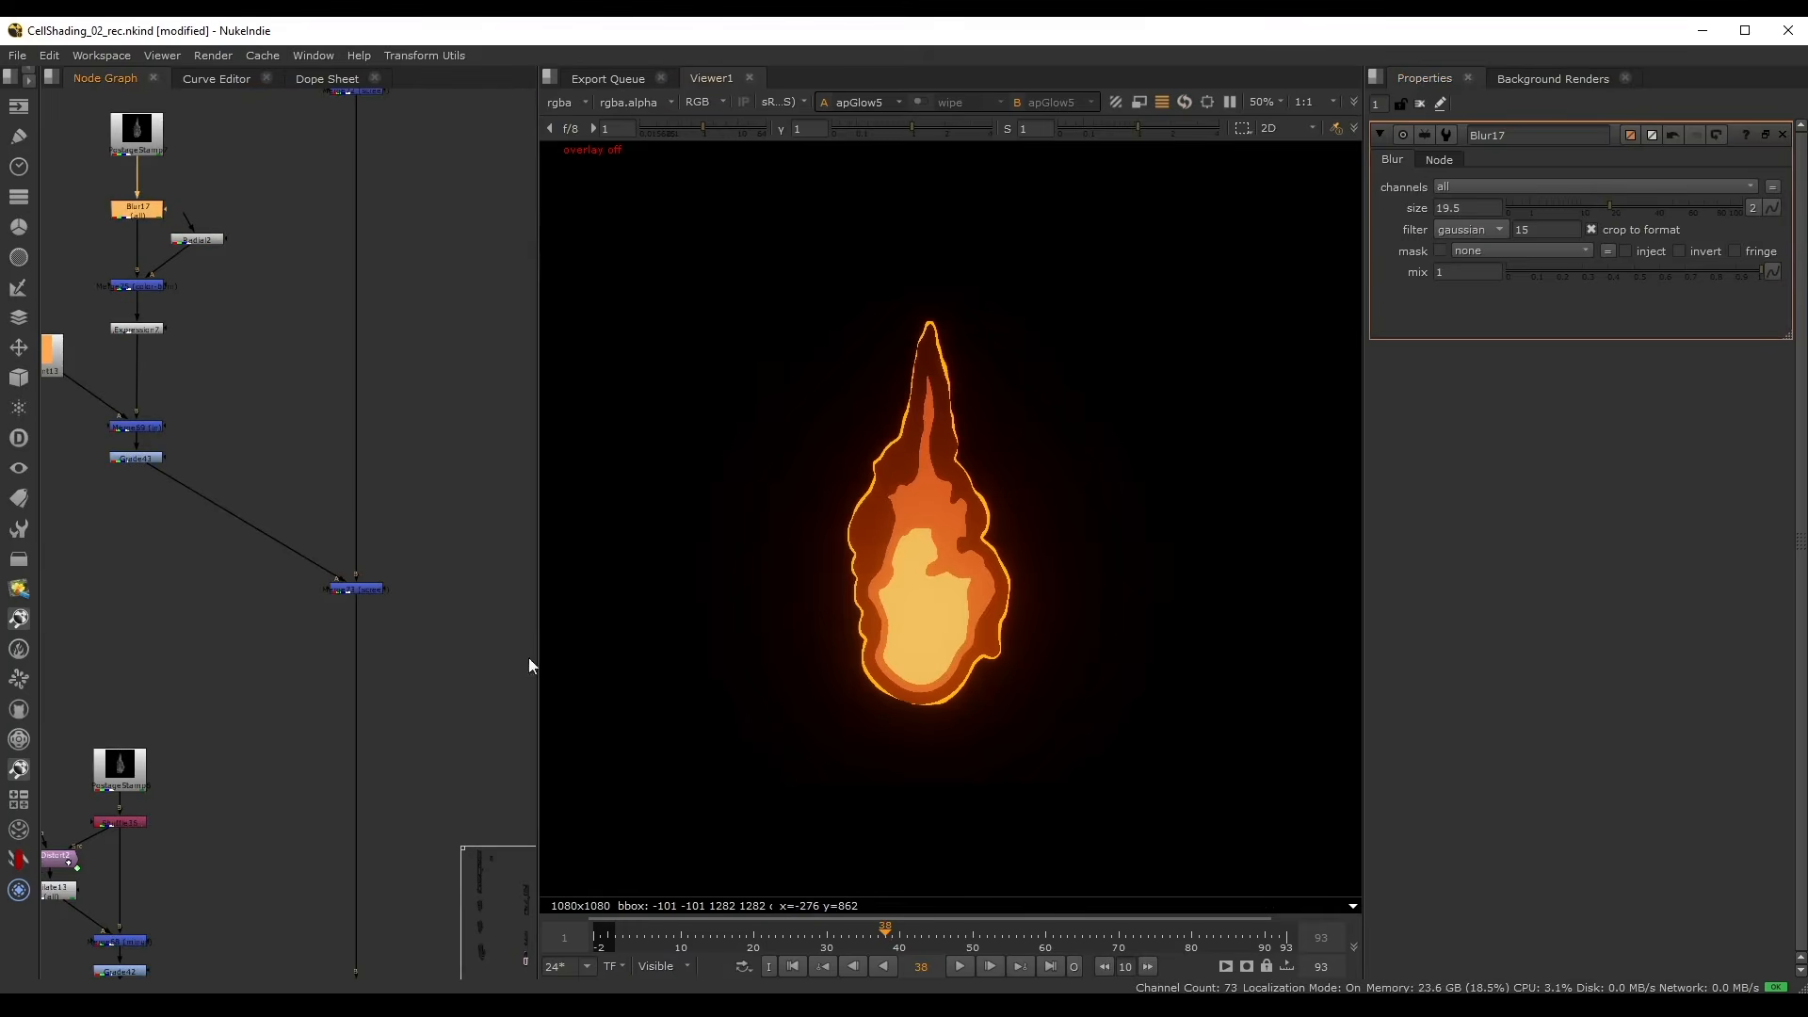
{"action": "left_click", "coordinate": [957, 967]}
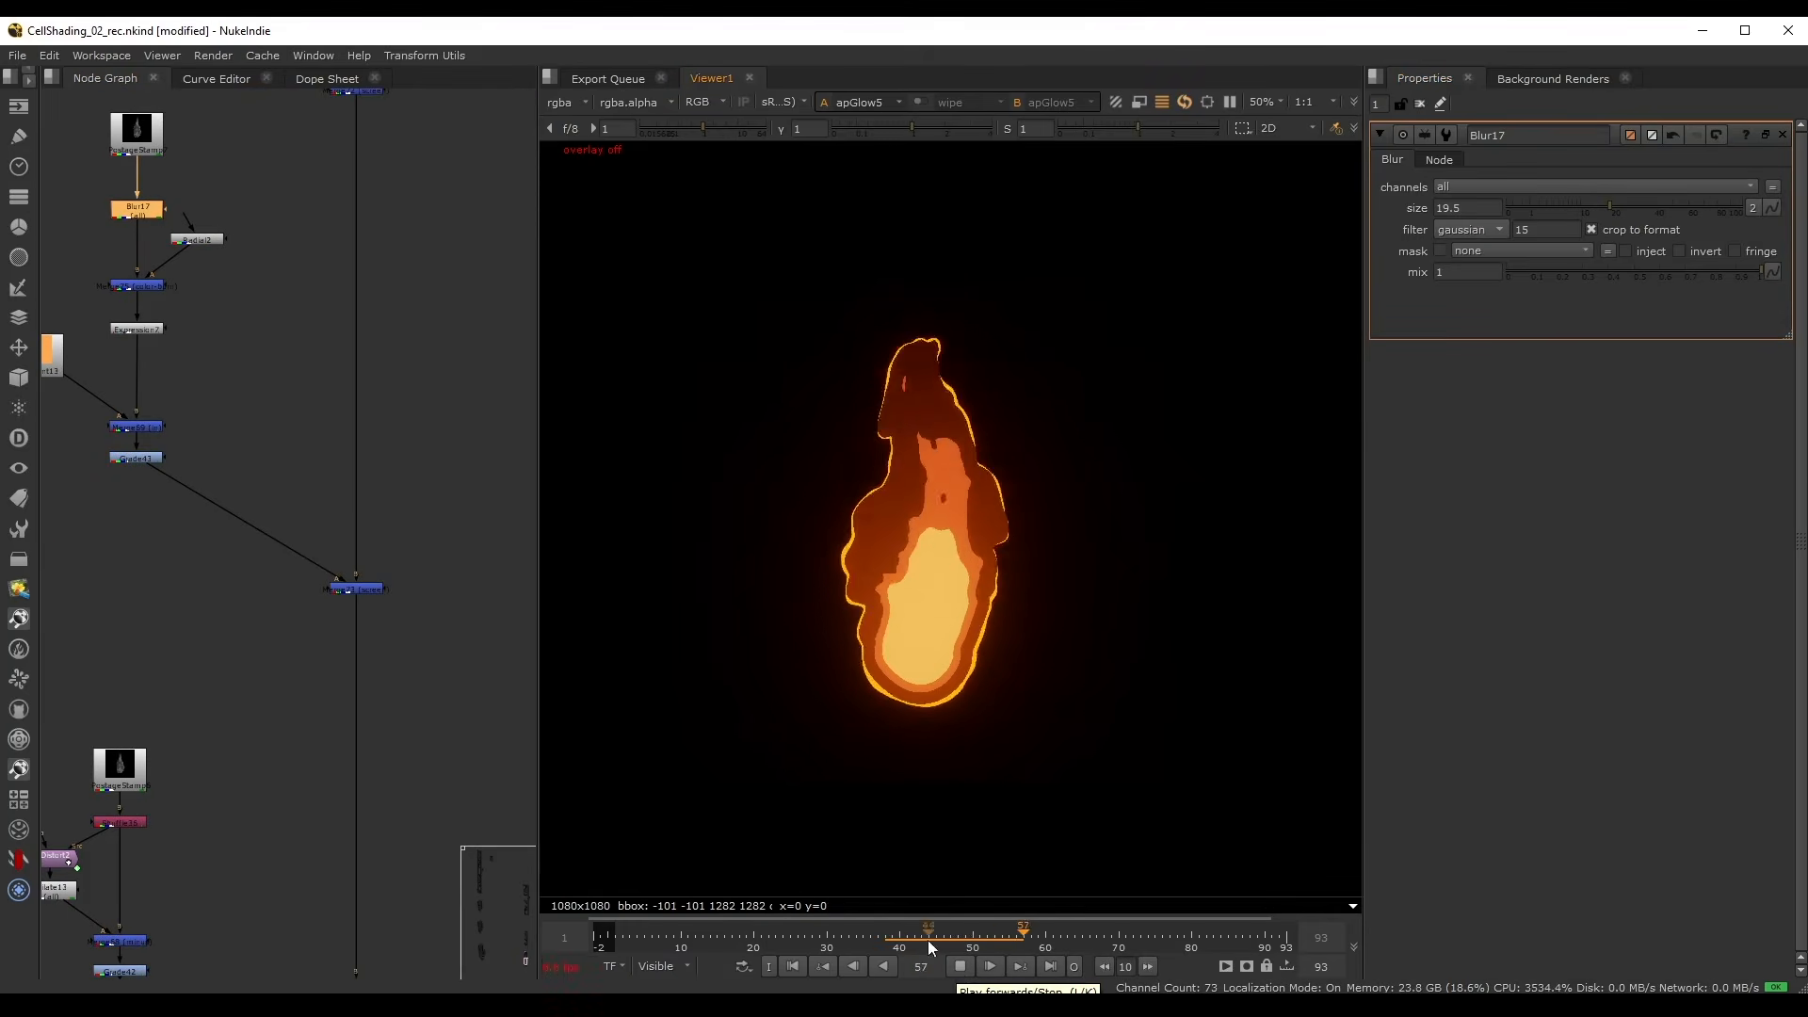
{"action": "left_click", "coordinate": [896, 932]}
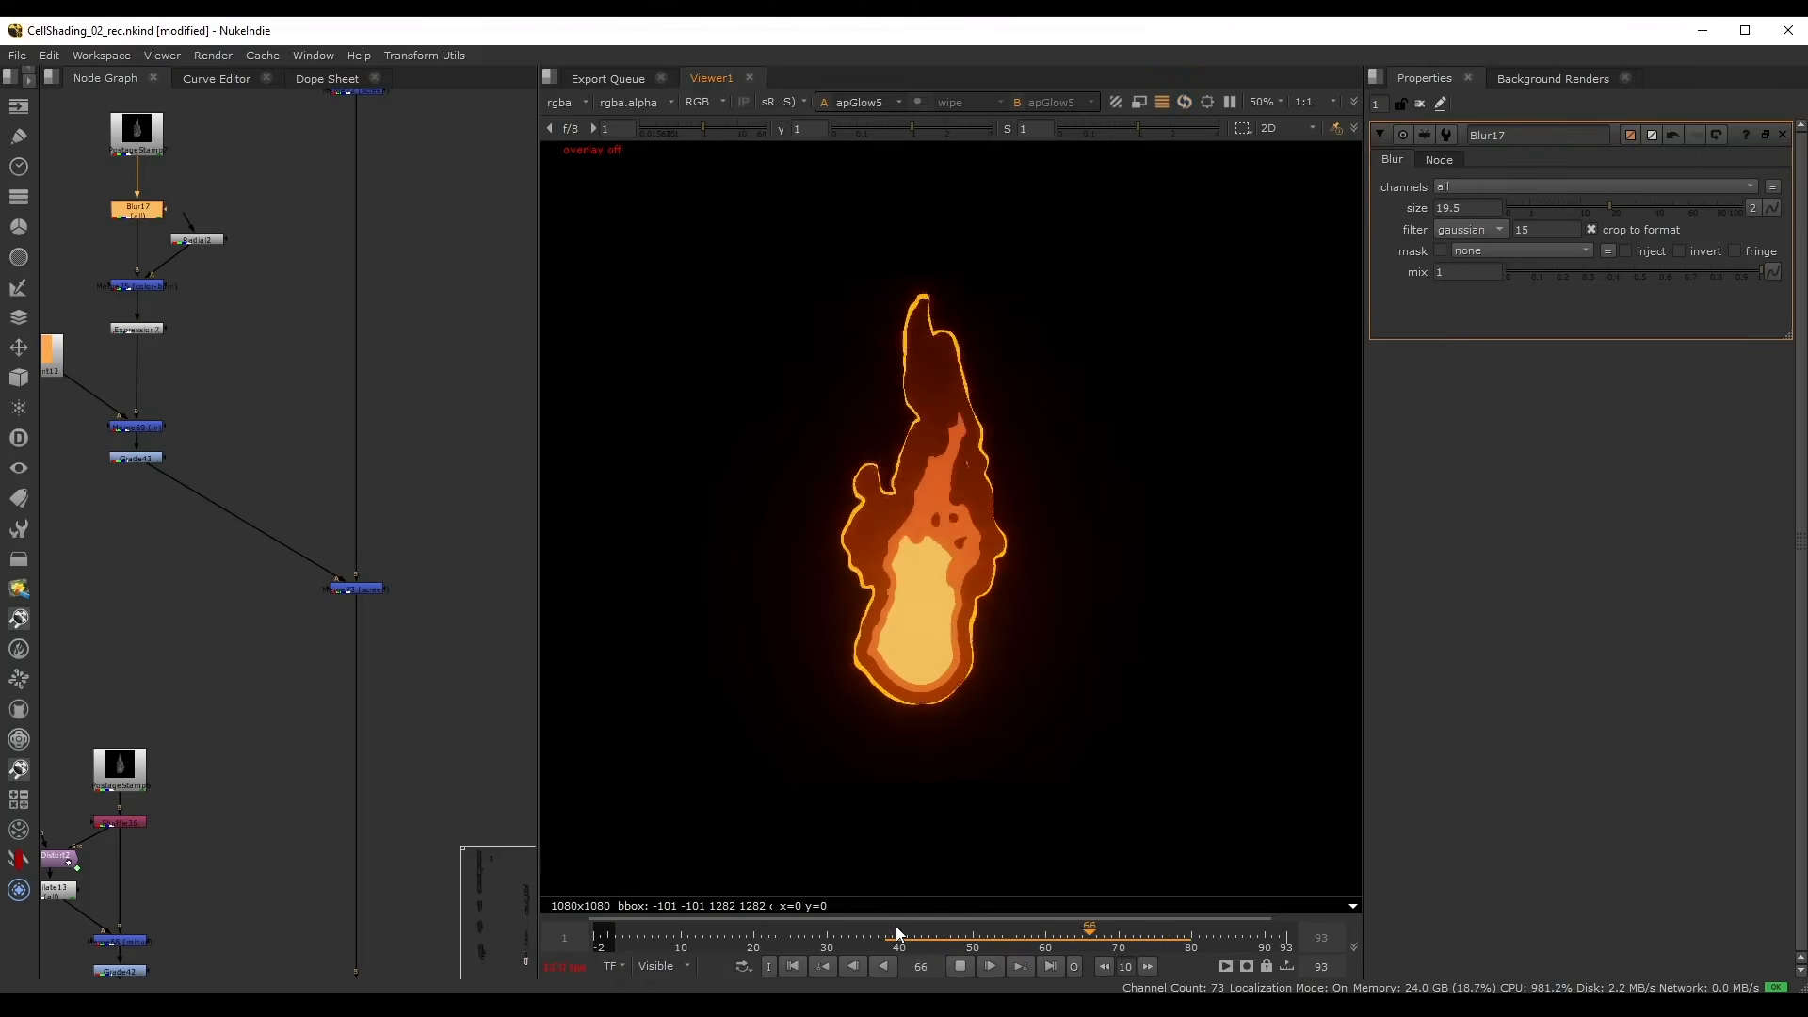
{"action": "left_click", "coordinate": [894, 930]}
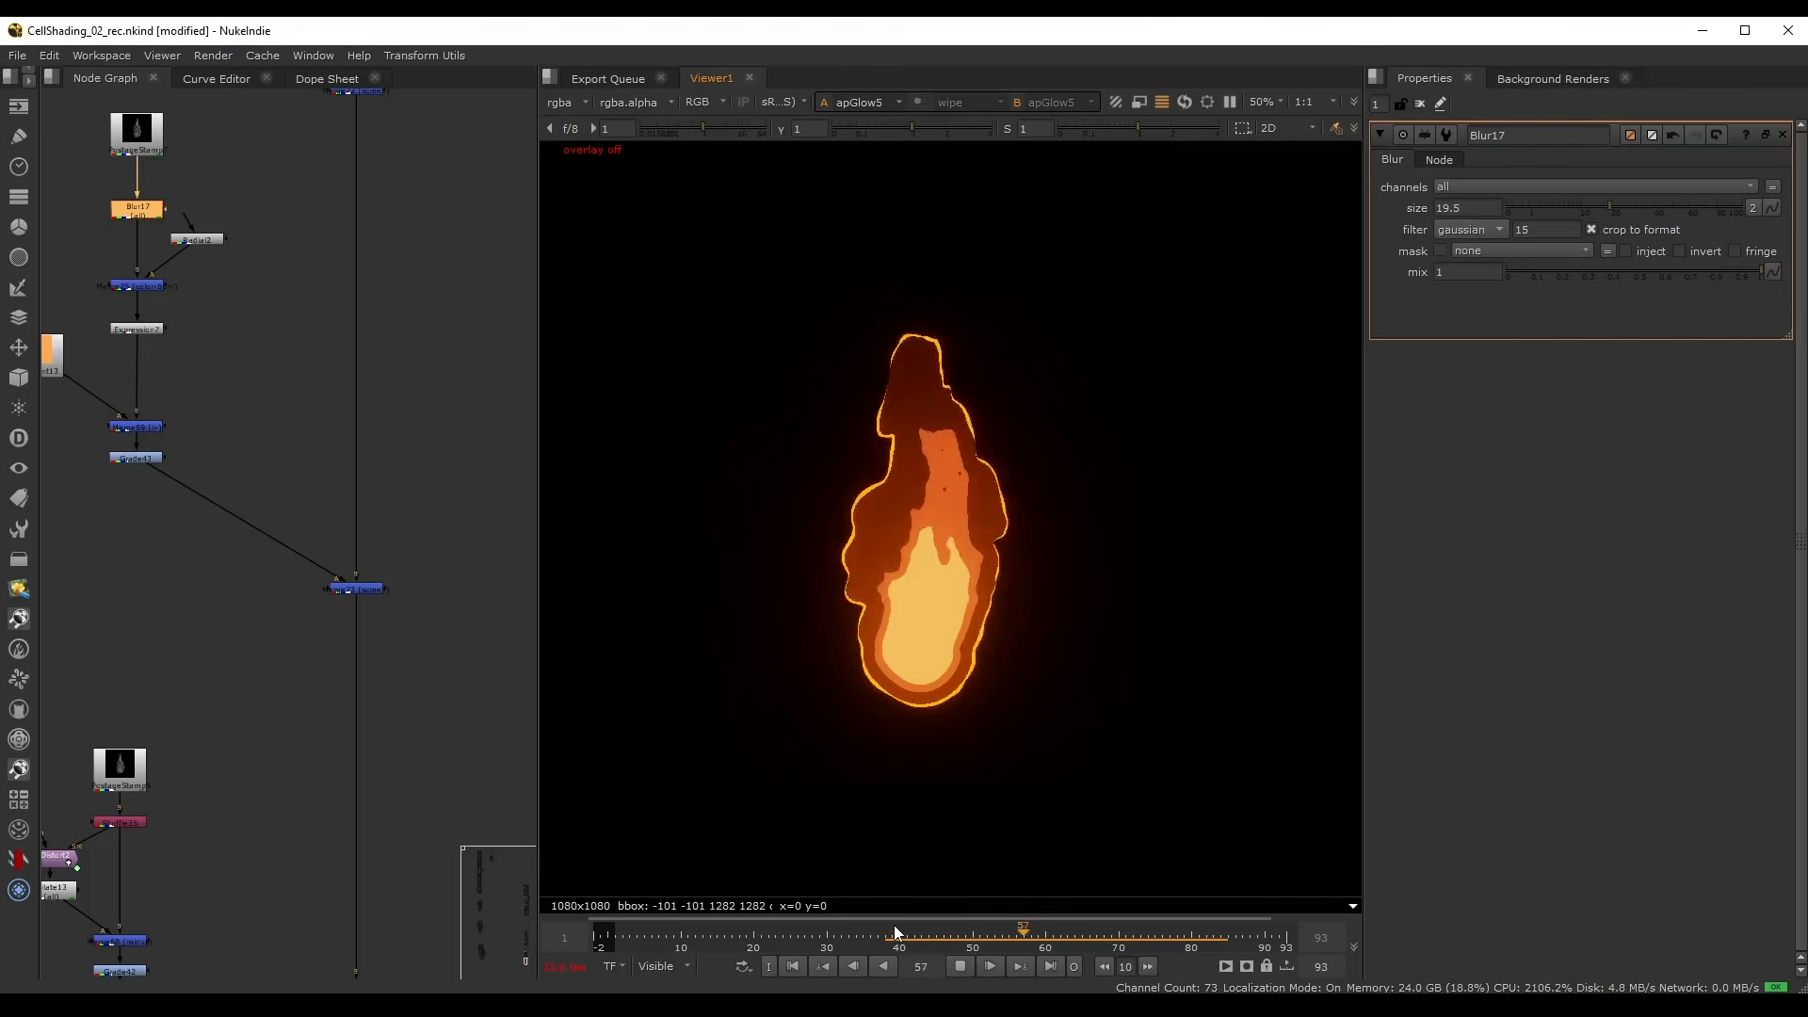
{"action": "left_click", "coordinate": [897, 930]}
{"action": "left_click", "coordinate": [959, 966]}
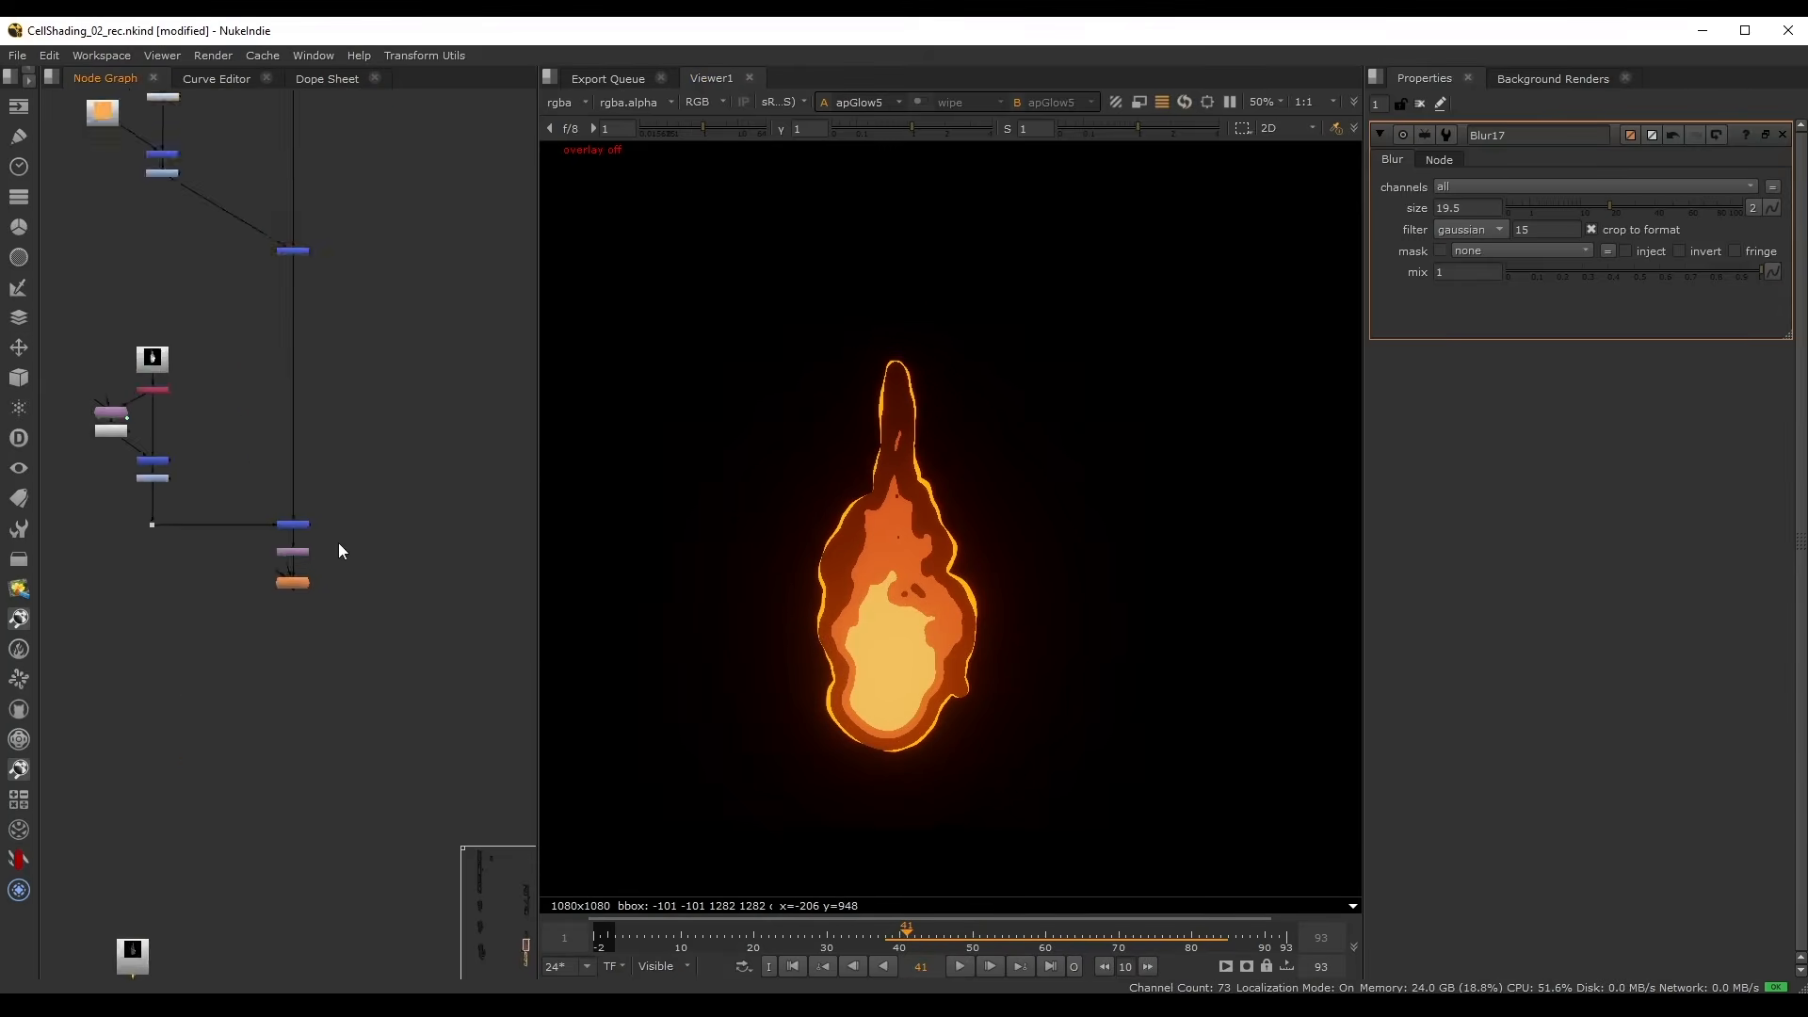
- Load the outputs of apGlow4 and apGlow5 into separate viewer inputs for comparison
{"action": "scroll", "coordinate": [337, 543], "scroll_direction": "up", "scroll_amount": 3}
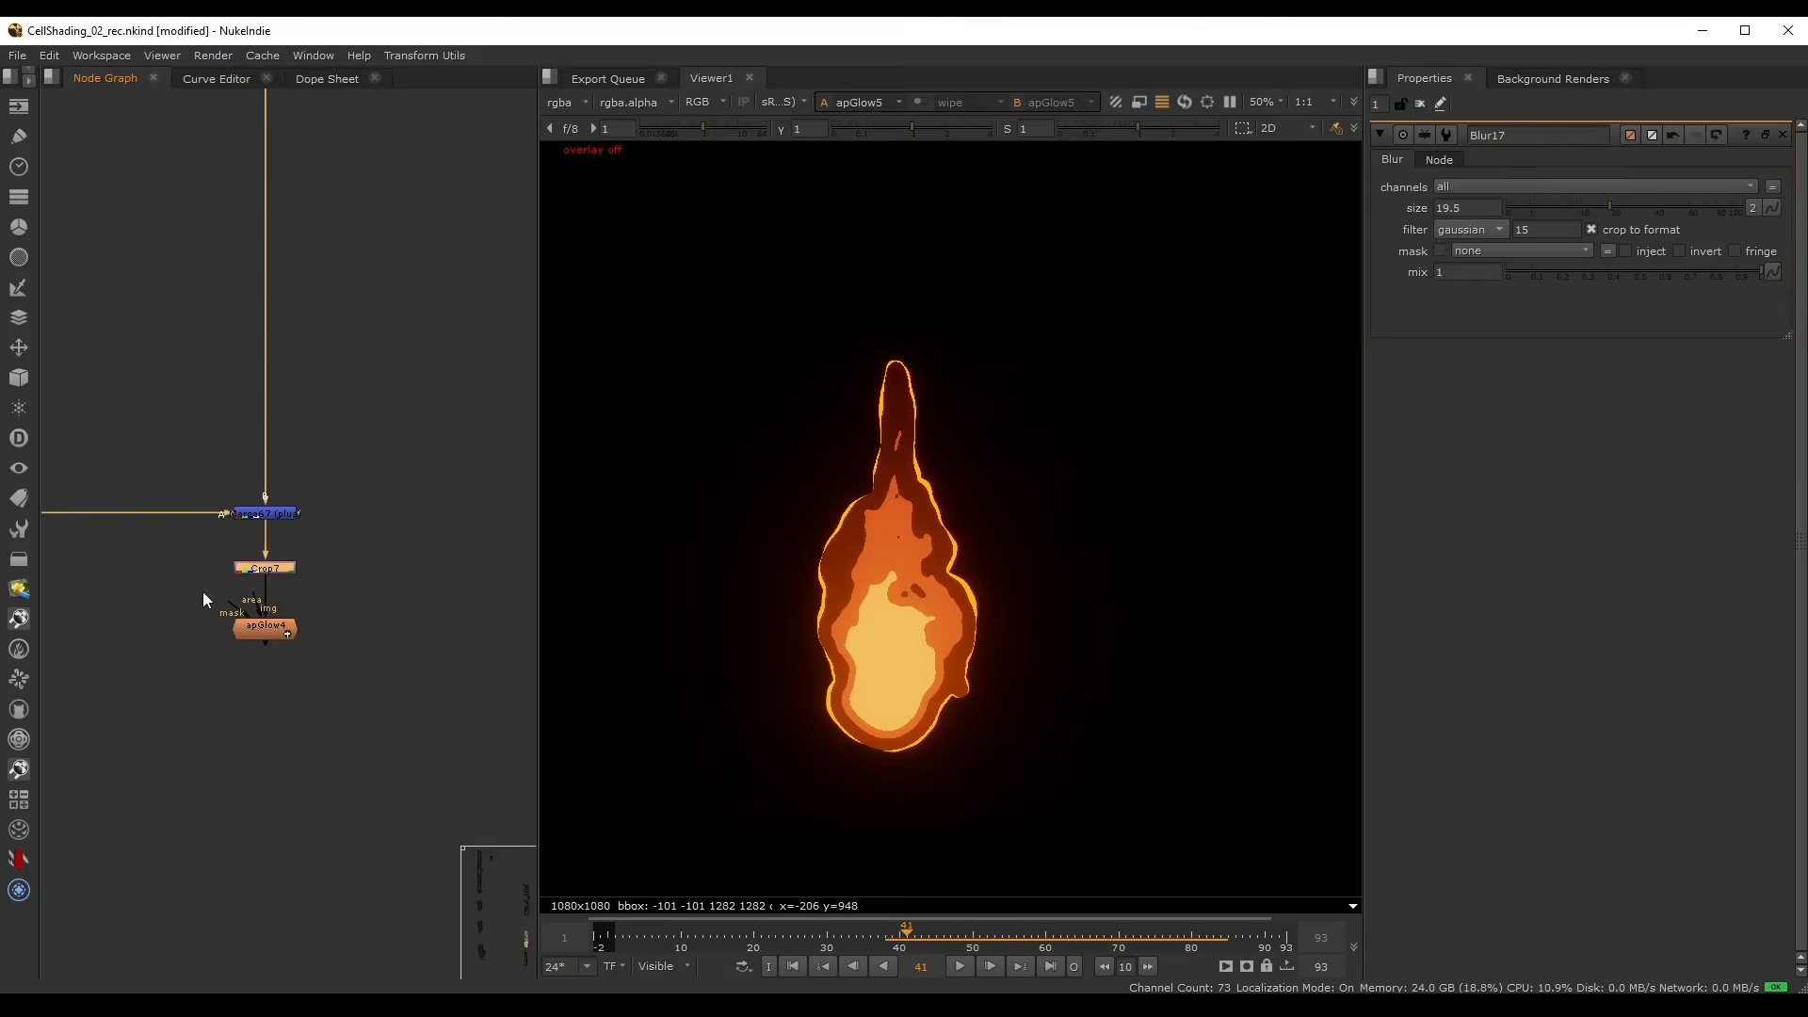
{"action": "key", "text": "1"}
{"action": "left_click", "coordinate": [252, 625]}
{"action": "key", "text": "1"}
{"action": "scroll", "coordinate": [281, 721], "scroll_direction": "down", "scroll_amount": 5}
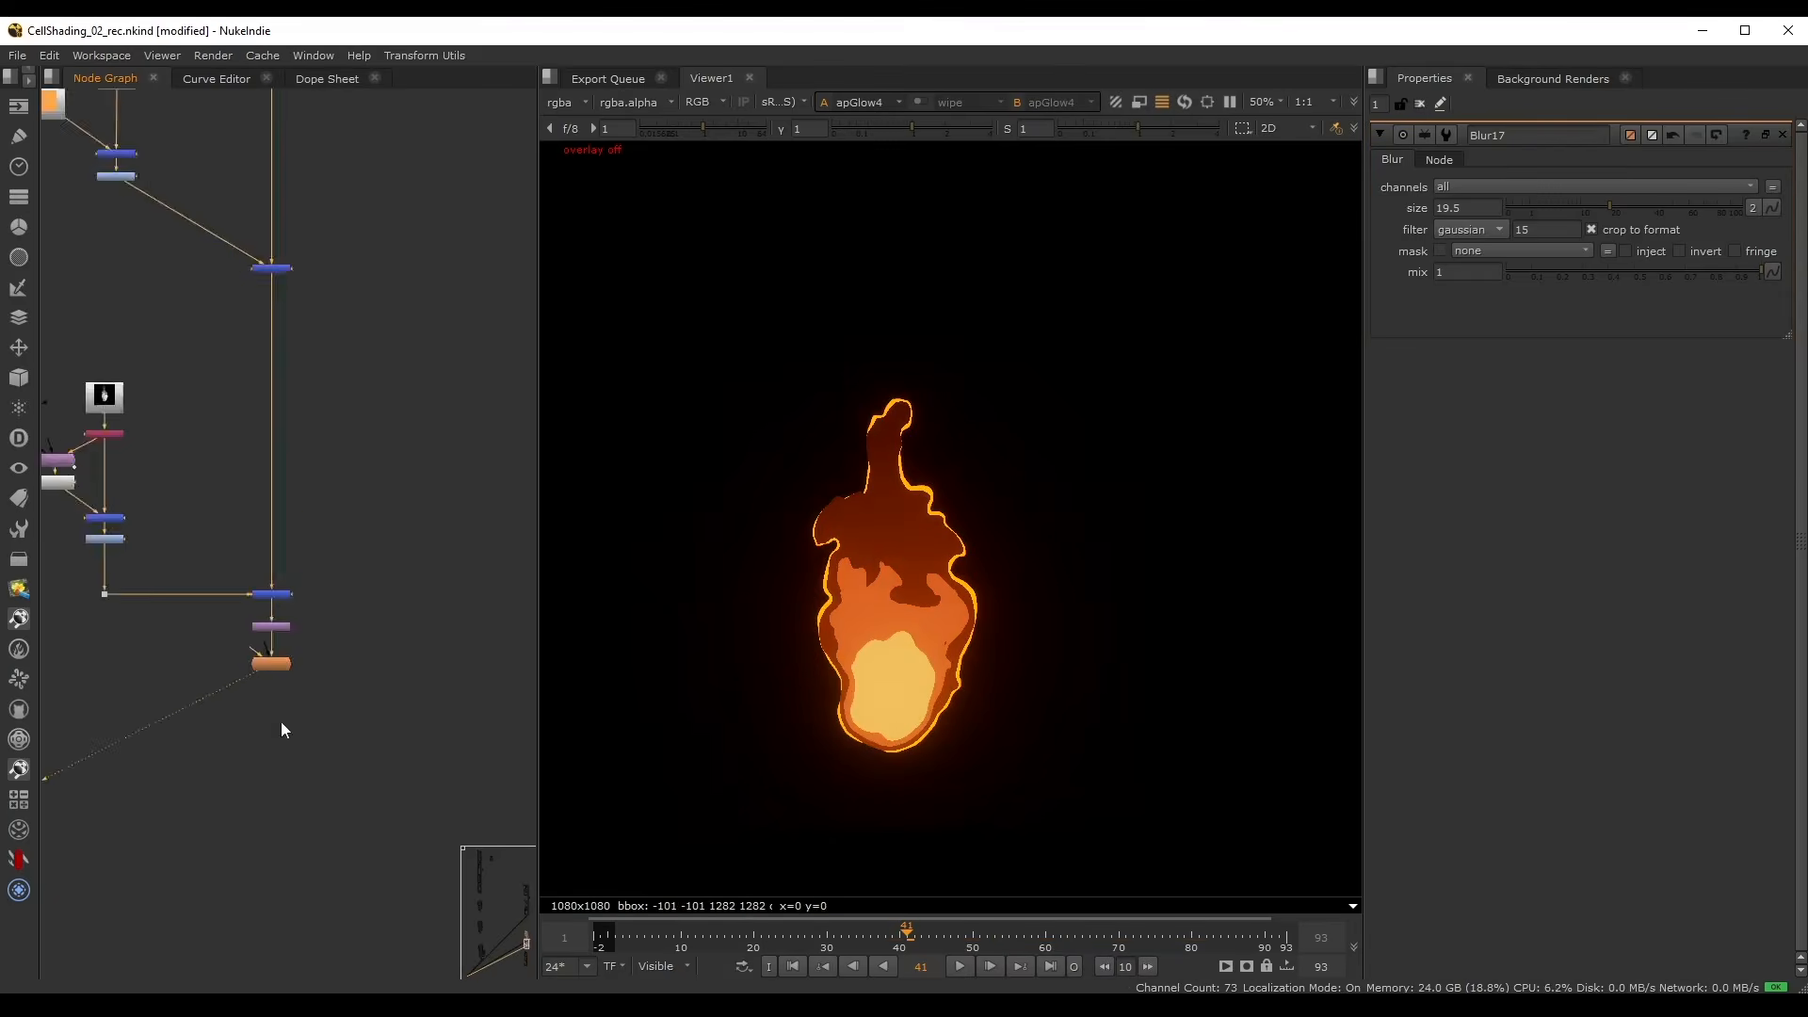
{"action": "scroll", "coordinate": [307, 442], "scroll_direction": "up", "scroll_amount": 5}
{"action": "left_click_drag", "start_coordinate": [295, 396], "coordinate": [471, 484]}
{"action": "key", "text": "1"}
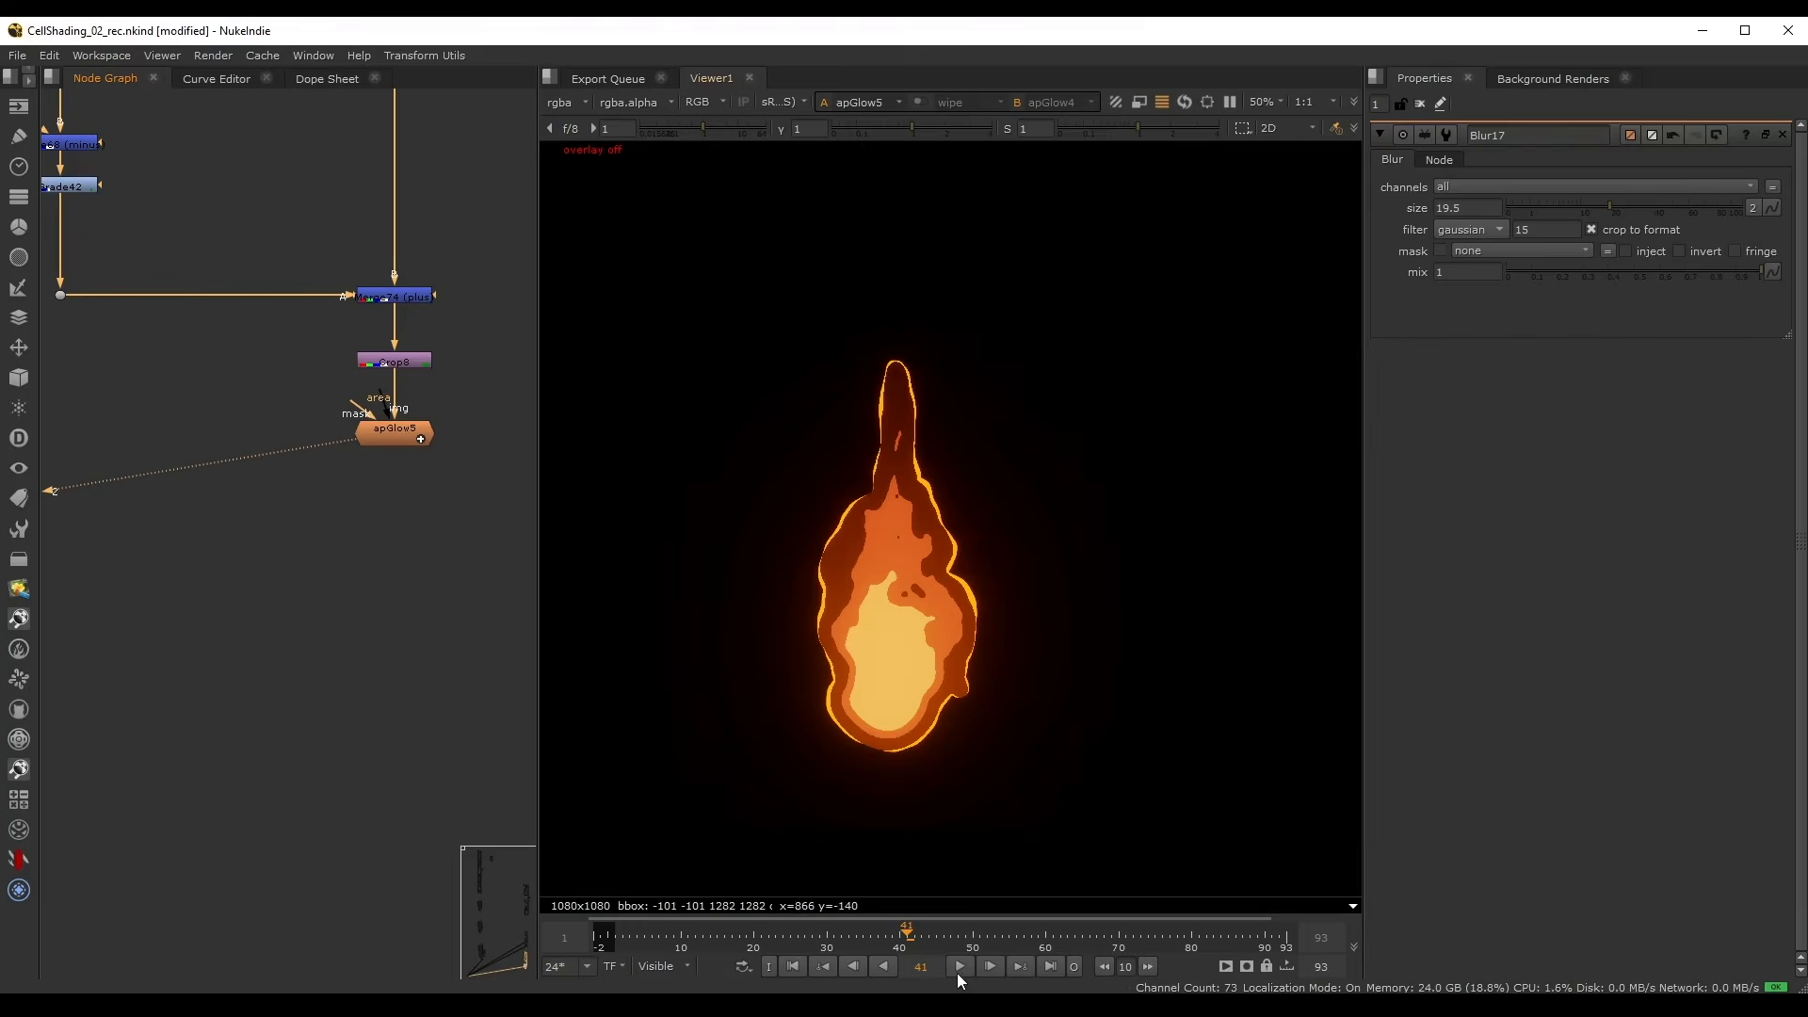
- Play the animation and compare the apGlow4 and apGlow5 flames by switching between them, including at frame 90
{"action": "left_click", "coordinate": [959, 967]}
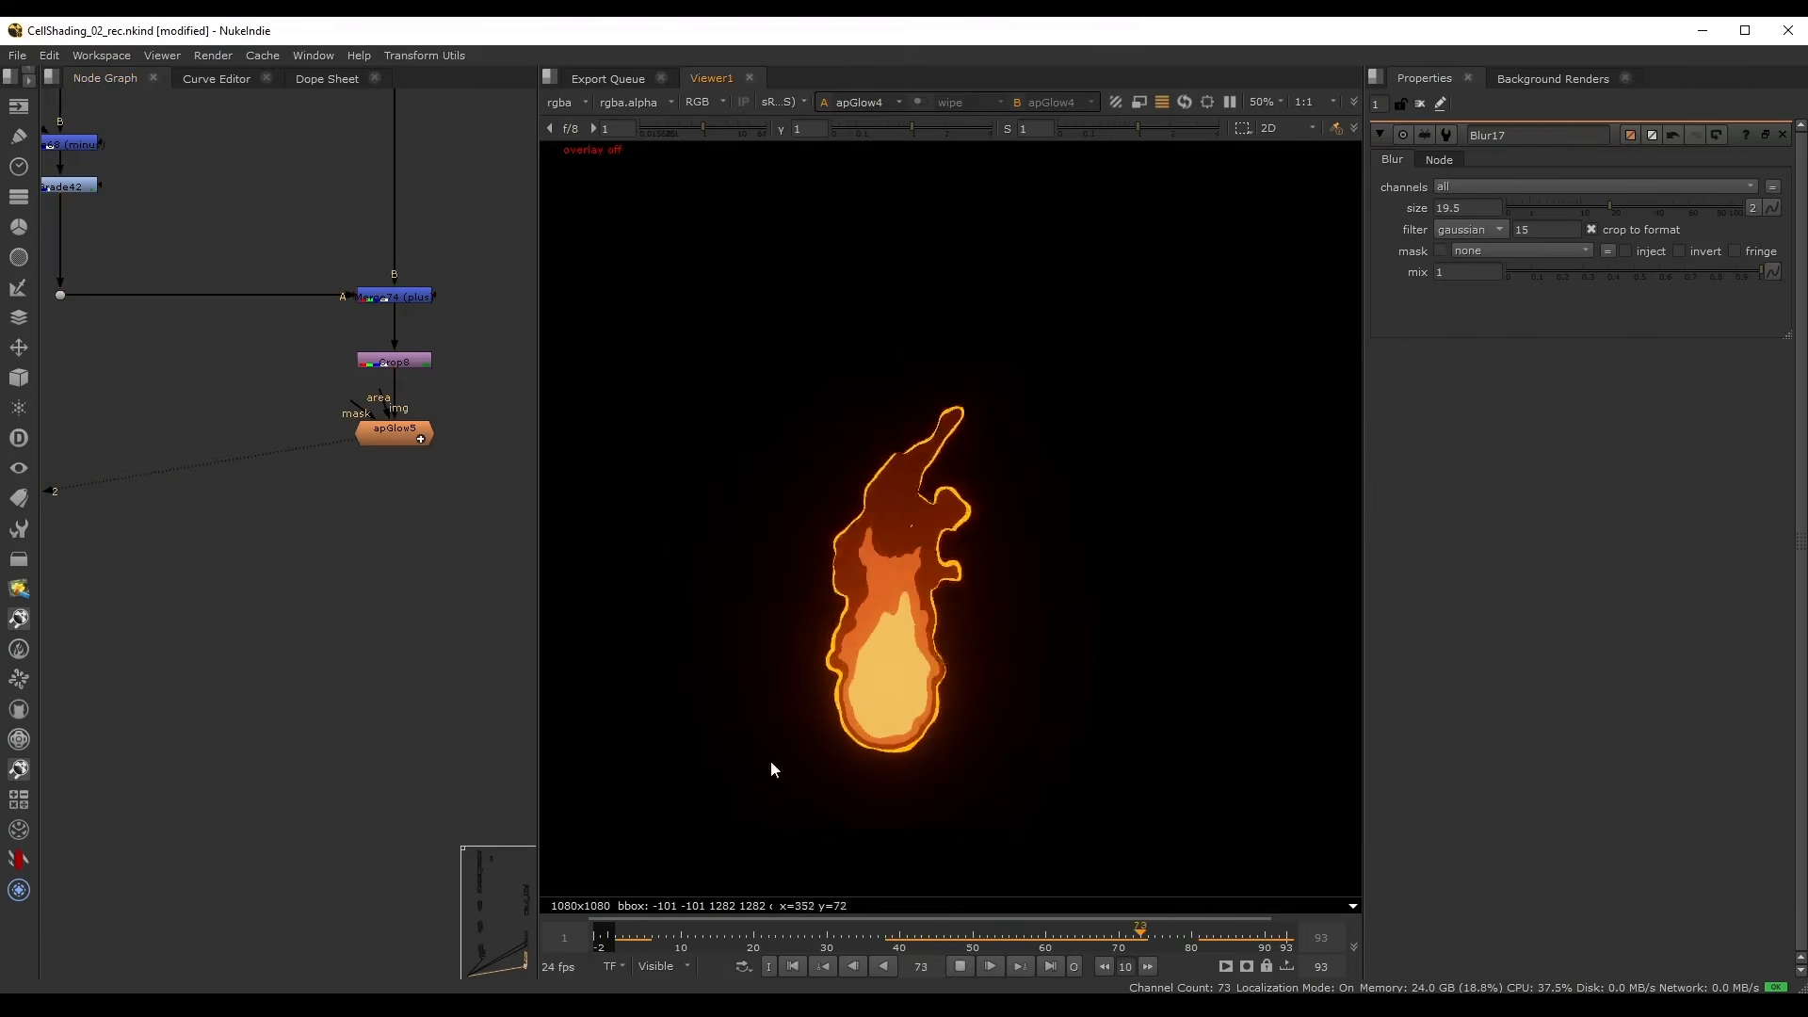
{"action": "key", "text": "1"}
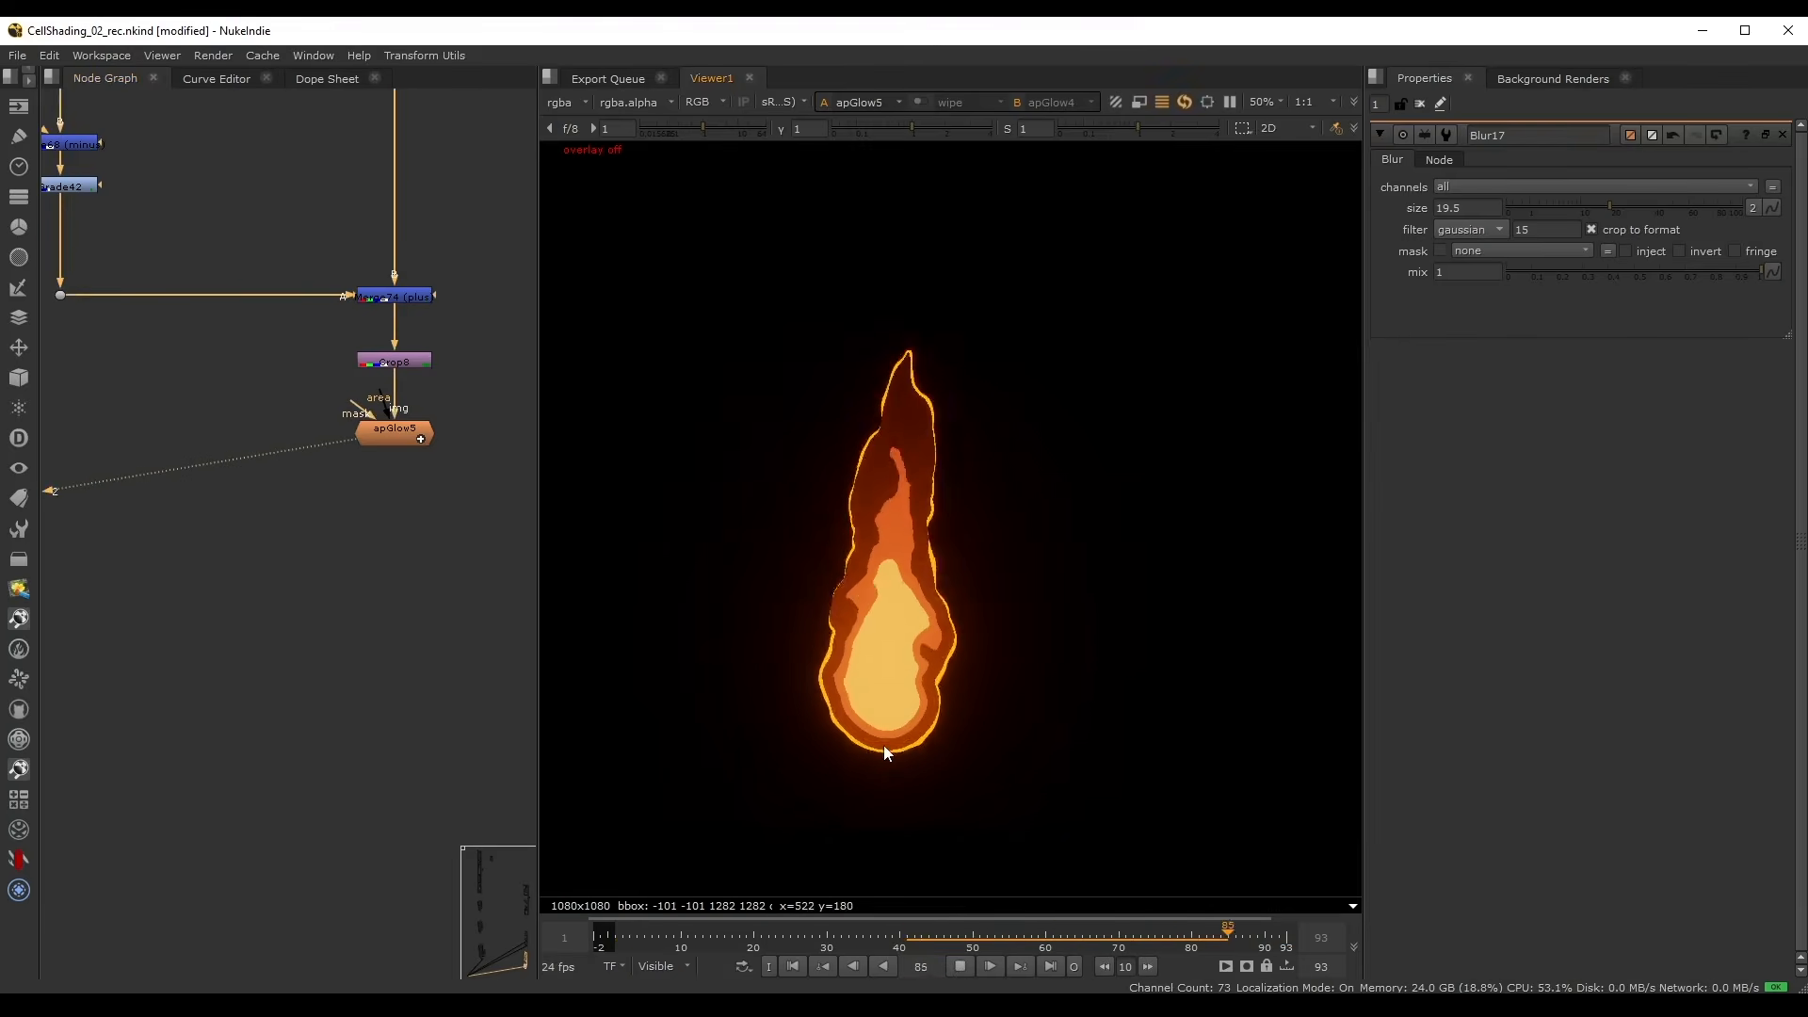
{"action": "left_click", "coordinate": [958, 964]}
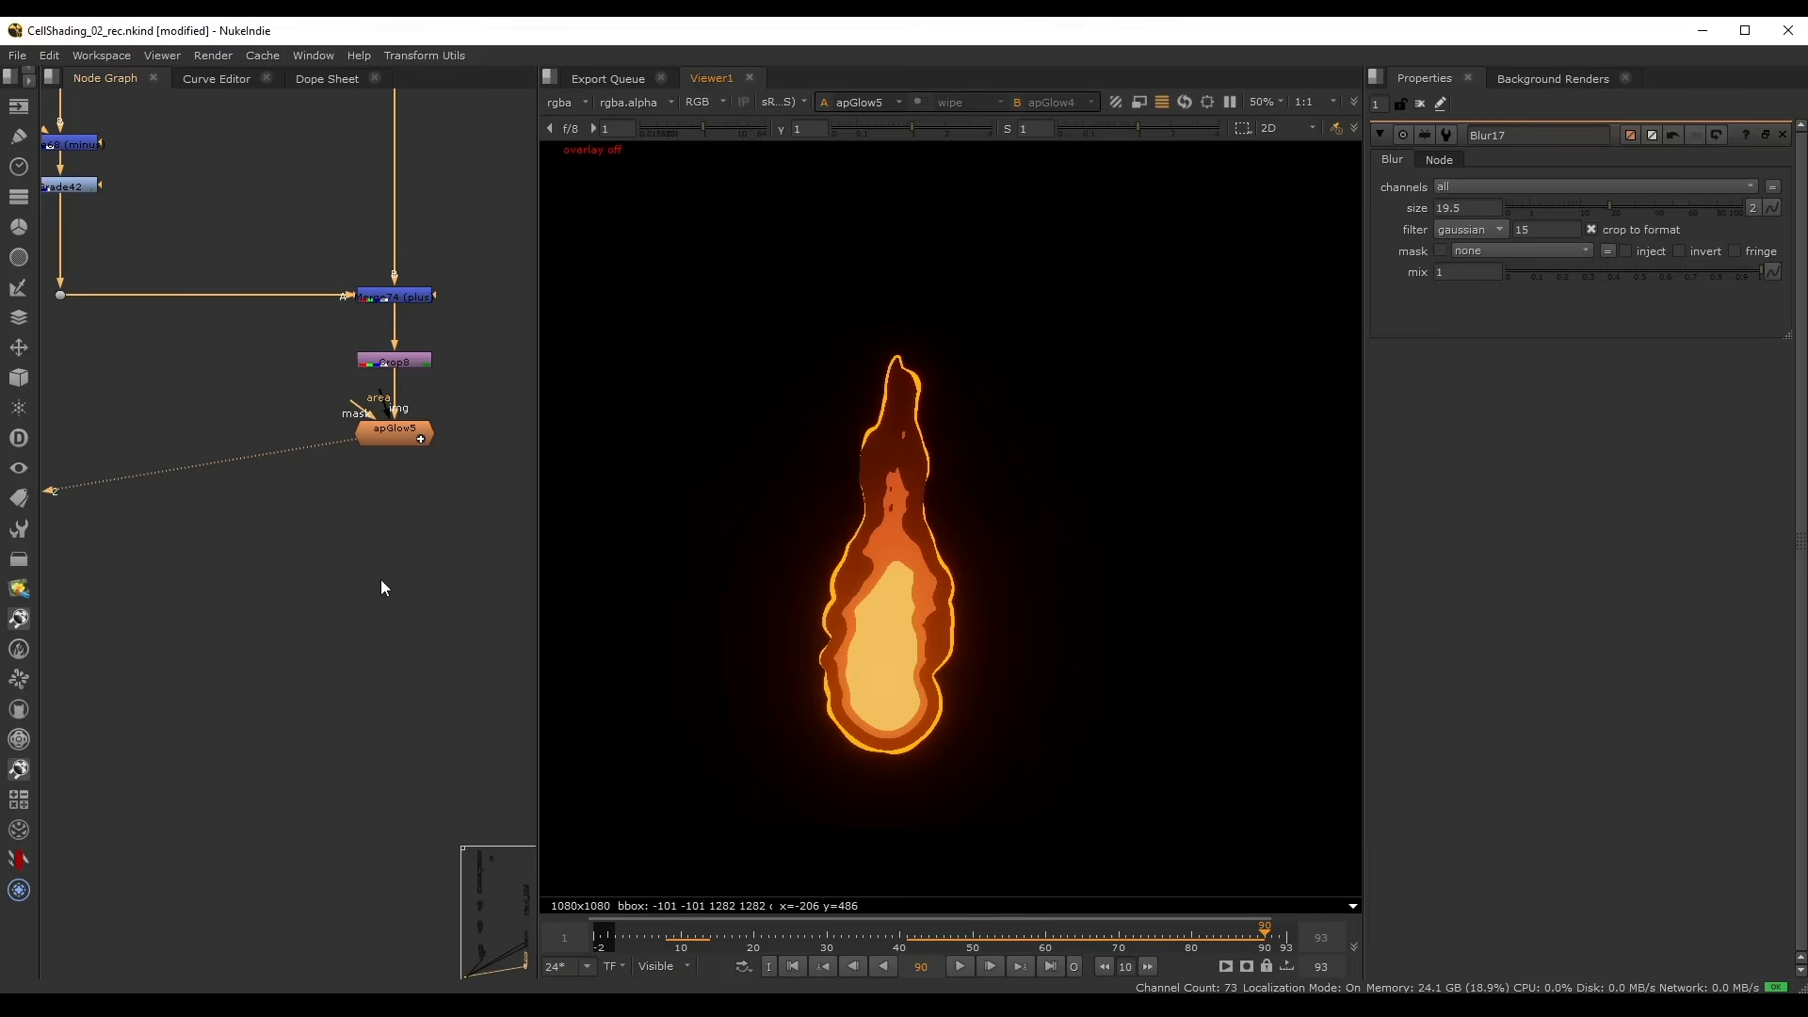
{"action": "key", "text": "1"}
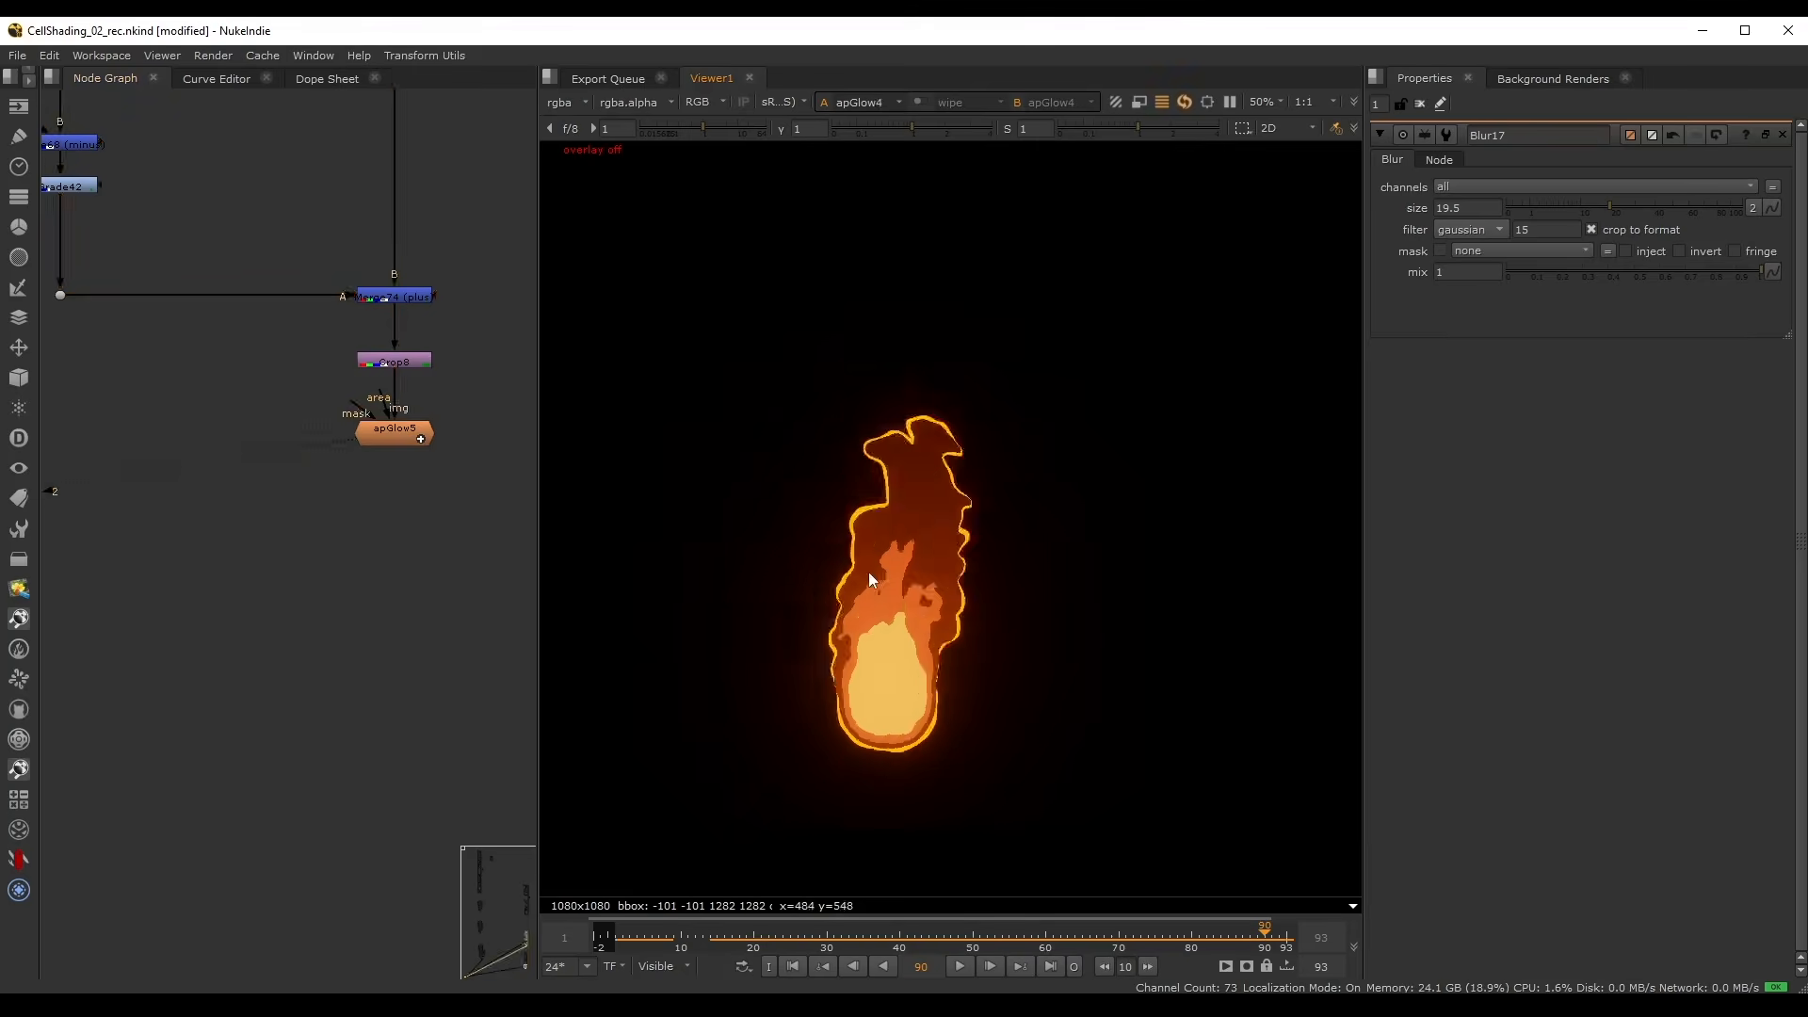
{"action": "key", "text": "2"}
{"action": "key", "text": "1"}
{"action": "key", "text": "2"}
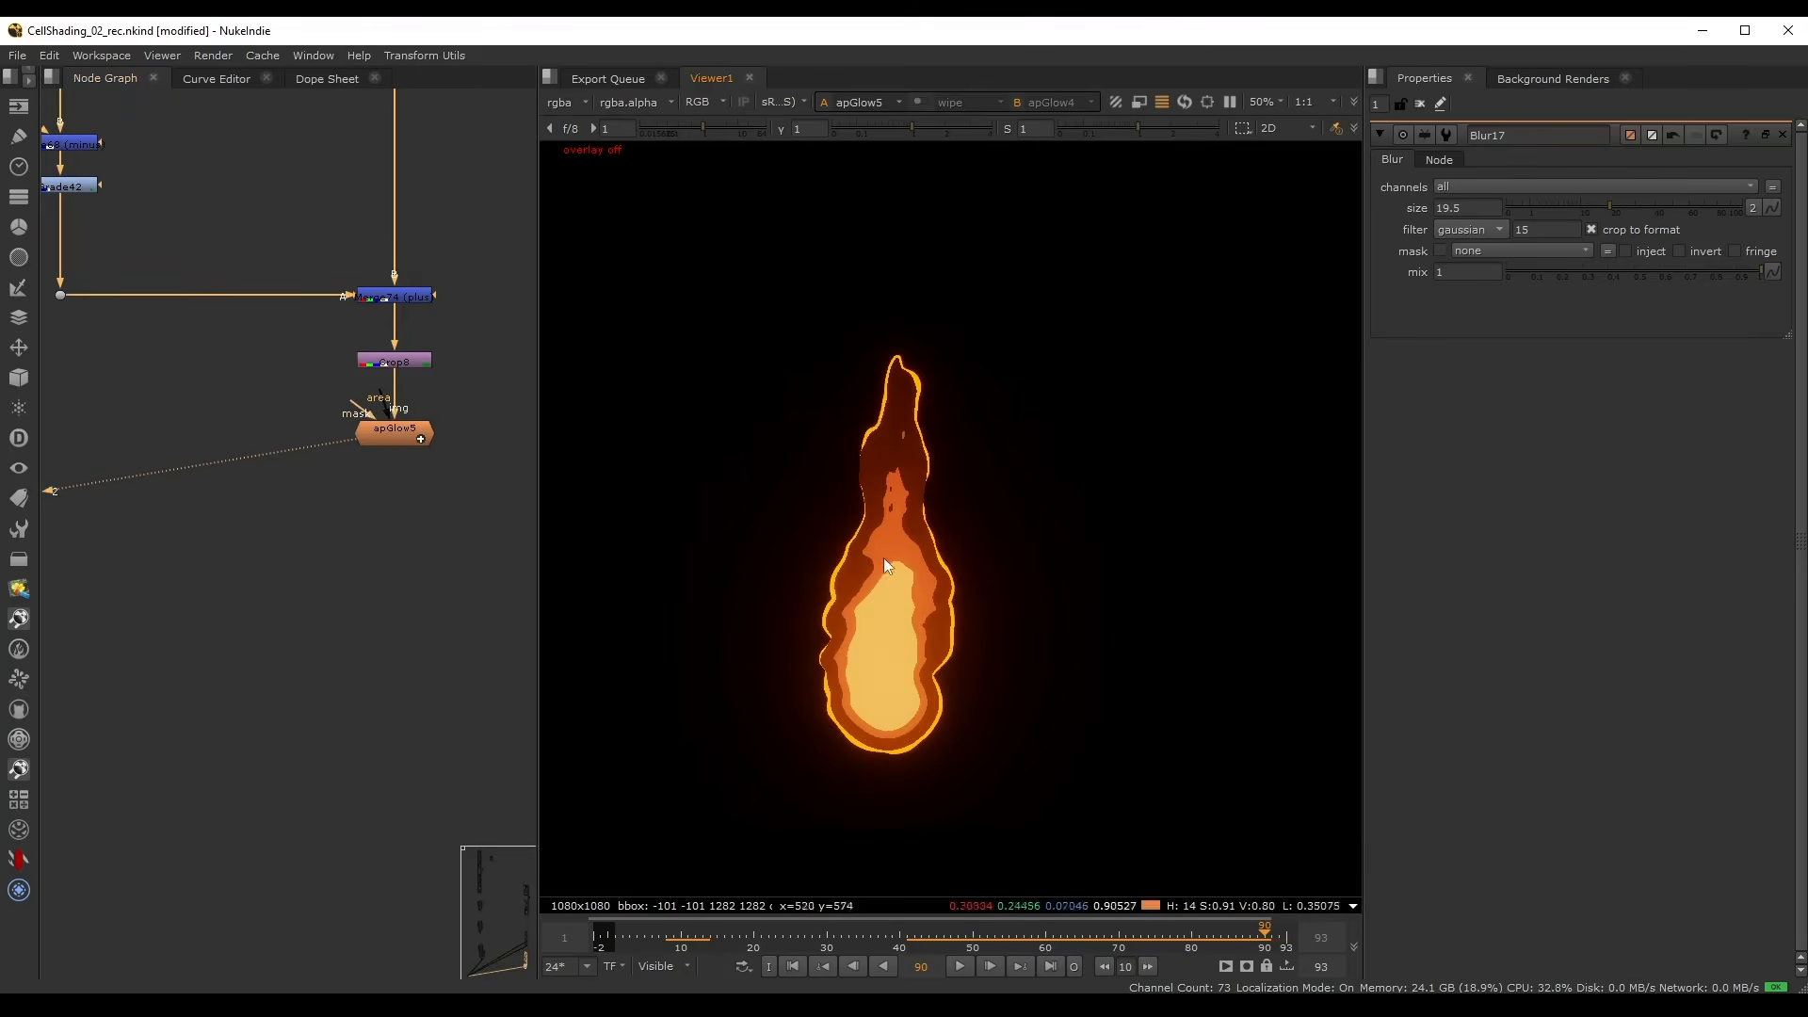
{"action": "key", "text": "1"}
{"action": "key", "text": "2"}
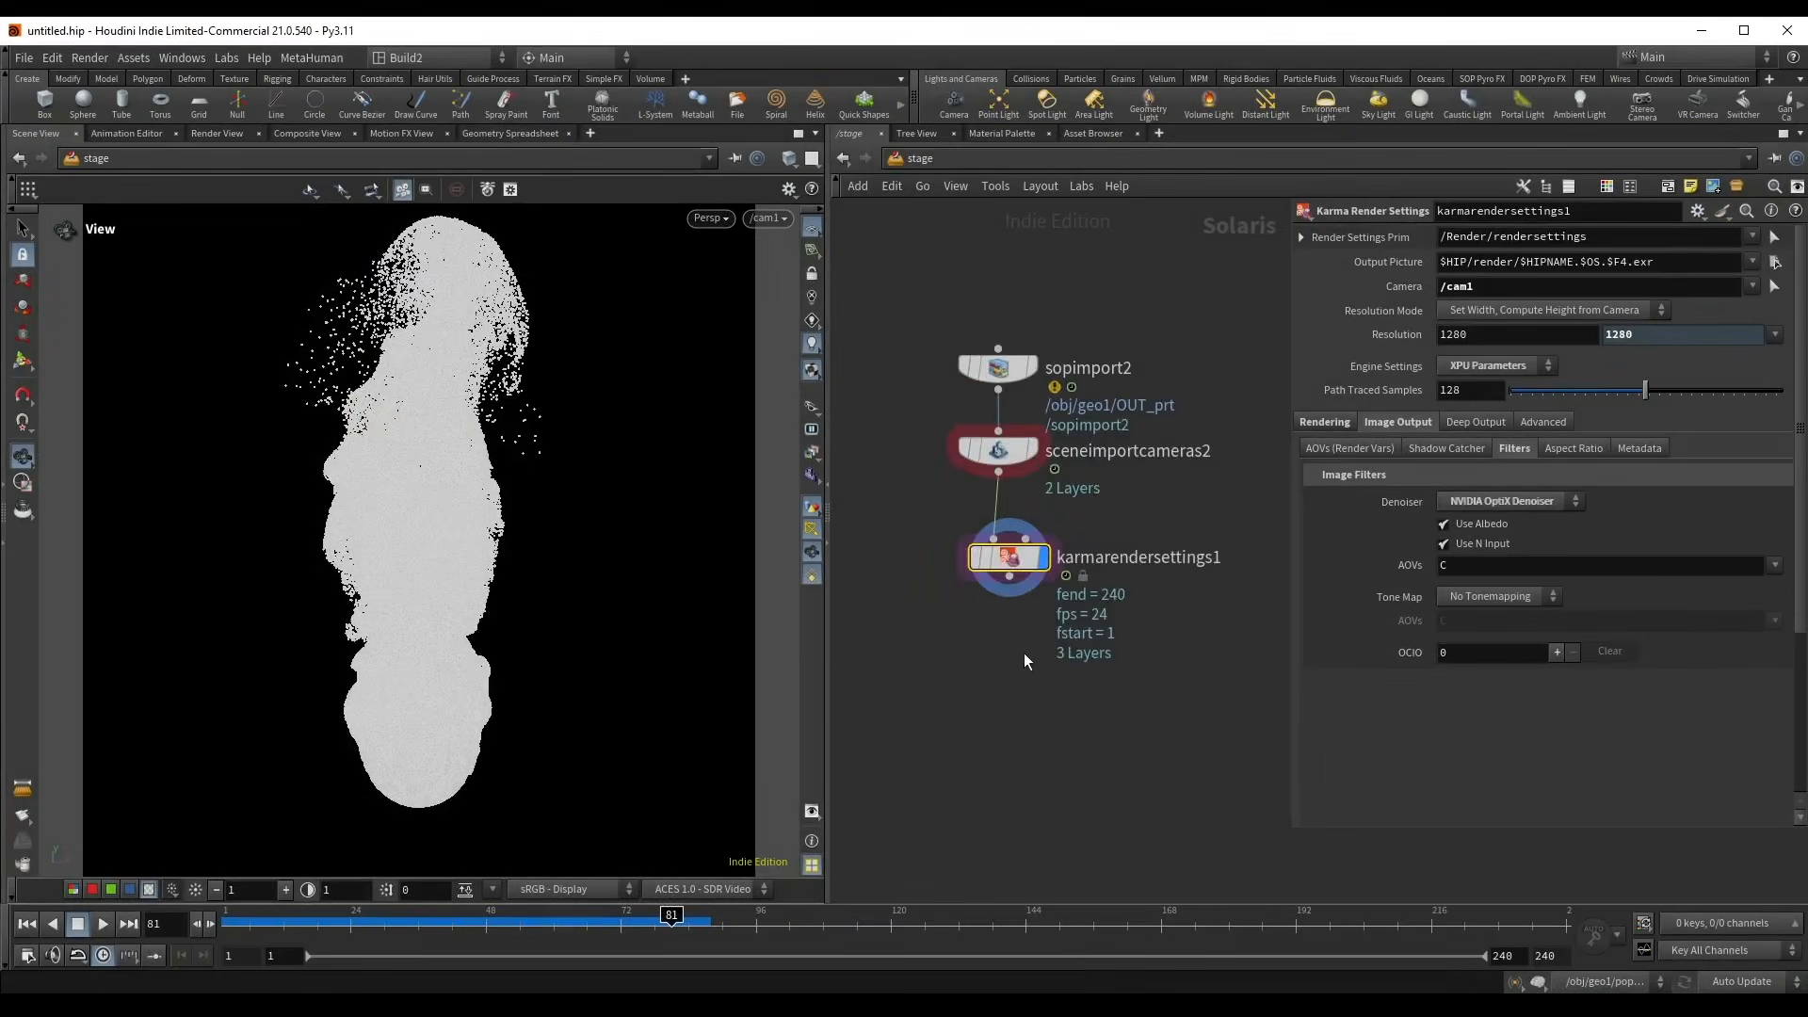
- Switch to Houdini and go from the stage network to the geo1 geometry network containing the particle setup
{"action": "scroll", "coordinate": [1025, 653], "scroll_direction": "down", "scroll_amount": 2}
{"action": "middle_click_drag", "start_coordinate": [981, 655], "coordinate": [1069, 659]}
{"action": "key", "text": "n"}
{"action": "left_click", "coordinate": [1015, 669]}
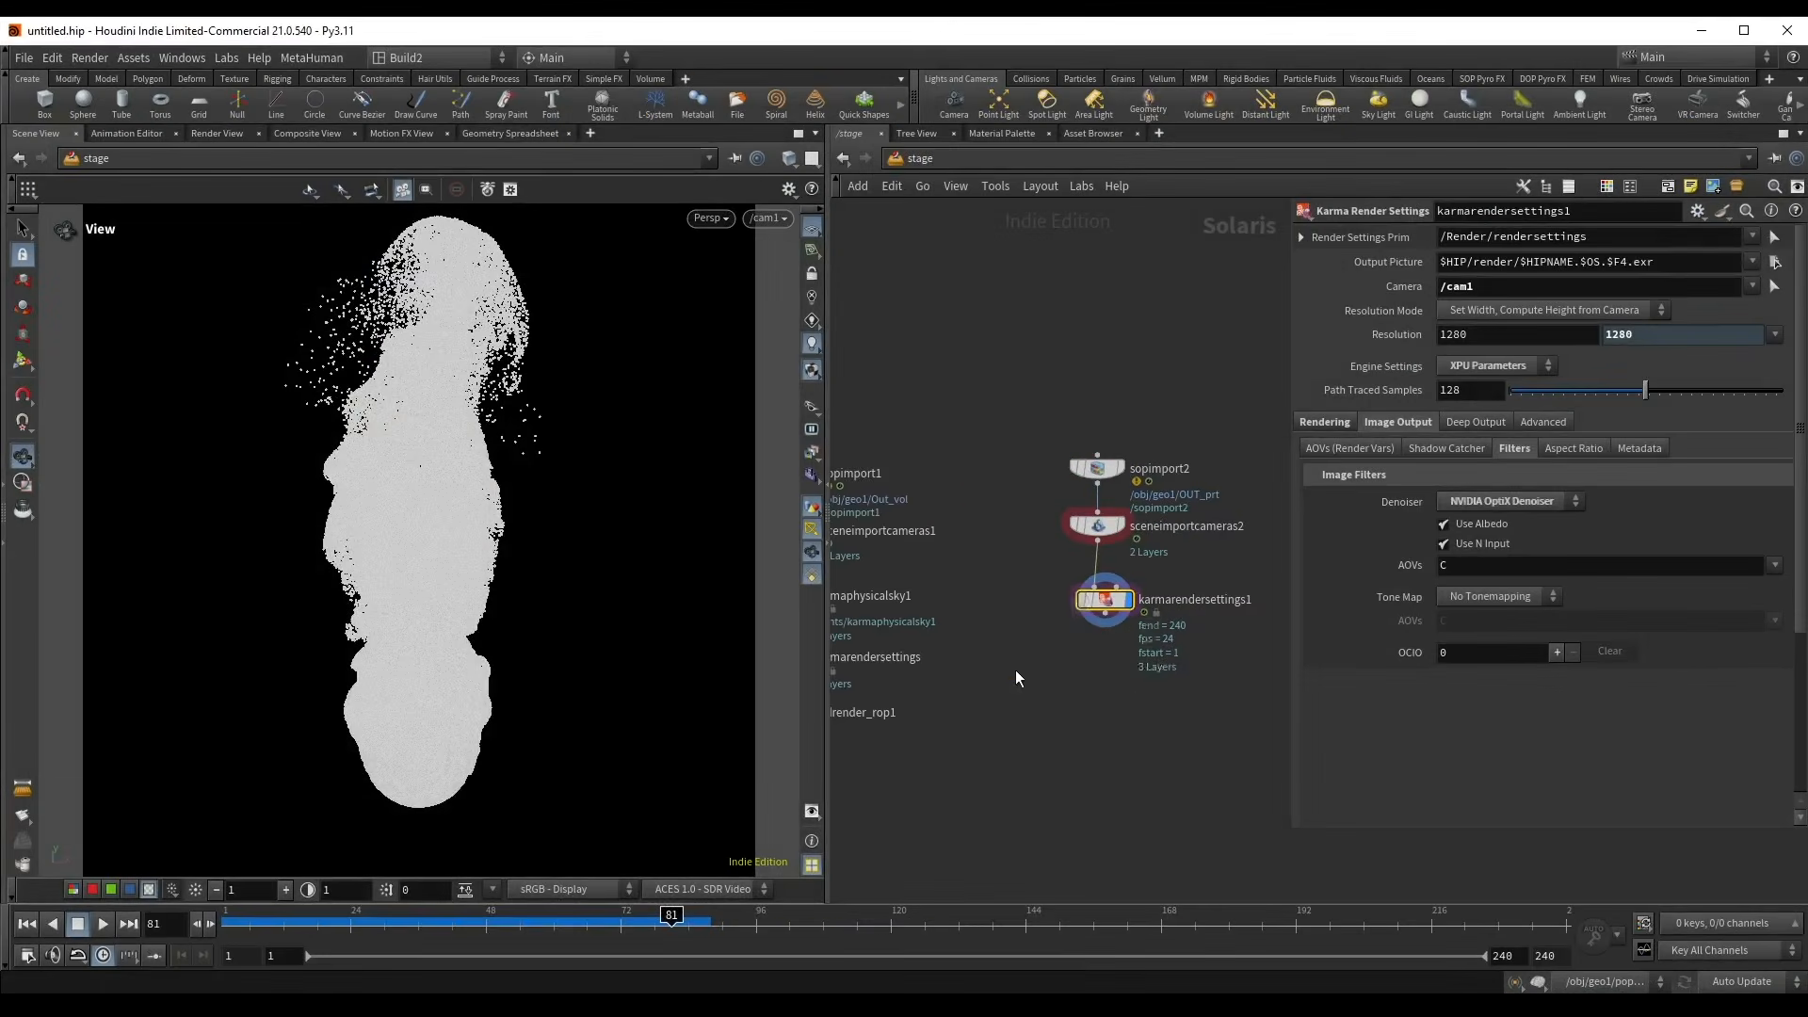
{"action": "double_click", "coordinate": [990, 408]}
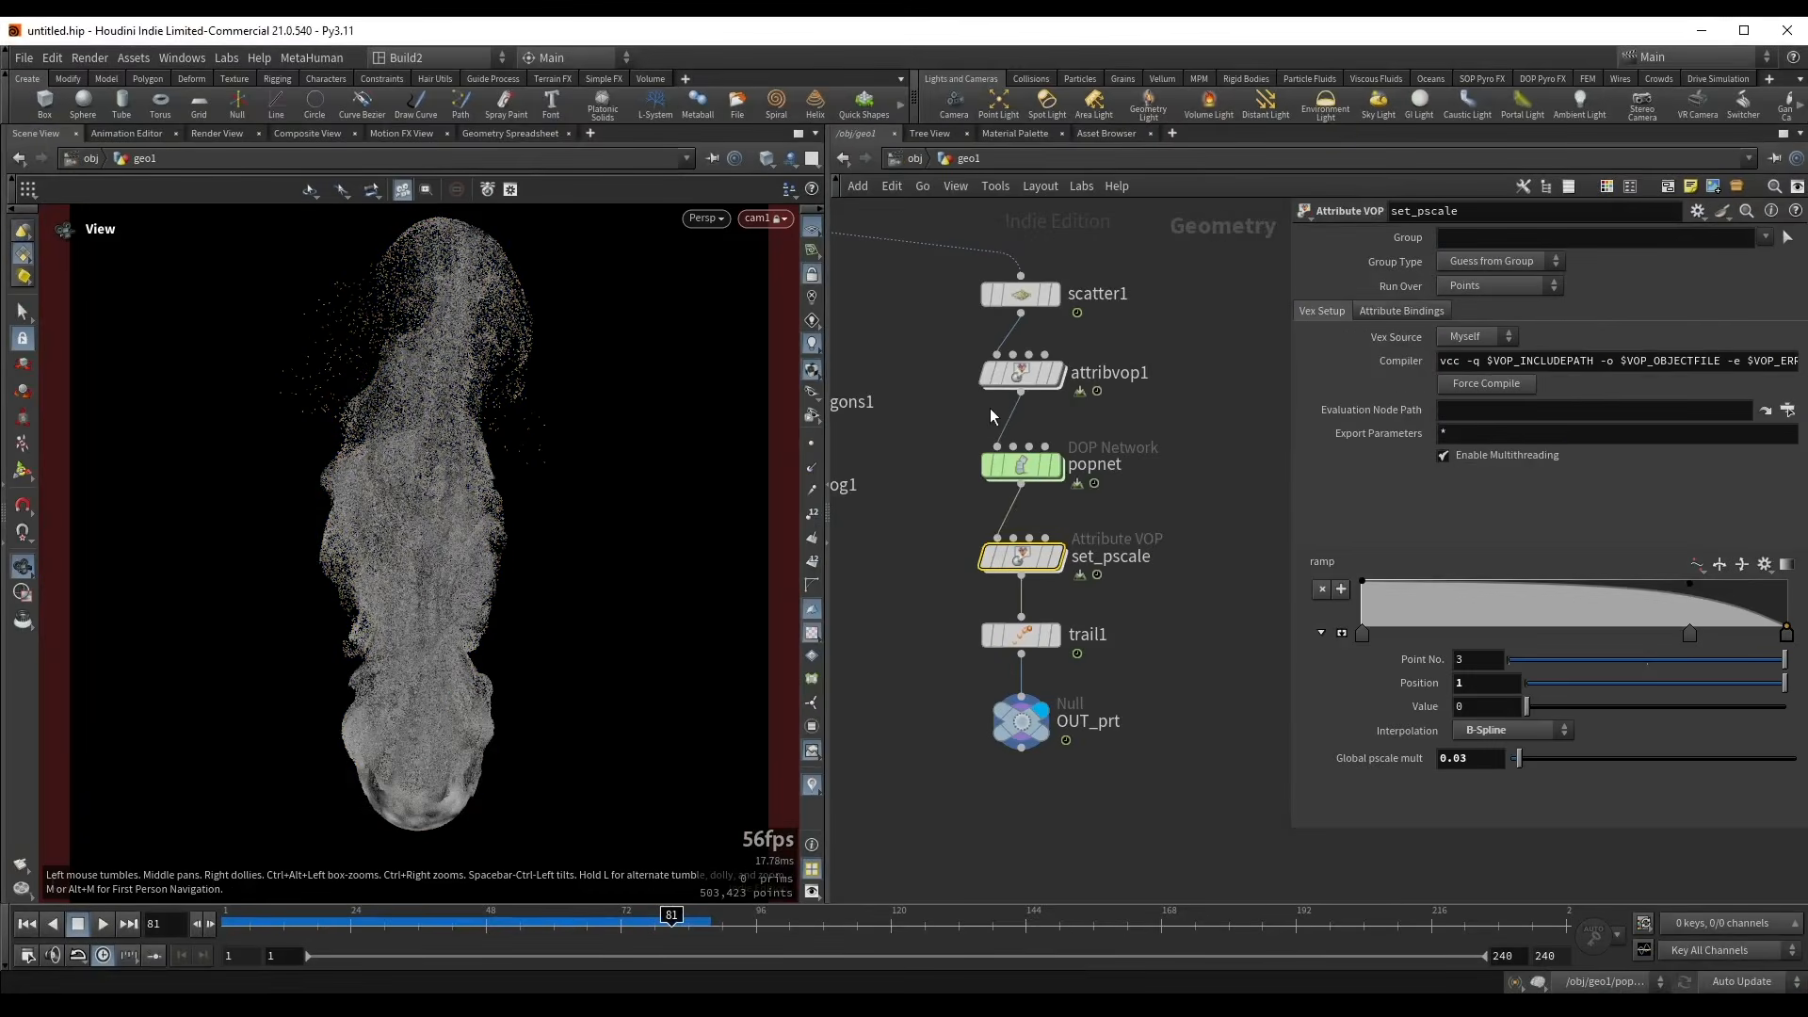
- Insert a Linear Taper node between trail1 and OUT_prt, making room for it by moving OUT_prt down
{"action": "middle_click_drag", "start_coordinate": [1025, 742], "coordinate": [1067, 543]}
{"action": "left_click_drag", "start_coordinate": [1067, 543], "coordinate": [1074, 642]}
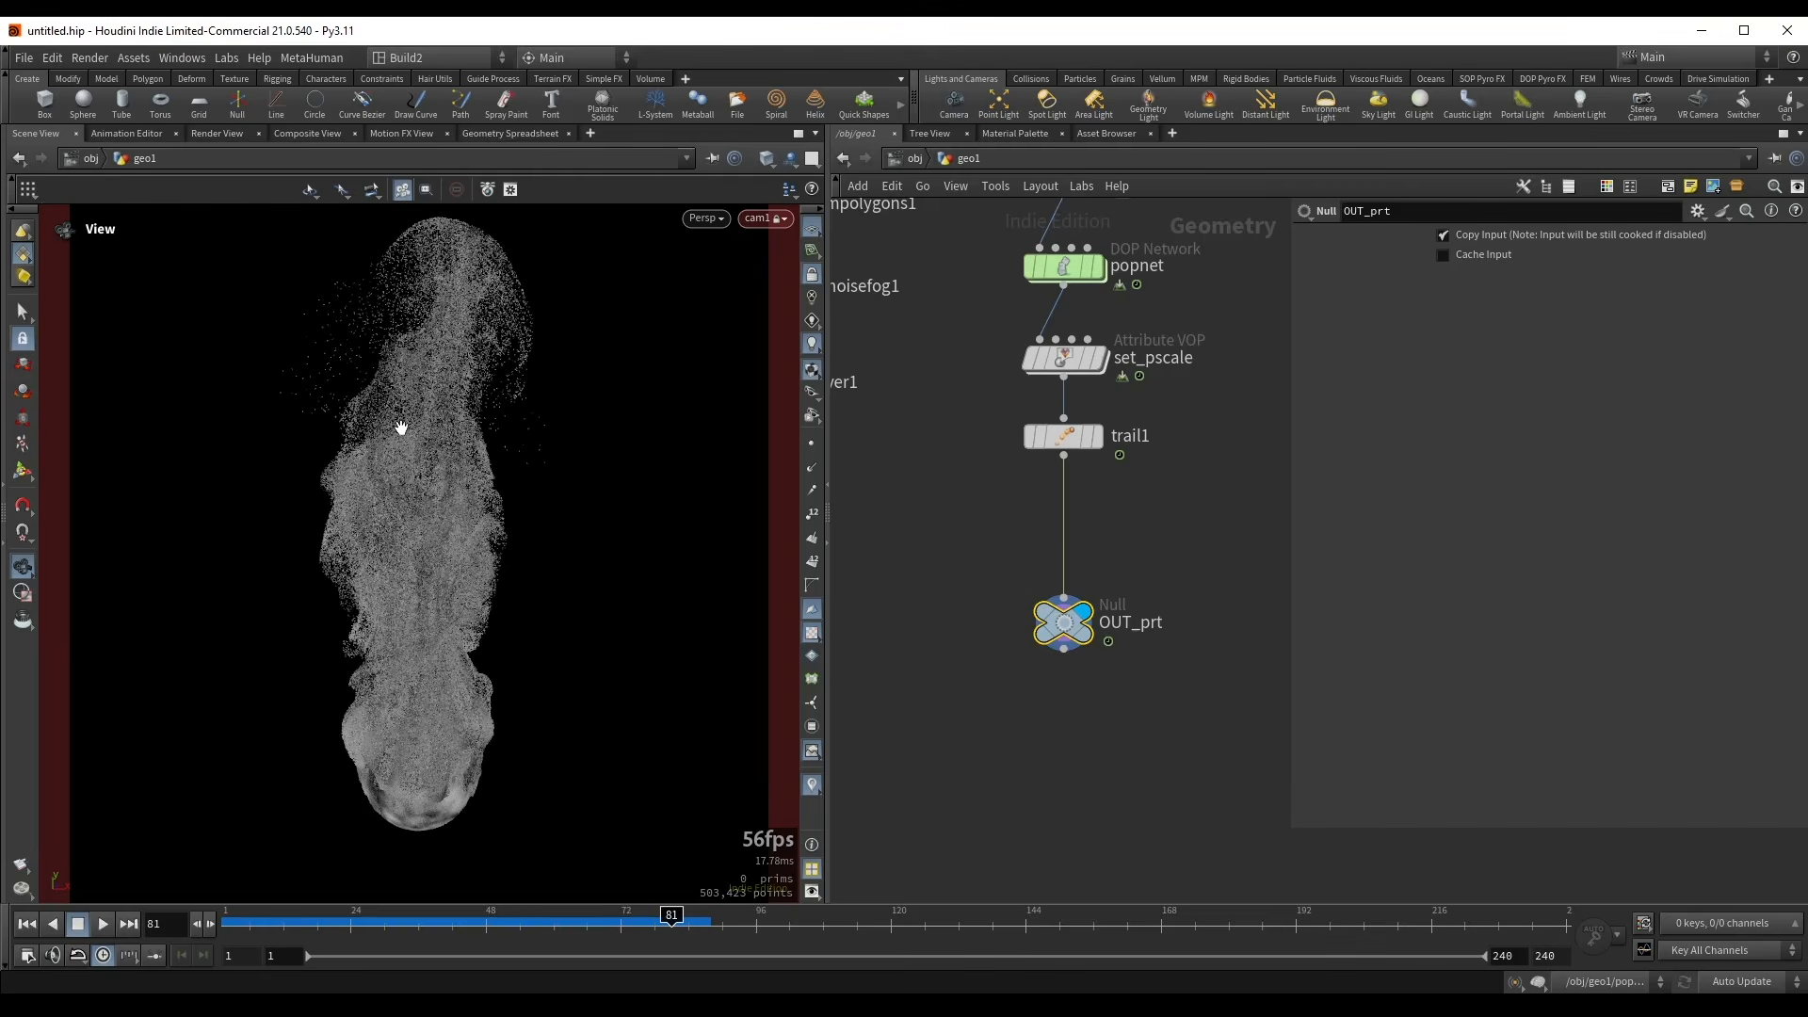
{"action": "middle_click_drag", "start_coordinate": [999, 495], "coordinate": [949, 596]}
{"action": "left_click_drag", "start_coordinate": [955, 590], "coordinate": [1041, 627]}
{"action": "key", "text": "Tab"}
{"action": "type", "text": "tap"}
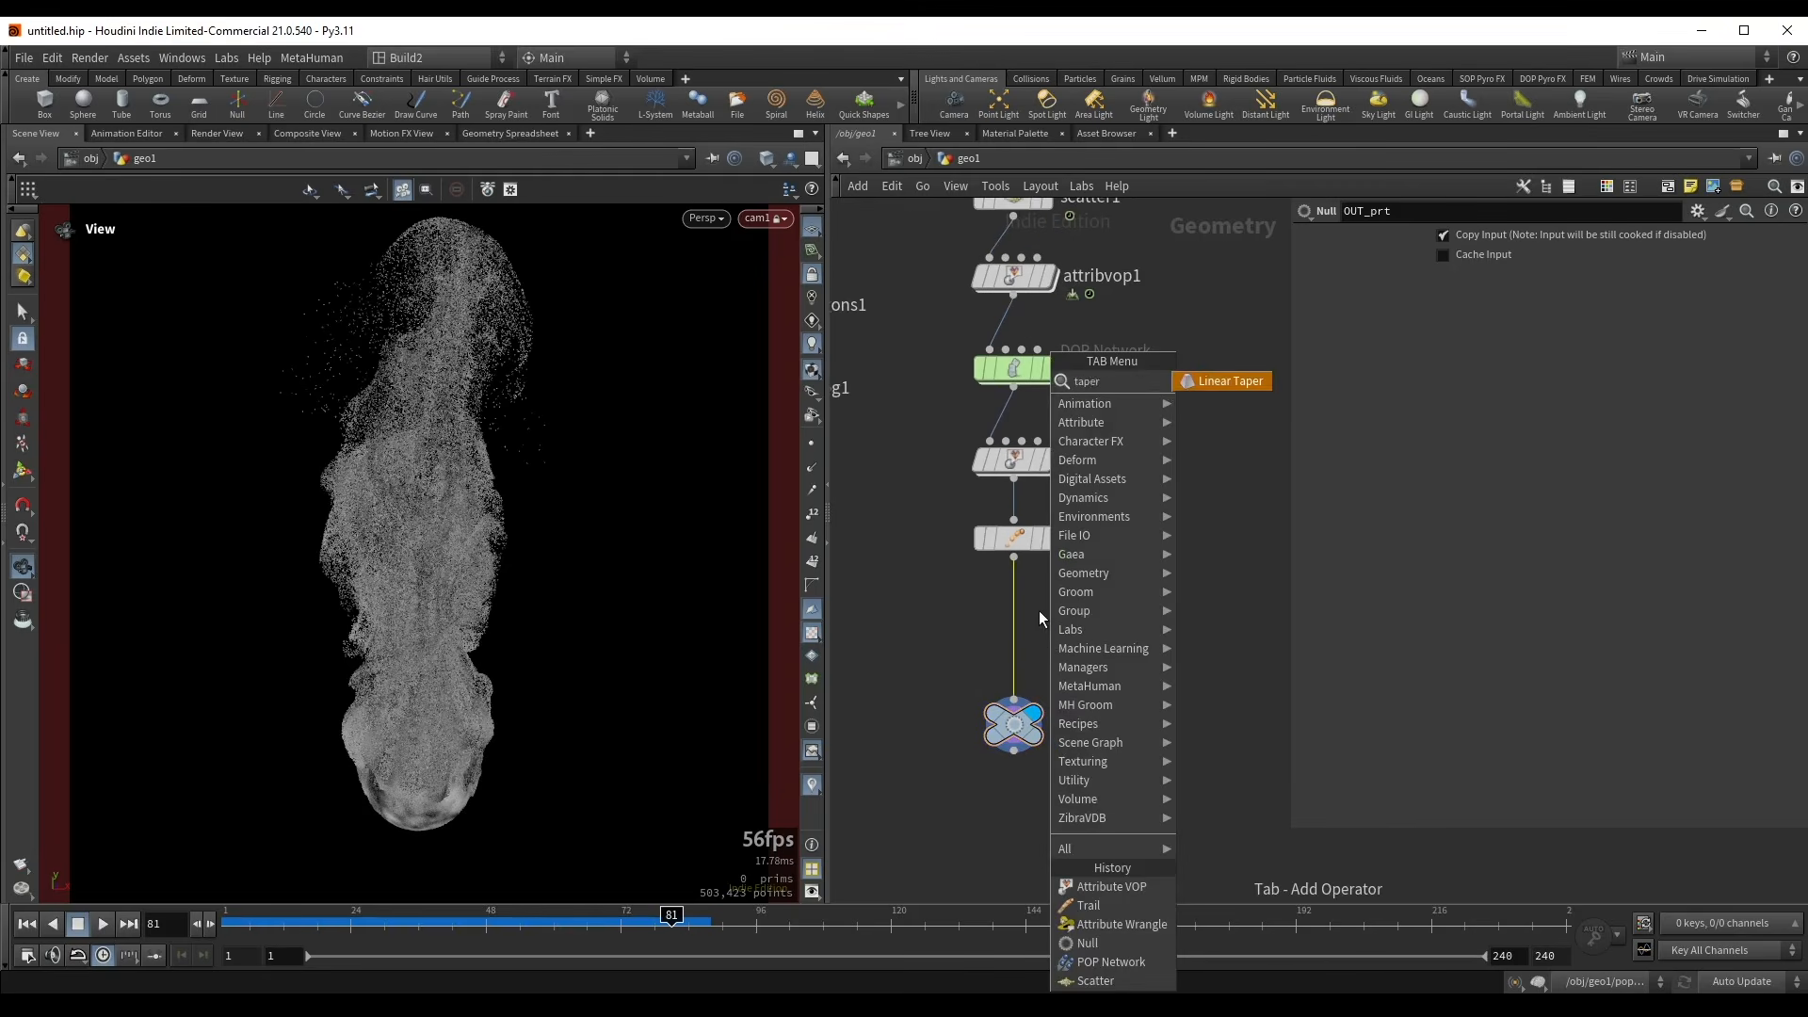
{"action": "key", "text": "Return"}
{"action": "left_click", "coordinate": [1016, 615]}
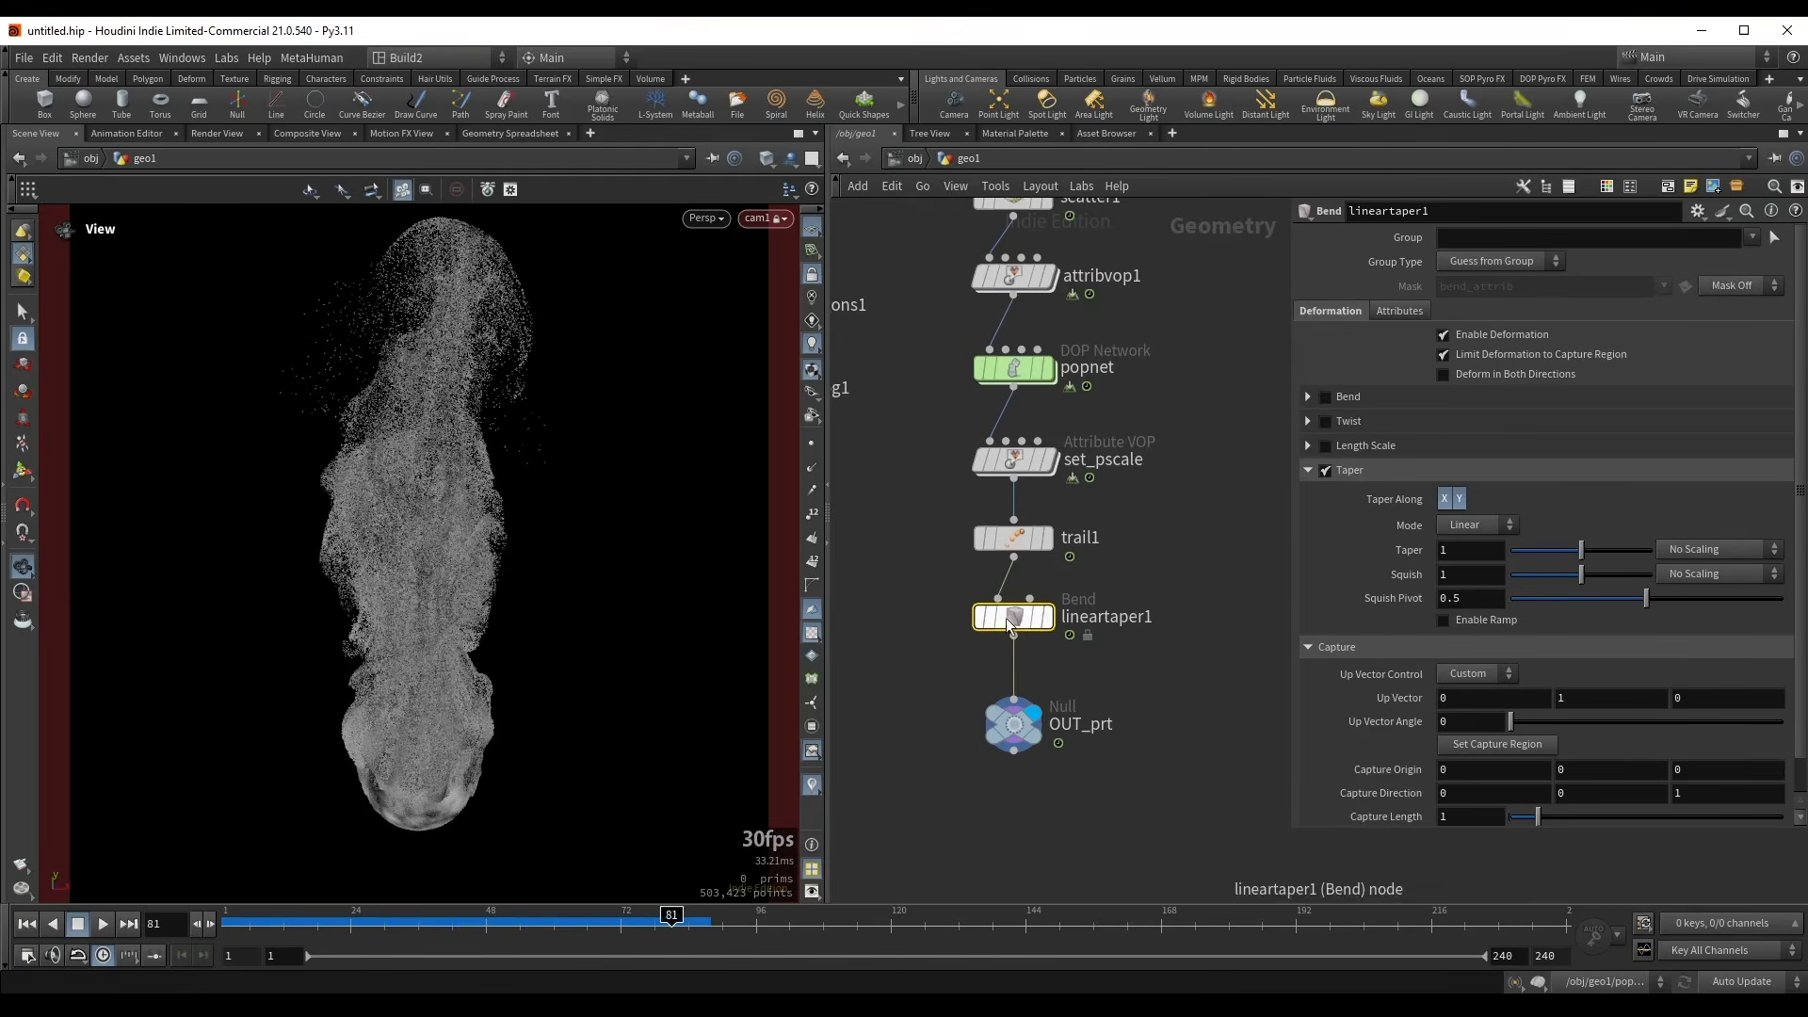
- Show the taper's viewport handles and set its Capture Direction to 0, 1, 0
{"action": "key", "text": "Return"}
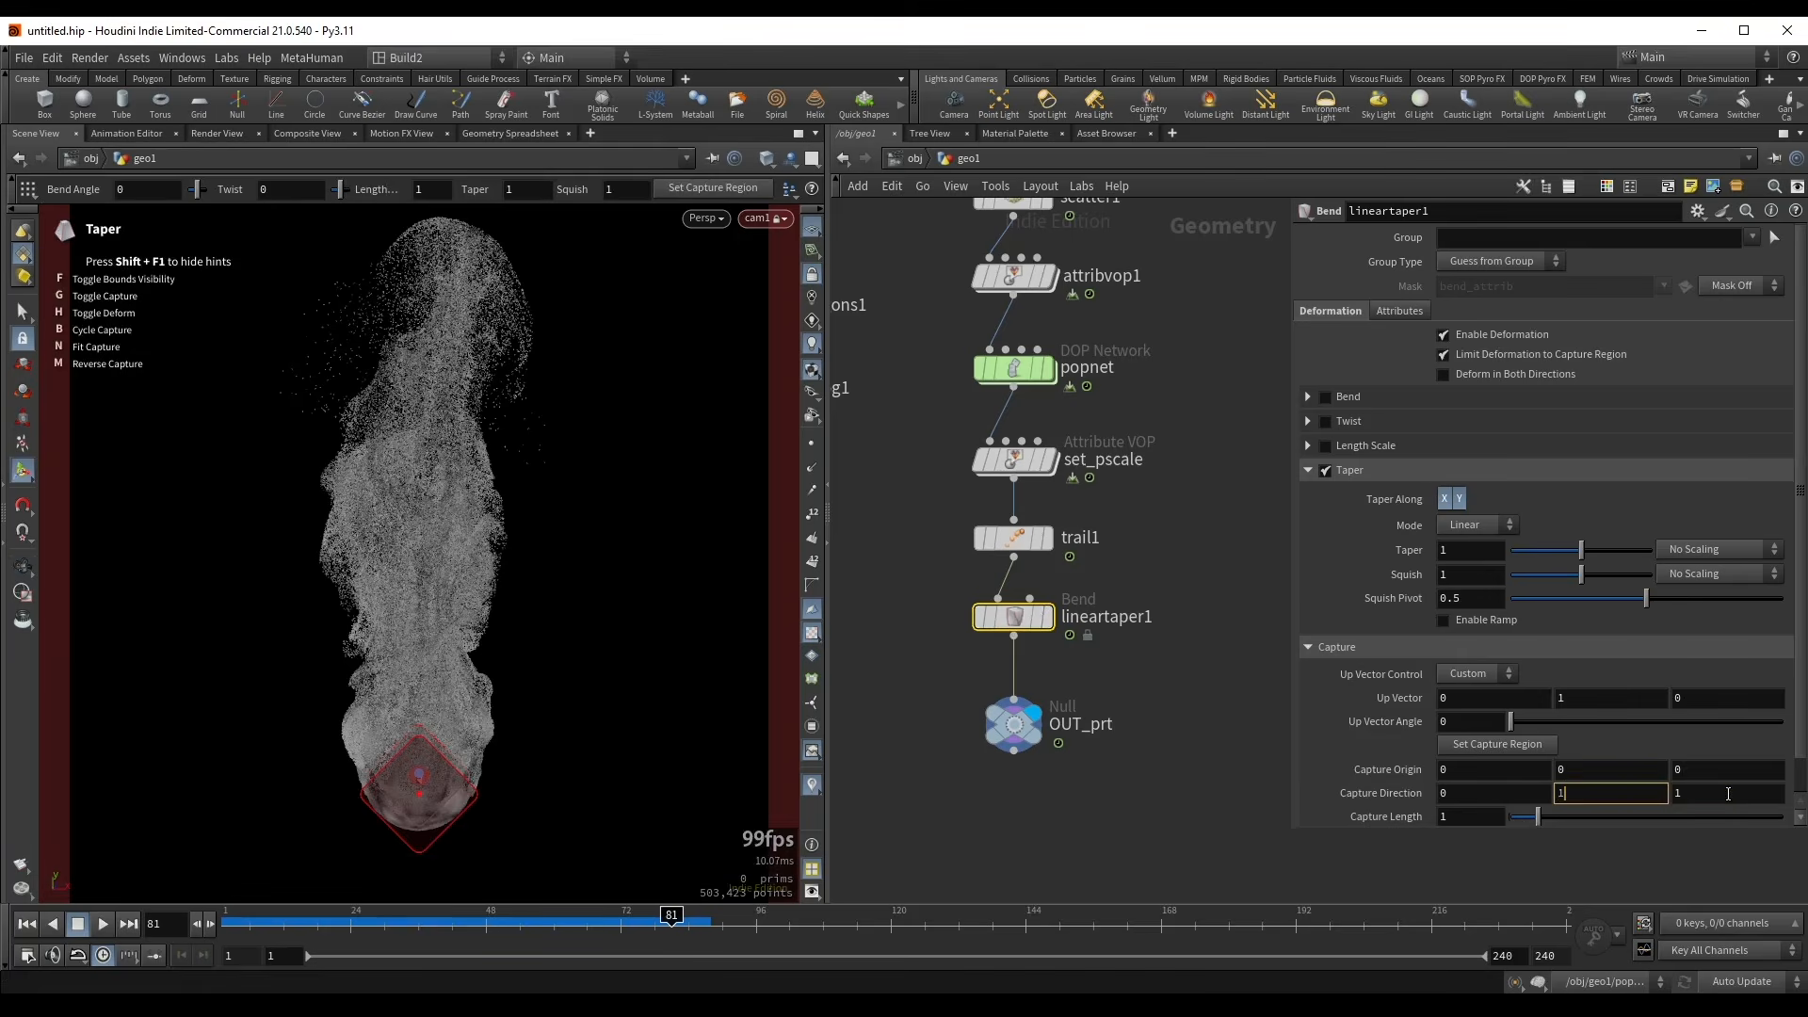
{"action": "key", "text": "Tab"}
{"action": "type", "text": "0"}
{"action": "key", "text": "Return"}
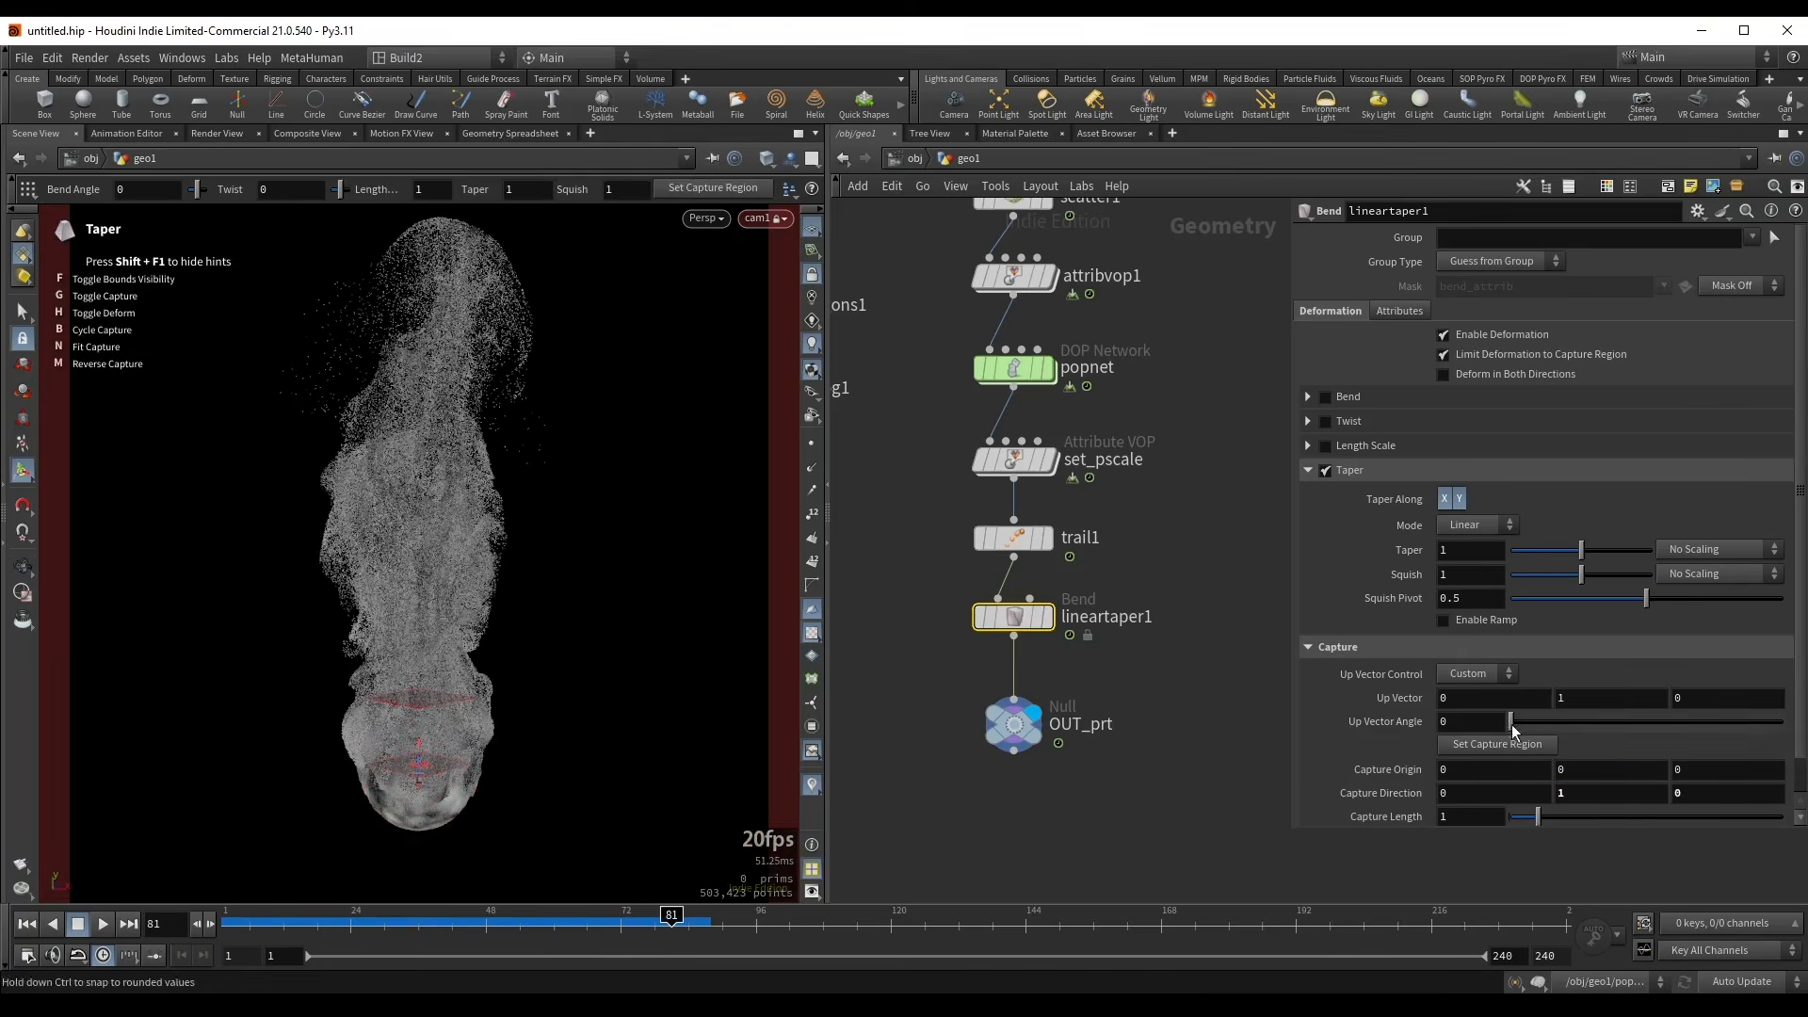
- Fit the taper's capture region to the whole flame with a Capture Length of 32.2 and a Capture Origin Y of -3.7
{"action": "left_click_drag", "start_coordinate": [1536, 816], "coordinate": [1781, 816]}
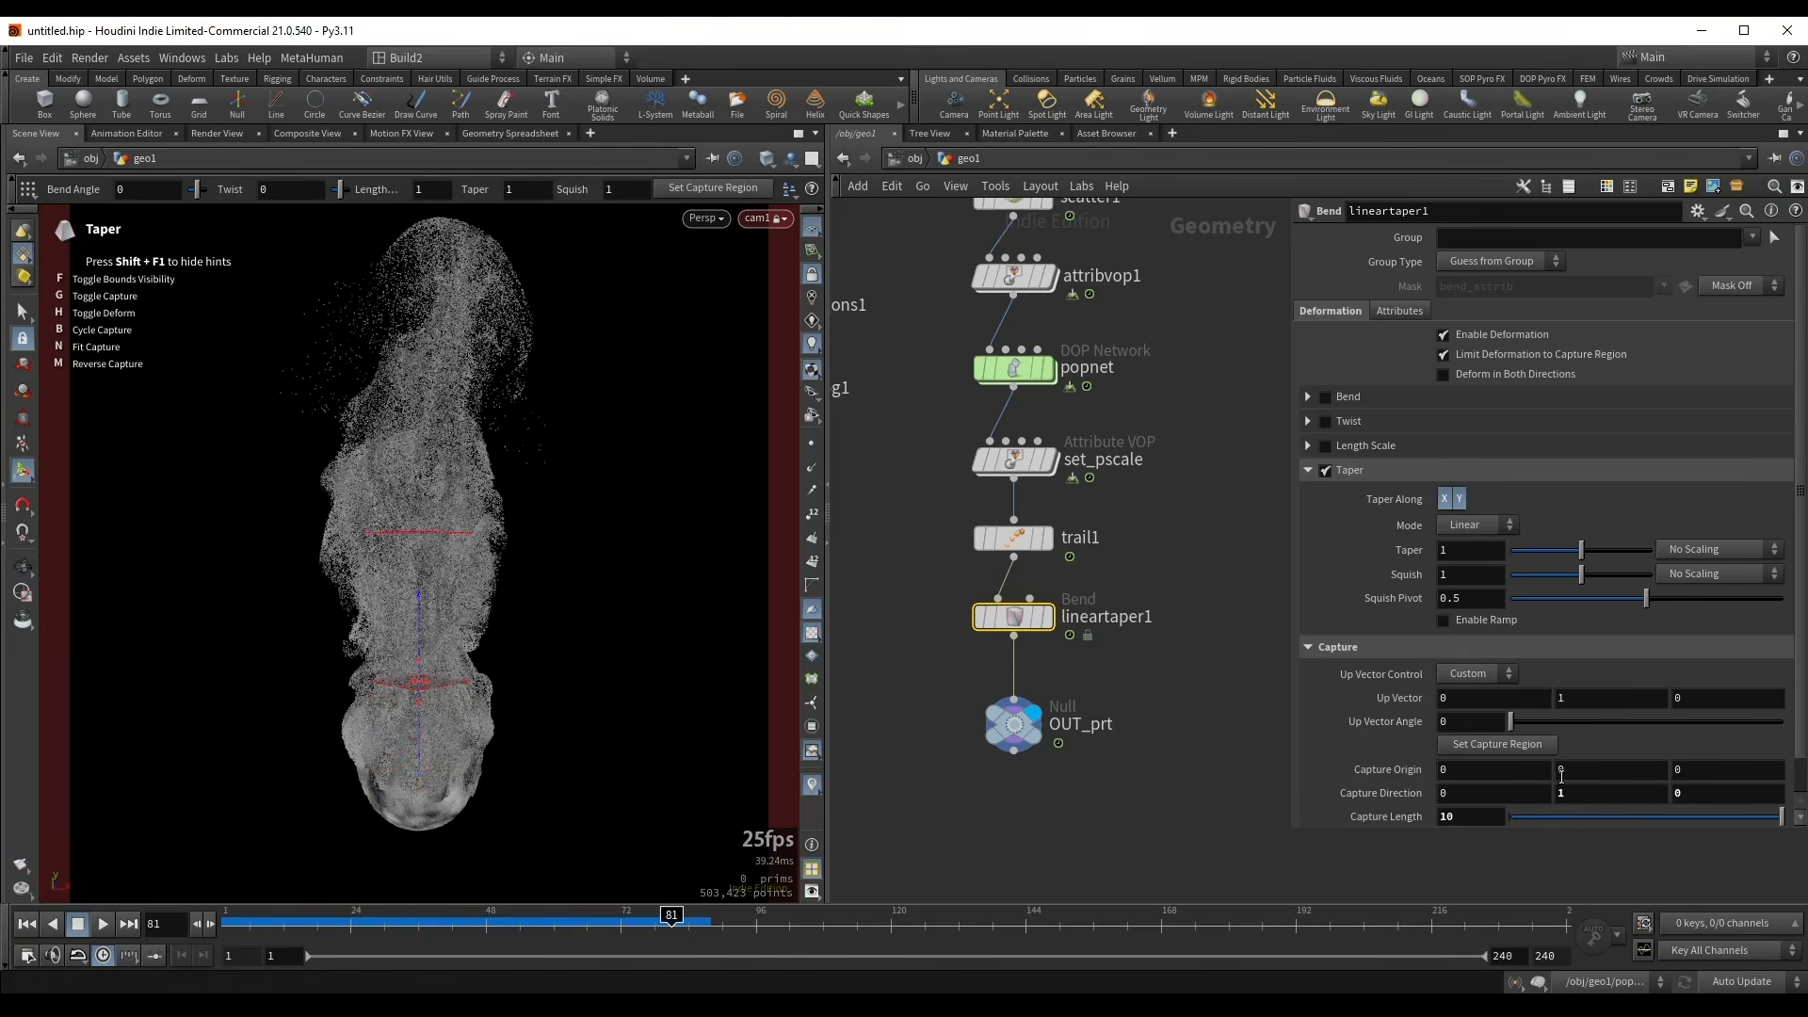
{"action": "middle_click_drag", "start_coordinate": [1469, 813], "coordinate": [1560, 816]}
{"action": "middle_click_drag", "start_coordinate": [1480, 819], "coordinate": [1562, 820]}
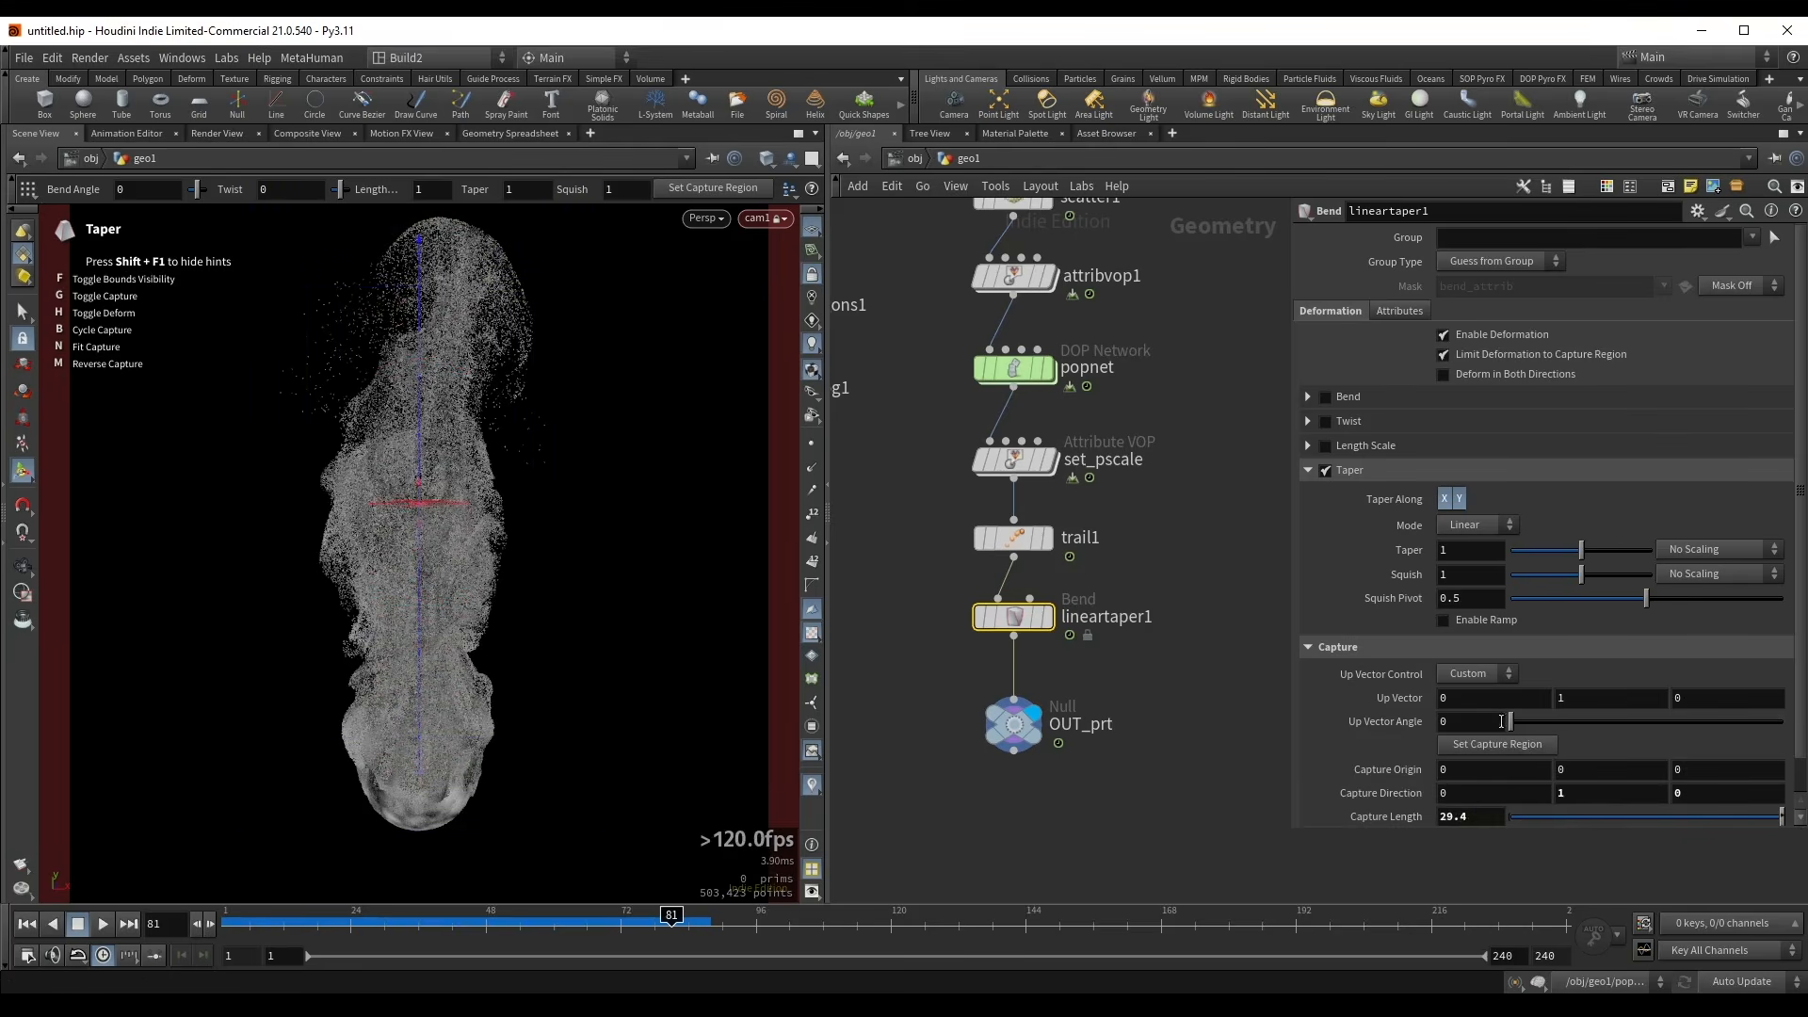
{"action": "middle_click_drag", "start_coordinate": [1597, 769], "coordinate": [1329, 765]}
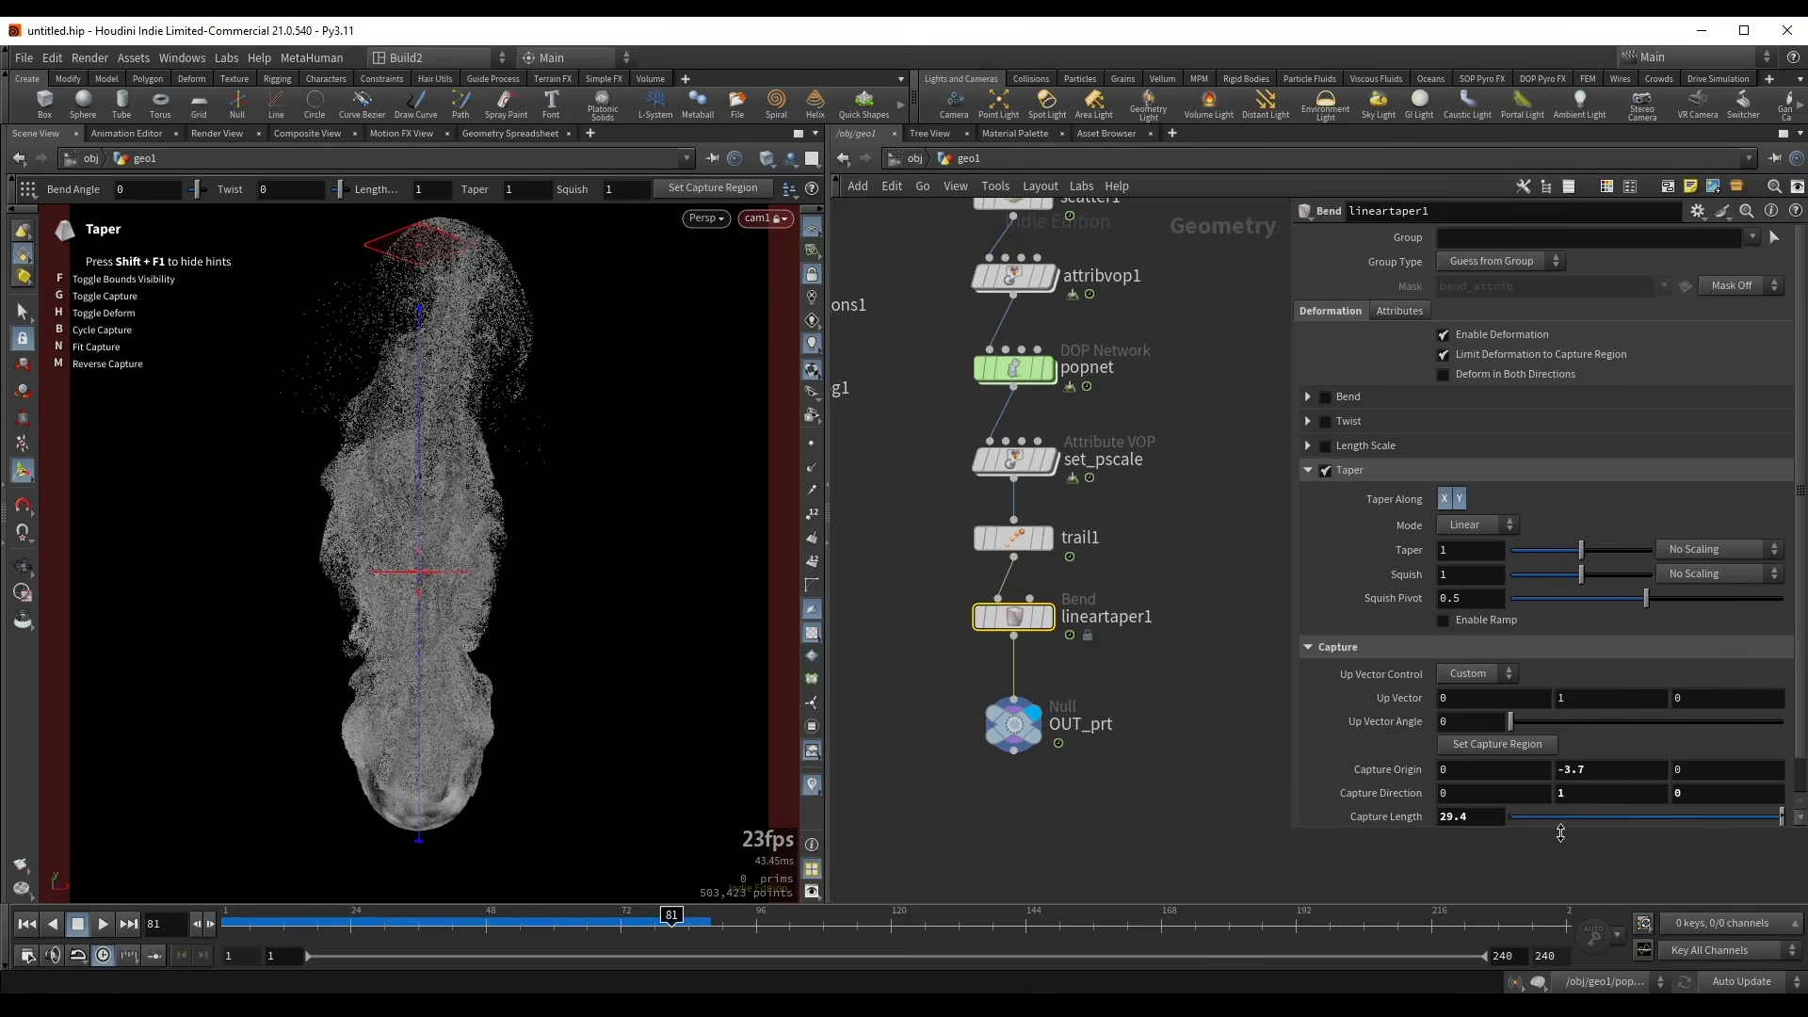
{"action": "middle_click_drag", "start_coordinate": [1469, 814], "coordinate": [1708, 815]}
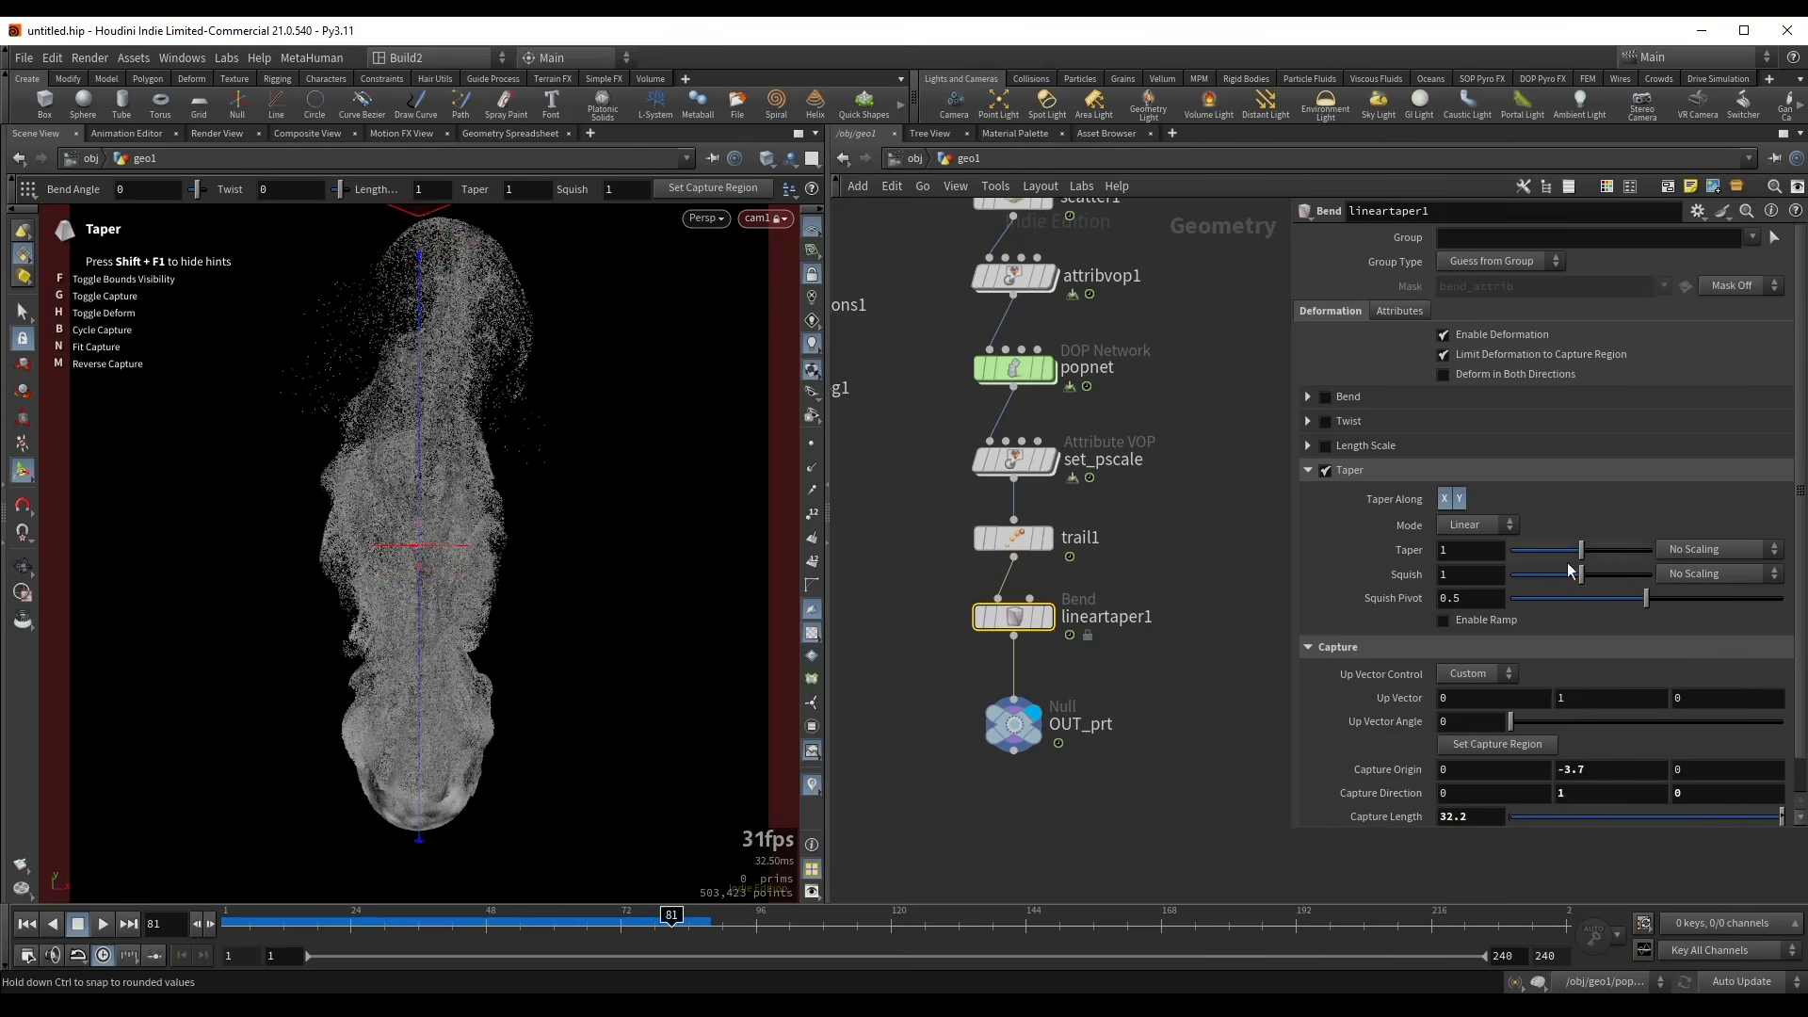
- Enable the taper's profile ramp, lower its end point to 0 at position 1, and enlarge the ramp editor
{"action": "left_click", "coordinate": [1442, 619]}
{"action": "left_click_drag", "start_coordinate": [1699, 671], "coordinate": [1775, 696]}
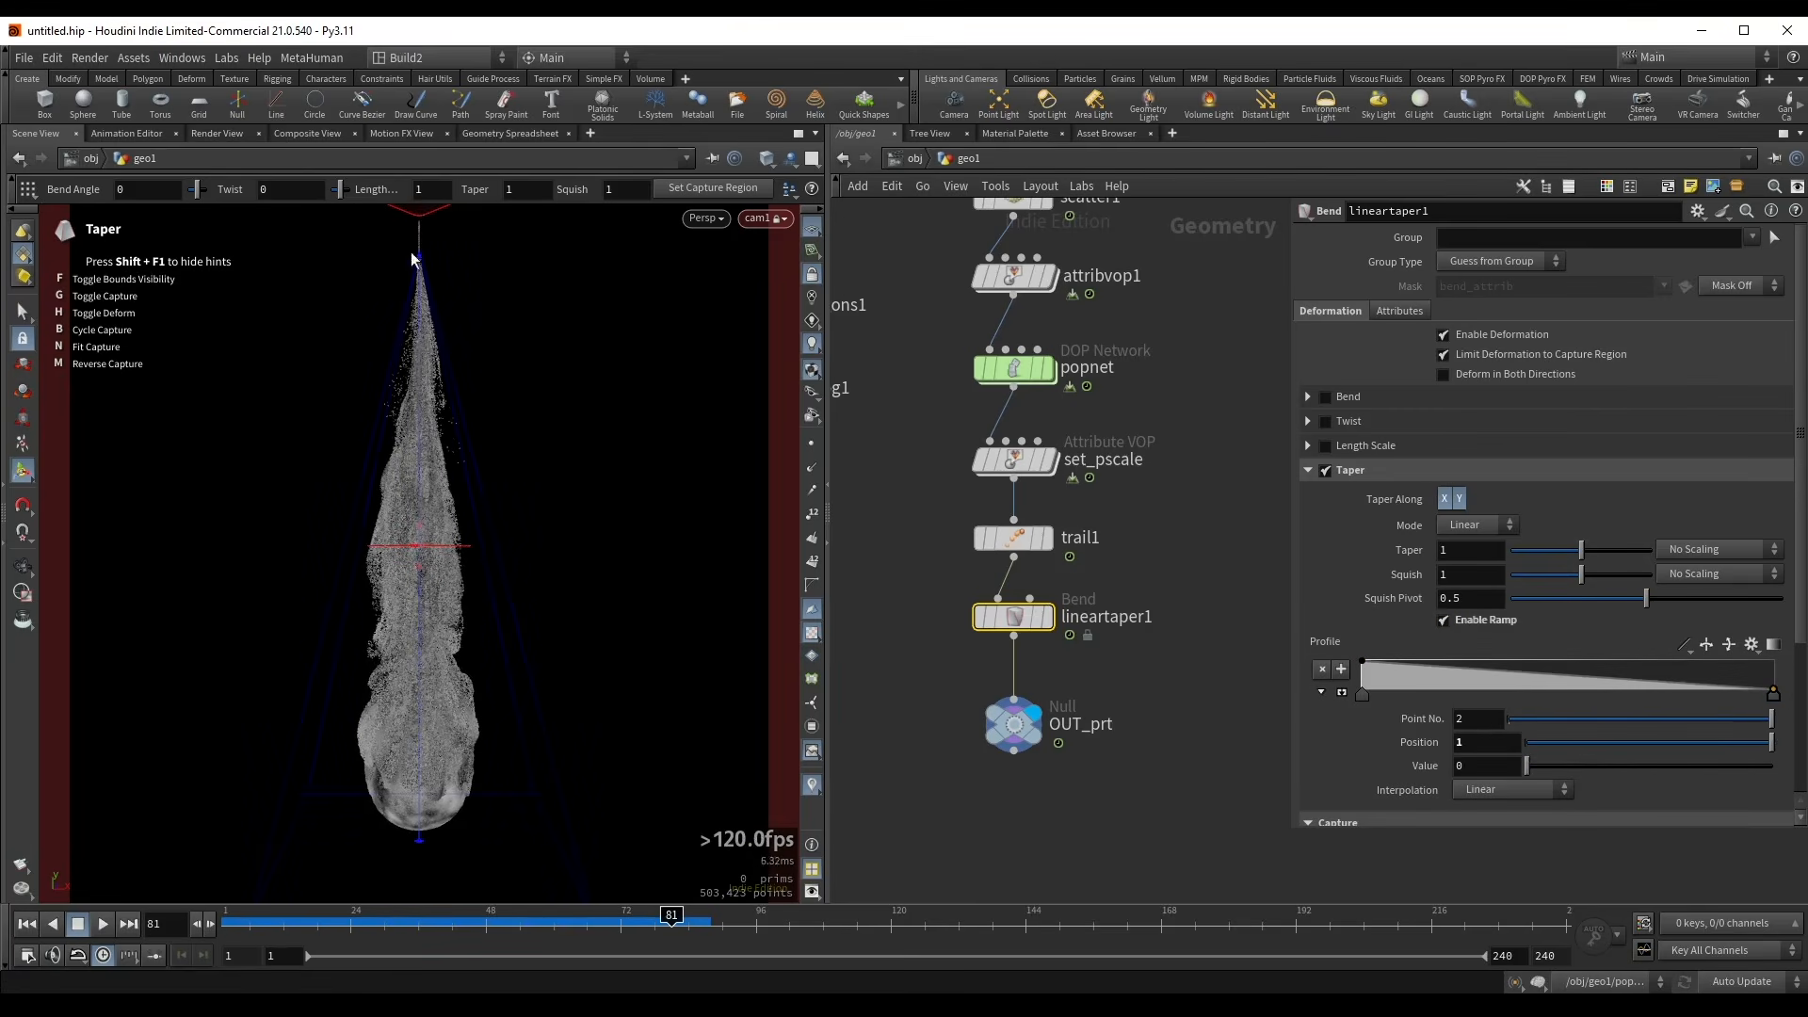
{"action": "left_click", "coordinate": [1342, 692]}
{"action": "scroll", "coordinate": [1704, 726], "scroll_direction": "down", "scroll_amount": 2}
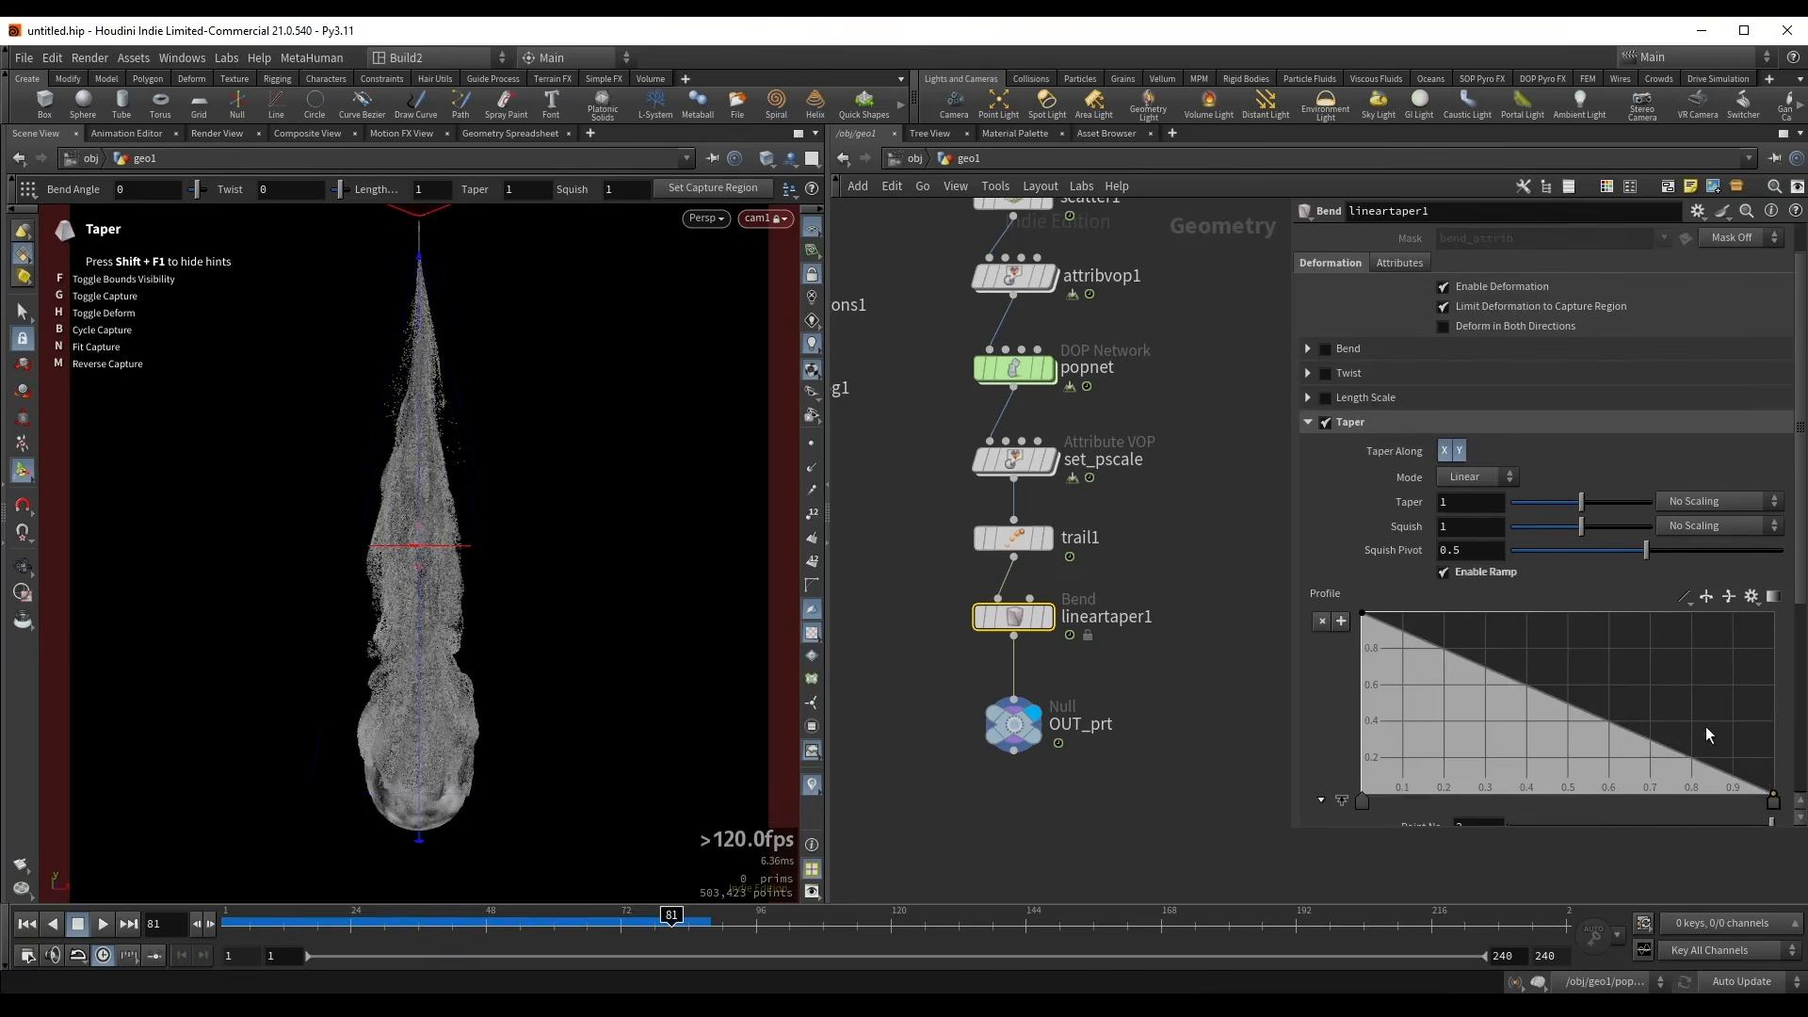
- Shape the taper profile with a raised middle point at about position 0.63, B-Spline interpolation and the end point at 0
{"action": "left_click_drag", "start_coordinate": [1648, 737], "coordinate": [1646, 661]}
{"action": "left_click", "coordinate": [1684, 596]}
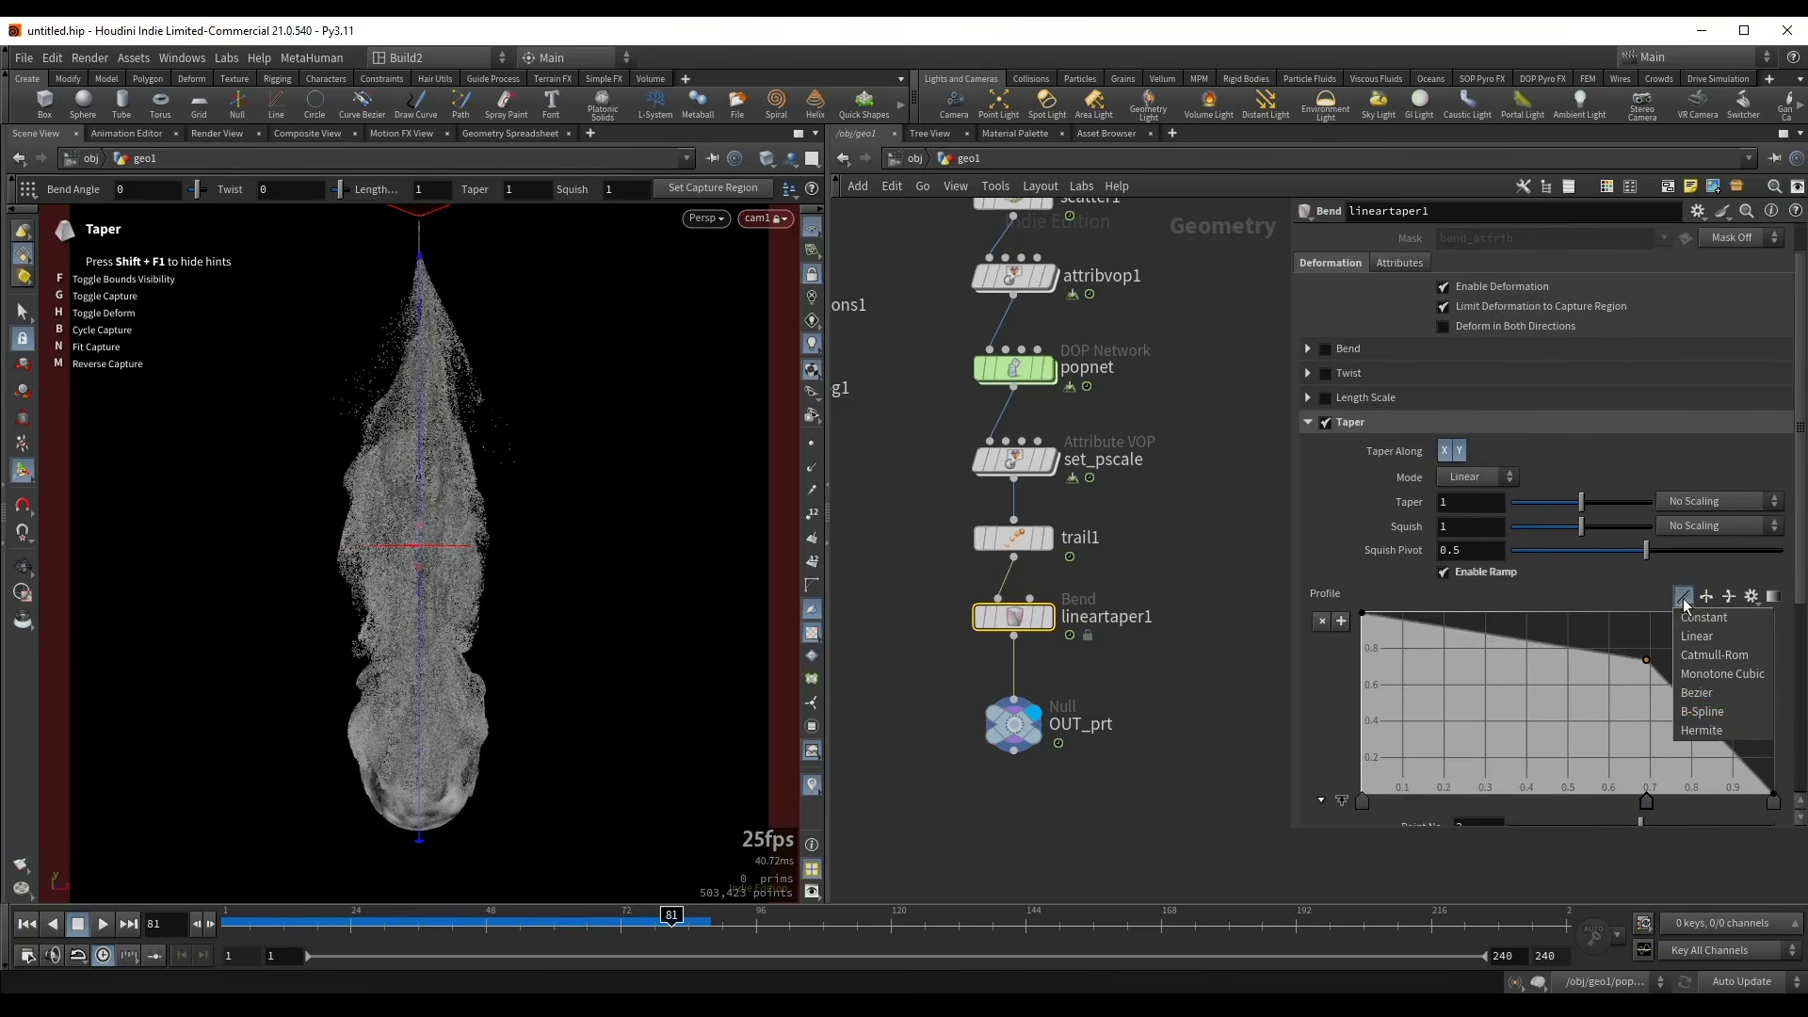
{"action": "left_click", "coordinate": [1742, 710]}
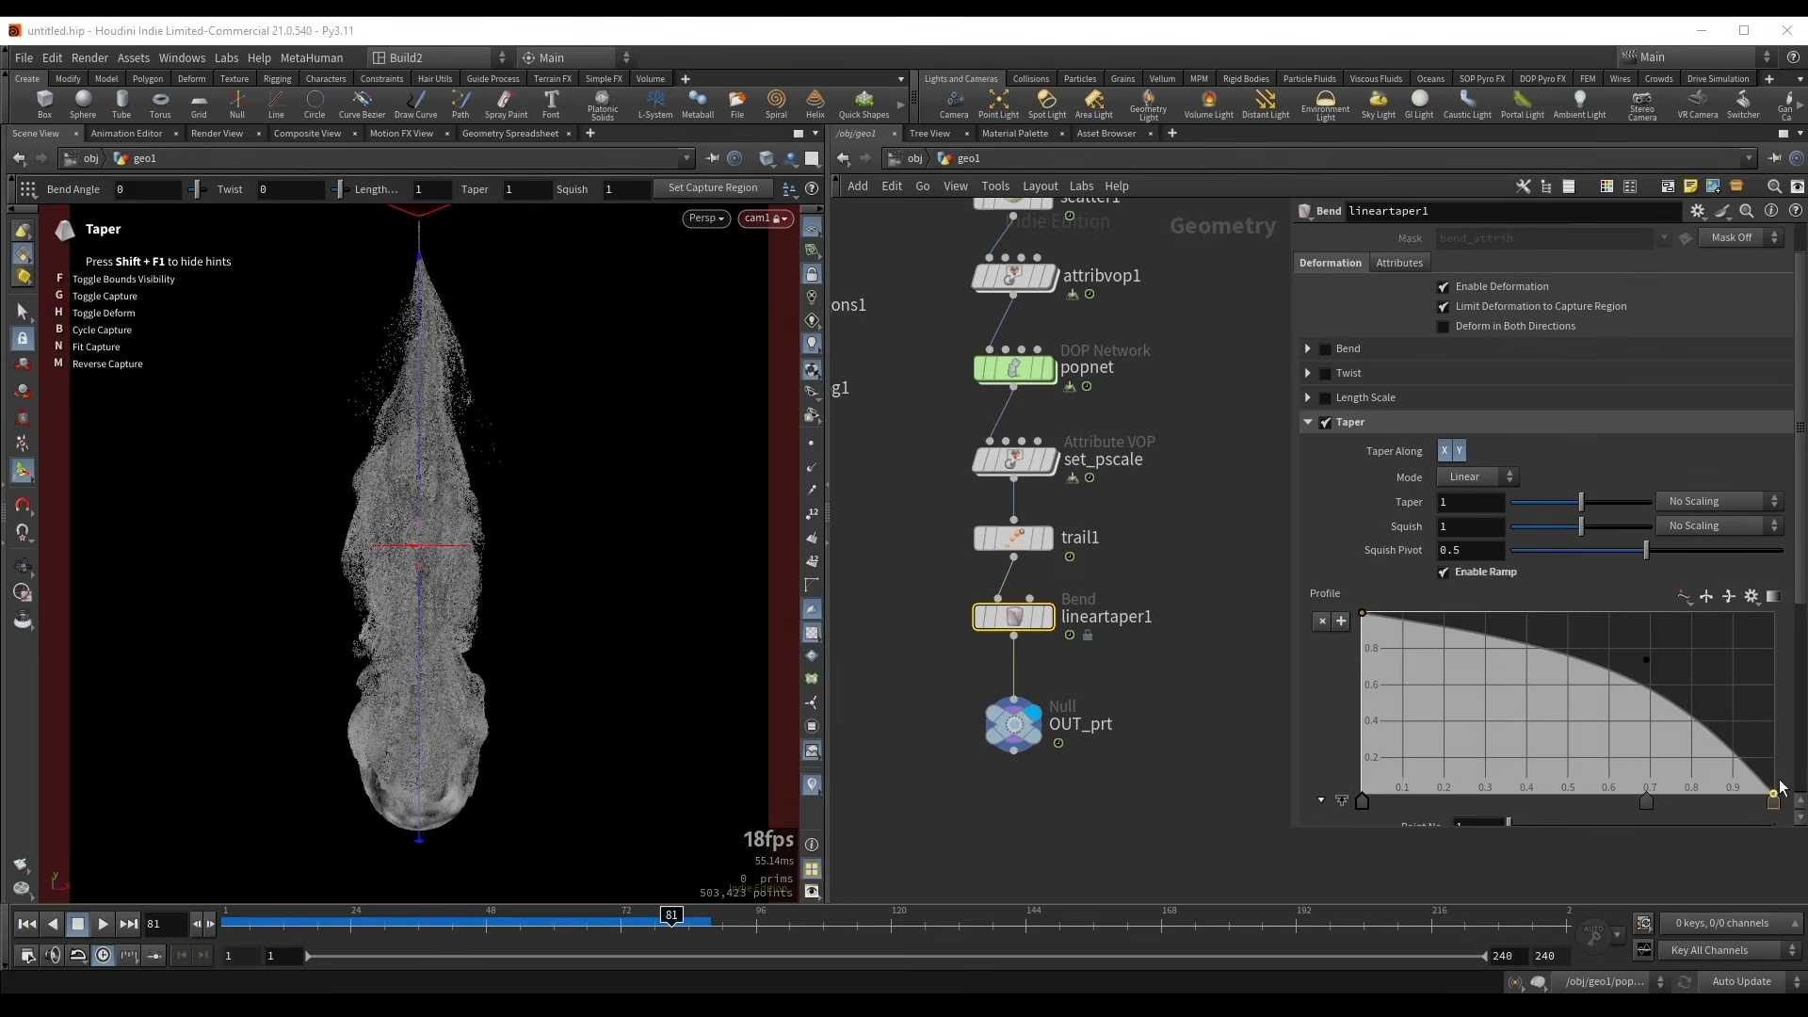
{"action": "left_click_drag", "start_coordinate": [1774, 794], "coordinate": [1782, 773]}
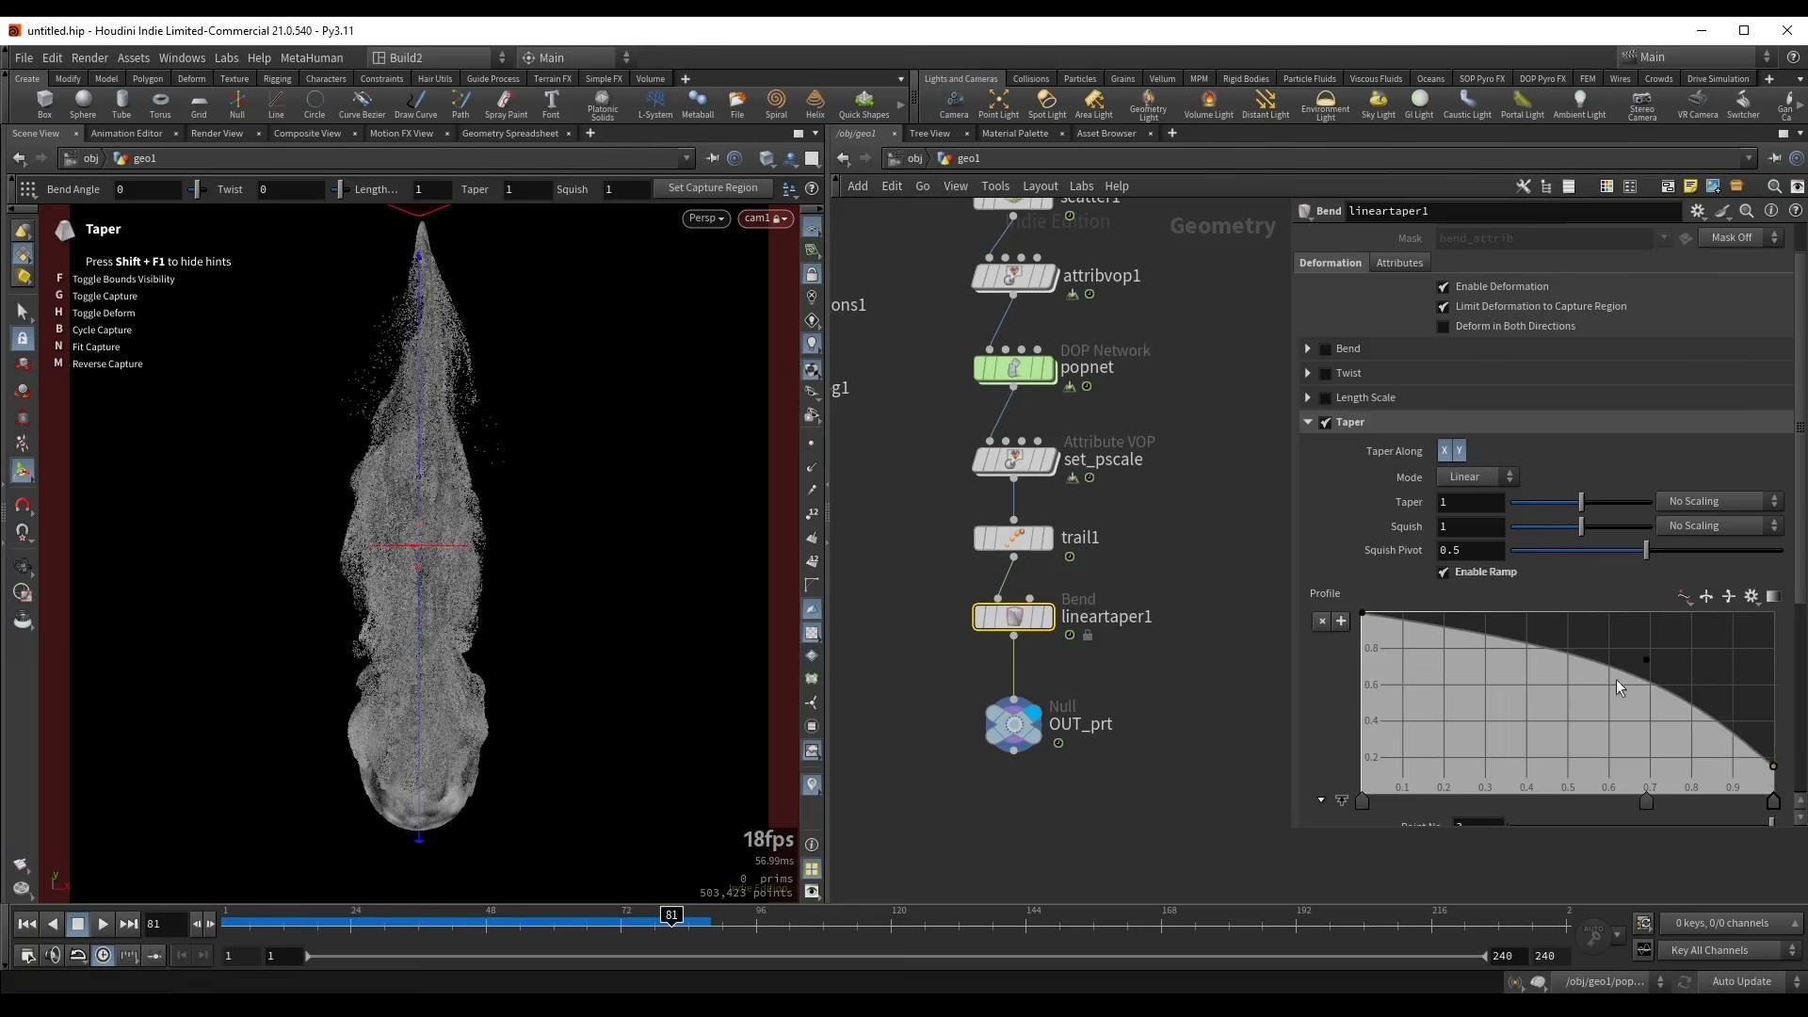
{"action": "mouse_move", "coordinate": [1646, 660]}
{"action": "left_mouse_down"}
{"action": "mouse_move", "coordinate": [1659, 648]}
{"action": "mouse_move", "coordinate": [1623, 650]}
{"action": "left_mouse_up"}
{"action": "left_click_drag", "start_coordinate": [1774, 764], "coordinate": [1774, 767]}
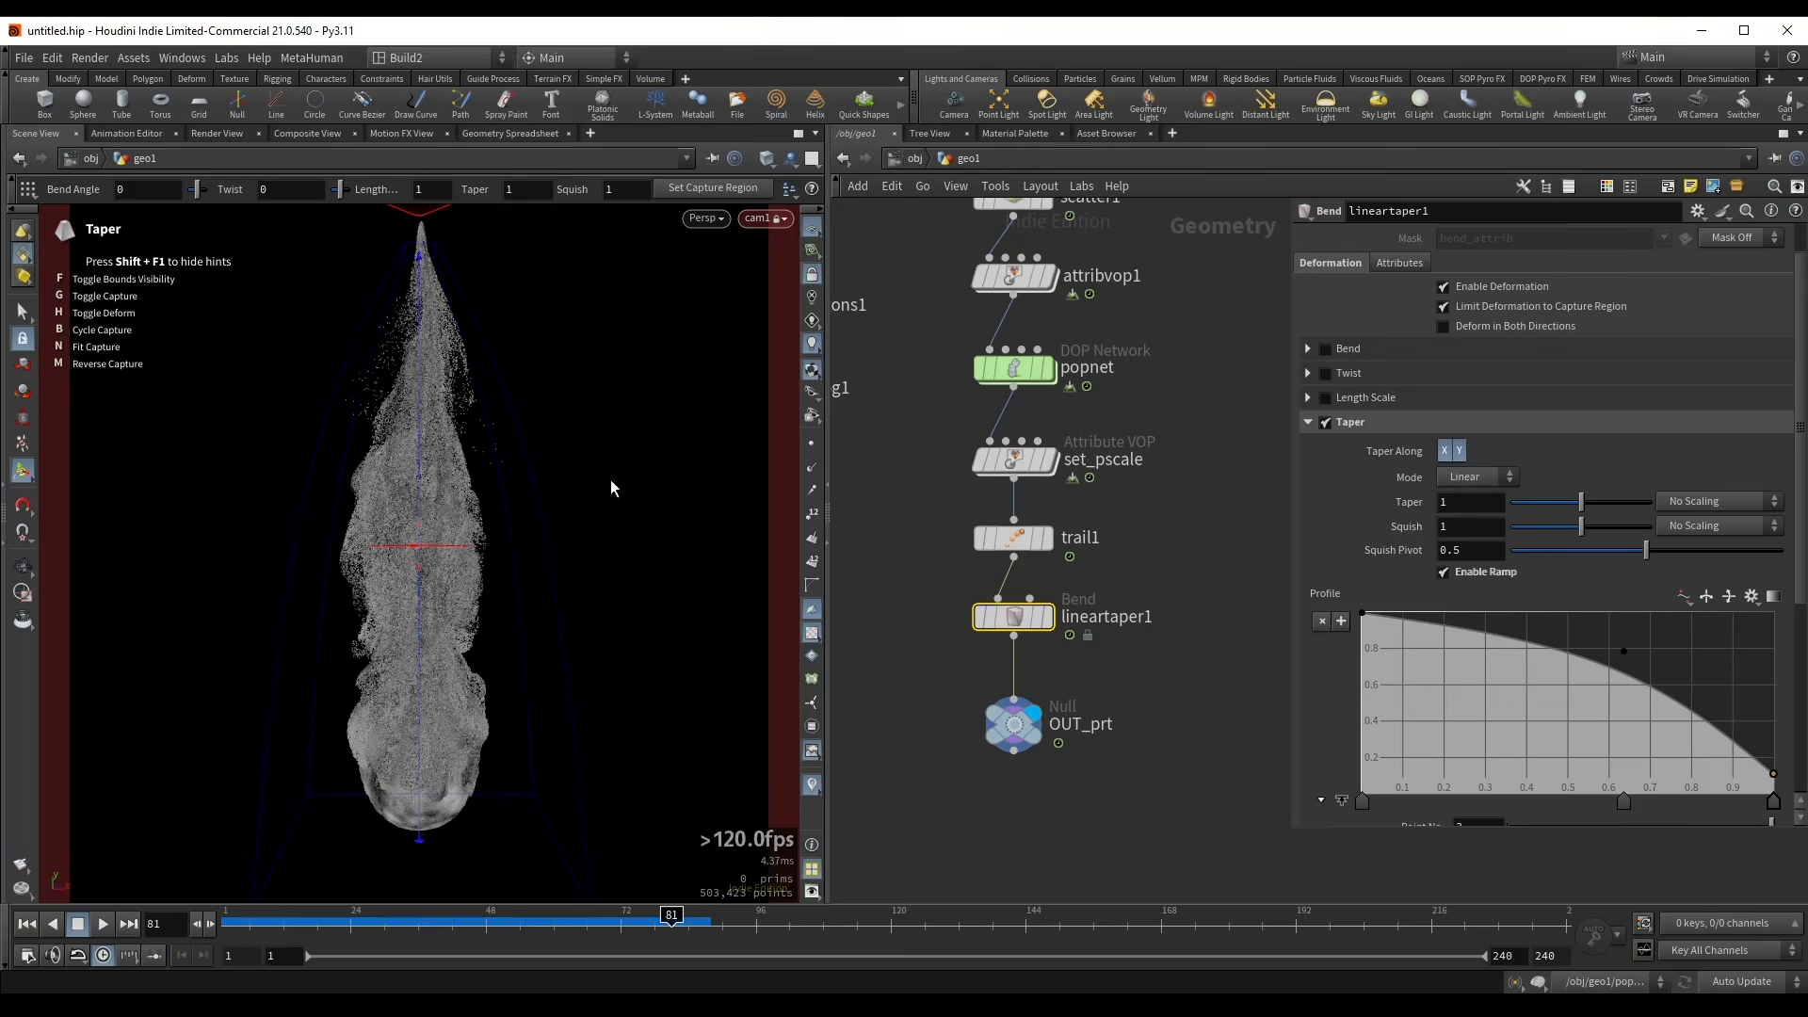
{"action": "mouse_move", "coordinate": [1778, 785]}
{"action": "left_mouse_down"}
{"action": "mouse_move", "coordinate": [1789, 821]}
{"action": "mouse_move", "coordinate": [1801, 794]}
{"action": "left_mouse_up"}
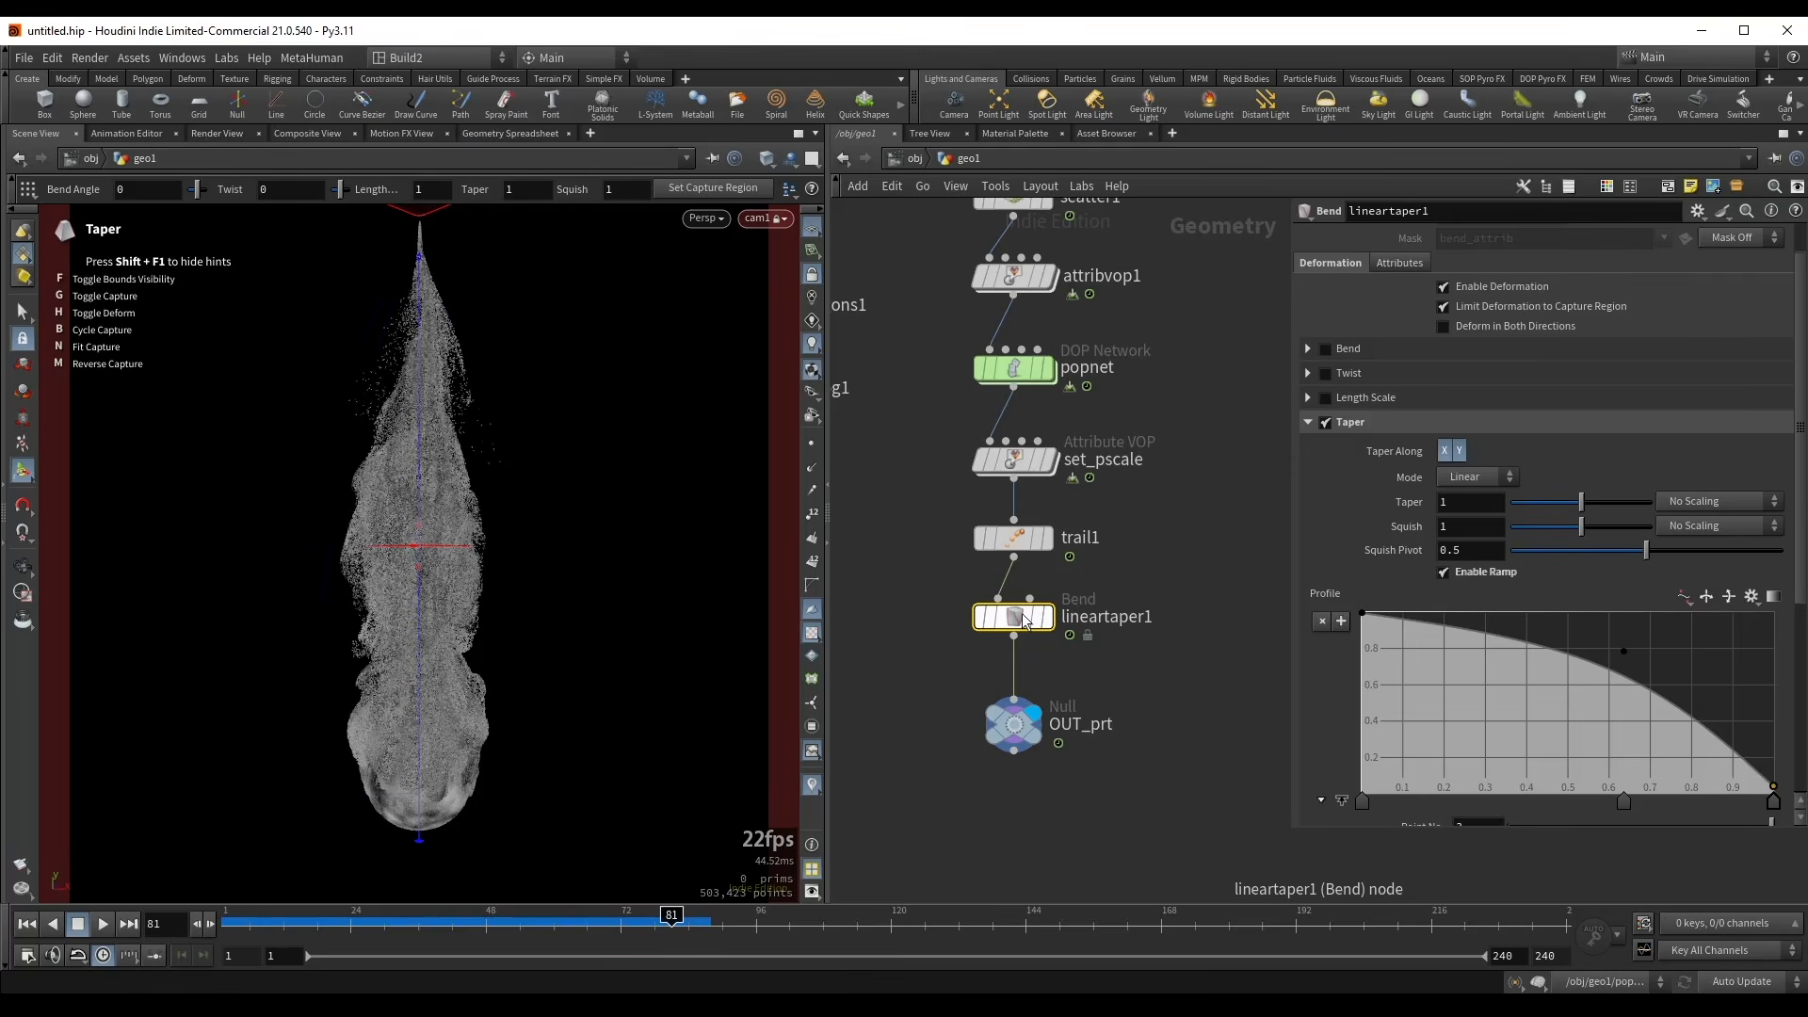
- Switch to Nuke, compare the apGlow4 and apGlow5 flames through the viewer inputs, and save the script
{"action": "mouse_move", "coordinate": [706, 979]}
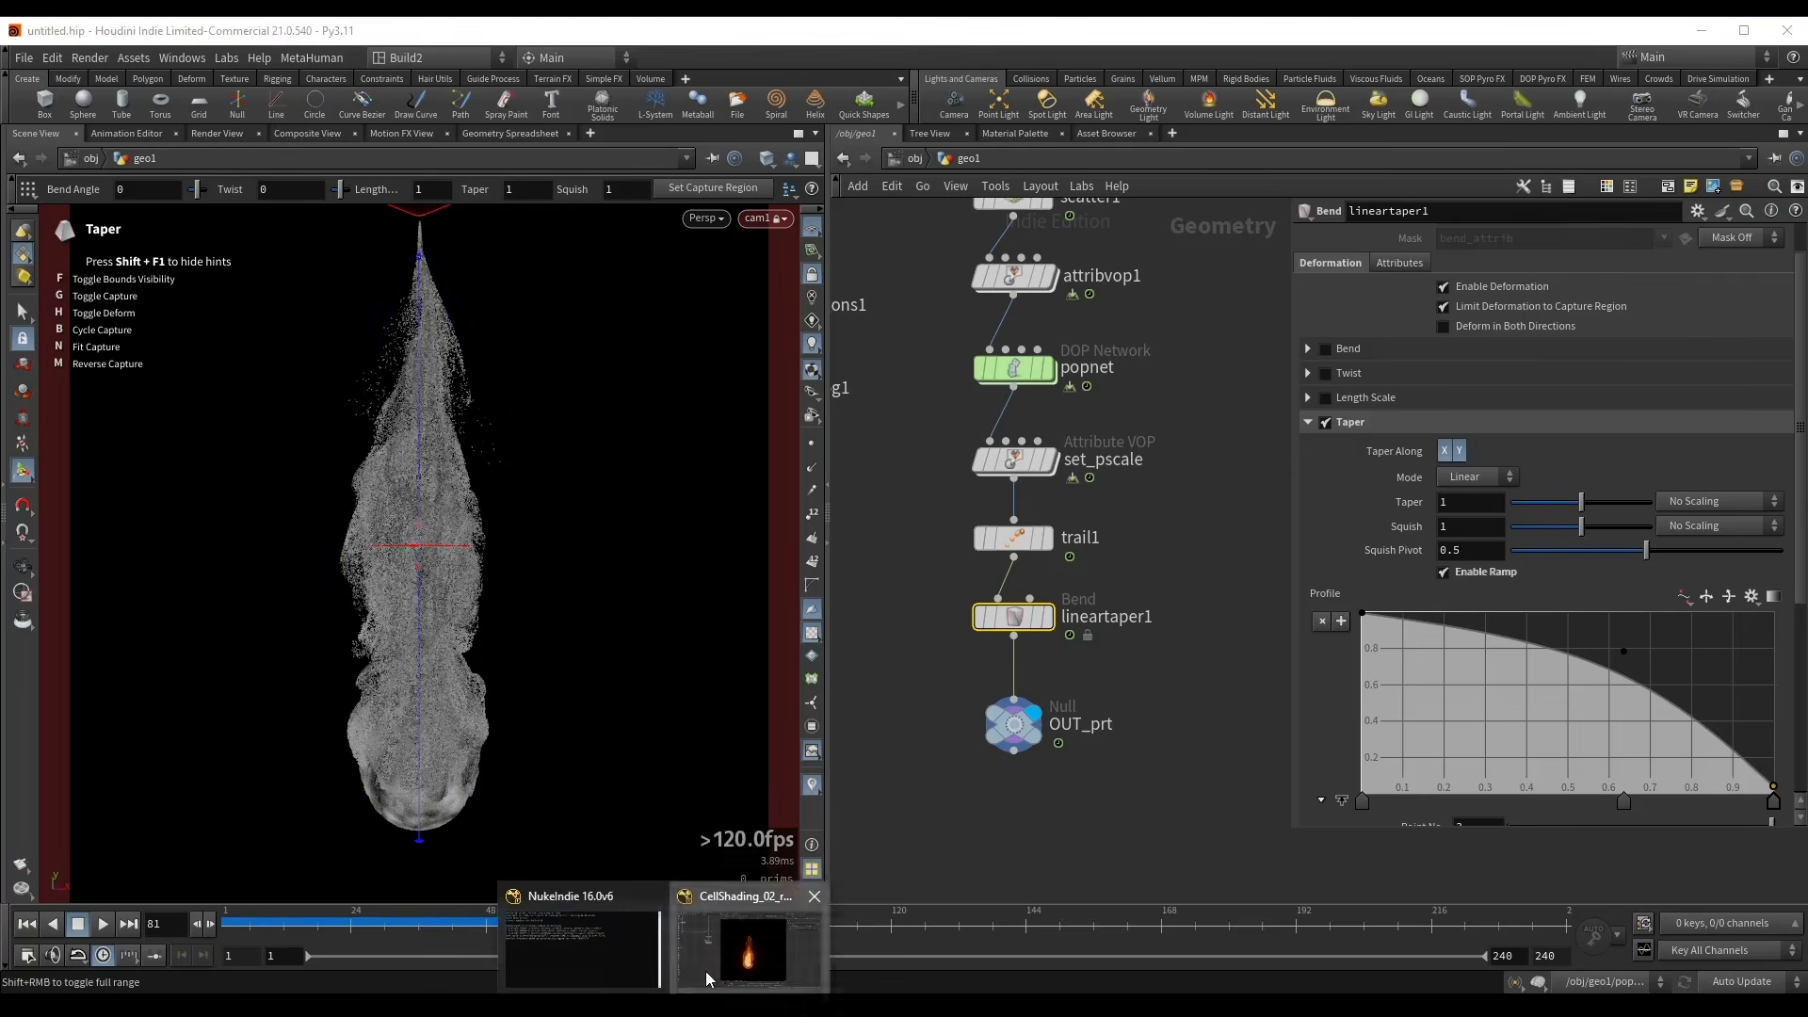
{"action": "left_click", "coordinate": [748, 951]}
{"action": "scroll", "coordinate": [455, 525], "scroll_direction": "down", "scroll_amount": 5}
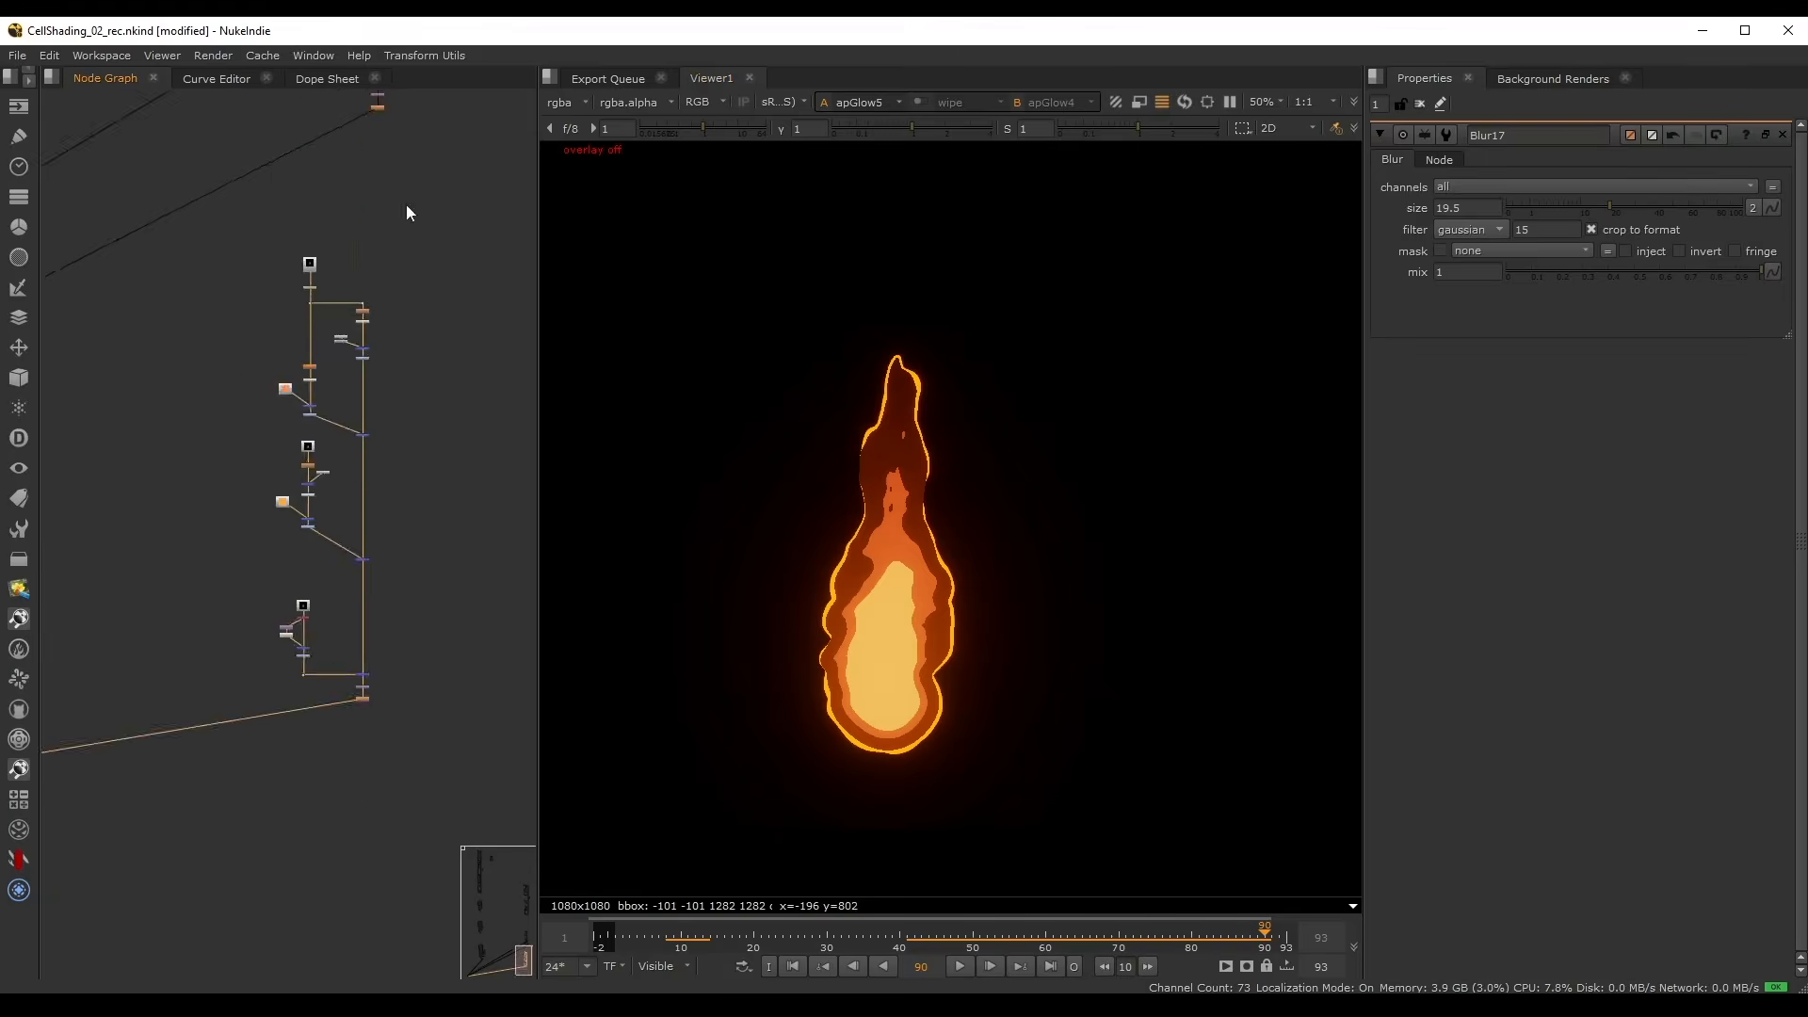
{"action": "middle_click_drag", "start_coordinate": [349, 151], "coordinate": [336, 373]}
{"action": "left_click_drag", "start_coordinate": [330, 378], "coordinate": [393, 321]}
{"action": "key", "text": "1"}
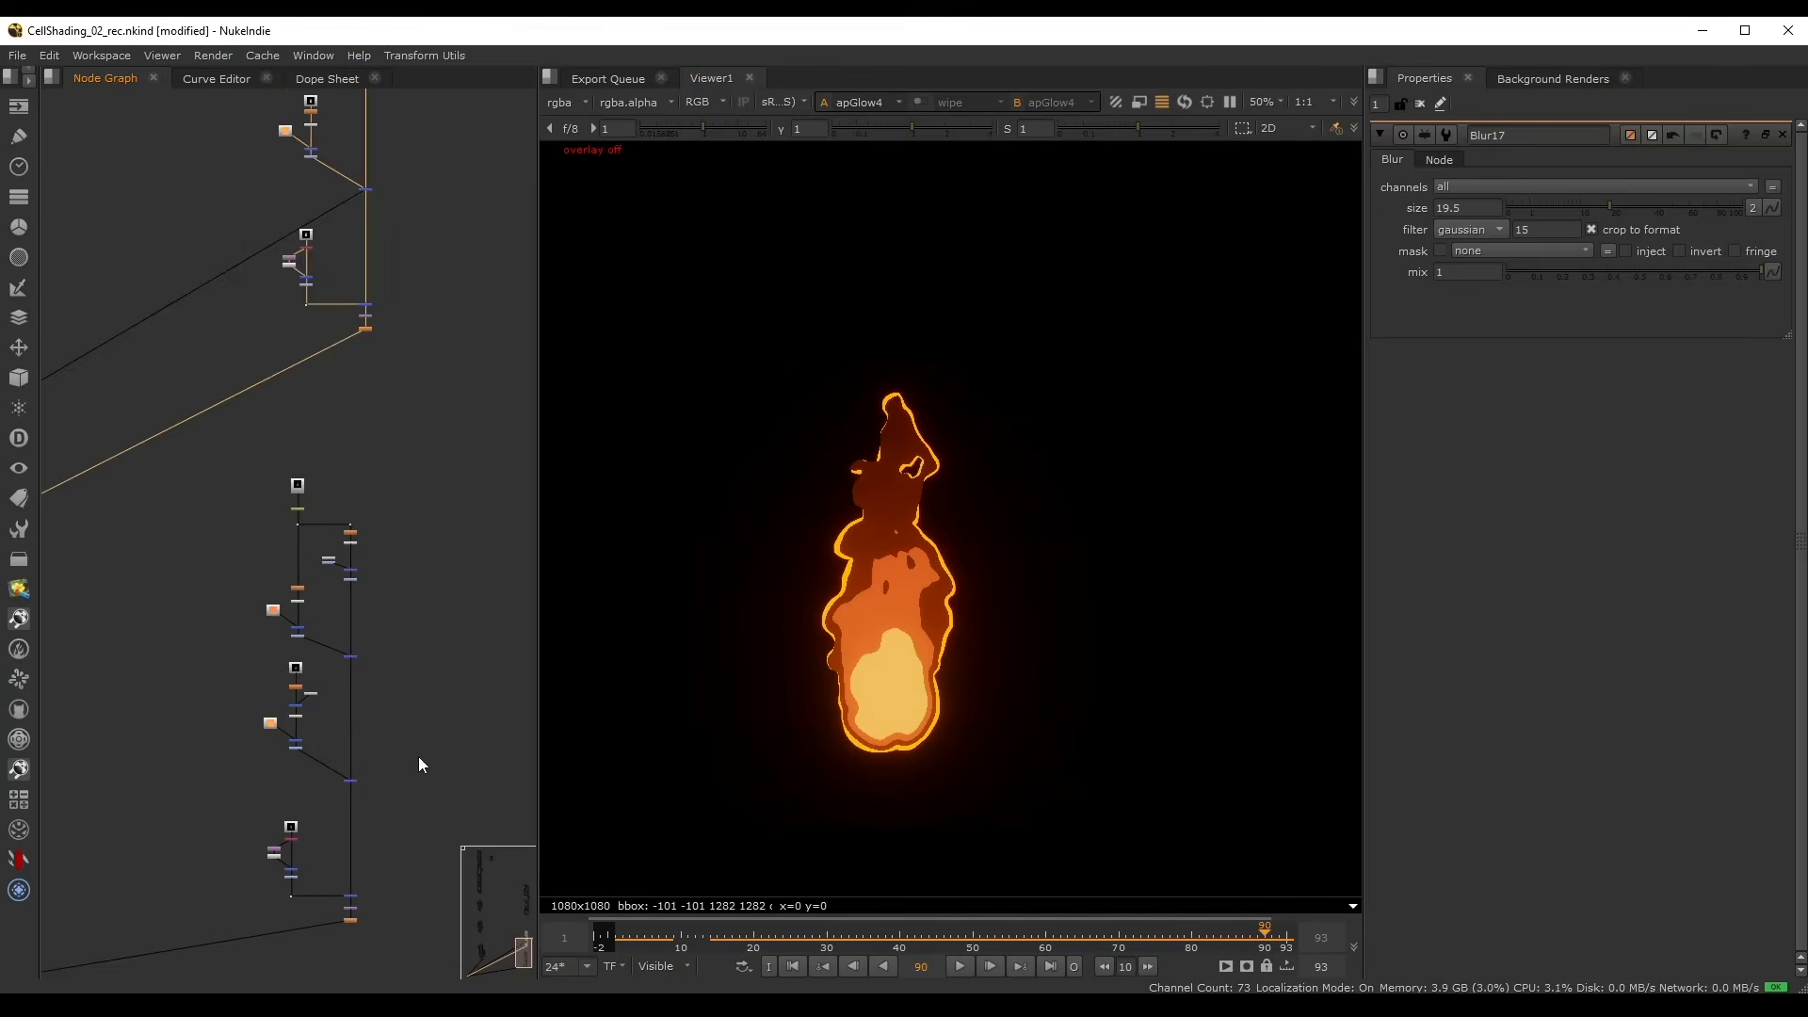
{"action": "middle_click_drag", "start_coordinate": [419, 758], "coordinate": [415, 625]}
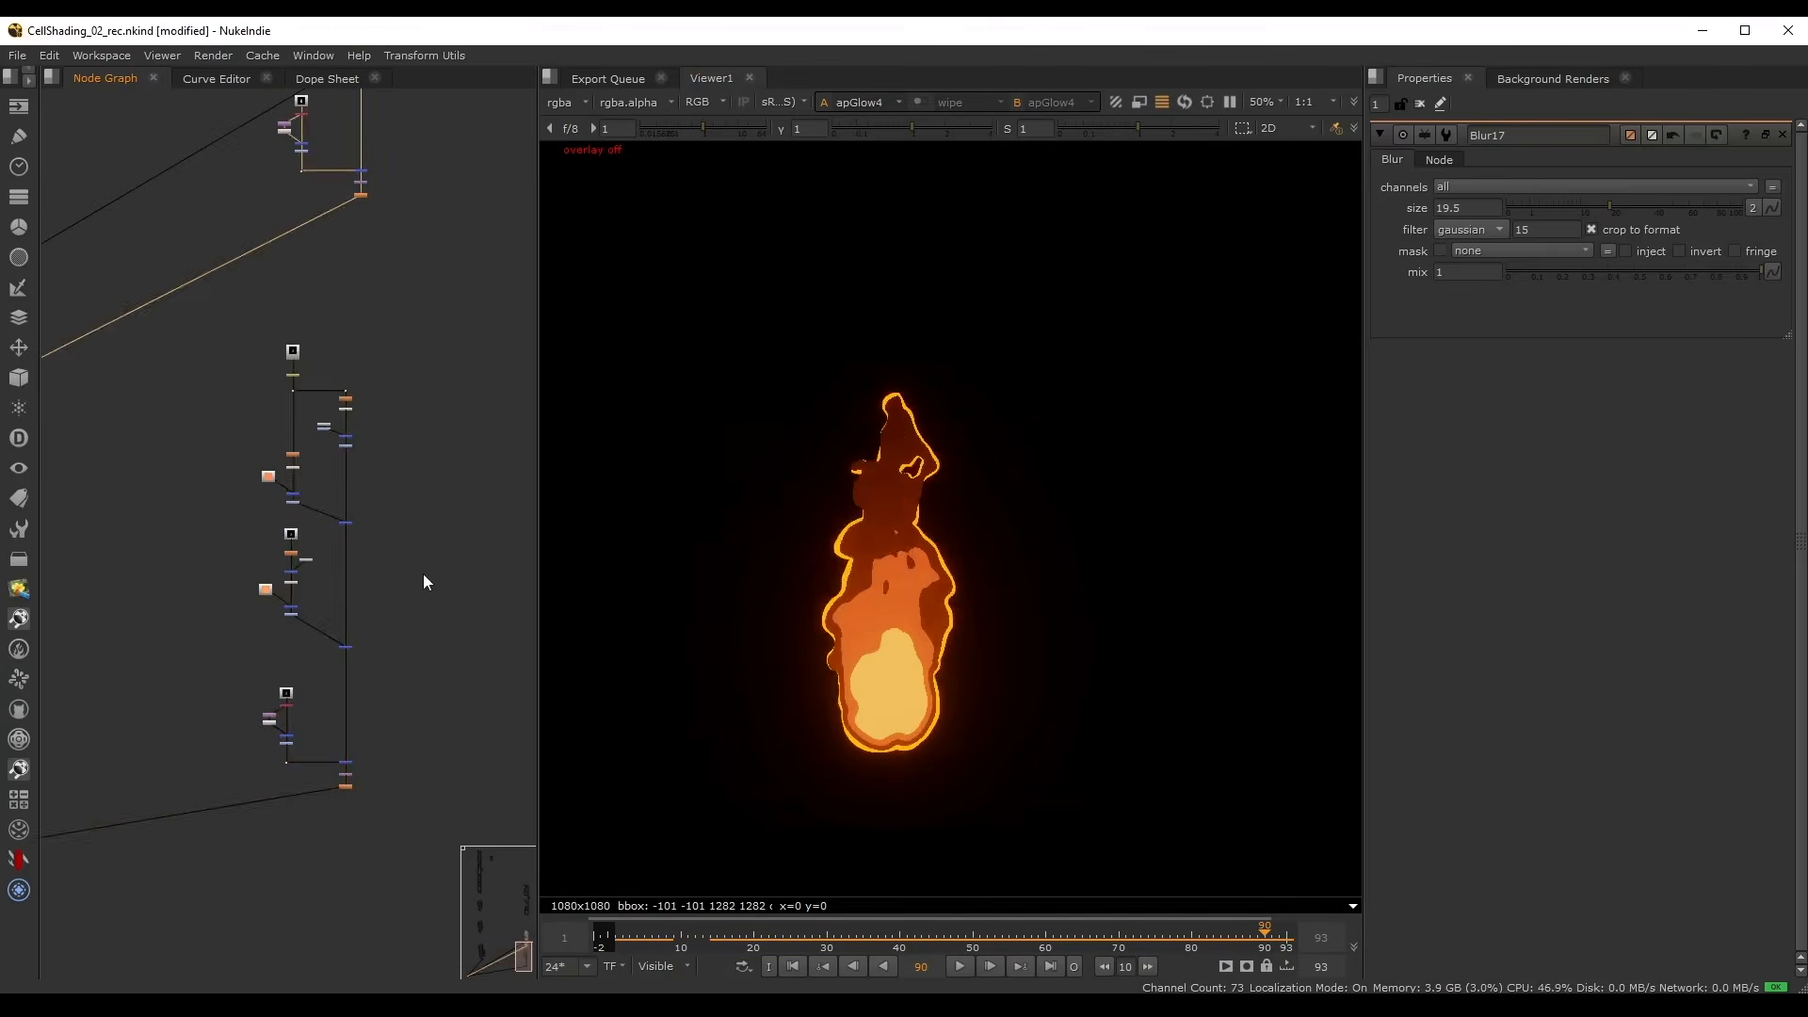
{"action": "key", "text": "2"}
{"action": "key", "text": "ctrl+s"}
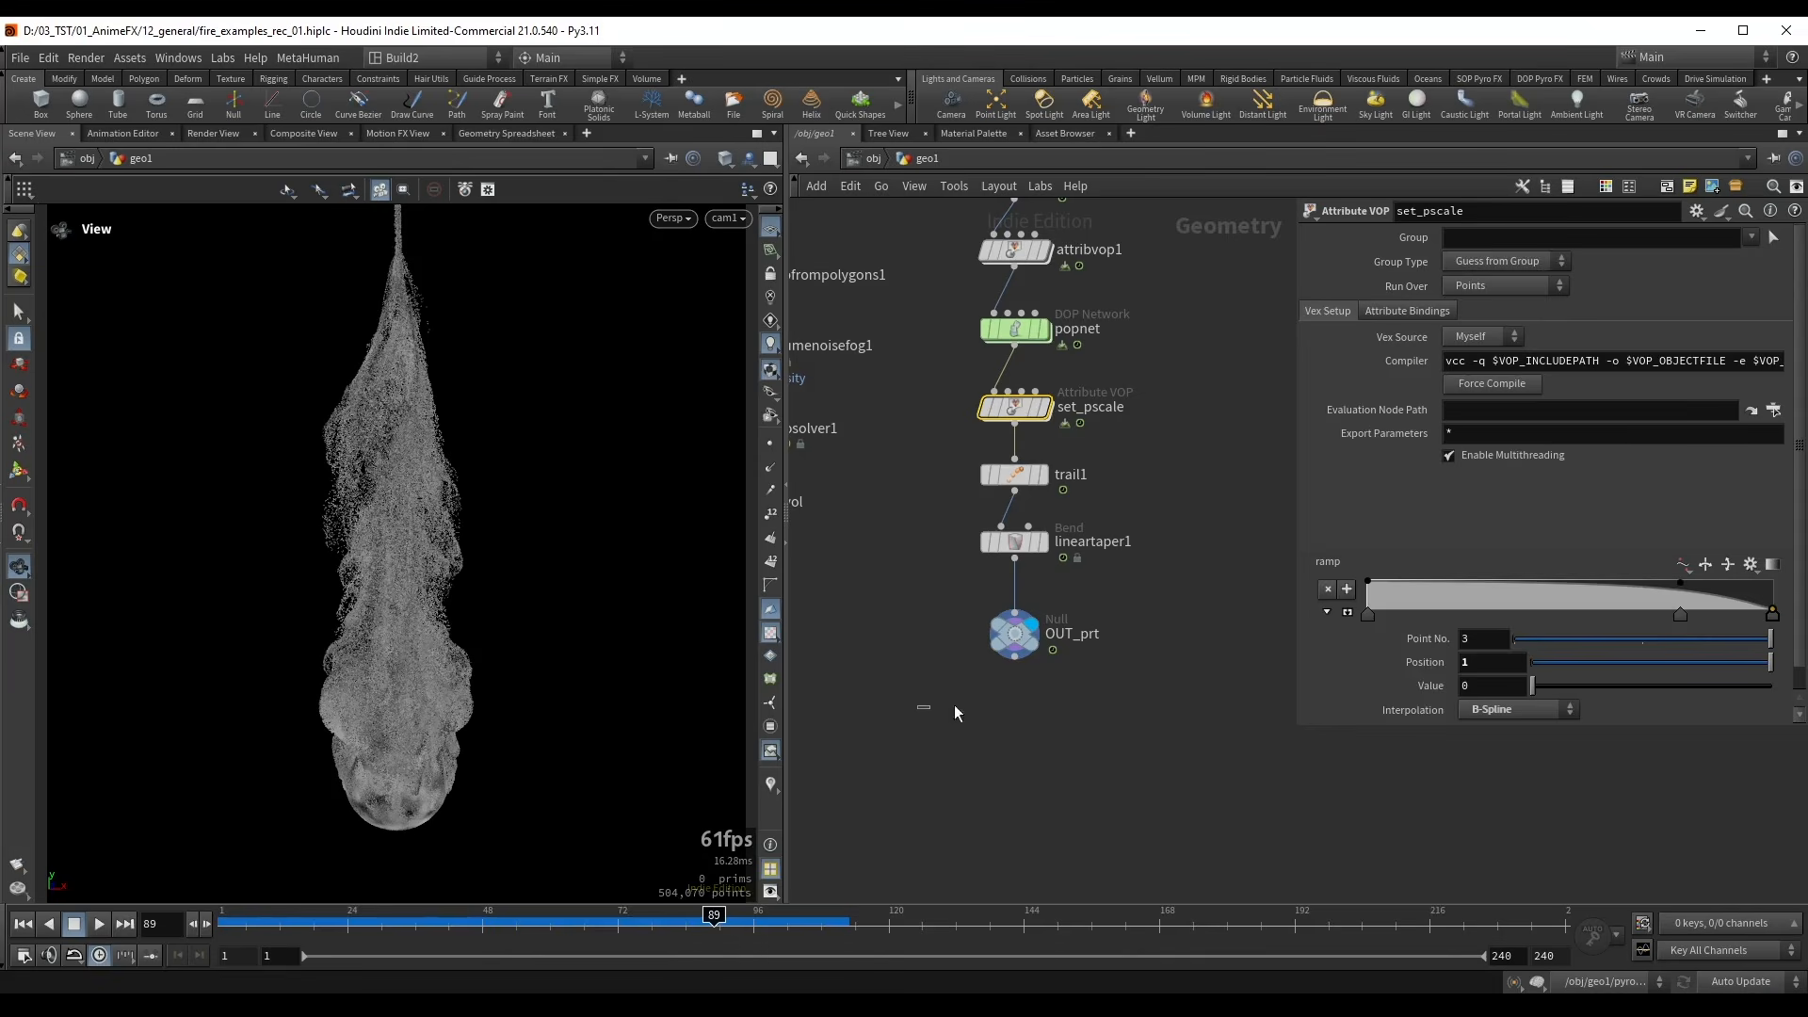
- In Houdini, add a VDB from Particles node below OUT_prt and connect OUT_prt to its first input
{"action": "left_click_drag", "start_coordinate": [953, 713], "coordinate": [1100, 608]}
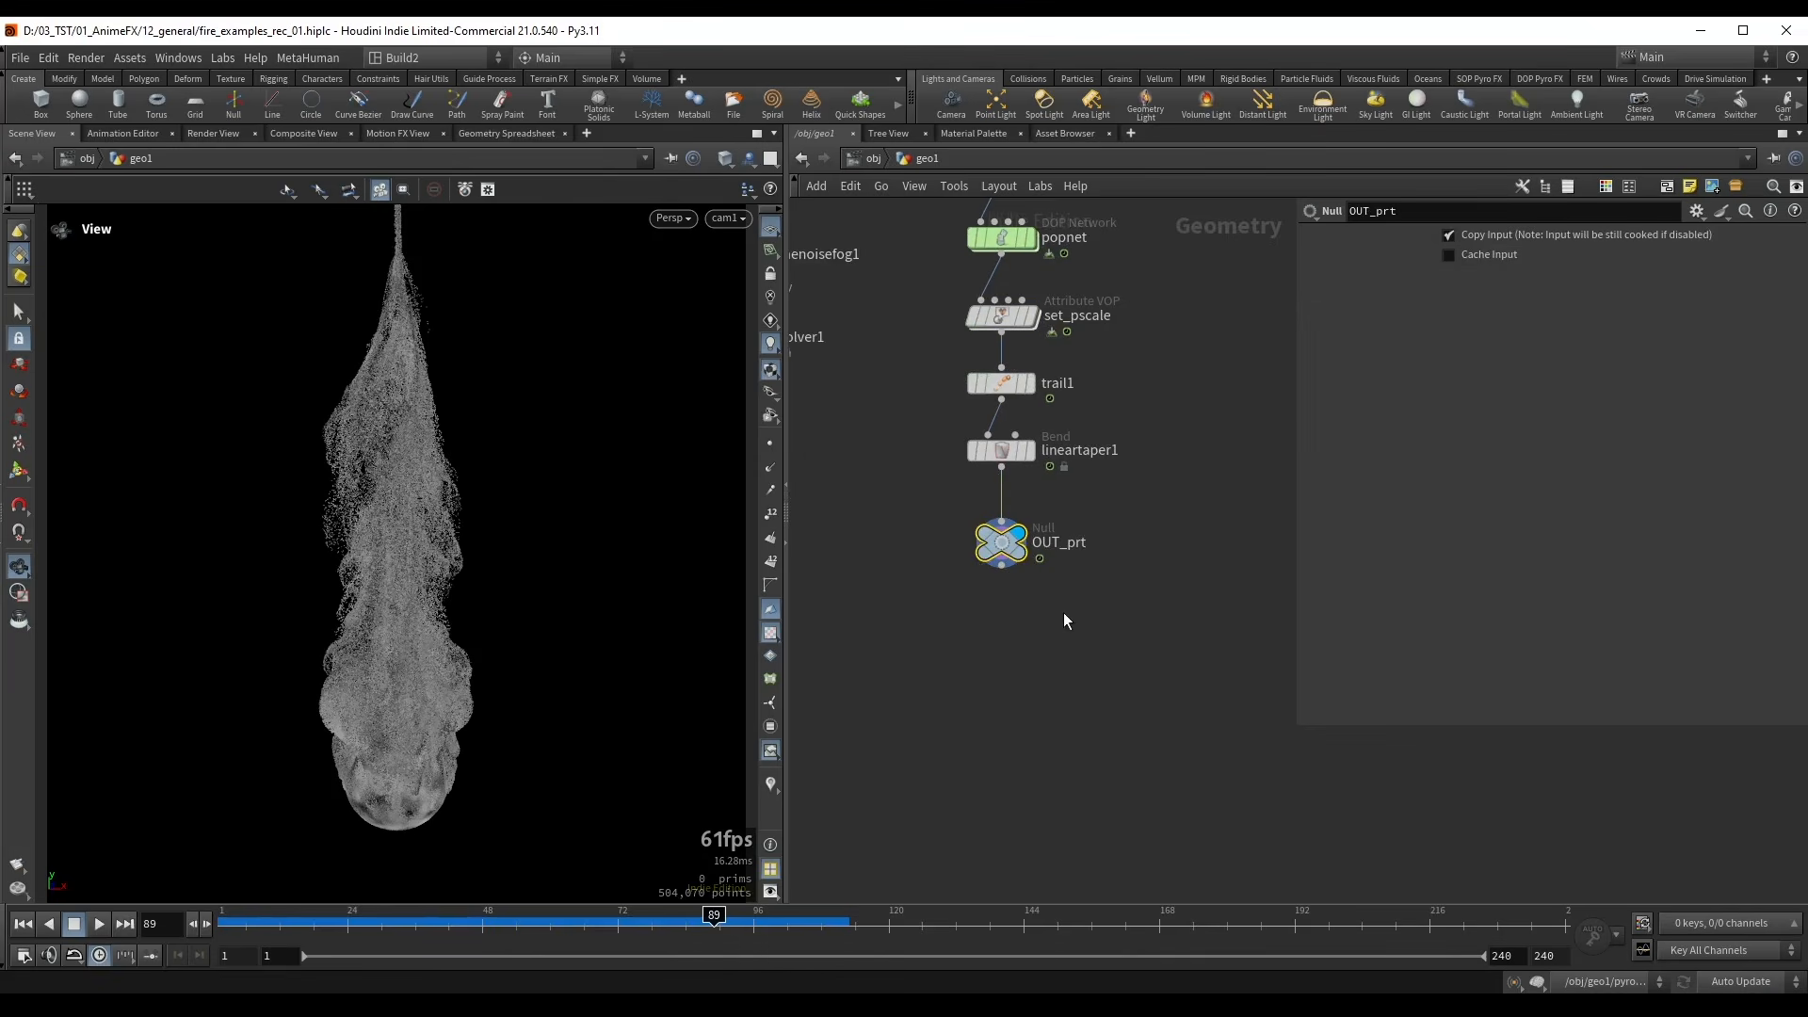
{"action": "key", "text": "Tab"}
{"action": "type", "text": "vdb fro"}
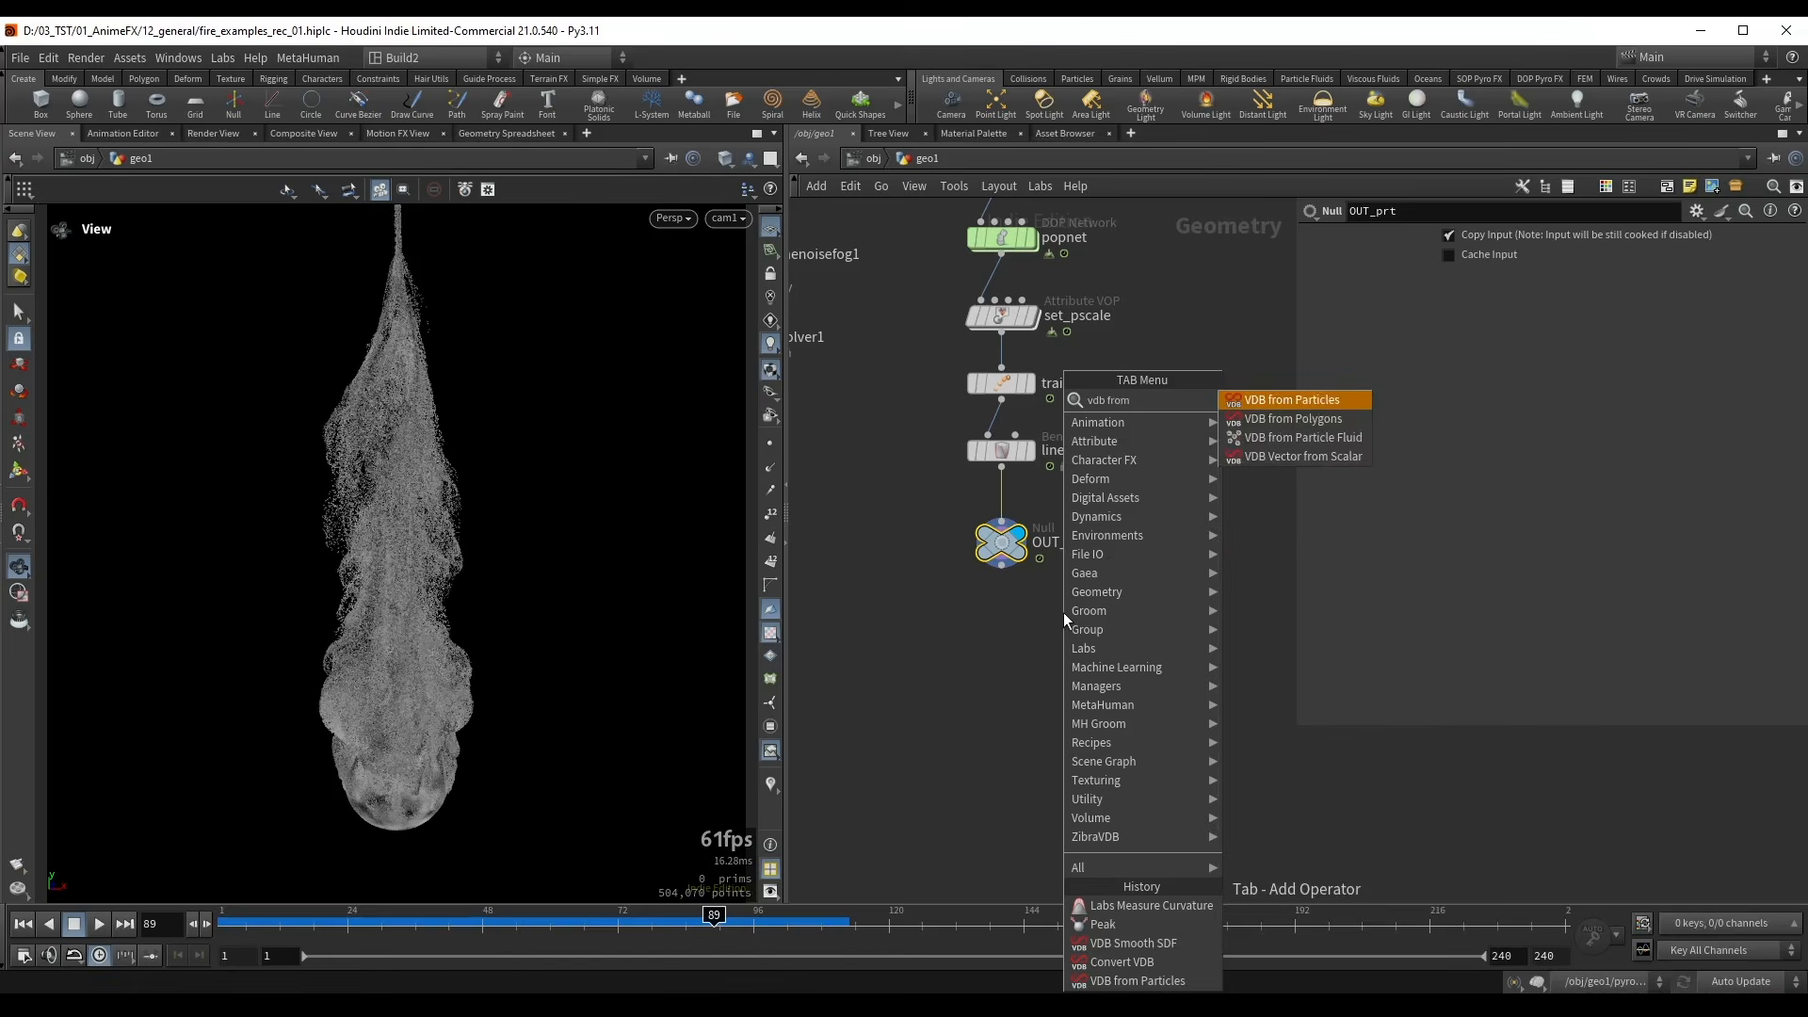
{"action": "key", "text": "Return"}
{"action": "left_click", "coordinate": [1014, 709]}
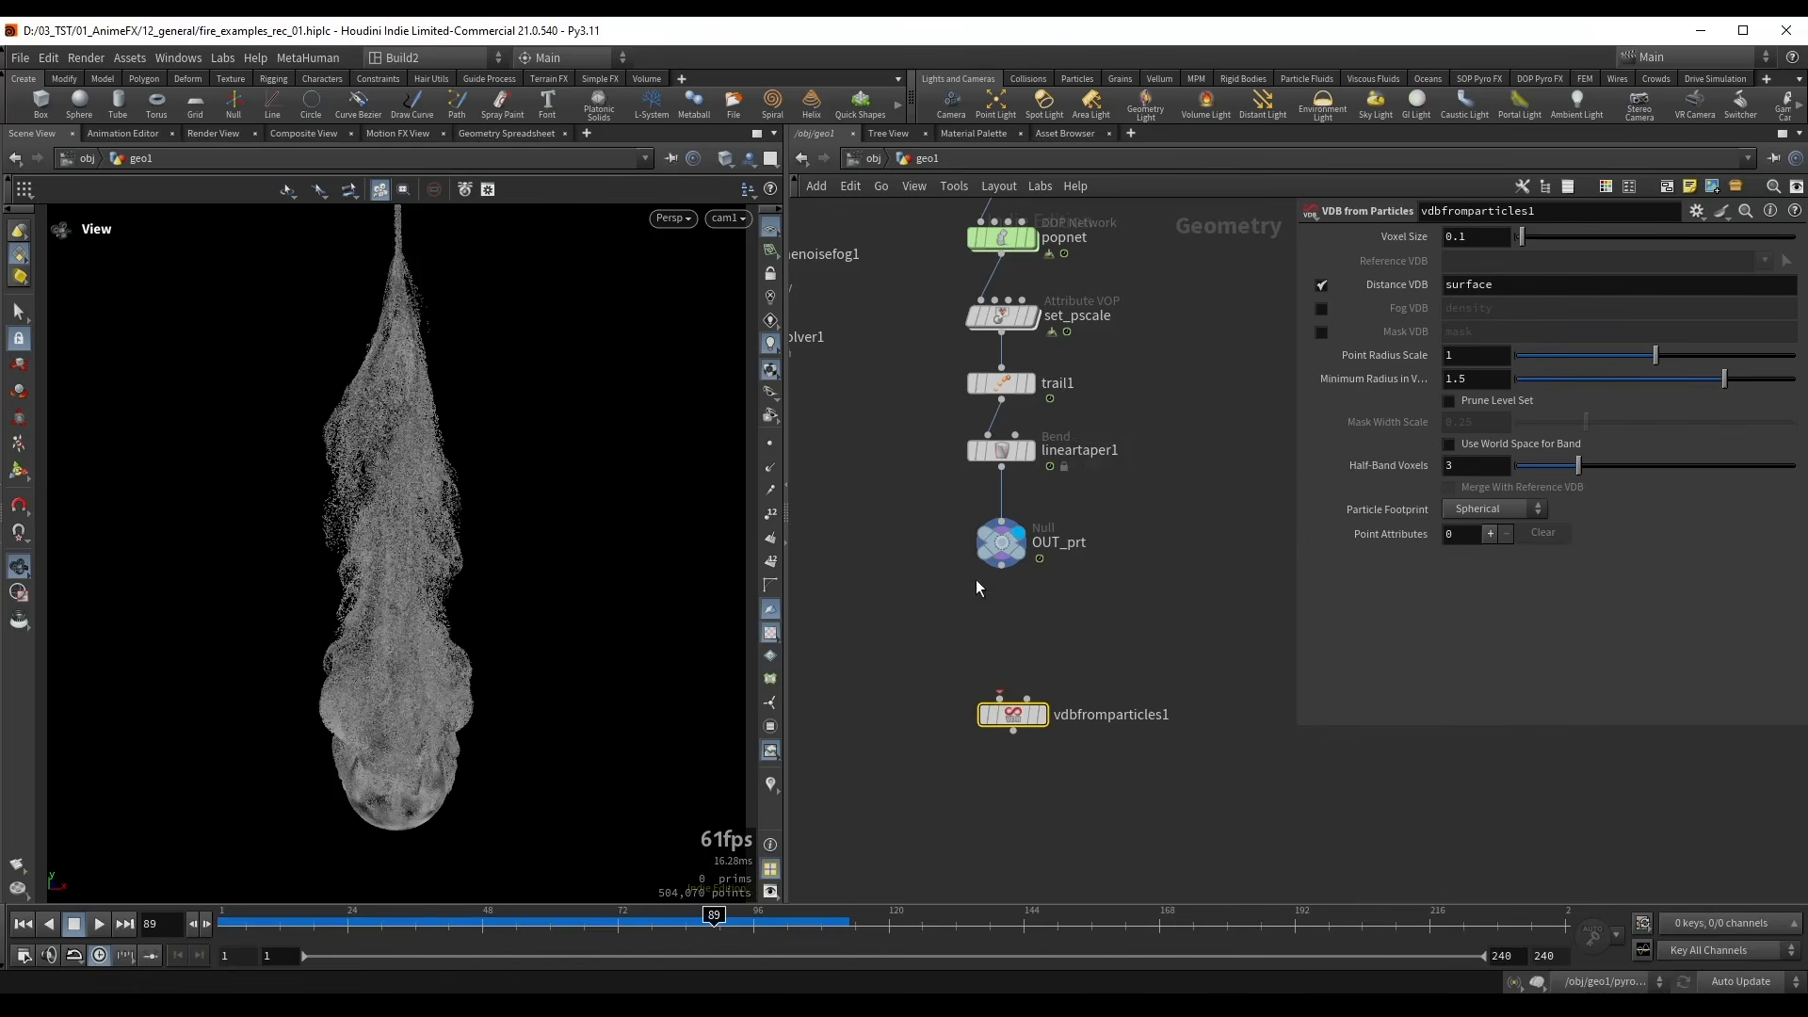
{"action": "mouse_move", "coordinate": [1000, 565]}
{"action": "left_mouse_down"}
{"action": "mouse_move", "coordinate": [999, 698]}
{"action": "mouse_move", "coordinate": [984, 650]}
{"action": "left_mouse_up"}
- Display vdbfromparticles1 and set its minimum voxel radius to 0 and Point Radius Scale to 0.386
{"action": "left_click", "coordinate": [1043, 714]}
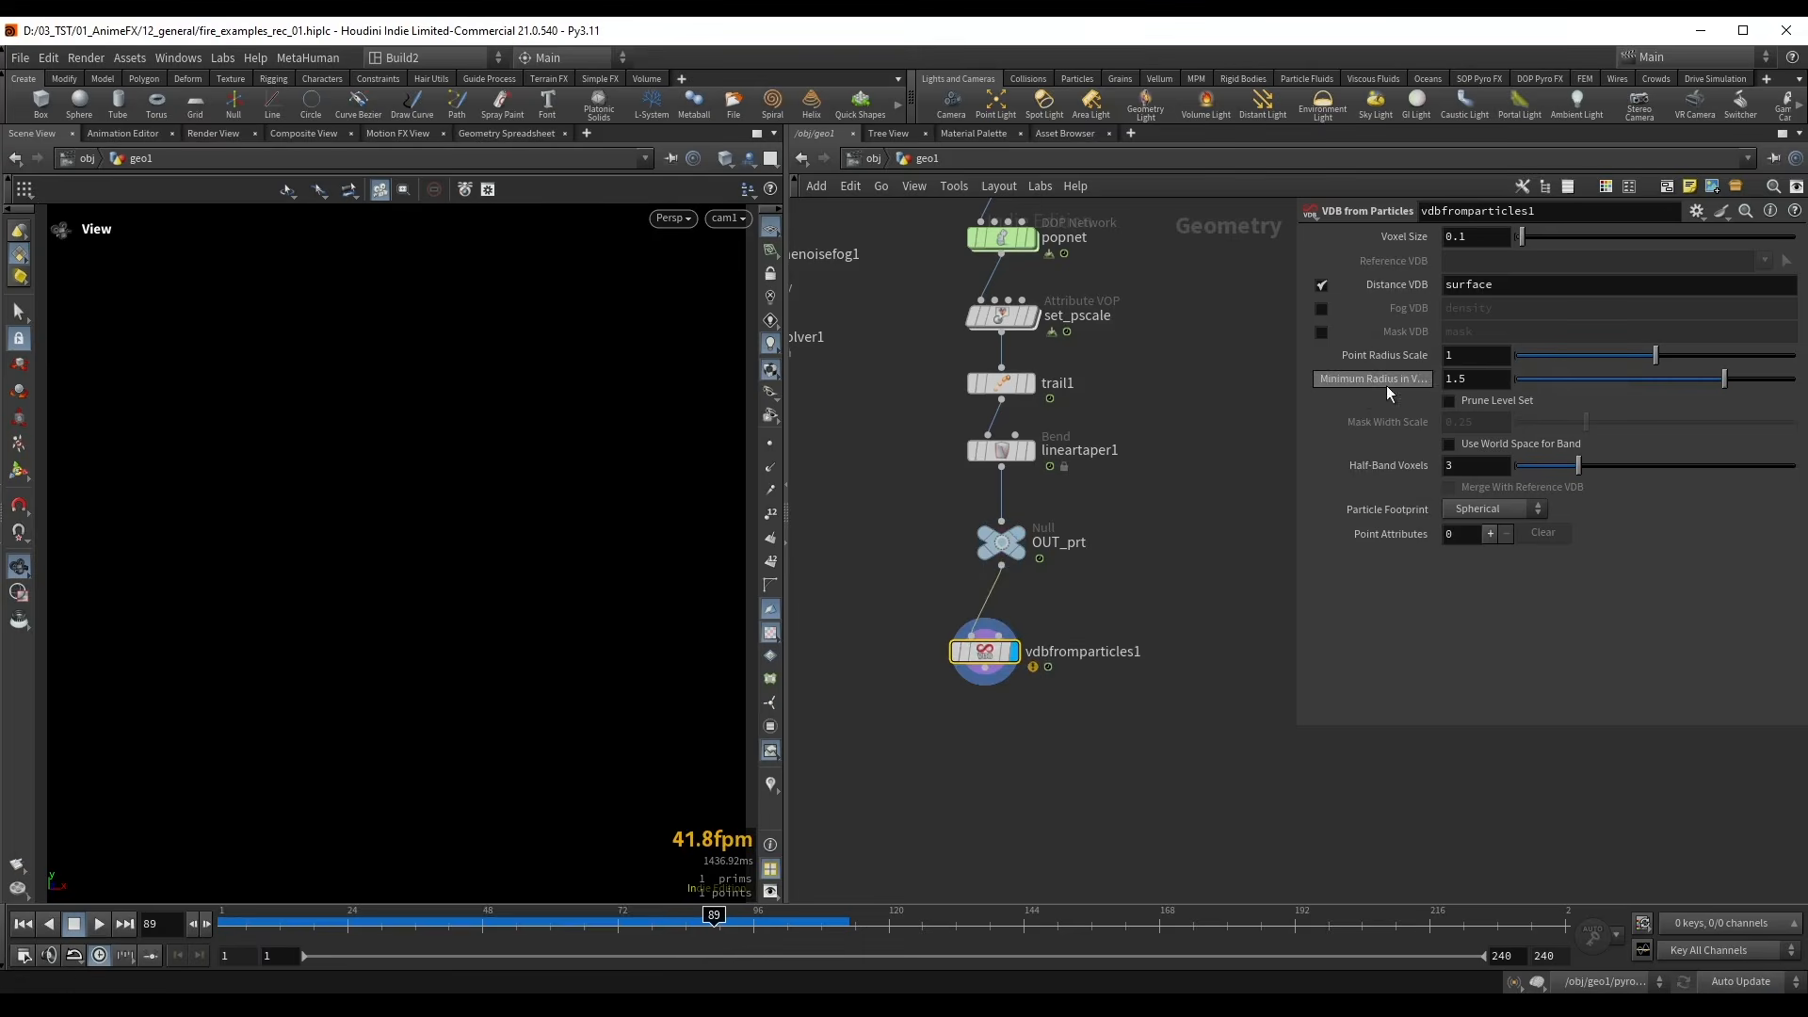
{"action": "left_click_drag", "start_coordinate": [1525, 376], "coordinate": [1483, 384]}
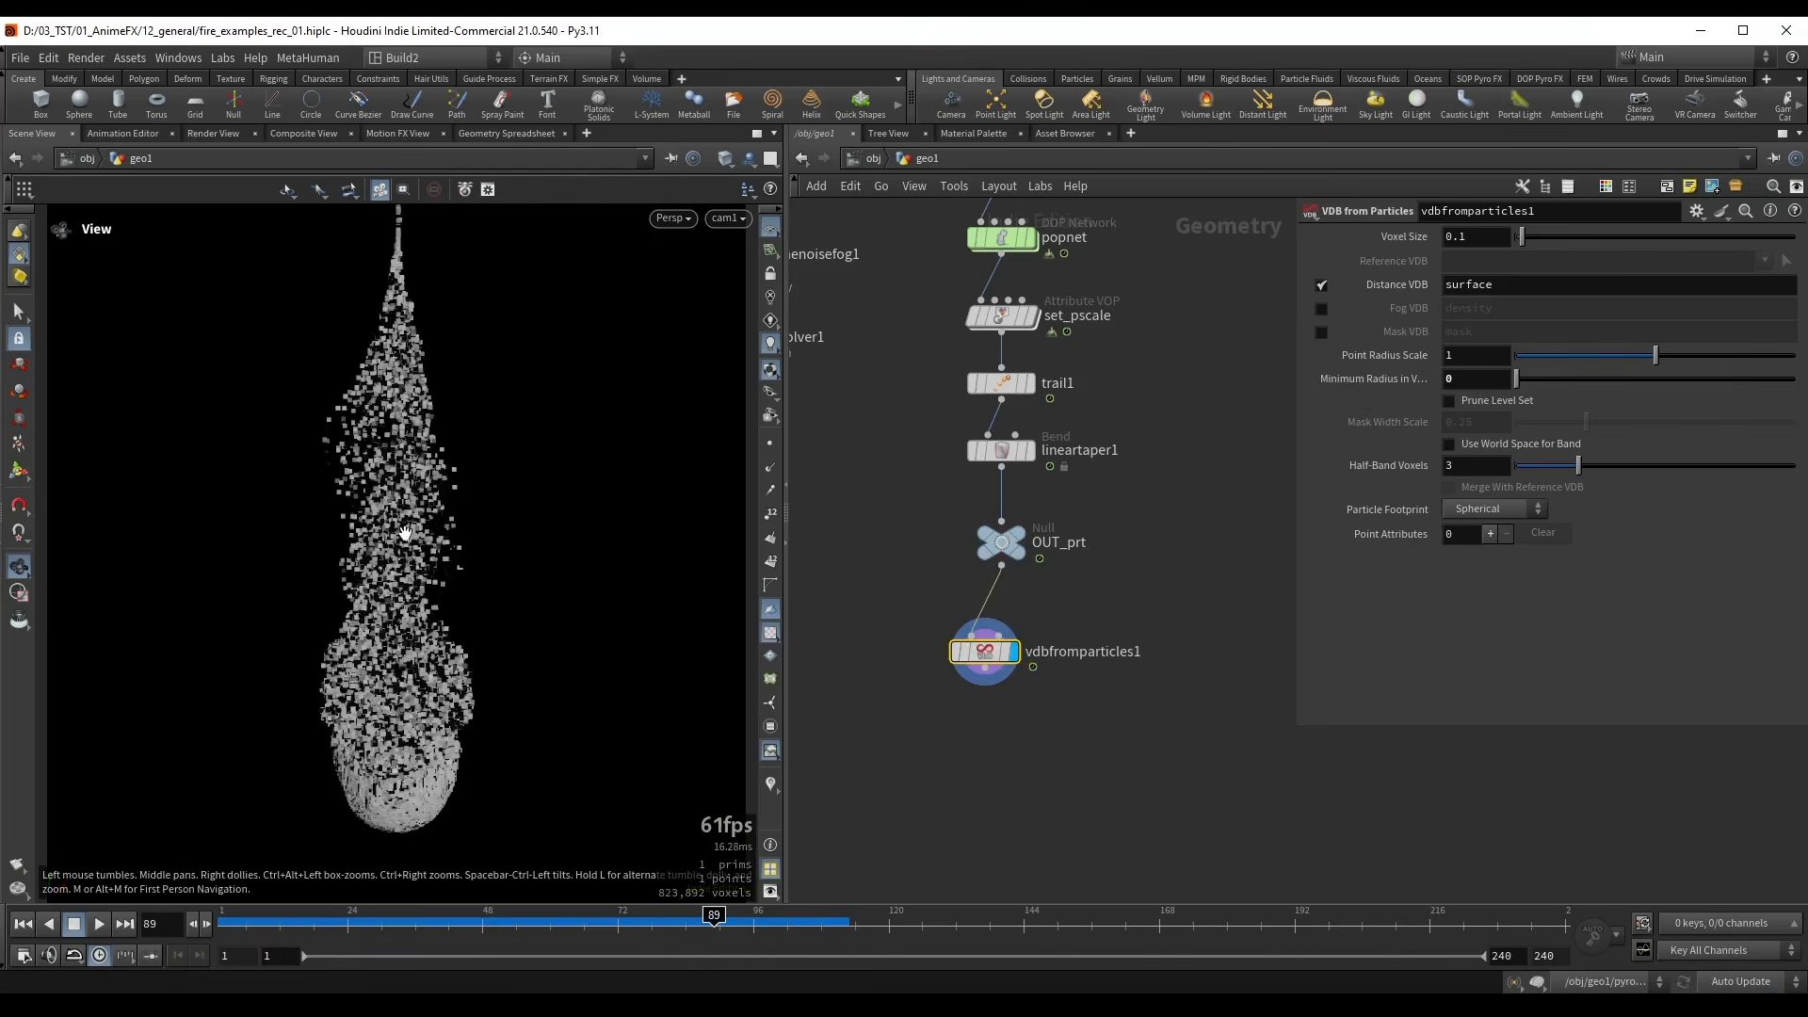
{"action": "mouse_move", "coordinate": [1600, 358]}
{"action": "left_mouse_down"}
{"action": "mouse_move", "coordinate": [1552, 360]}
{"action": "mouse_move", "coordinate": [1568, 363]}
{"action": "left_mouse_up"}
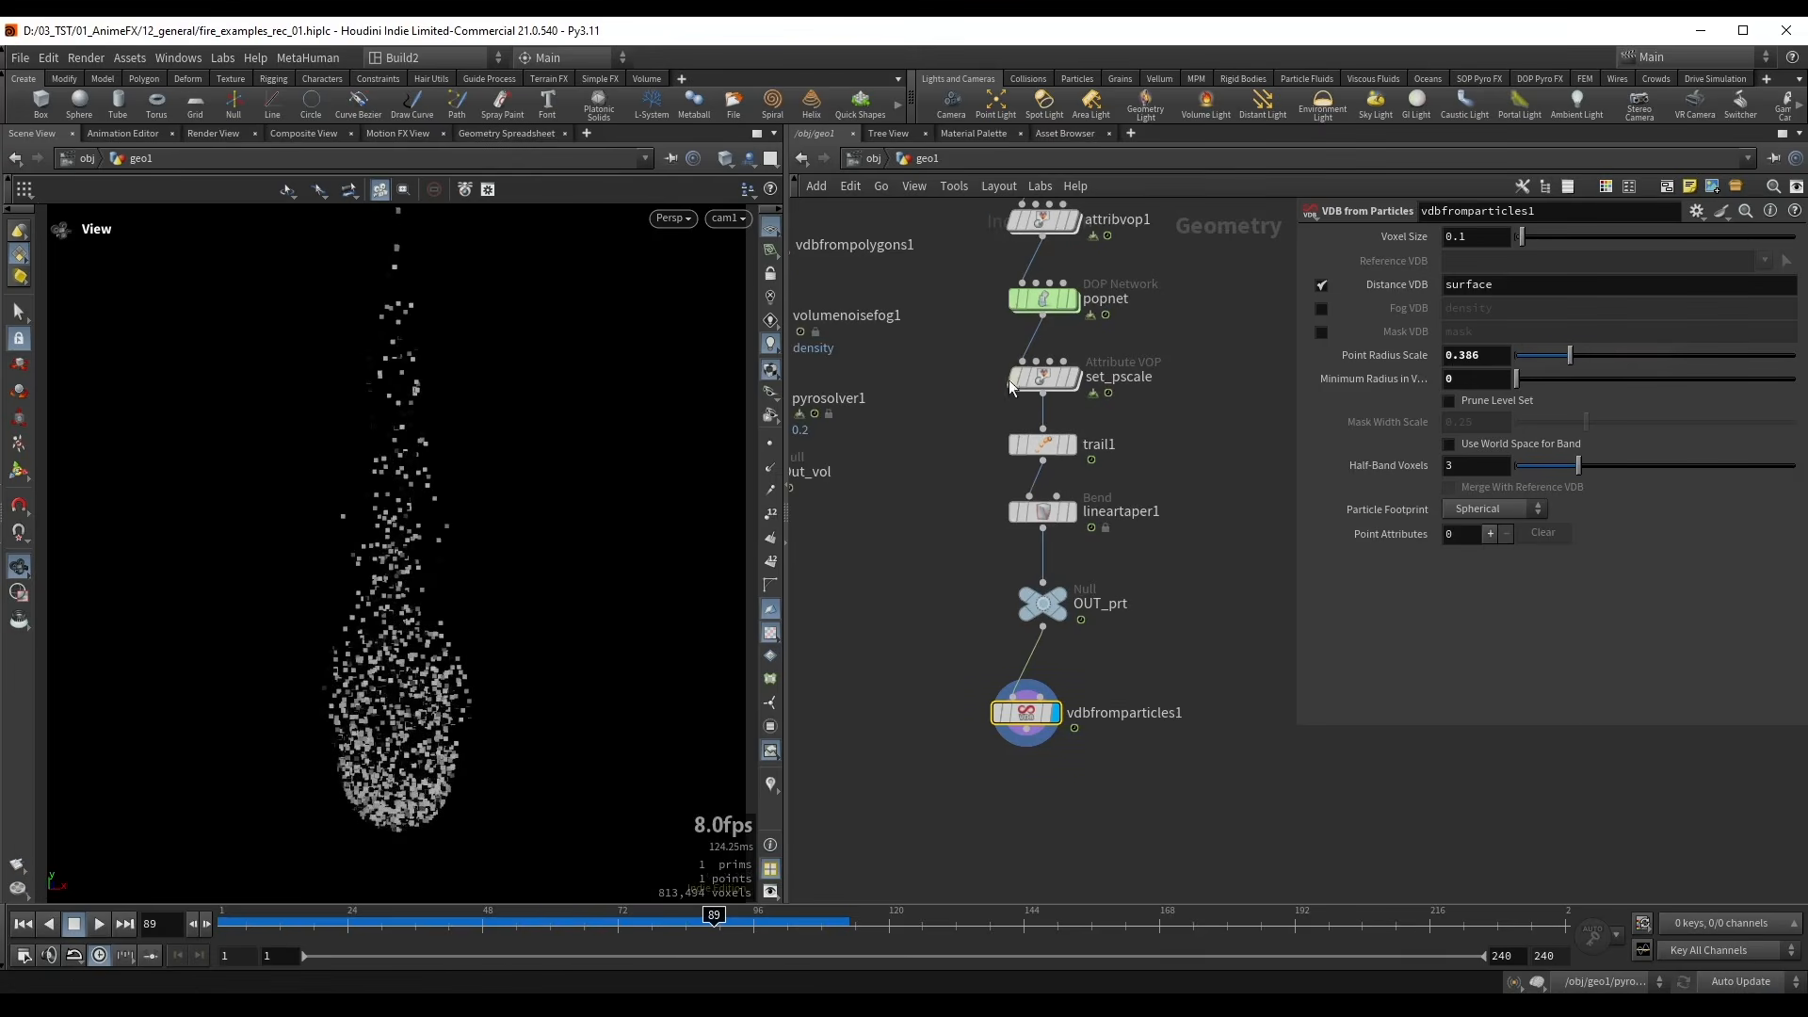
- Bypass set_pscale and reduce the Point Radius Scale of vdbfromparticles1 to 0.081
{"action": "left_click", "coordinate": [1043, 377]}
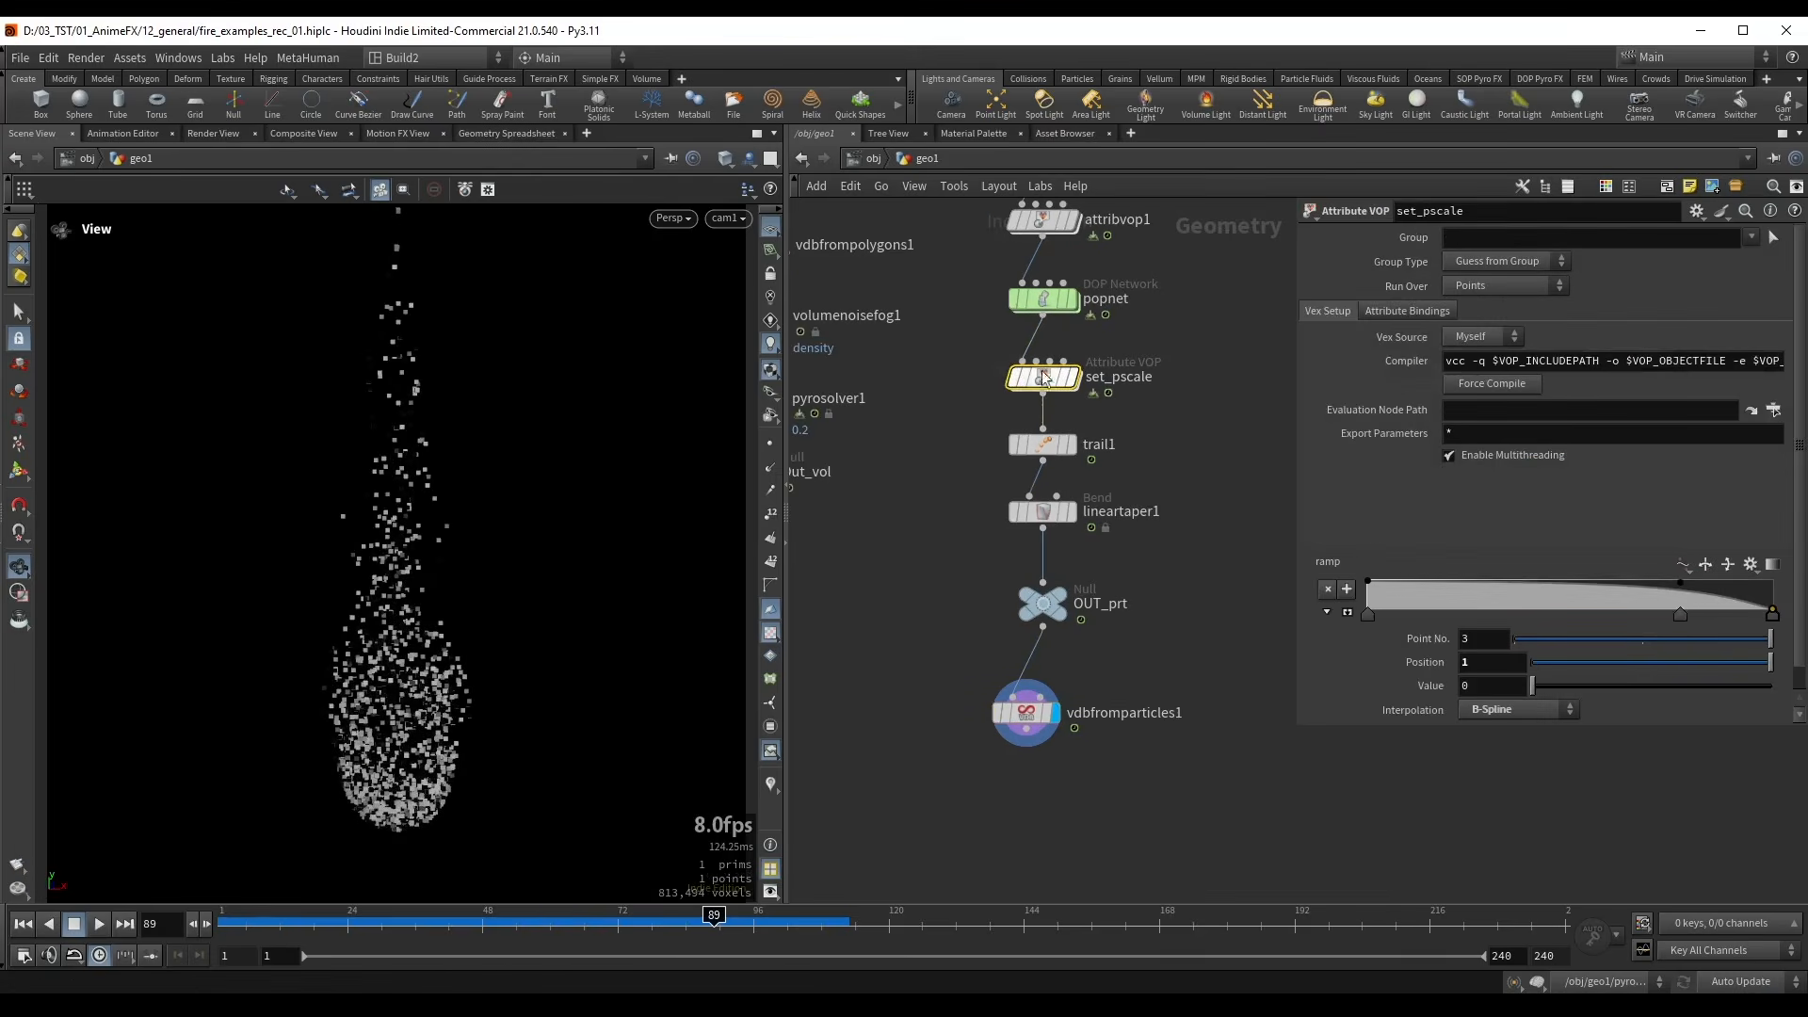
{"action": "mouse_move", "coordinate": [1047, 391]}
{"action": "key", "text": "b"}
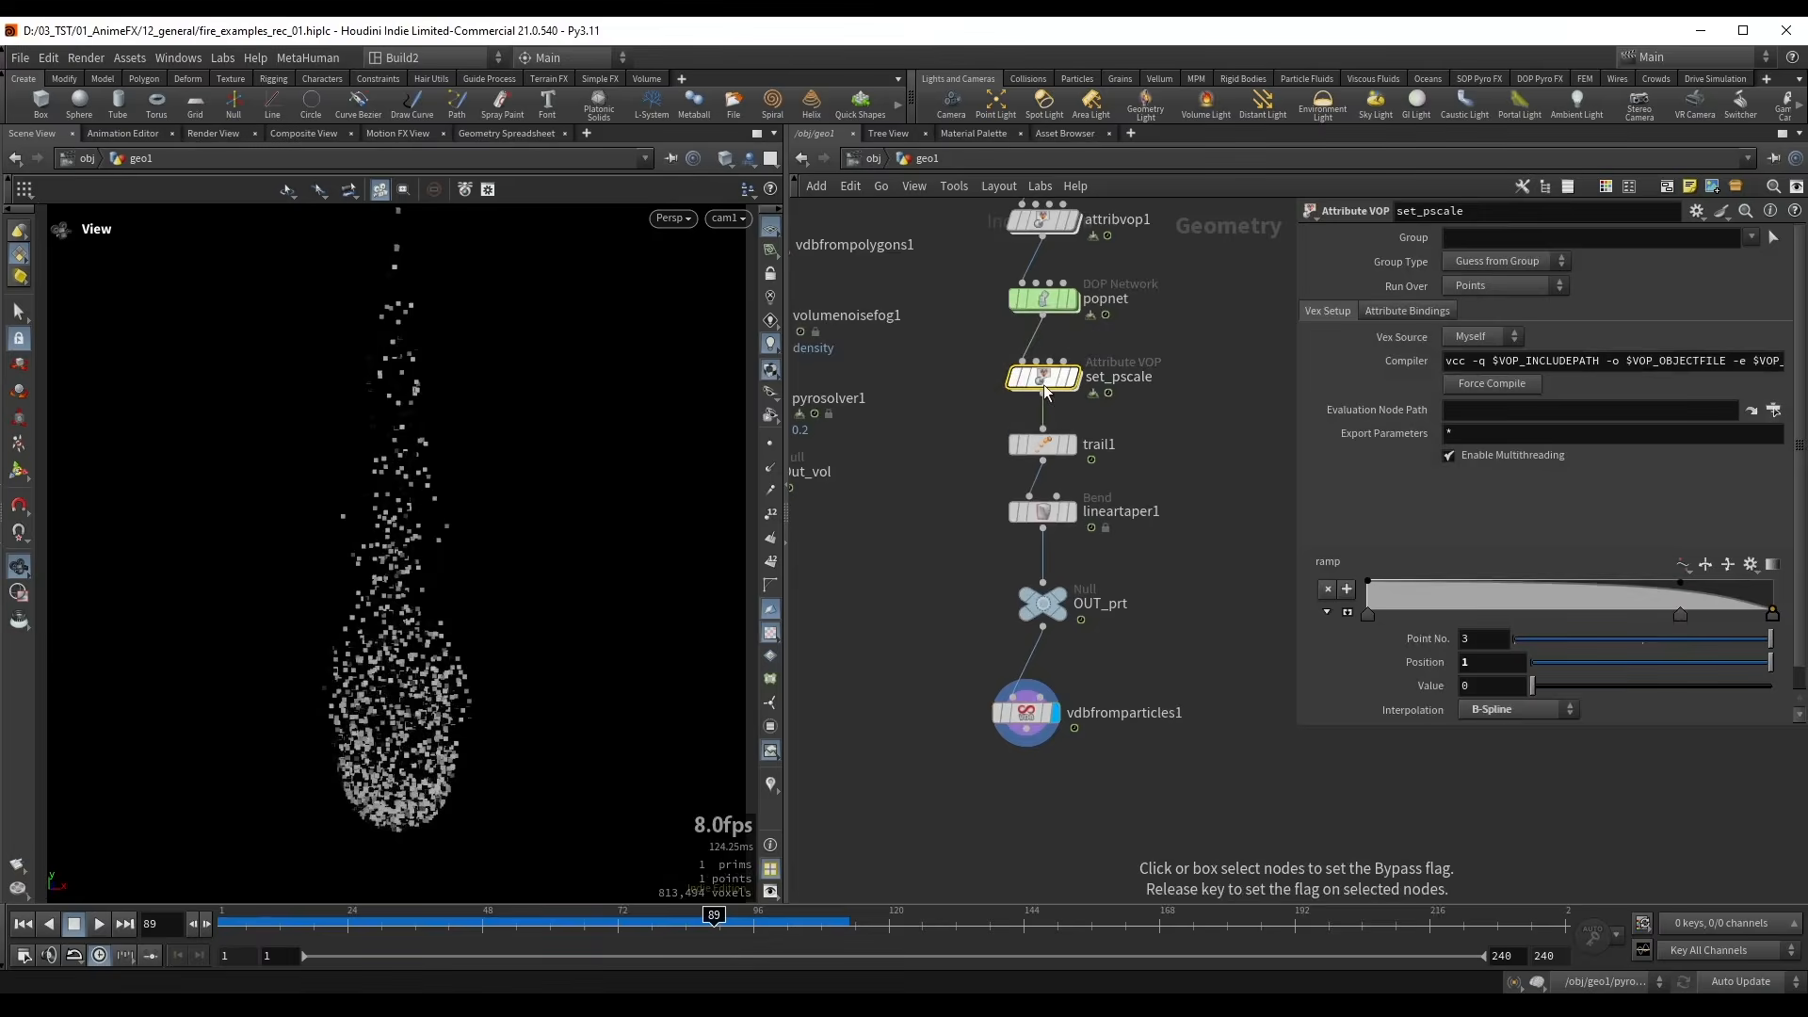
{"action": "left_click", "coordinate": [1026, 713]}
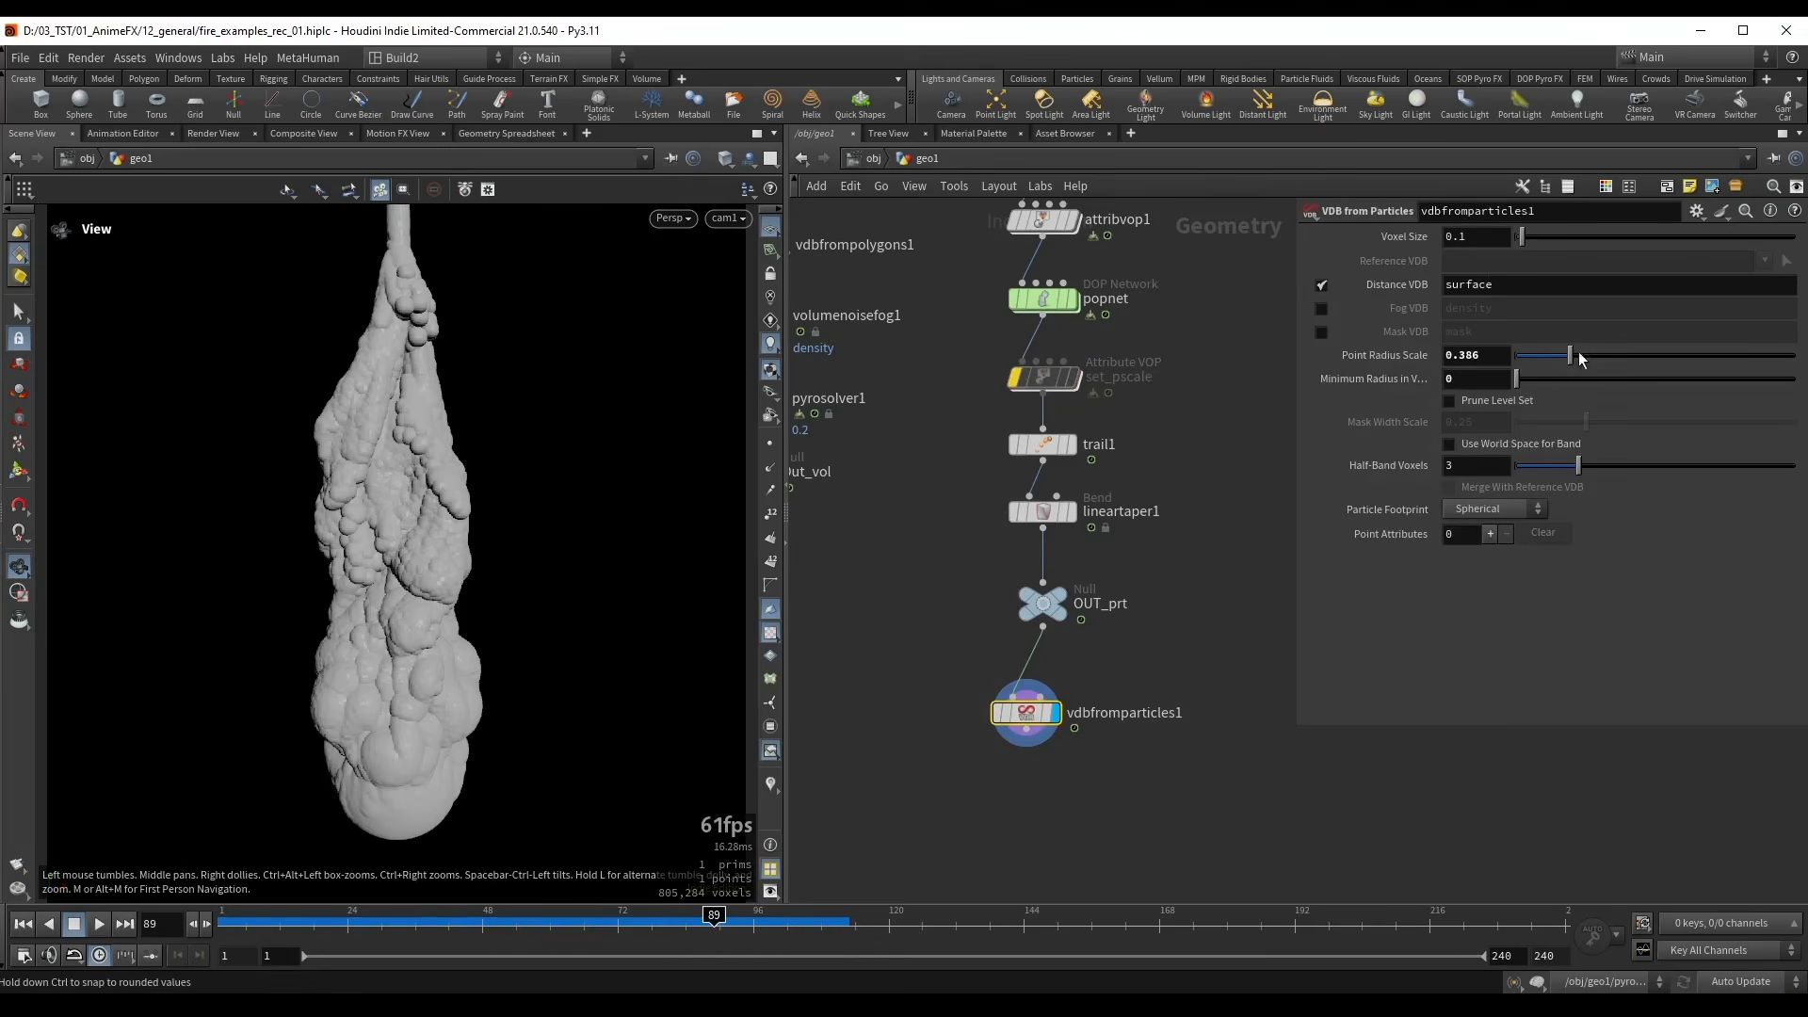
{"action": "left_click_drag", "start_coordinate": [1559, 354], "coordinate": [1536, 354]}
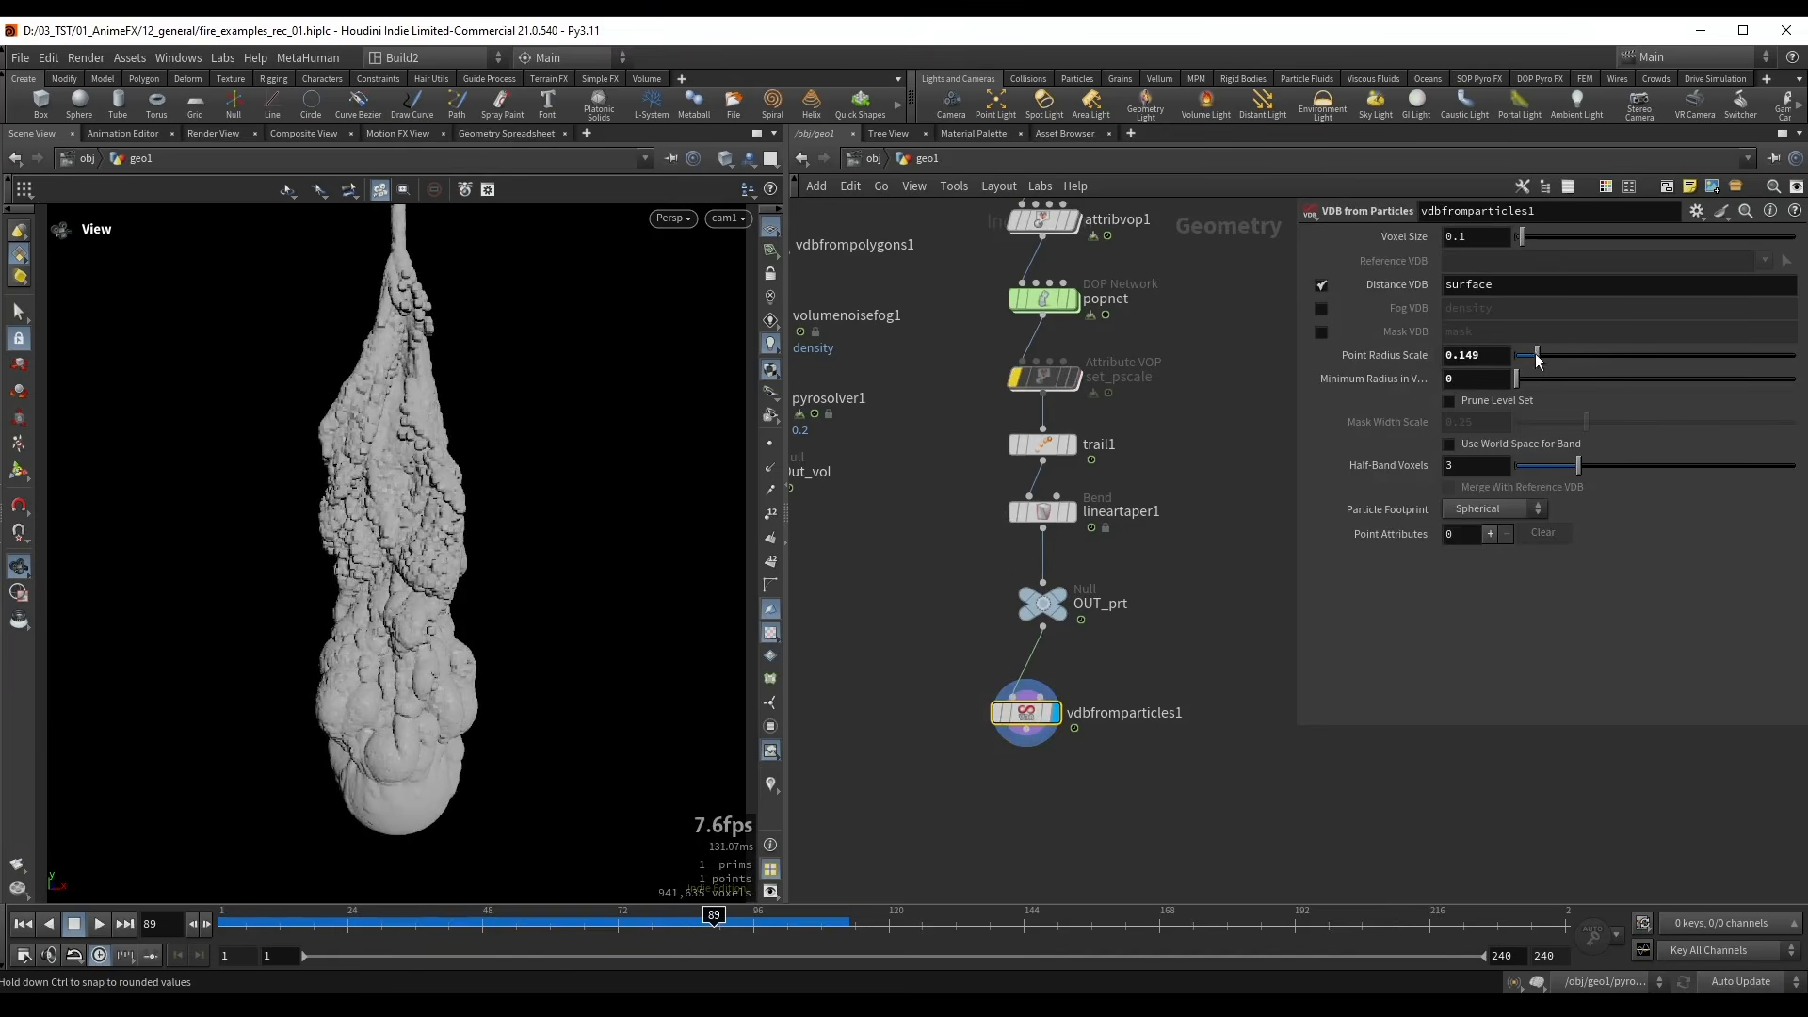
{"action": "left_click_drag", "start_coordinate": [1536, 355], "coordinate": [1527, 355]}
{"action": "left_click_drag", "start_coordinate": [499, 273], "coordinate": [461, 267]}
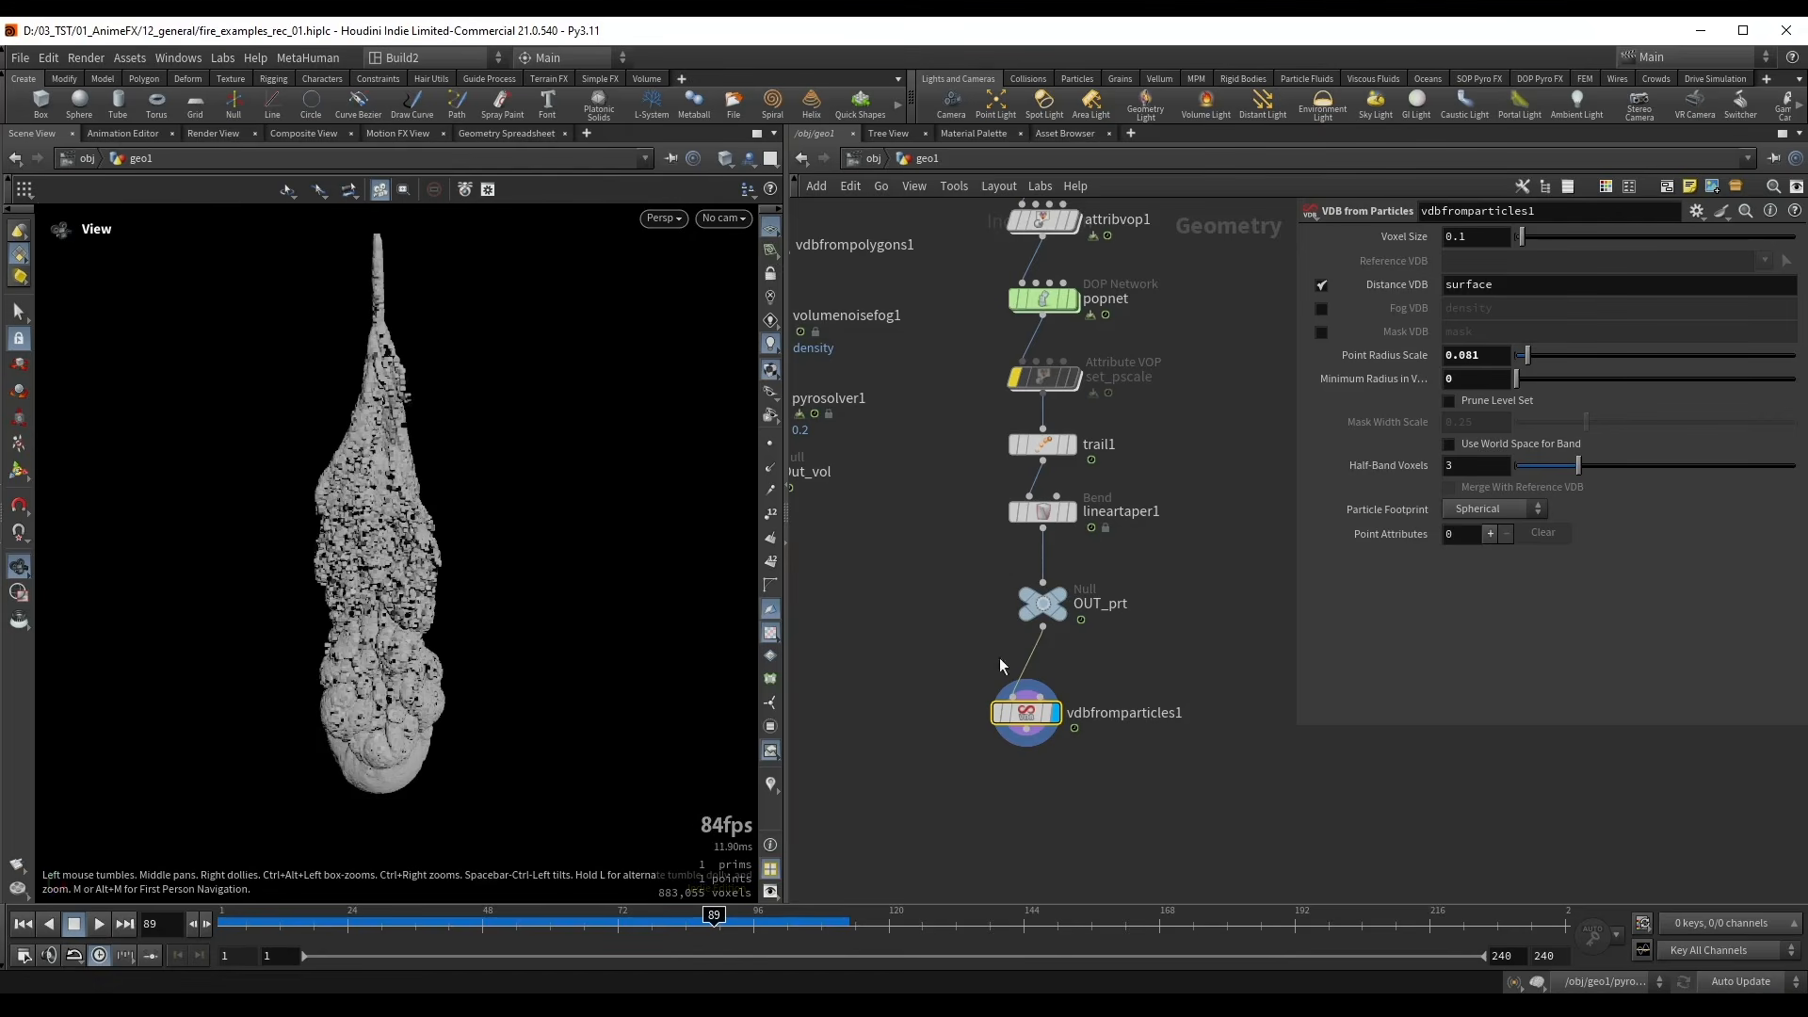
- Add a Convert VDB node below vdbfromparticles1 and set it to convert to Polygons
{"action": "middle_click_drag", "start_coordinate": [953, 676], "coordinate": [924, 566]}
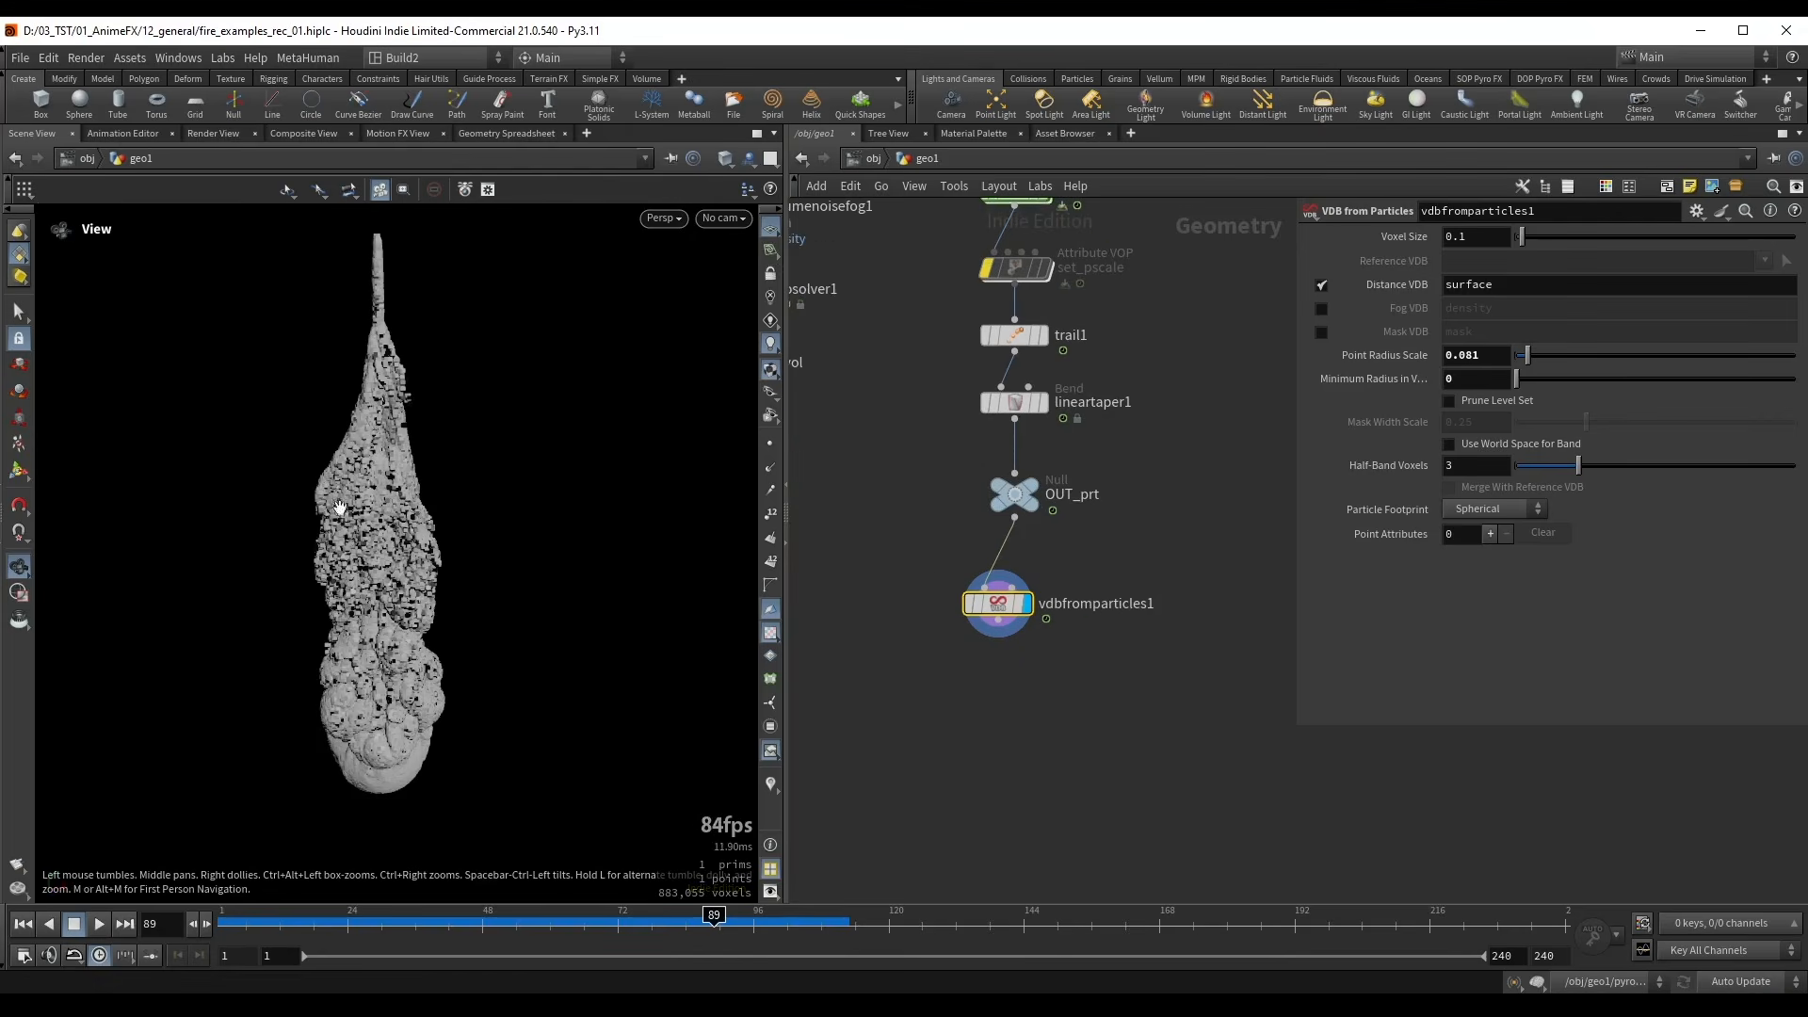
{"action": "middle_click_drag", "start_coordinate": [980, 705], "coordinate": [992, 674]}
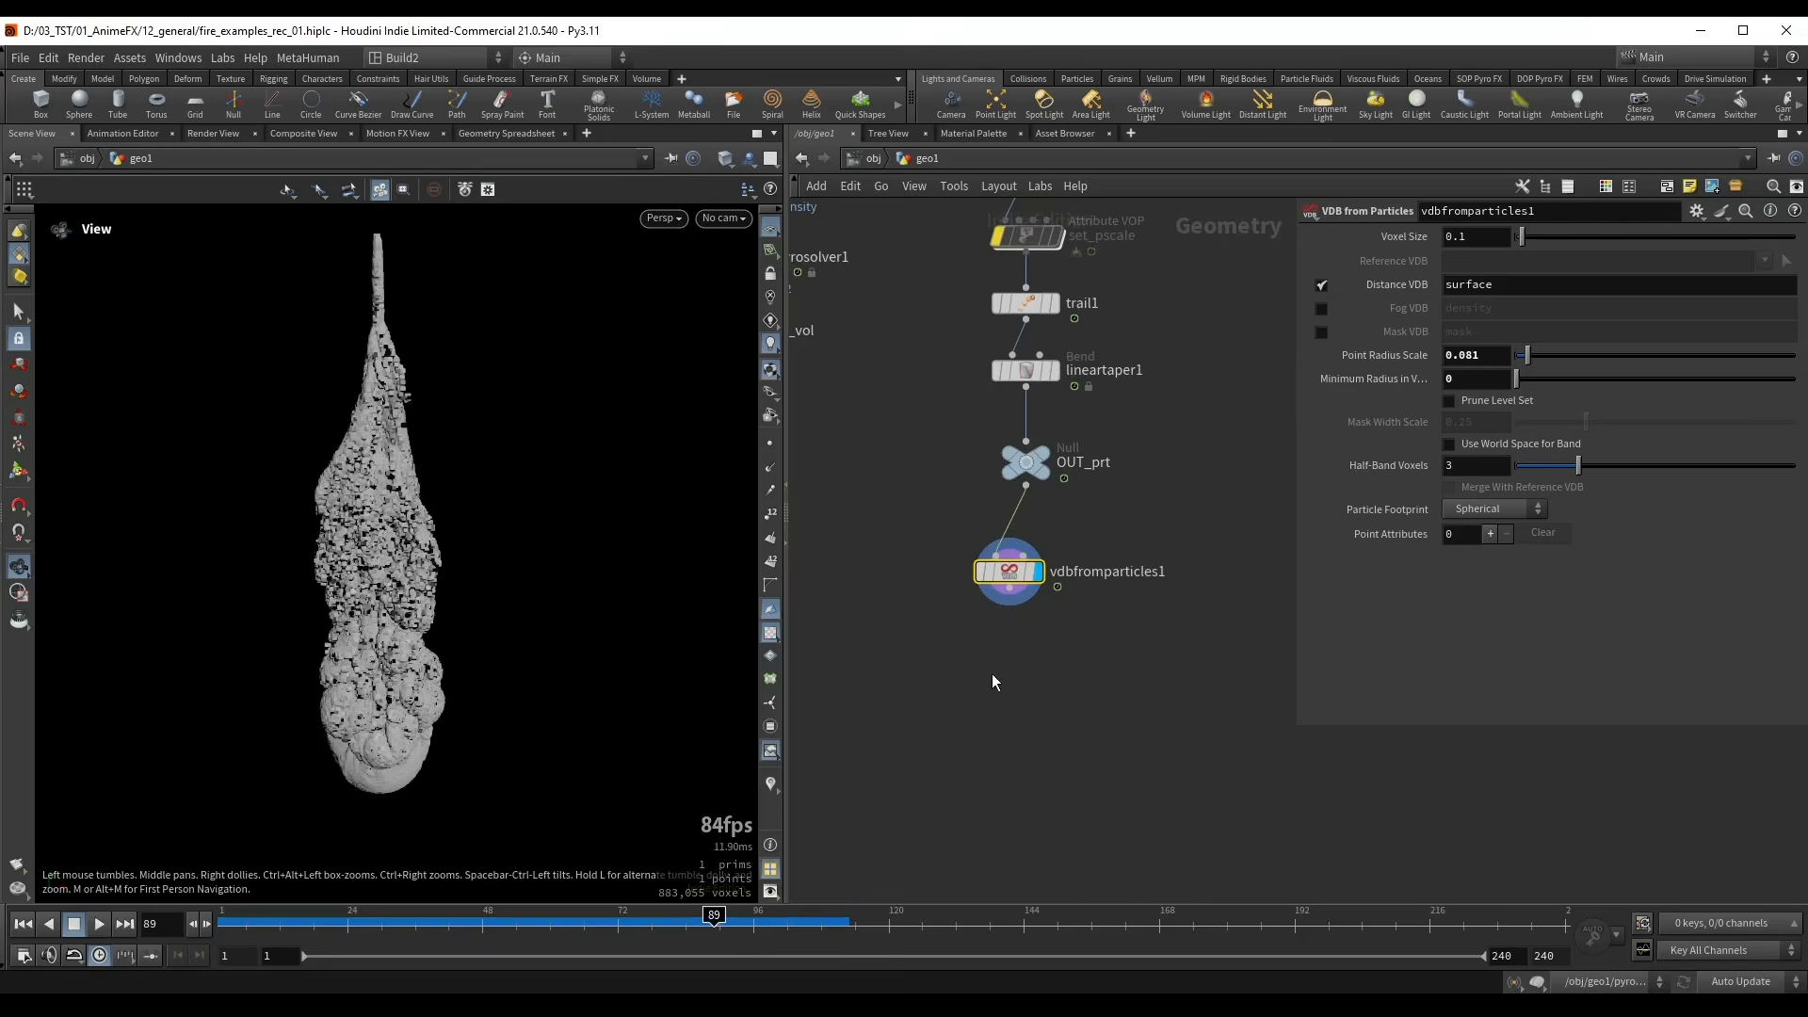
{"action": "key", "text": "Tab"}
{"action": "type", "text": "vdb"}
{"action": "key", "text": "Down"}
{"action": "key", "text": "Down"}
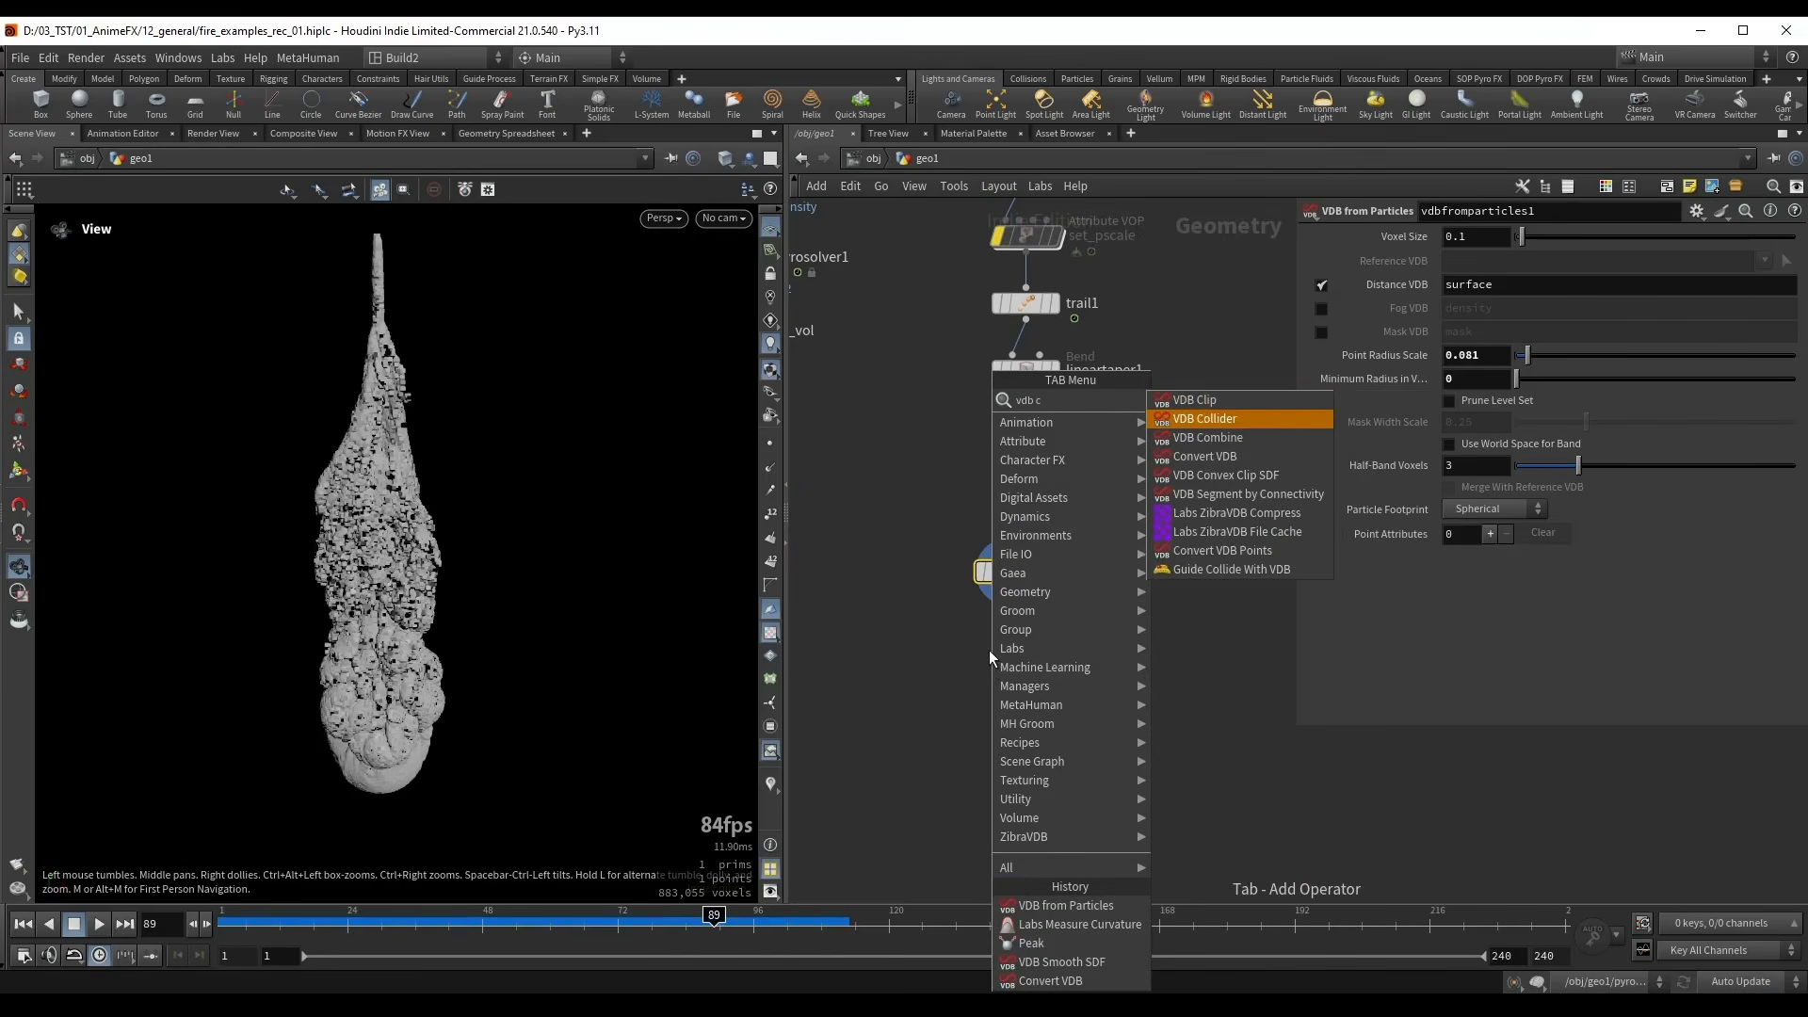
{"action": "key", "text": "Down"}
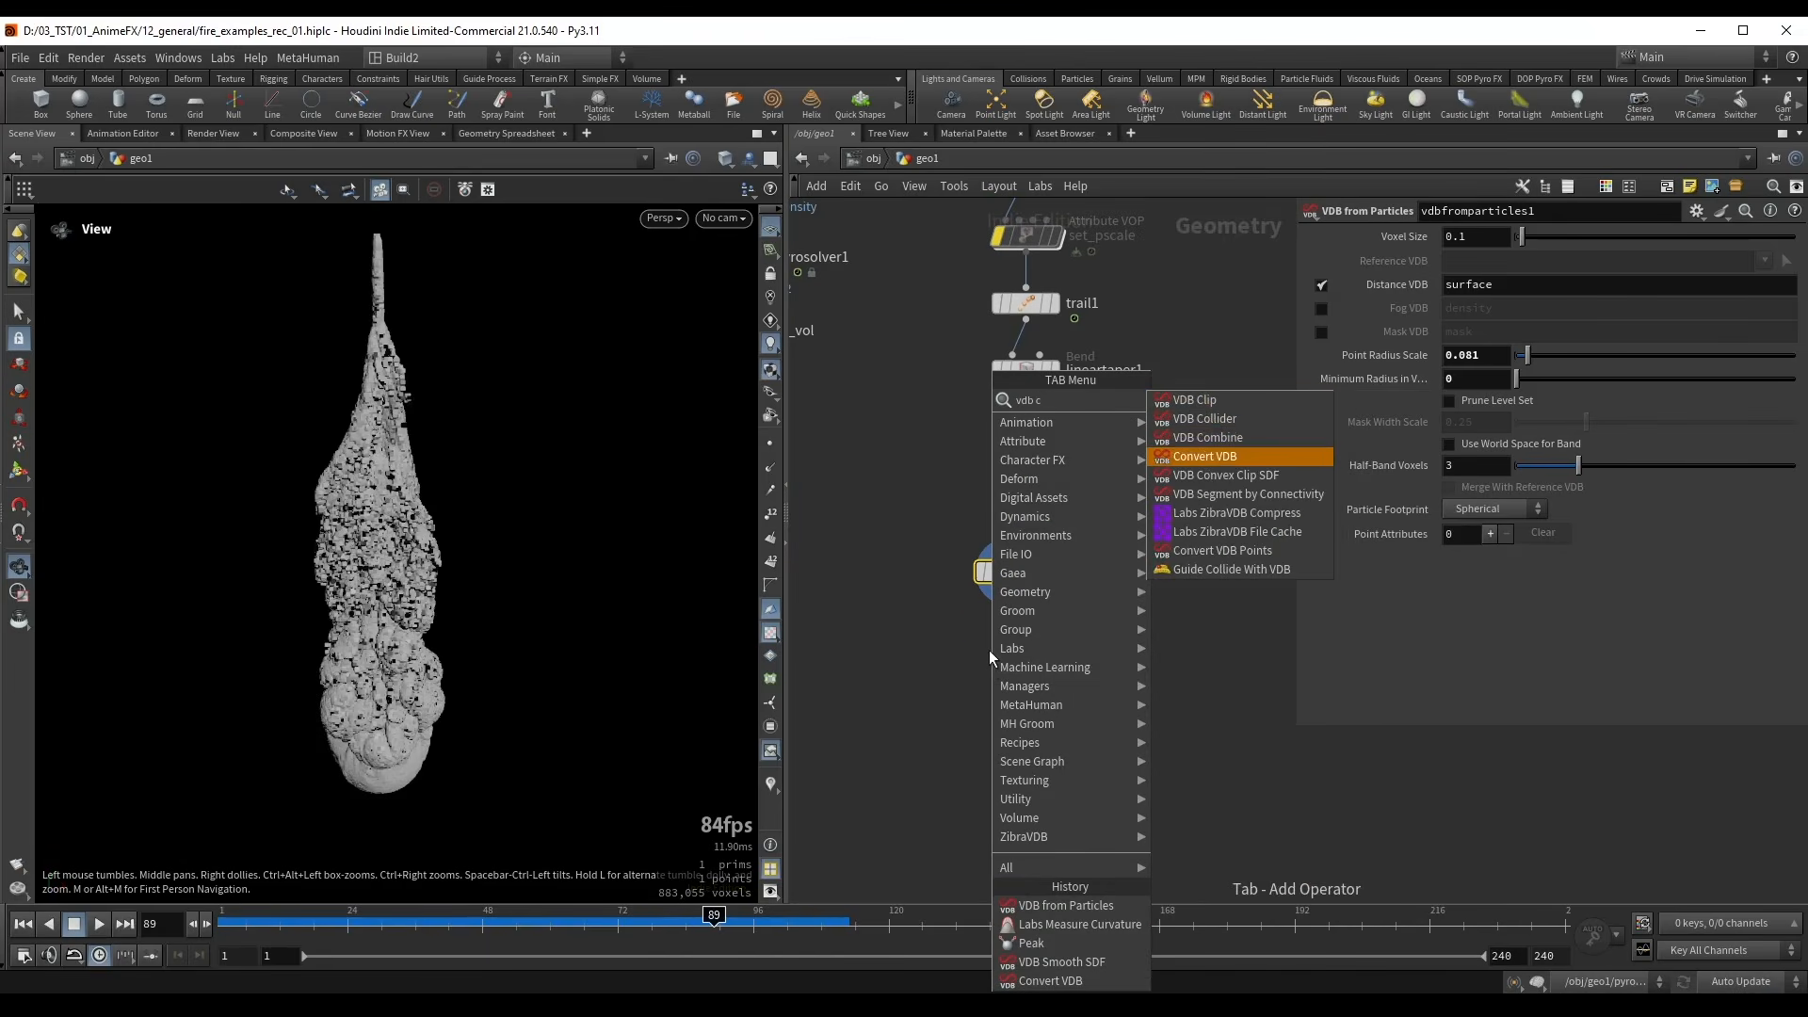
{"action": "key", "text": "Return"}
{"action": "left_click", "coordinate": [988, 650]}
{"action": "left_click", "coordinate": [1476, 260]}
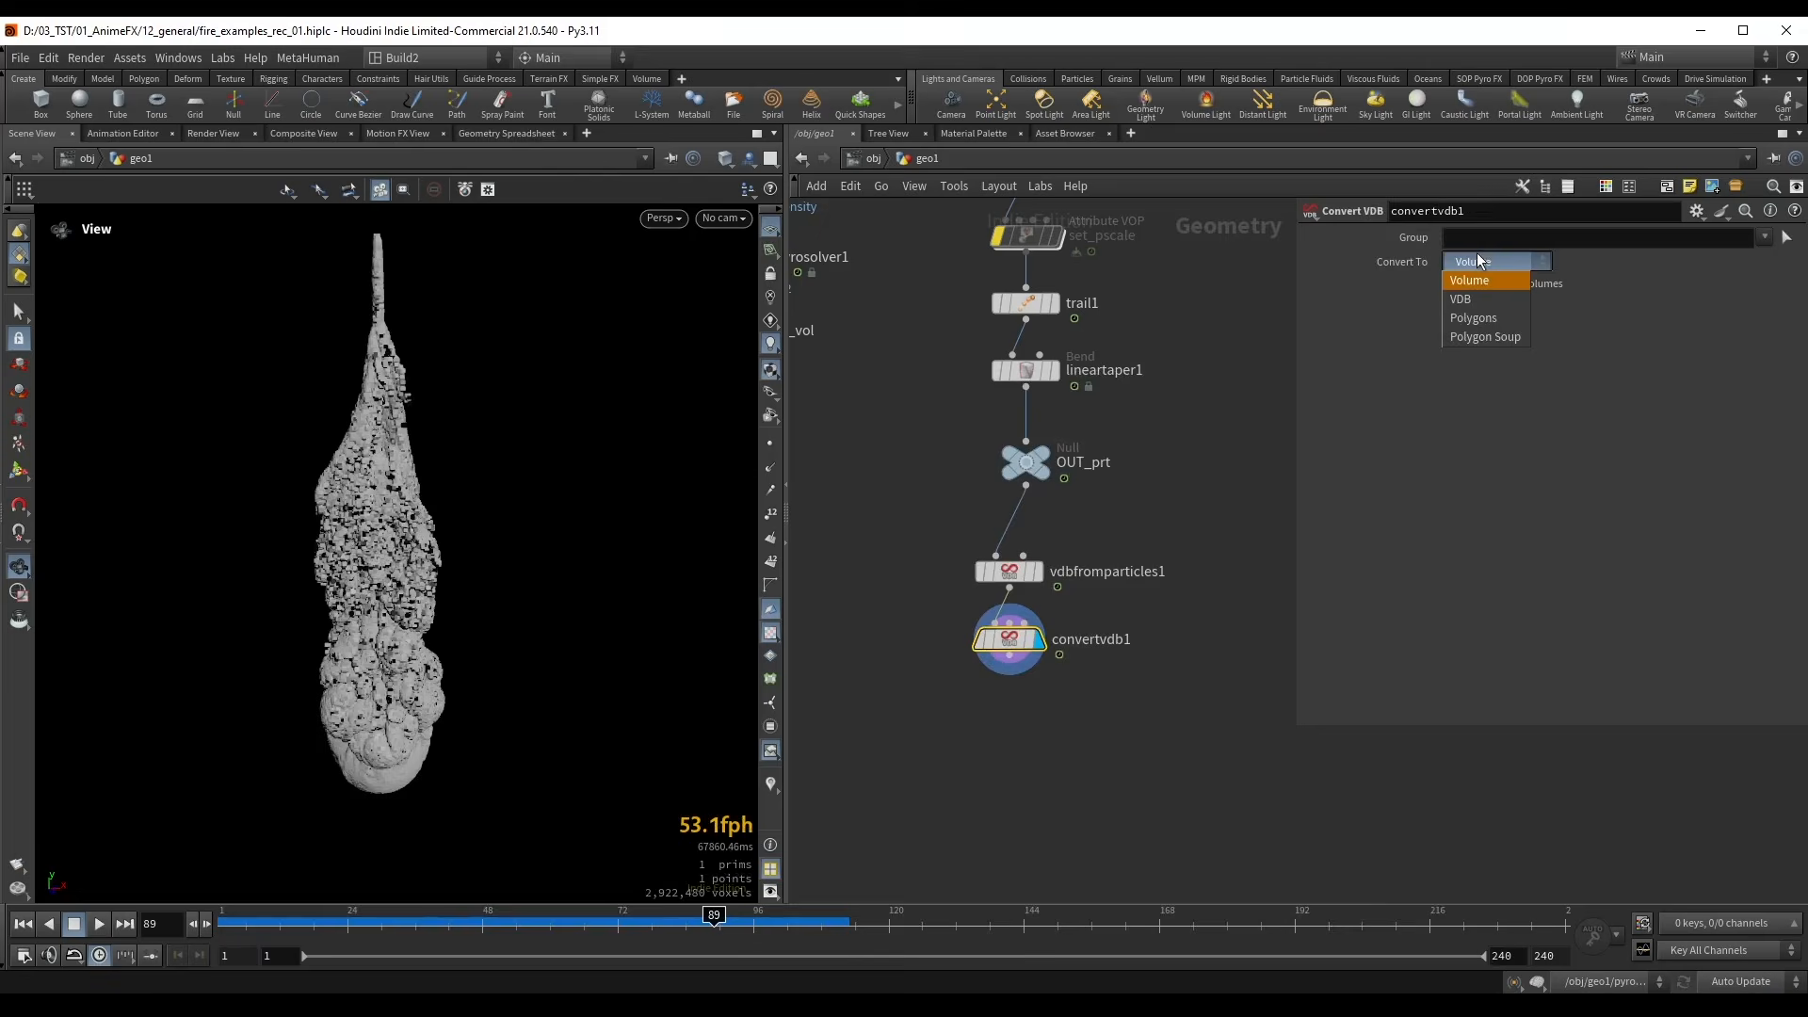
{"action": "left_click", "coordinate": [1474, 320]}
- Show the wireframe over the converted flame mesh and examine its polygon density up close
{"action": "scroll", "coordinate": [540, 487], "scroll_direction": "up", "scroll_amount": 5}
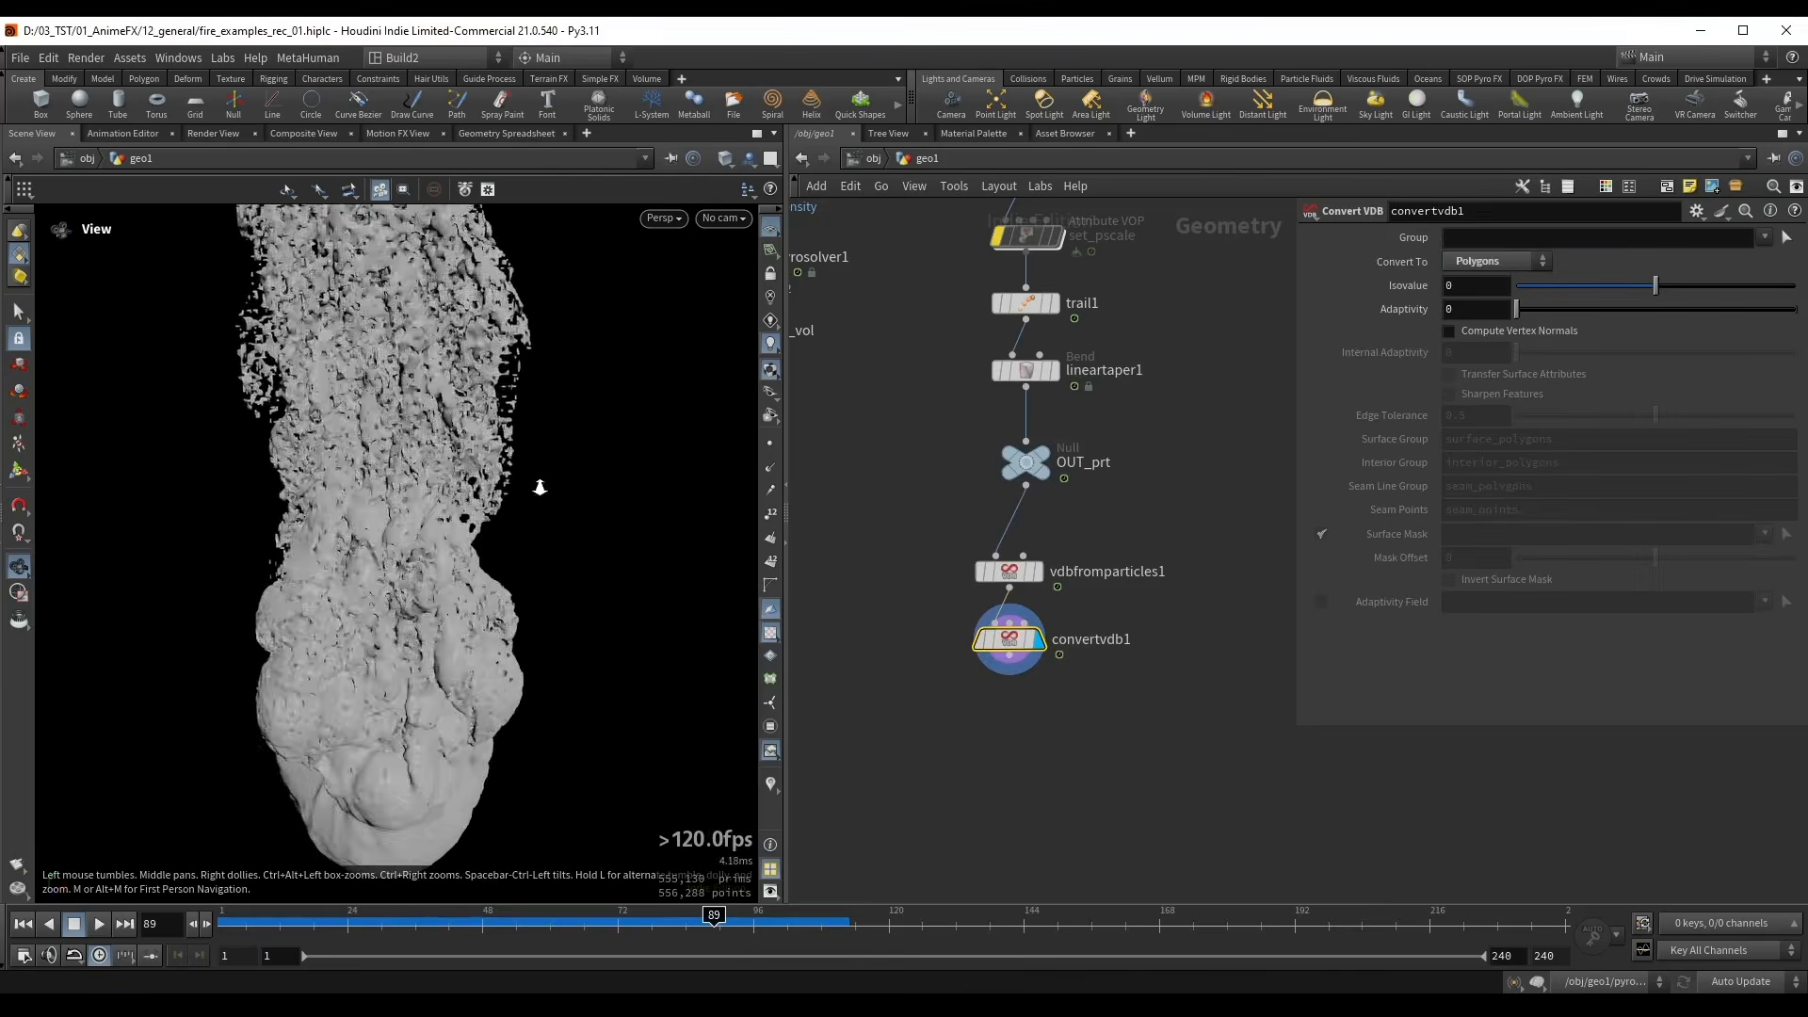
{"action": "key", "text": "shift+w"}
{"action": "mouse_move", "coordinate": [407, 565]}
{"action": "left_mouse_down"}
{"action": "mouse_move", "coordinate": [363, 508]}
{"action": "mouse_move", "coordinate": [440, 505]}
{"action": "left_mouse_up"}
{"action": "middle_click_drag", "start_coordinate": [439, 505], "coordinate": [478, 544]}
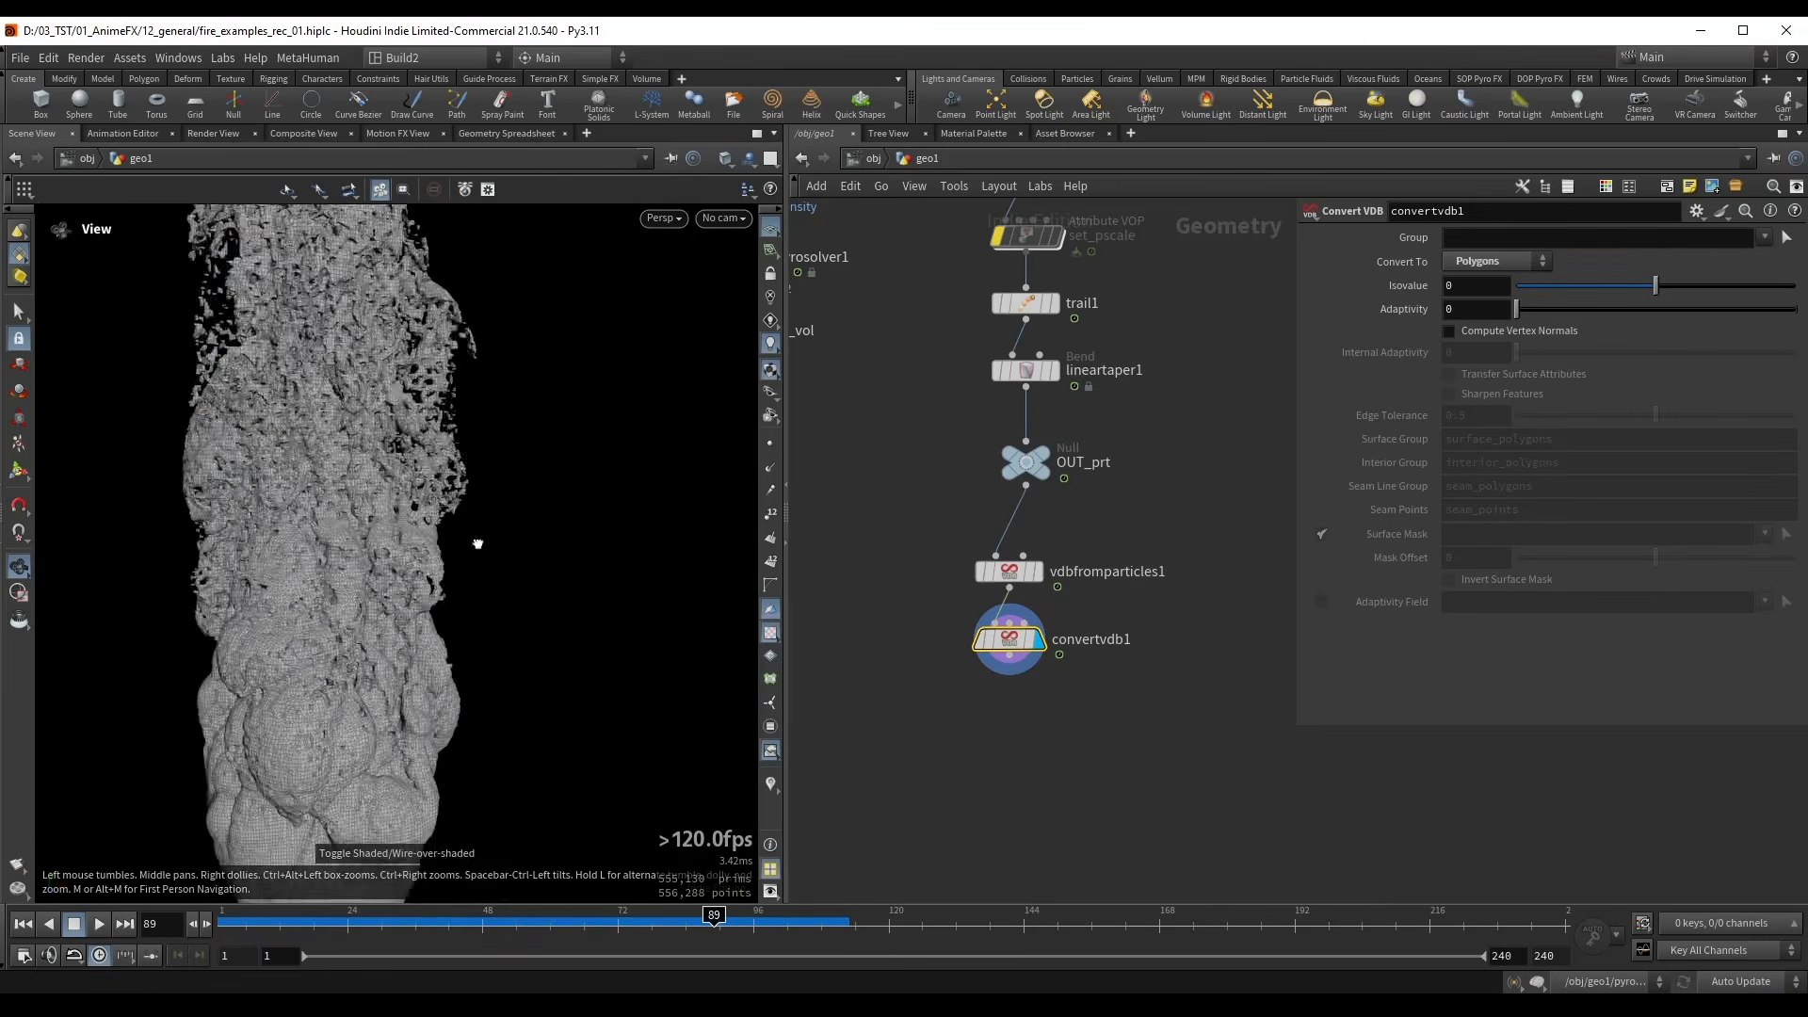
{"action": "left_click_drag", "start_coordinate": [477, 544], "coordinate": [436, 508]}
{"action": "scroll", "coordinate": [414, 490], "scroll_direction": "up", "scroll_amount": 3}
{"action": "middle_click_drag", "start_coordinate": [397, 470], "coordinate": [386, 397]}
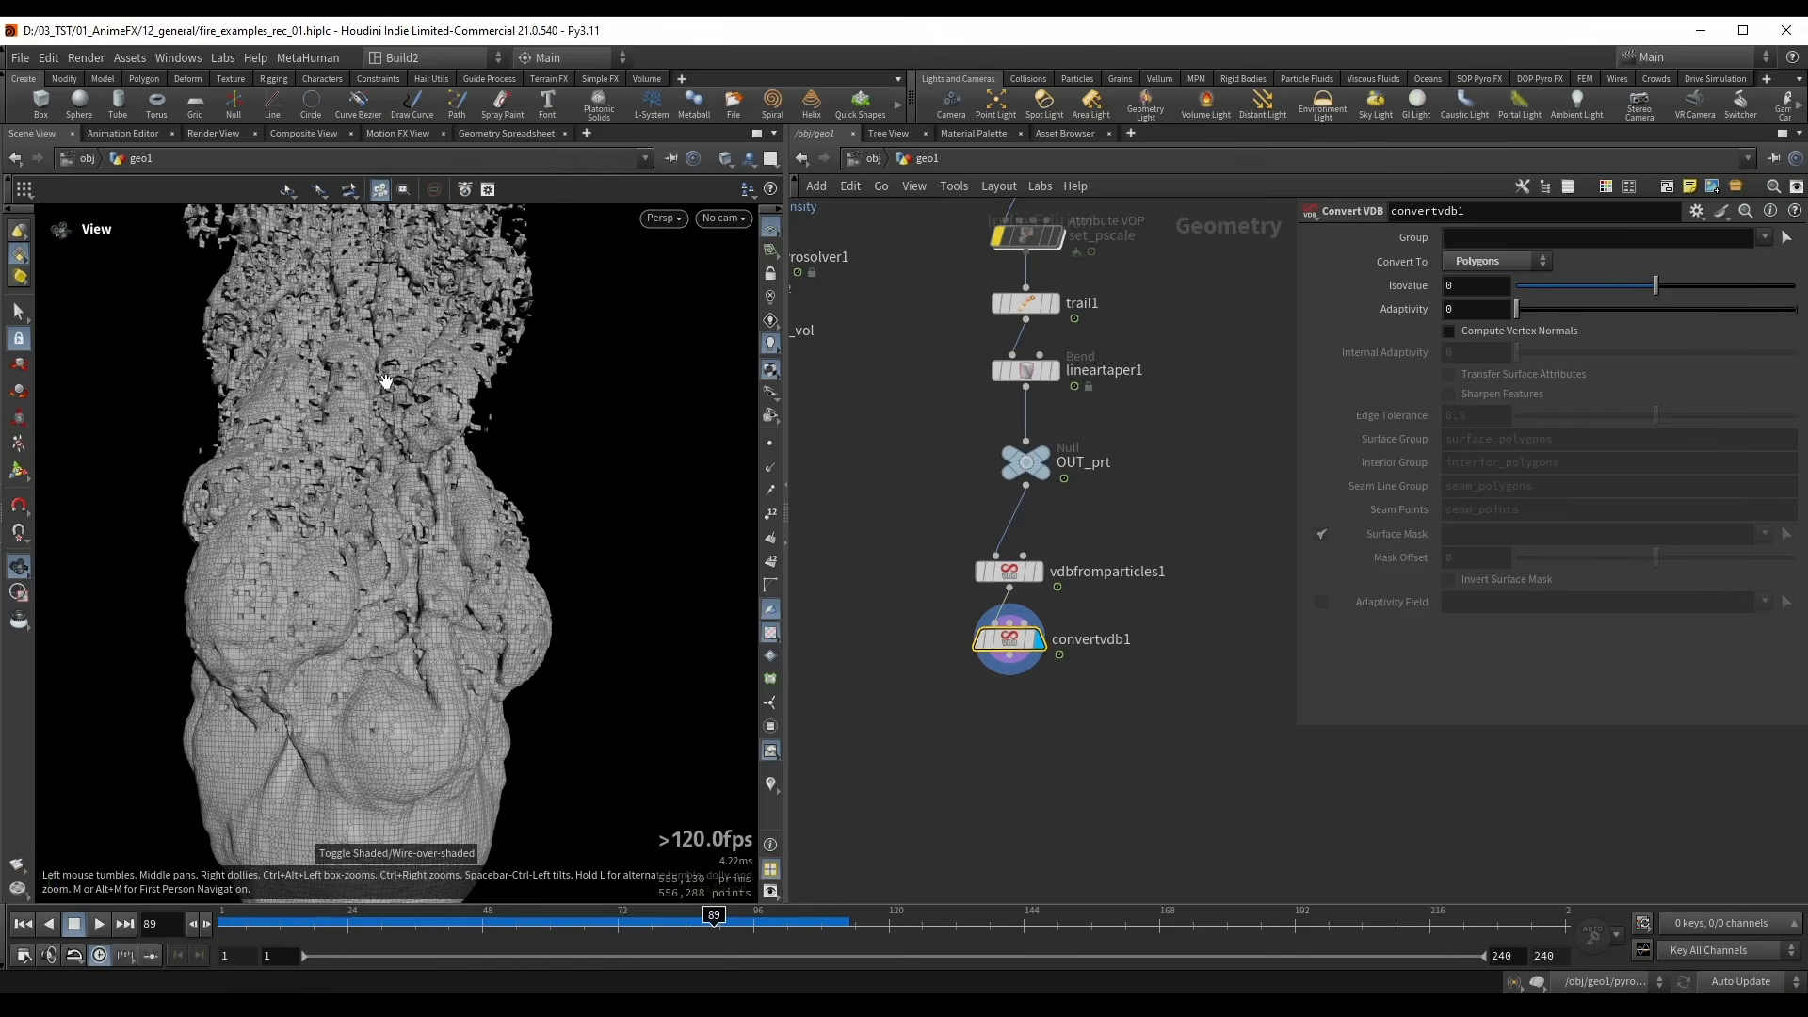
{"action": "scroll", "coordinate": [408, 416], "scroll_direction": "up", "scroll_amount": 4}
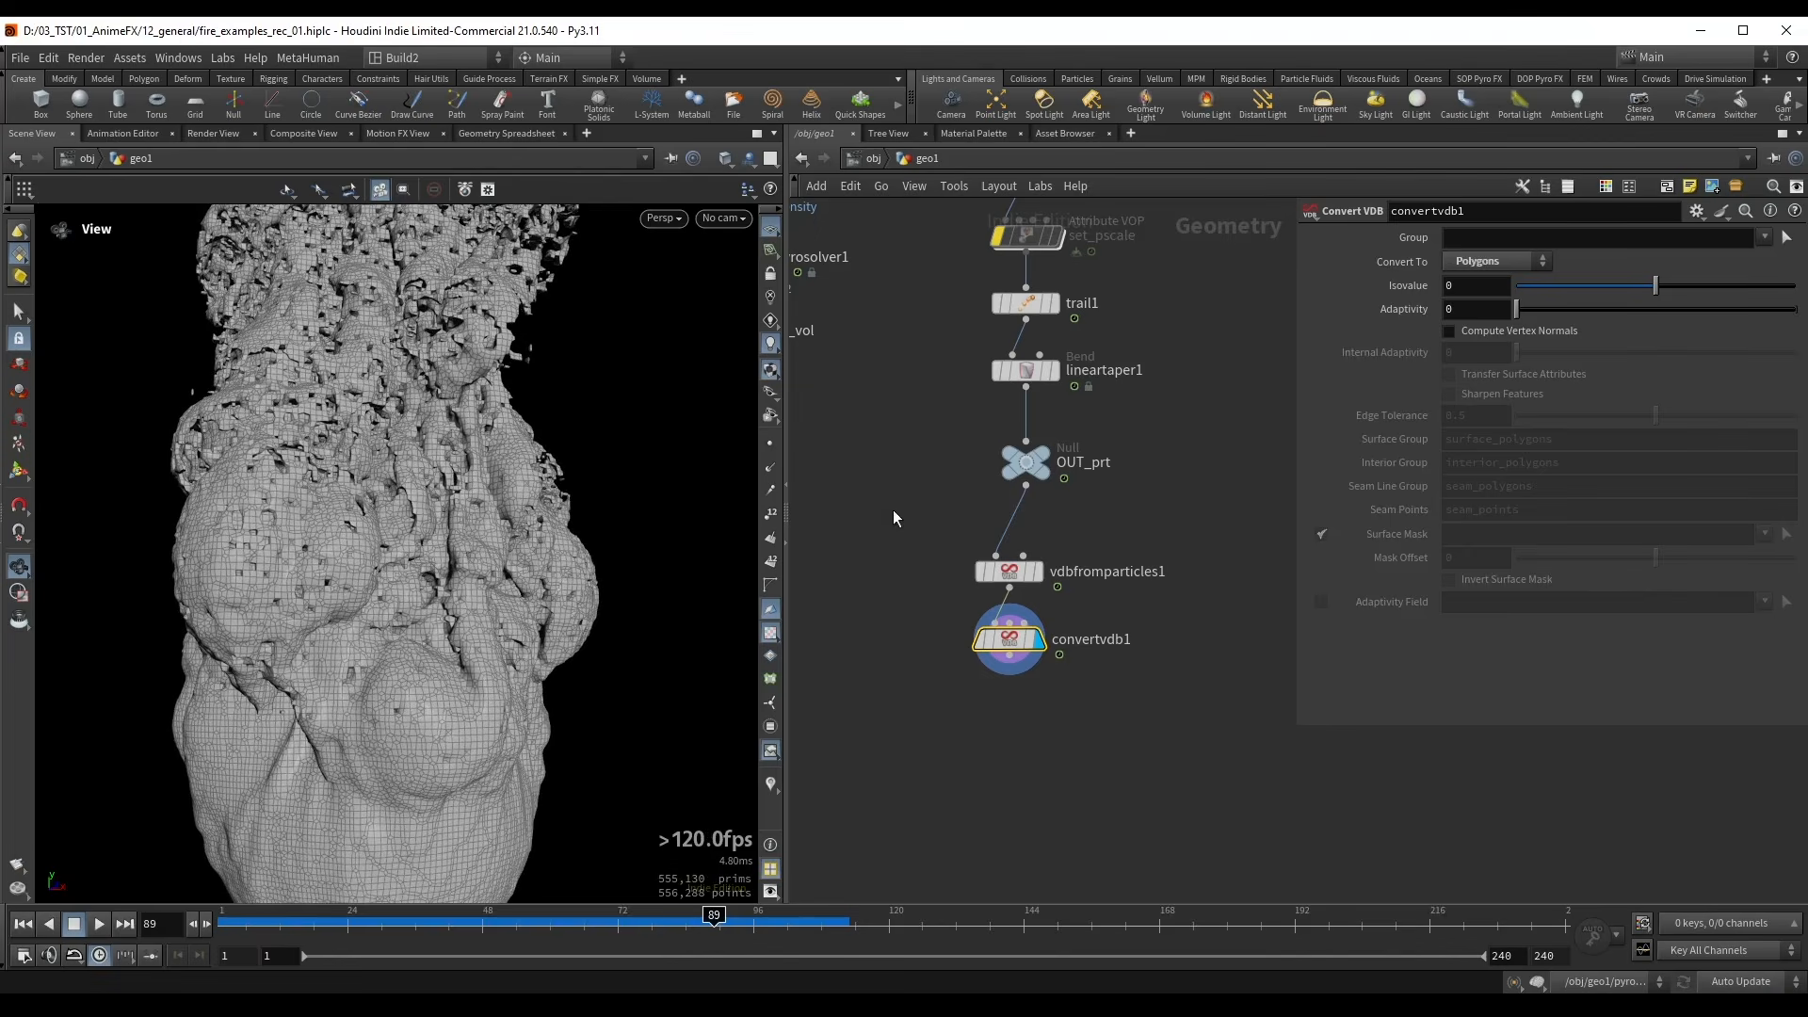
- Set the Voxel Size of vdbfromparticles1 to 0.2 and its Point Radius Scale to 0.21, and return to plain shading
{"action": "left_click_drag", "start_coordinate": [1006, 589], "coordinate": [1008, 590]}
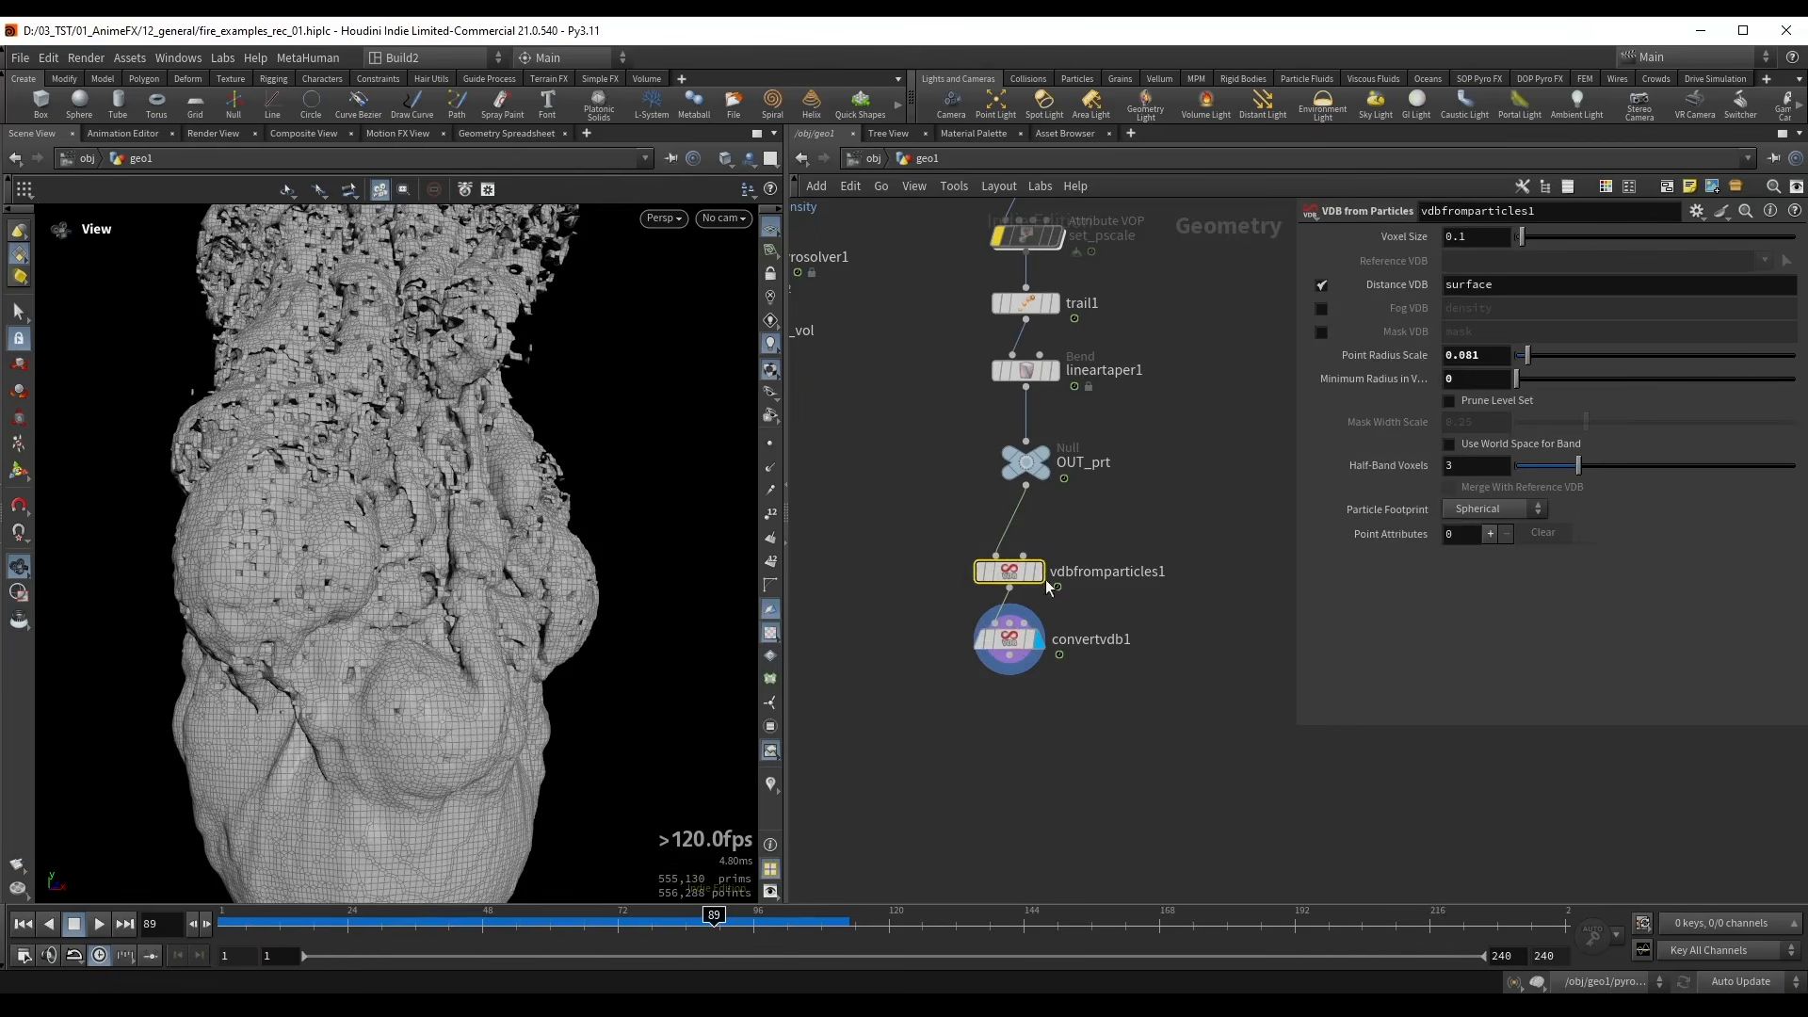
{"action": "left_click", "coordinate": [1490, 236]}
{"action": "key", "text": "BackSpace"}
{"action": "type", "text": "2"}
{"action": "key", "text": "Return"}
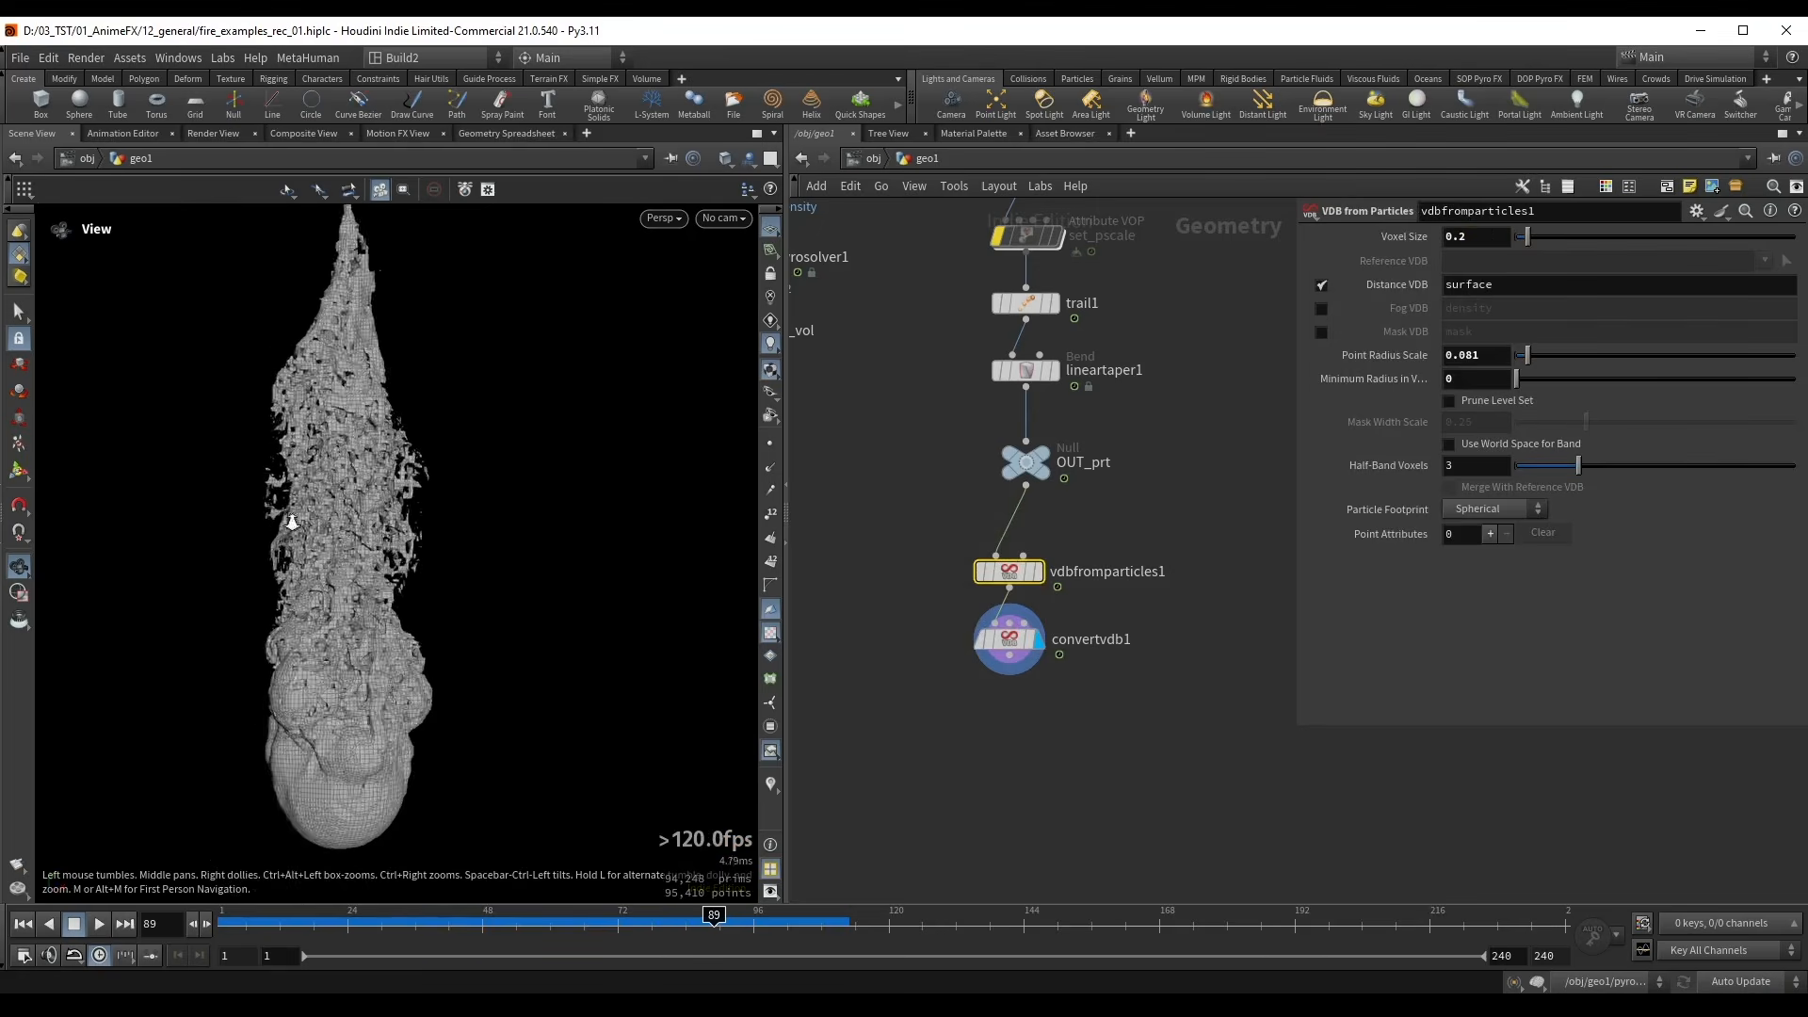
{"action": "left_click_drag", "start_coordinate": [1529, 353], "coordinate": [1548, 363]}
{"action": "key", "text": "shift+w"}
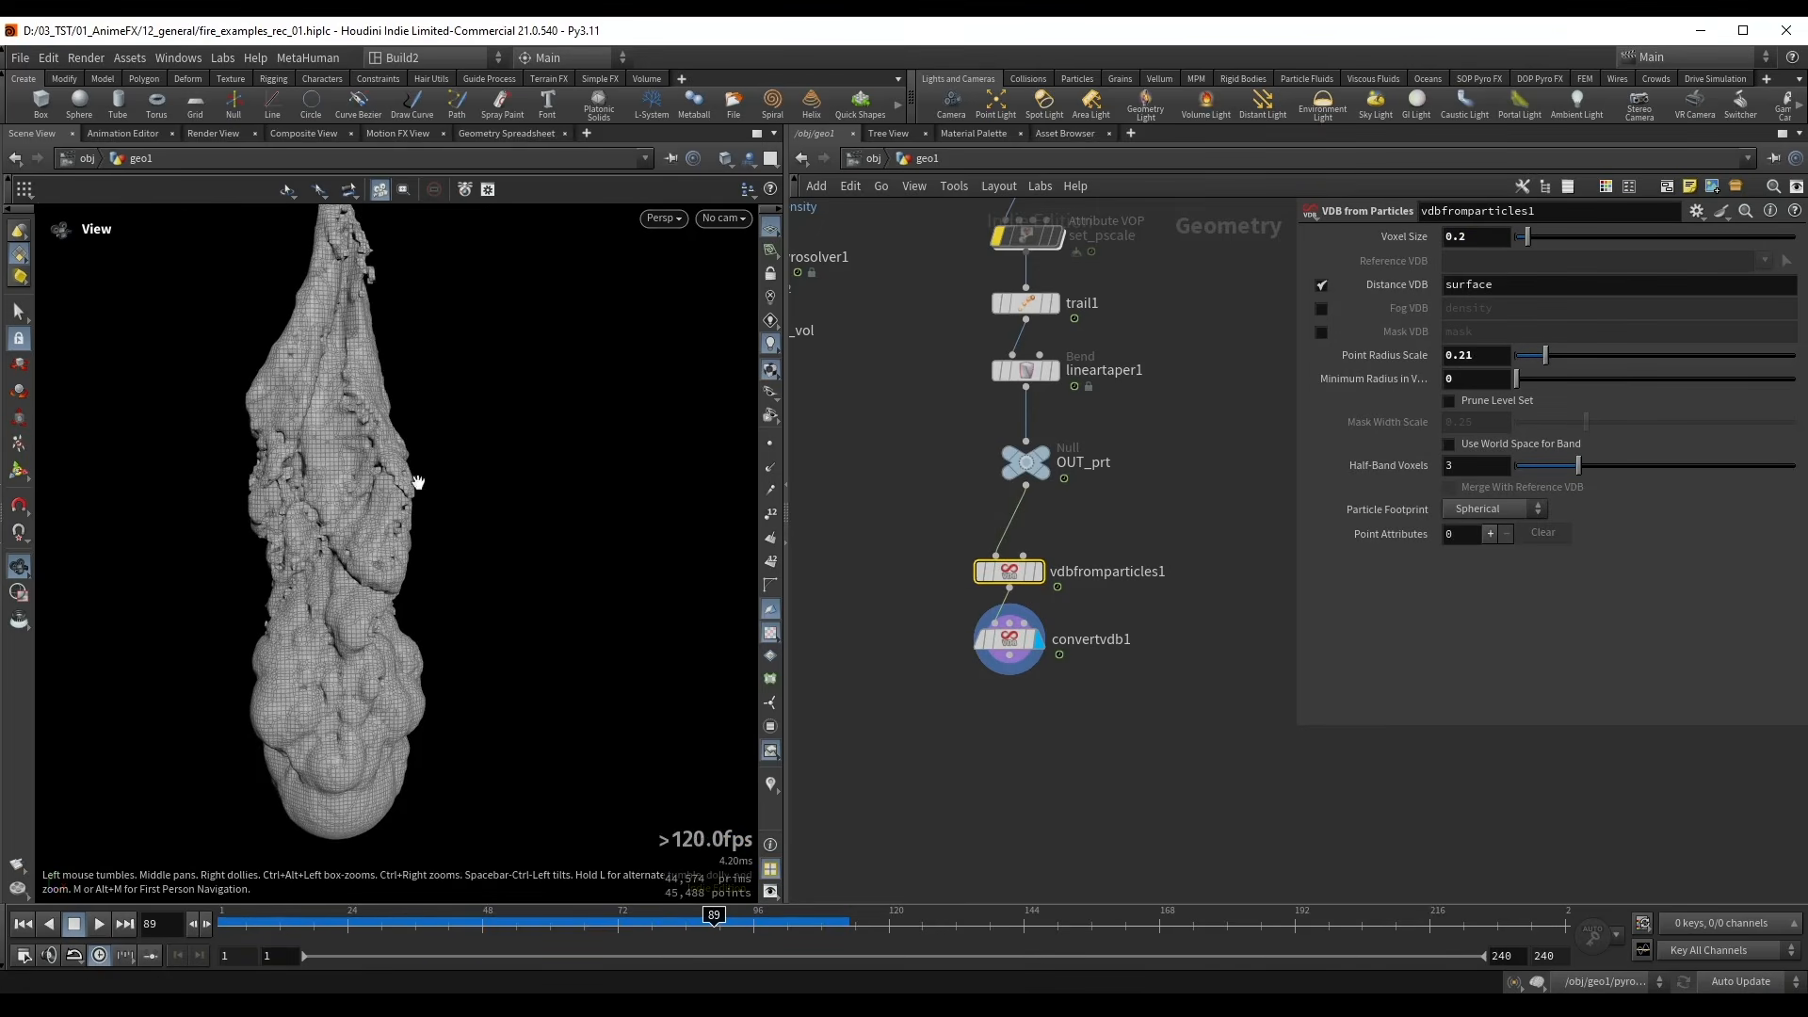
{"action": "left_click_drag", "start_coordinate": [355, 464], "coordinate": [408, 485]}
- Make room above convertvdb1 and insert a VDB Smooth SDF node between vdbfromparticles1 and convertvdb1
{"action": "middle_click_drag", "start_coordinate": [1047, 710], "coordinate": [1086, 600]}
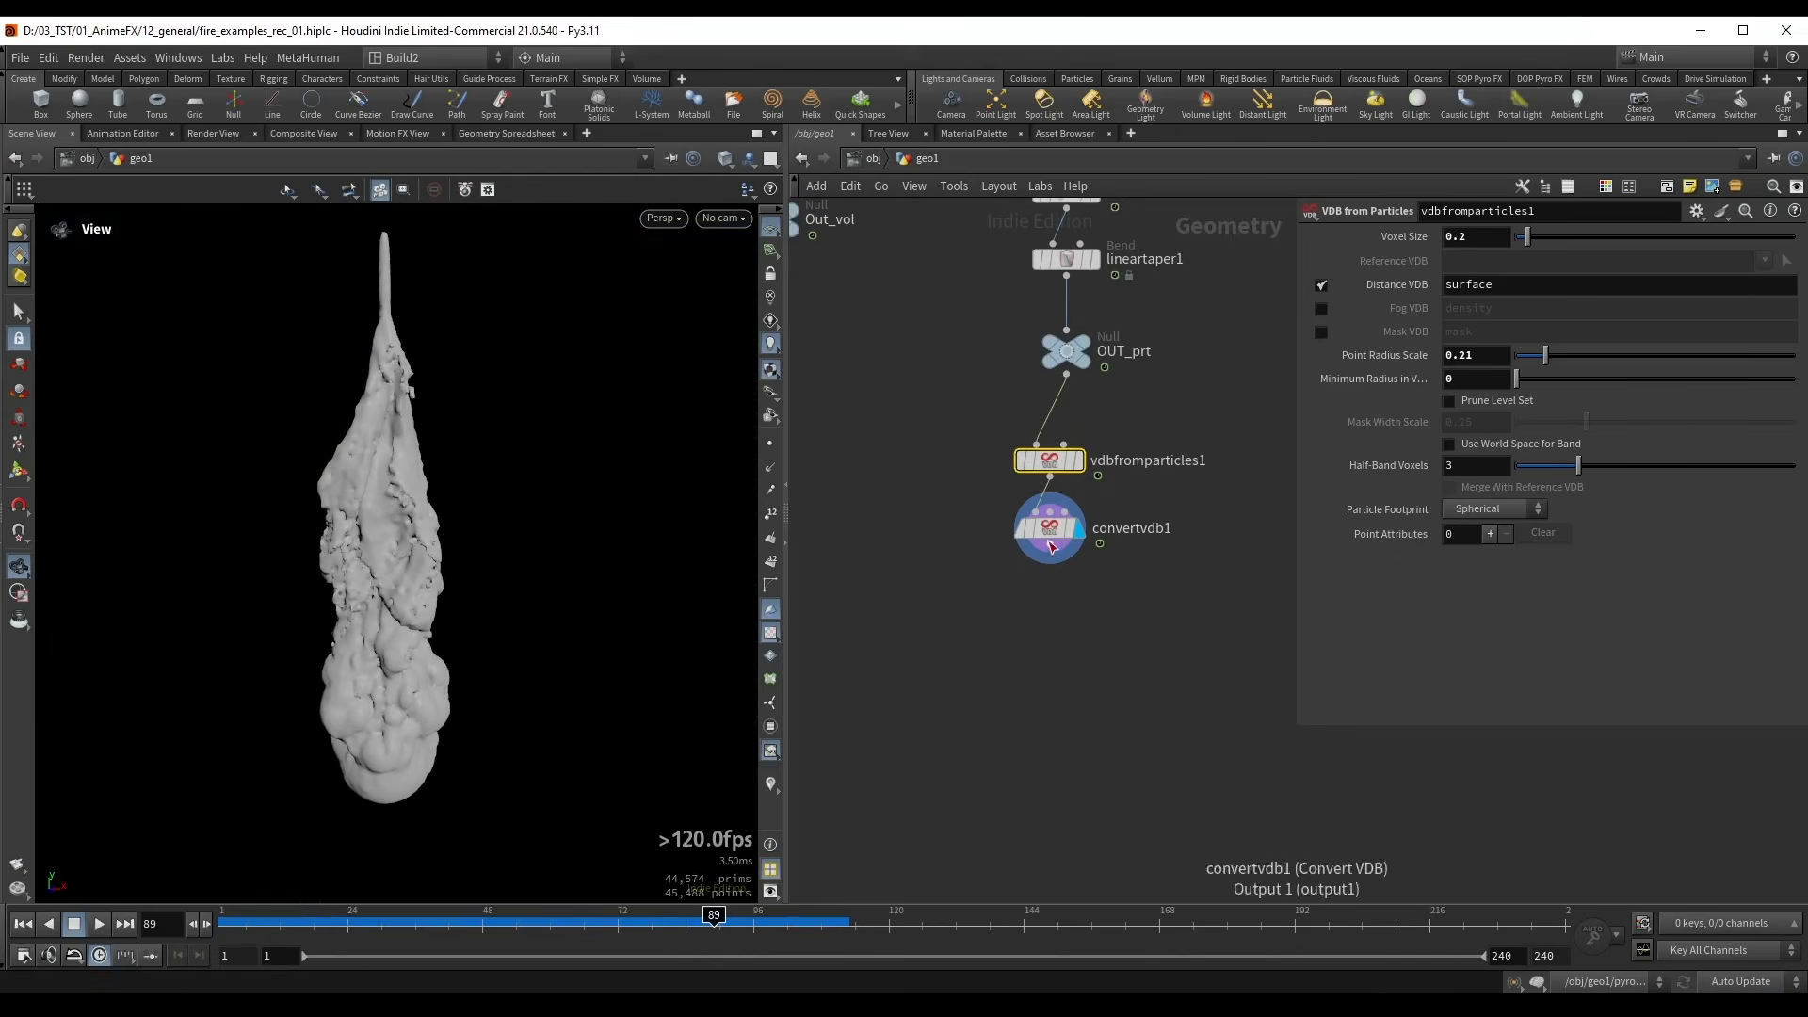
{"action": "left_click_drag", "start_coordinate": [1047, 537], "coordinate": [1056, 595]}
{"action": "middle_click_drag", "start_coordinate": [1041, 532], "coordinate": [1003, 550]}
{"action": "scroll", "coordinate": [1004, 550], "scroll_direction": "up", "scroll_amount": 2}
{"action": "left_click", "coordinate": [1004, 549]}
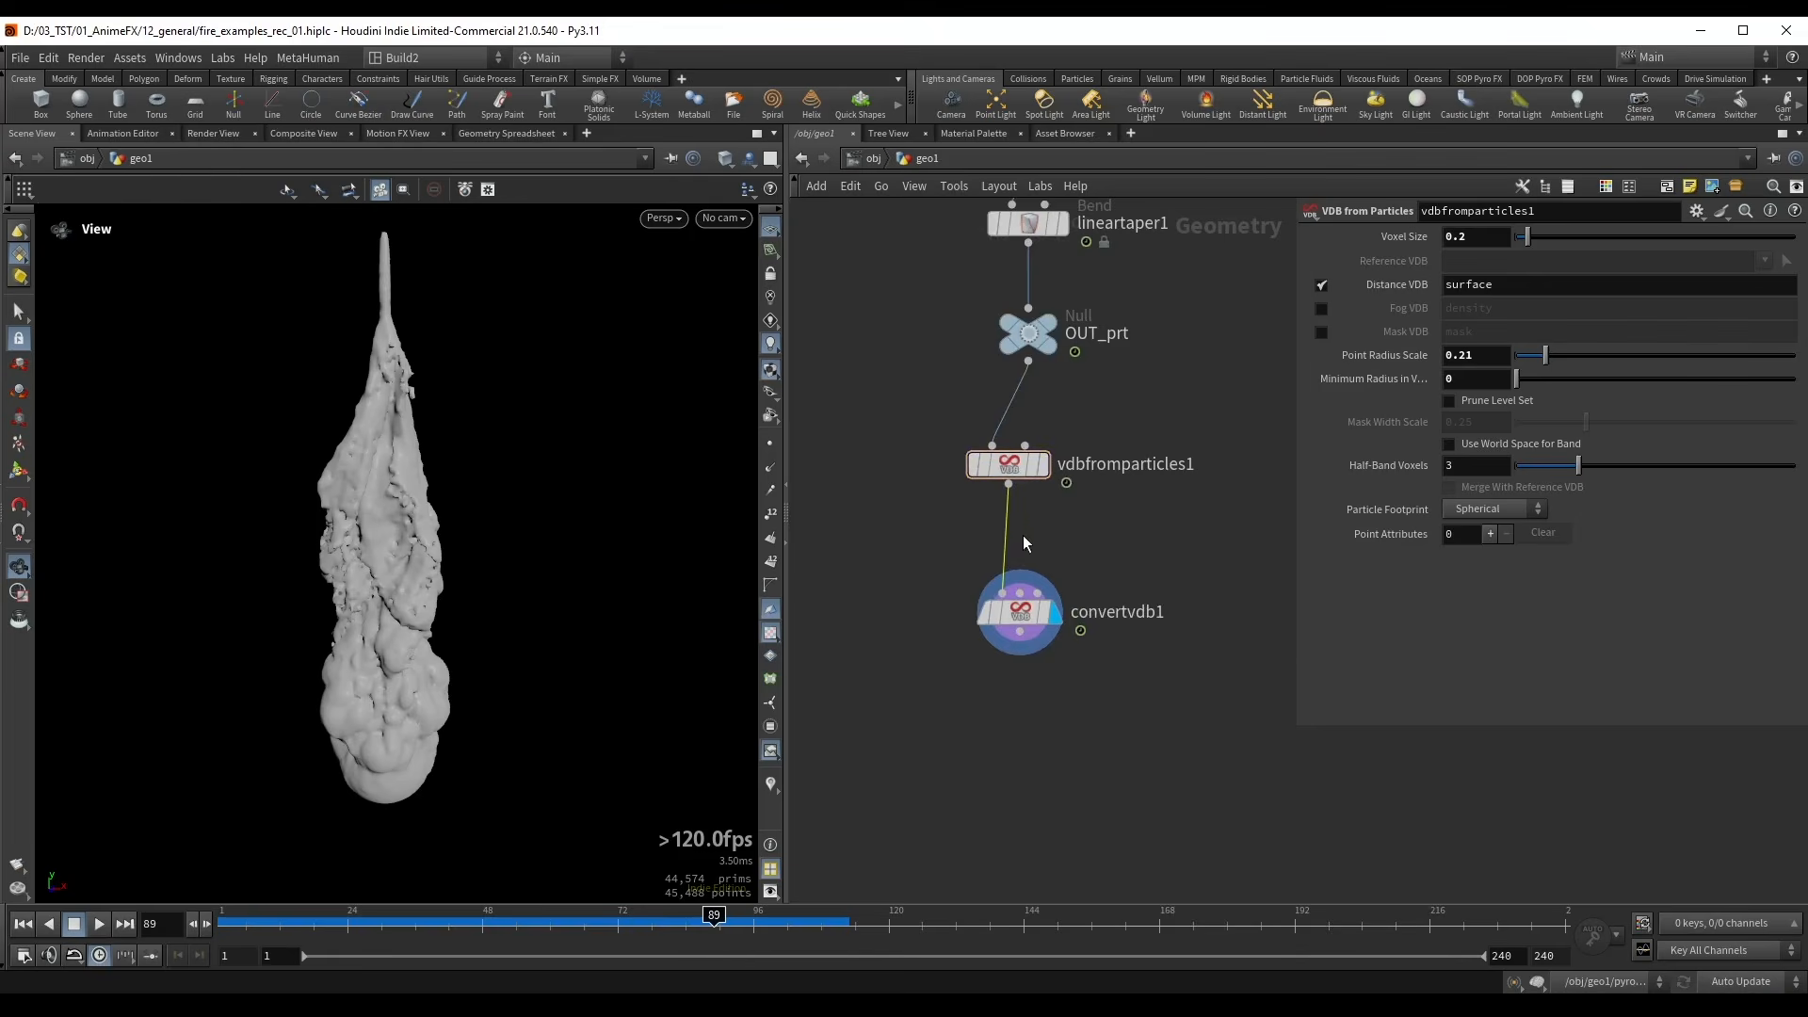
{"action": "key", "text": "Tab"}
{"action": "type", "text": "v"}
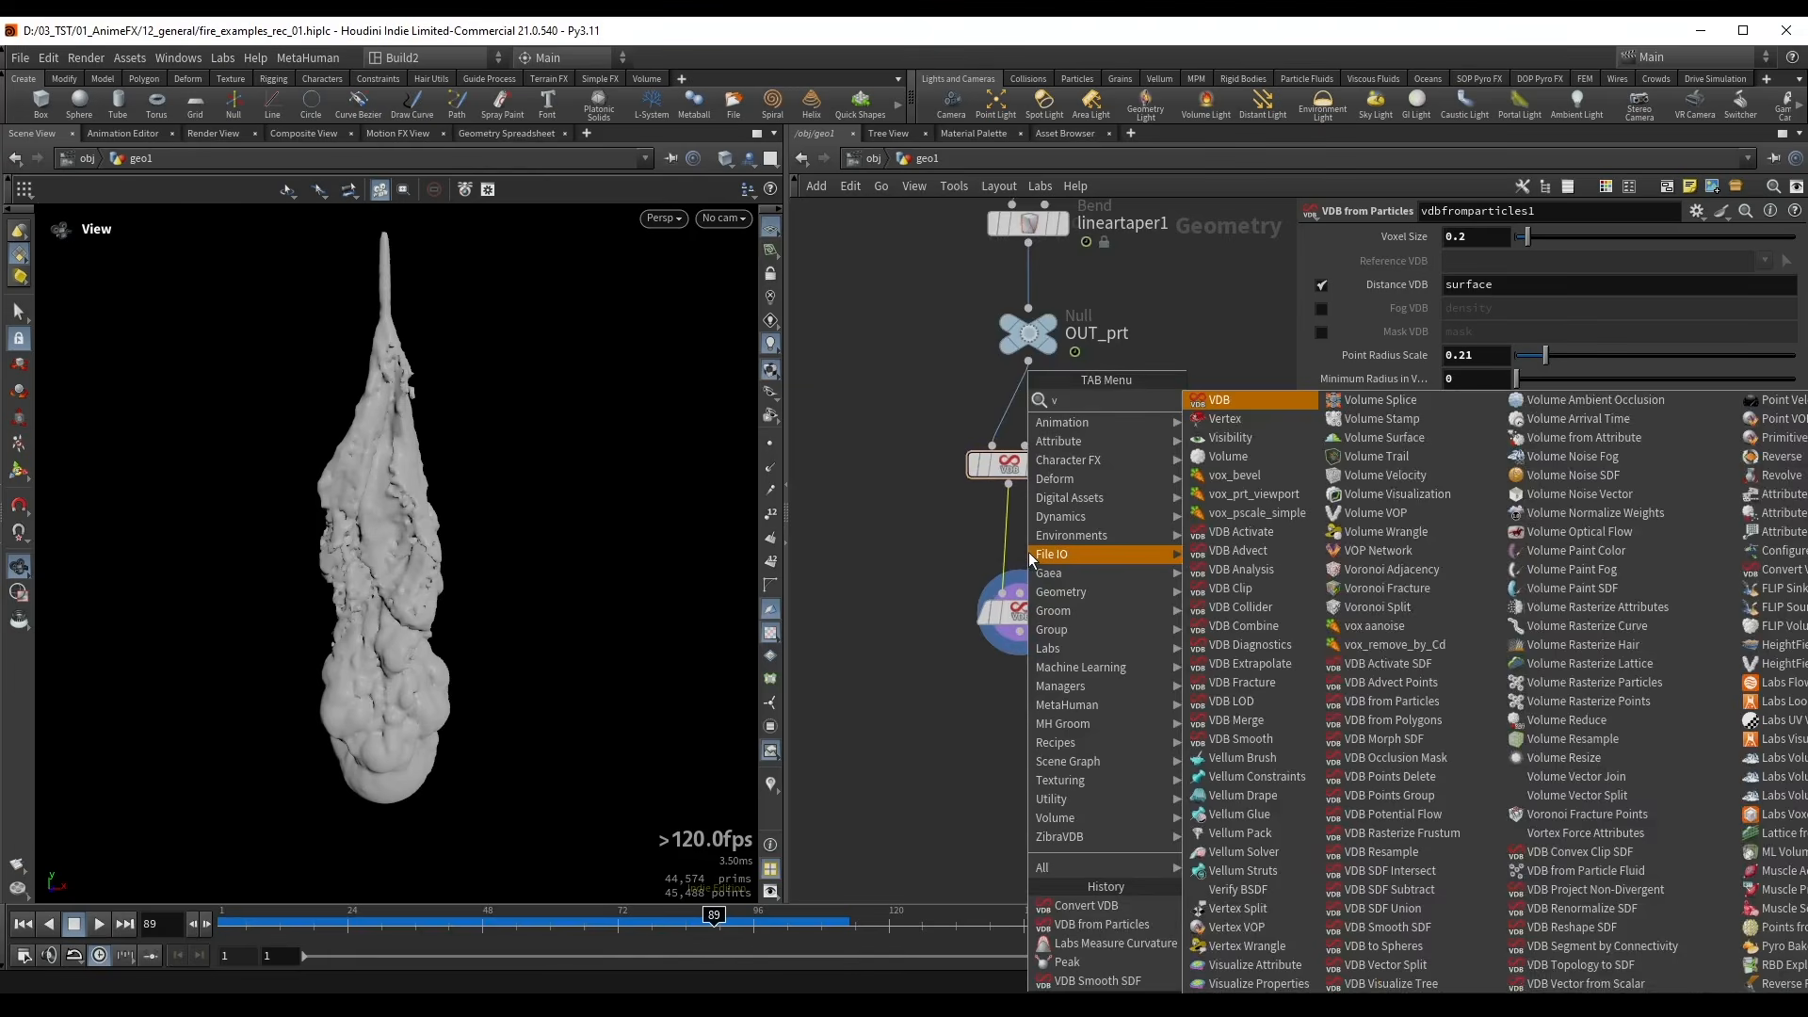
{"action": "type", "text": "db sm"}
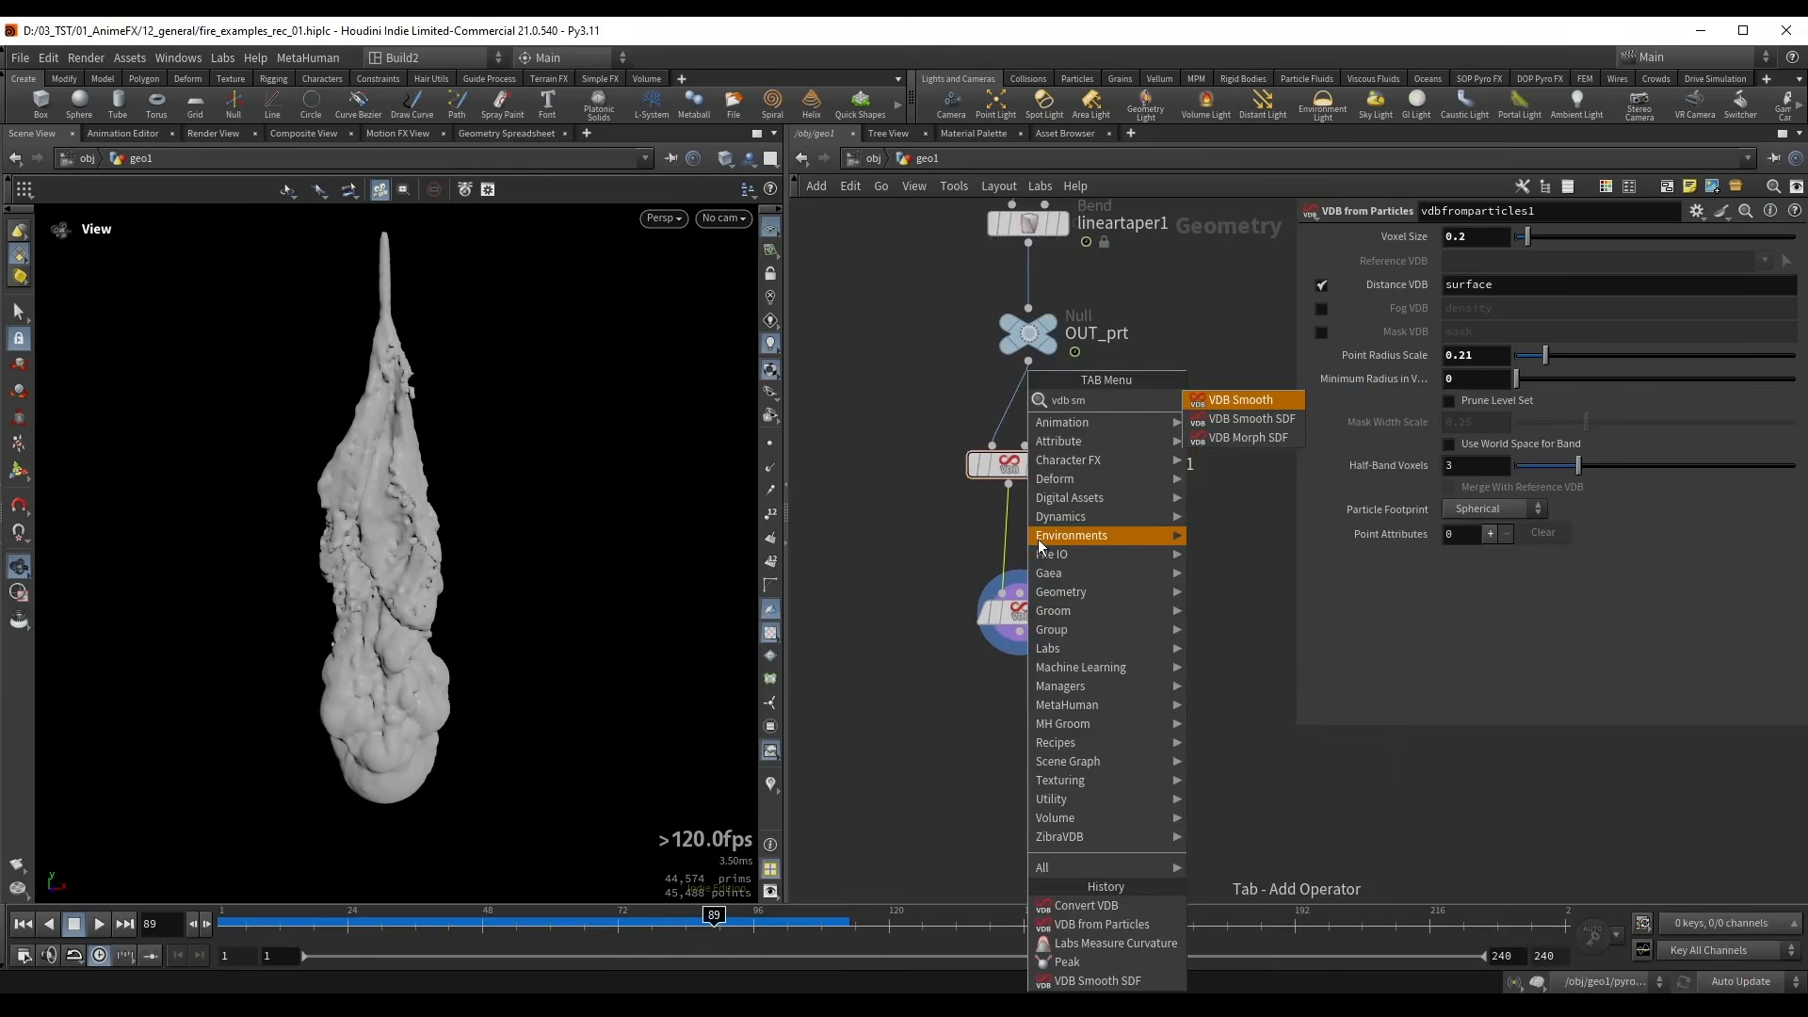
{"action": "left_click", "coordinate": [1253, 419]}
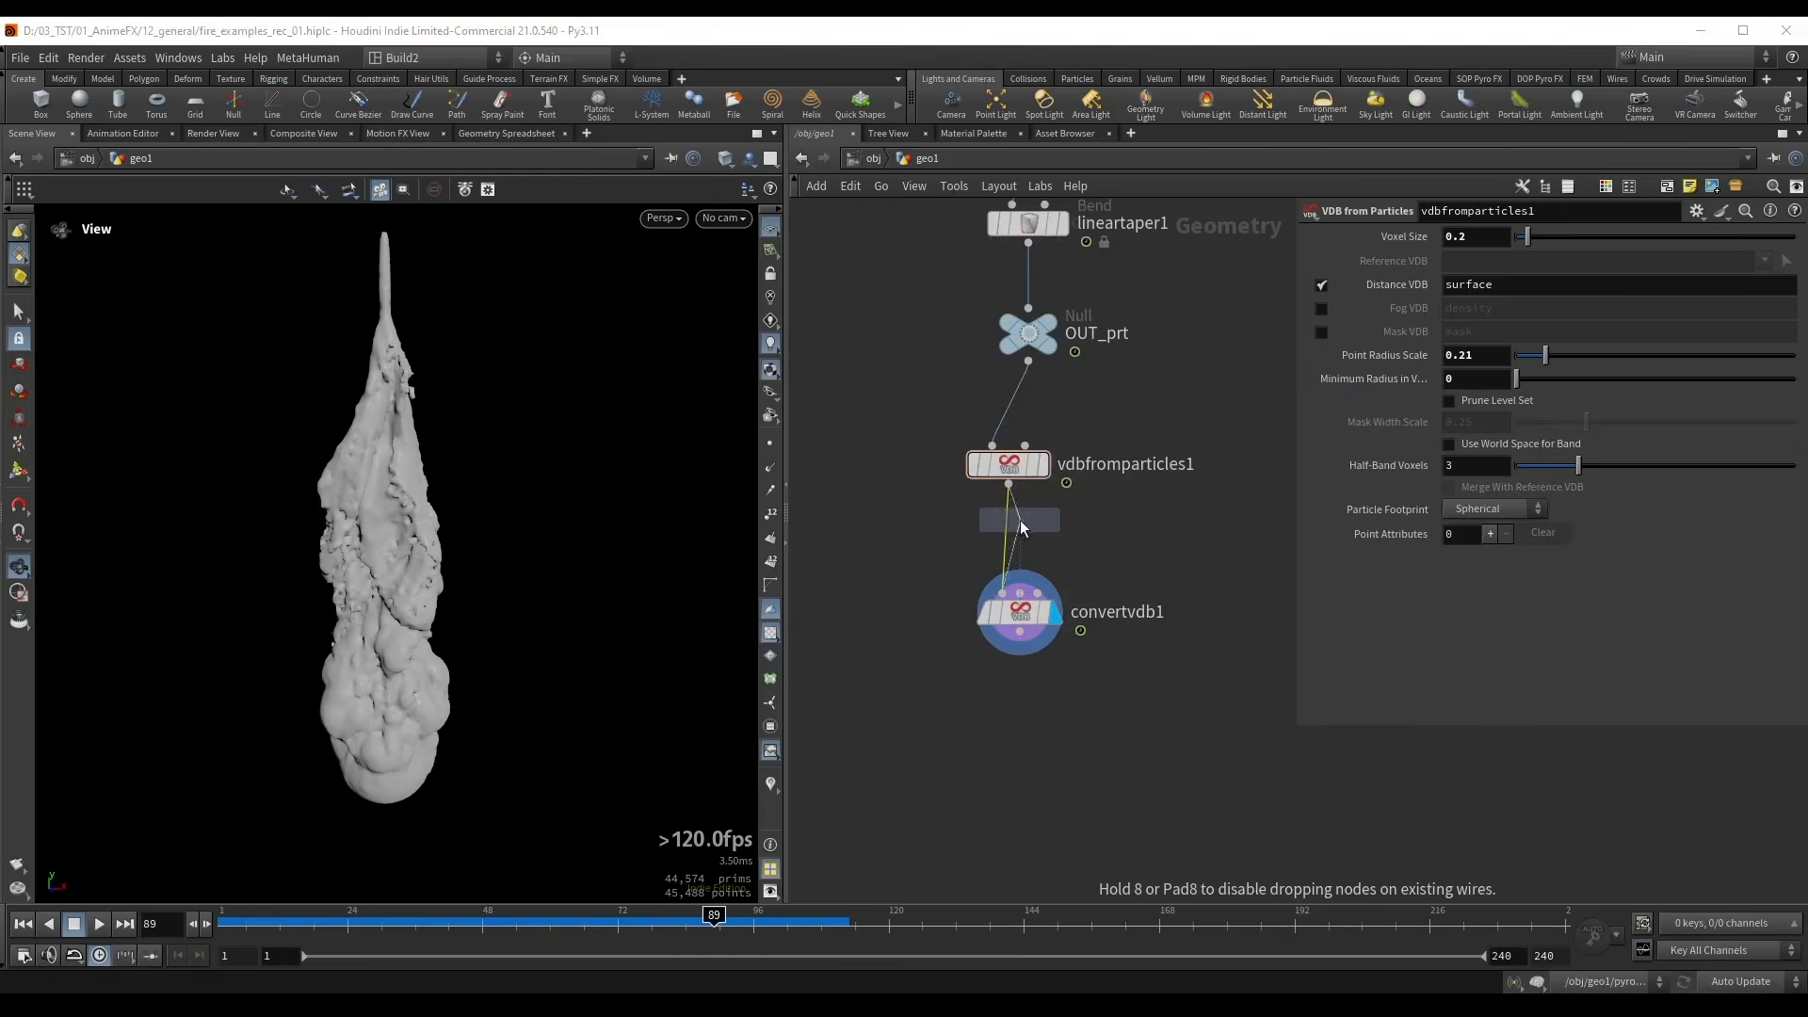
{"action": "left_click", "coordinate": [1020, 519]}
- At frame 103, set vdbsmoothsdf1 to Mean Curvature Flow with 3 iterations, and move the timeline to frame 101
{"action": "left_click_drag", "start_coordinate": [715, 915], "coordinate": [795, 914]}
{"action": "scroll", "coordinate": [398, 546], "scroll_direction": "up", "scroll_amount": 2}
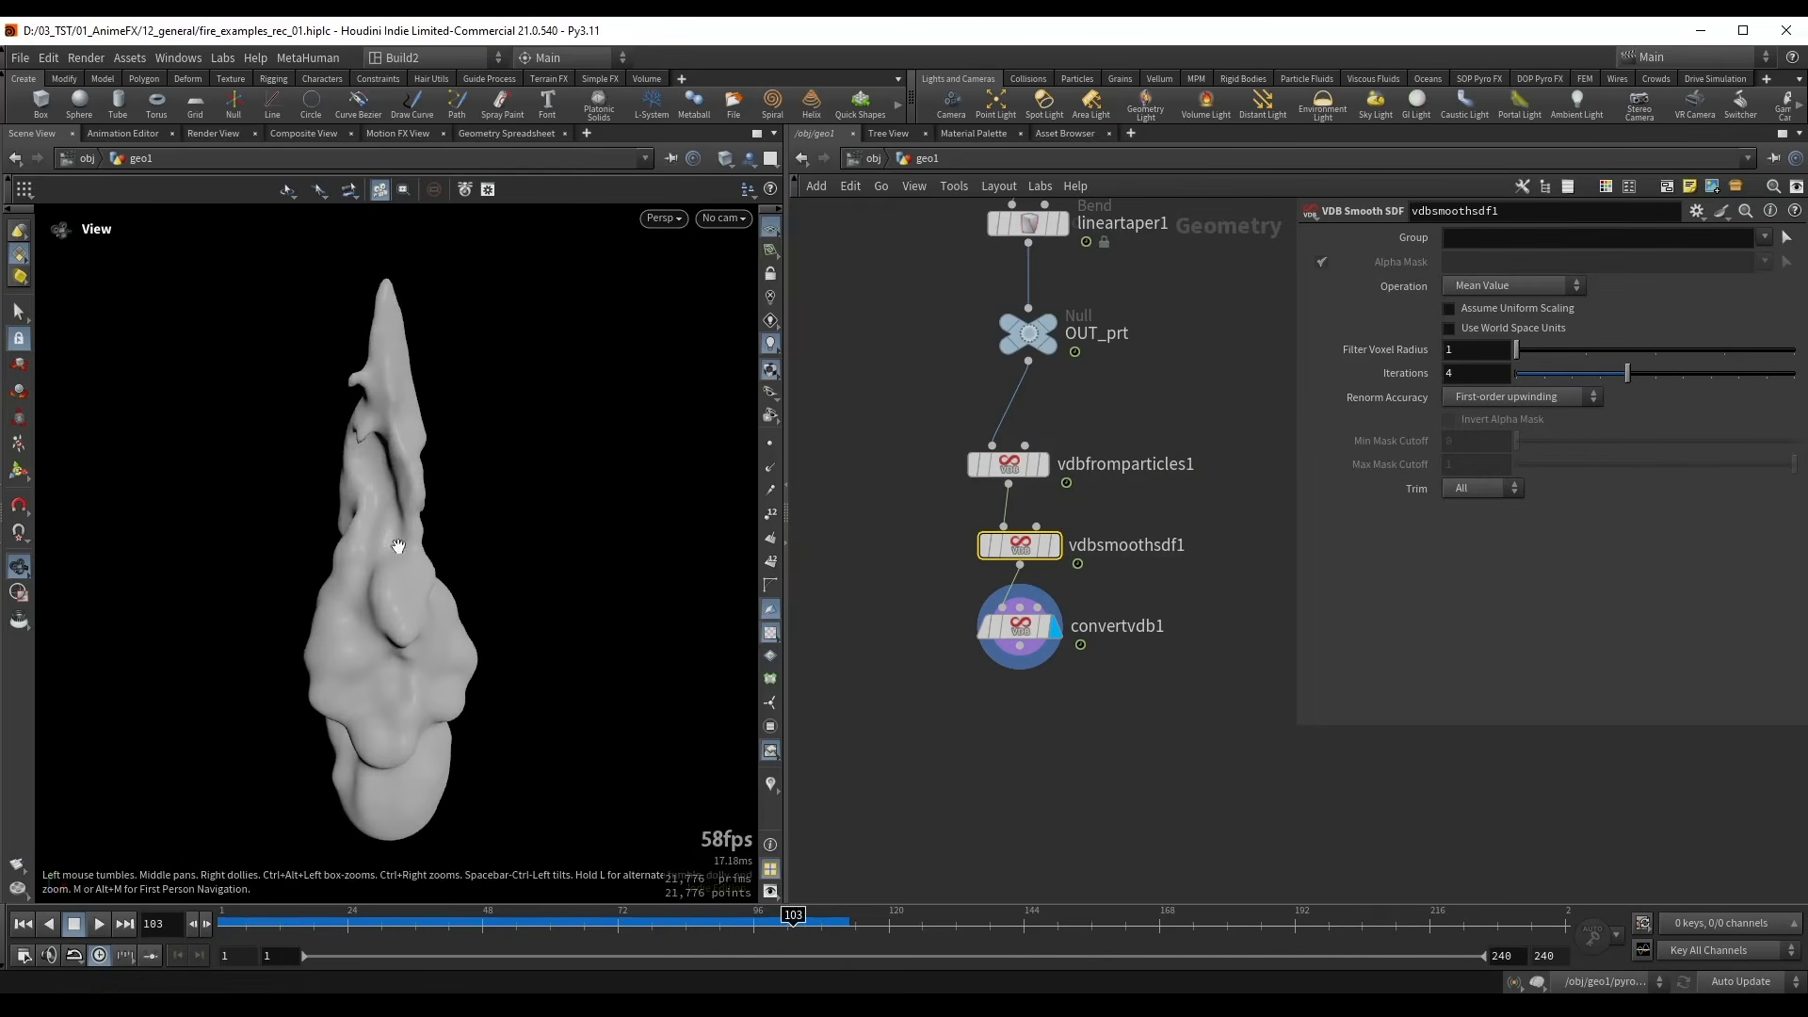
{"action": "left_click", "coordinate": [1500, 286]}
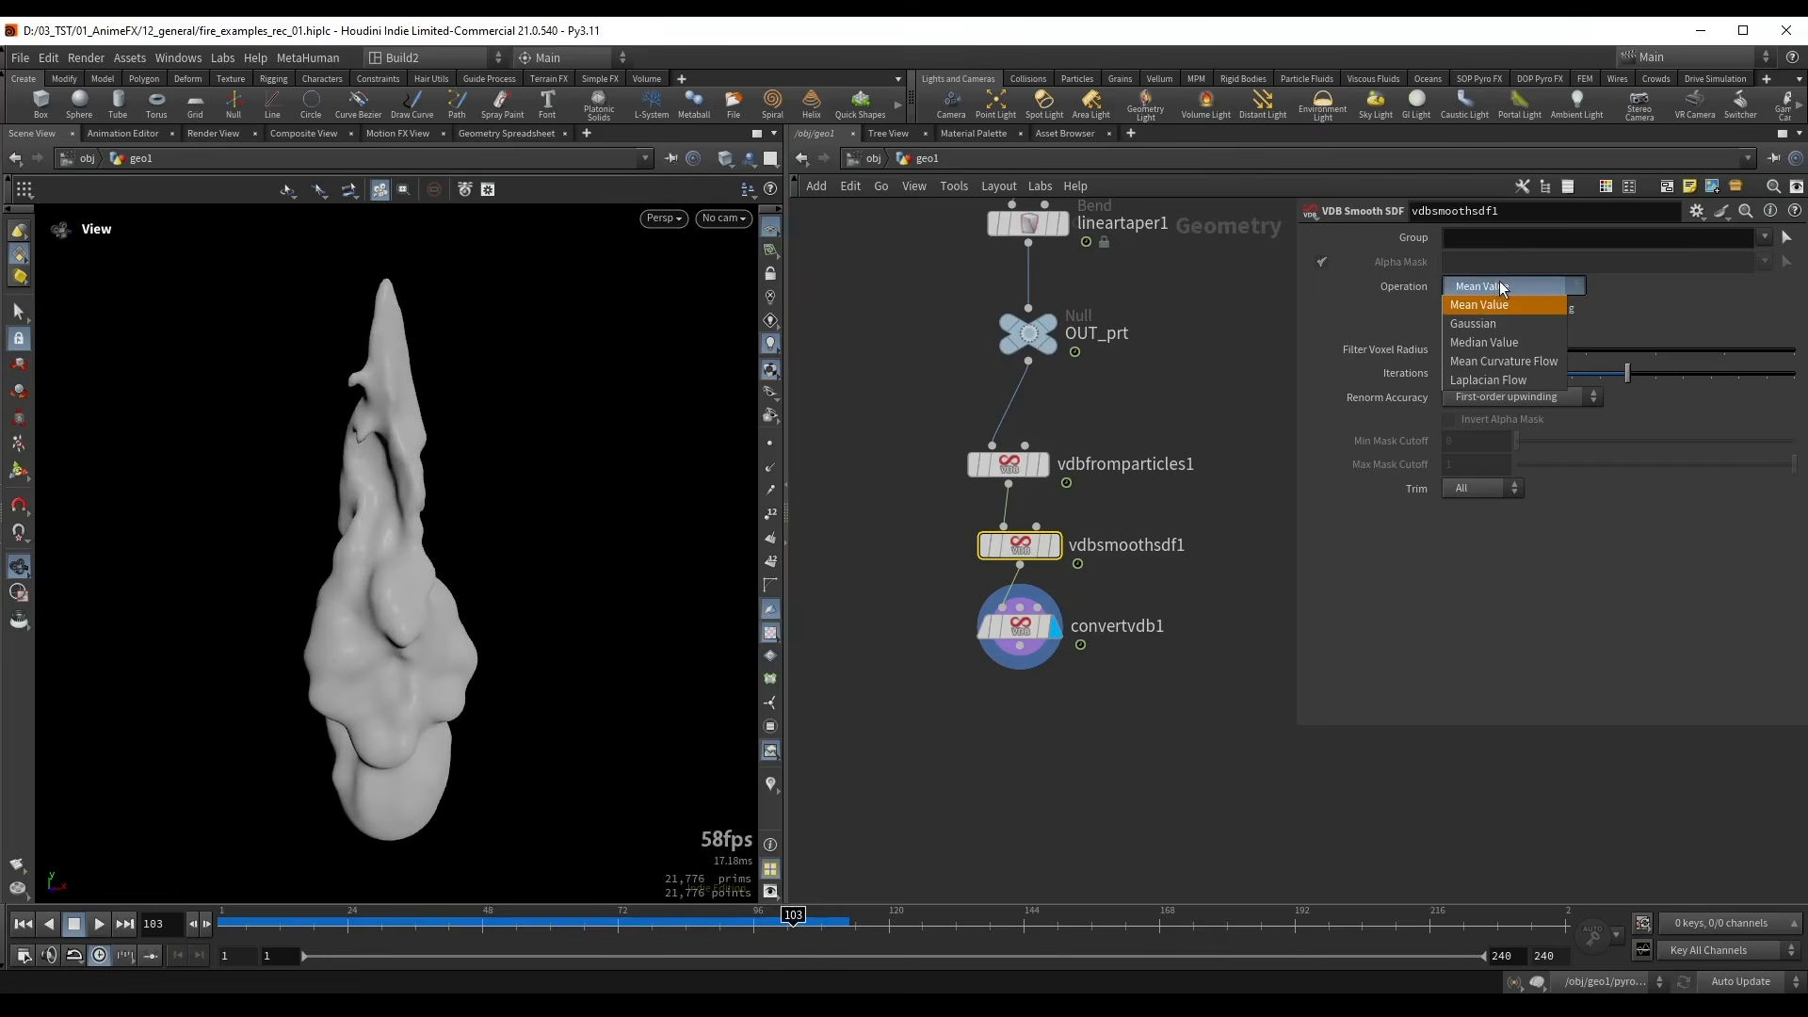
{"action": "left_click", "coordinate": [1493, 361]}
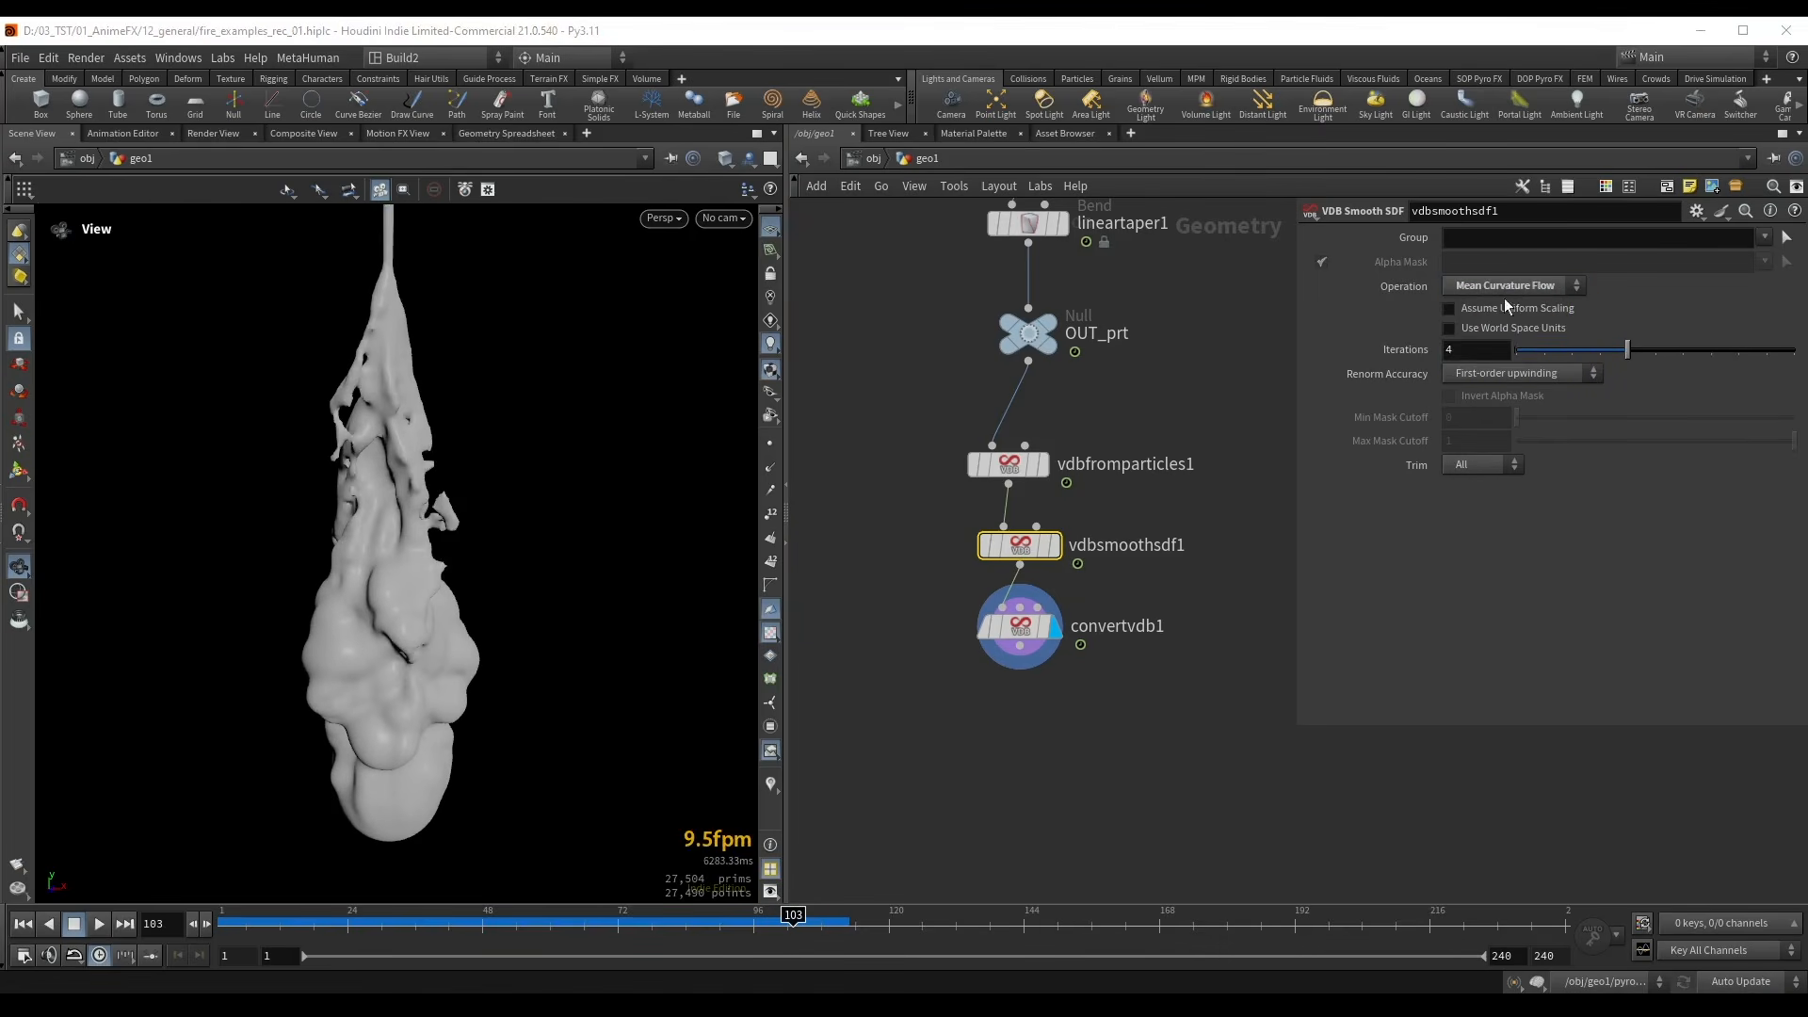
{"action": "left_click_drag", "start_coordinate": [484, 395], "coordinate": [451, 487]}
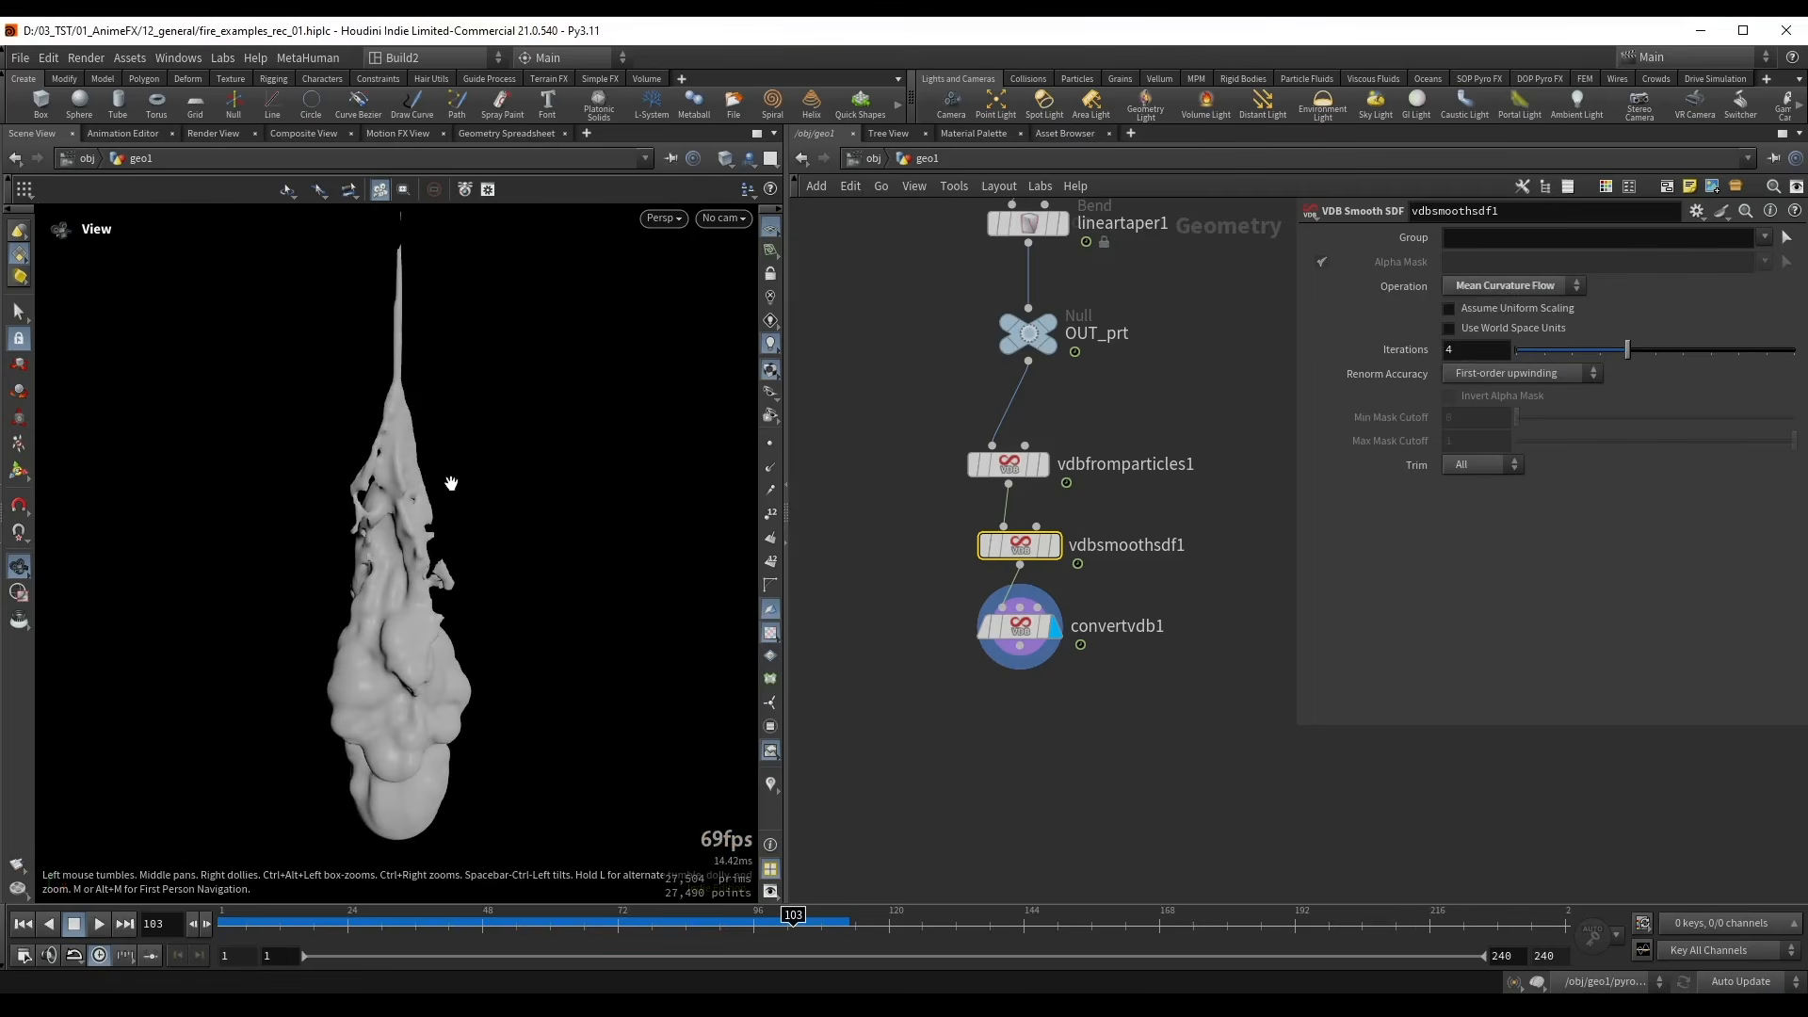
{"action": "mouse_move", "coordinate": [1627, 349]}
{"action": "left_mouse_down"}
{"action": "mouse_move", "coordinate": [1574, 352]}
{"action": "mouse_move", "coordinate": [1604, 351]}
{"action": "left_mouse_up"}
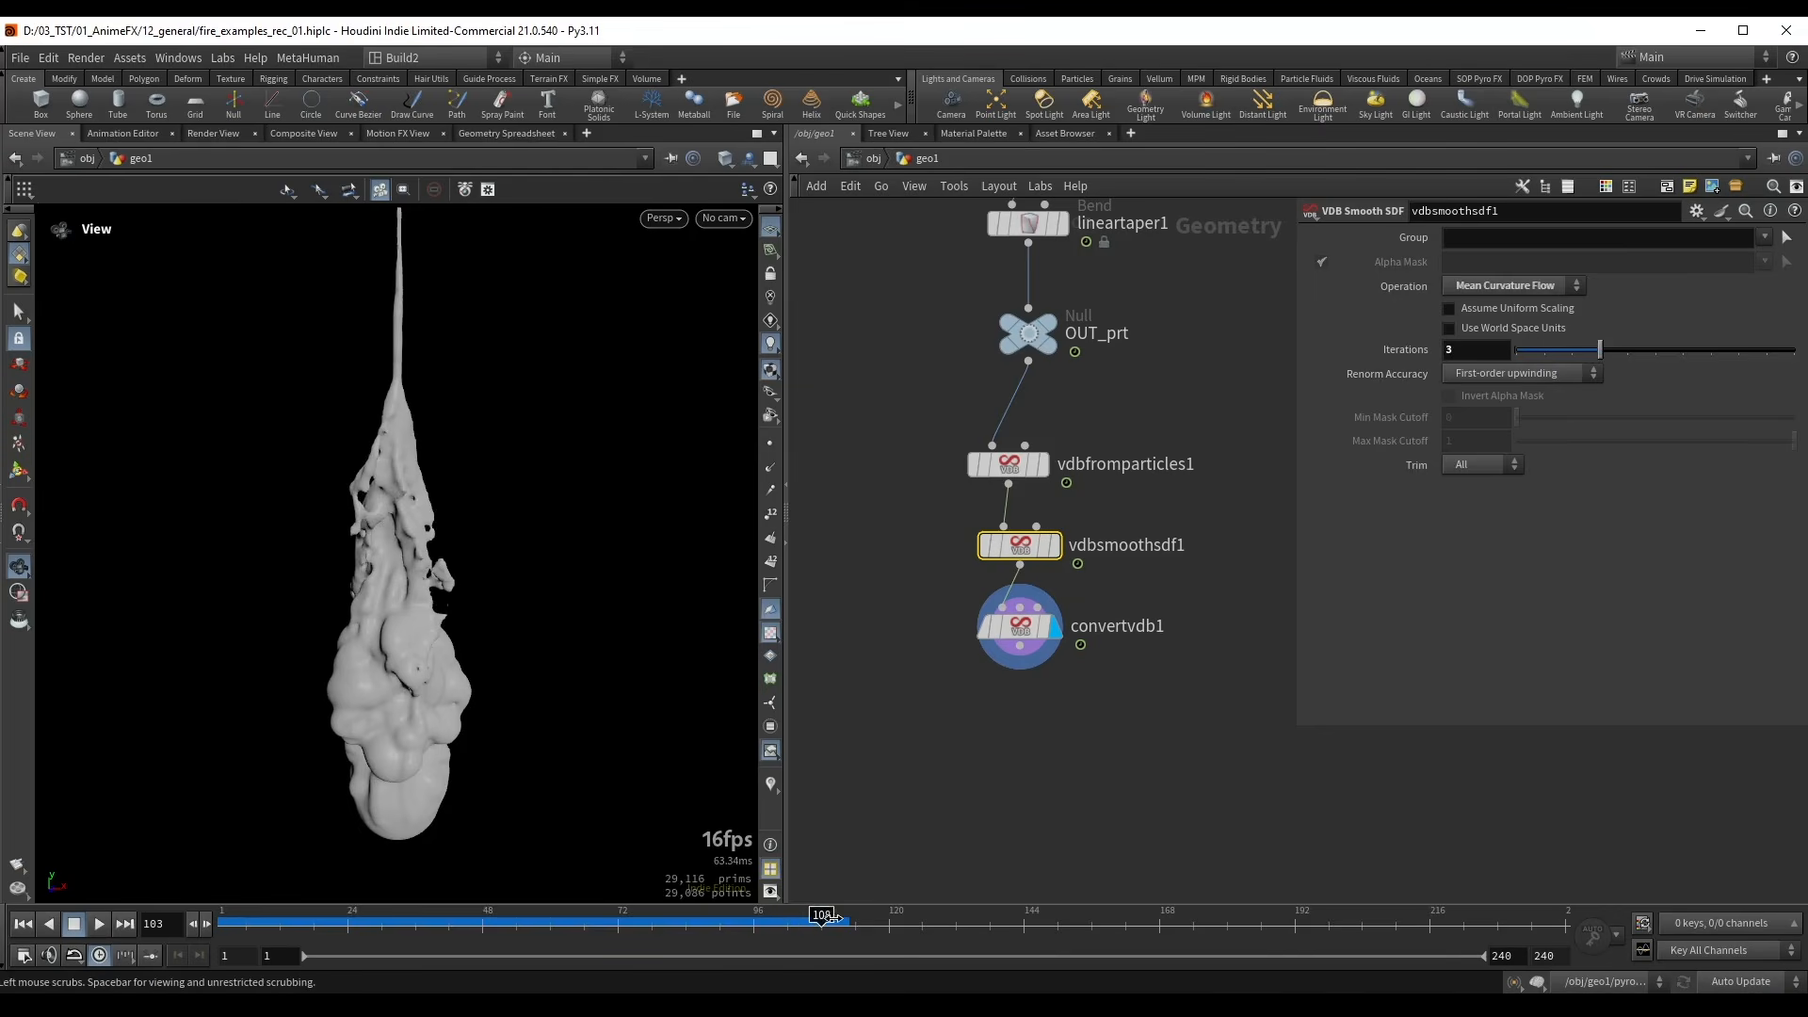
{"action": "left_click_drag", "start_coordinate": [826, 918], "coordinate": [782, 914]}
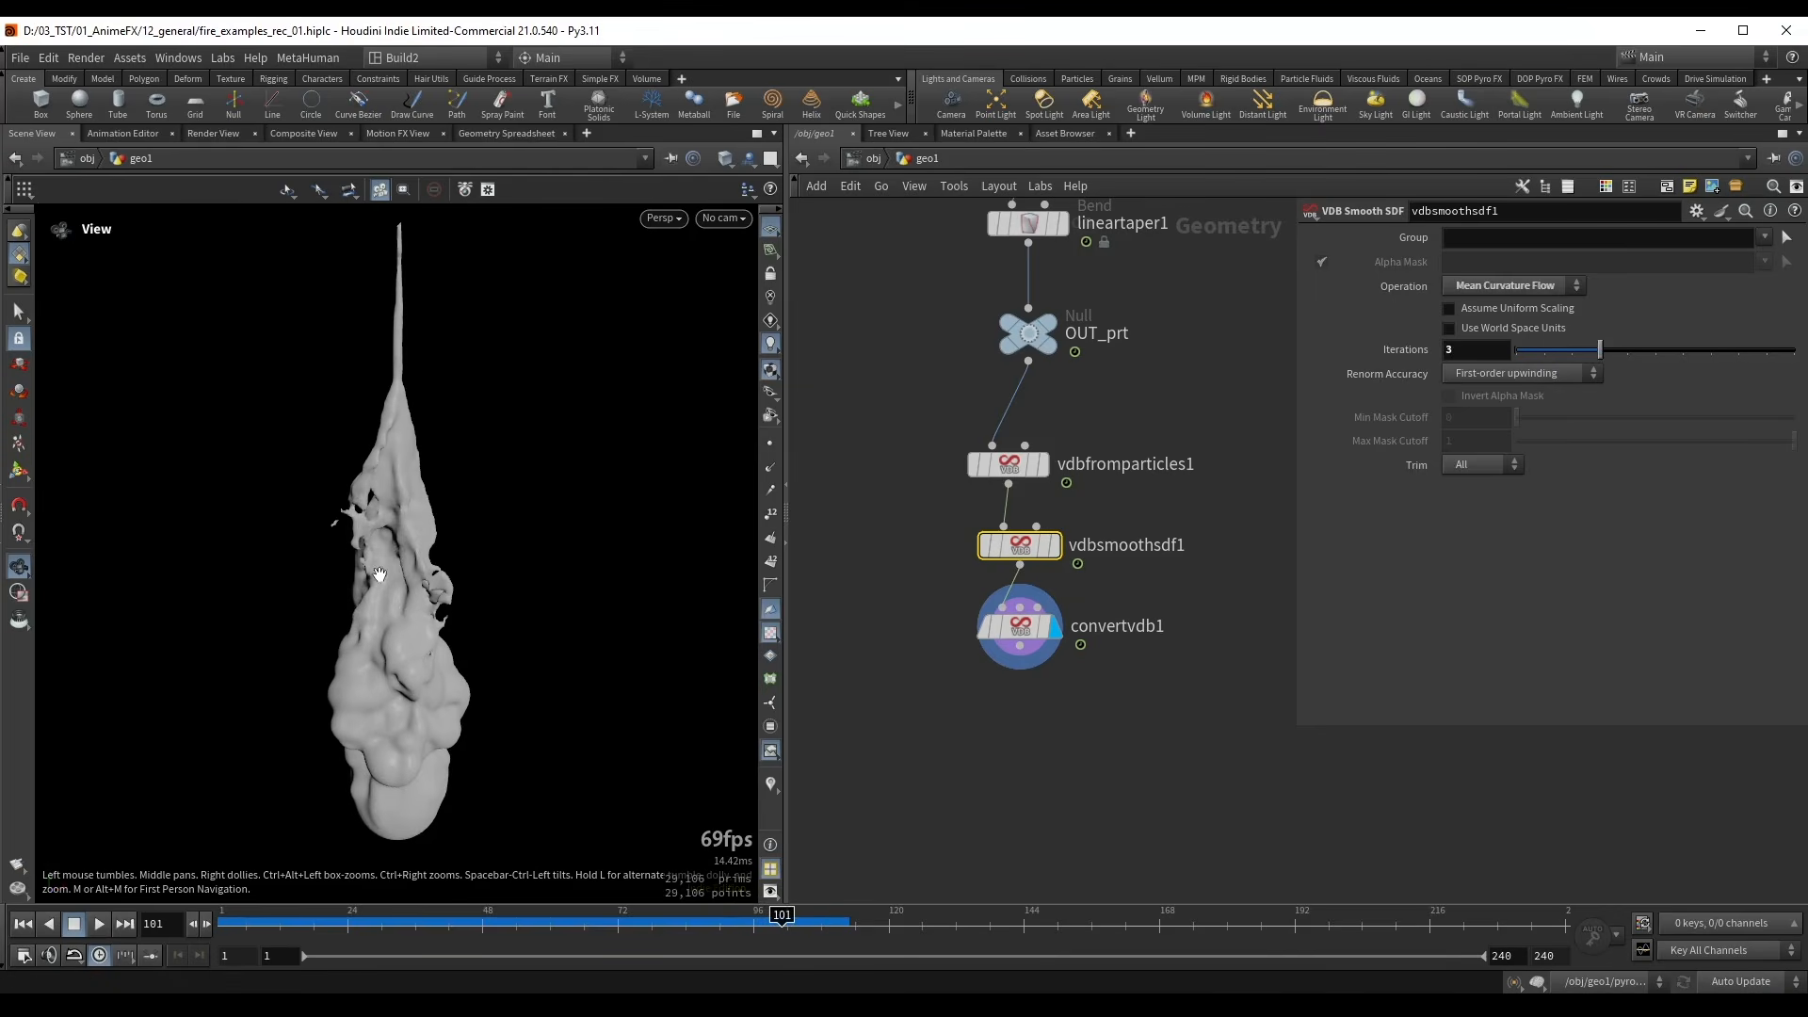
- Check the smoothed mesh's wireframe and set the Voxel Size of vdbfromparticles1 to 0.25
{"action": "middle_click_drag", "start_coordinate": [406, 562], "coordinate": [409, 490]}
{"action": "right_click_drag", "start_coordinate": [409, 489], "coordinate": [483, 504]}
{"action": "key", "text": "shift+w"}
{"action": "mouse_move", "coordinate": [484, 504]}
{"action": "left_mouse_down"}
{"action": "mouse_move", "coordinate": [368, 504]}
{"action": "mouse_move", "coordinate": [371, 537]}
{"action": "left_mouse_up"}
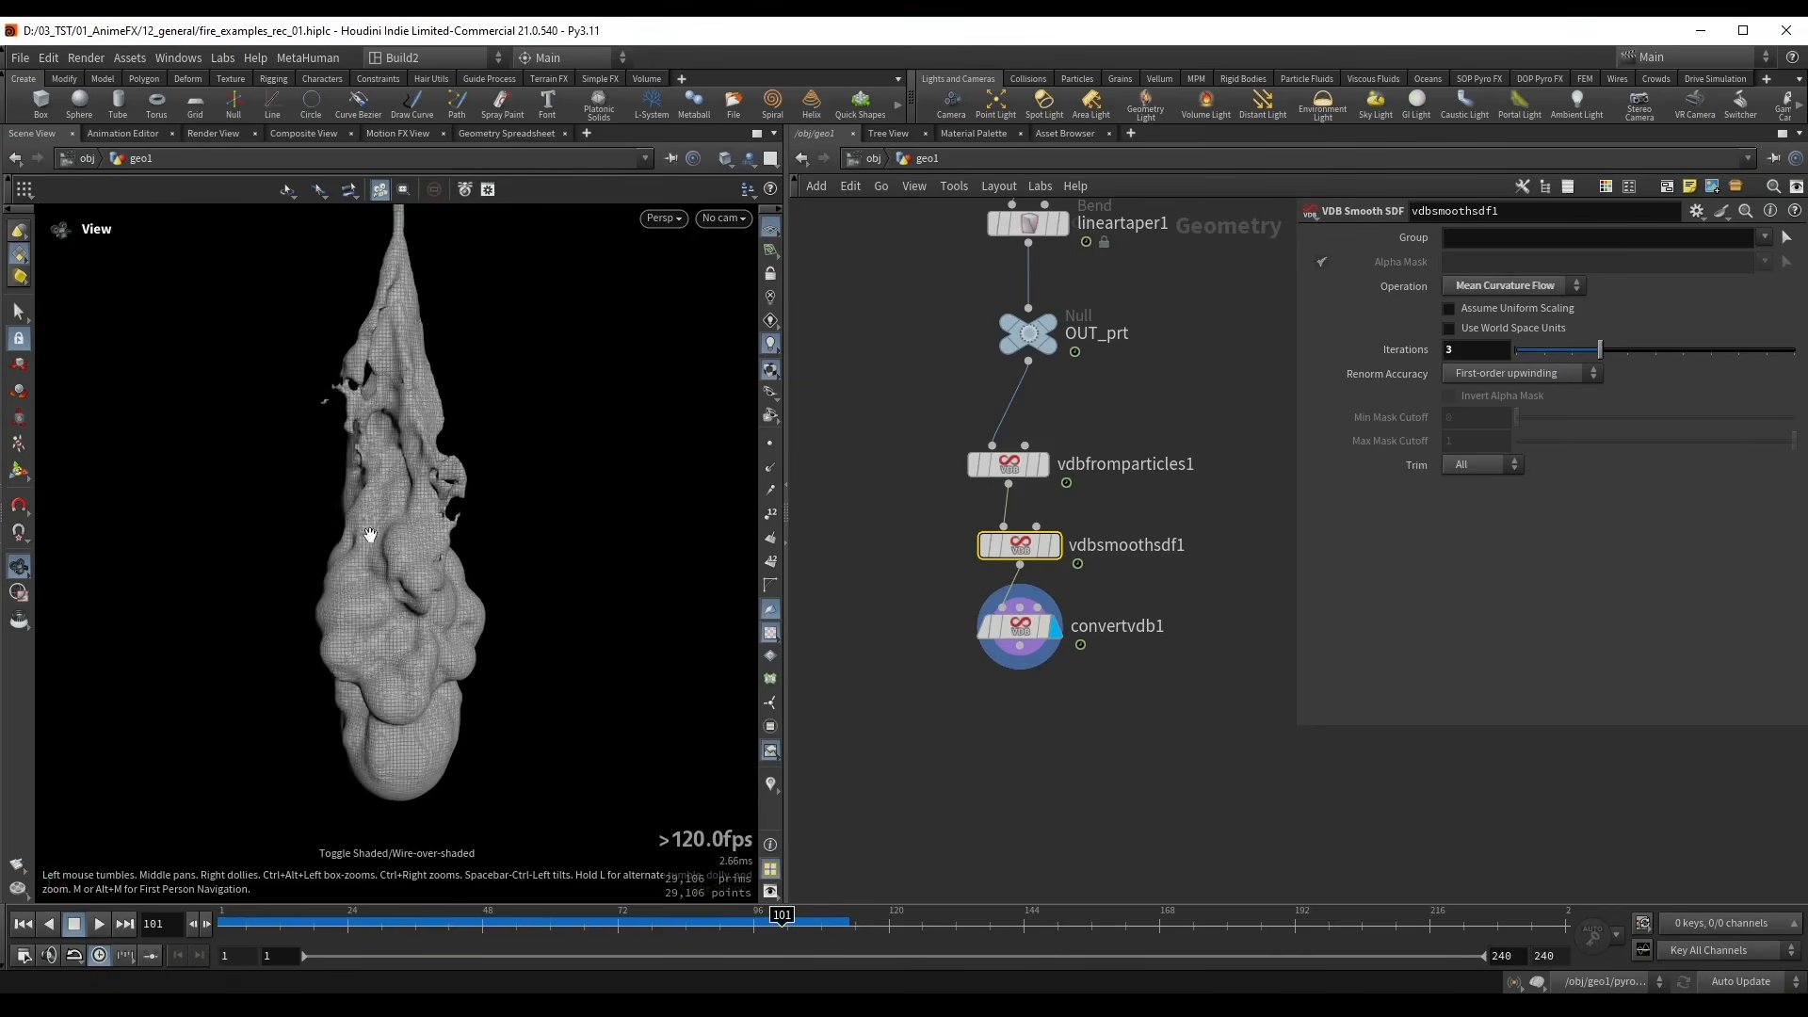
{"action": "middle_click_drag", "start_coordinate": [378, 501], "coordinate": [391, 521]}
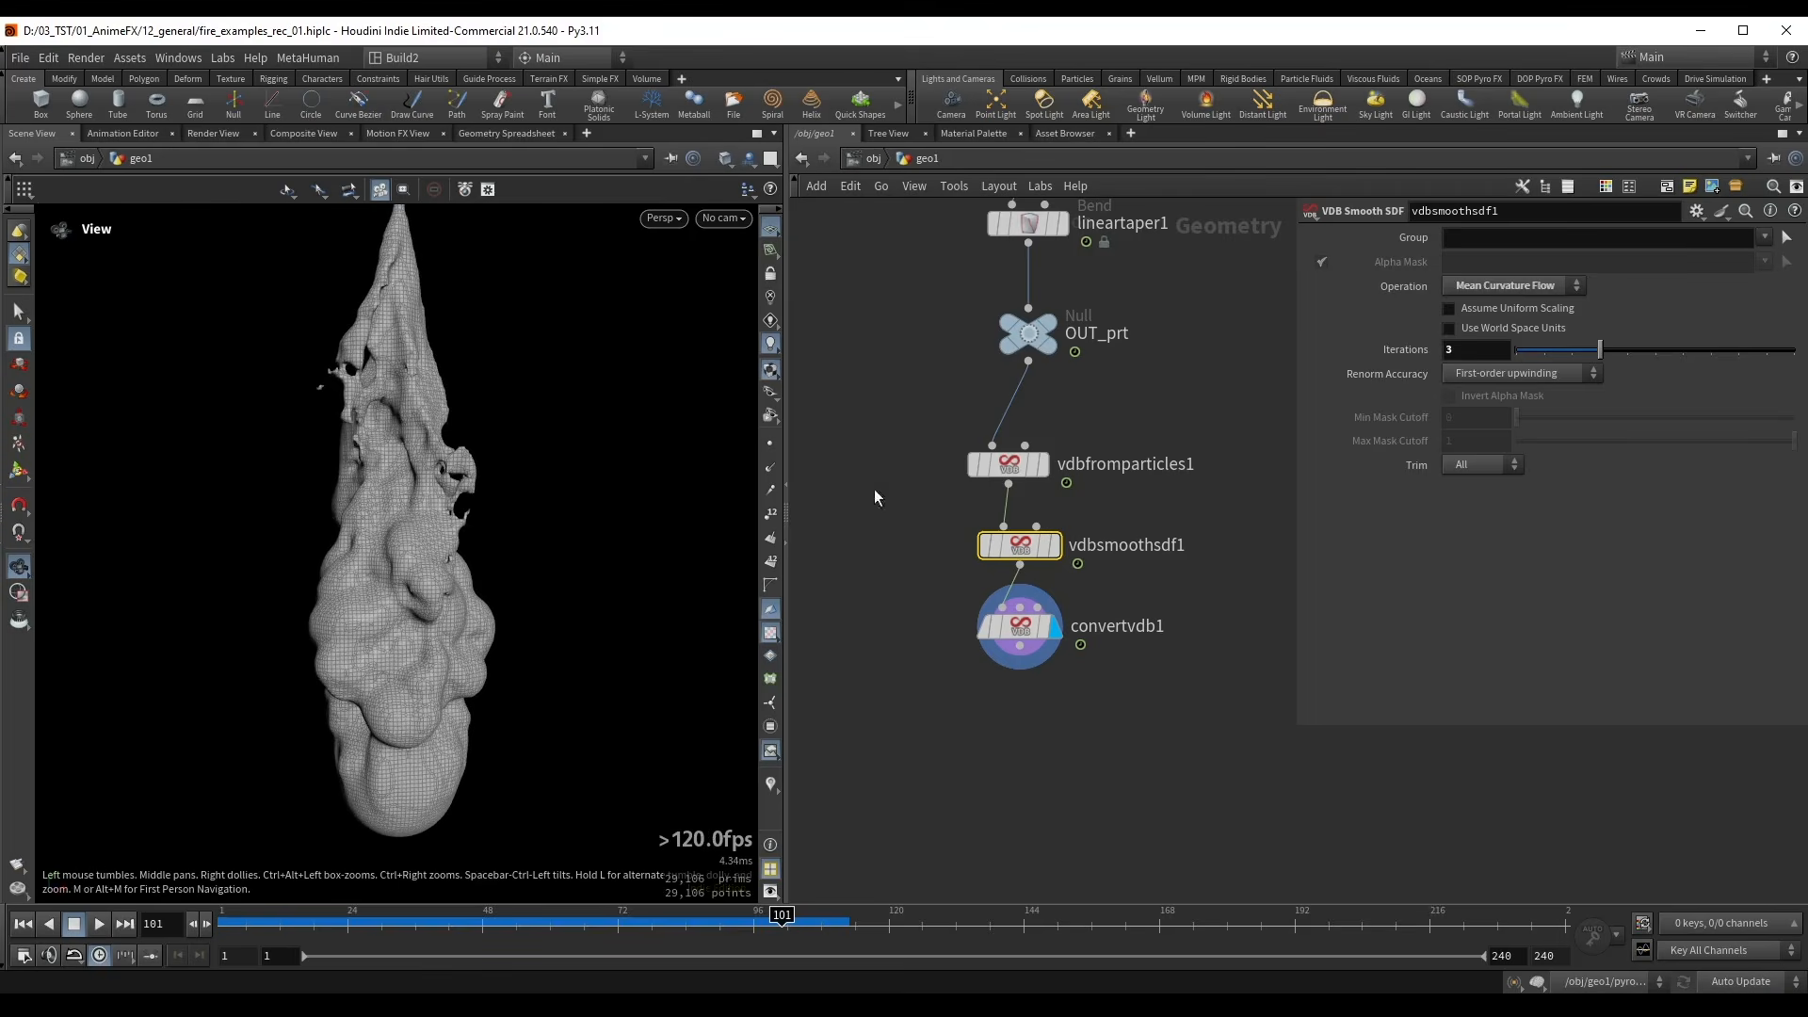
{"action": "left_click_drag", "start_coordinate": [902, 413], "coordinate": [1009, 463]}
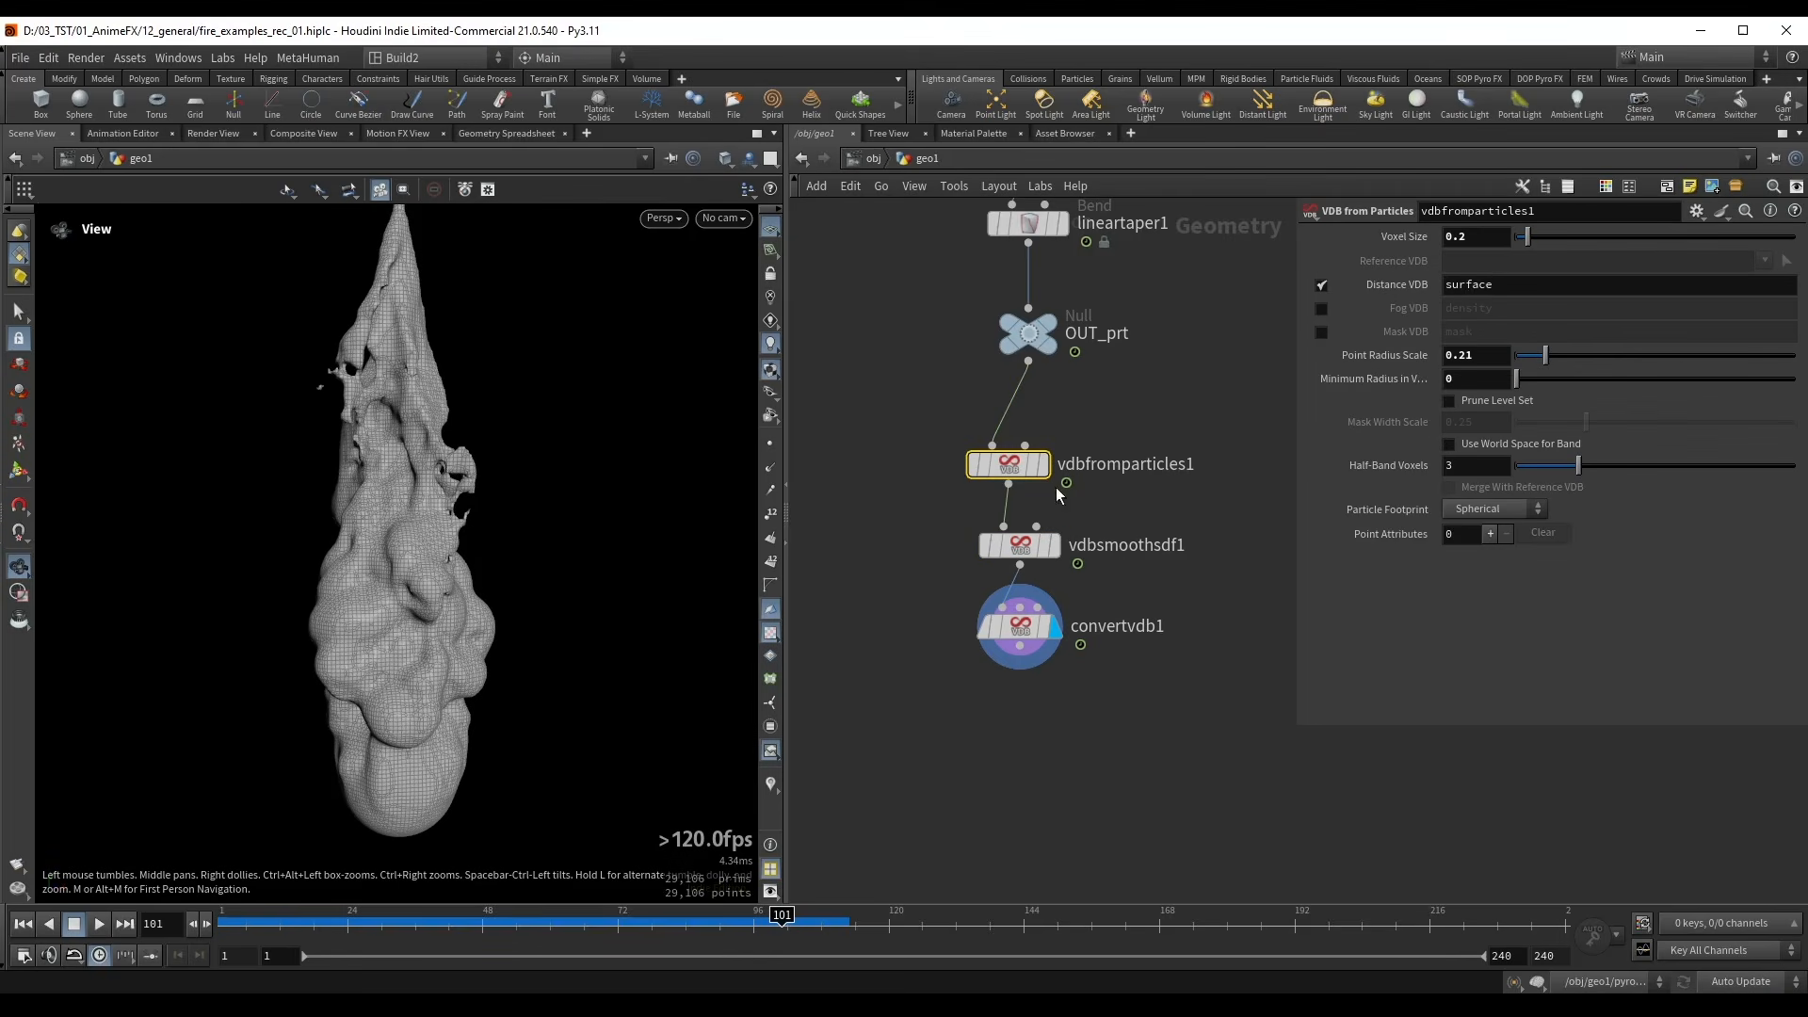
{"action": "left_click", "coordinate": [1490, 241]}
{"action": "type", "text": "5"}
{"action": "key", "text": "Return"}
{"action": "key", "text": "shift+w"}
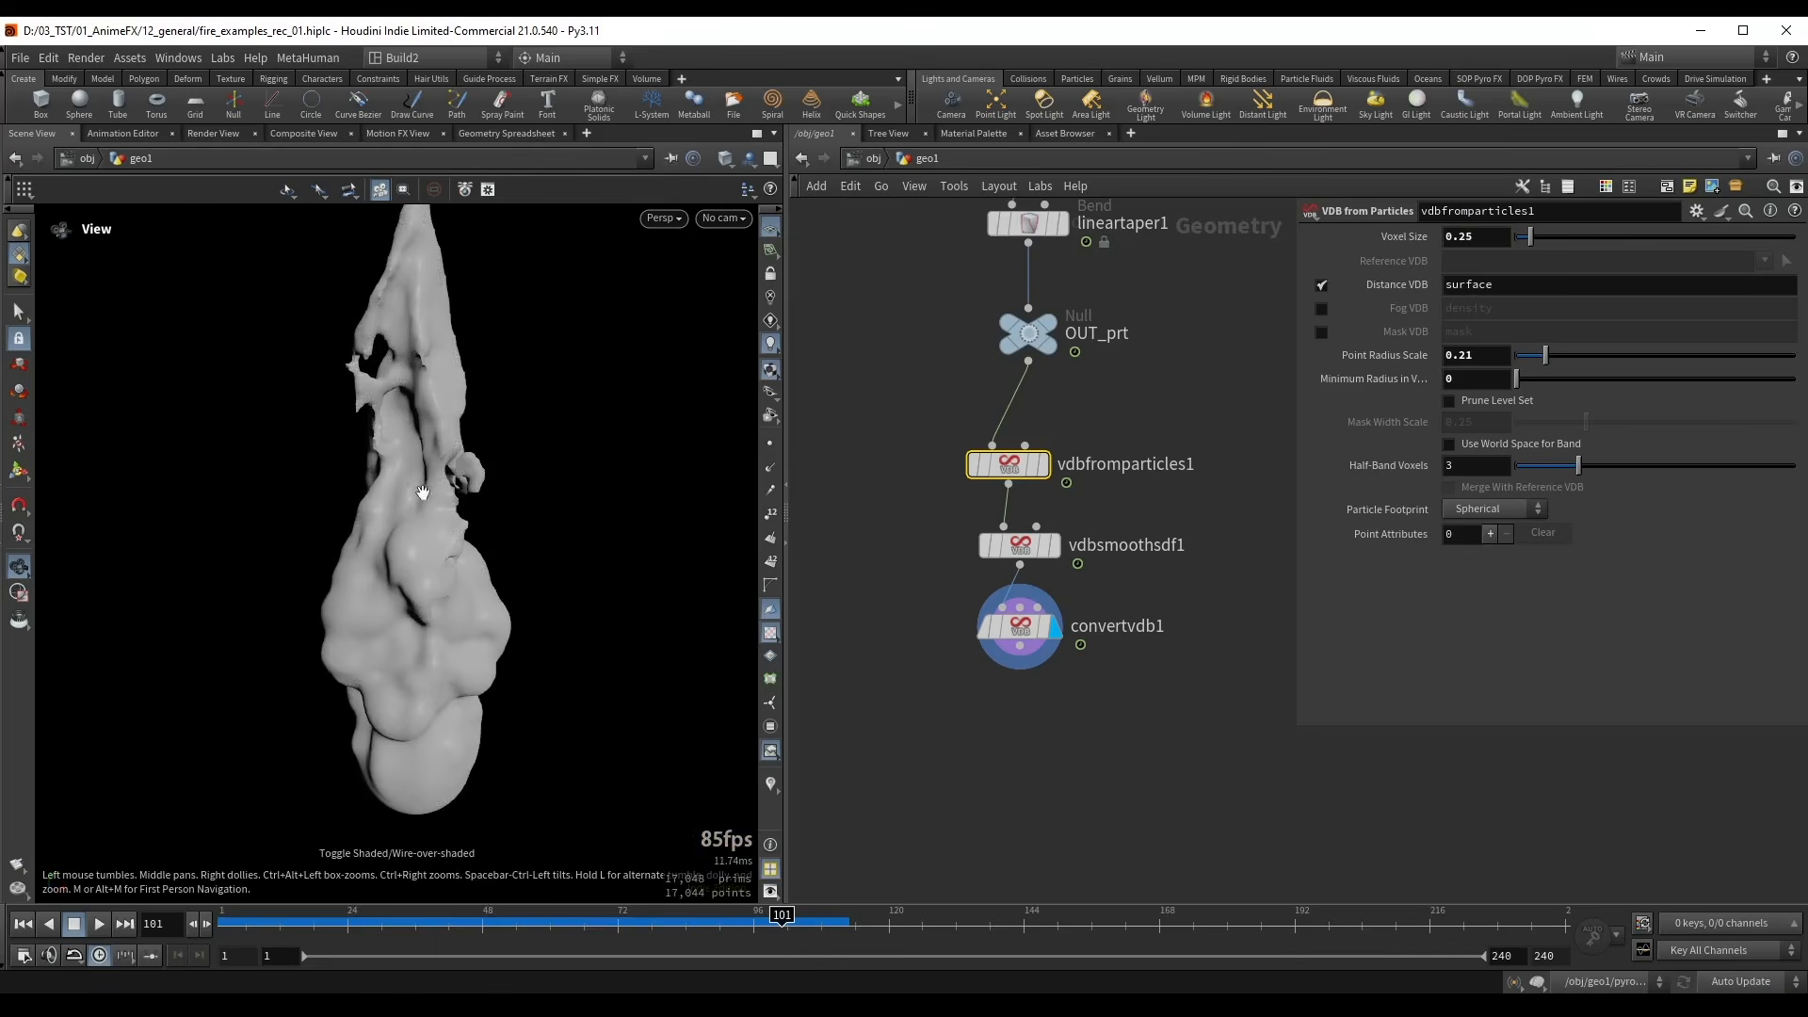
{"action": "left_click_drag", "start_coordinate": [423, 492], "coordinate": [419, 458]}
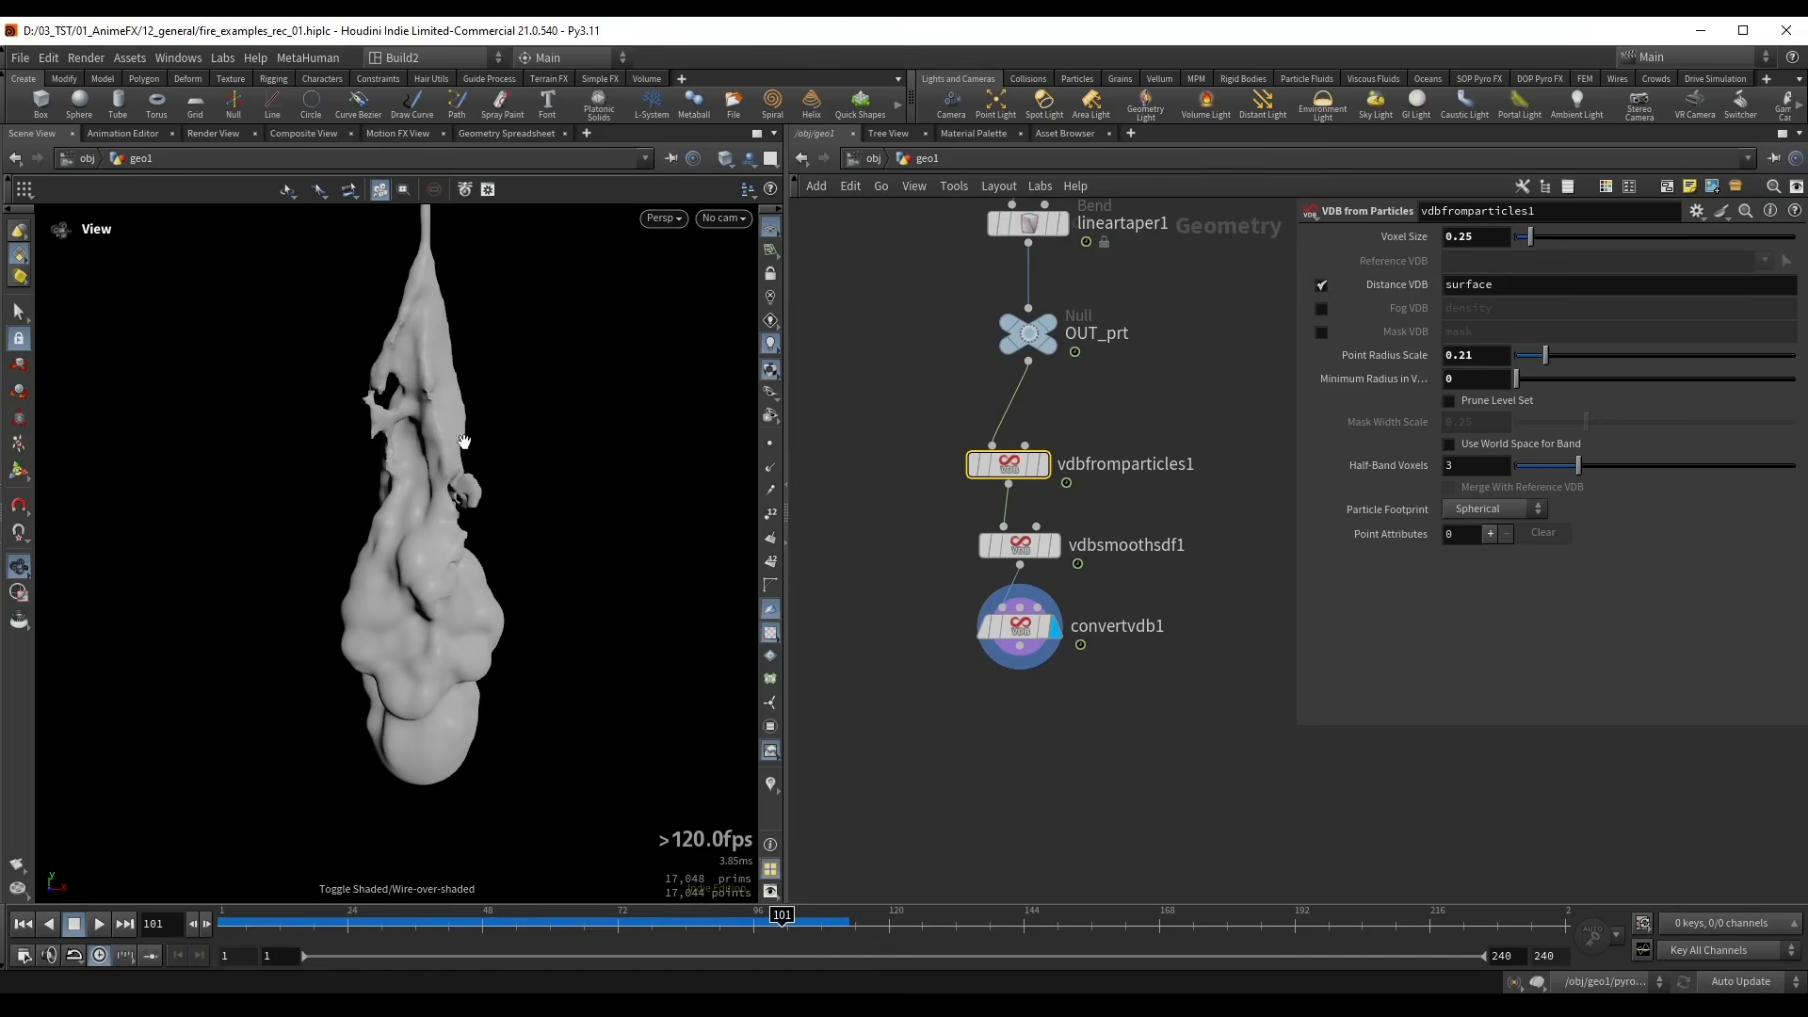
{"action": "left_click_drag", "start_coordinate": [433, 455], "coordinate": [423, 507]}
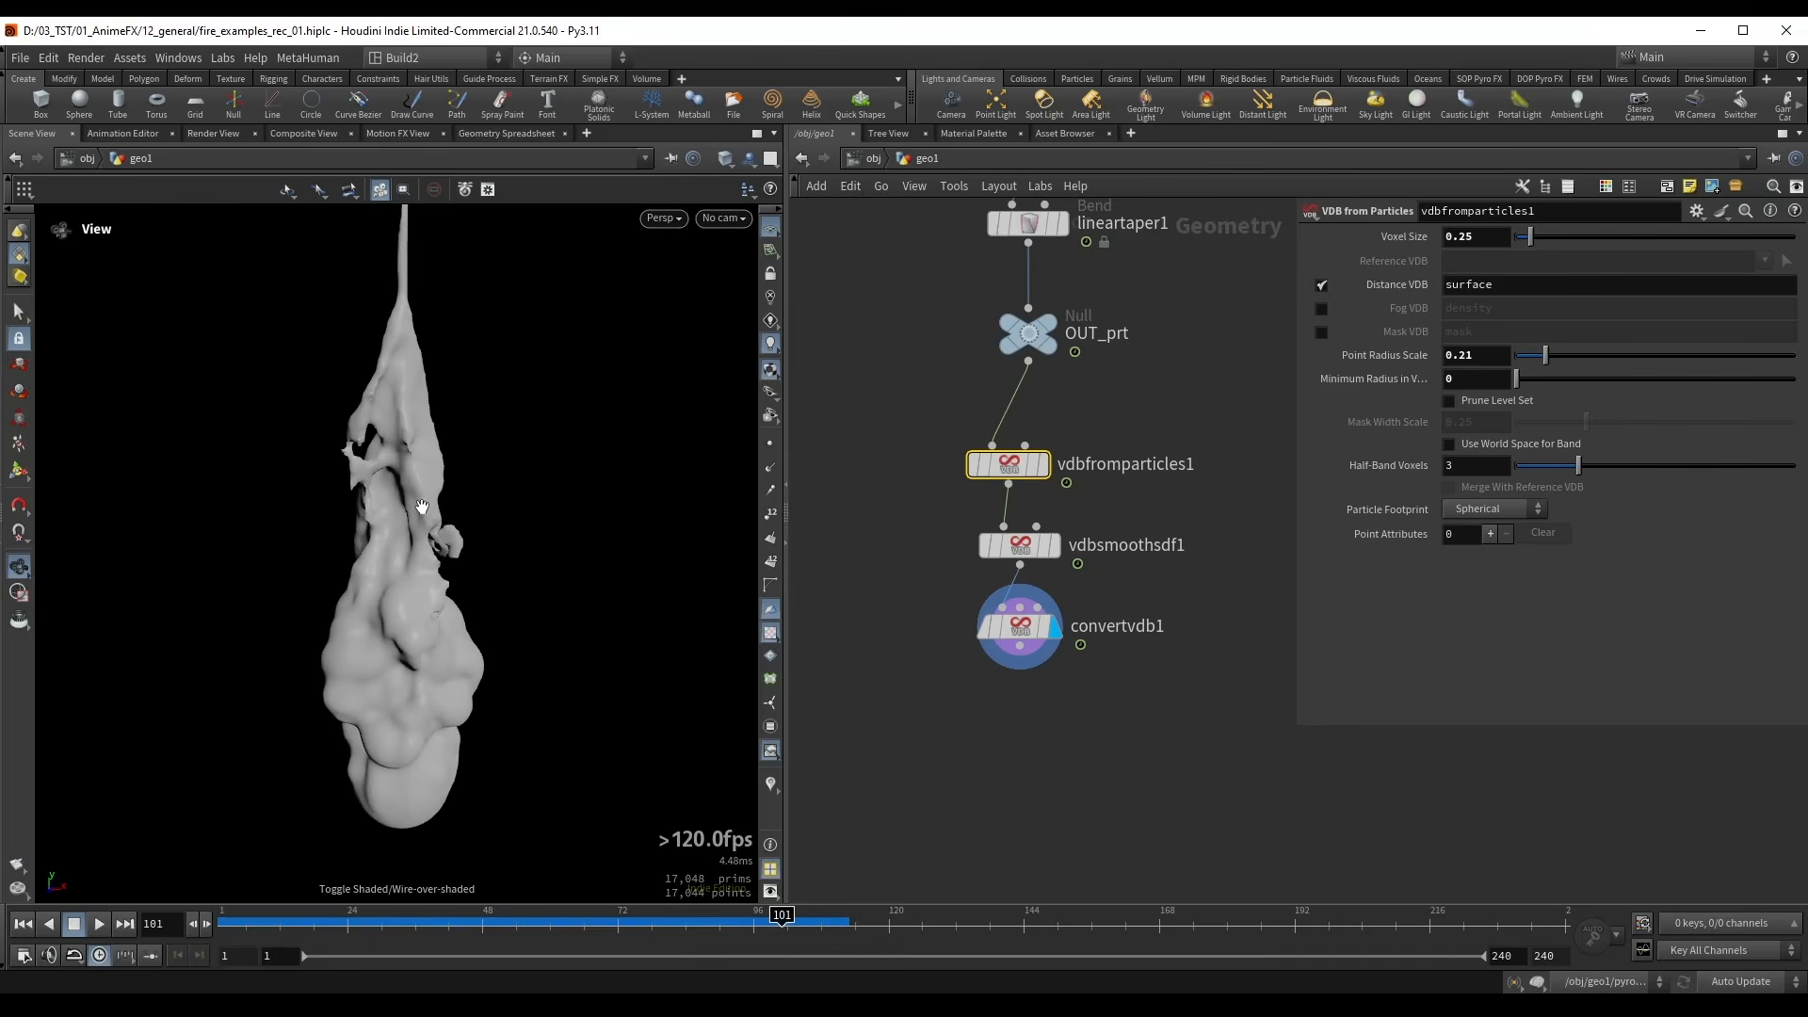
- Add a Peak node after convertvdb1, set its Distance to -0.1, and check the flame mesh
{"action": "left_click", "coordinate": [1016, 626]}
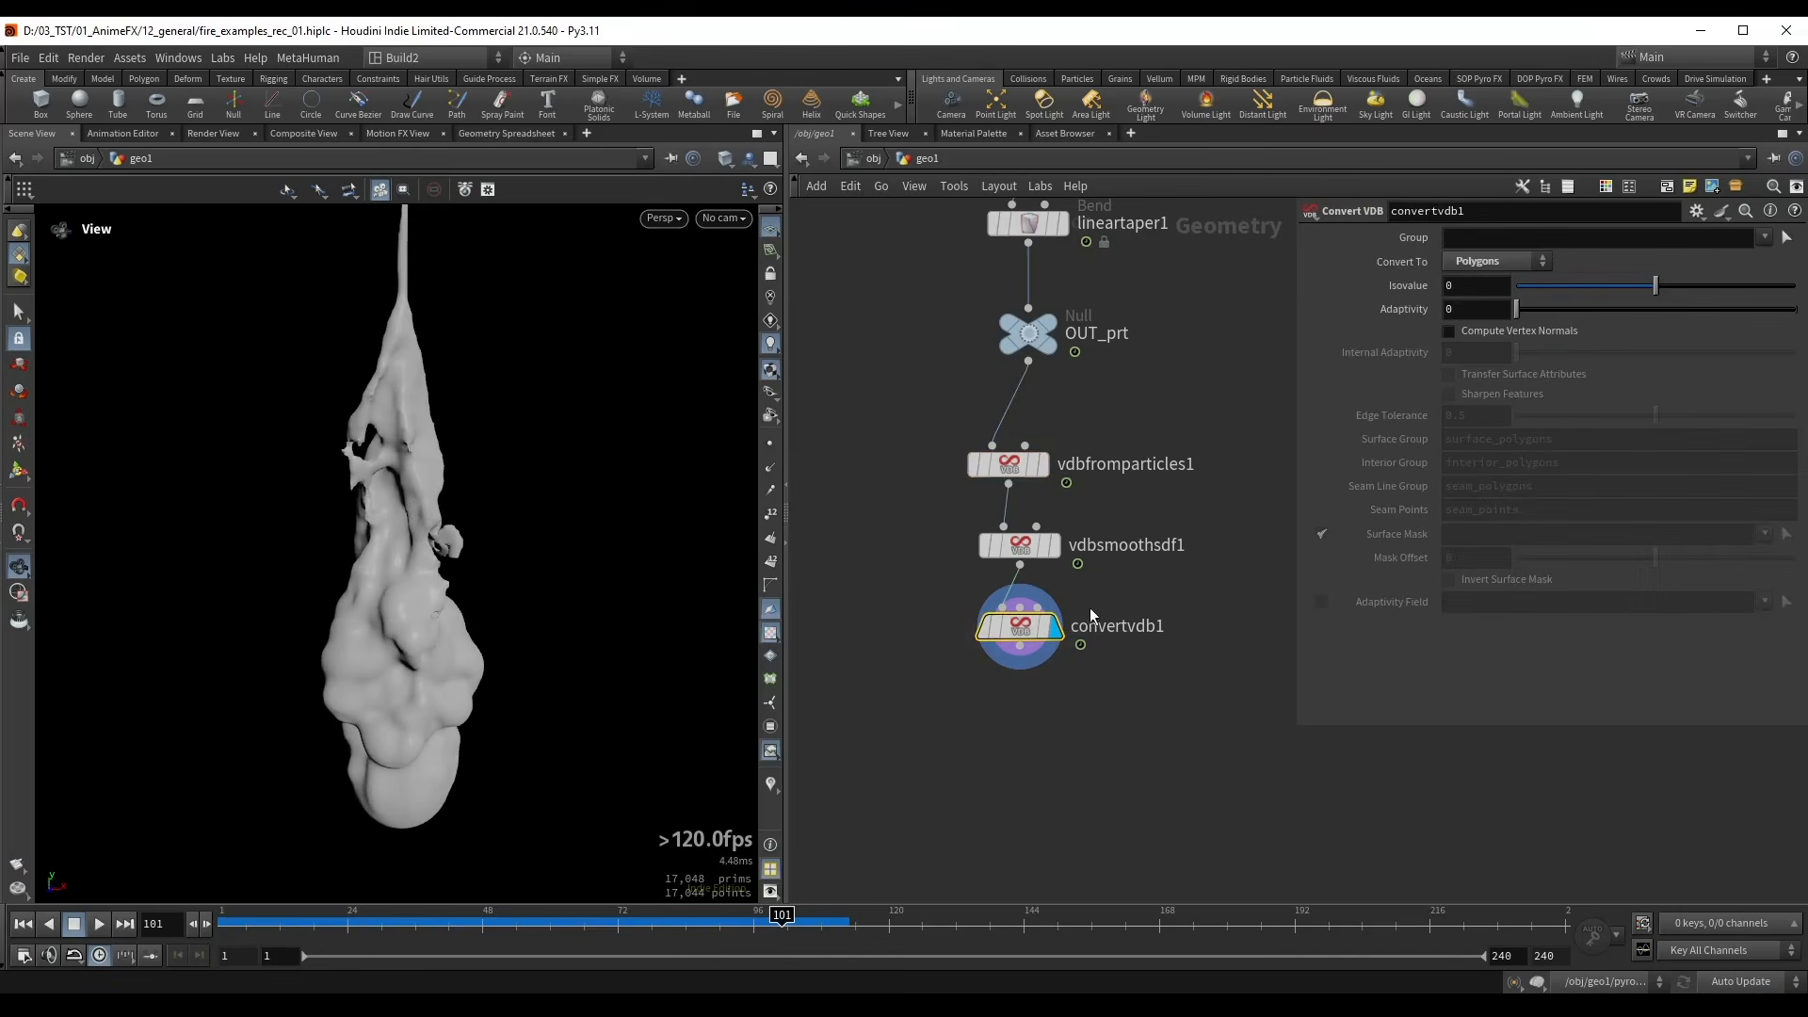
{"action": "scroll", "coordinate": [996, 633], "scroll_direction": "down", "scroll_amount": 1}
{"action": "key", "text": "Tab"}
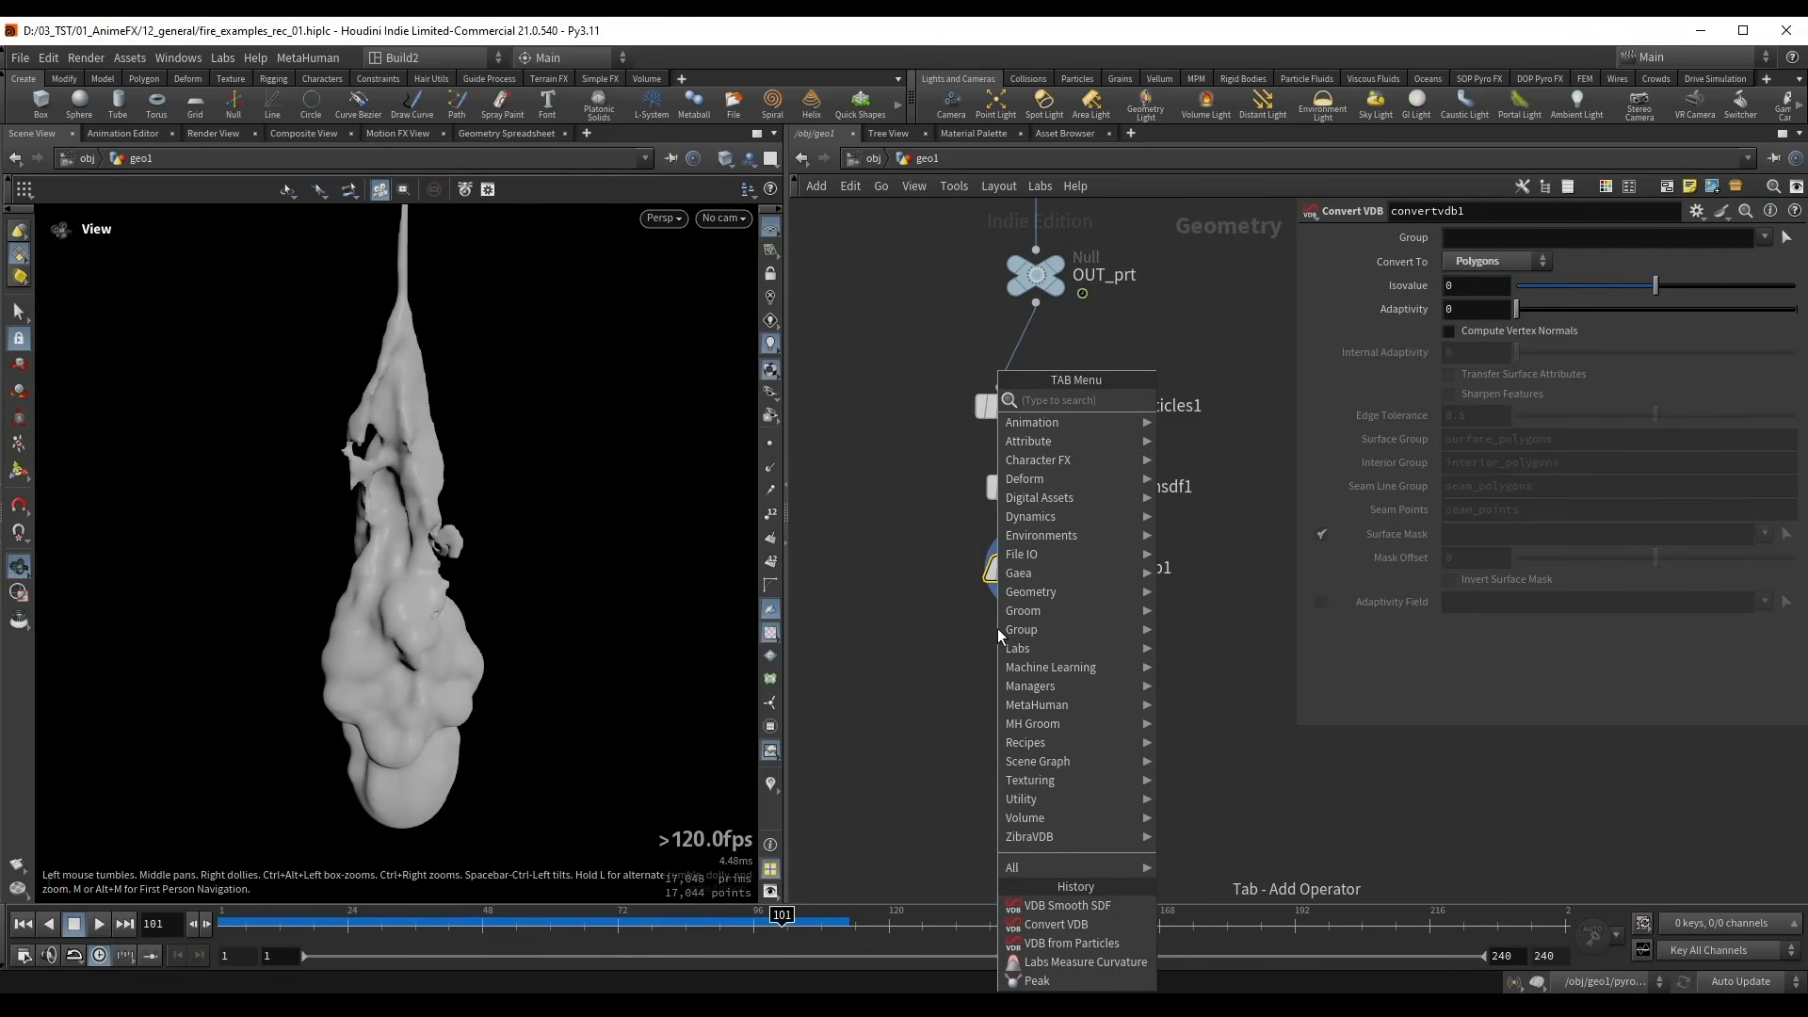
{"action": "type", "text": "peak"}
{"action": "key", "text": "Return"}
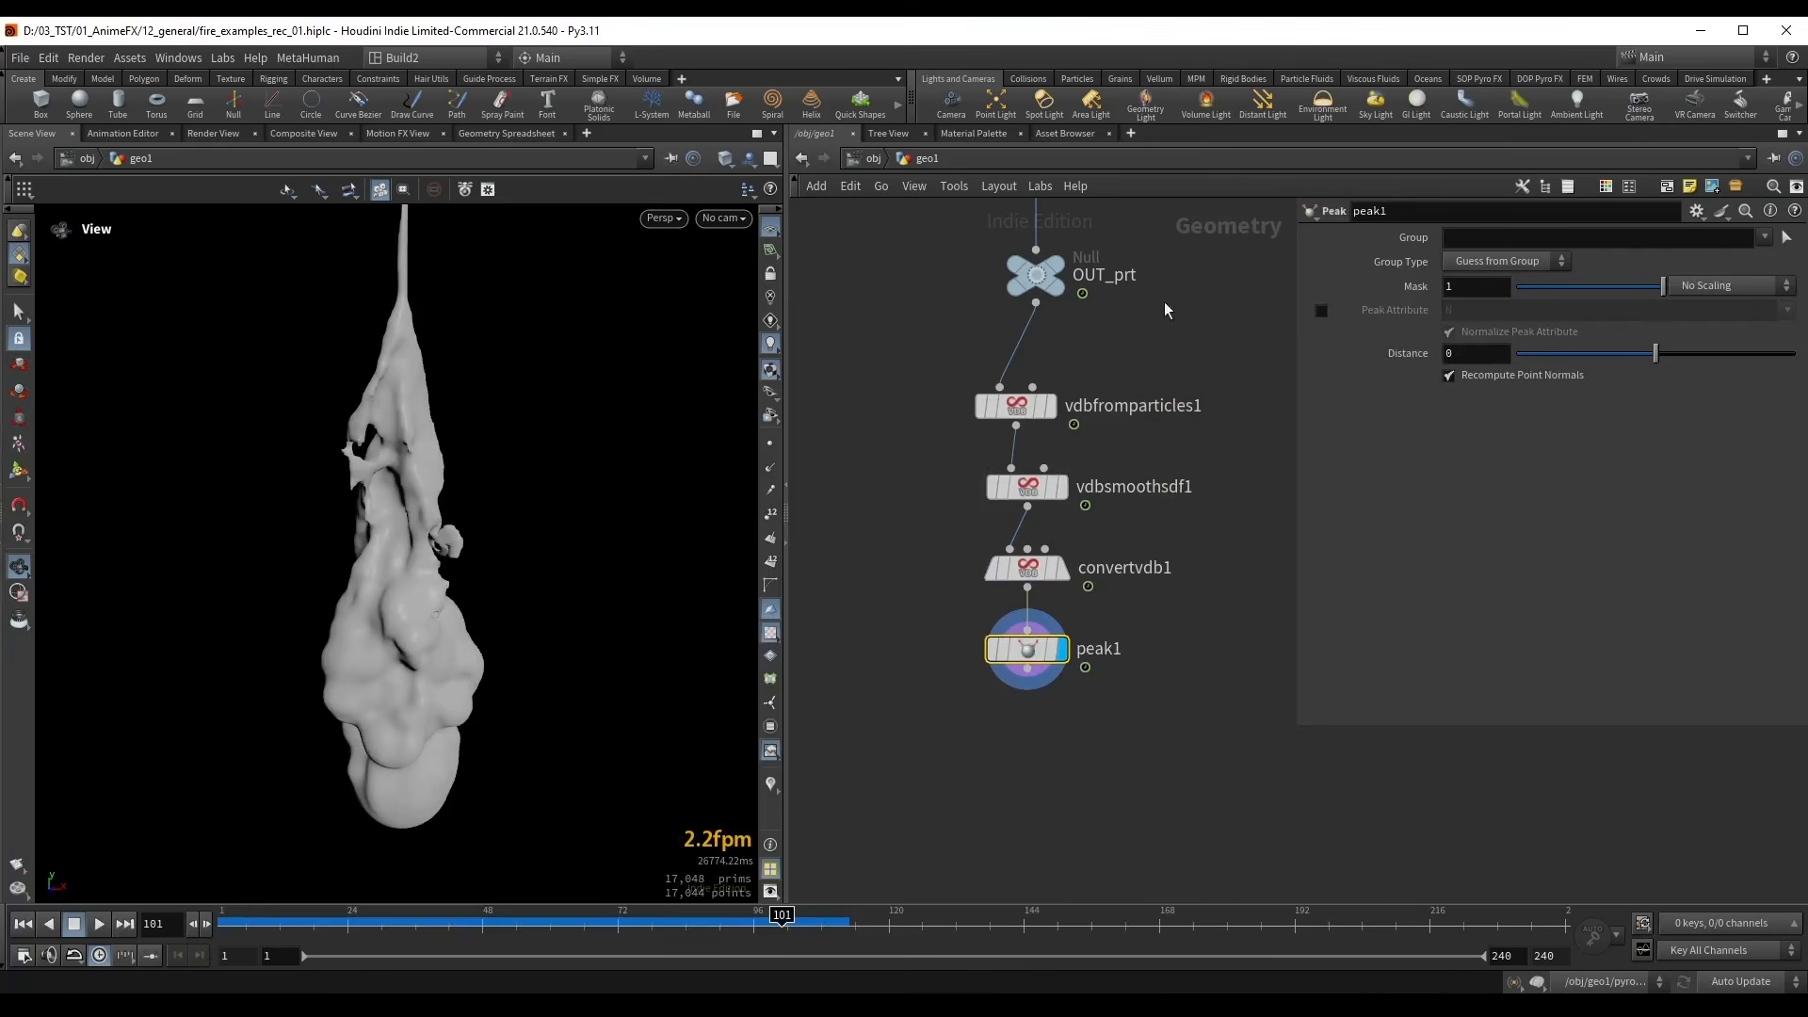
{"action": "left_click_drag", "start_coordinate": [1650, 357], "coordinate": [1650, 356]}
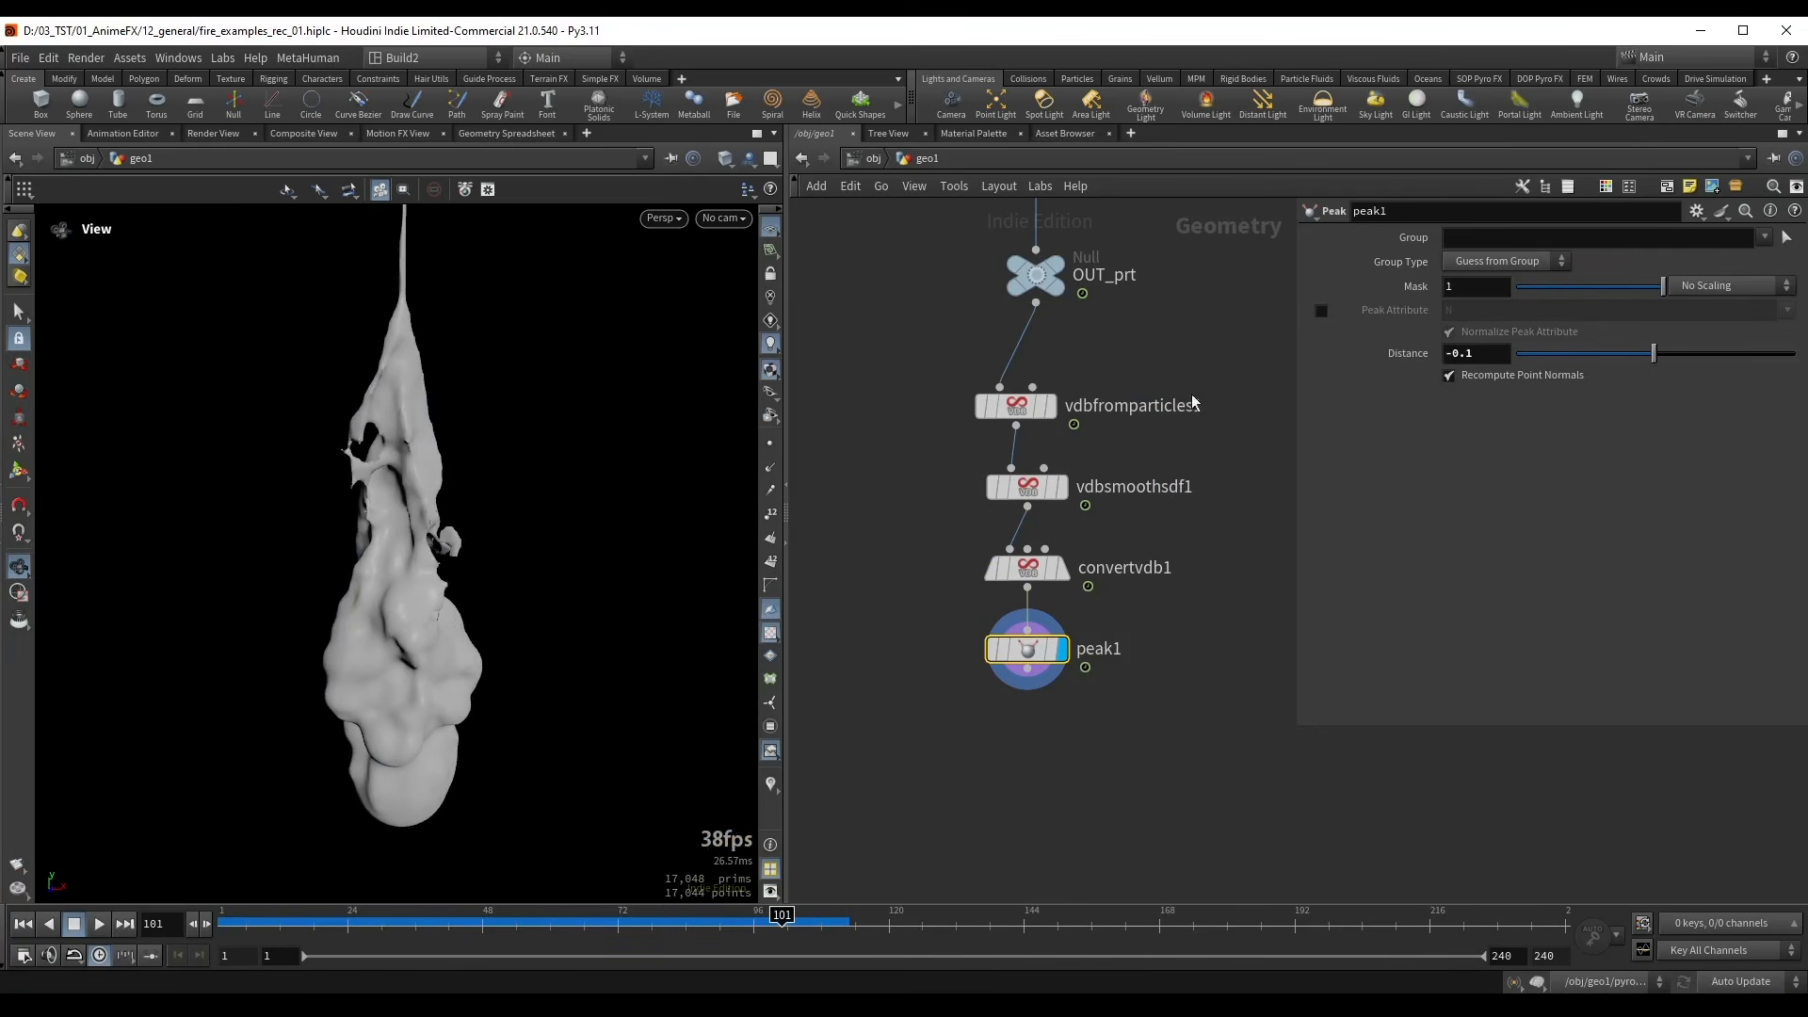
{"action": "left_click_drag", "start_coordinate": [531, 453], "coordinate": [492, 477]}
{"action": "middle_click_drag", "start_coordinate": [391, 448], "coordinate": [393, 407]}
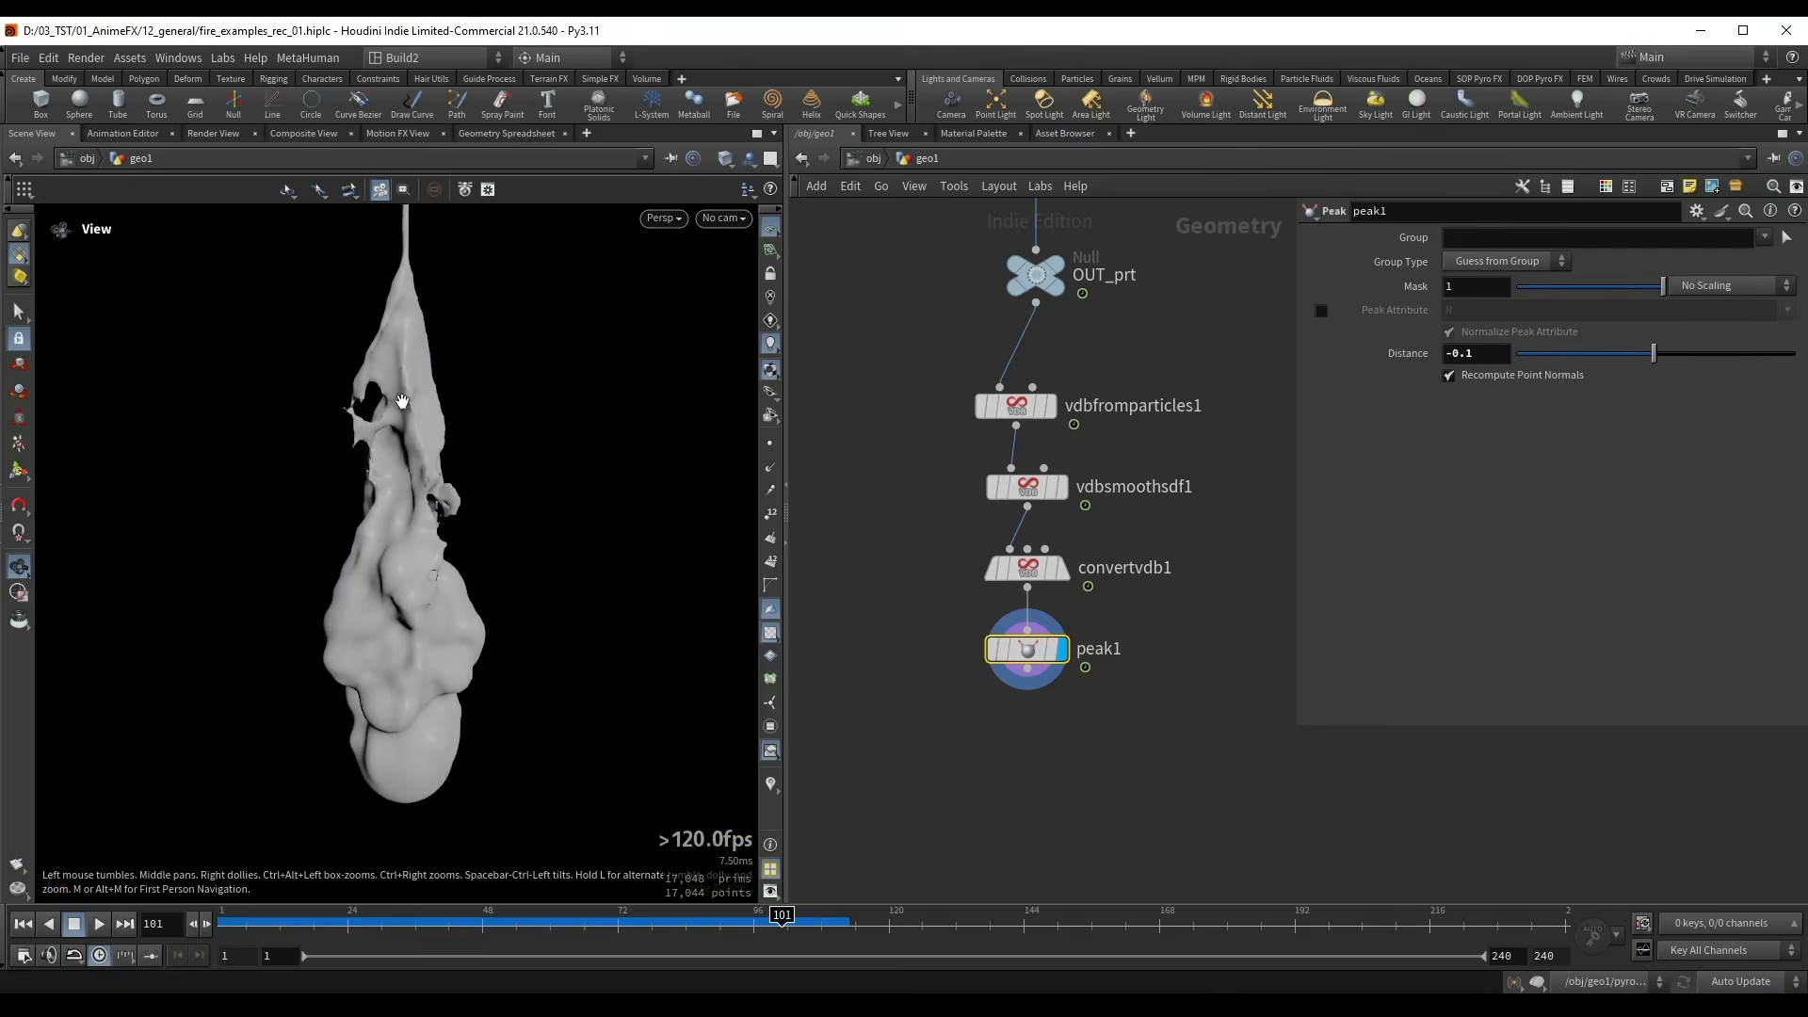
{"action": "left_click_drag", "start_coordinate": [361, 487], "coordinate": [421, 409]}
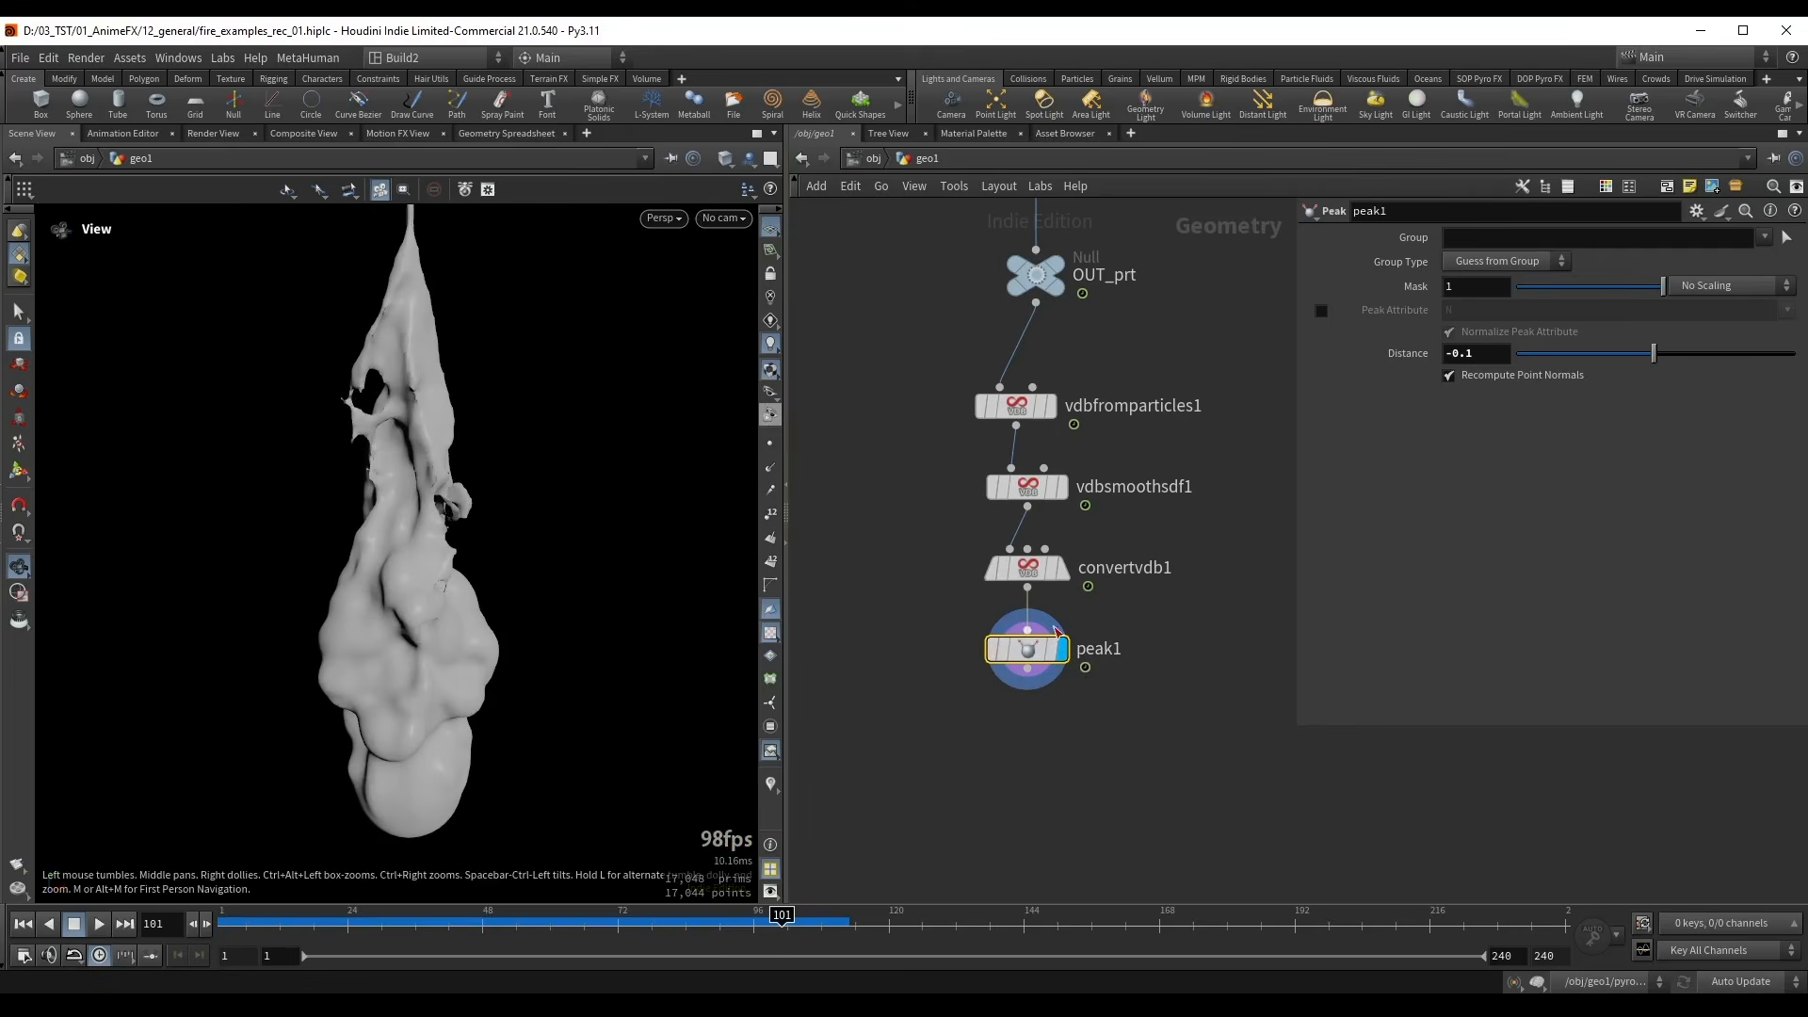
- Add a Null node after peak1, make it the displayed node, and rename it Out_mesh
{"action": "middle_click_drag", "start_coordinate": [1089, 712], "coordinate": [1071, 670]}
{"action": "key", "text": "Tab"}
{"action": "type", "text": "null"}
{"action": "key", "text": "shift+Return"}
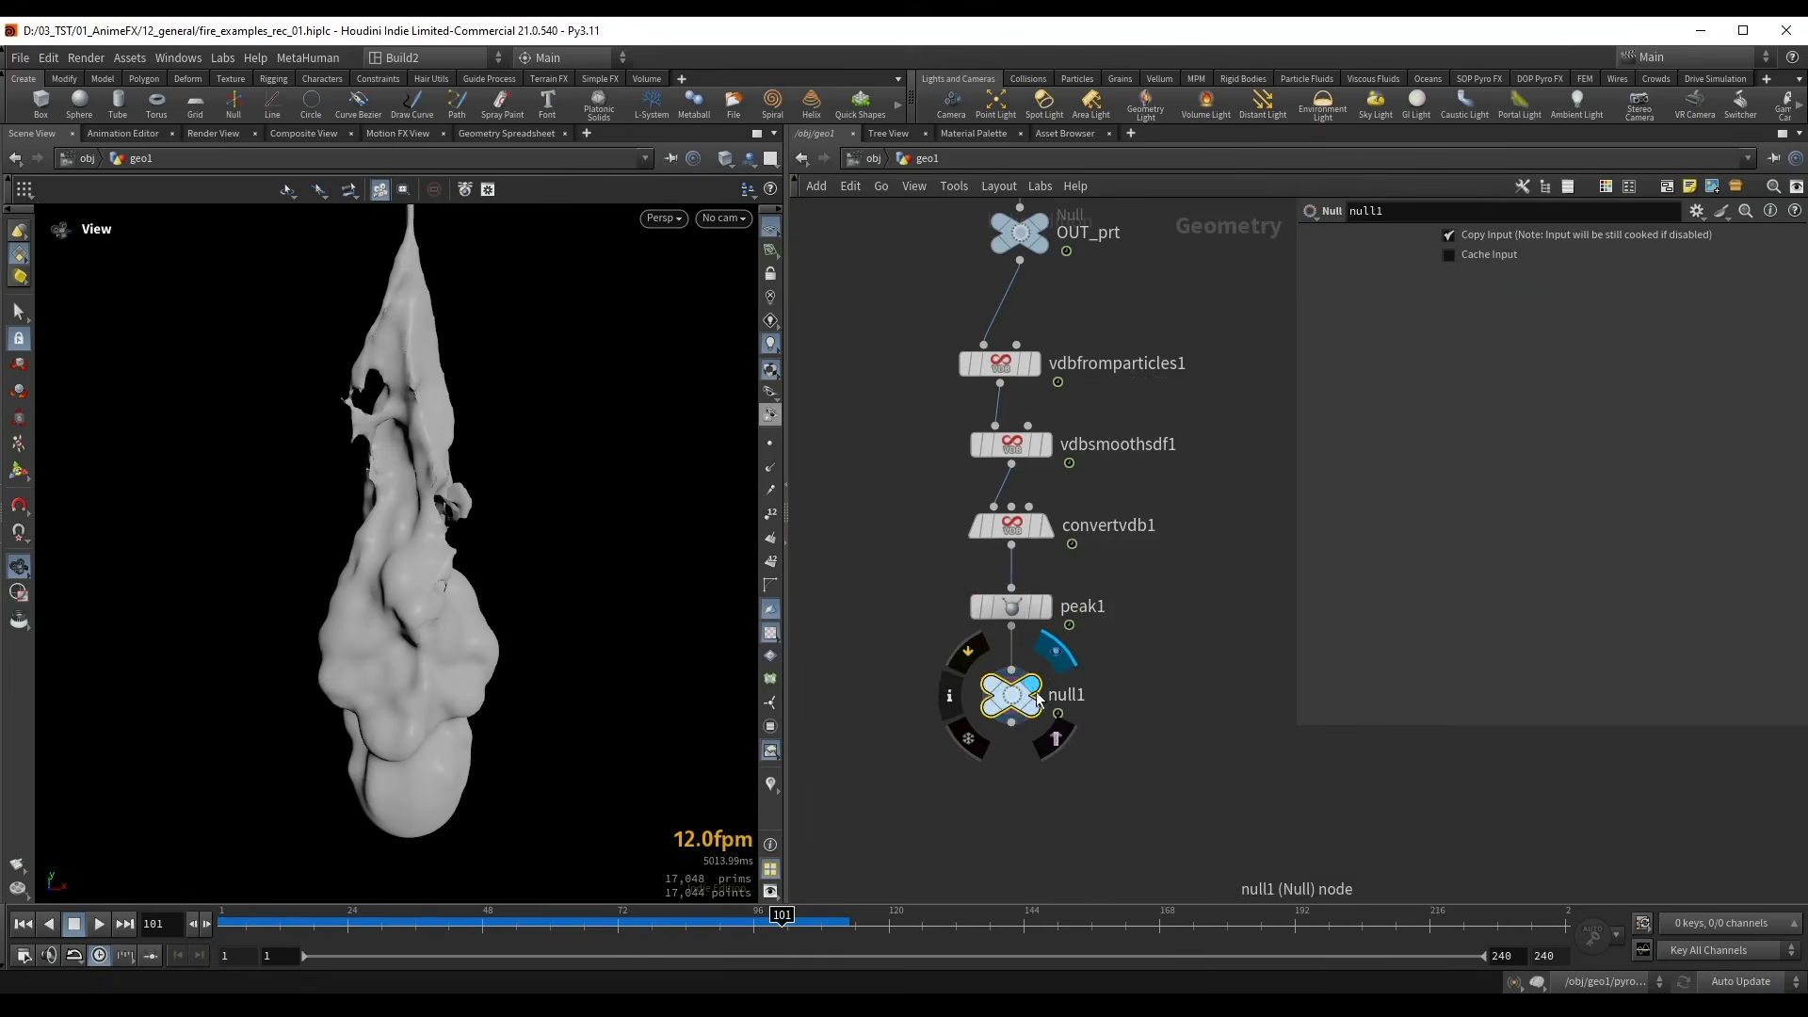
{"action": "left_click", "coordinate": [1062, 697]}
{"action": "double_click", "coordinate": [1093, 703]}
{"action": "type", "text": "Out_mesh"}
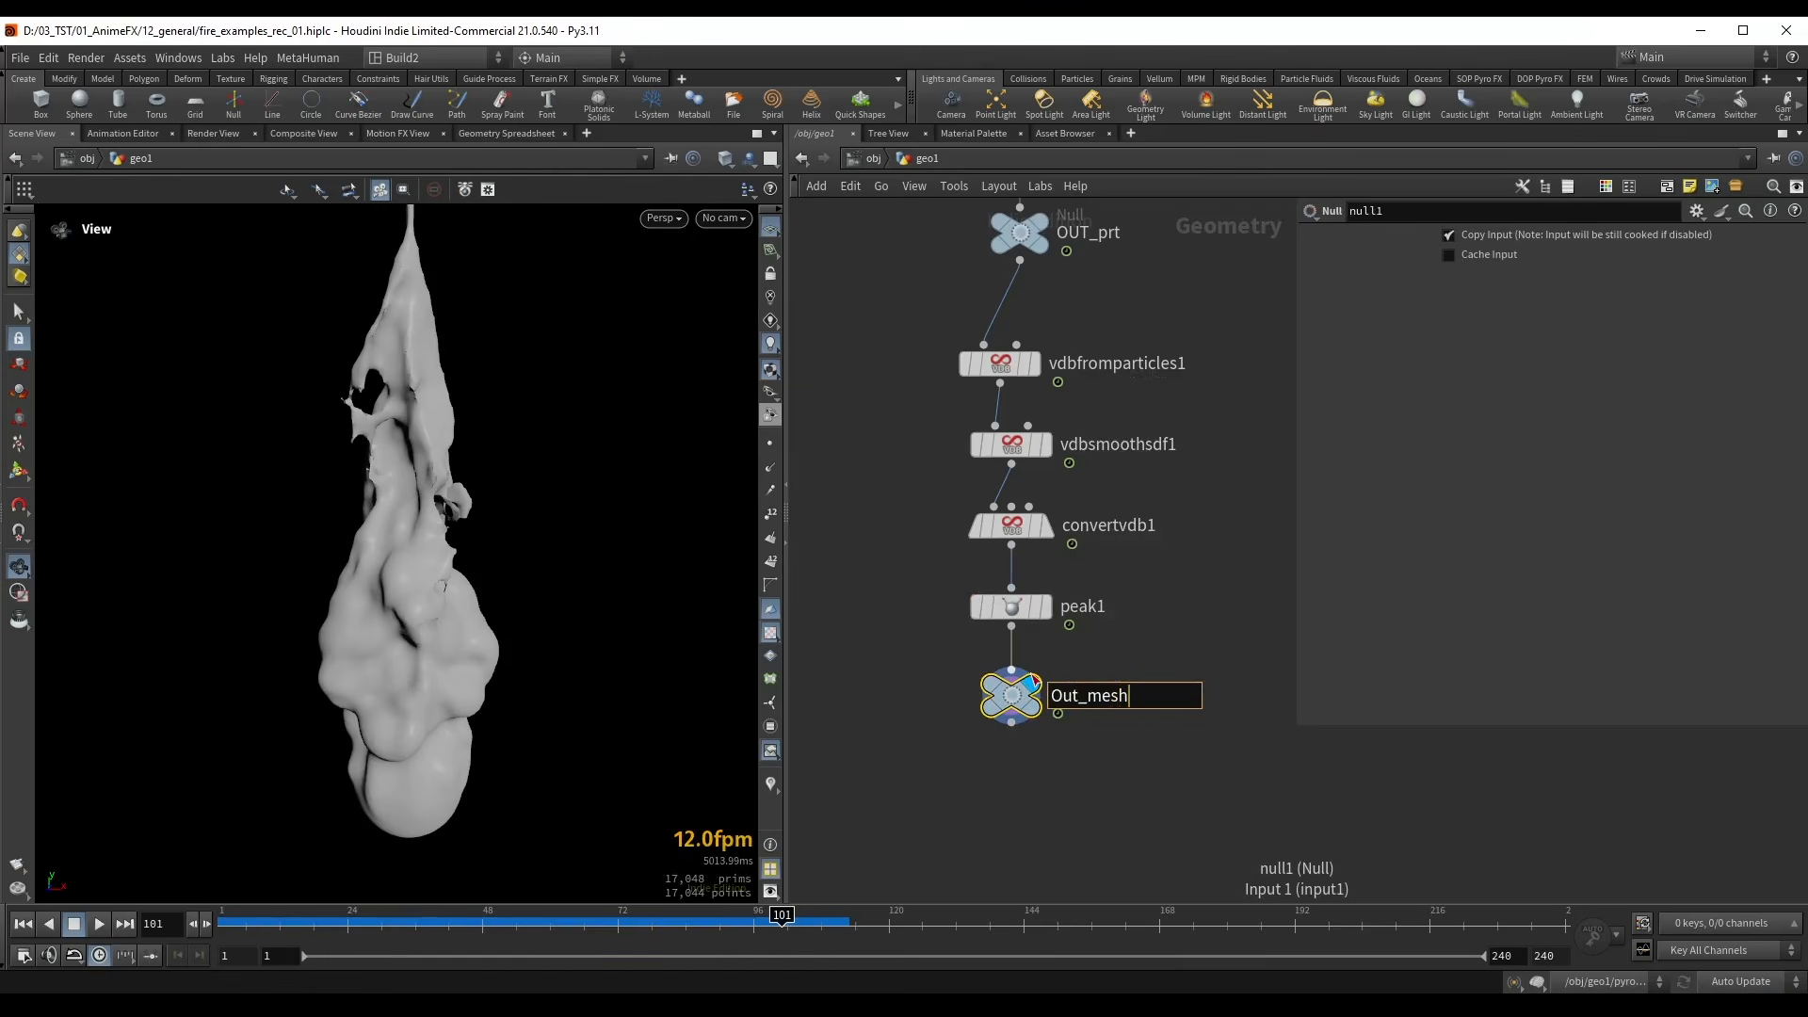
{"action": "key", "text": "Return"}
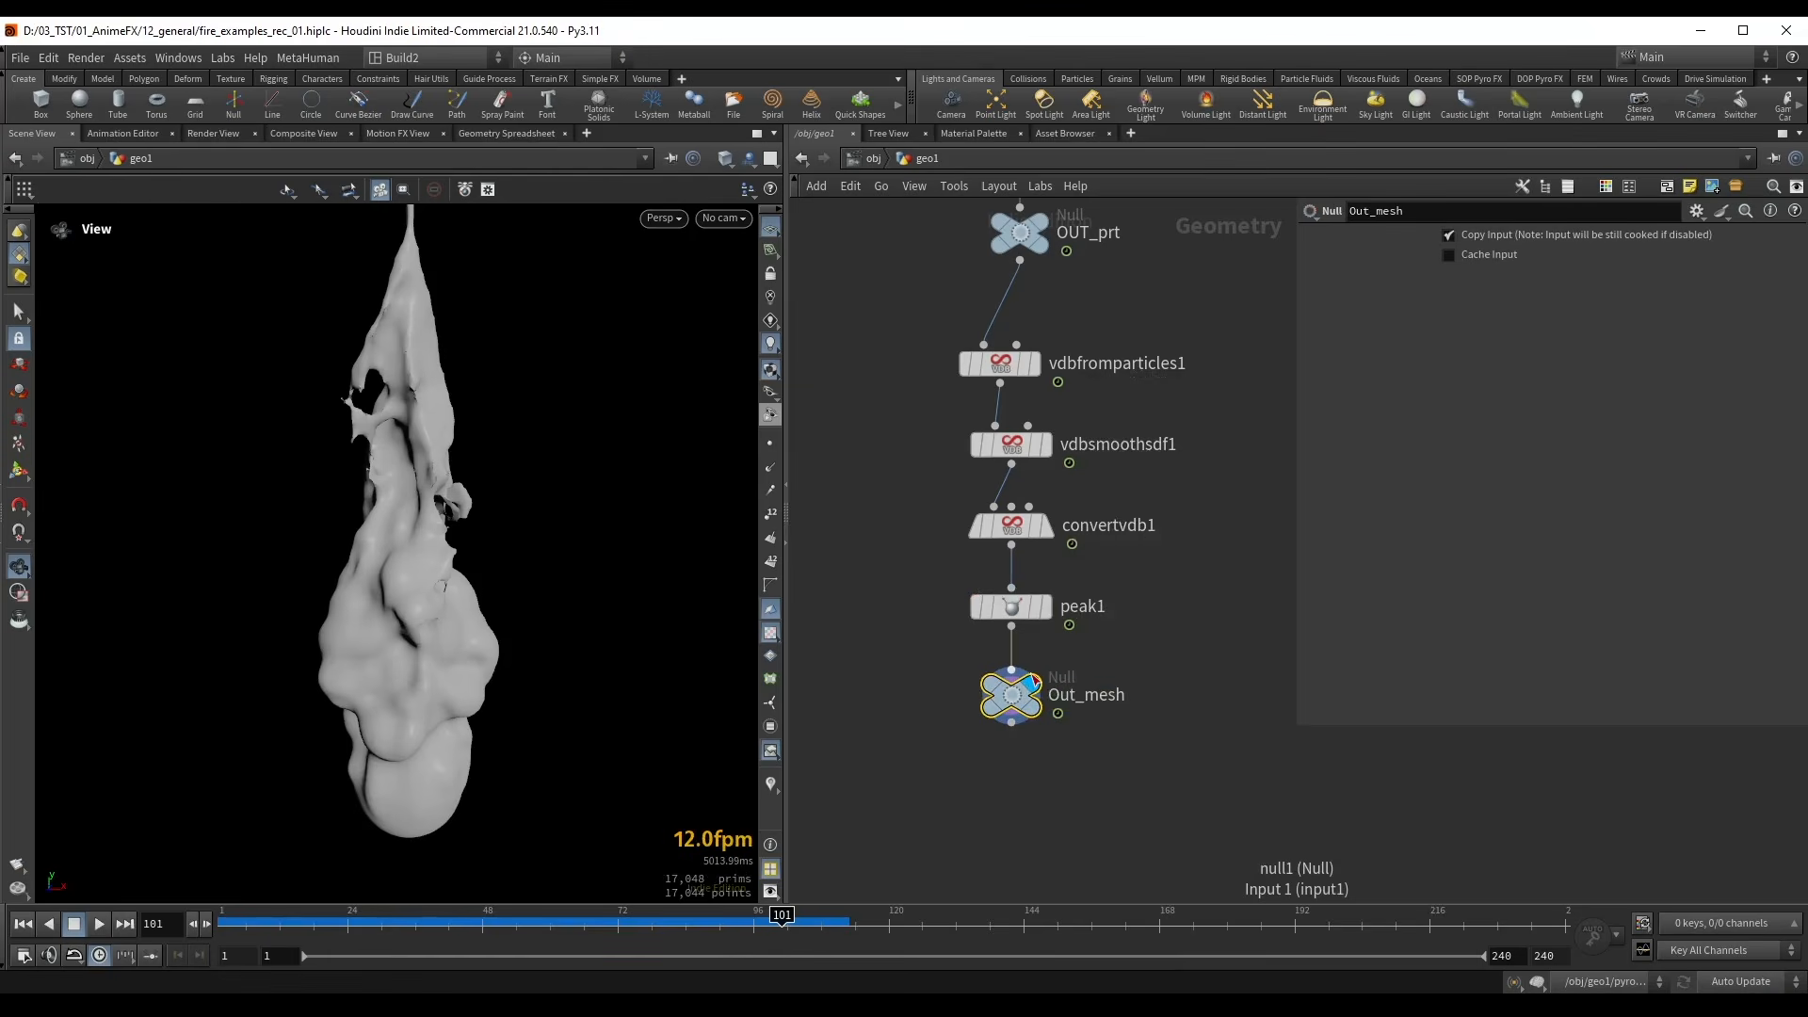
- Copy the Out_mesh node and, in the stage network, duplicate the five-node volume render chain beside the particle chain
{"action": "key", "text": "ctrl+c"}
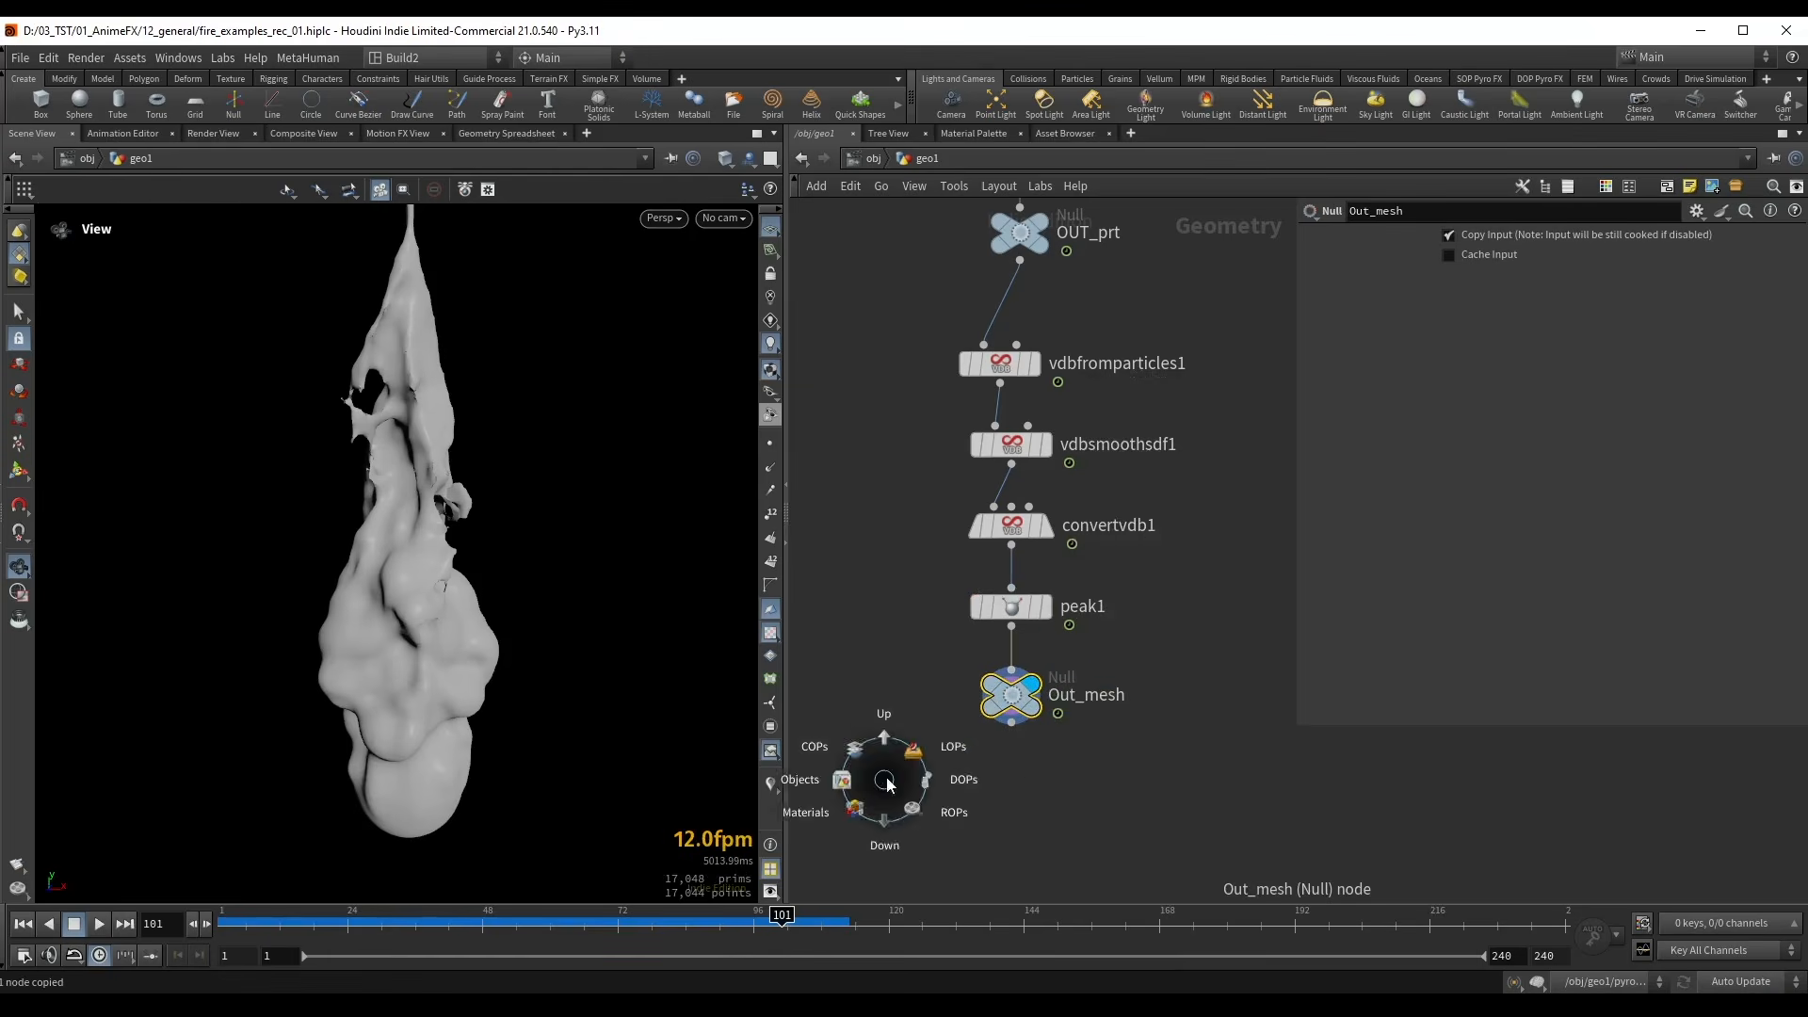
{"action": "key", "text": "2"}
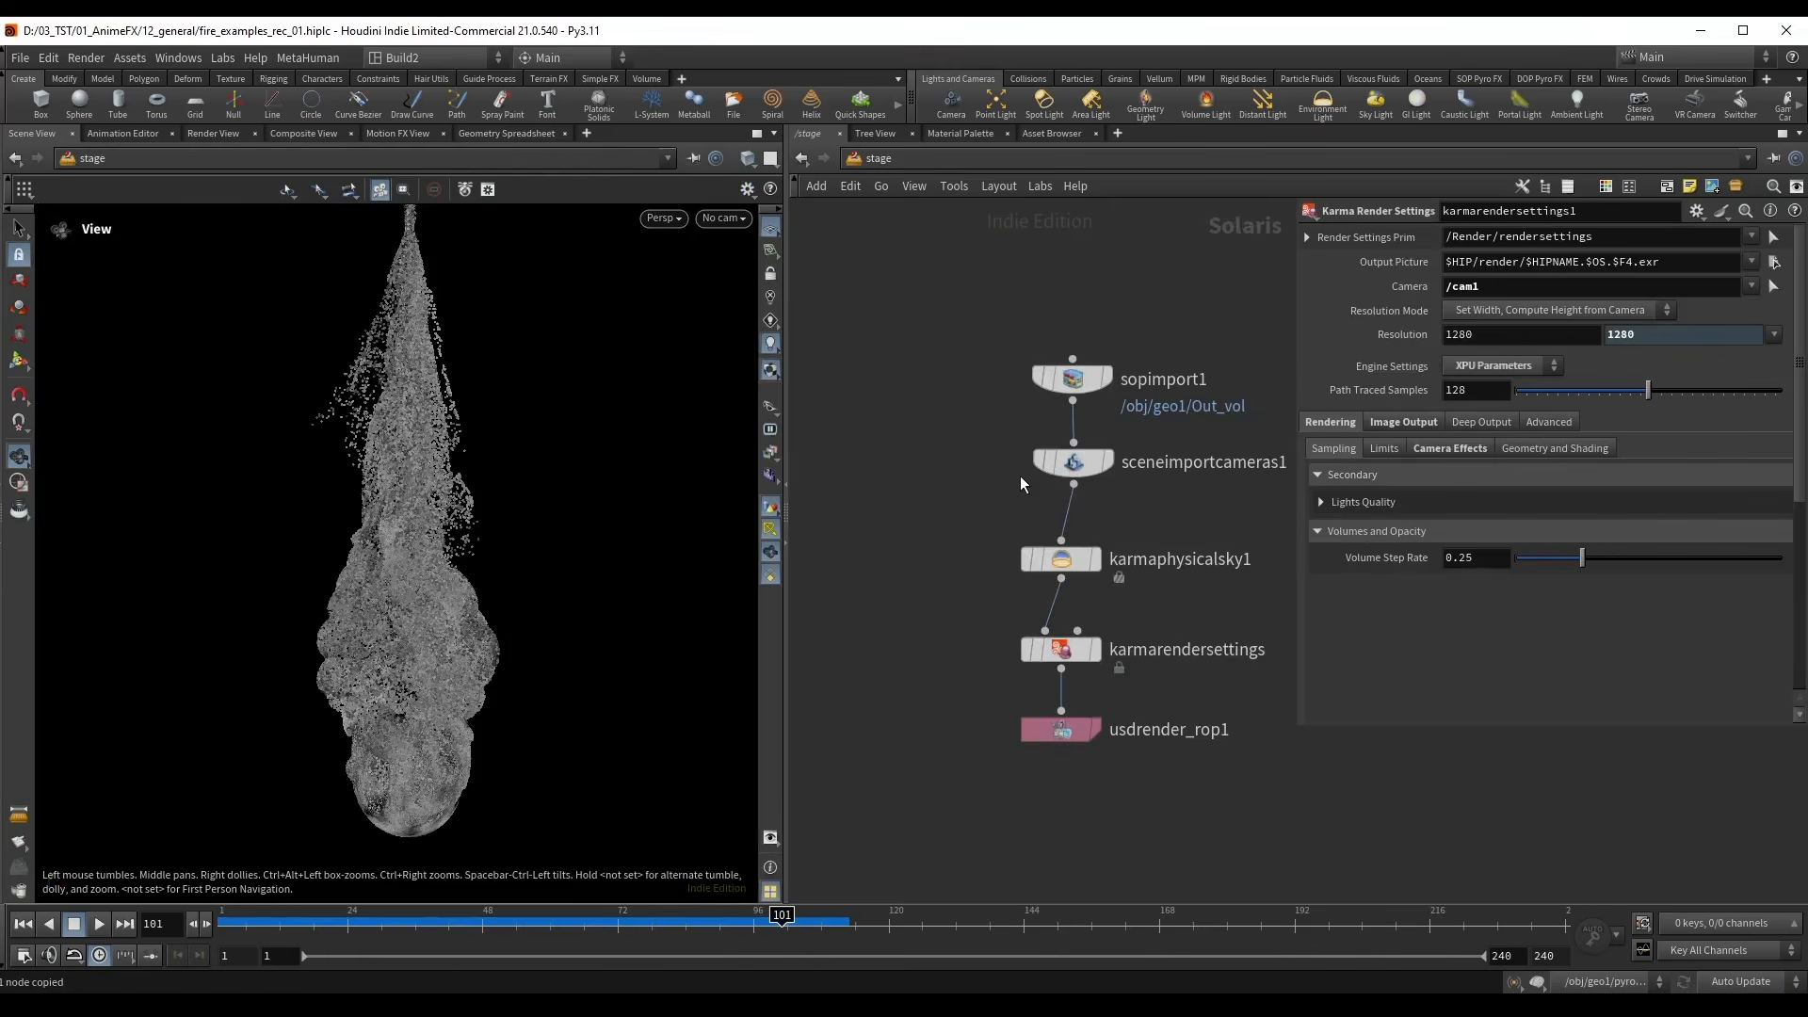
{"action": "scroll", "coordinate": [953, 464], "scroll_direction": "down", "scroll_amount": 6}
{"action": "middle_click_drag", "start_coordinate": [928, 473], "coordinate": [862, 499]}
{"action": "scroll", "coordinate": [991, 449], "scroll_direction": "up", "scroll_amount": 4}
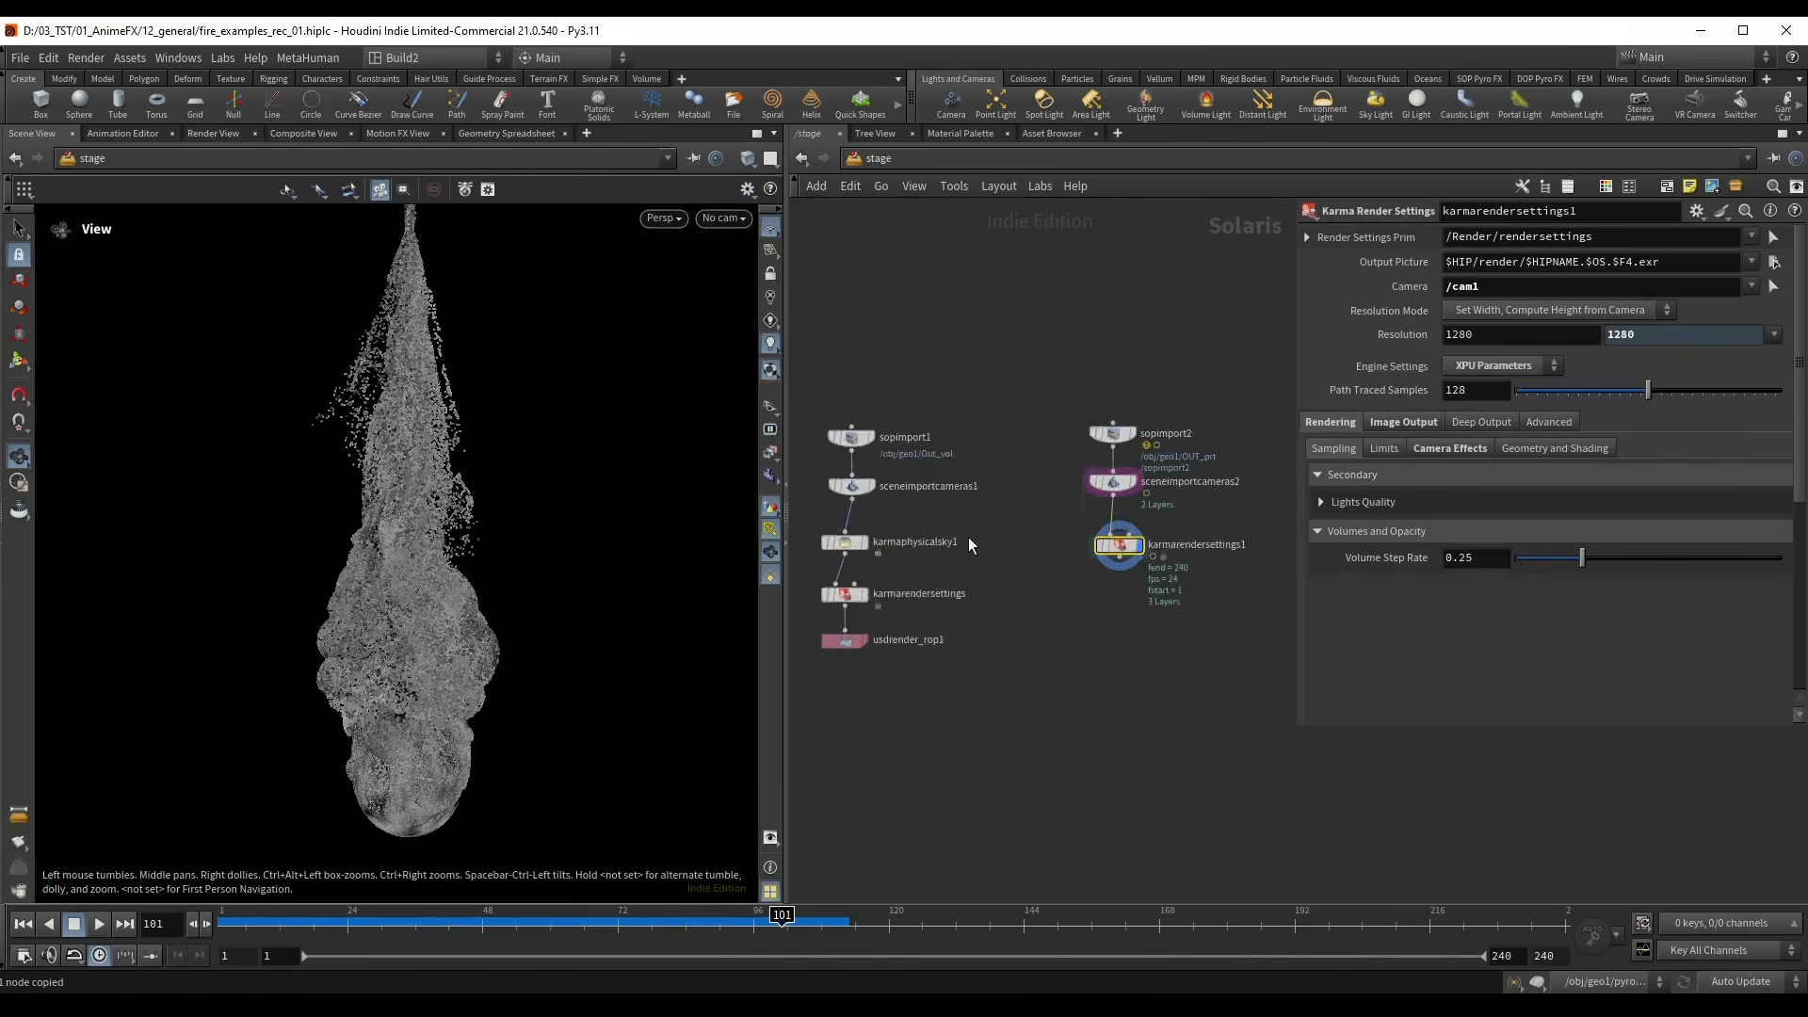
{"action": "scroll", "coordinate": [968, 536], "scroll_direction": "down", "scroll_amount": 3}
{"action": "left_click_drag", "start_coordinate": [973, 387], "coordinate": [861, 614]}
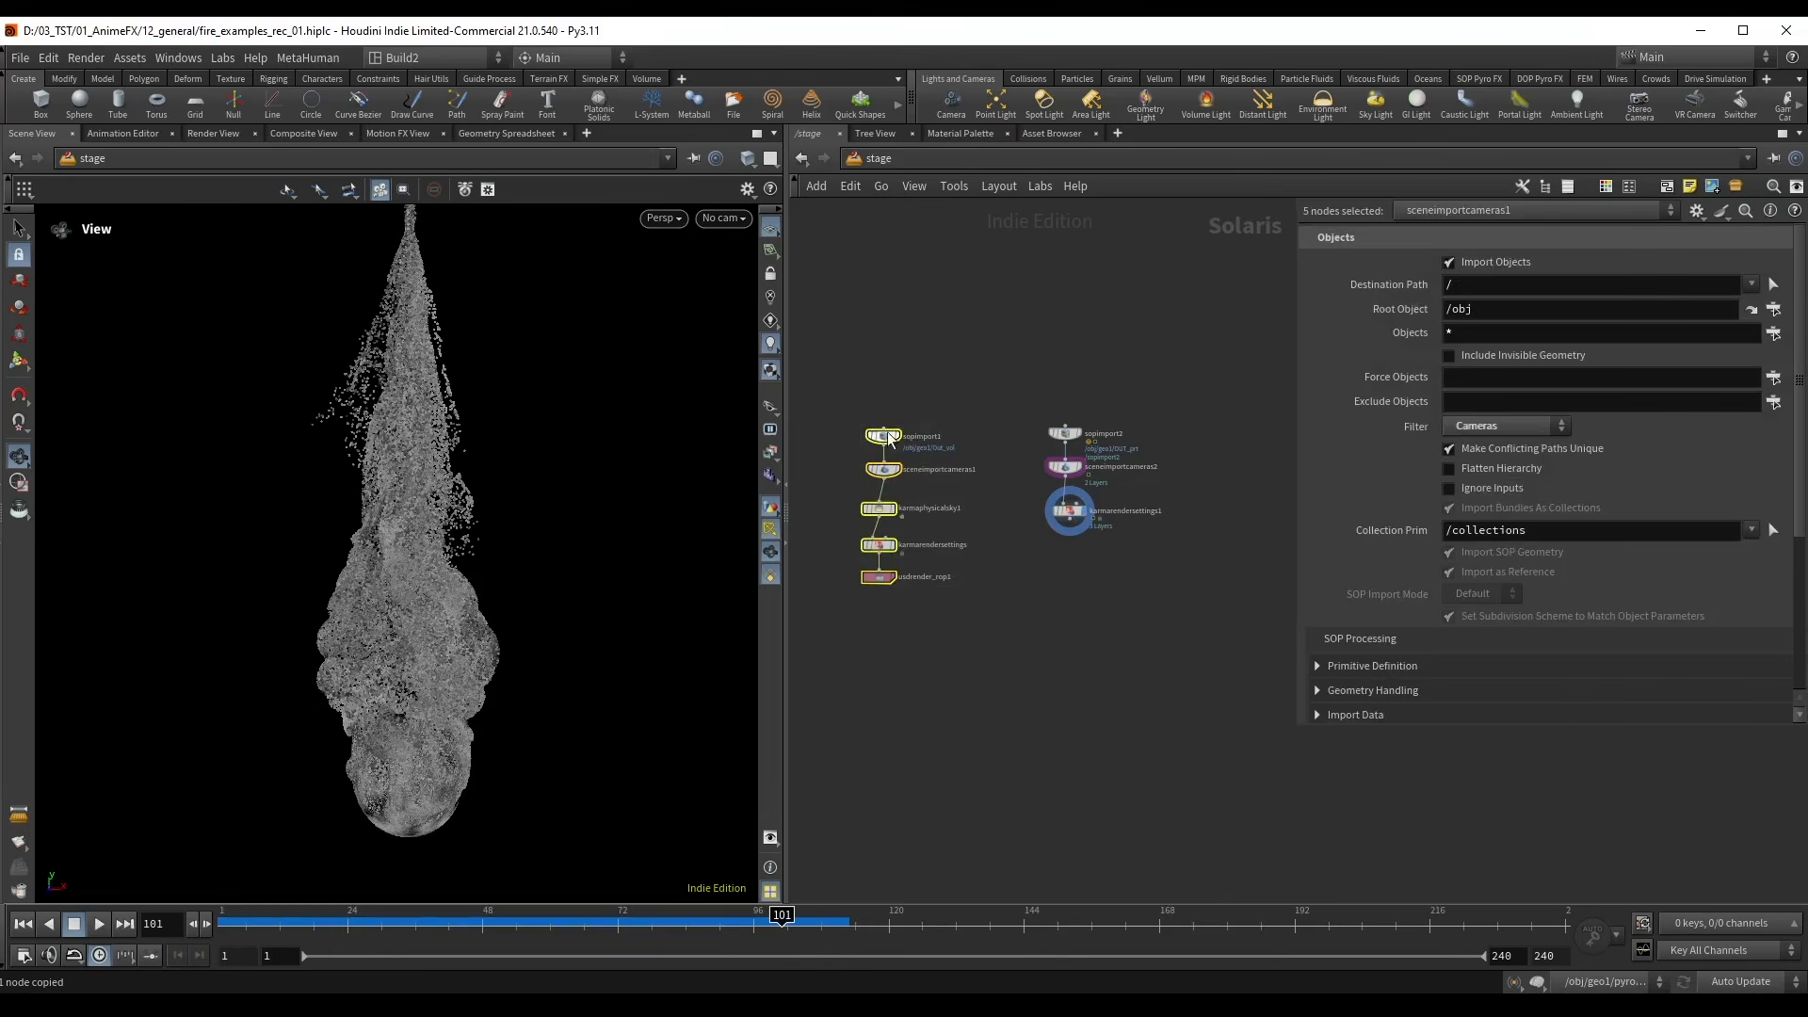
{"action": "left_click_drag", "start_coordinate": [935, 455], "coordinate": [1257, 448], "text": "alt"}
{"action": "middle_click_drag", "start_coordinate": [1258, 380], "coordinate": [1034, 405]}
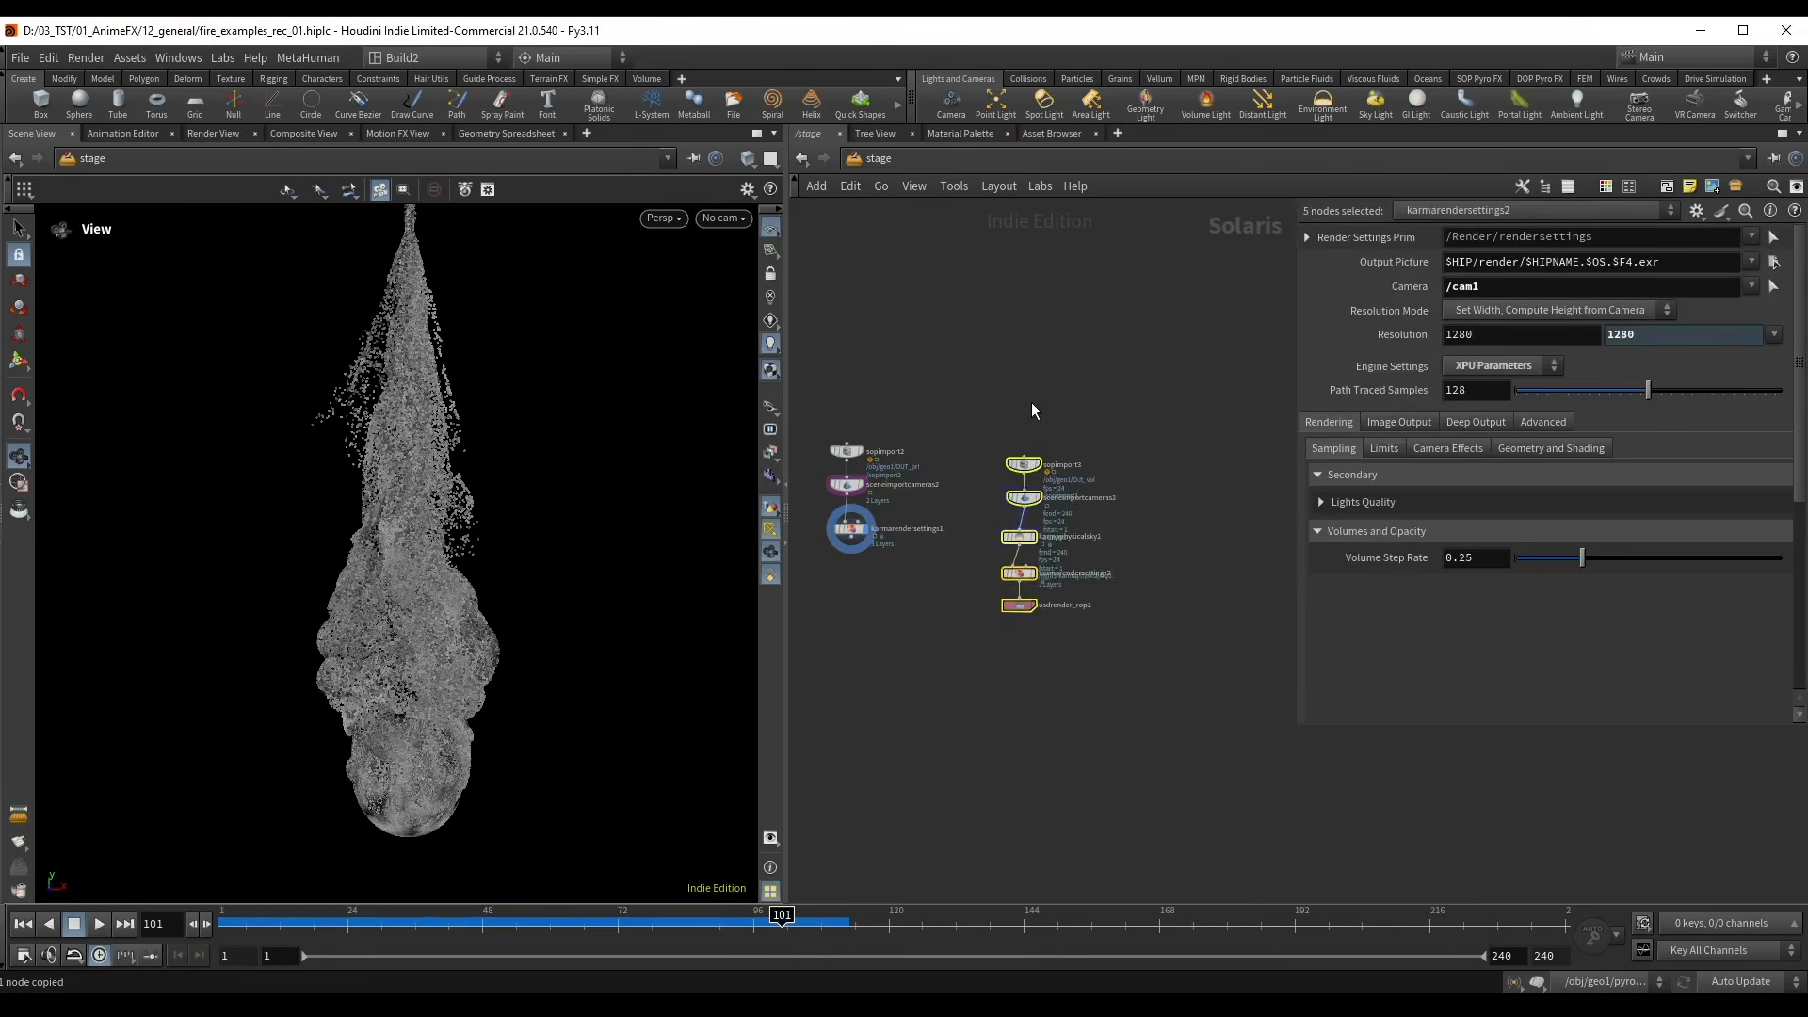
- Point the SOP Path of sopimport3 to the copied /obj/geo1/Out_mesh node
{"action": "scroll", "coordinate": [1044, 419], "scroll_direction": "up", "scroll_amount": 4}
{"action": "left_click", "coordinate": [1069, 530]}
{"action": "triple_click", "coordinate": [1527, 241]}
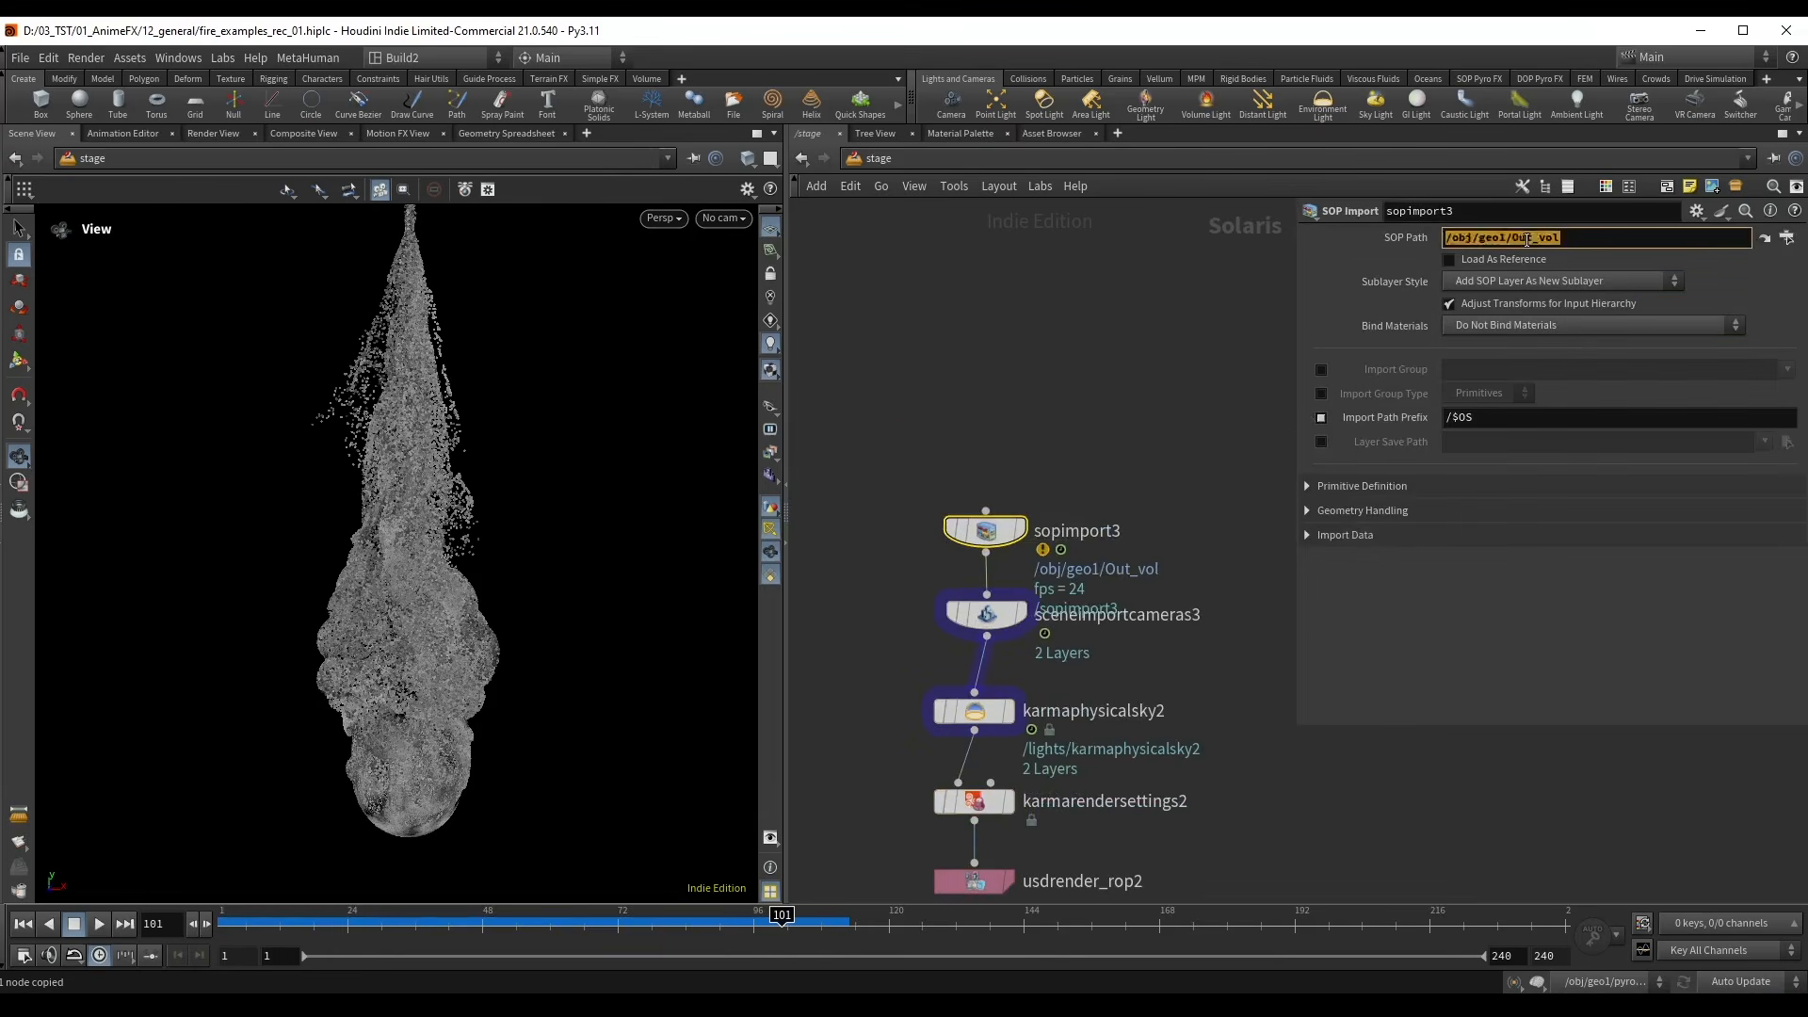
{"action": "key", "text": "ctrl+v"}
{"action": "key", "text": "Return"}
{"action": "middle_click_drag", "start_coordinate": [1111, 412], "coordinate": [1155, 326]}
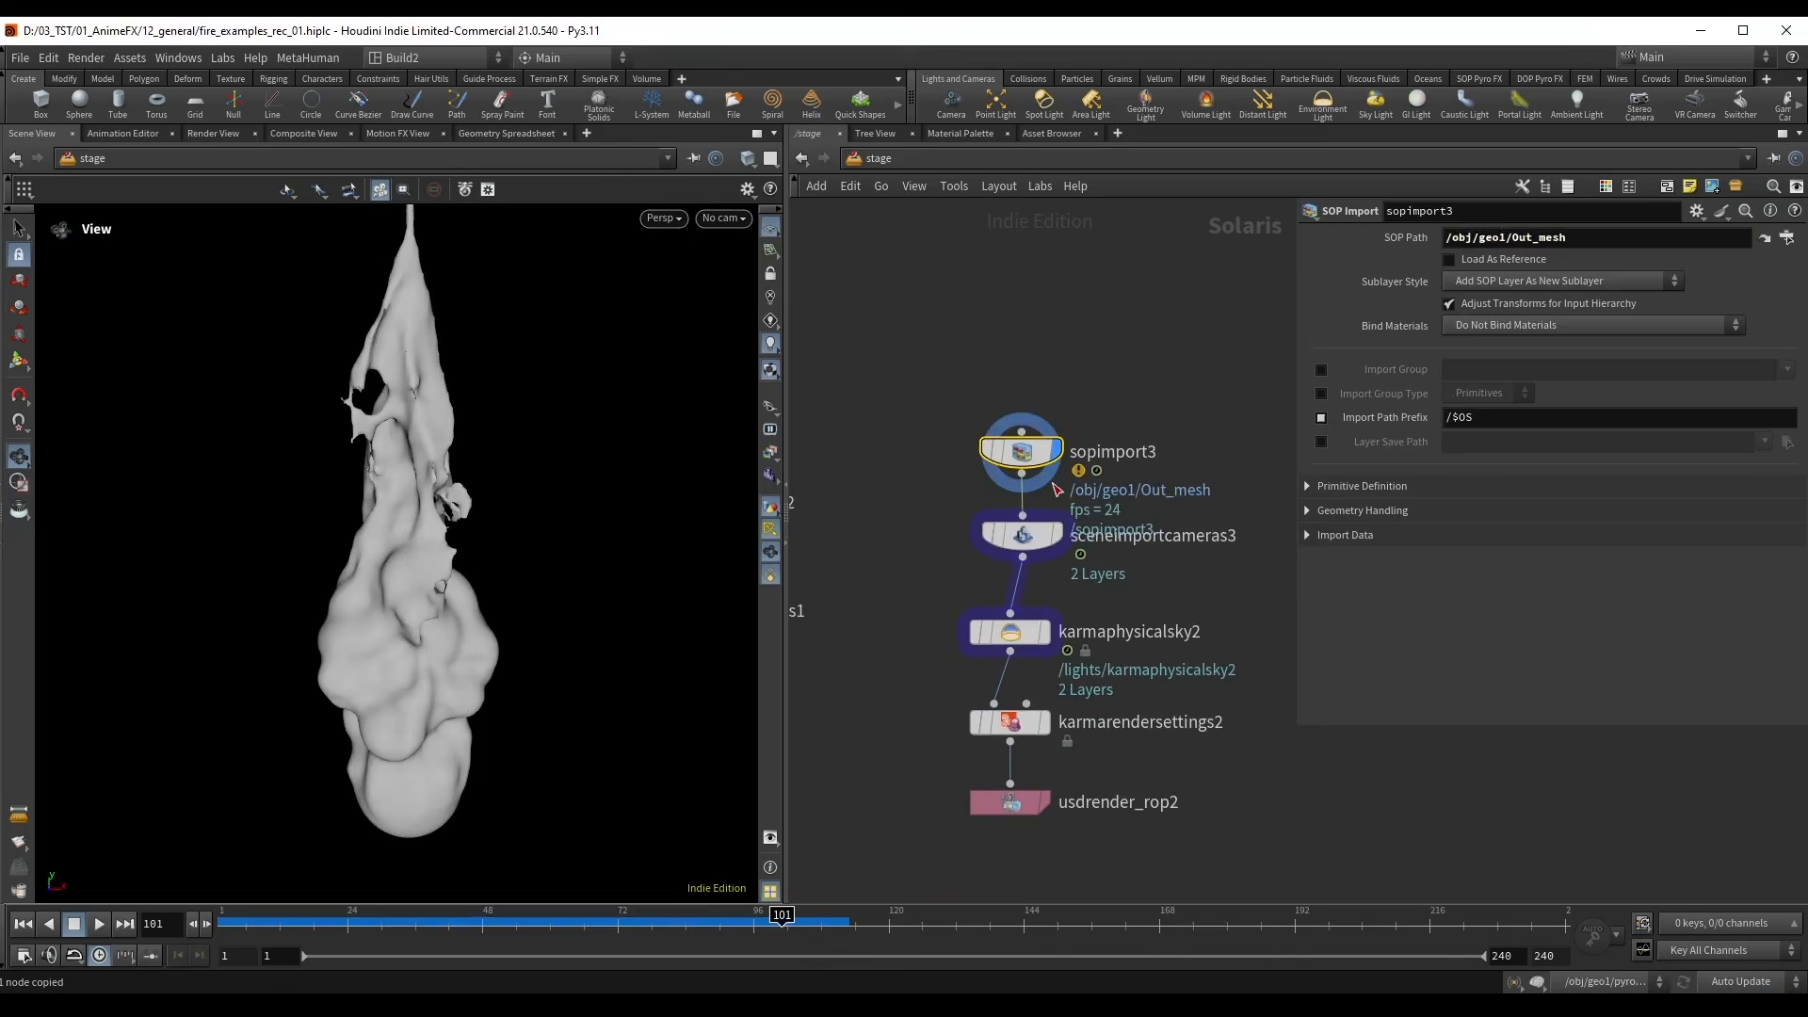
- Delete karmaphysicalsky2 from the duplicated mesh chain and display karmarendersettings2
{"action": "left_click", "coordinate": [1012, 525]}
{"action": "middle_click_drag", "start_coordinate": [936, 590], "coordinate": [911, 516]}
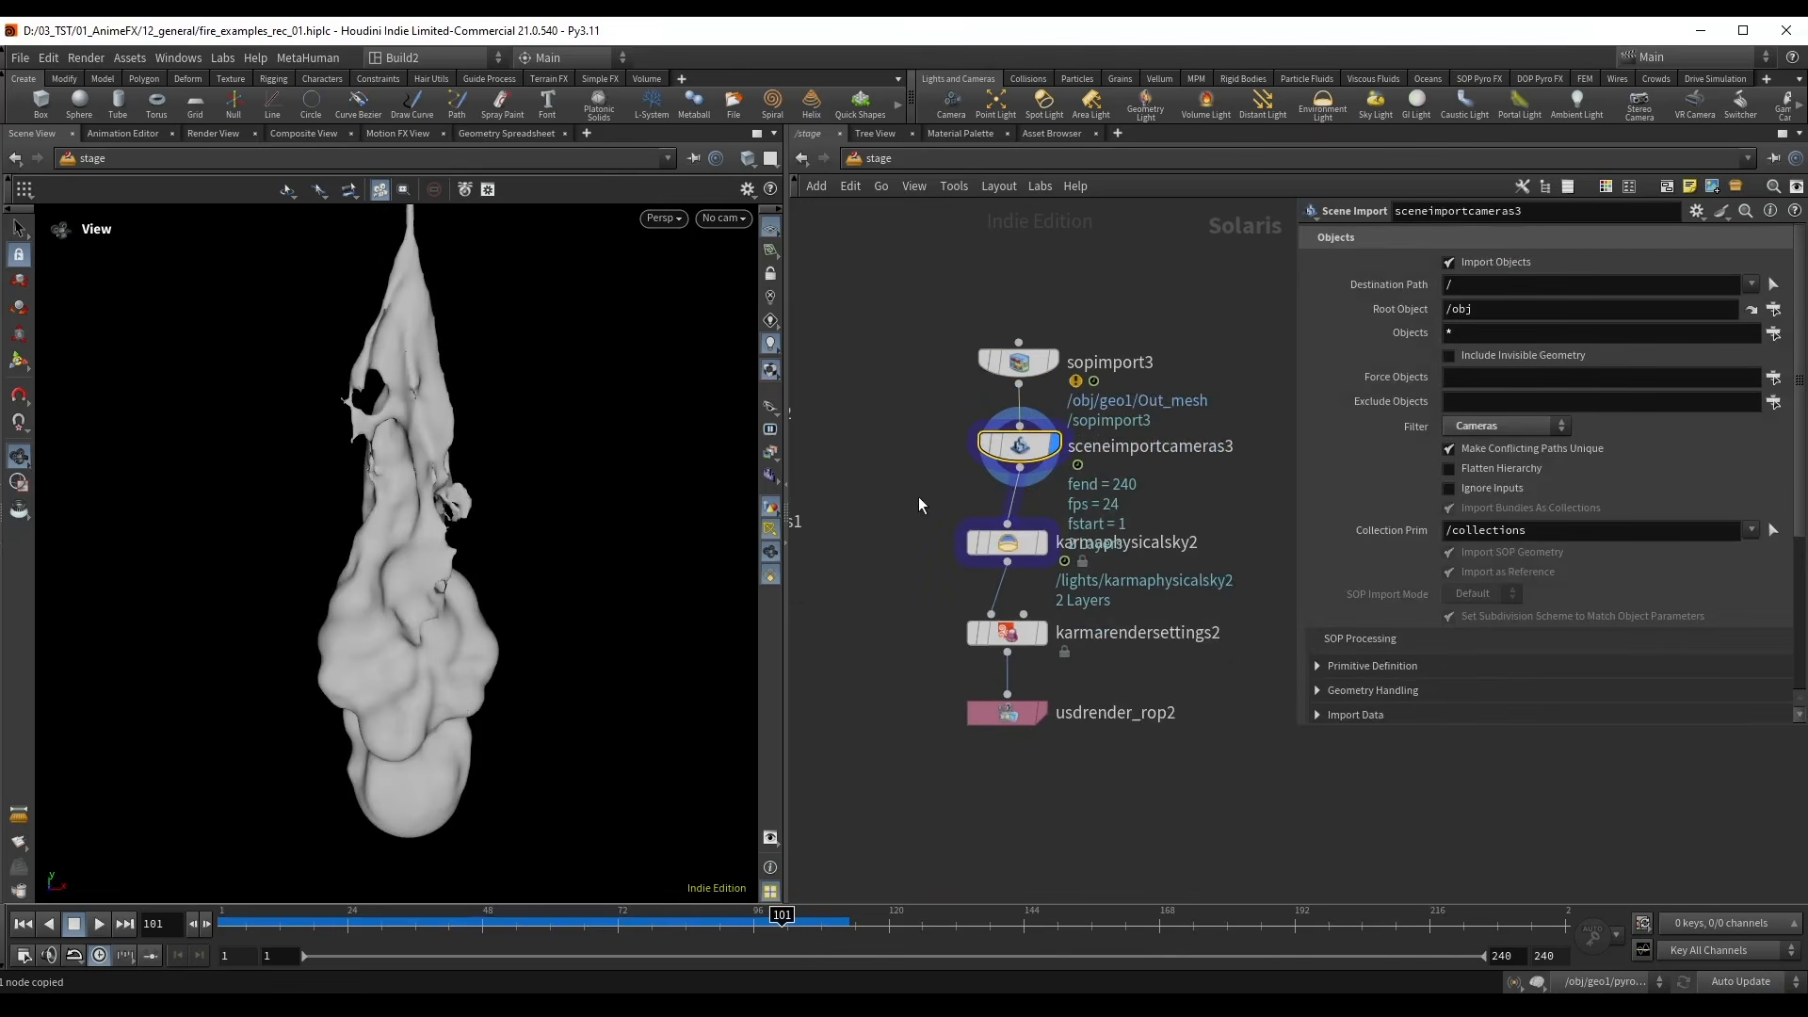
{"action": "left_click", "coordinate": [1005, 543]}
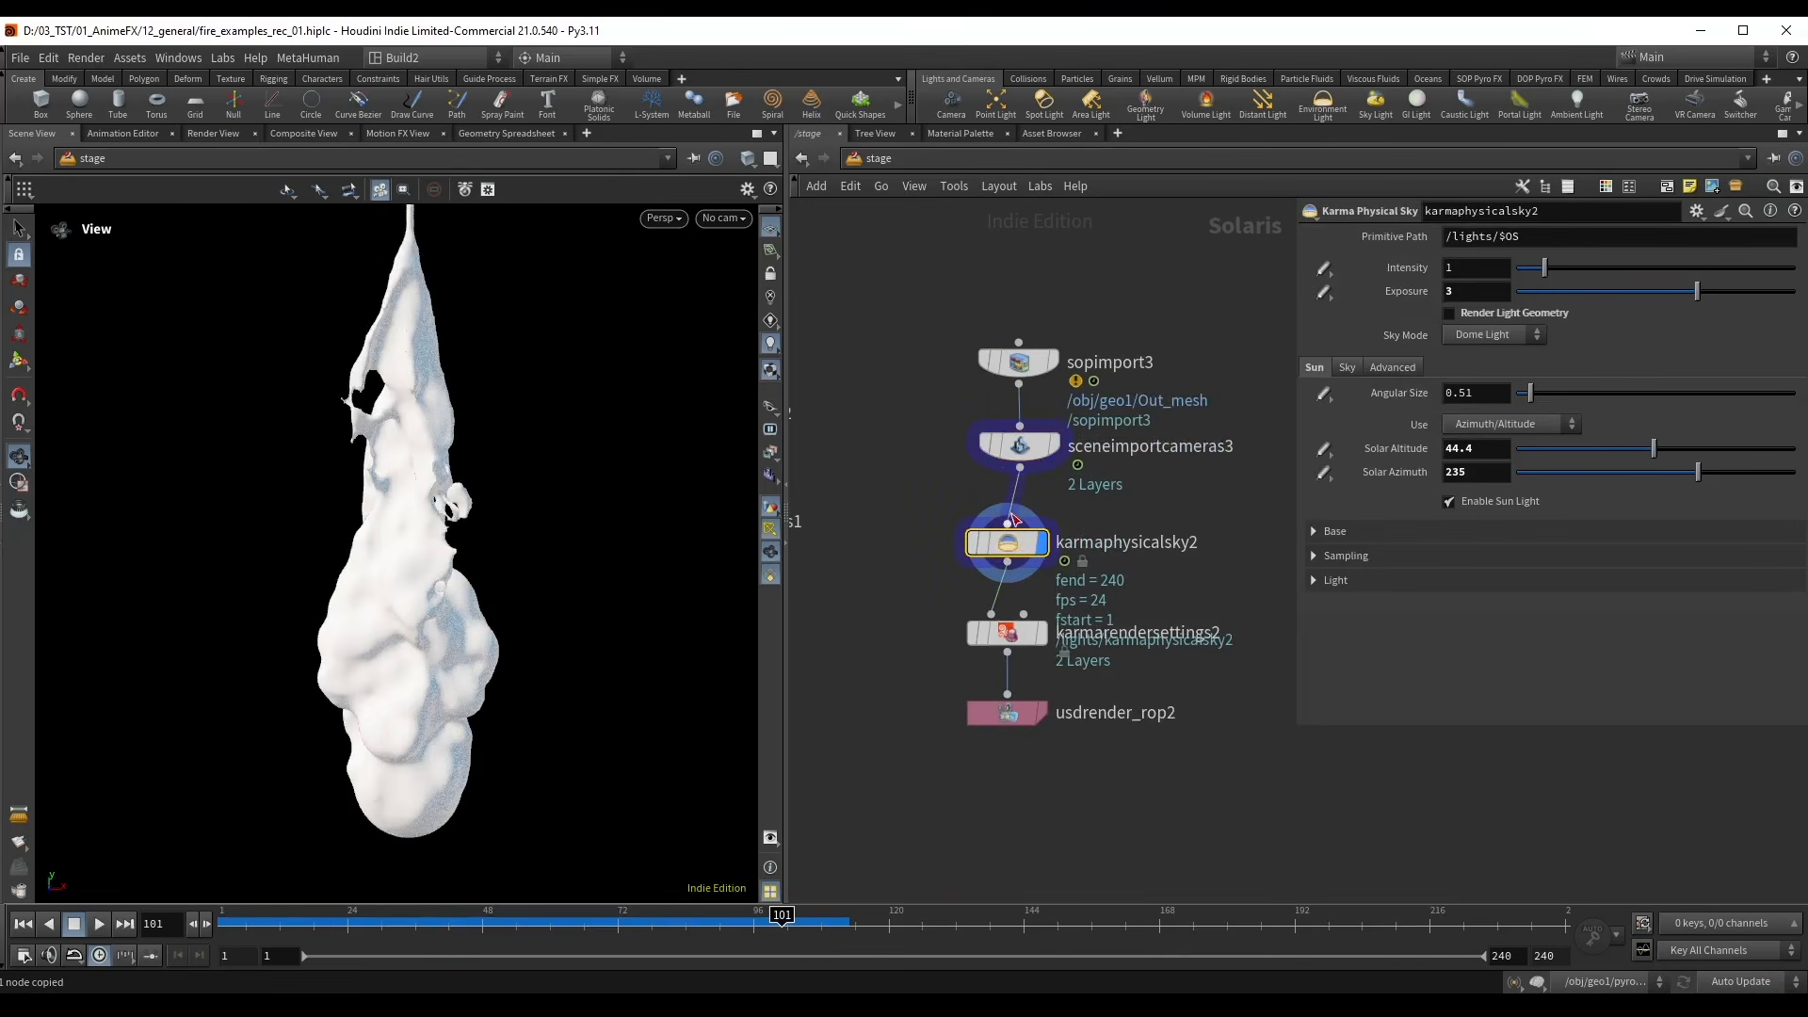
{"action": "key", "text": "Delete"}
{"action": "left_click", "coordinate": [982, 630]}
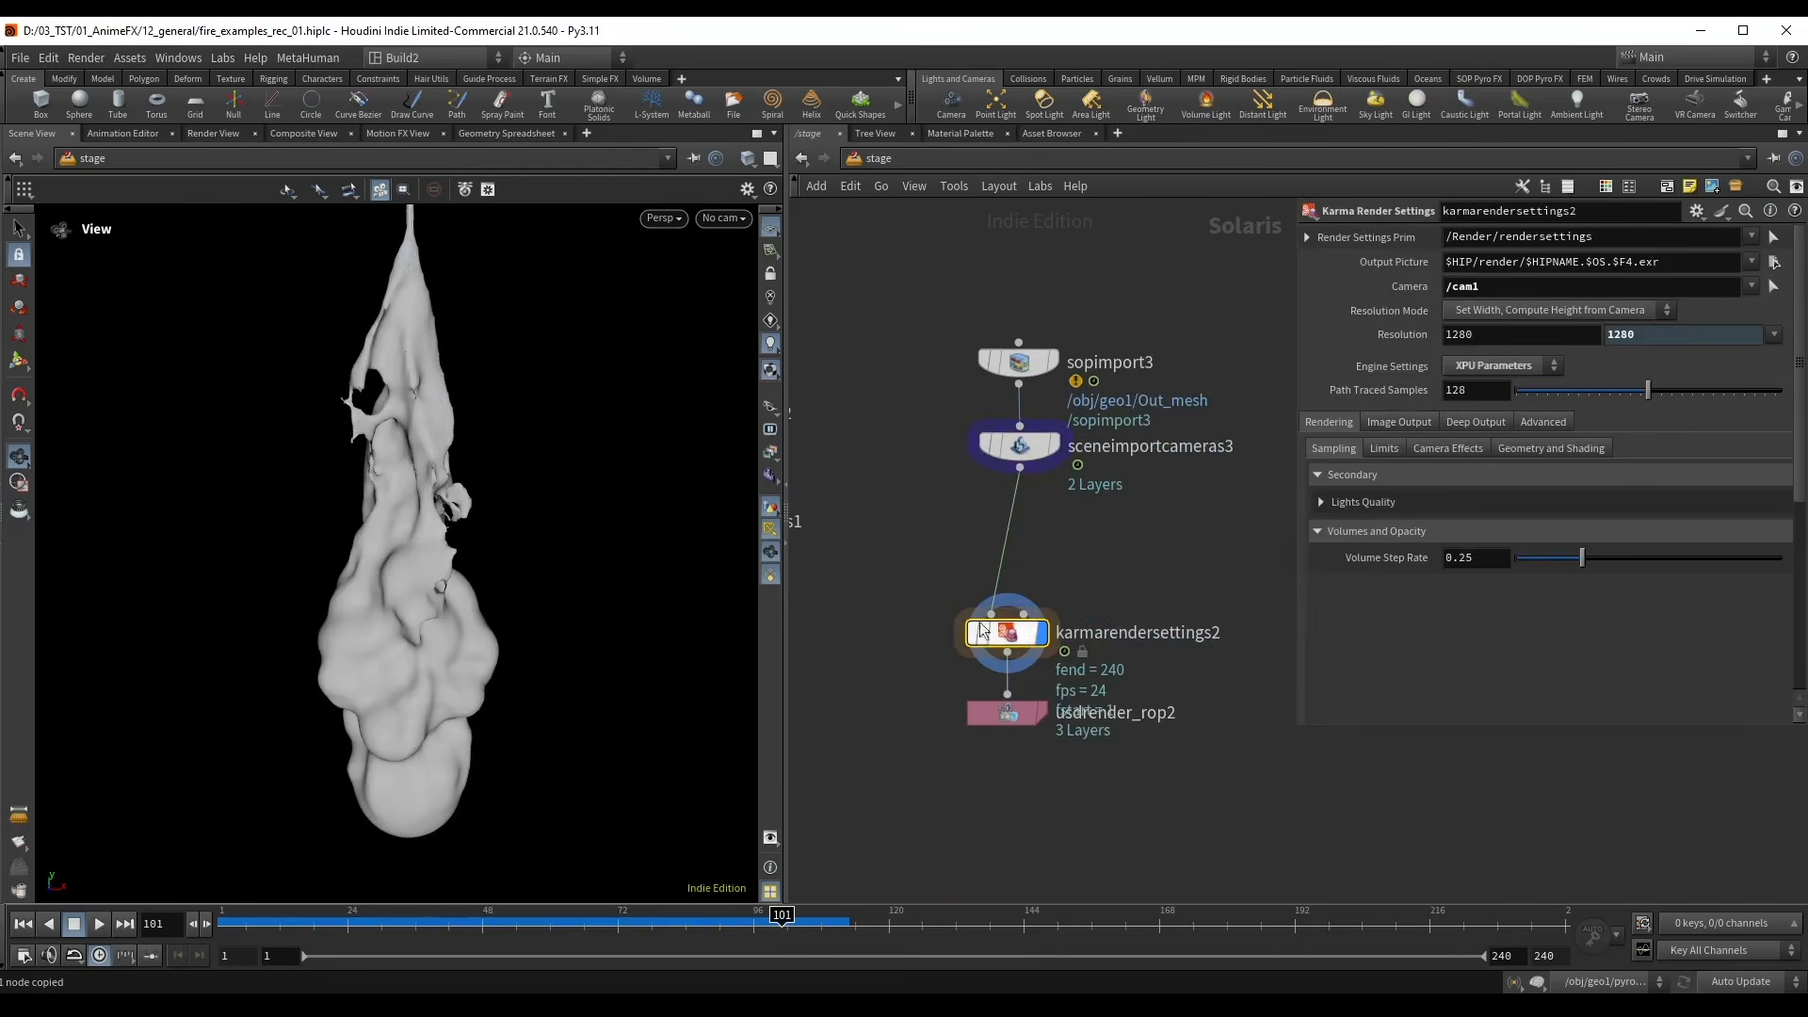
- Look through /cam1 in the viewport and preview the mesh with Karma CPU
{"action": "middle_click_drag", "start_coordinate": [982, 630], "coordinate": [980, 551]}
{"action": "left_click", "coordinate": [706, 219]}
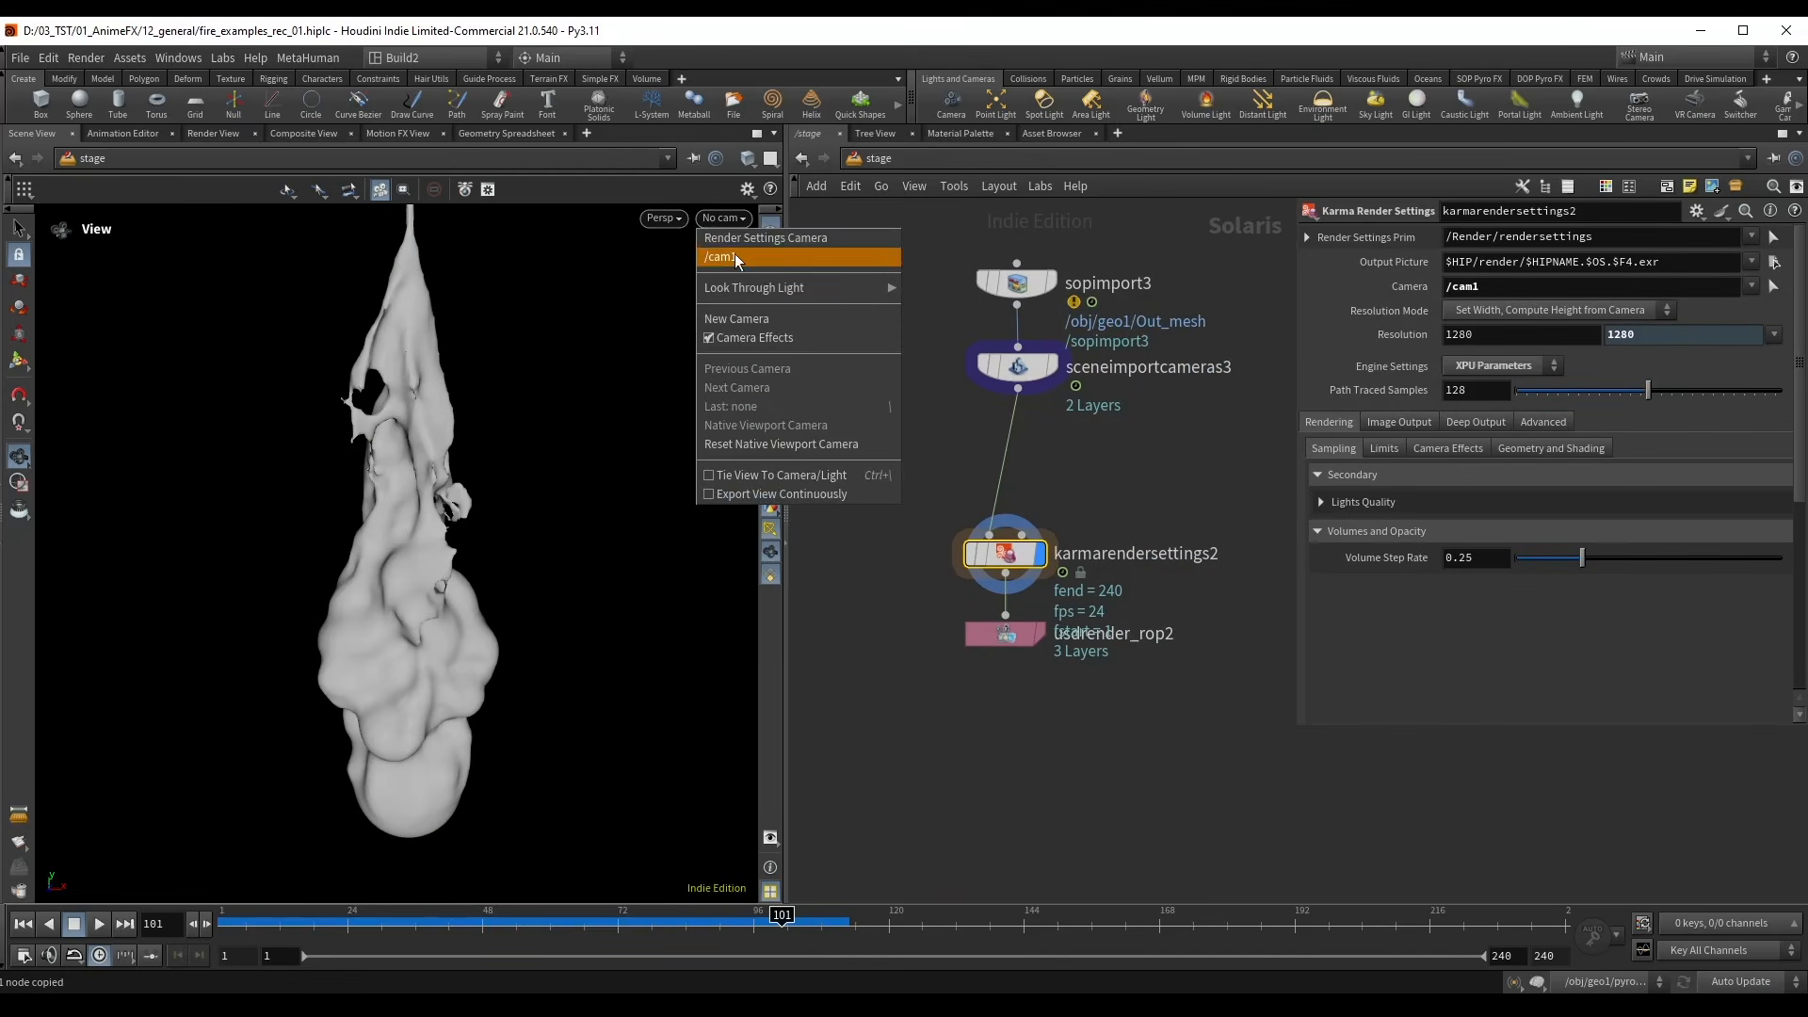
{"action": "left_click", "coordinate": [734, 252]}
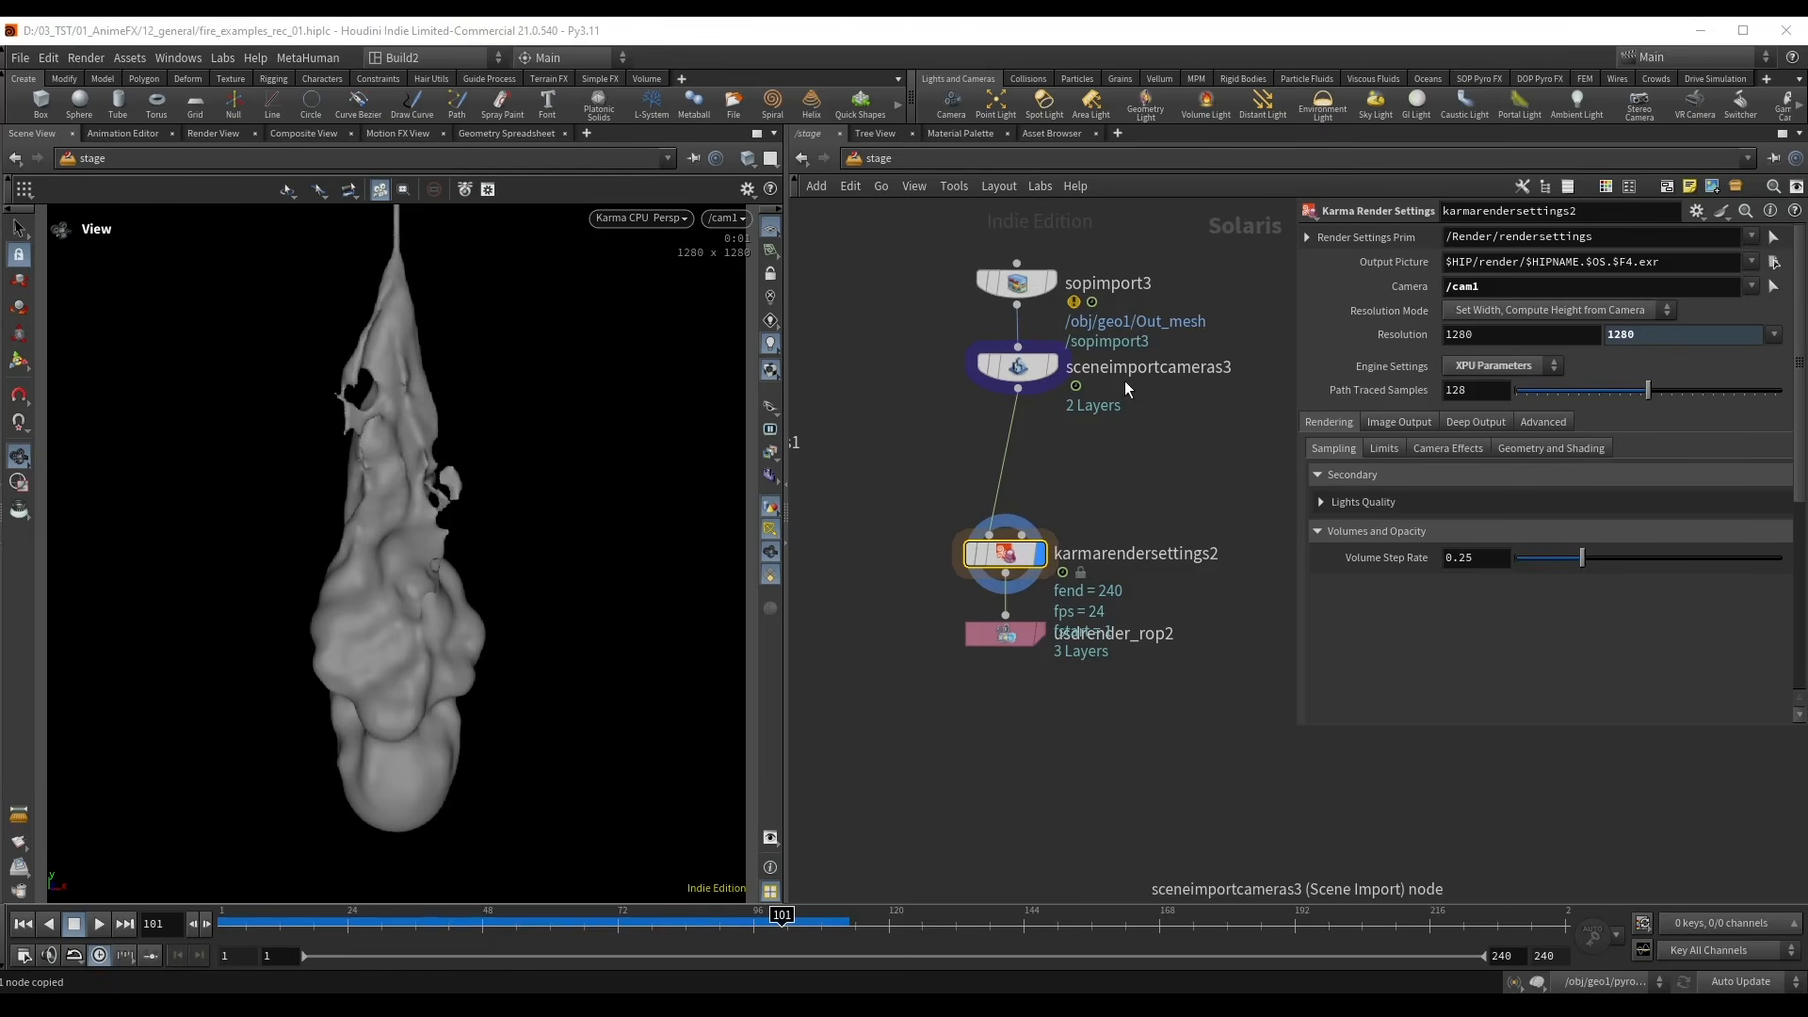
- Enable the Facing Ratio (N.I) render variable in karmarendersettings2 and show the Facingratio_N output in the viewport
{"action": "left_click", "coordinate": [1400, 423]}
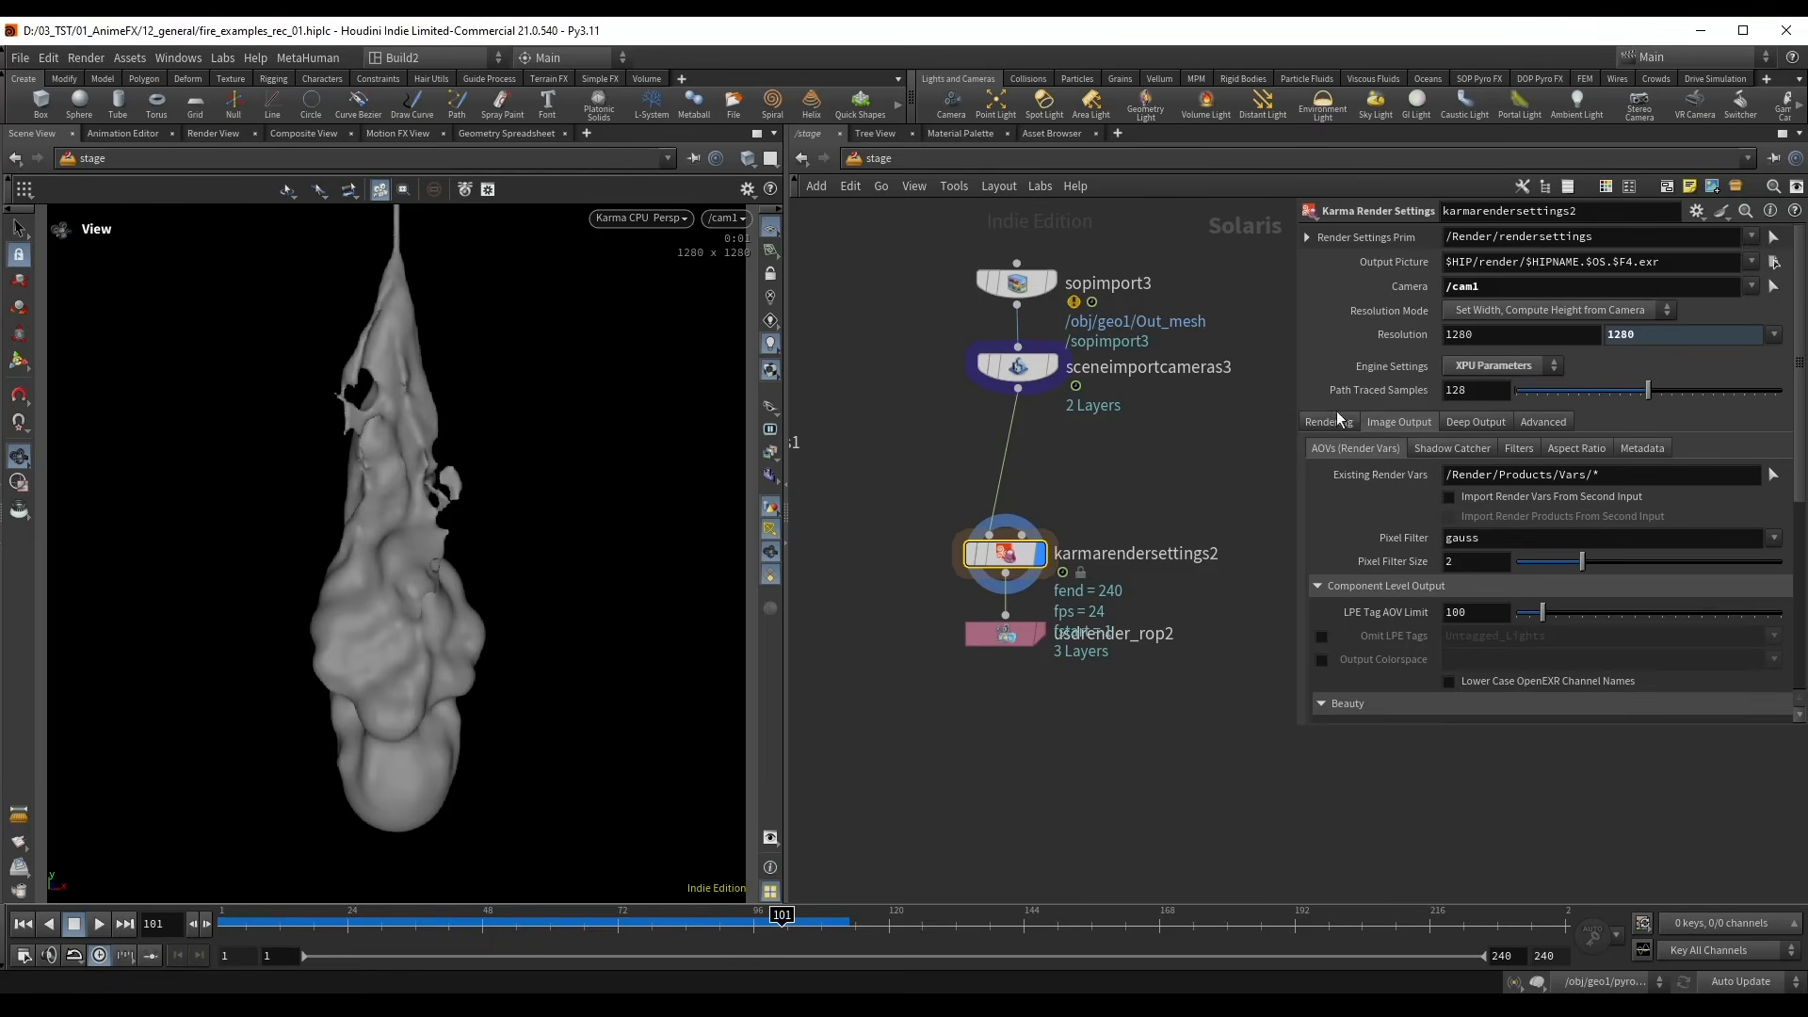
{"action": "left_click", "coordinate": [1340, 421]}
{"action": "left_click", "coordinate": [1401, 425]}
{"action": "scroll", "coordinate": [1413, 574], "scroll_direction": "down", "scroll_amount": 5}
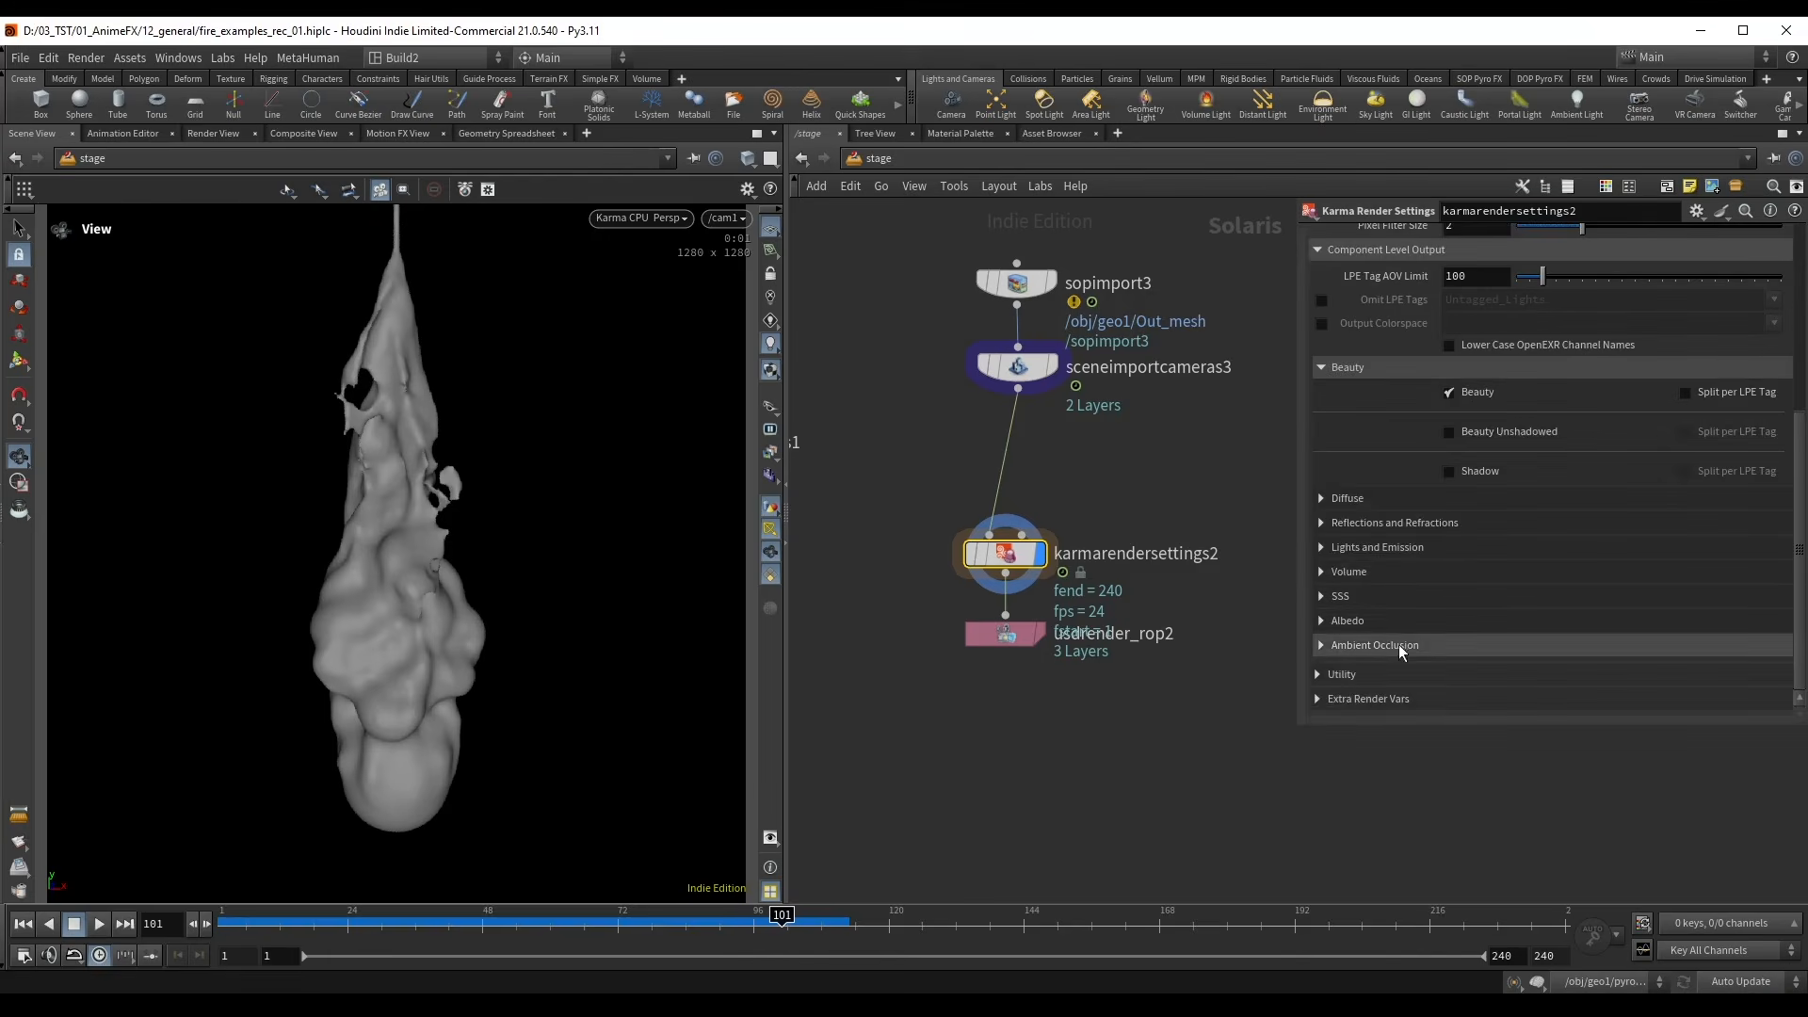
{"action": "left_click", "coordinate": [1386, 674]}
{"action": "scroll", "coordinate": [1438, 595], "scroll_direction": "down", "scroll_amount": 5}
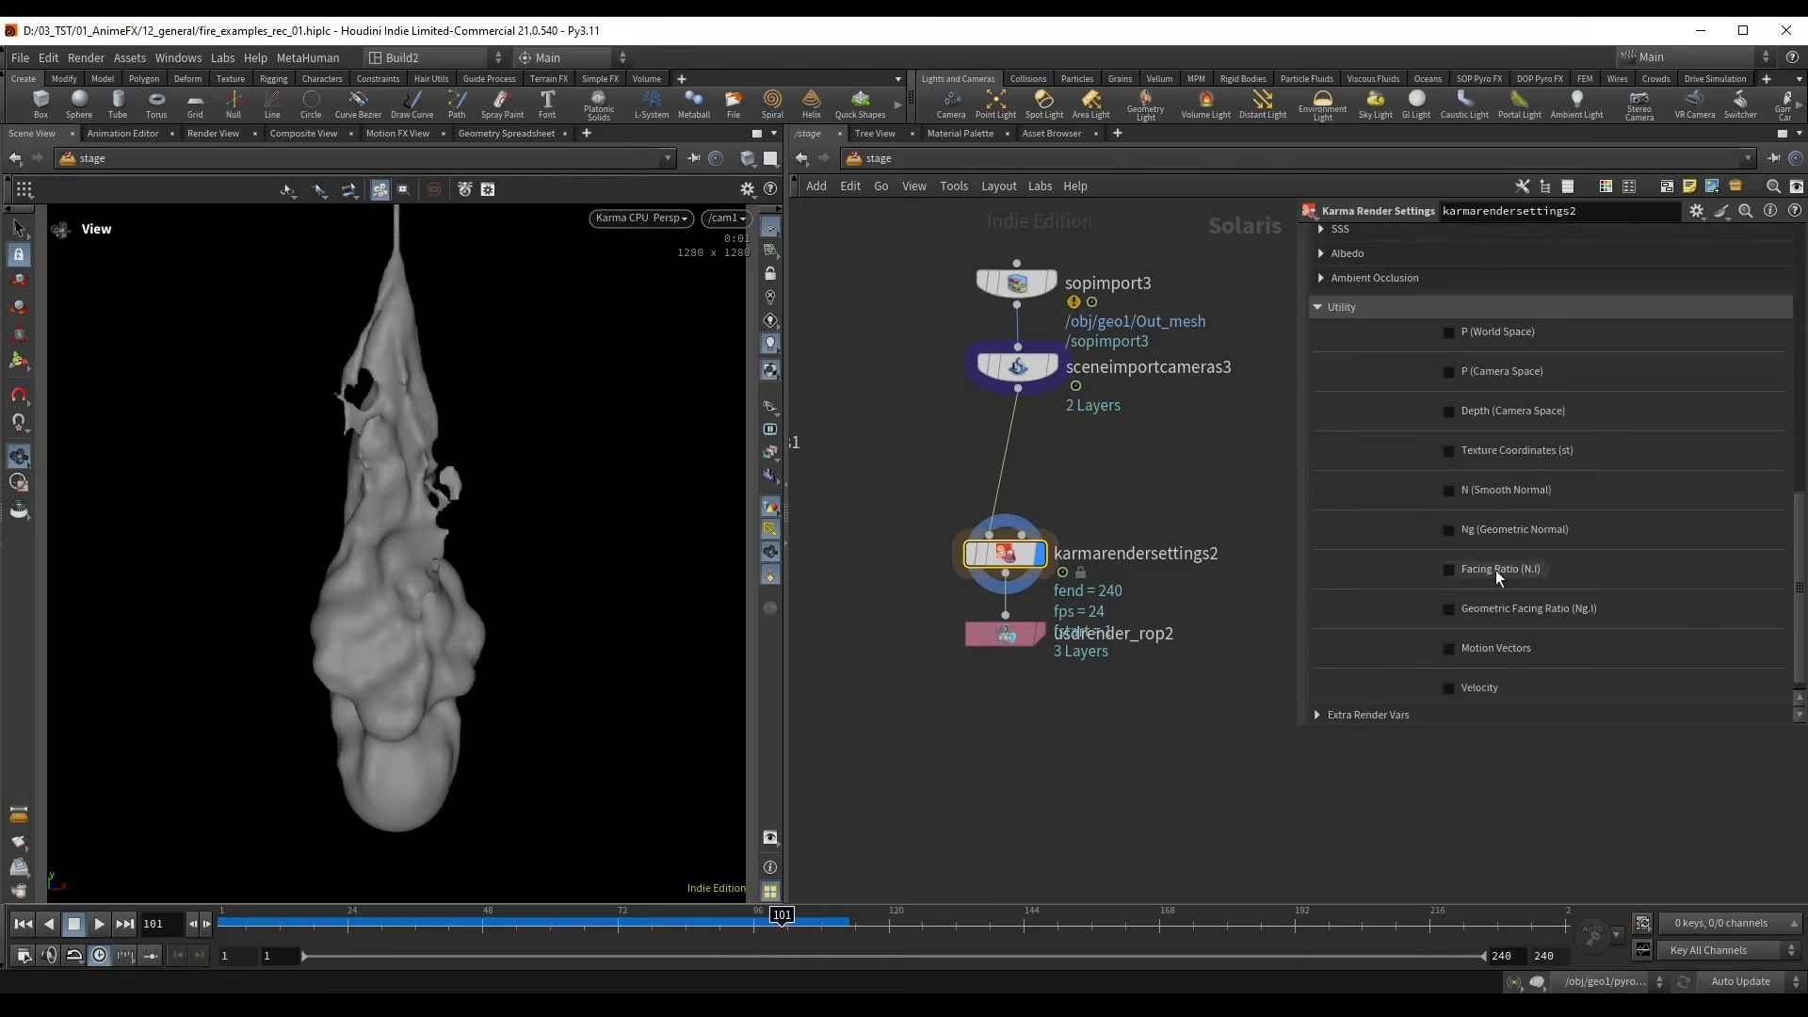
{"action": "left_click", "coordinate": [1496, 570]}
{"action": "left_click", "coordinate": [770, 453]}
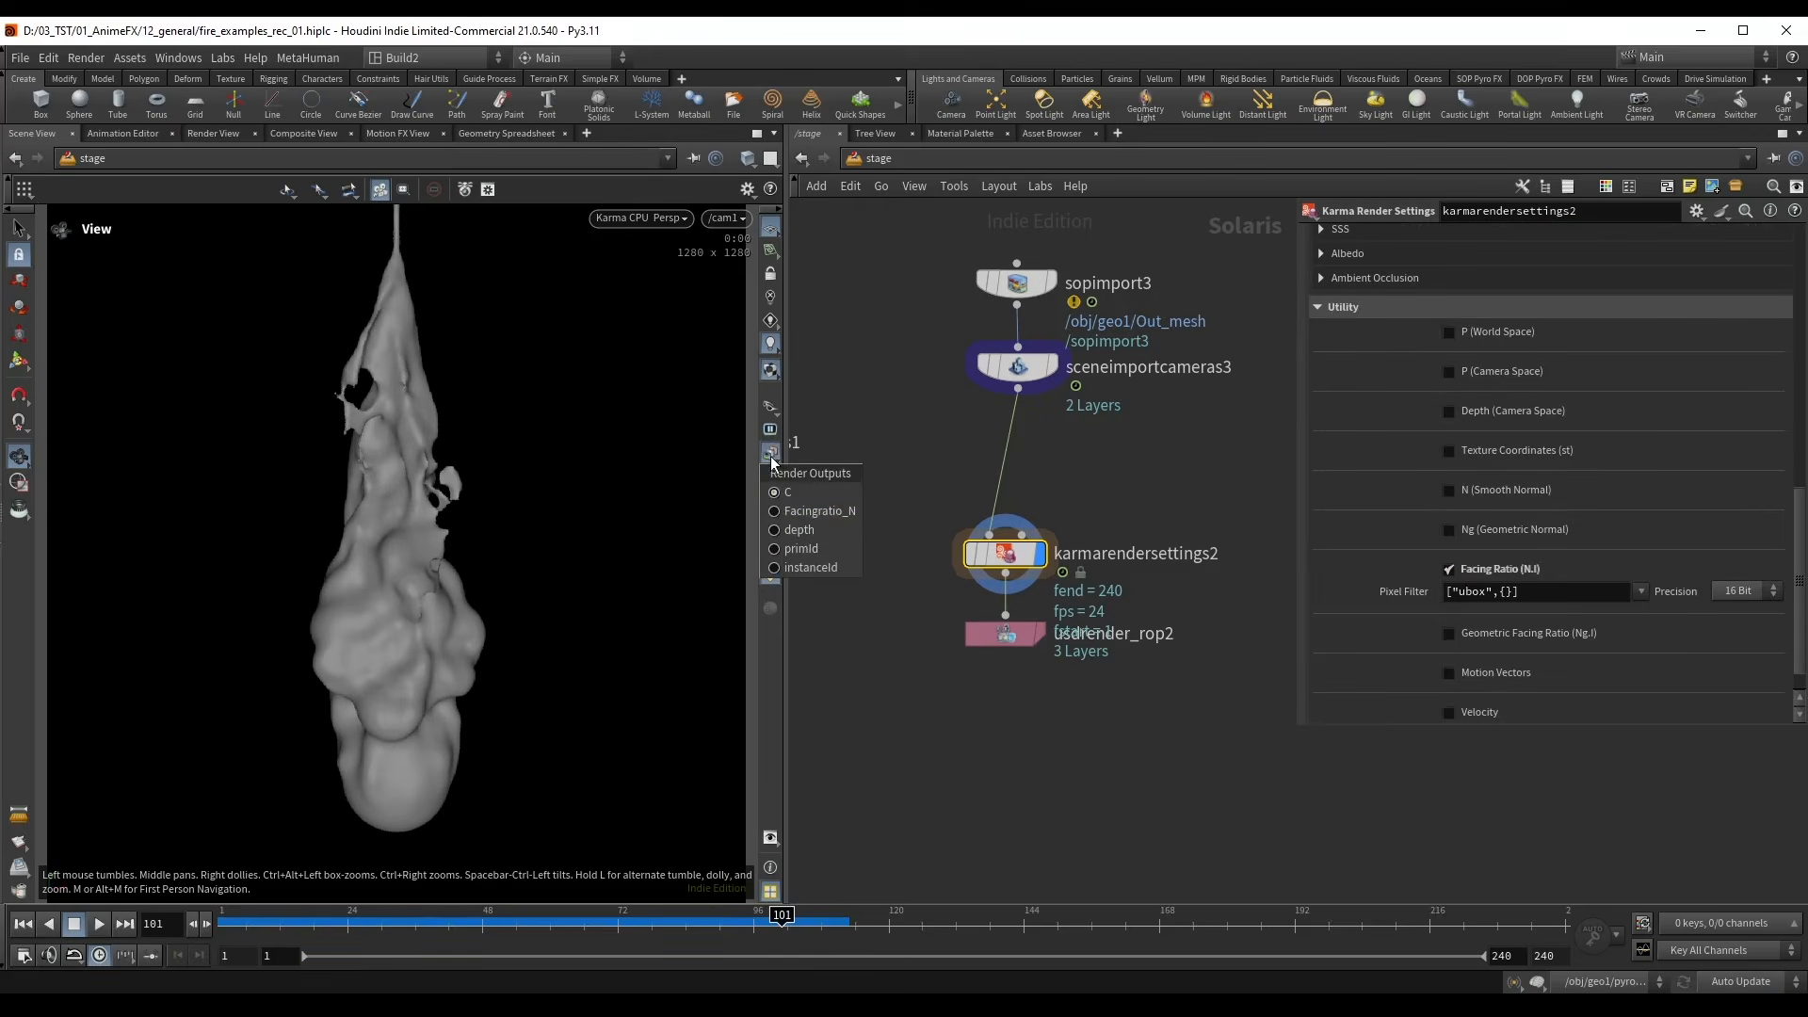
{"action": "left_click", "coordinate": [813, 513]}
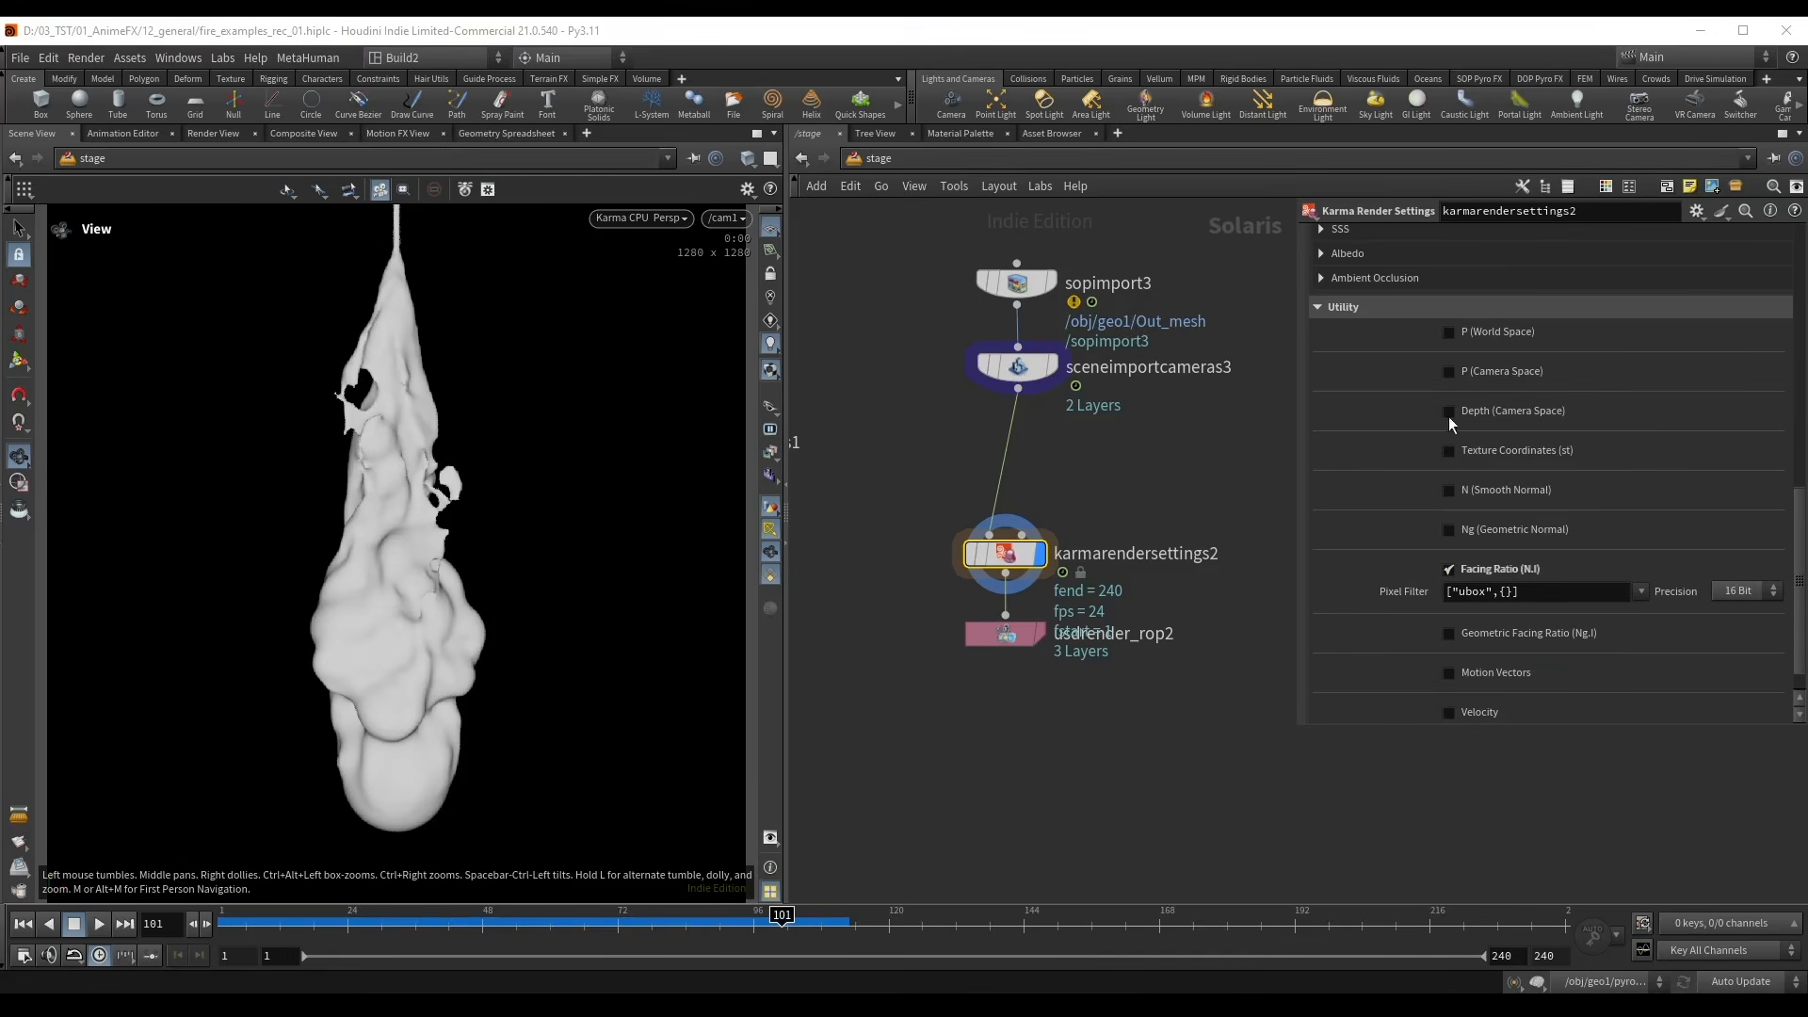
- Enable the Ambient Occlusion render variable and show its output in the viewport
{"action": "scroll", "coordinate": [1541, 578], "scroll_direction": "down", "scroll_amount": 1}
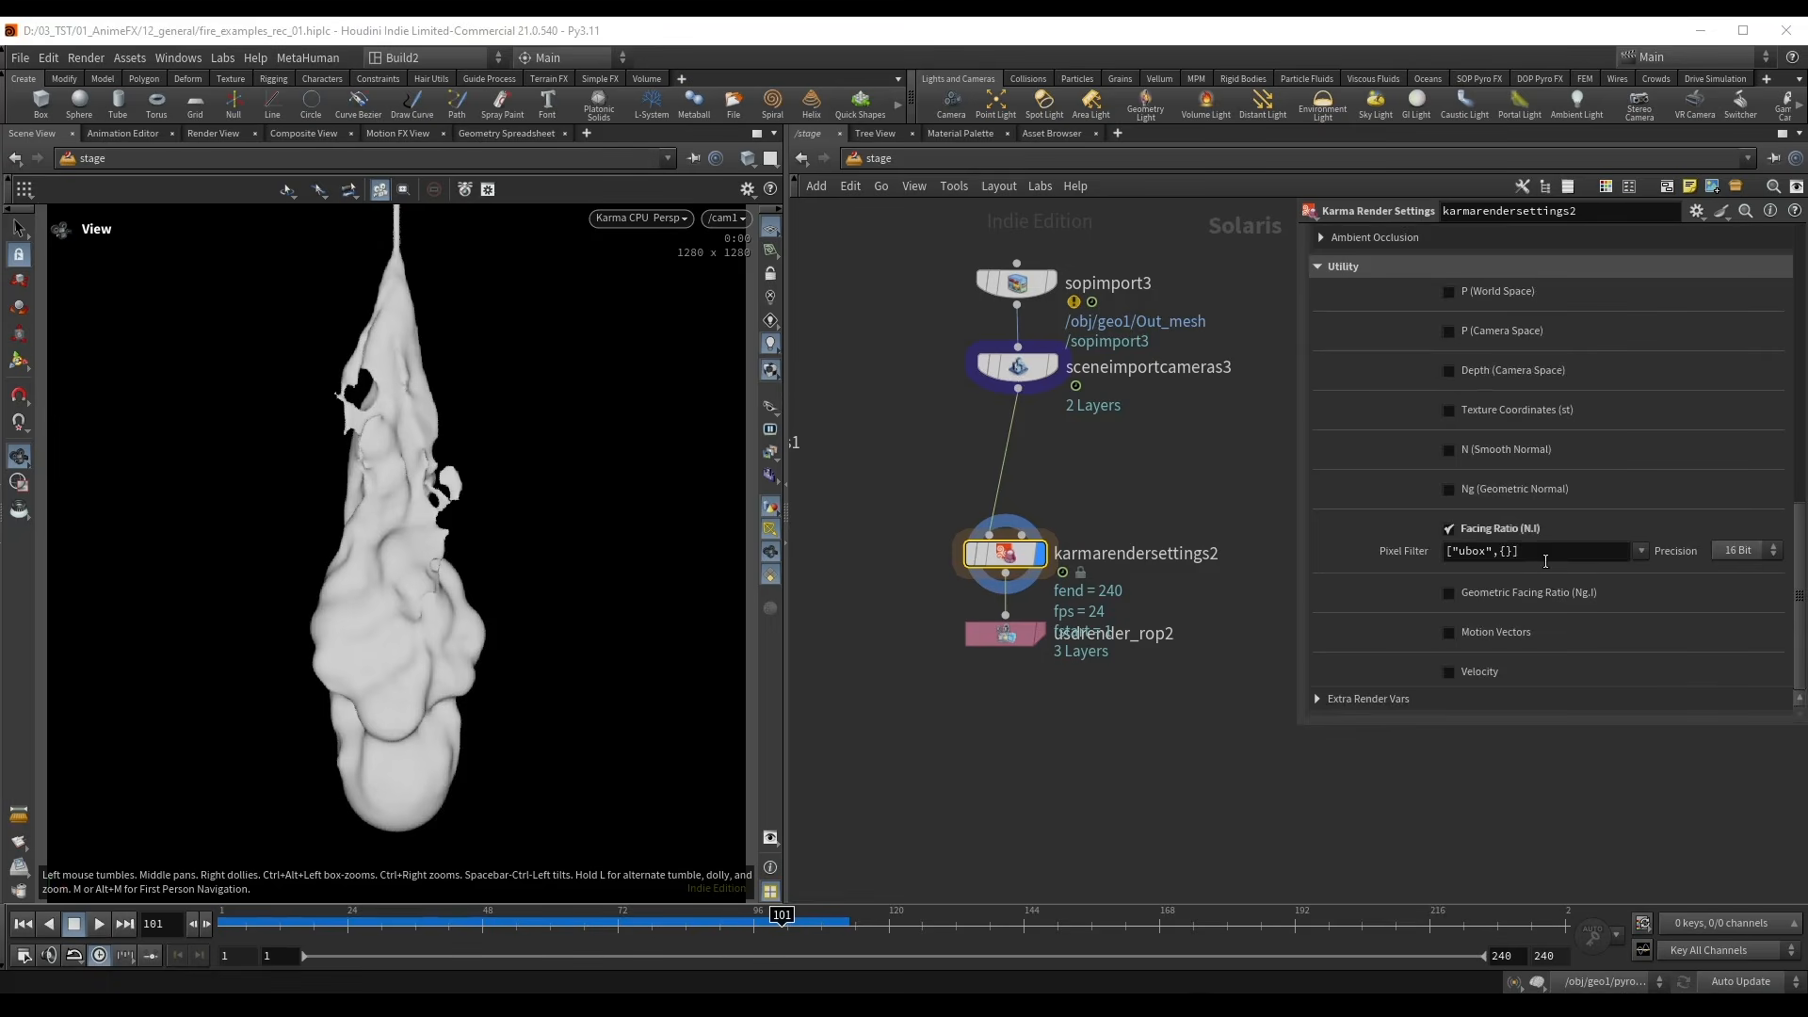
{"action": "scroll", "coordinate": [1356, 396], "scroll_direction": "up", "scroll_amount": 2}
{"action": "left_click", "coordinate": [1344, 313]}
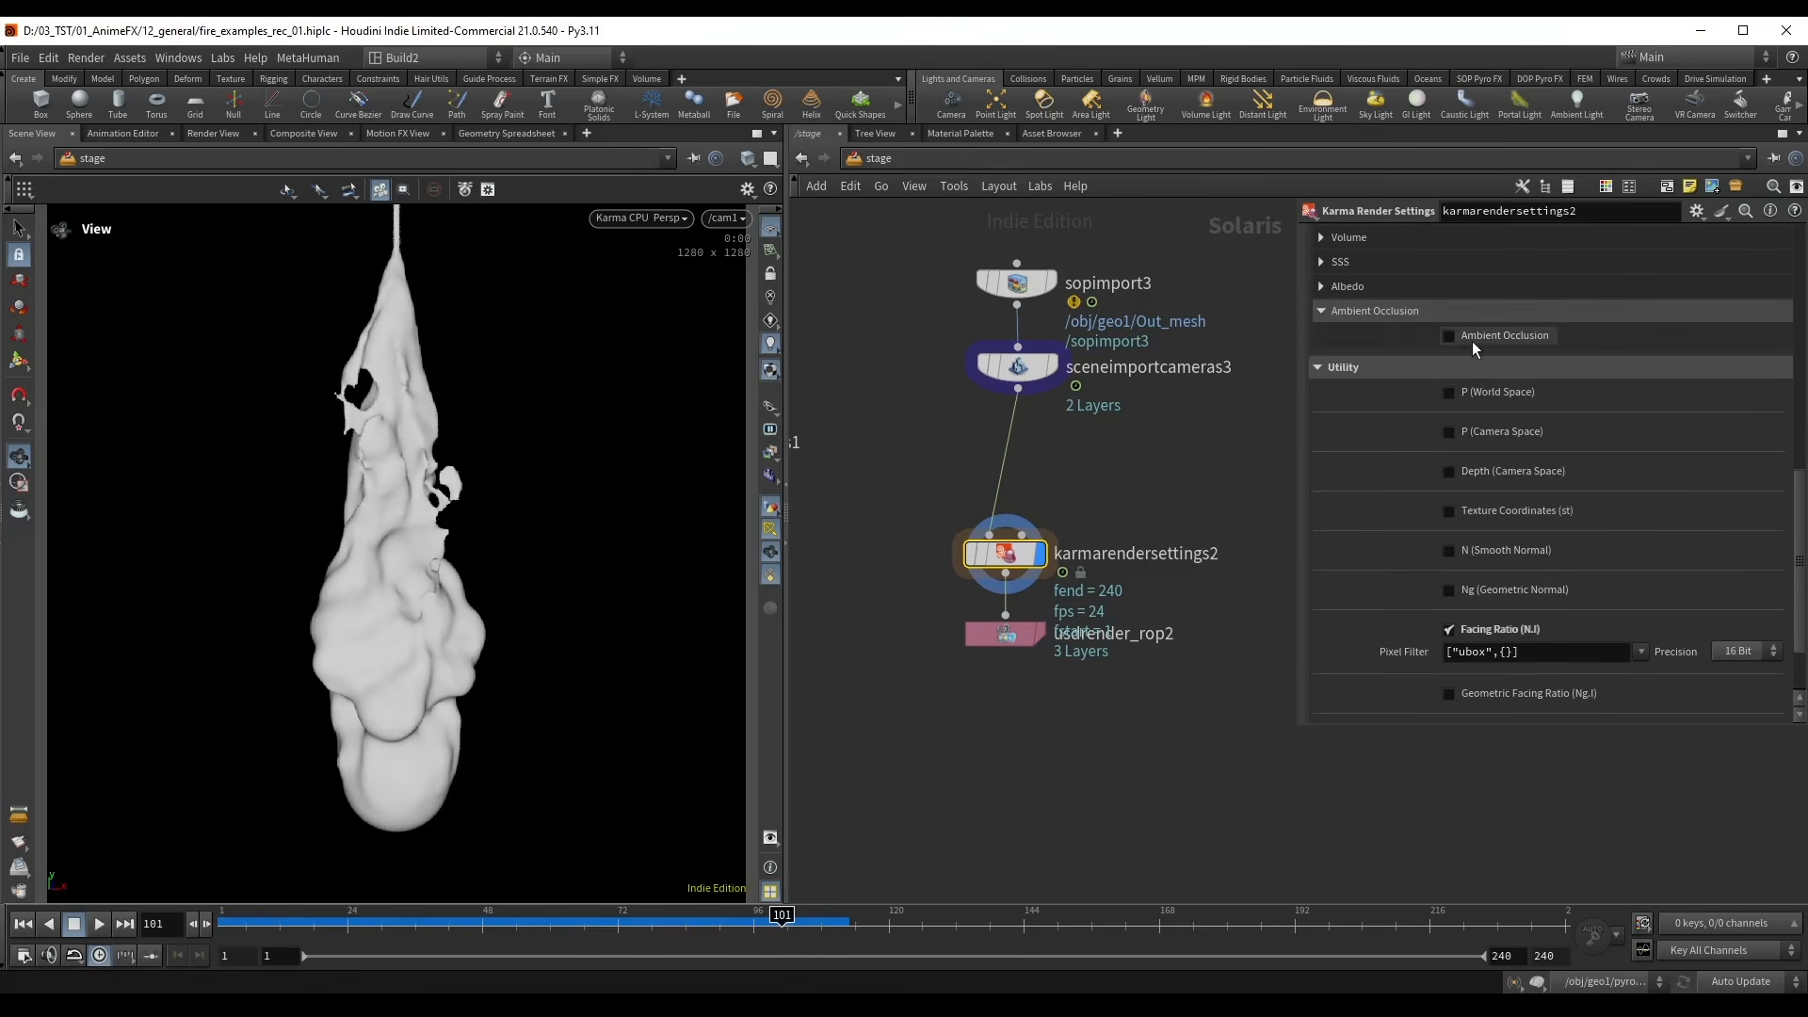
{"action": "left_click", "coordinate": [1474, 342]}
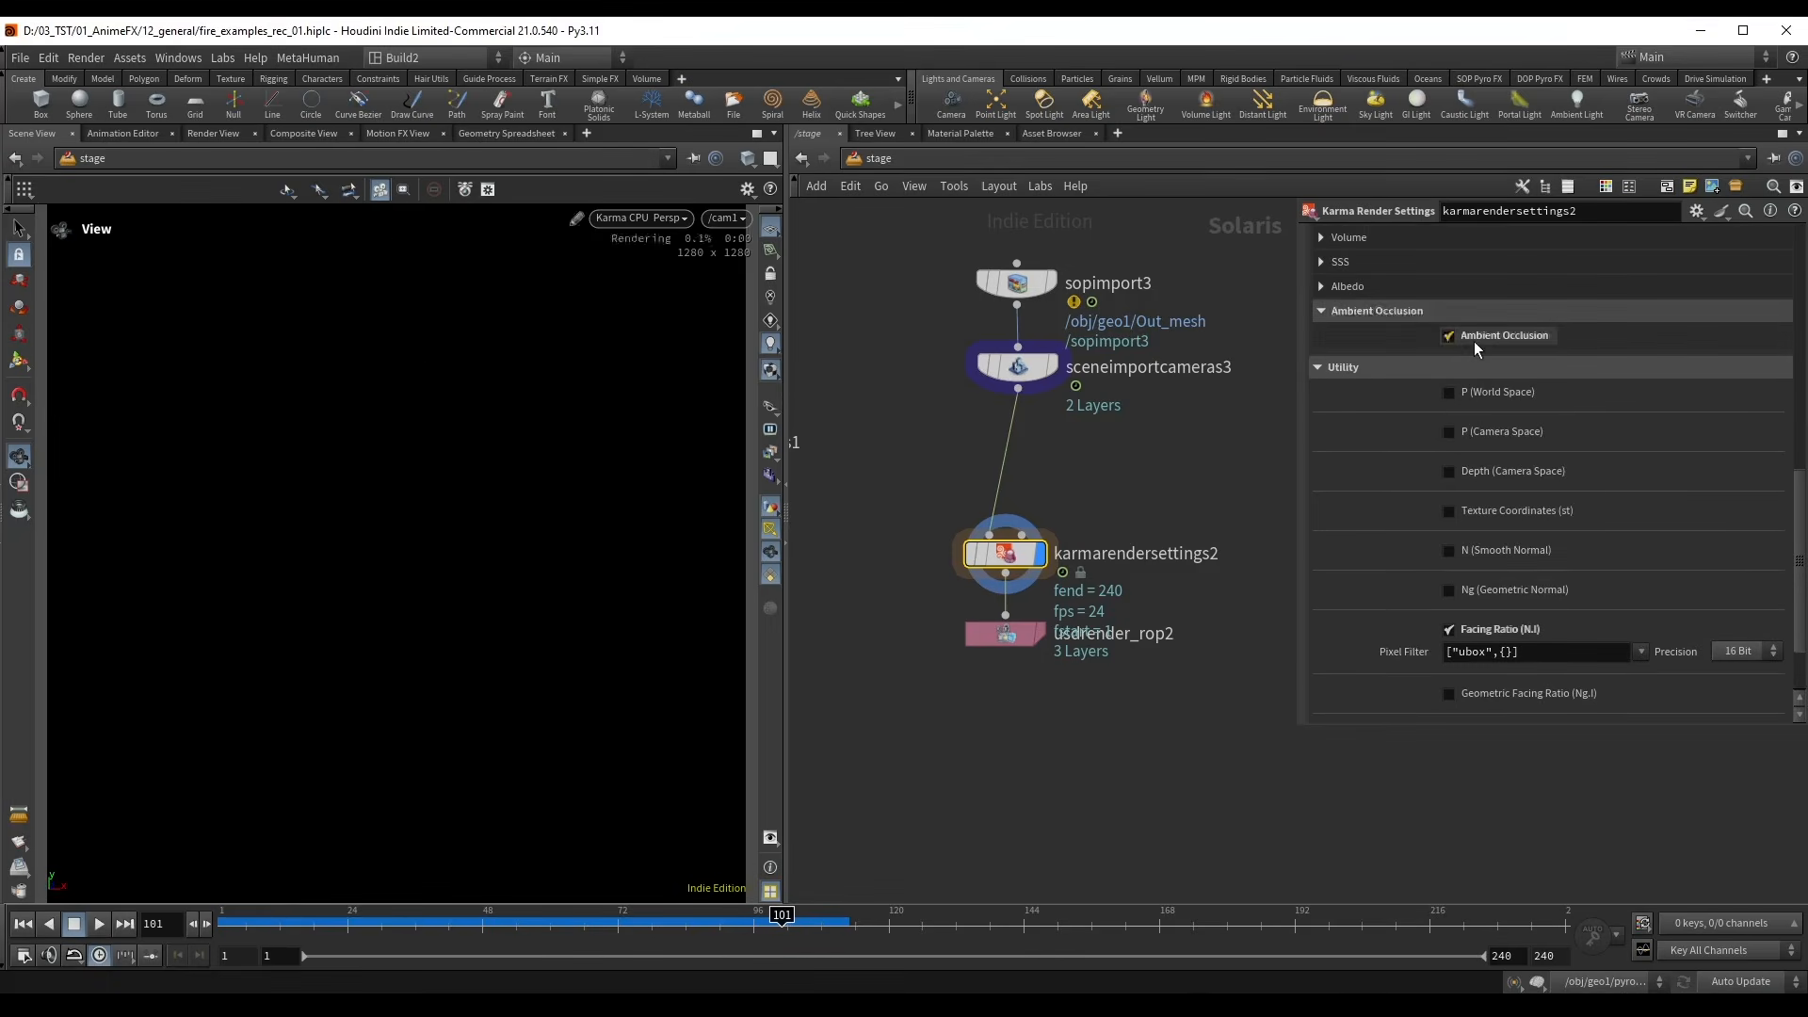
{"action": "left_click", "coordinate": [763, 455]}
{"action": "left_click", "coordinate": [812, 525]}
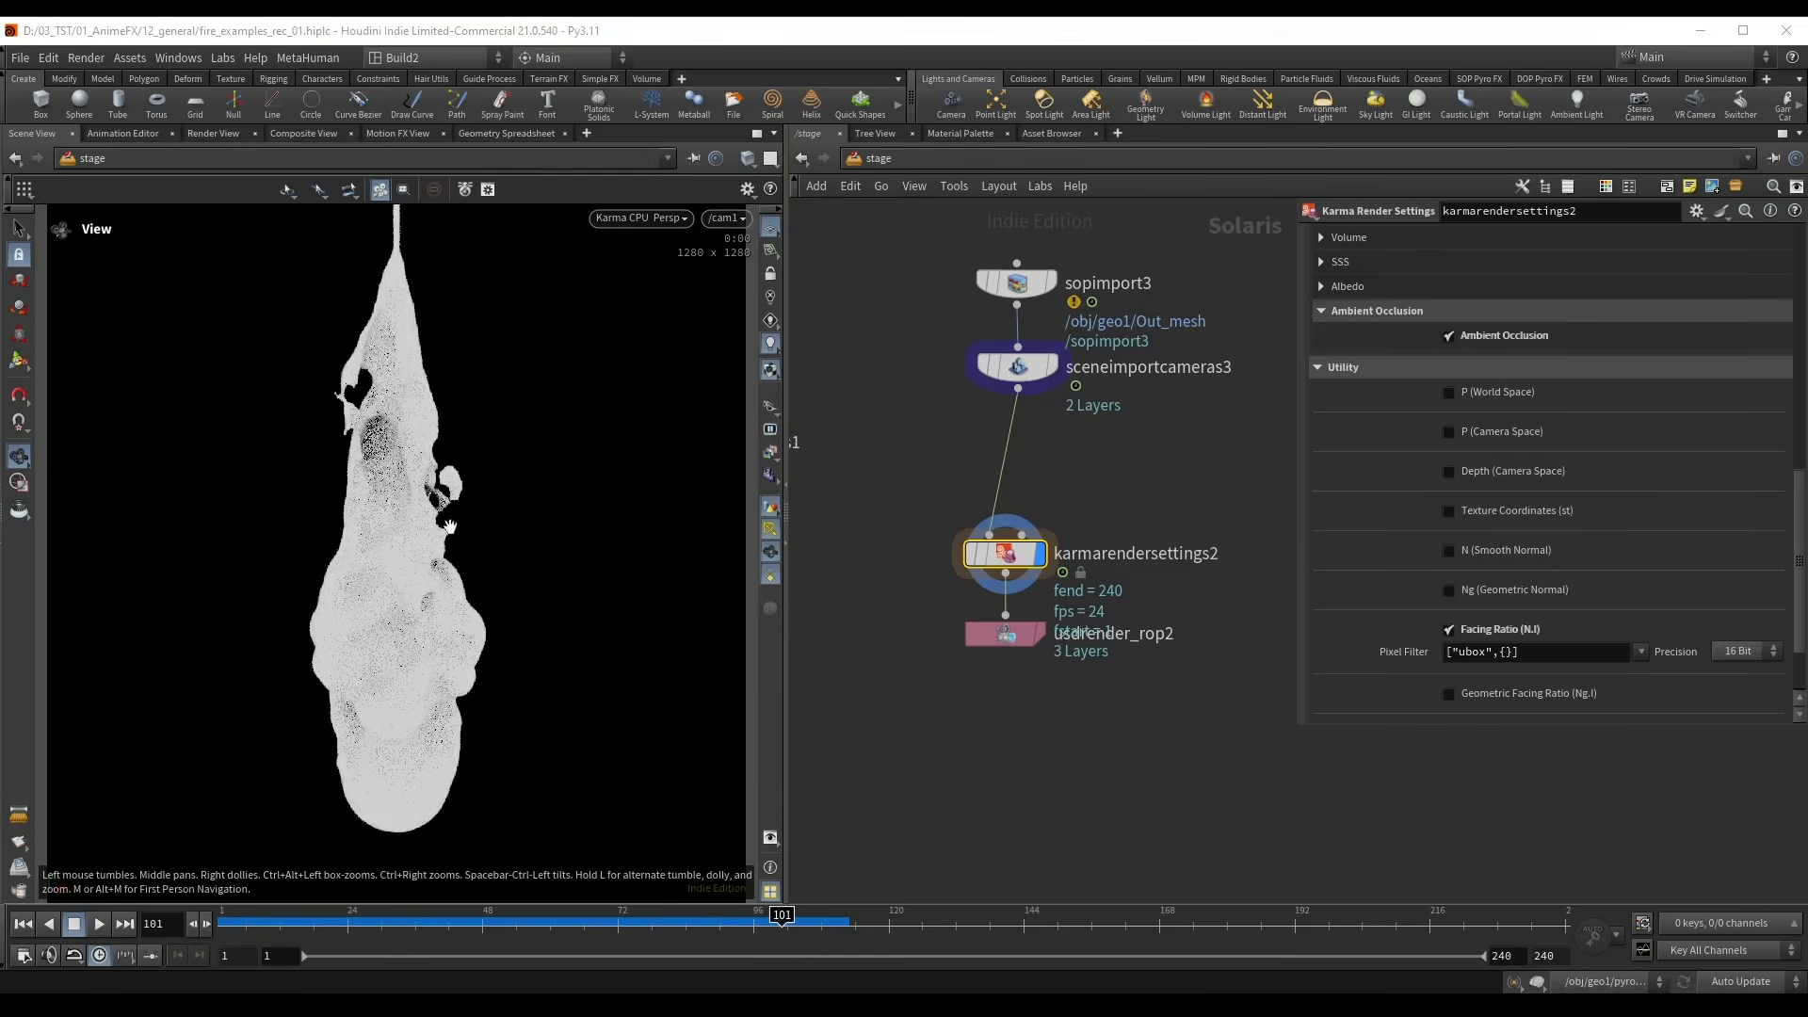
- Set the image filter's Denoiser to NVIDIA OptiX Denoiser and its AOVs to *
{"action": "scroll", "coordinate": [1443, 472], "scroll_direction": "up", "scroll_amount": 8}
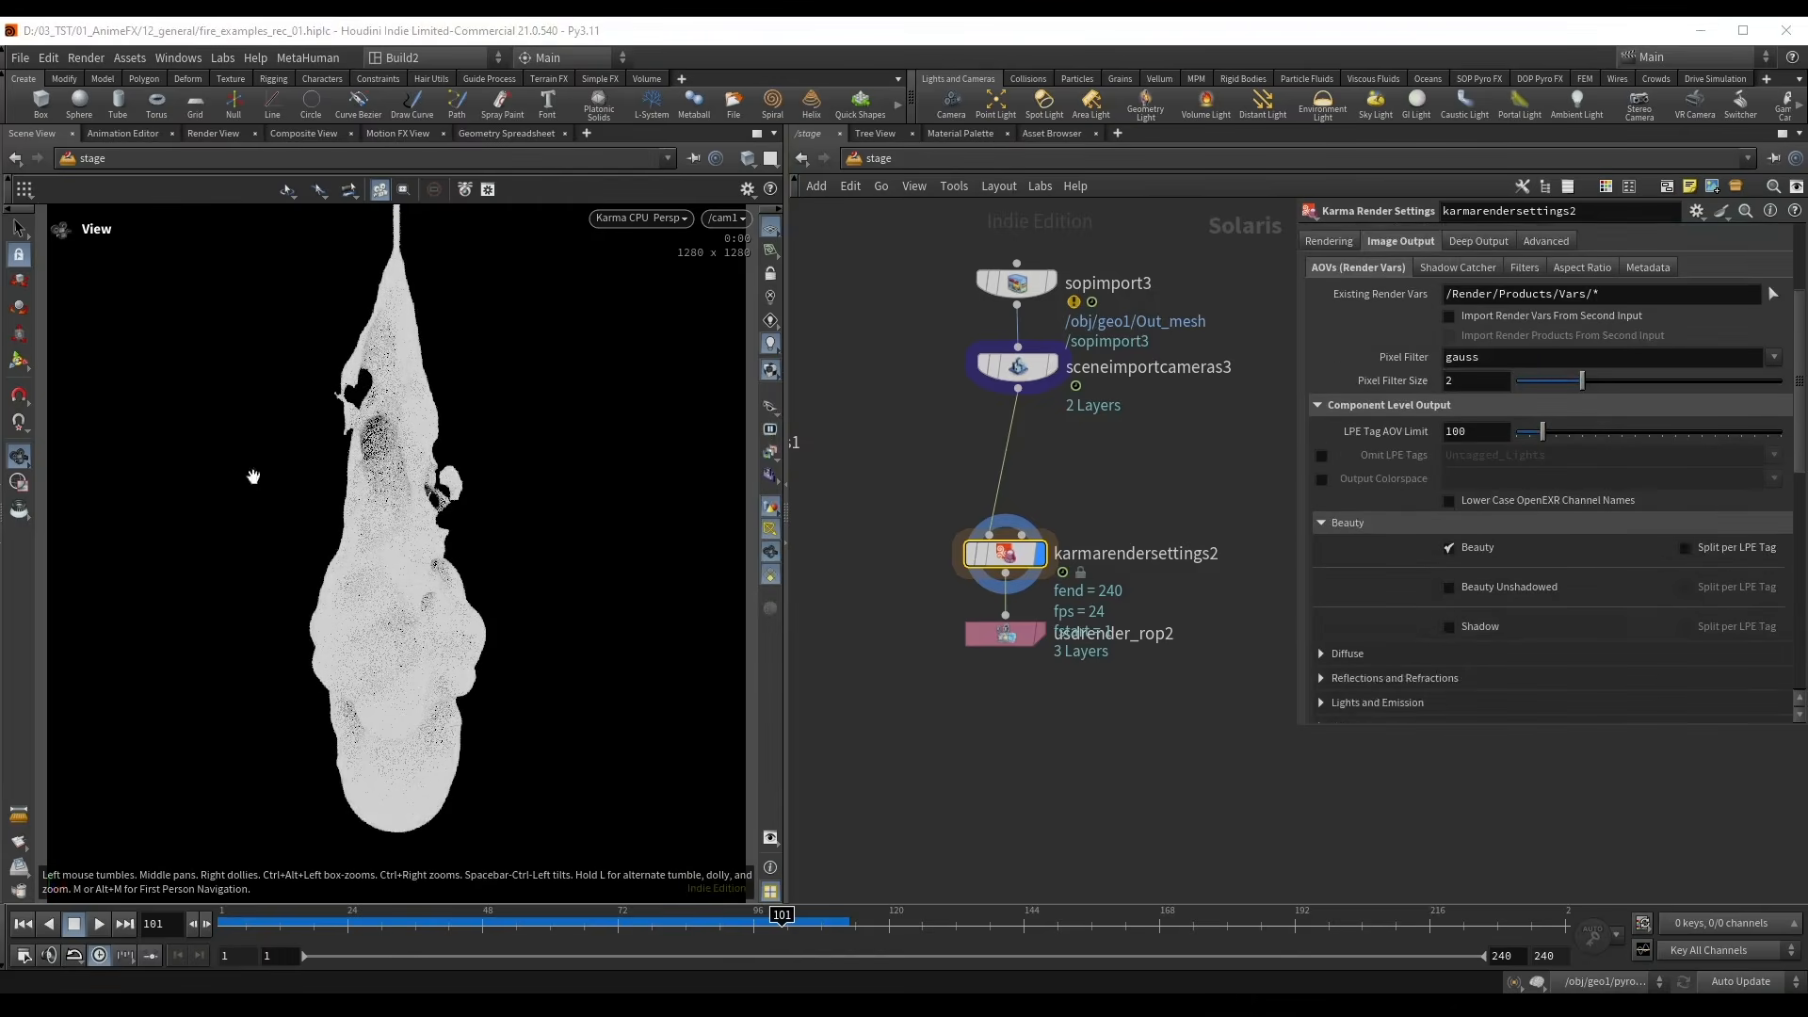
{"action": "scroll", "coordinate": [1342, 454], "scroll_direction": "up", "scroll_amount": 4}
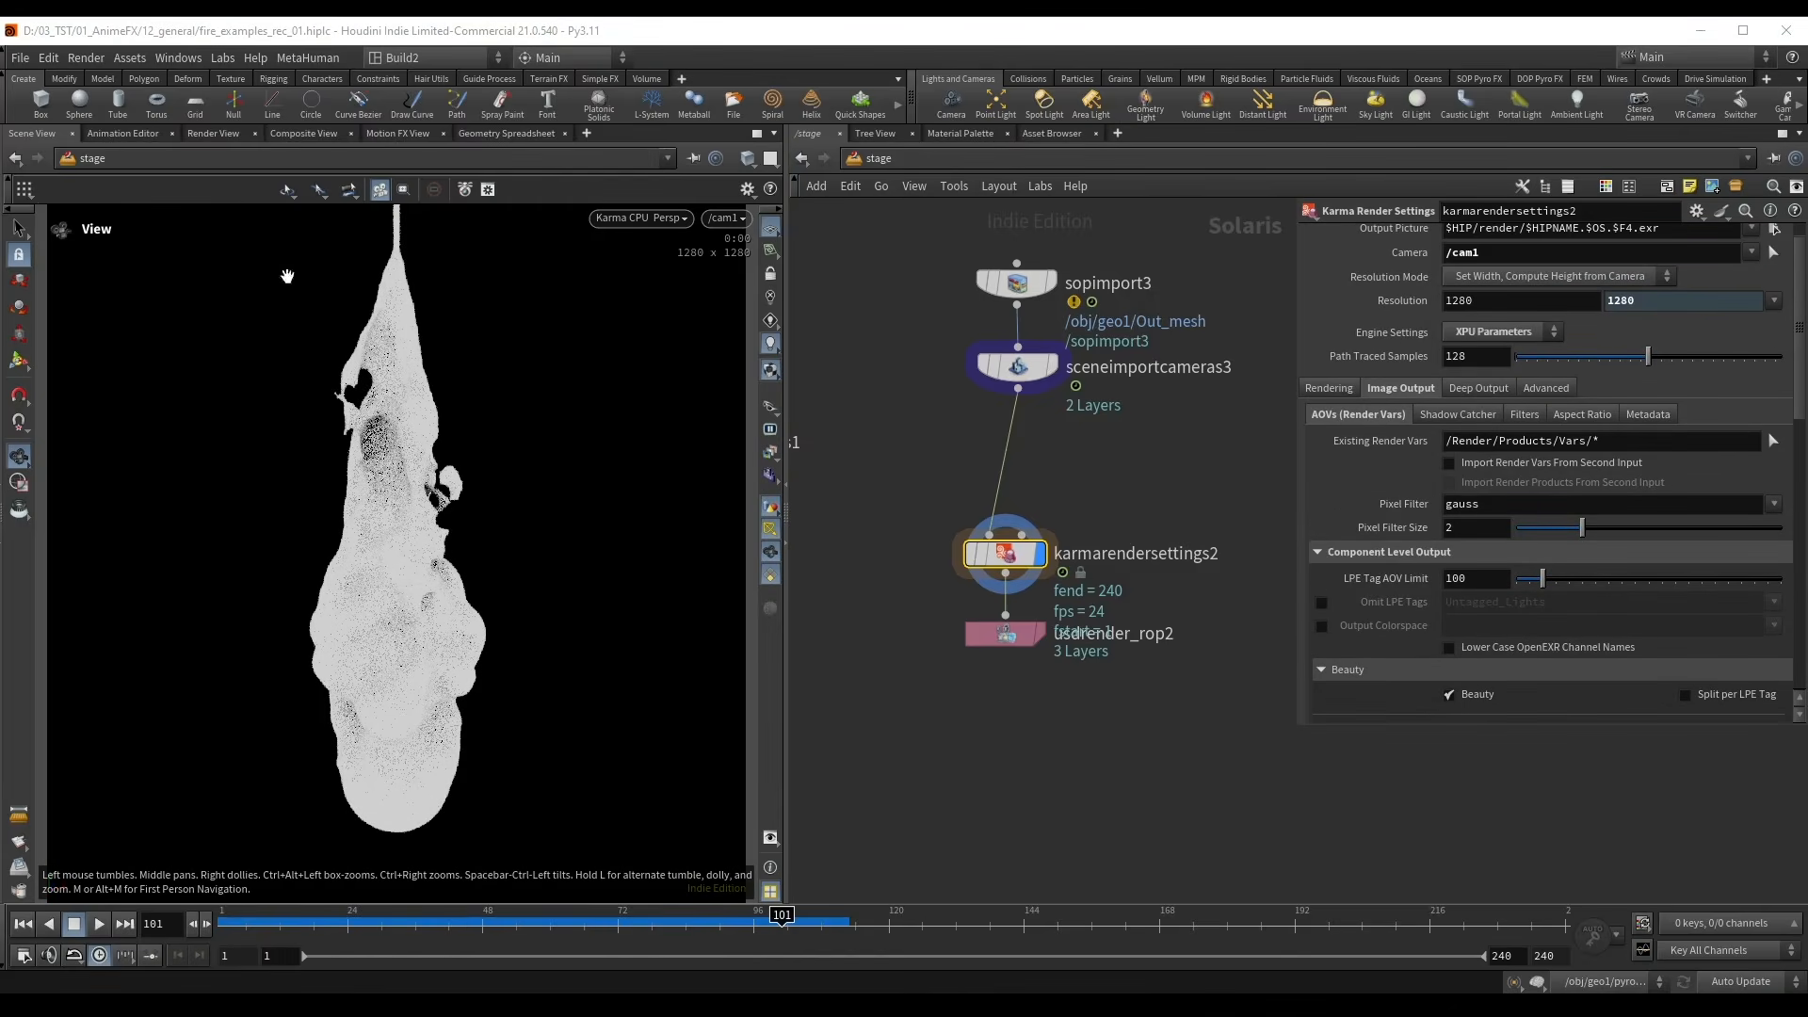
{"action": "left_click", "coordinate": [1526, 415]}
{"action": "left_click", "coordinate": [1486, 468]}
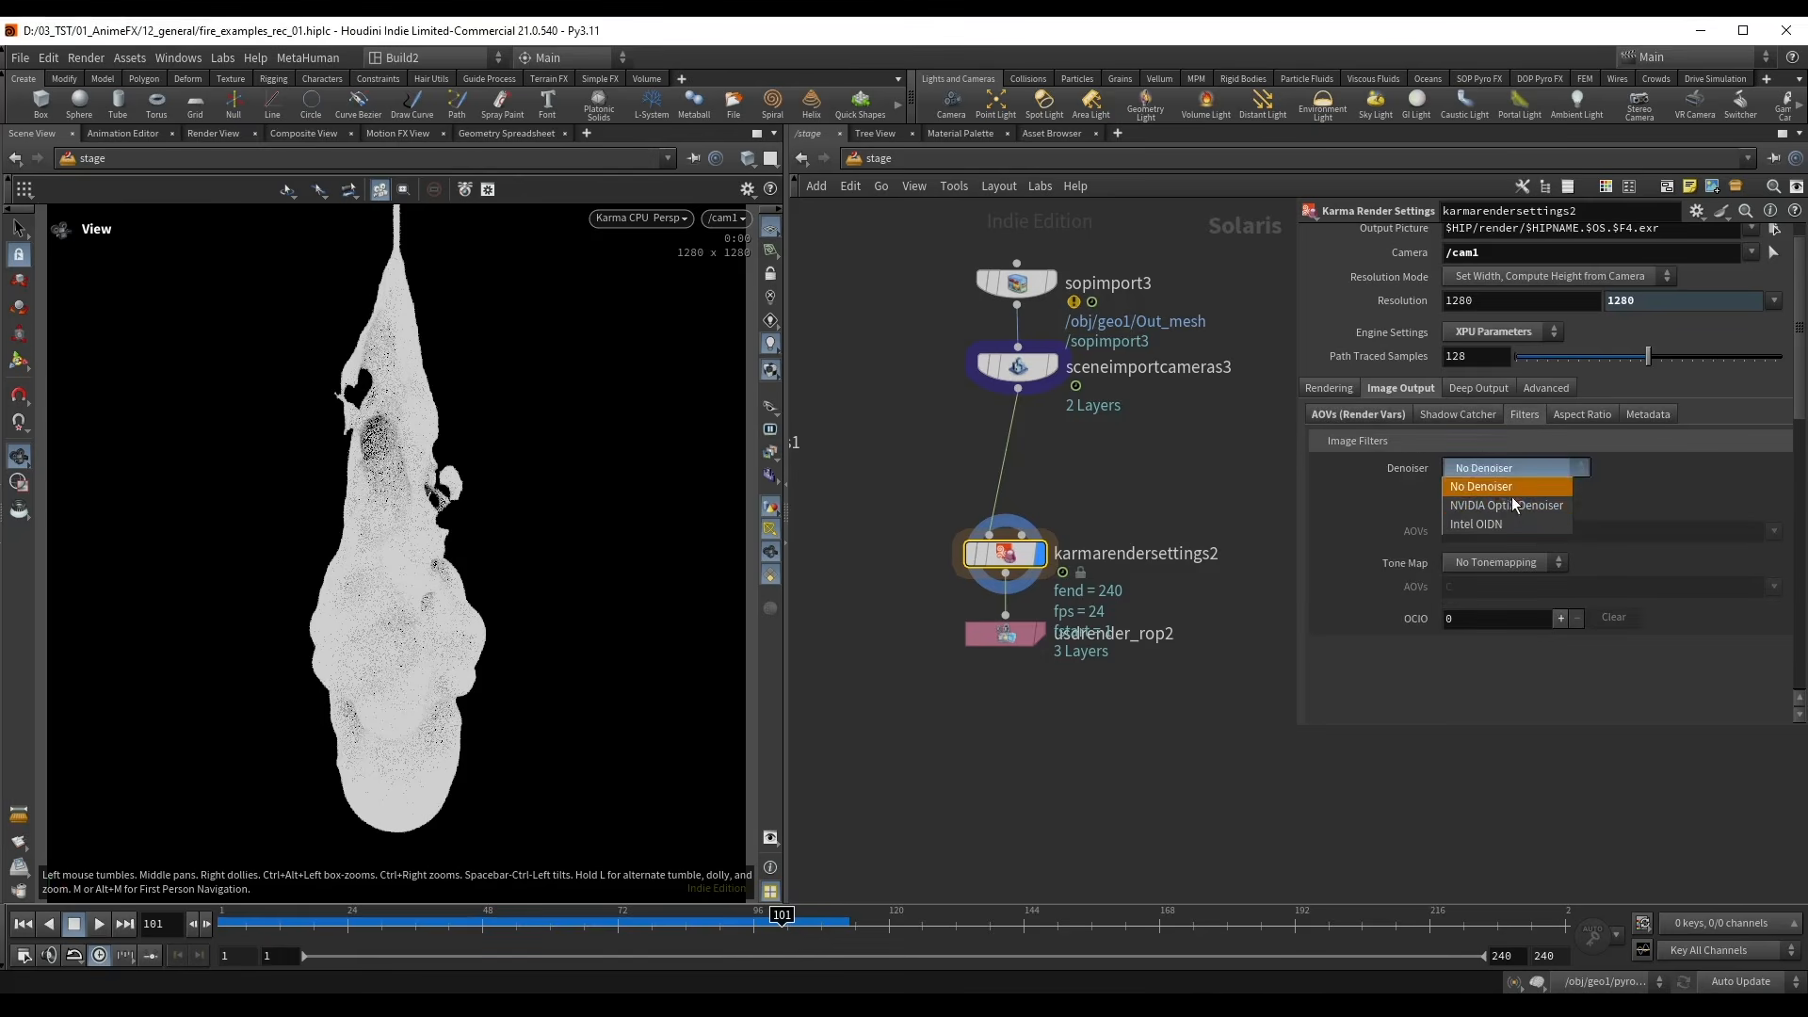
{"action": "left_click", "coordinate": [1496, 506]}
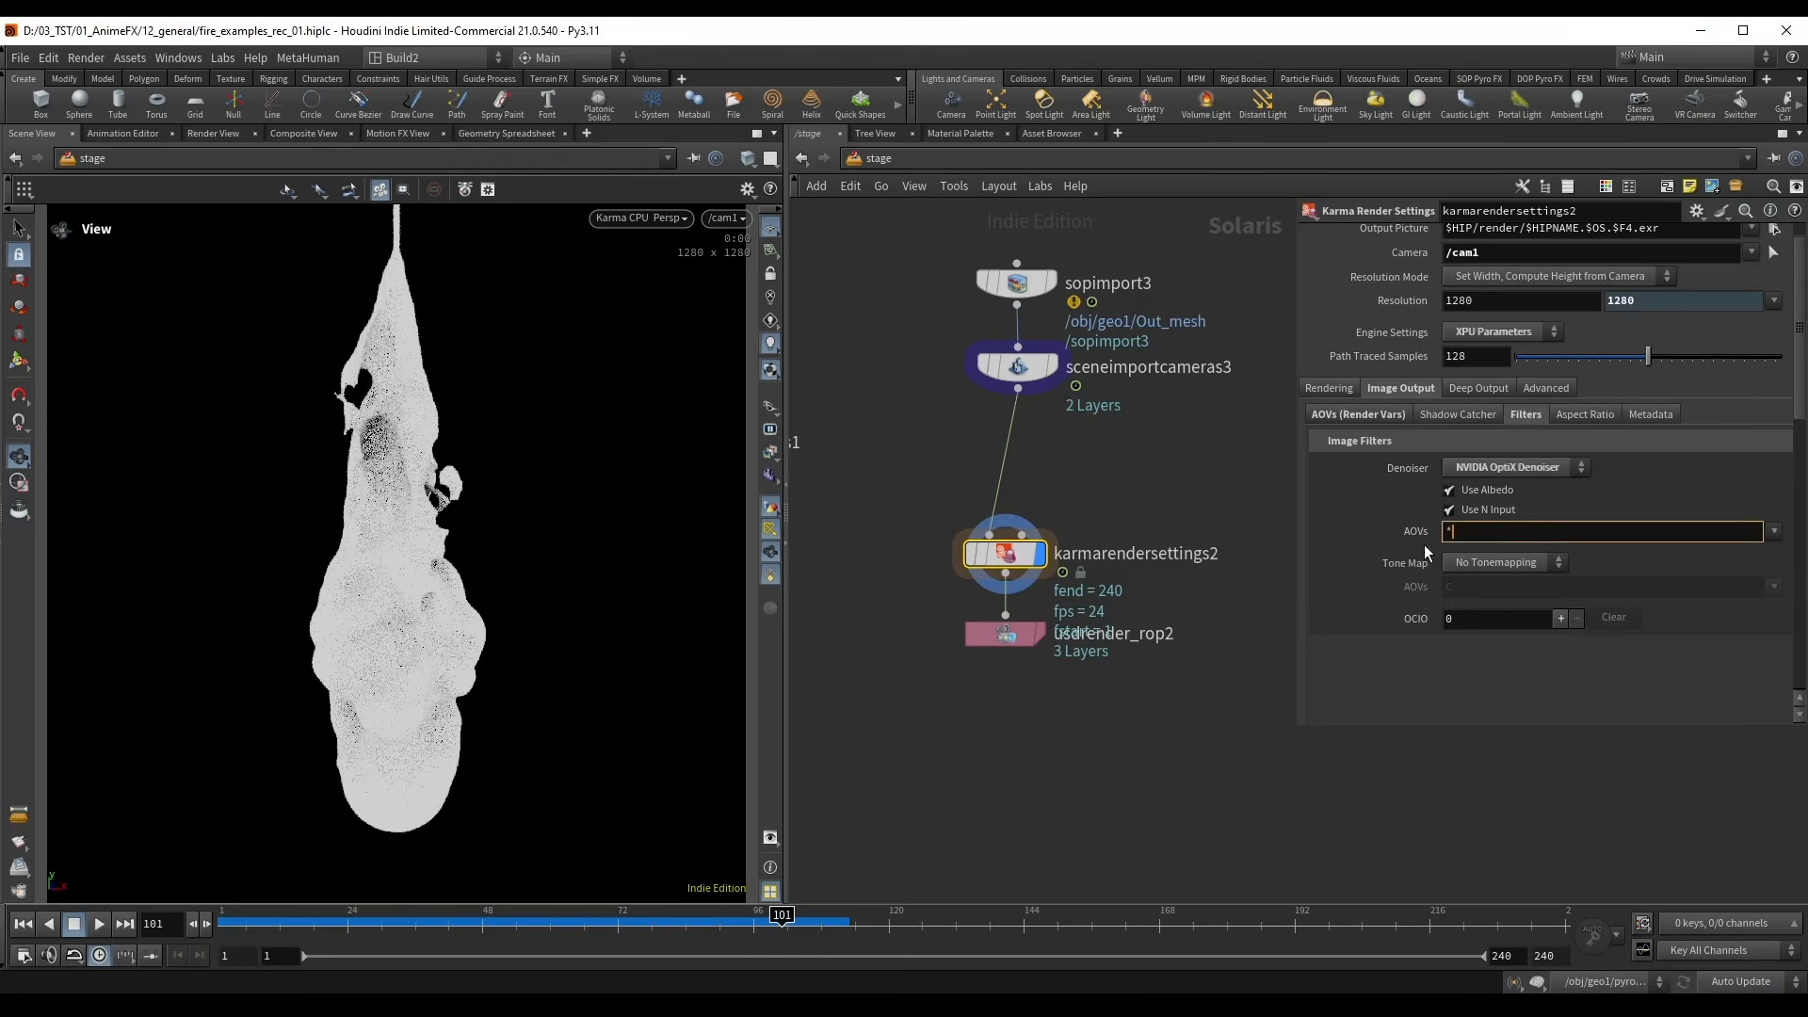
{"action": "type", "text": "*"}
{"action": "key", "text": "Return"}
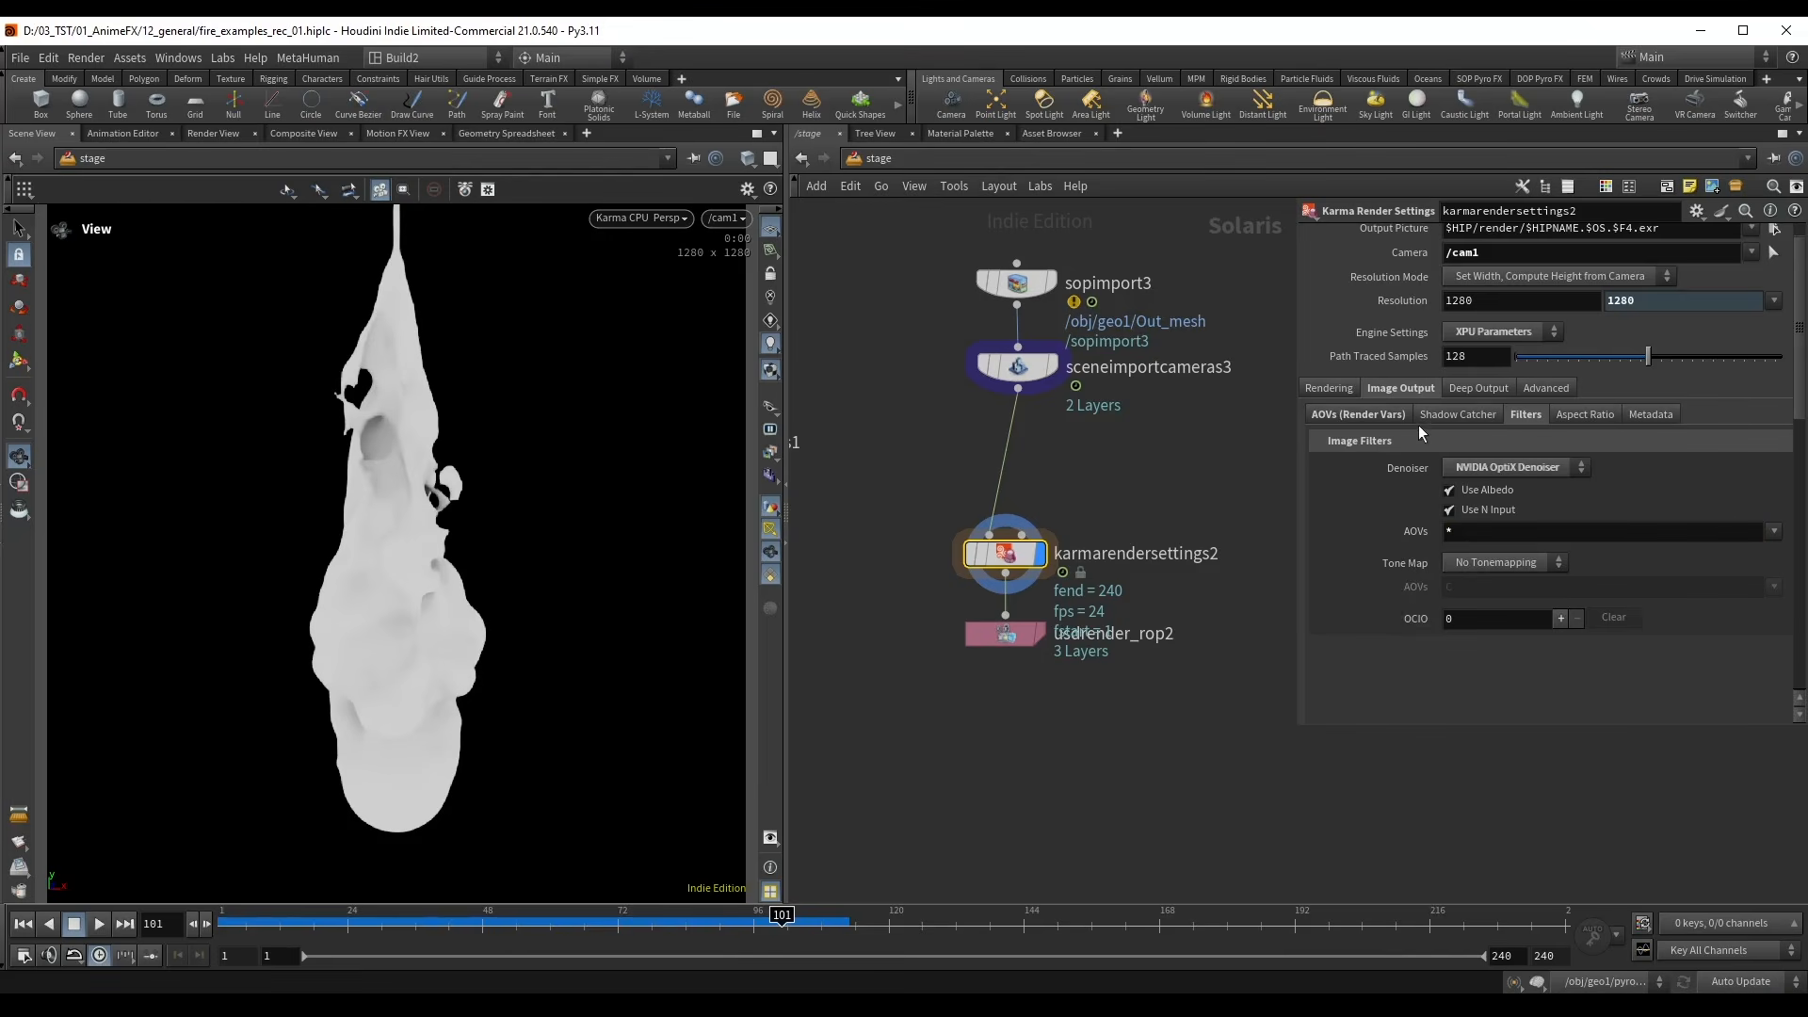
- Review the Ambient Occlusion and Utility render variables of karmarendersettings2
{"action": "left_click", "coordinate": [1369, 412]}
{"action": "scroll", "coordinate": [1599, 607], "scroll_direction": "down", "scroll_amount": 8}
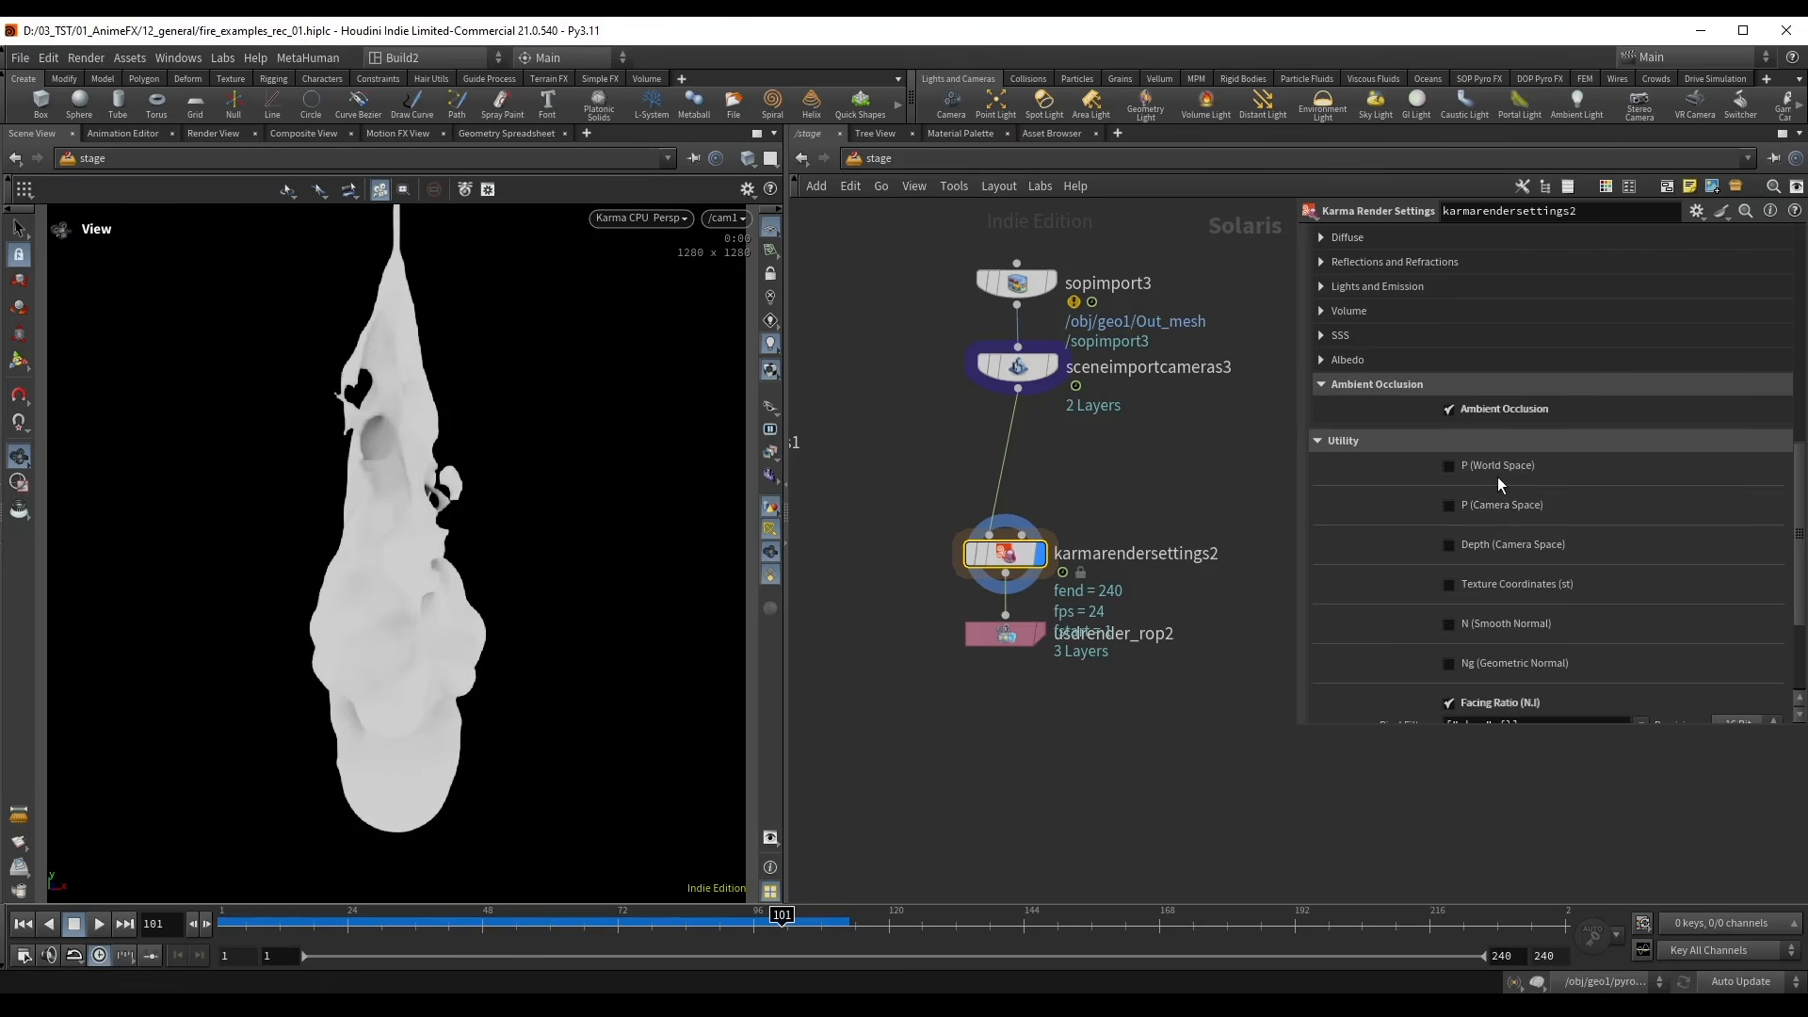
{"action": "scroll", "coordinate": [1497, 476], "scroll_direction": "down", "scroll_amount": 3}
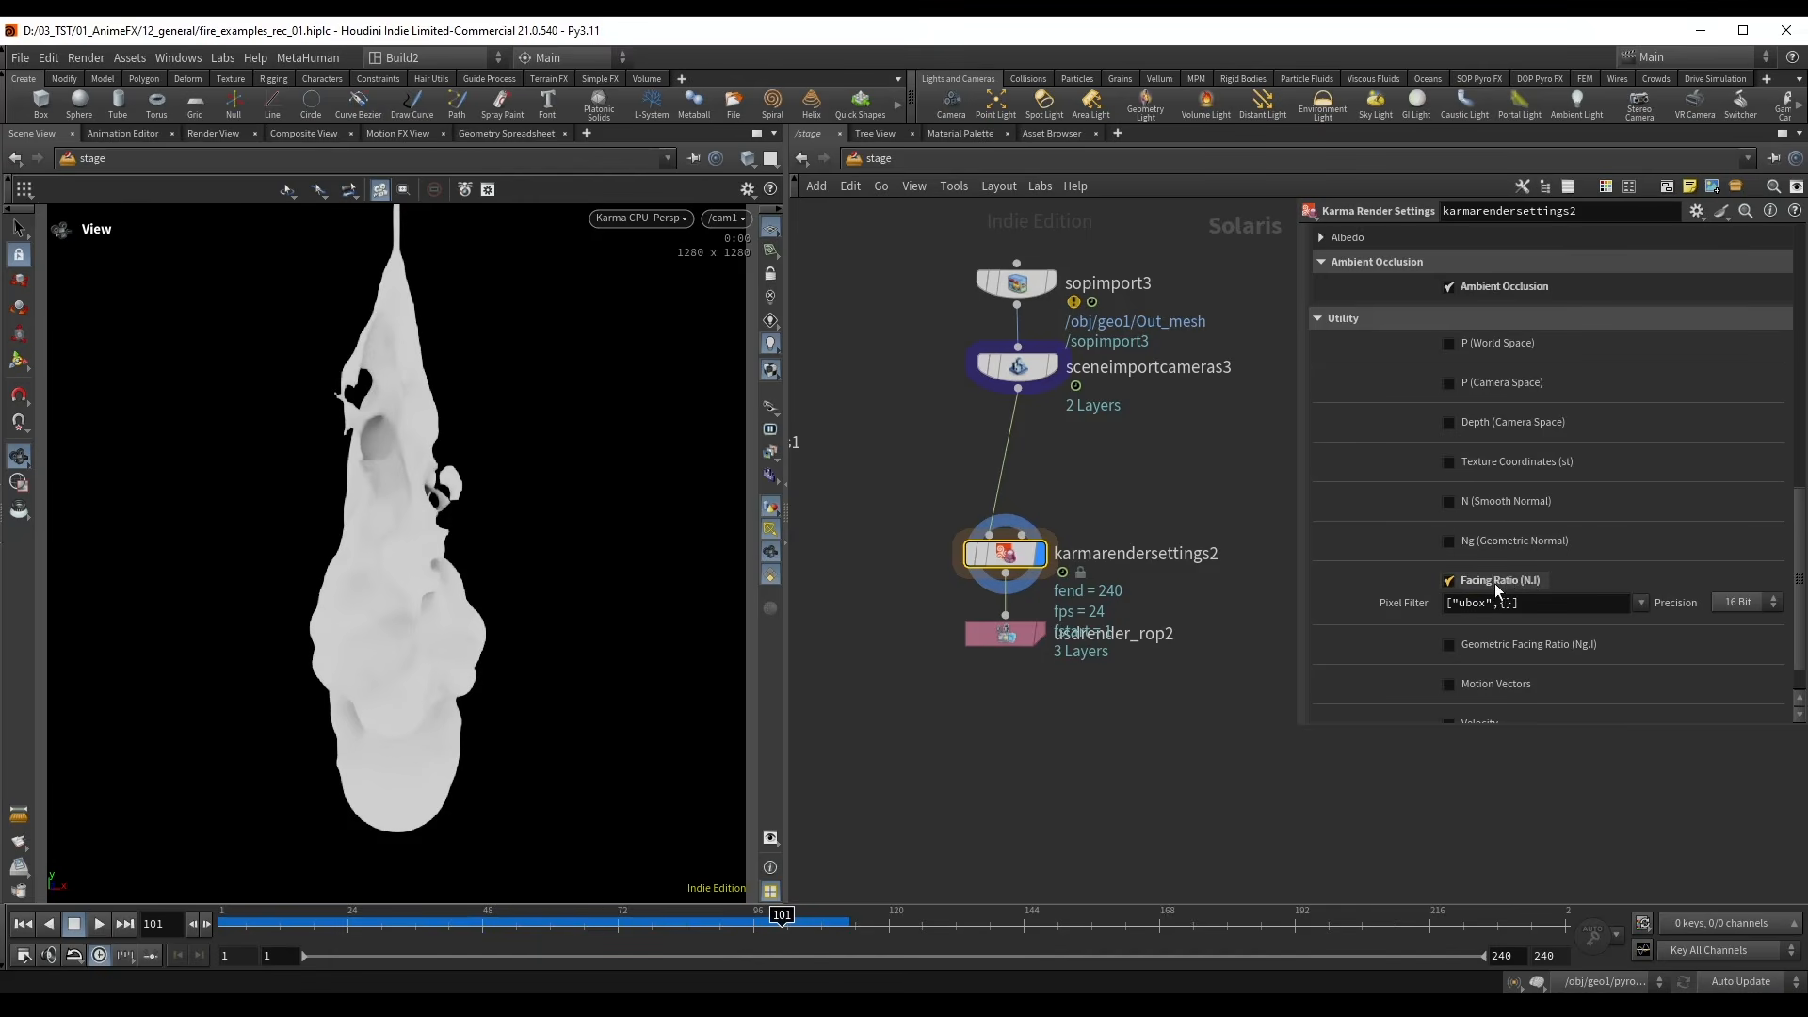
{"action": "scroll", "coordinate": [1494, 584], "scroll_direction": "down", "scroll_amount": 1}
{"action": "scroll", "coordinate": [1420, 688], "scroll_direction": "up", "scroll_amount": 2}
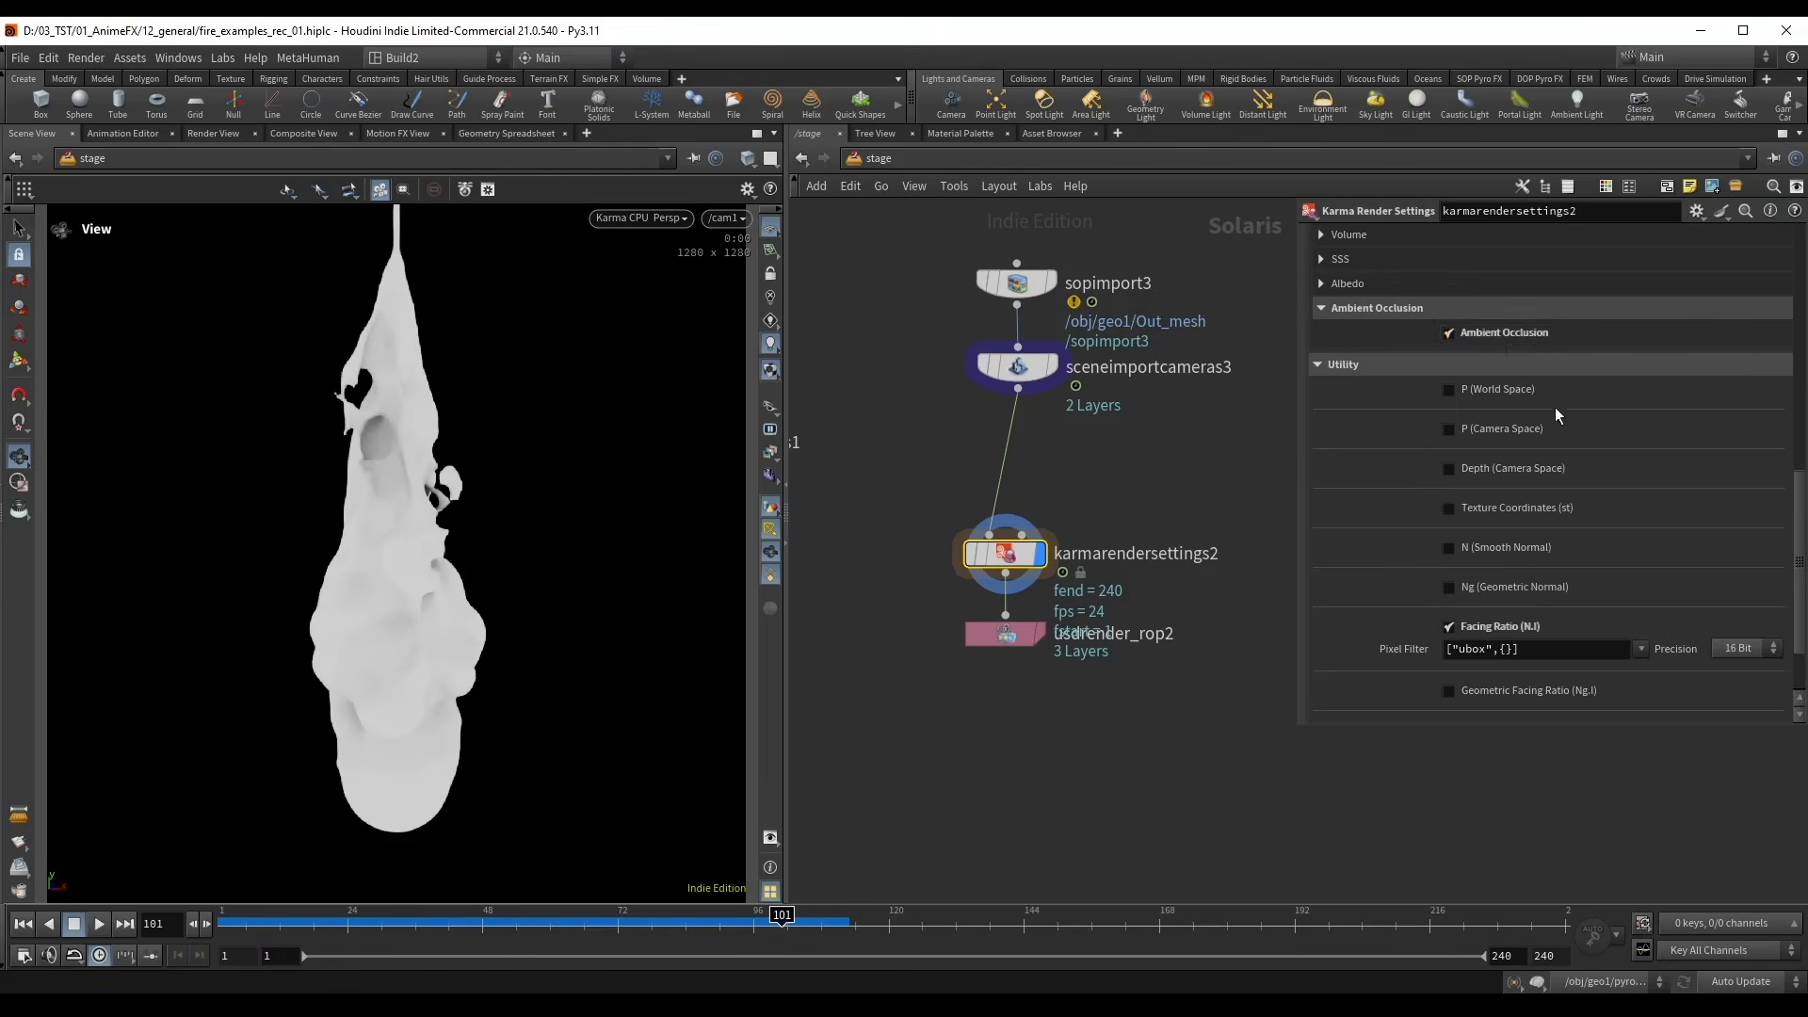
{"action": "scroll", "coordinate": [1522, 506], "scroll_direction": "up", "scroll_amount": 10}
{"action": "scroll", "coordinate": [1546, 500], "scroll_direction": "up", "scroll_amount": 2}
- Compare the ambient occlusion render with No Denoiser, and switch back to NVIDIA OptiX Denoiser
{"action": "left_click", "coordinate": [1521, 316]}
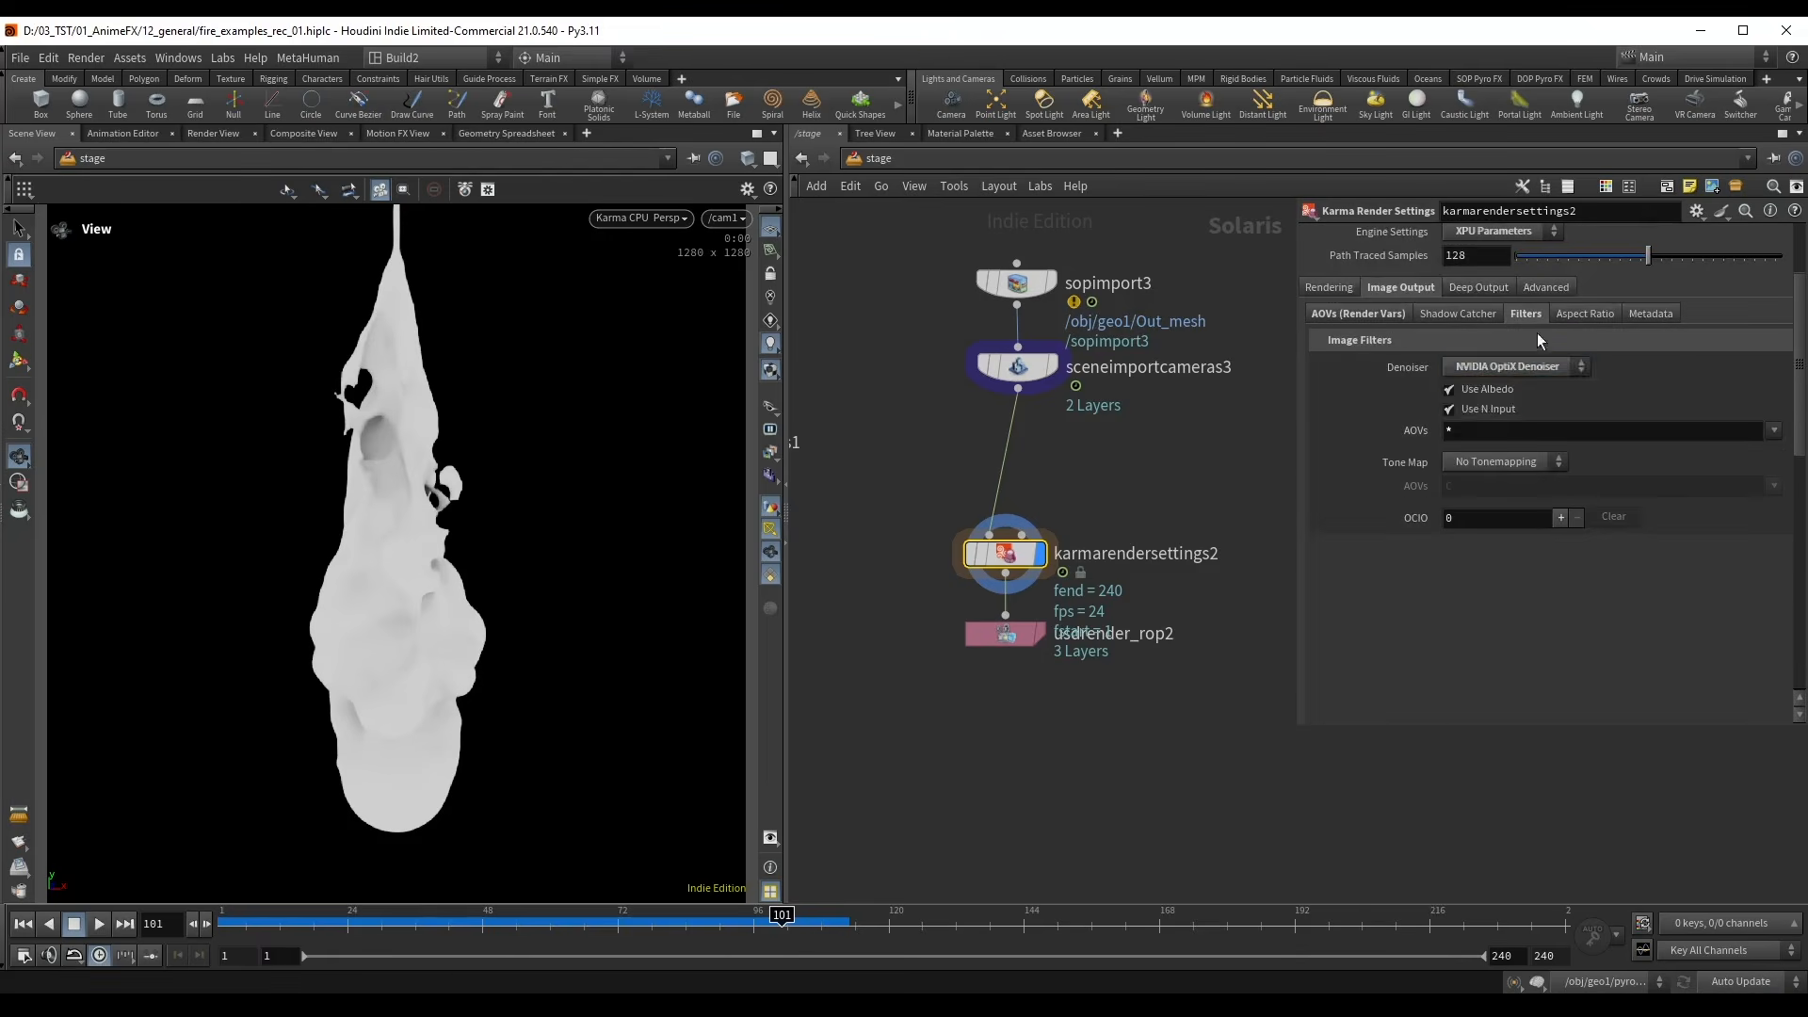
{"action": "left_click", "coordinate": [1515, 366]}
{"action": "left_click", "coordinate": [1502, 379]}
{"action": "left_click", "coordinate": [1500, 369]}
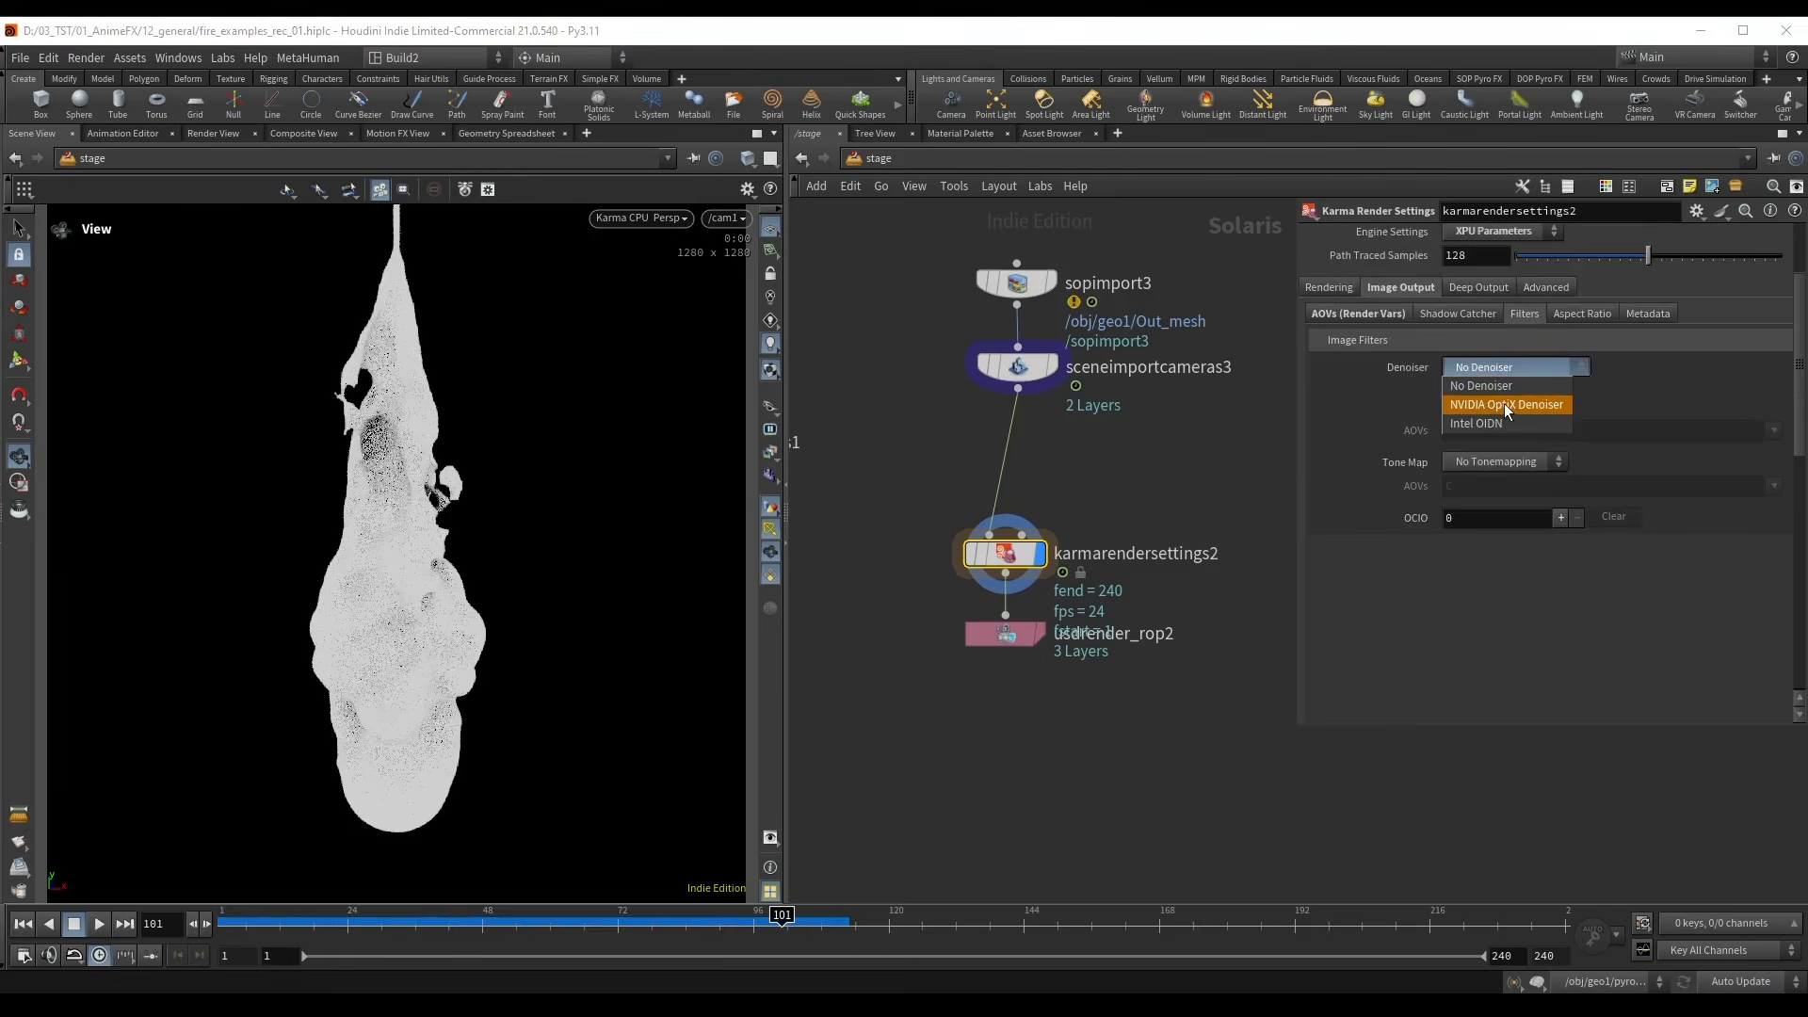
{"action": "left_click", "coordinate": [1504, 403]}
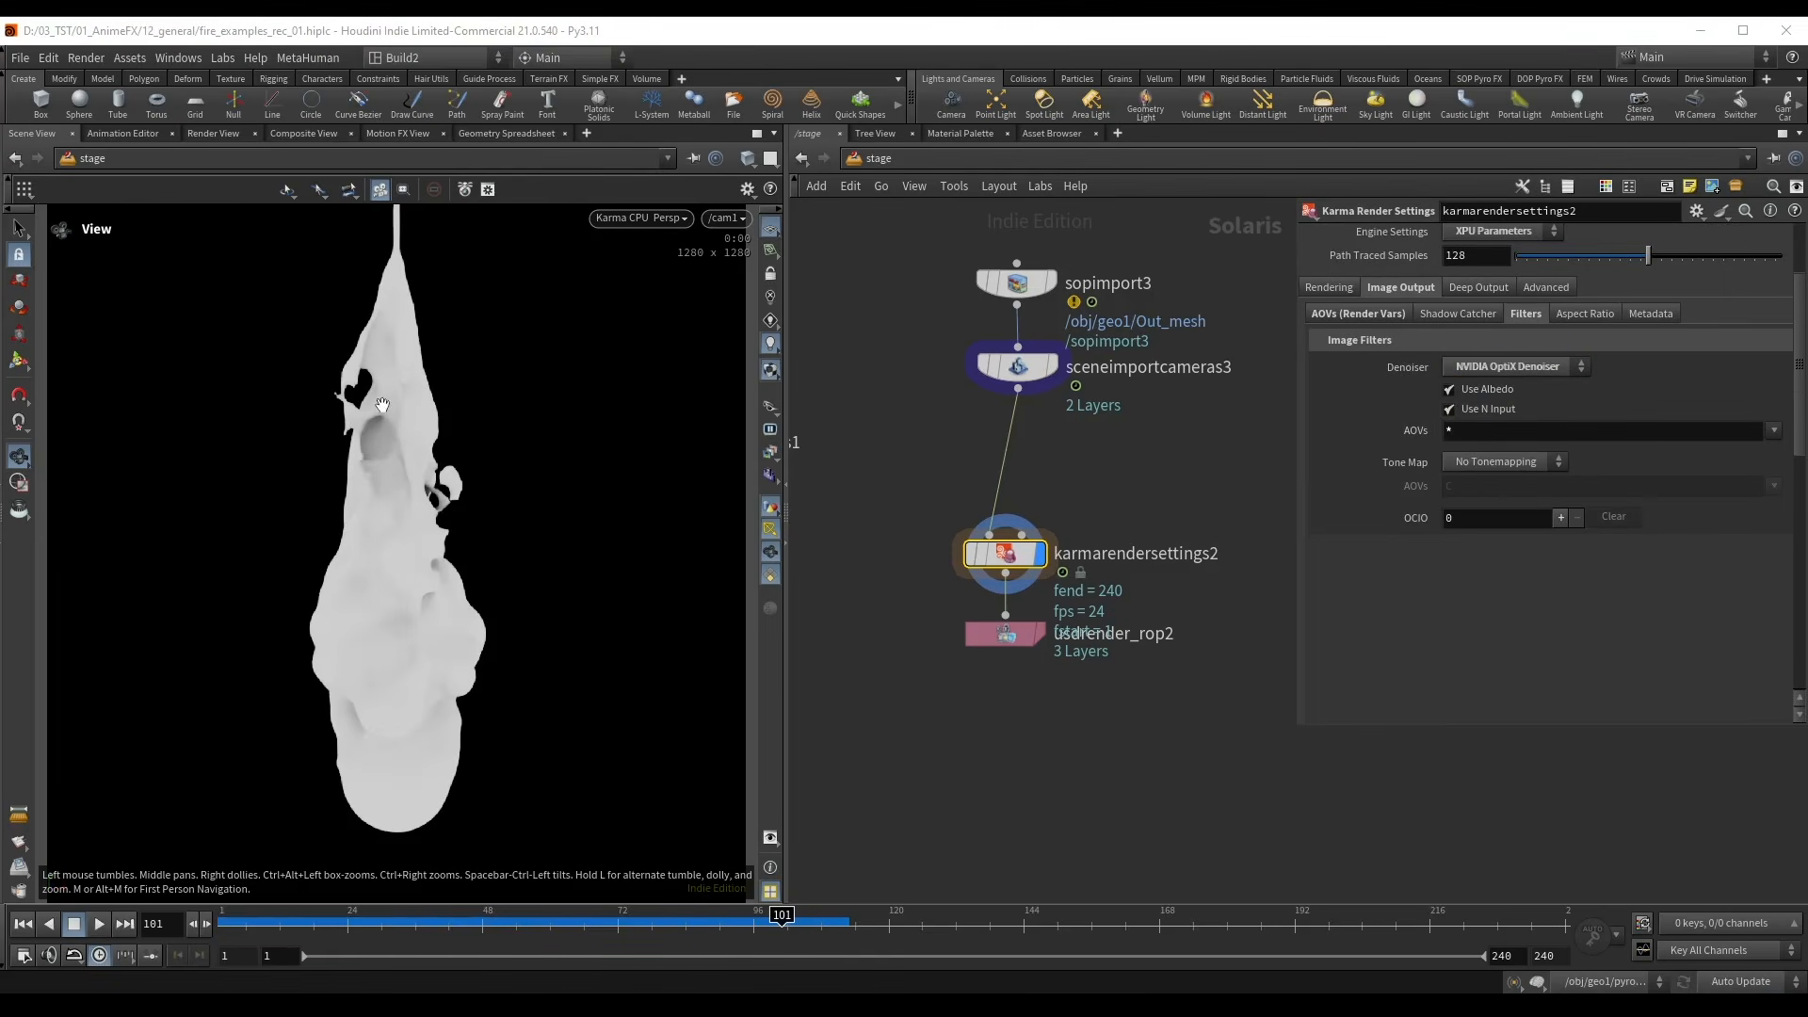
- Stop the Karma viewport render, enter the network of the geo1 object and save the scene
{"action": "scroll", "coordinate": [1534, 482], "scroll_direction": "up", "scroll_amount": 5}
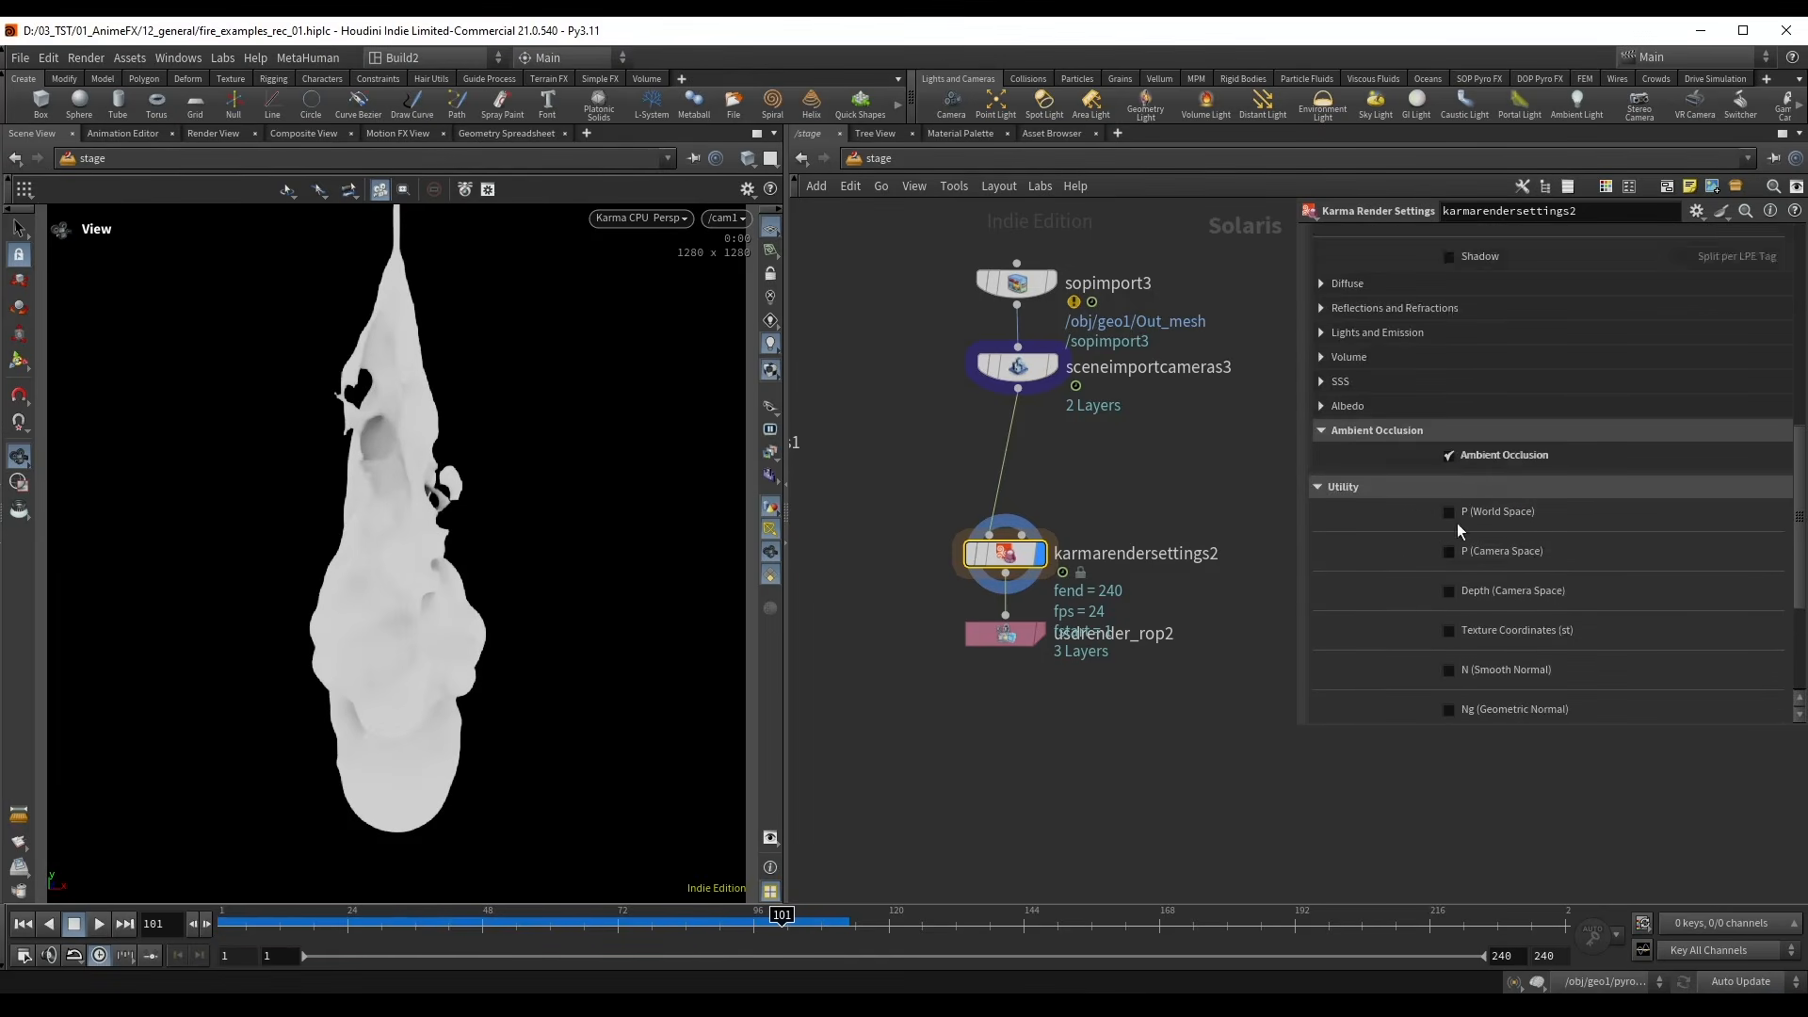
{"action": "scroll", "coordinate": [1459, 529], "scroll_direction": "down", "scroll_amount": 5}
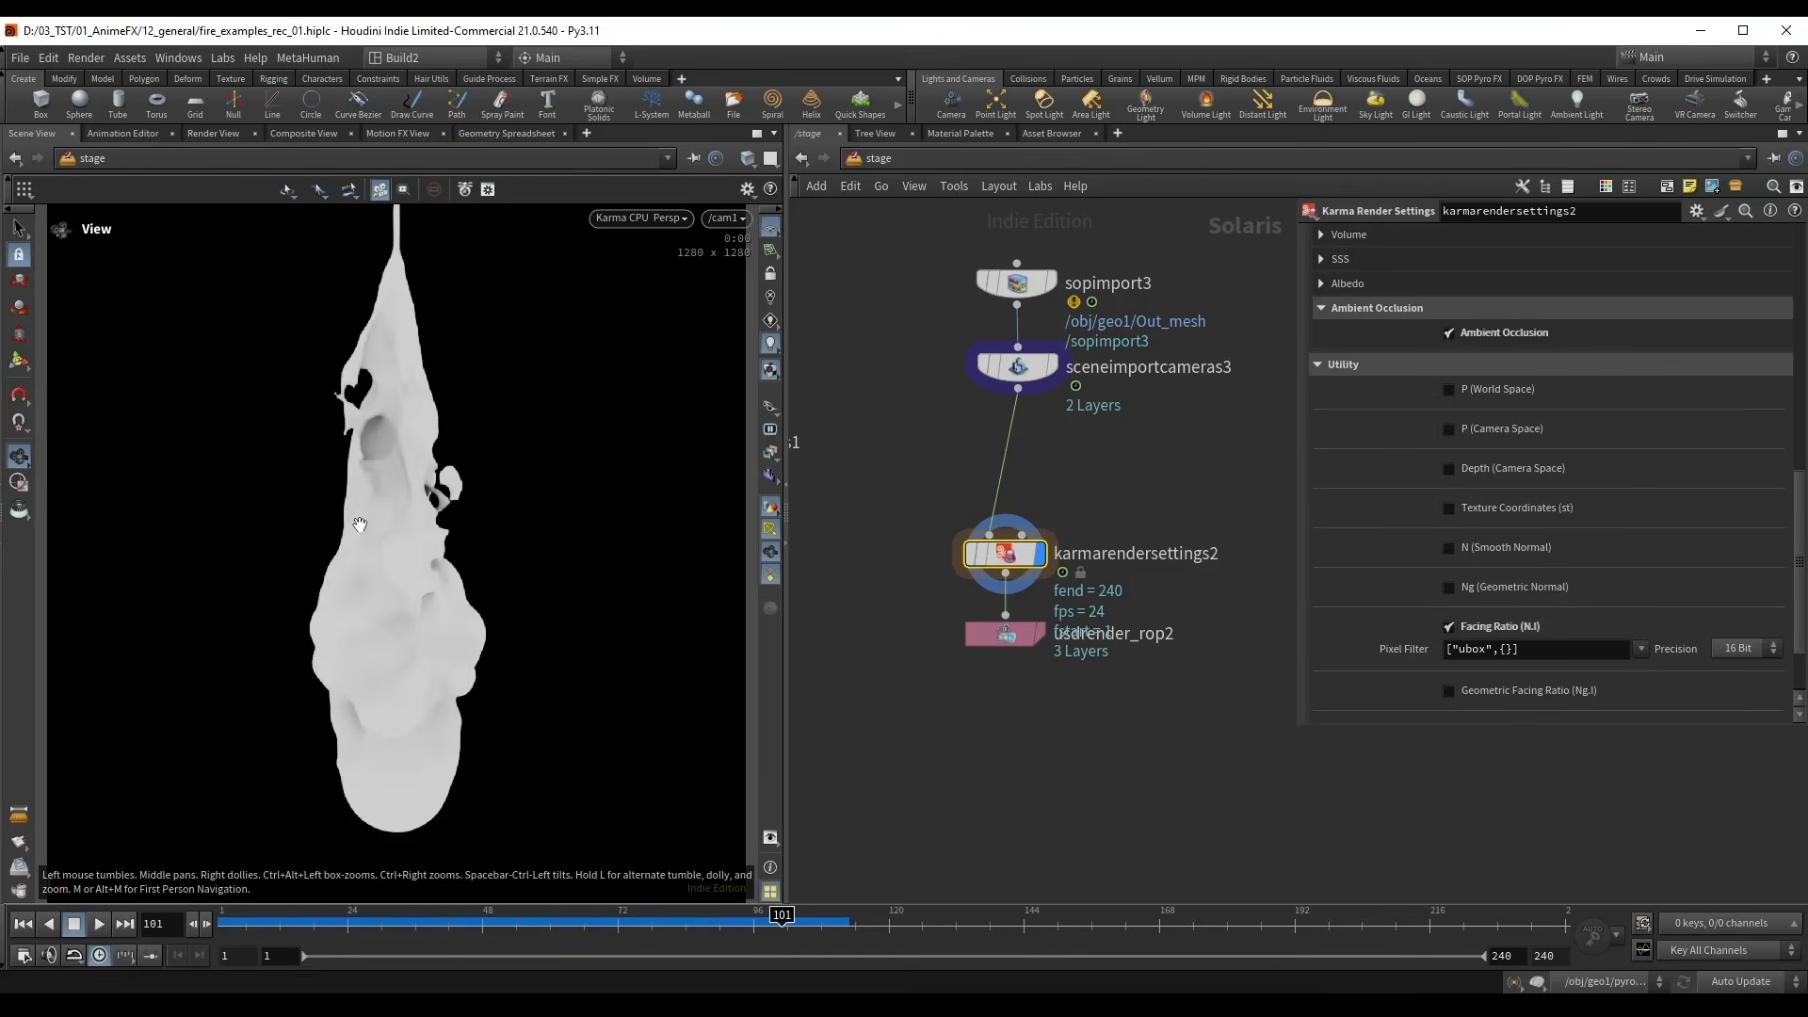
{"action": "key", "text": "ctrl+r"}
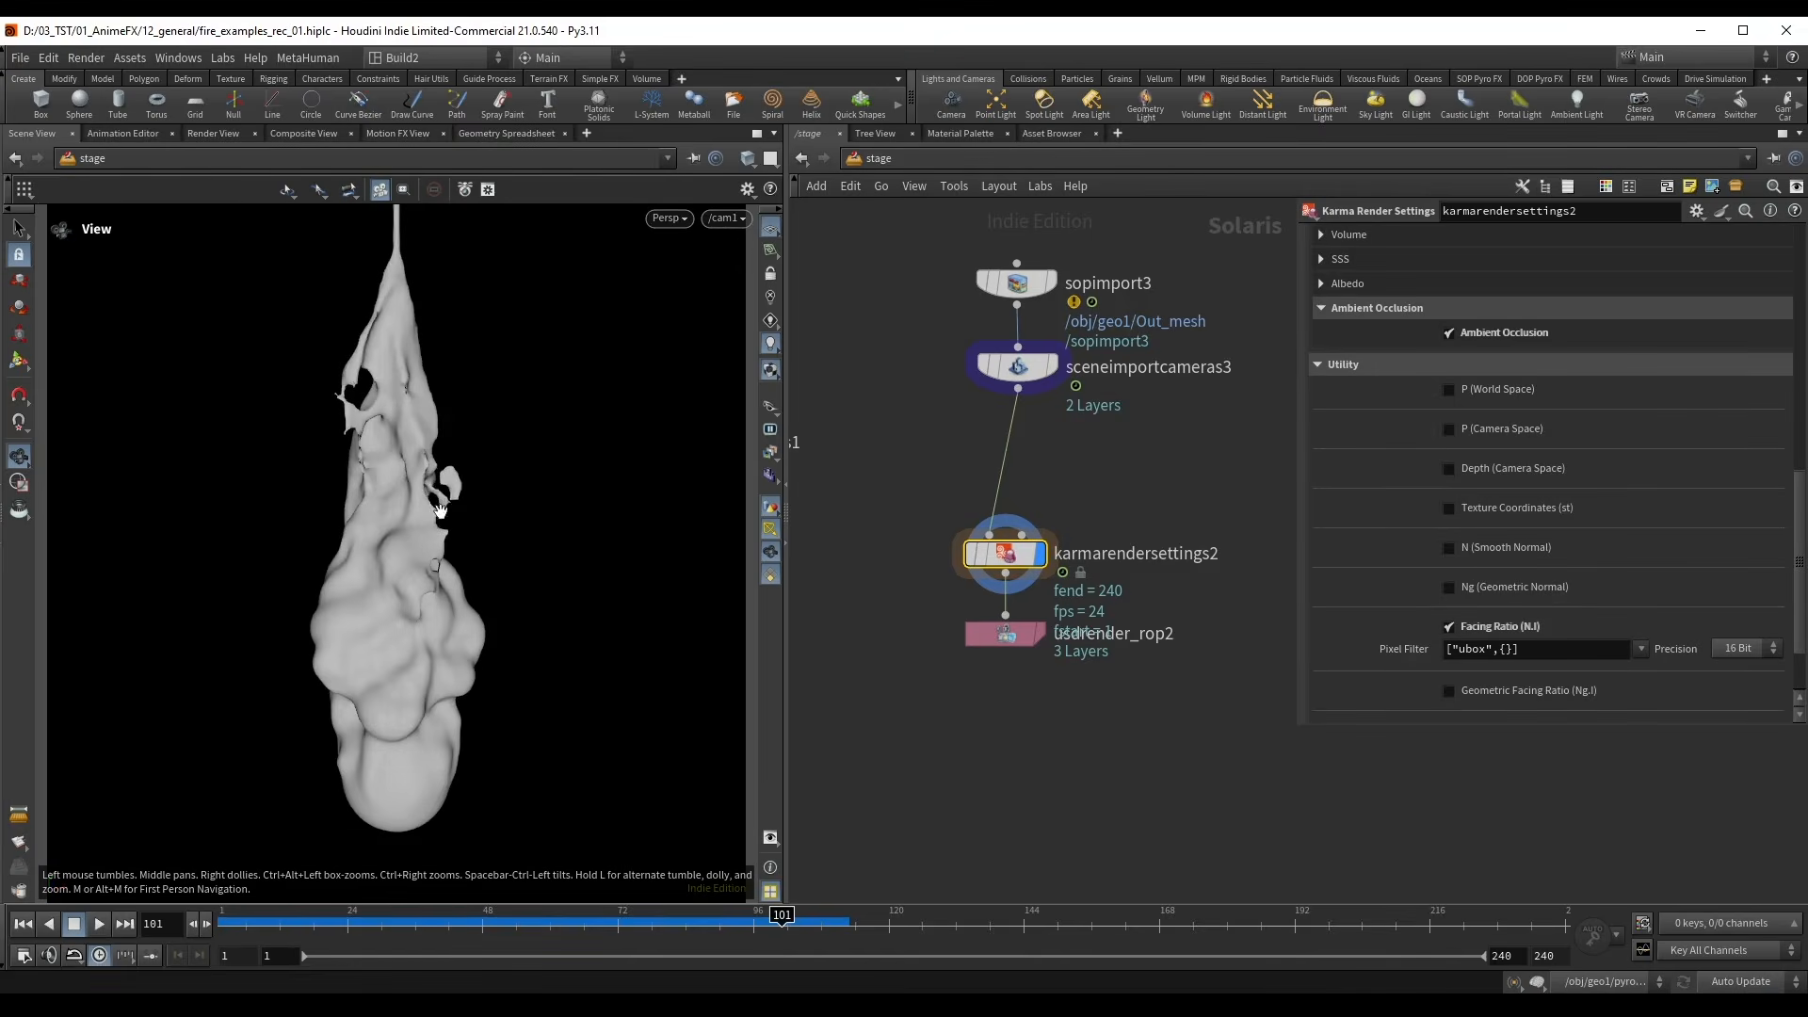
{"action": "middle_click_drag", "start_coordinate": [910, 461], "coordinate": [941, 483]}
{"action": "key", "text": "n"}
{"action": "left_click", "coordinate": [885, 472]}
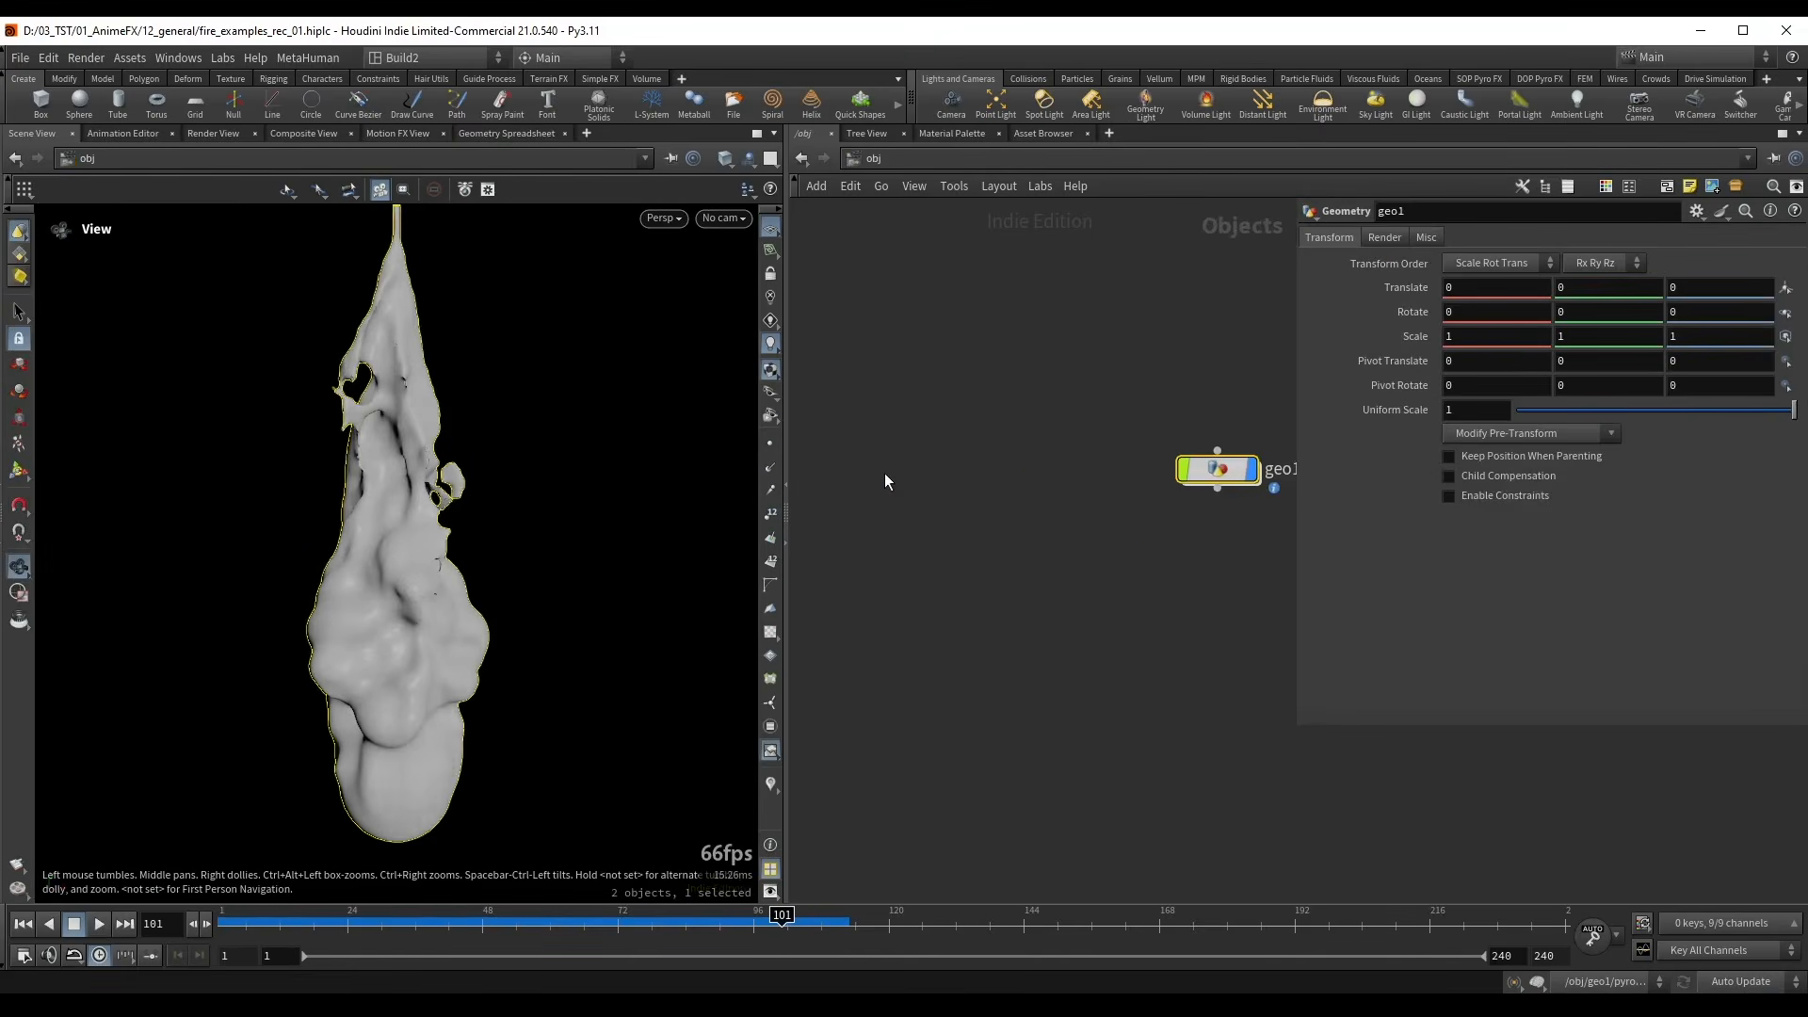
{"action": "double_click", "coordinate": [1092, 508]}
{"action": "key", "text": "ctrl+s"}
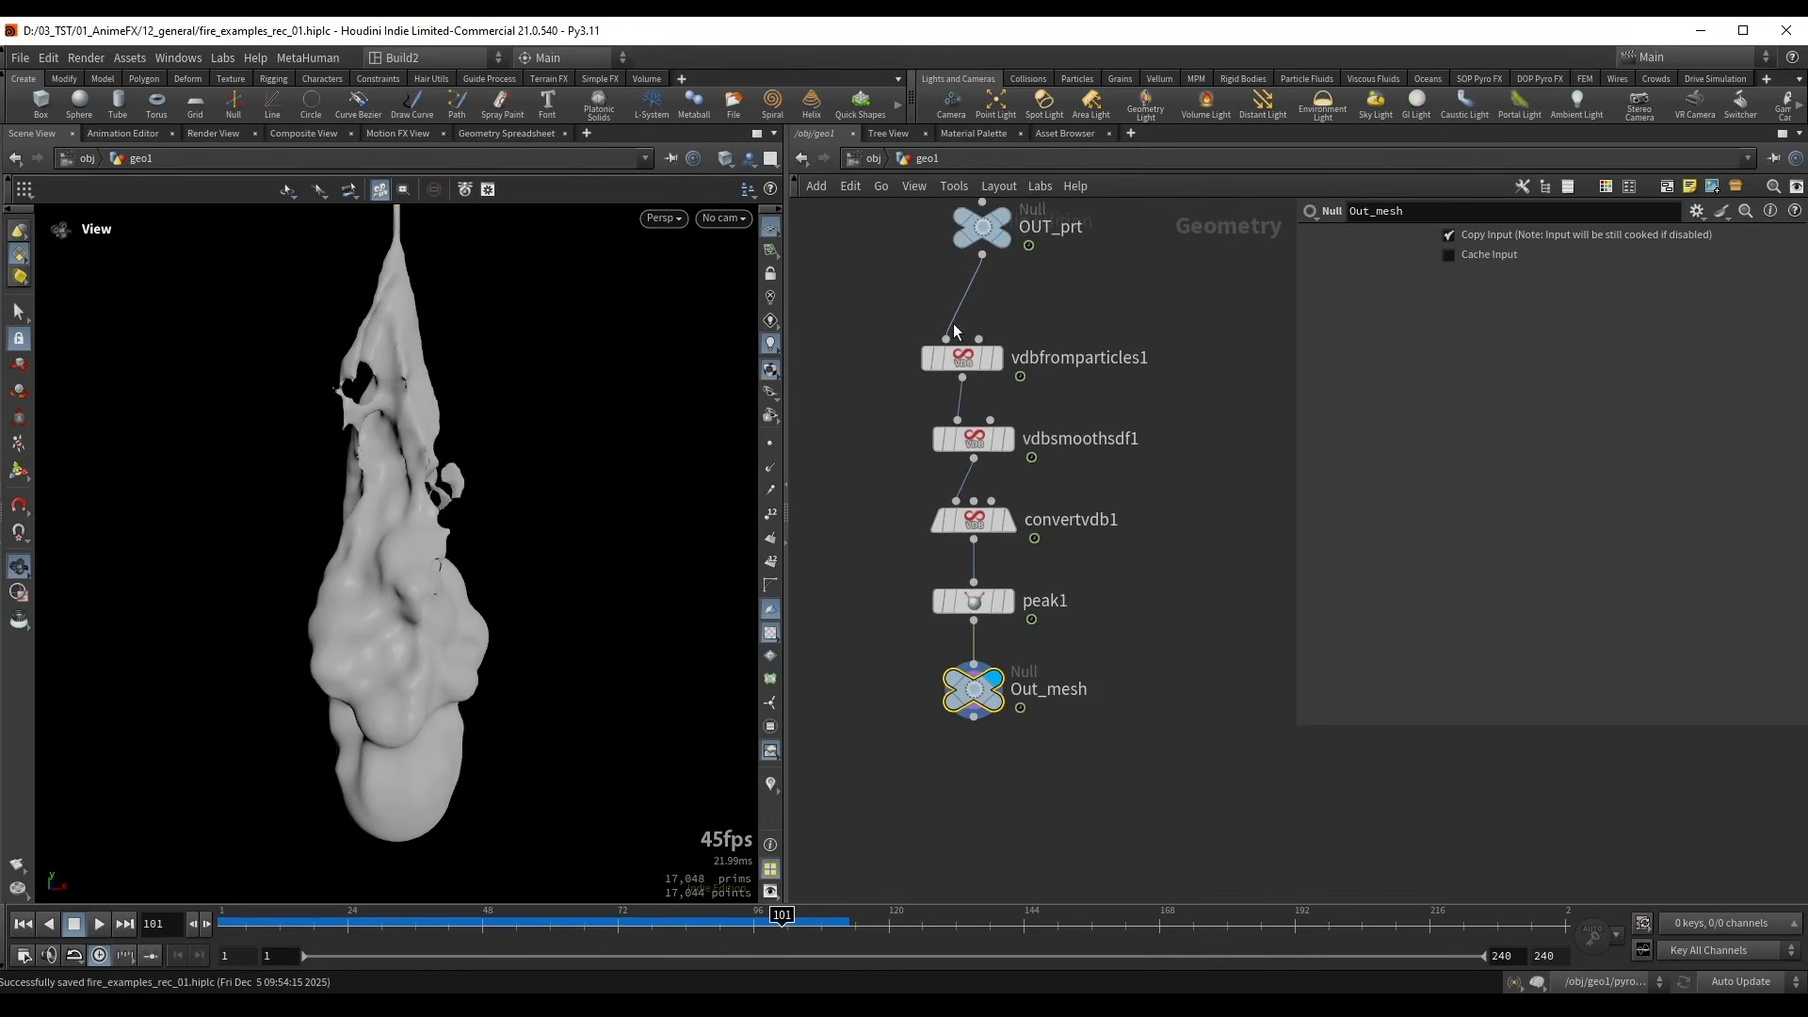
- Insert a Labs Measure Curvature node between peak1 and Out_mesh
{"action": "left_click_drag", "start_coordinate": [986, 688], "coordinate": [987, 793]}
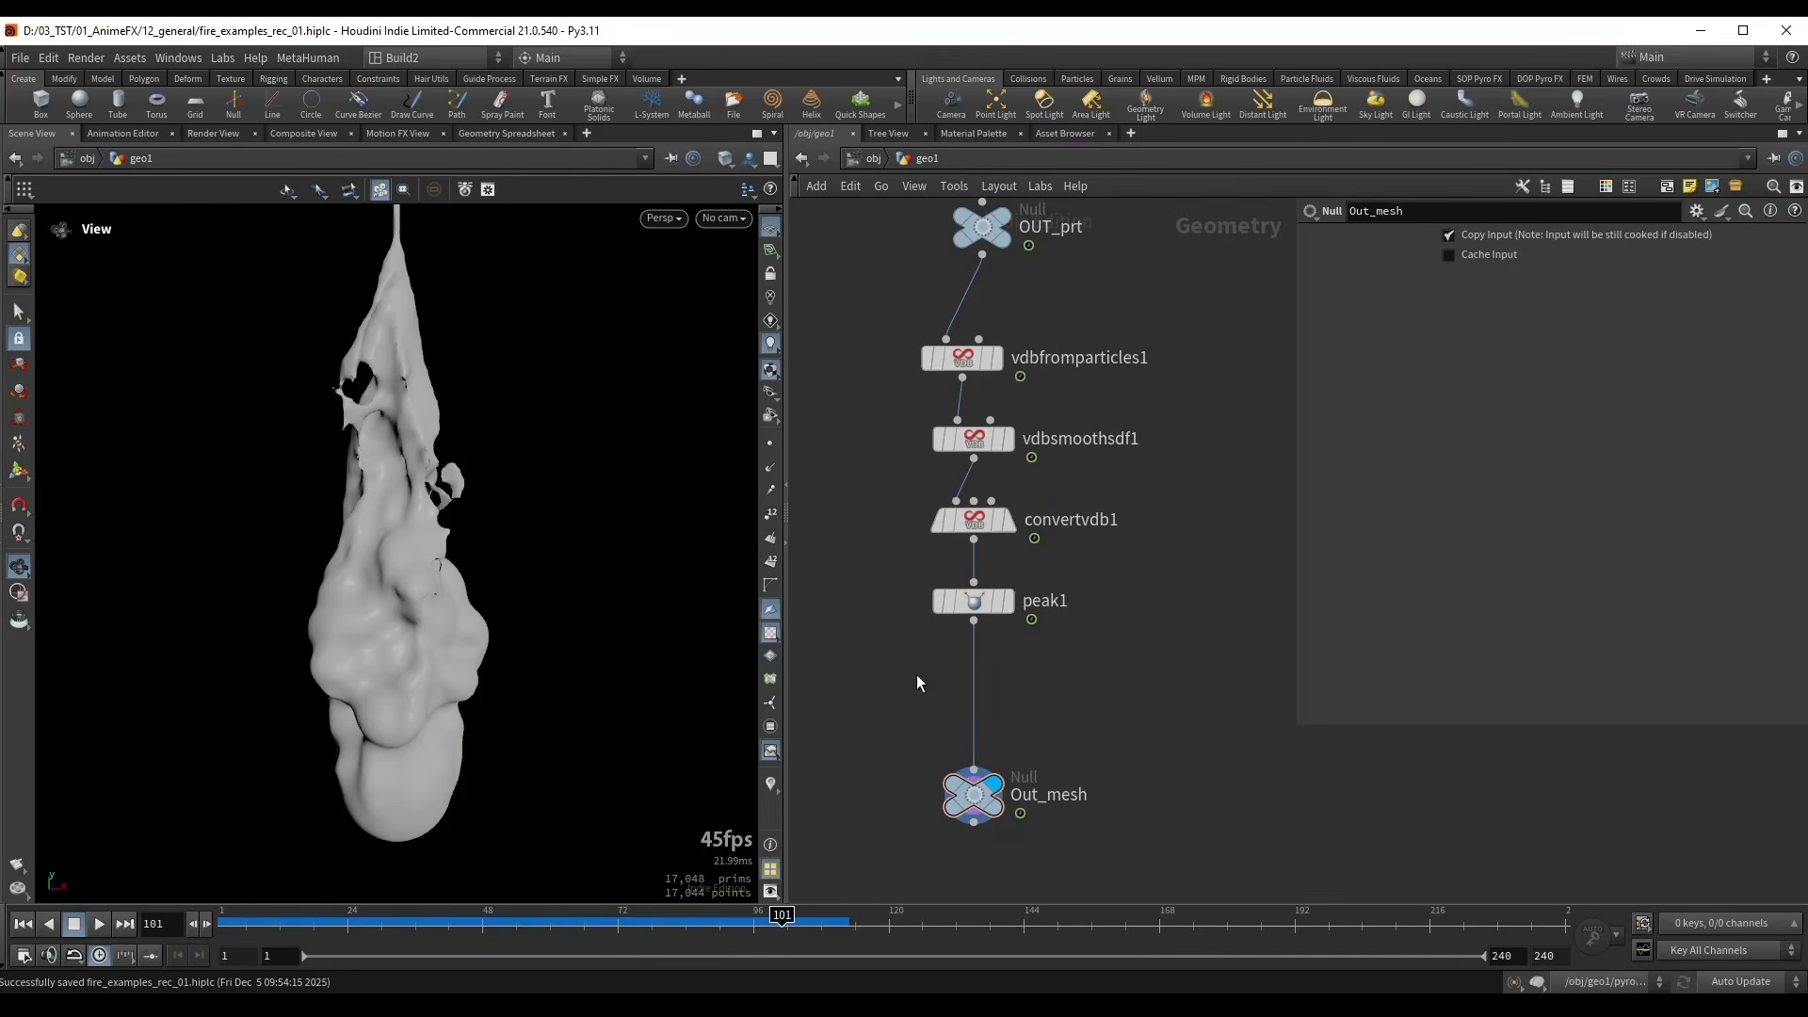
{"action": "key", "text": "Tab"}
{"action": "type", "text": "meas"}
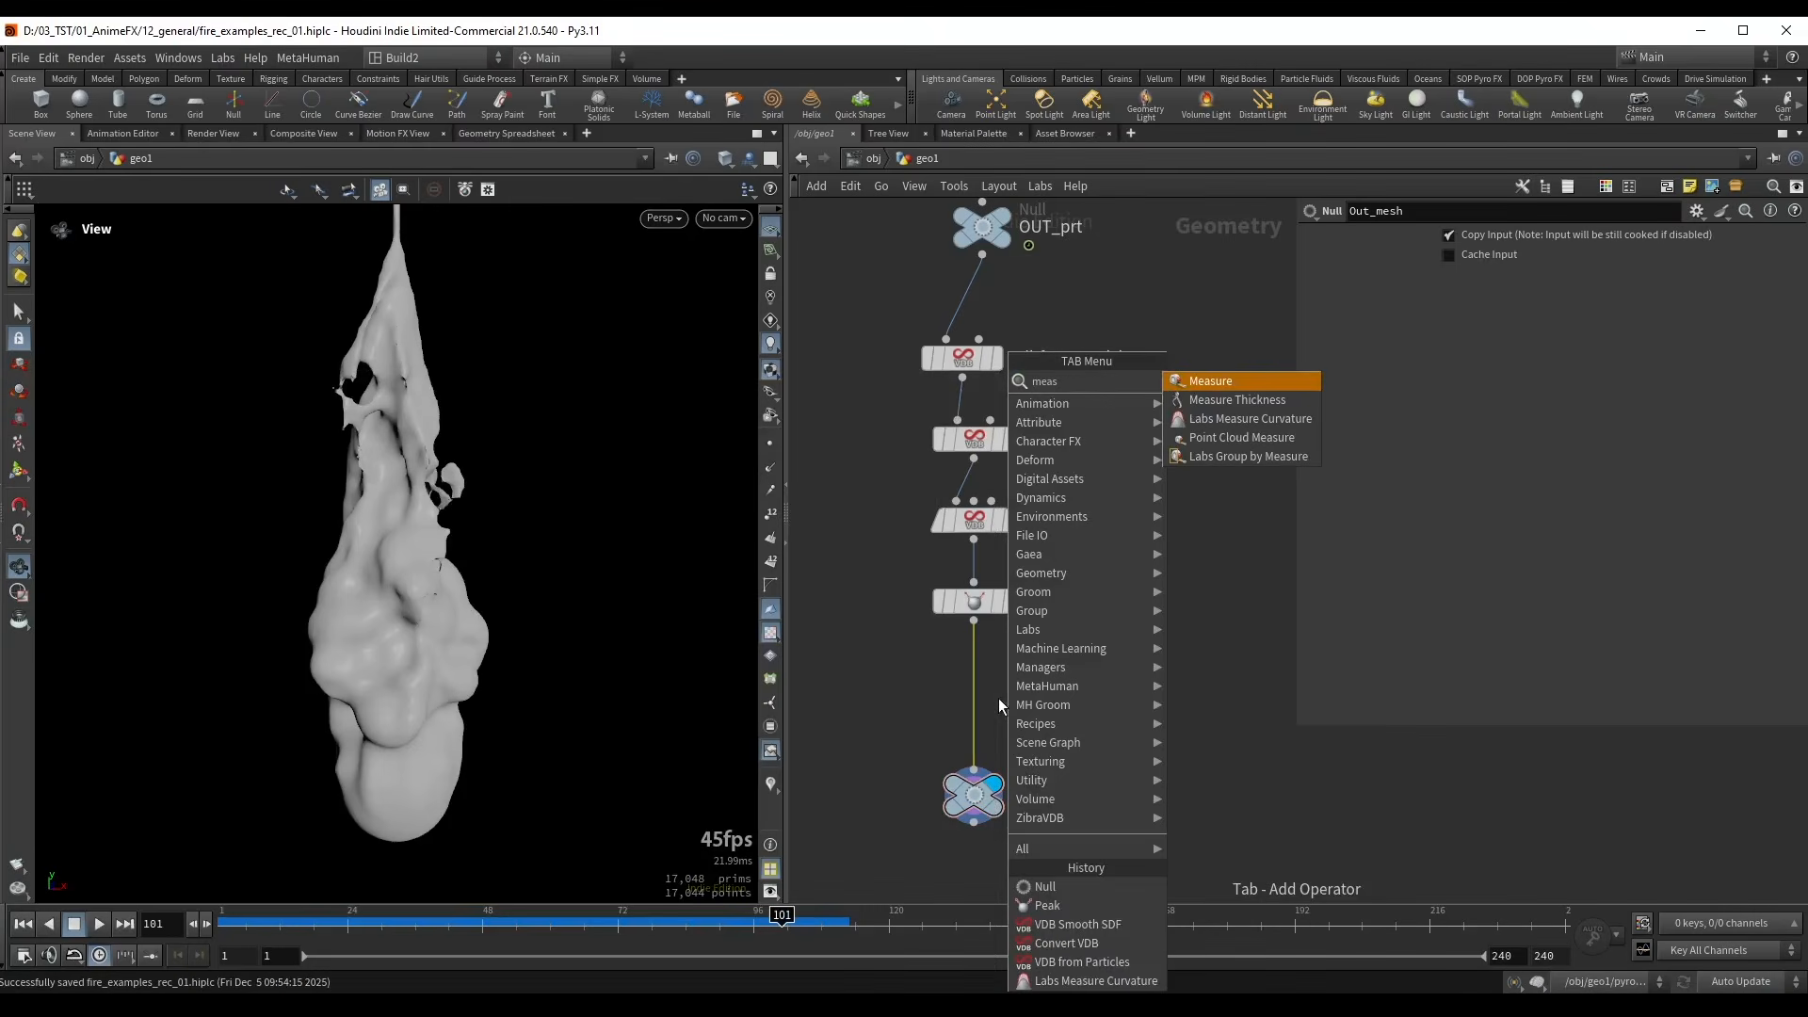
{"action": "left_click", "coordinate": [1224, 422]}
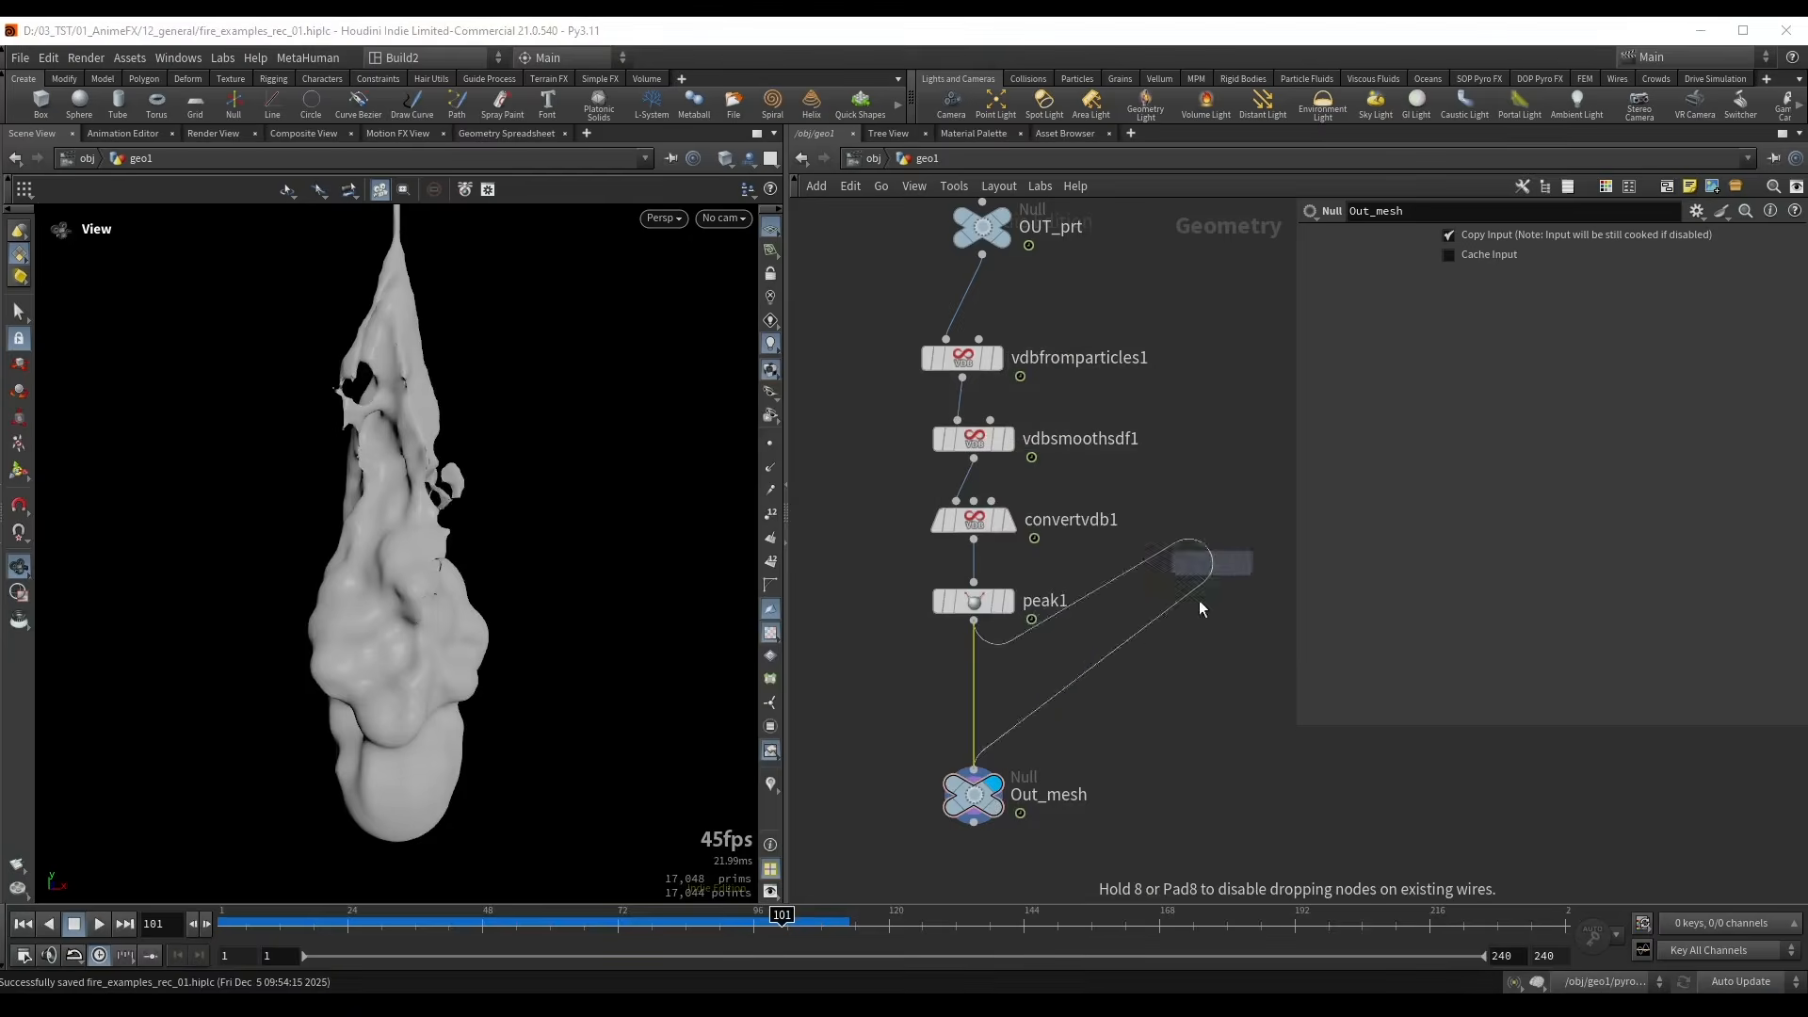
{"action": "left_click", "coordinate": [975, 684]}
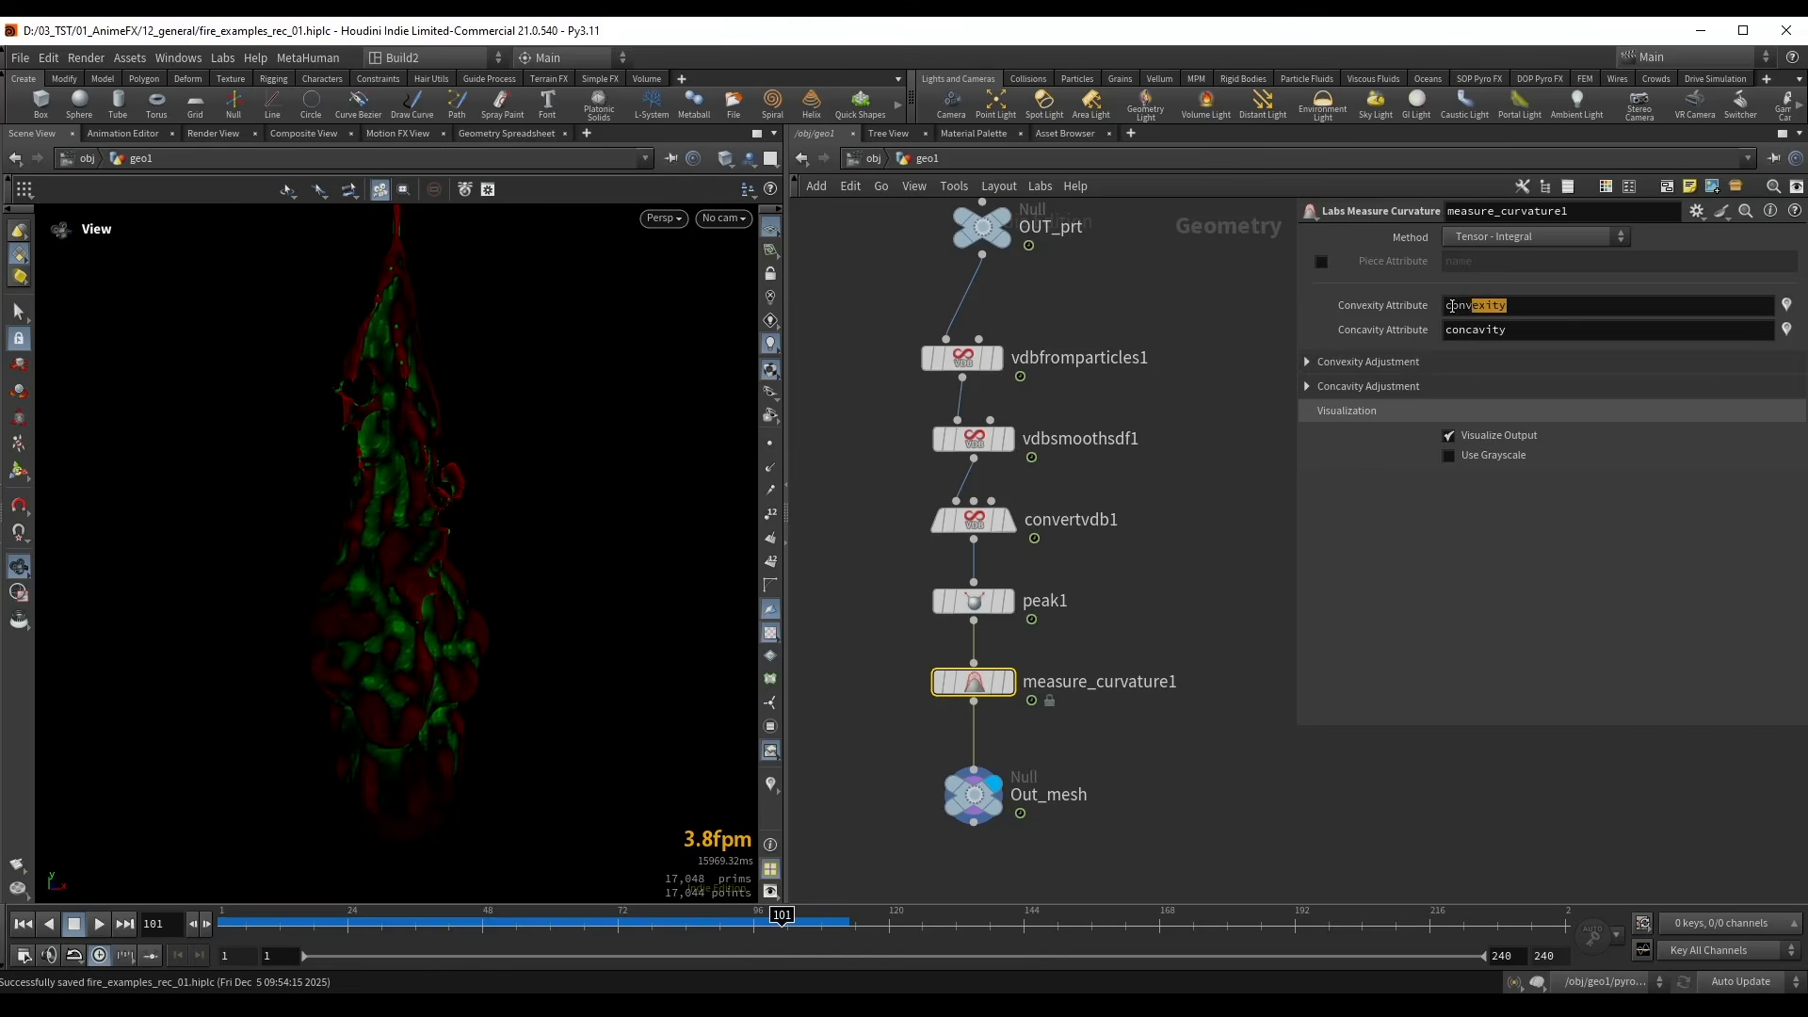
- Disable Visualize Output on measure_curvature1 and display its convexity point attribute in the viewport instead
{"action": "left_click", "coordinate": [1458, 439]}
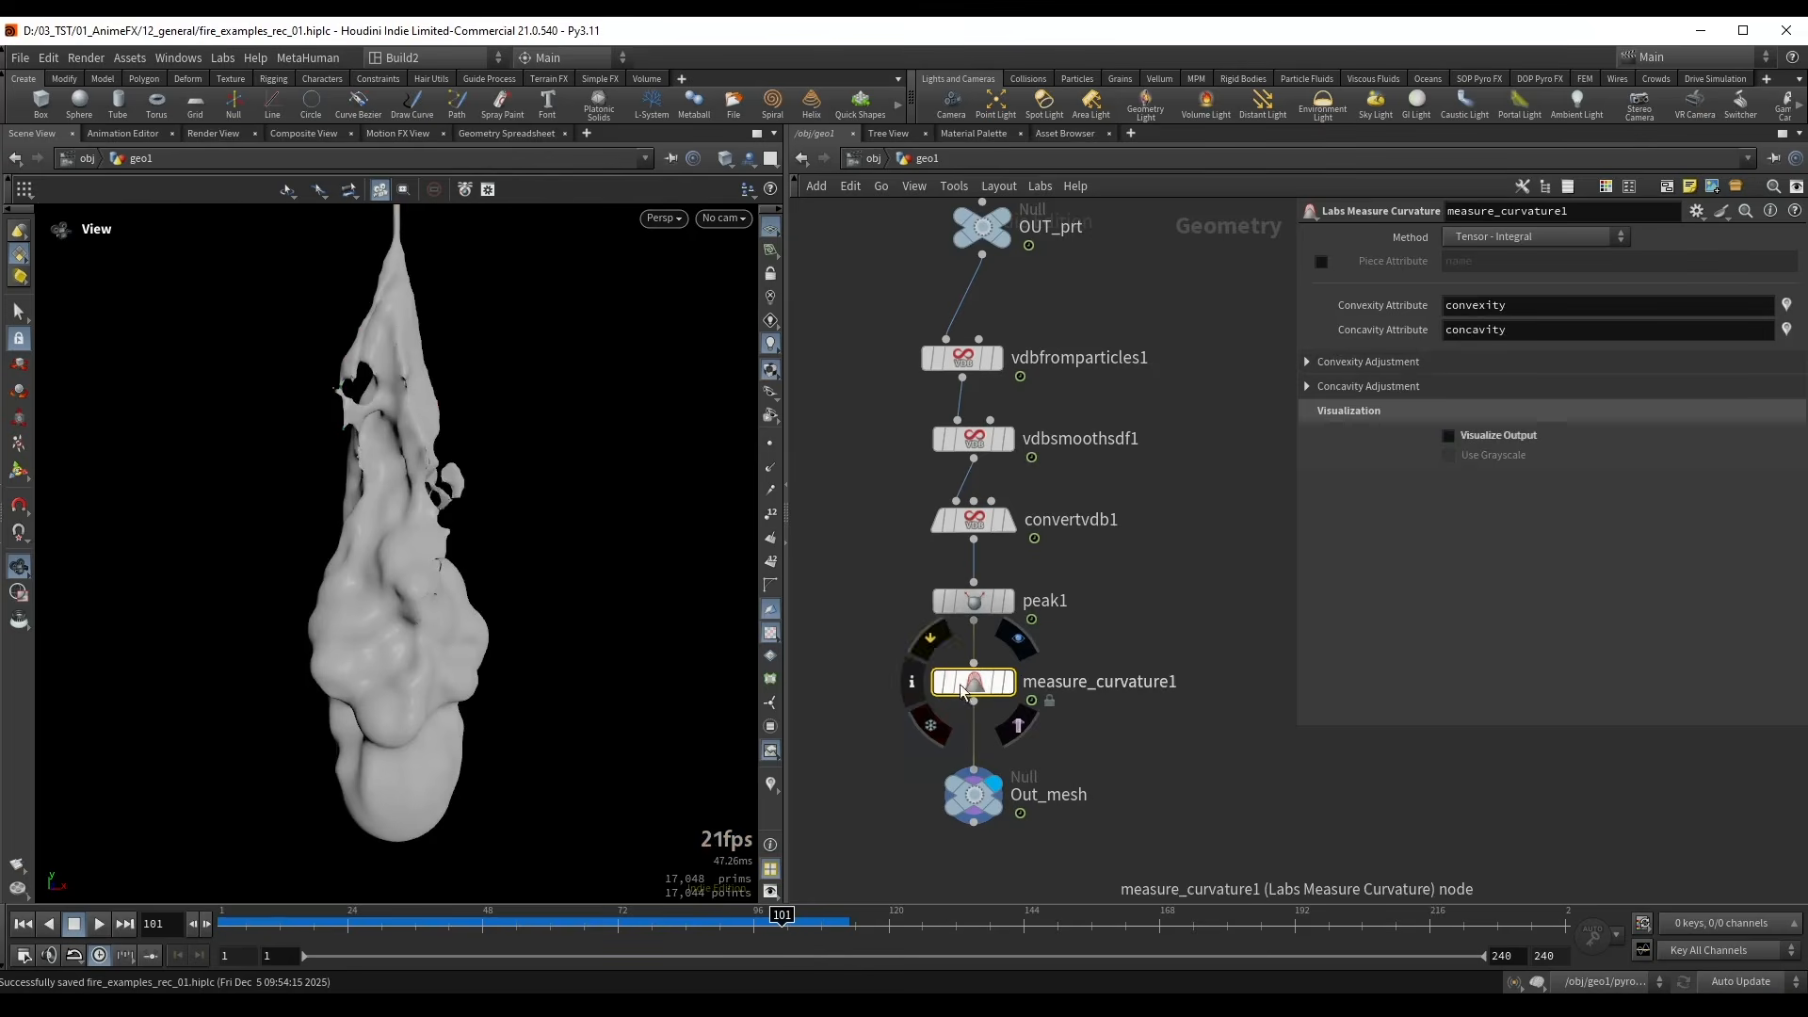
{"action": "left_click", "coordinate": [911, 732]}
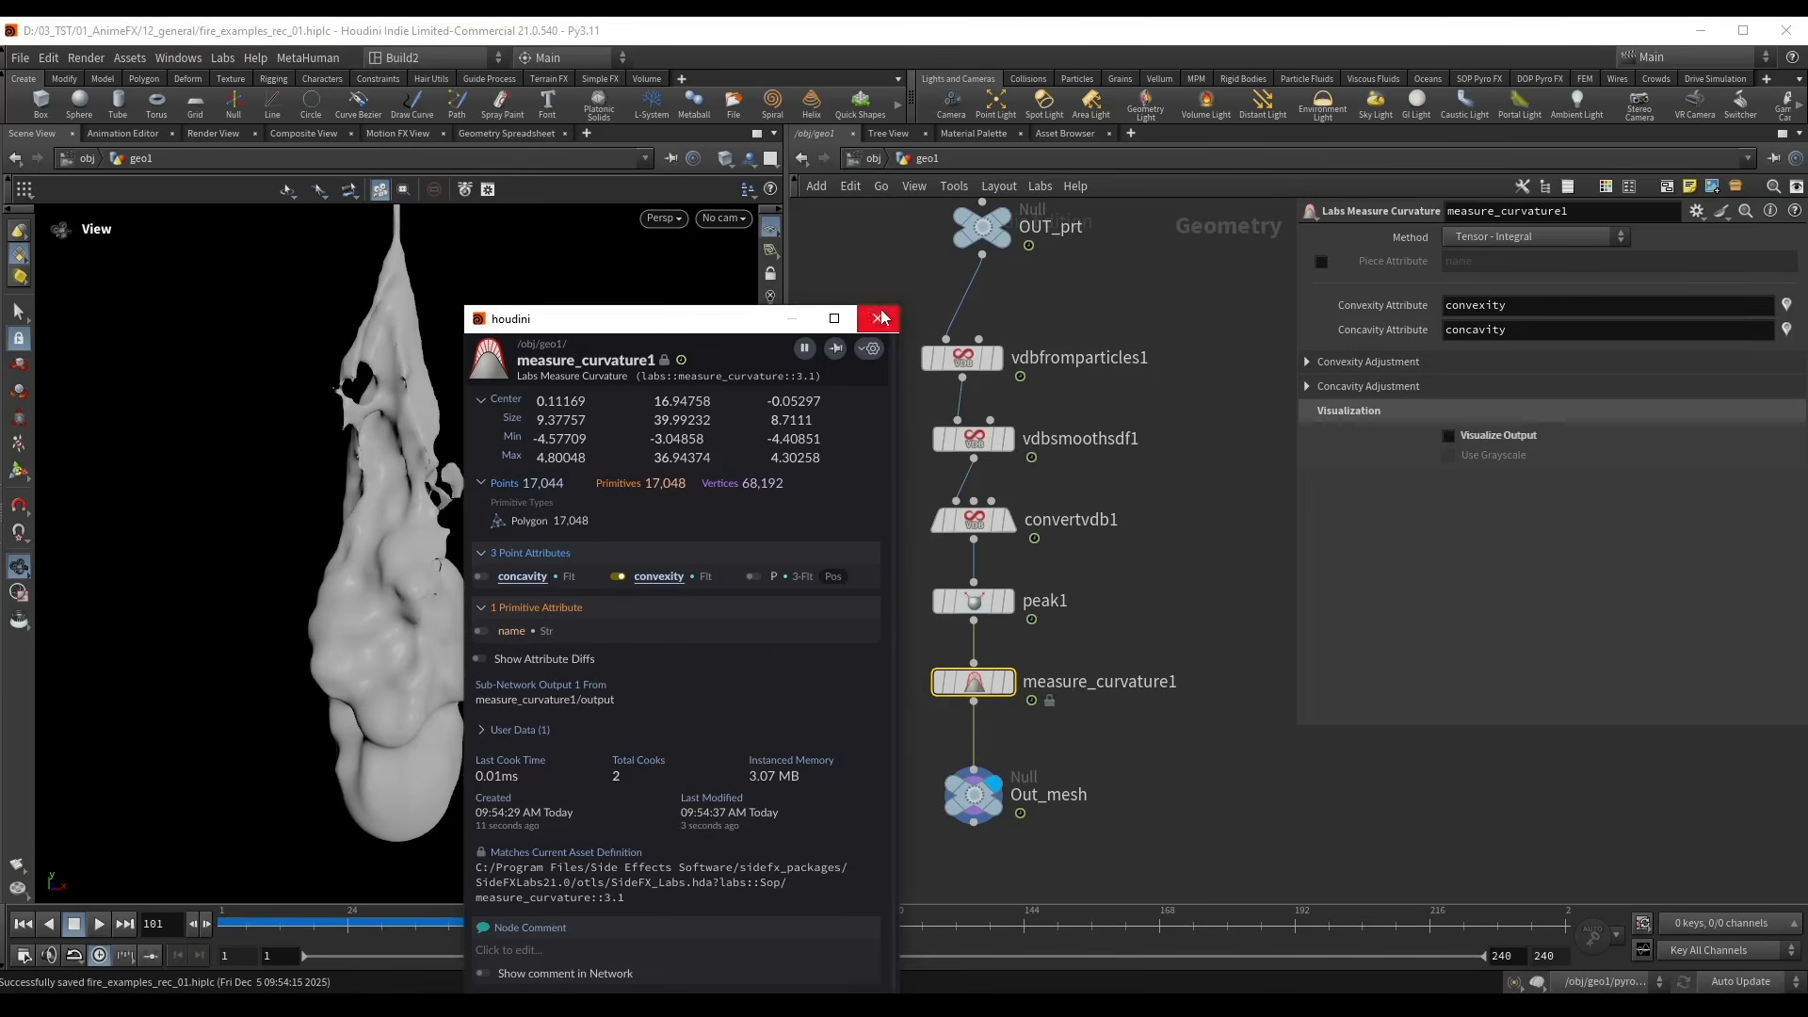
{"action": "left_click", "coordinate": [774, 789]}
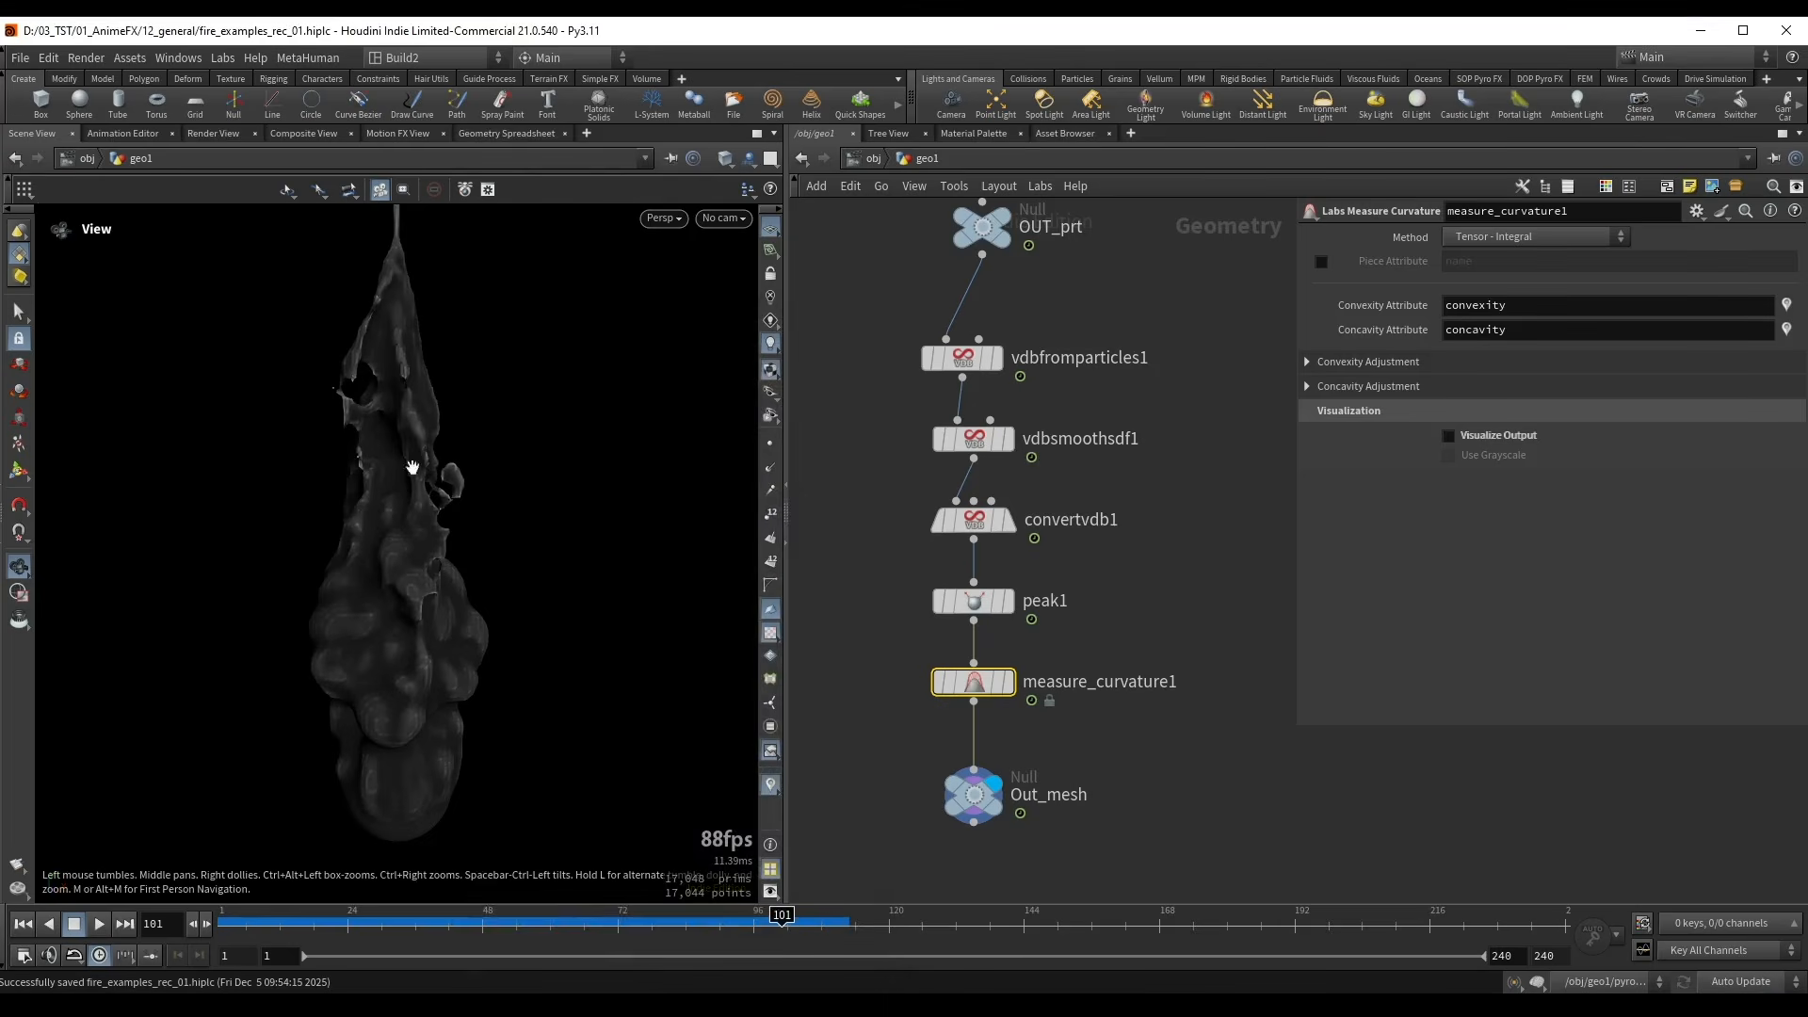
- Adjust the convexity with Multiplier 5.73 and Blur Amount 32.5, and move the Remap Range's end point inward to raise contrast
{"action": "left_click", "coordinate": [1398, 362]}
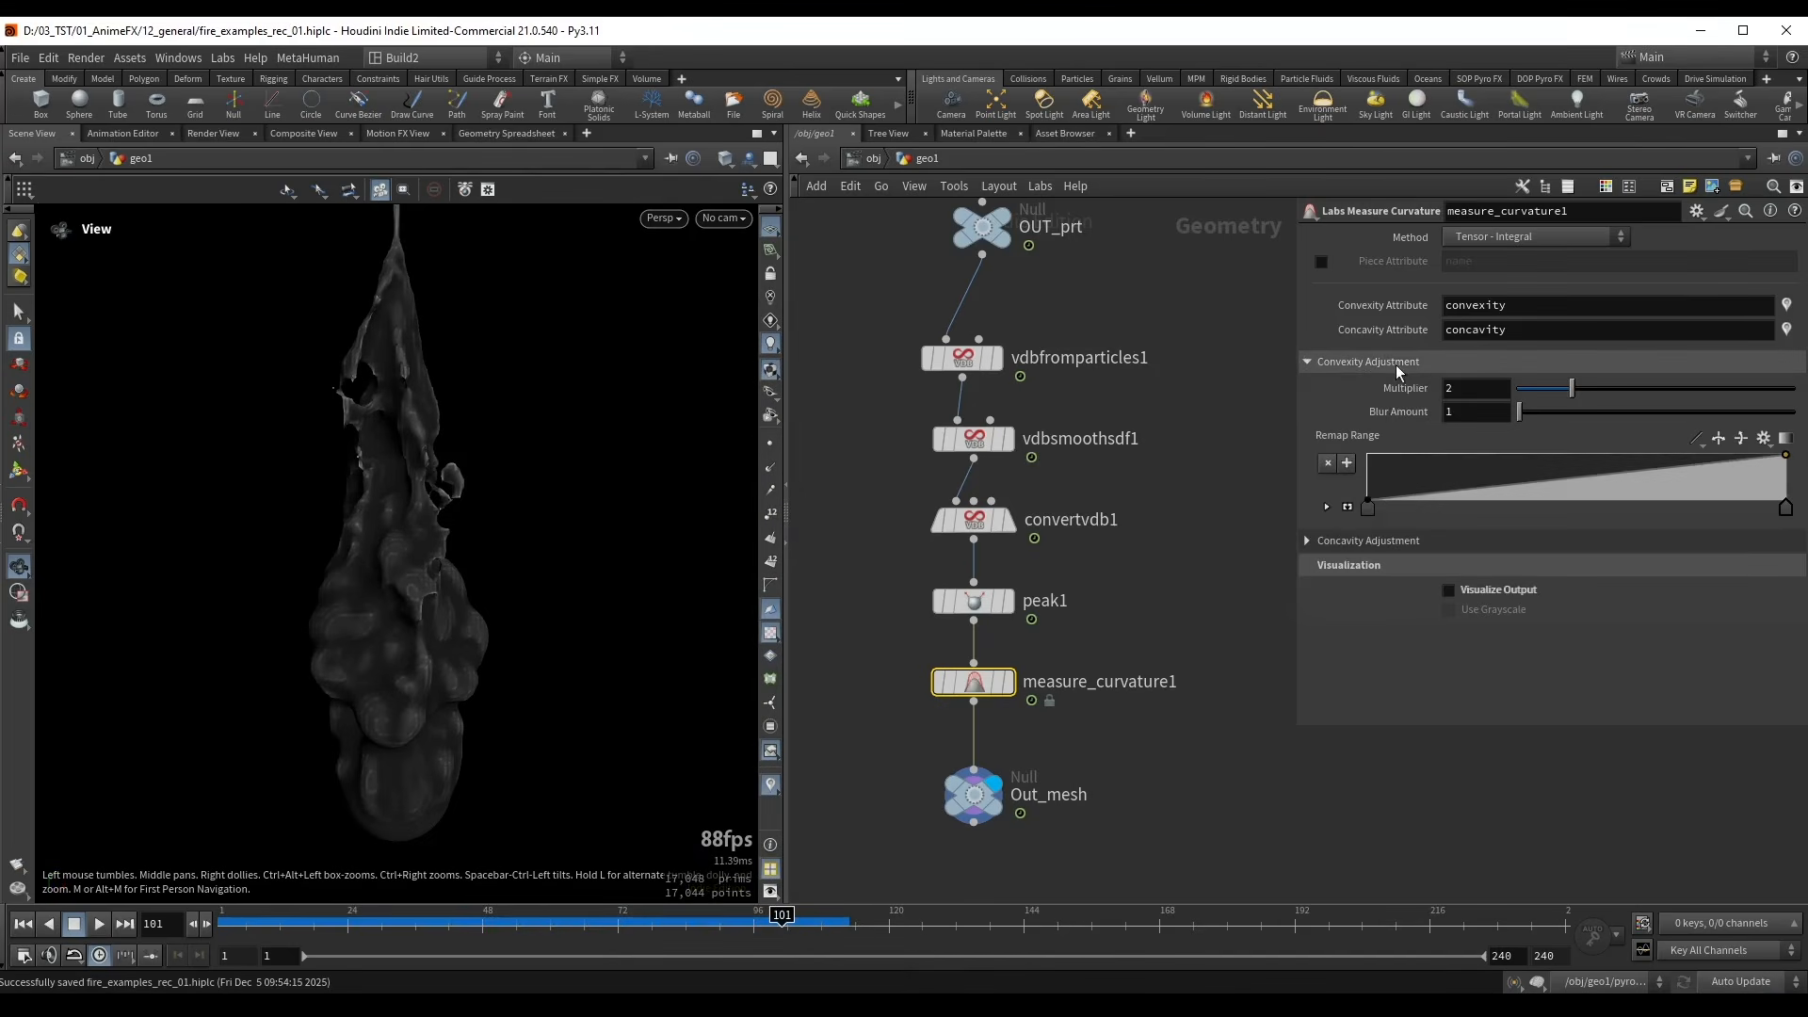
{"action": "left_click_drag", "start_coordinate": [1570, 388], "coordinate": [1676, 375]}
{"action": "left_click_drag", "start_coordinate": [1527, 409], "coordinate": [1612, 417]}
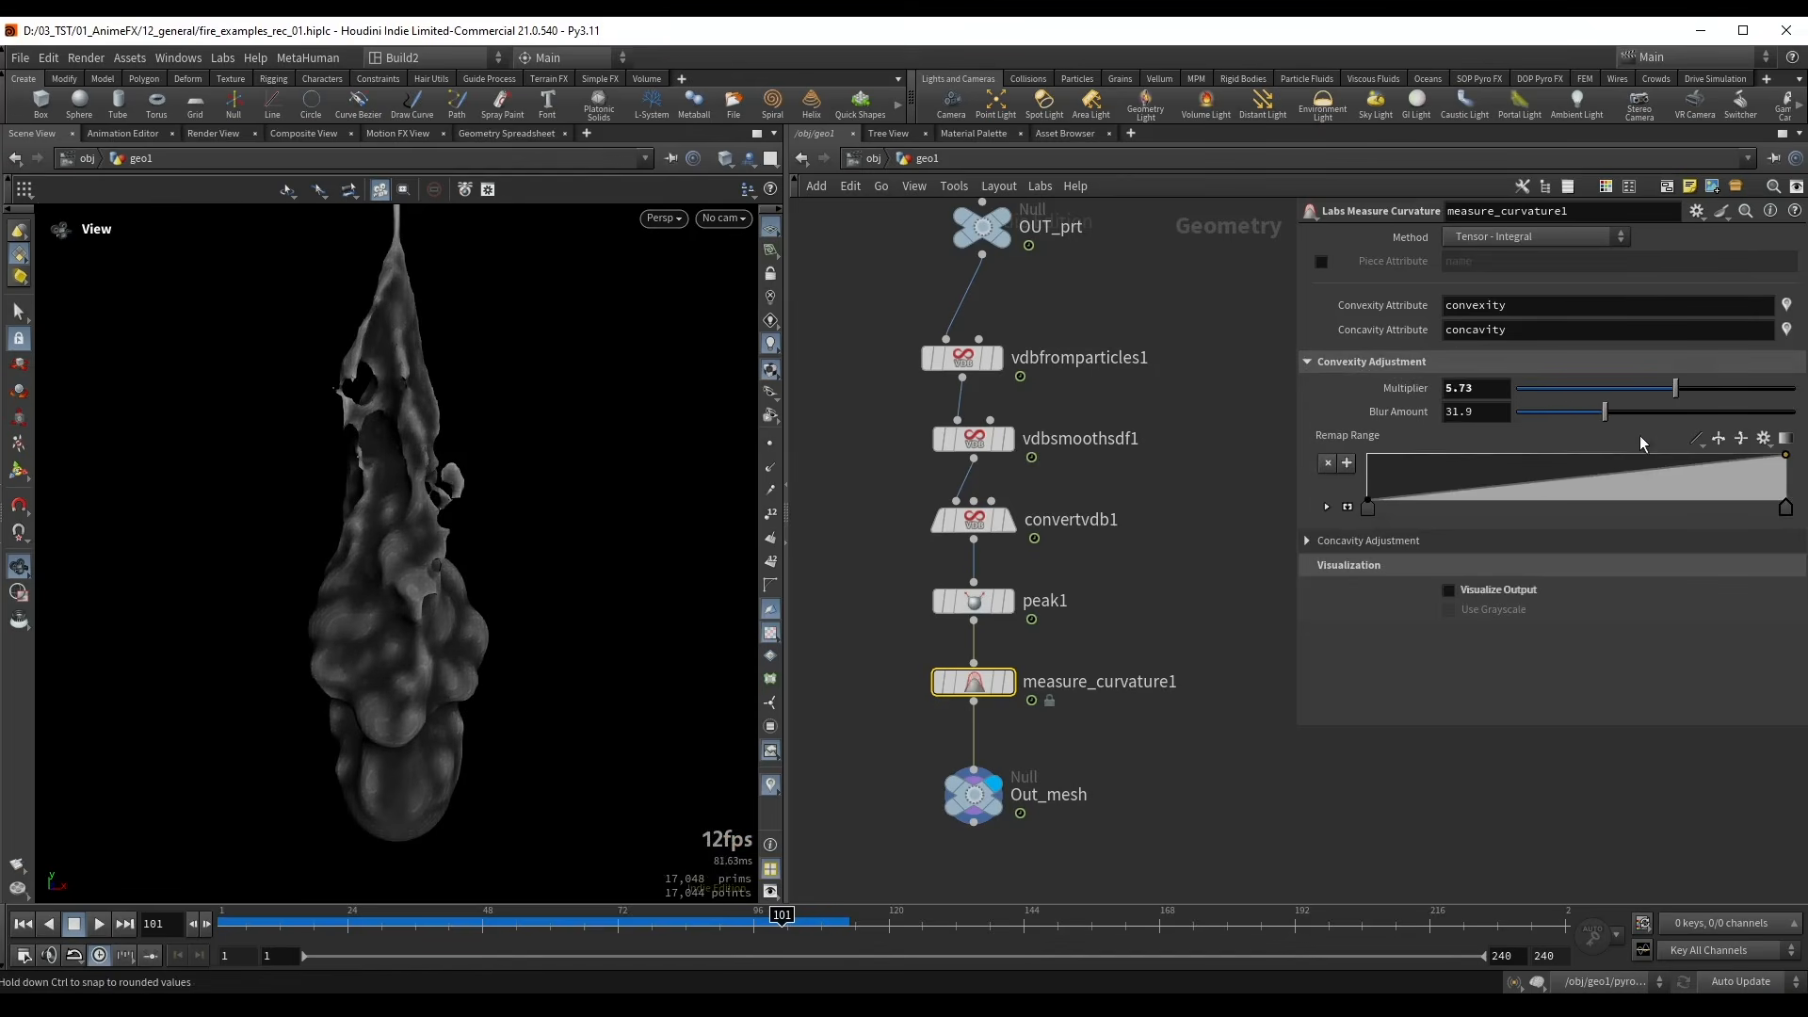
{"action": "mouse_move", "coordinate": [1785, 507]}
{"action": "left_mouse_down"}
{"action": "mouse_move", "coordinate": [1646, 494]}
{"action": "mouse_move", "coordinate": [1686, 494]}
{"action": "left_mouse_up"}
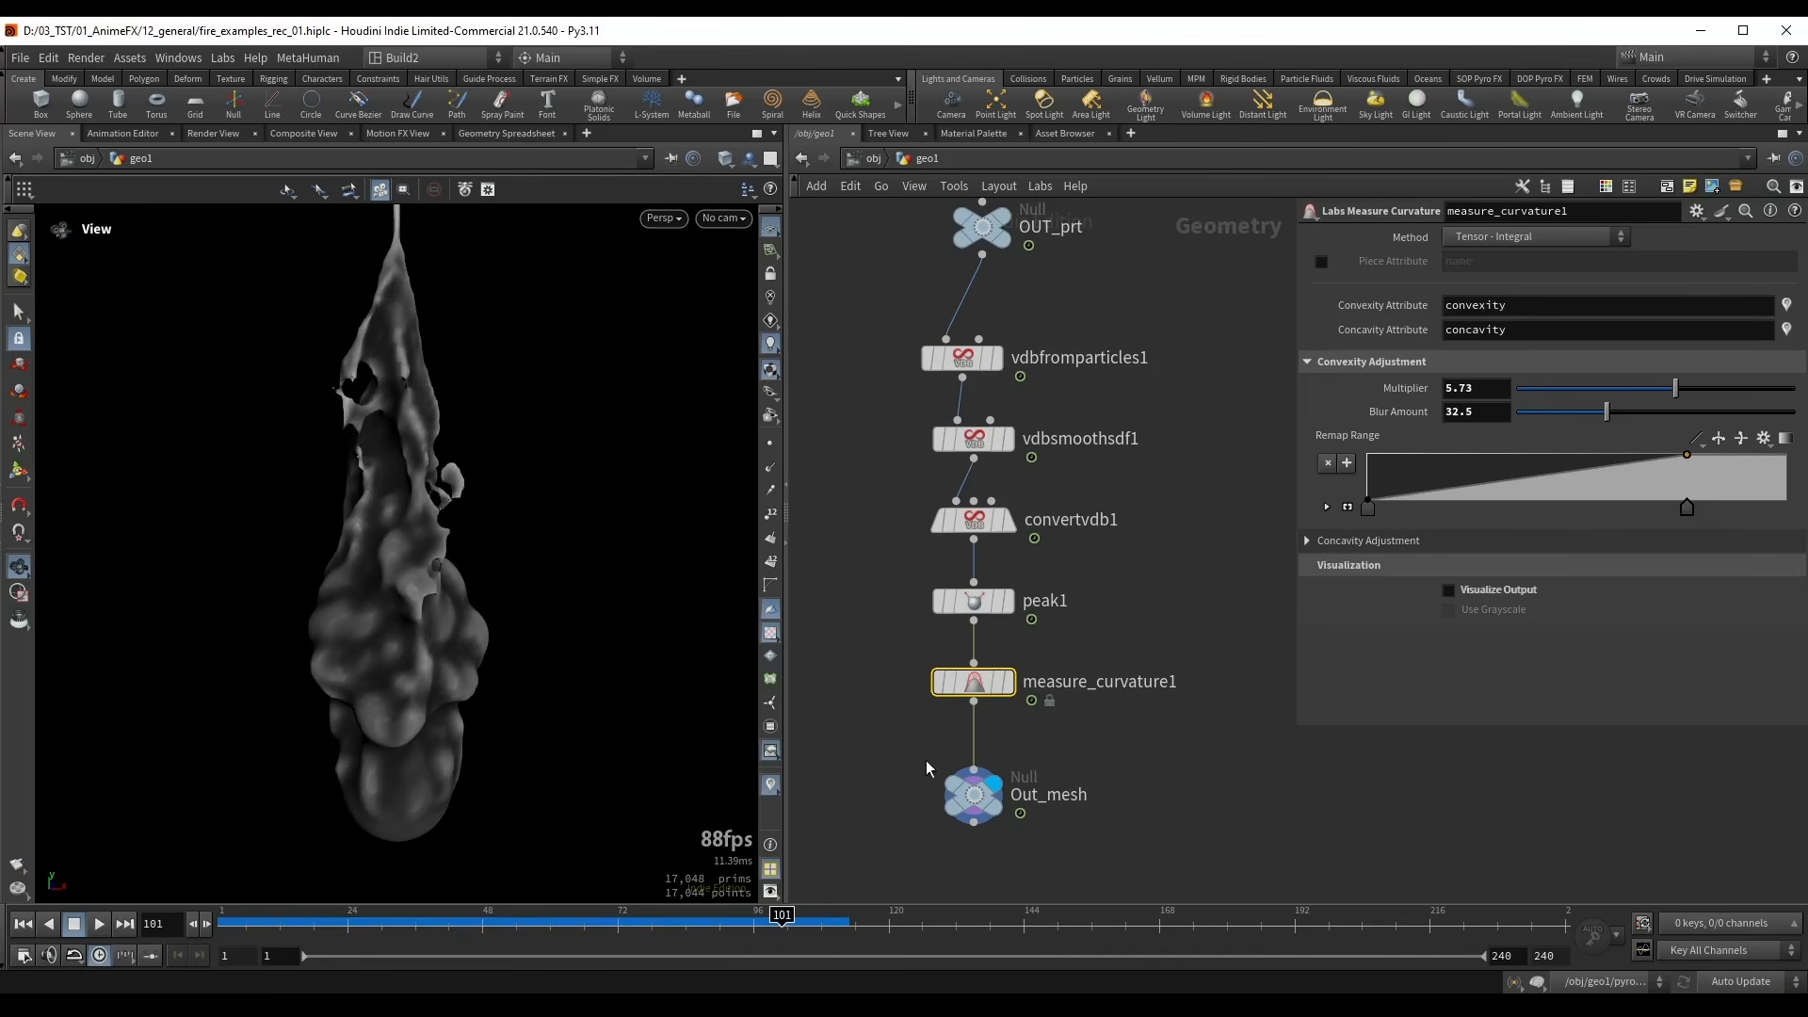
- Add one extra render variable named curvature to karmarendersettings2 in the stage network
{"action": "middle_click_drag", "start_coordinate": [858, 797], "coordinate": [877, 757]}
{"action": "key", "text": "n"}
{"action": "left_click", "coordinate": [921, 721]}
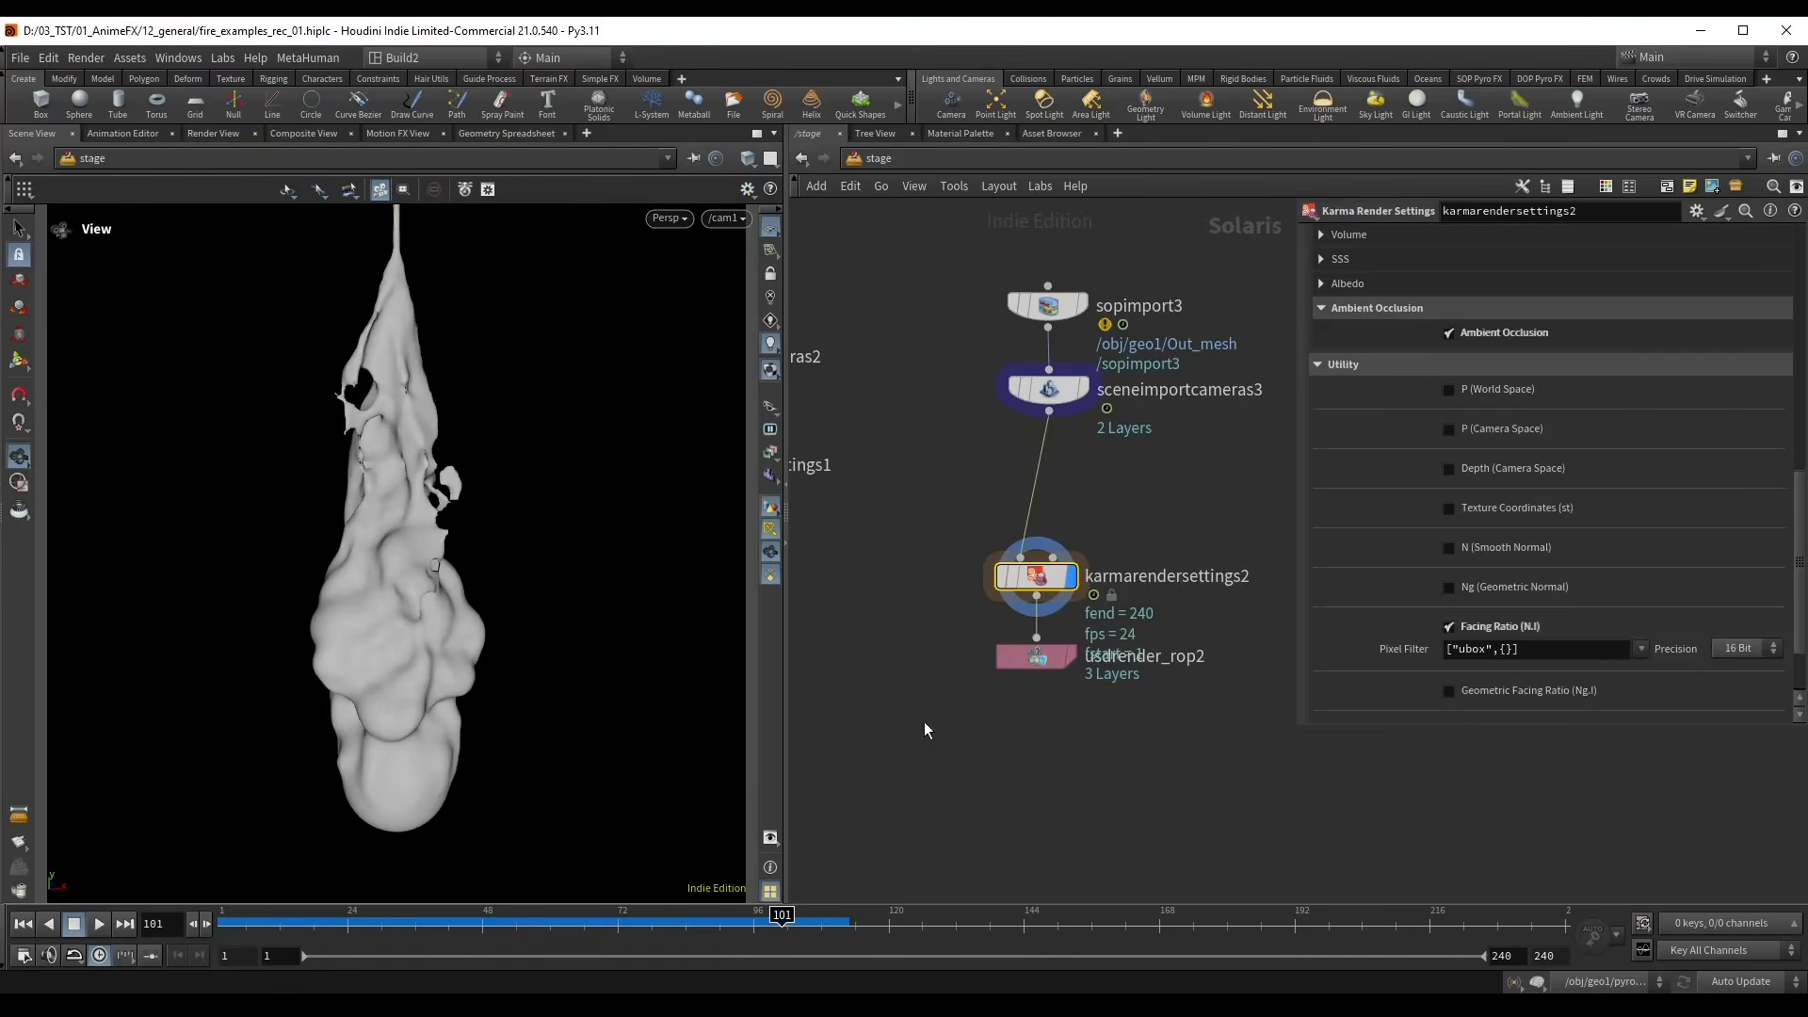
{"action": "scroll", "coordinate": [1494, 570], "scroll_direction": "down", "scroll_amount": 3}
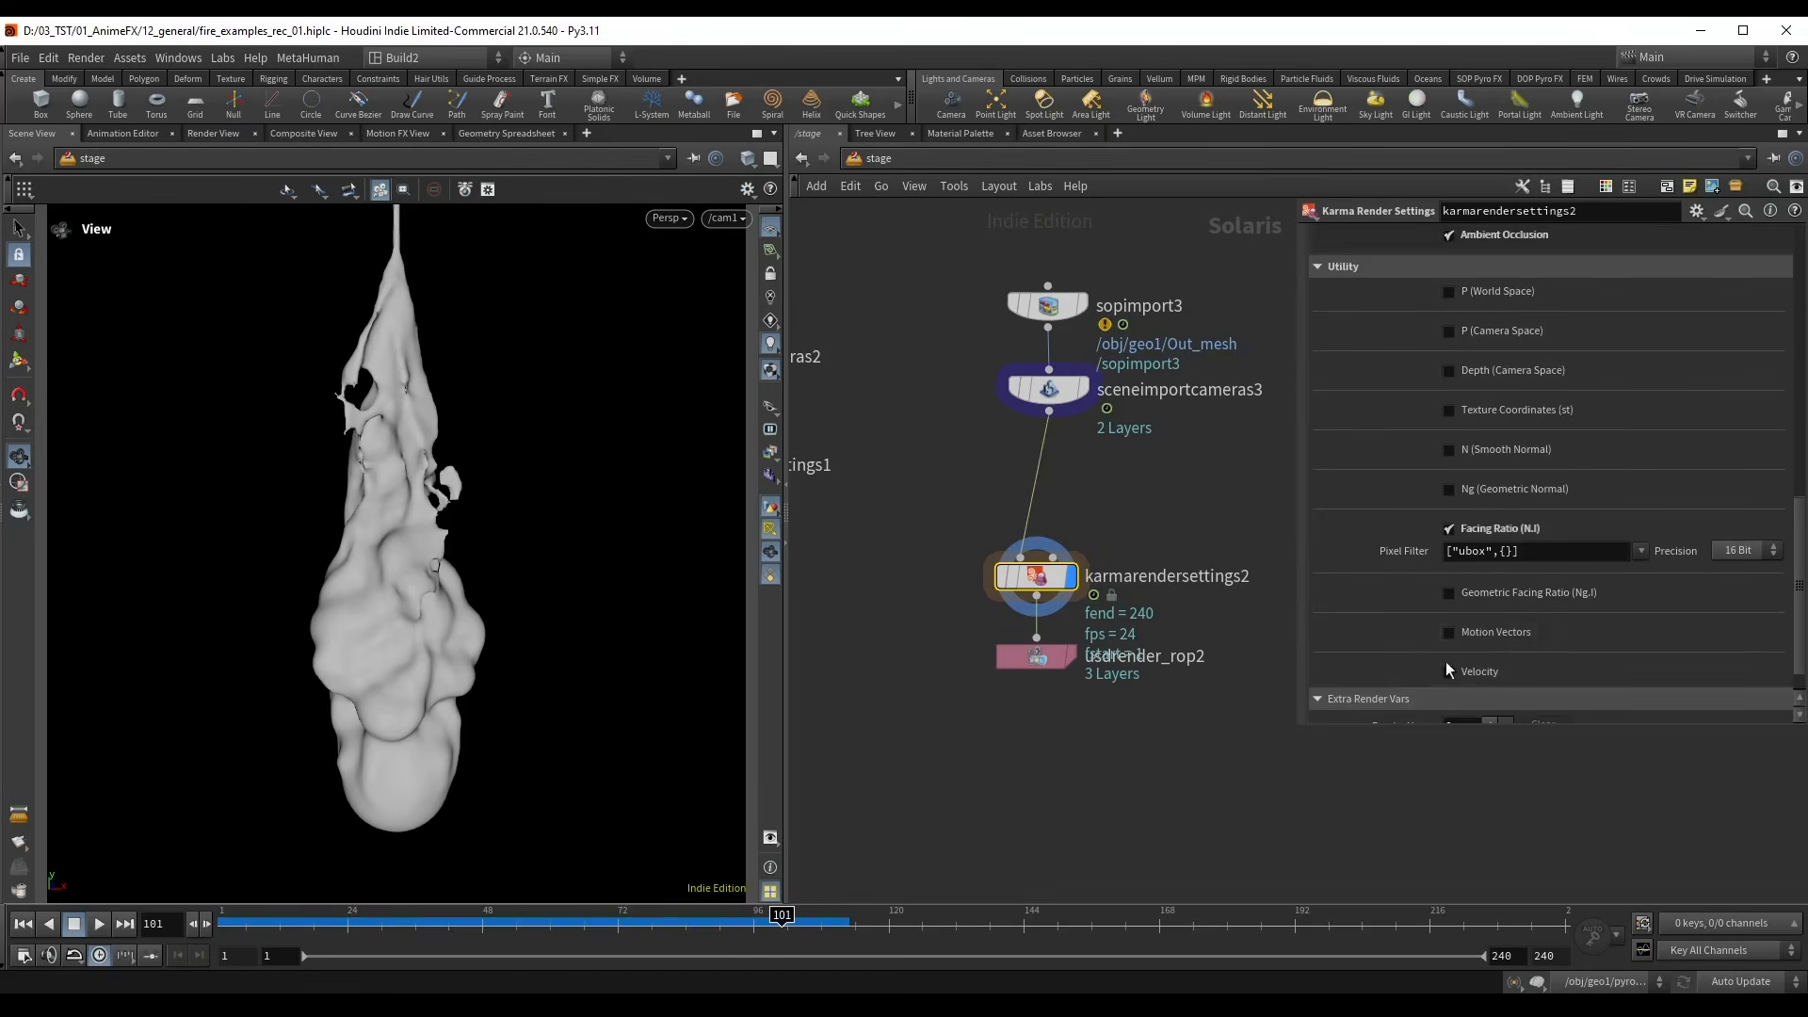
{"action": "left_click", "coordinate": [1489, 685]}
{"action": "scroll", "coordinate": [1555, 646], "scroll_direction": "down", "scroll_amount": 7}
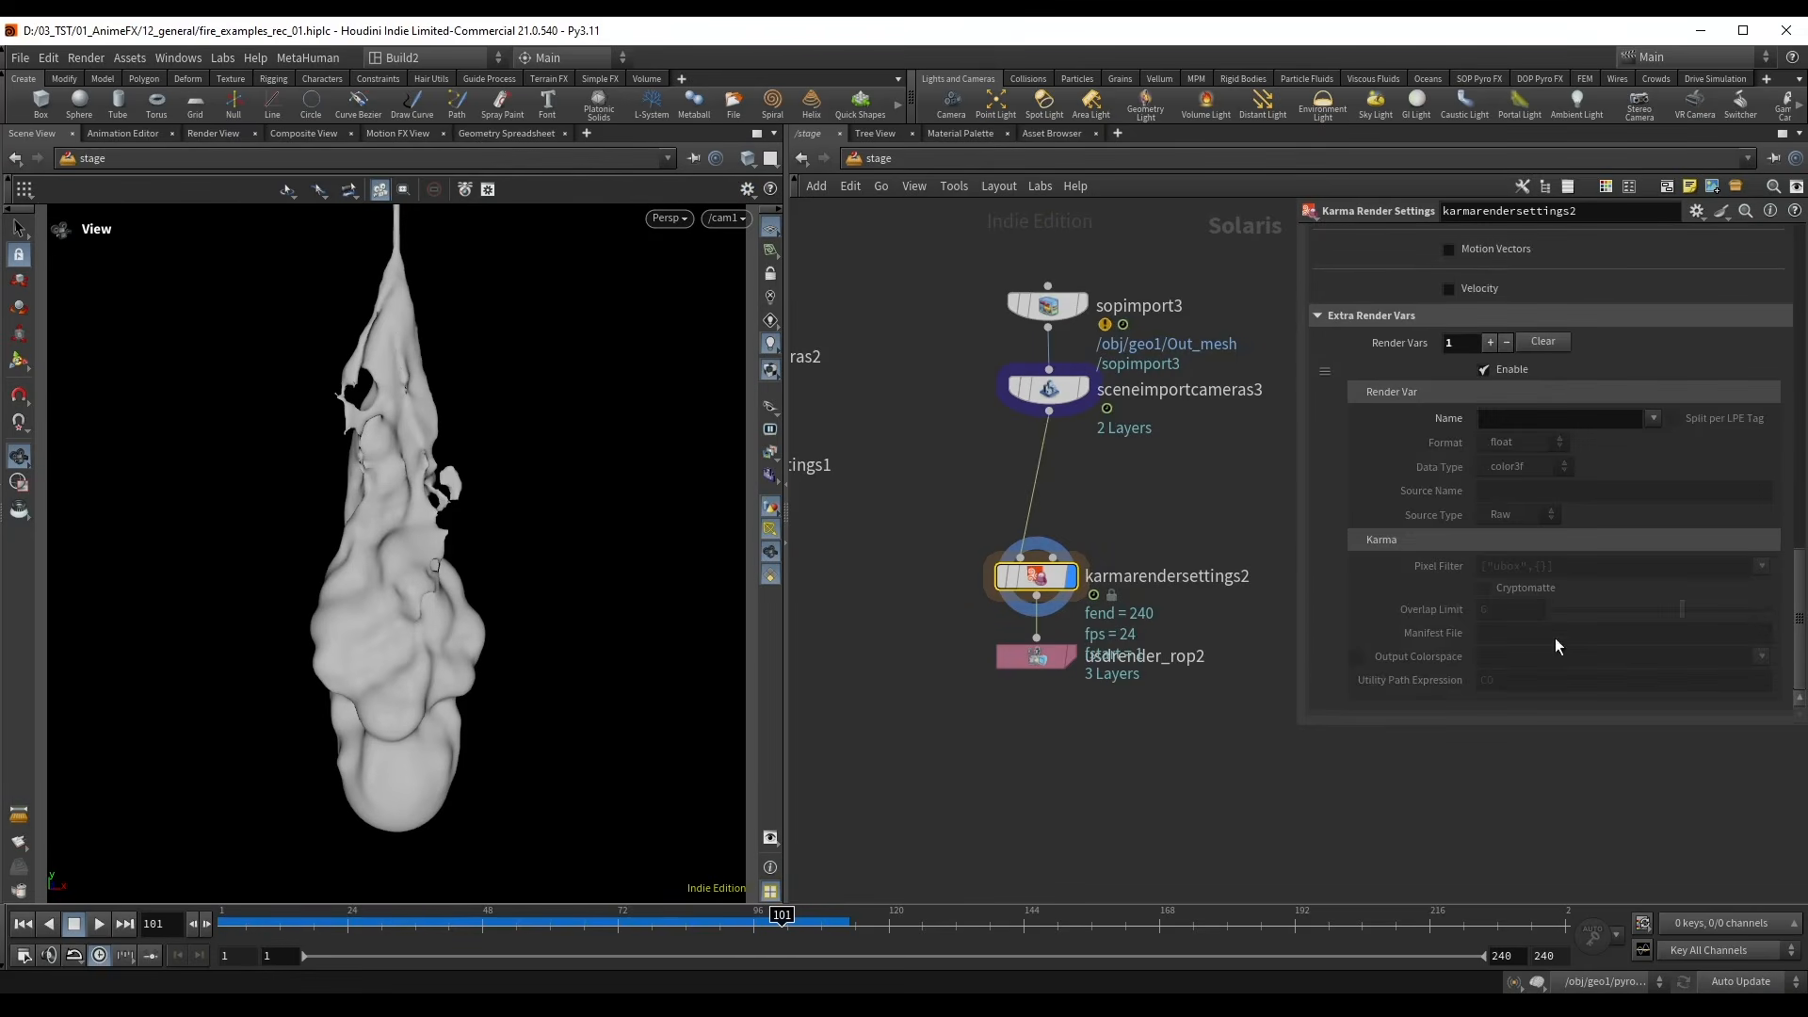
{"action": "left_click", "coordinate": [1575, 418]}
{"action": "type", "text": "curvature"}
{"action": "key", "text": "Return"}
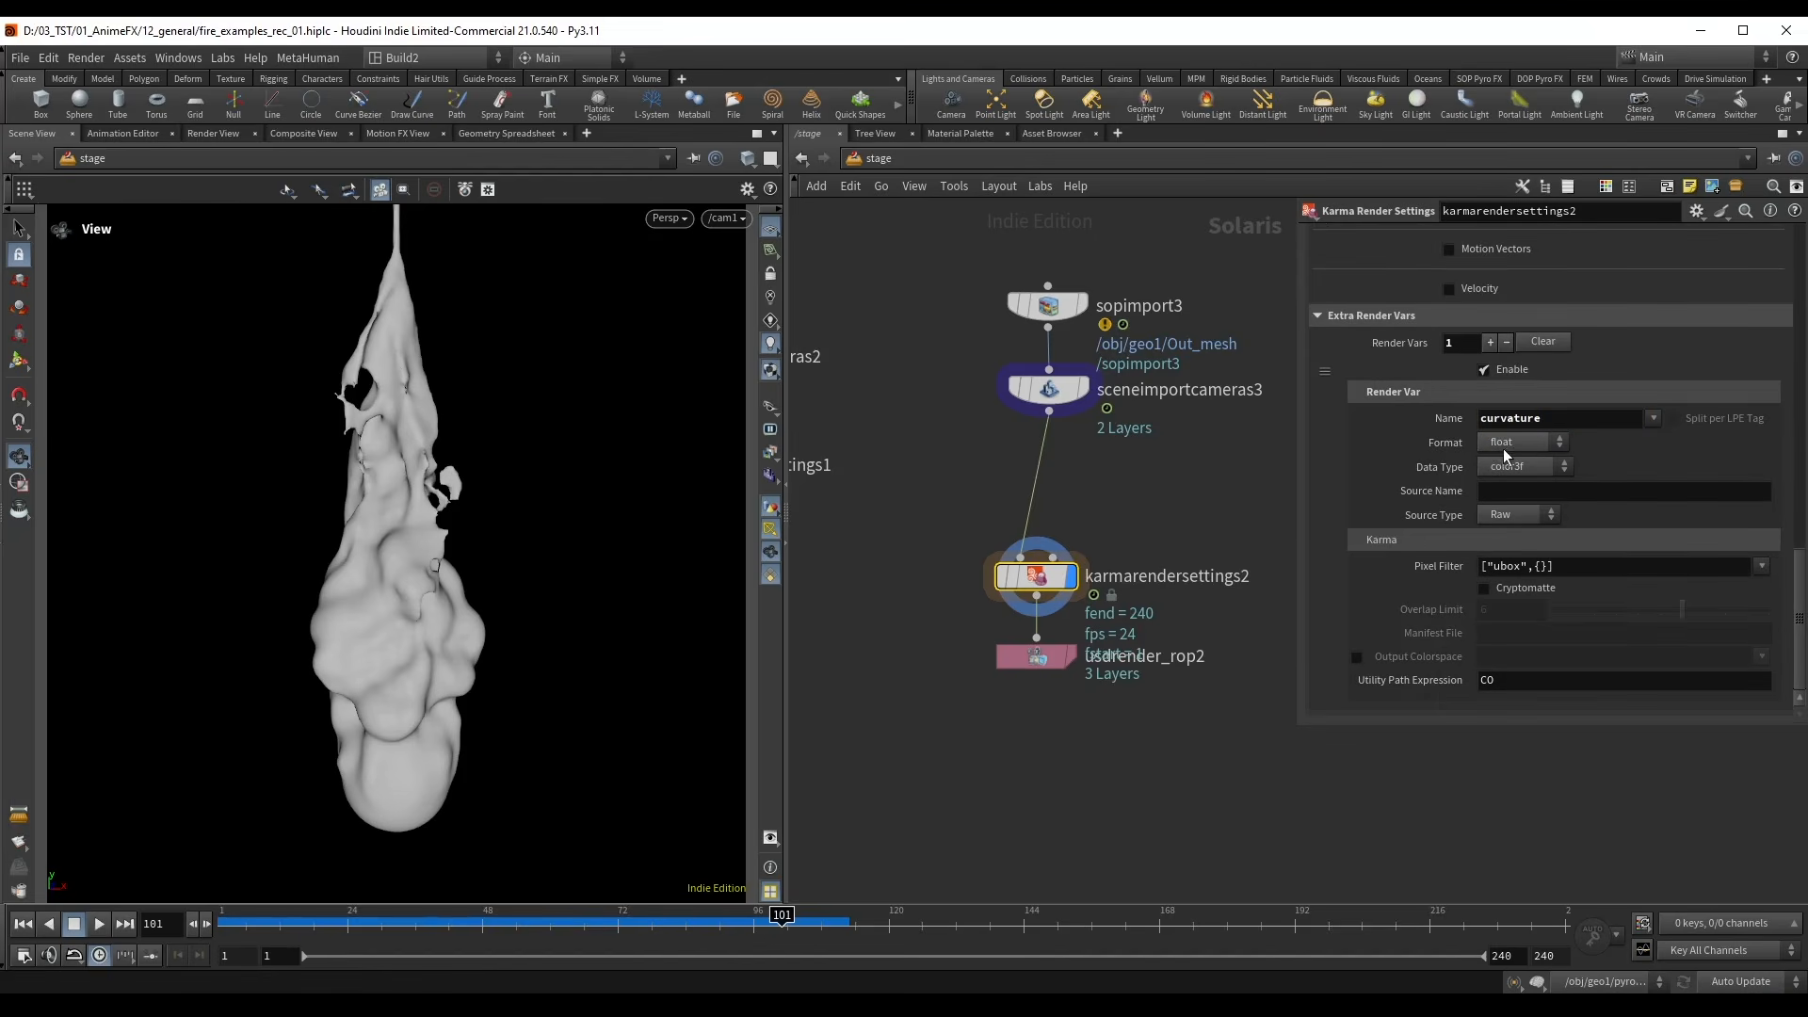
- Set the curvature variable's Data Type to float, Source Name to convexity and Source Type to Primvar
{"action": "left_click", "coordinate": [1524, 468]}
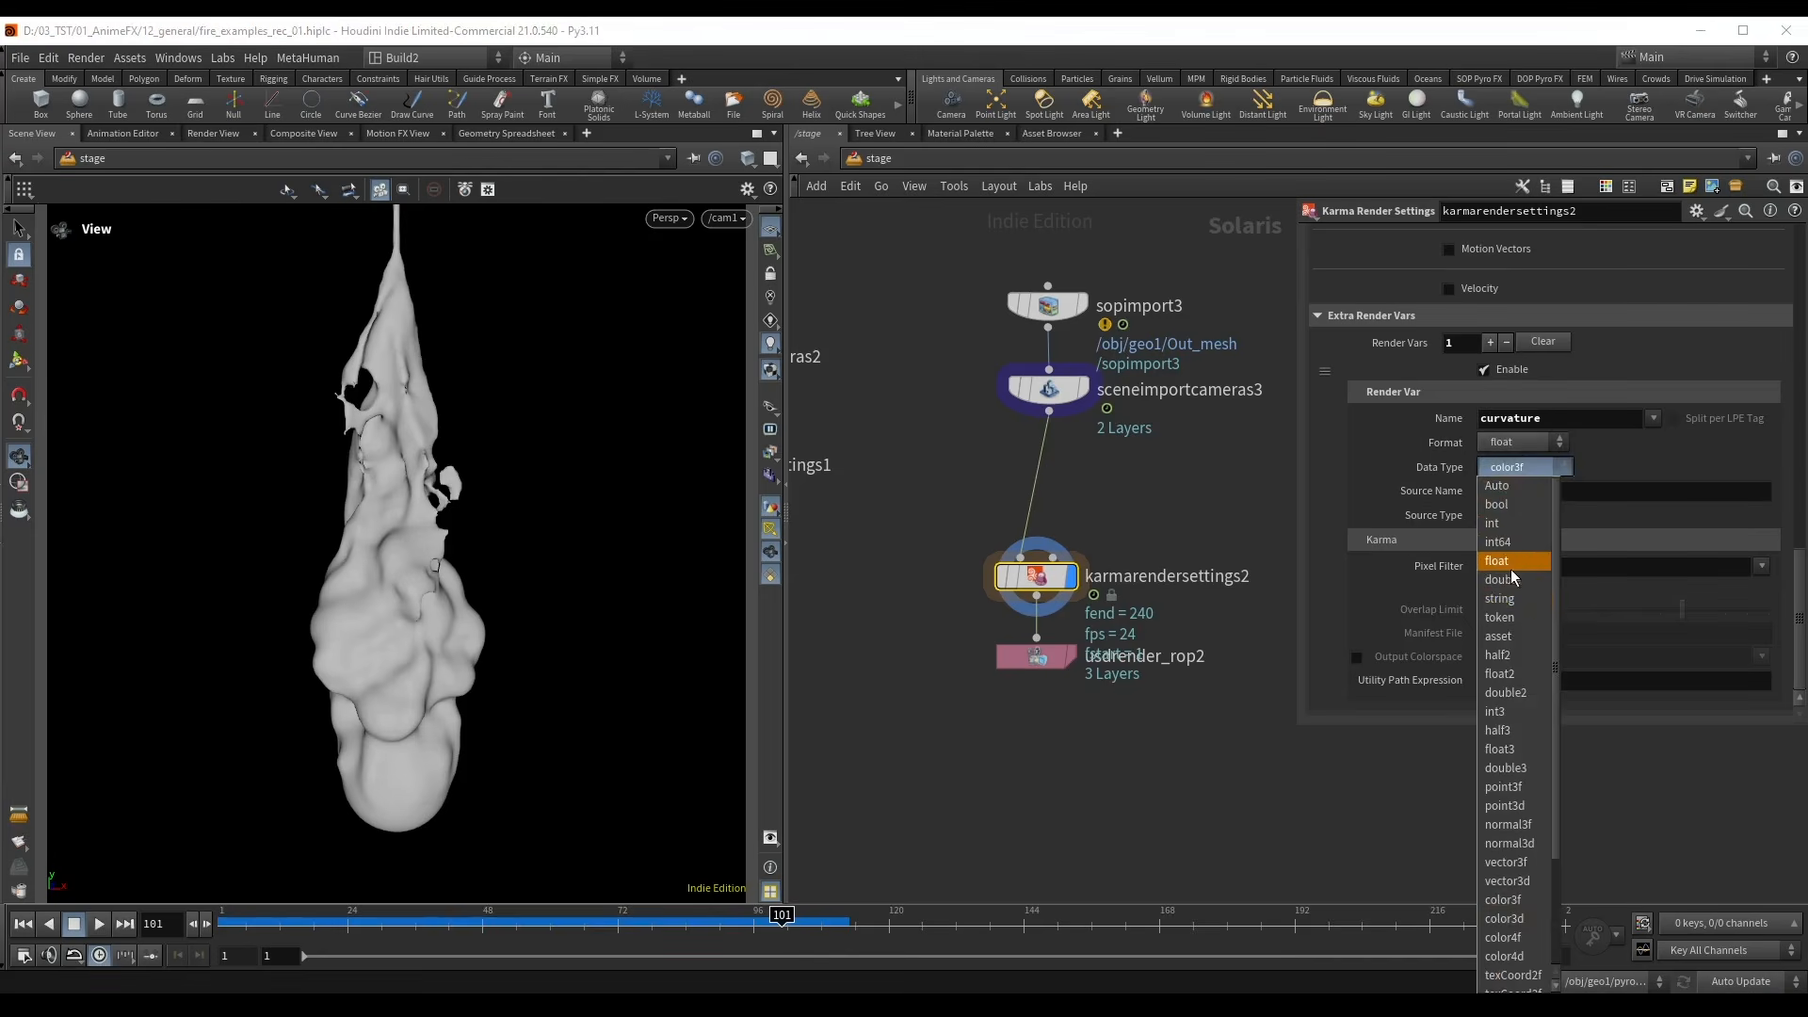
{"action": "left_click", "coordinate": [1511, 563]}
{"action": "left_click", "coordinate": [1524, 491]}
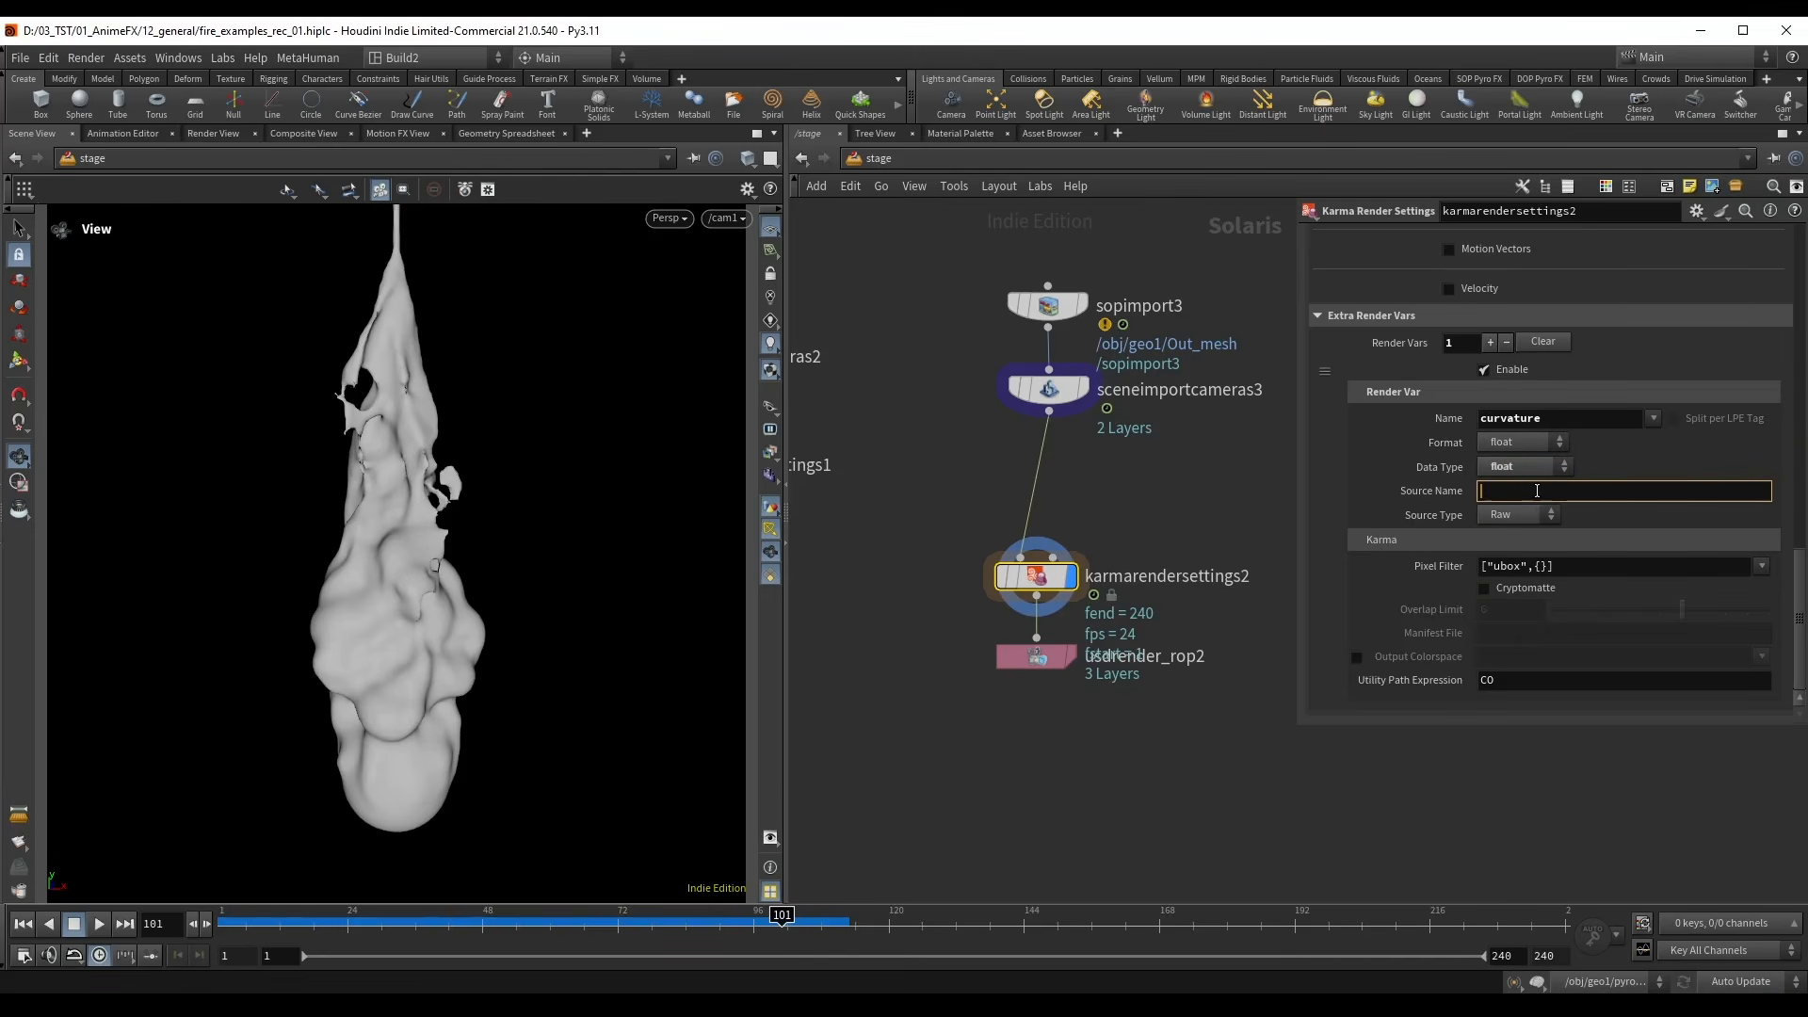
{"action": "type", "text": "convexity"}
{"action": "key", "text": "Return"}
{"action": "left_click", "coordinate": [1533, 516]}
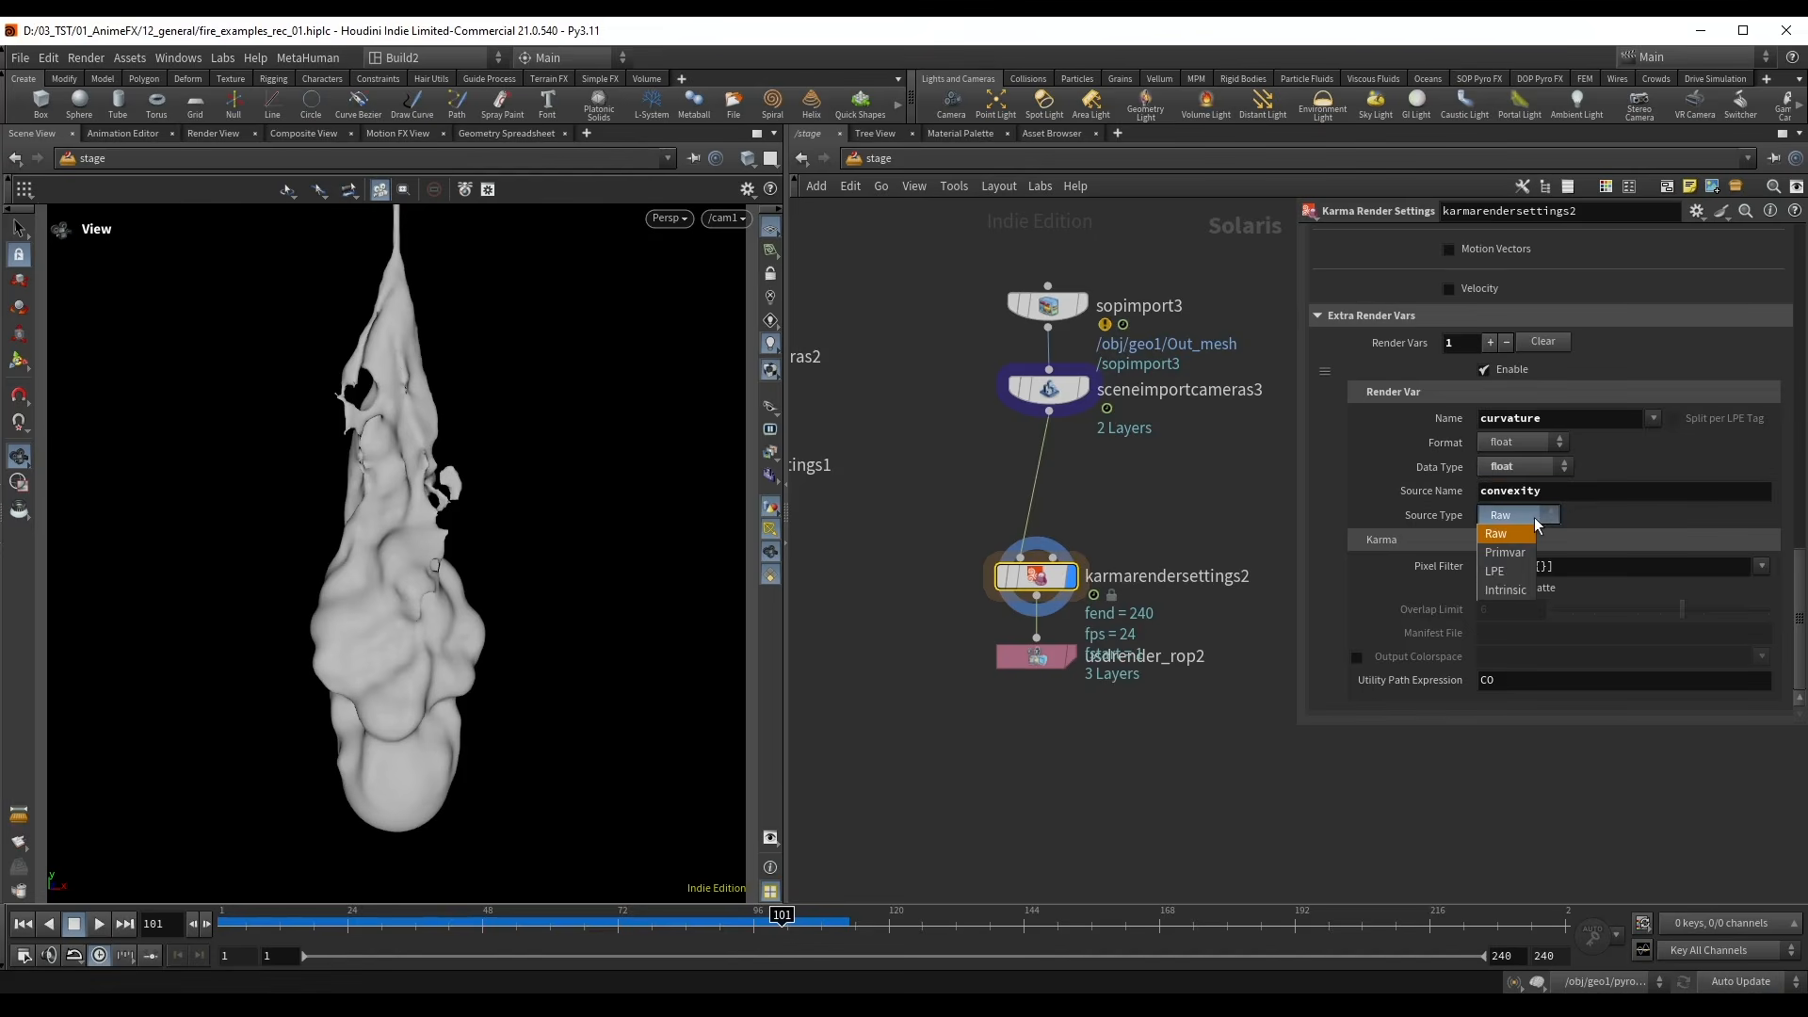
{"action": "left_click", "coordinate": [1504, 554]}
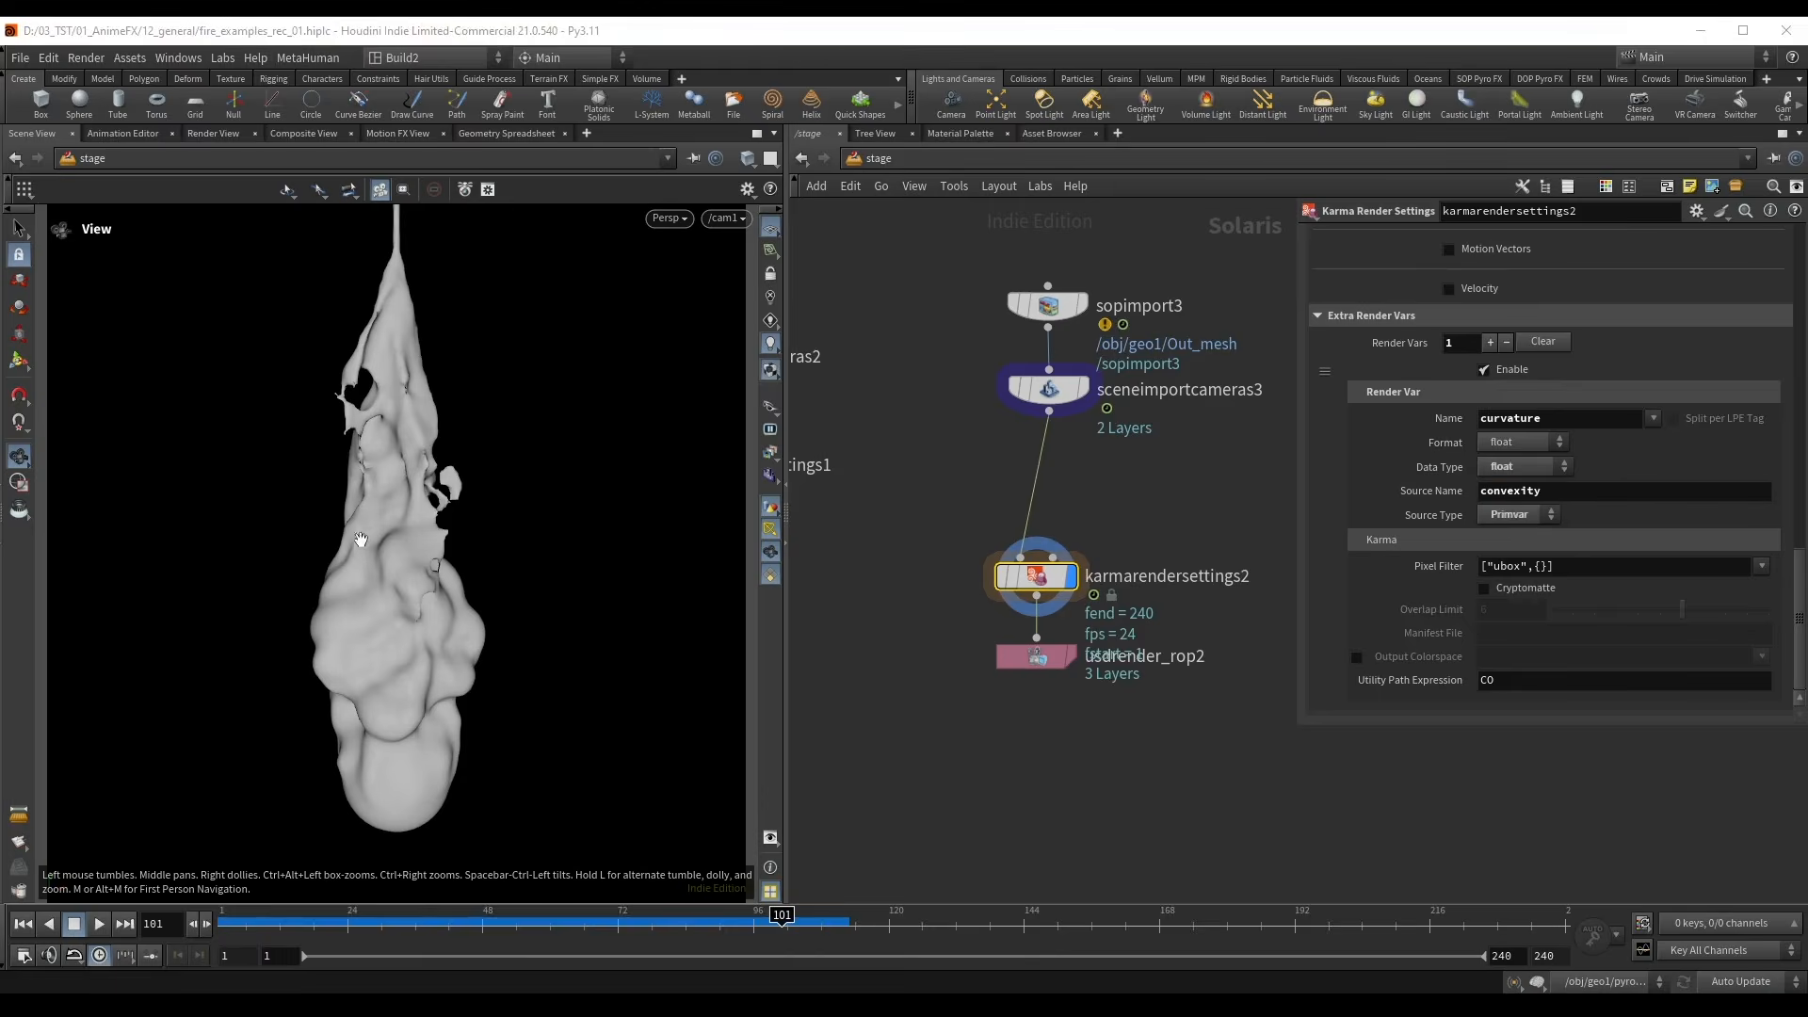
- Check the curvature output in the Karma viewport render, and stop the render
{"action": "left_click", "coordinate": [770, 454]}
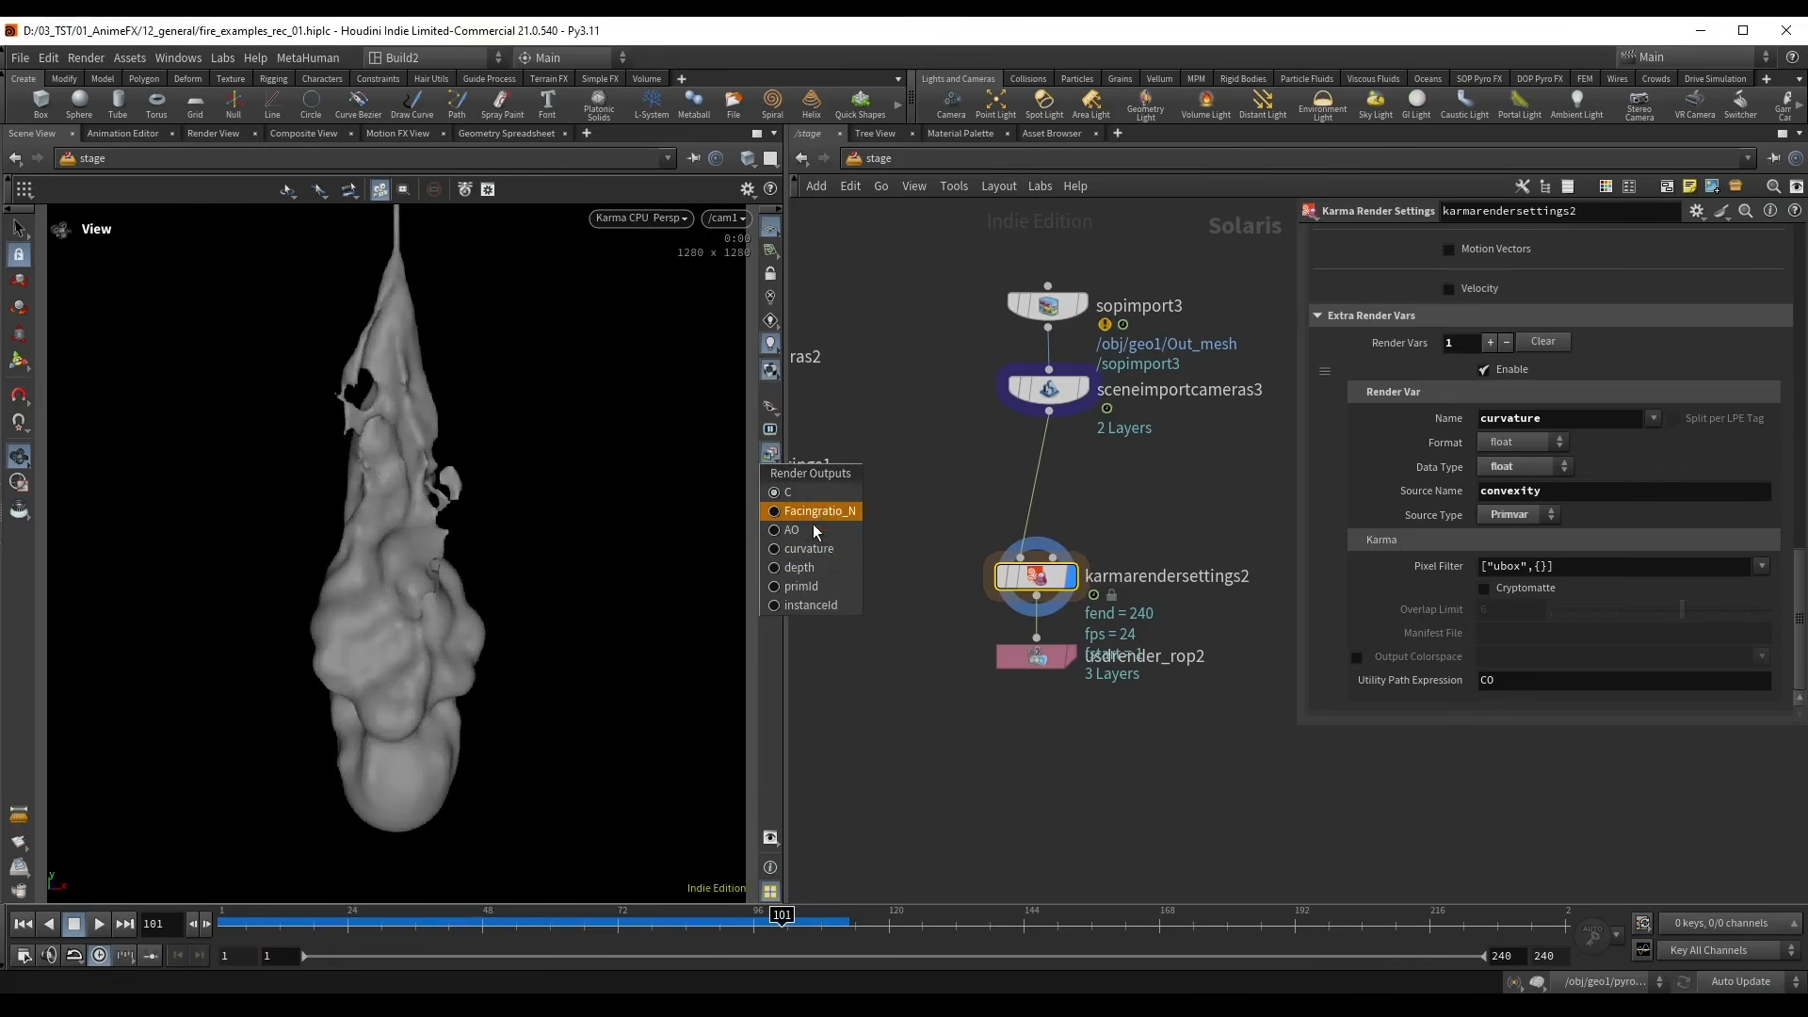
{"action": "left_click", "coordinate": [827, 551]}
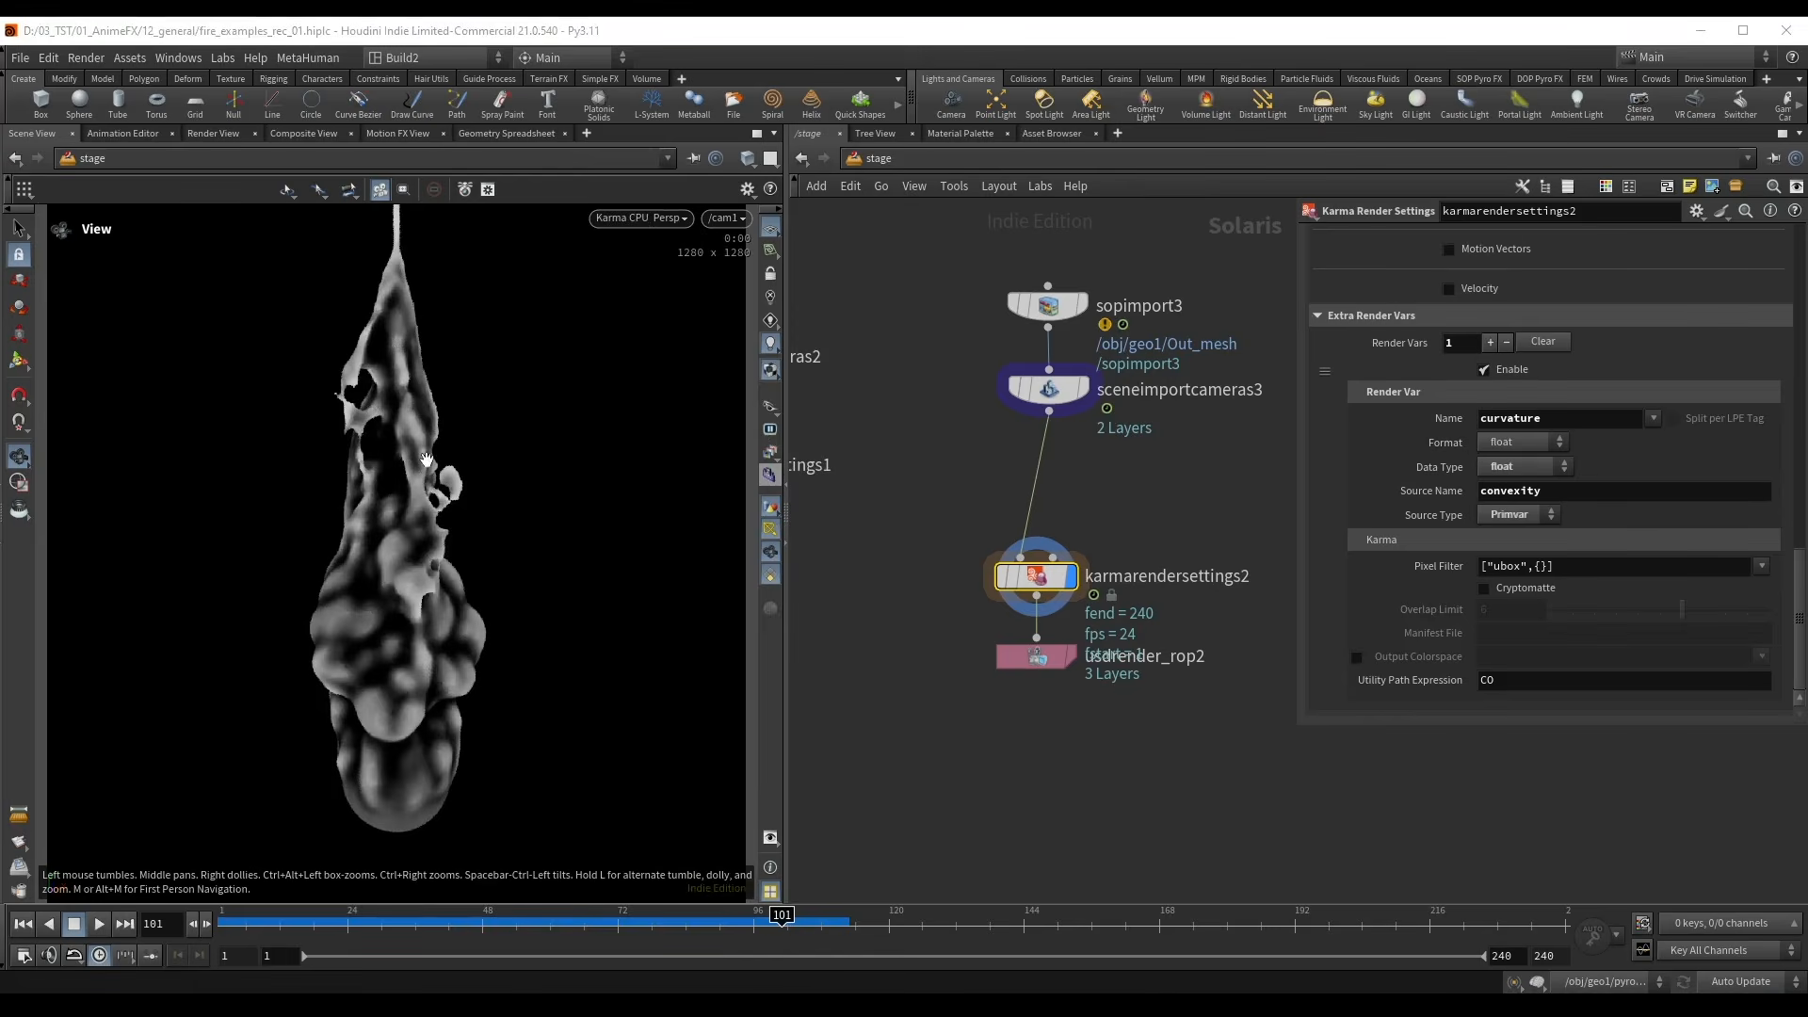
{"action": "key", "text": "Escape"}
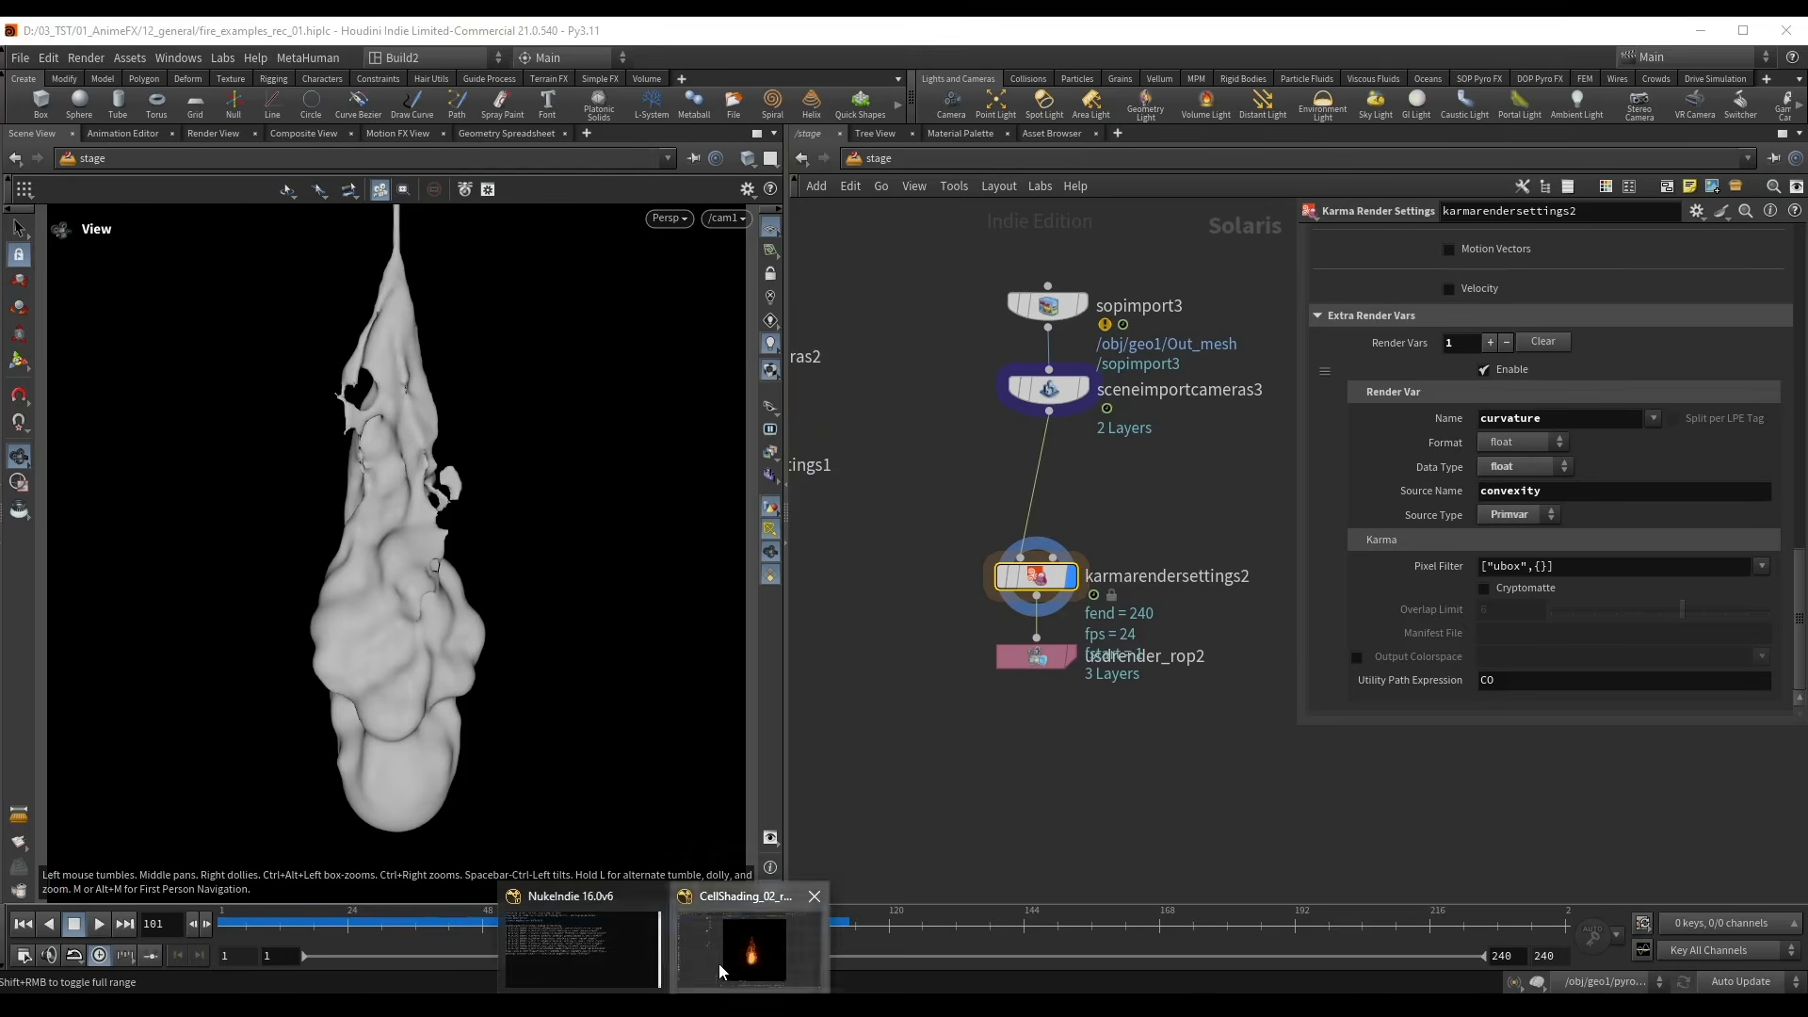
- Switch to Nuke, read in the AFX_Fire_mesh_01 EXR sequence below the existing node tree and view it
{"action": "left_click", "coordinate": [719, 963]}
{"action": "middle_click_drag", "start_coordinate": [363, 657], "coordinate": [325, 572]}
{"action": "key", "text": "r"}
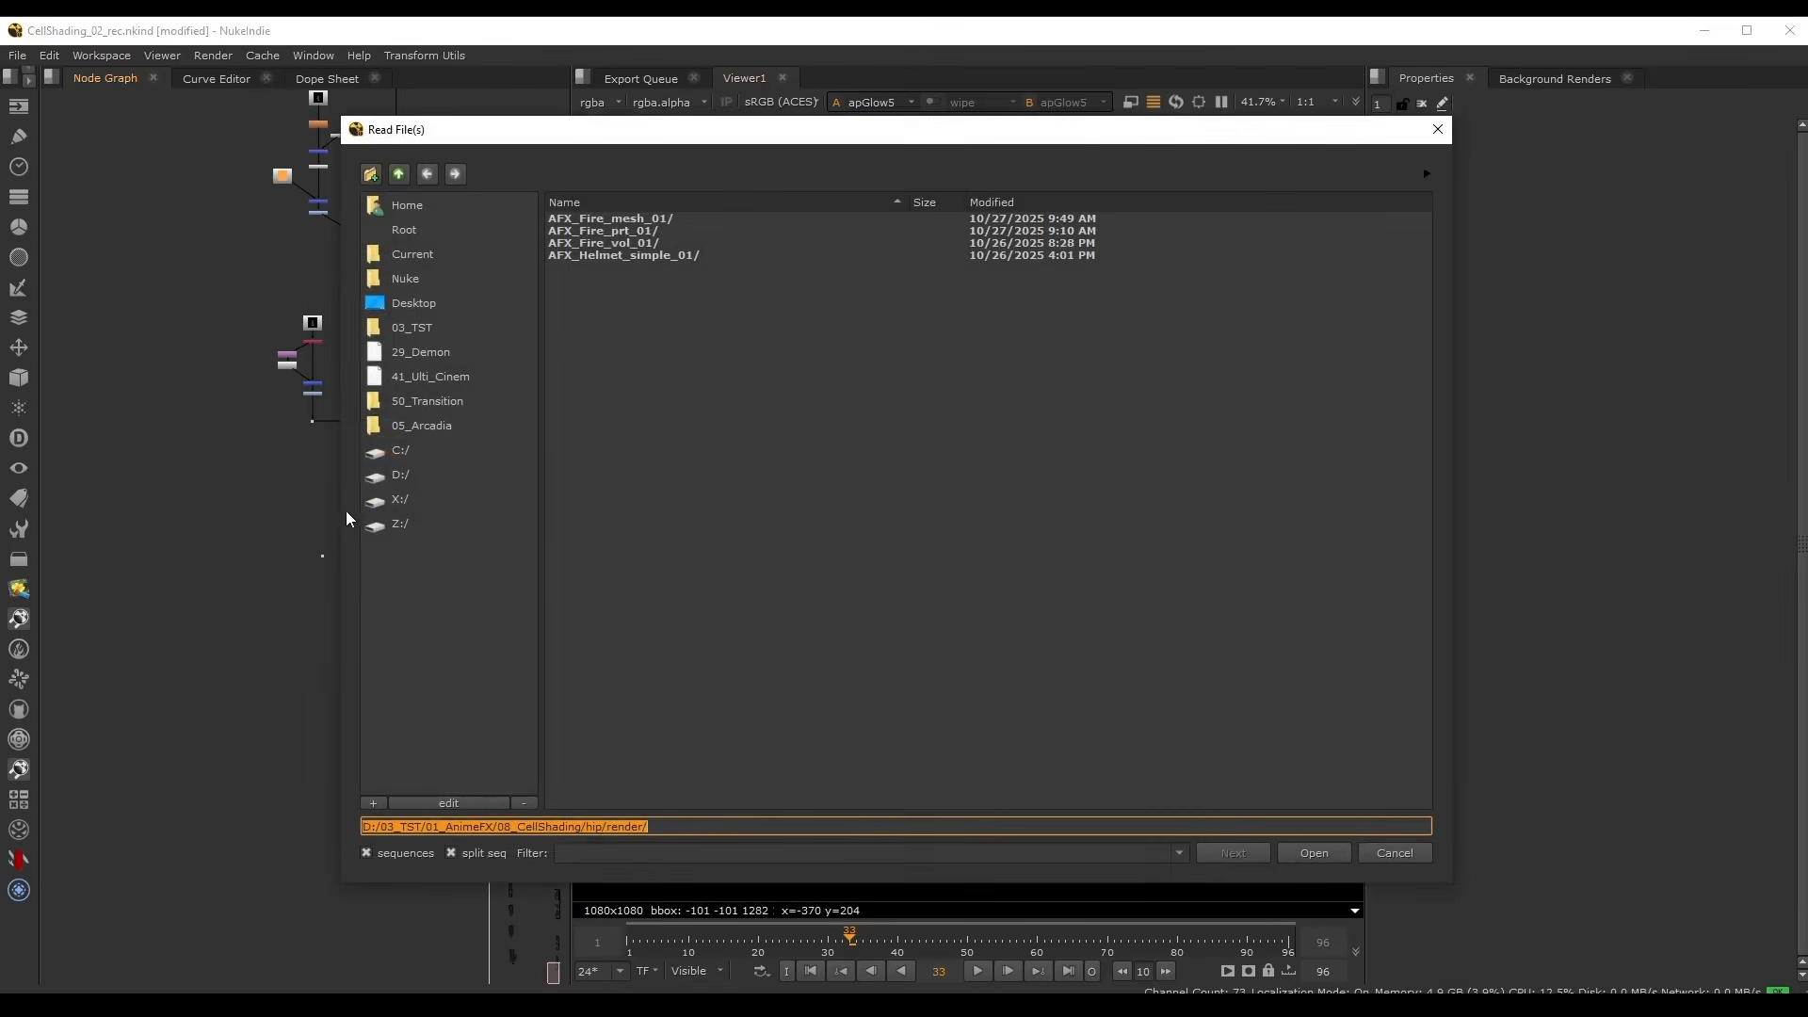
{"action": "double_click", "coordinate": [616, 218]}
{"action": "double_click", "coordinate": [607, 218]}
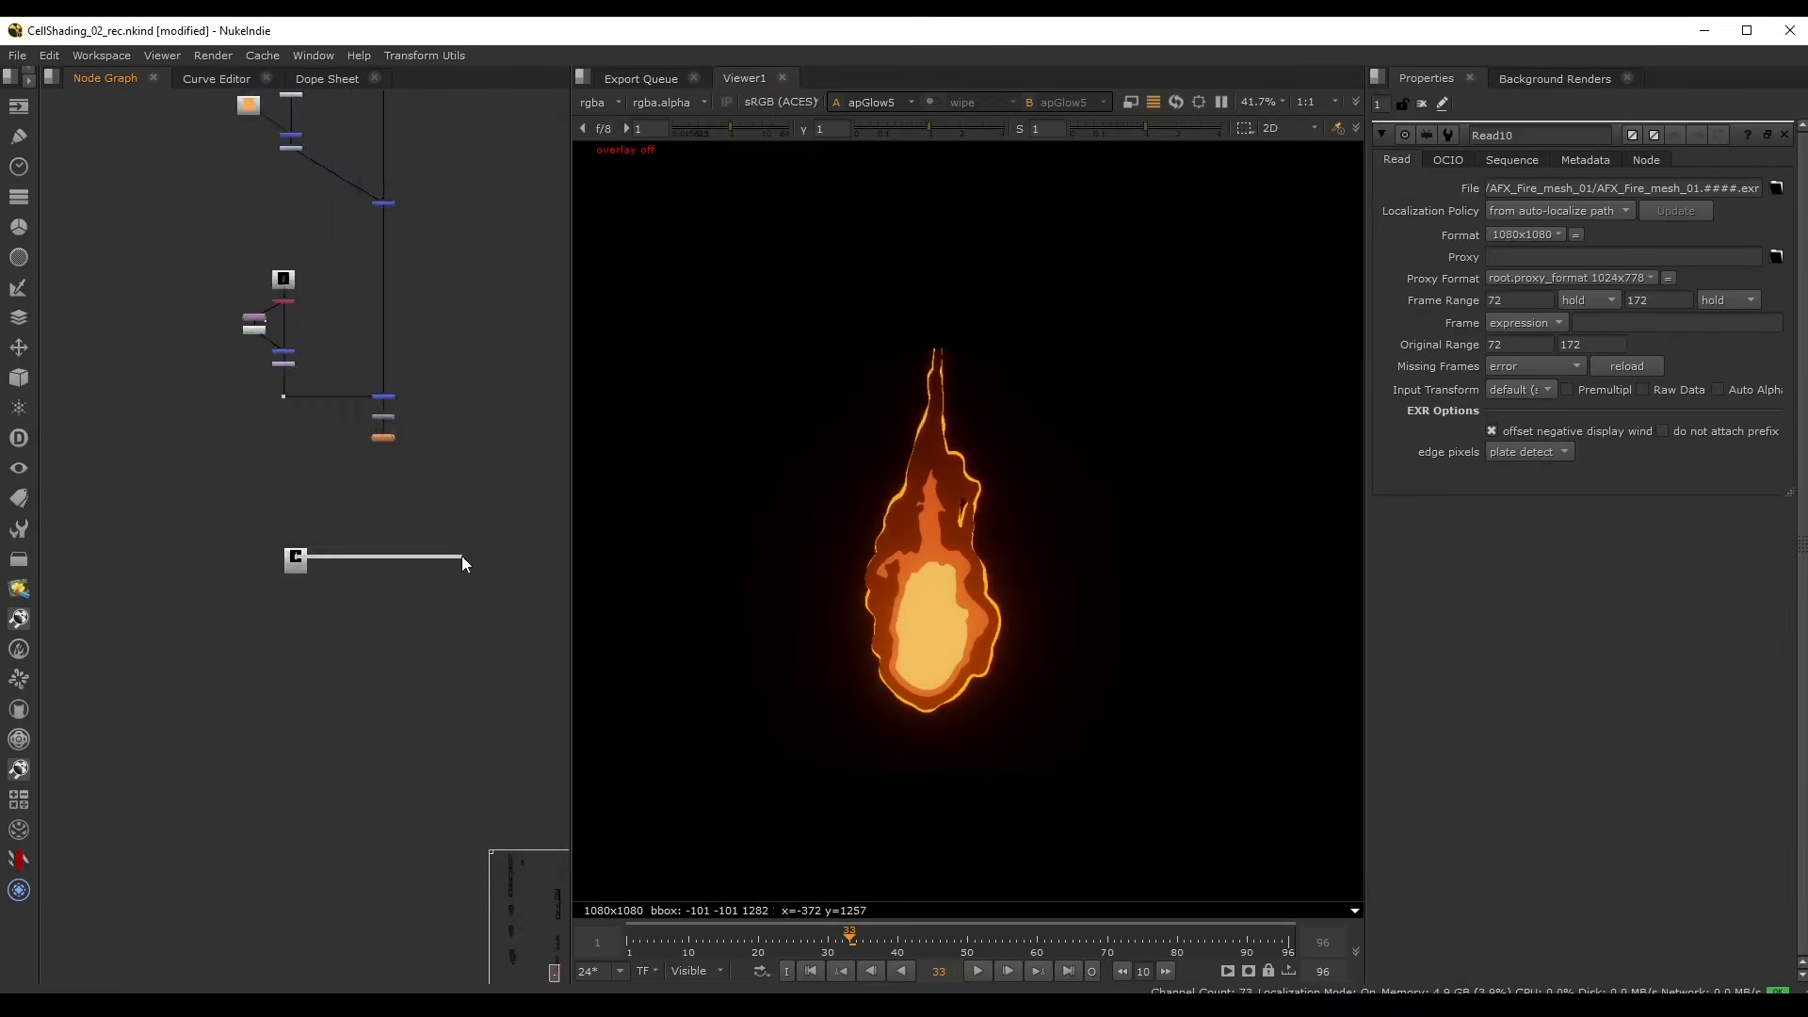
{"action": "scroll", "coordinate": [461, 555], "scroll_direction": "up", "scroll_amount": 2}
{"action": "left_click_drag", "start_coordinate": [227, 562], "coordinate": [295, 585]}
{"action": "key", "text": "1"}
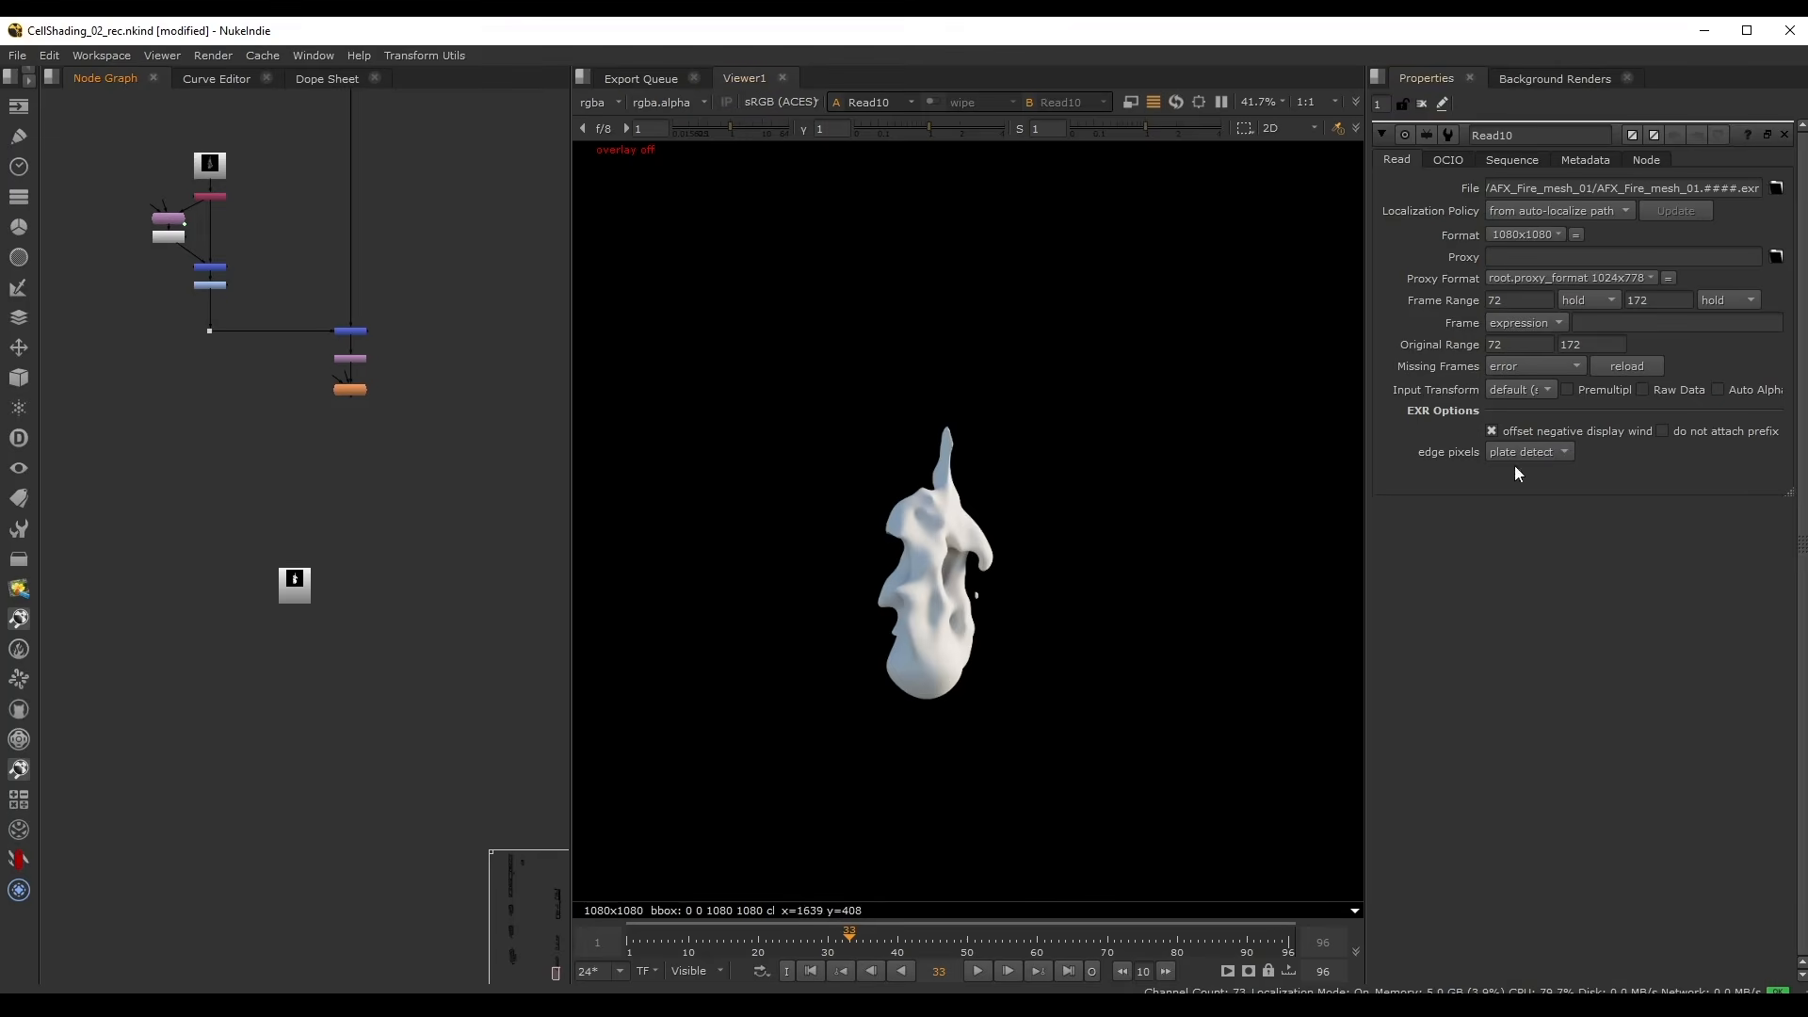
- Duplicate the existing flame cel-shading node tree into the empty area below the new Read node
{"action": "scroll", "coordinate": [125, 501], "scroll_direction": "down", "scroll_amount": 5}
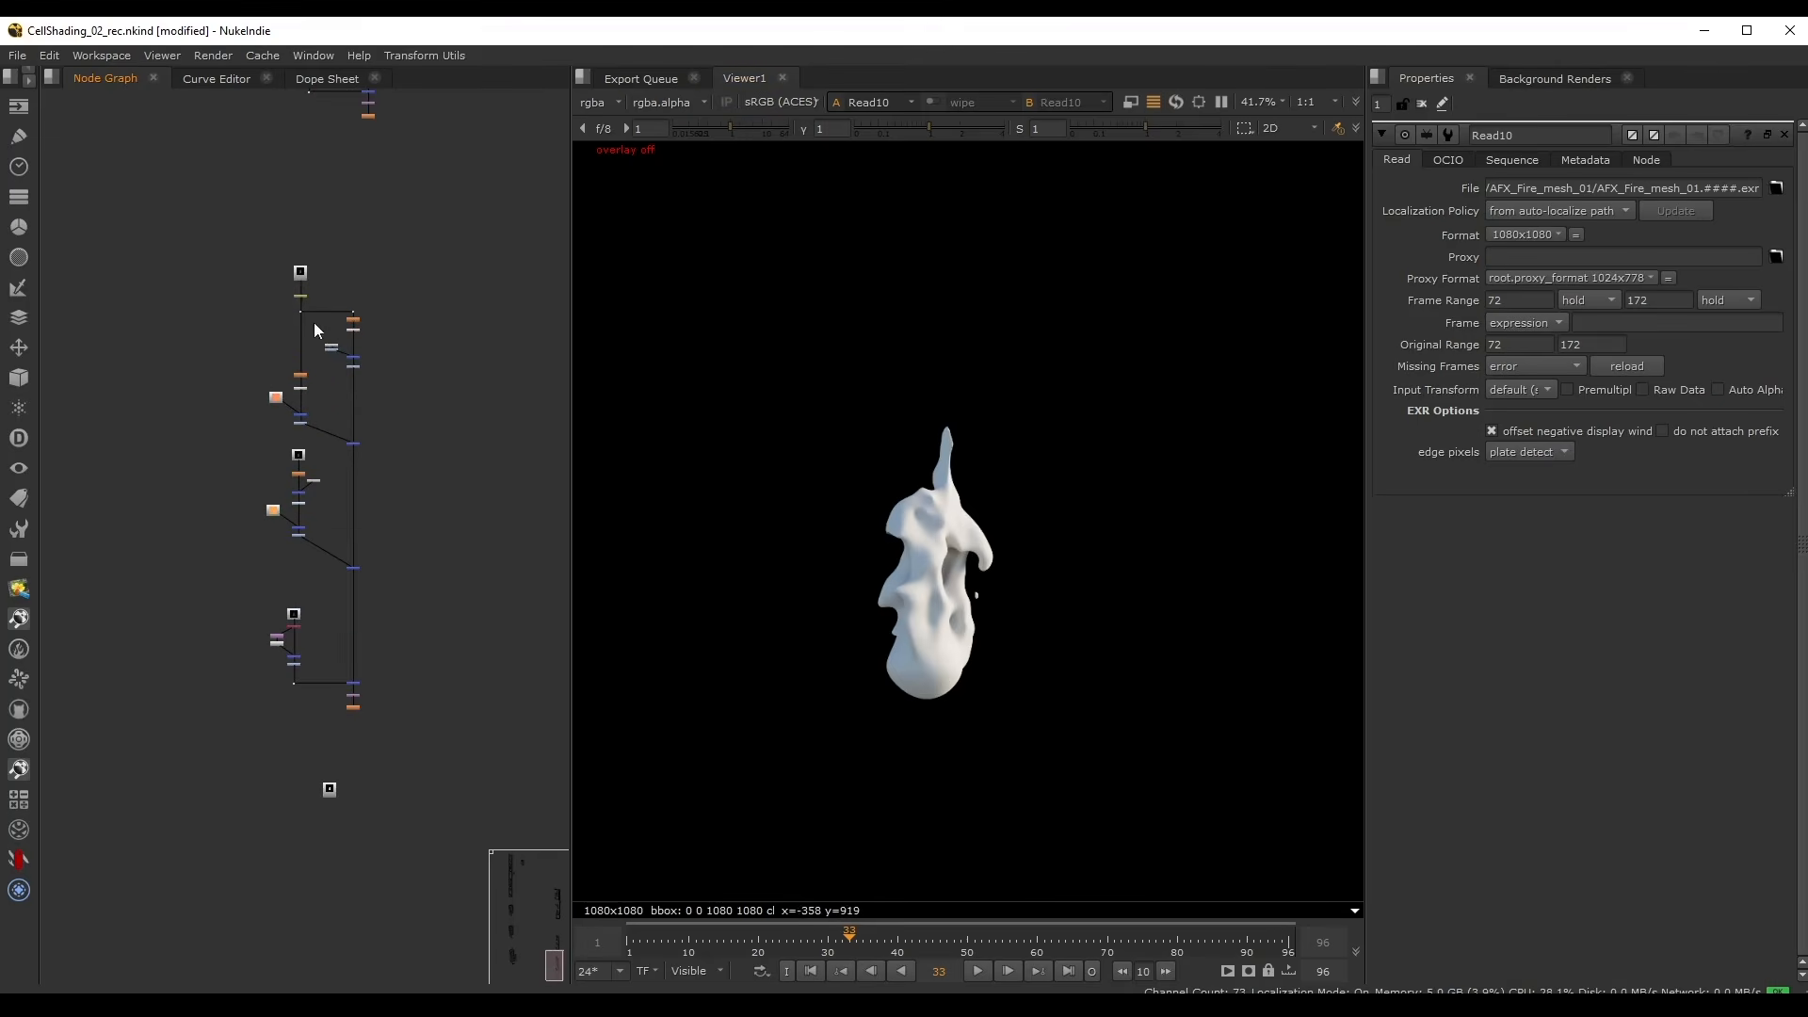
{"action": "left_click_drag", "start_coordinate": [218, 286], "coordinate": [441, 732]}
{"action": "key", "text": "ctrl+c"}
{"action": "middle_click_drag", "start_coordinate": [346, 815], "coordinate": [295, 529]}
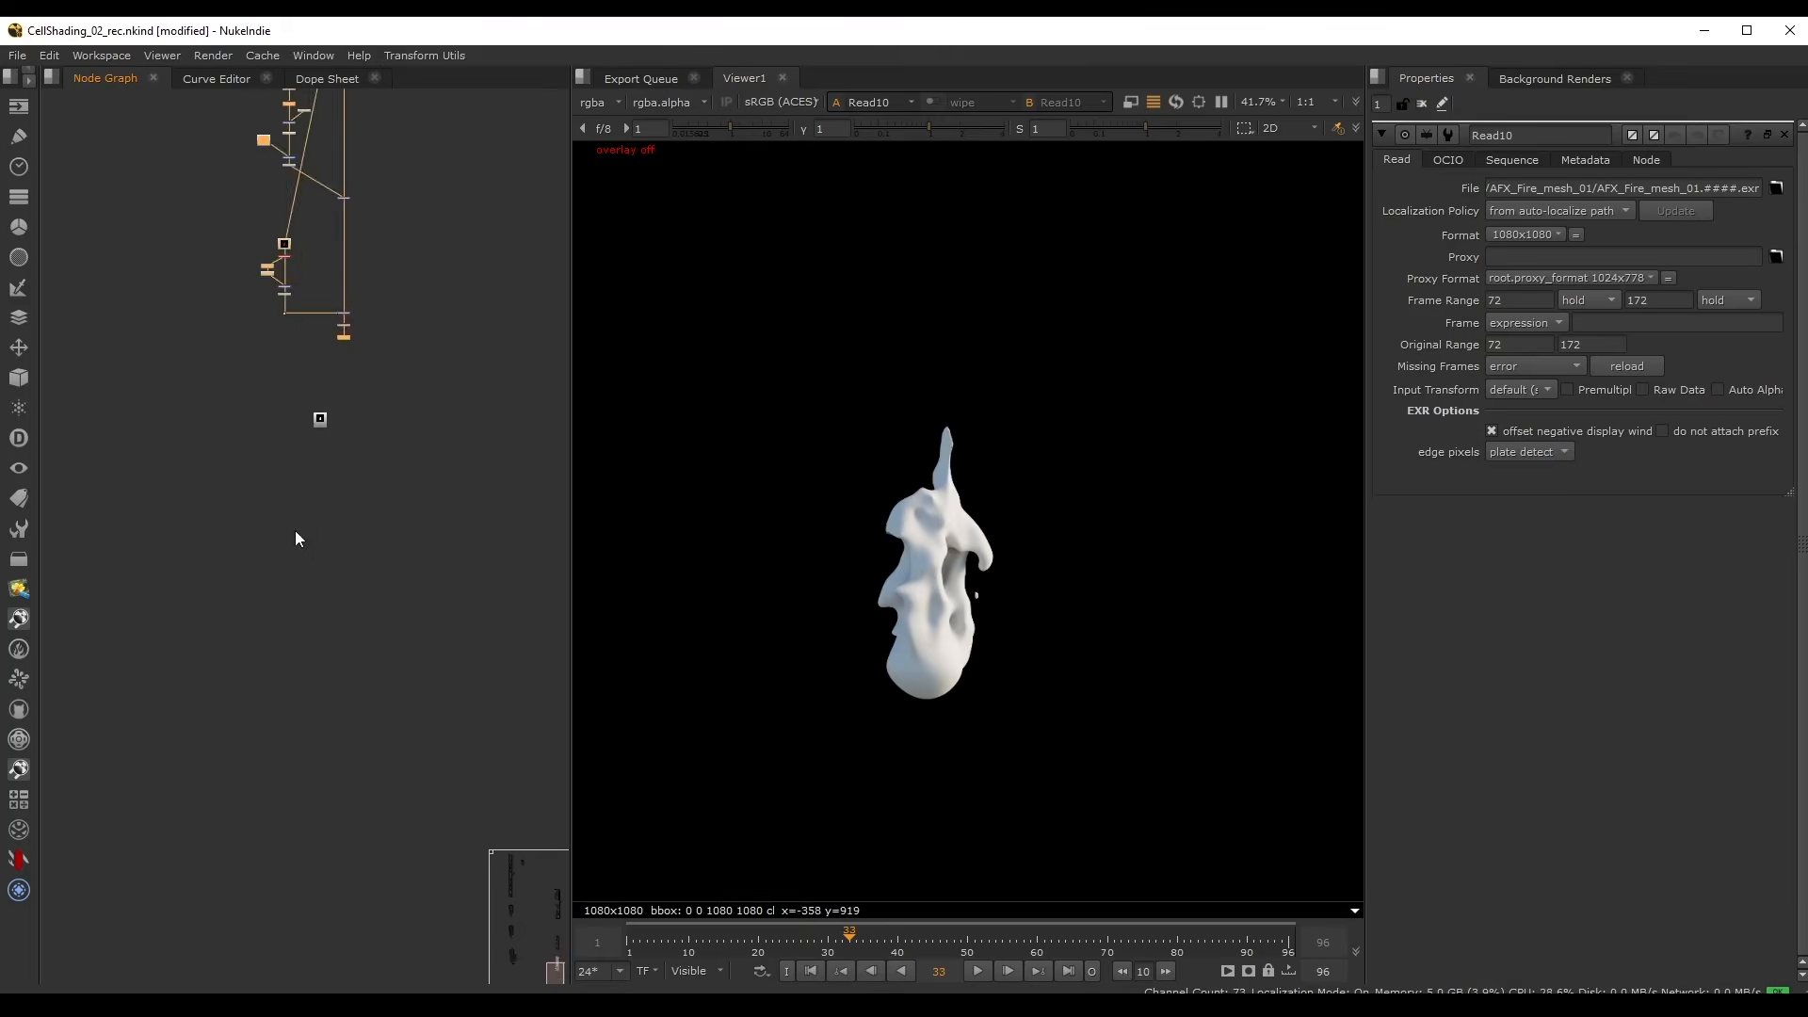
{"action": "key", "text": "ctrl+v"}
- Connect the AFX_Fire_mesh_01 Read node to the TimeOffset atop the duplicated tree and view the TimeOffset's output
{"action": "scroll", "coordinate": [297, 482], "scroll_direction": "up", "scroll_amount": 3}
{"action": "scroll", "coordinate": [343, 394], "scroll_direction": "up", "scroll_amount": 5}
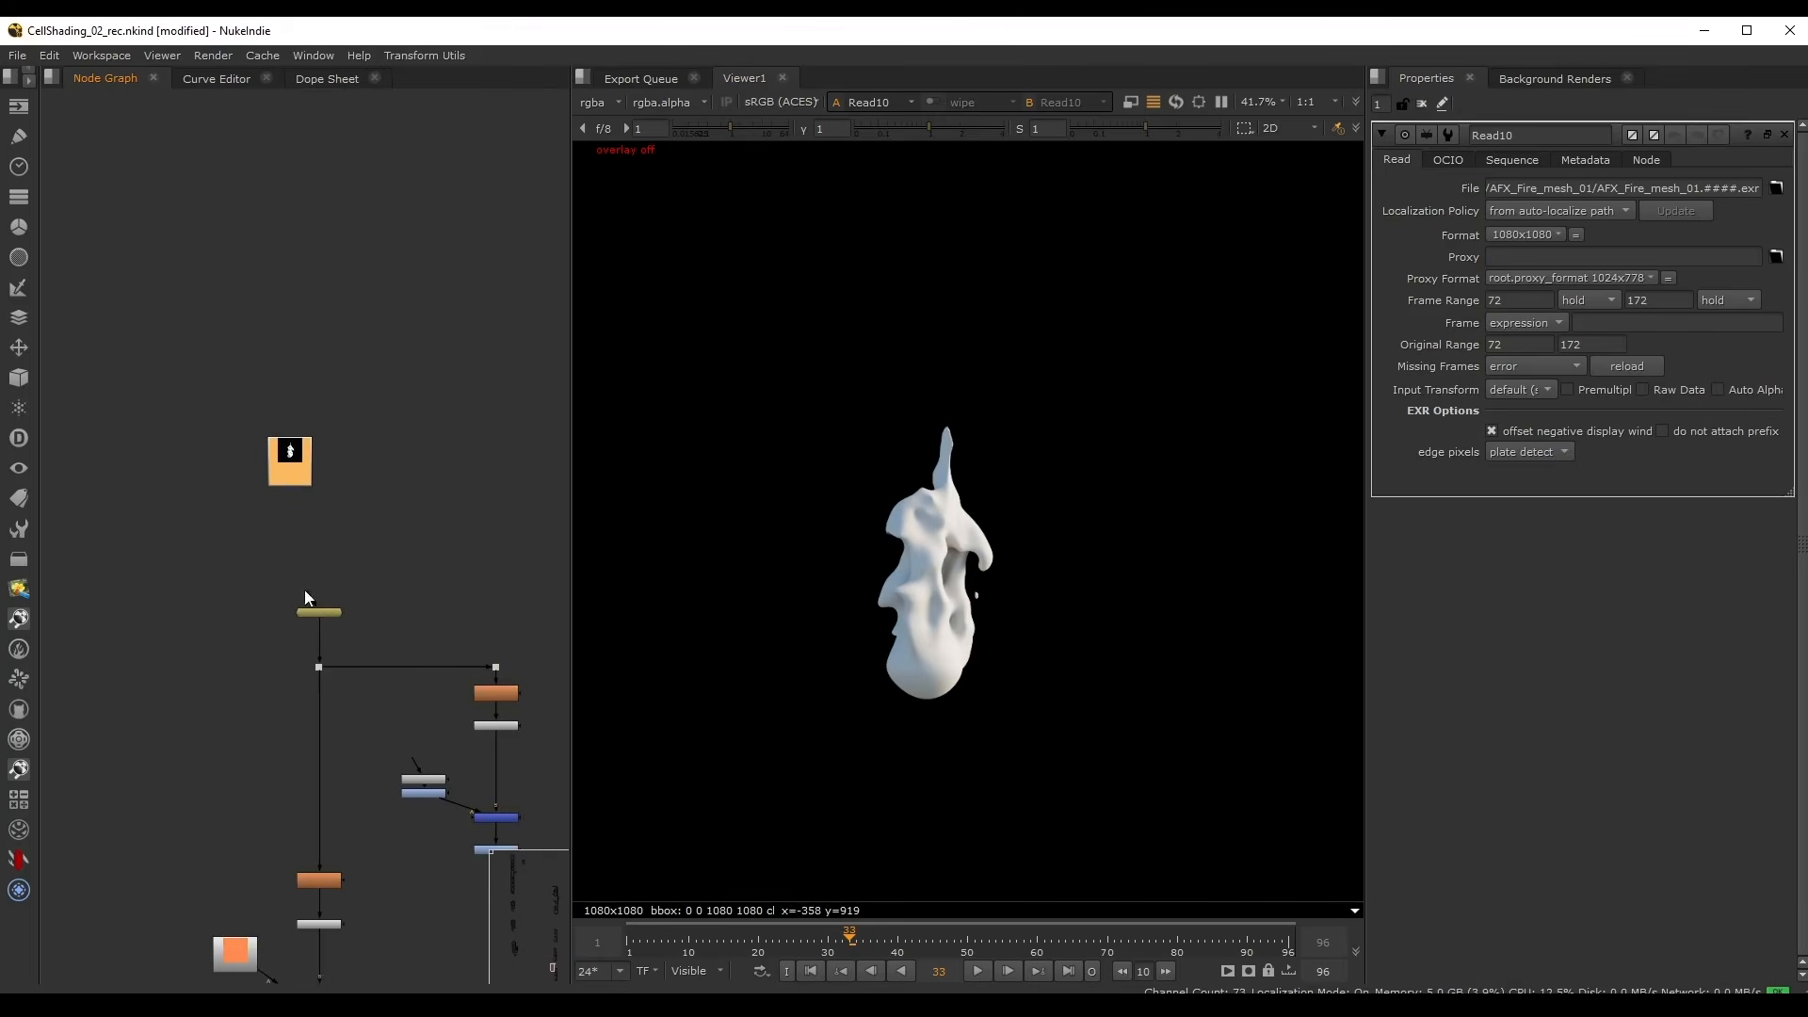
{"action": "left_click_drag", "start_coordinate": [296, 469], "coordinate": [316, 527]}
{"action": "middle_click_drag", "start_coordinate": [400, 488], "coordinate": [336, 241]}
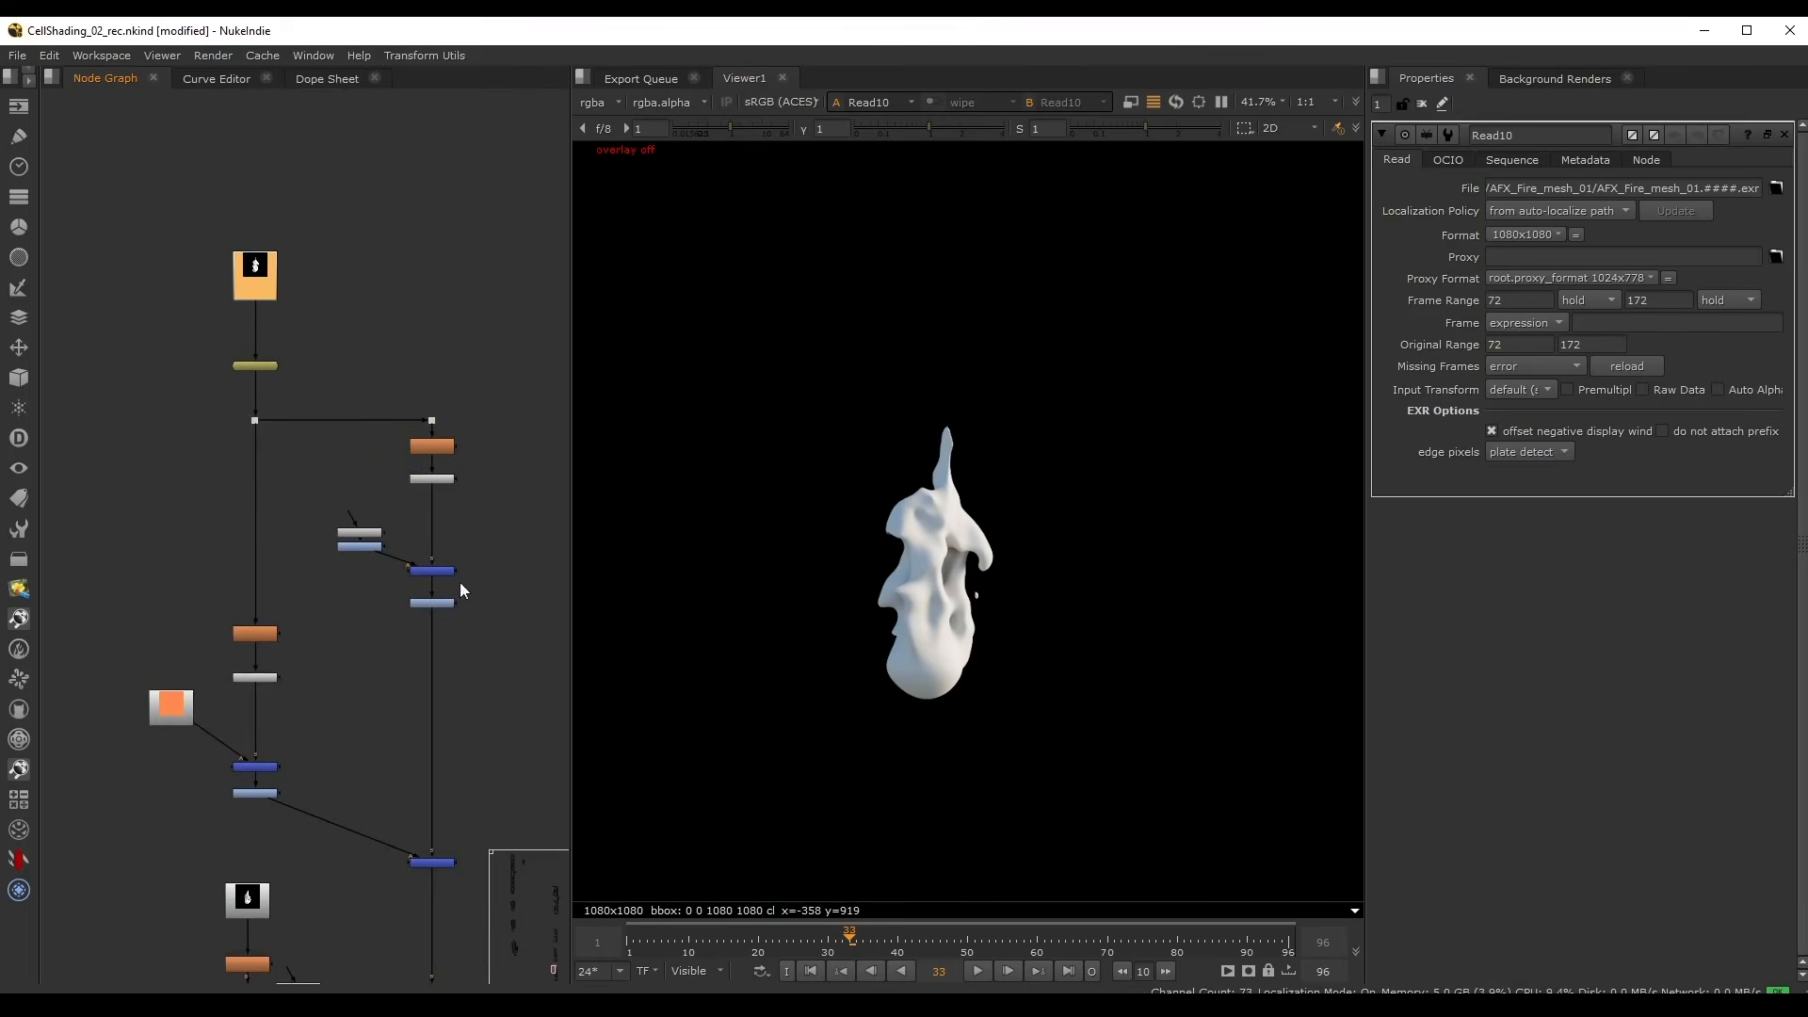
{"action": "middle_click_drag", "start_coordinate": [488, 545], "coordinate": [453, 531]}
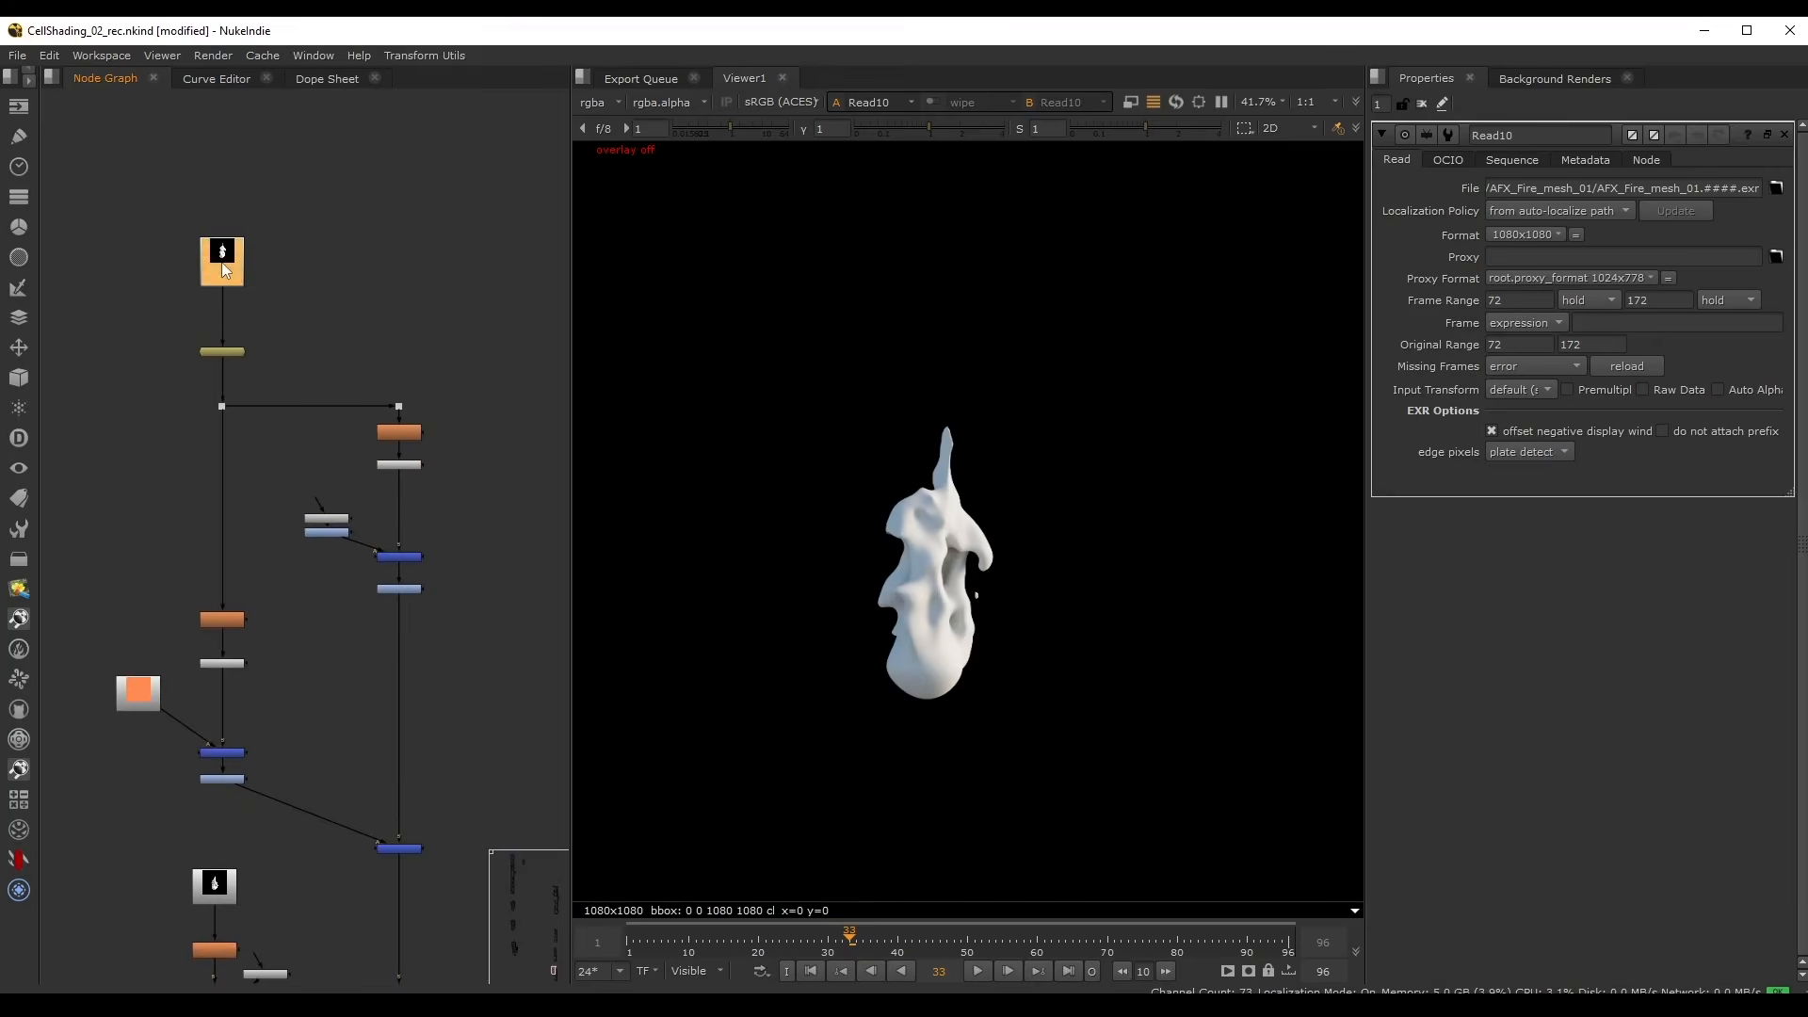
{"action": "left_click_drag", "start_coordinate": [146, 332], "coordinate": [288, 374]}
{"action": "key", "text": "1"}
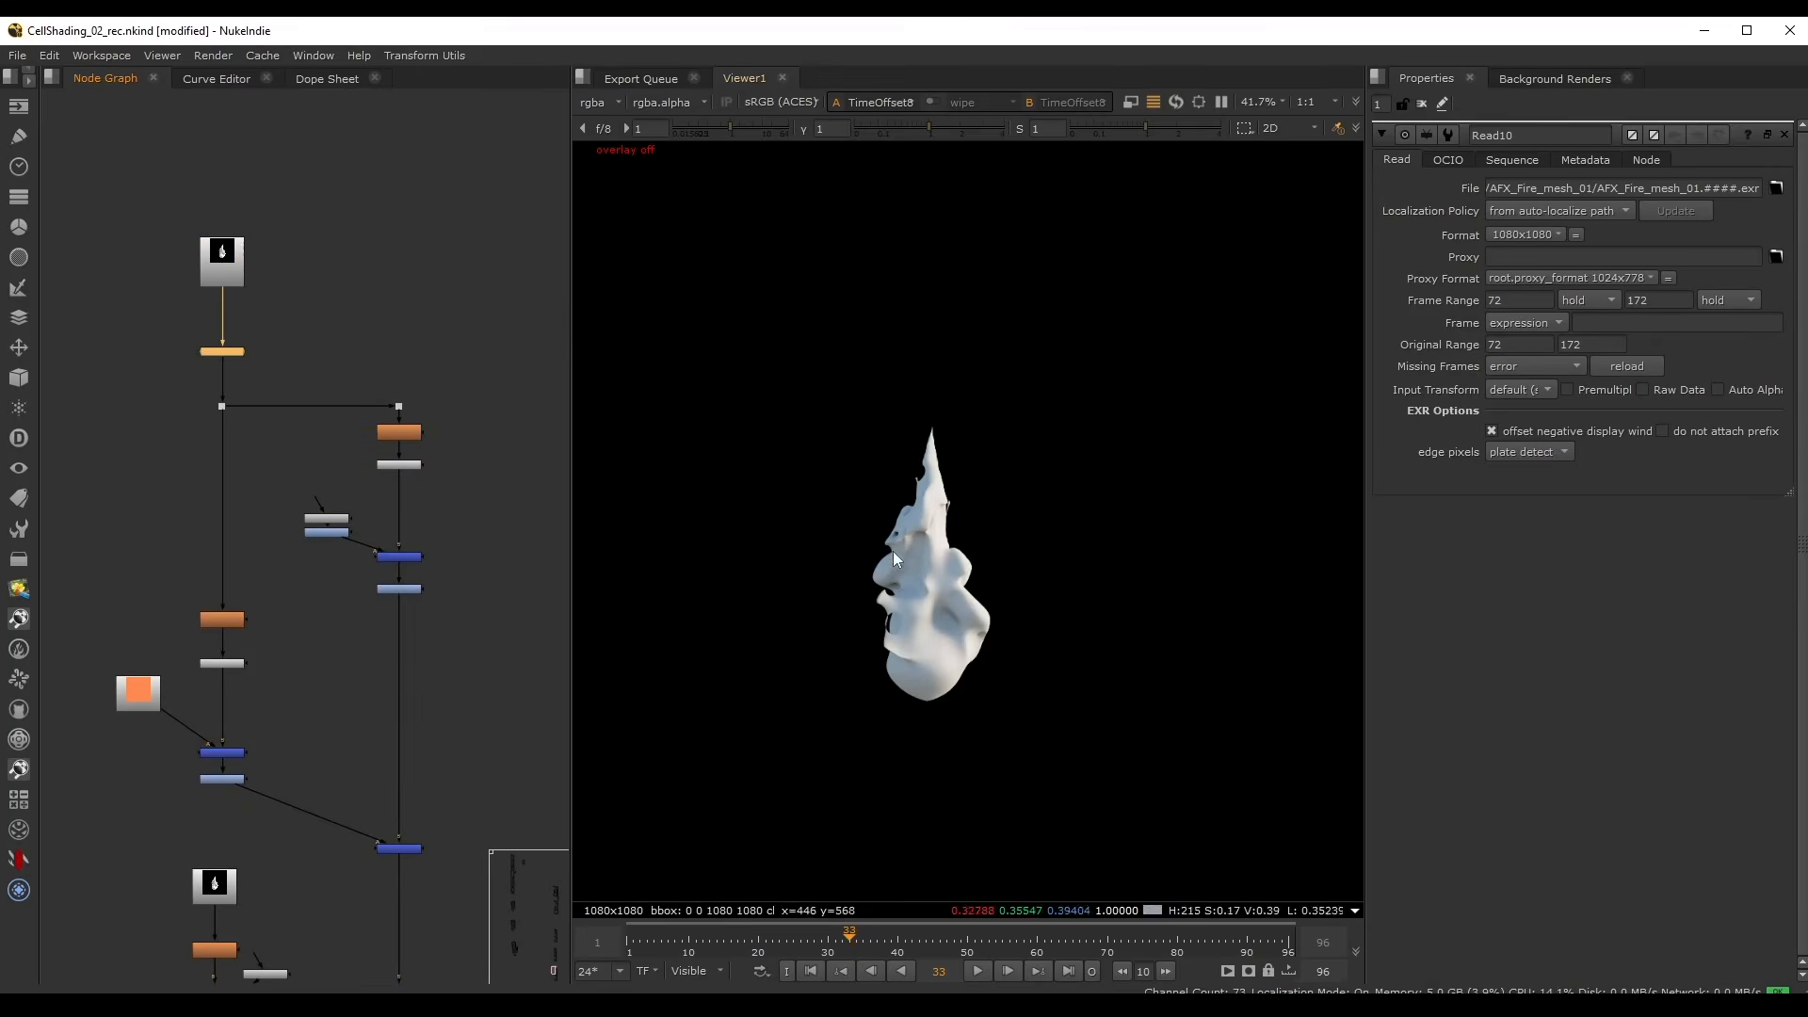
- Turn on the viewer's format overlay and inspect the alpha channel of the mesh render
{"action": "scroll", "coordinate": [918, 659], "scroll_direction": "up", "scroll_amount": 2}
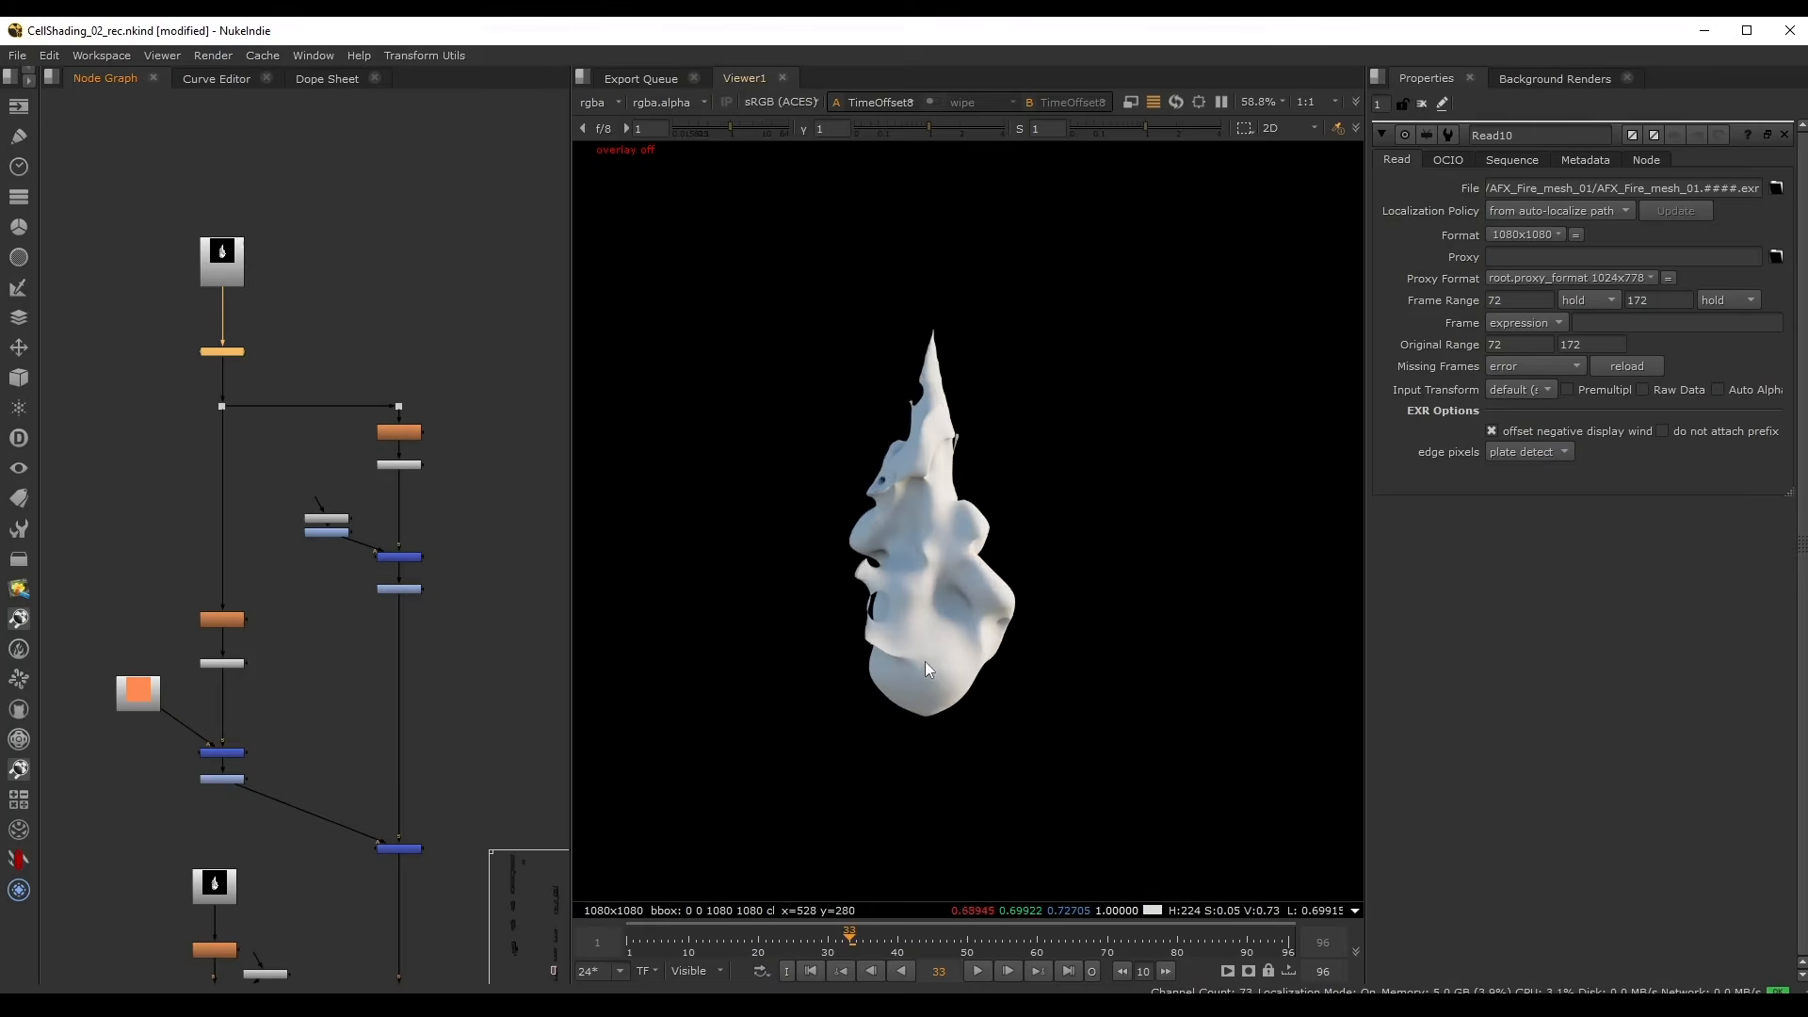
{"action": "key", "text": "o"}
{"action": "key", "text": "a"}
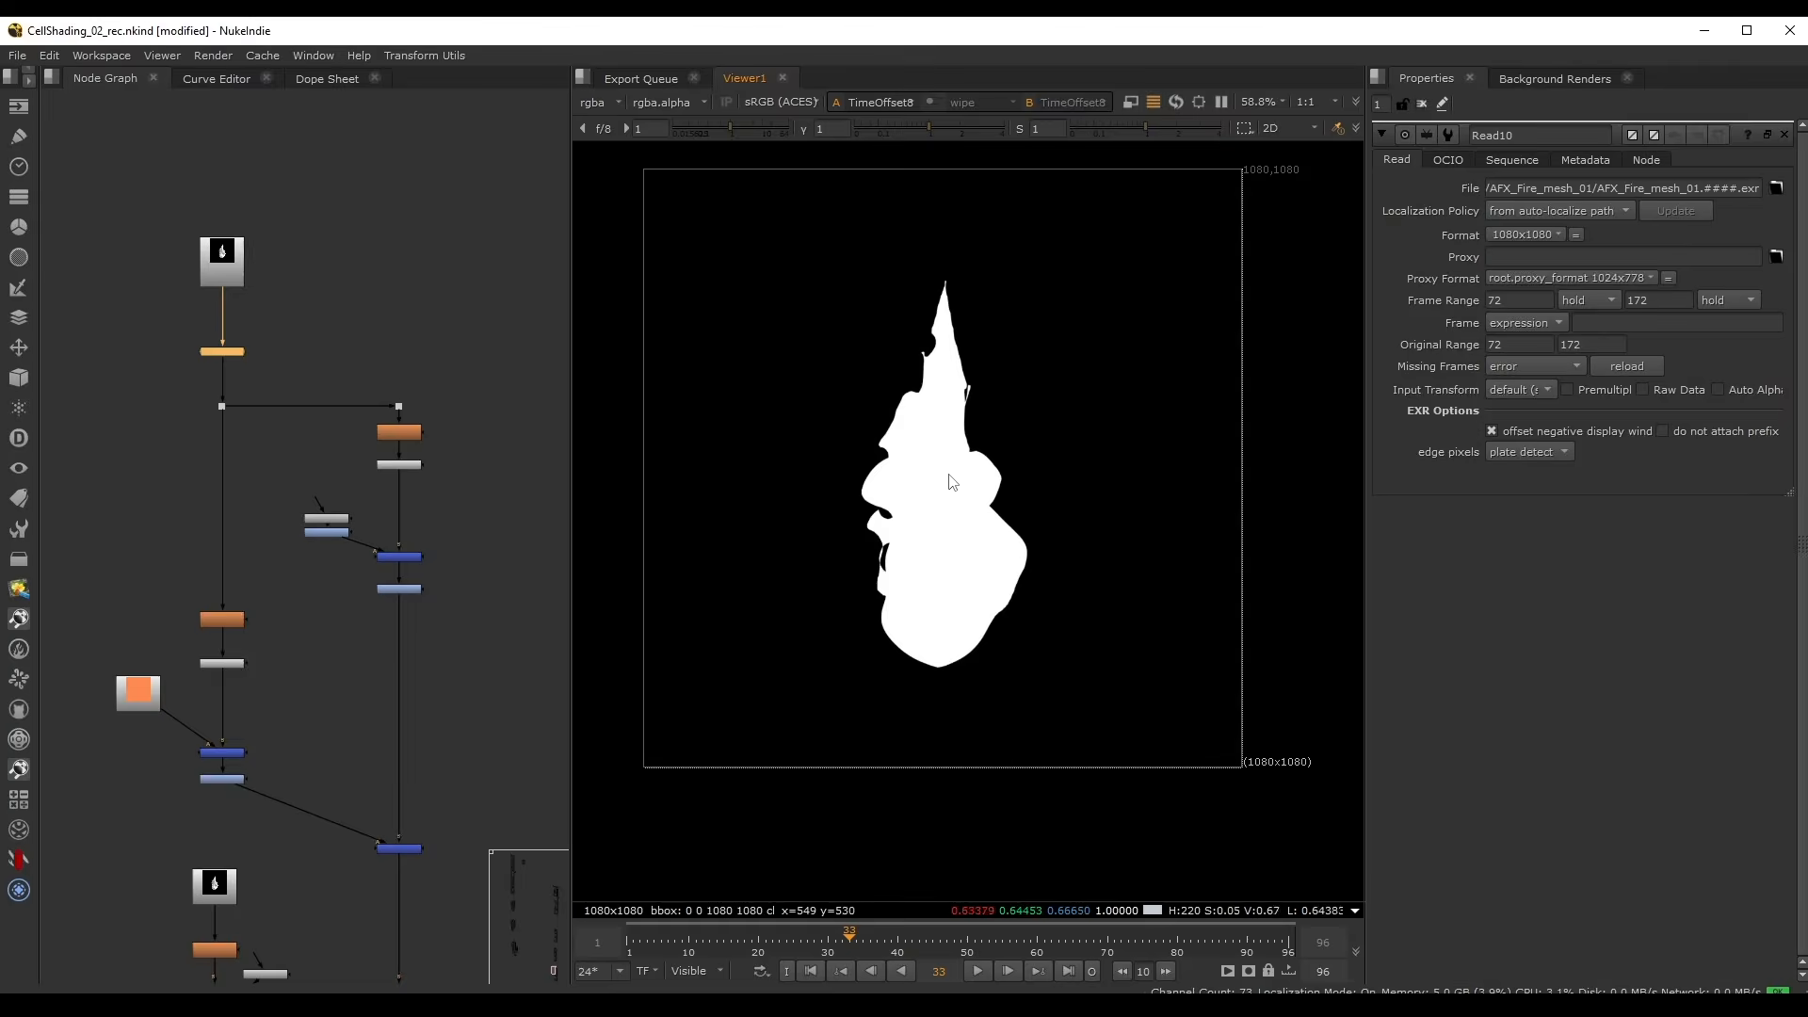
{"action": "scroll", "coordinate": [441, 461], "scroll_direction": "up", "scroll_amount": 2}
- Inspect the outputs of Expression9, Grade51, Grade49 and Grade48 in the duplicated cel-shading tree
{"action": "double_click", "coordinate": [403, 473]}
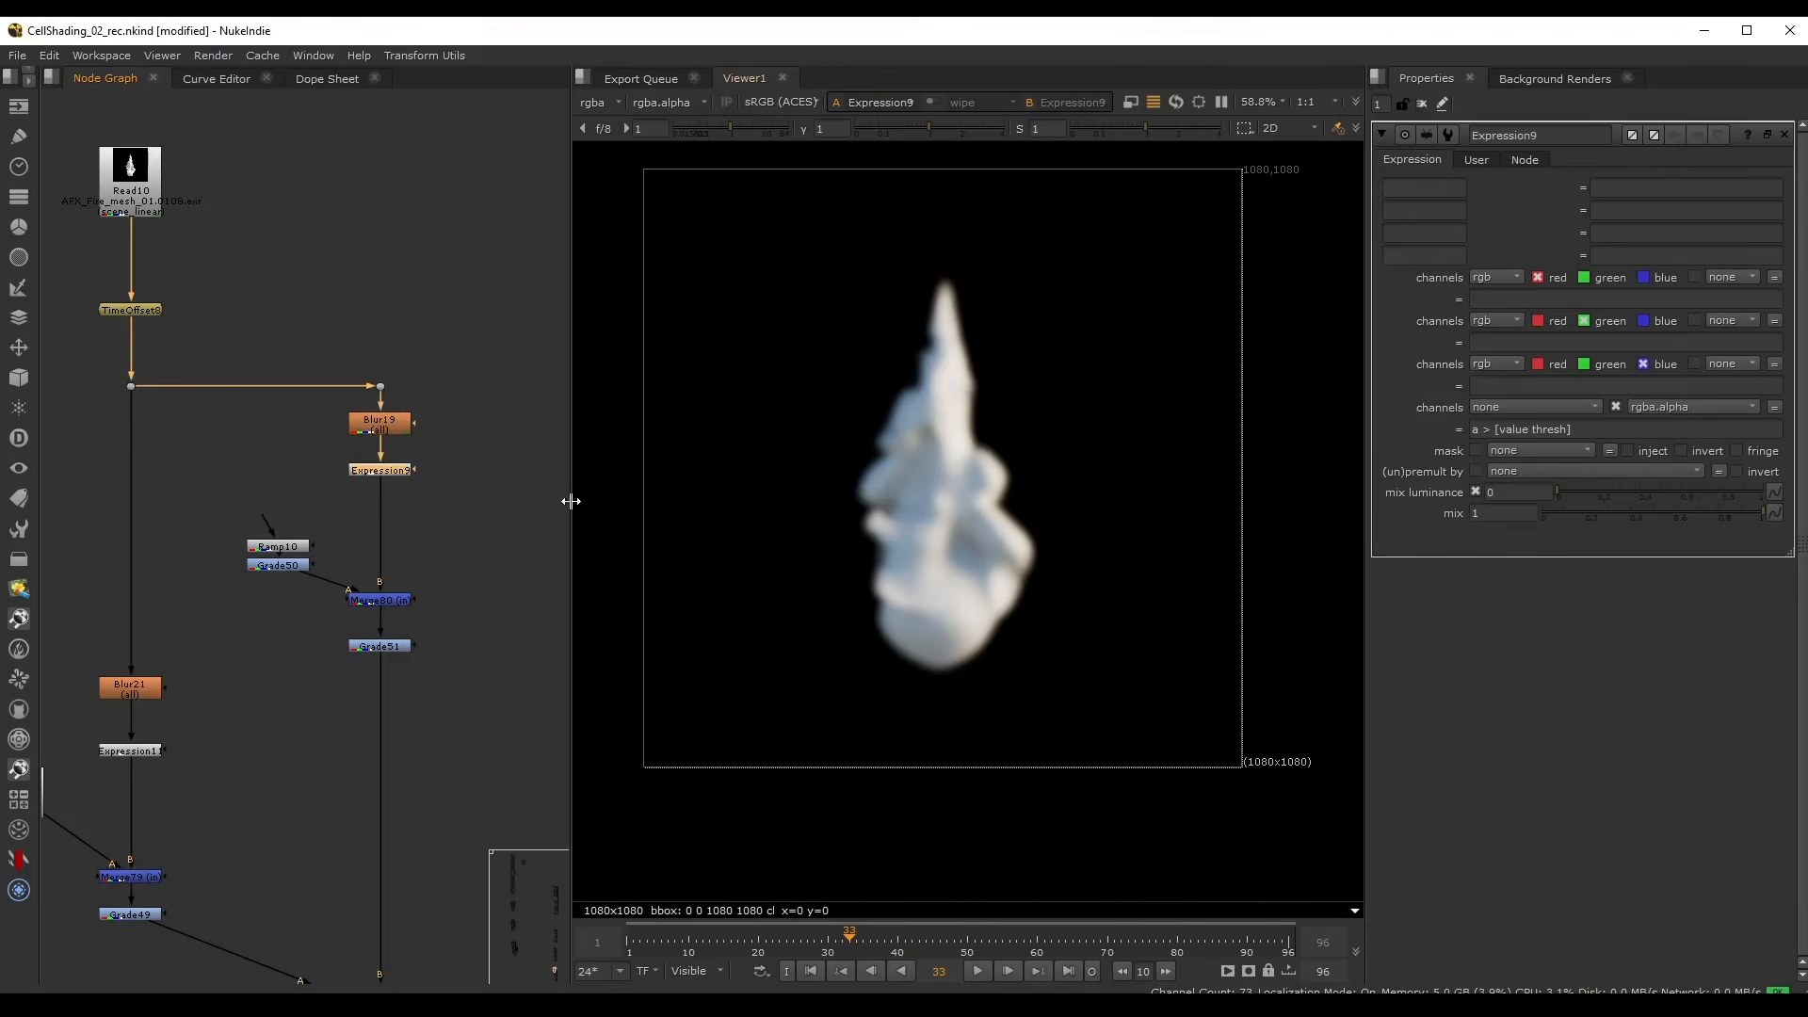
{"action": "left_click", "coordinate": [393, 644]}
{"action": "key", "text": "1"}
{"action": "middle_click_drag", "start_coordinate": [380, 751], "coordinate": [403, 350]}
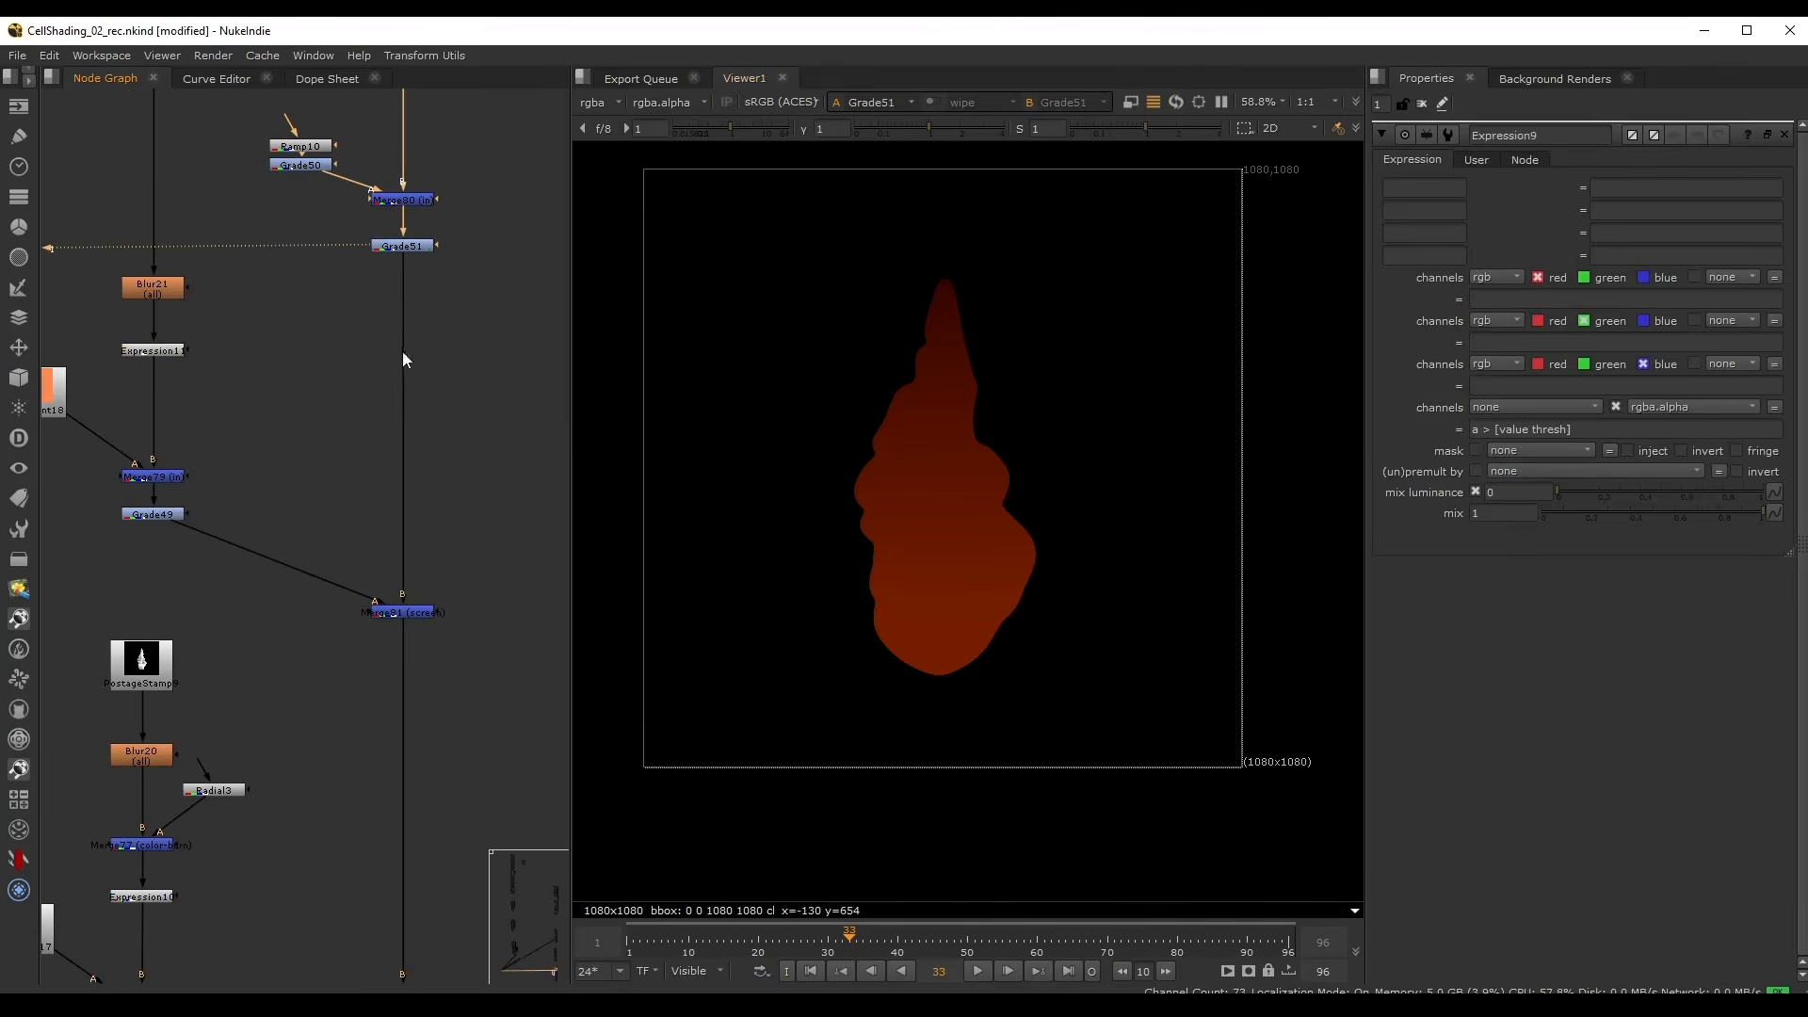
{"action": "middle_click_drag", "start_coordinate": [391, 495], "coordinate": [488, 582]}
{"action": "left_click", "coordinate": [276, 602]}
{"action": "key", "text": "1"}
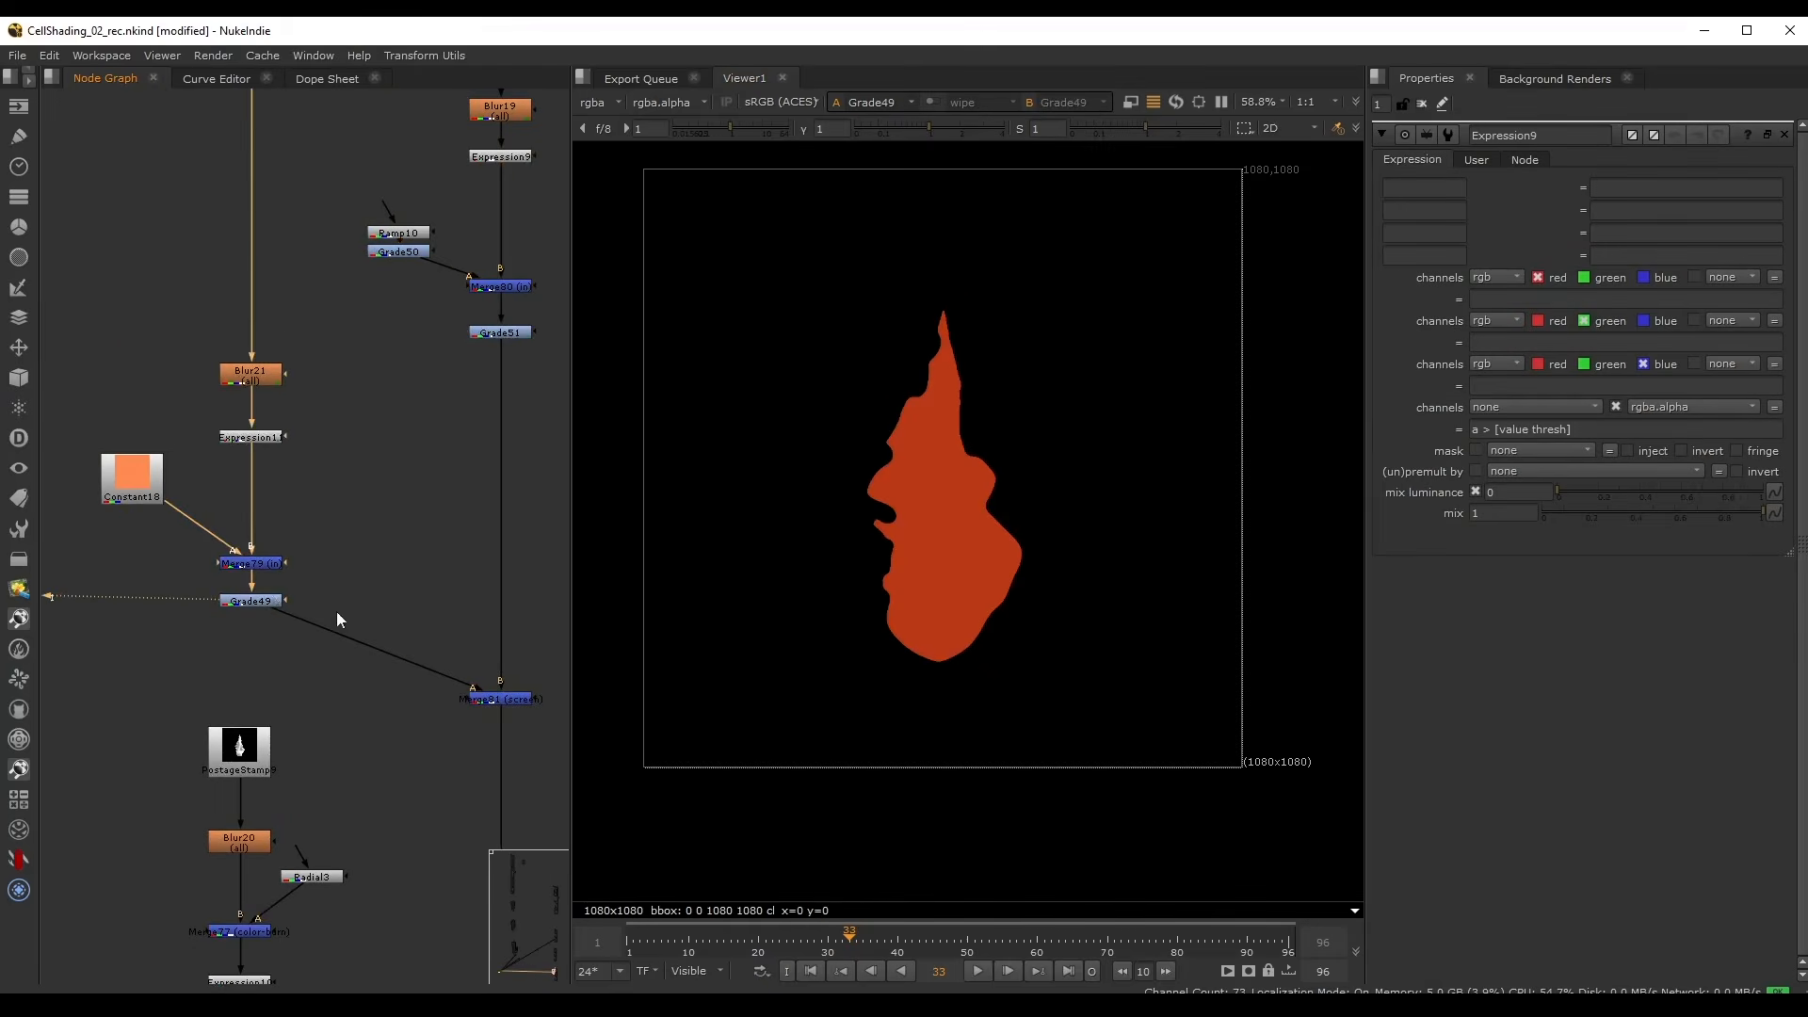
{"action": "scroll", "coordinate": [336, 612], "scroll_direction": "down", "scroll_amount": 1}
{"action": "mouse_move", "coordinate": [391, 490]}
{"action": "middle_mouse_down"}
{"action": "mouse_move", "coordinate": [381, 400]}
{"action": "mouse_move", "coordinate": [400, 489]}
{"action": "middle_mouse_up"}
{"action": "middle_click_drag", "start_coordinate": [359, 557], "coordinate": [339, 281]}
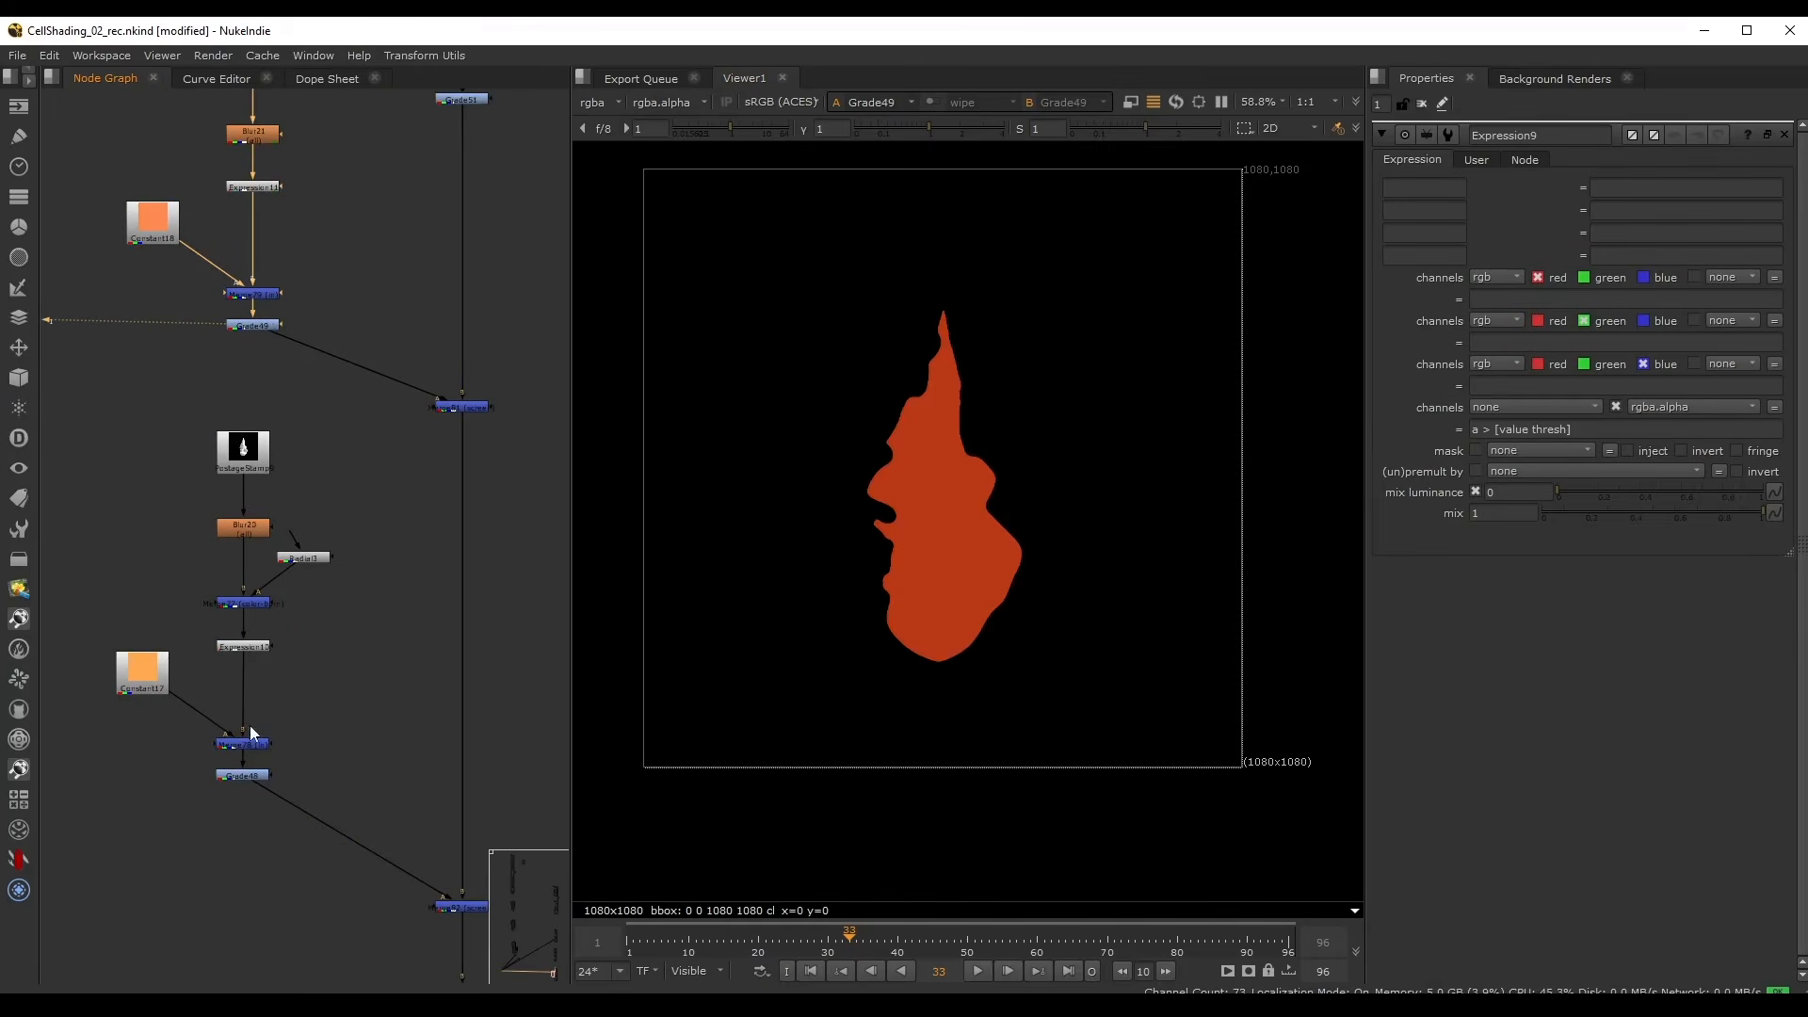
{"action": "left_click", "coordinate": [251, 772]}
{"action": "key", "text": "1"}
- Delete the Radial3 node and the color-burn Merge77 from the Blur20 branch
{"action": "scroll", "coordinate": [290, 714], "scroll_direction": "up", "scroll_amount": 5}
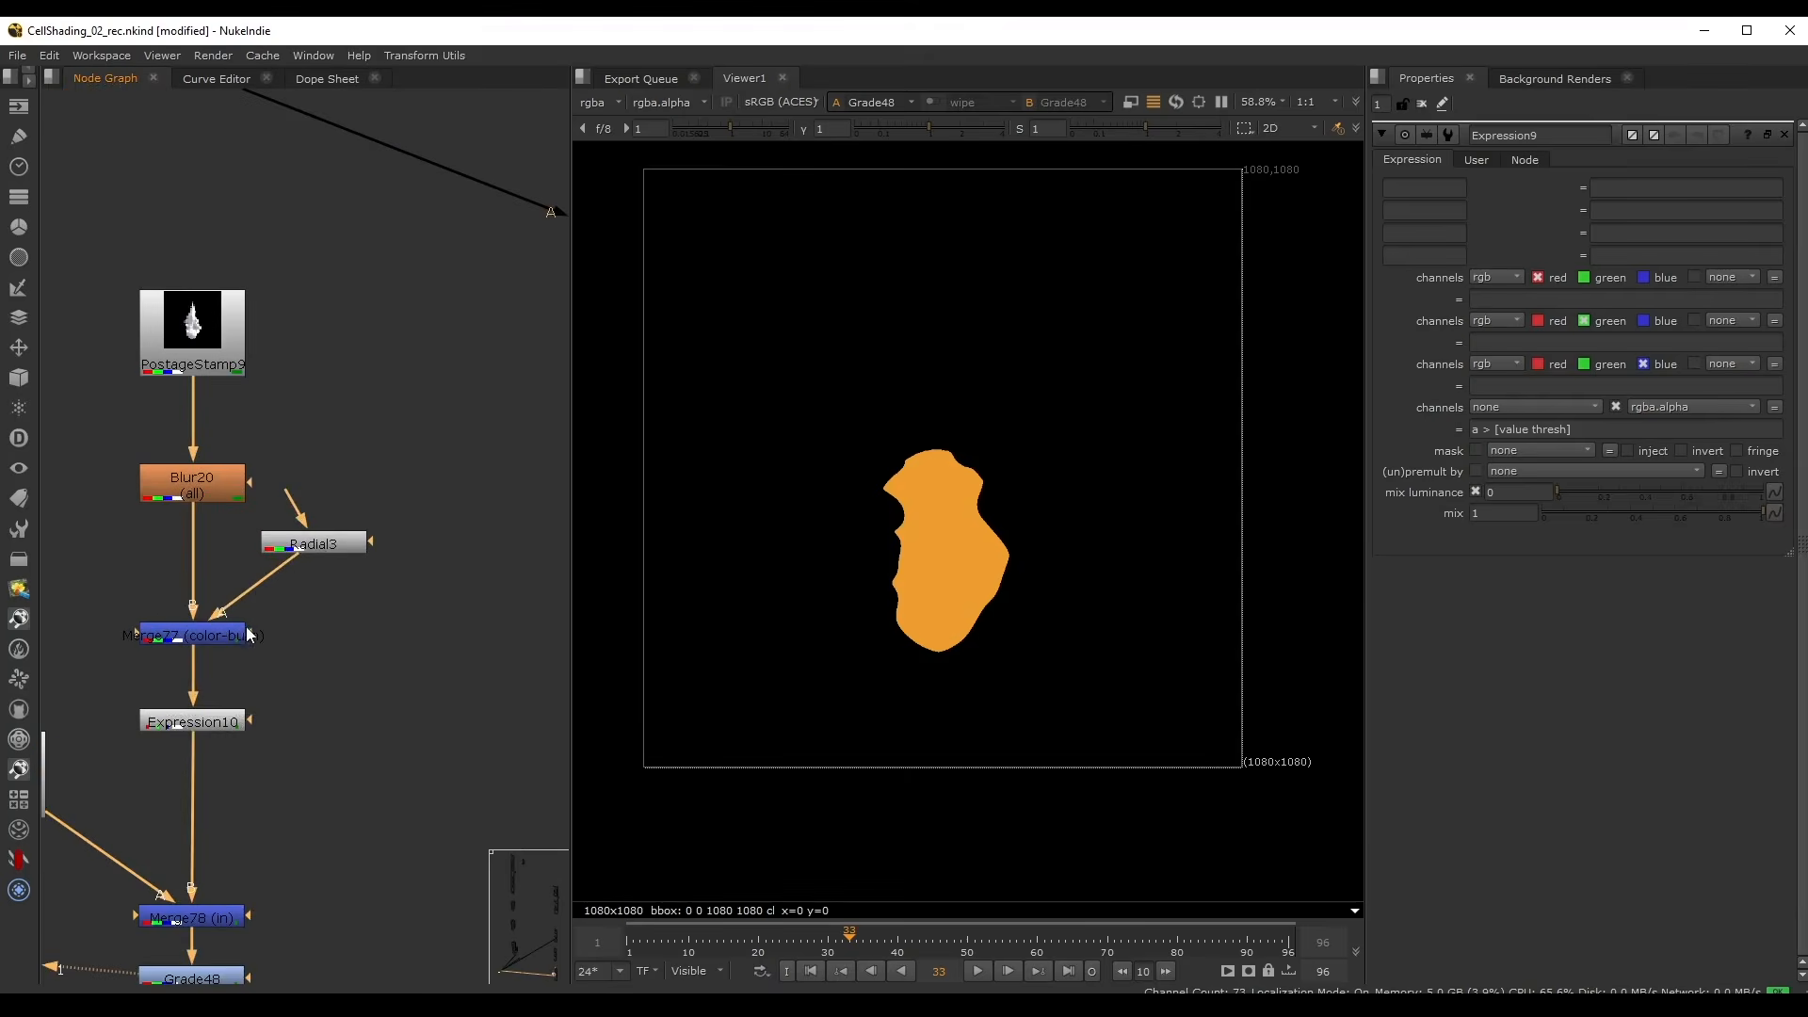
{"action": "left_click", "coordinate": [312, 548]}
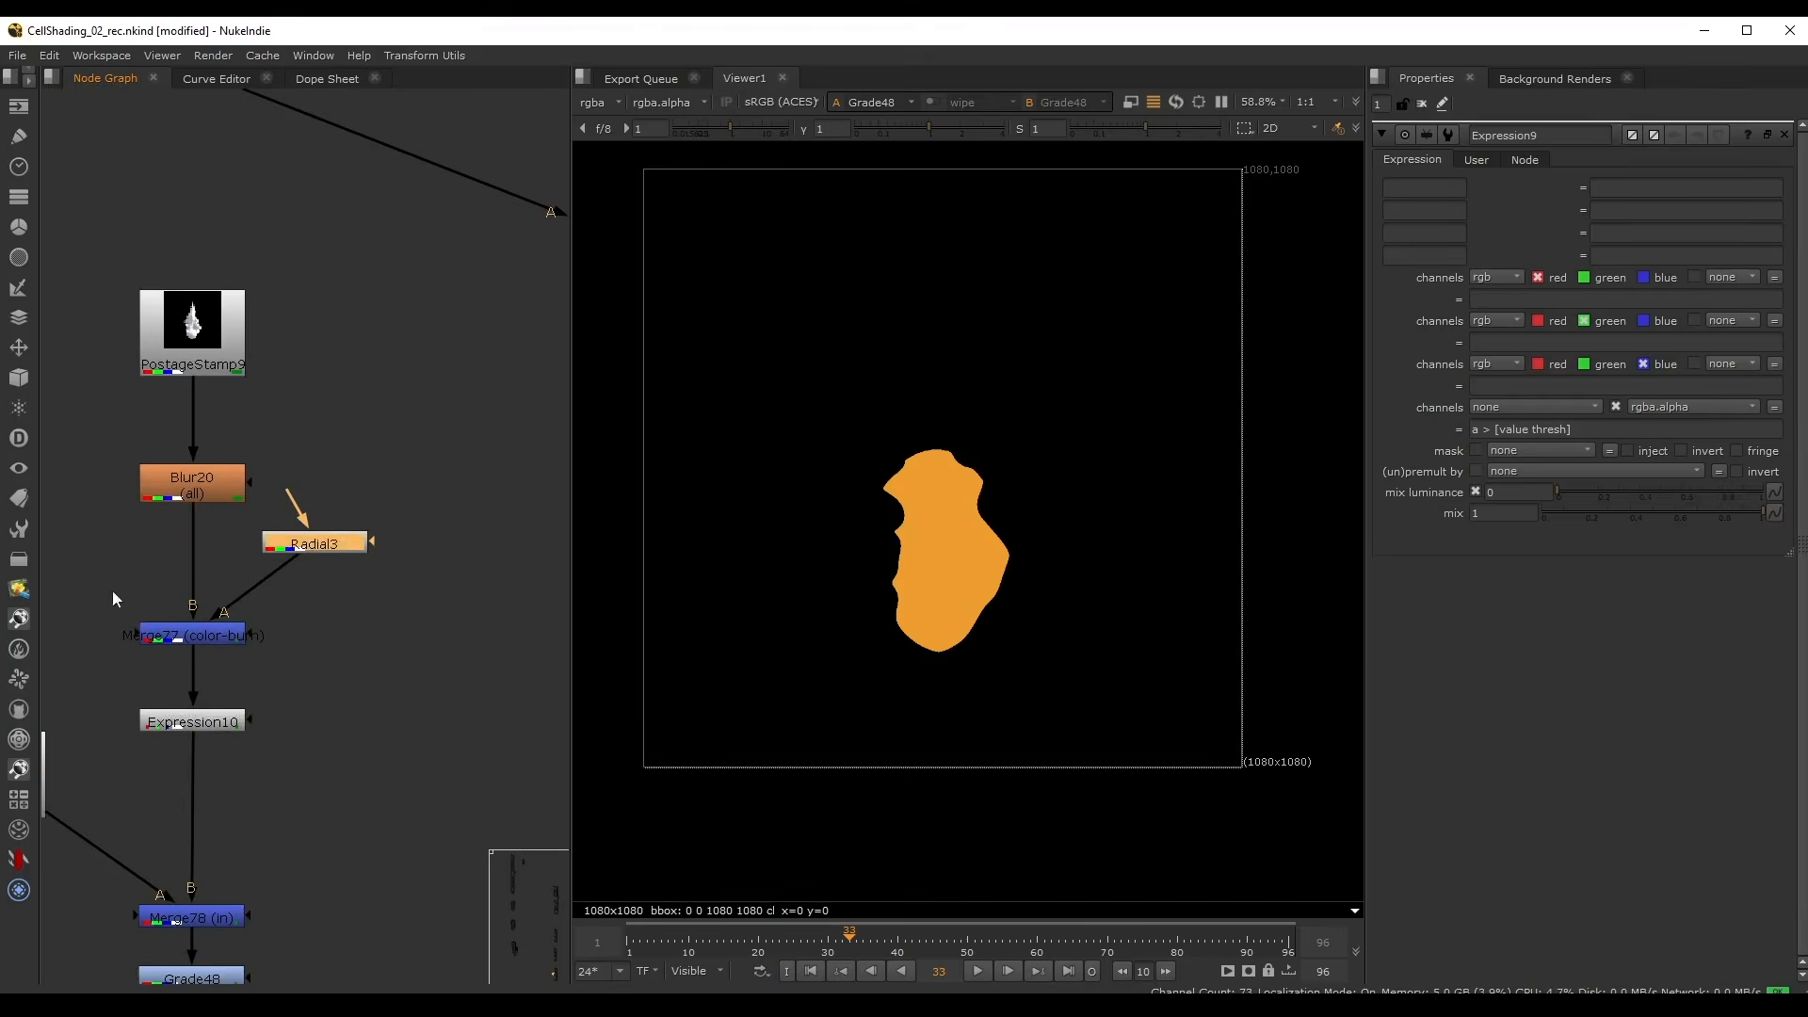
{"action": "left_click_drag", "start_coordinate": [98, 586], "coordinate": [350, 669]}
{"action": "key", "text": "Delete"}
{"action": "mouse_move", "coordinate": [432, 619]}
{"action": "left_mouse_down"}
{"action": "mouse_move", "coordinate": [259, 485]}
{"action": "mouse_move", "coordinate": [306, 547]}
{"action": "mouse_move", "coordinate": [360, 523]}
{"action": "mouse_move", "coordinate": [273, 571]}
{"action": "left_mouse_up"}
{"action": "scroll", "coordinate": [306, 547], "scroll_direction": "down", "scroll_amount": 4}
{"action": "key", "text": "Delete"}
{"action": "middle_click_drag", "start_coordinate": [287, 341], "coordinate": [314, 449]}
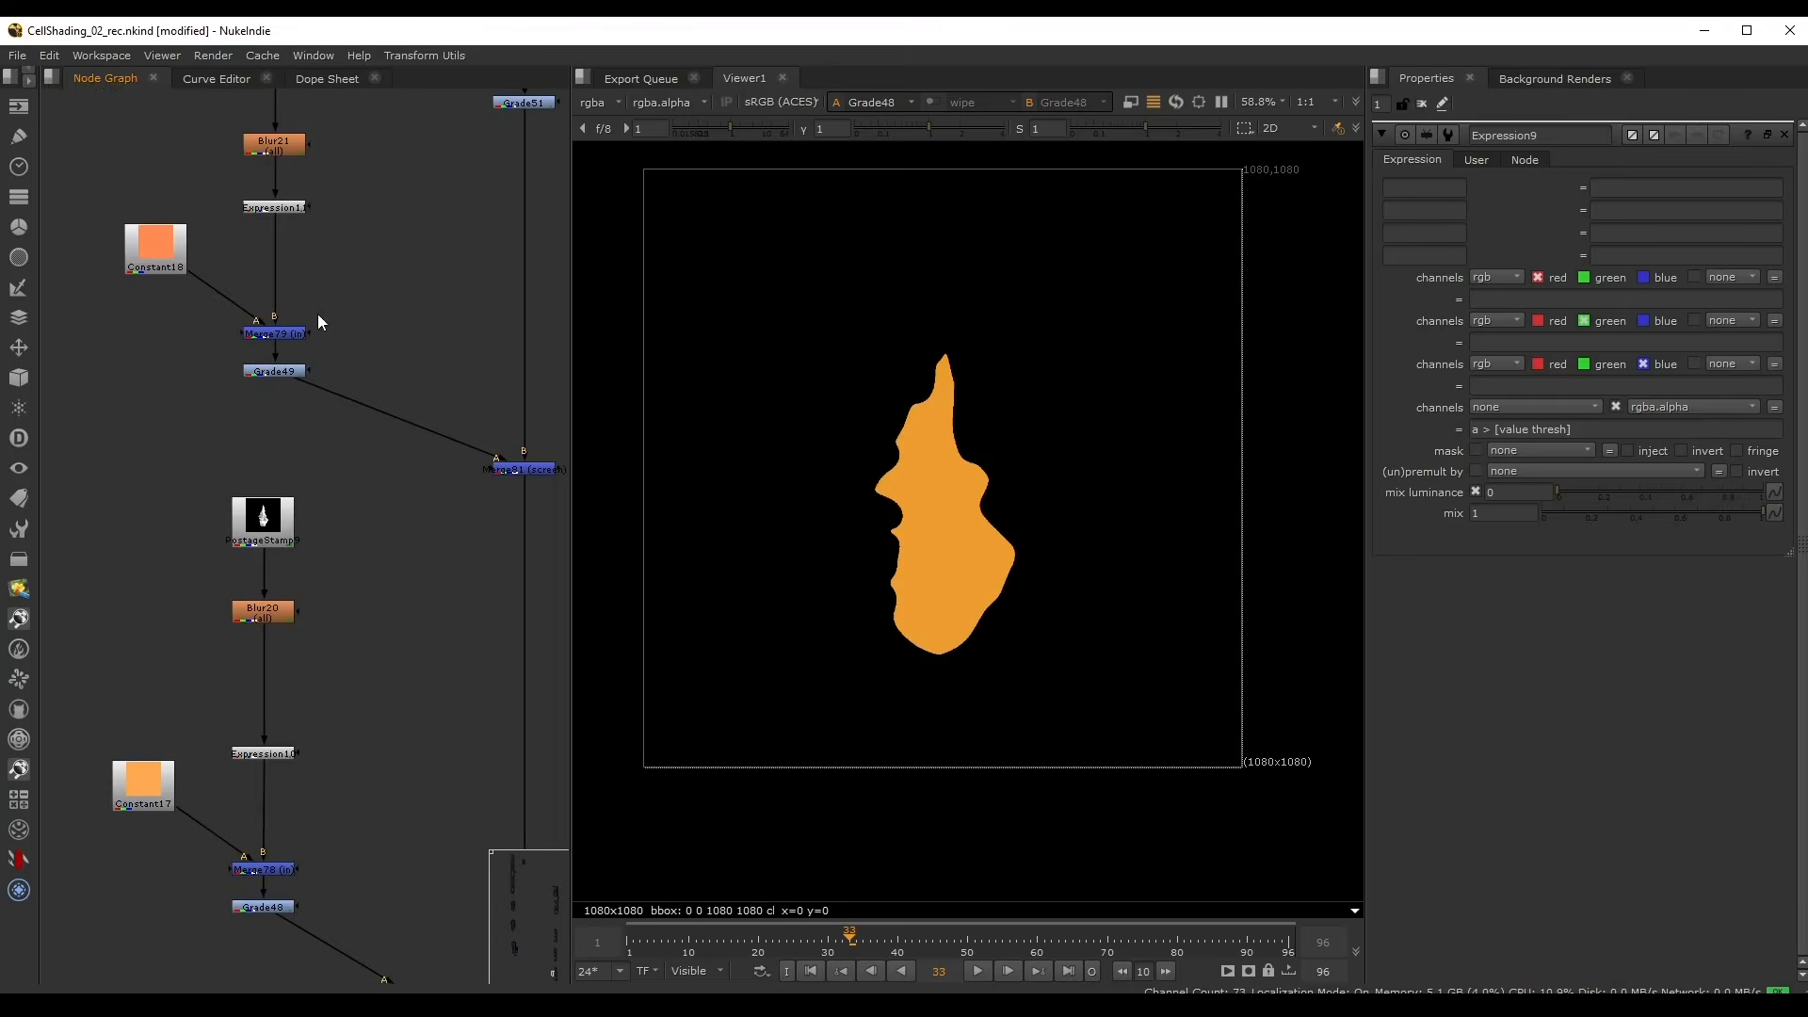
- Compare the red Grade49 layer with the orange Grade48 layer in the viewer
{"action": "left_click", "coordinate": [274, 371]}
{"action": "key", "text": "1"}
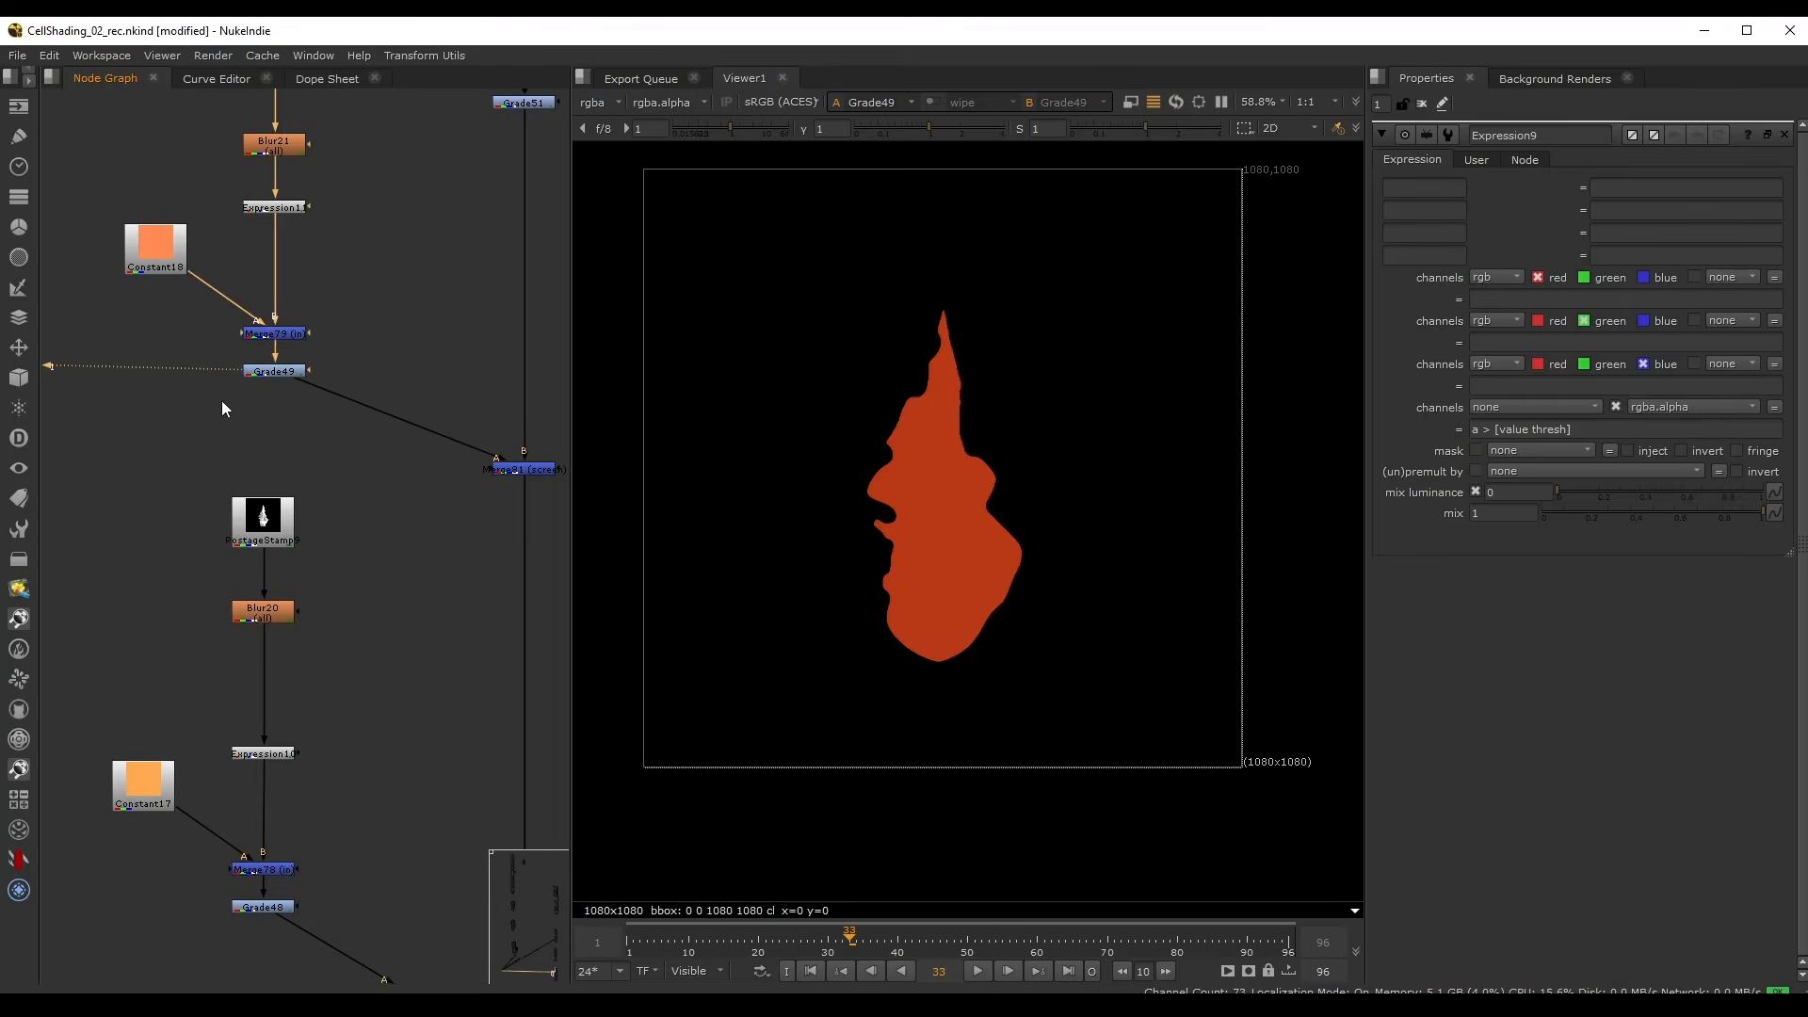
{"action": "left_click", "coordinate": [264, 906]}
{"action": "key", "text": "1"}
- View Expression11's output and set its Threshold to 0.595
{"action": "middle_click_drag", "start_coordinate": [331, 456], "coordinate": [332, 596]}
{"action": "scroll", "coordinate": [275, 415], "scroll_direction": "up", "scroll_amount": 2}
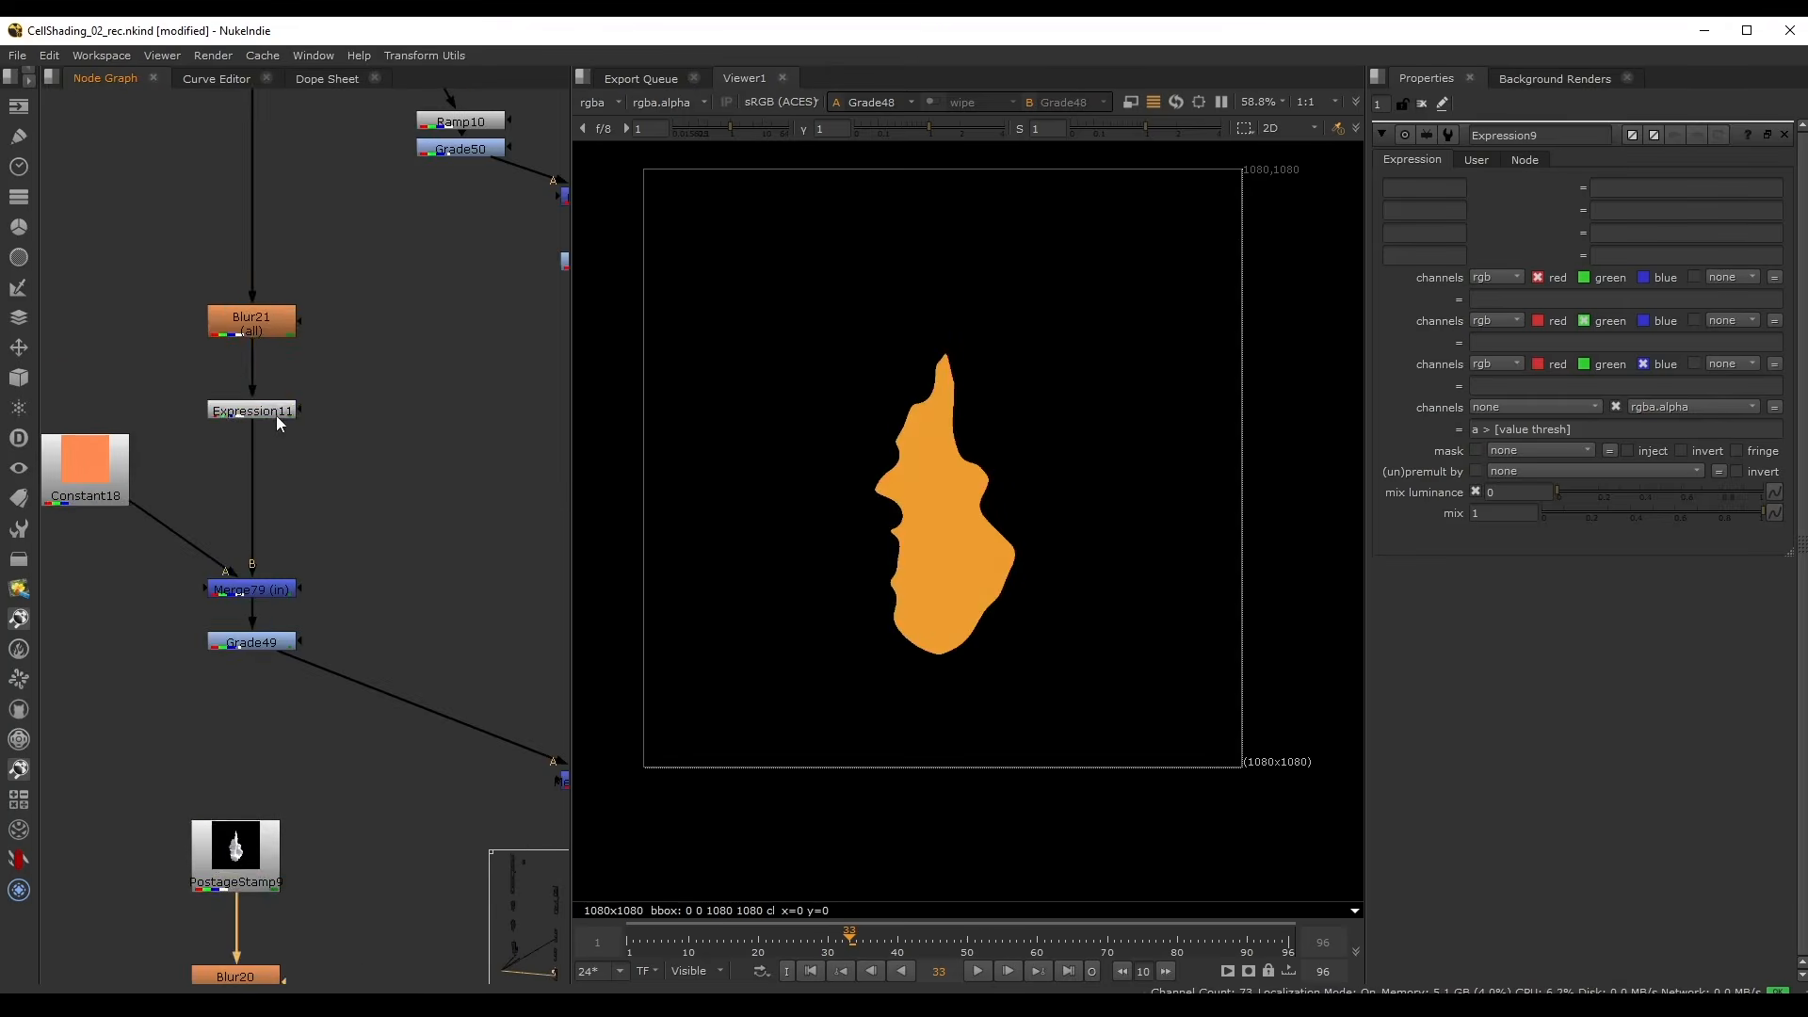
{"action": "left_click", "coordinate": [271, 412]}
{"action": "key", "text": "1"}
{"action": "double_click", "coordinate": [269, 414]}
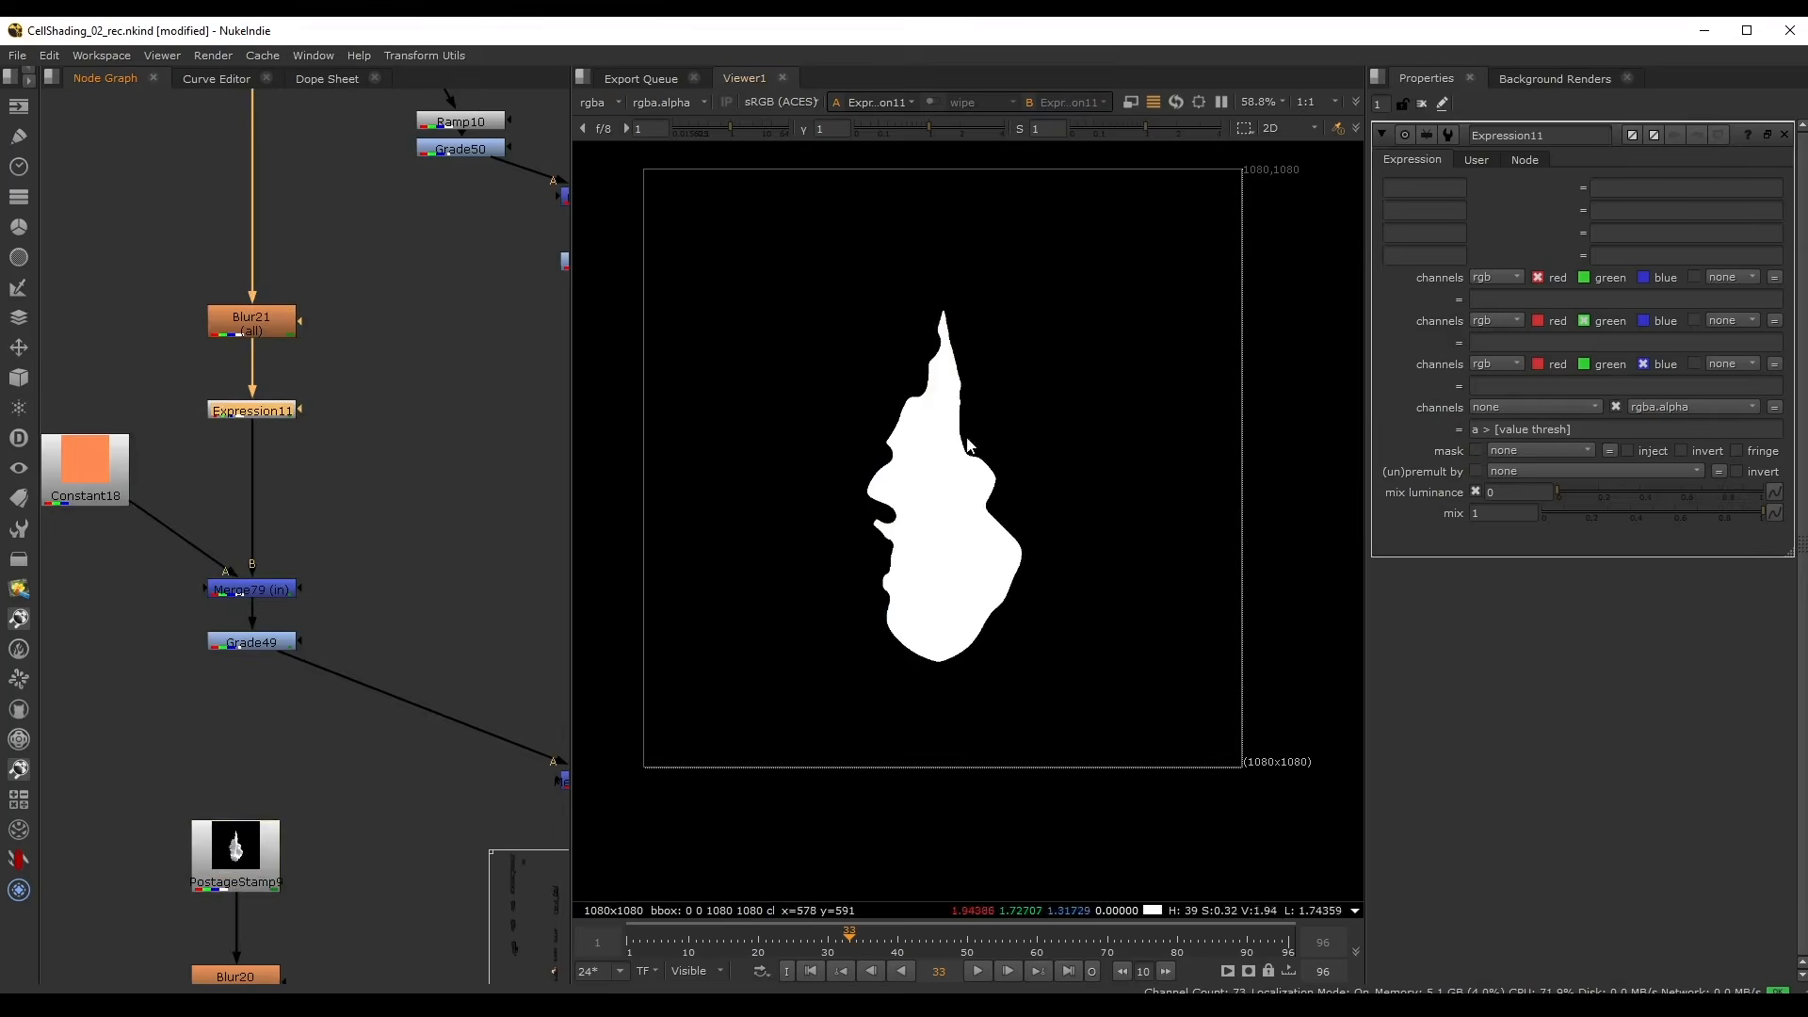
{"action": "left_click", "coordinate": [1475, 160]}
{"action": "left_click_drag", "start_coordinate": [1597, 196], "coordinate": [1674, 187]}
- Disable Blur21 while setting Expression11's Threshold to 0.515, and re-enable the blur
{"action": "middle_click_drag", "start_coordinate": [315, 270], "coordinate": [371, 400]}
{"action": "left_click_drag", "start_coordinate": [215, 376], "coordinate": [388, 465]}
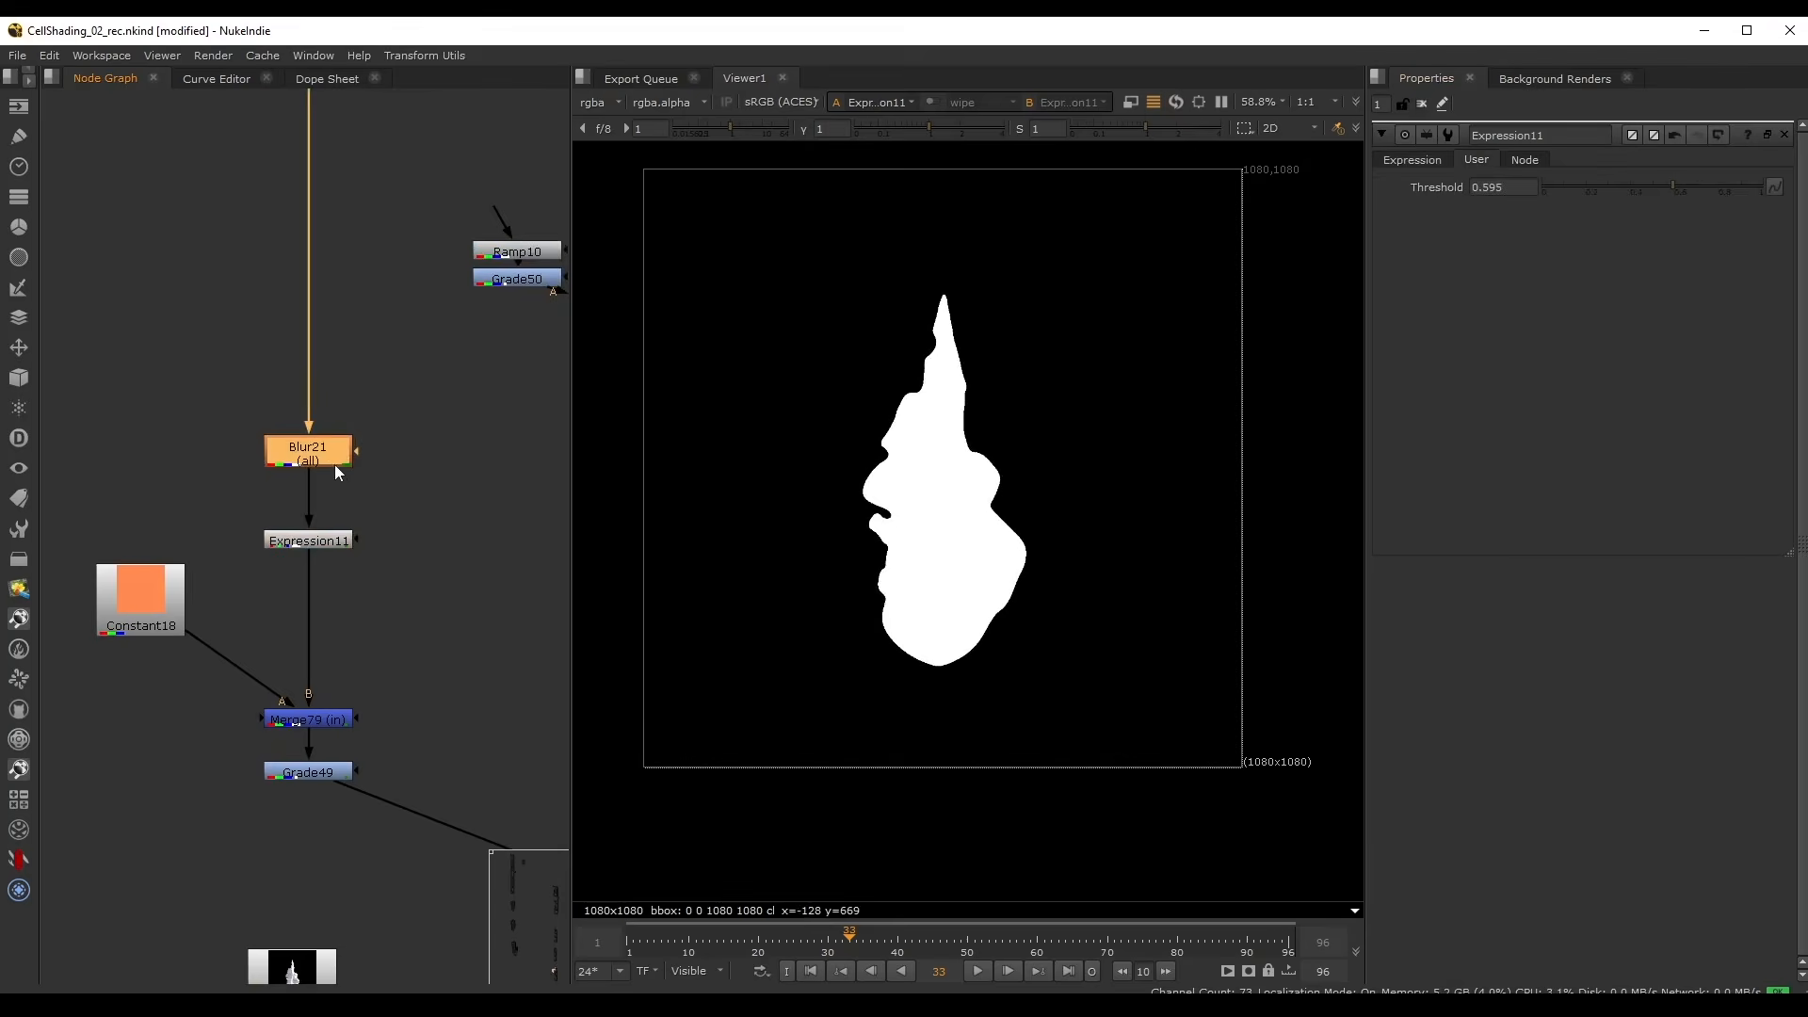
{"action": "key", "text": "d"}
{"action": "left_click", "coordinate": [313, 540]}
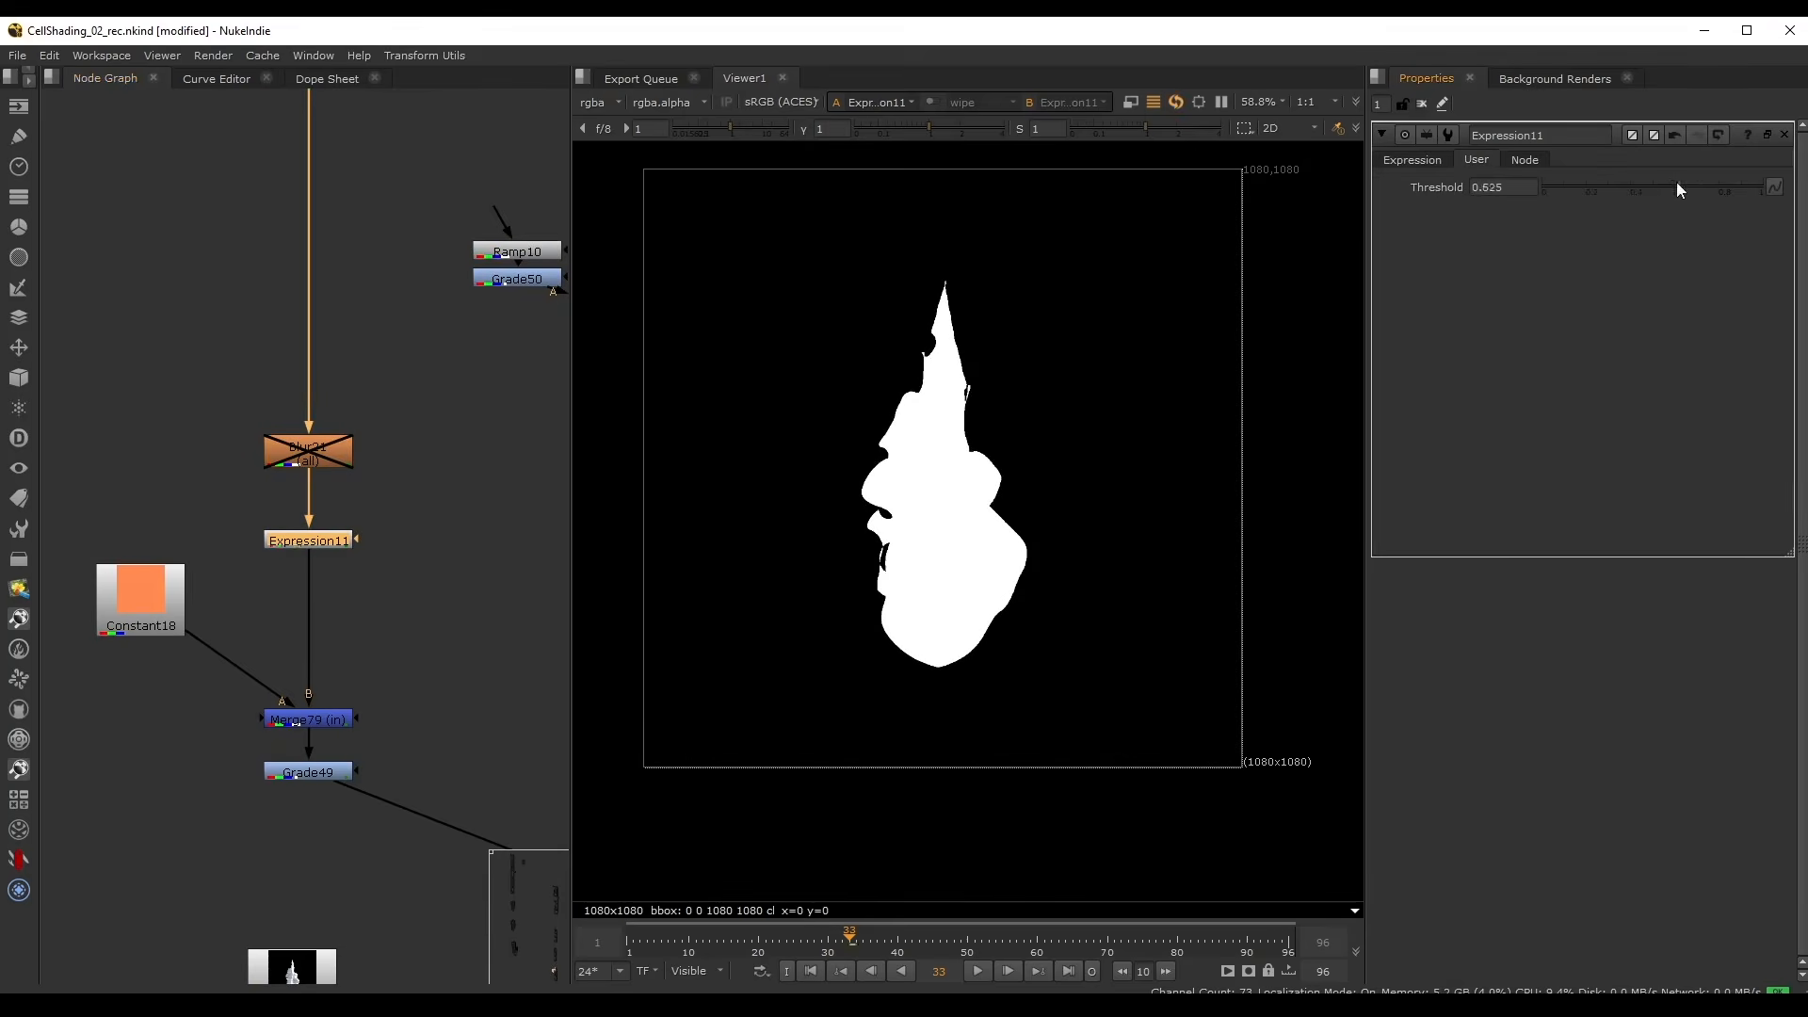
{"action": "left_click_drag", "start_coordinate": [1676, 187], "coordinate": [1657, 233]}
{"action": "left_click", "coordinate": [300, 459]}
{"action": "key", "text": "d"}
{"action": "scroll", "coordinate": [365, 374], "scroll_direction": "down", "scroll_amount": 3}
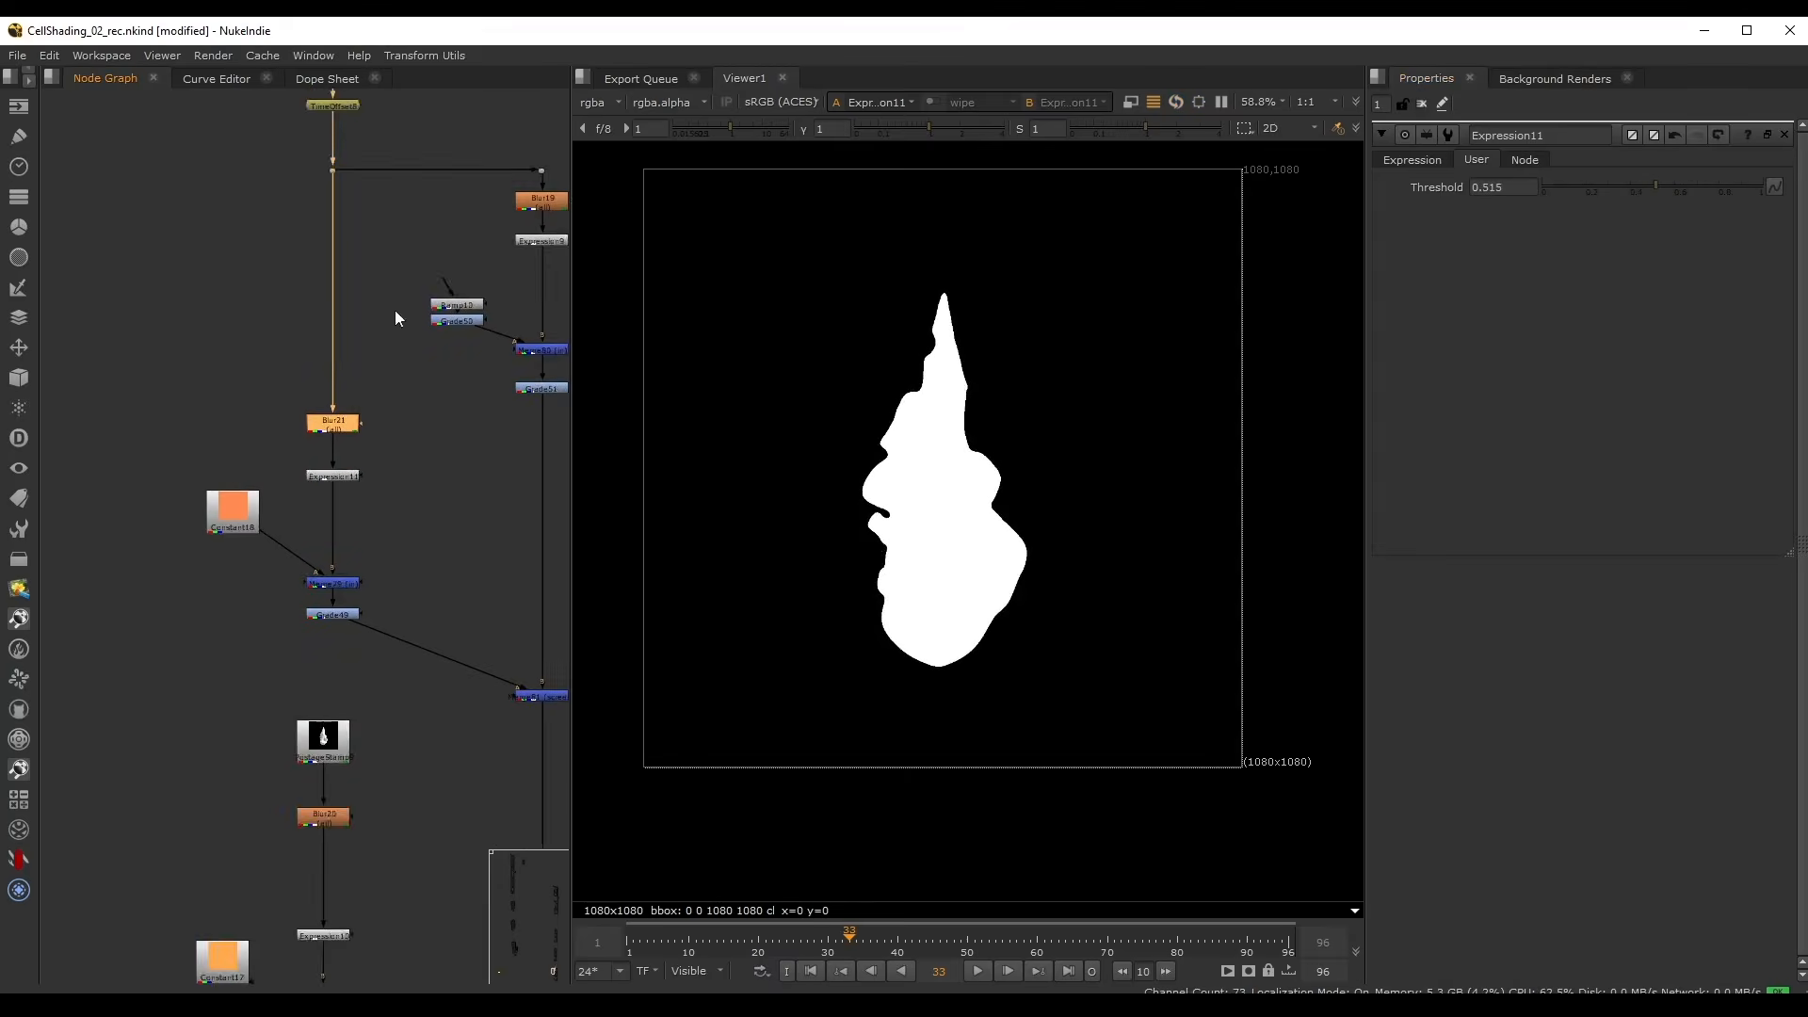
- Insert a Shuffle node directly after TimeOffset8, with Facingratio_N as its input layer, and view it
{"action": "middle_click_drag", "start_coordinate": [408, 225], "coordinate": [306, 408]}
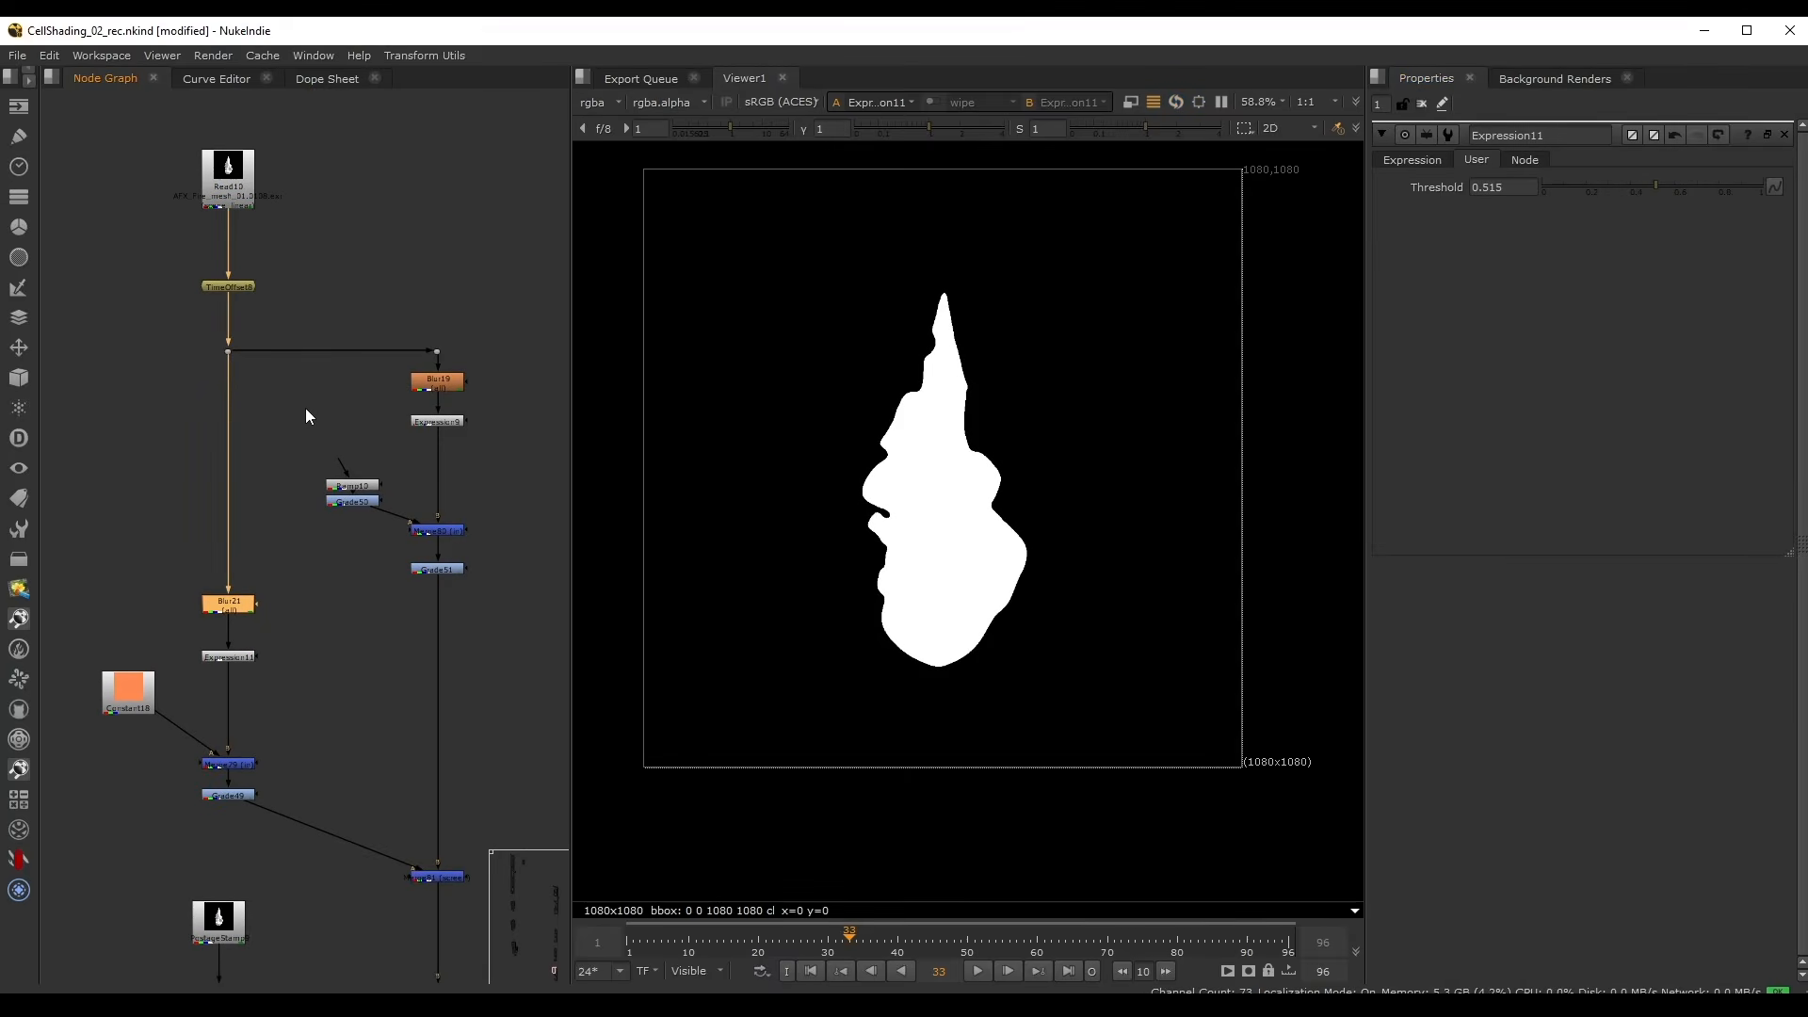
{"action": "scroll", "coordinate": [358, 294], "scroll_direction": "up", "scroll_amount": 3}
{"action": "left_click_drag", "start_coordinate": [265, 411], "coordinate": [280, 346]}
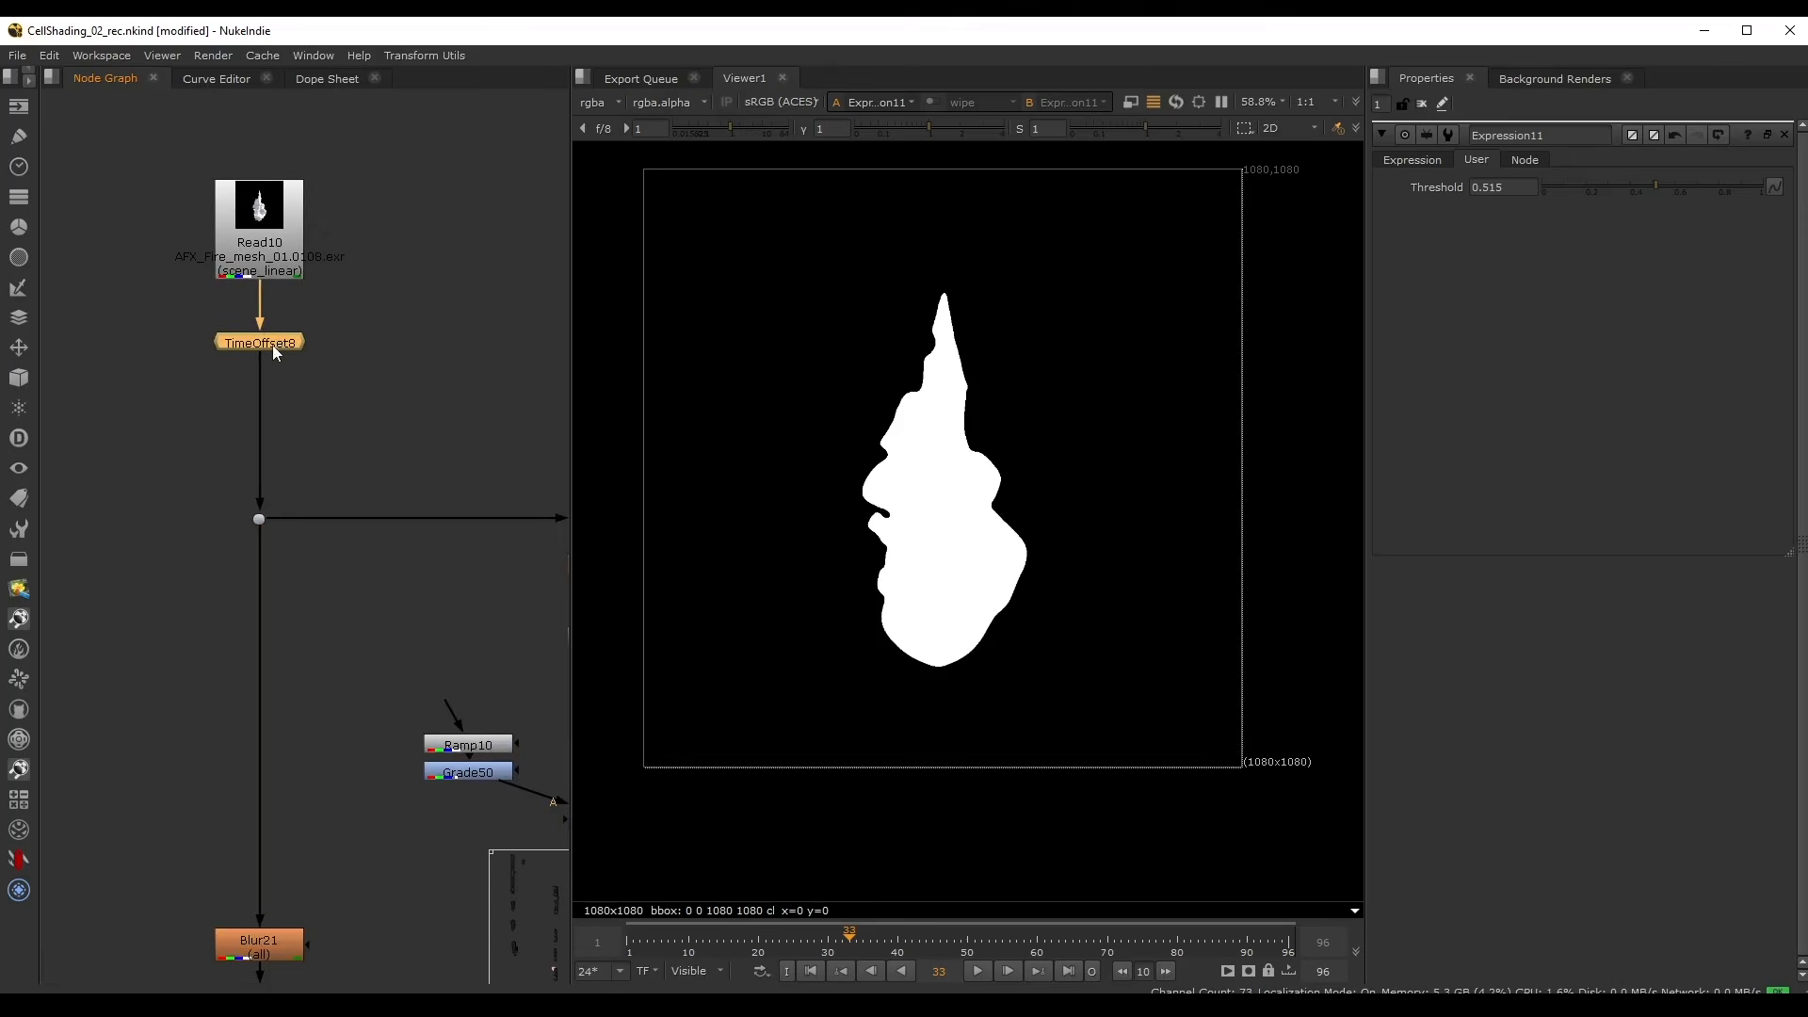
{"action": "key", "text": "1"}
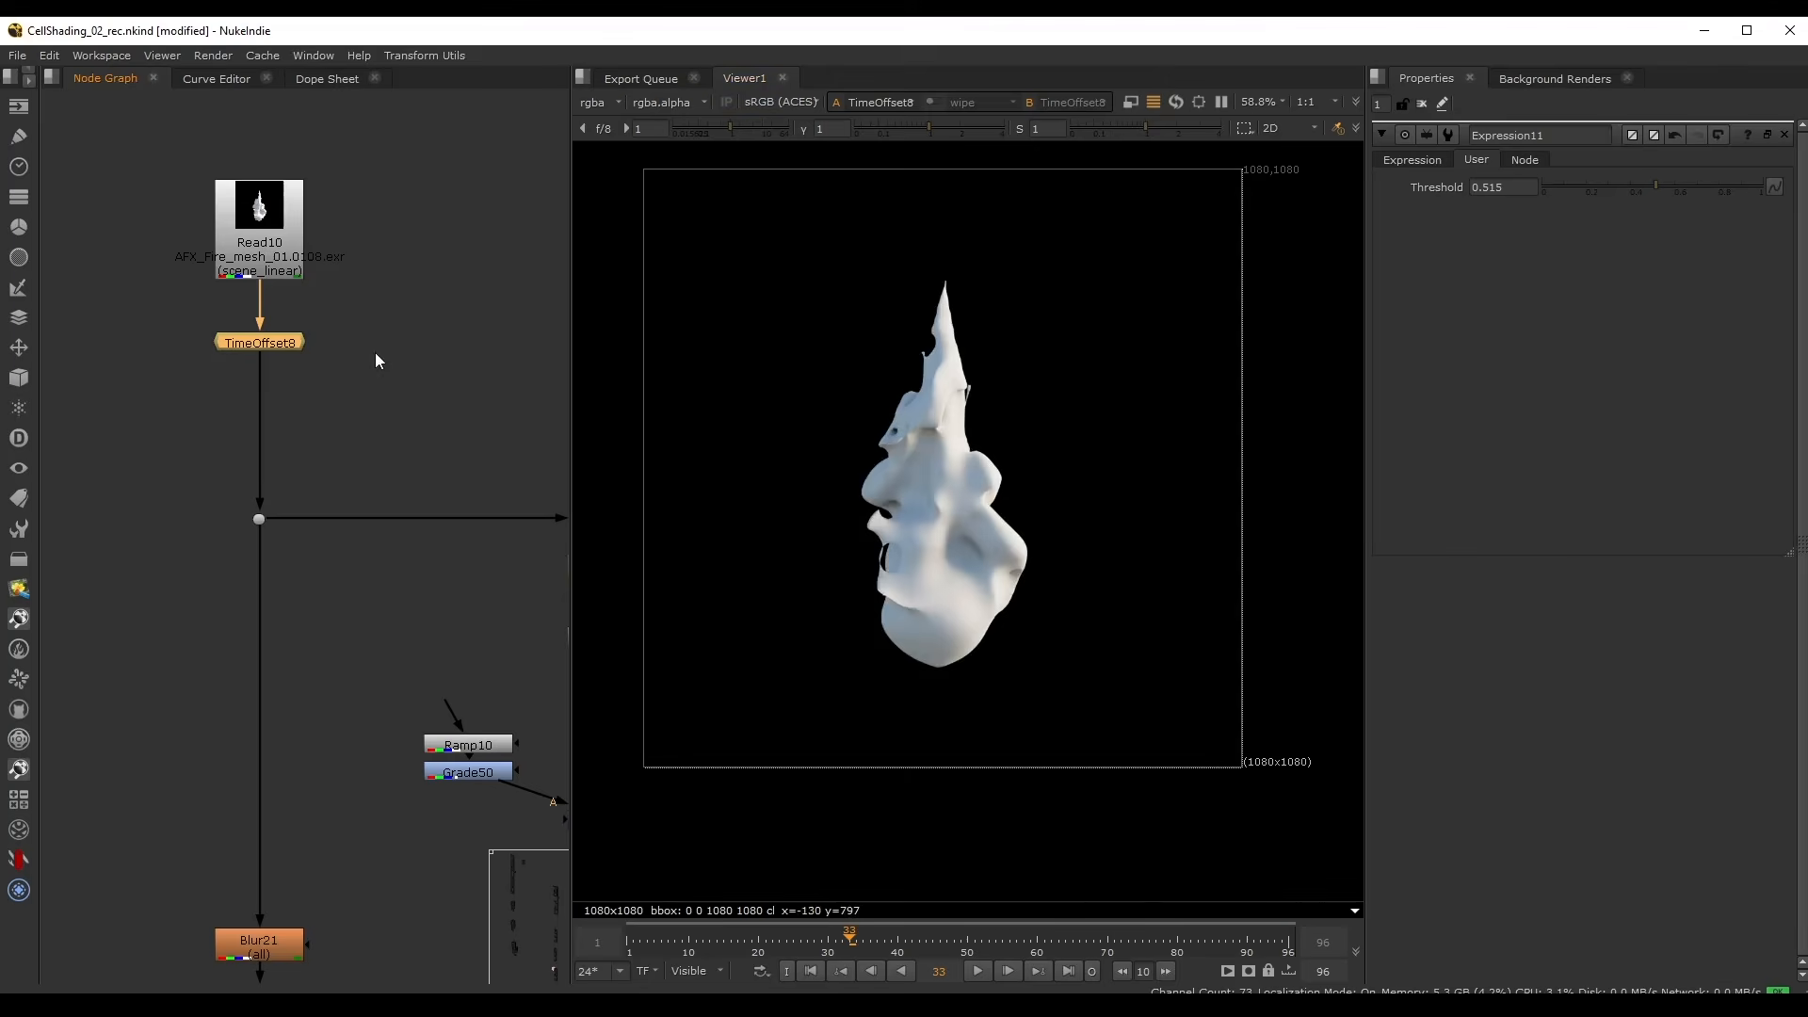
{"action": "key", "text": "Tab"}
{"action": "type", "text": "sh"}
{"action": "left_click", "coordinate": [90, 367]}
{"action": "left_click_drag", "start_coordinate": [272, 375], "coordinate": [279, 404]}
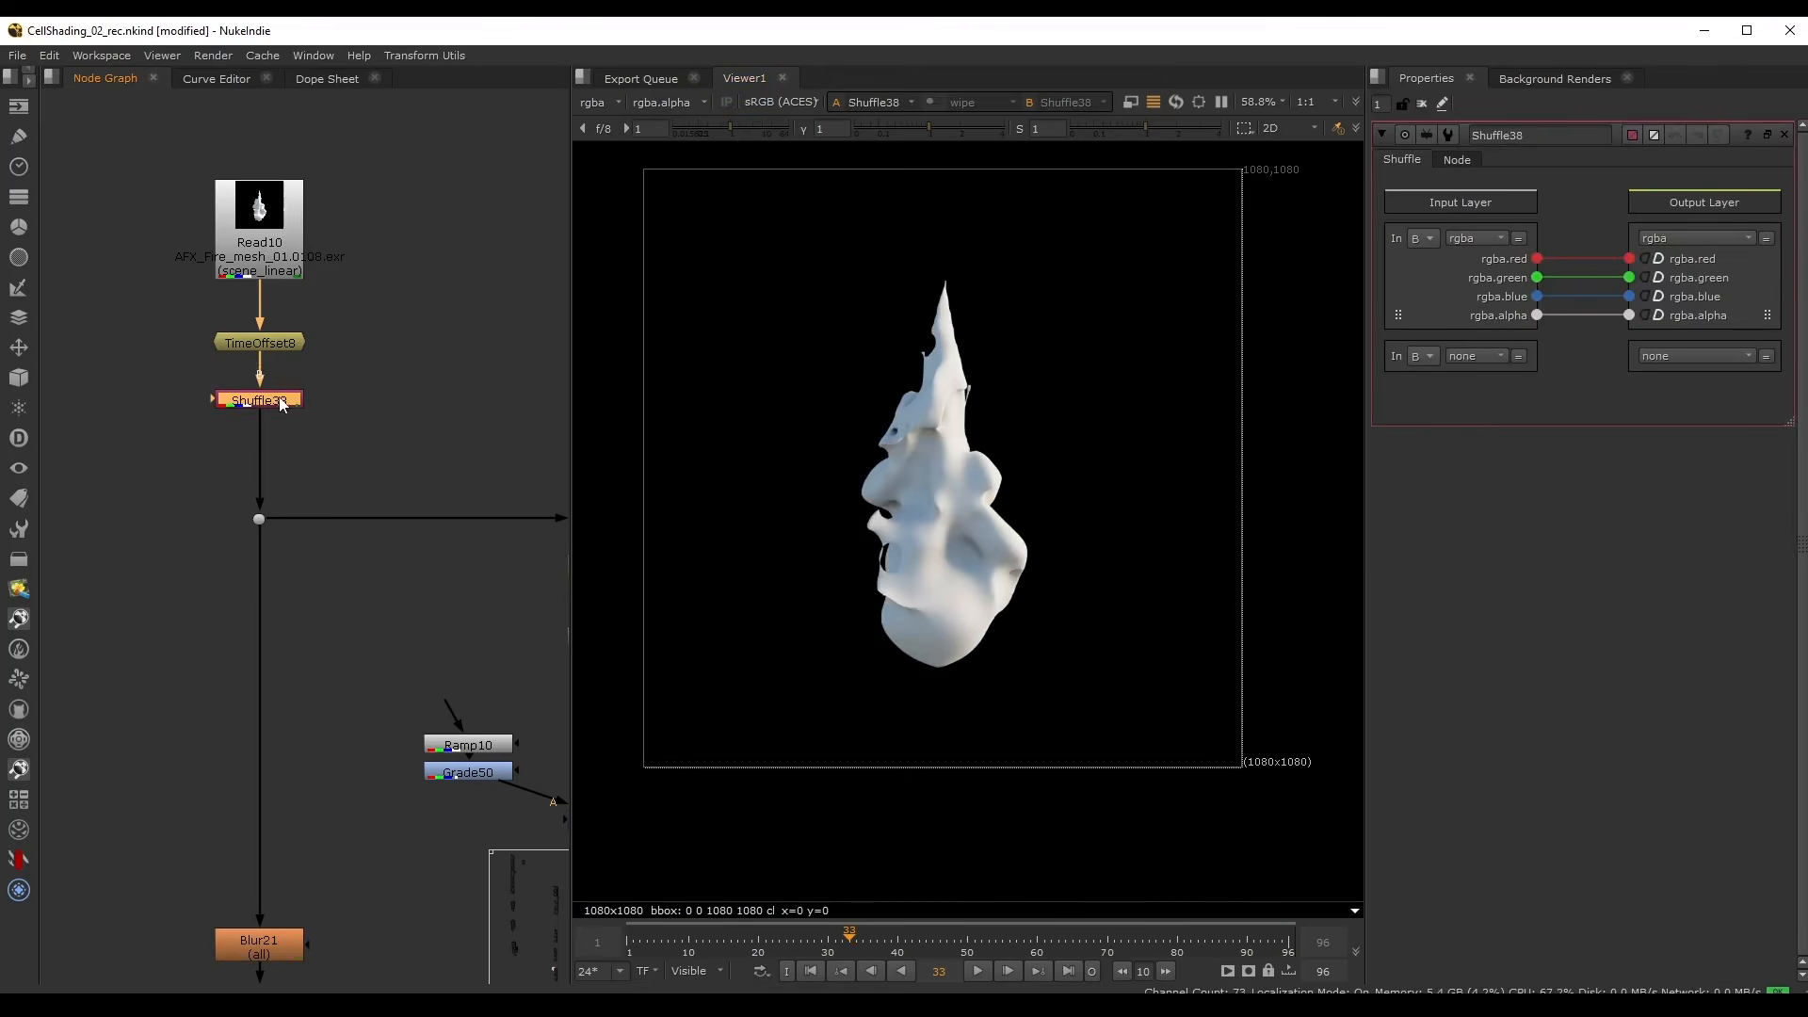
{"action": "left_click", "coordinate": [1469, 239]}
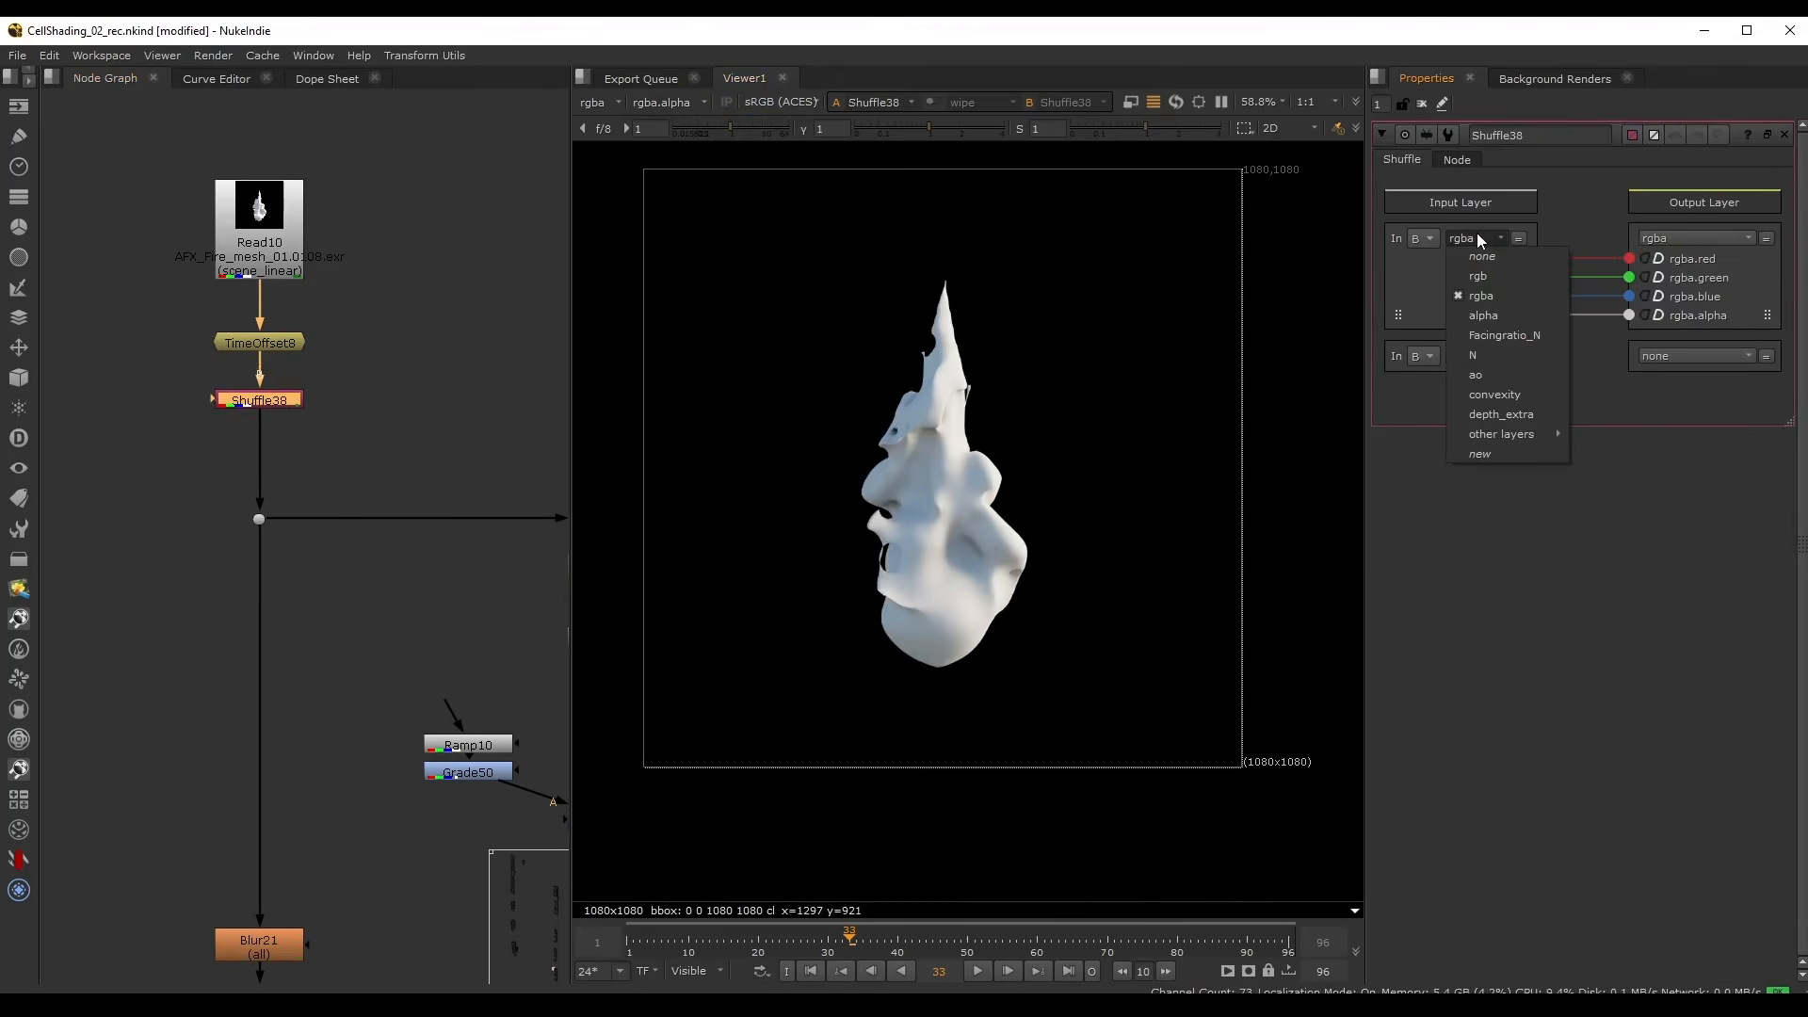
{"action": "left_click", "coordinate": [1524, 323]}
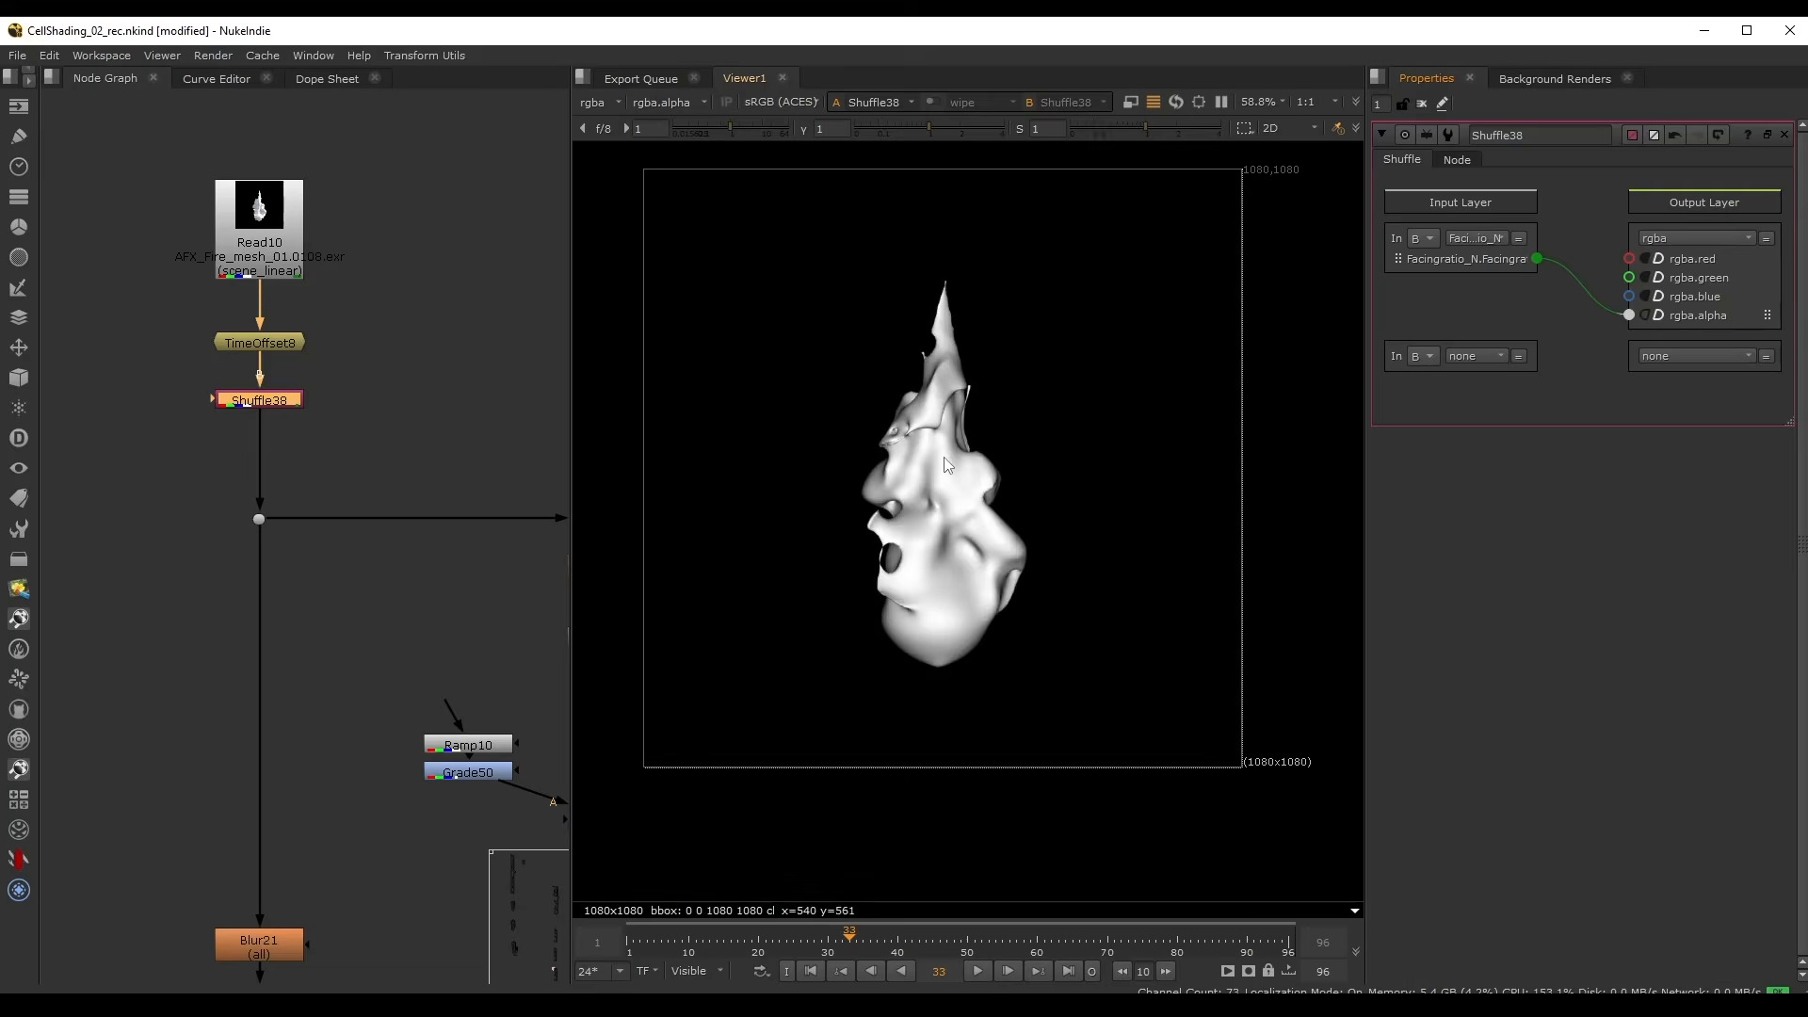
{"action": "scroll", "coordinate": [952, 278], "scroll_direction": "up", "scroll_amount": 2}
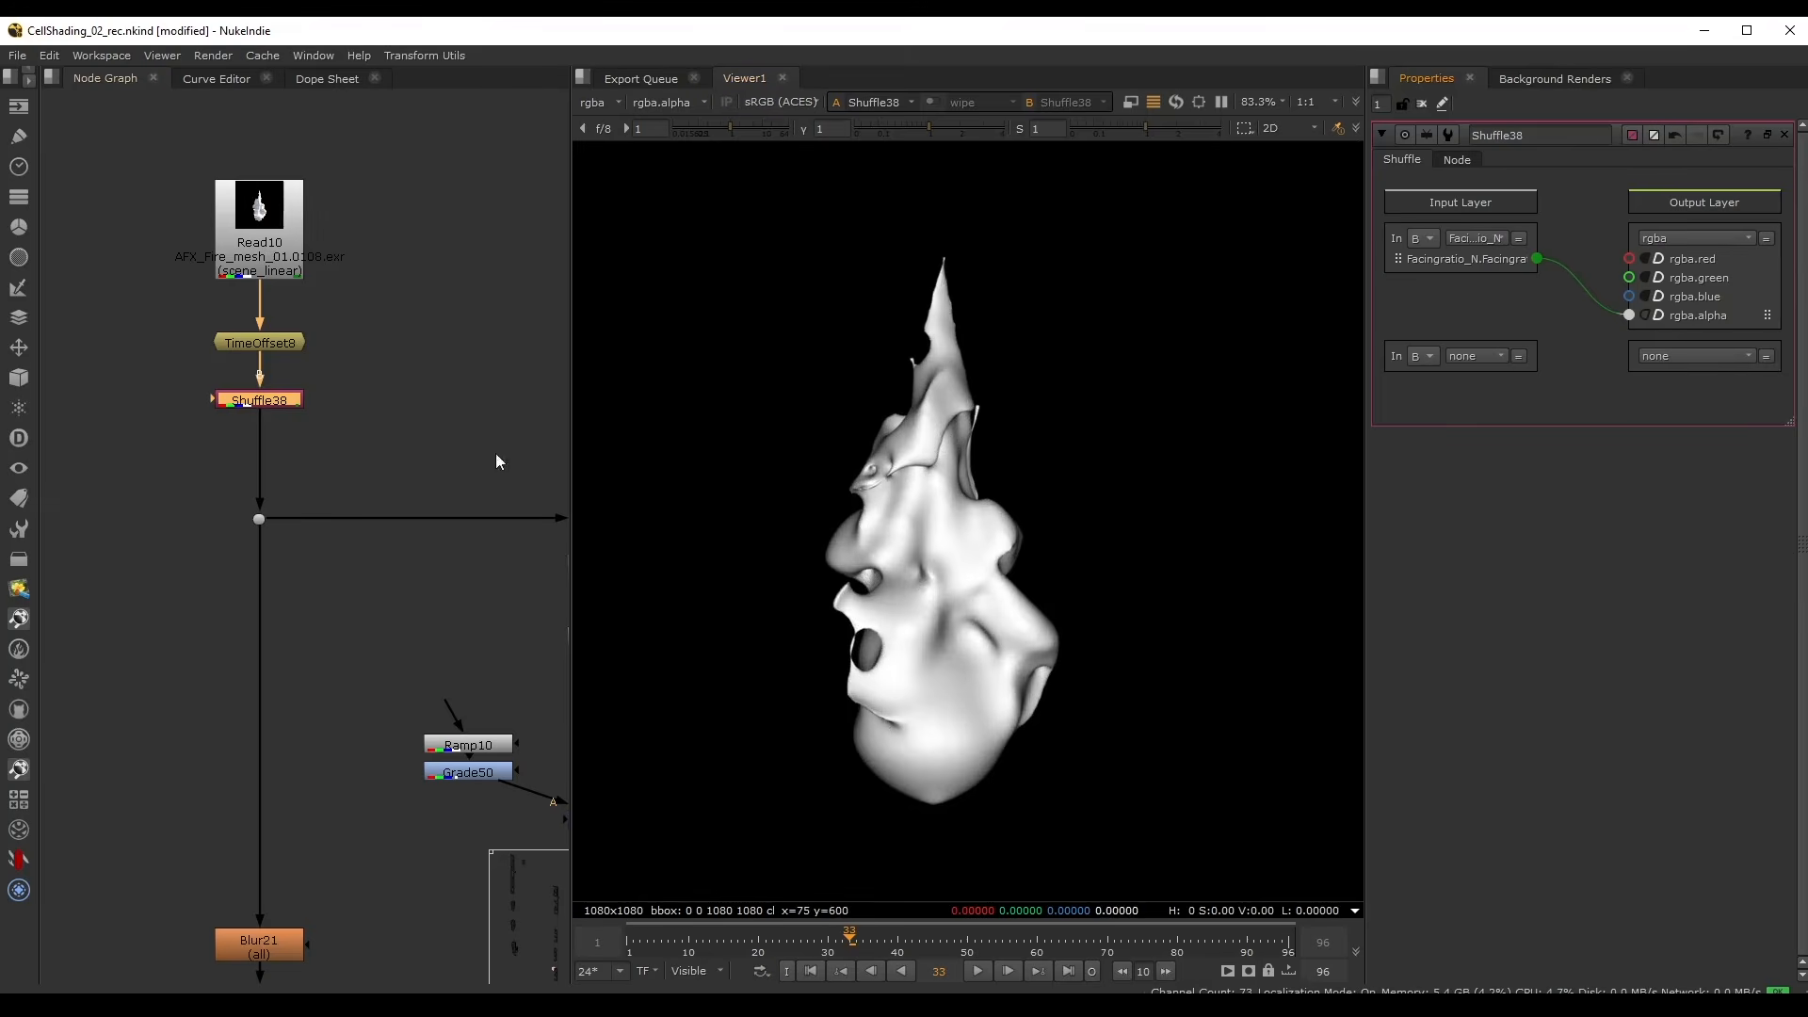
- Set Blur19's size to 5.8 while viewing Expression9, and check the coloured outer layer at Grade51
{"action": "scroll", "coordinate": [495, 454], "scroll_direction": "down", "scroll_amount": 2}
{"action": "middle_click_drag", "start_coordinate": [495, 454], "coordinate": [313, 403]}
{"action": "scroll", "coordinate": [397, 494], "scroll_direction": "up", "scroll_amount": 2}
{"action": "left_click", "coordinate": [411, 534]}
{"action": "key", "text": "1"}
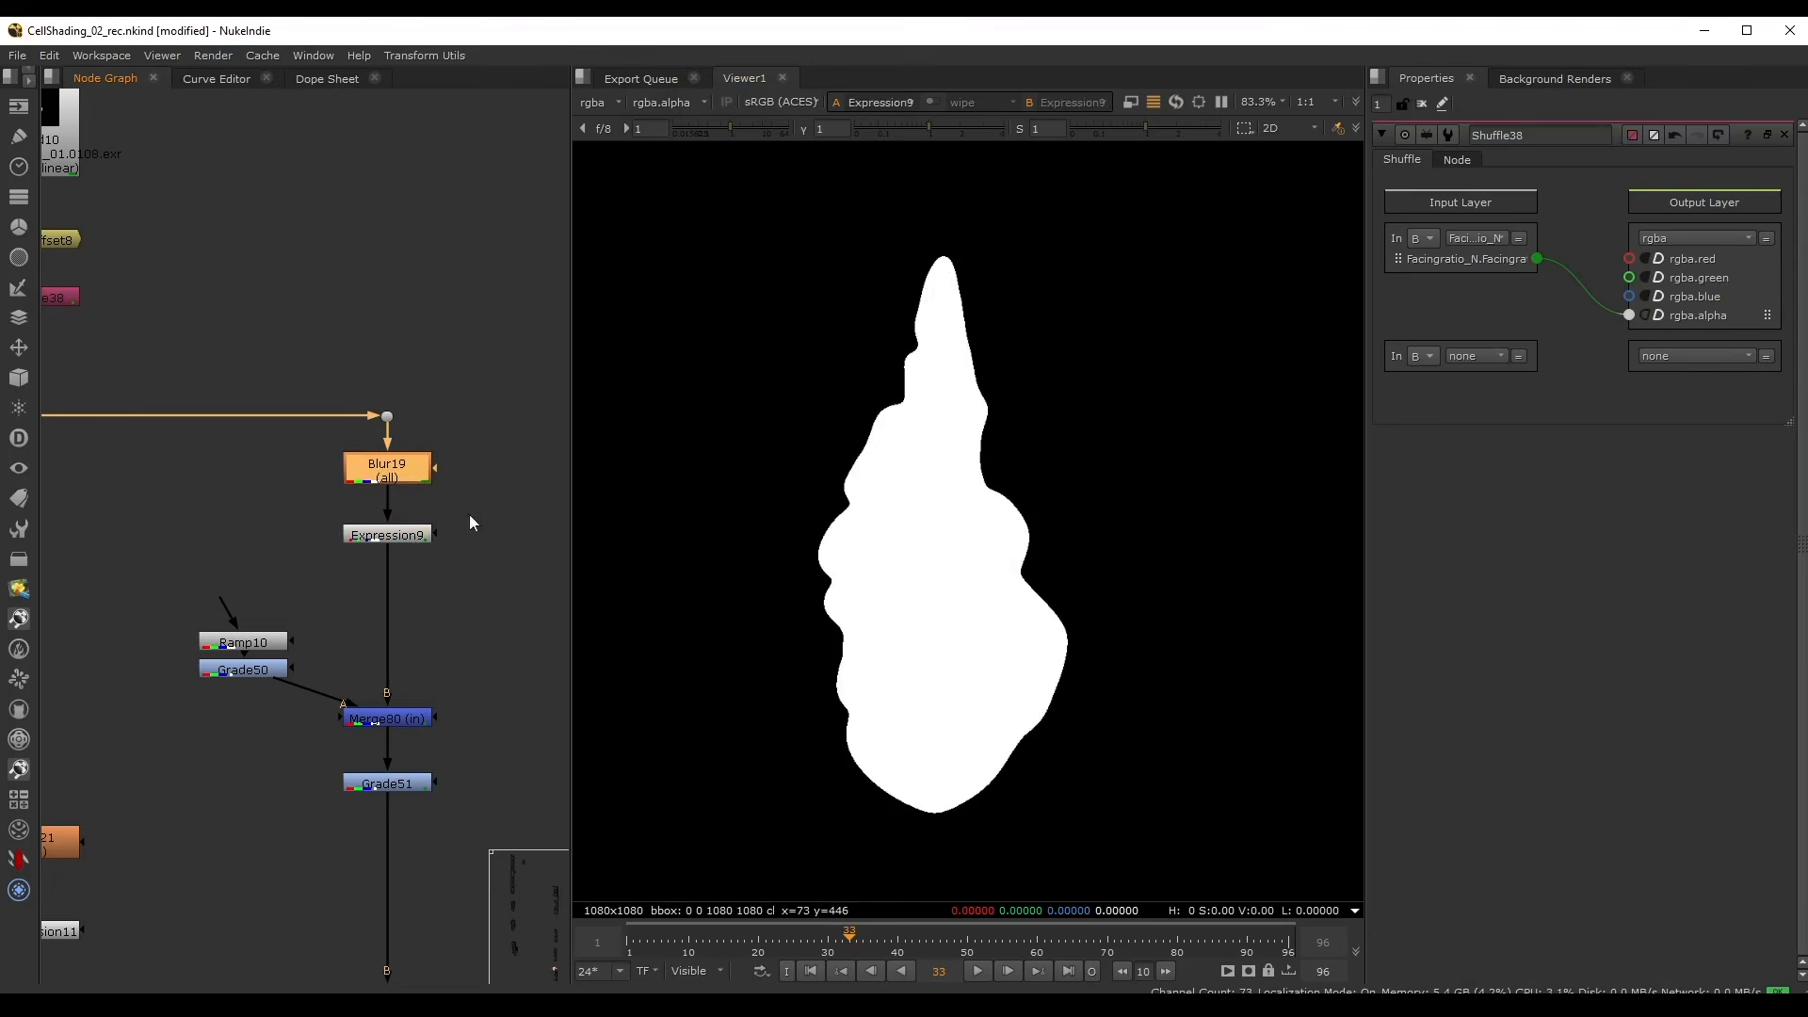
{"action": "double_click", "coordinate": [407, 482]}
{"action": "mouse_move", "coordinate": [1545, 216]}
{"action": "left_mouse_down"}
{"action": "mouse_move", "coordinate": [1518, 215]}
{"action": "mouse_move", "coordinate": [1567, 223]}
{"action": "left_mouse_up"}
{"action": "middle_click_drag", "start_coordinate": [398, 655], "coordinate": [425, 519]}
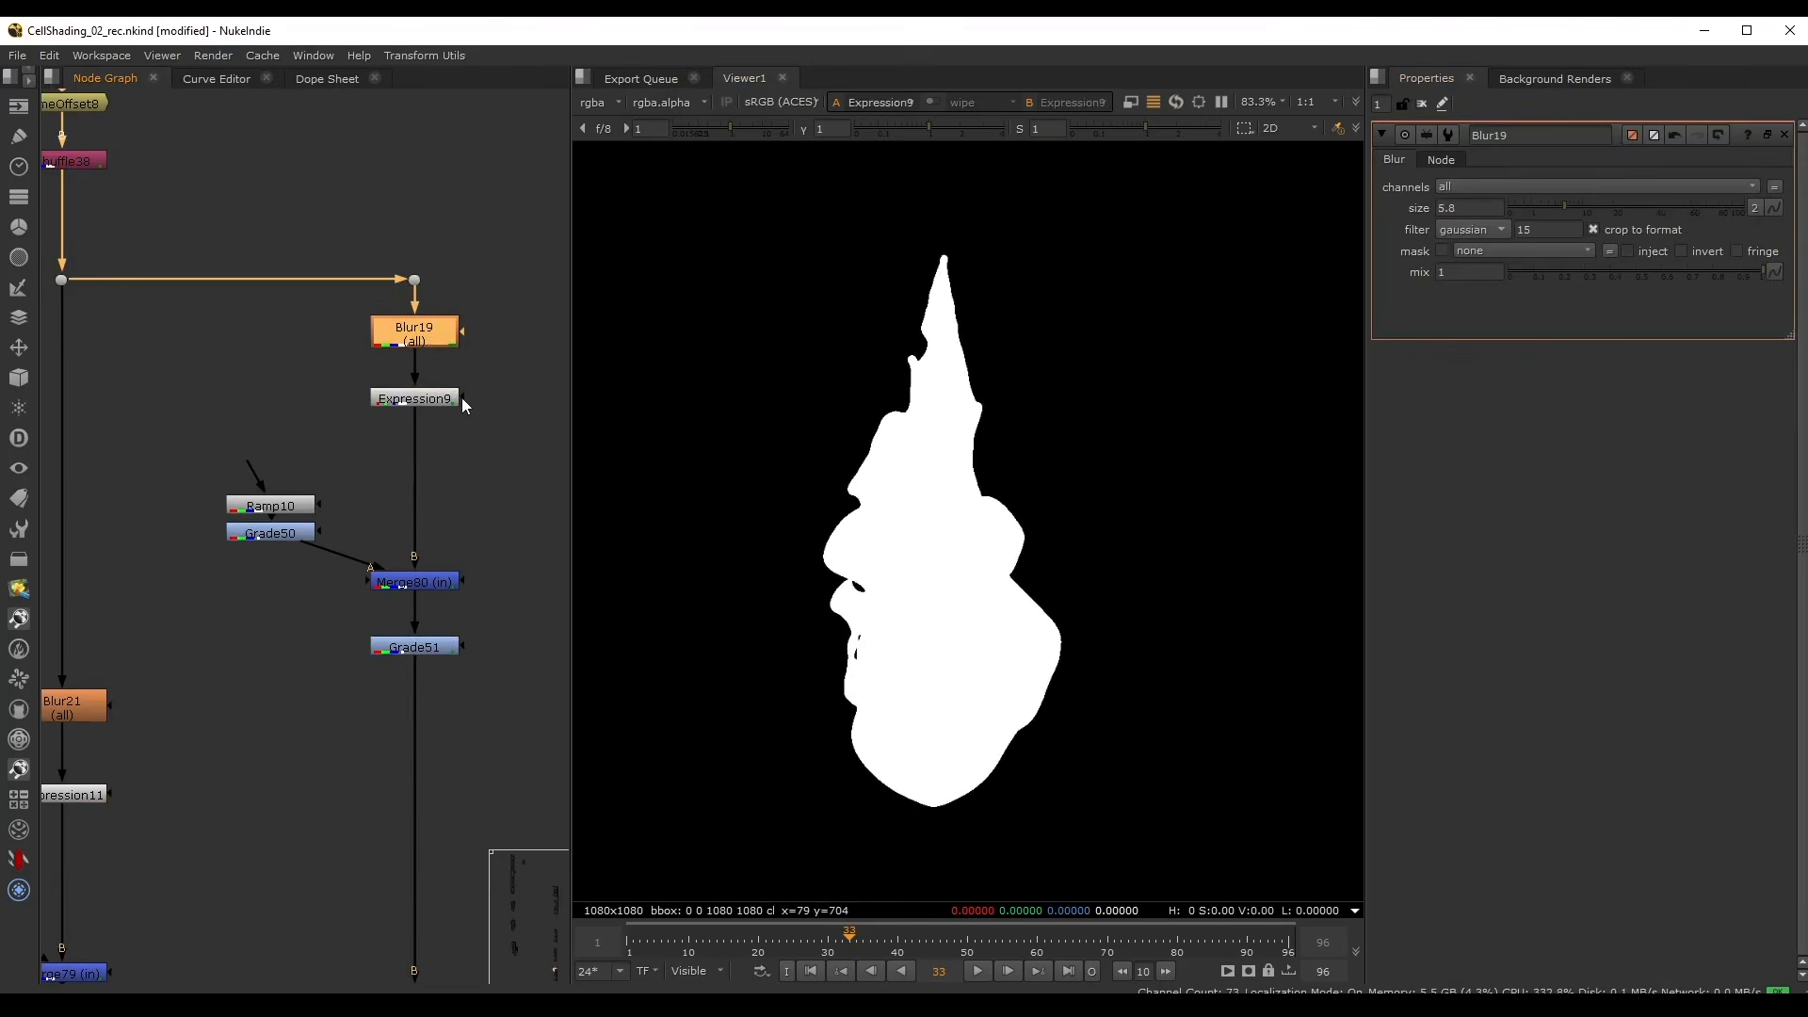
{"action": "double_click", "coordinate": [455, 399]}
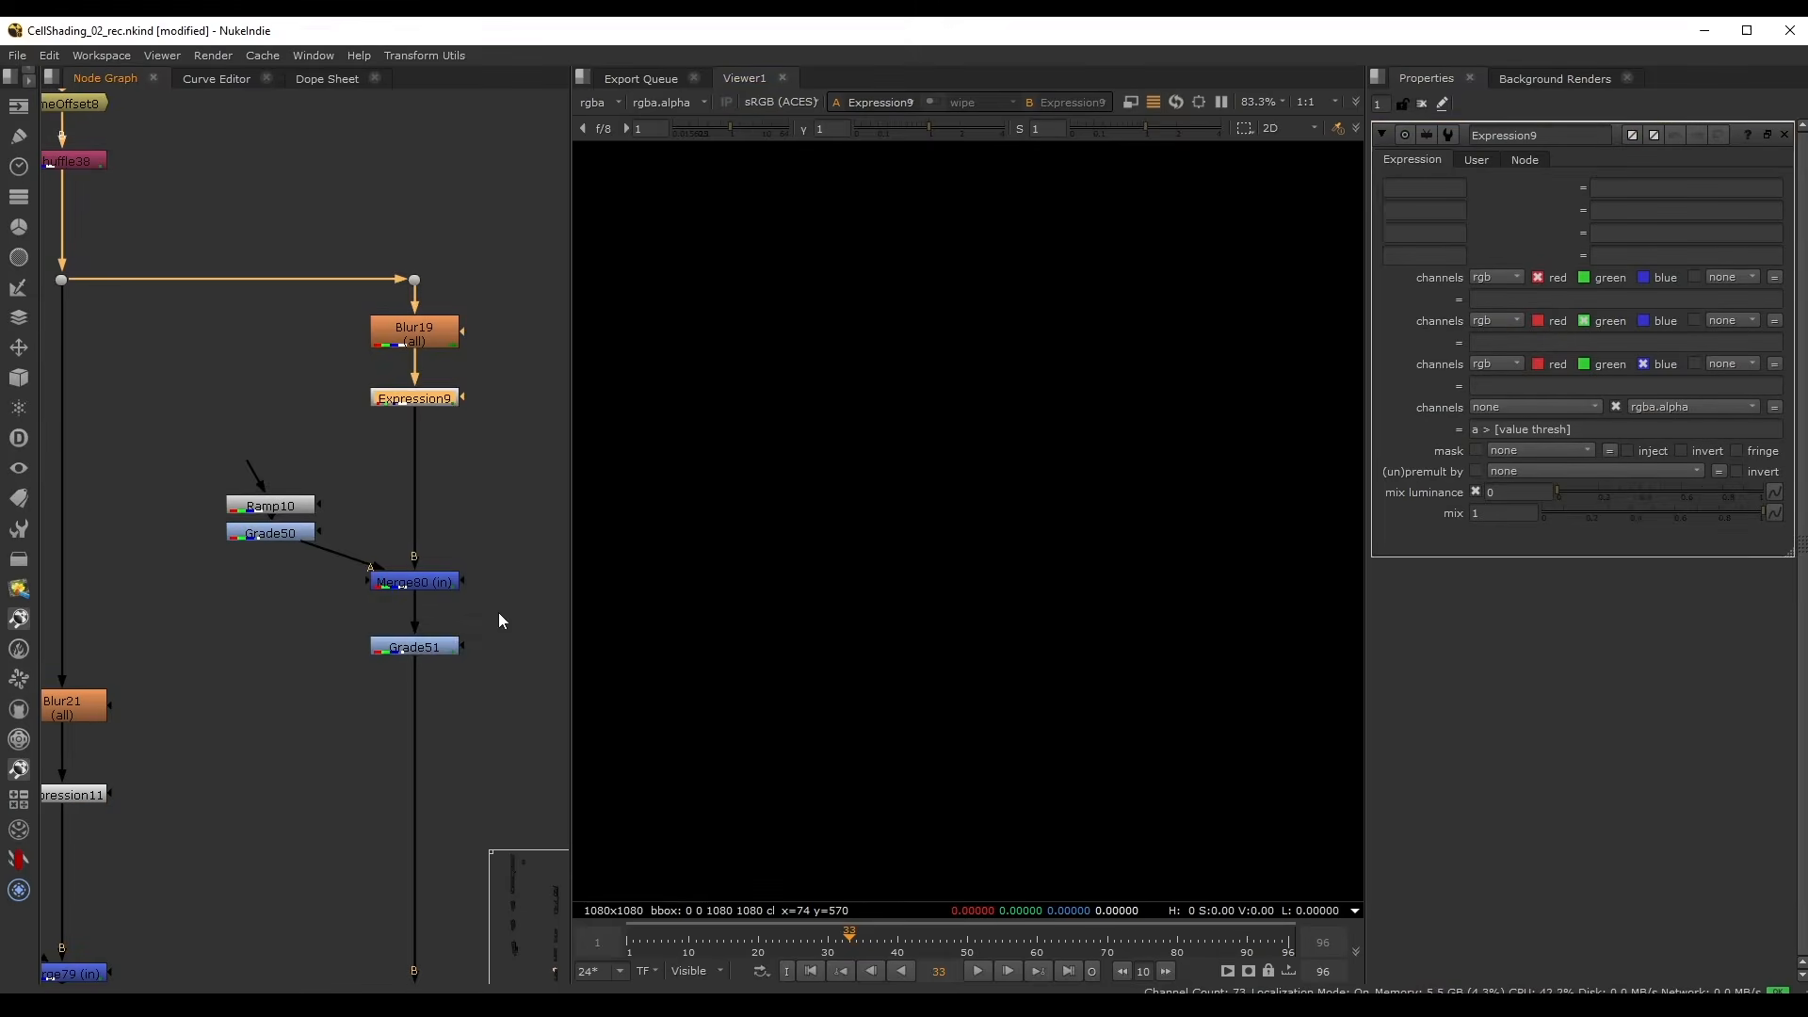
{"action": "left_click_drag", "start_coordinate": [499, 612], "coordinate": [303, 705]}
{"action": "key", "text": "1"}
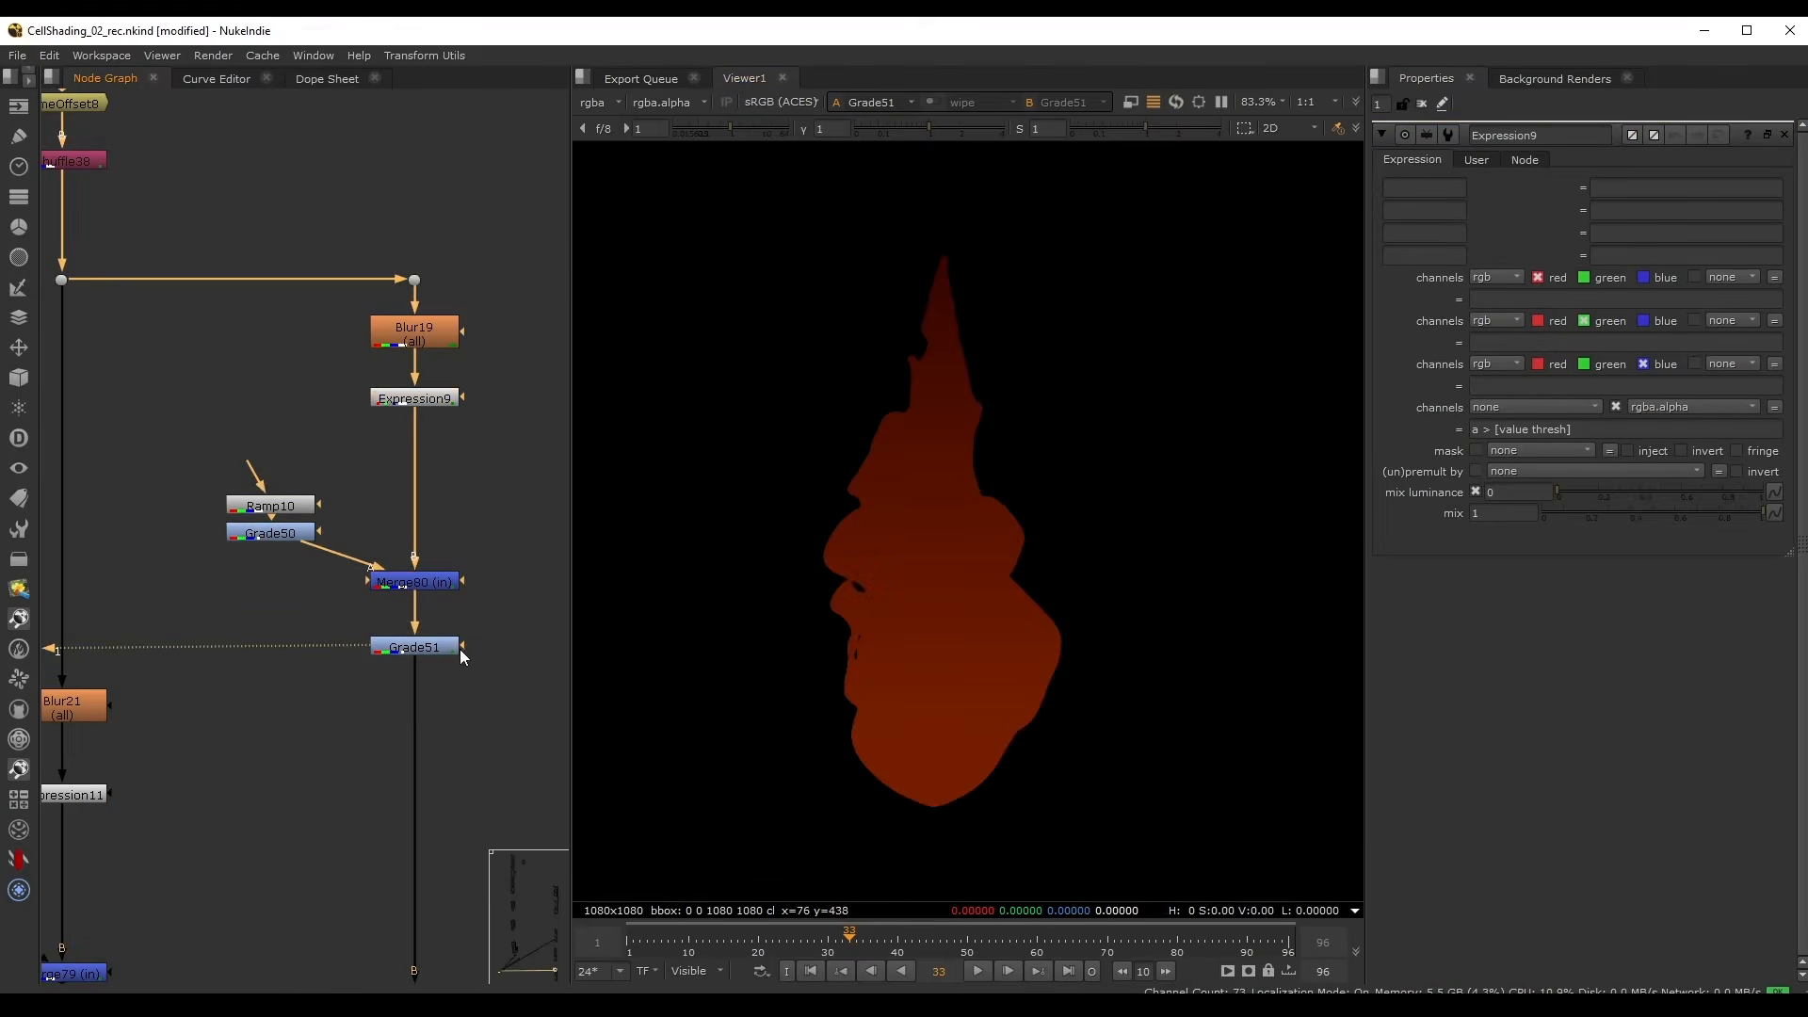
- Set Expression11's Threshold to 0.705 and view the combined layers at Merge81
{"action": "scroll", "coordinate": [499, 574], "scroll_direction": "down", "scroll_amount": 2}
{"action": "middle_click_drag", "start_coordinate": [317, 743], "coordinate": [397, 465]}
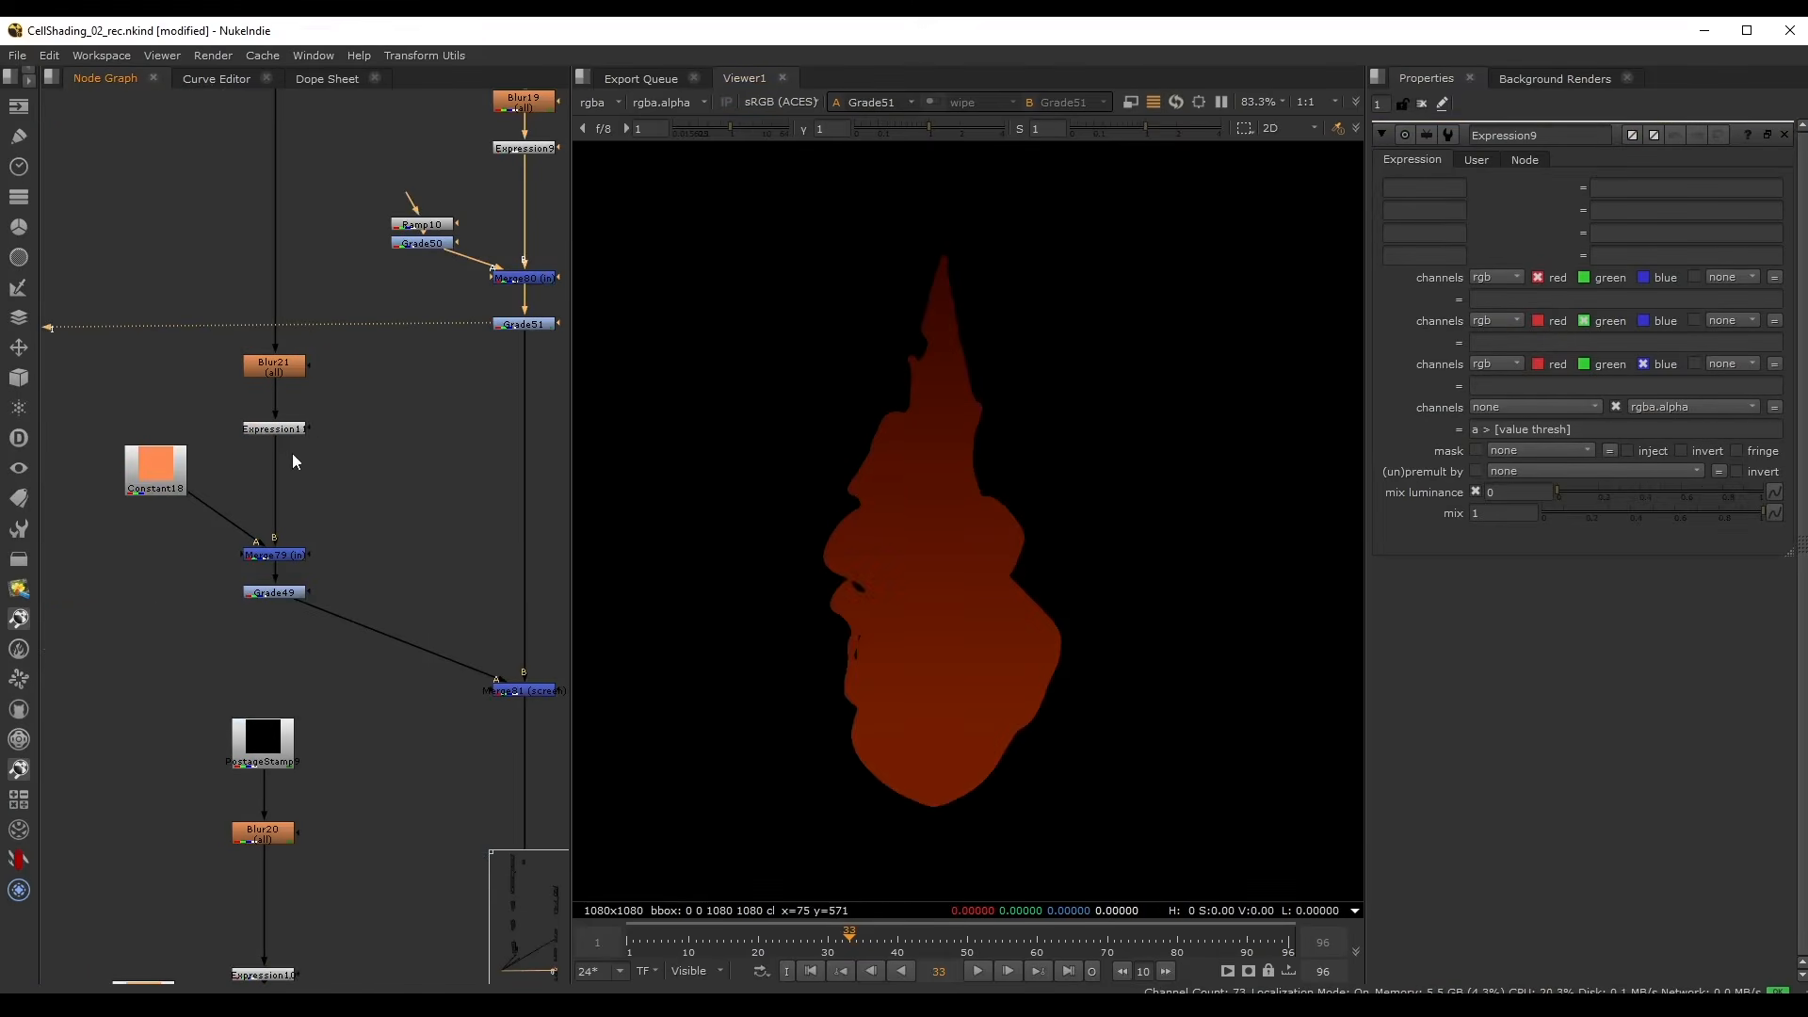
{"action": "left_click", "coordinate": [281, 428]}
{"action": "key", "text": "1"}
{"action": "double_click", "coordinate": [281, 427]}
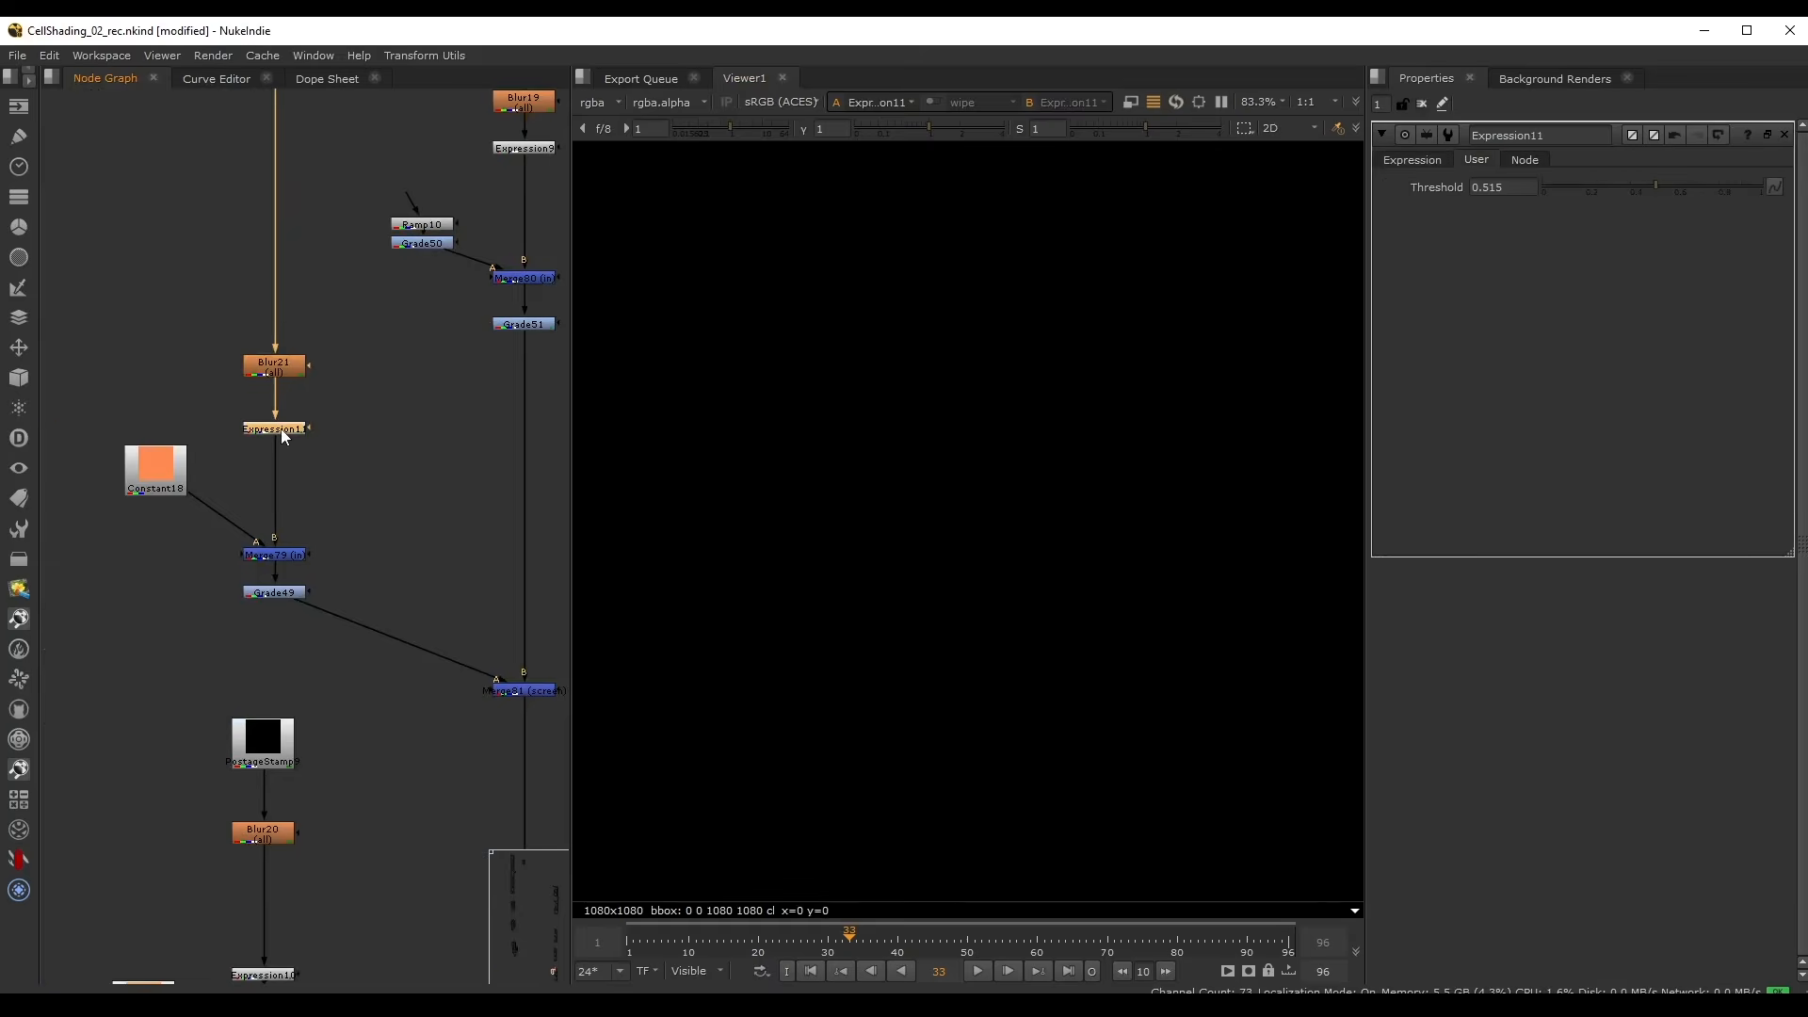
{"action": "mouse_move", "coordinate": [1671, 185]}
{"action": "left_mouse_down"}
{"action": "mouse_move", "coordinate": [1742, 185]}
{"action": "mouse_move", "coordinate": [1647, 184]}
{"action": "mouse_move", "coordinate": [1711, 194]}
{"action": "mouse_move", "coordinate": [1697, 189]}
{"action": "left_mouse_up"}
{"action": "middle_click_drag", "start_coordinate": [565, 656], "coordinate": [467, 563]}
{"action": "left_click_drag", "start_coordinate": [467, 563], "coordinate": [269, 649]}
{"action": "key", "text": "1"}
{"action": "key", "text": "a"}
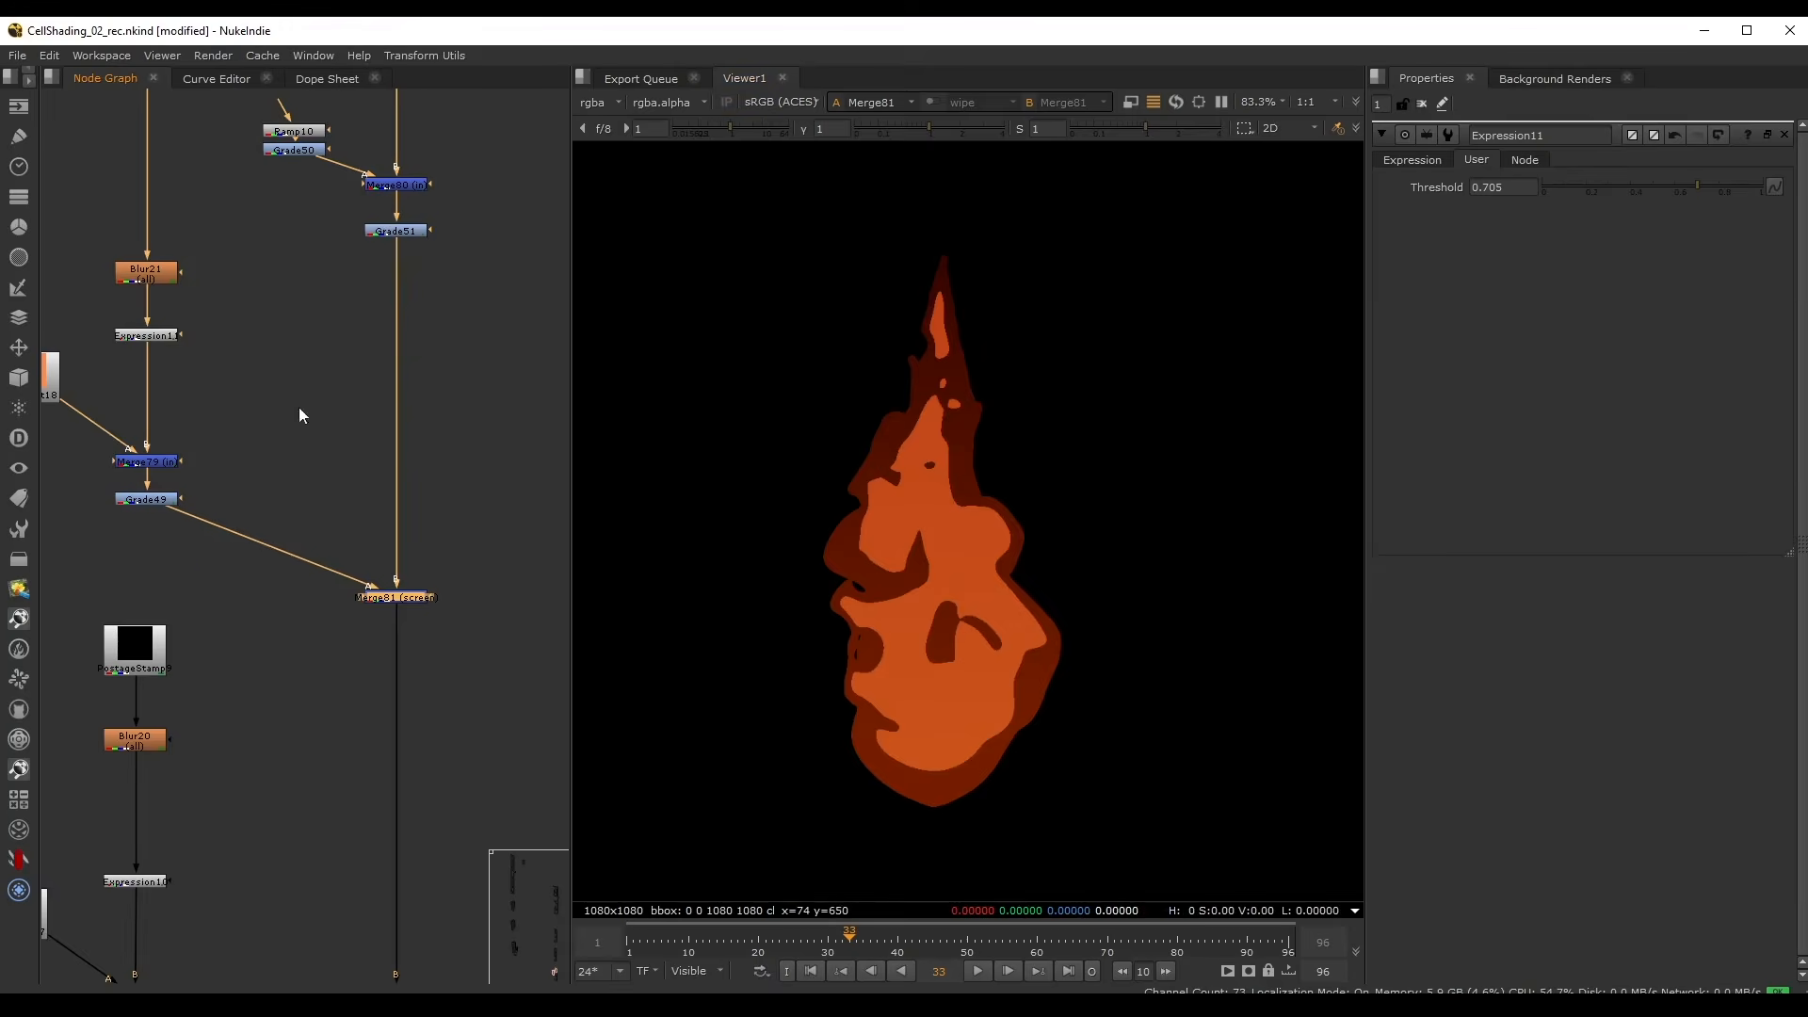
- Set the size of Blur21 to 13 to smooth the inner flame layer
{"action": "middle_click_drag", "start_coordinate": [205, 286], "coordinate": [411, 376]}
{"action": "double_click", "coordinate": [358, 361]}
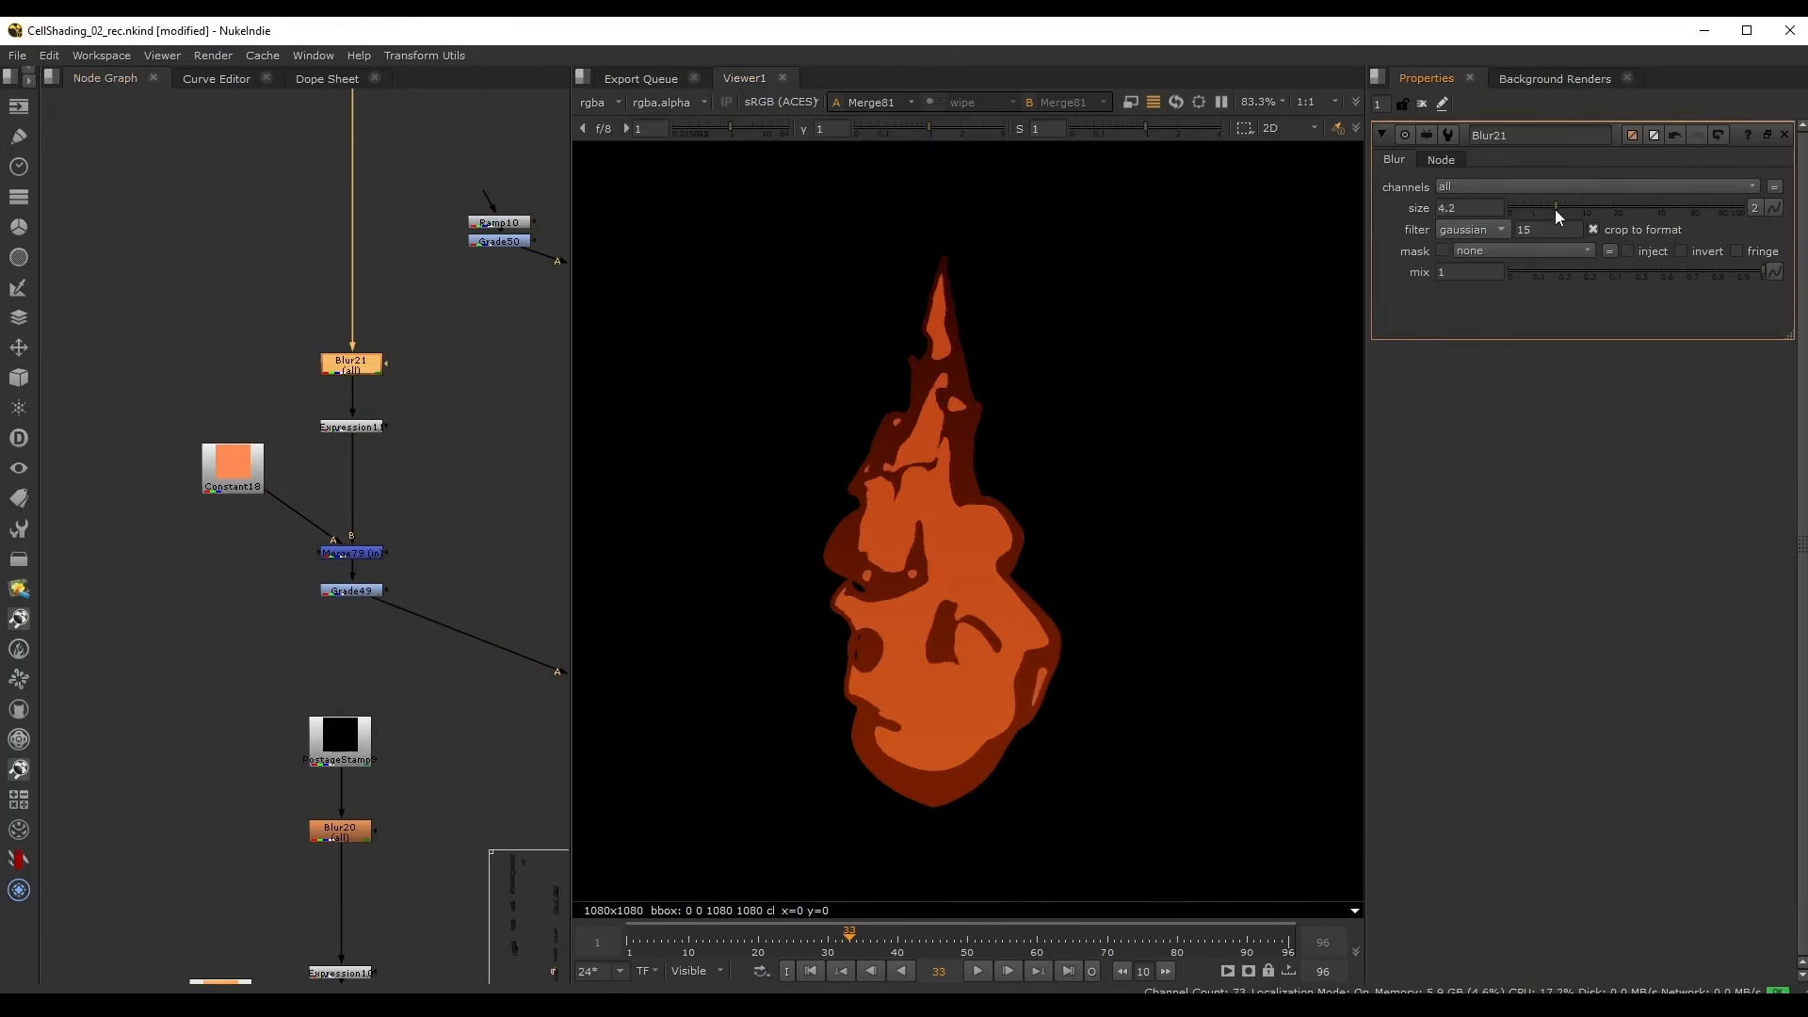
{"action": "left_click_drag", "start_coordinate": [1550, 216], "coordinate": [1592, 219]}
- Check the Merge82, Blur20 and Grade48 outputs to examine the orange Constant17 layer
{"action": "middle_click_drag", "start_coordinate": [318, 699], "coordinate": [189, 290]}
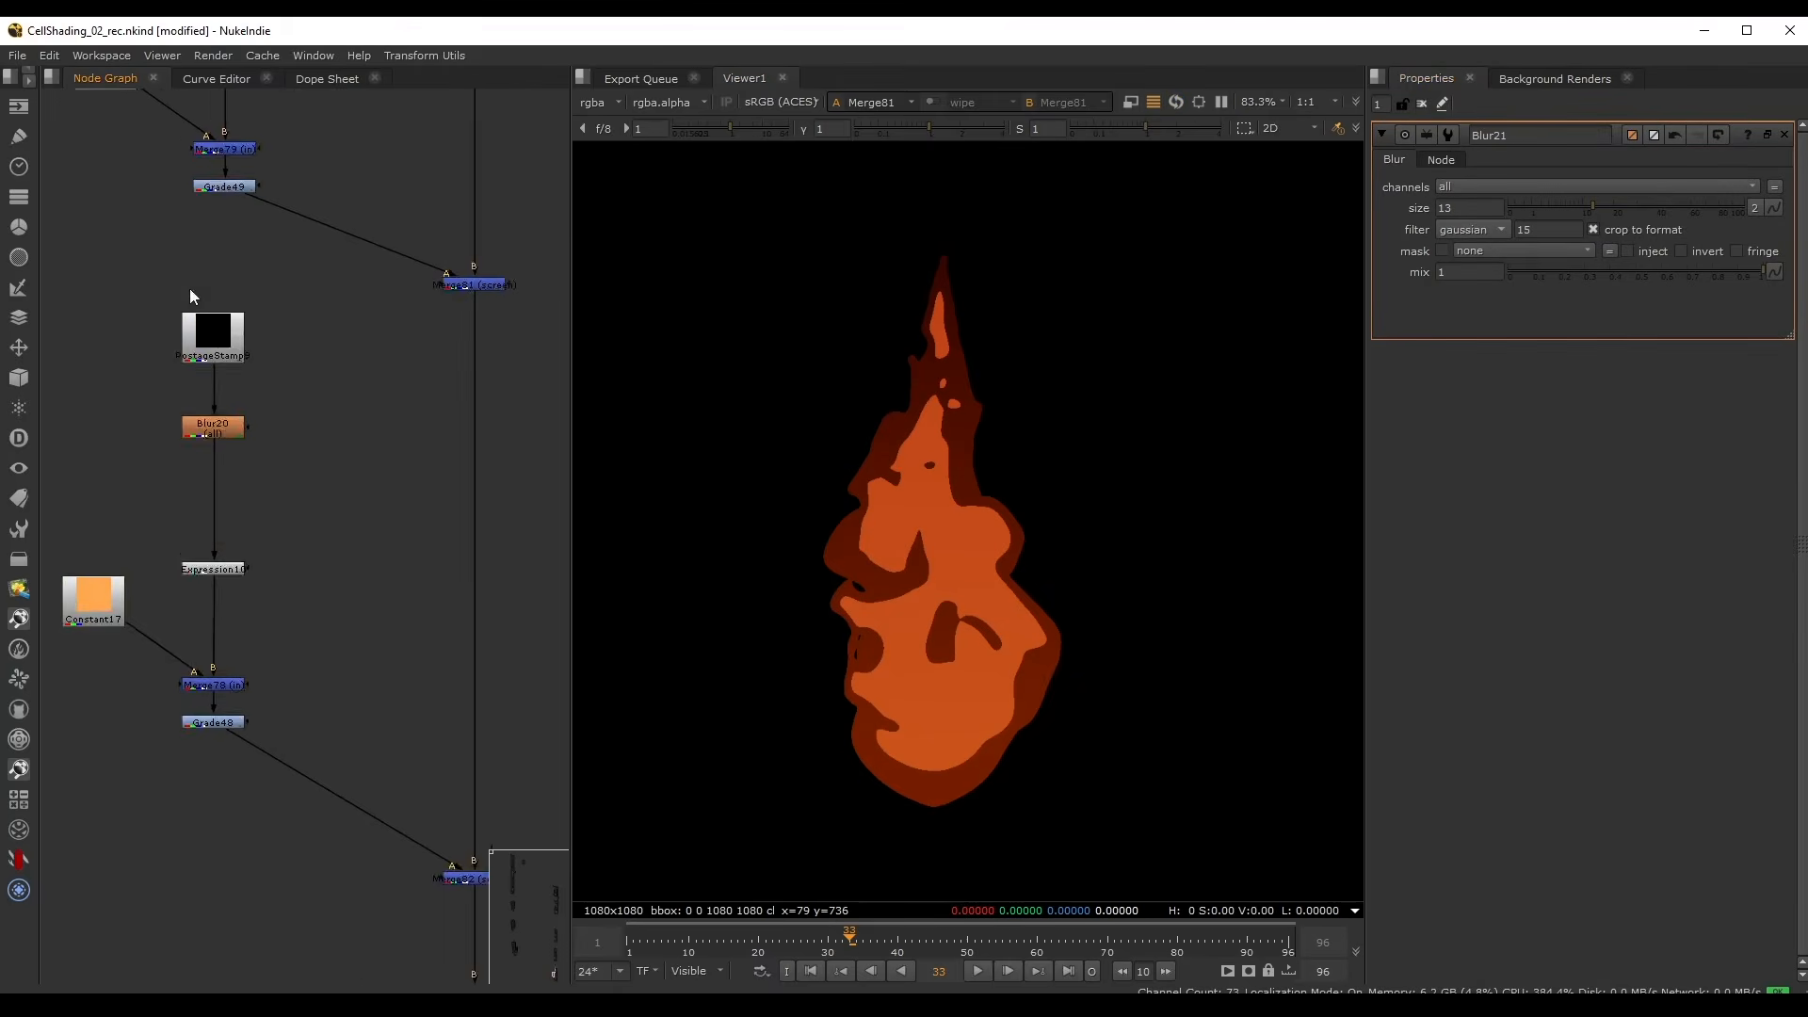
{"action": "scroll", "coordinate": [280, 452], "scroll_direction": "down", "scroll_amount": 2}
{"action": "scroll", "coordinate": [280, 467], "scroll_direction": "up", "scroll_amount": 1}
{"action": "middle_click_drag", "start_coordinate": [280, 469], "coordinate": [246, 275]}
{"action": "left_click_drag", "start_coordinate": [521, 614], "coordinate": [333, 749]}
{"action": "key", "text": "1"}
{"action": "left_click", "coordinate": [353, 552]}
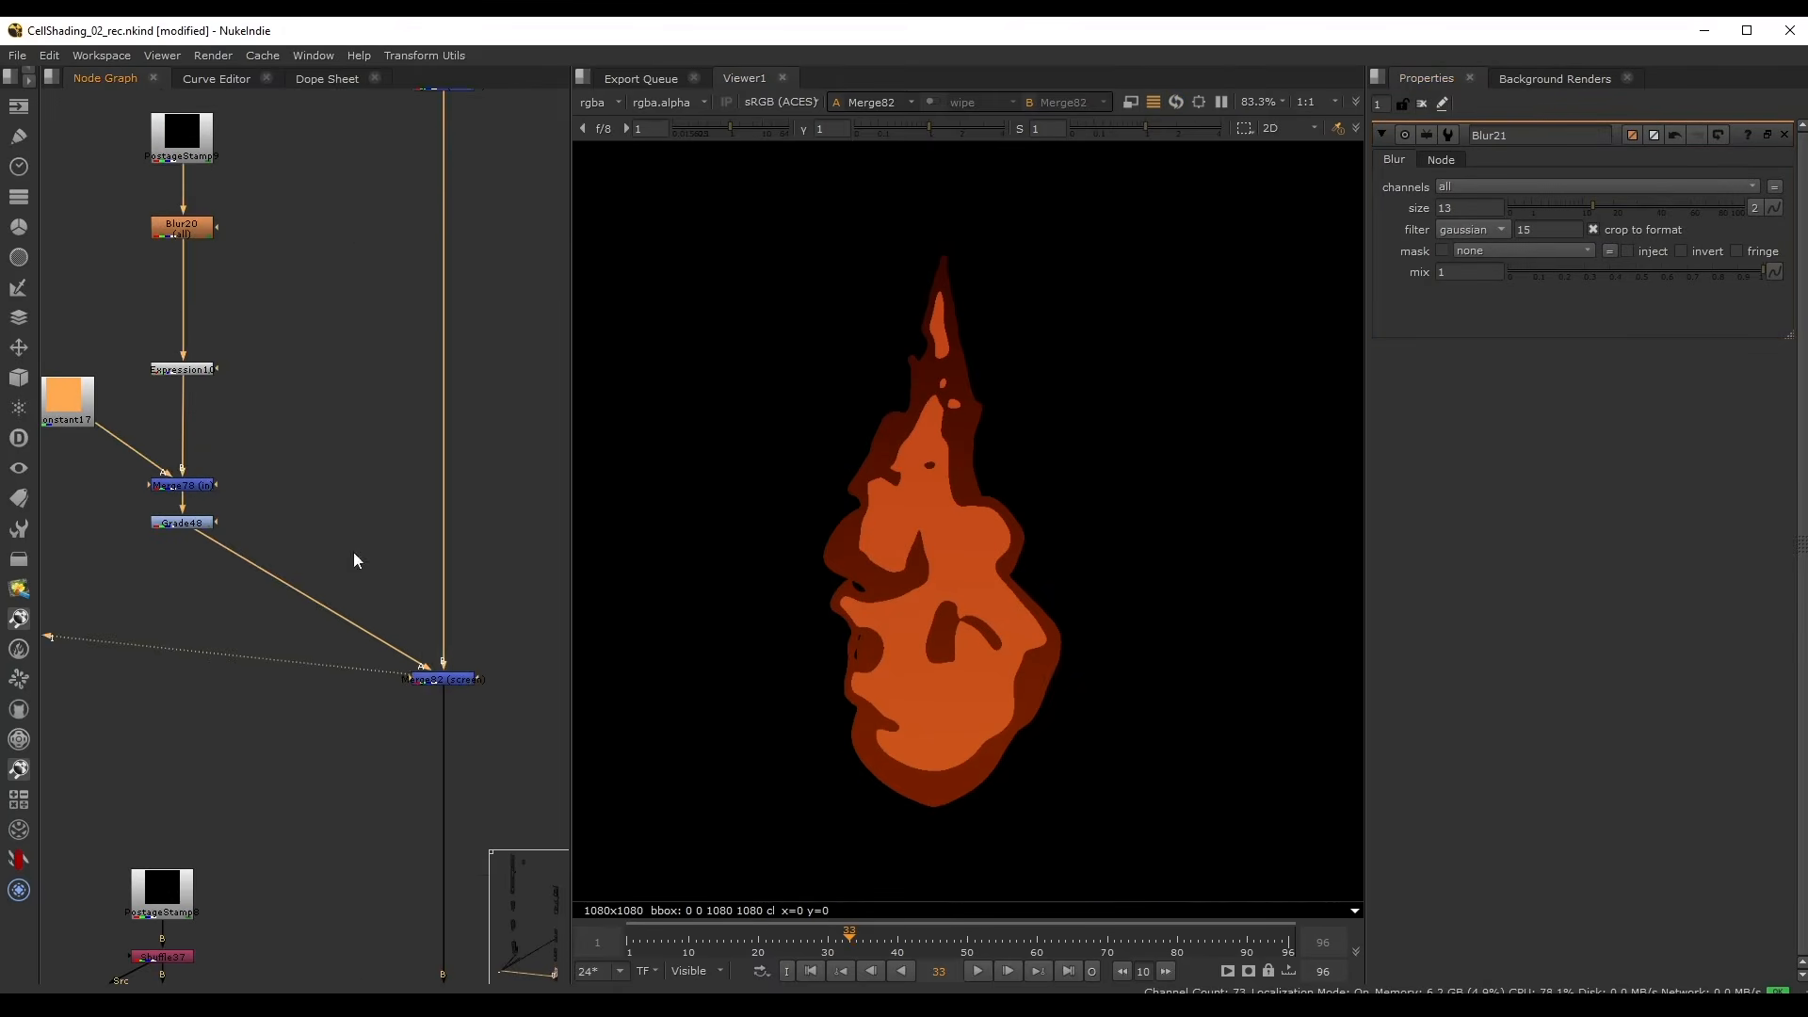
{"action": "middle_click_drag", "start_coordinate": [240, 147], "coordinate": [313, 279]}
{"action": "left_click", "coordinate": [254, 355]}
{"action": "key", "text": "1"}
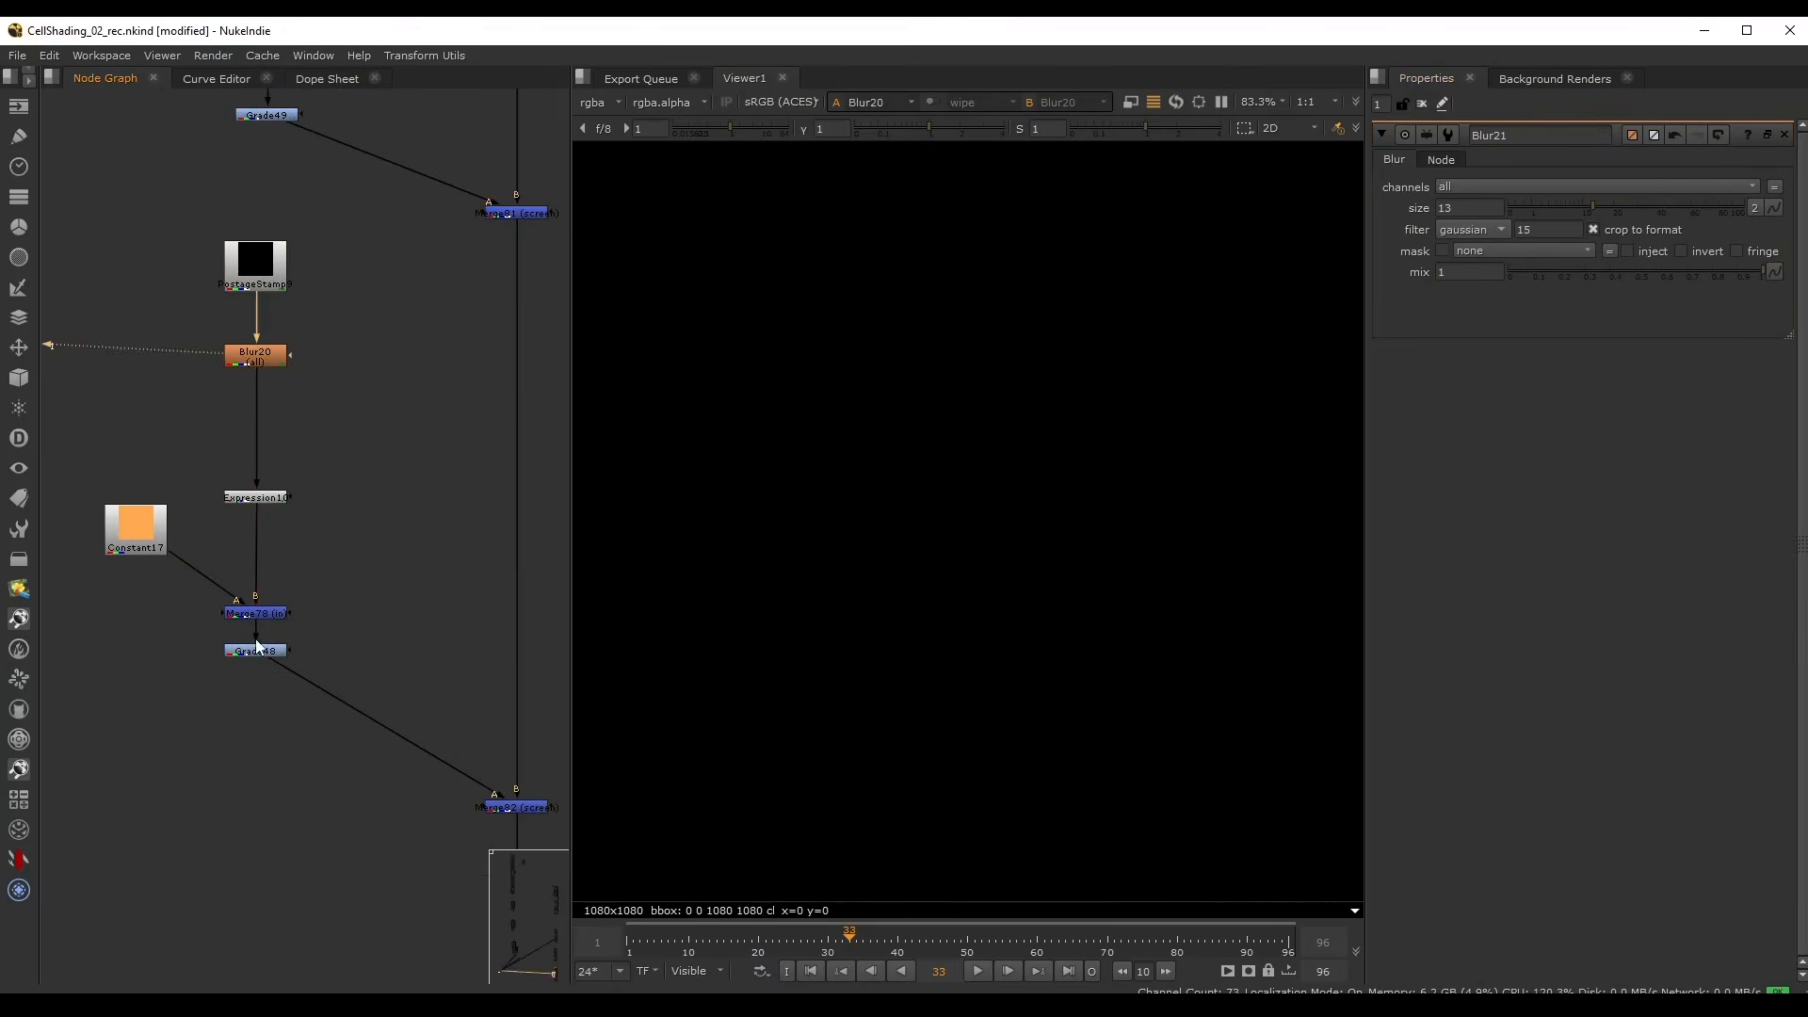
{"action": "key", "text": "1"}
{"action": "double_click", "coordinate": [259, 651]}
{"action": "middle_click_drag", "start_coordinate": [302, 393], "coordinate": [330, 432]}
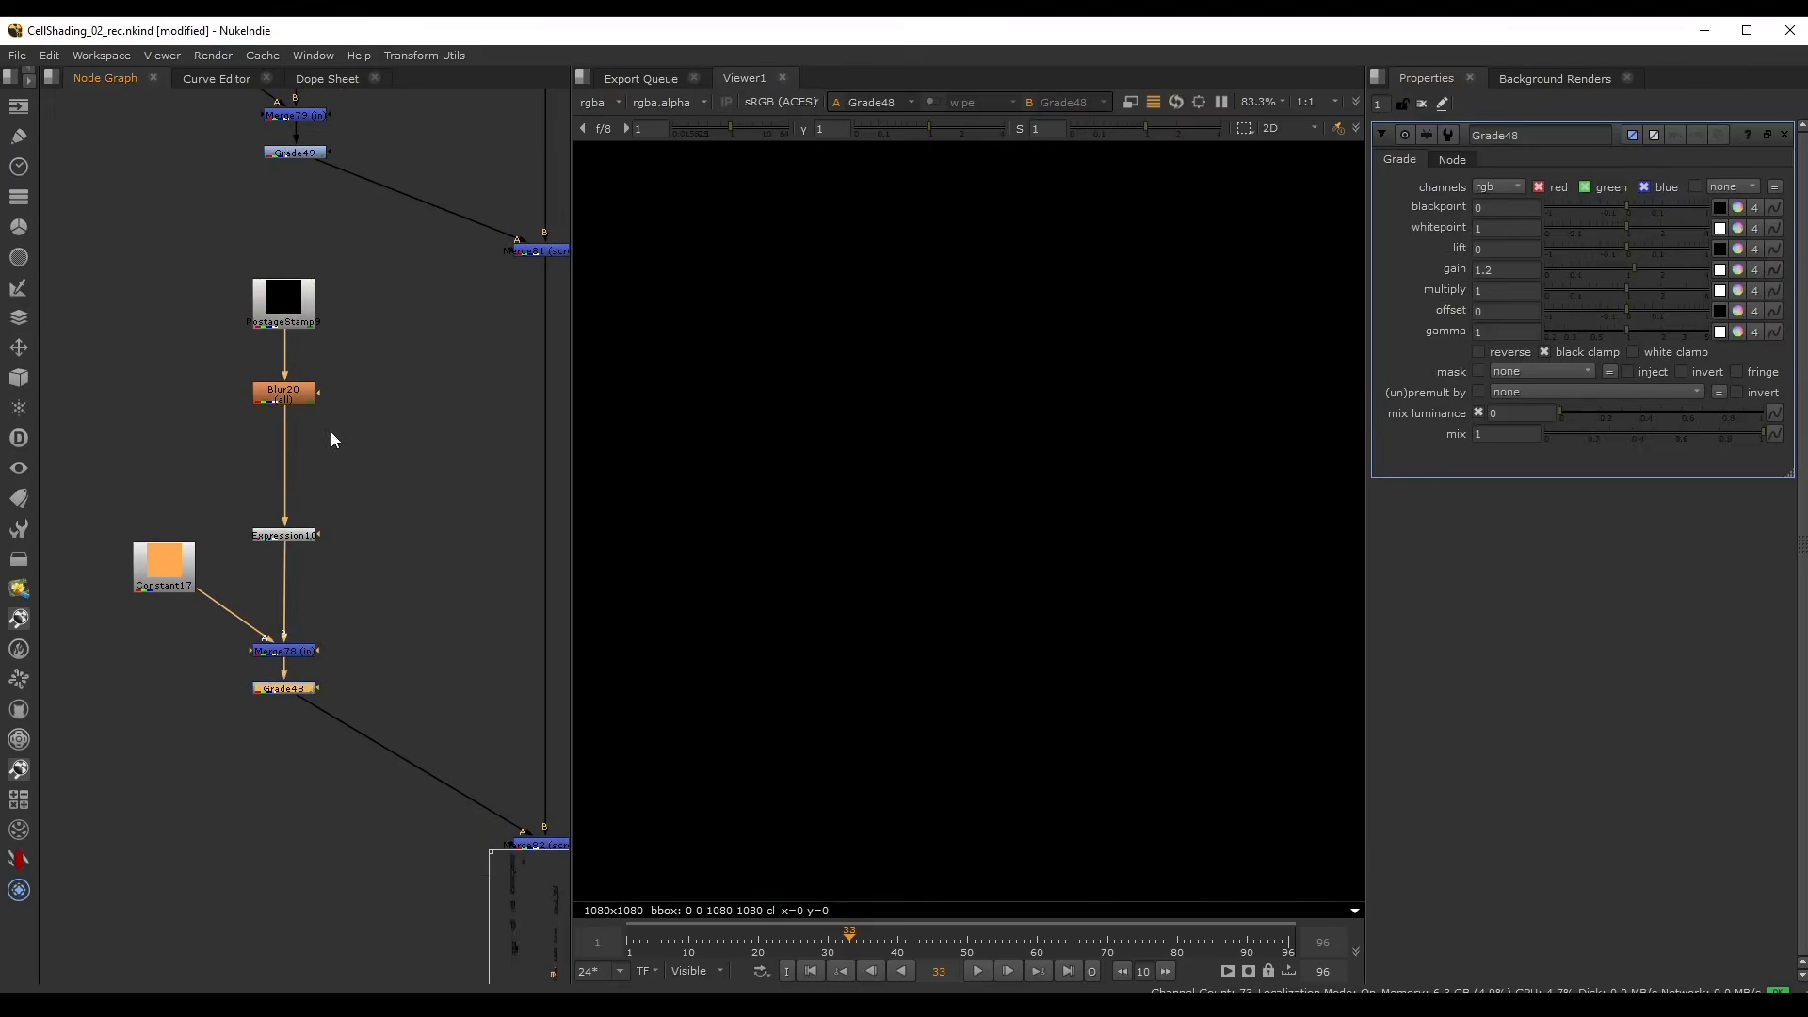
- Set Expression10's Threshold to 0.815 and view the combined flame layers at Merge82
{"action": "left_click", "coordinate": [274, 537]}
{"action": "double_click", "coordinate": [276, 543]}
{"action": "left_click", "coordinate": [1485, 161]}
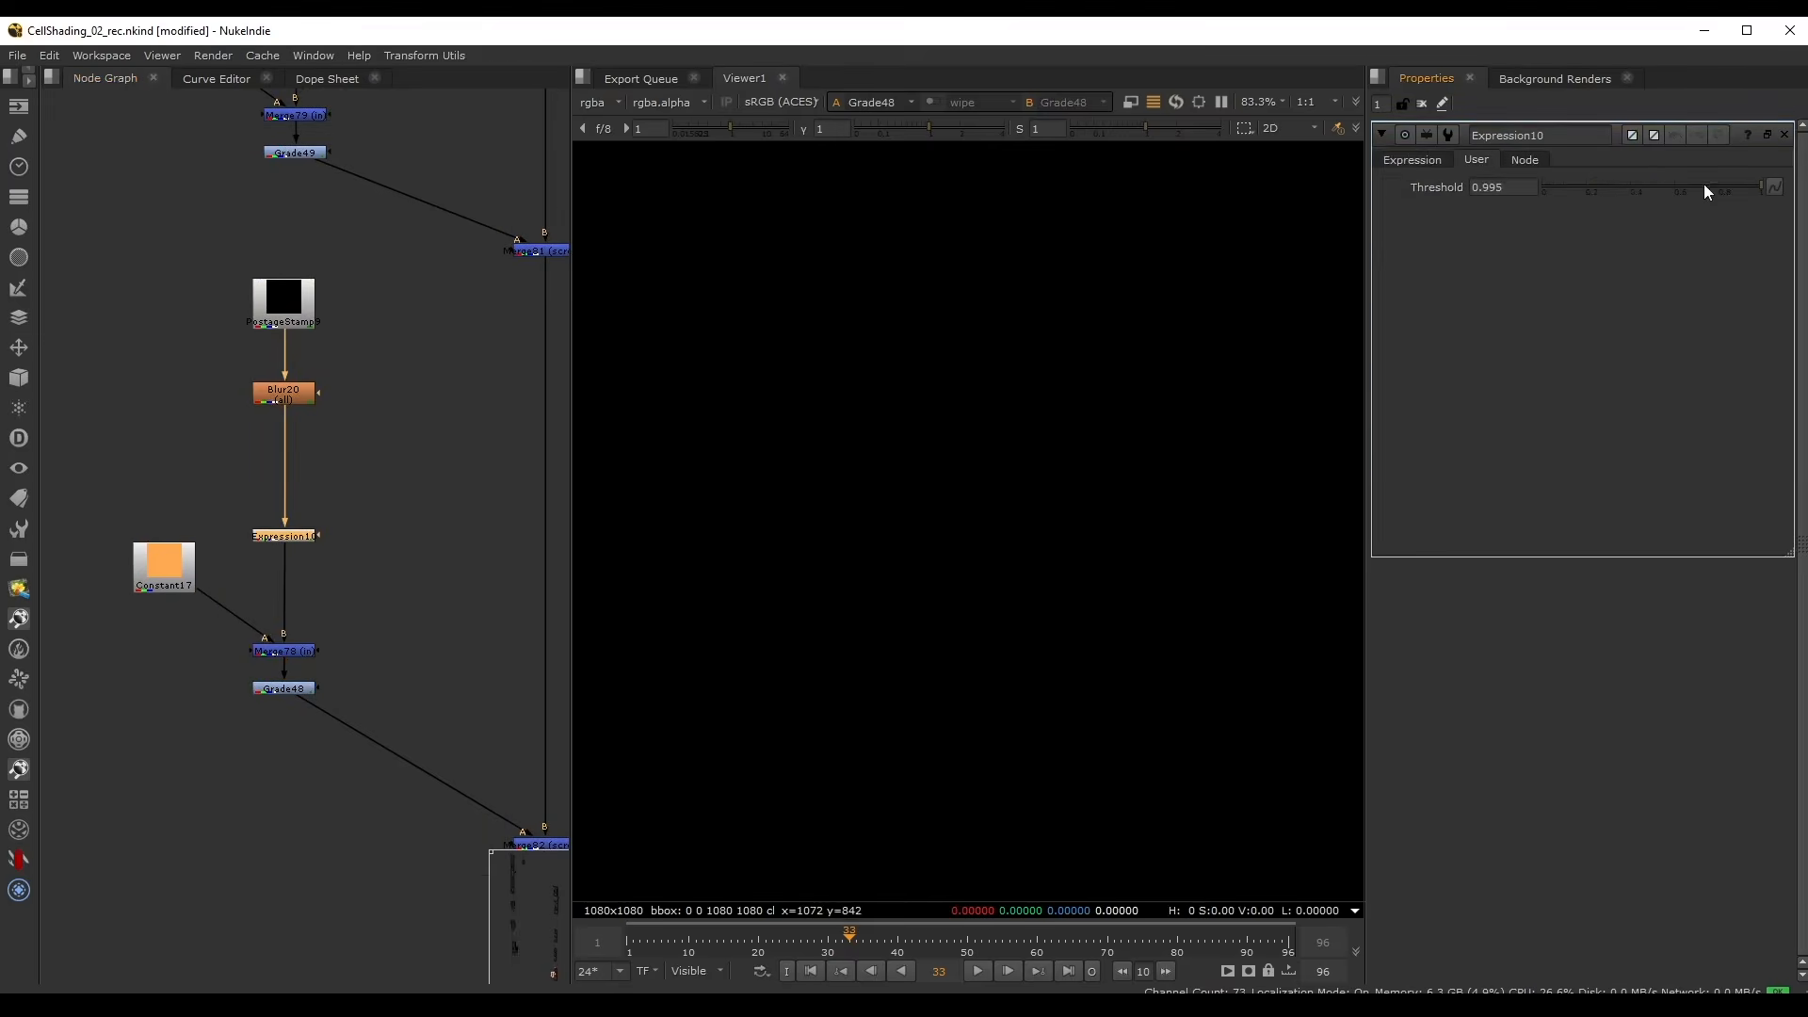
{"action": "mouse_move", "coordinate": [1703, 184]}
{"action": "left_mouse_down"}
{"action": "mouse_move", "coordinate": [1677, 184]}
{"action": "mouse_move", "coordinate": [1738, 190]}
{"action": "mouse_move", "coordinate": [1722, 185]}
{"action": "left_mouse_up"}
{"action": "middle_click_drag", "start_coordinate": [363, 567], "coordinate": [313, 364]}
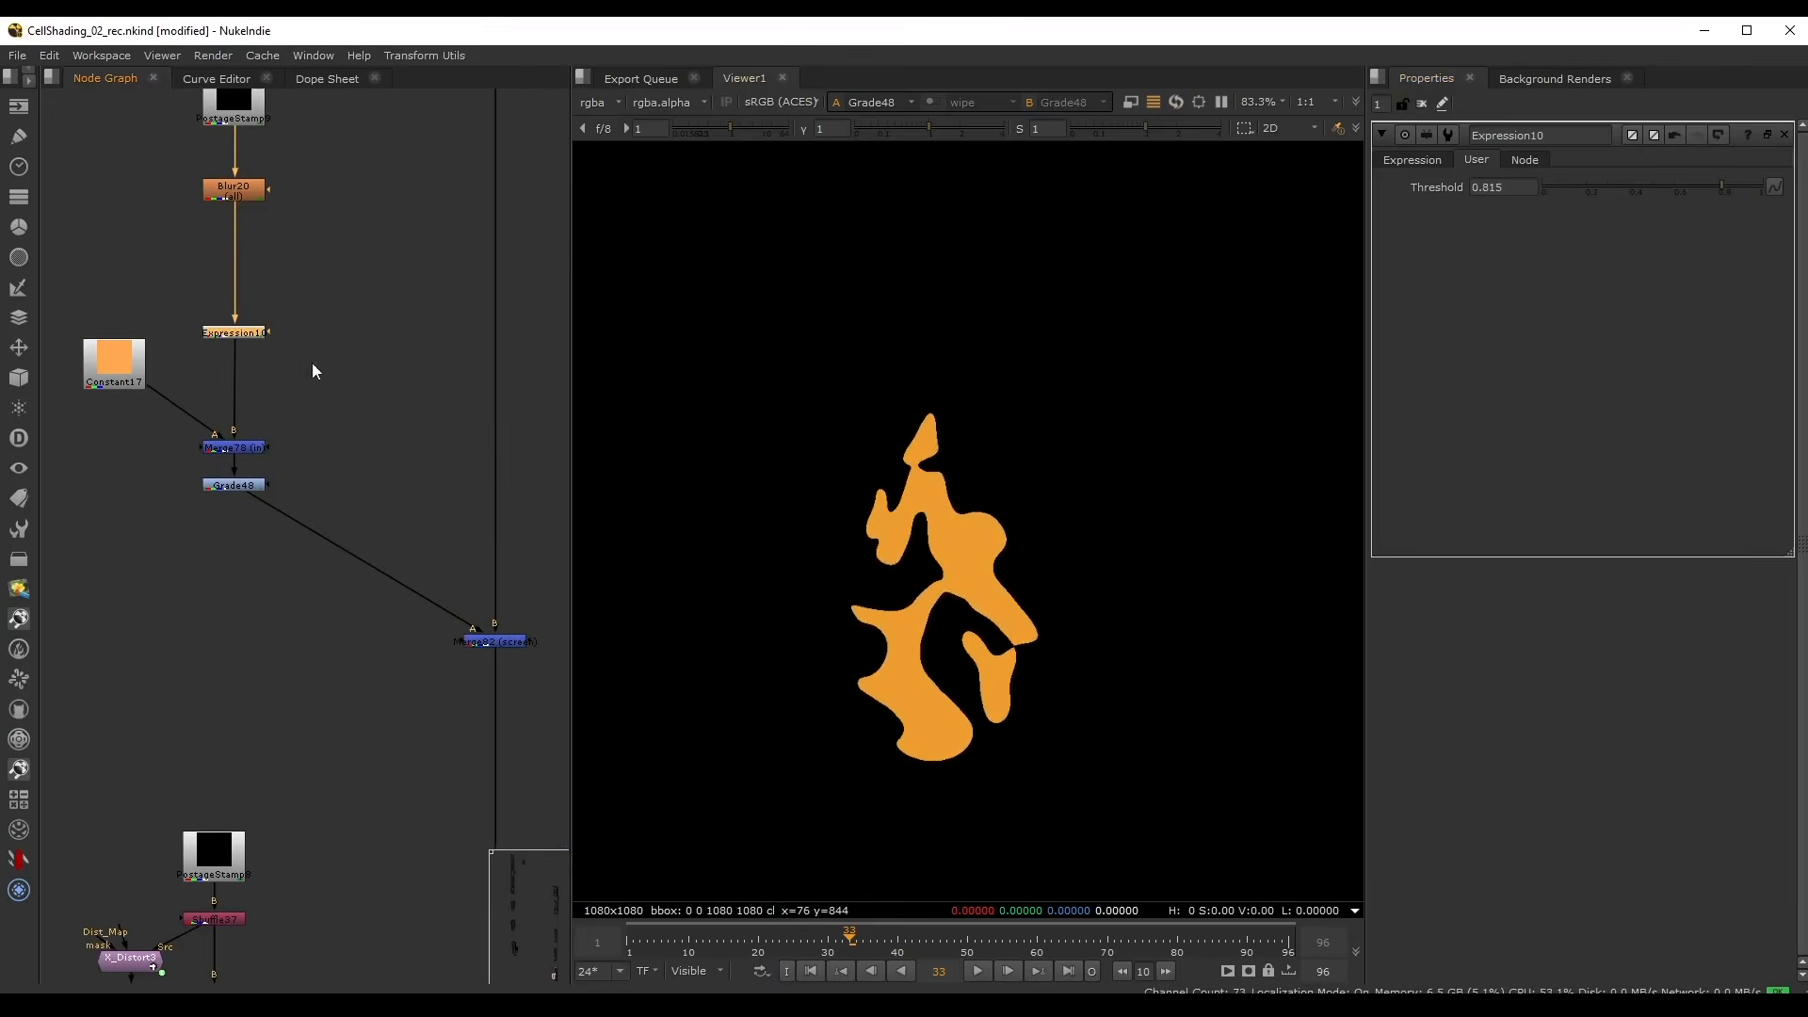
{"action": "middle_click_drag", "start_coordinate": [454, 550], "coordinate": [321, 511]}
{"action": "left_click_drag", "start_coordinate": [443, 525], "coordinate": [196, 682]}
{"action": "key", "text": "1"}
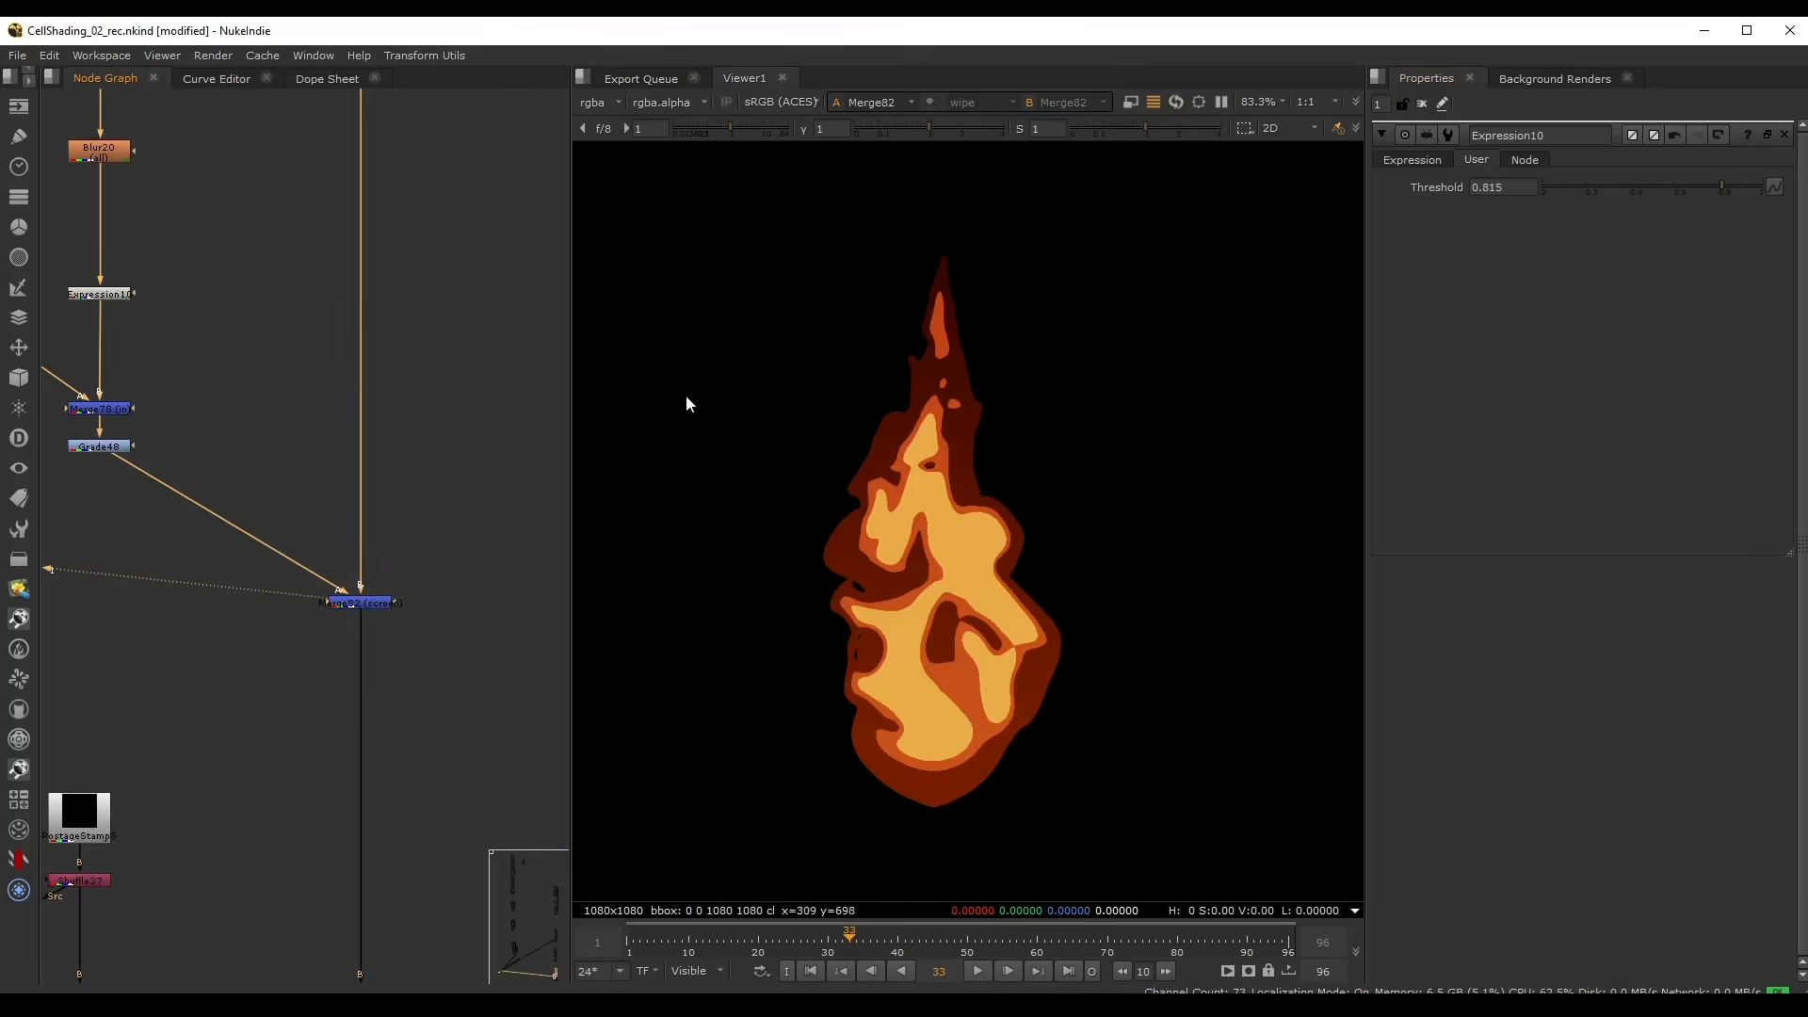
- Set Expression10's Threshold to 0.9 to shrink the bright inner layer of the combined flame
{"action": "middle_click_drag", "start_coordinate": [134, 288], "coordinate": [285, 437]}
{"action": "scroll", "coordinate": [284, 438], "scroll_direction": "up", "scroll_amount": 2}
{"action": "left_click", "coordinate": [246, 446]}
{"action": "left_click_drag", "start_coordinate": [1723, 181], "coordinate": [1742, 178]}
{"action": "scroll", "coordinate": [935, 538], "scroll_direction": "down", "scroll_amount": 2}
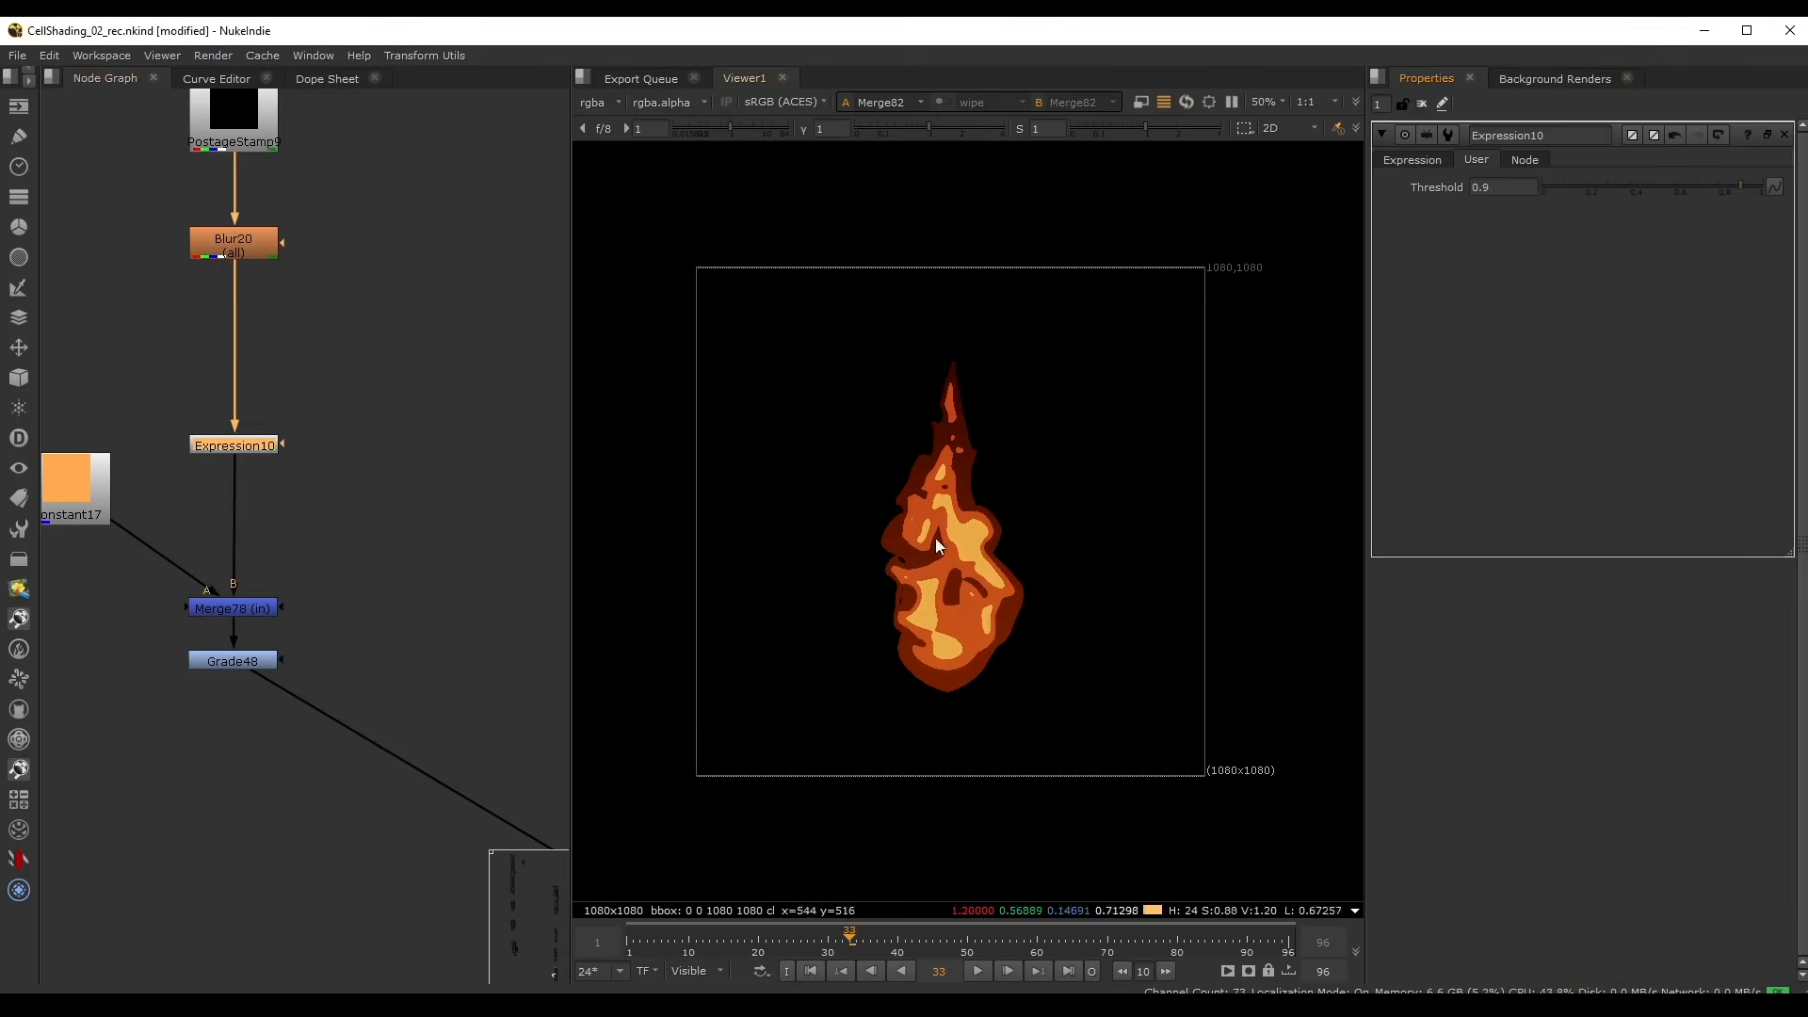
- View the outlined flame at Merge83, followed by the glowing result at apGlow6
{"action": "middle_click_drag", "start_coordinate": [303, 488], "coordinate": [167, 241]}
{"action": "scroll", "coordinate": [166, 241], "scroll_direction": "down", "scroll_amount": 2}
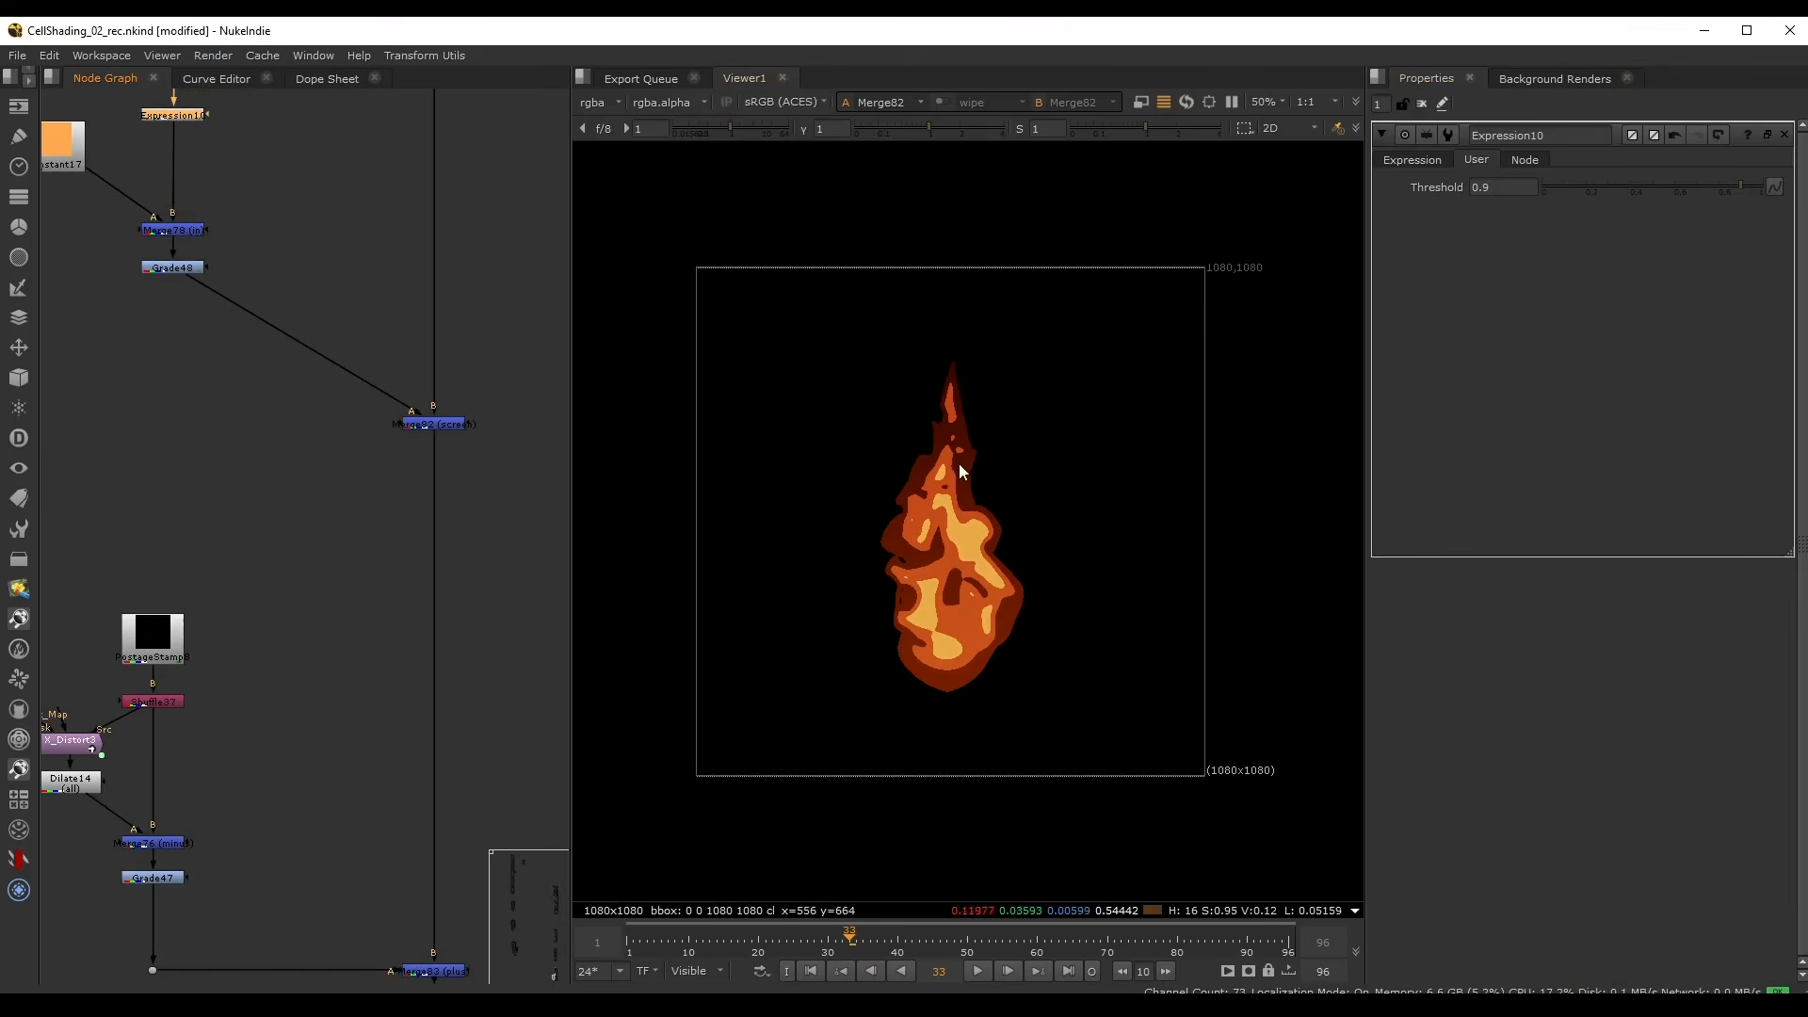
{"action": "middle_click_drag", "start_coordinate": [286, 643], "coordinate": [281, 340]}
{"action": "left_click_drag", "start_coordinate": [356, 612], "coordinate": [486, 699]}
{"action": "key", "text": "1"}
{"action": "middle_click_drag", "start_coordinate": [487, 729], "coordinate": [429, 568]}
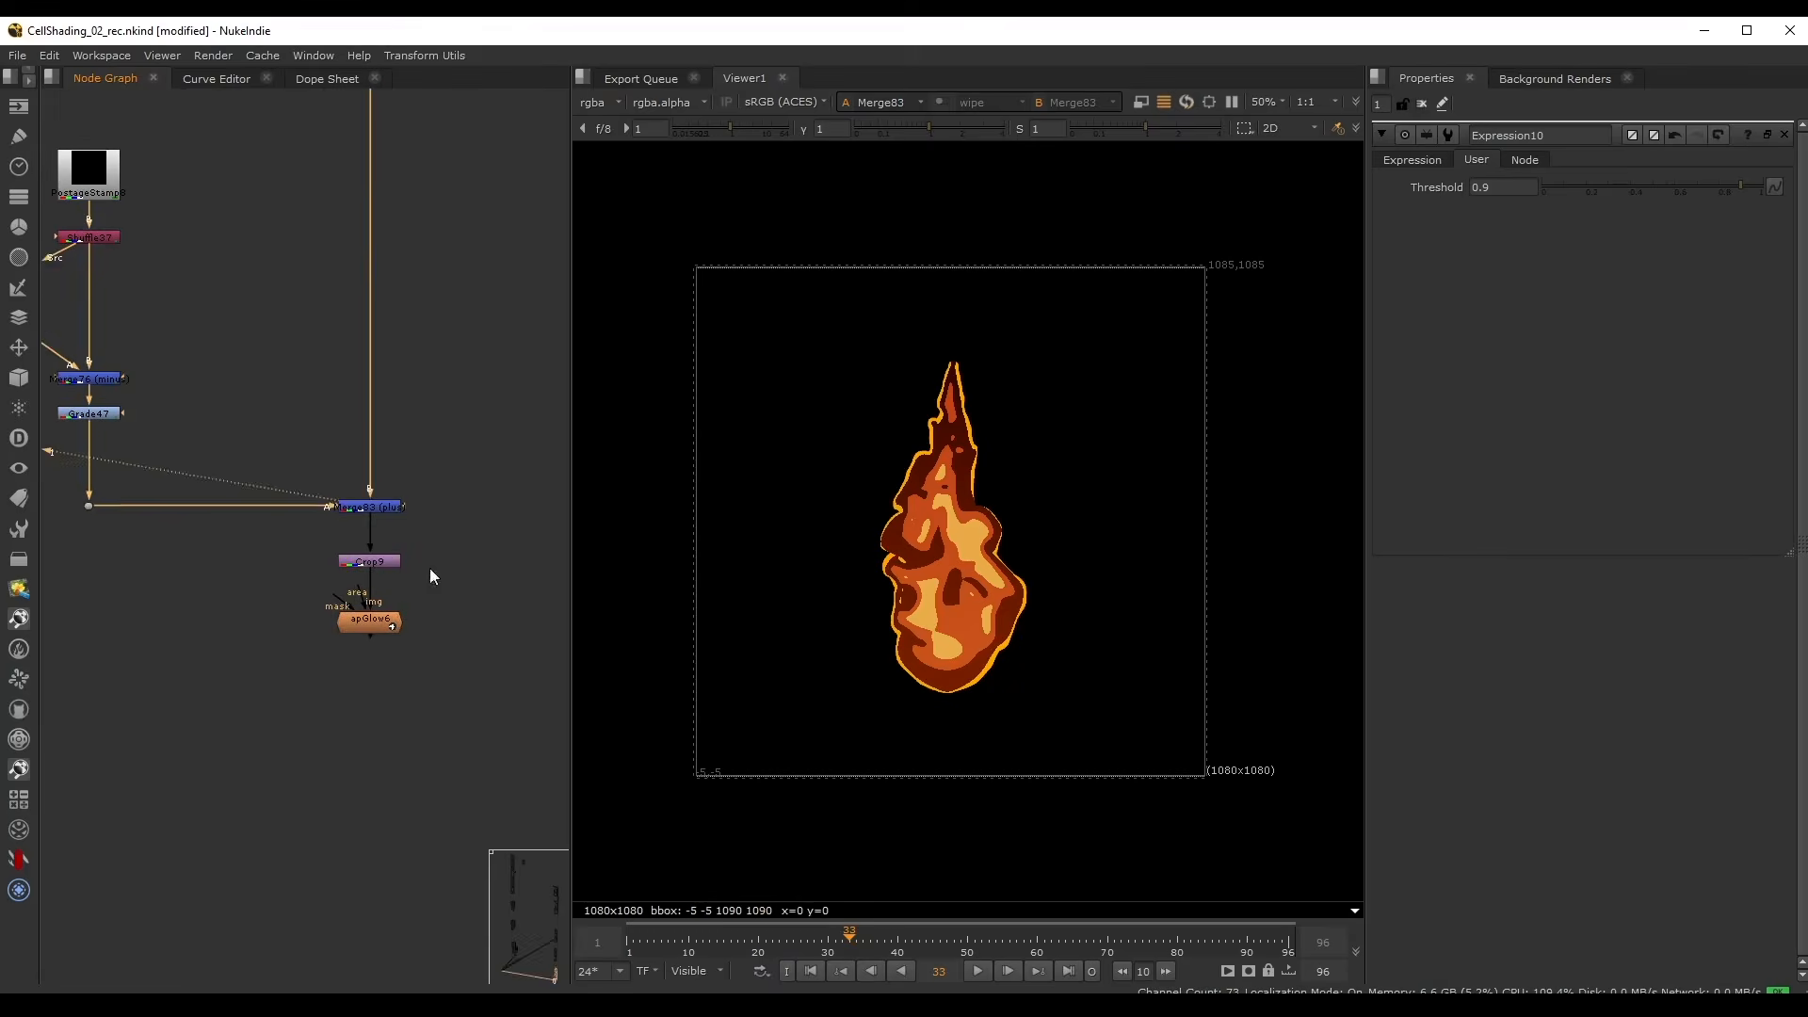
{"action": "left_click_drag", "start_coordinate": [306, 697], "coordinate": [428, 626]}
{"action": "key", "text": "1"}
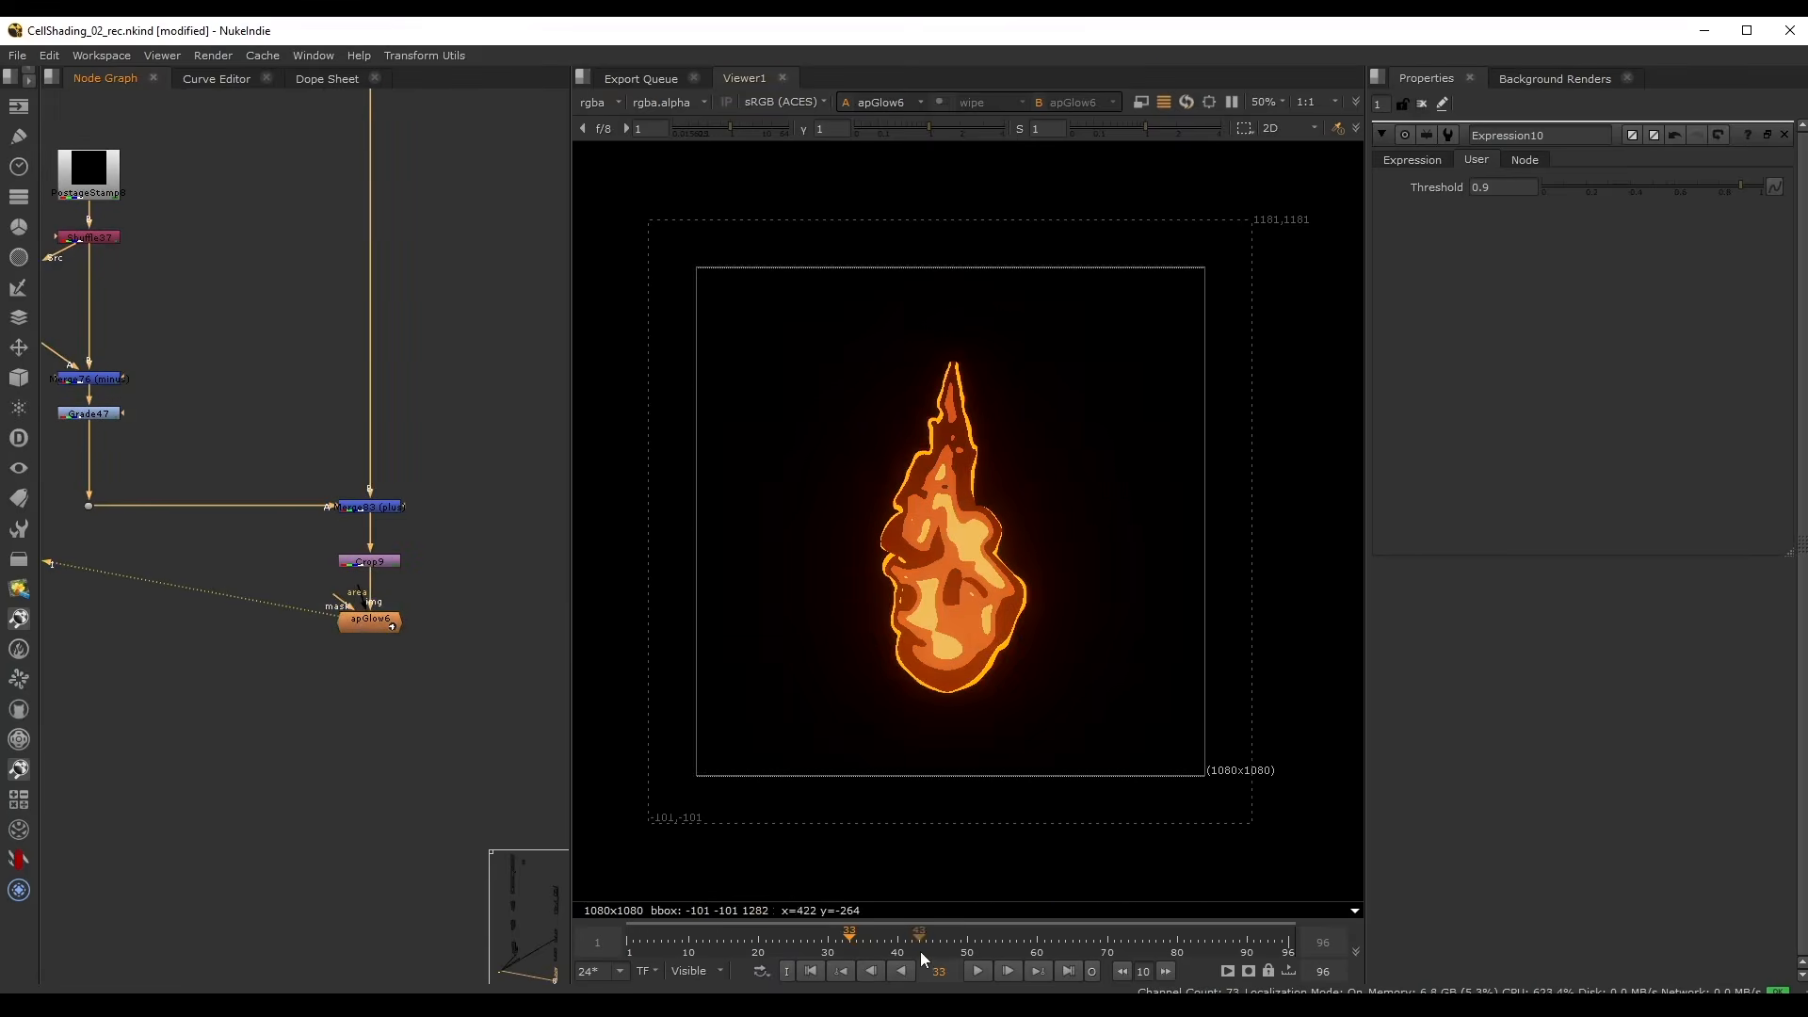
- Turn off the viewer overlay and play back the apGlow6 flame several times from around frame 33
{"action": "left_click_drag", "start_coordinate": [923, 959], "coordinate": [838, 913]}
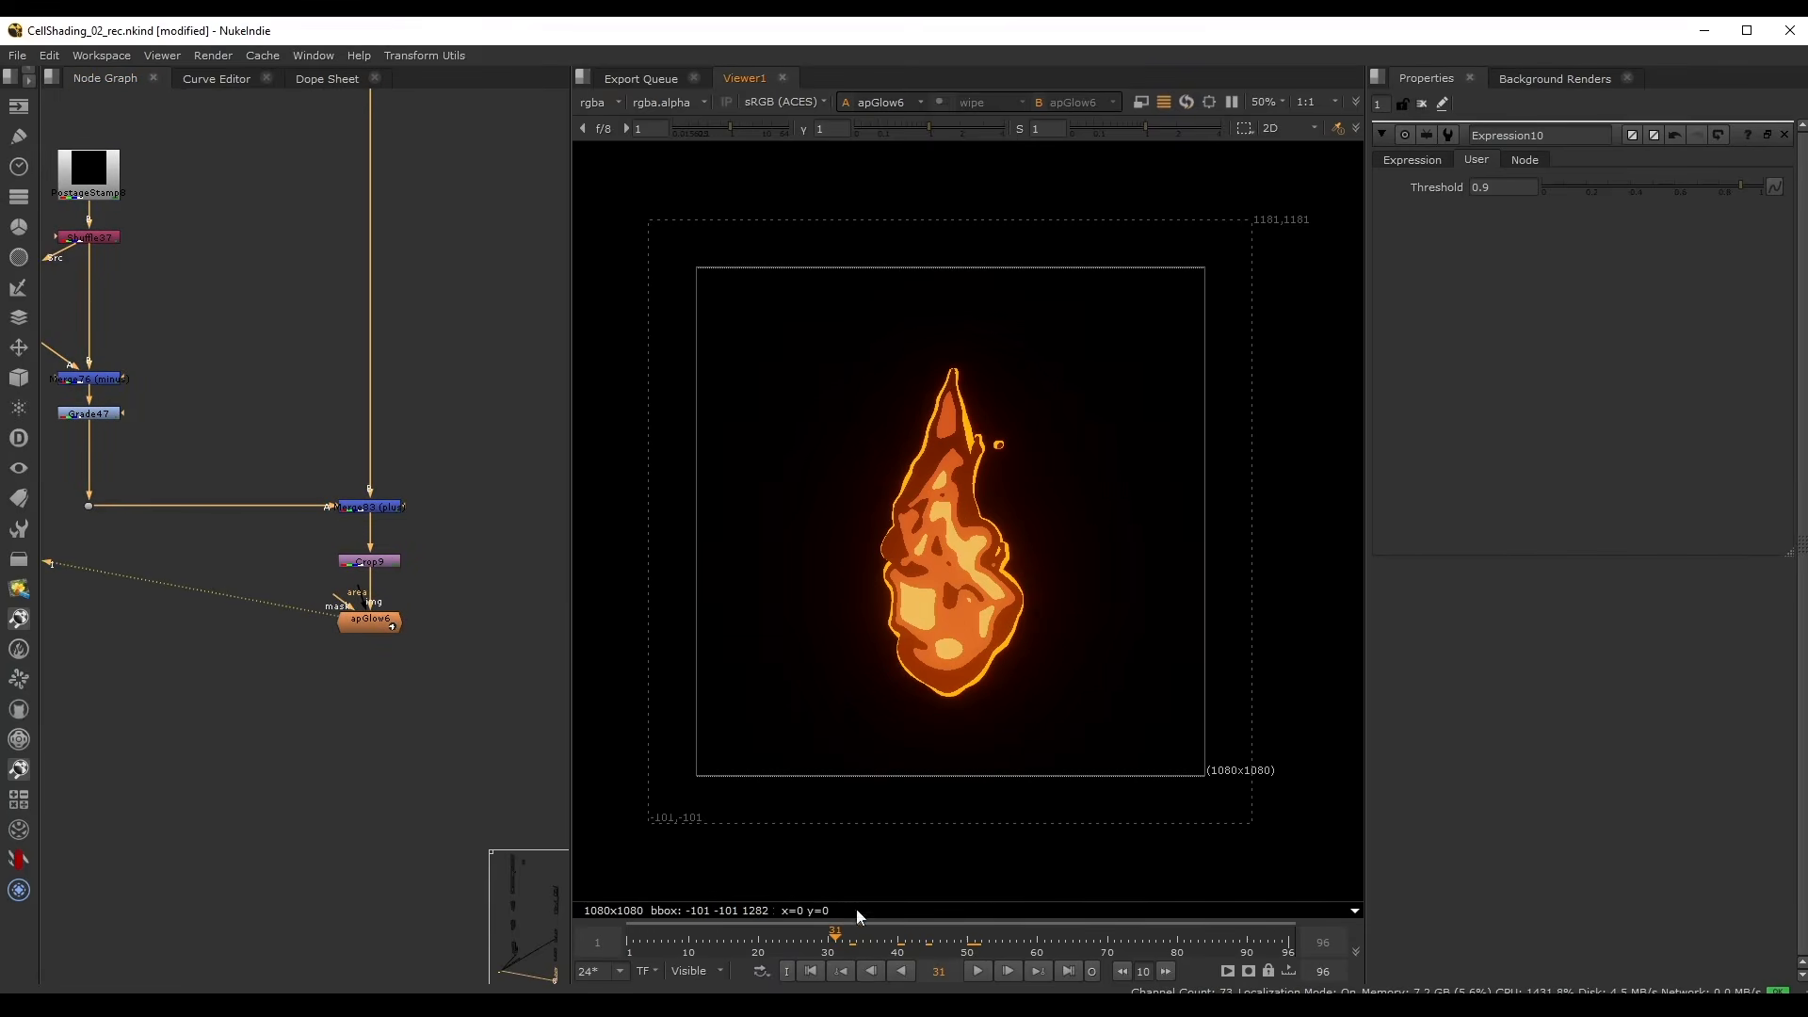
{"action": "left_click", "coordinate": [982, 964]}
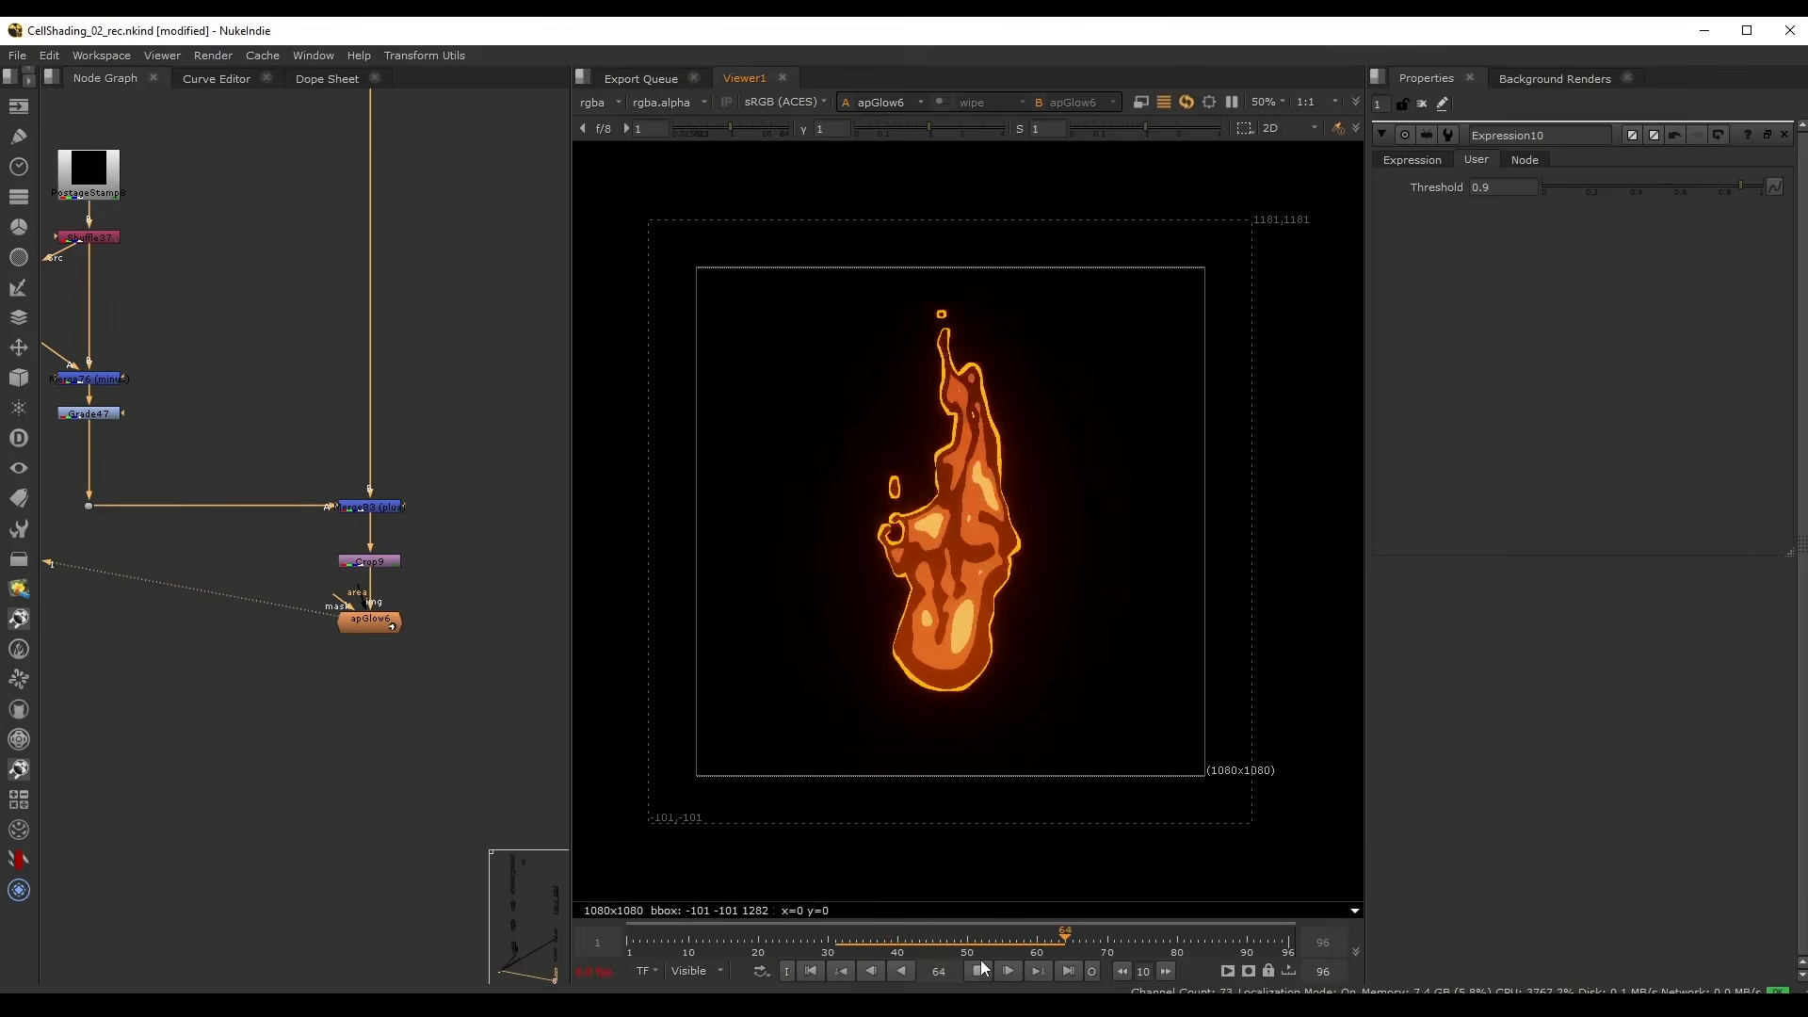
{"action": "key", "text": "o"}
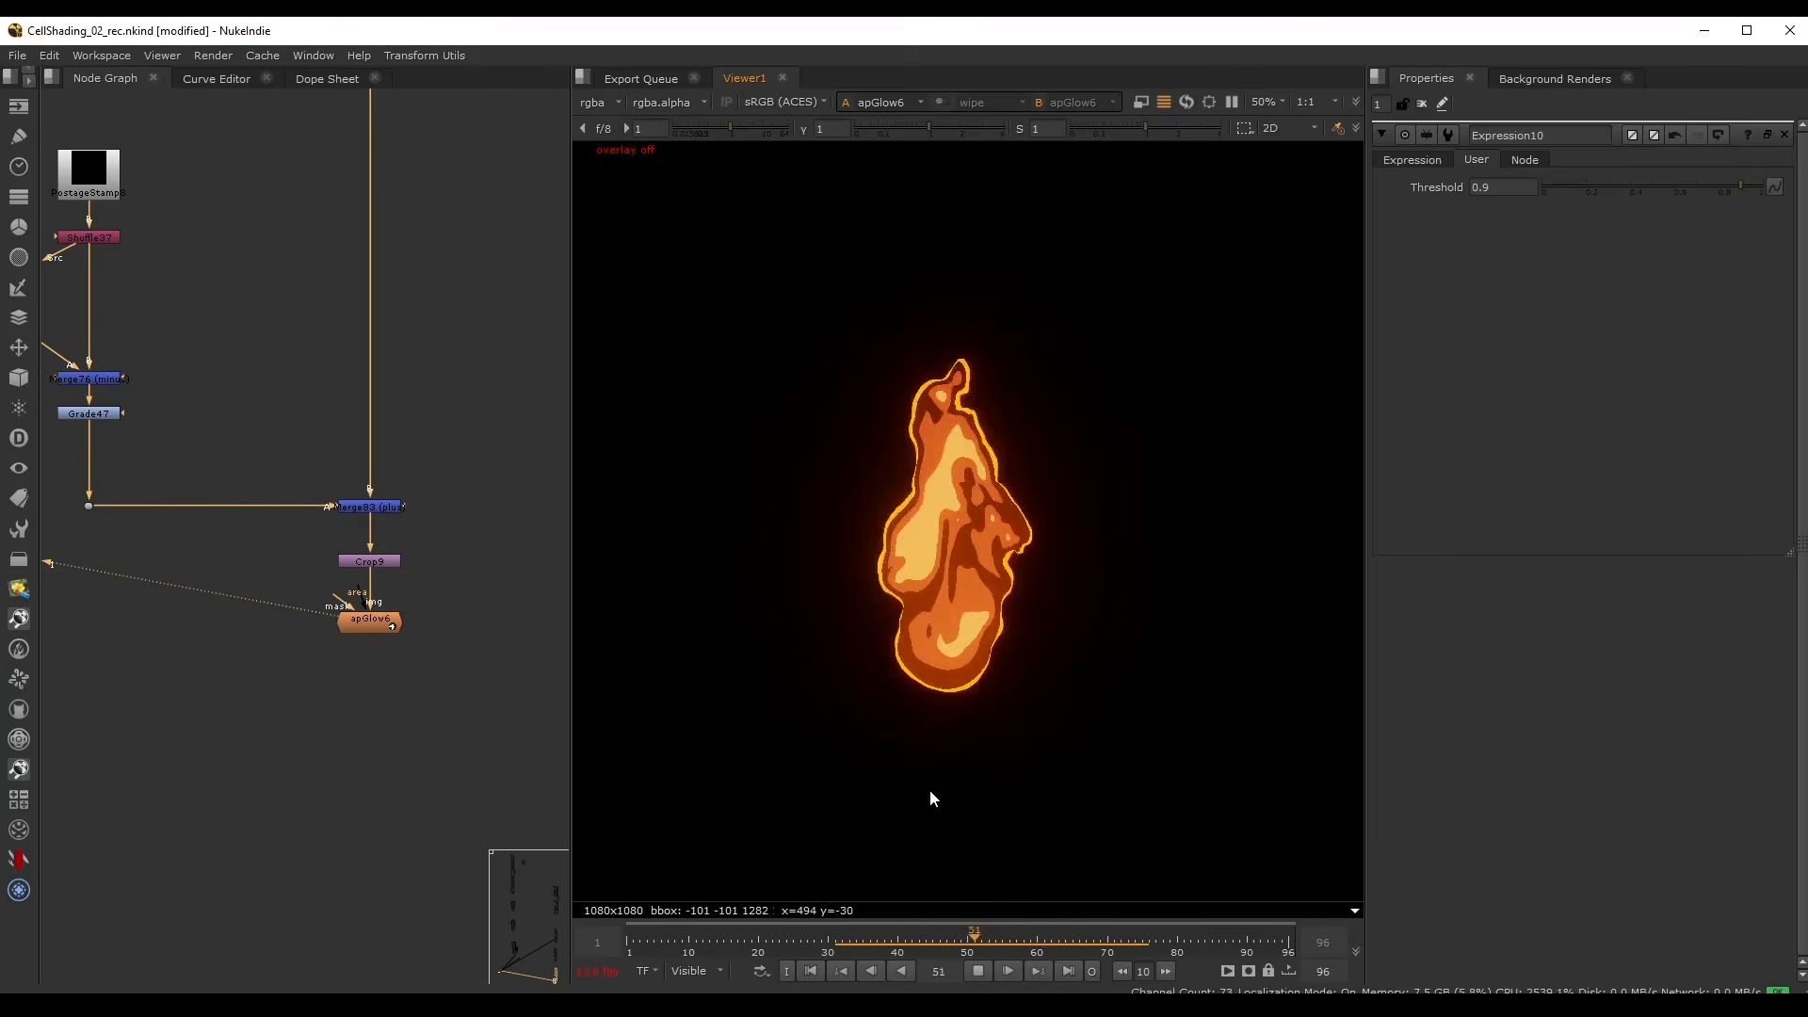
{"action": "left_click", "coordinate": [850, 930]}
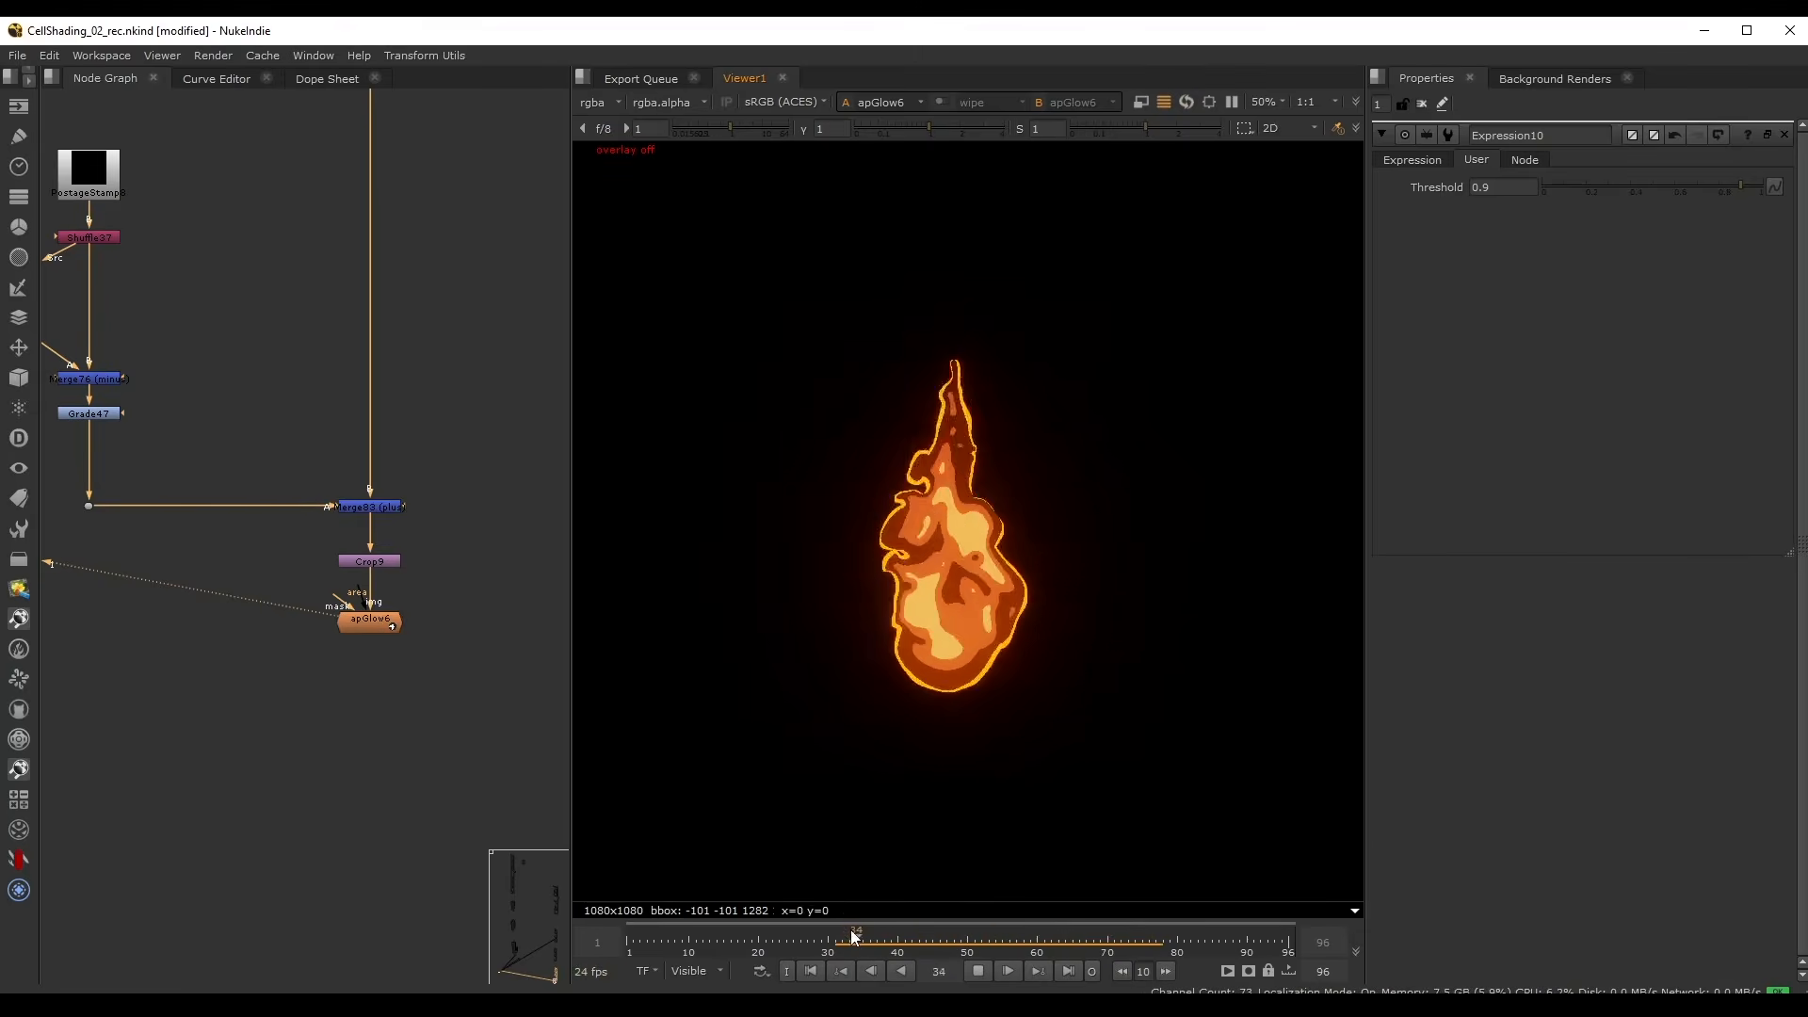
{"action": "left_click", "coordinate": [975, 969]}
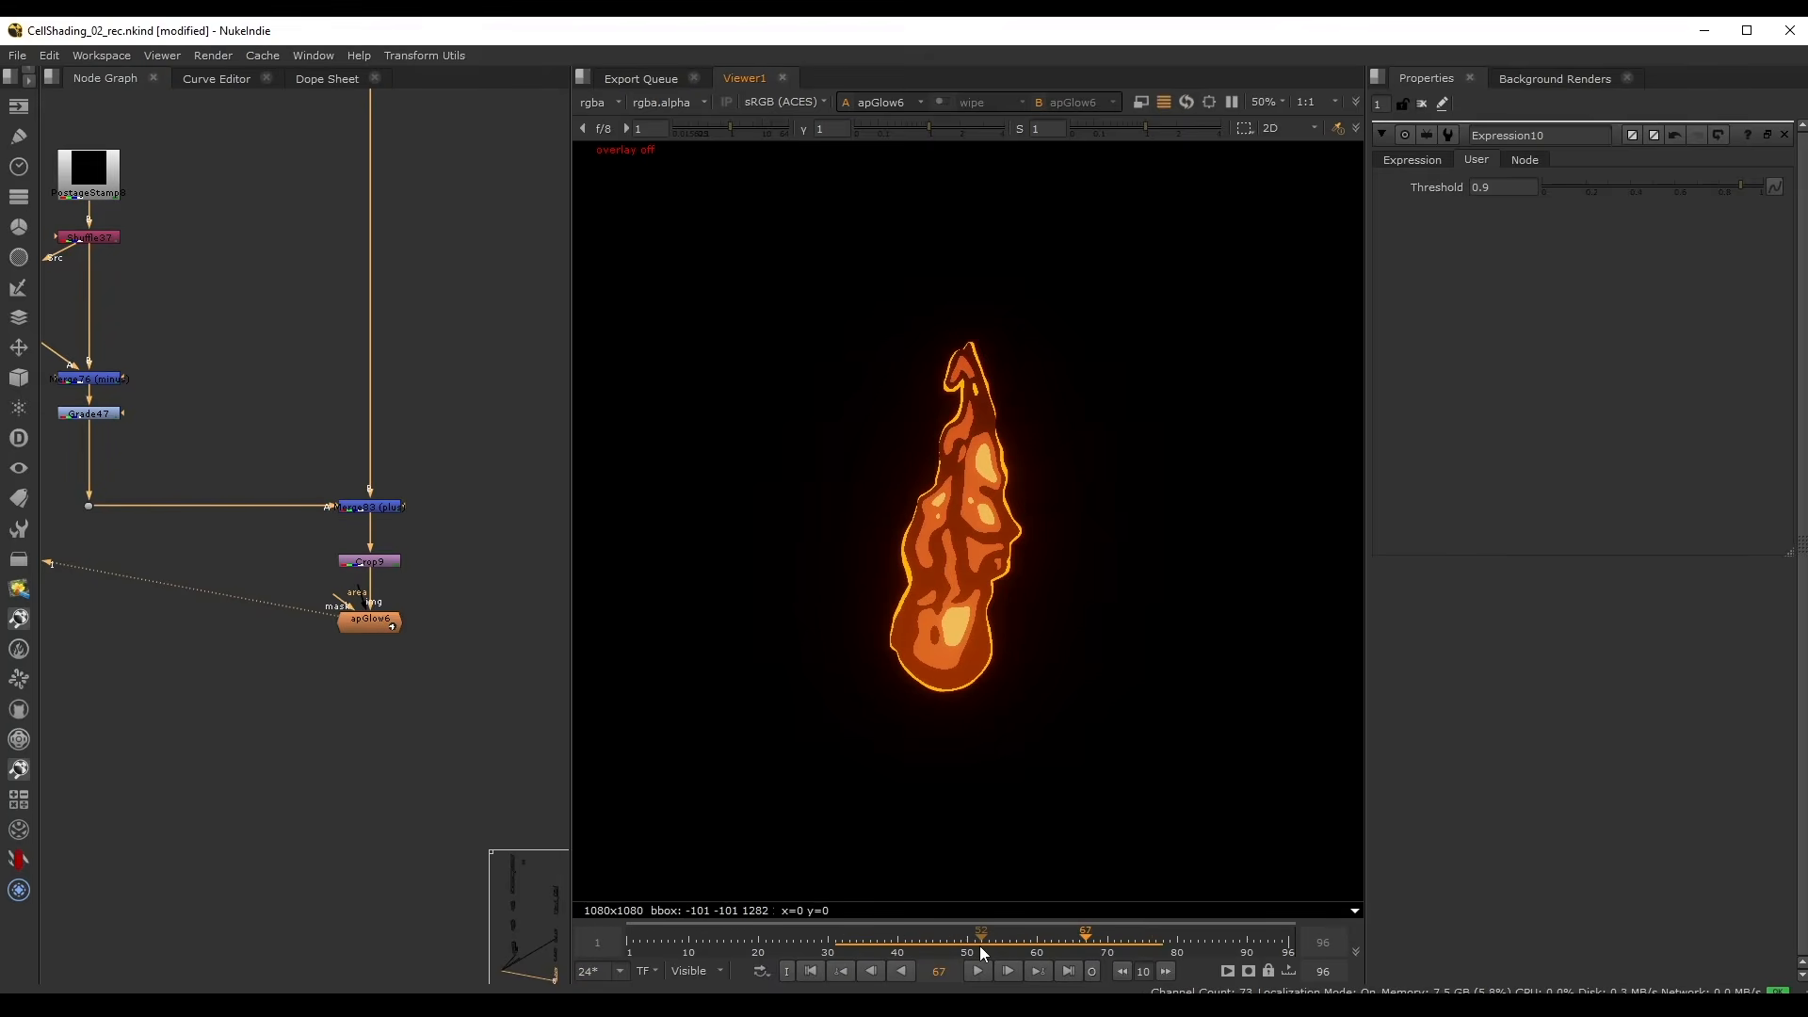
{"action": "left_click", "coordinate": [845, 938]}
{"action": "left_click", "coordinate": [977, 971]}
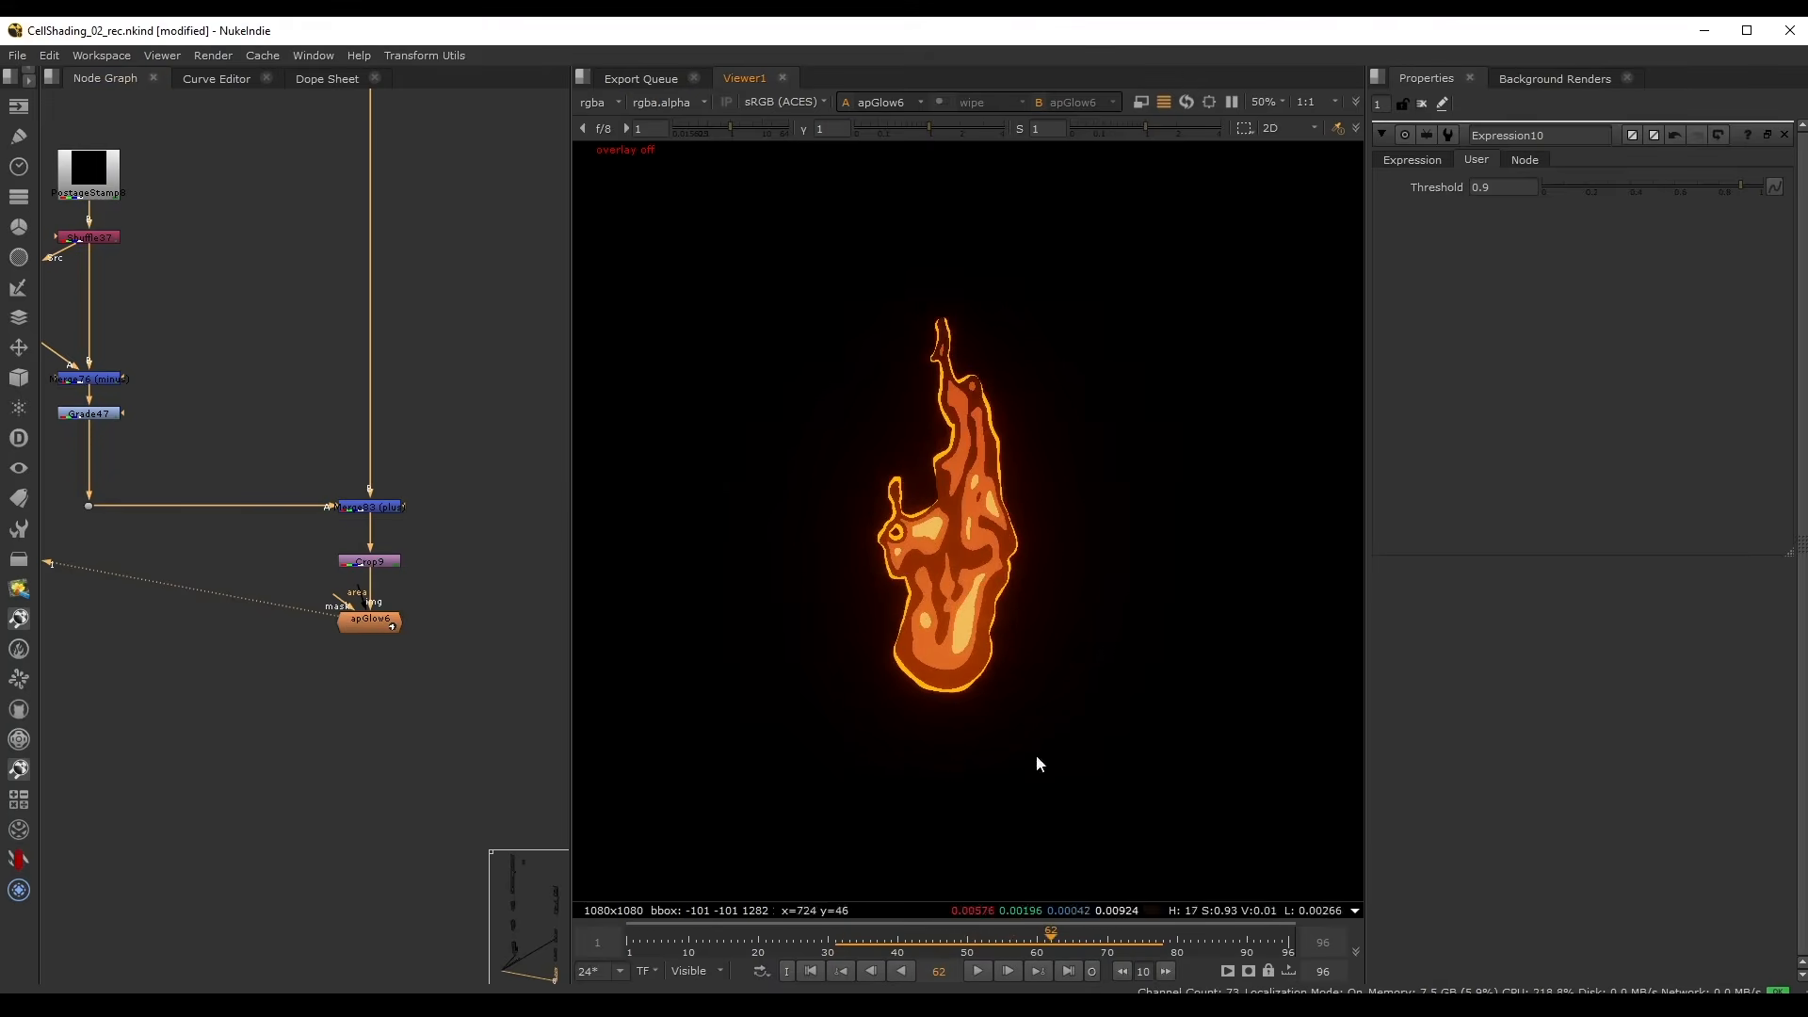
{"action": "left_click", "coordinate": [844, 938]}
{"action": "left_click", "coordinate": [983, 970]}
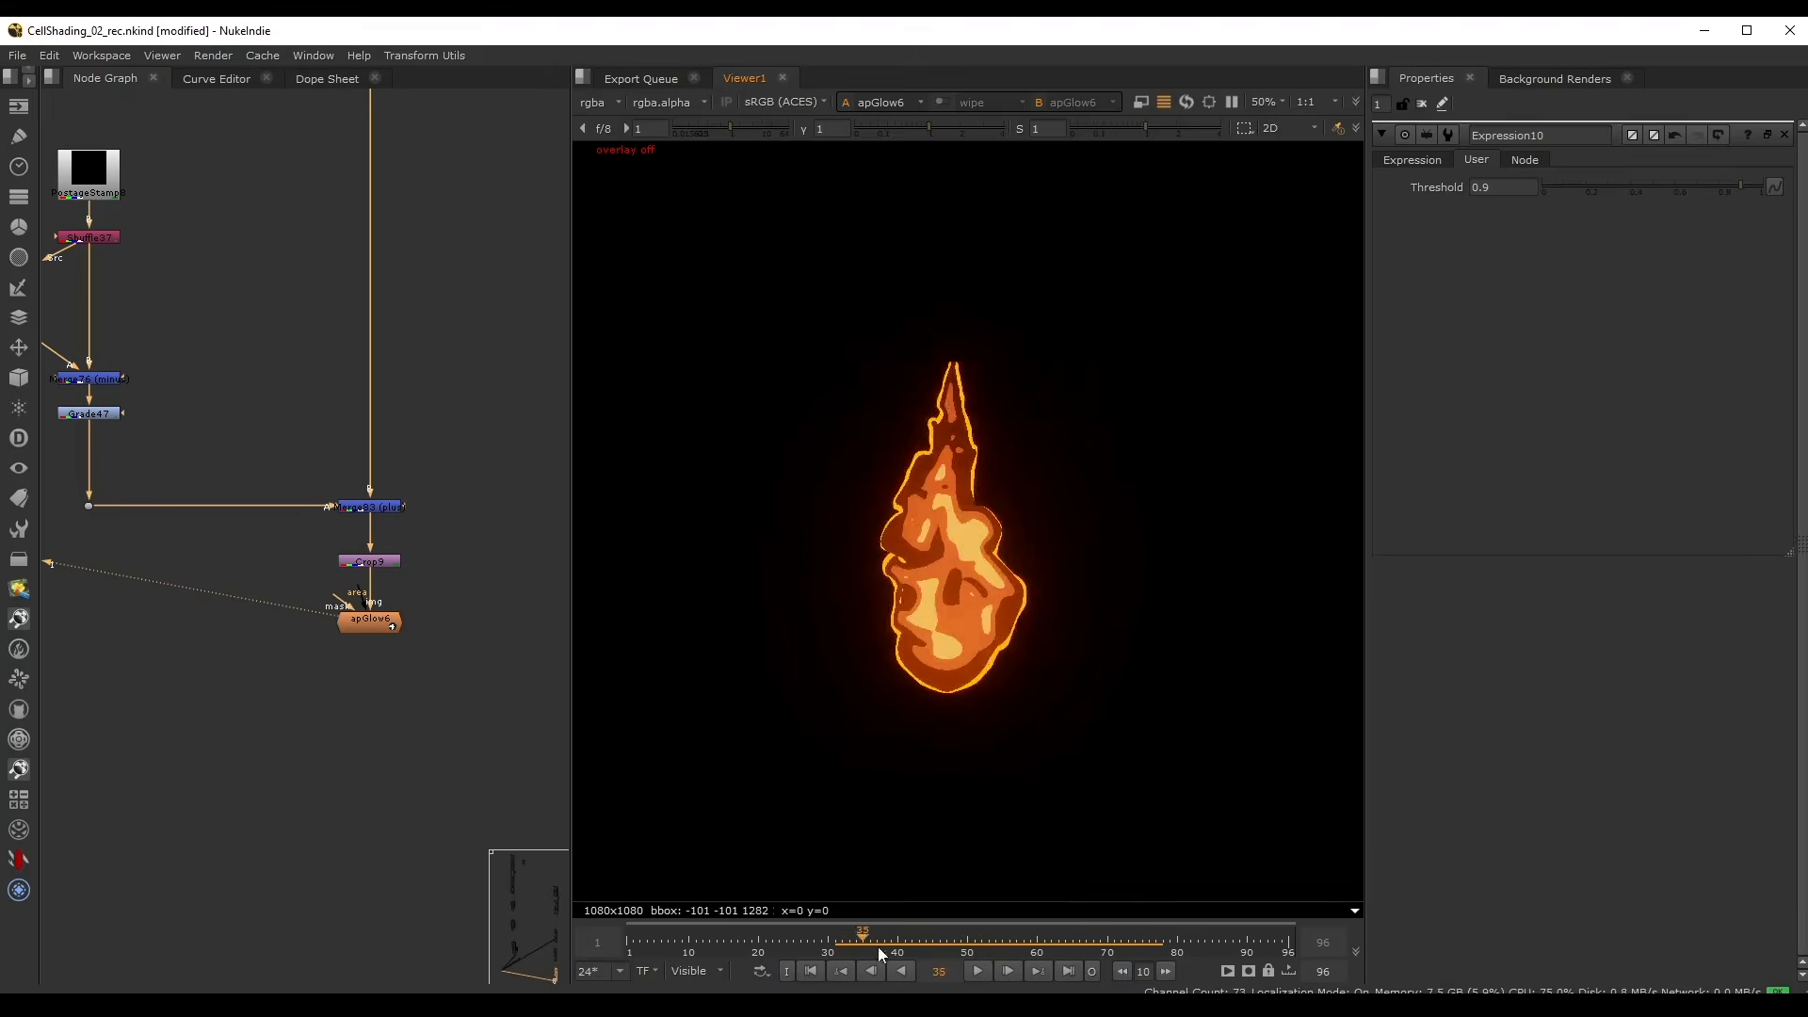
- Examine the glowing flame's outline and colour layers up close while scrubbing back to frame 39
{"action": "scroll", "coordinate": [943, 544], "scroll_direction": "up", "scroll_amount": 4}
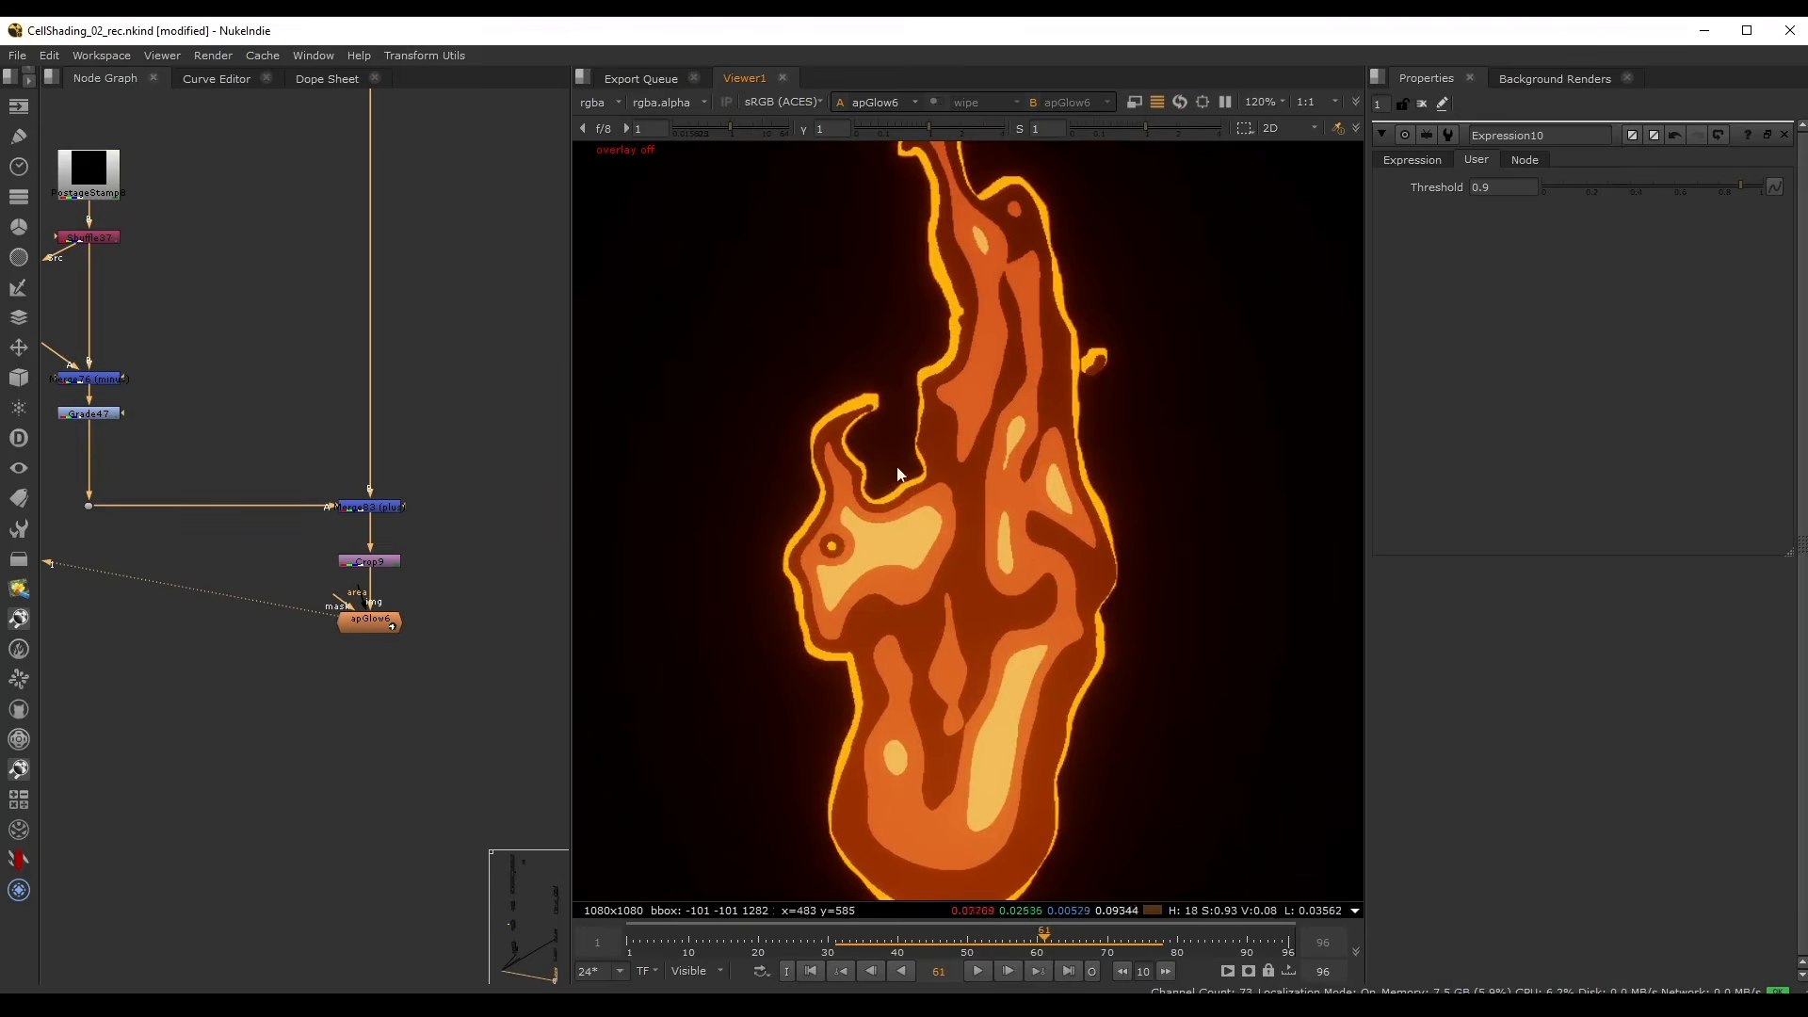
{"action": "left_click", "coordinate": [1041, 929]}
{"action": "left_click_drag", "start_coordinate": [1054, 938], "coordinate": [891, 938]}
- View the other flame setup at Crop8, fit it in the viewer and play back its animation
{"action": "scroll", "coordinate": [353, 256], "scroll_direction": "down", "scroll_amount": 5}
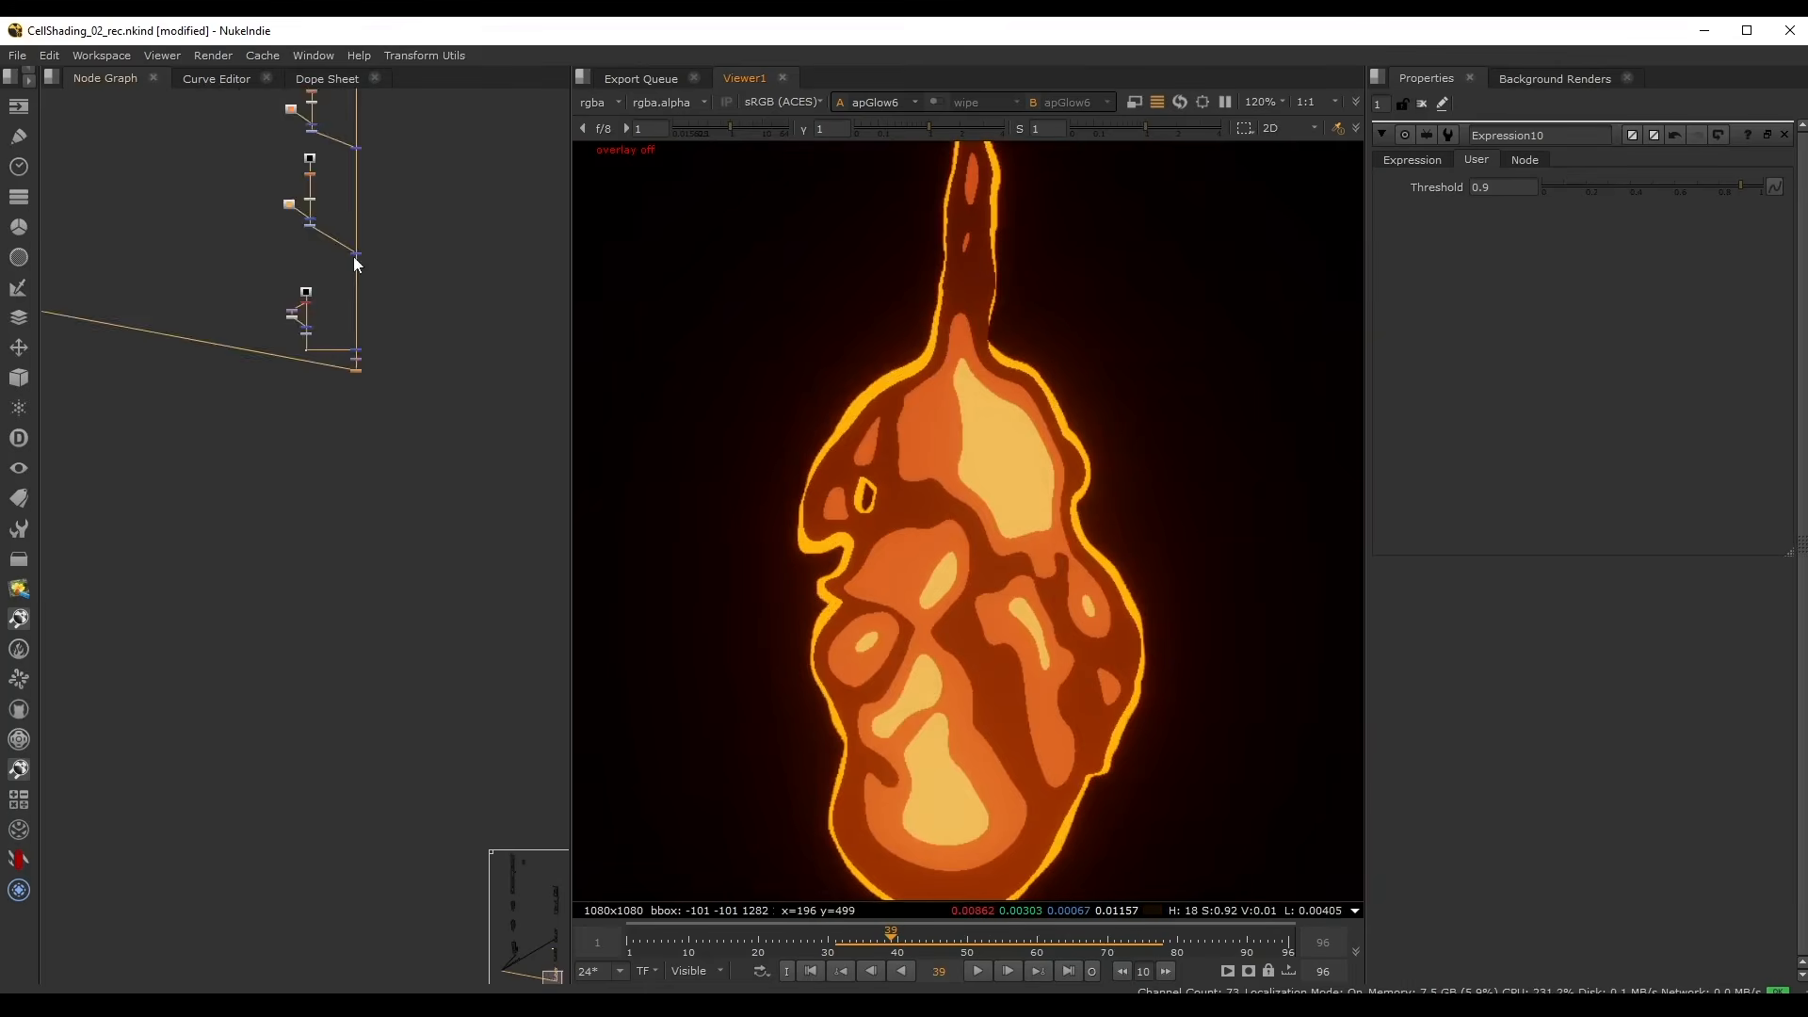
{"action": "middle_click_drag", "start_coordinate": [349, 251], "coordinate": [344, 428]}
{"action": "scroll", "coordinate": [343, 428], "scroll_direction": "up", "scroll_amount": 3}
{"action": "left_click", "coordinate": [284, 435]}
{"action": "key", "text": "1"}
{"action": "left_click", "coordinate": [320, 449]}
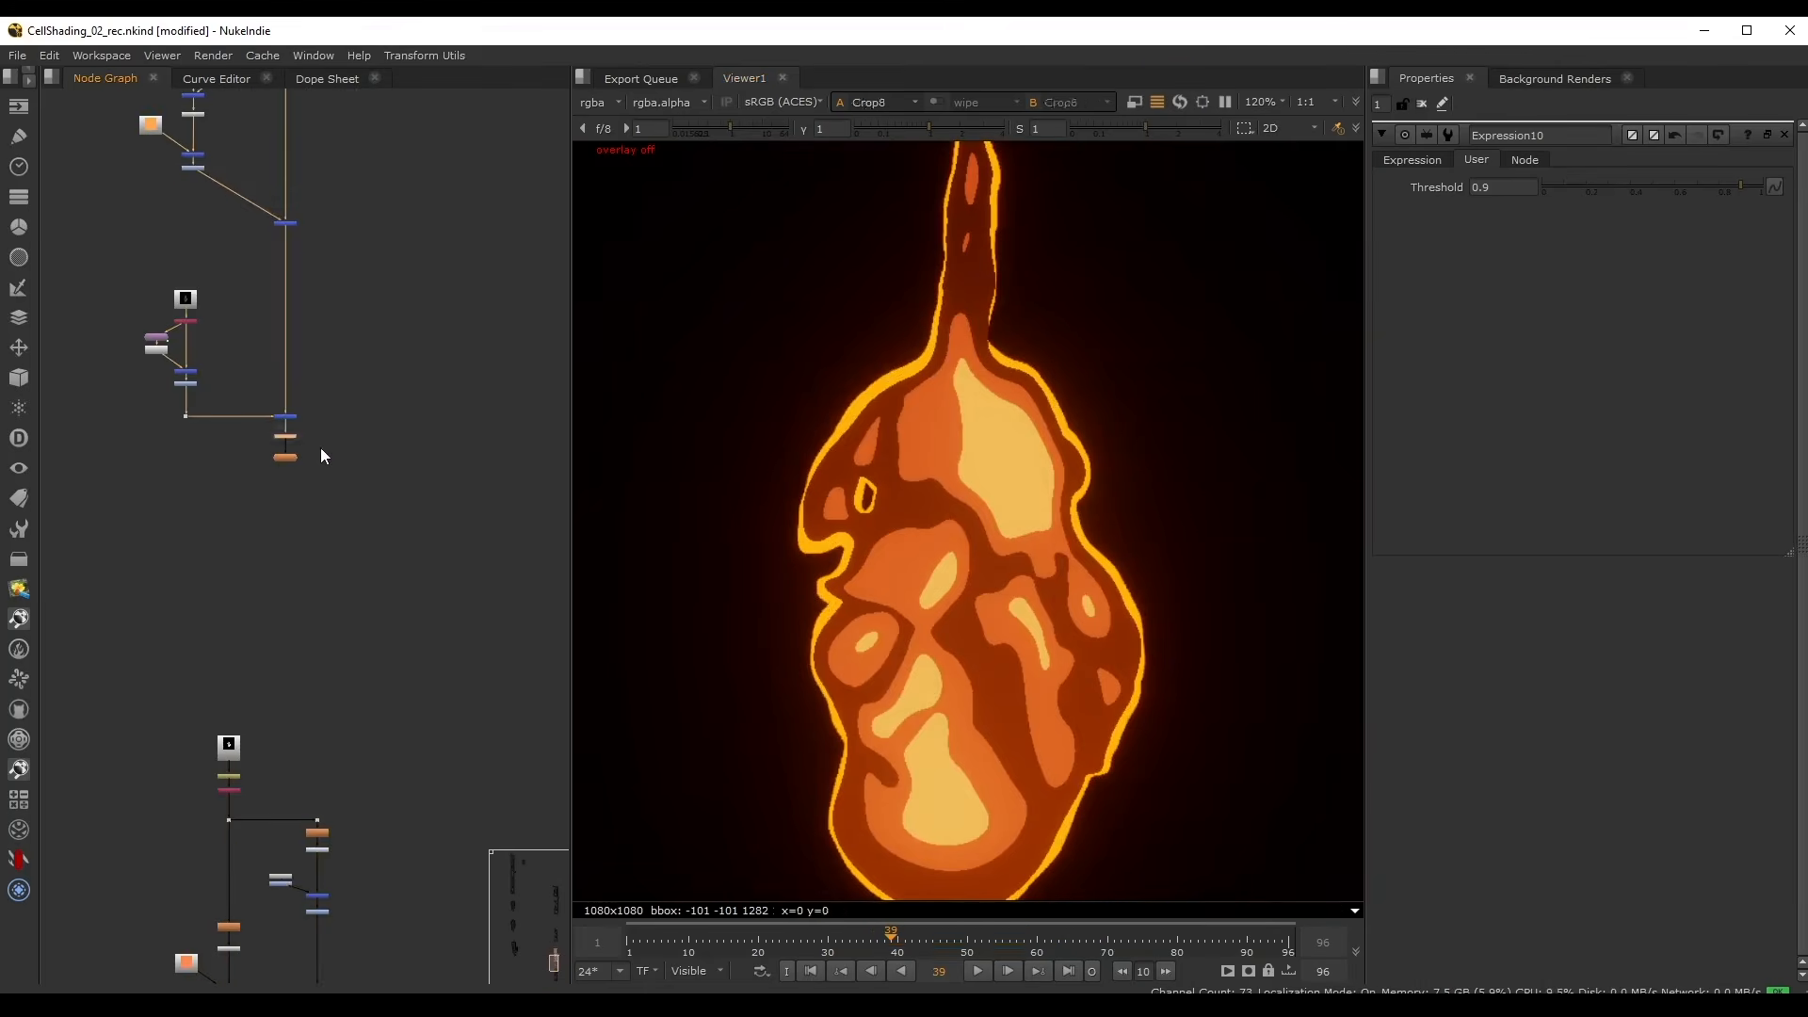
{"action": "key", "text": "f"}
{"action": "left_click", "coordinate": [975, 973]}
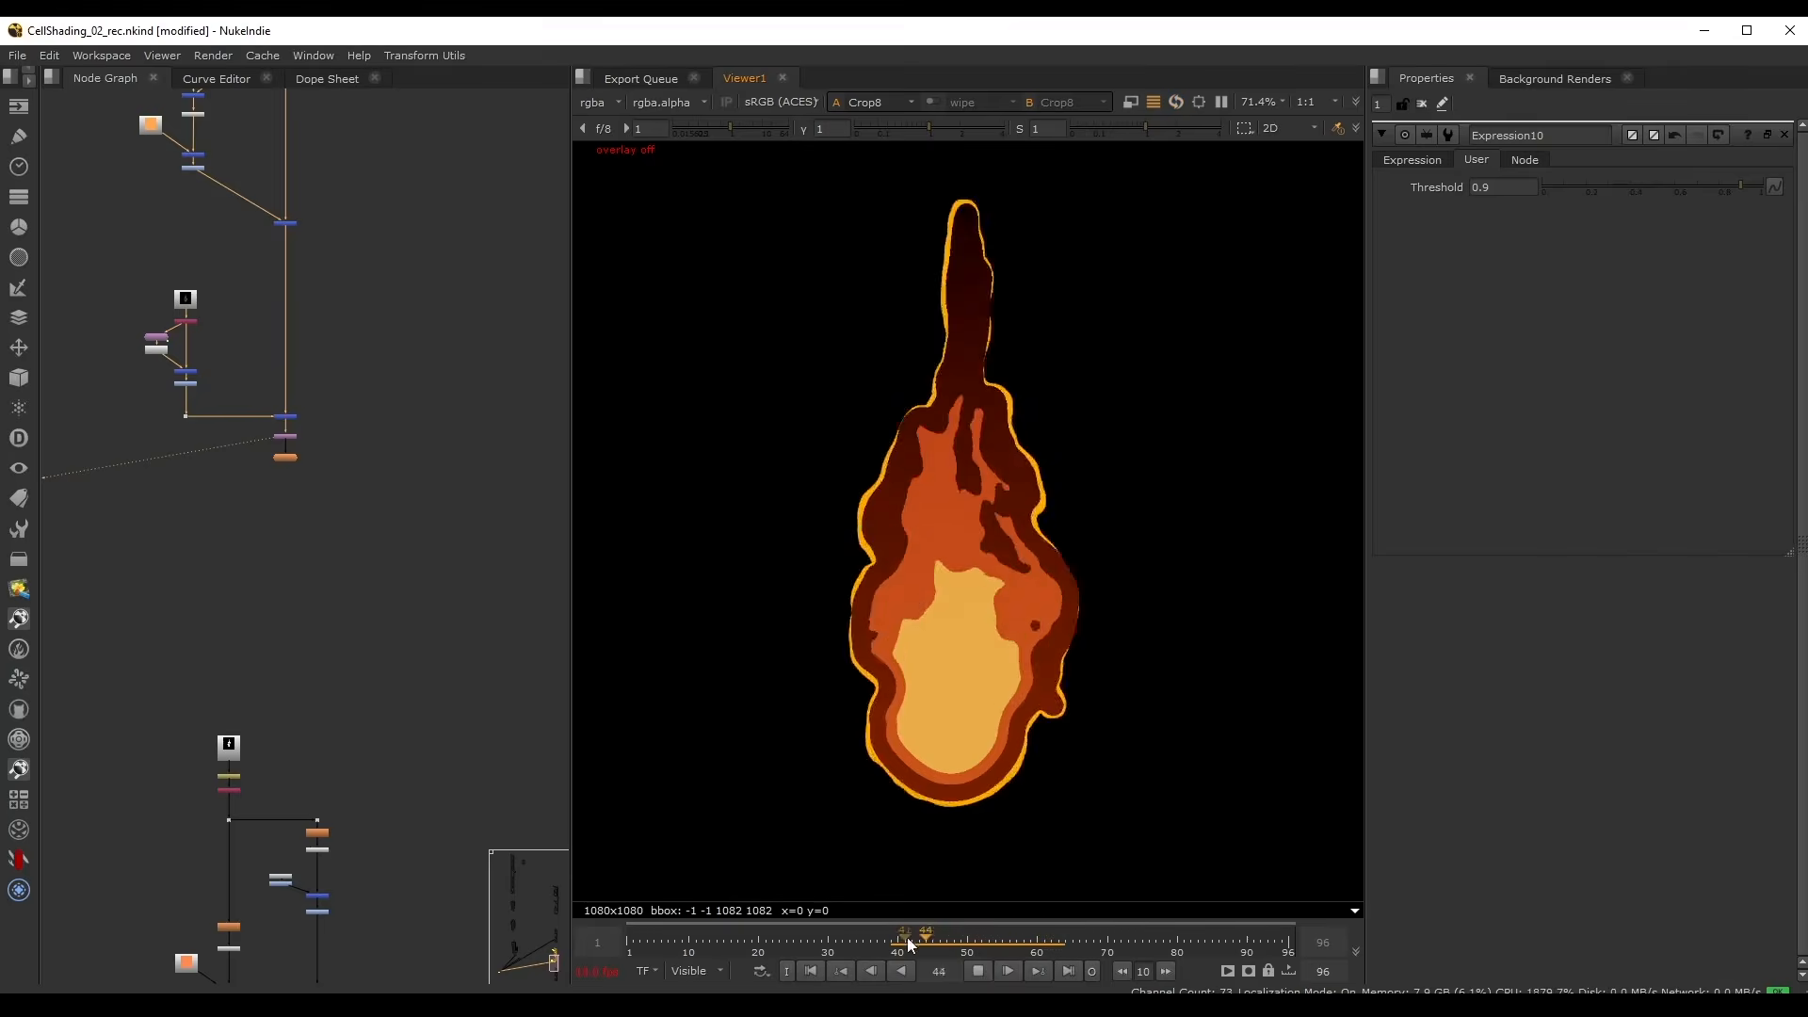
{"action": "left_click", "coordinate": [977, 970]}
- Return to the apGlow6 output, play the flame and stop at frame 59
{"action": "scroll", "coordinate": [416, 610], "scroll_direction": "down", "scroll_amount": 2}
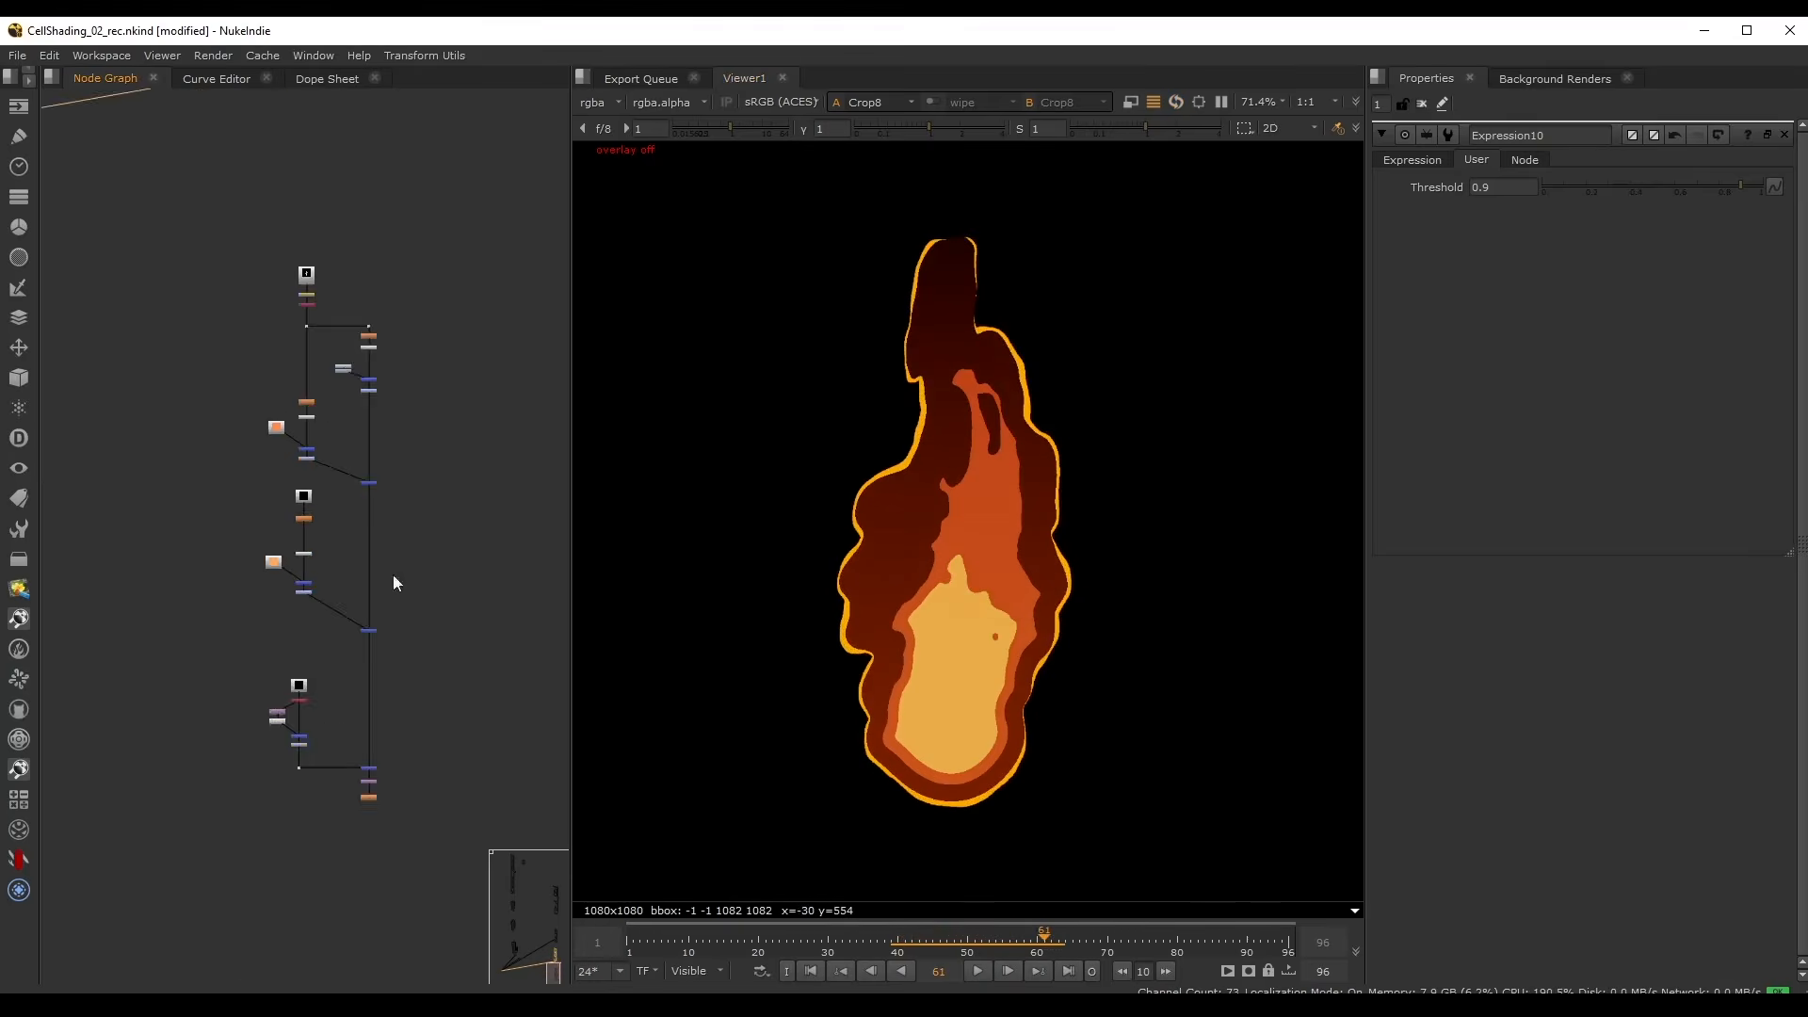
{"action": "scroll", "coordinate": [367, 646], "scroll_direction": "up", "scroll_amount": 3}
{"action": "scroll", "coordinate": [367, 646], "scroll_direction": "up", "scroll_amount": 1}
{"action": "key", "text": "1"}
{"action": "left_click", "coordinate": [977, 971]}
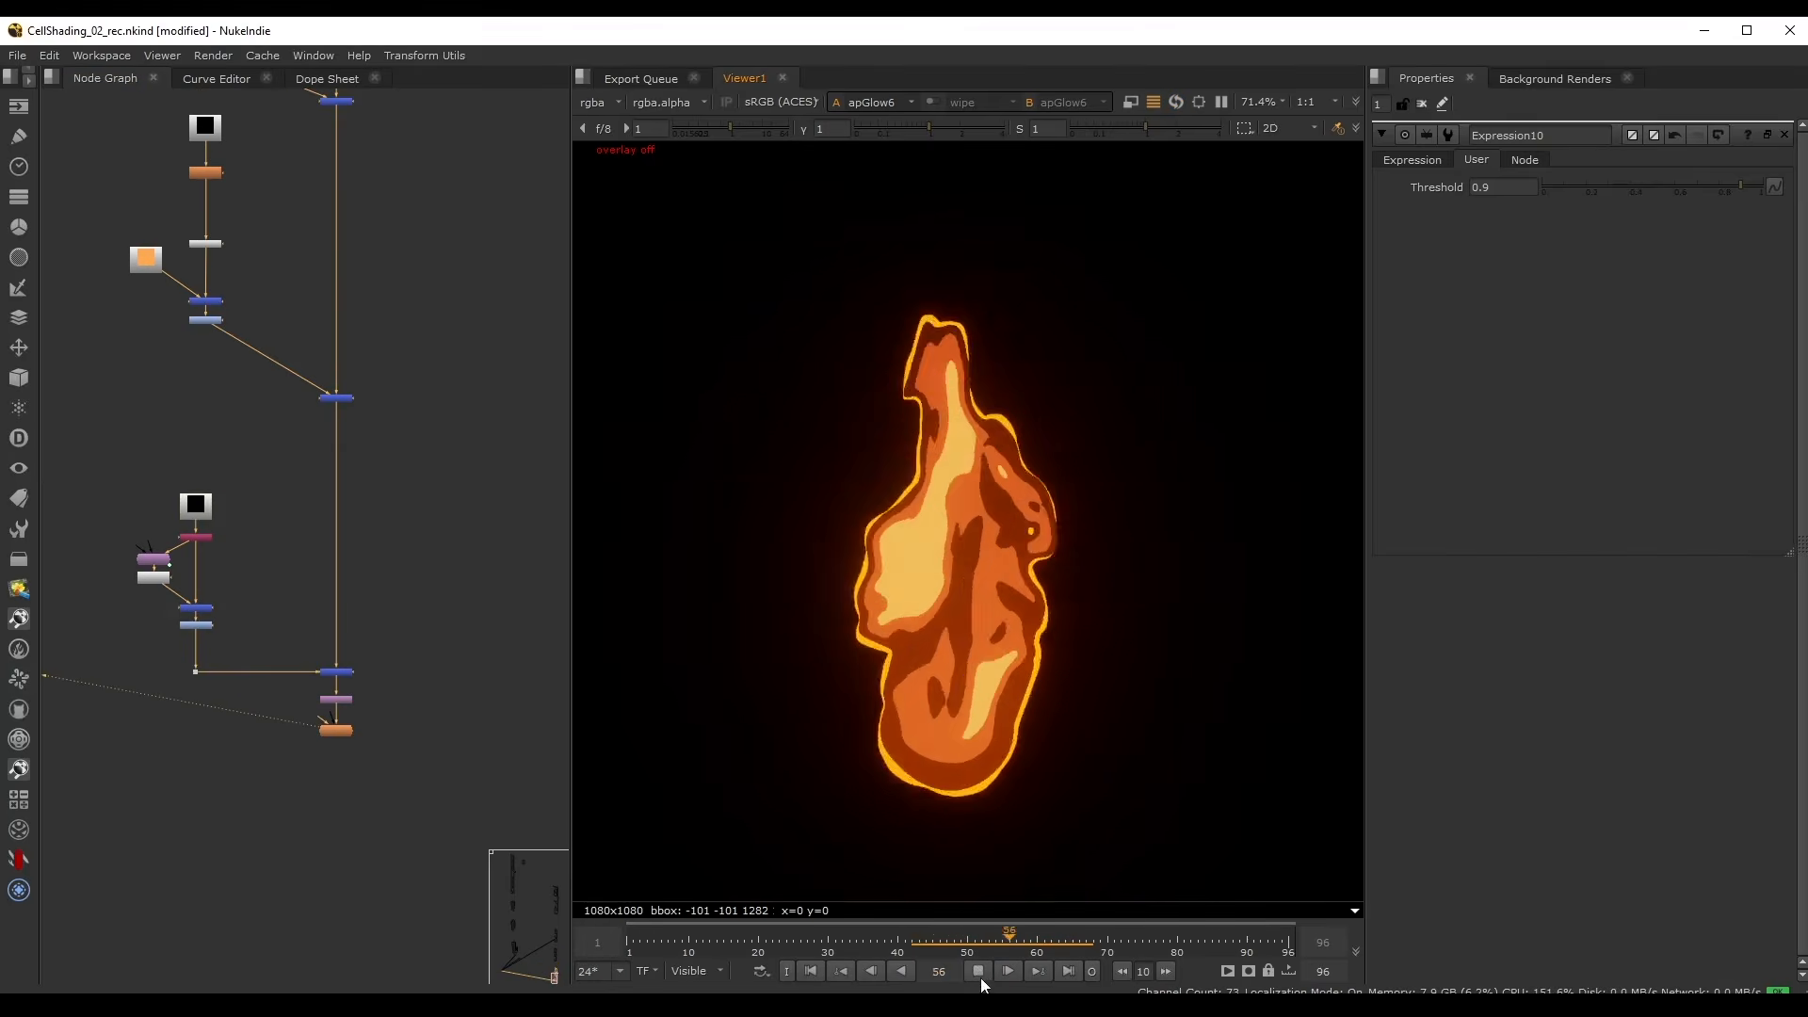
{"action": "left_click", "coordinate": [1030, 941]}
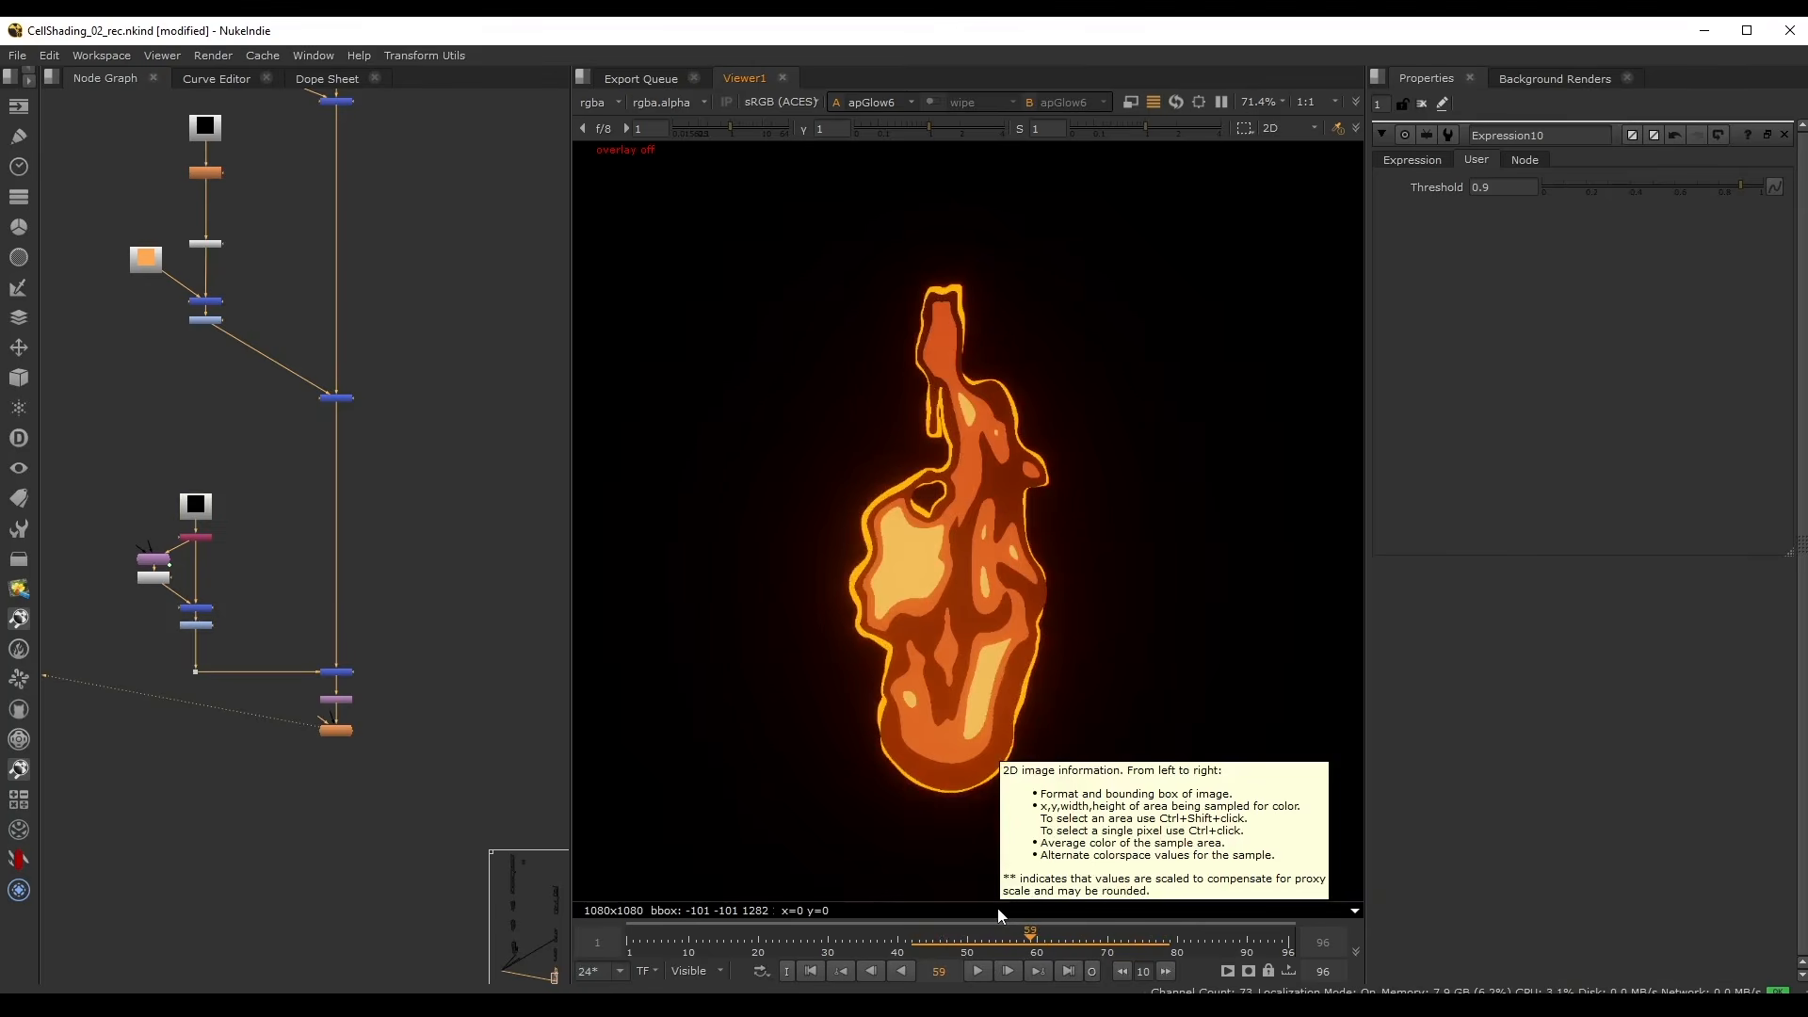
- Compare against the Crop8 flame at frame 59 and at frame 47
{"action": "key", "text": "f"}
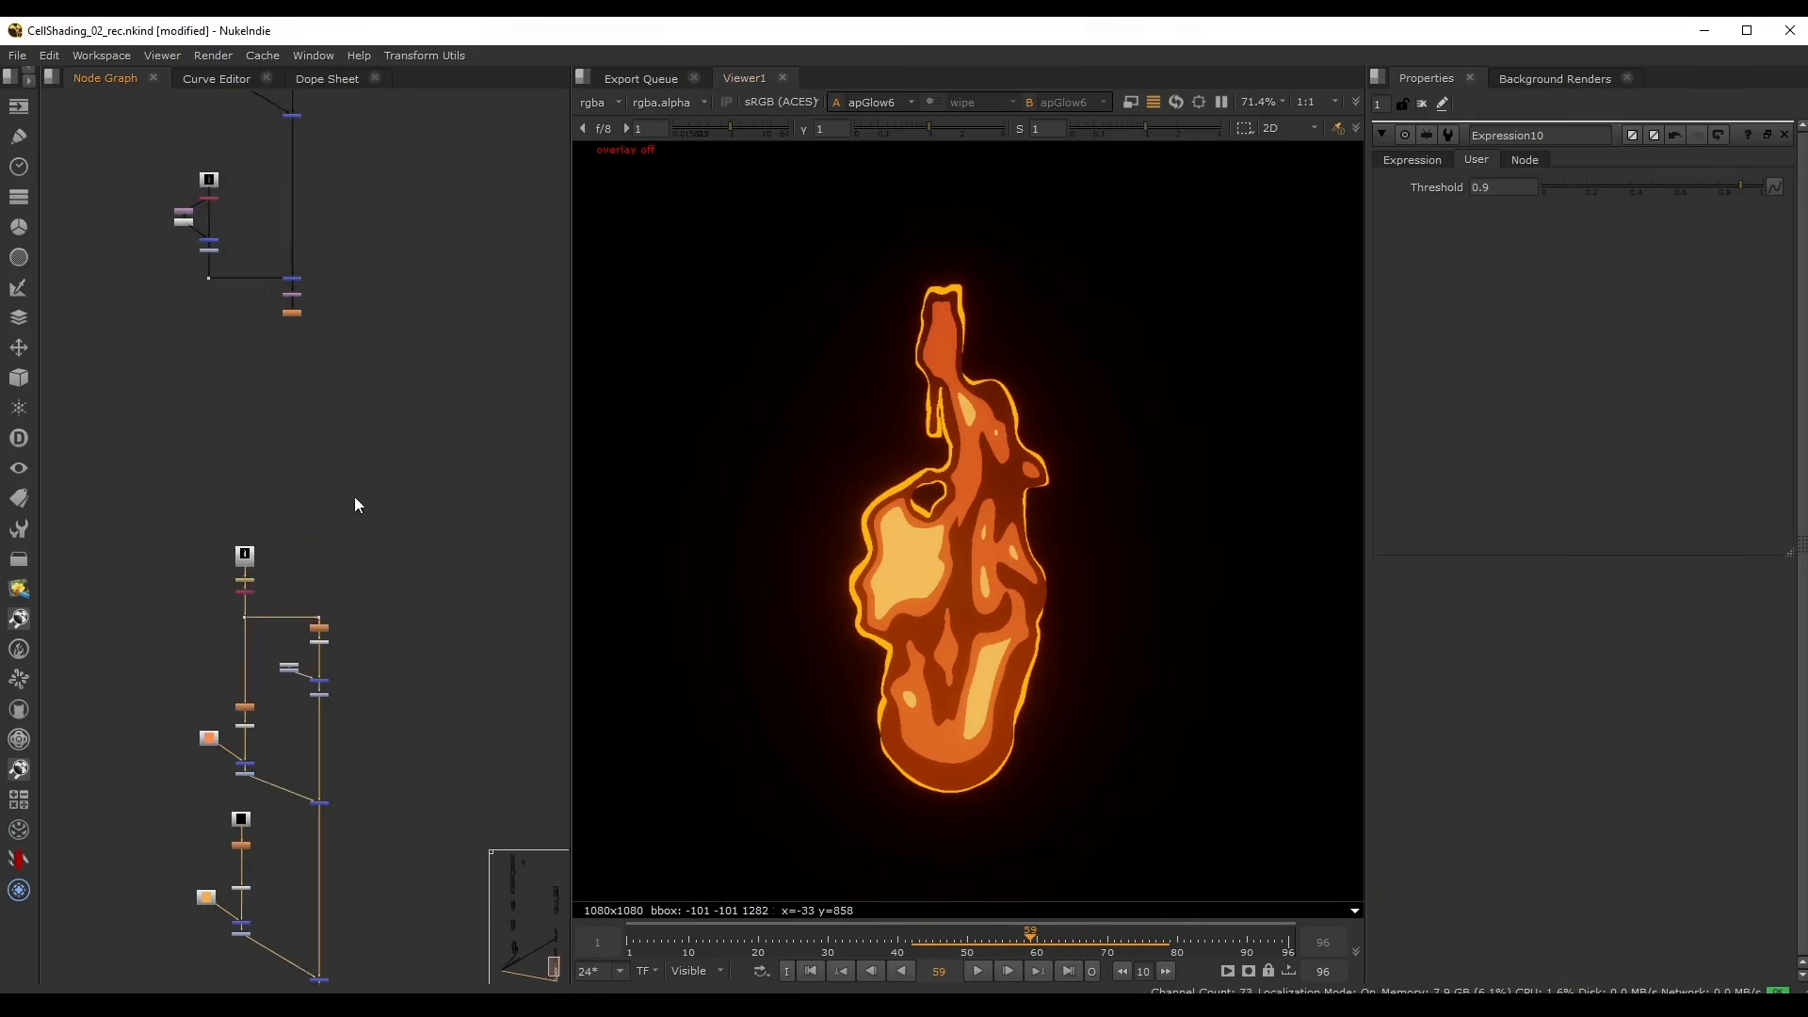
{"action": "left_click", "coordinate": [280, 323]}
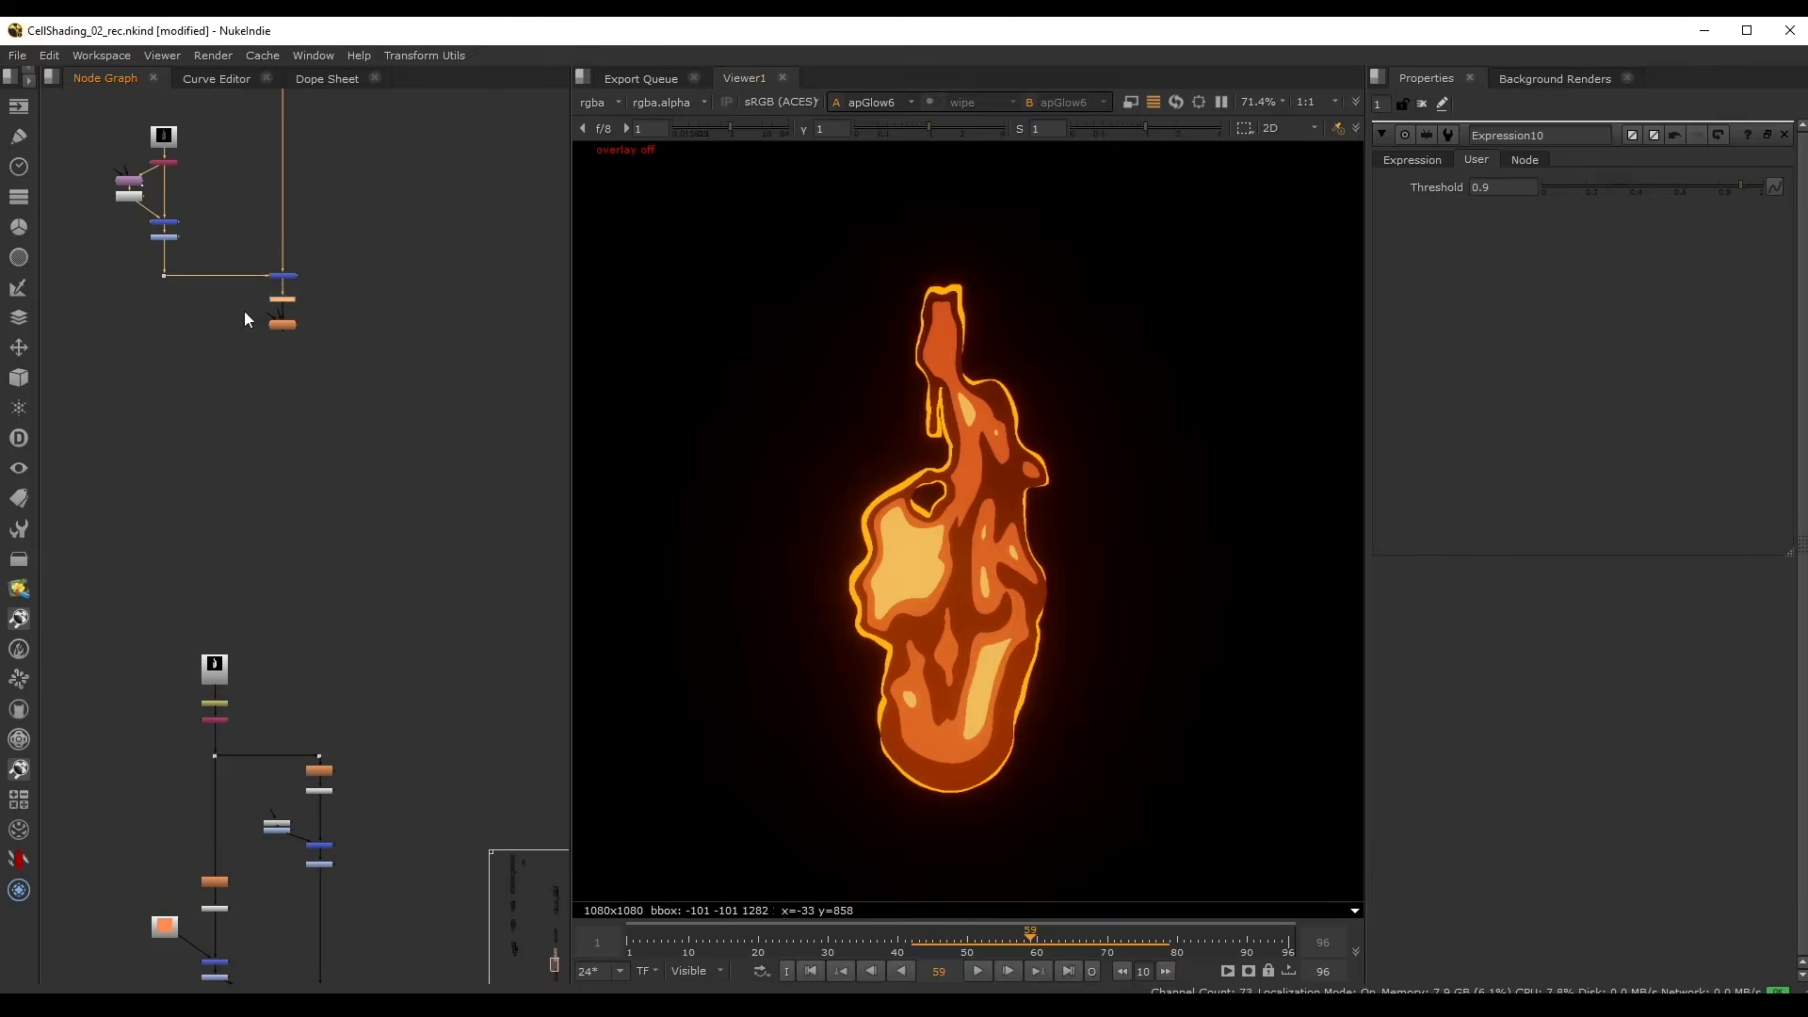
{"action": "key", "text": "1"}
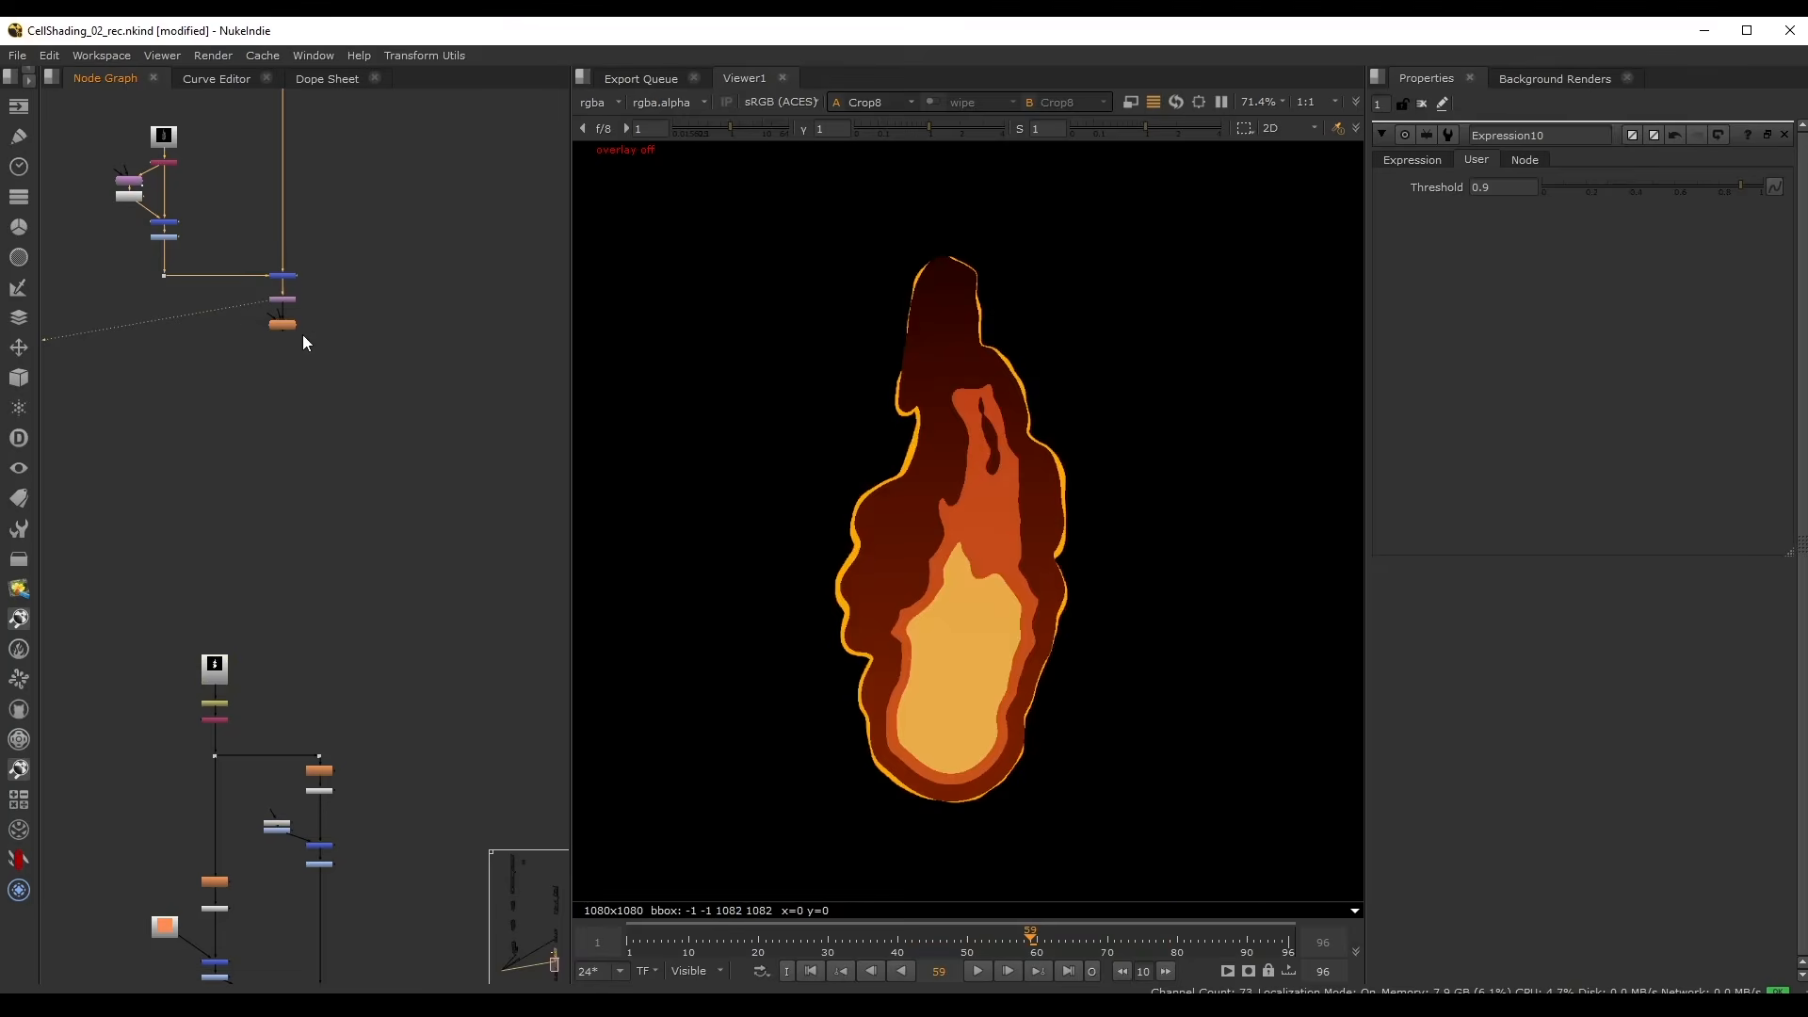
{"action": "left_click", "coordinate": [947, 943]}
{"action": "key", "text": "f"}
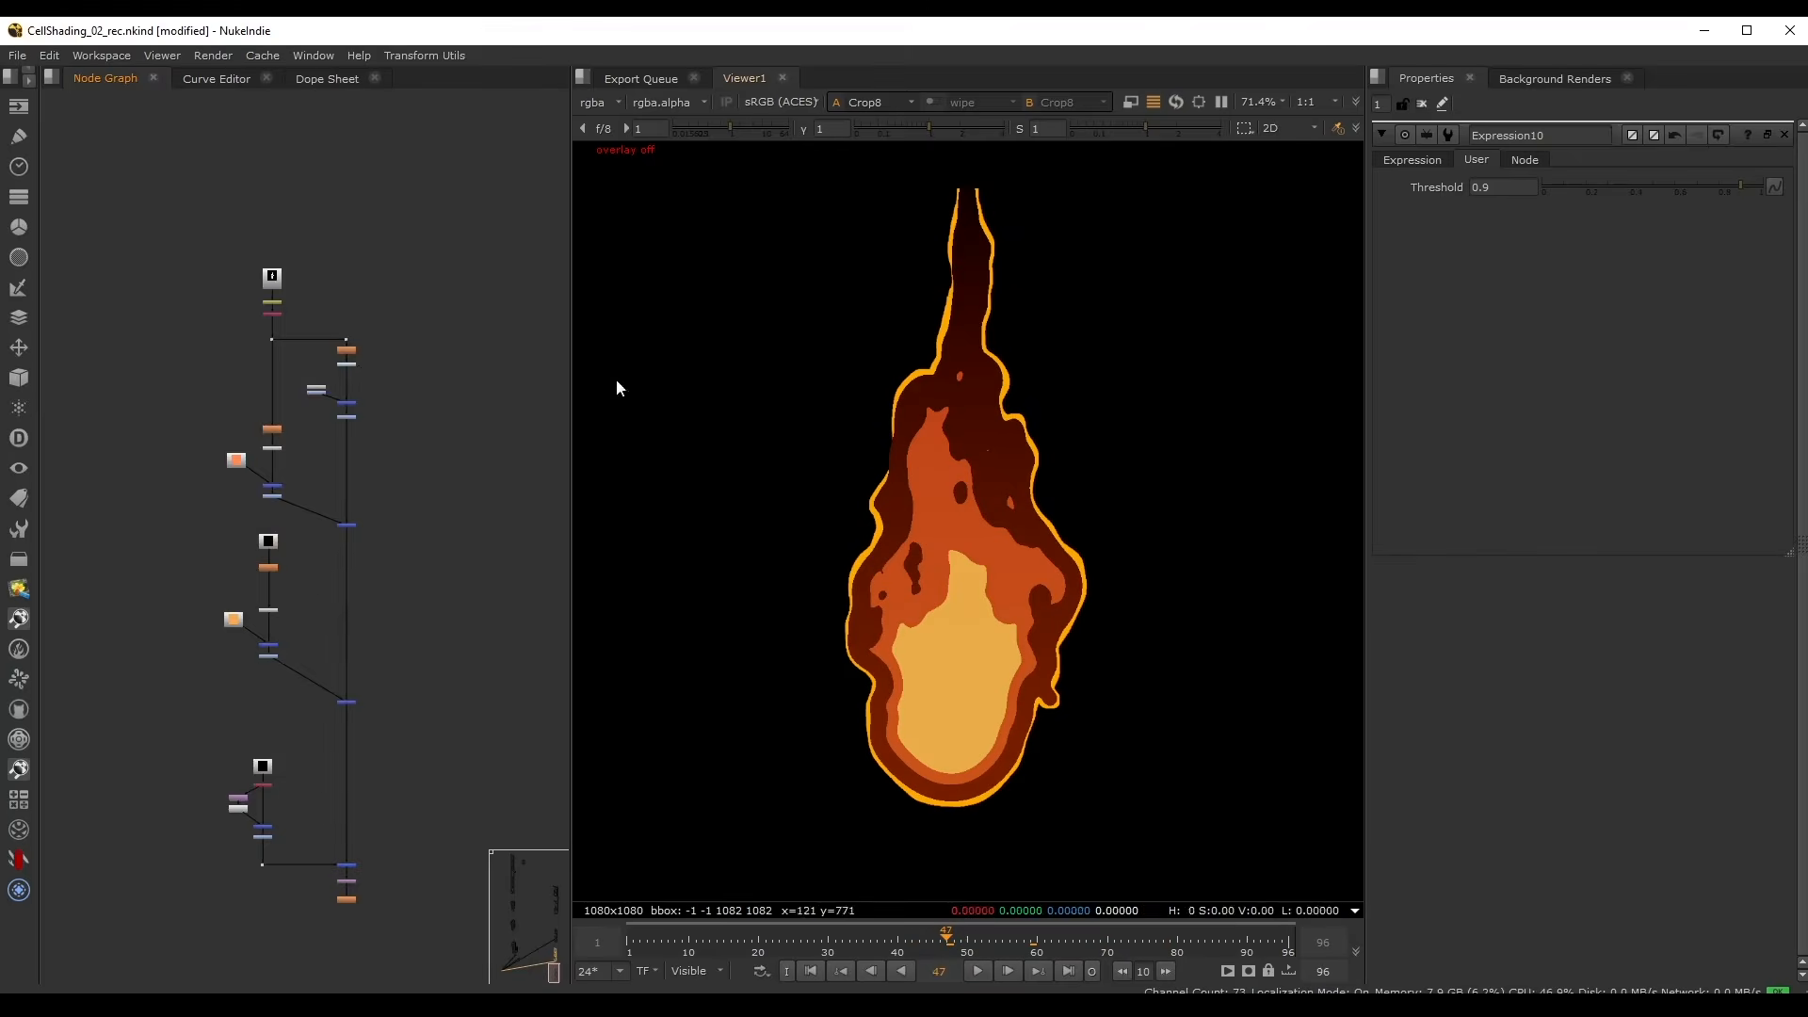
- View the source mesh render at Read10 to examine its shape at frame 47
{"action": "scroll", "coordinate": [322, 305], "scroll_direction": "up", "scroll_amount": 2}
{"action": "left_click", "coordinate": [252, 269]}
{"action": "key", "text": "1"}
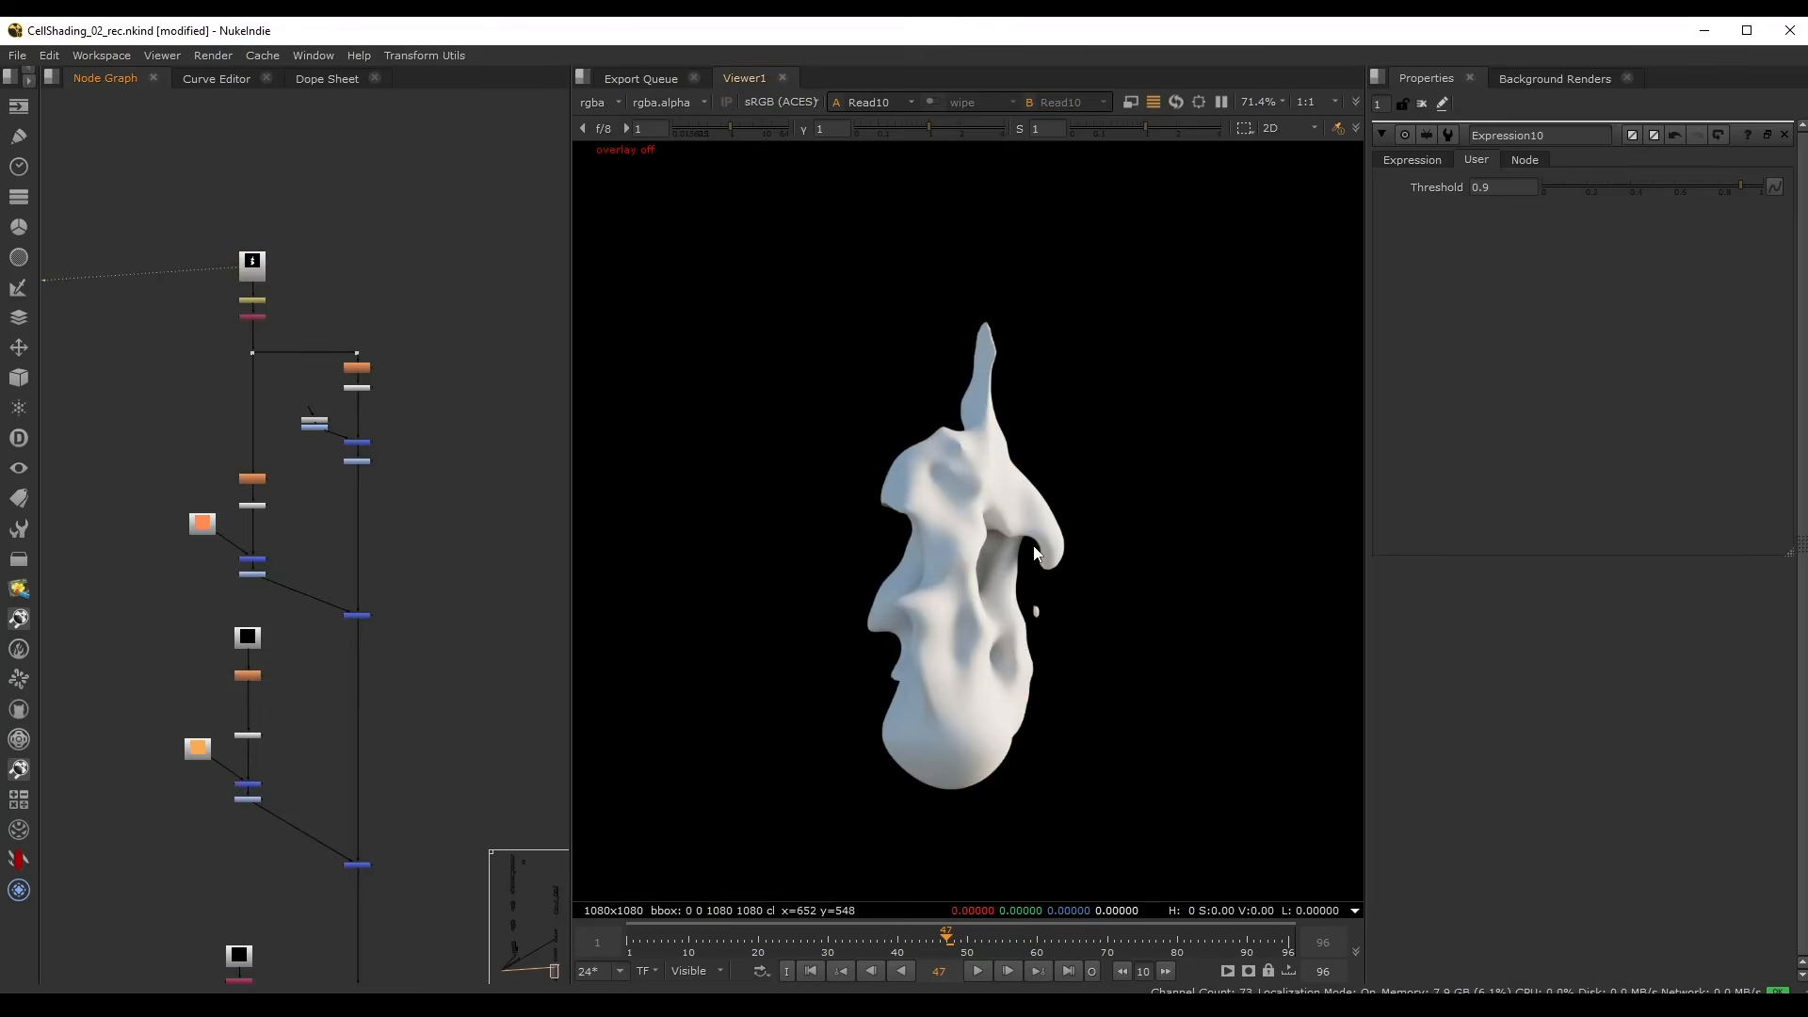
{"action": "scroll", "coordinate": [262, 256], "scroll_direction": "up", "scroll_amount": 3}
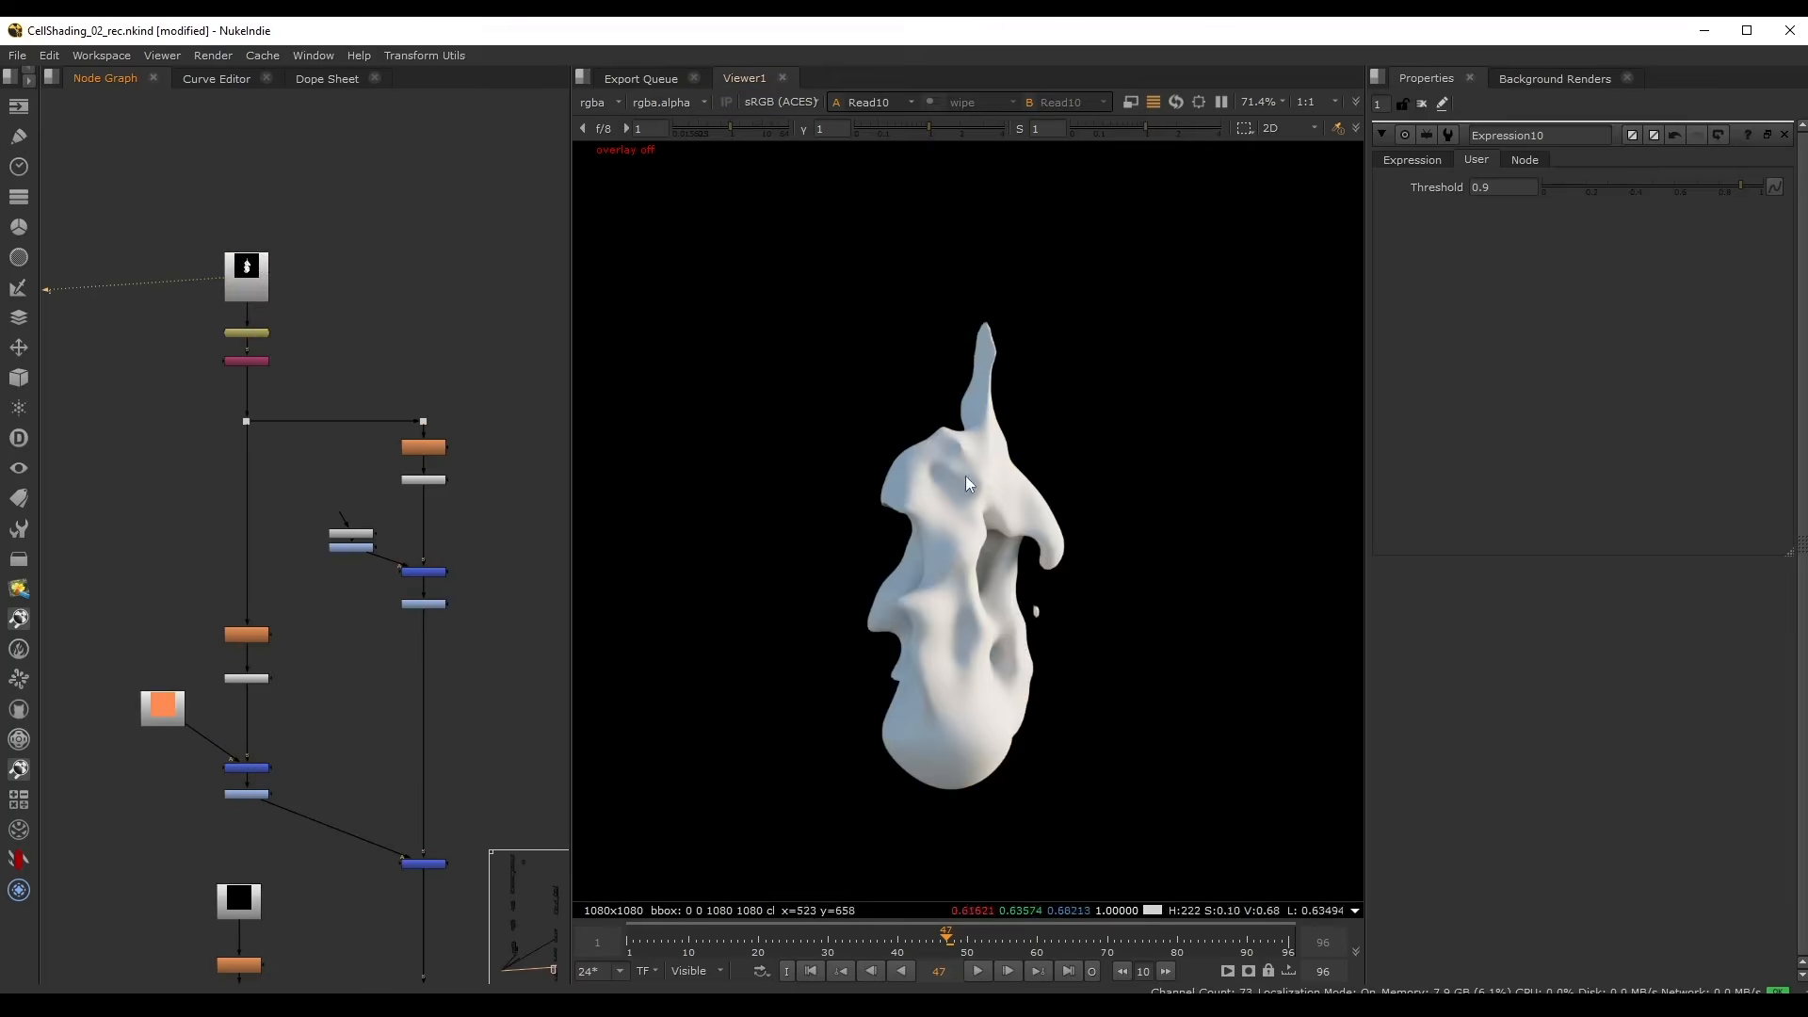
- Compare the Crop8 and apGlow6 flames at frame 47, review the glow setup's full node tree and clear the selection
{"action": "scroll", "coordinate": [384, 274], "scroll_direction": "down", "scroll_amount": 15}
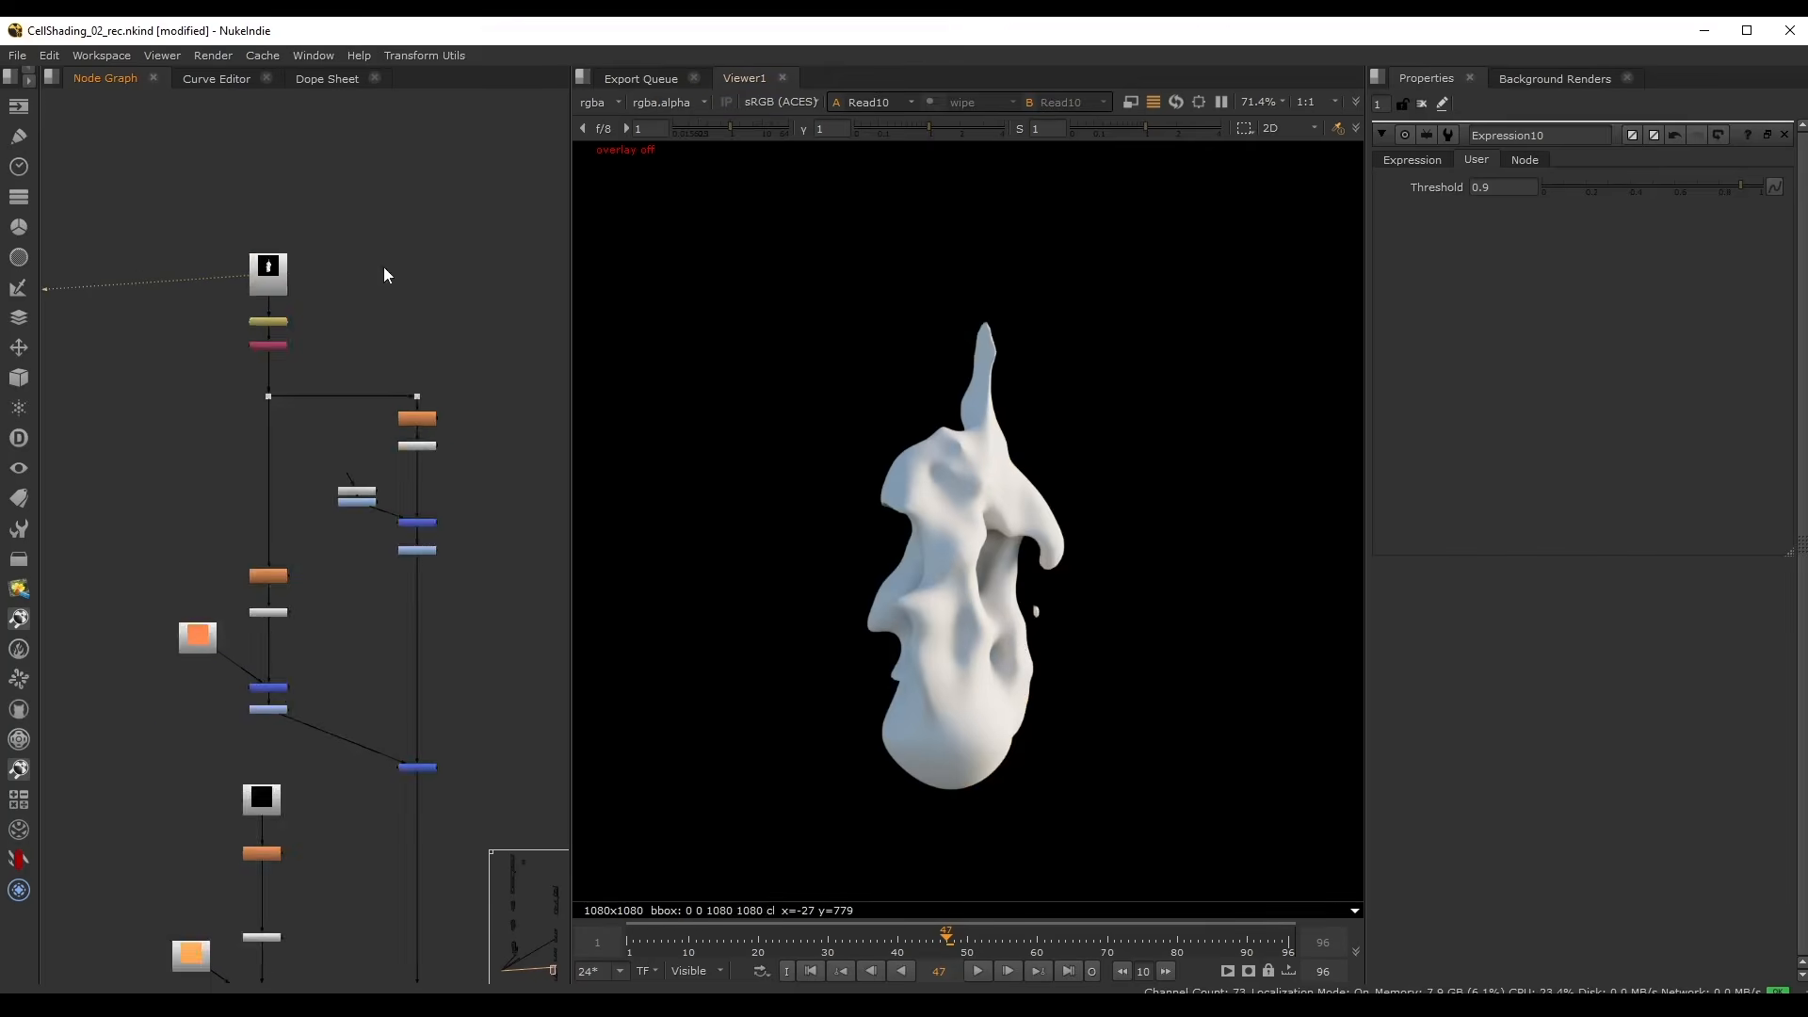
{"action": "left_click", "coordinate": [391, 437]}
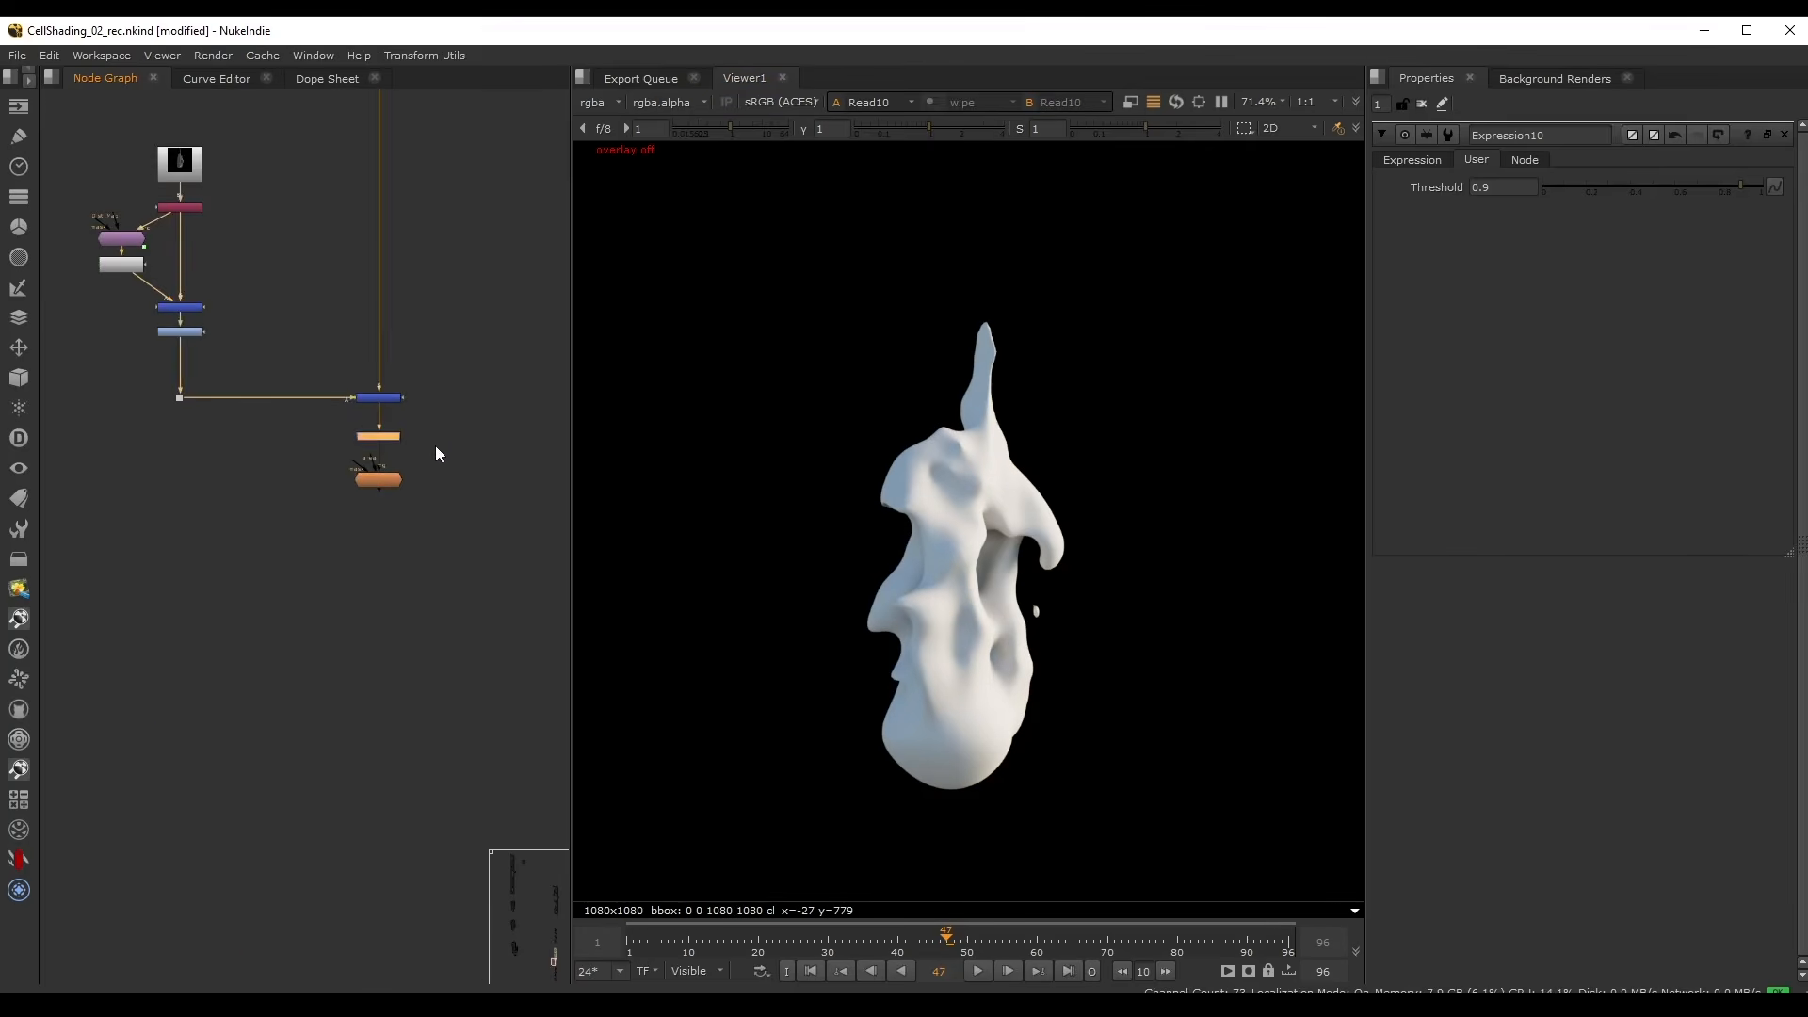
{"action": "key", "text": "1"}
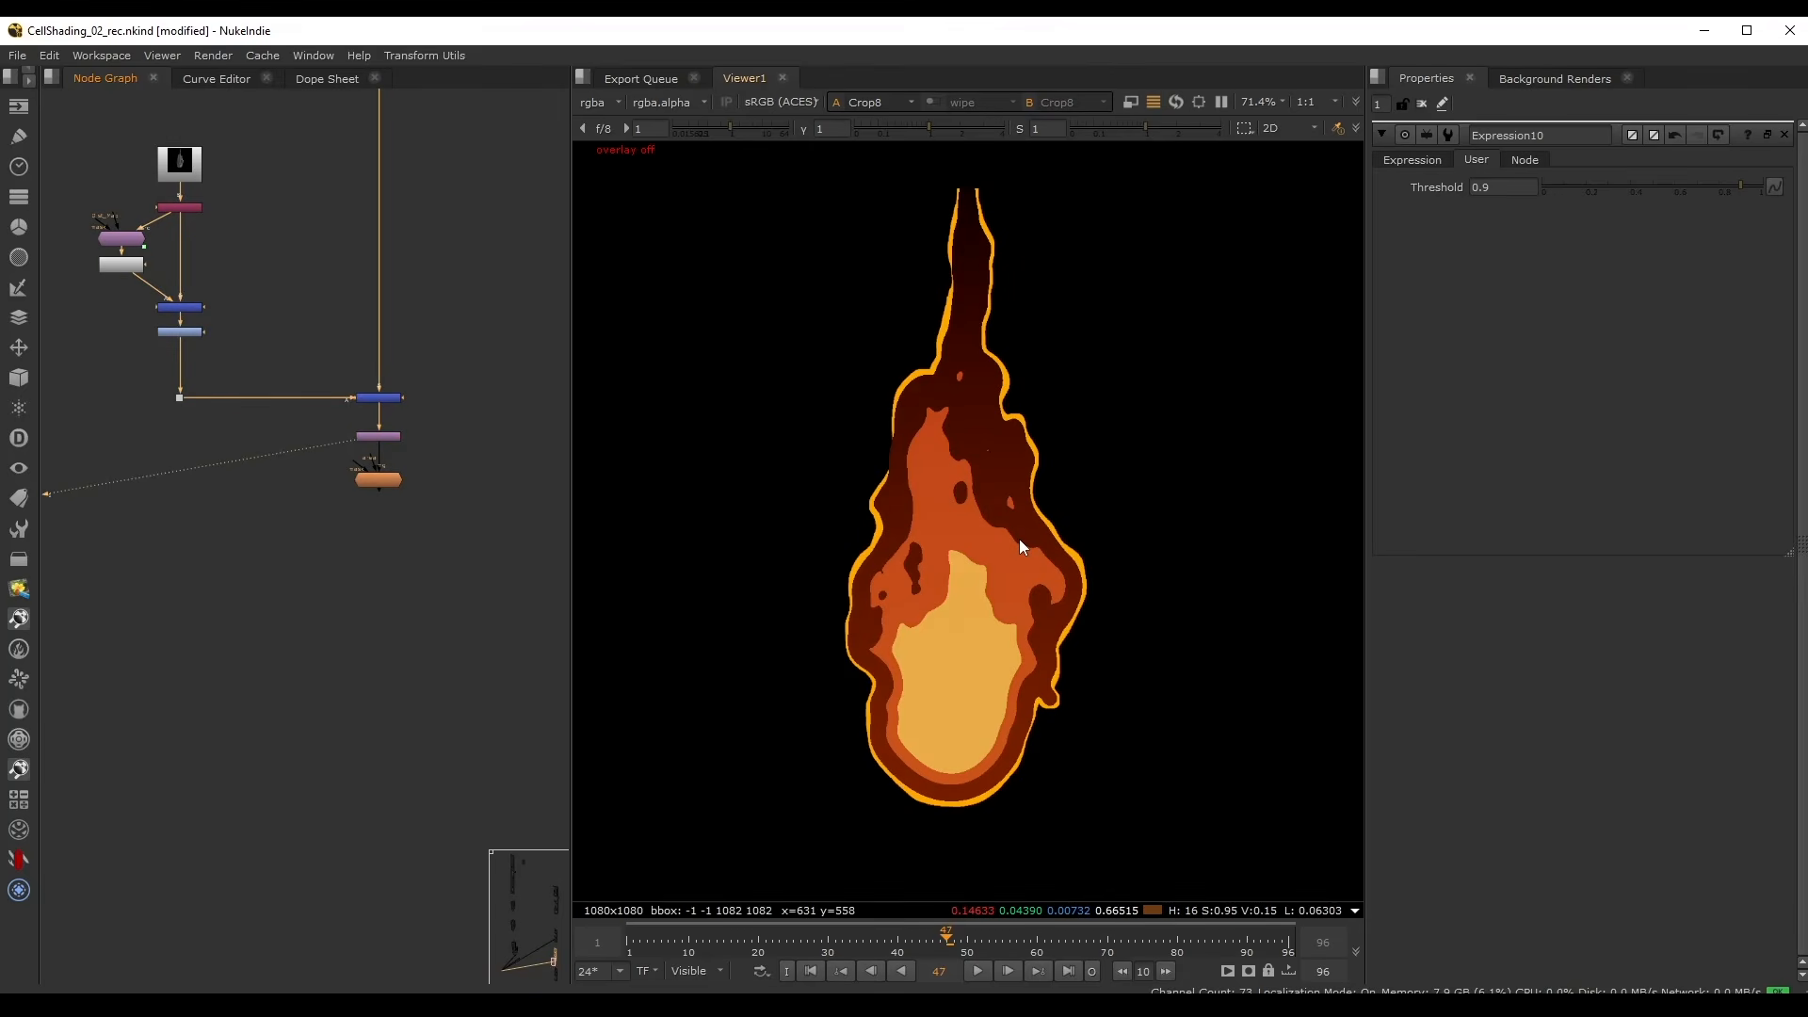
{"action": "scroll", "coordinate": [273, 542], "scroll_direction": "down", "scroll_amount": 6}
{"action": "middle_click_drag", "start_coordinate": [353, 286], "coordinate": [357, 463]}
{"action": "middle_click_drag", "start_coordinate": [395, 582], "coordinate": [394, 143]}
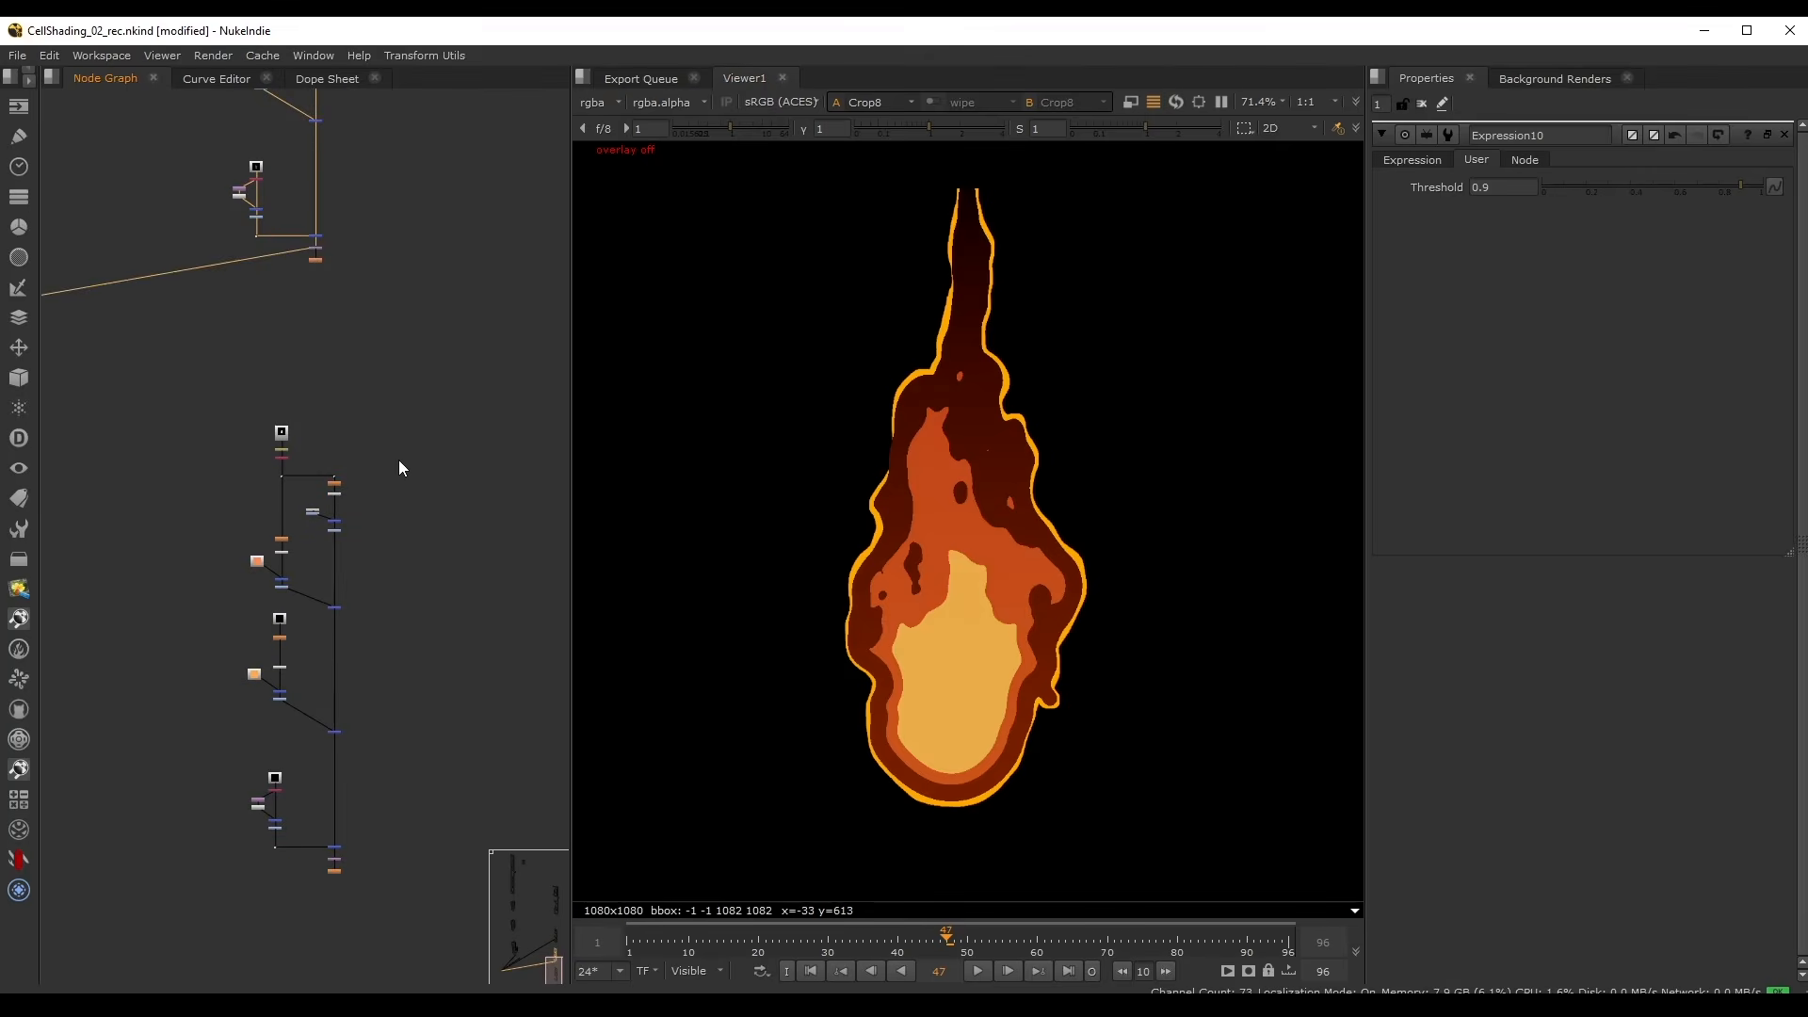
{"action": "scroll", "coordinate": [347, 756], "scroll_direction": "up", "scroll_amount": 4}
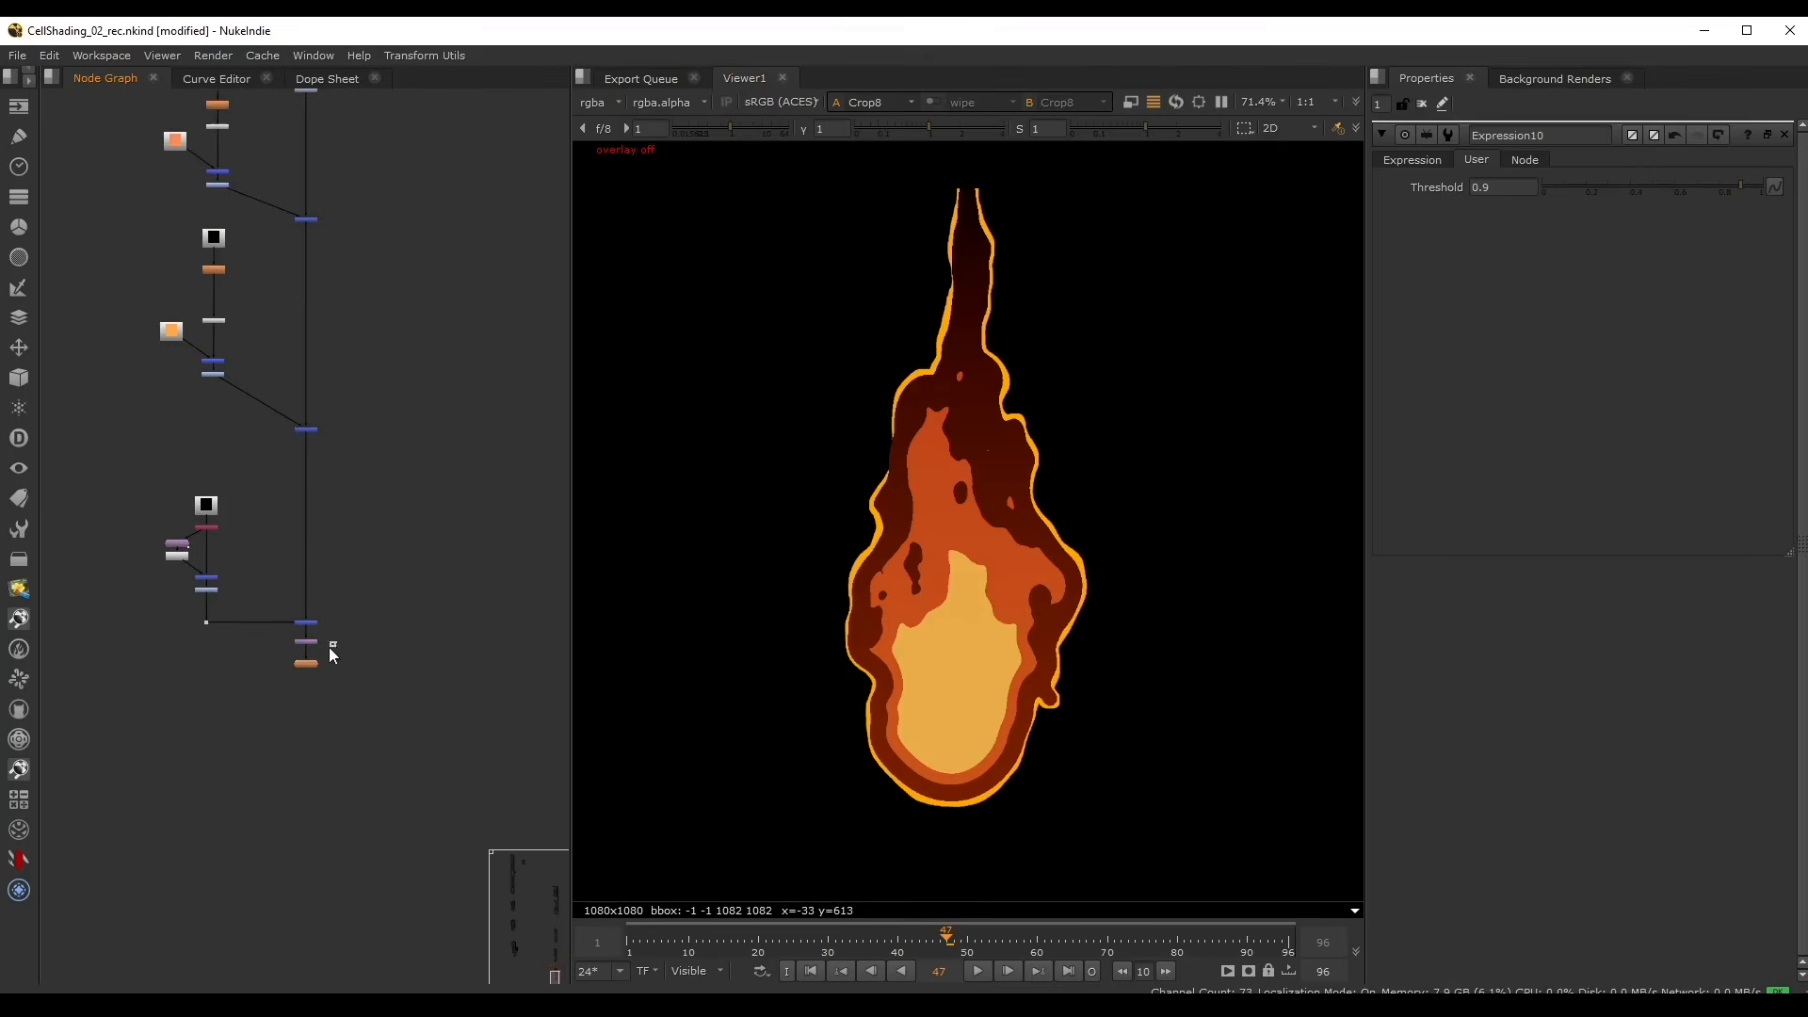
{"action": "left_click", "coordinate": [306, 662]}
{"action": "key", "text": "1"}
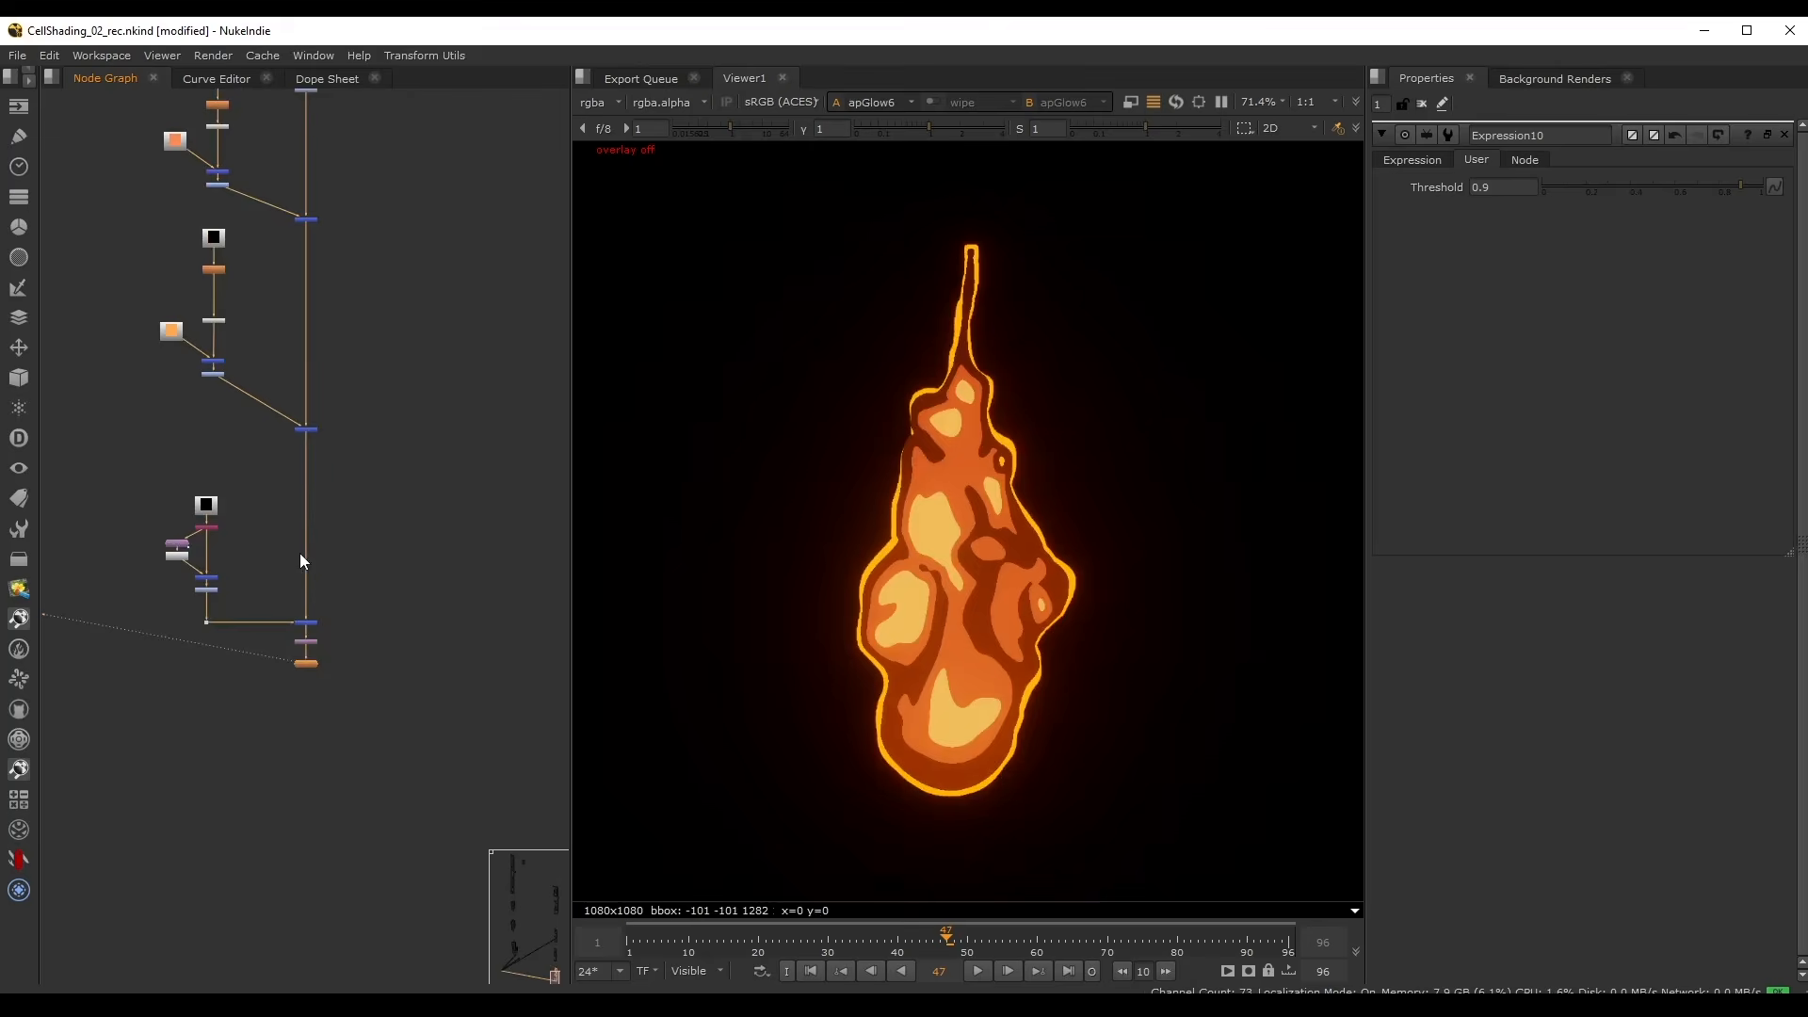
{"action": "middle_click_drag", "start_coordinate": [369, 250], "coordinate": [374, 523]}
{"action": "left_click_drag", "start_coordinate": [40, 509], "coordinate": [24, 569]}
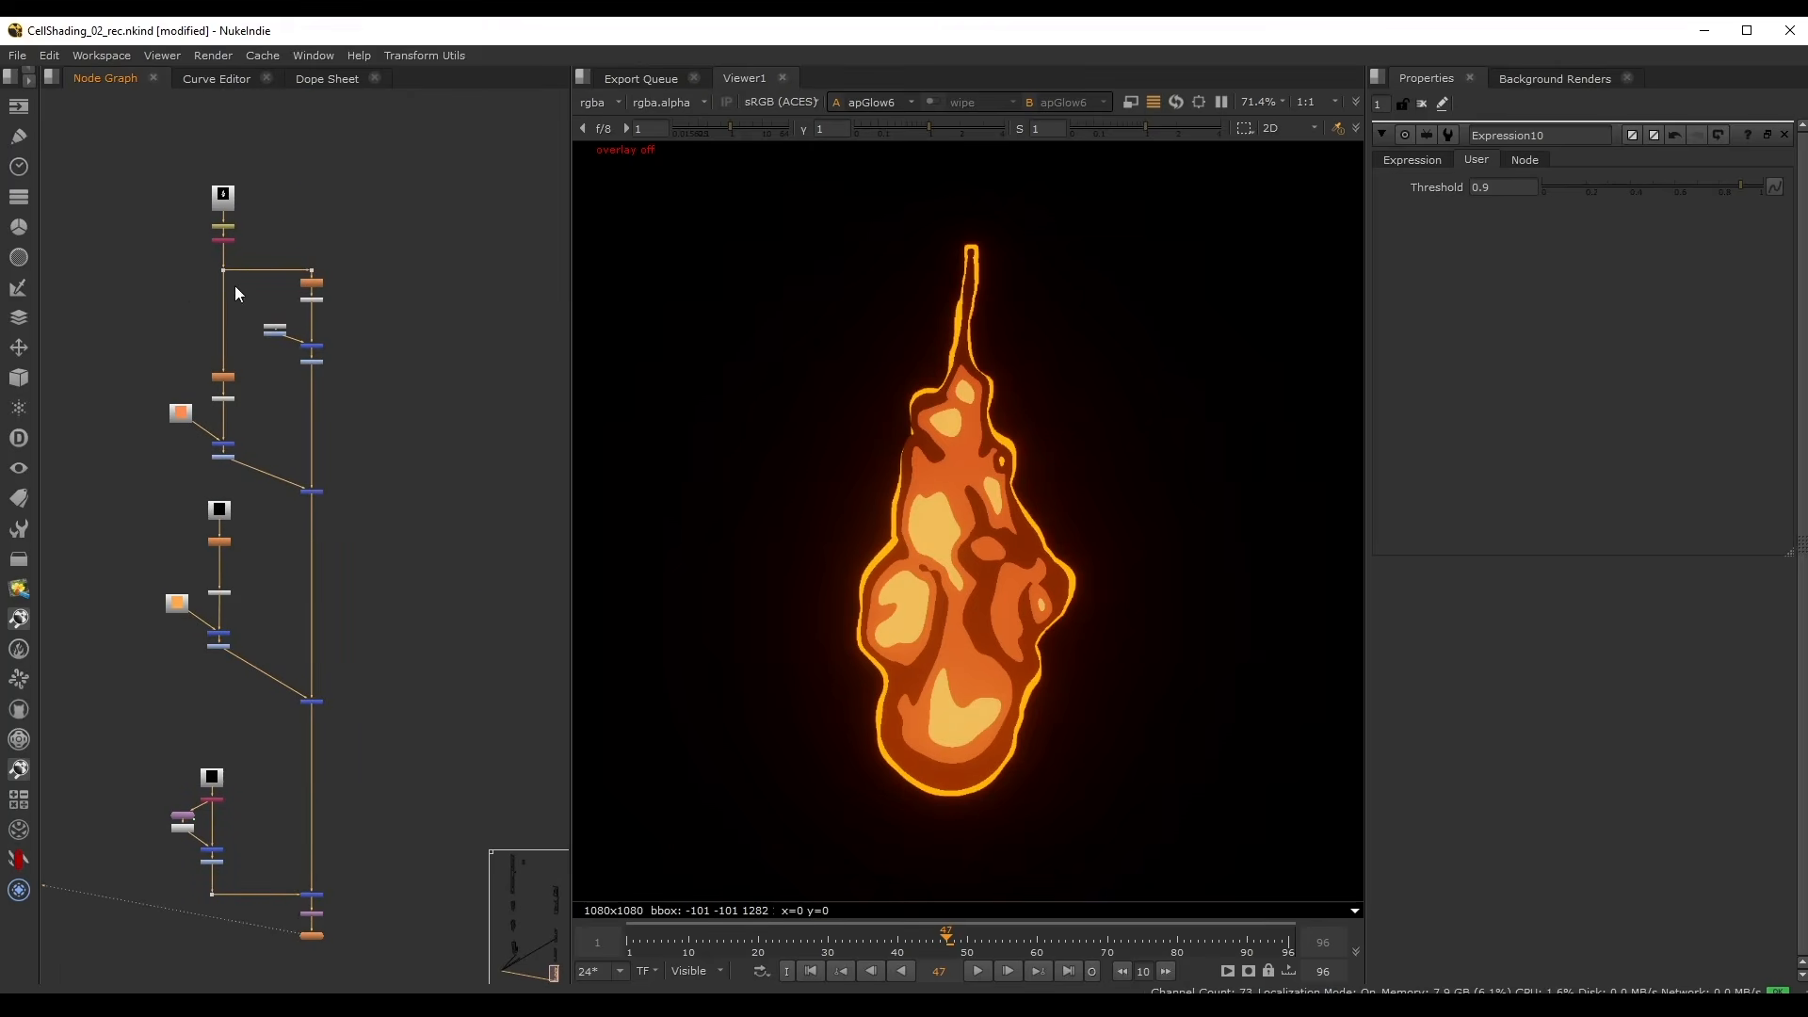
{"action": "left_click", "coordinate": [185, 285]}
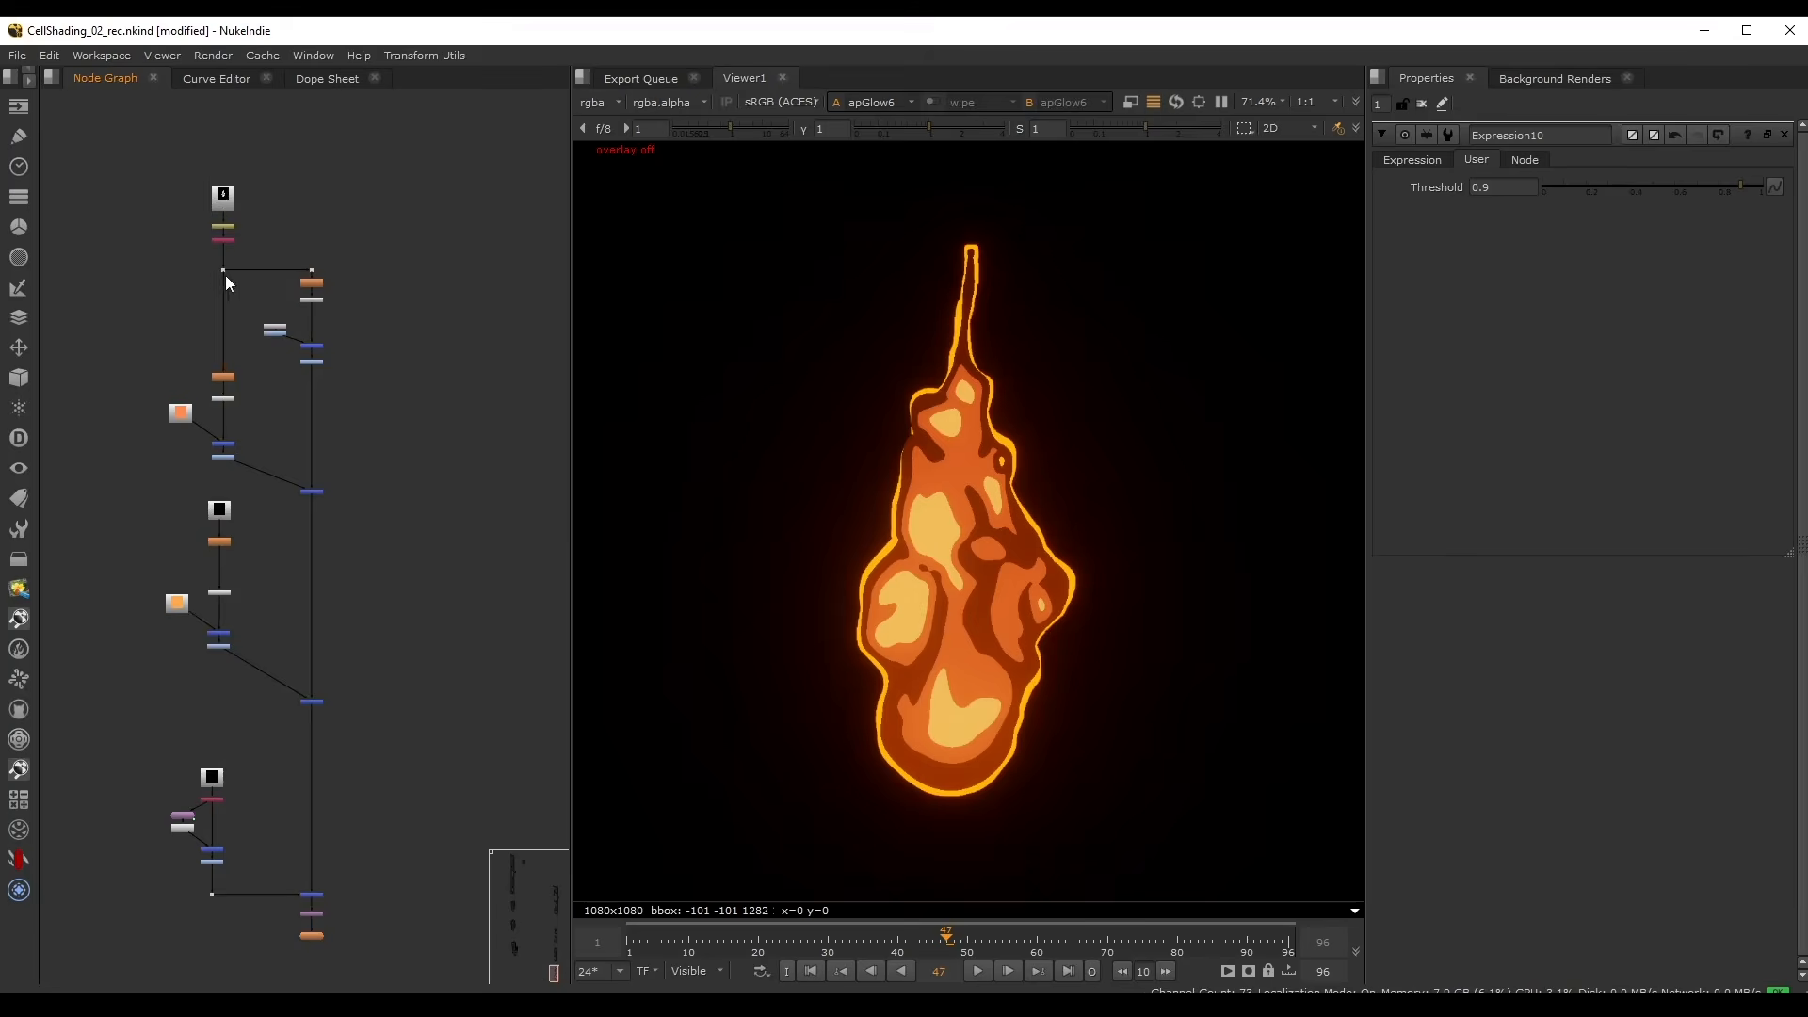
- Move the Crop and apGlow6 nodes further down the main branch and add a PostageStamp node below the lowest side branch
{"action": "scroll", "coordinate": [443, 464], "scroll_direction": "down", "scroll_amount": 5}
{"action": "scroll", "coordinate": [388, 613], "scroll_direction": "up", "scroll_amount": 2}
{"action": "left_click_drag", "start_coordinate": [384, 629], "coordinate": [299, 565]}
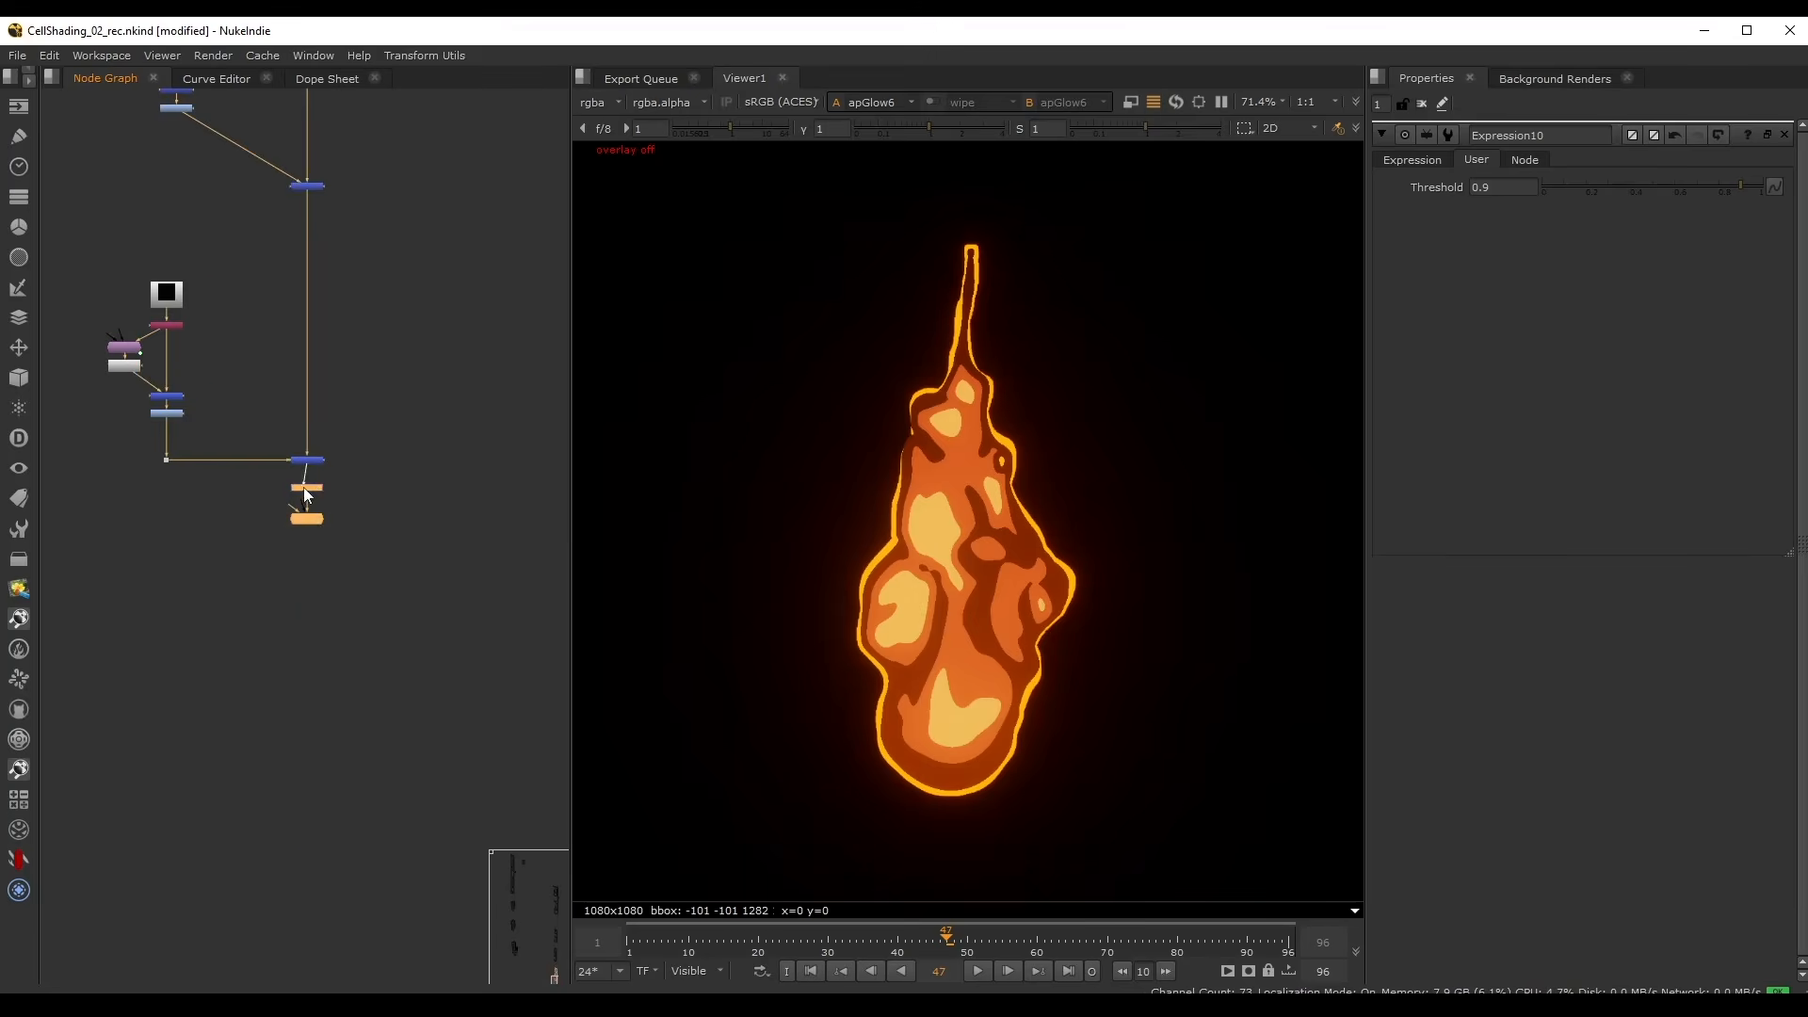
{"action": "left_click_drag", "start_coordinate": [303, 487], "coordinate": [302, 750]}
{"action": "left_click", "coordinate": [185, 561]}
{"action": "key", "text": "Tab"}
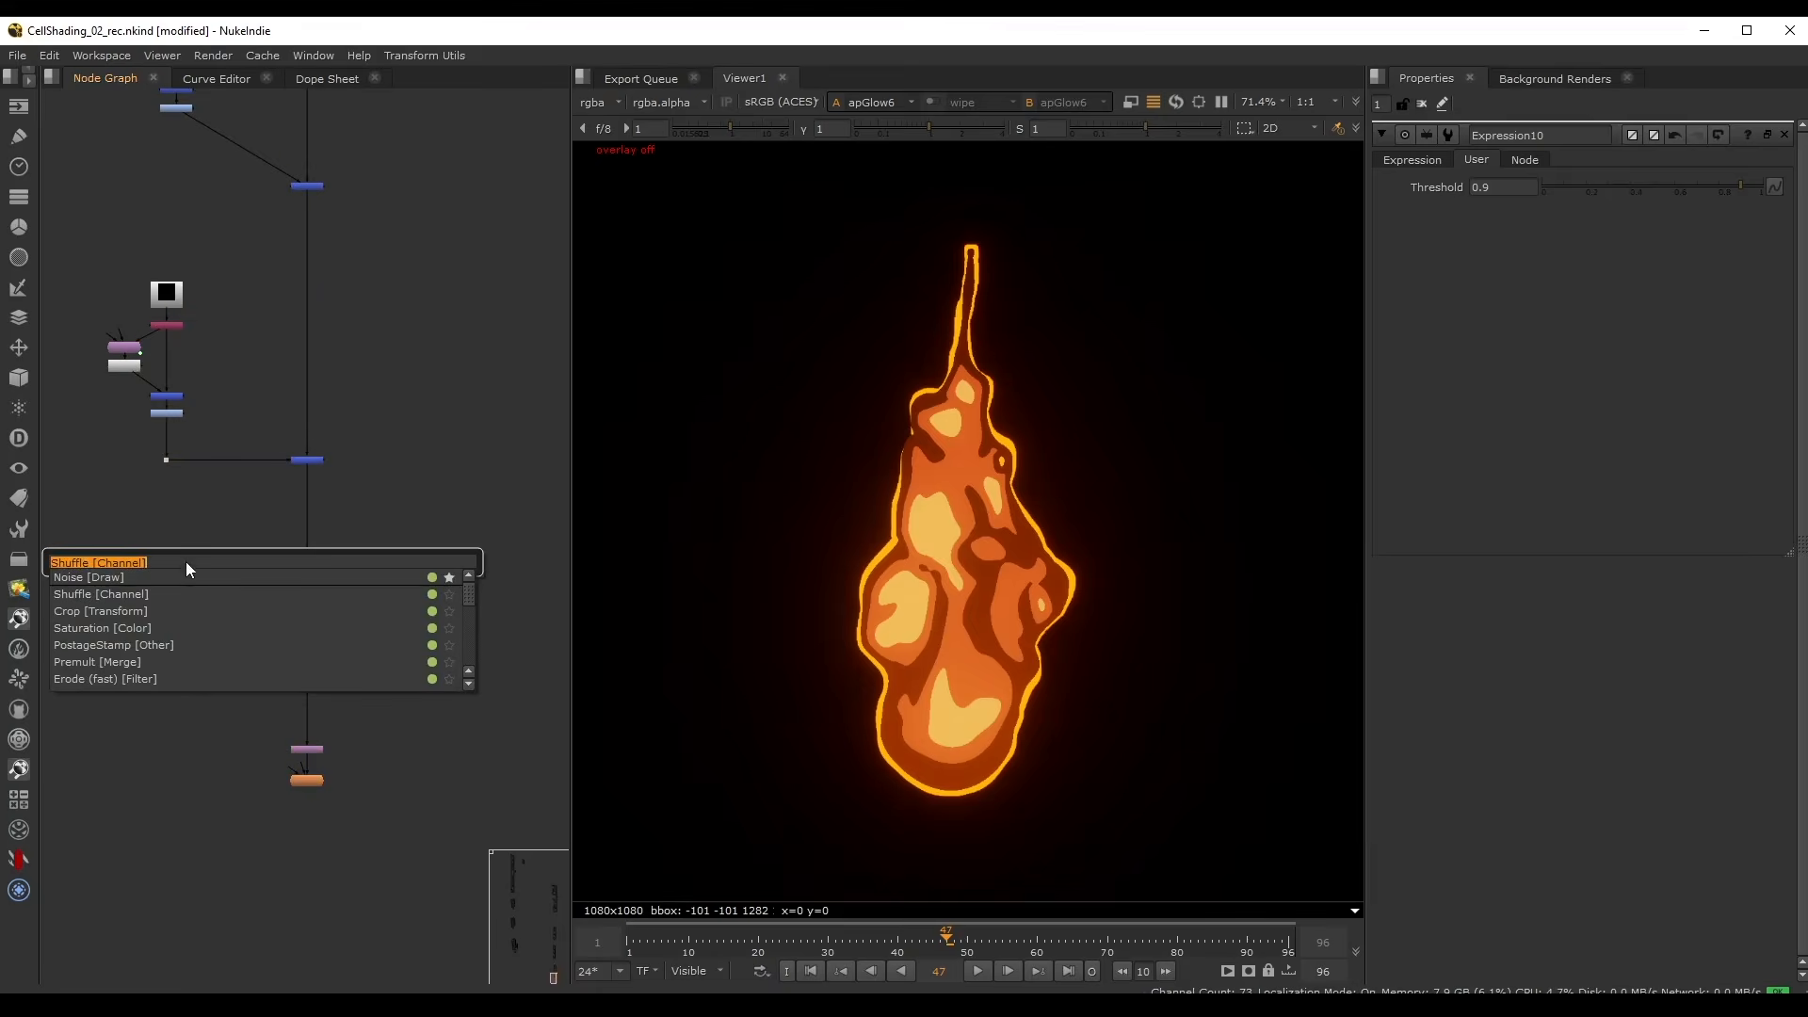
{"action": "type", "text": "post"}
{"action": "key", "text": "Return"}
- Connect the new PostageStamp's input to the source mesh render at the start of the node tree
{"action": "scroll", "coordinate": [239, 651], "scroll_direction": "down", "scroll_amount": 2}
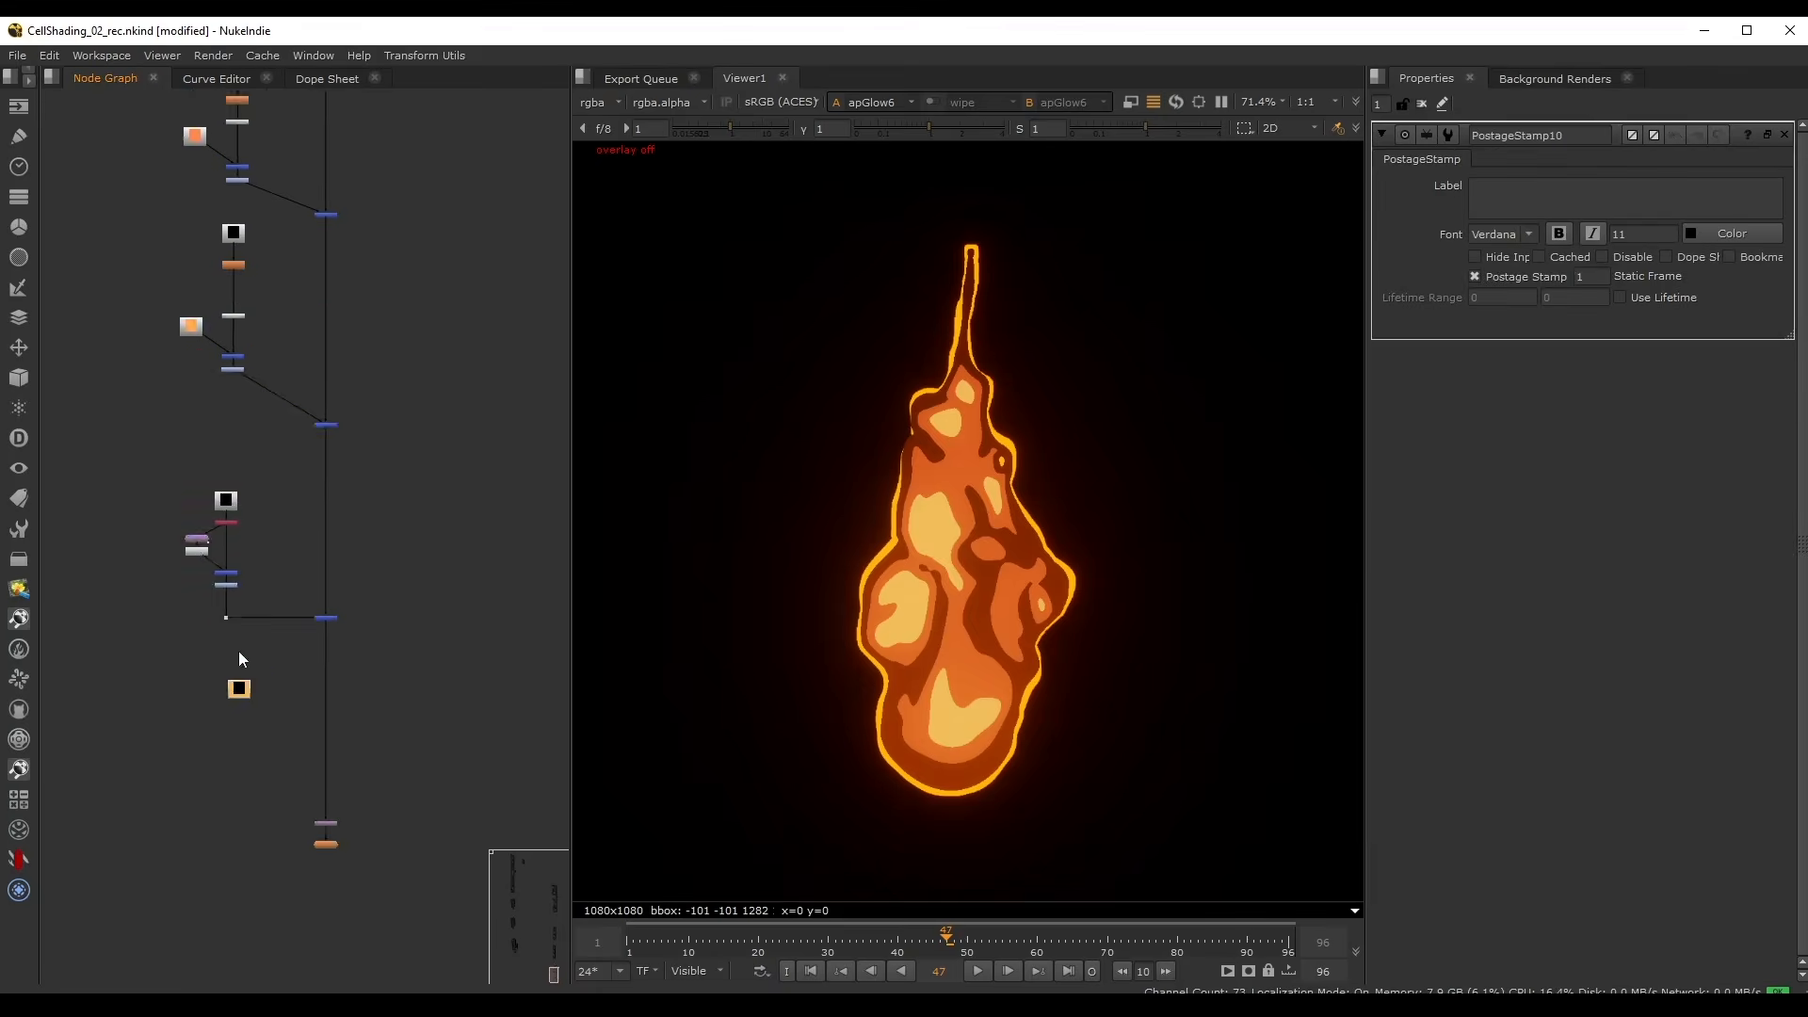
{"action": "middle_click_drag", "start_coordinate": [236, 626], "coordinate": [291, 789]}
{"action": "middle_click_drag", "start_coordinate": [271, 339], "coordinate": [261, 501]}
{"action": "scroll", "coordinate": [262, 501], "scroll_direction": "up", "scroll_amount": 1}
{"action": "scroll", "coordinate": [303, 226], "scroll_direction": "up", "scroll_amount": 4}
{"action": "scroll", "coordinate": [282, 247], "scroll_direction": "up", "scroll_amount": 3}
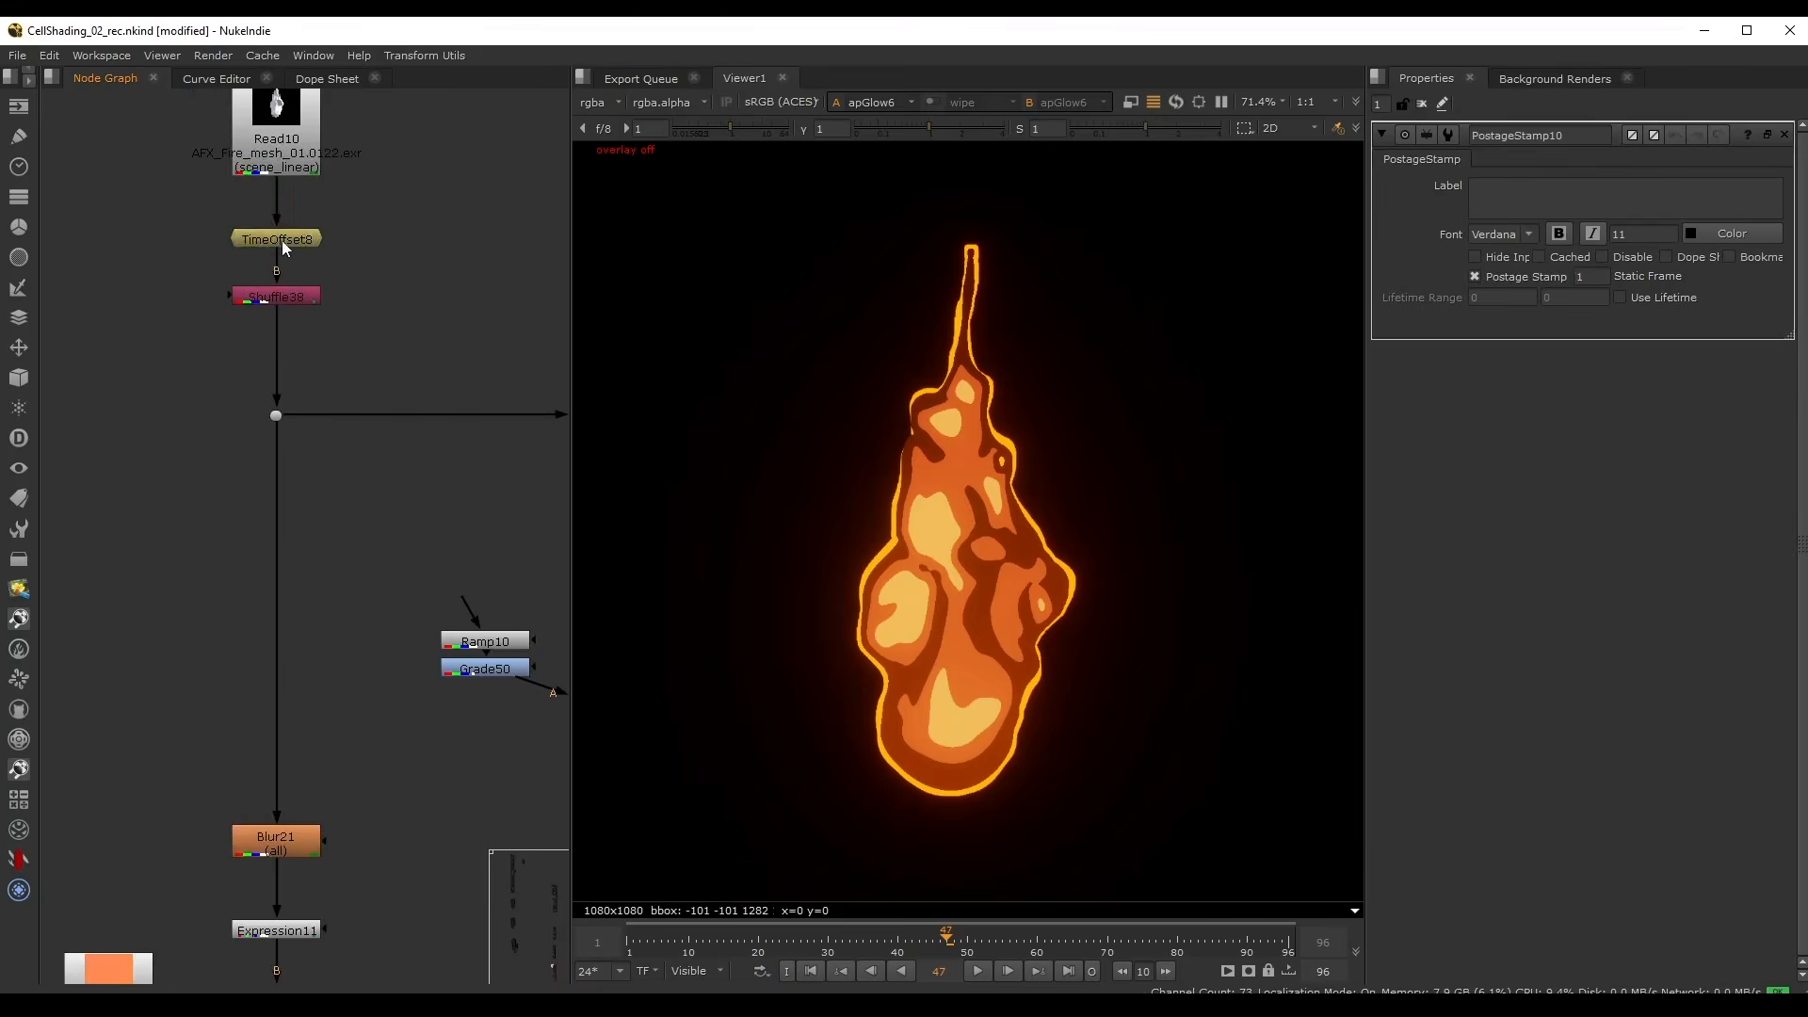
{"action": "scroll", "coordinate": [250, 404], "scroll_direction": "down", "scroll_amount": 5}
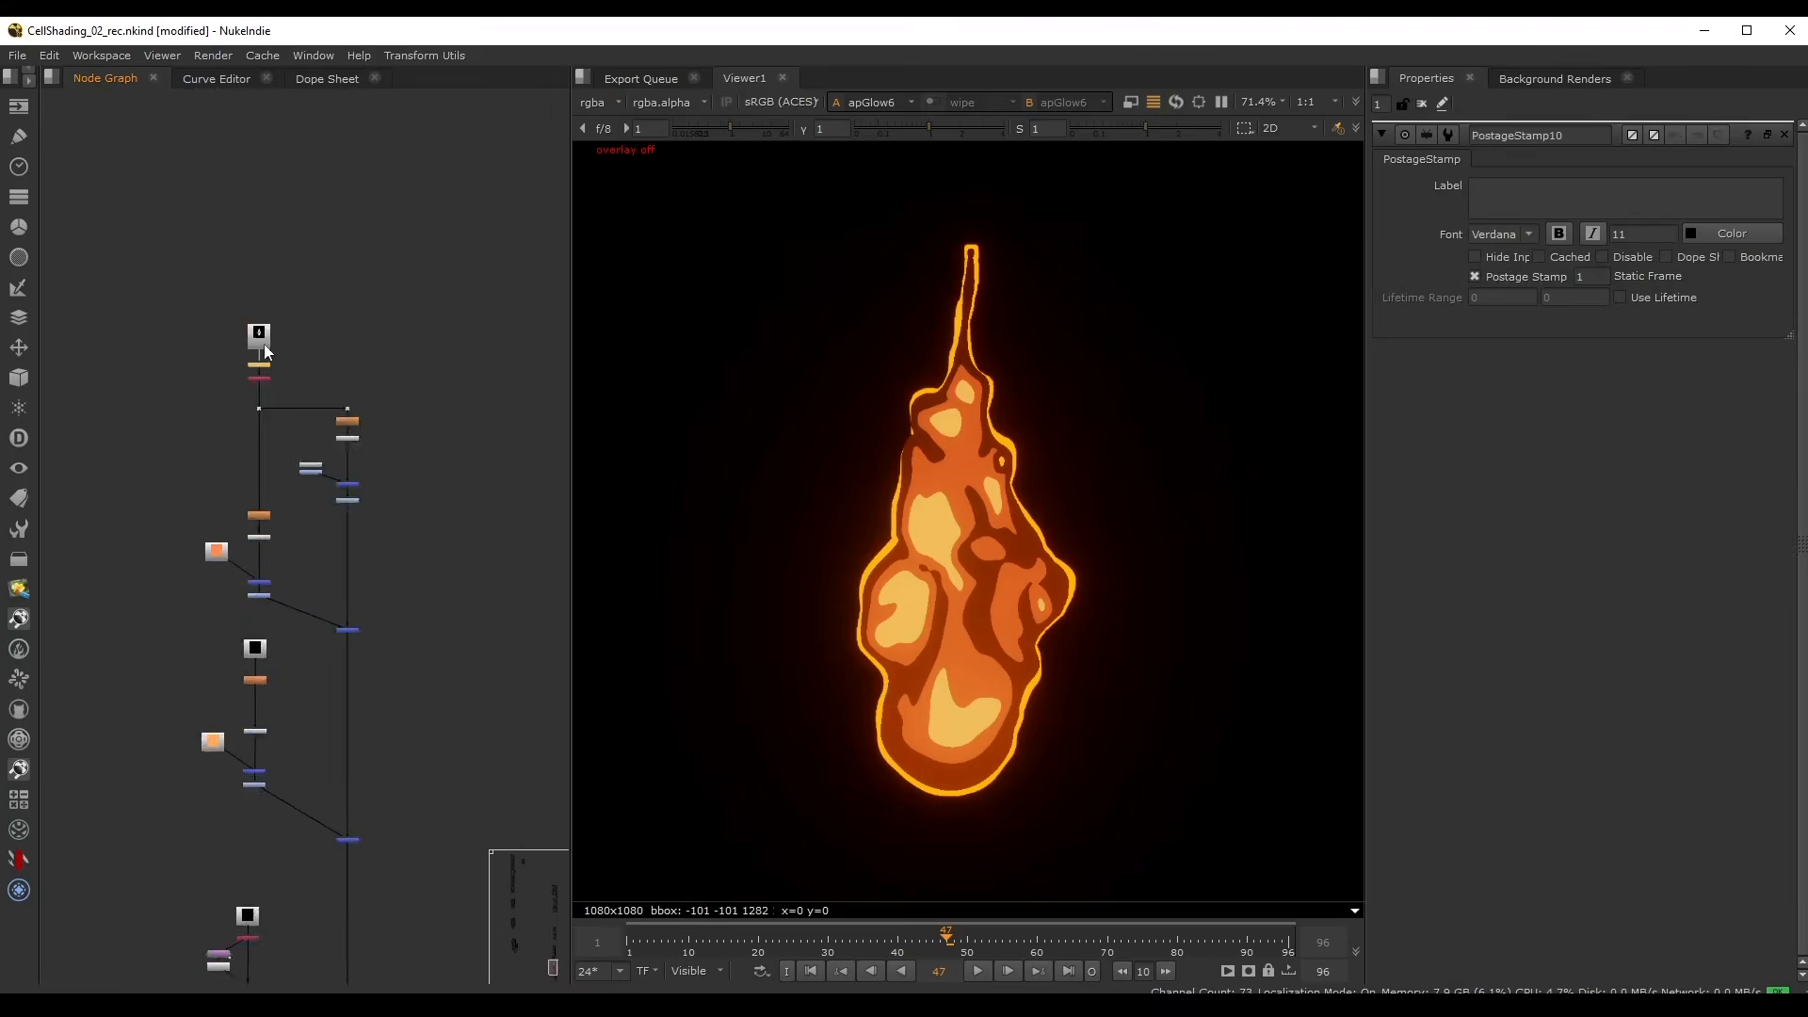
{"action": "scroll", "coordinate": [273, 354], "scroll_direction": "up", "scroll_amount": 6}
{"action": "scroll", "coordinate": [286, 414], "scroll_direction": "down", "scroll_amount": 4}
{"action": "scroll", "coordinate": [285, 463], "scroll_direction": "down", "scroll_amount": 2}
{"action": "middle_click_drag", "start_coordinate": [239, 941], "coordinate": [230, 610]}
{"action": "scroll", "coordinate": [252, 727], "scroll_direction": "up", "scroll_amount": 3}
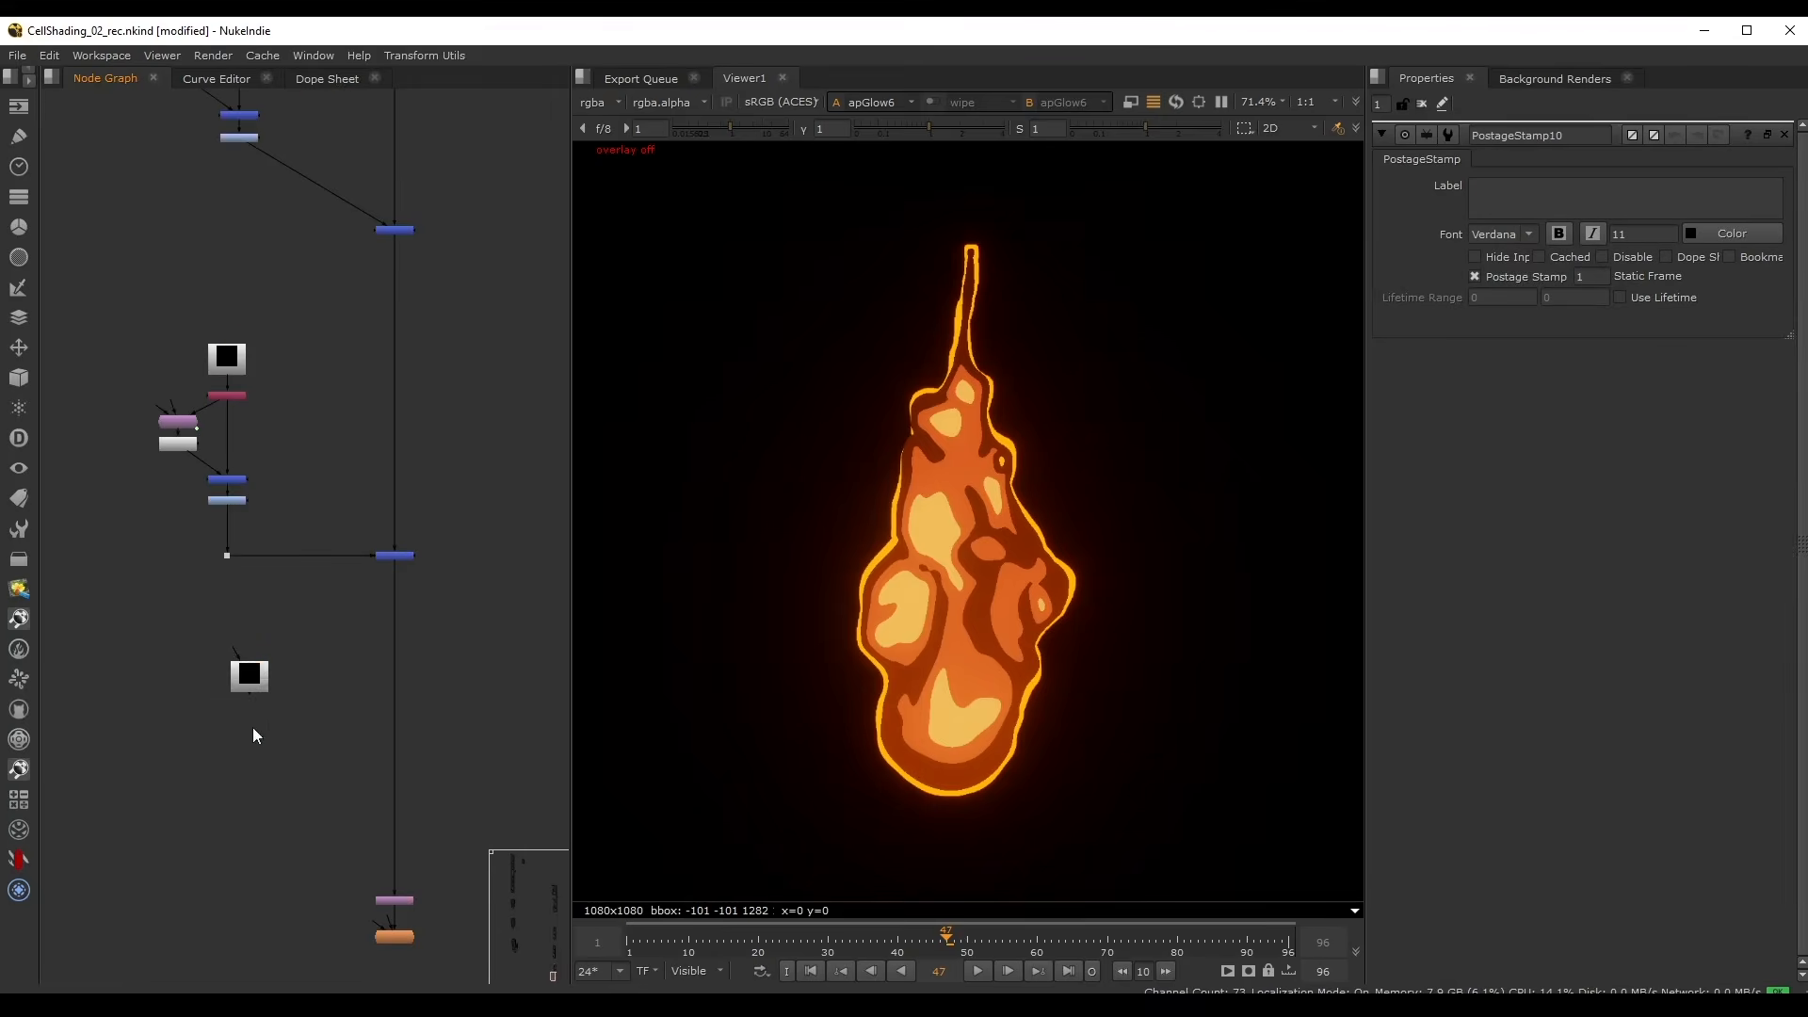
{"action": "left_click_drag", "start_coordinate": [183, 629], "coordinate": [333, 758], "text": "shift"}
{"action": "key", "text": "y"}
{"action": "left_click", "coordinate": [271, 671]}
{"action": "left_click", "coordinate": [256, 675]}
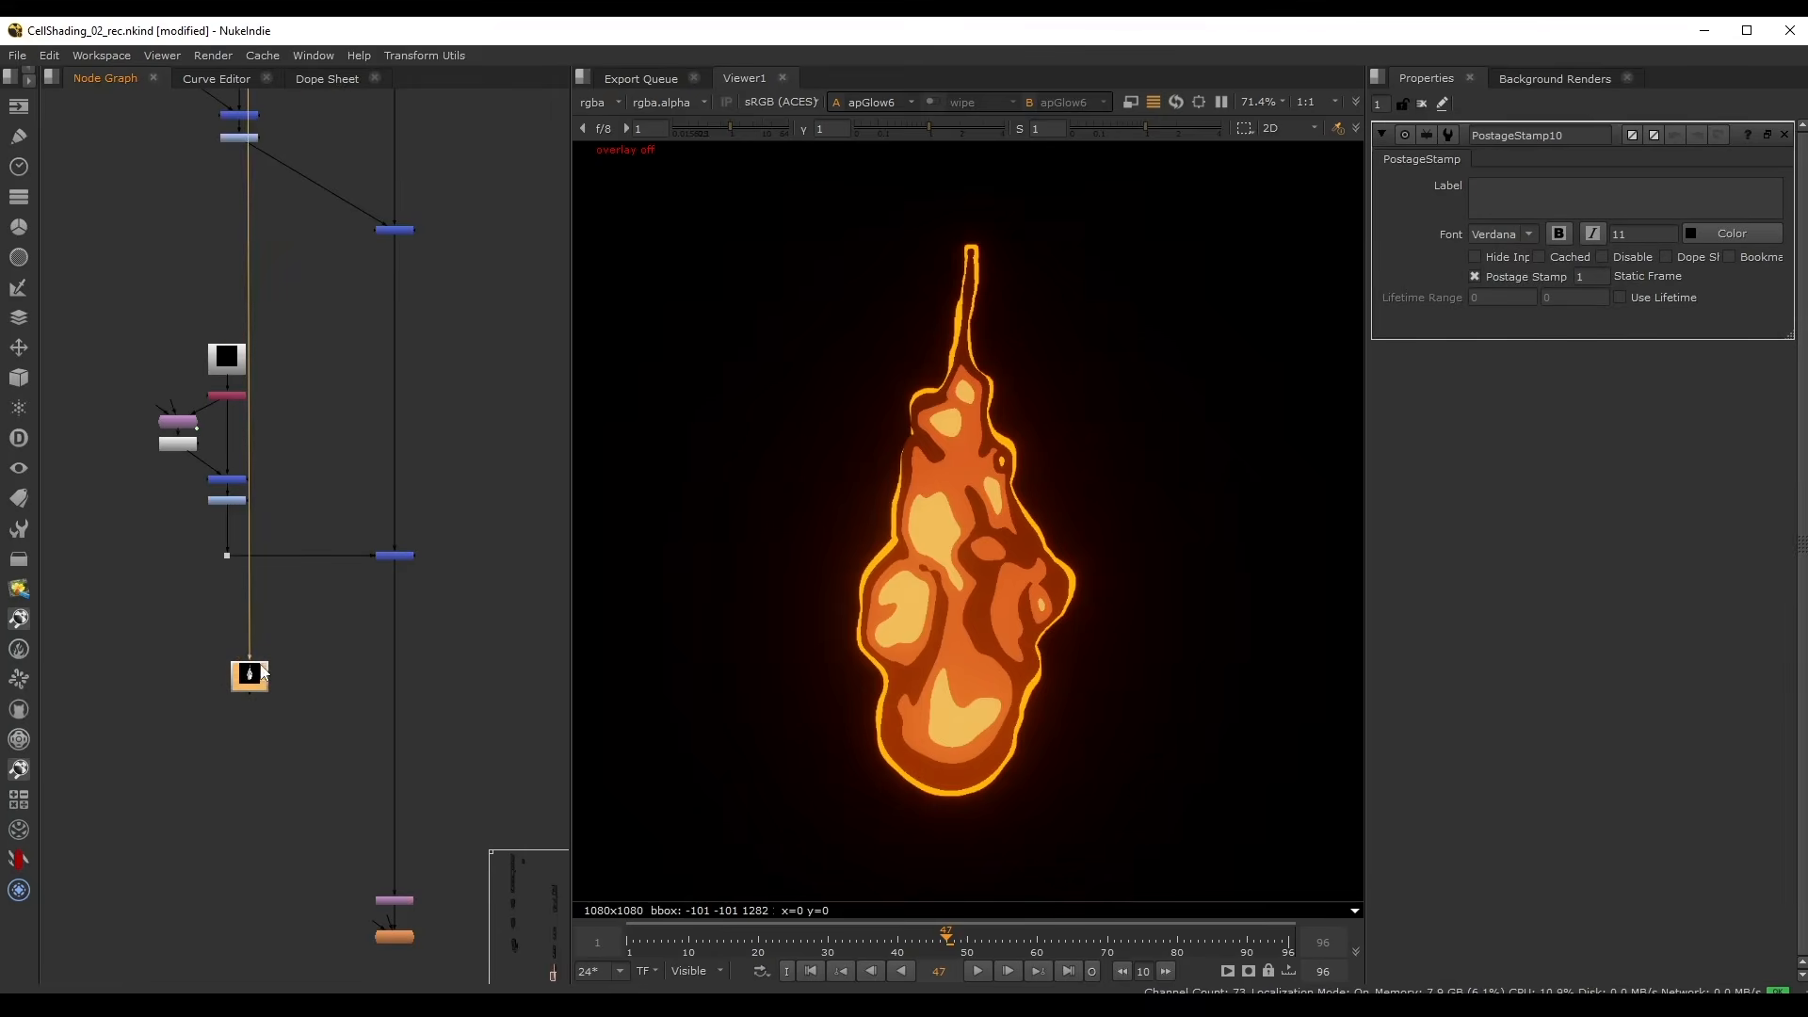
- Hide the PostageStamp's input line, reposition the node and view its output
{"action": "key", "text": "alt+h"}
{"action": "left_click", "coordinate": [278, 664]}
{"action": "left_click_drag", "start_coordinate": [252, 676], "coordinate": [224, 698]}
{"action": "key", "text": "1"}
{"action": "left_click", "coordinate": [263, 674]}
- Add a Shuffle node below the PostageStamp and route the convexity layer into the red, green, blue and alpha outputs
{"action": "middle_click_drag", "start_coordinate": [264, 673], "coordinate": [309, 517]}
{"action": "scroll", "coordinate": [303, 517], "scroll_direction": "up", "scroll_amount": 2}
{"action": "left_click", "coordinate": [254, 550]}
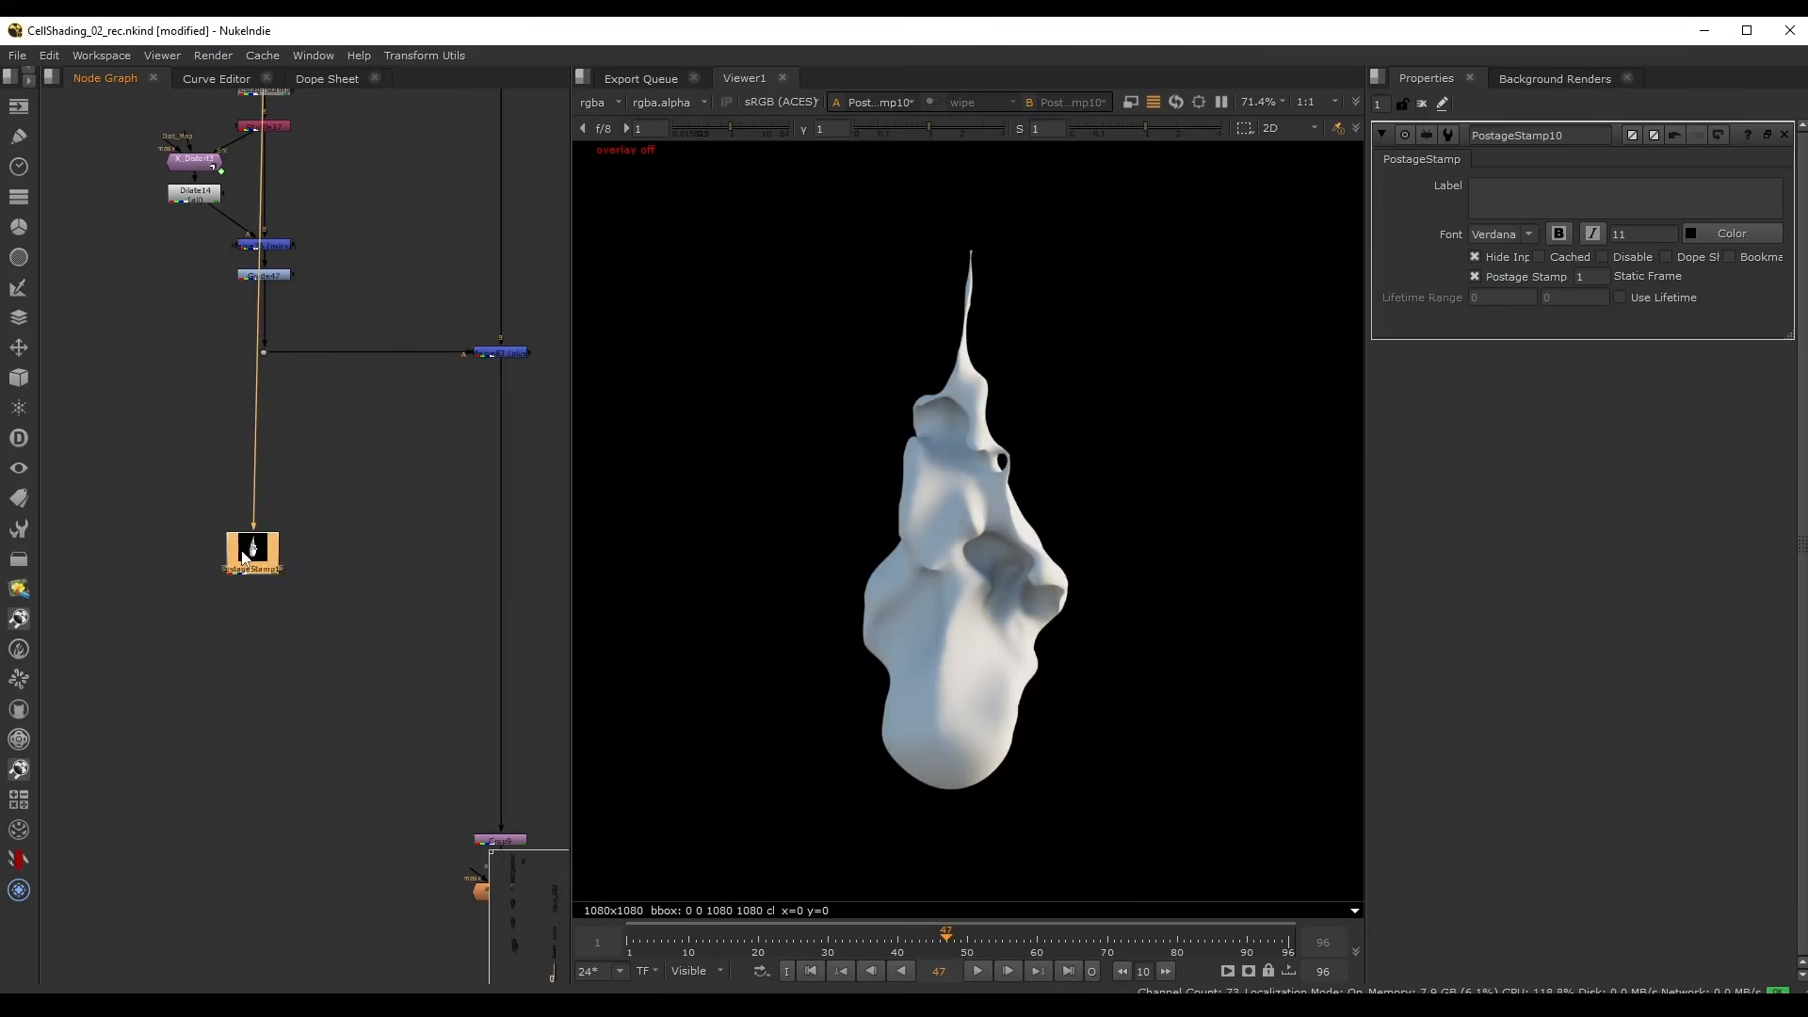
{"action": "key", "text": "Tab"}
{"action": "type", "text": "sh"}
{"action": "left_click", "coordinate": [70, 566]}
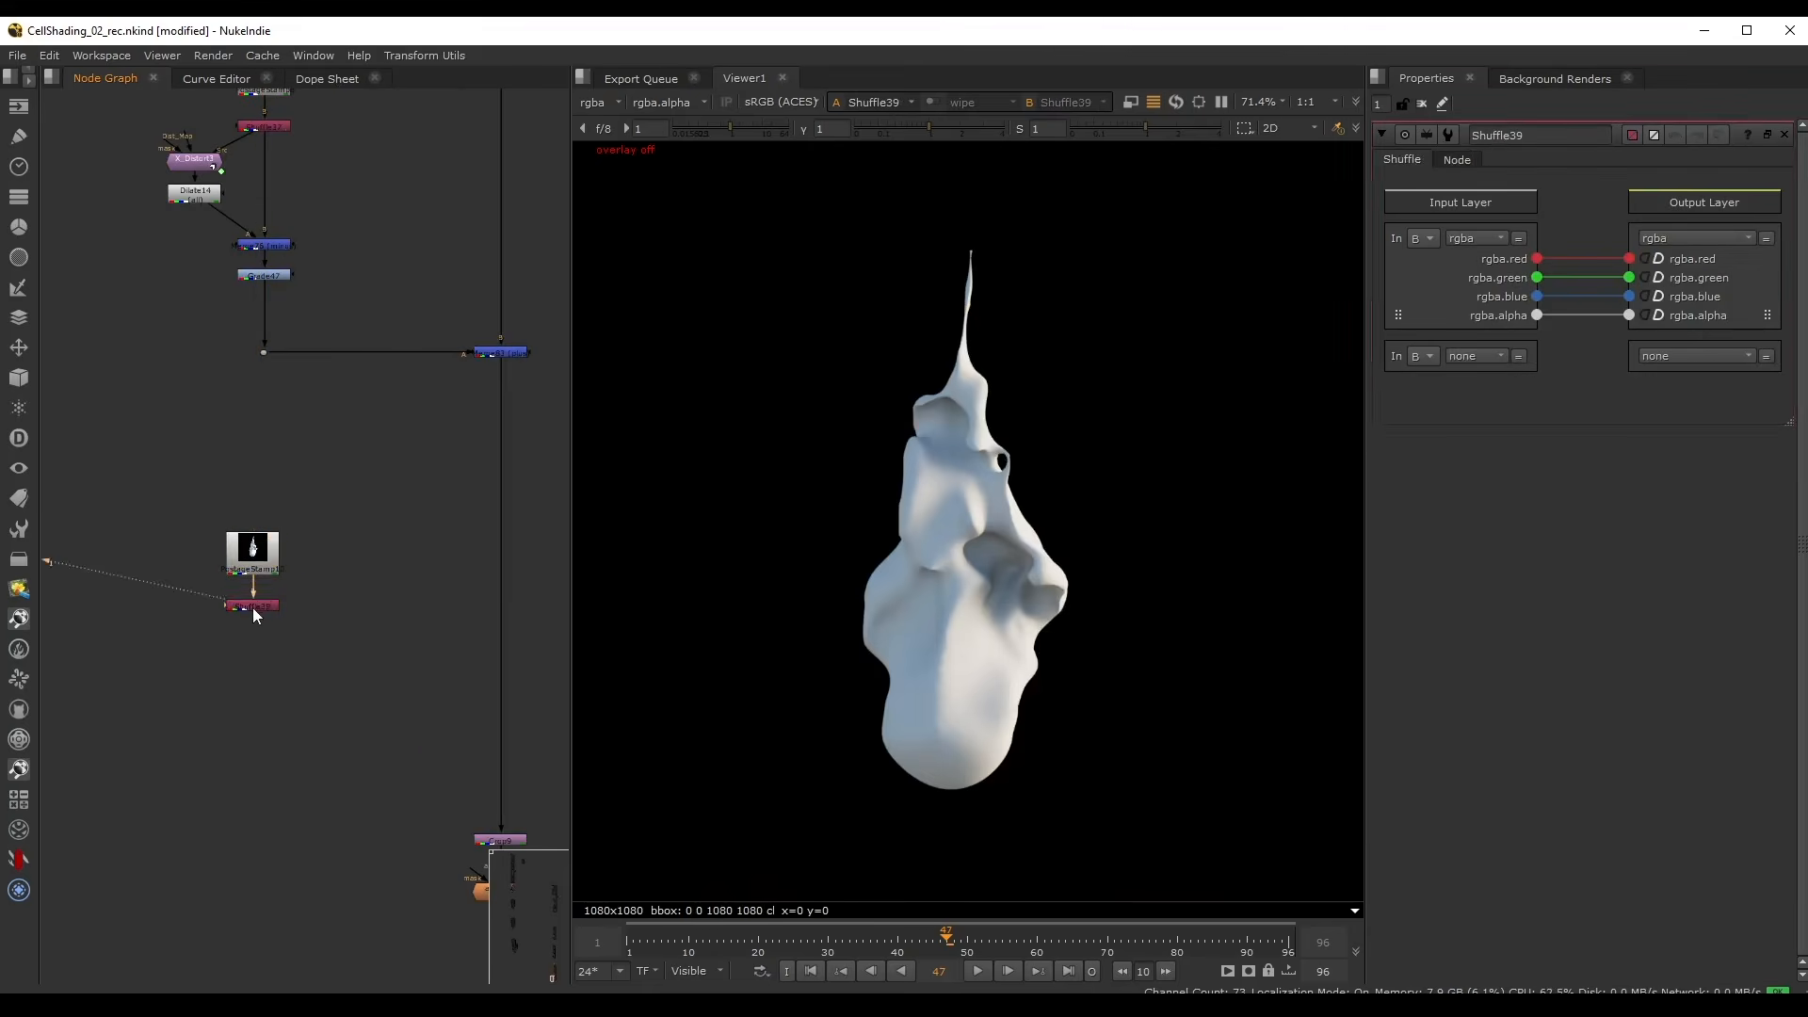
{"action": "left_click", "coordinate": [1463, 235]}
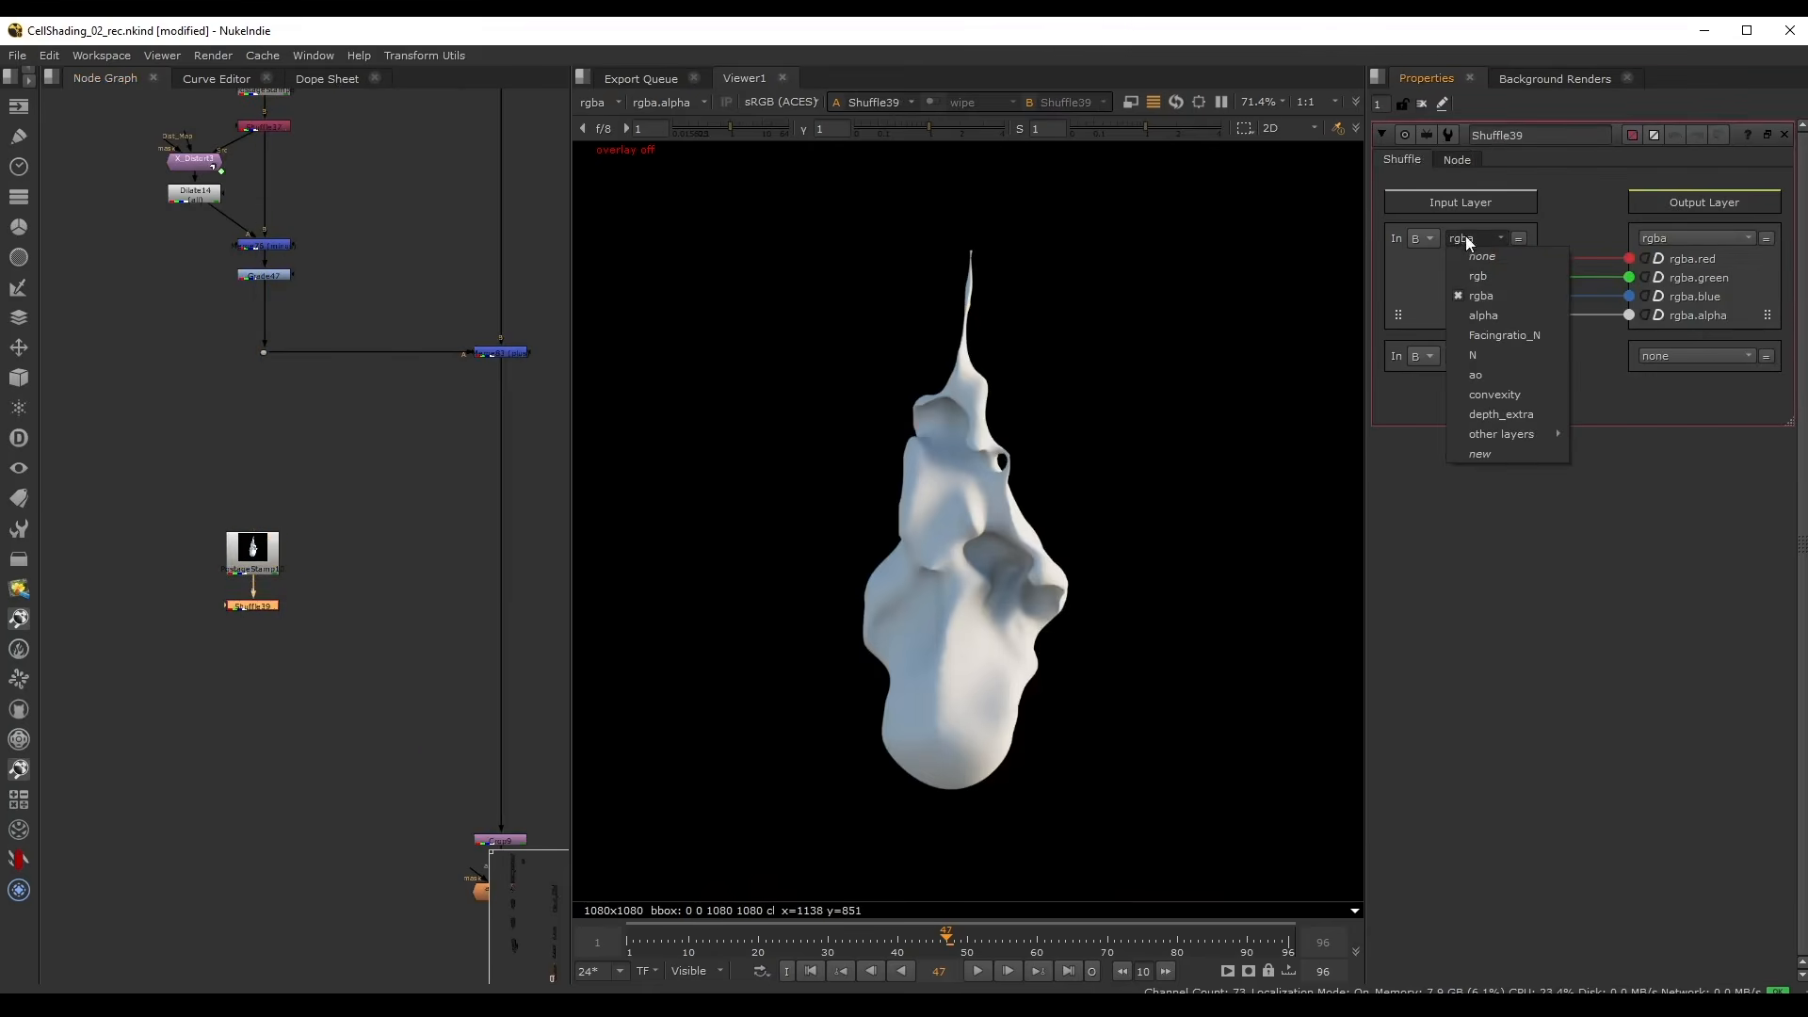
{"action": "left_click", "coordinate": [1495, 388]}
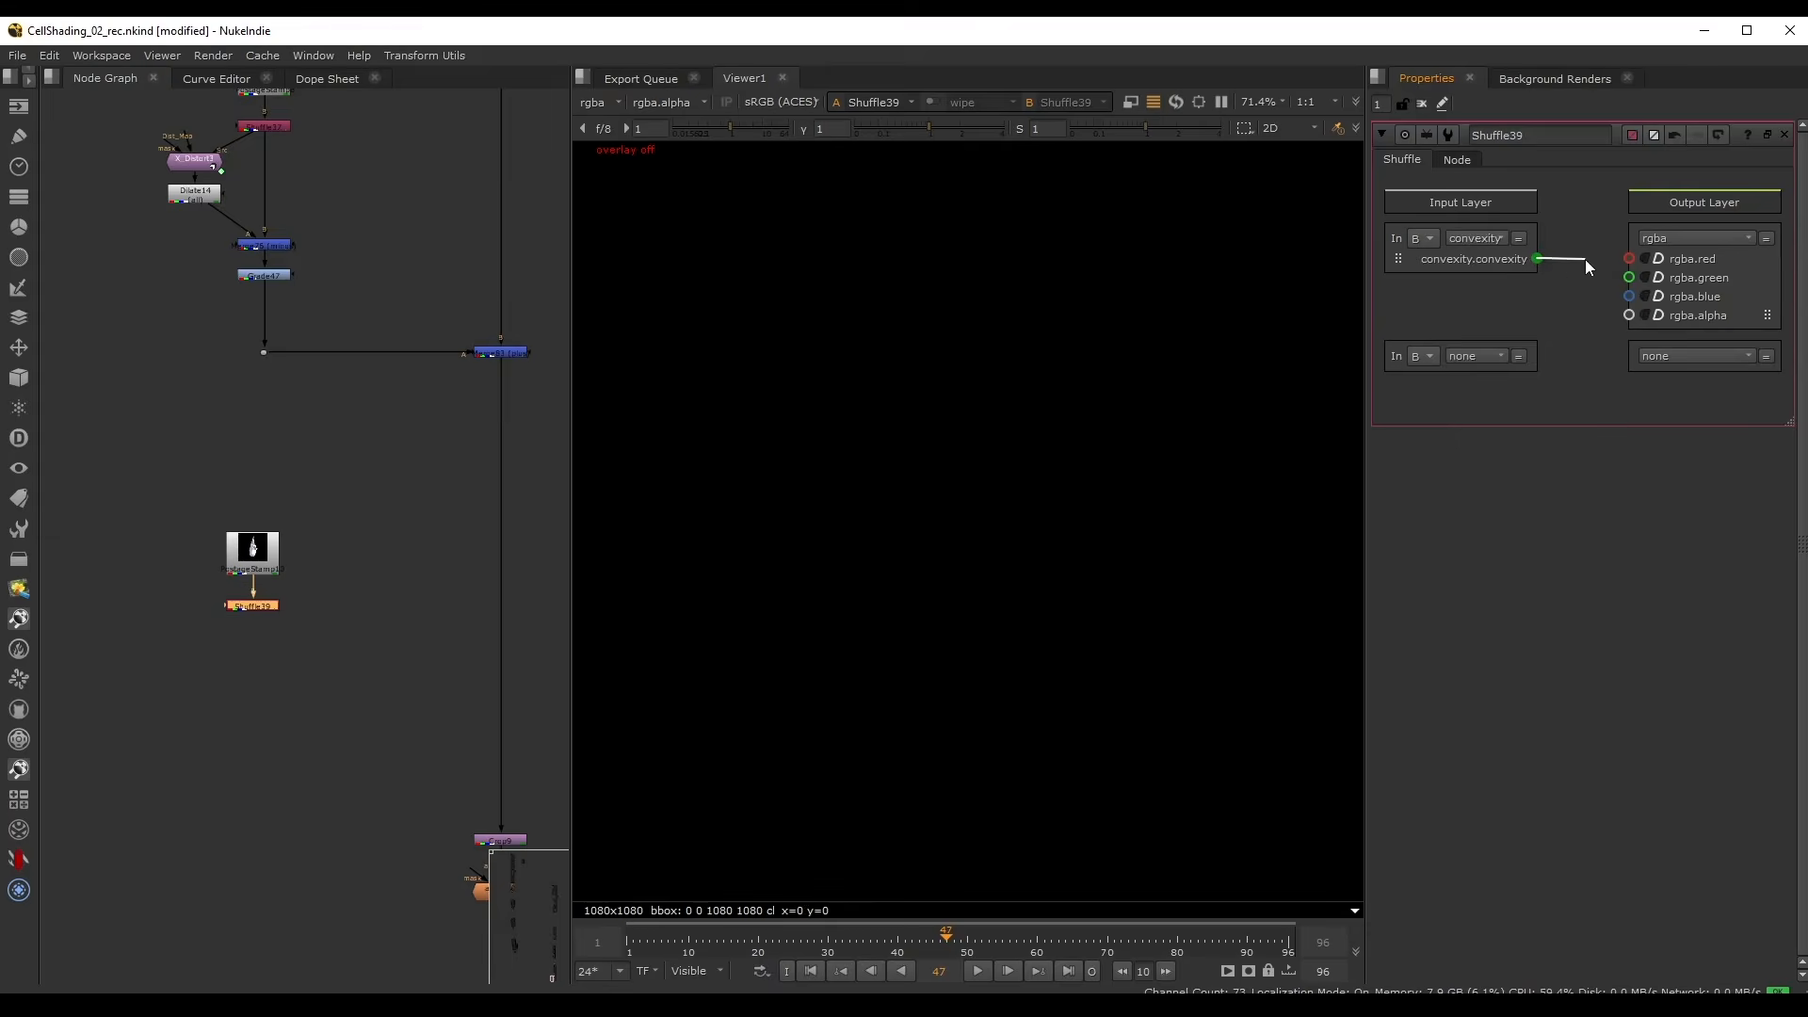
{"action": "left_click_drag", "start_coordinate": [1585, 261], "coordinate": [1629, 316]}
- Add a Grade node after the convexity Shuffle with gamma 0.51 and whitepoint 0.64
{"action": "scroll", "coordinate": [217, 612], "scroll_direction": "up", "scroll_amount": 3}
{"action": "key", "text": "g"}
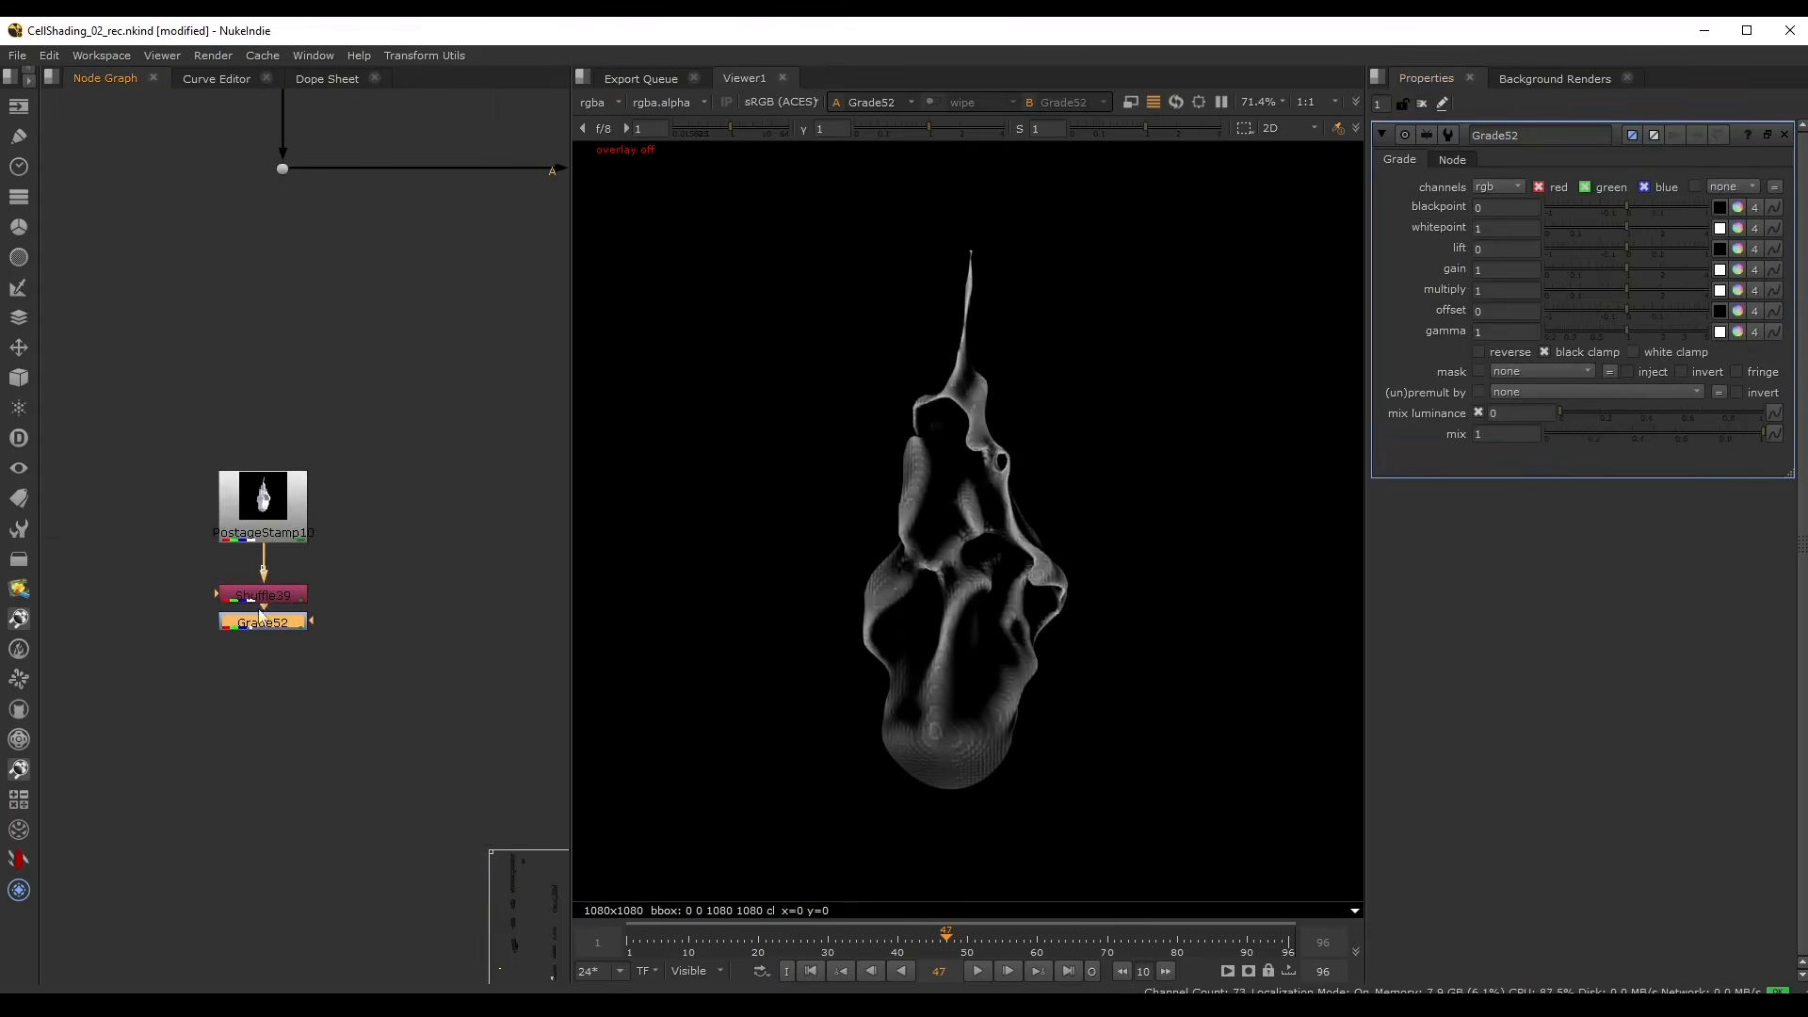
{"action": "left_click_drag", "start_coordinate": [262, 614], "coordinate": [269, 628]}
{"action": "left_click", "coordinate": [1603, 332]}
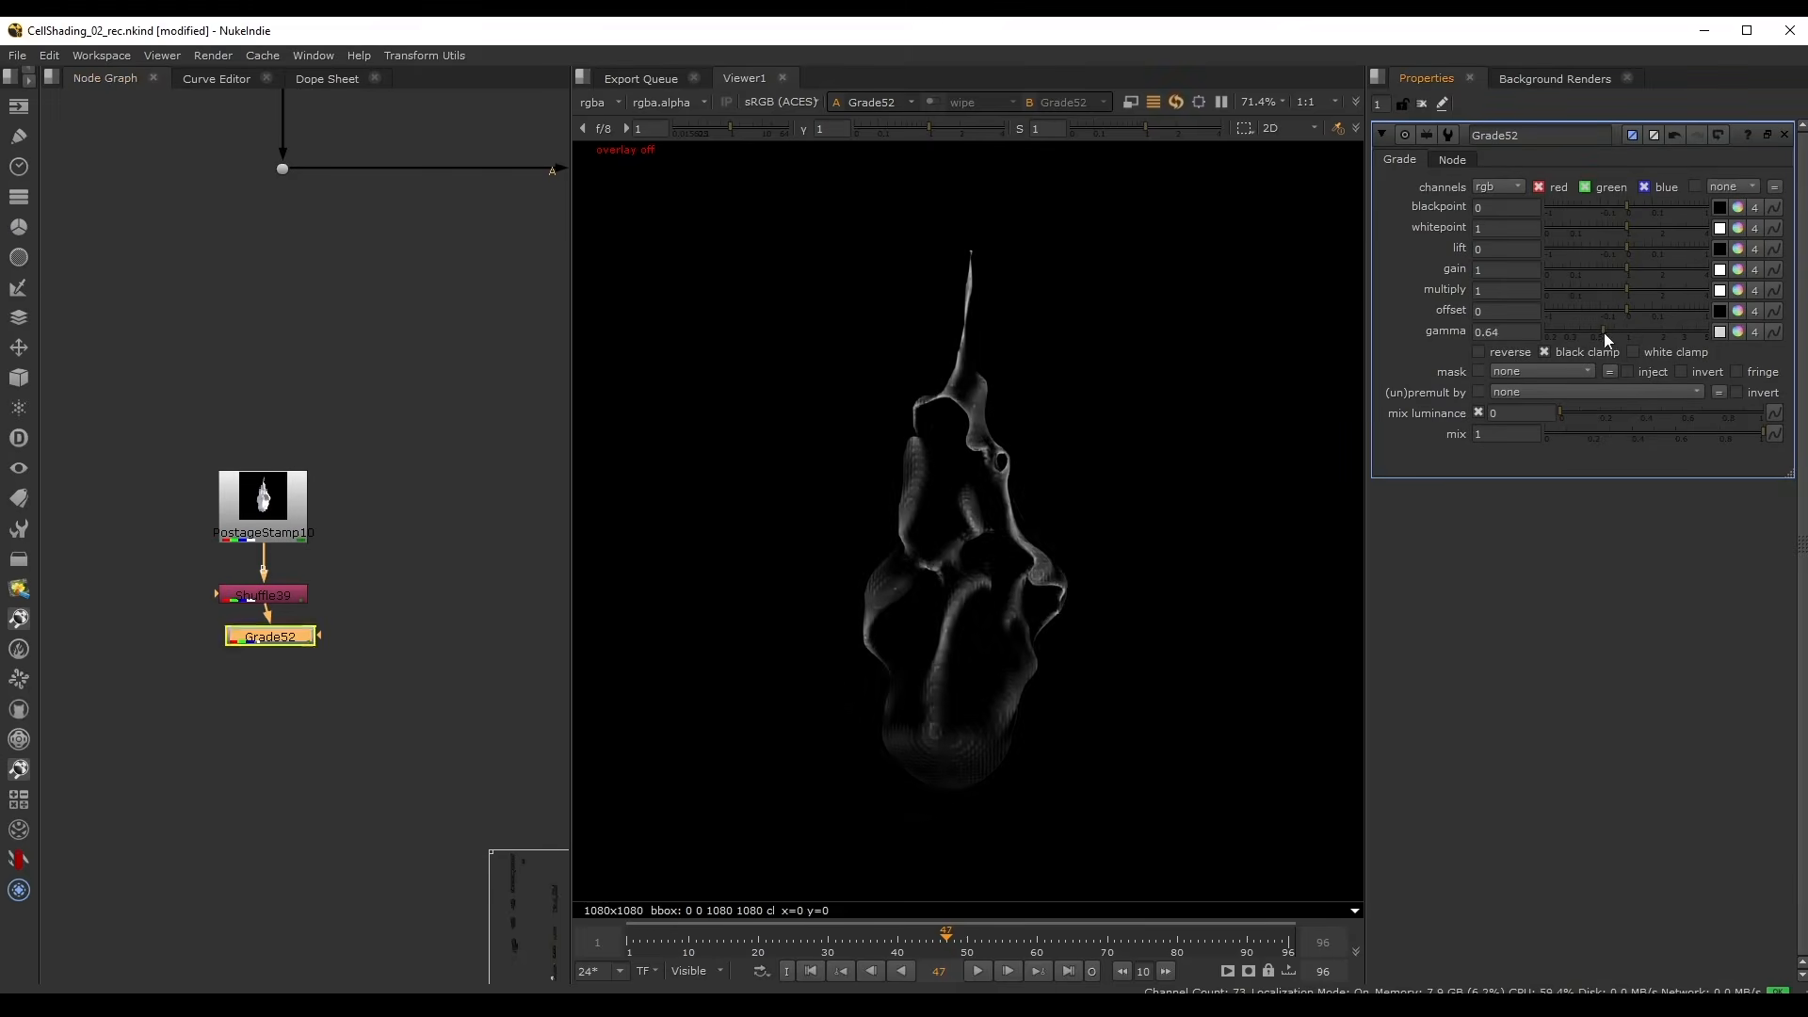
{"action": "left_click", "coordinate": [1595, 331]}
{"action": "left_click", "coordinate": [1606, 226]}
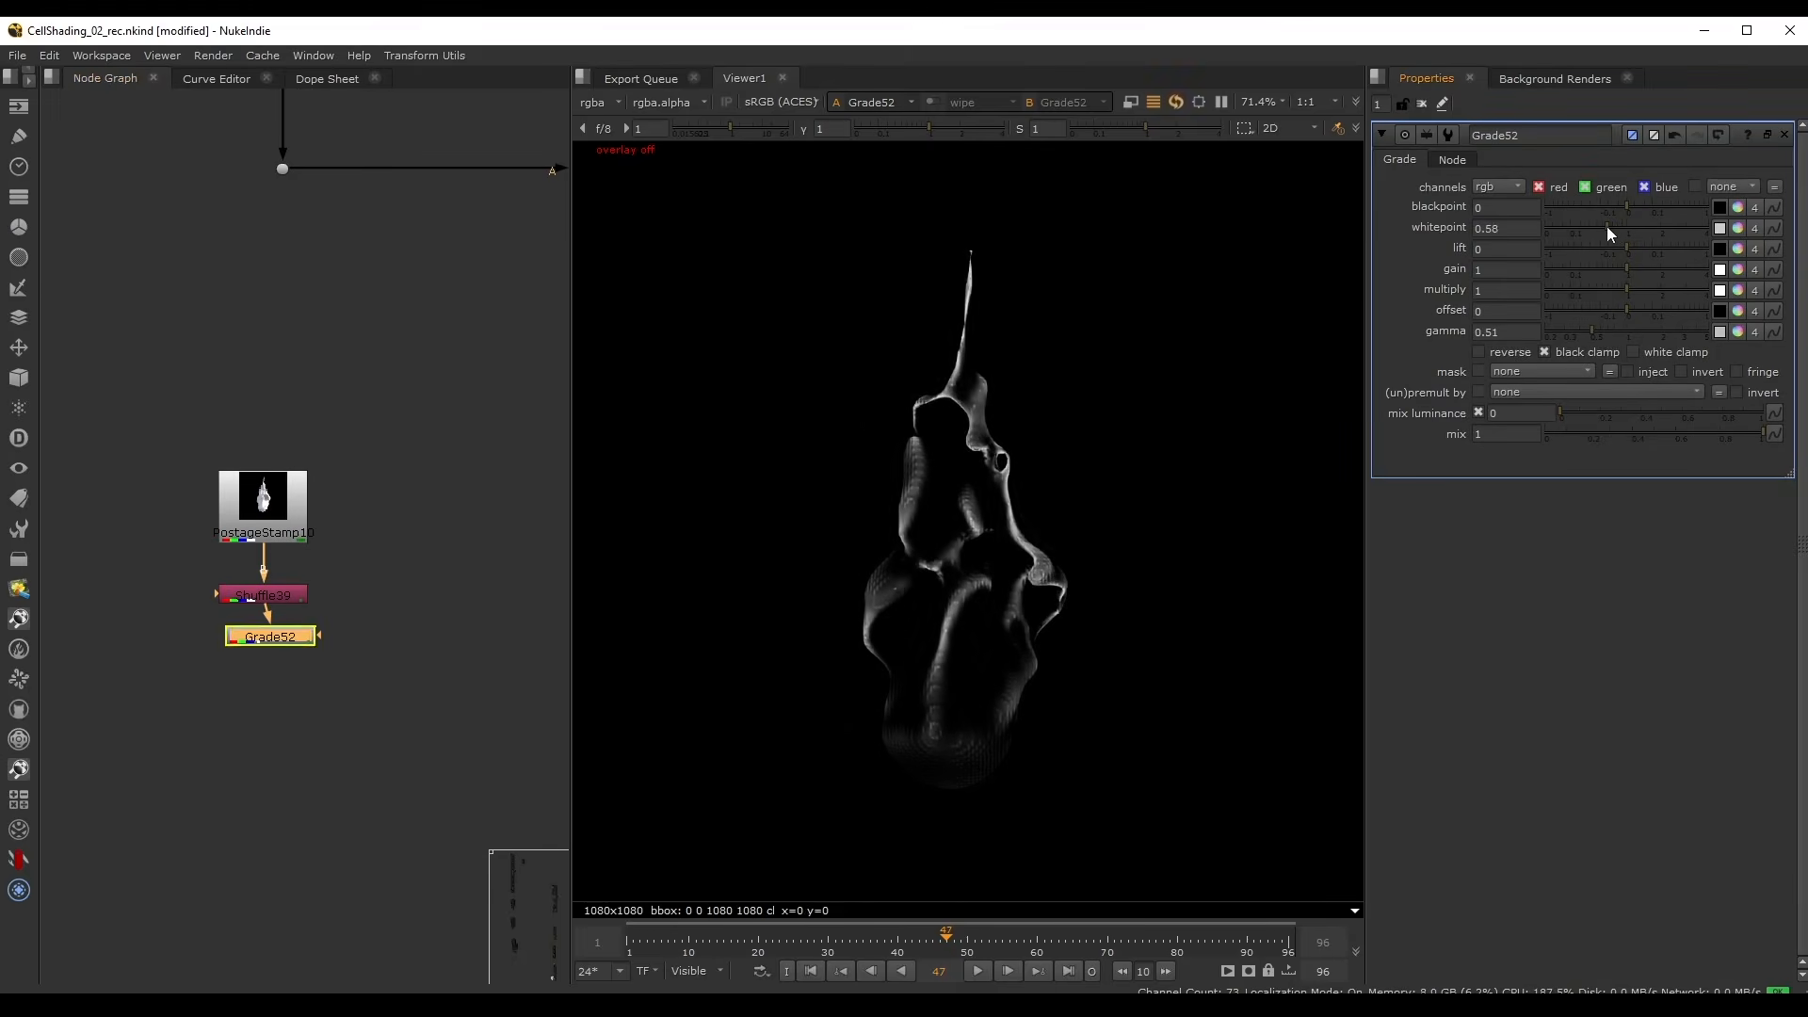
{"action": "left_click", "coordinate": [1609, 226]}
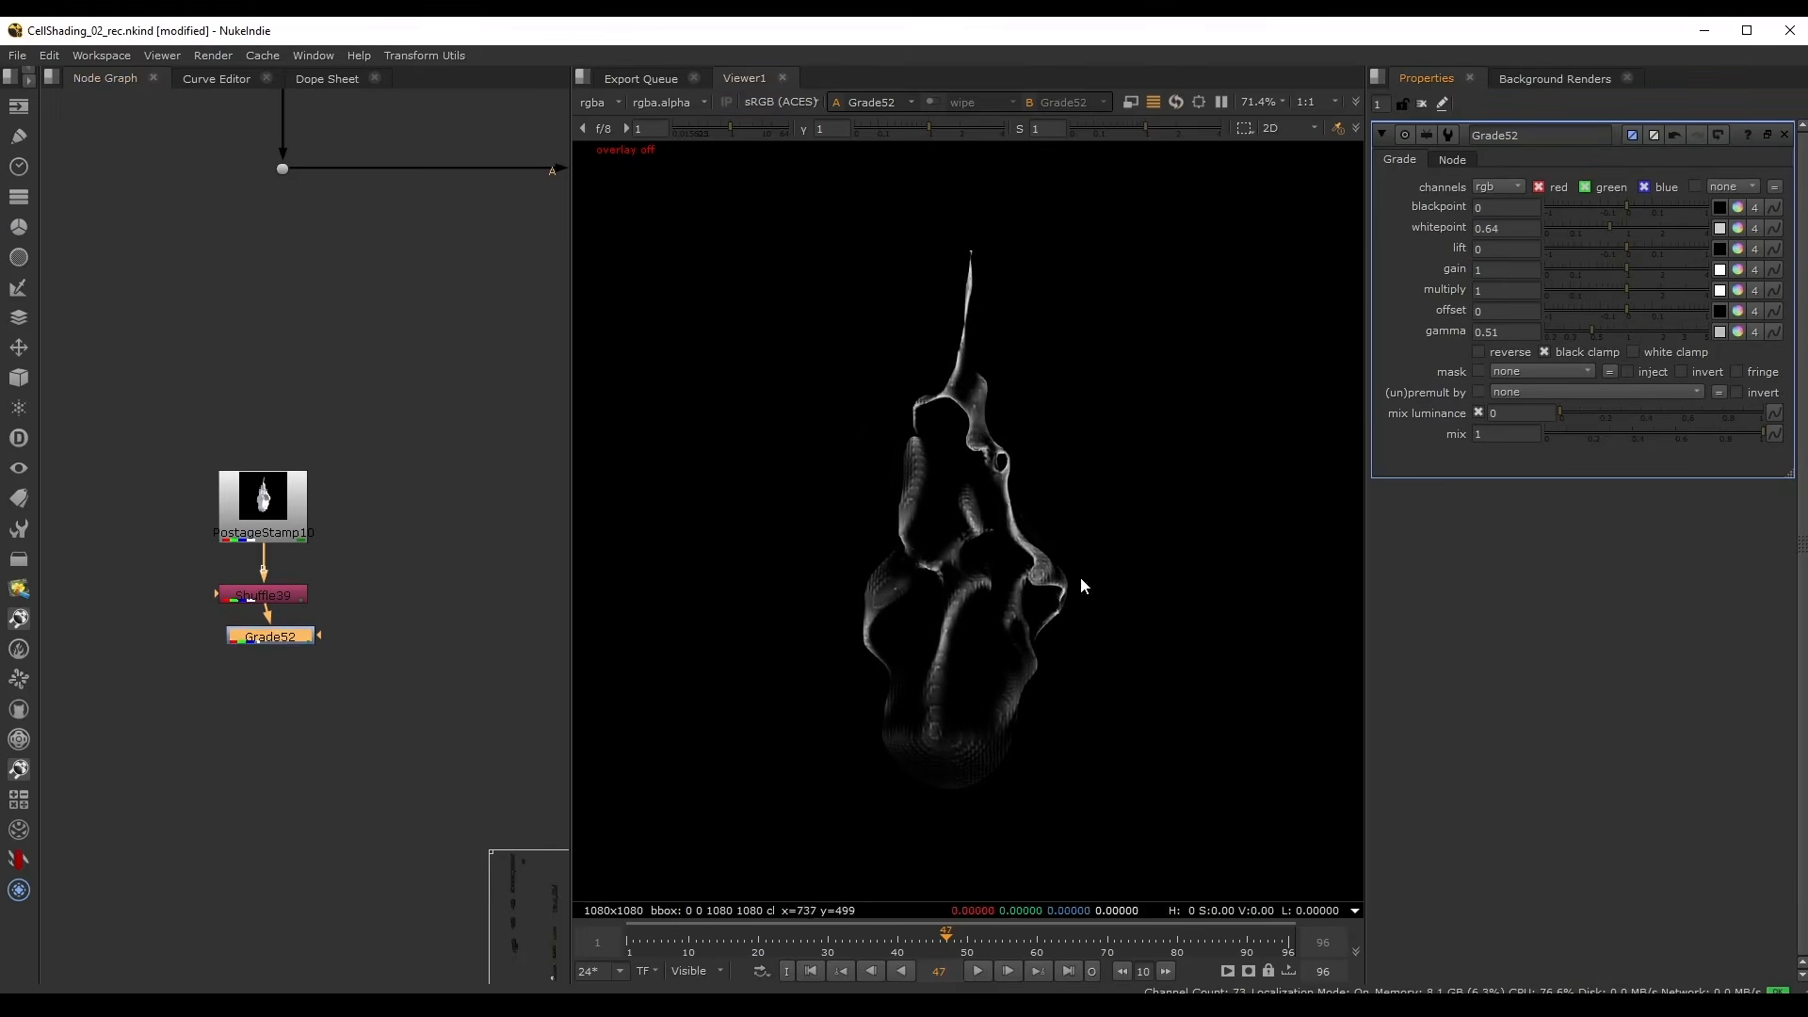
- Make room above the Grade and insert an Erode (fast) node after the Shuffle with size -1.4
{"action": "middle_click_drag", "start_coordinate": [318, 629], "coordinate": [290, 452]}
{"action": "left_click_drag", "start_coordinate": [263, 460], "coordinate": [250, 538]}
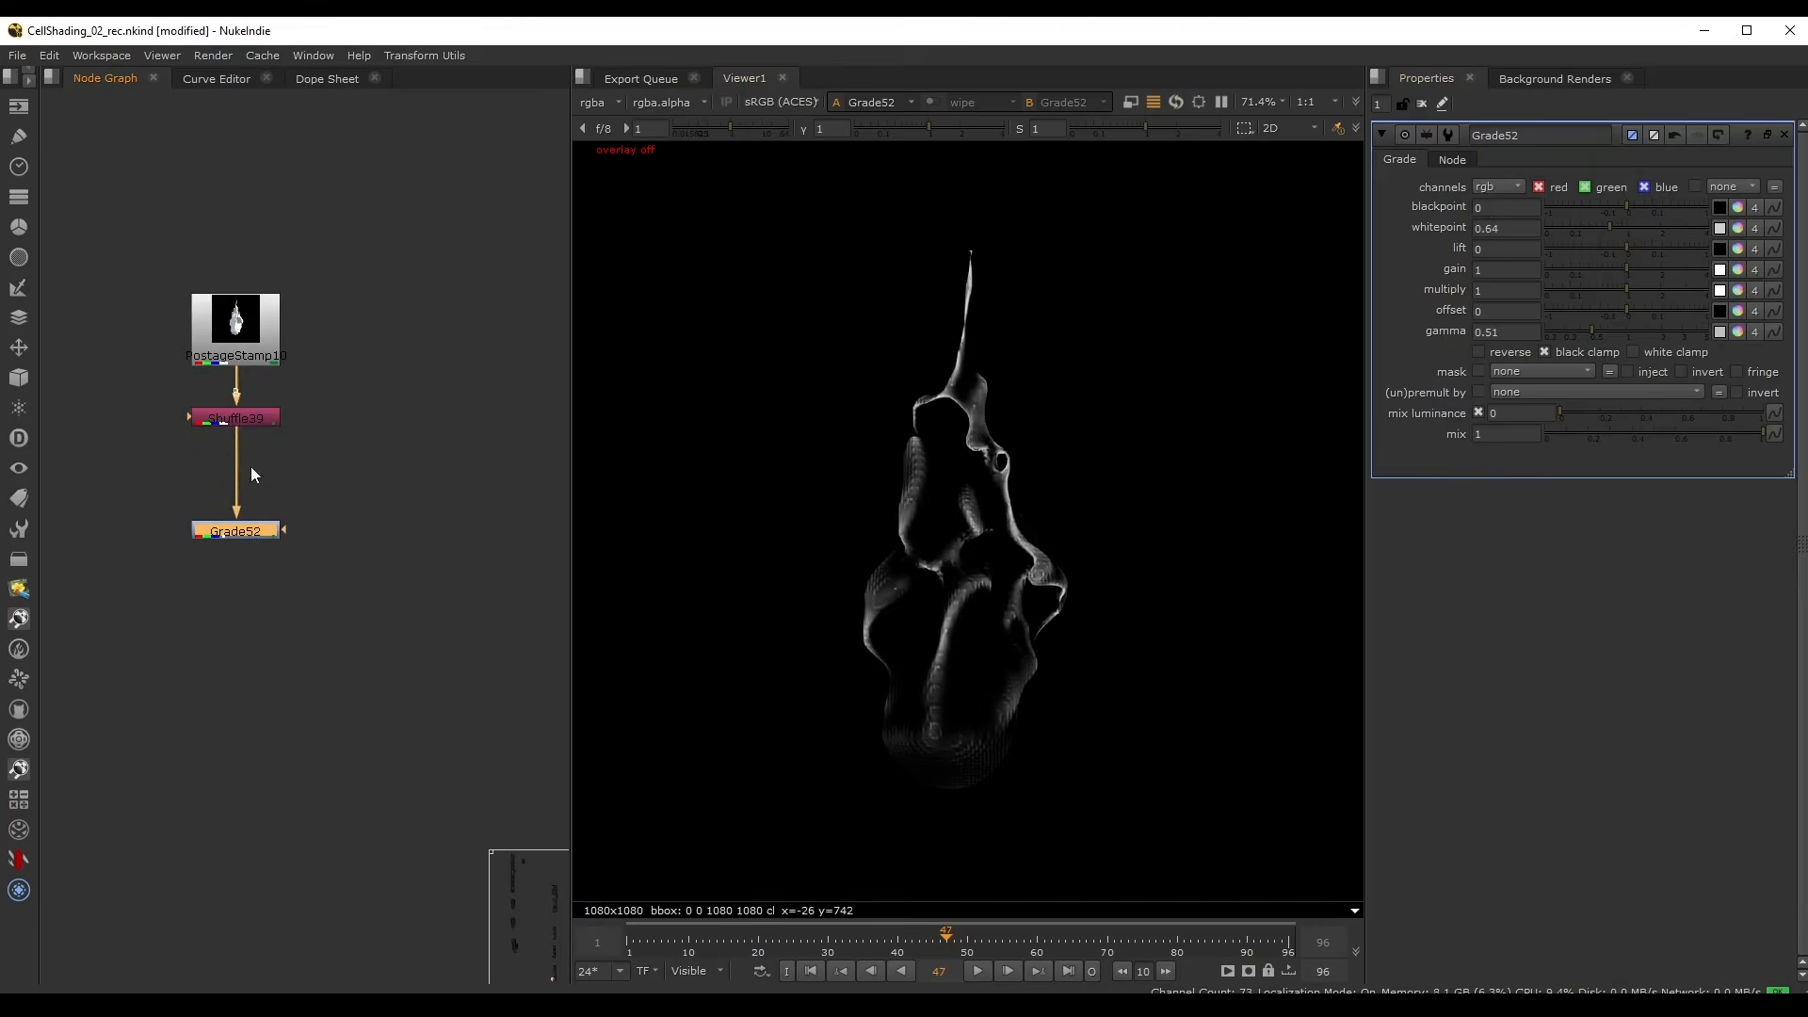
{"action": "left_click", "coordinate": [235, 417]}
{"action": "key", "text": "Tab"}
{"action": "type", "text": "ero"}
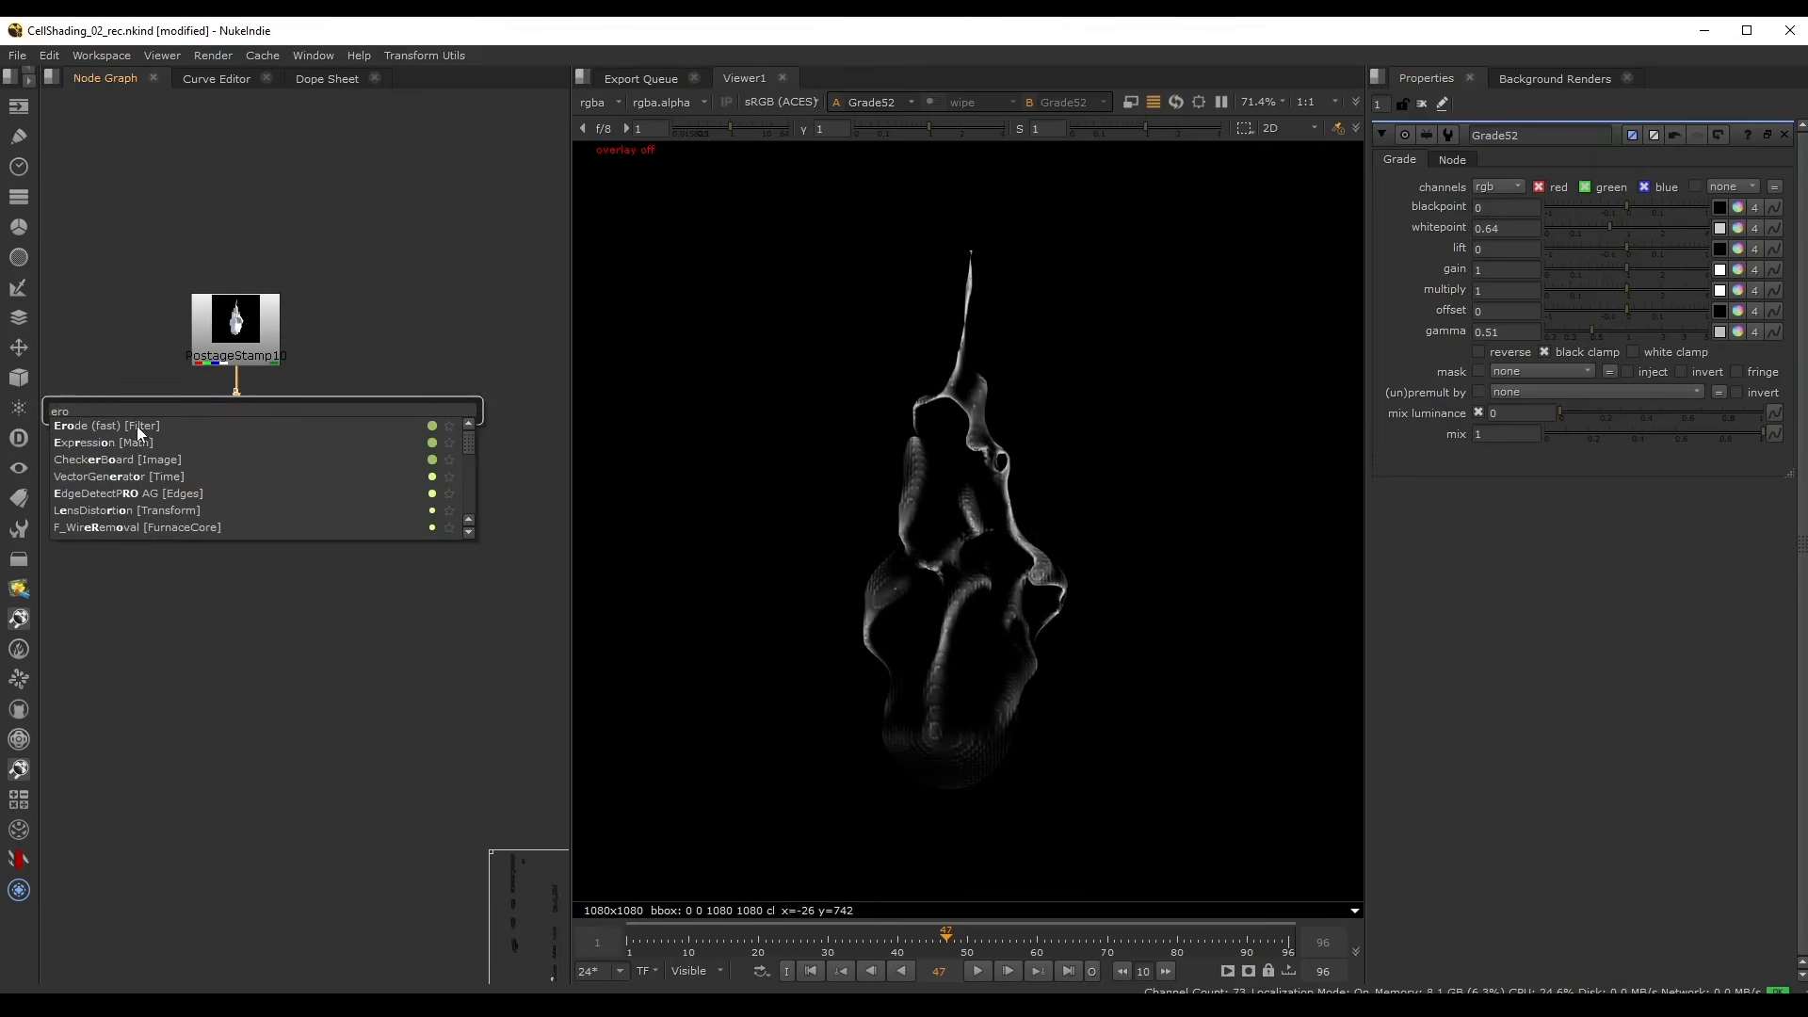
{"action": "left_click", "coordinate": [138, 426]}
{"action": "left_click", "coordinate": [1621, 202]}
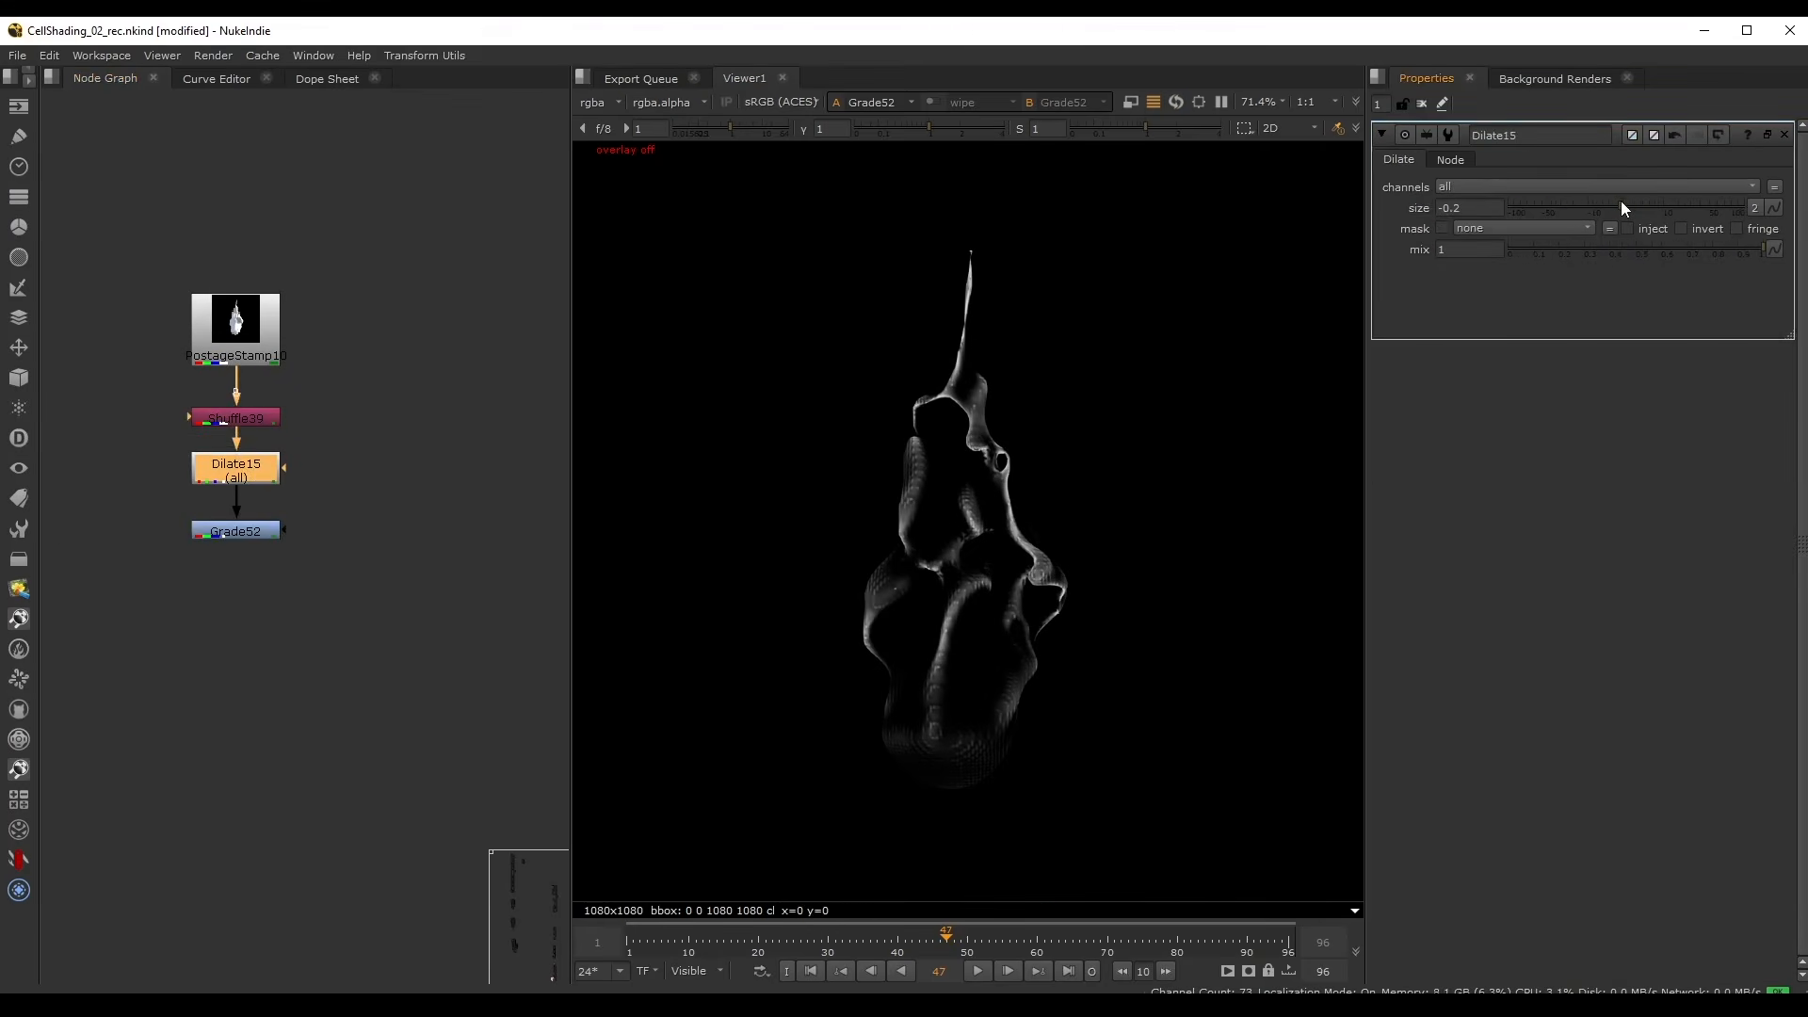
{"action": "left_click_drag", "start_coordinate": [1619, 201], "coordinate": [1611, 200]}
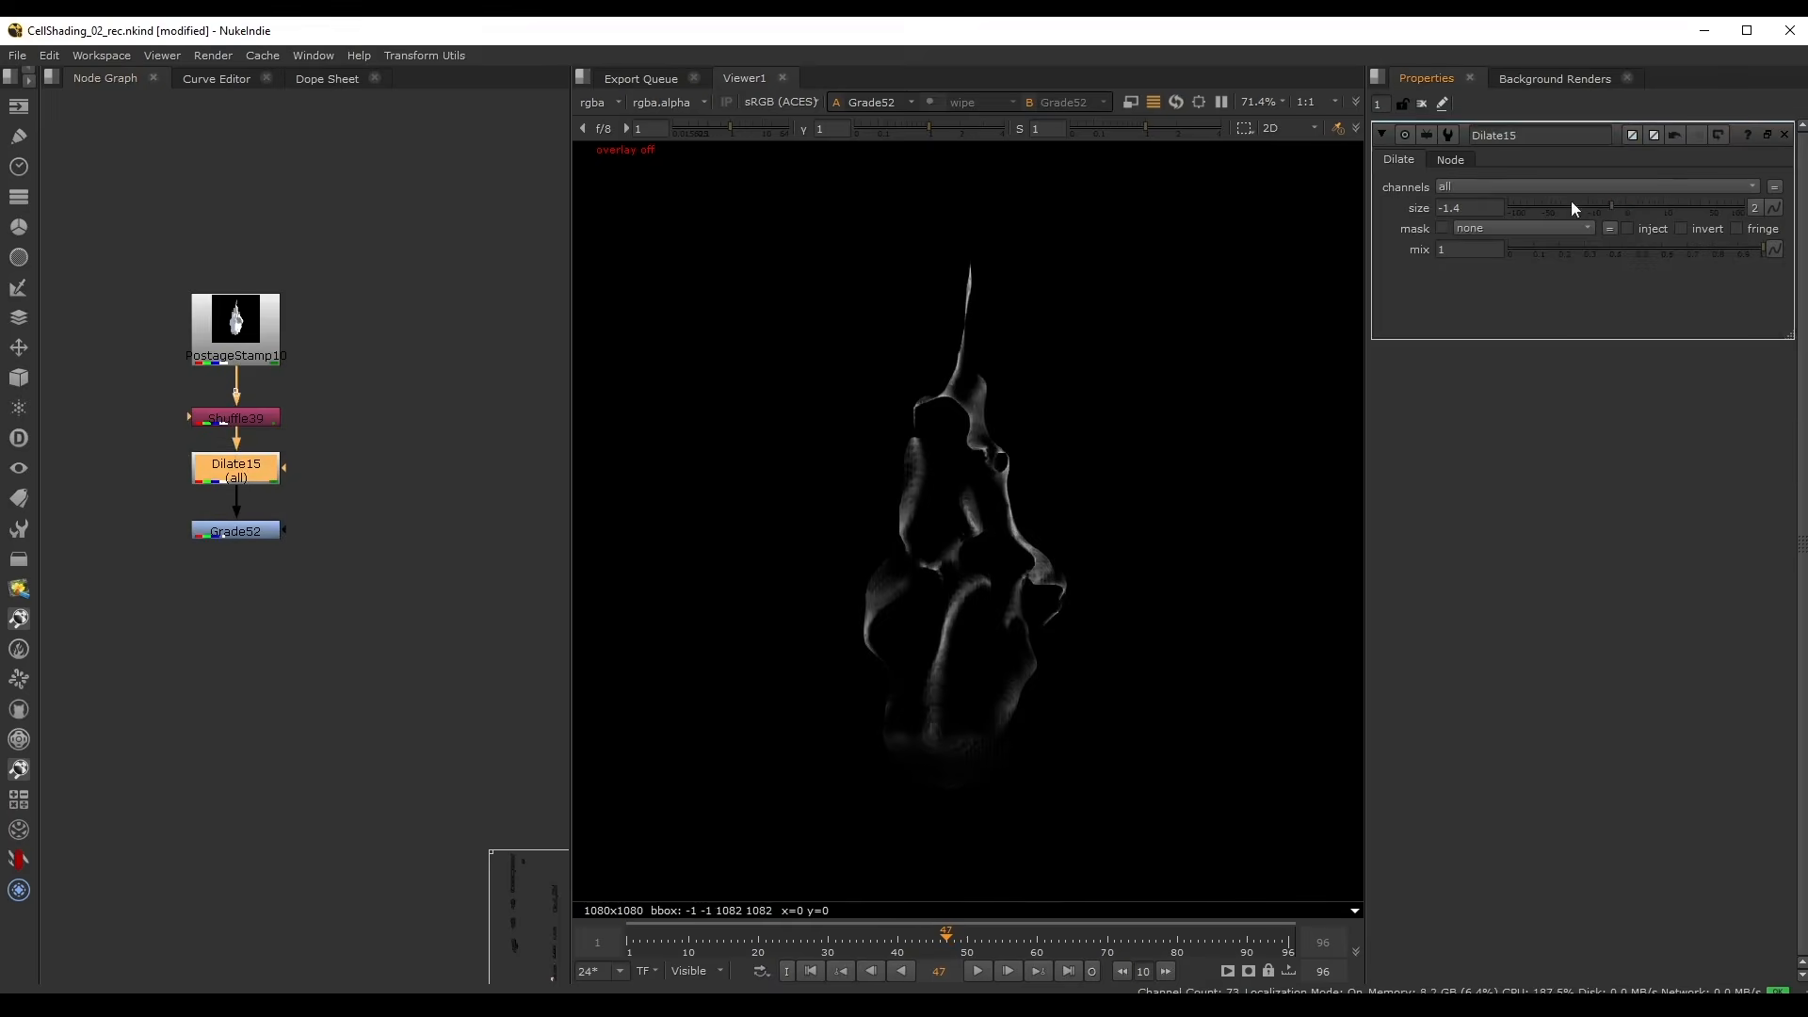
- Add a second Grade below the first and tint it orange with gain 1 red, 0.5 green and 0.15 blue
{"action": "left_click", "coordinate": [250, 532]}
{"action": "key", "text": "g"}
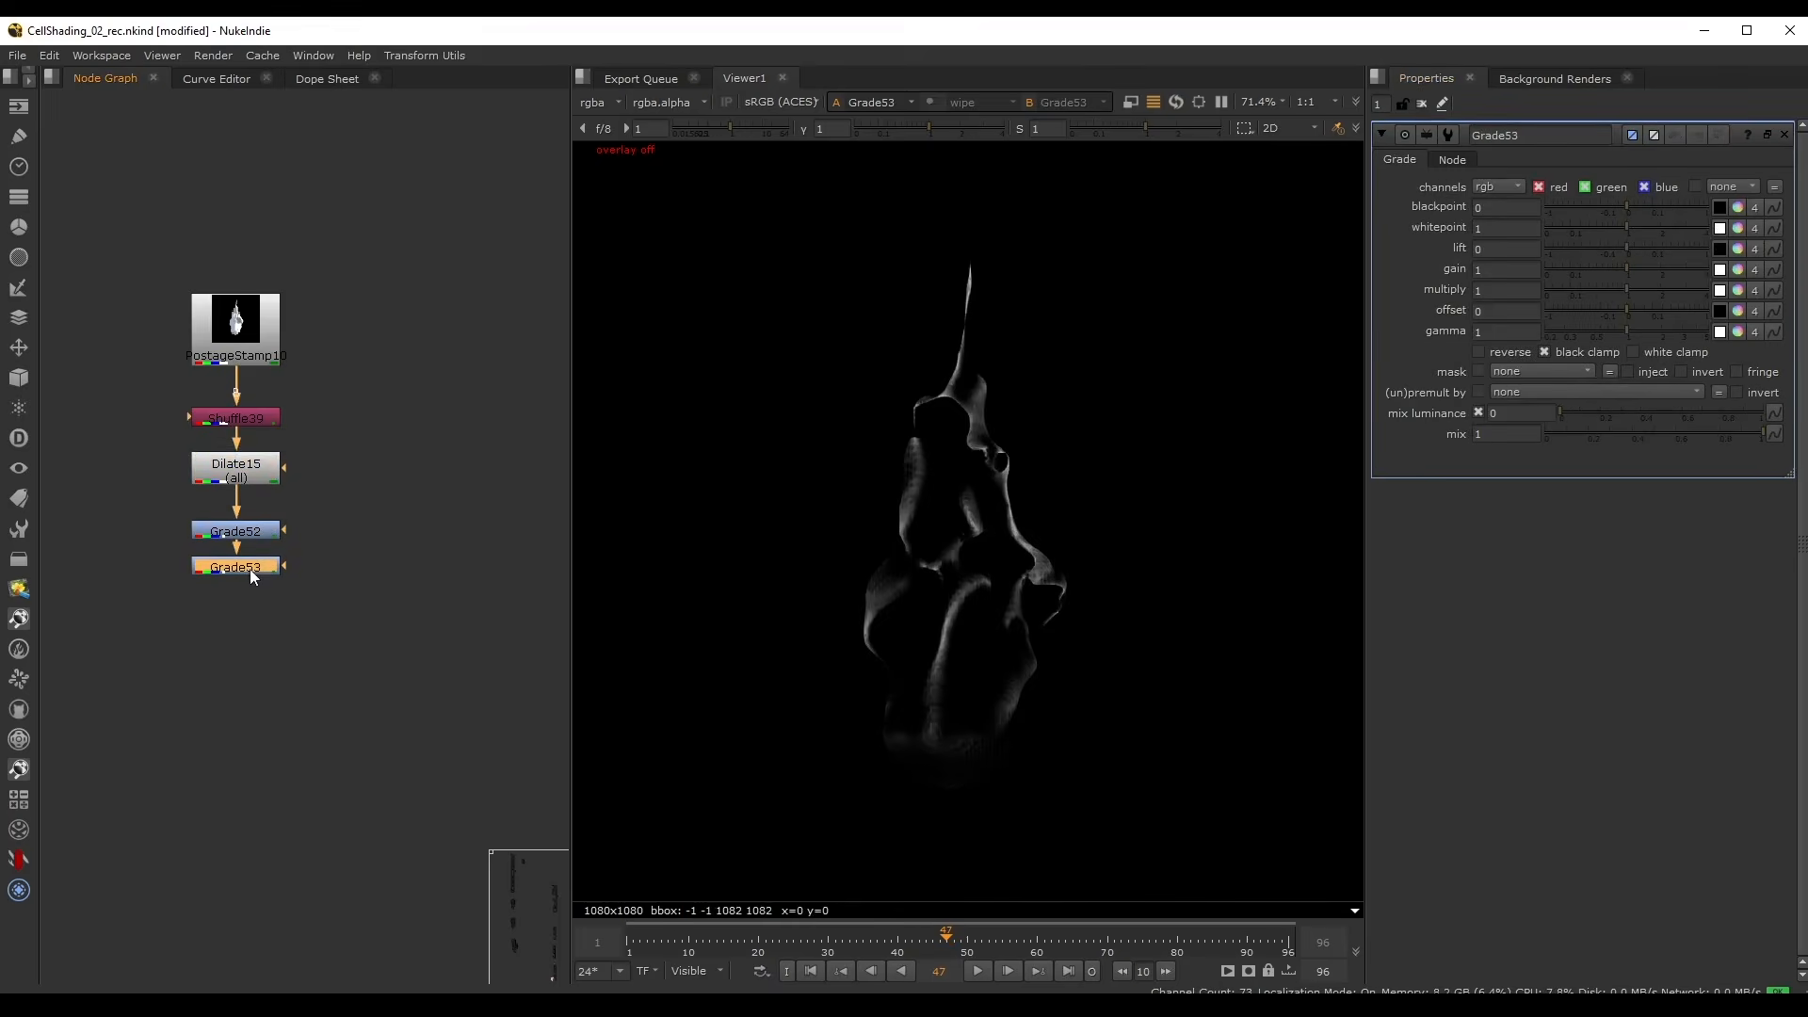
{"action": "left_click", "coordinate": [1737, 270]}
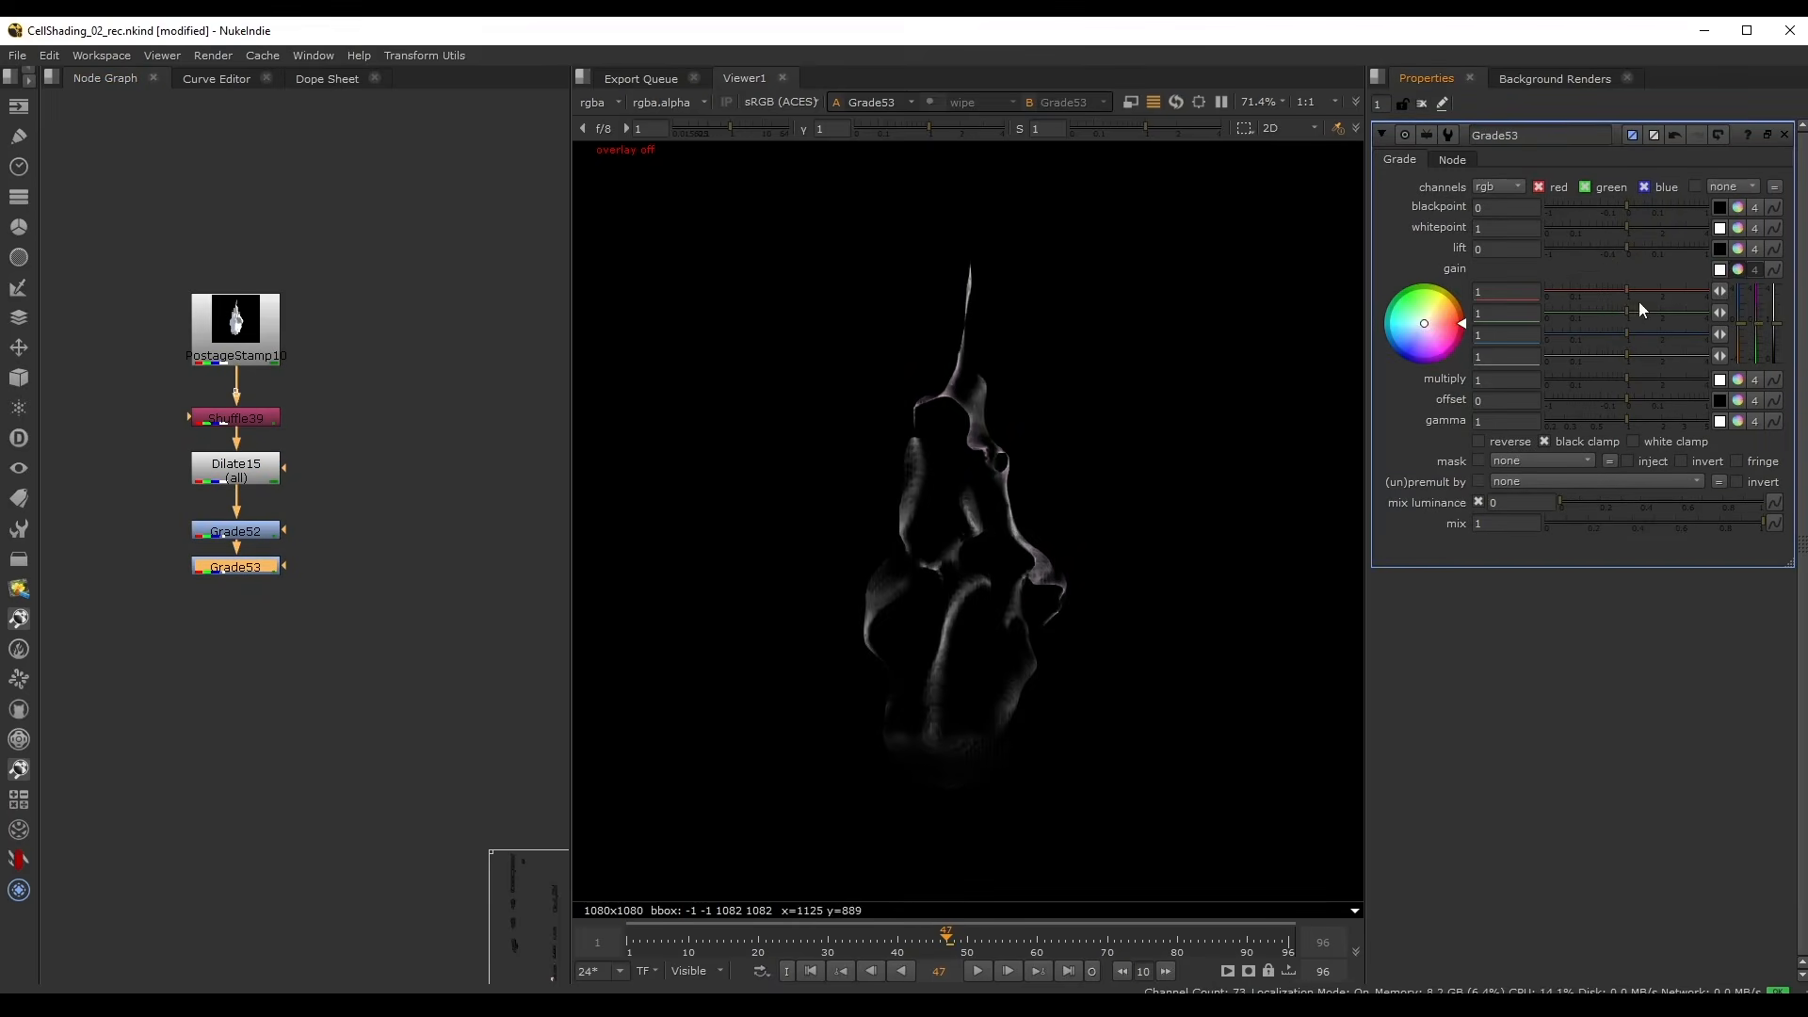
{"action": "mouse_move", "coordinate": [1627, 309]}
{"action": "left_mouse_down"}
{"action": "mouse_move", "coordinate": [1575, 328]}
{"action": "mouse_move", "coordinate": [1602, 303]}
{"action": "left_mouse_up"}
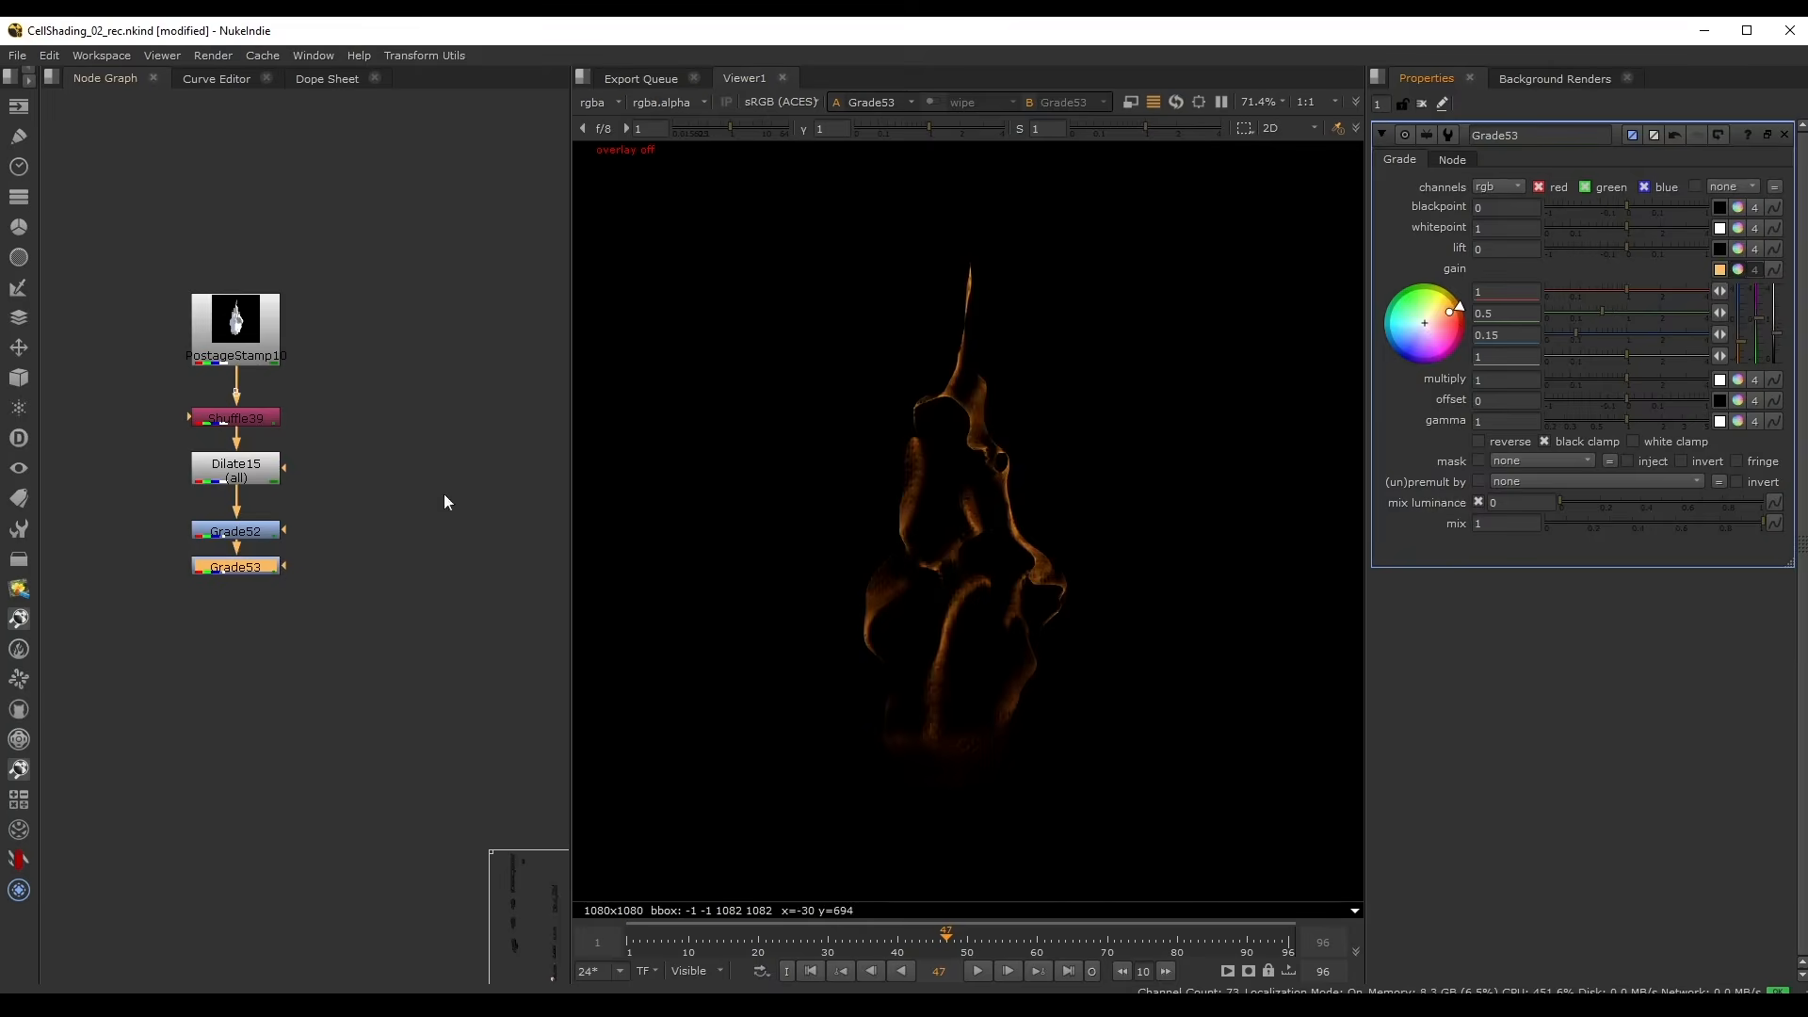
- Merge the tinted convexity branch into the main branch above the Crop node using the plus operation
{"action": "scroll", "coordinate": [431, 548], "scroll_direction": "down", "scroll_amount": 2}
{"action": "middle_click_drag", "start_coordinate": [431, 546], "coordinate": [261, 521]}
{"action": "key", "text": "m"}
{"action": "left_click_drag", "start_coordinate": [216, 544], "coordinate": [413, 609]}
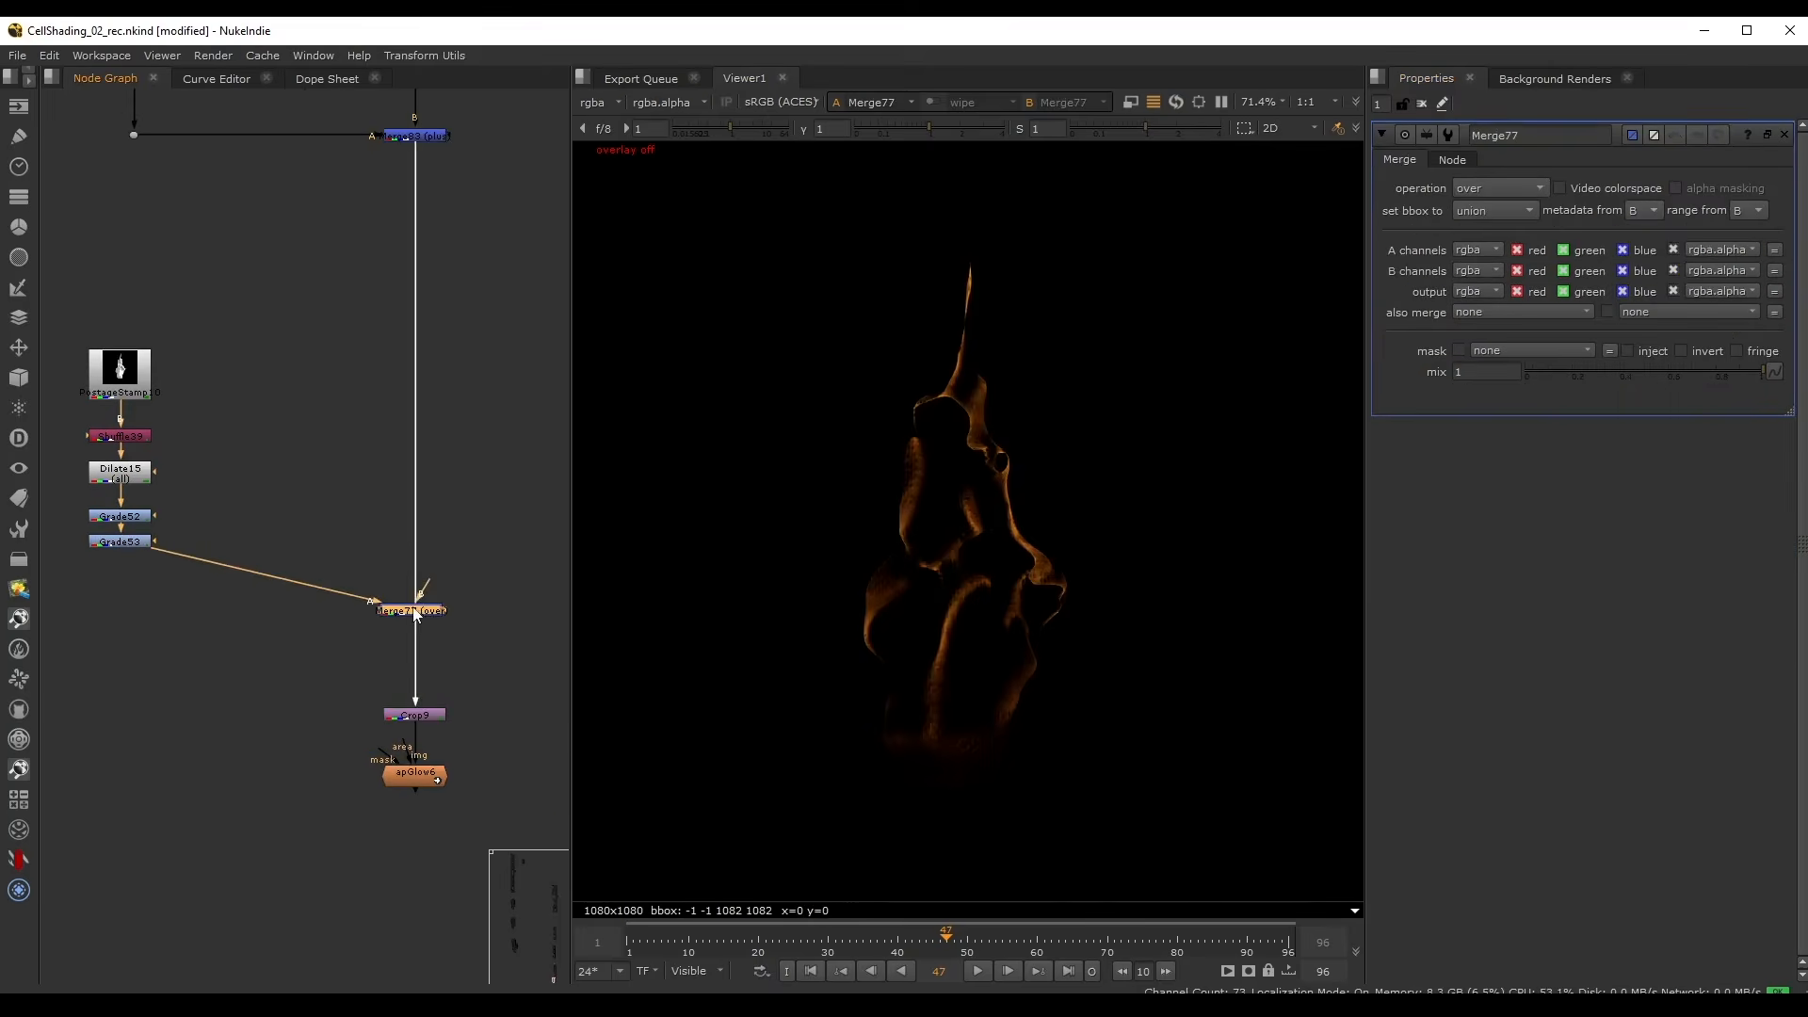
{"action": "left_click", "coordinate": [1496, 188]}
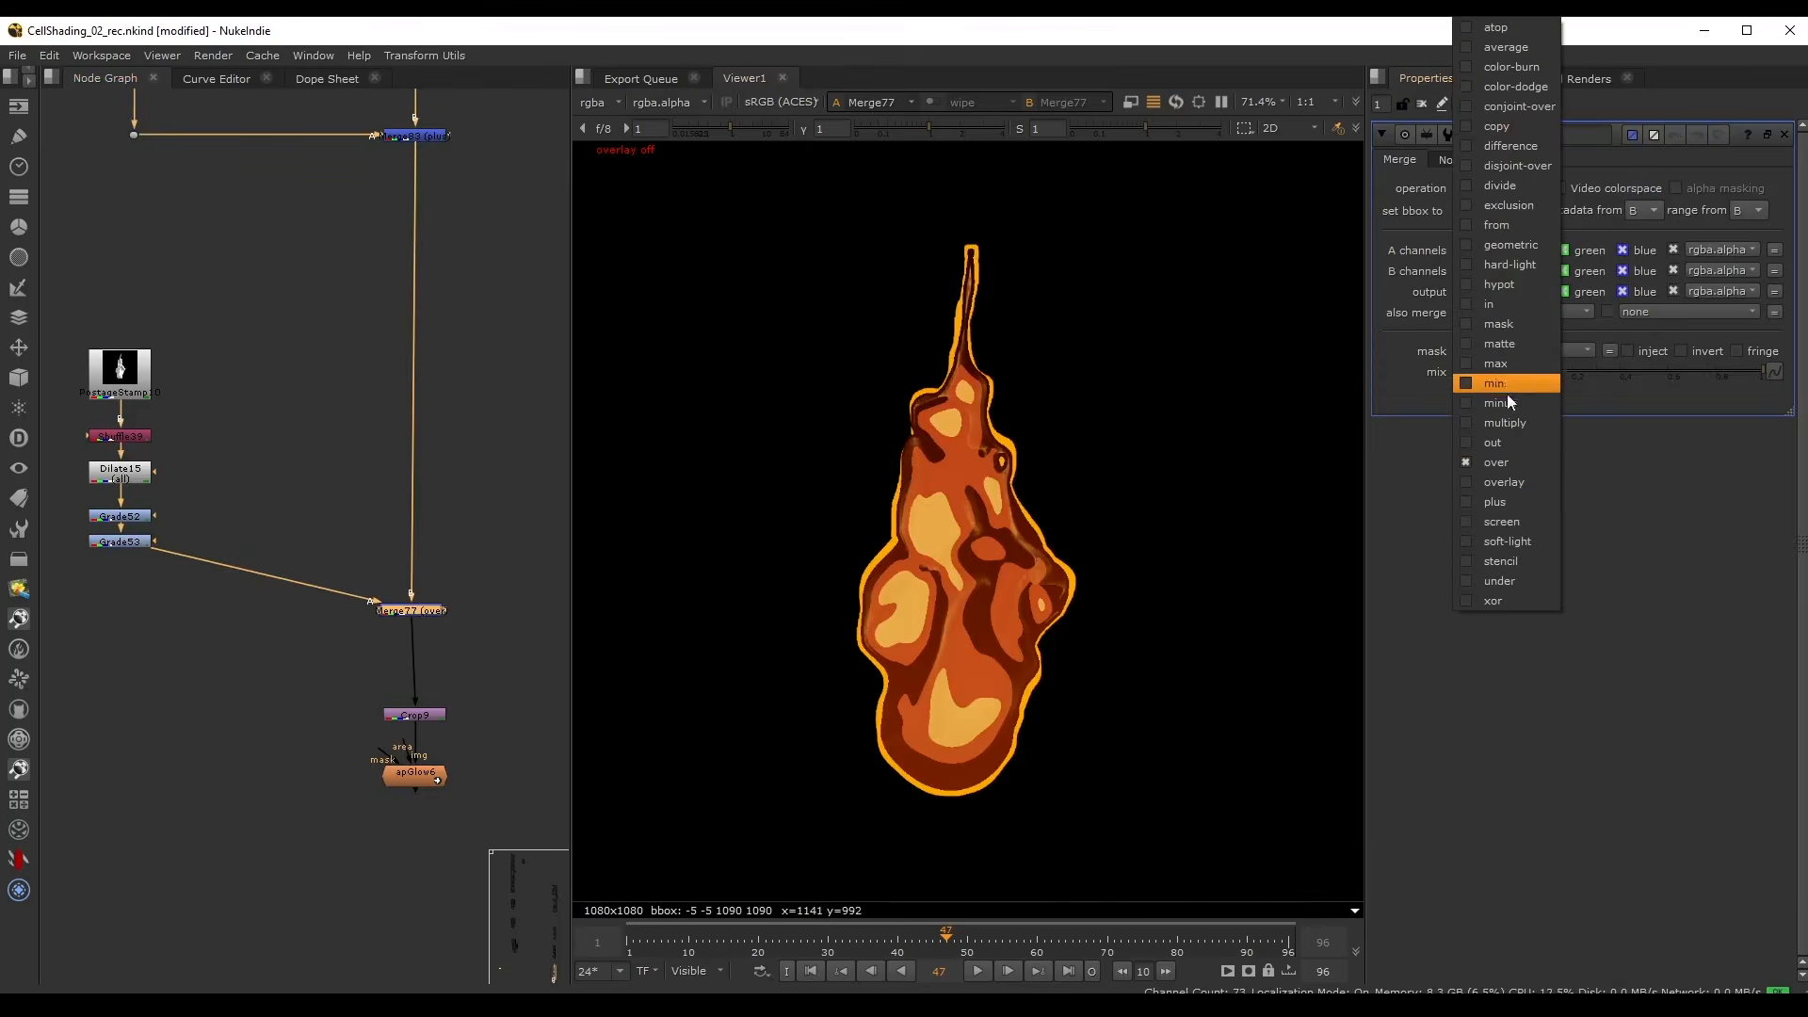
{"action": "left_click", "coordinate": [1522, 499]}
- Brighten the convexity highlights in Grade52 with gain 1.9 and whitepoint 0.42
{"action": "scroll", "coordinate": [970, 518], "scroll_direction": "up", "scroll_amount": 4}
{"action": "scroll", "coordinate": [376, 499], "scroll_direction": "up", "scroll_amount": 1}
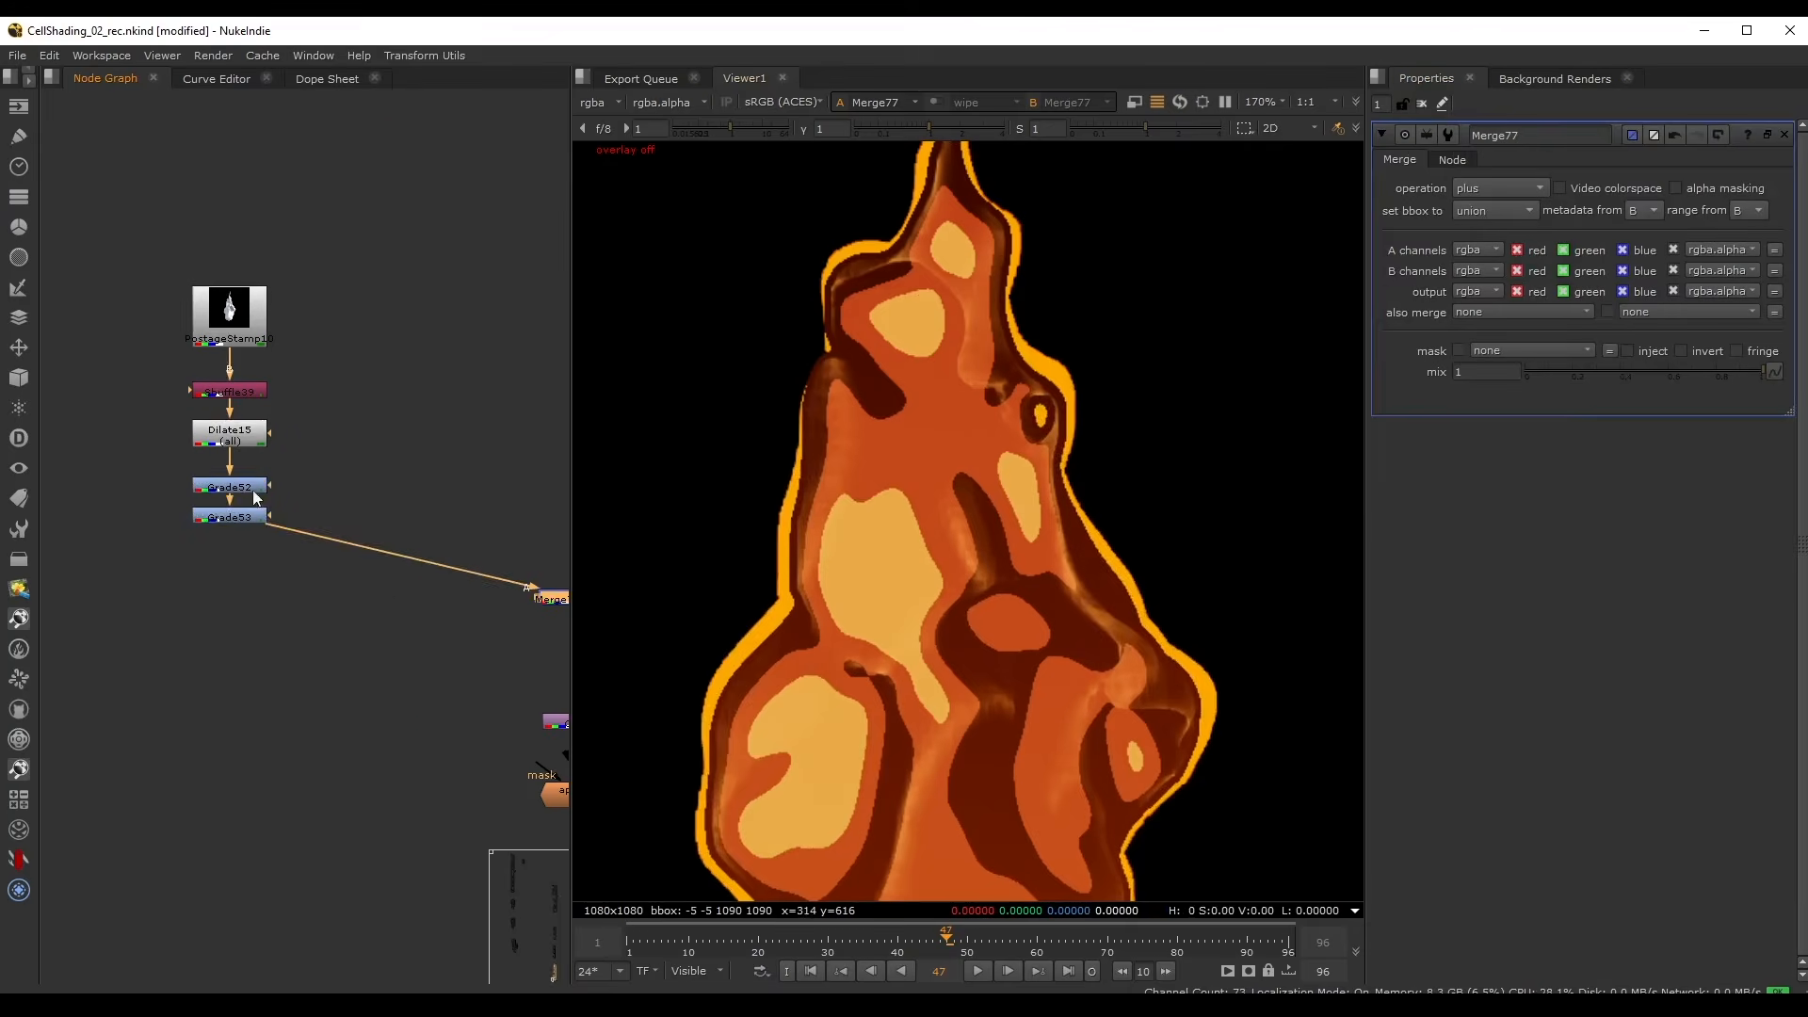
{"action": "double_click", "coordinate": [206, 491]}
{"action": "left_click_drag", "start_coordinate": [1626, 273], "coordinate": [1596, 226]}
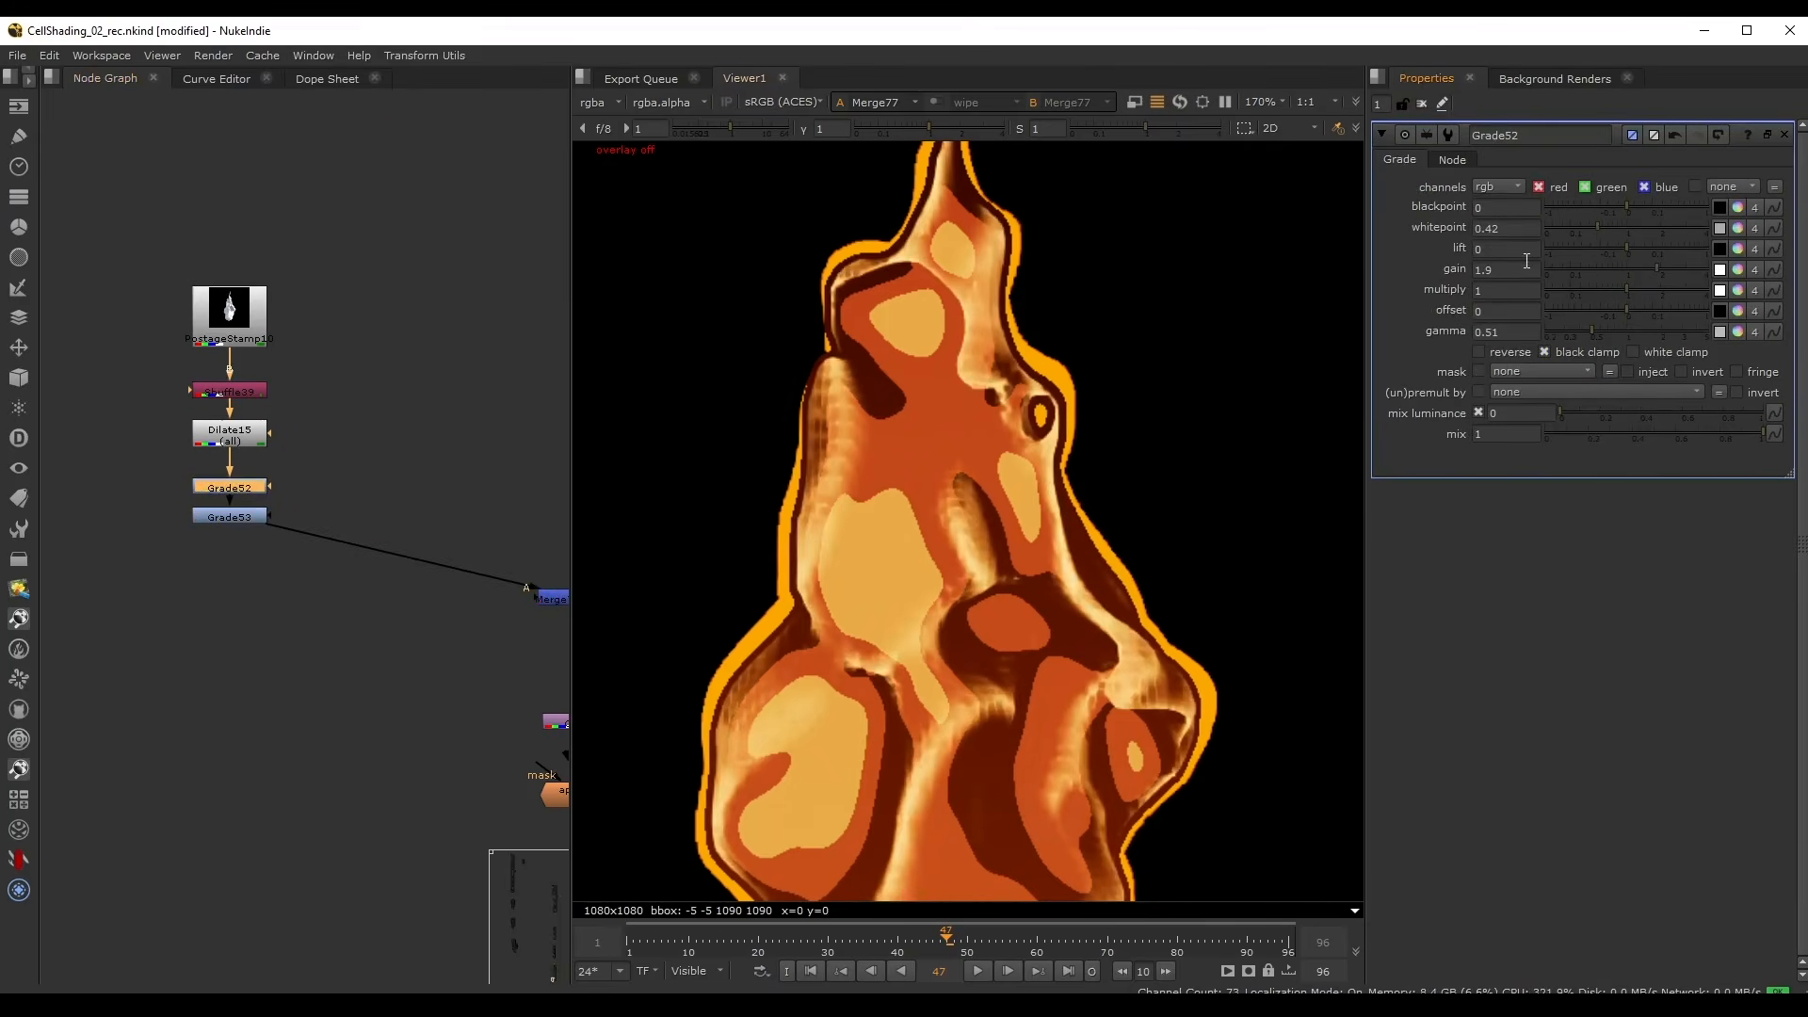
- Set the erosion size of the convexity branch's Dilate15 node to -3
{"action": "scroll", "coordinate": [987, 374], "scroll_direction": "down", "scroll_amount": 2}
{"action": "scroll", "coordinate": [262, 459], "scroll_direction": "up", "scroll_amount": 3}
{"action": "double_click", "coordinate": [207, 417]}
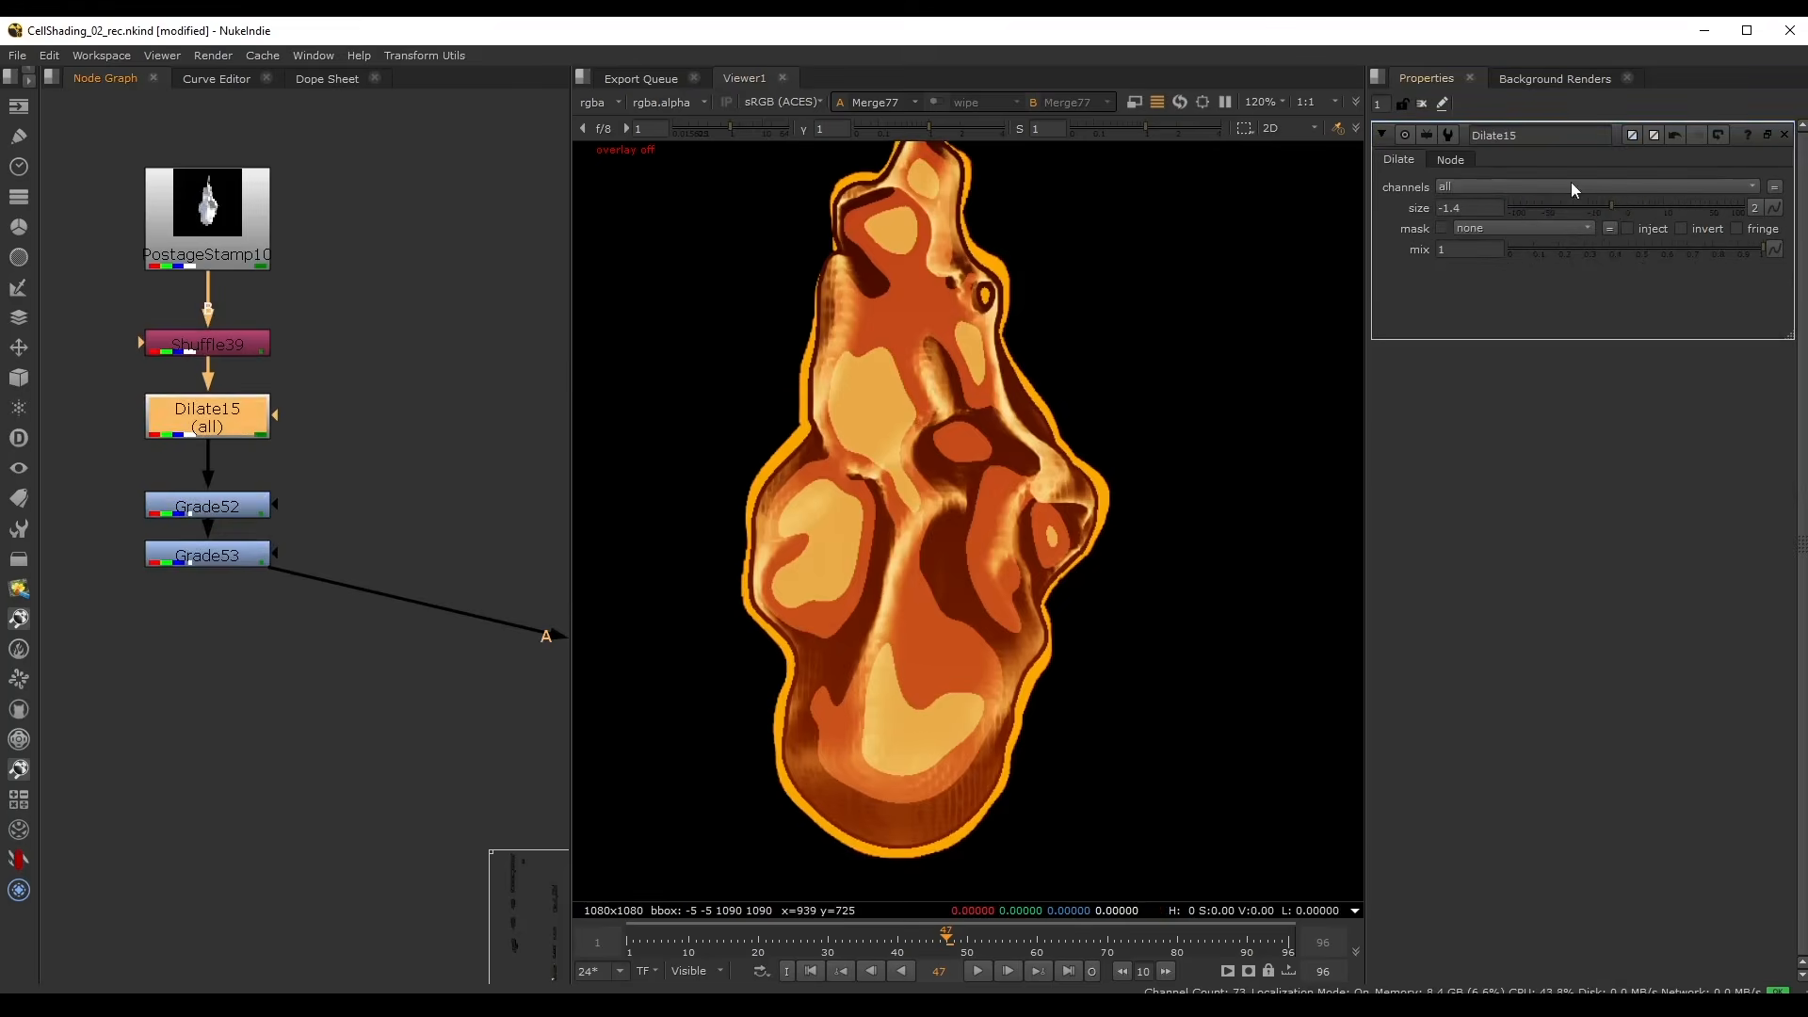
{"action": "left_click_drag", "start_coordinate": [1612, 203], "coordinate": [1604, 201]}
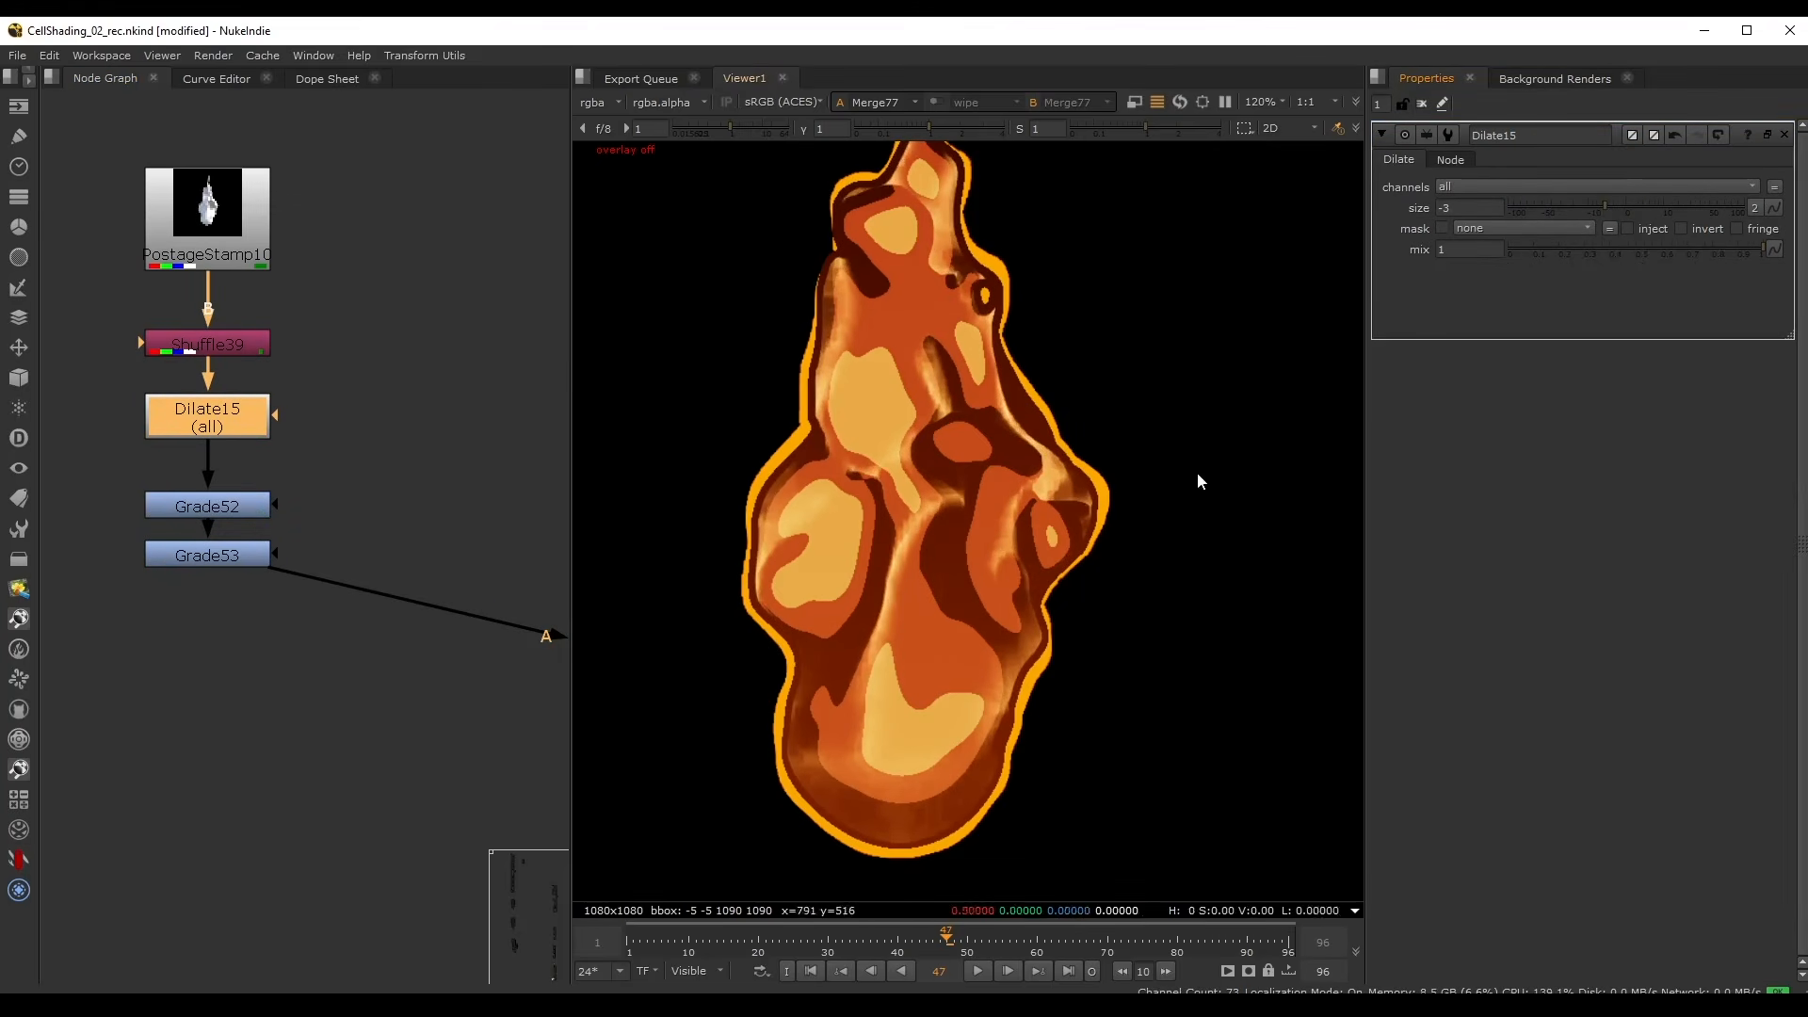
- Sharpen the convexity highlights by setting Grade52's gain to 2.9 and gamma to 0.22
{"action": "double_click", "coordinate": [229, 499]}
{"action": "left_click_drag", "start_coordinate": [1657, 267], "coordinate": [1685, 271]}
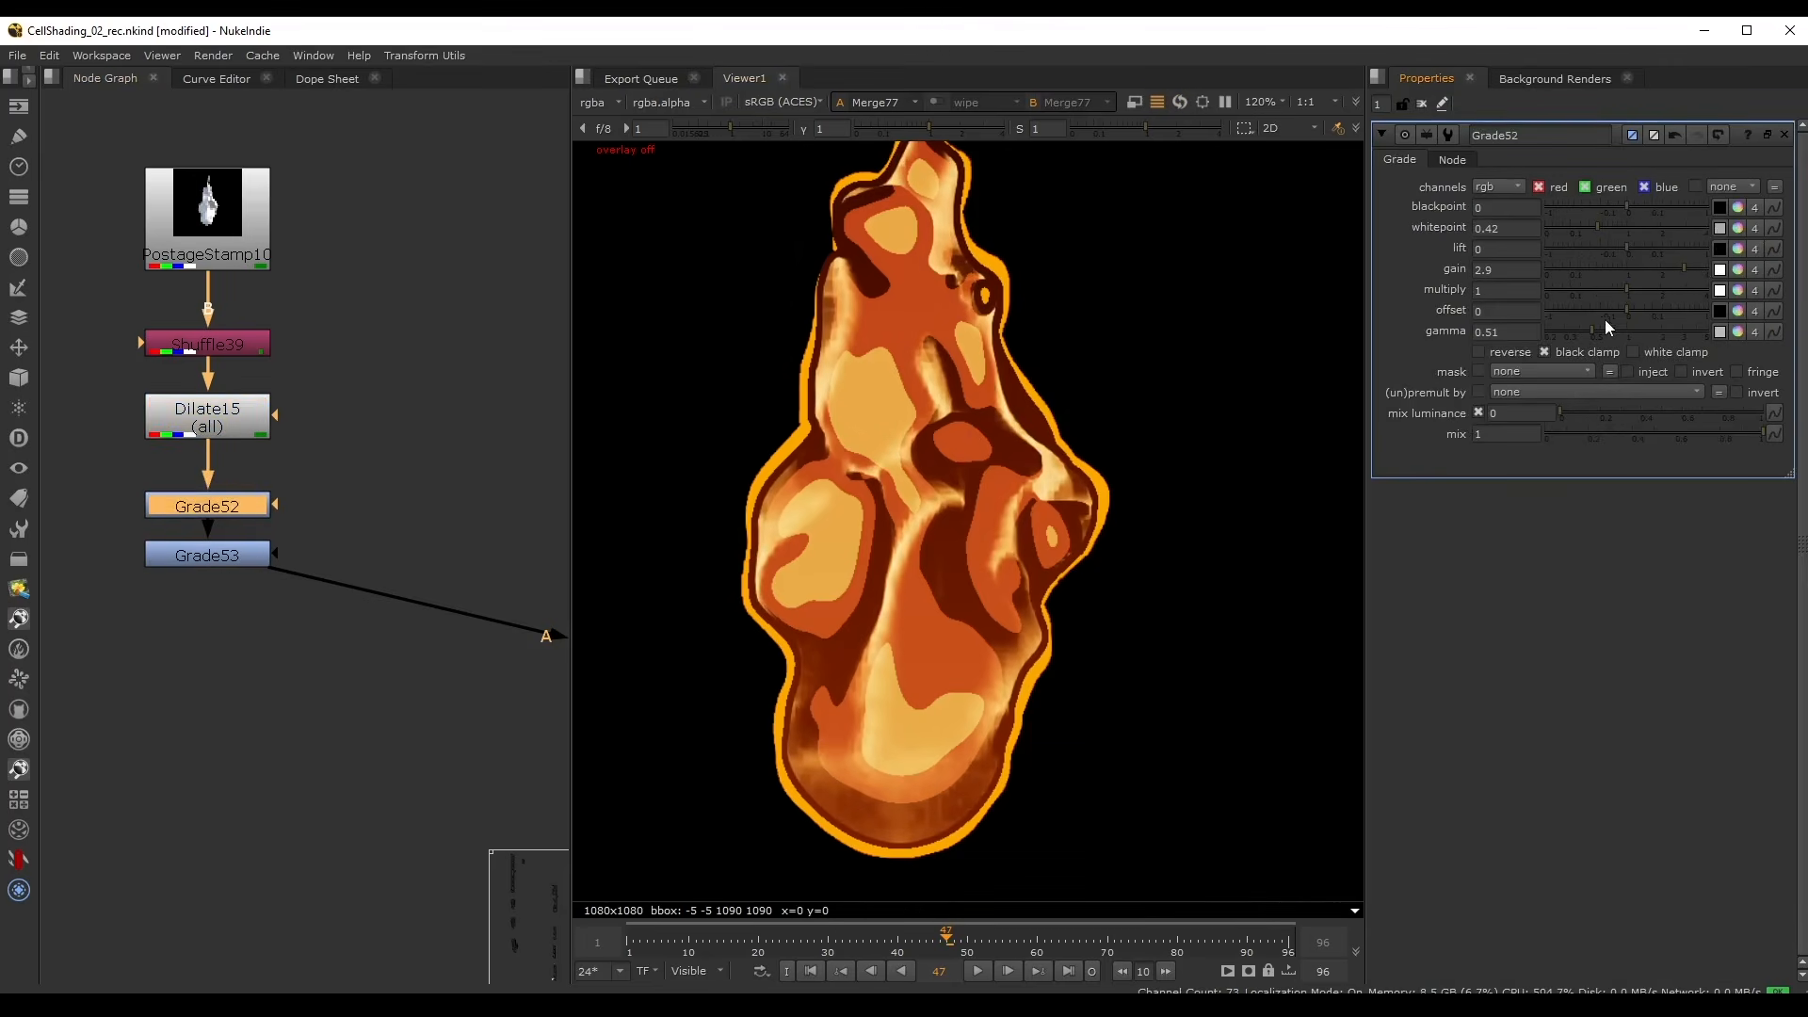
{"action": "left_click_drag", "start_coordinate": [1603, 325], "coordinate": [1550, 329]}
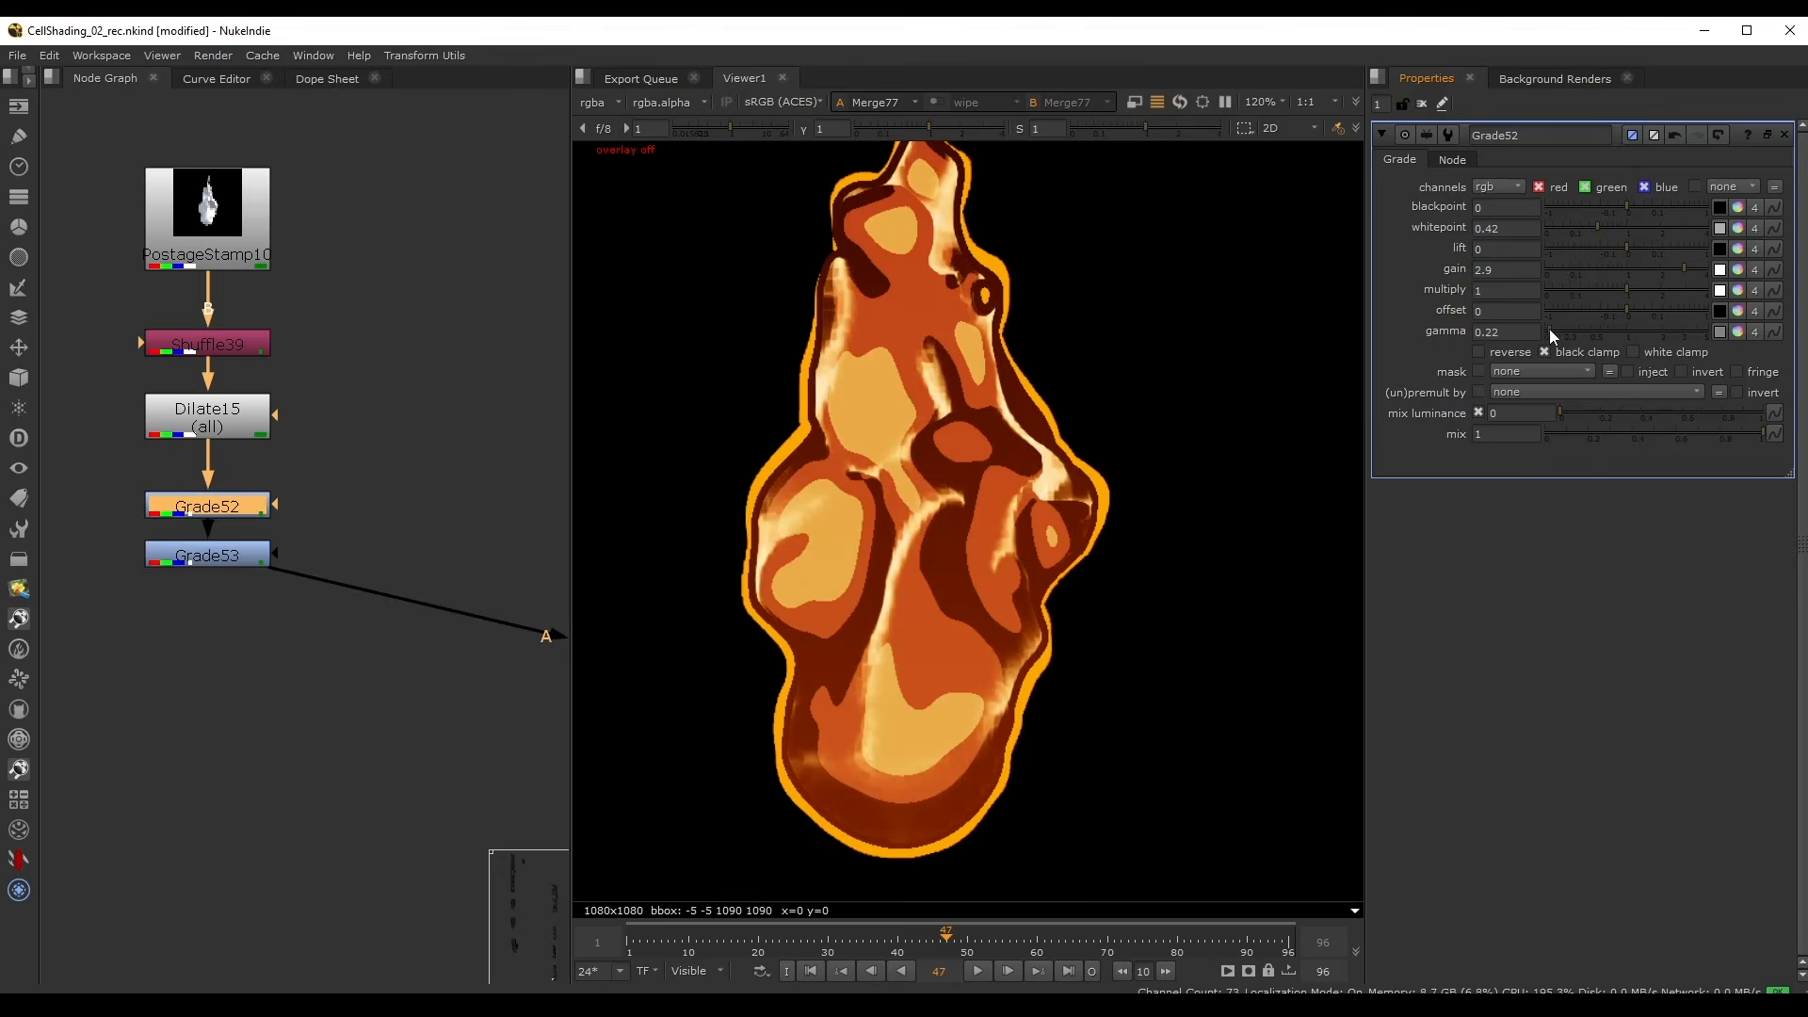
- Raise the red gain of the orange tint in Grade53 to 1.8 and check the whole flame
{"action": "left_click_drag", "start_coordinate": [1702, 273], "coordinate": [1653, 286]}
{"action": "double_click", "coordinate": [256, 555]}
{"action": "scroll", "coordinate": [1009, 432], "scroll_direction": "down", "scroll_amount": 3}
{"action": "middle_click_drag", "start_coordinate": [1010, 434], "coordinate": [946, 484]}
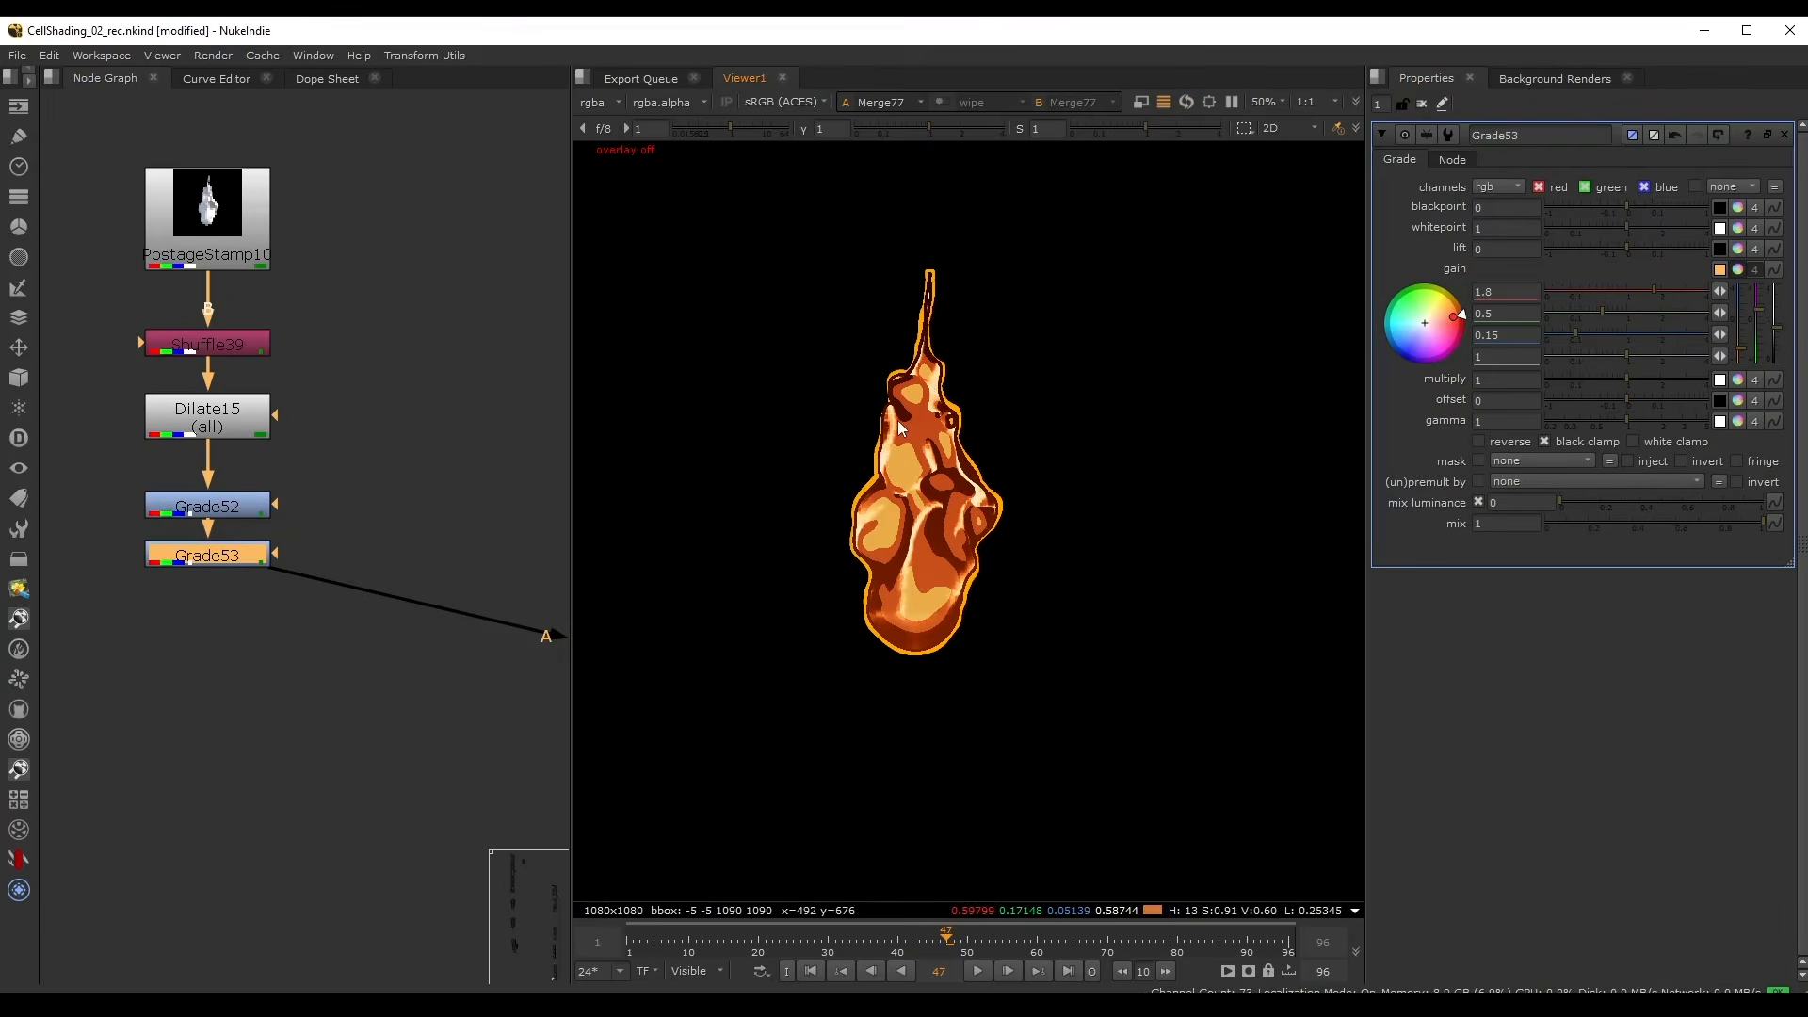
- Play the flame with its convexity highlights from frame 34, stop at frame 58 and inspect it up close
{"action": "left_click", "coordinate": [855, 940]}
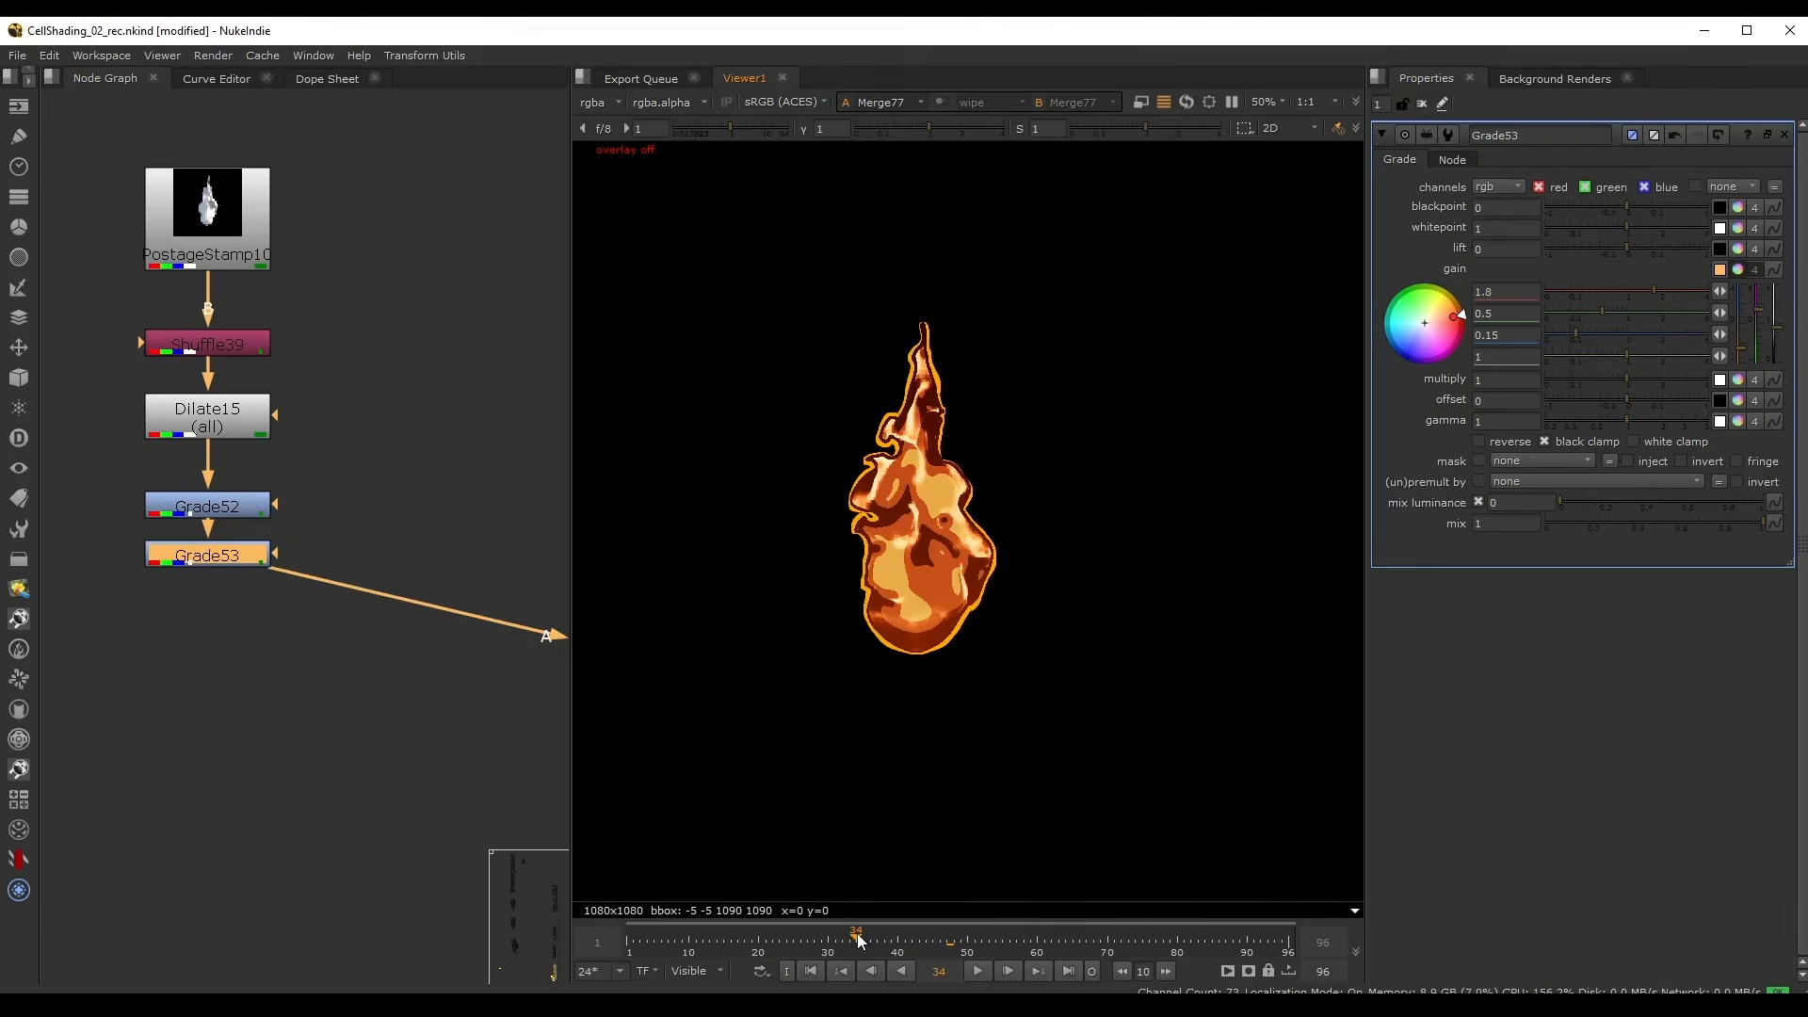
{"action": "left_click", "coordinate": [985, 969]}
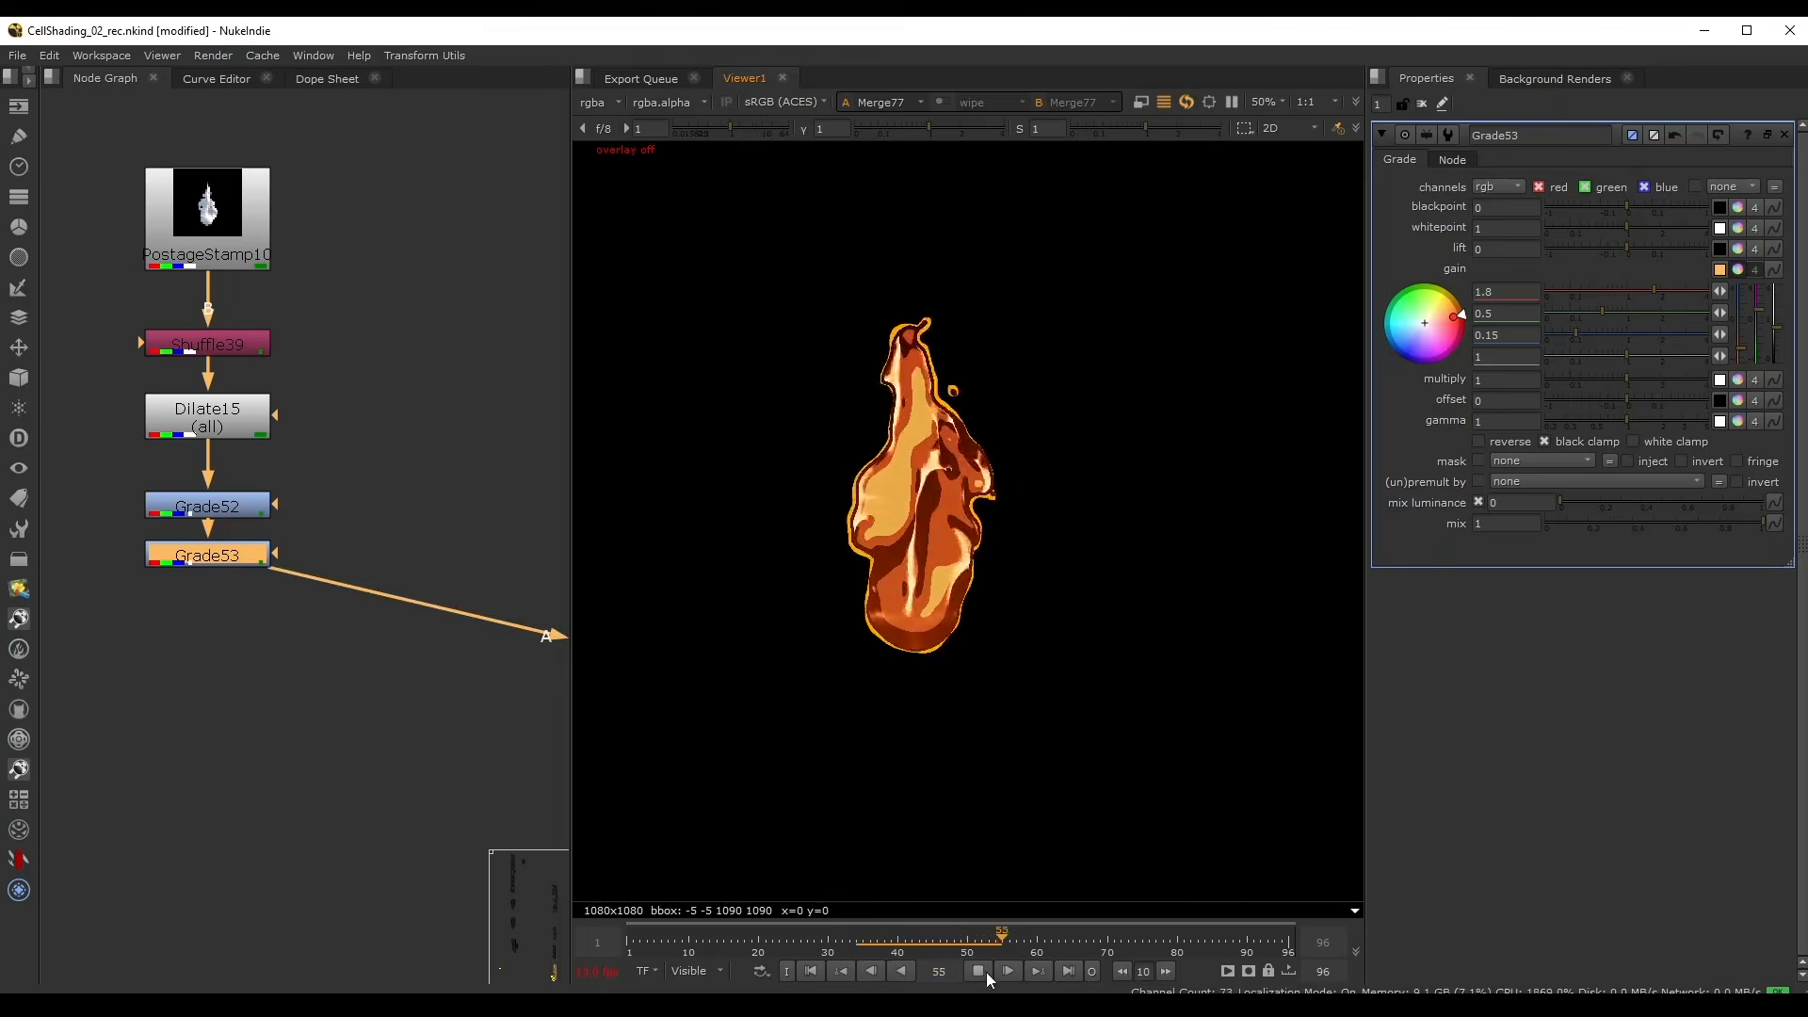
{"action": "left_click", "coordinate": [980, 970]}
{"action": "scroll", "coordinate": [923, 506], "scroll_direction": "up", "scroll_amount": 3}
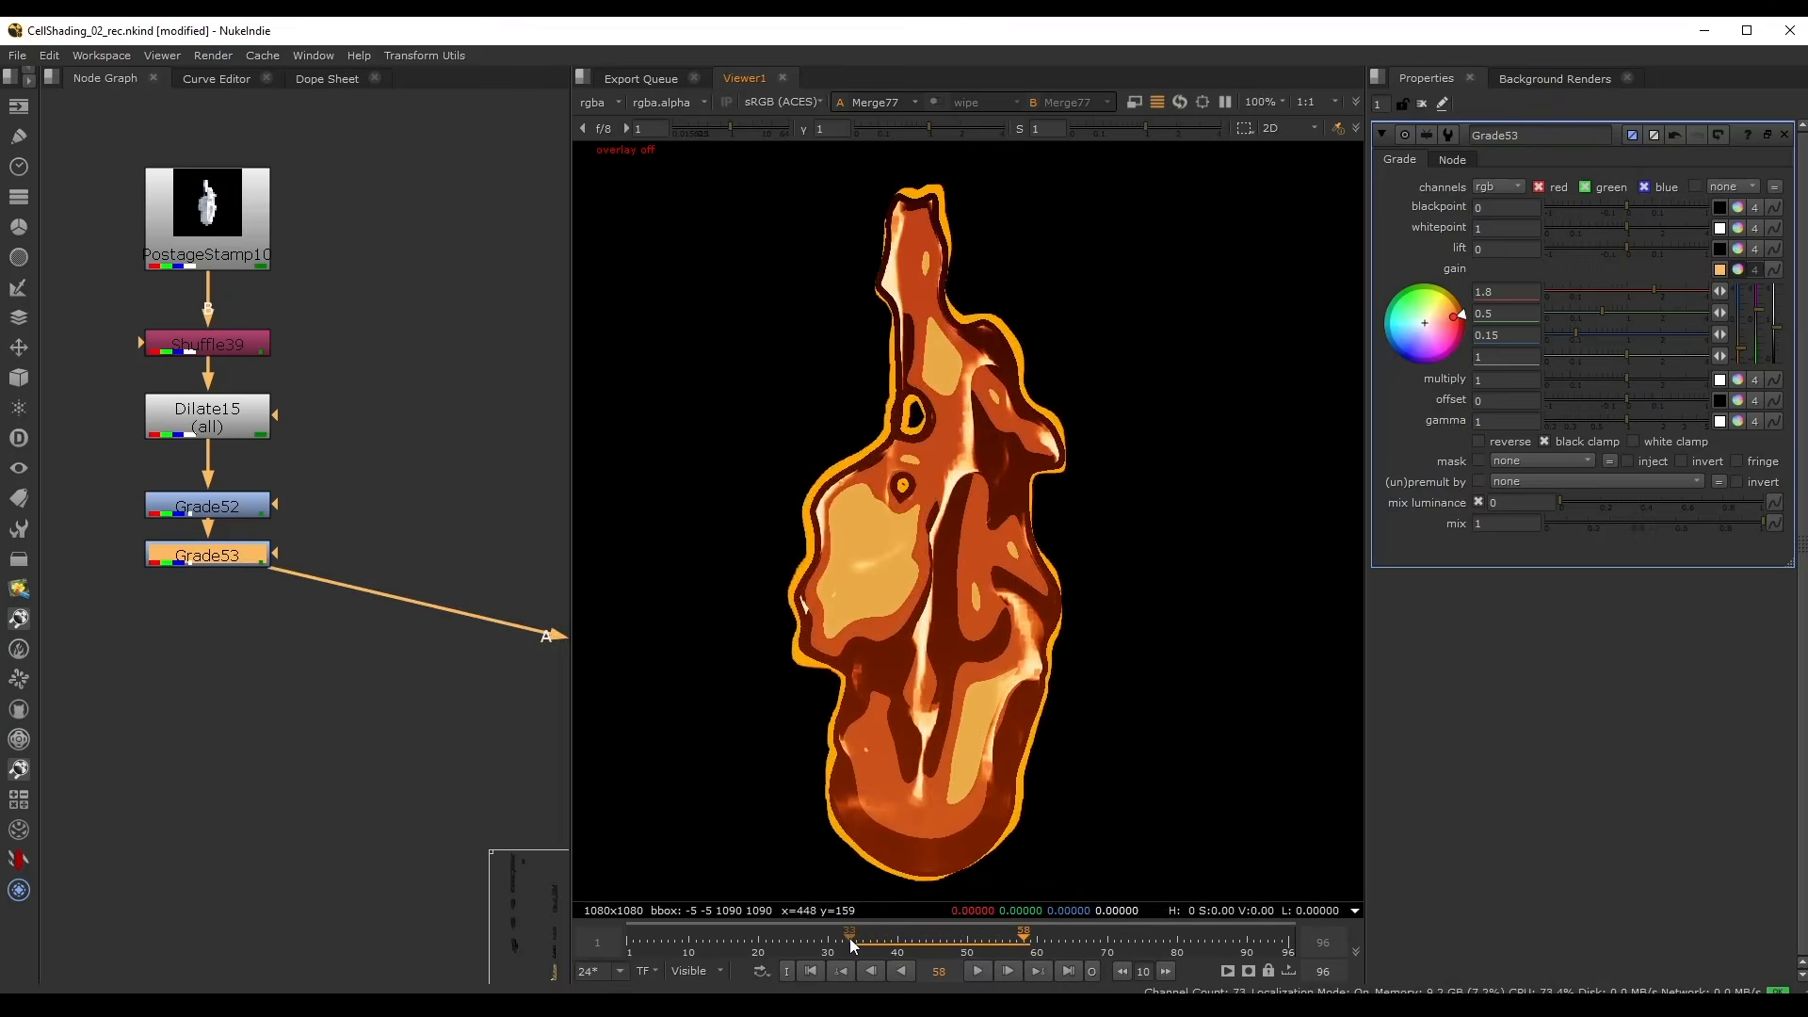
- Play the cel-shaded flame from frame 29 and replay it from the low thirties to review the orange outline
{"action": "left_click_drag", "start_coordinate": [849, 938], "coordinate": [820, 939]}
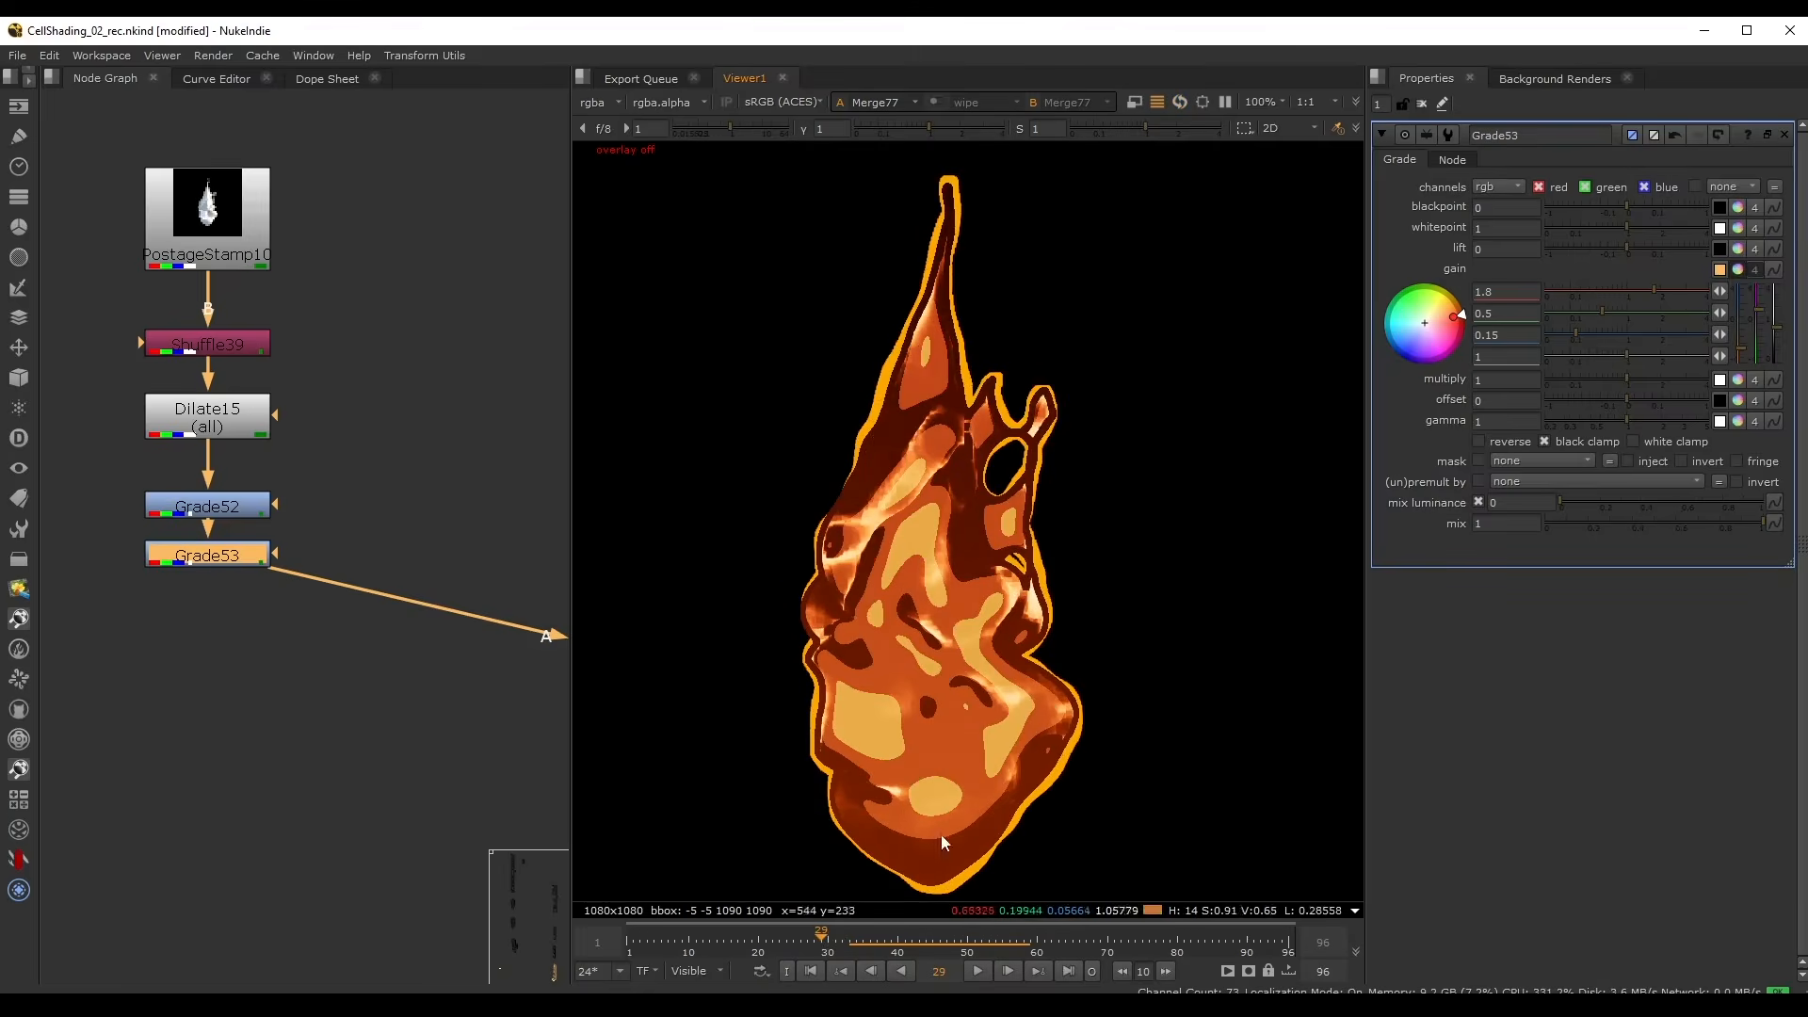
{"action": "left_click", "coordinate": [980, 971]}
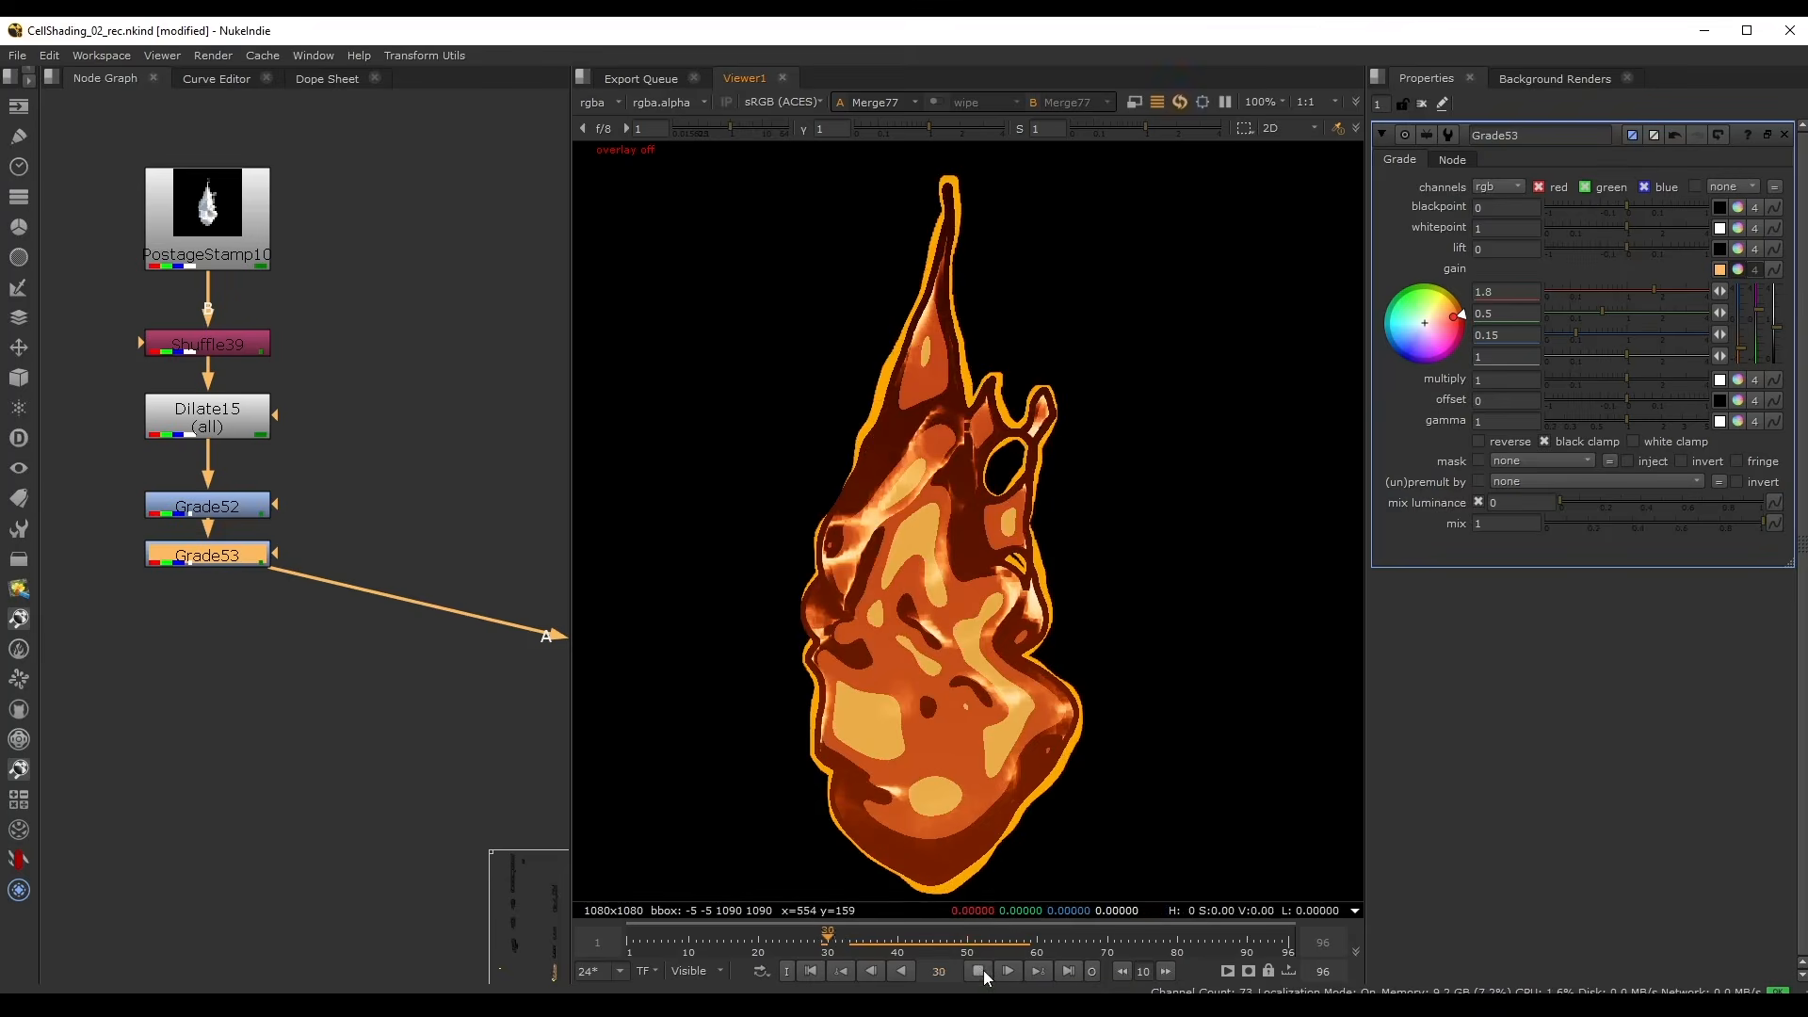
{"action": "left_click", "coordinate": [841, 931]}
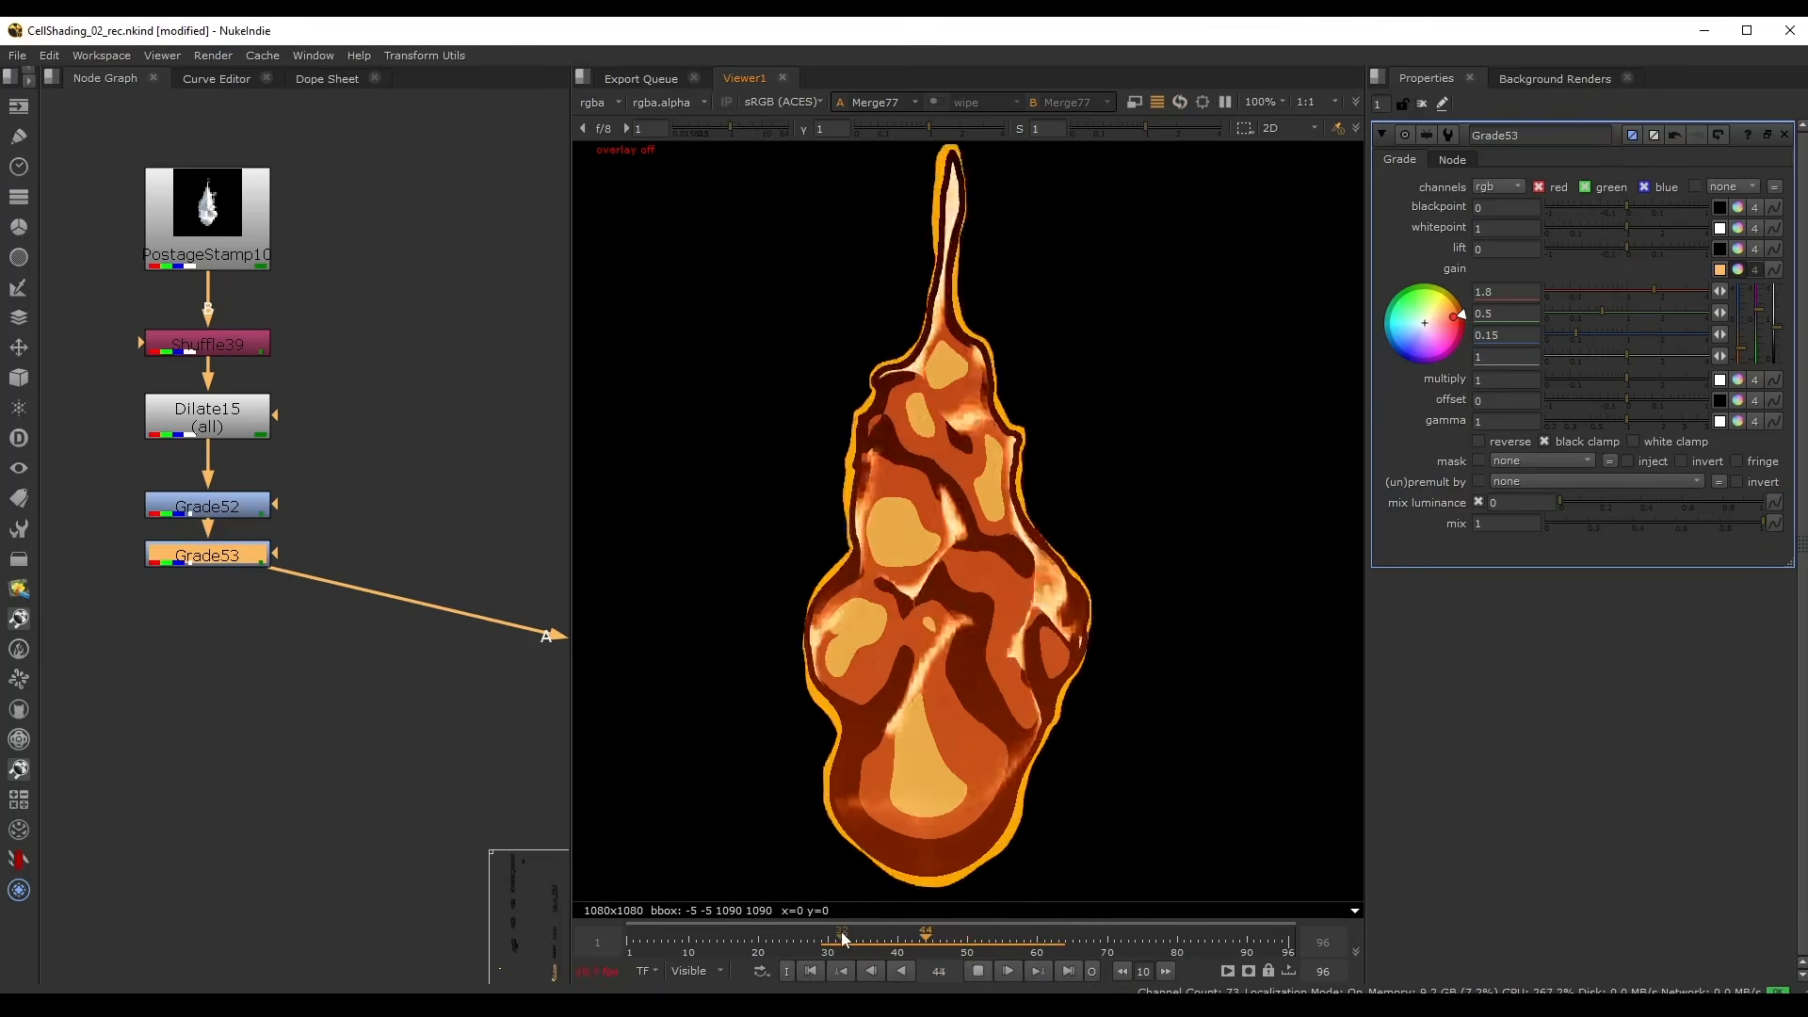
{"action": "left_click", "coordinate": [841, 932]}
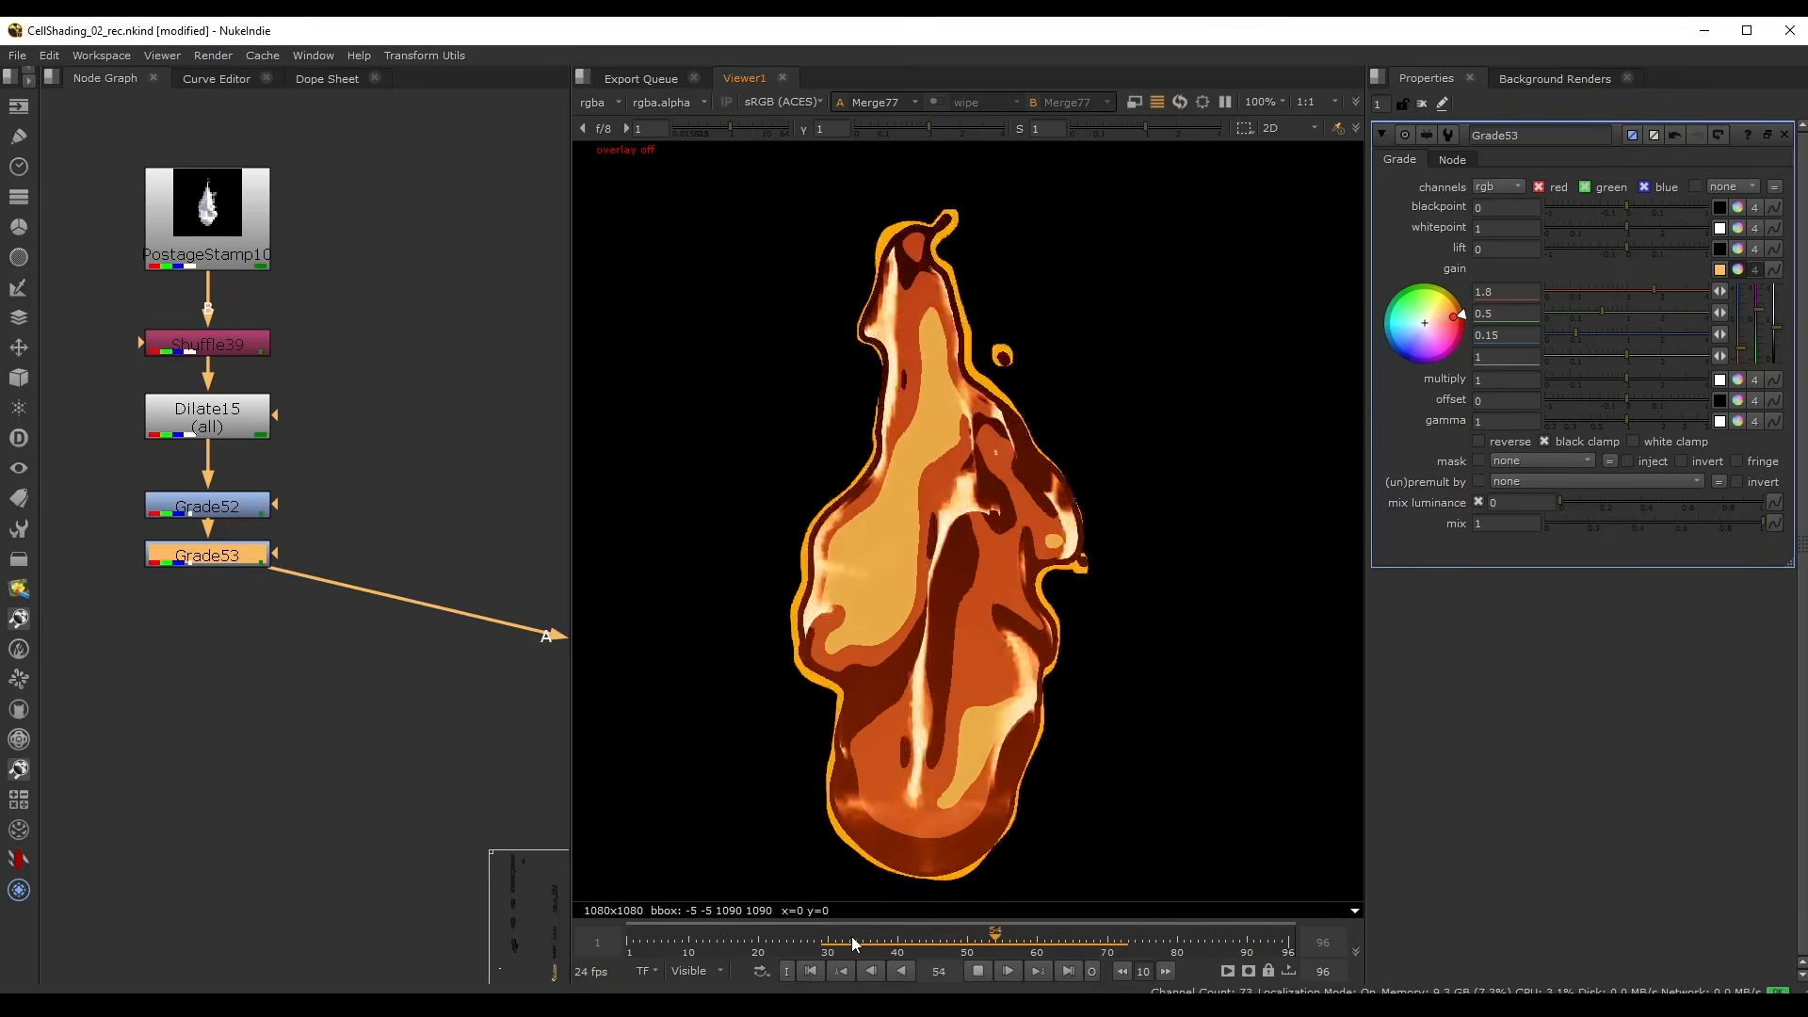
{"action": "left_click", "coordinate": [867, 941]}
{"action": "left_click", "coordinate": [978, 971]}
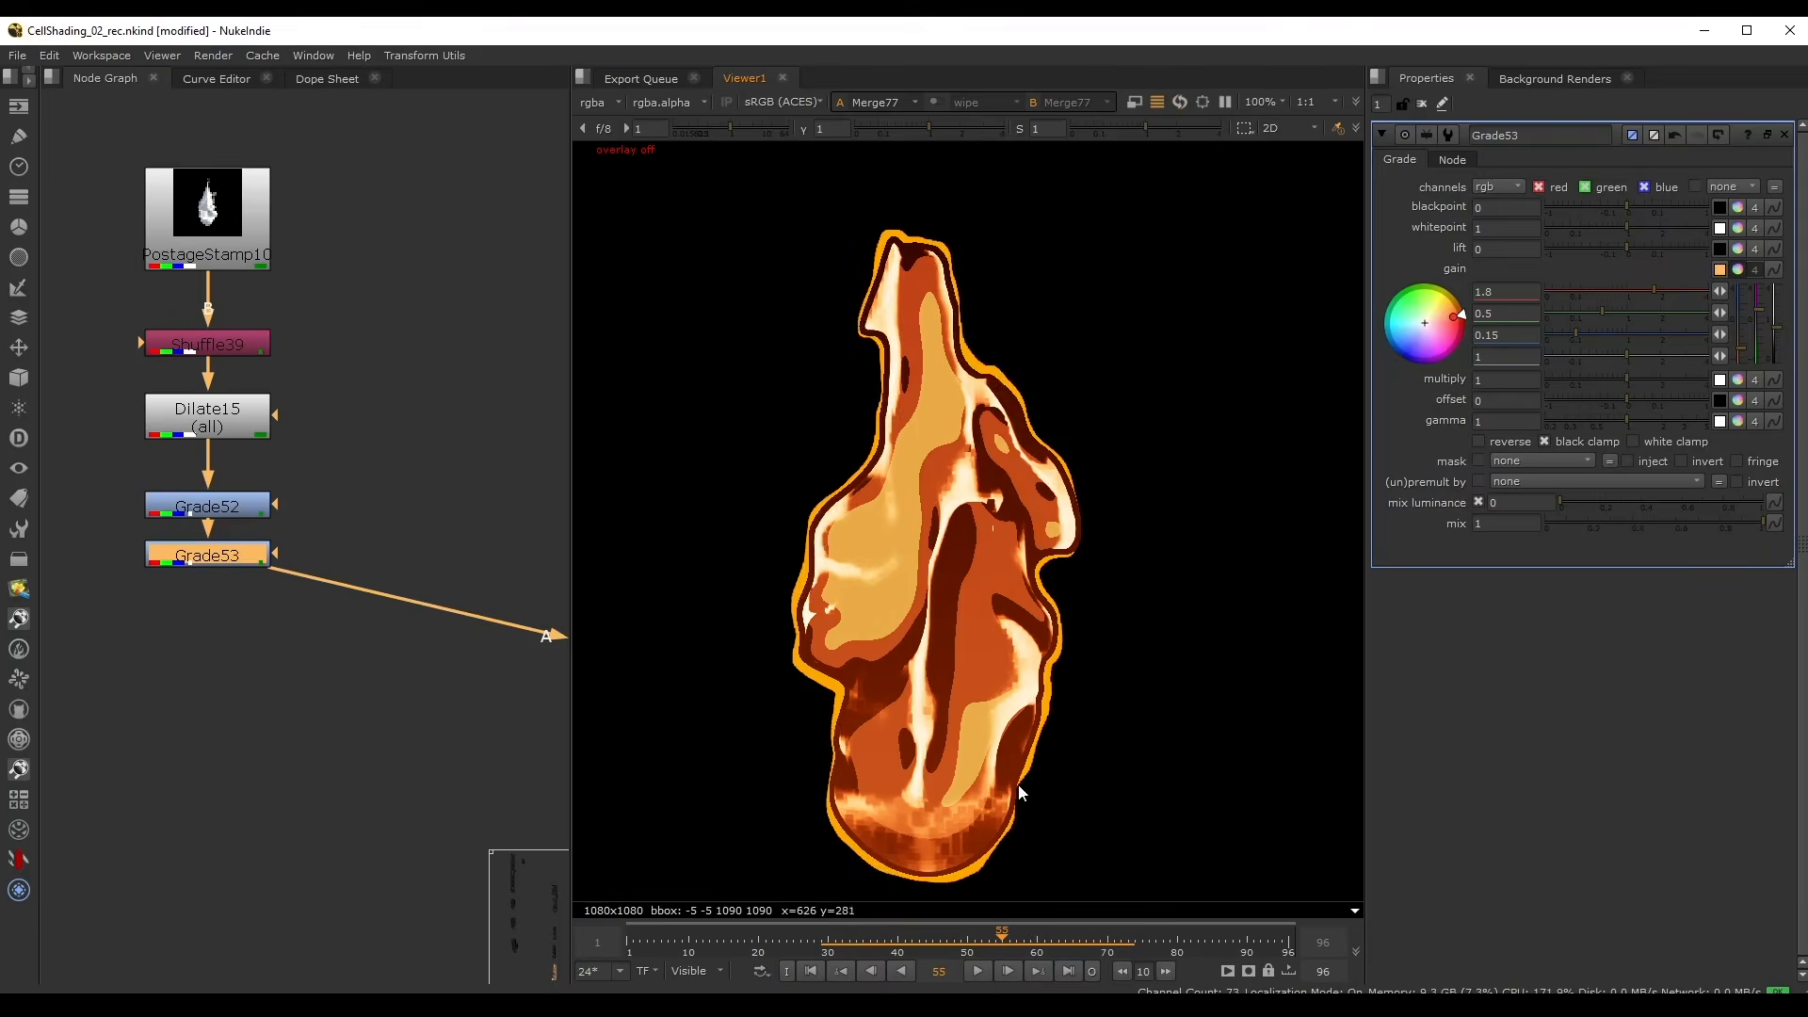
- Replay the outlined flame twice from frame 32 to check how the shading moves
{"action": "left_click", "coordinate": [842, 936]}
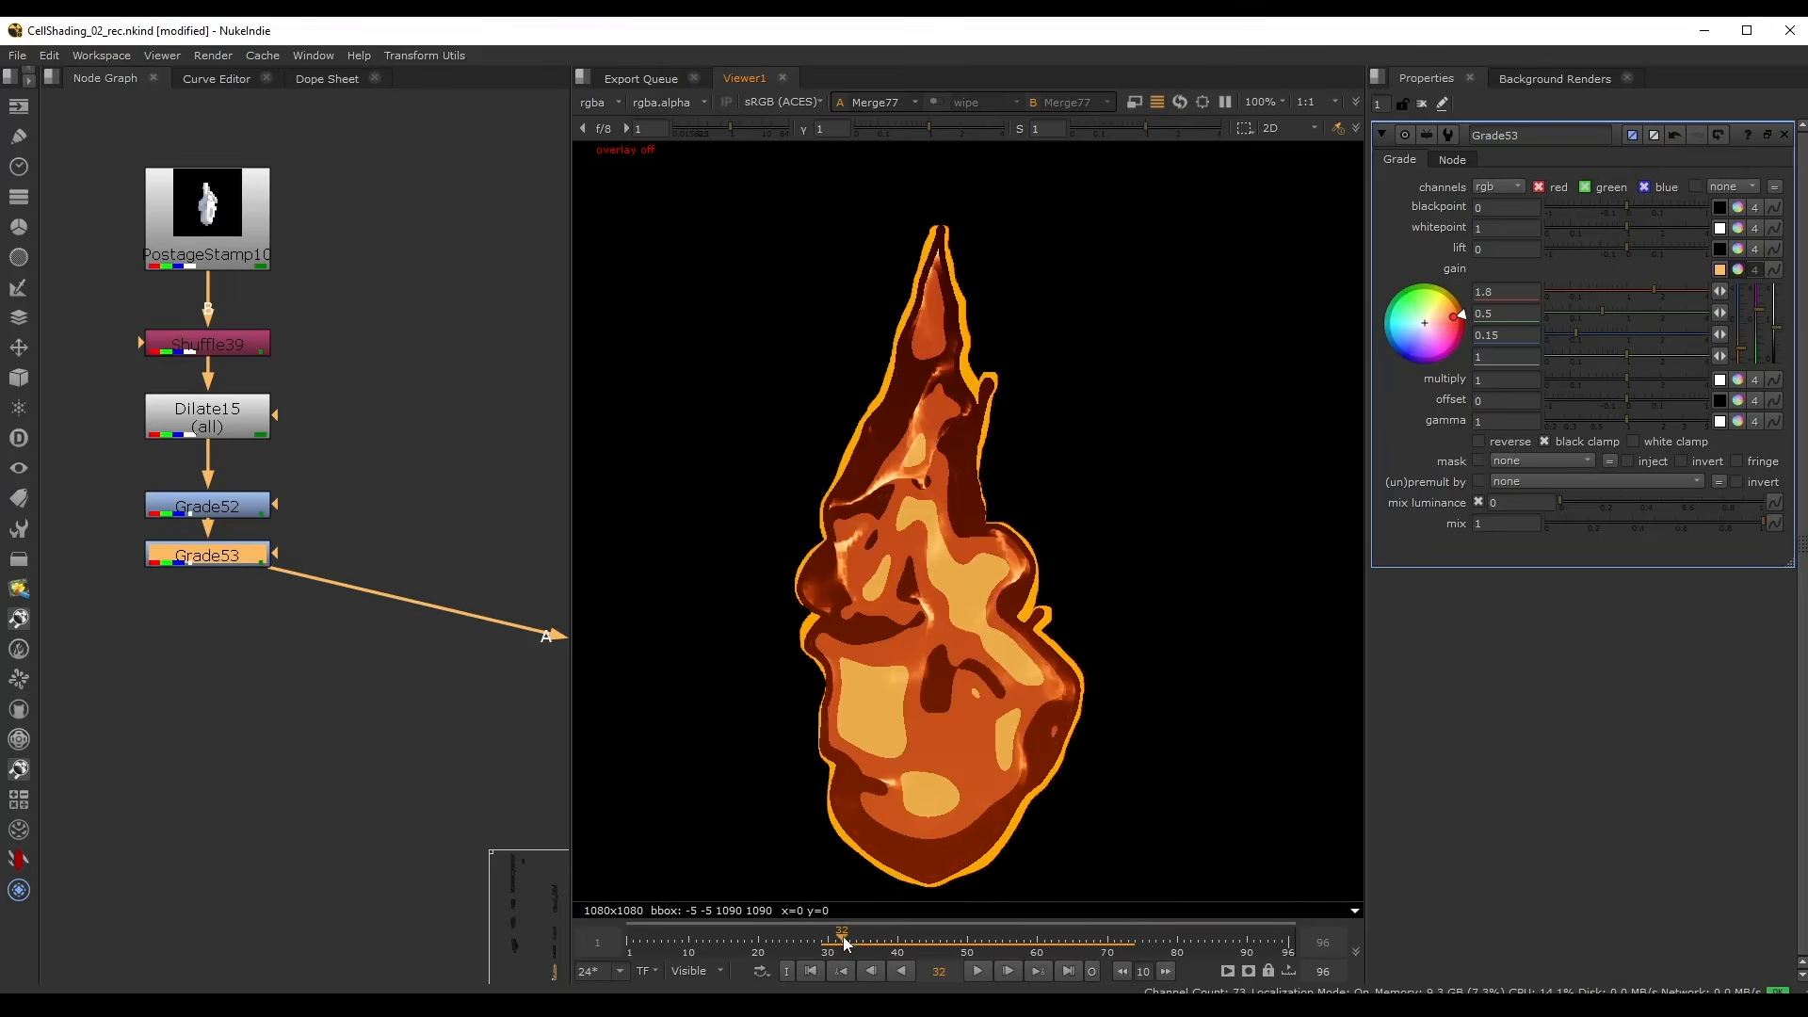
{"action": "left_click", "coordinate": [975, 974]}
{"action": "left_click", "coordinate": [975, 974]}
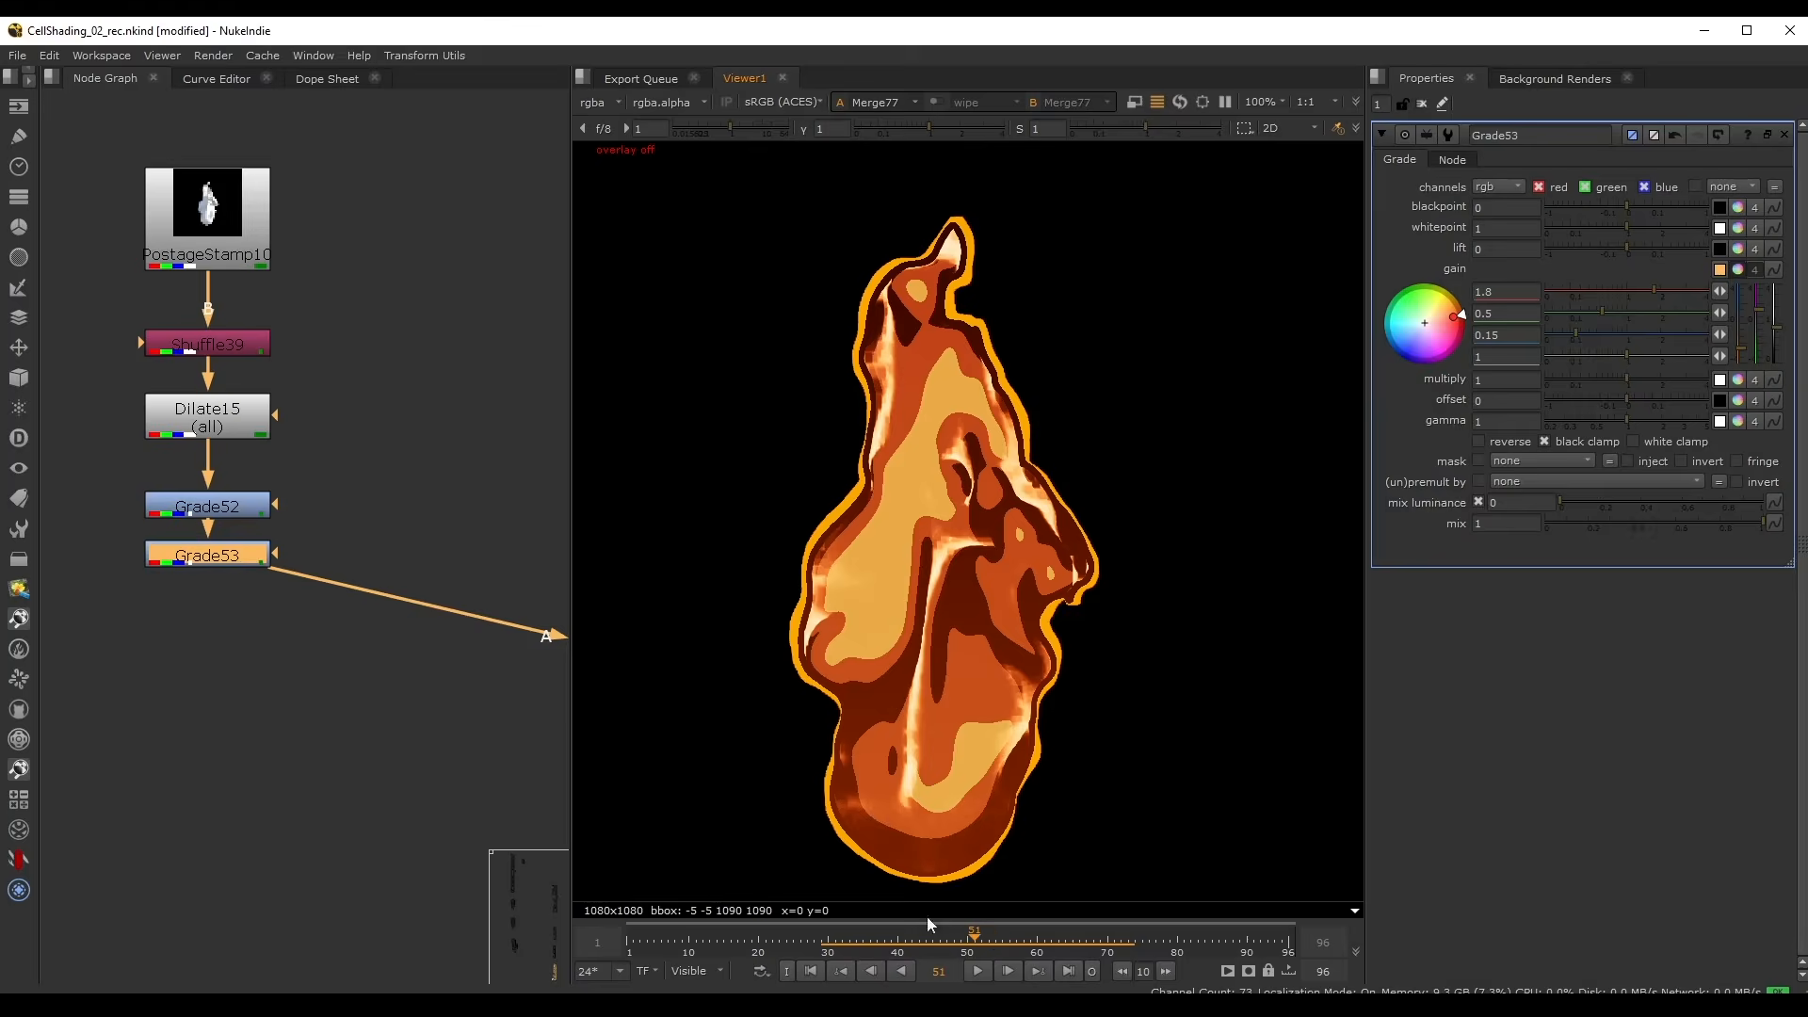
{"action": "left_click", "coordinate": [842, 934]}
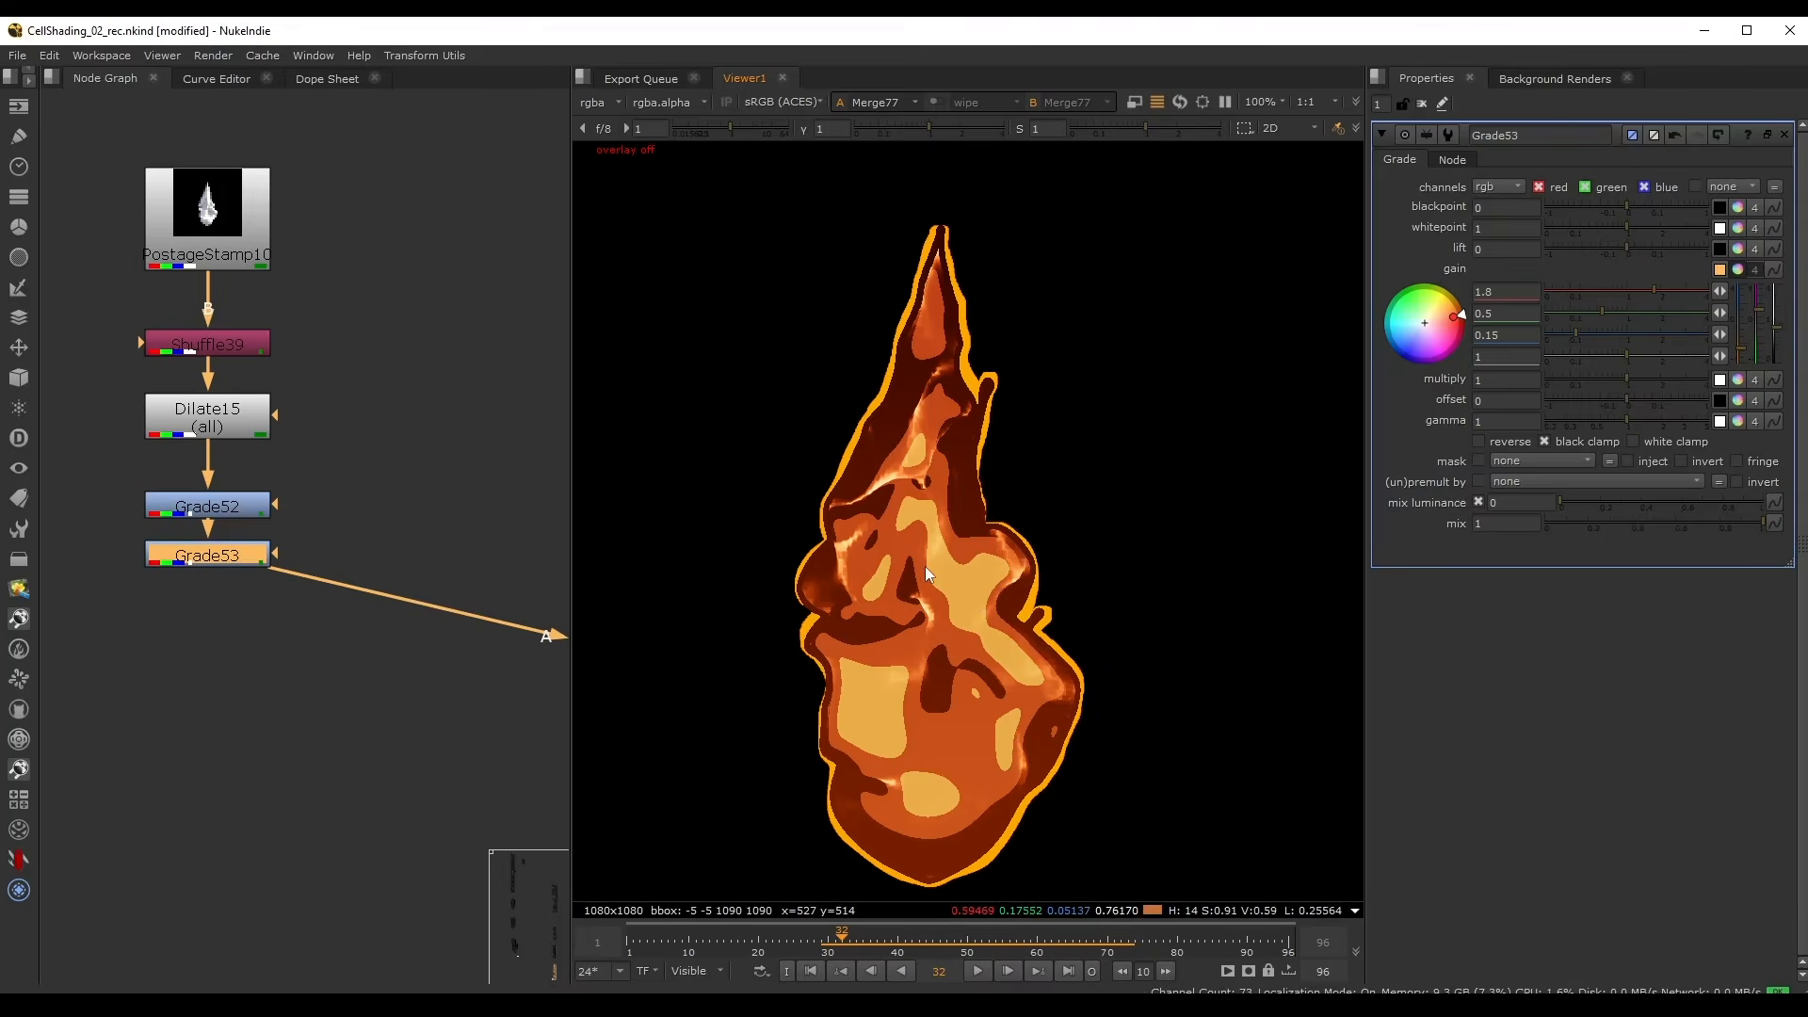
{"action": "left_click", "coordinate": [984, 968]}
{"action": "left_click", "coordinate": [990, 971]}
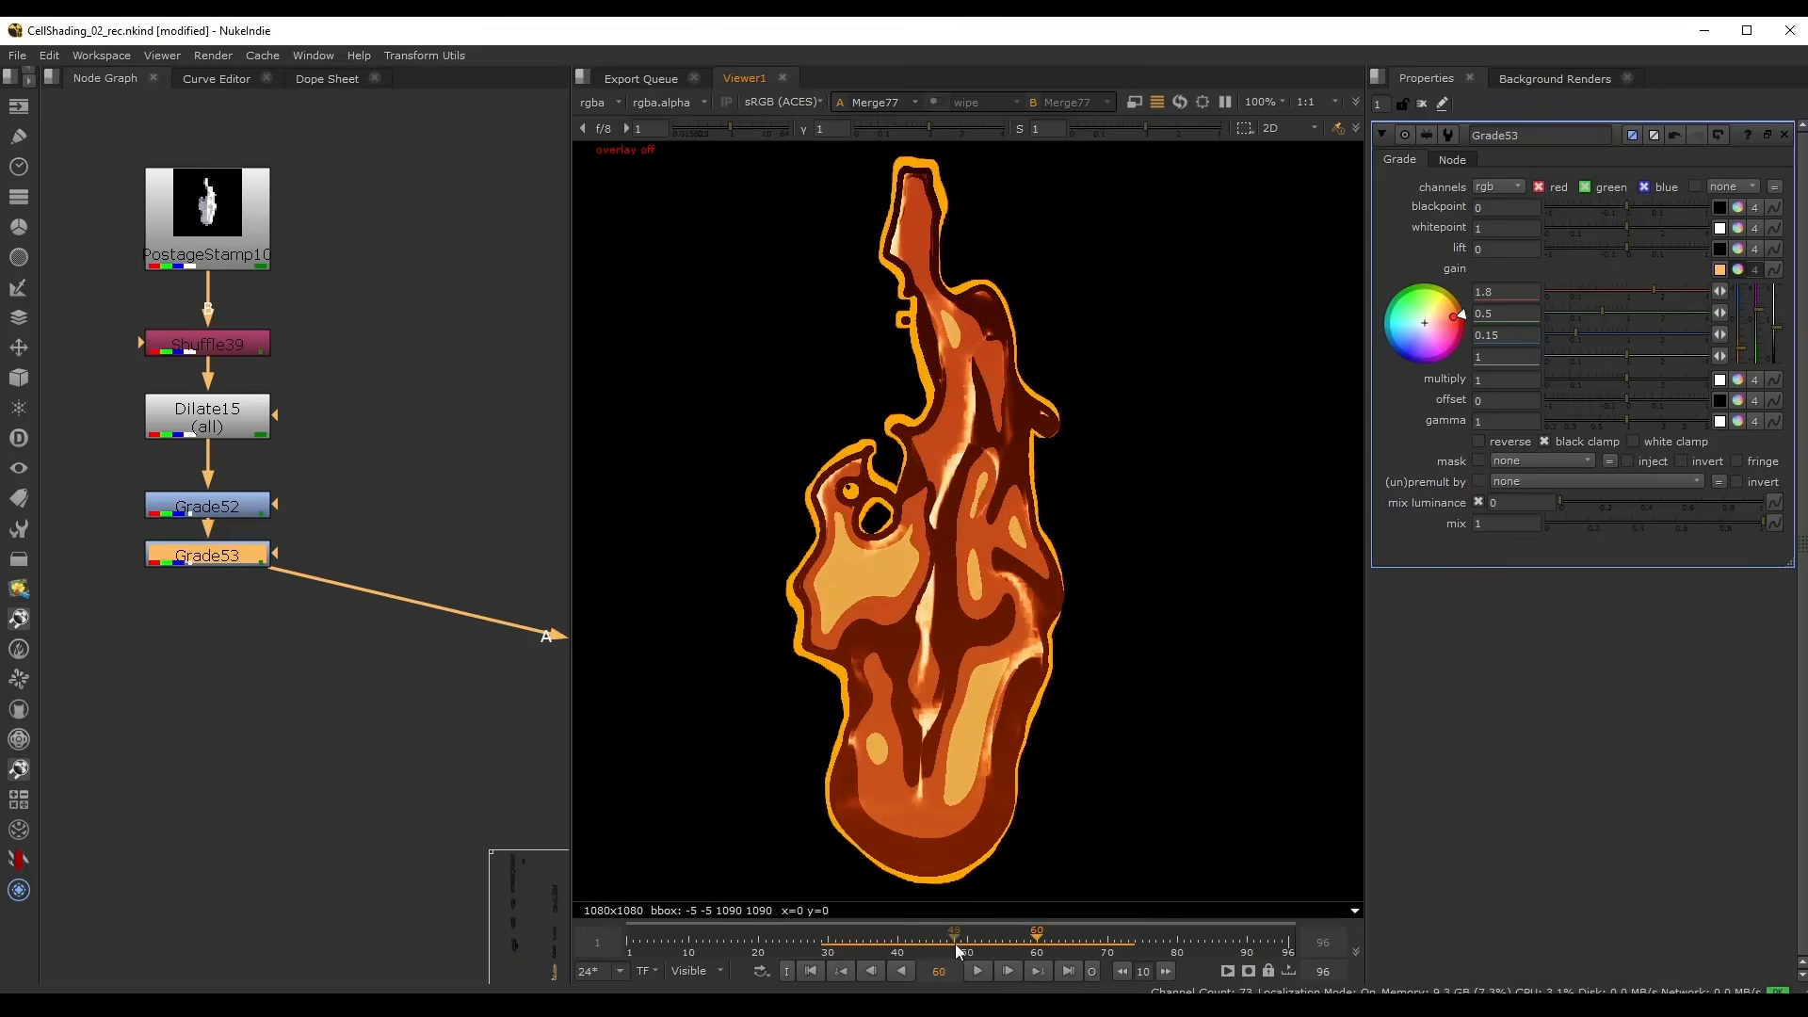
- Fit the whole flame in the viewer and scrub through the frames around 41 to 45 to inspect it
{"action": "left_click_drag", "start_coordinate": [955, 942], "coordinate": [931, 940]}
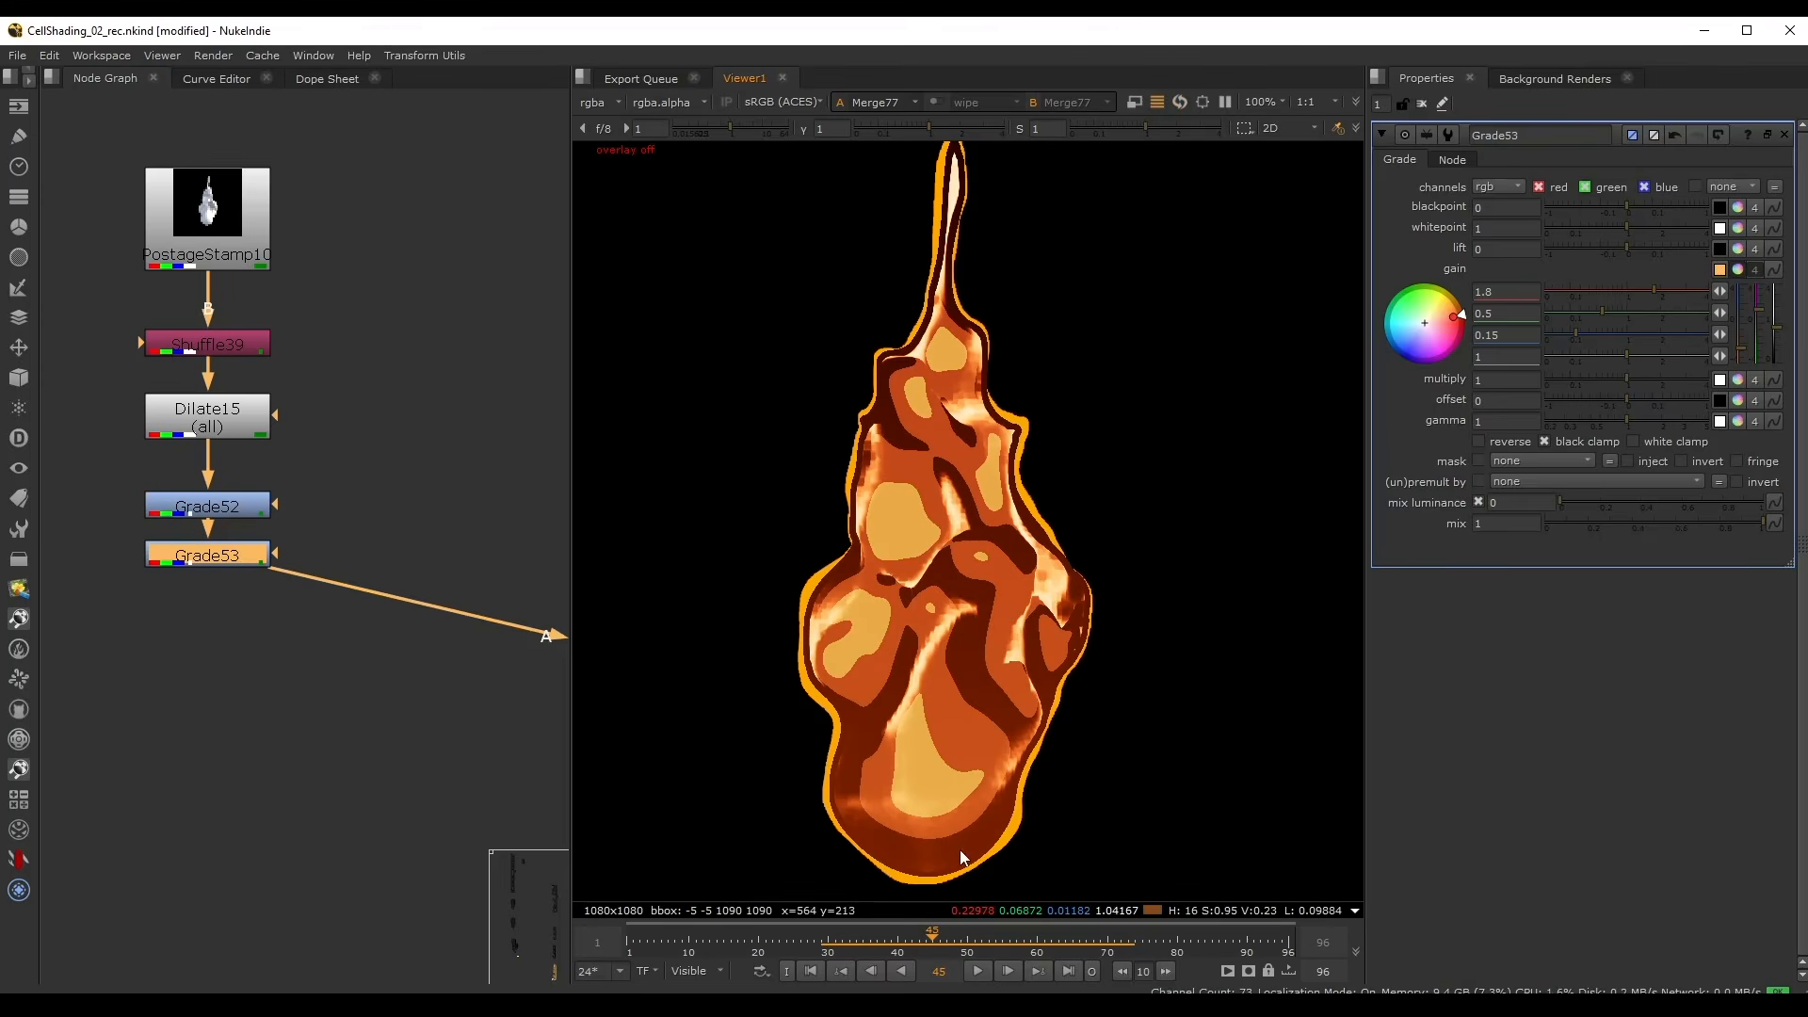
{"action": "key", "text": "f"}
{"action": "left_click_drag", "start_coordinate": [1019, 948], "coordinate": [905, 939]}
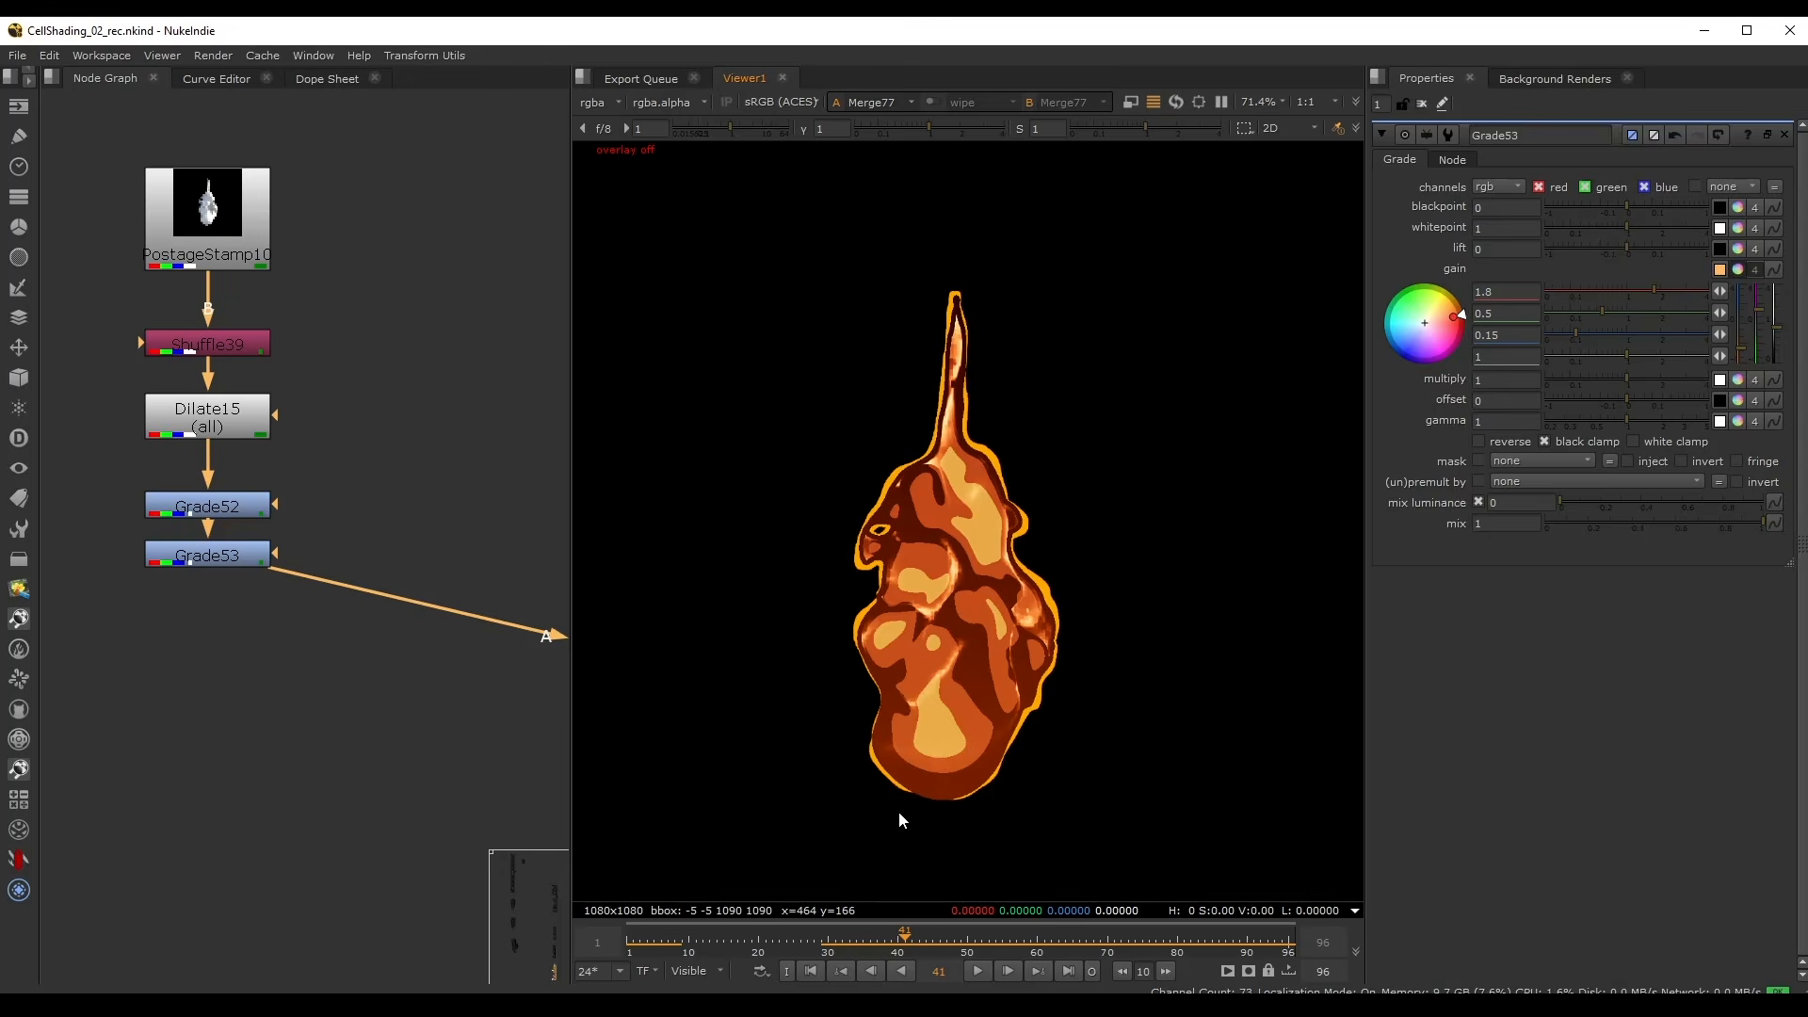
{"action": "left_click_drag", "start_coordinate": [856, 941], "coordinate": [903, 931]}
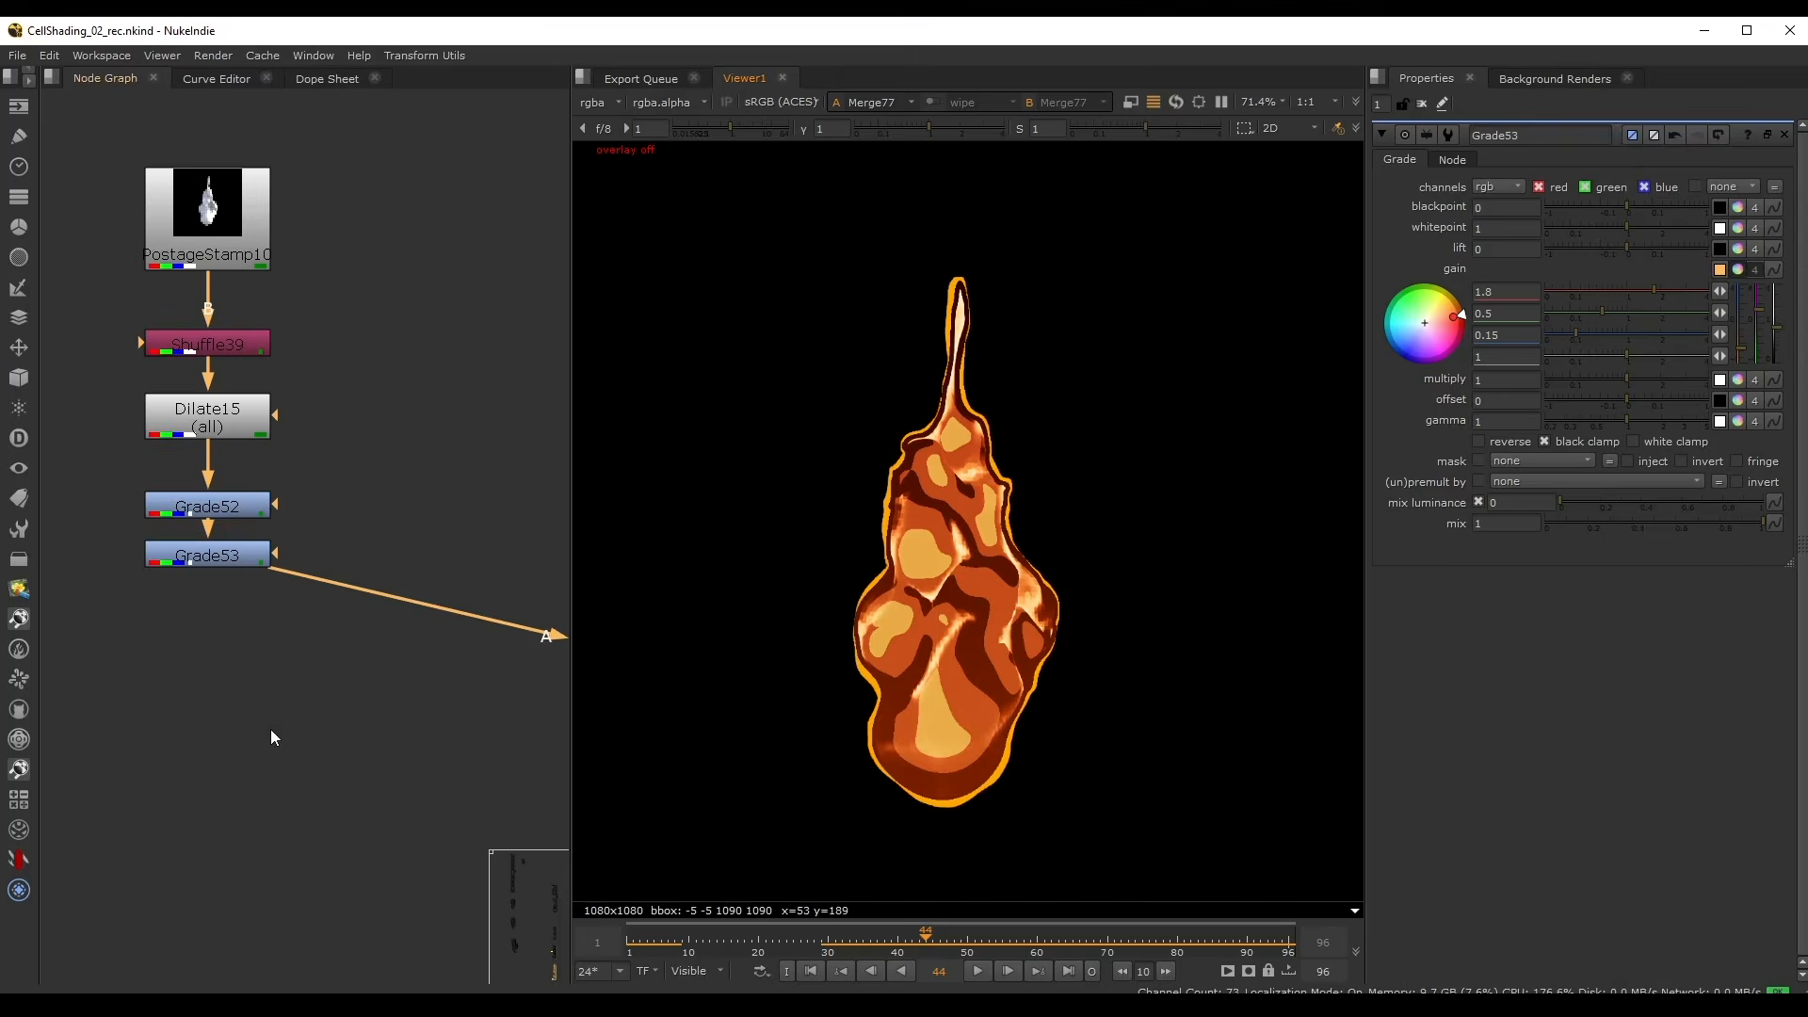
- Find the two dragon clips in the node graph and show Read9 (dragon_new_01.mov) in the viewer
{"action": "scroll", "coordinate": [269, 729], "scroll_direction": "down", "scroll_amount": 6}
{"action": "scroll", "coordinate": [189, 634], "scroll_direction": "up", "scroll_amount": 5}
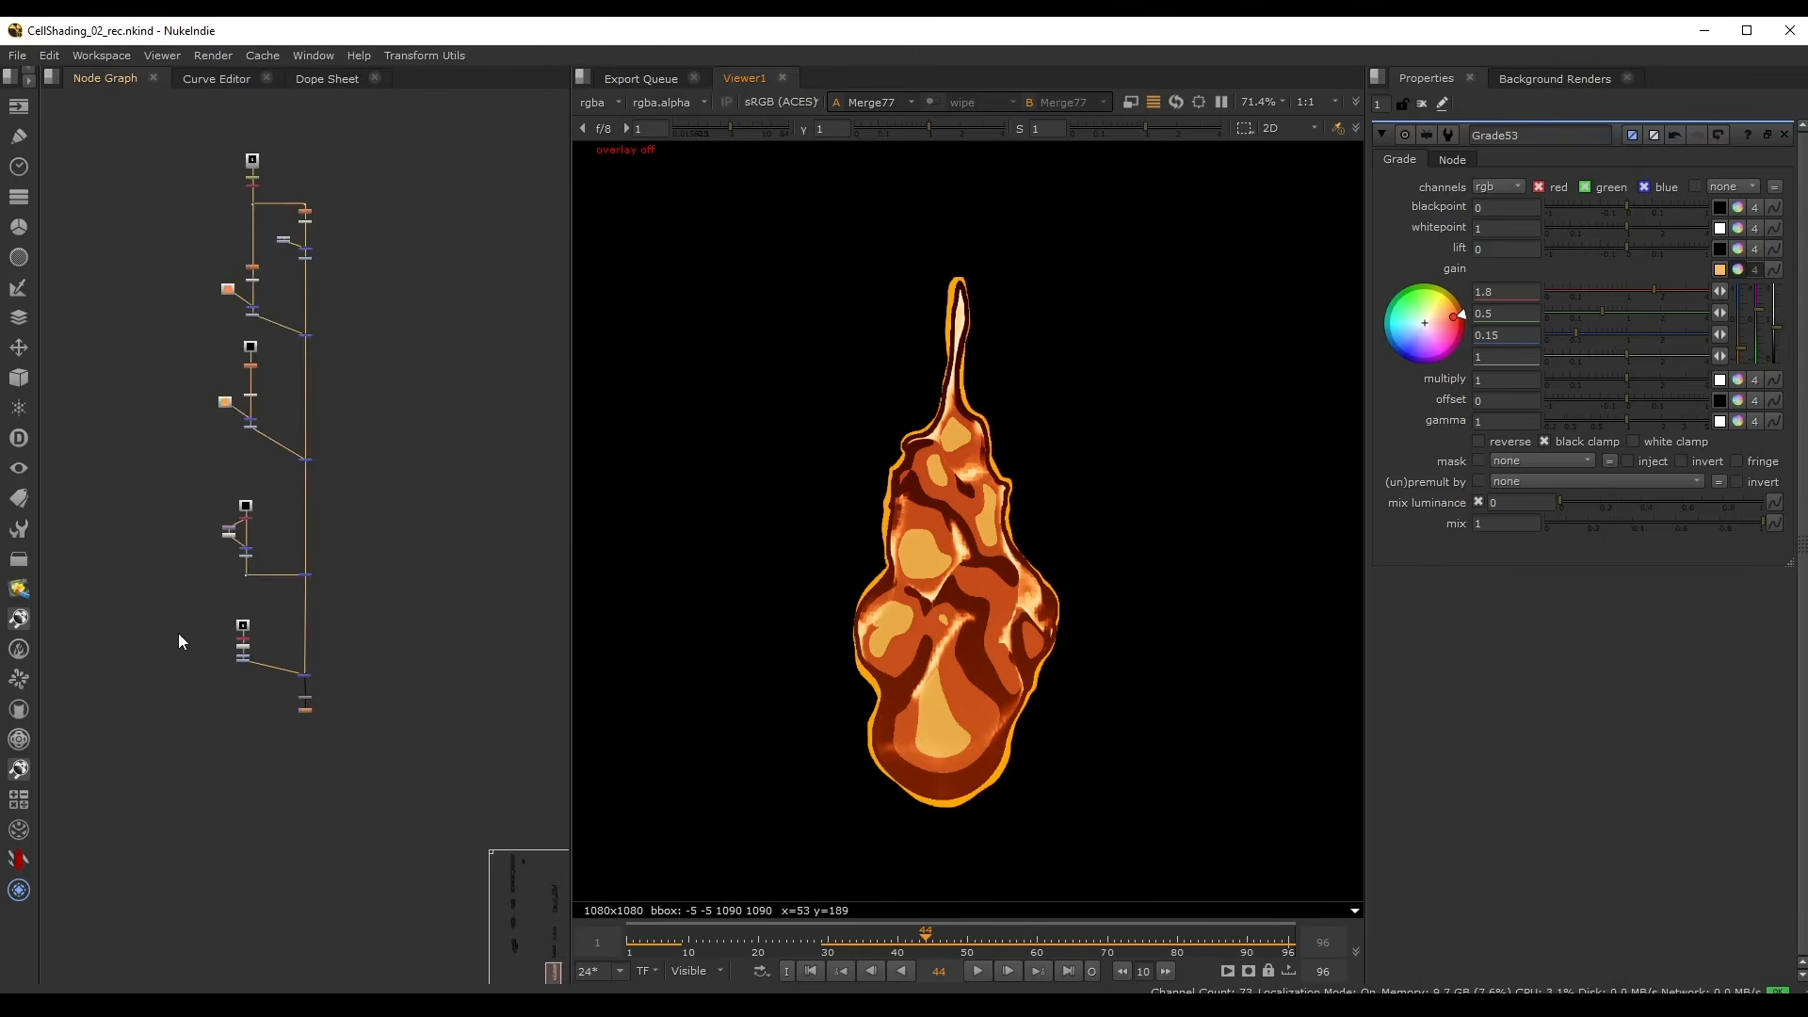
{"action": "scroll", "coordinate": [311, 636], "scroll_direction": "down", "scroll_amount": 4}
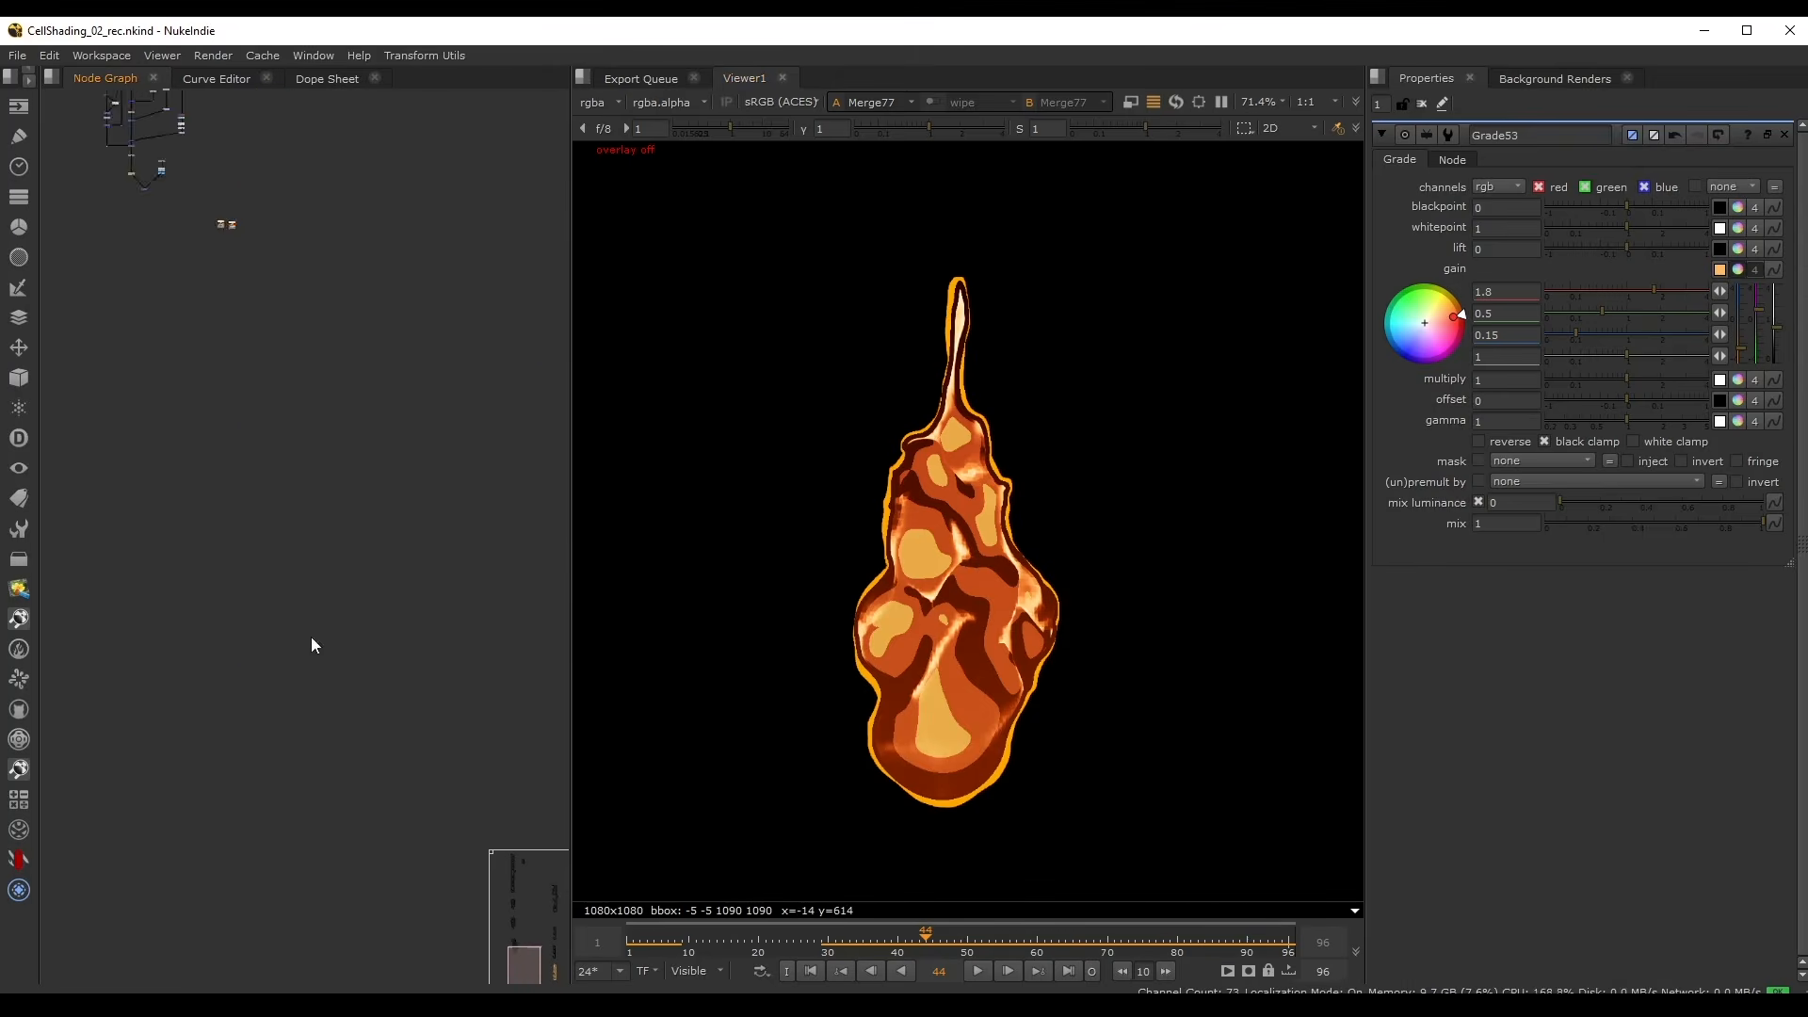
{"action": "middle_click_drag", "start_coordinate": [445, 552], "coordinate": [333, 463]}
{"action": "scroll", "coordinate": [333, 462], "scroll_direction": "up", "scroll_amount": 6}
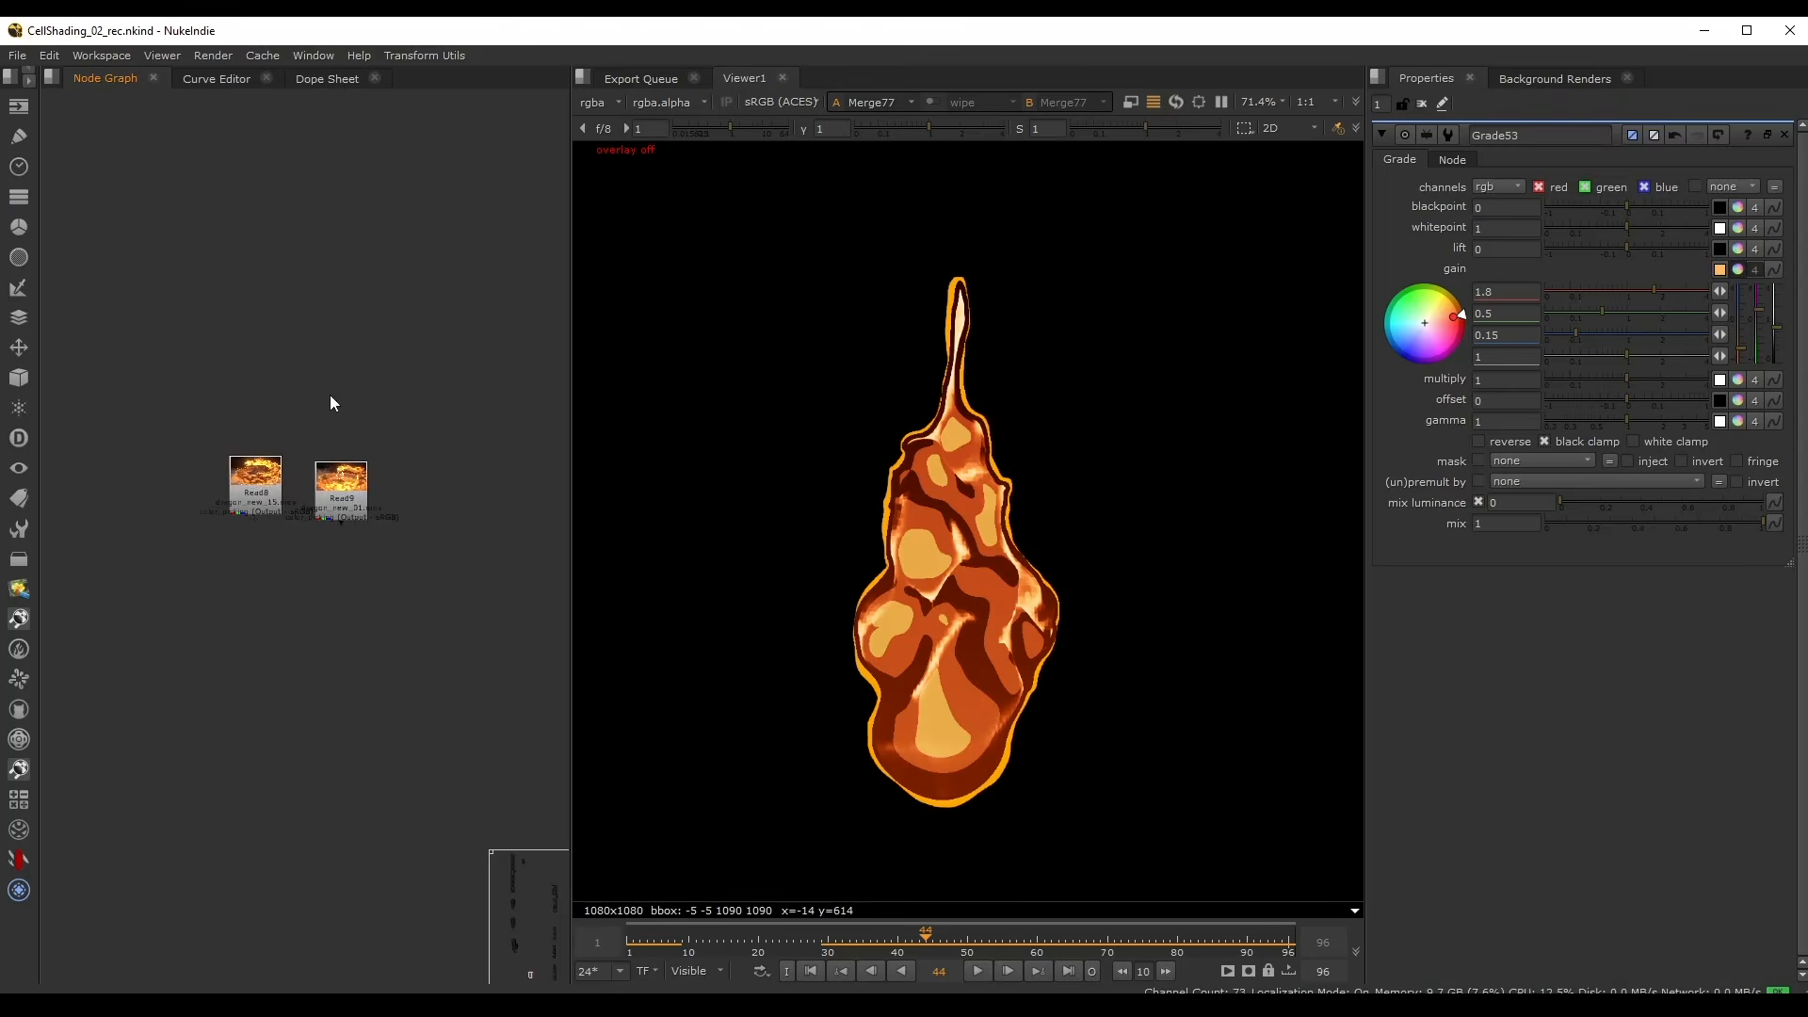
{"action": "middle_click_drag", "start_coordinate": [400, 342], "coordinate": [358, 367]}
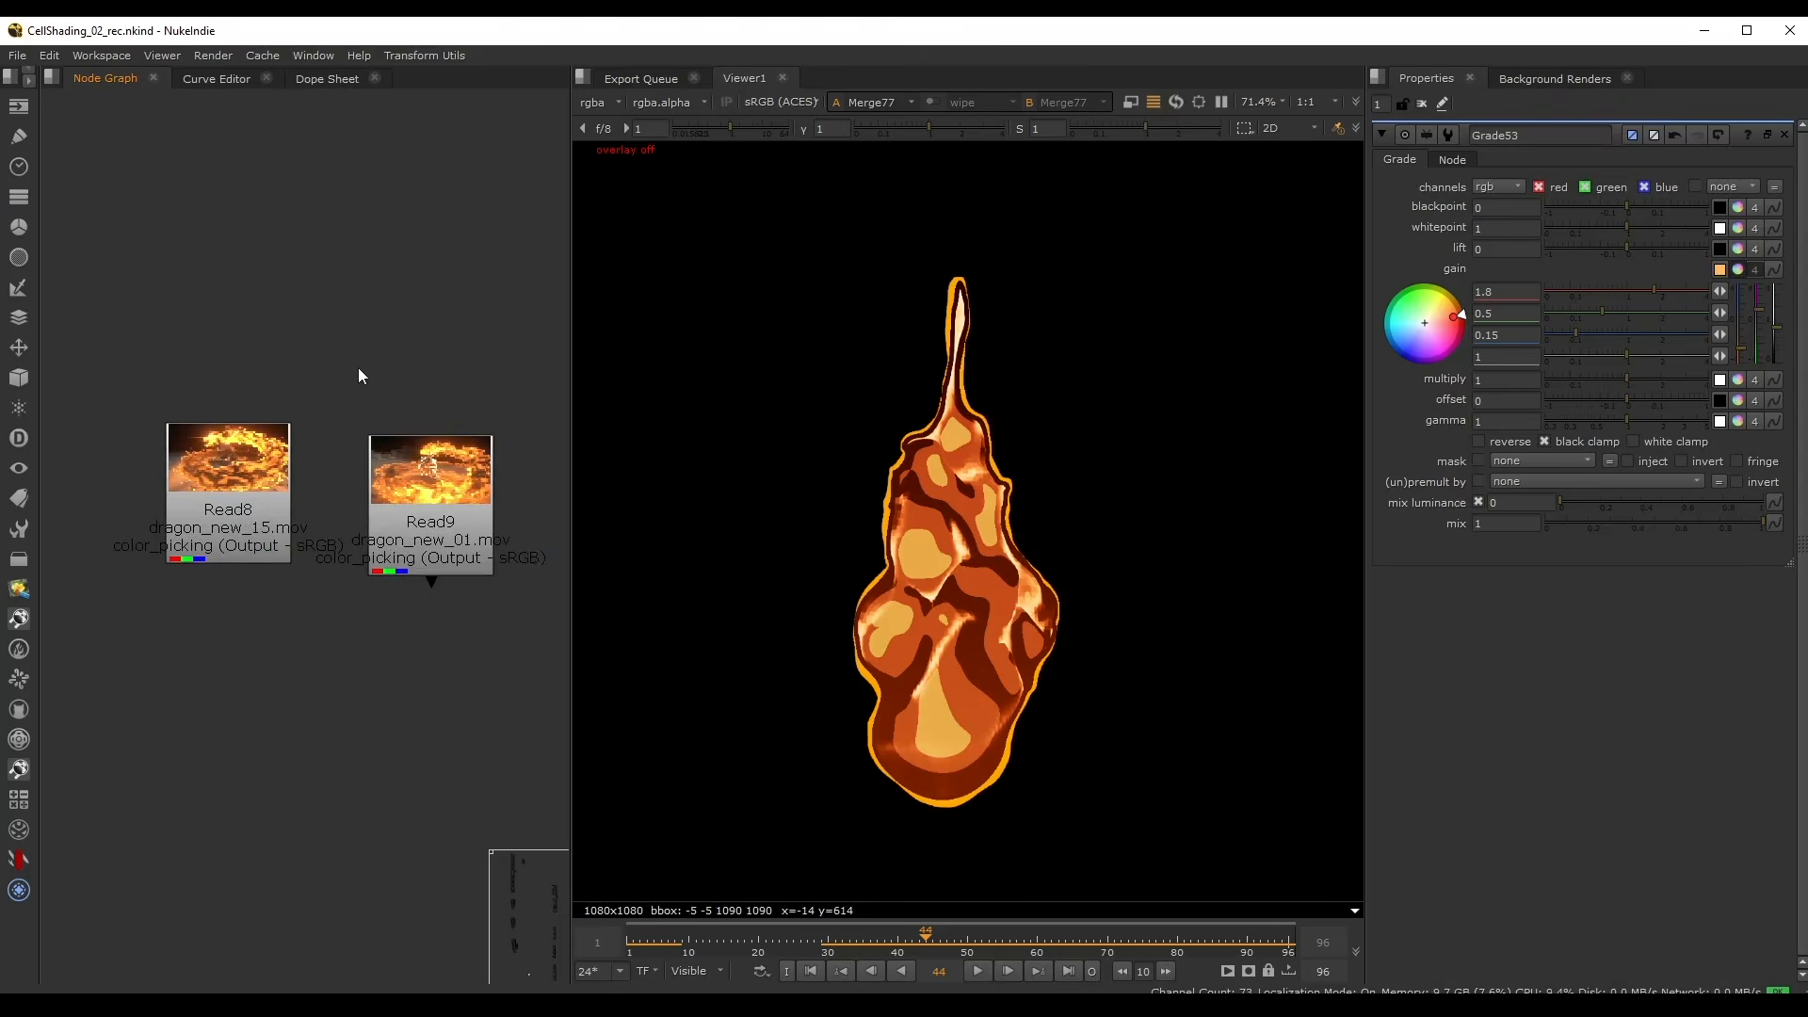
{"action": "left_click", "coordinate": [412, 479]}
{"action": "key", "text": "1"}
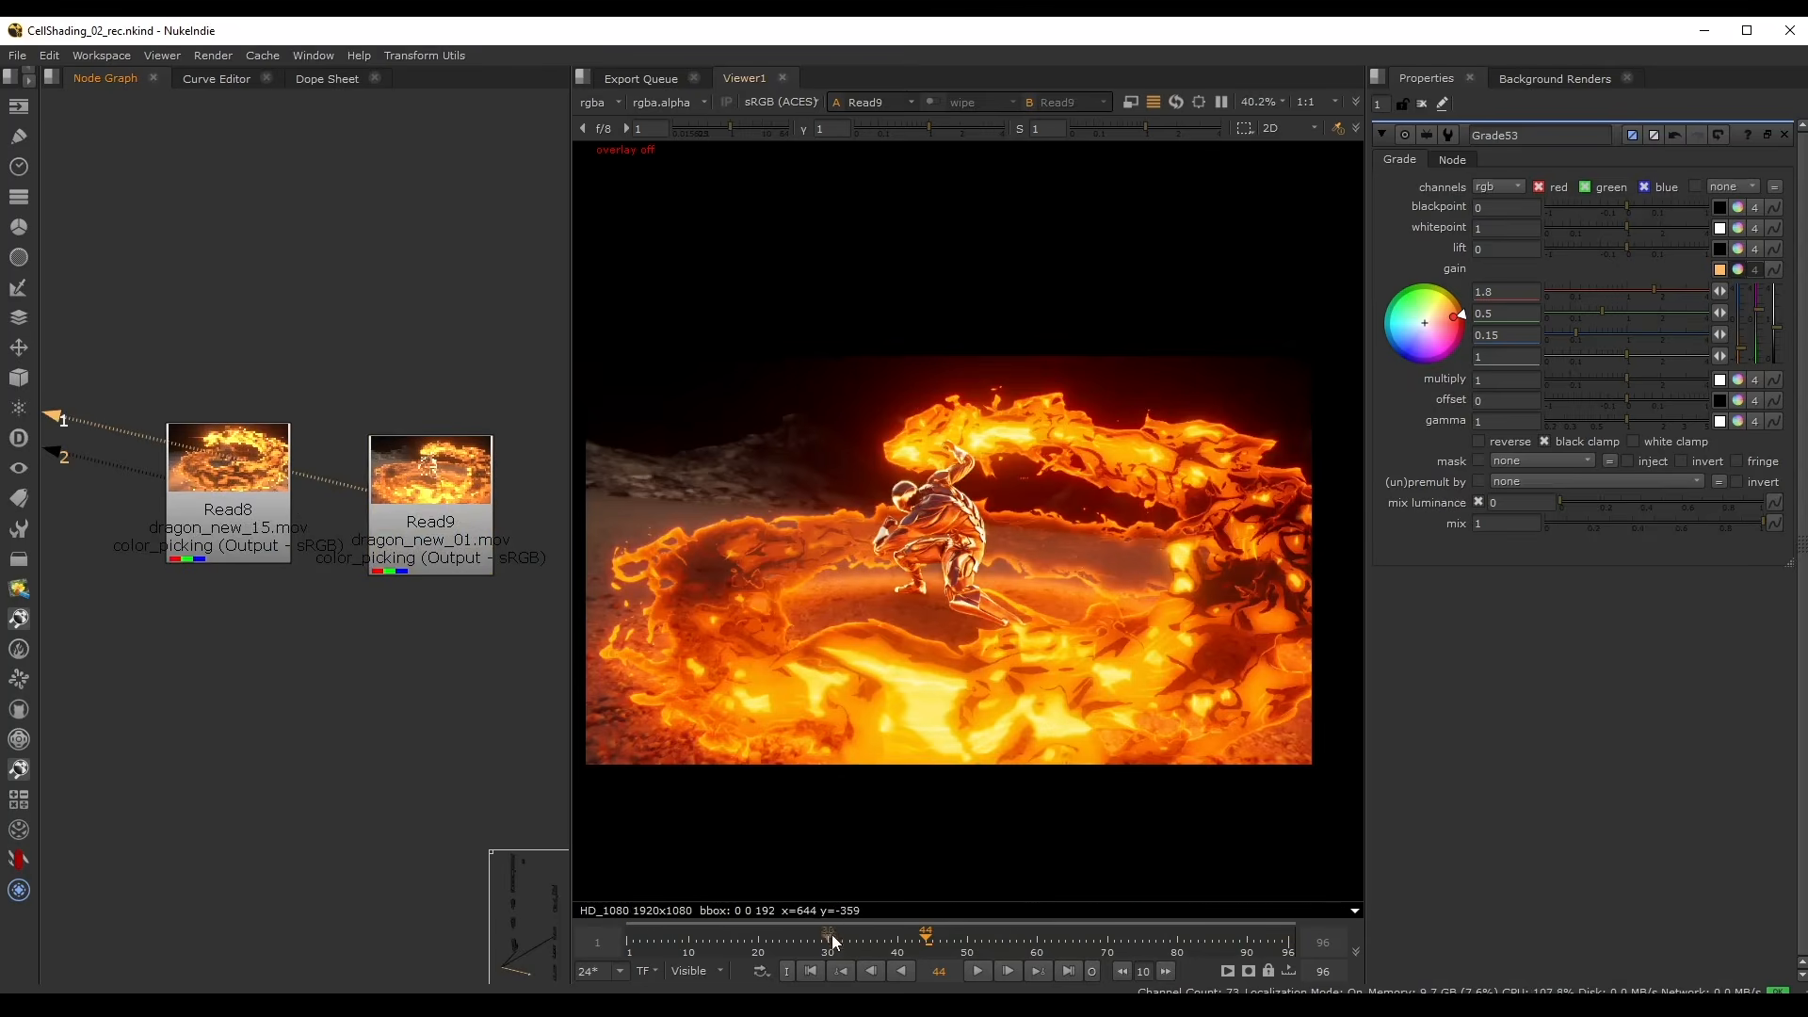
- Play the dragon_new_01.mov clip from frame 1, stop it and scrub to frame 55
{"action": "left_click", "coordinate": [811, 970]}
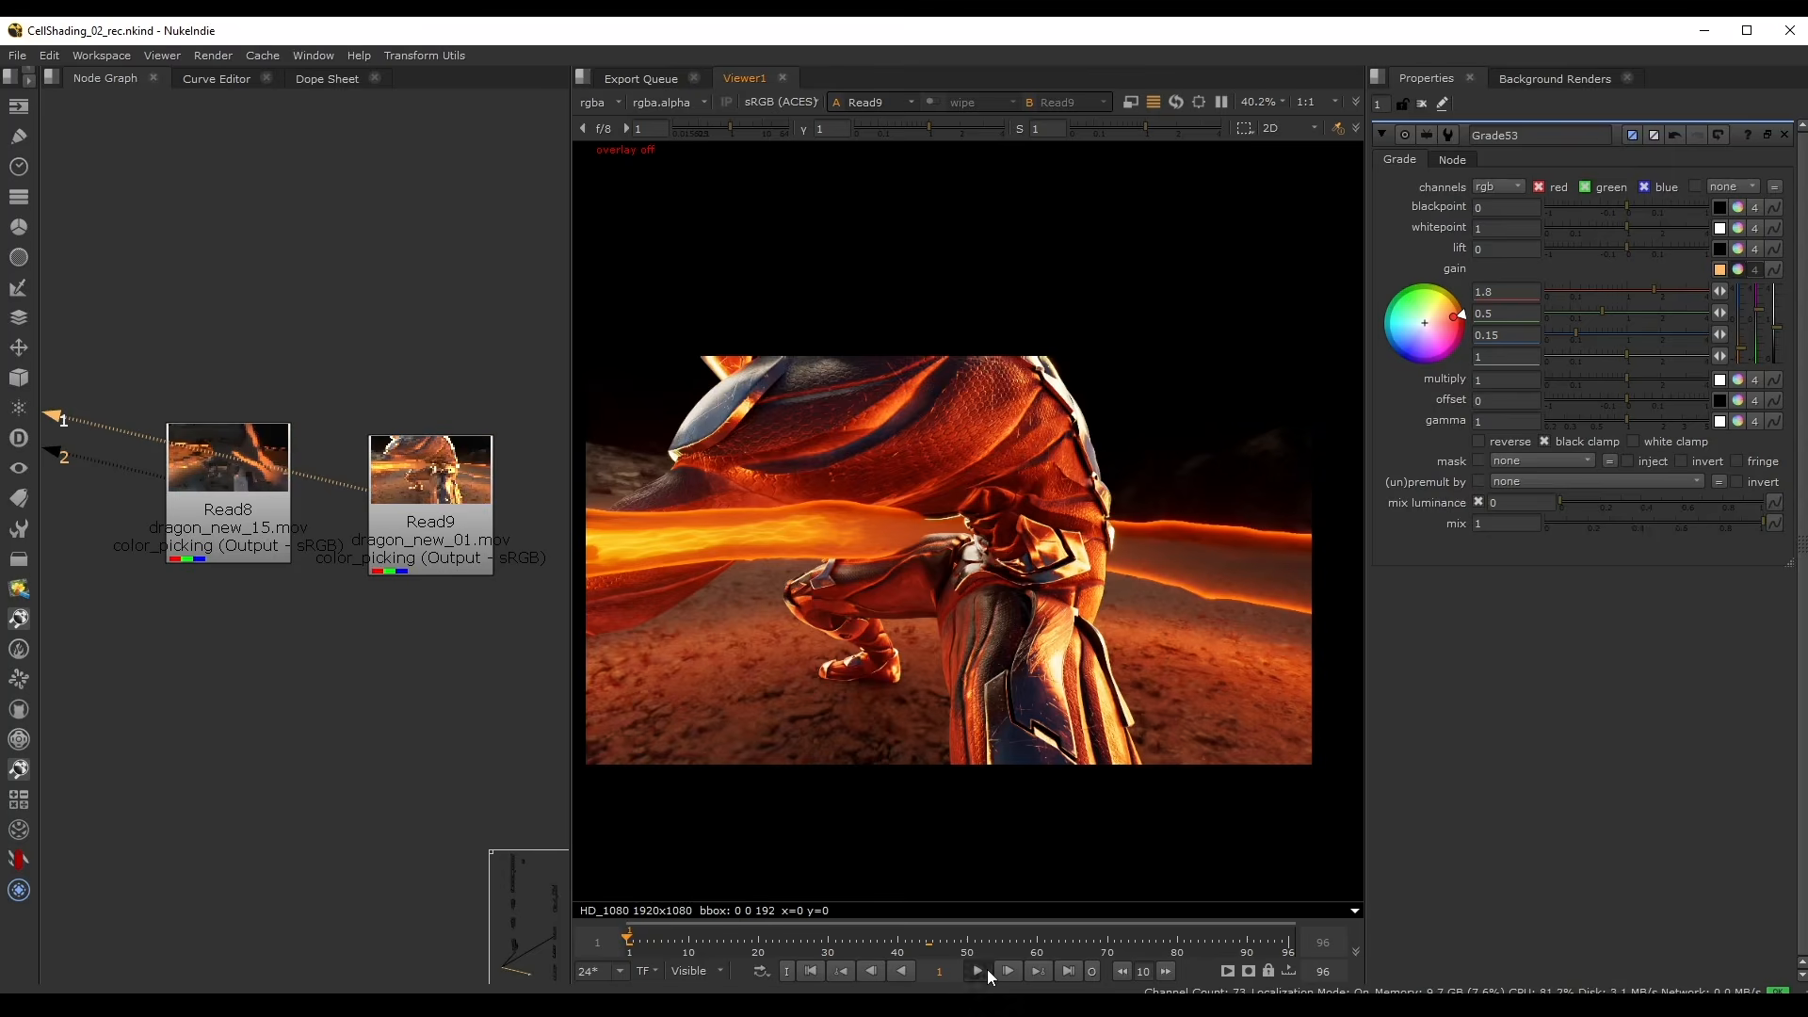
{"action": "left_click", "coordinate": [977, 971]}
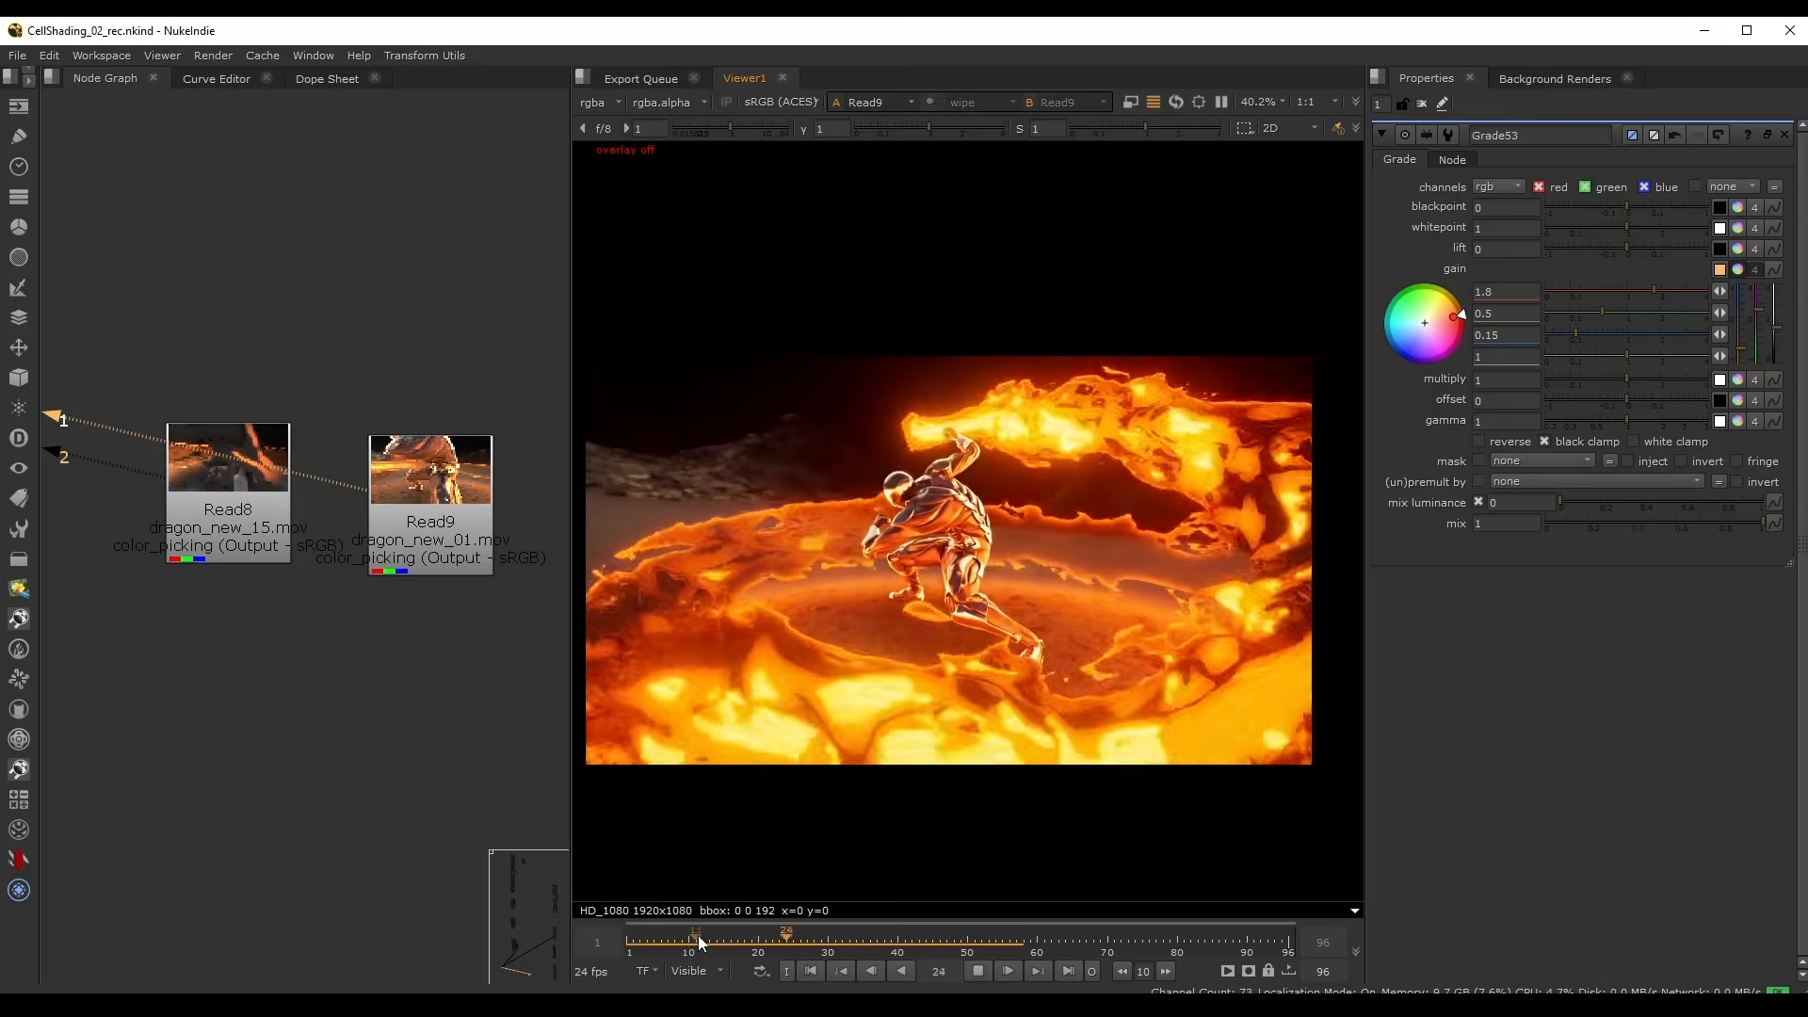
{"action": "left_click", "coordinate": [979, 970]}
{"action": "left_click_drag", "start_coordinate": [951, 940], "coordinate": [1000, 959]}
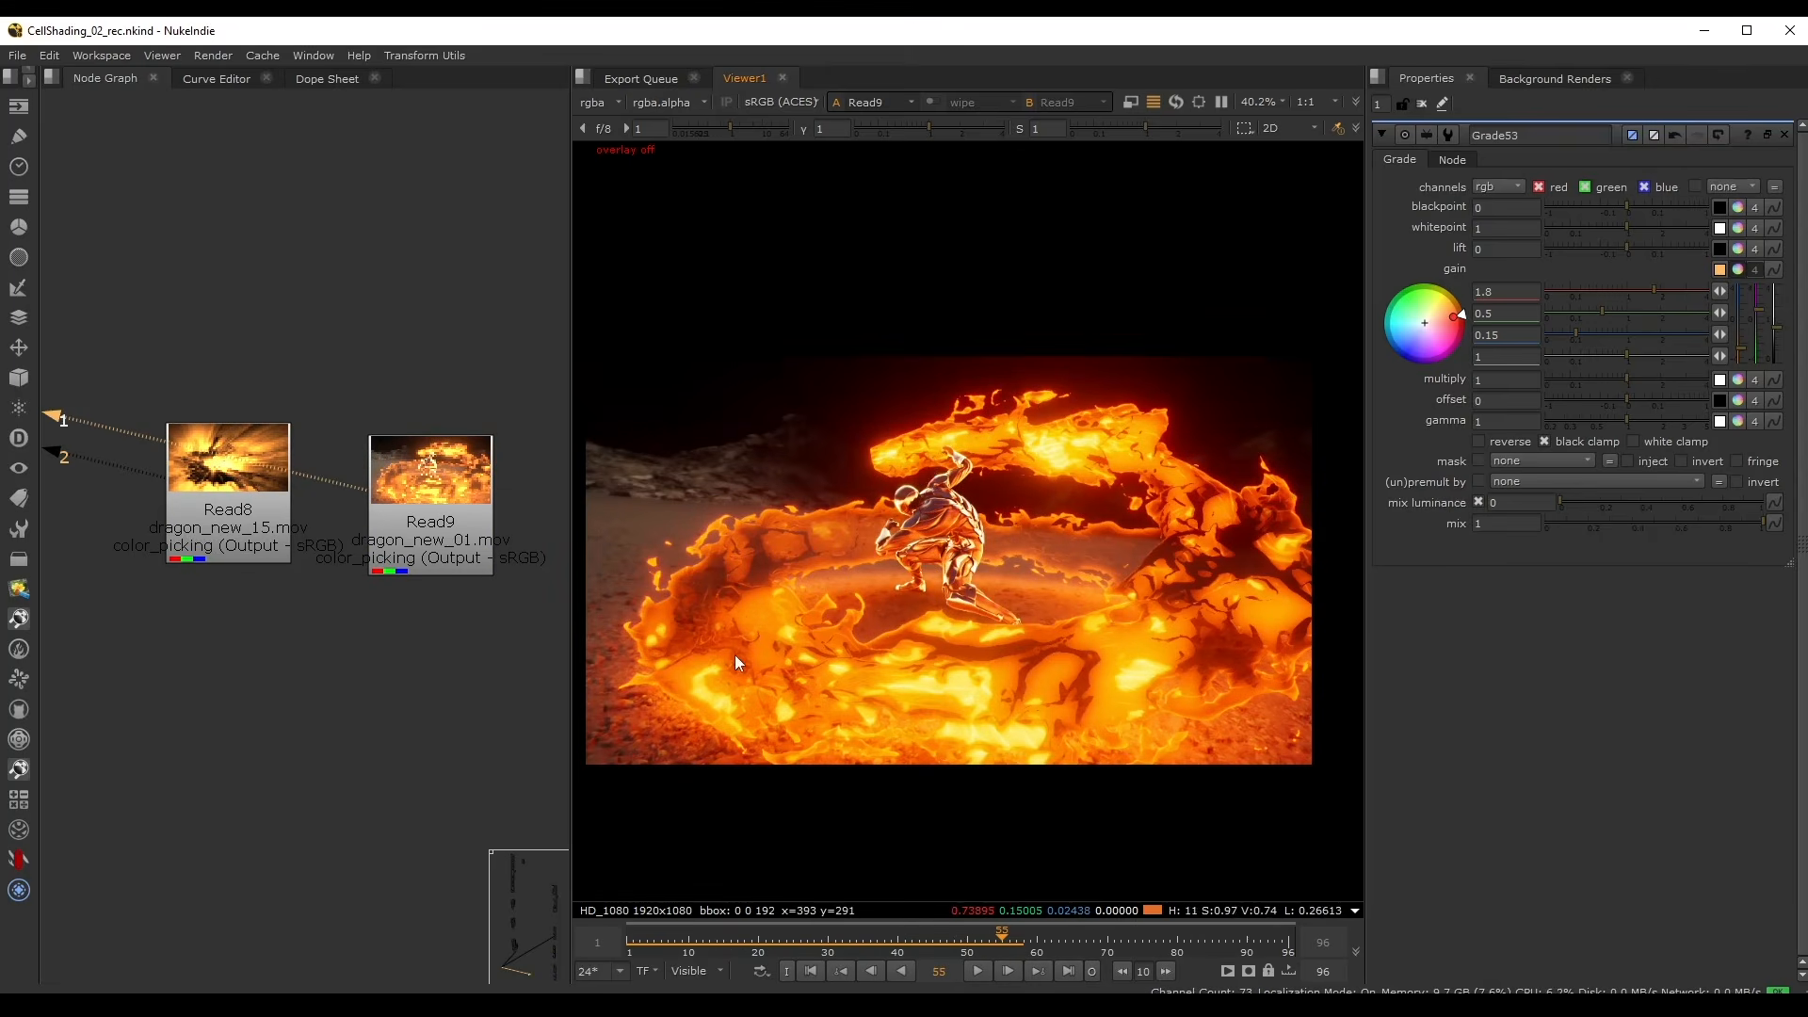
- Examine the fire around the character in dragon_new_01.mov frame by frame, up to frame 64
{"action": "scroll", "coordinate": [1024, 674], "scroll_direction": "up", "scroll_amount": 4}
{"action": "key", "text": "Left"}
{"action": "key", "text": "Left"}
{"action": "key", "text": "Left"}
{"action": "key", "text": "Right"}
{"action": "key", "text": "Right"}
{"action": "scroll", "coordinate": [1016, 650], "scroll_direction": "down", "scroll_amount": 3}
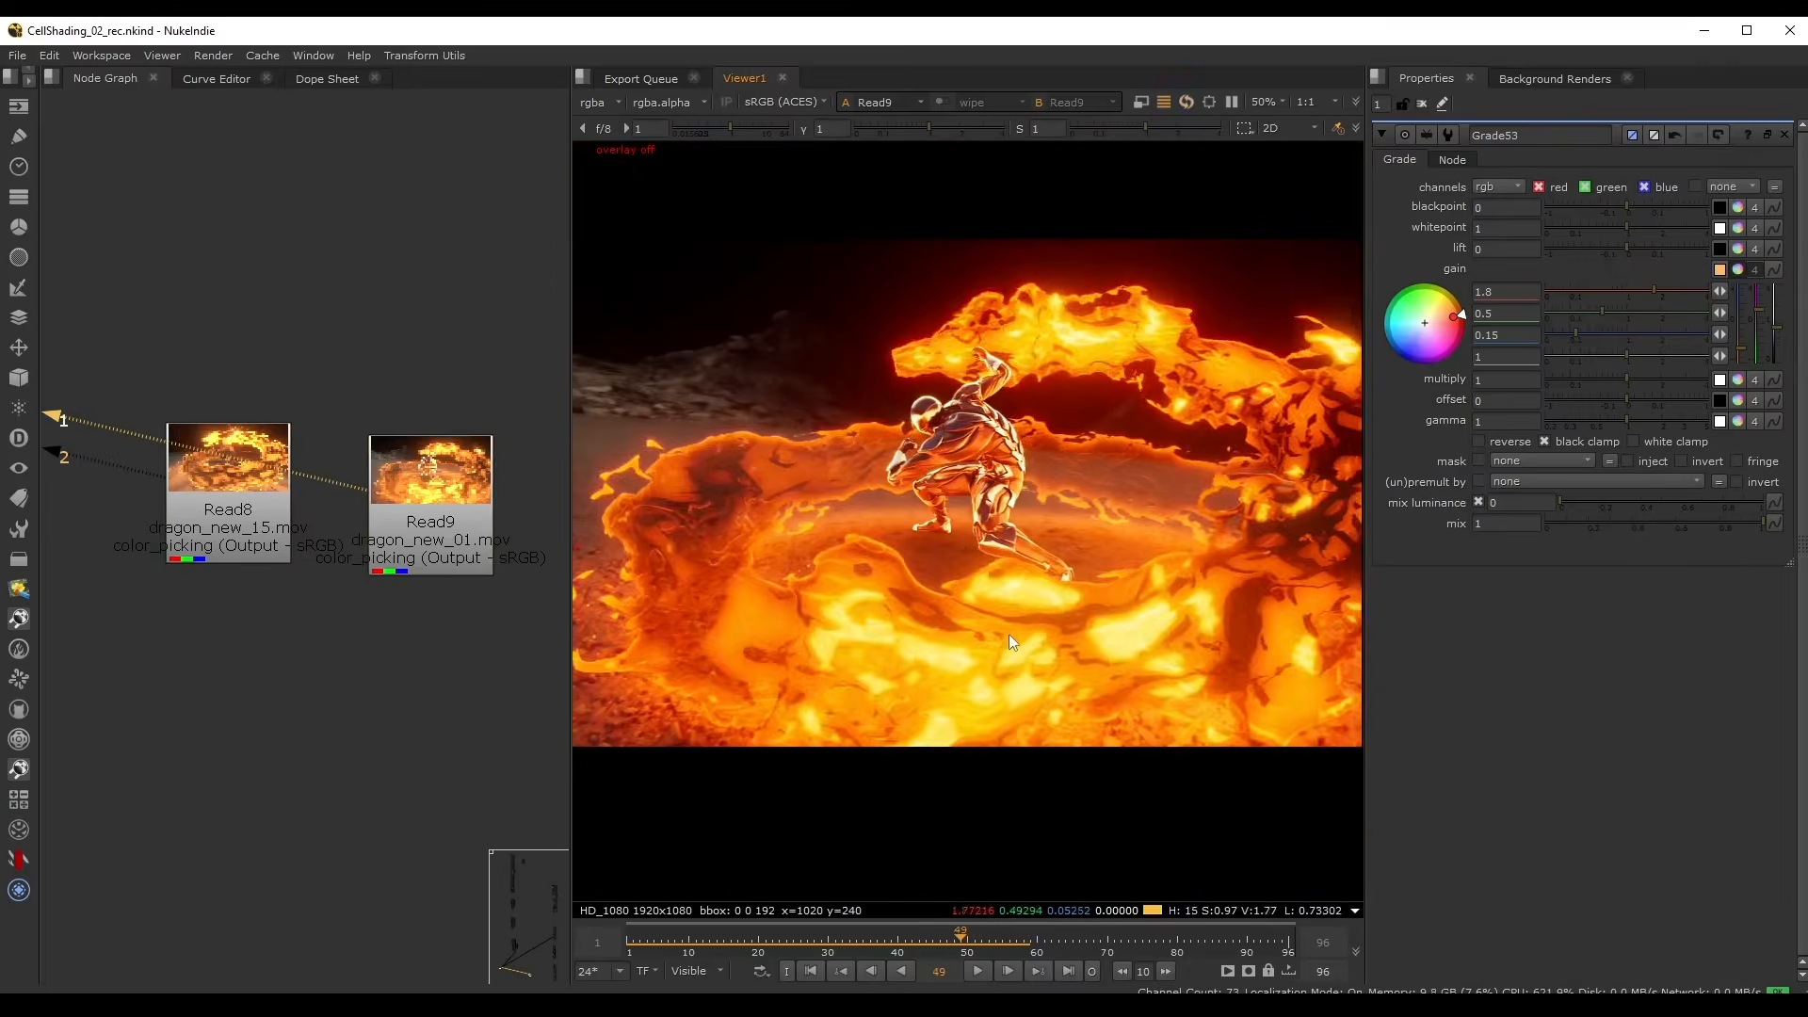
{"action": "middle_click_drag", "start_coordinate": [1097, 606], "coordinate": [1015, 636]}
{"action": "key", "text": "Right"}
{"action": "key", "text": "Right"}
{"action": "key", "text": "Right"}
{"action": "key", "text": "Right"}
{"action": "key", "text": "Right"}
{"action": "key", "text": "Right"}
{"action": "key", "text": "Right"}
{"action": "key", "text": "Right"}
{"action": "key", "text": "Right"}
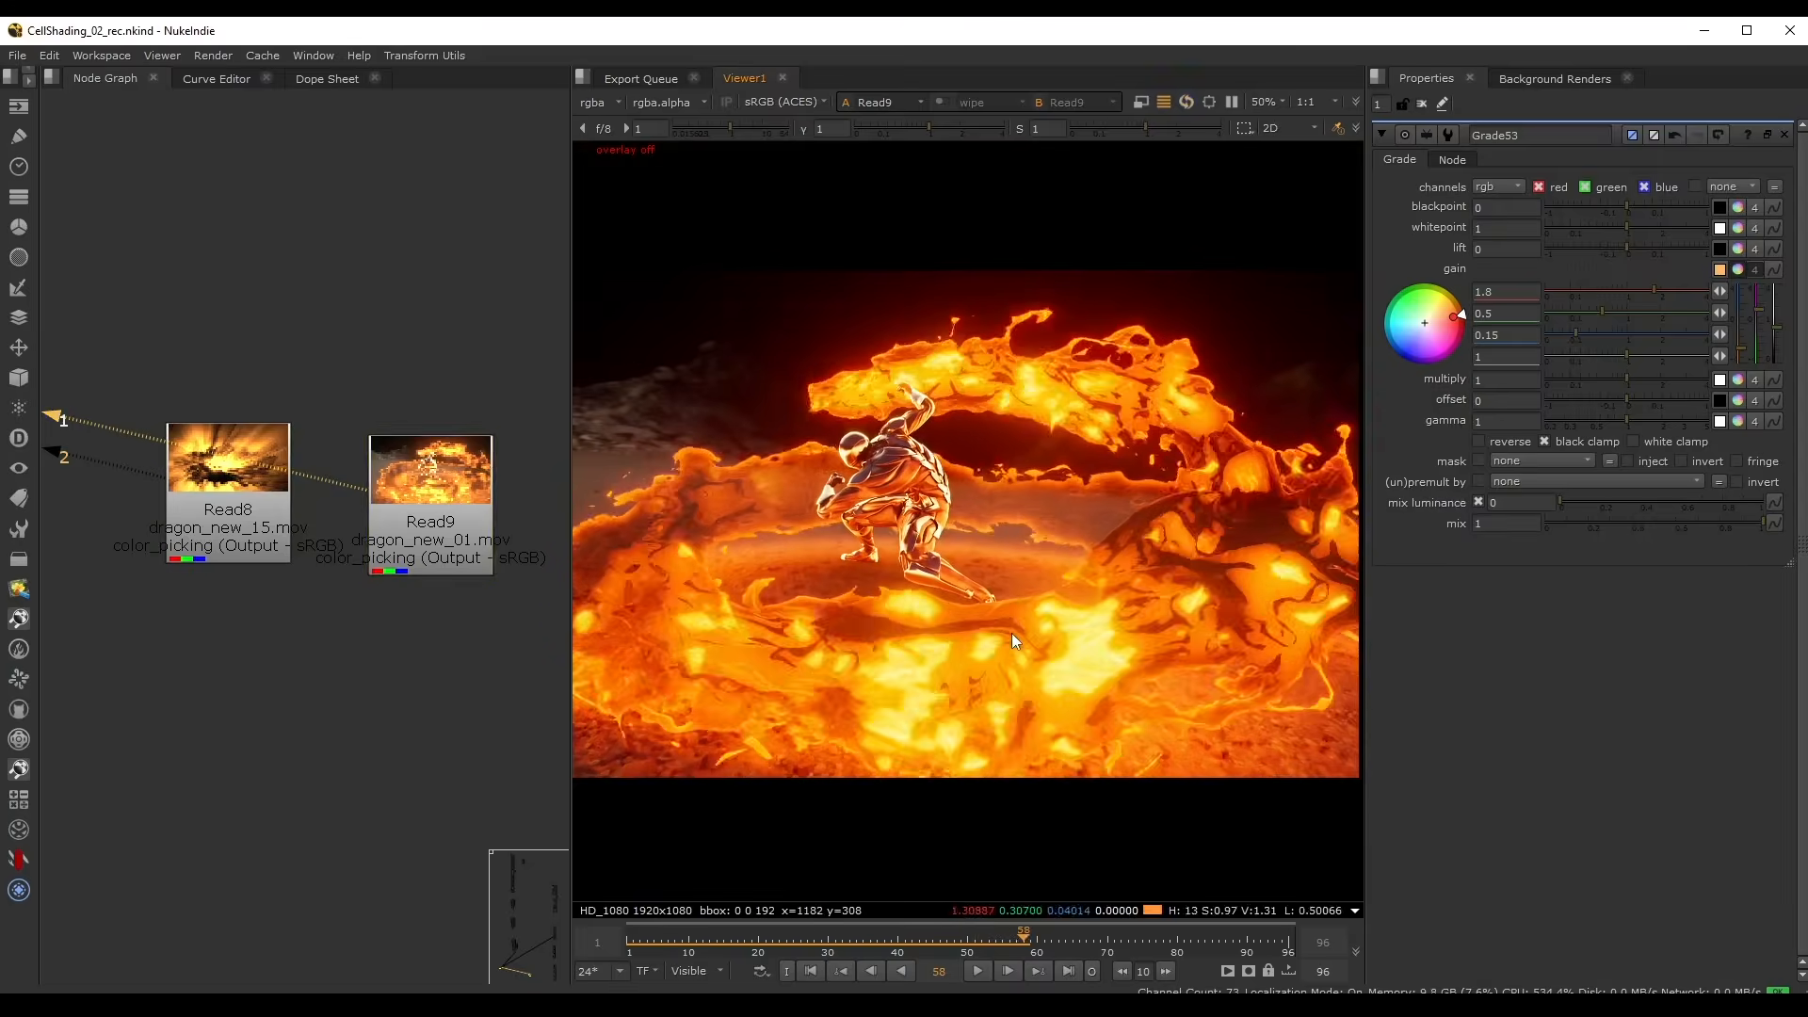
{"action": "key", "text": "Right"}
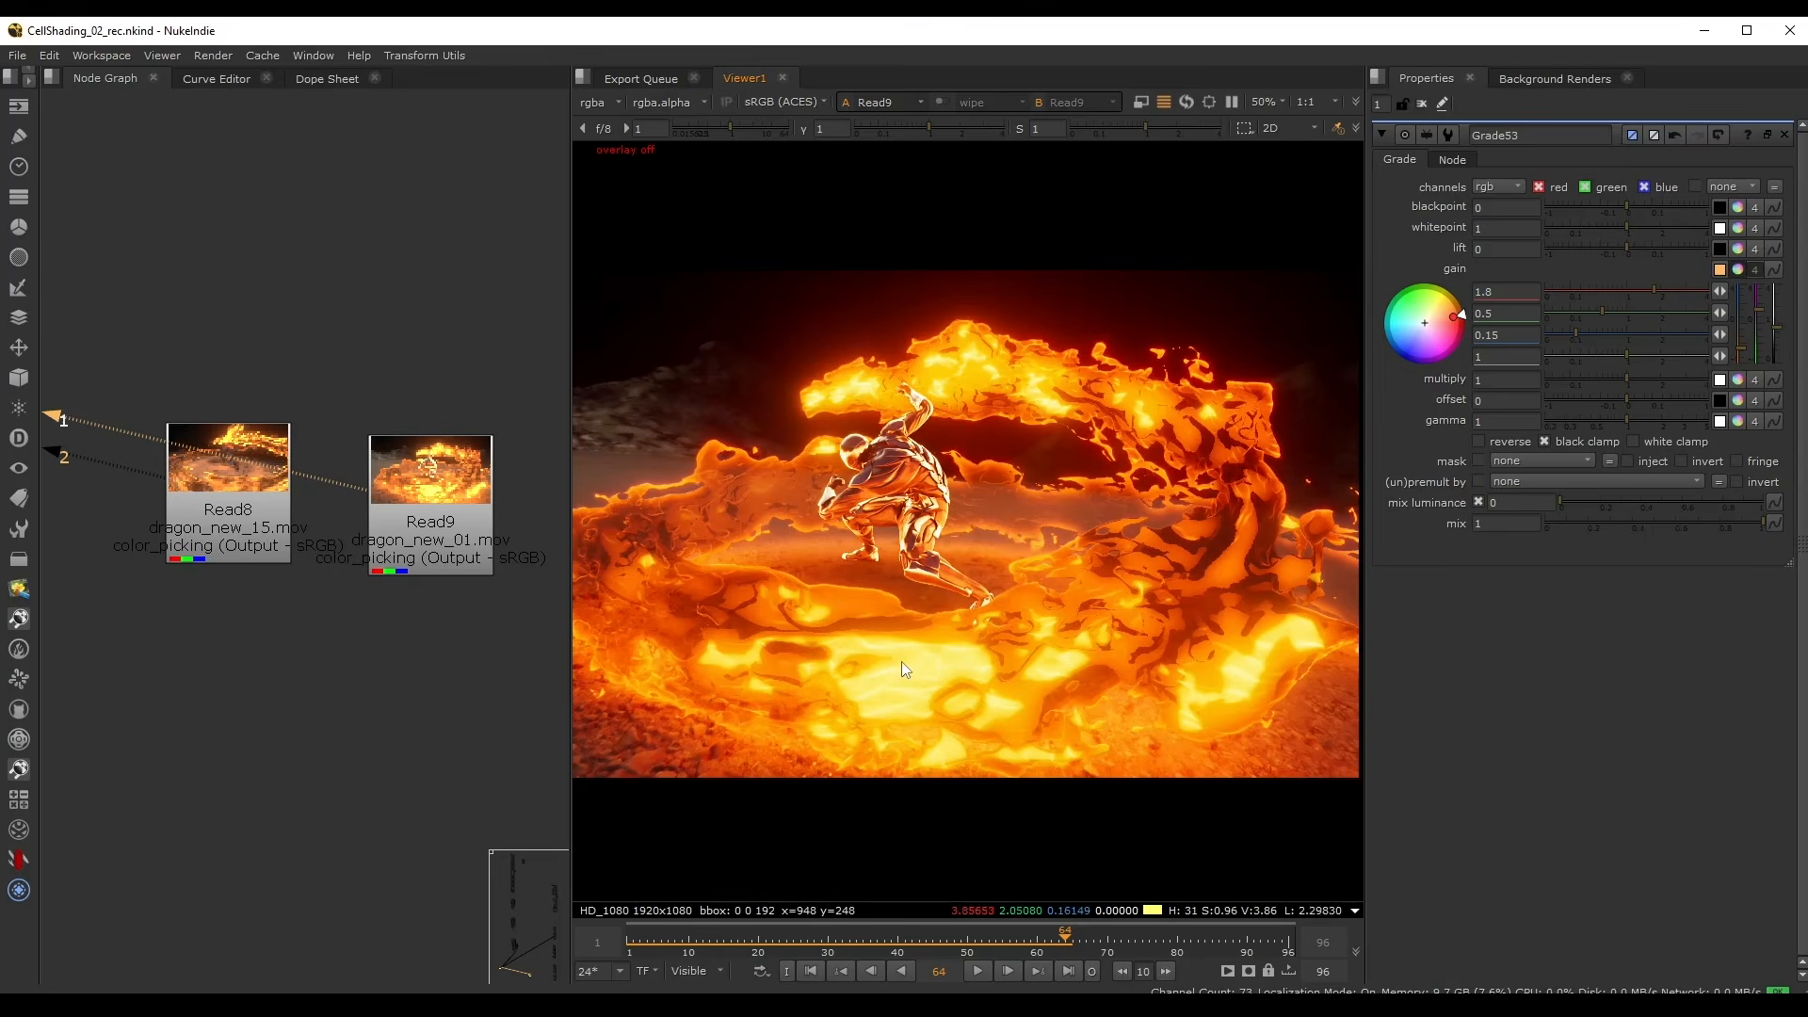
- Scrub dragon_new_01.mov from frame 16 onward, play the following stretch and stop the playback
{"action": "left_click_drag", "start_coordinate": [731, 942], "coordinate": [904, 945]}
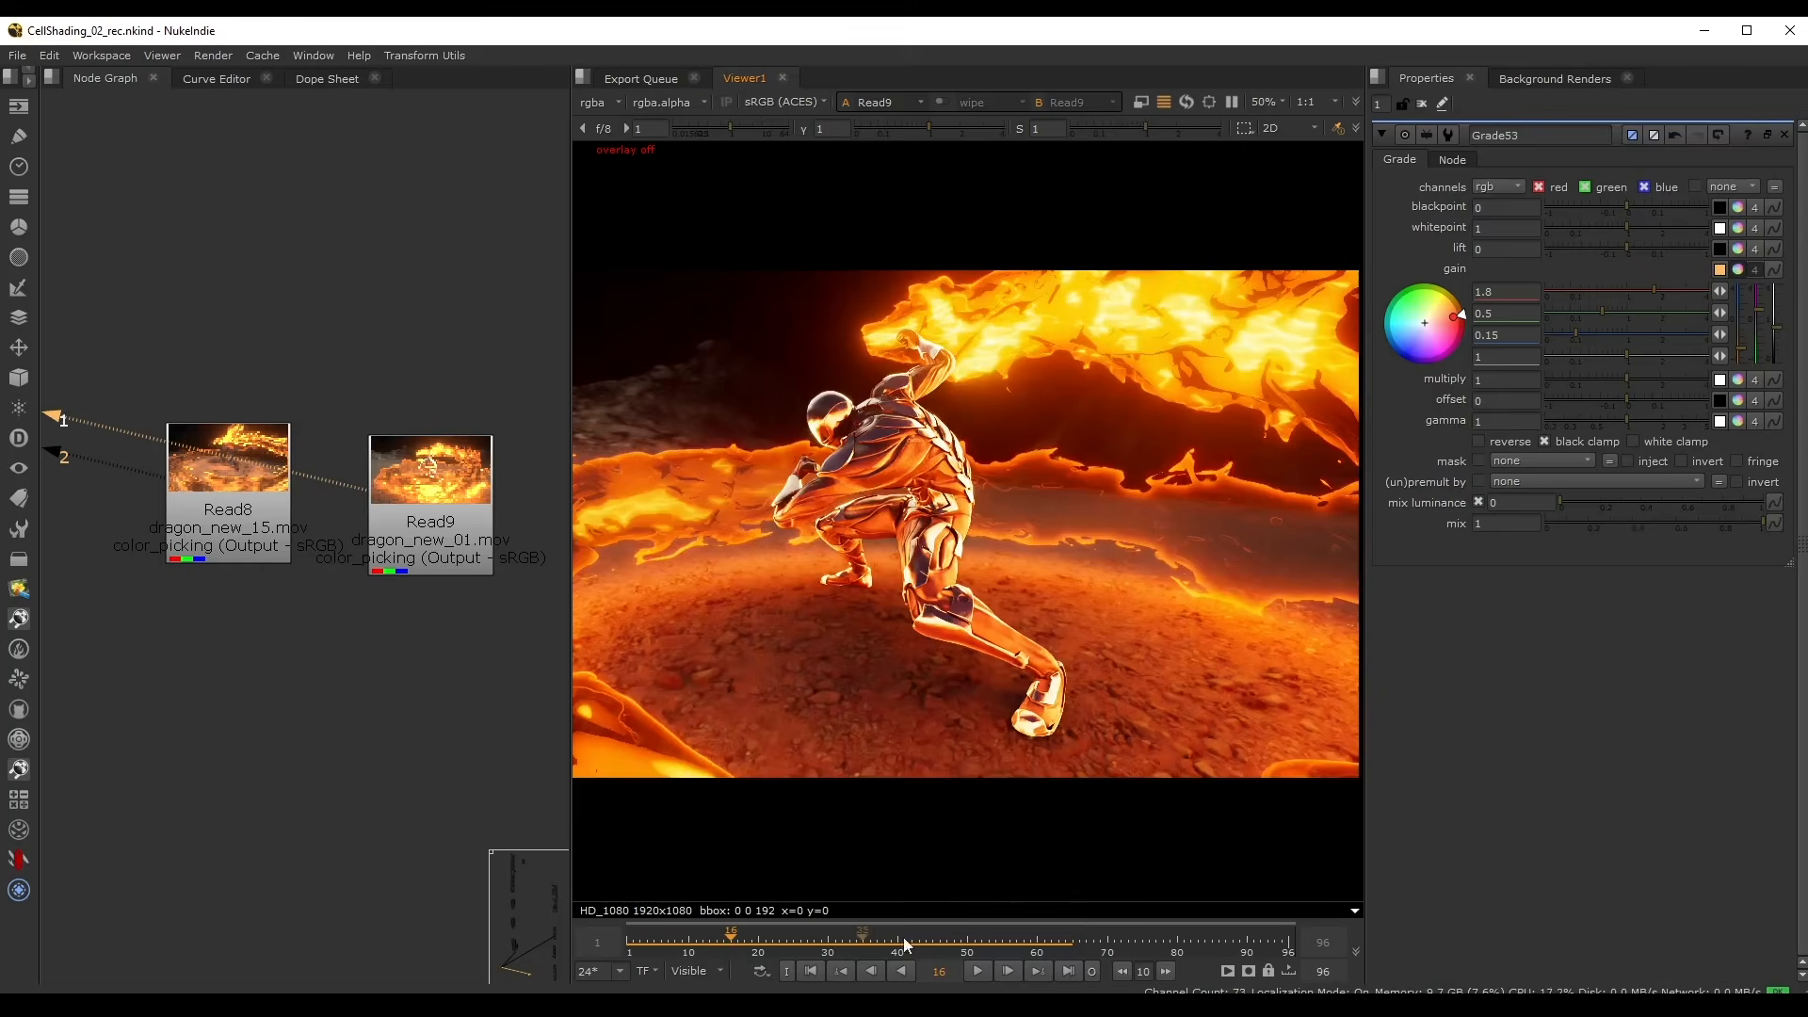
{"action": "left_click", "coordinate": [979, 972]}
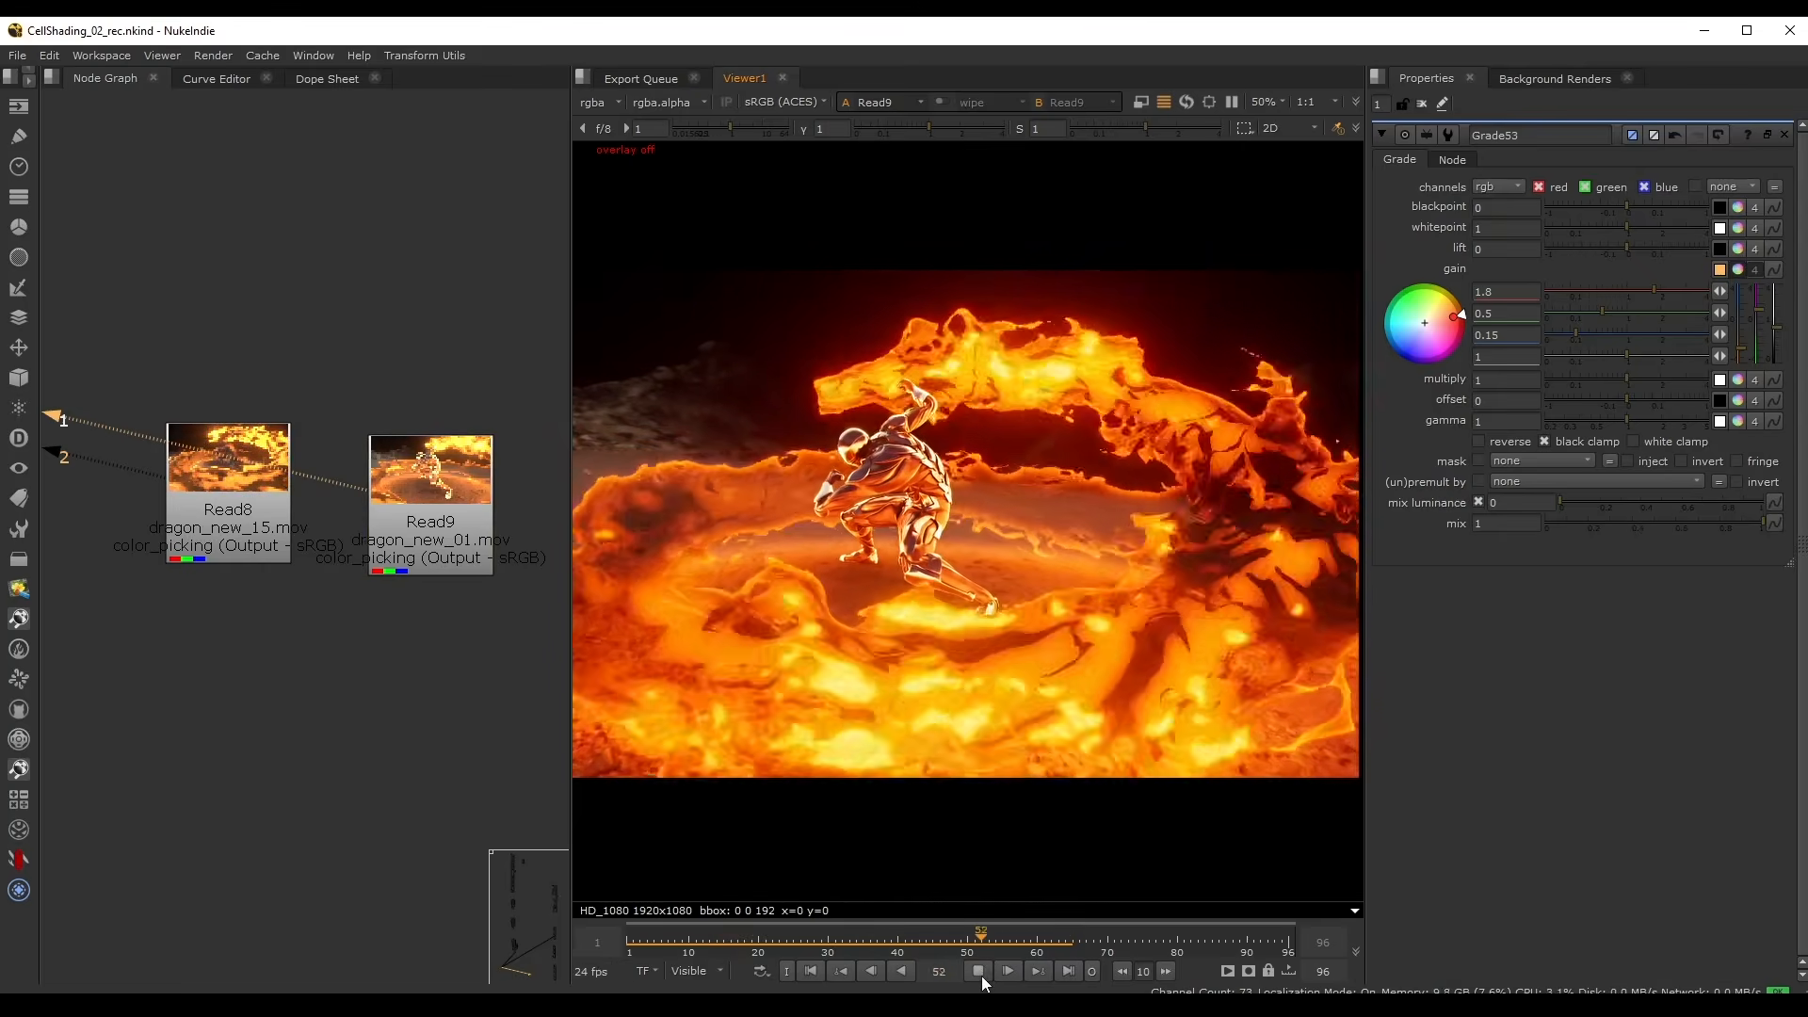
{"action": "left_click", "coordinate": [979, 972]}
- Show Read8 (dragon_new_15.mov) in the viewer and play it from frame 9
{"action": "left_click", "coordinate": [206, 463]}
{"action": "key", "text": "1"}
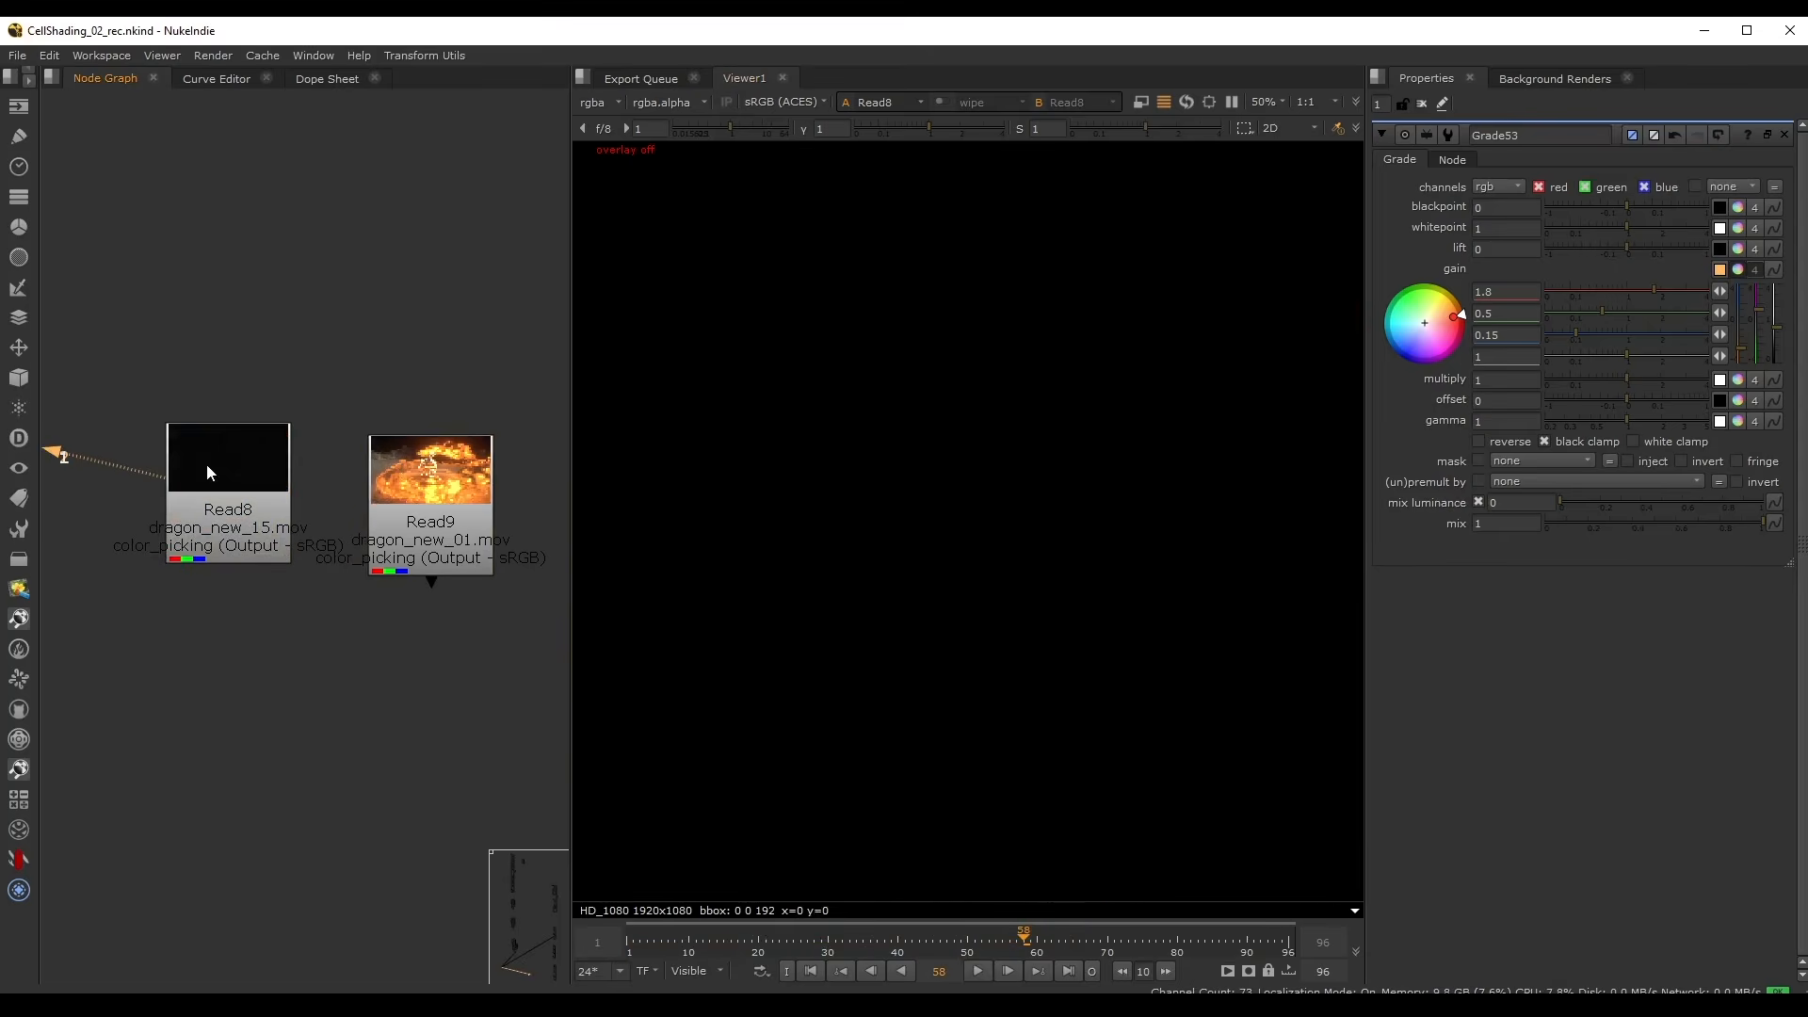
{"action": "left_click", "coordinate": [682, 941]}
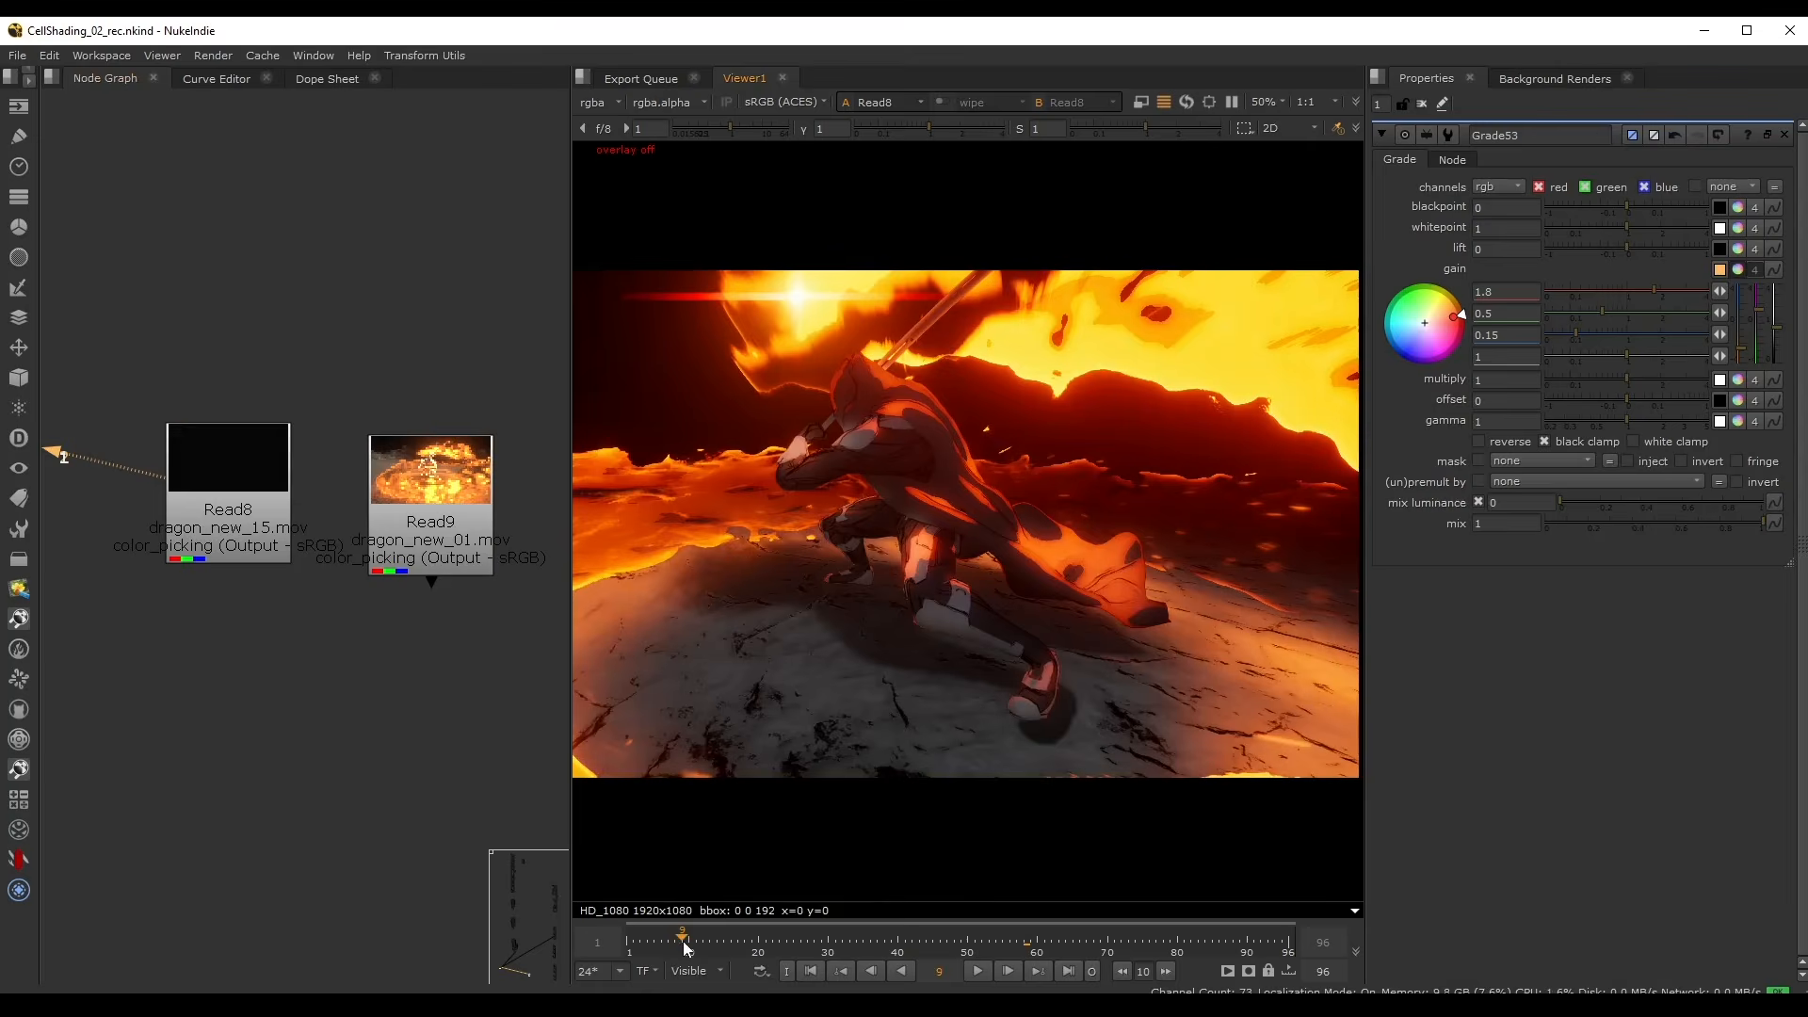
{"action": "left_click", "coordinate": [979, 971]}
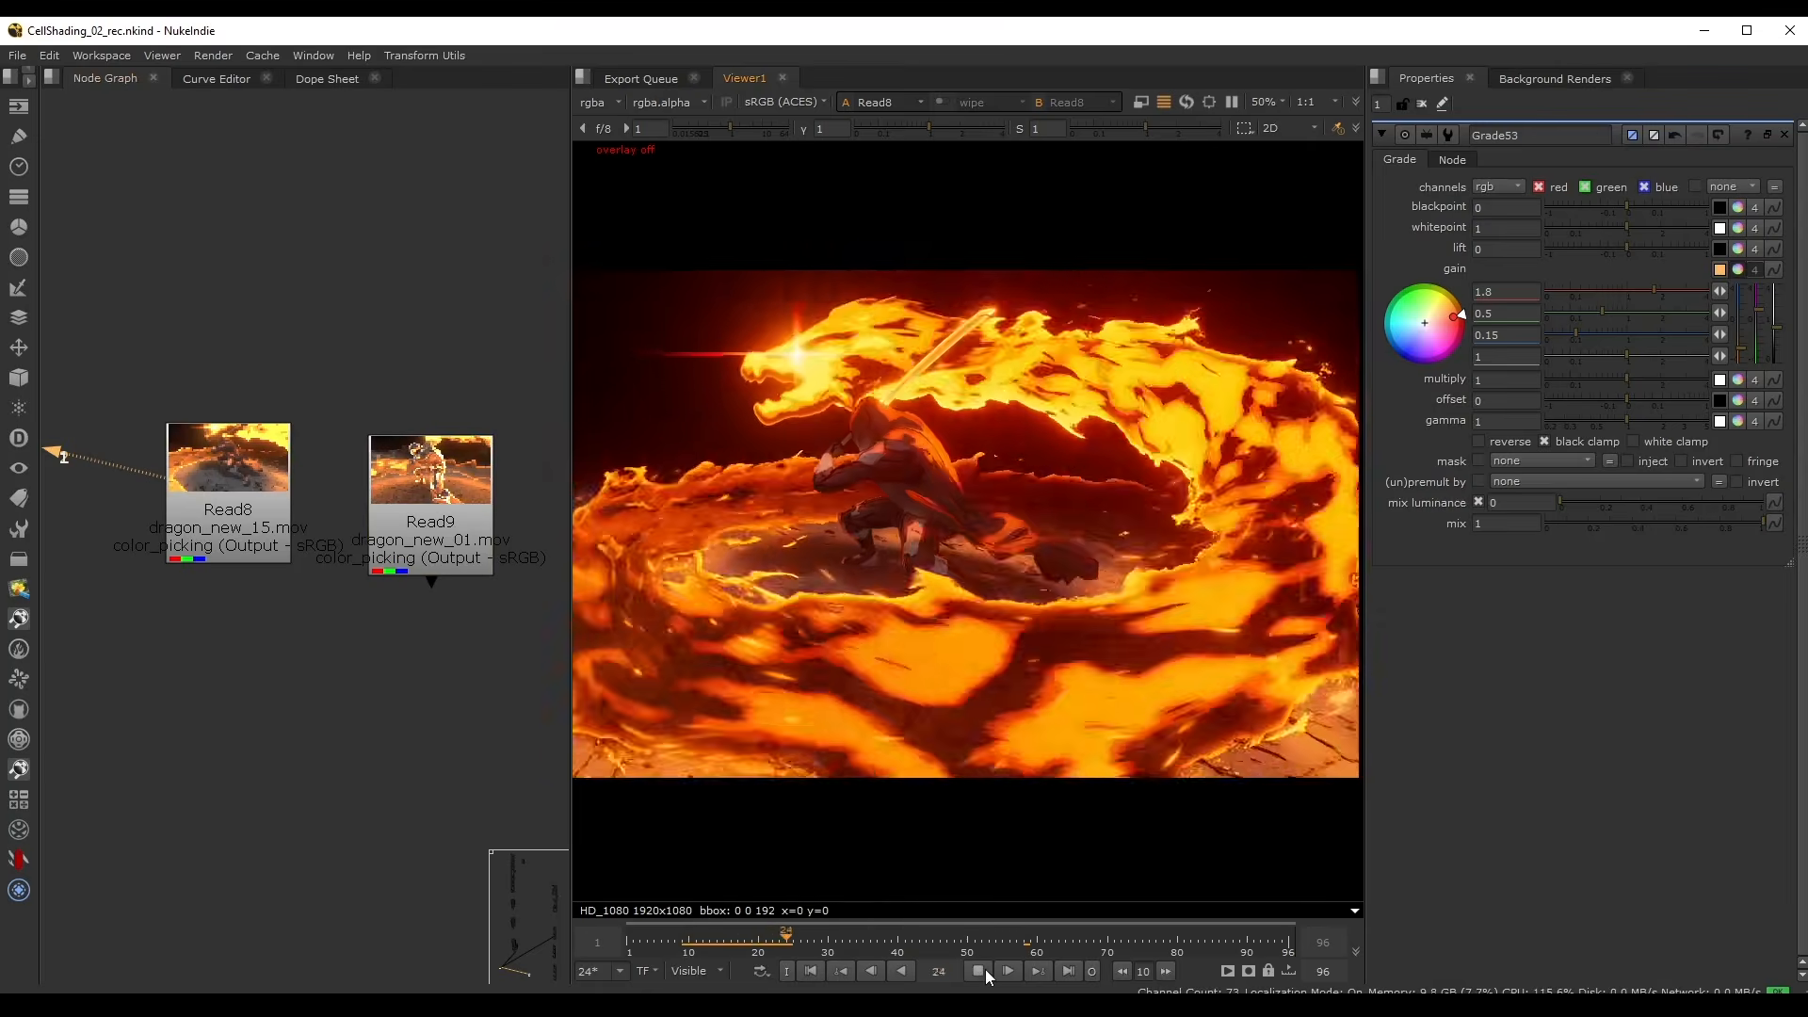
- Replay the dragon_new_15.mov clip from near its start to examine the finished fire look, stopping at frame 56
{"action": "left_click", "coordinate": [698, 949]}
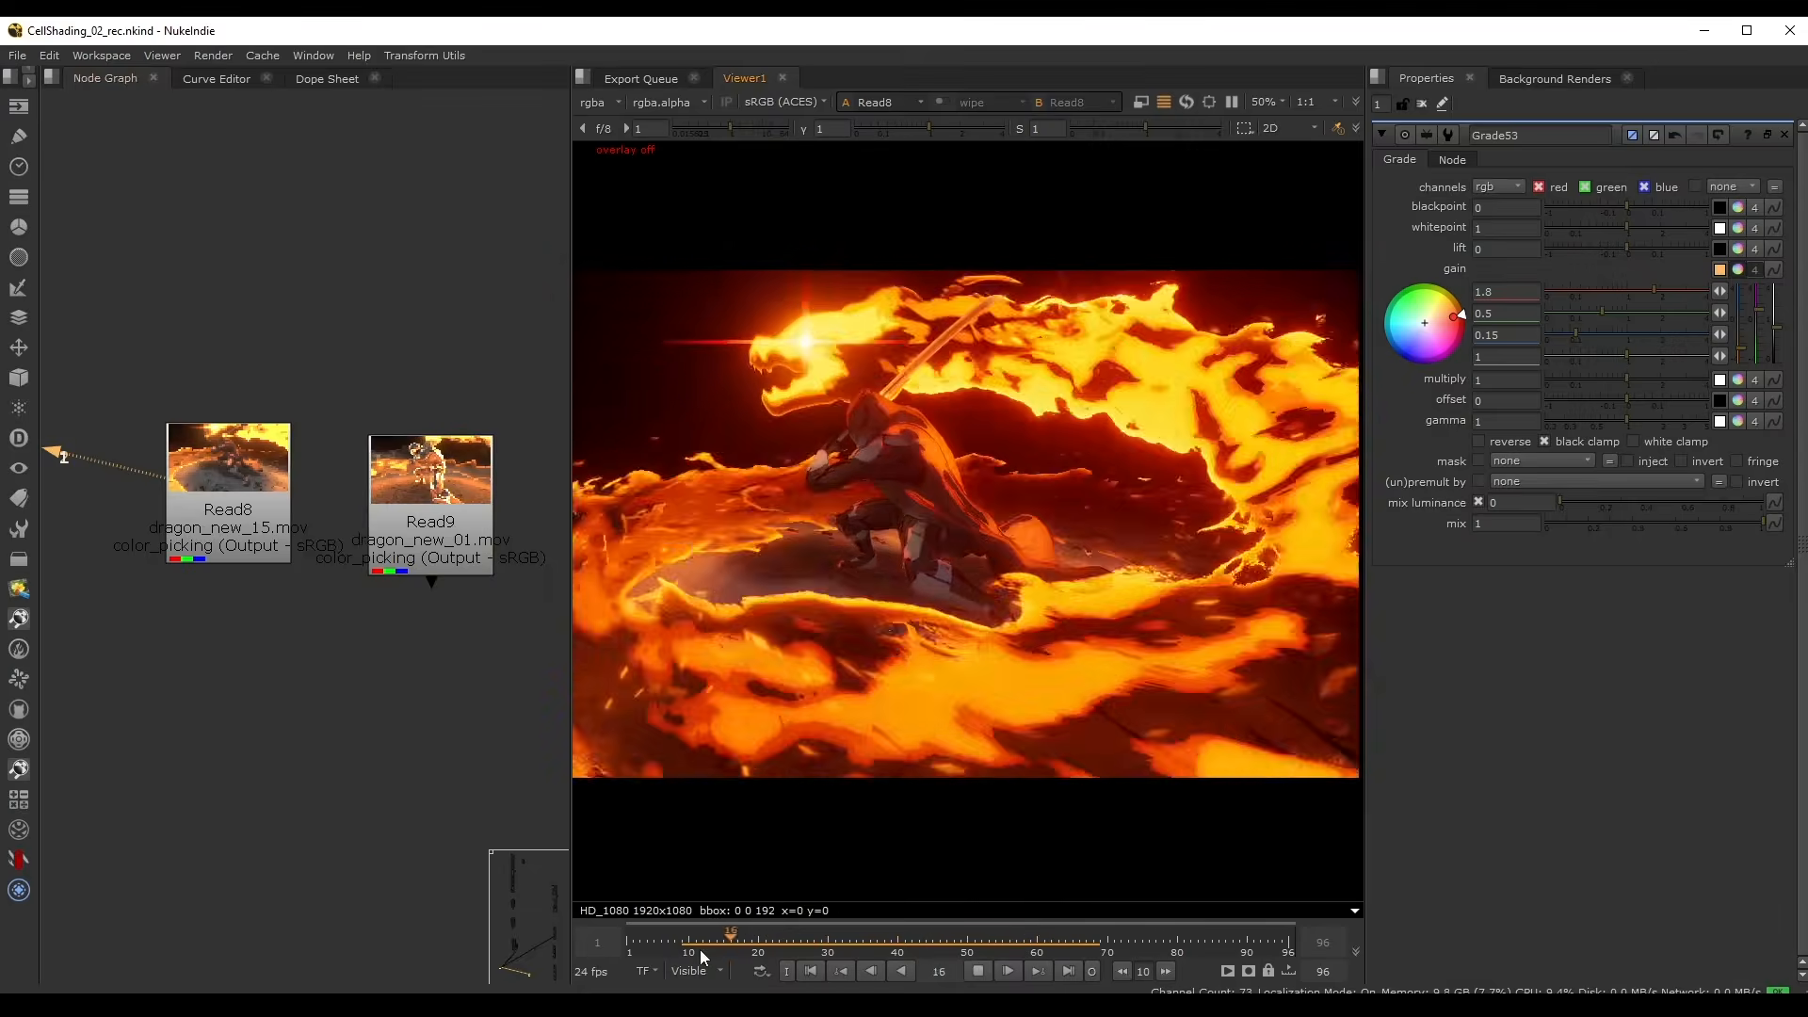
{"action": "left_click", "coordinate": [700, 950]}
{"action": "left_click", "coordinate": [978, 971]}
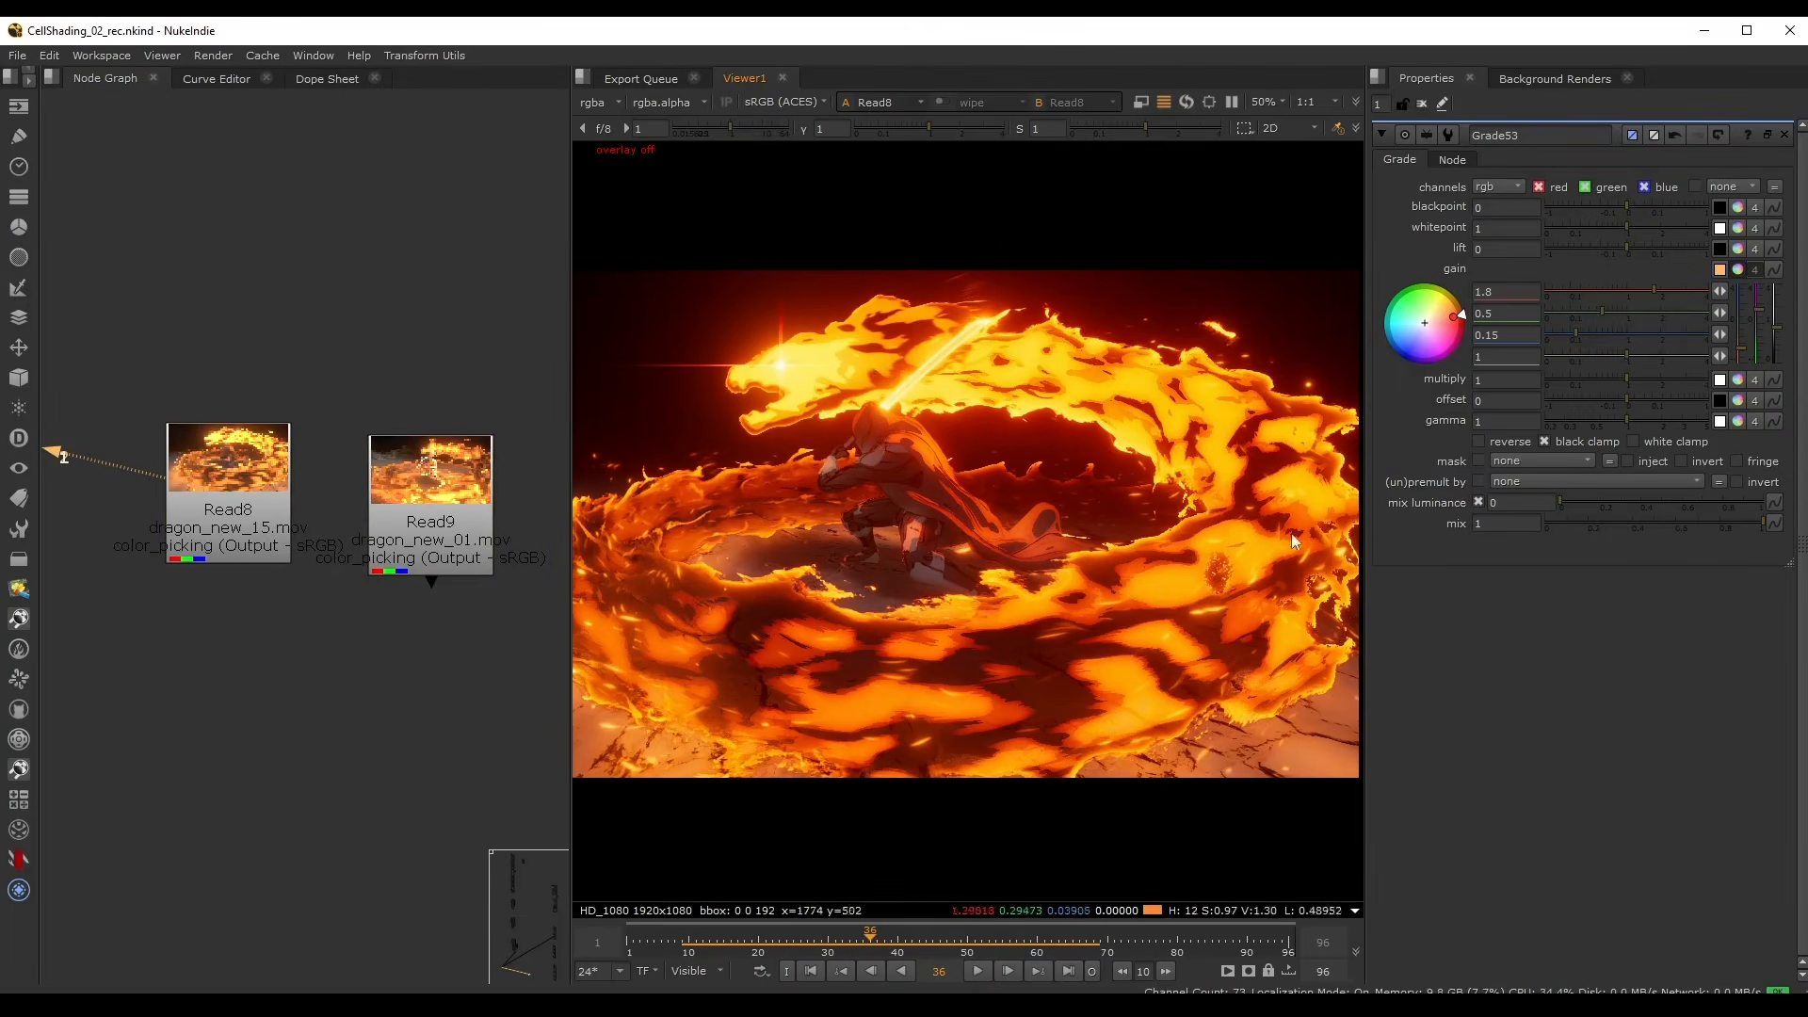
{"action": "left_click", "coordinate": [699, 949]}
{"action": "left_click", "coordinate": [978, 970]}
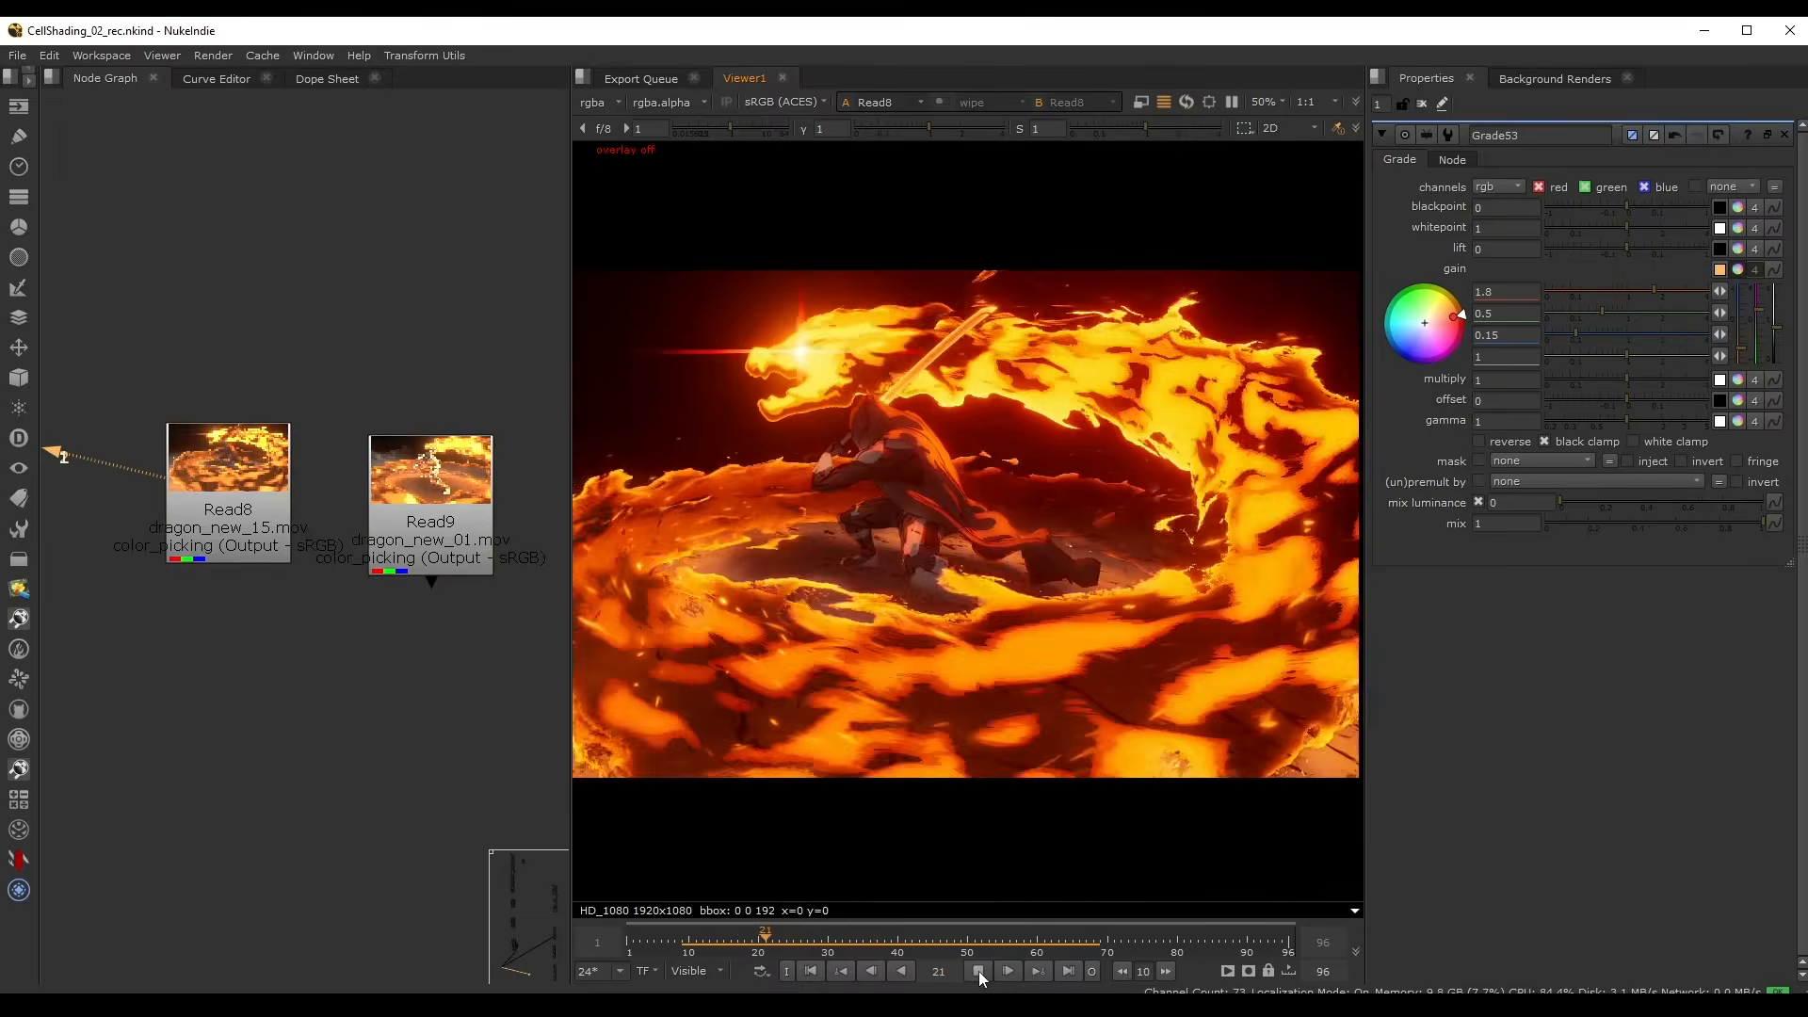
{"action": "left_click", "coordinate": [978, 971]}
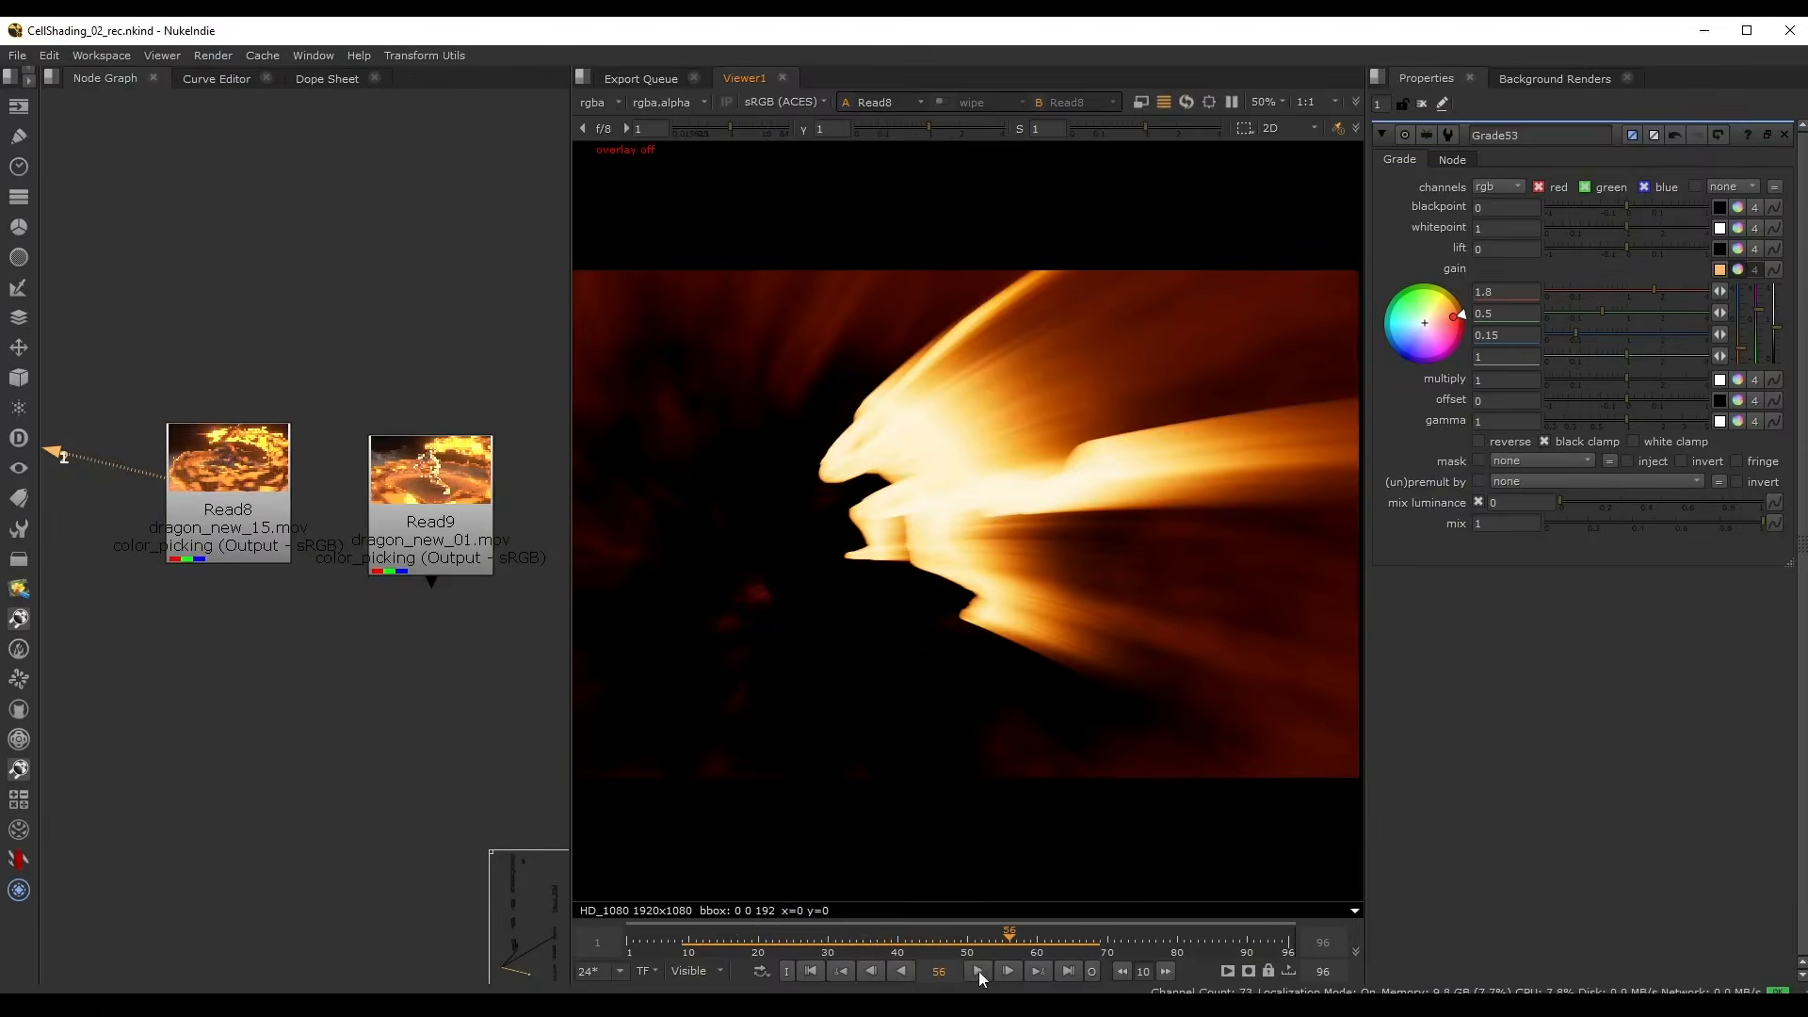
- Show Read9 in the viewer again at frame 21, play it for comparison, stop and go to frame 14
{"action": "left_click", "coordinate": [766, 944]}
{"action": "left_click", "coordinate": [413, 471]}
{"action": "key", "text": "1"}
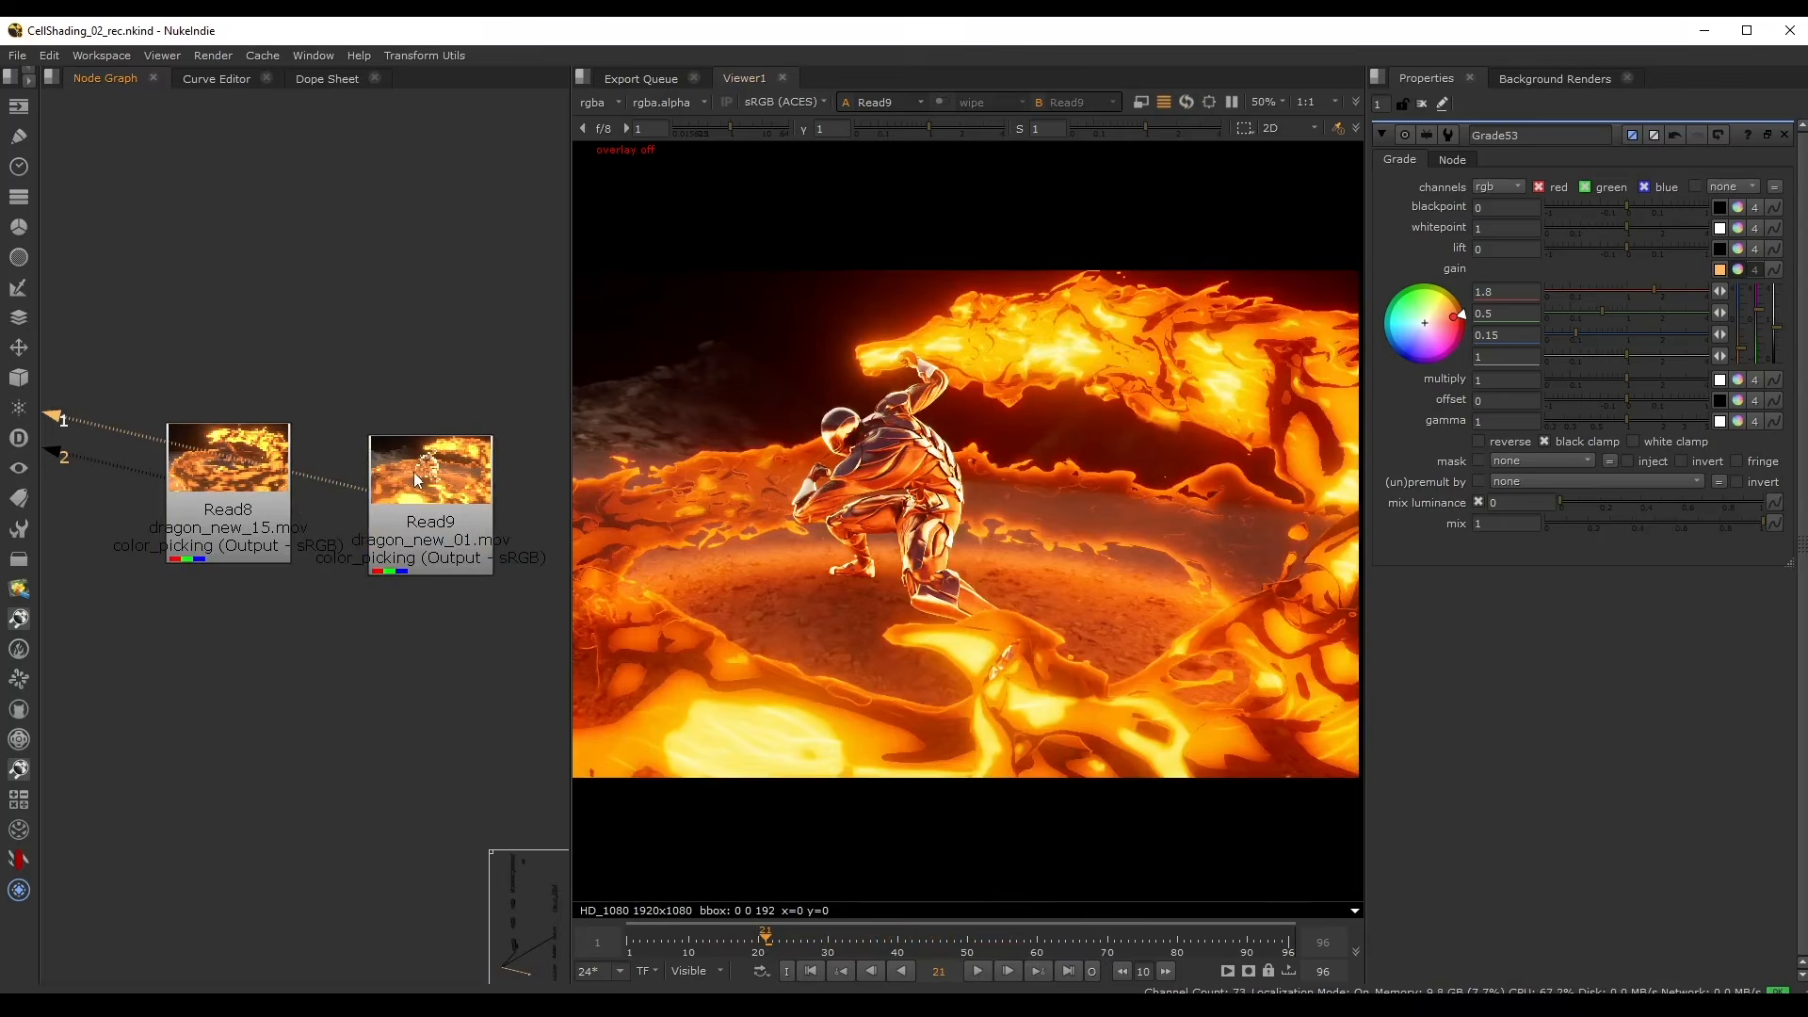
{"action": "left_click", "coordinate": [983, 969]}
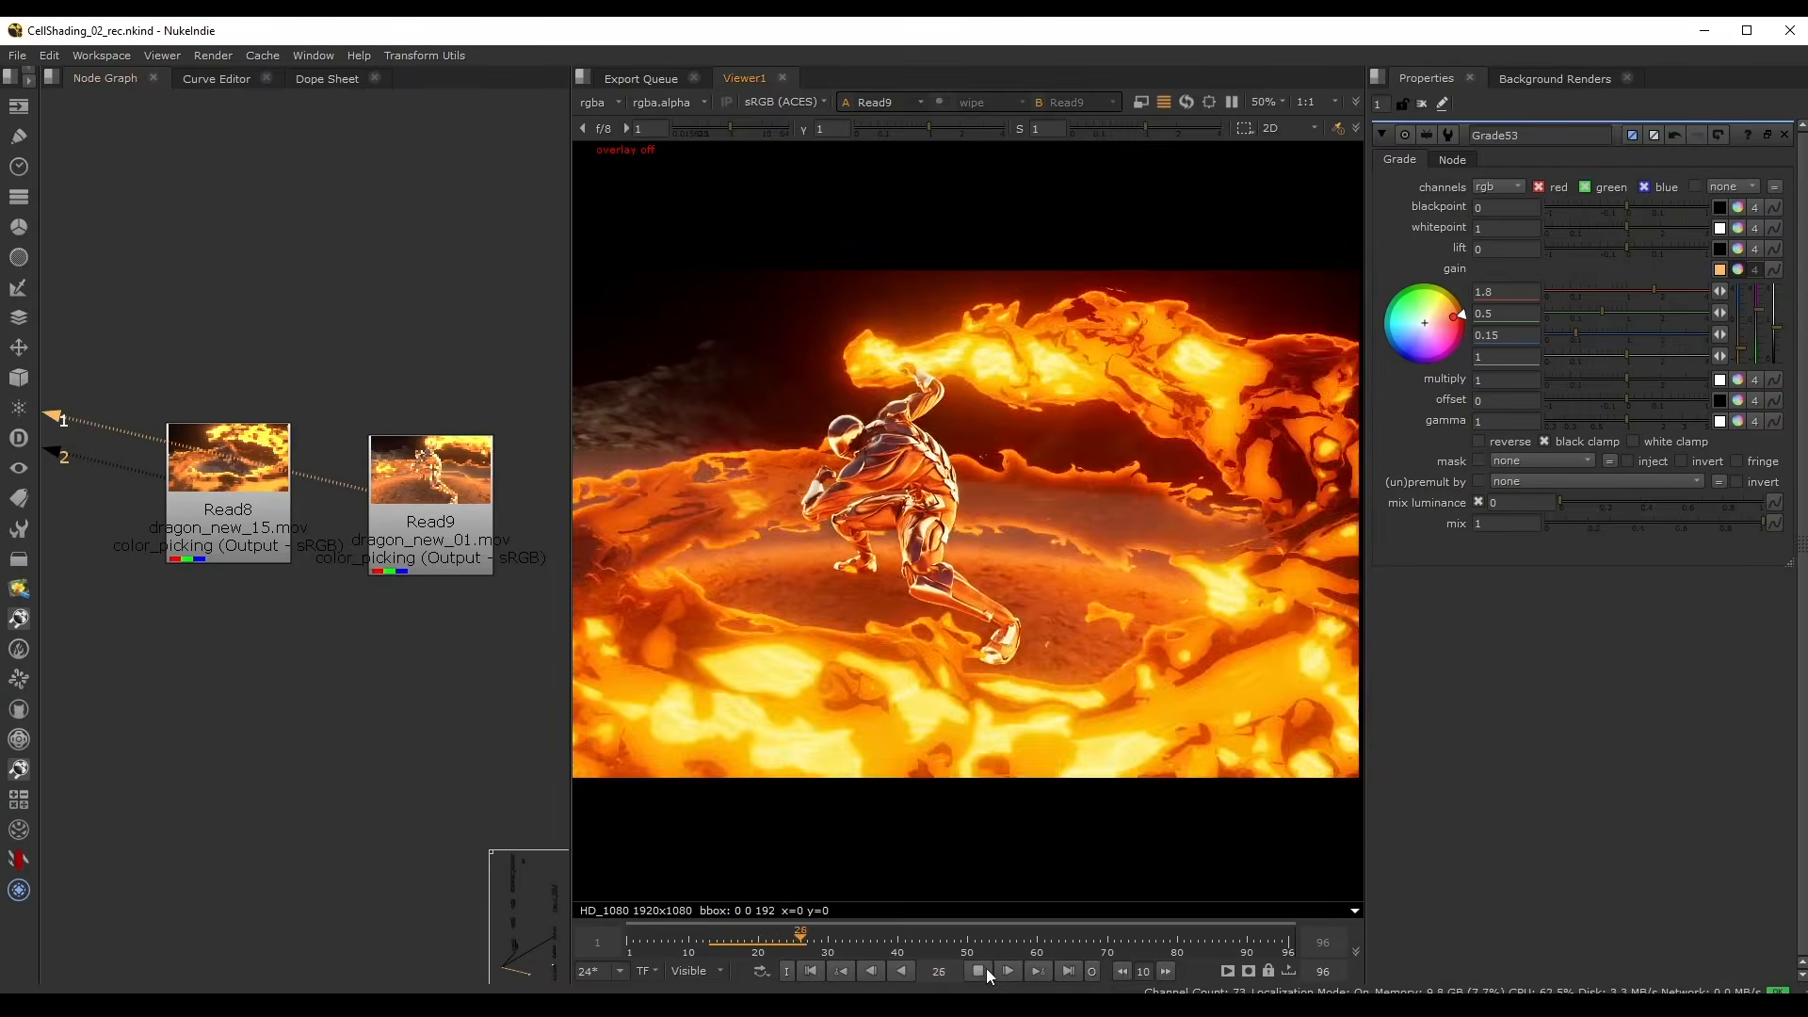
{"action": "left_click", "coordinate": [986, 968]}
{"action": "left_click", "coordinate": [719, 943]}
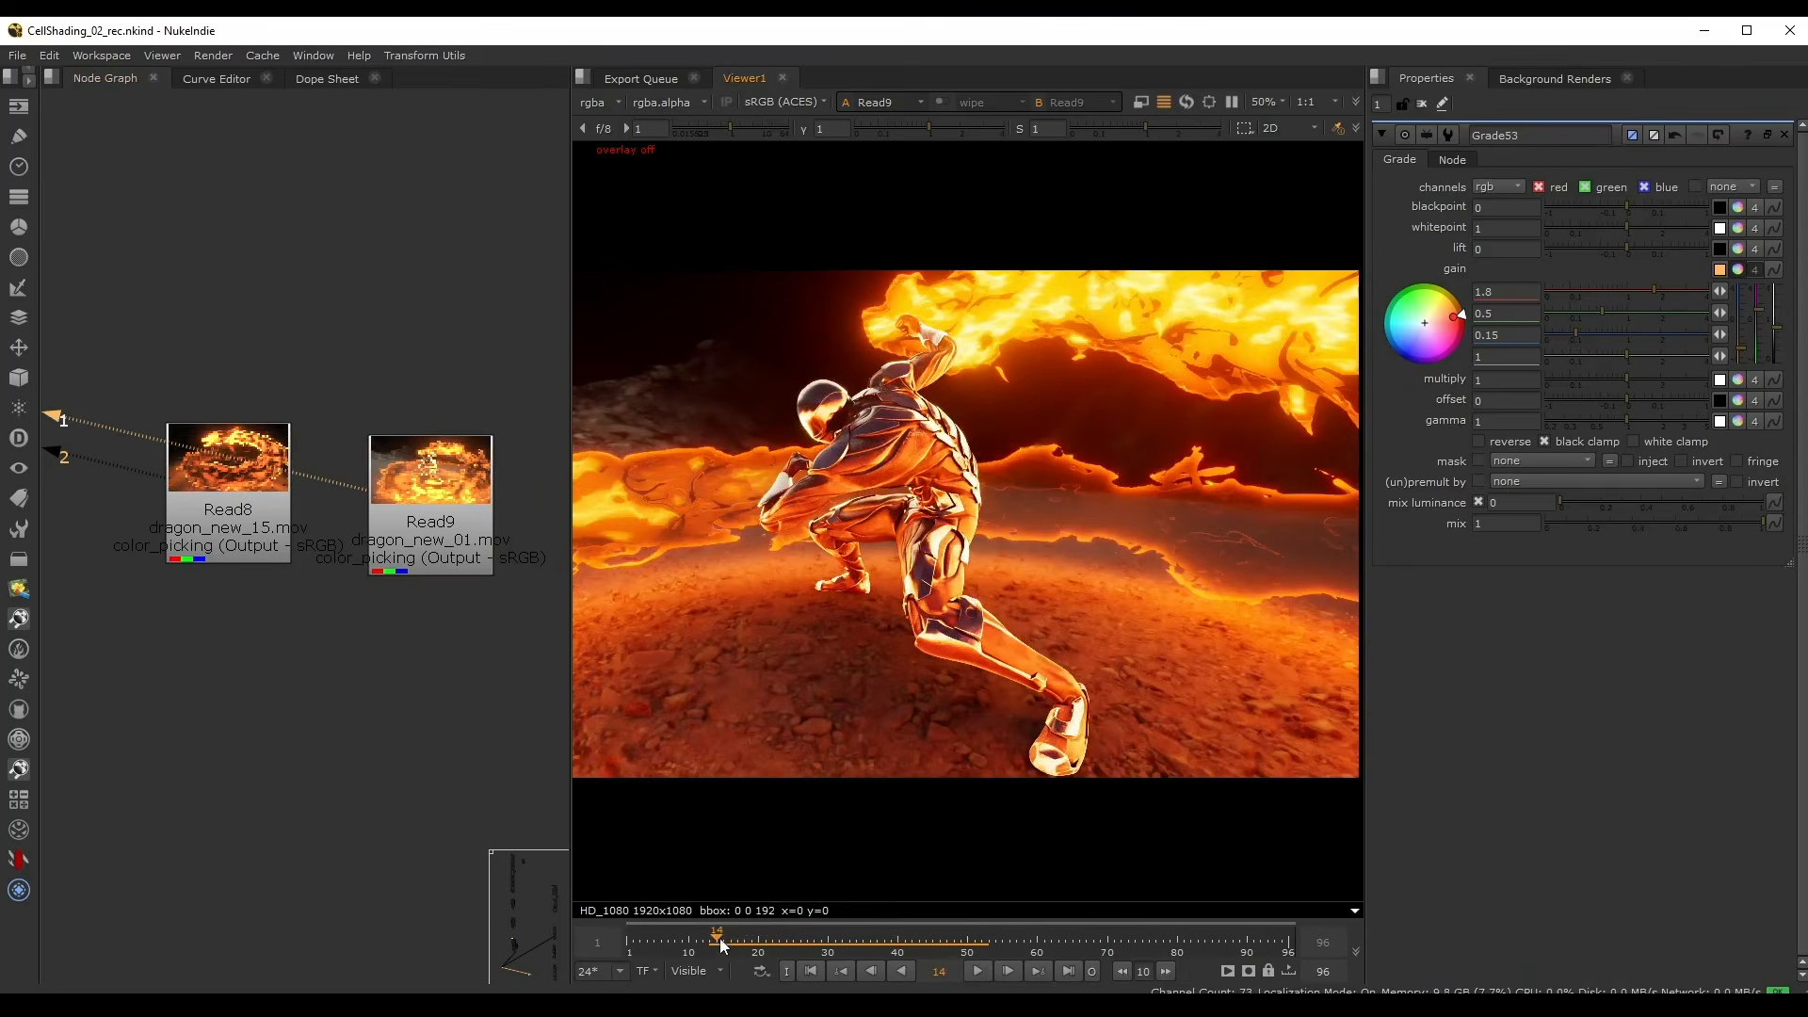
- Play Read9 briefly, show Read8 (dragon_new_15.mov) in the viewer and play it from frame 14 for comparison
{"action": "left_click", "coordinate": [977, 974]}
{"action": "left_click", "coordinate": [976, 975]}
{"action": "left_click", "coordinate": [248, 483]}
{"action": "key", "text": "1"}
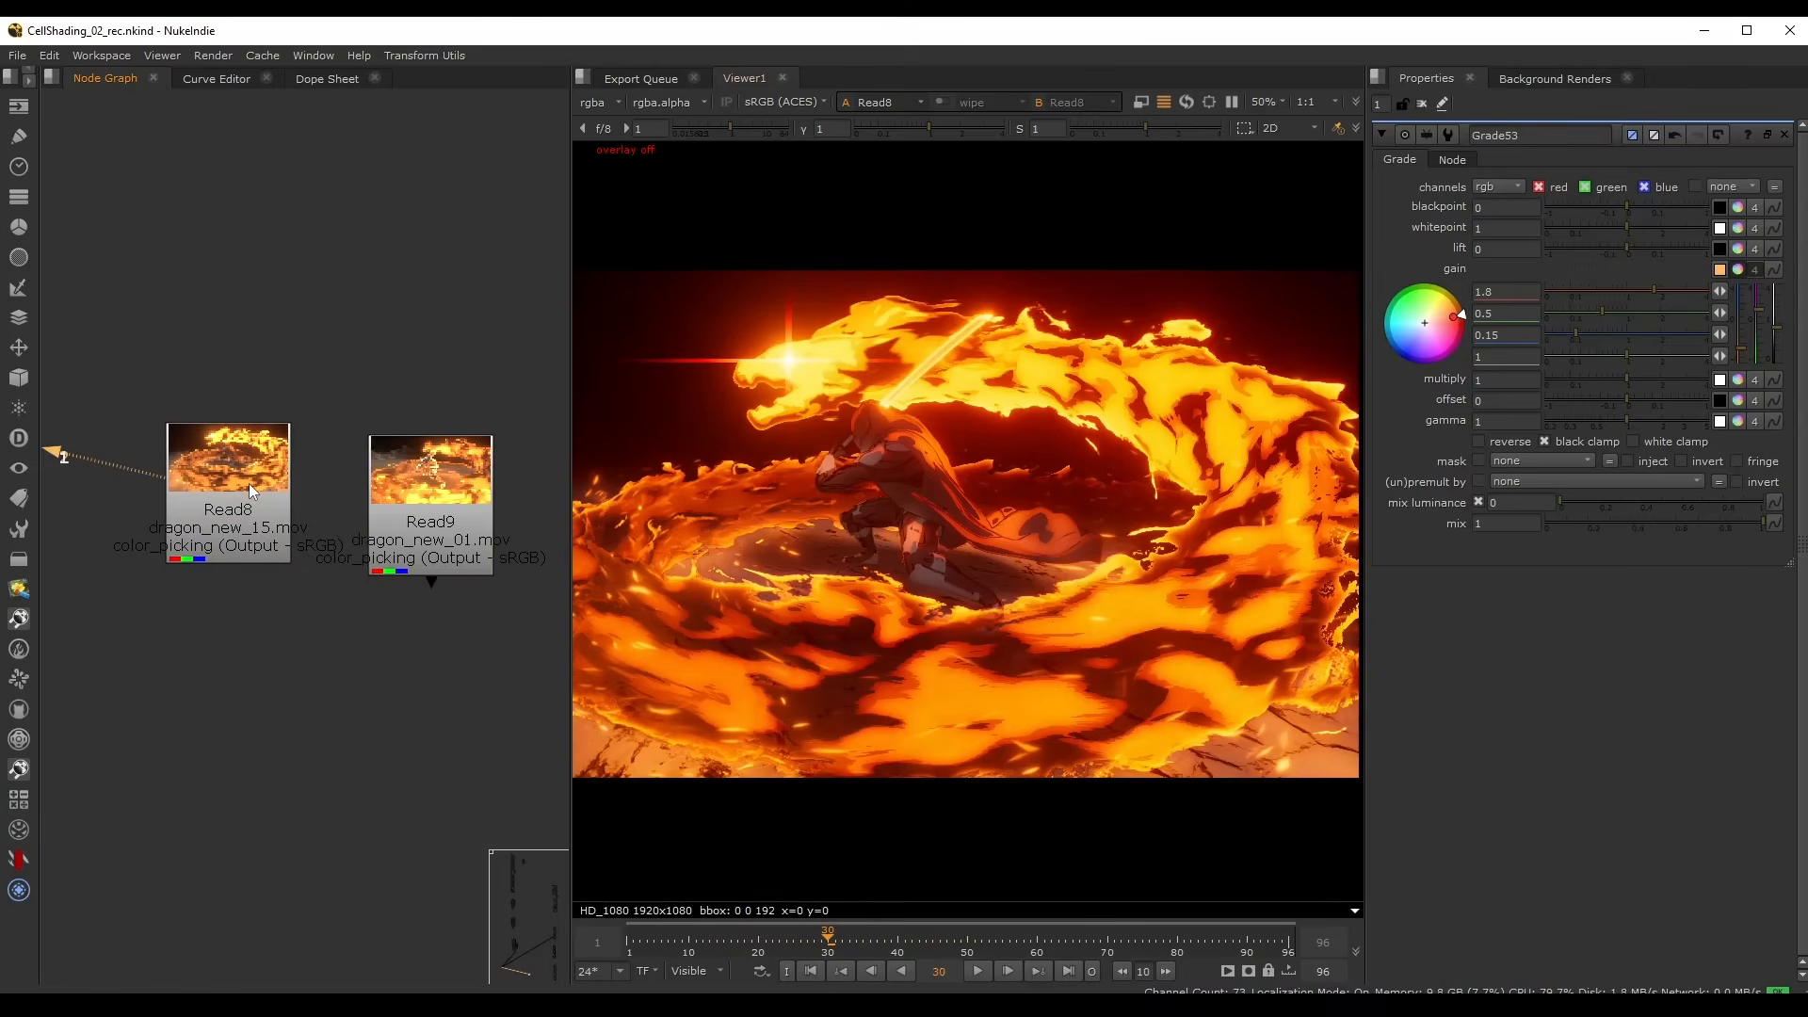
{"action": "left_click", "coordinate": [722, 941]}
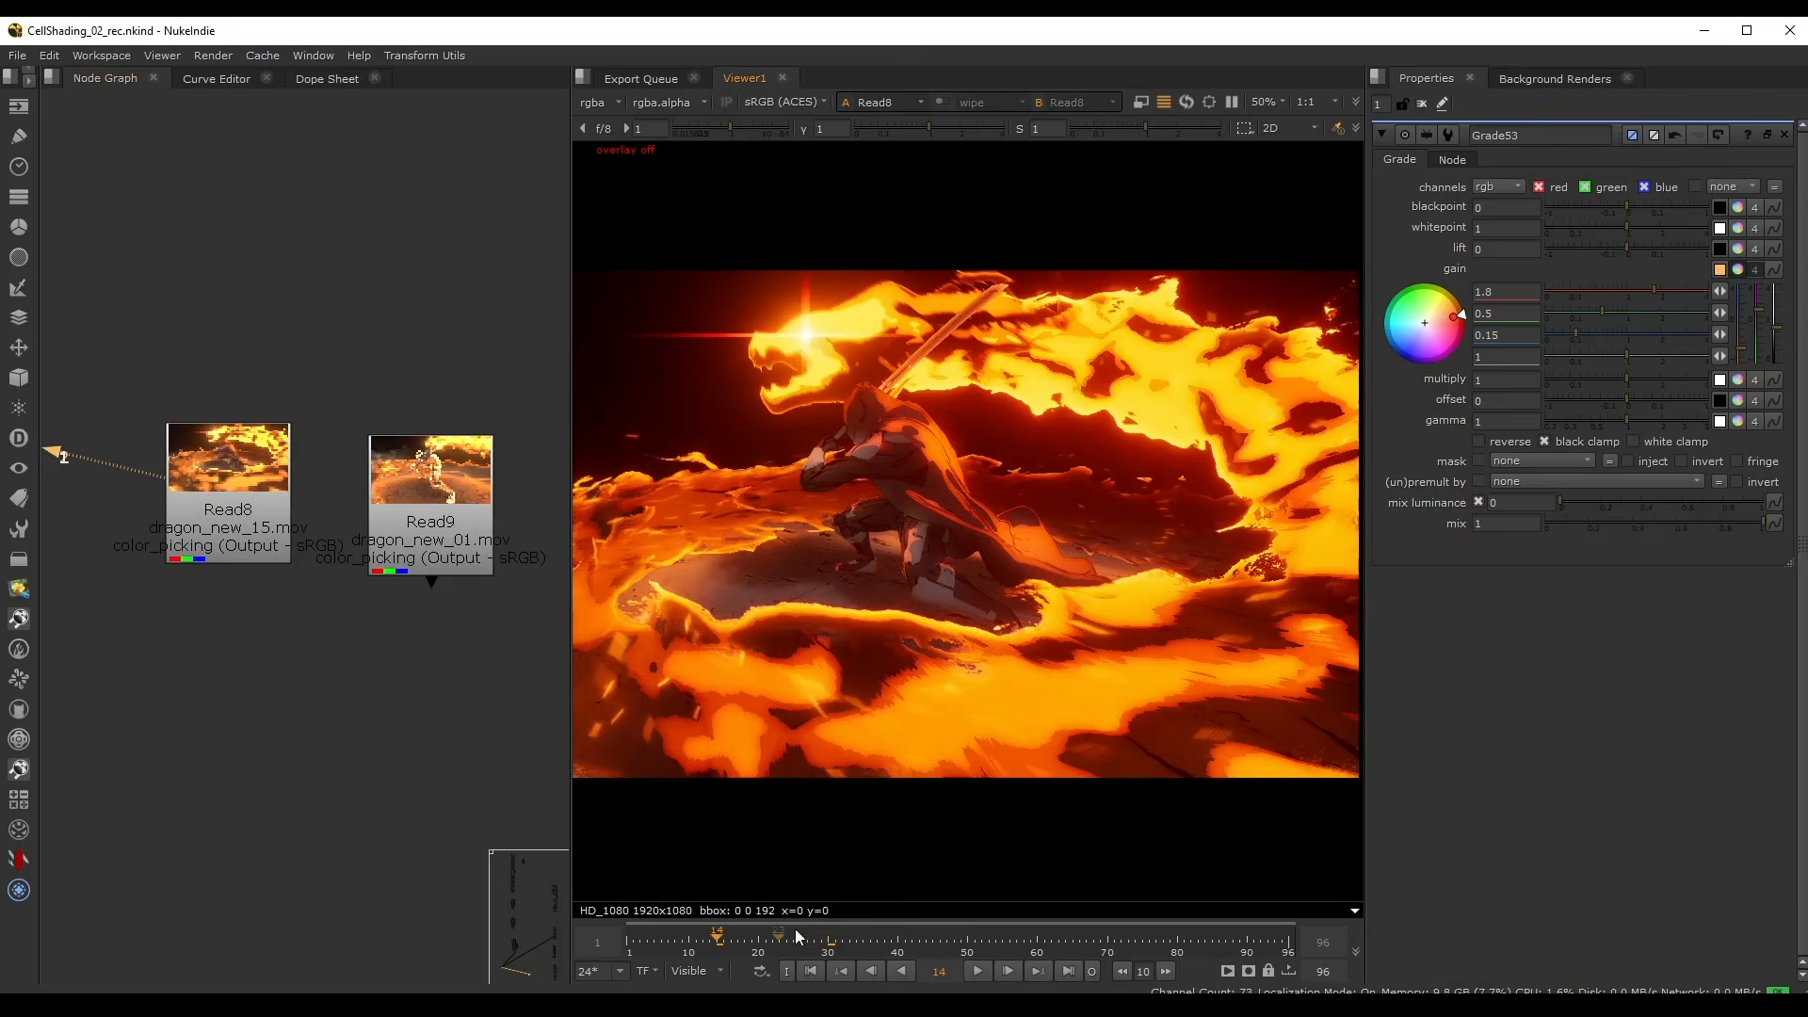
{"action": "left_click", "coordinate": [981, 970]}
{"action": "left_click", "coordinate": [981, 970]}
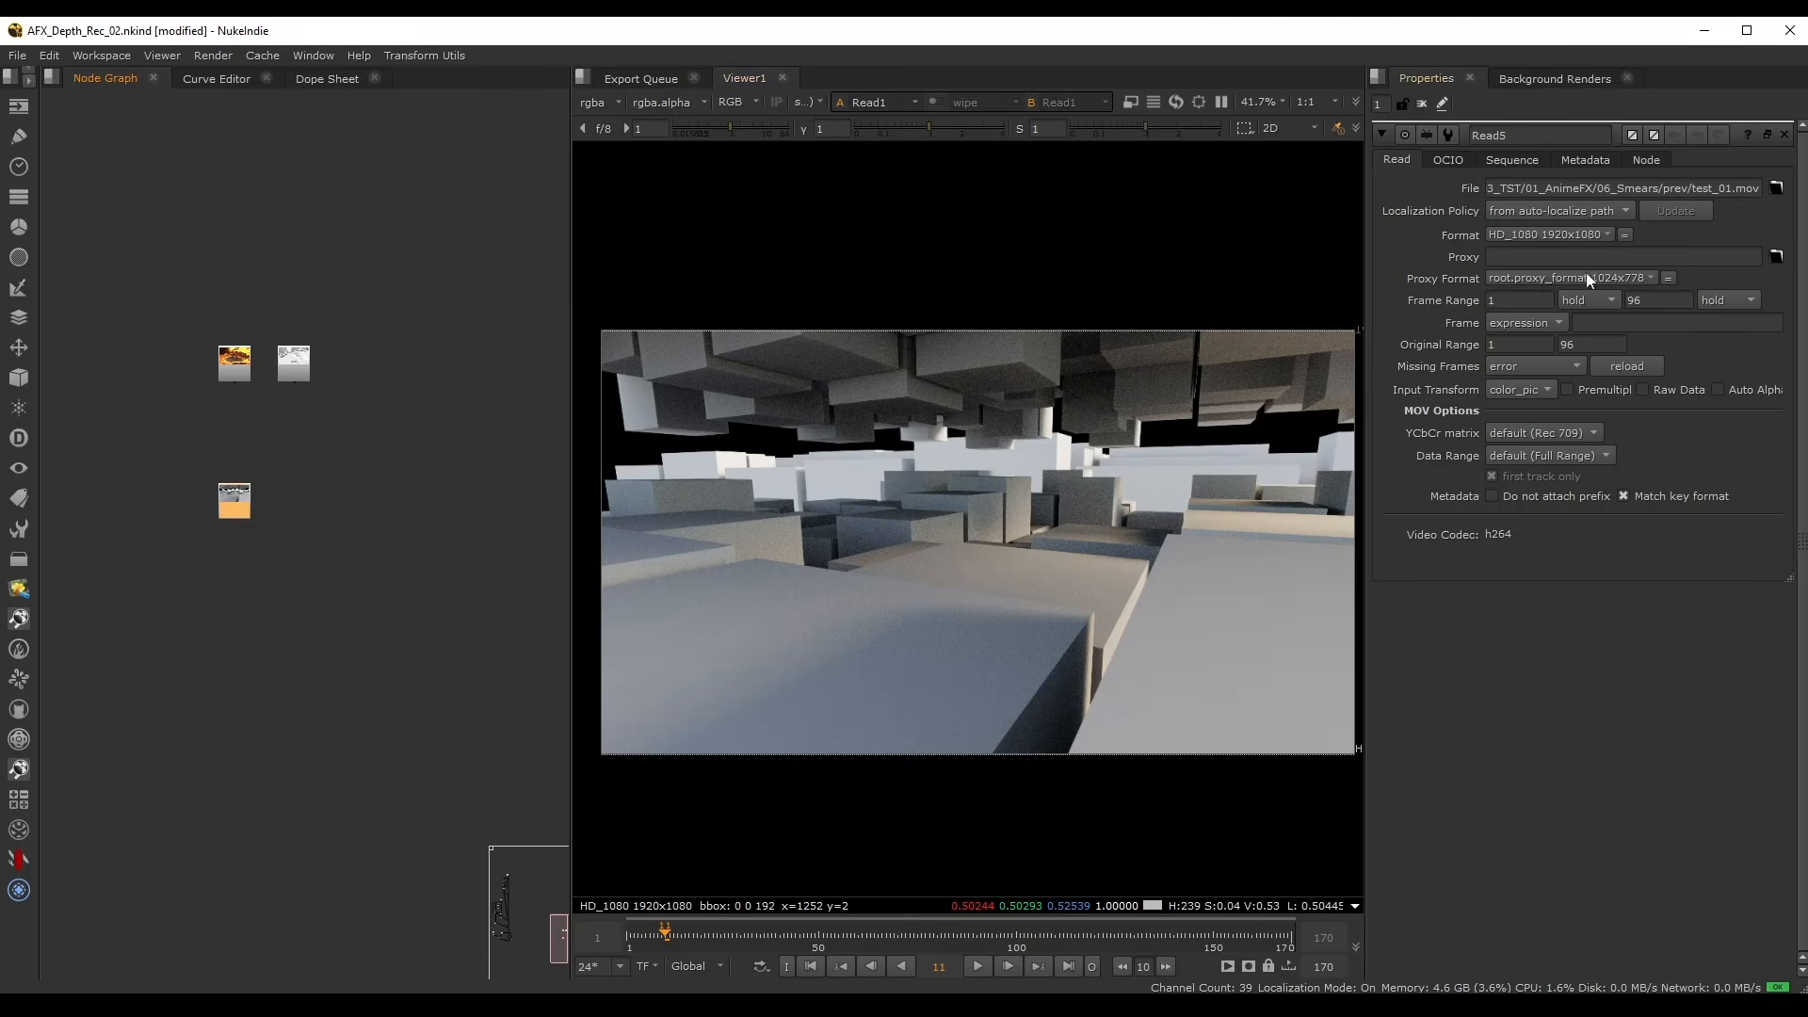
- Inspect the Read1 render (AFX_Depth_01) and look through the list of layers it contains
{"action": "mouse_move", "coordinate": [1073, 476]}
{"action": "middle_mouse_down"}
{"action": "mouse_move", "coordinate": [1056, 460]}
{"action": "mouse_move", "coordinate": [1073, 467]}
{"action": "middle_mouse_up"}
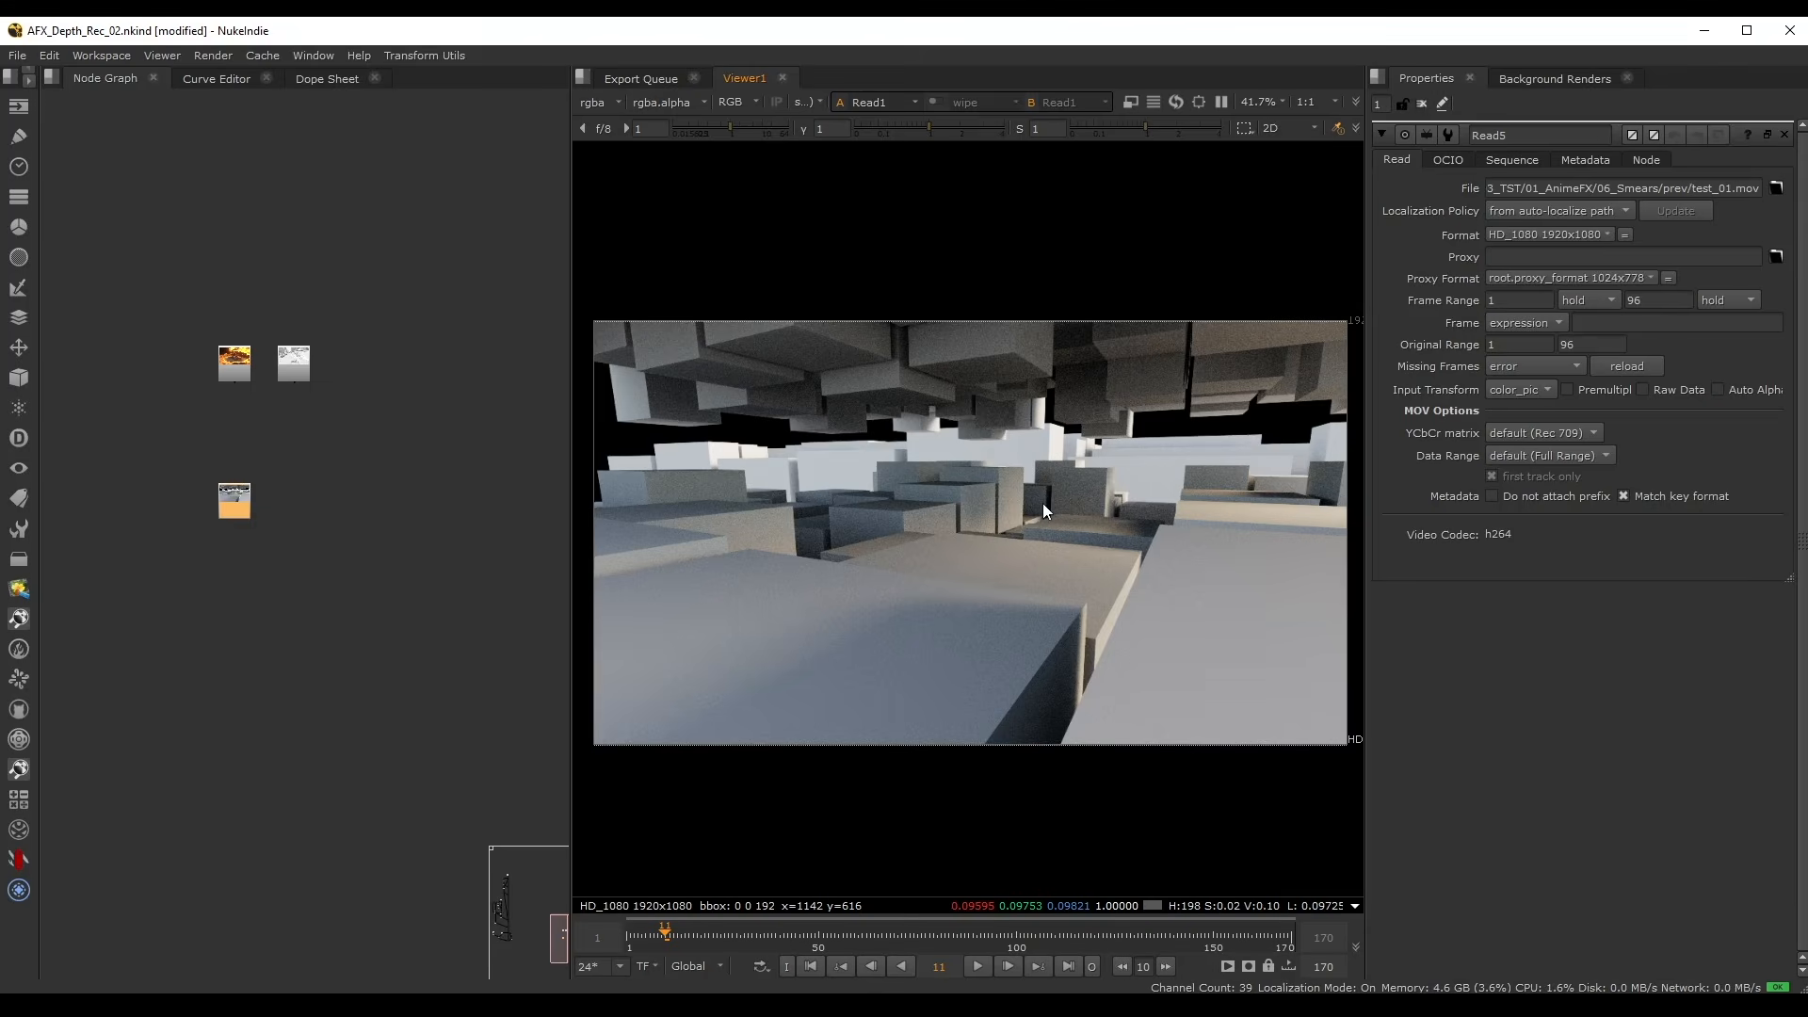
{"action": "scroll", "coordinate": [290, 511], "scroll_direction": "up", "scroll_amount": 3}
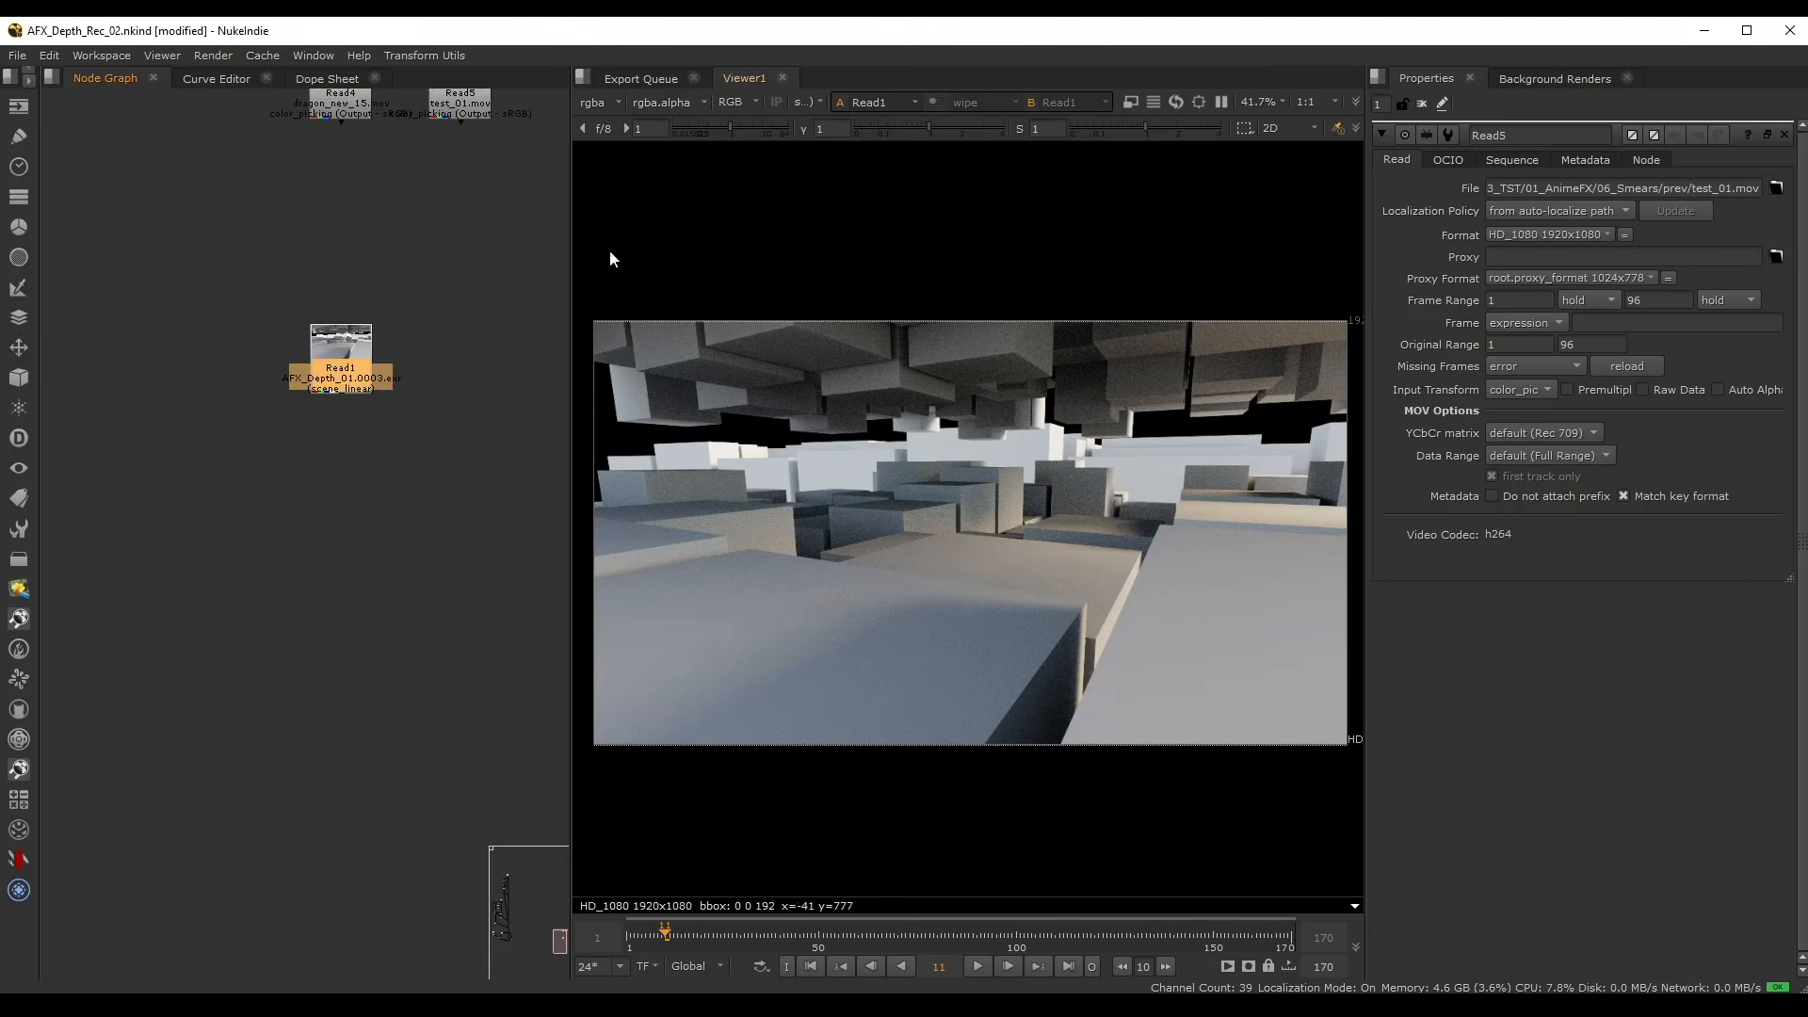
{"action": "left_click", "coordinate": [597, 102]}
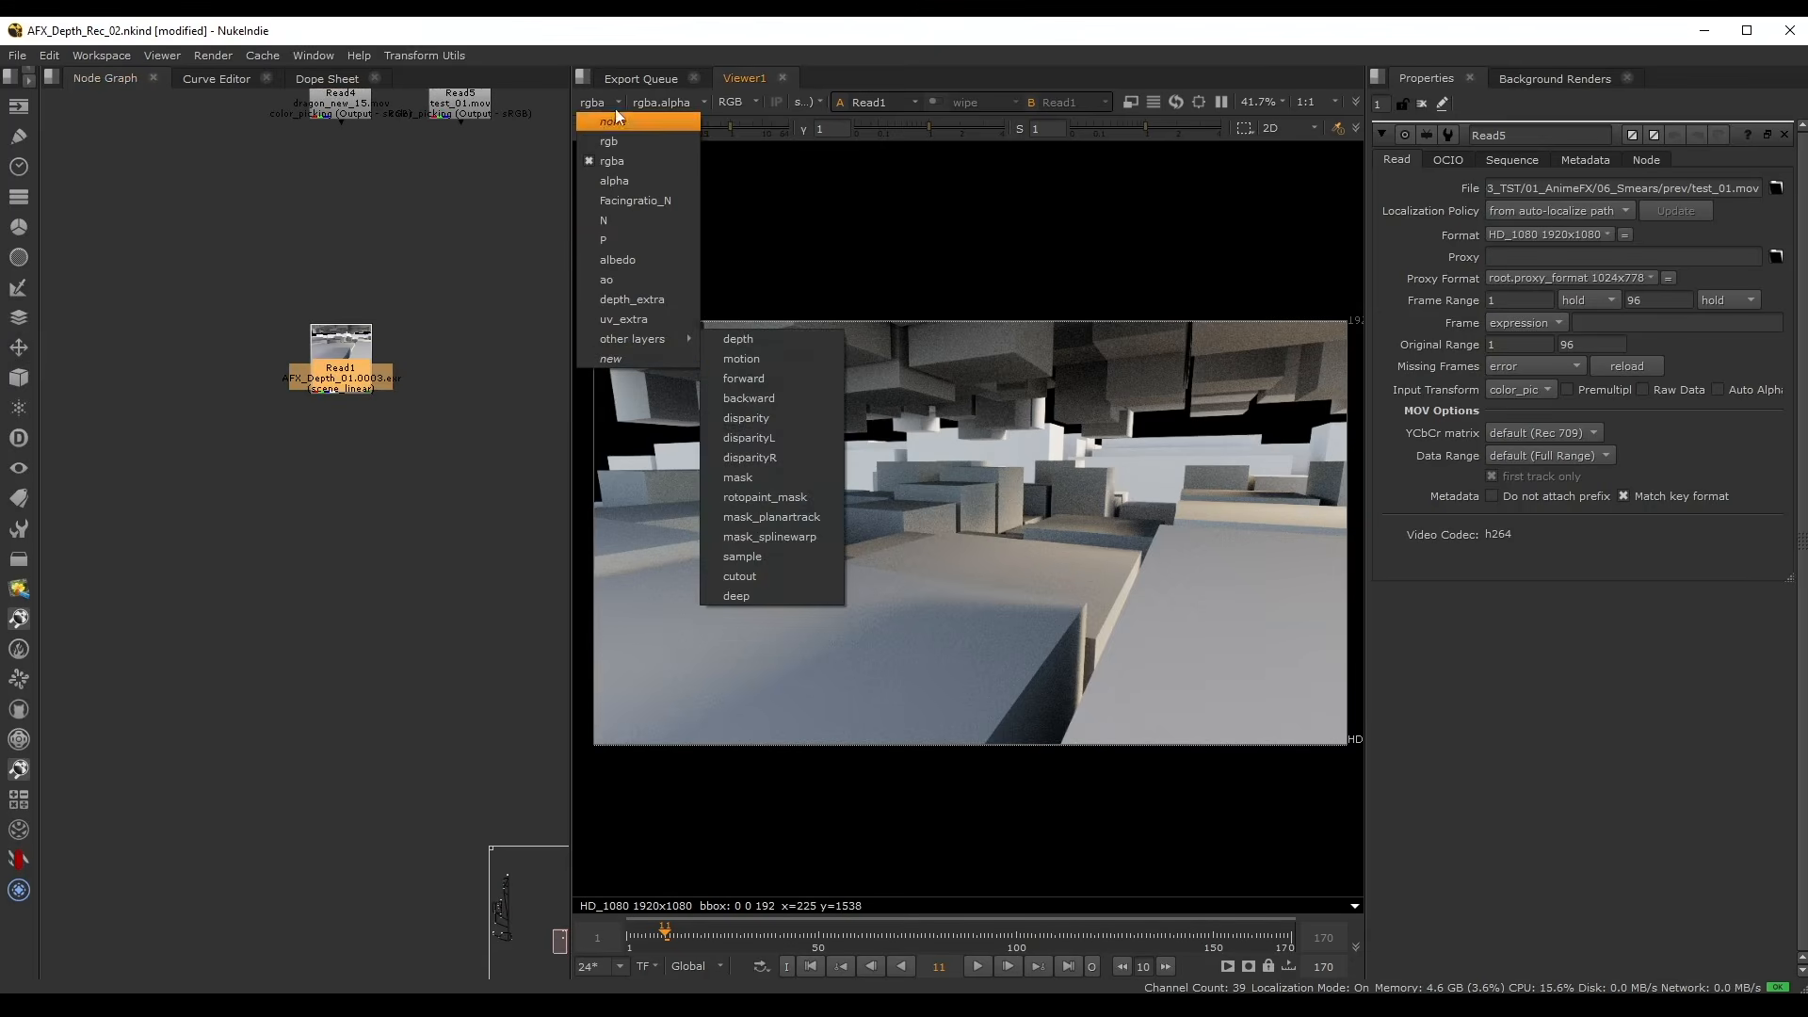
{"action": "left_click", "coordinate": [597, 97]}
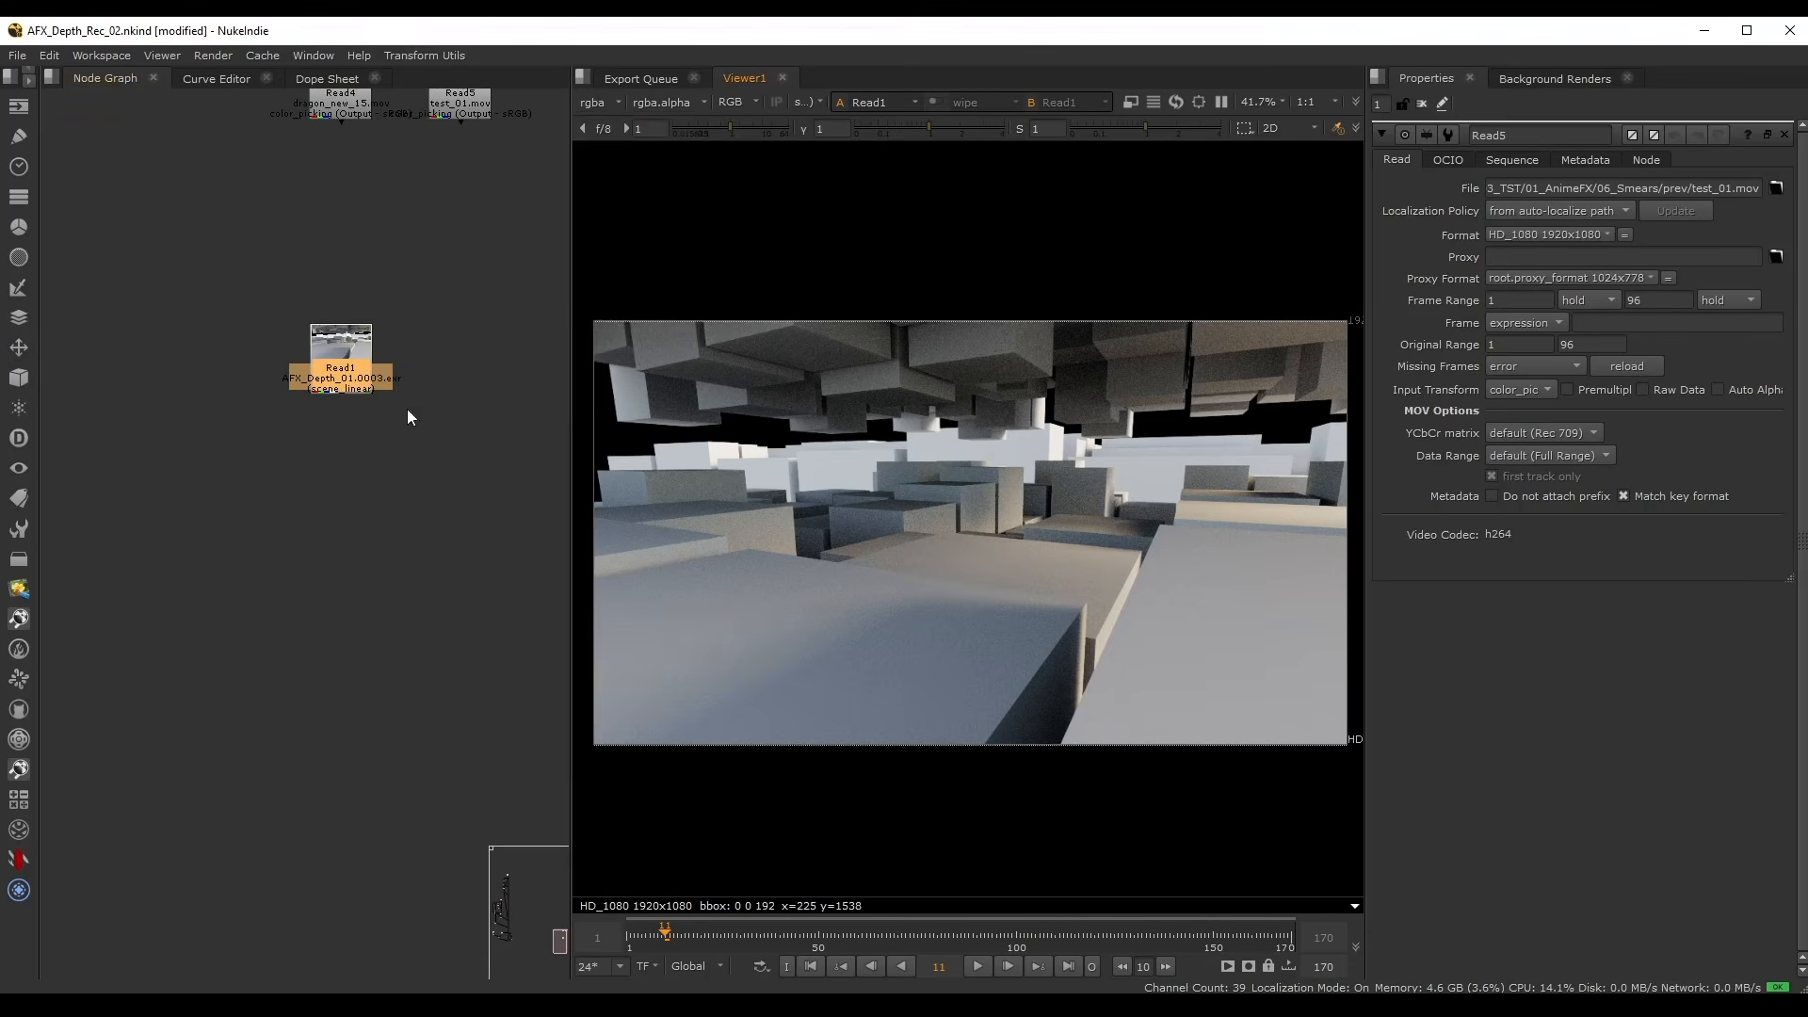
- Add a Shuffle node under Read1, place it lower in the graph and show it in the viewer
{"action": "middle_click_drag", "start_coordinate": [407, 408], "coordinate": [367, 389]}
{"action": "key", "text": "Tab"}
{"action": "type", "text": "sh"}
{"action": "left_click", "coordinate": [133, 342]}
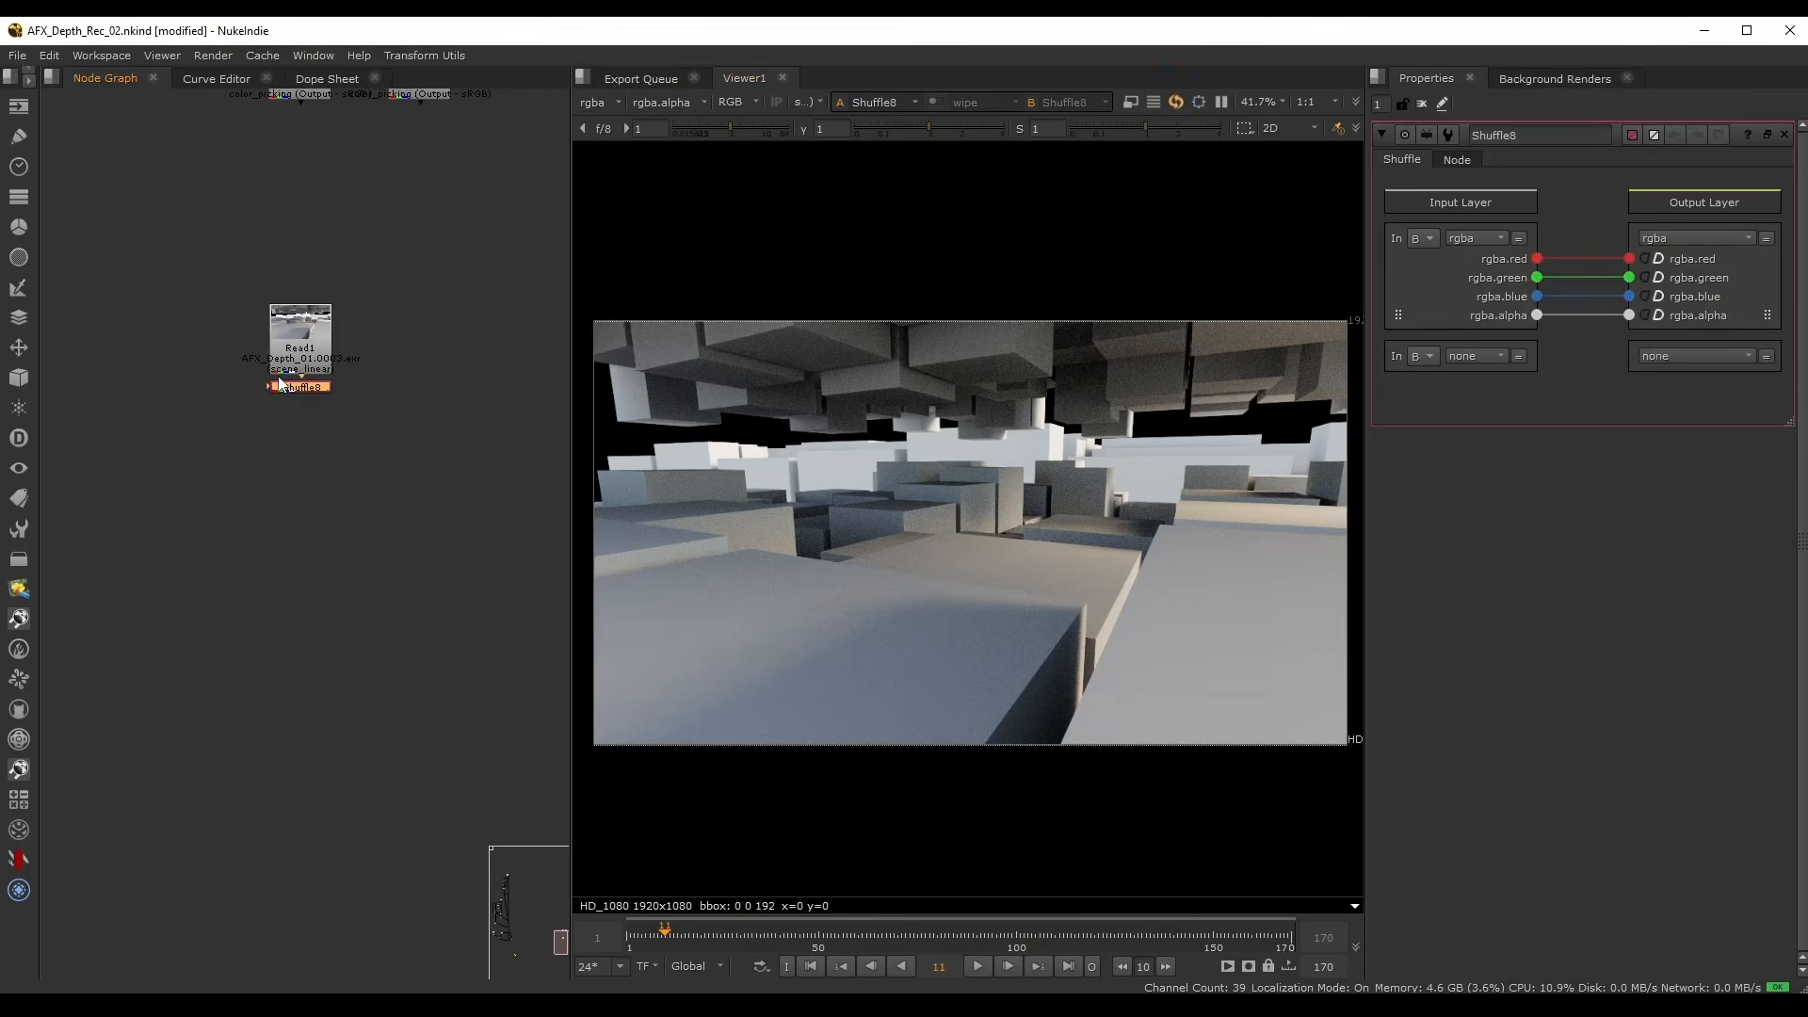
{"action": "left_click_drag", "start_coordinate": [301, 384], "coordinate": [309, 452]}
{"action": "key", "text": "1"}
- Label the Shuffle node [value in1] and set its input layer to albedo
{"action": "left_click", "coordinate": [1467, 158]}
{"action": "type", "text": "[value in1]"}
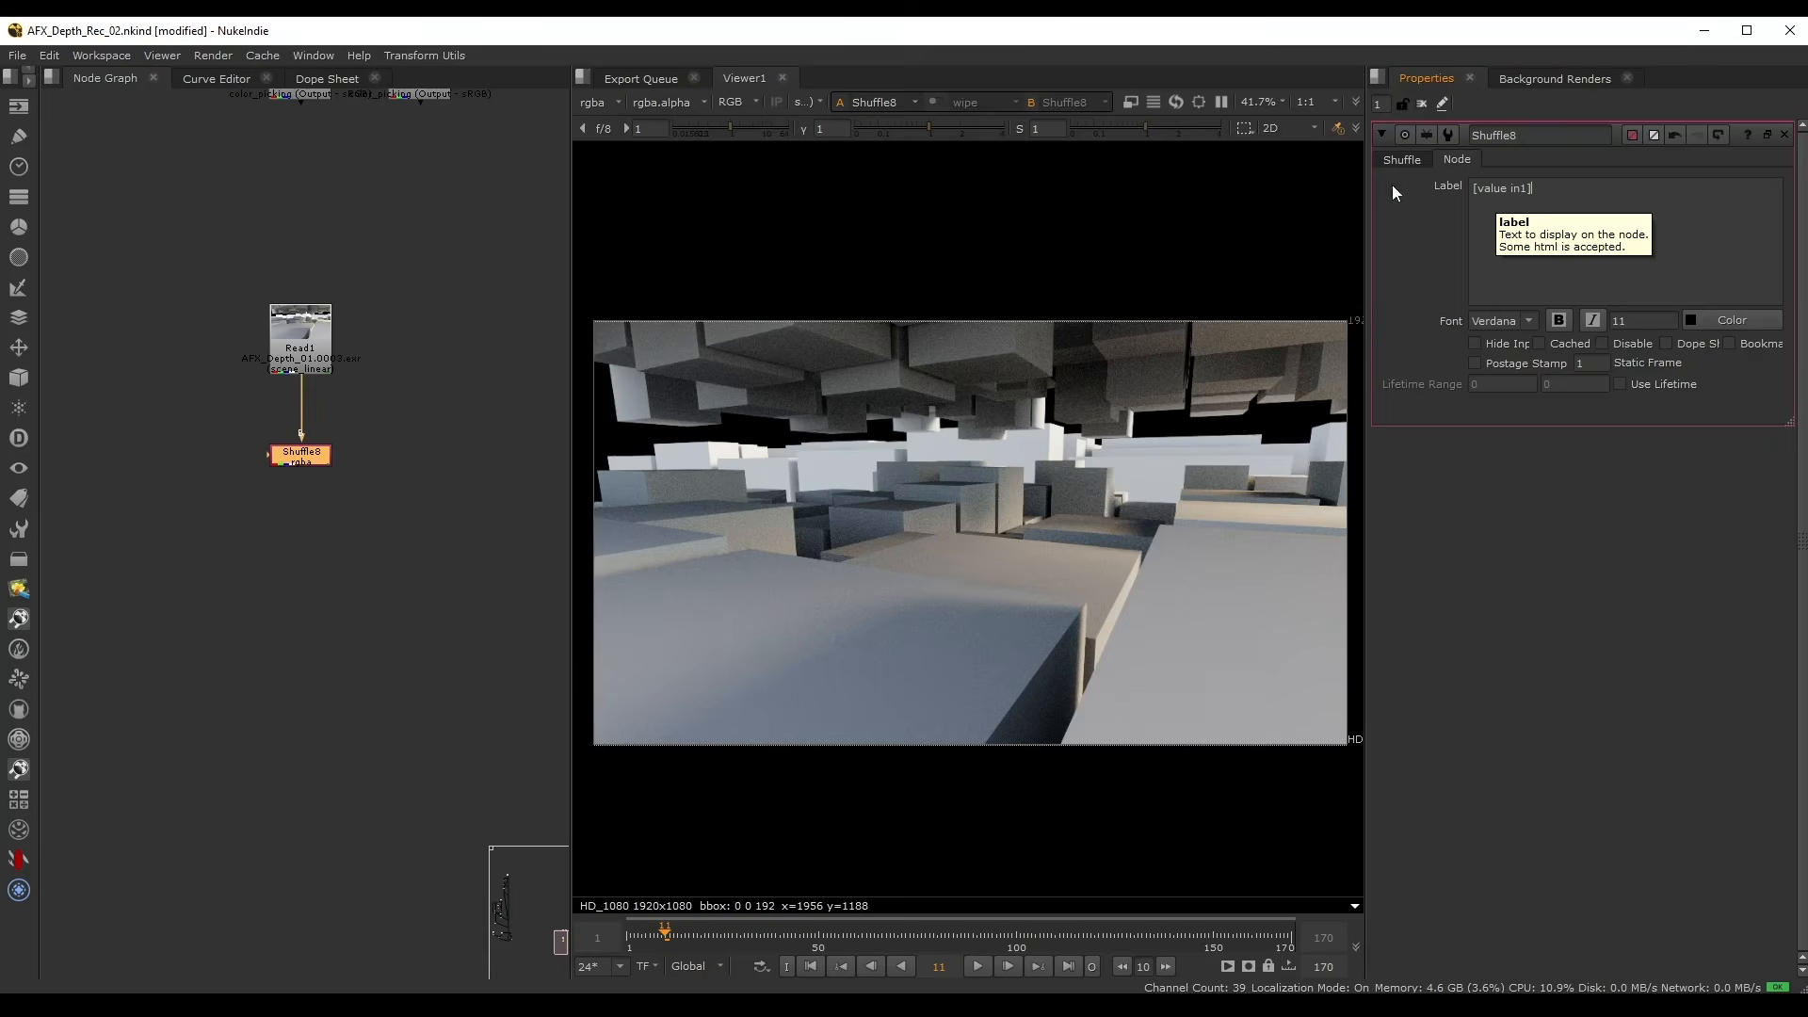
{"action": "left_click", "coordinate": [1388, 160]}
{"action": "left_click", "coordinate": [1485, 237]}
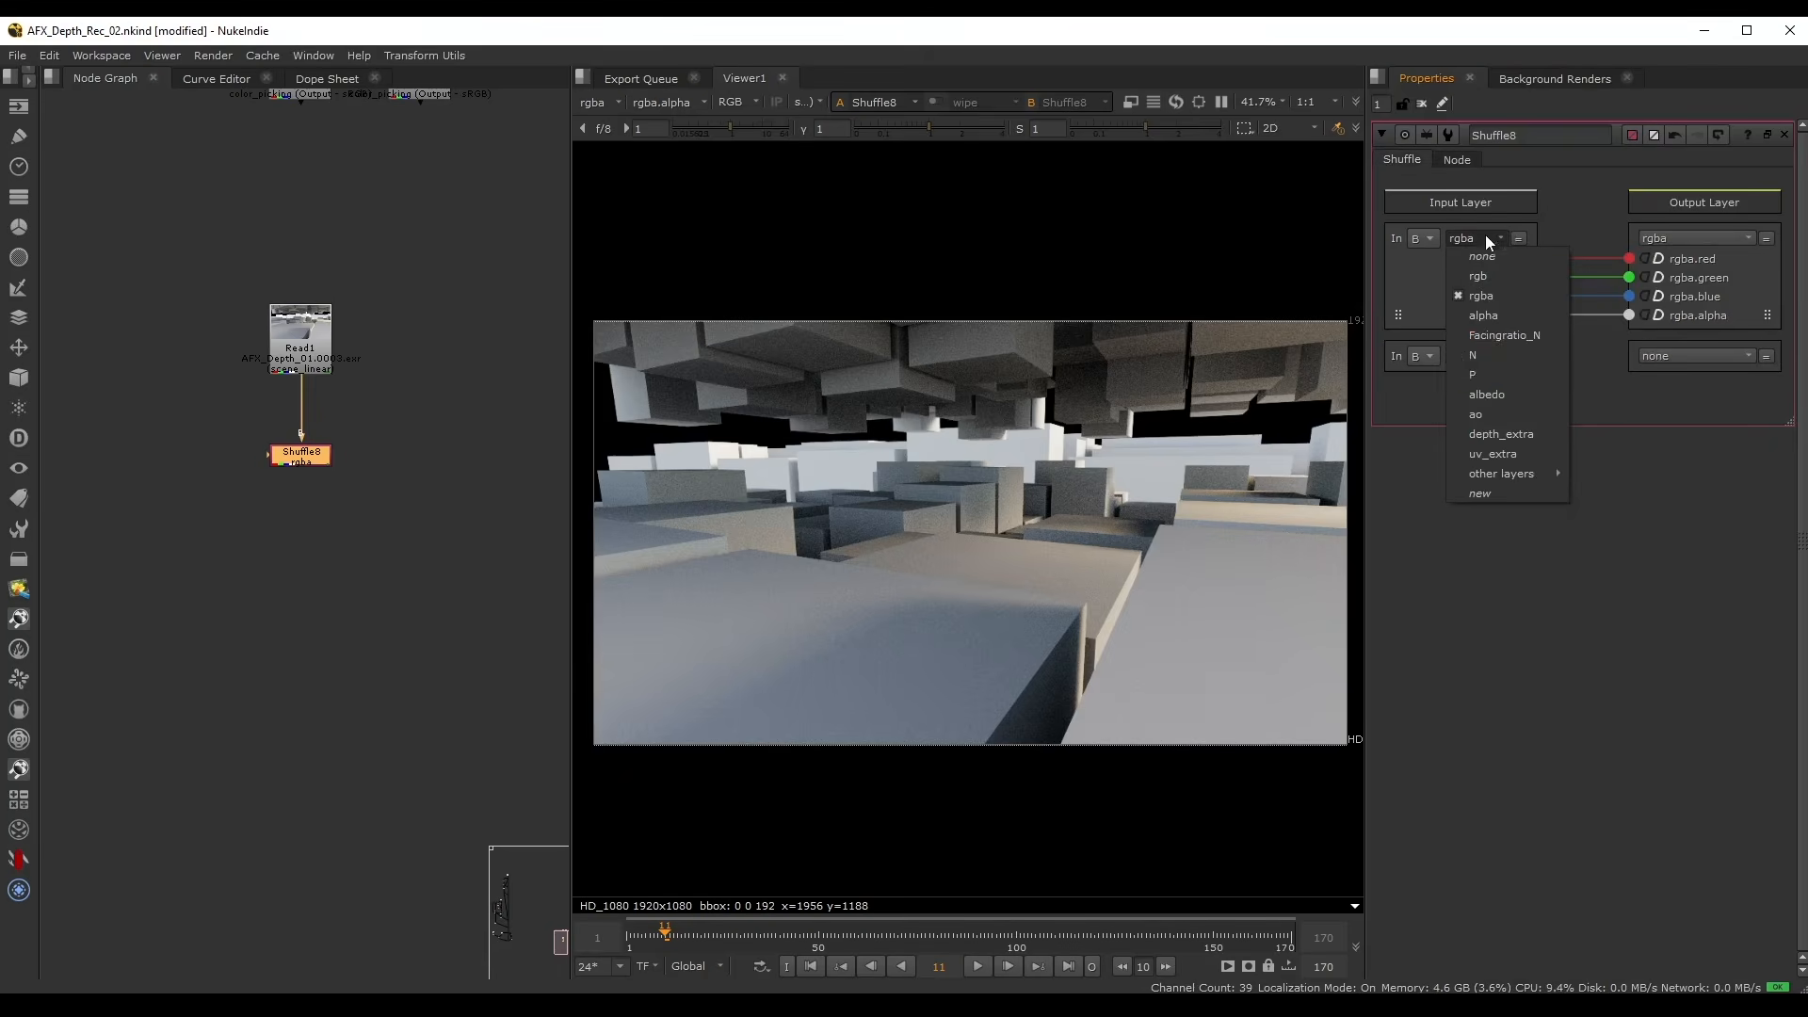
{"action": "left_click", "coordinate": [1497, 392]}
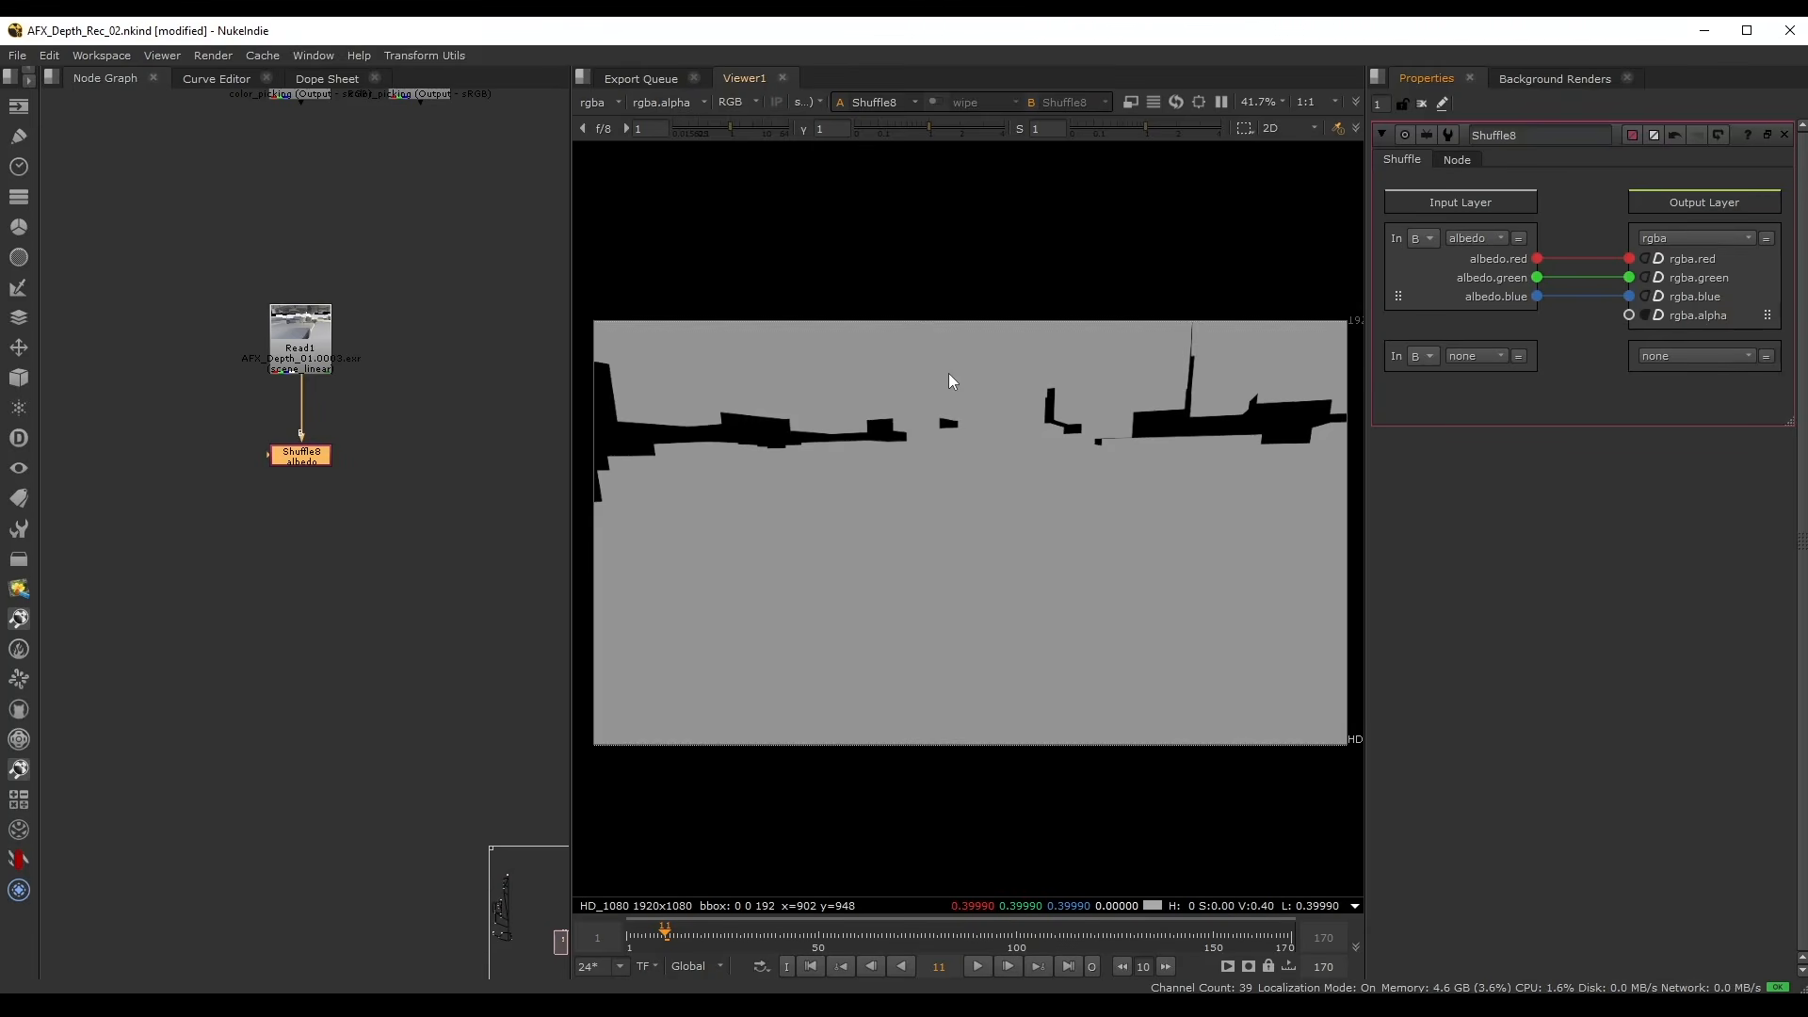
- Compare the full Read1 render with the albedo Shuffle in the viewer
{"action": "left_click", "coordinate": [325, 331]}
{"action": "key", "text": "1"}
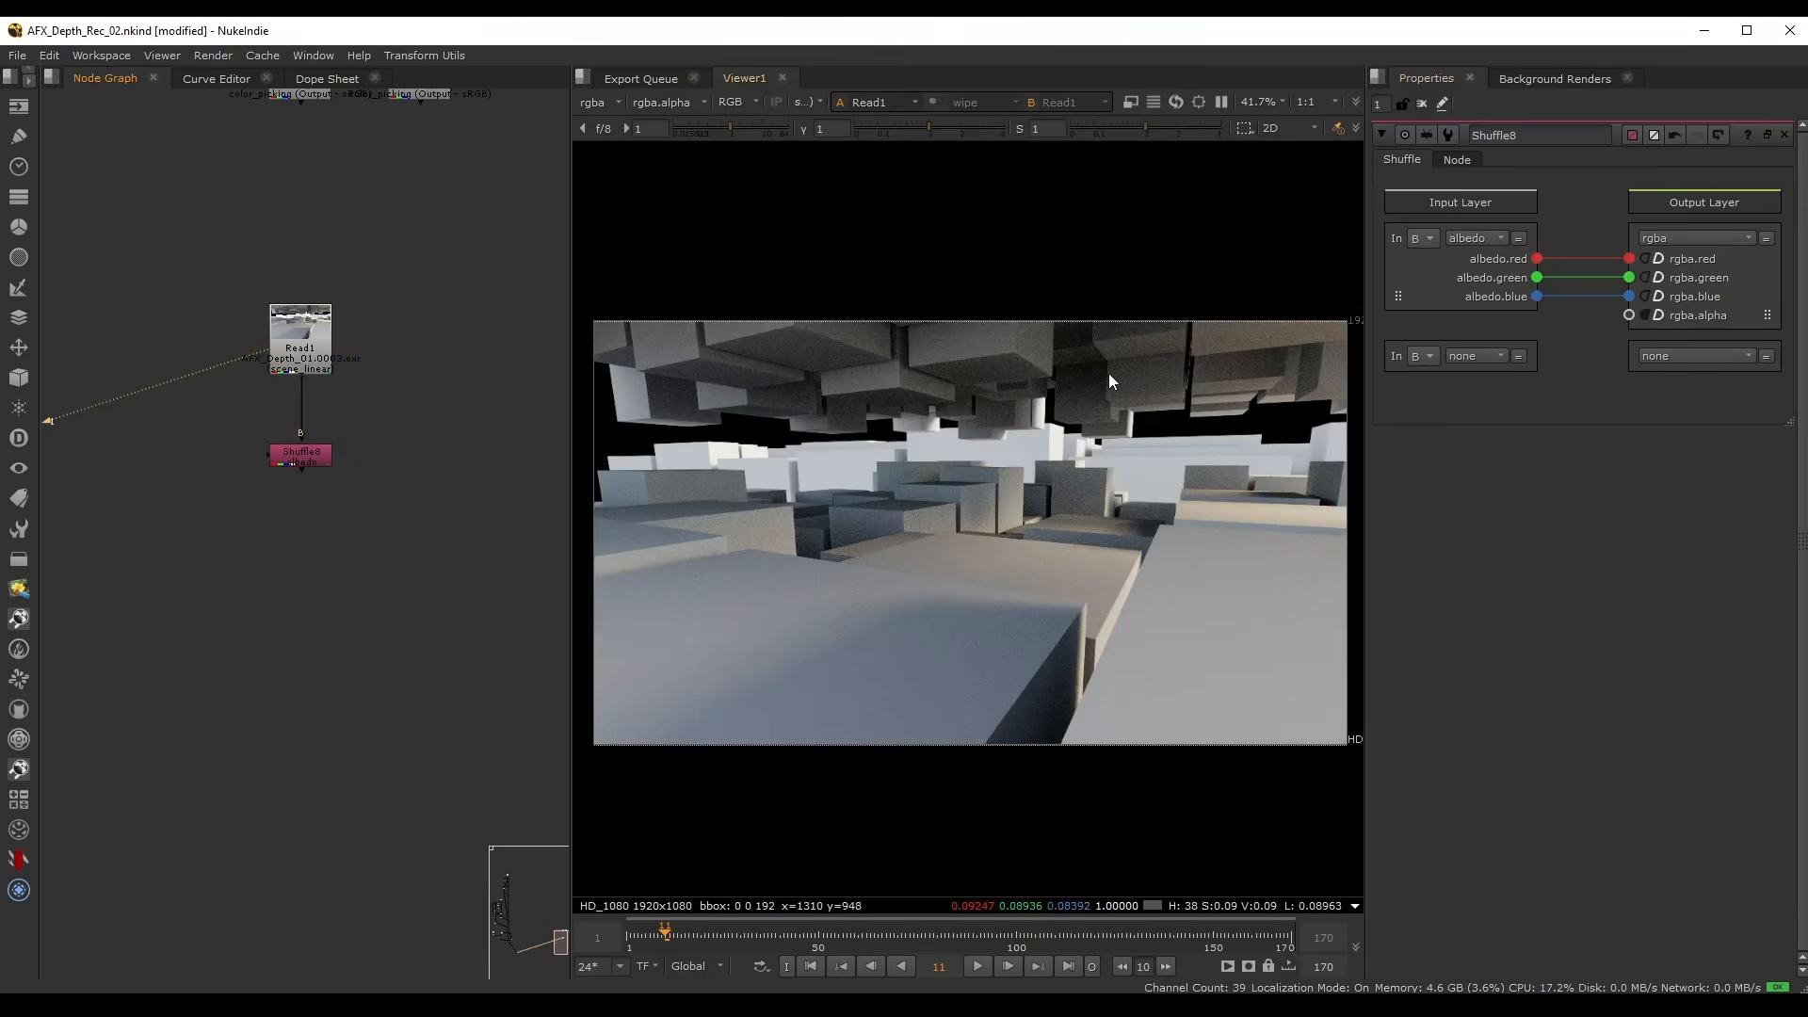
{"action": "left_click", "coordinate": [311, 457]}
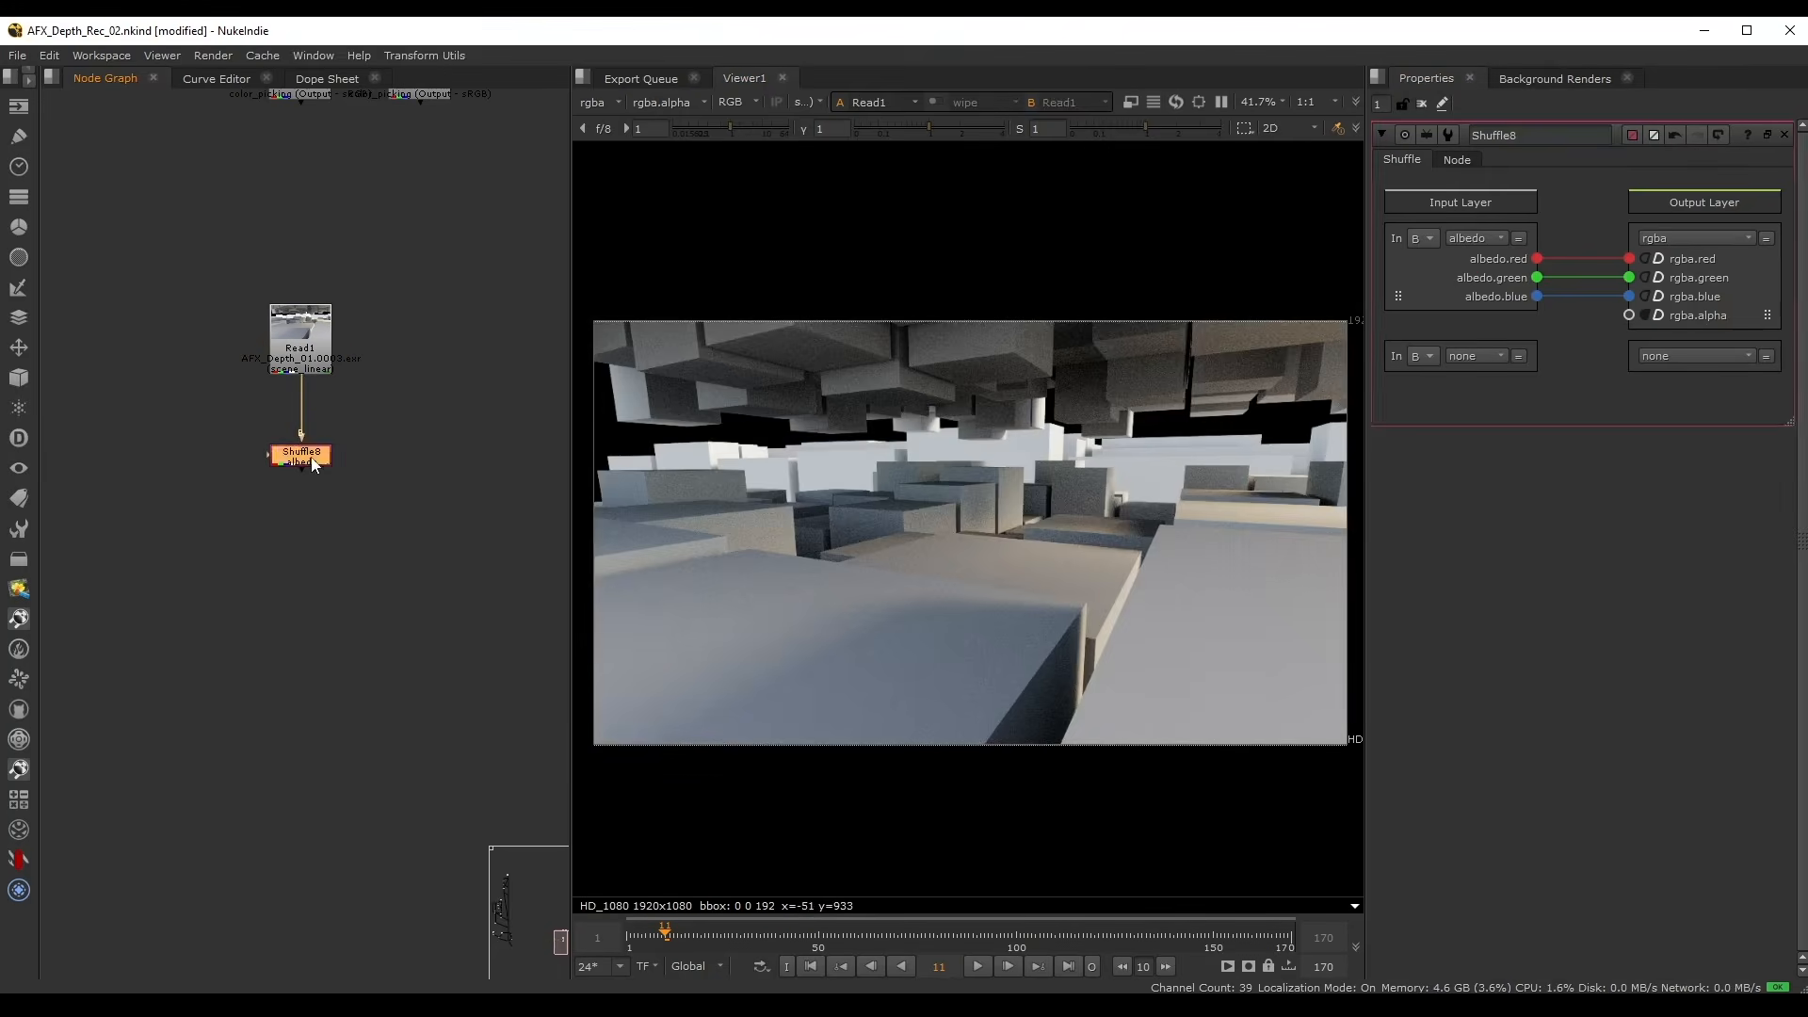
{"action": "key", "text": "1"}
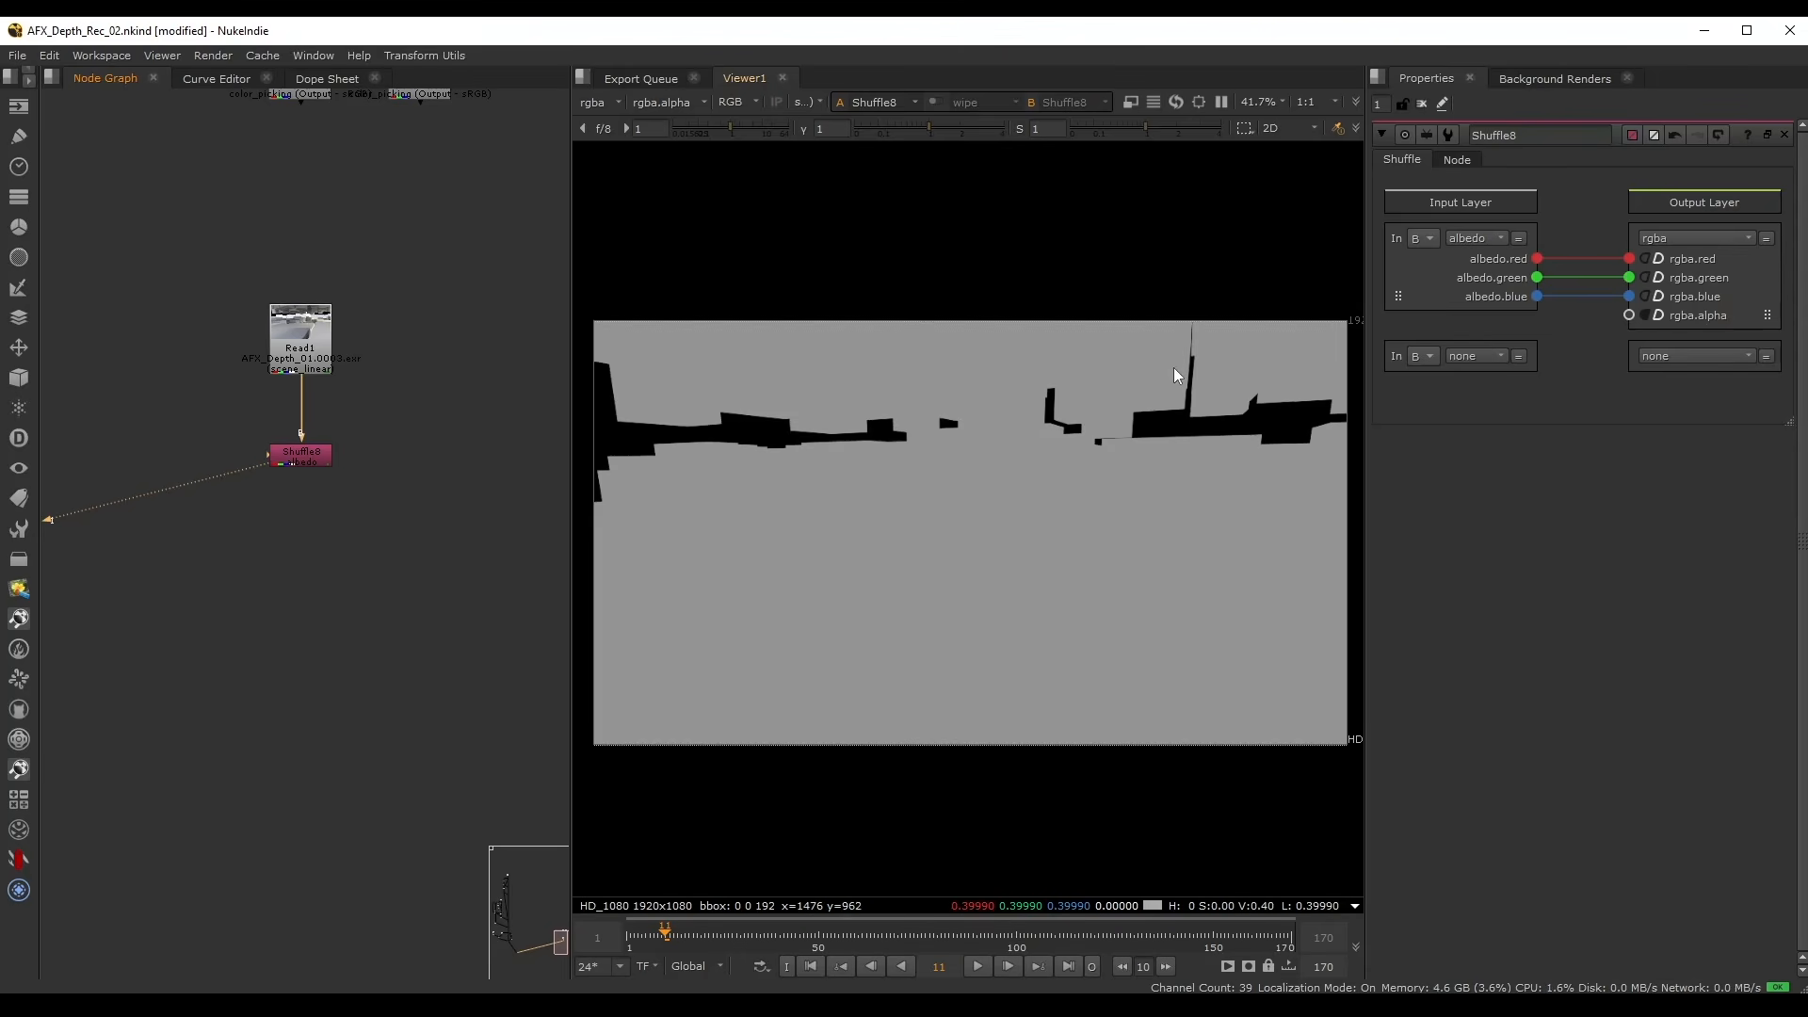
- Insert a dot on the connection between Read1 and the albedo Shuffle
{"action": "scroll", "coordinate": [403, 408], "scroll_direction": "up", "scroll_amount": 2}
{"action": "left_click", "coordinate": [358, 446]}
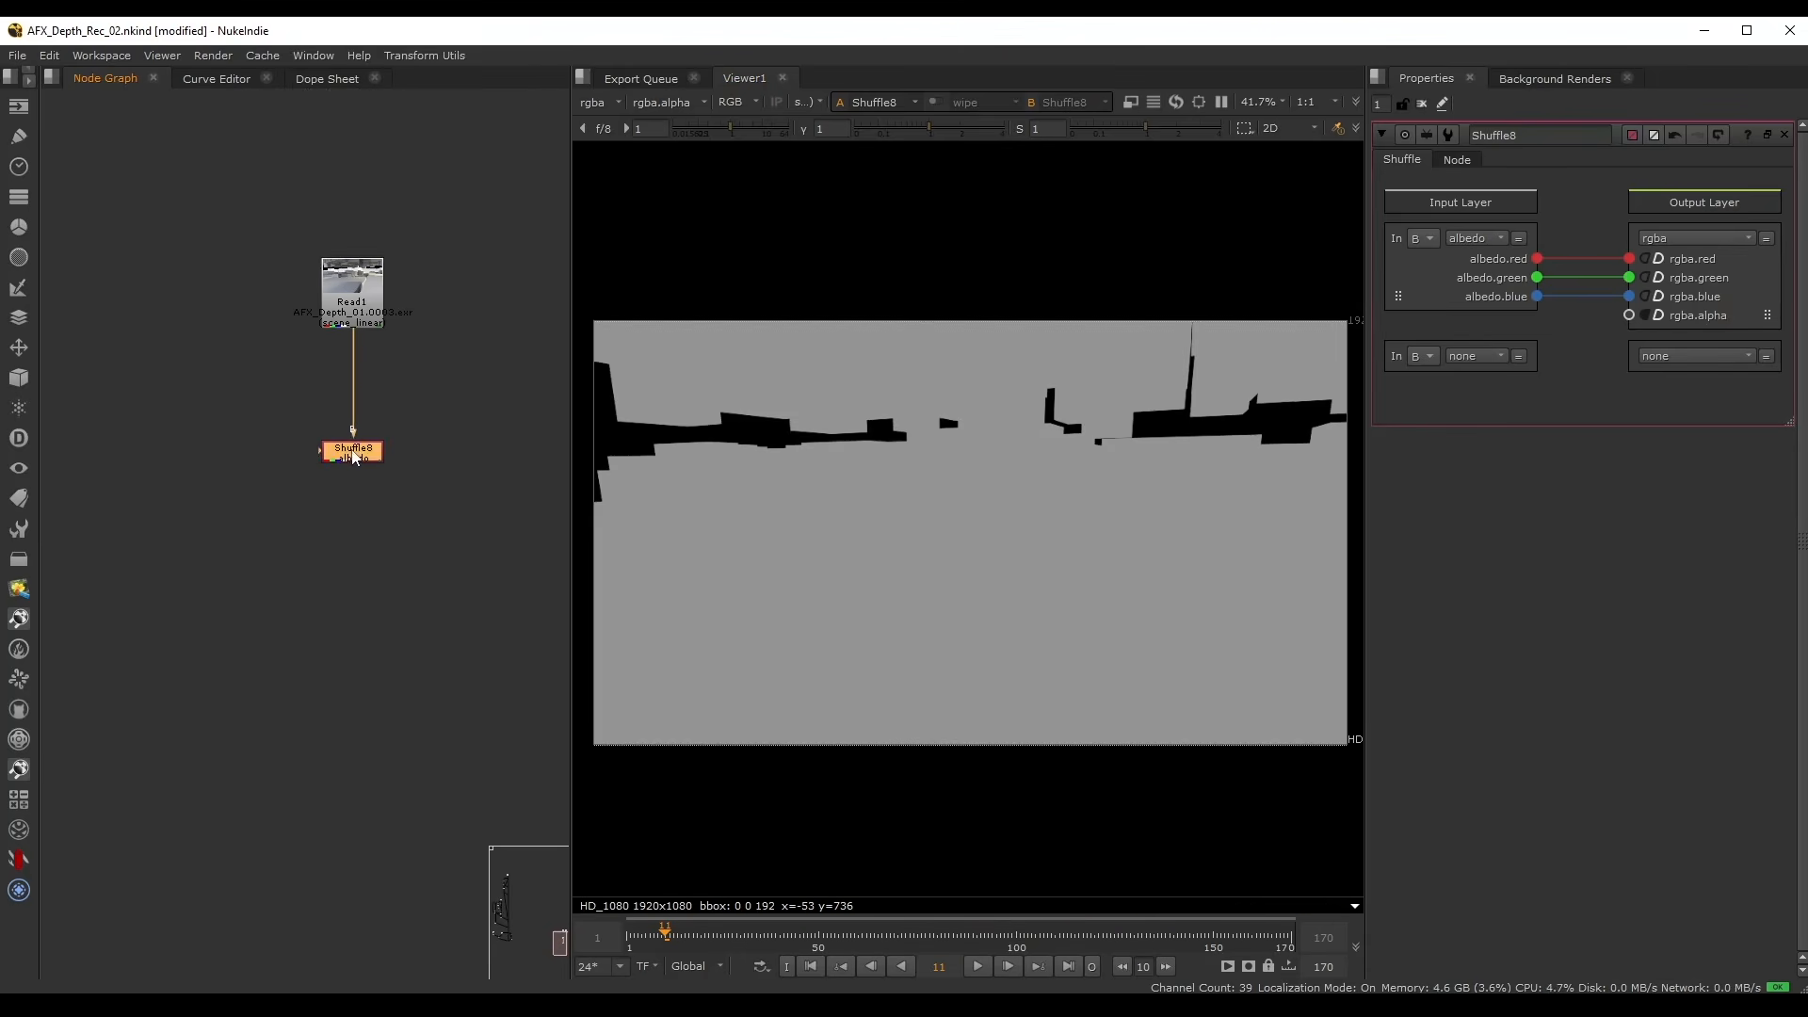
{"action": "scroll", "coordinate": [403, 408], "scroll_direction": "up", "scroll_amount": 3}
{"action": "left_click", "coordinate": [402, 407]}
{"action": "left_click", "coordinate": [317, 367], "text": "ctrl"}
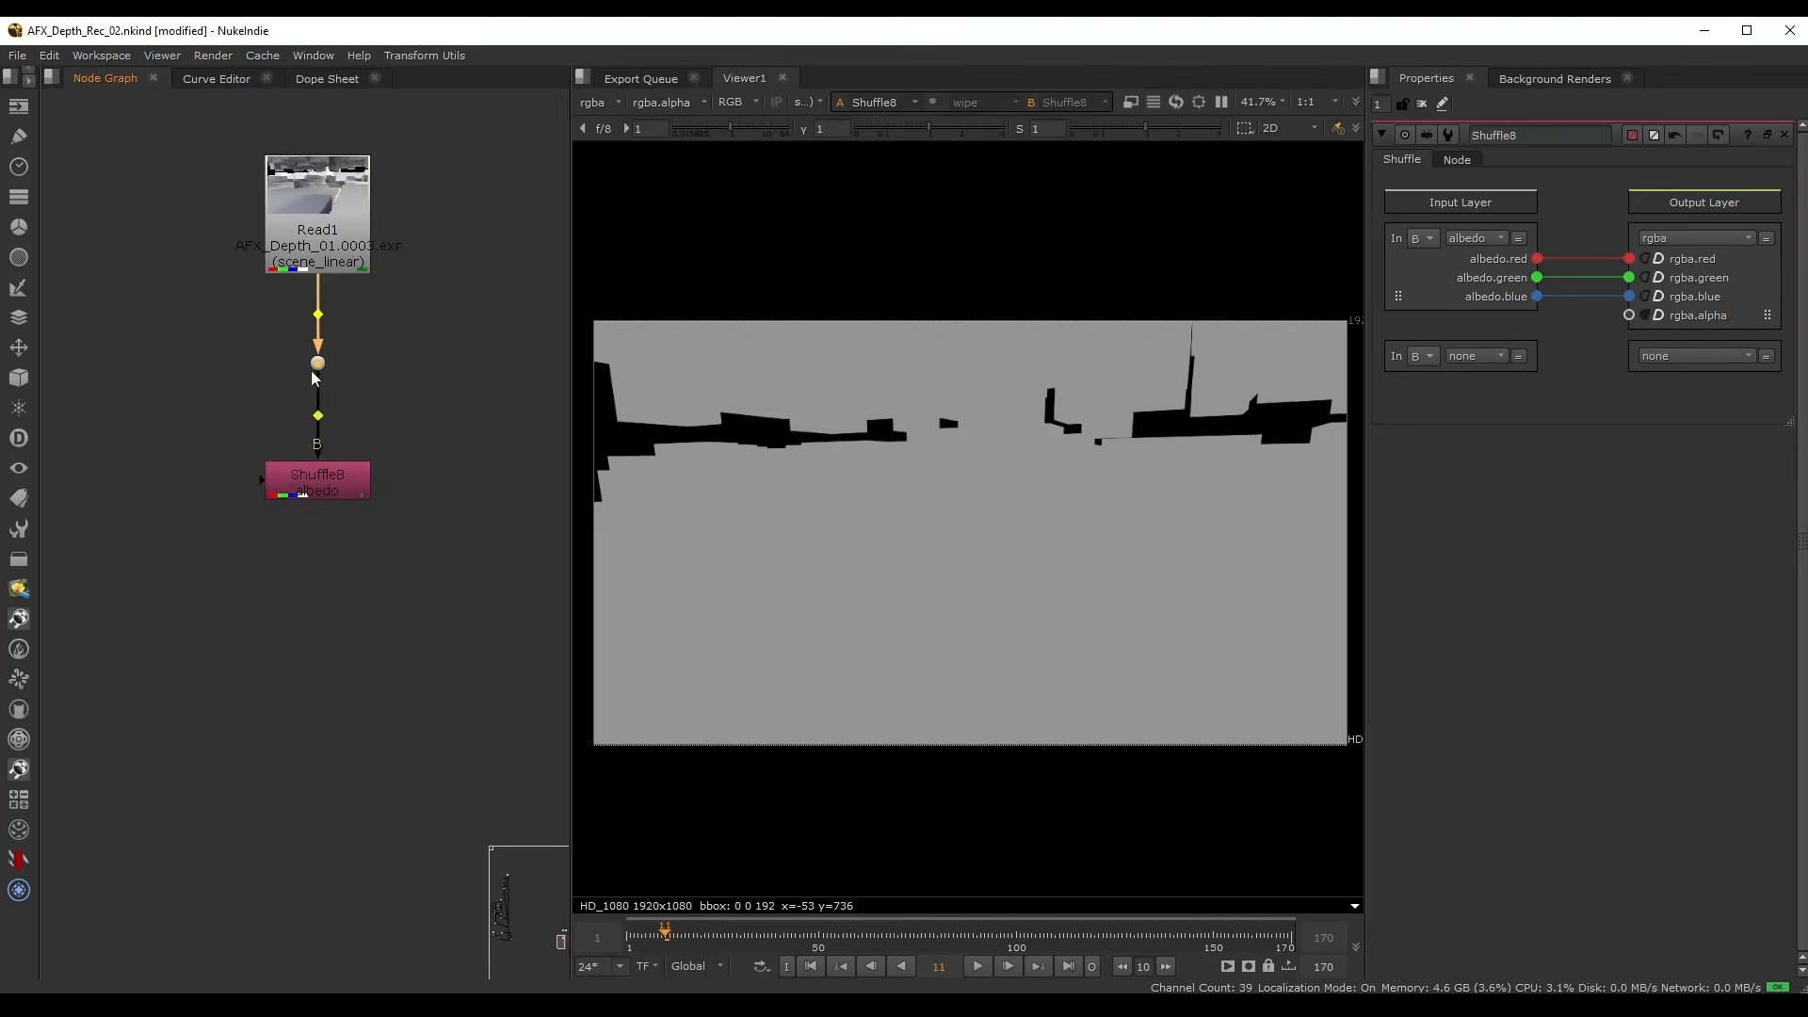
- Duplicate the albedo Shuffle beside the original and connect the copy to the dot below Read1
{"action": "scroll", "coordinate": [318, 448], "scroll_direction": "down", "scroll_amount": 2}
{"action": "middle_click_drag", "start_coordinate": [257, 435], "coordinate": [304, 454]}
{"action": "left_click_drag", "start_coordinate": [258, 449], "coordinate": [451, 549]}
{"action": "key", "text": "ctrl+c"}
{"action": "key", "text": "ctrl+v"}
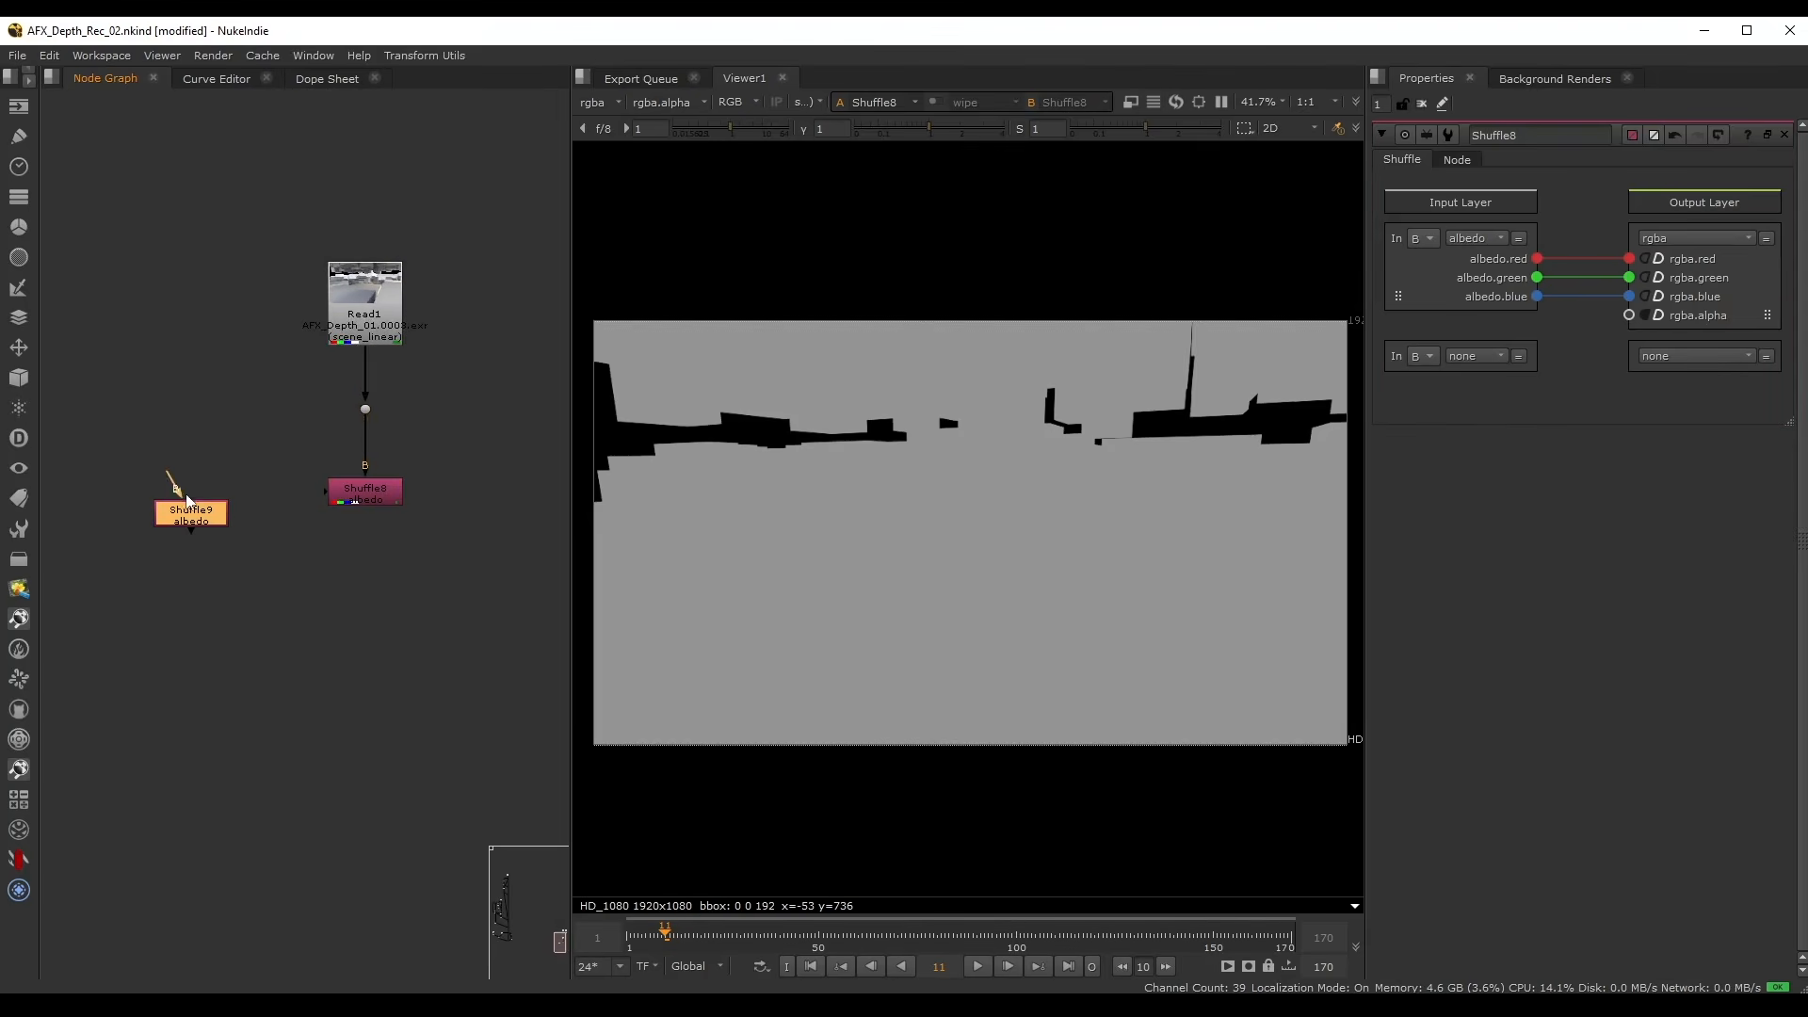
{"action": "mouse_move", "coordinate": [191, 488]}
{"action": "left_mouse_down"}
{"action": "mouse_move", "coordinate": [382, 414]}
{"action": "mouse_move", "coordinate": [183, 495]}
{"action": "left_mouse_up"}
- Set the copied Shuffle's input layer to depth_extra, route depth_extra.z to rgba.alpha and view the alpha channel
{"action": "double_click", "coordinate": [183, 496]}
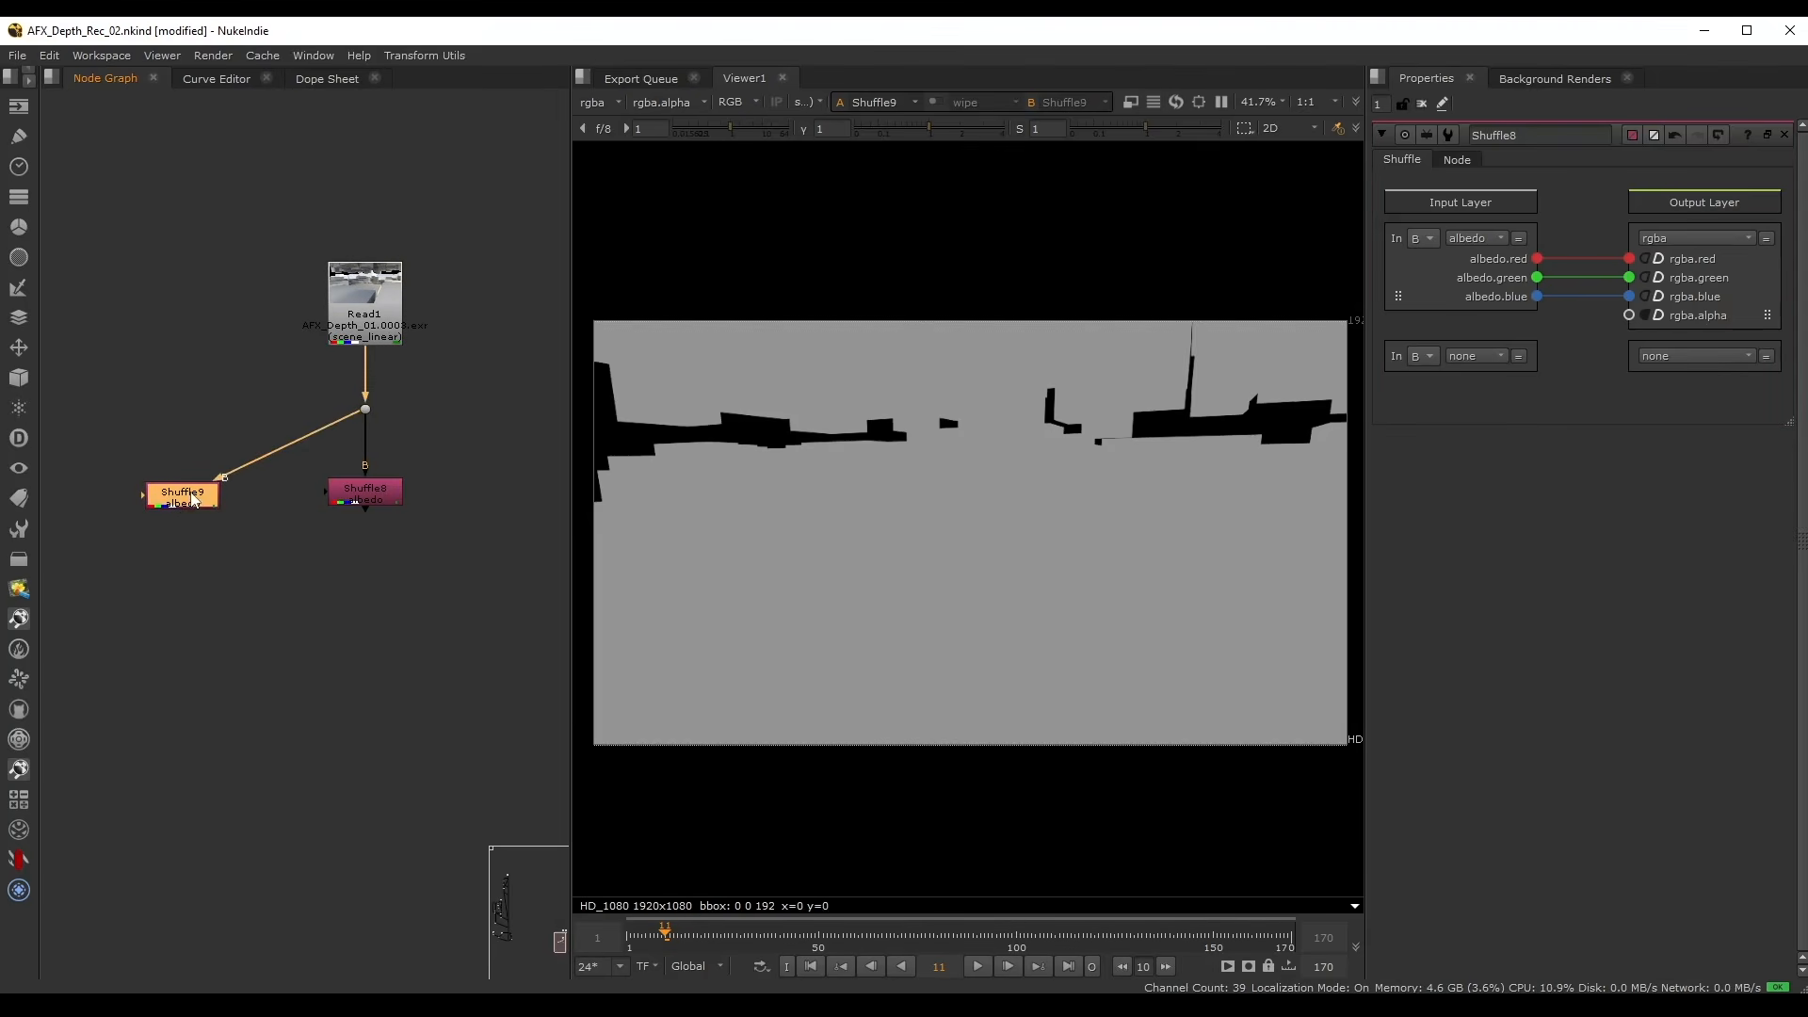
{"action": "left_click", "coordinate": [1466, 237]}
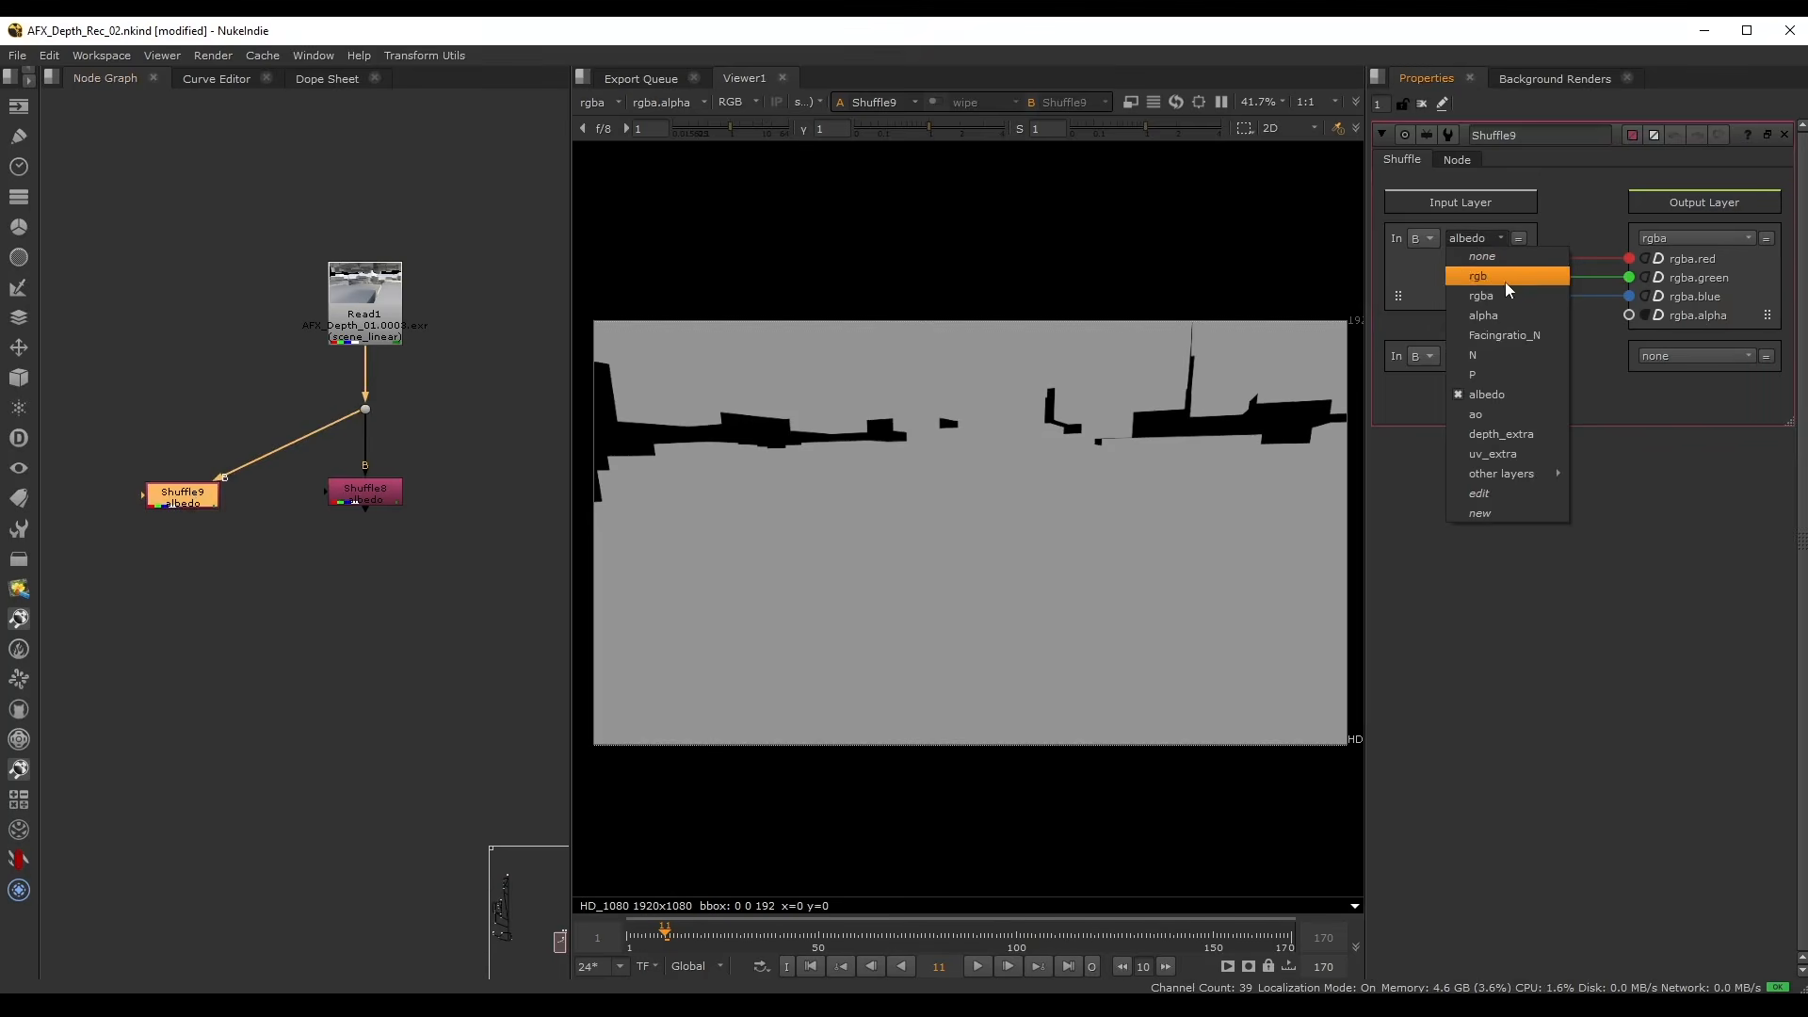
{"action": "left_click", "coordinate": [1511, 435]}
{"action": "left_click_drag", "start_coordinate": [1541, 265], "coordinate": [1630, 315]}
{"action": "key", "text": "a"}
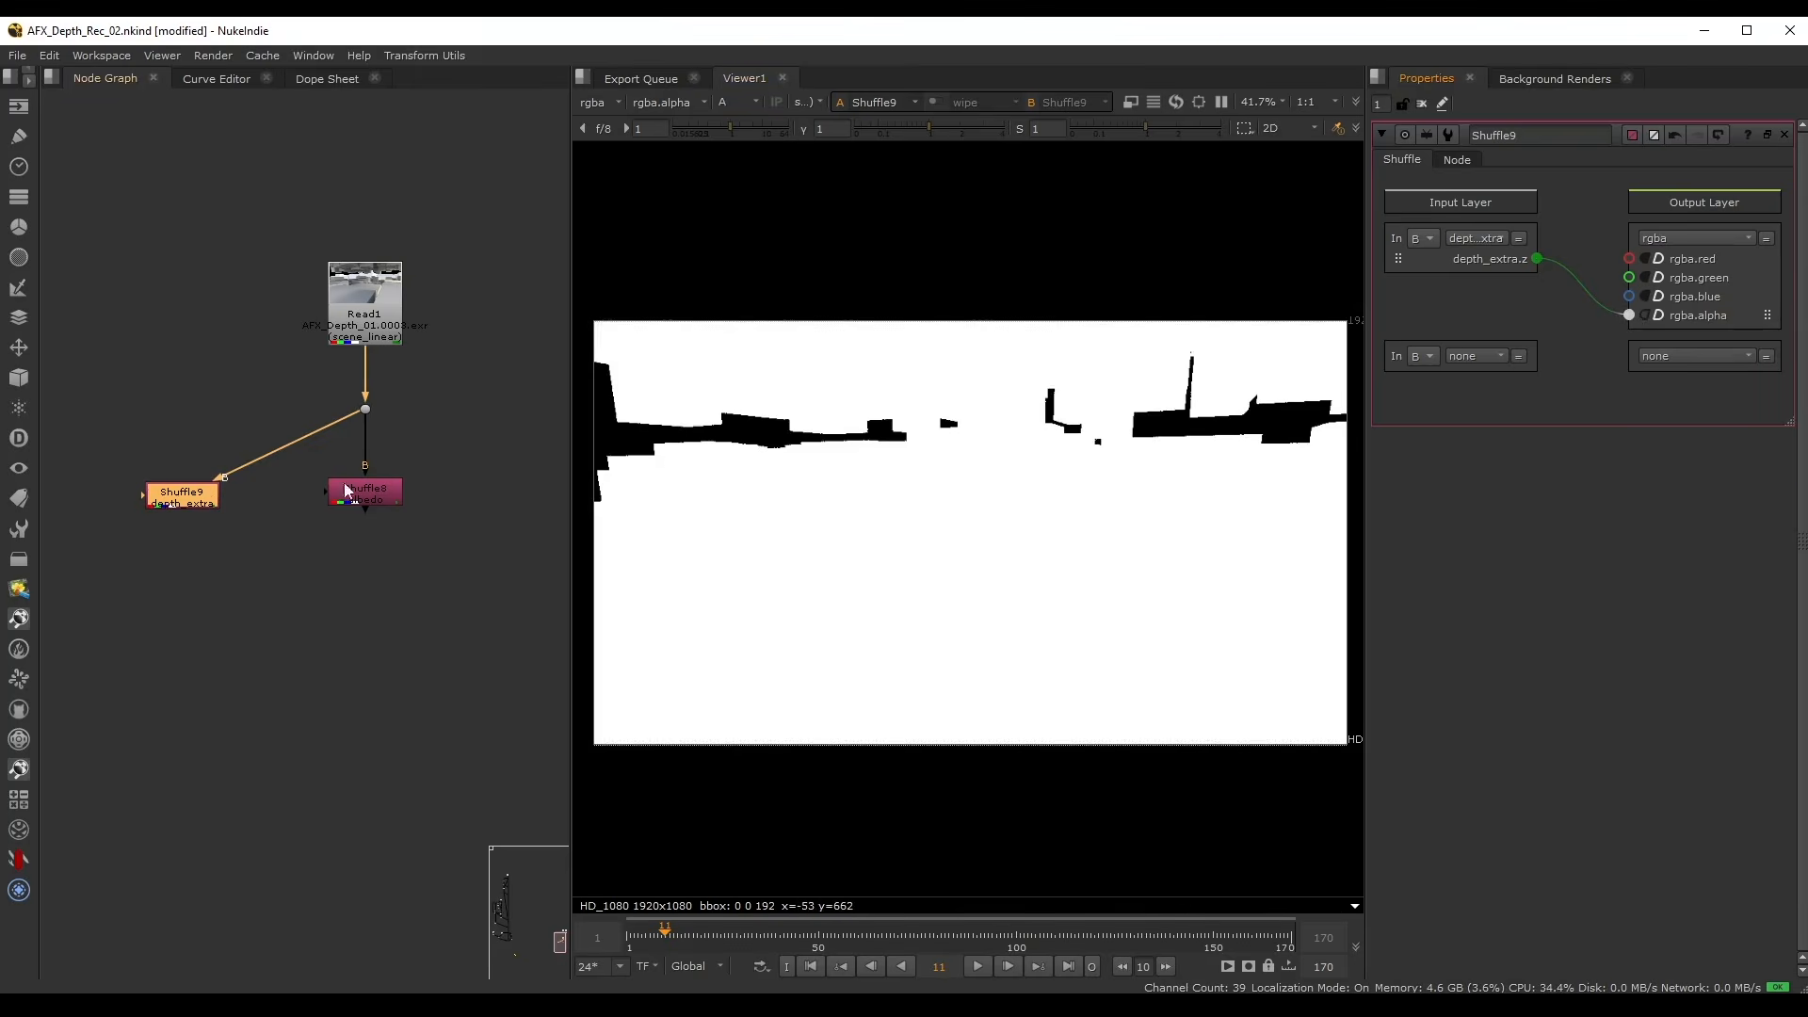
- Add a Grade node after the depth_extra Shuffle and set its channels to alpha
{"action": "key", "text": "g"}
{"action": "left_click", "coordinate": [1493, 184]}
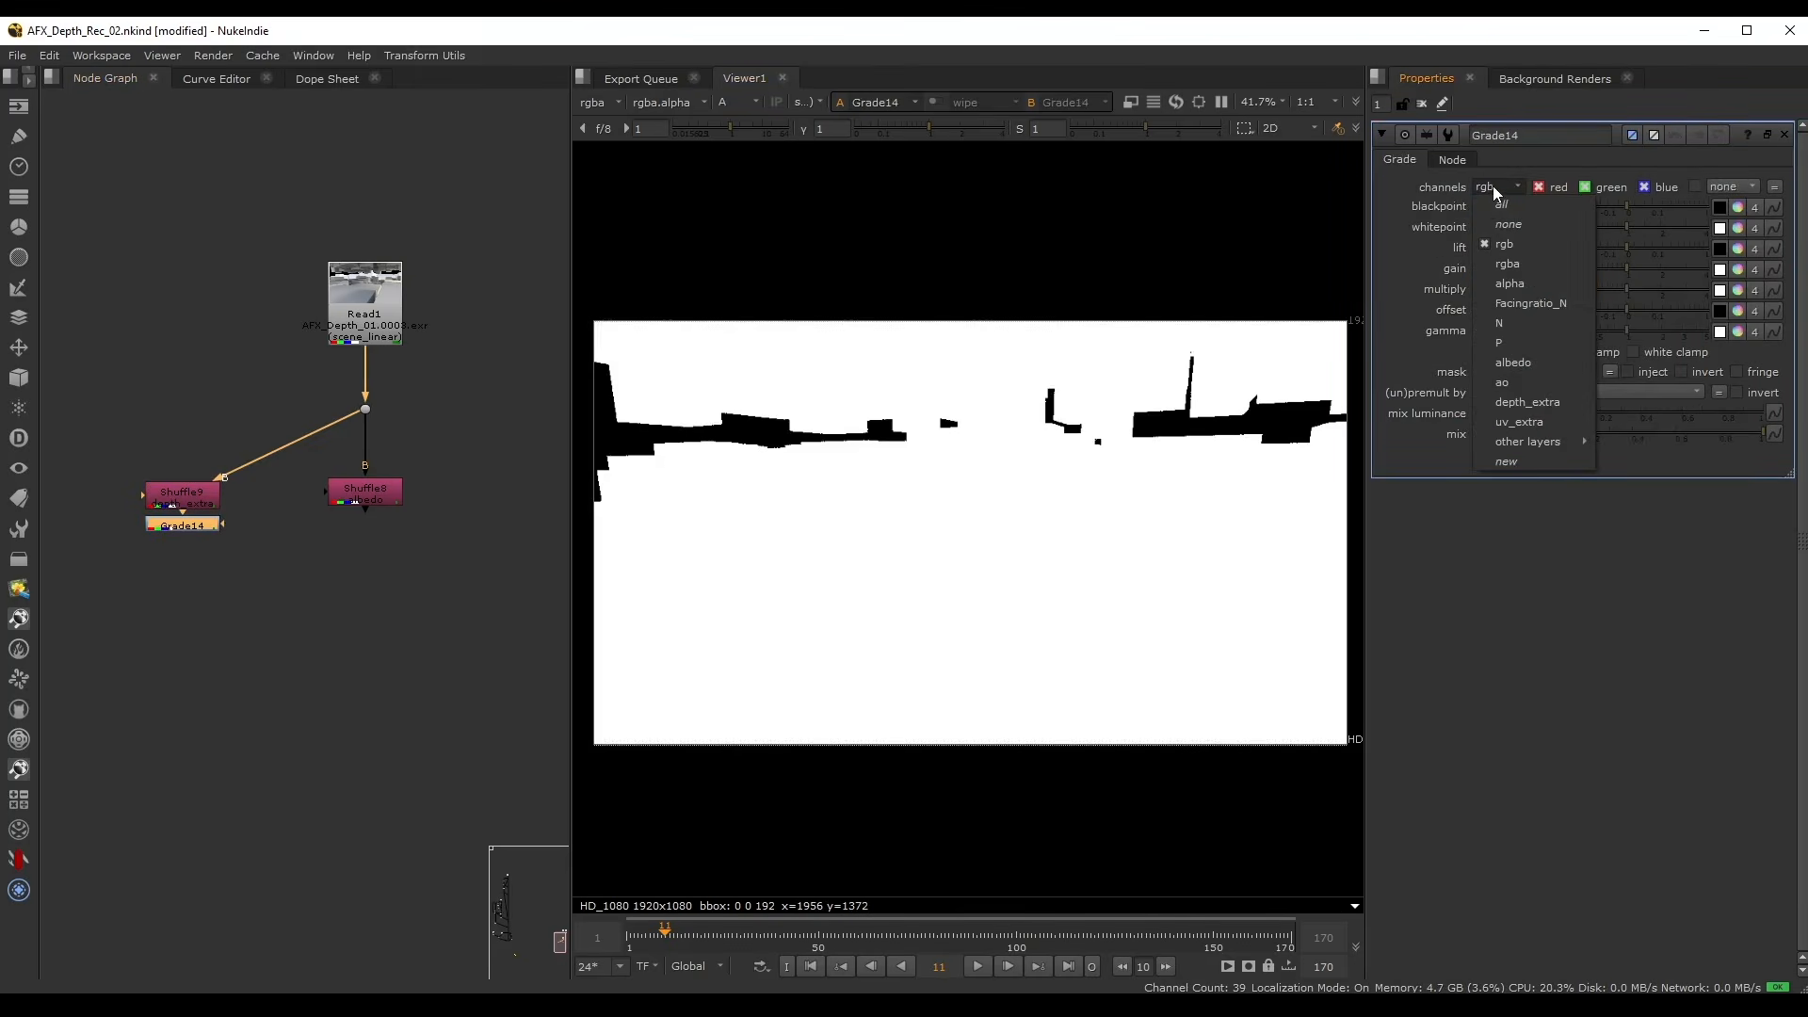
{"action": "left_click", "coordinate": [1532, 285]}
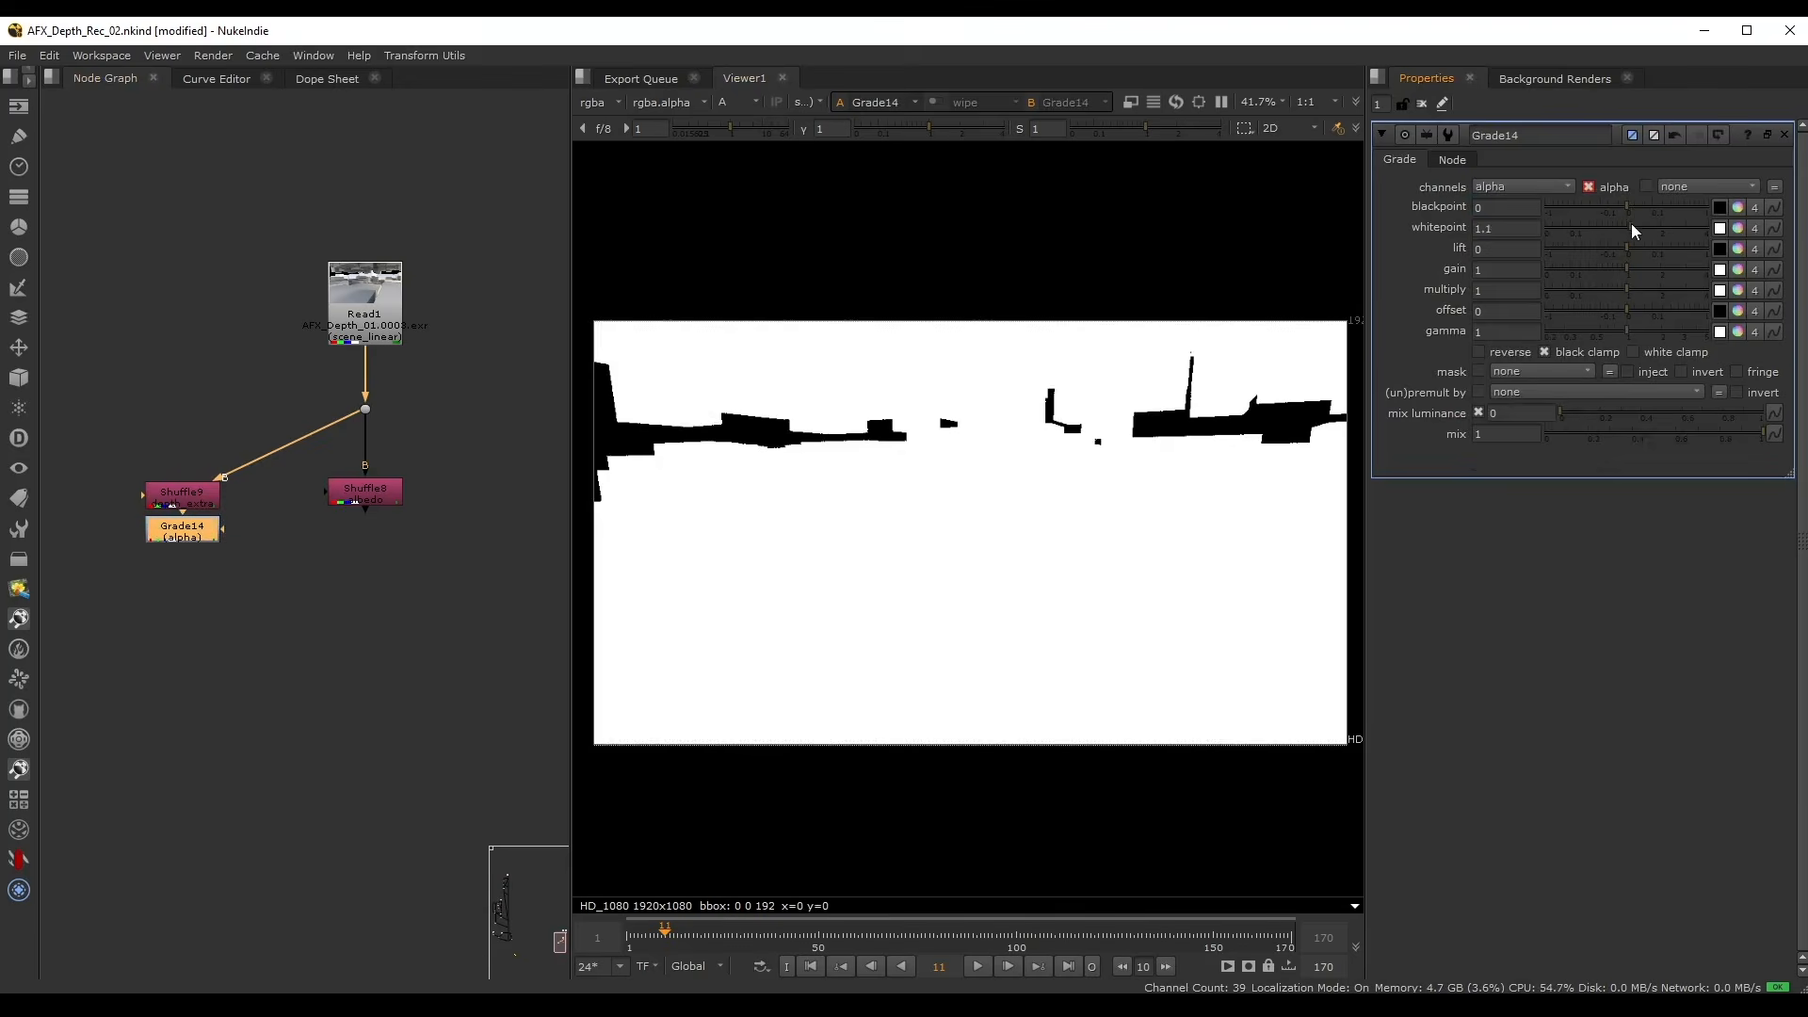
- Raise the depth Grade's whitepoint to 219.05 and set its gamma to 1.3
{"action": "left_click_drag", "start_coordinate": [1631, 223], "coordinate": [1703, 230]}
{"action": "mouse_move", "coordinate": [1486, 230]}
{"action": "middle_mouse_down"}
{"action": "mouse_move", "coordinate": [1507, 229]}
{"action": "mouse_move", "coordinate": [1504, 208]}
{"action": "mouse_move", "coordinate": [1512, 235]}
{"action": "middle_mouse_up"}
{"action": "key", "text": "ctrl+z"}
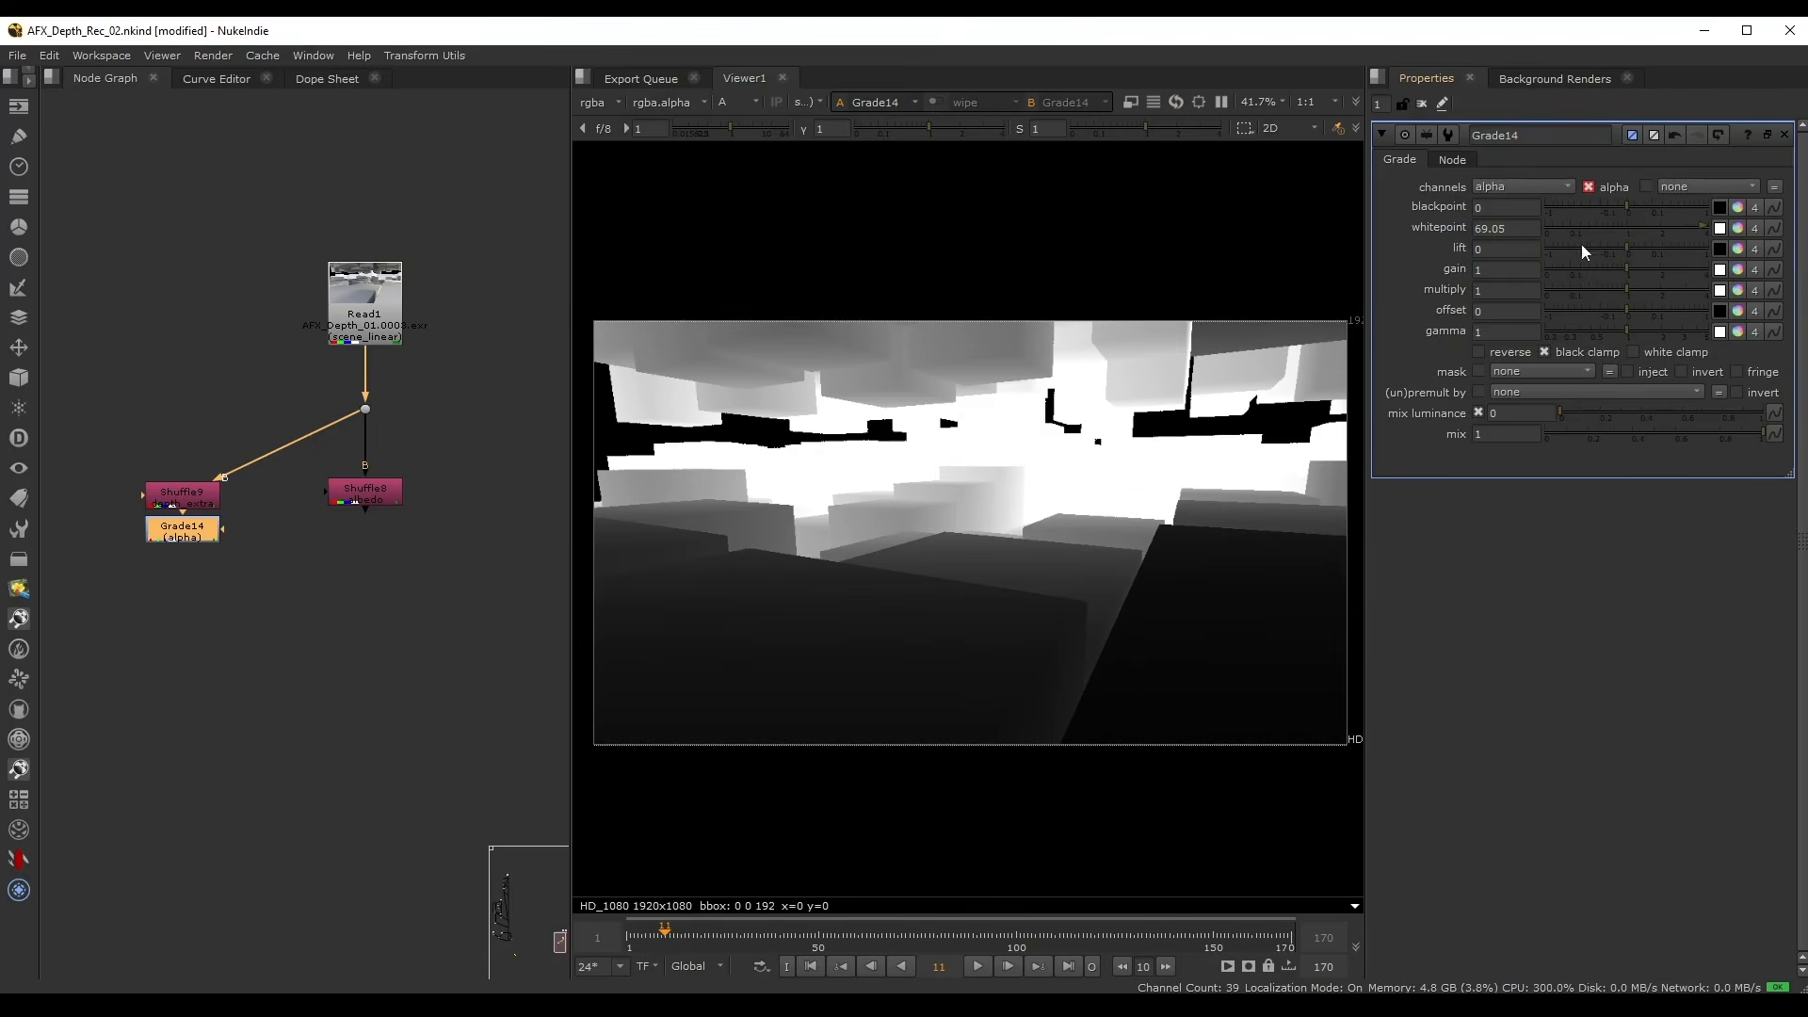
{"action": "key", "text": "Up"}
{"action": "key", "text": "Up"}
{"action": "key", "text": "Up"}
{"action": "key", "text": "Up"}
{"action": "key", "text": "Up"}
{"action": "key", "text": "Up"}
{"action": "key", "text": "Up"}
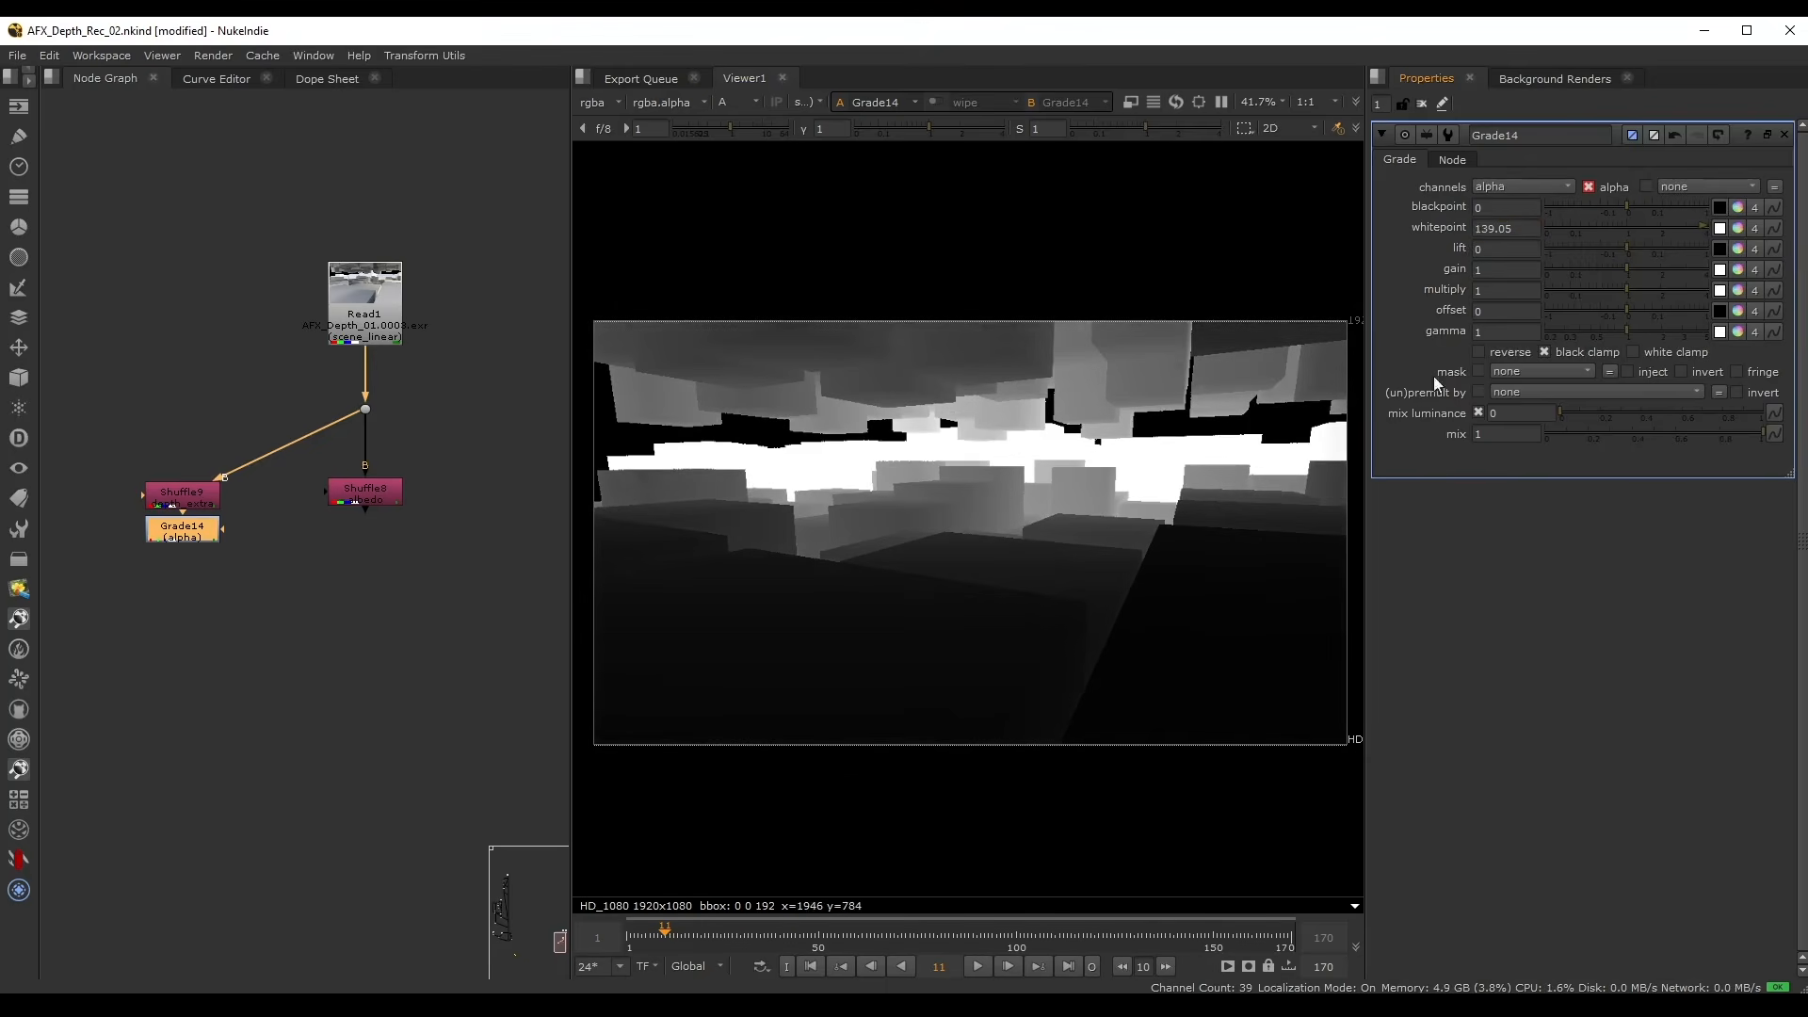
{"action": "left_click", "coordinate": [1481, 229]}
{"action": "key", "text": "Up"}
{"action": "key", "text": "Up"}
{"action": "key", "text": "Up"}
{"action": "key", "text": "Up"}
{"action": "key", "text": "Up"}
{"action": "key", "text": "Up"}
{"action": "key", "text": "Up"}
{"action": "key", "text": "Up"}
{"action": "key", "text": "Up"}
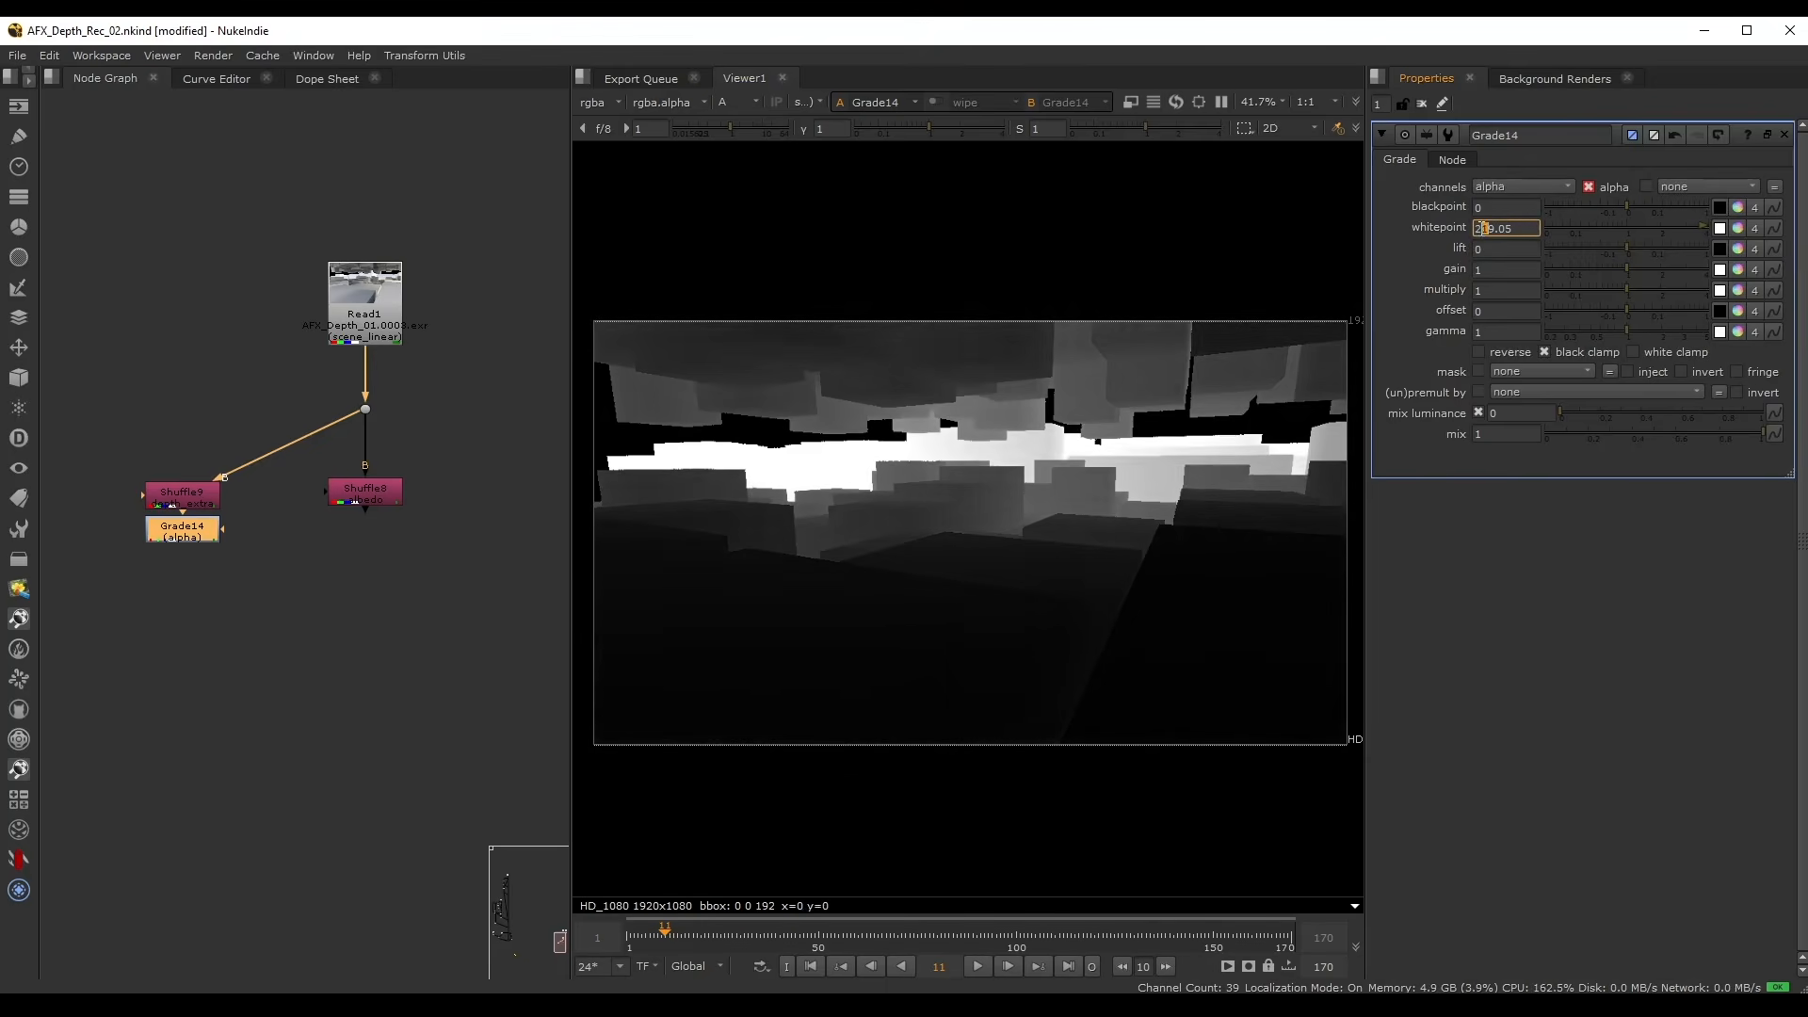
{"action": "key", "text": "Down"}
{"action": "key", "text": "Down"}
{"action": "key", "text": "Up"}
{"action": "left_click", "coordinate": [1533, 611]}
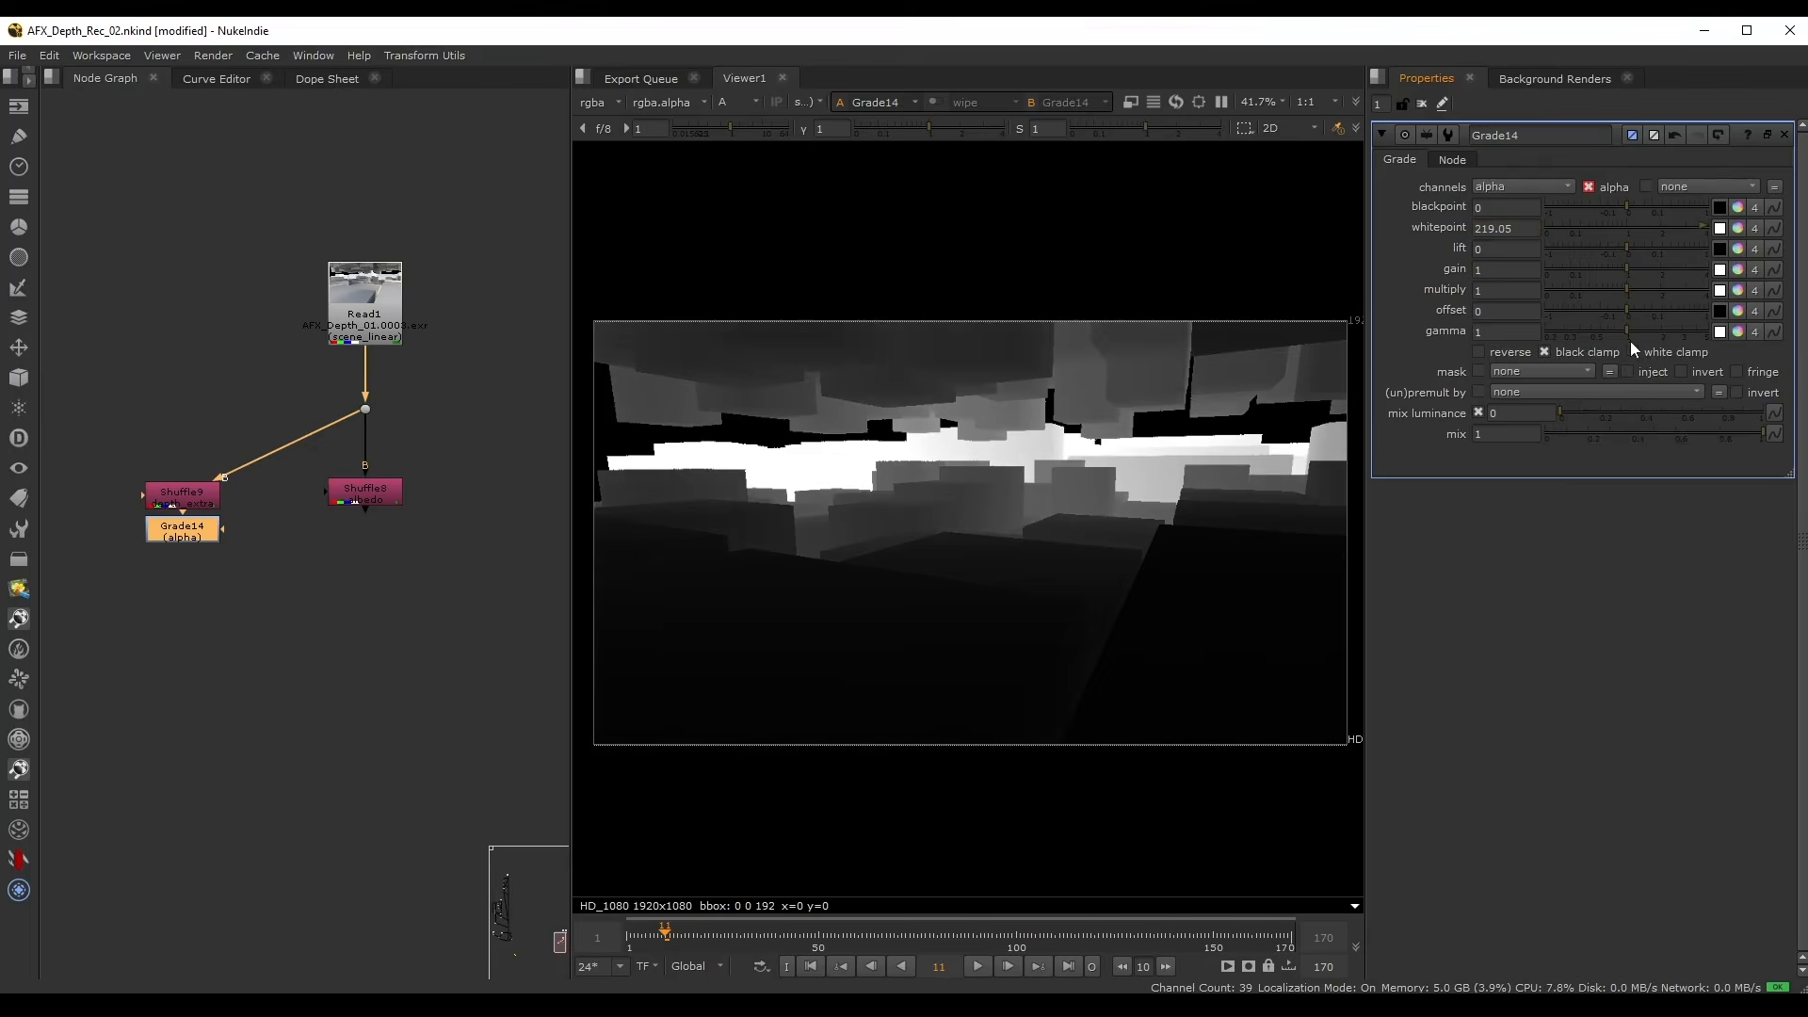
{"action": "left_click_drag", "start_coordinate": [1628, 334], "coordinate": [1645, 334]}
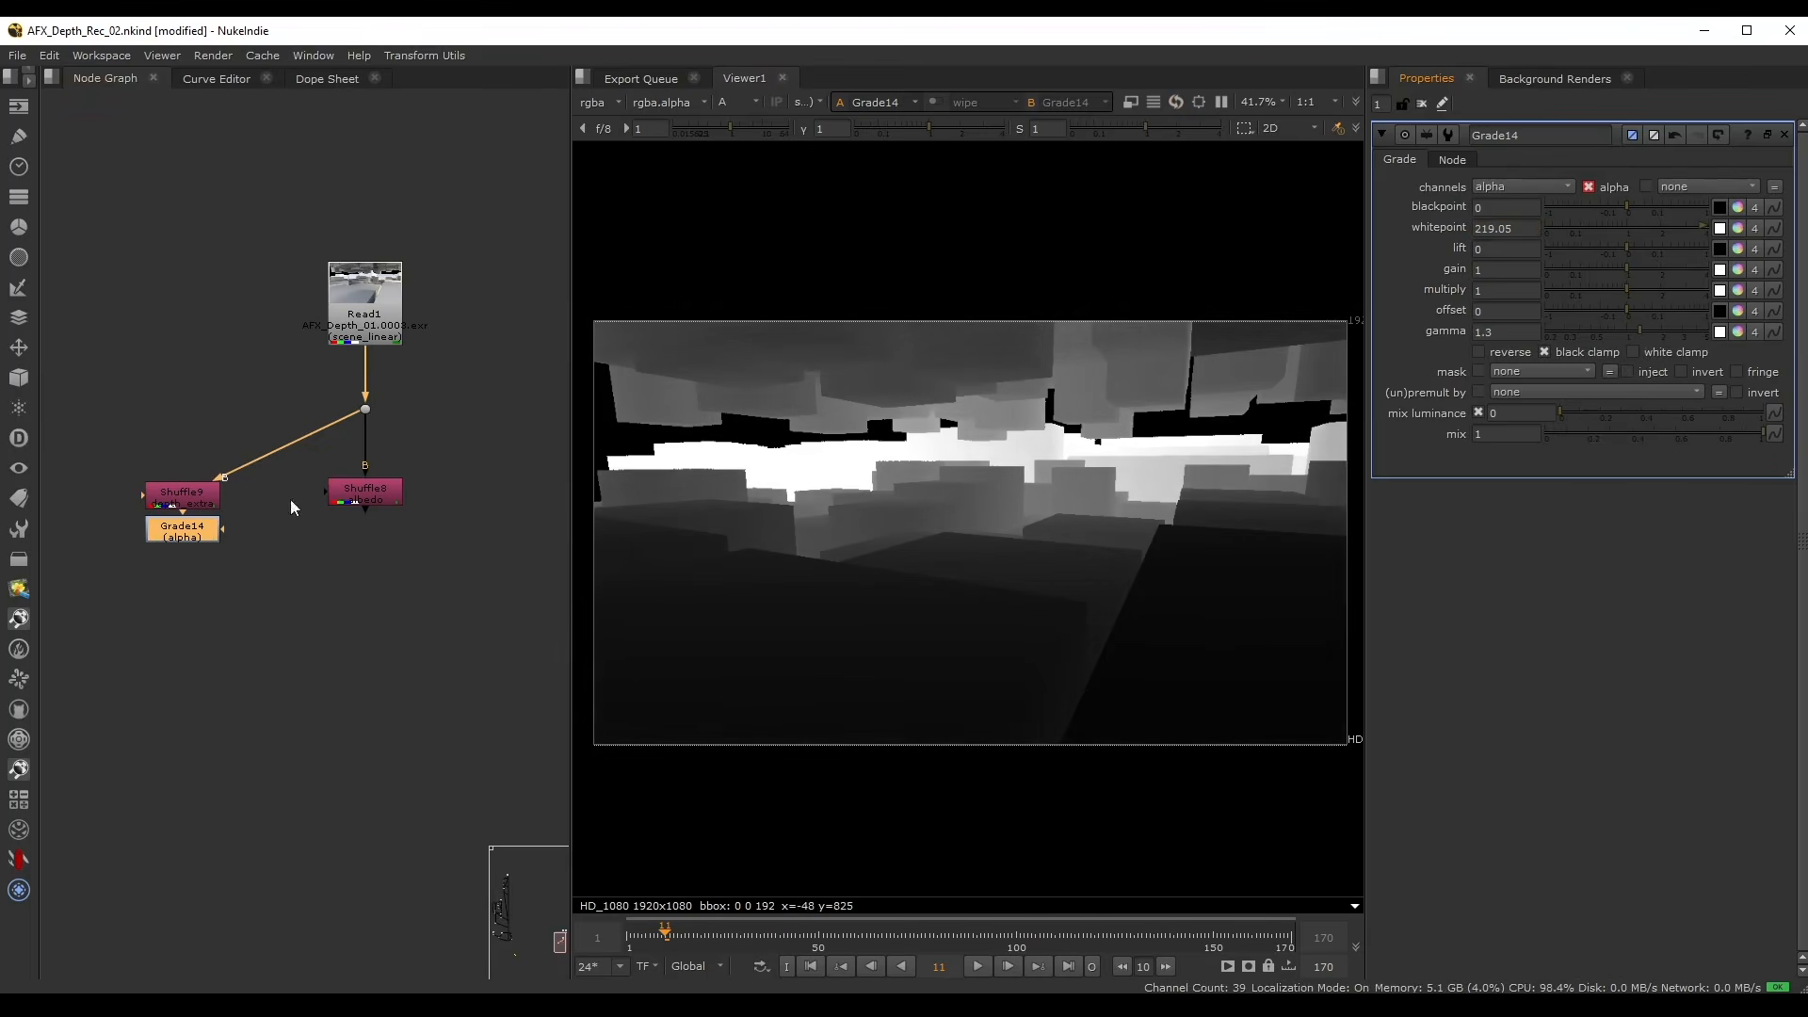
- Add a Grade below the albedo Shuffle and connect its mask input to the alpha Grade on the depth branch
{"action": "left_click", "coordinate": [399, 517]}
{"action": "scroll", "coordinate": [404, 508], "scroll_direction": "up", "scroll_amount": 2}
{"action": "left_click", "coordinate": [346, 459]}
{"action": "key", "text": "1"}
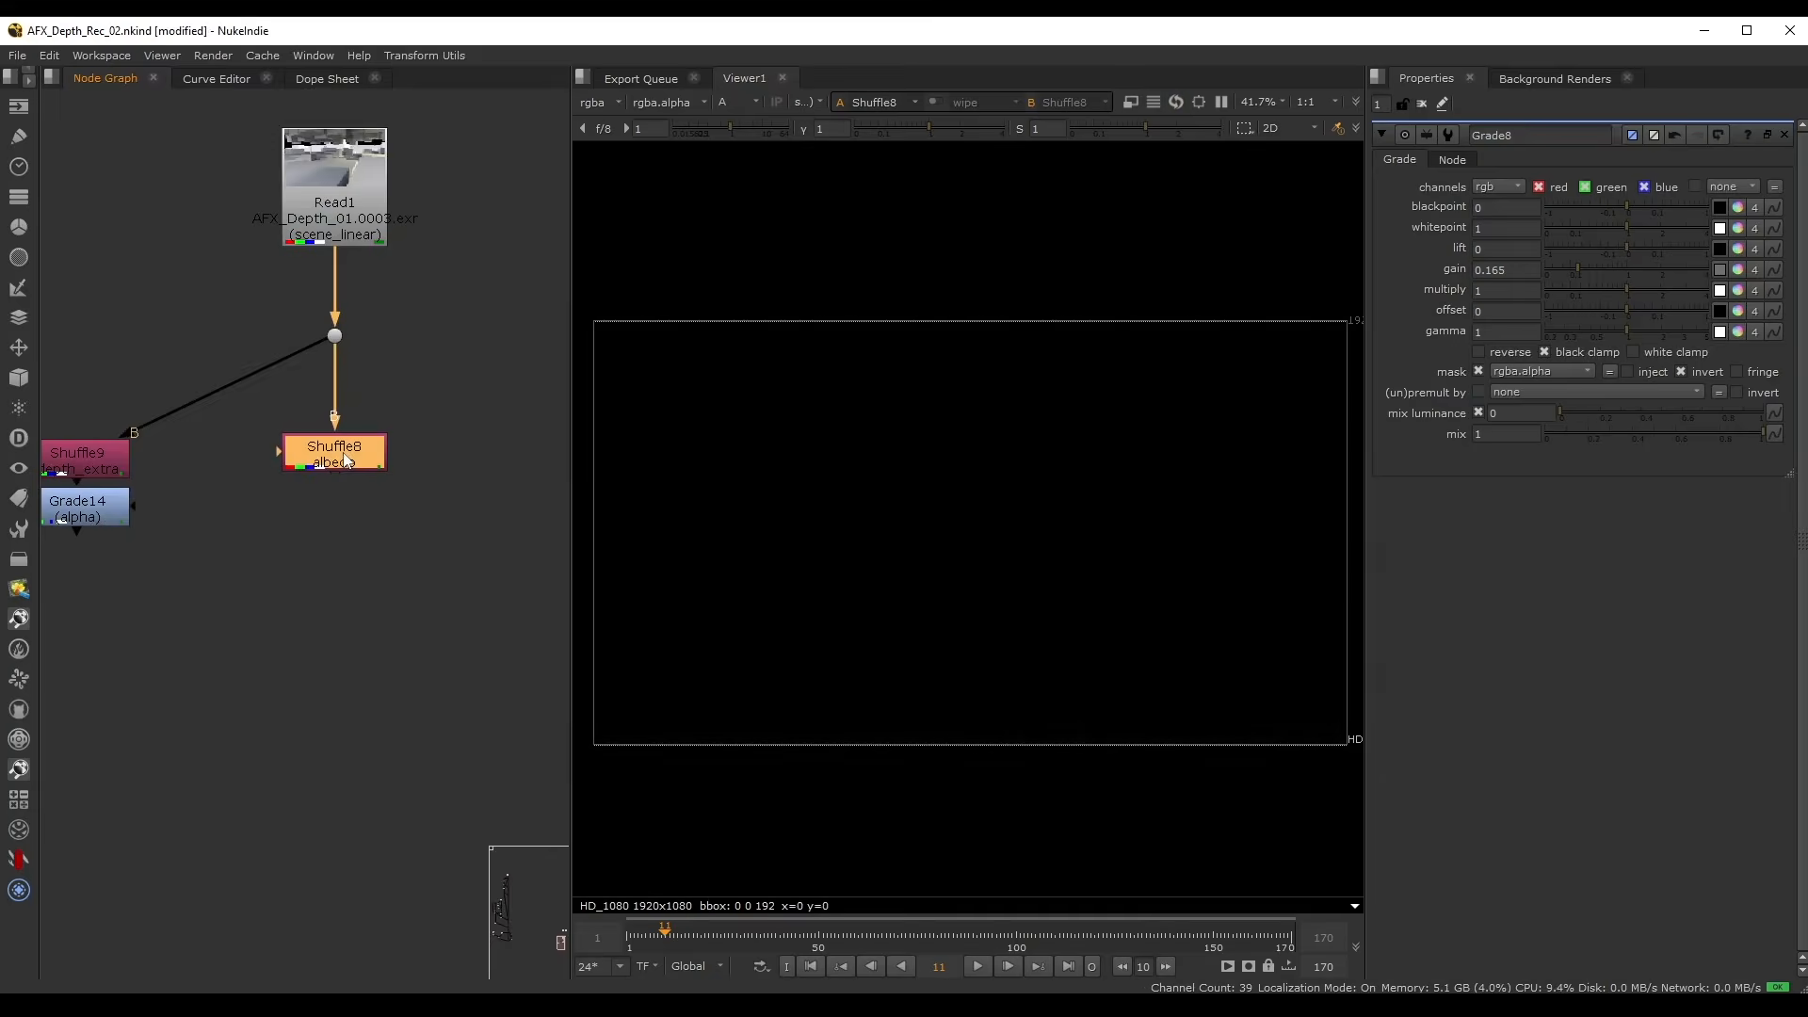
{"action": "middle_click_drag", "start_coordinate": [437, 526], "coordinate": [410, 392]}
{"action": "key", "text": "g"}
{"action": "left_click_drag", "start_coordinate": [436, 339], "coordinate": [166, 381]}
{"action": "left_click_drag", "start_coordinate": [157, 295], "coordinate": [156, 285]}
{"action": "left_click", "coordinate": [429, 473]}
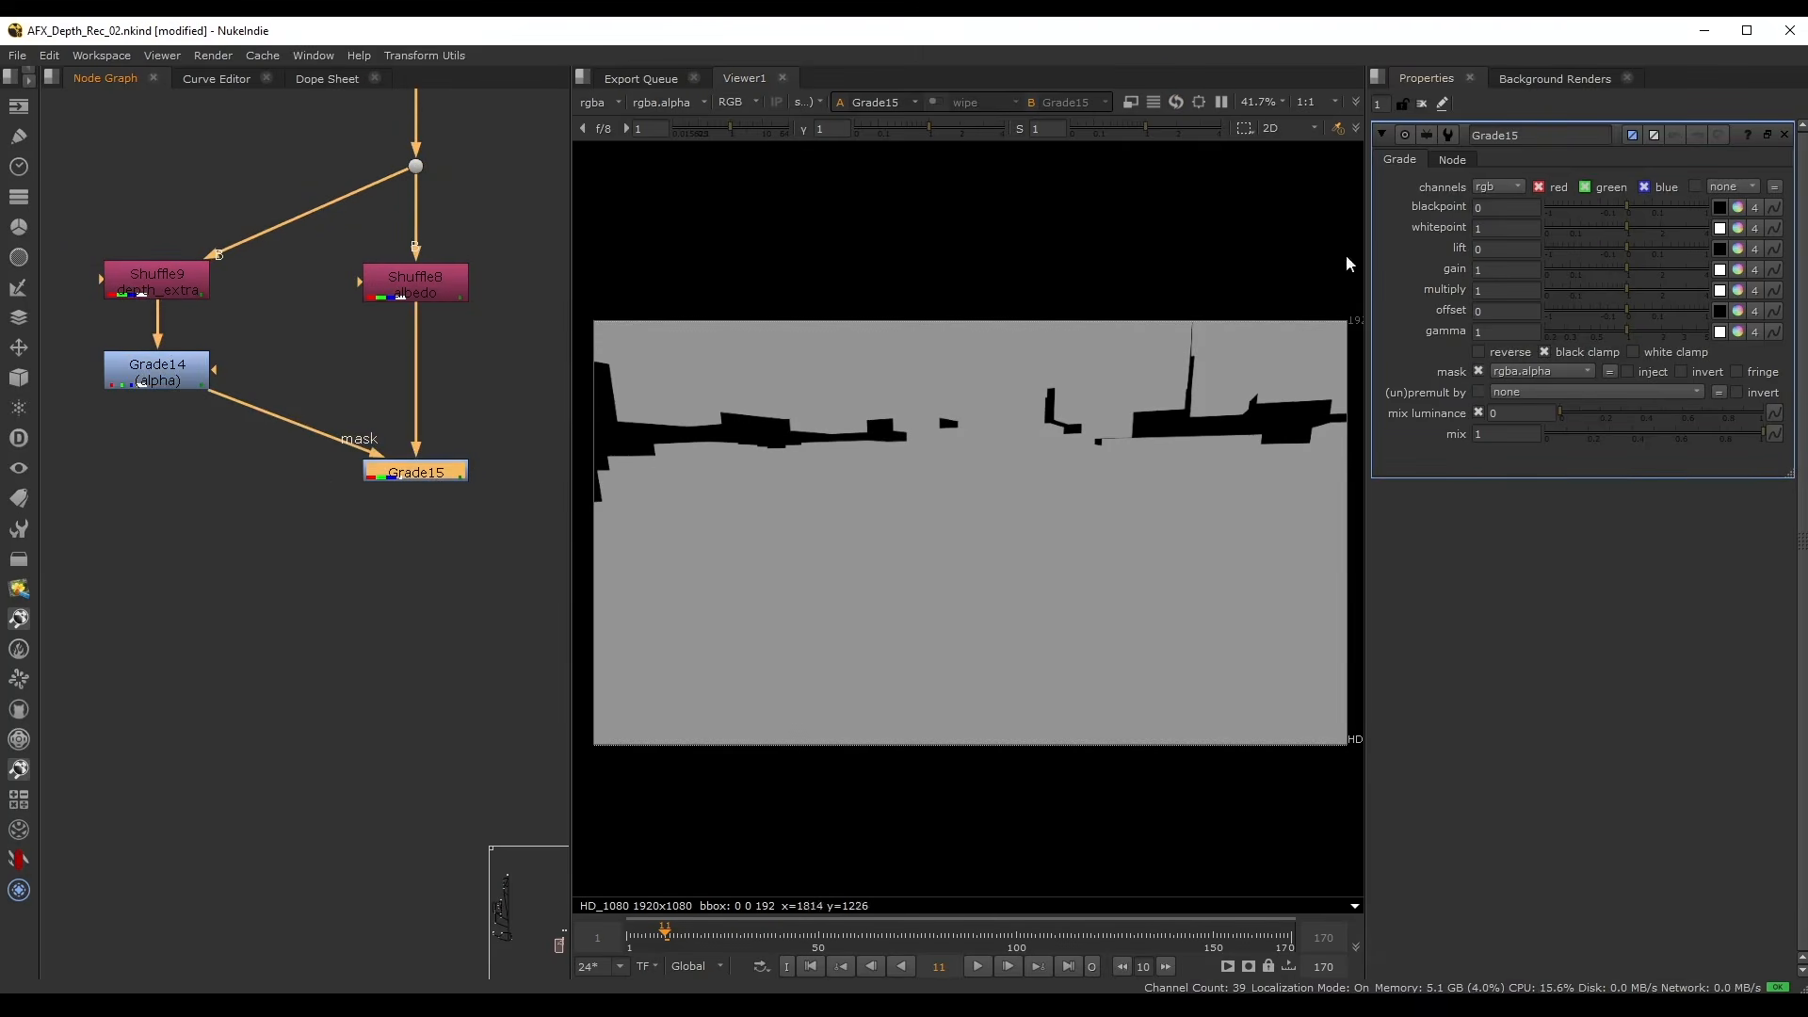
- Lower the masked Grade's gain to 0.14 and invert its mask, switching the inversion off and on to compare
{"action": "left_click_drag", "start_coordinate": [1613, 270], "coordinate": [1570, 268]}
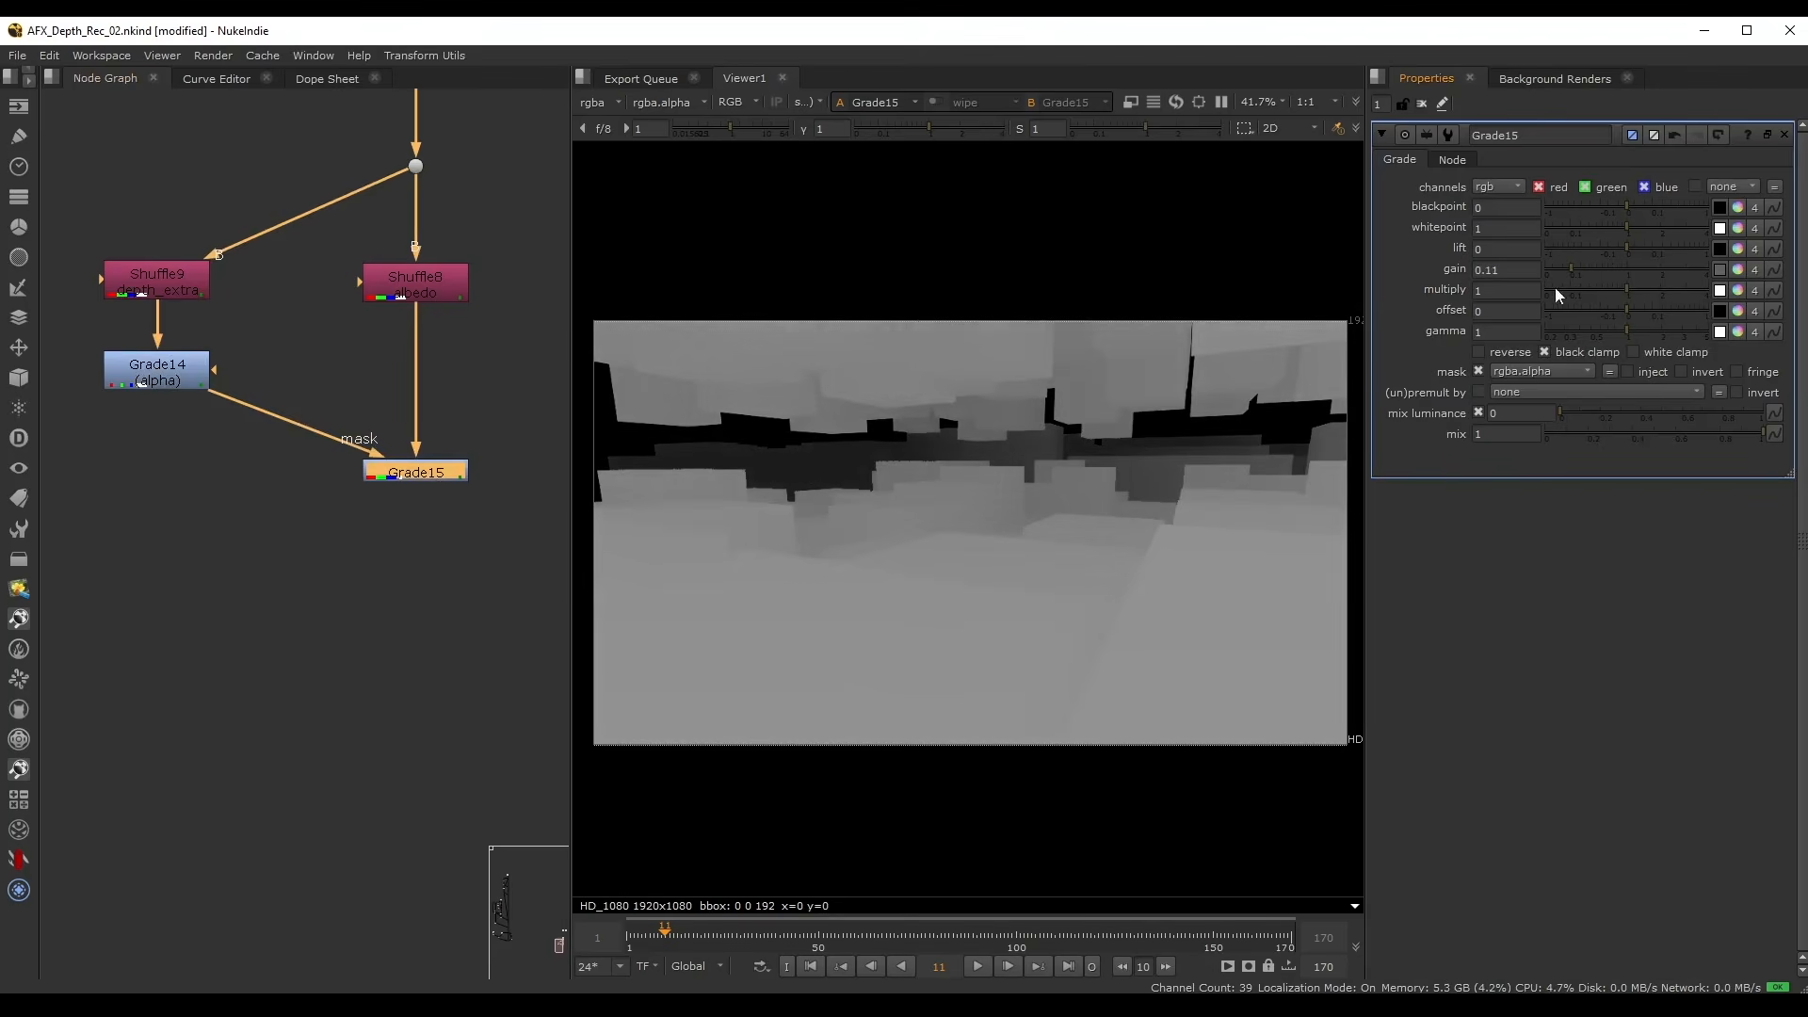
{"action": "left_click", "coordinate": [1681, 372]}
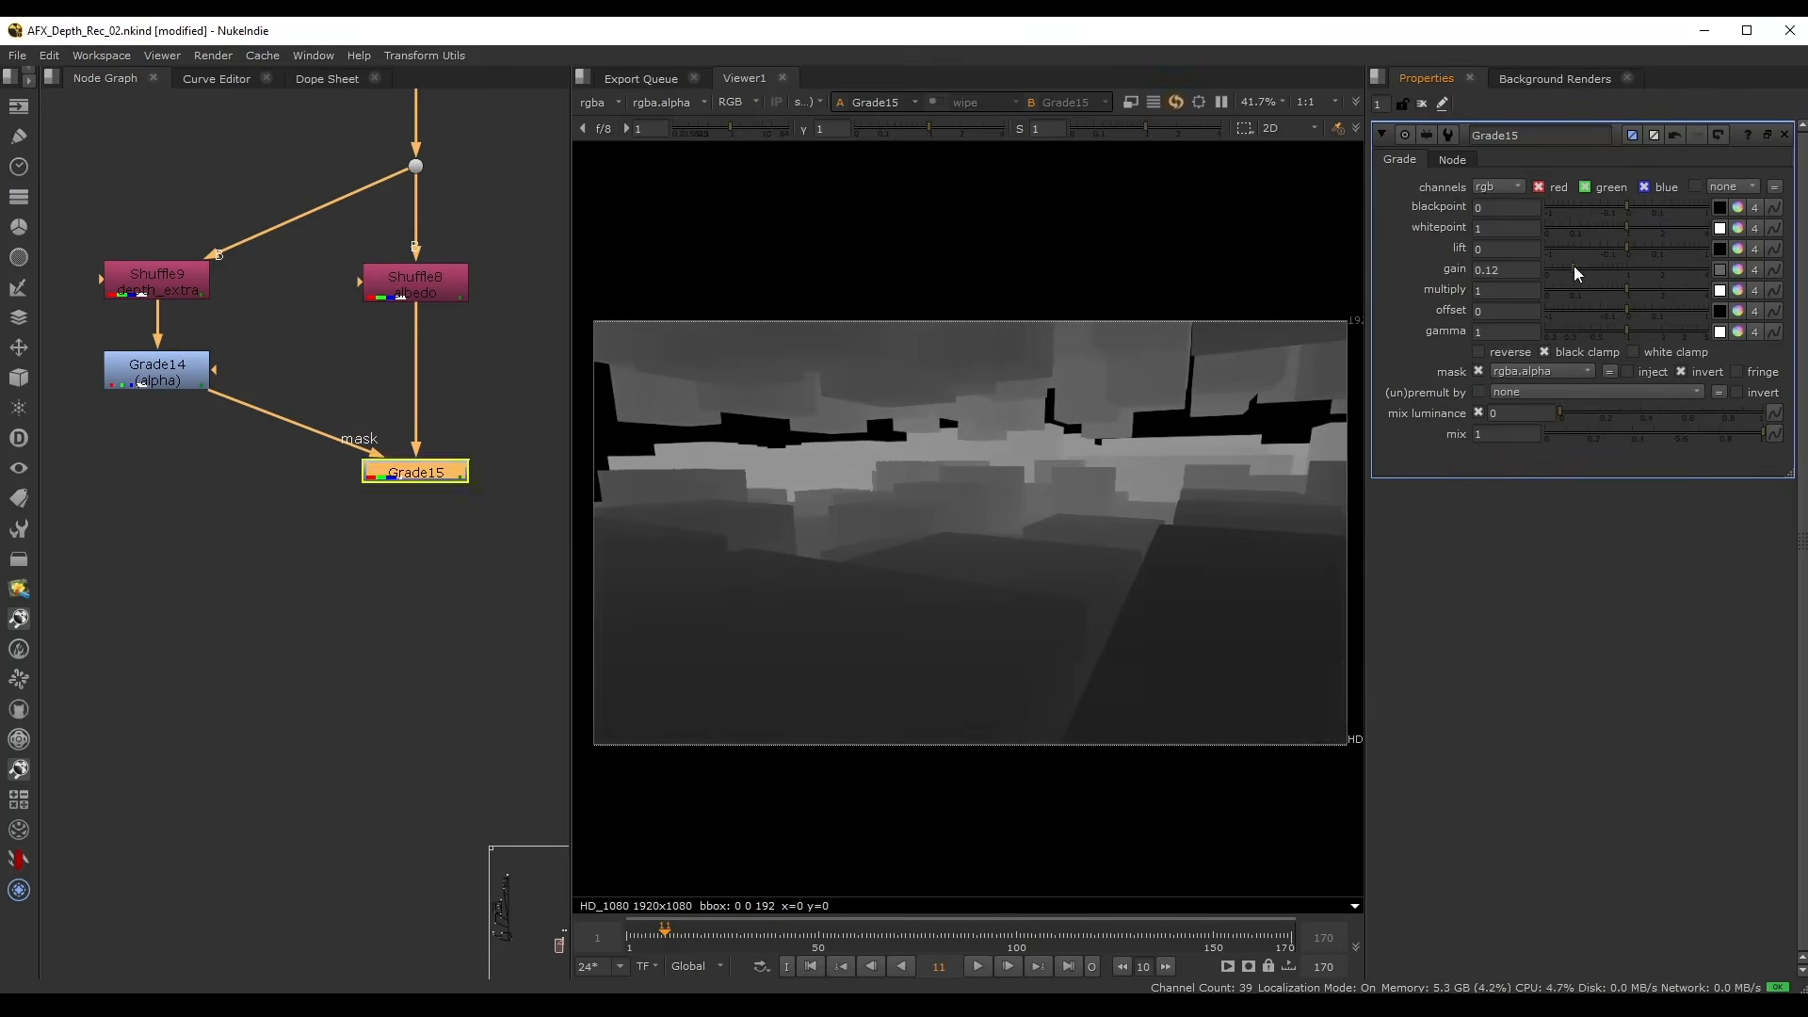
{"action": "left_click_drag", "start_coordinate": [1573, 265], "coordinate": [1574, 268]}
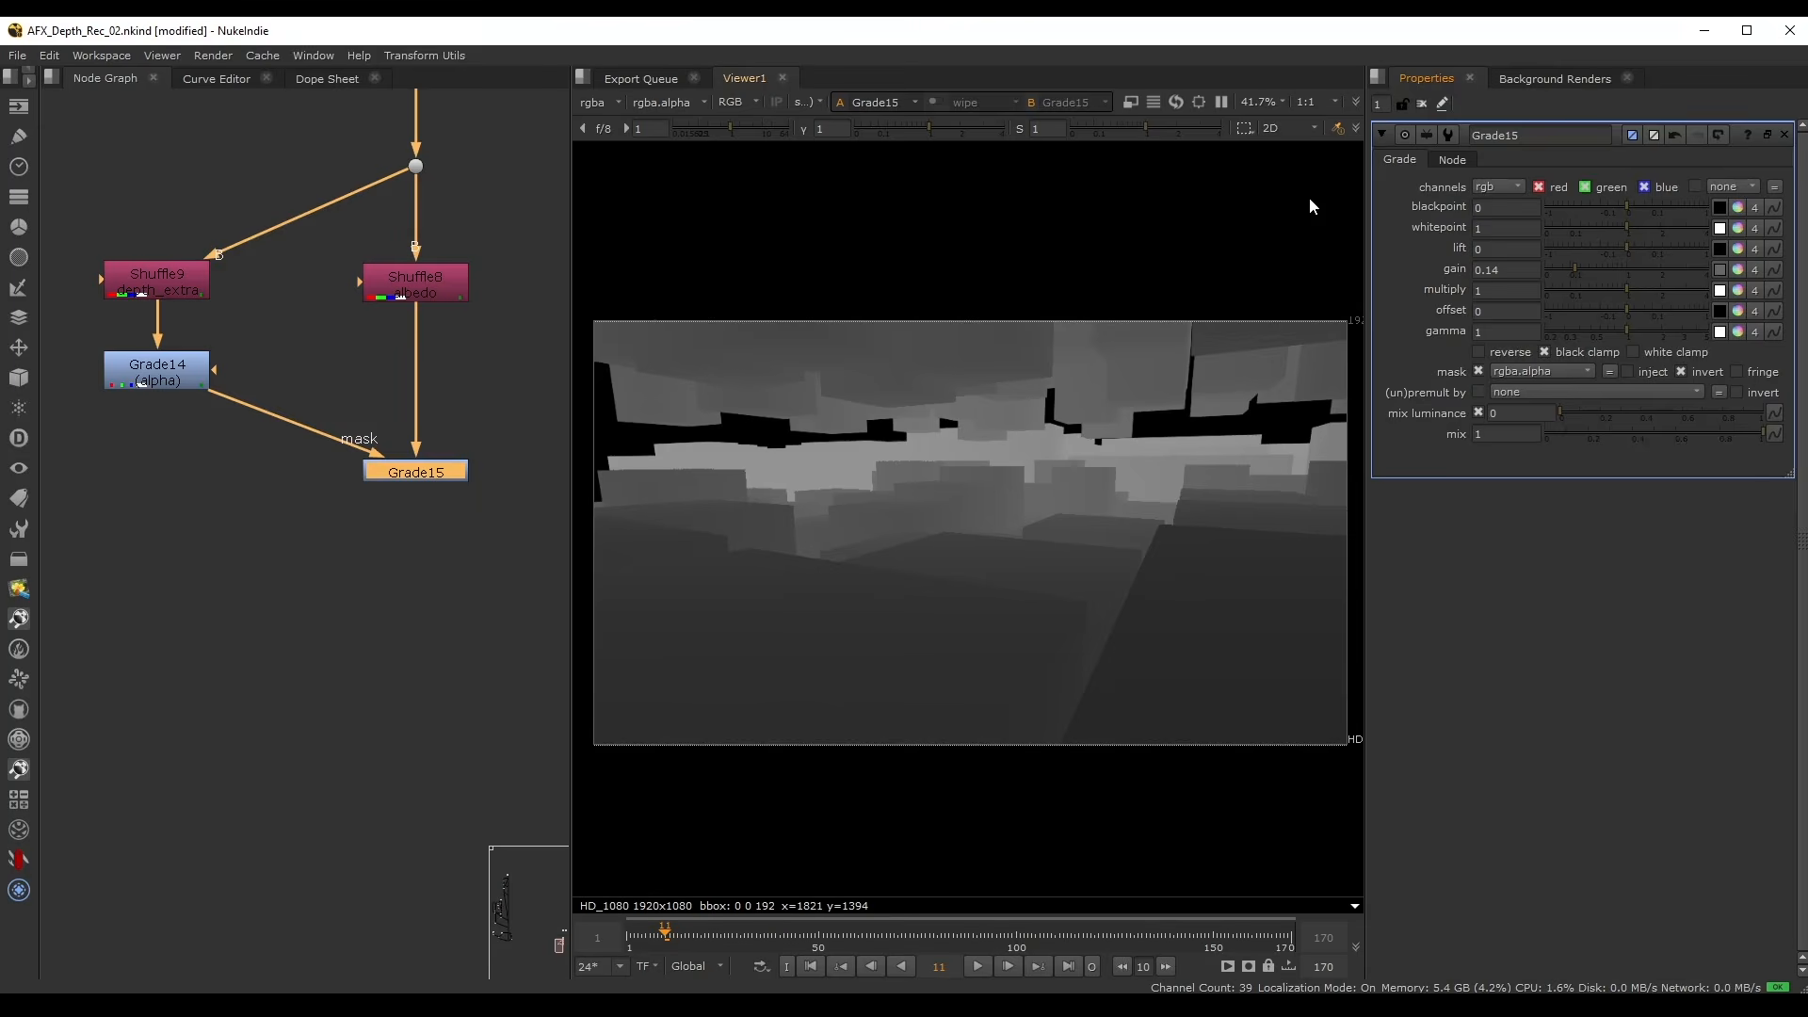
{"action": "left_click", "coordinate": [1701, 371]}
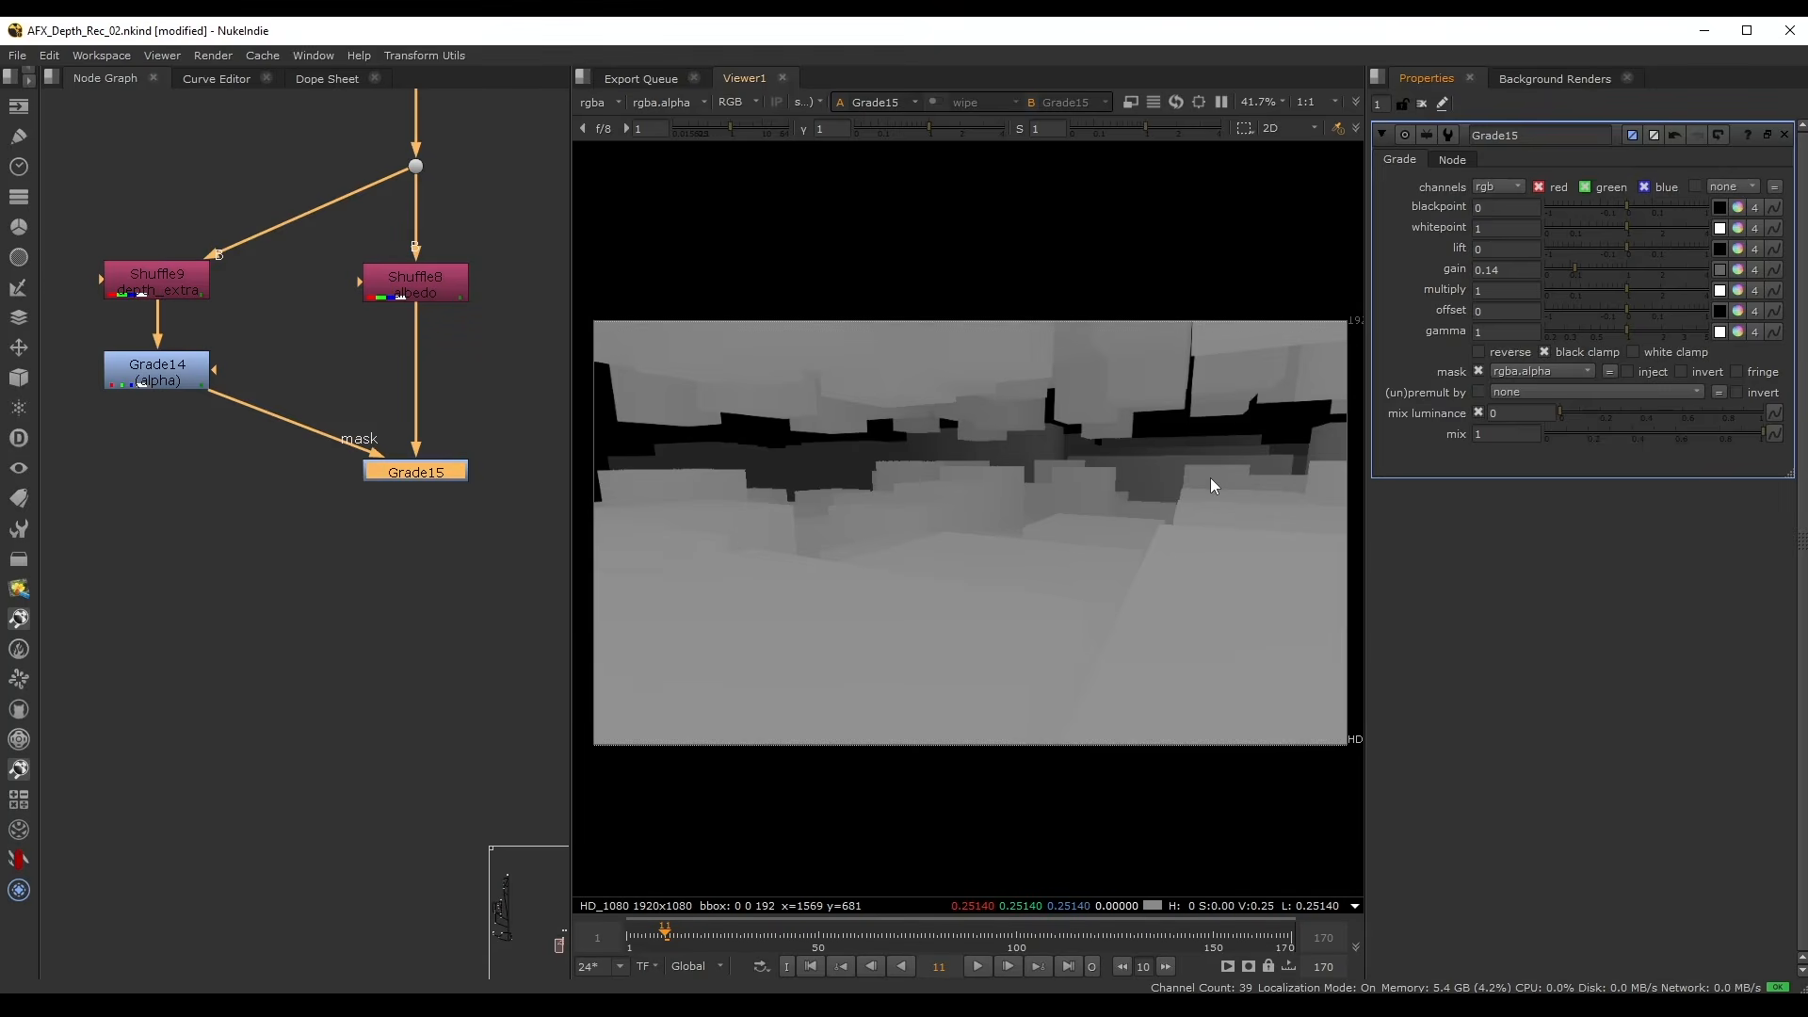
{"action": "left_click", "coordinate": [1681, 372]}
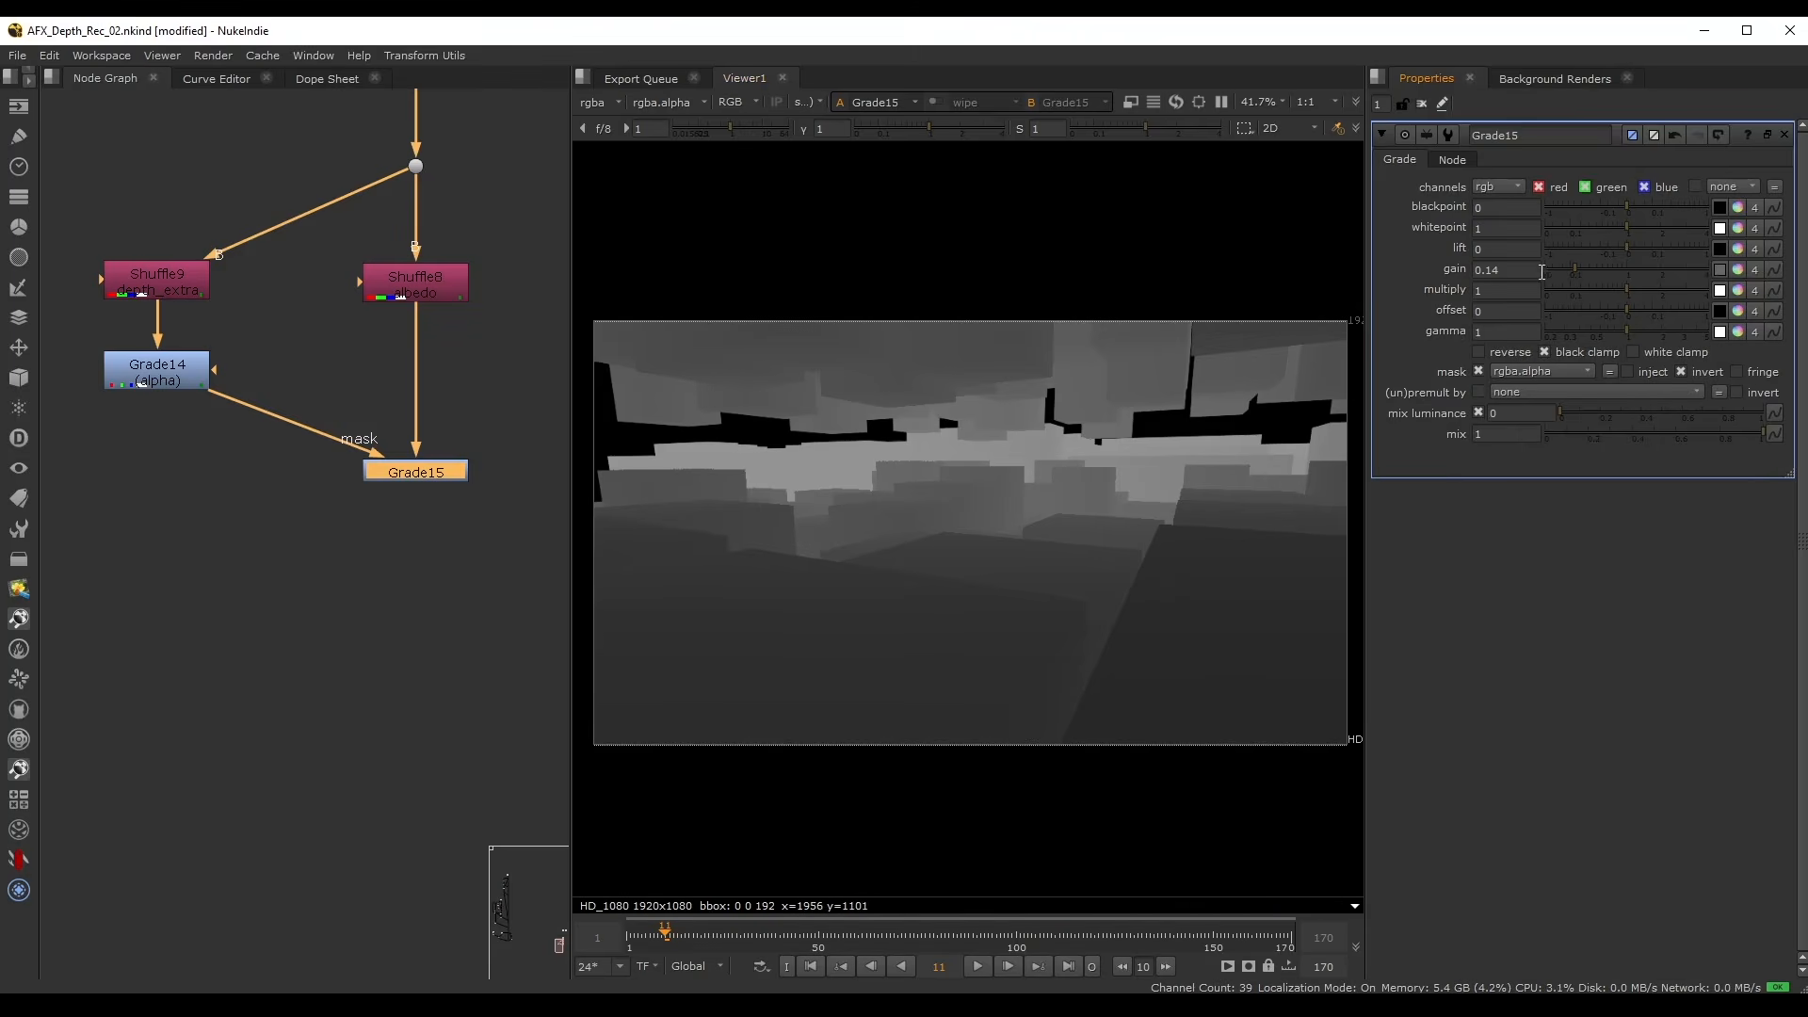
- Raise the masked Grade's gain to 0.18 and set the depth Grade's gamma to 1.1 and whitepoint to 218.51
{"action": "left_click_drag", "start_coordinate": [1578, 279], "coordinate": [1583, 279]}
{"action": "left_click", "coordinate": [132, 386]}
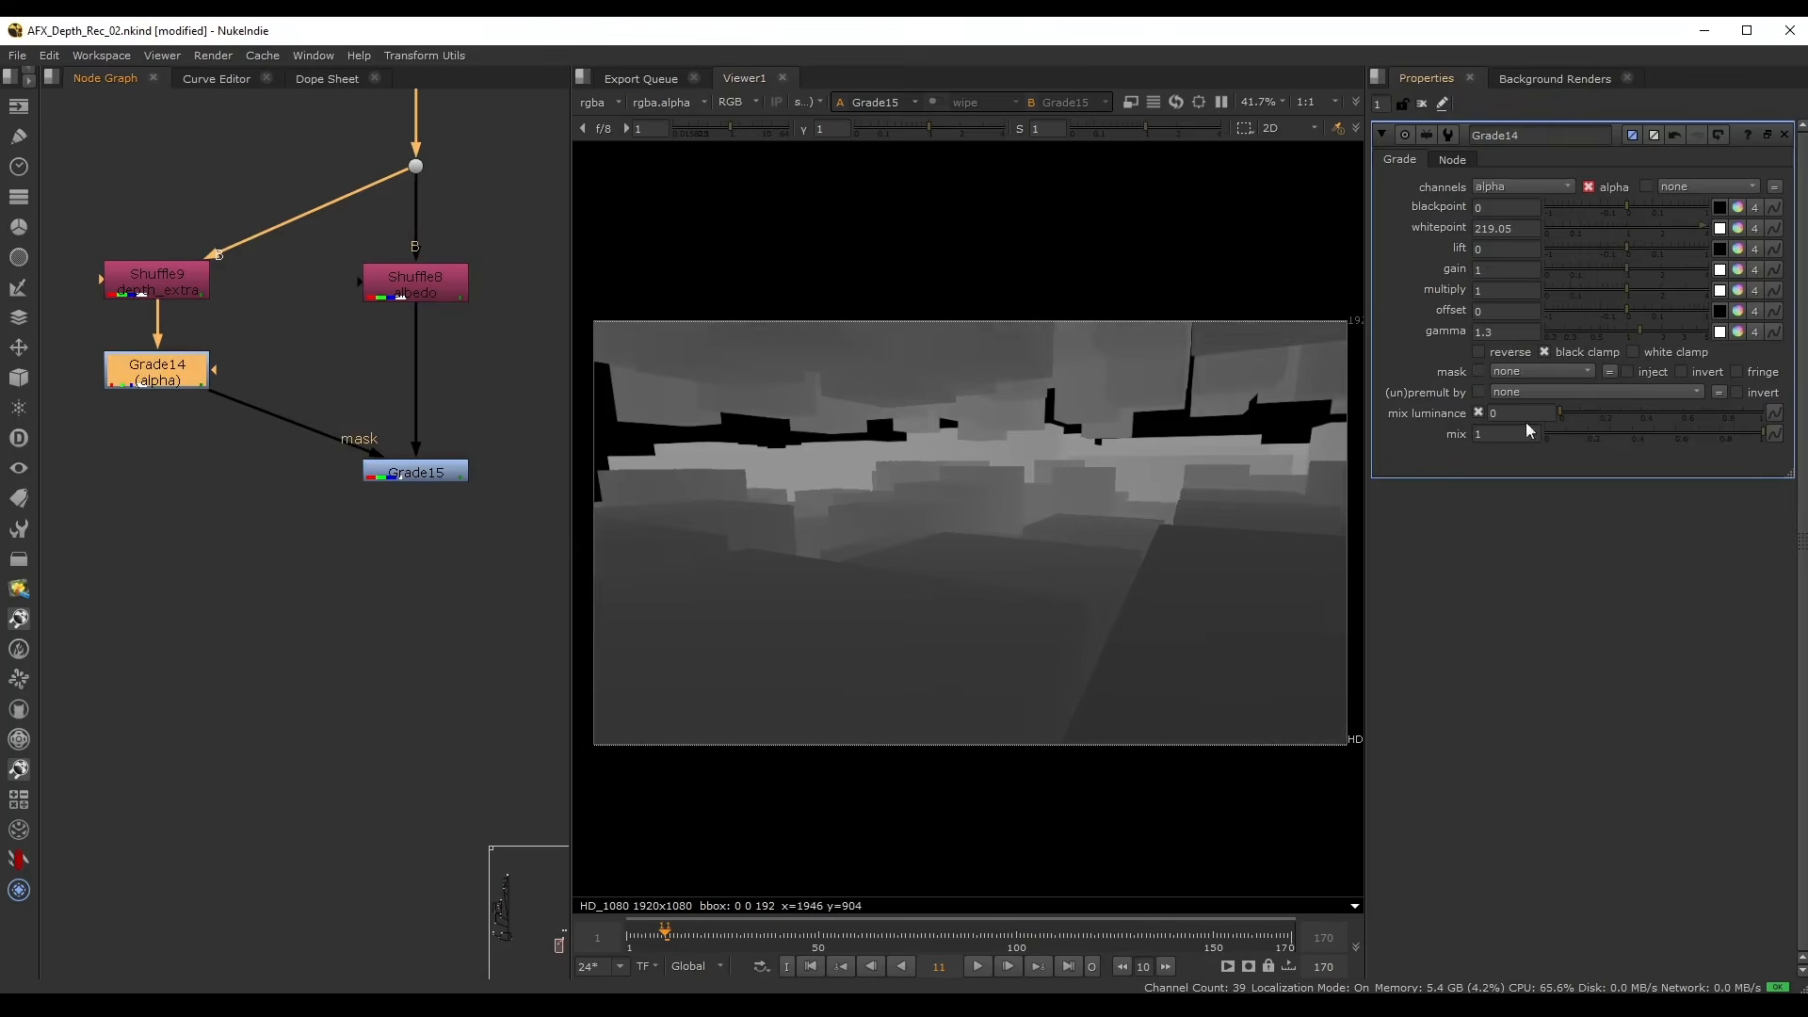
{"action": "mouse_move", "coordinate": [1638, 332]}
{"action": "left_mouse_down"}
{"action": "mouse_move", "coordinate": [1618, 335]}
{"action": "mouse_move", "coordinate": [1633, 335]}
{"action": "left_mouse_up"}
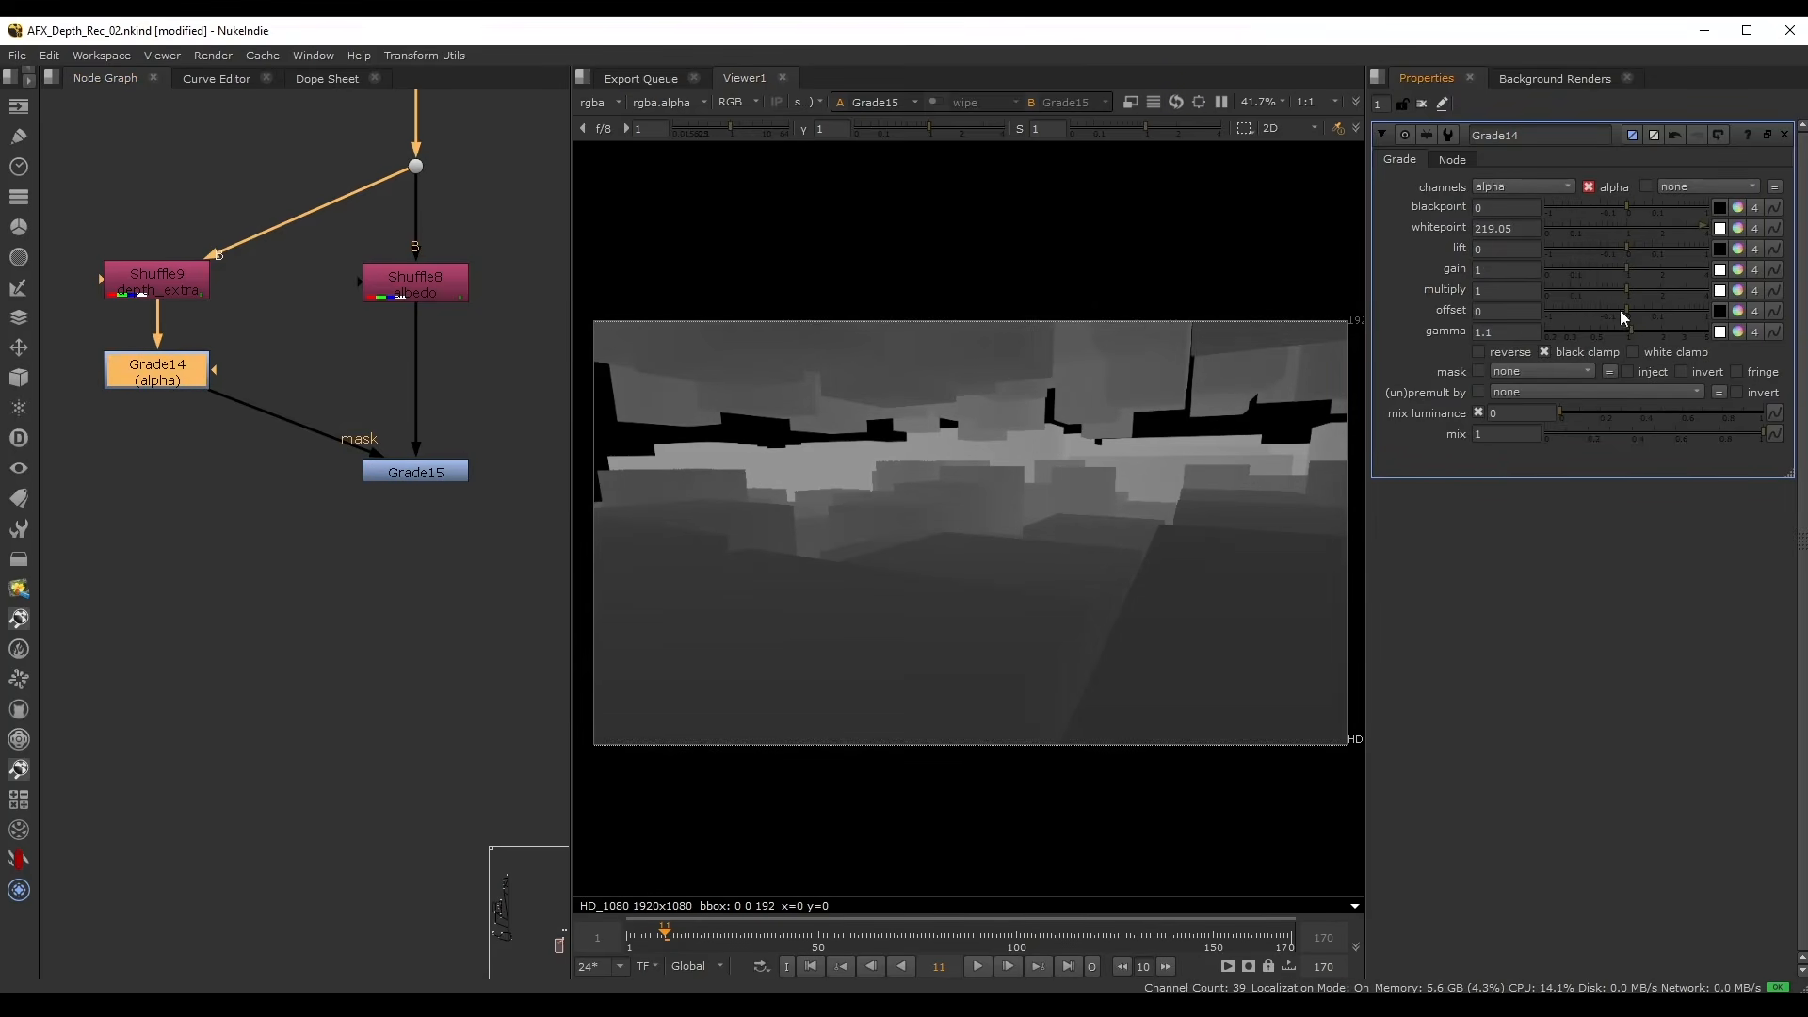
{"action": "mouse_move", "coordinate": [1514, 229]}
{"action": "left_mouse_down"}
{"action": "mouse_move", "coordinate": [1371, 219]}
{"action": "mouse_move", "coordinate": [1485, 218]}
{"action": "left_mouse_up"}
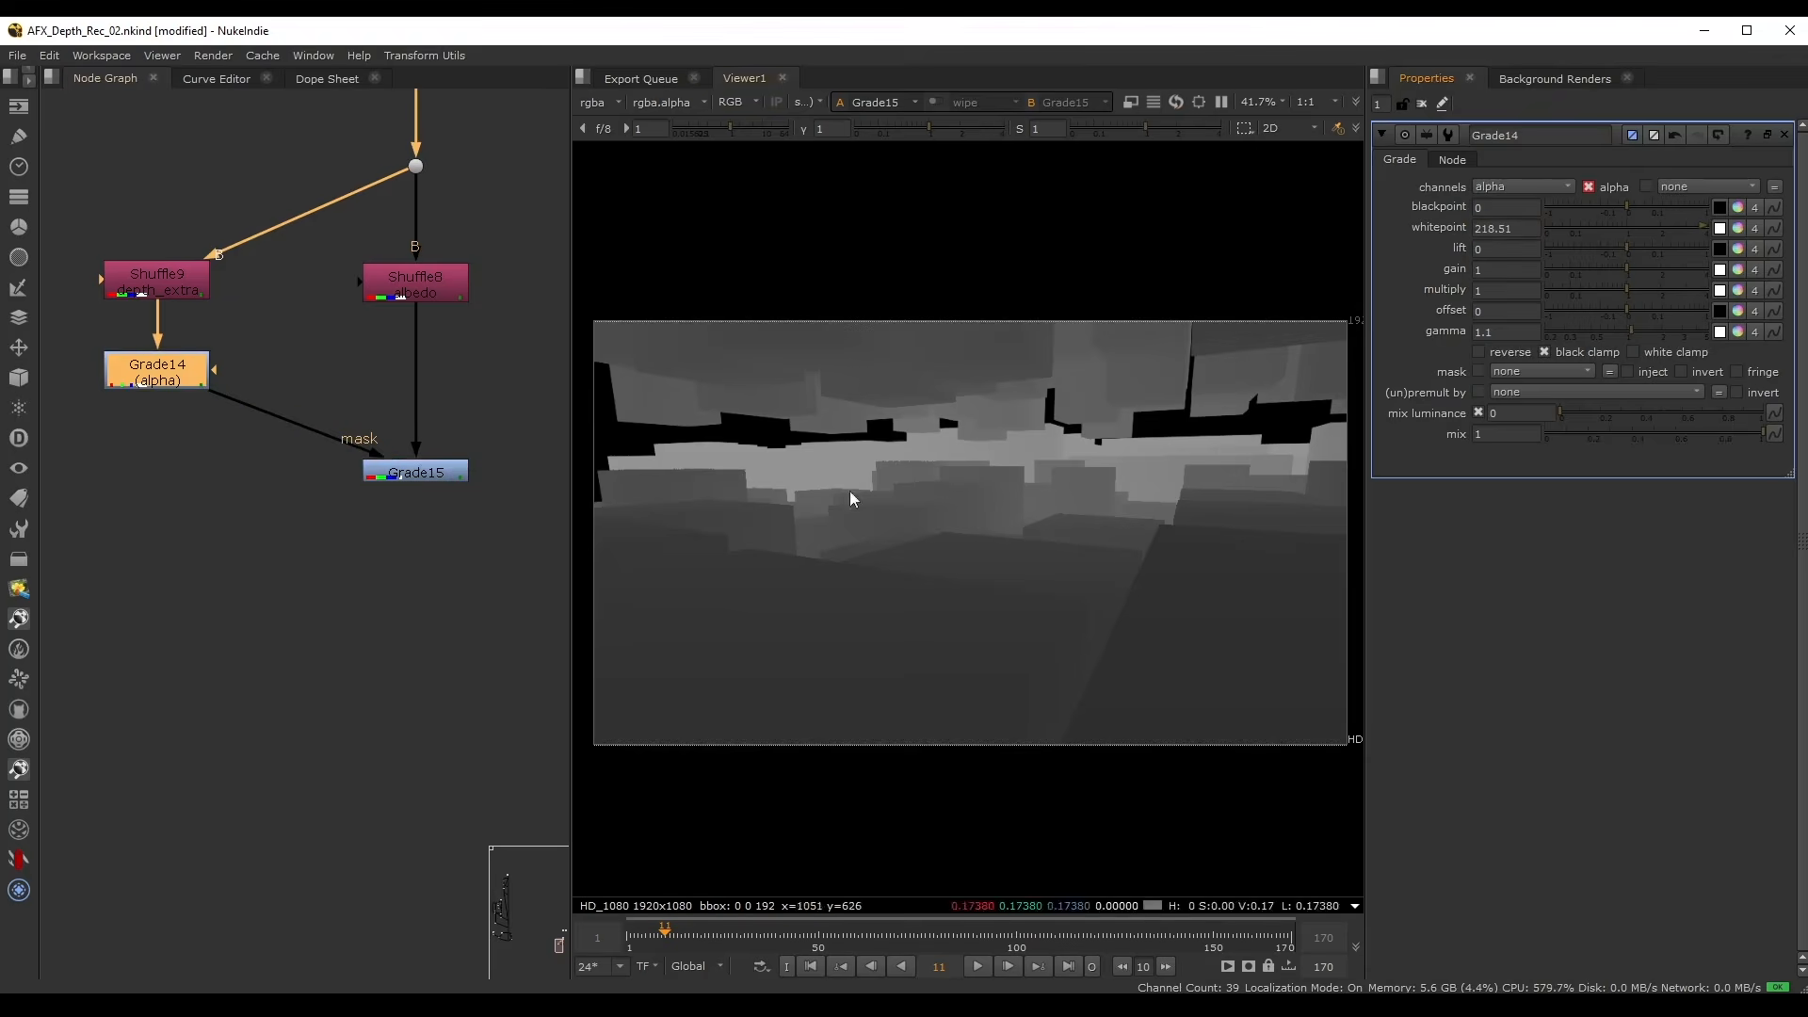
{"action": "left_click", "coordinate": [397, 479]}
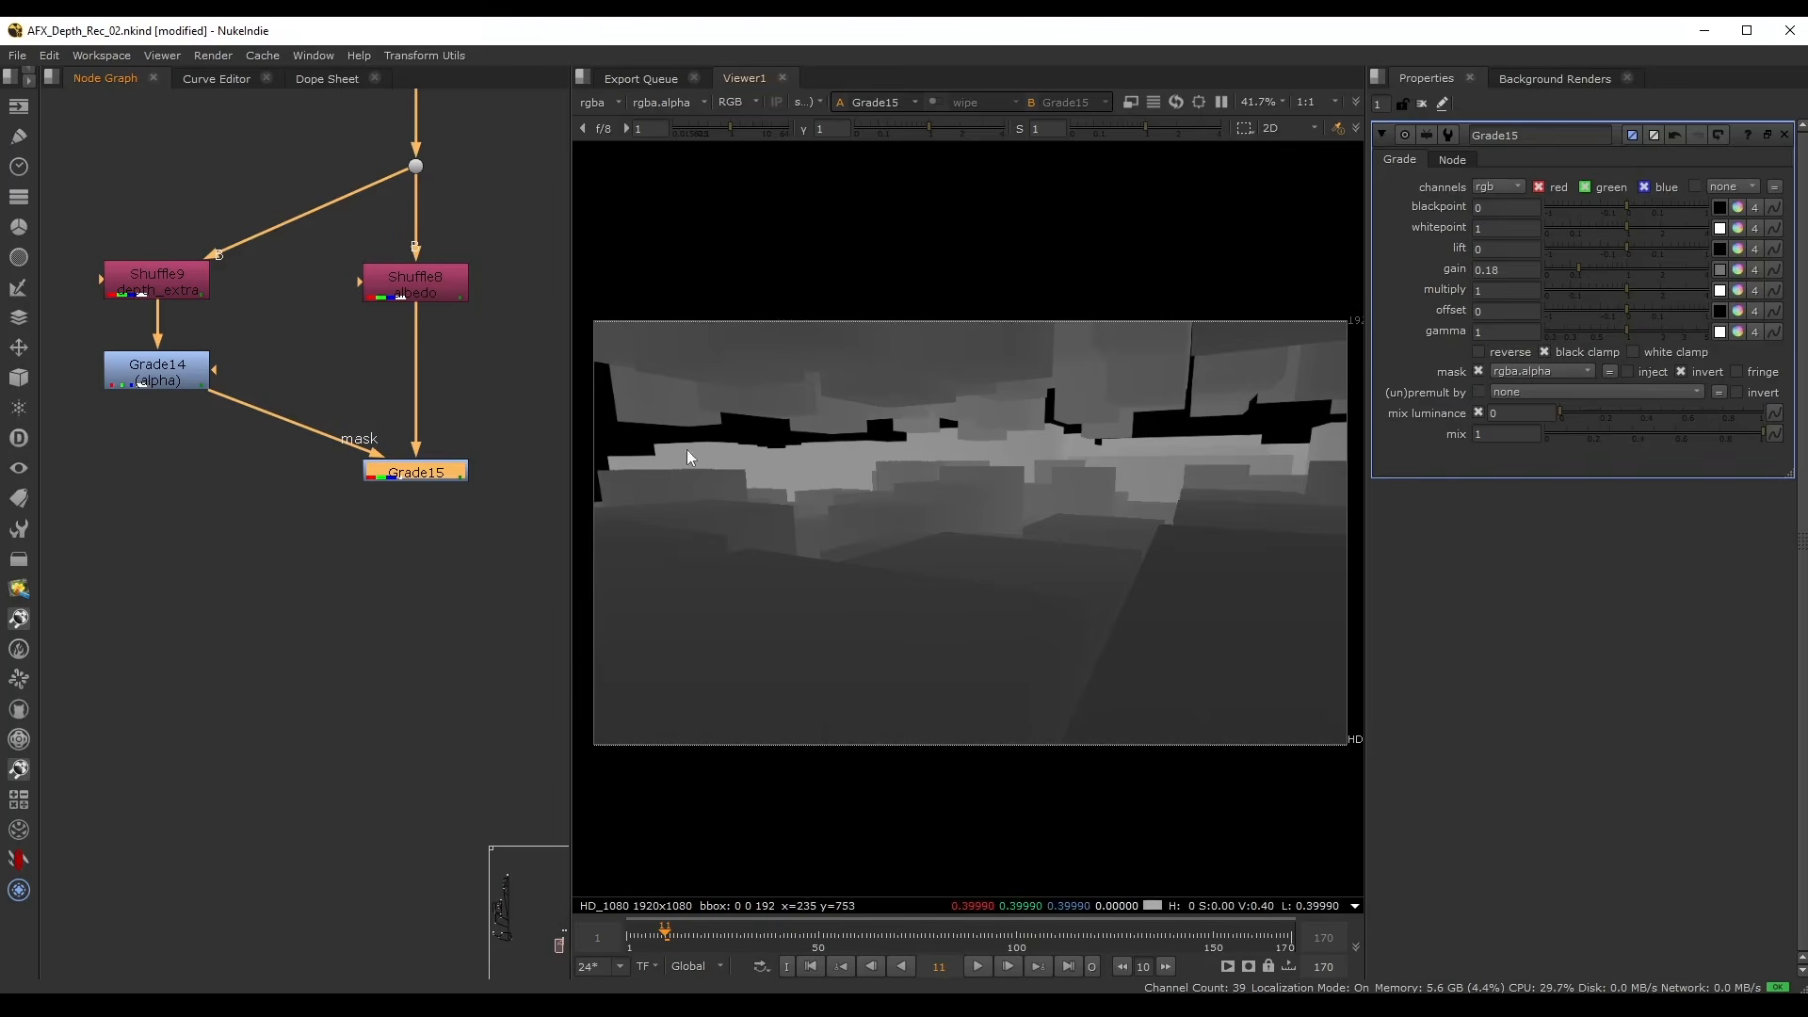
- View the Read node's colour and alpha channel, and return to the masked Grade's RGB output for comparison
{"action": "scroll", "coordinate": [528, 452], "scroll_direction": "down", "scroll_amount": 3}
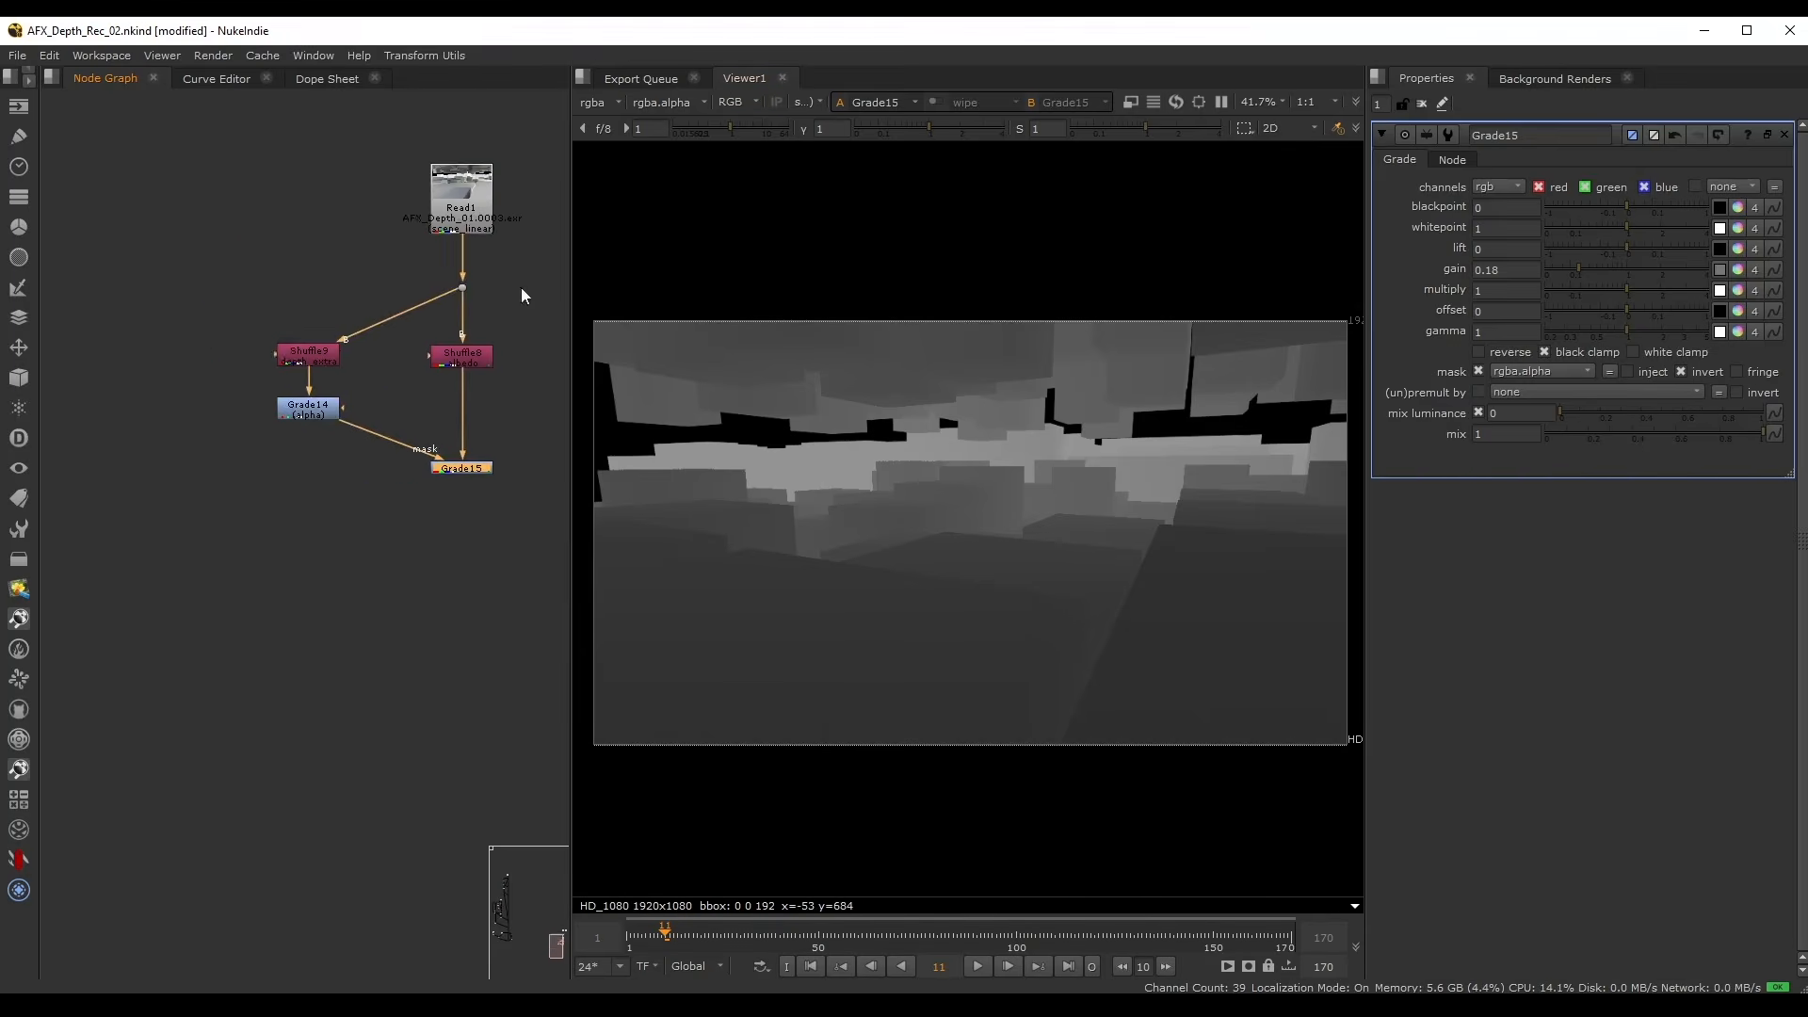
{"action": "middle_click_drag", "start_coordinate": [521, 293], "coordinate": [503, 393]}
{"action": "left_click", "coordinate": [438, 317]}
{"action": "key", "text": "1"}
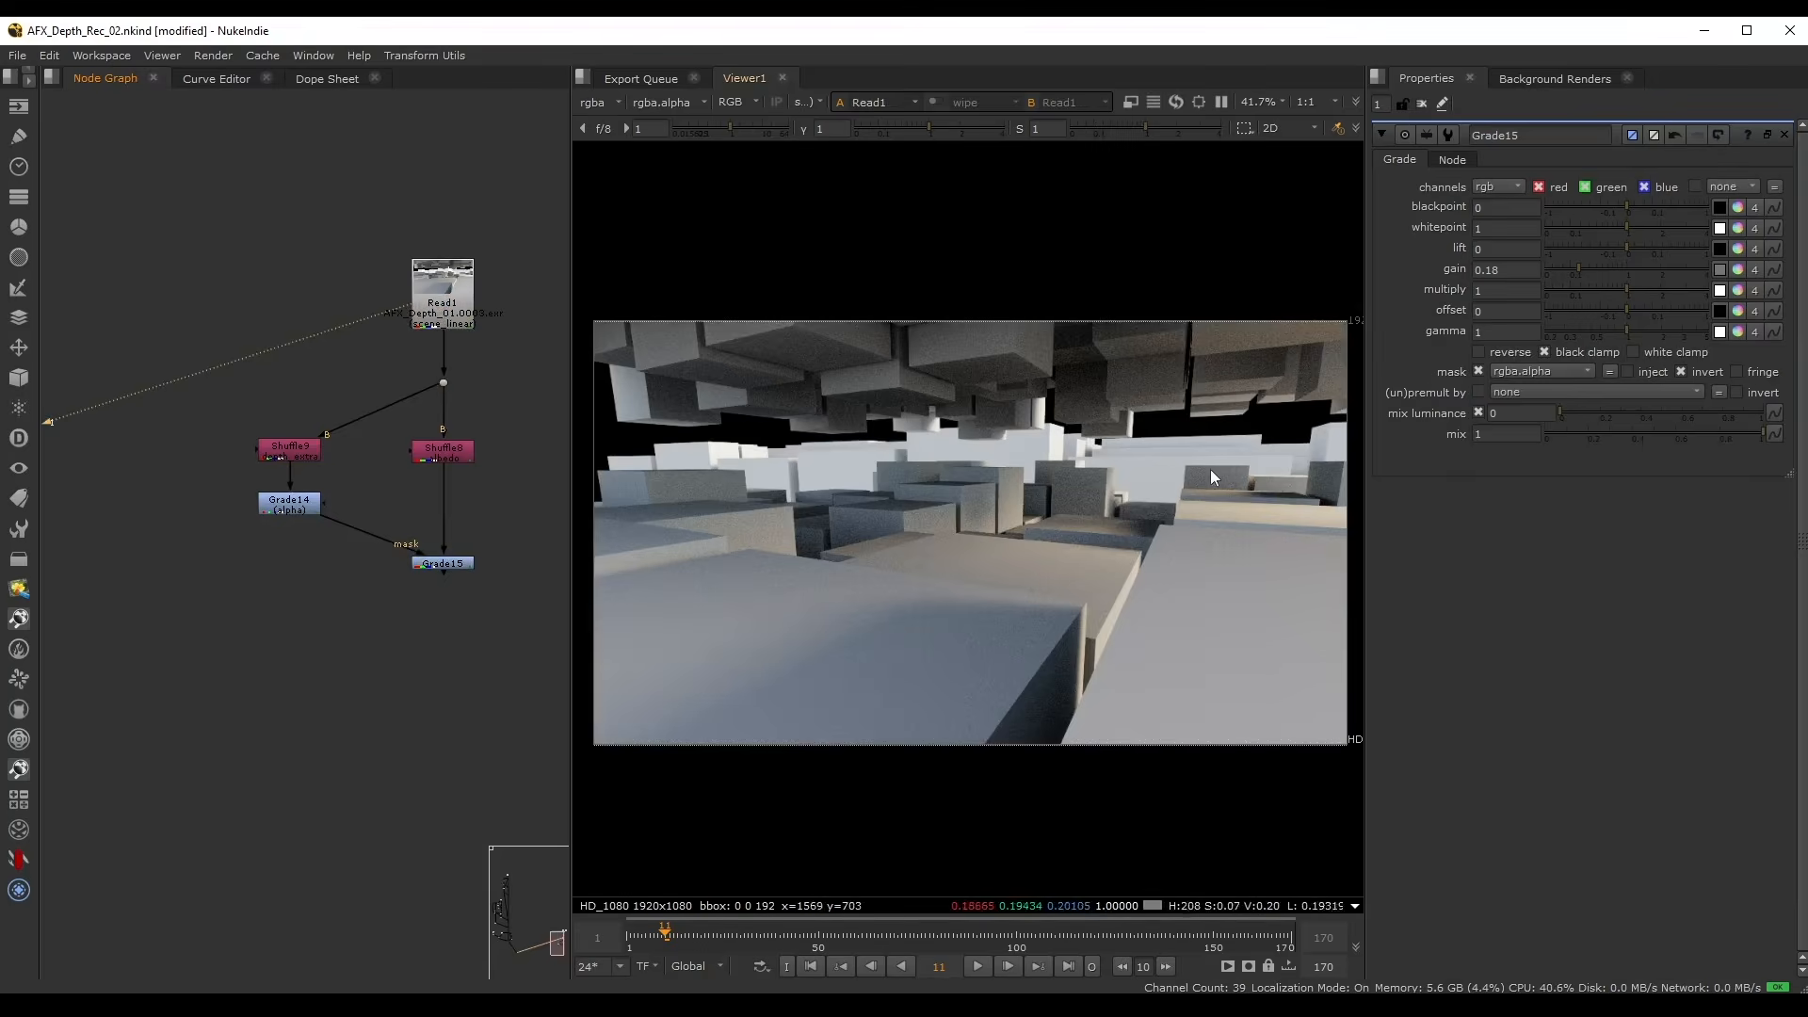
{"action": "key", "text": "a"}
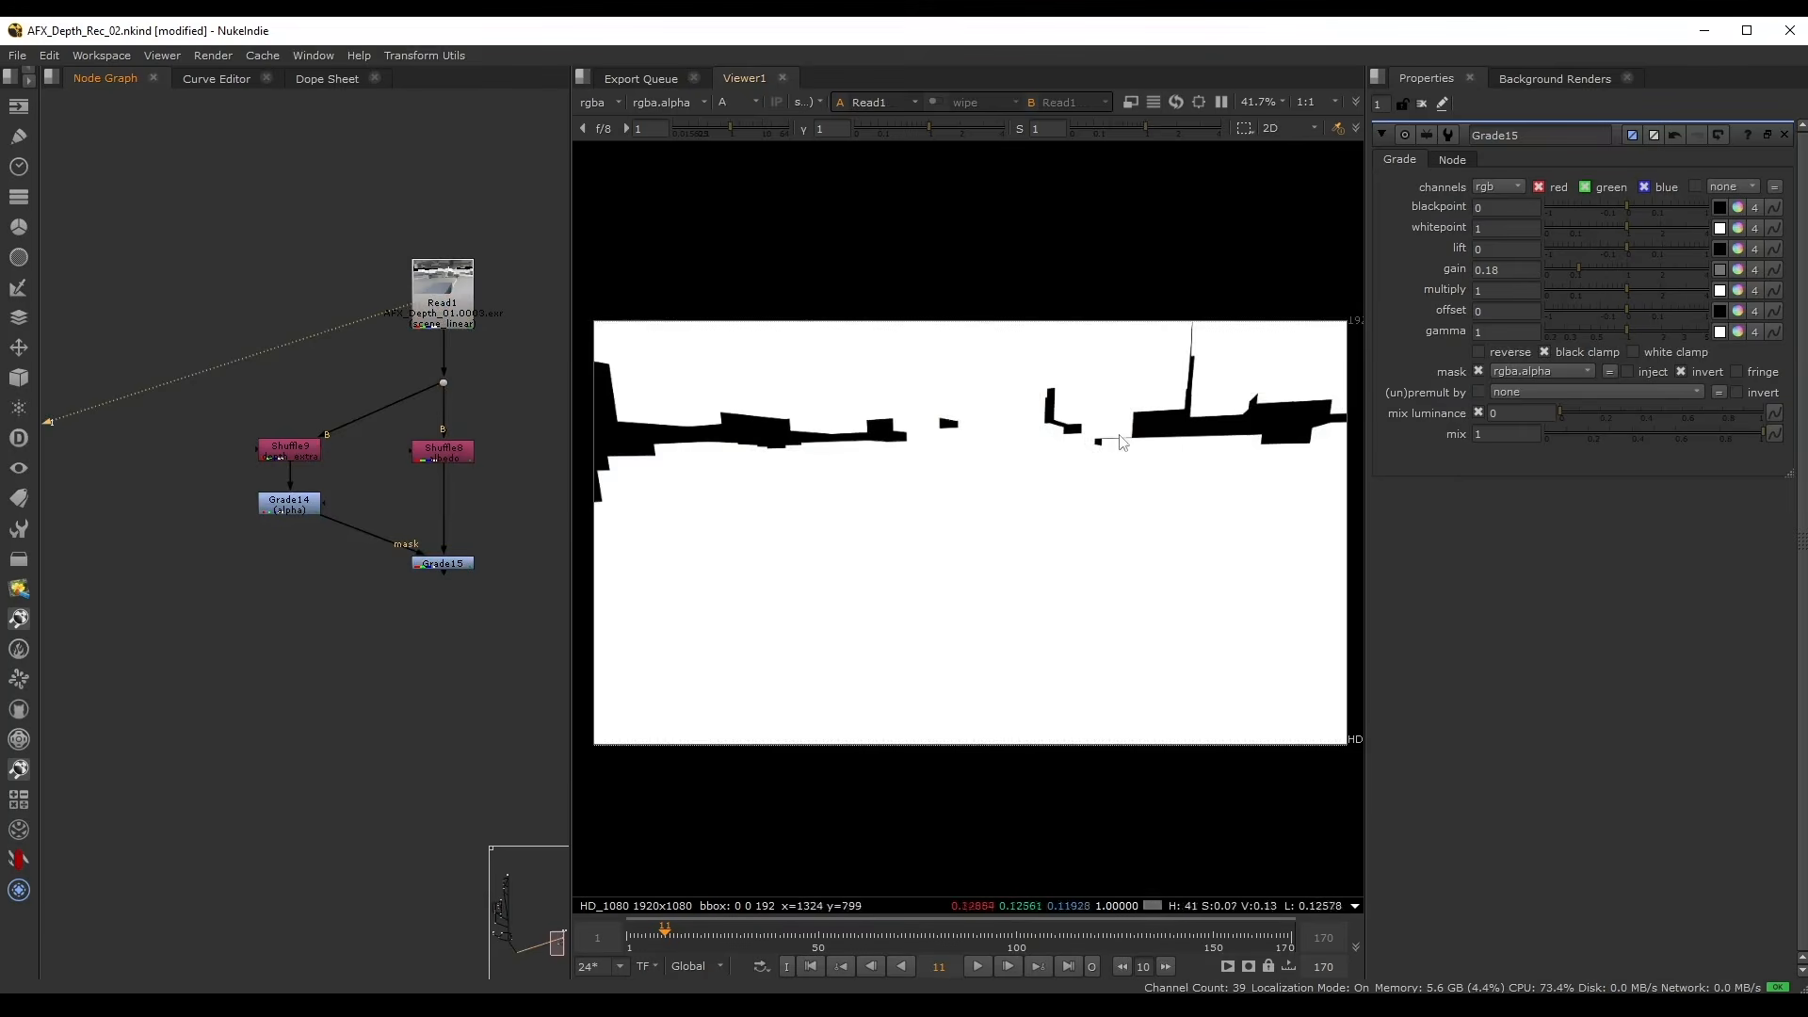
{"action": "key", "text": "1"}
{"action": "key", "text": "a"}
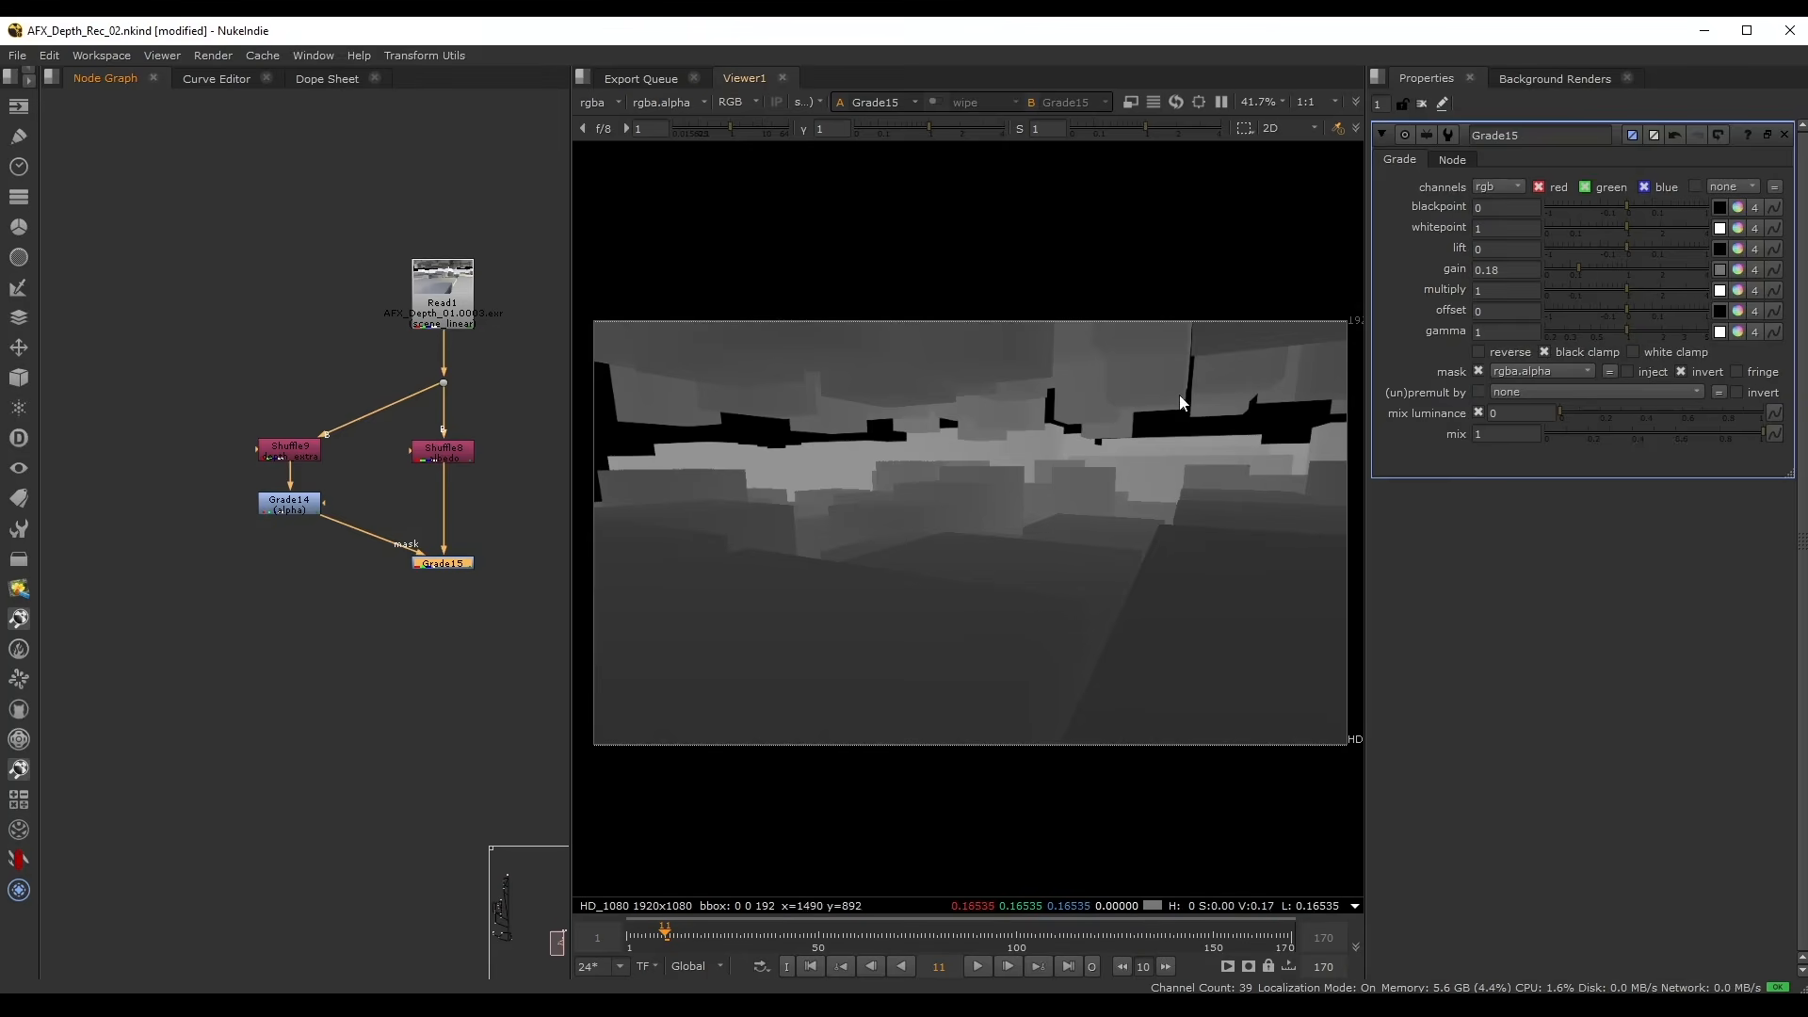
- Save the script and view the alpha channel of the depth Grade
{"action": "key", "text": "ctrl+s"}
{"action": "middle_click_drag", "start_coordinate": [263, 535], "coordinate": [191, 453]}
{"action": "left_click", "coordinate": [203, 423]}
{"action": "key", "text": "1"}
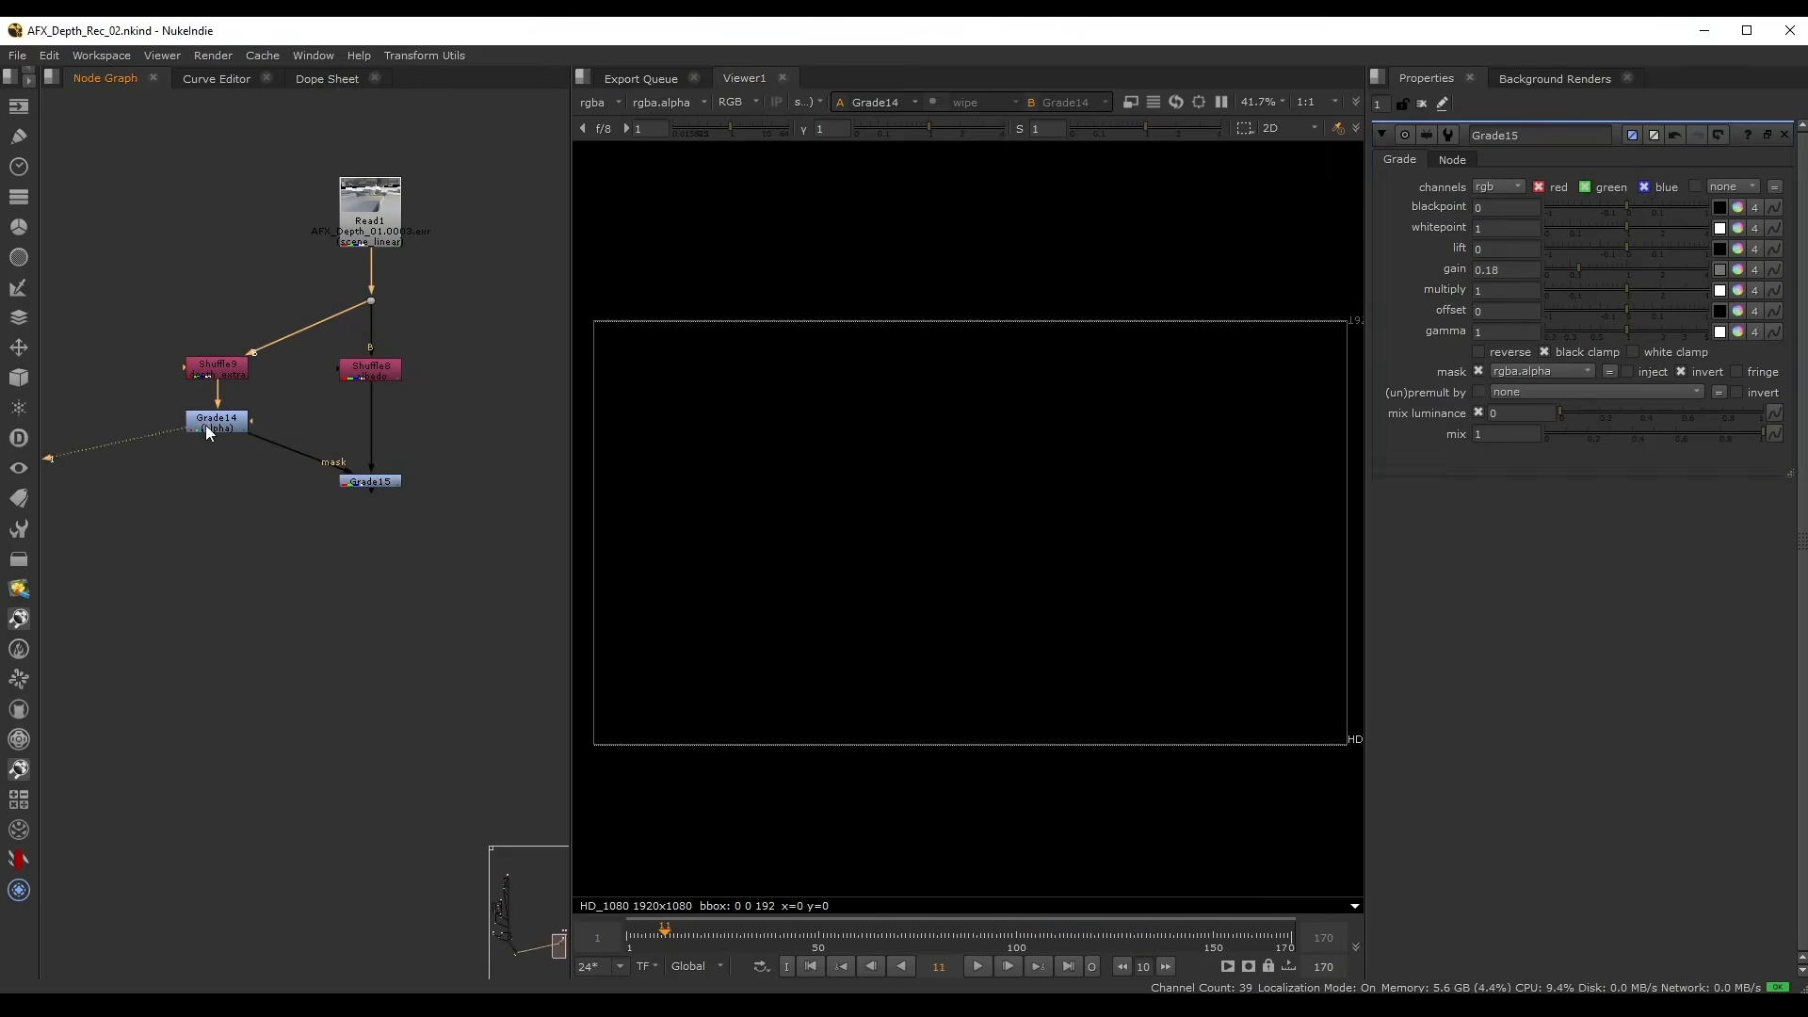
{"action": "key", "text": "a"}
{"action": "scroll", "coordinate": [226, 512], "scroll_direction": "up", "scroll_amount": 4}
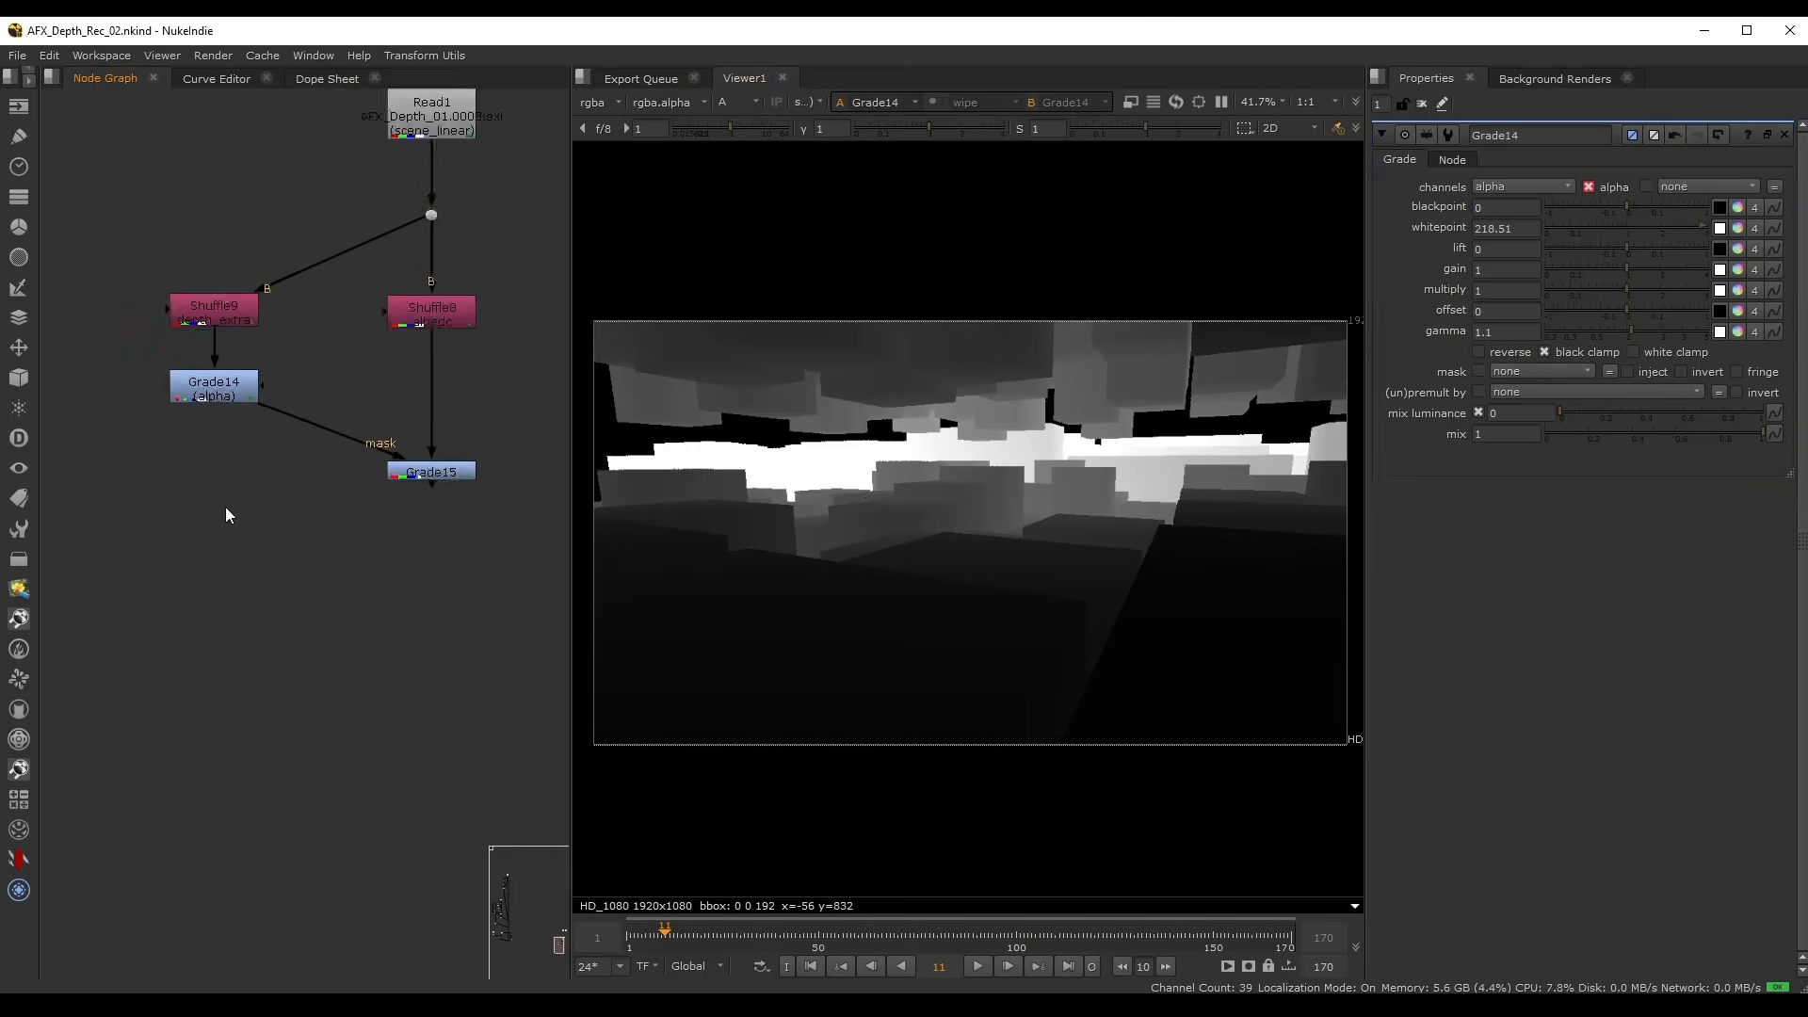
- Add a second Grade after the depth Grade, set its channels to alpha, and connect its mask to the Read branch
{"action": "key", "text": "g"}
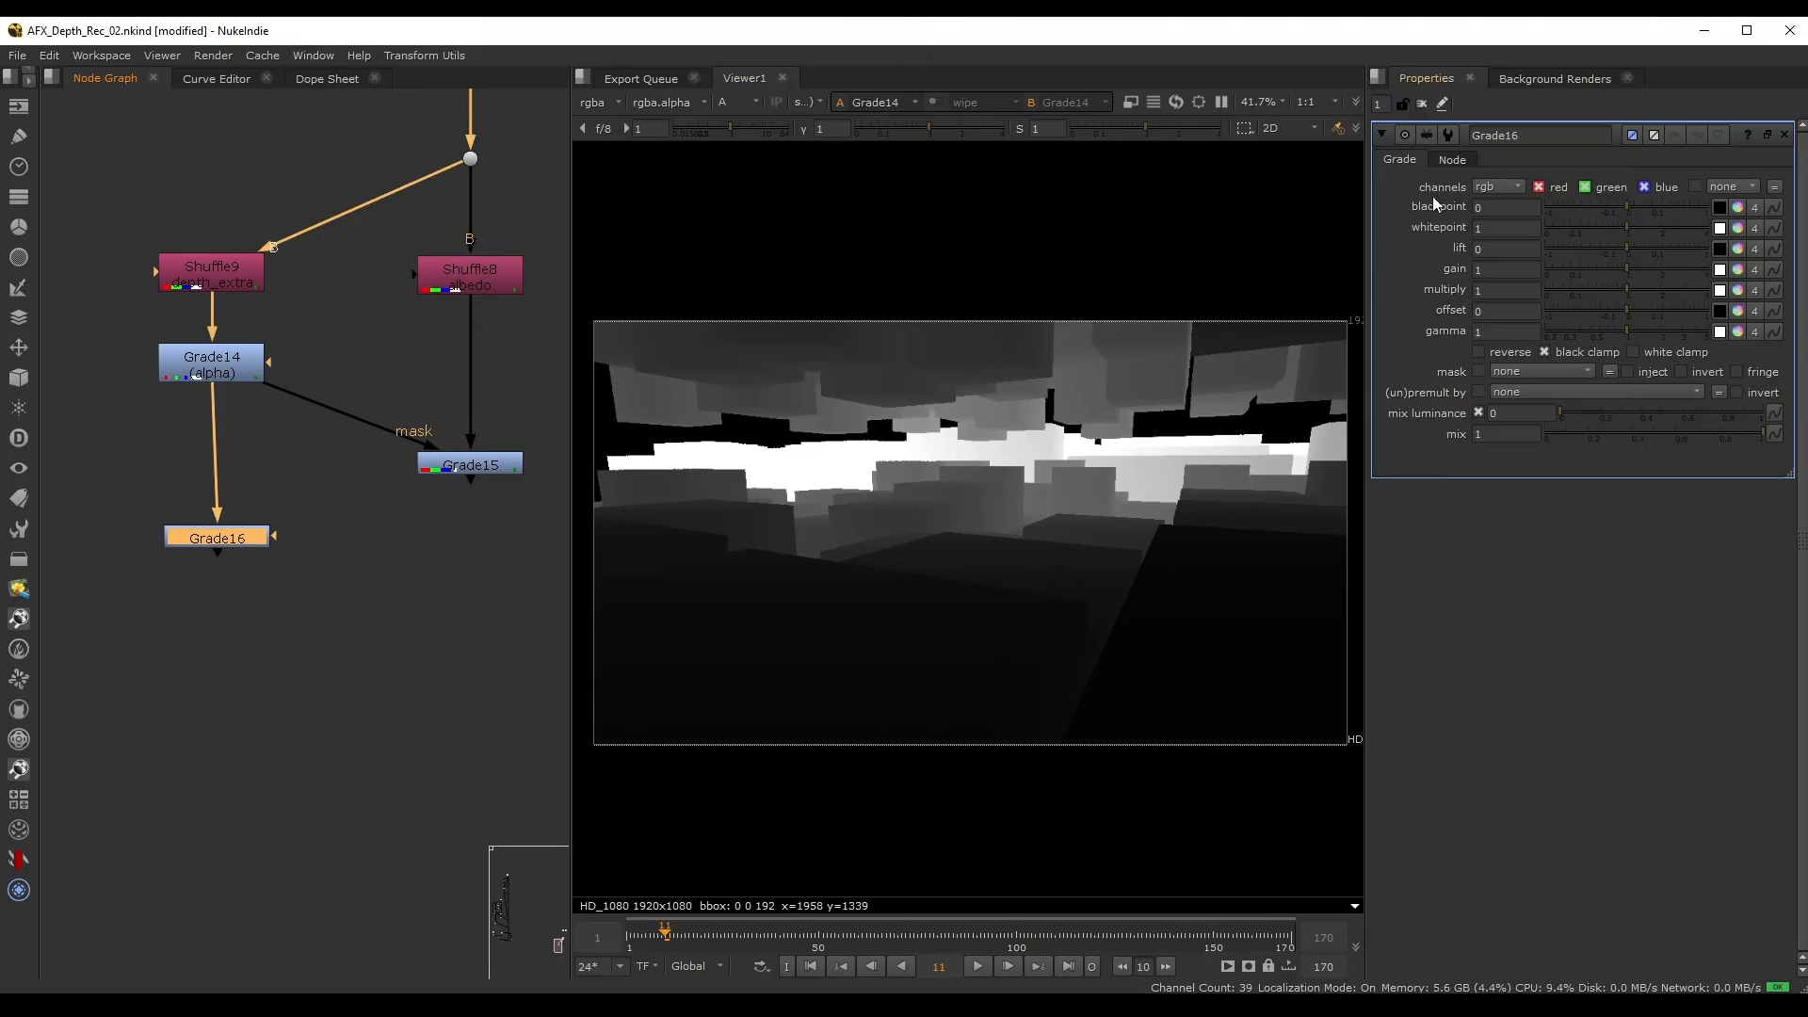
{"action": "left_click", "coordinate": [1492, 188]}
{"action": "left_click", "coordinate": [1528, 283]}
{"action": "left_click_drag", "start_coordinate": [222, 552], "coordinate": [208, 581]}
{"action": "middle_click_drag", "start_coordinate": [318, 463], "coordinate": [309, 635]}
{"action": "left_click_drag", "start_coordinate": [250, 743], "coordinate": [204, 763]}
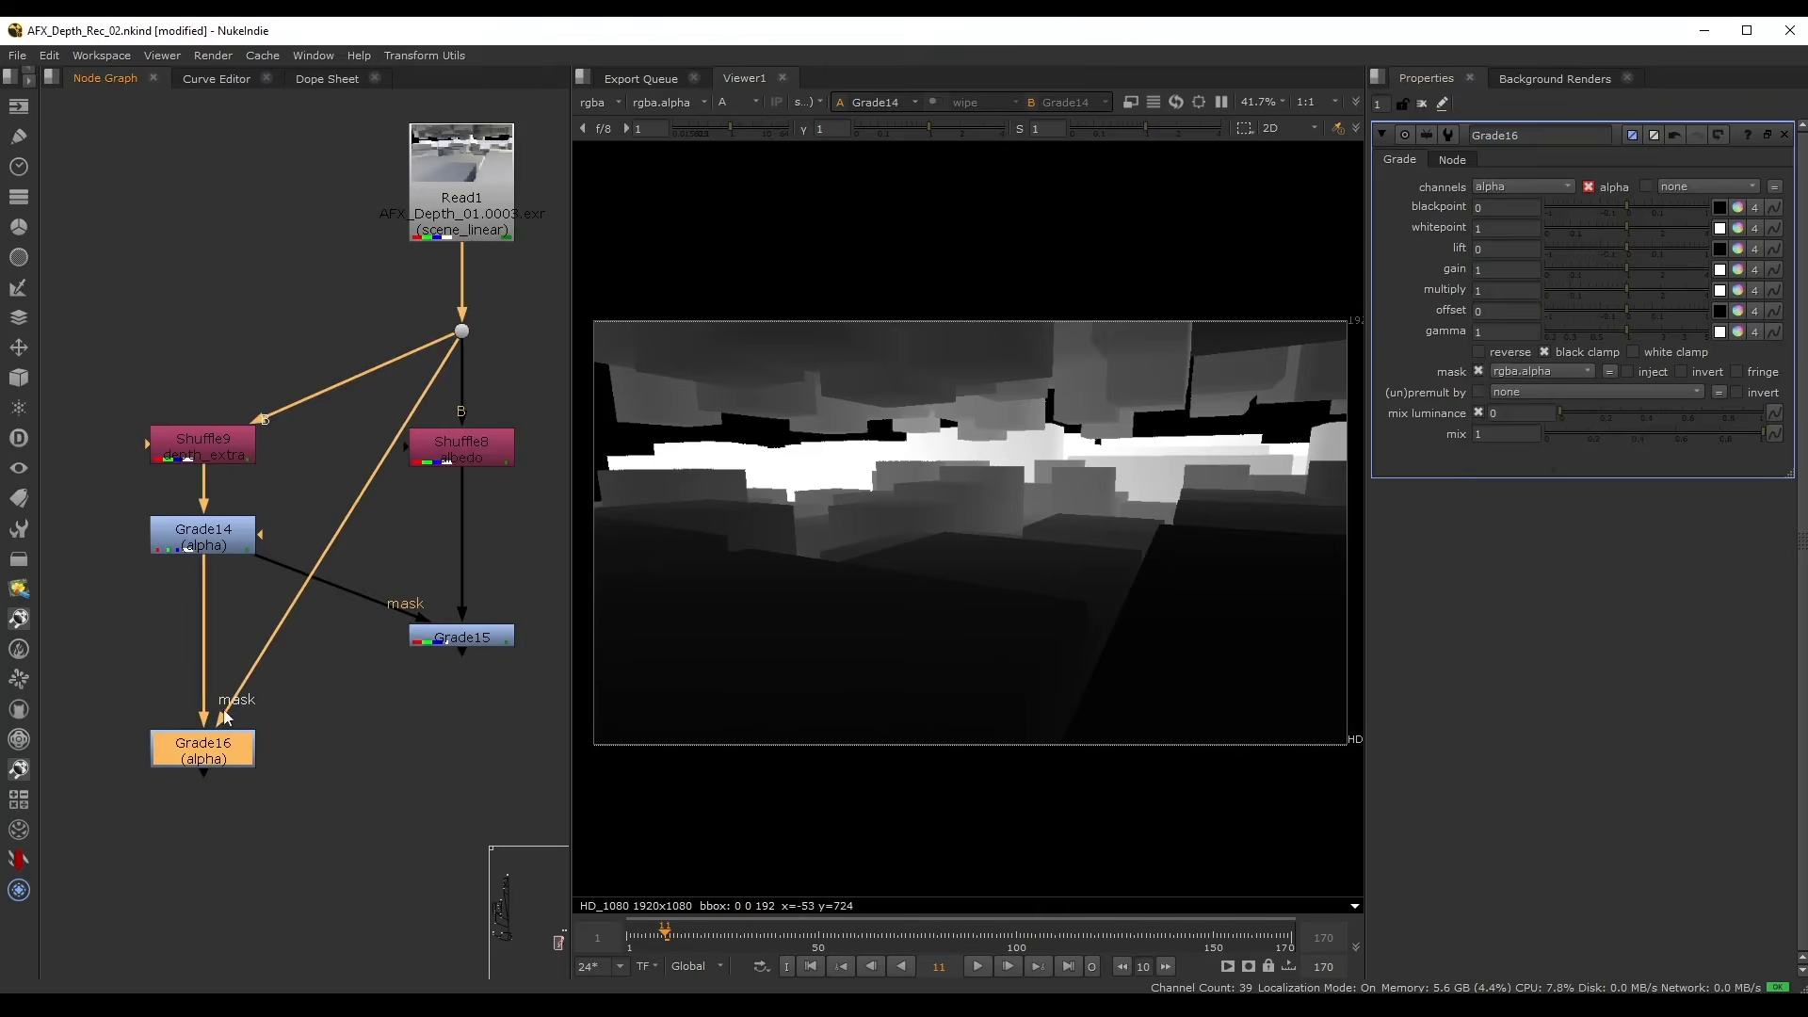
- Set the new alpha Grade's lift to 1 and invert its mask, checking the source alpha and toggling the Grade to compare
{"action": "left_click", "coordinate": [458, 202]}
{"action": "key", "text": "1"}
{"action": "left_click", "coordinate": [210, 760]}
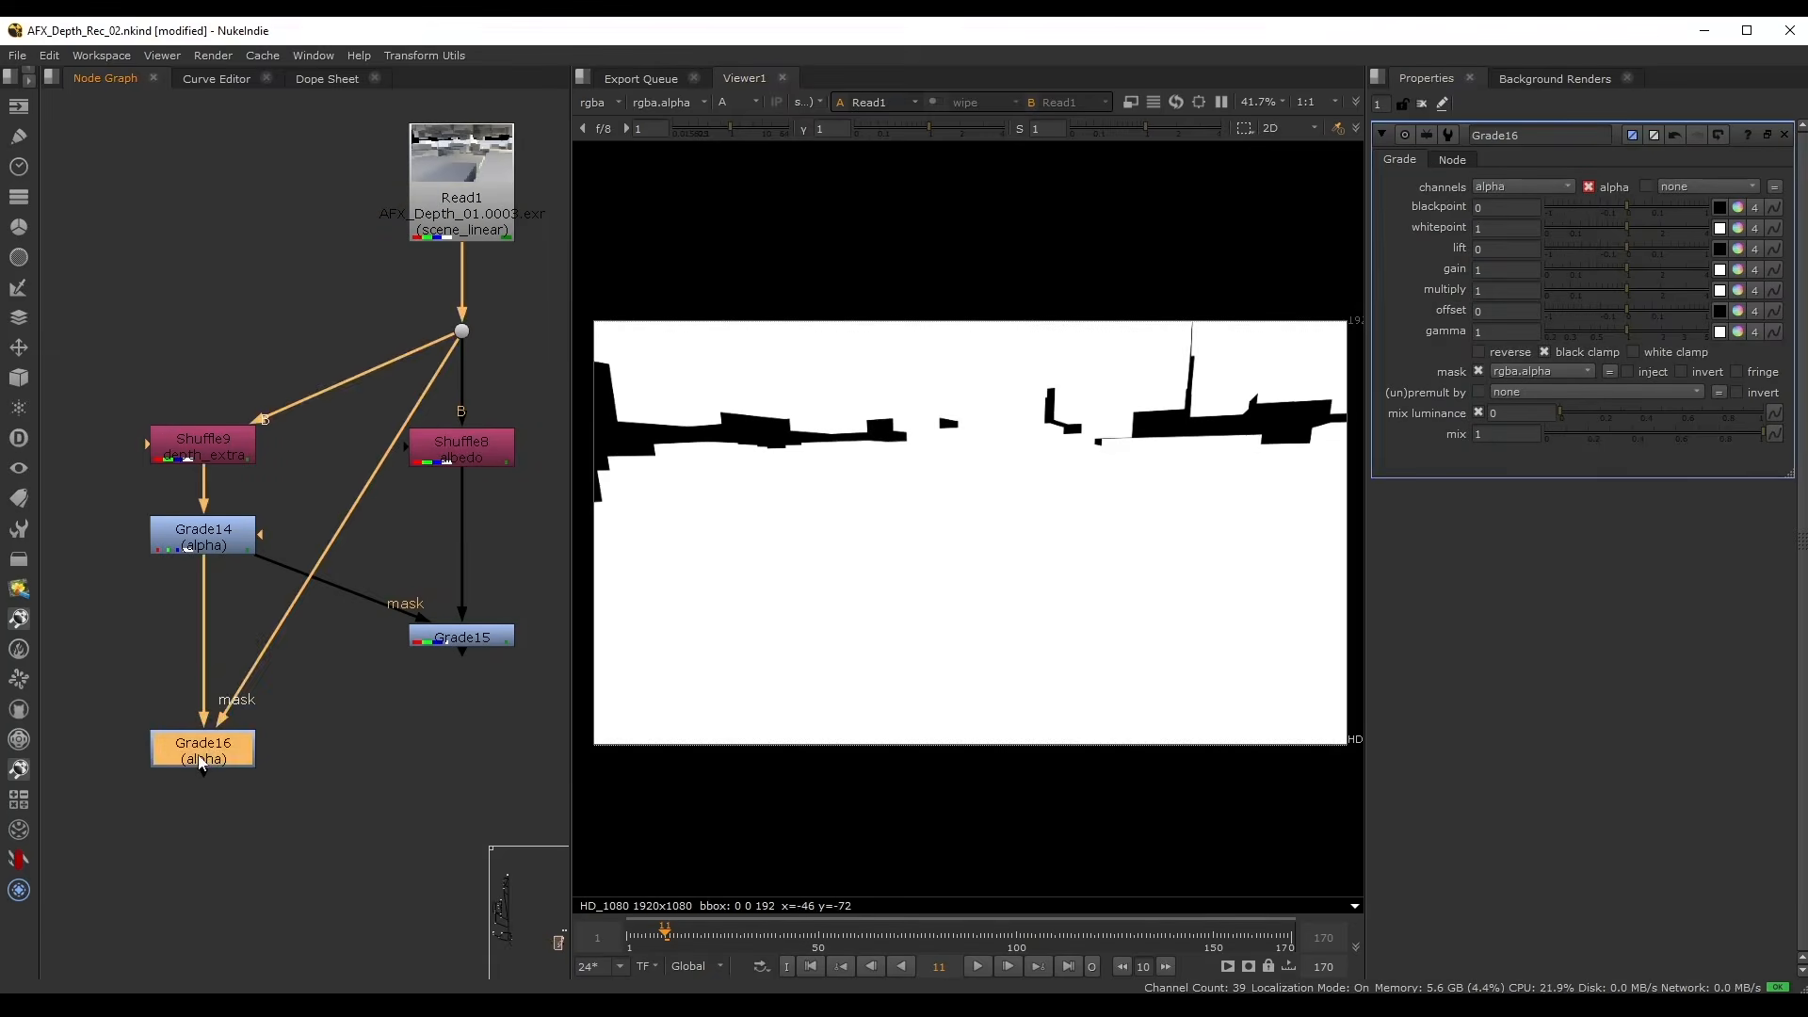
{"action": "key", "text": "1"}
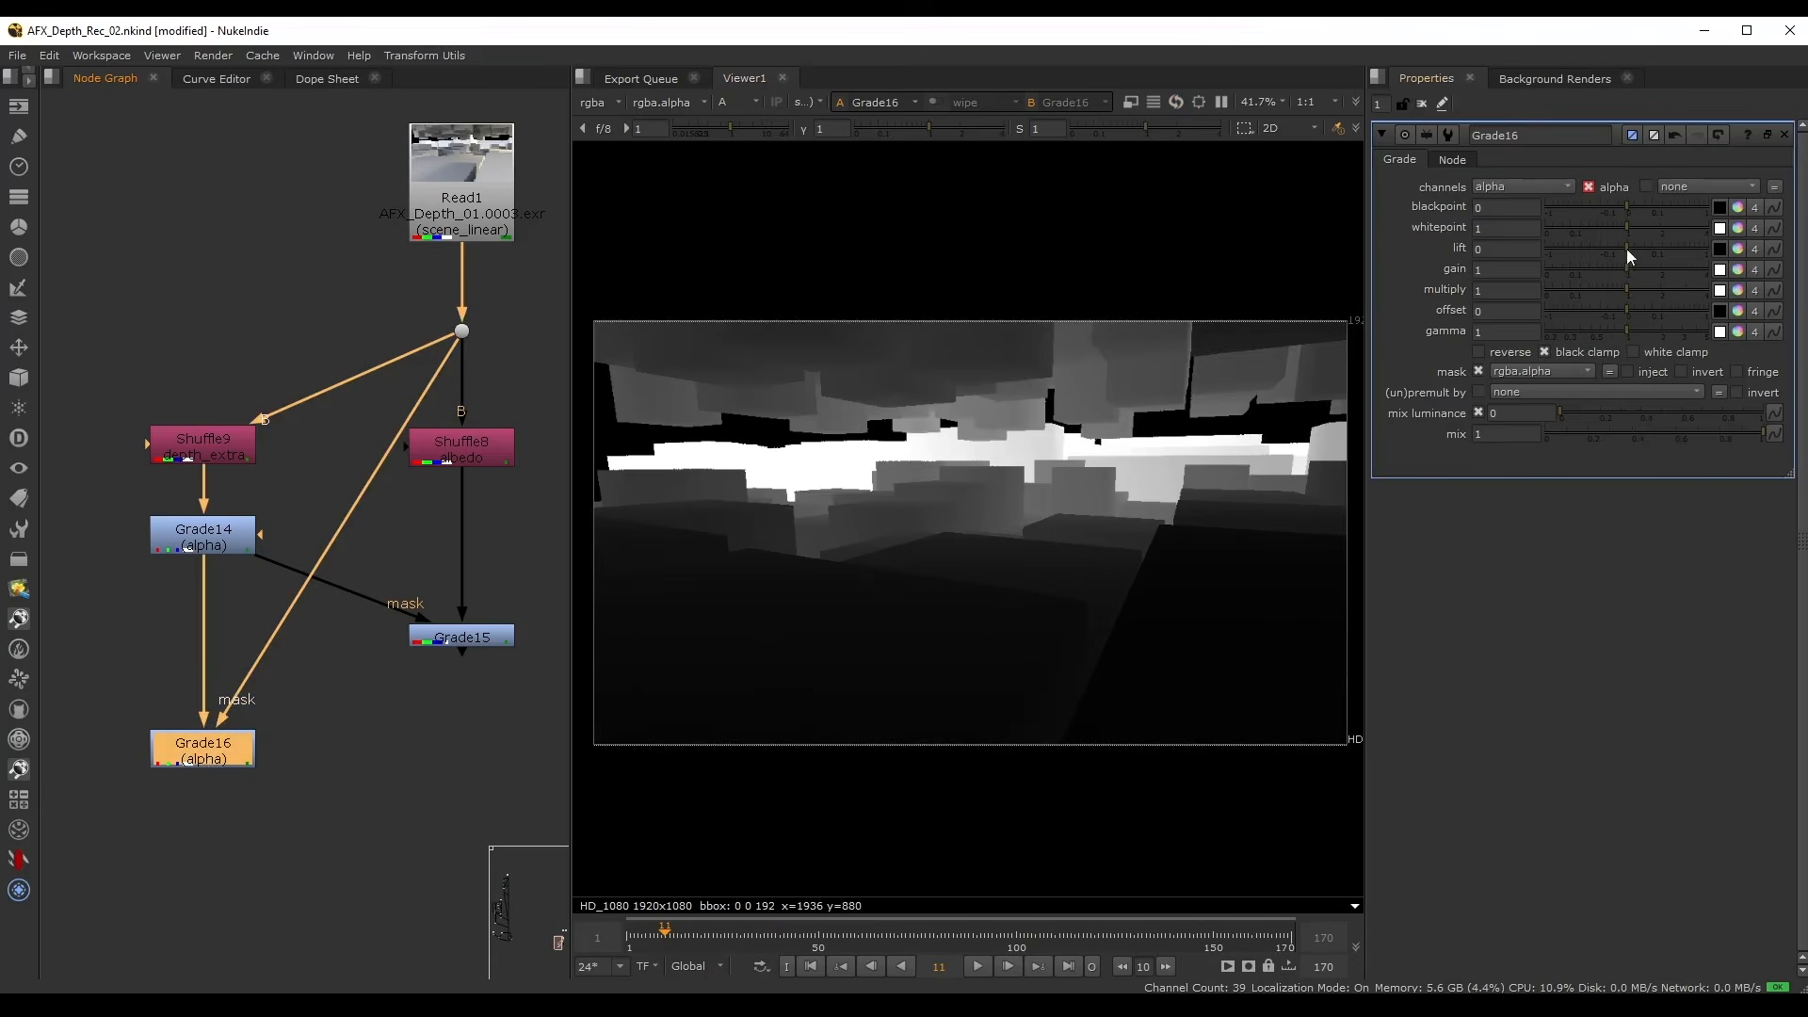
{"action": "left_click_drag", "start_coordinate": [1627, 250], "coordinate": [1740, 260]}
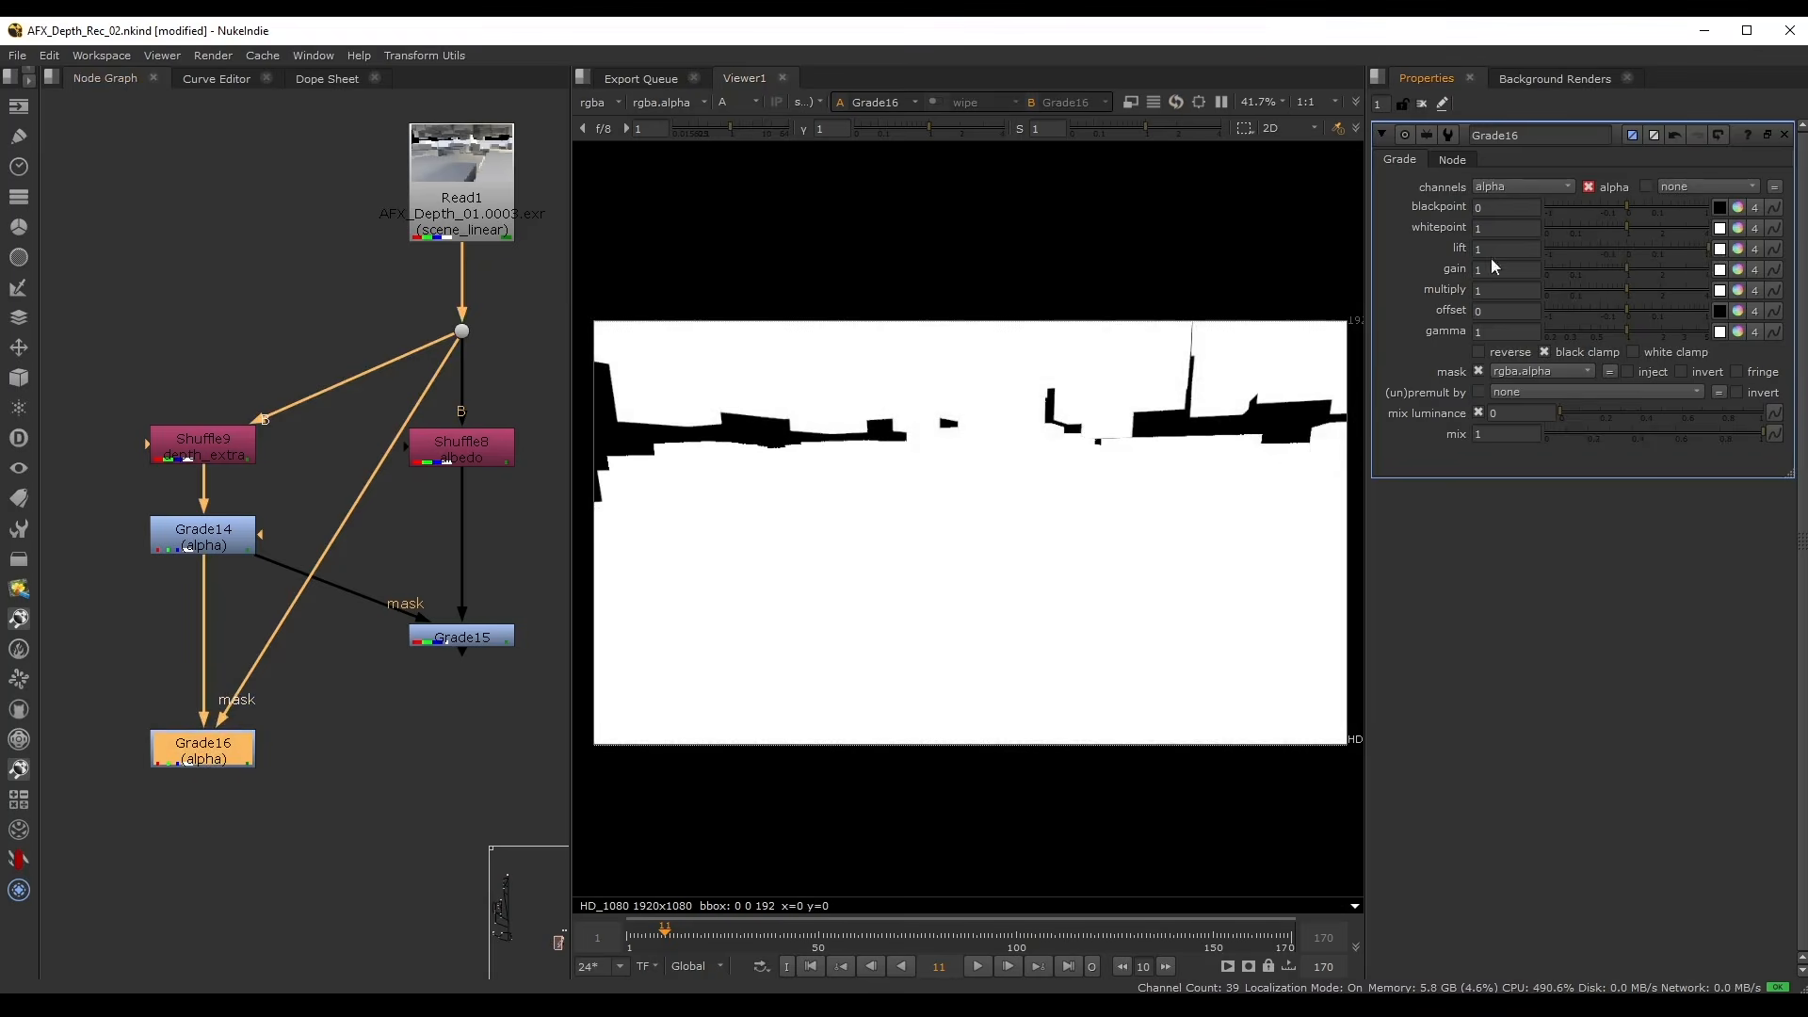
{"action": "left_click", "coordinate": [1682, 371]}
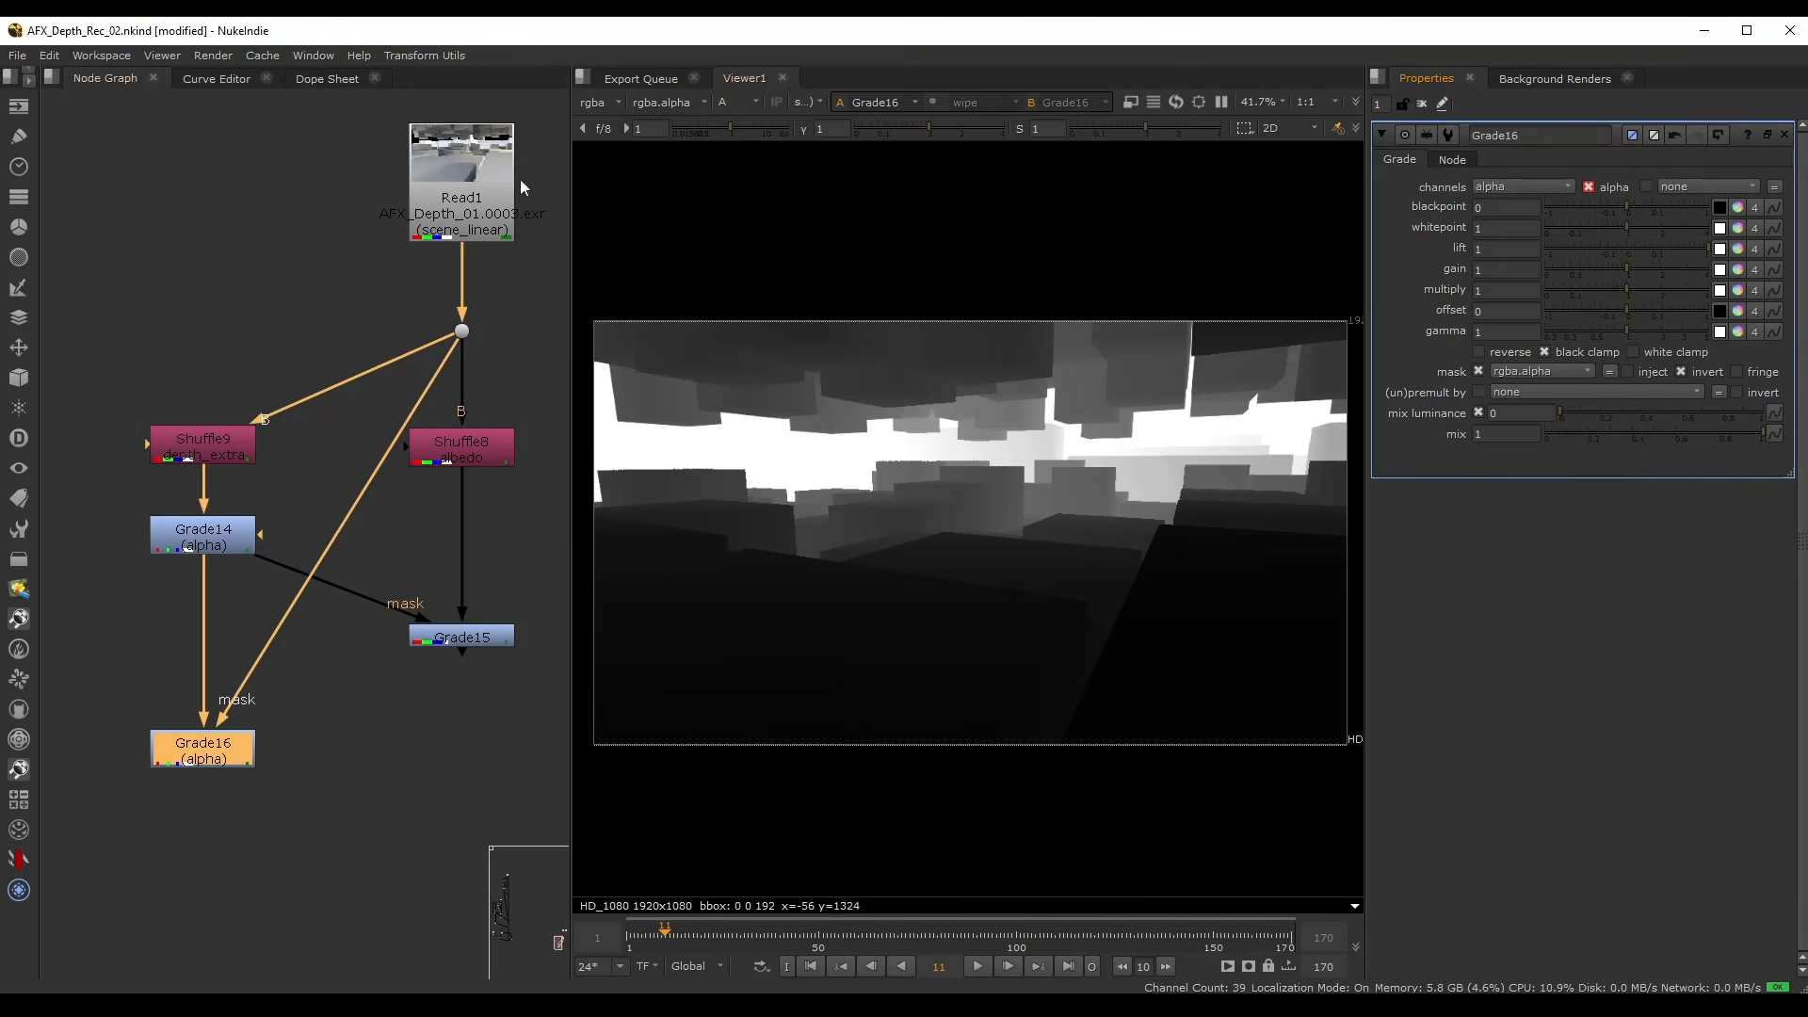
{"action": "middle_click_drag", "start_coordinate": [495, 556], "coordinate": [490, 458]}
{"action": "key", "text": "d"}
{"action": "key", "text": "d"}
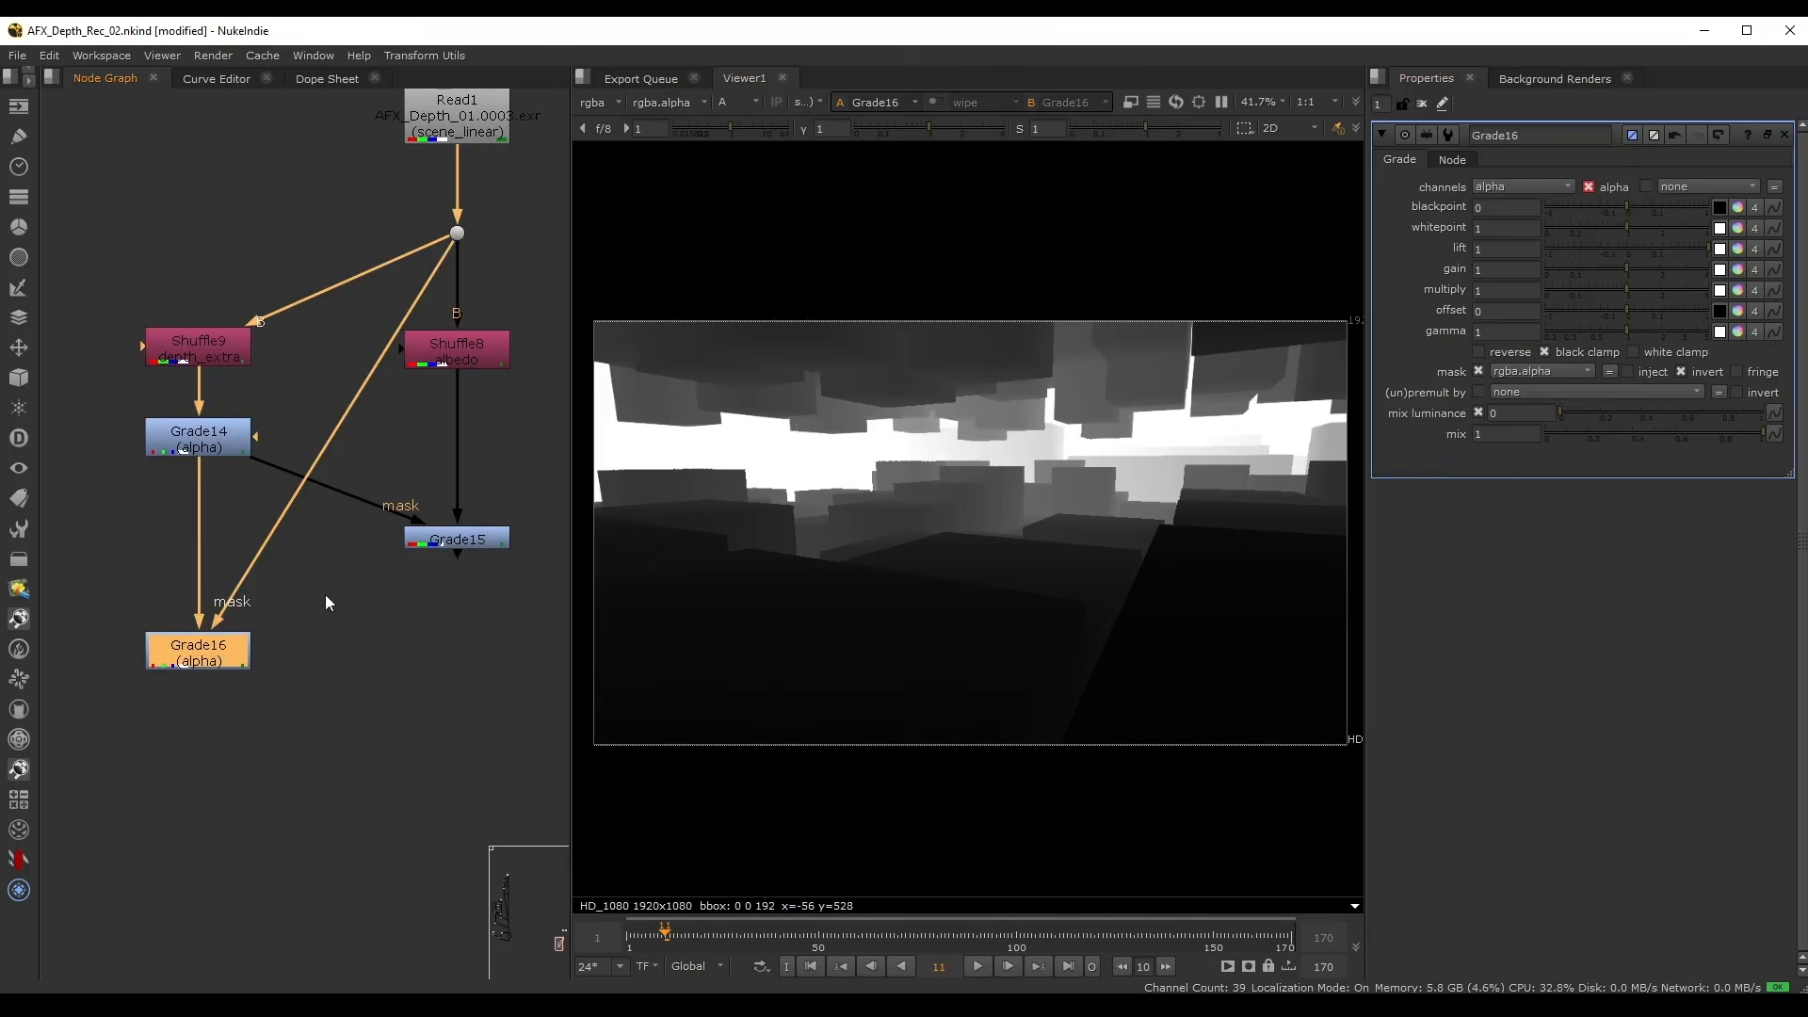
- Add a Shuffle after the second alpha Grade and route its alpha into the red, green and blue output channels
{"action": "middle_click_drag", "start_coordinate": [325, 602], "coordinate": [309, 535]}
{"action": "key", "text": "Tab"}
{"action": "type", "text": "sh"}
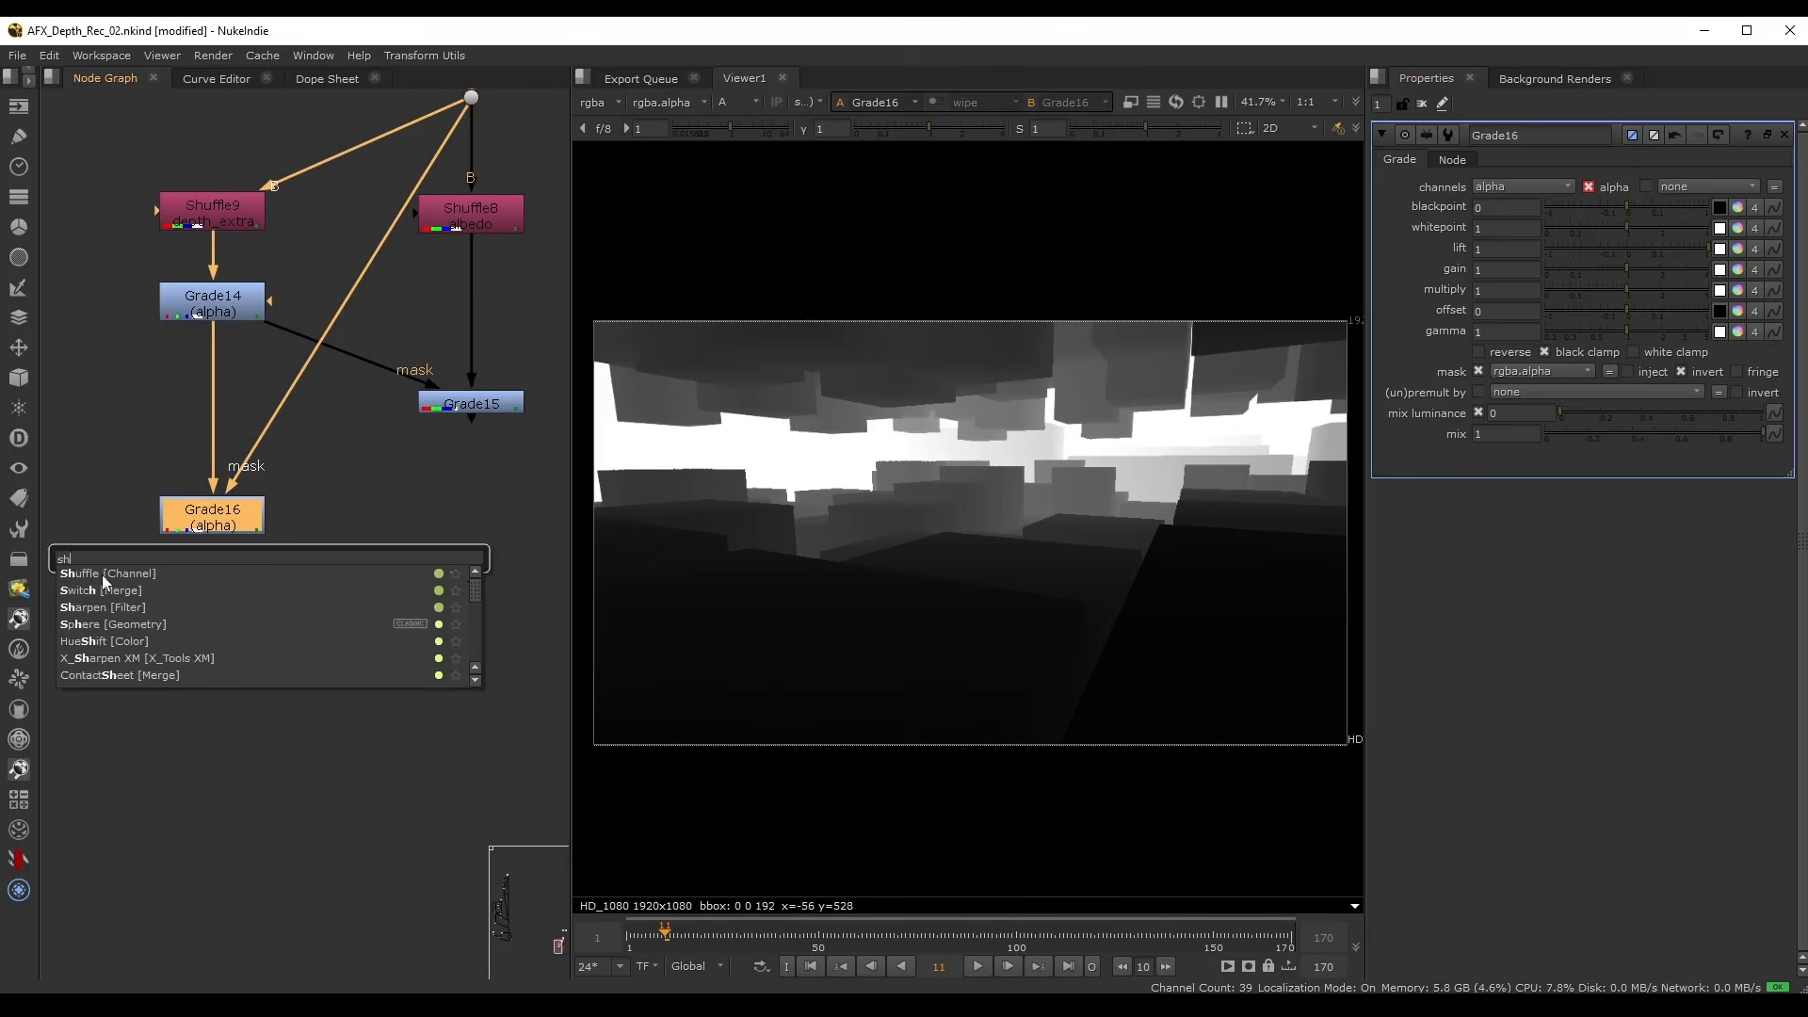
{"action": "left_click", "coordinate": [101, 574]}
{"action": "left_click_drag", "start_coordinate": [1537, 315], "coordinate": [1617, 279], "text": "ctrl+shift"}
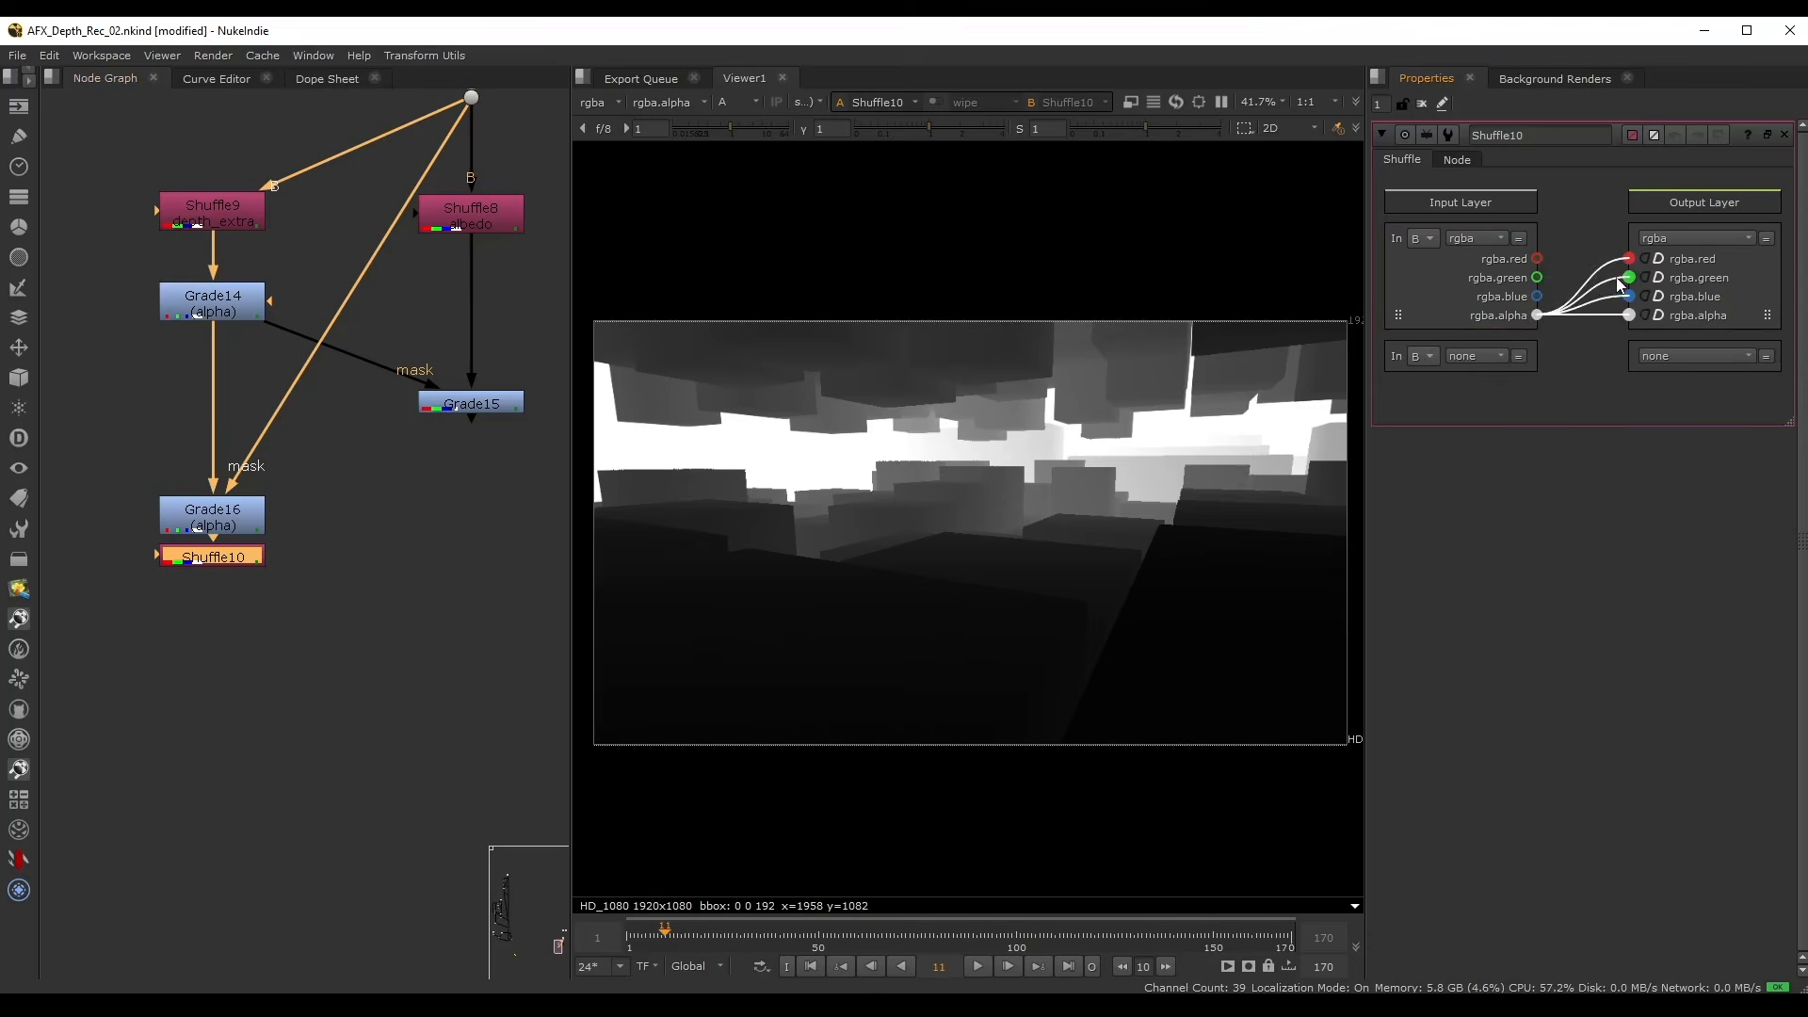
- Merge the shuffled depth as input A with the masked albedo Grade as input B, placing the Merge below that Grade
{"action": "middle_click_drag", "start_coordinate": [326, 594], "coordinate": [218, 536]}
{"action": "key", "text": "m"}
{"action": "left_click_drag", "start_coordinate": [261, 510], "coordinate": [308, 582]}
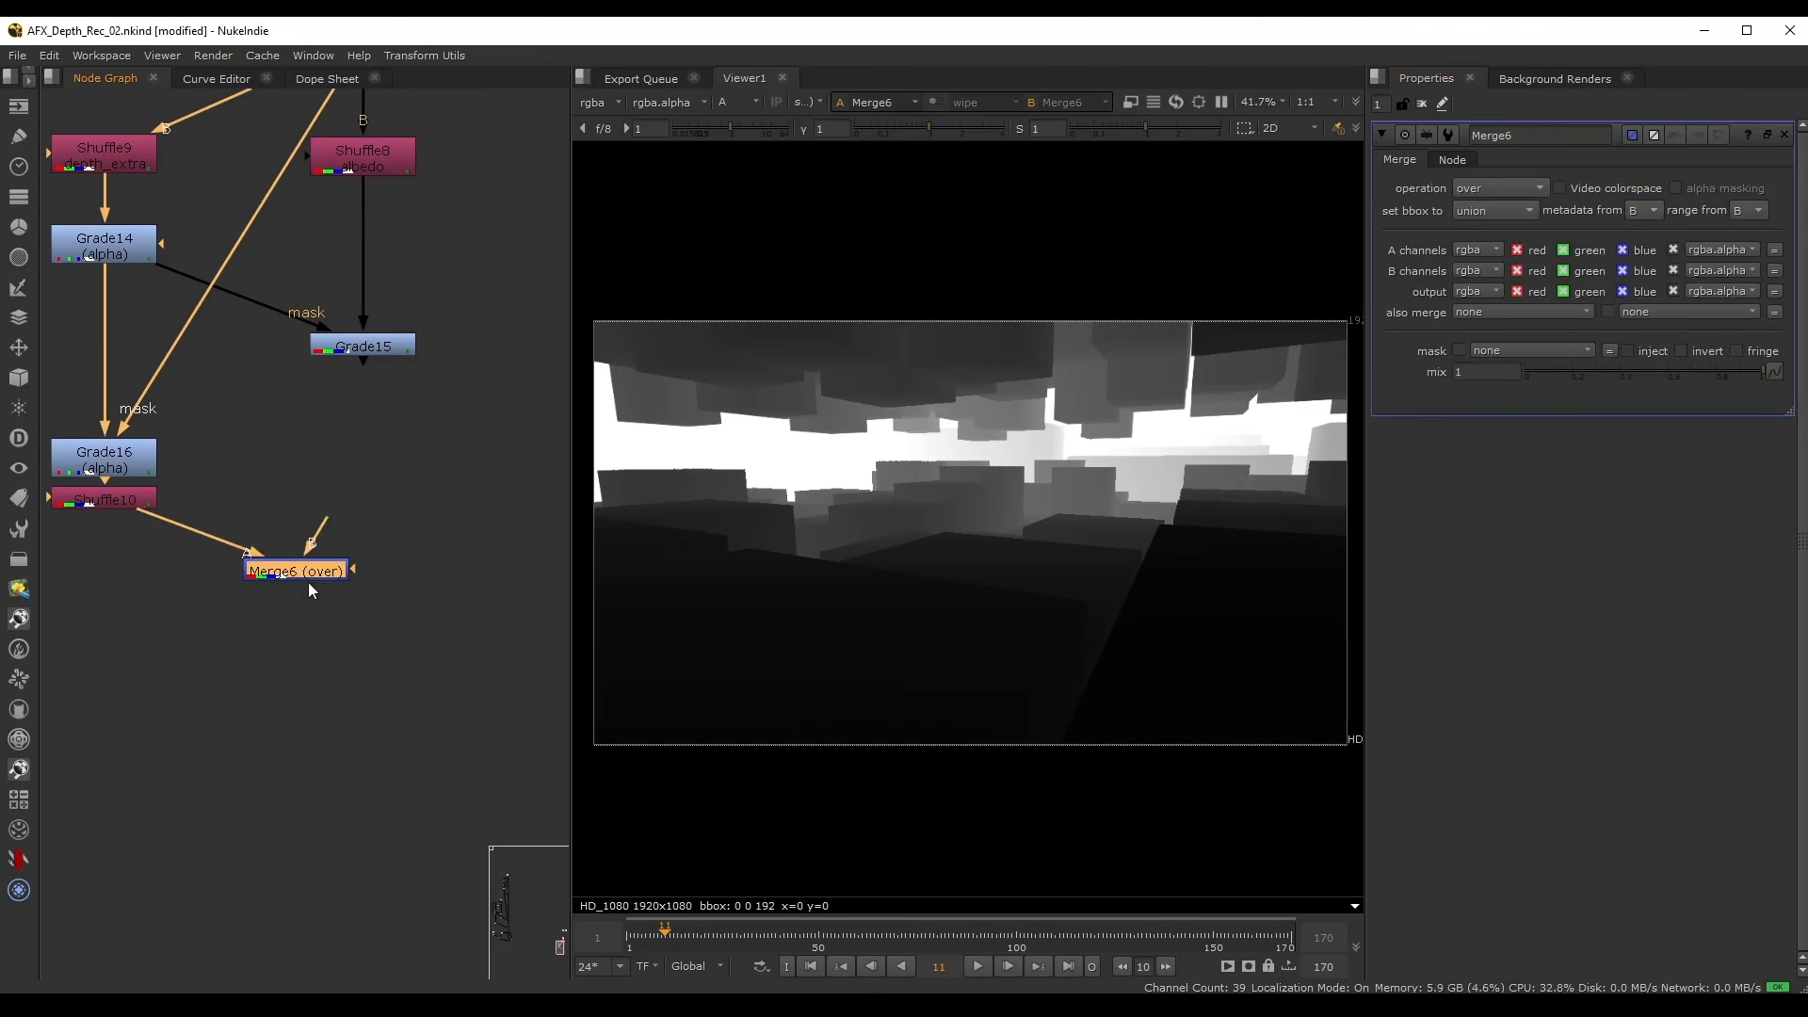
{"action": "left_click_drag", "start_coordinate": [324, 519], "coordinate": [363, 350]}
{"action": "left_click_drag", "start_coordinate": [302, 579], "coordinate": [364, 647]}
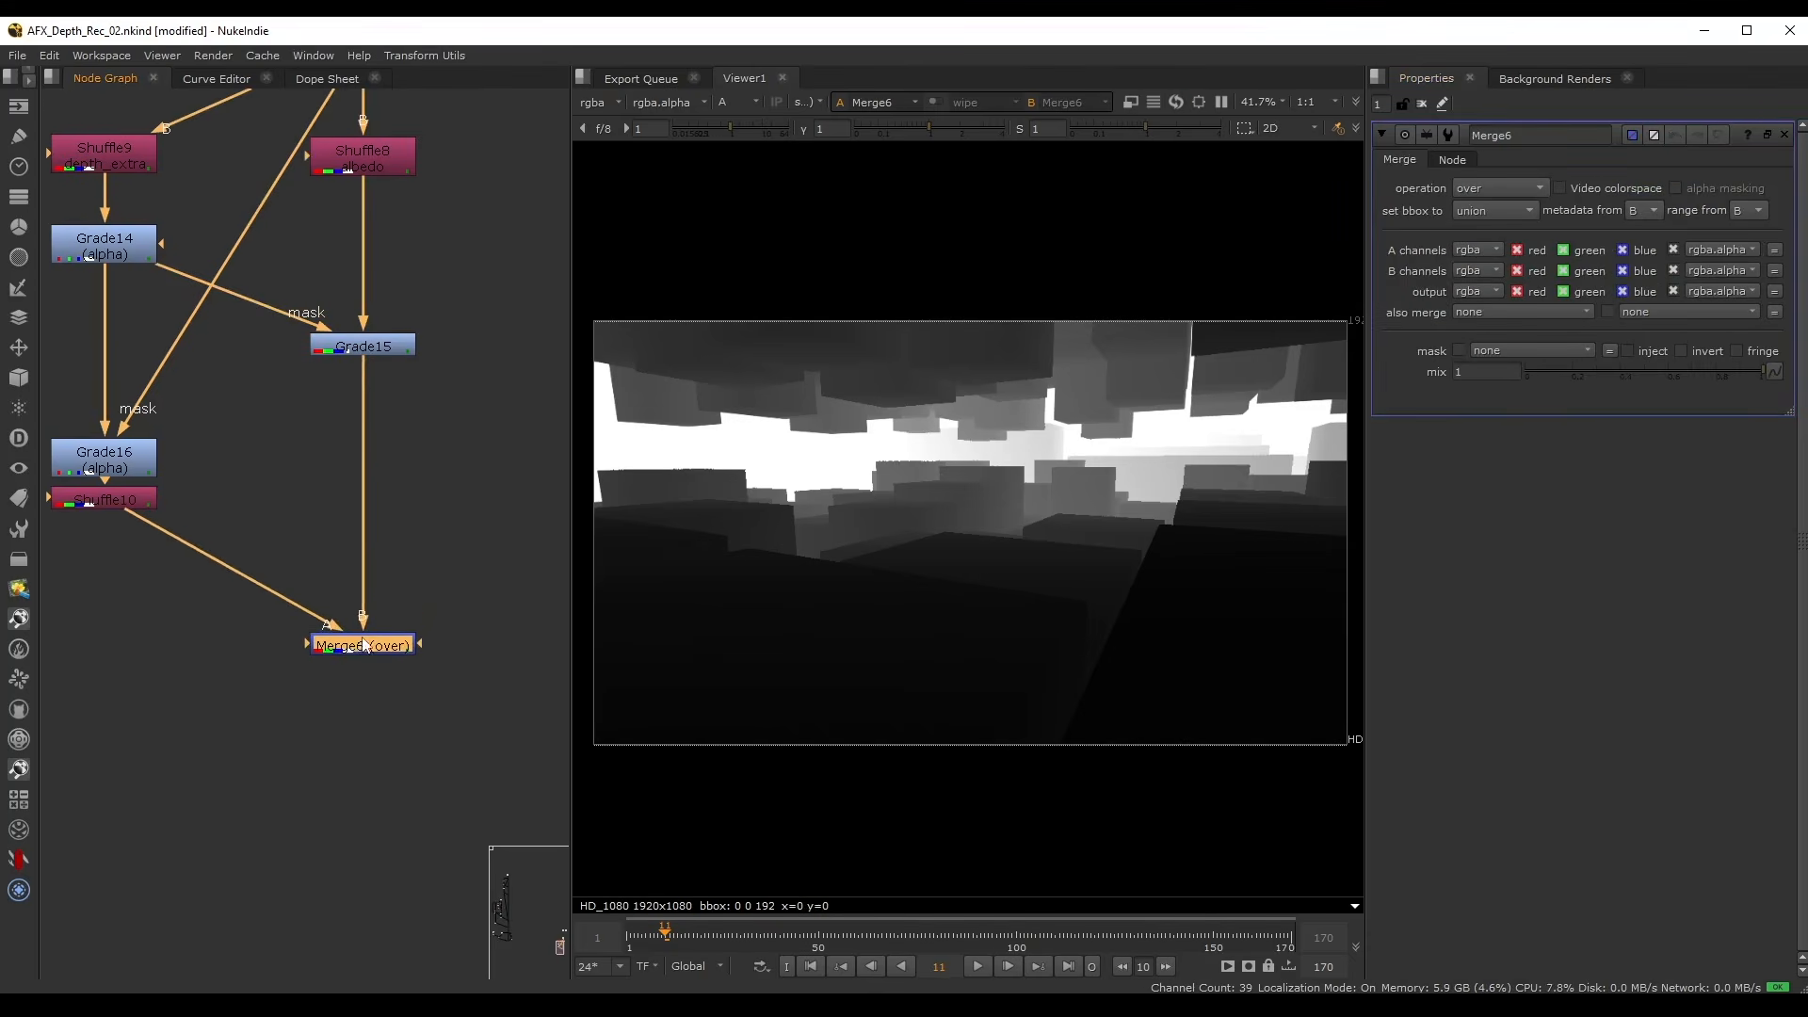
- Set the Merge operation to screen and compare the RGB result with the Merge disabled and enabled
{"action": "left_click", "coordinate": [1478, 188]}
{"action": "left_click", "coordinate": [1511, 521]}
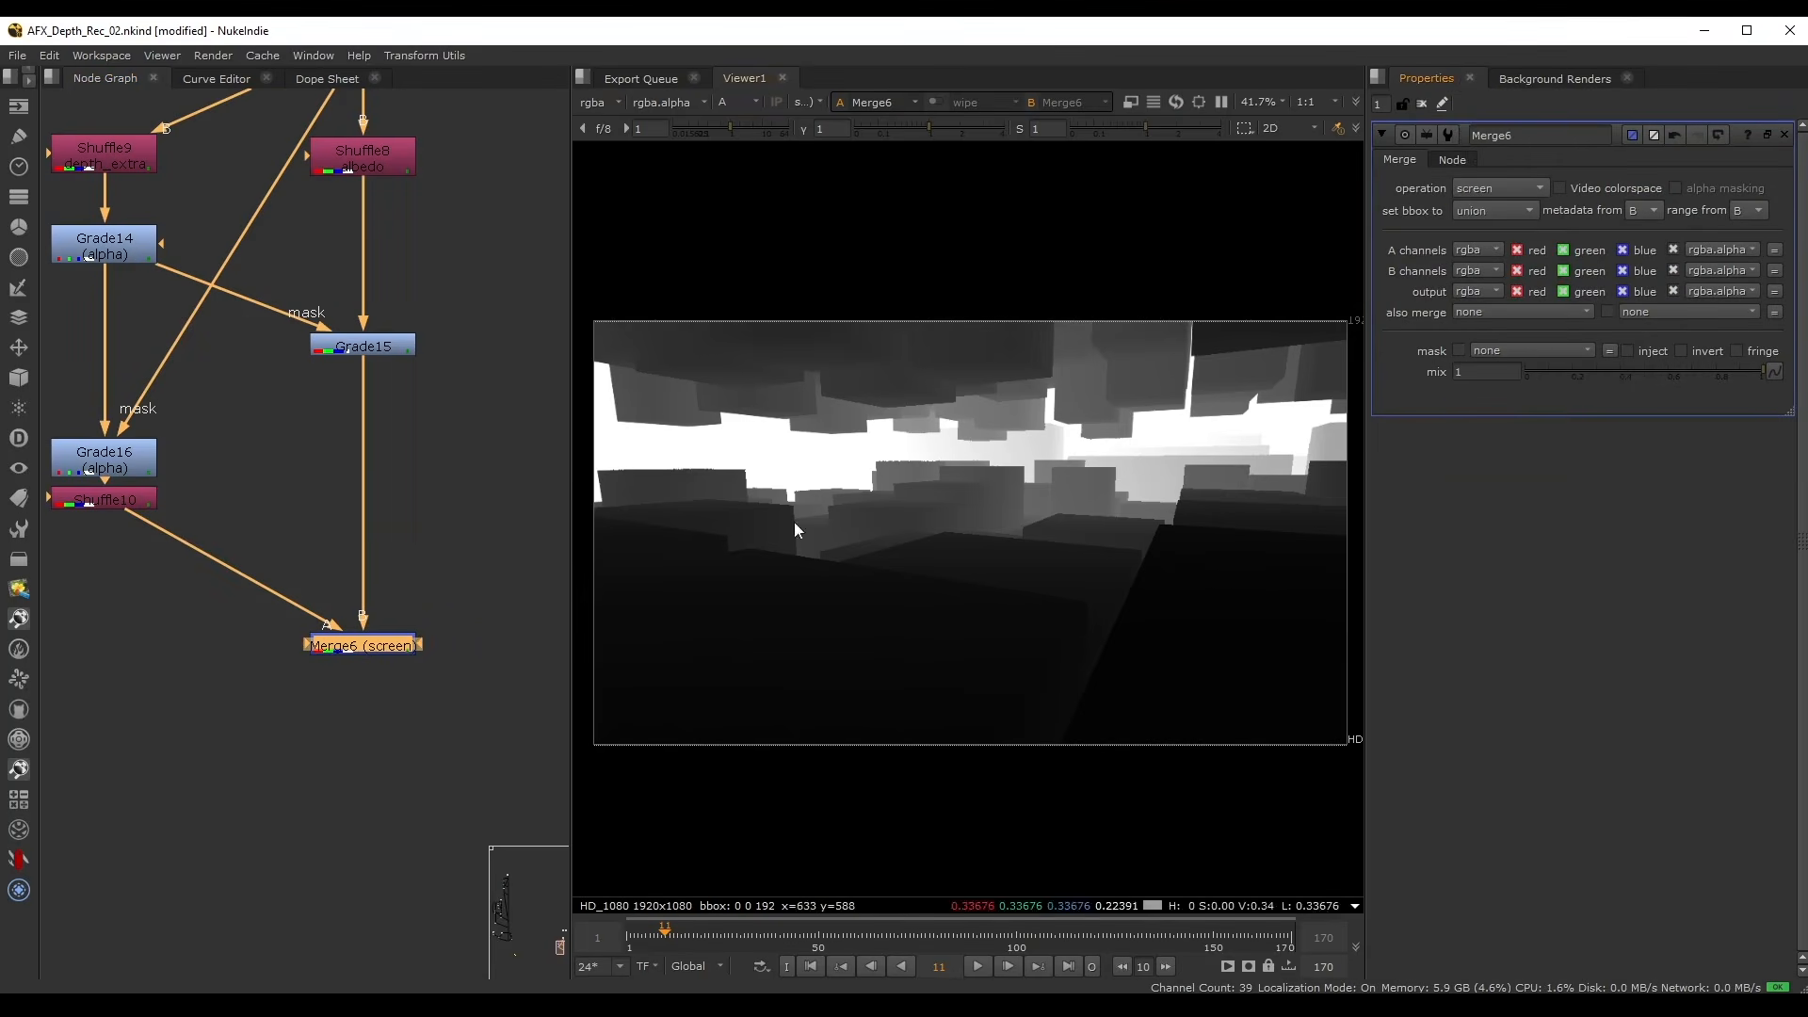
{"action": "left_click_drag", "start_coordinate": [367, 648], "coordinate": [372, 664]}
{"action": "key", "text": "a"}
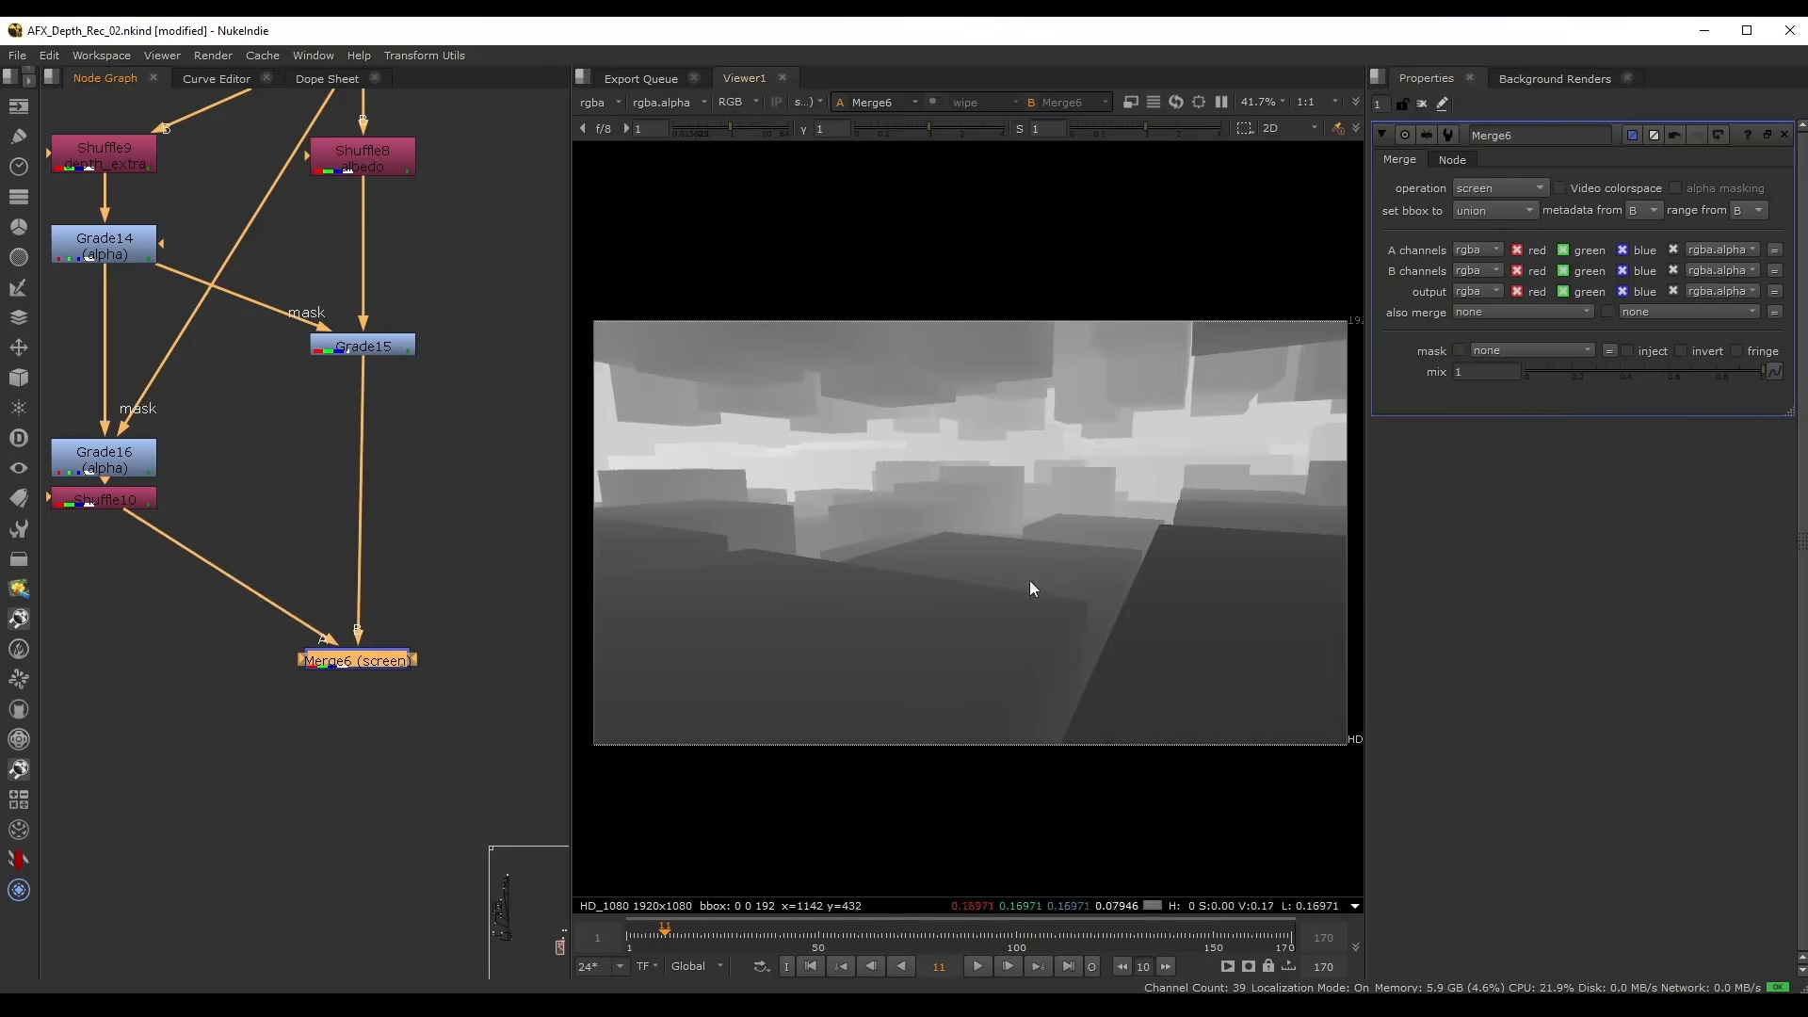
{"action": "key", "text": "d"}
{"action": "key", "text": "d"}
{"action": "key", "text": "d"}
{"action": "key", "text": "d"}
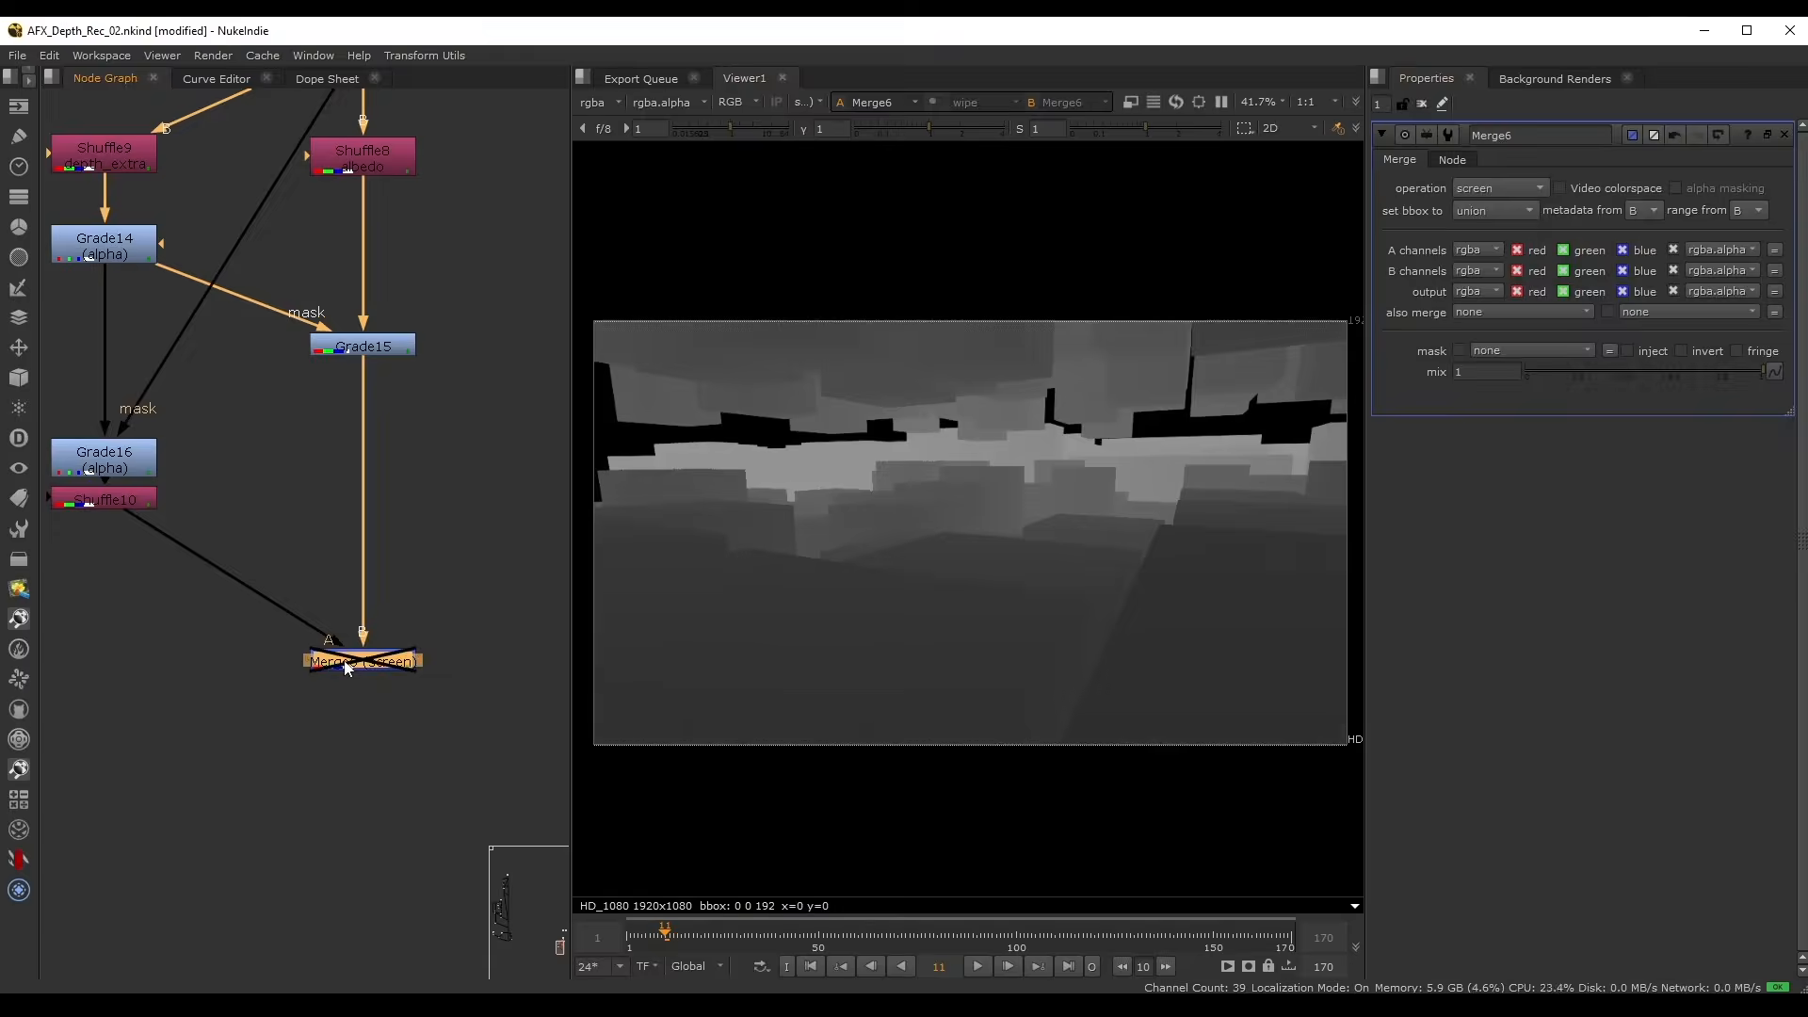
- Insert a Grade between the depth Shuffle and the screen Merge and lower its gamma to 0.49
{"action": "middle_click_drag", "start_coordinate": [144, 500], "coordinate": [297, 489]}
{"action": "left_click", "coordinate": [318, 547]}
{"action": "key", "text": "g"}
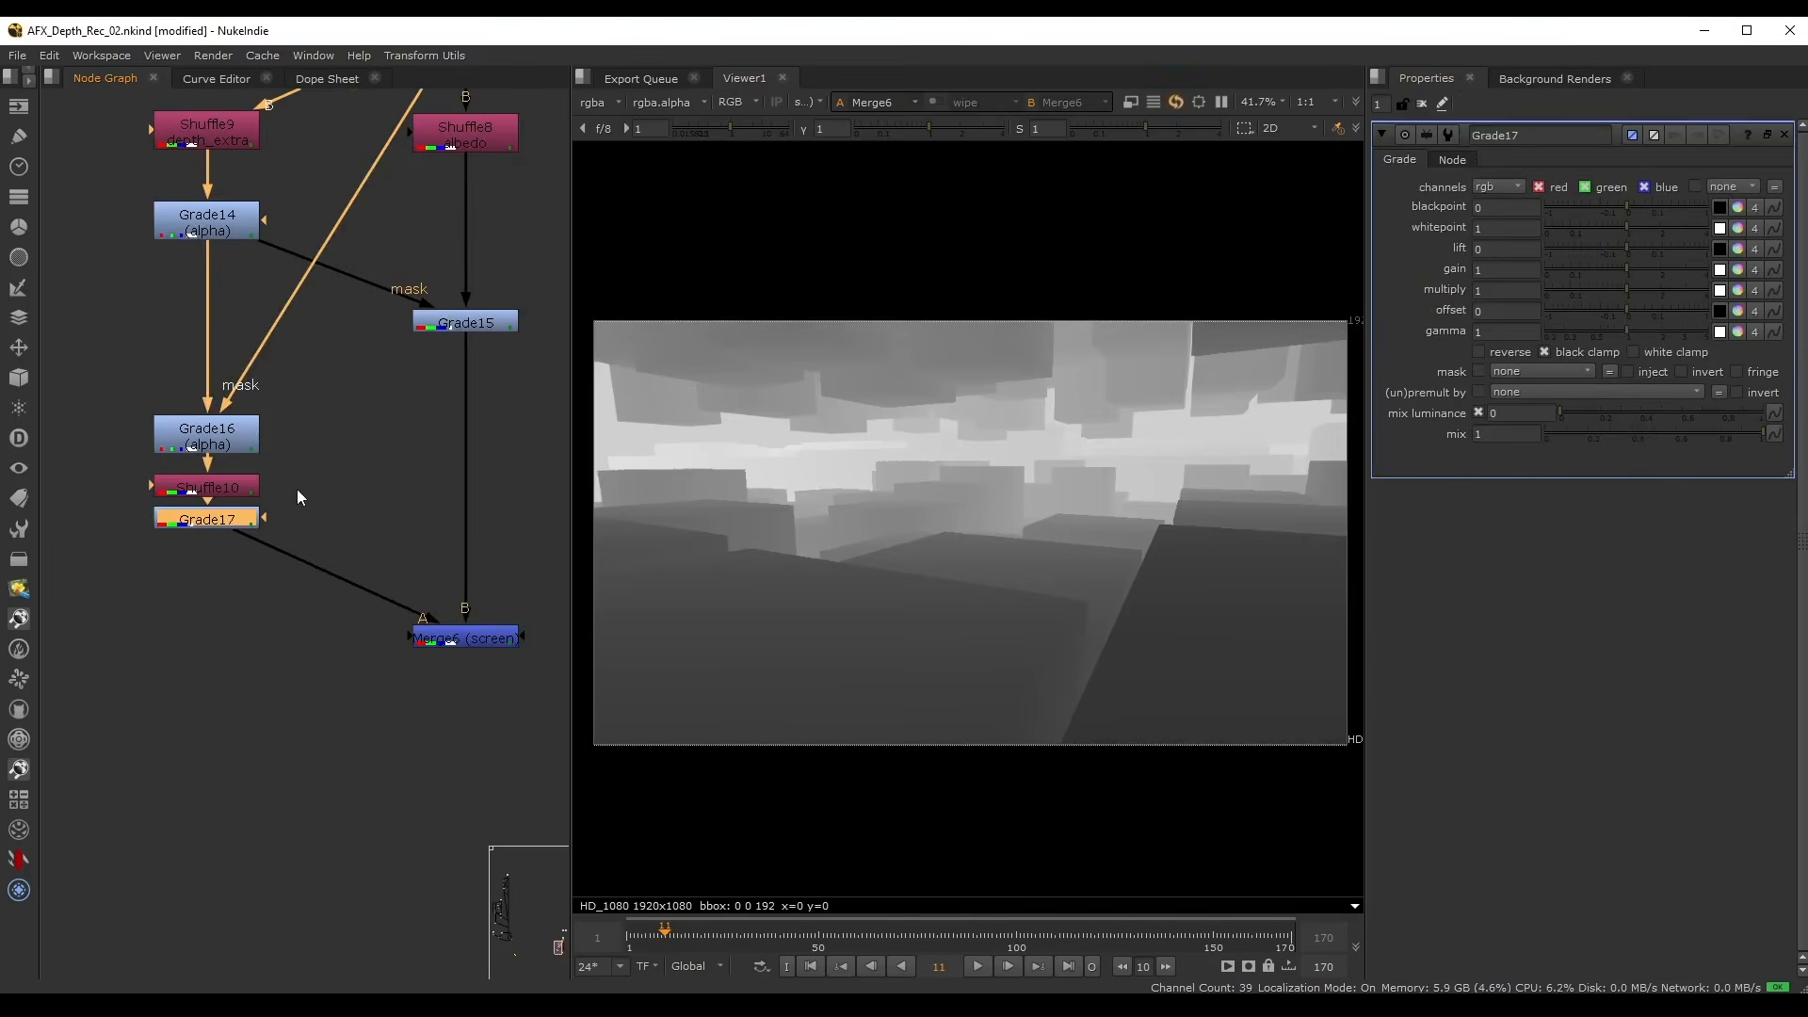
{"action": "left_click_drag", "start_coordinate": [220, 523], "coordinate": [314, 578]}
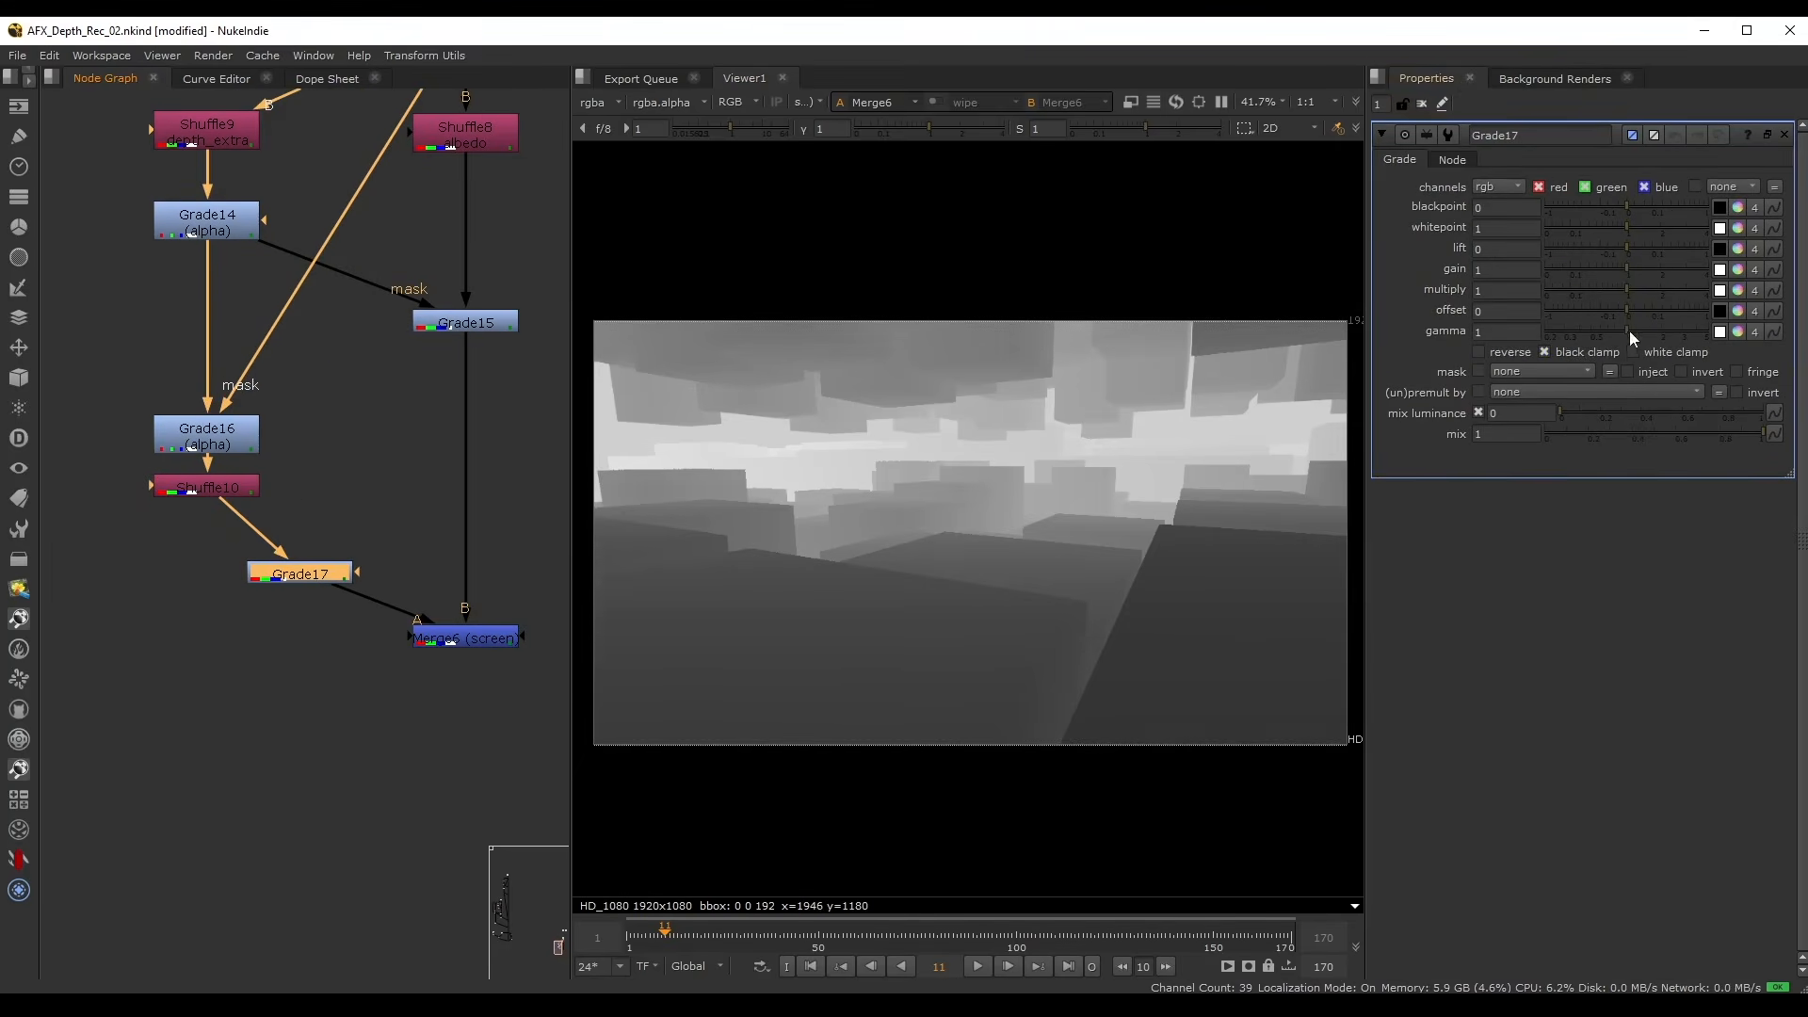
{"action": "left_click_drag", "start_coordinate": [1629, 331], "coordinate": [1584, 337]}
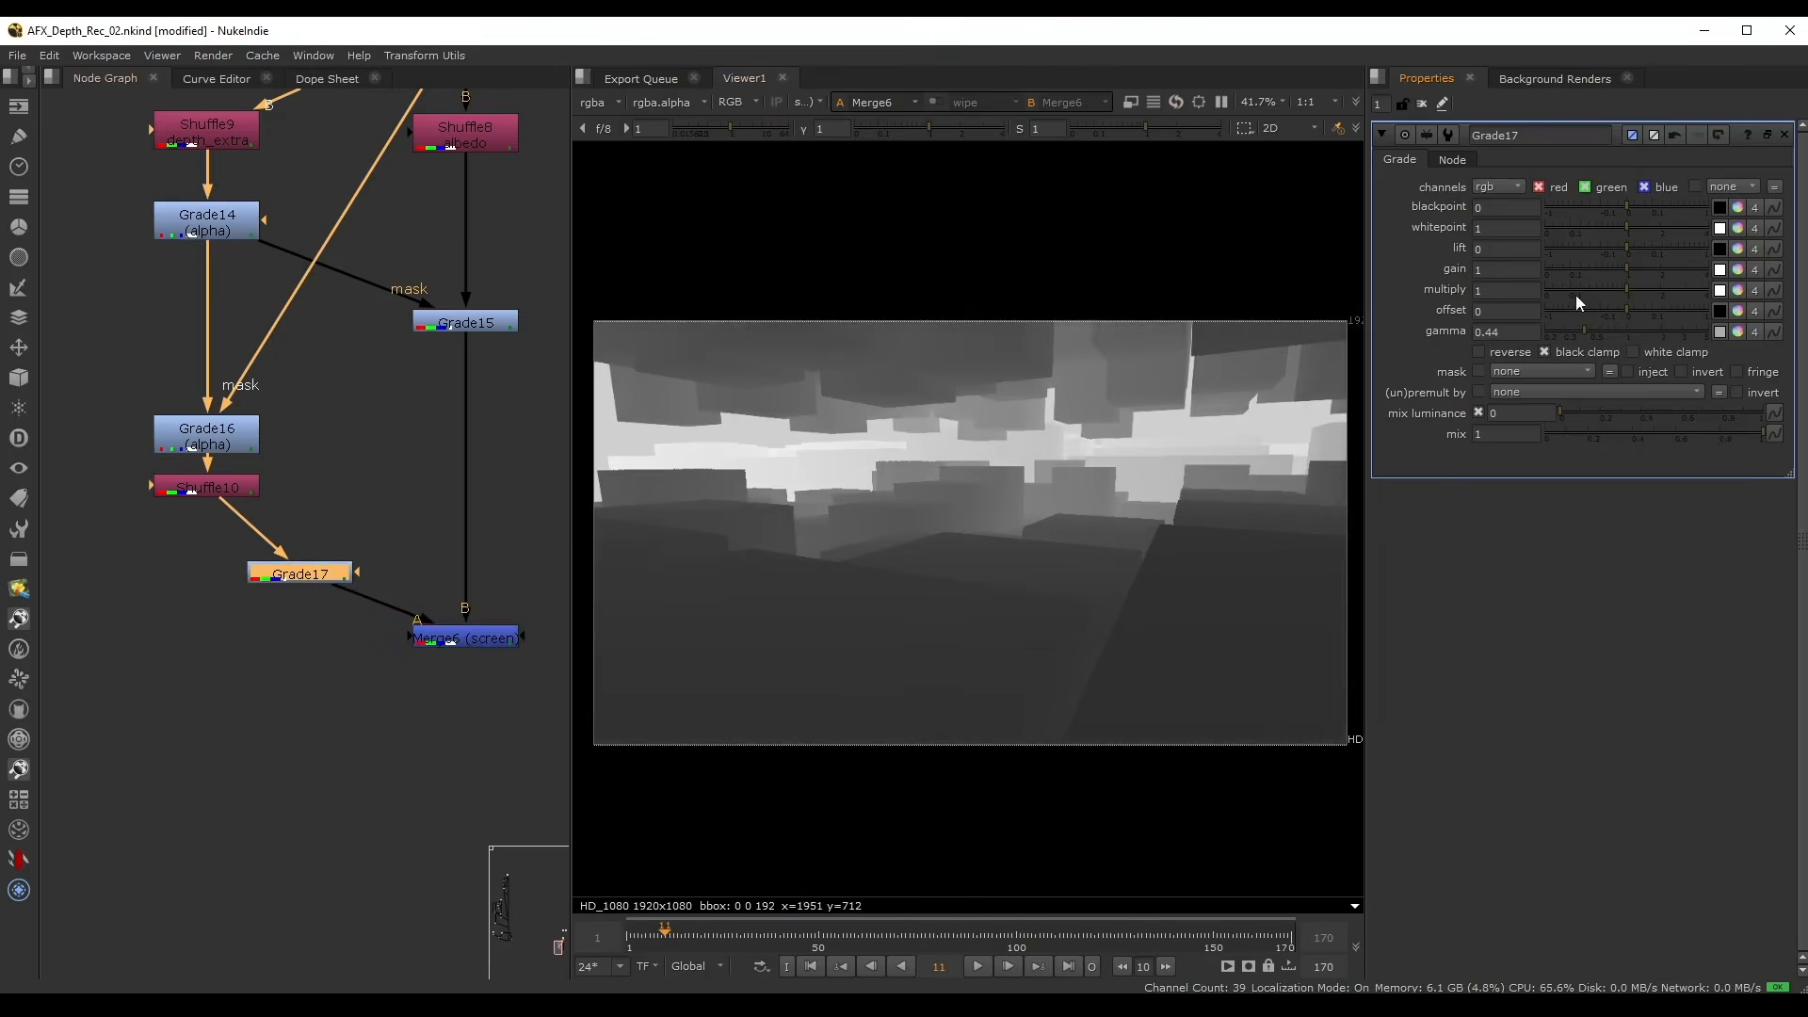
{"action": "left_click_drag", "start_coordinate": [1577, 336], "coordinate": [1589, 332]}
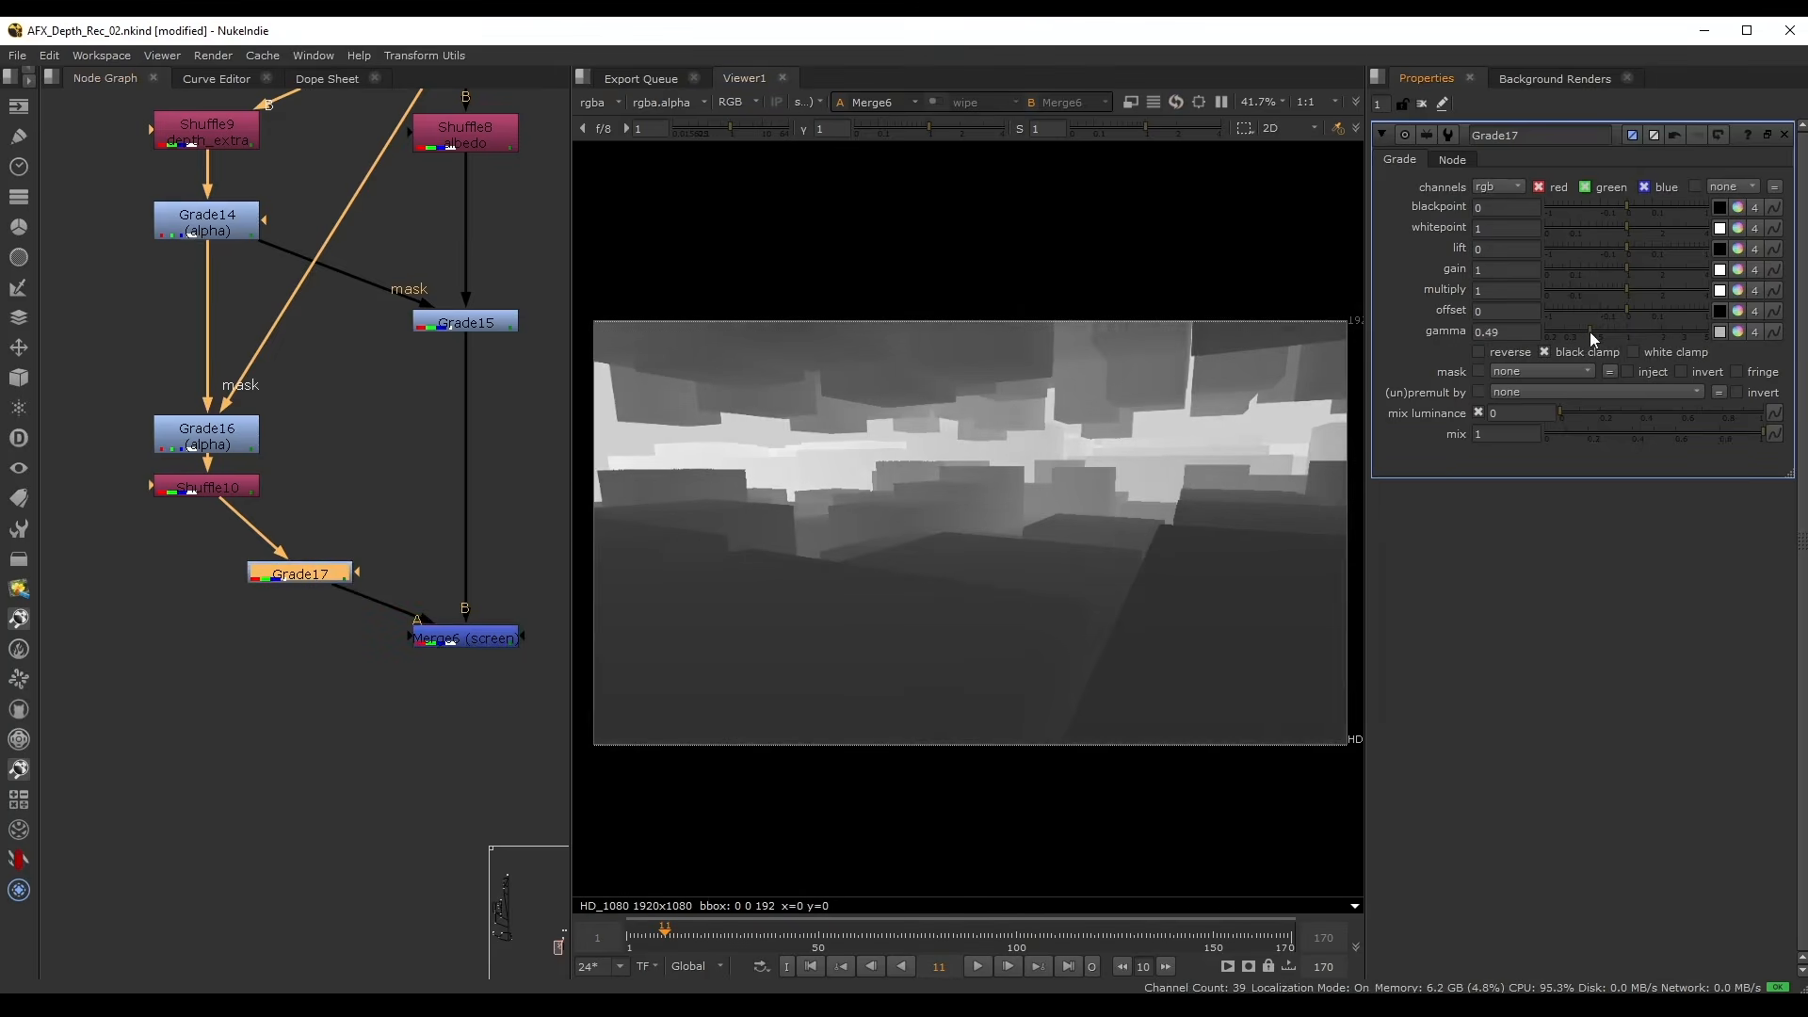
- Toggle the screen Merge off and on and examine the bright background blocks up close
{"action": "left_click", "coordinate": [504, 639]}
{"action": "key", "text": "d"}
{"action": "key", "text": "d"}
{"action": "key", "text": "d"}
{"action": "key", "text": "d"}
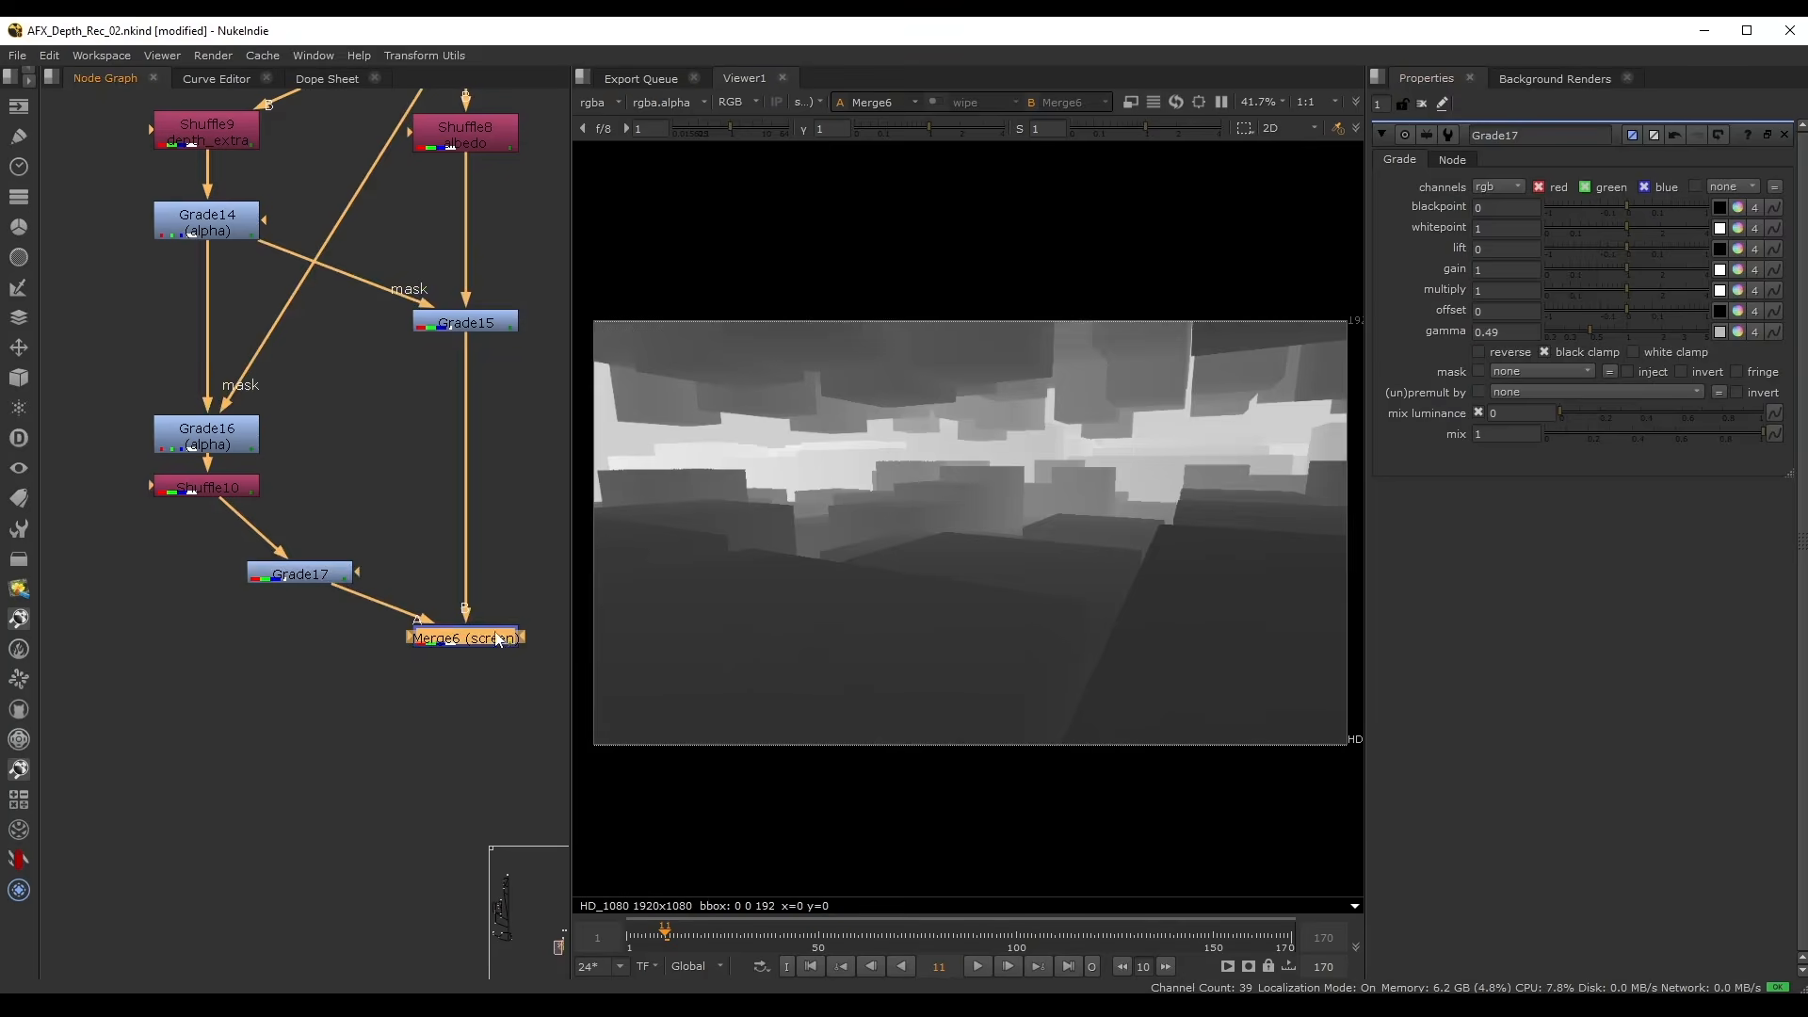
{"action": "double_click", "coordinate": [499, 641]}
{"action": "scroll", "coordinate": [831, 444], "scroll_direction": "up", "scroll_amount": 8}
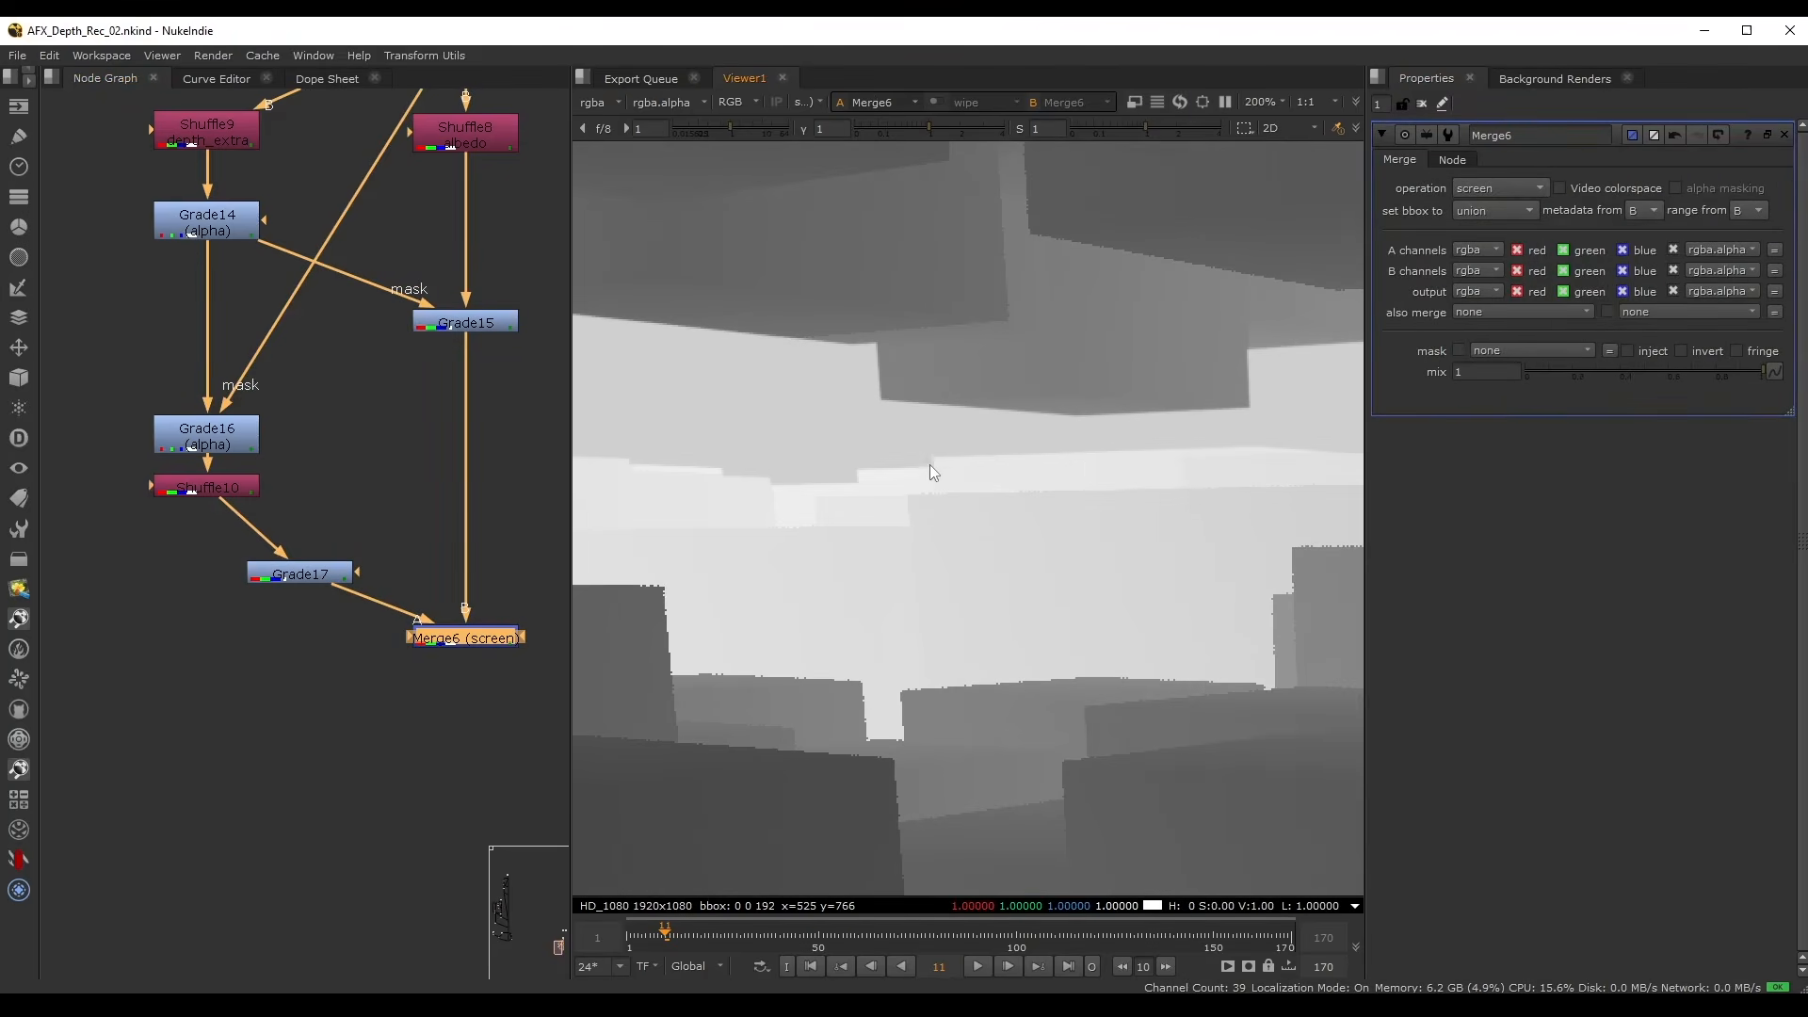
{"action": "key", "text": "d"}
{"action": "key", "text": "d"}
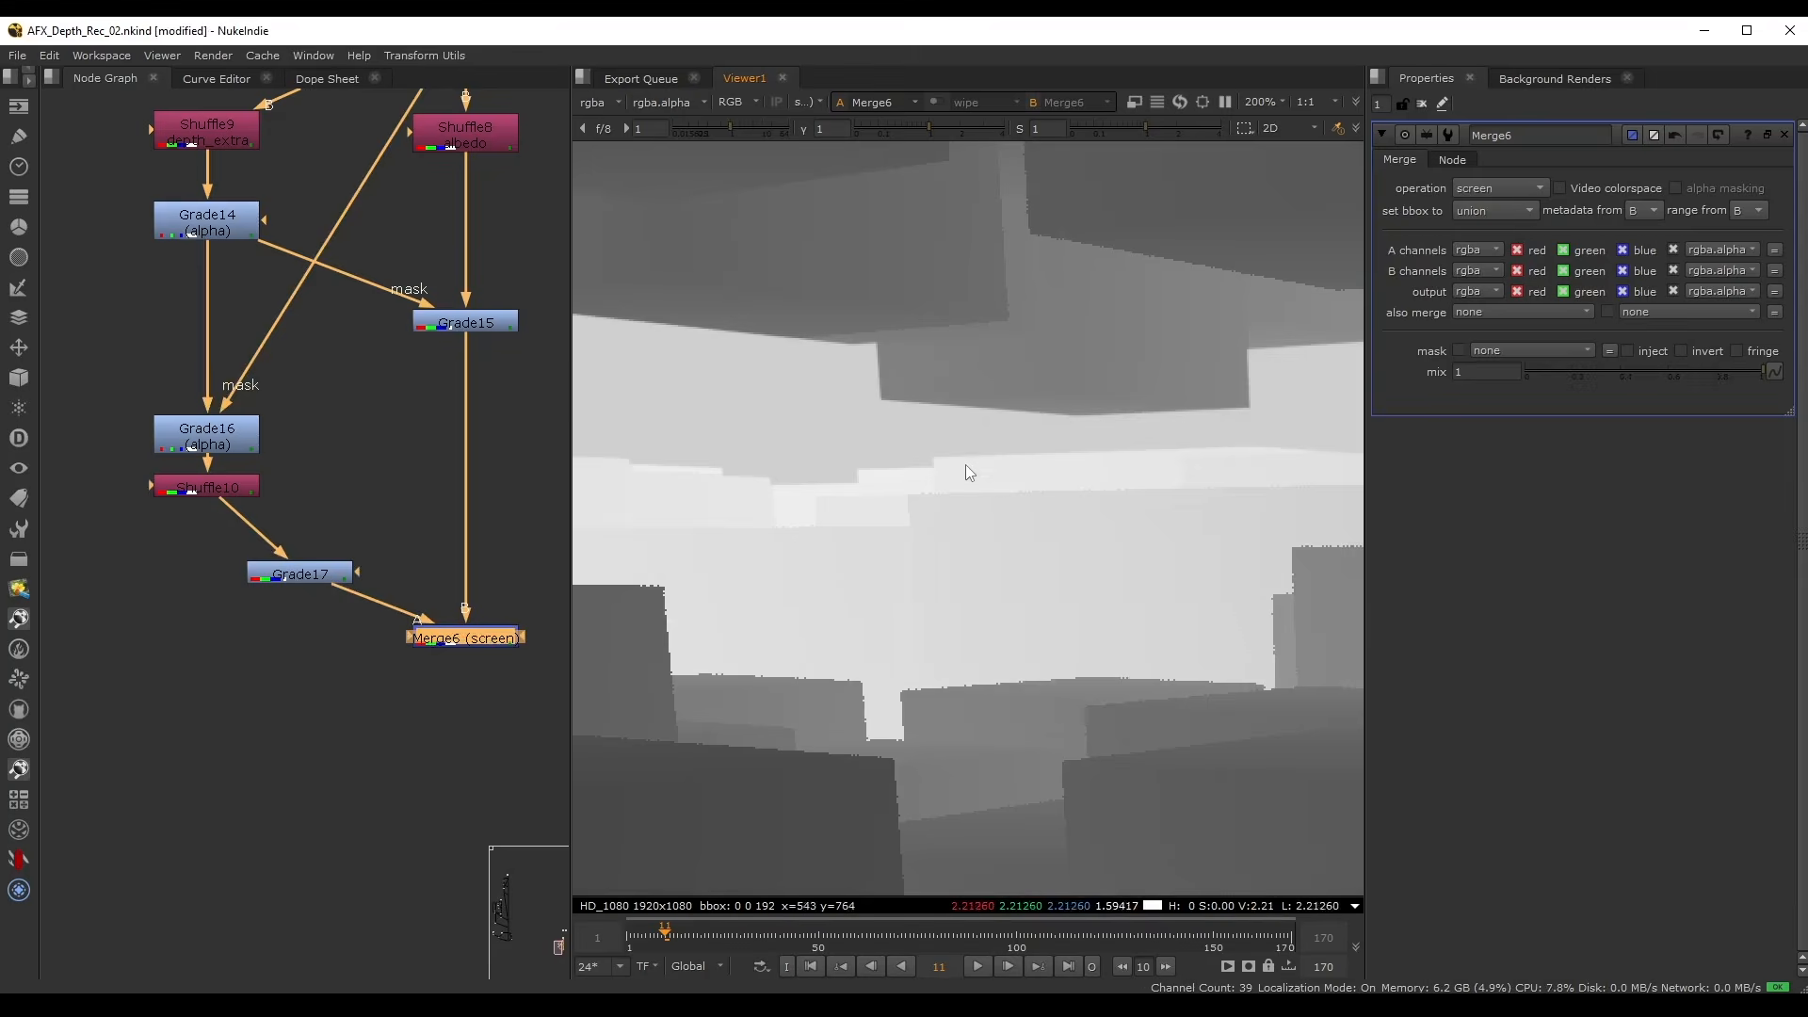
{"action": "scroll", "coordinate": [929, 477], "scroll_direction": "down", "scroll_amount": 2}
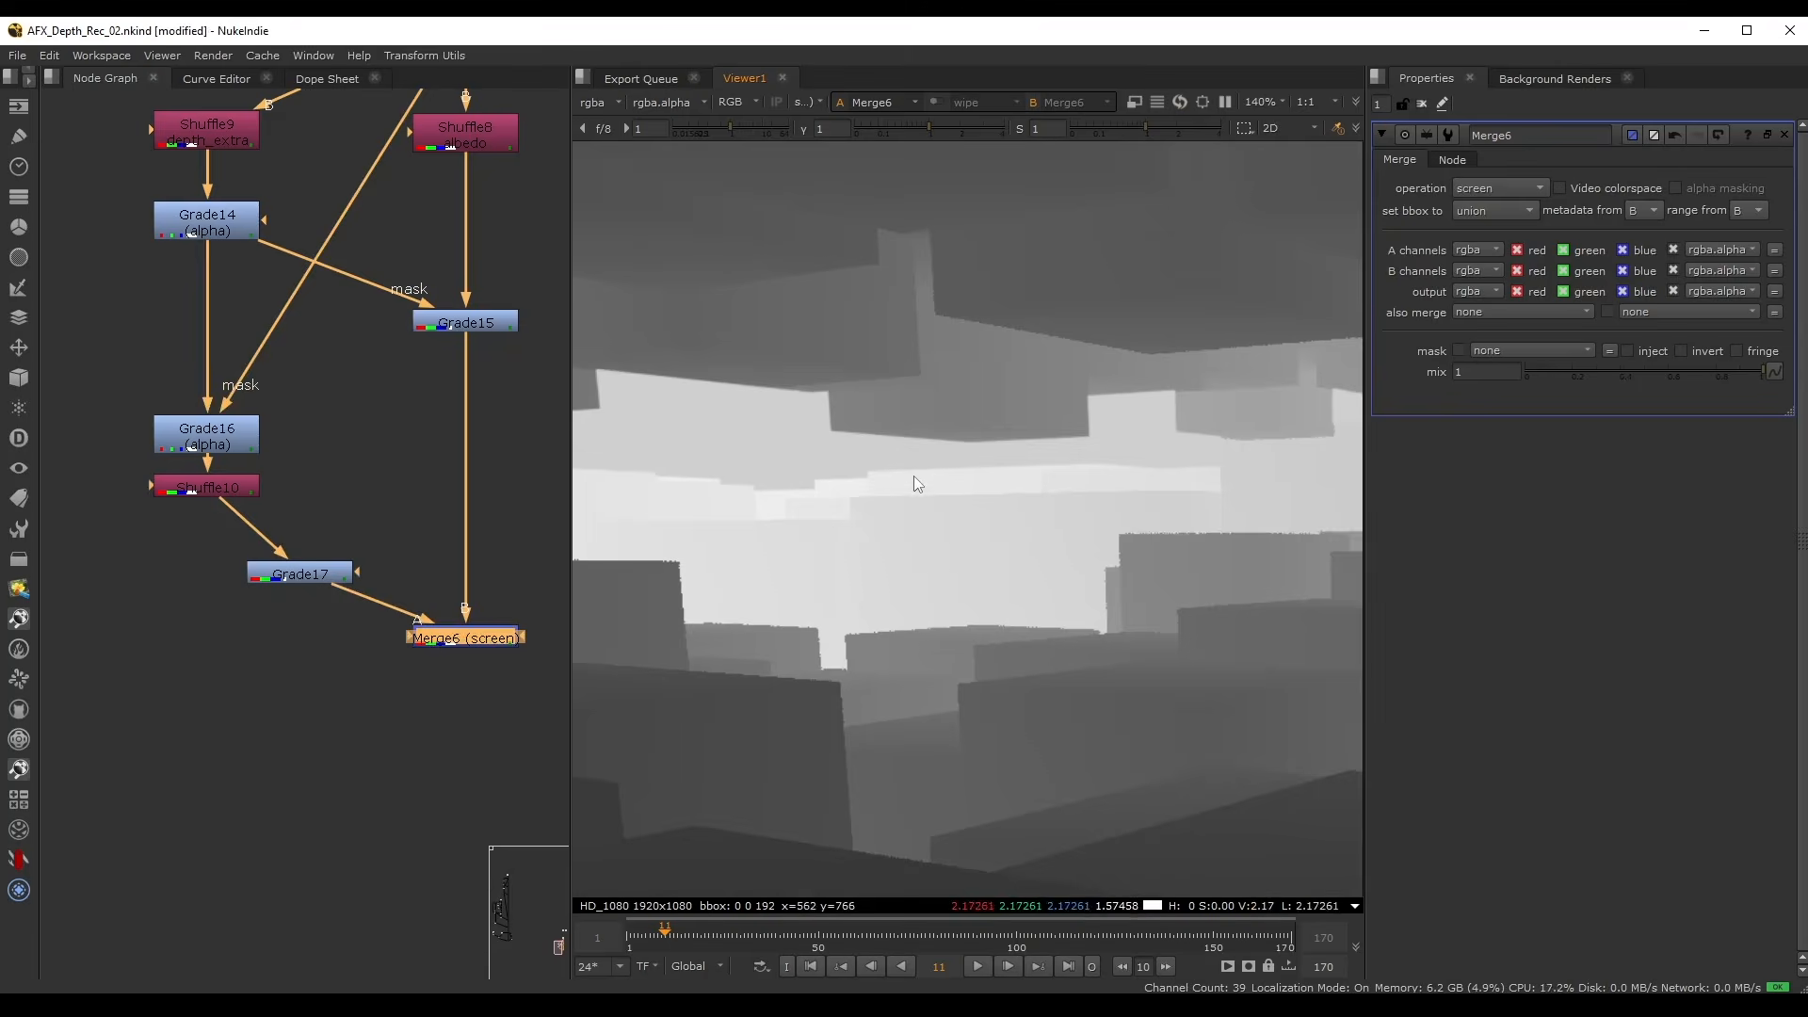
{"action": "scroll", "coordinate": [914, 477], "scroll_direction": "up", "scroll_amount": 3}
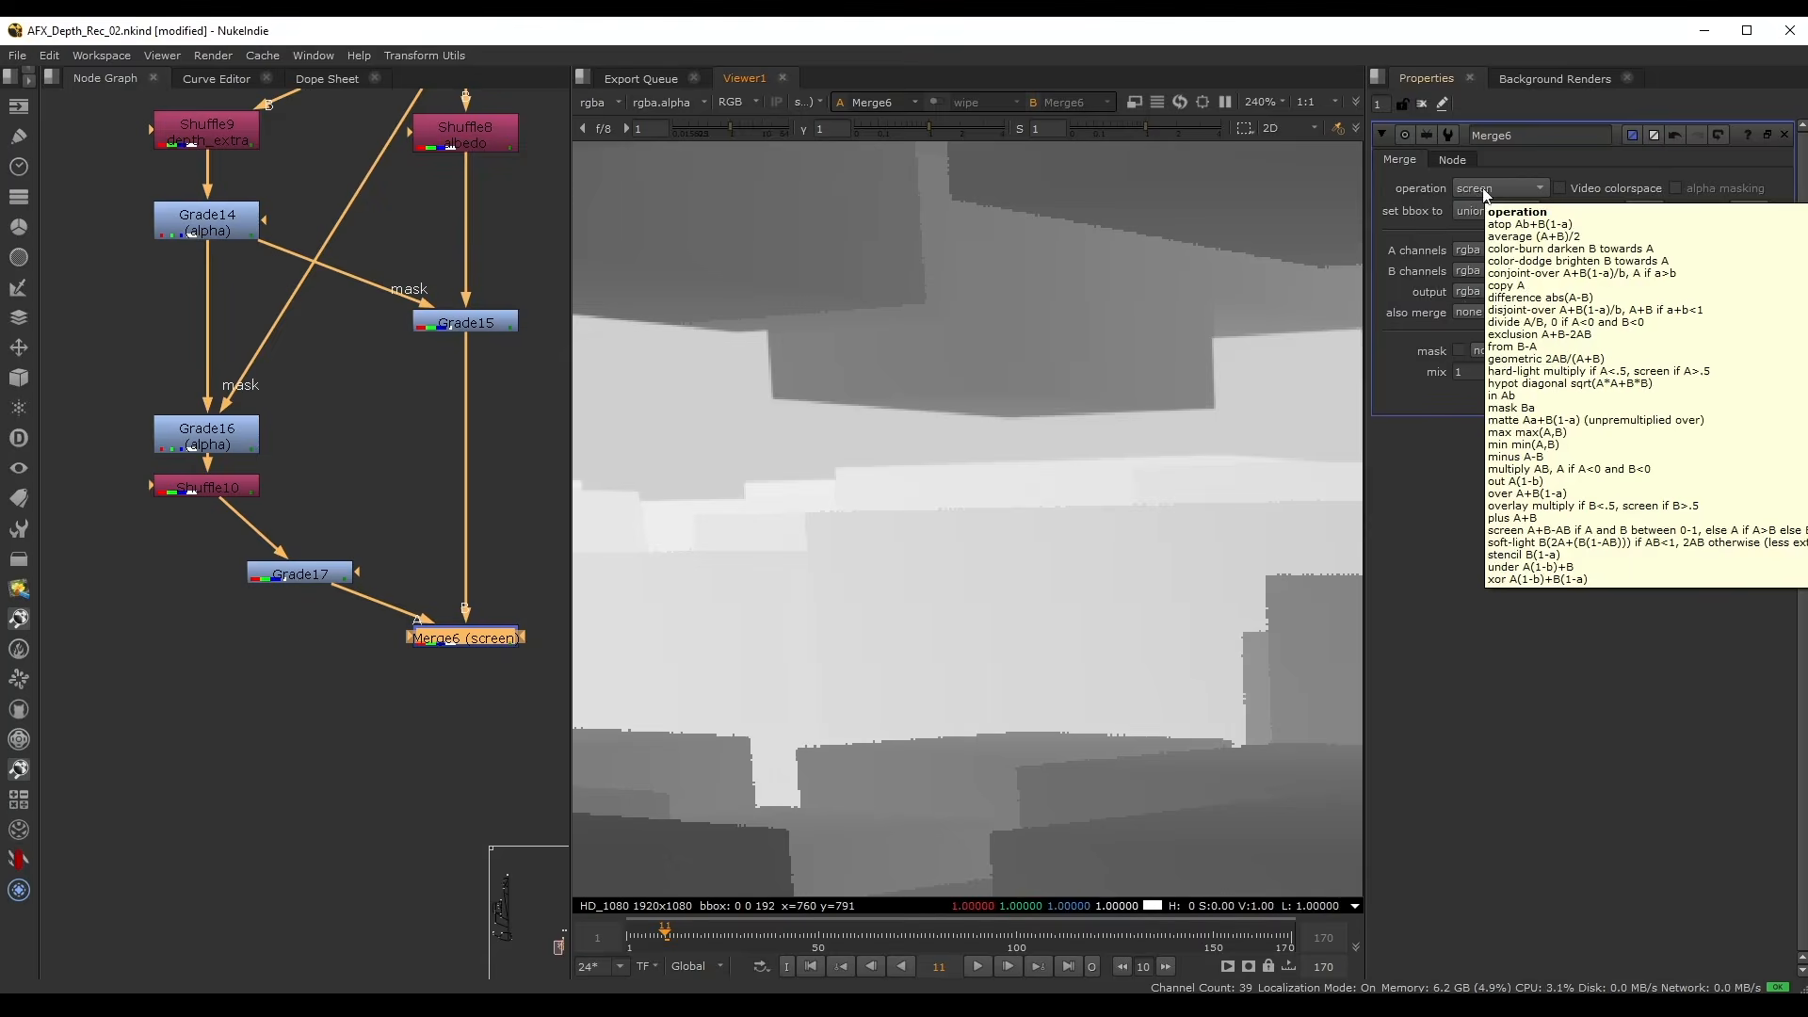
{"action": "key", "text": "minus"}
- Add a Clamp node directly below the screen Merge
{"action": "middle_click_drag", "start_coordinate": [393, 745], "coordinate": [305, 612]}
{"action": "key", "text": "Tab"}
{"action": "key", "text": "Escape"}
{"action": "scroll", "coordinate": [832, 455], "scroll_direction": "up", "scroll_amount": 5}
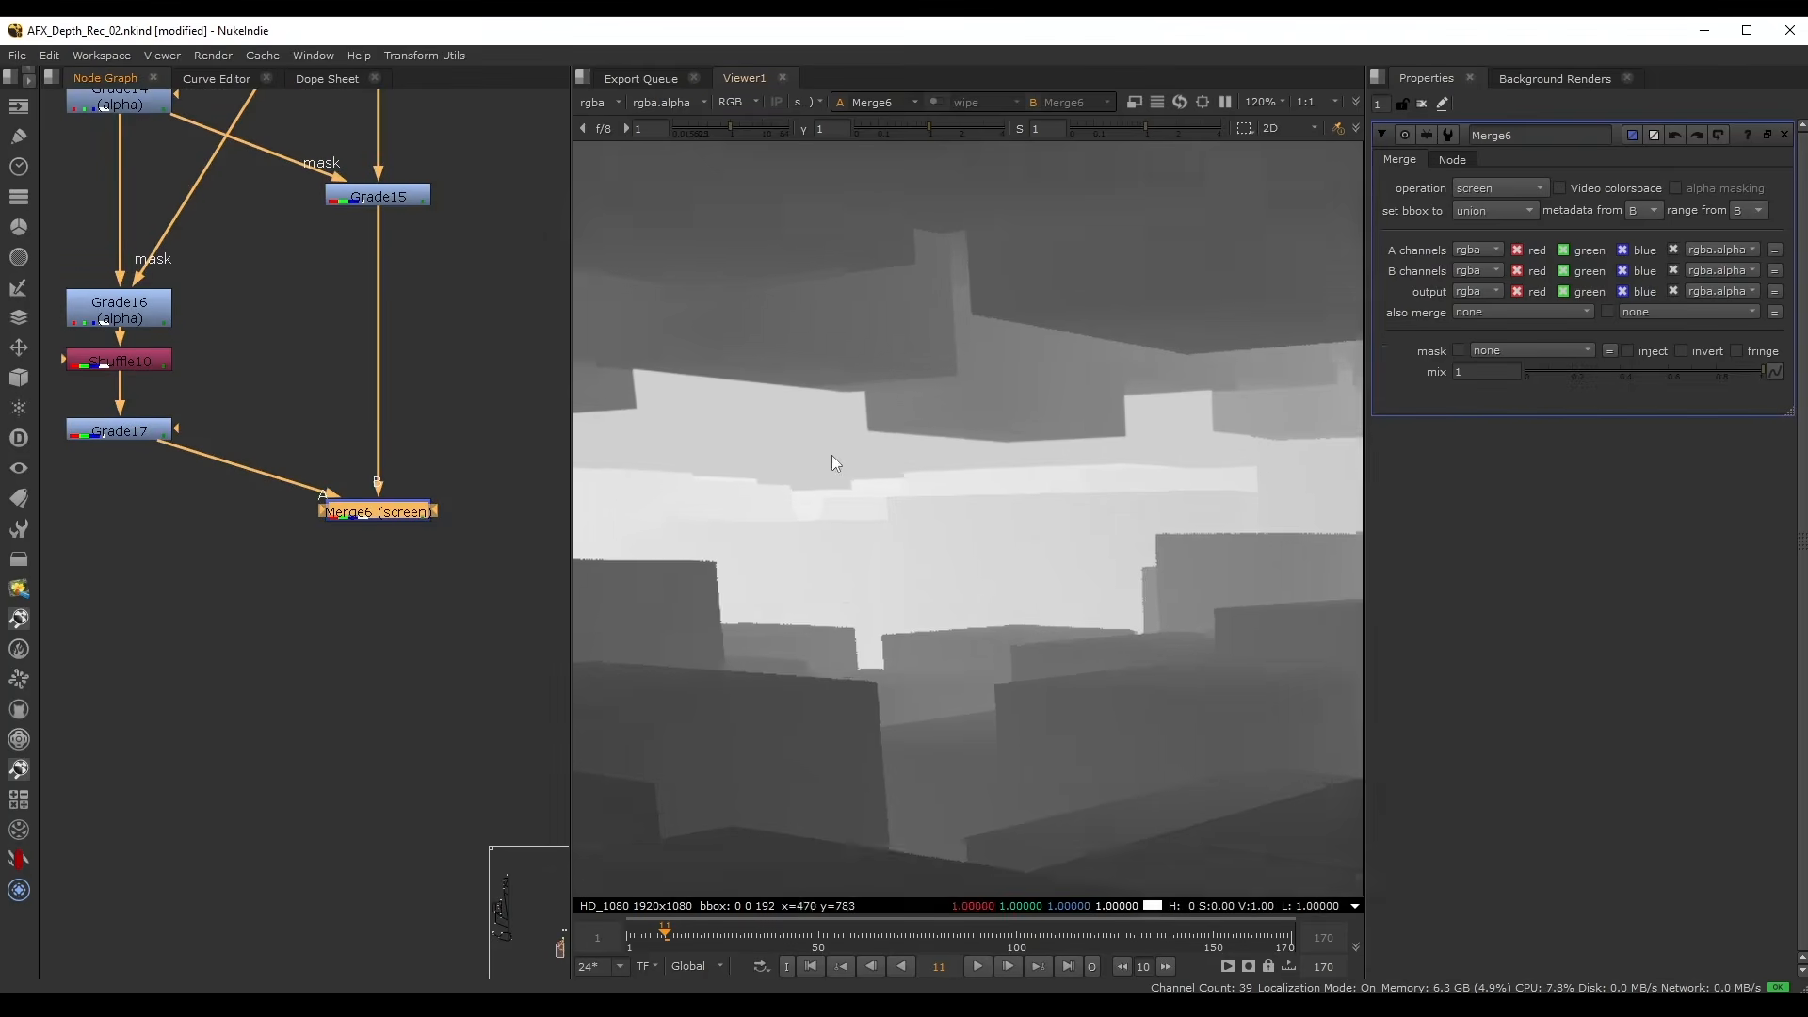
{"action": "key", "text": "Tab"}
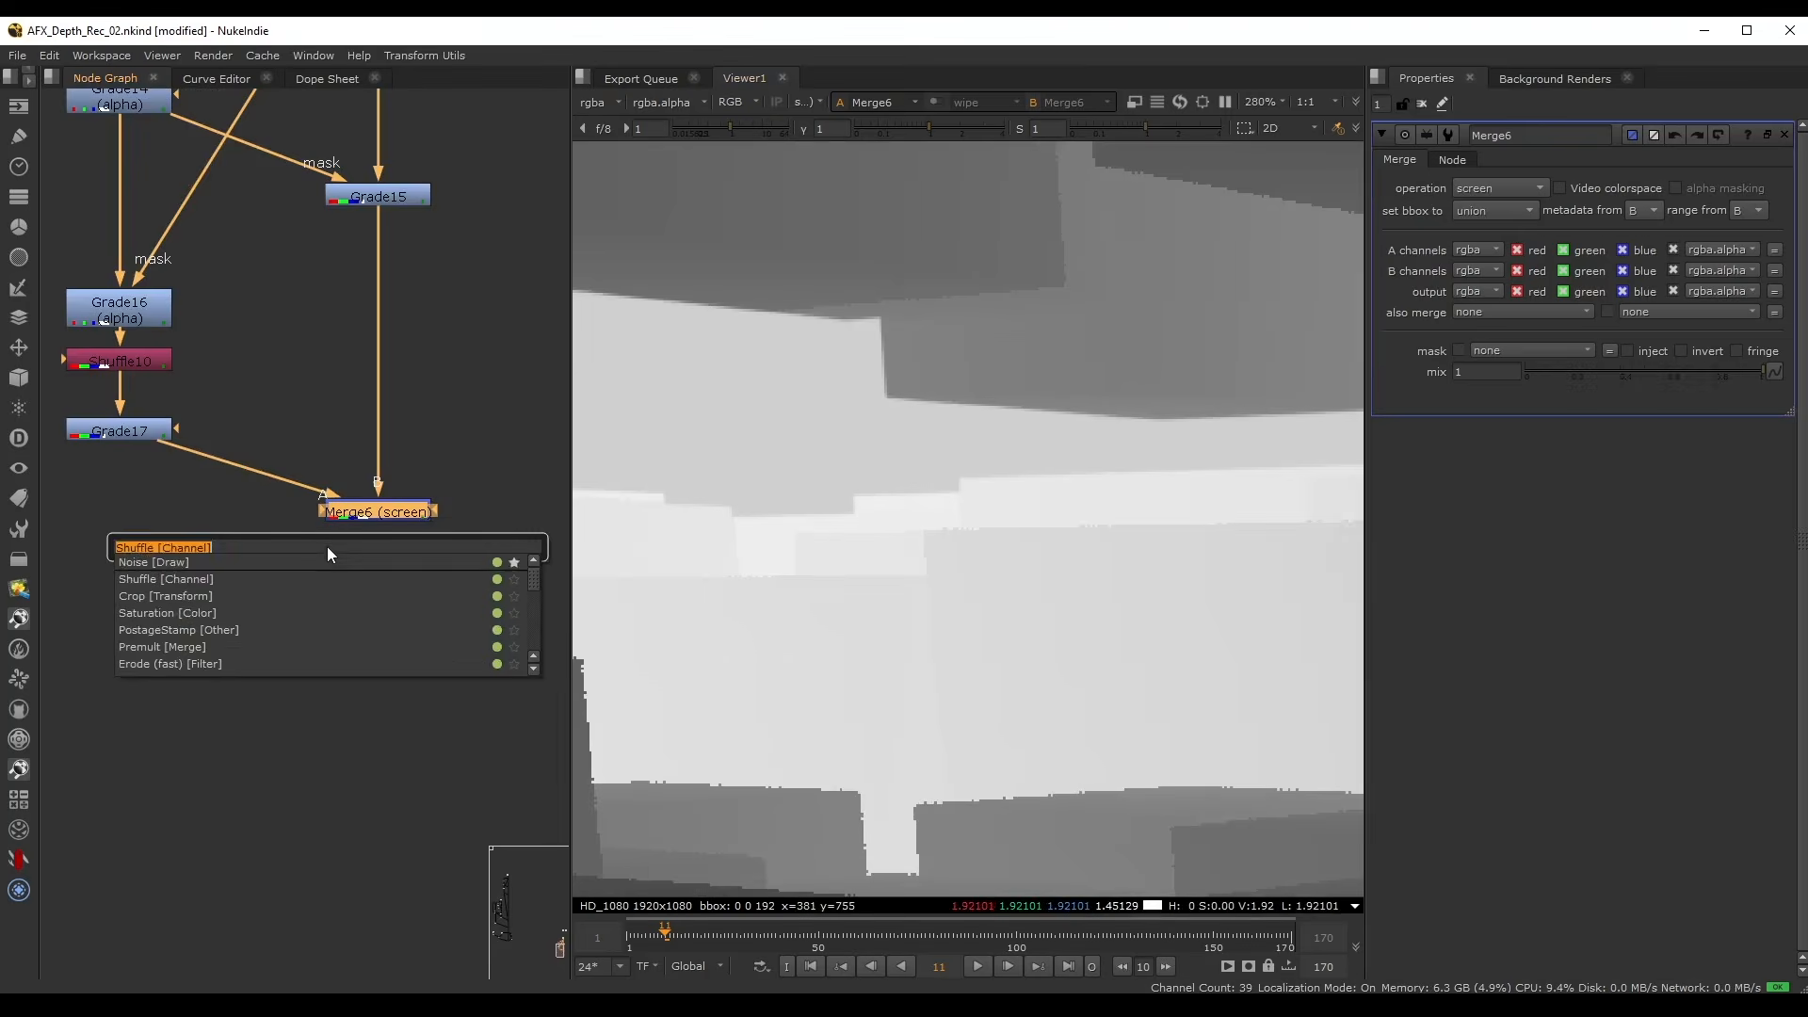
{"action": "type", "text": "cla"}
{"action": "left_click", "coordinate": [183, 579]}
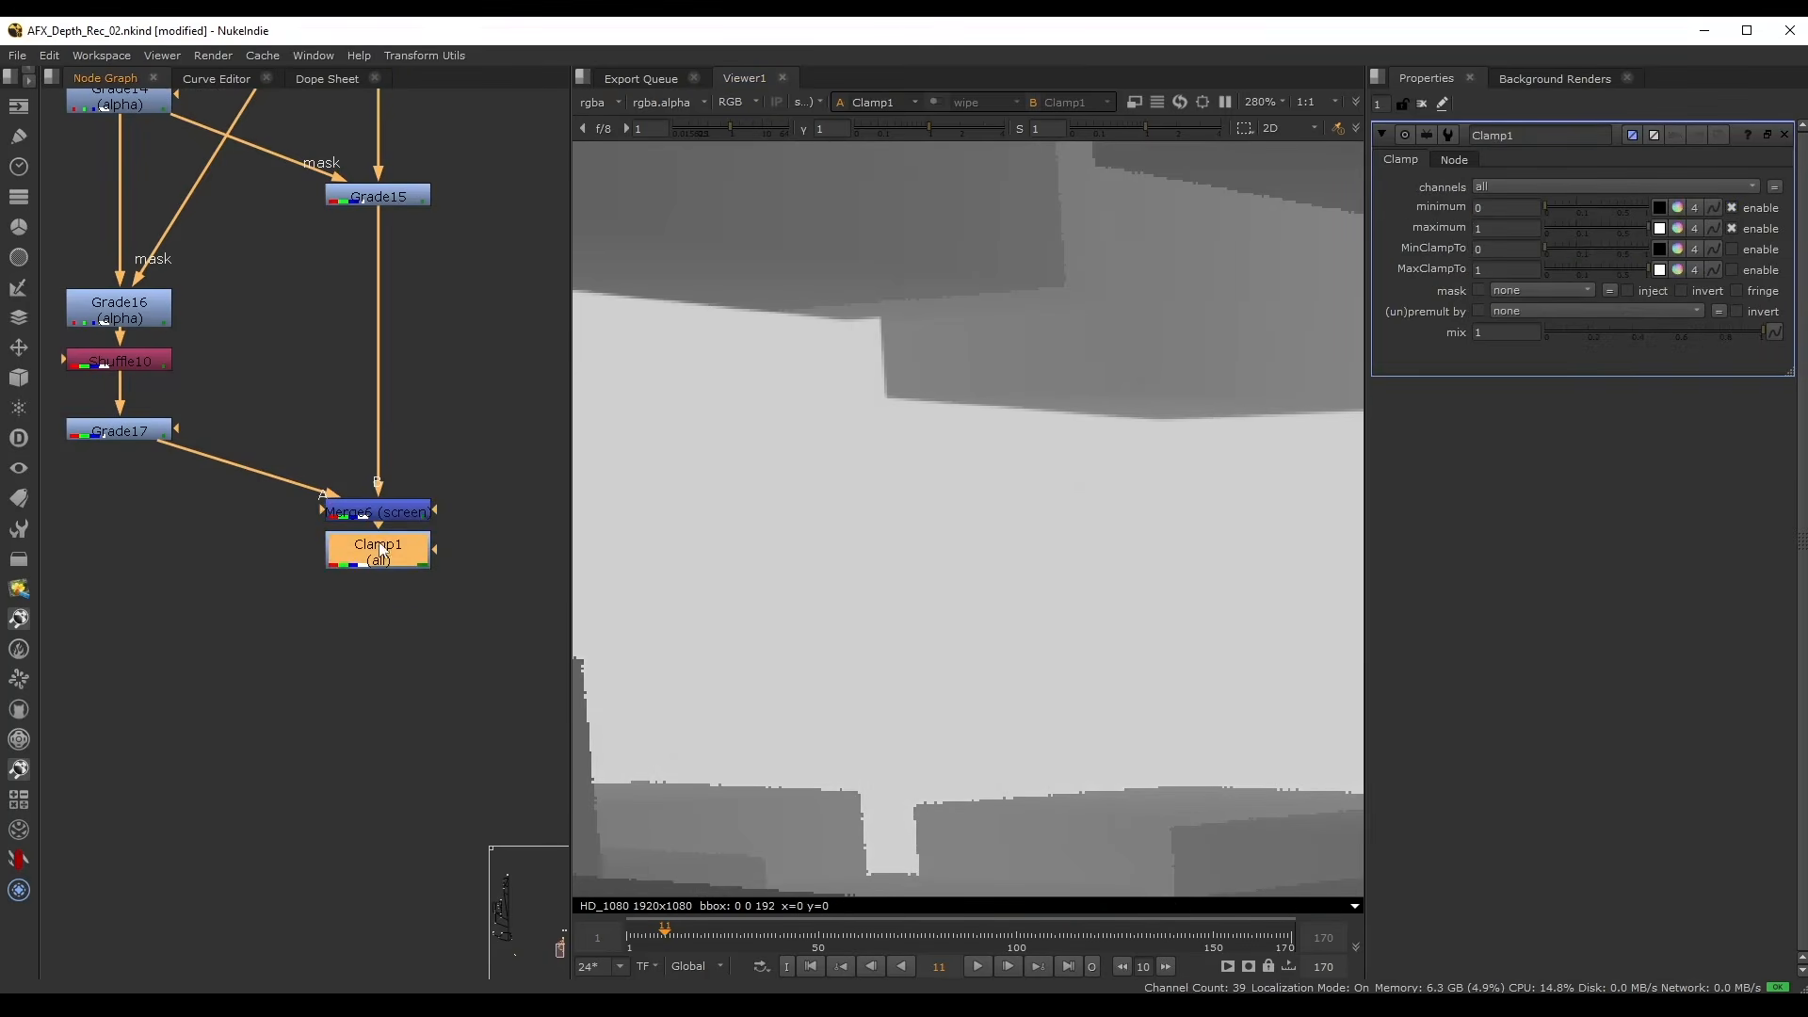
- Toggle the Clamp node off and on and examine the bright background blocks for clipping, leaving it enabled
{"action": "scroll", "coordinate": [938, 523], "scroll_direction": "down", "scroll_amount": 7}
{"action": "key", "text": "d"}
{"action": "key", "text": "d"}
{"action": "key", "text": "d"}
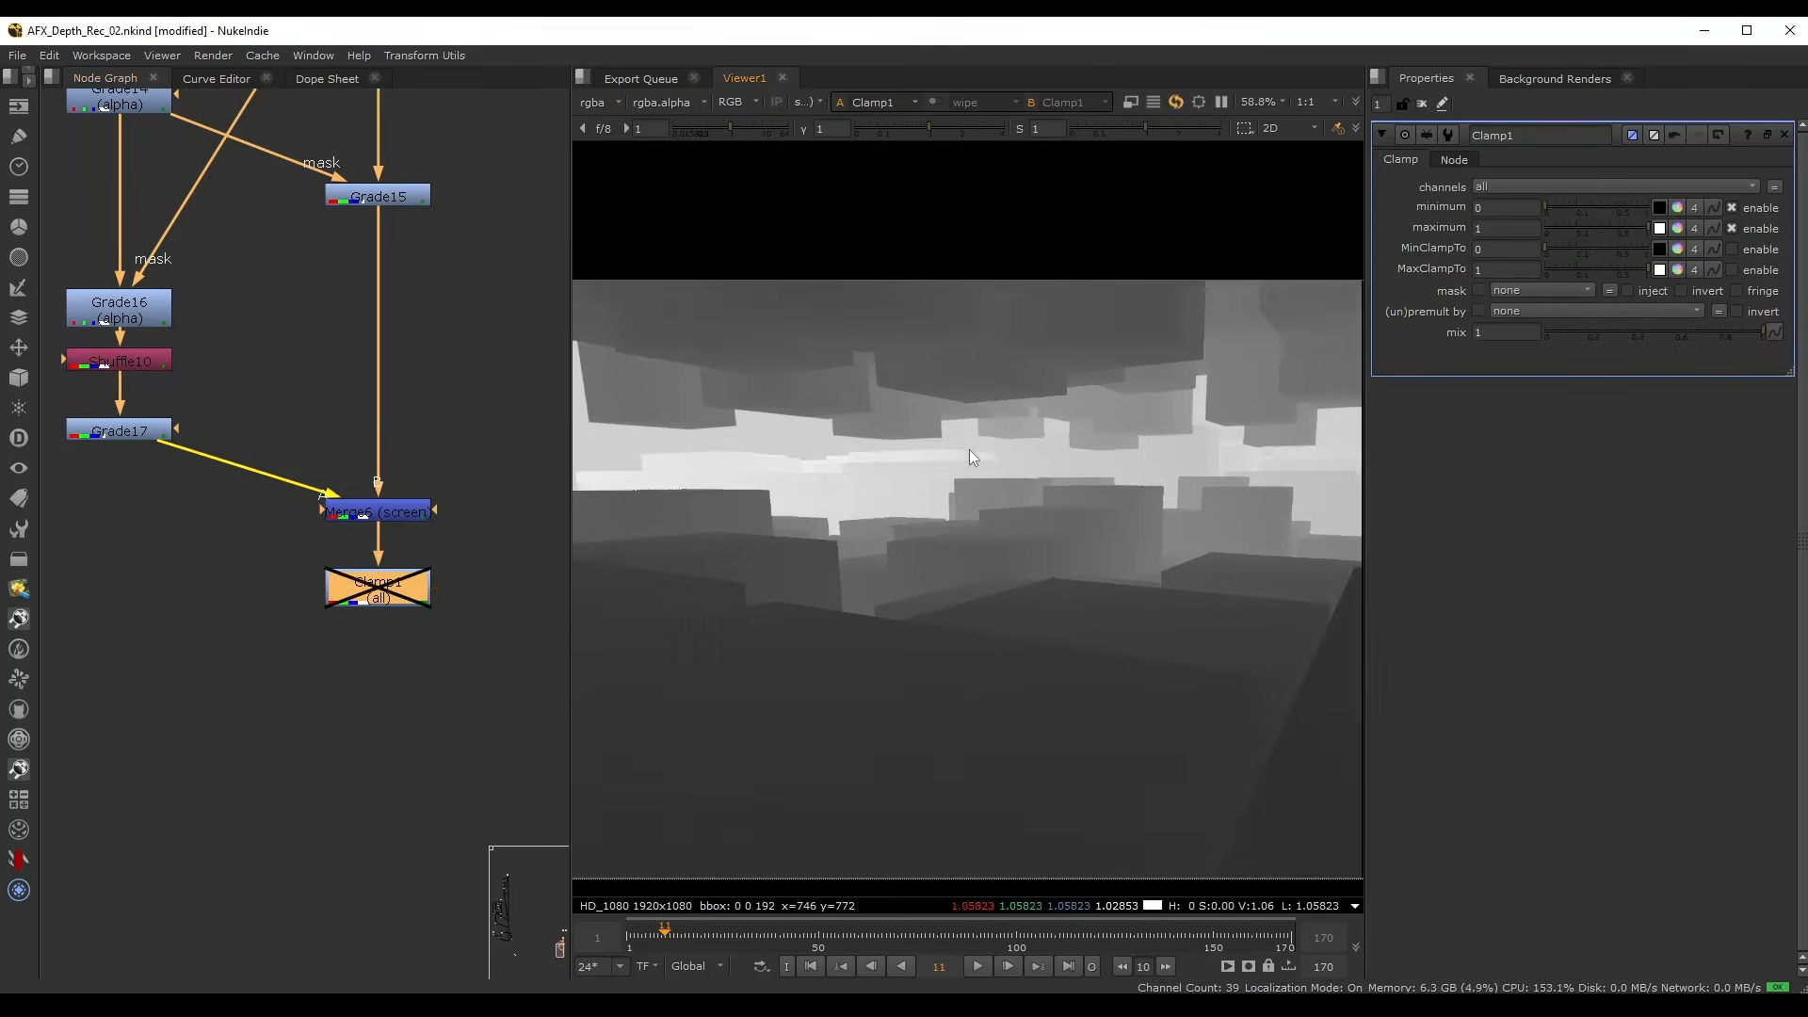
{"action": "scroll", "coordinate": [817, 460], "scroll_direction": "up", "scroll_amount": 3}
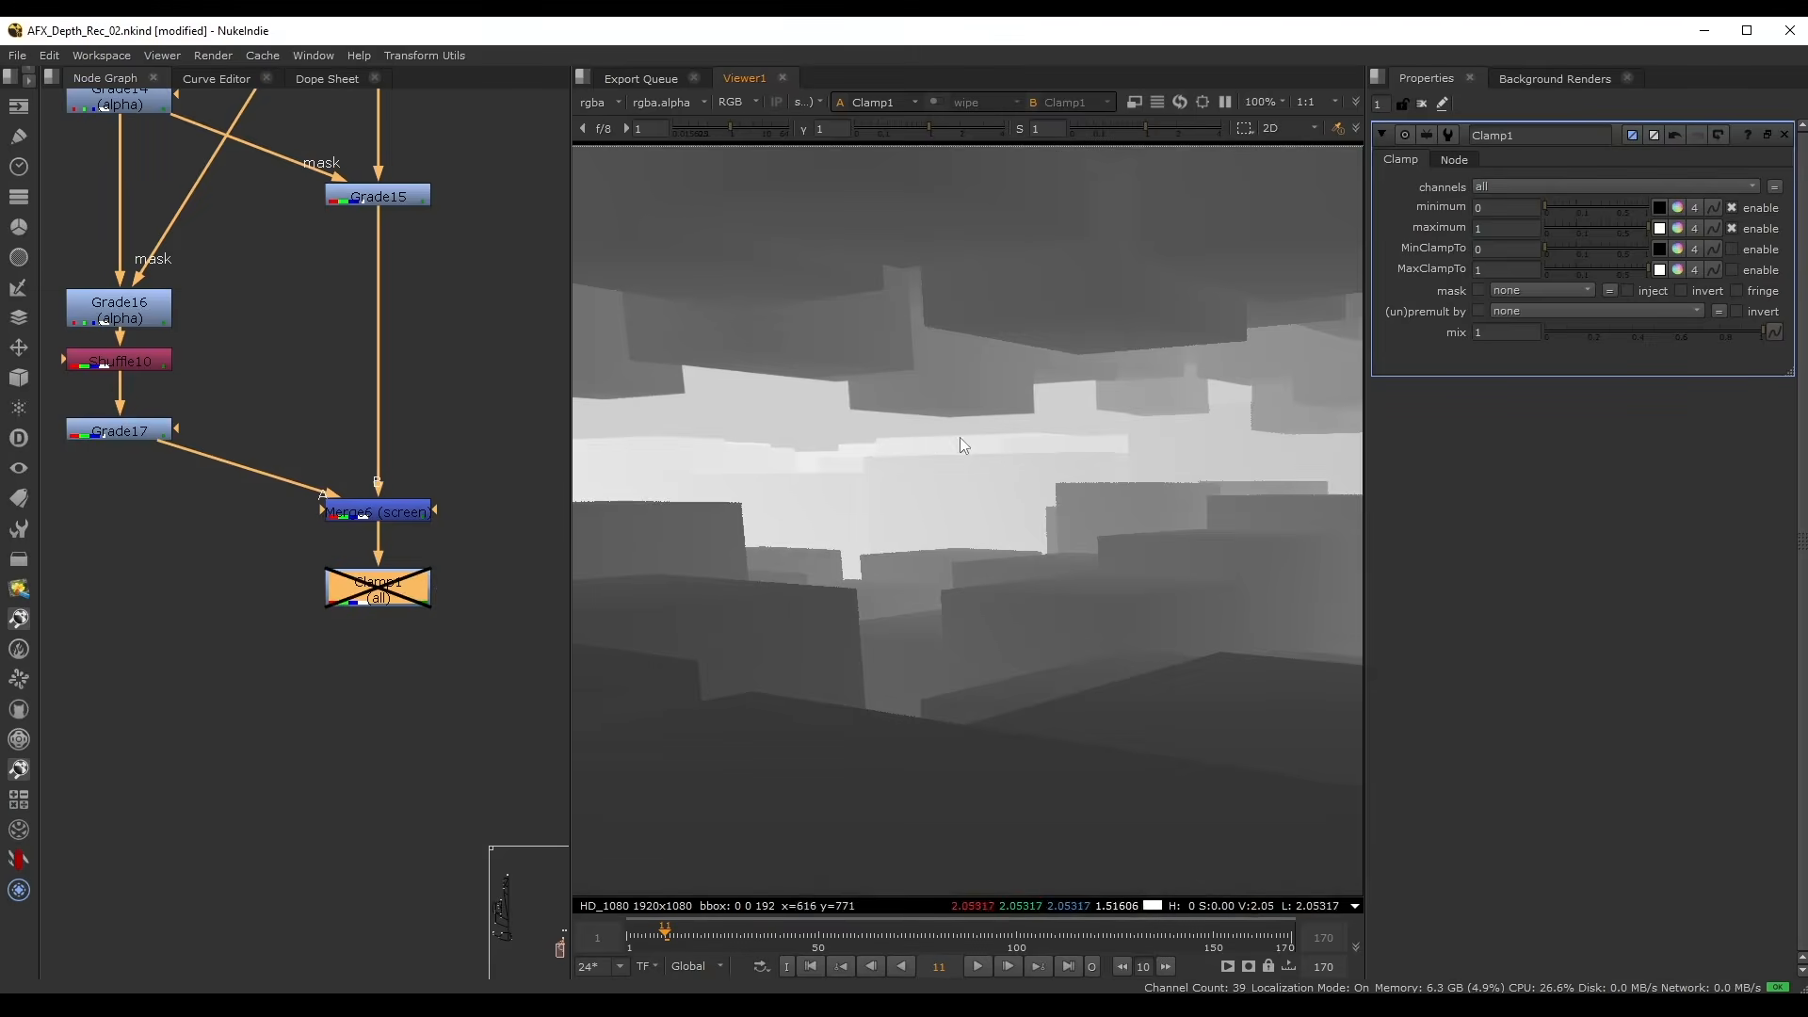
{"action": "key", "text": "d"}
{"action": "scroll", "coordinate": [1044, 414], "scroll_direction": "down", "scroll_amount": 5}
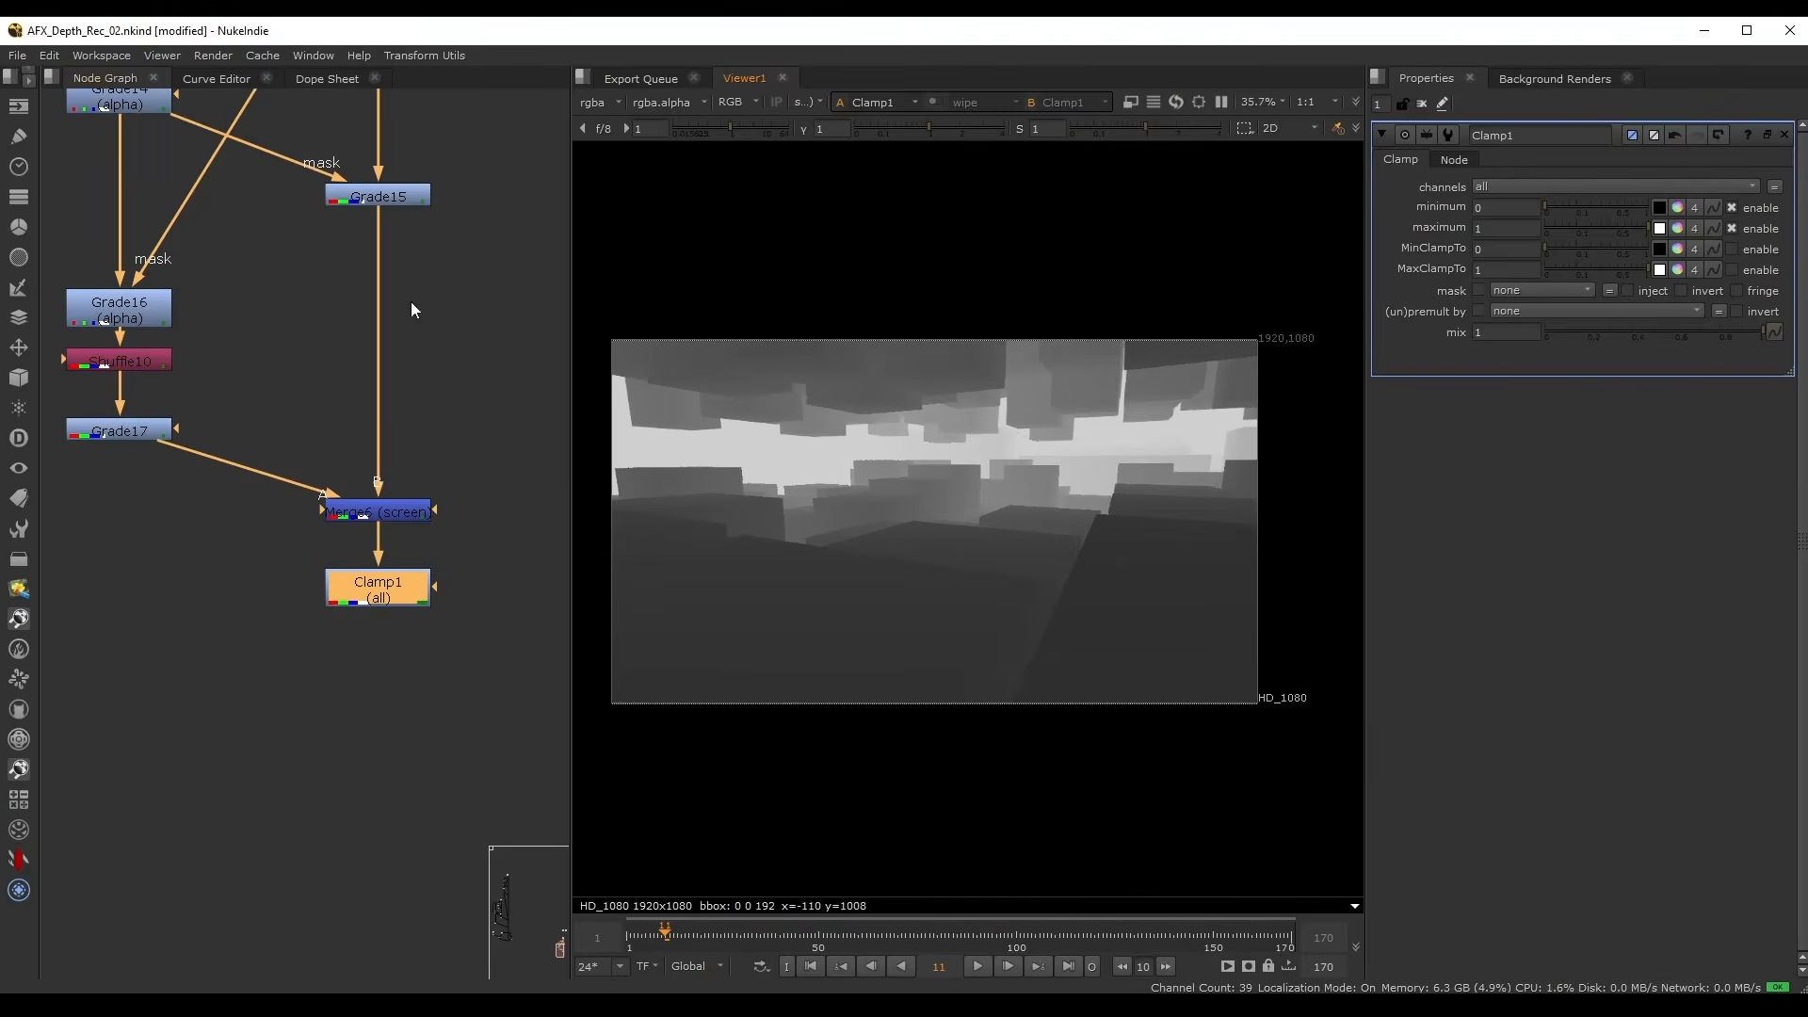
- Try lowering the gamma to 1.04 on the alpha Grade directly below the extra depth Shuffle
{"action": "middle_click_drag", "start_coordinate": [412, 302], "coordinate": [449, 501]}
{"action": "left_click", "coordinate": [424, 395]}
{"action": "double_click", "coordinate": [424, 395]}
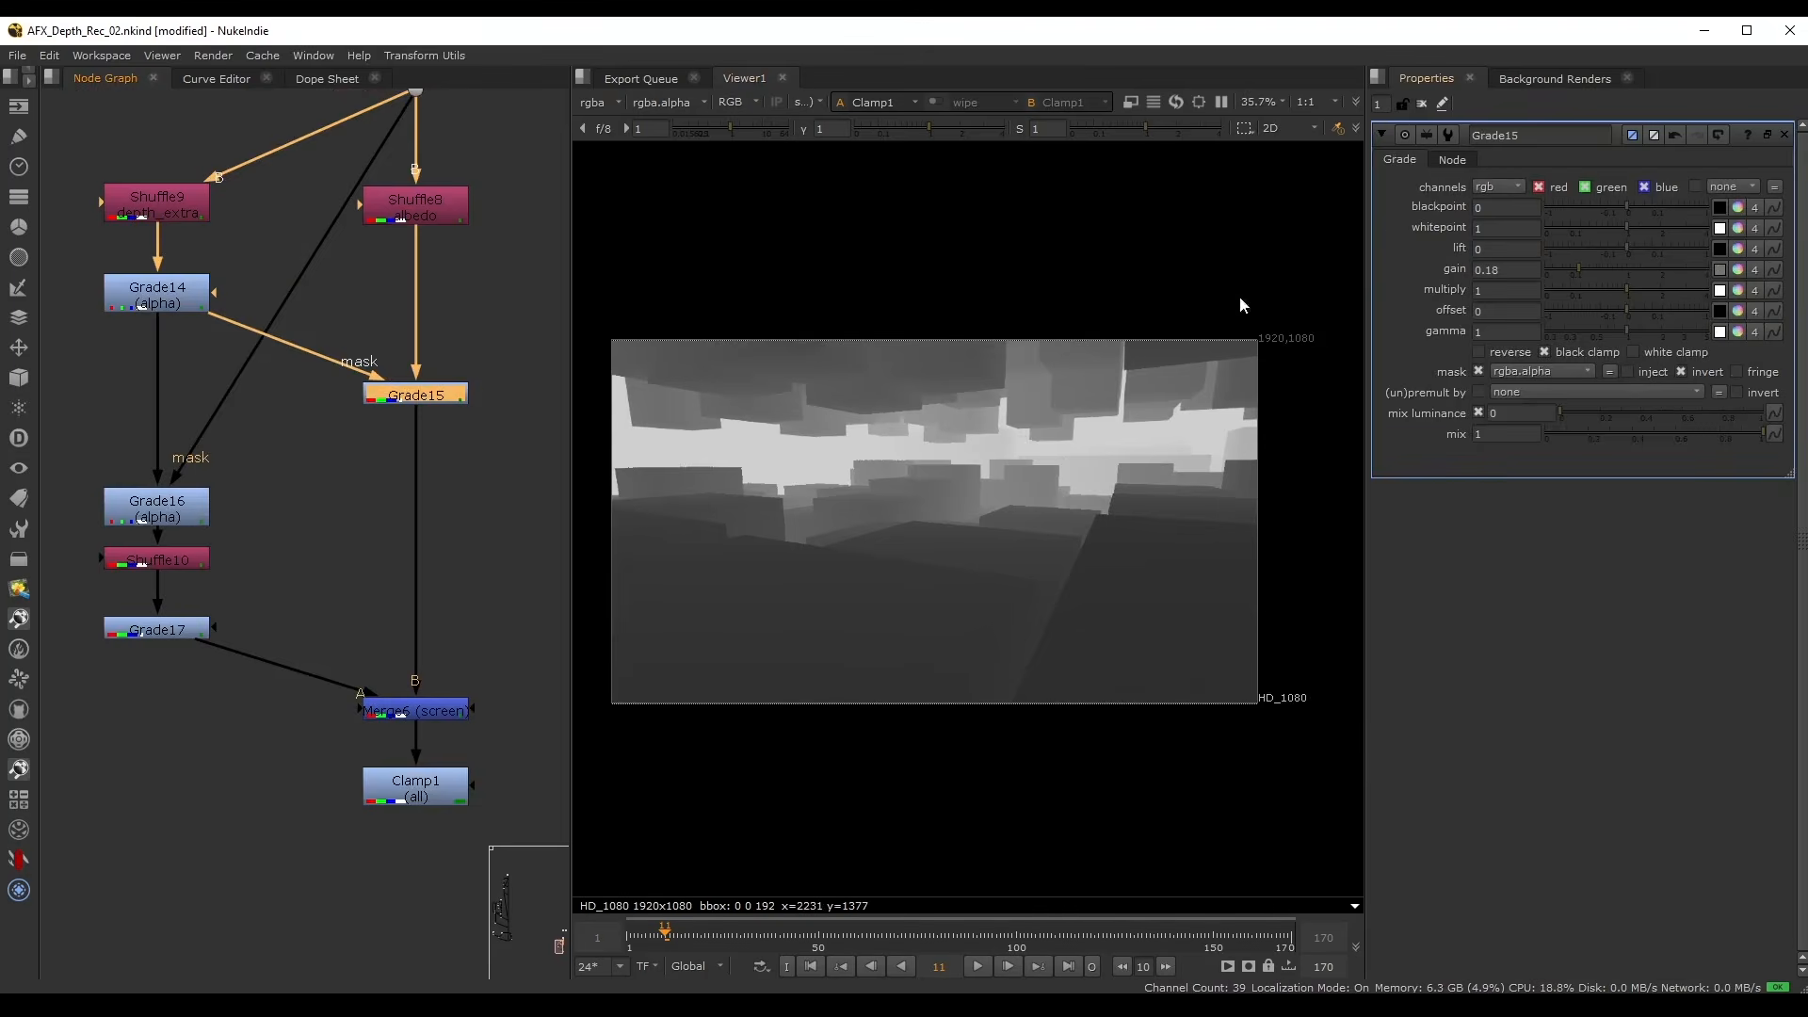
{"action": "double_click", "coordinate": [158, 294]}
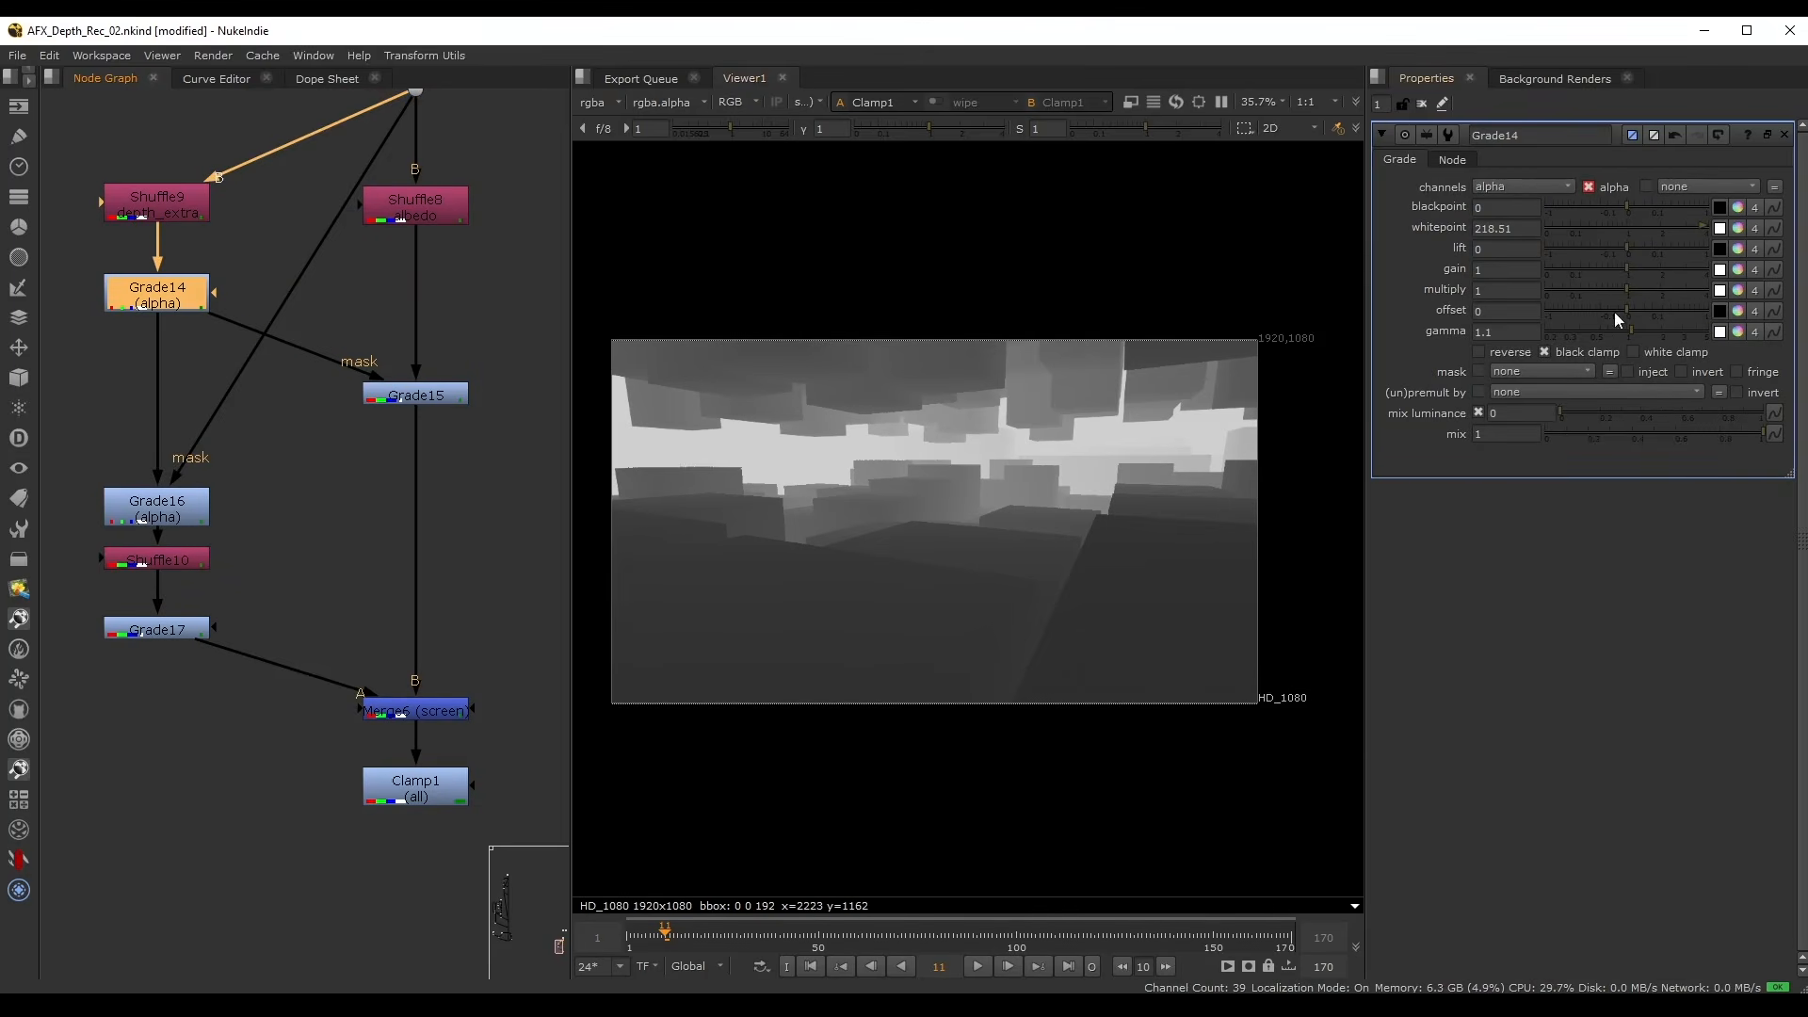
{"action": "left_click_drag", "start_coordinate": [1617, 324], "coordinate": [1632, 354]}
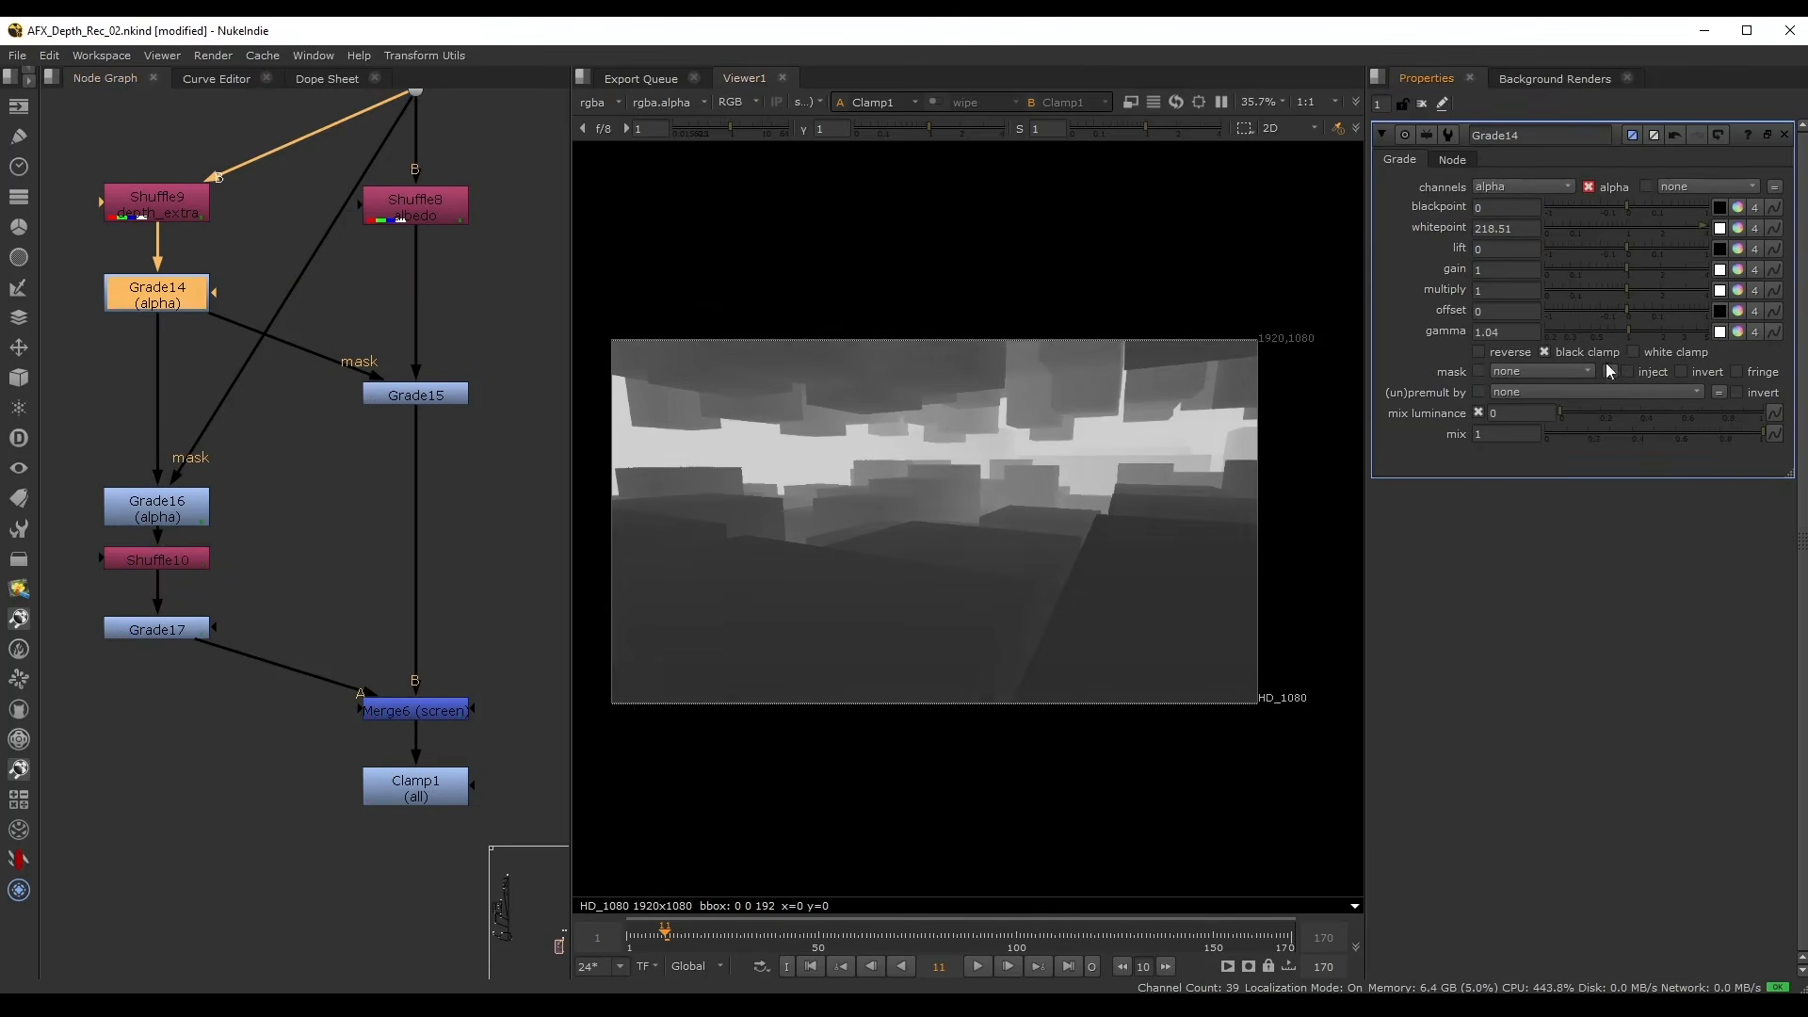
- Set the gamma to 0.6 on the Grade between the depth Shuffle and the screen Merge
{"action": "double_click", "coordinate": [155, 509]}
{"action": "double_click", "coordinate": [158, 629]}
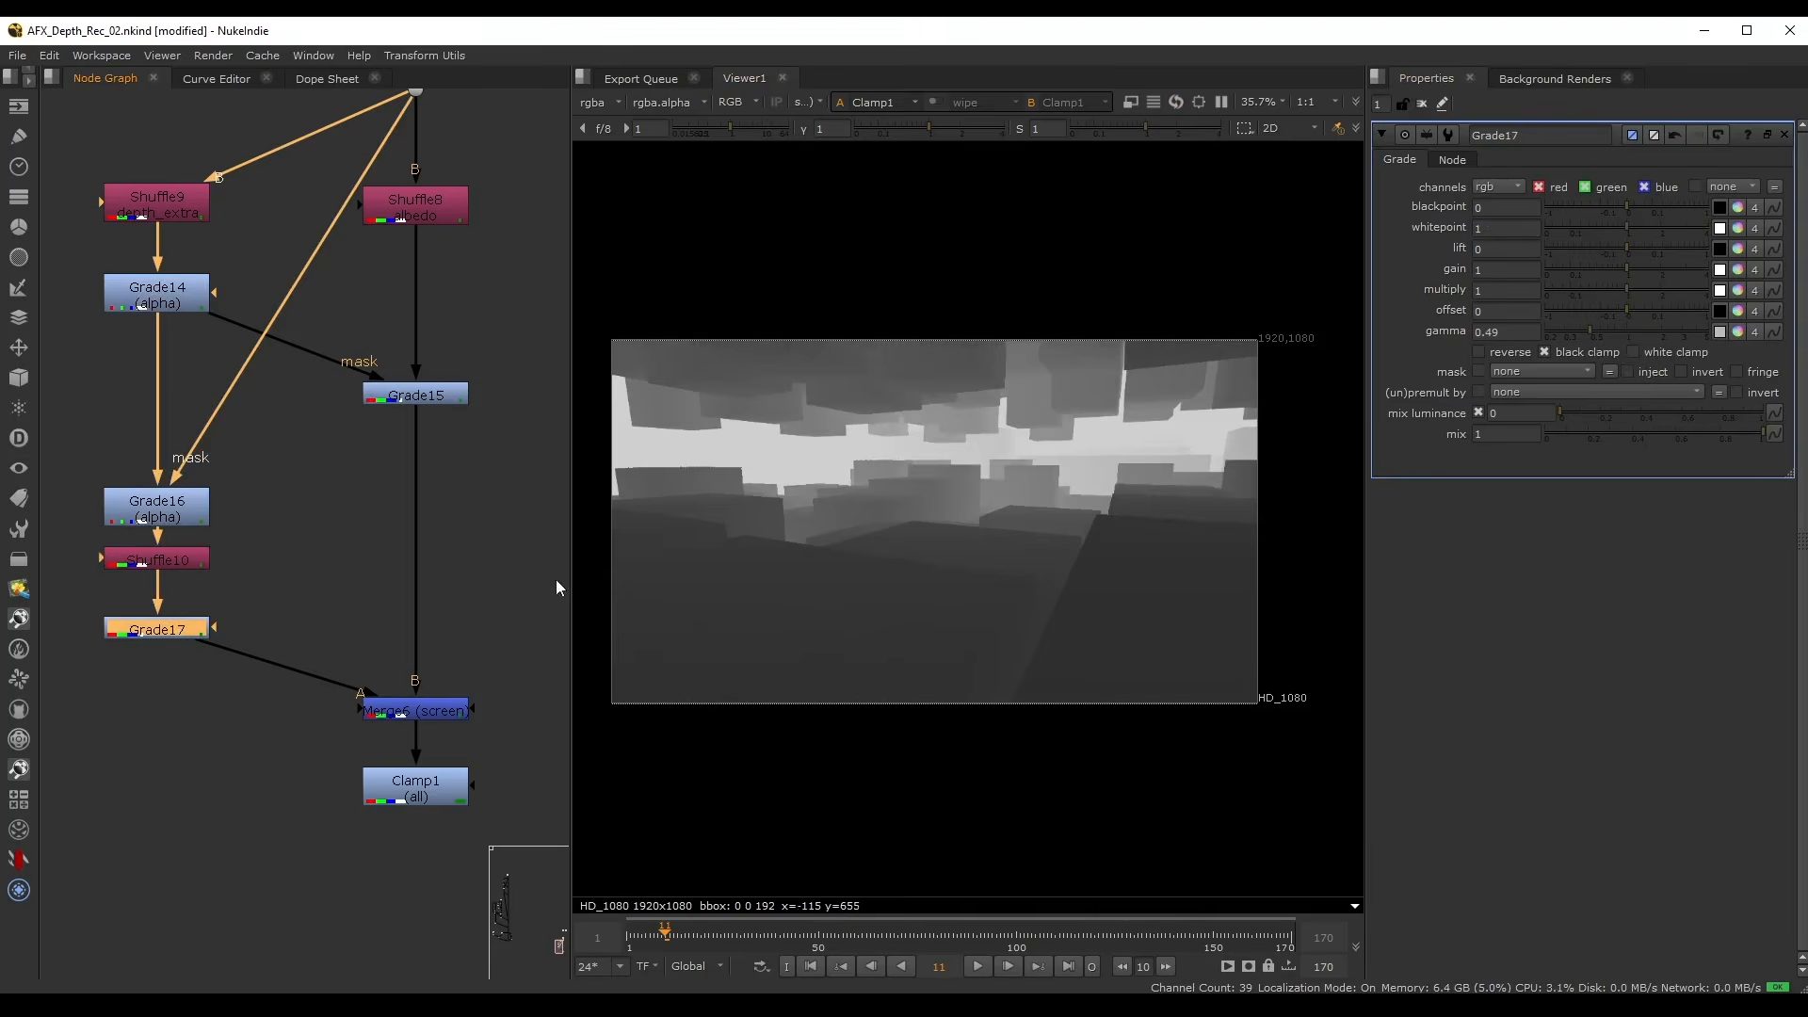
{"action": "left_click", "coordinate": [1602, 331]}
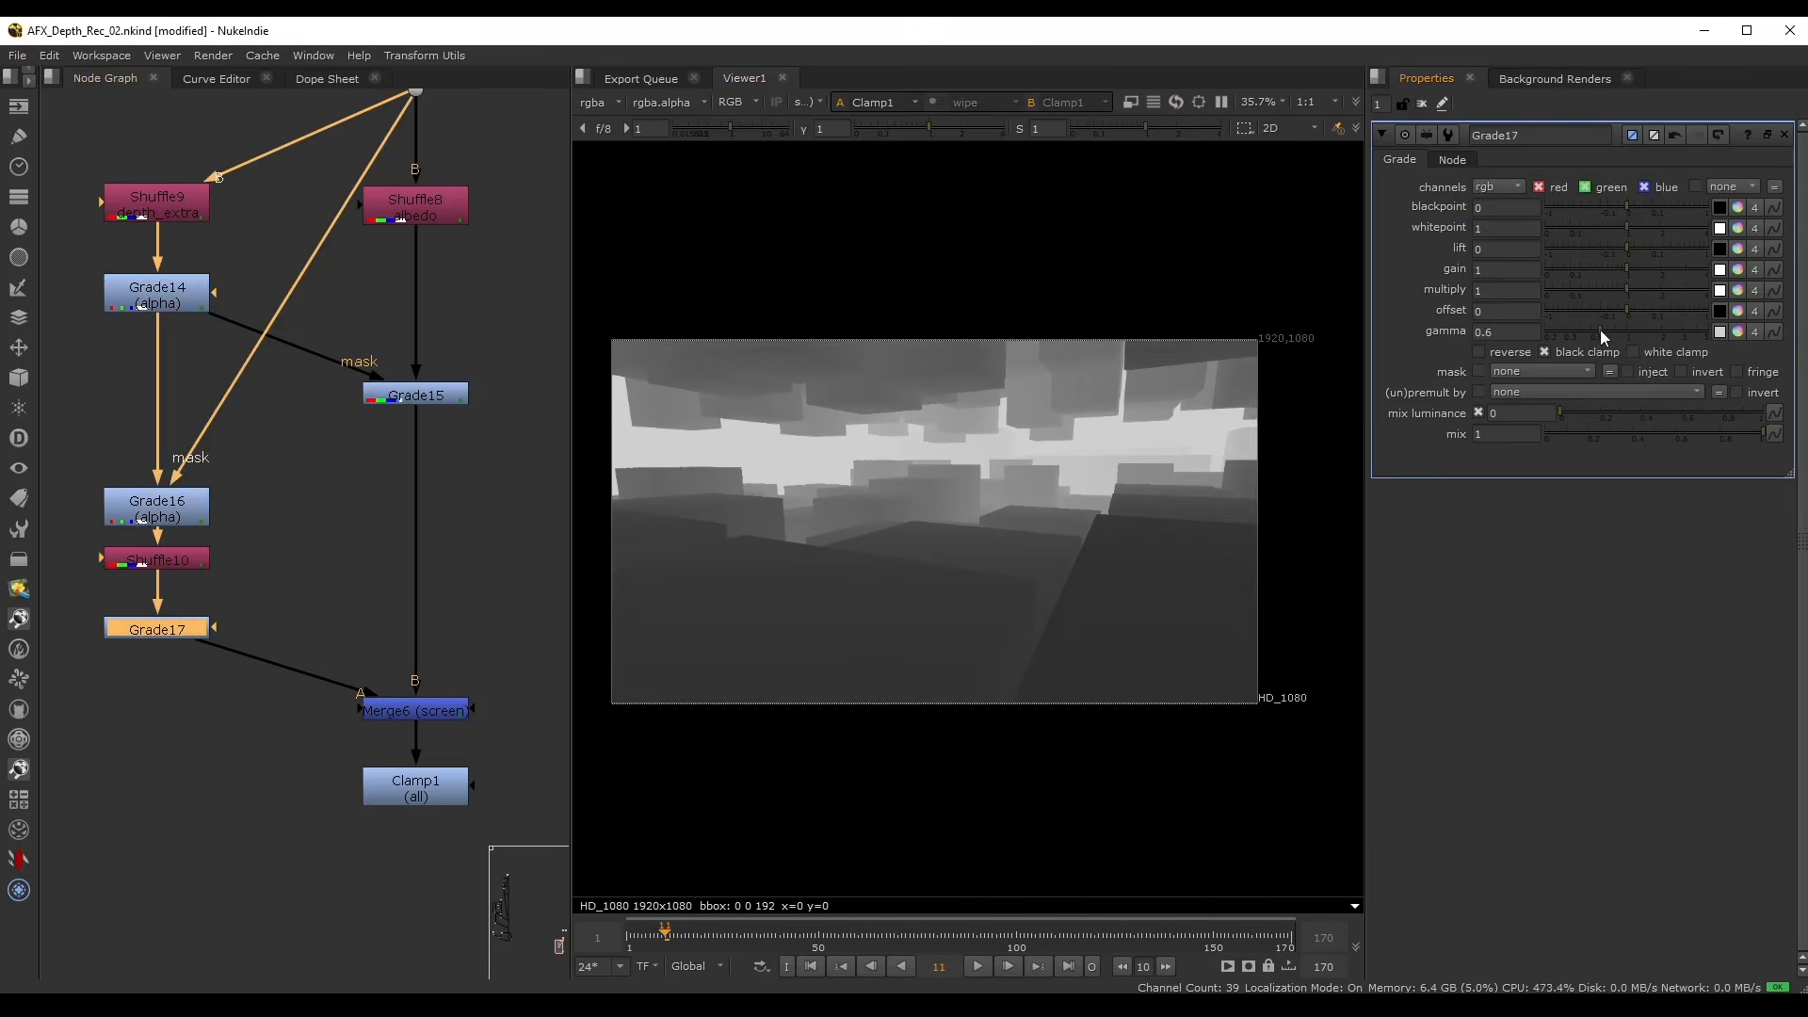
- Set the upper depth Grade's whitepoint to 518.51 and the masked albedo Grade's gain to 0.17
{"action": "double_click", "coordinate": [157, 293]}
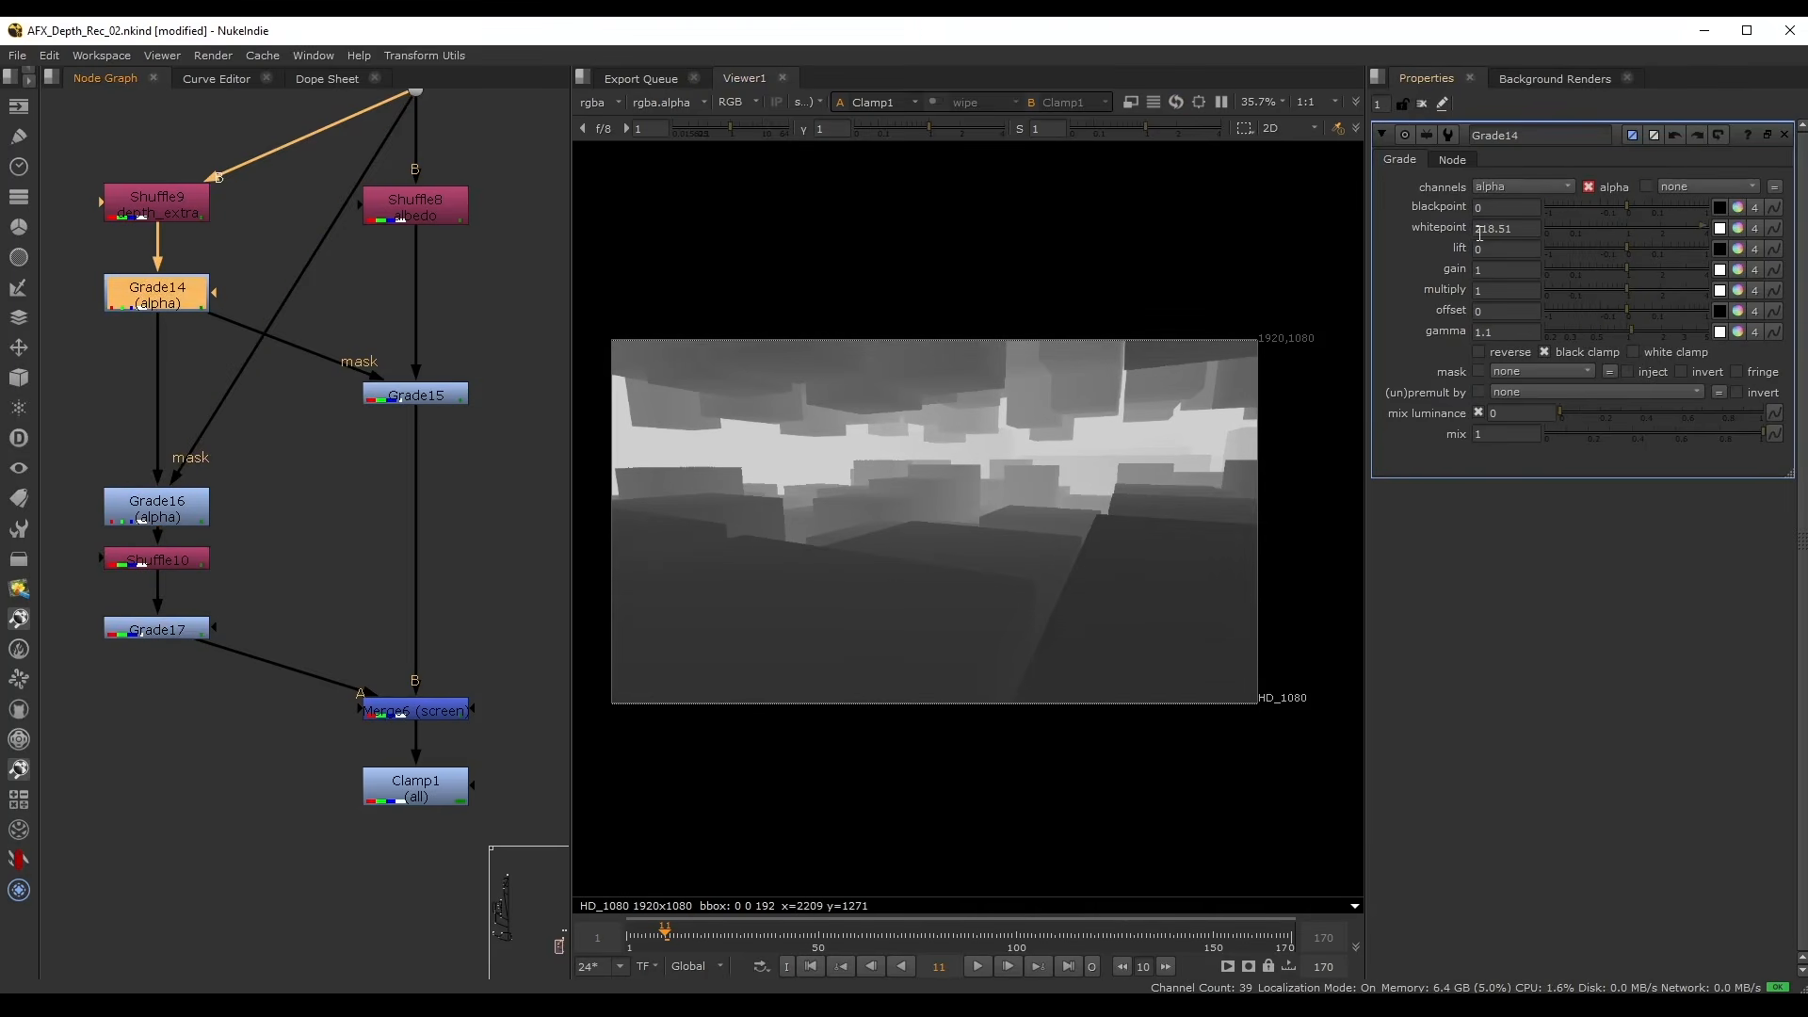
{"action": "left_click", "coordinate": [1478, 230]}
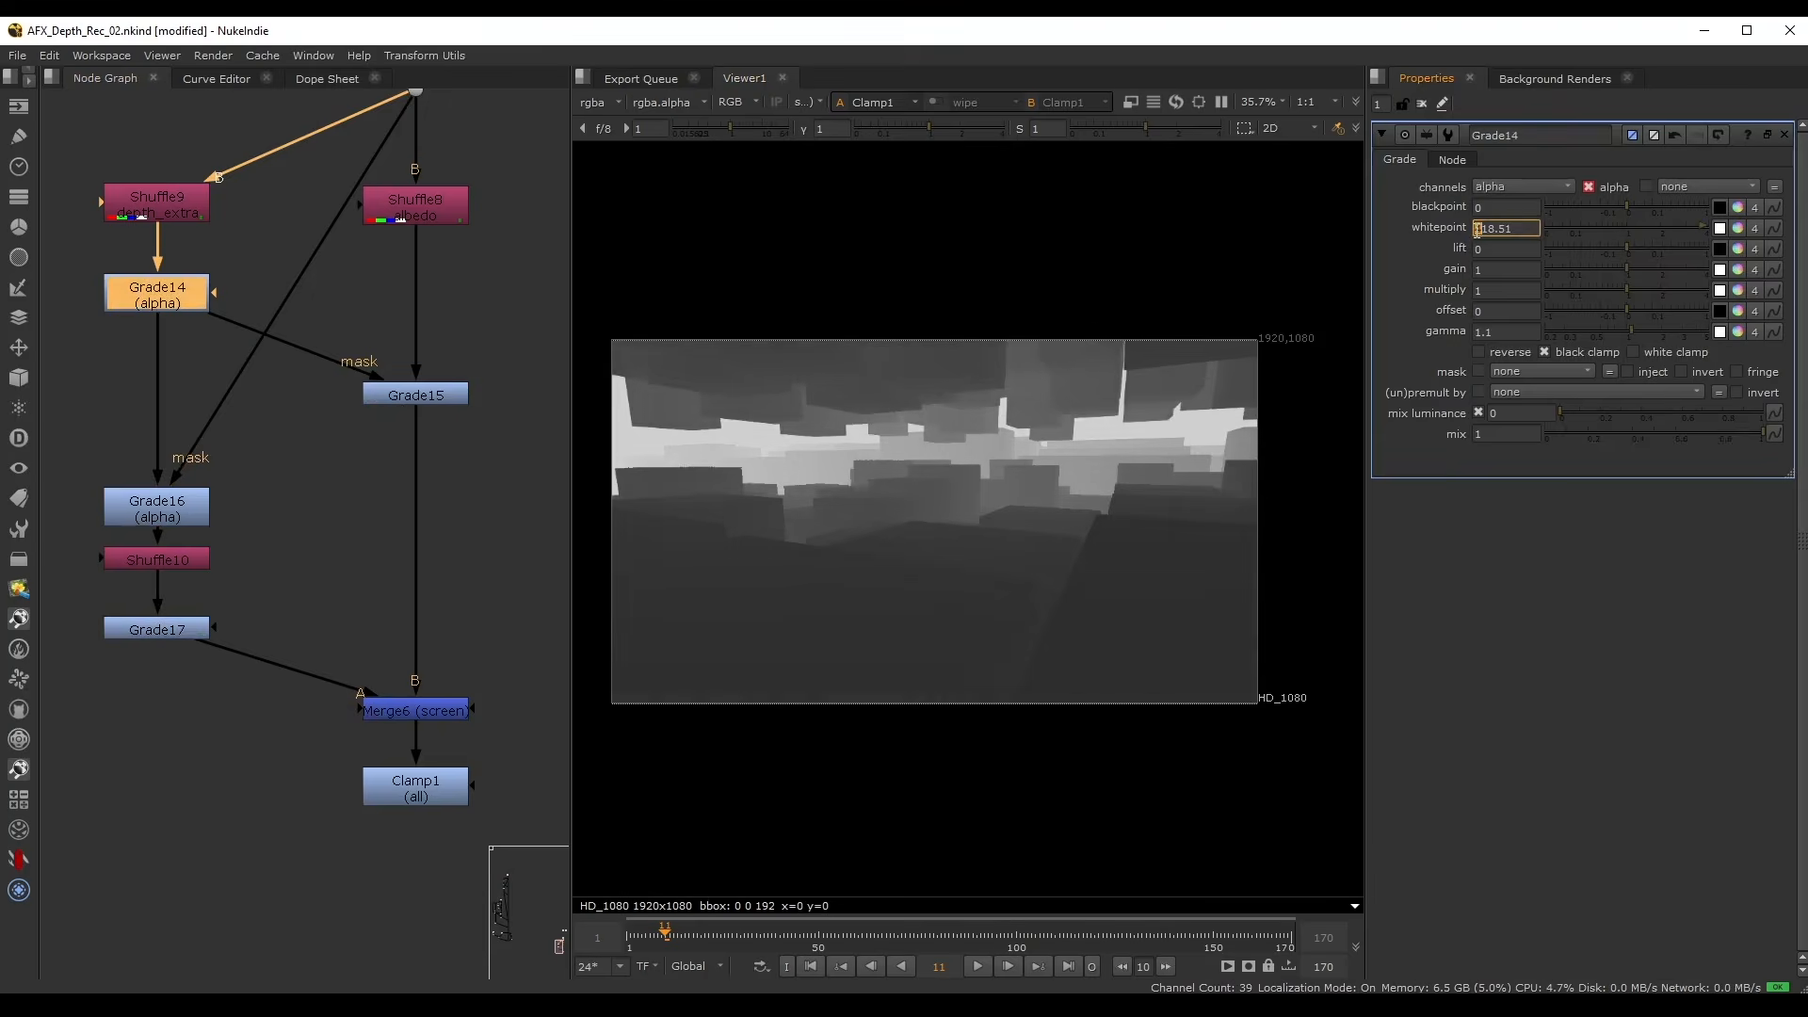
{"action": "left_click", "coordinate": [1530, 559]}
{"action": "left_click_drag", "start_coordinate": [1631, 330], "coordinate": [1629, 327]}
{"action": "left_click", "coordinate": [415, 786]}
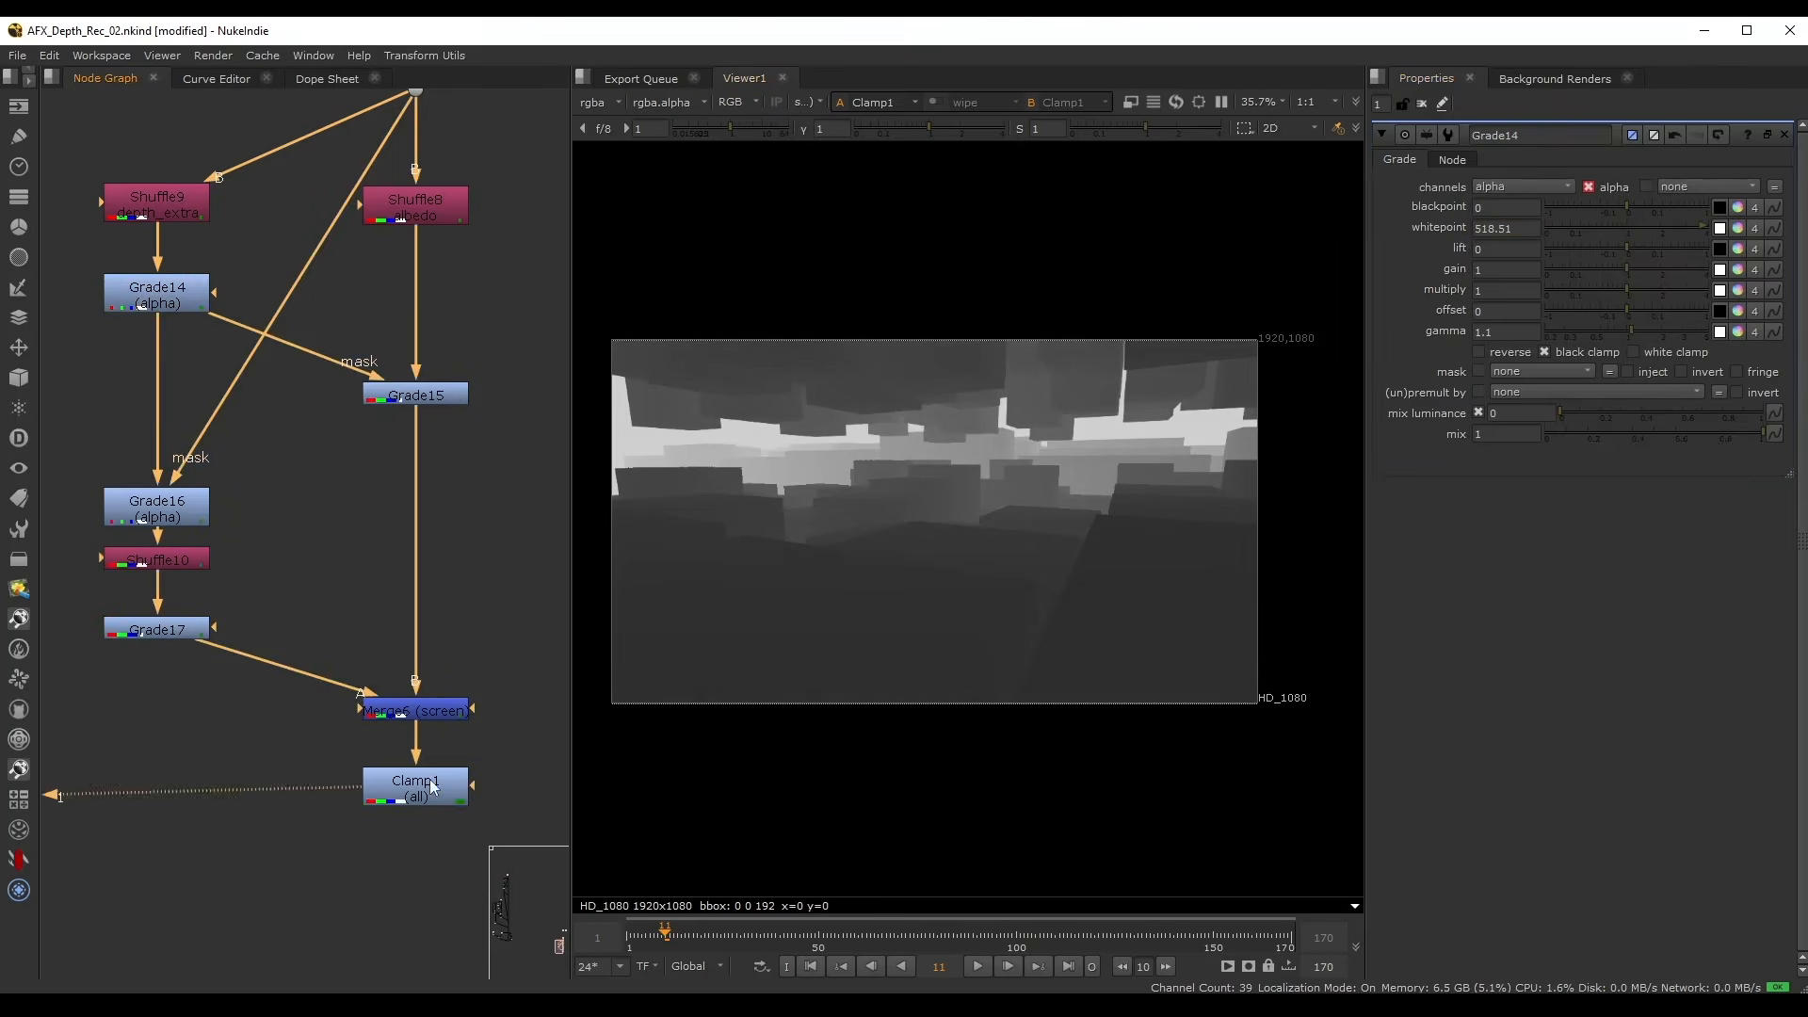
{"action": "middle_click_drag", "start_coordinate": [948, 472], "coordinate": [977, 427]}
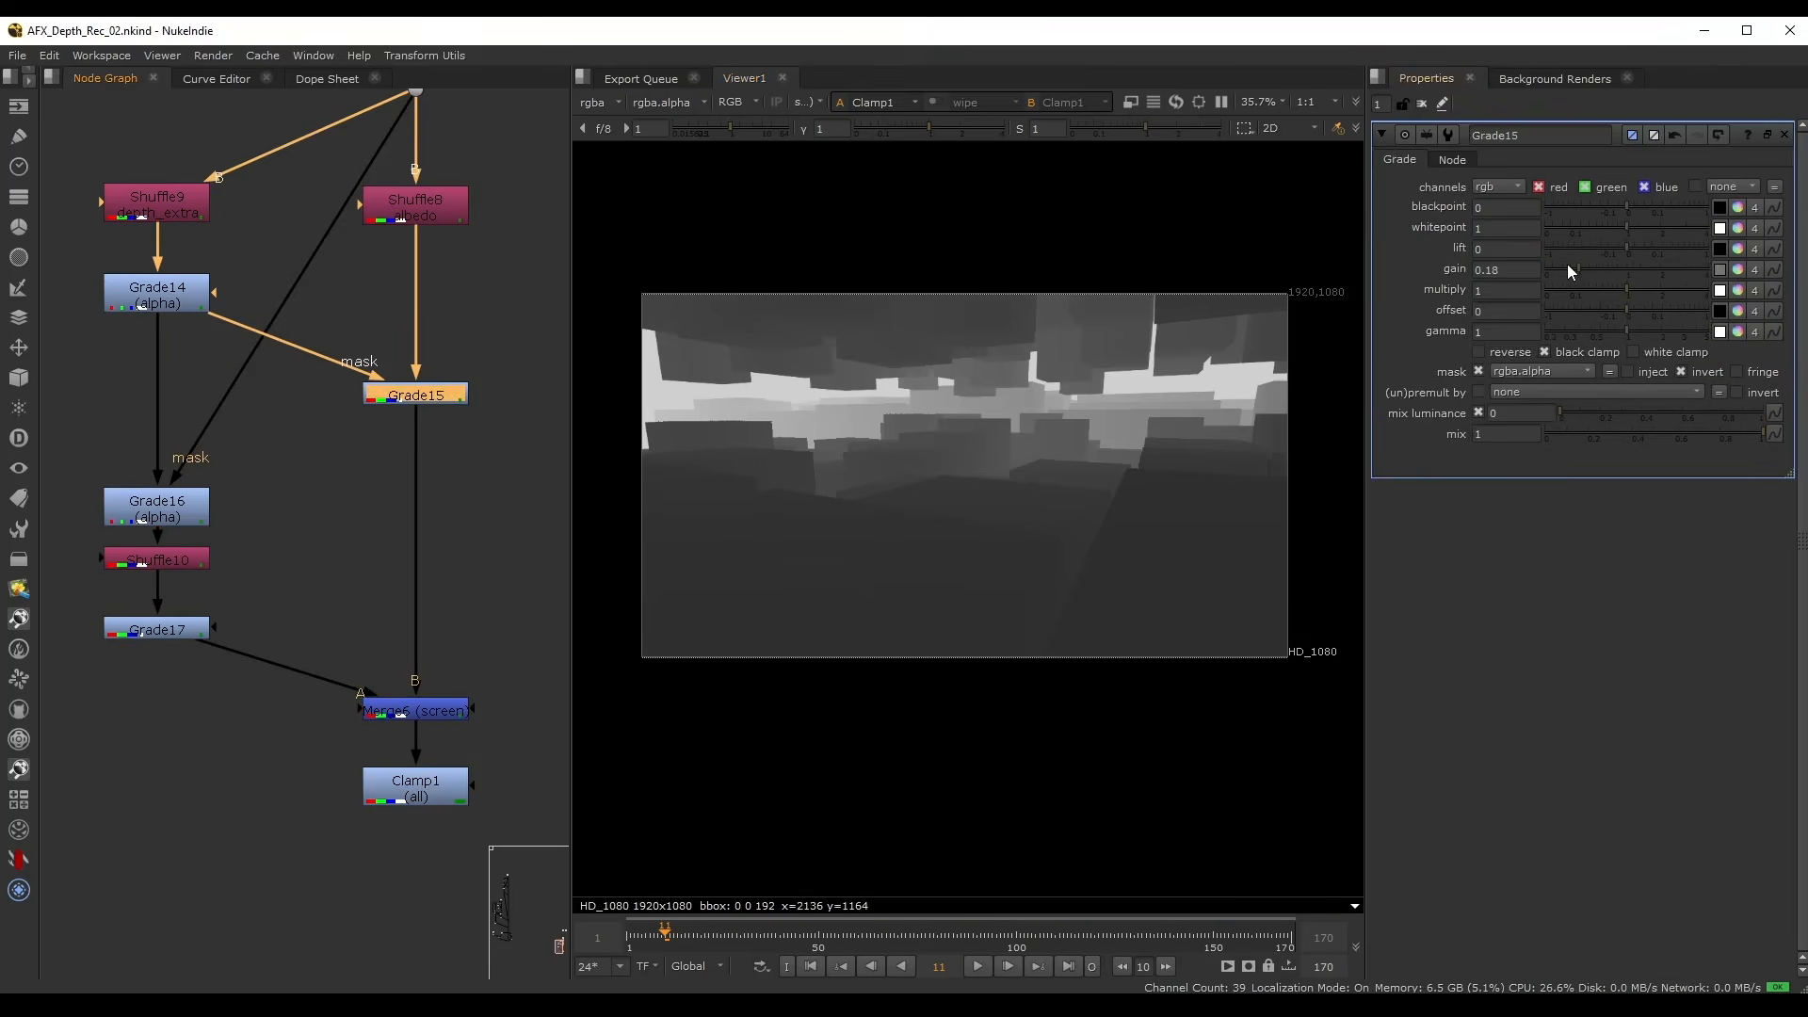
{"action": "left_click_drag", "start_coordinate": [1570, 270], "coordinate": [1582, 271]}
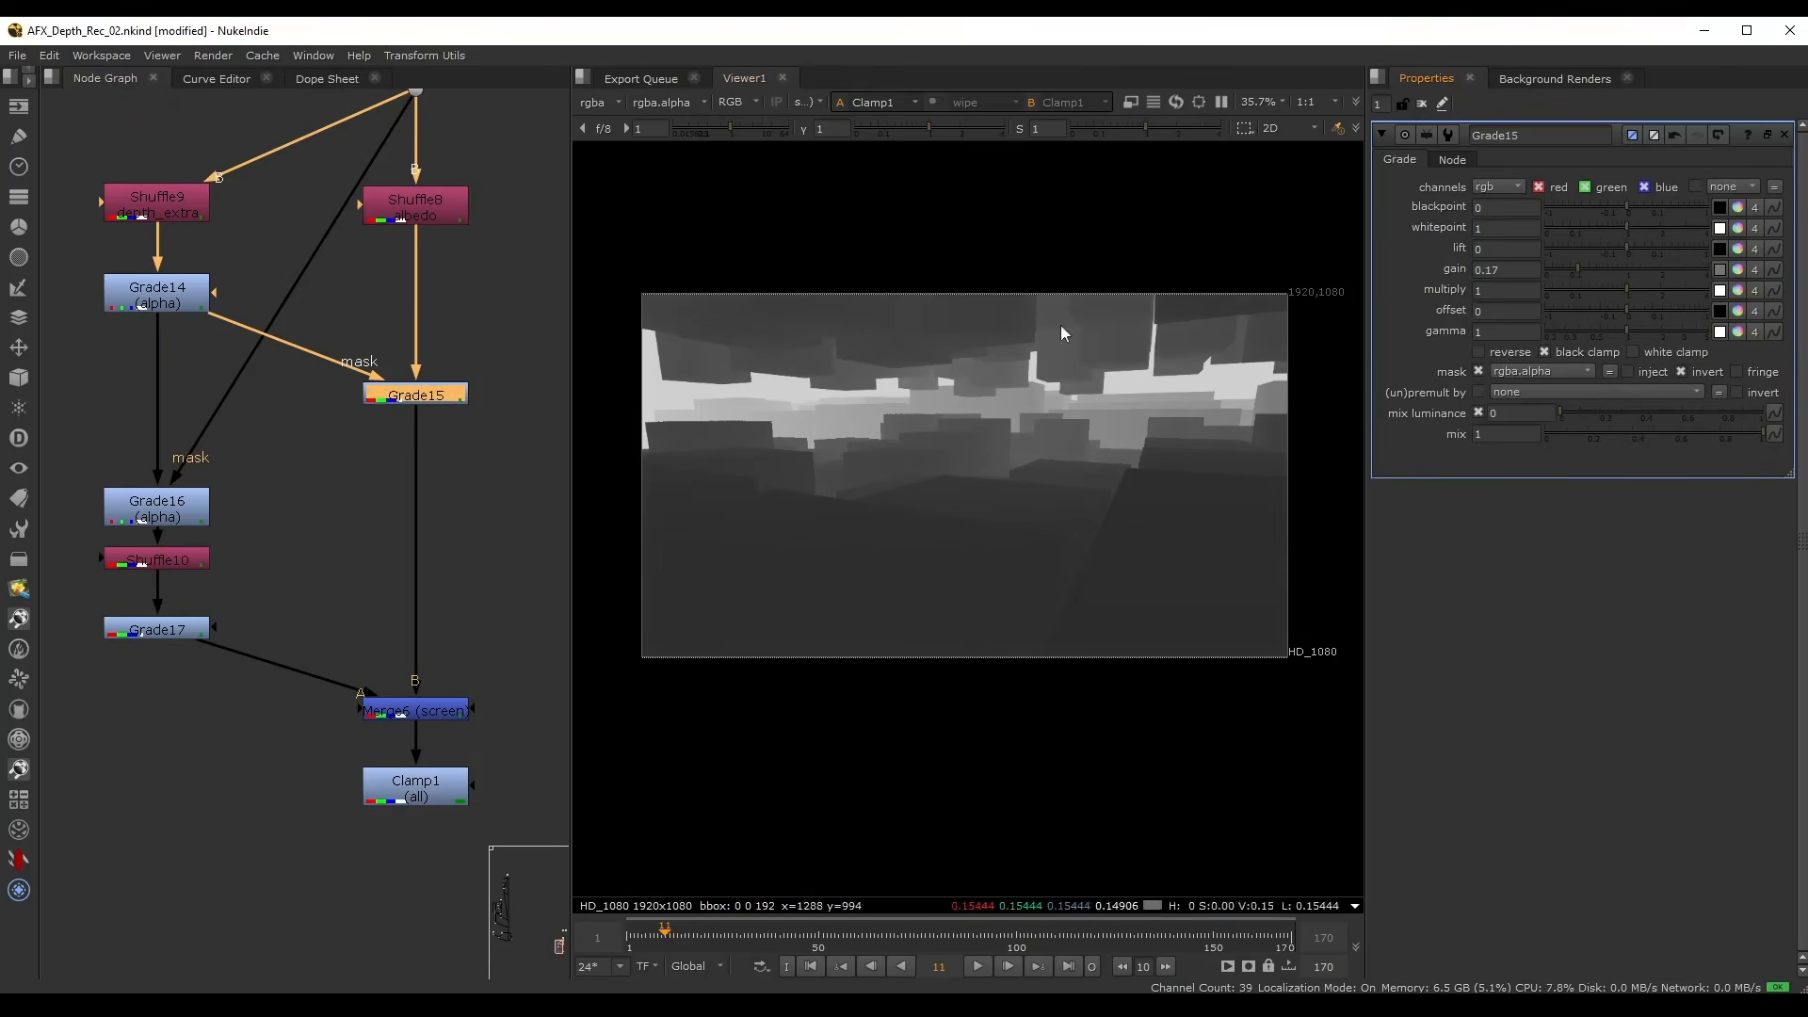
- Raise the gamma of the upper depth Grade to 1.8 and save the script
{"action": "double_click", "coordinate": [176, 296]}
{"action": "left_click_drag", "start_coordinate": [1628, 334], "coordinate": [1644, 334]}
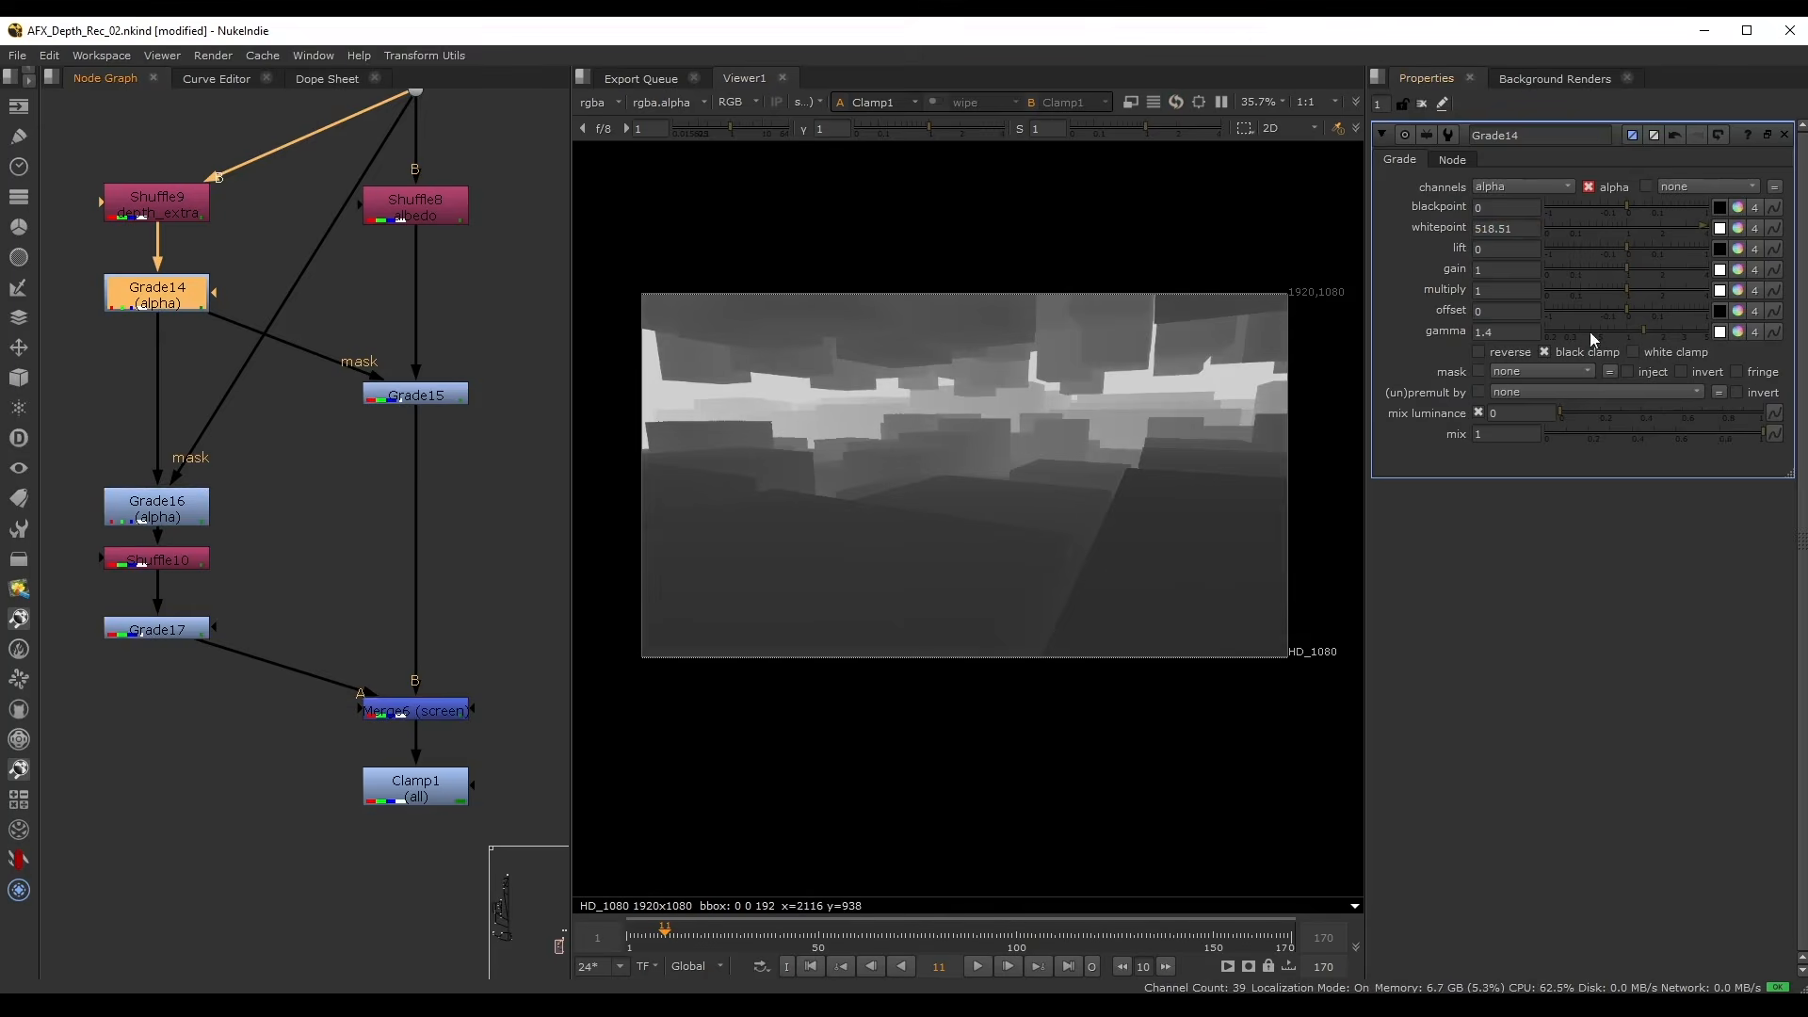
{"action": "left_click_drag", "start_coordinate": [1653, 331], "coordinate": [1654, 330]}
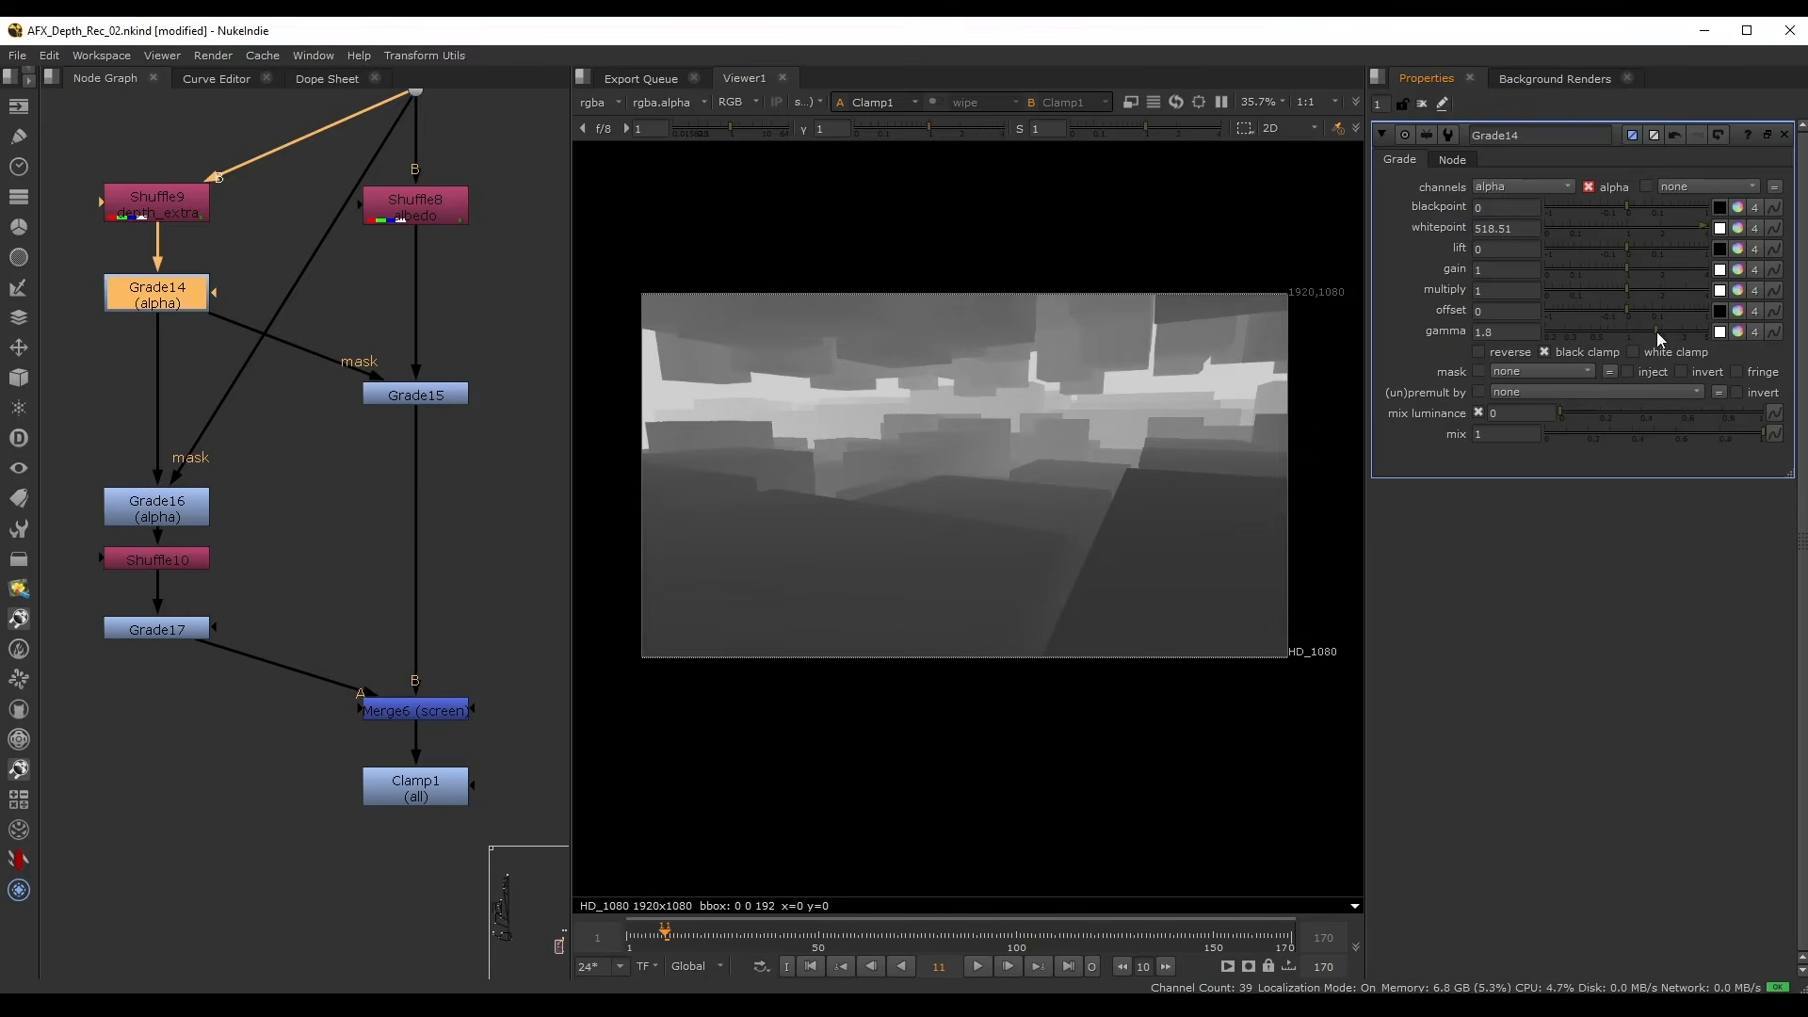
{"action": "key", "text": "ctrl+s"}
- Add a Grade node below the Clamp at the end of the fog branch
{"action": "middle_click_drag", "start_coordinate": [284, 593], "coordinate": [241, 405]}
{"action": "scroll", "coordinate": [241, 405], "scroll_direction": "down", "scroll_amount": 2}
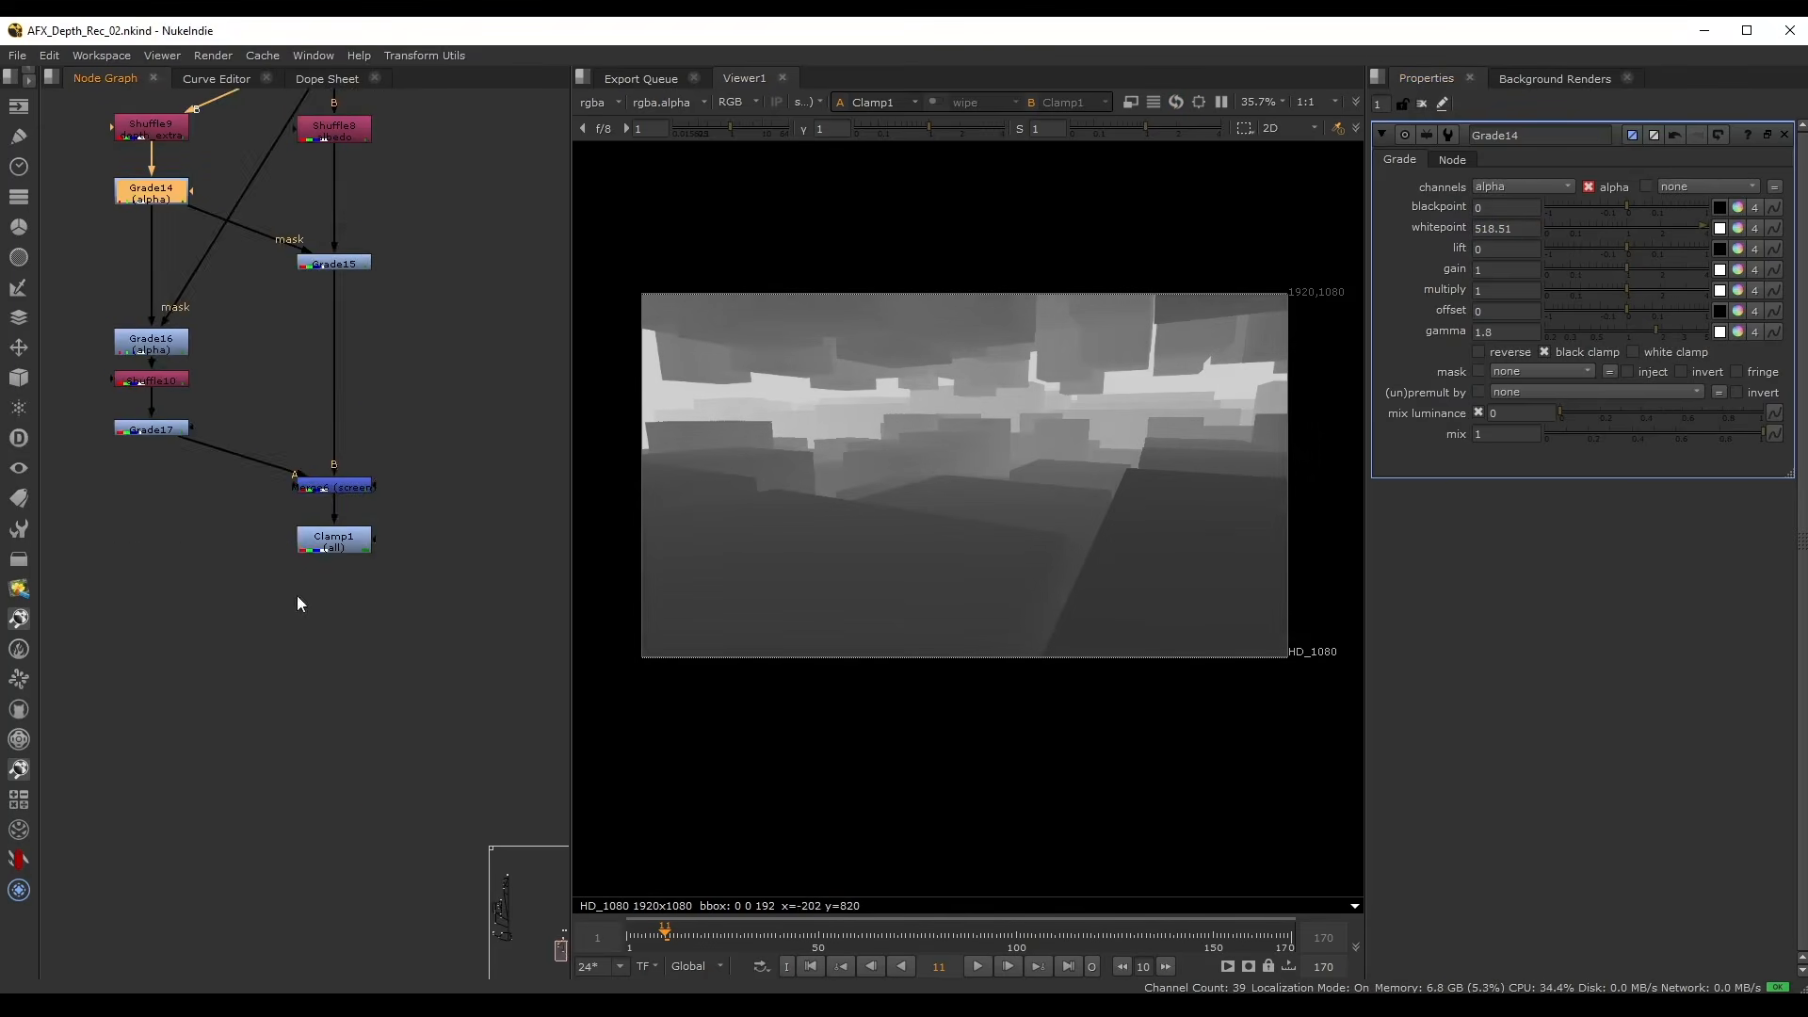
{"action": "left_click", "coordinate": [341, 550]}
{"action": "double_click", "coordinate": [339, 539]}
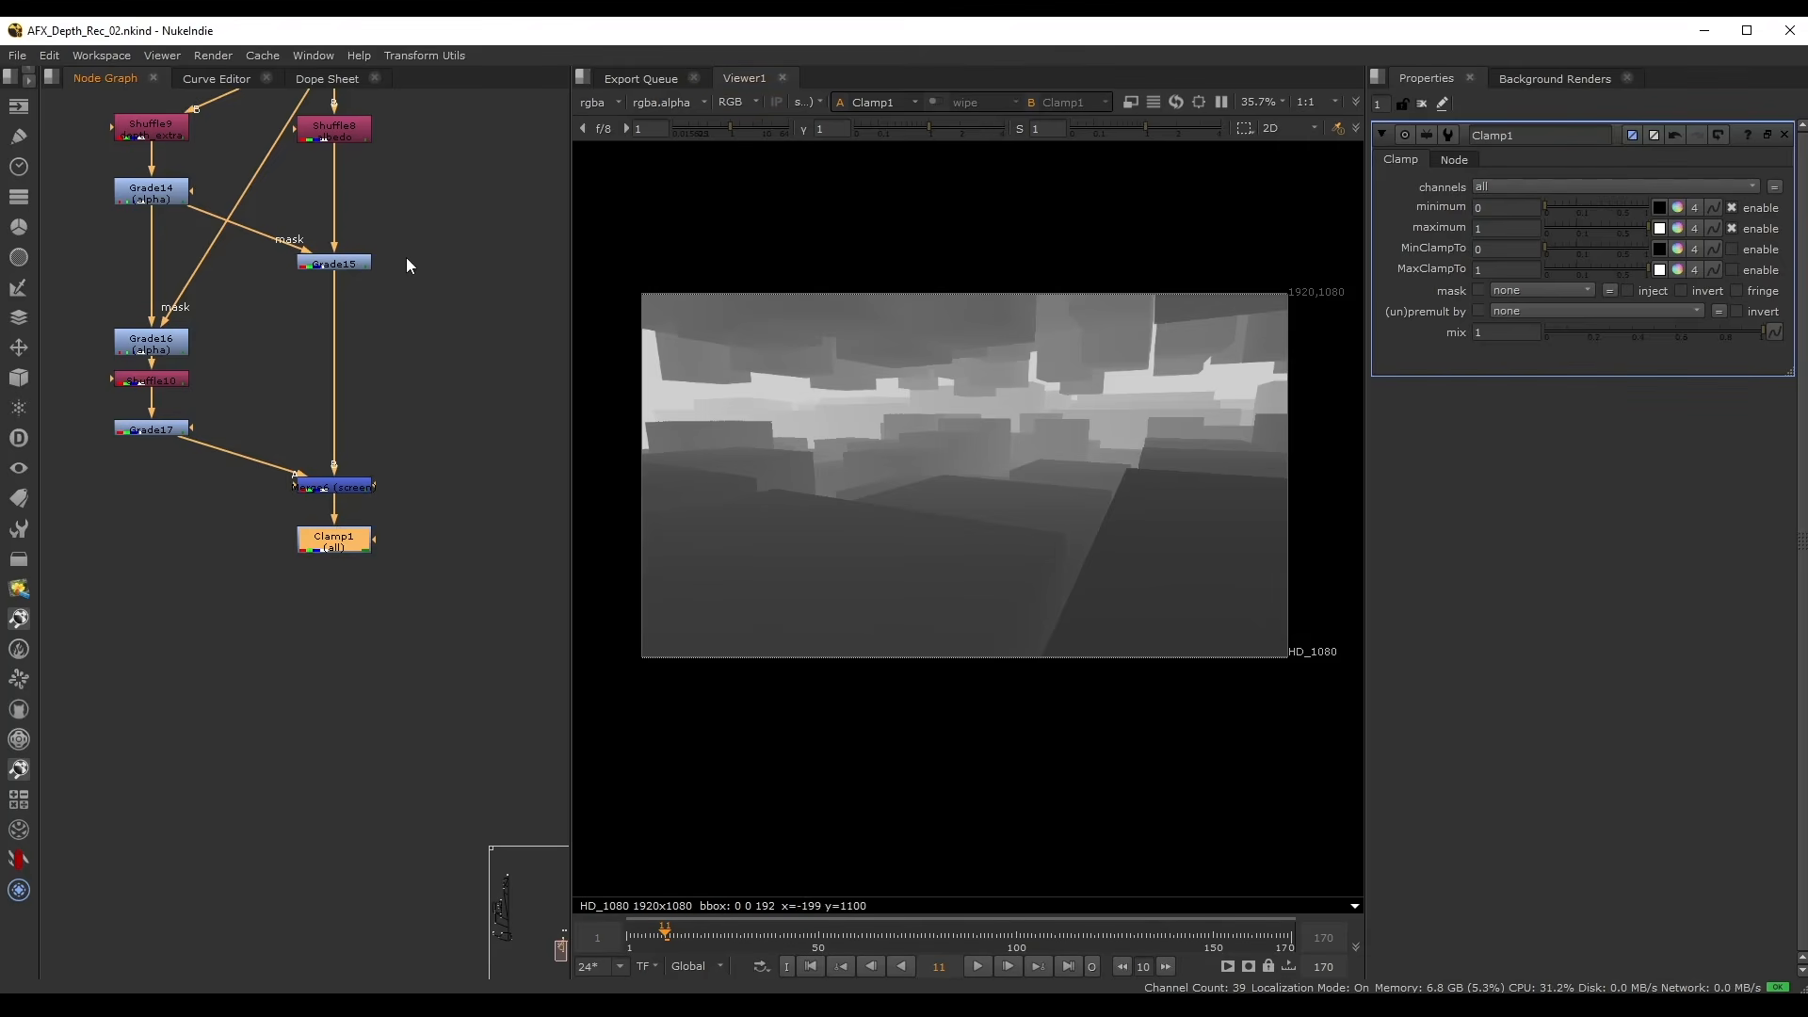
{"action": "left_click", "coordinate": [376, 392]}
{"action": "left_click", "coordinate": [334, 539]}
{"action": "key", "text": "g"}
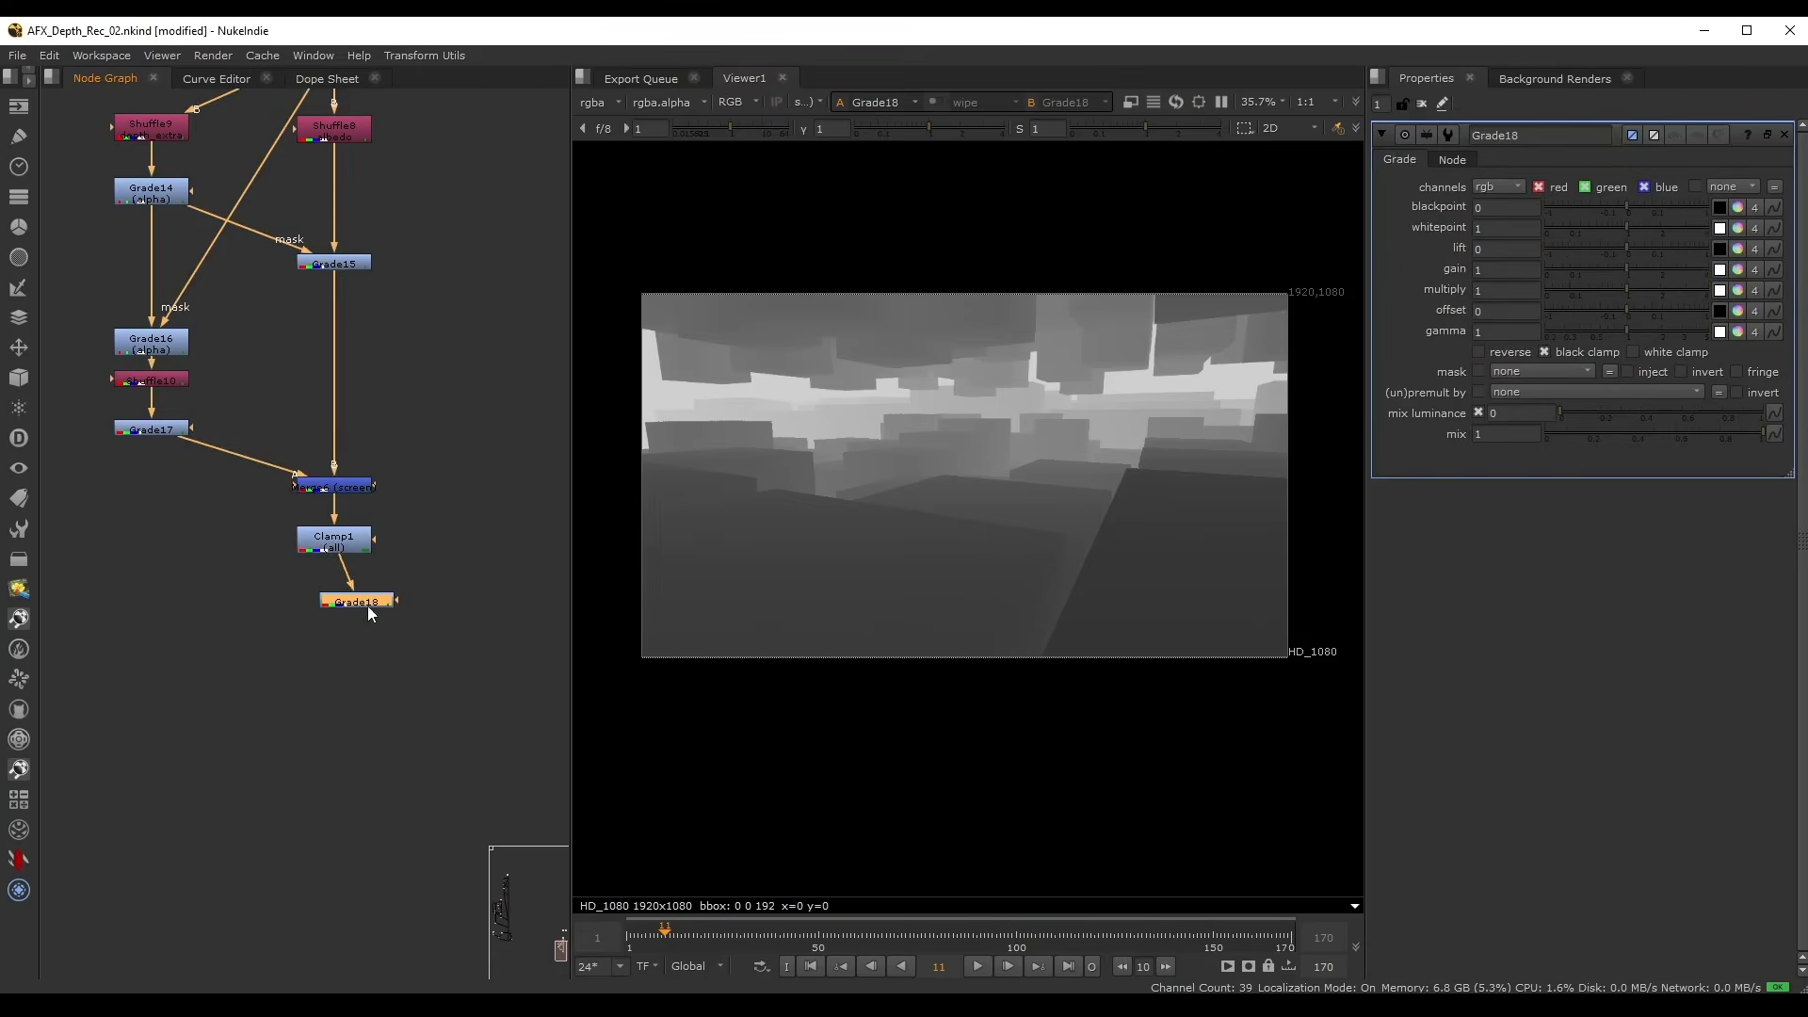
- Tint the new Grade blue by splitting its gain into red 0.15, green 0.46 and blue 1.3
{"action": "left_click", "coordinate": [1737, 268]}
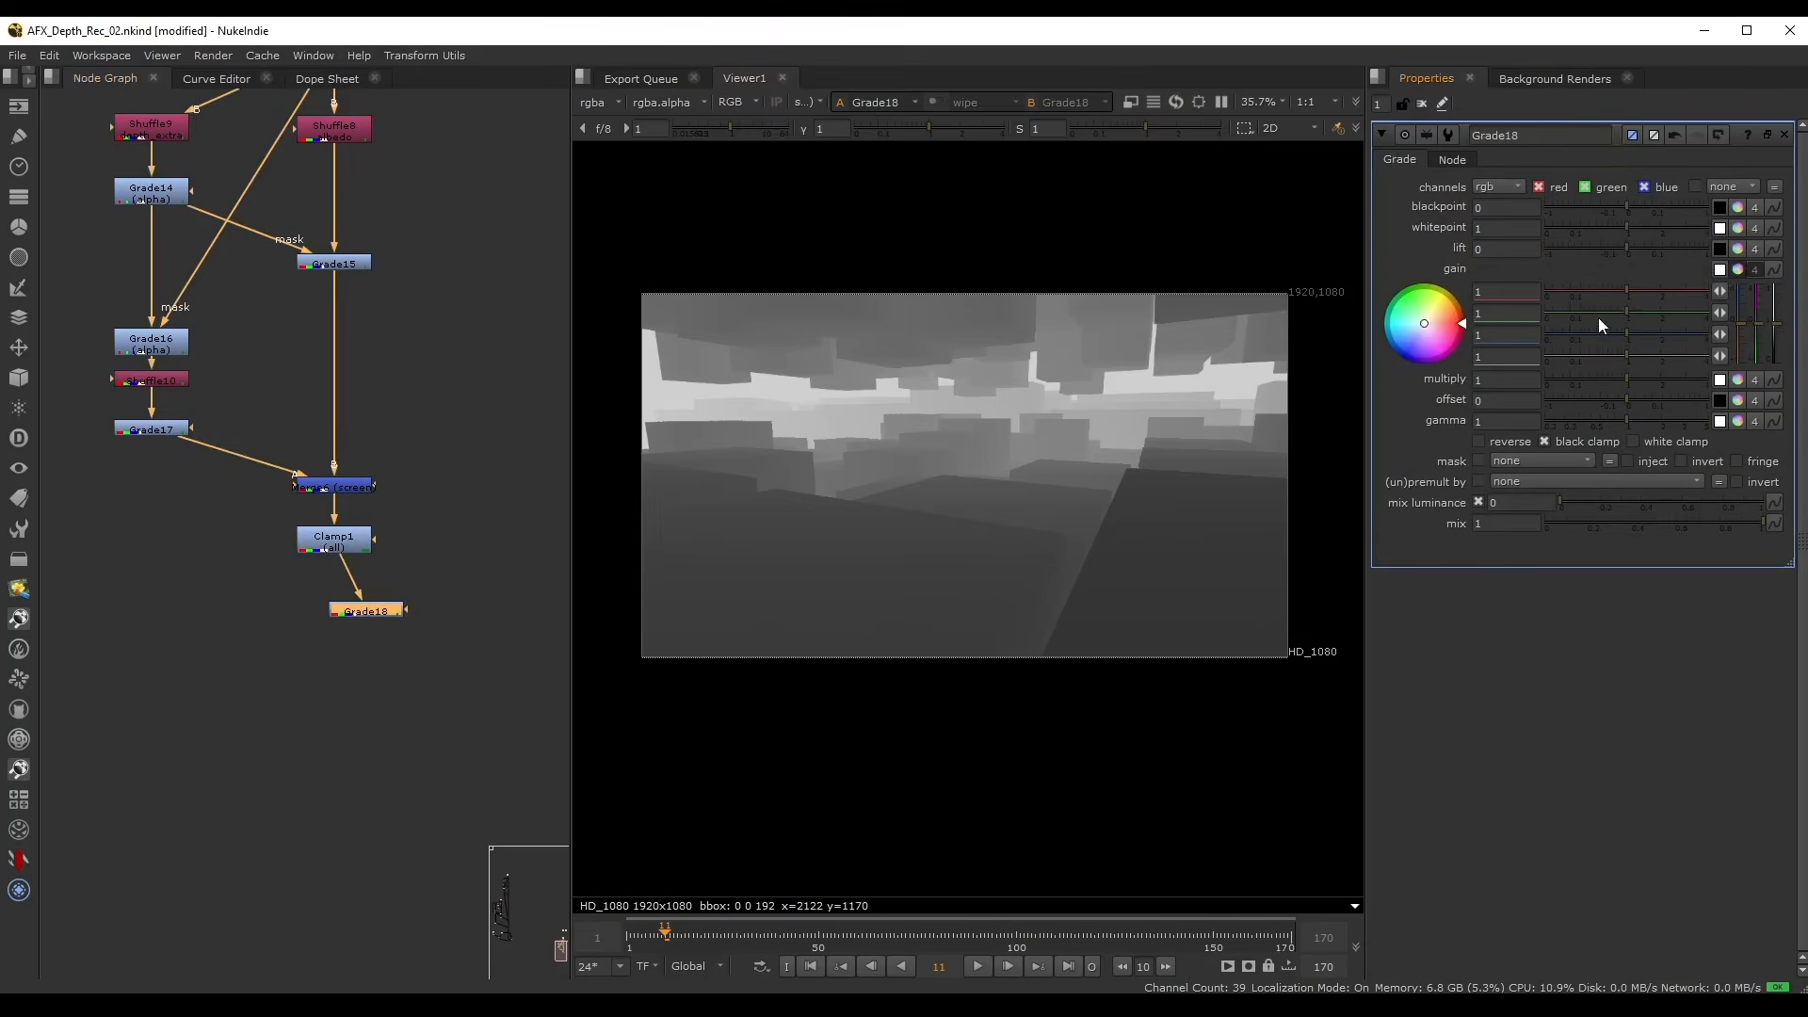
{"action": "left_click", "coordinate": [1591, 311]}
{"action": "left_click", "coordinate": [1574, 288]}
{"action": "left_click", "coordinate": [1601, 311]}
{"action": "left_click", "coordinate": [1637, 334]}
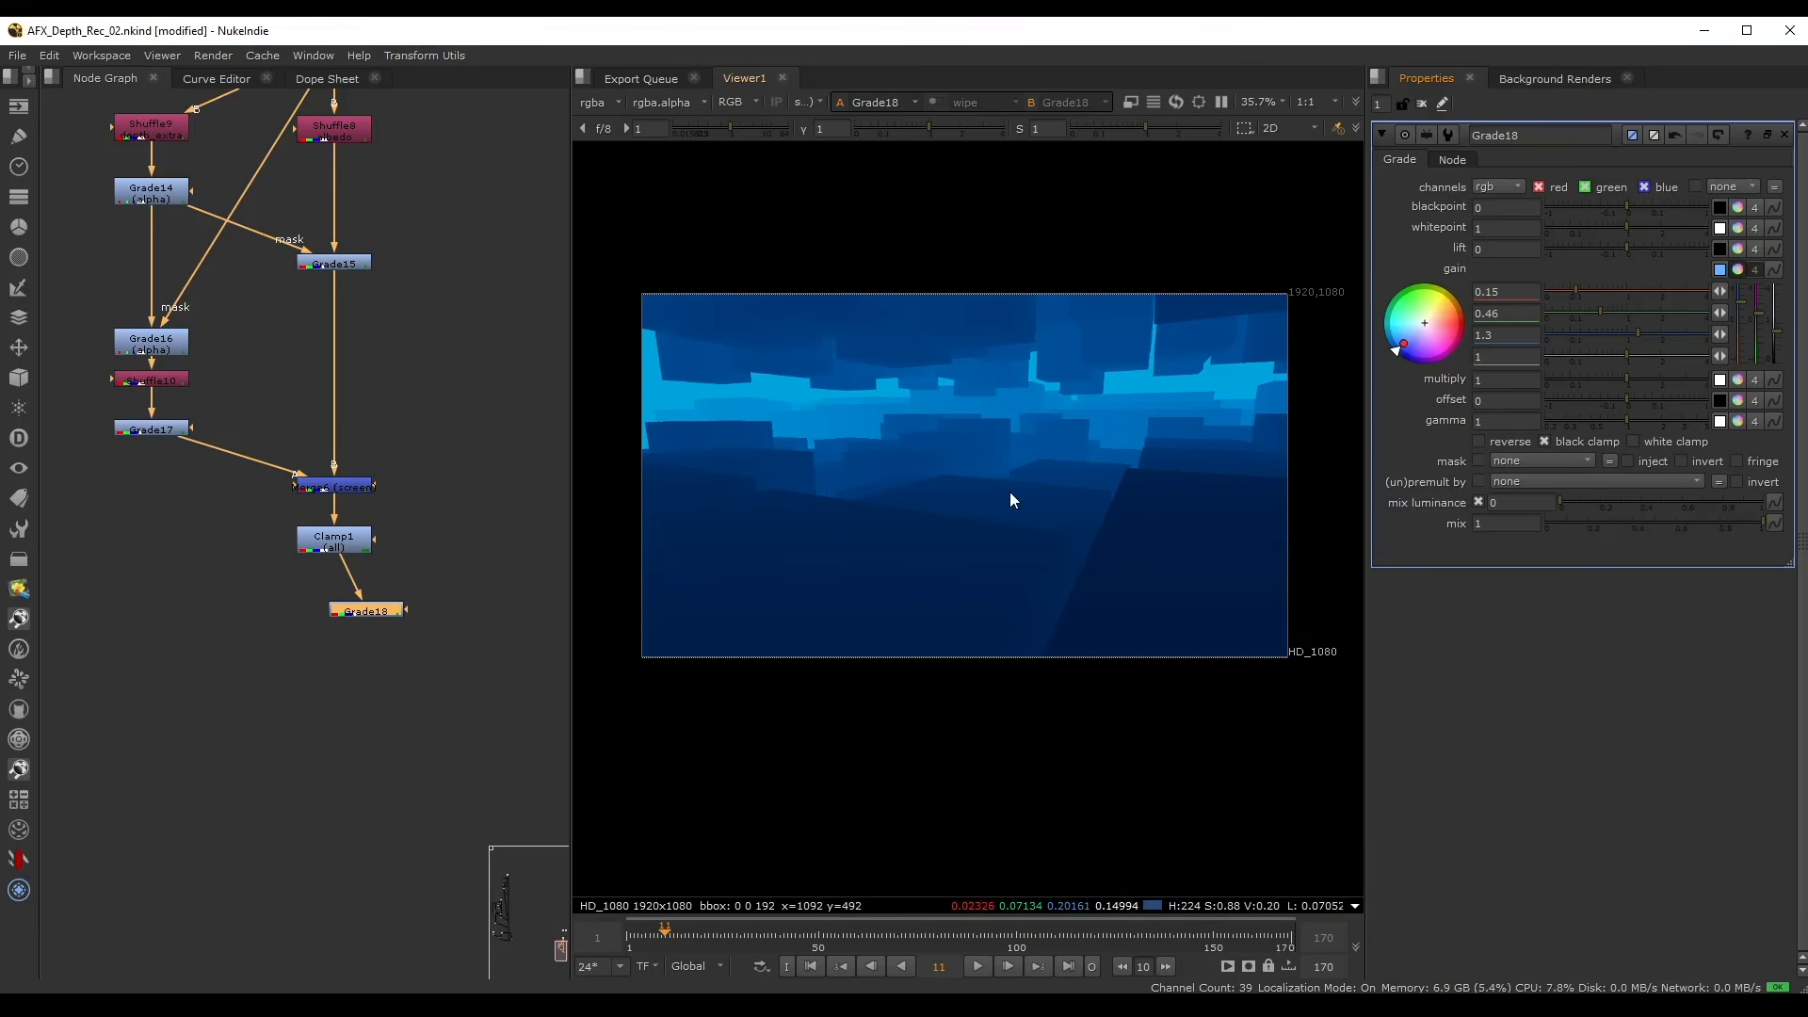
- Add a Saturation node below the tinted Grade and set its saturation to 0
{"action": "middle_click_drag", "start_coordinate": [382, 489], "coordinate": [337, 437]}
{"action": "left_click", "coordinate": [387, 527]}
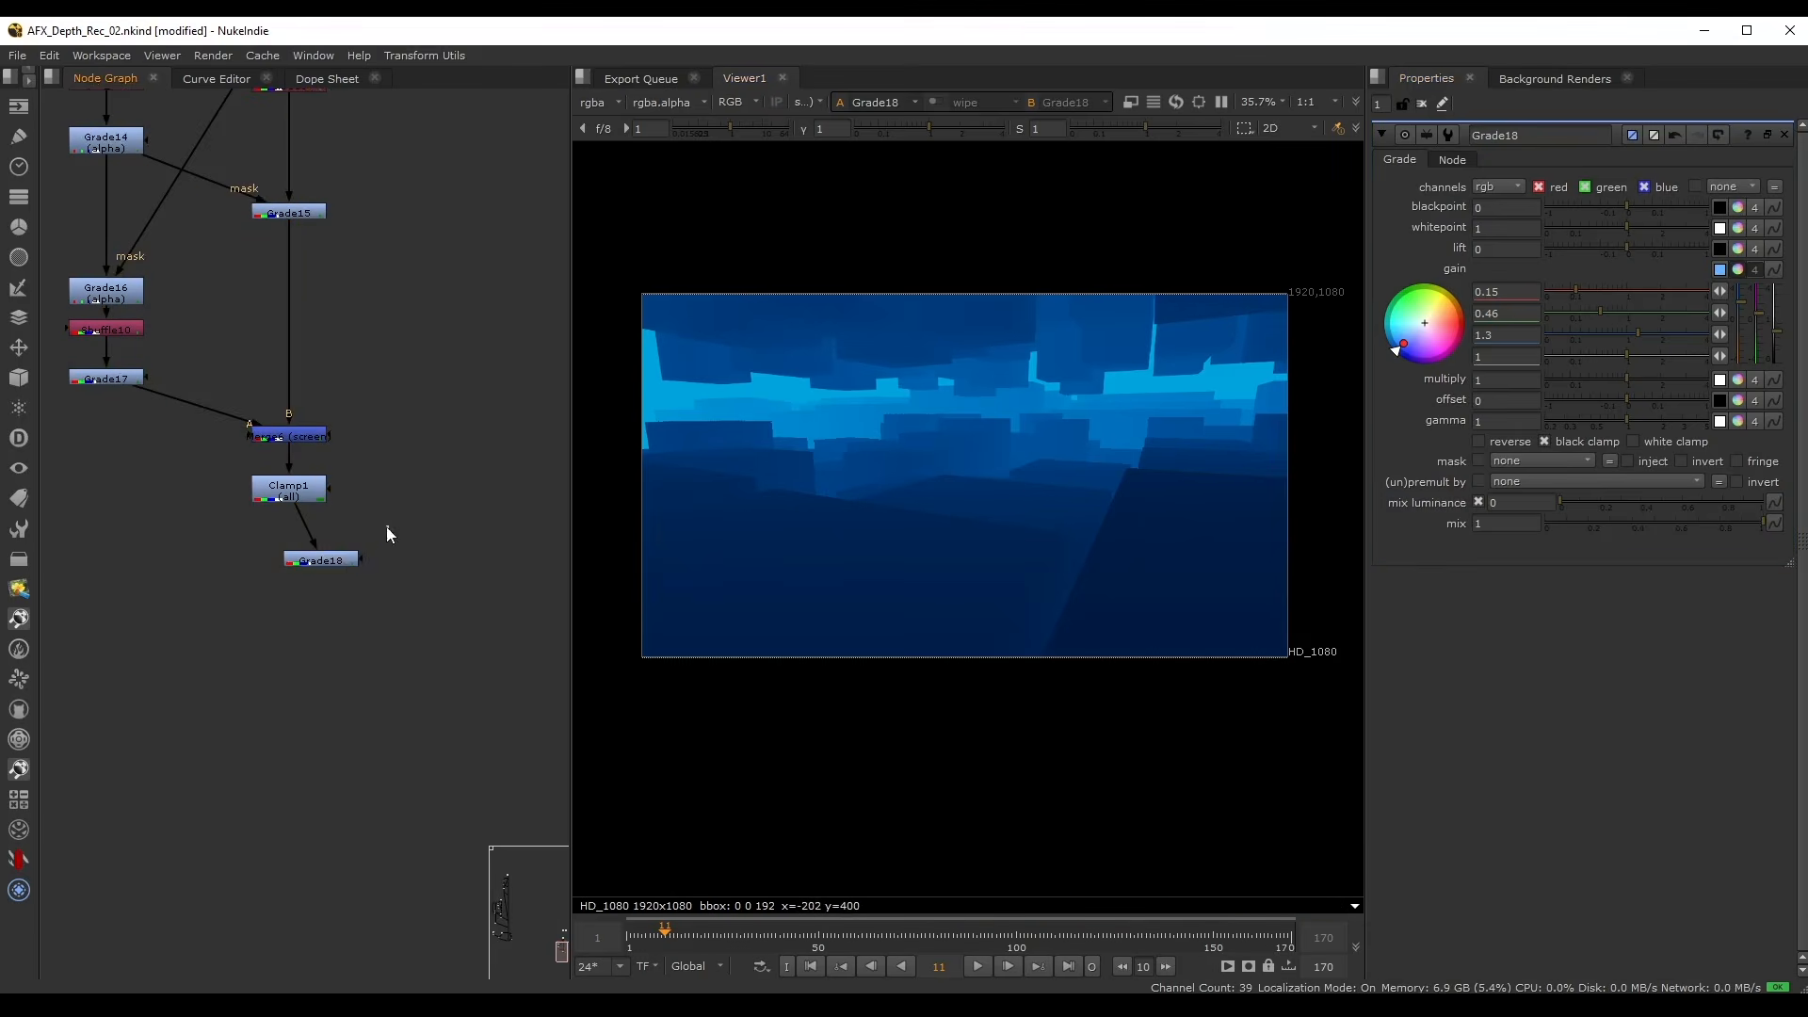
{"action": "left_click_drag", "start_coordinate": [361, 570], "coordinate": [404, 577]}
{"action": "key", "text": "Tab"}
{"action": "type", "text": "sat"}
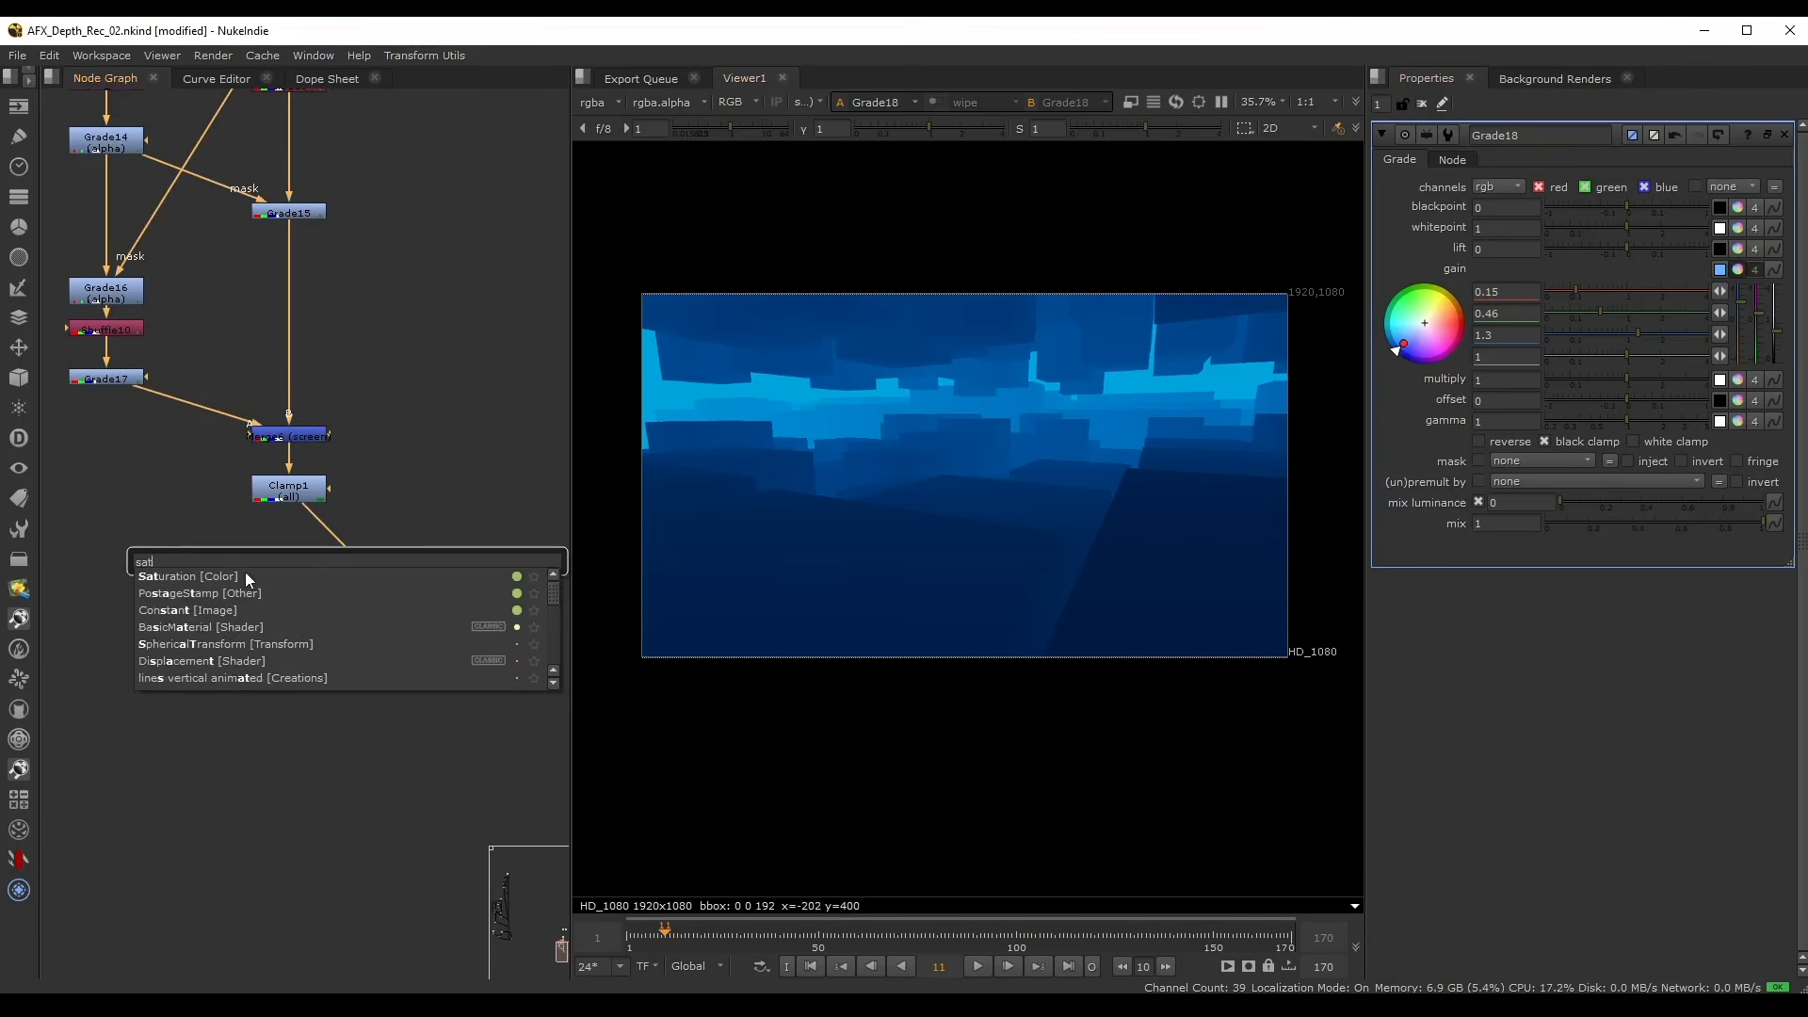
{"action": "key", "text": "Return"}
{"action": "left_click", "coordinate": [1546, 208]}
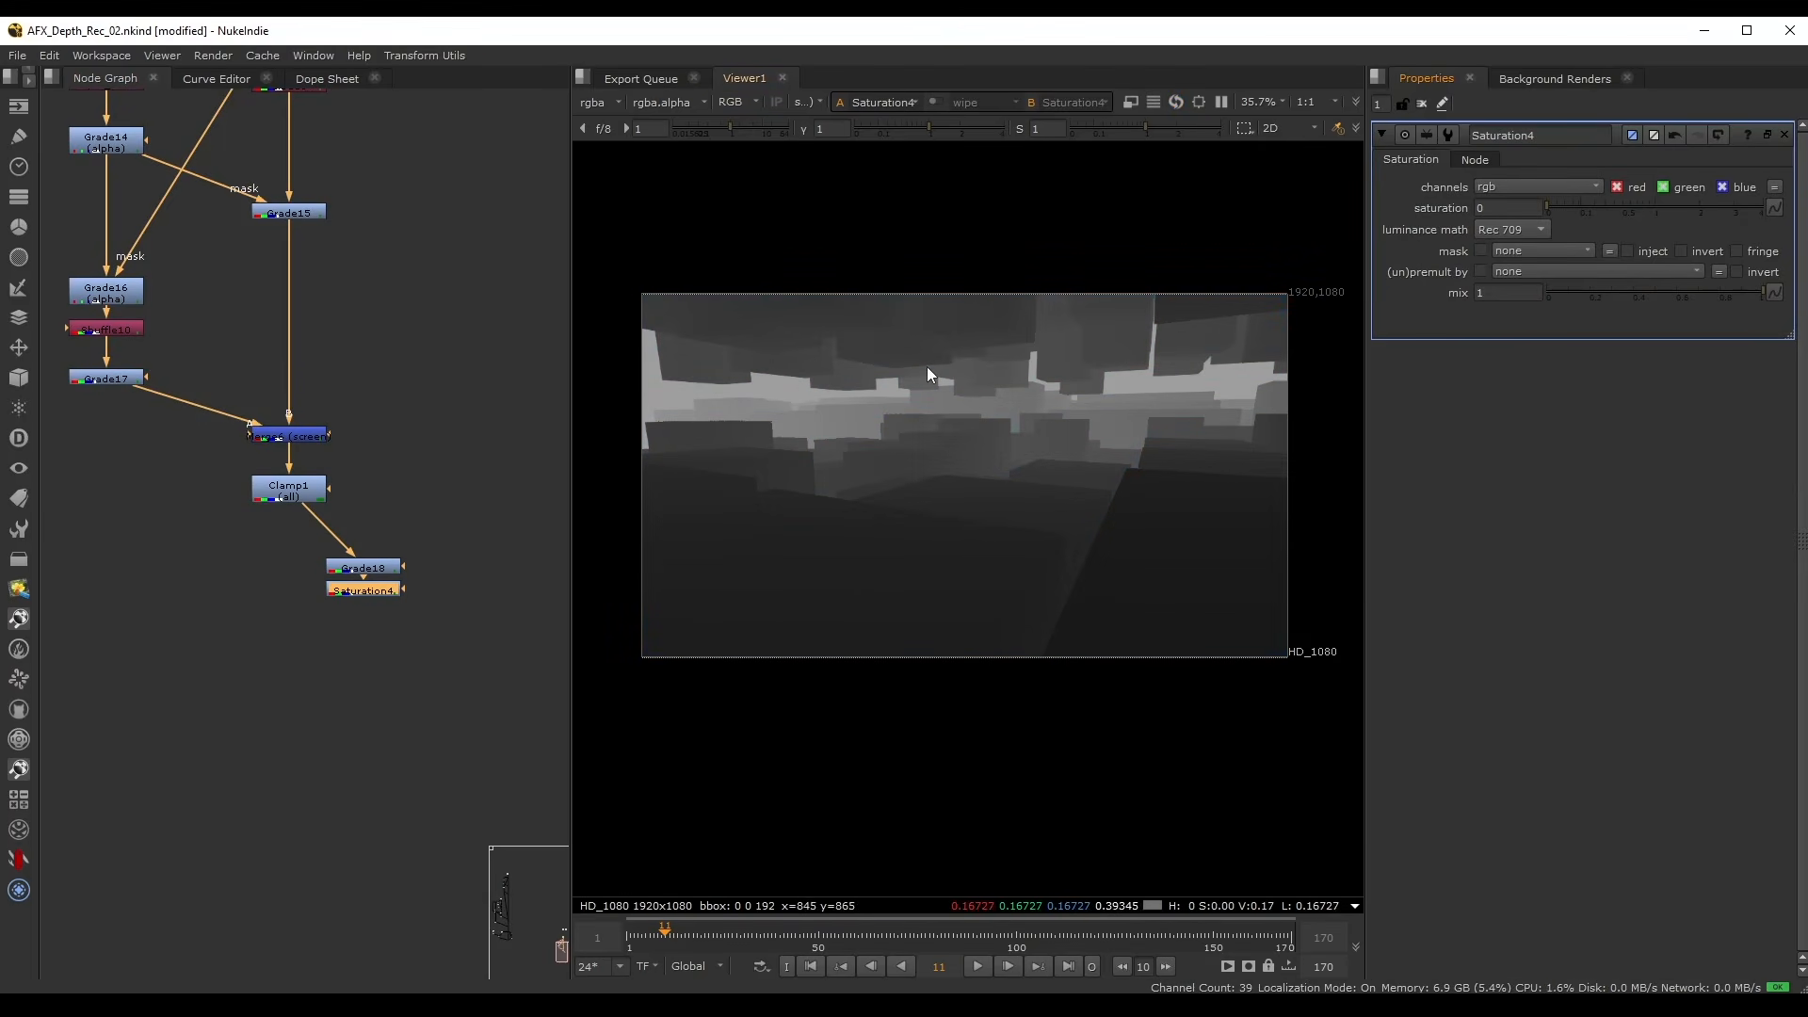
- Compare the blue-tinted result with the Saturation node disabled and enabled
{"action": "scroll", "coordinate": [927, 374], "scroll_direction": "up", "scroll_amount": 3}
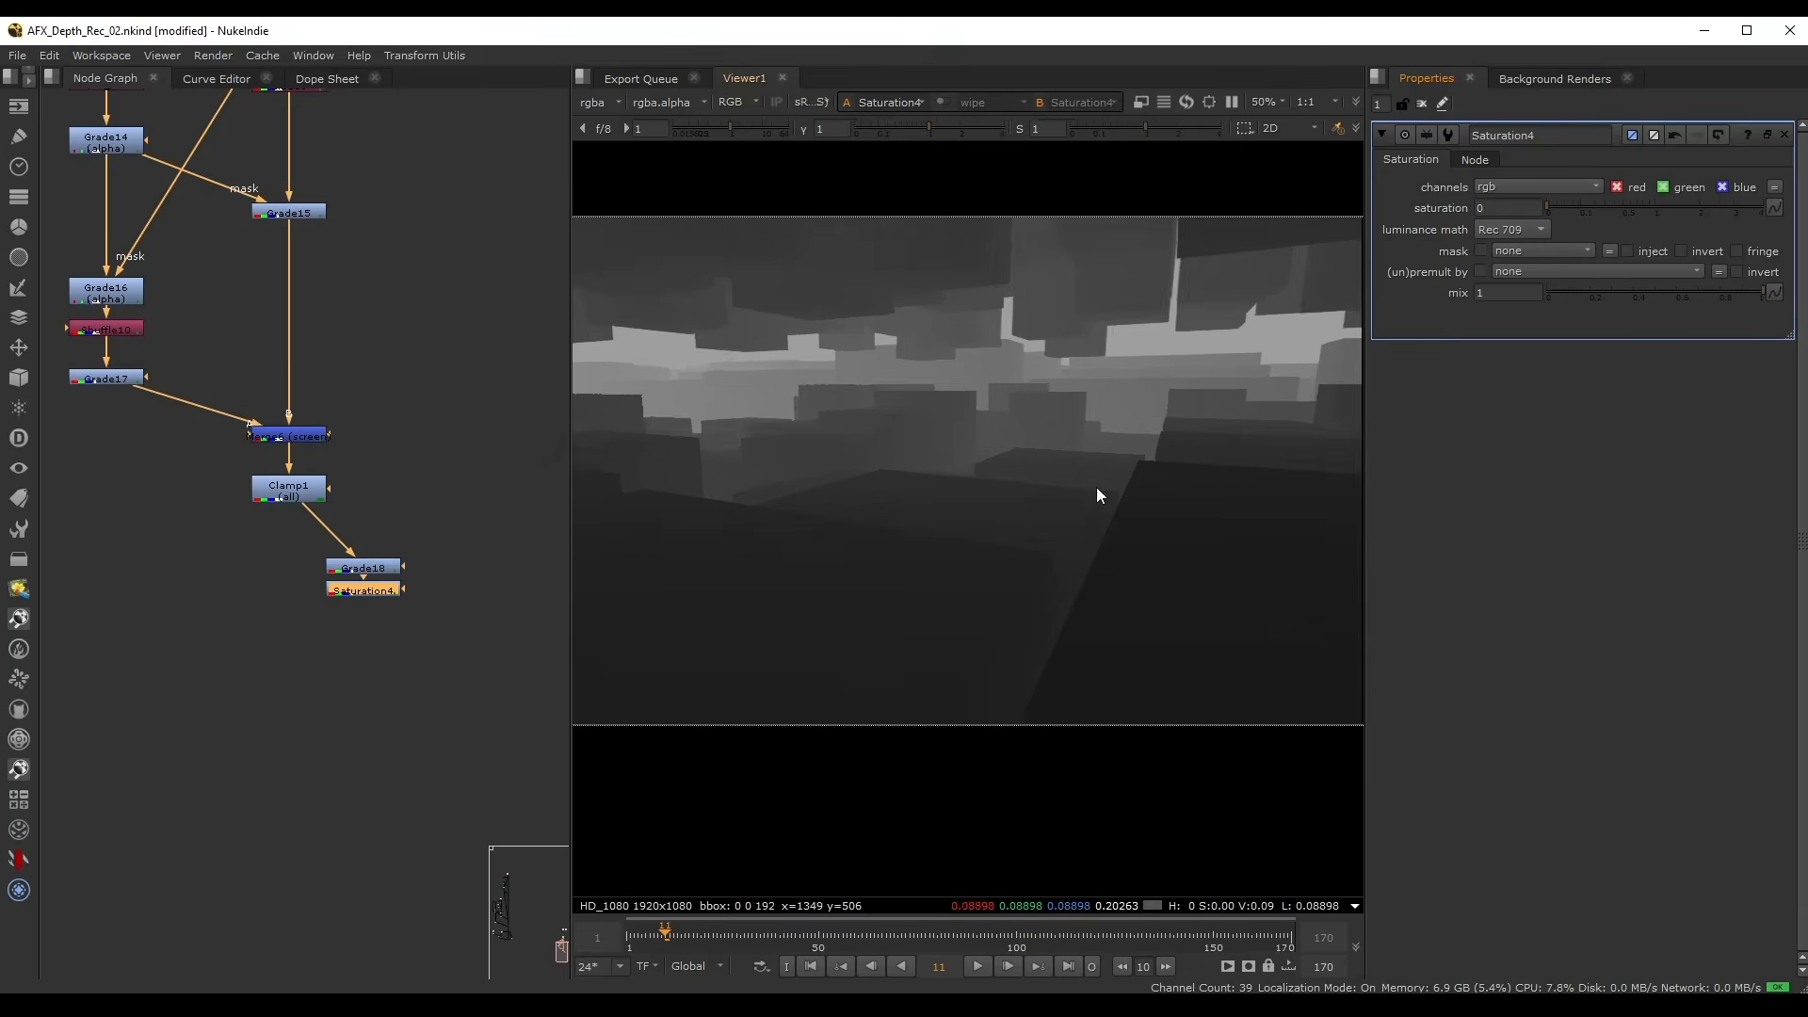
{"action": "scroll", "coordinate": [1096, 487], "scroll_direction": "down", "scroll_amount": 2}
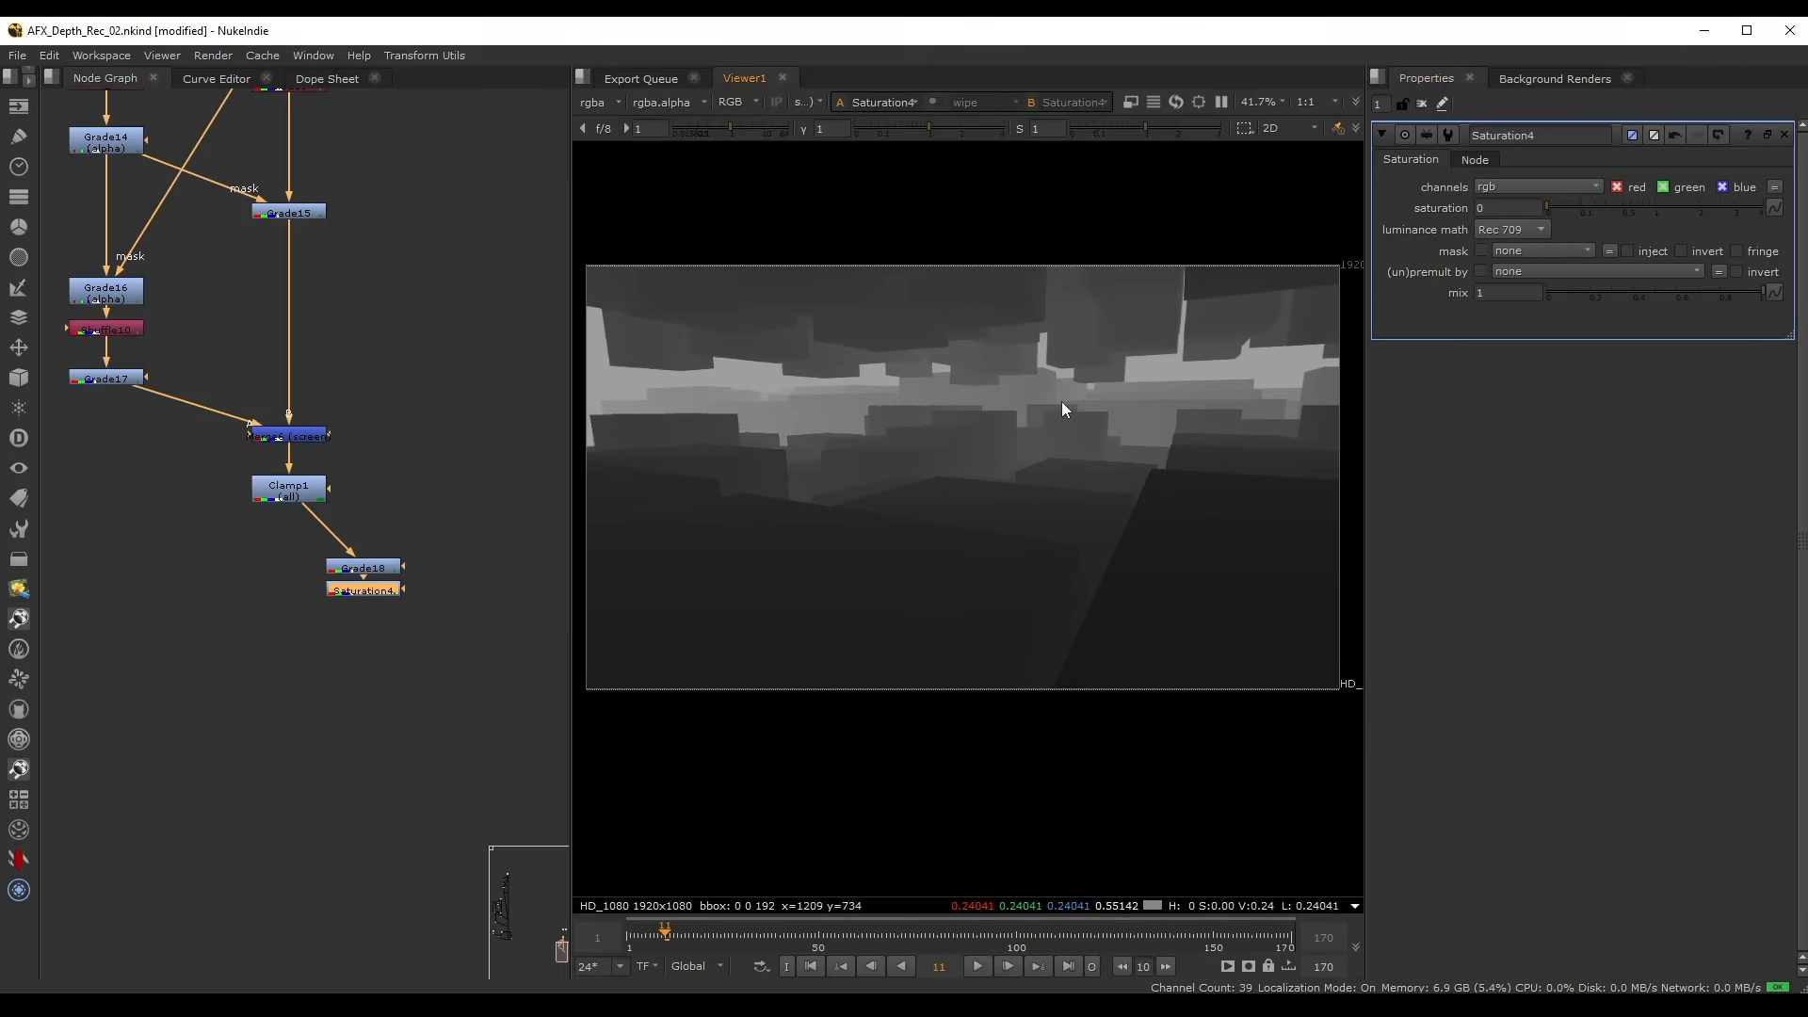
{"action": "key", "text": "d"}
{"action": "key", "text": "d"}
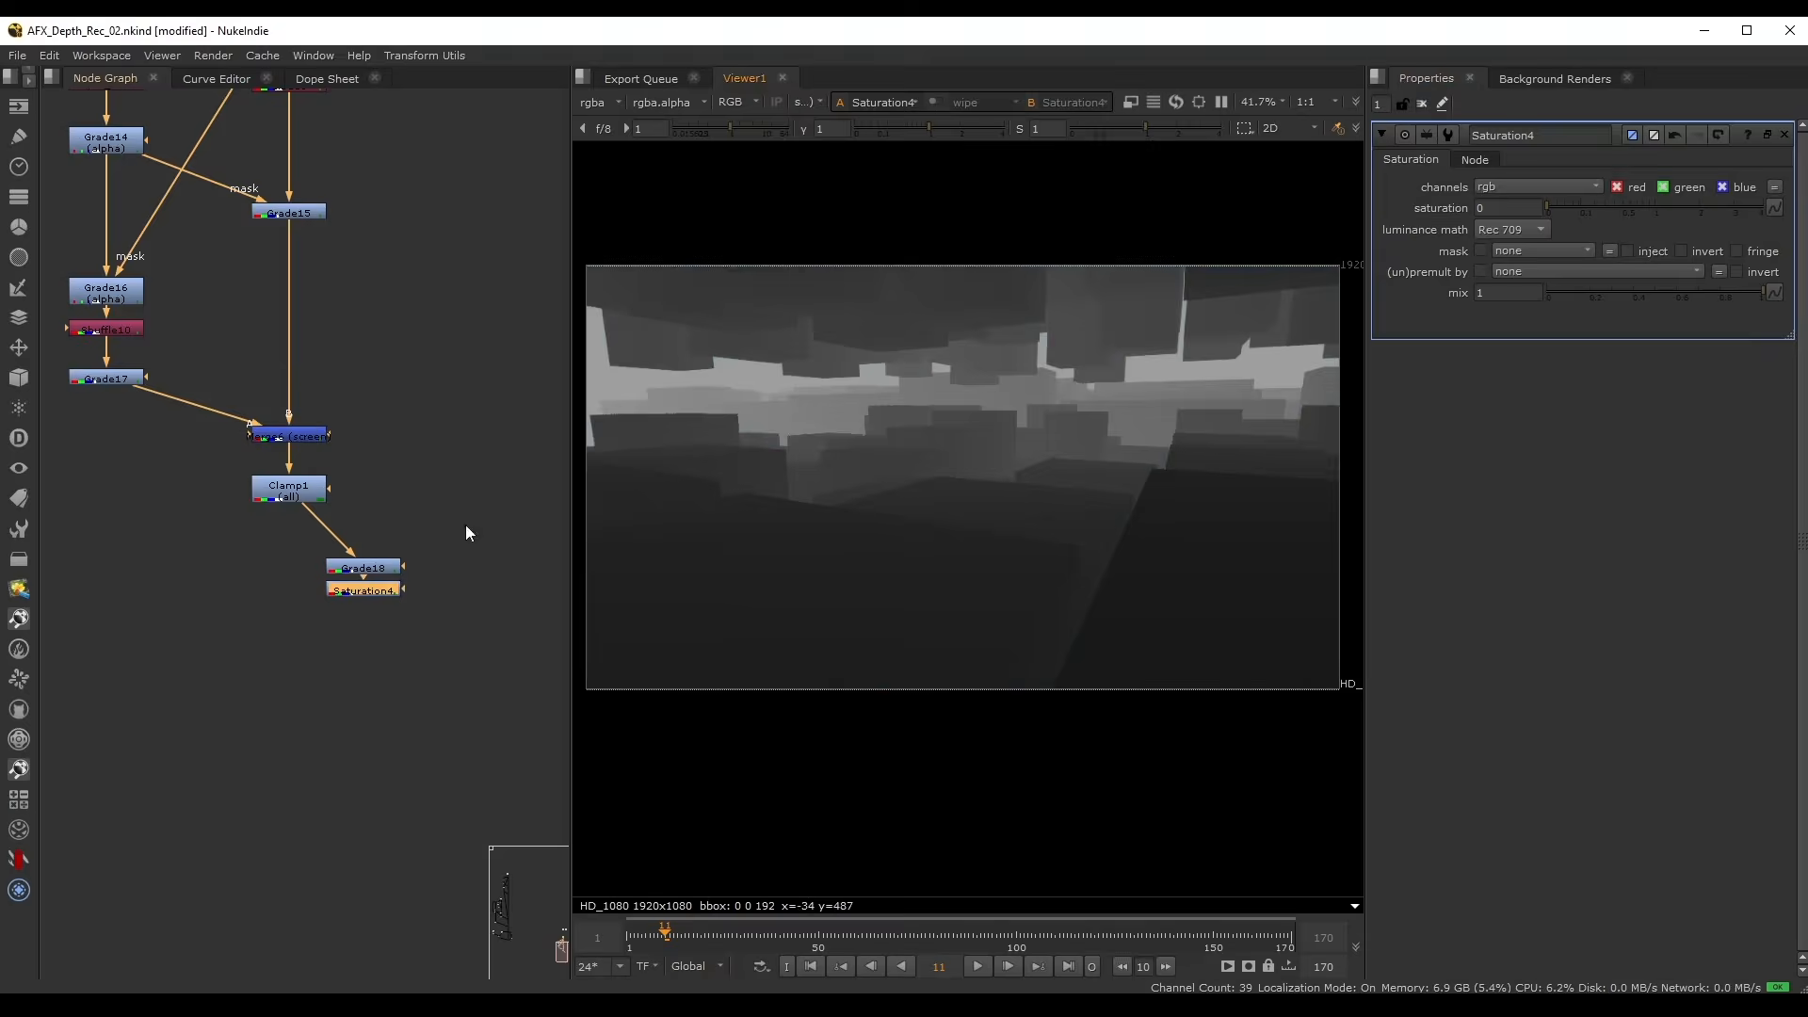
- Change the tint Grade's gain to an orange with red 1.1, green 0.6 and blue 0.15
{"action": "double_click", "coordinate": [367, 566]}
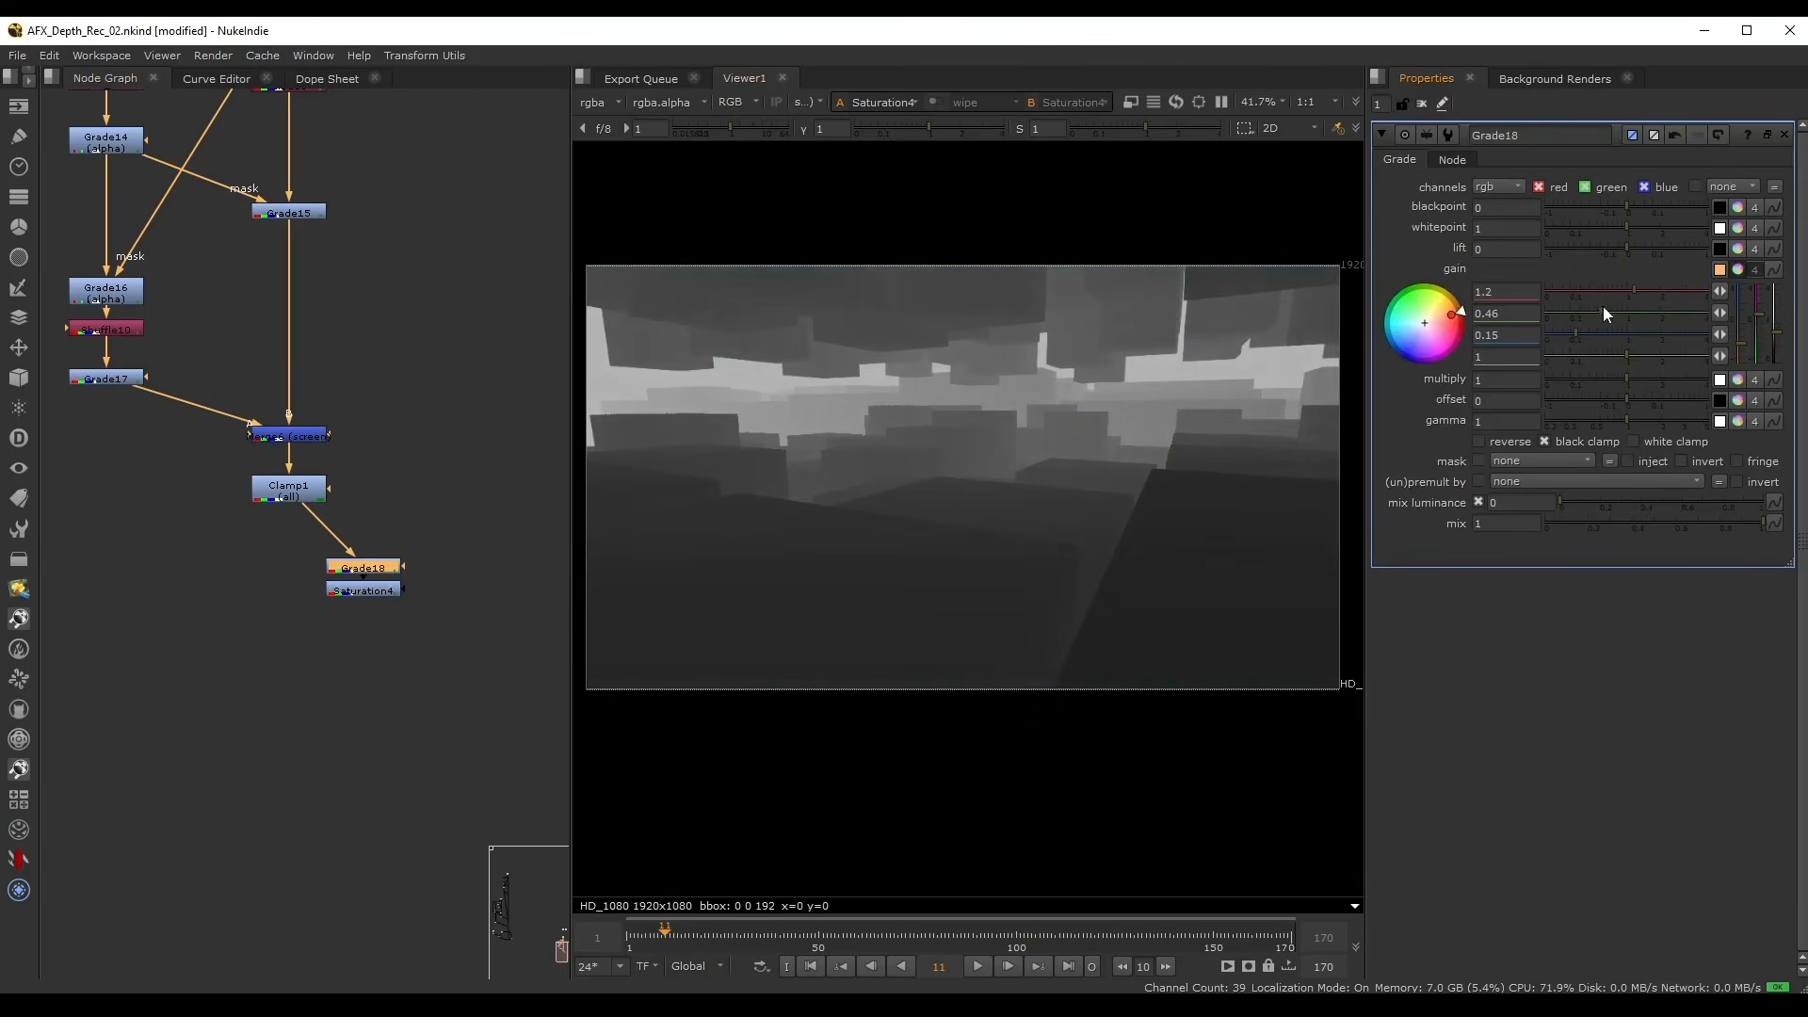
{"action": "left_click_drag", "start_coordinate": [1633, 290], "coordinate": [1630, 290]}
{"action": "left_click", "coordinate": [1607, 306]}
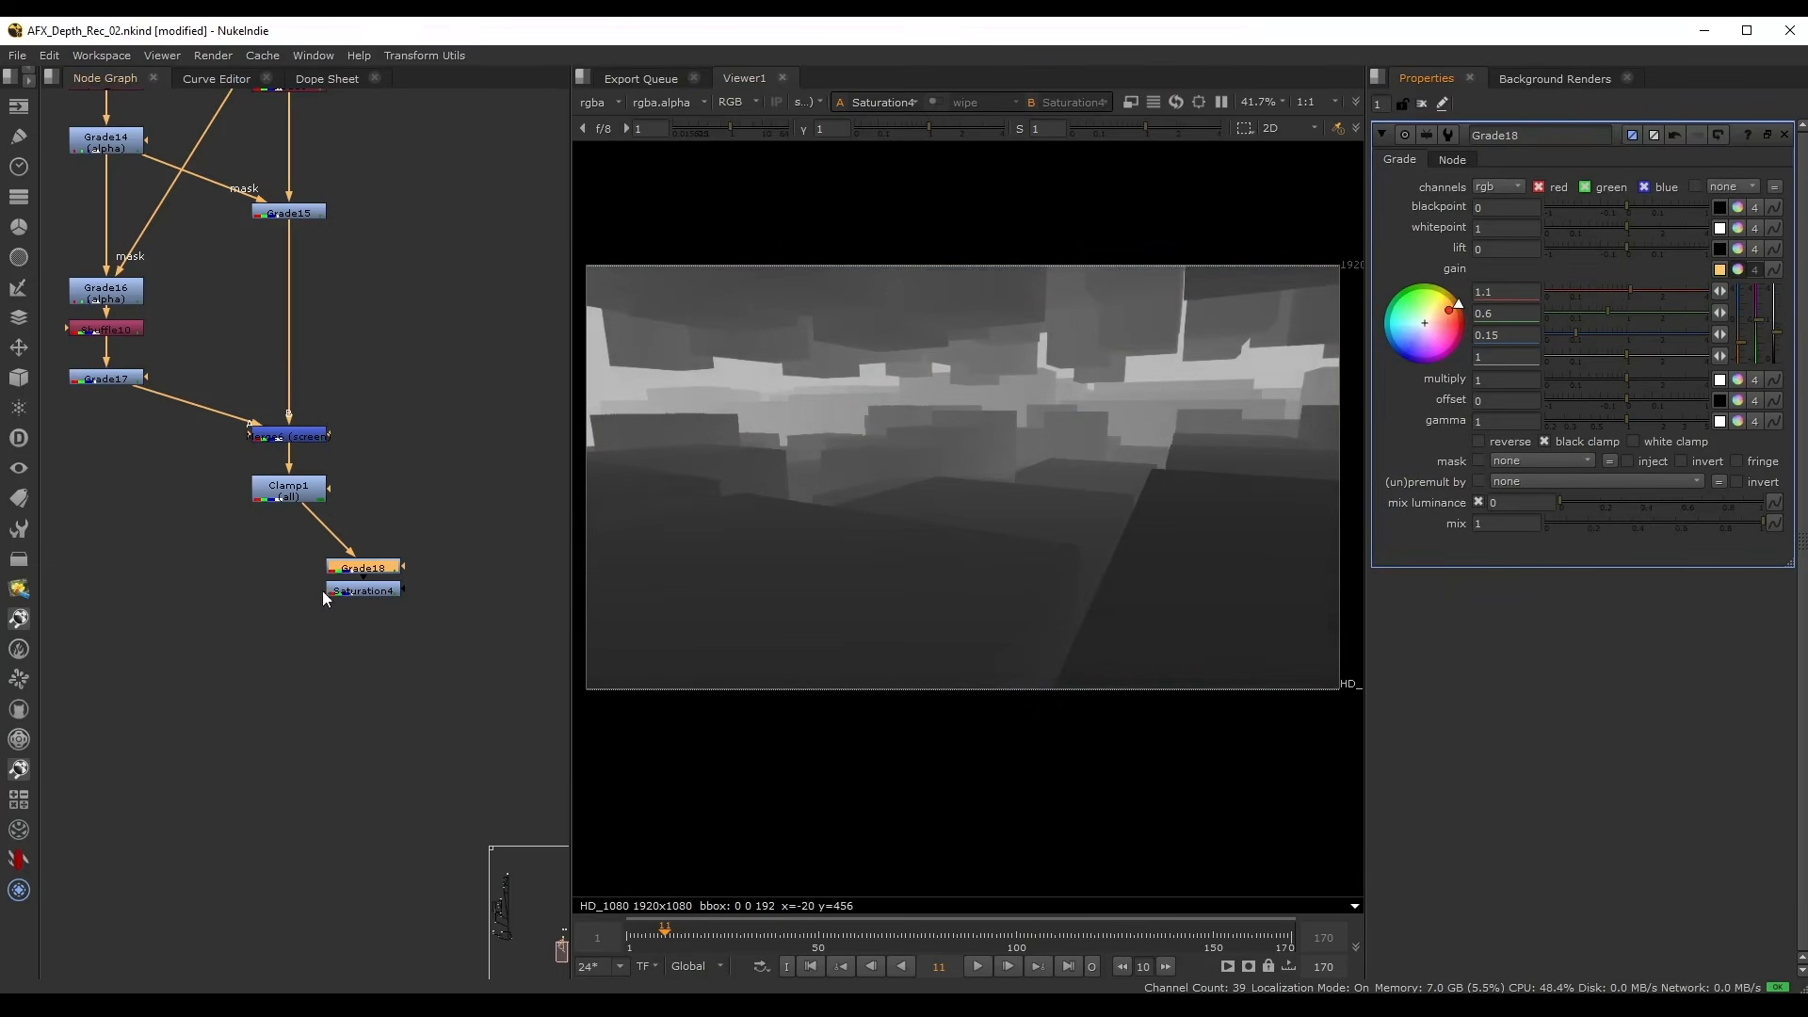
- Toggle the Saturation node repeatedly to compare the orange-tinted image with its desaturated version
{"action": "left_click", "coordinate": [359, 590]}
{"action": "key", "text": "d"}
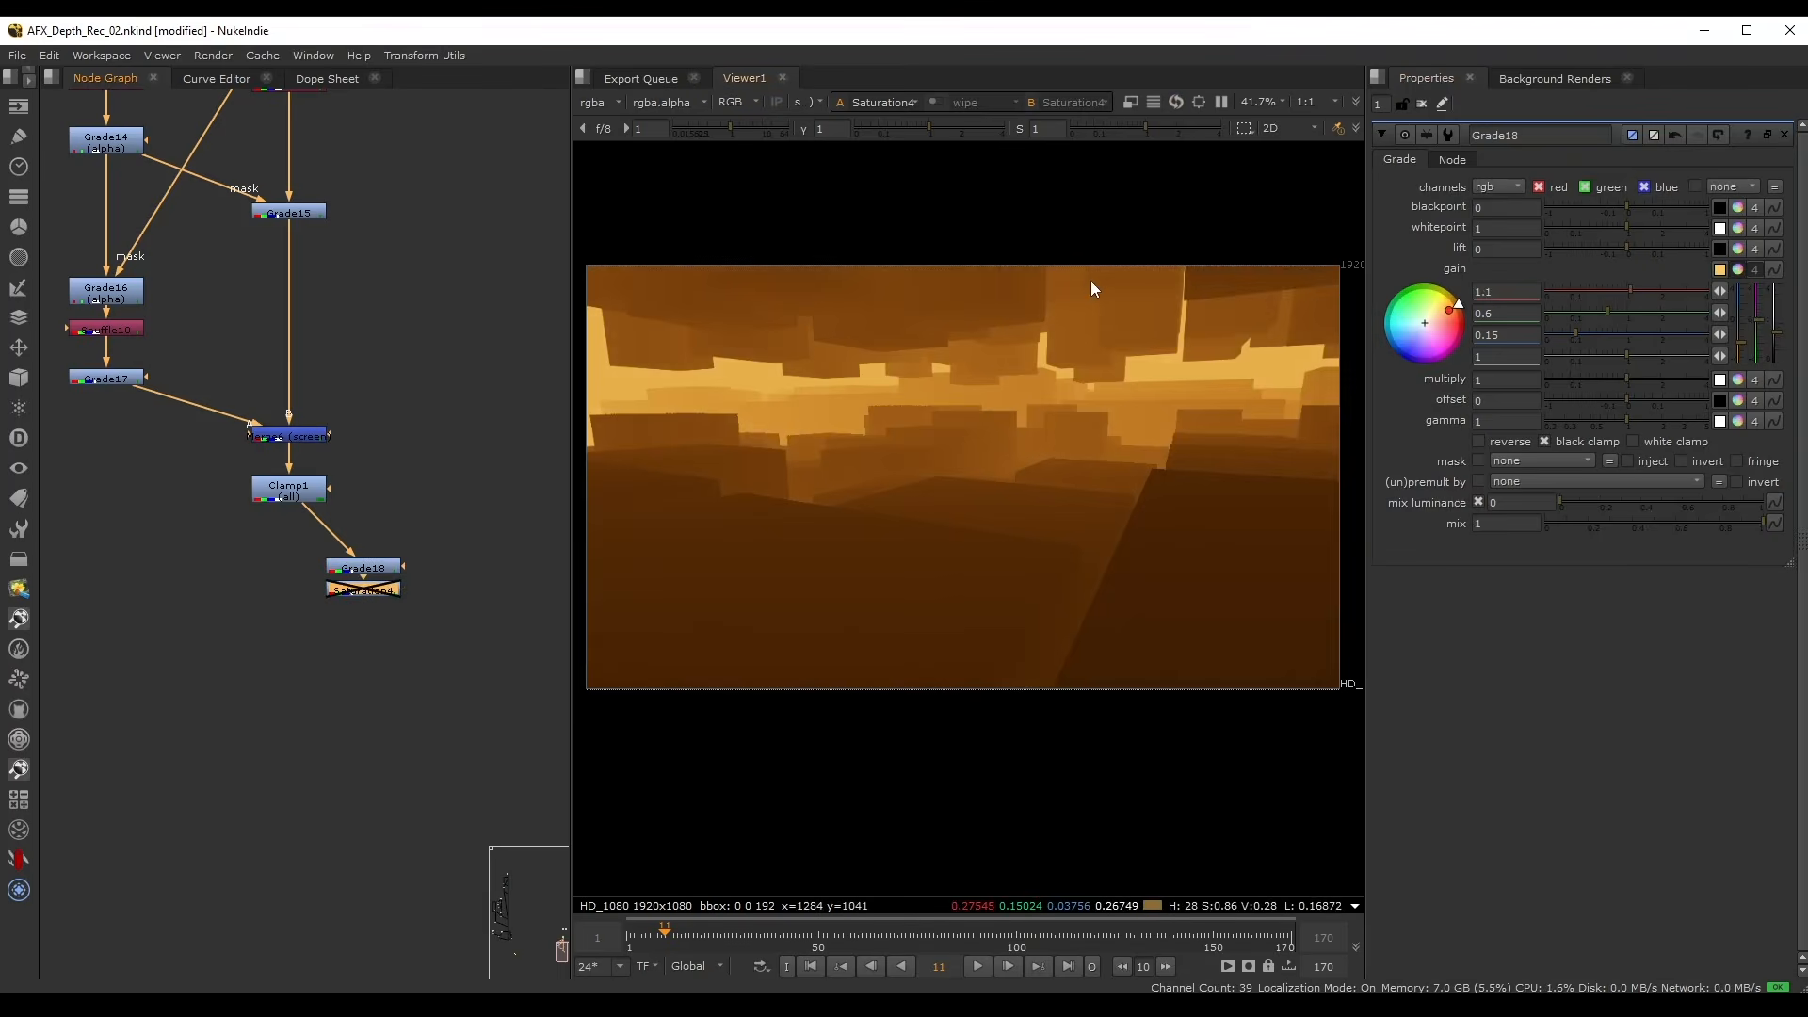
{"action": "key", "text": "d"}
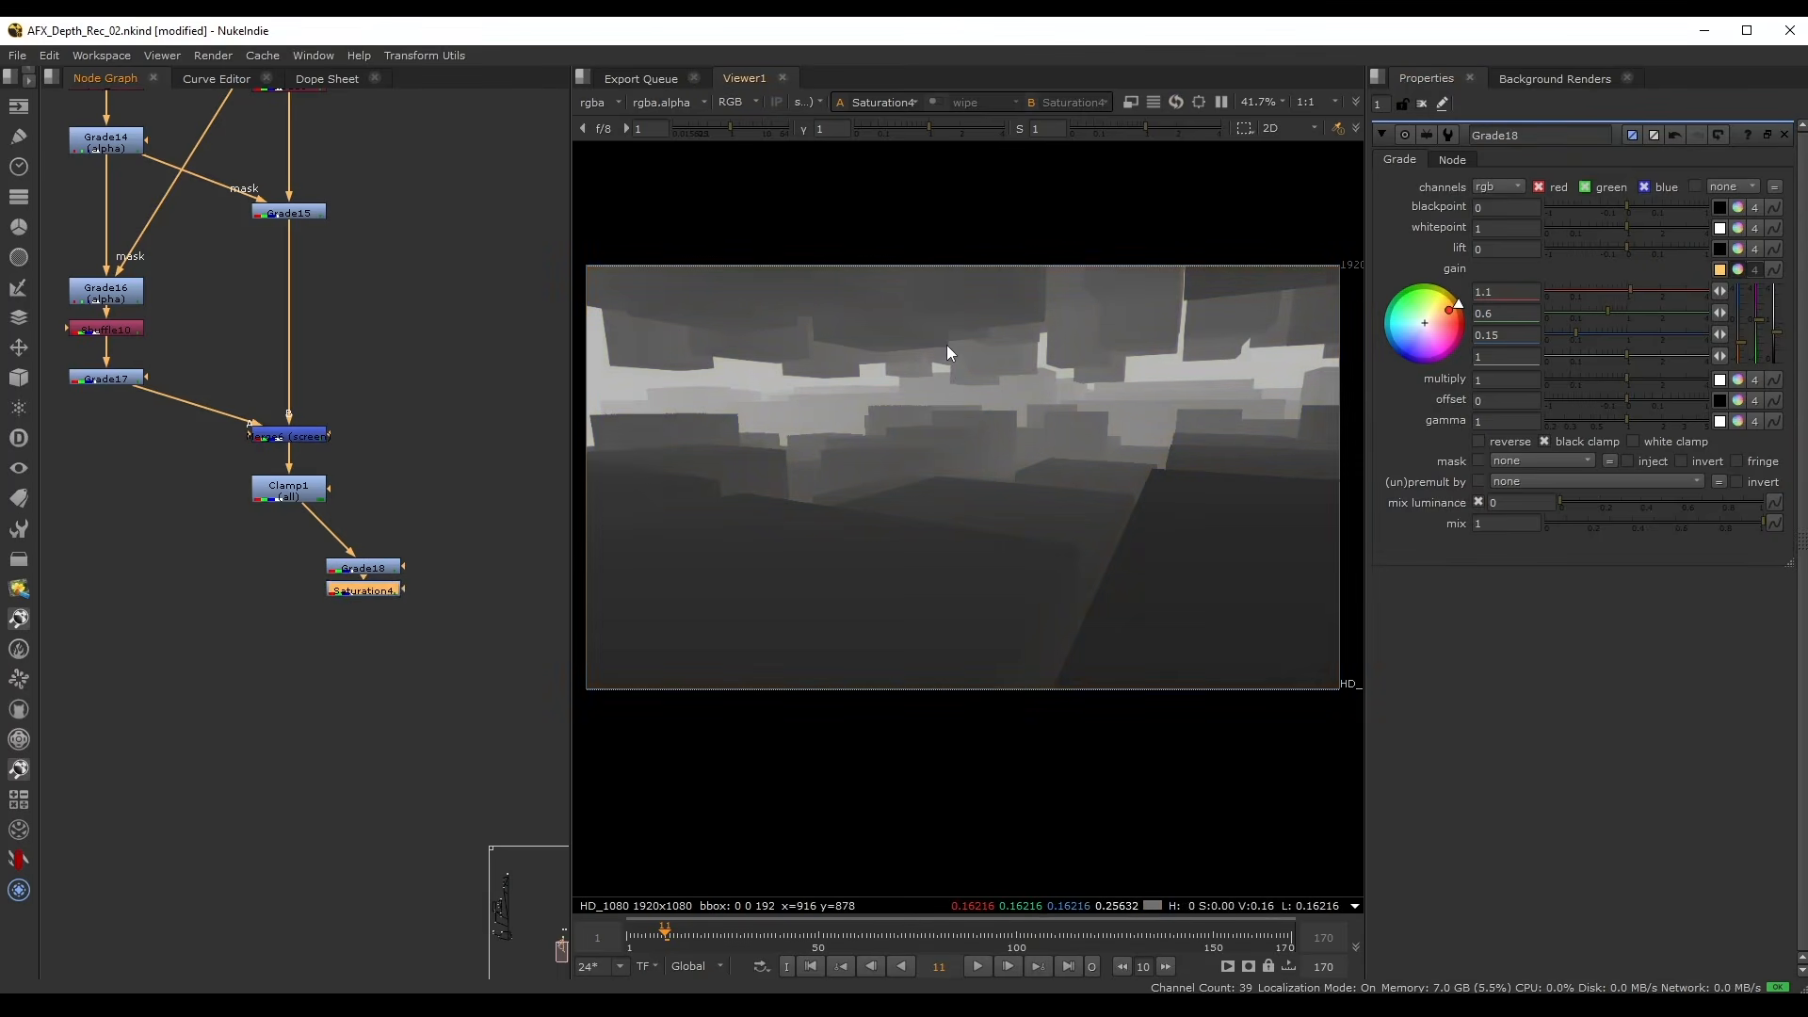
{"action": "key", "text": "d"}
{"action": "key", "text": "d"}
{"action": "key", "text": "d"}
{"action": "key", "text": "d"}
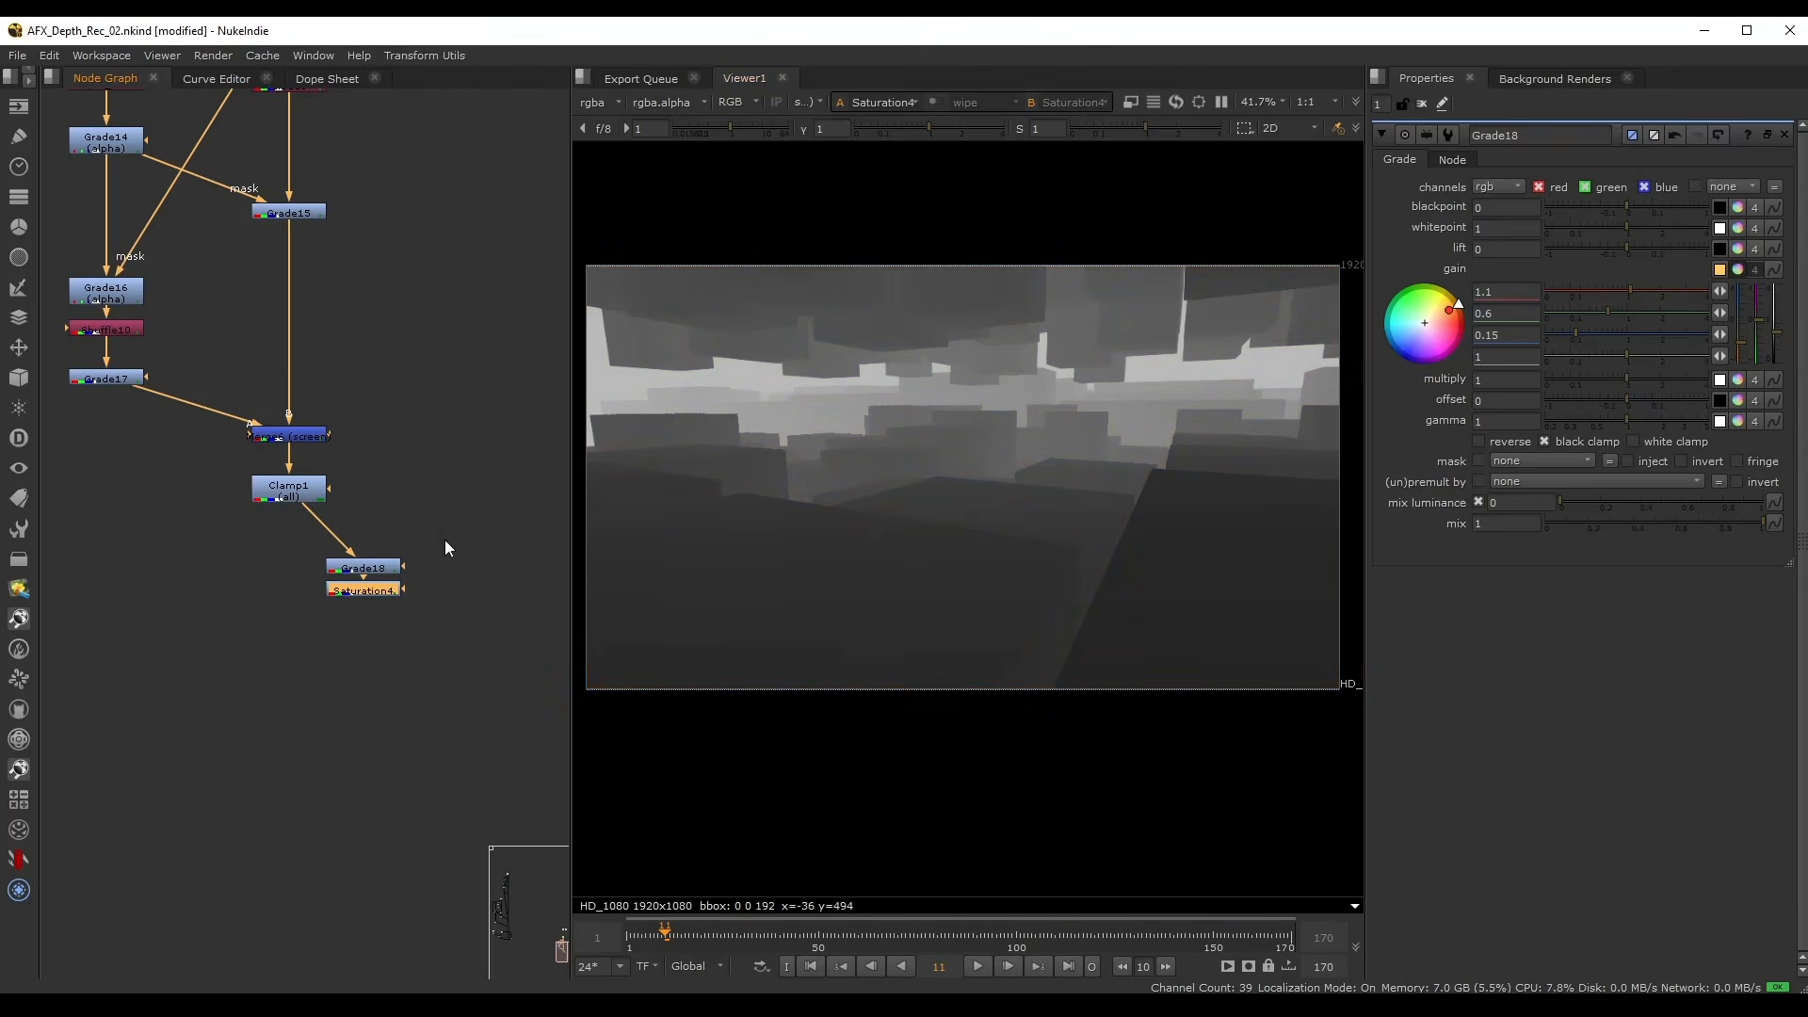
- Delete the tint Grade and the Saturation node below the Clamp, and select the Clamp
{"action": "left_click_drag", "start_coordinate": [445, 546], "coordinate": [237, 691]}
{"action": "key", "text": "Delete"}
{"action": "key", "text": "Down"}
{"action": "left_click", "coordinate": [288, 494]}
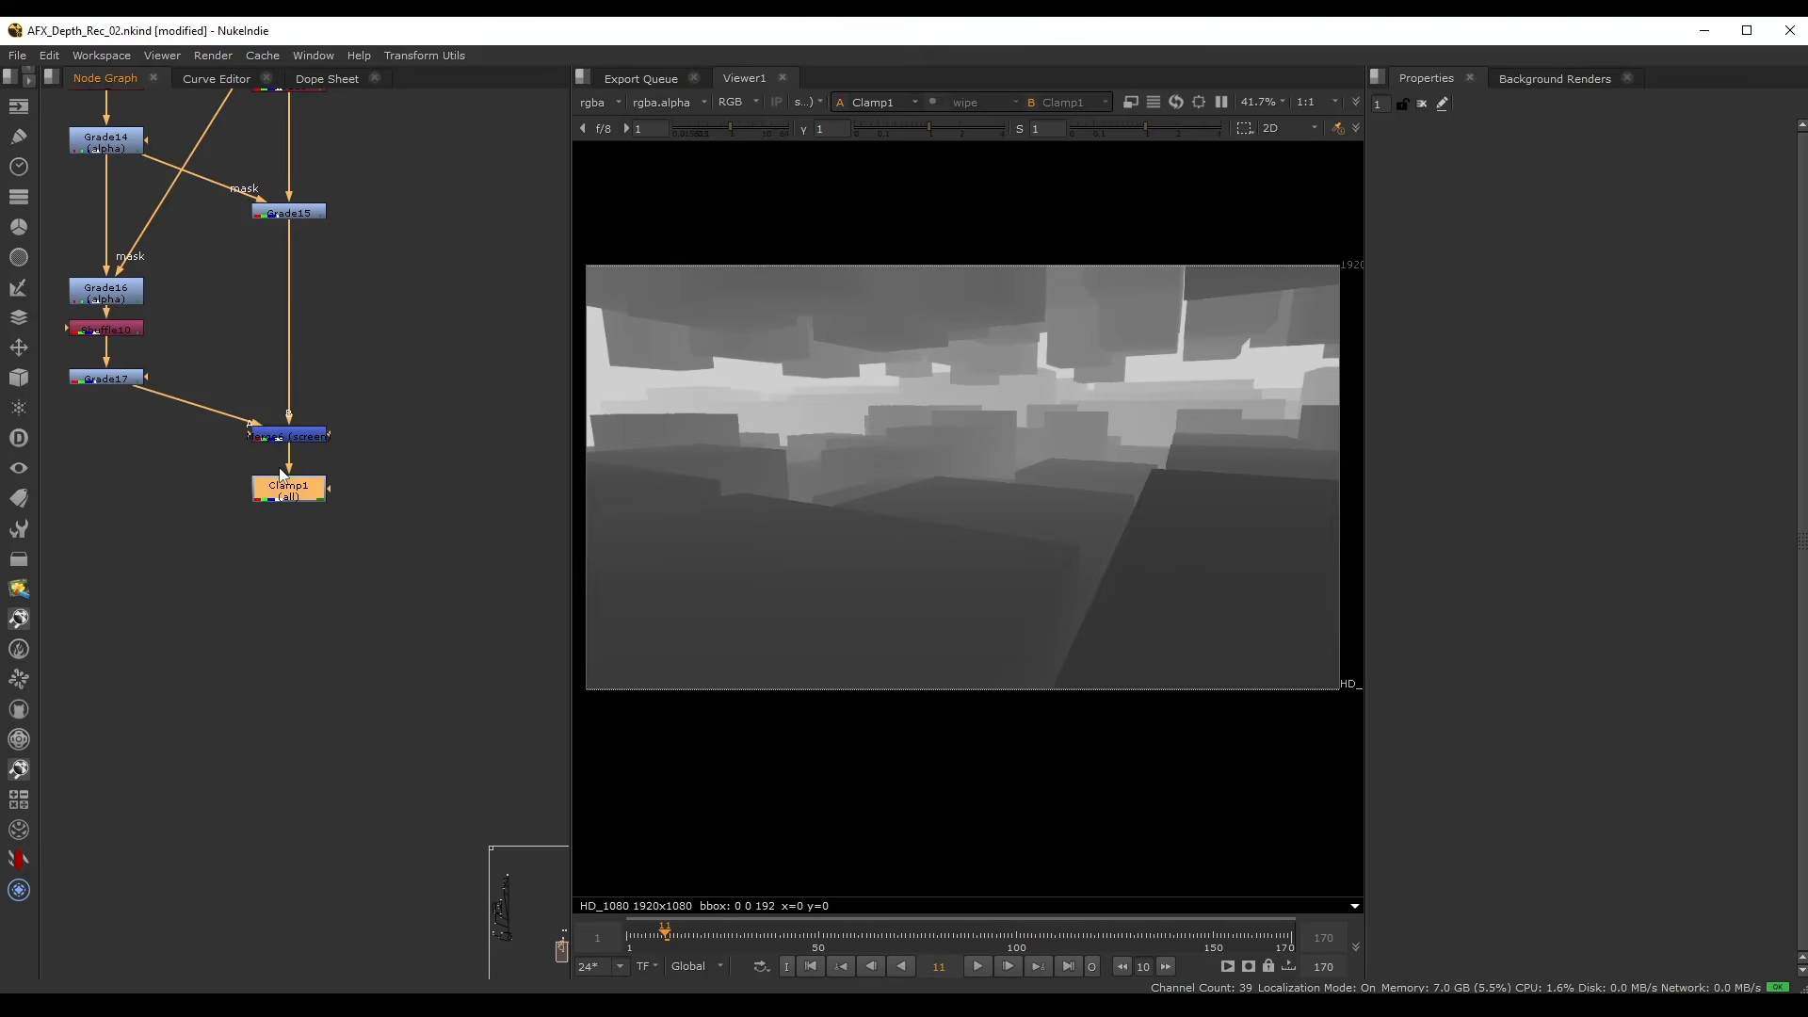
- Duplicate the depth_extra Shuffle and place the copy in the empty area below the Clamp
{"action": "scroll", "coordinate": [224, 550], "scroll_direction": "down", "scroll_amount": 2}
{"action": "middle_click_drag", "start_coordinate": [224, 550], "coordinate": [321, 596]}
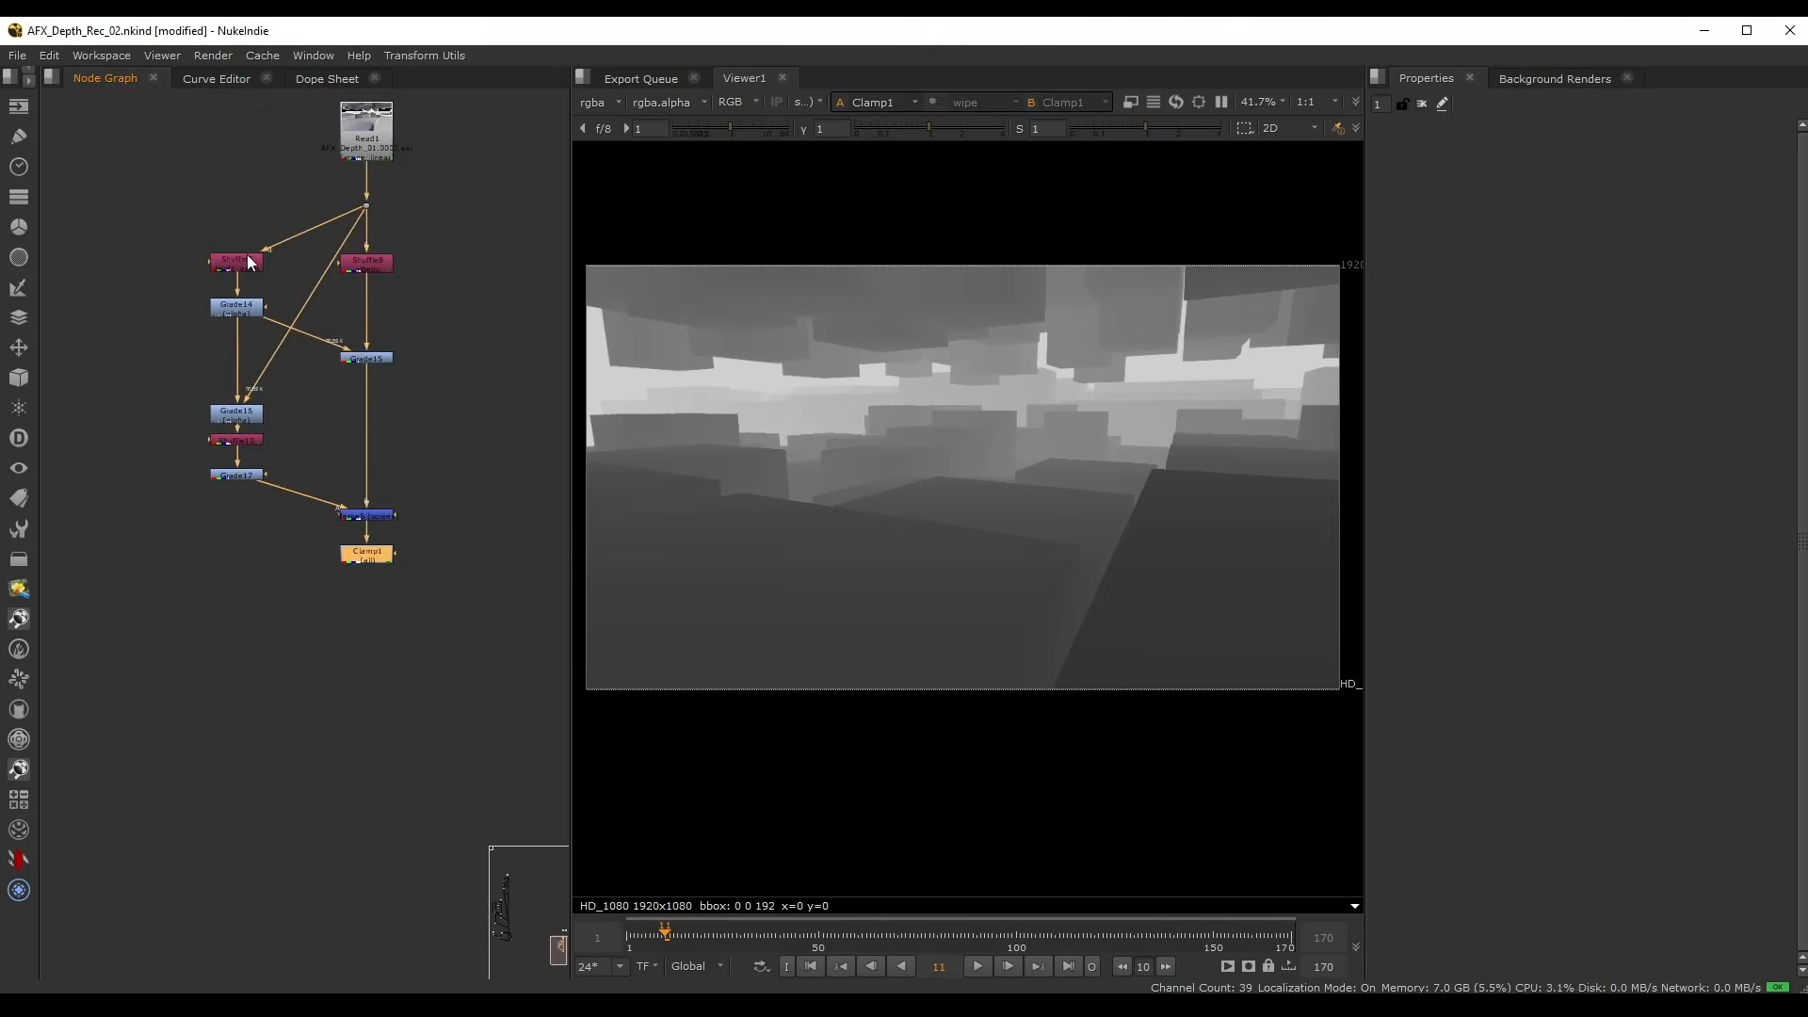
{"action": "left_click", "coordinate": [248, 261]}
{"action": "key", "text": "ctrl+c"}
{"action": "left_click", "coordinate": [267, 676]}
{"action": "key", "text": "ctrl+v"}
- Insert a Dot in the connection to the original depth Shuffle and align it into a right-angled pipe
{"action": "middle_click_drag", "start_coordinate": [199, 493], "coordinate": [222, 592]}
{"action": "left_click", "coordinate": [330, 325], "text": "ctrl"}
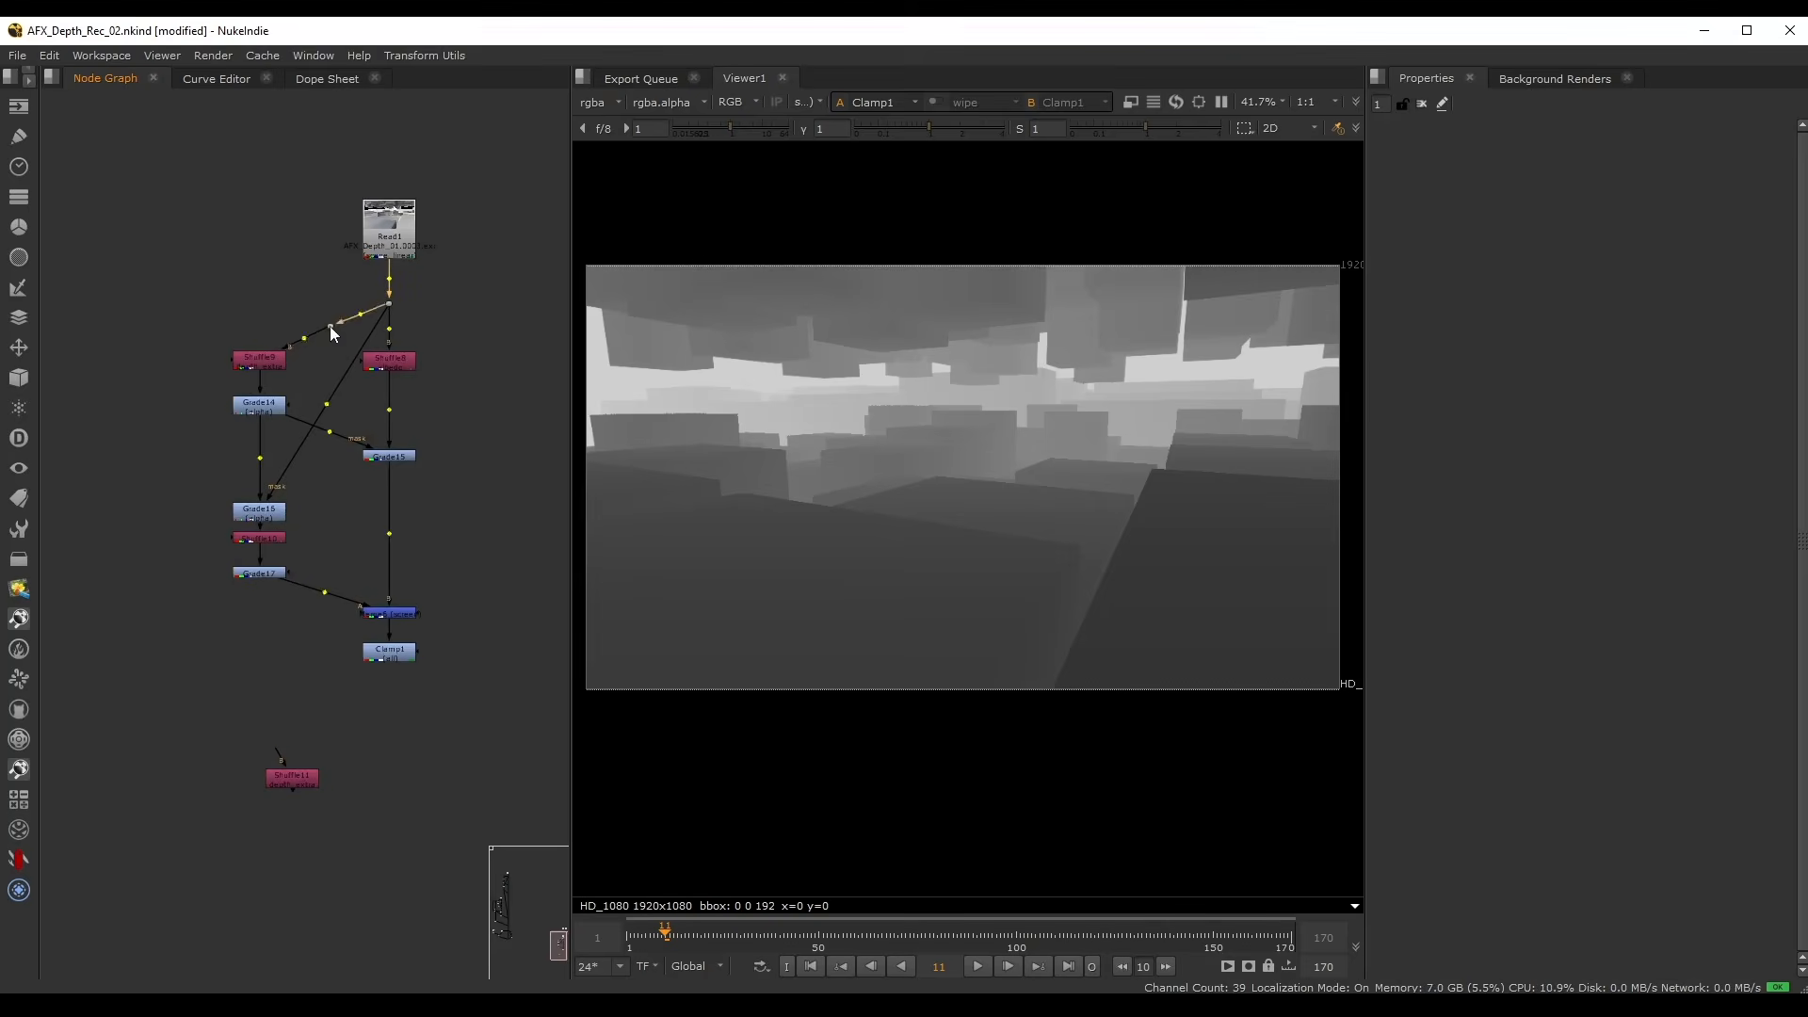
{"action": "left_click_drag", "start_coordinate": [329, 326], "coordinate": [259, 303]}
- Add a PostageStamp above the copied Shuffle, fed from the Dot below the Read node, and align both nodes
{"action": "middle_click_drag", "start_coordinate": [295, 757], "coordinate": [275, 661]}
{"action": "left_click_drag", "start_coordinate": [273, 679], "coordinate": [252, 736]}
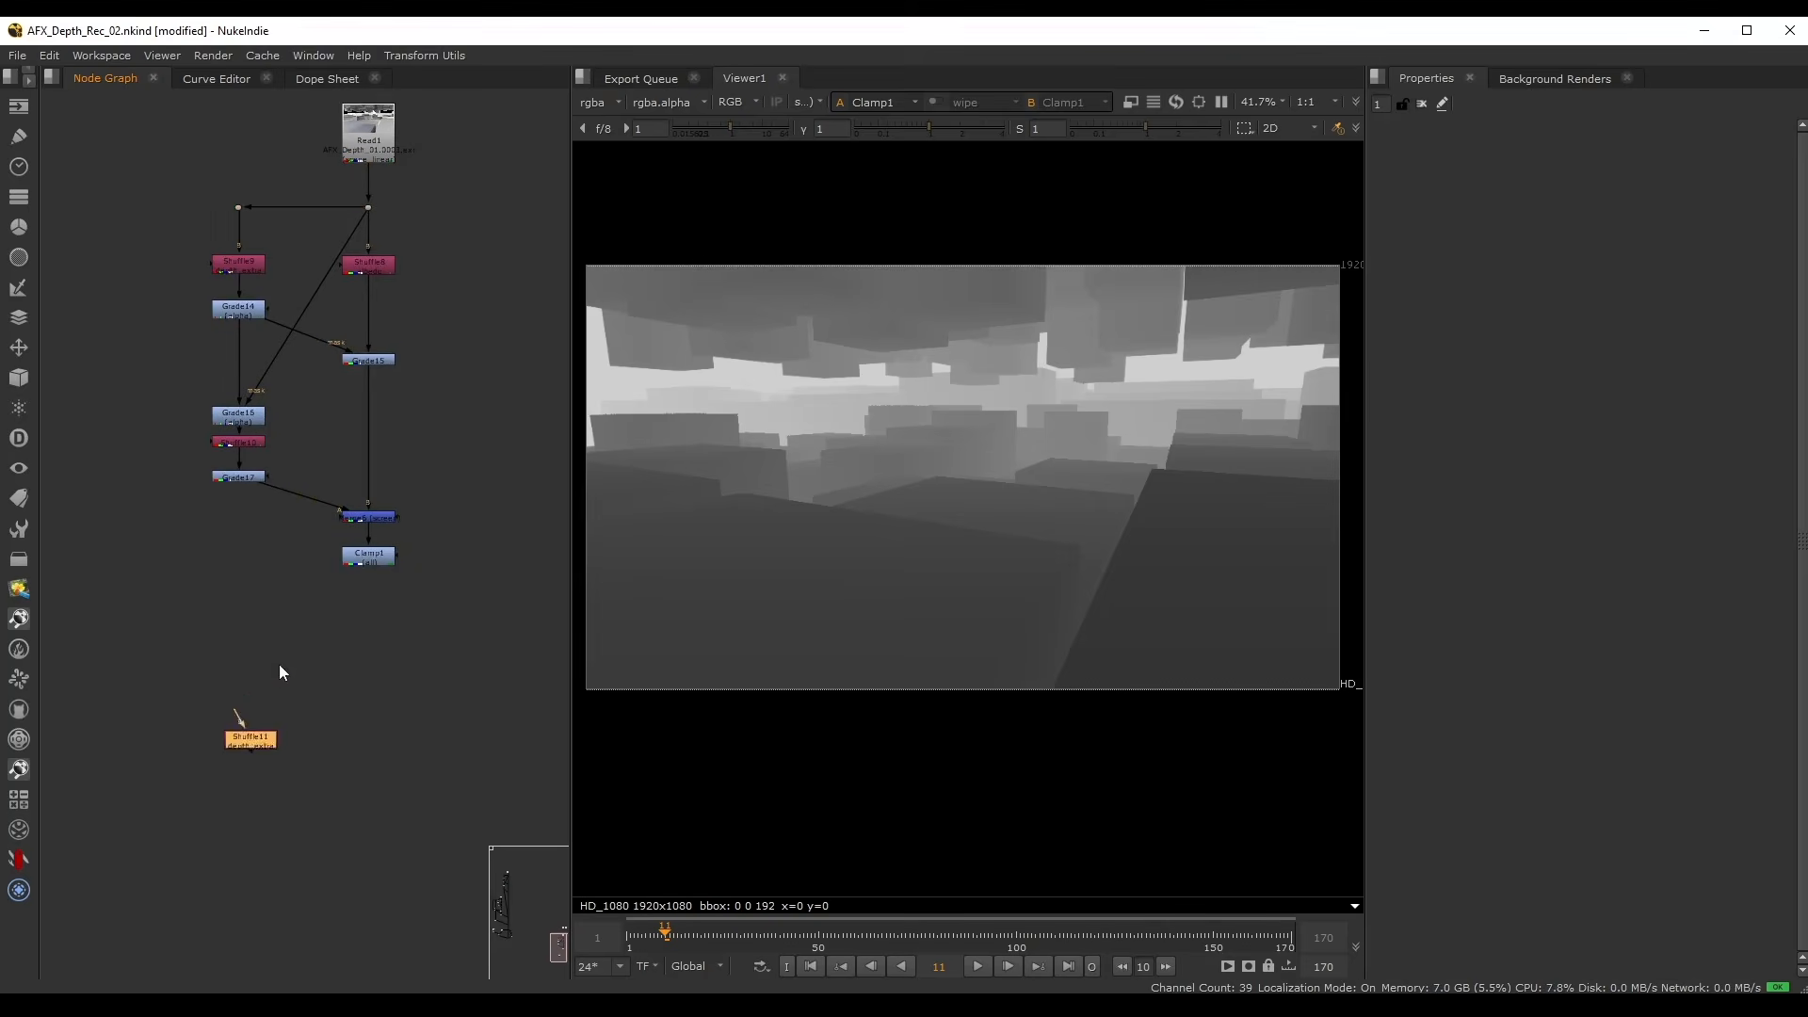
{"action": "left_click", "coordinate": [280, 665]}
{"action": "key", "text": "Tab"}
{"action": "type", "text": "po"}
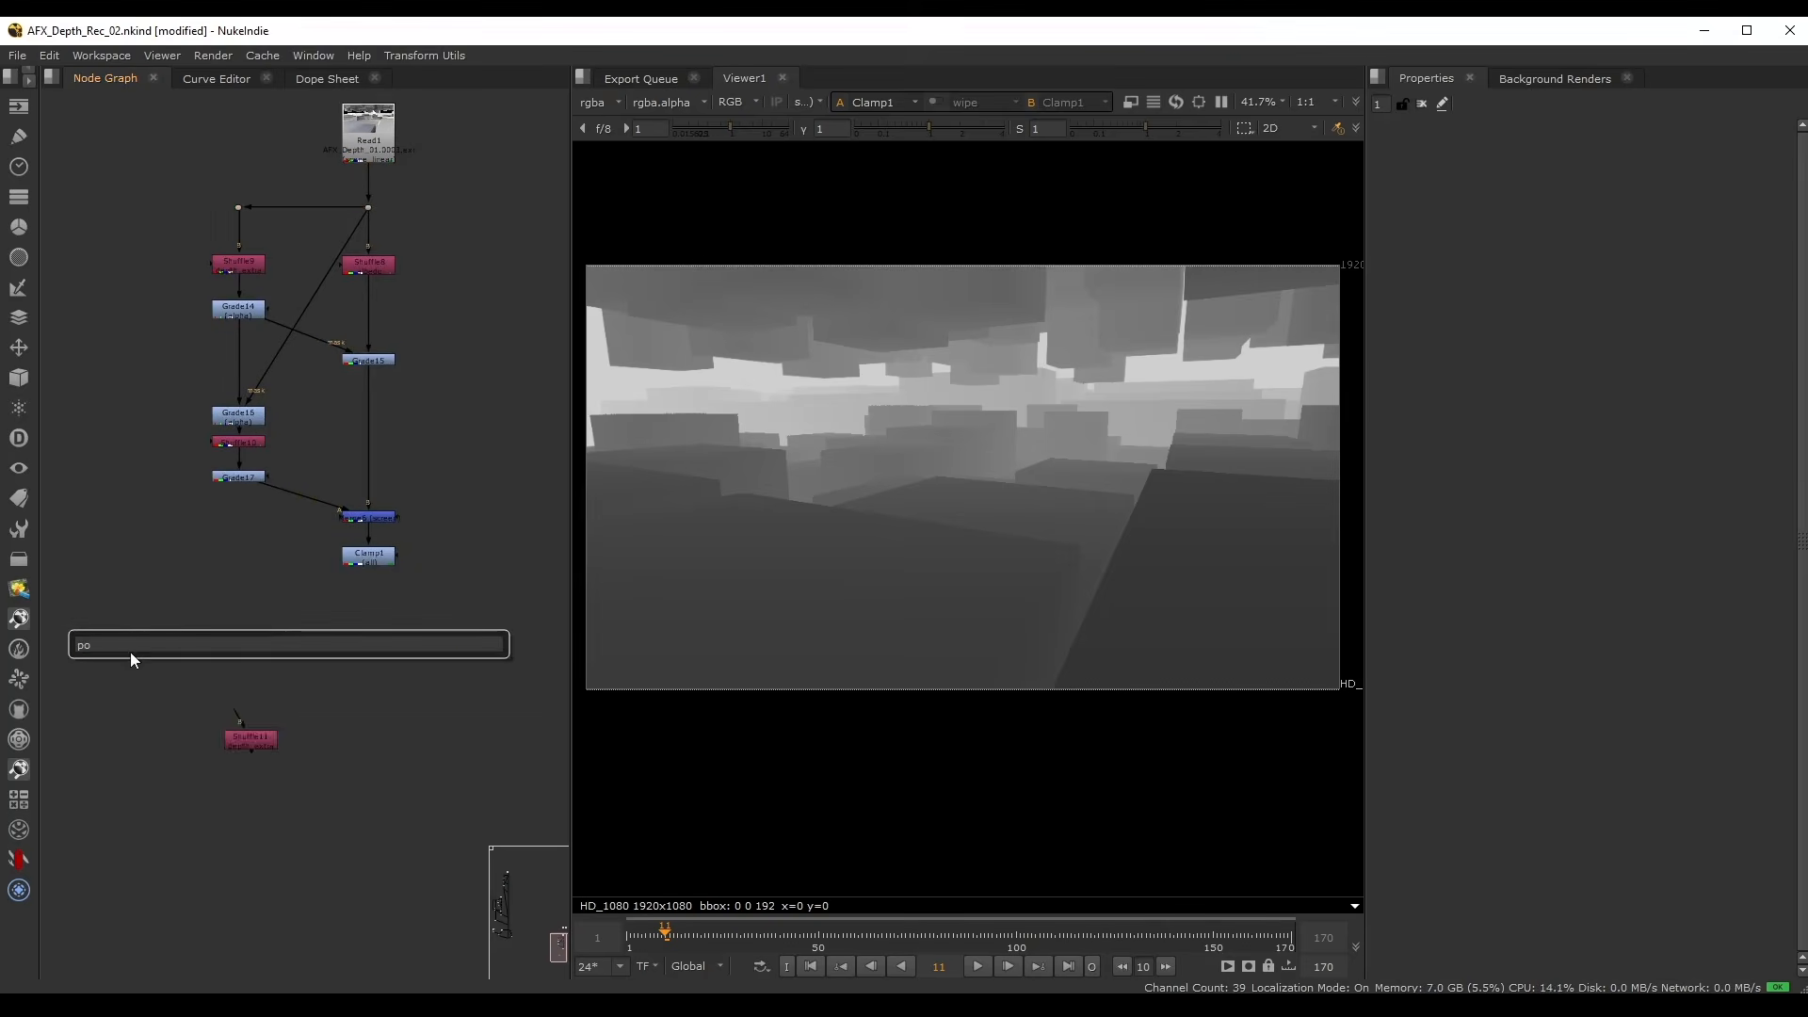
{"action": "left_click", "coordinate": [251, 653]}
{"action": "left_click_drag", "start_coordinate": [268, 606], "coordinate": [368, 207]}
{"action": "left_click_drag", "start_coordinate": [294, 655], "coordinate": [234, 654]}
{"action": "left_click", "coordinate": [300, 672]}
{"action": "scroll", "coordinate": [292, 682], "scroll_direction": "up", "scroll_amount": 2}
{"action": "left_click_drag", "start_coordinate": [209, 720], "coordinate": [225, 674]}
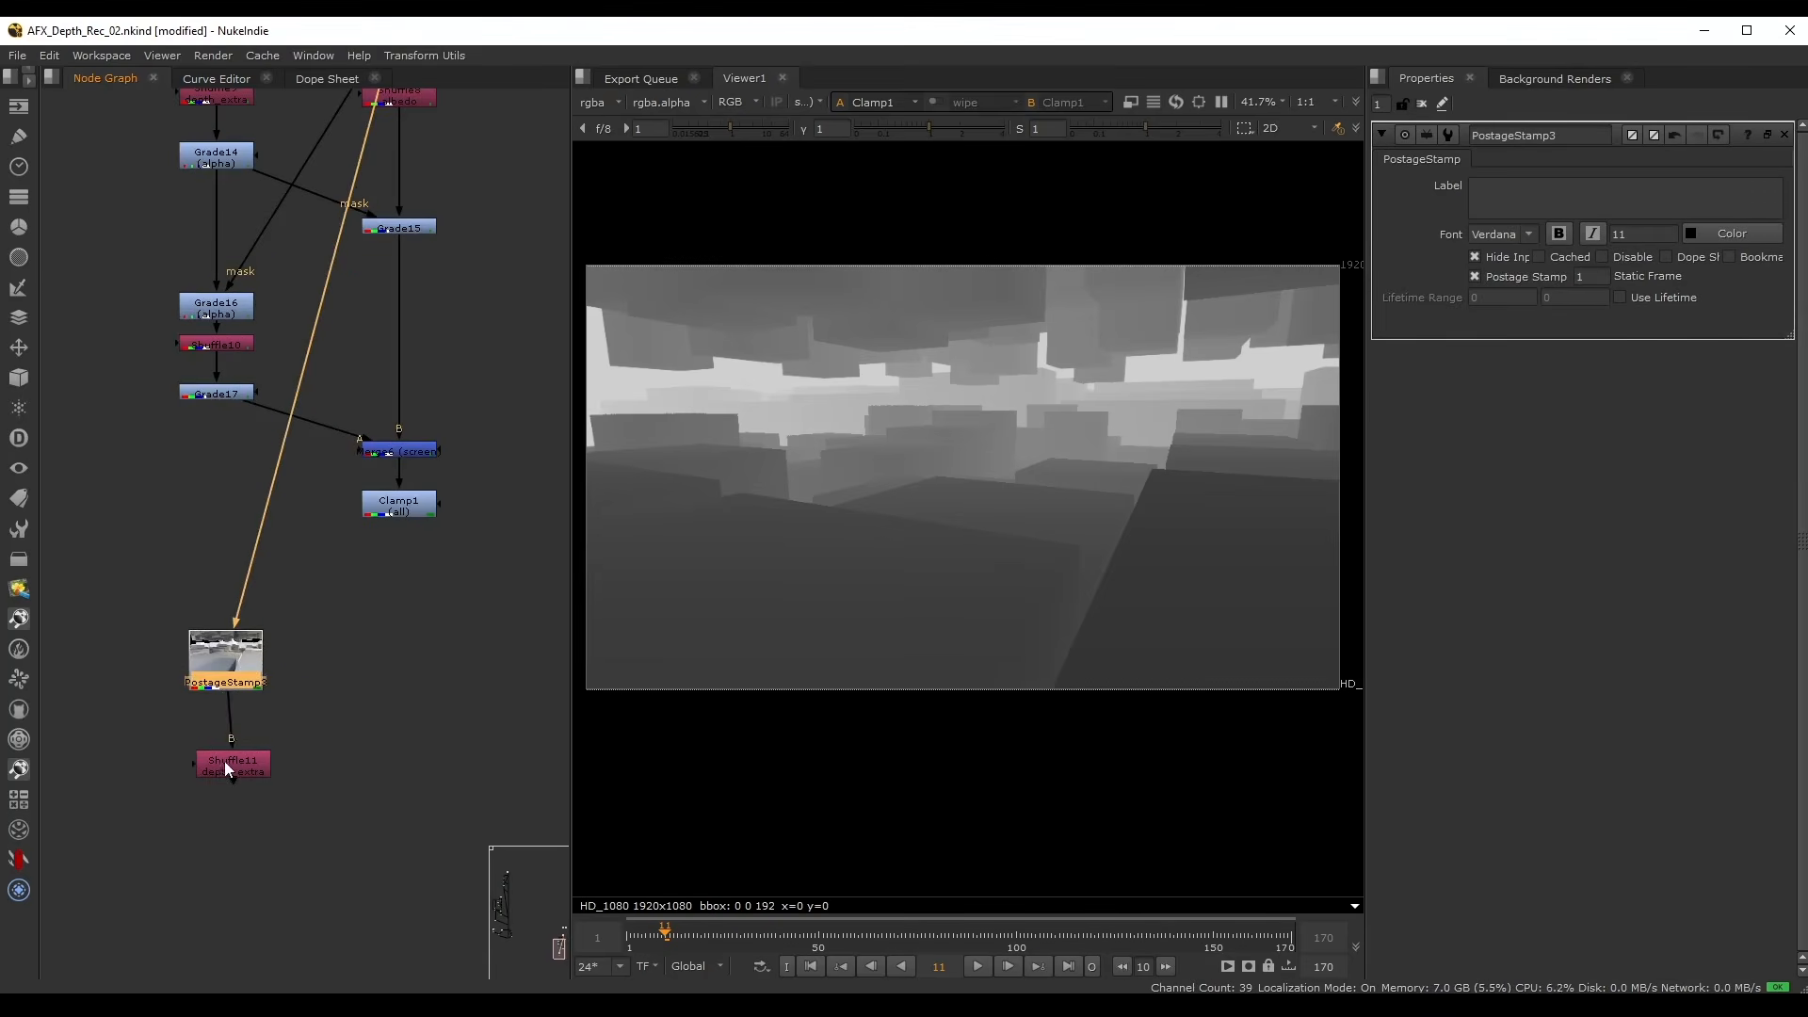
- View the copied Shuffle and route the N layer's x, y and z channels to red, green and blue
{"action": "key", "text": "1"}
{"action": "left_click_drag", "start_coordinate": [228, 763], "coordinate": [223, 760]}
{"action": "double_click", "coordinate": [231, 761]}
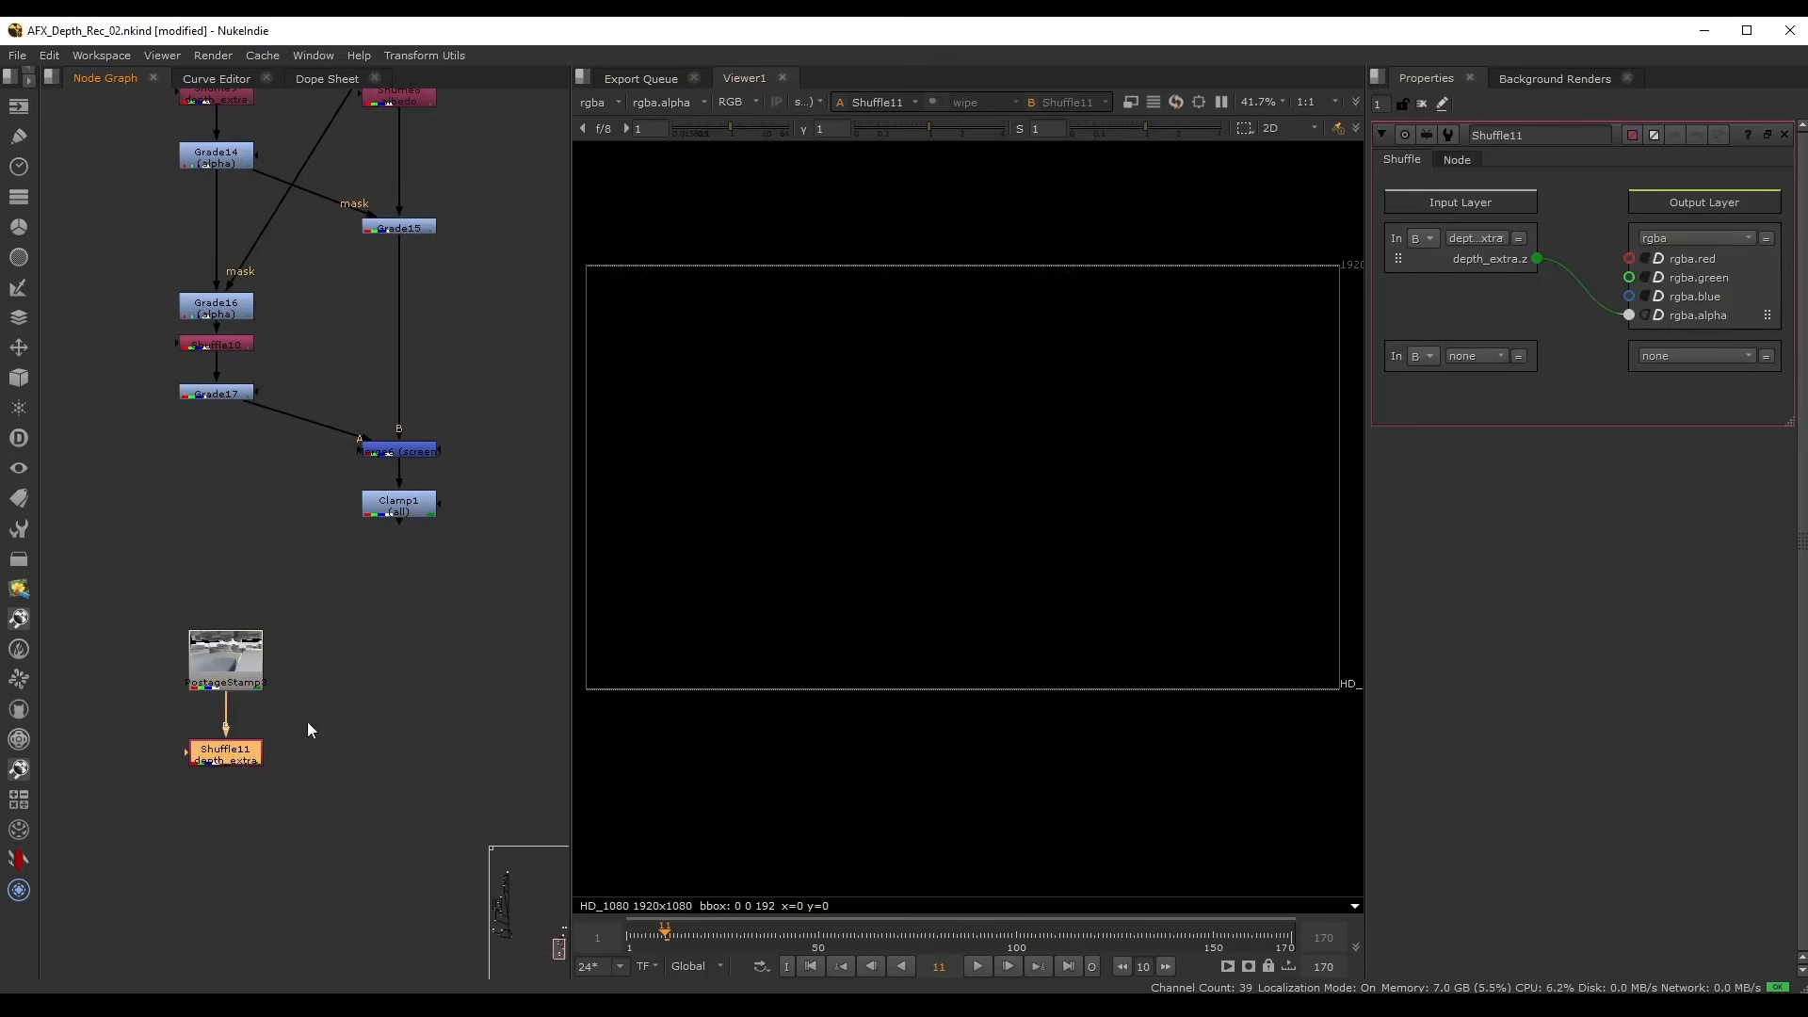
{"action": "left_click", "coordinate": [1484, 237]}
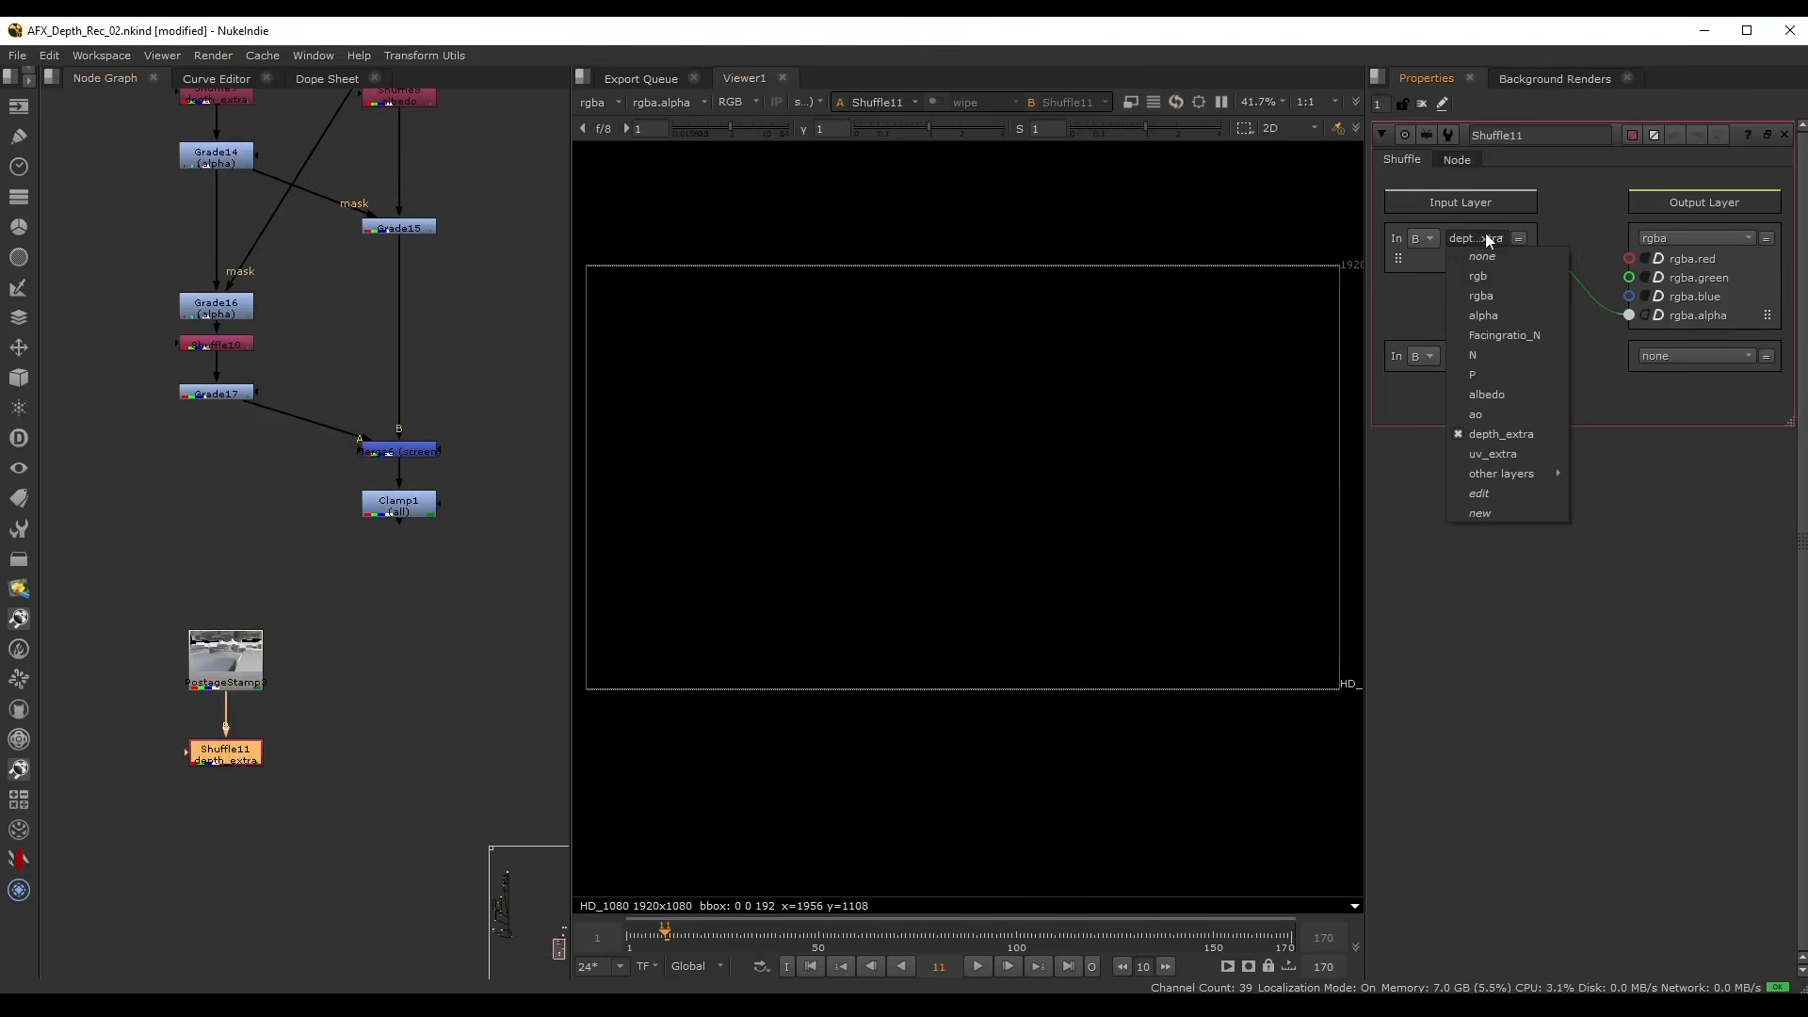
{"action": "left_click", "coordinate": [1518, 354]}
{"action": "left_click_drag", "start_coordinate": [1471, 260], "coordinate": [1672, 285]}
- Add an EdgeDetect node below the normals Shuffle and view its alpha channel
{"action": "middle_click_drag", "start_coordinate": [102, 658], "coordinate": [186, 379]}
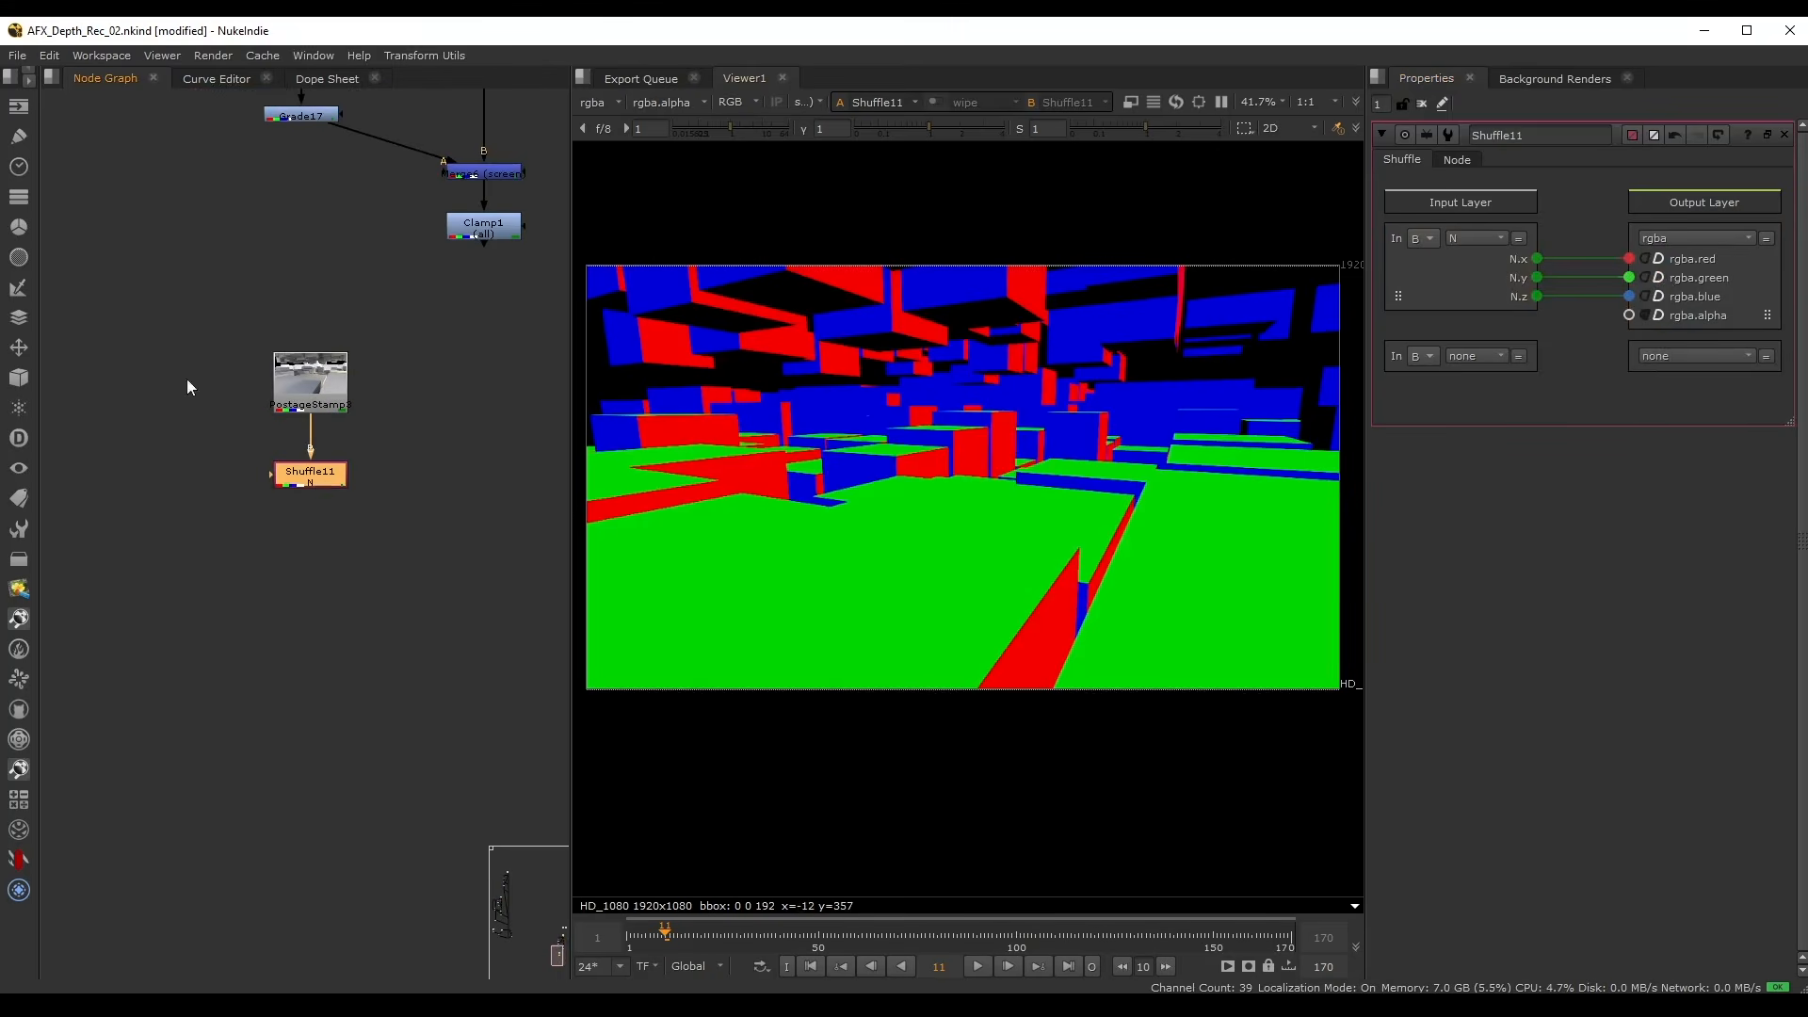
{"action": "scroll", "coordinate": [324, 517], "scroll_direction": "up", "scroll_amount": 3}
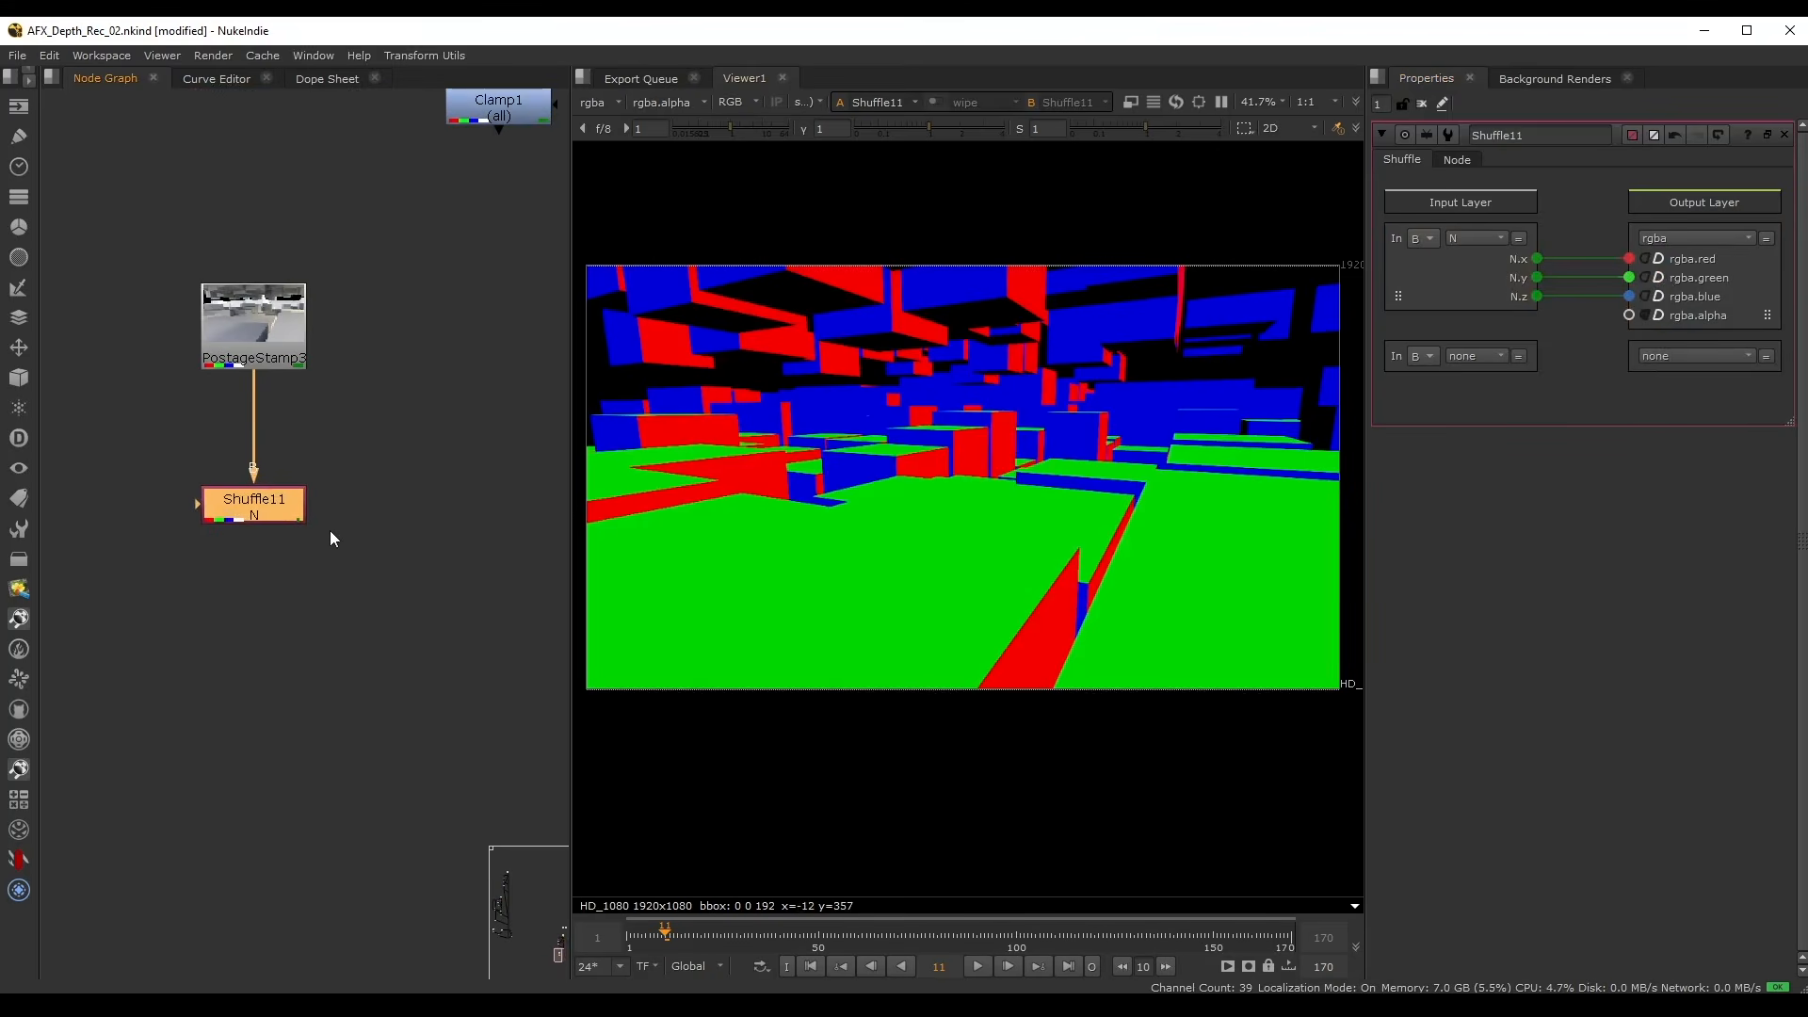
{"action": "key", "text": "Tab"}
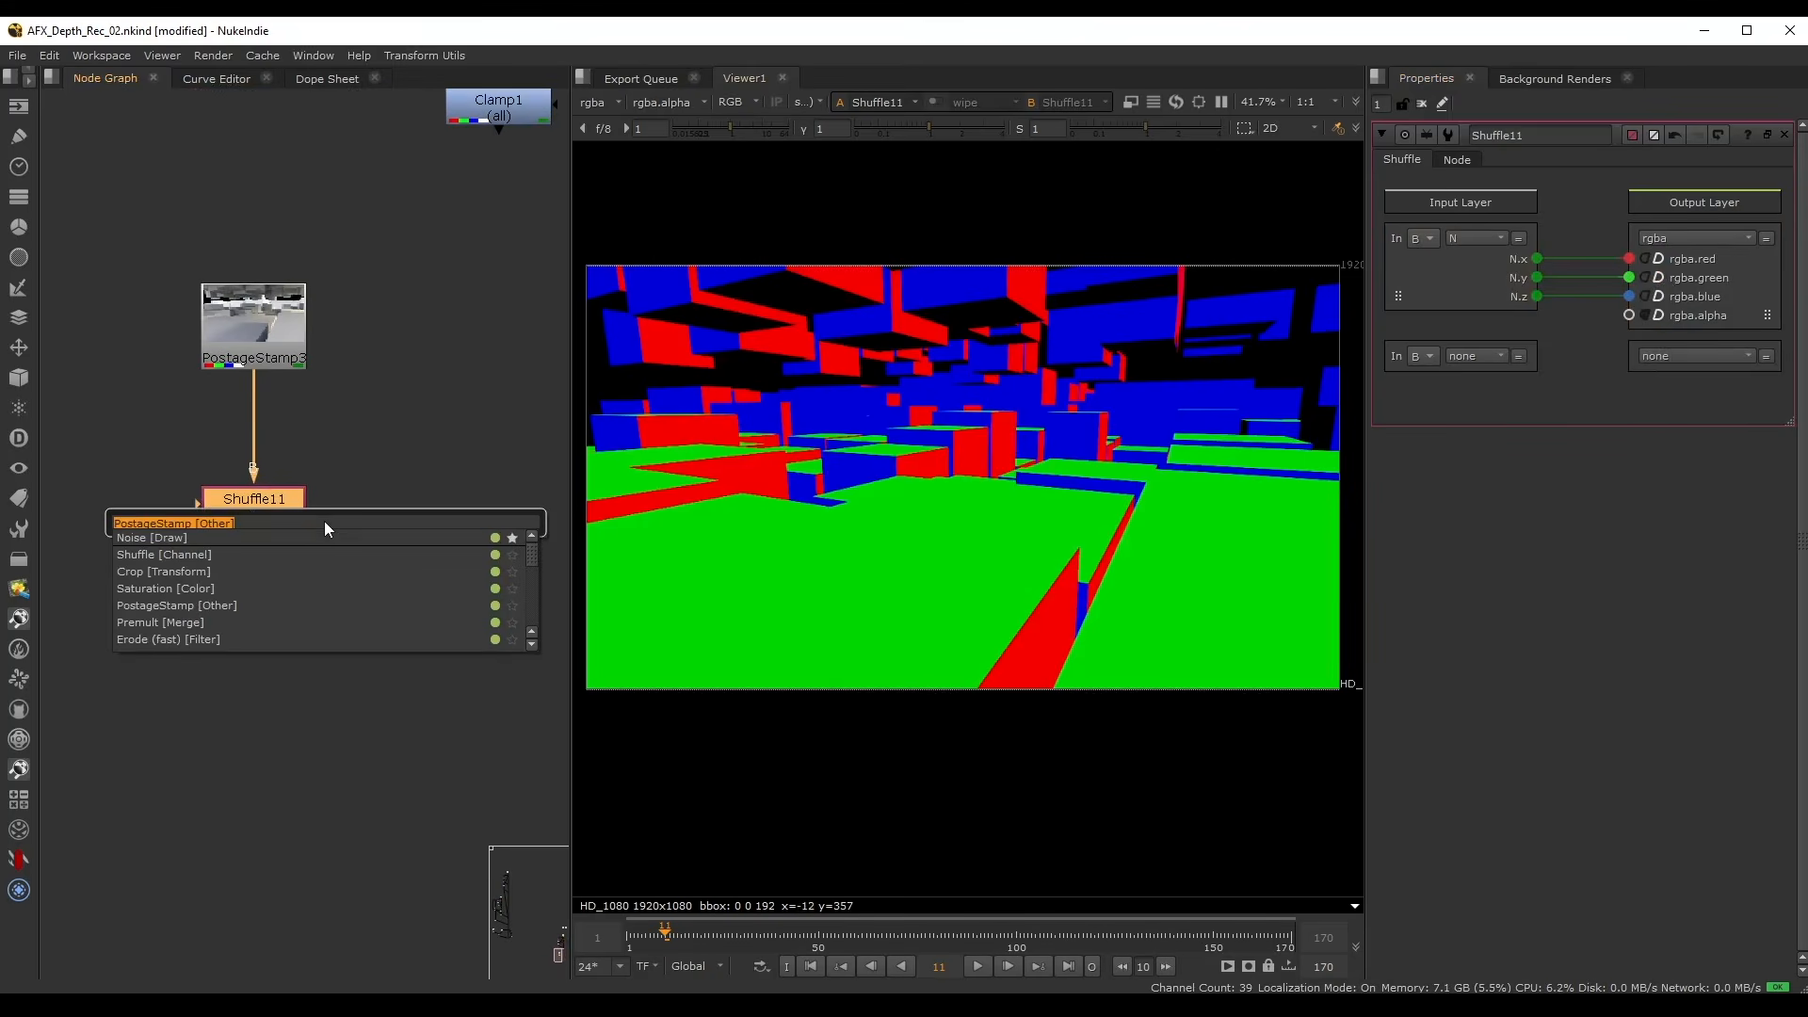
{"action": "type", "text": "edgedet"}
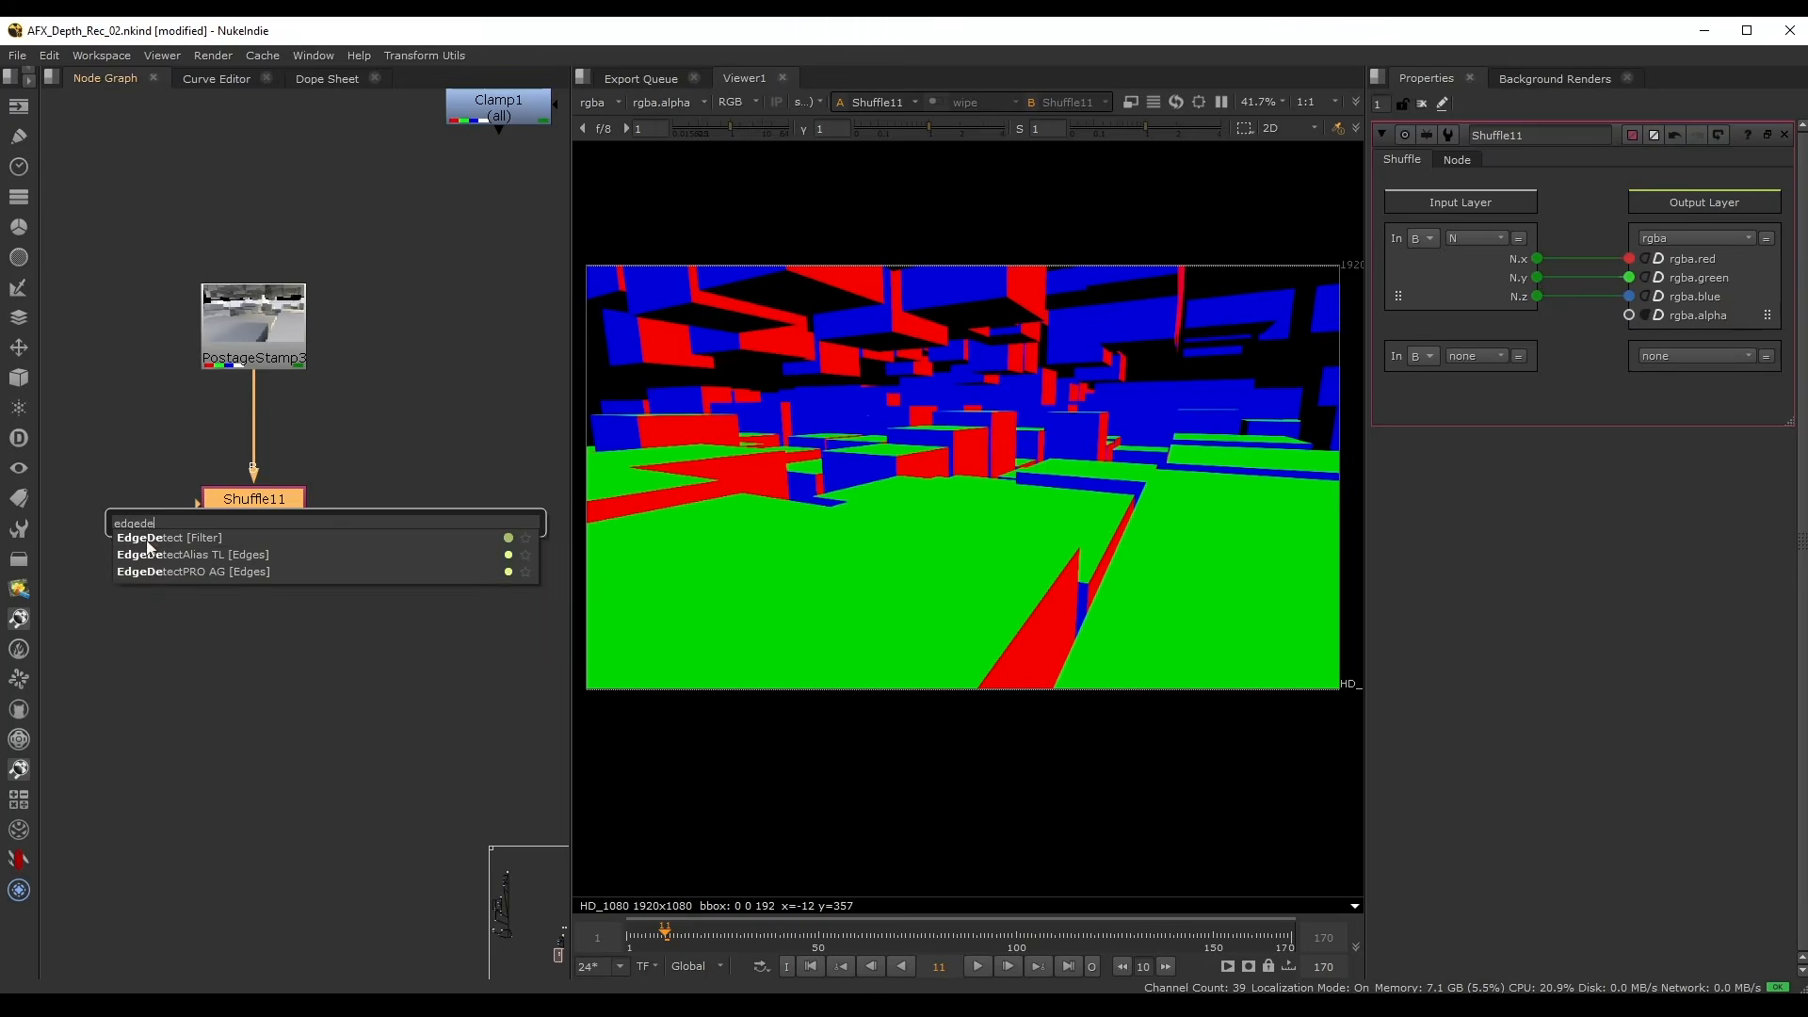
{"action": "key", "text": "Return"}
{"action": "left_click_drag", "start_coordinate": [268, 562], "coordinate": [269, 585]}
{"action": "key", "text": "a"}
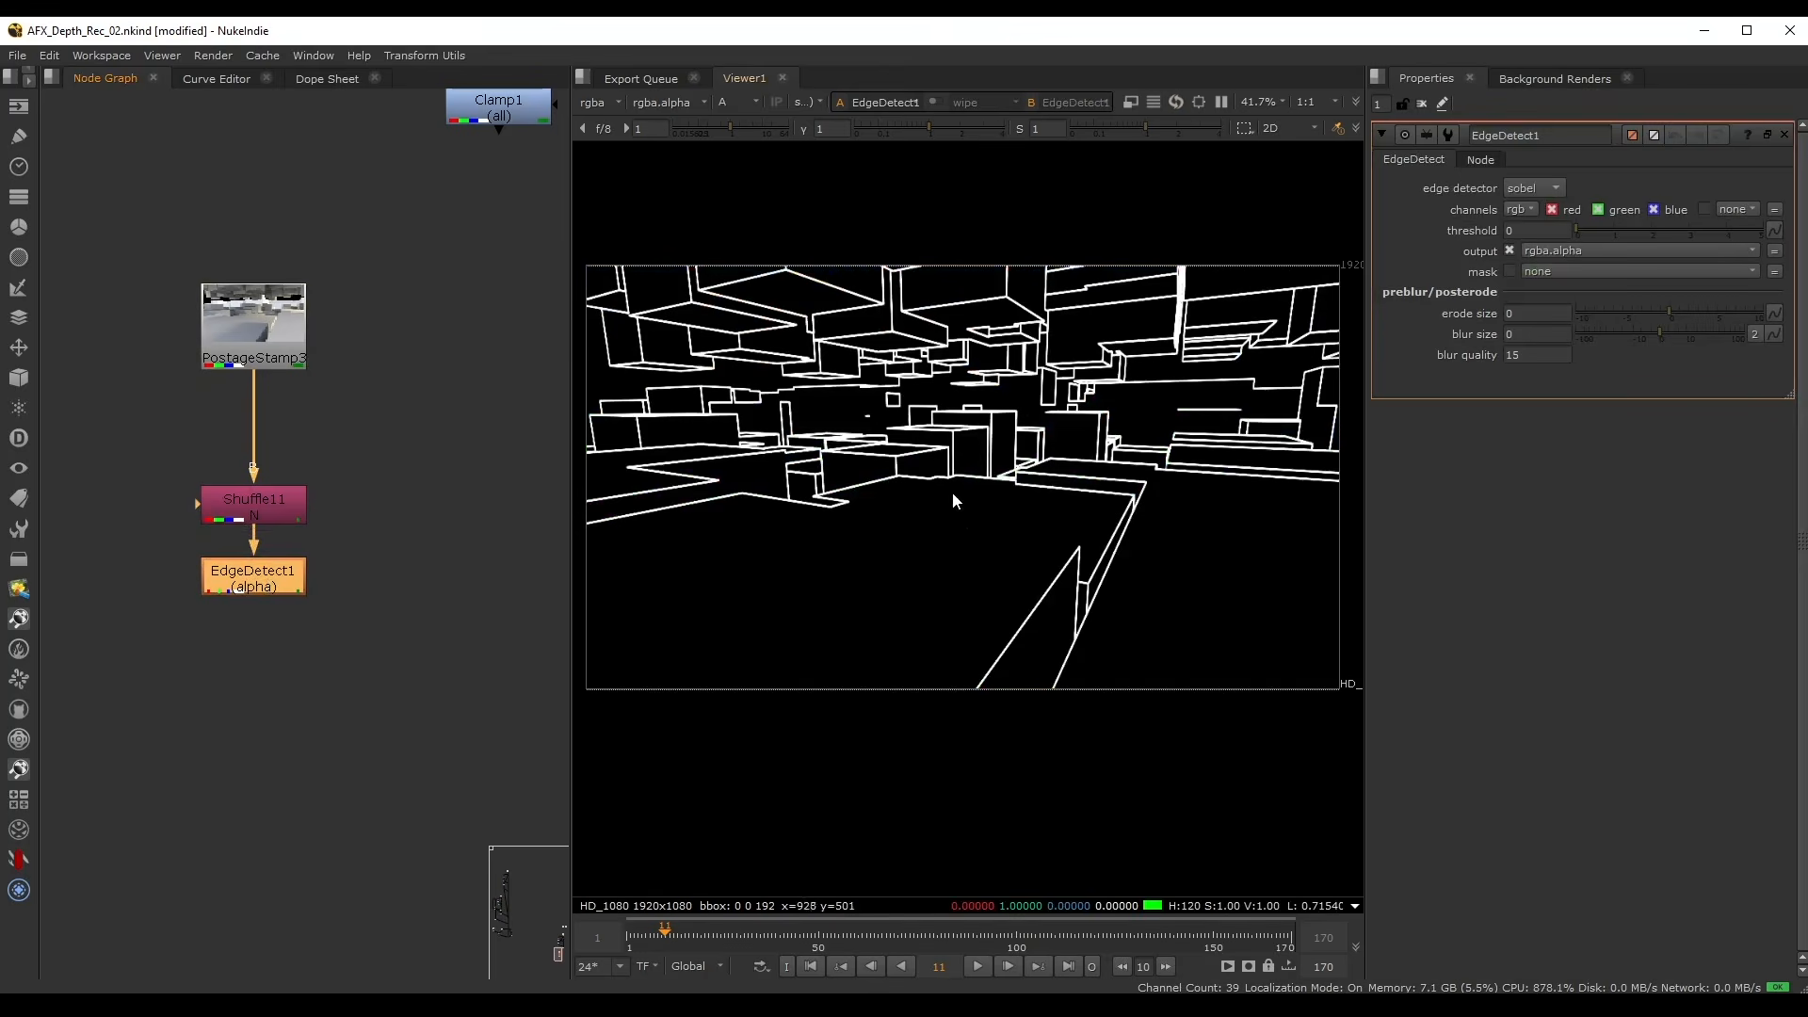
- Set the EdgeDetect threshold to 0.9, erode size to 1.4 and blur size to 0.1
{"action": "mouse_move", "coordinate": [1670, 311]}
{"action": "left_mouse_down"}
{"action": "mouse_move", "coordinate": [1623, 331]}
{"action": "mouse_move", "coordinate": [1685, 331]}
{"action": "mouse_move", "coordinate": [1662, 336]}
{"action": "left_mouse_up"}
{"action": "mouse_move", "coordinate": [1576, 230]}
{"action": "left_mouse_down"}
{"action": "mouse_move", "coordinate": [1714, 235]}
{"action": "mouse_move", "coordinate": [1568, 218]}
{"action": "mouse_move", "coordinate": [1610, 232]}
{"action": "left_mouse_up"}
{"action": "left_click_drag", "start_coordinate": [1657, 315], "coordinate": [1682, 302]}
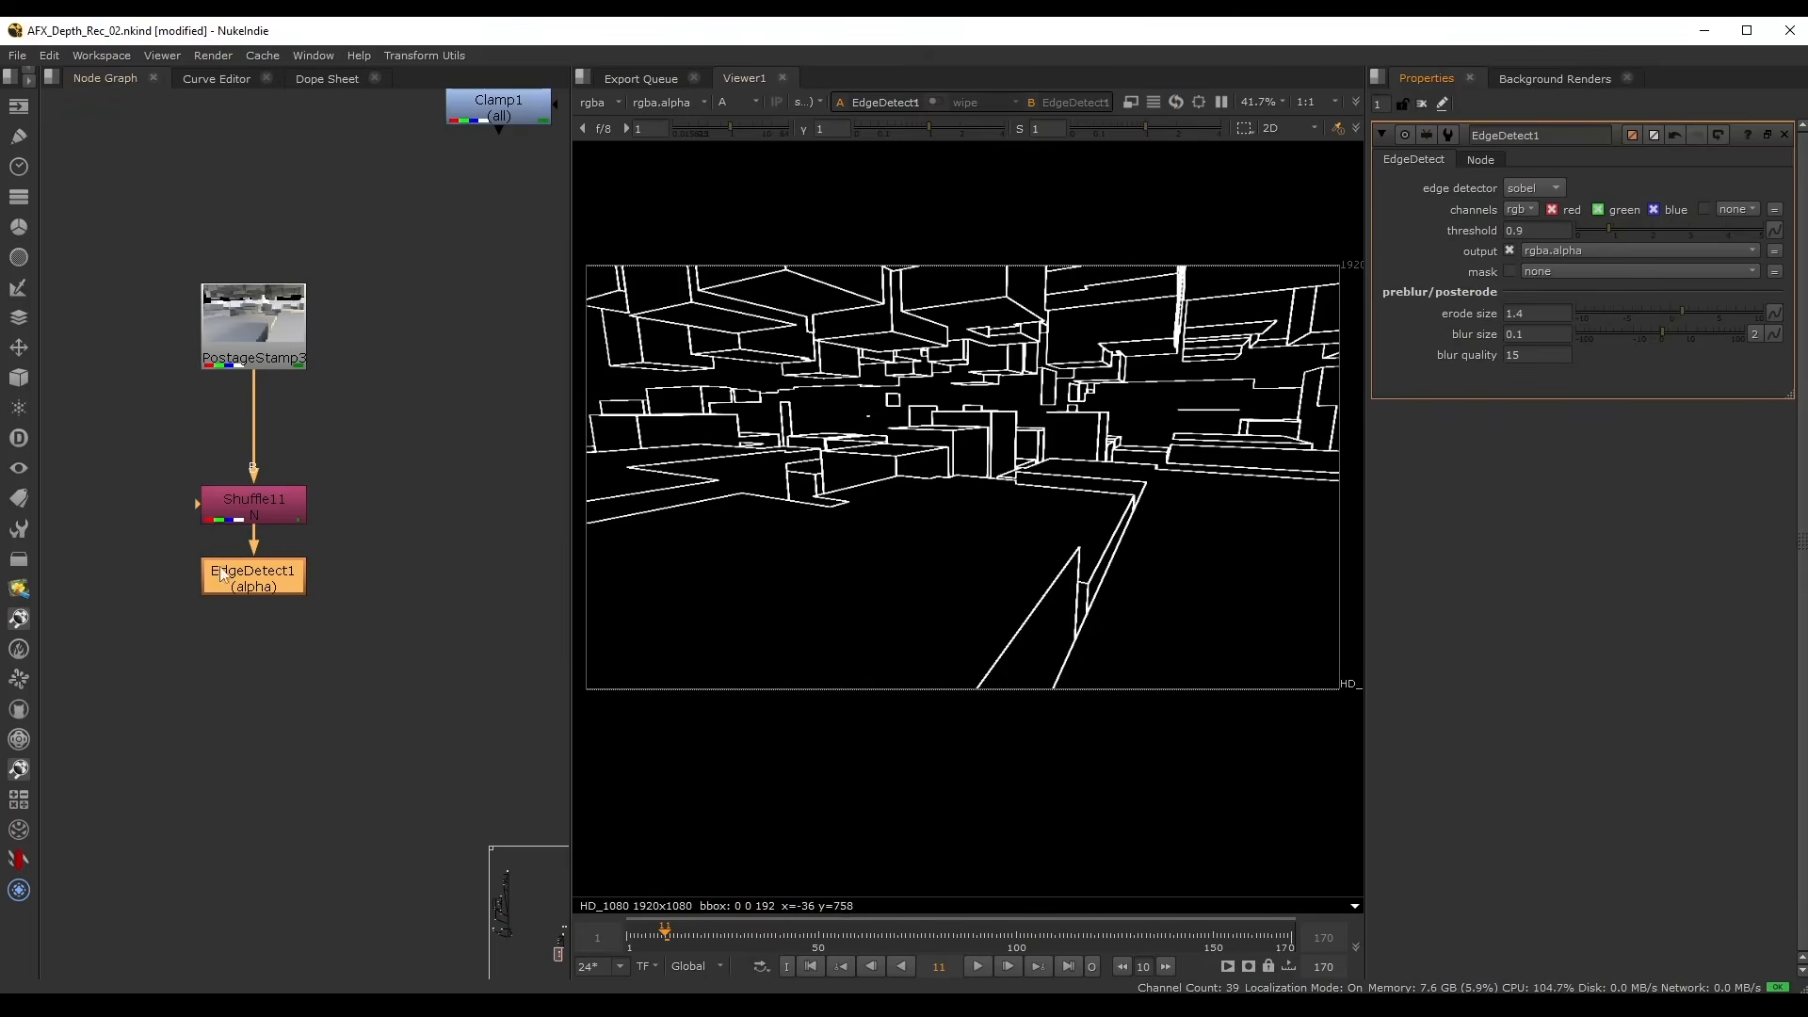
- Delete the EdgeDetect node and switch the viewer back to RGB
{"action": "key", "text": "Delete"}
{"action": "key", "text": "a"}
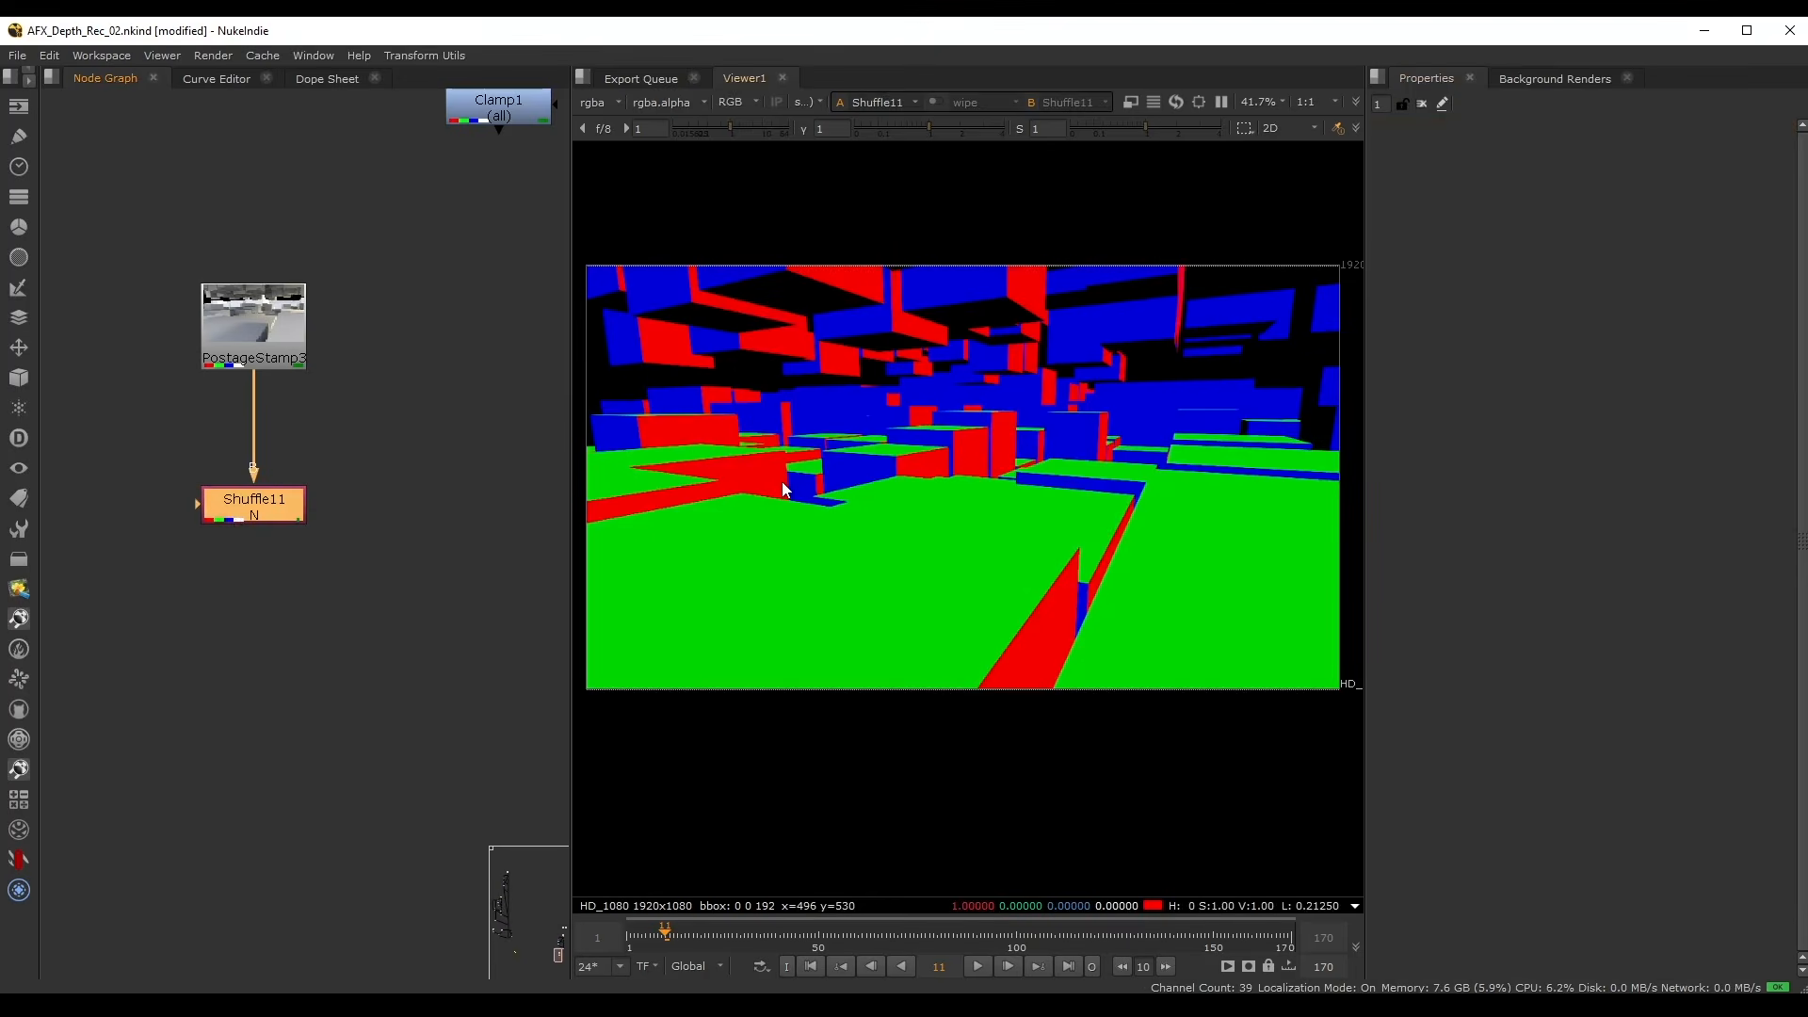
- Add a Blur with size 2 on a side branch of the normals Shuffle
{"action": "middle_click_drag", "start_coordinate": [229, 527], "coordinate": [272, 401]}
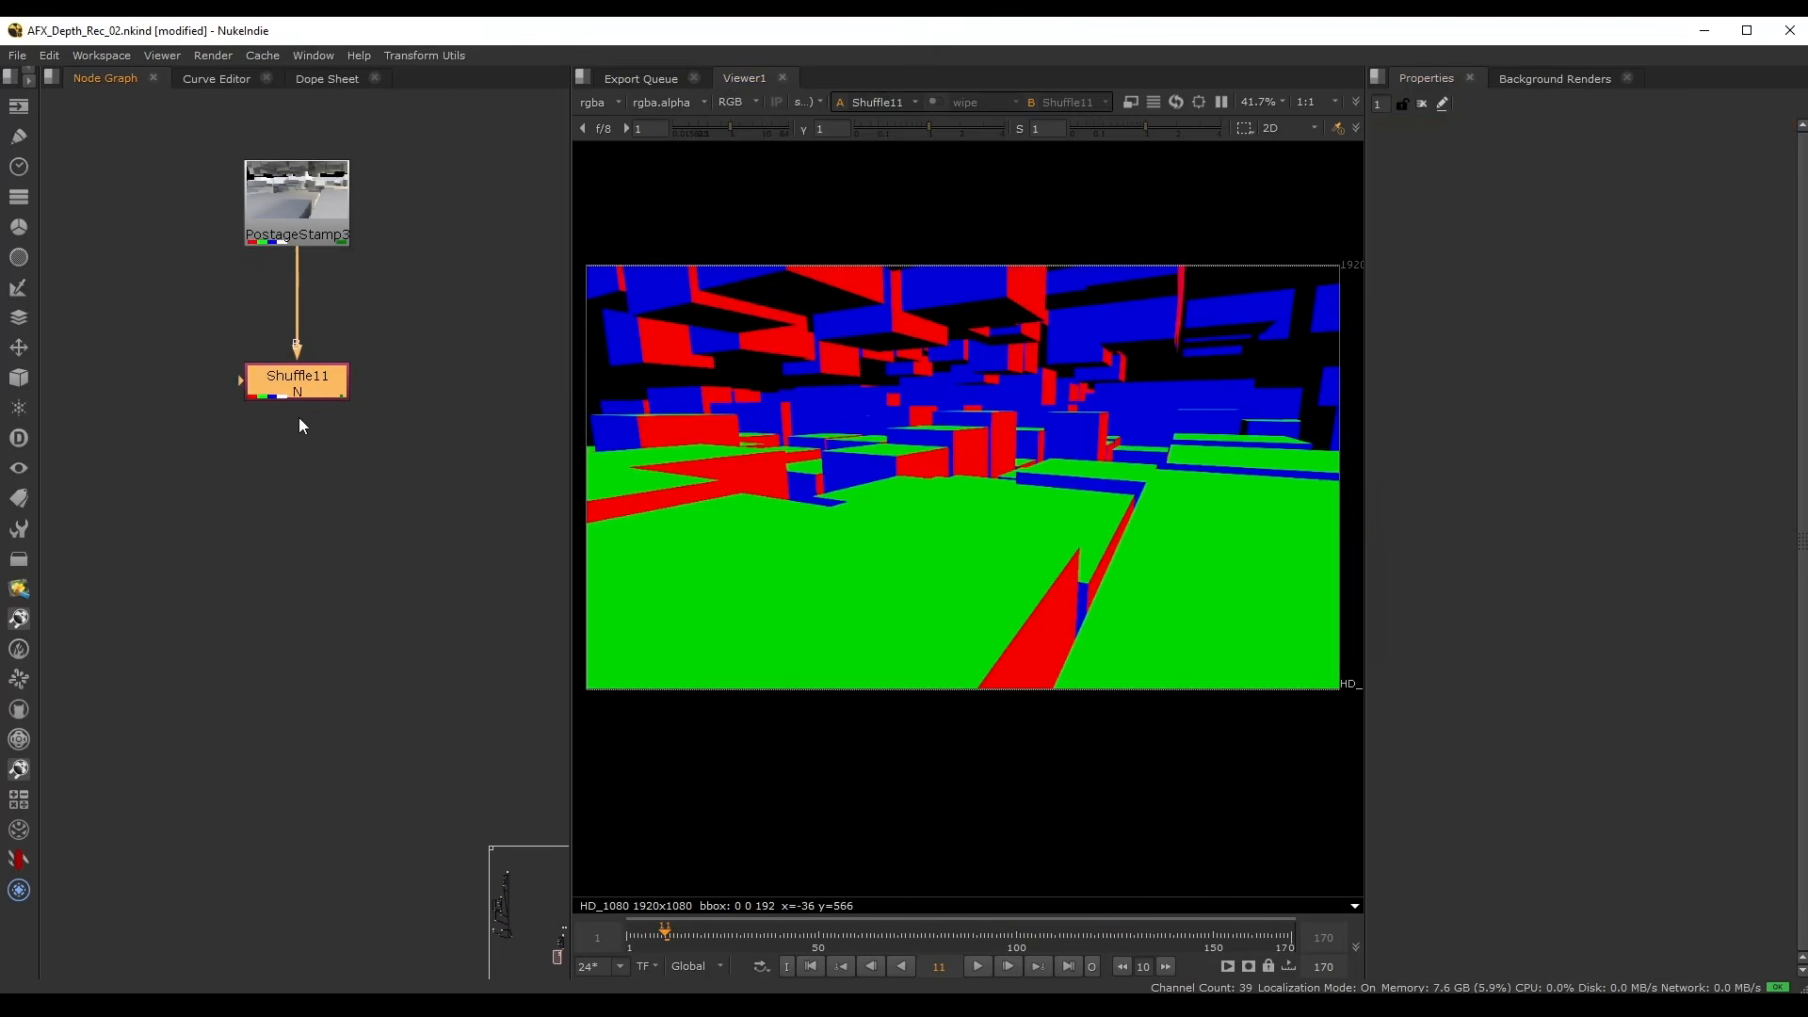
{"action": "key", "text": "b"}
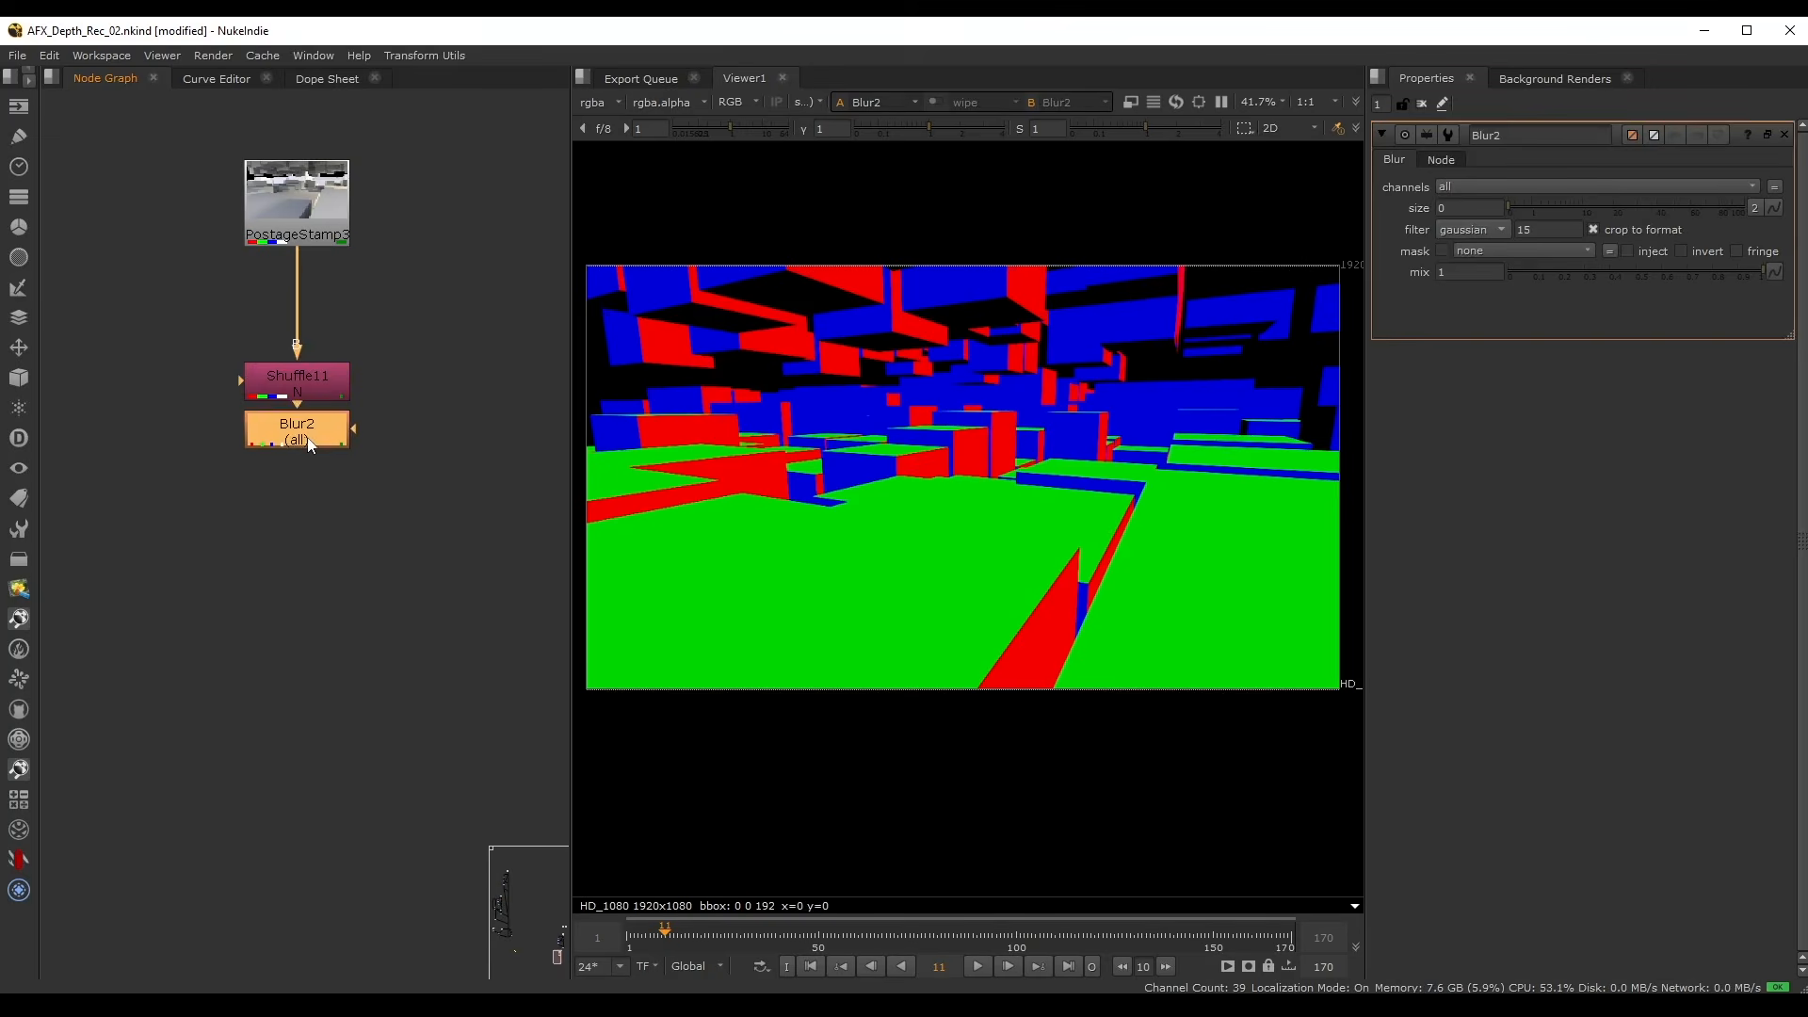
{"action": "left_click_drag", "start_coordinate": [294, 420], "coordinate": [203, 509]}
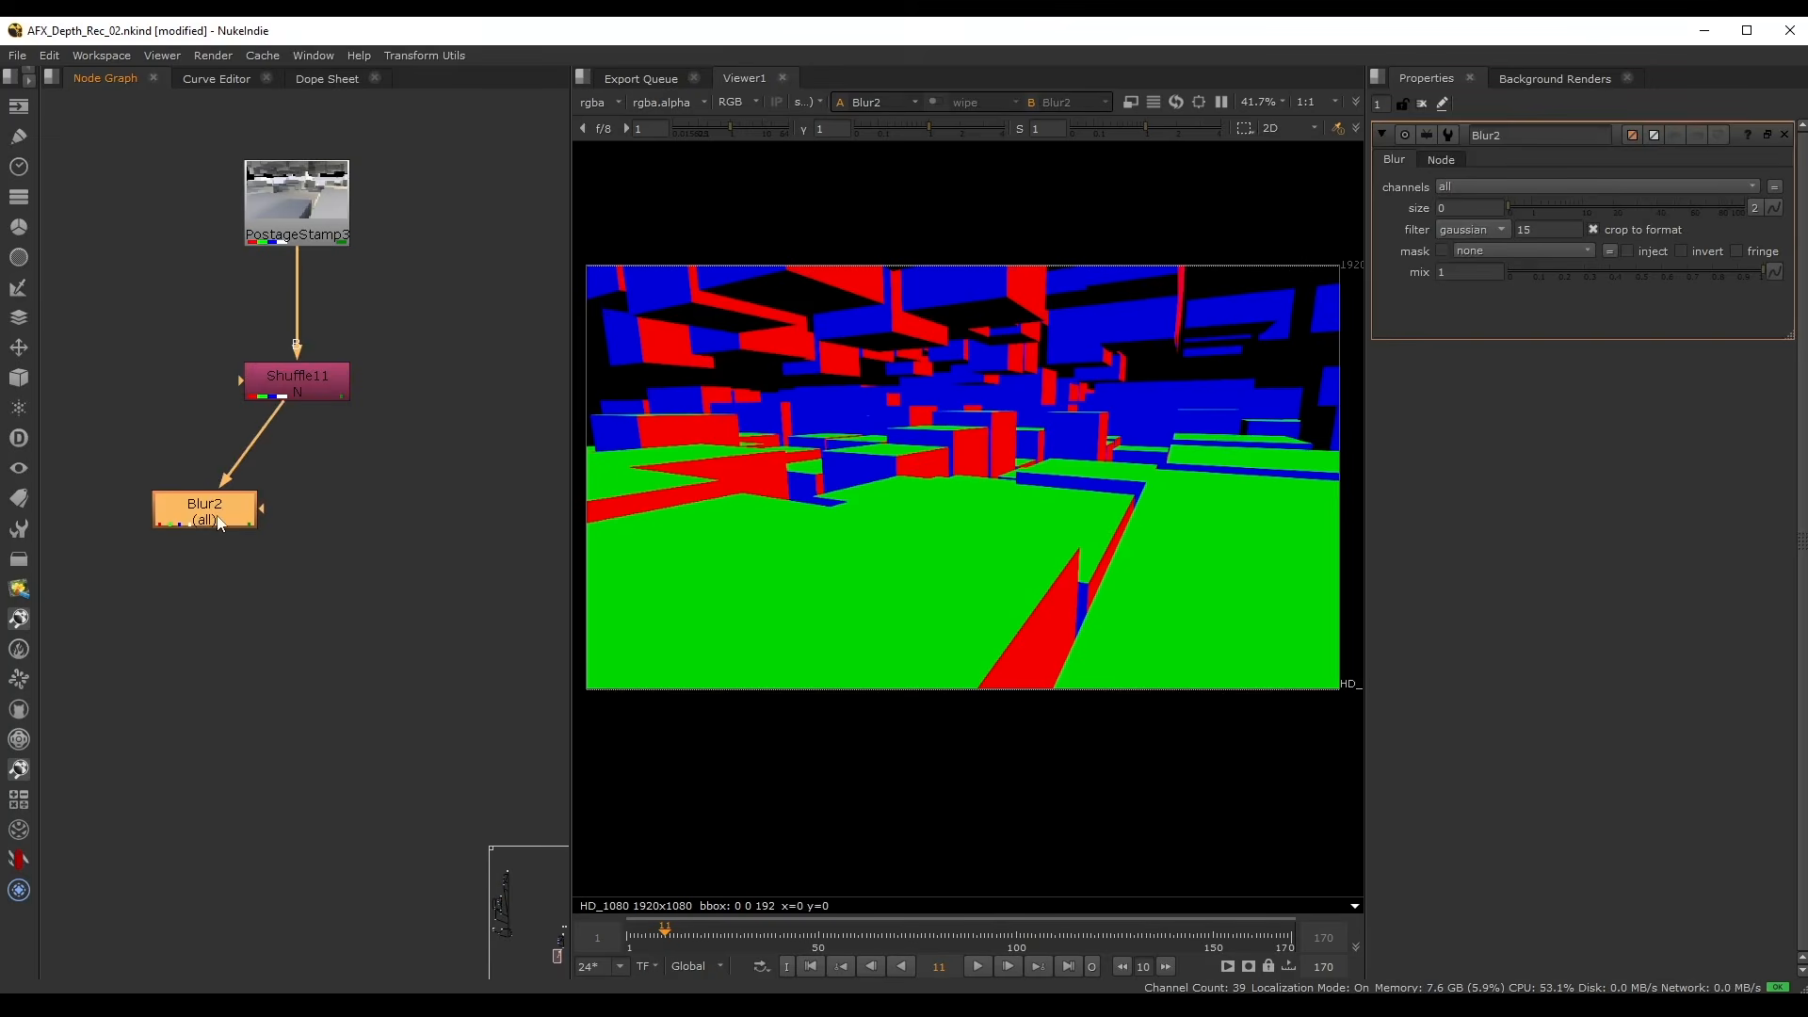
{"action": "left_click", "coordinate": [1532, 208]}
{"action": "double_click", "coordinate": [1473, 207]}
{"action": "type", "text": "2"}
{"action": "key", "text": "Return"}
- Merge the blurred branch as A with the unblurred normals Shuffle as B, using the minus operation
{"action": "left_click_drag", "start_coordinate": [247, 504], "coordinate": [288, 391]}
{"action": "key", "text": "m"}
{"action": "left_click_drag", "start_coordinate": [280, 588], "coordinate": [288, 601]}
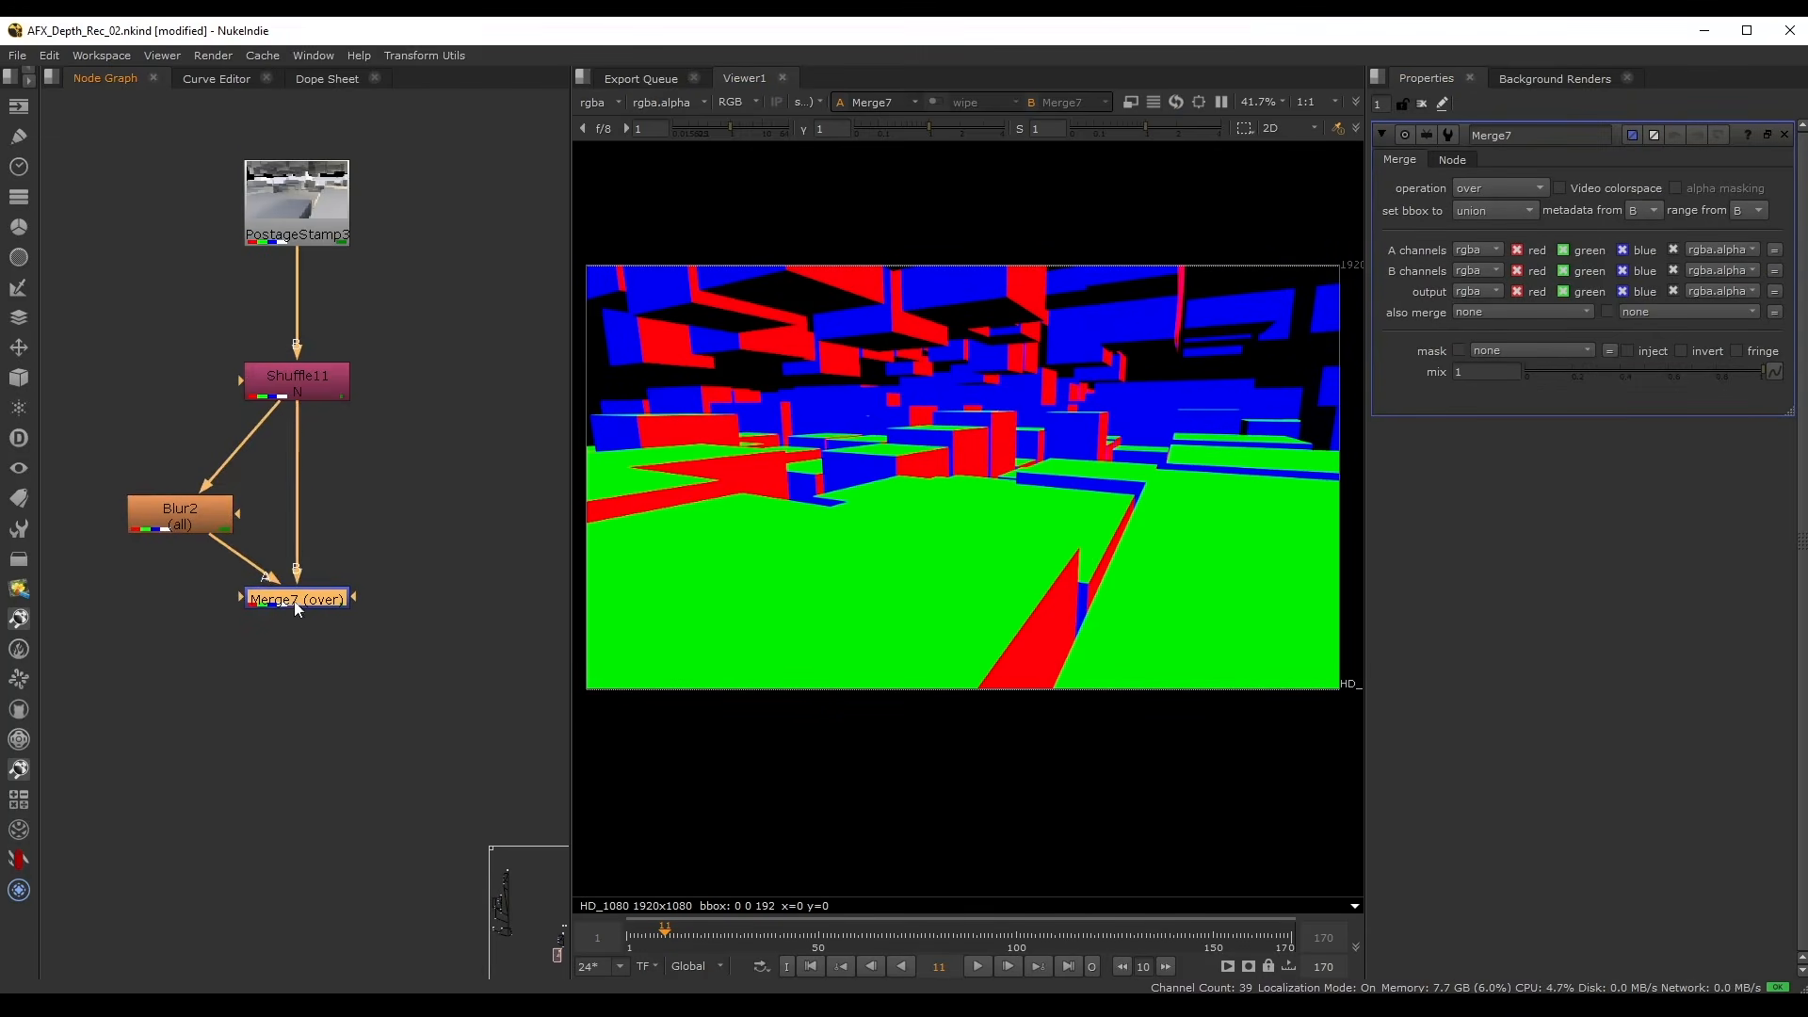
{"action": "scroll", "coordinate": [253, 414], "scroll_direction": "up", "scroll_amount": 1}
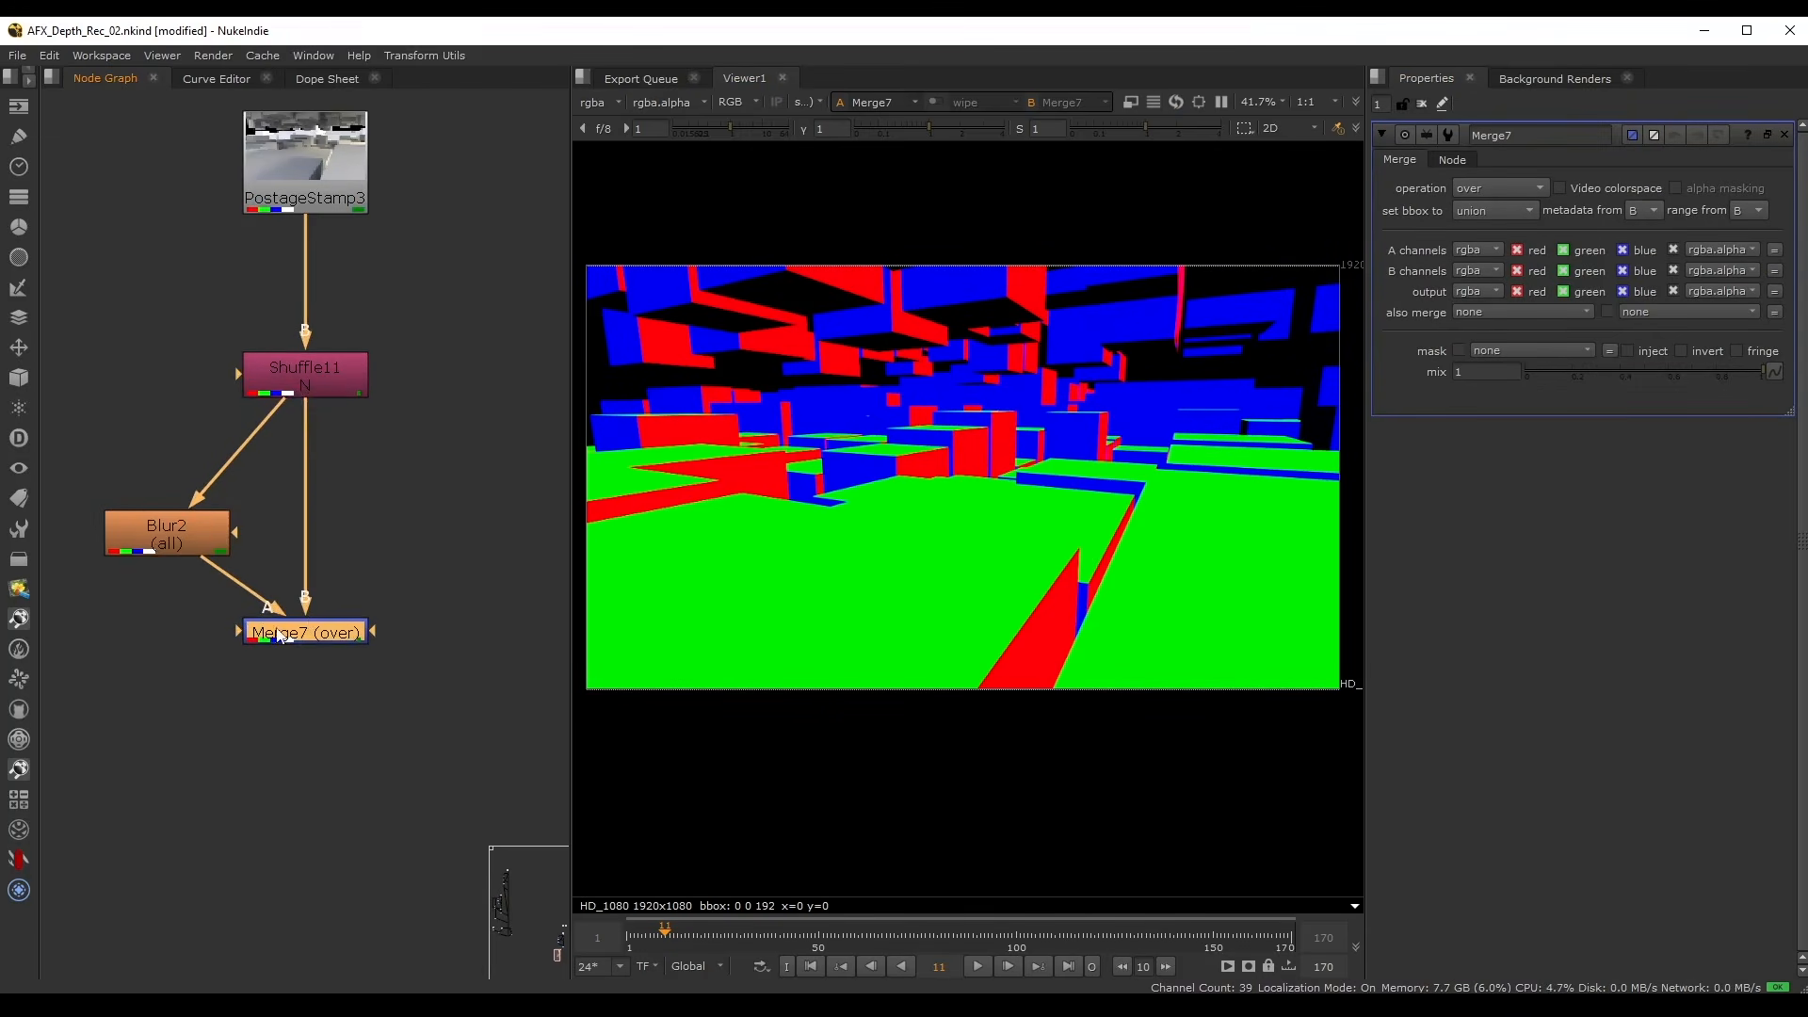
{"action": "left_click", "coordinate": [1511, 188]}
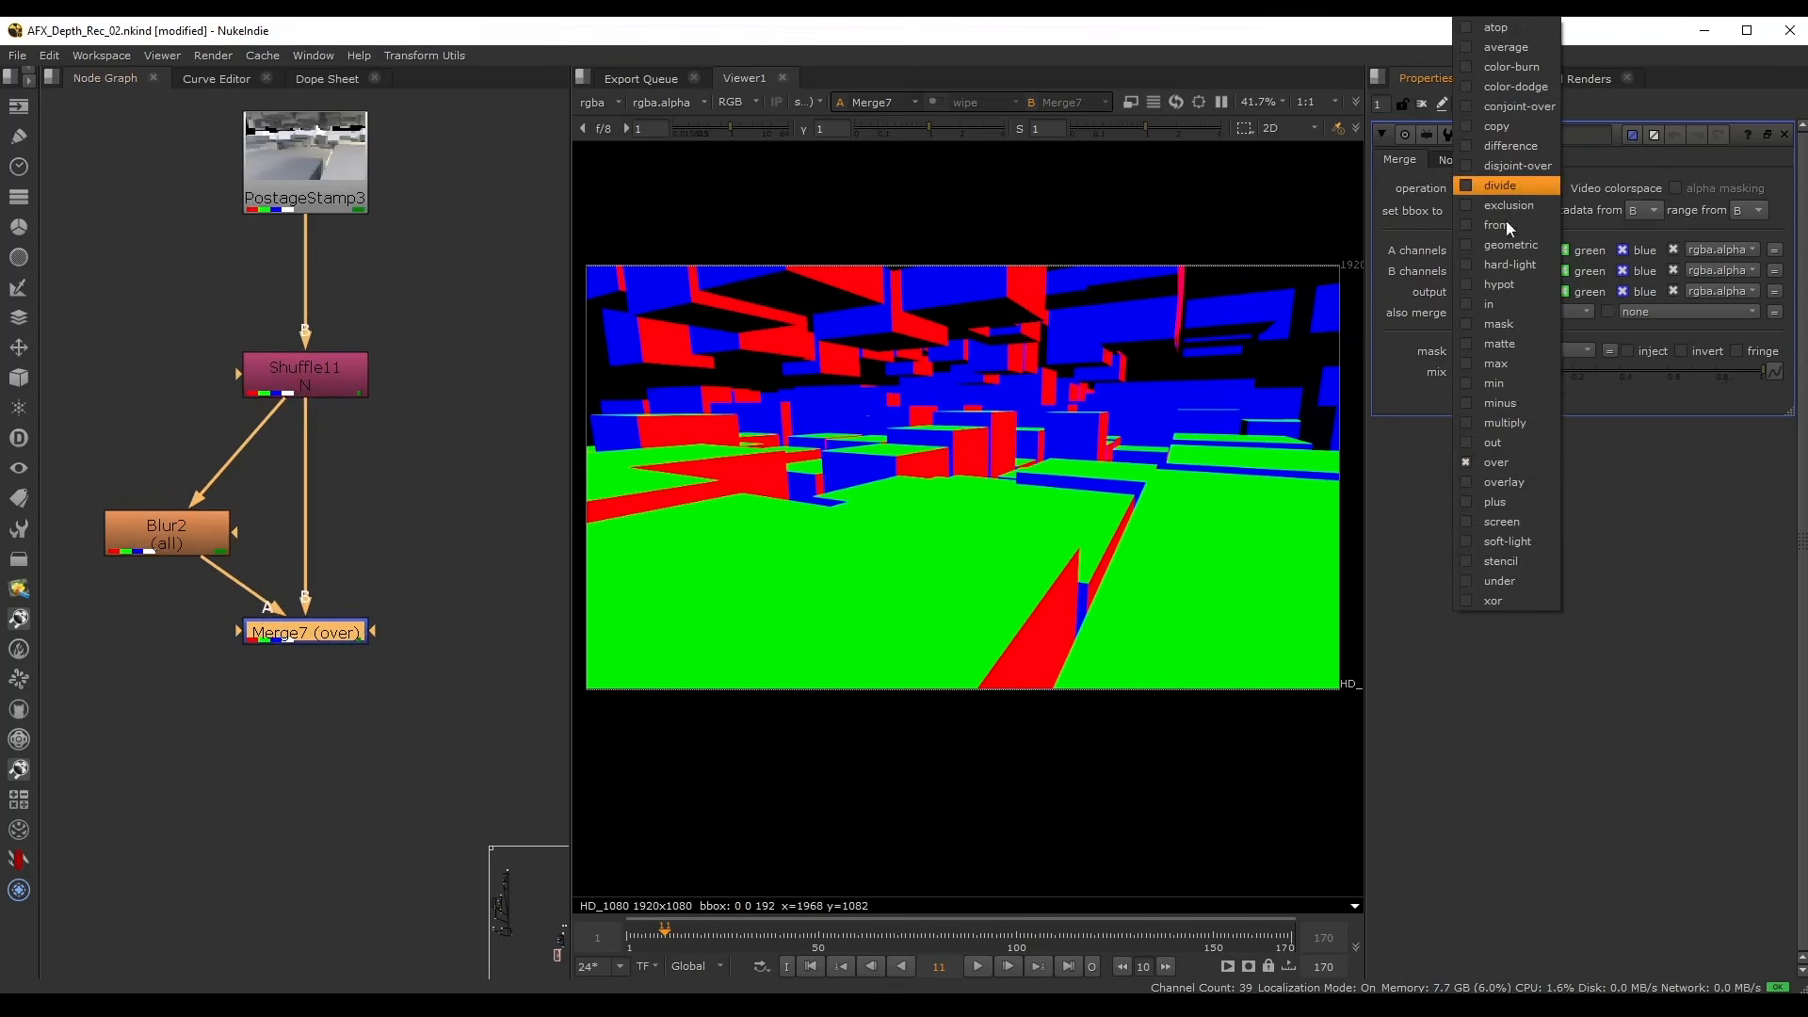
{"action": "left_click", "coordinate": [1525, 411]}
{"action": "scroll", "coordinate": [1042, 477], "scroll_direction": "up", "scroll_amount": 5}
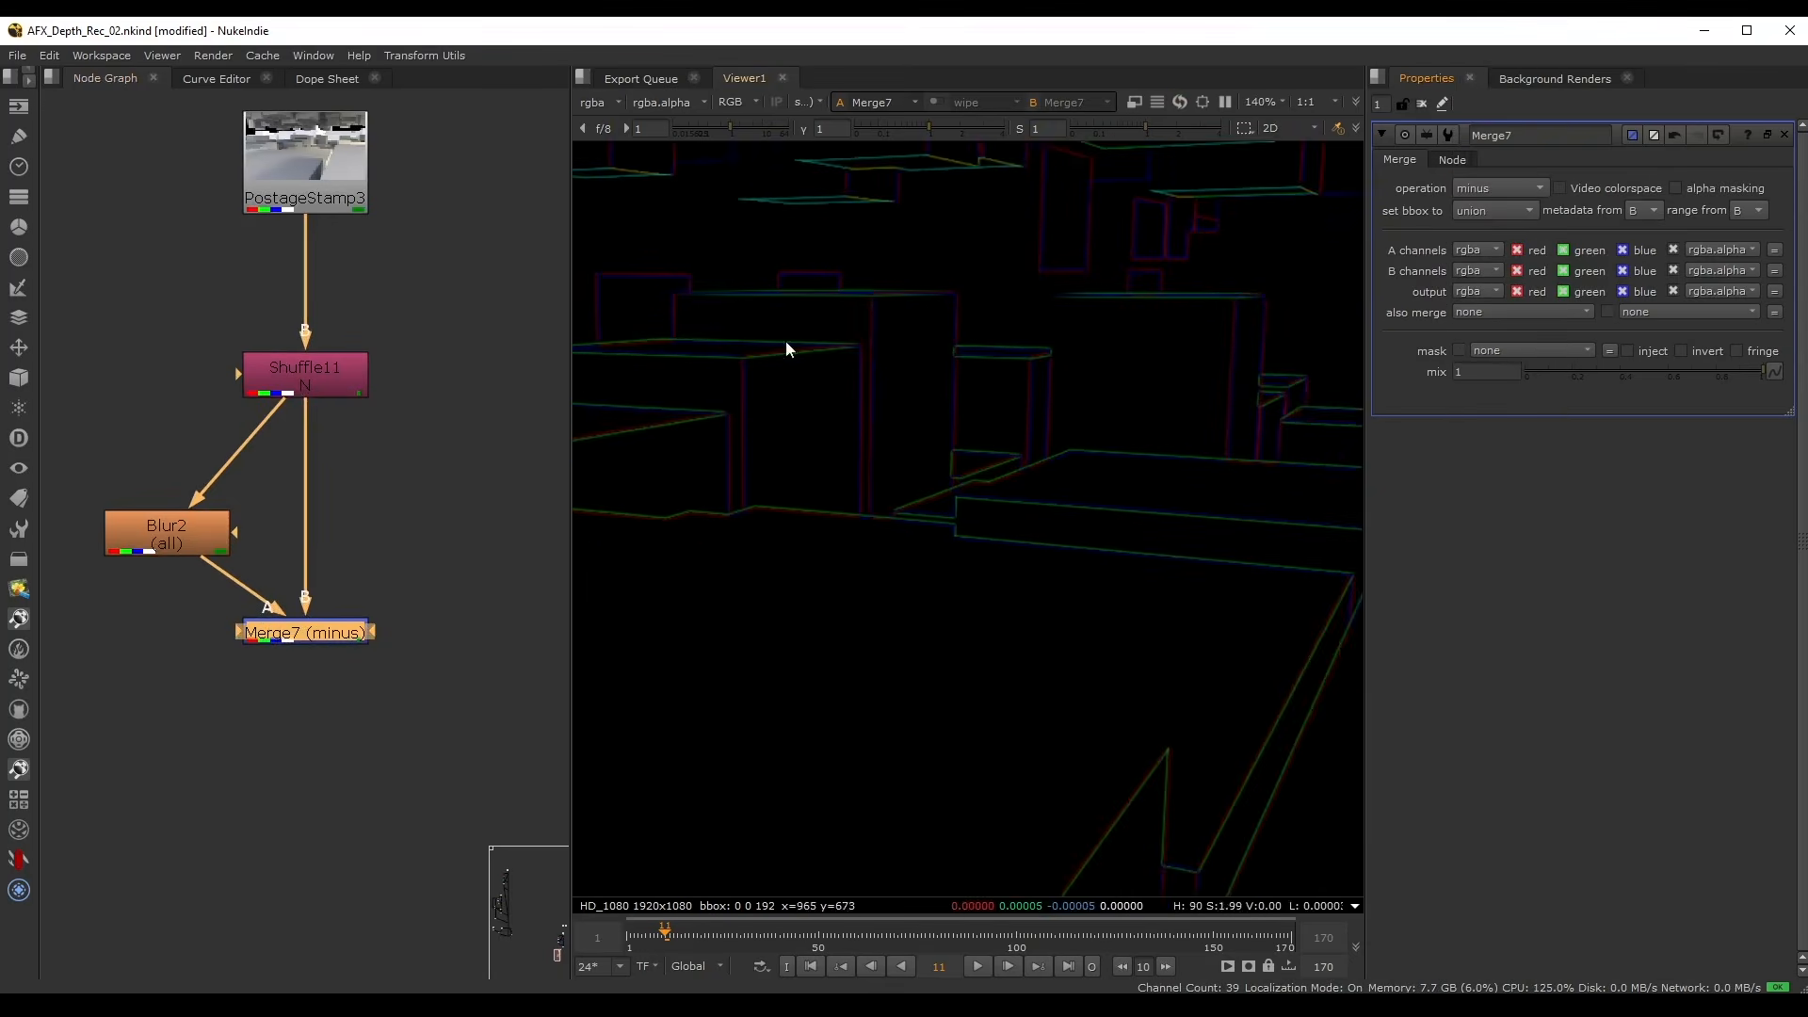
{"action": "scroll", "coordinate": [990, 449], "scroll_direction": "down", "scroll_amount": 1}
- Add a Saturation node below the minus Merge and set its saturation to 0
{"action": "middle_click_drag", "start_coordinate": [528, 603], "coordinate": [528, 477]}
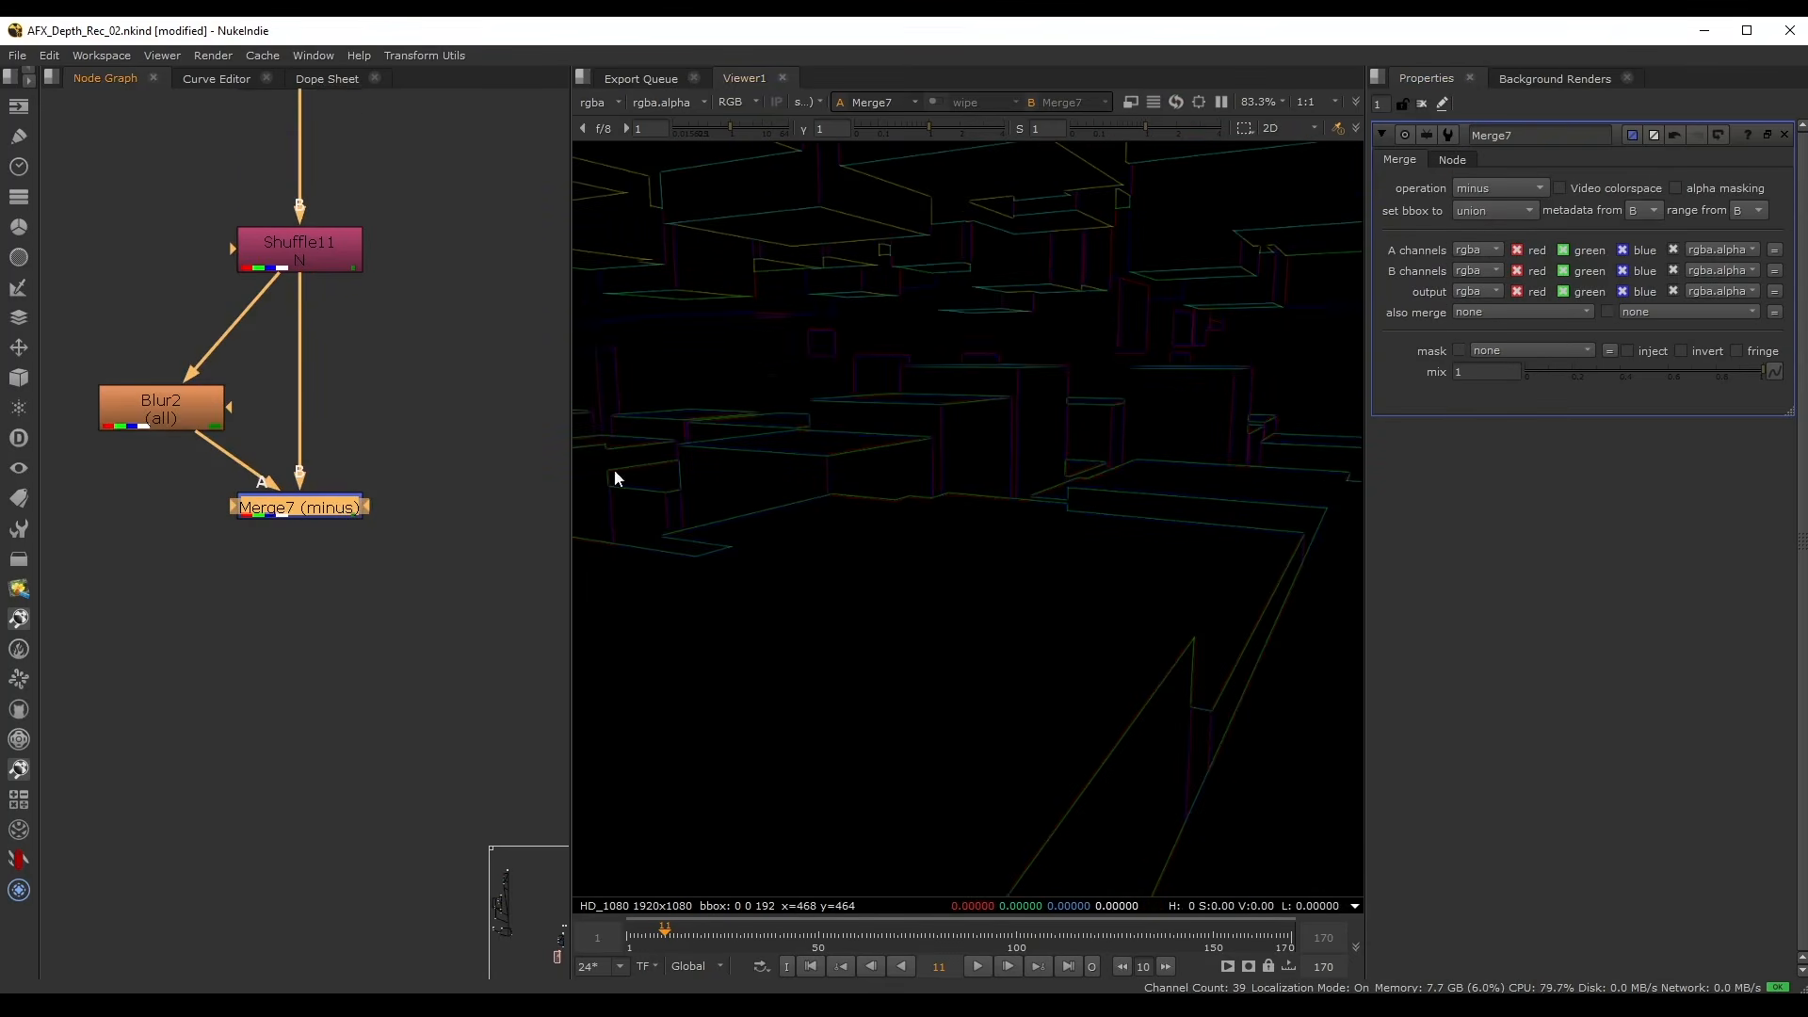
{"action": "key", "text": "Tab"}
{"action": "type", "text": "sat"}
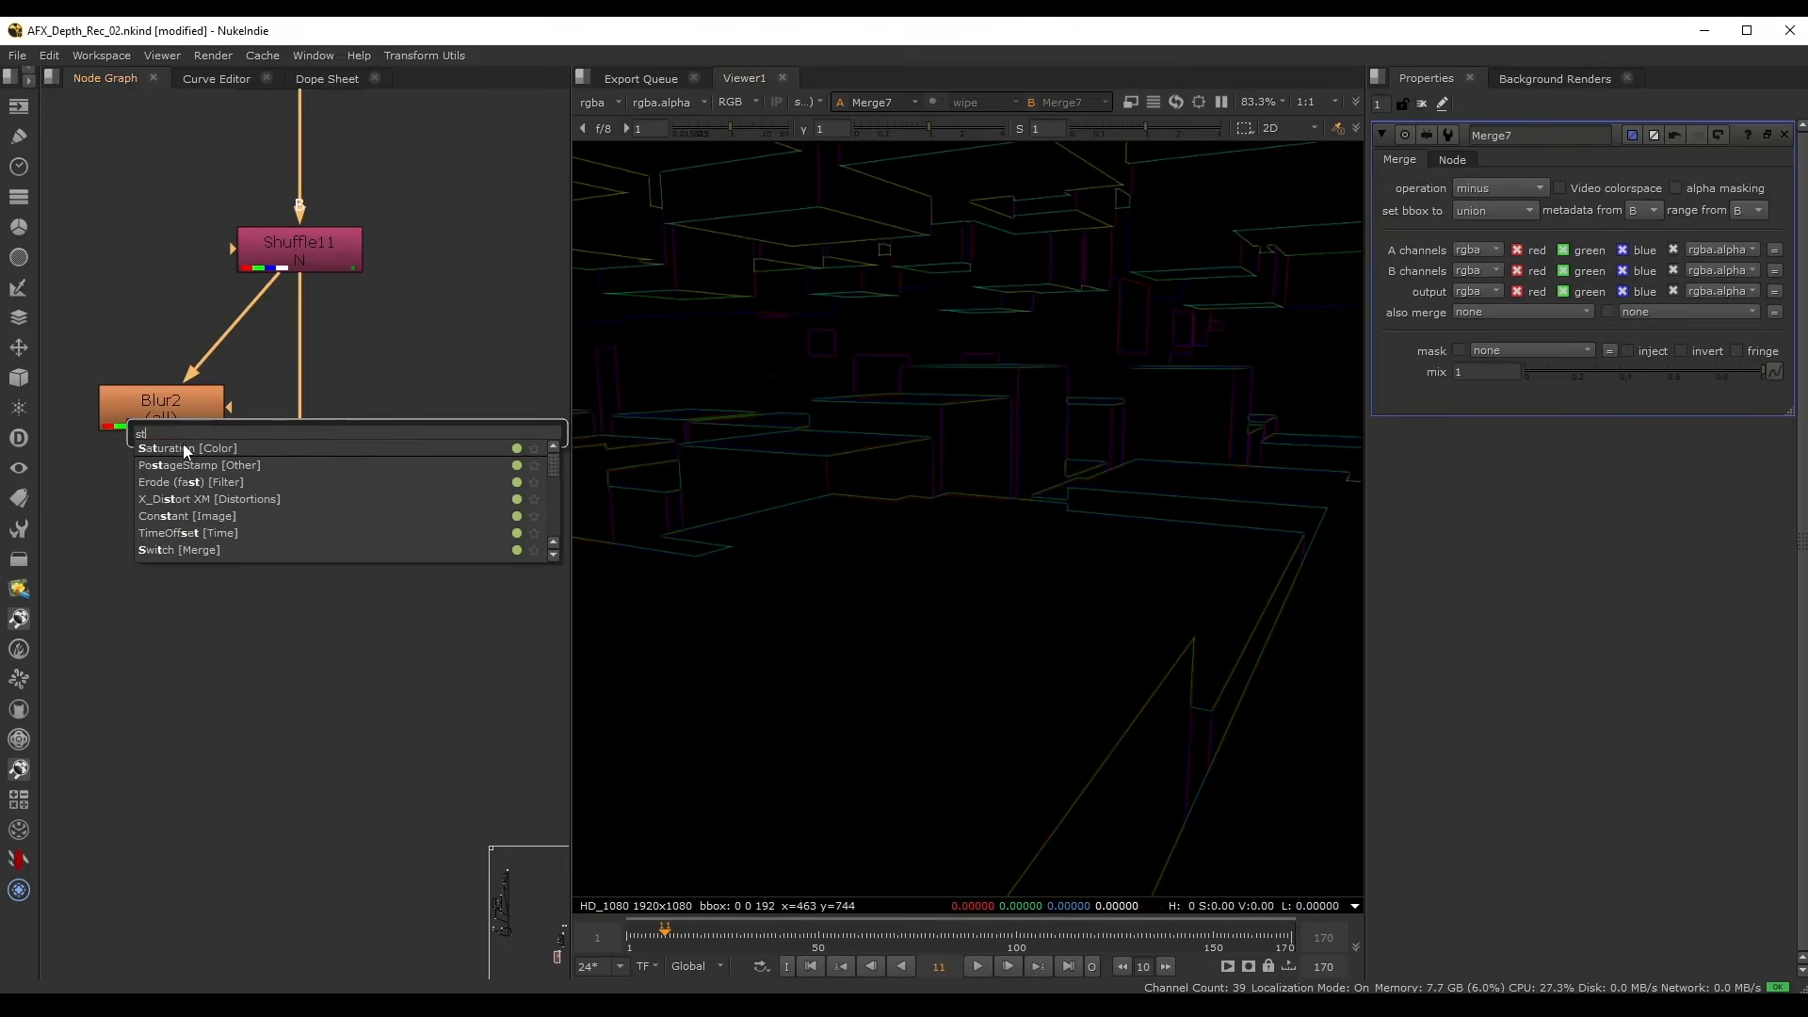
{"action": "left_click", "coordinate": [183, 443]}
{"action": "left_click_drag", "start_coordinate": [1601, 207], "coordinate": [1484, 215]}
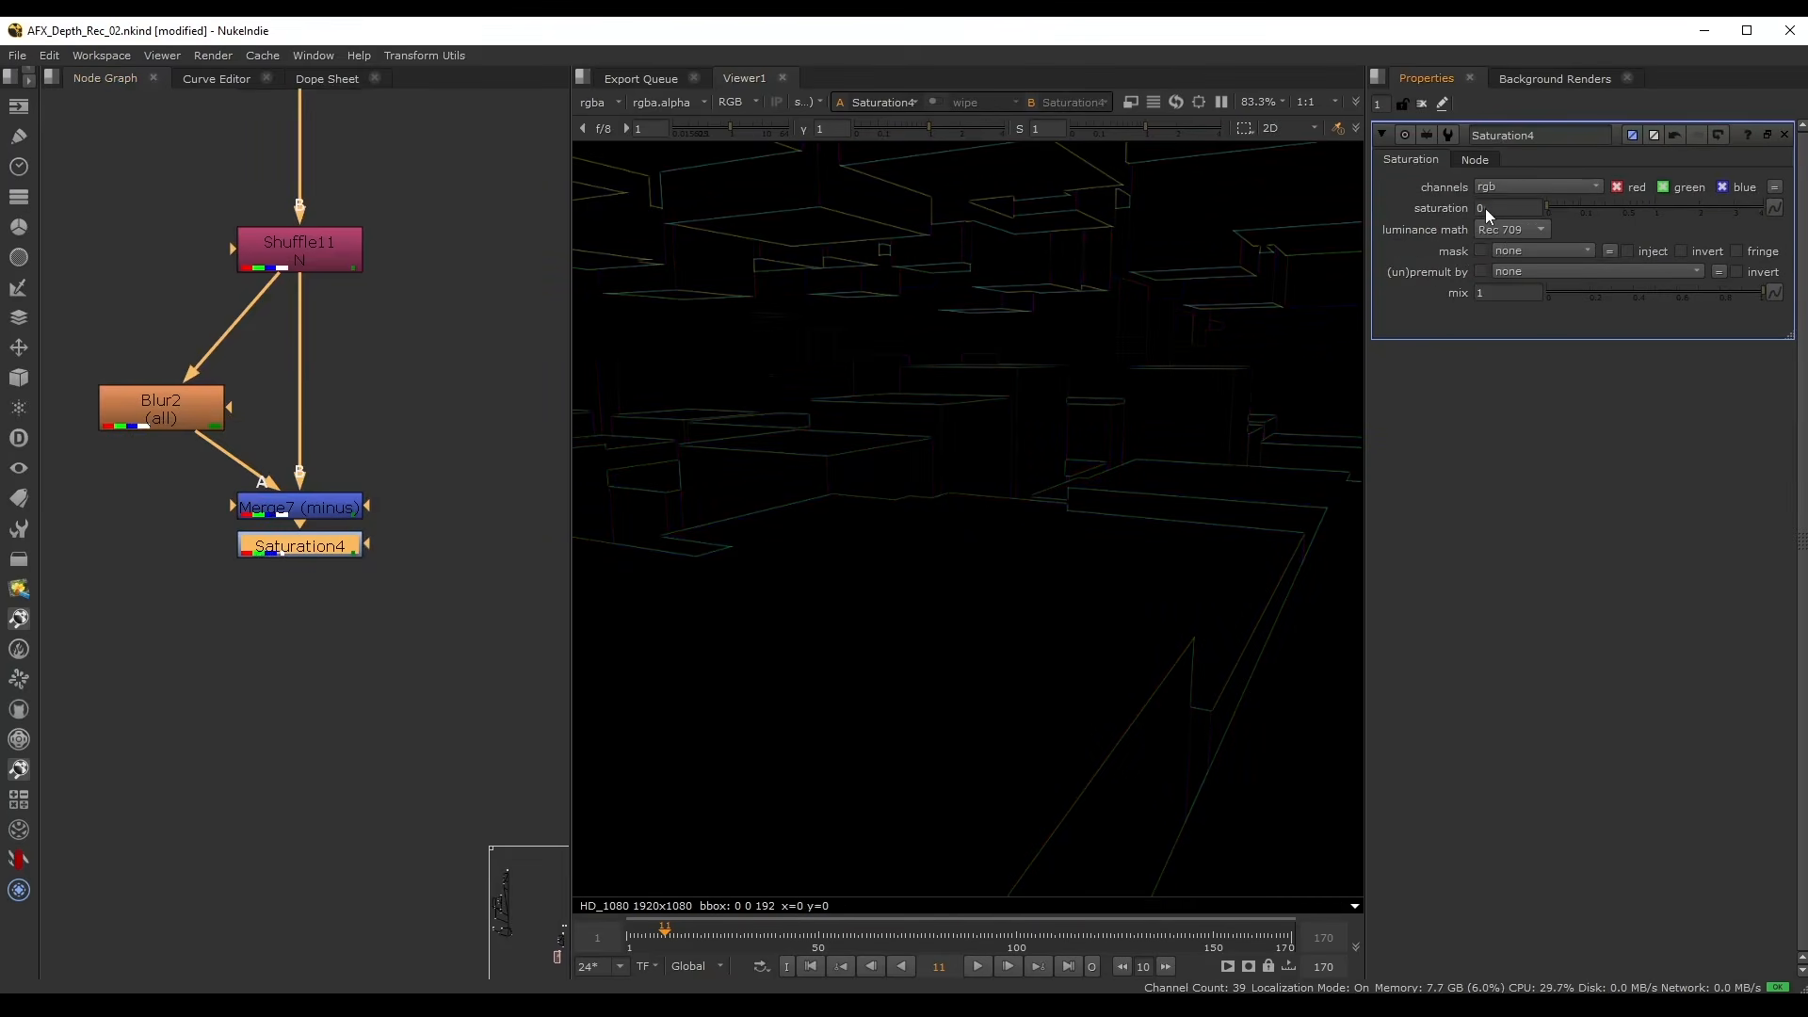
- Move the Saturation node down and add an Invert node below it, discarding any stray Grade
{"action": "left_click_drag", "start_coordinate": [299, 546], "coordinate": [312, 692]}
{"action": "key", "text": "g"}
{"action": "key", "text": "Delete"}
{"action": "key", "text": "Tab"}
{"action": "type", "text": "i"}
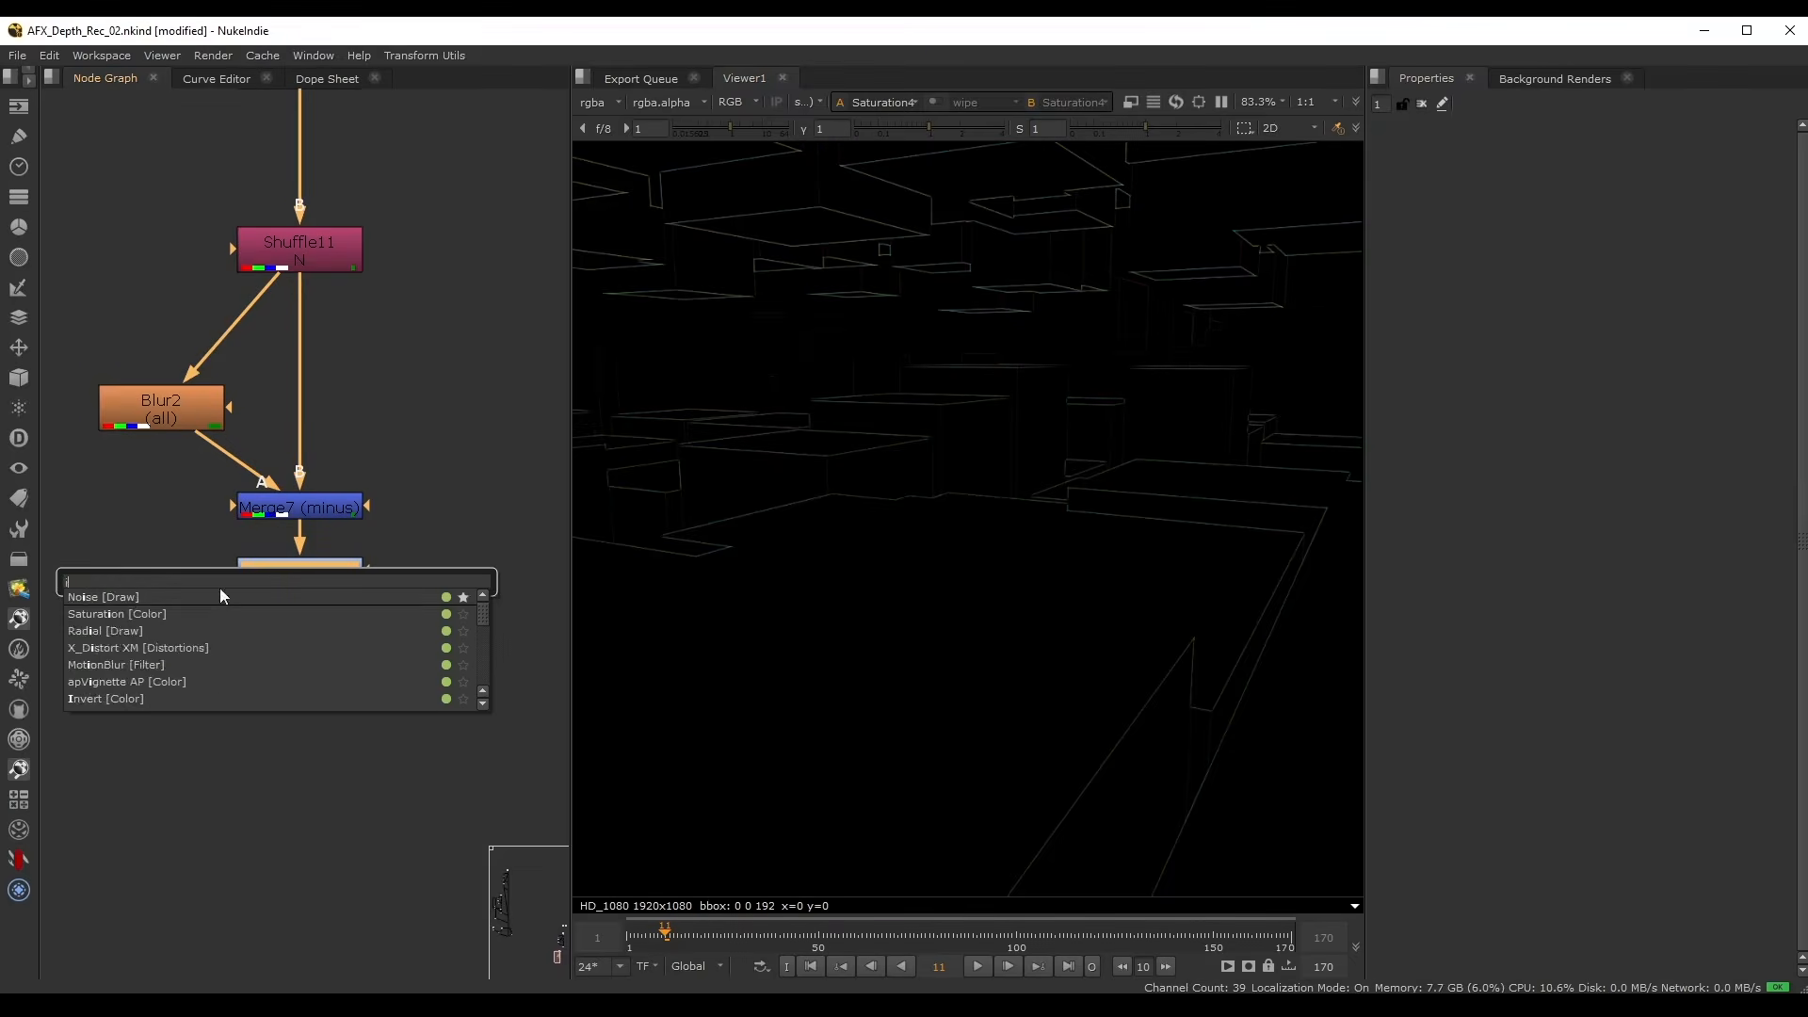
{"action": "type", "text": "nv"}
{"action": "key", "text": "Return"}
- Add a Grade below the Invert node and set its gamma to 0.2
{"action": "left_click_drag", "start_coordinate": [300, 616], "coordinate": [325, 732]}
{"action": "key", "text": "g"}
{"action": "left_click", "coordinate": [1586, 331]}
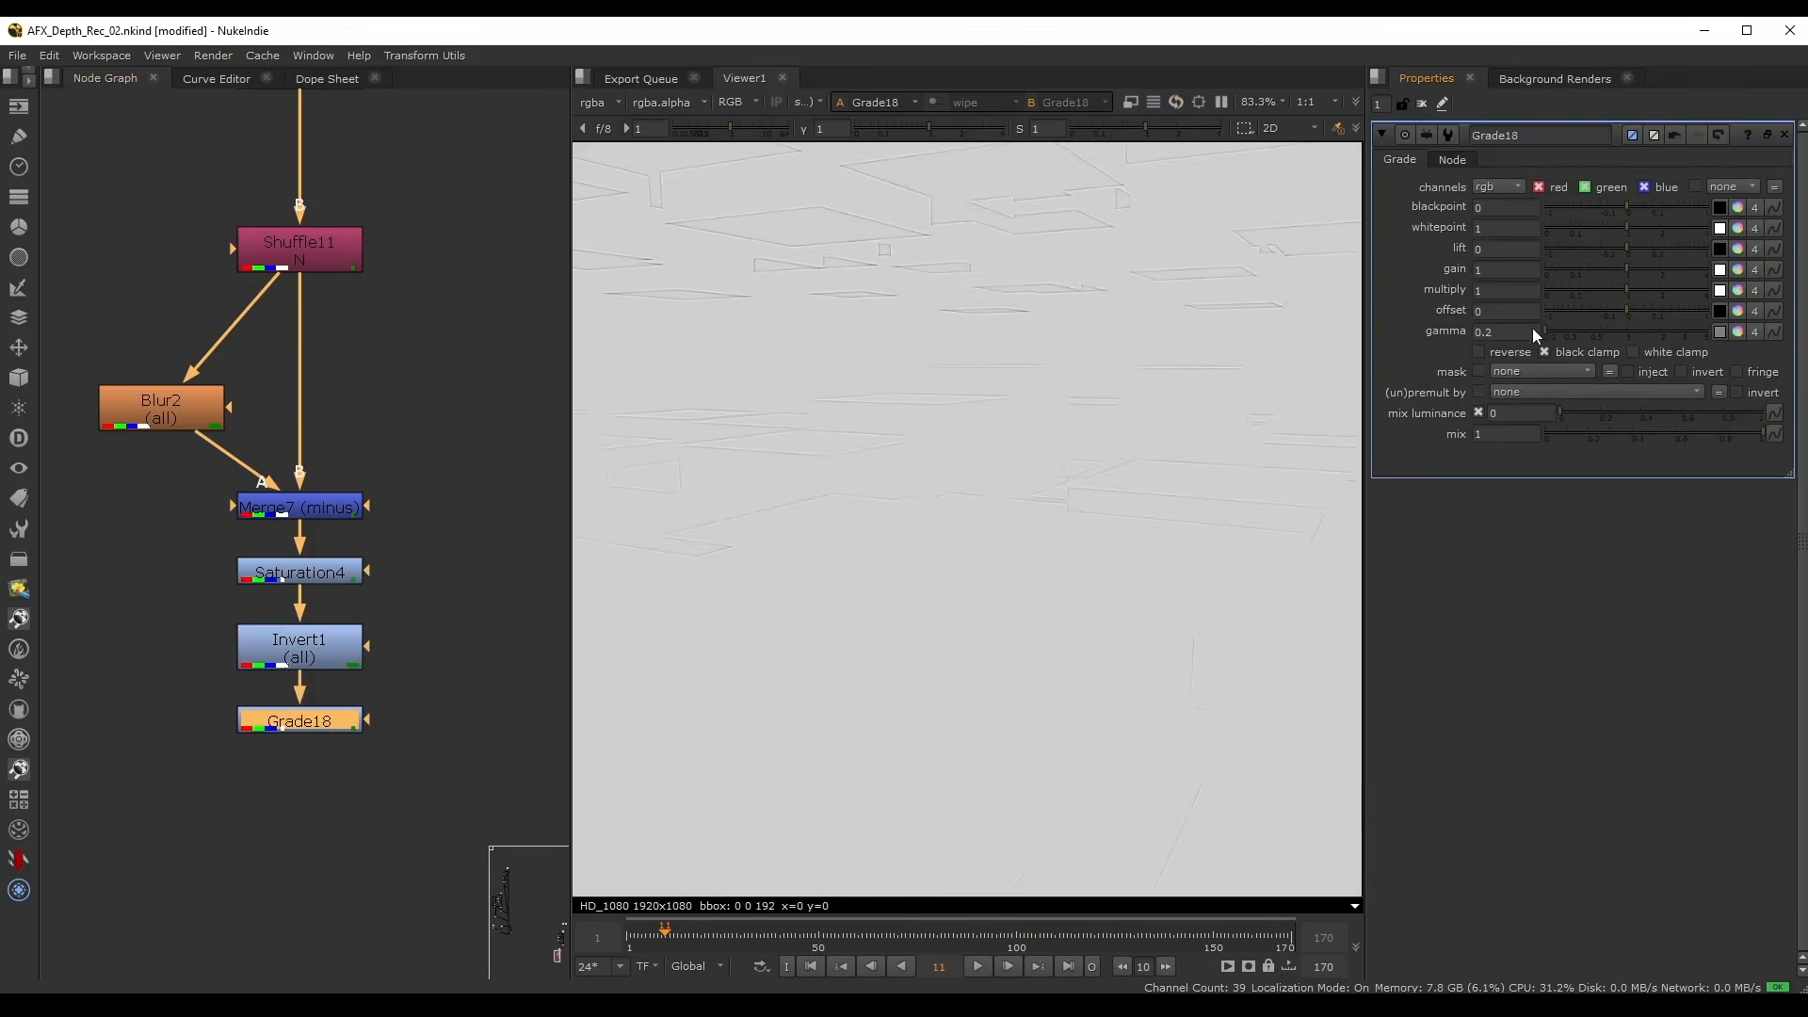
{"action": "scroll", "coordinate": [874, 495], "scroll_direction": "down", "scroll_amount": 3}
{"action": "scroll", "coordinate": [962, 495], "scroll_direction": "up", "scroll_amount": 5}
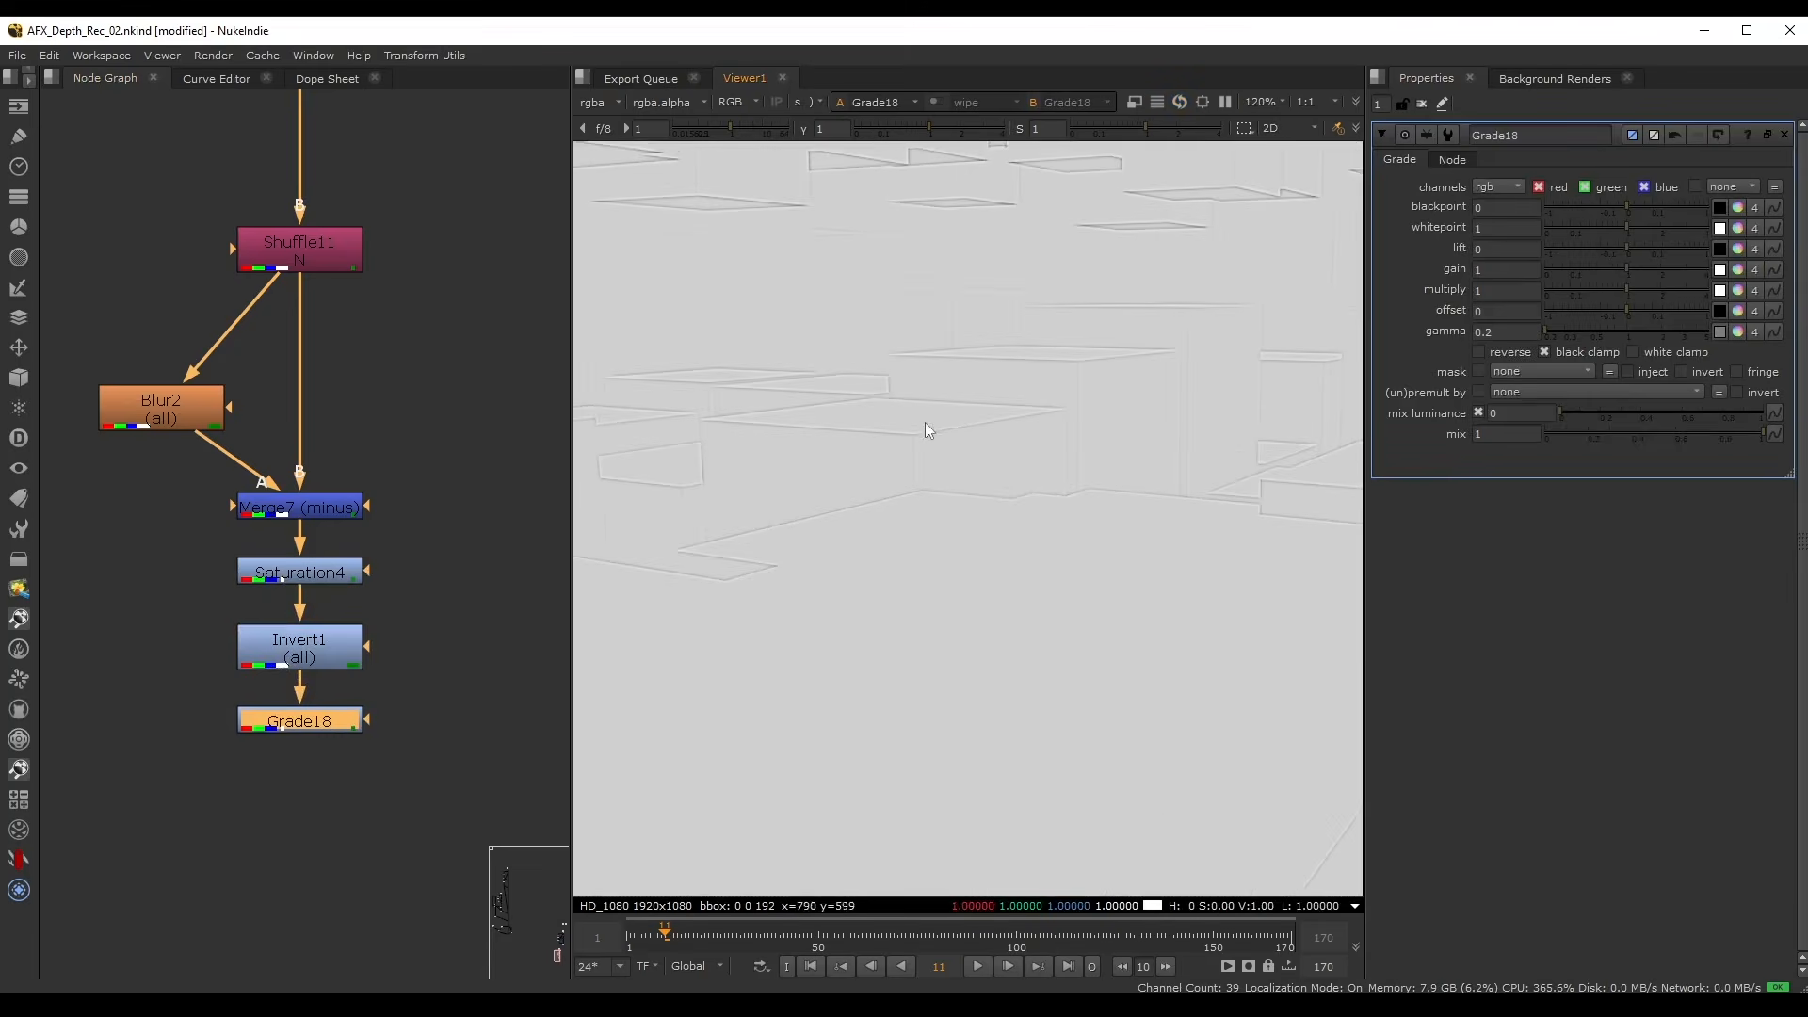
- Set the new Grade's blackpoint to 0.54 and enable its white clamp
{"action": "left_click_drag", "start_coordinate": [1621, 228], "coordinate": [1686, 201]}
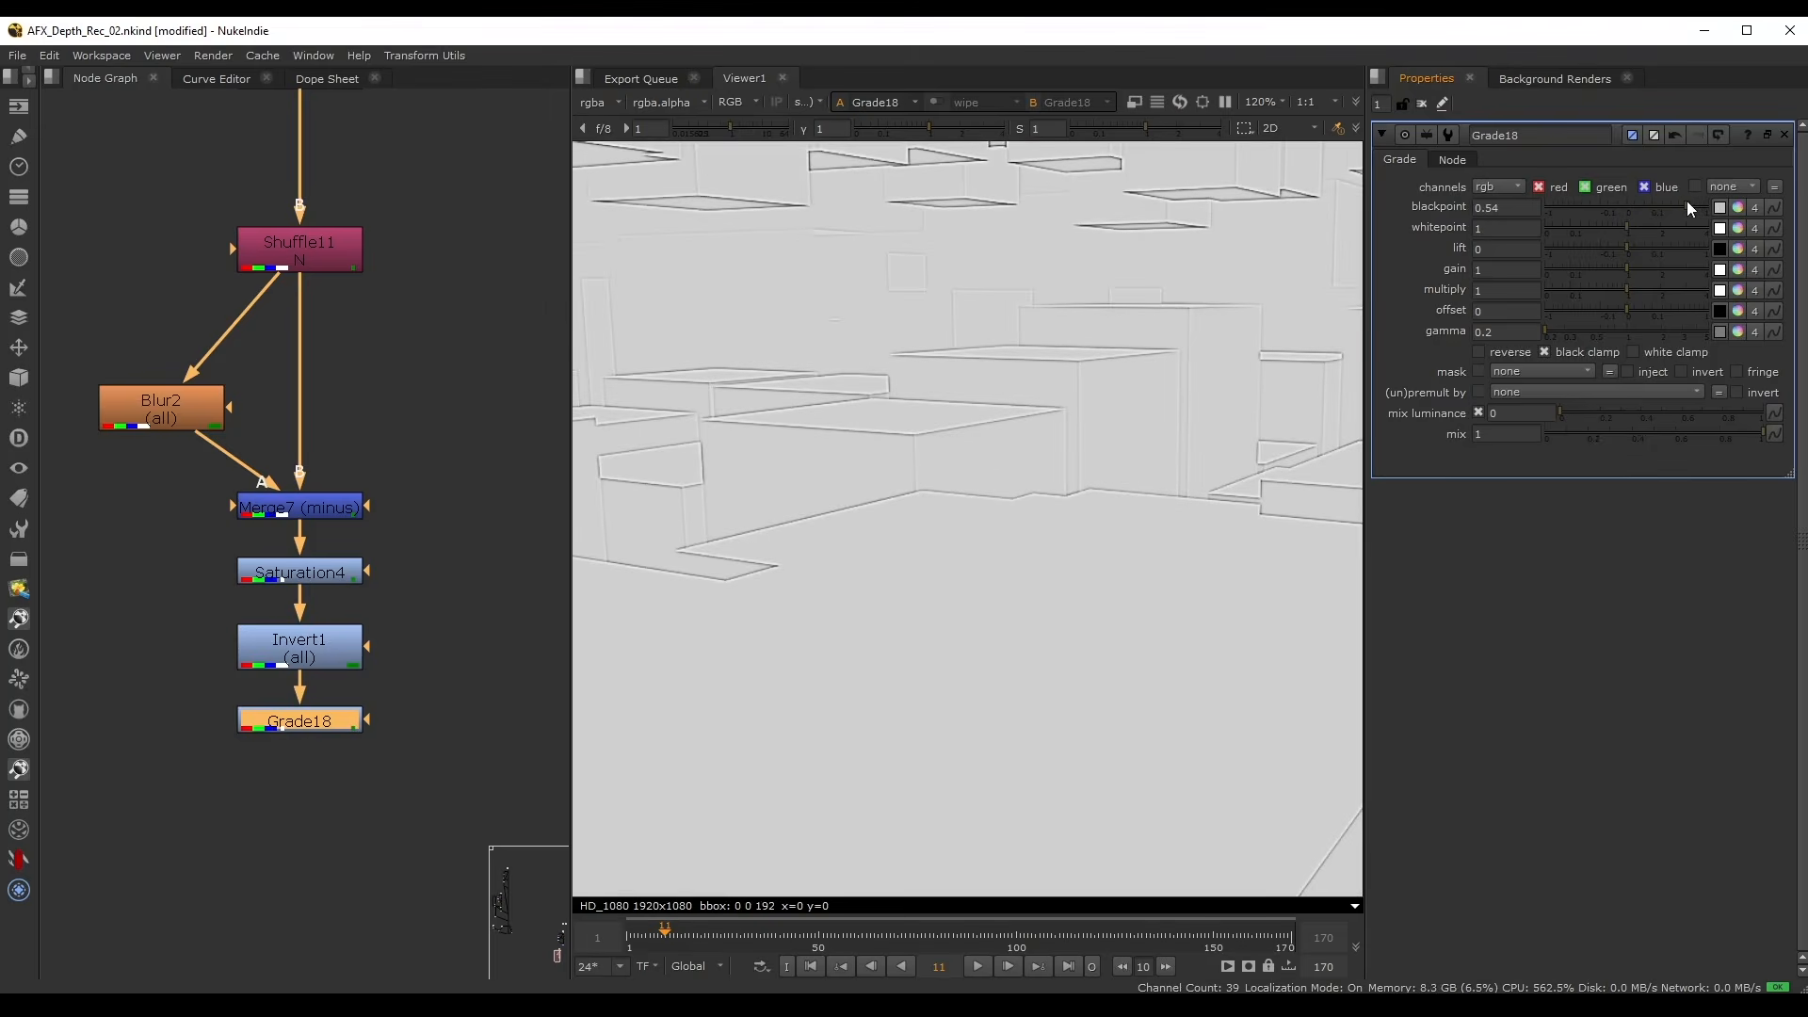
{"action": "left_click", "coordinate": [1653, 351]}
{"action": "scroll", "coordinate": [947, 390], "scroll_direction": "down", "scroll_amount": 3}
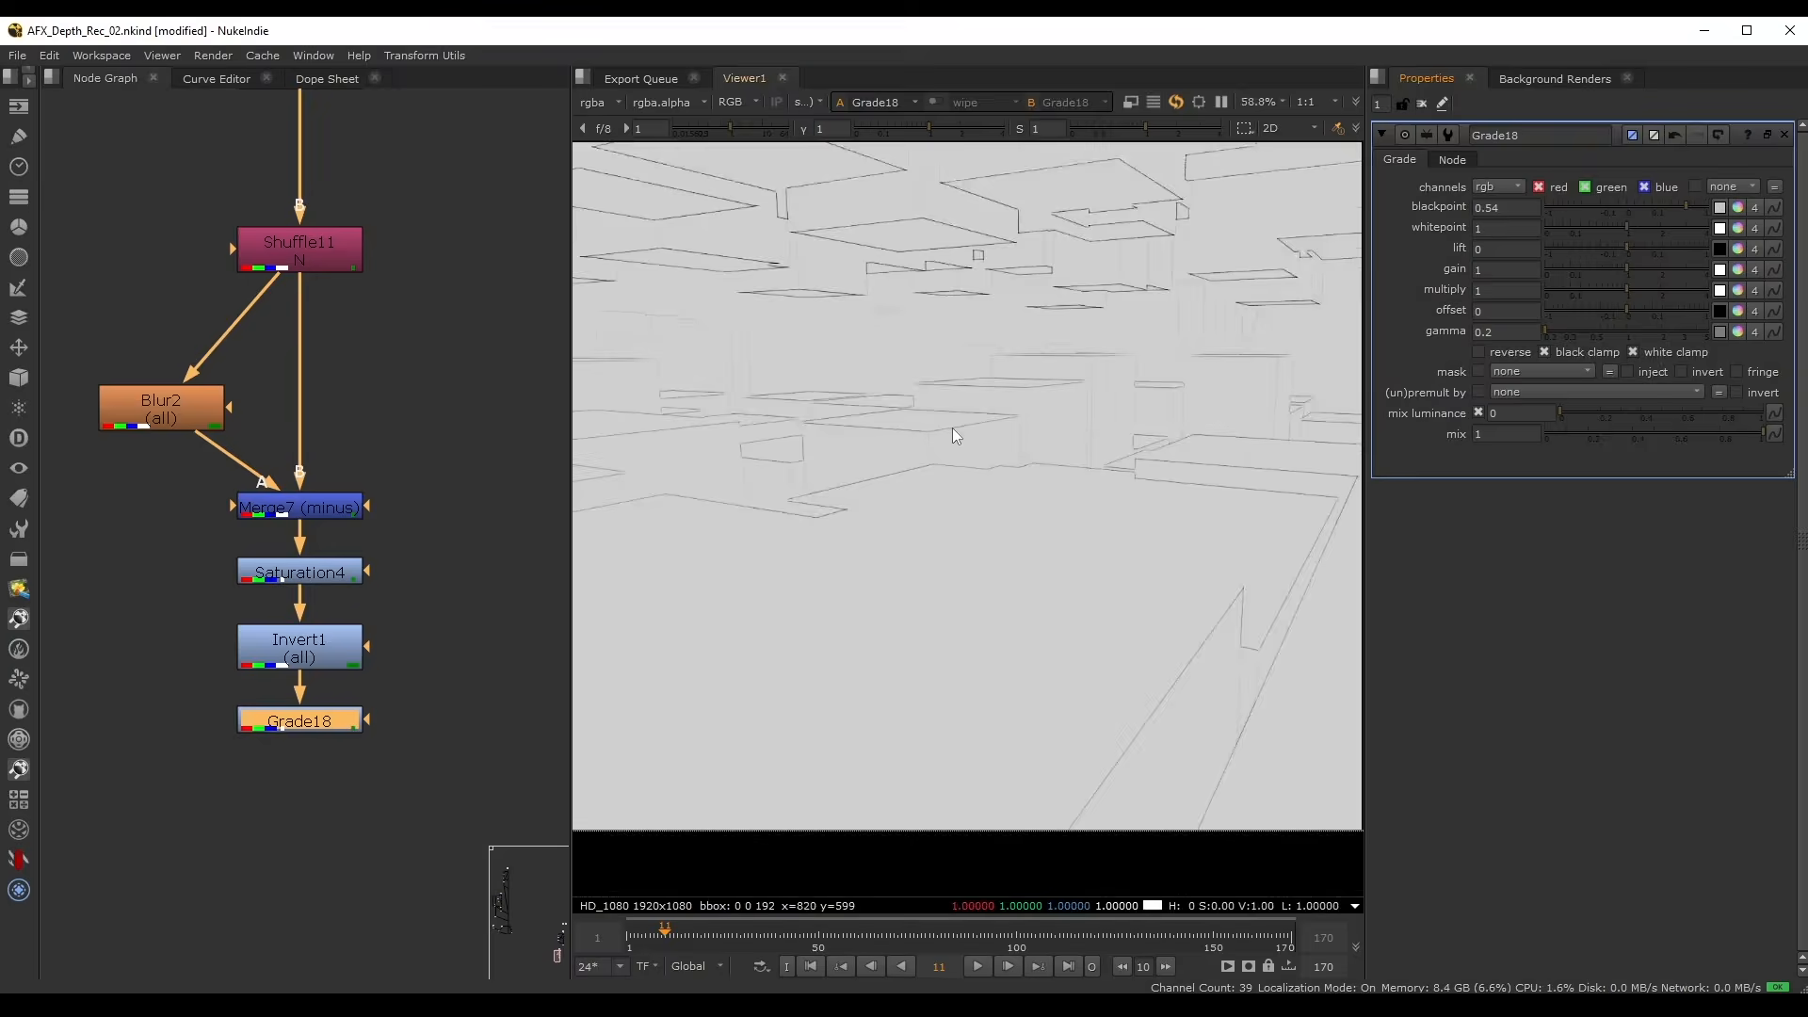
{"action": "scroll", "coordinate": [1015, 407], "scroll_direction": "down", "scroll_amount": 1}
{"action": "scroll", "coordinate": [1096, 437], "scroll_direction": "up", "scroll_amount": 1}
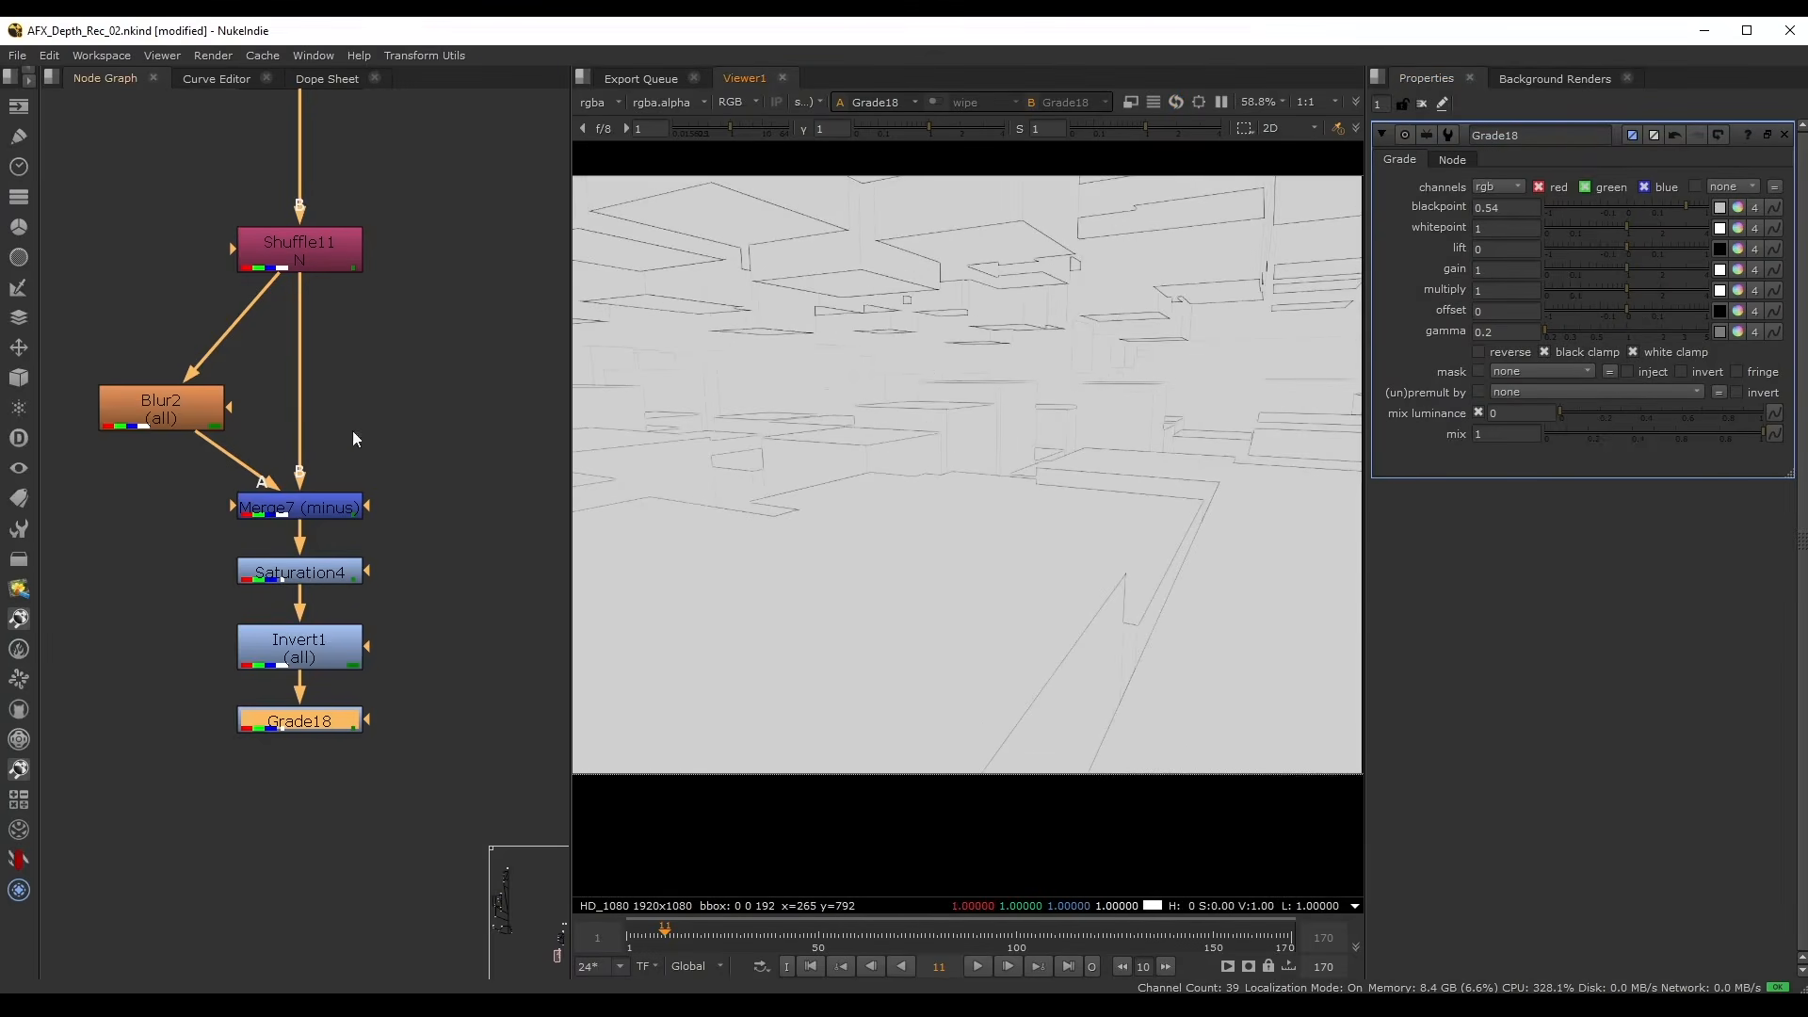
- Increase the size of the Blur feeding the minus Merge to 3
{"action": "left_click", "coordinate": [169, 417]}
{"action": "scroll", "coordinate": [868, 399], "scroll_direction": "up", "scroll_amount": 2}
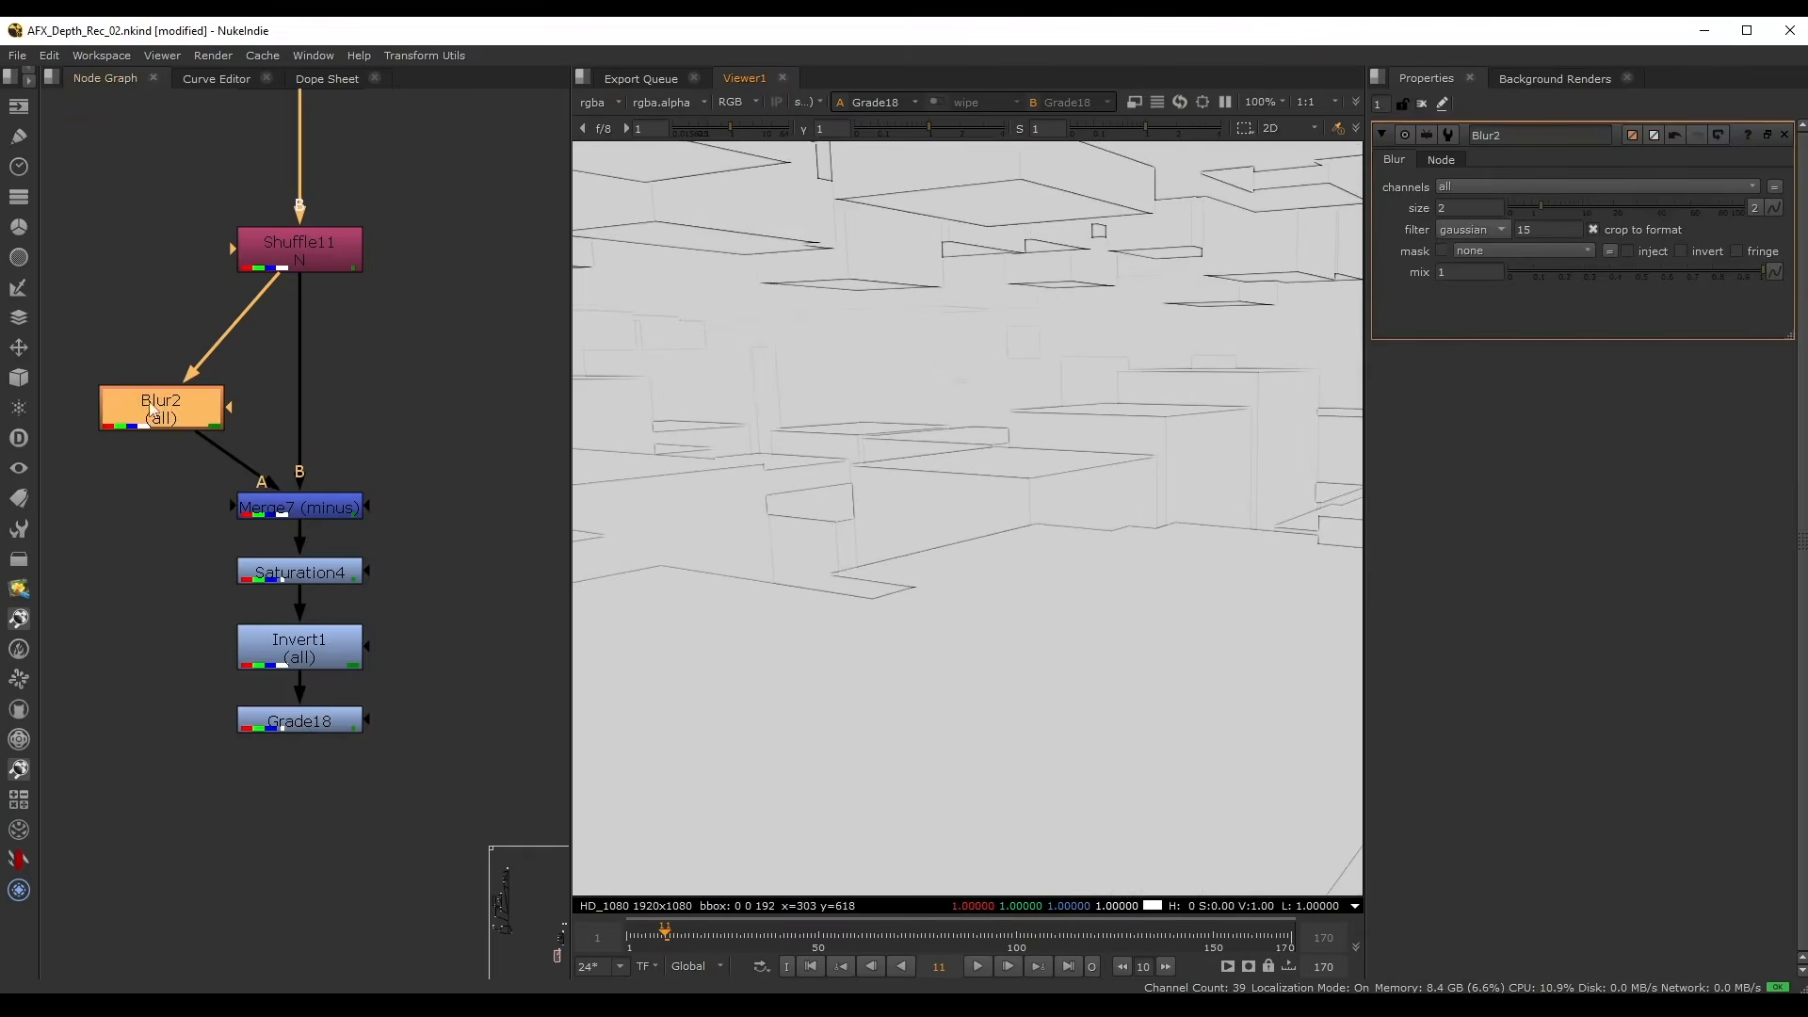
{"action": "left_click_drag", "start_coordinate": [1525, 206], "coordinate": [1549, 201]}
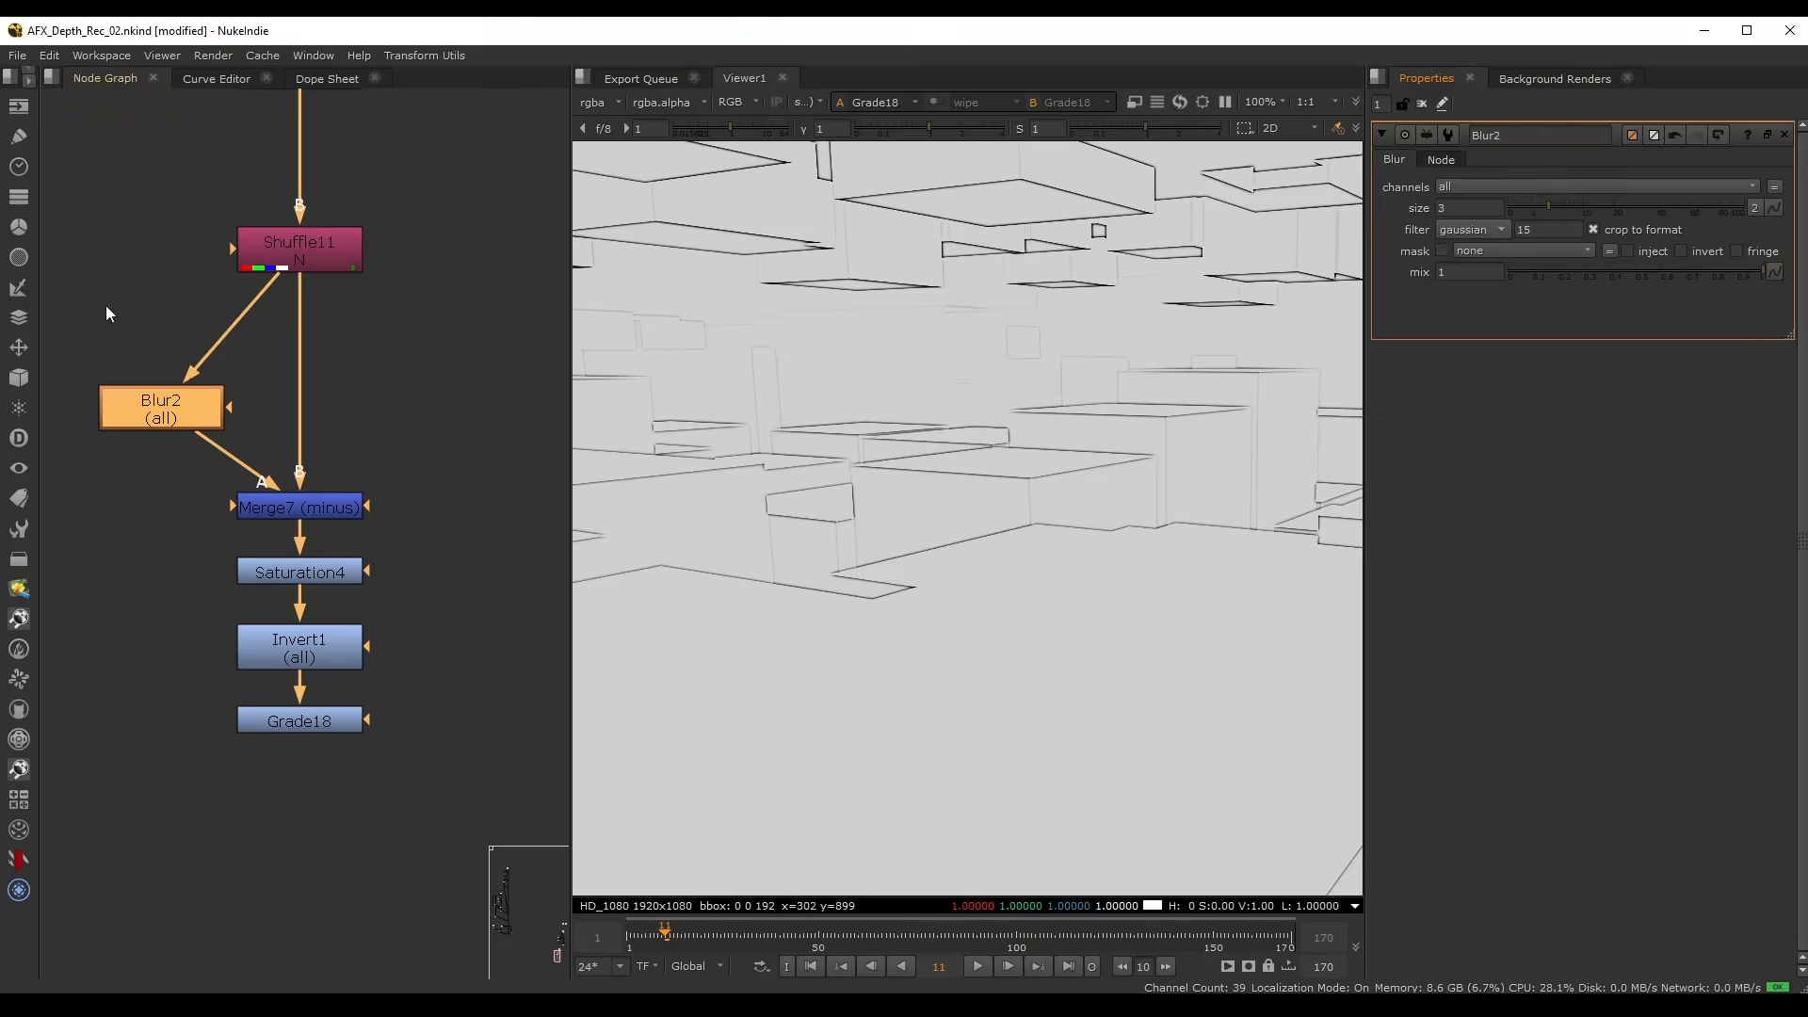
- Insert an Erode (fast) node between the normals Shuffle and the Blur on the side branch
{"action": "middle_click_drag", "start_coordinate": [105, 305], "coordinate": [149, 335]}
{"action": "left_click", "coordinate": [173, 391]}
{"action": "key", "text": "Tab"}
{"action": "type", "text": "ero"}
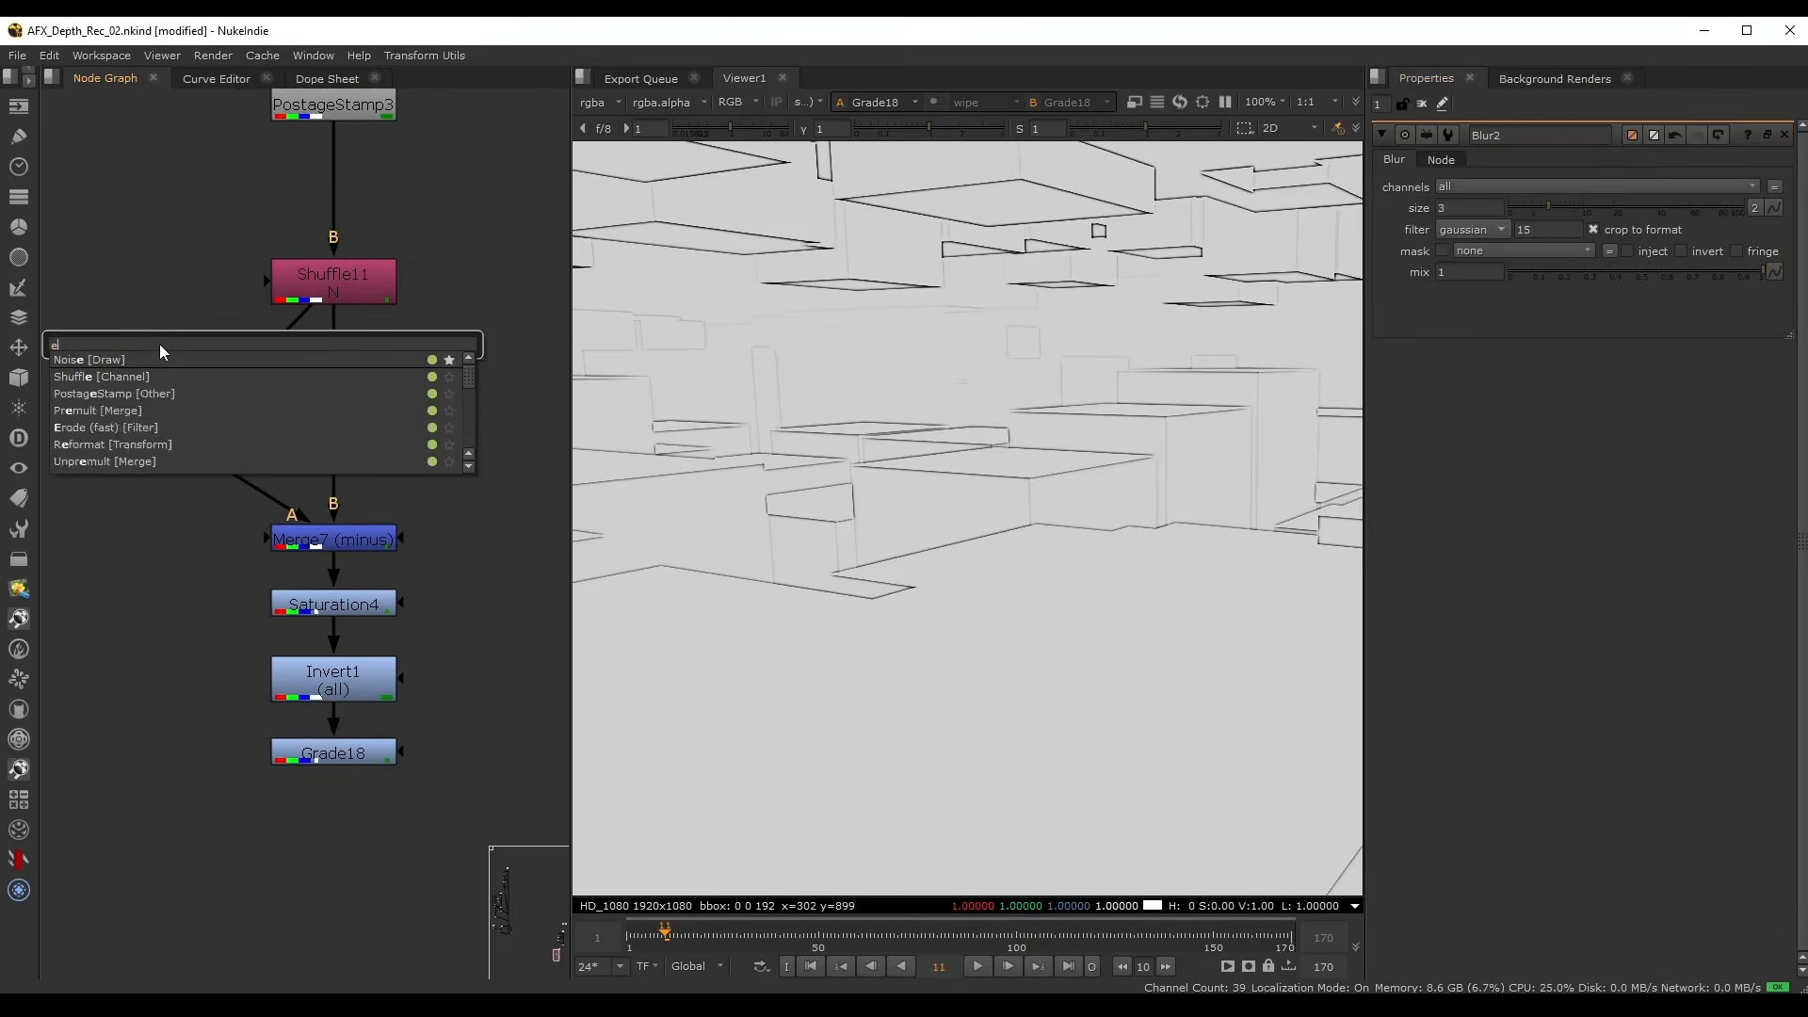
{"action": "left_click", "coordinate": [111, 360]}
{"action": "mouse_move", "coordinate": [187, 344]}
{"action": "left_mouse_down"}
{"action": "mouse_move", "coordinate": [243, 365]}
{"action": "mouse_move", "coordinate": [200, 365]}
{"action": "left_mouse_up"}
{"action": "scroll", "coordinate": [977, 307], "scroll_direction": "down", "scroll_amount": 5}
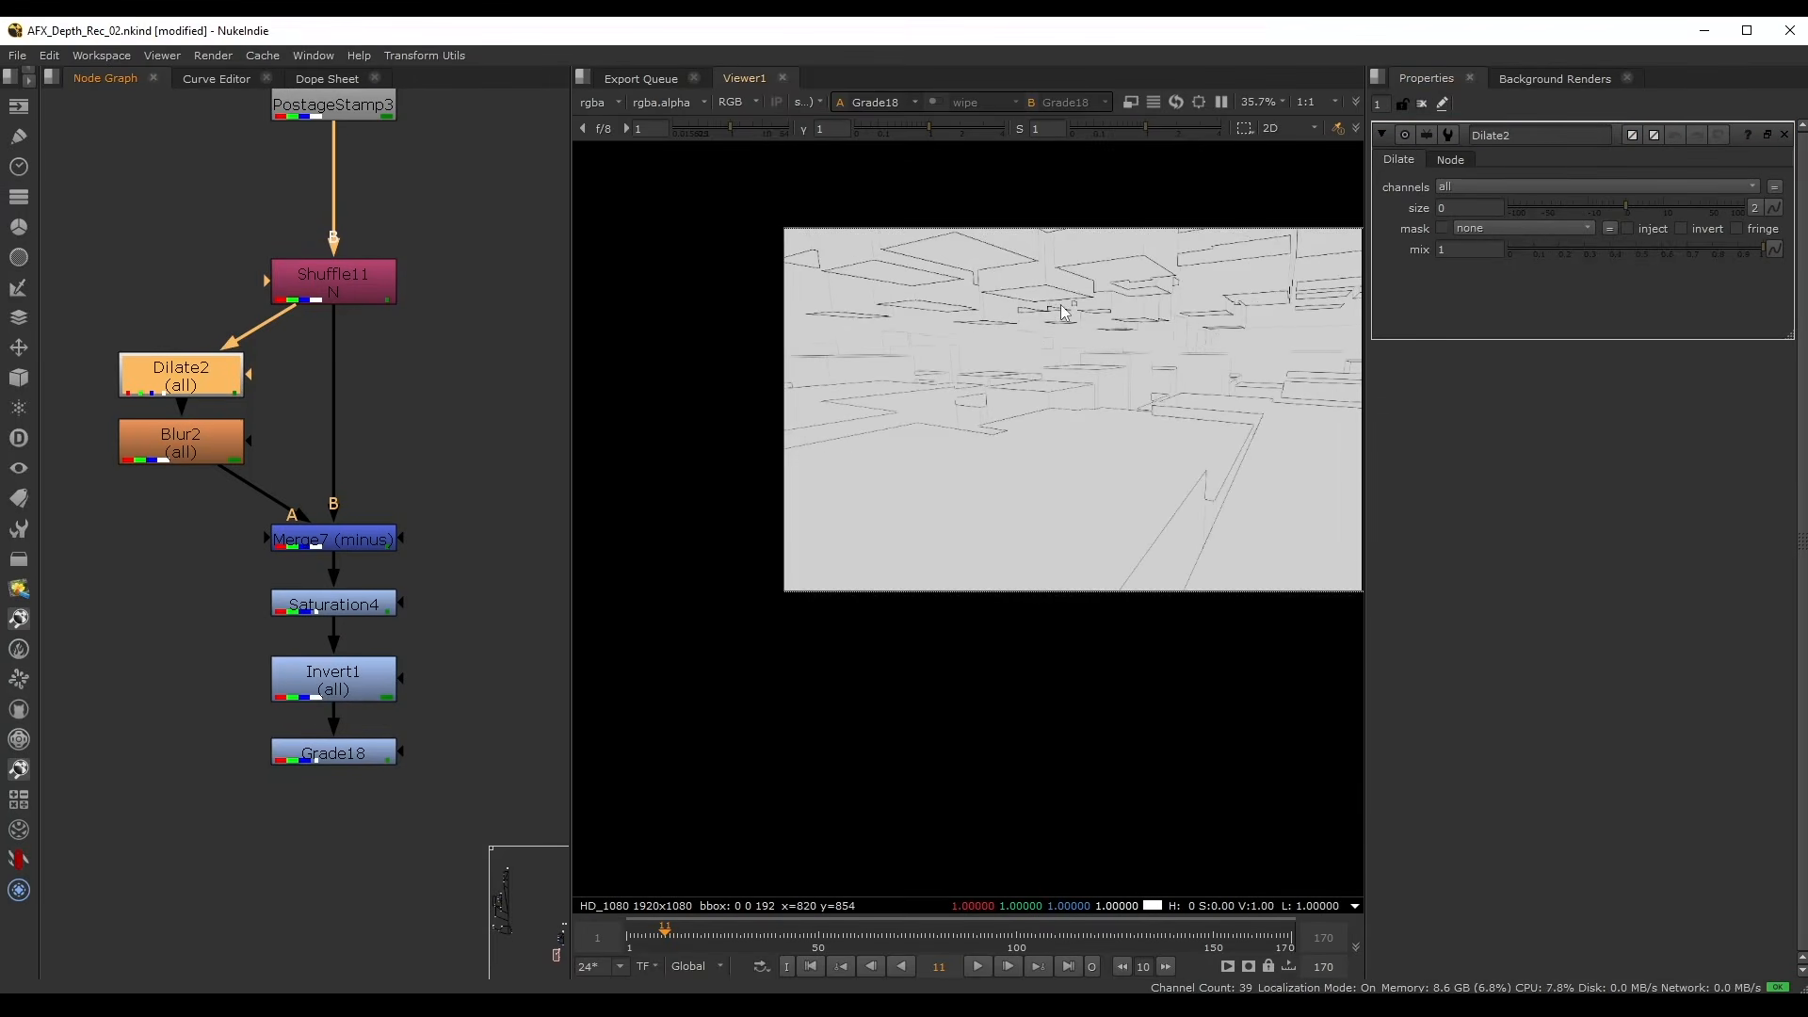
{"action": "scroll", "coordinate": [1063, 310], "scroll_direction": "up", "scroll_amount": 2}
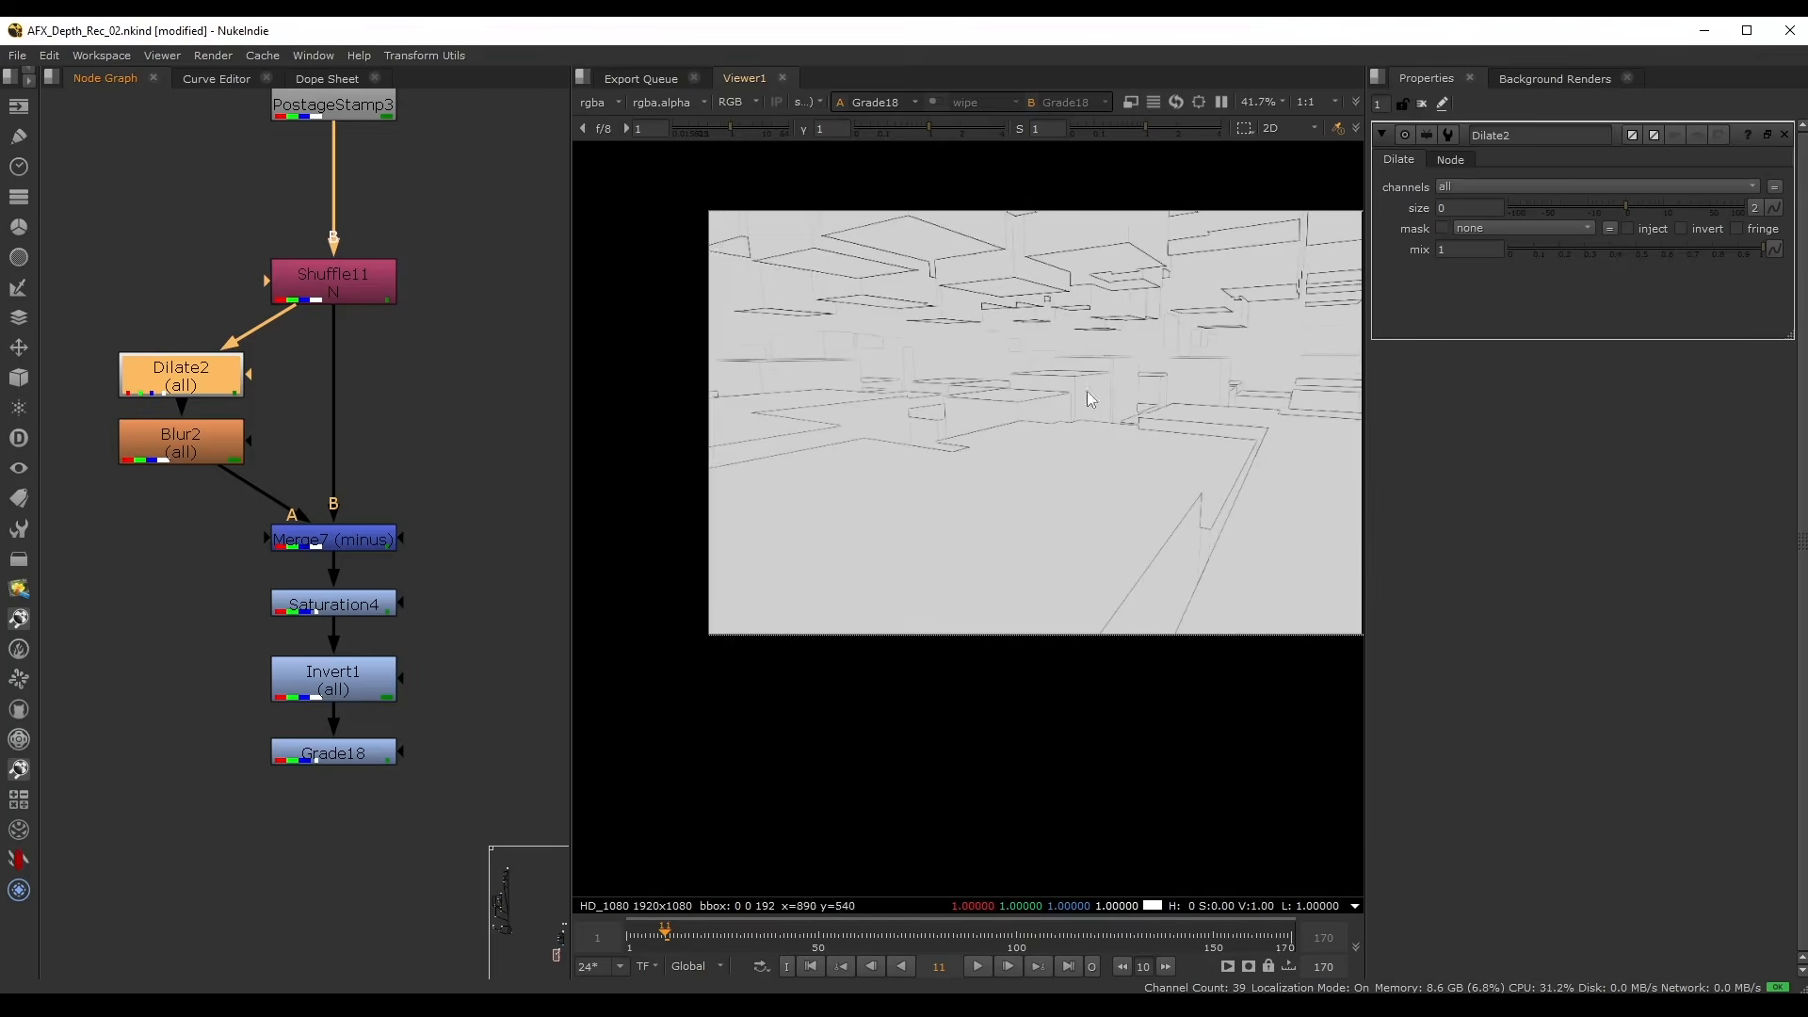
- Set the size of the Dilate node on the side branch to 1.2
{"action": "scroll", "coordinate": [1007, 318], "scroll_direction": "up", "scroll_amount": 2}
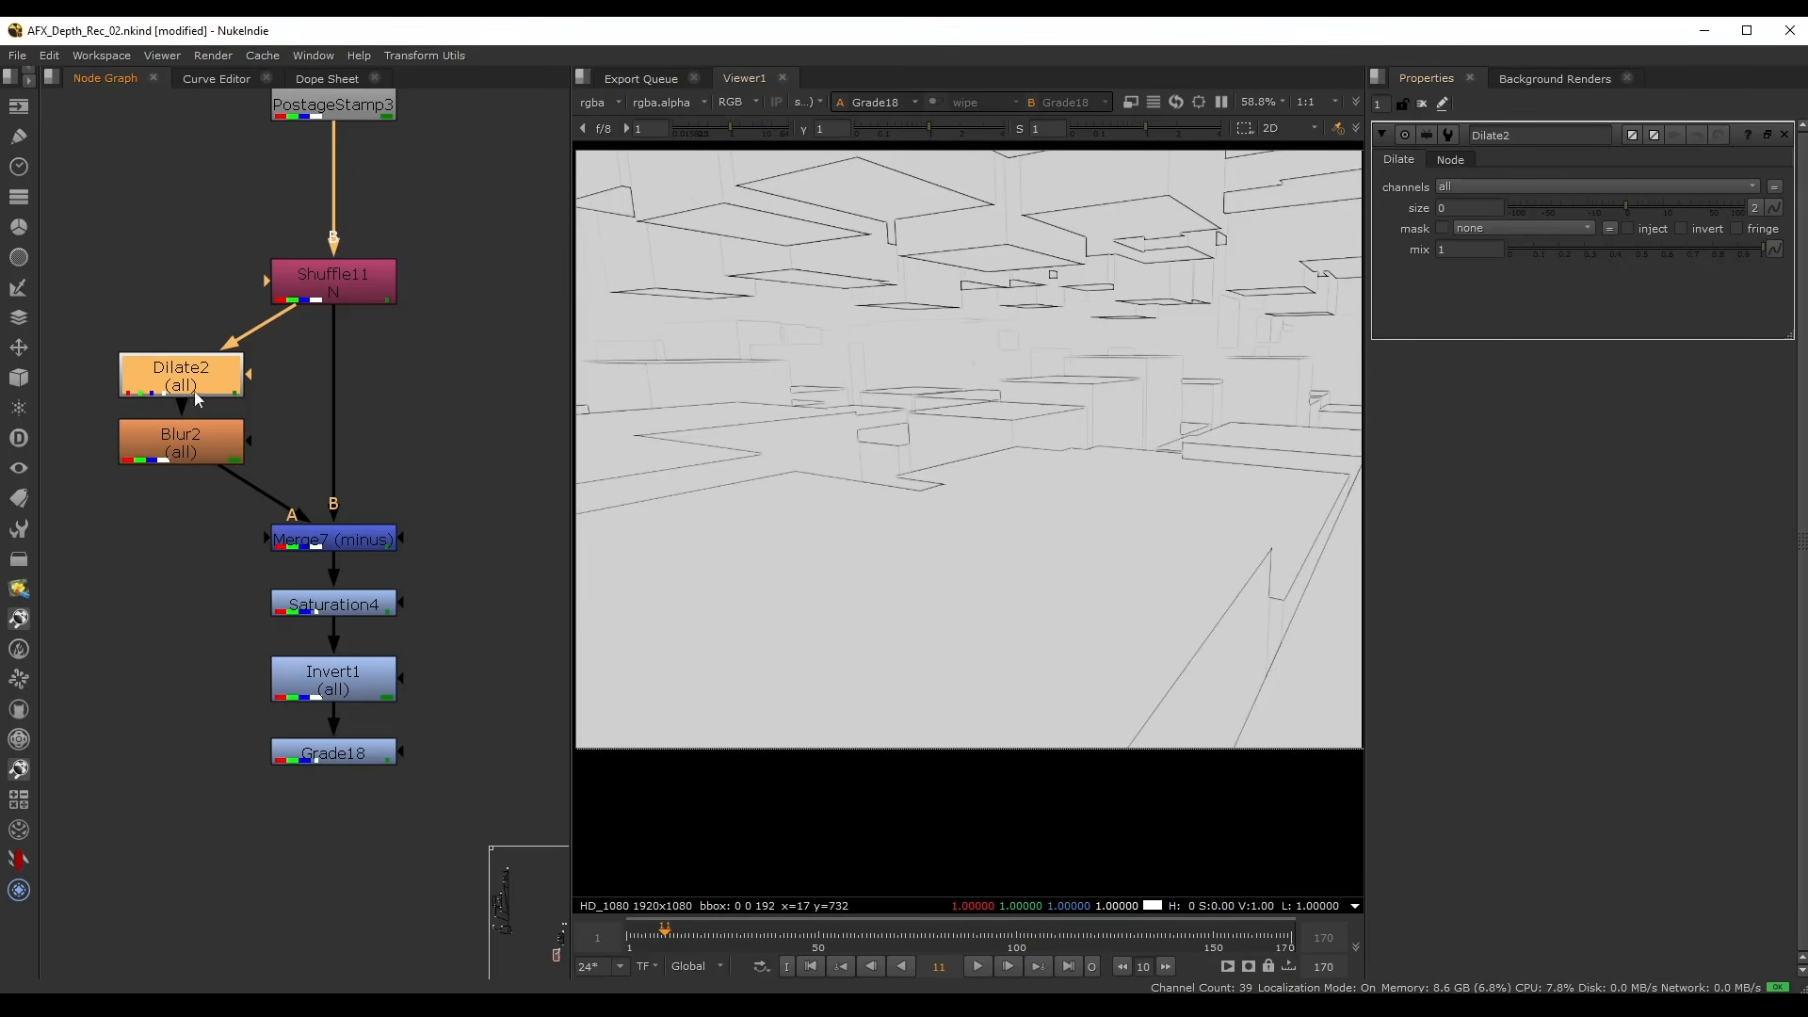
{"action": "left_click_drag", "start_coordinate": [1620, 203], "coordinate": [1638, 207]}
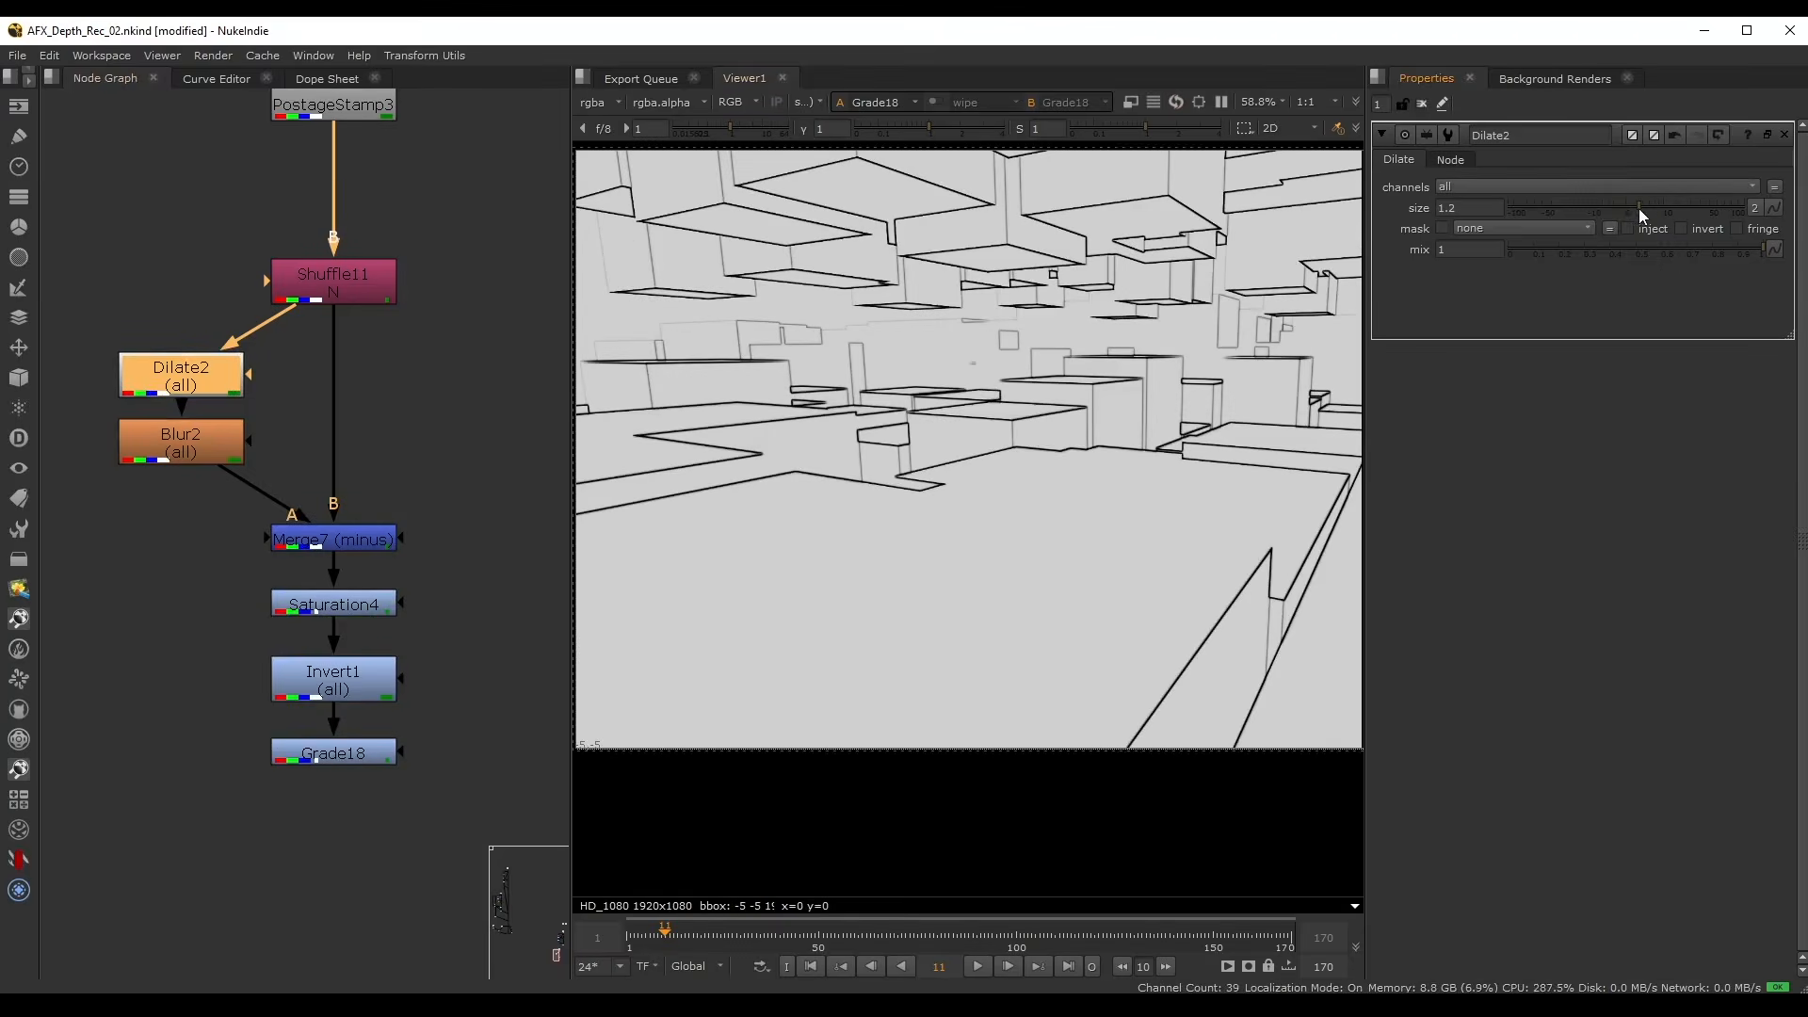
{"action": "scroll", "coordinate": [875, 403], "scroll_direction": "up", "scroll_amount": 2}
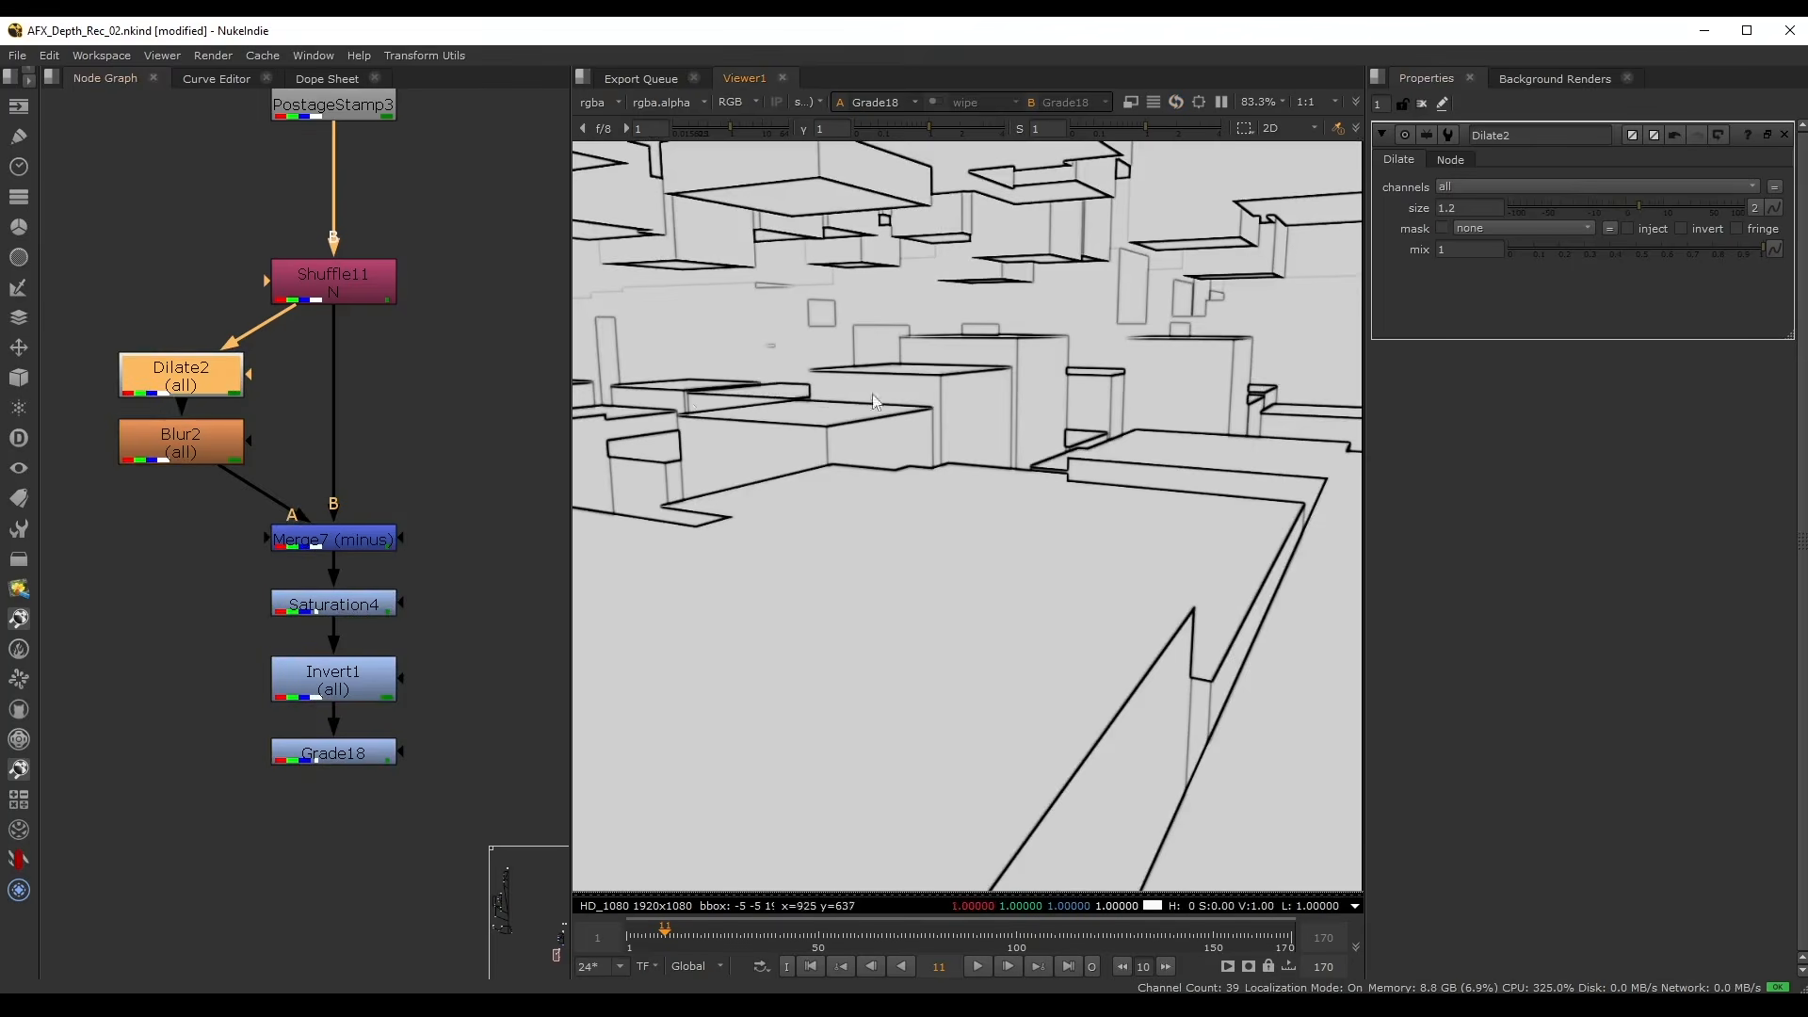
- Set the size of the Blur below the Dilate to 1.2 and inspect the outlines
{"action": "double_click", "coordinate": [154, 445]}
{"action": "mouse_move", "coordinate": [1538, 208]}
{"action": "left_mouse_down"}
{"action": "mouse_move", "coordinate": [1515, 207]}
{"action": "mouse_move", "coordinate": [1534, 209]}
{"action": "left_mouse_up"}
{"action": "scroll", "coordinate": [1031, 335], "scroll_direction": "down", "scroll_amount": 2}
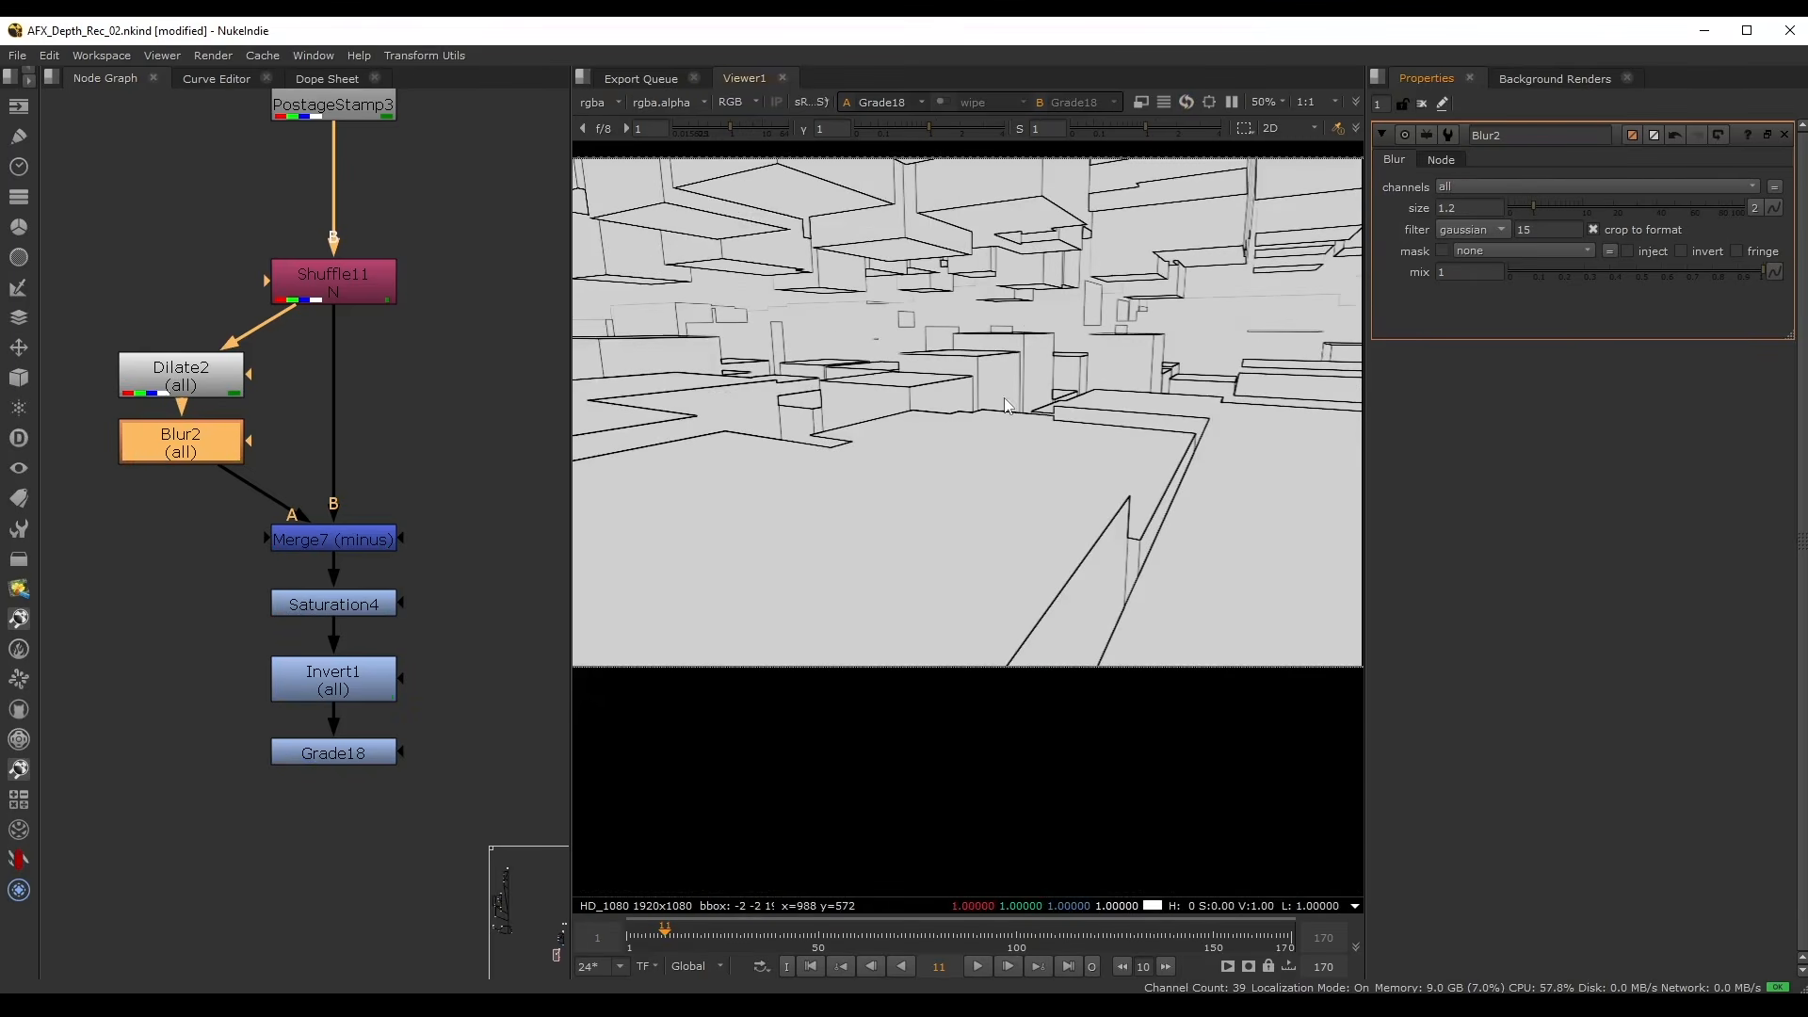
{"action": "scroll", "coordinate": [328, 661], "scroll_direction": "down", "scroll_amount": 2}
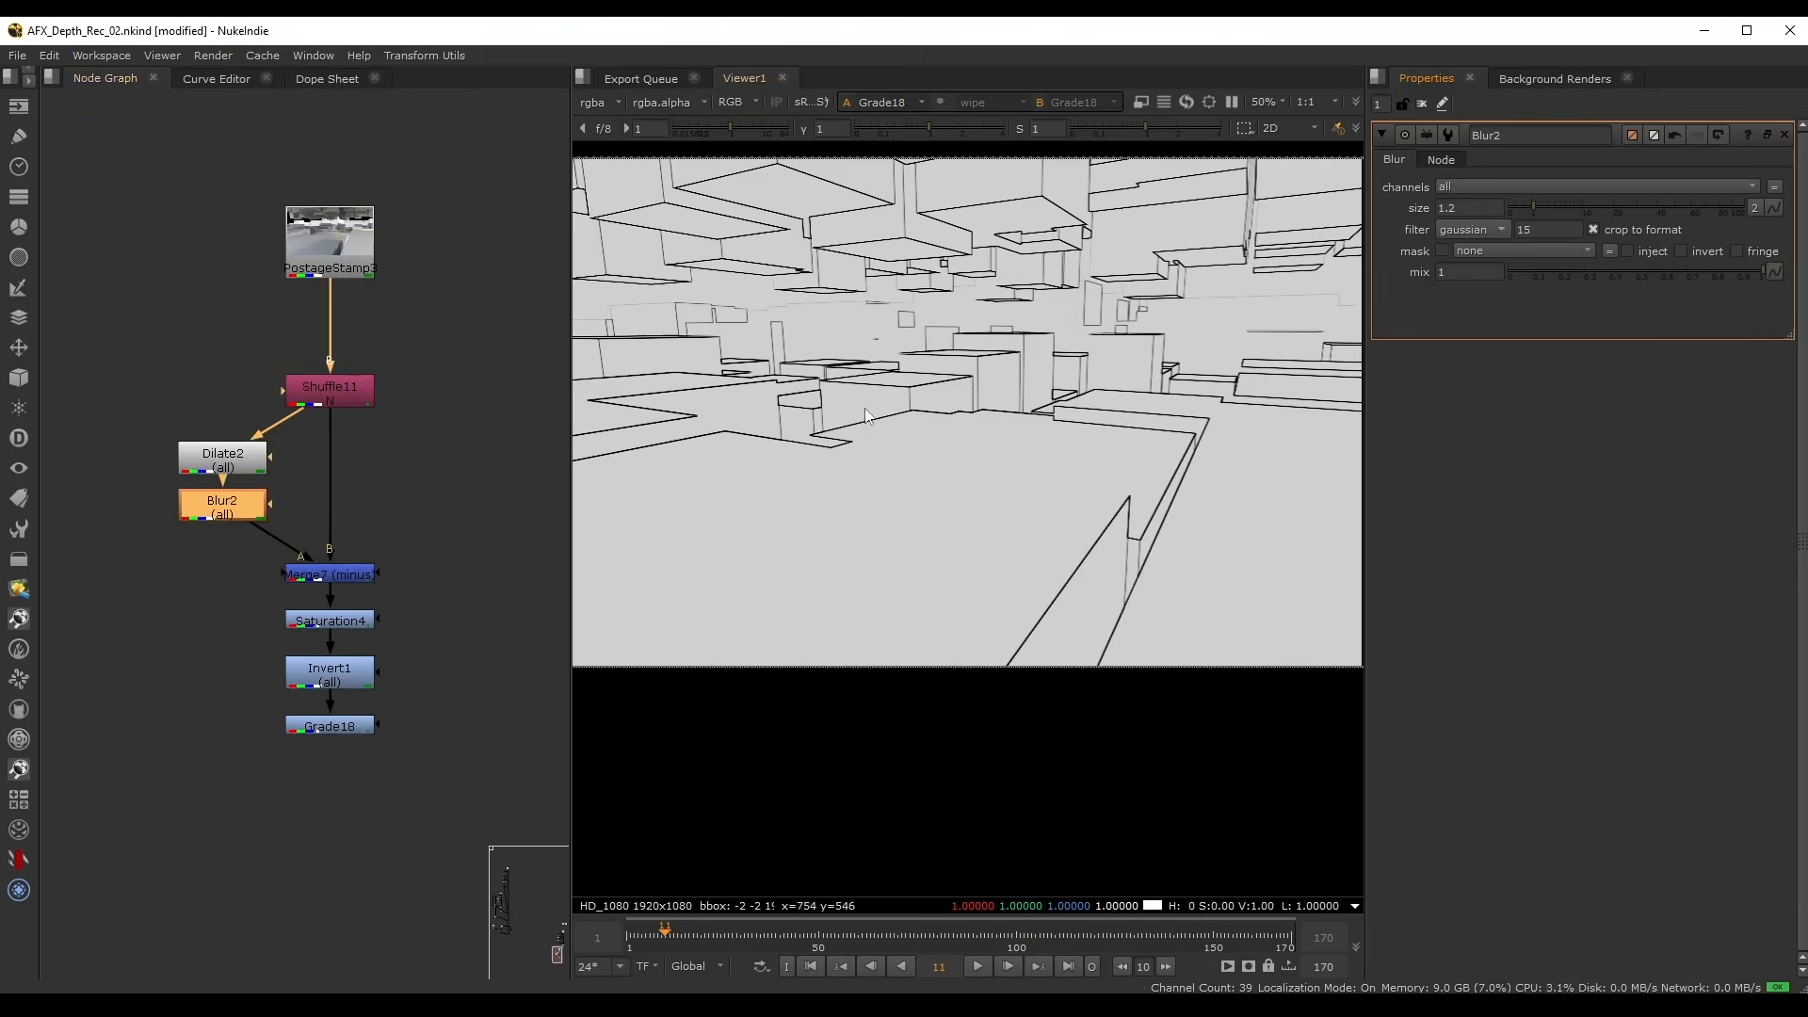
{"action": "middle_click_drag", "start_coordinate": [413, 359], "coordinate": [353, 386]}
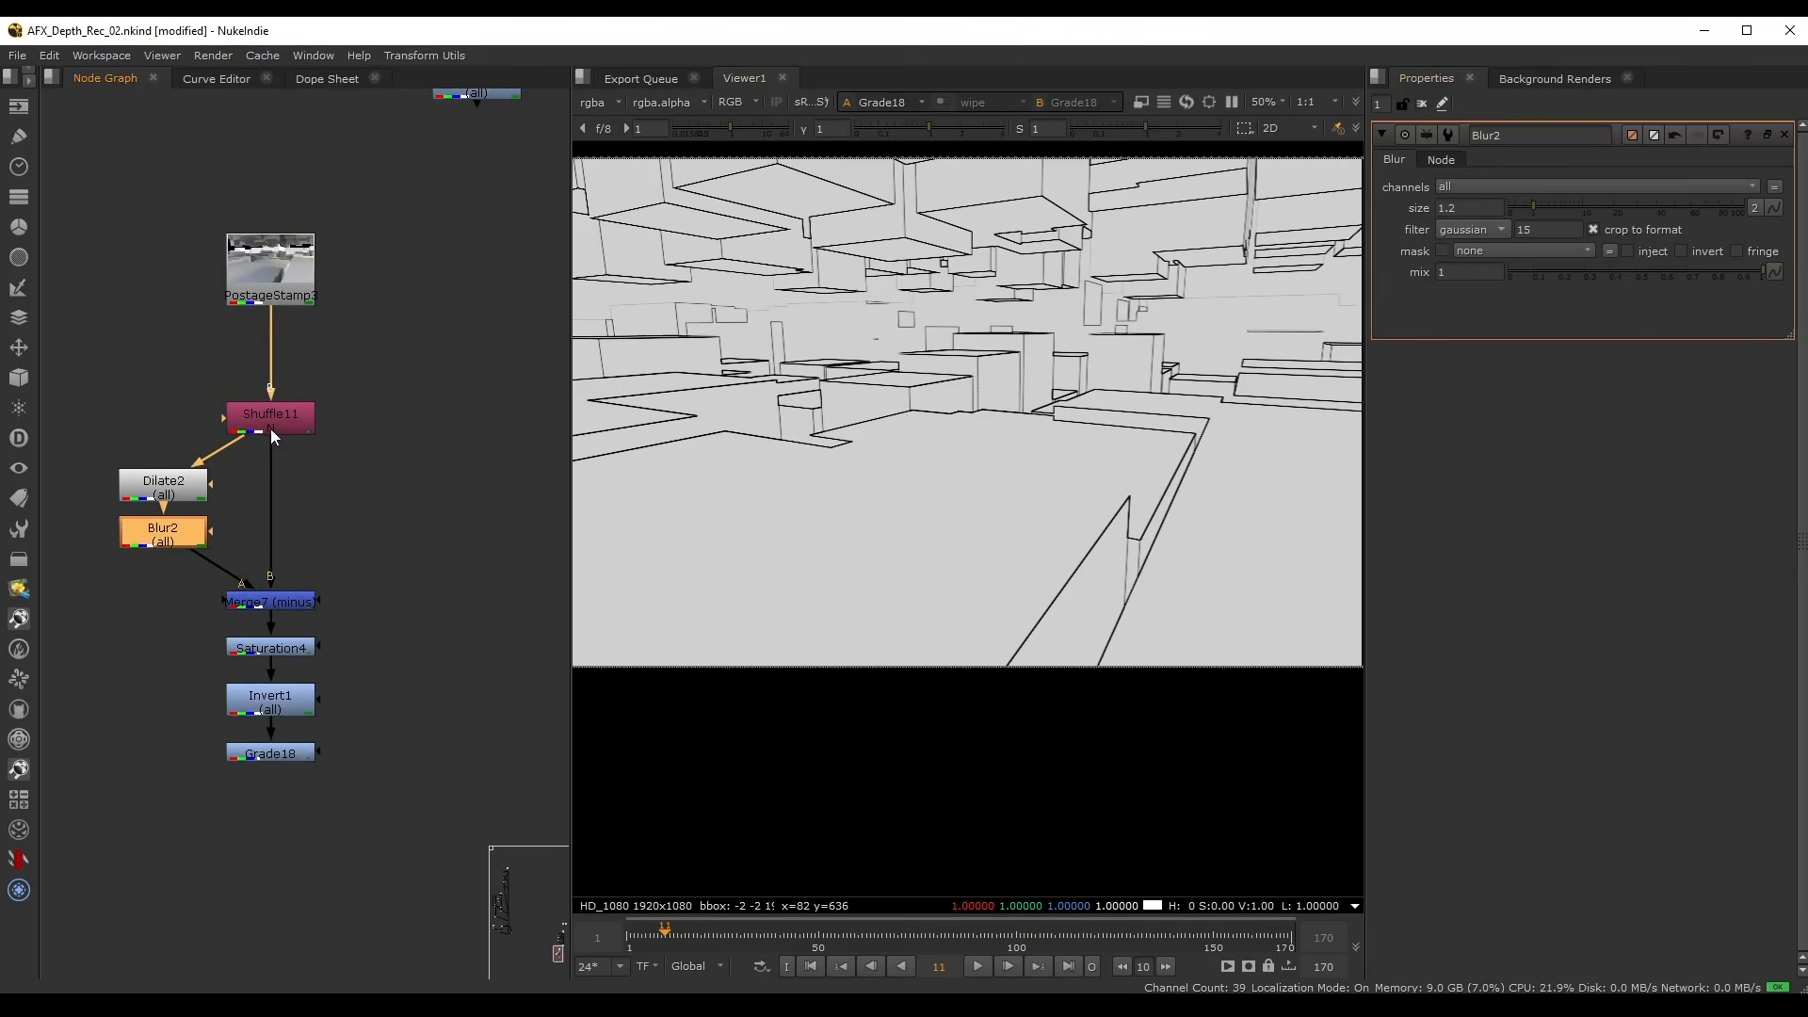
{"action": "scroll", "coordinate": [941, 471], "scroll_direction": "up", "scroll_amount": 3}
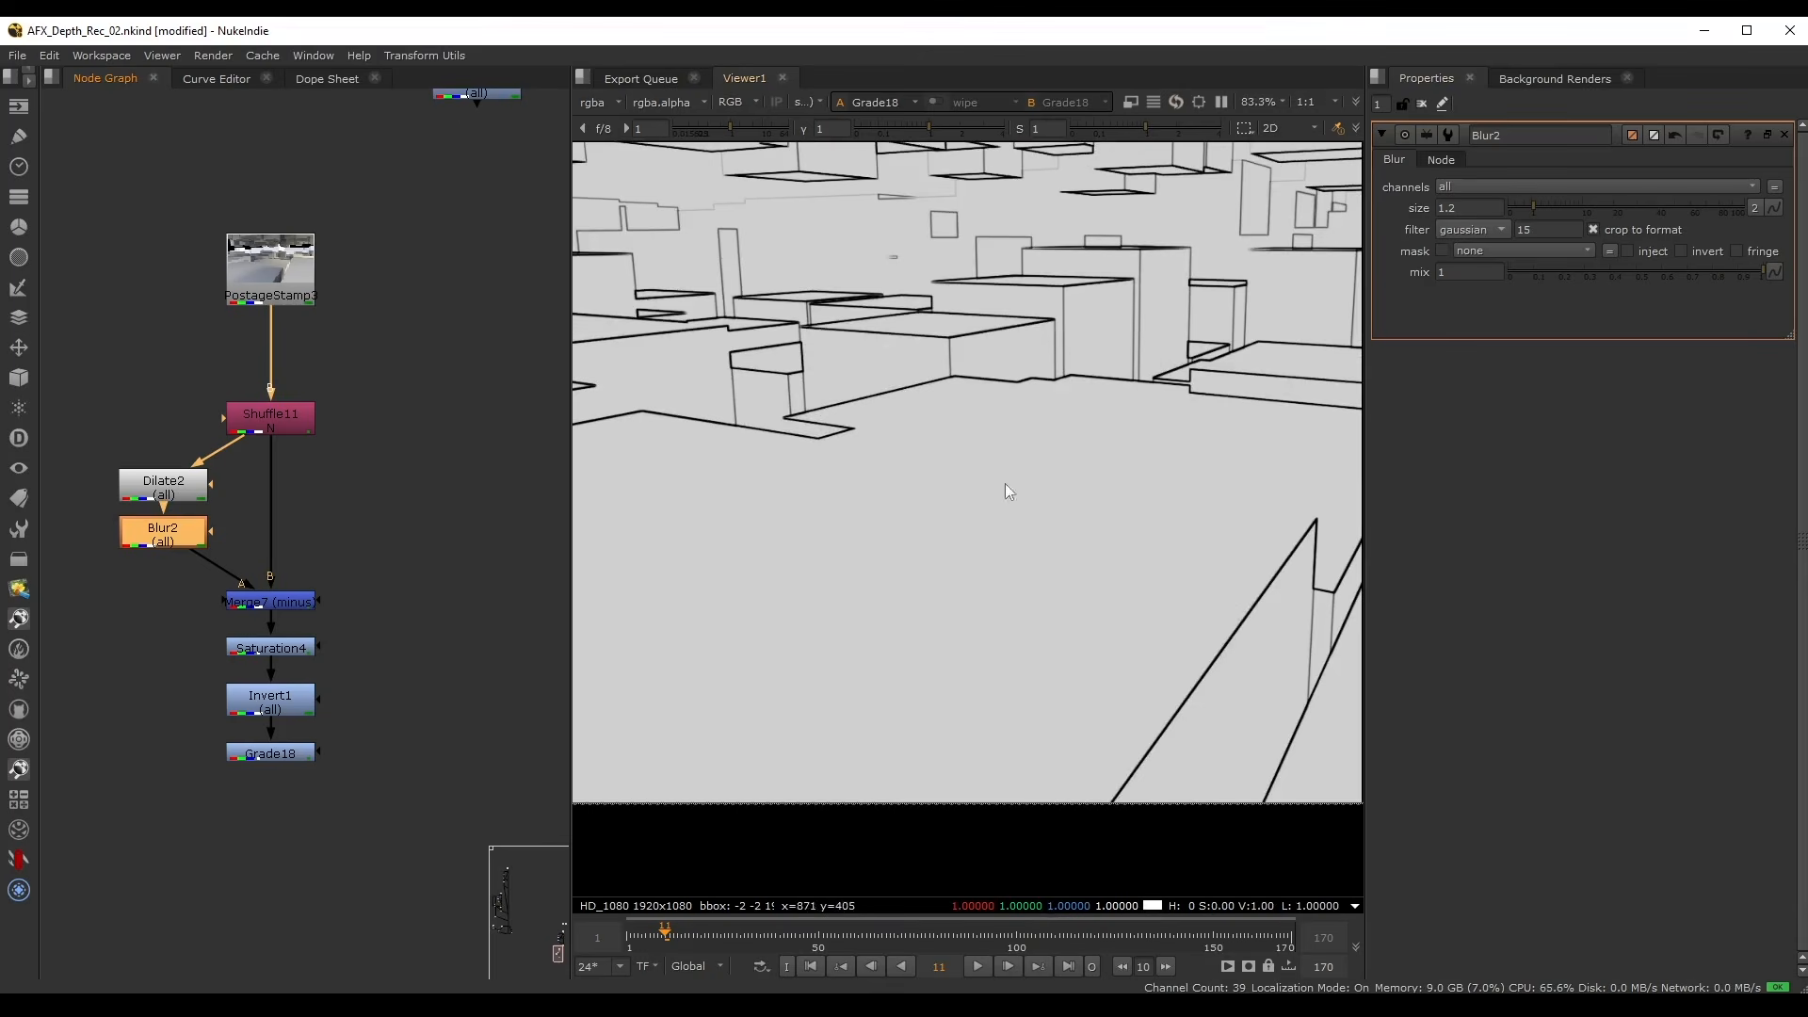
{"action": "middle_click_drag", "start_coordinate": [336, 420], "coordinate": [300, 444]}
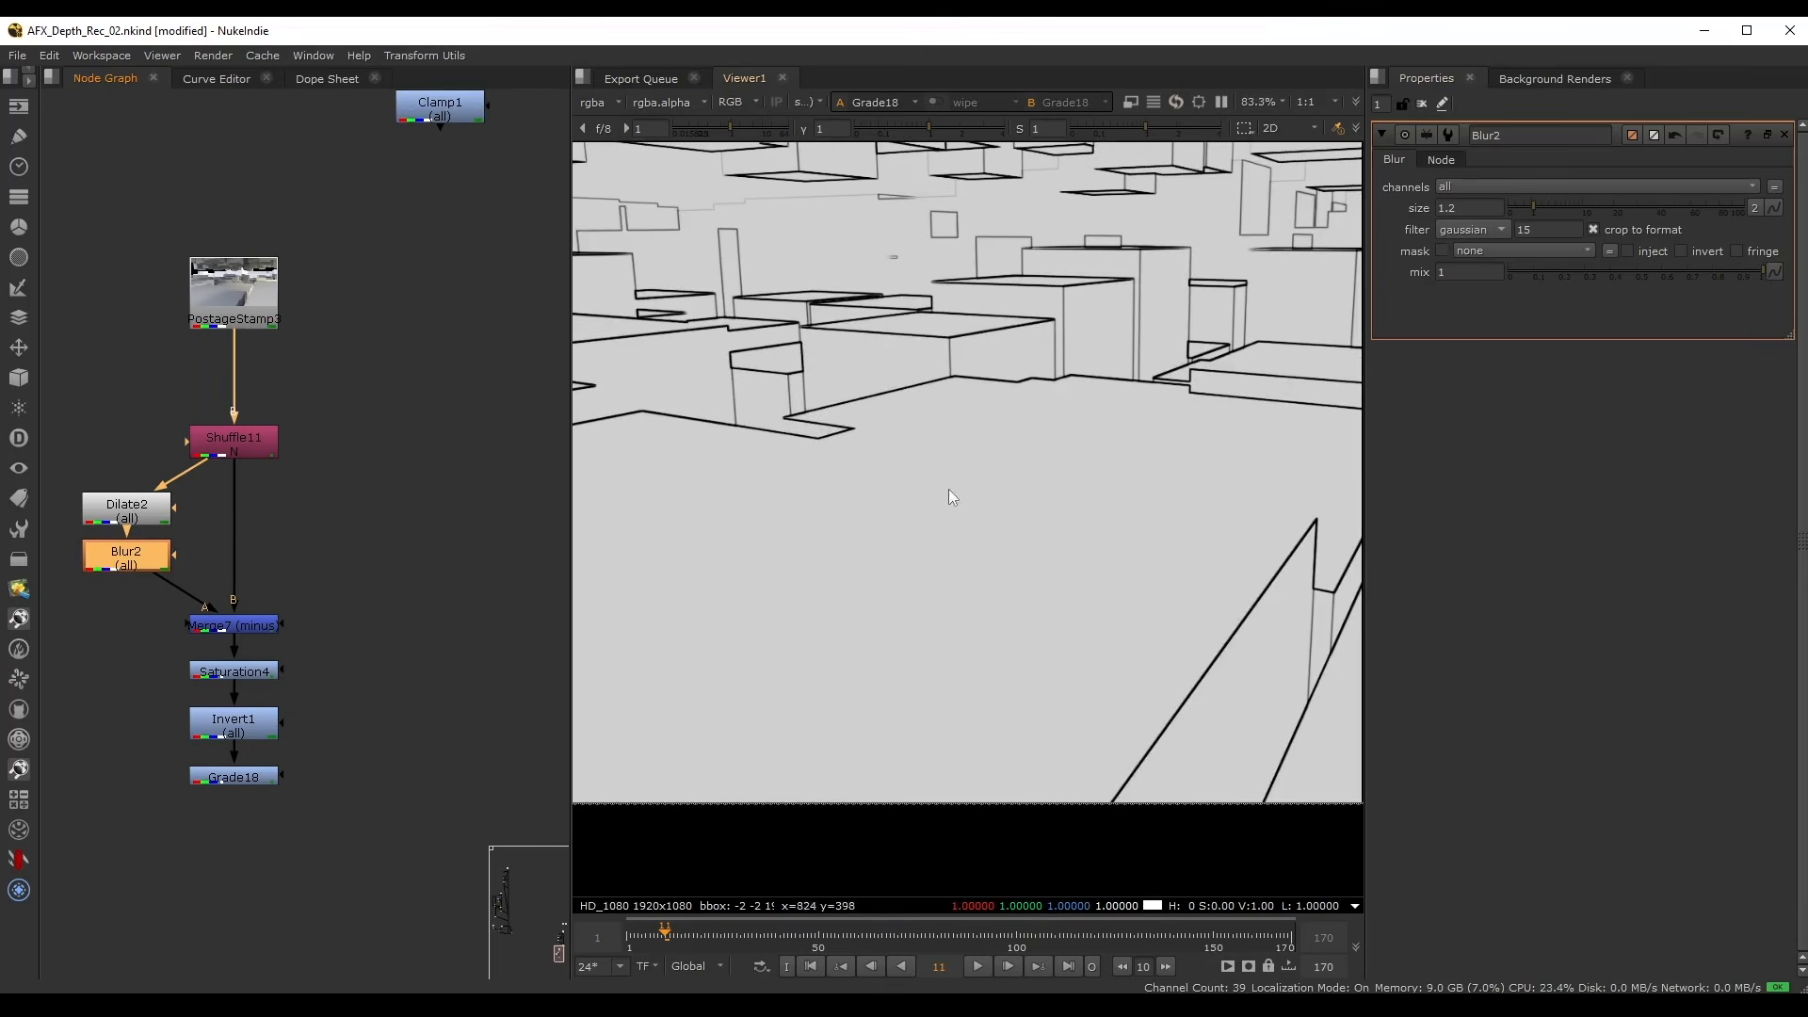
- View the normals Shuffle, sample its floor and box-corner areas, and compare with the final Grade's outlines
{"action": "double_click", "coordinate": [226, 440]}
{"action": "key", "text": "1"}
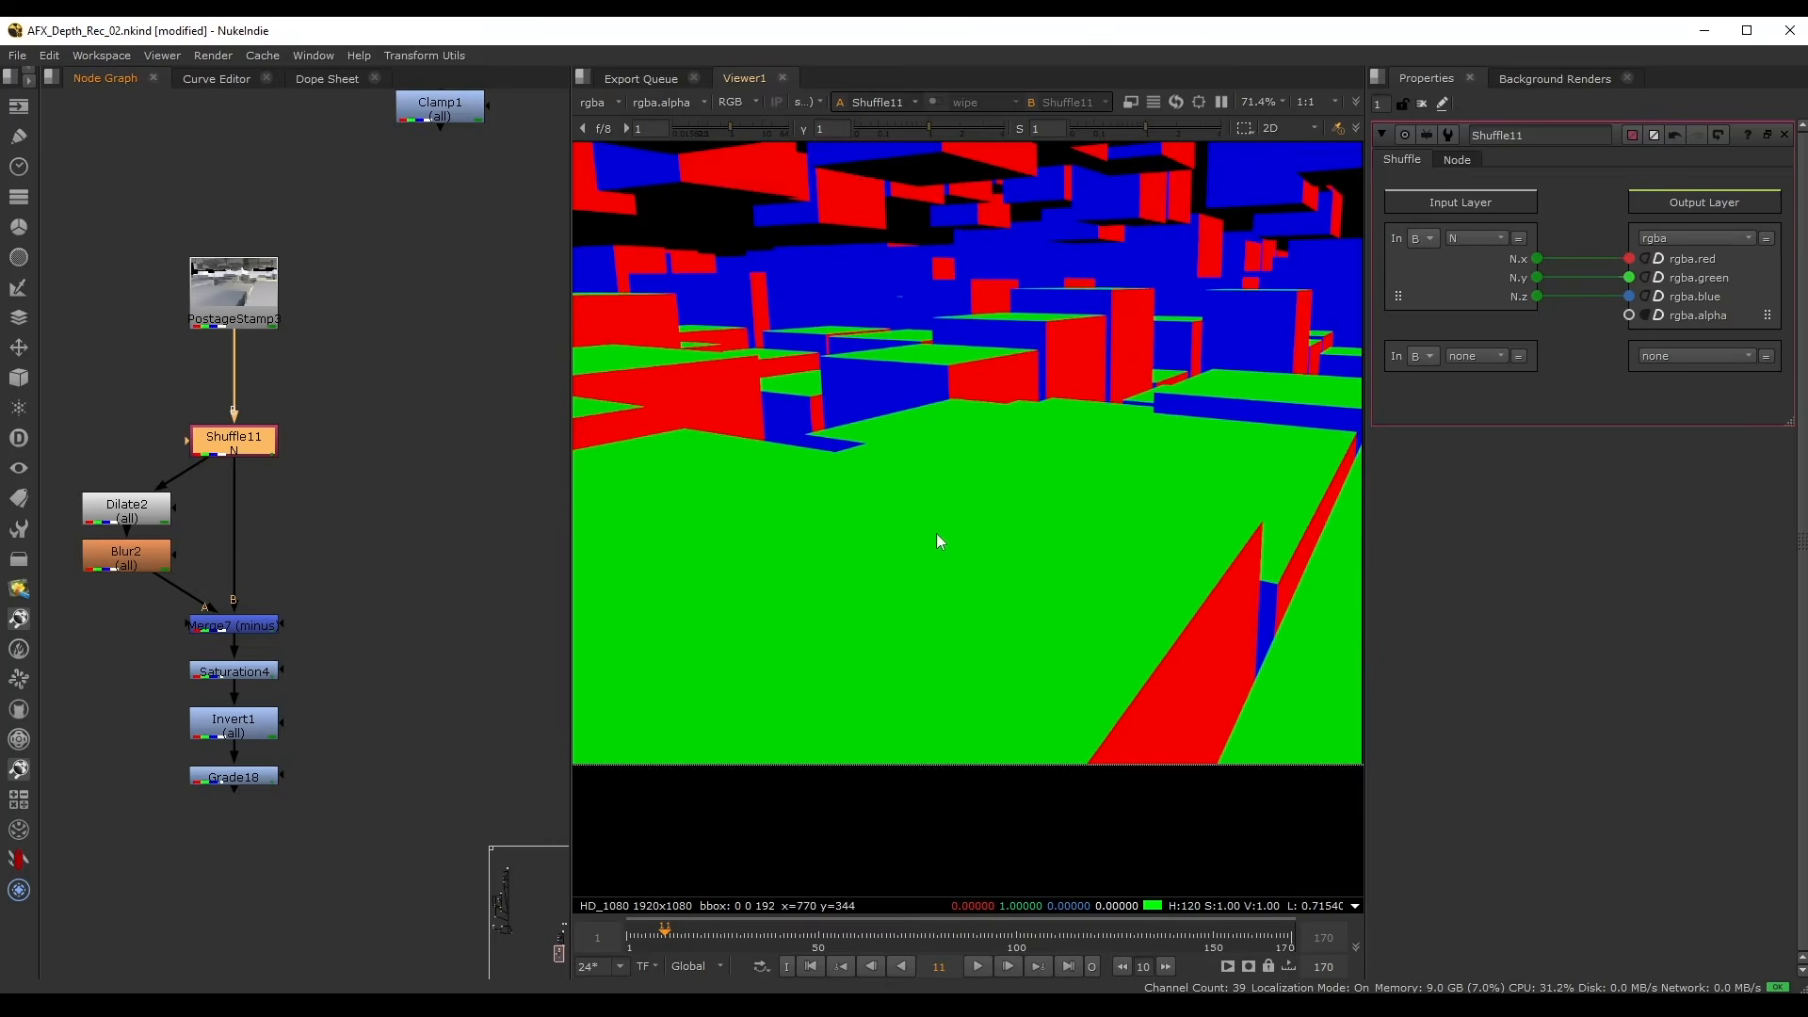
{"action": "scroll", "coordinate": [936, 533], "scroll_direction": "down", "scroll_amount": 2}
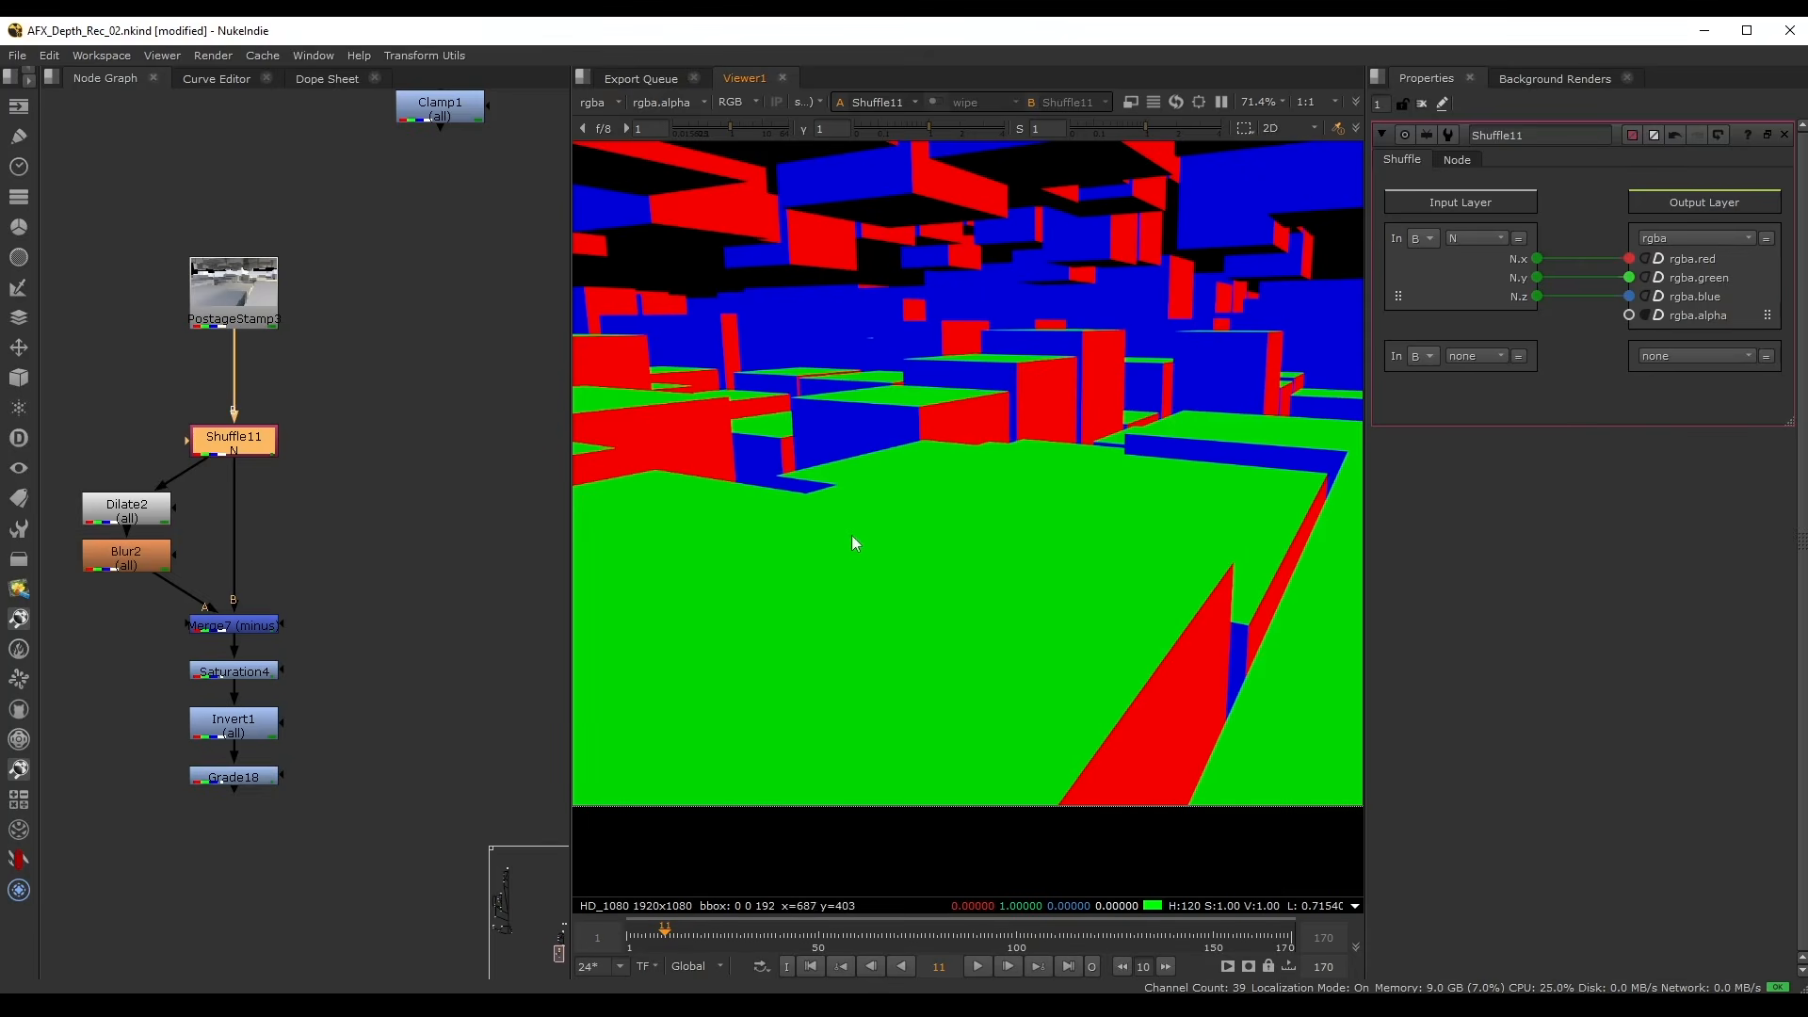
{"action": "scroll", "coordinate": [874, 535], "scroll_direction": "up", "scroll_amount": 4}
{"action": "left_click_drag", "start_coordinate": [891, 530], "coordinate": [895, 521]}
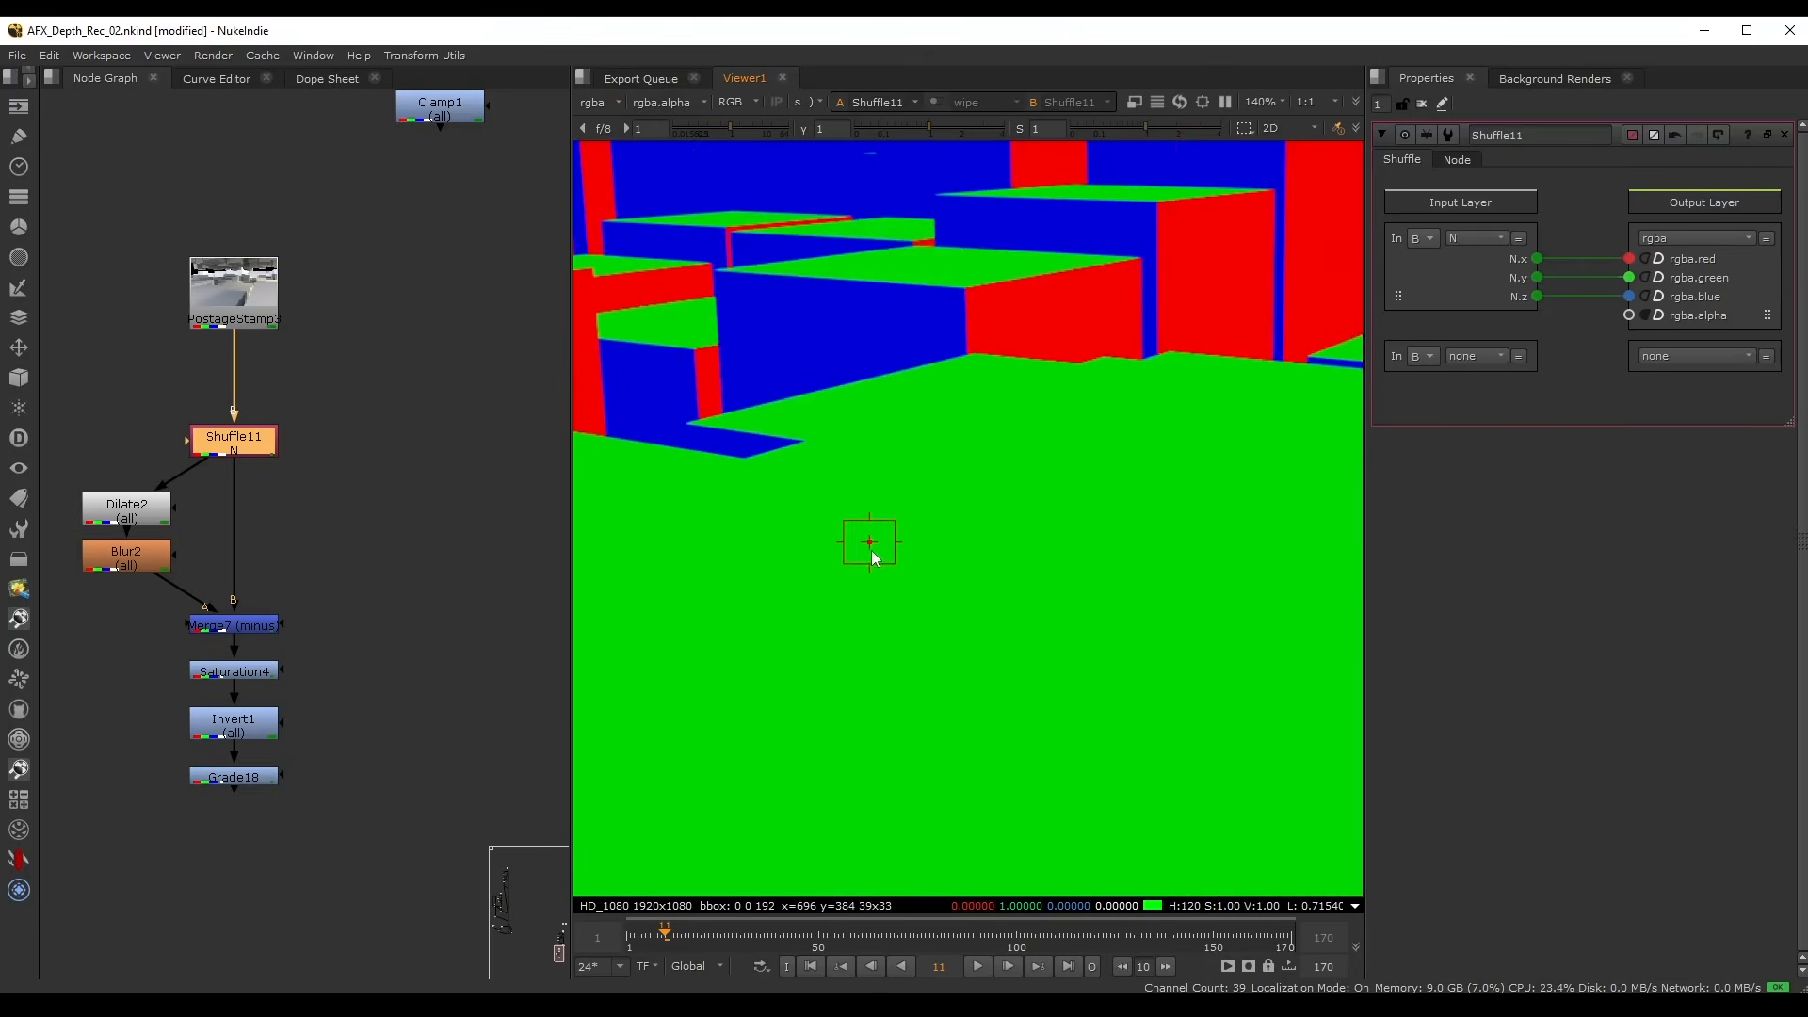
{"action": "left_click_drag", "start_coordinate": [1113, 414], "coordinate": [1049, 473], "text": "ctrl+shift"}
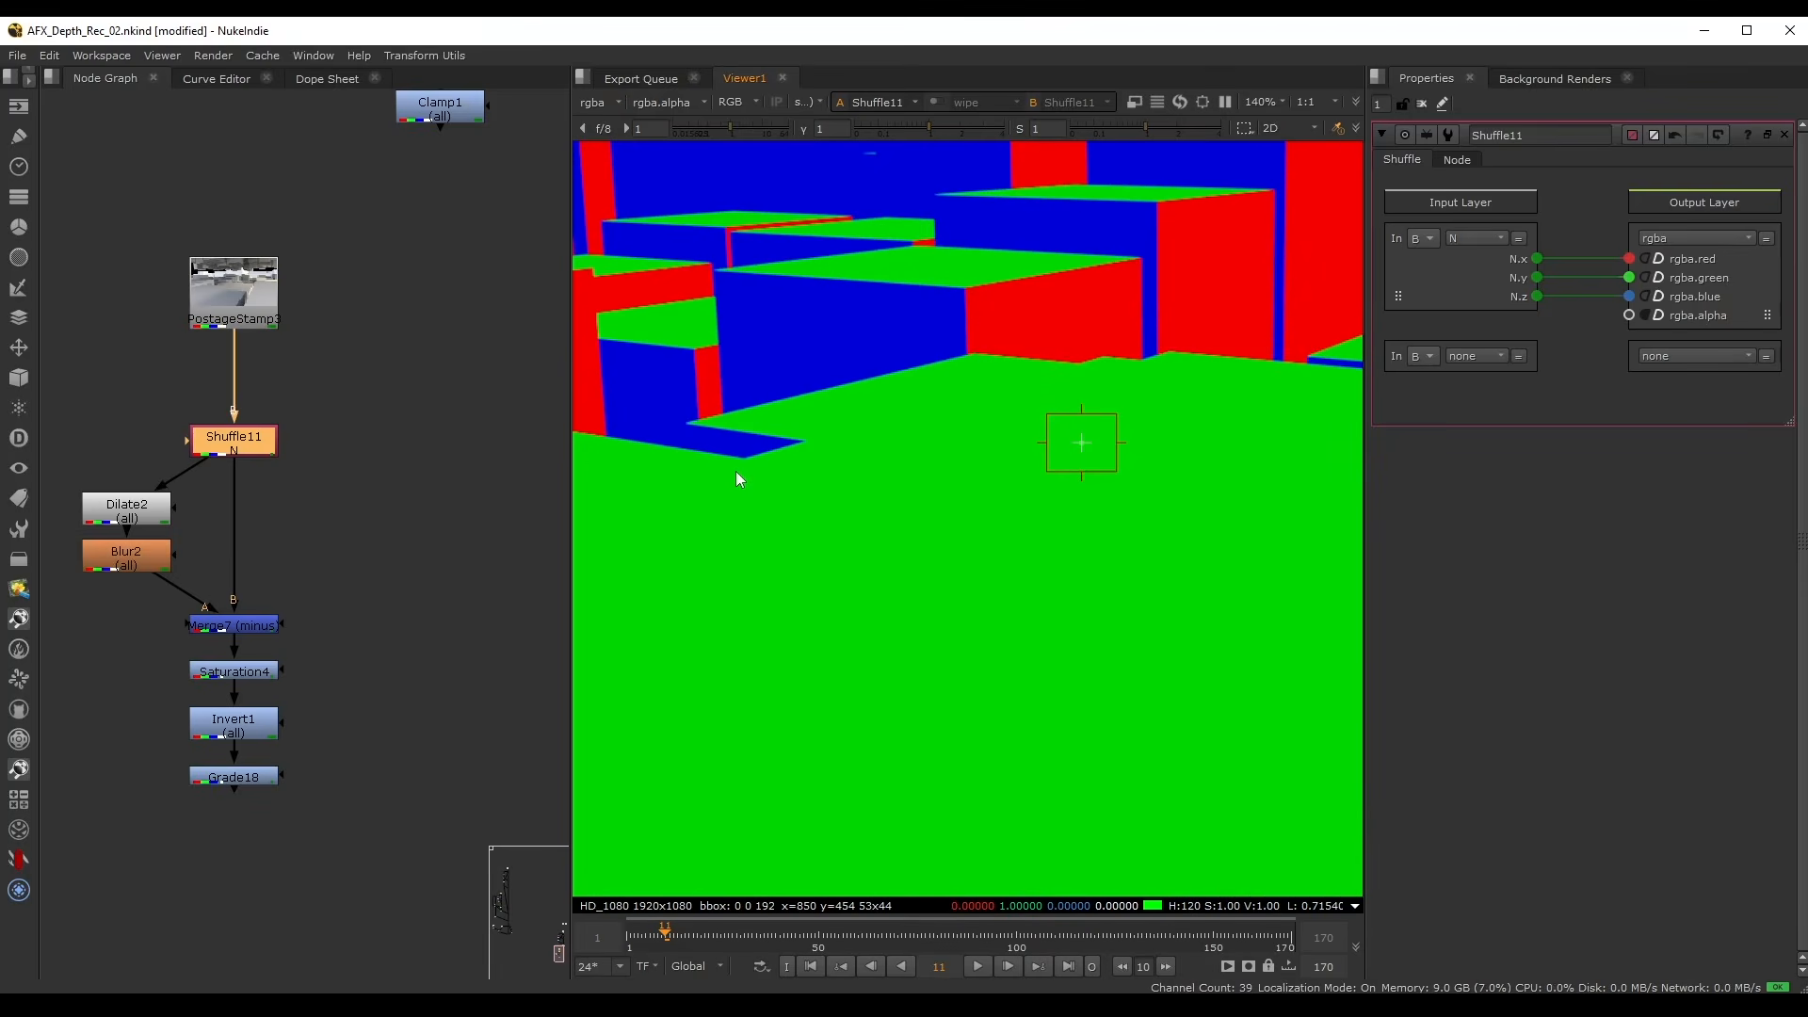
{"action": "right_click", "coordinate": [1048, 405], "text": "ctrl"}
{"action": "left_click_drag", "start_coordinate": [918, 269], "coordinate": [1012, 330], "text": "ctrl+shift"}
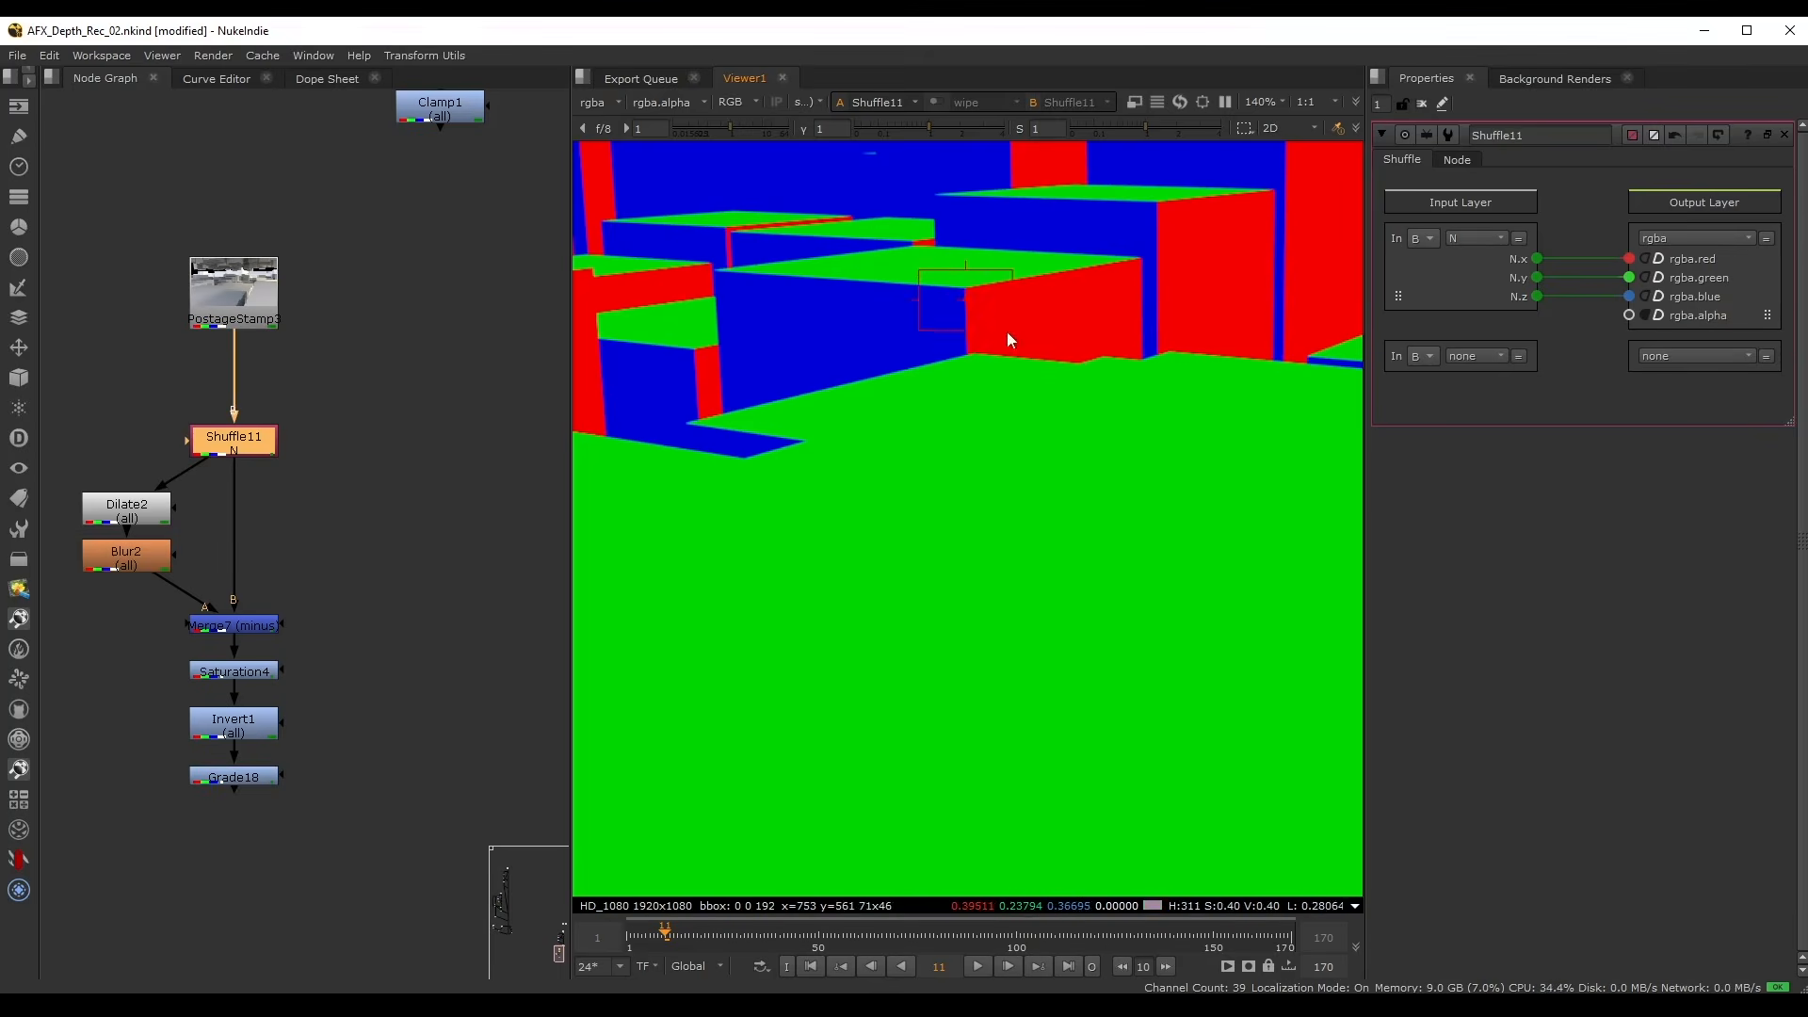
{"action": "right_click", "coordinate": [1008, 332], "text": "ctrl"}
{"action": "left_click", "coordinate": [231, 784]}
{"action": "key", "text": "1"}
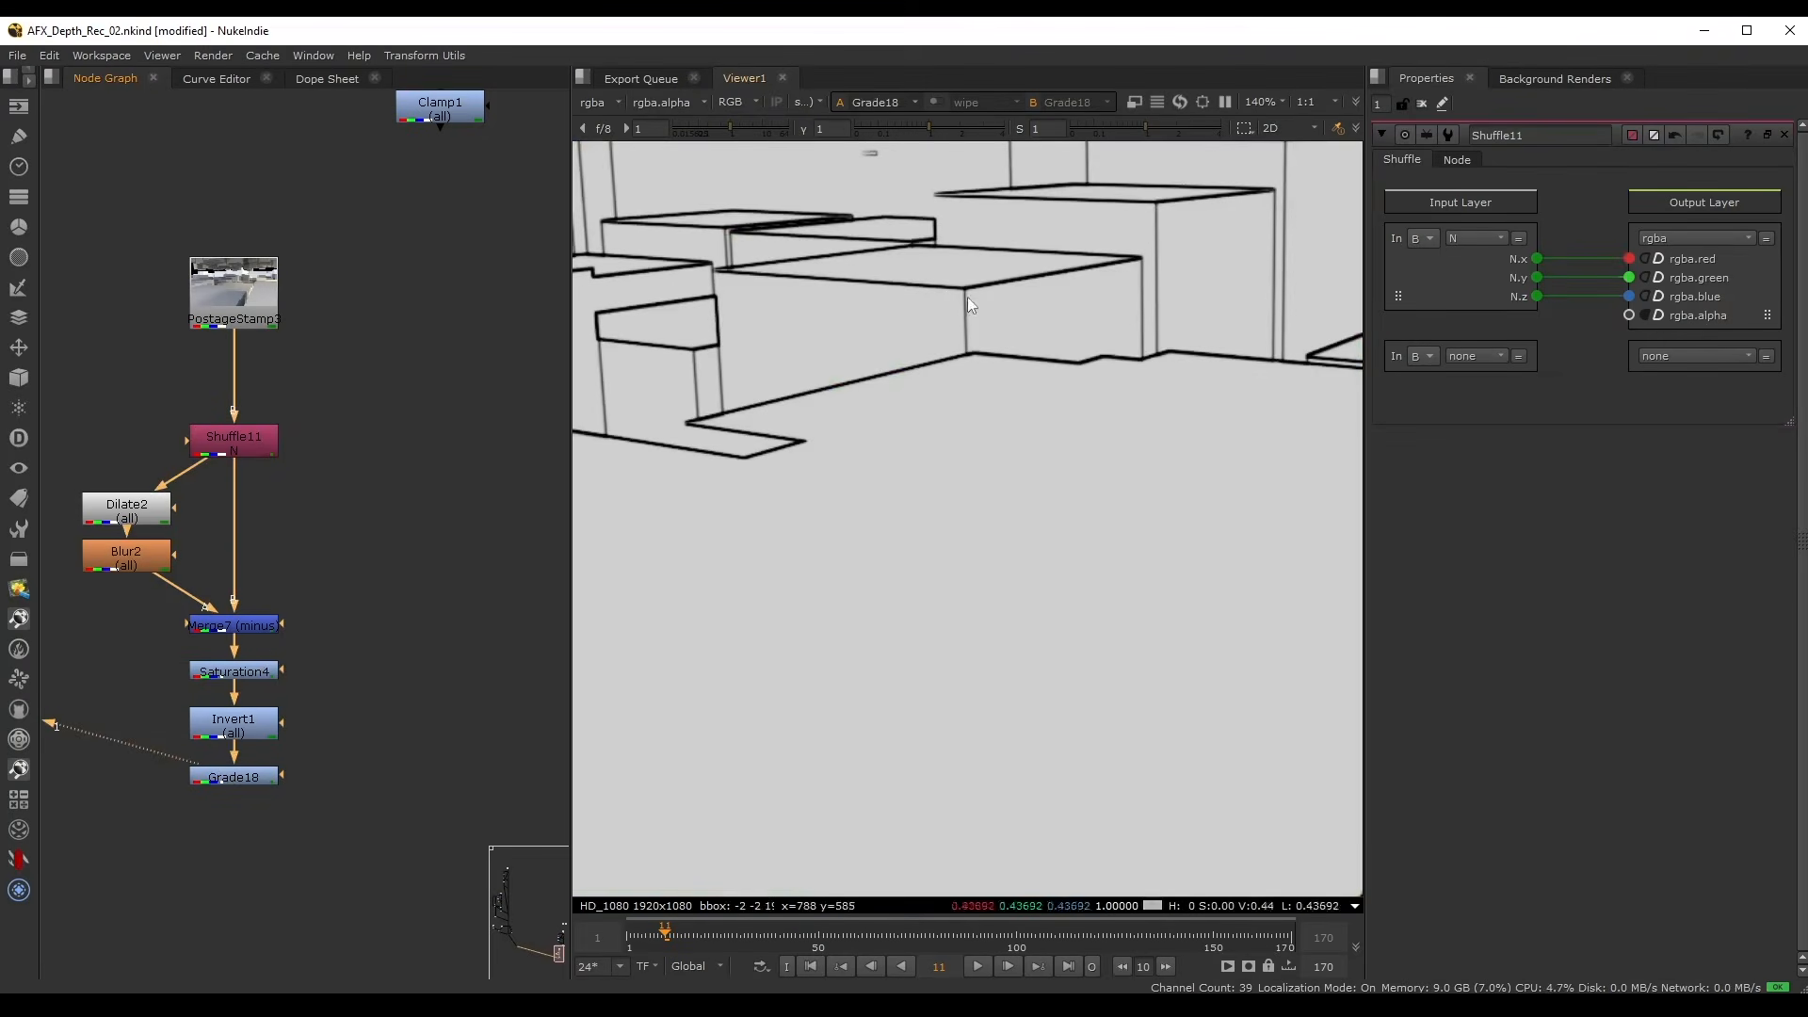
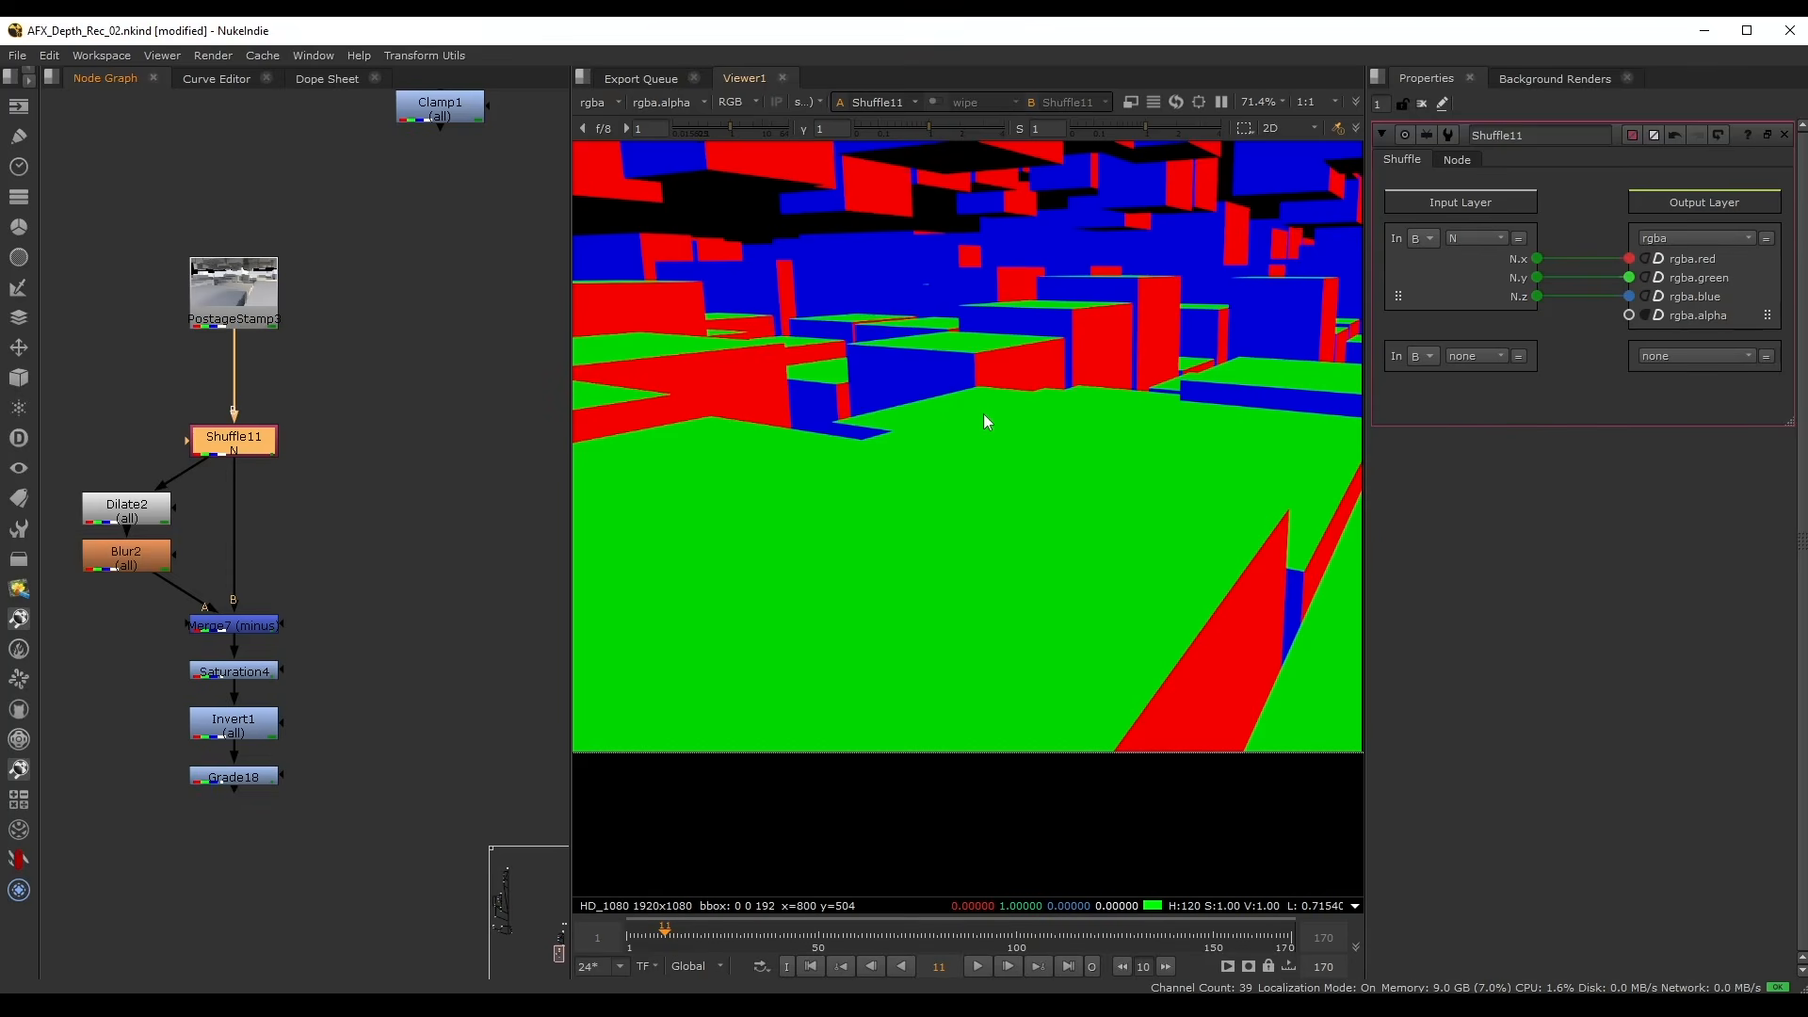
- Add a Grade directly below the normals Shuffle and connect its mask input to the depth branch's Grade14
{"action": "key", "text": "g"}
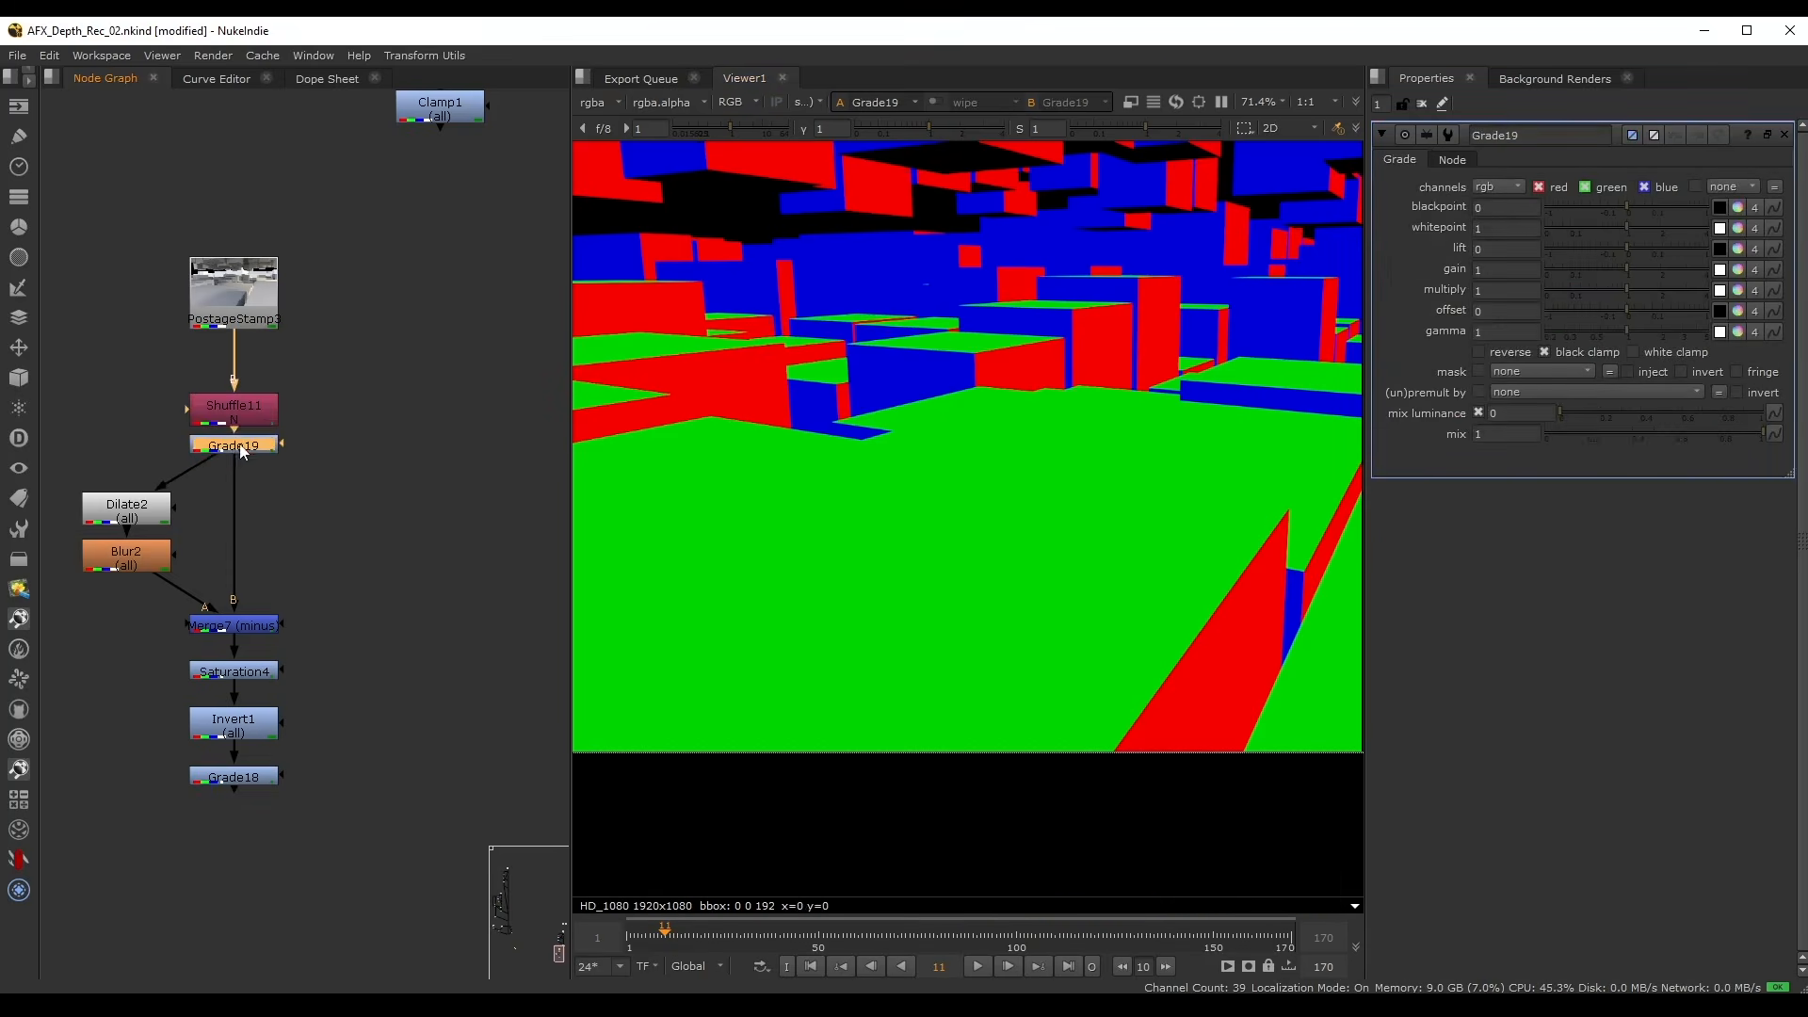
{"action": "scroll", "coordinate": [400, 340], "scroll_direction": "down", "scroll_amount": 5}
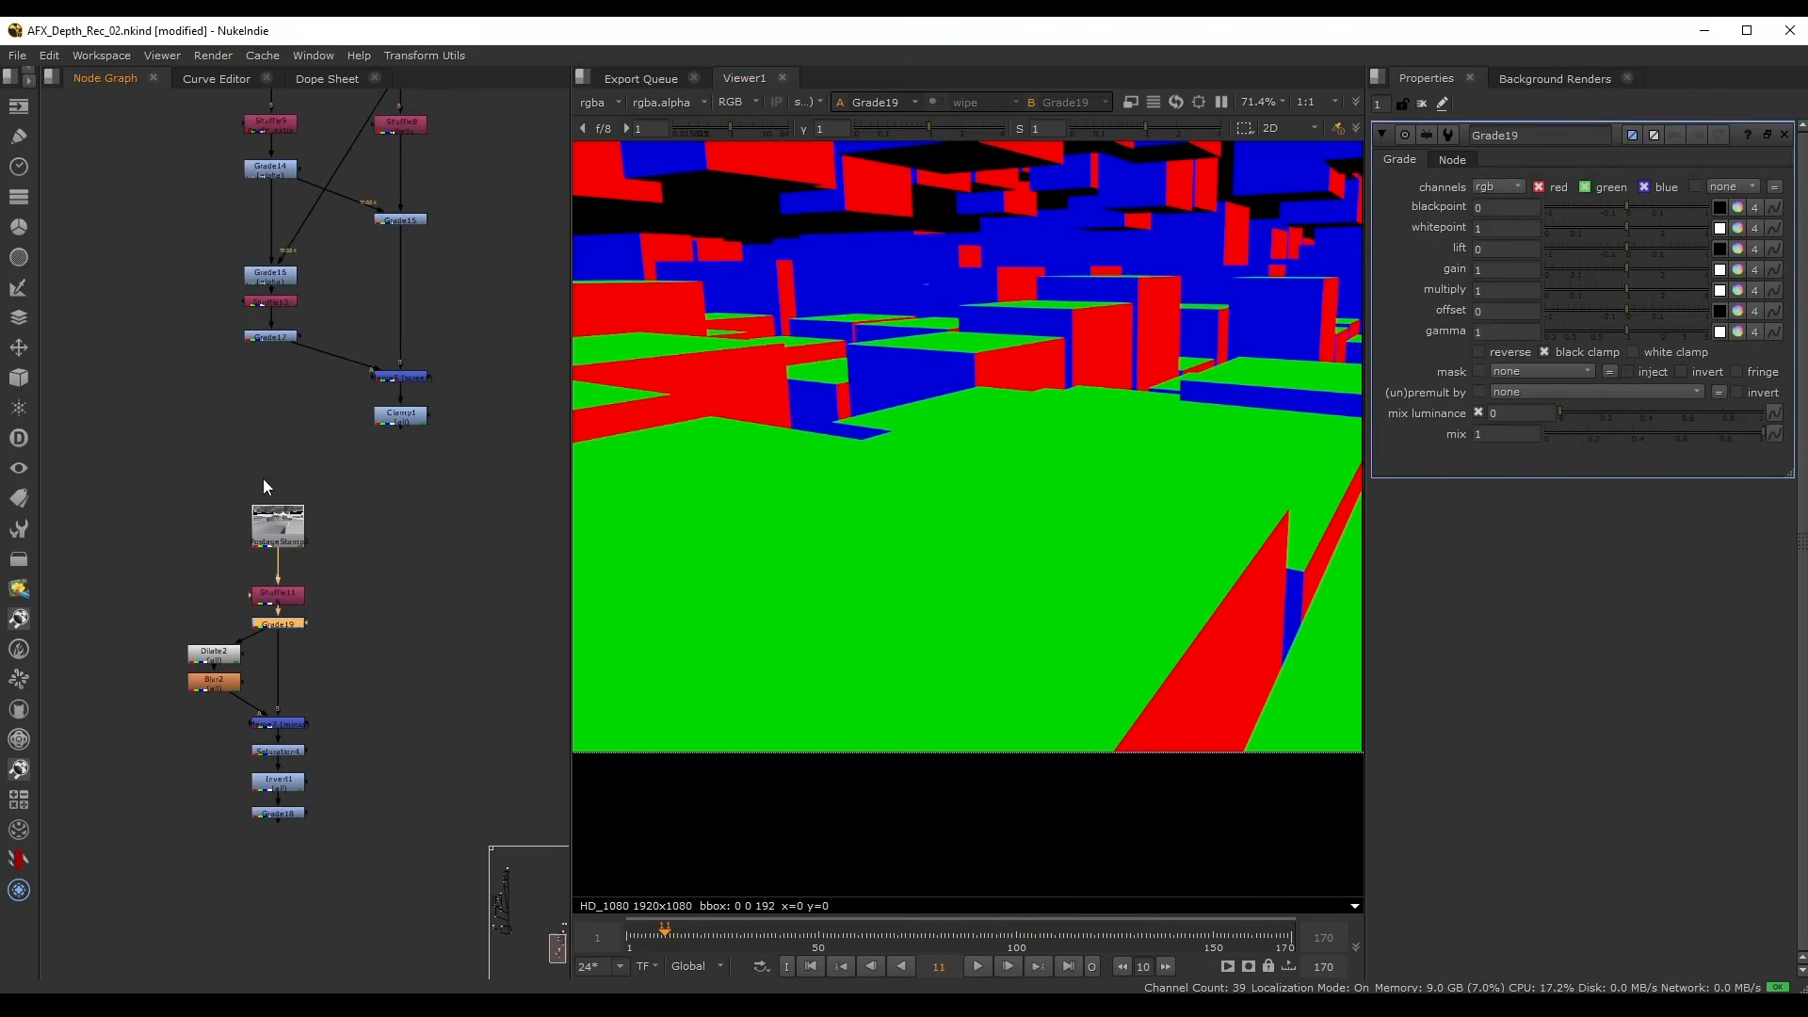
{"action": "middle_click_drag", "start_coordinate": [284, 414], "coordinate": [344, 565]}
{"action": "scroll", "coordinate": [300, 301], "scroll_direction": "up", "scroll_amount": 3}
{"action": "scroll", "coordinate": [294, 362], "scroll_direction": "down", "scroll_amount": 2}
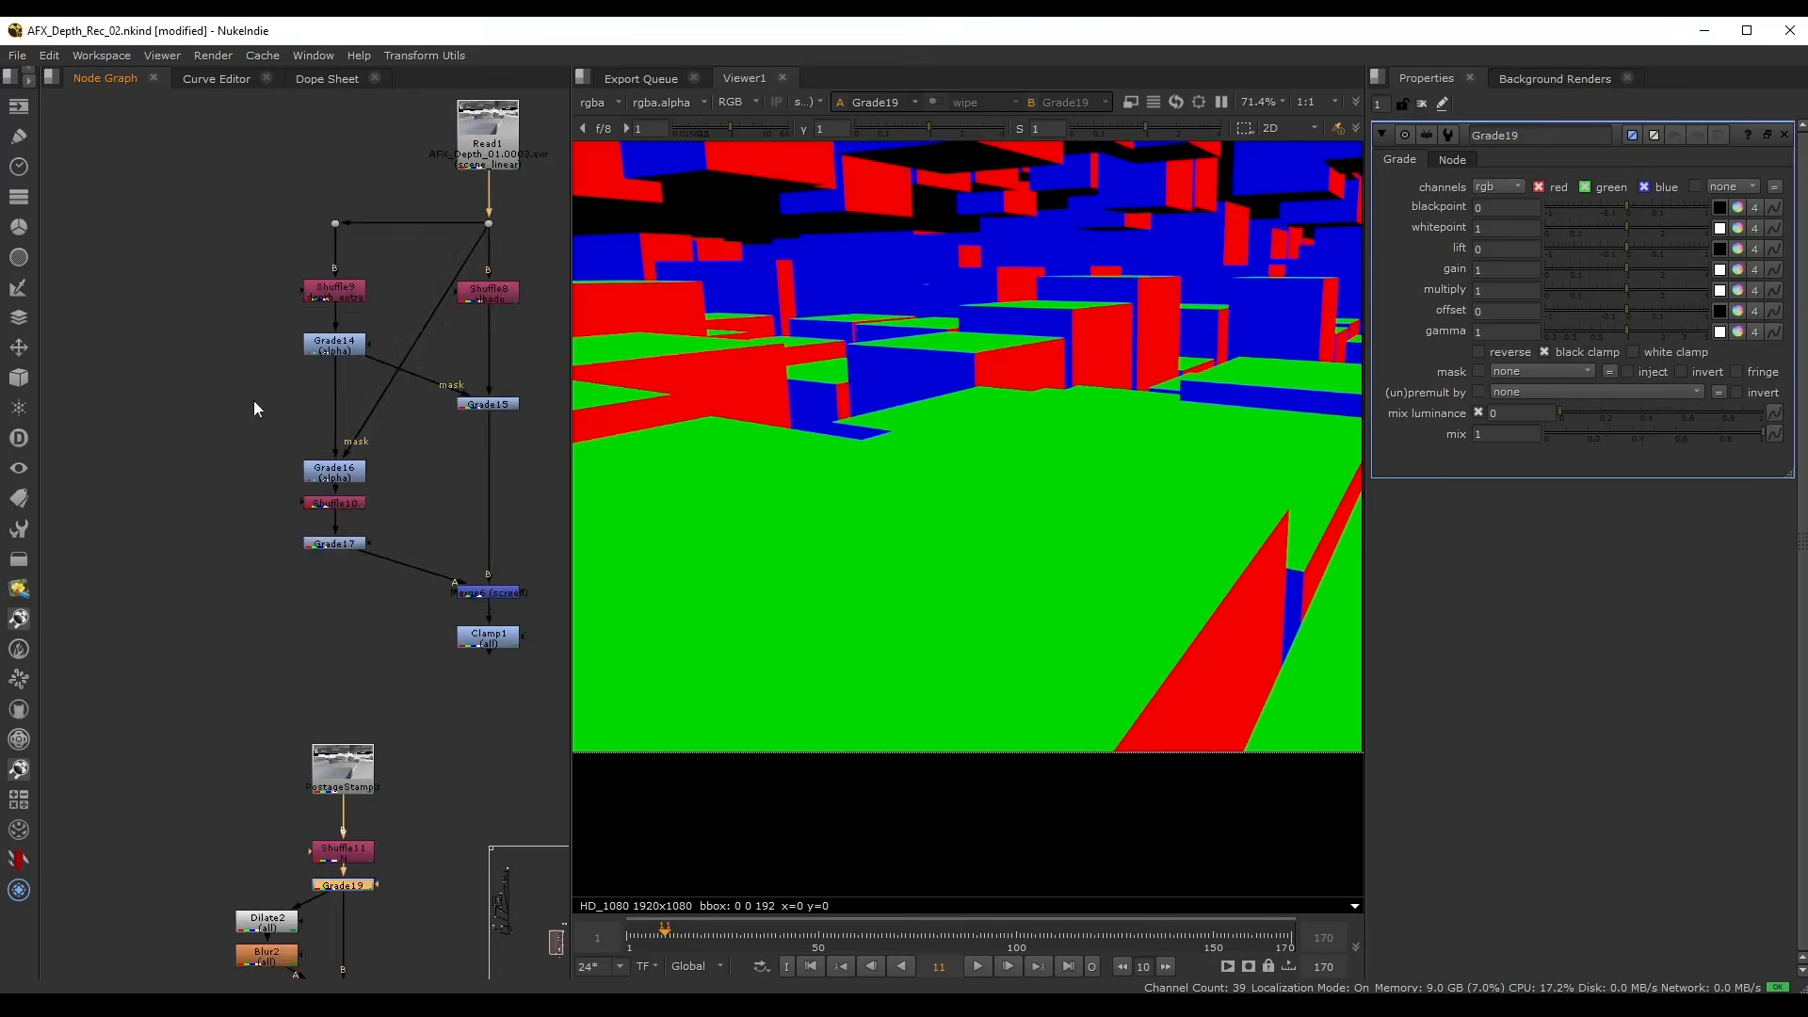
{"action": "middle_click_drag", "start_coordinate": [306, 363], "coordinate": [235, 330]}
{"action": "scroll", "coordinate": [247, 322], "scroll_direction": "up", "scroll_amount": 3}
{"action": "scroll", "coordinate": [264, 499], "scroll_direction": "down", "scroll_amount": 3}
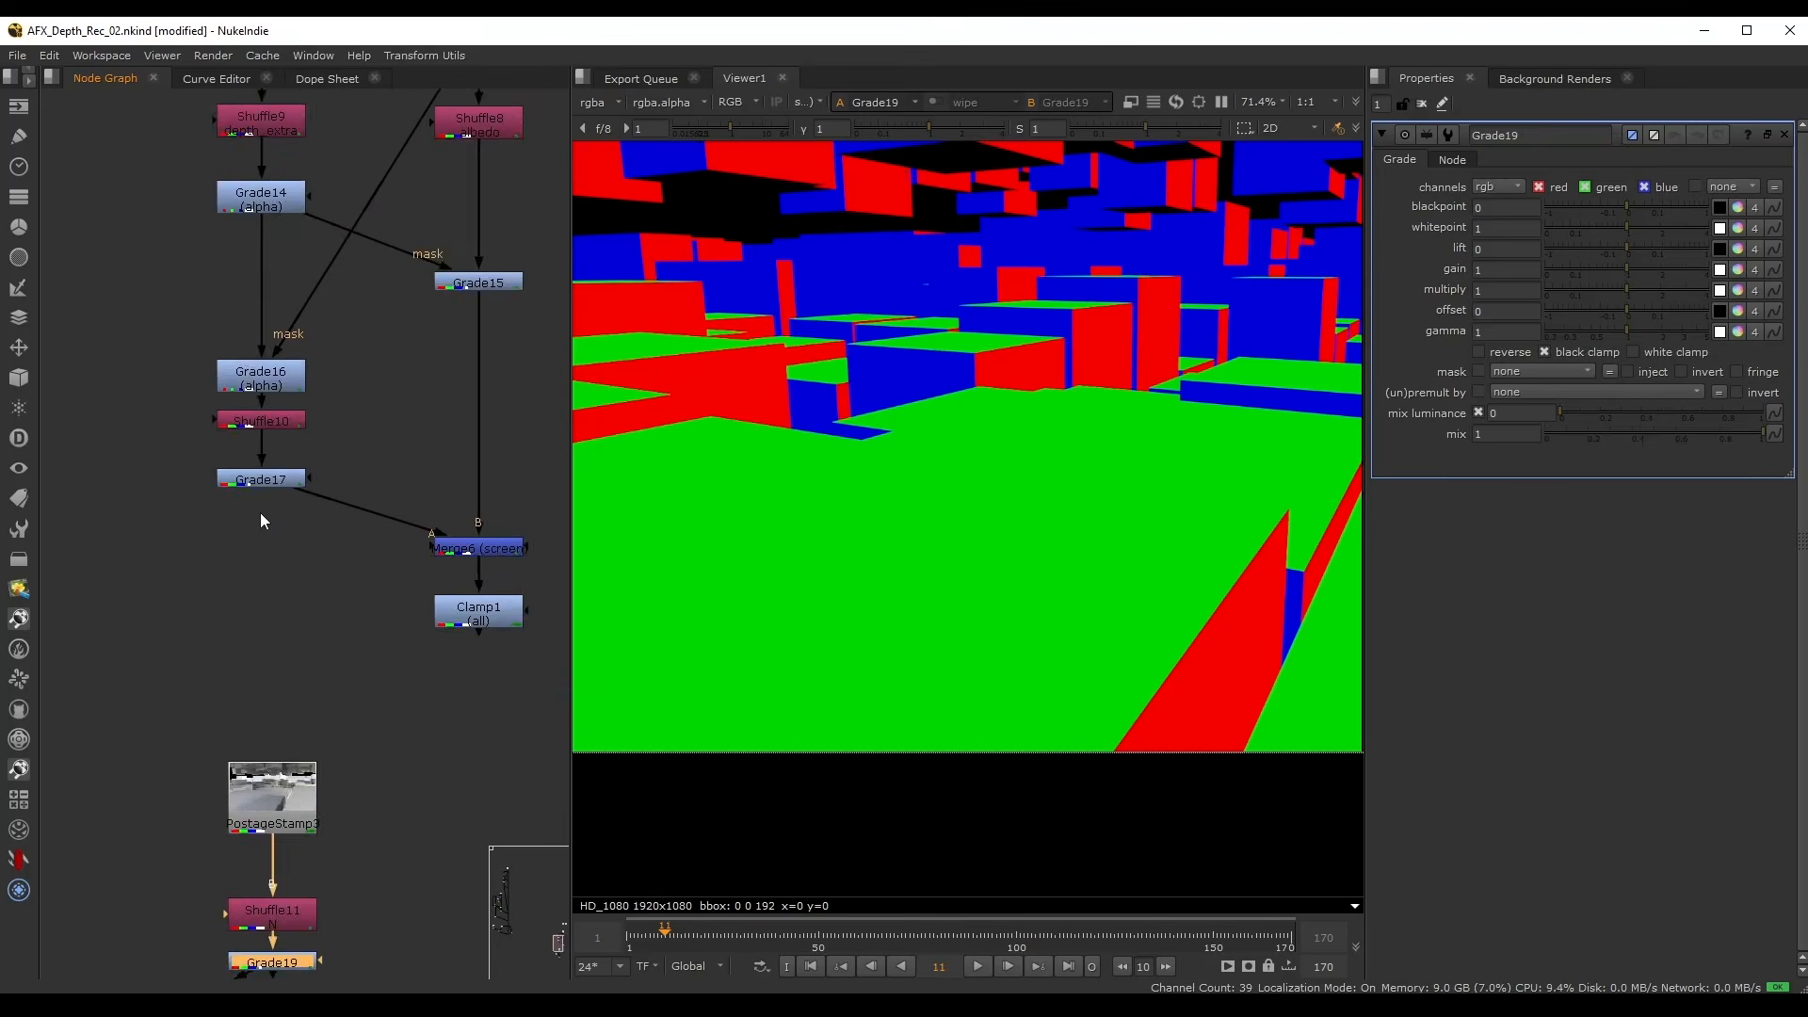
{"action": "left_click_drag", "start_coordinate": [167, 534], "coordinate": [422, 965]}
{"action": "scroll", "coordinate": [376, 749], "scroll_direction": "down", "scroll_amount": 3}
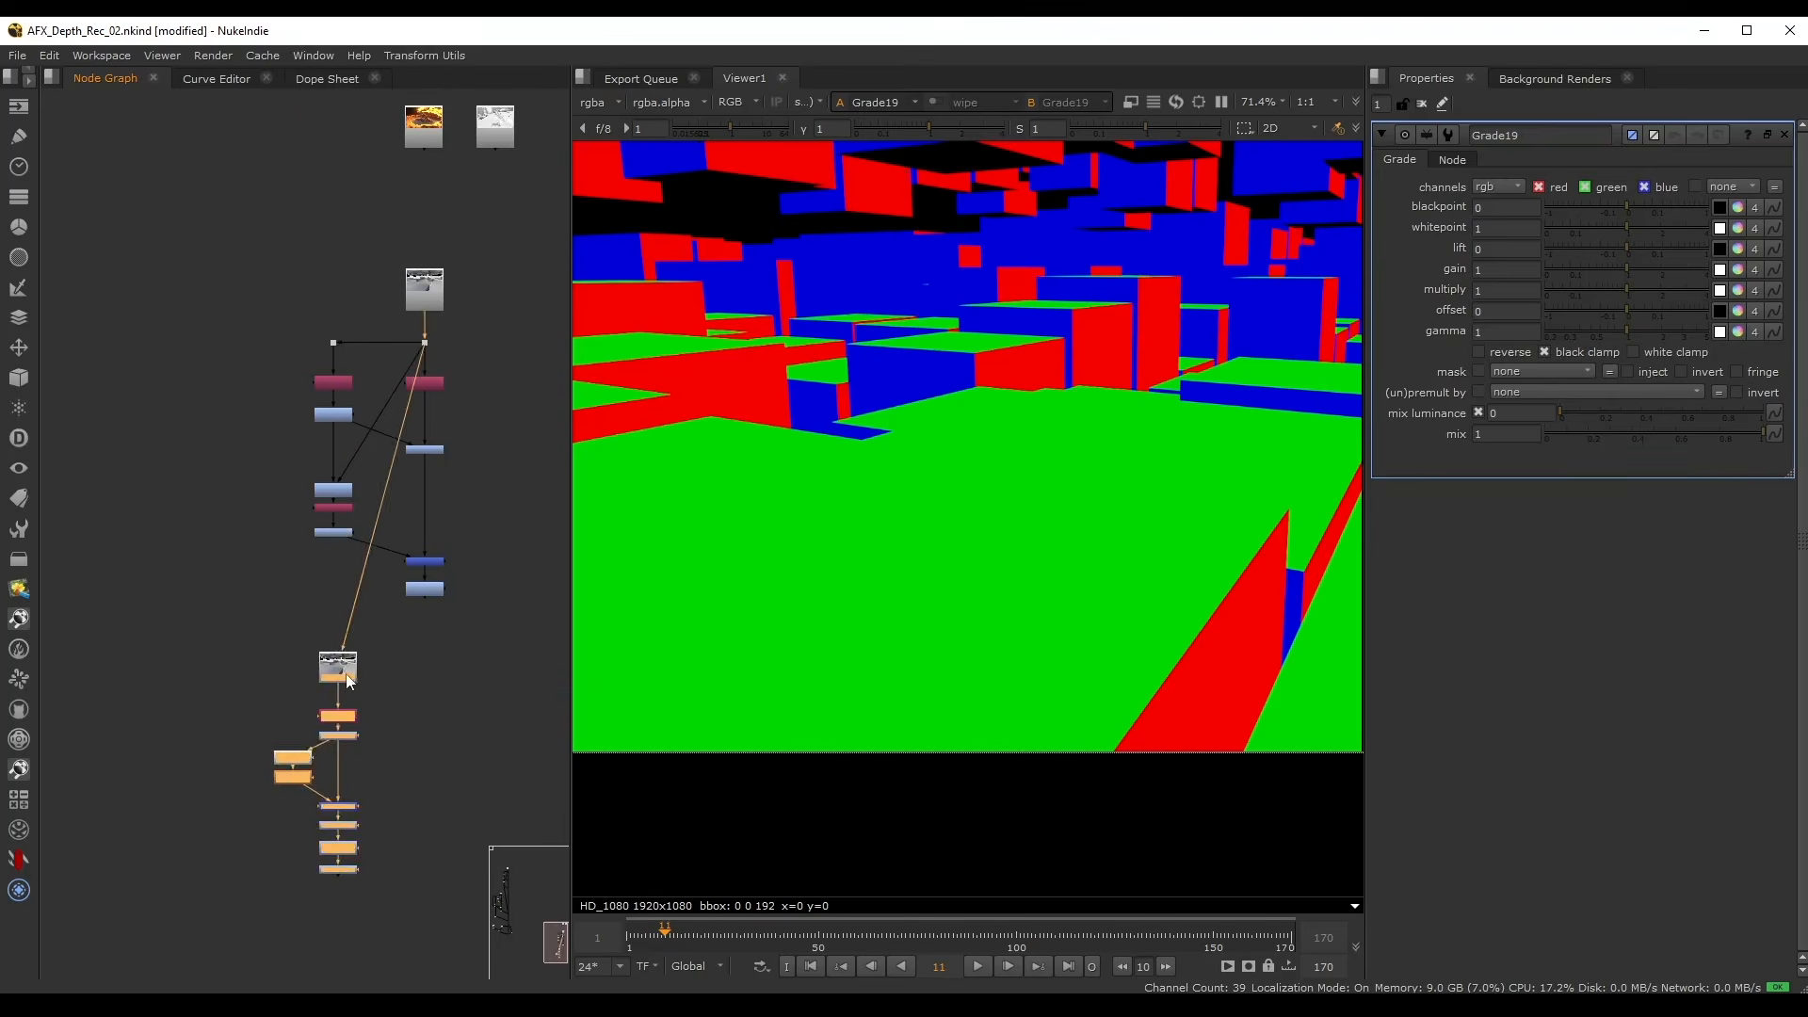
{"action": "left_click", "coordinate": [380, 686]}
{"action": "left_click_drag", "start_coordinate": [342, 680], "coordinate": [324, 223]}
{"action": "scroll", "coordinate": [347, 706], "scroll_direction": "up", "scroll_amount": 3}
{"action": "left_click", "coordinate": [272, 729]}
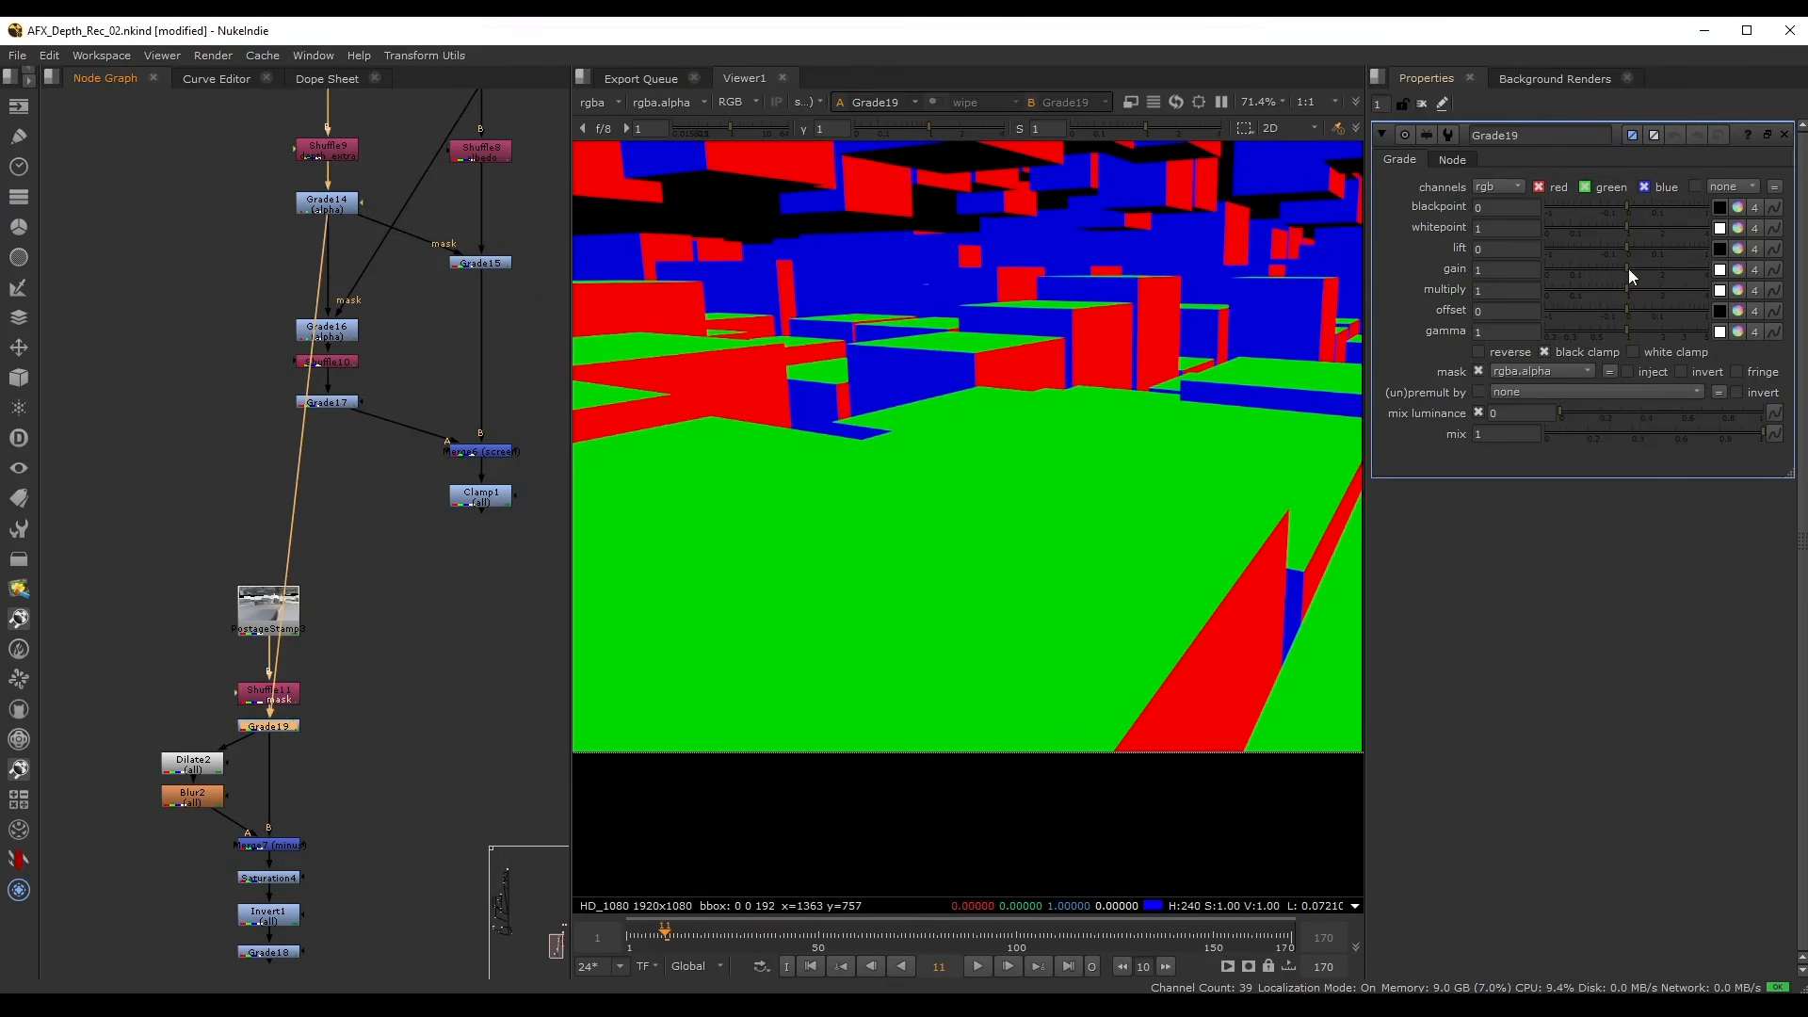
- Set the masked Grade's gain to 6.52 and sample the floor near and far from the camera
{"action": "left_click_drag", "start_coordinate": [1629, 269], "coordinate": [1788, 265]}
{"action": "middle_click_drag", "start_coordinate": [1517, 267], "coordinate": [1625, 270]}
{"action": "scroll", "coordinate": [952, 446], "scroll_direction": "up", "scroll_amount": 3}
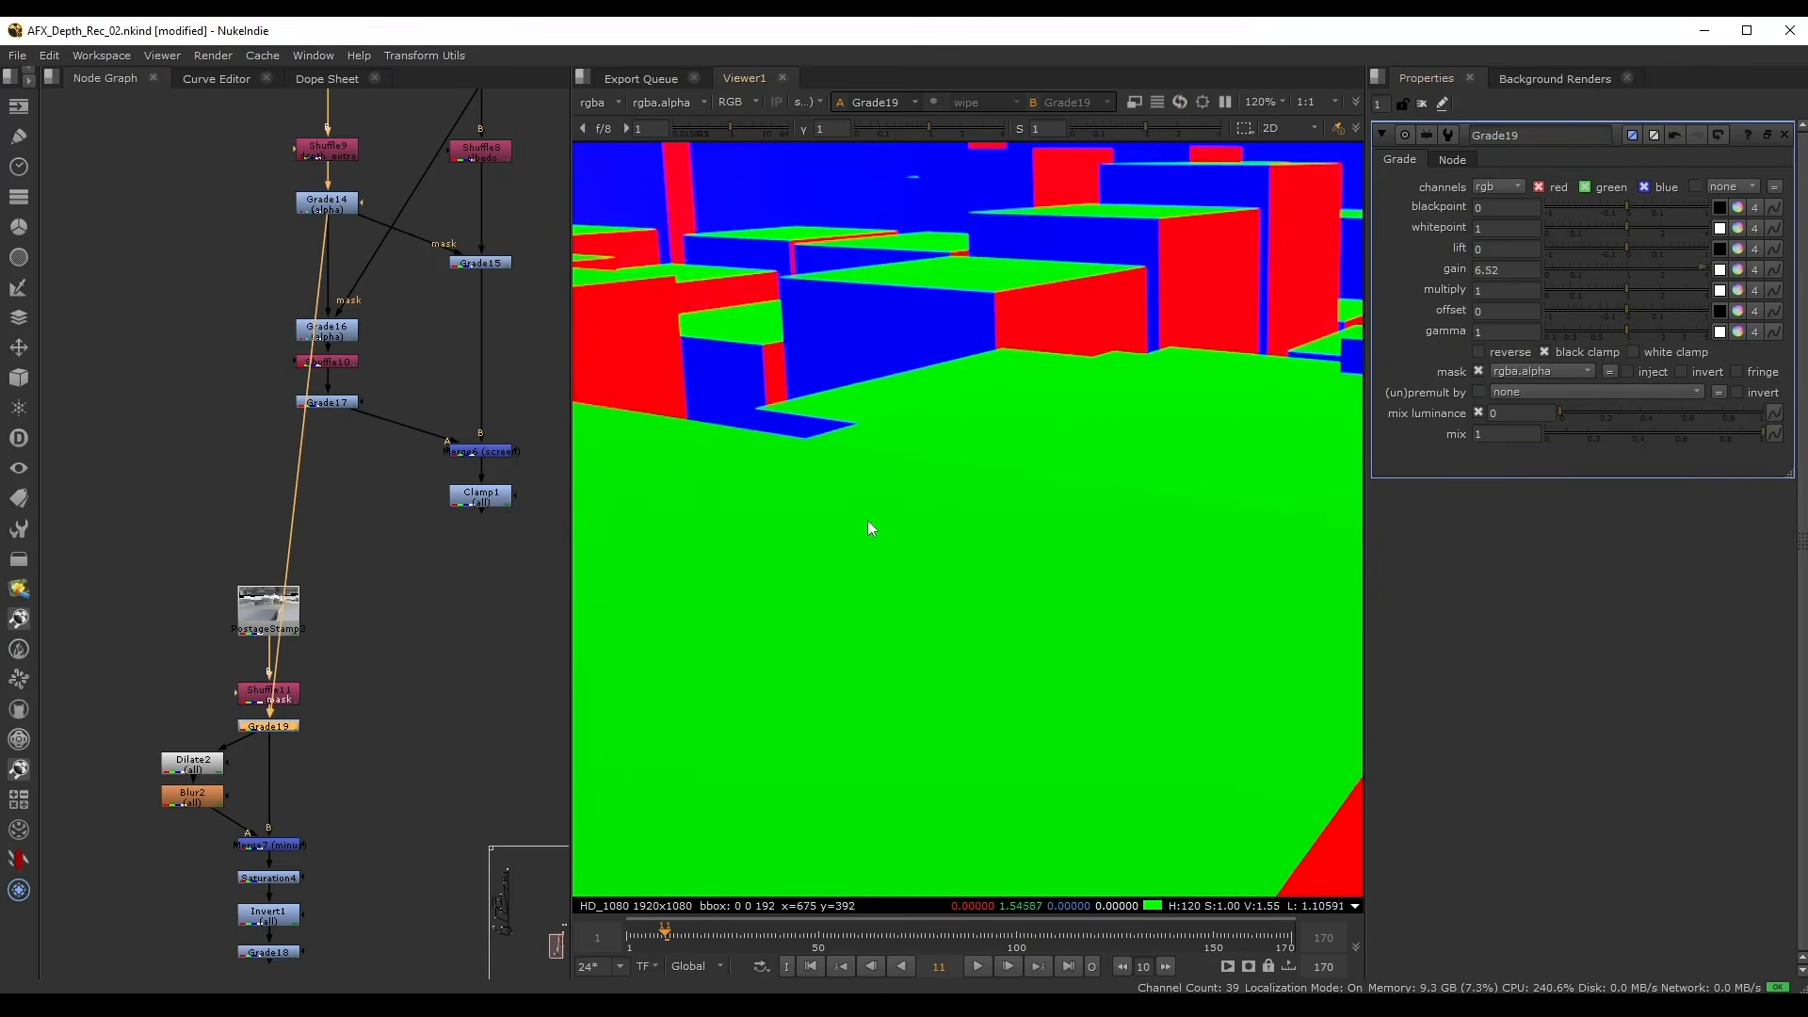
{"action": "left_click_drag", "start_coordinate": [822, 539], "coordinate": [890, 477], "text": "ctrl+shift"}
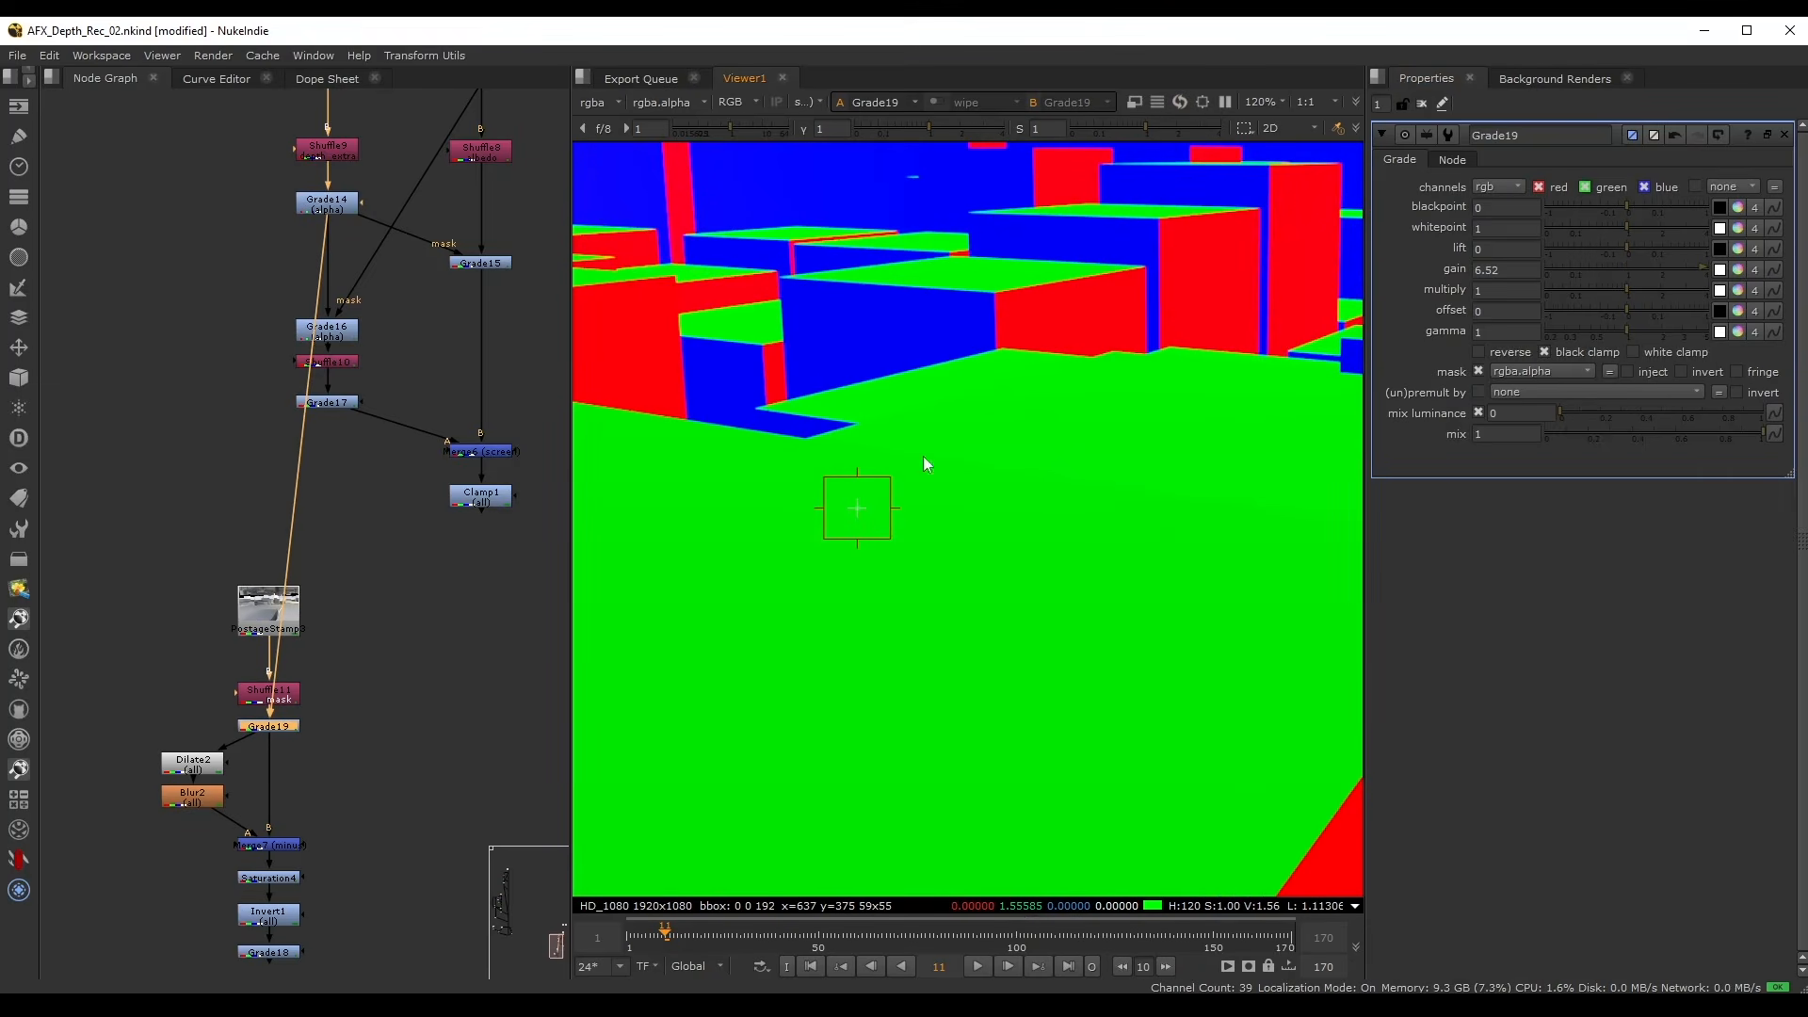
{"action": "left_click_drag", "start_coordinate": [997, 364], "coordinate": [1013, 371], "text": "ctrl+shift"}
{"action": "scroll", "coordinate": [1008, 377], "scroll_direction": "up", "scroll_amount": 2}
{"action": "scroll", "coordinate": [998, 386], "scroll_direction": "up", "scroll_amount": 9}
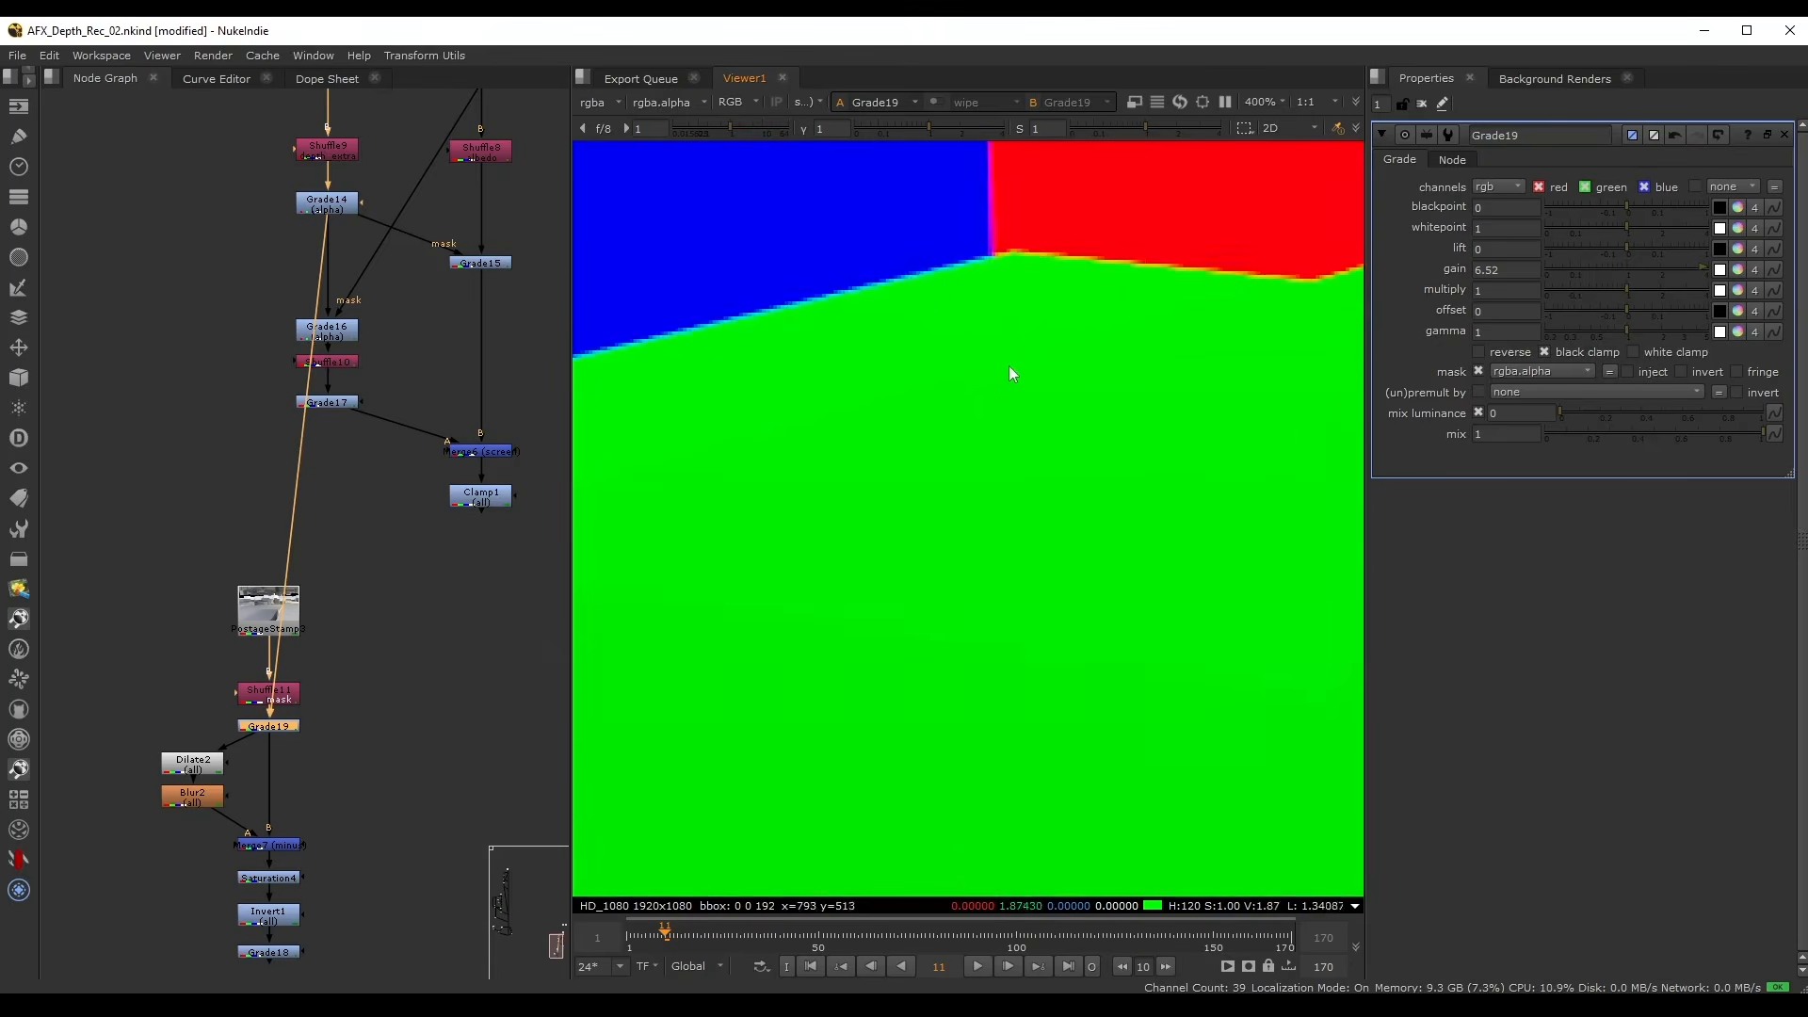
{"action": "scroll", "coordinate": [1036, 377], "scroll_direction": "down", "scroll_amount": 6}
{"action": "scroll", "coordinate": [1077, 364], "scroll_direction": "down", "scroll_amount": 2}
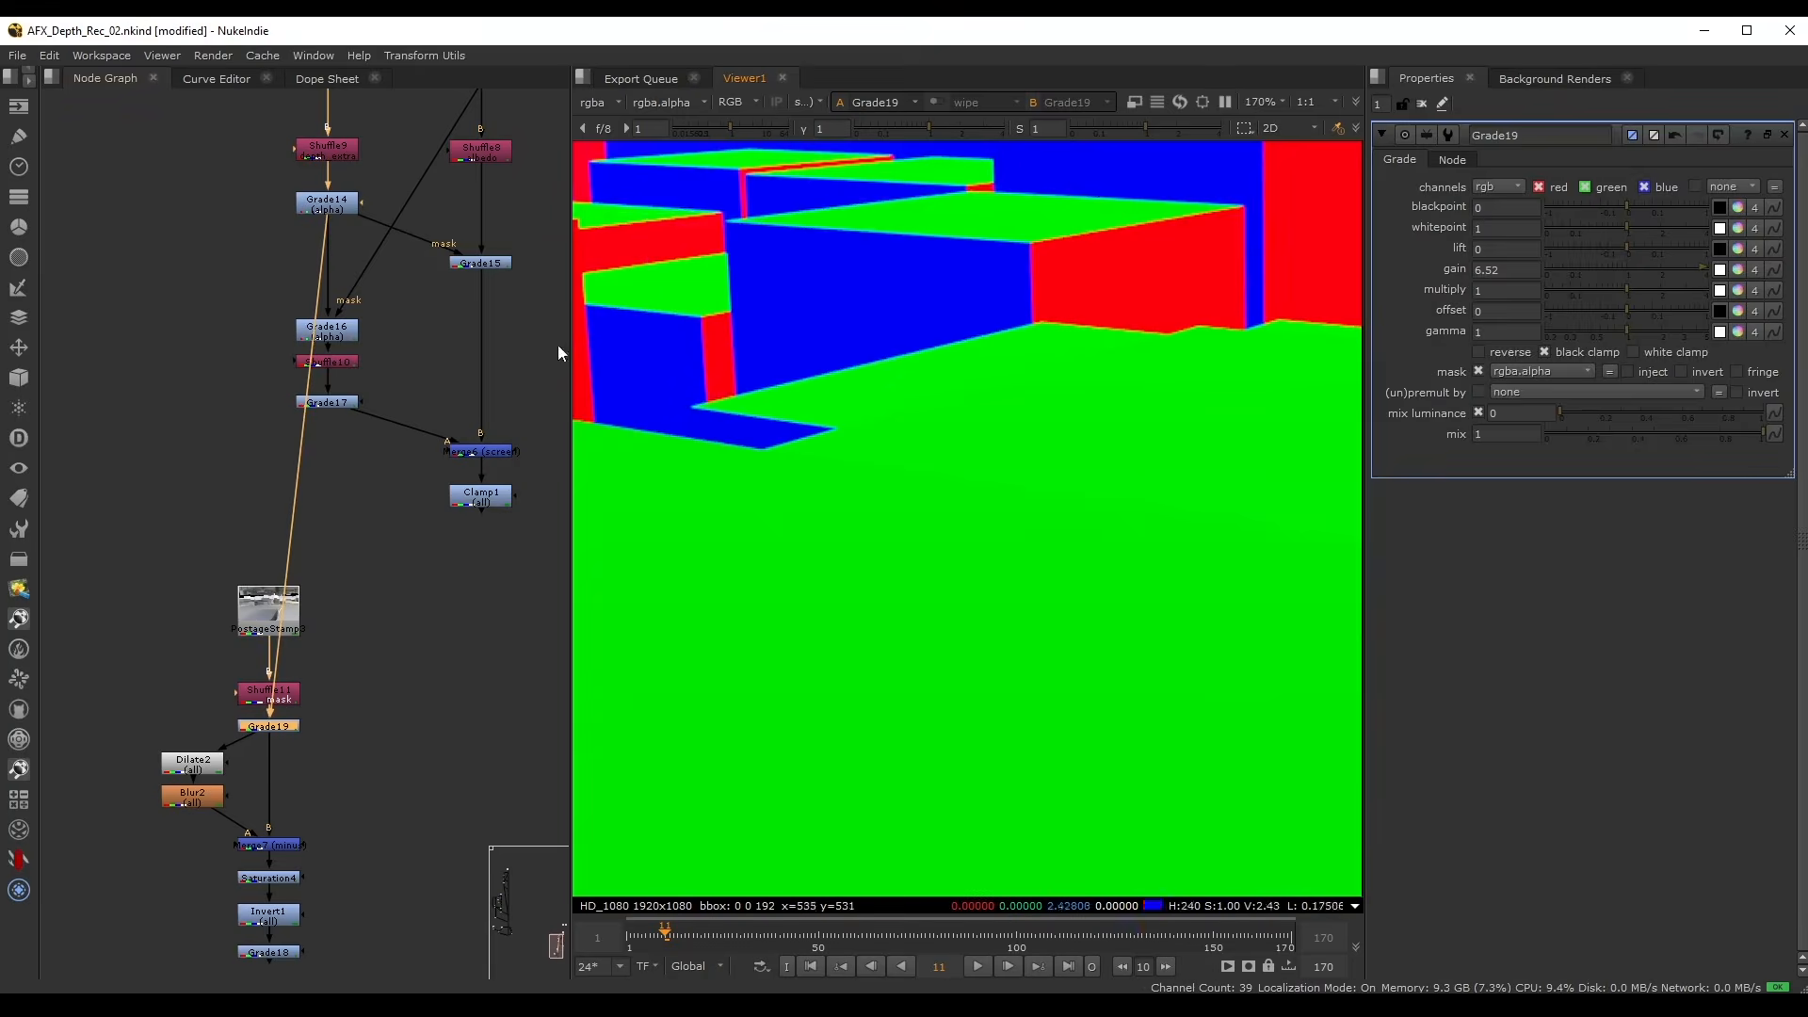
- Insert a new Grade into the mask connection between Grade14 and the normals Grade, shifting the outline tree for room
{"action": "left_click", "coordinate": [202, 398]}
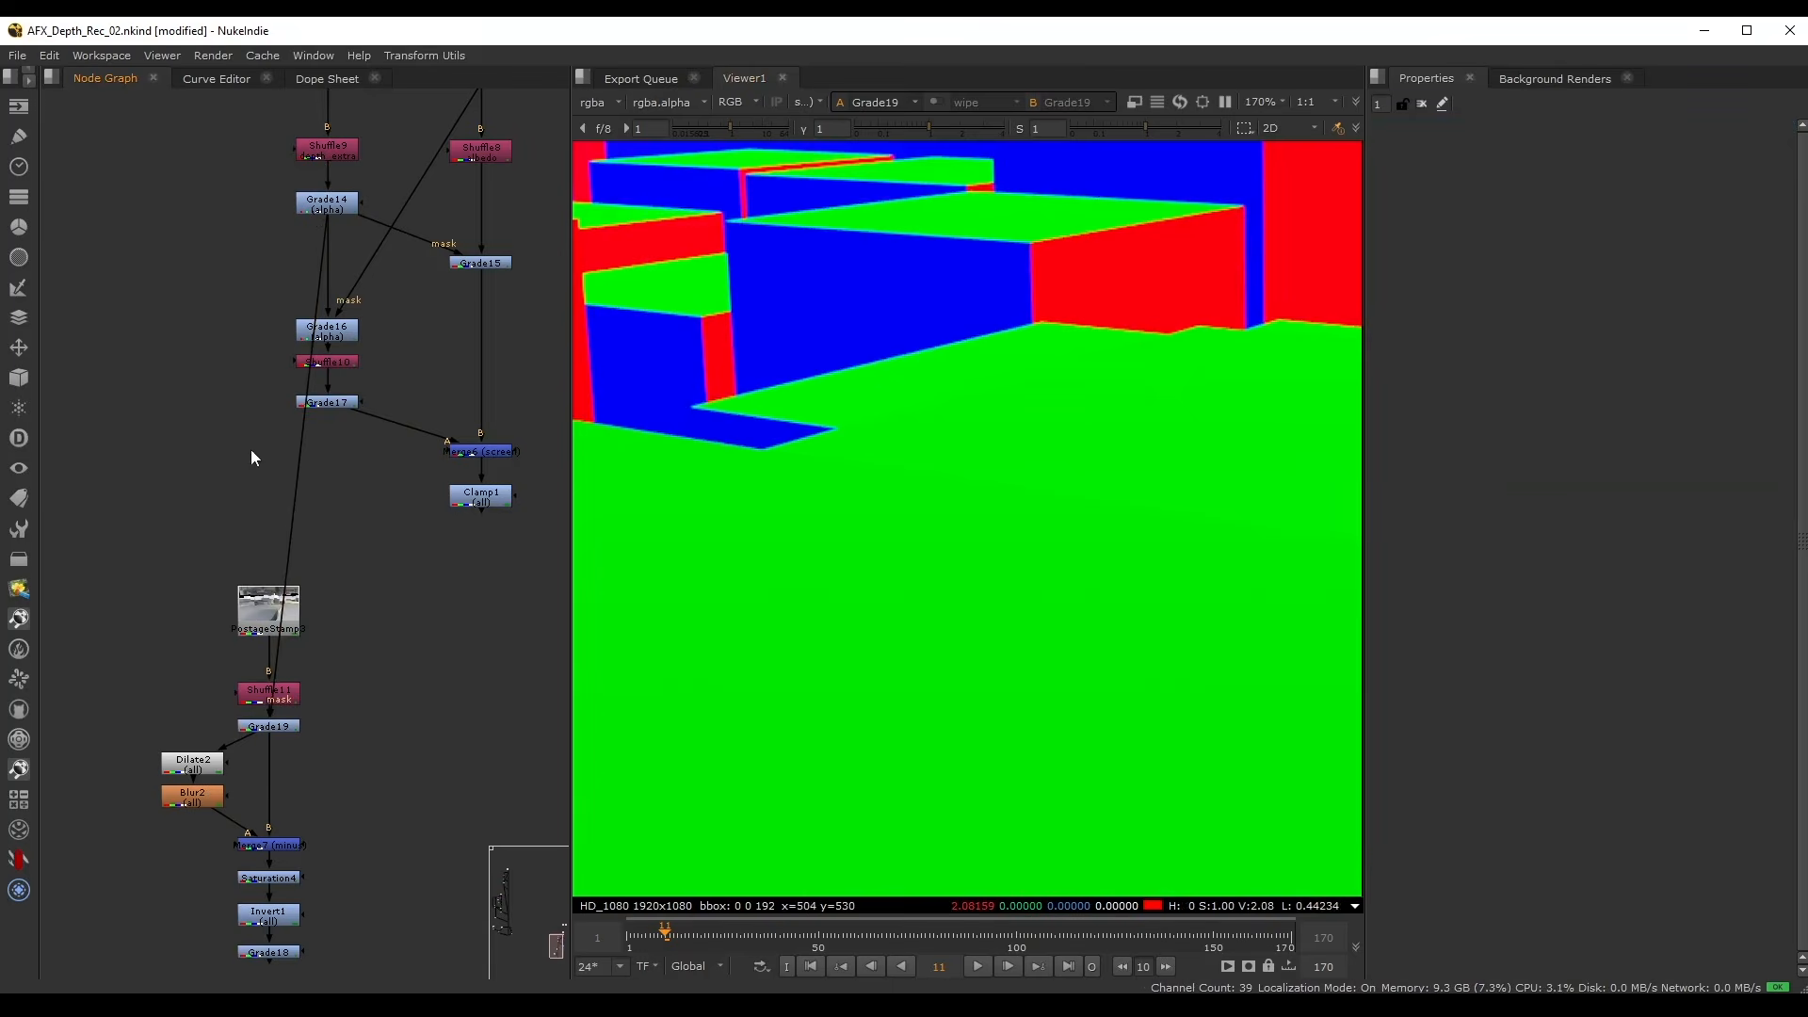
{"action": "key", "text": "g"}
{"action": "left_click_drag", "start_coordinate": [243, 435], "coordinate": [333, 524]}
{"action": "scroll", "coordinate": [189, 536], "scroll_direction": "down", "scroll_amount": 2}
{"action": "left_click_drag", "start_coordinate": [173, 488], "coordinate": [354, 787]}
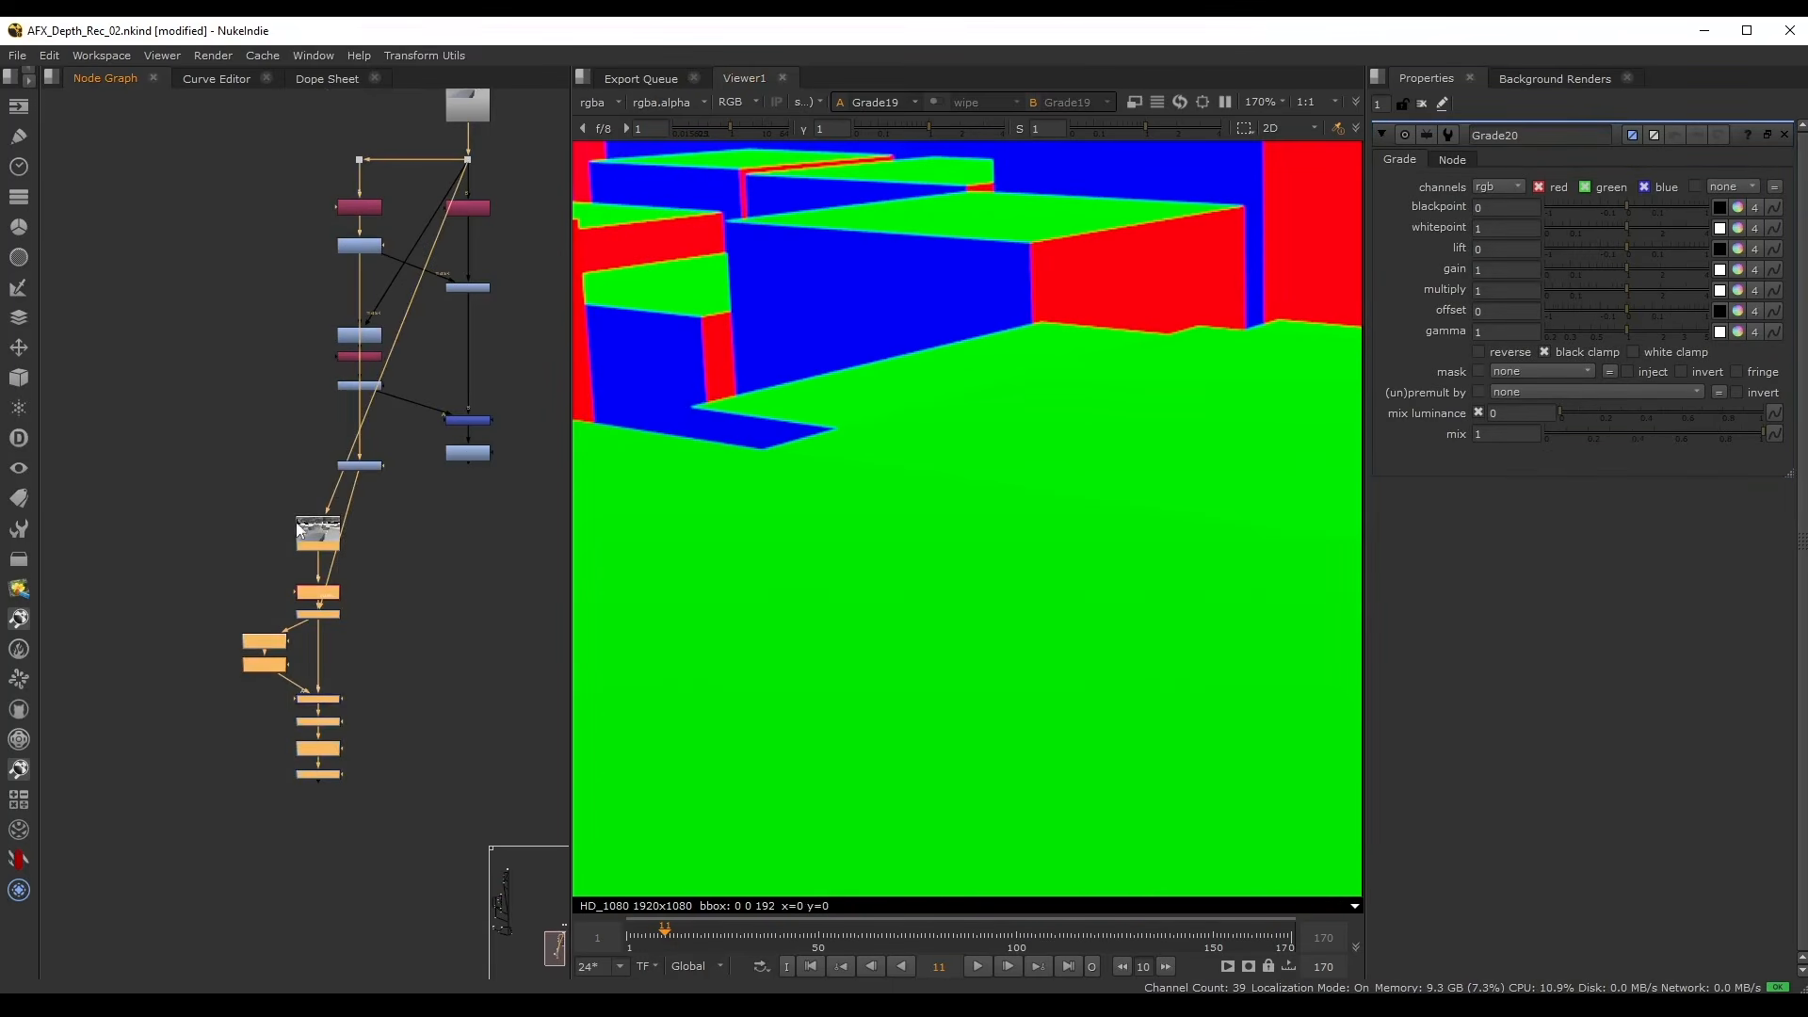
{"action": "left_click_drag", "start_coordinate": [335, 524], "coordinate": [268, 530]}
{"action": "left_click", "coordinate": [306, 504]}
{"action": "left_click_drag", "start_coordinate": [371, 464], "coordinate": [328, 494]}
{"action": "scroll", "coordinate": [358, 408], "scroll_direction": "up", "scroll_amount": 2}
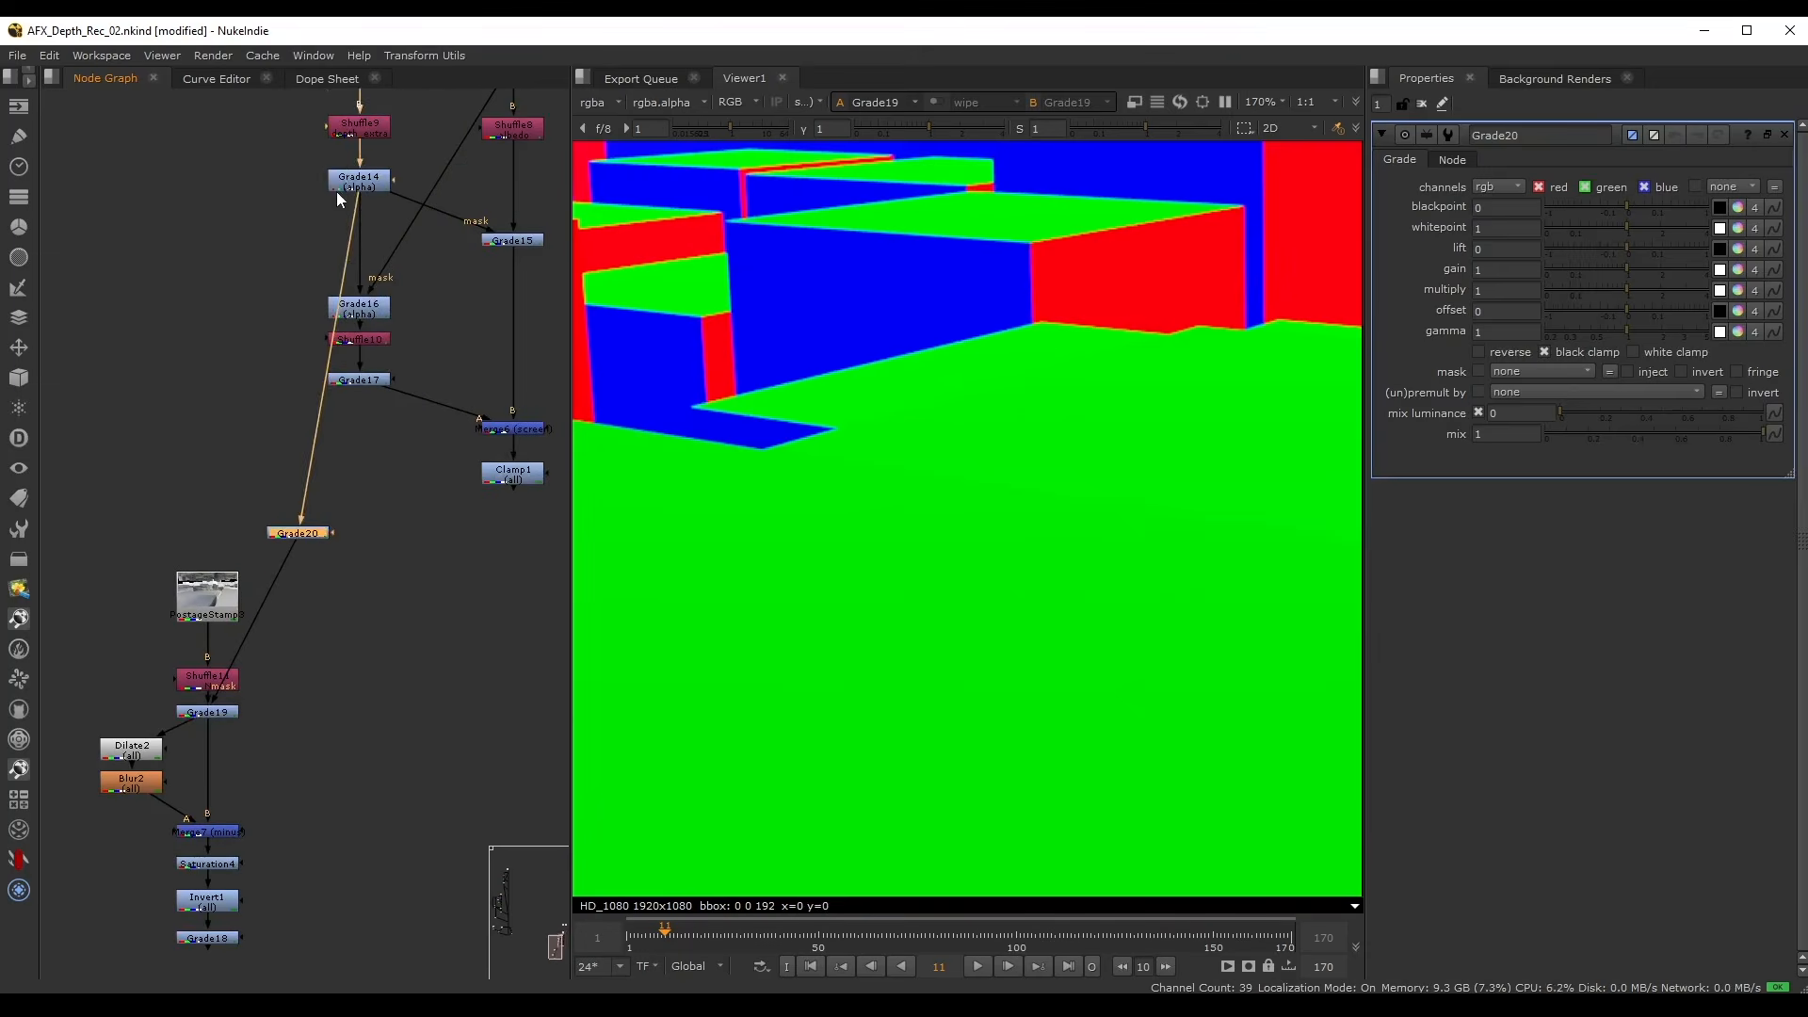
- Reconnect the new mask Grade's input to the depth Shuffle9 and route the connection through a Dot
{"action": "left_click_drag", "start_coordinate": [336, 192], "coordinate": [331, 149]}
{"action": "left_click_drag", "start_coordinate": [353, 214], "coordinate": [346, 134]}
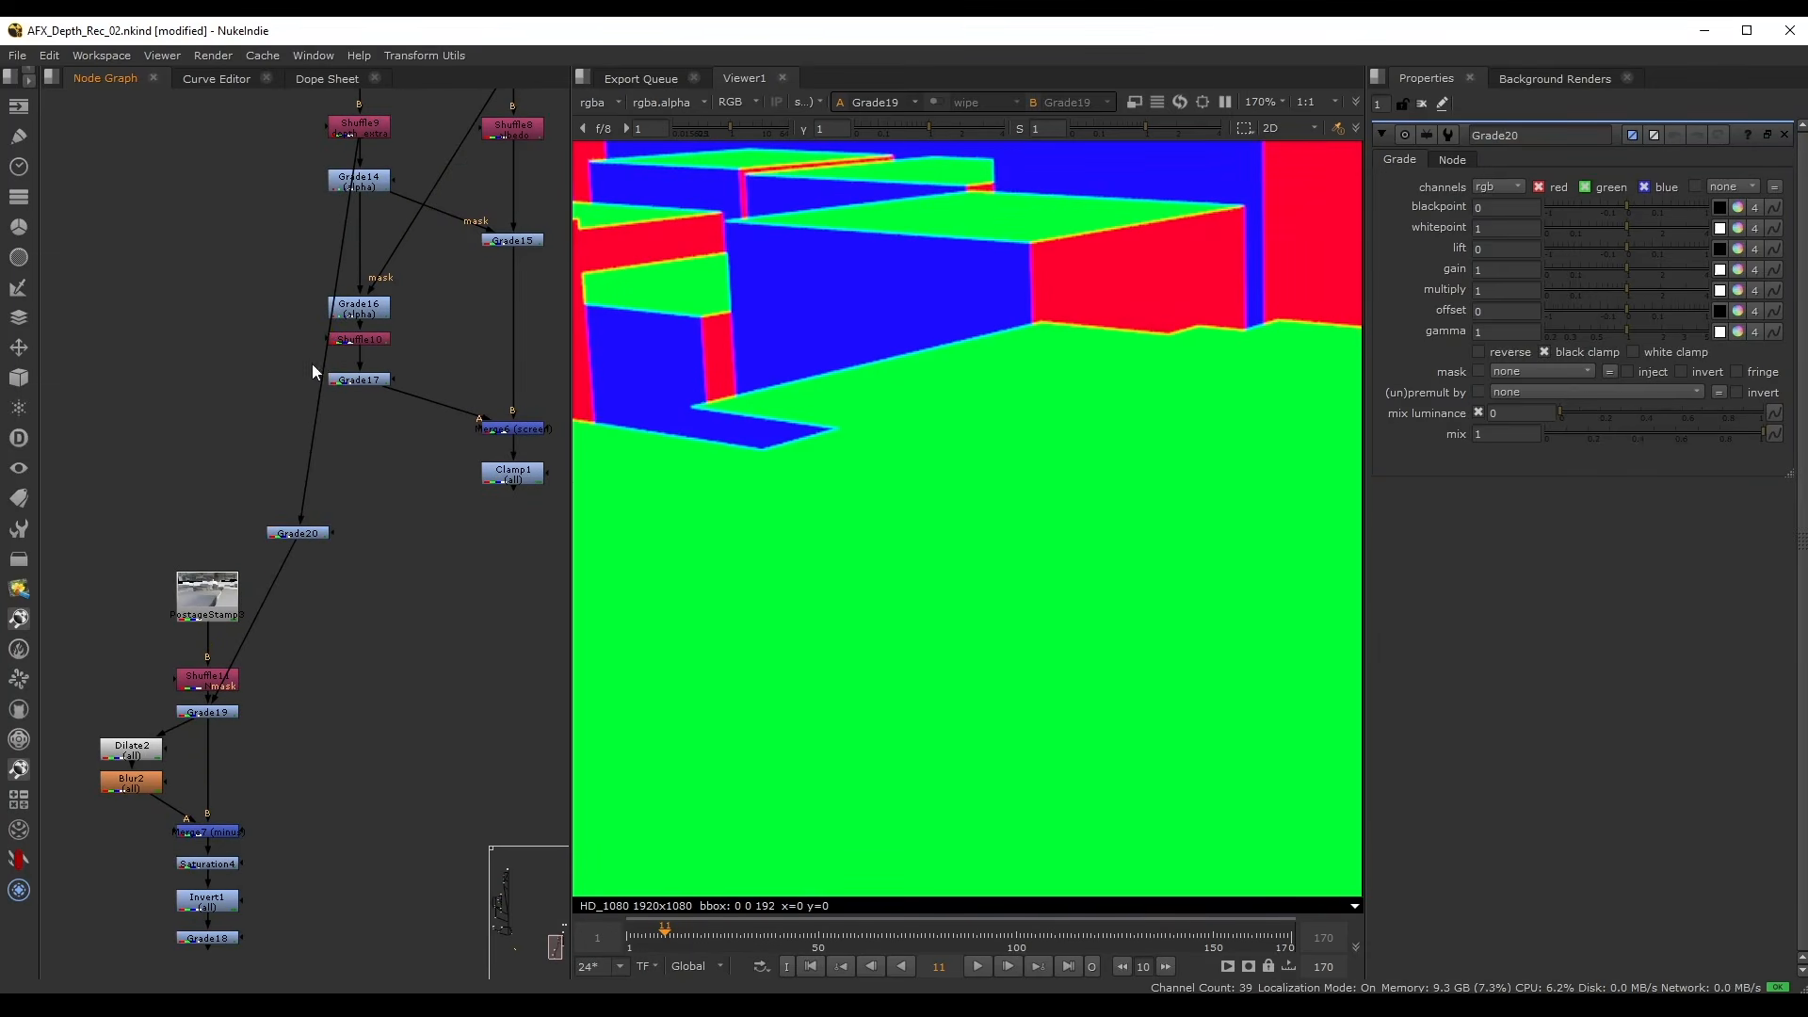
{"action": "left_click_drag", "start_coordinate": [327, 333], "coordinate": [294, 140], "text": "ctrl"}
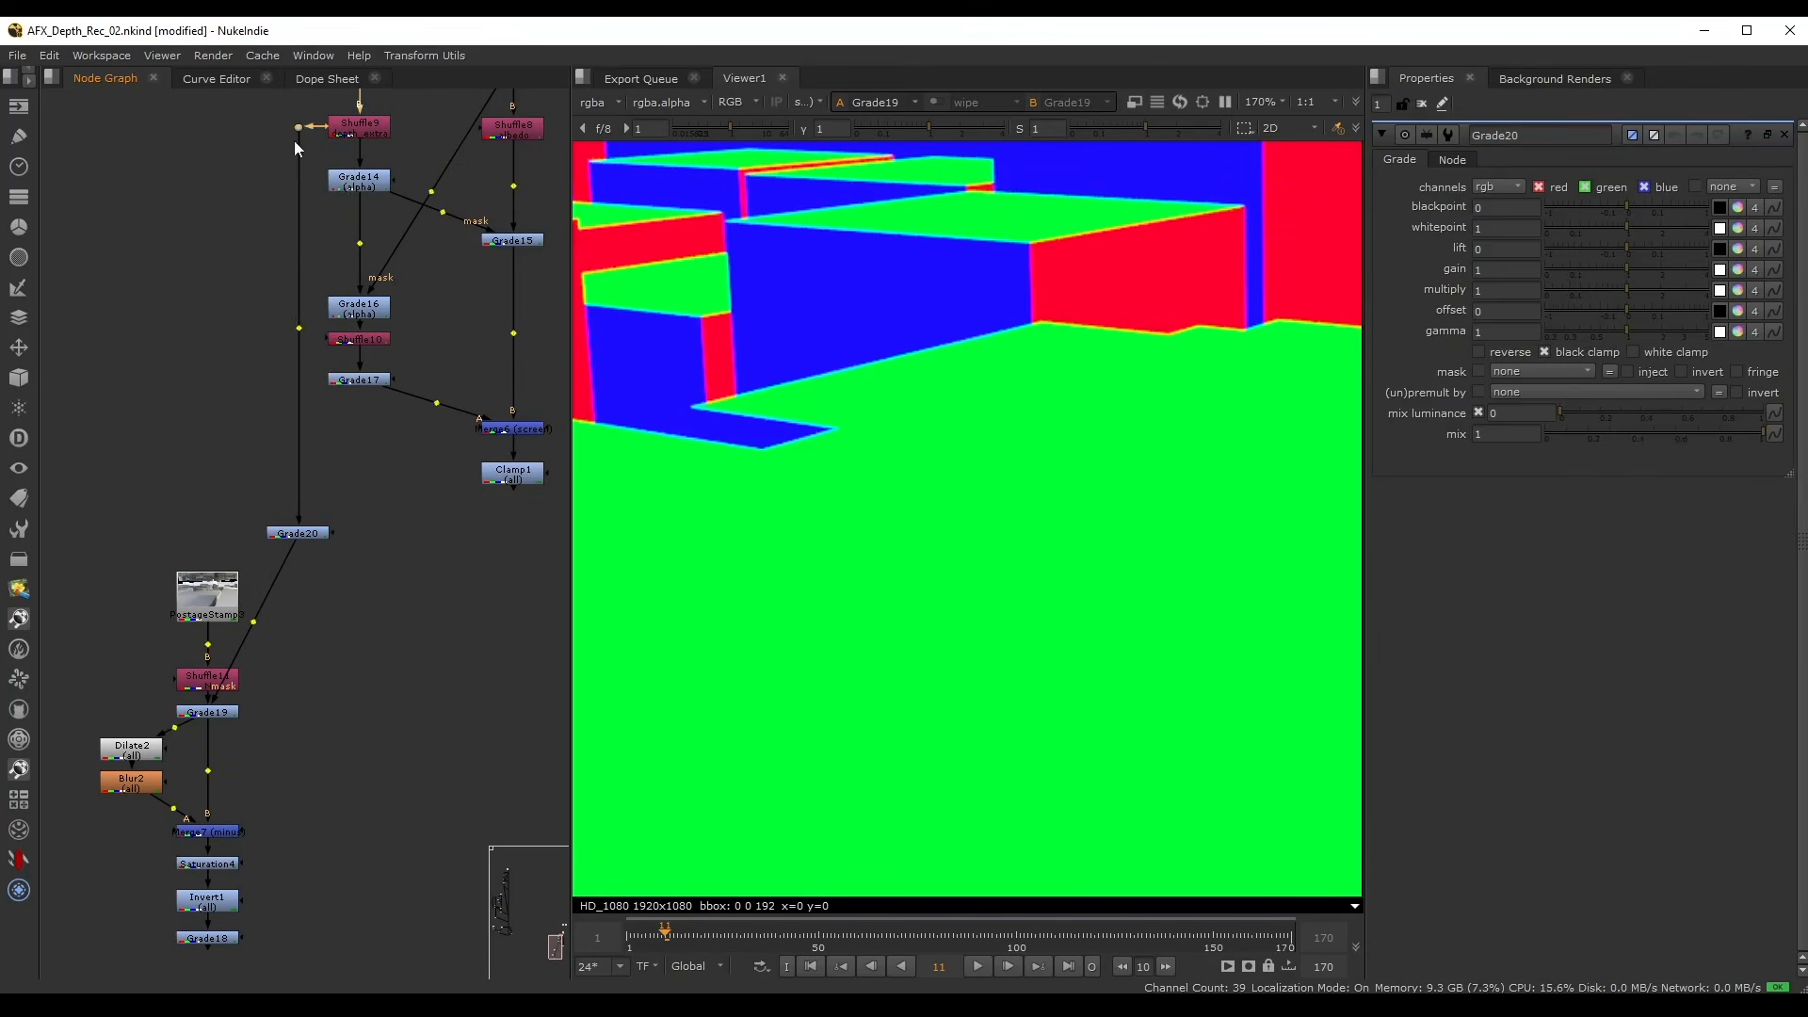
- Set the mask Grade to the alpha channel with a whitepoint of 200 and view its alpha
{"action": "left_click", "coordinate": [294, 534]}
{"action": "key", "text": "1"}
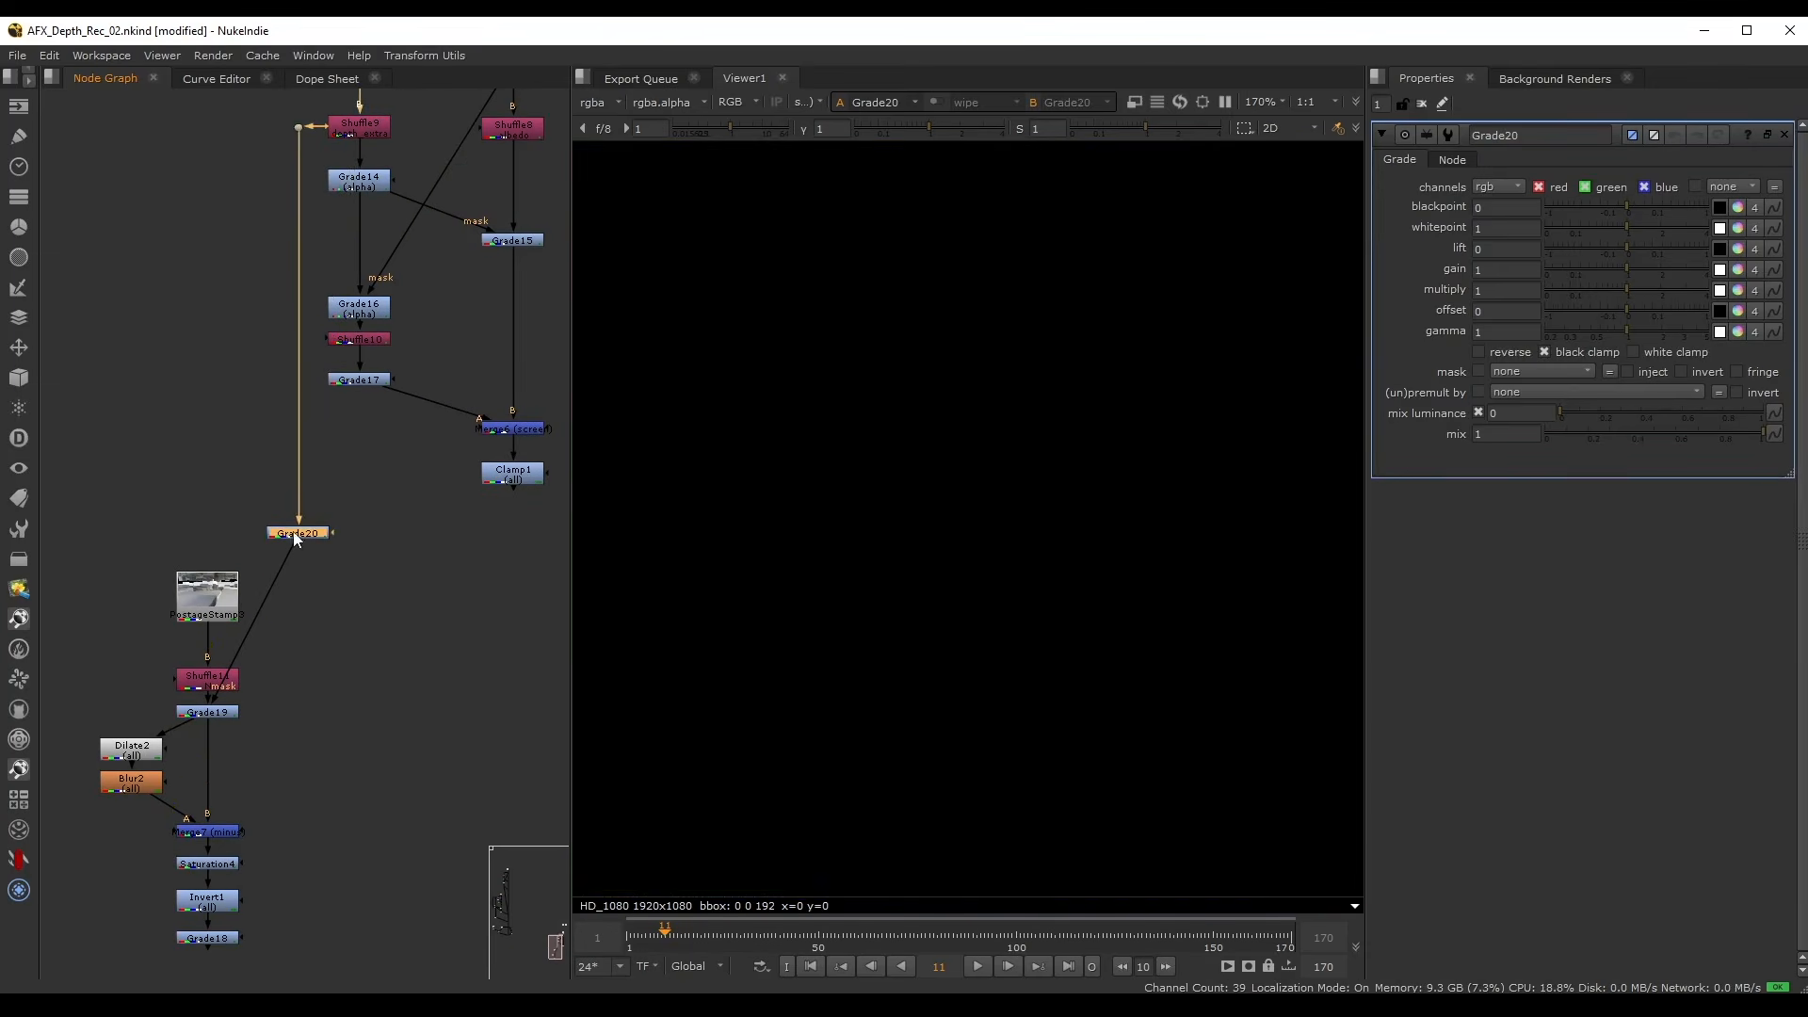
{"action": "left_click", "coordinate": [1497, 186]}
{"action": "left_click", "coordinate": [1516, 282]}
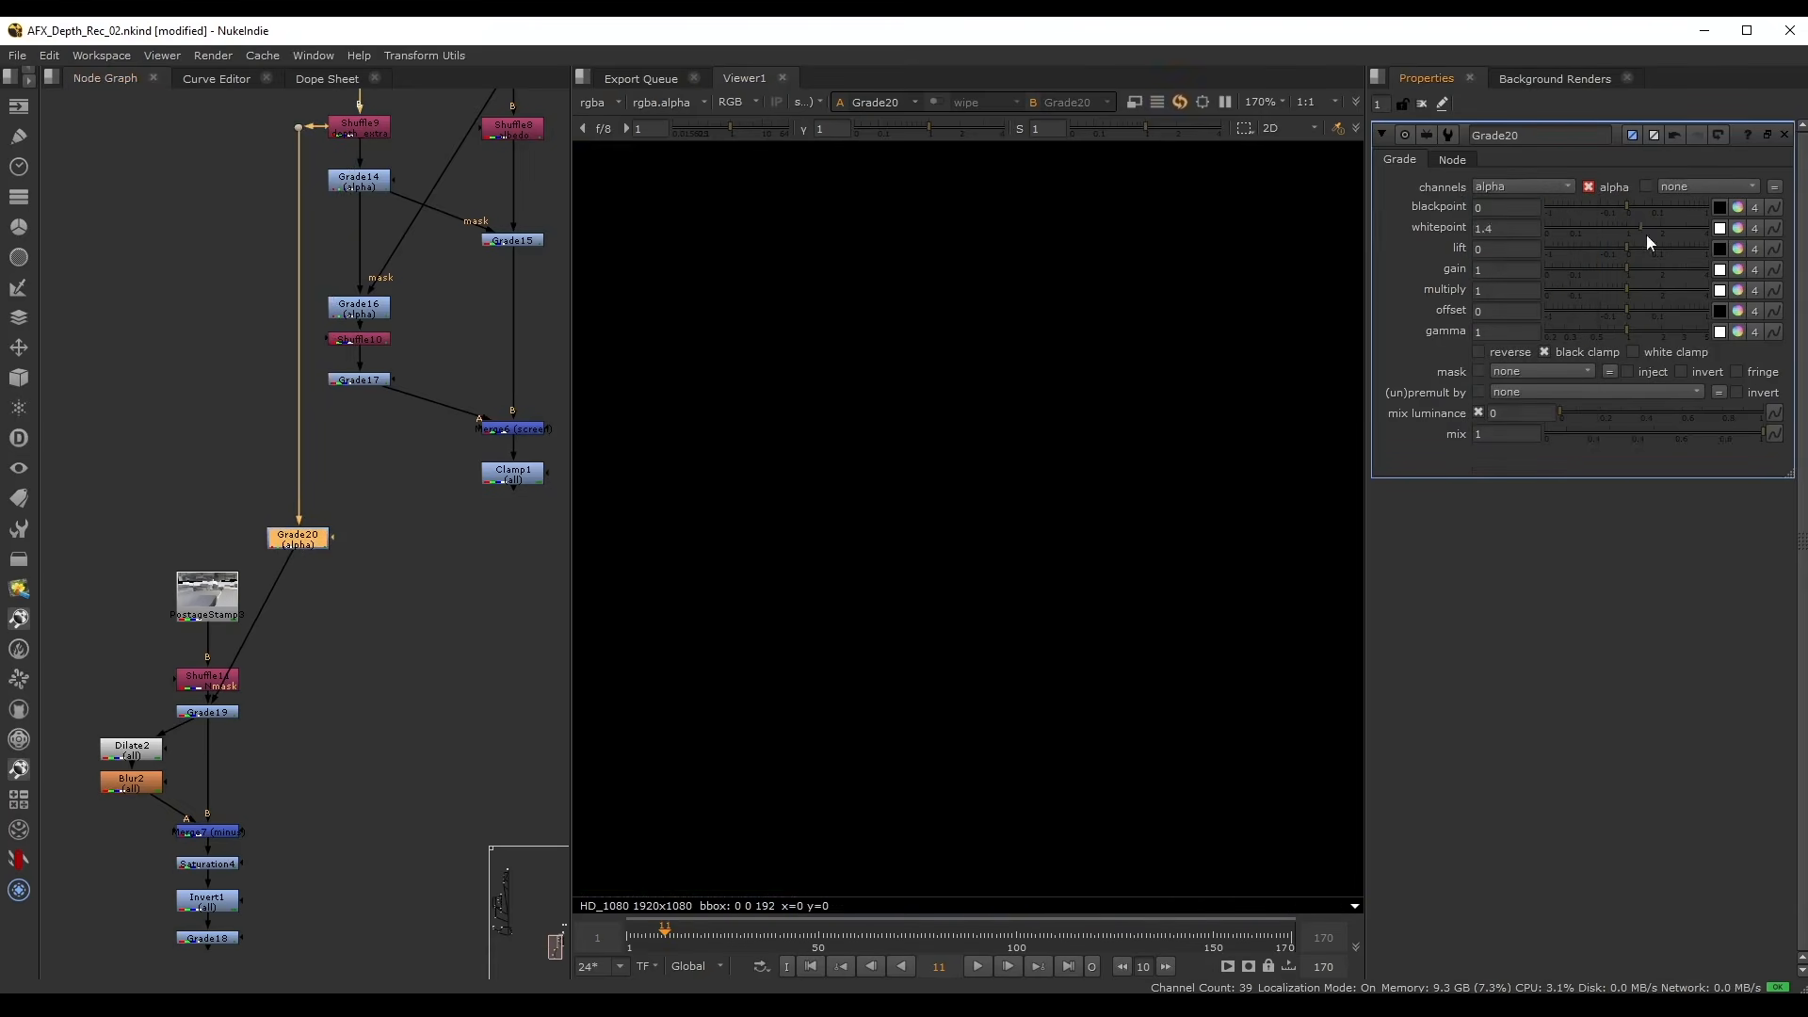
{"action": "double_click", "coordinate": [1497, 228]}
{"action": "type", "text": "200"}
{"action": "key", "text": "Return"}
{"action": "key", "text": "a"}
{"action": "scroll", "coordinate": [986, 437], "scroll_direction": "down", "scroll_amount": 5}
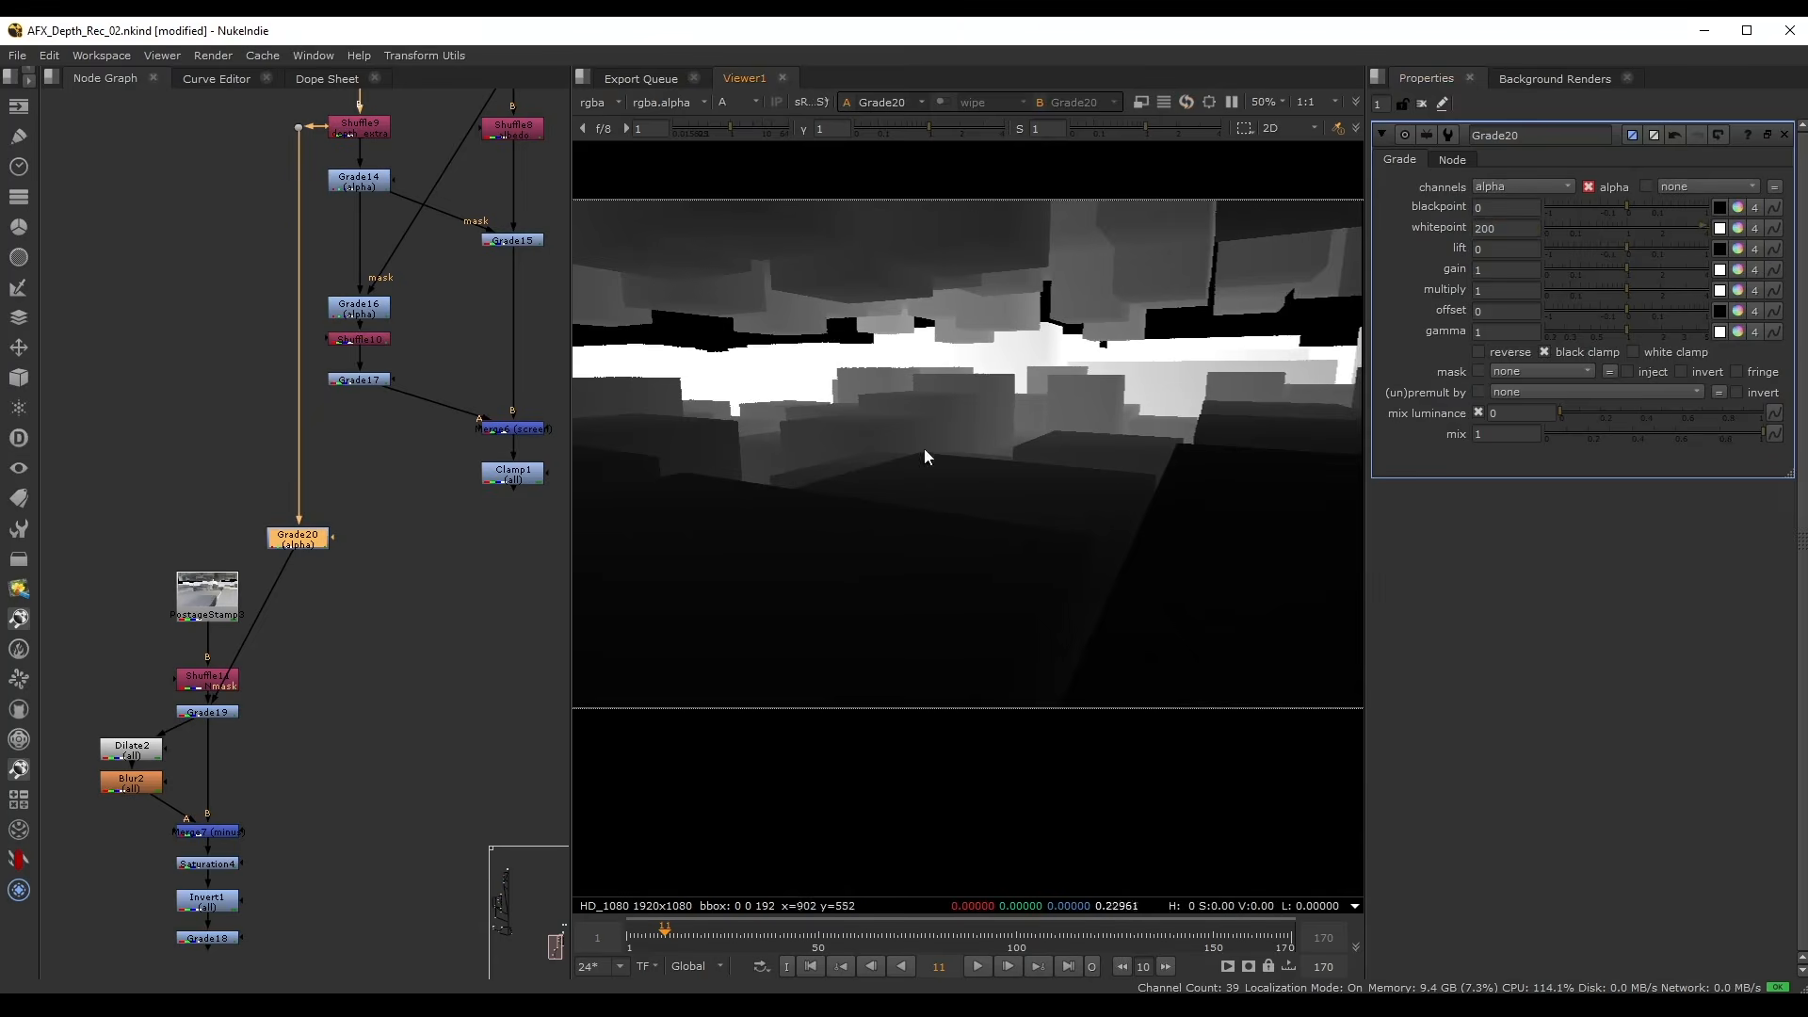
- Move the mask Grade down beside the outline tree and view the masked normals Grade in RGB
{"action": "middle_click_drag", "start_coordinate": [334, 541], "coordinate": [369, 433]}
{"action": "left_click_drag", "start_coordinate": [339, 432], "coordinate": [339, 518]}
{"action": "left_click", "coordinate": [246, 607]}
{"action": "key", "text": "1"}
{"action": "double_click", "coordinate": [244, 607]}
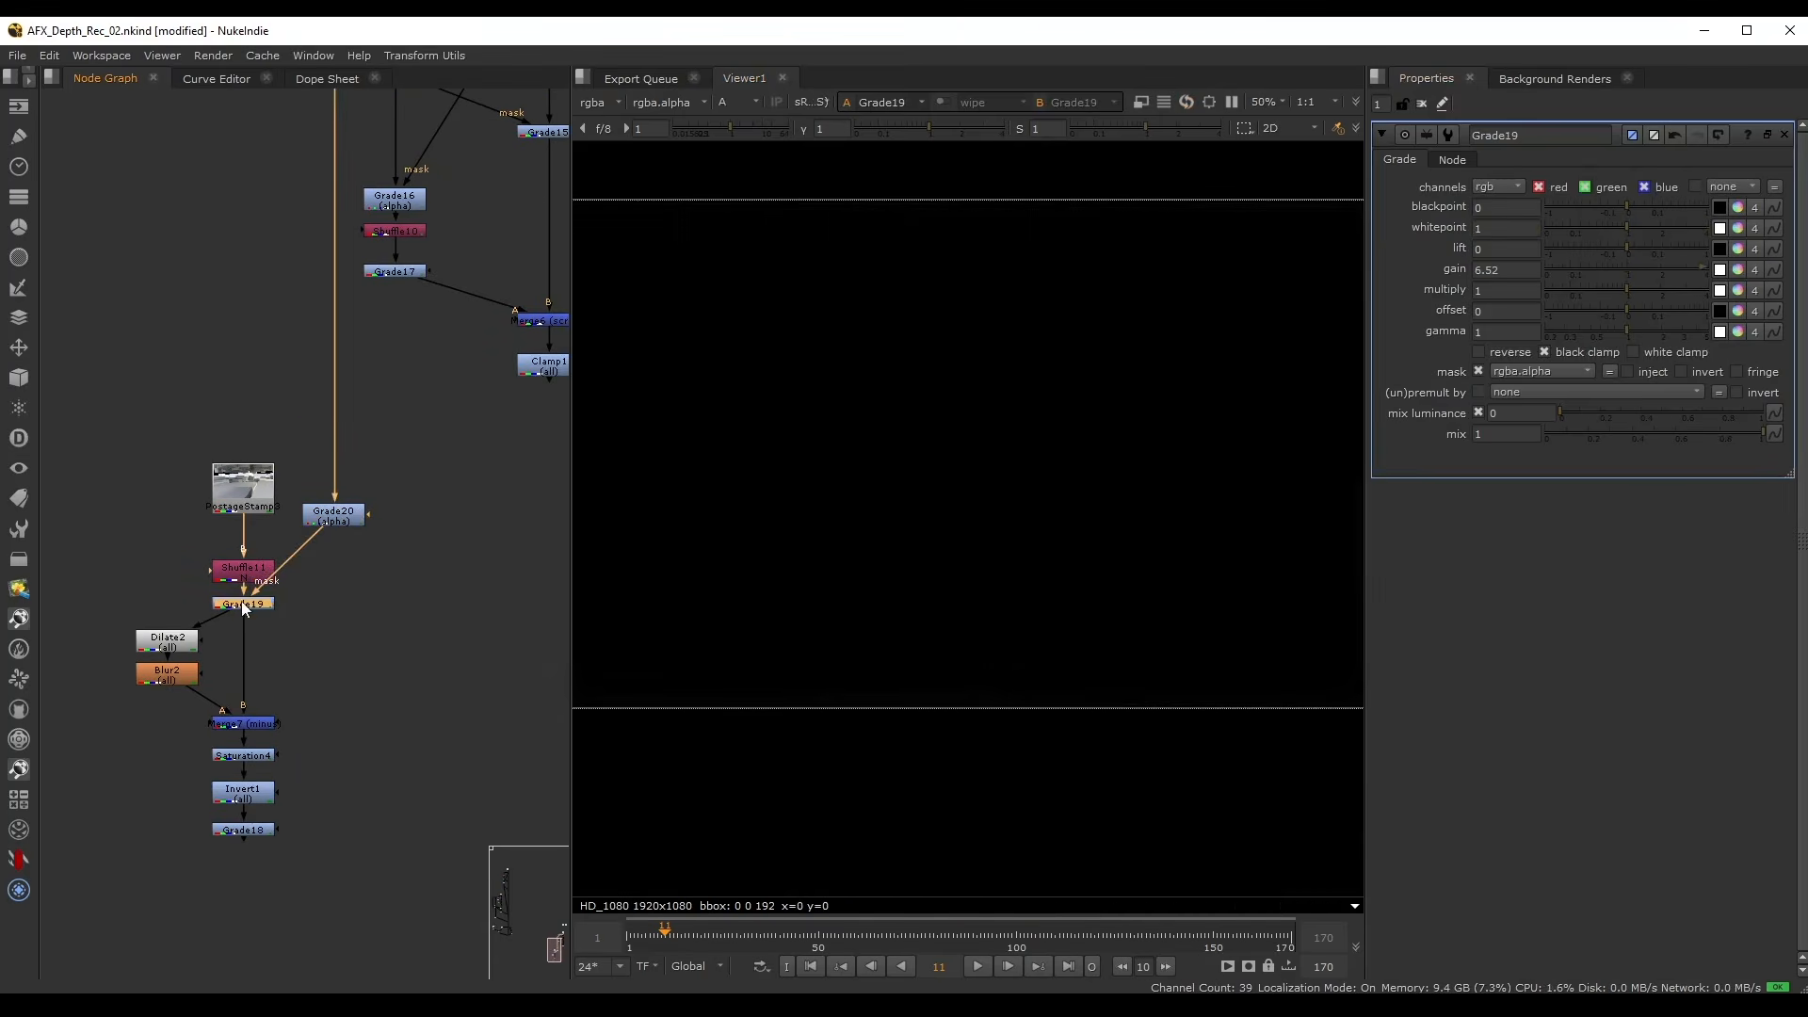
{"action": "key", "text": "a"}
{"action": "scroll", "coordinate": [417, 499], "scroll_direction": "up", "scroll_amount": 3}
{"action": "double_click", "coordinate": [323, 535]}
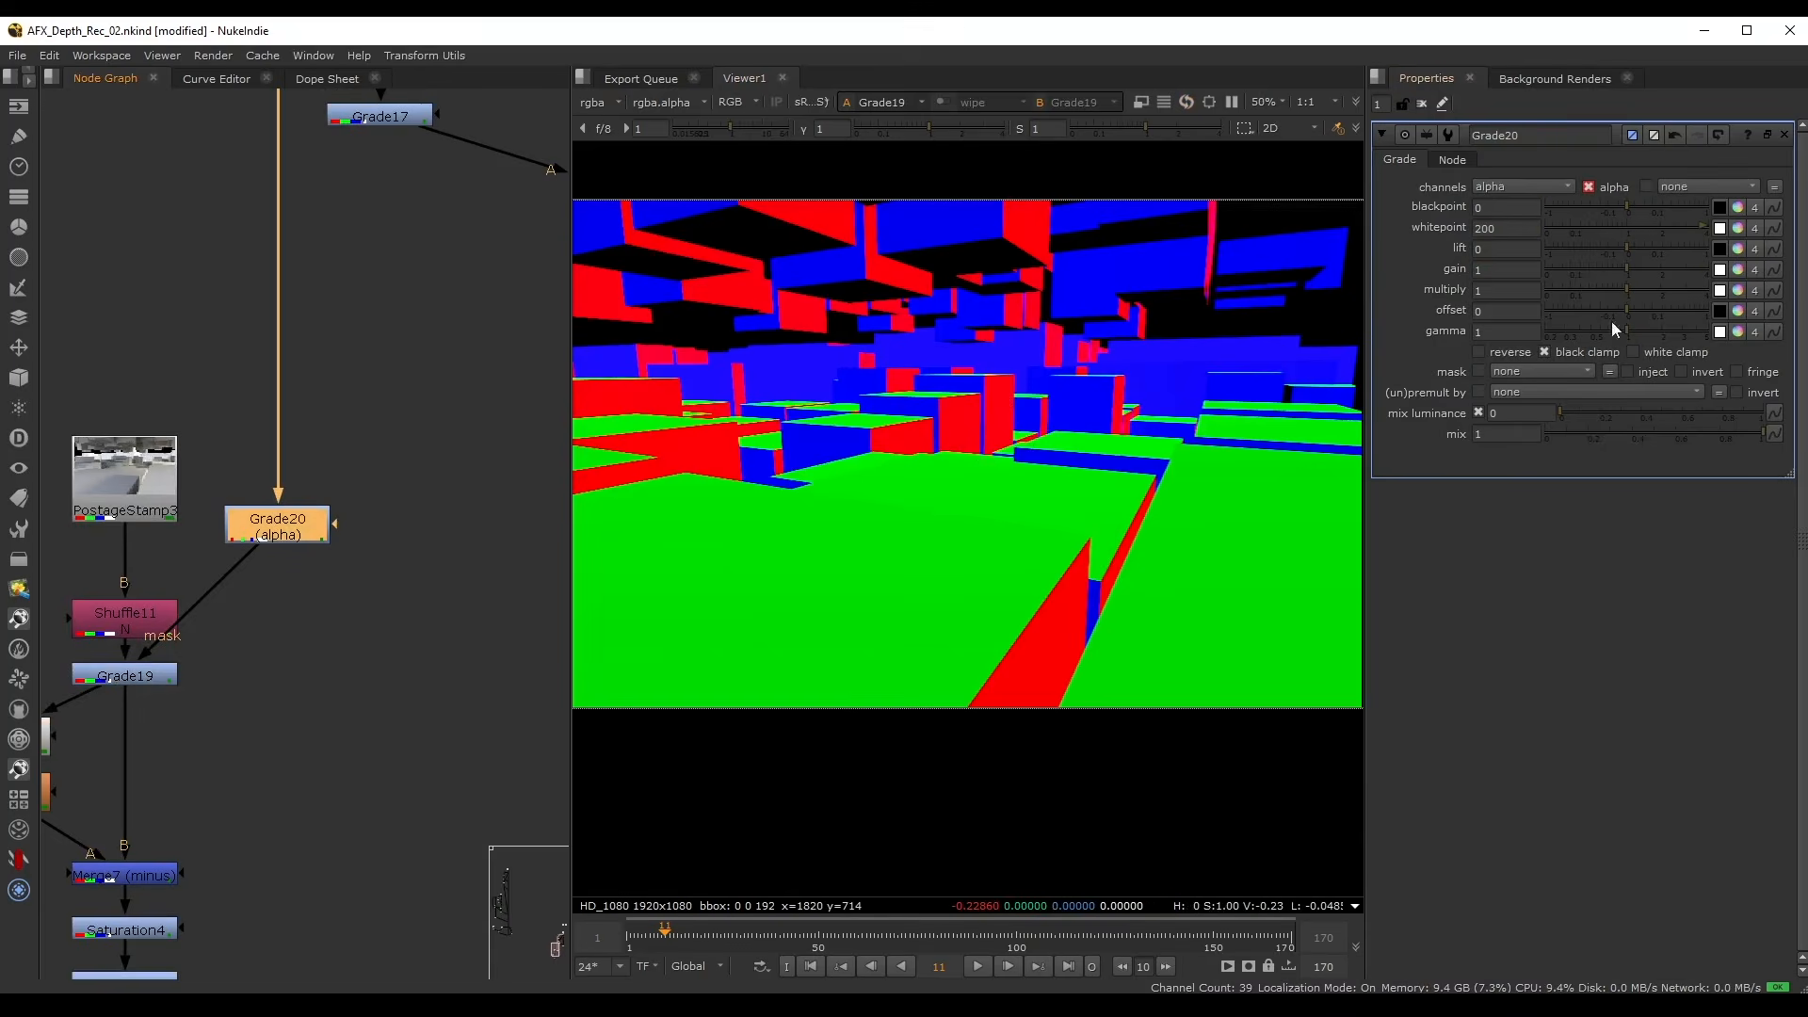
{"action": "left_click_drag", "start_coordinate": [1557, 336], "coordinate": [1604, 337]}
{"action": "key", "text": "ctrl+z"}
{"action": "left_click", "coordinate": [1478, 227]}
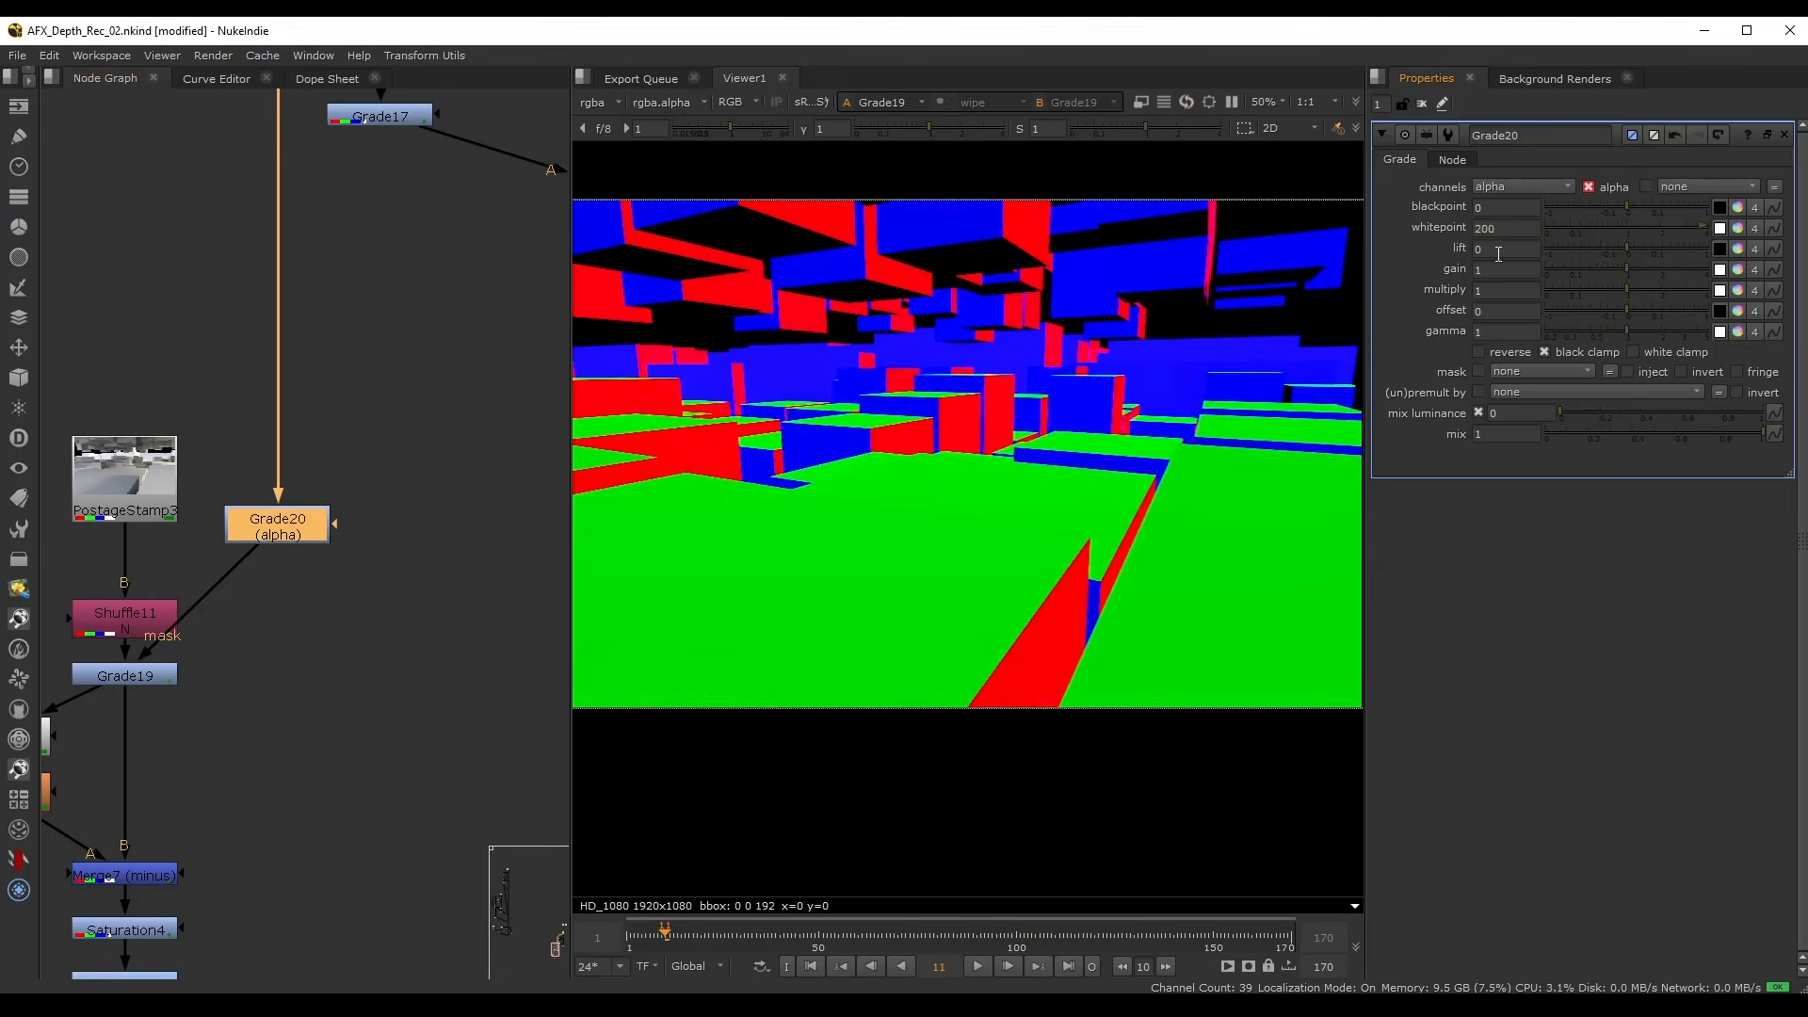
- Raise Shuffle11 slightly for spacing and set the normals Grade19 to gamma 0.35 and gain 14.65
{"action": "middle_click_drag", "start_coordinate": [147, 621], "coordinate": [235, 531]}
{"action": "left_click_drag", "start_coordinate": [235, 531], "coordinate": [235, 501]}
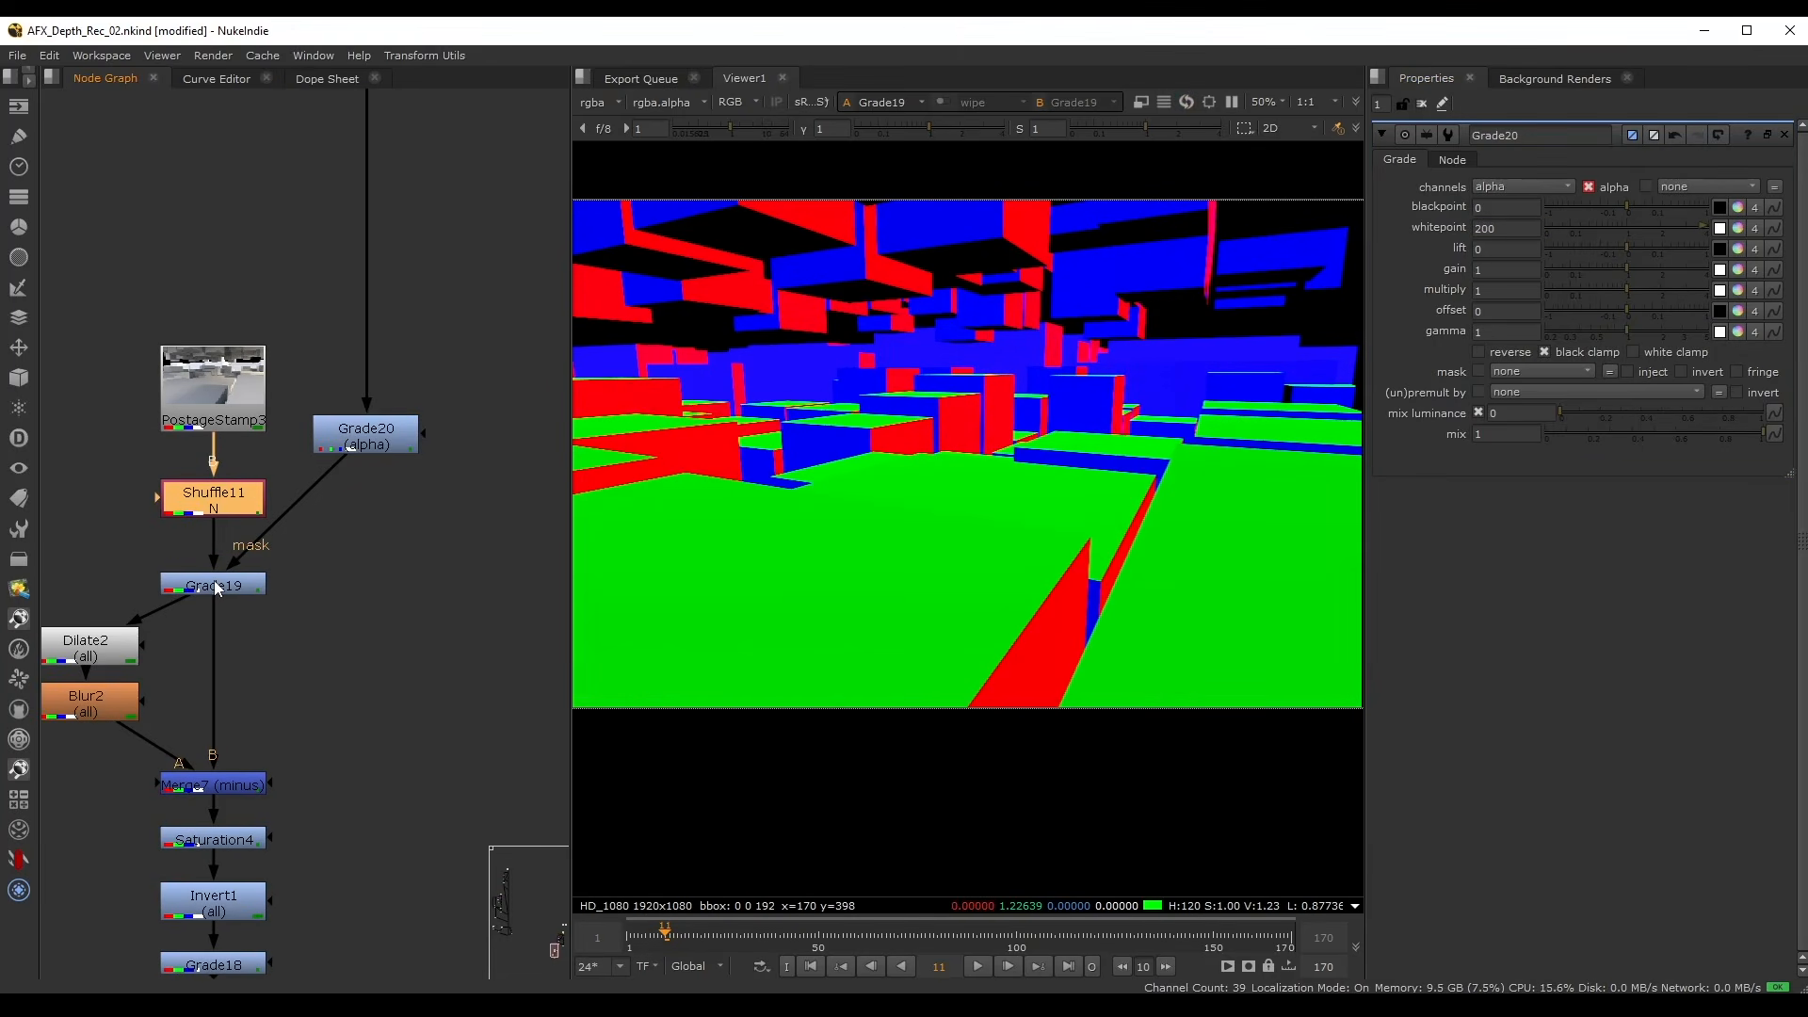
{"action": "double_click", "coordinate": [213, 584]}
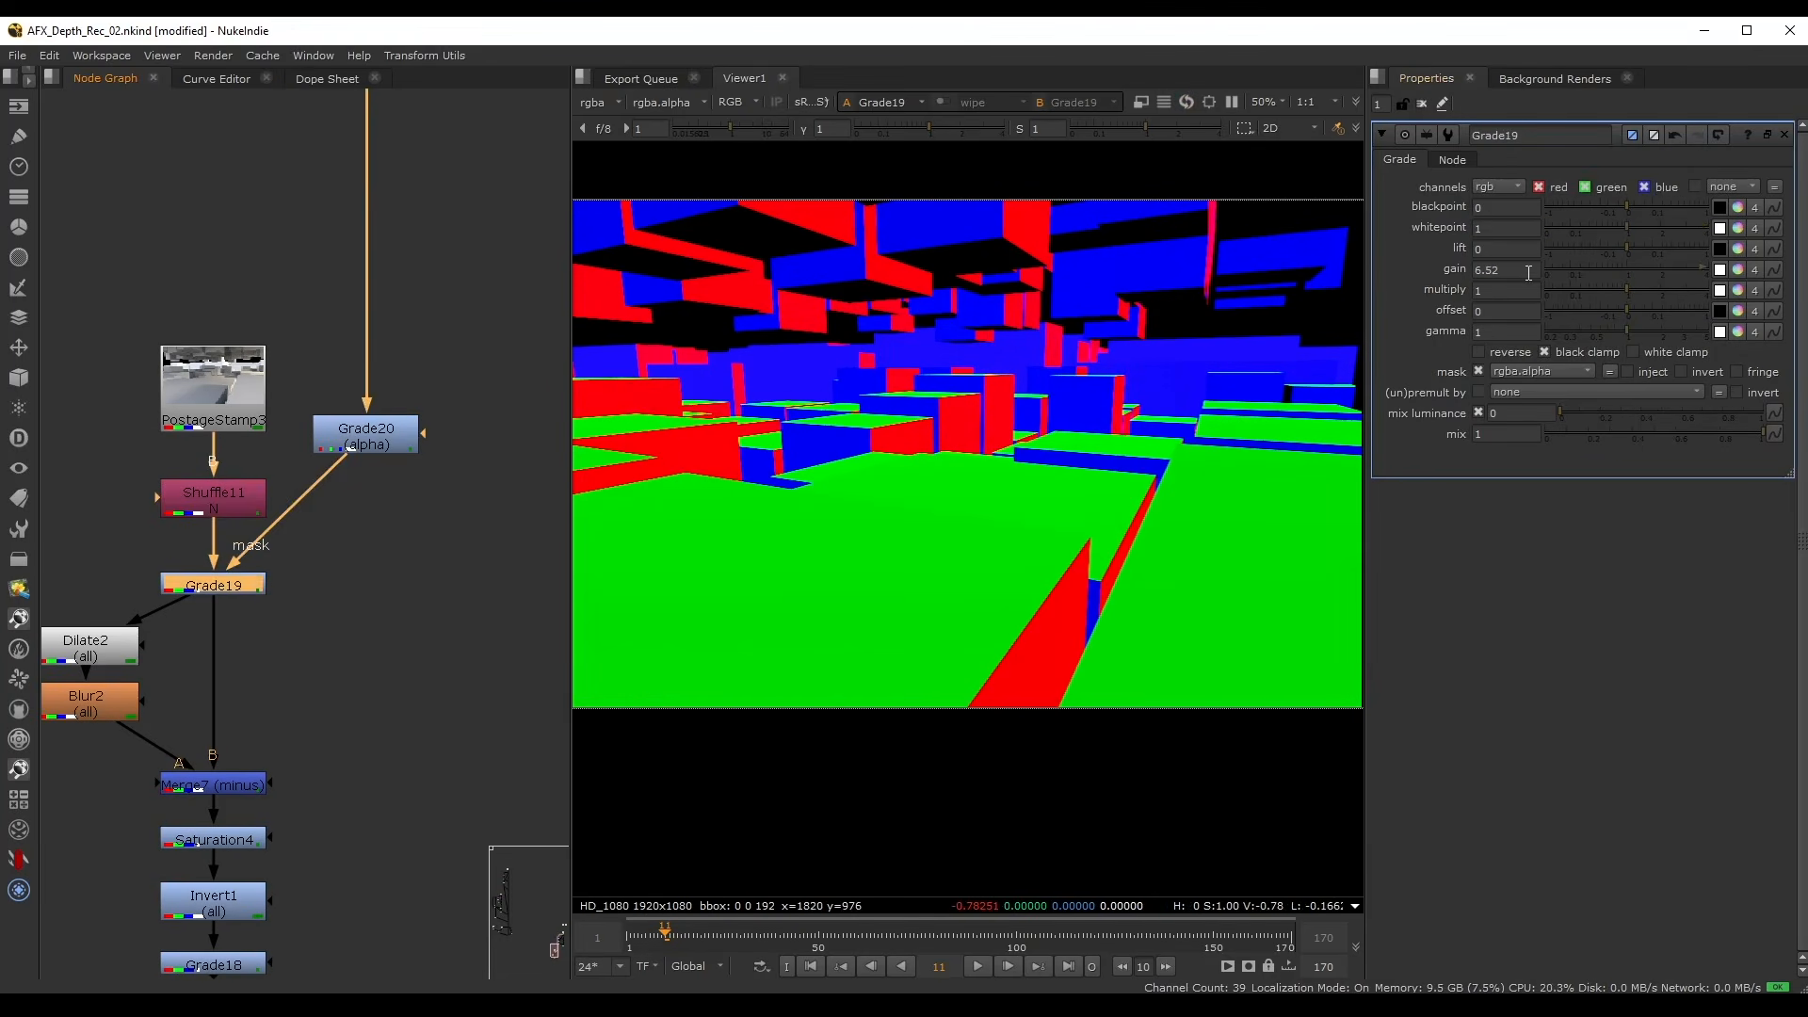
{"action": "left_click_drag", "start_coordinate": [1619, 332], "coordinate": [1568, 333]}
{"action": "key", "text": "ctrl+z"}
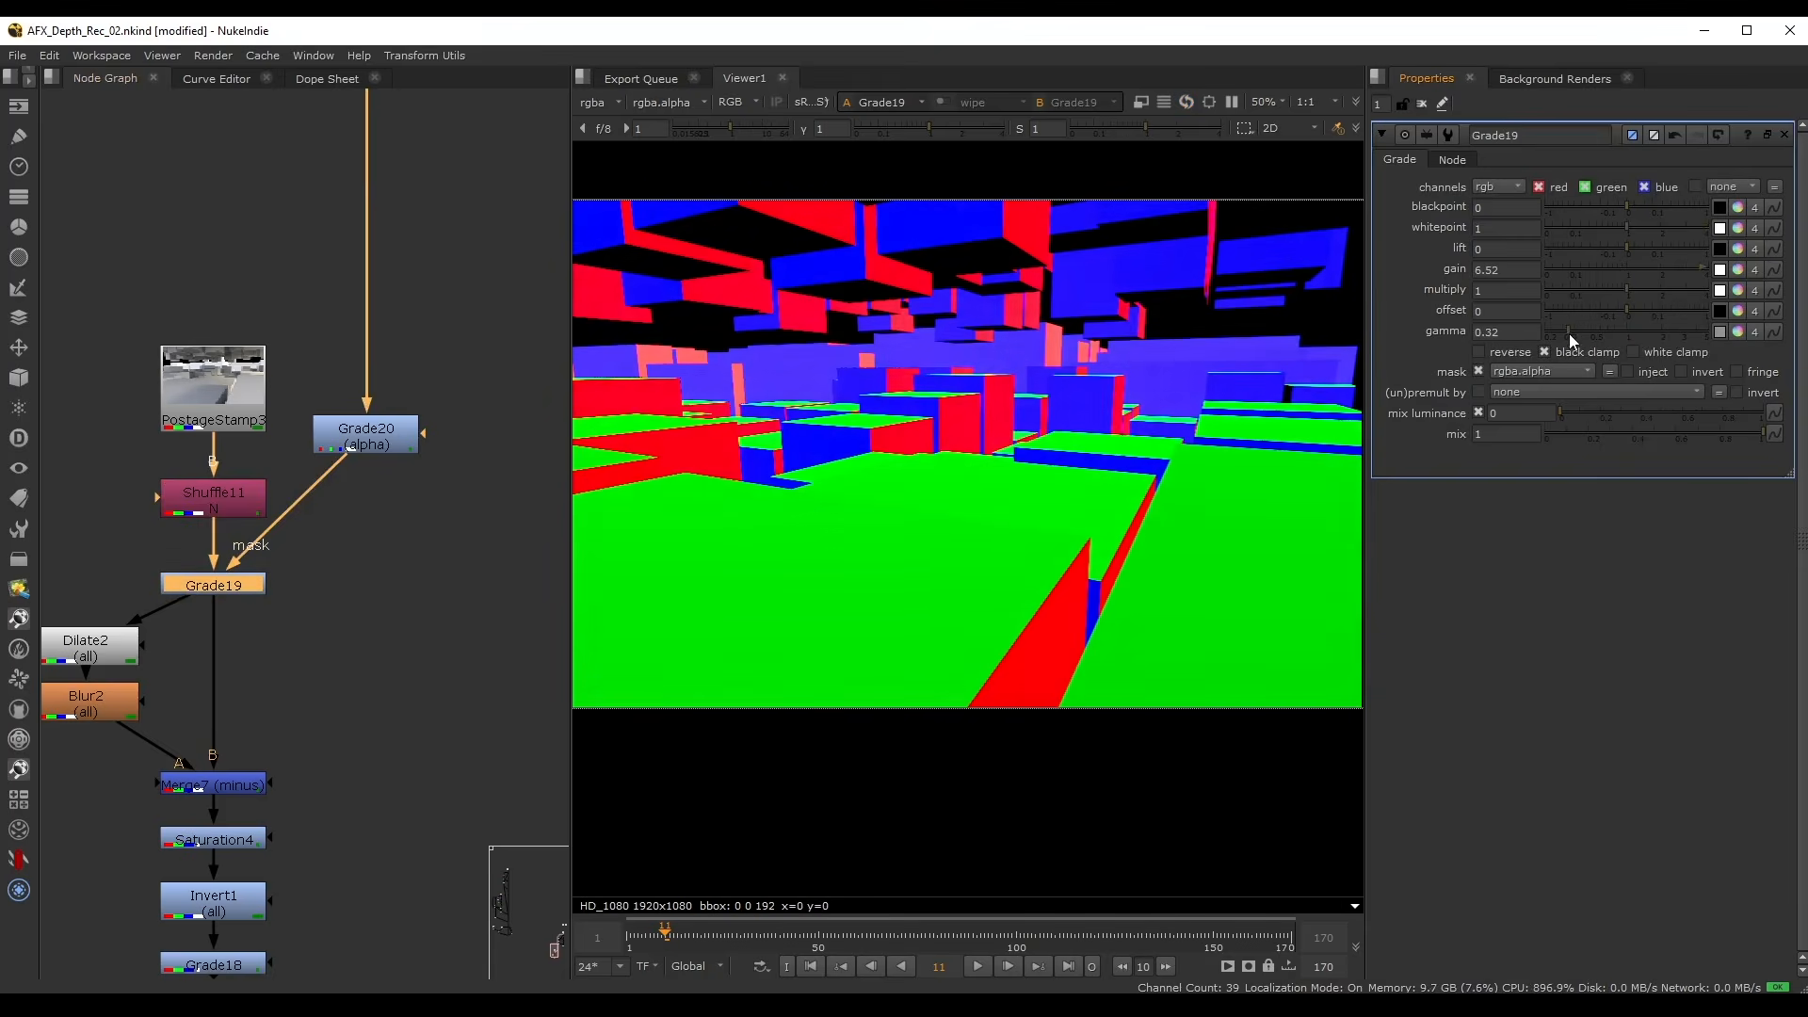
{"action": "middle_click_drag", "start_coordinate": [1511, 276], "coordinate": [1807, 256]}
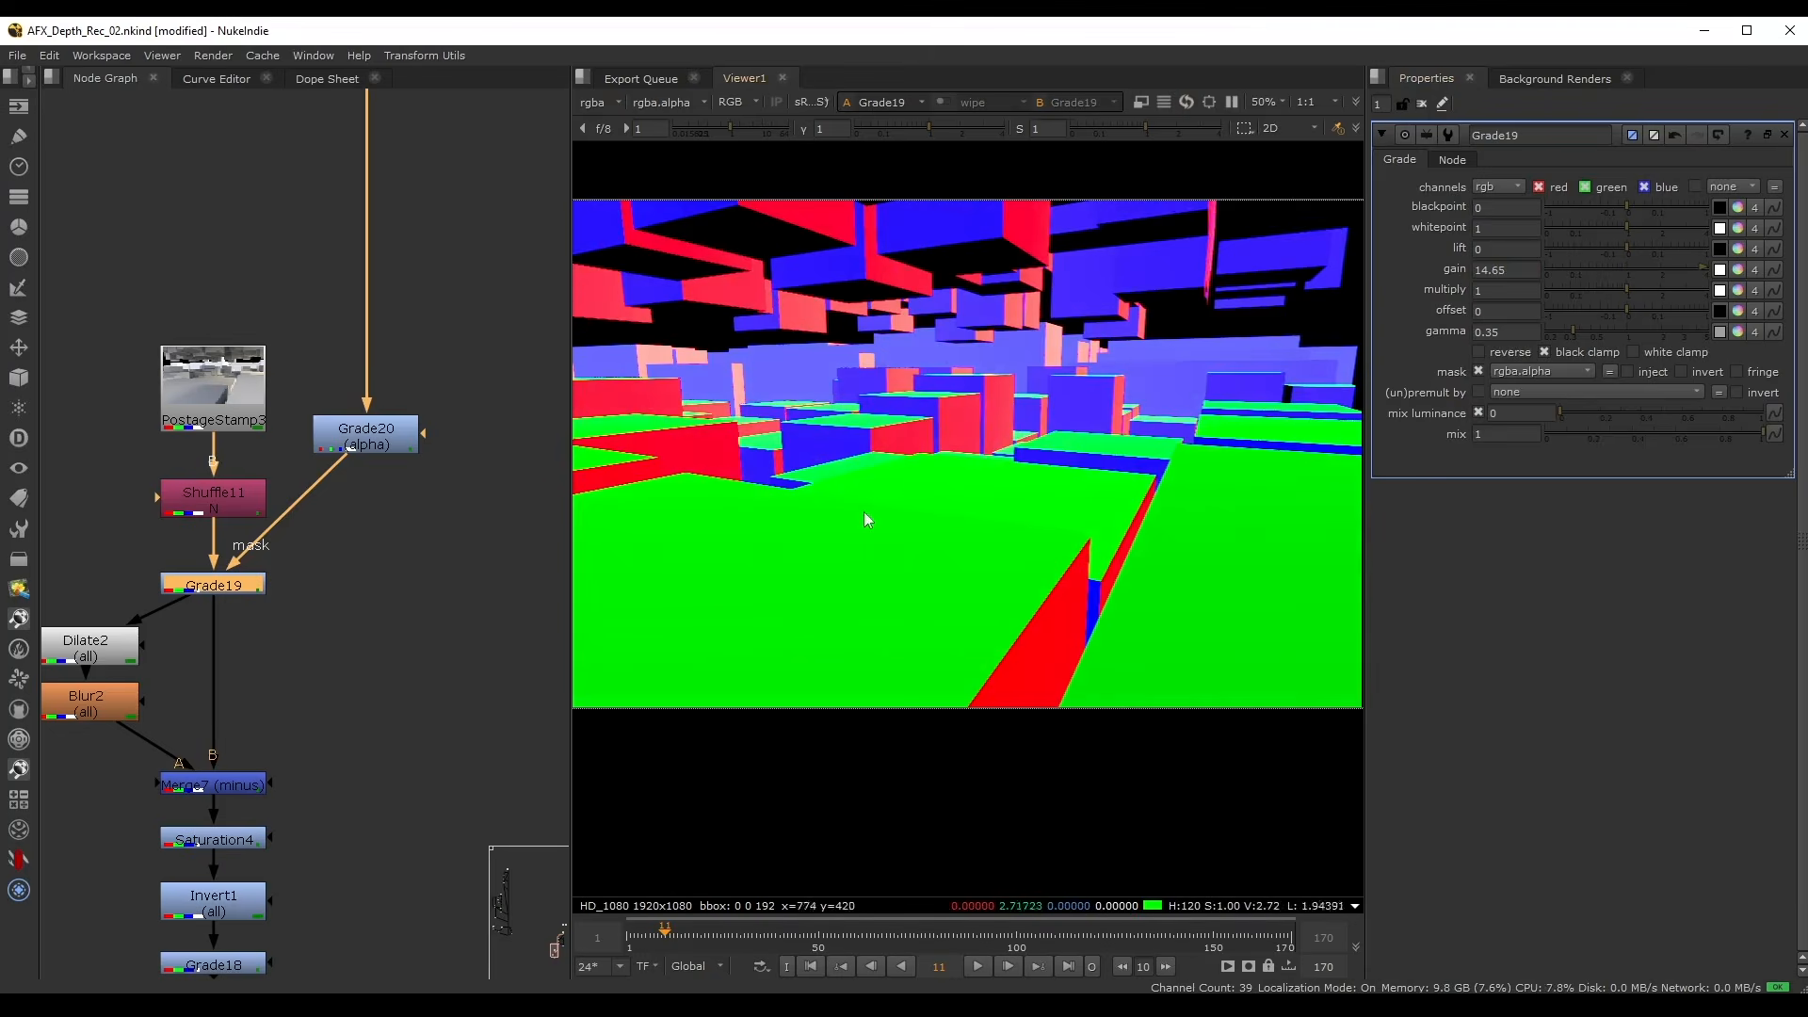
{"action": "scroll", "coordinate": [865, 514], "scroll_direction": "up", "scroll_amount": 2}
{"action": "scroll", "coordinate": [443, 580], "scroll_direction": "down", "scroll_amount": 1}
{"action": "scroll", "coordinate": [847, 495], "scroll_direction": "up", "scroll_amount": 2}
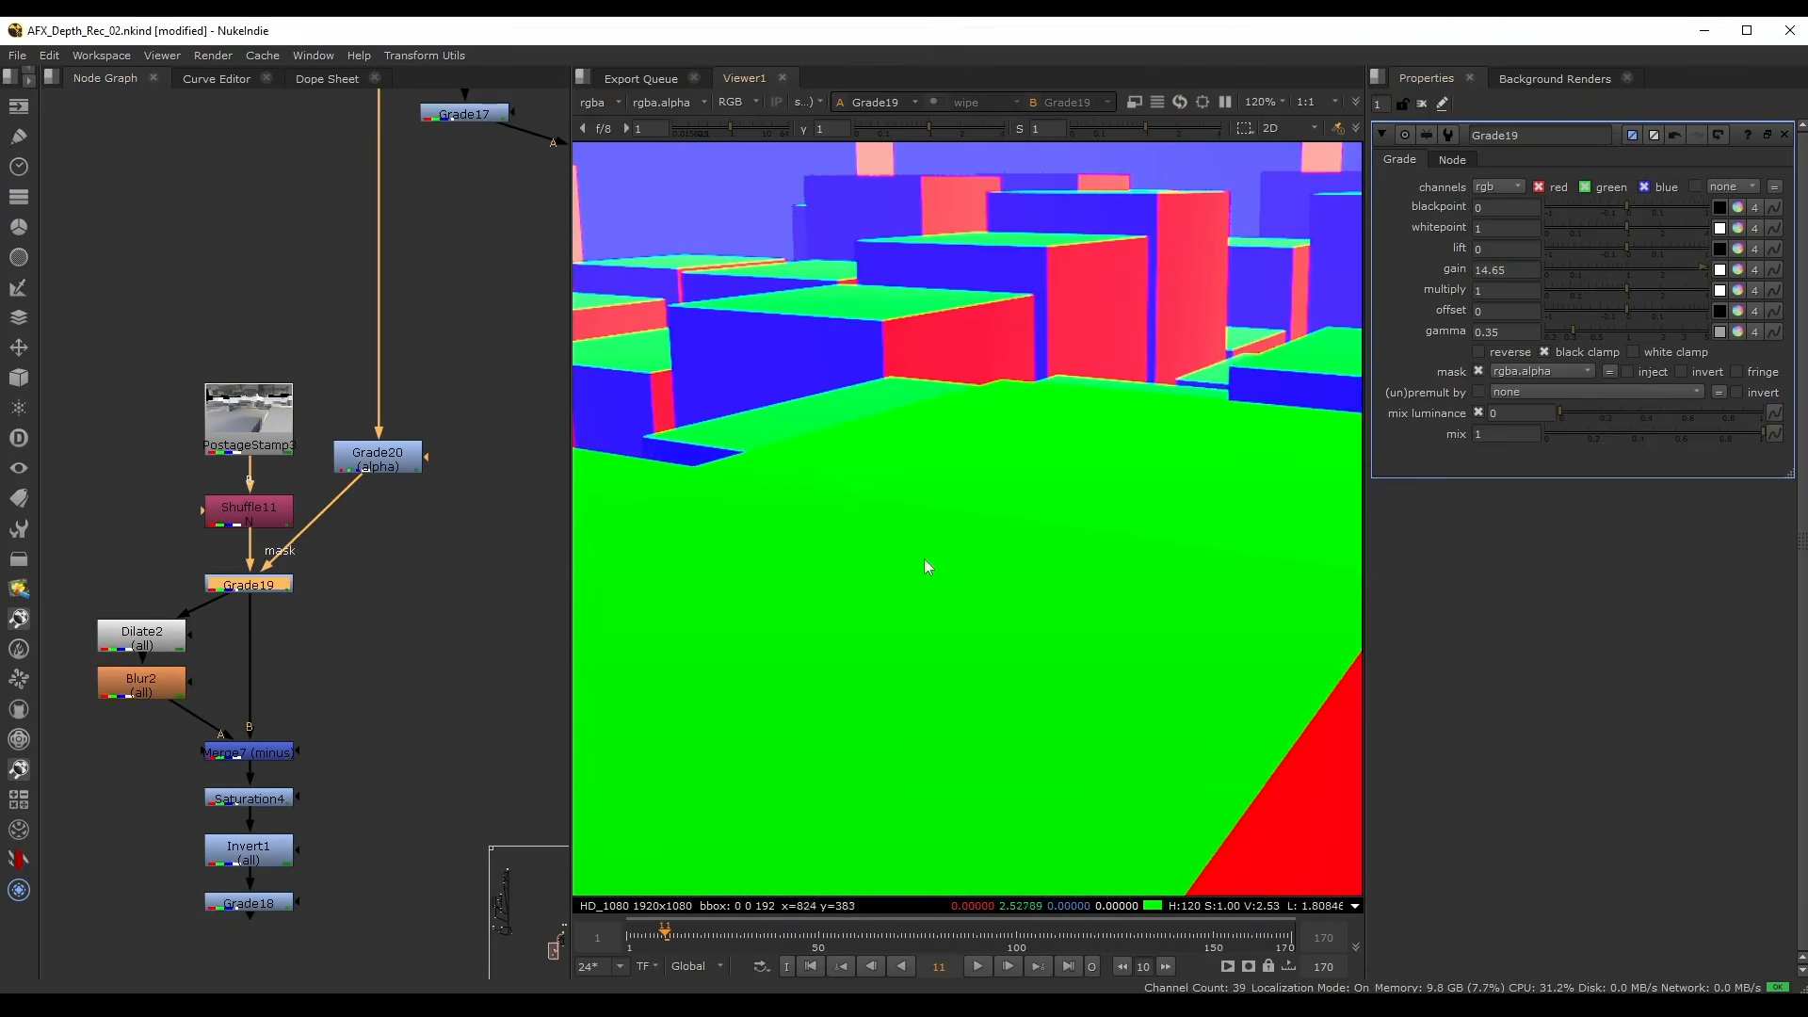
- View the Grade18 outlines and compare them with the normals Grade19 disabled and enabled
{"action": "middle_click_drag", "start_coordinate": [378, 771], "coordinate": [367, 673]}
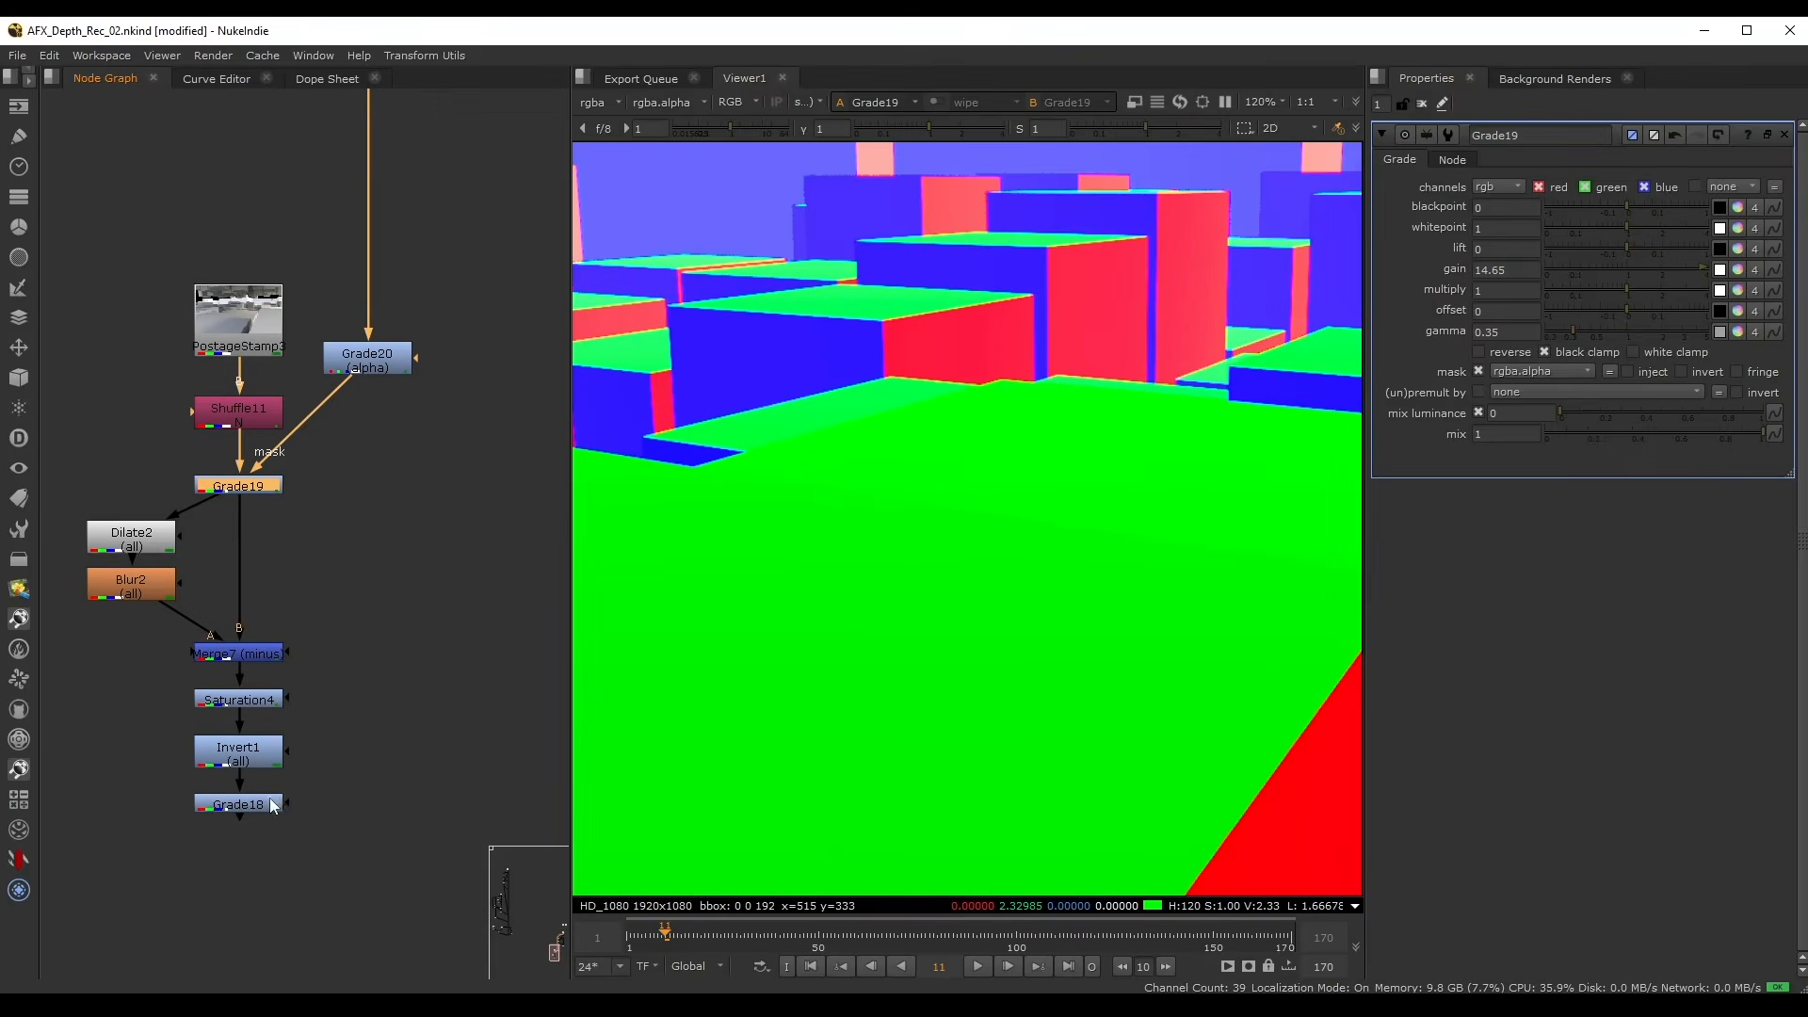
{"action": "left_click", "coordinate": [239, 804]}
{"action": "key", "text": "1"}
{"action": "scroll", "coordinate": [838, 561], "scroll_direction": "down", "scroll_amount": 2}
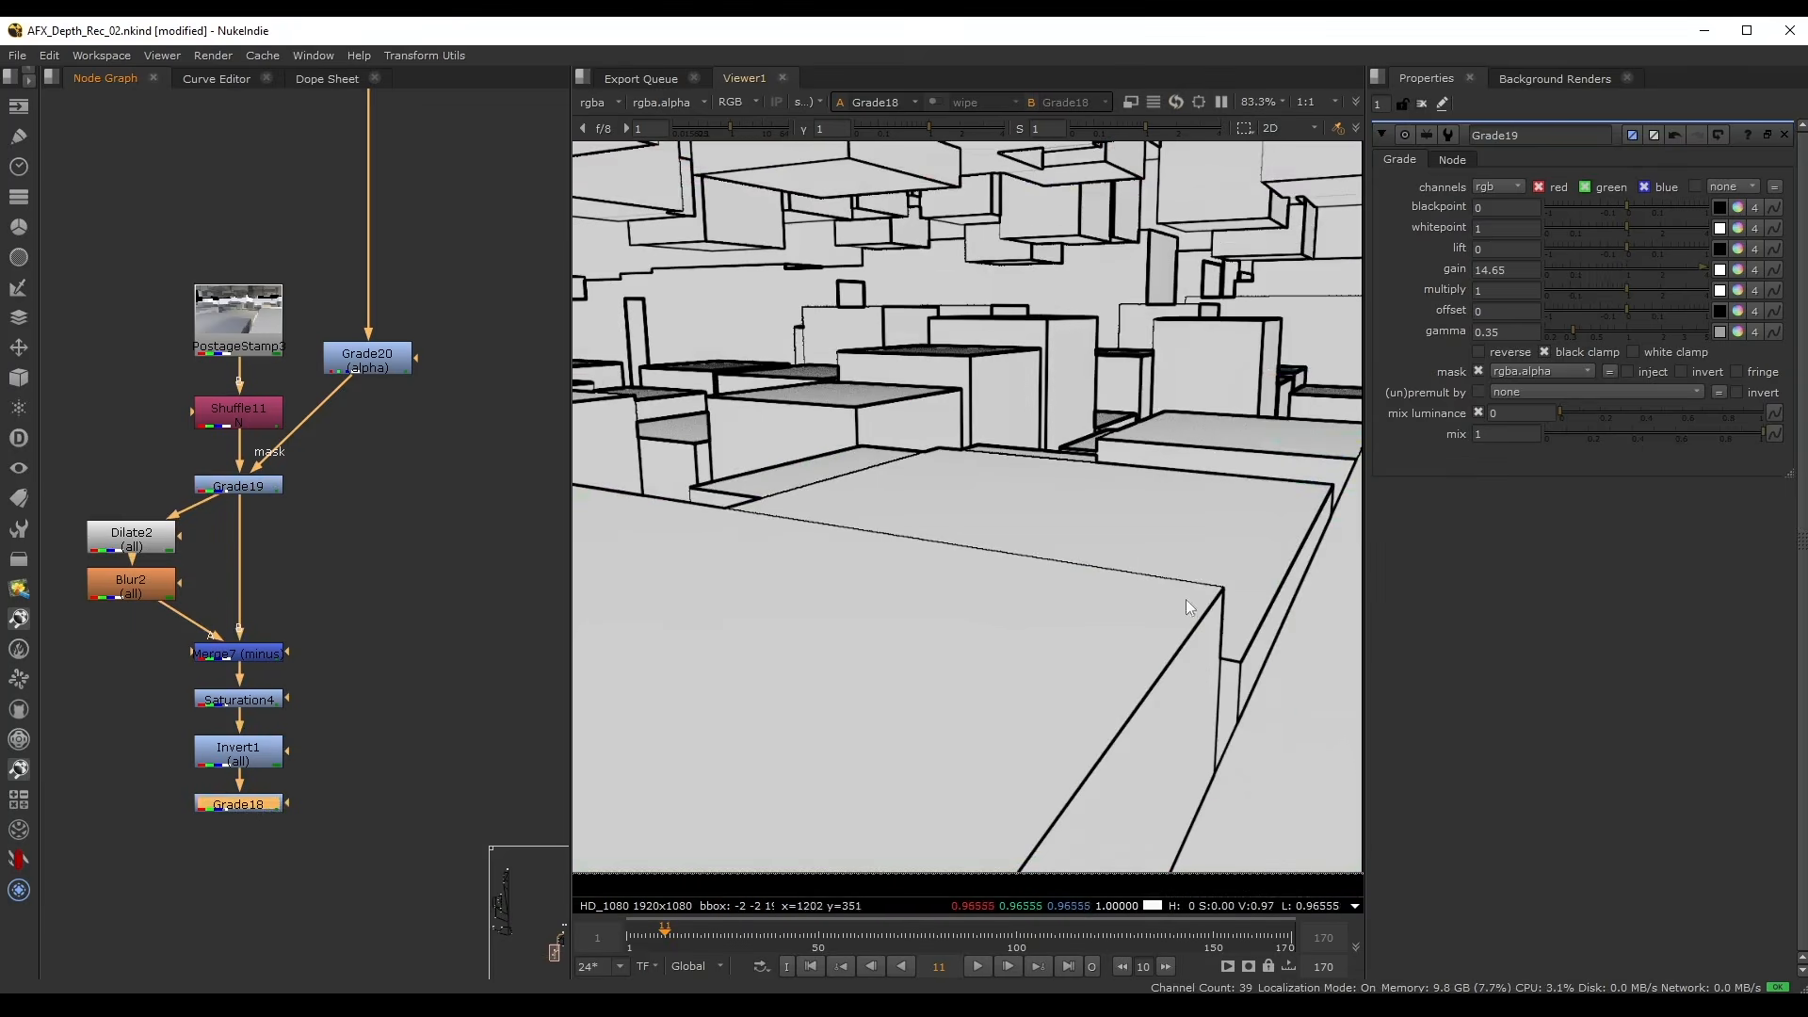
{"action": "left_click", "coordinate": [238, 486]}
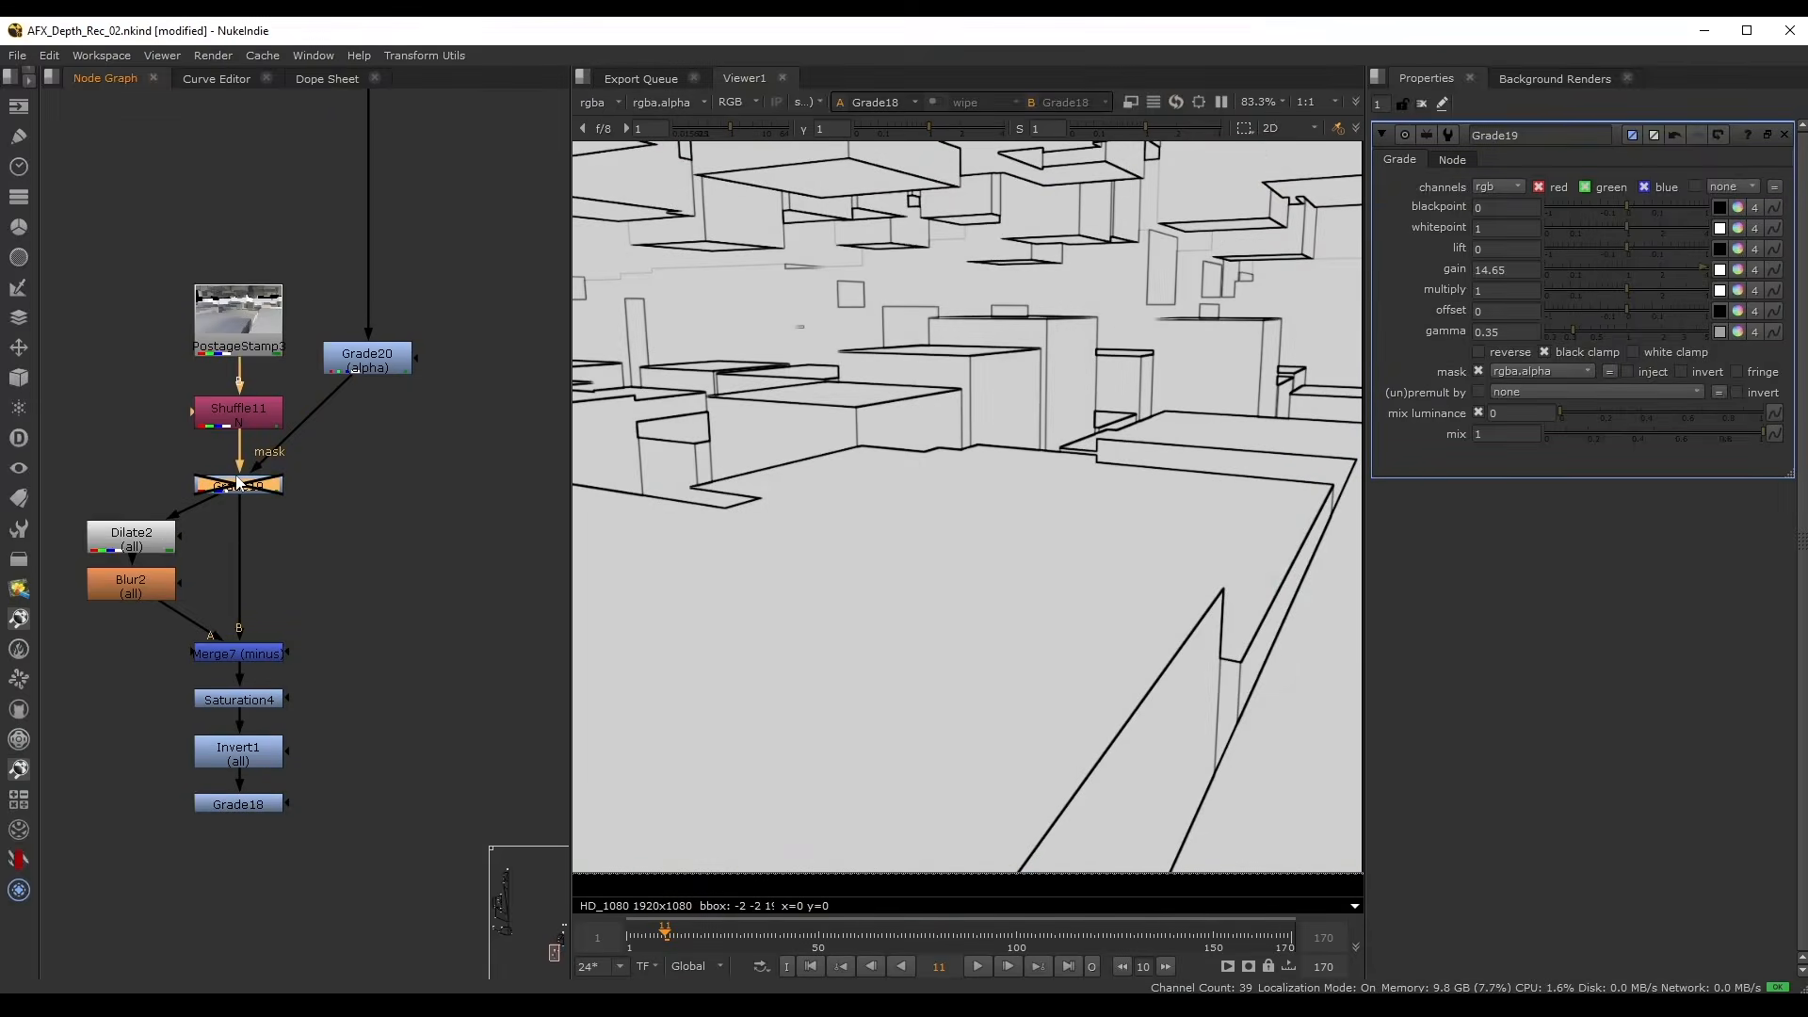
{"action": "scroll", "coordinate": [796, 468], "scroll_direction": "down", "scroll_amount": 2}
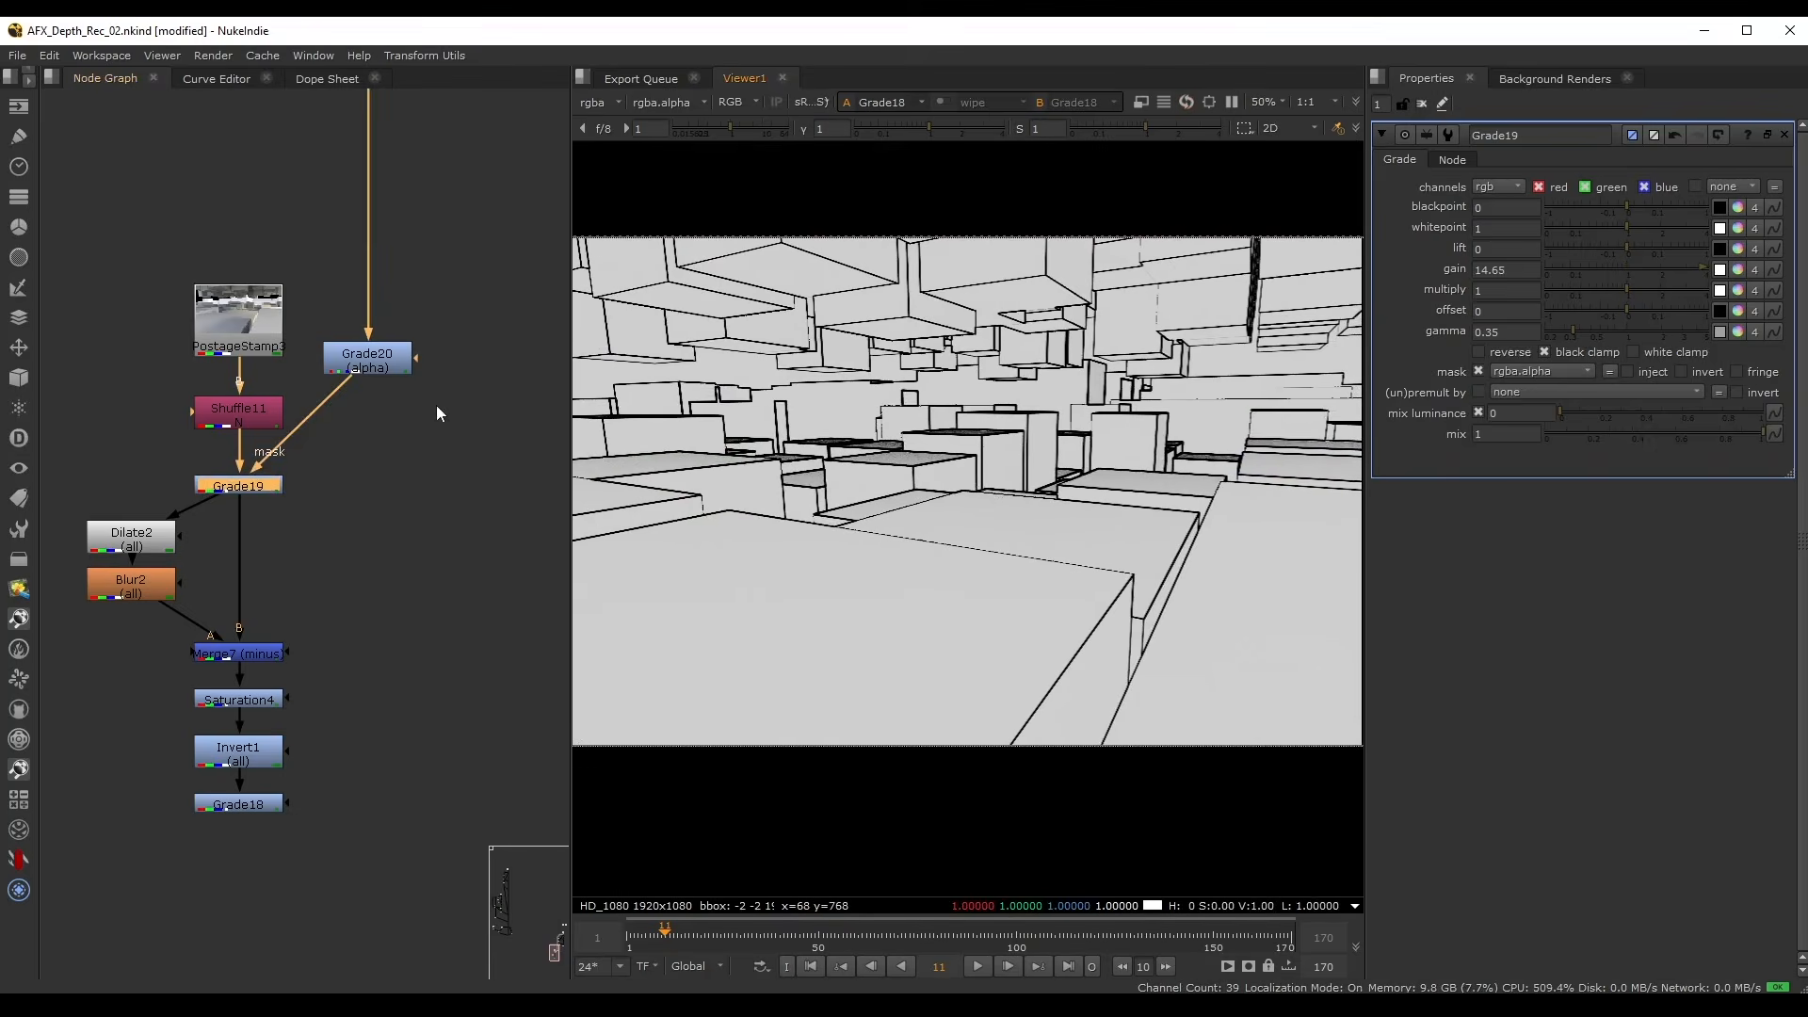
- Lower the gamma of the mask Grade20 to 0.37 and inspect the distant lines
{"action": "left_click", "coordinate": [374, 365]}
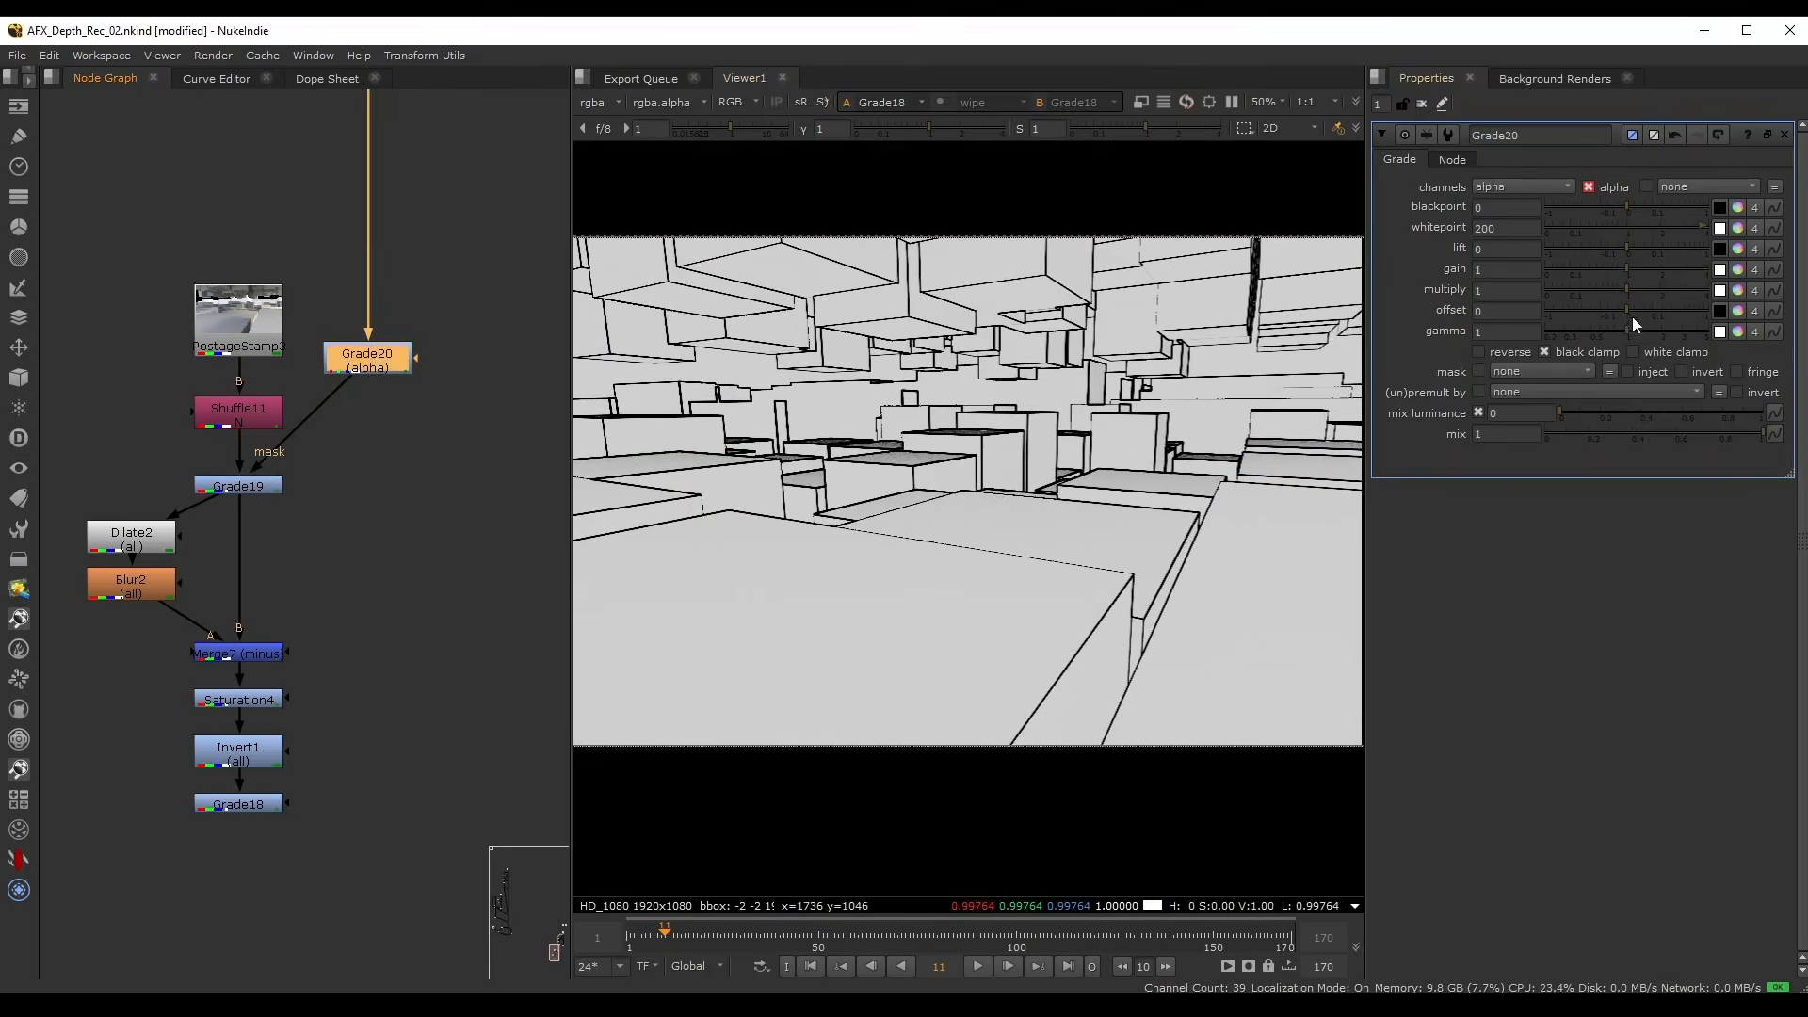
{"action": "left_click_drag", "start_coordinate": [1627, 330], "coordinate": [1575, 331]}
{"action": "scroll", "coordinate": [1100, 373], "scroll_direction": "up", "scroll_amount": 3}
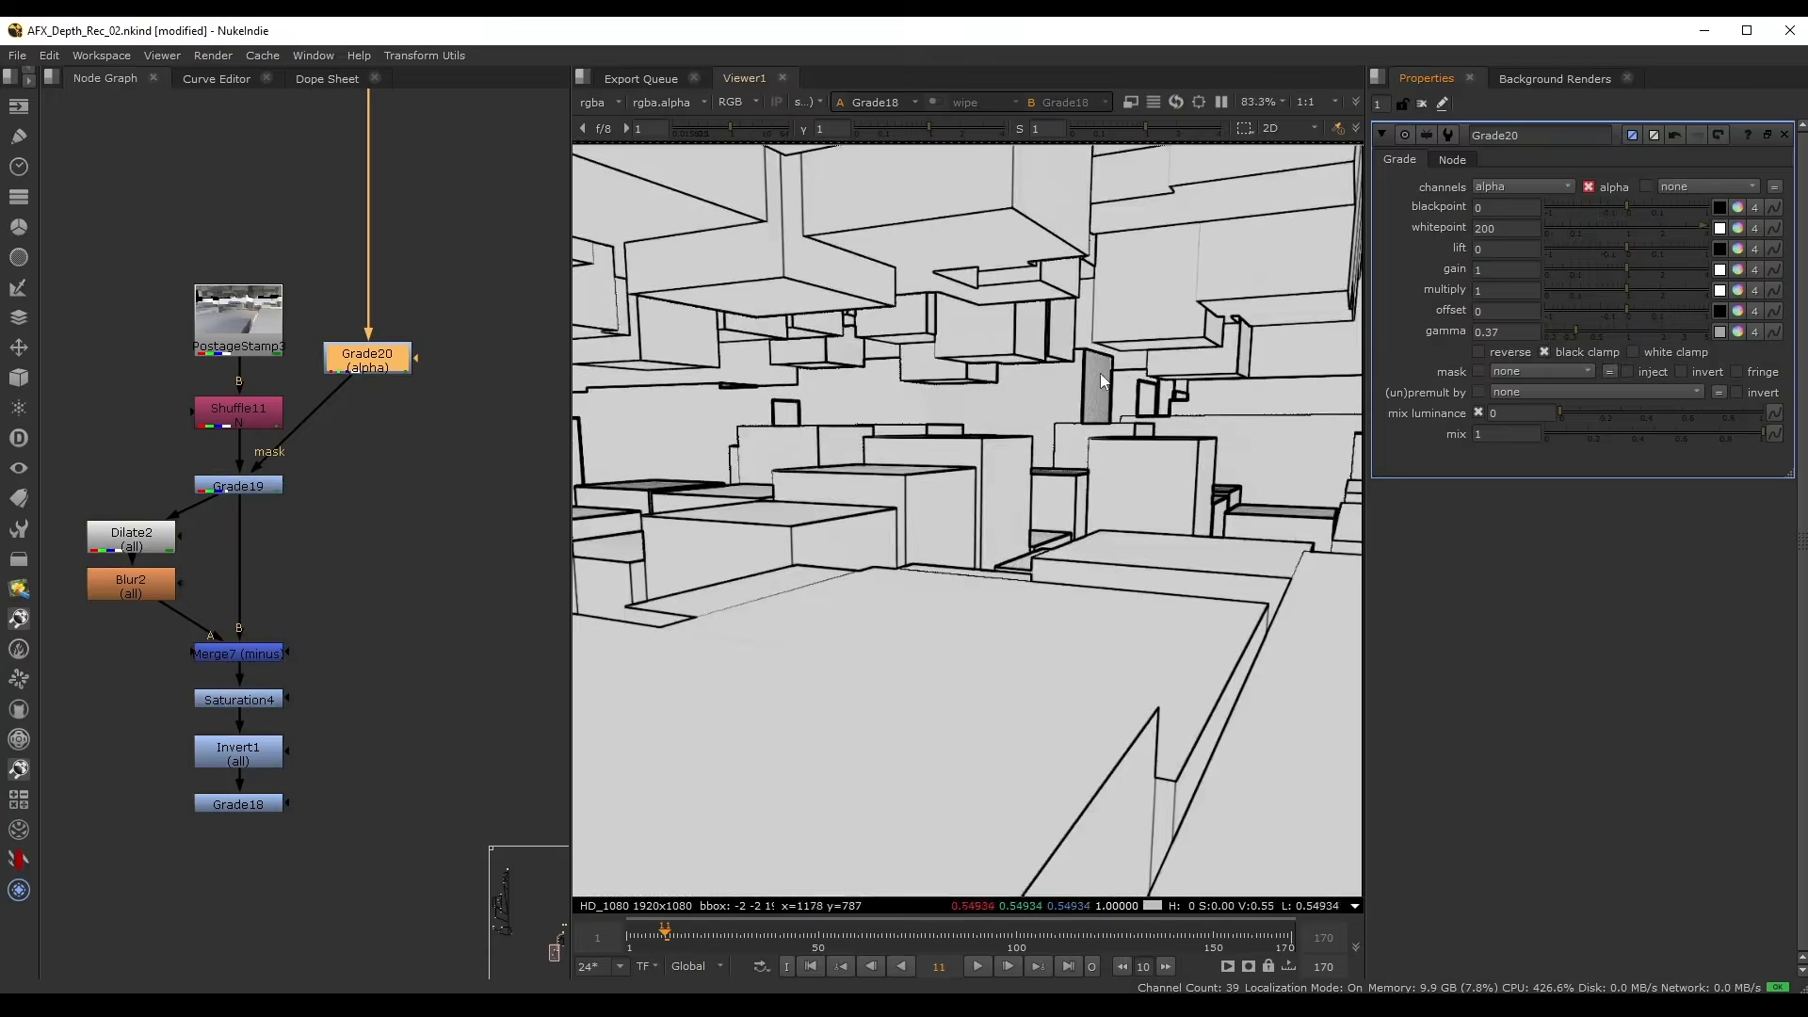
{"action": "scroll", "coordinate": [1100, 373], "scroll_direction": "down", "scroll_amount": 3}
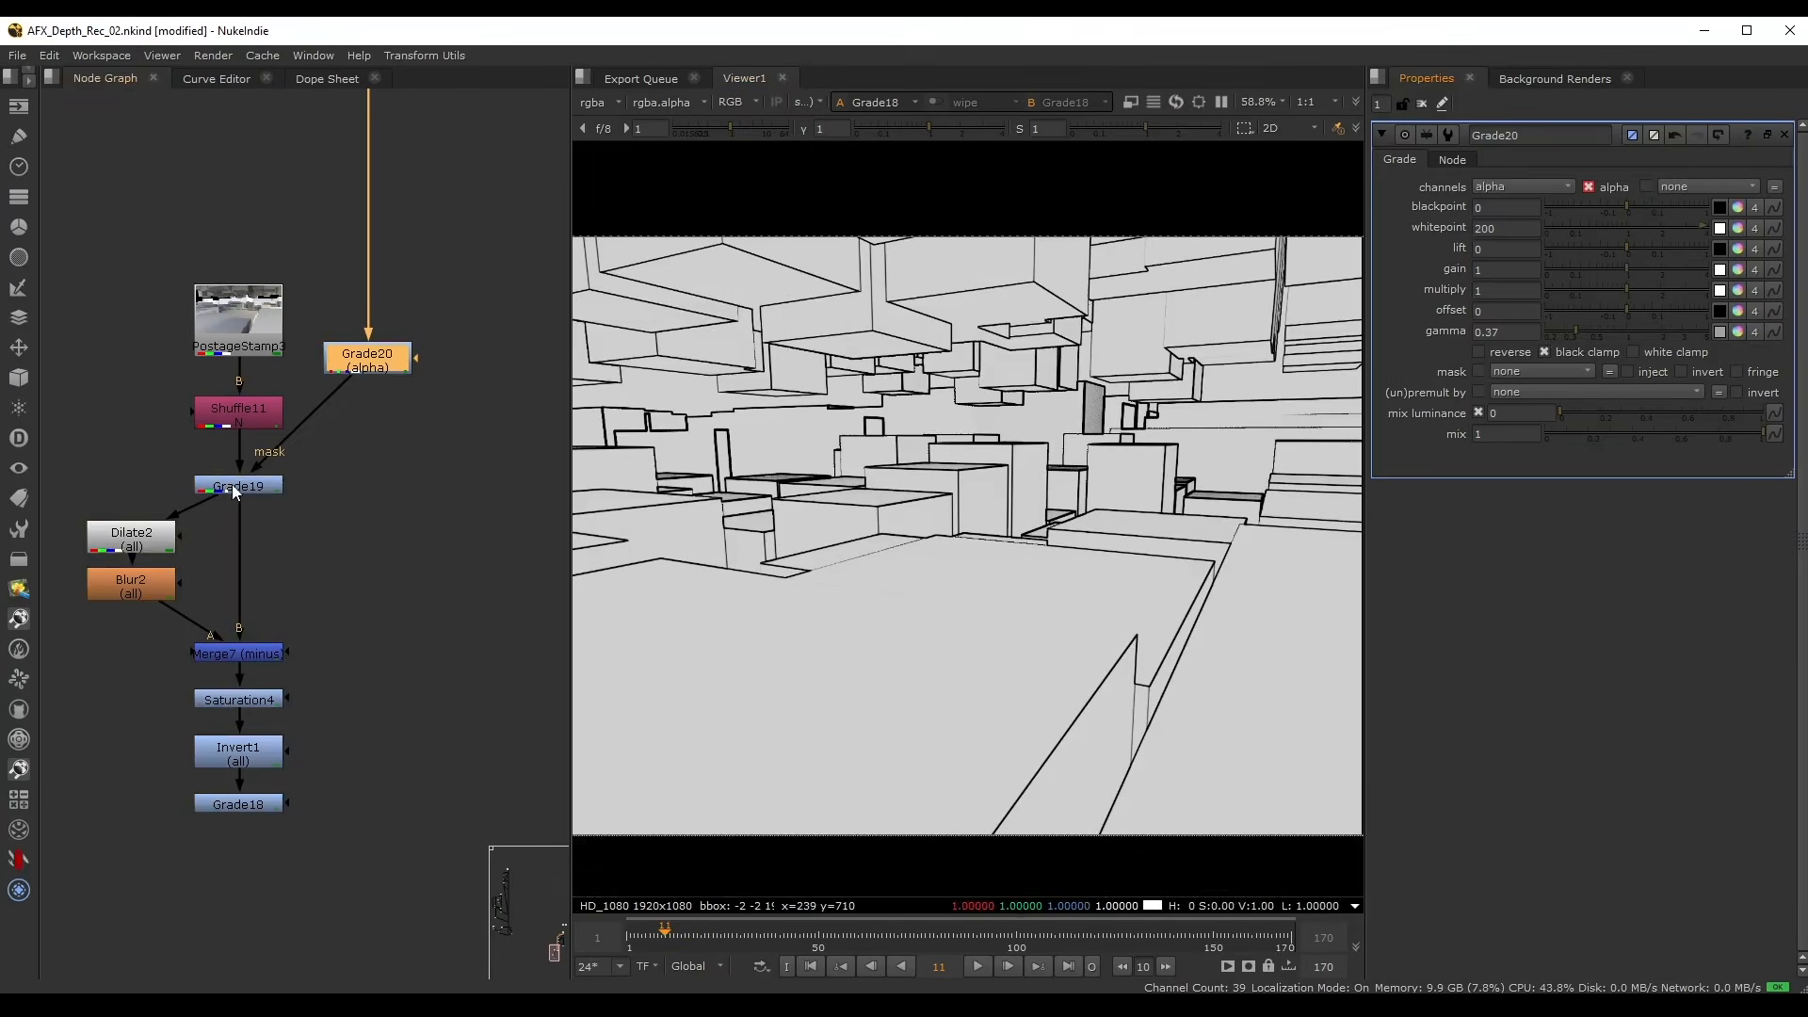
- Set the normals Grade19's gamma to 0.255 and readjust its gain
{"action": "double_click", "coordinate": [235, 488]}
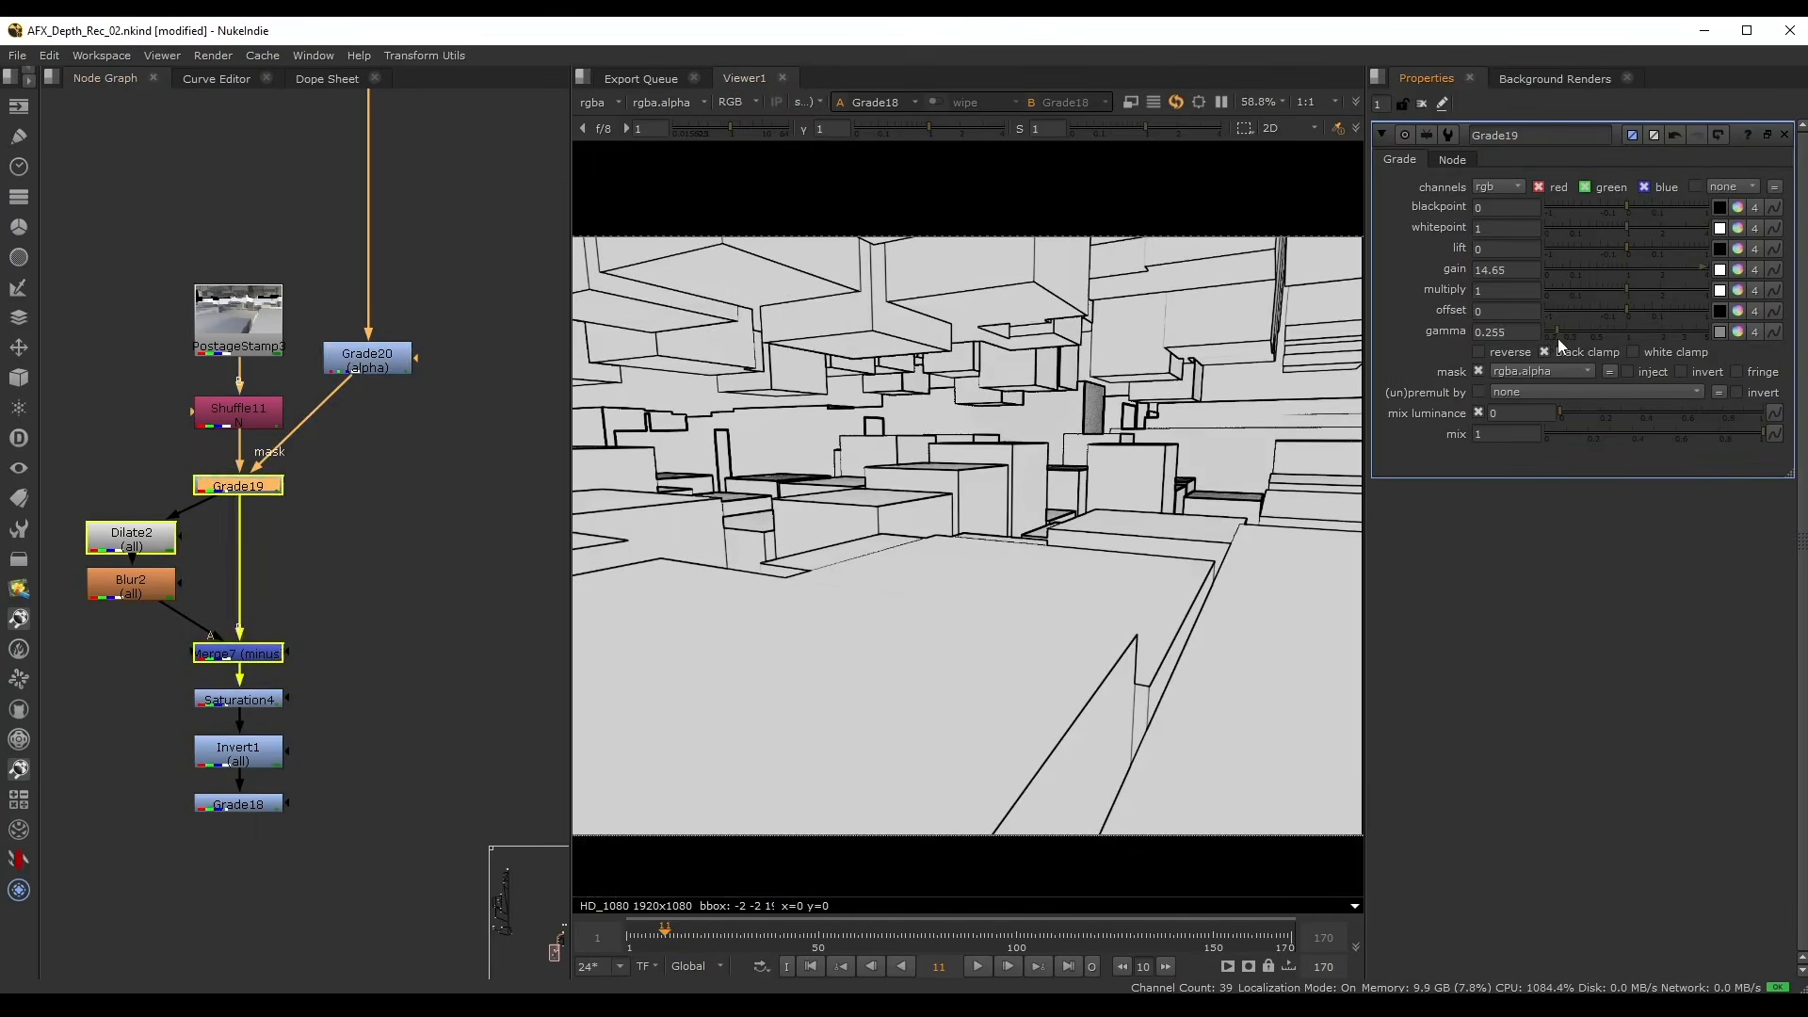
{"action": "left_click", "coordinate": [1555, 332]}
{"action": "middle_click_drag", "start_coordinate": [1624, 269], "coordinate": [1530, 273]}
- Try blackpoint values around 10 on the mask Grade20, bringing it back to about zero
{"action": "double_click", "coordinate": [334, 372]}
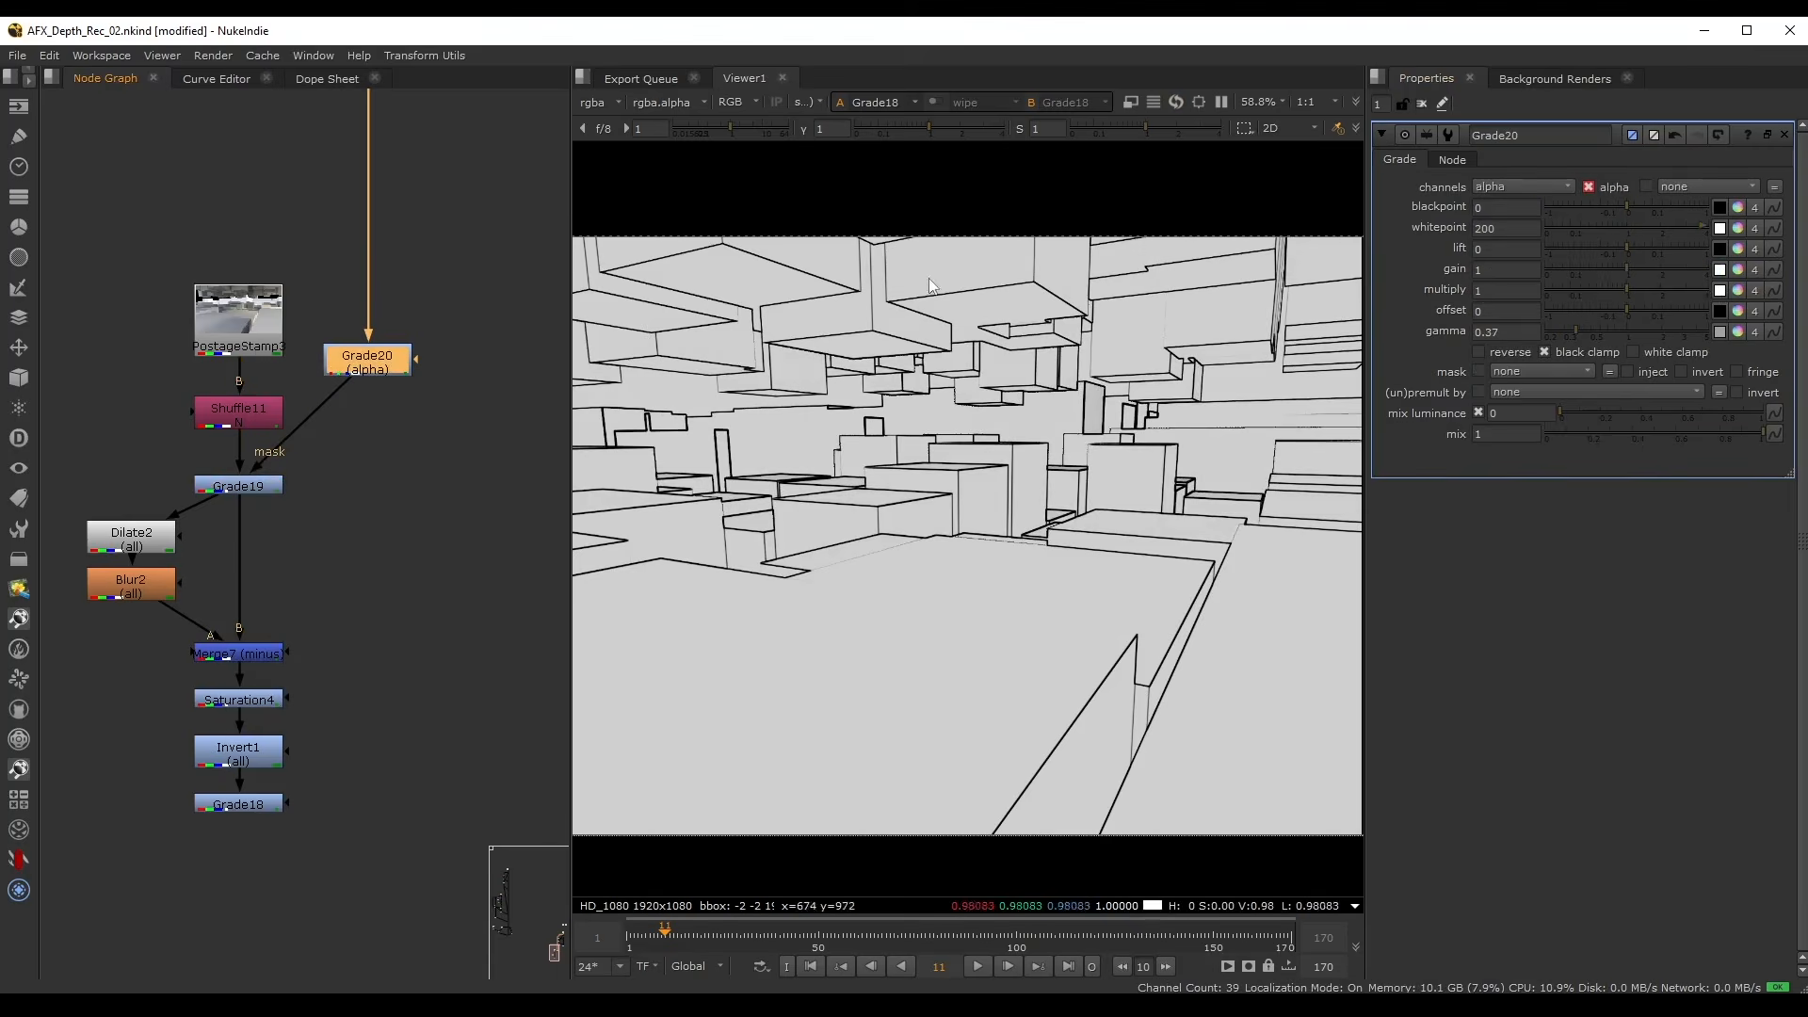
{"action": "left_click", "coordinate": [1514, 204]}
{"action": "type", "text": "0.25"}
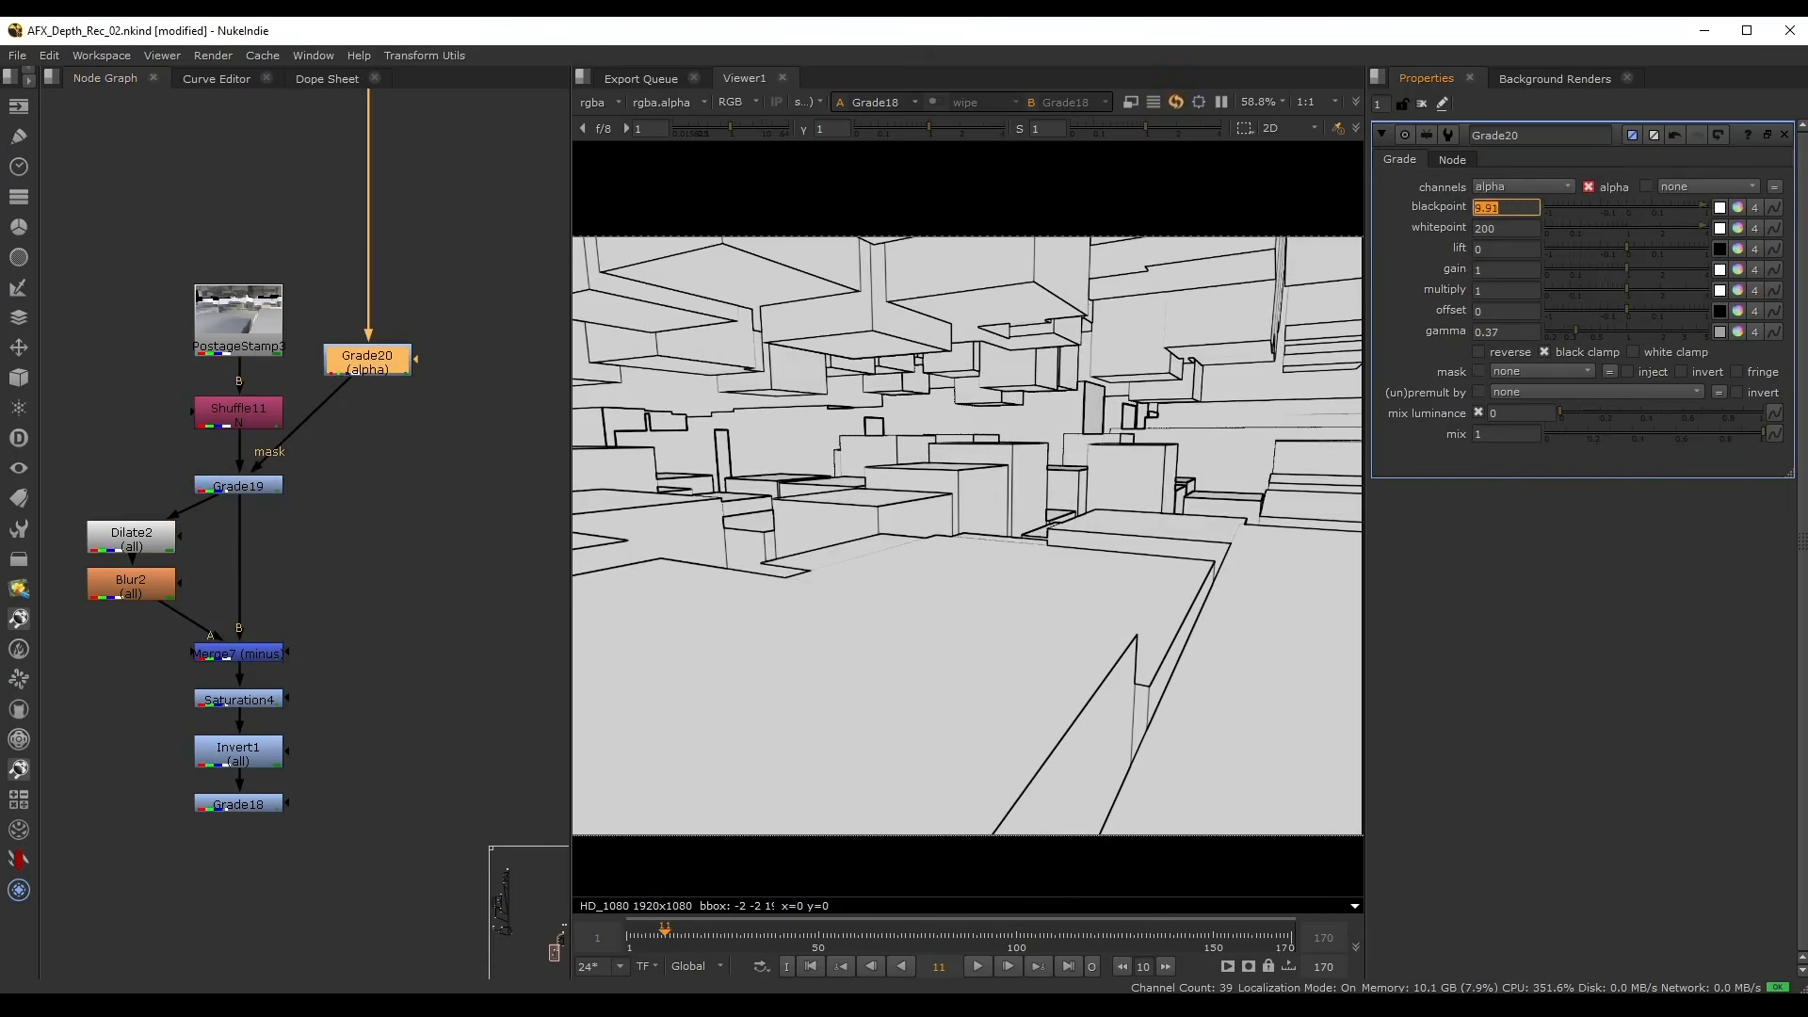
{"action": "key", "text": "Return"}
{"action": "left_click", "coordinate": [1478, 209]}
{"action": "key", "text": "Up"}
{"action": "key", "text": "Up"}
{"action": "key", "text": "Up"}
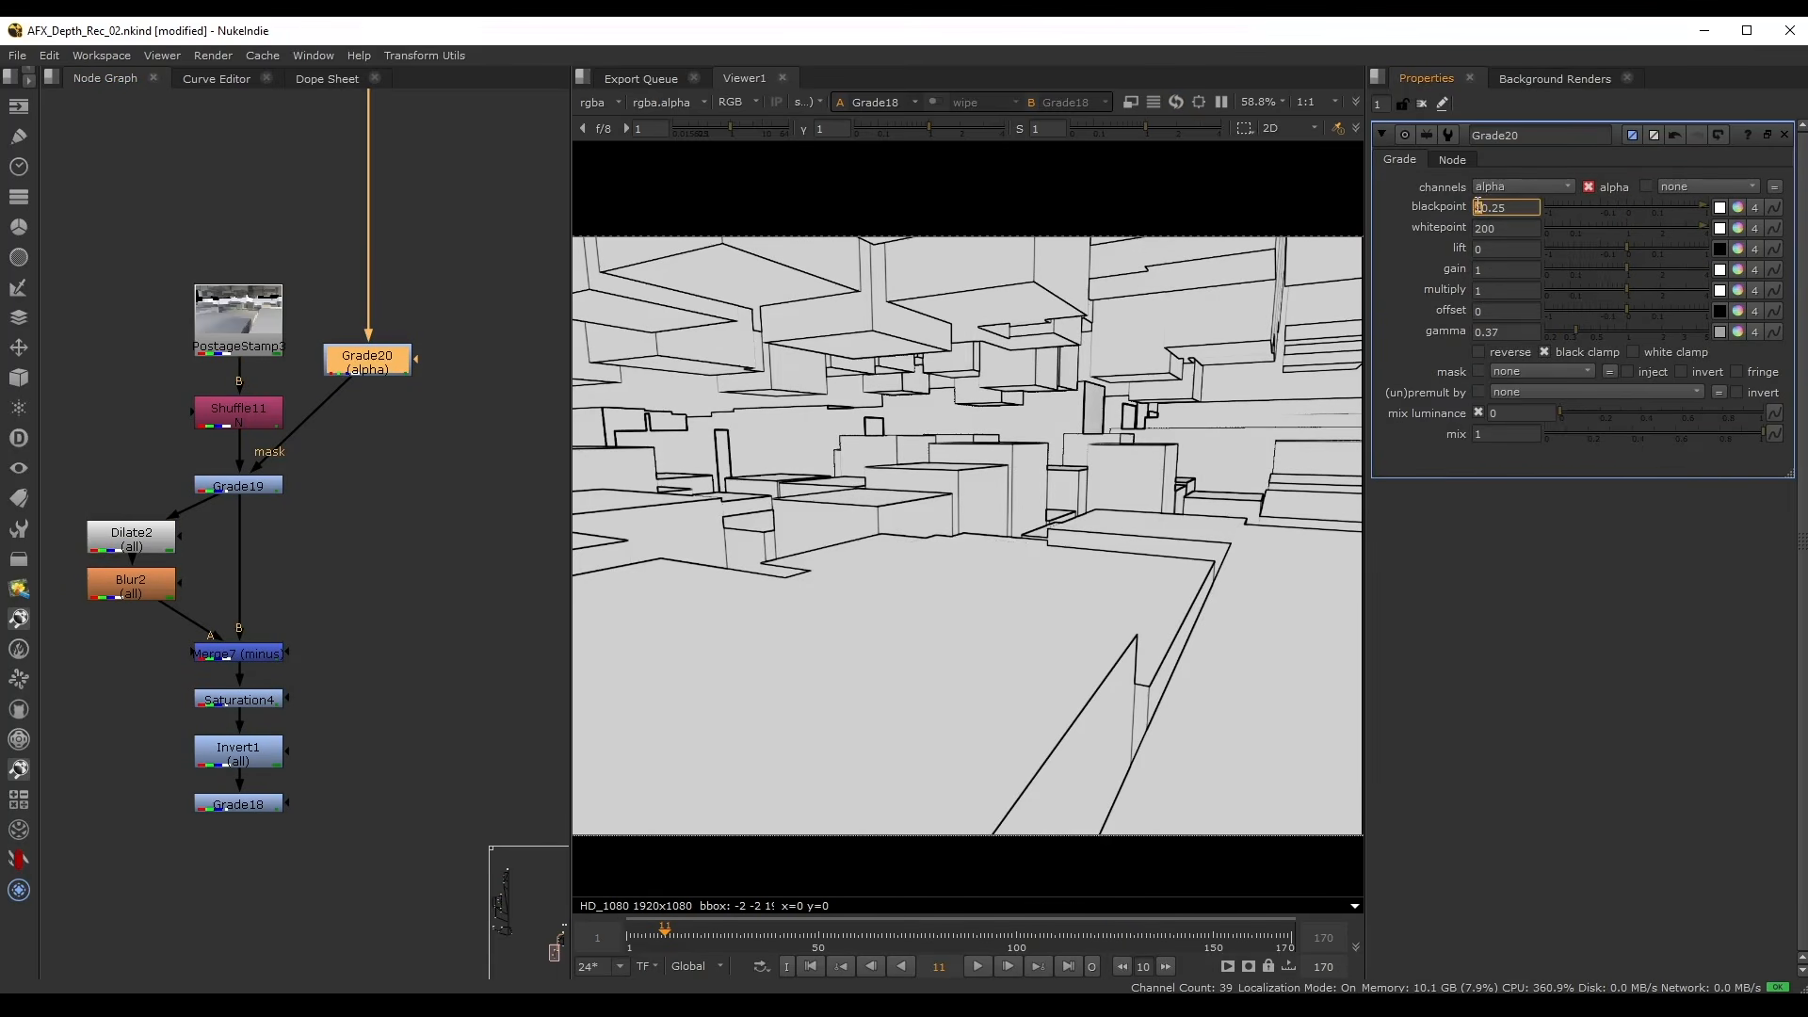
{"action": "key", "text": "Down"}
{"action": "key", "text": "Down"}
{"action": "key", "text": "Down"}
{"action": "left_click", "coordinate": [1600, 207]}
{"action": "left_click_drag", "start_coordinate": [1600, 205], "coordinate": [1626, 207]}
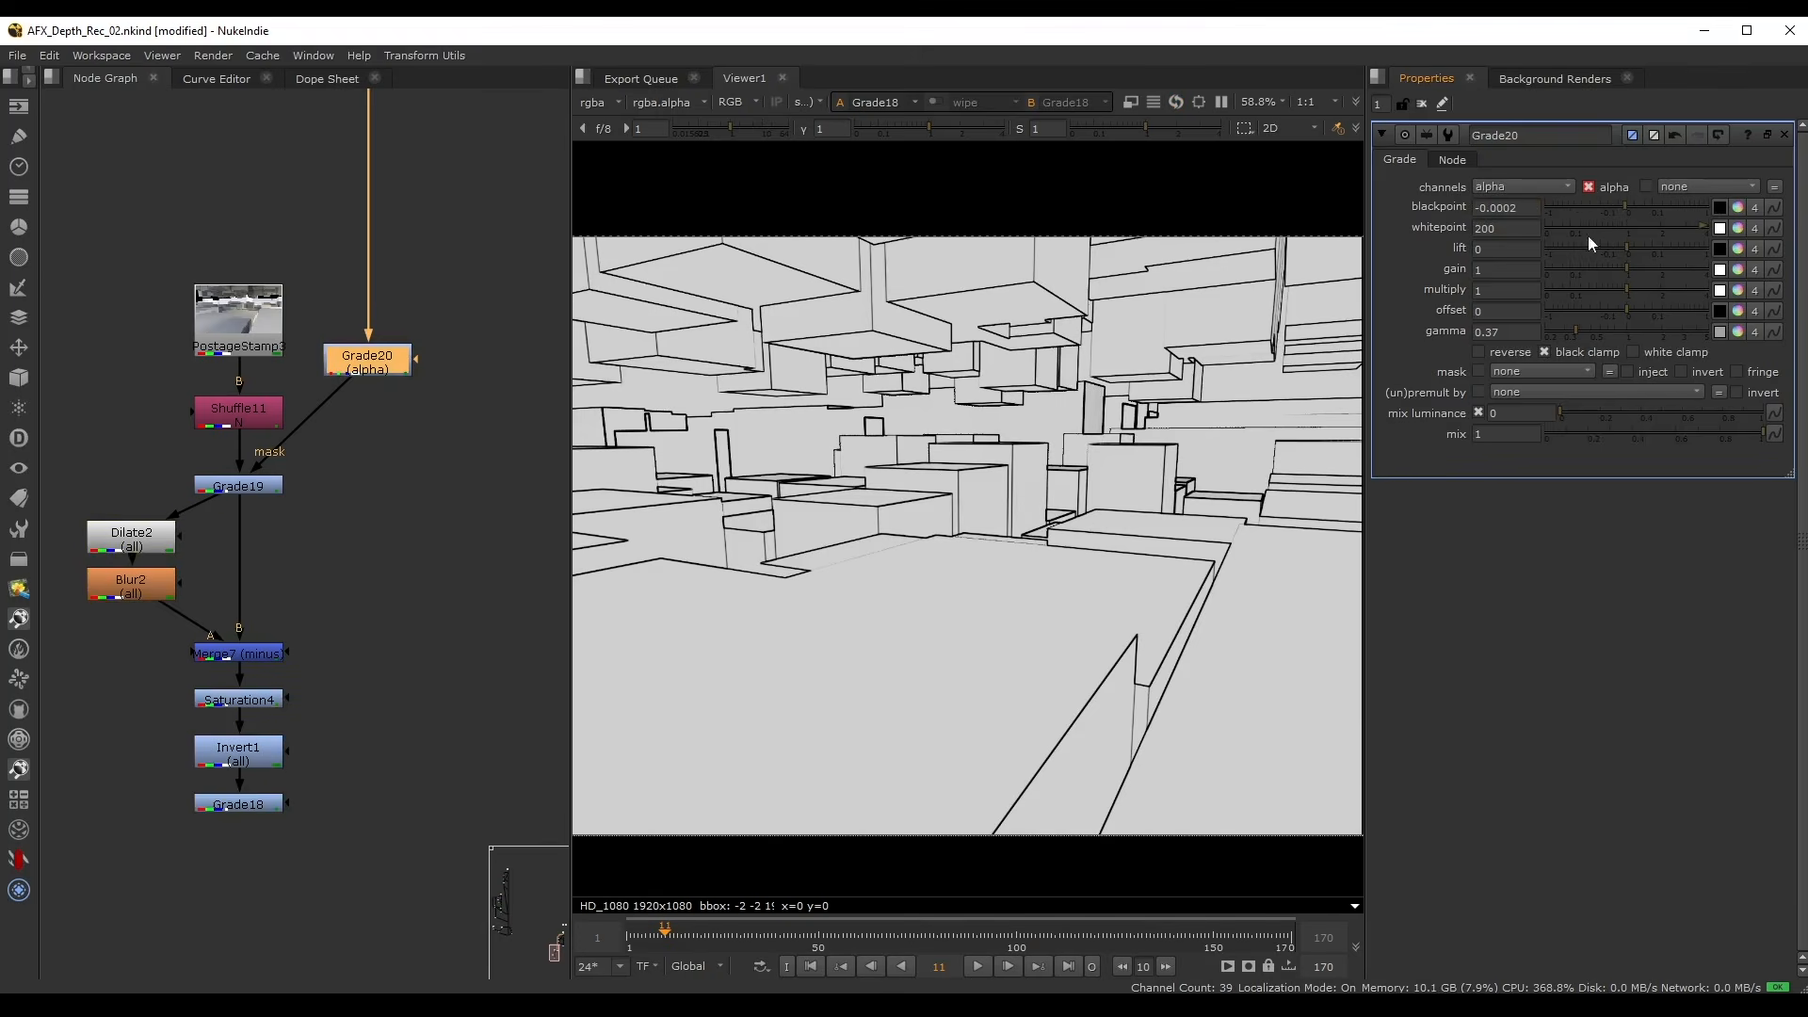
- Set the mask Grade20 to gamma 1.7, whitepoint 400 and blackpoint 0, and check the outlines up close
{"action": "mouse_move", "coordinate": [1657, 329]}
{"action": "left_mouse_down"}
{"action": "mouse_move", "coordinate": [1591, 333]}
{"action": "mouse_move", "coordinate": [1709, 339]}
{"action": "mouse_move", "coordinate": [1639, 350]}
{"action": "left_mouse_up"}
{"action": "left_click", "coordinate": [1480, 228]}
{"action": "key", "text": "ctrl+z"}
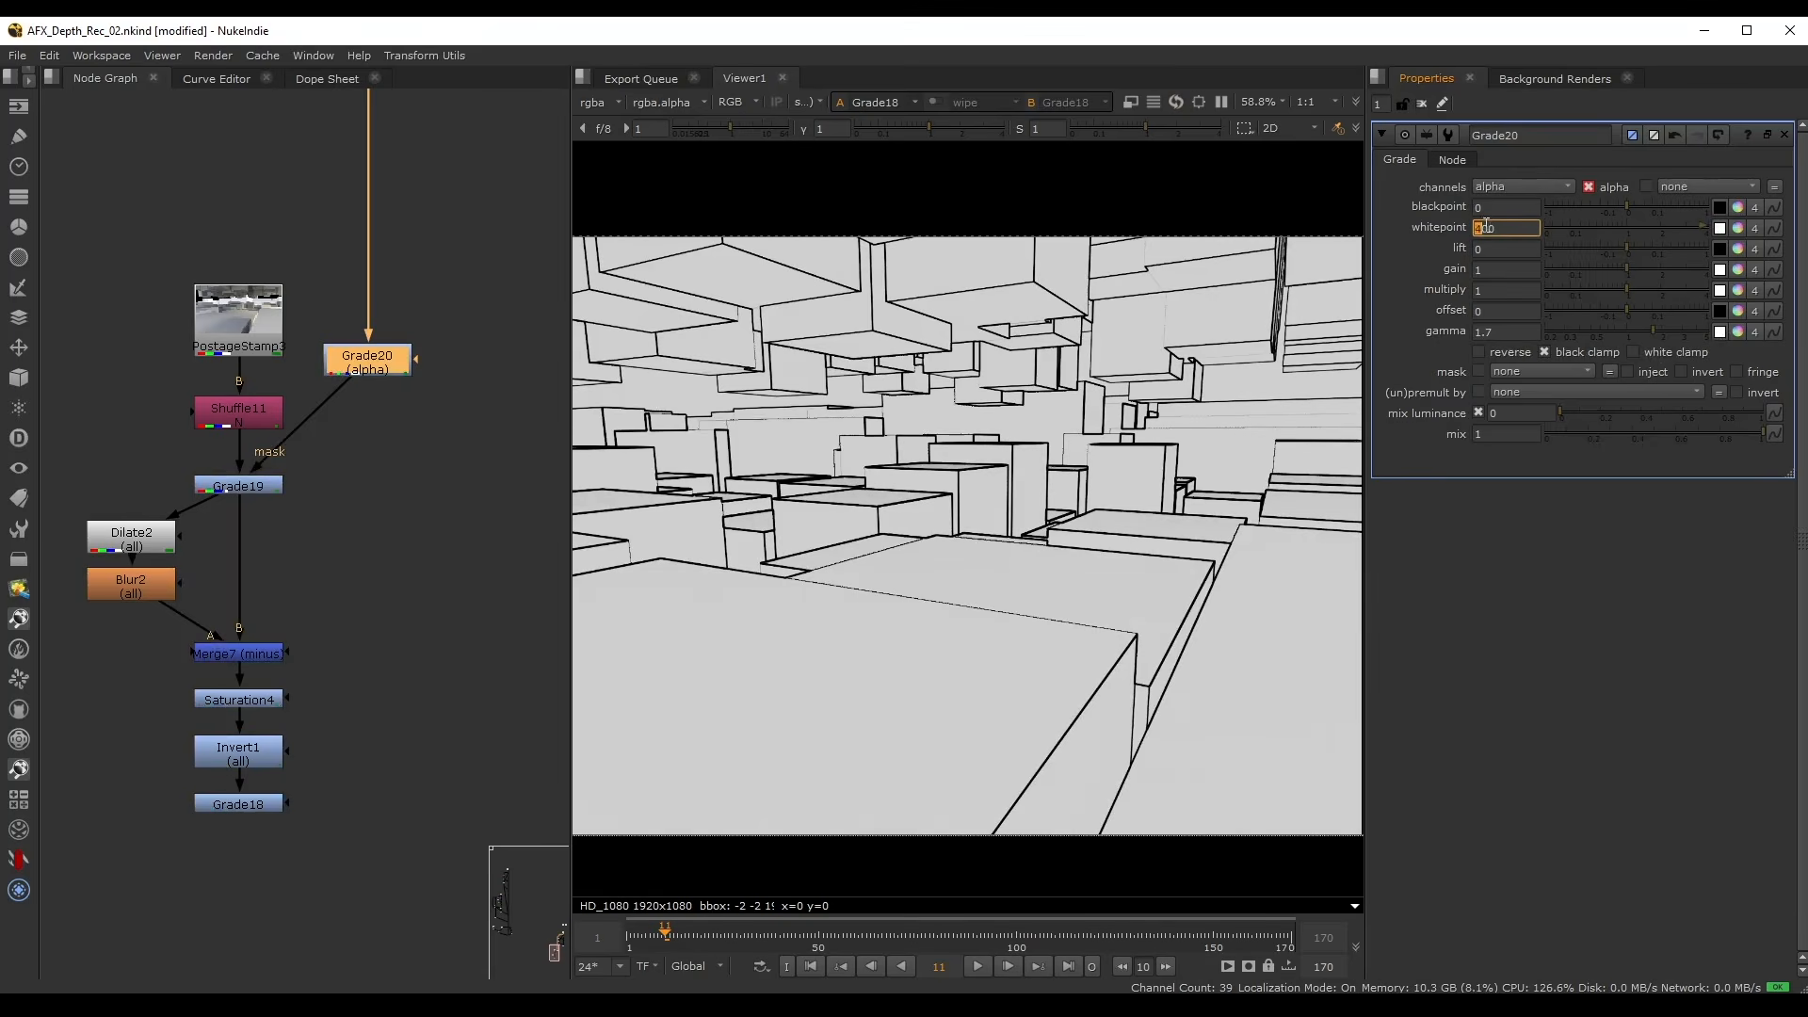
{"action": "scroll", "coordinate": [917, 411], "scroll_direction": "up", "scroll_amount": 3}
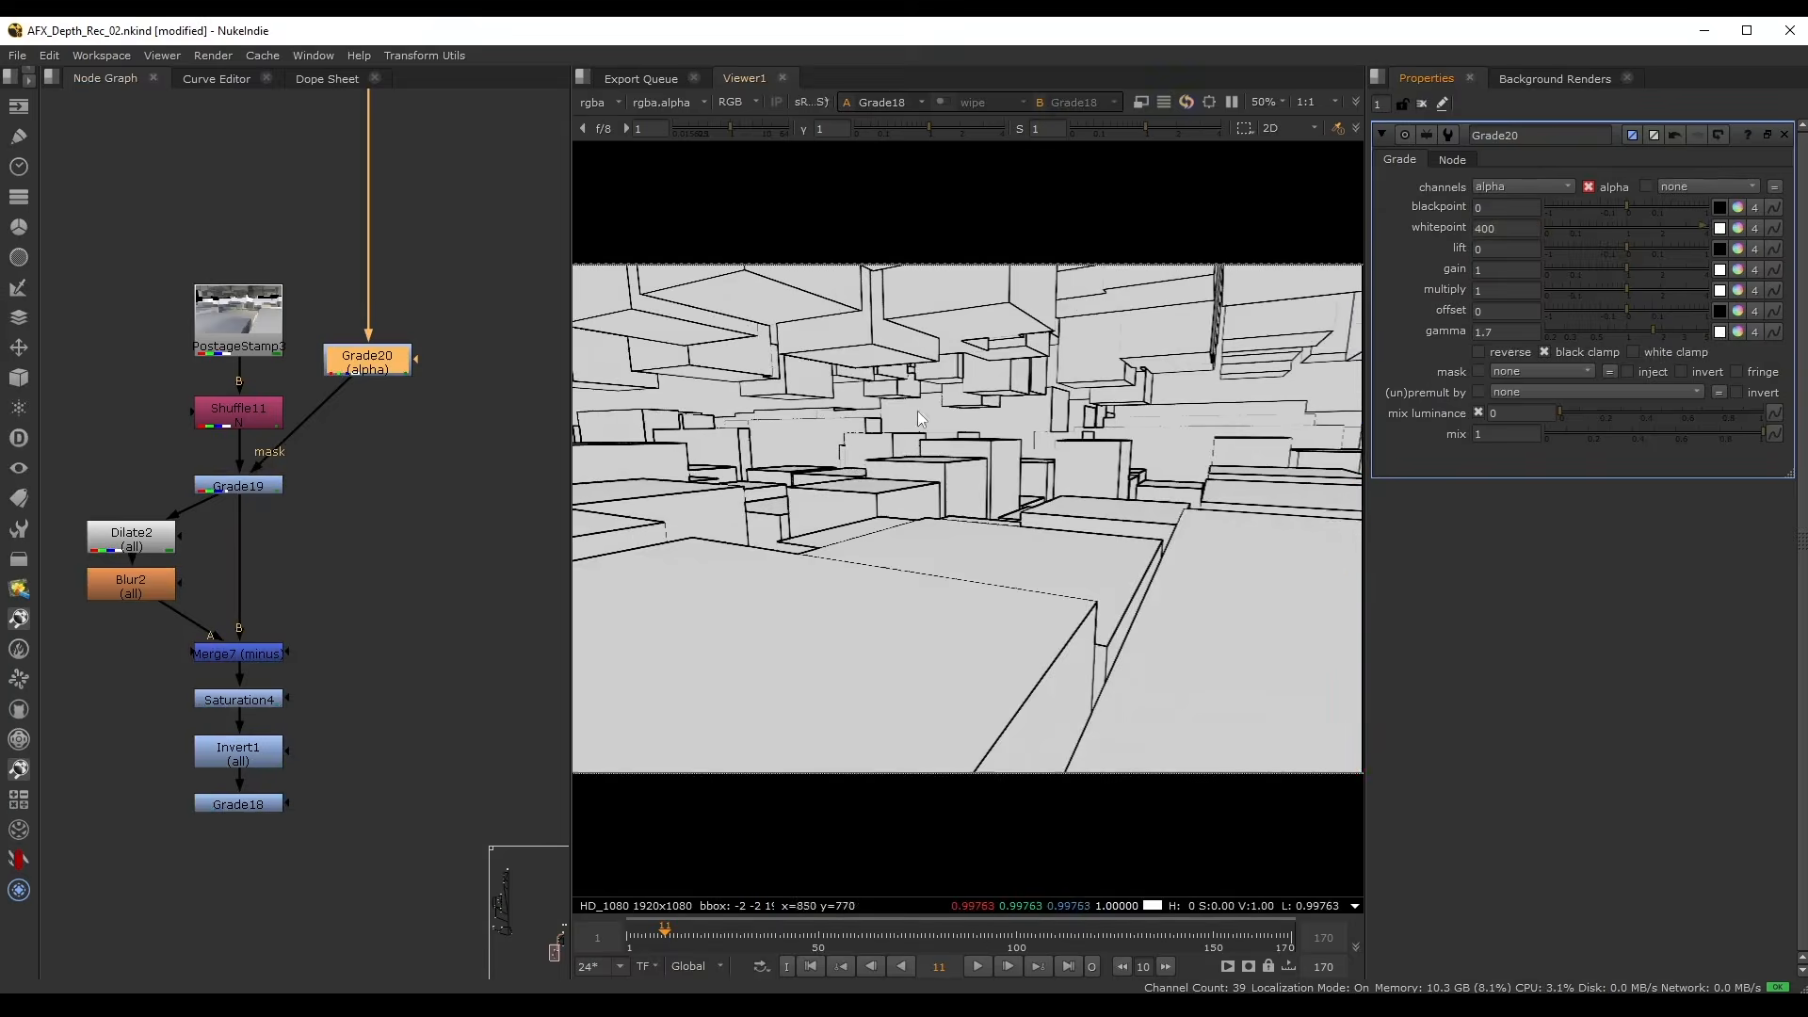
{"action": "scroll", "coordinate": [942, 546], "scroll_direction": "down", "scroll_amount": 4}
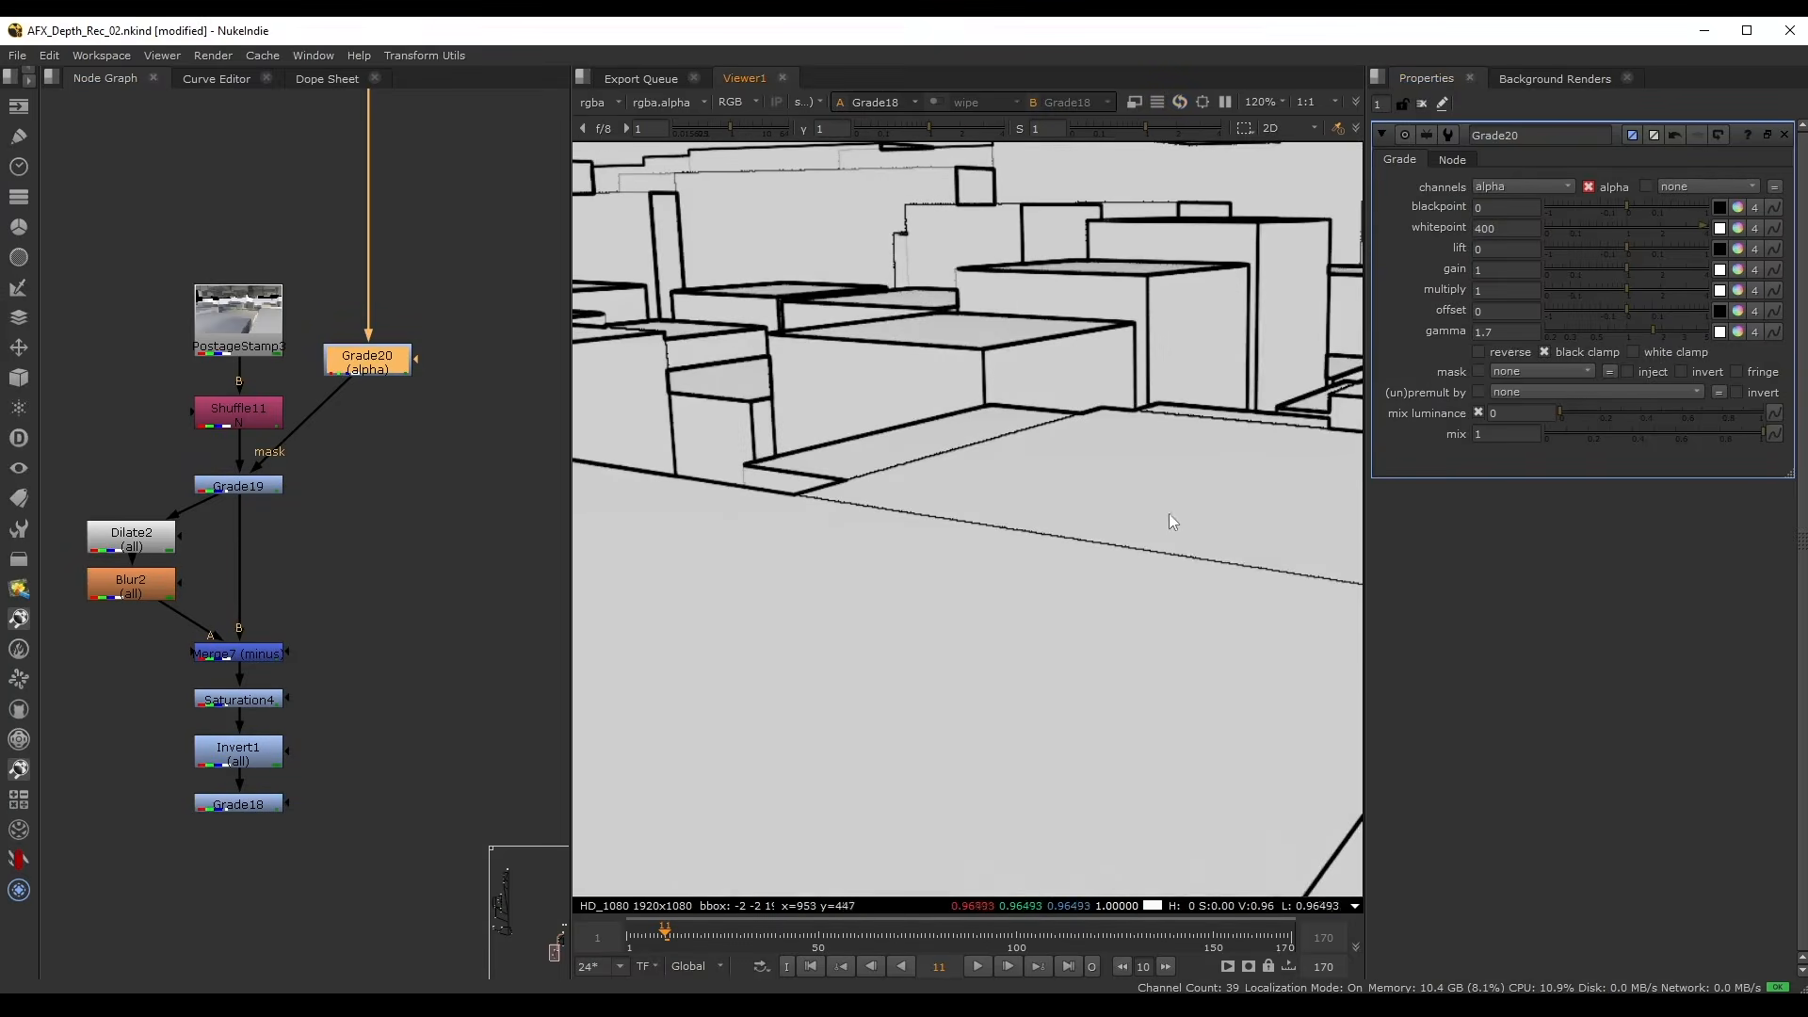
- Combine the Grade18 outlines as A with Clamp1 as B in a multiply Merge, aligned beneath Clamp1
{"action": "left_click", "coordinate": [268, 805]}
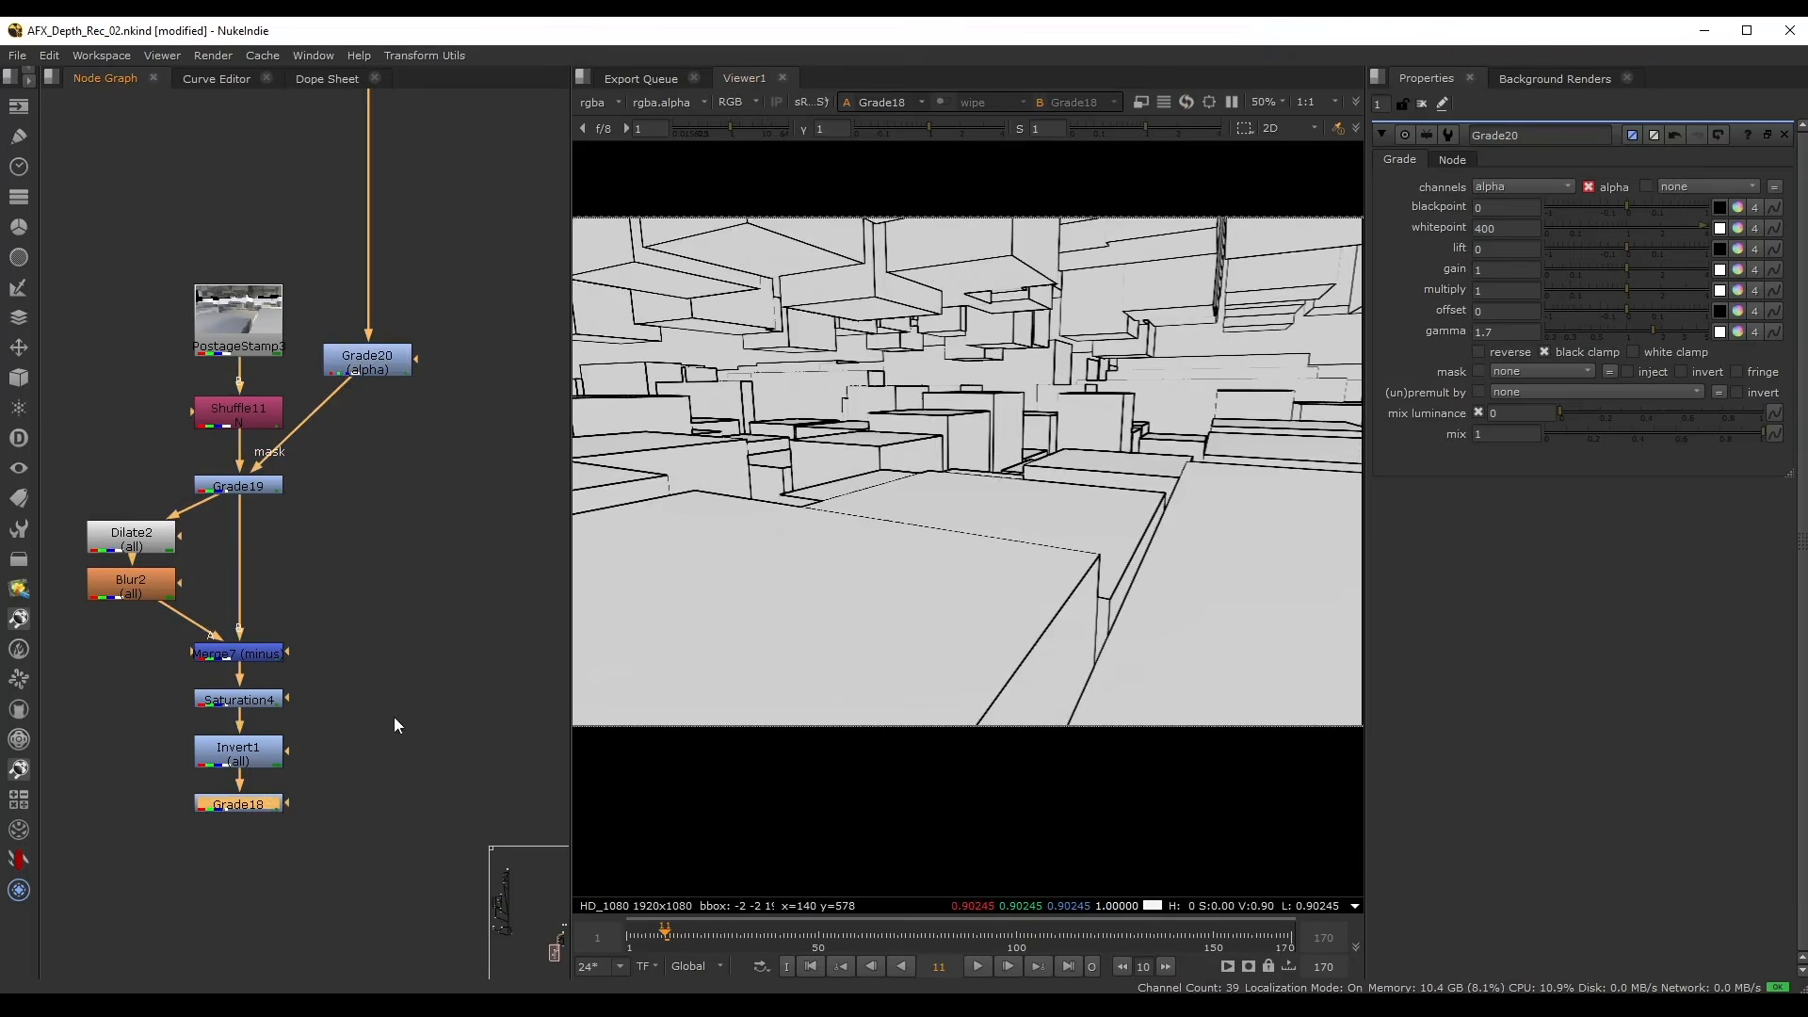
{"action": "middle_click_drag", "start_coordinate": [394, 719], "coordinate": [313, 634]}
{"action": "key", "text": "m"}
{"action": "scroll", "coordinate": [308, 704], "scroll_direction": "down", "scroll_amount": 2}
{"action": "left_click_drag", "start_coordinate": [303, 714], "coordinate": [437, 779]}
{"action": "scroll", "coordinate": [440, 720], "scroll_direction": "down", "scroll_amount": 1}
{"action": "middle_click_drag", "start_coordinate": [440, 720], "coordinate": [294, 734]}
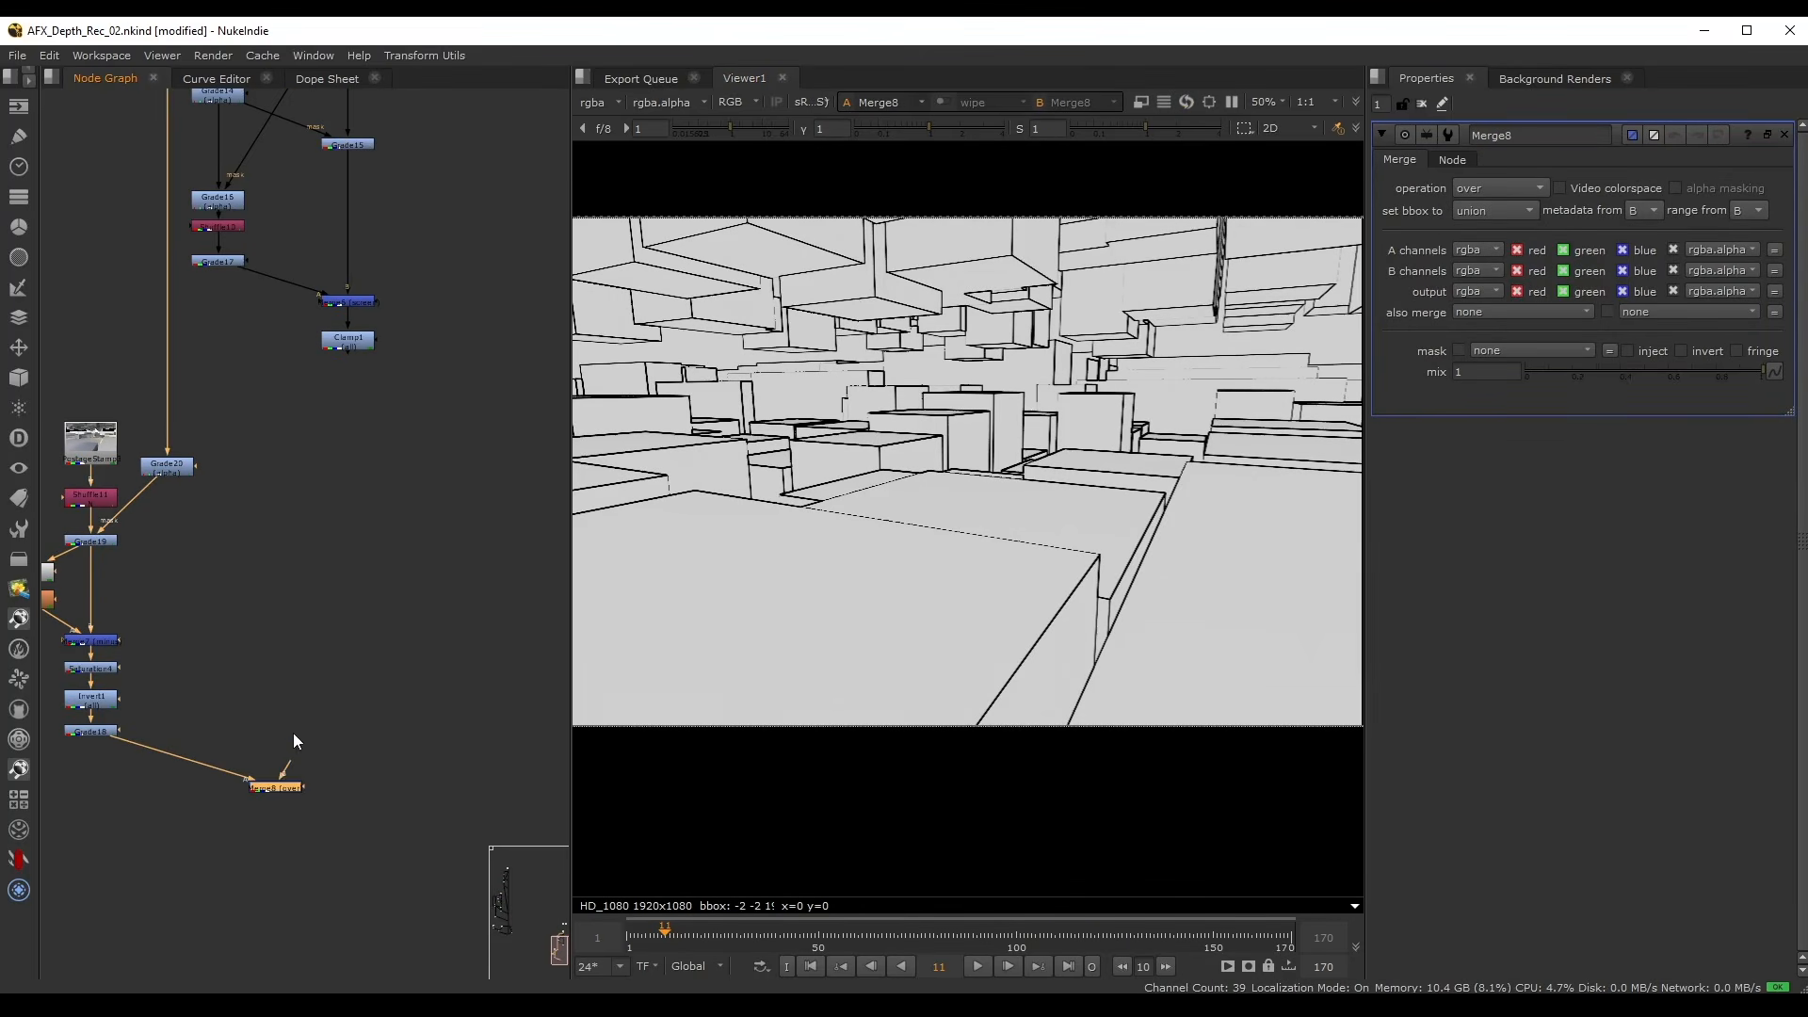
{"action": "left_click_drag", "start_coordinate": [299, 712], "coordinate": [347, 347]}
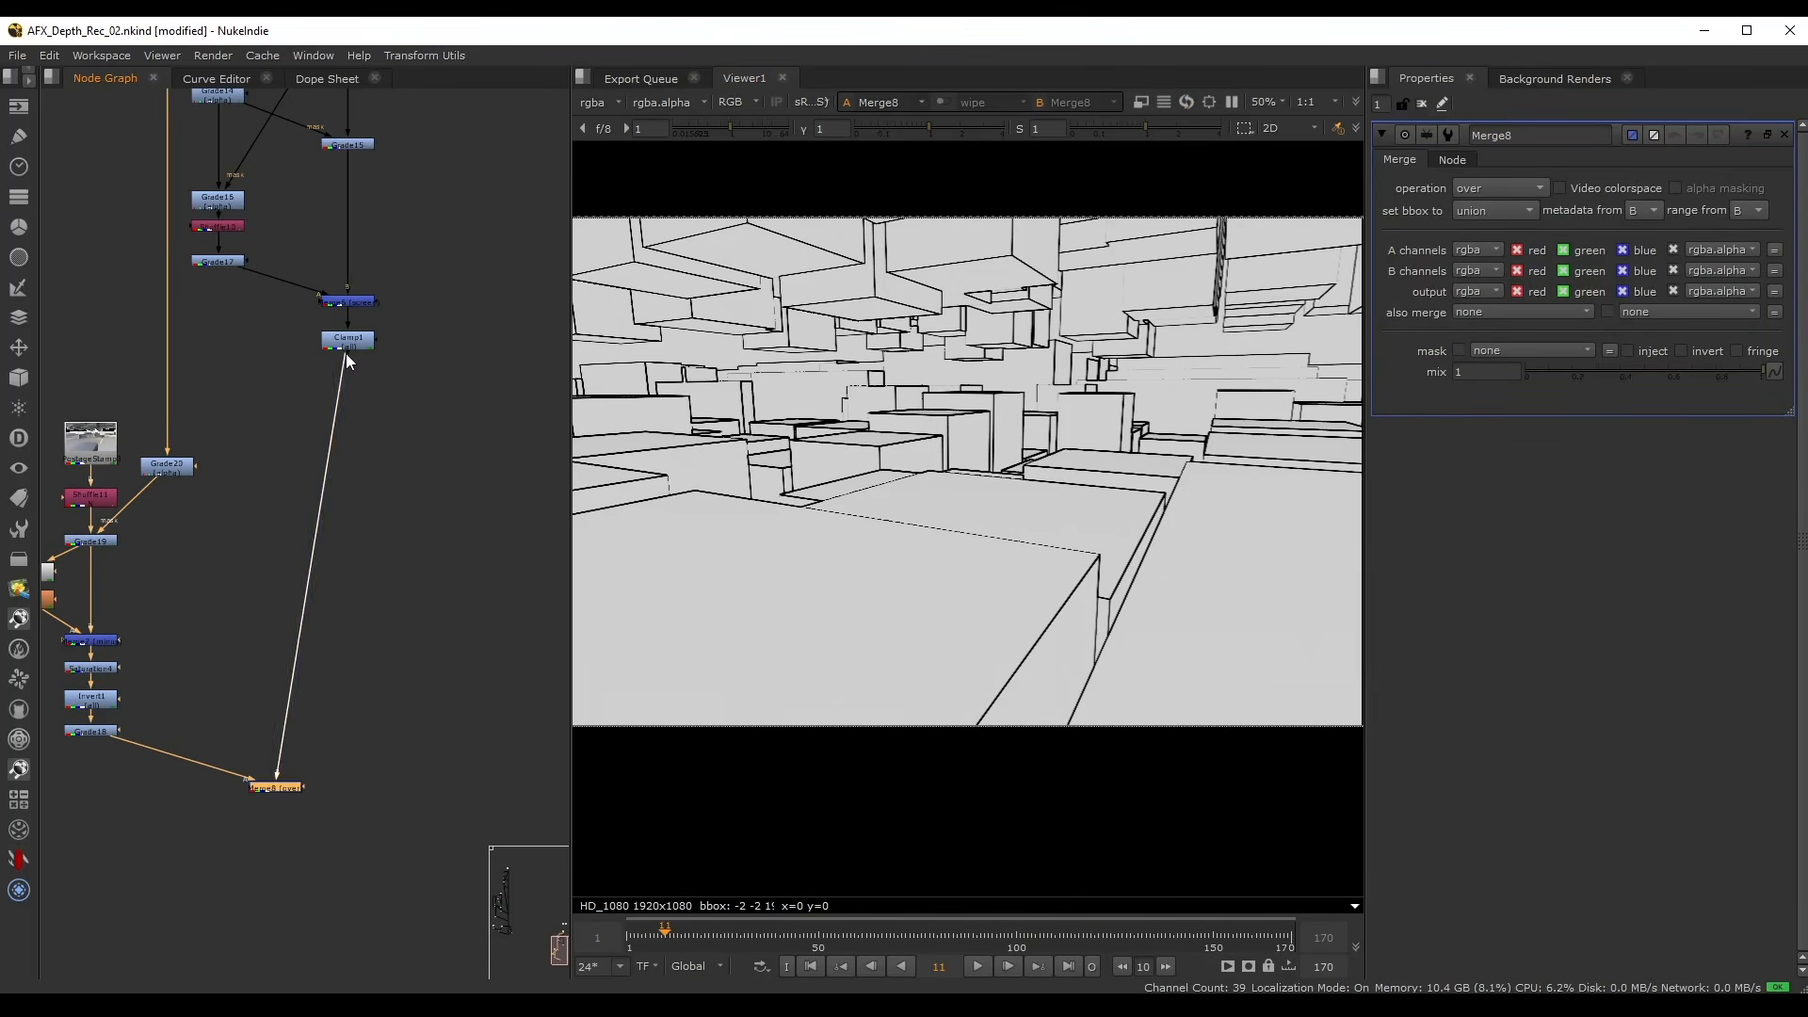
{"action": "left_click", "coordinate": [1473, 187]}
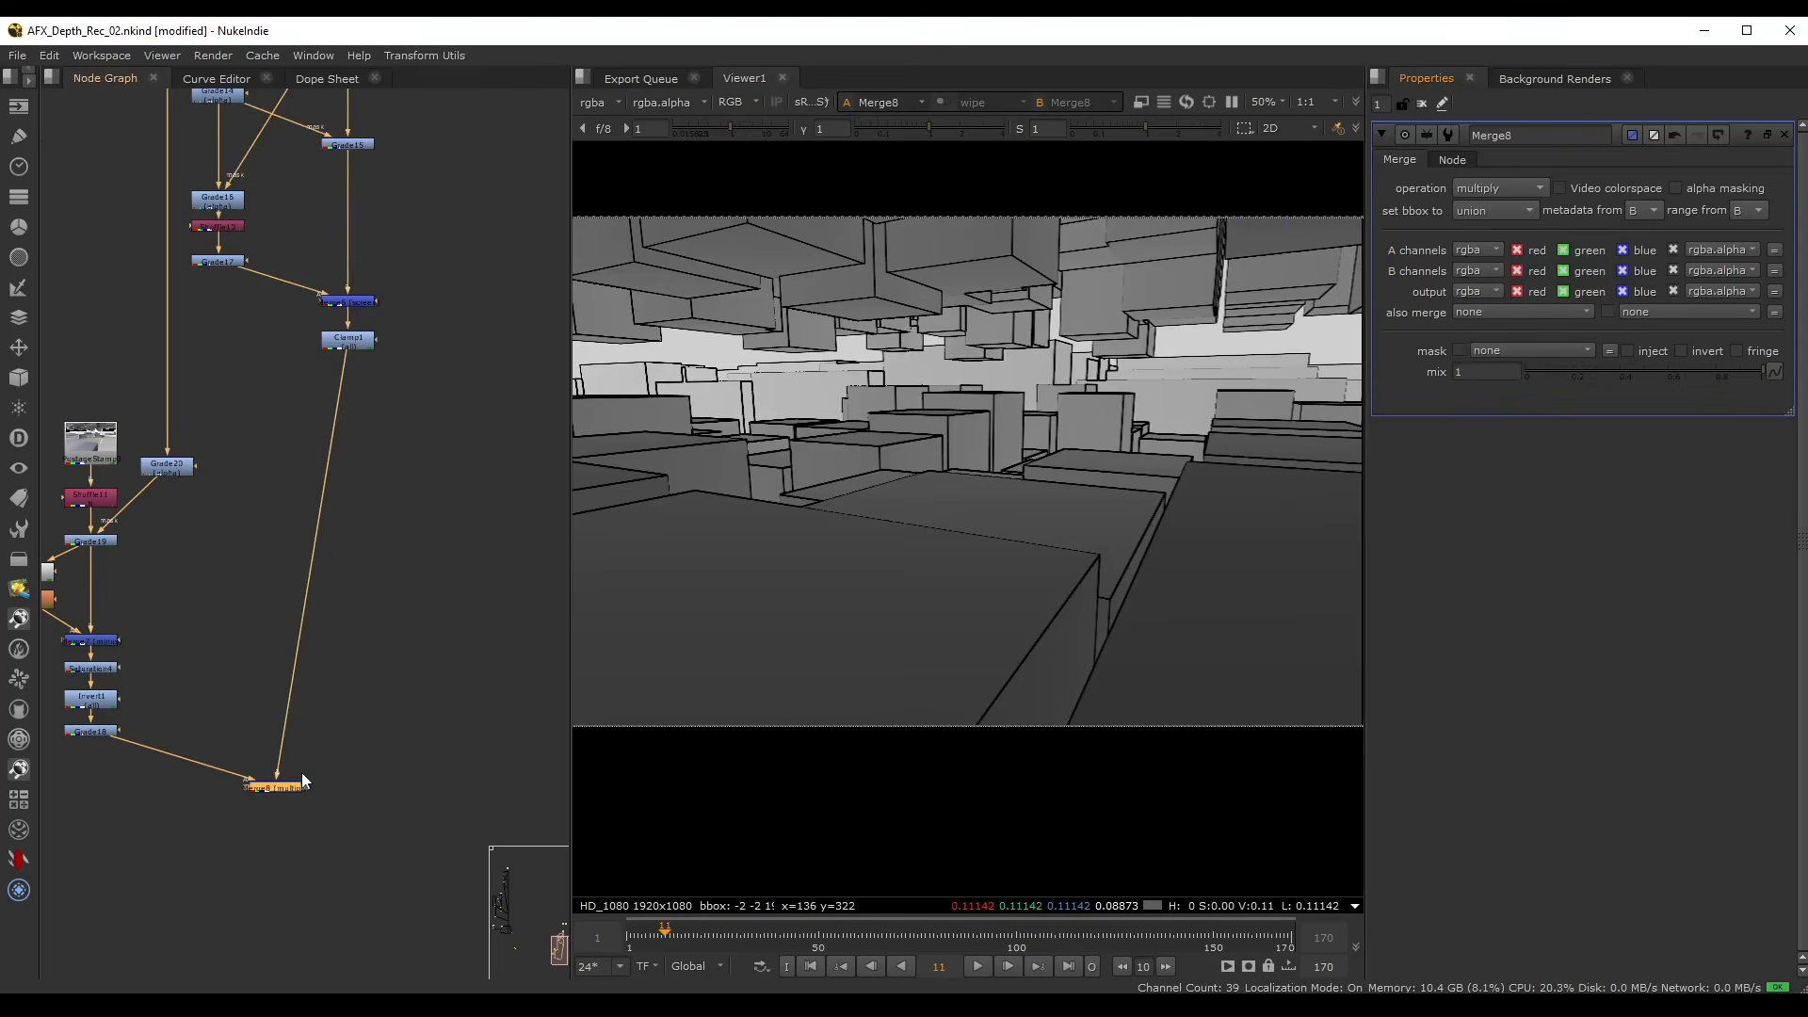
{"action": "left_click_drag", "start_coordinate": [303, 779], "coordinate": [352, 843]}
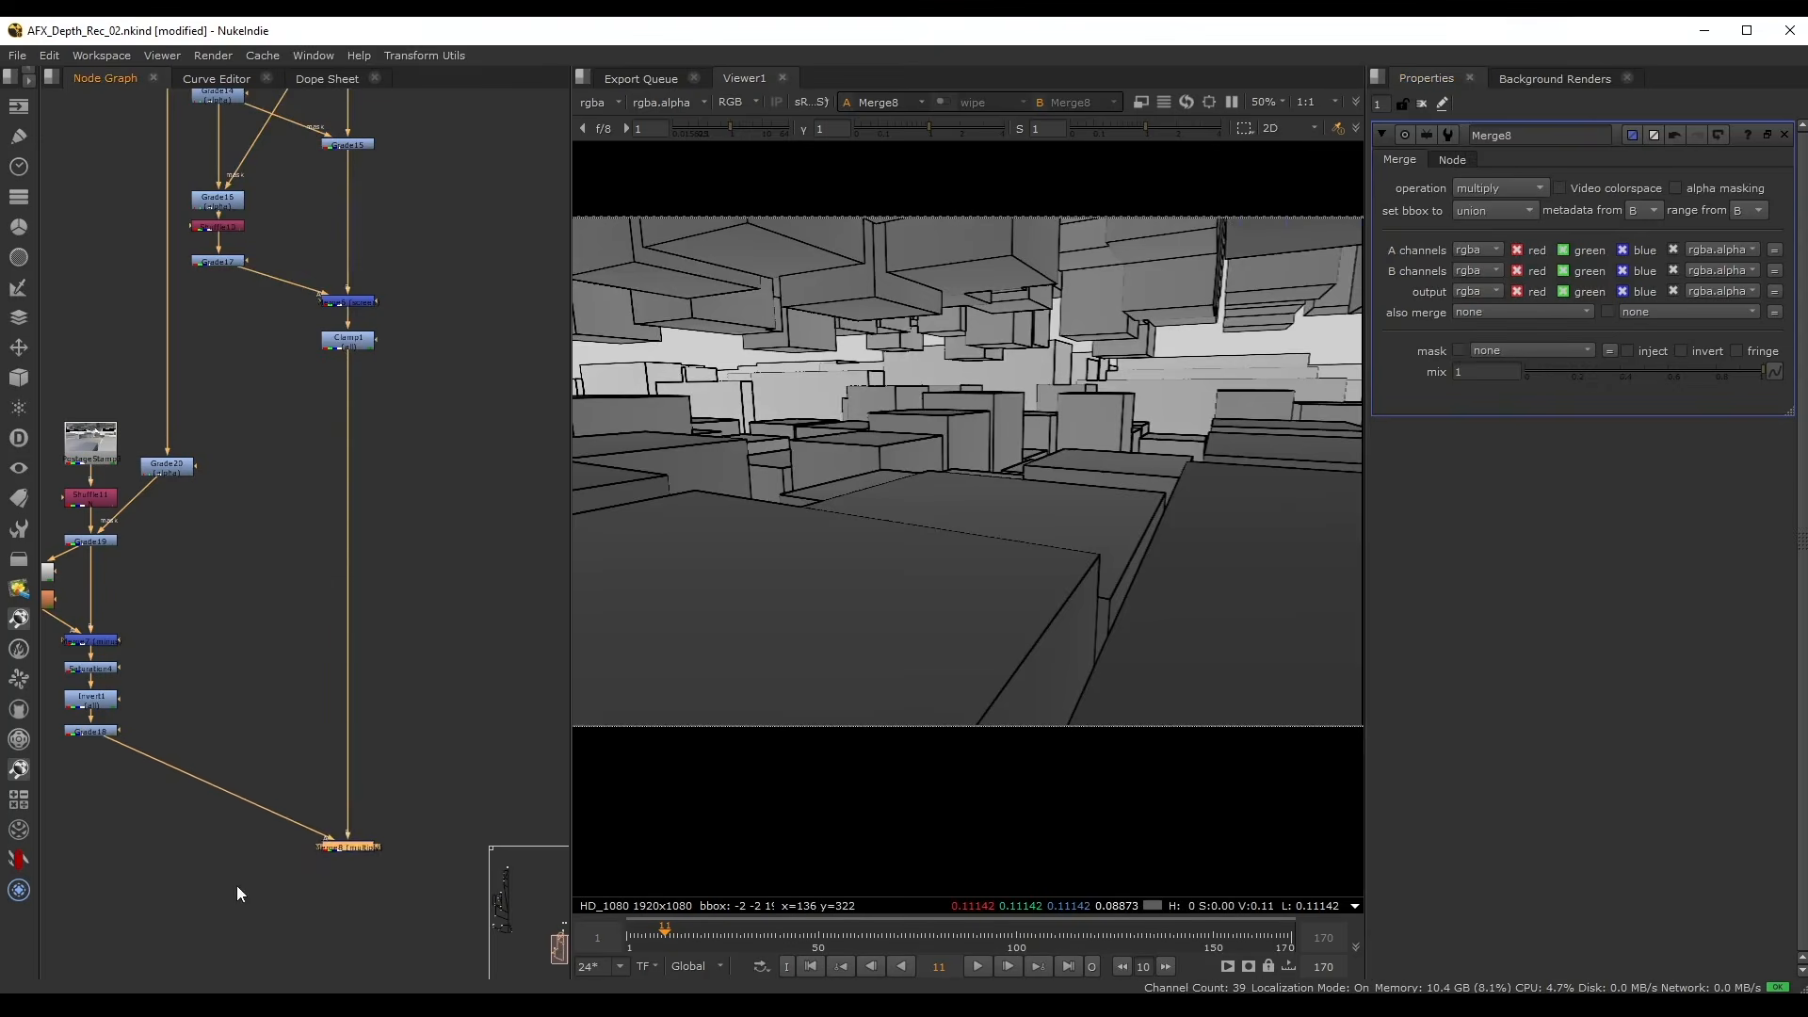
- Examine the multiplied outlines over the depth-graded image, both near and far from the camera
{"action": "middle_click_drag", "start_coordinate": [925, 440], "coordinate": [1006, 471]}
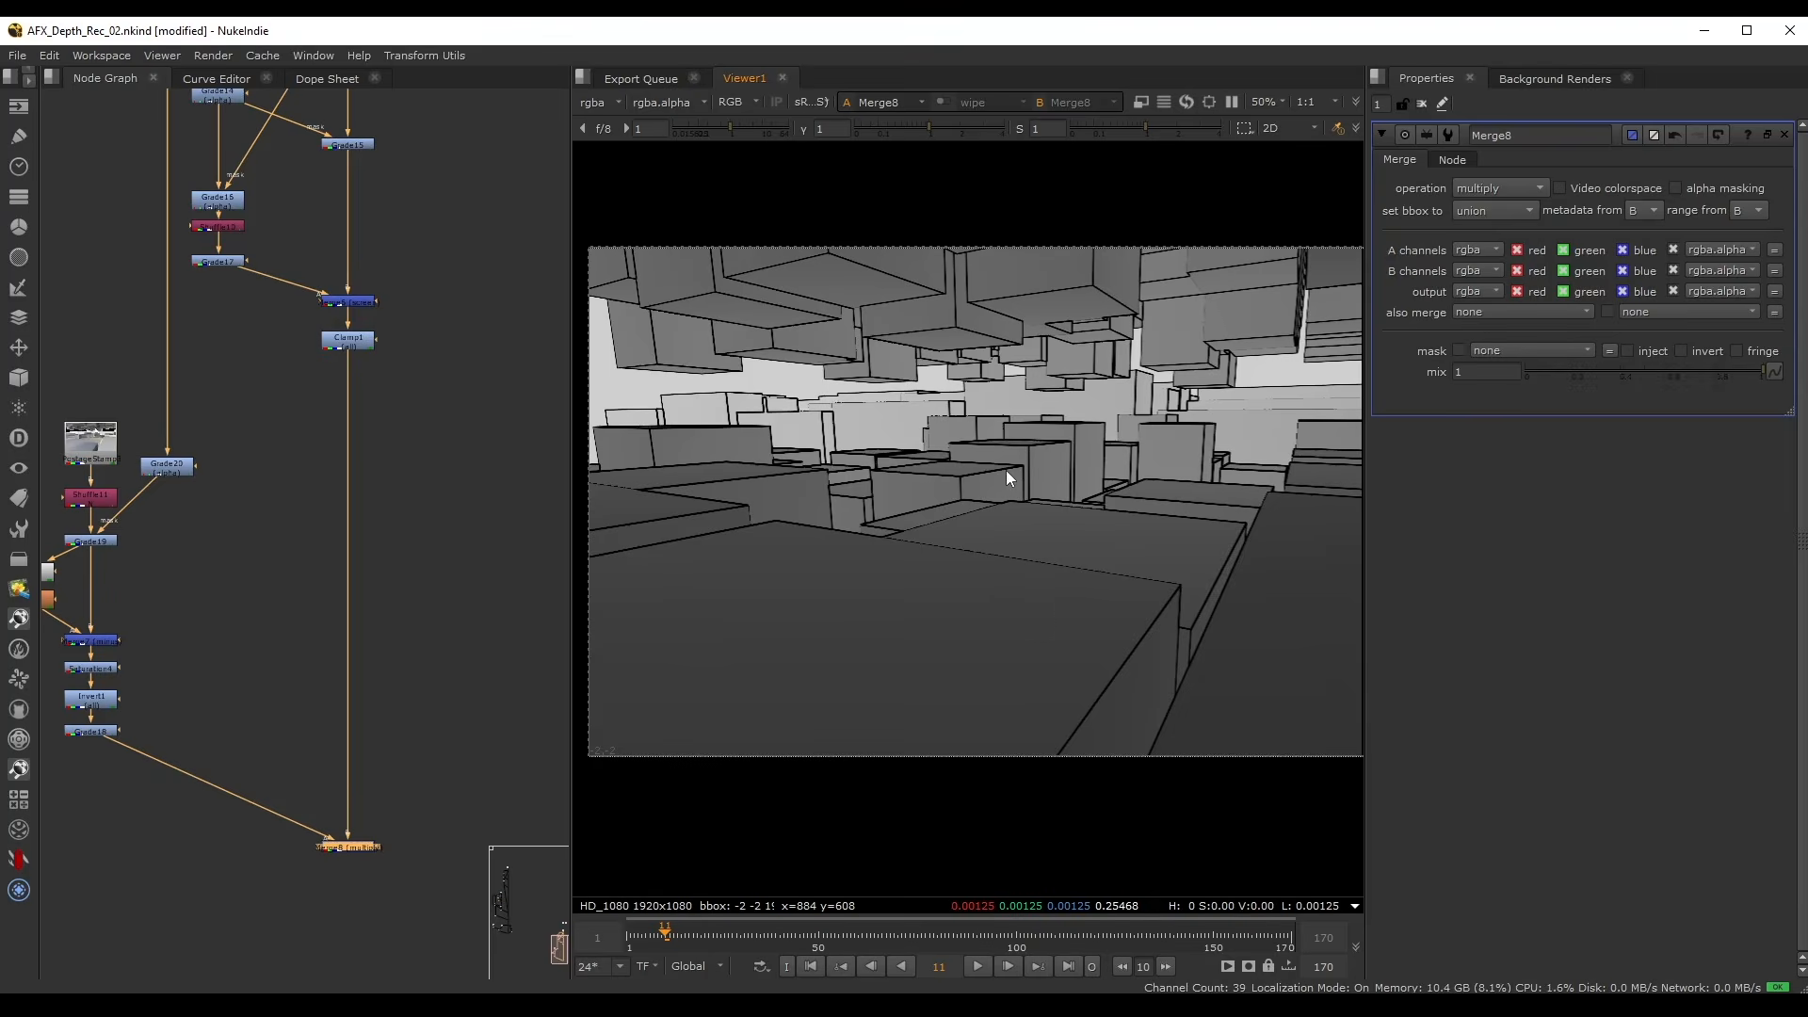
{"action": "scroll", "coordinate": [1105, 471], "scroll_direction": "up", "scroll_amount": 3}
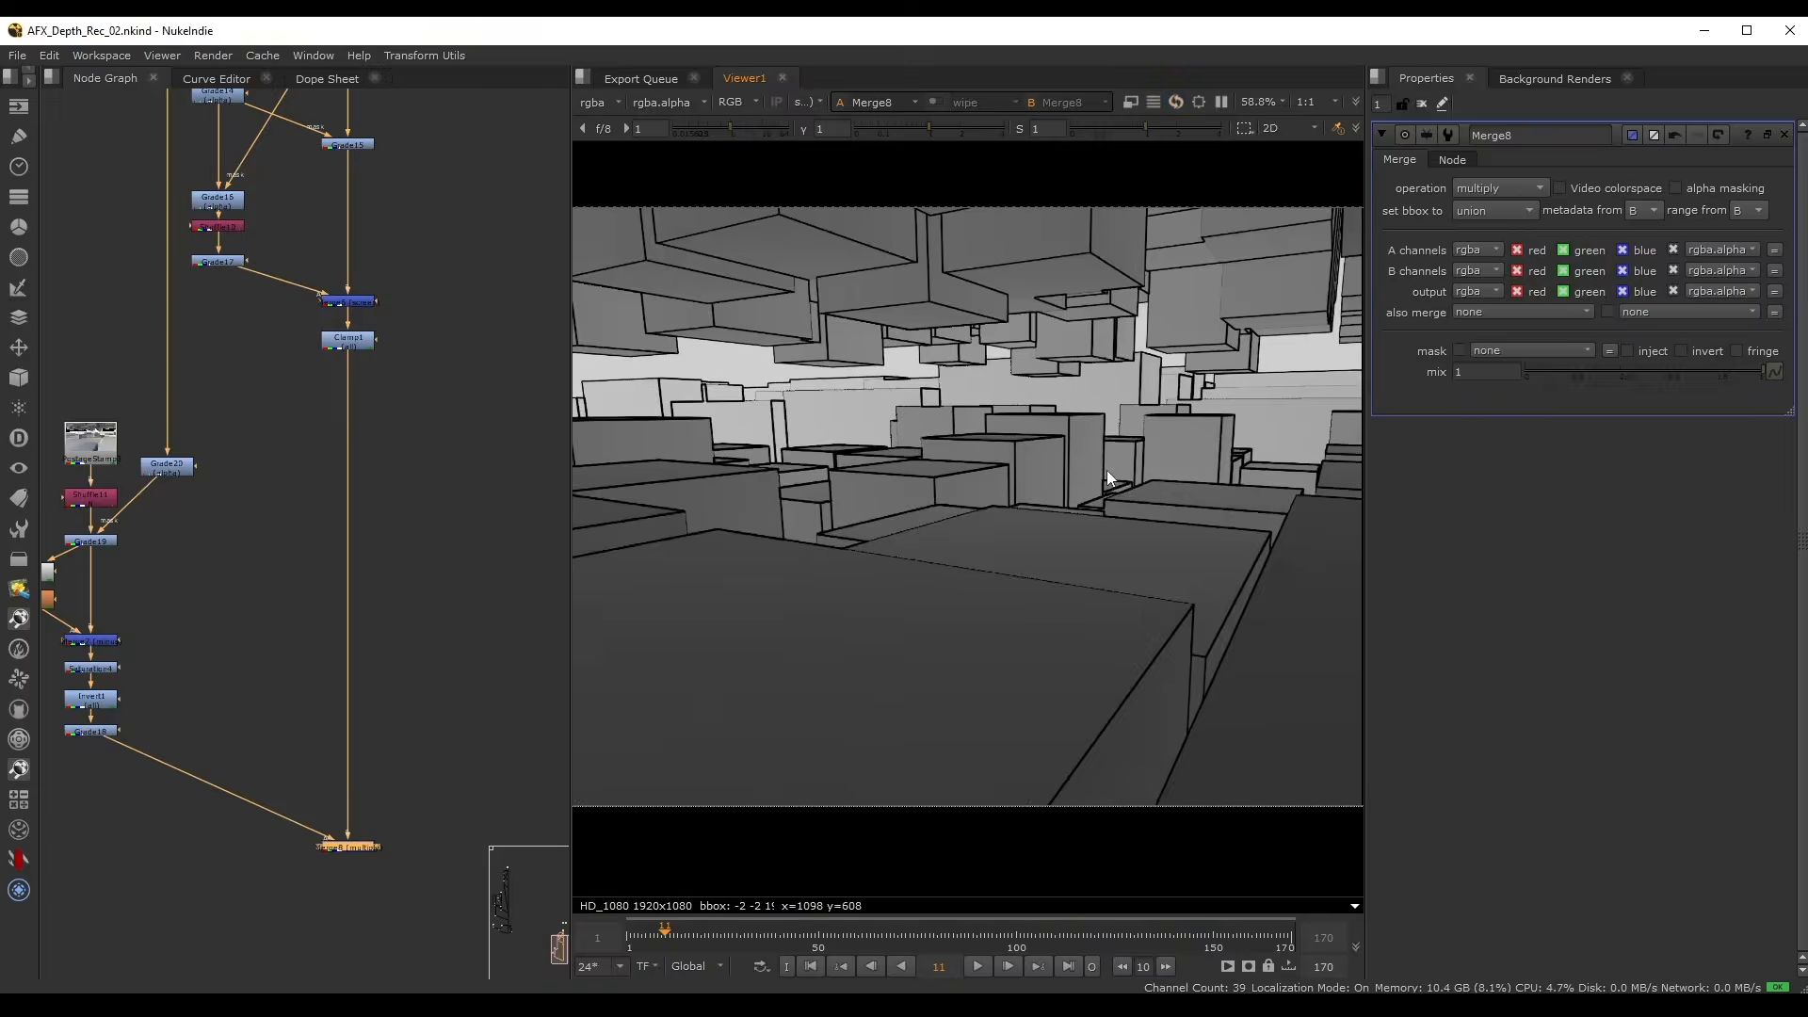
{"action": "scroll", "coordinate": [988, 467], "scroll_direction": "up", "scroll_amount": 6}
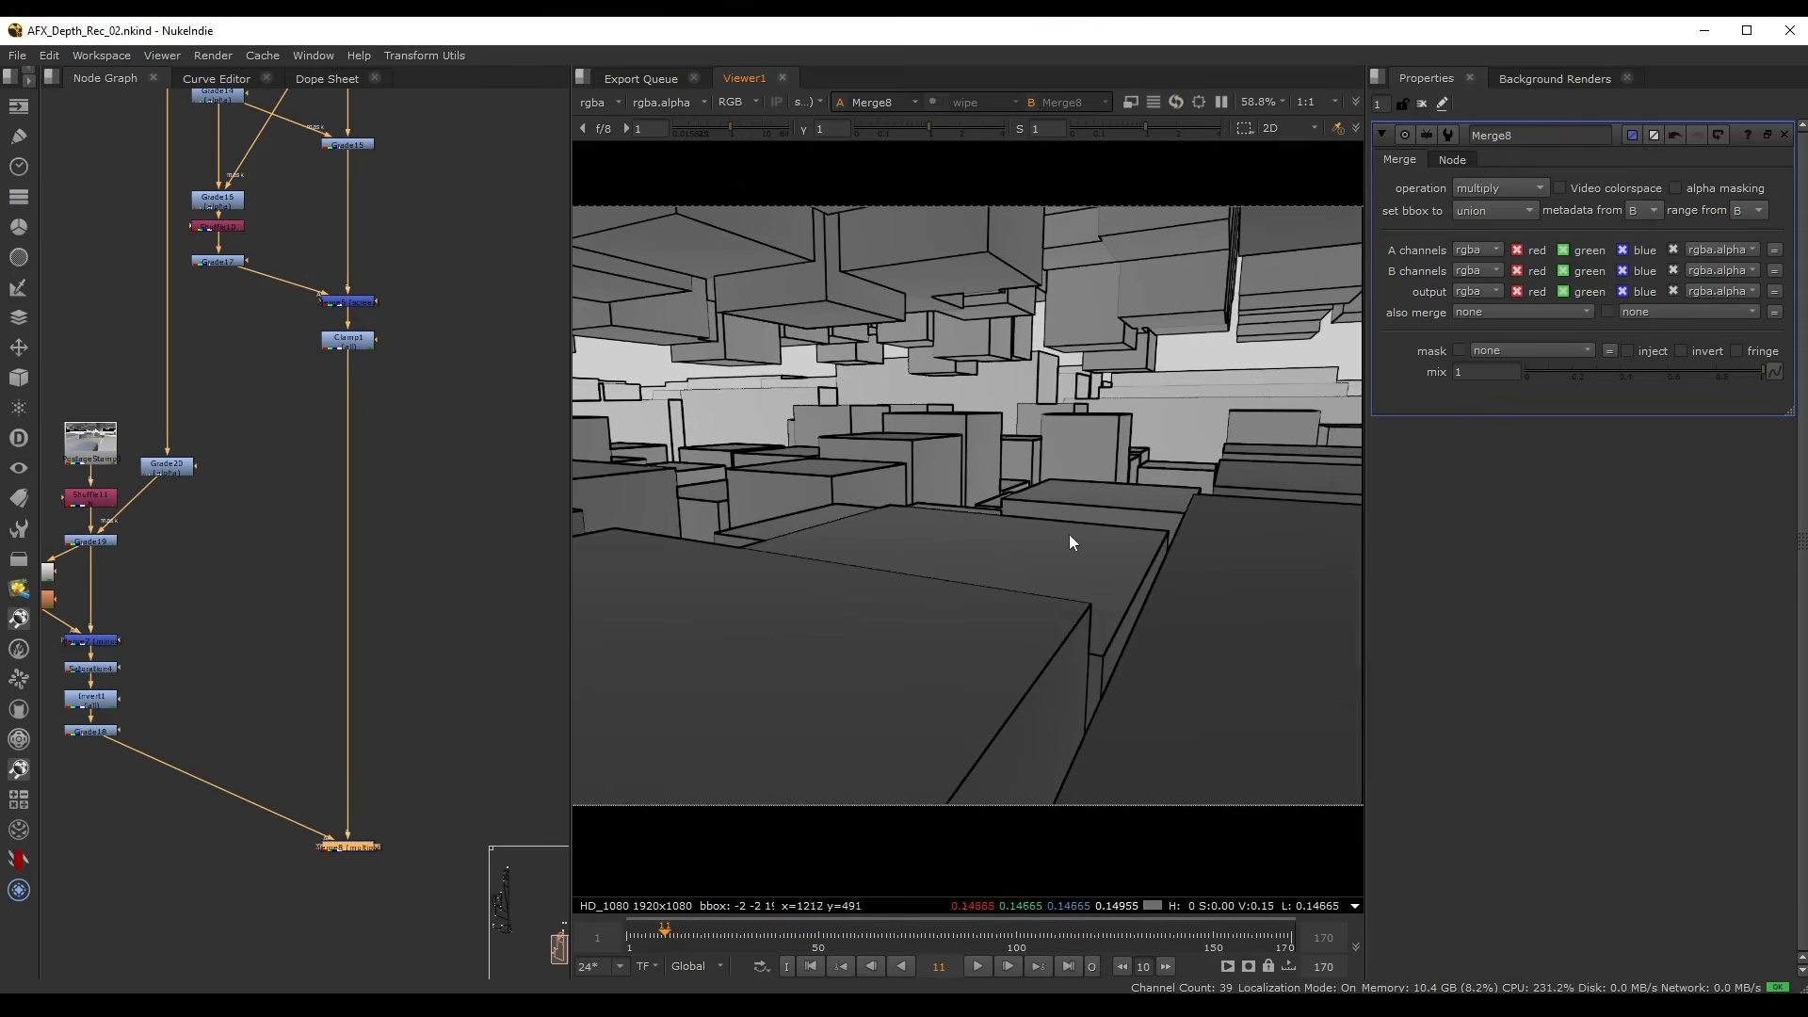
{"action": "middle_click_drag", "start_coordinate": [935, 491], "coordinate": [1023, 390]}
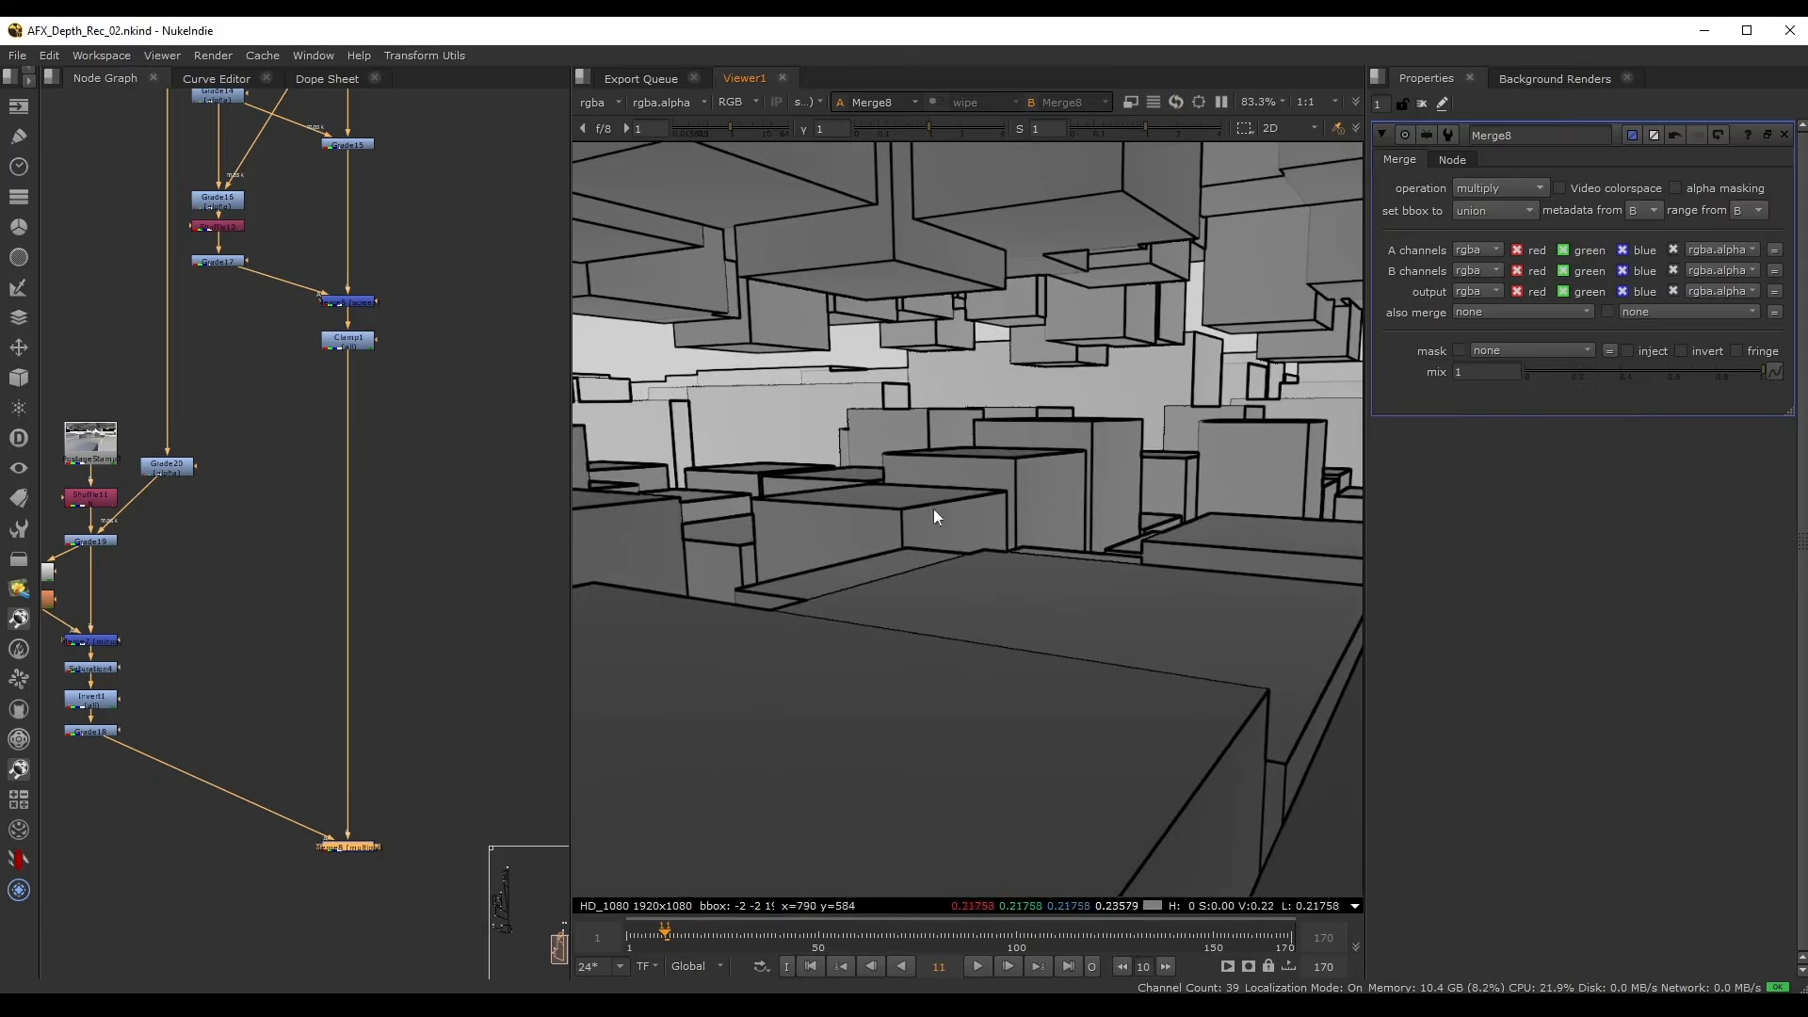
{"action": "scroll", "coordinate": [934, 510], "scroll_direction": "down", "scroll_amount": 3}
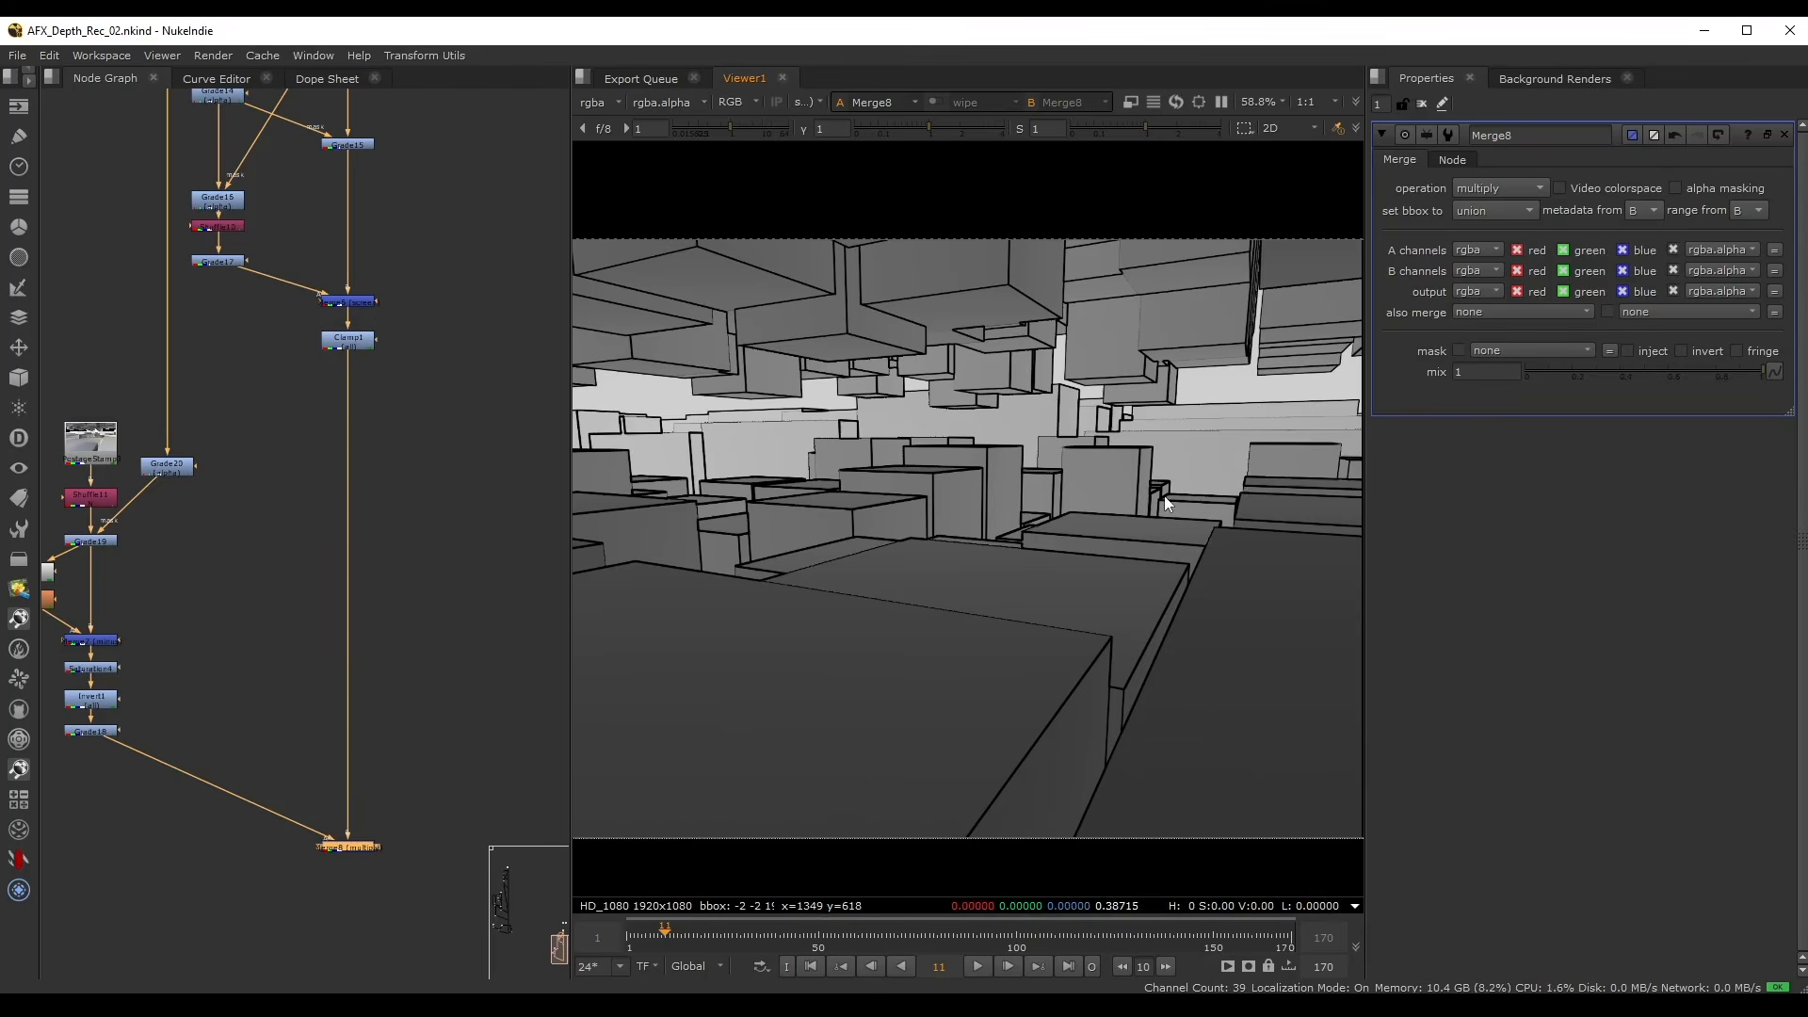
- Insert a Dilate between Grade18 and the multiply Merge and set its size to -0.6
{"action": "scroll", "coordinate": [273, 597], "scroll_direction": "up", "scroll_amount": 5}
{"action": "left_click", "coordinate": [282, 588]}
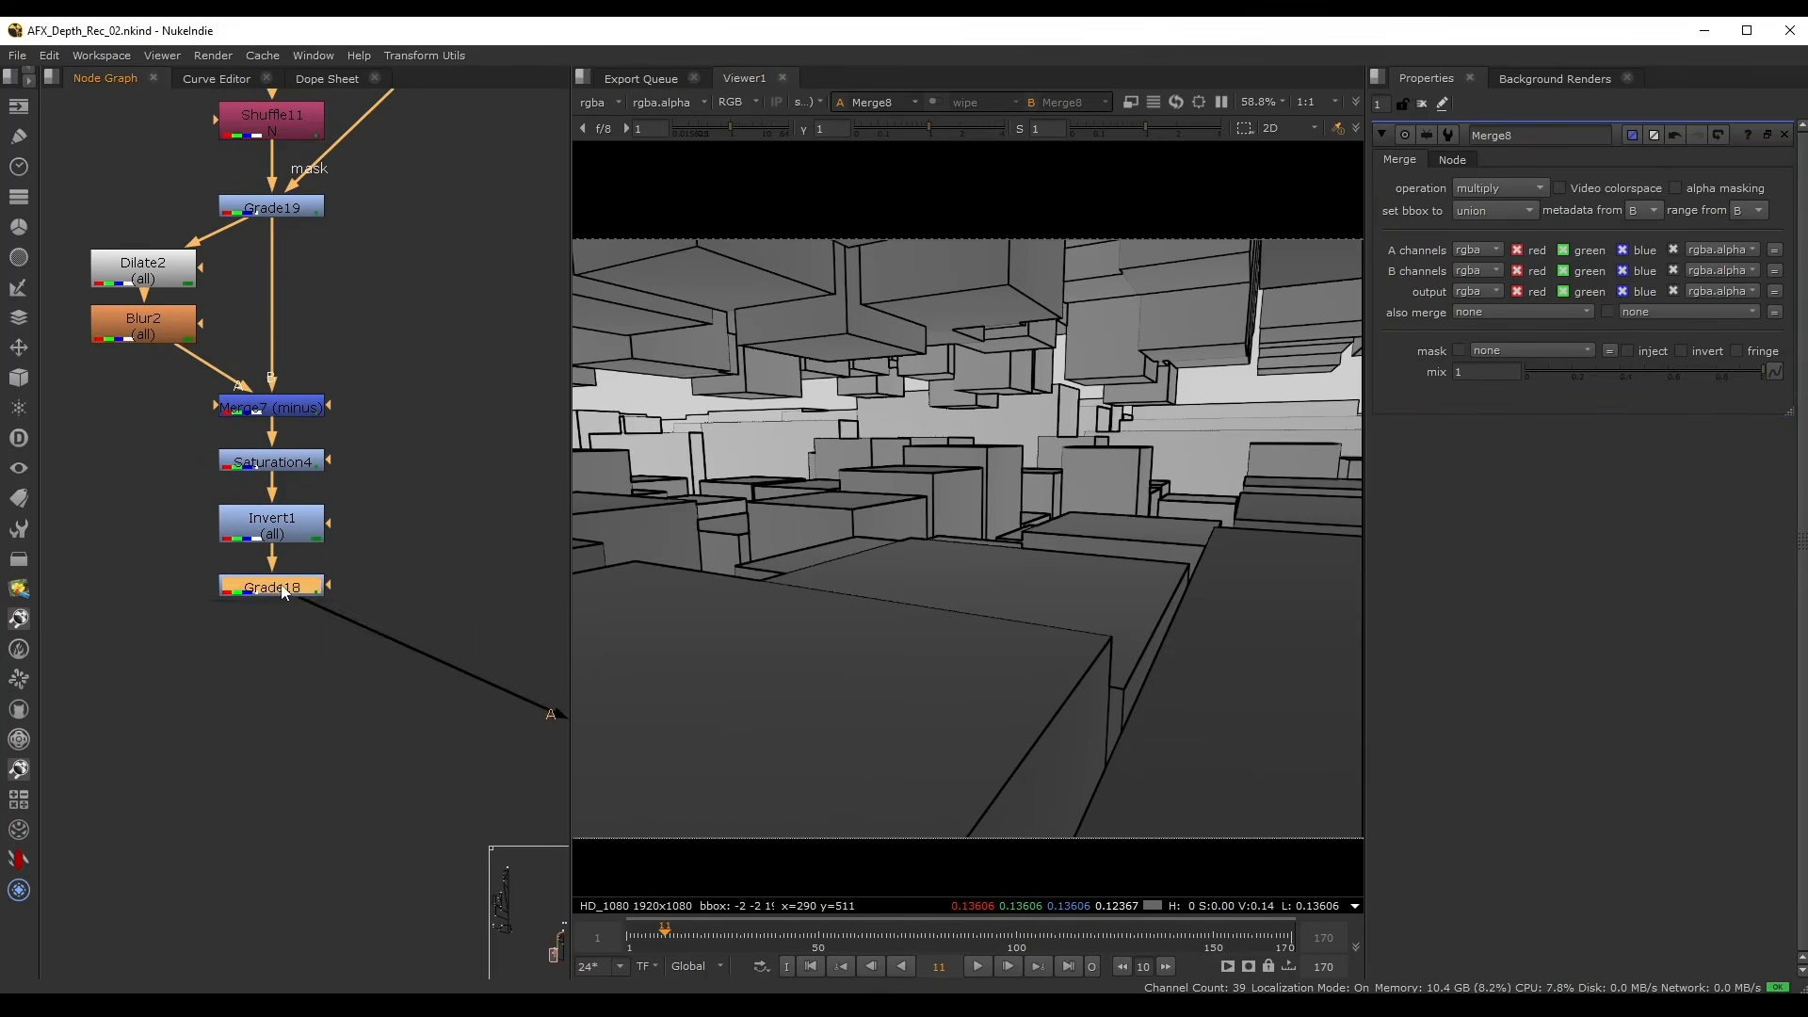
{"action": "key", "text": "Tab"}
{"action": "type", "text": "dilate"}
{"action": "key", "text": "Return"}
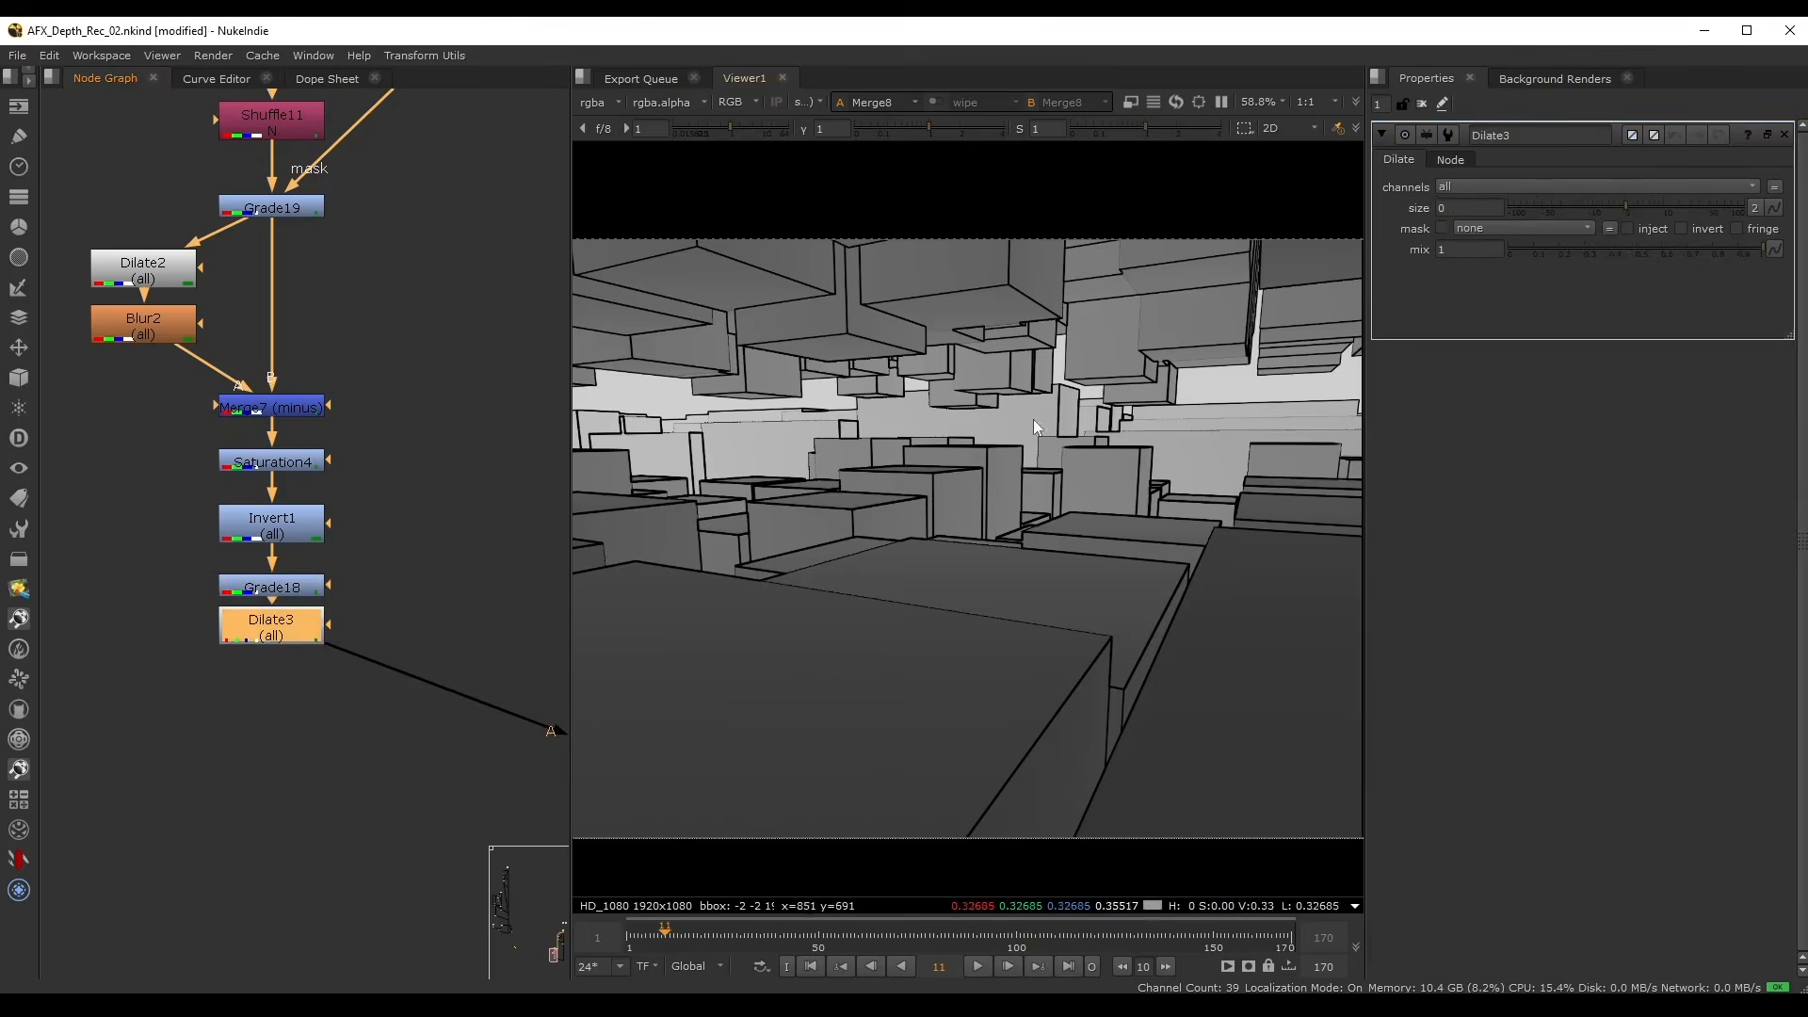
{"action": "left_click_drag", "start_coordinate": [1621, 207], "coordinate": [1615, 206]}
{"action": "scroll", "coordinate": [462, 482], "scroll_direction": "down", "scroll_amount": 2}
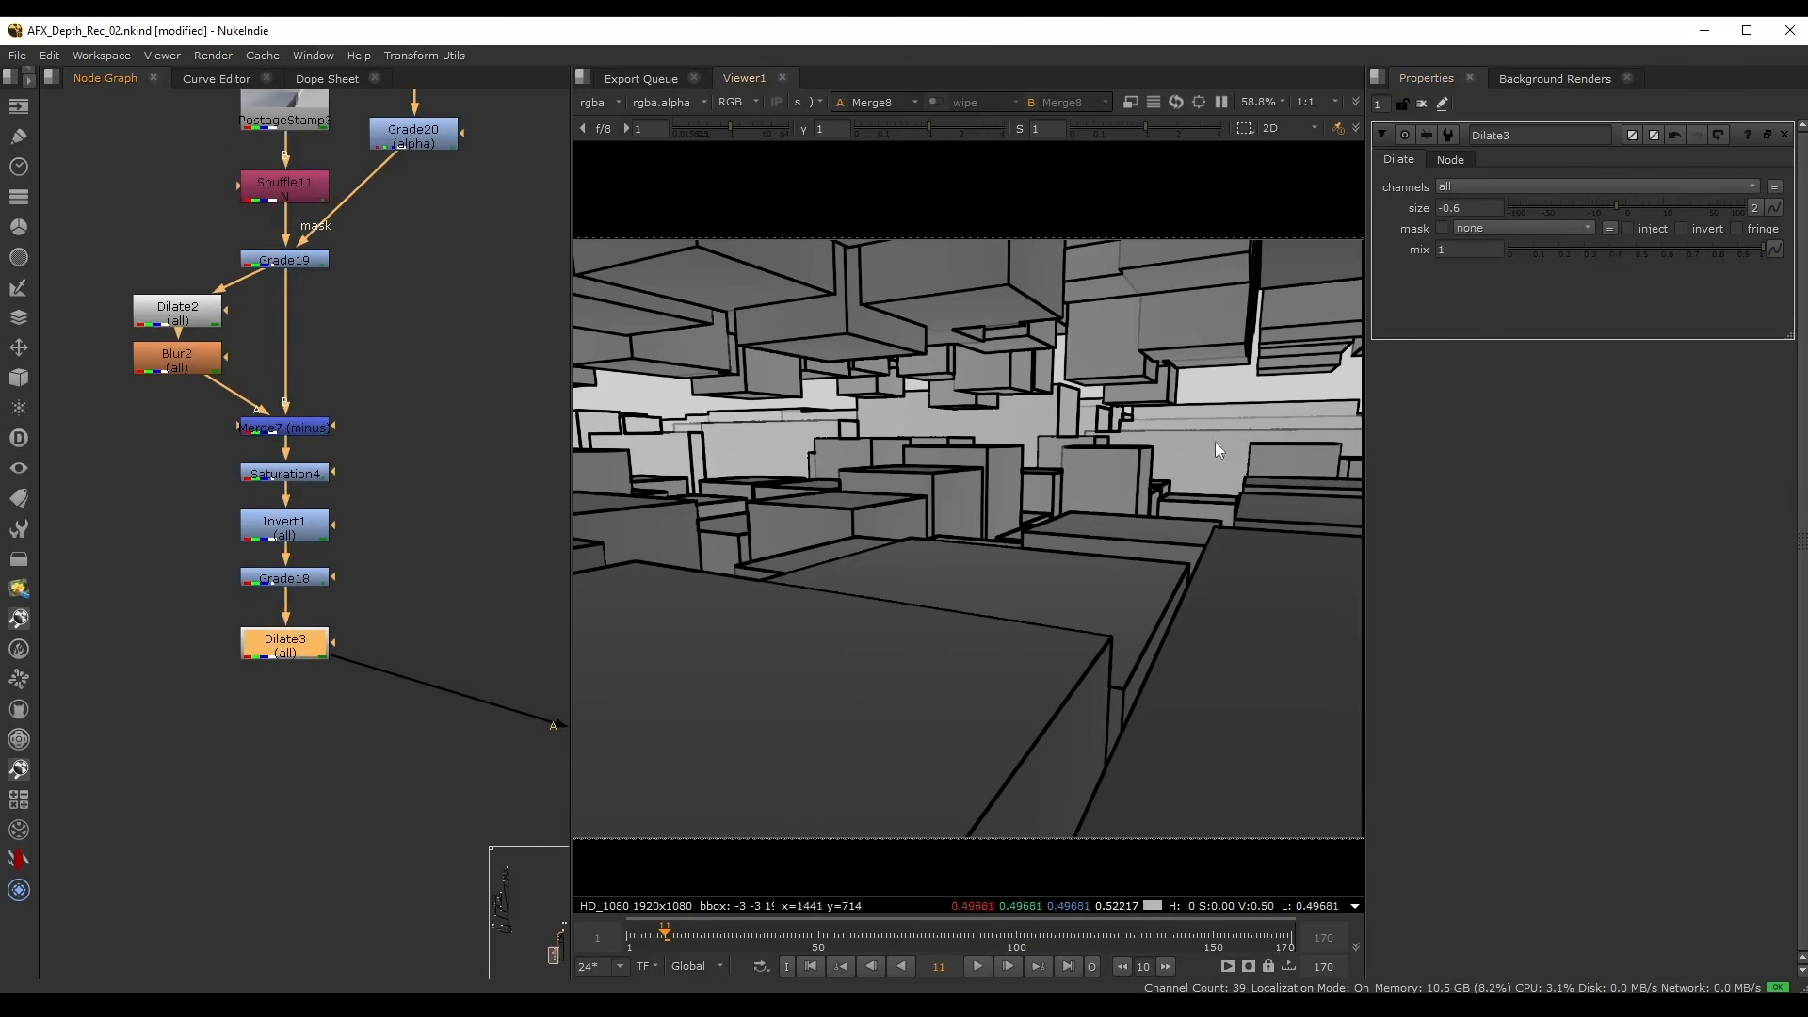
- Insert an Erode (fast) node between Dilate3 and the multiply Merge and offset it slightly from the outline branch
{"action": "scroll", "coordinate": [1164, 518], "scroll_direction": "down", "scroll_amount": 2}
{"action": "left_click", "coordinate": [480, 506]}
{"action": "middle_click_drag", "start_coordinate": [440, 518], "coordinate": [374, 541]}
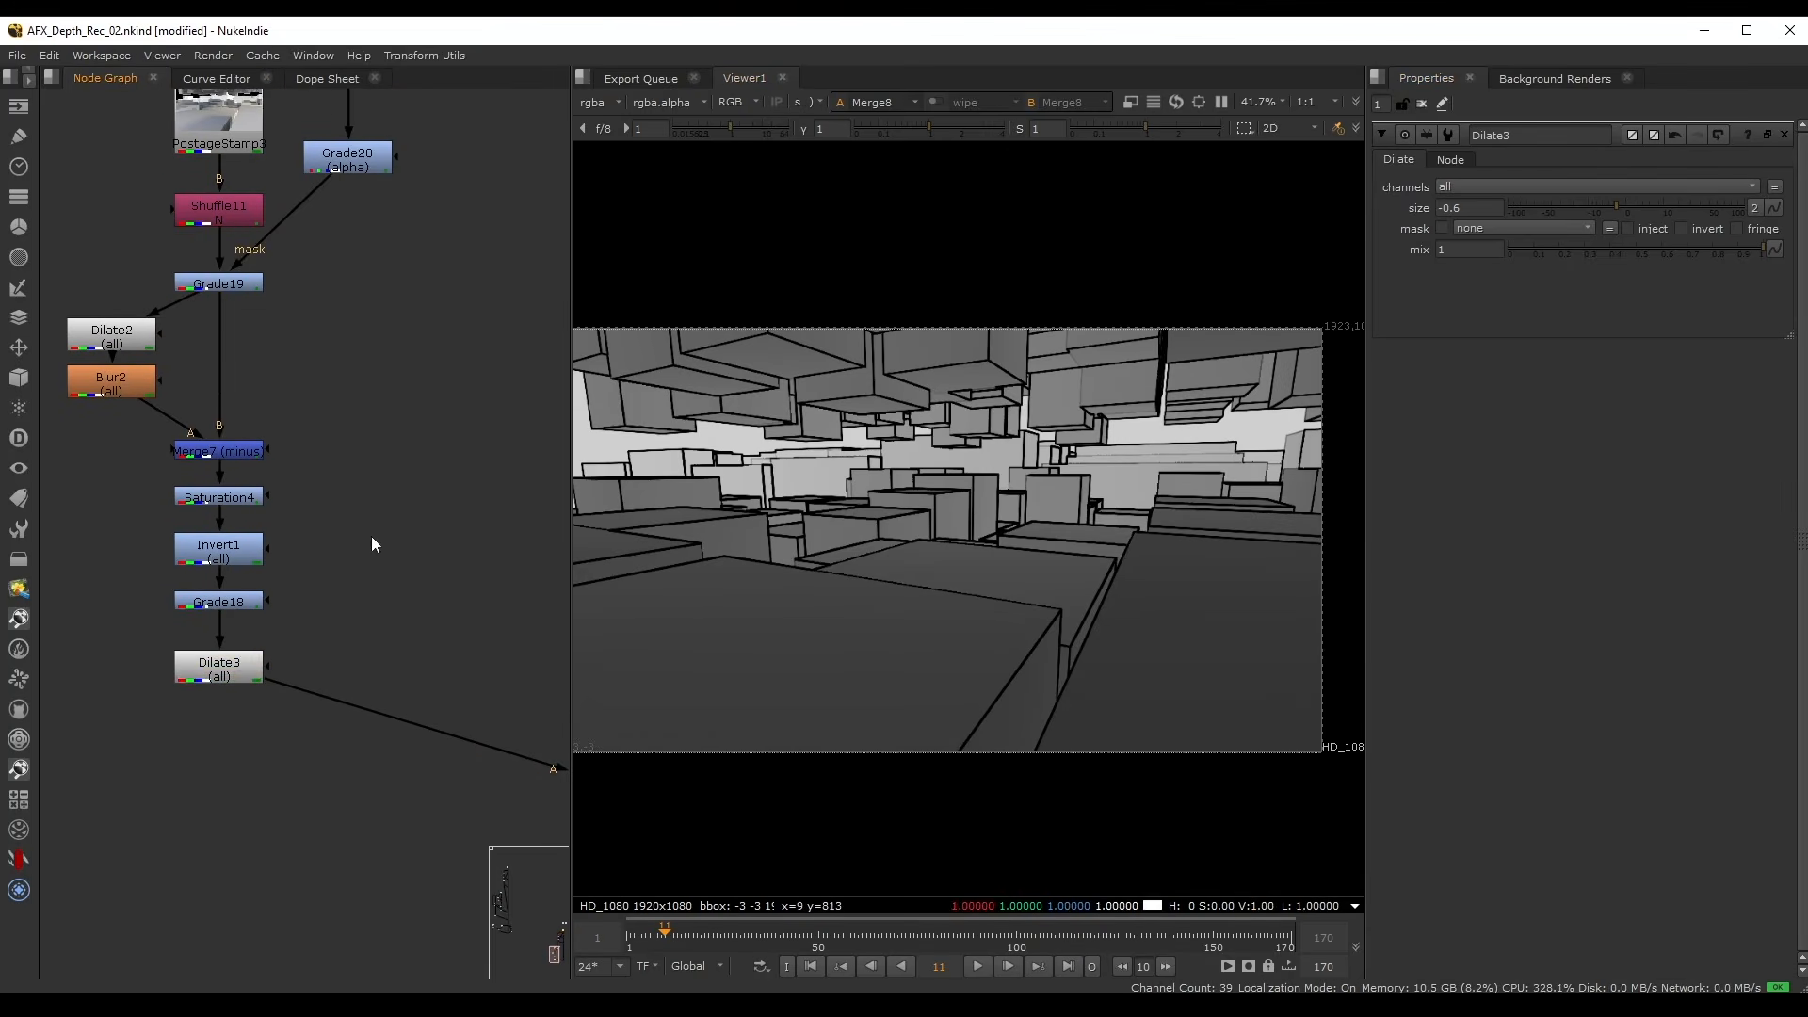
{"action": "middle_click_drag", "start_coordinate": [223, 678], "coordinate": [227, 644]}
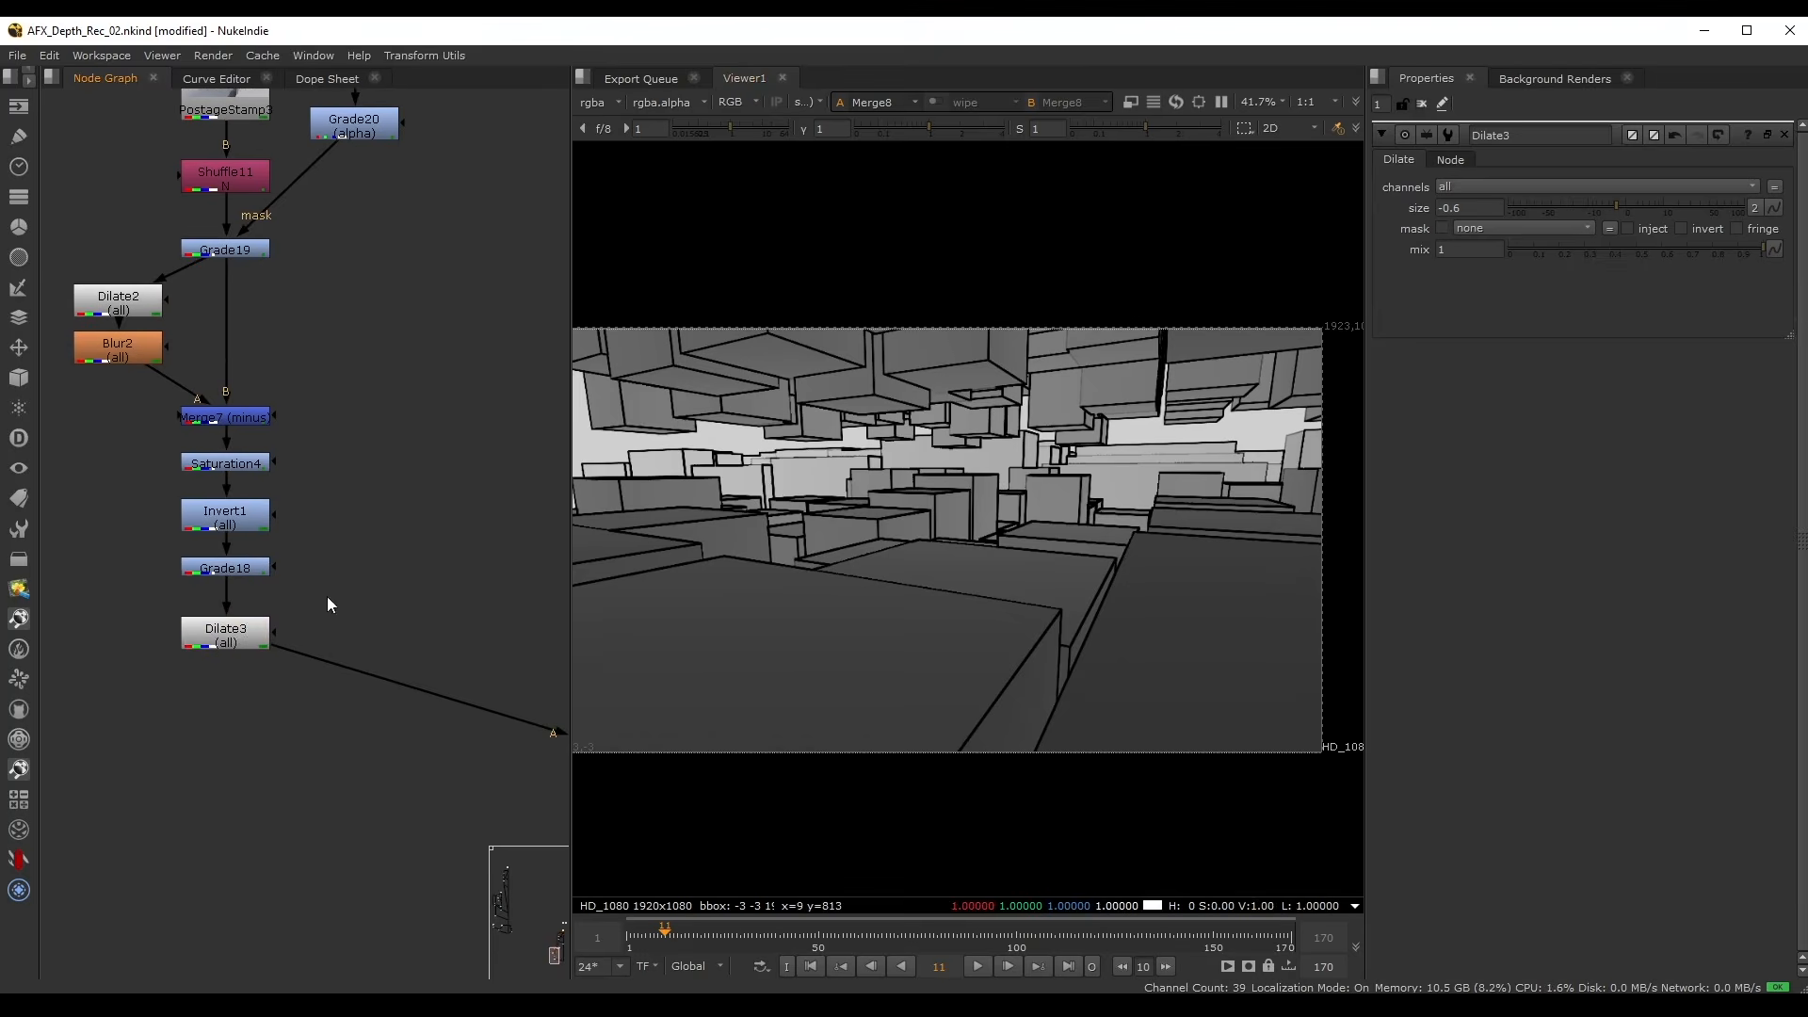
{"action": "left_click", "coordinate": [243, 629]}
{"action": "key", "text": "Tab"}
{"action": "type", "text": "ero"}
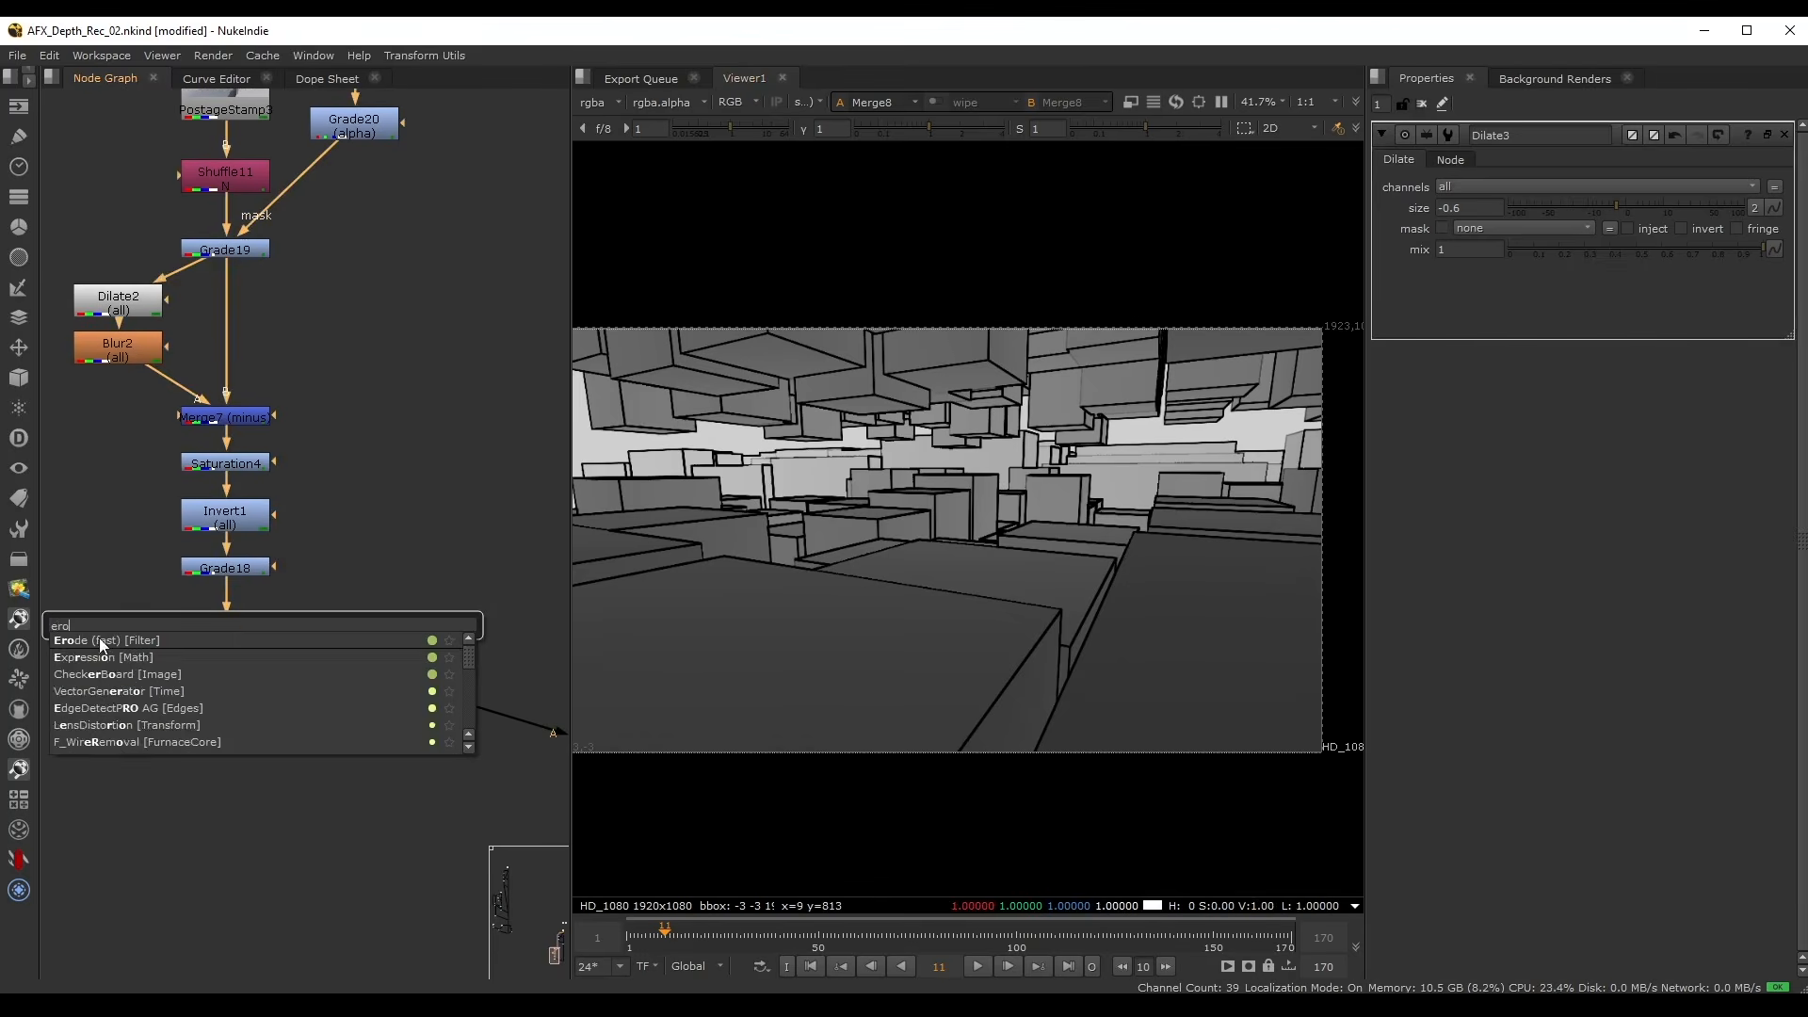
{"action": "left_click", "coordinate": [99, 636]}
{"action": "left_click_drag", "start_coordinate": [222, 666], "coordinate": [247, 694]}
- Duplicate the mask grade Grade20 and place the copy in the free space beside the outline branch
{"action": "scroll", "coordinate": [354, 433], "scroll_direction": "down", "scroll_amount": 2}
{"action": "middle_click_drag", "start_coordinate": [403, 275], "coordinate": [351, 427]}
{"action": "left_click", "coordinate": [309, 374]}
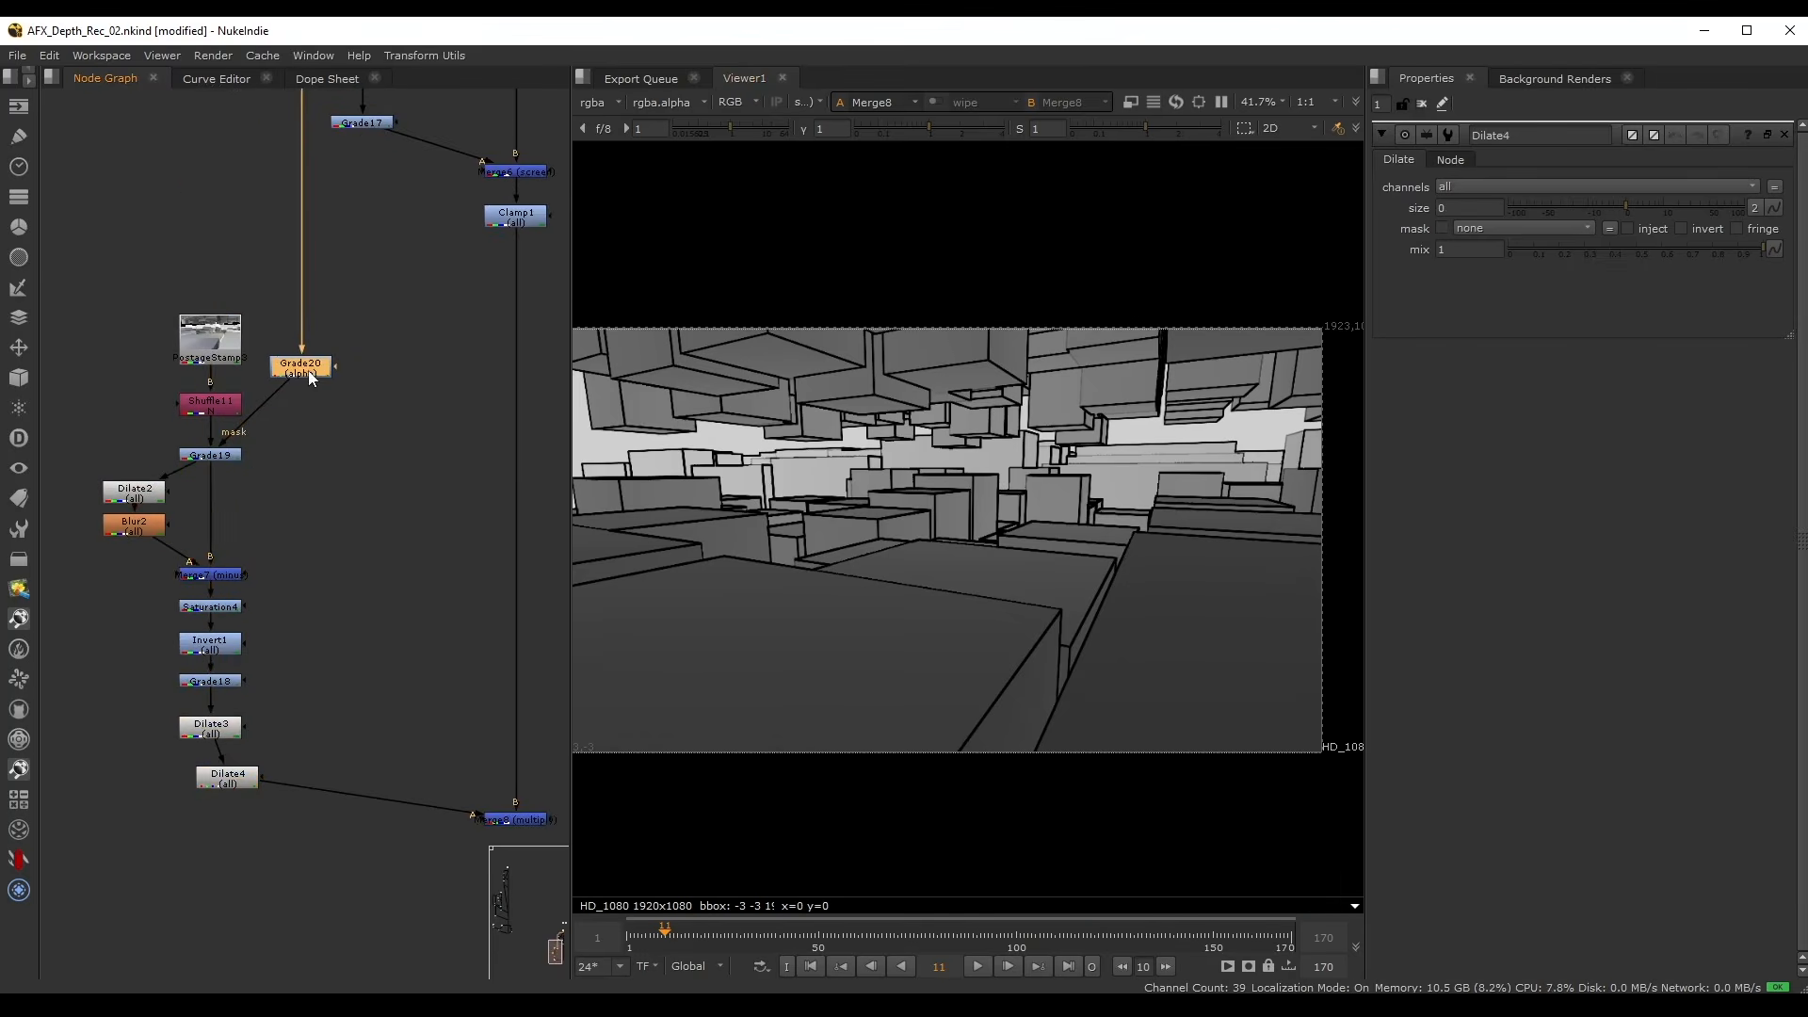
{"action": "left_click", "coordinate": [318, 482]}
{"action": "key", "text": "g"}
{"action": "left_click_drag", "start_coordinate": [318, 491], "coordinate": [368, 582]}
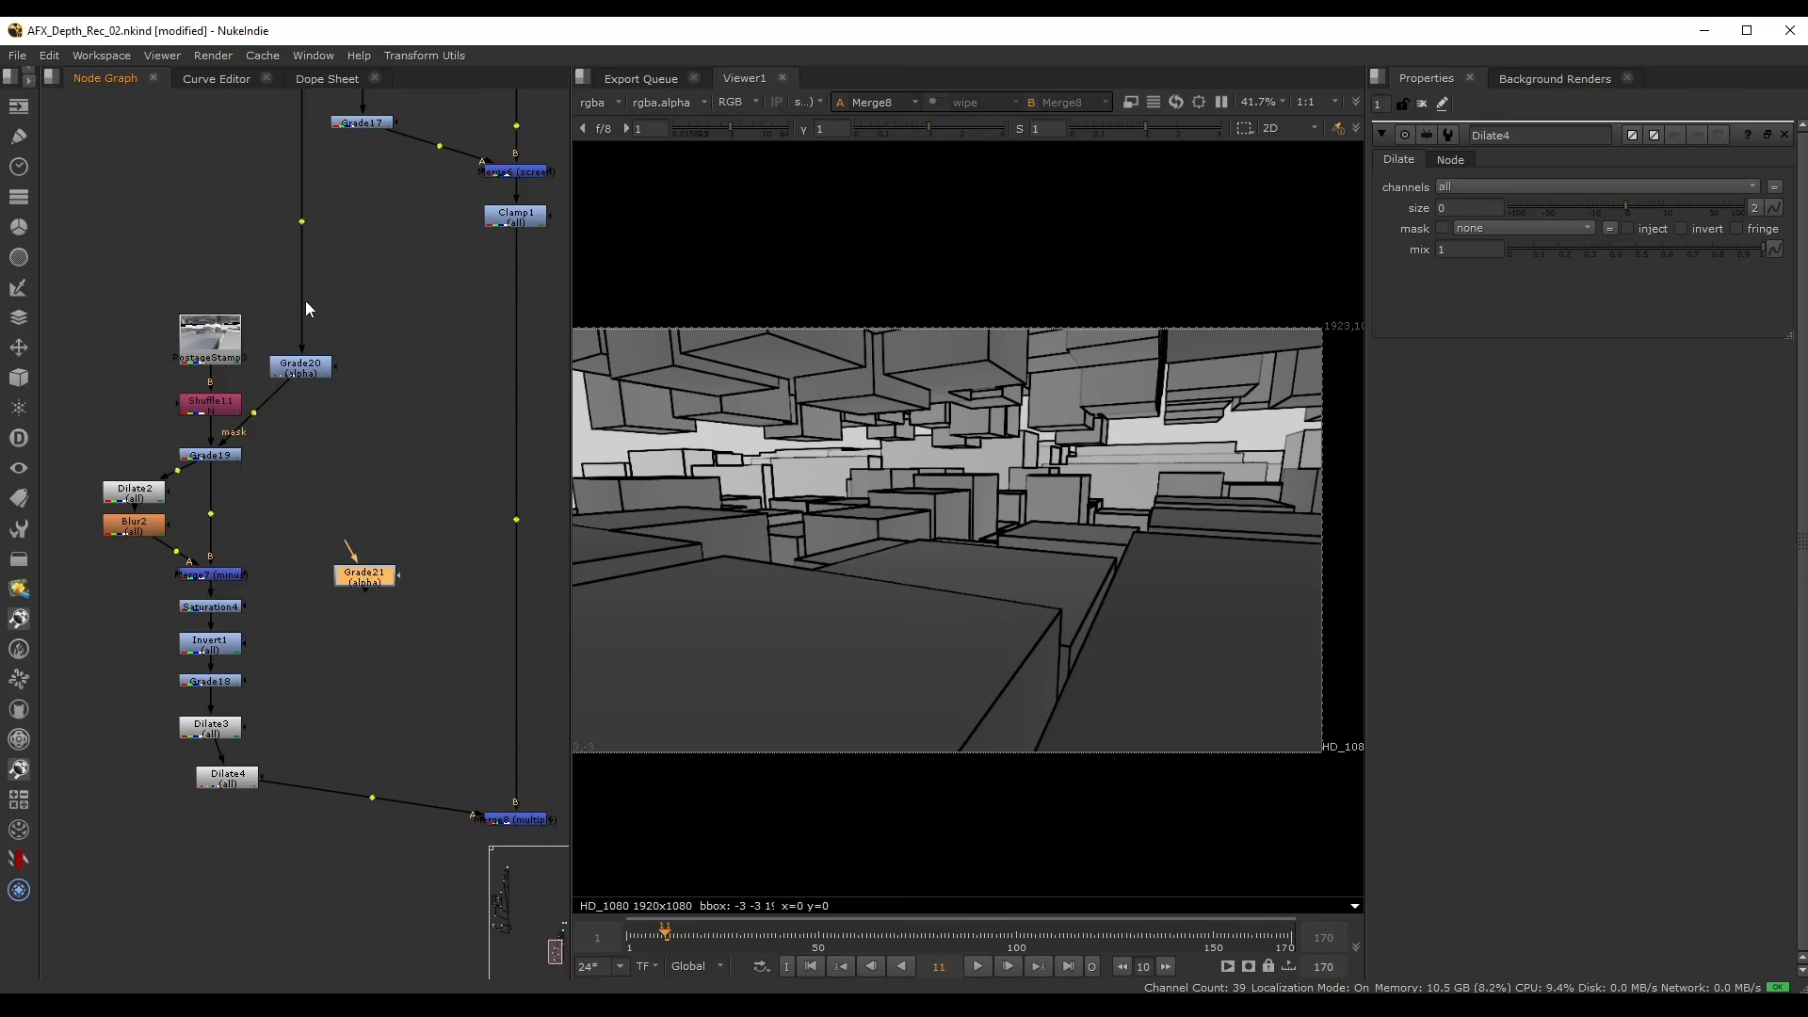
- Connect Grade21 to the depth line above Grade20 and route the connection at right angles with two dots
{"action": "middle_click_drag", "start_coordinate": [336, 272], "coordinate": [314, 449]}
{"action": "left_click_drag", "start_coordinate": [278, 310], "coordinate": [280, 460], "text": "ctrl"}
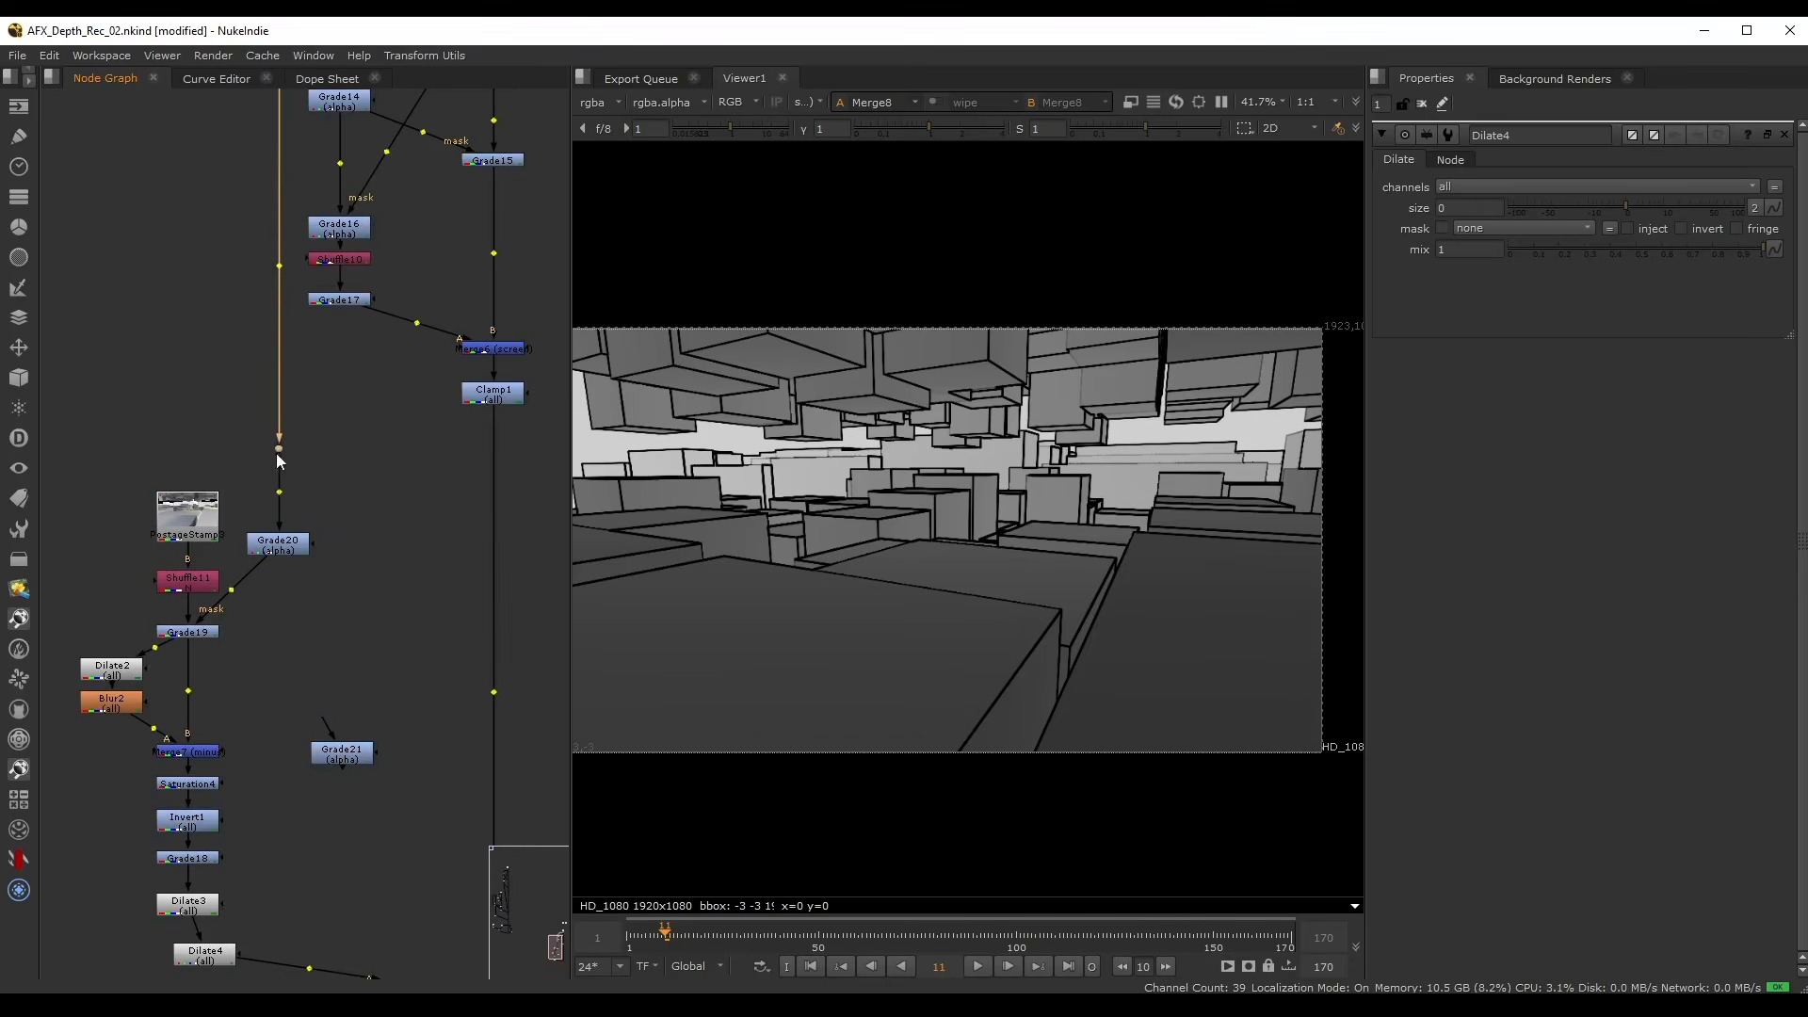
{"action": "left_click_drag", "start_coordinate": [330, 727], "coordinate": [279, 473]}
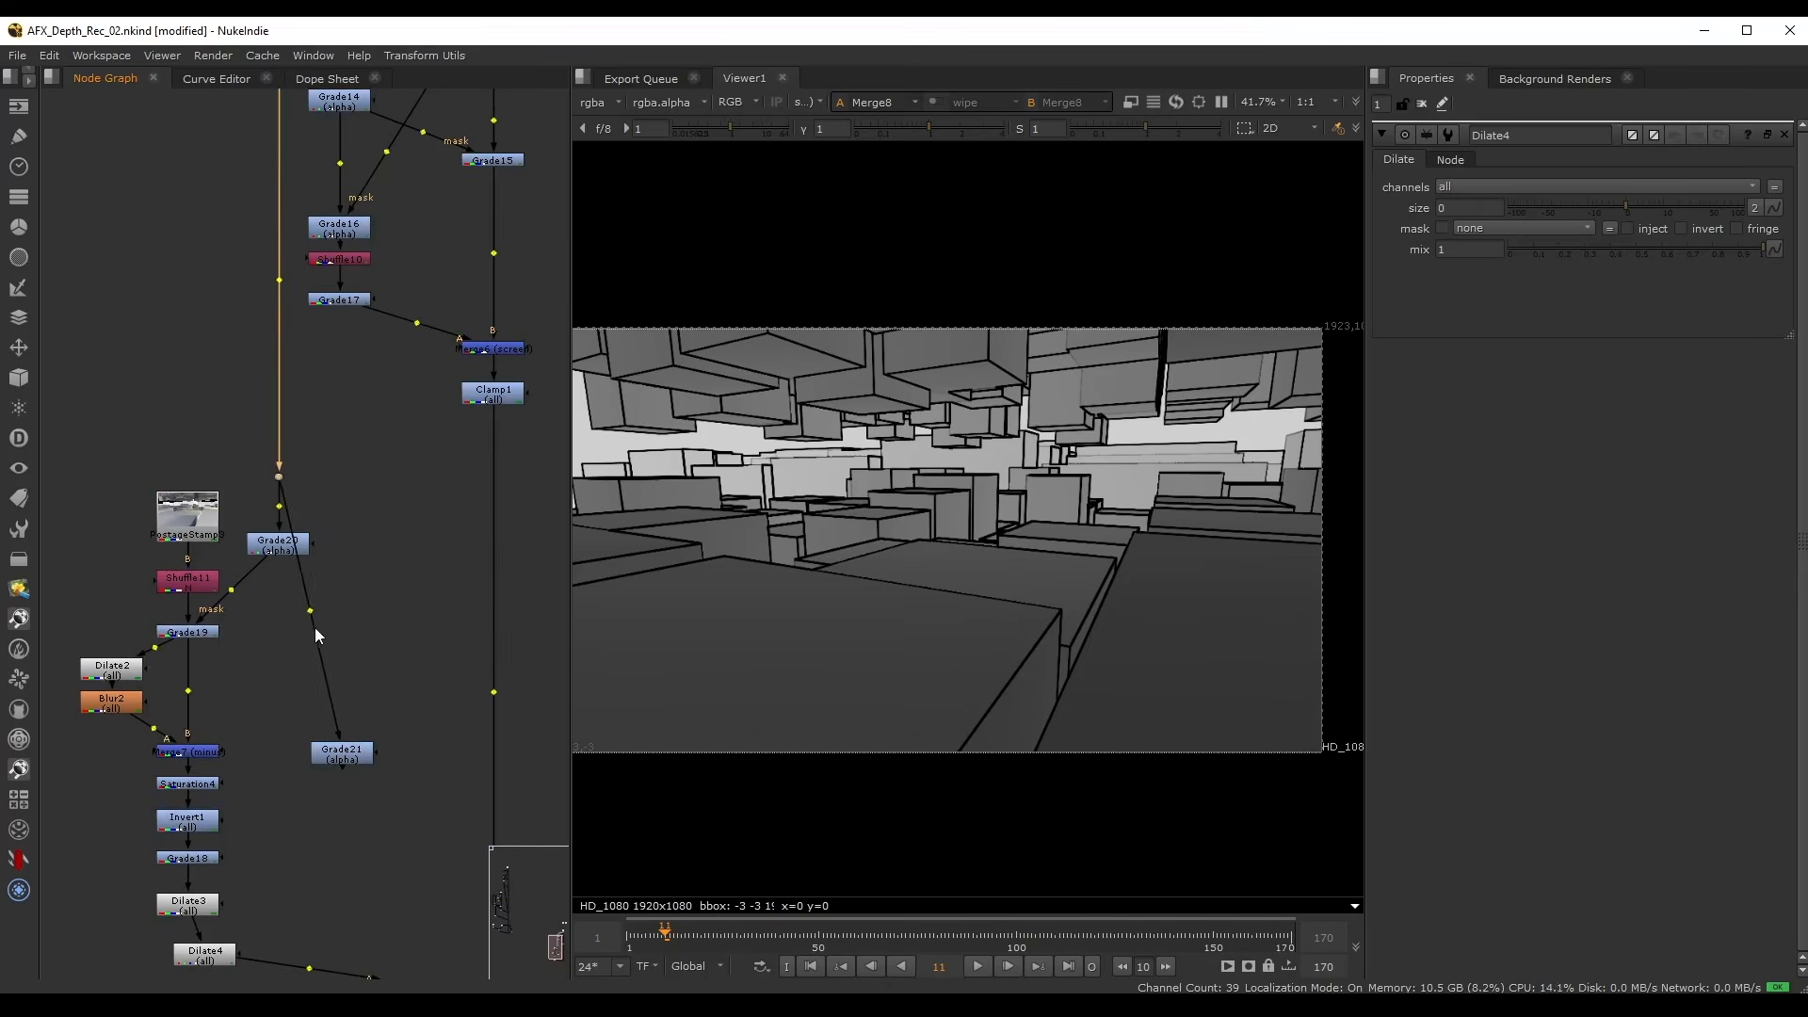
{"action": "left_click_drag", "start_coordinate": [312, 612], "coordinate": [348, 475], "text": "ctrl"}
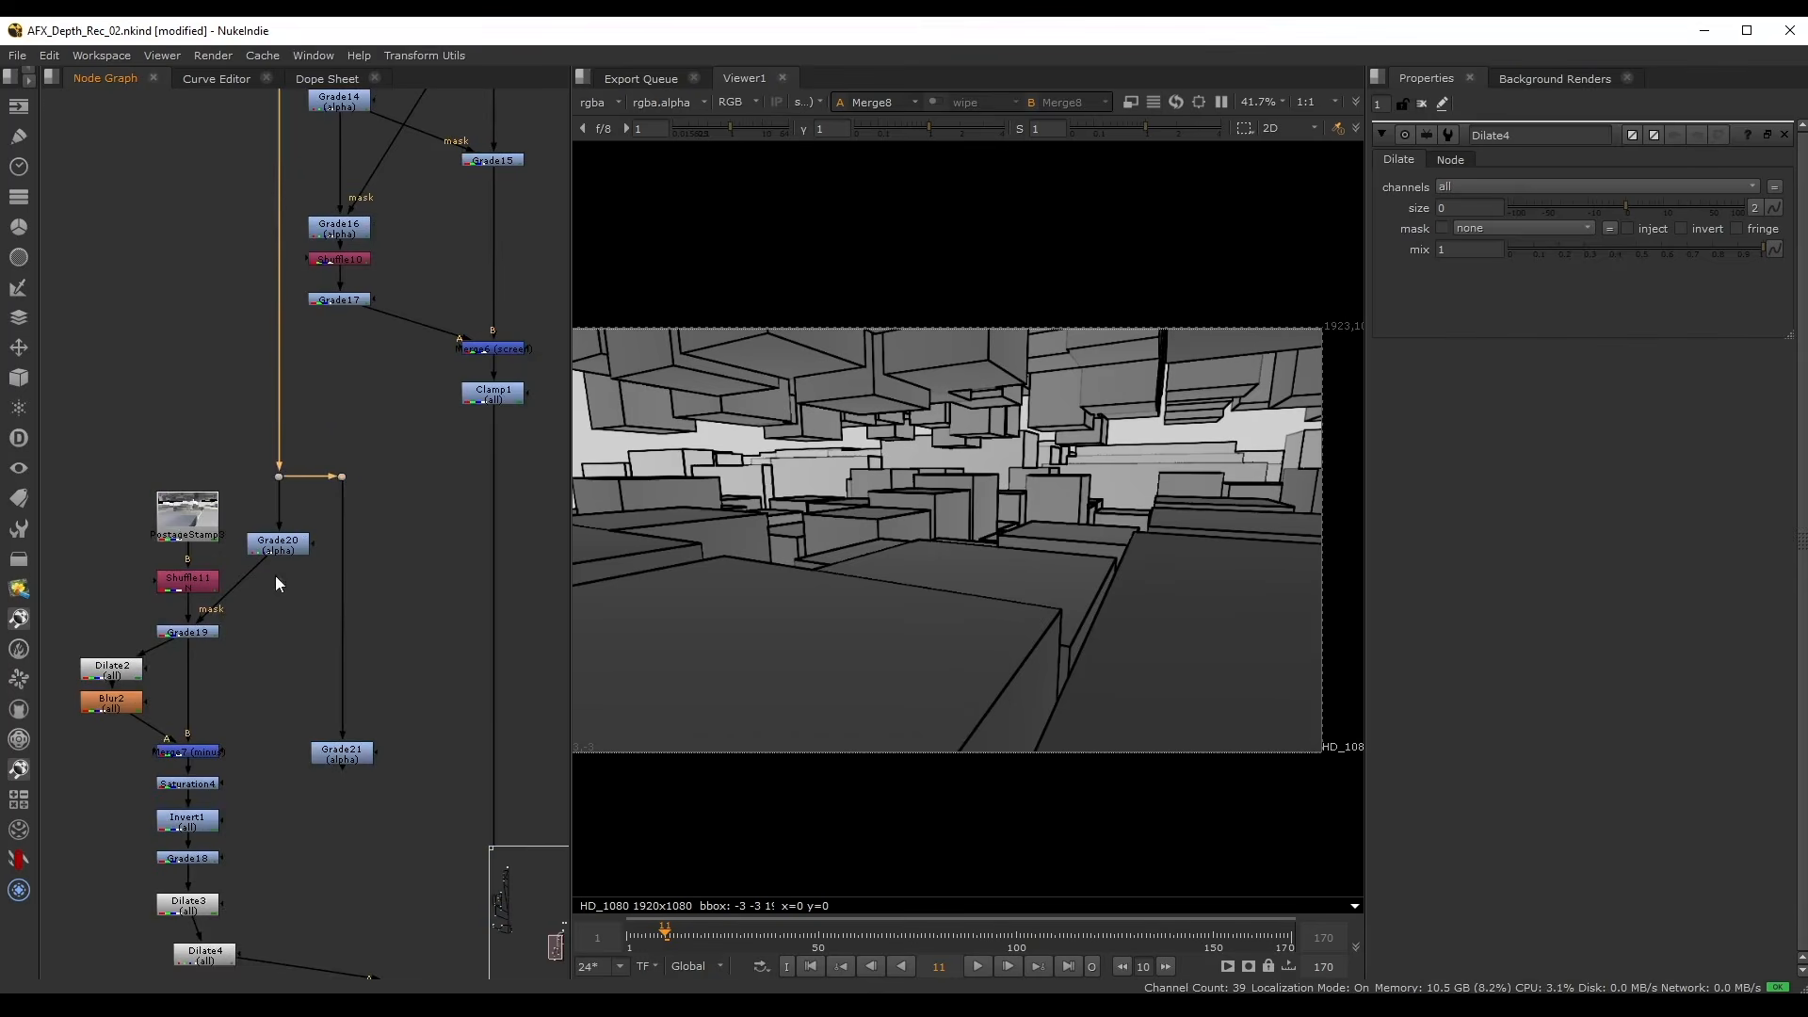
- Check Grade21's alpha in the viewer and connect Grade21 to the mask input of Dilate4
{"action": "middle_click_drag", "start_coordinate": [328, 681], "coordinate": [390, 520]}
{"action": "double_click", "coordinate": [408, 590]}
{"action": "key", "text": "1"}
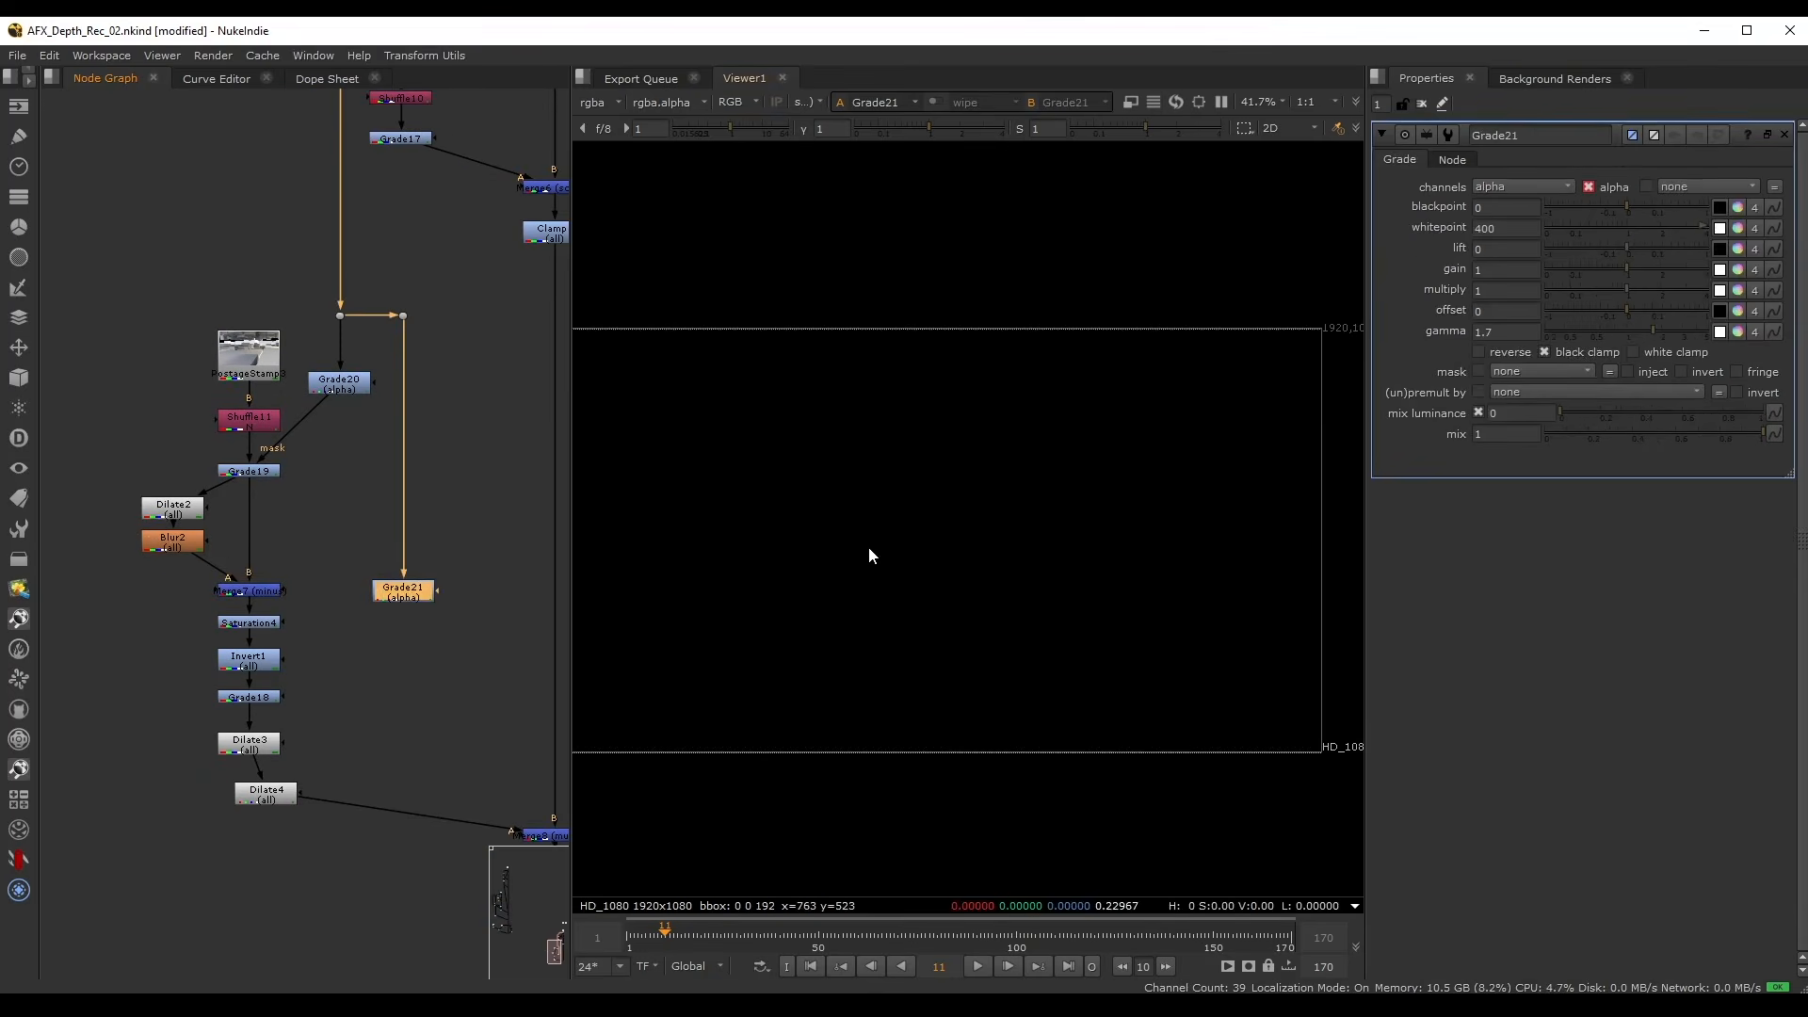
{"action": "key", "text": "a"}
{"action": "scroll", "coordinate": [311, 633], "scroll_direction": "up", "scroll_amount": 6}
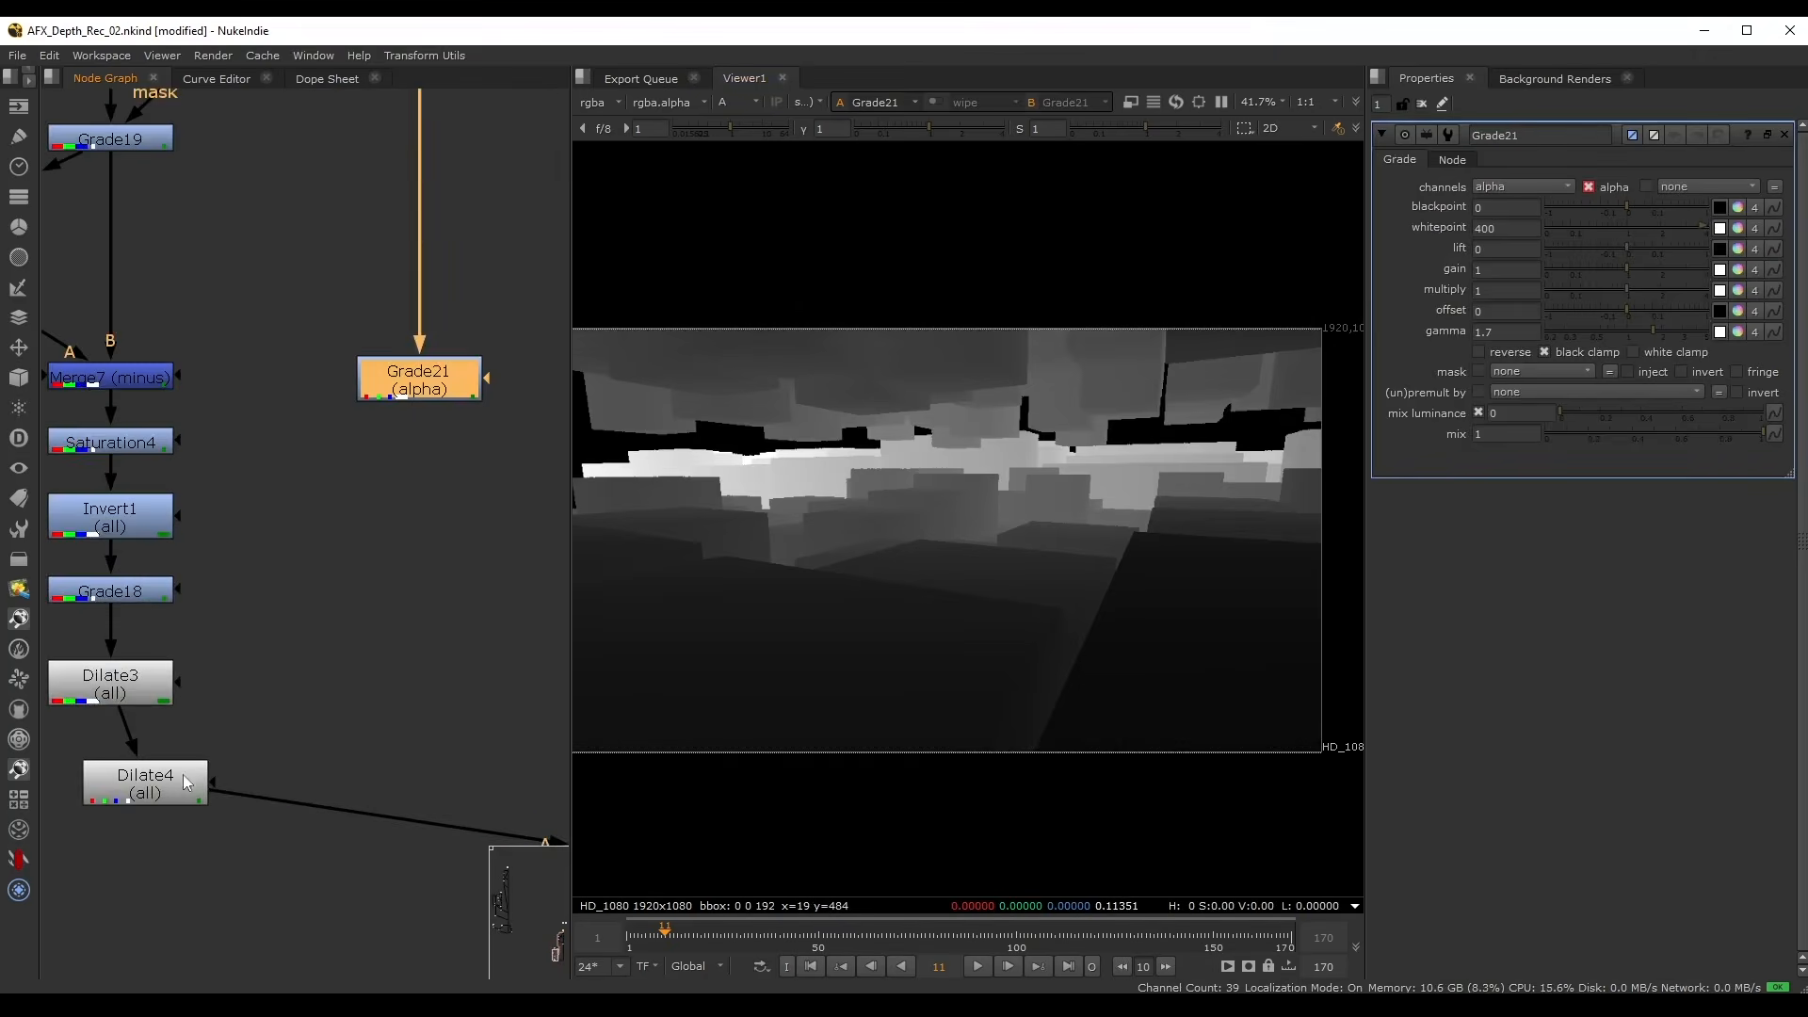
{"action": "left_click", "coordinate": [264, 774]}
{"action": "left_click_drag", "start_coordinate": [269, 774], "coordinate": [419, 386]}
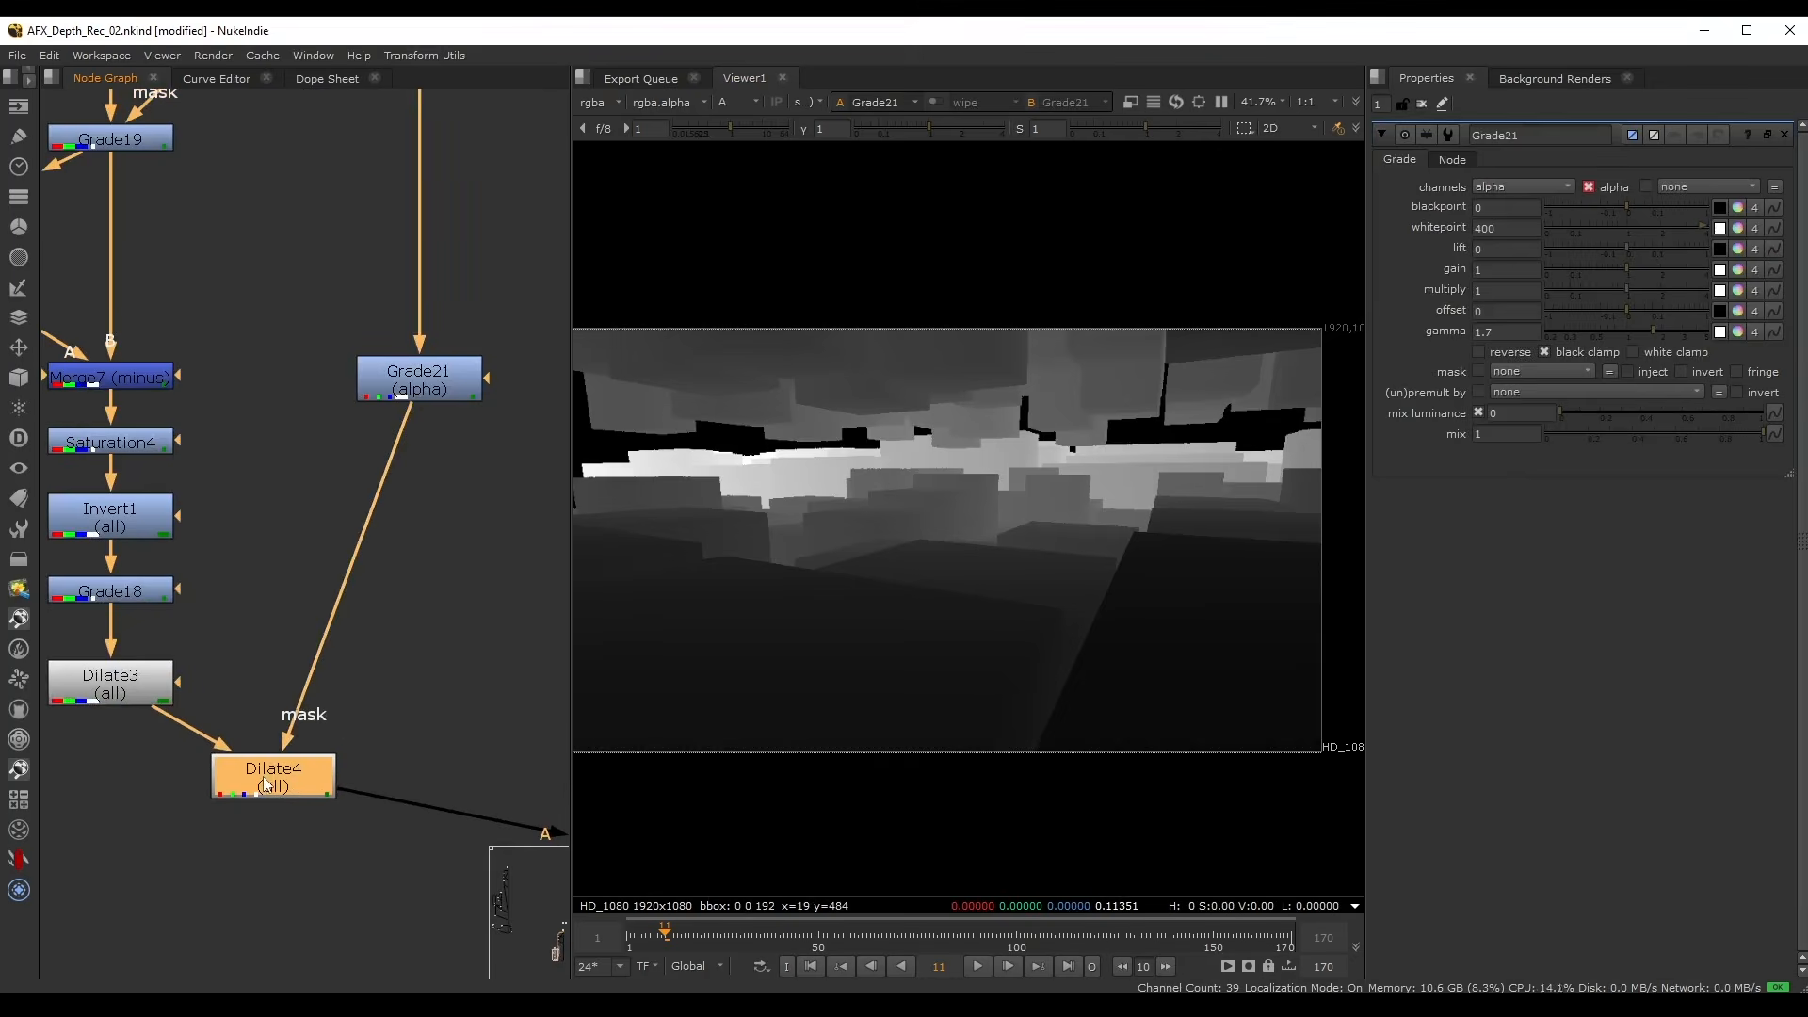
- View Dilate4's colour output and set its size to 2.5
{"action": "key", "text": "1"}
{"action": "double_click", "coordinate": [272, 777]}
{"action": "key", "text": "a"}
{"action": "middle_click_drag", "start_coordinate": [326, 602], "coordinate": [381, 543]}
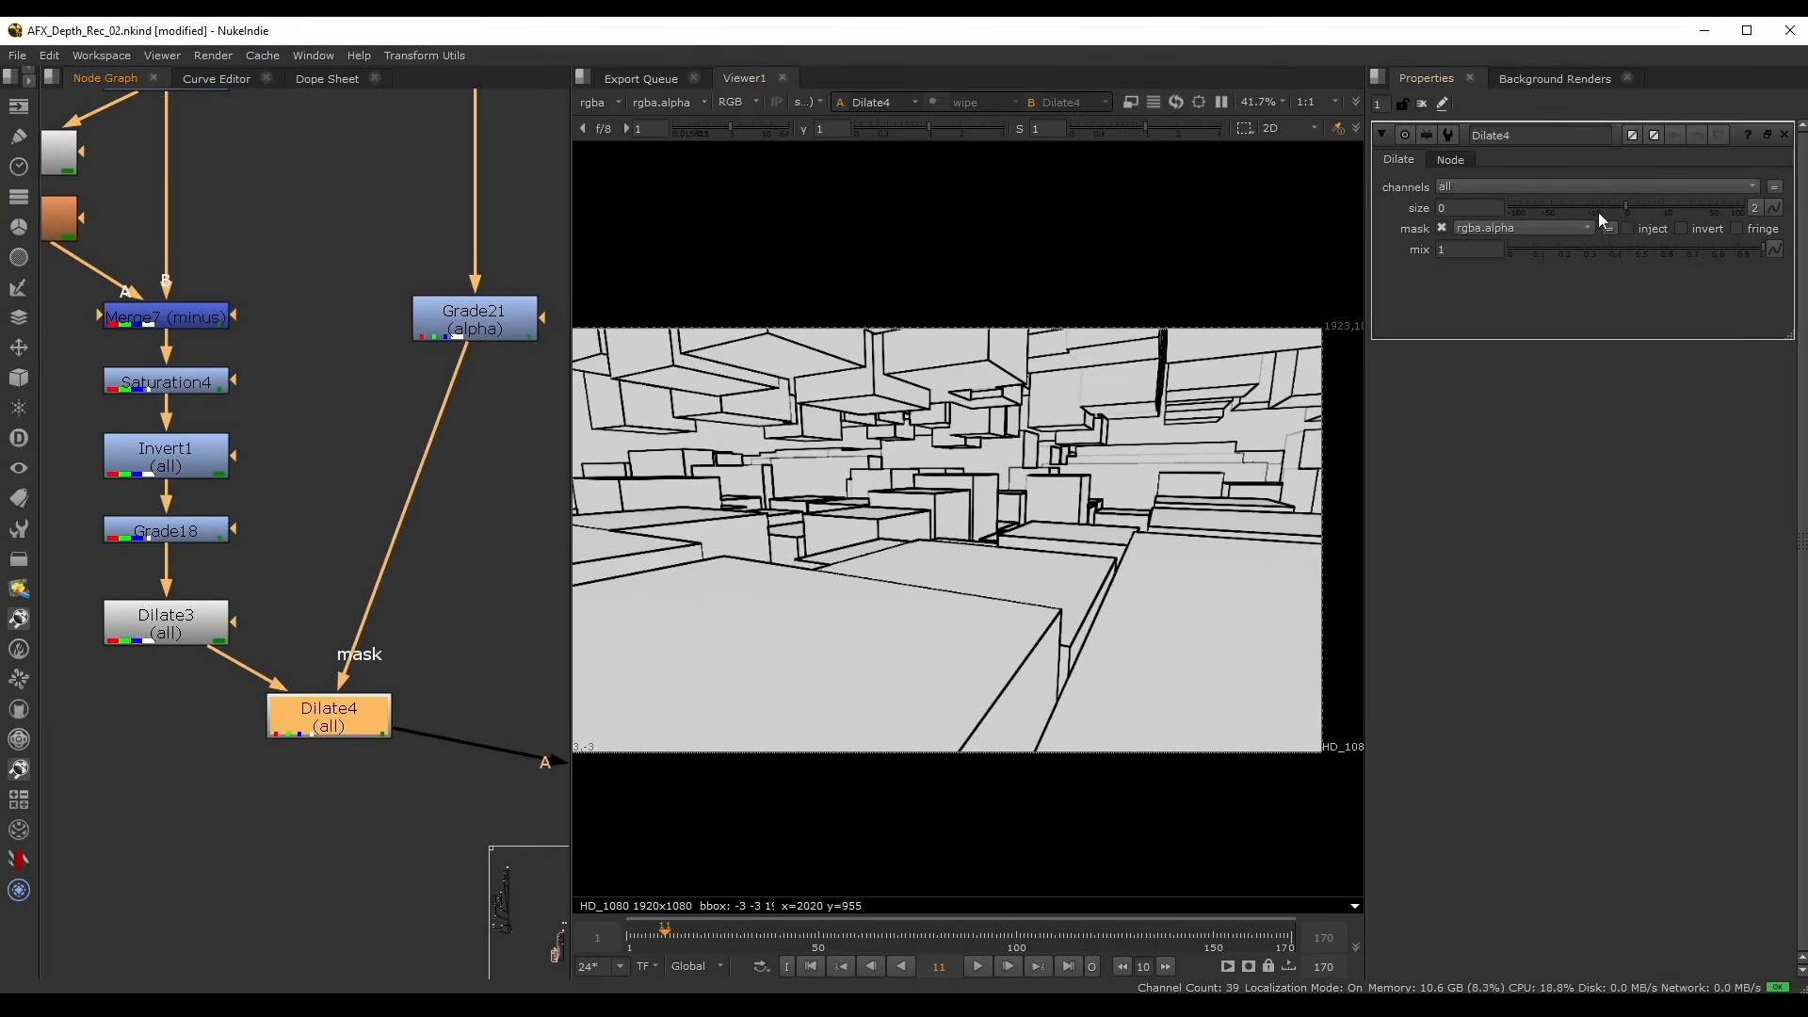
{"action": "left_click_drag", "start_coordinate": [1627, 205], "coordinate": [1644, 207]}
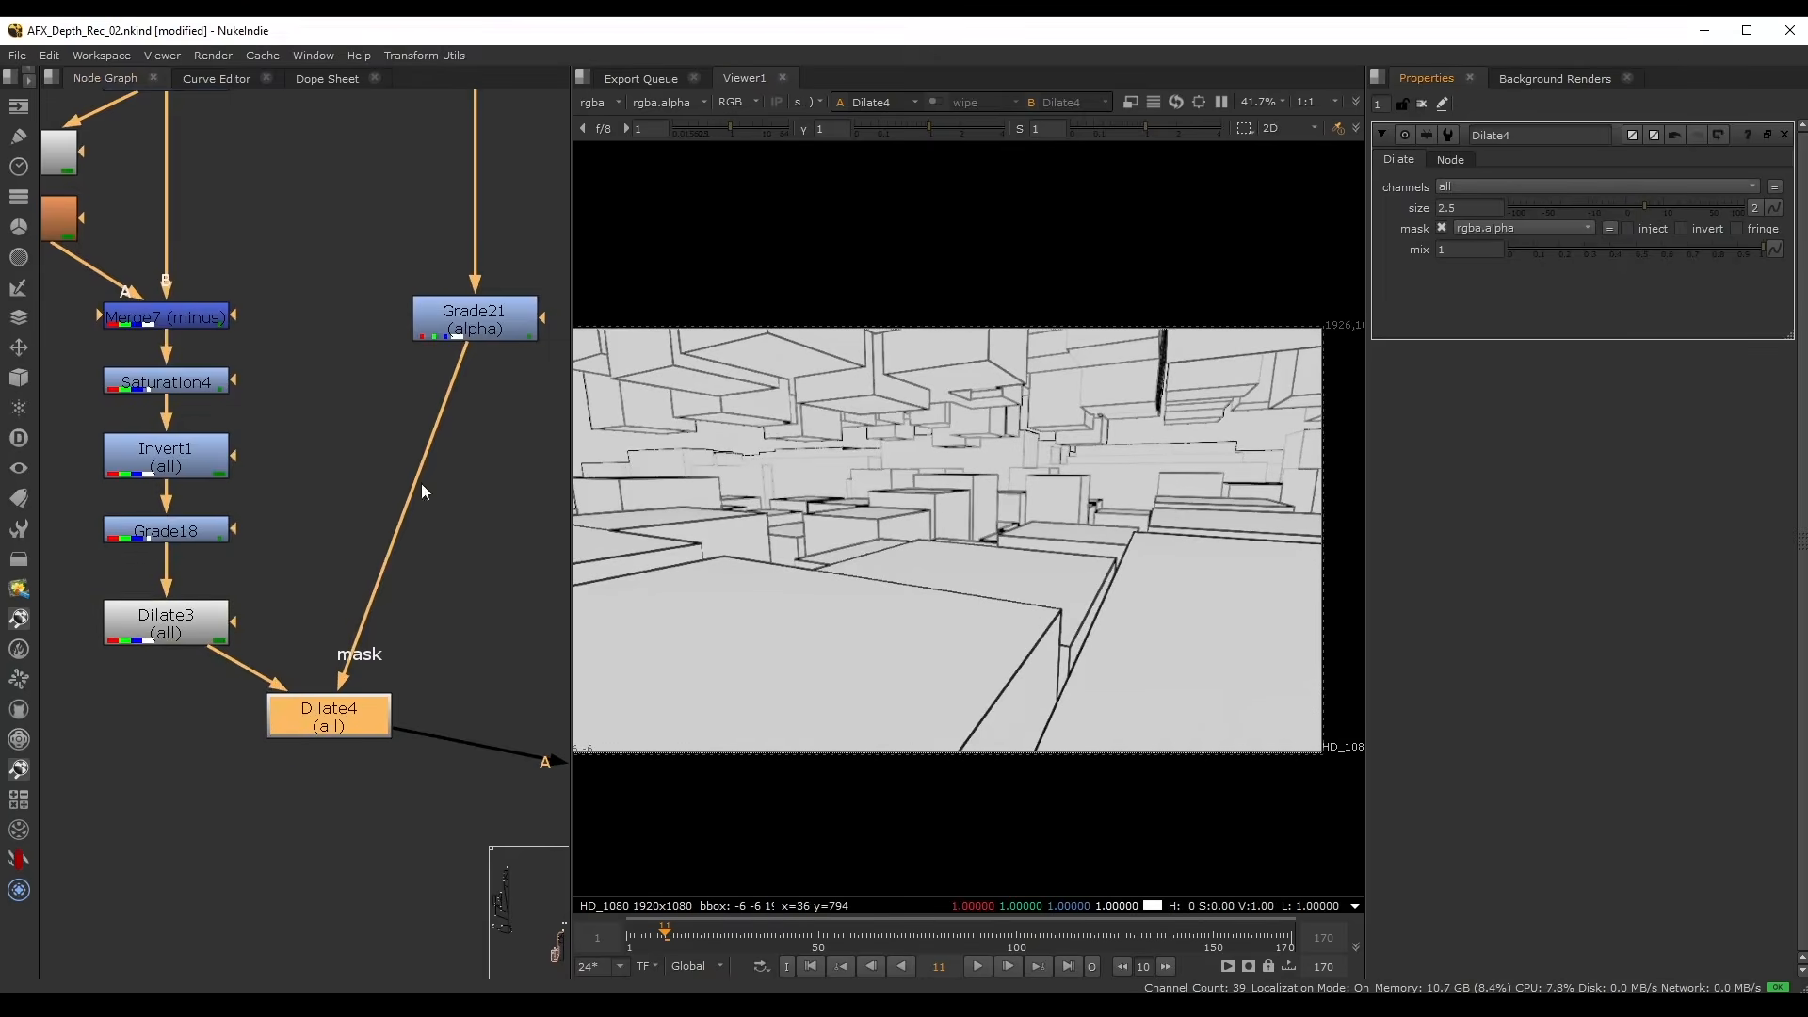
- Compare the outlines with and without Dilate4's depth mask, and with Dilate4 disabled and enabled
{"action": "left_click_drag", "start_coordinate": [348, 665], "coordinate": [375, 626]}
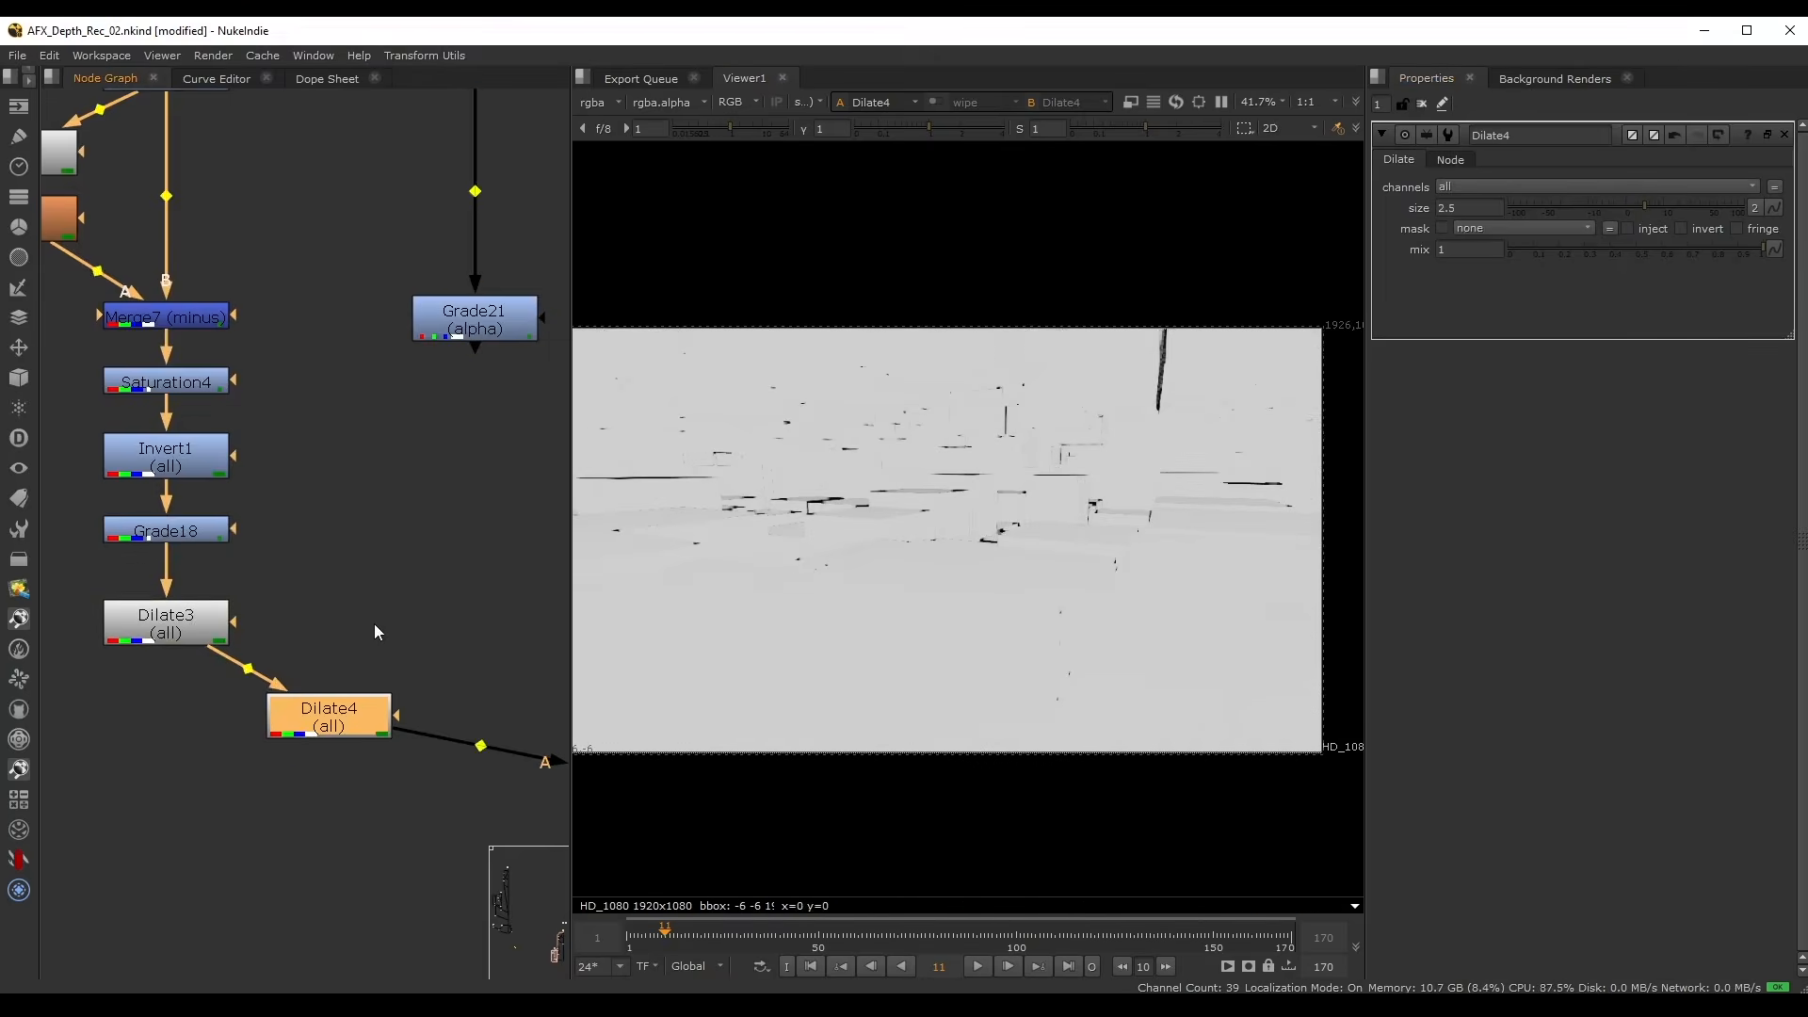
{"action": "key", "text": "ctrl+z"}
{"action": "key", "text": "d"}
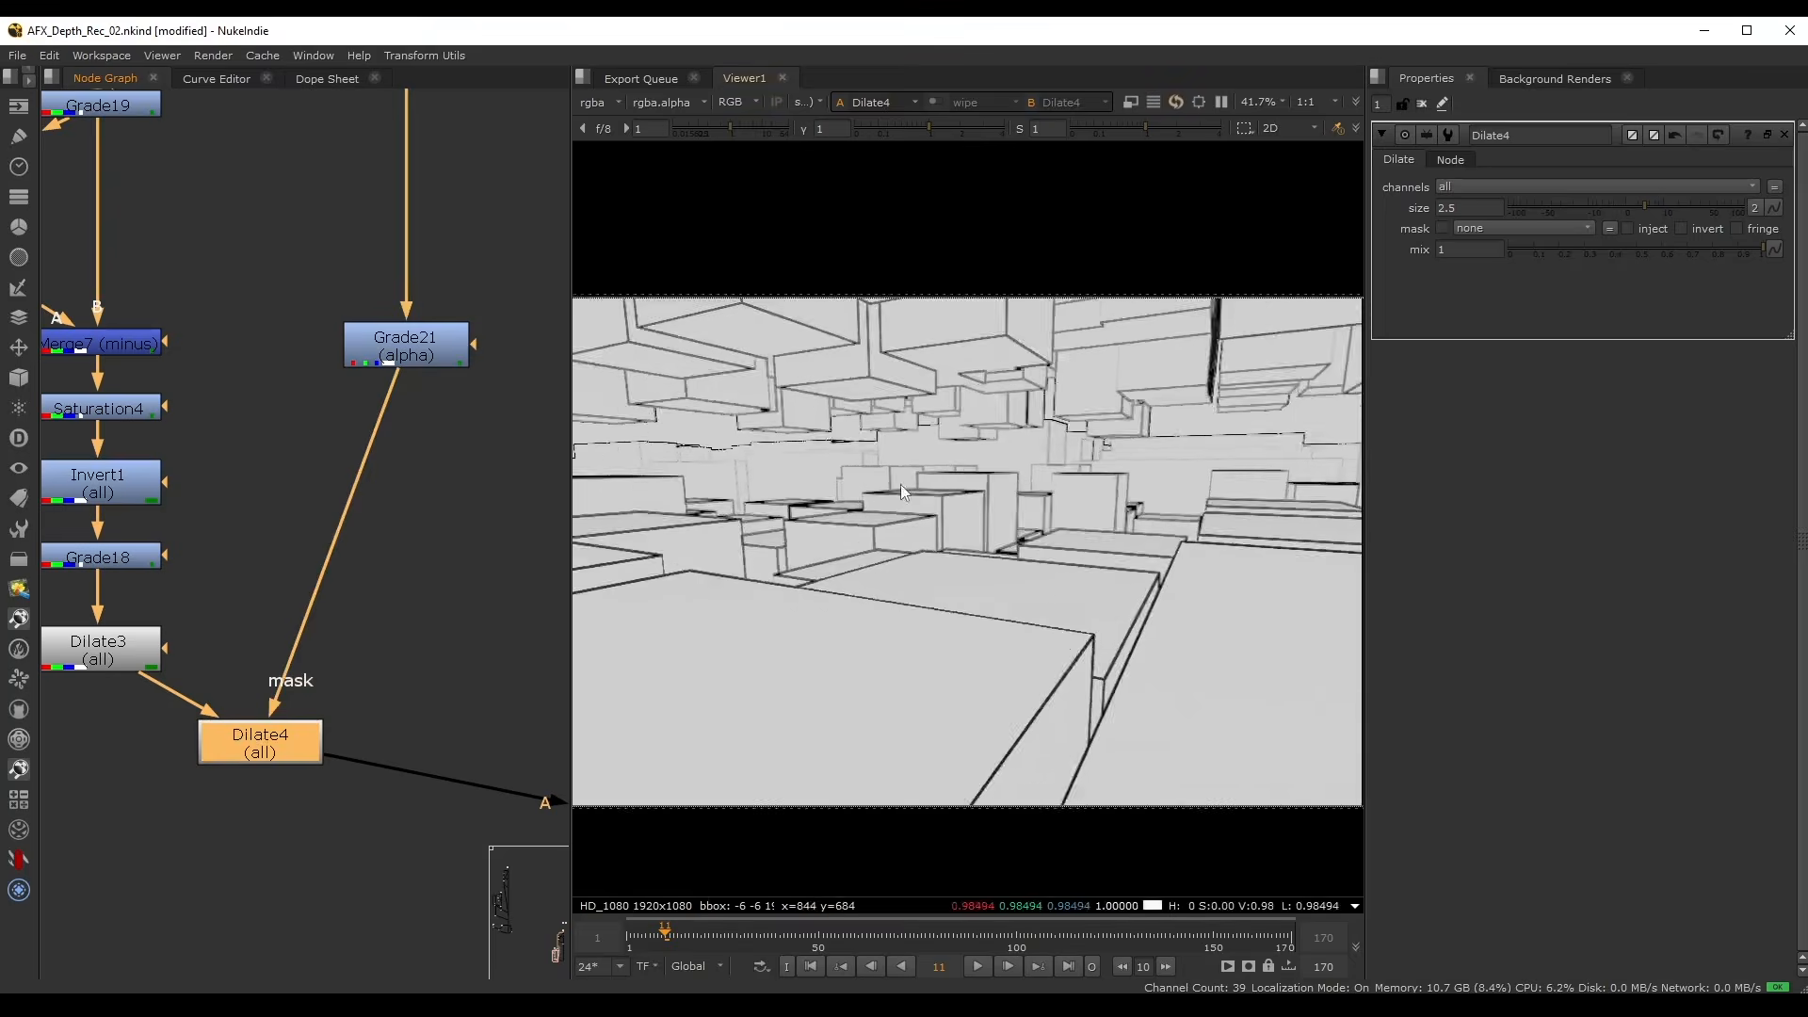
{"action": "scroll", "coordinate": [903, 485], "scroll_direction": "up", "scroll_amount": 3}
{"action": "key", "text": "d"}
{"action": "key", "text": "d"}
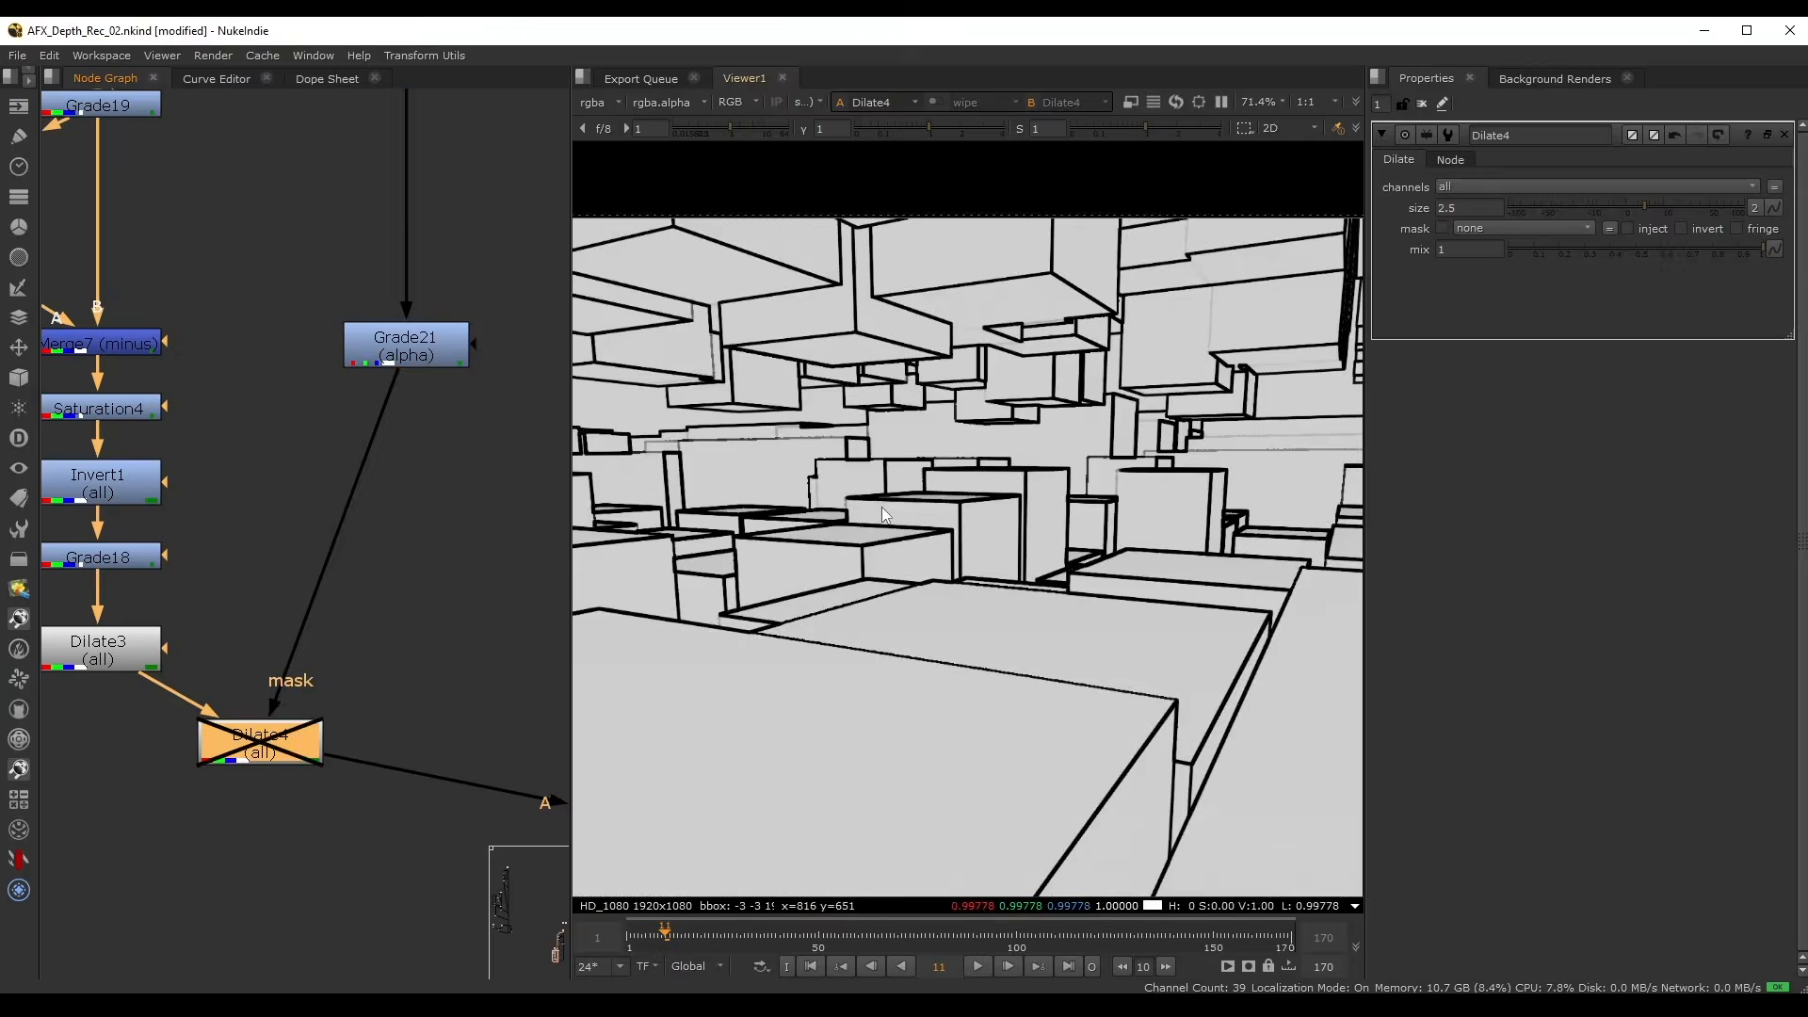
{"action": "key", "text": "d"}
{"action": "scroll", "coordinate": [1092, 466], "scroll_direction": "down", "scroll_amount": 2}
{"action": "key", "text": "d"}
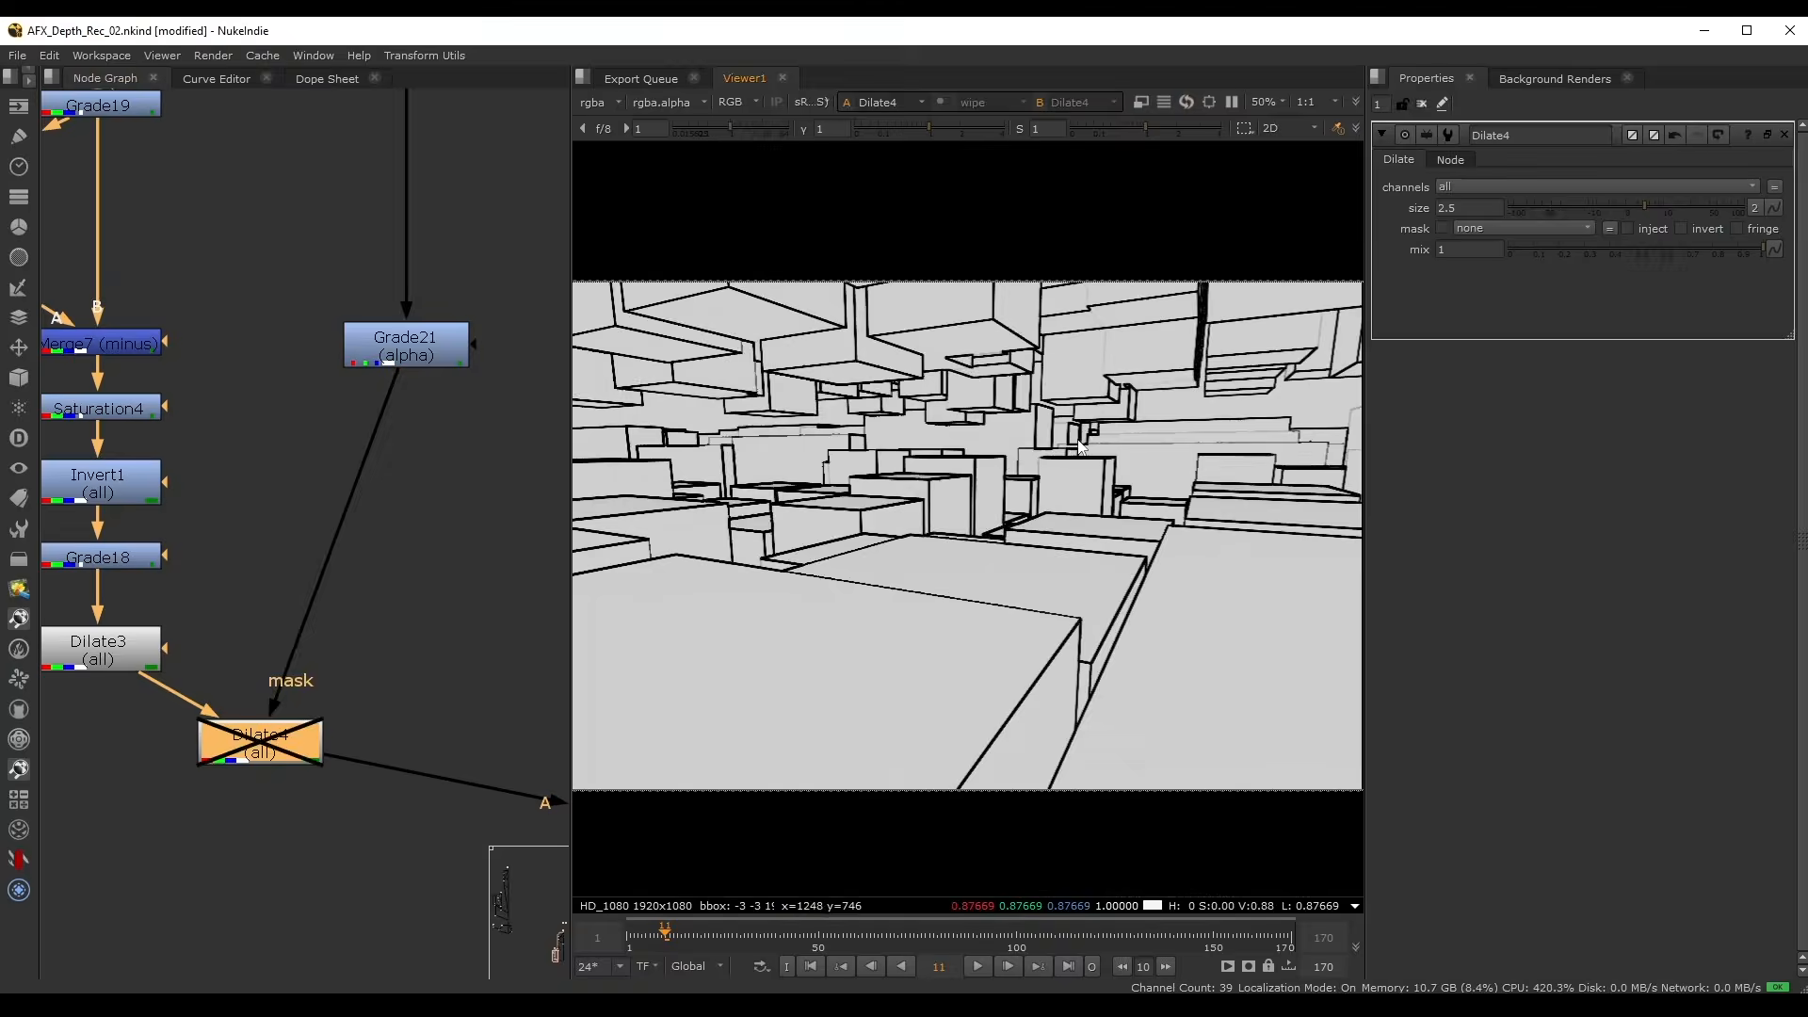
{"action": "key", "text": "d"}
{"action": "scroll", "coordinate": [412, 470], "scroll_direction": "down", "scroll_amount": 3}
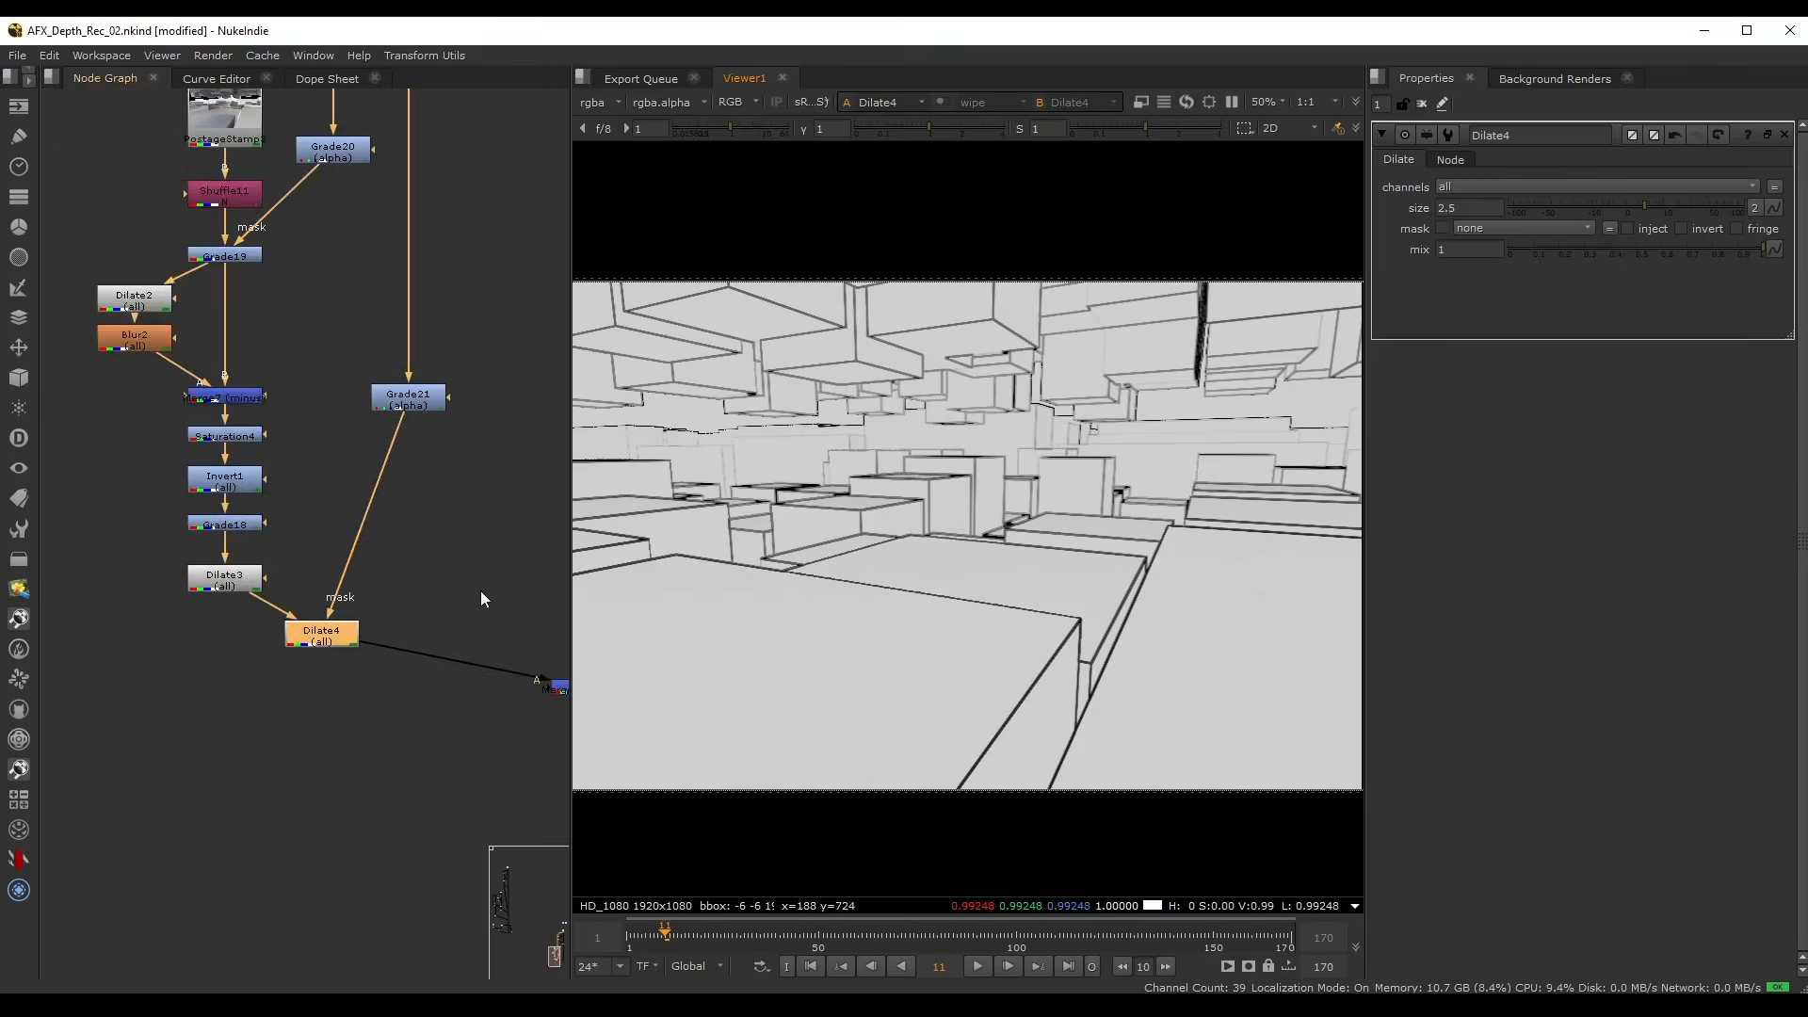
- View the multiply Merge and compare the composited outlines with Dilate4 disabled and enabled
{"action": "middle_click_drag", "start_coordinate": [481, 590], "coordinate": [247, 536]}
{"action": "left_click_drag", "start_coordinate": [243, 709], "coordinate": [452, 567]}
{"action": "key", "text": "1"}
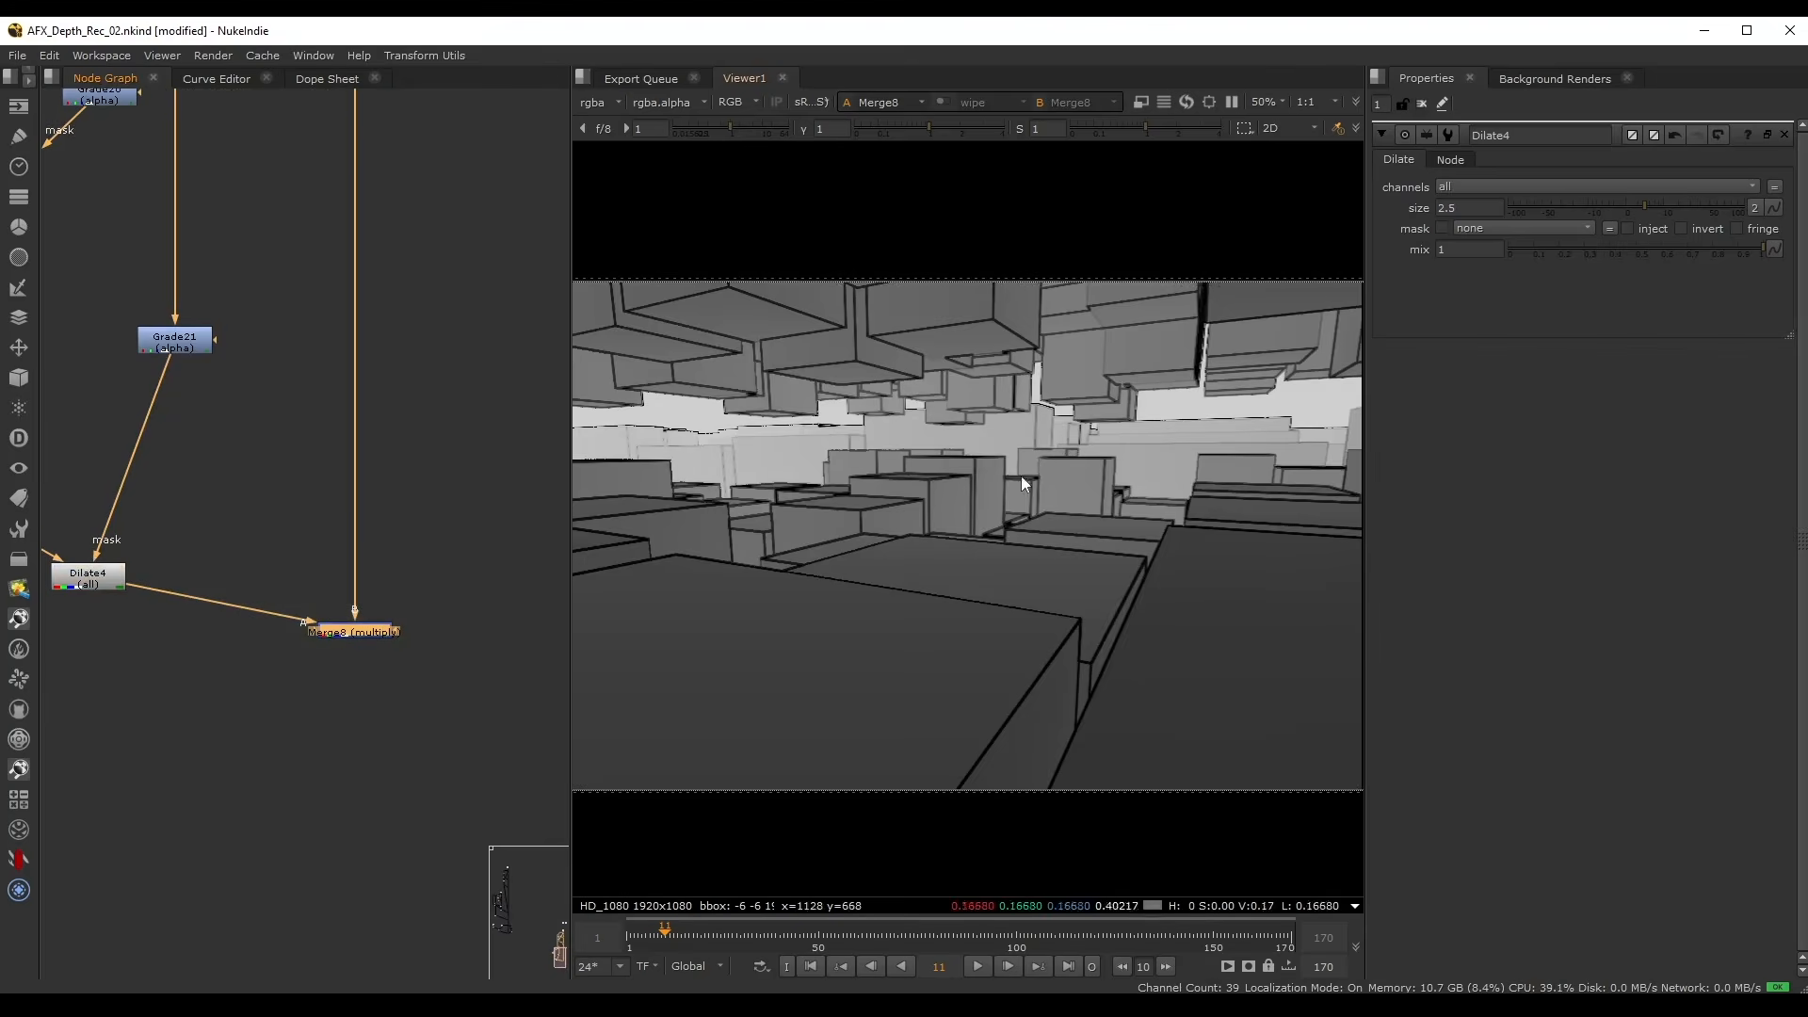
{"action": "middle_click_drag", "start_coordinate": [98, 573], "coordinate": [288, 625]}
{"action": "left_click", "coordinate": [288, 624]}
{"action": "key", "text": "d"}
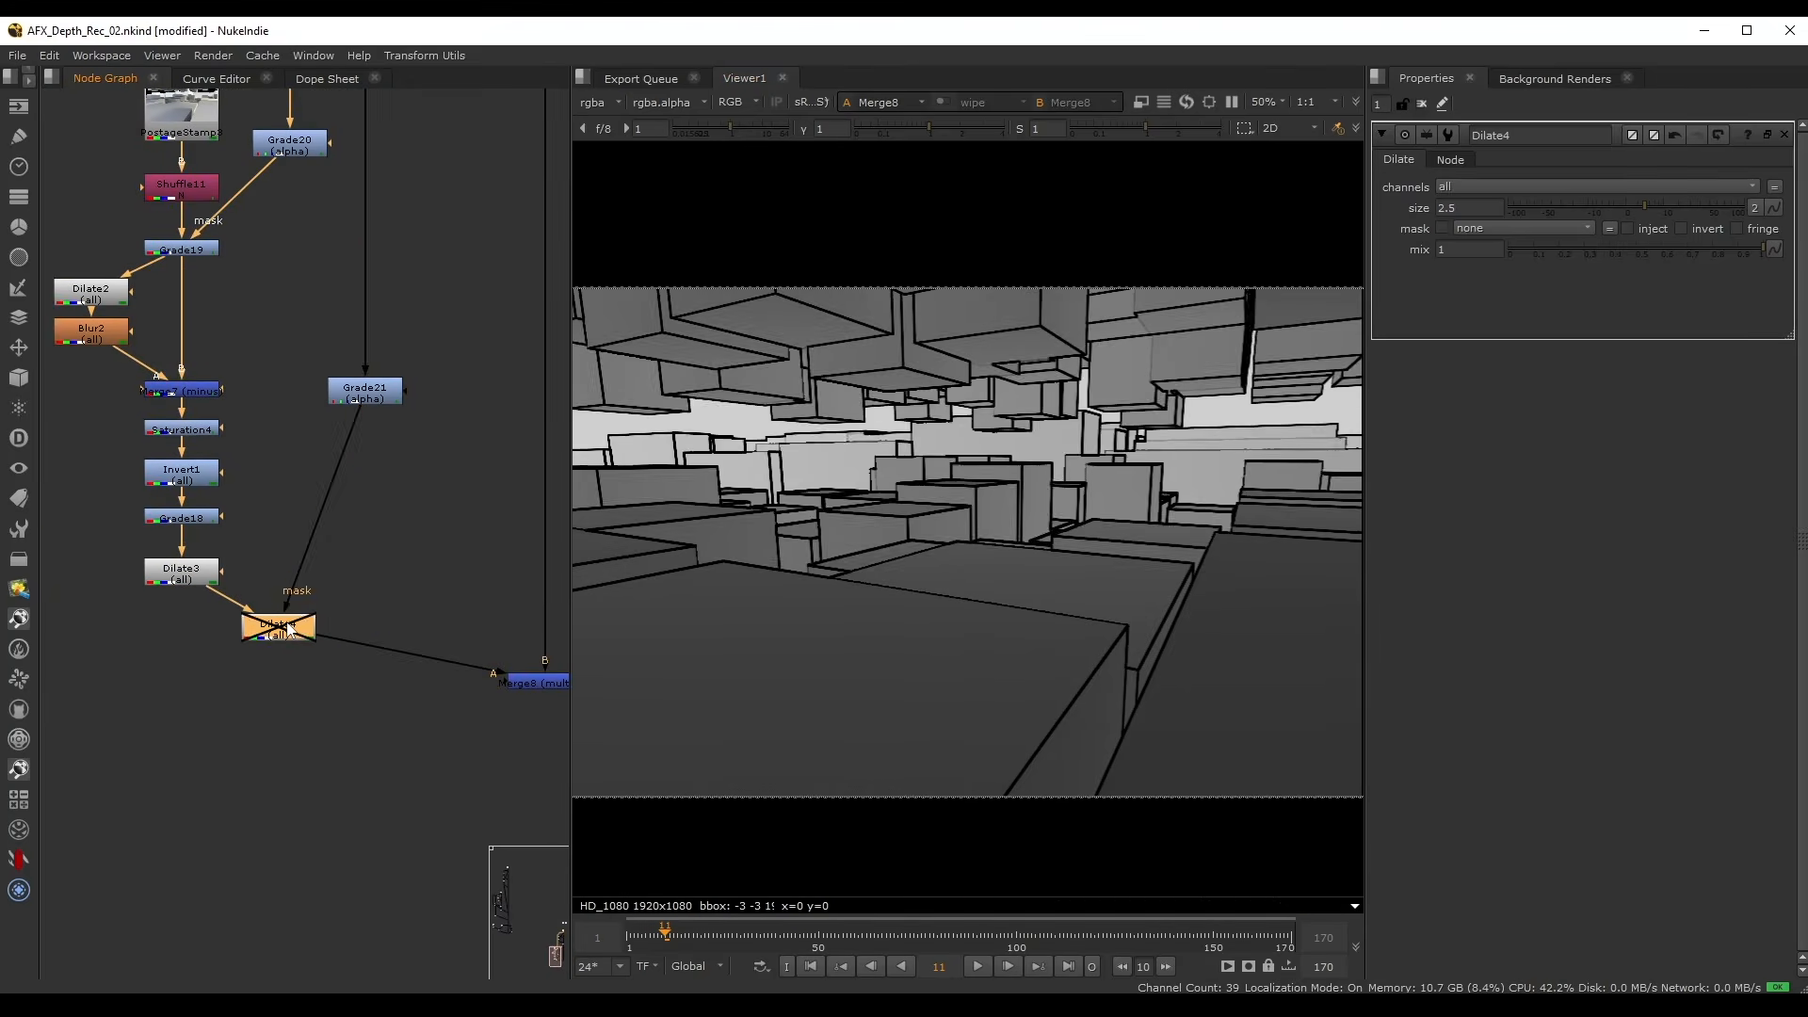
{"action": "key", "text": "d"}
{"action": "key", "text": "d"}
{"action": "key", "text": "d"}
{"action": "scroll", "coordinate": [767, 546], "scroll_direction": "down", "scroll_amount": 1}
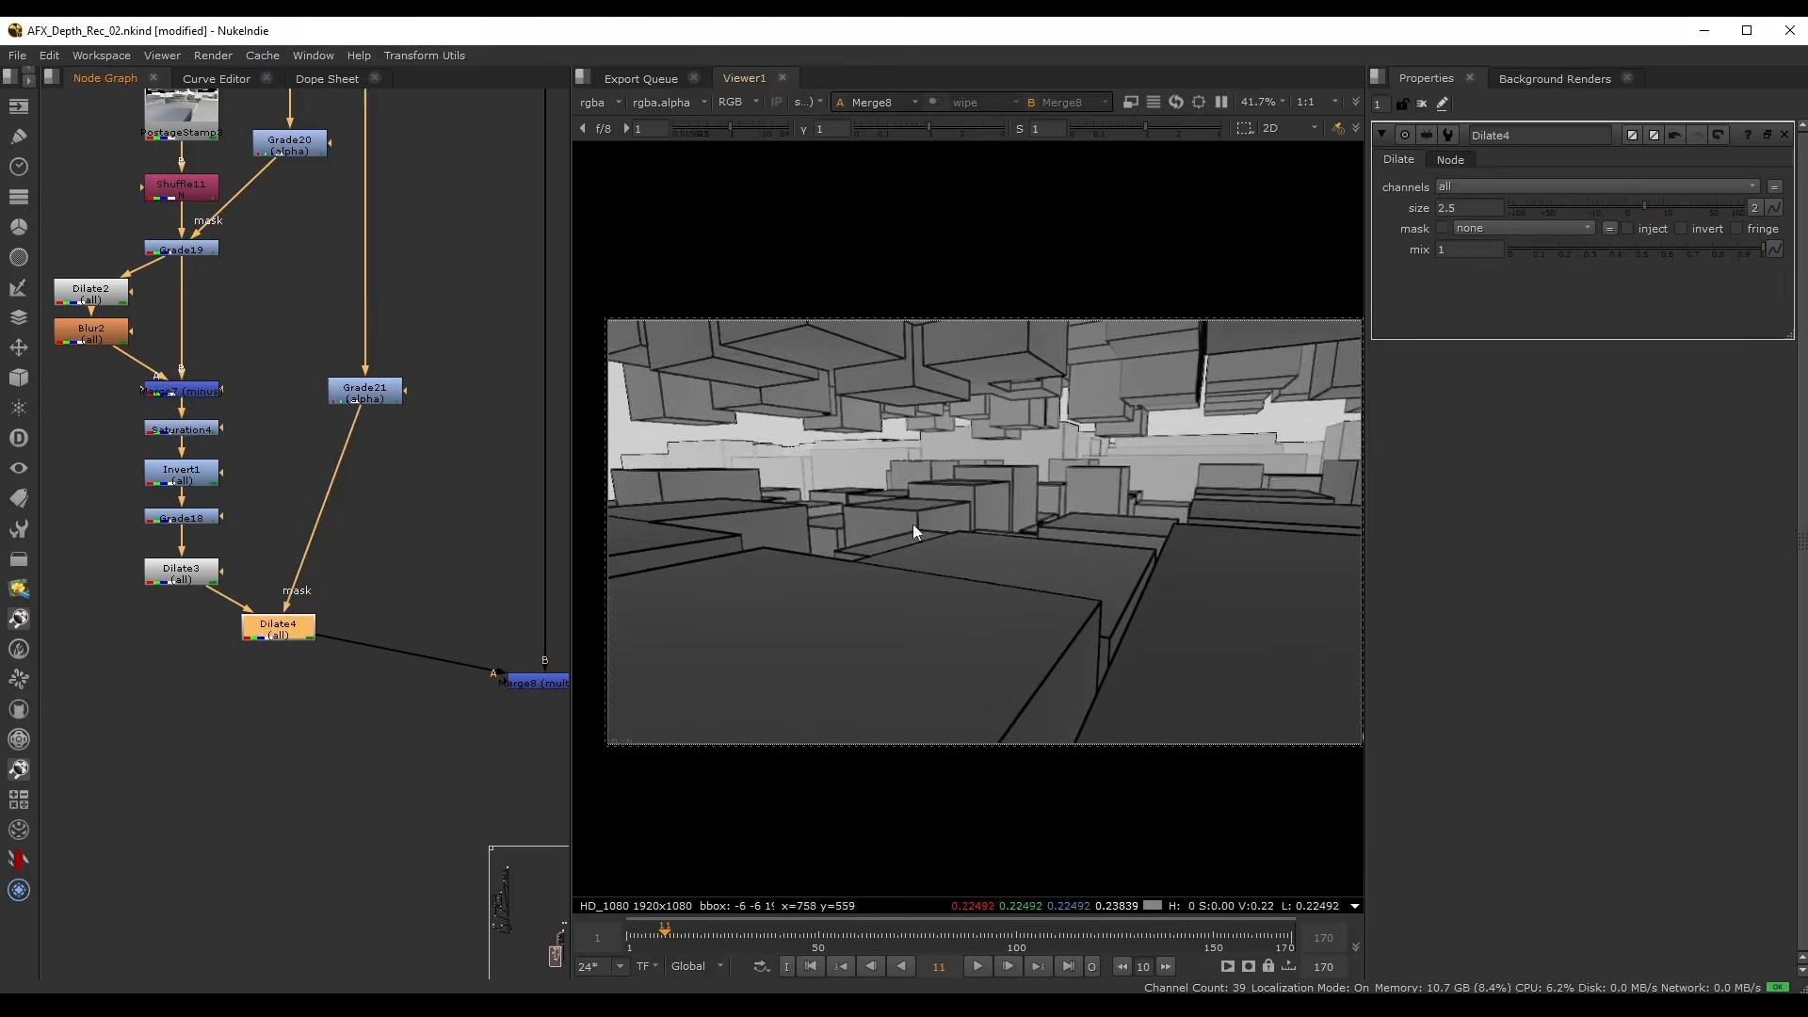
{"action": "key", "text": "d"}
{"action": "key", "text": "d"}
{"action": "scroll", "coordinate": [1064, 441], "scroll_direction": "up", "scroll_amount": 2}
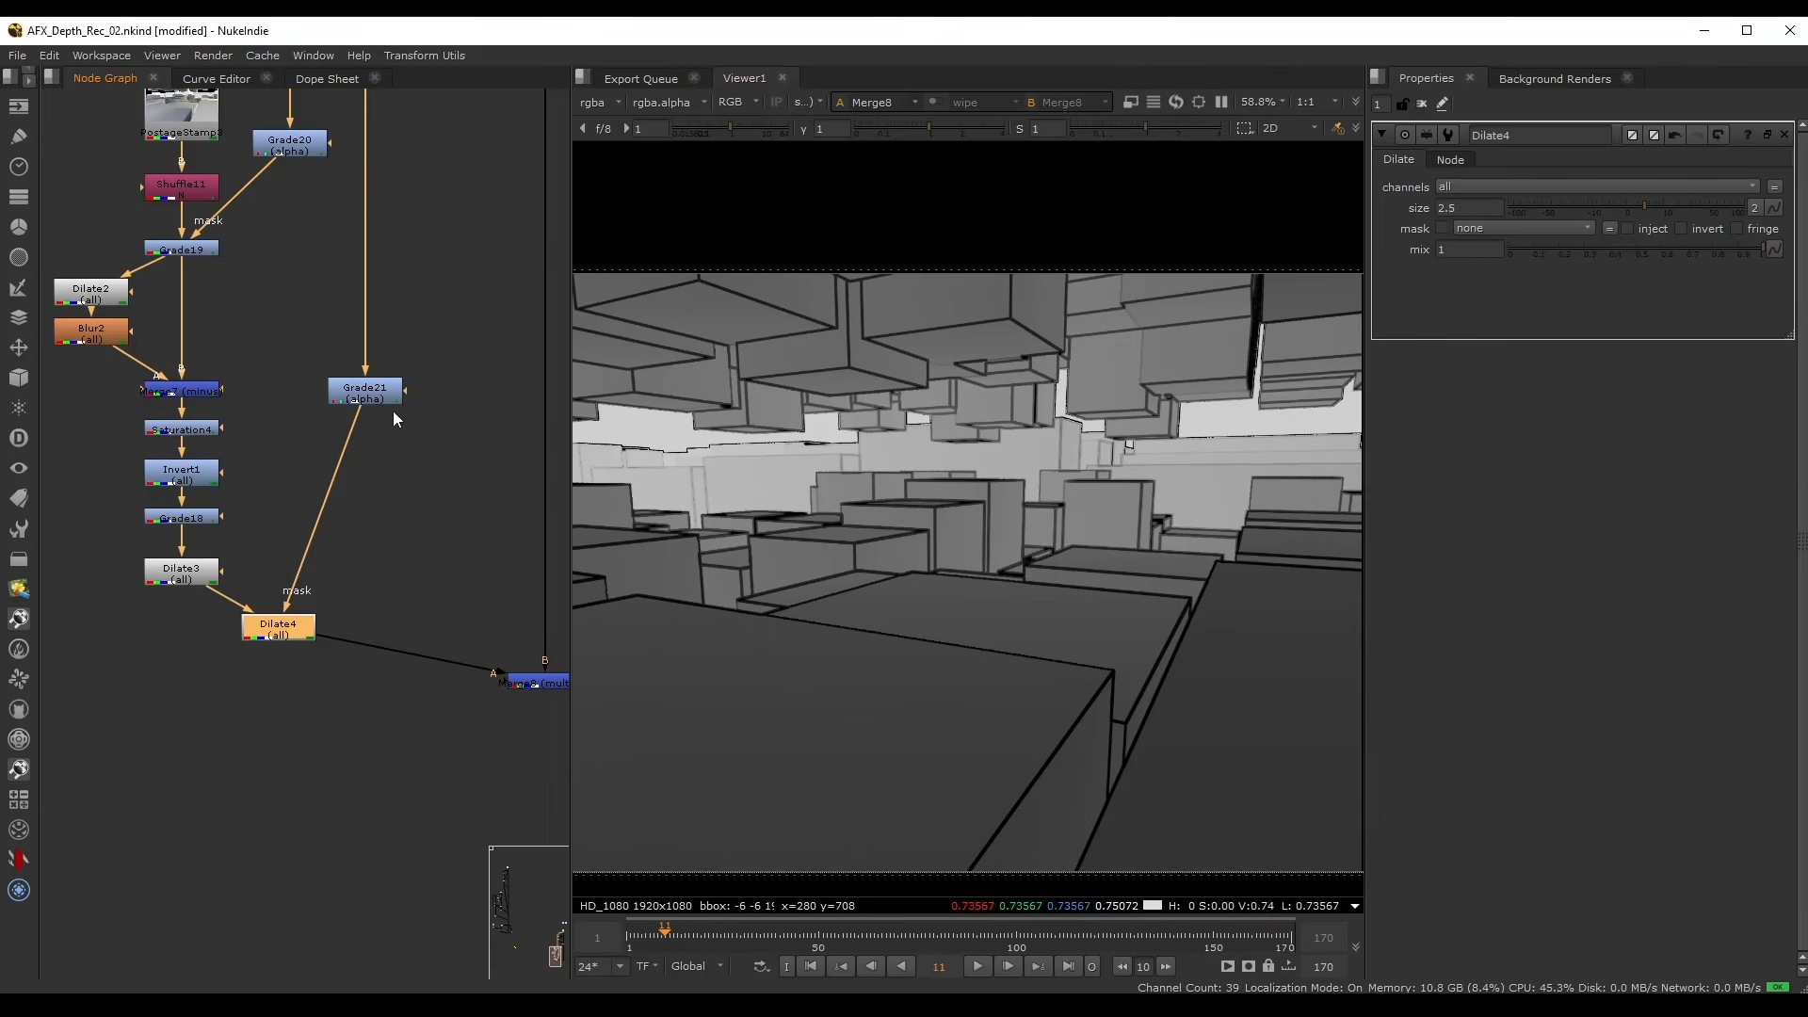
- Move Grade21 closer to Dilate4 and set its whitepoint to 200, keeping gamma at 1.7
{"action": "left_click_drag", "start_coordinate": [391, 400], "coordinate": [391, 468]}
{"action": "double_click", "coordinate": [377, 460]}
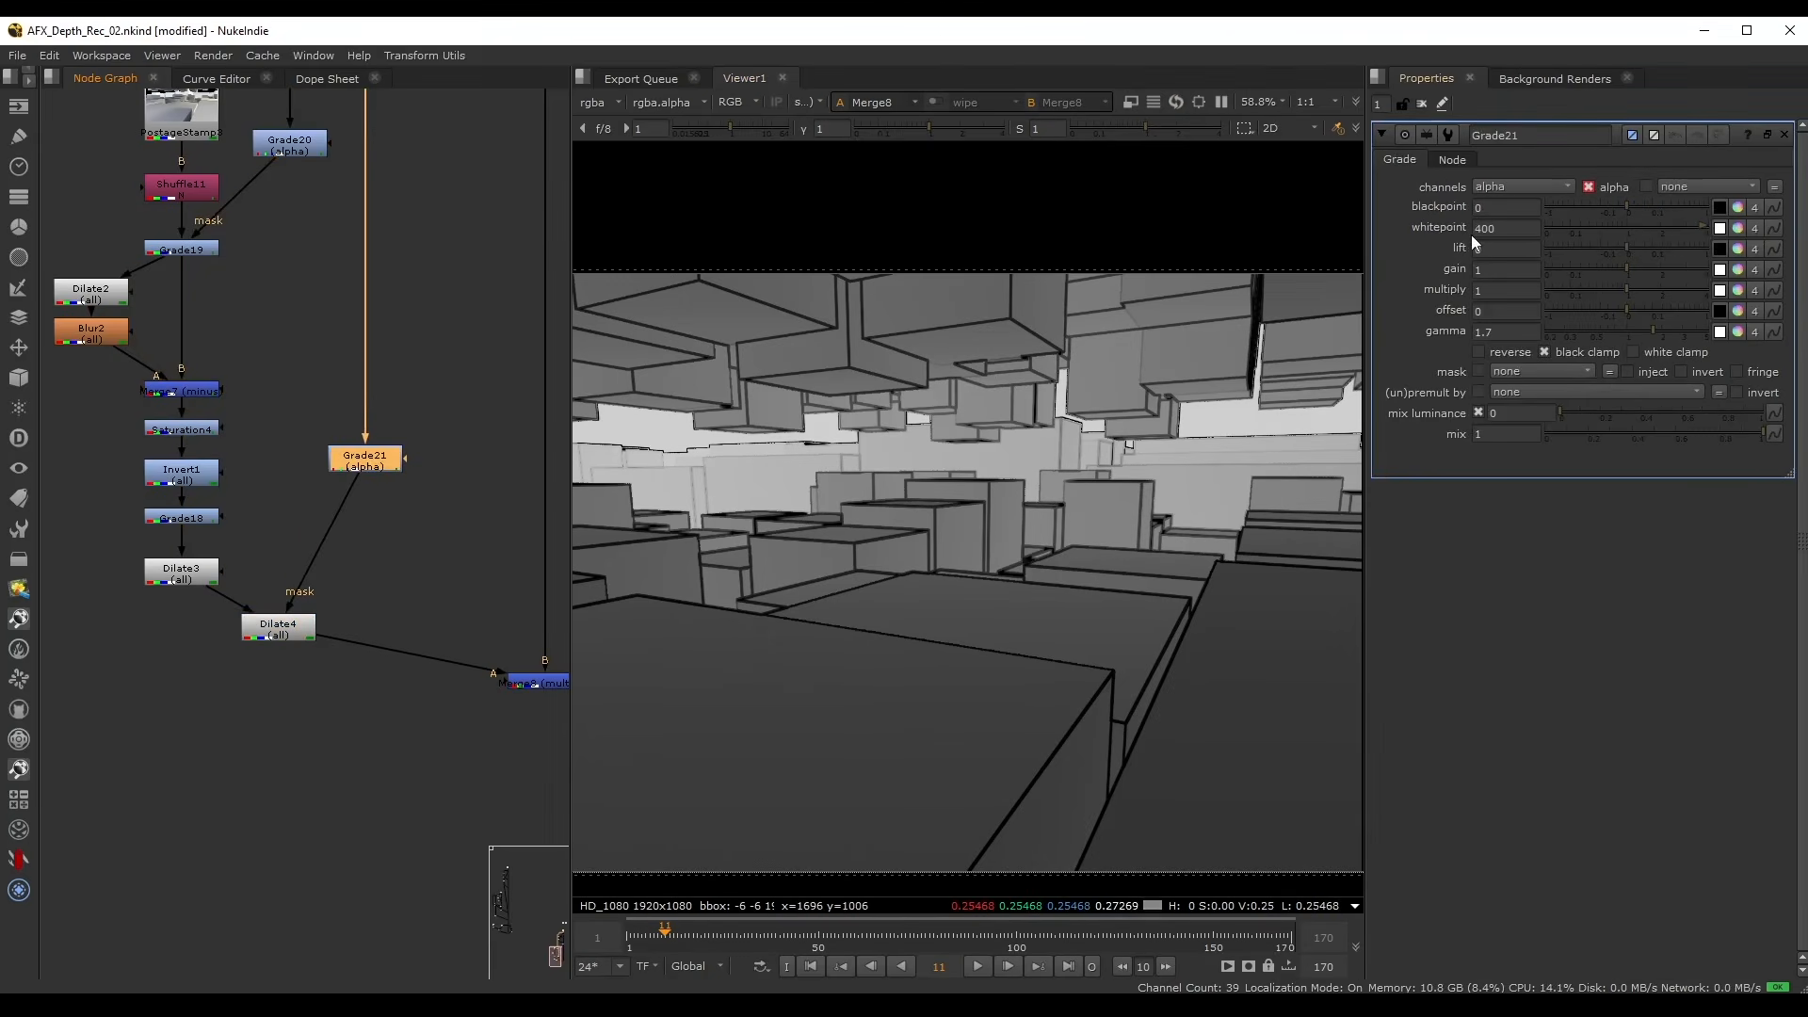
{"action": "key", "text": "Down"}
{"action": "key", "text": "Down"}
{"action": "key", "text": "Down"}
{"action": "key", "text": "Up"}
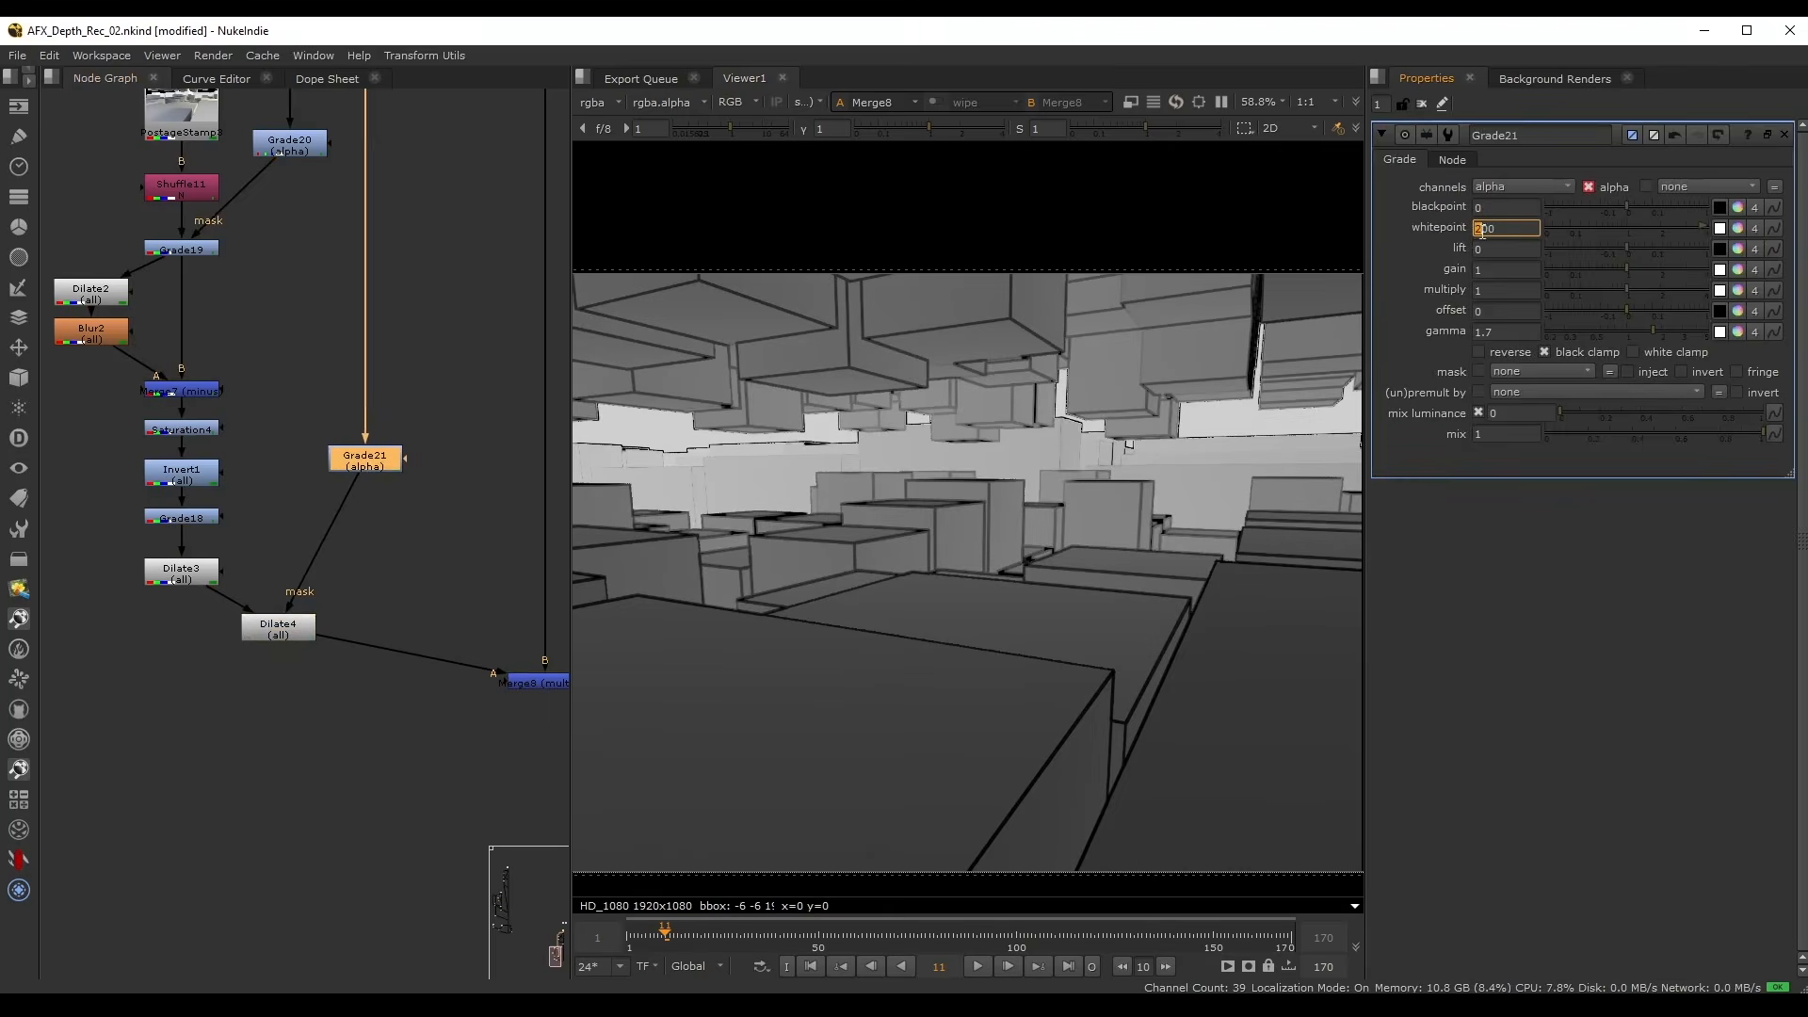
{"action": "mouse_move", "coordinate": [1654, 333]}
{"action": "left_mouse_down"}
{"action": "mouse_move", "coordinate": [1627, 331]}
{"action": "mouse_move", "coordinate": [1686, 329]}
{"action": "mouse_move", "coordinate": [1642, 336]}
{"action": "mouse_move", "coordinate": [1658, 335]}
{"action": "left_mouse_up"}
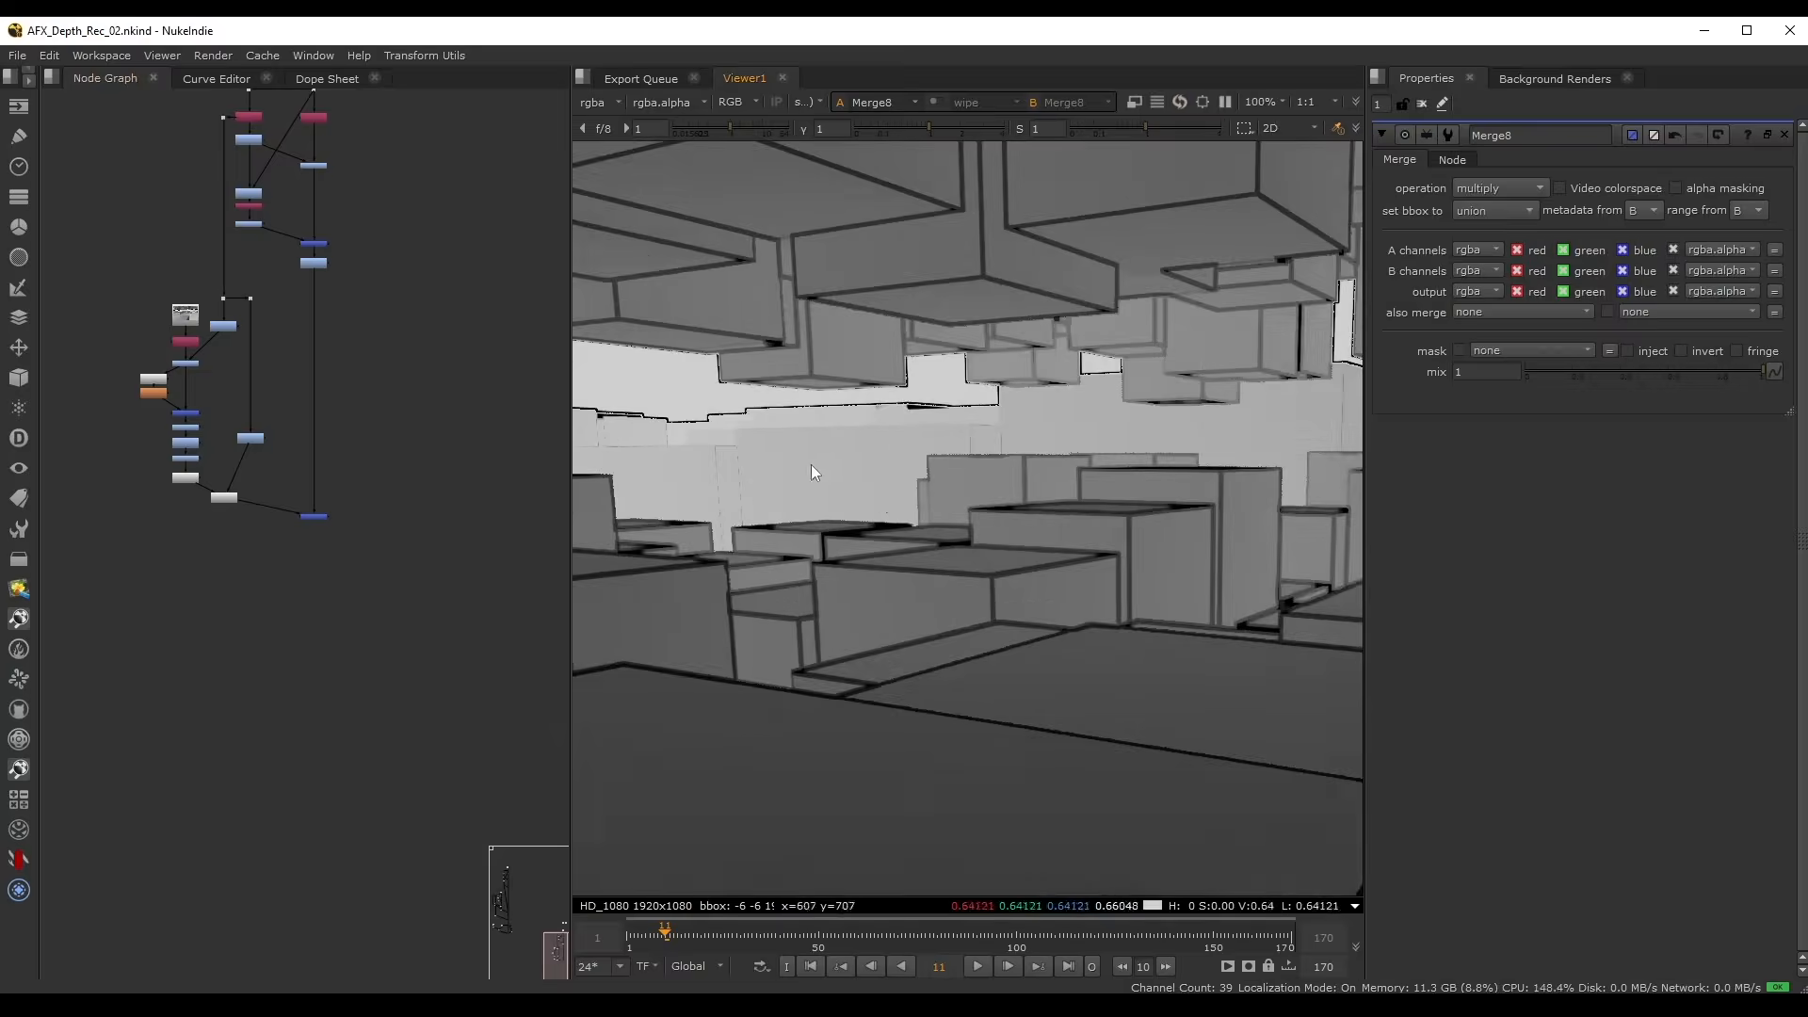
- Examine the distant outlines against the background up close, and inspect the same area in Grade21's alpha
{"action": "scroll", "coordinate": [1015, 561], "scroll_direction": "up", "scroll_amount": 4}
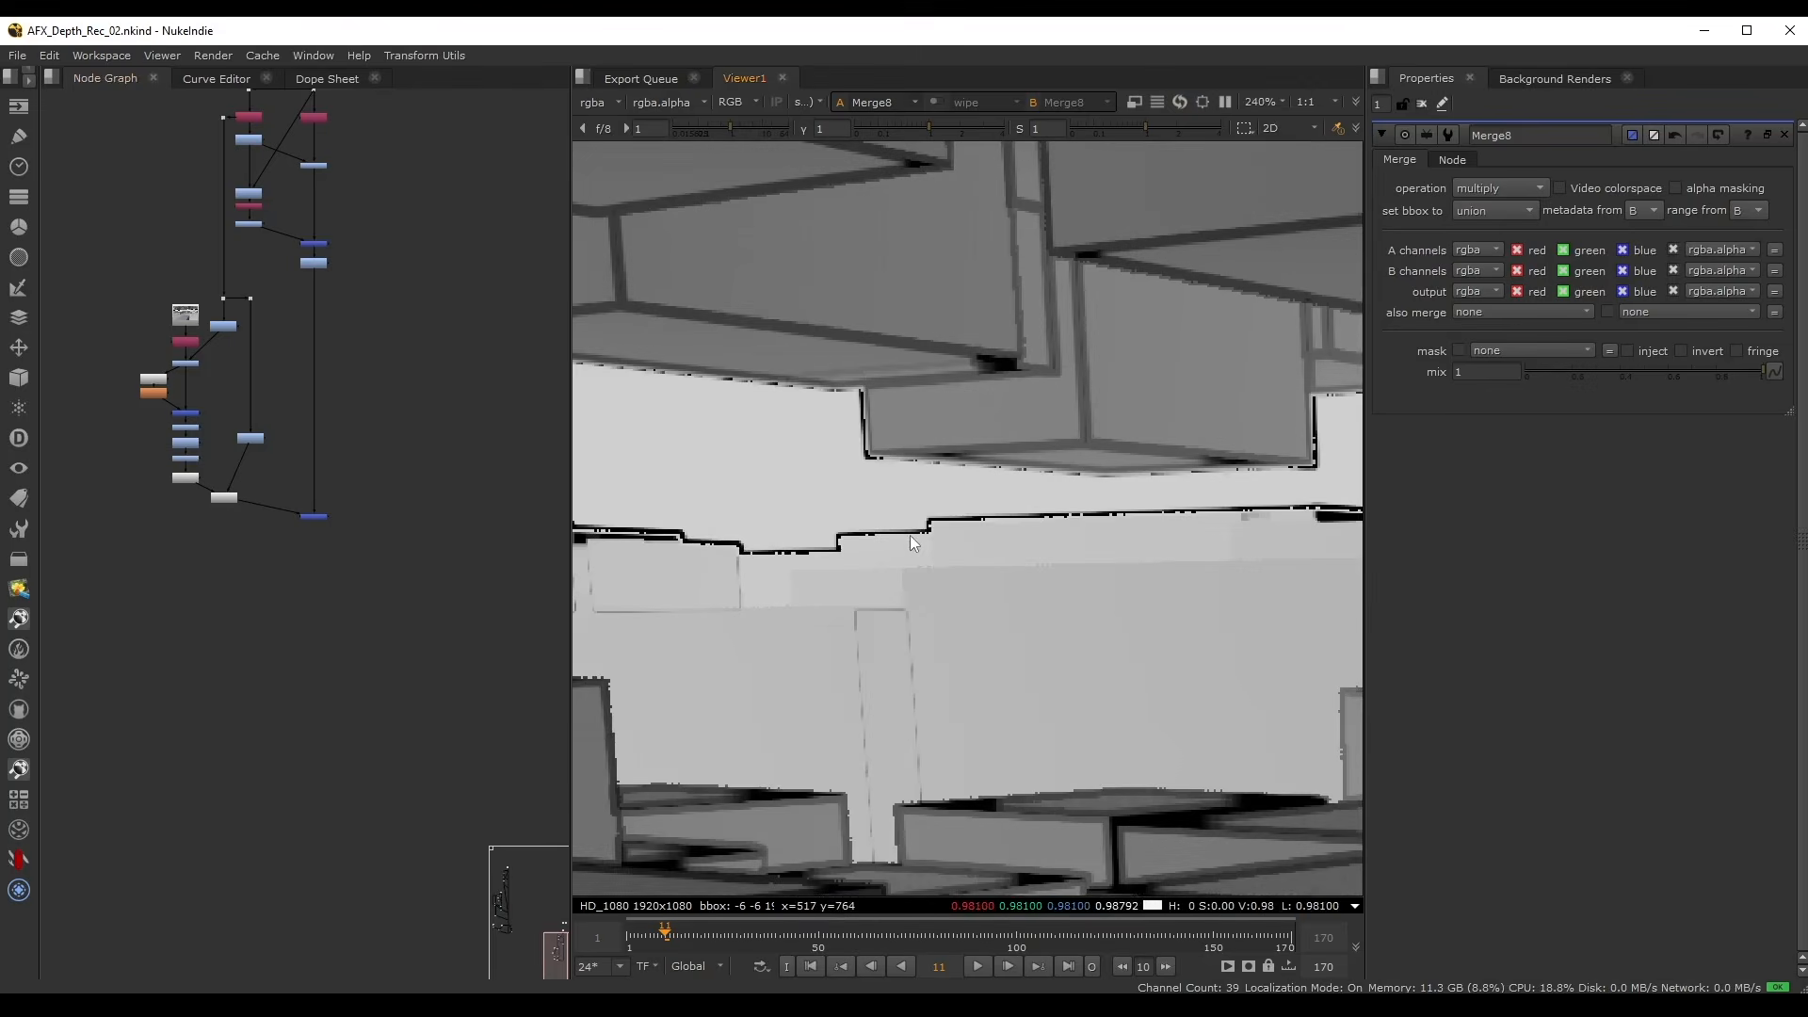
{"action": "scroll", "coordinate": [1229, 520], "scroll_direction": "down", "scroll_amount": 3}
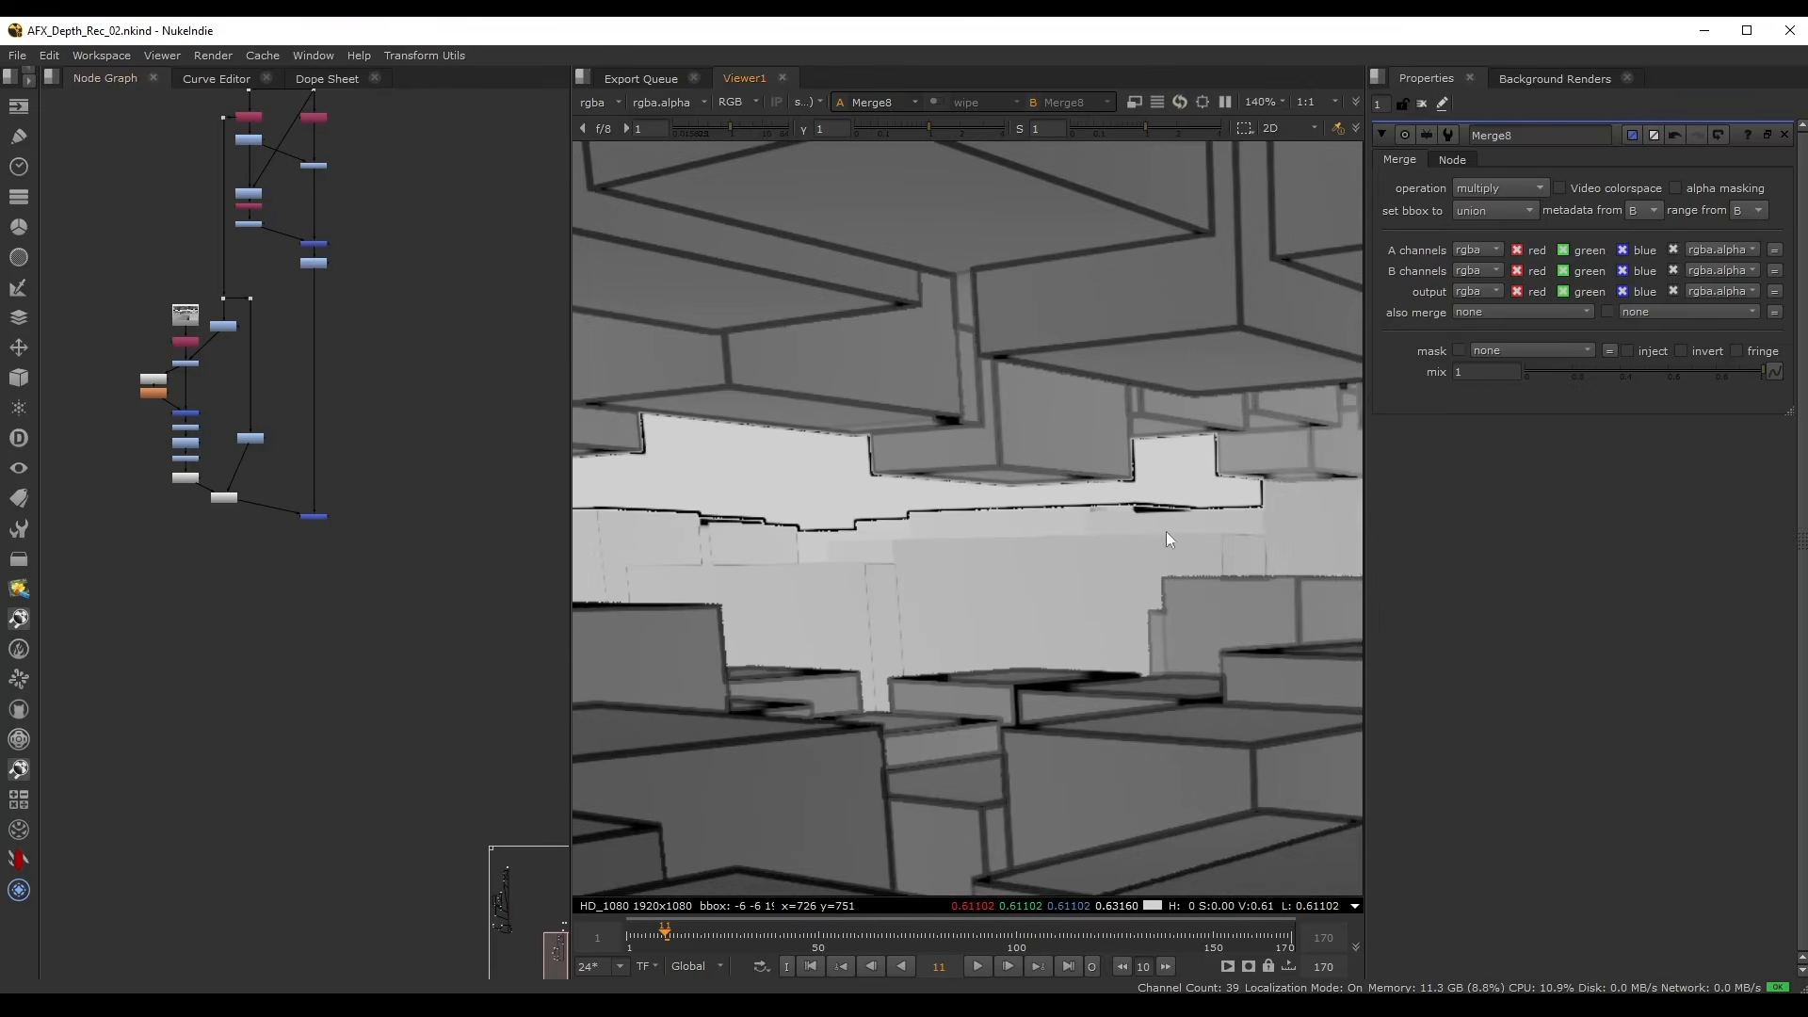
{"action": "scroll", "coordinate": [190, 475], "scroll_direction": "up", "scroll_amount": 3}
{"action": "left_click_drag", "start_coordinate": [254, 517], "coordinate": [278, 518]}
{"action": "double_click", "coordinate": [292, 414]}
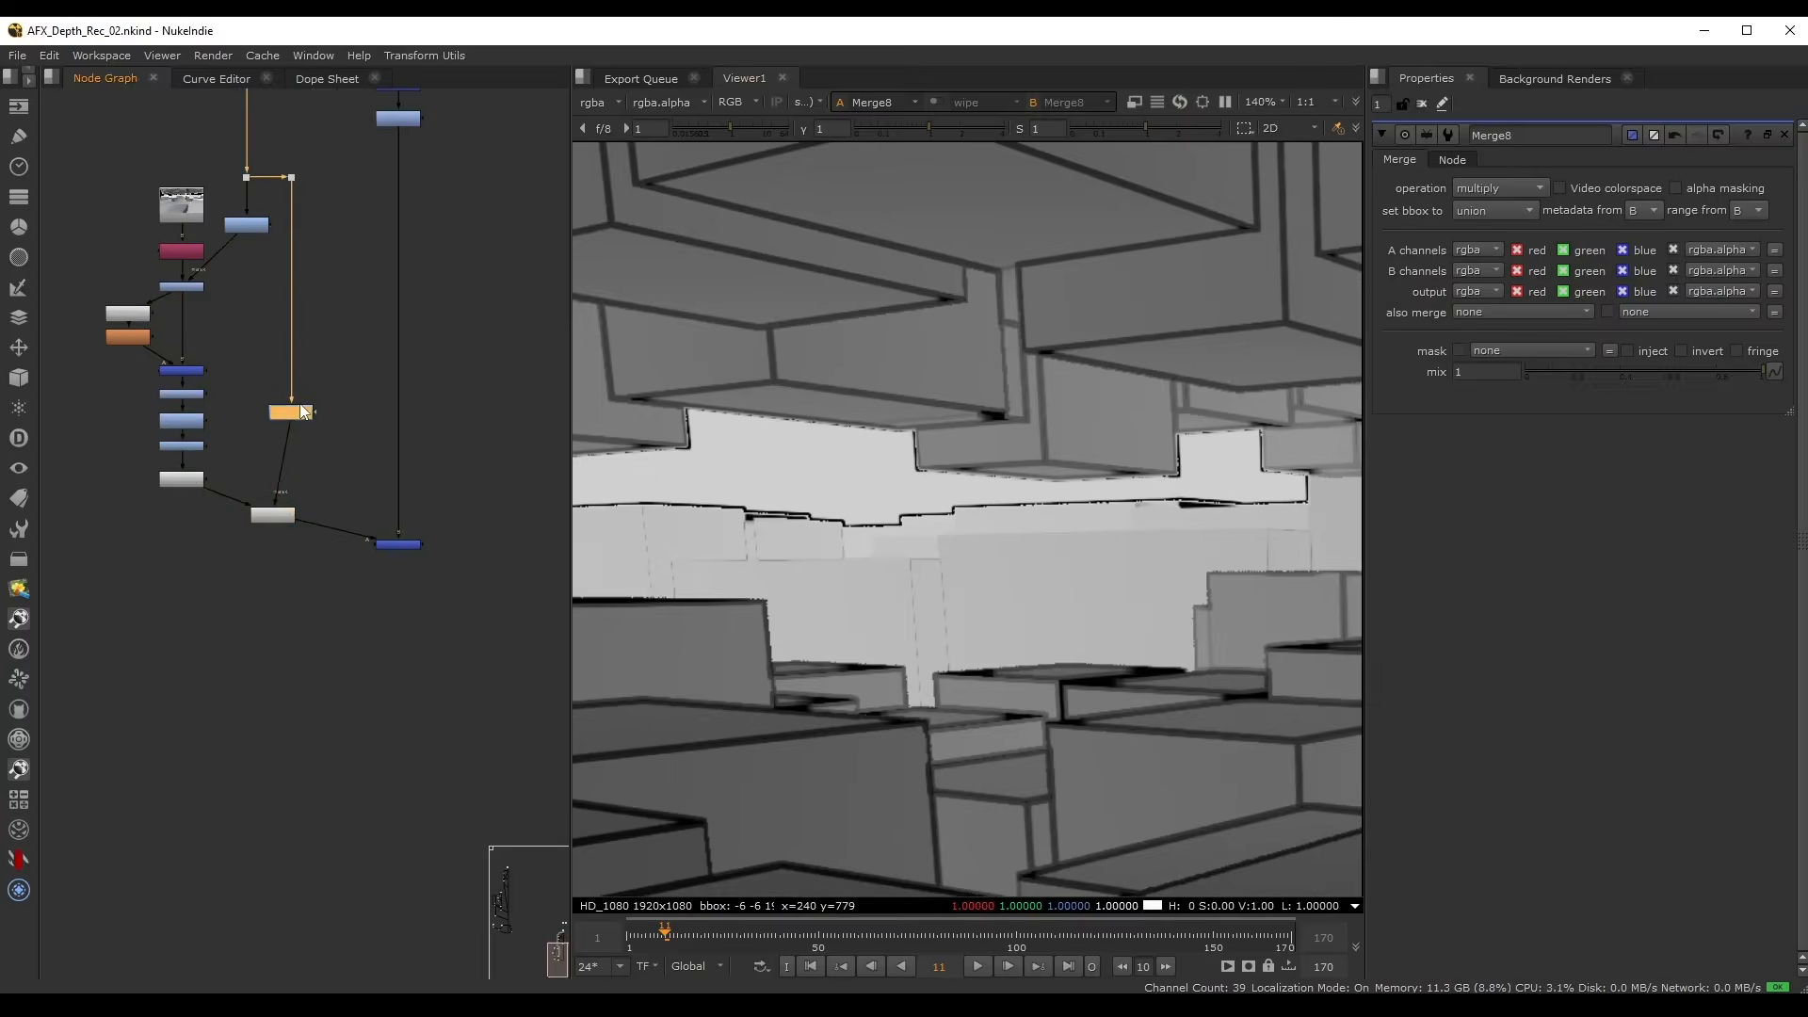
{"action": "key", "text": "1"}
{"action": "key", "text": "a"}
{"action": "scroll", "coordinate": [923, 518], "scroll_direction": "up", "scroll_amount": 3}
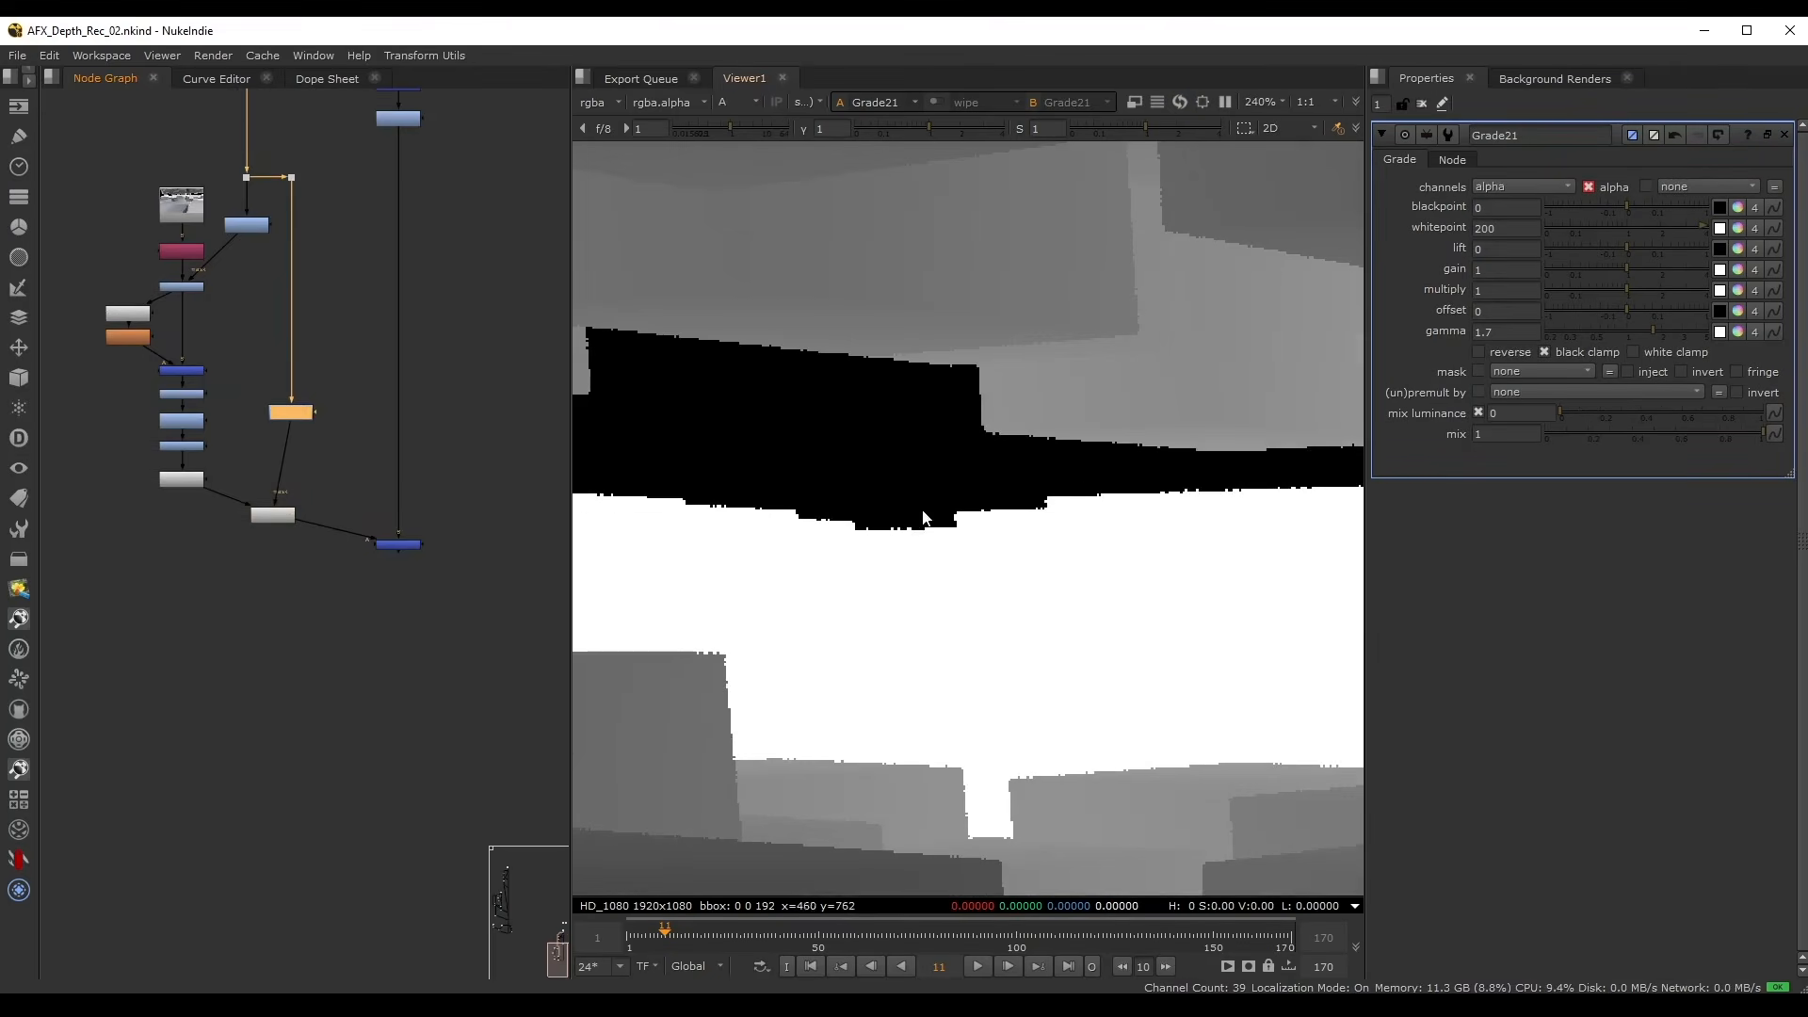
{"action": "scroll", "coordinate": [404, 398], "scroll_direction": "up", "scroll_amount": 1}
- Try to mask Grade21 with the alpha from the Read1 branch
{"action": "middle_click_drag", "start_coordinate": [341, 287], "coordinate": [356, 648]}
{"action": "scroll", "coordinate": [356, 648], "scroll_direction": "down", "scroll_amount": 2}
{"action": "scroll", "coordinate": [331, 750], "scroll_direction": "up", "scroll_amount": 2}
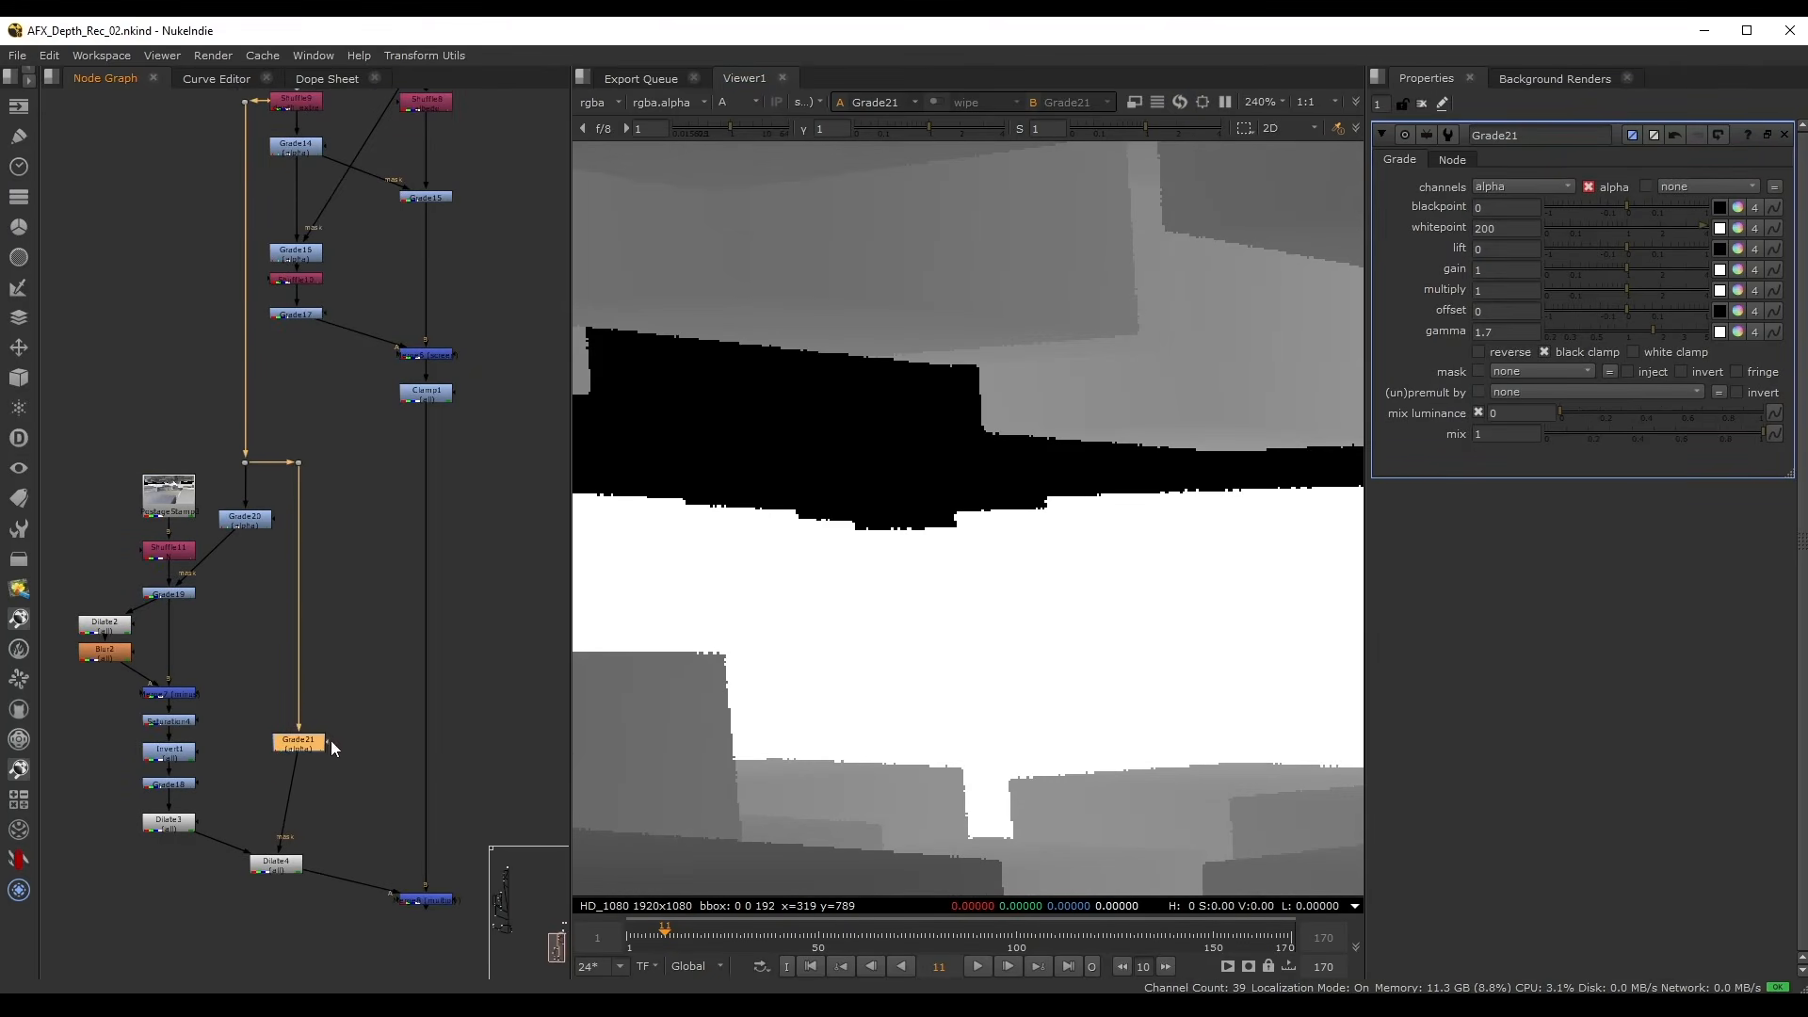
{"action": "left_click_drag", "start_coordinate": [330, 740], "coordinate": [425, 111]}
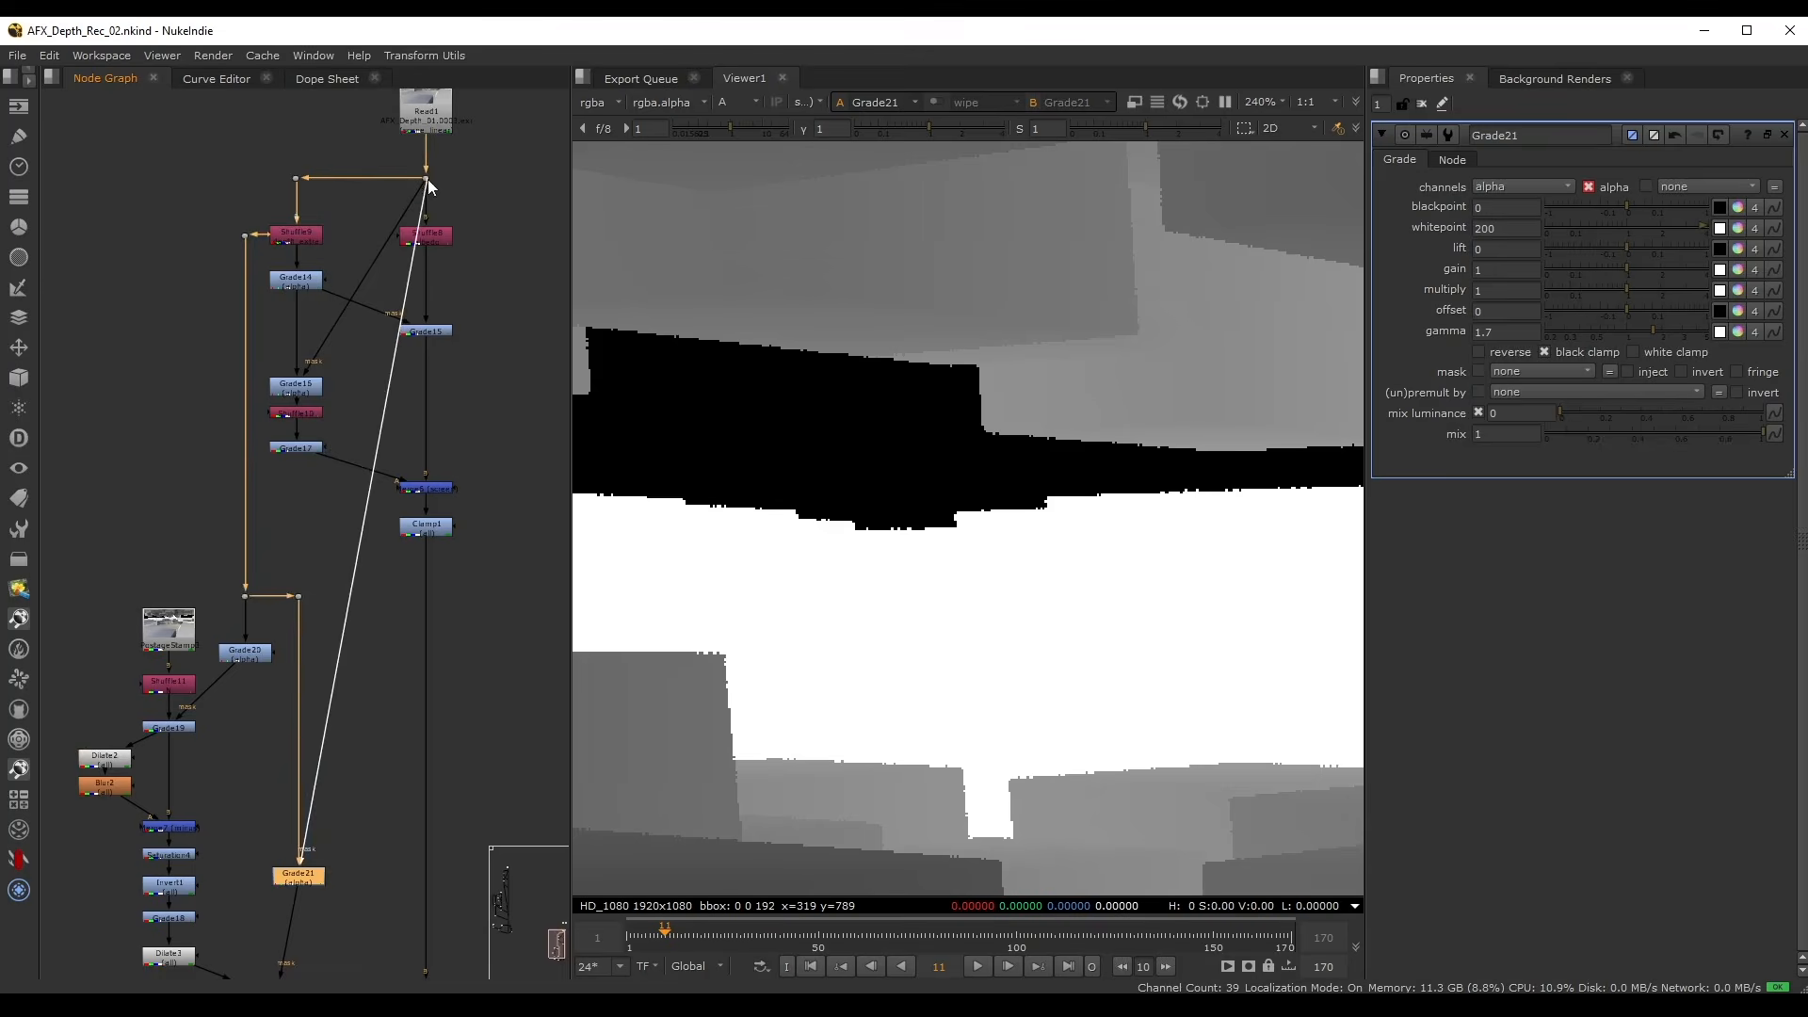
{"action": "key", "text": "ctrl+z"}
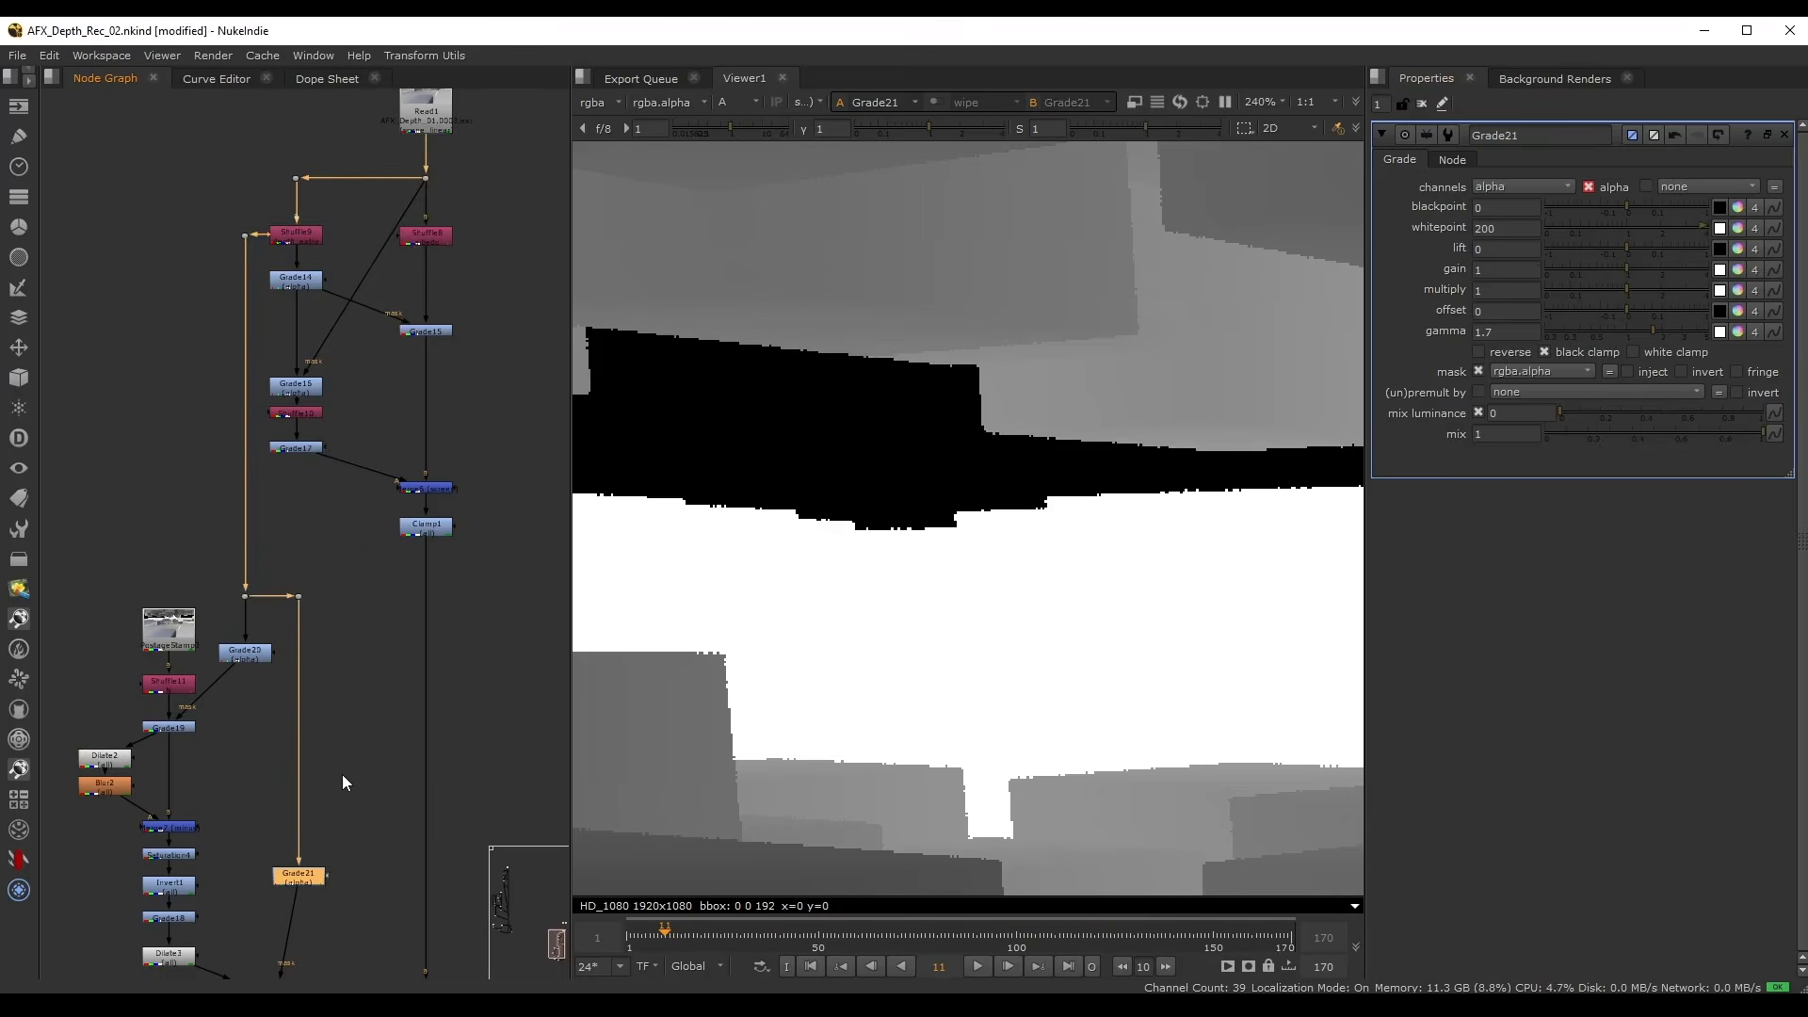
- Insert a new Grade between Grade21 and Dilate4 and set its channels to alpha
{"action": "middle_click_drag", "start_coordinate": [340, 778], "coordinate": [360, 473]}
{"action": "left_click", "coordinate": [357, 565]}
{"action": "left_click_drag", "start_coordinate": [322, 571], "coordinate": [322, 548]}
{"action": "key", "text": "g"}
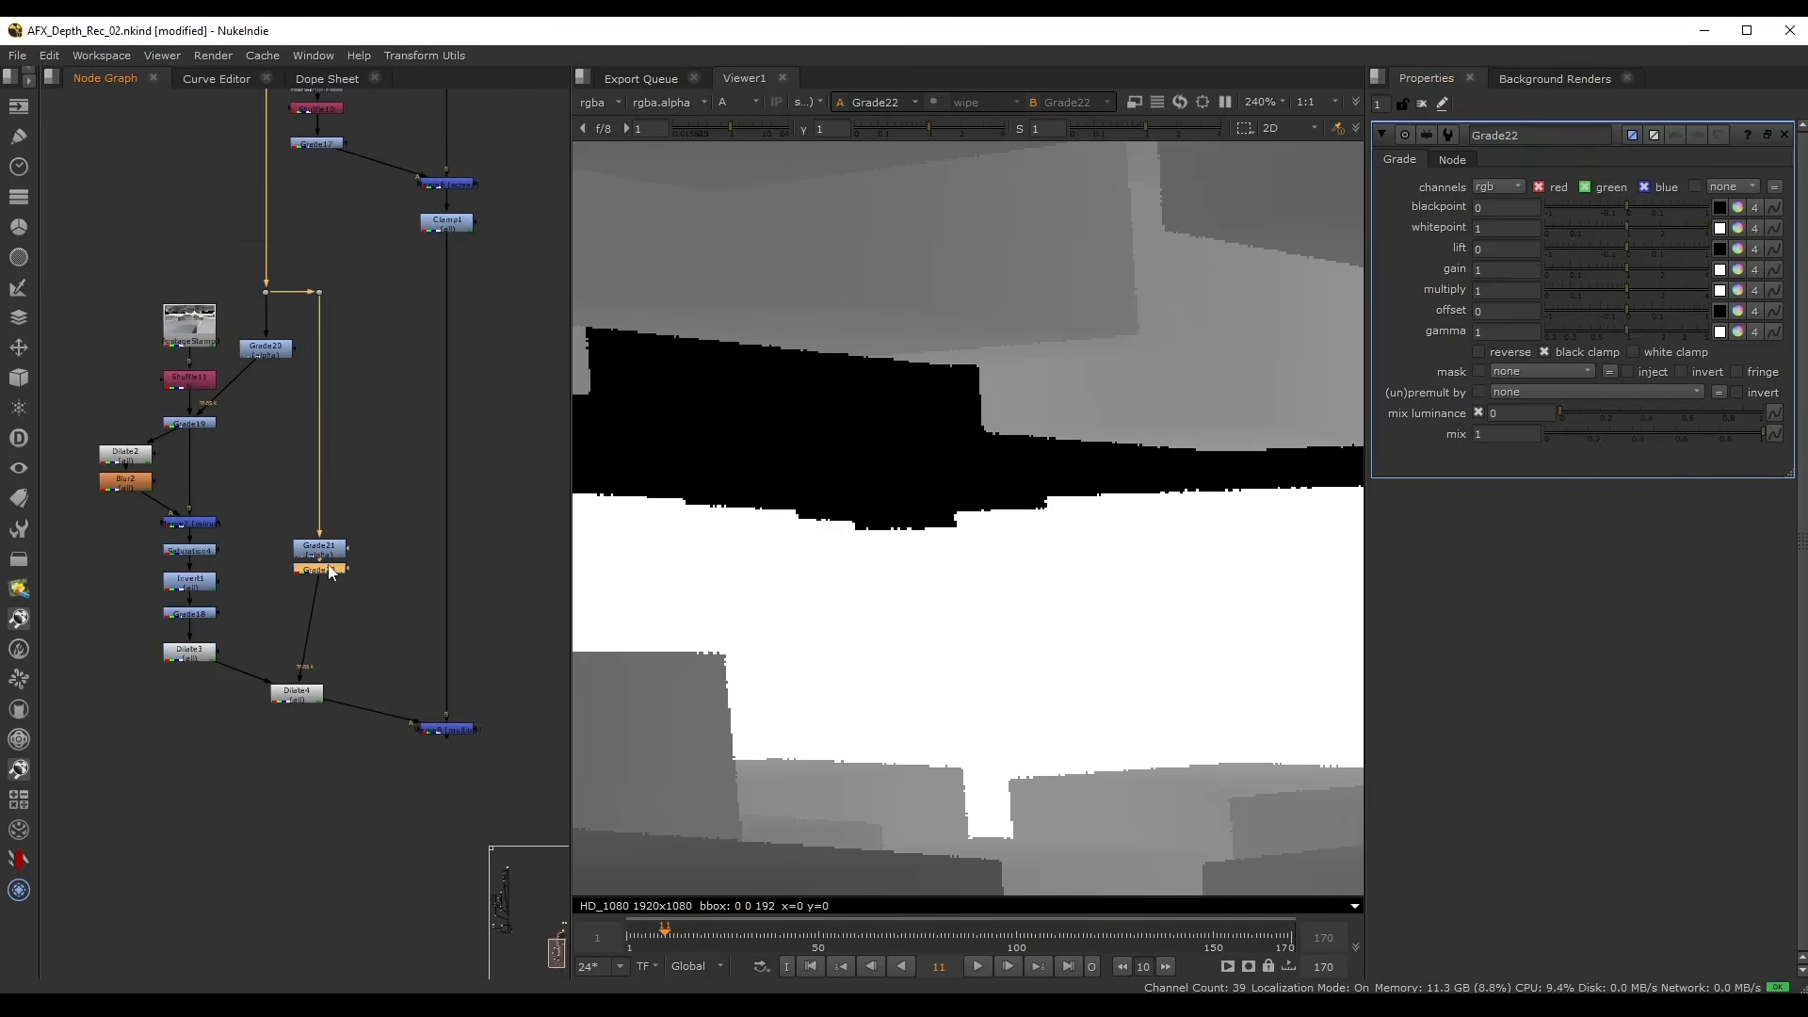
{"action": "left_click", "coordinate": [1503, 188]}
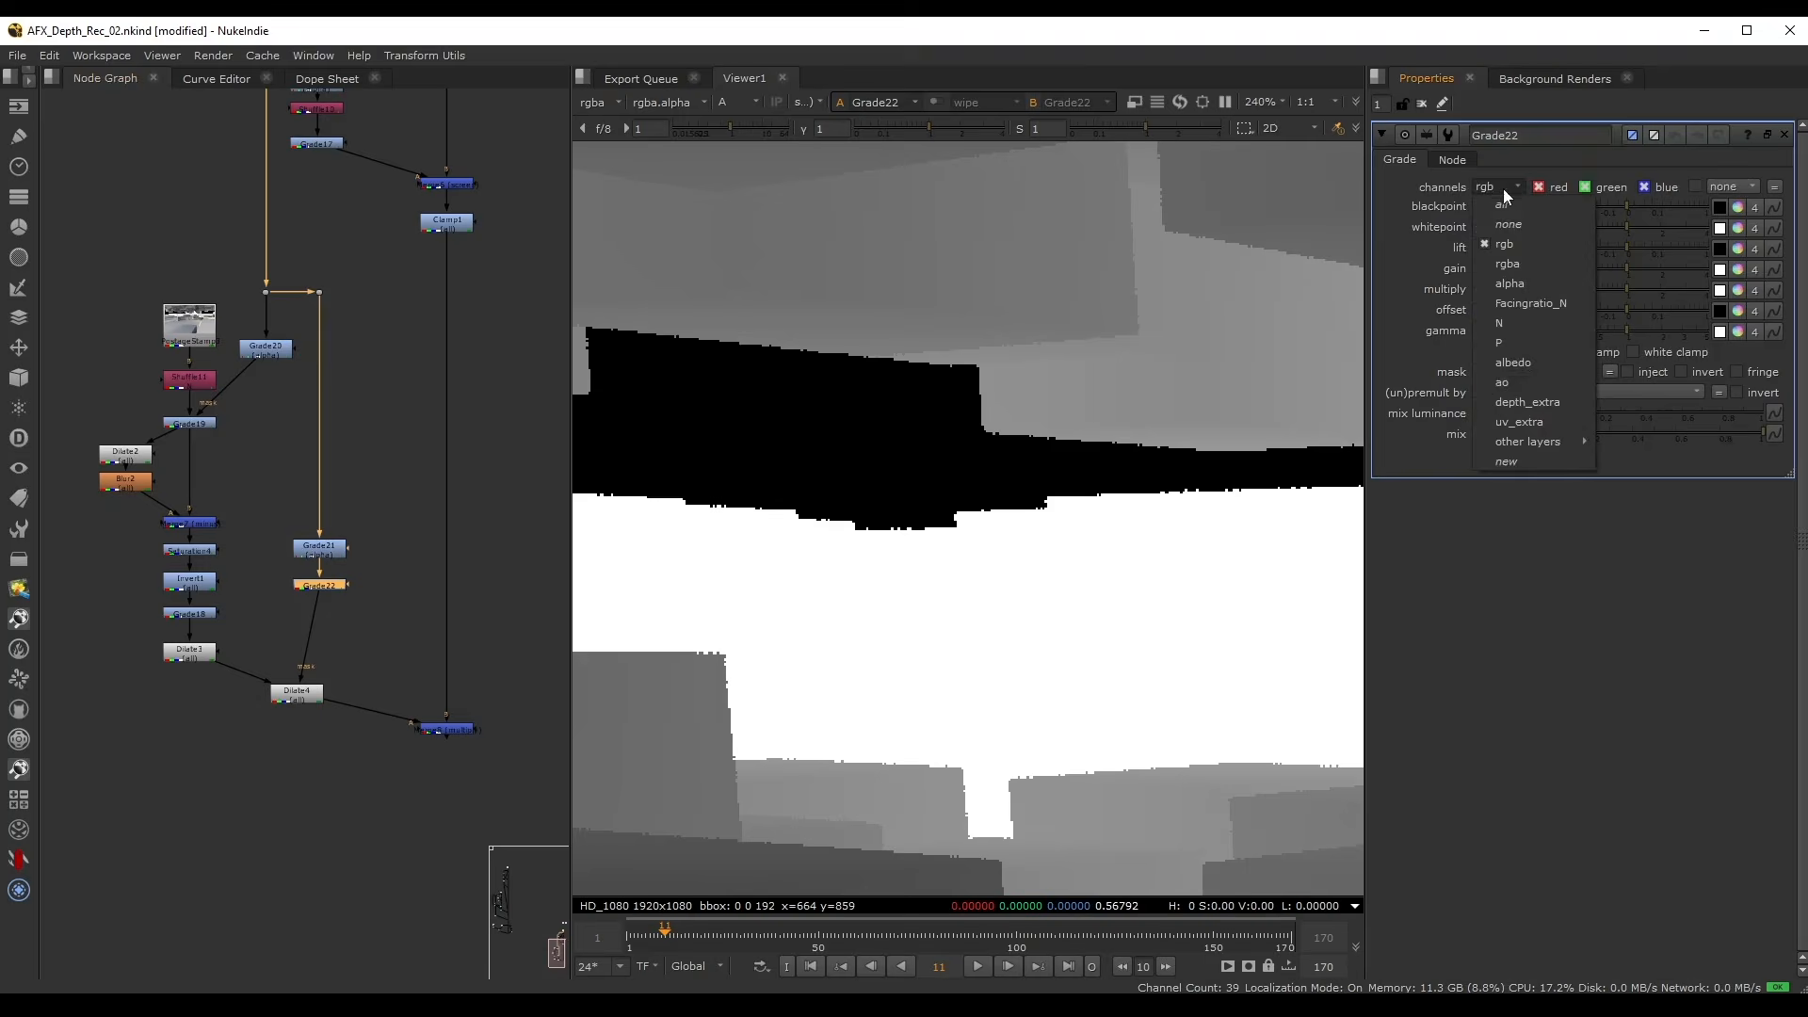
{"action": "left_click", "coordinate": [1540, 288]}
{"action": "middle_click_drag", "start_coordinate": [347, 555], "coordinate": [298, 837]}
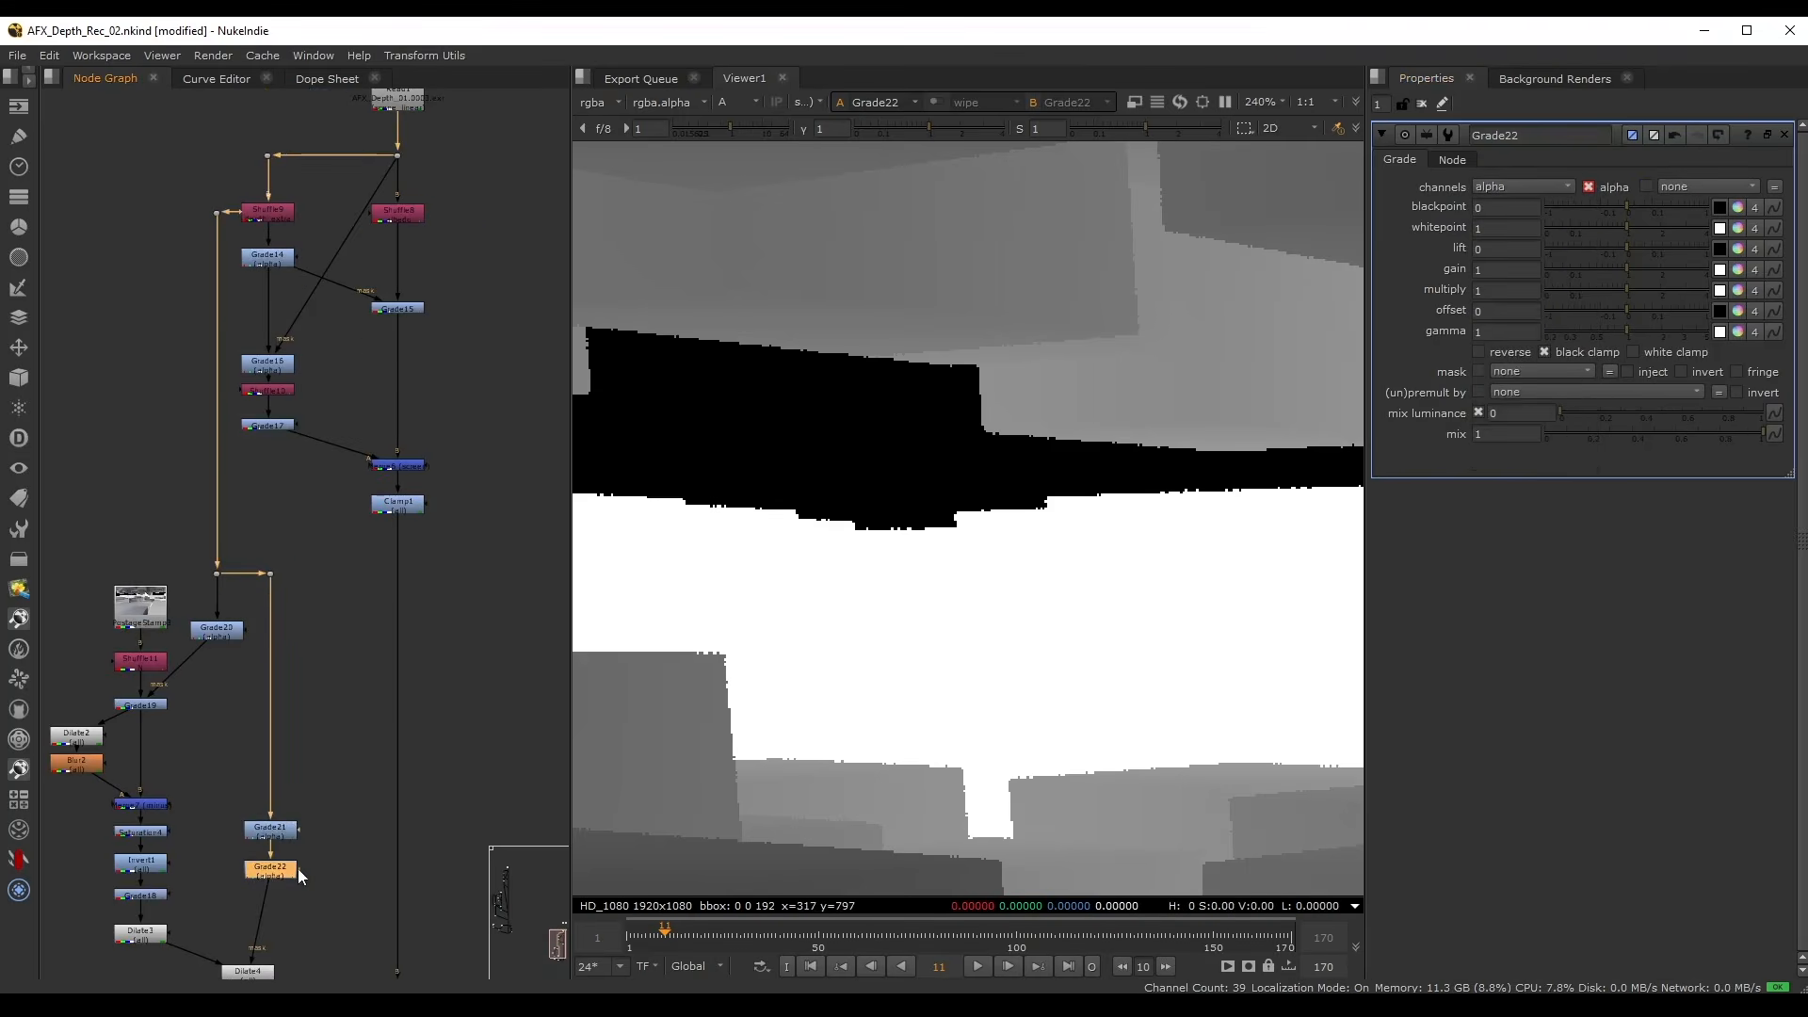
- Mask Grade22 with the alpha from the Read1 branch, set its lift to 1 and invert the mask
{"action": "left_click_drag", "start_coordinate": [297, 868], "coordinate": [396, 156]}
{"action": "left_click_drag", "start_coordinate": [280, 891], "coordinate": [271, 888]}
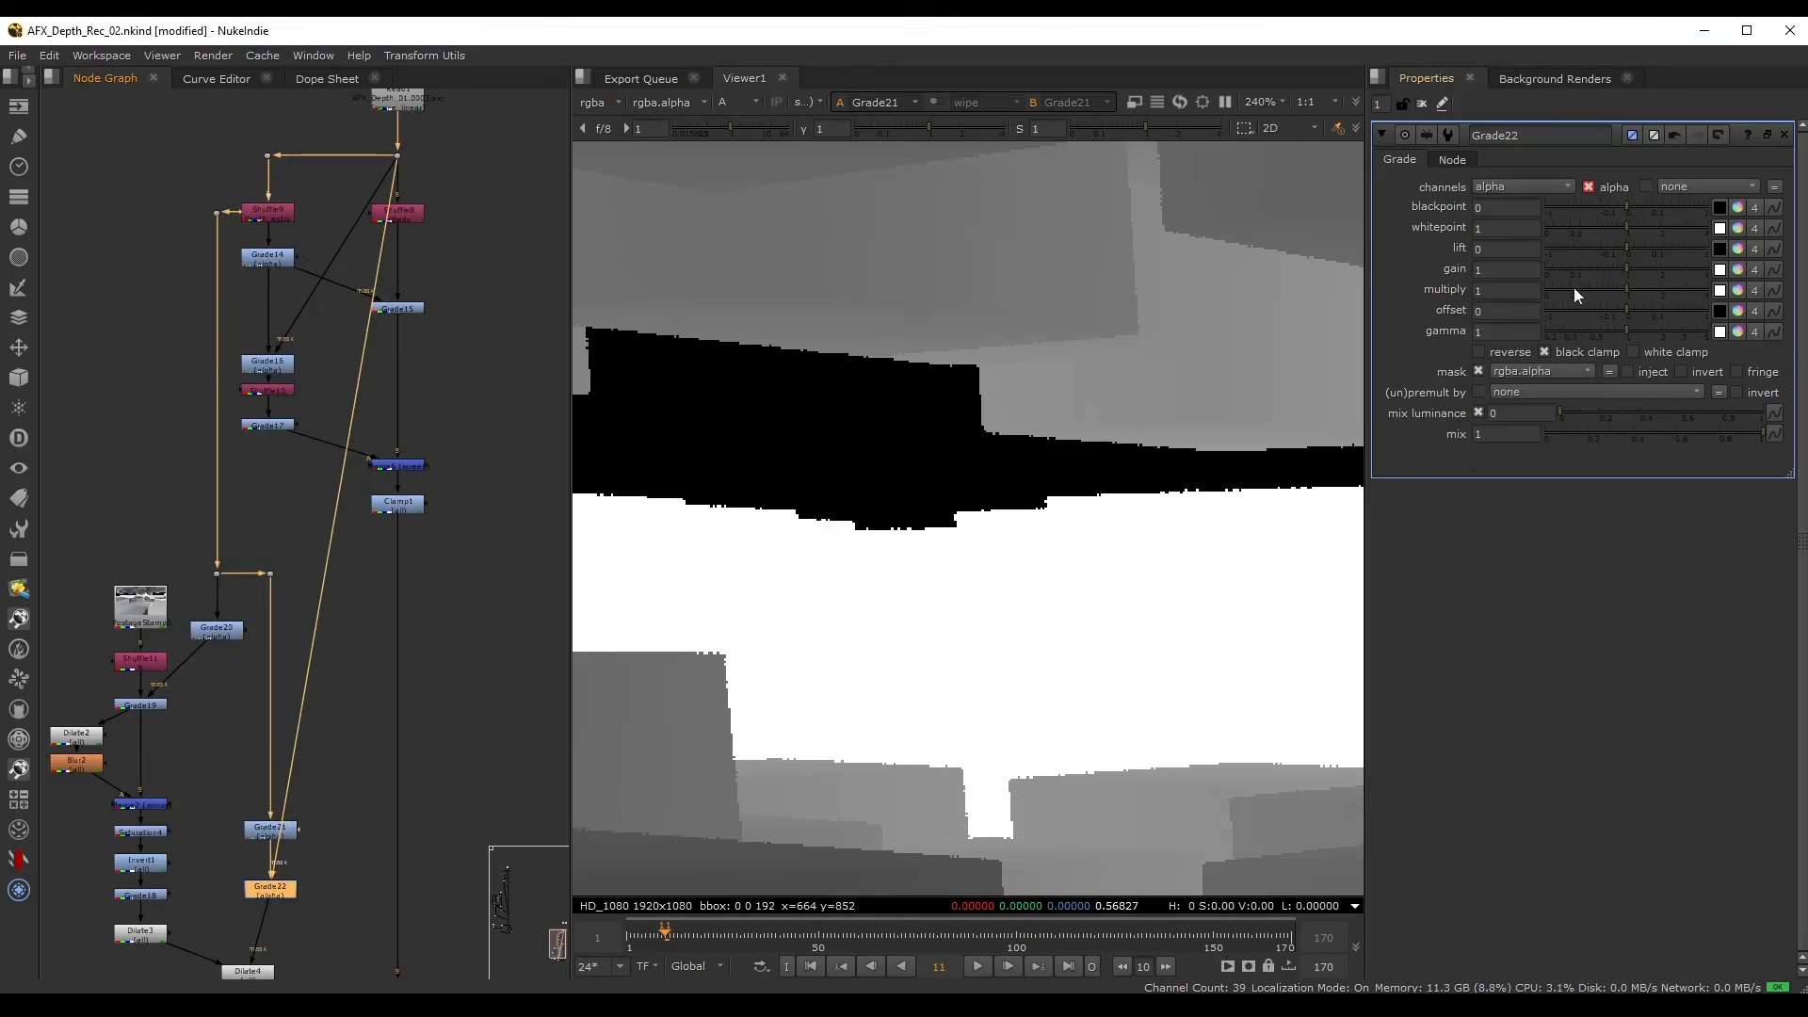
{"action": "left_click_drag", "start_coordinate": [1686, 244], "coordinate": [1730, 247]}
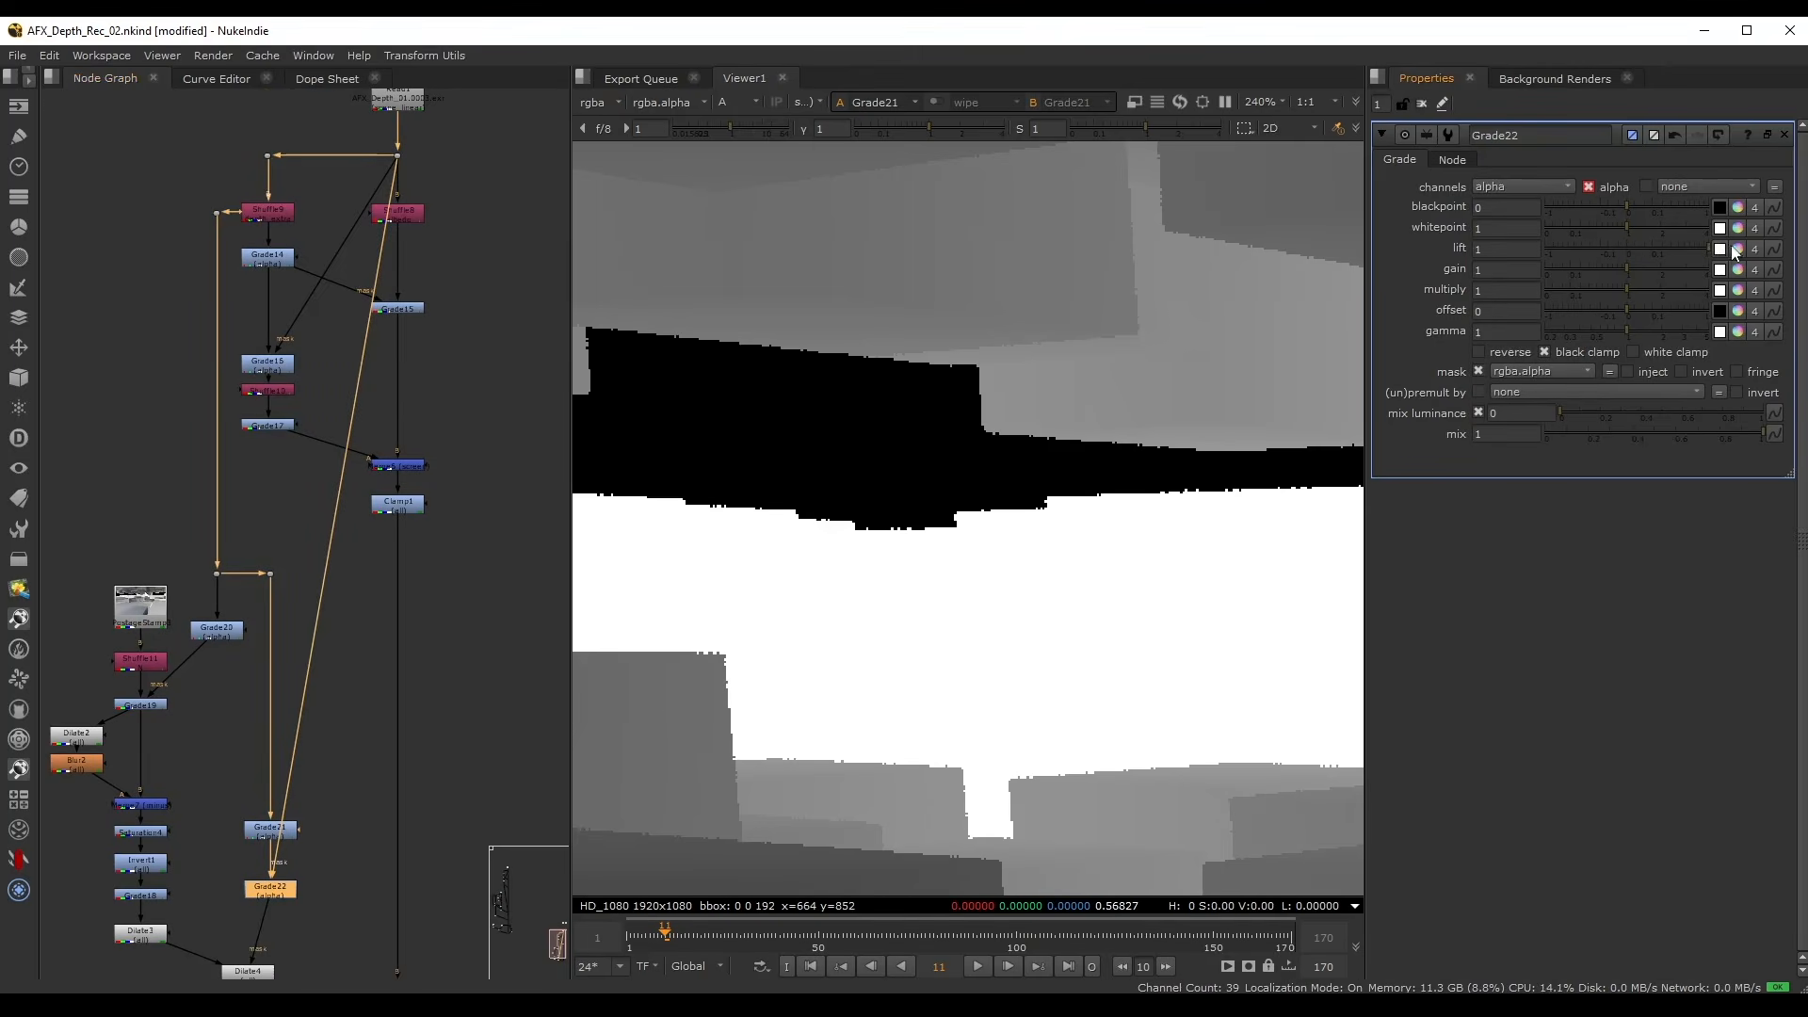
{"action": "key", "text": "1"}
{"action": "middle_click_drag", "start_coordinate": [329, 694], "coordinate": [334, 596]}
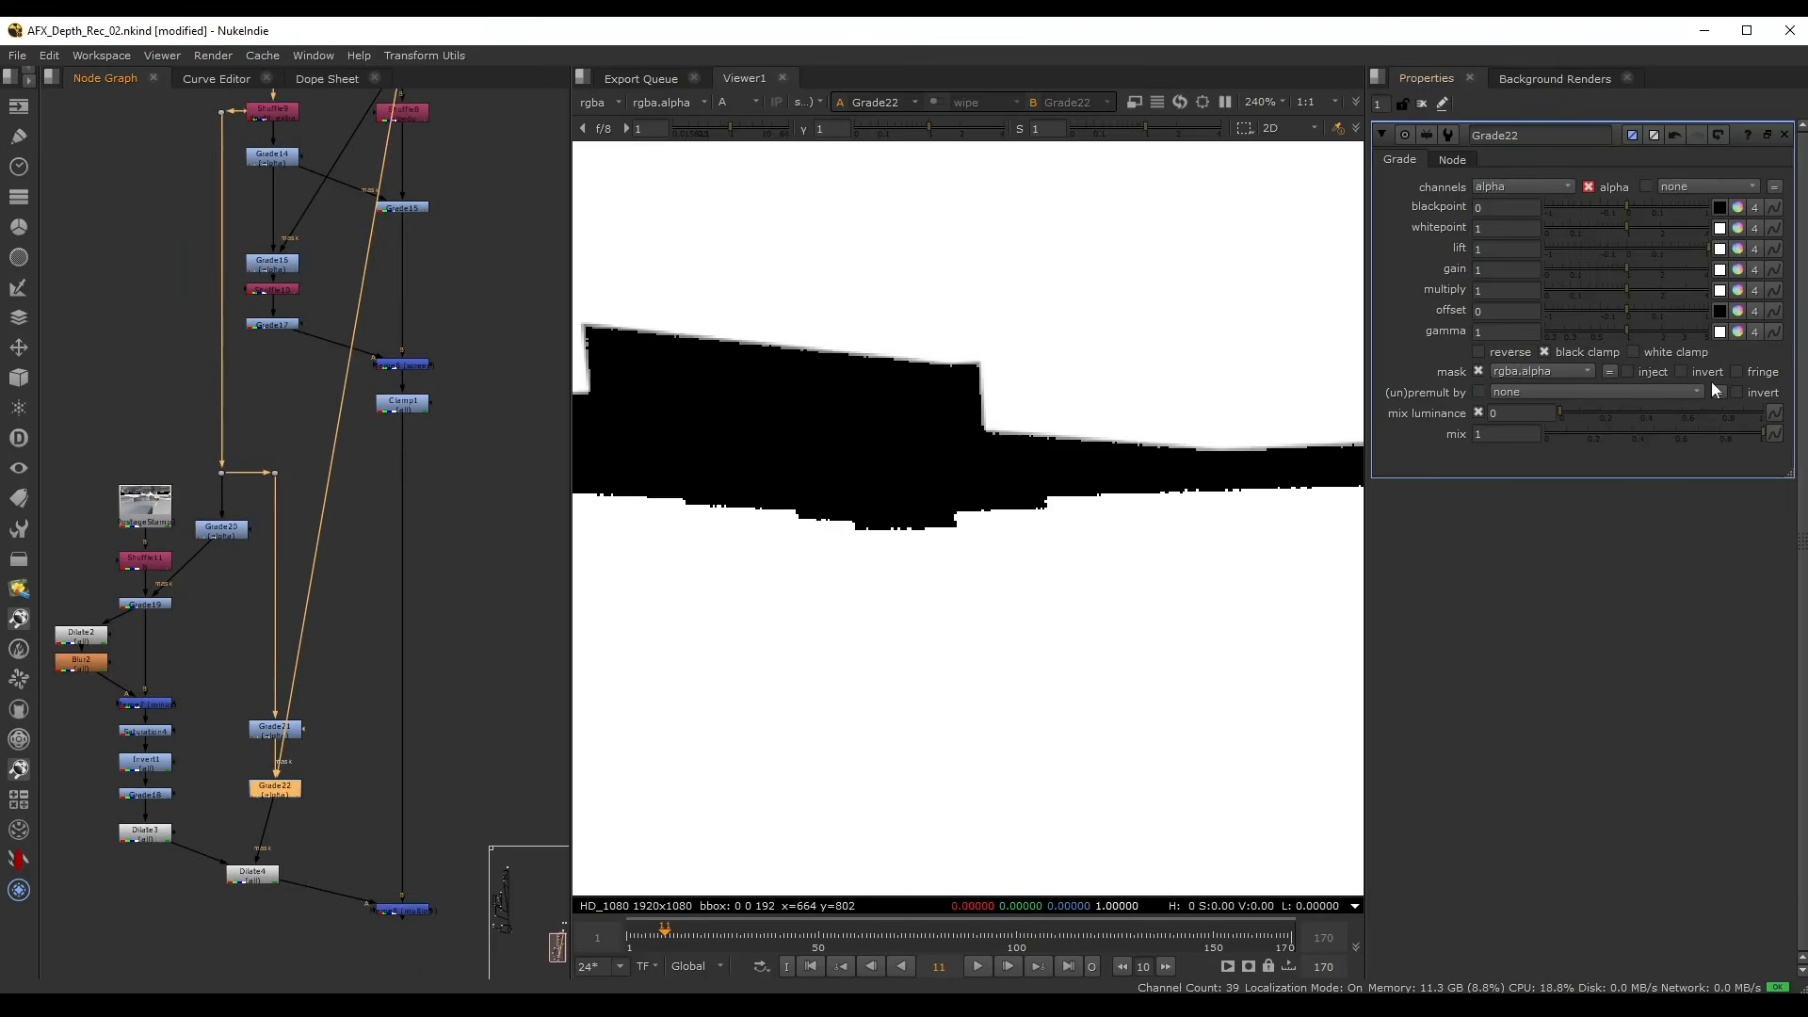
{"action": "left_click", "coordinate": [1712, 372]}
{"action": "scroll", "coordinate": [721, 485], "scroll_direction": "down", "scroll_amount": 4}
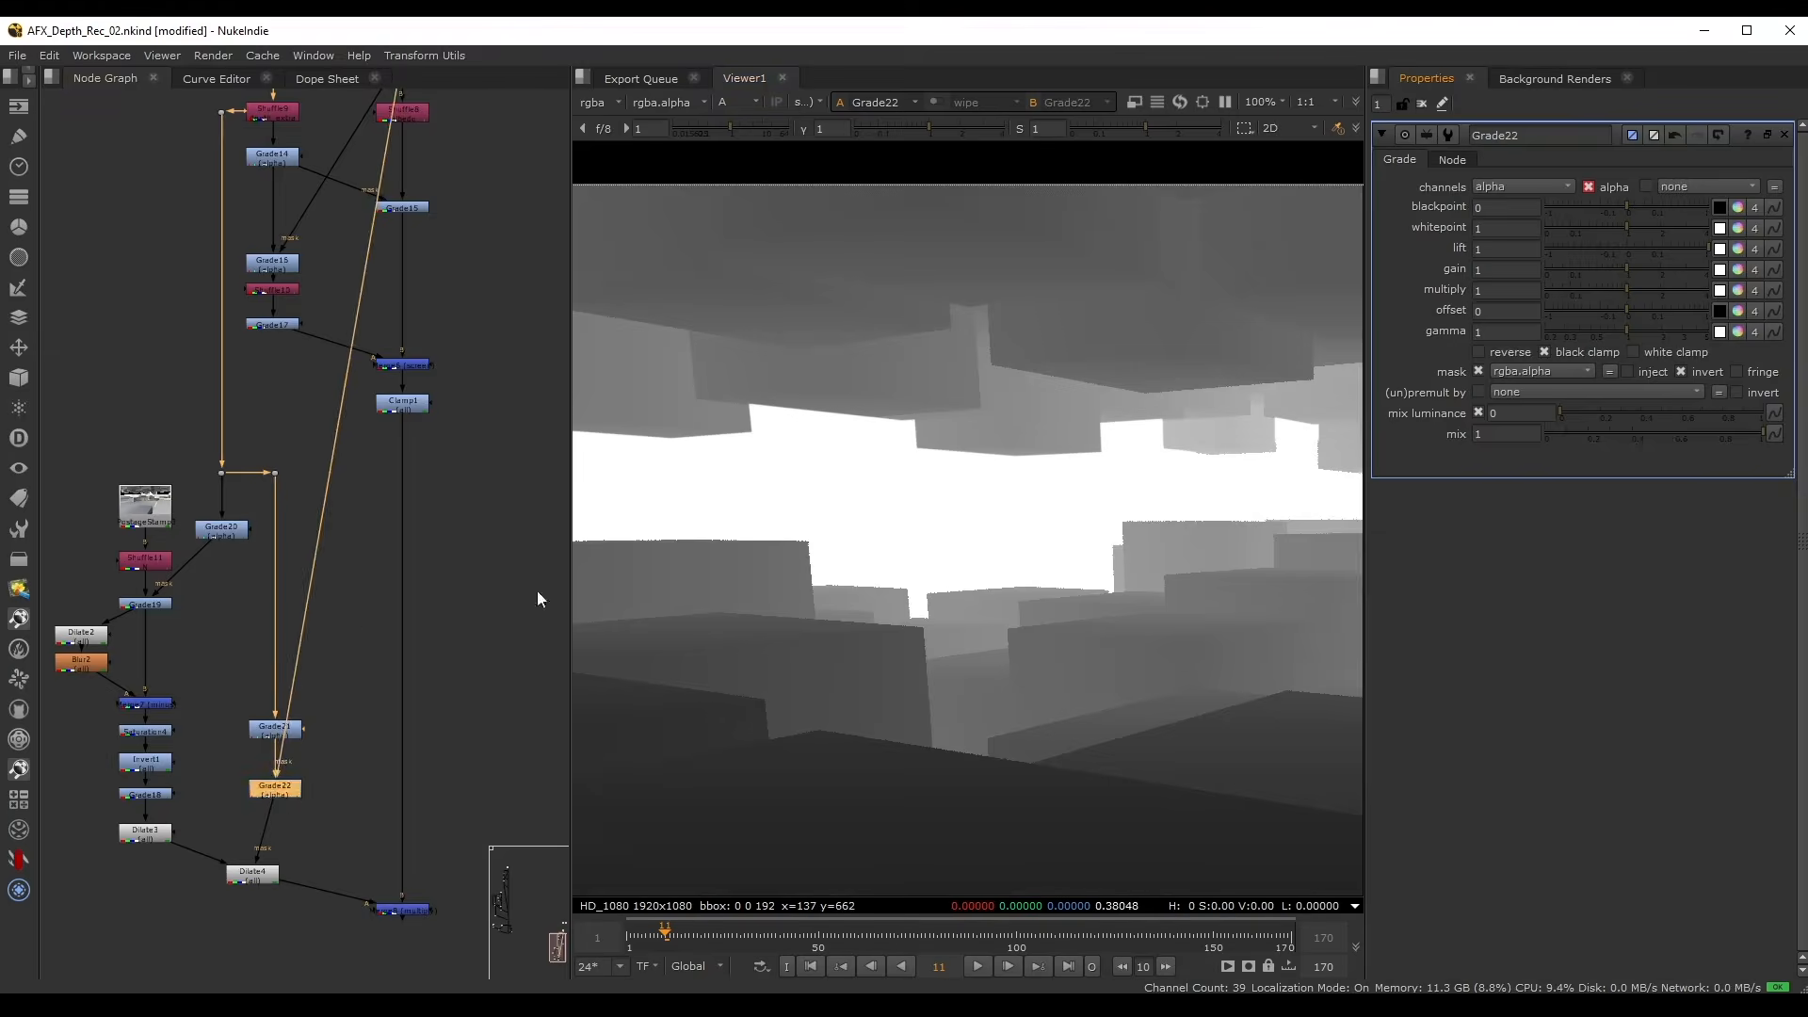
- View Dilate4, set Grade22 apart in the graph, and toggle it off and on to compare the outlines along the background
{"action": "scroll", "coordinate": [537, 600], "scroll_direction": "up", "scroll_amount": 3}
{"action": "left_click", "coordinate": [235, 648]}
{"action": "key", "text": "1"}
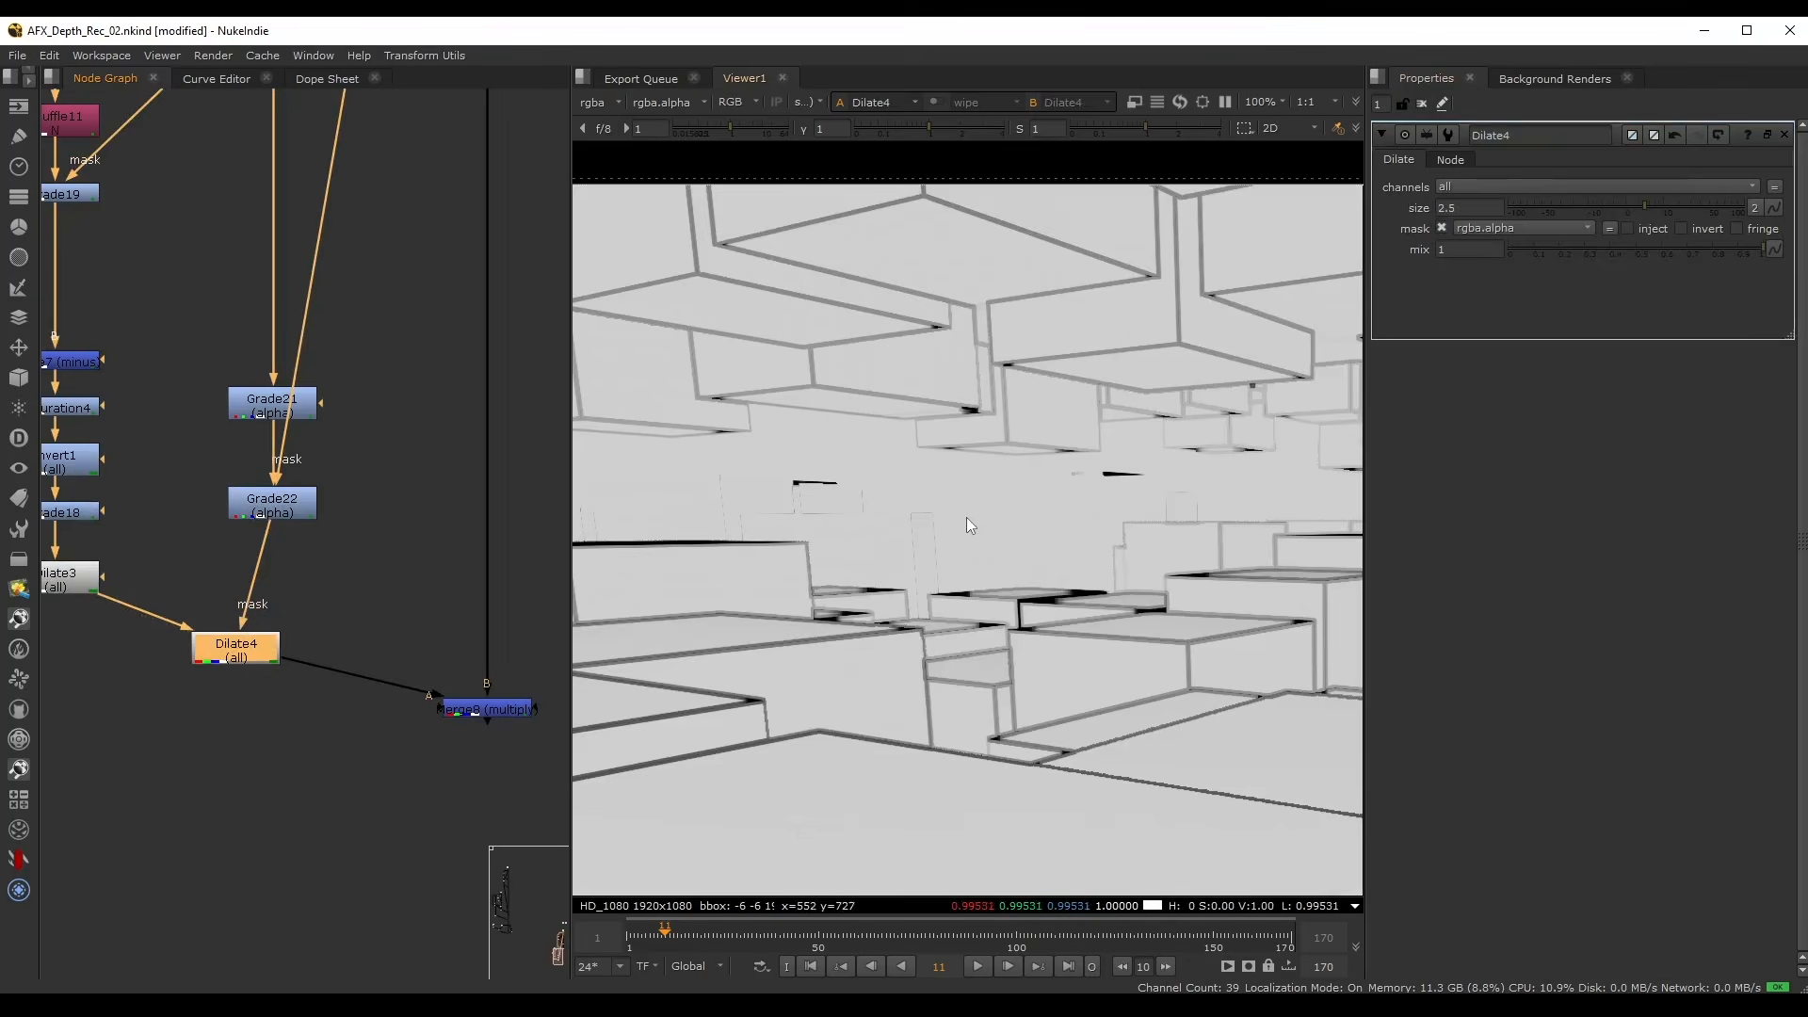
{"action": "left_click_drag", "start_coordinate": [267, 516], "coordinate": [336, 525]}
{"action": "key", "text": "d"}
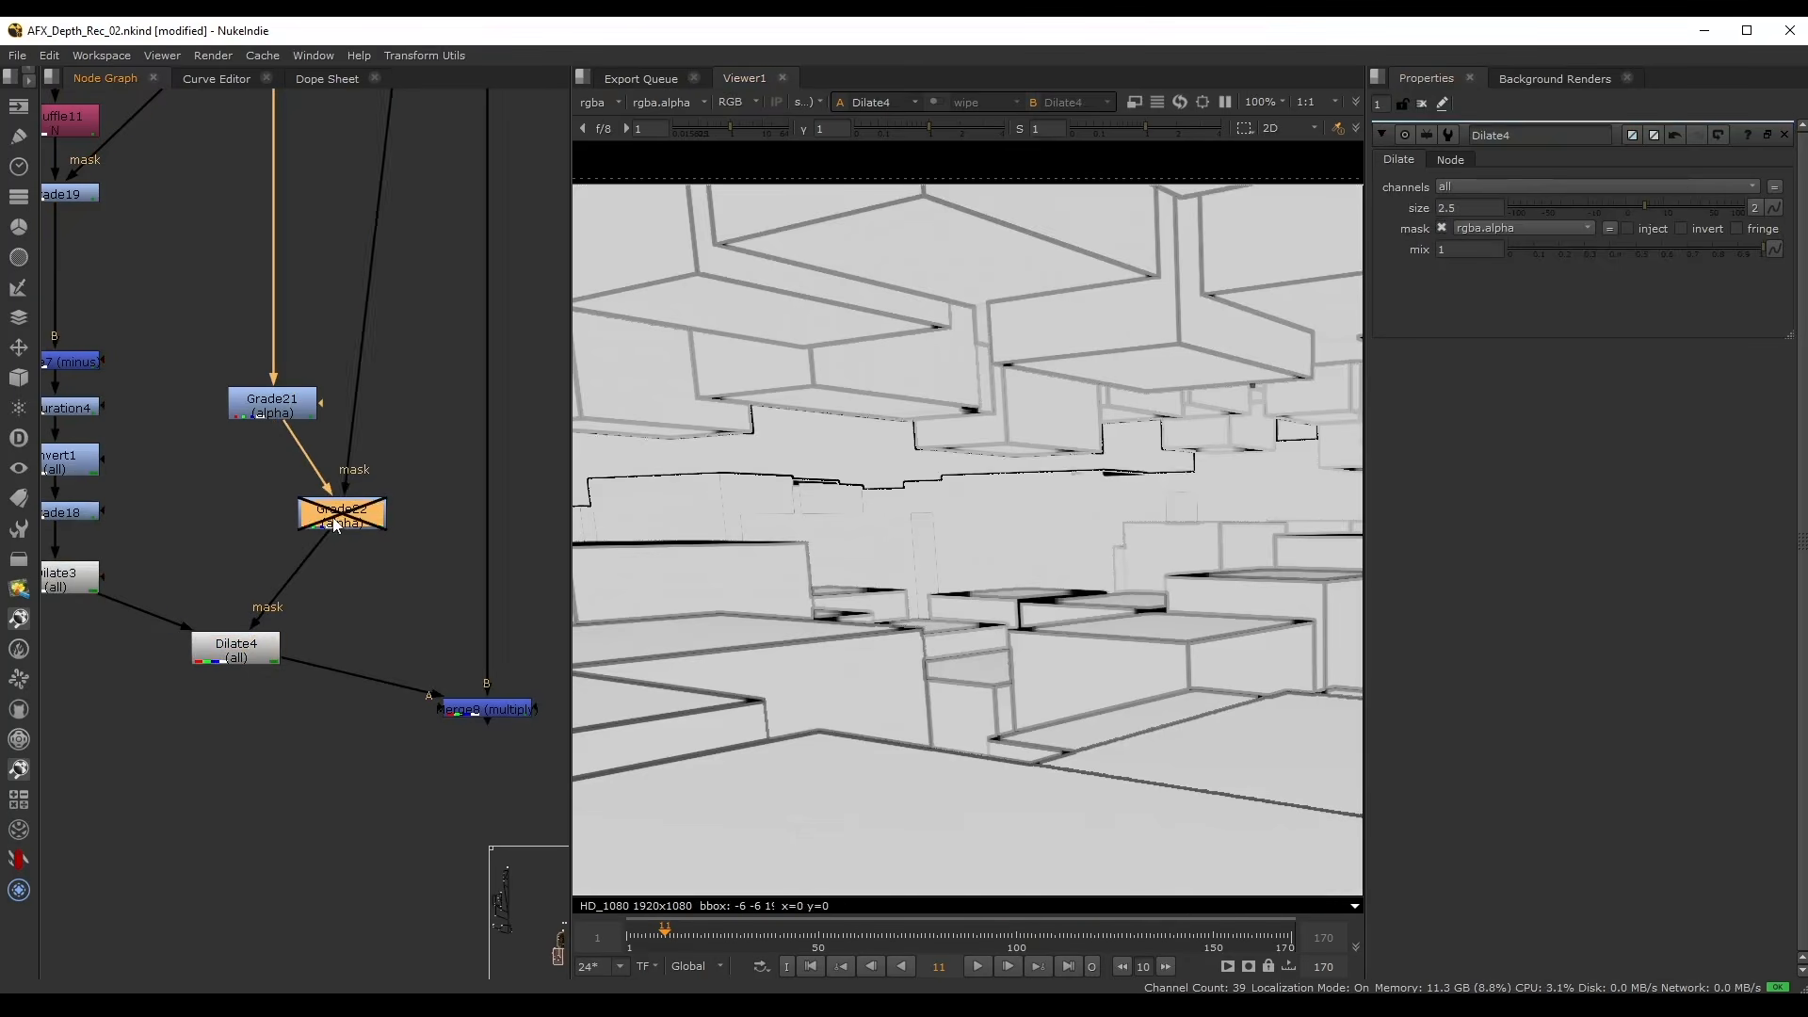
{"action": "key", "text": "d"}
{"action": "scroll", "coordinate": [754, 423], "scroll_direction": "down", "scroll_amount": 3}
{"action": "scroll", "coordinate": [873, 418], "scroll_direction": "up", "scroll_amount": 2}
{"action": "key", "text": "d"}
{"action": "key", "text": "d"}
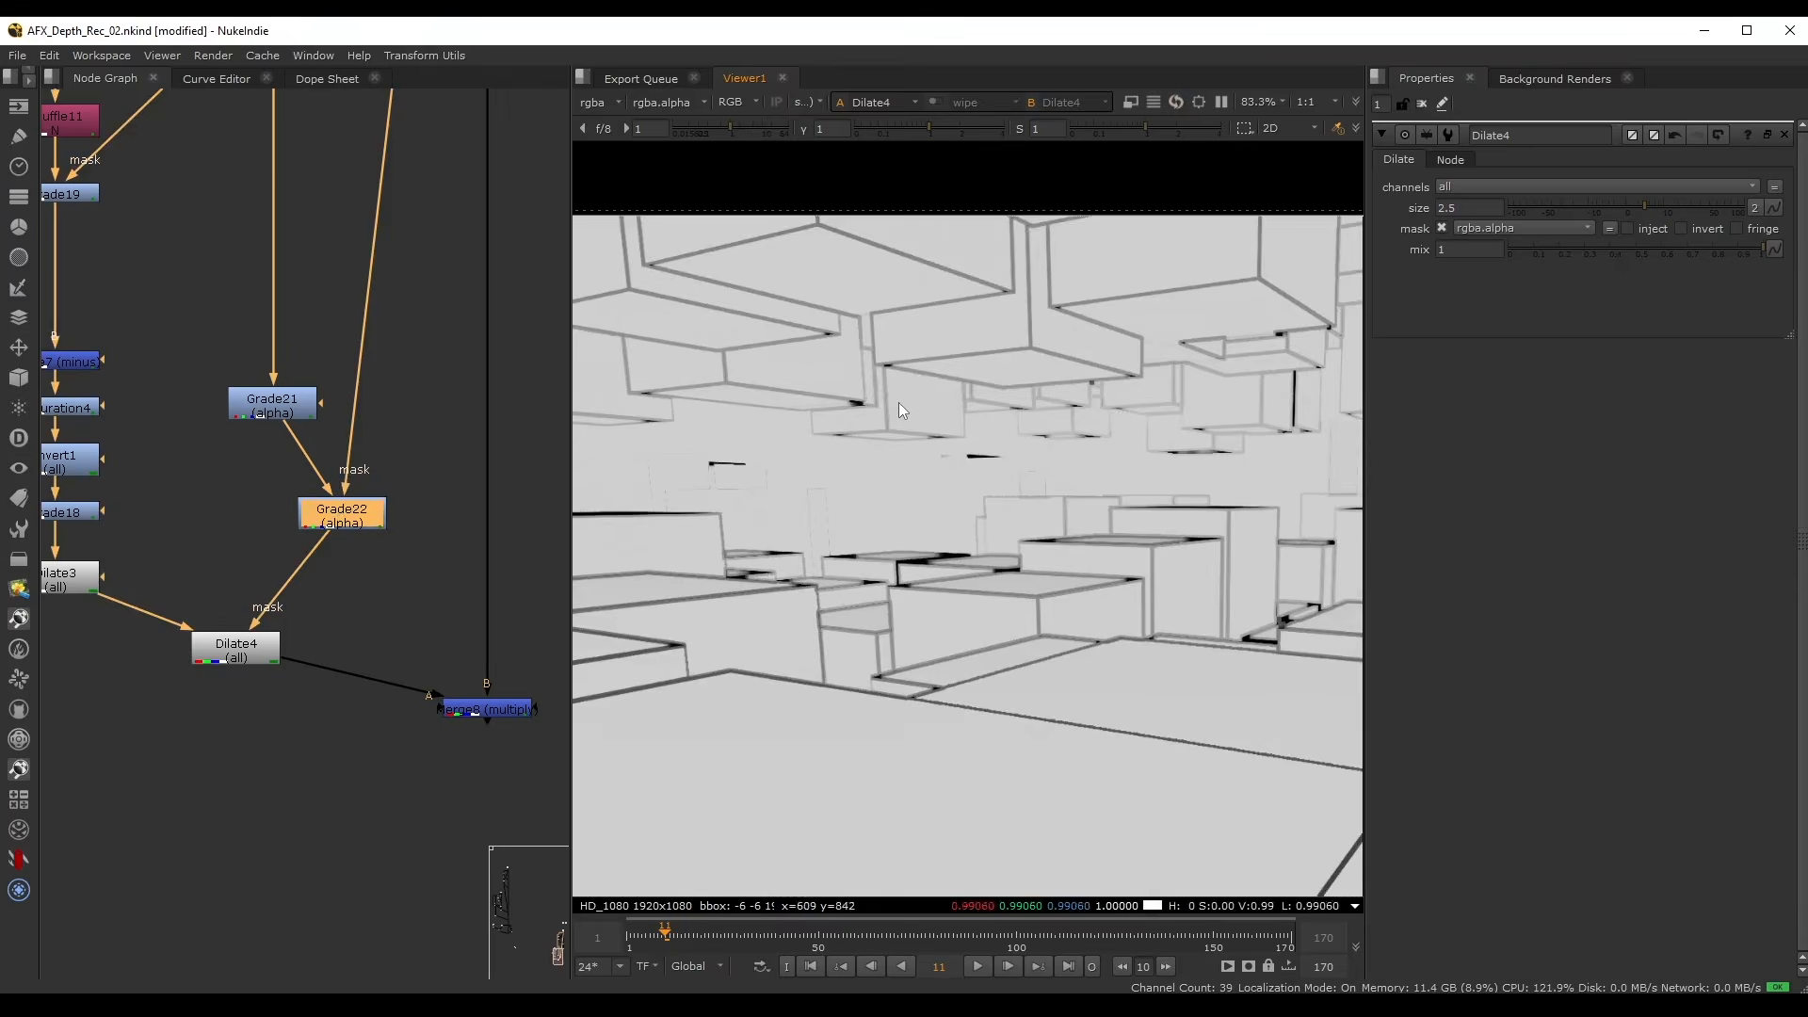
{"action": "scroll", "coordinate": [898, 405], "scroll_direction": "down", "scroll_amount": 2}
{"action": "scroll", "coordinate": [782, 471], "scroll_direction": "up", "scroll_amount": 3}
- Toggle Dilate3 off and on to compare its effect on the outline thickness
{"action": "middle_click_drag", "start_coordinate": [217, 555], "coordinate": [268, 580]}
{"action": "left_click", "coordinate": [90, 604]}
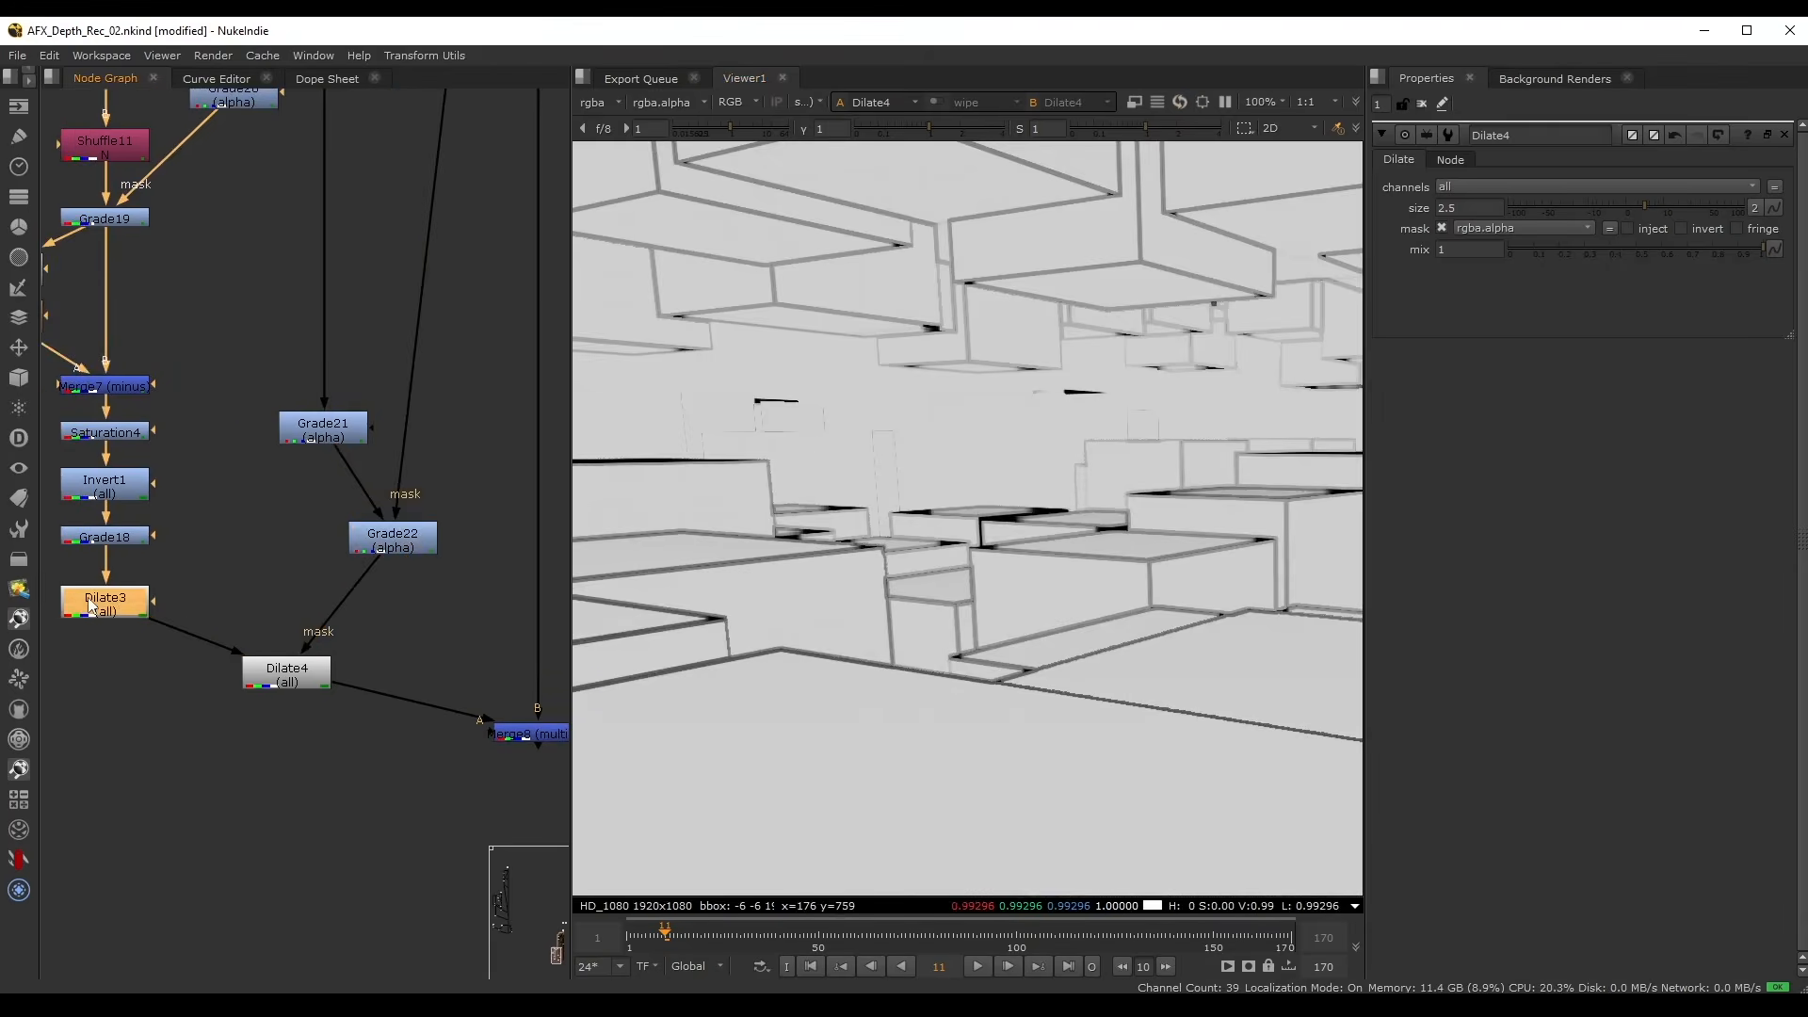
{"action": "key", "text": "d"}
{"action": "key", "text": "d"}
{"action": "key", "text": "d"}
{"action": "key", "text": "d"}
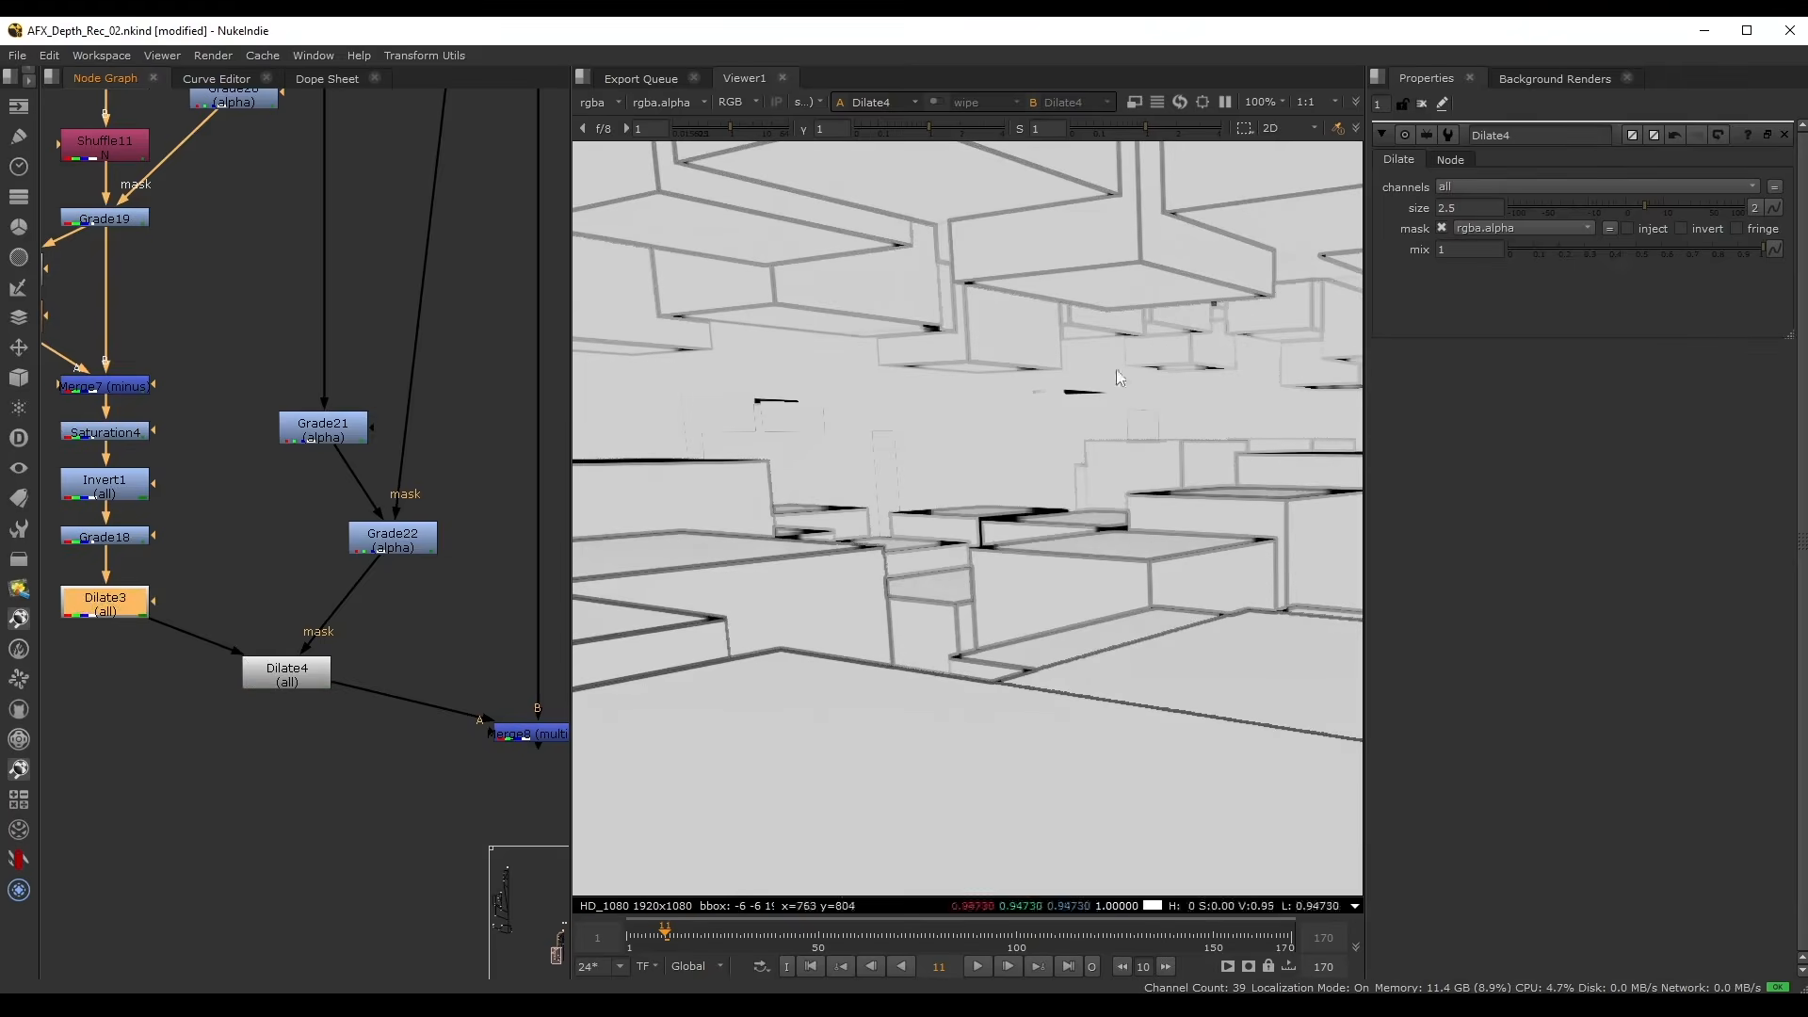
{"action": "scroll", "coordinate": [1116, 376], "scroll_direction": "down", "scroll_amount": 1}
{"action": "scroll", "coordinate": [325, 517], "scroll_direction": "down", "scroll_amount": 1}
- View the multiplied result of Merge8 at full frame and save the script
{"action": "middle_click_drag", "start_coordinate": [327, 519], "coordinate": [246, 510]}
{"action": "middle_click_drag", "start_coordinate": [439, 630], "coordinate": [341, 604]}
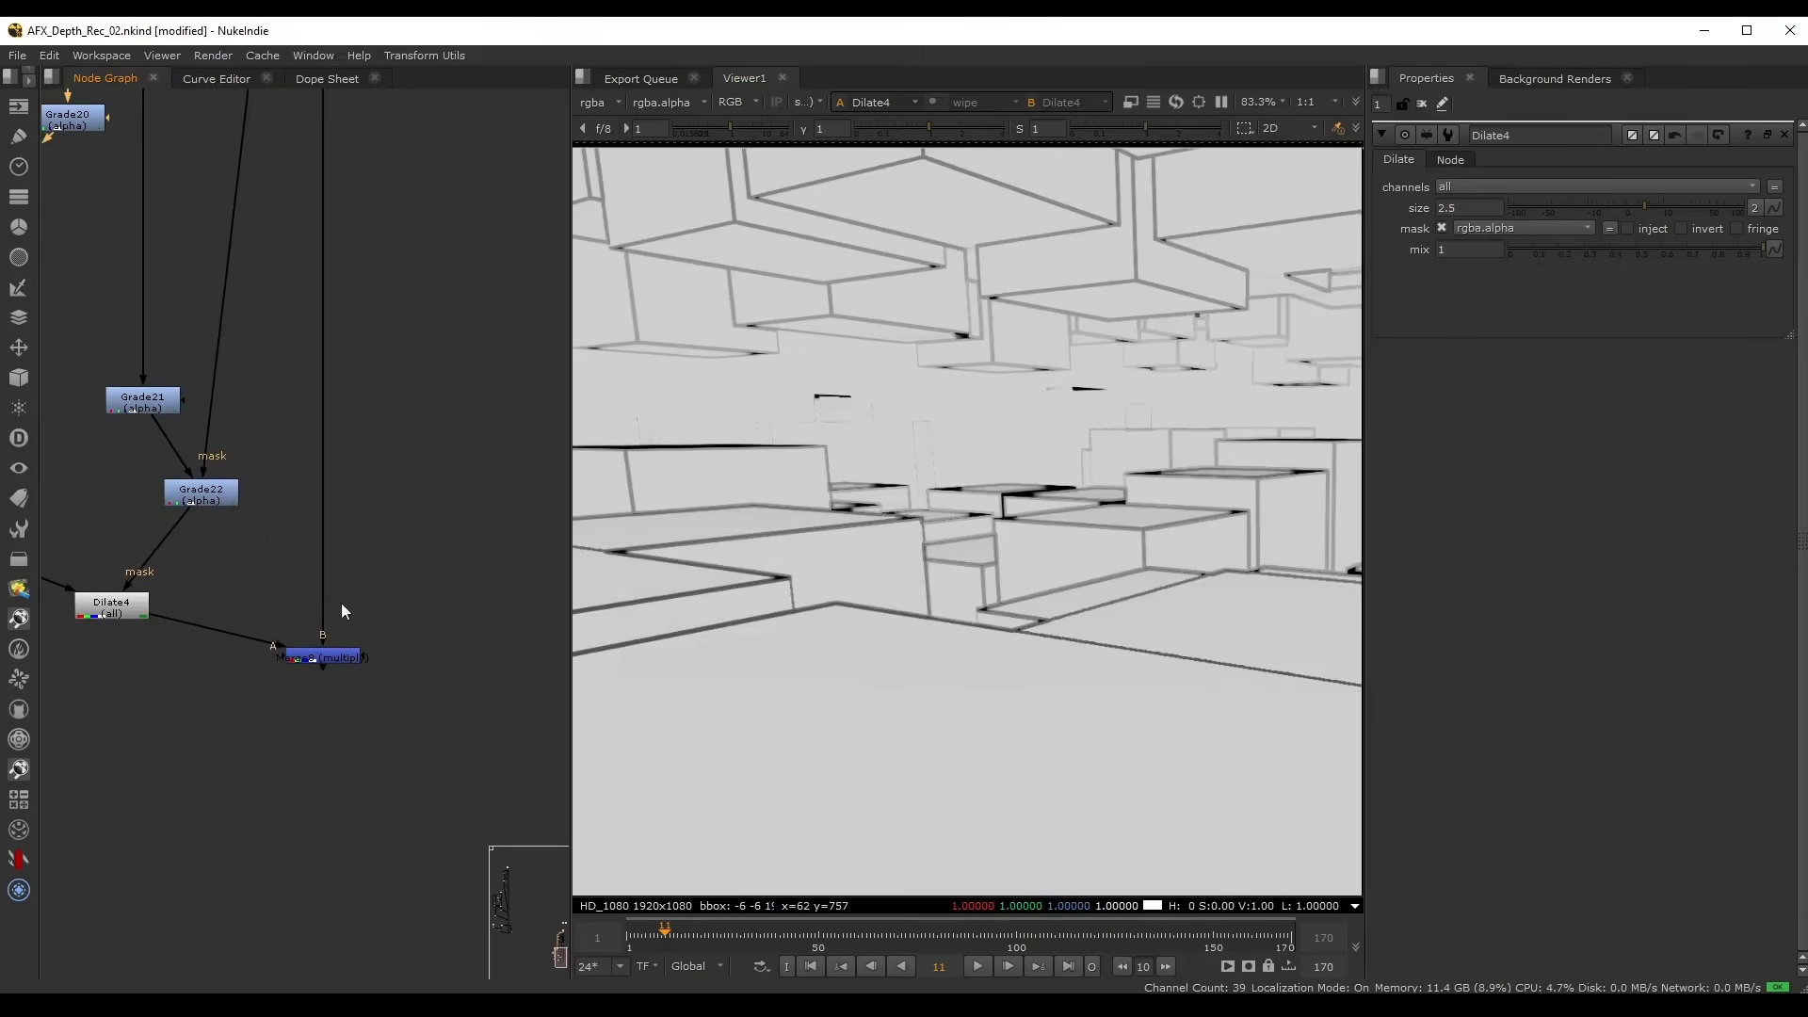
{"action": "left_click", "coordinate": [322, 656]}
{"action": "key", "text": "1"}
{"action": "scroll", "coordinate": [1067, 536], "scroll_direction": "down", "scroll_amount": 3}
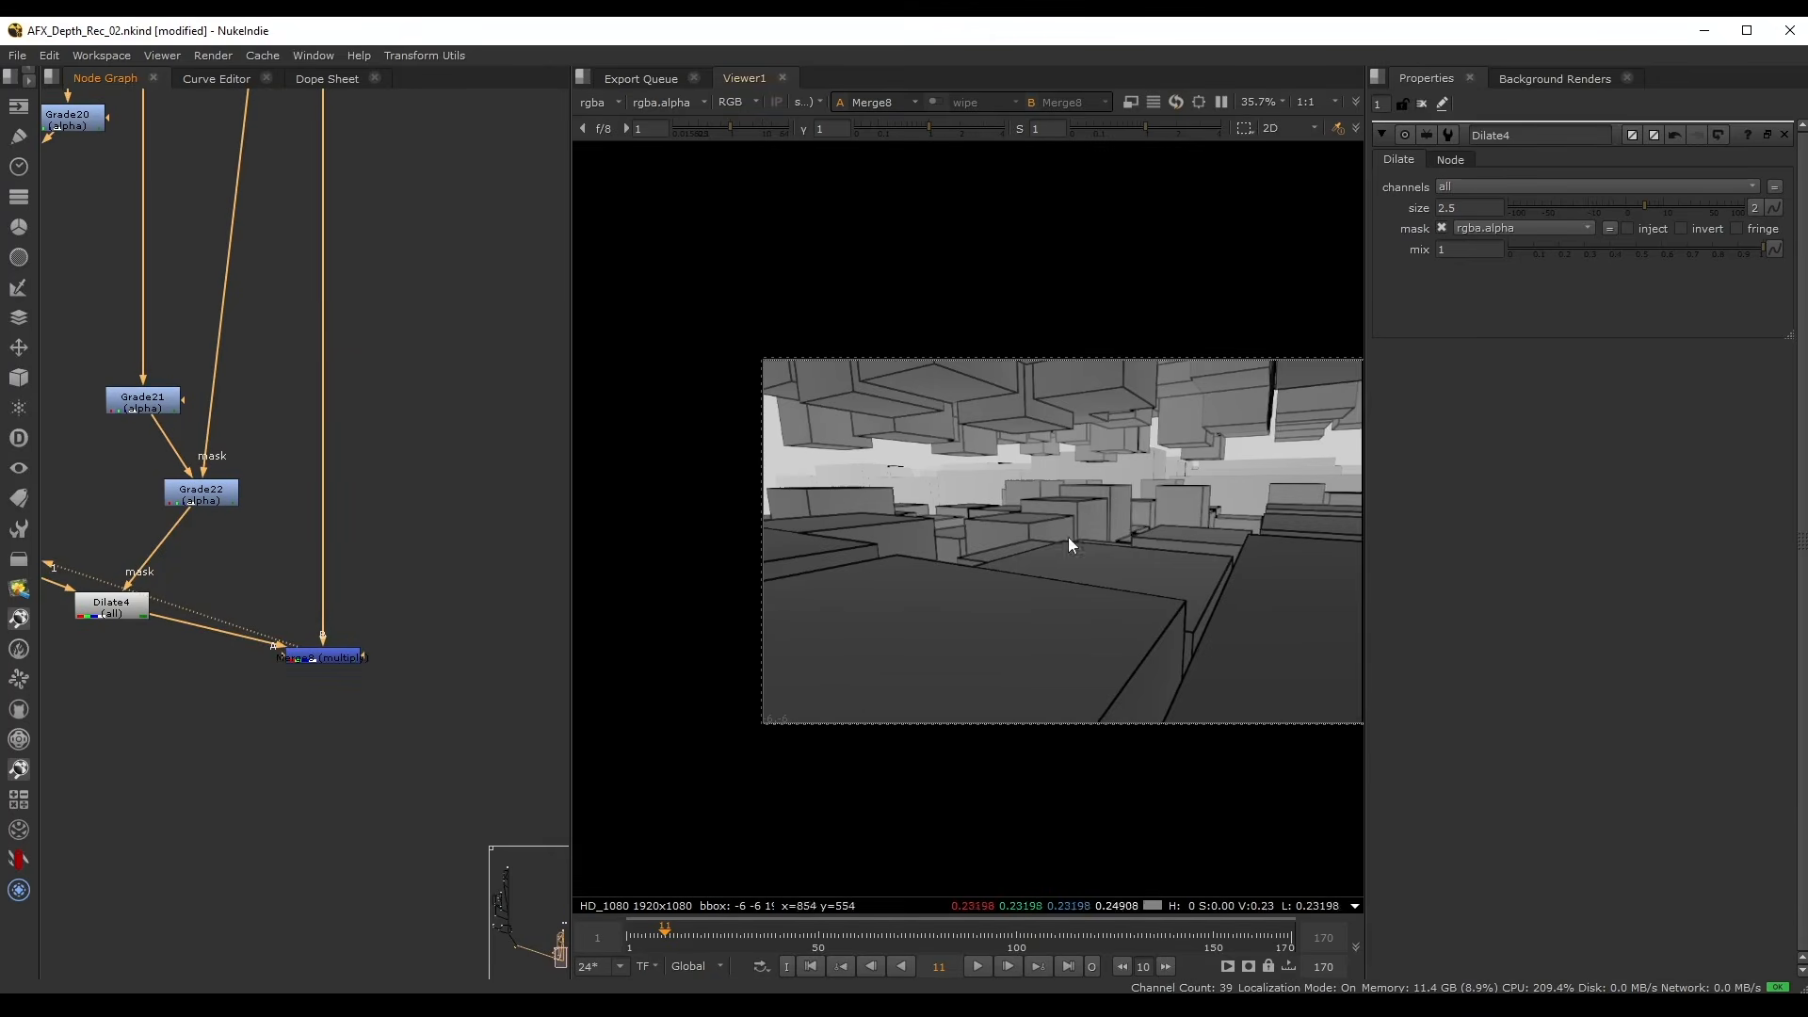
{"action": "middle_click_drag", "start_coordinate": [1123, 517], "coordinate": [997, 516]}
{"action": "key", "text": "ctrl+s"}
{"action": "scroll", "coordinate": [228, 638], "scroll_direction": "up", "scroll_amount": 1}
- Insert an X_Distort node between Dilate4 and Merge8
{"action": "middle_click_drag", "start_coordinate": [228, 639], "coordinate": [325, 534]}
{"action": "left_click_drag", "start_coordinate": [158, 505], "coordinate": [173, 484]}
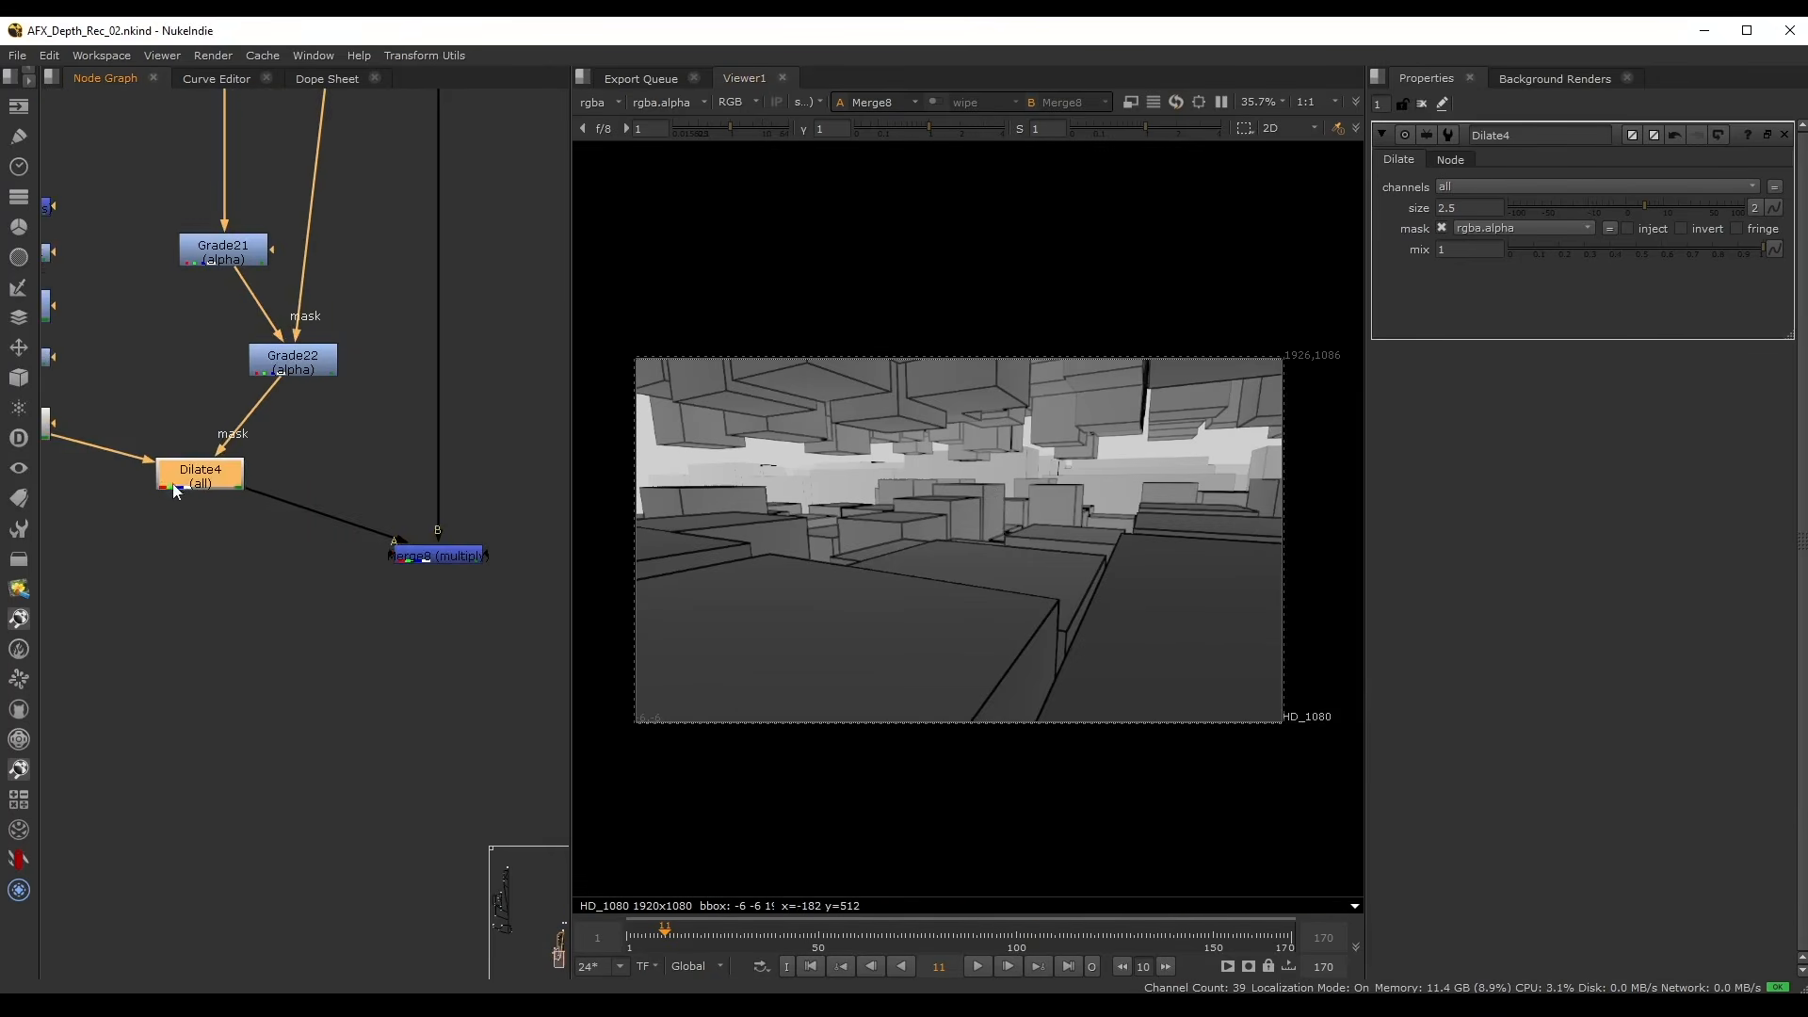
{"action": "key", "text": "Tab"}
{"action": "type", "text": "x_dist"}
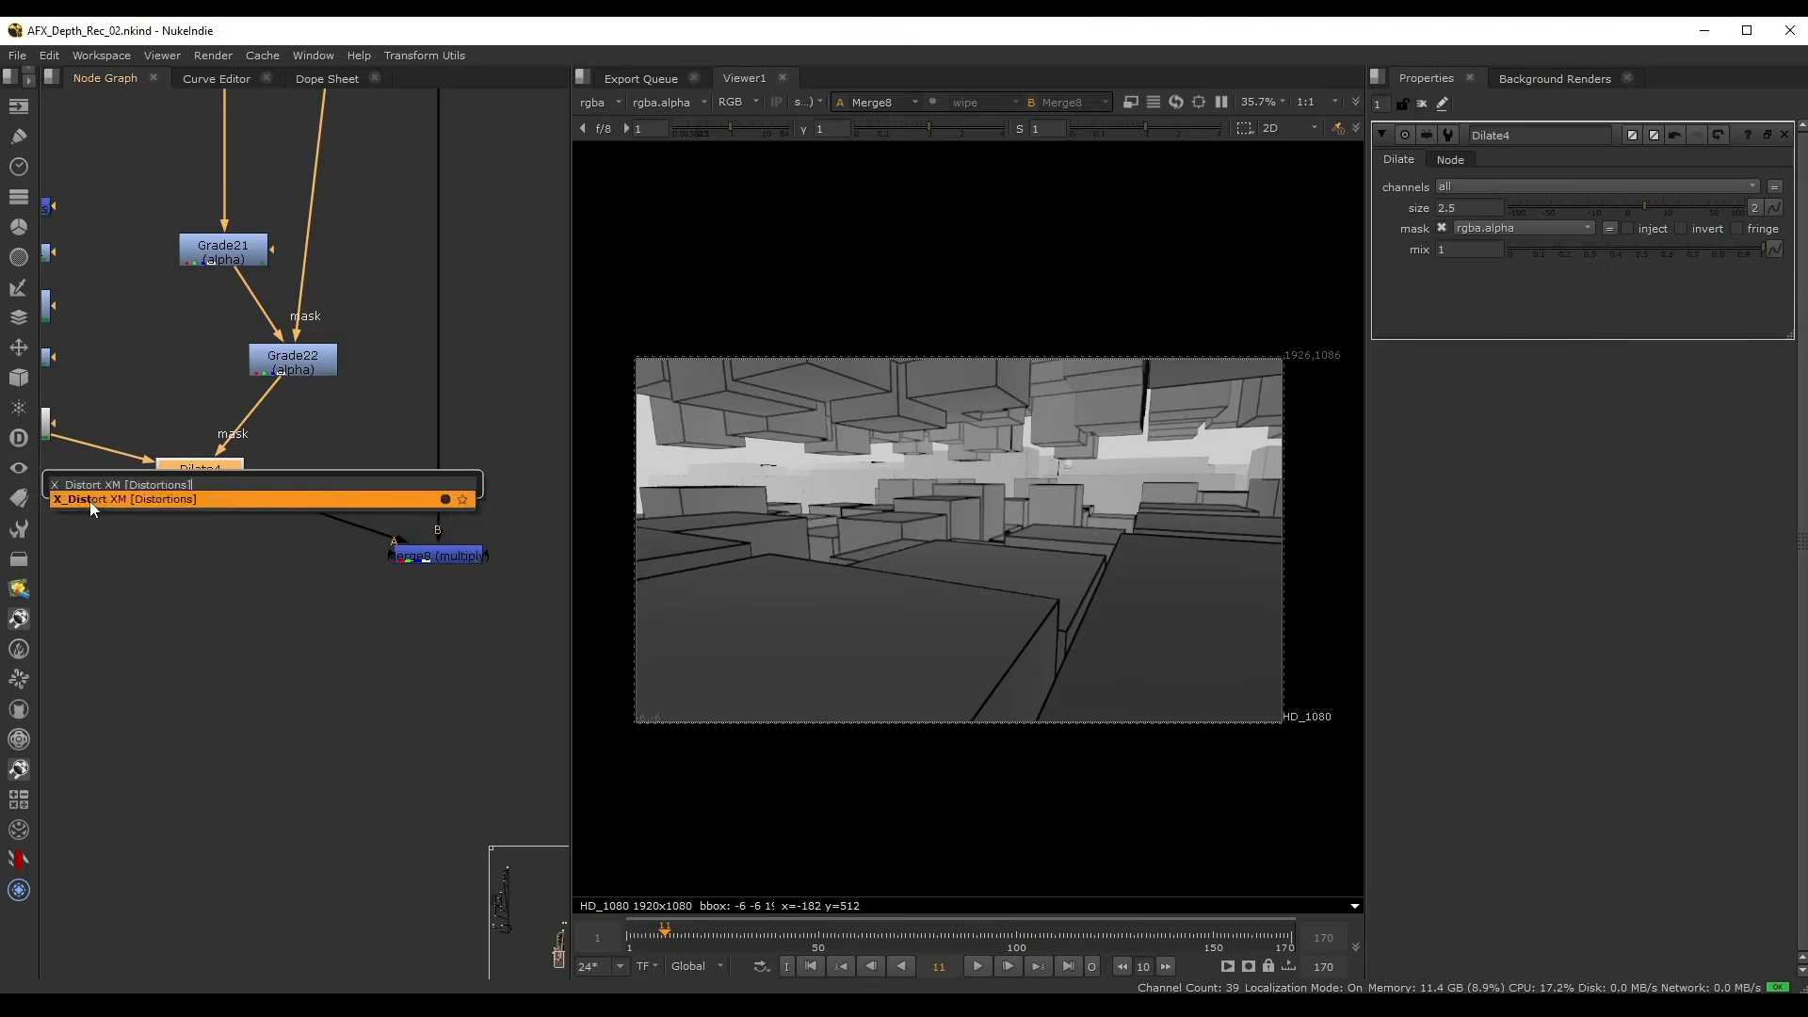
{"action": "key", "text": "Return"}
{"action": "scroll", "coordinate": [194, 528], "scroll_direction": "up", "scroll_amount": 5}
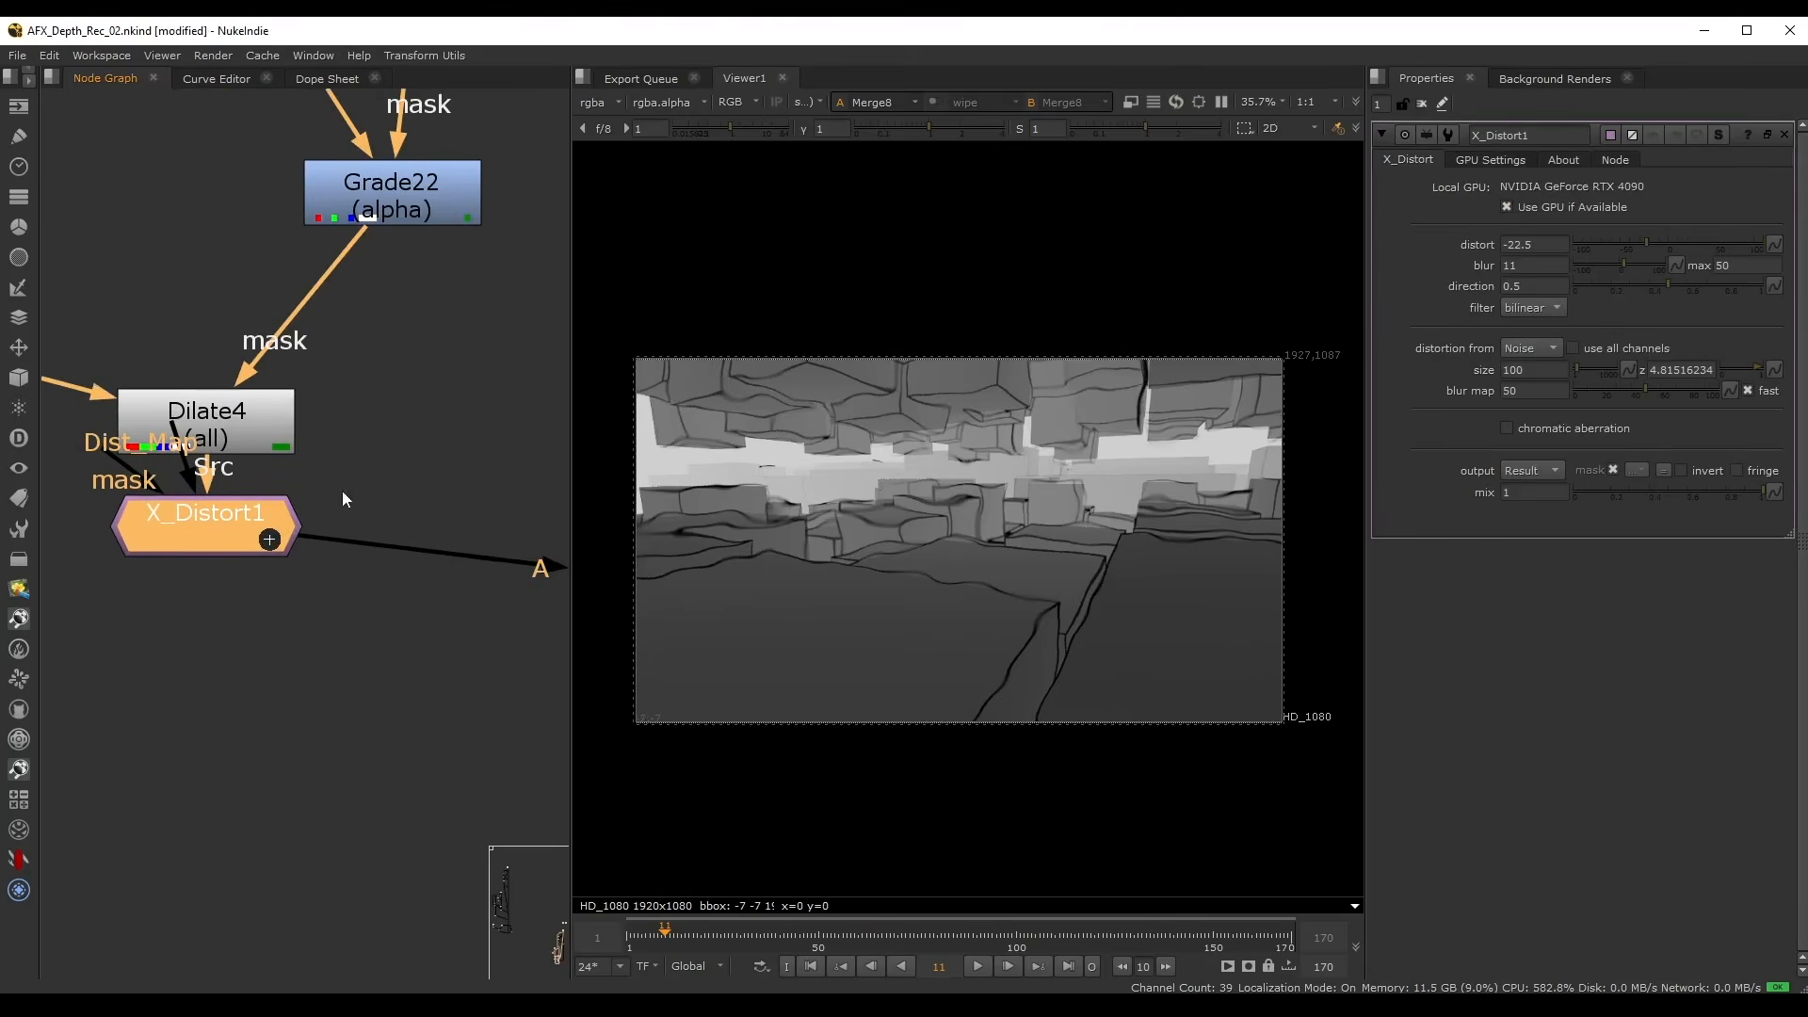
{"action": "middle_click_drag", "start_coordinate": [425, 406], "coordinate": [456, 445]}
- Set X_Distort1's blur to 0, size to 25, blur map to 18 and distort to -4
{"action": "double_click", "coordinate": [1524, 248]}
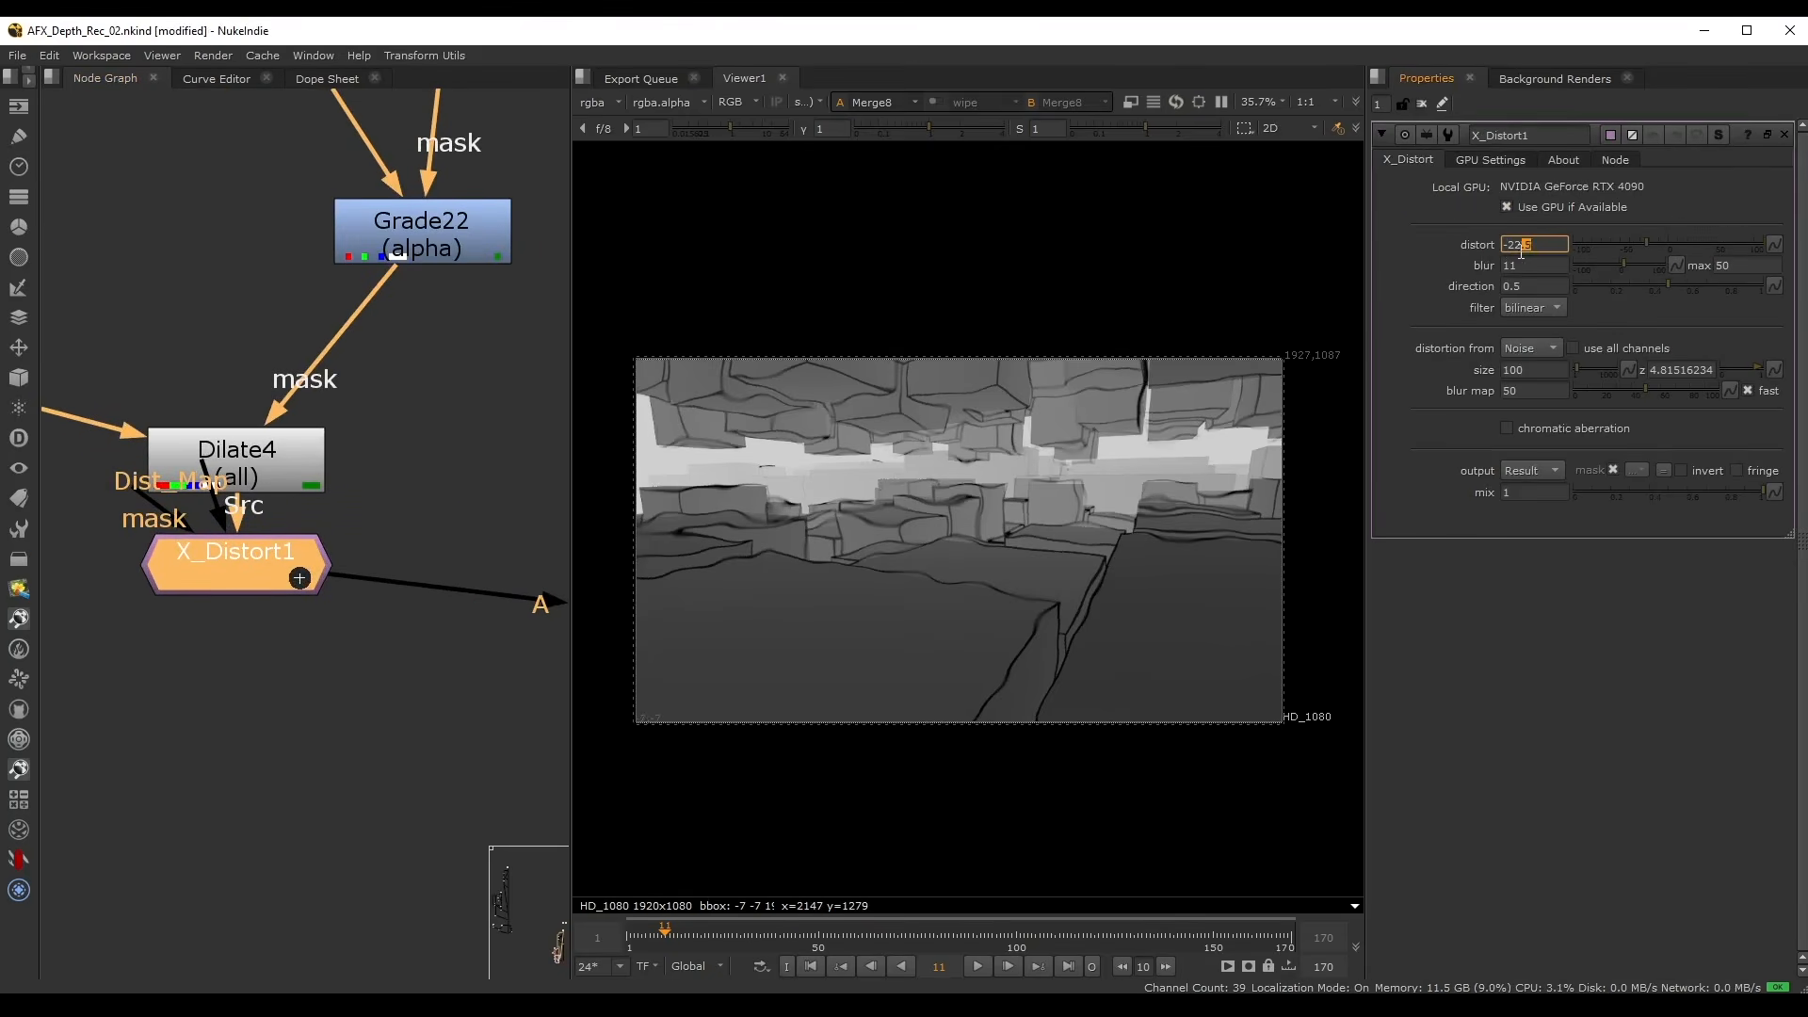
{"action": "type", "text": "-5"}
{"action": "left_click", "coordinate": [1606, 266]}
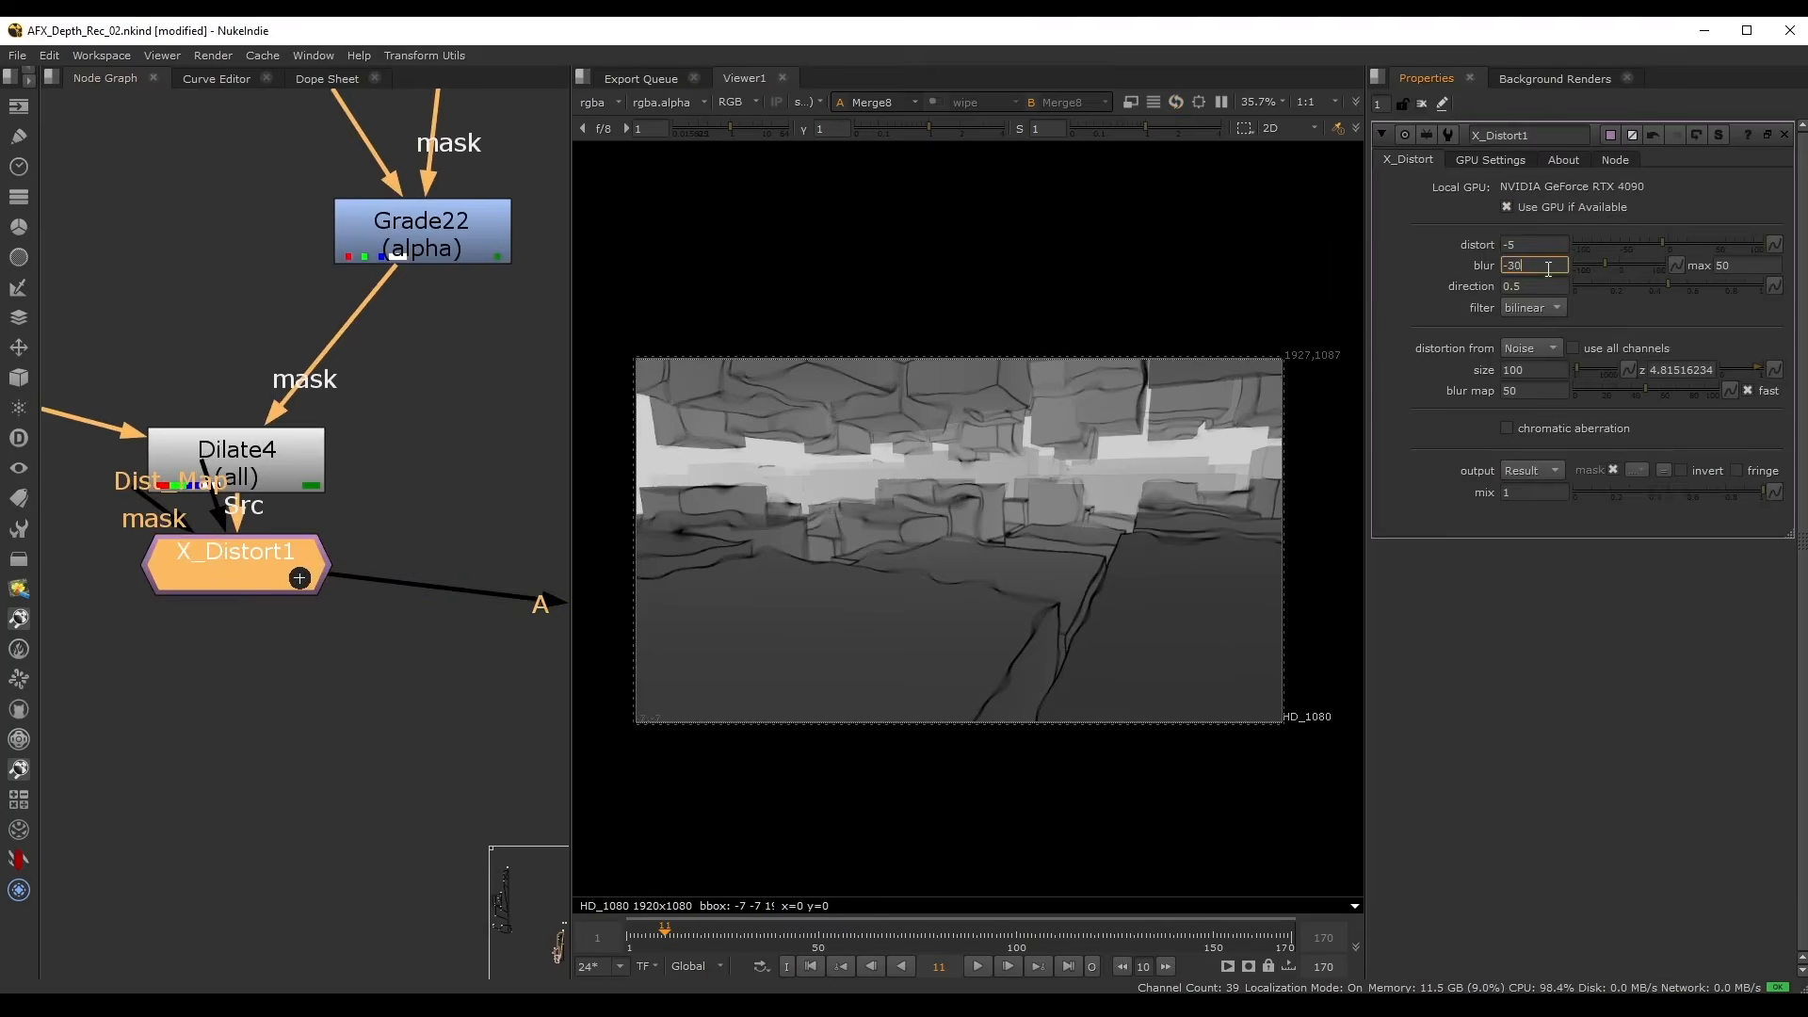
{"action": "type", "text": "0"}
{"action": "key", "text": "Return"}
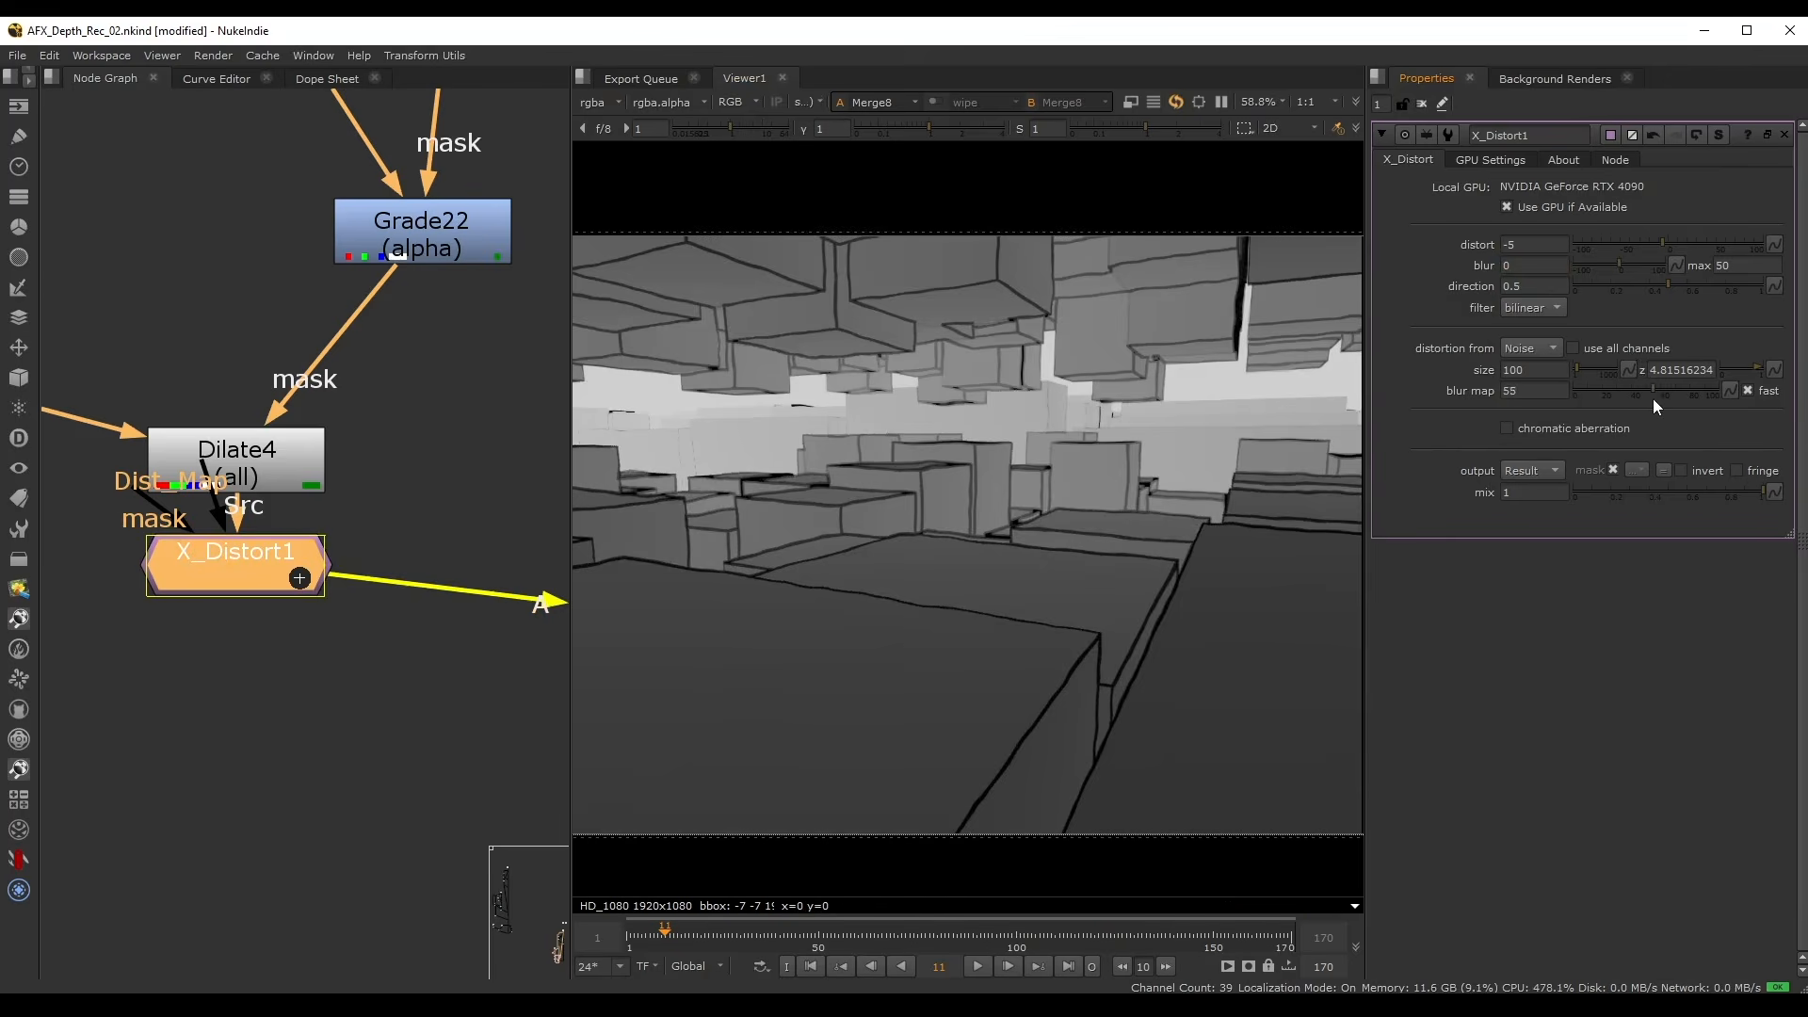
{"action": "left_click_drag", "start_coordinate": [1650, 397], "coordinate": [1572, 366]}
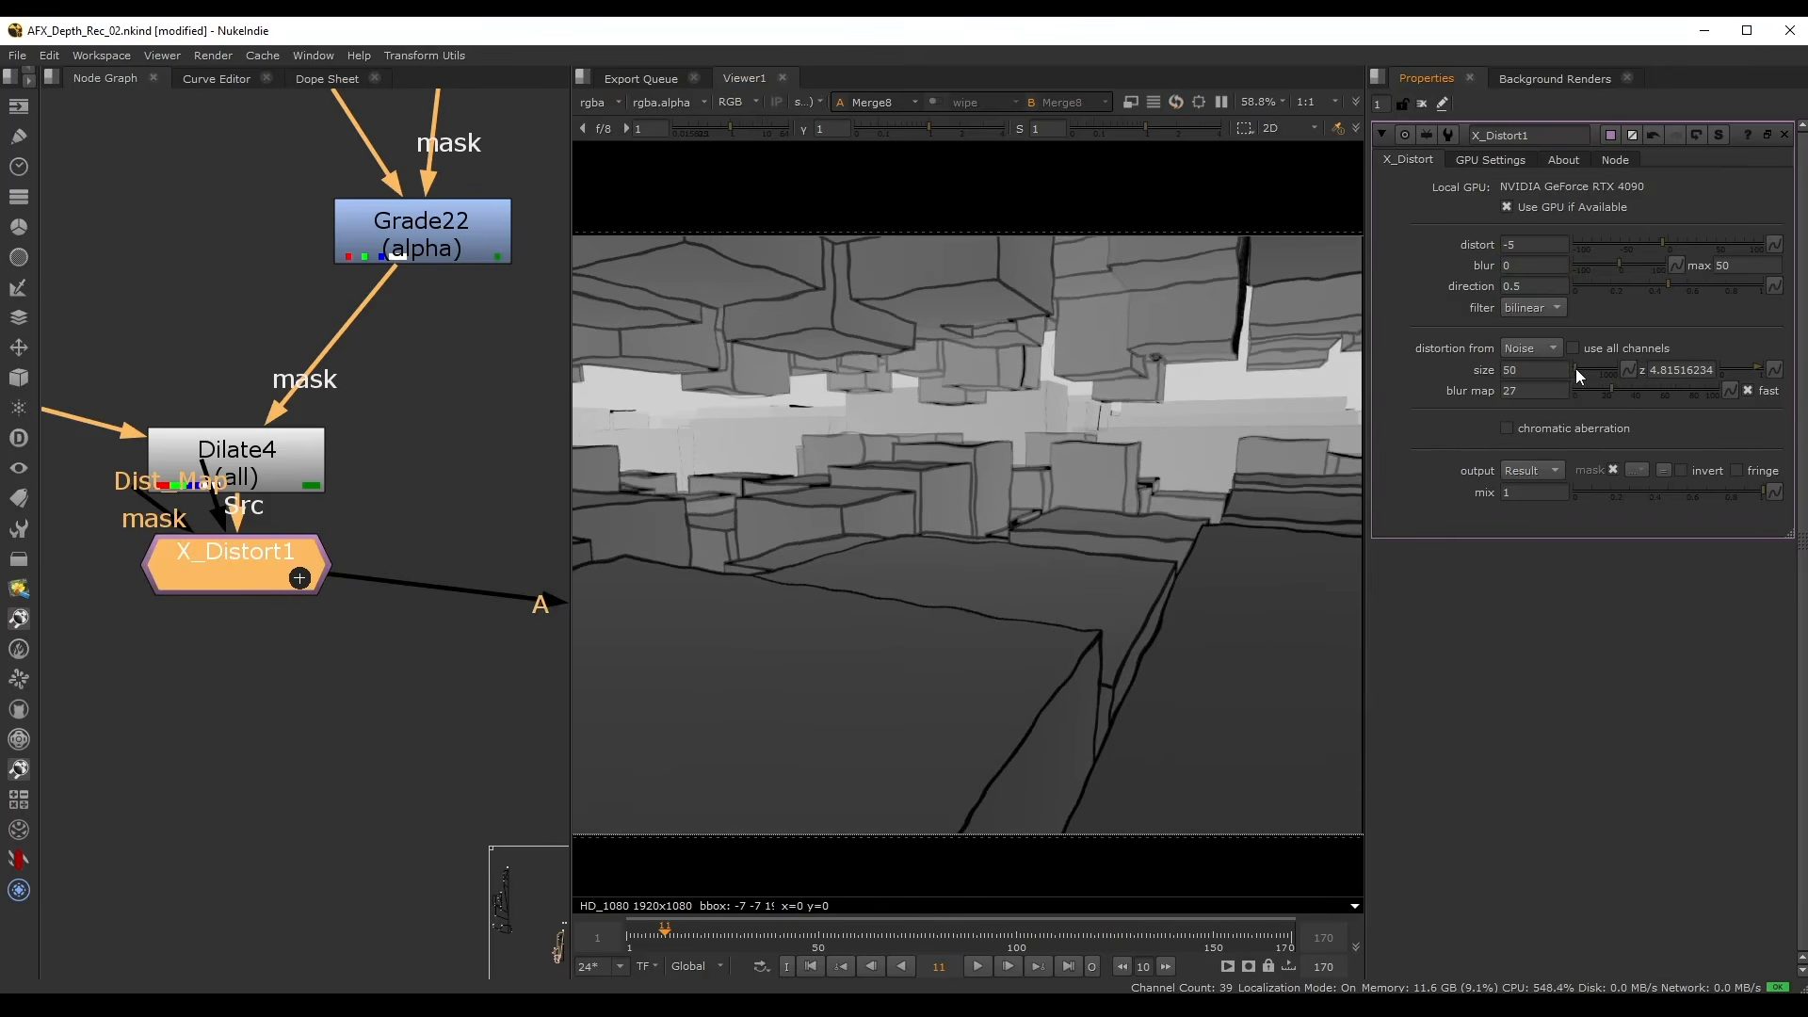
{"action": "left_click_drag", "start_coordinate": [1574, 367], "coordinate": [1600, 388]}
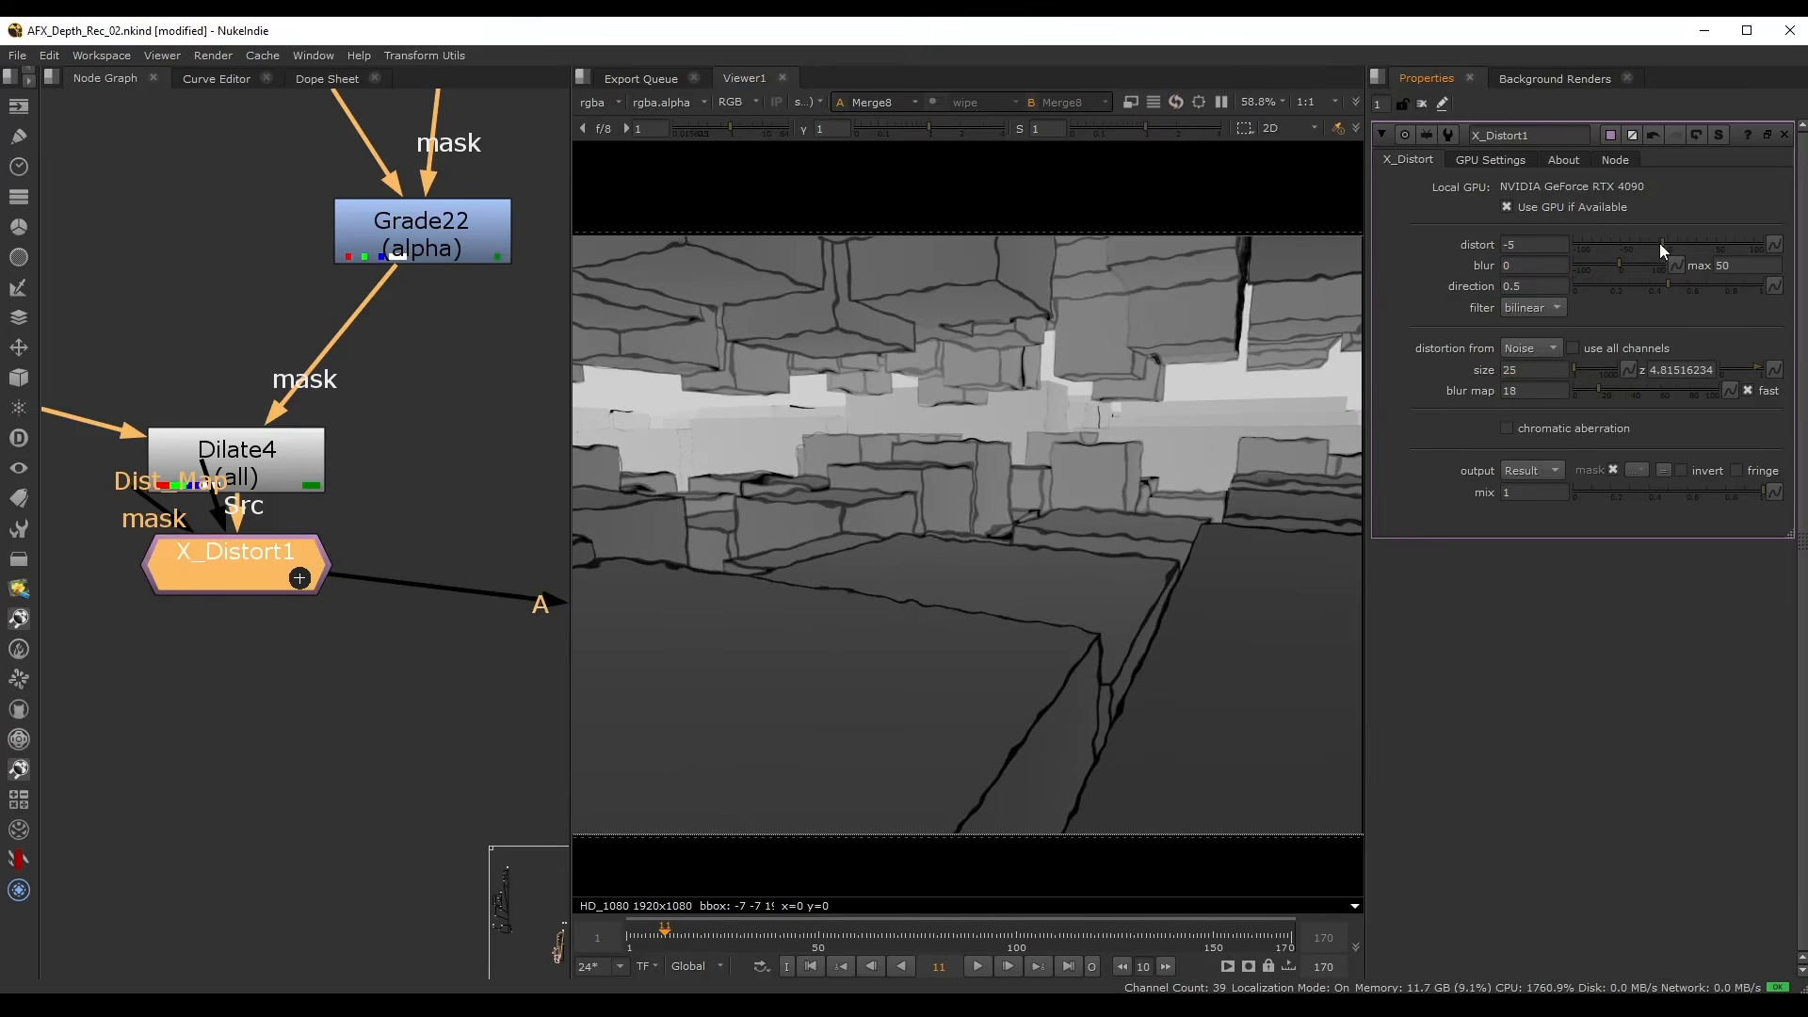
{"action": "left_click_drag", "start_coordinate": [1659, 243], "coordinate": [1663, 239]}
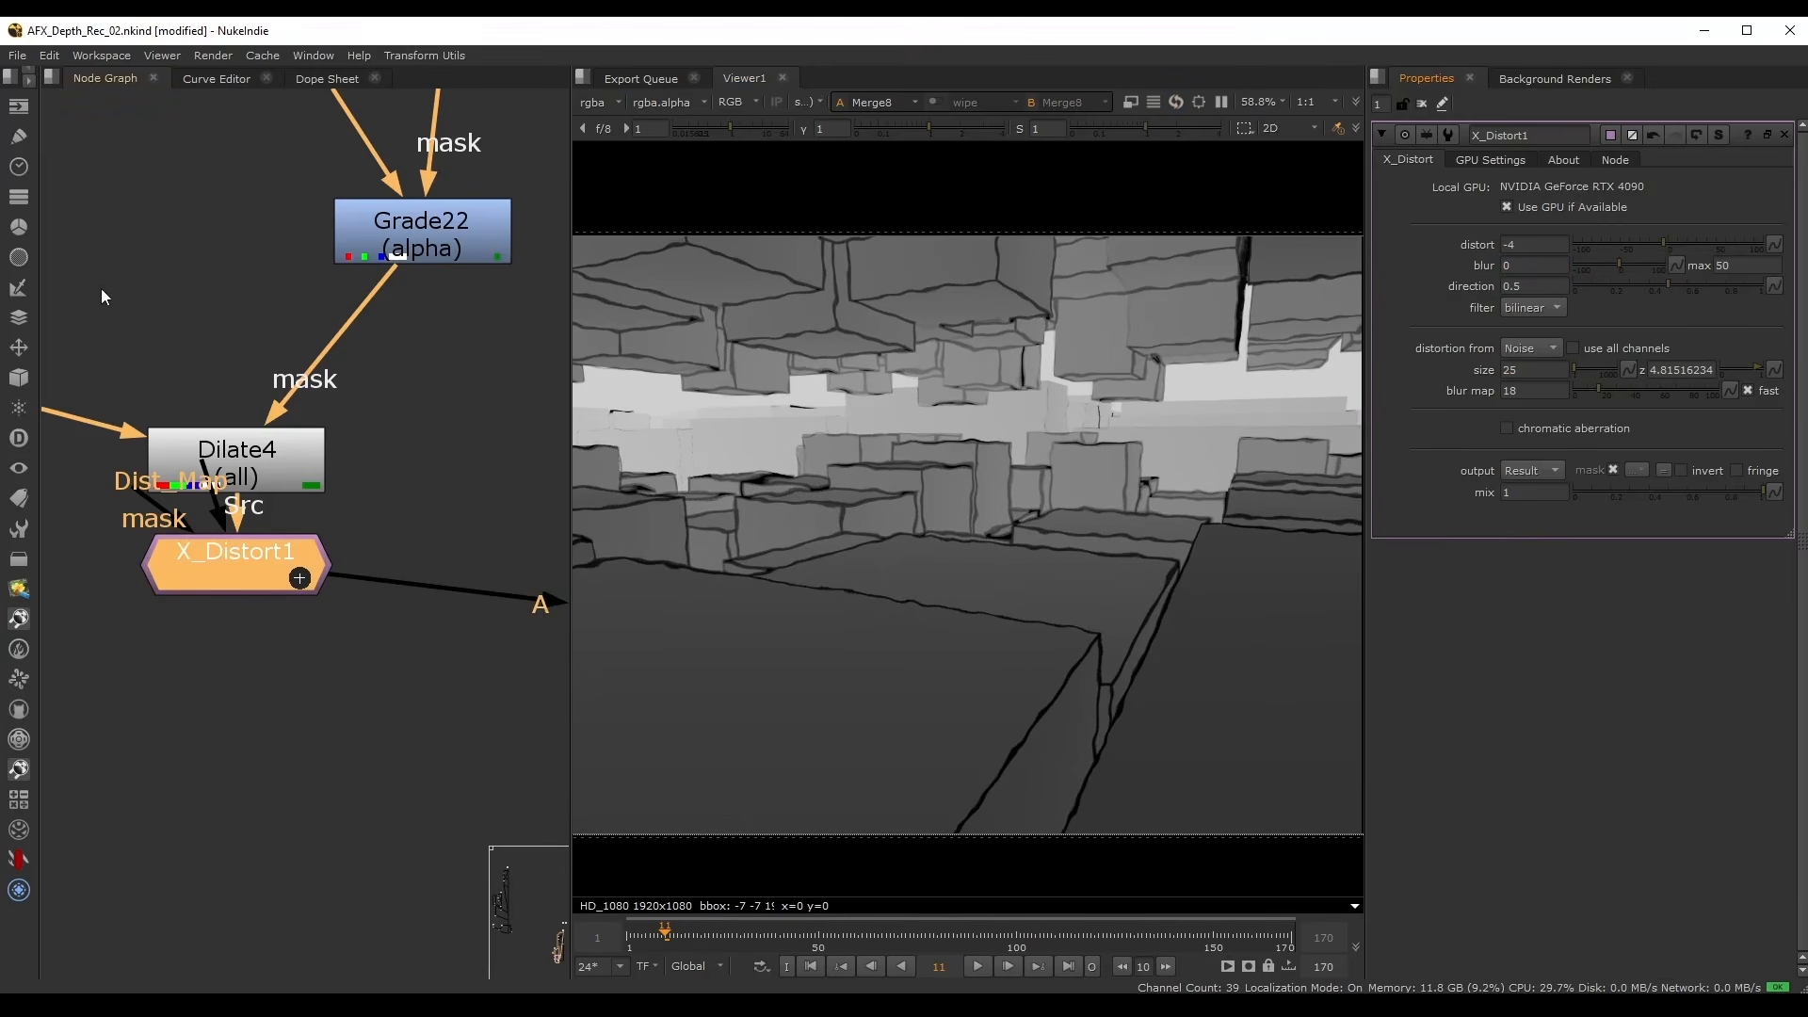
- Set Dilate3's size to -2 to adjust the outline thickness
{"action": "middle_click_drag", "start_coordinate": [103, 296], "coordinate": [437, 480]}
{"action": "left_click_drag", "start_coordinate": [570, 584], "coordinate": [533, 593]}
{"action": "scroll", "coordinate": [617, 569], "scroll_direction": "down", "scroll_amount": 2}
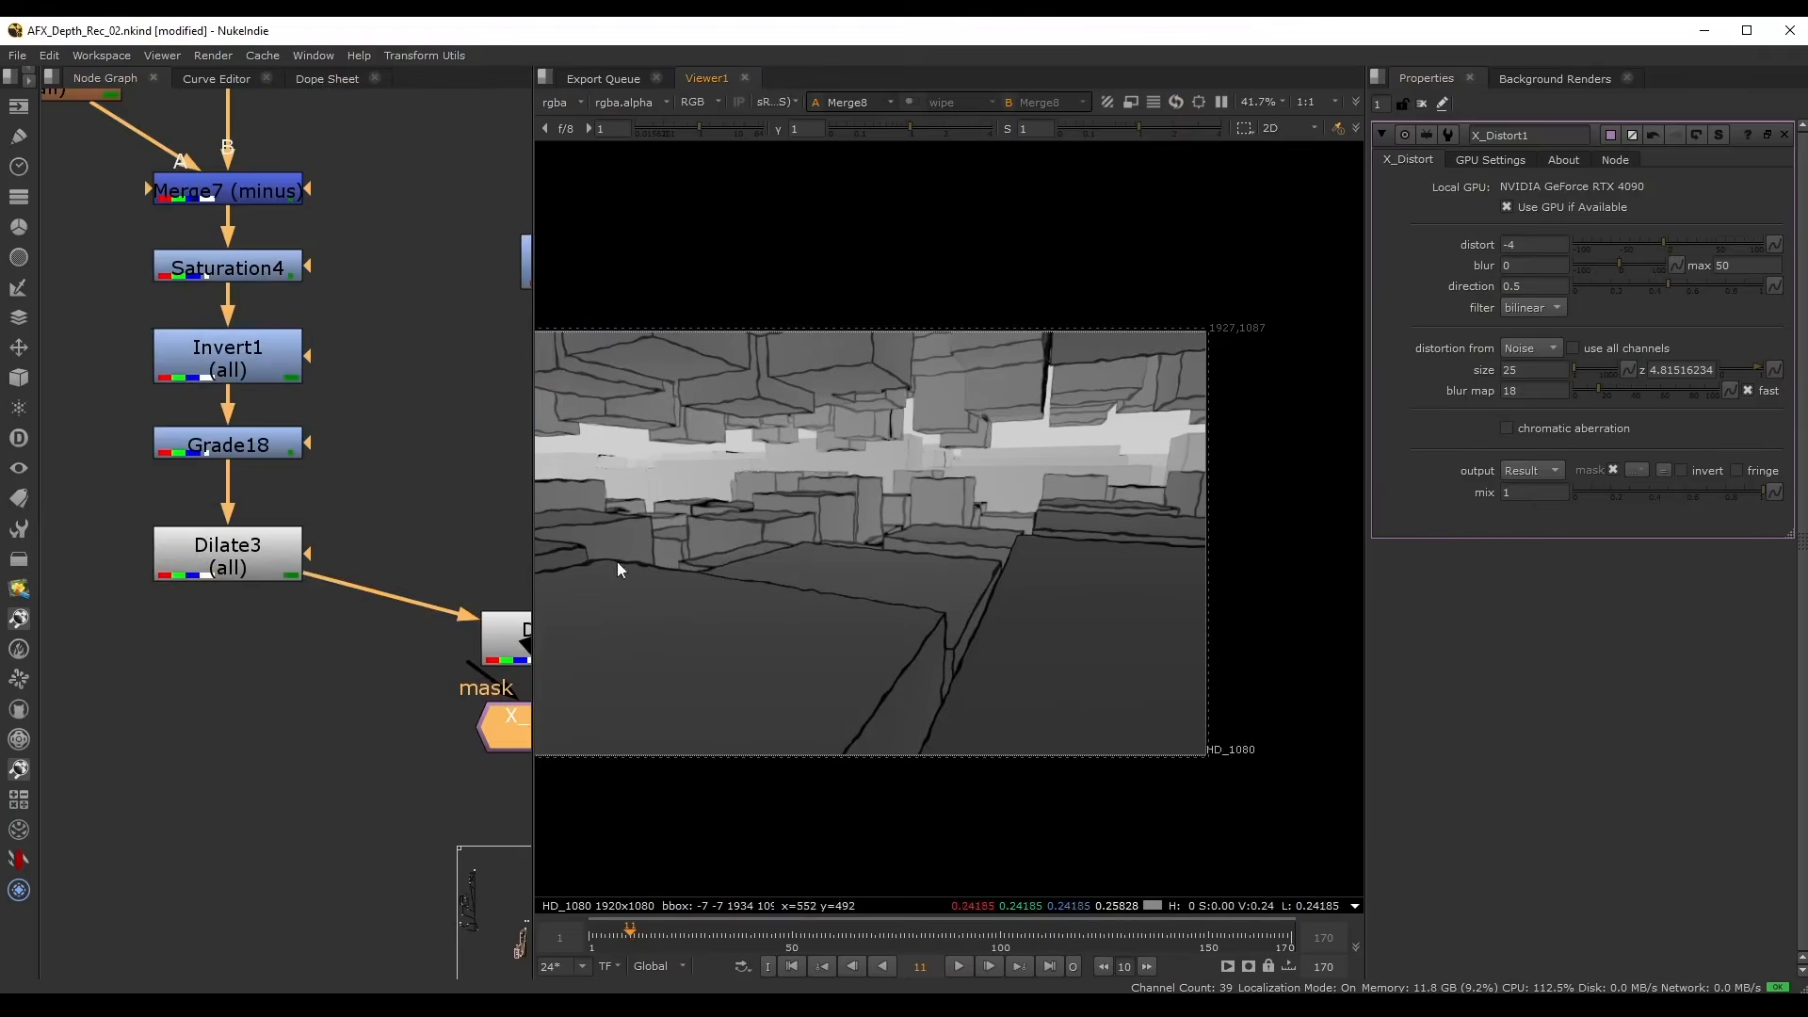
{"action": "middle_click_drag", "start_coordinate": [490, 528], "coordinate": [325, 481]}
{"action": "left_click_drag", "start_coordinate": [533, 565], "coordinate": [608, 565]}
{"action": "middle_click_drag", "start_coordinate": [224, 449], "coordinate": [378, 473]}
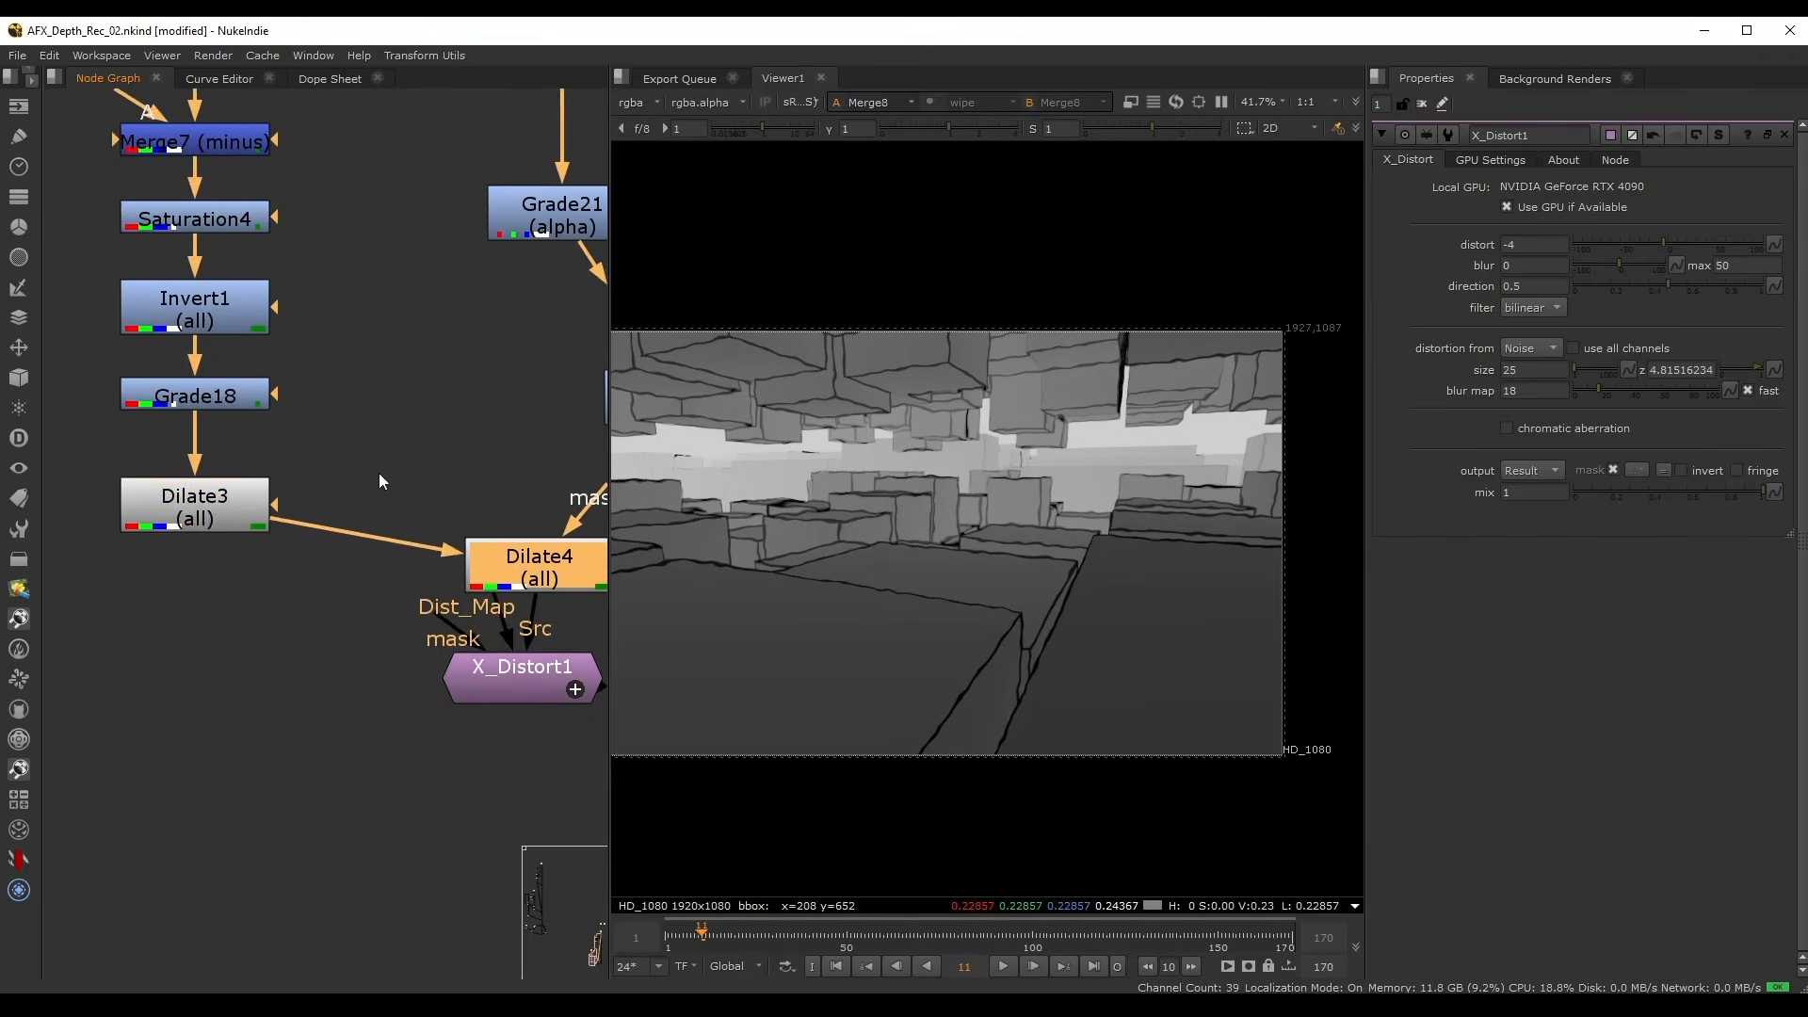
{"action": "double_click", "coordinate": [224, 501]}
{"action": "left_click_drag", "start_coordinate": [1621, 219], "coordinate": [1609, 219]}
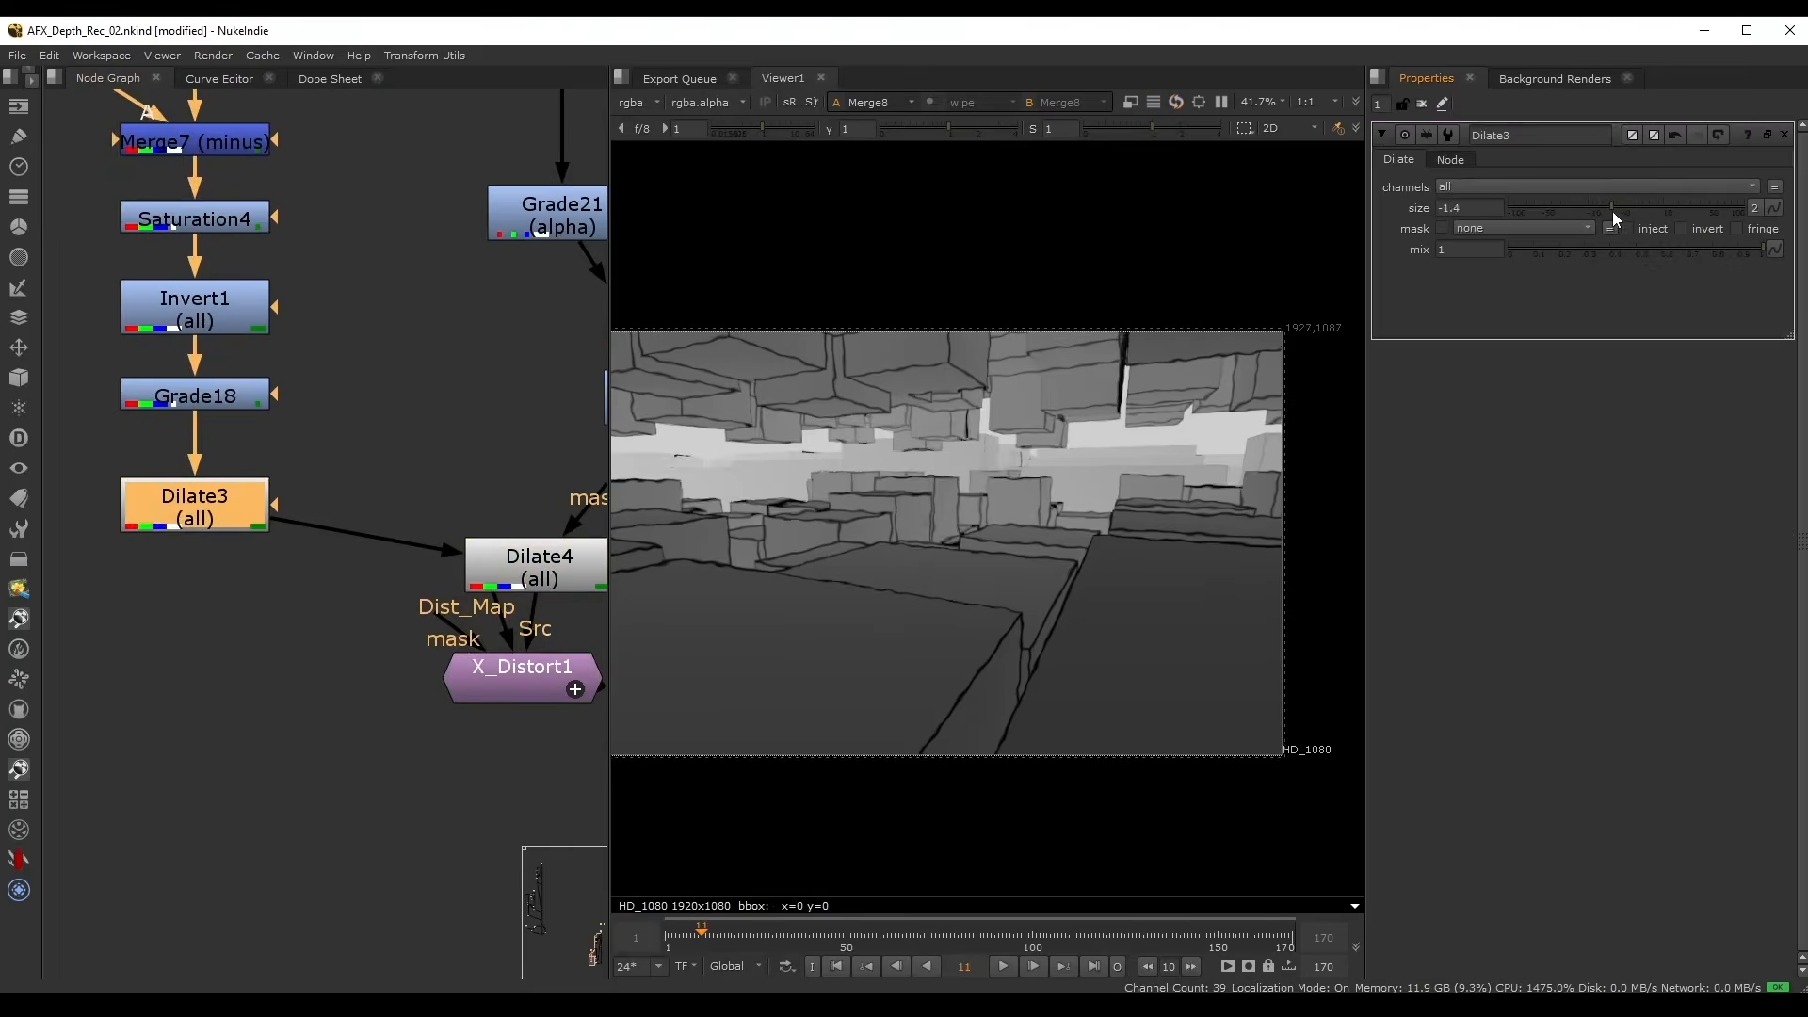
- Reposition Dilate4 and X_Distort1 in the node graph to spread out their connections
{"action": "middle_click_drag", "start_coordinate": [475, 418], "coordinate": [302, 534]}
{"action": "left_click_drag", "start_coordinate": [339, 582], "coordinate": [256, 563]}
{"action": "left_click_drag", "start_coordinate": [280, 693], "coordinate": [398, 697]}
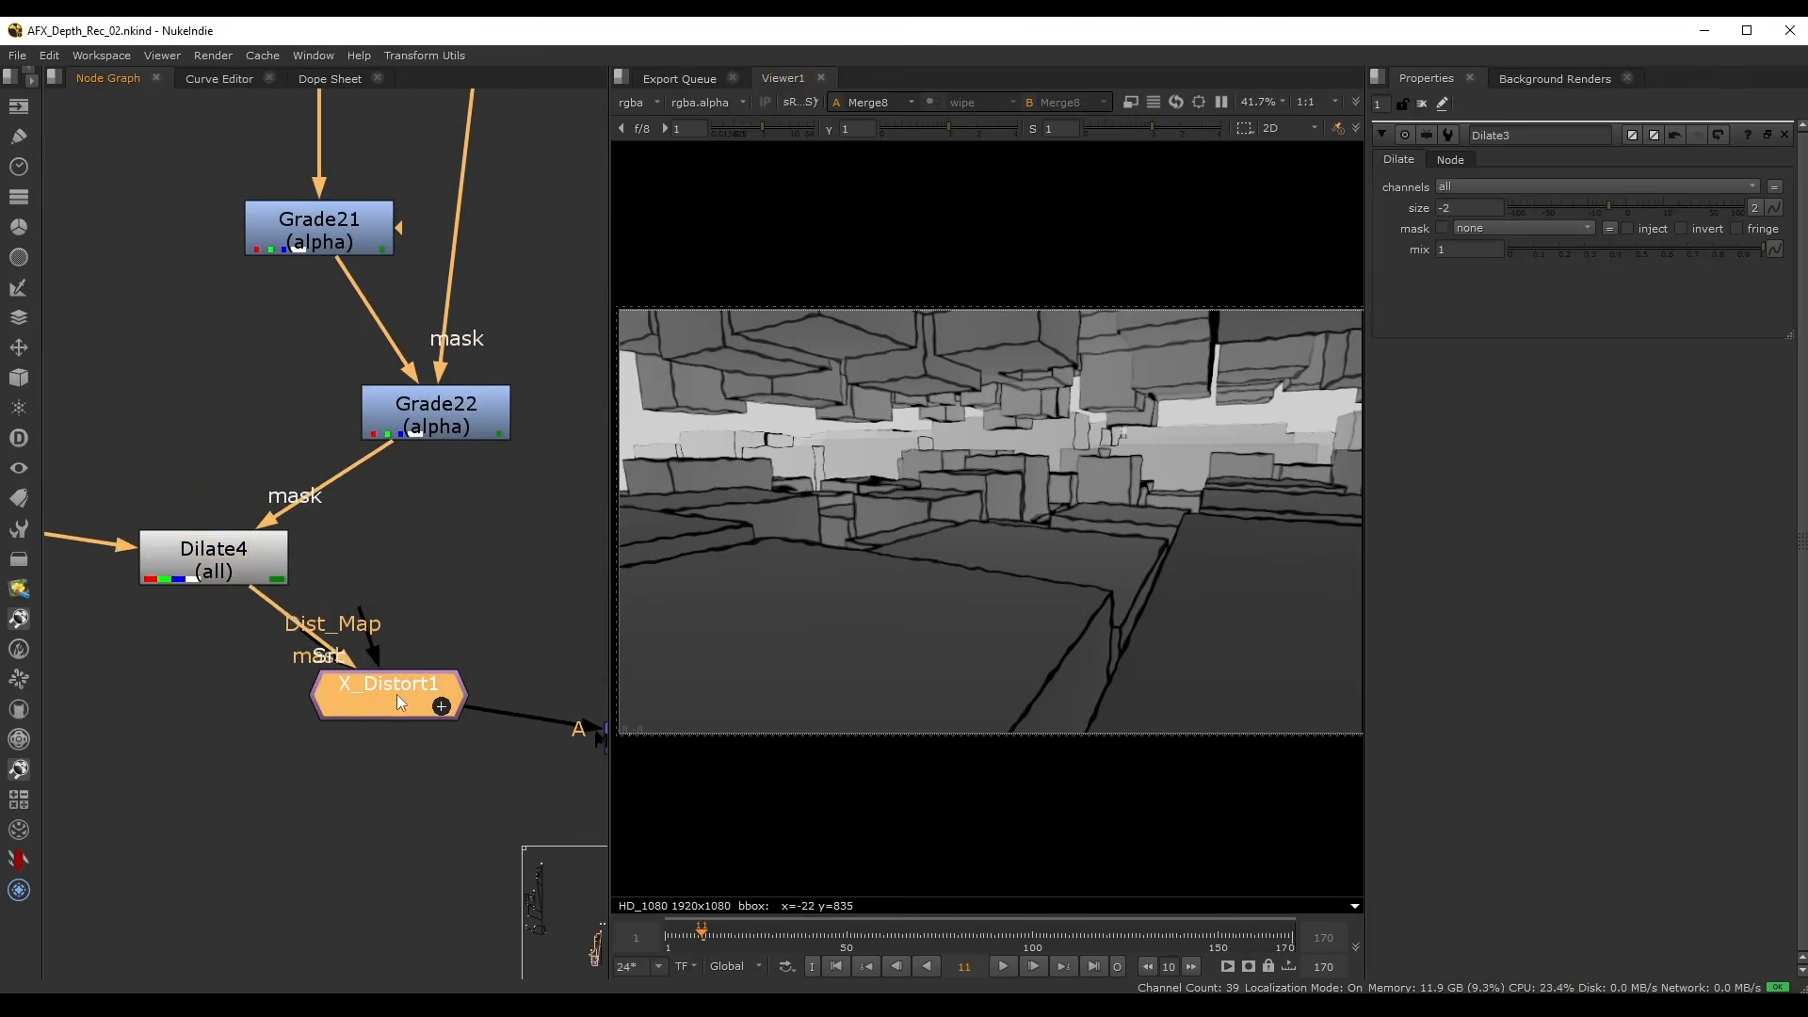
- Connect X_Distort1's mask input to Grade22
{"action": "middle_click_drag", "start_coordinate": [560, 565], "coordinate": [511, 590]}
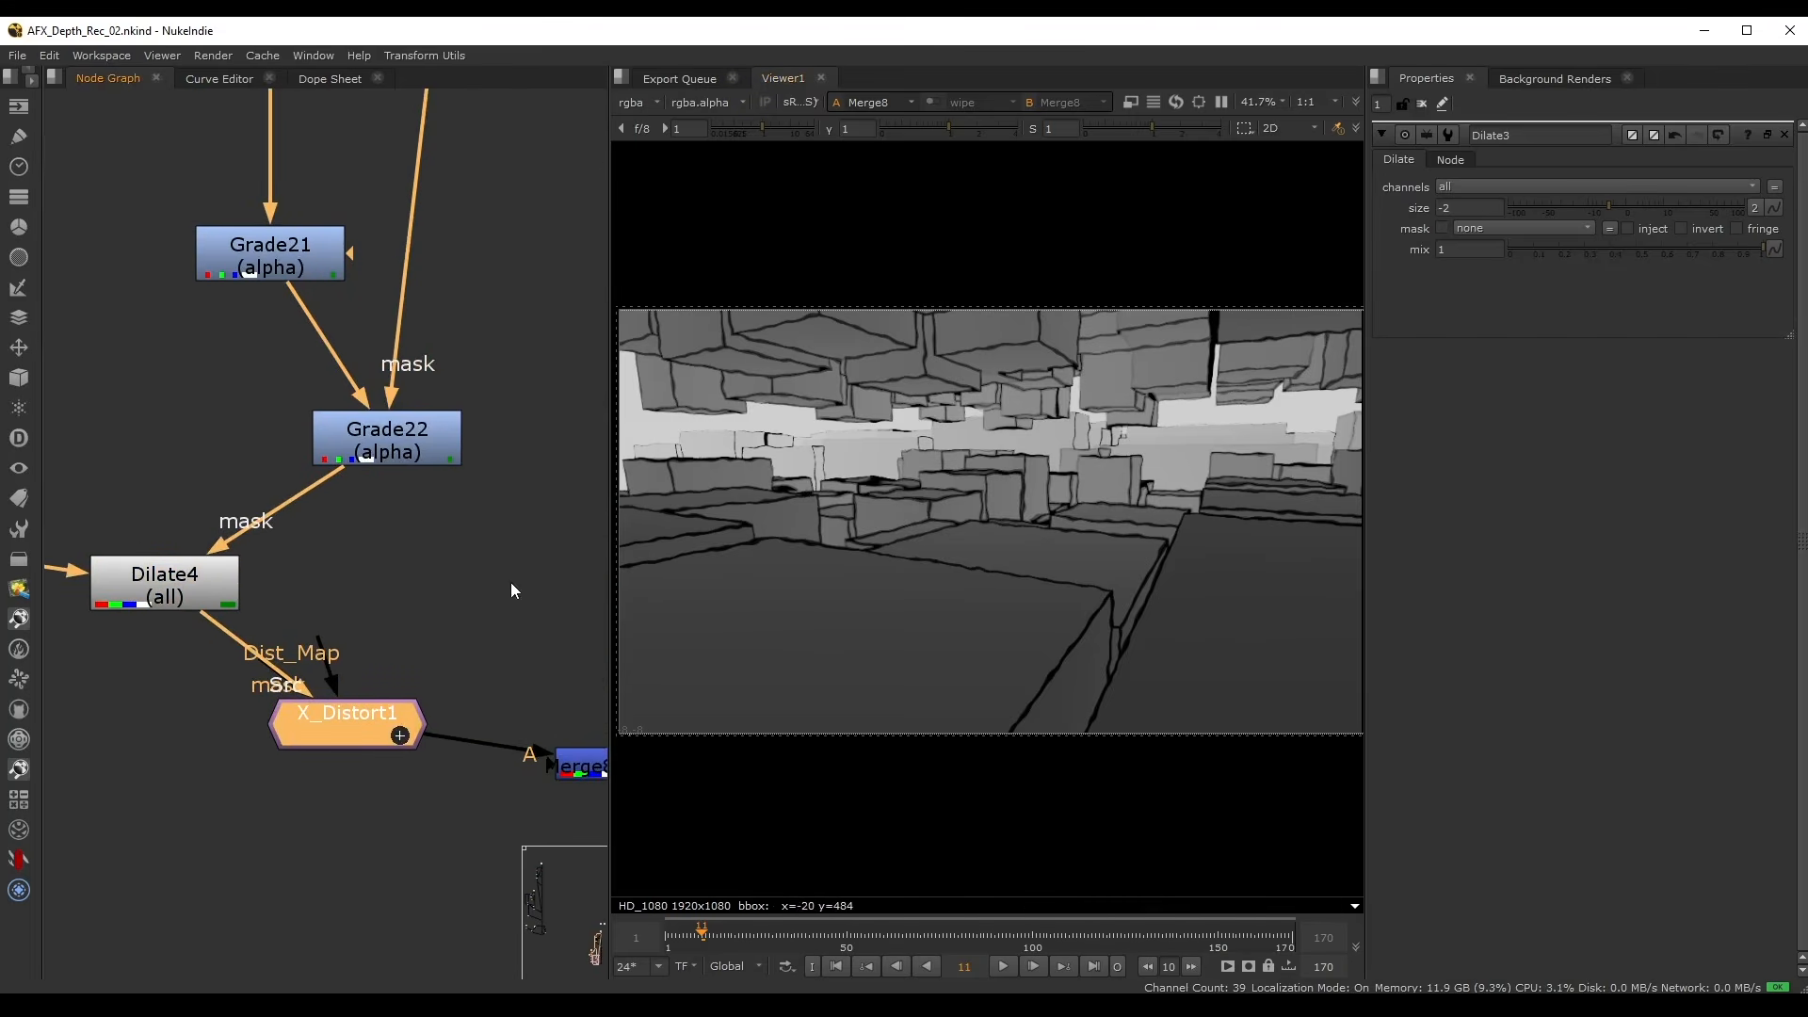
{"action": "left_click_drag", "start_coordinate": [325, 657], "coordinate": [380, 442]}
{"action": "middle_click_drag", "start_coordinate": [346, 739], "coordinate": [230, 648]}
{"action": "scroll", "coordinate": [170, 629], "scroll_direction": "up", "scroll_amount": 3}
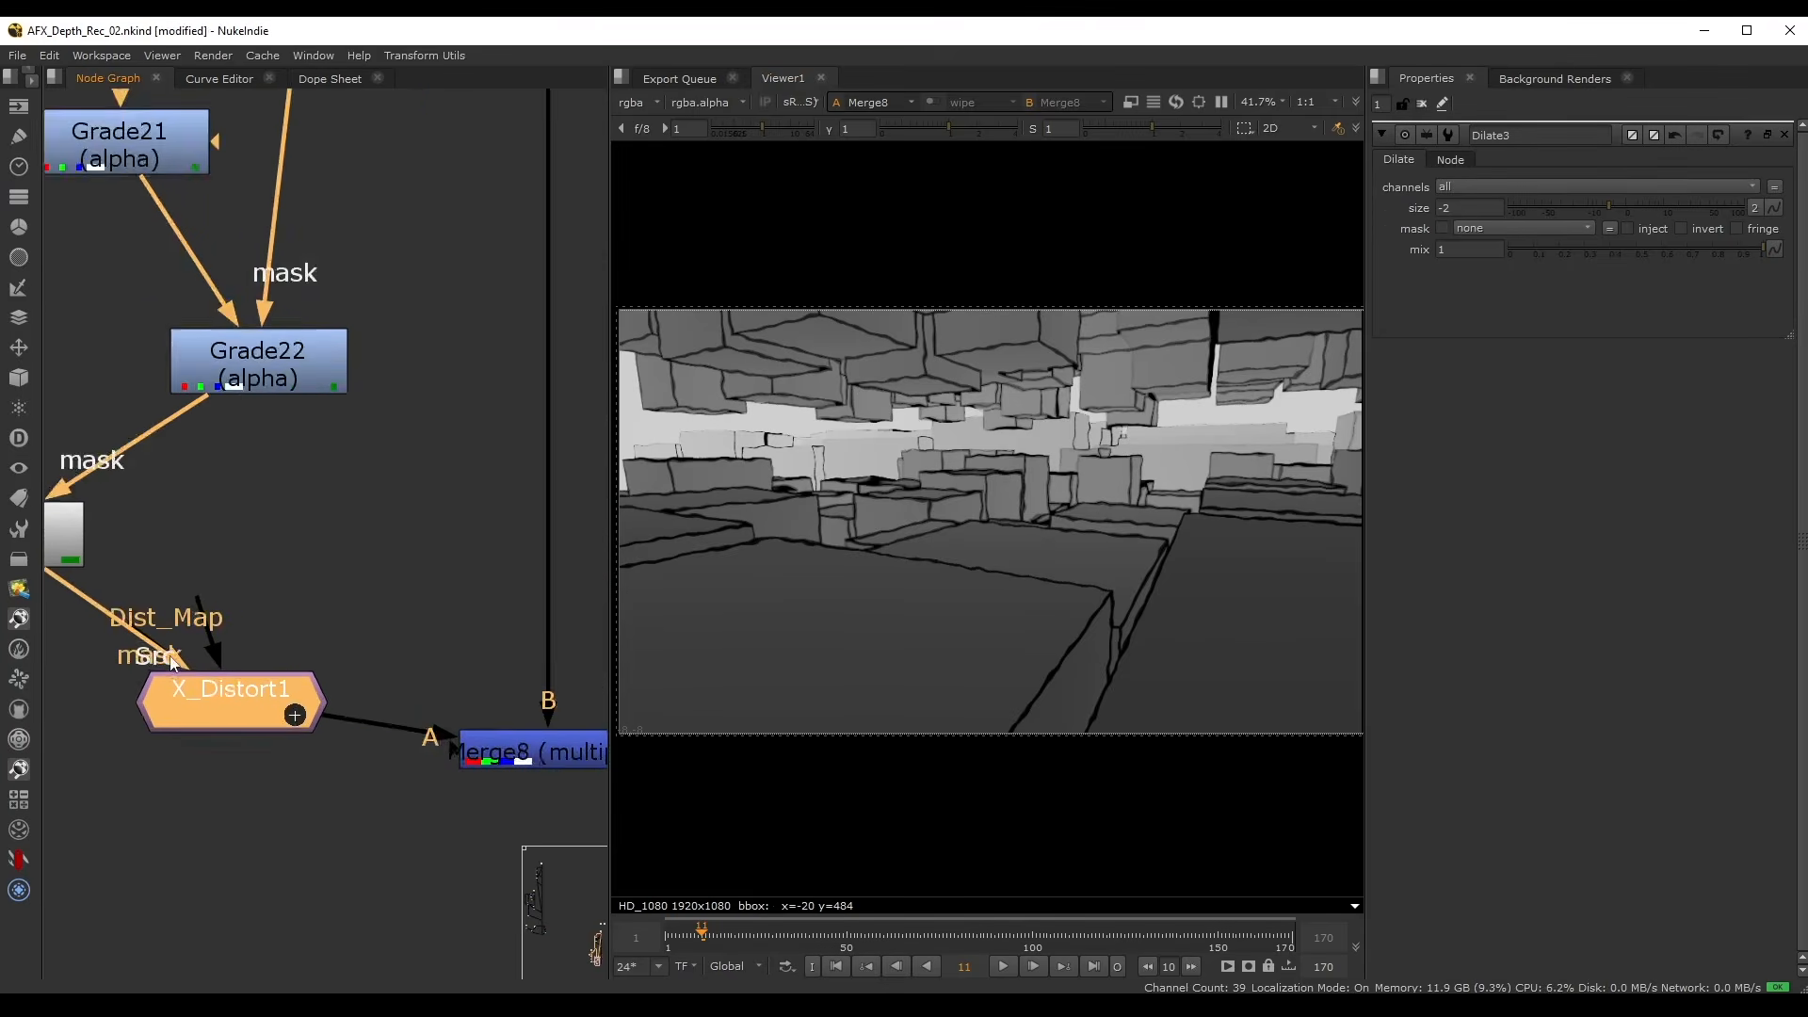
{"action": "left_click_drag", "start_coordinate": [168, 623], "coordinate": [60, 750]}
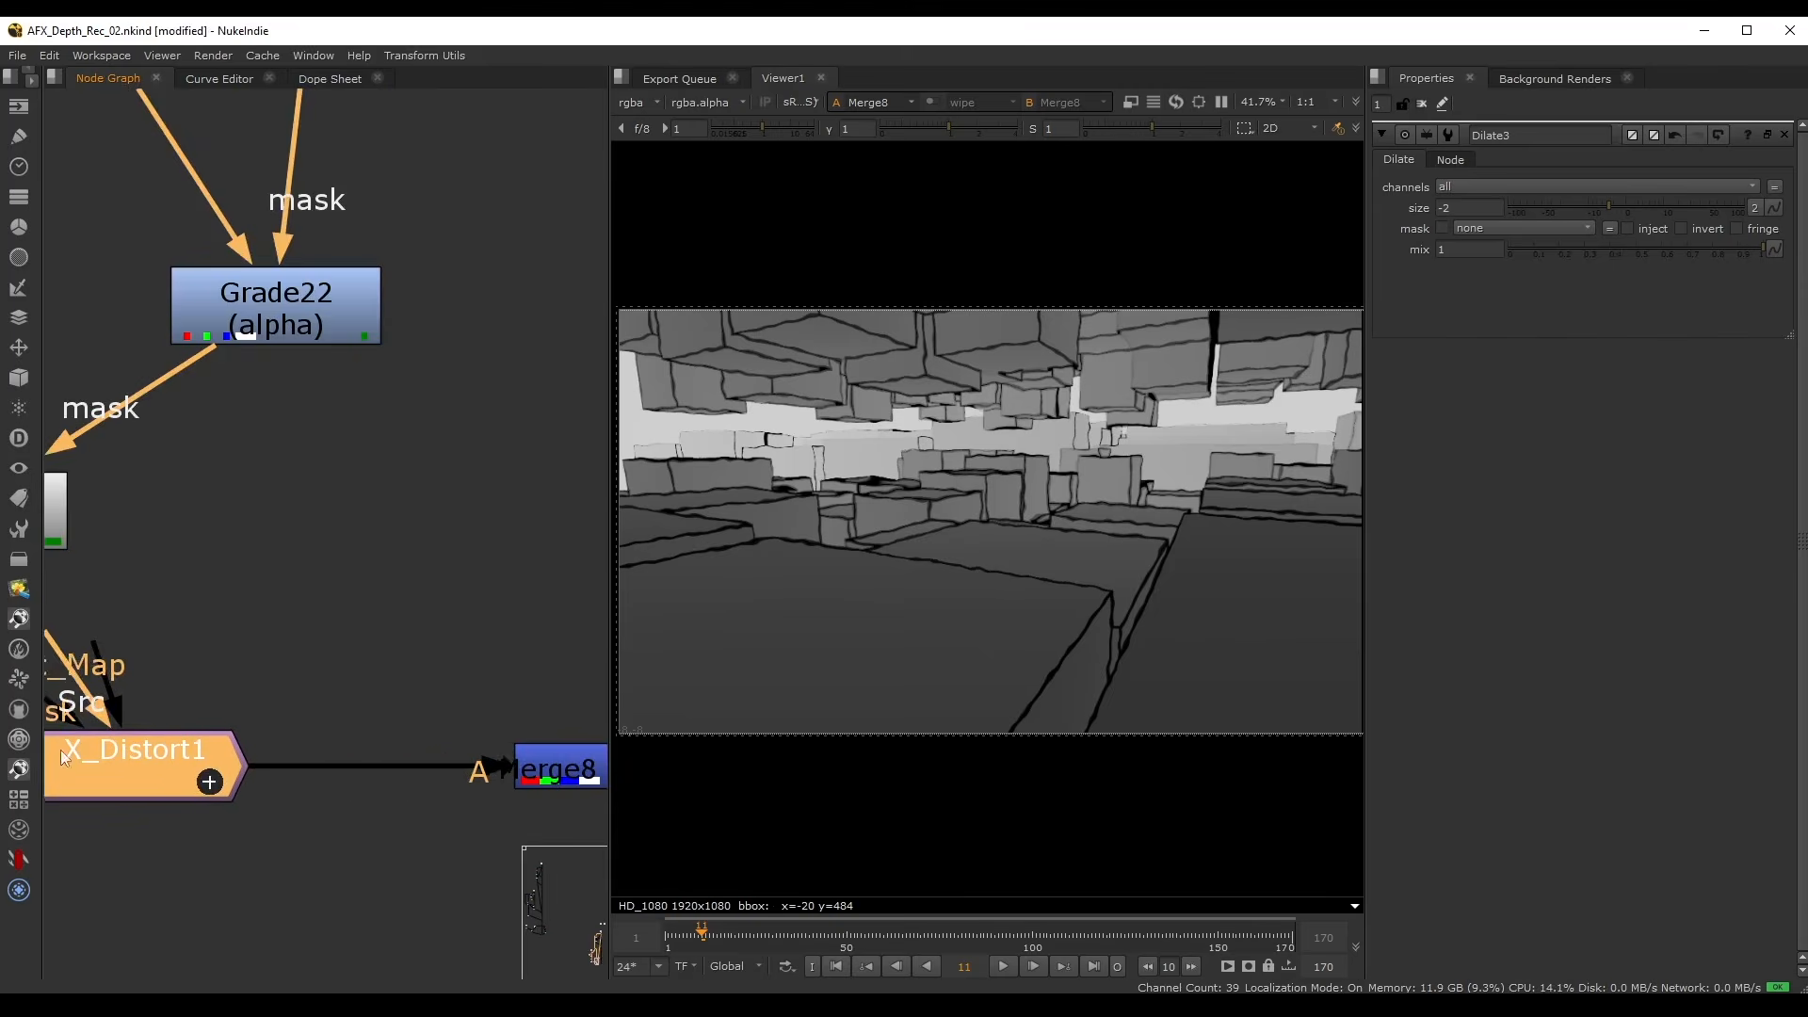
{"action": "middle_click_drag", "start_coordinate": [60, 750], "coordinate": [273, 731]}
{"action": "left_click_drag", "start_coordinate": [241, 669], "coordinate": [484, 332]}
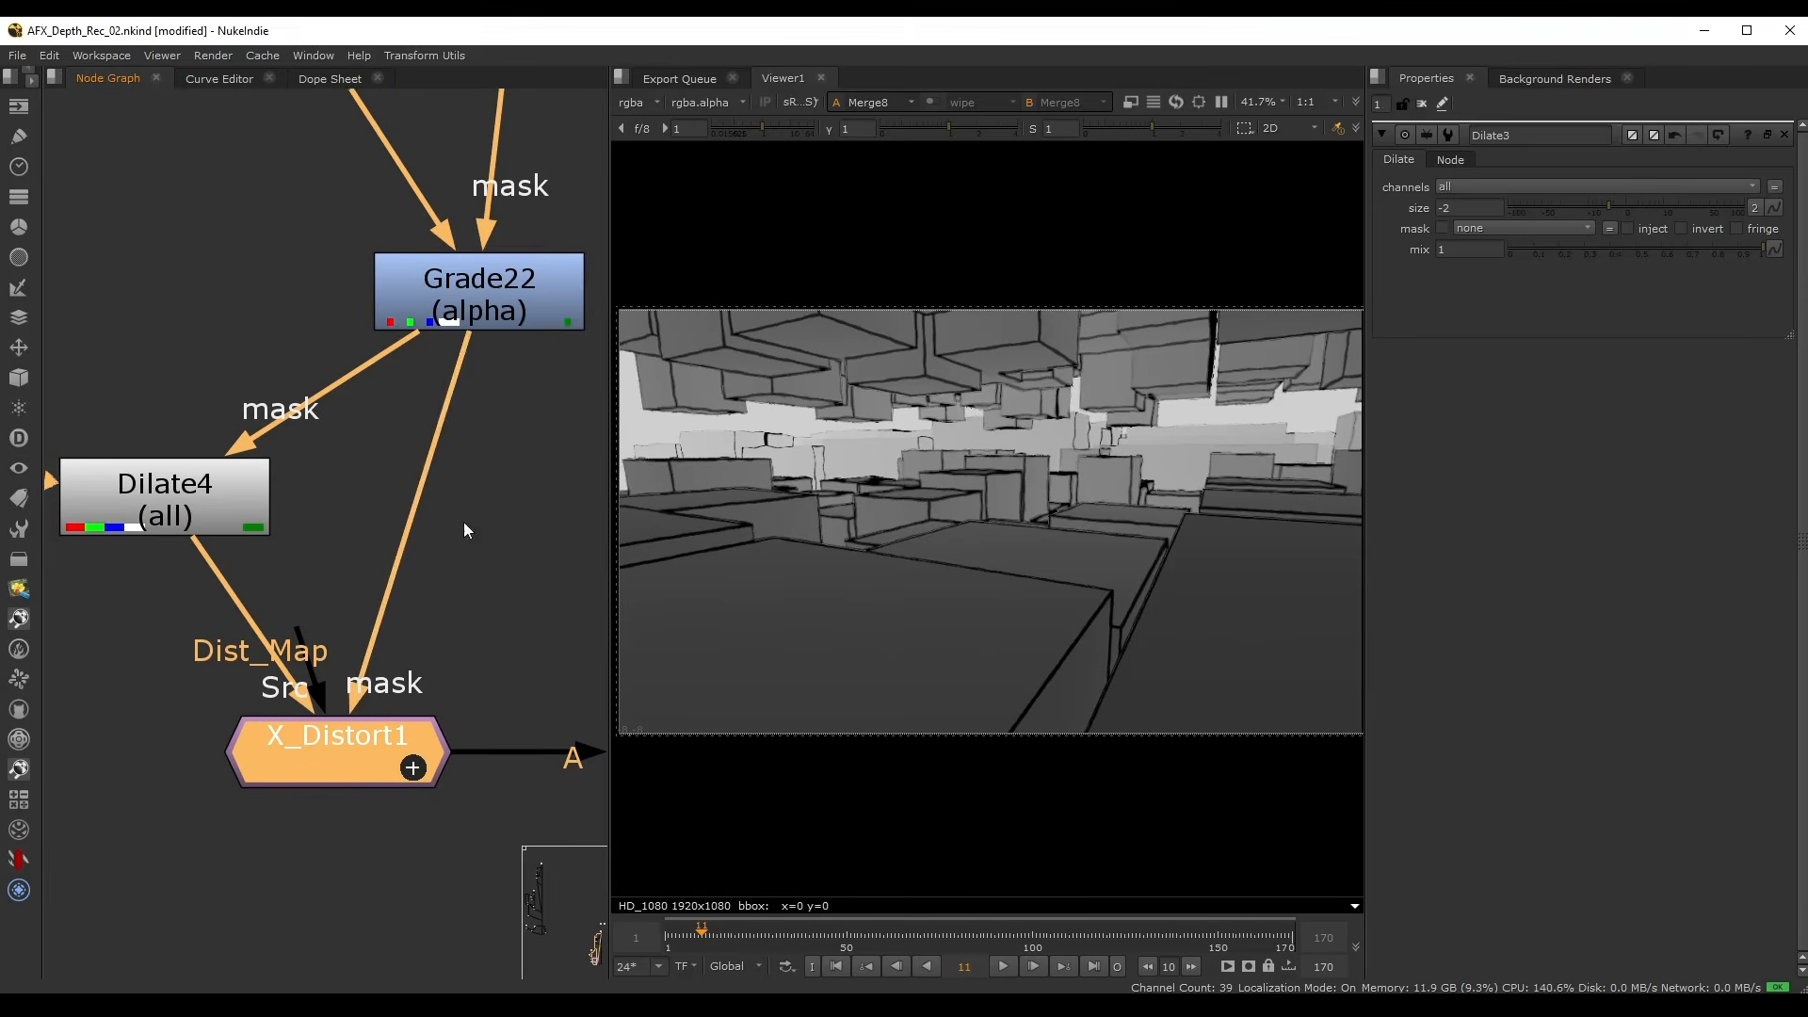
- Move X_Distort1 clear of Dilate4, invert its mask, and inspect the distortion on near and distant outlines
{"action": "middle_click_drag", "start_coordinate": [463, 521], "coordinate": [266, 542]}
{"action": "left_click_drag", "start_coordinate": [185, 800], "coordinate": [394, 709]}
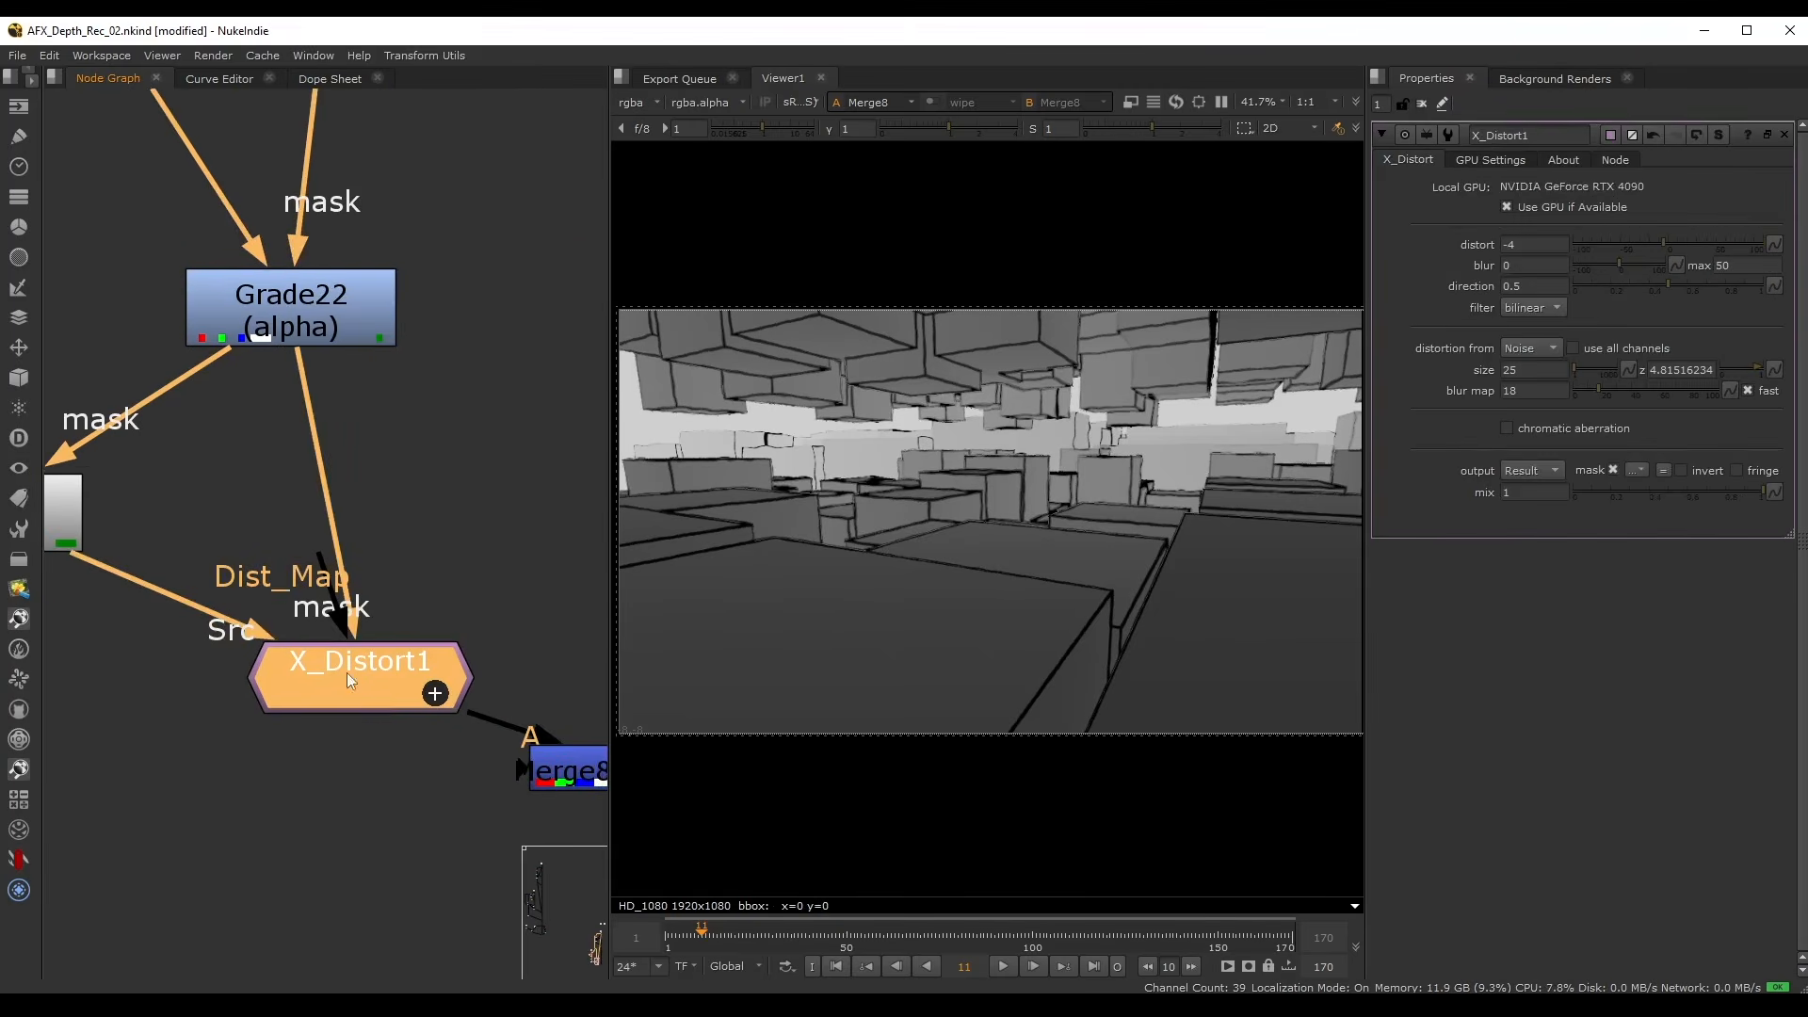
{"action": "left_click", "coordinate": [1681, 470]}
{"action": "scroll", "coordinate": [991, 601], "scroll_direction": "up", "scroll_amount": 5}
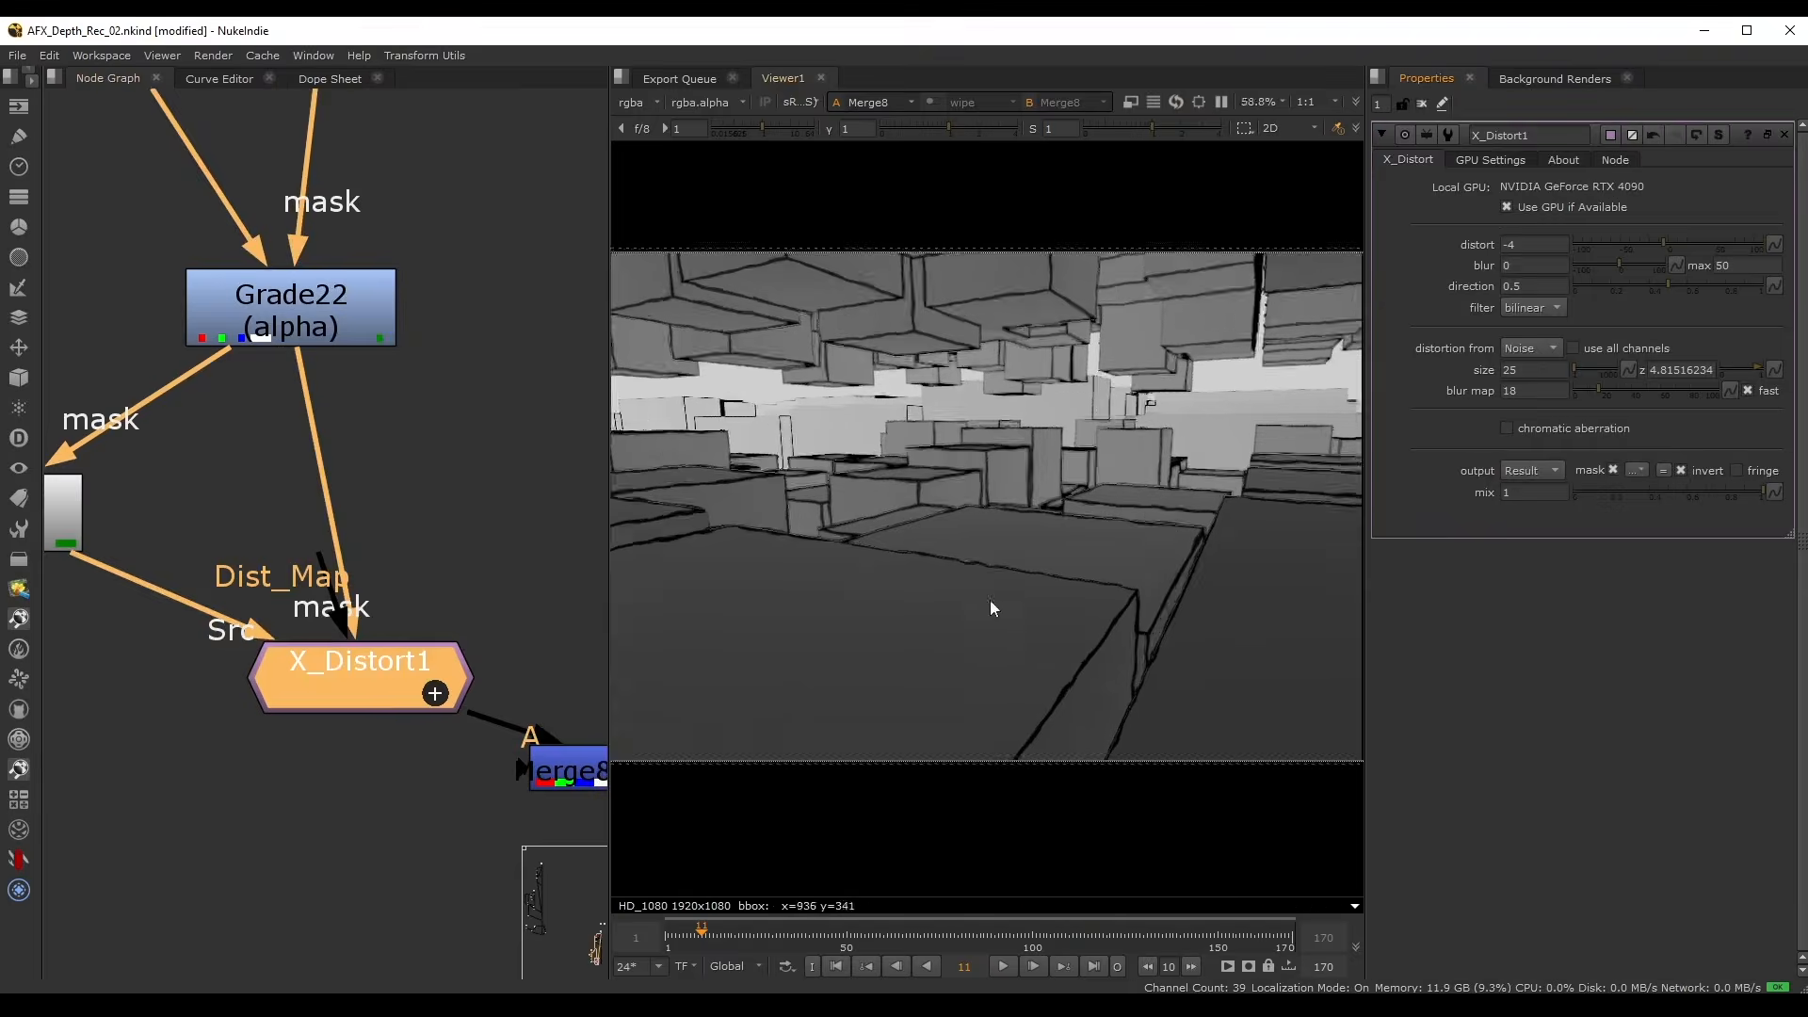
{"action": "scroll", "coordinate": [1049, 558], "scroll_direction": "down", "scroll_amount": 1}
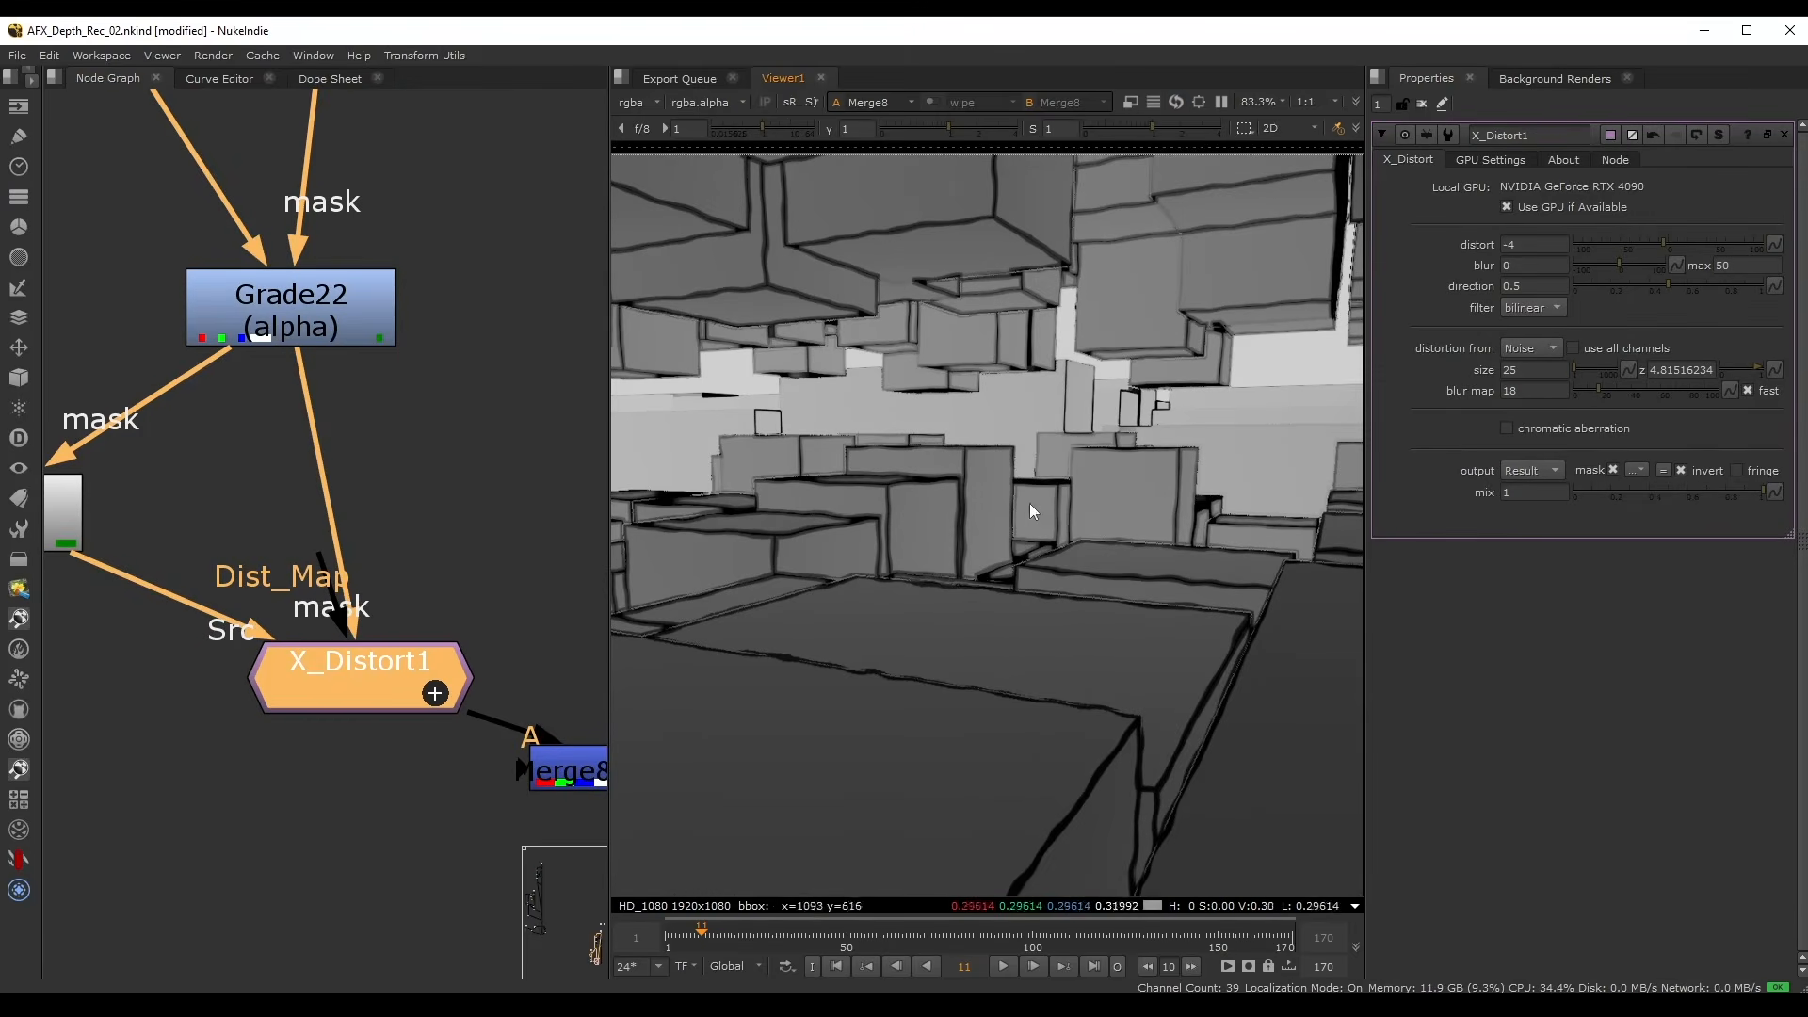
{"action": "middle_click_drag", "start_coordinate": [1067, 425], "coordinate": [977, 454]}
{"action": "middle_click_drag", "start_coordinate": [1031, 564], "coordinate": [1092, 527]}
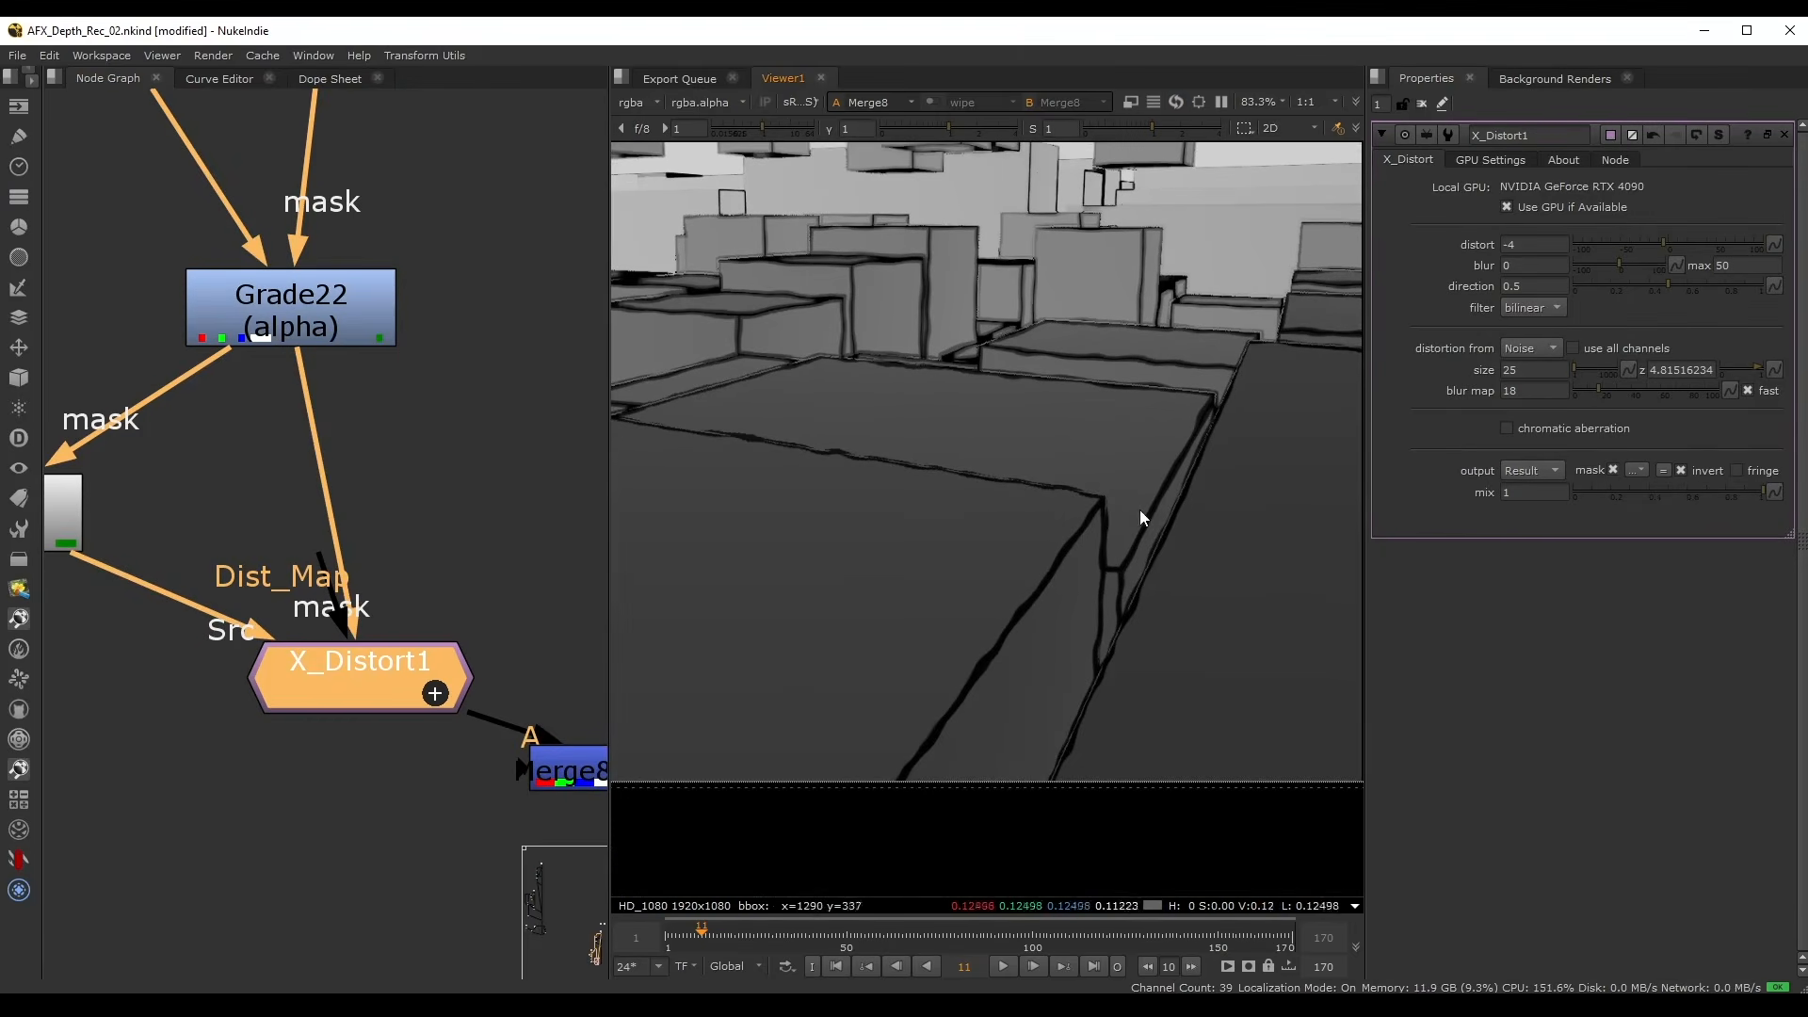
{"action": "scroll", "coordinate": [1135, 512], "scroll_direction": "down", "scroll_amount": 2}
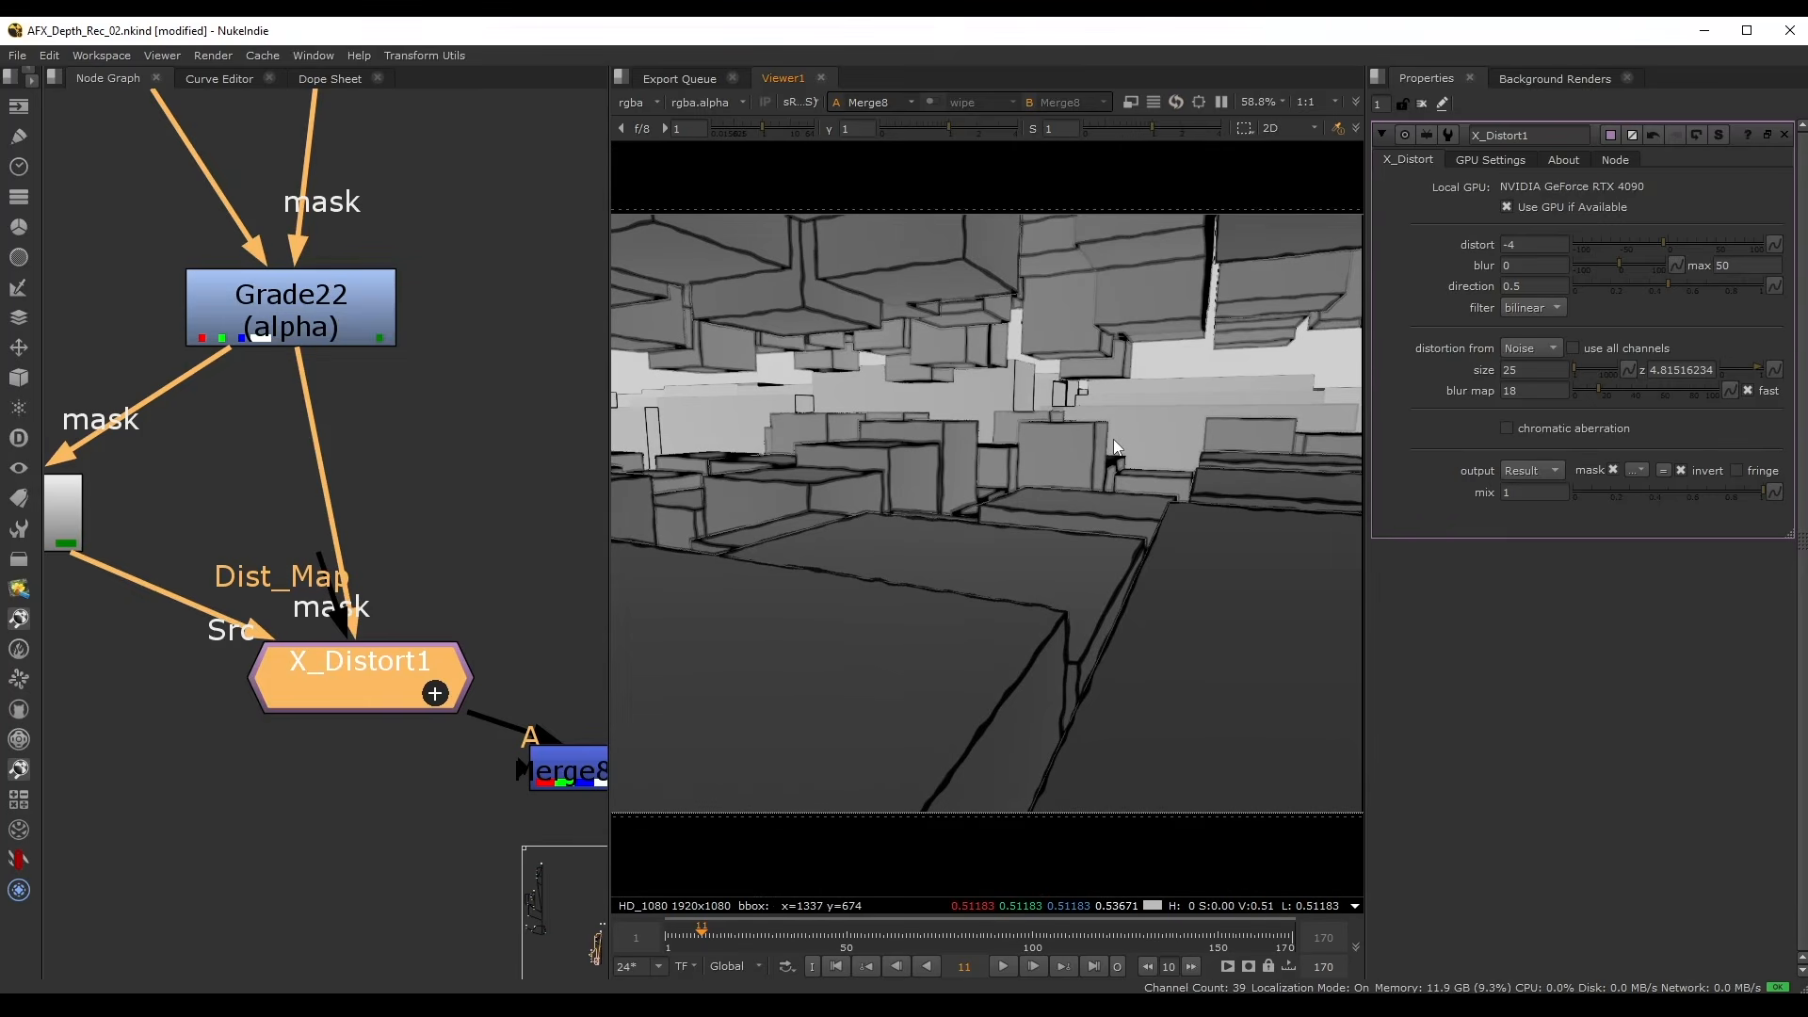
{"action": "scroll", "coordinate": [1112, 446], "scroll_direction": "down", "scroll_amount": 2}
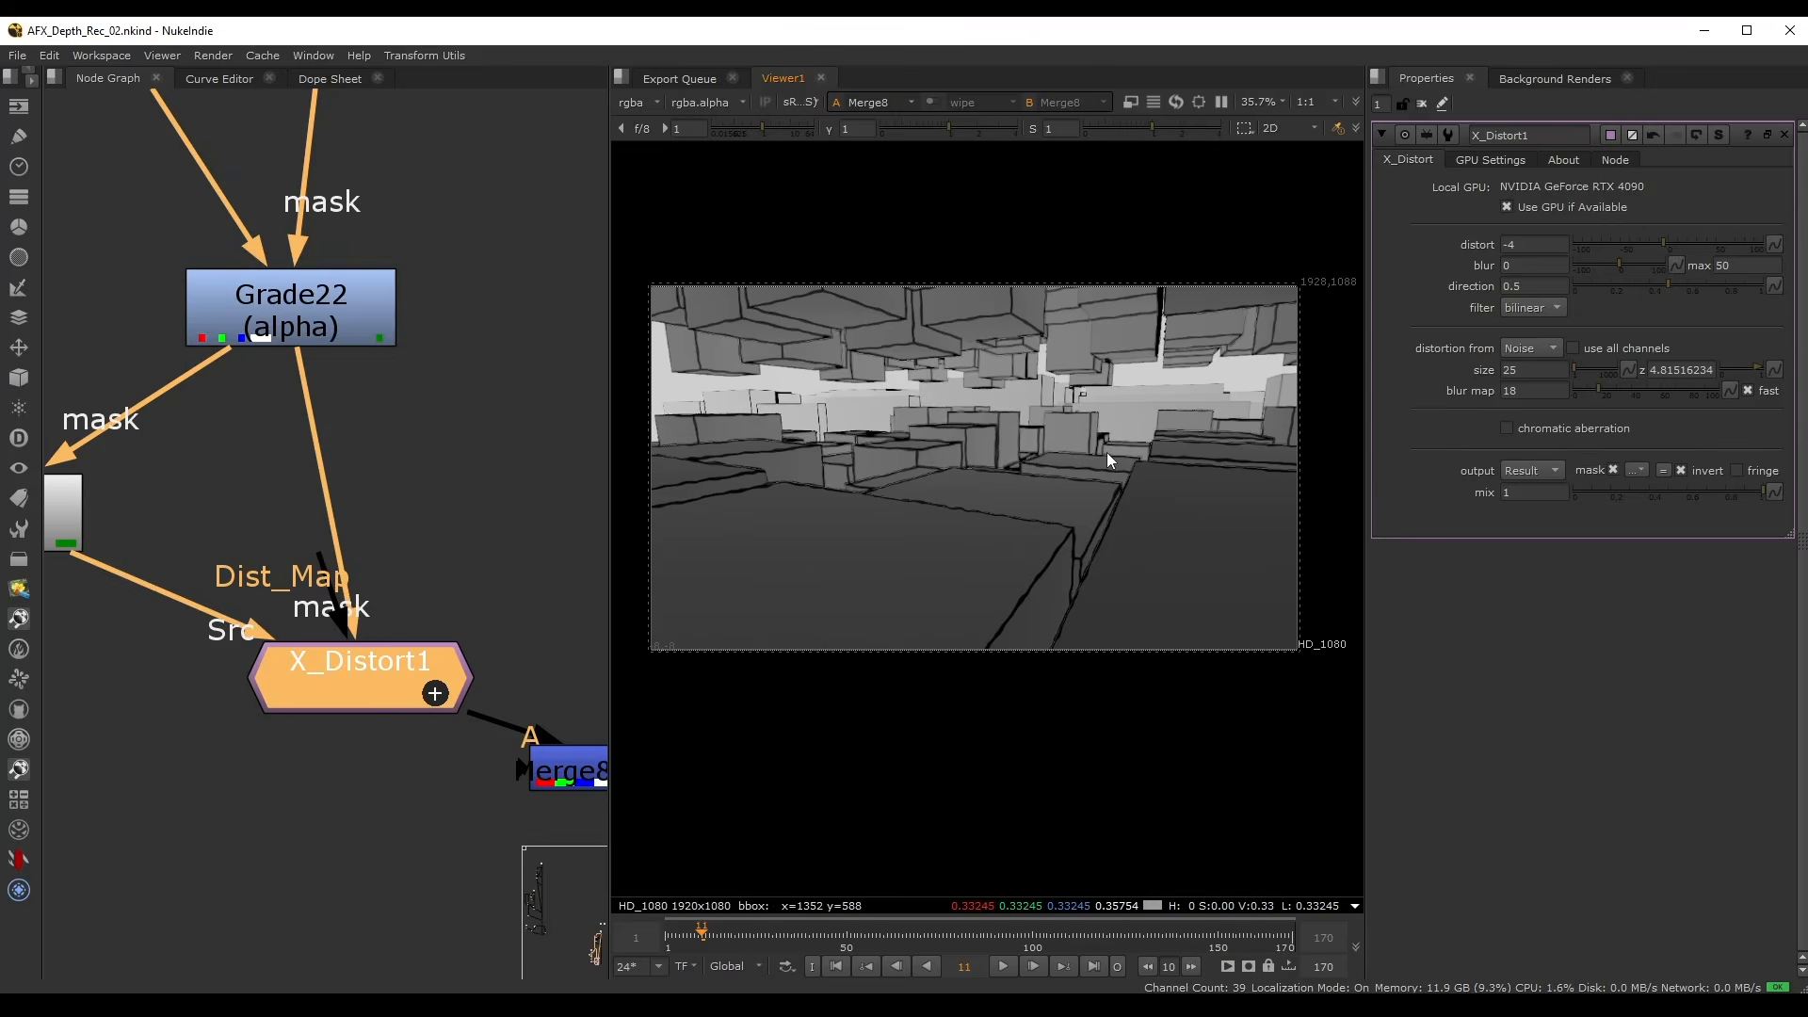
- Add a Grade node after Merge8
{"action": "left_click", "coordinate": [482, 407]}
{"action": "scroll", "coordinate": [405, 320], "scroll_direction": "down", "scroll_amount": 3}
{"action": "key", "text": "g"}
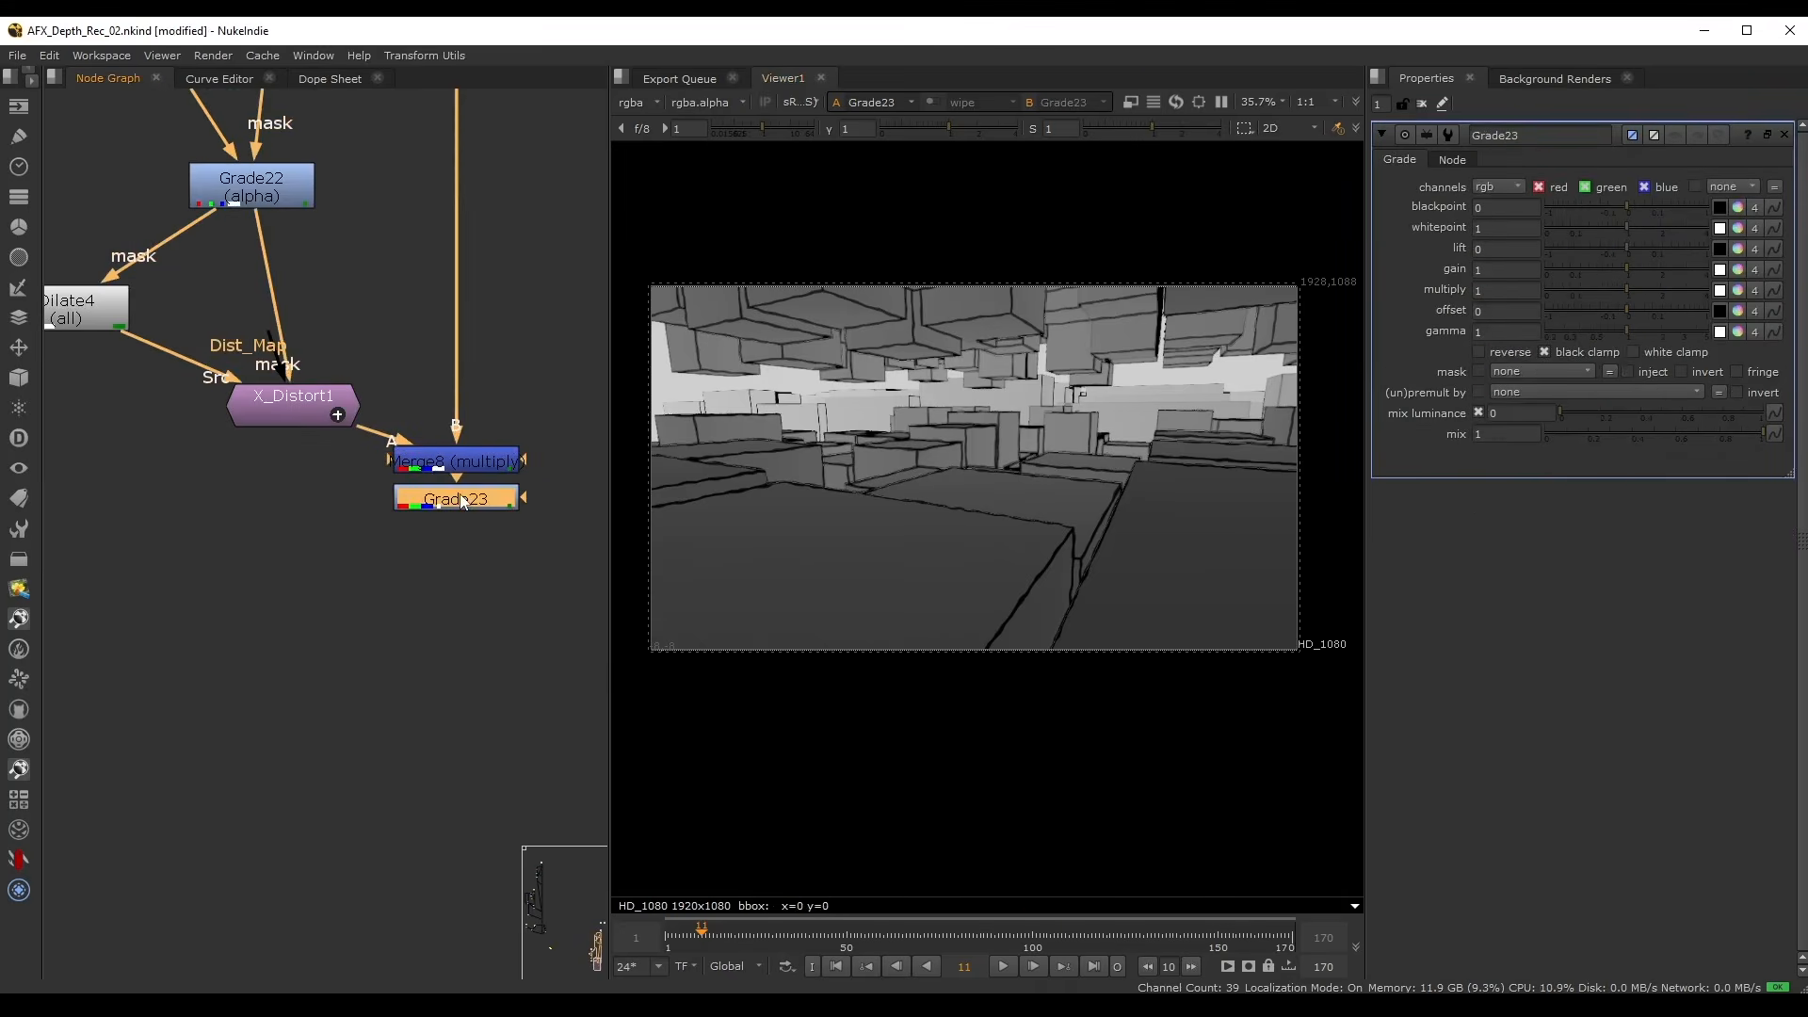
- Move Grade23 below Merge8 and set its gain to 0.2 red, 0.6 green and 1.3 blue
{"action": "left_click_drag", "start_coordinate": [452, 485], "coordinate": [463, 576]}
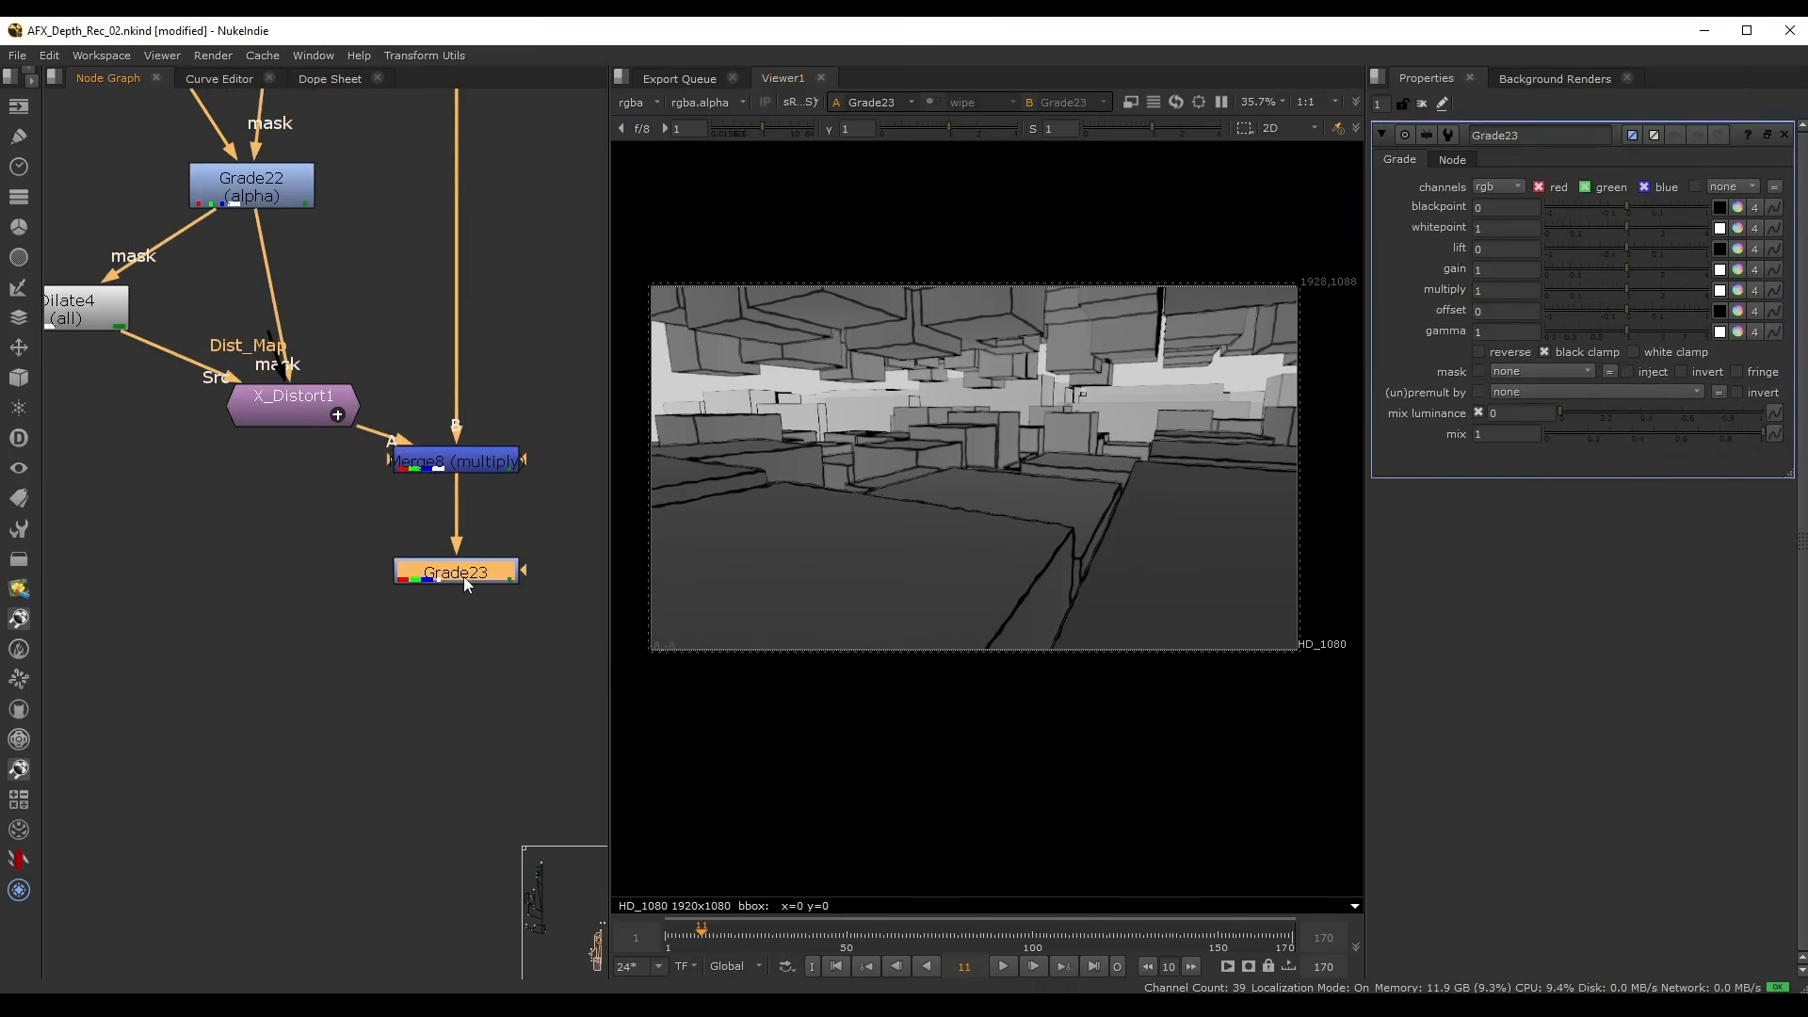
{"action": "left_click", "coordinate": [1737, 269]}
{"action": "left_click", "coordinate": [1606, 311]}
{"action": "left_click", "coordinate": [1582, 291]}
{"action": "left_click", "coordinate": [1639, 334]}
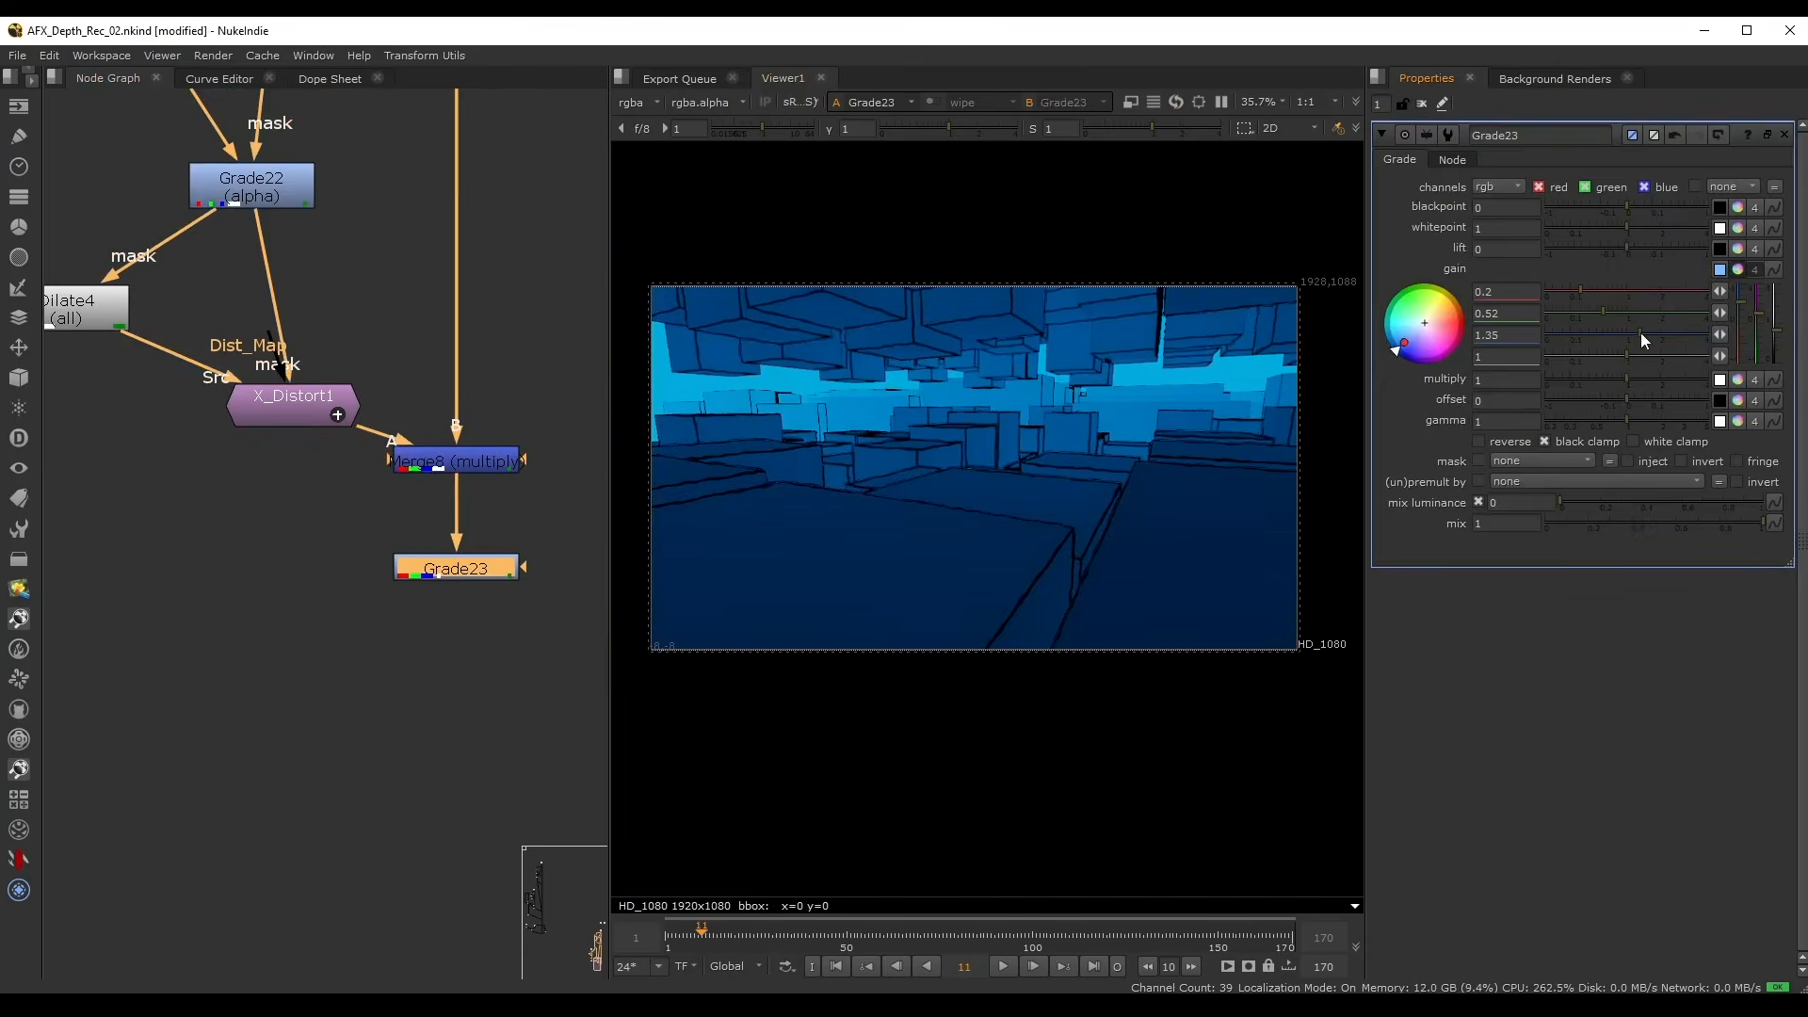
{"action": "left_click", "coordinate": [1607, 312]}
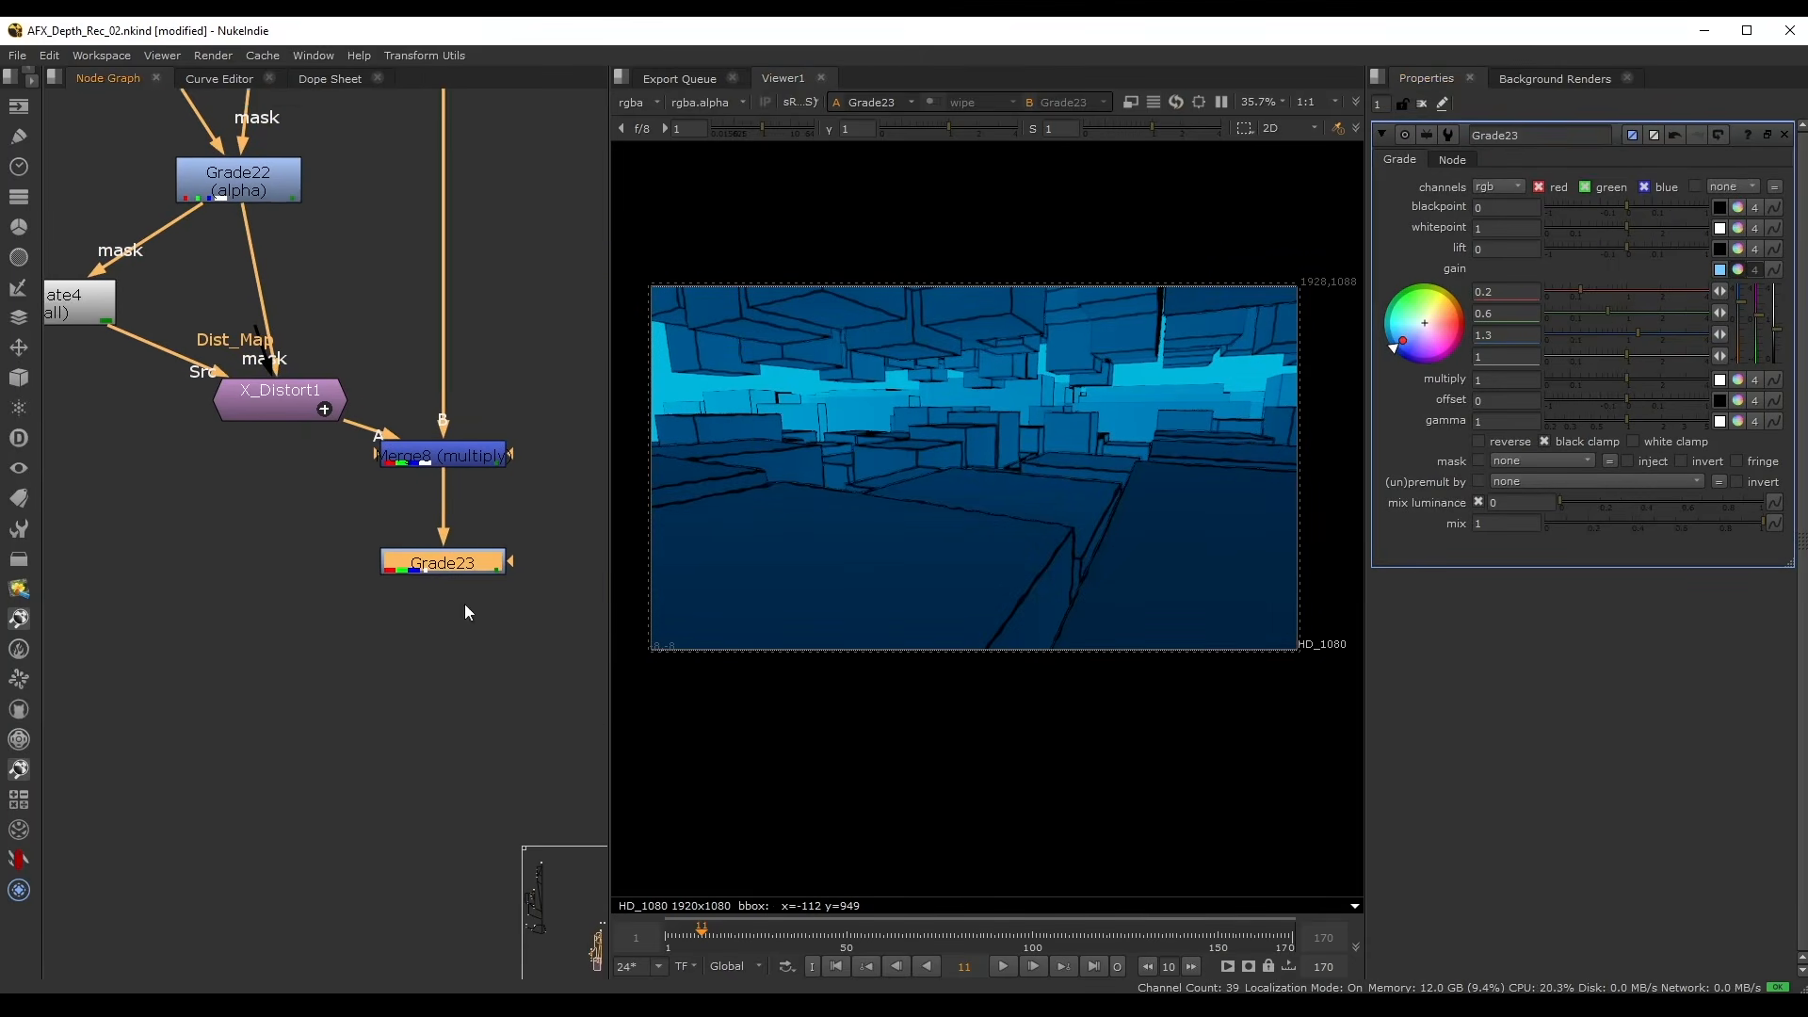
- Add a Saturation node after Grade23 and place it lower in the graph
{"action": "key", "text": "Tab"}
{"action": "type", "text": "sat"}
{"action": "key", "text": "Return"}
{"action": "left_click_drag", "start_coordinate": [403, 594], "coordinate": [403, 660]}
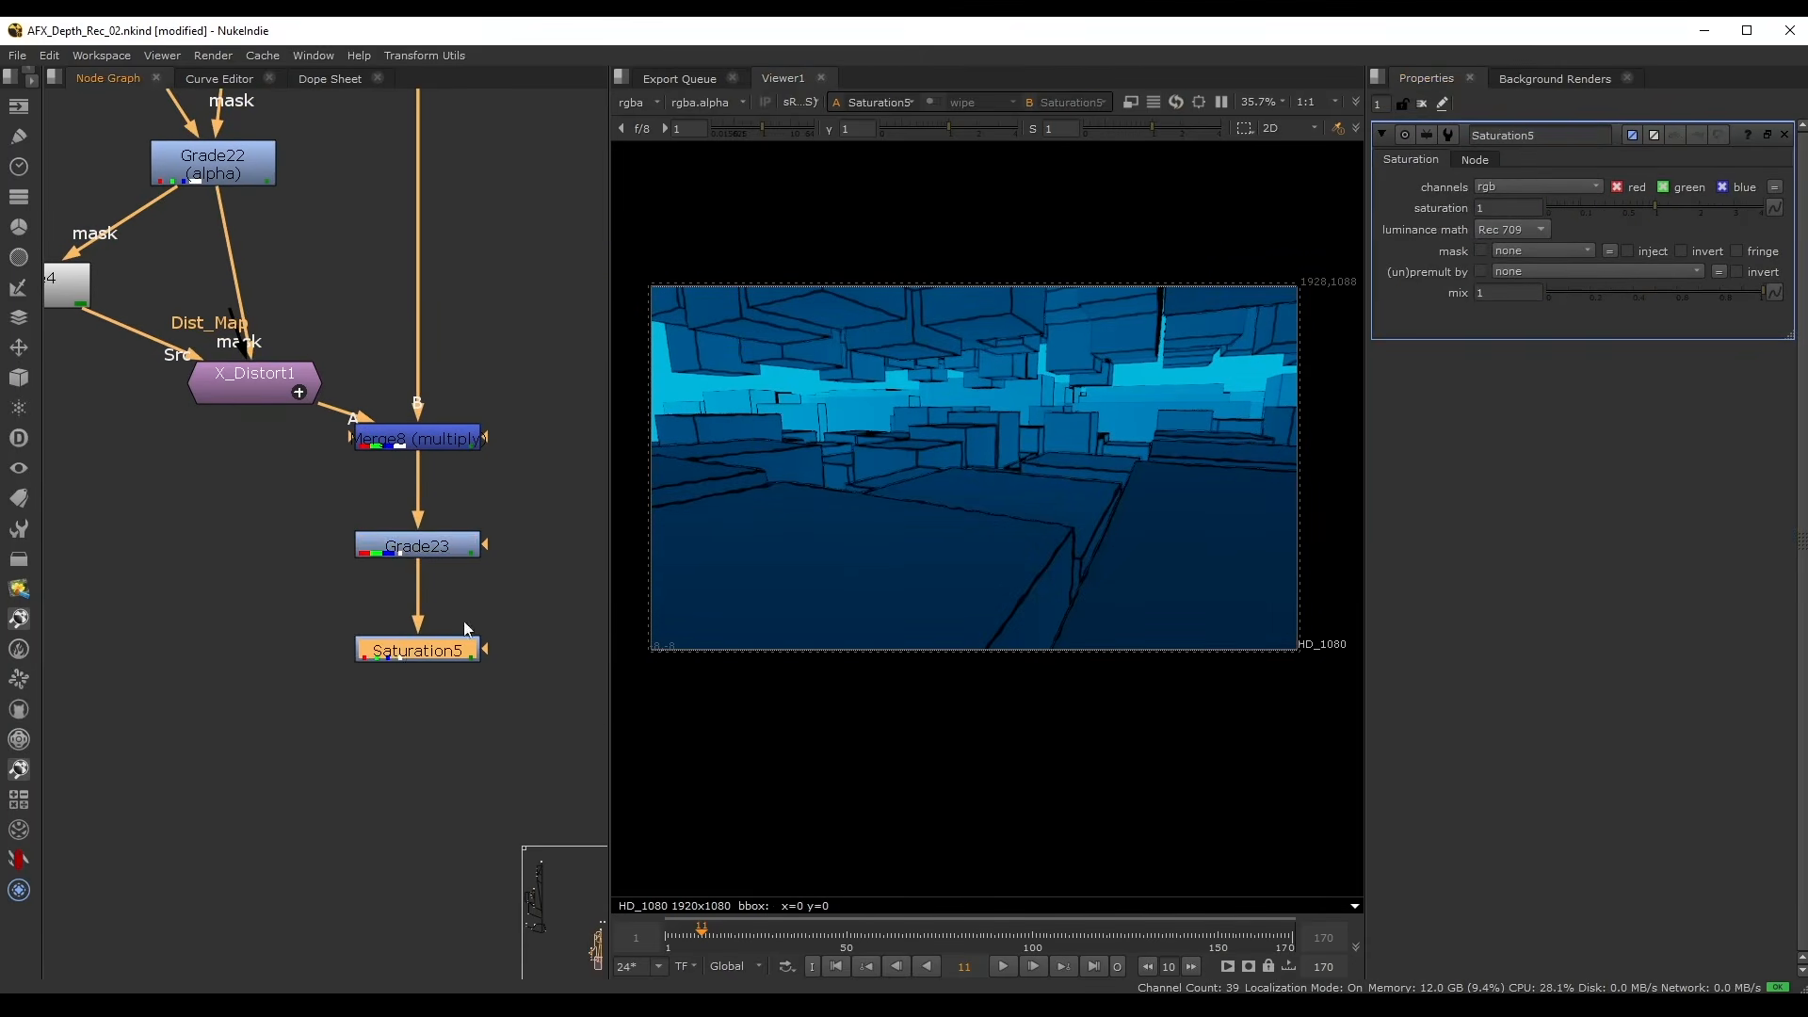
- Connect Saturation5's mask input to Grade22 and set its saturation to 0.07
{"action": "scroll", "coordinate": [518, 570], "scroll_direction": "down", "scroll_amount": 1}
{"action": "middle_click_drag", "start_coordinate": [518, 570], "coordinate": [482, 625]}
{"action": "left_click_drag", "start_coordinate": [454, 697], "coordinate": [235, 287]}
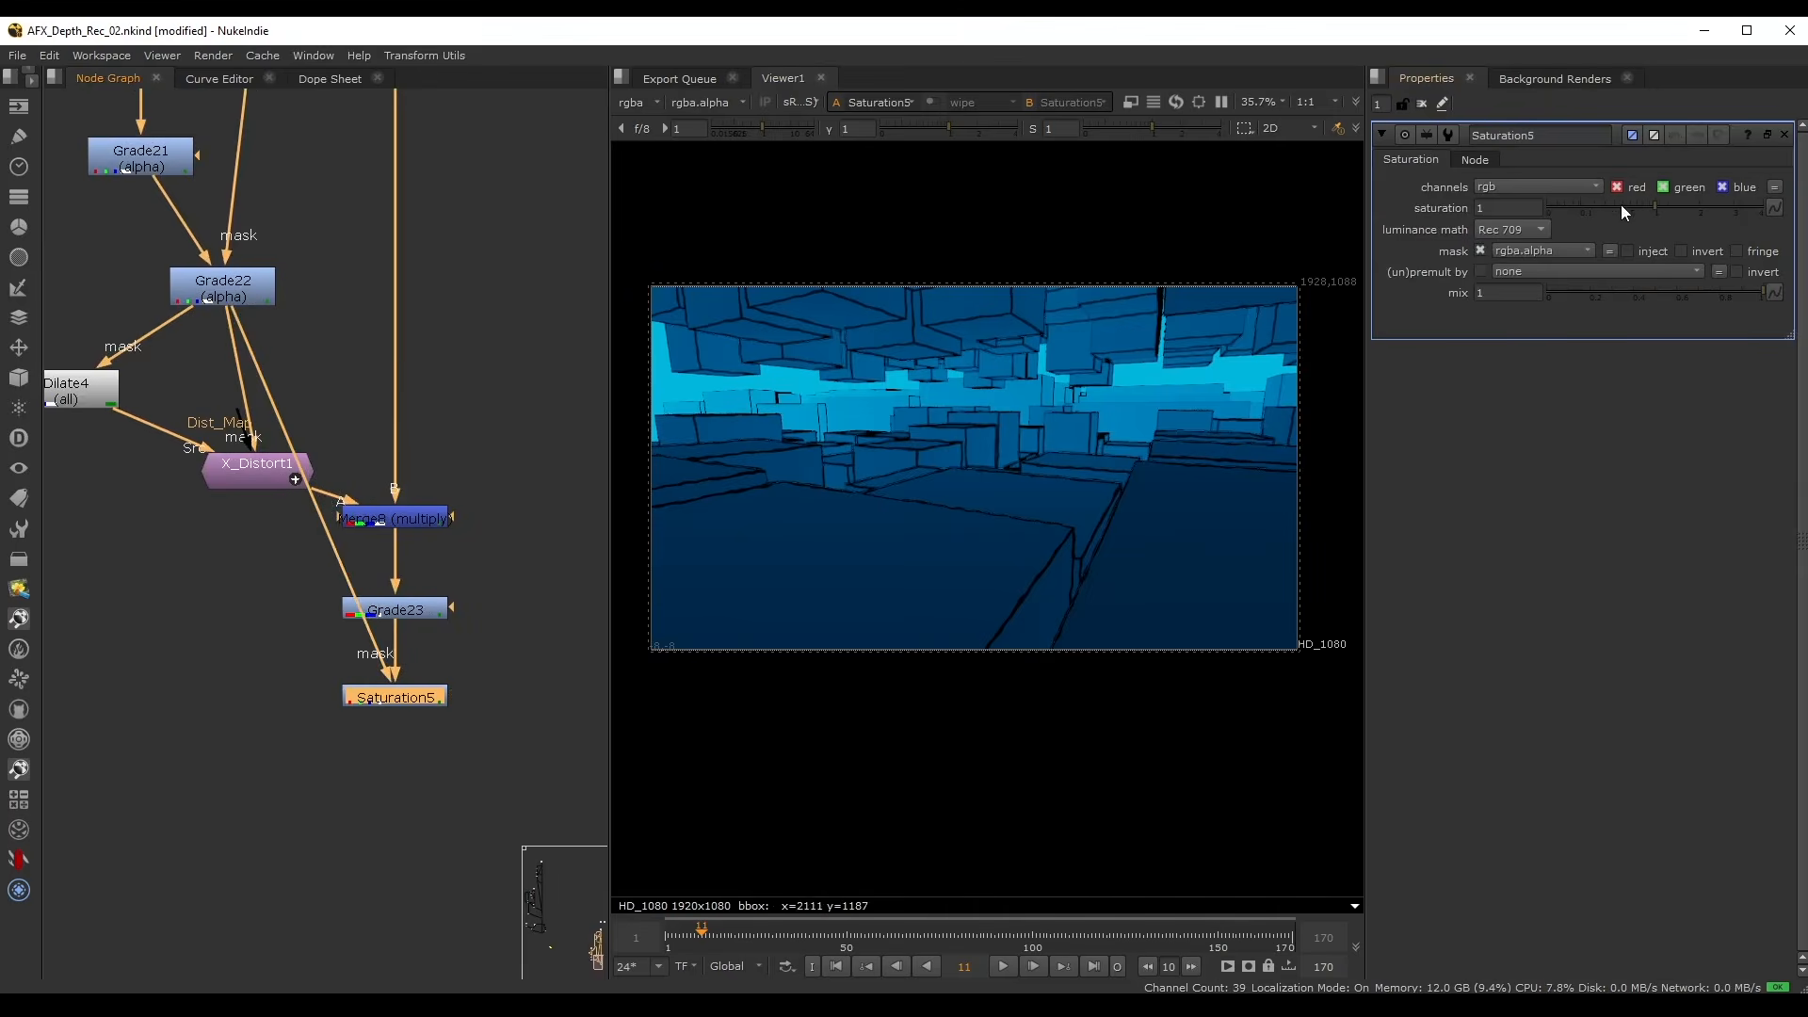
{"action": "left_click_drag", "start_coordinate": [1617, 206], "coordinate": [1574, 207]}
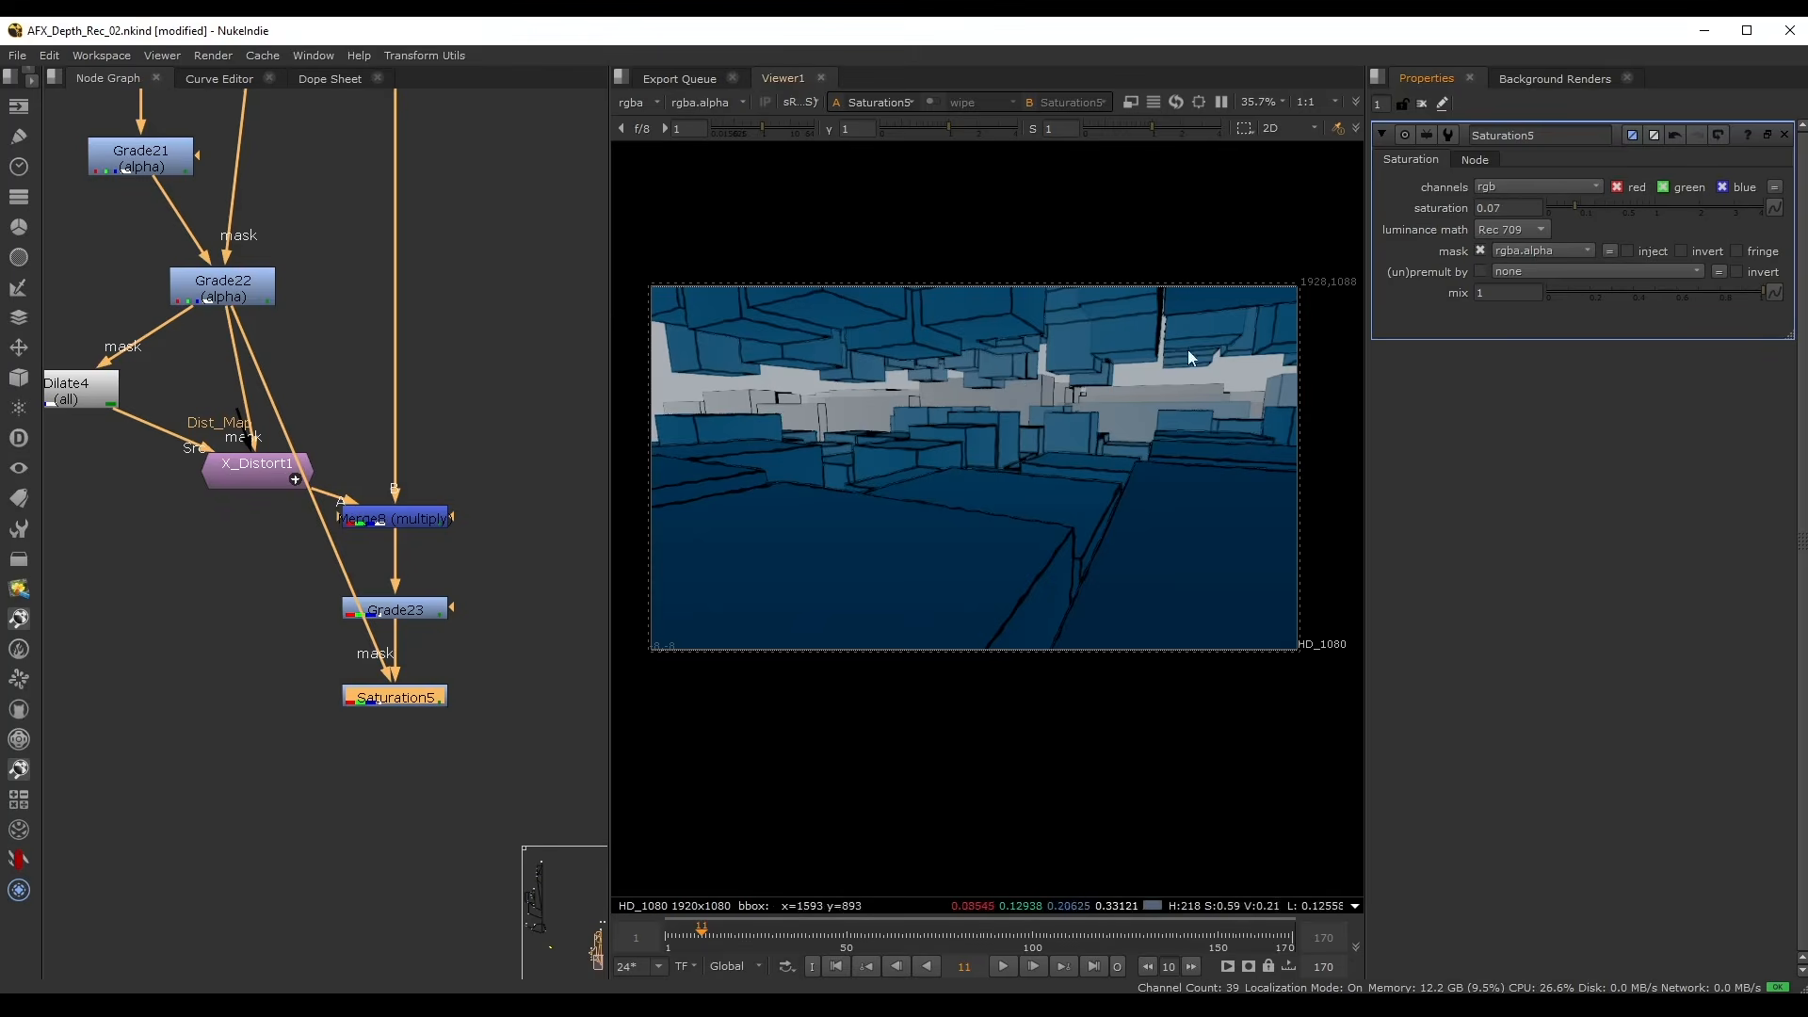
- Insert a Grade node between Grade22 and Saturation5's mask input, limited to the alpha channel
{"action": "scroll", "coordinate": [375, 495], "scroll_direction": "down", "scroll_amount": 2}
{"action": "scroll", "coordinate": [374, 495], "scroll_direction": "up", "scroll_amount": 2}
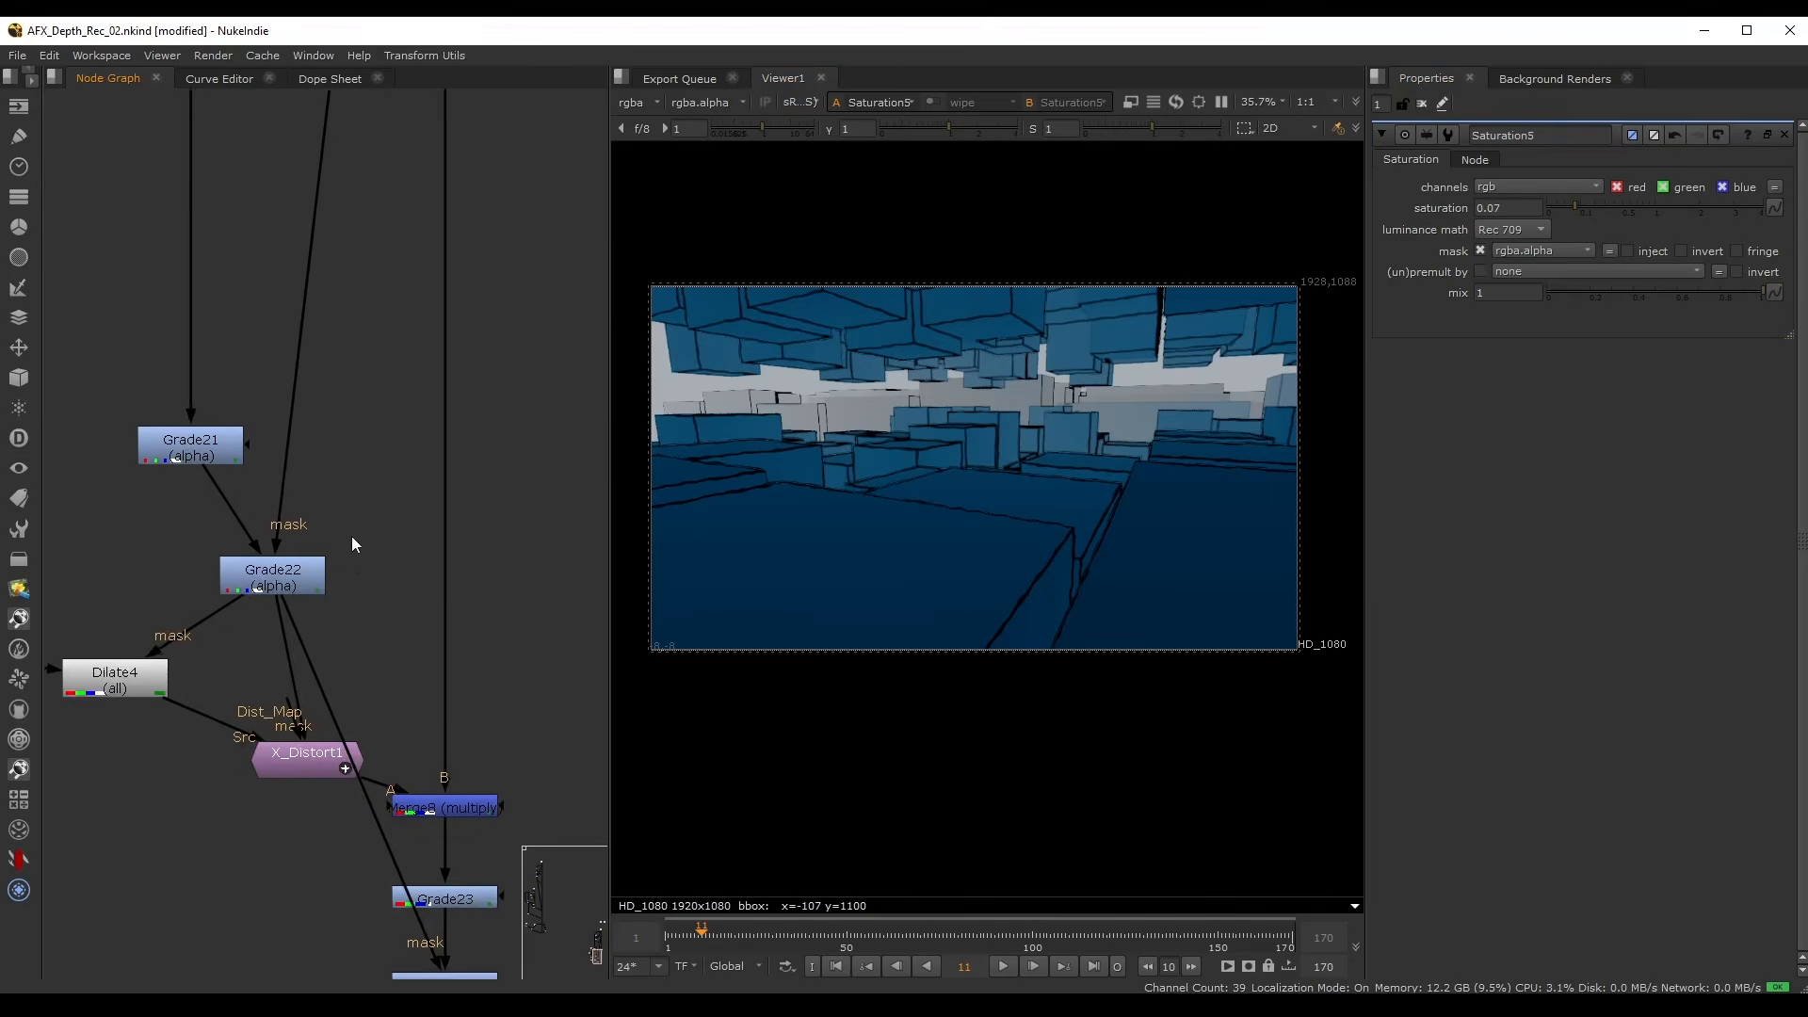
{"action": "key", "text": "g"}
{"action": "left_click_drag", "start_coordinate": [324, 353], "coordinate": [314, 540]}
{"action": "left_click", "coordinate": [1510, 187]}
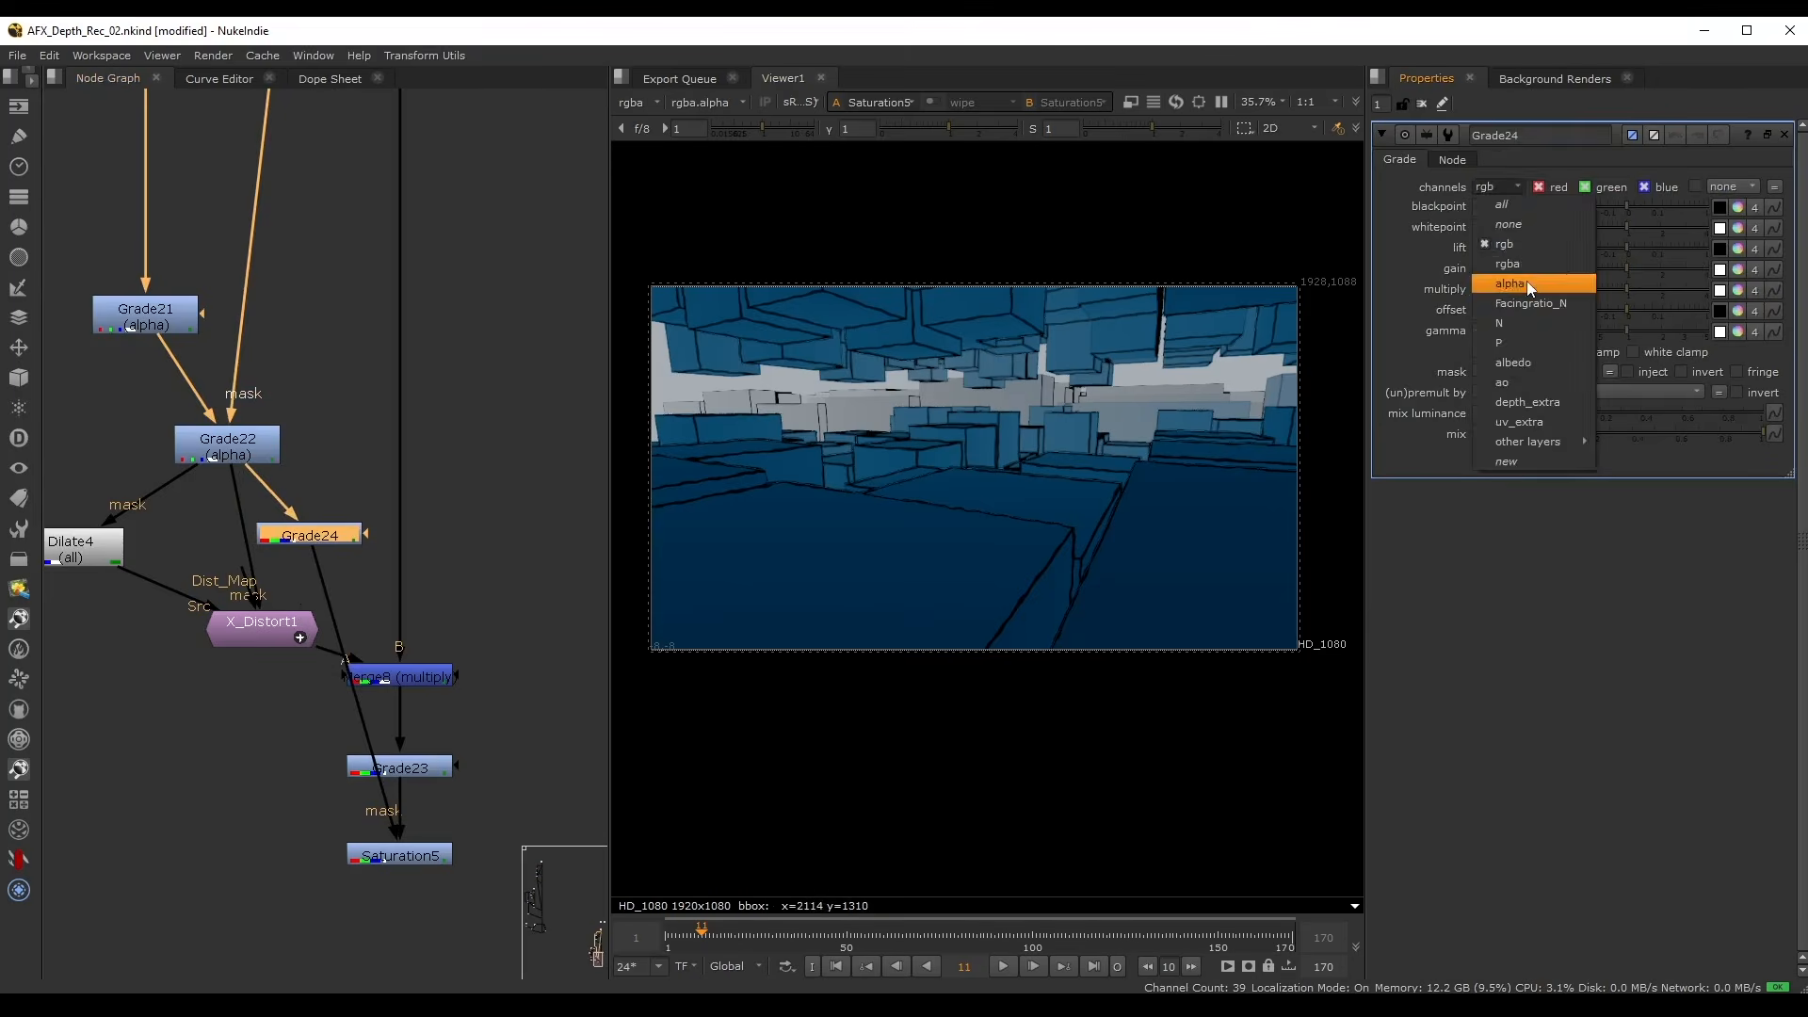
{"action": "left_click", "coordinate": [1527, 281]}
- Set Grade24's gamma to 5 and its whitepoint to 0.8
{"action": "left_click", "coordinate": [1590, 328]}
{"action": "left_click_drag", "start_coordinate": [1573, 328], "coordinate": [1687, 329]}
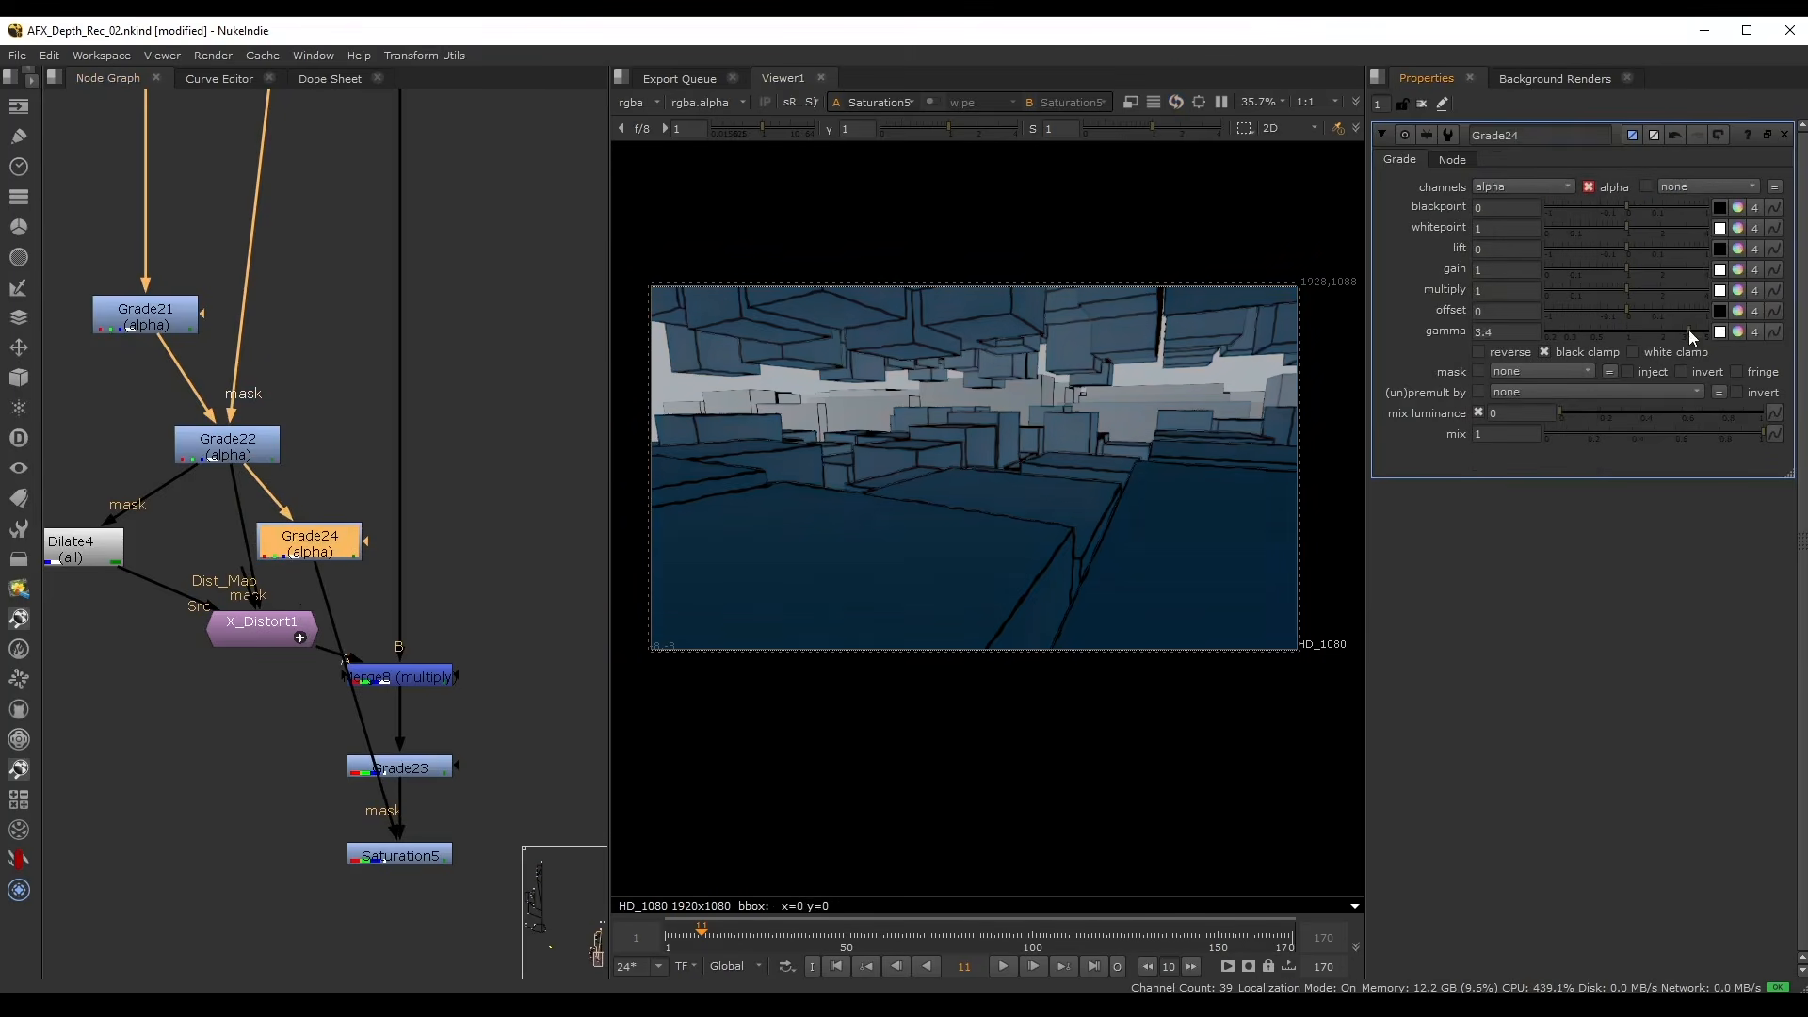
{"action": "left_click_drag", "start_coordinate": [1610, 228], "coordinate": [1617, 235]}
- Toggle Saturation5 off and on repeatedly to compare the image with and without the depth-masked desaturation
{"action": "scroll", "coordinate": [408, 430], "scroll_direction": "down", "scroll_amount": 3}
{"action": "left_click_drag", "start_coordinate": [476, 684], "coordinate": [330, 725]}
{"action": "key", "text": "d"}
{"action": "key", "text": "d"}
{"action": "key", "text": "d"}
{"action": "key", "text": "d"}
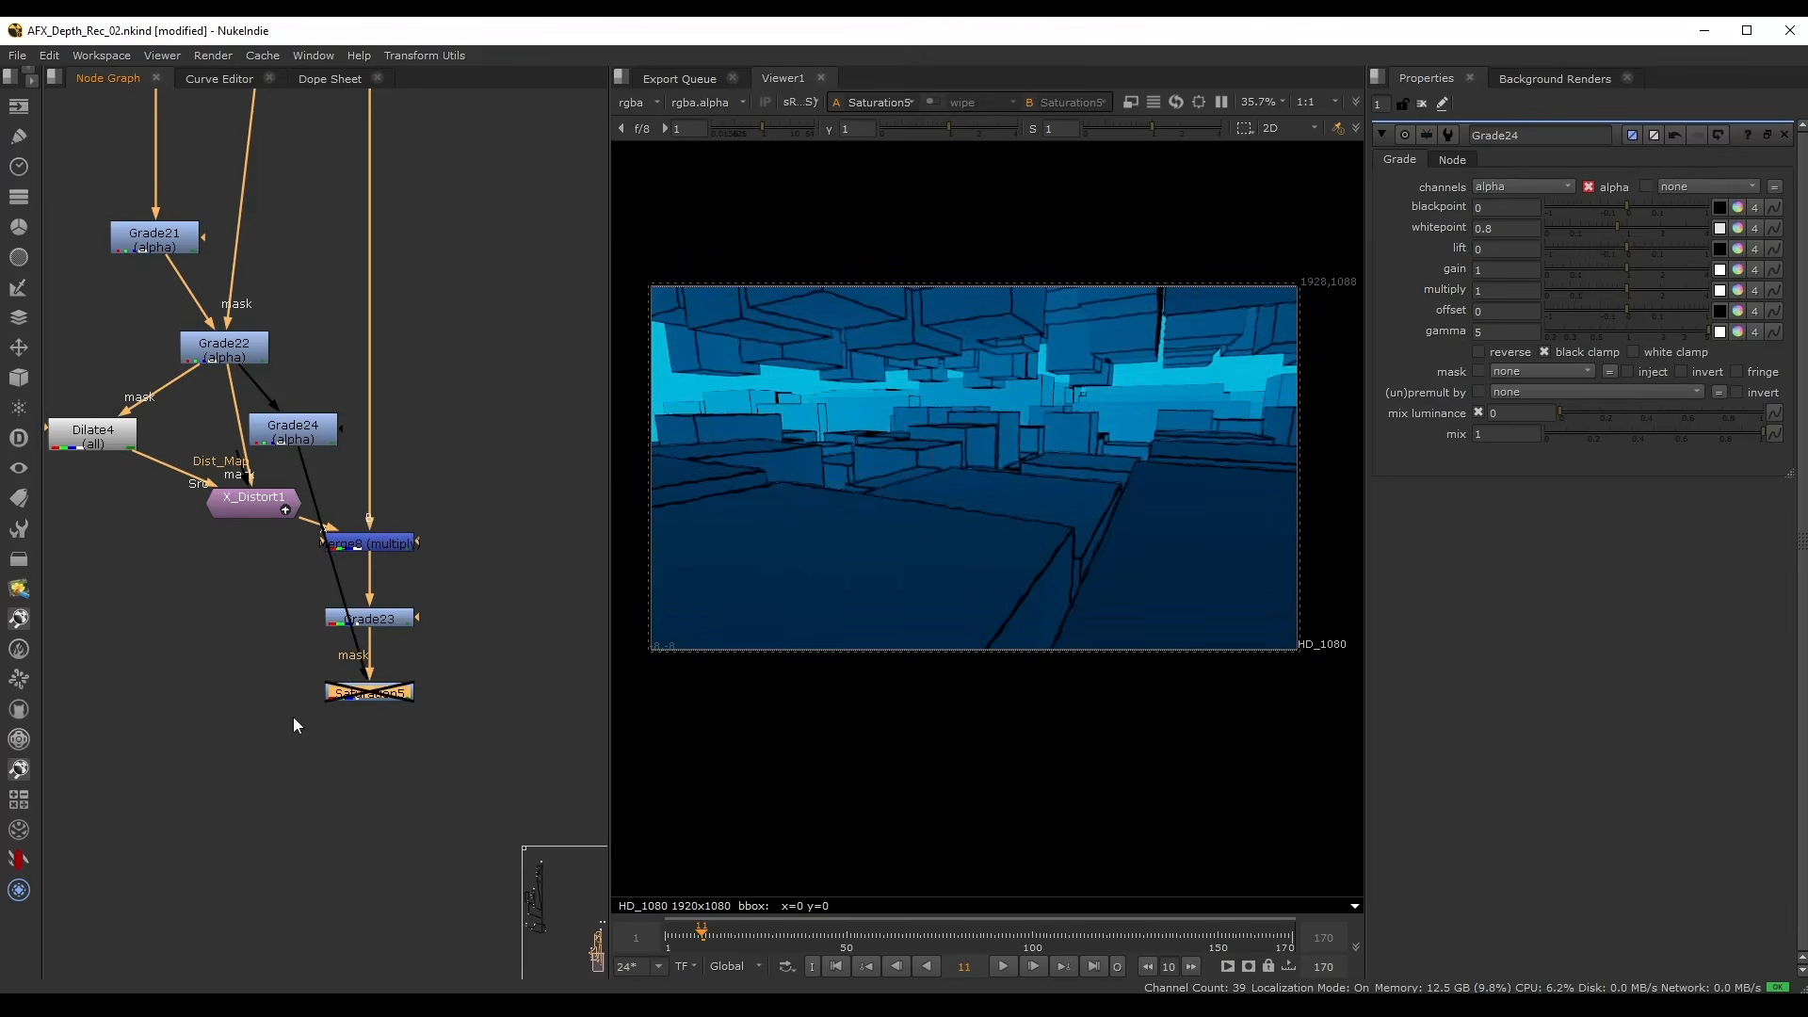
{"action": "key", "text": "d"}
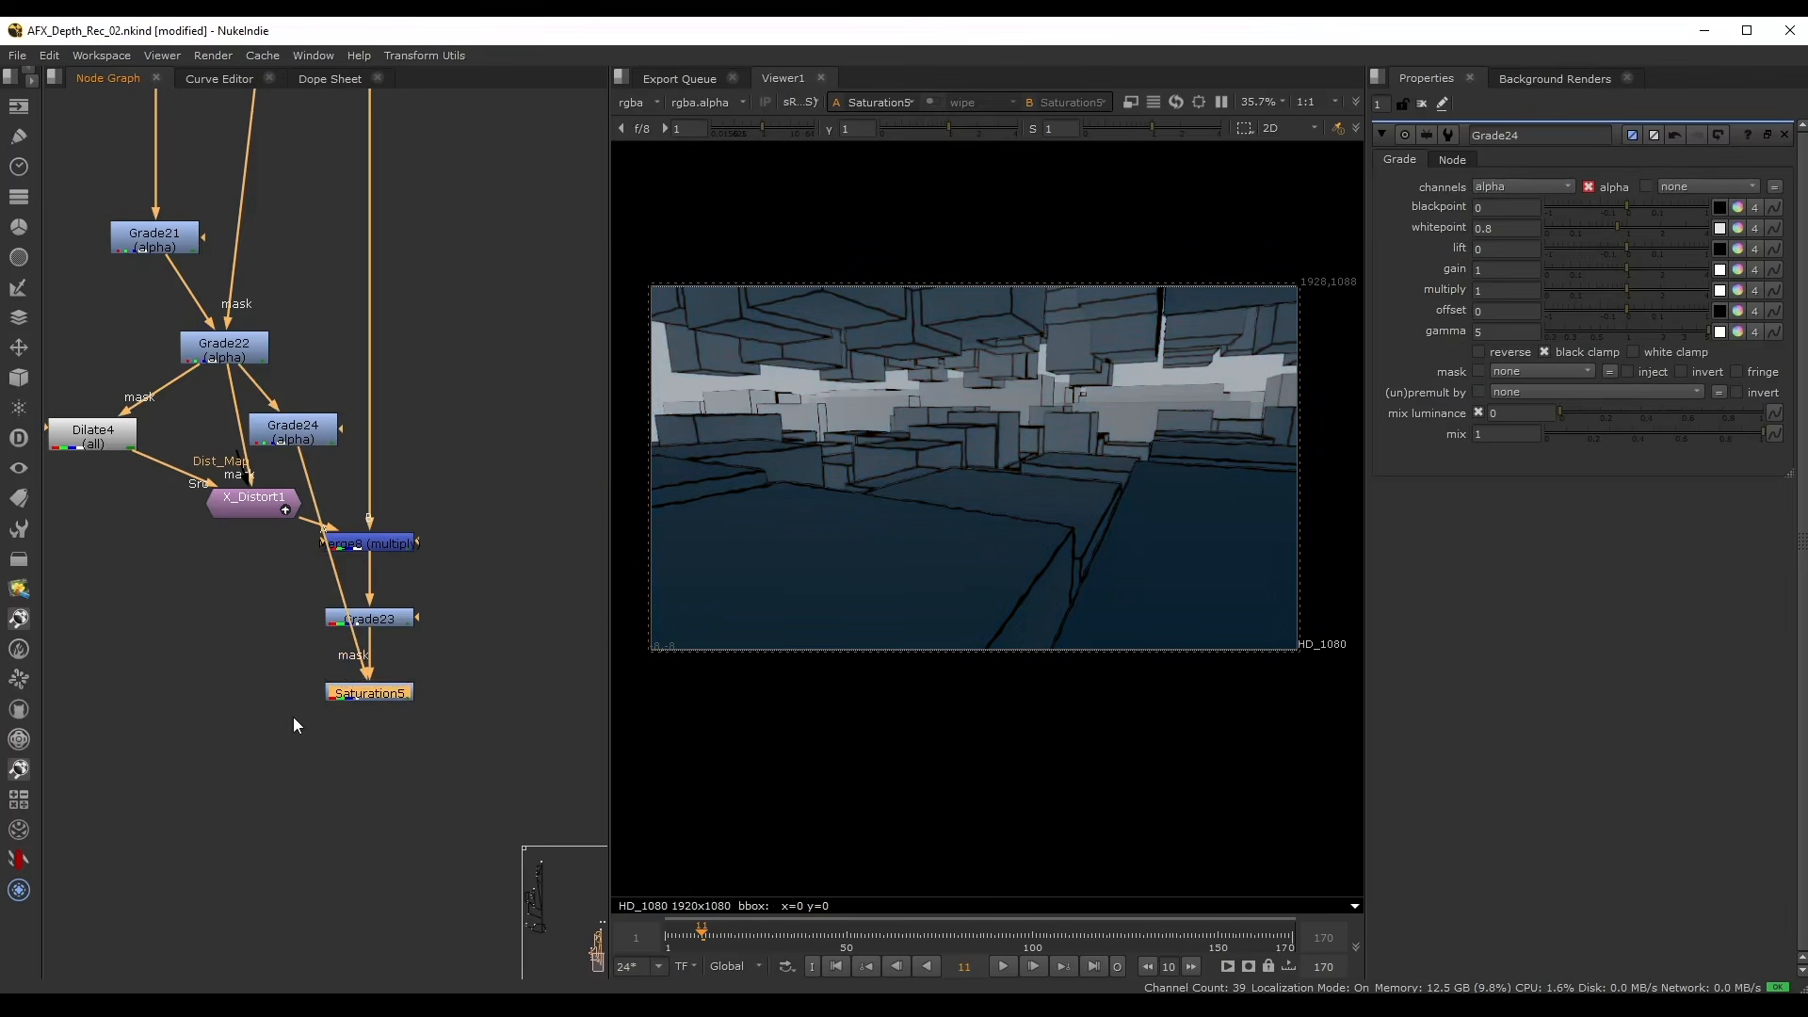
{"action": "key", "text": "d"}
{"action": "key", "text": "d"}
- View Read4 (dragon_new_15.mov) around frame 29 in the enlarged viewer to examine the fire dragon's depth look
{"action": "left_click", "coordinate": [448, 401]}
{"action": "scroll", "coordinate": [448, 401], "scroll_direction": "down", "scroll_amount": 4}
{"action": "middle_click_drag", "start_coordinate": [472, 173], "coordinate": [411, 714]}
{"action": "middle_click_drag", "start_coordinate": [457, 343], "coordinate": [372, 516]}
{"action": "scroll", "coordinate": [377, 374], "scroll_direction": "up", "scroll_amount": 6}
{"action": "left_click", "coordinate": [263, 432]}
{"action": "key", "text": "1"}
{"action": "left_click_drag", "start_coordinate": [704, 932], "coordinate": [772, 938]}
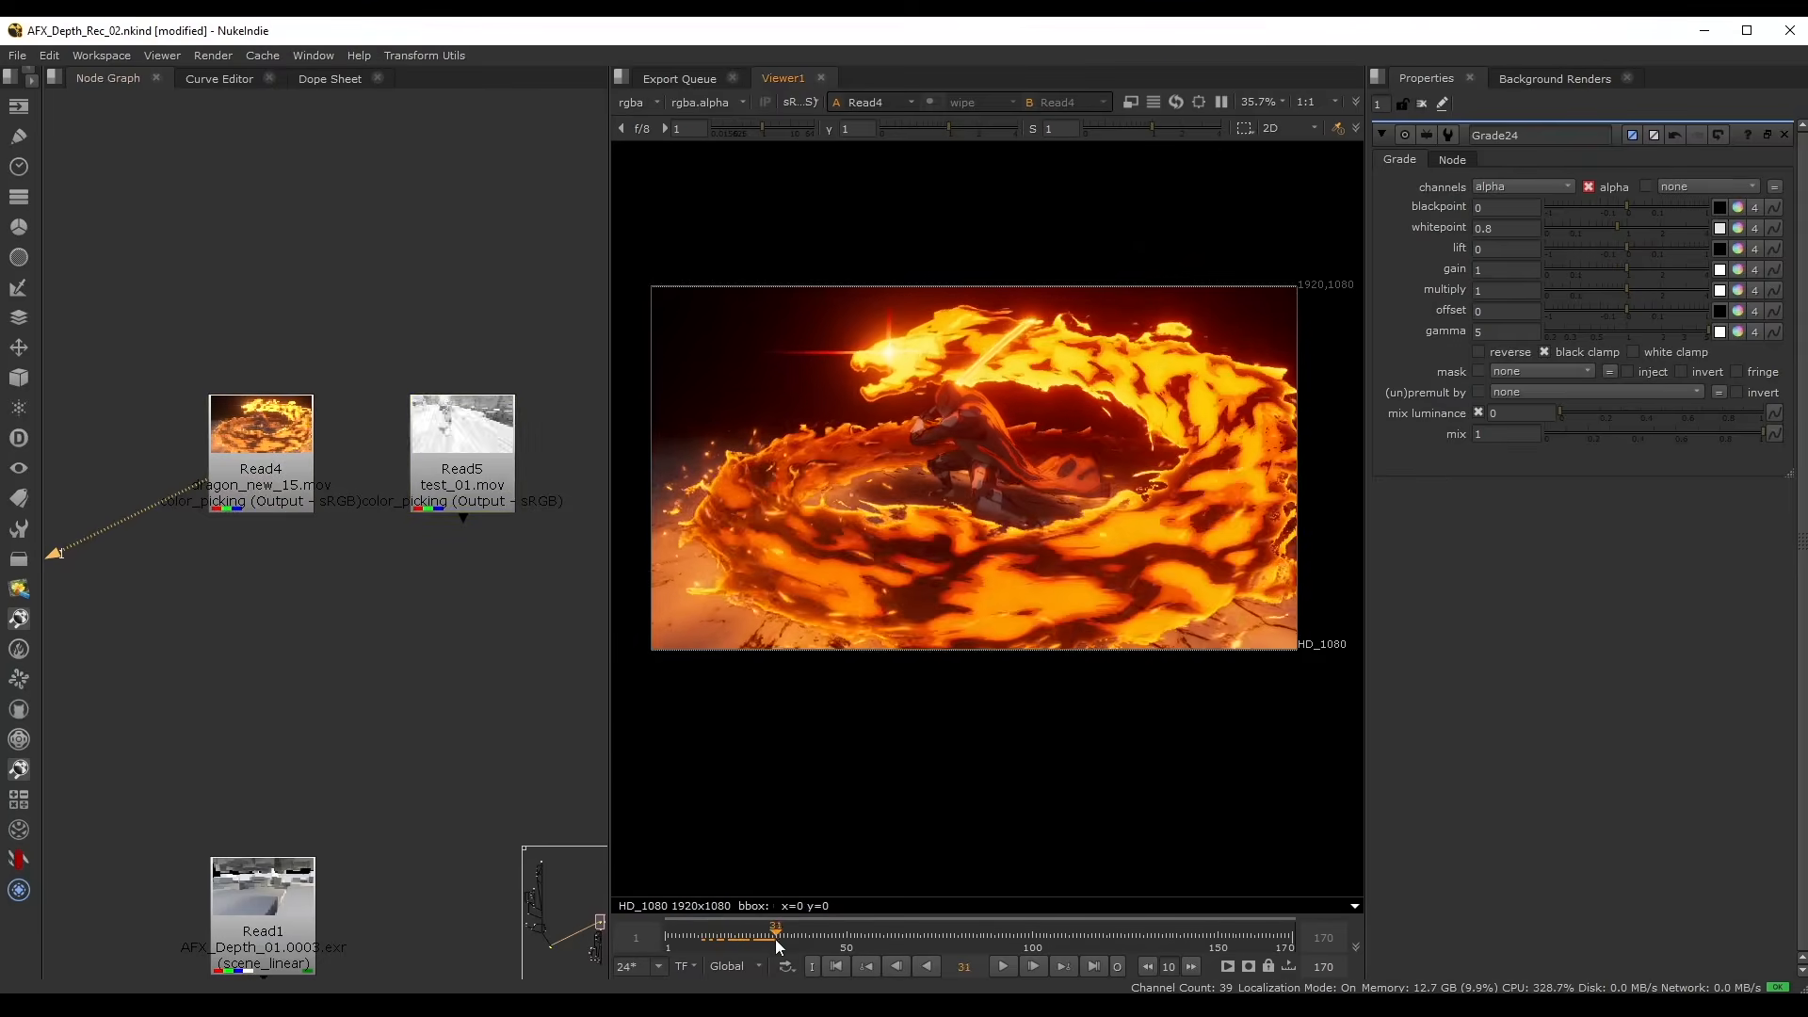
{"action": "scroll", "coordinate": [986, 473], "scroll_direction": "up", "scroll_amount": 2}
{"action": "scroll", "coordinate": [987, 472], "scroll_direction": "up", "scroll_amount": 1}
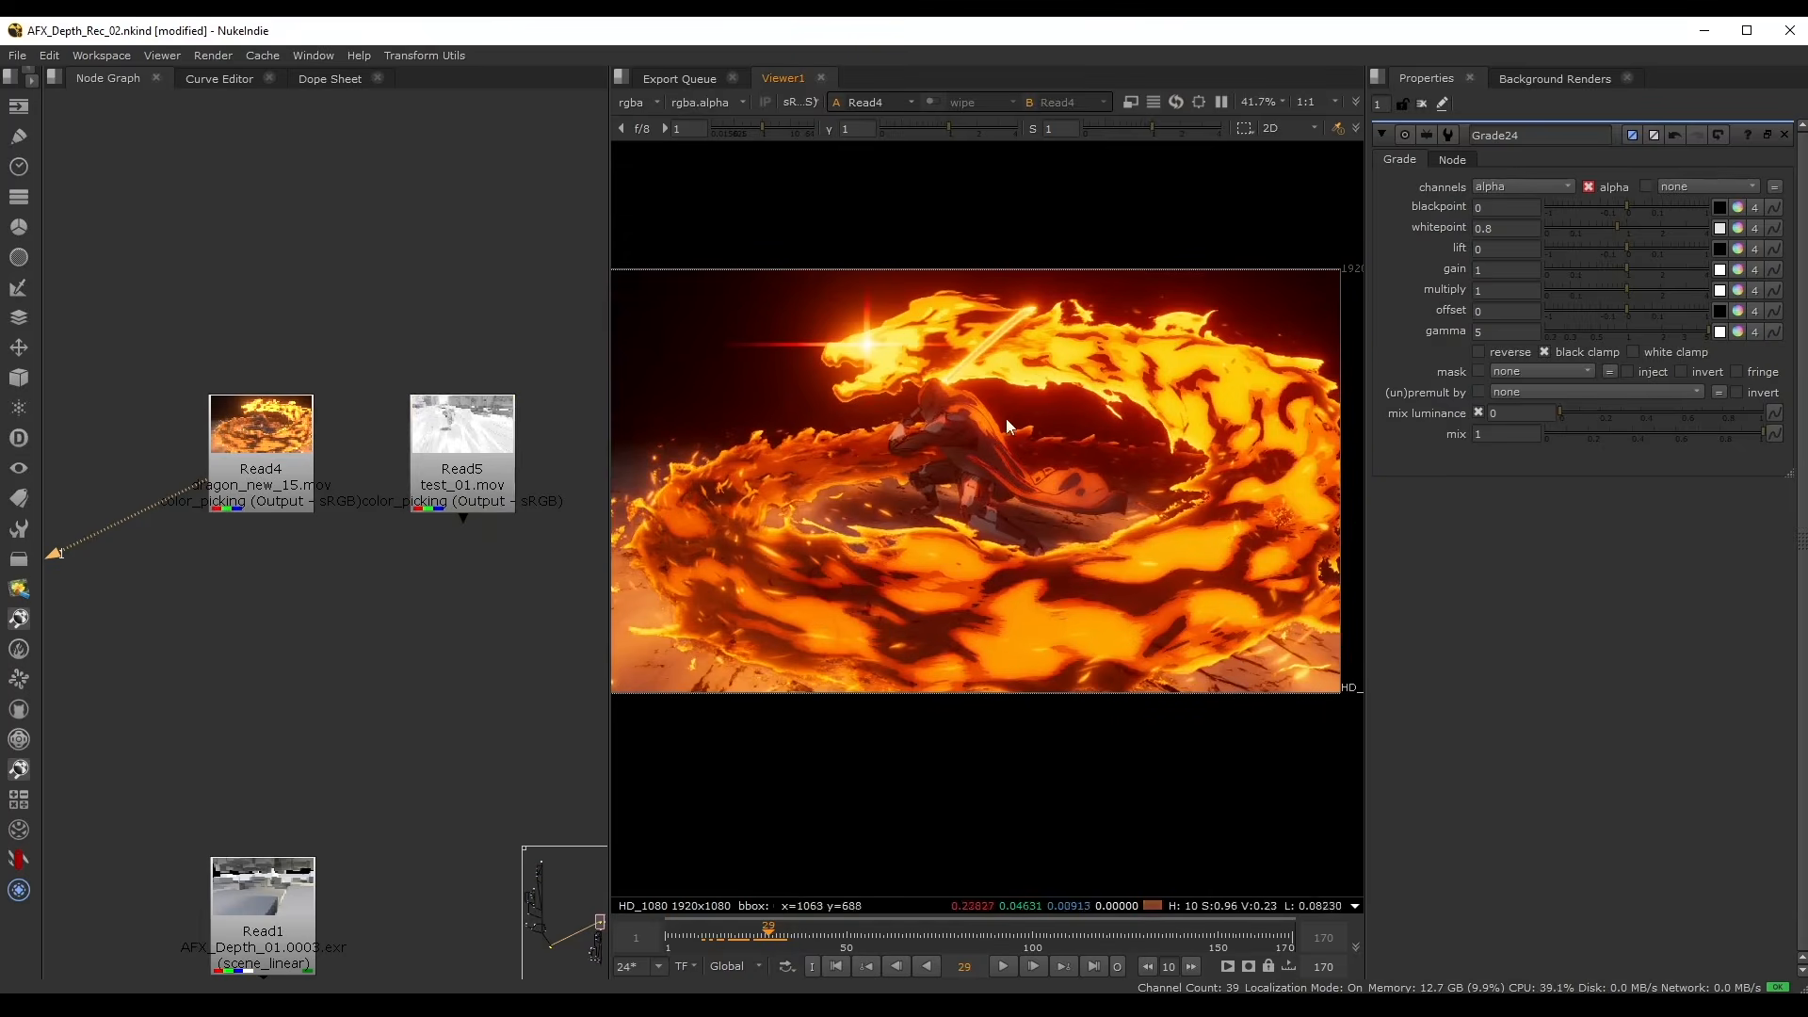
{"action": "key", "text": "space"}
{"action": "key", "text": "f"}
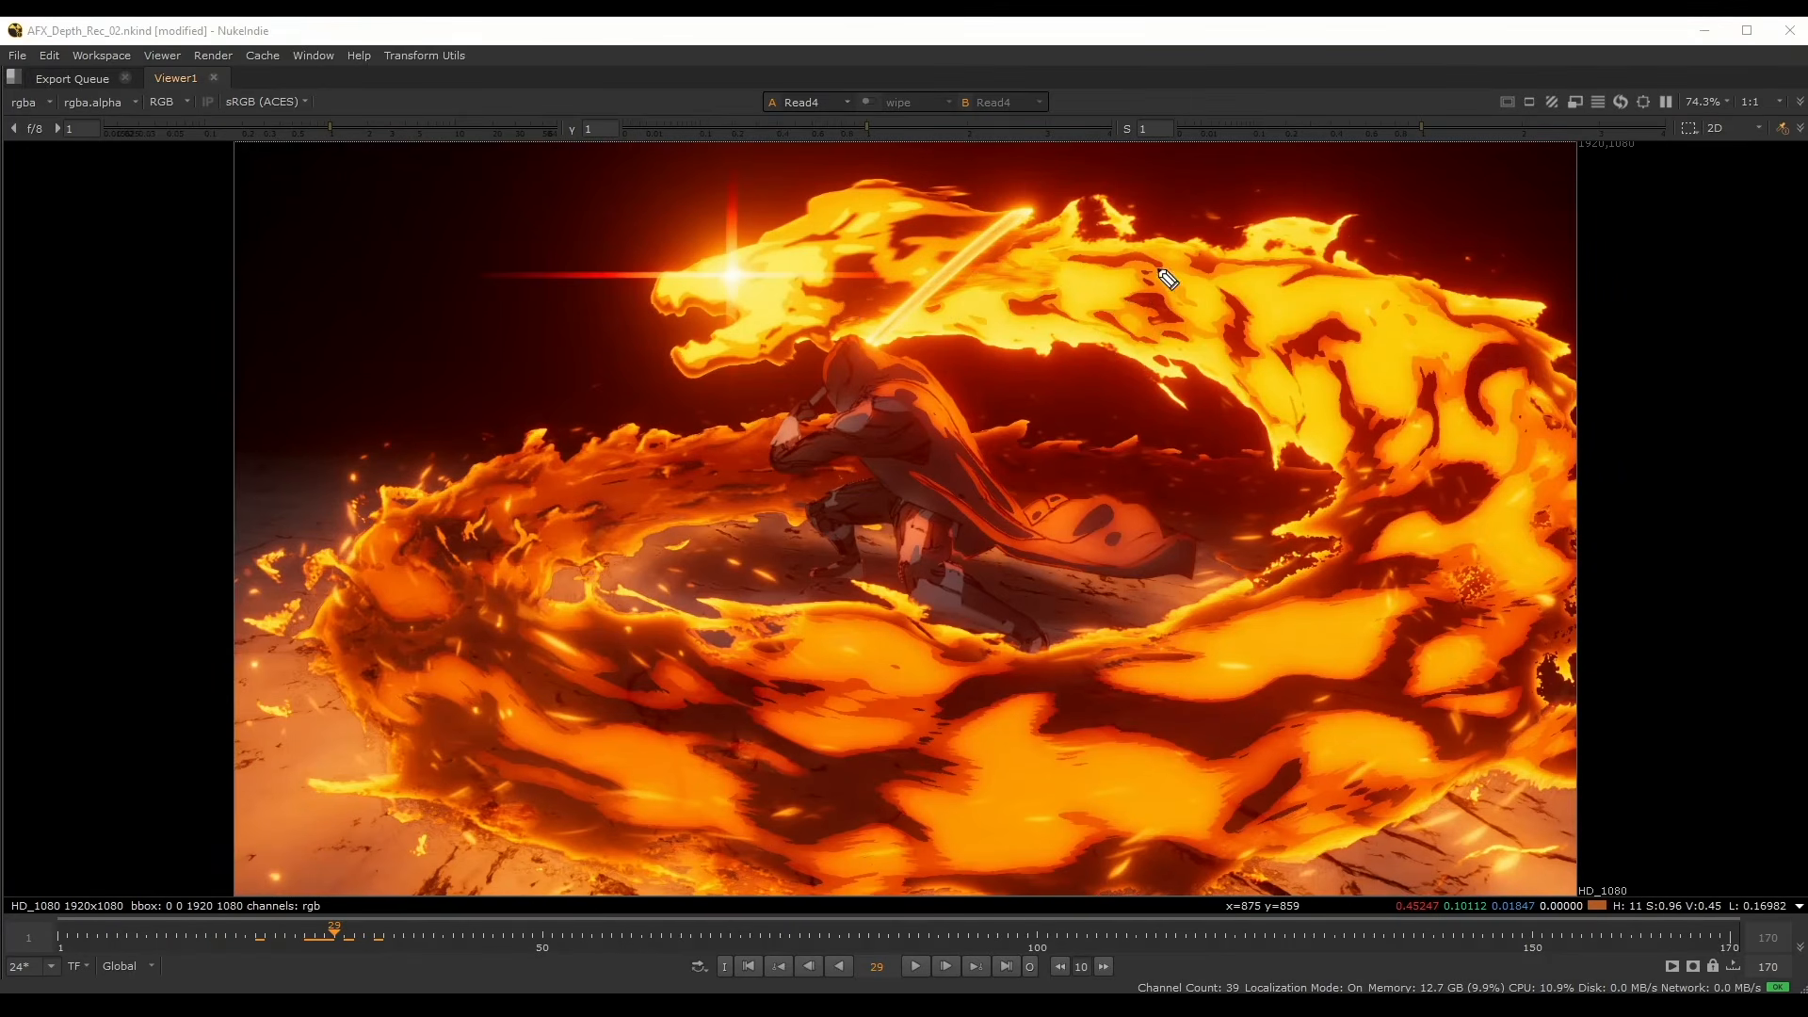
{"action": "mouse_move", "coordinate": [982, 220]}
{"action": "left_mouse_down"}
{"action": "mouse_move", "coordinate": [984, 324]}
{"action": "mouse_move", "coordinate": [1257, 356]}
{"action": "mouse_move", "coordinate": [1153, 235]}
{"action": "mouse_move", "coordinate": [1045, 247]}
{"action": "left_mouse_up"}
{"action": "mouse_move", "coordinate": [1140, 441]}
{"action": "left_mouse_down"}
{"action": "mouse_move", "coordinate": [1035, 419]}
{"action": "mouse_move", "coordinate": [1171, 565]}
{"action": "mouse_move", "coordinate": [1153, 441]}
{"action": "mouse_move", "coordinate": [1136, 442]}
{"action": "left_mouse_up"}
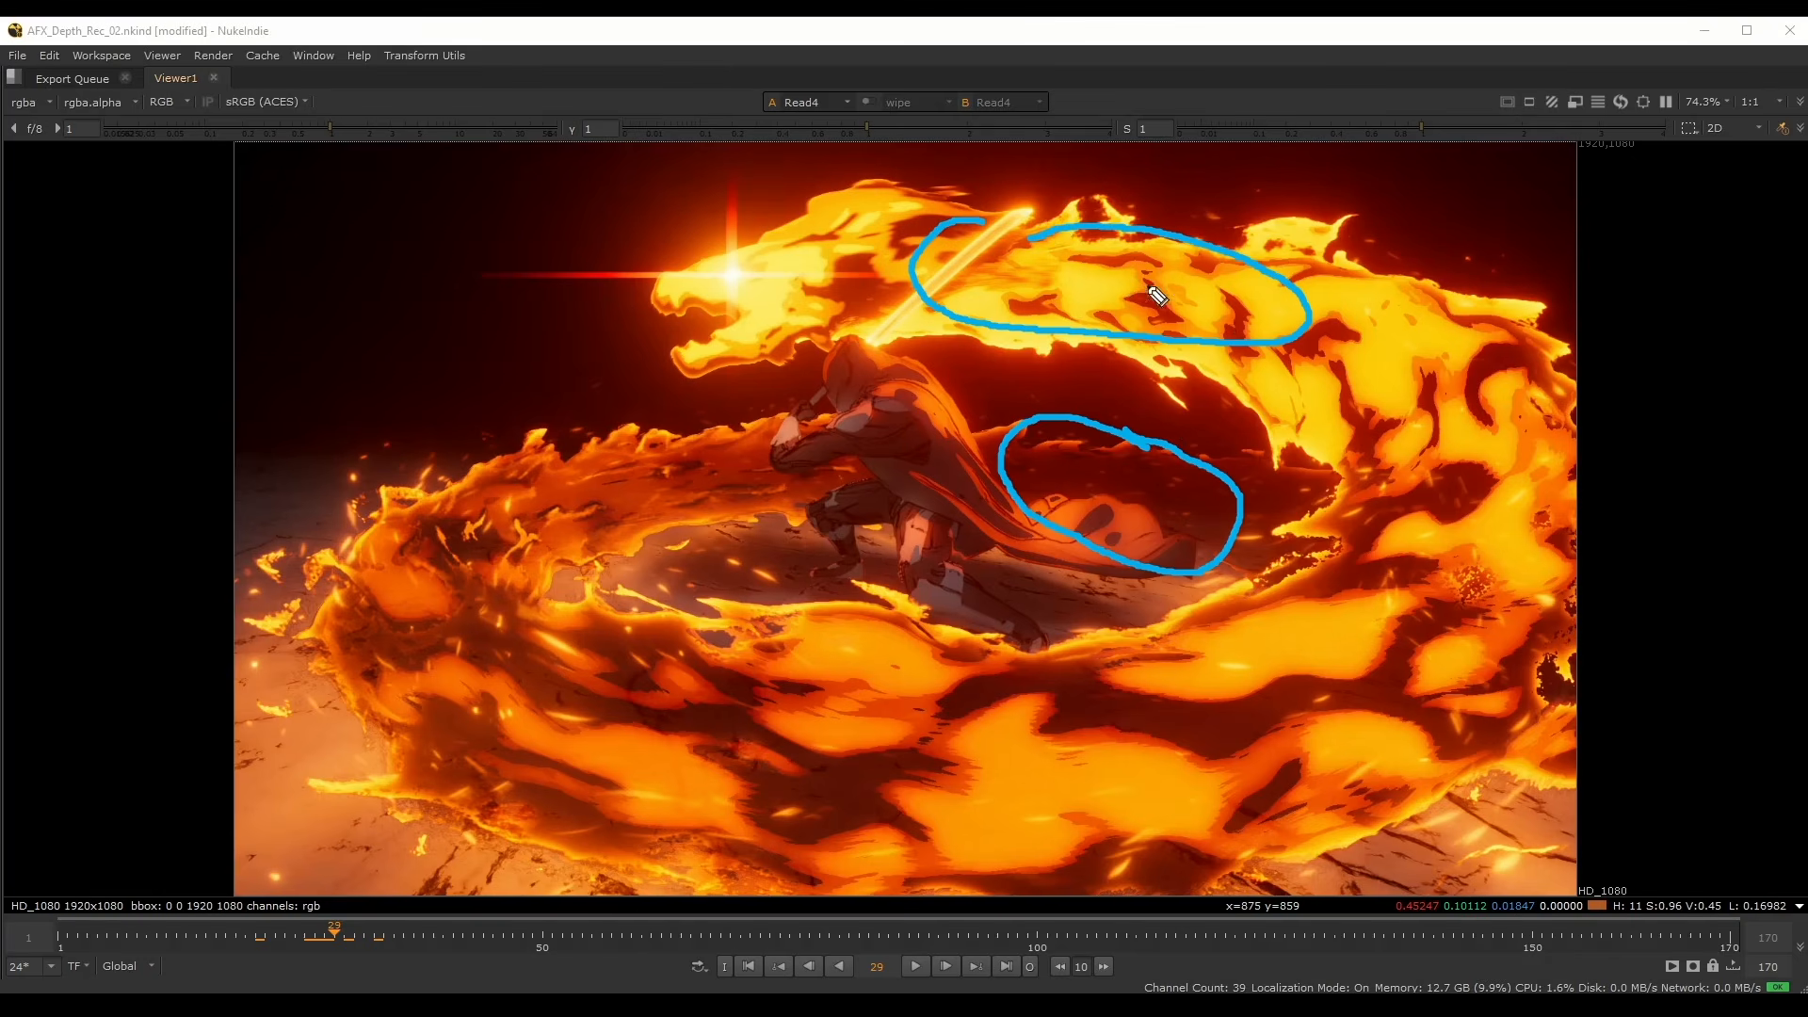
{"action": "mouse_move", "coordinate": [1374, 315]}
{"action": "left_mouse_down"}
{"action": "mouse_move", "coordinate": [1294, 362]}
{"action": "mouse_move", "coordinate": [1427, 357]}
{"action": "mouse_move", "coordinate": [1356, 300]}
{"action": "left_mouse_up"}
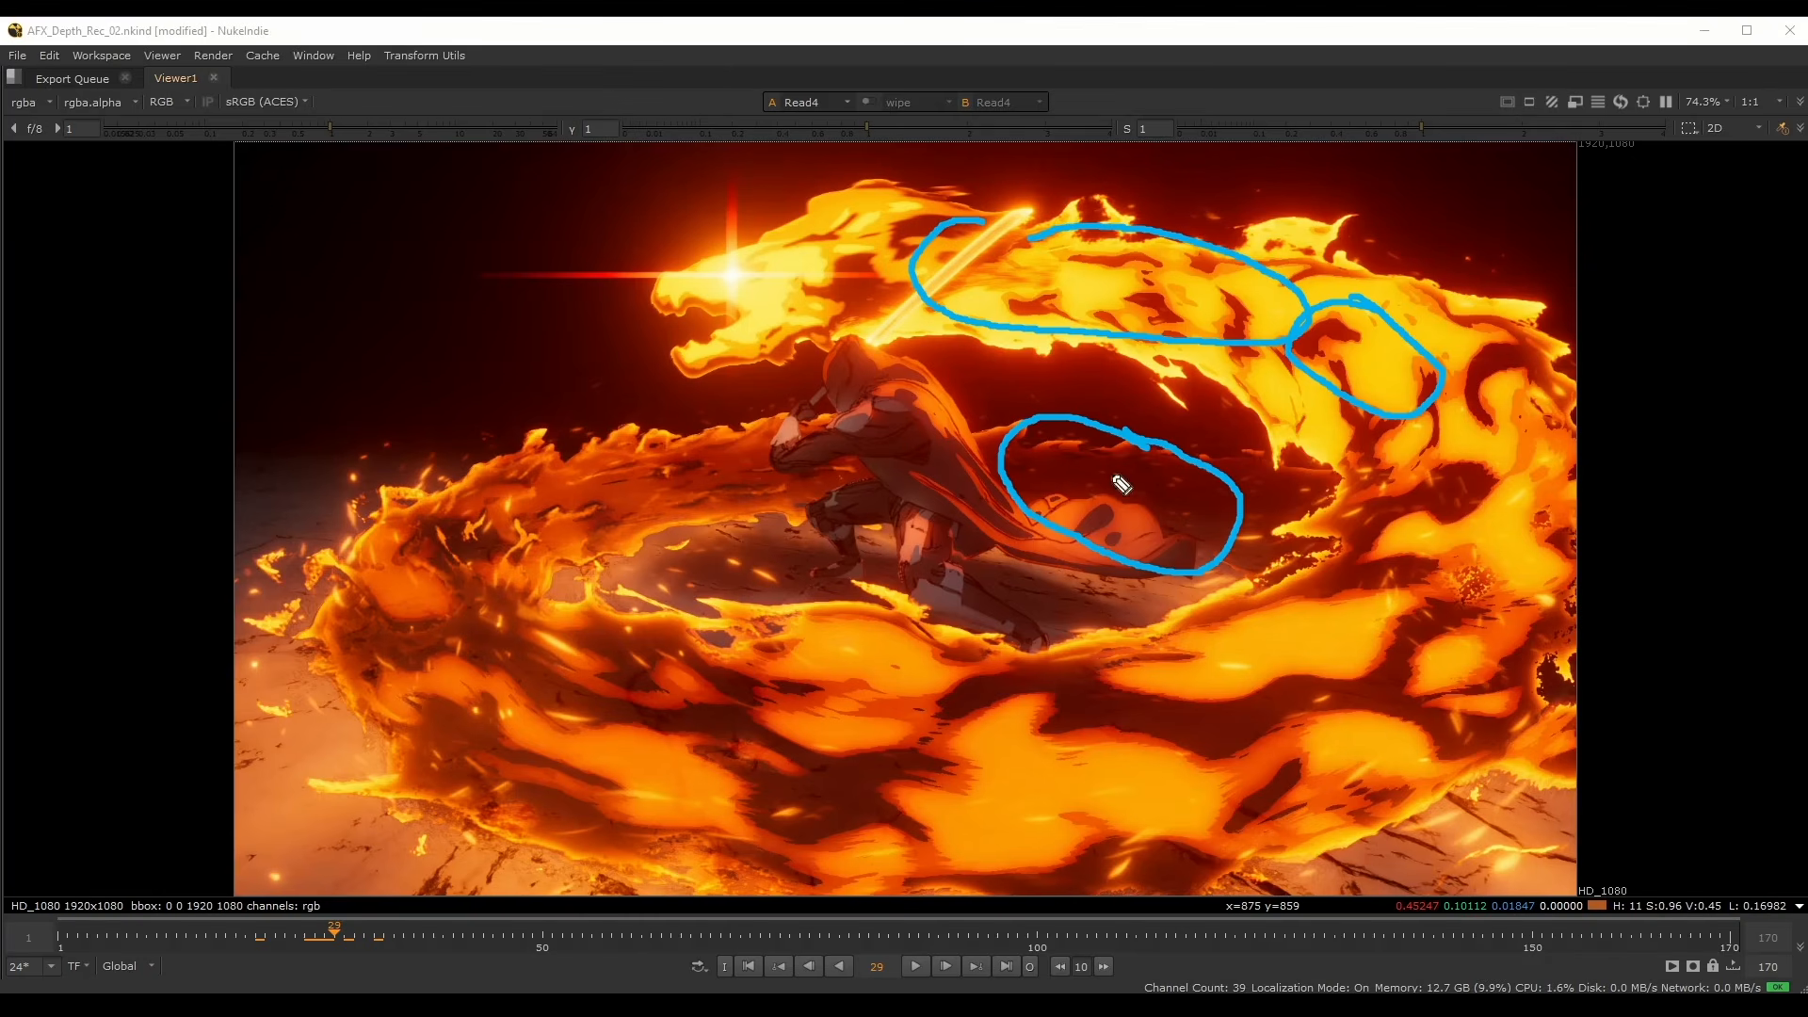
{"action": "mouse_move", "coordinate": [1111, 248]}
{"action": "left_mouse_down"}
{"action": "mouse_move", "coordinate": [1046, 266]}
{"action": "mouse_move", "coordinate": [1088, 239]}
{"action": "left_mouse_up"}
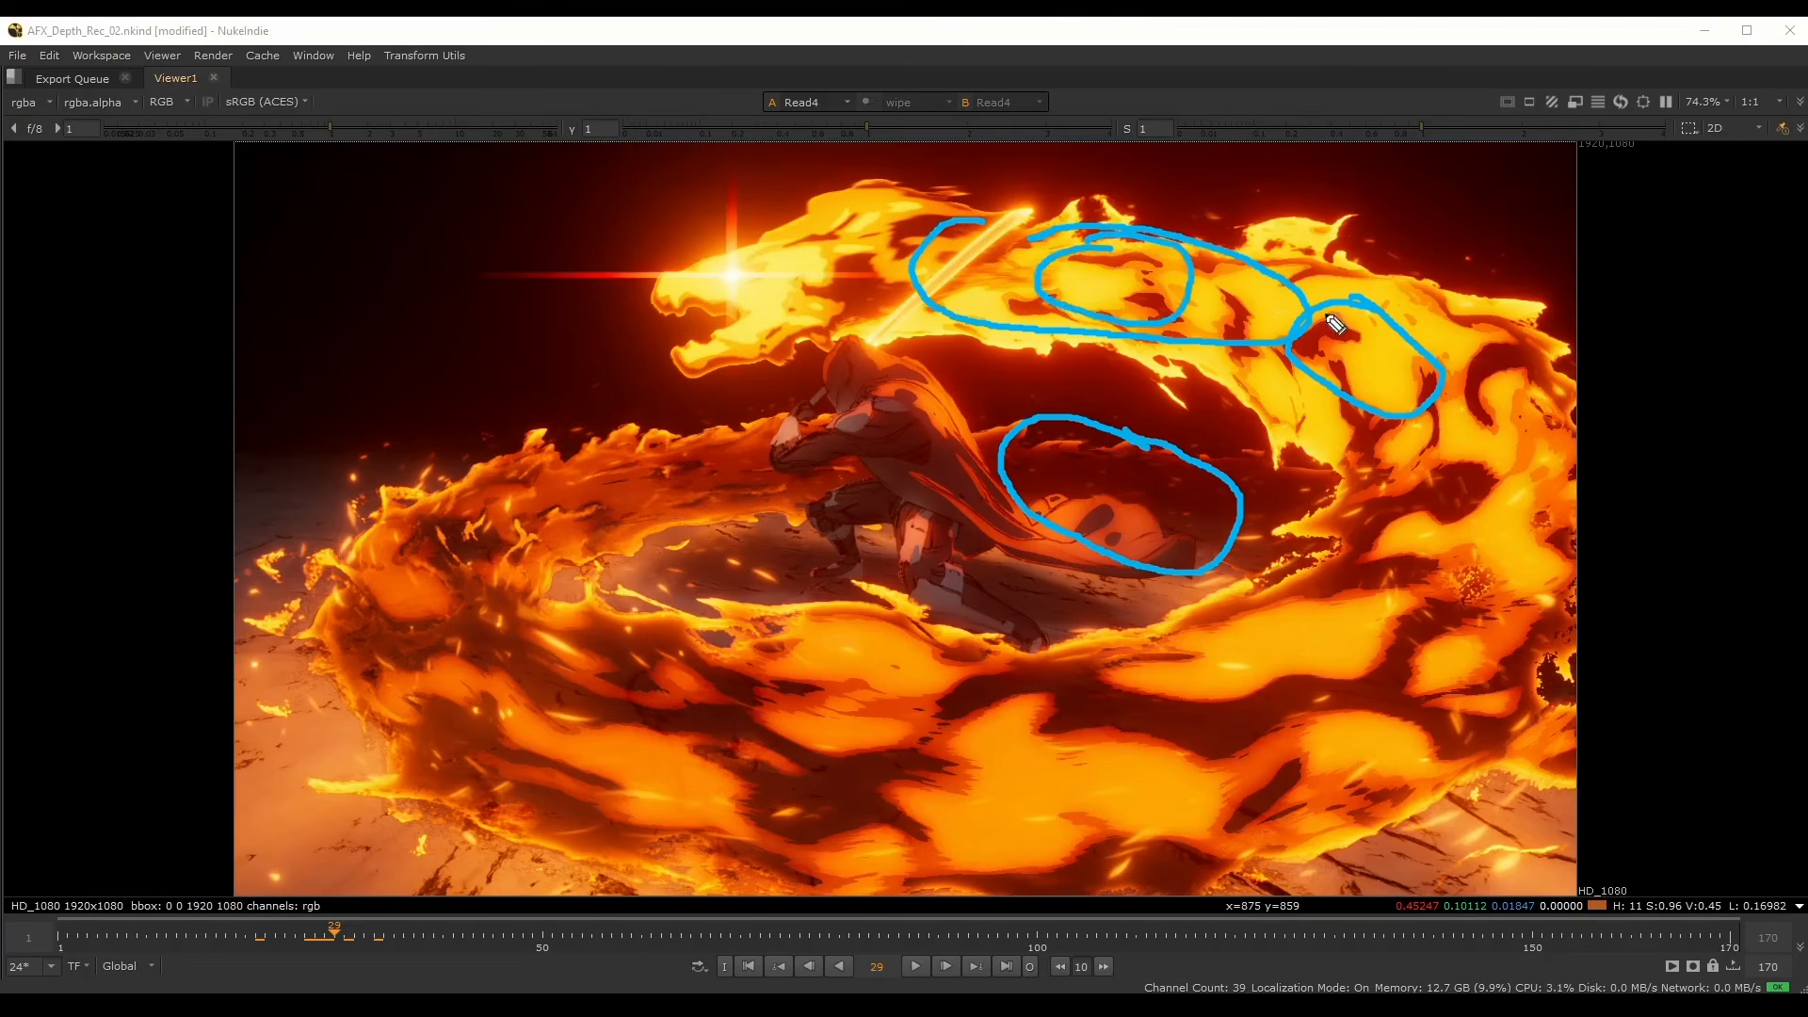
{"action": "mouse_move", "coordinate": [1362, 330]}
{"action": "left_mouse_down"}
{"action": "mouse_move", "coordinate": [1323, 395]}
{"action": "mouse_move", "coordinate": [1401, 331]}
{"action": "left_mouse_up"}
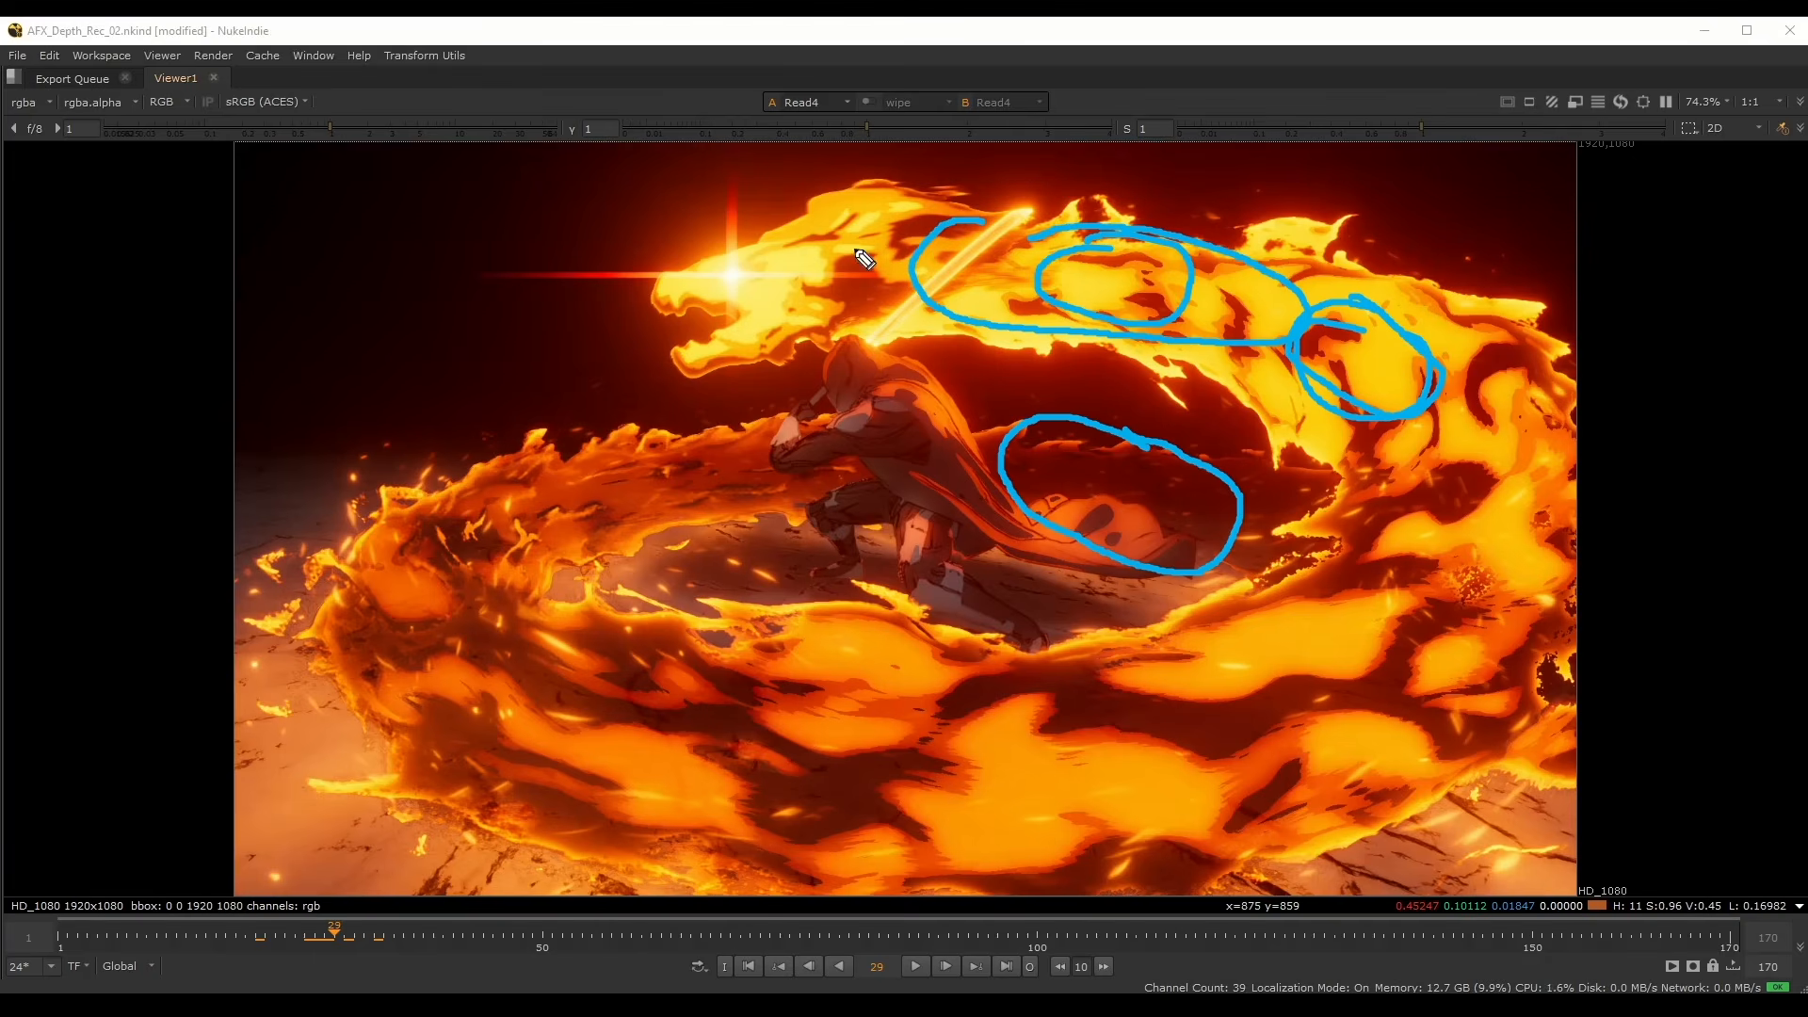
{"action": "mouse_move", "coordinate": [866, 240]}
{"action": "left_mouse_down"}
{"action": "mouse_move", "coordinate": [720, 315]}
{"action": "mouse_move", "coordinate": [872, 198]}
{"action": "left_mouse_up"}
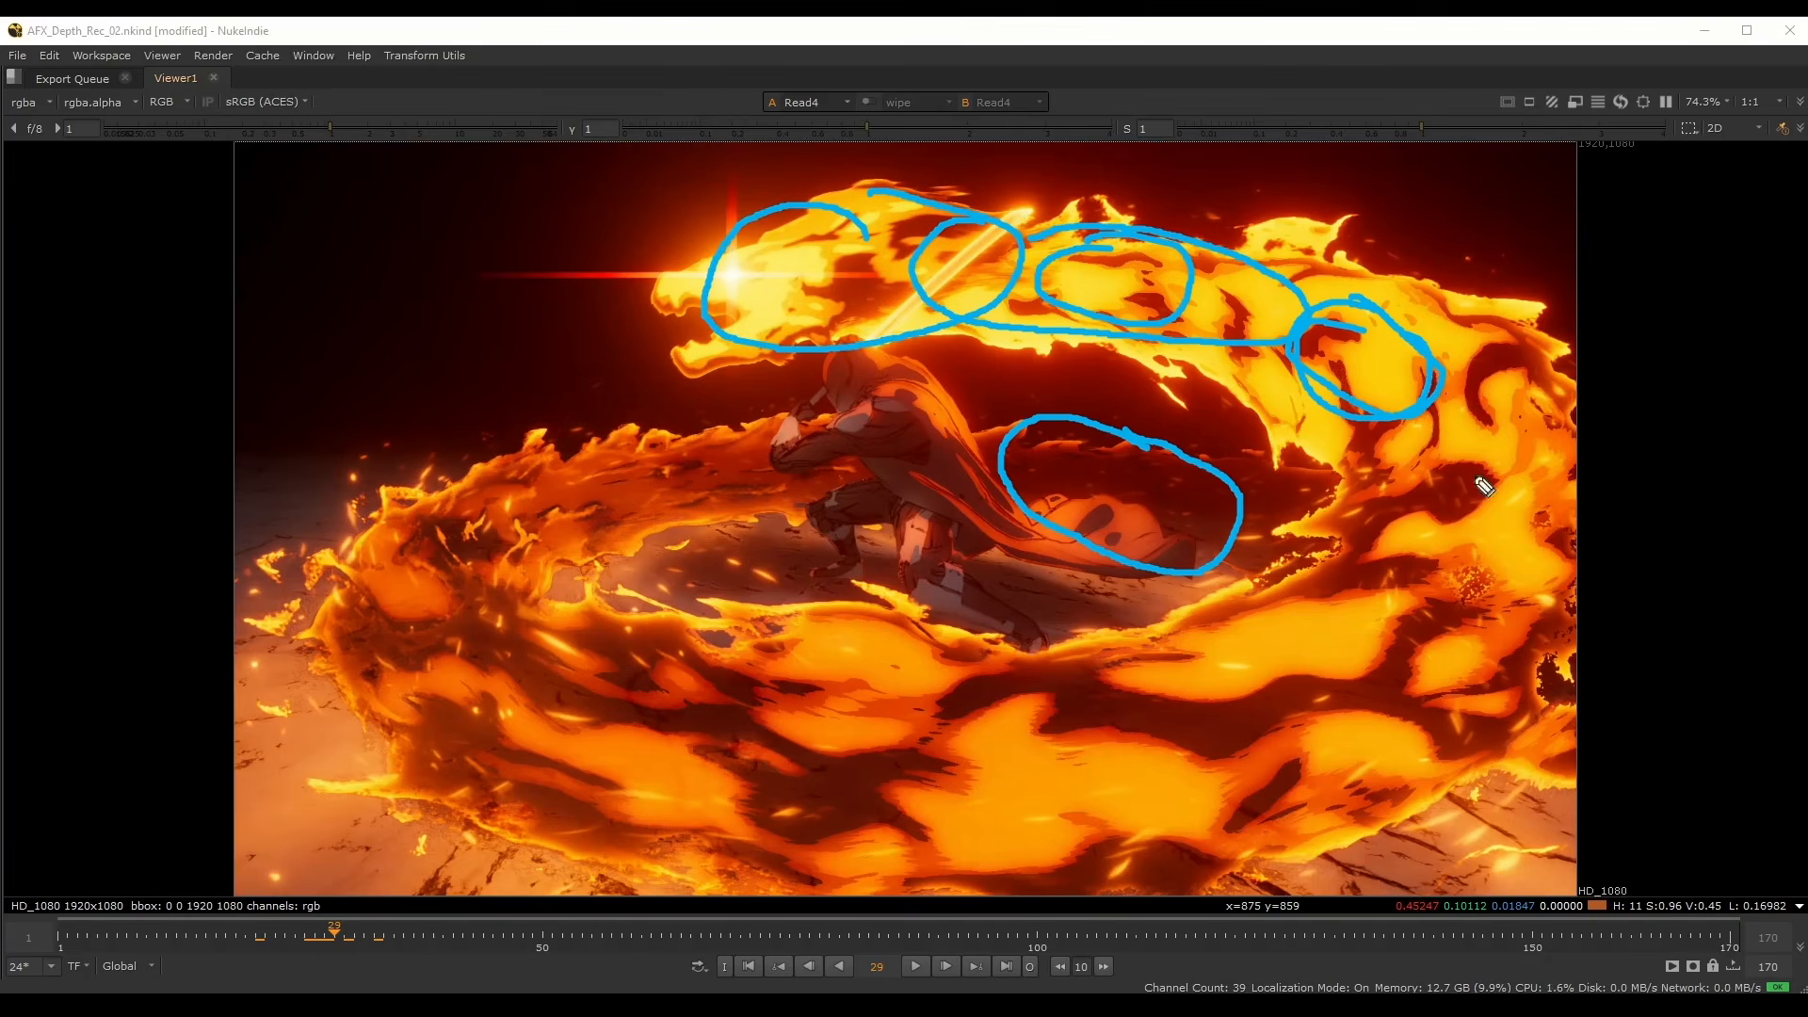
{"action": "mouse_move", "coordinate": [1357, 370]}
{"action": "left_mouse_down"}
{"action": "mouse_move", "coordinate": [1384, 385]}
{"action": "mouse_move", "coordinate": [1211, 724]}
{"action": "mouse_move", "coordinate": [556, 686]}
{"action": "mouse_move", "coordinate": [622, 483]}
{"action": "mouse_move", "coordinate": [781, 439]}
{"action": "left_mouse_up"}
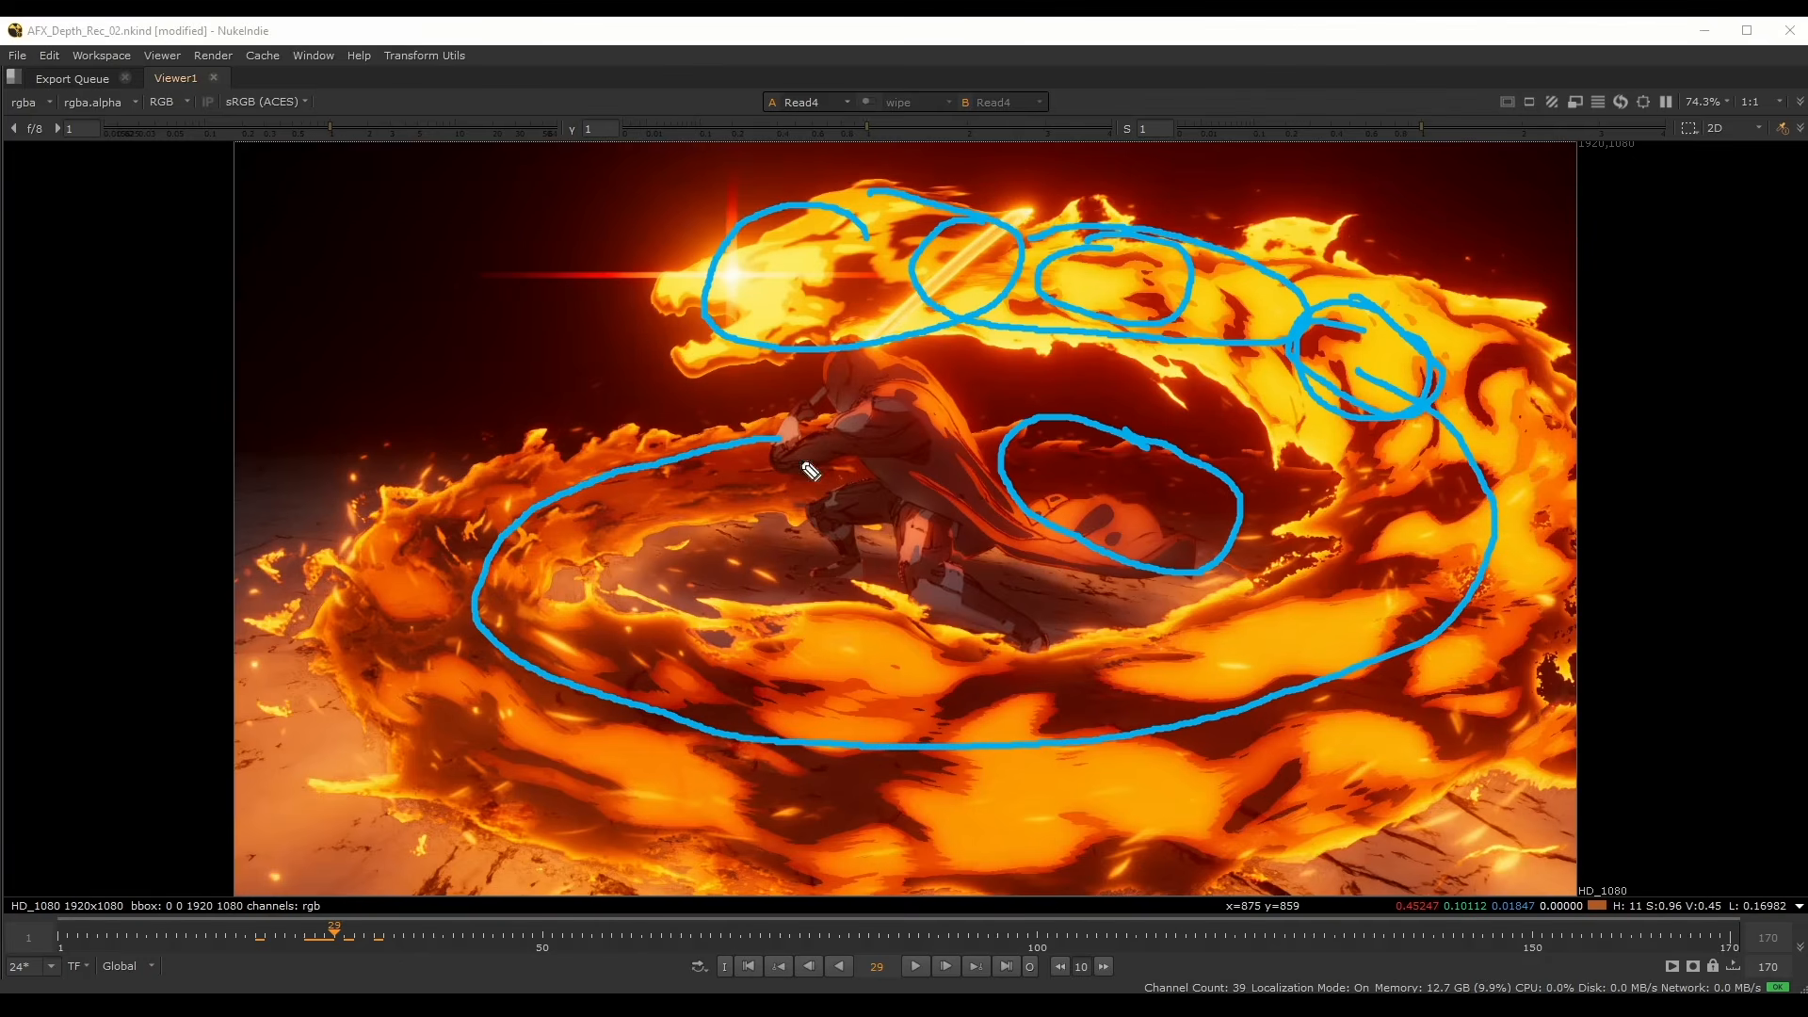
{"action": "key", "text": "ctrl+z"}
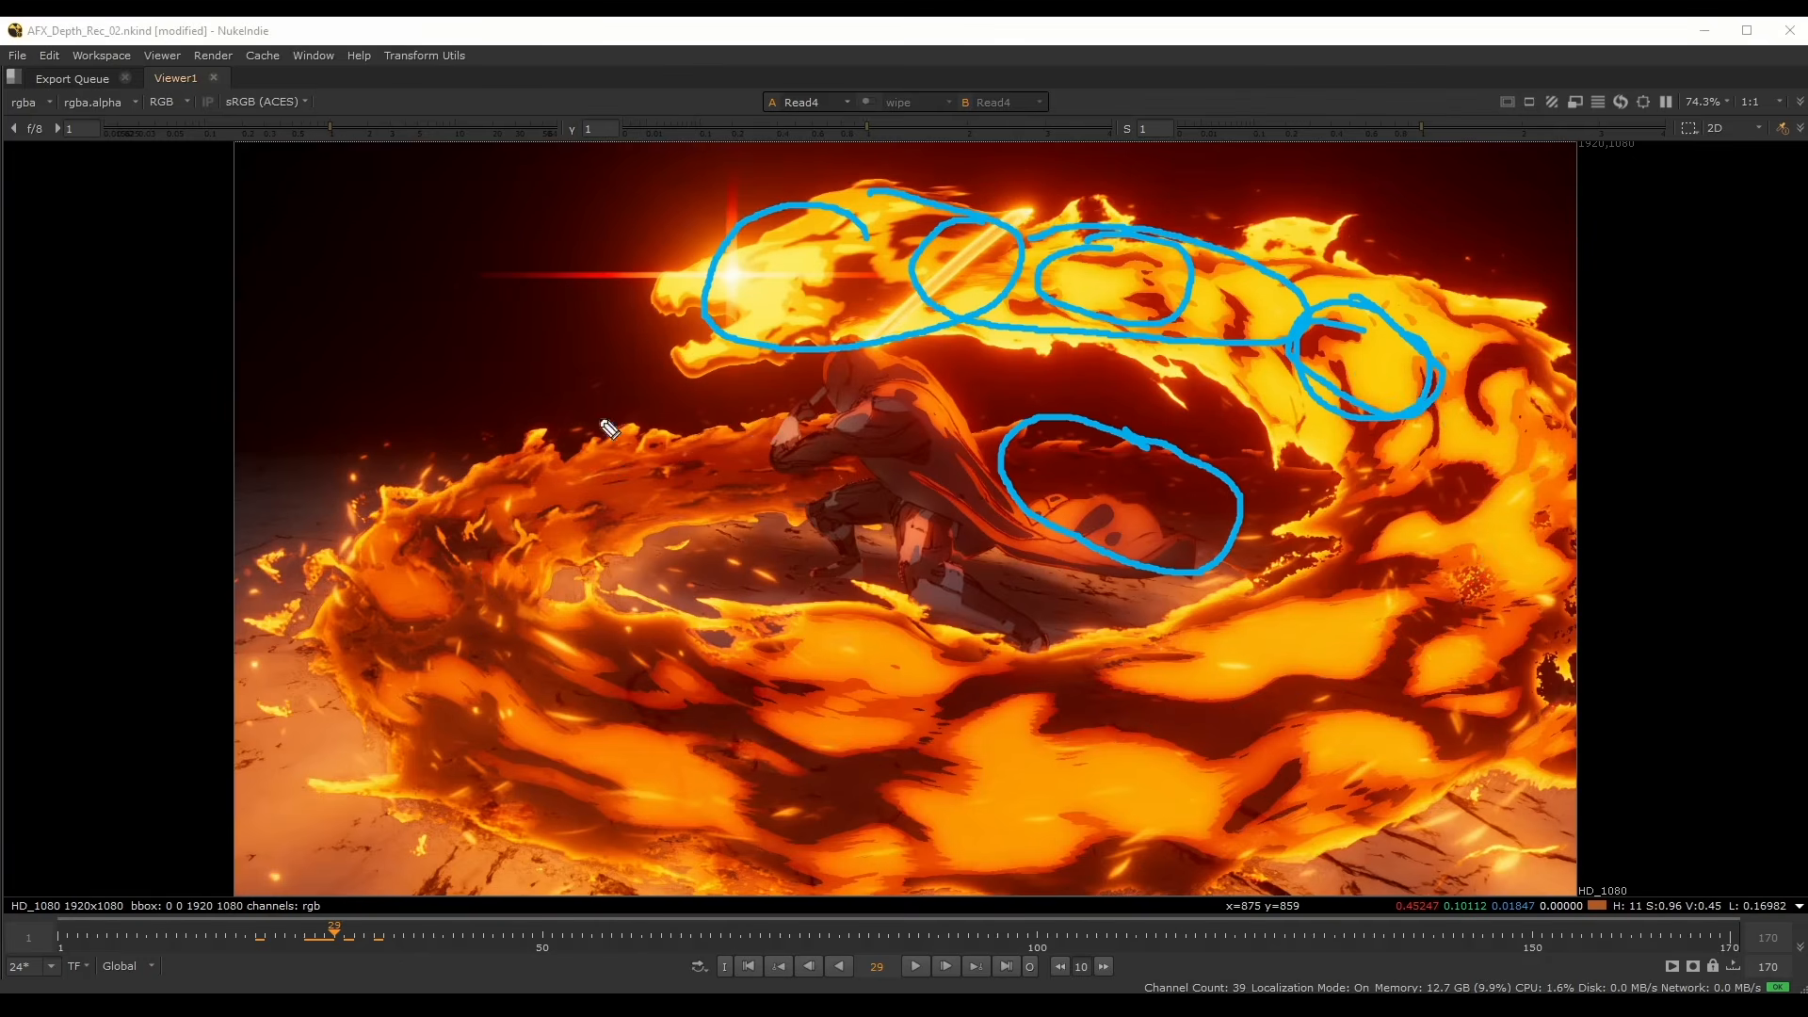
{"action": "key", "text": "ctrl+z"}
{"action": "key", "text": "ctrl+z"}
{"action": "key", "text": "ctrl+z"}
{"action": "key", "text": "ctrl+z"}
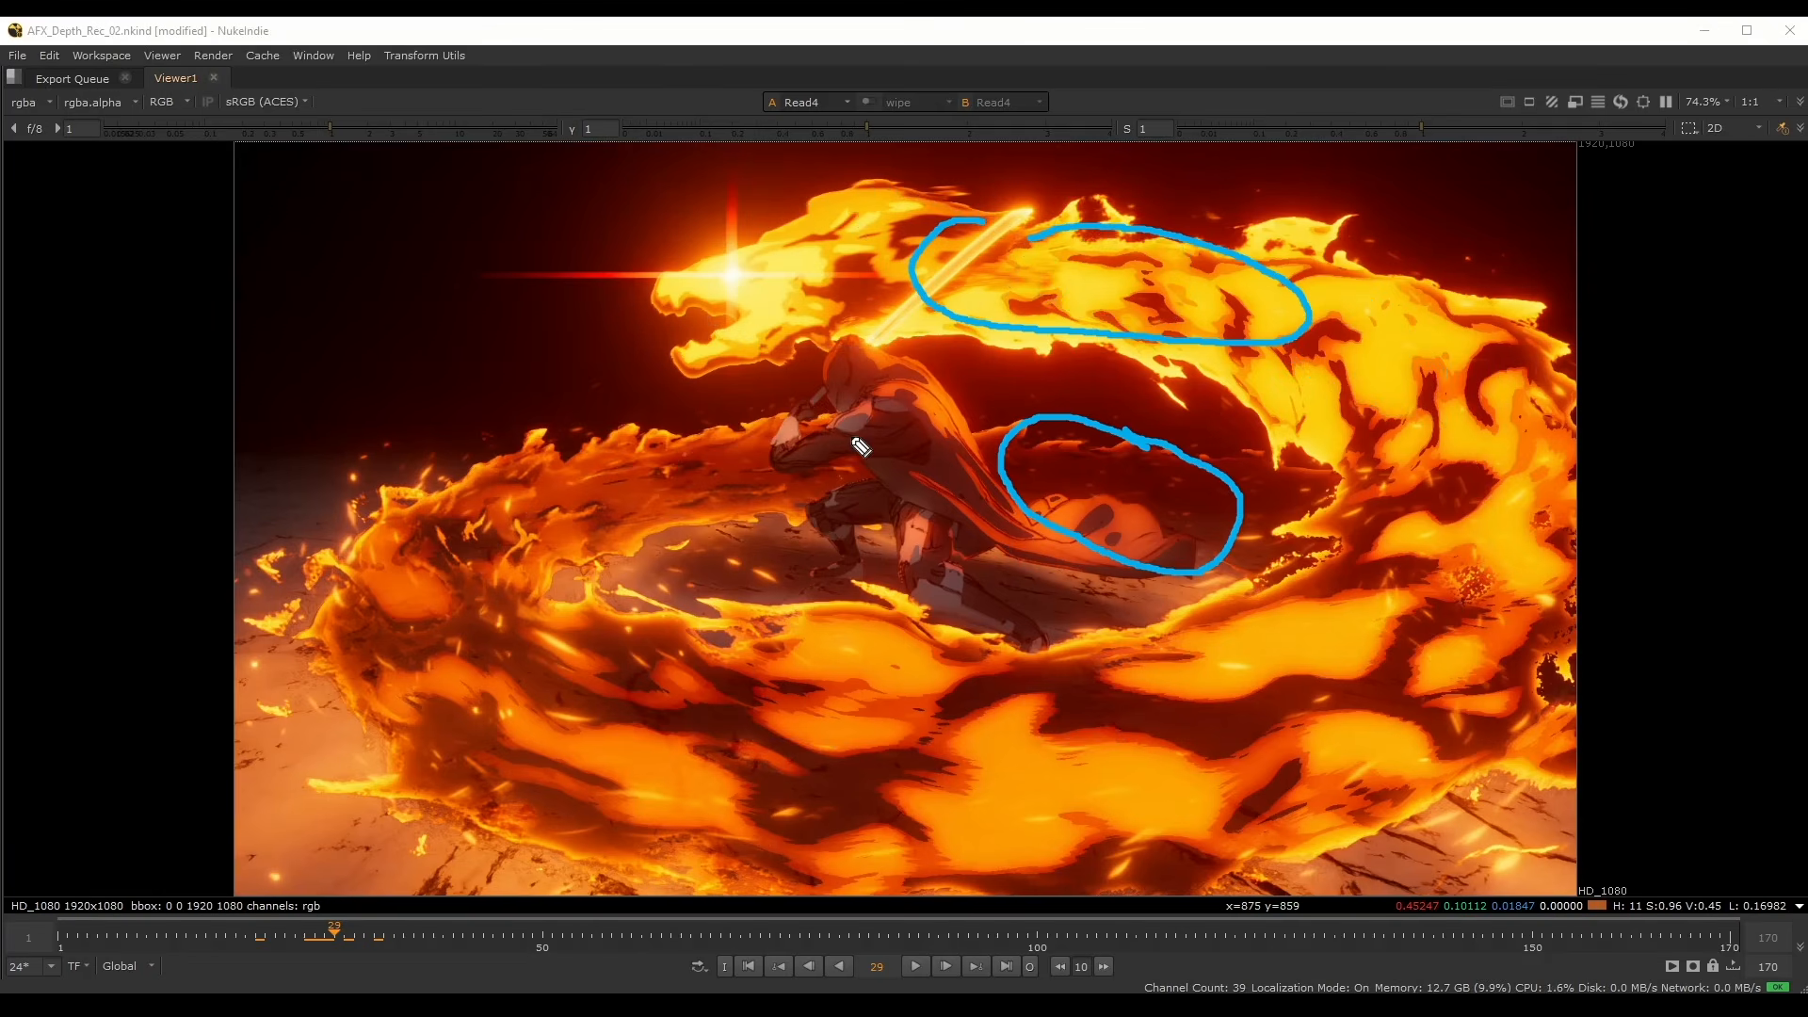
{"action": "key", "text": "ctrl+z"}
{"action": "key", "text": "ctrl+z"}
{"action": "mouse_move", "coordinate": [772, 229]}
{"action": "left_mouse_down"}
{"action": "mouse_move", "coordinate": [763, 410]}
{"action": "mouse_move", "coordinate": [784, 177]}
{"action": "left_mouse_up"}
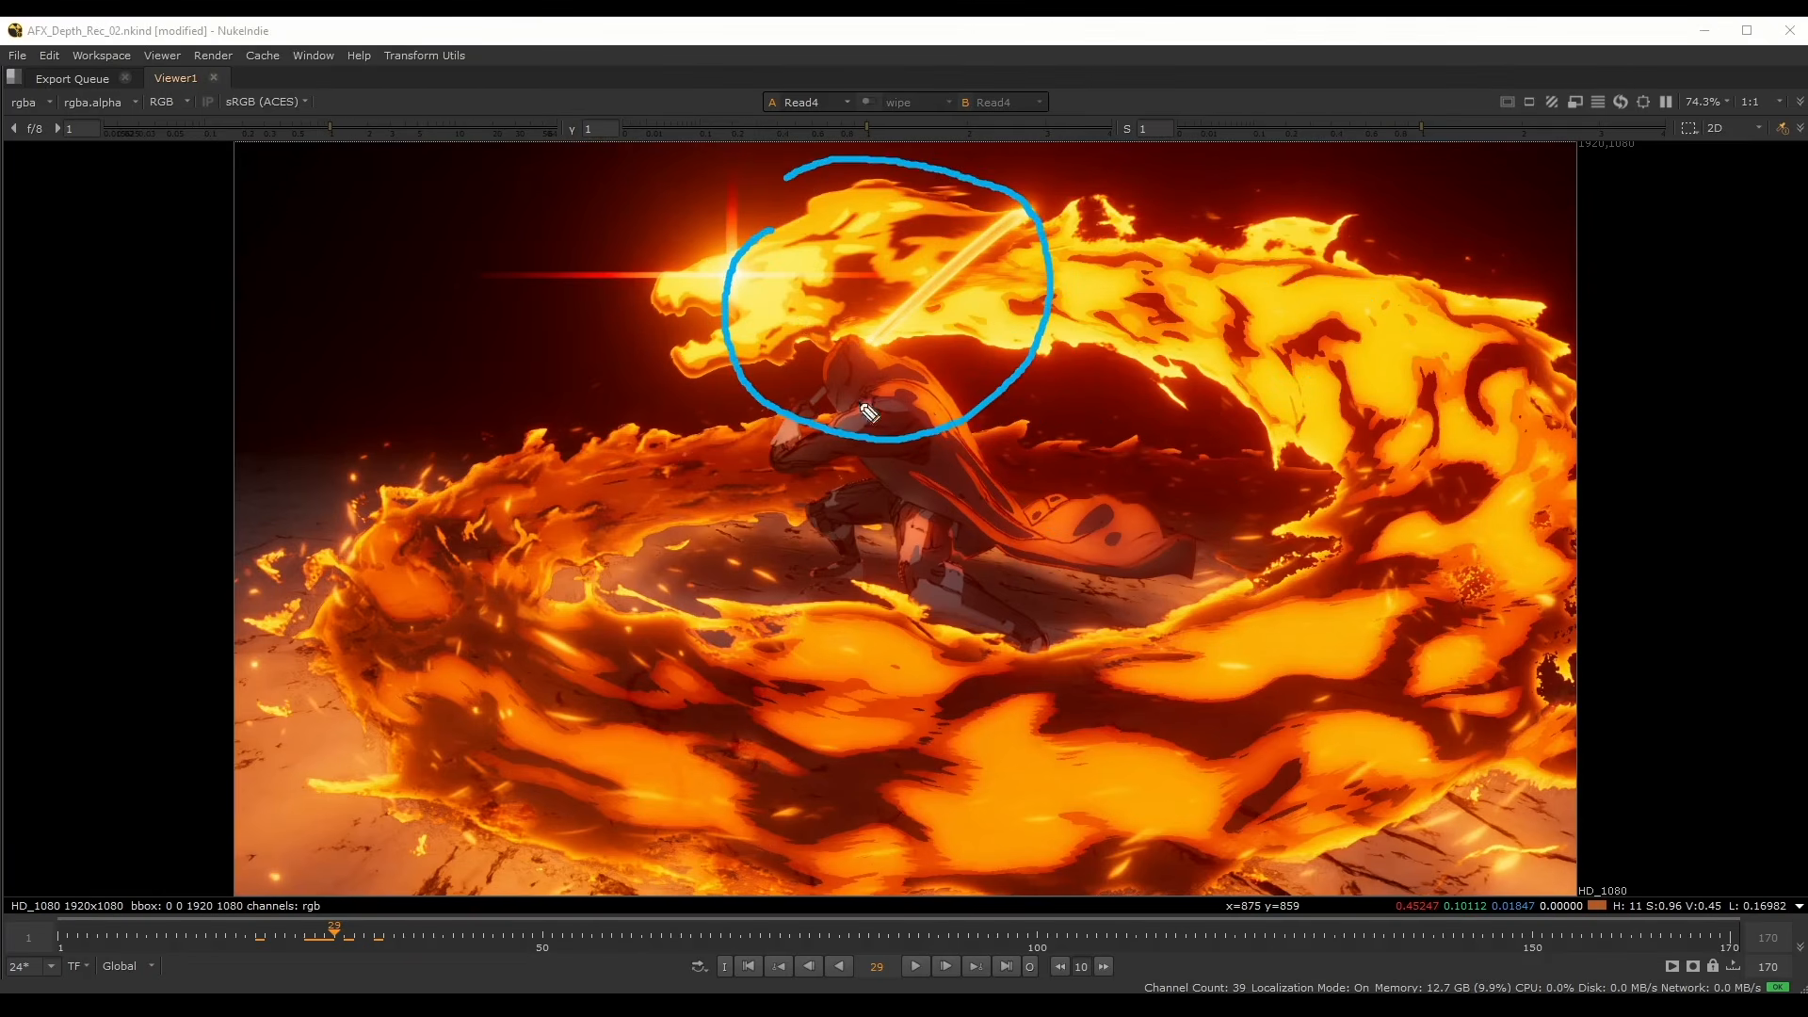
{"action": "key", "text": "Escape"}
- View Read5 (test_01.mov) in the enlarged viewer
{"action": "scroll", "coordinate": [895, 380], "scroll_direction": "down", "scroll_amount": 1}
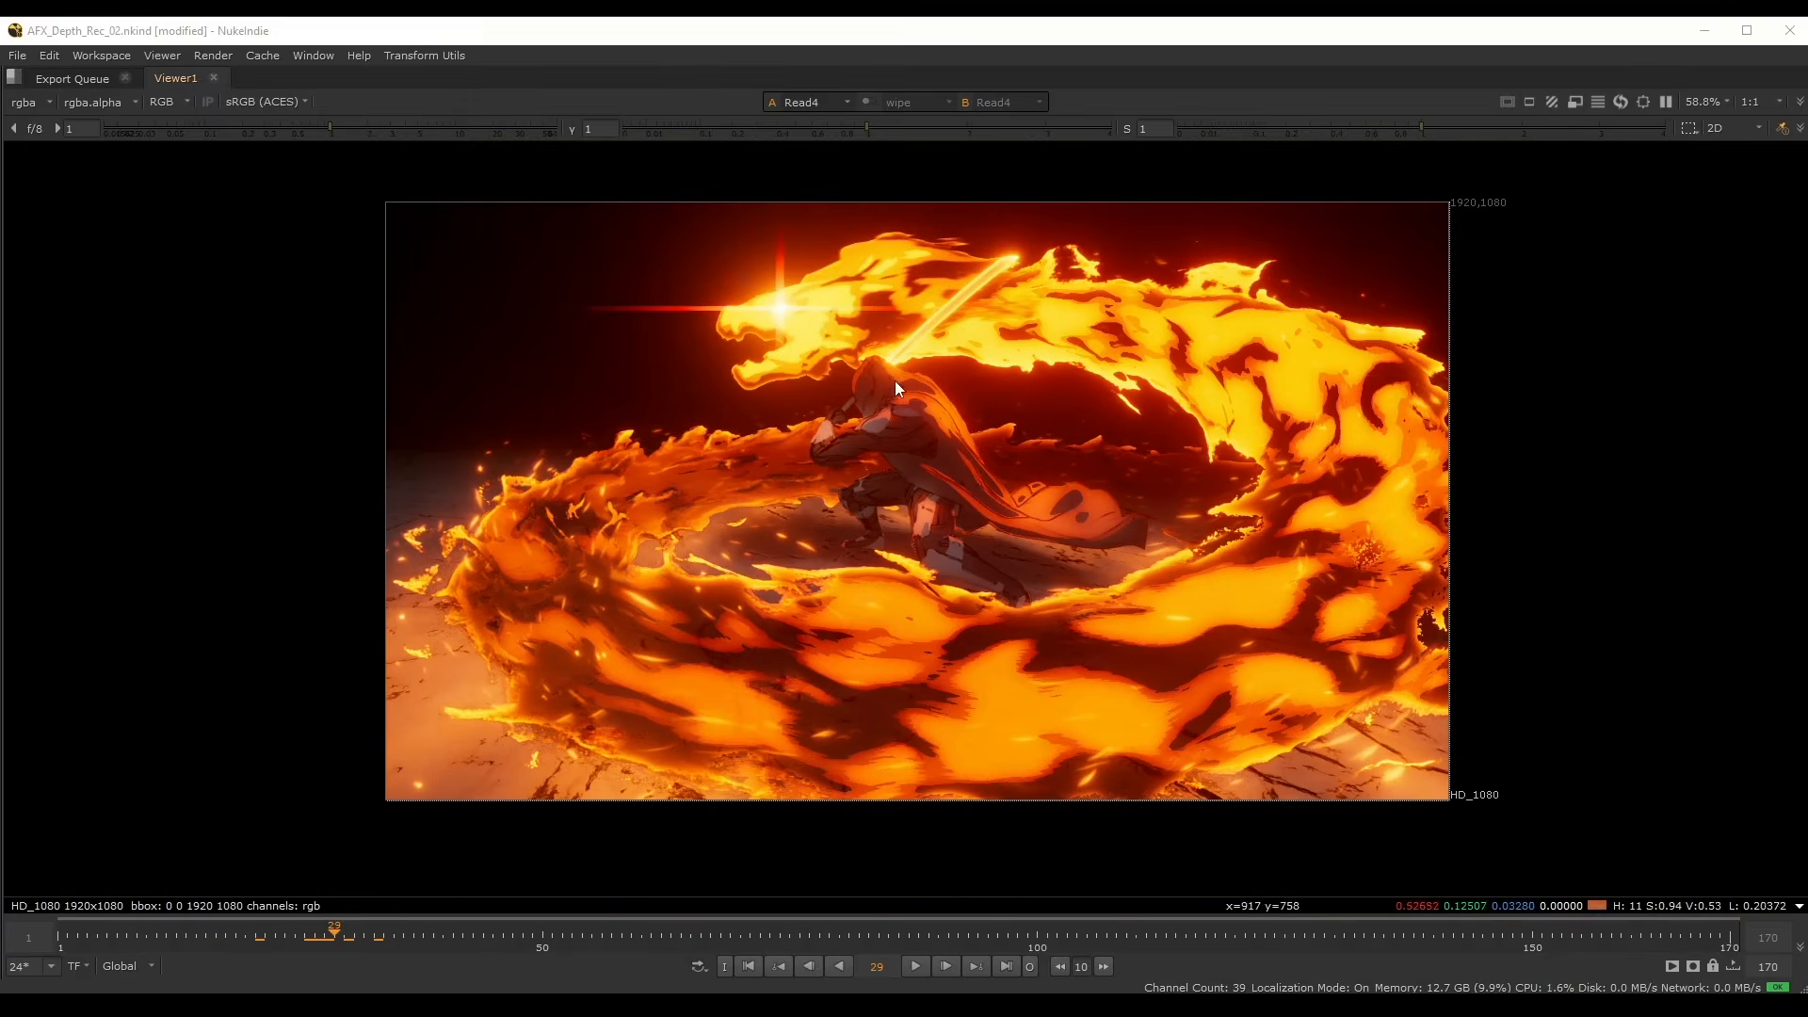
{"action": "key", "text": "f"}
{"action": "key", "text": "space"}
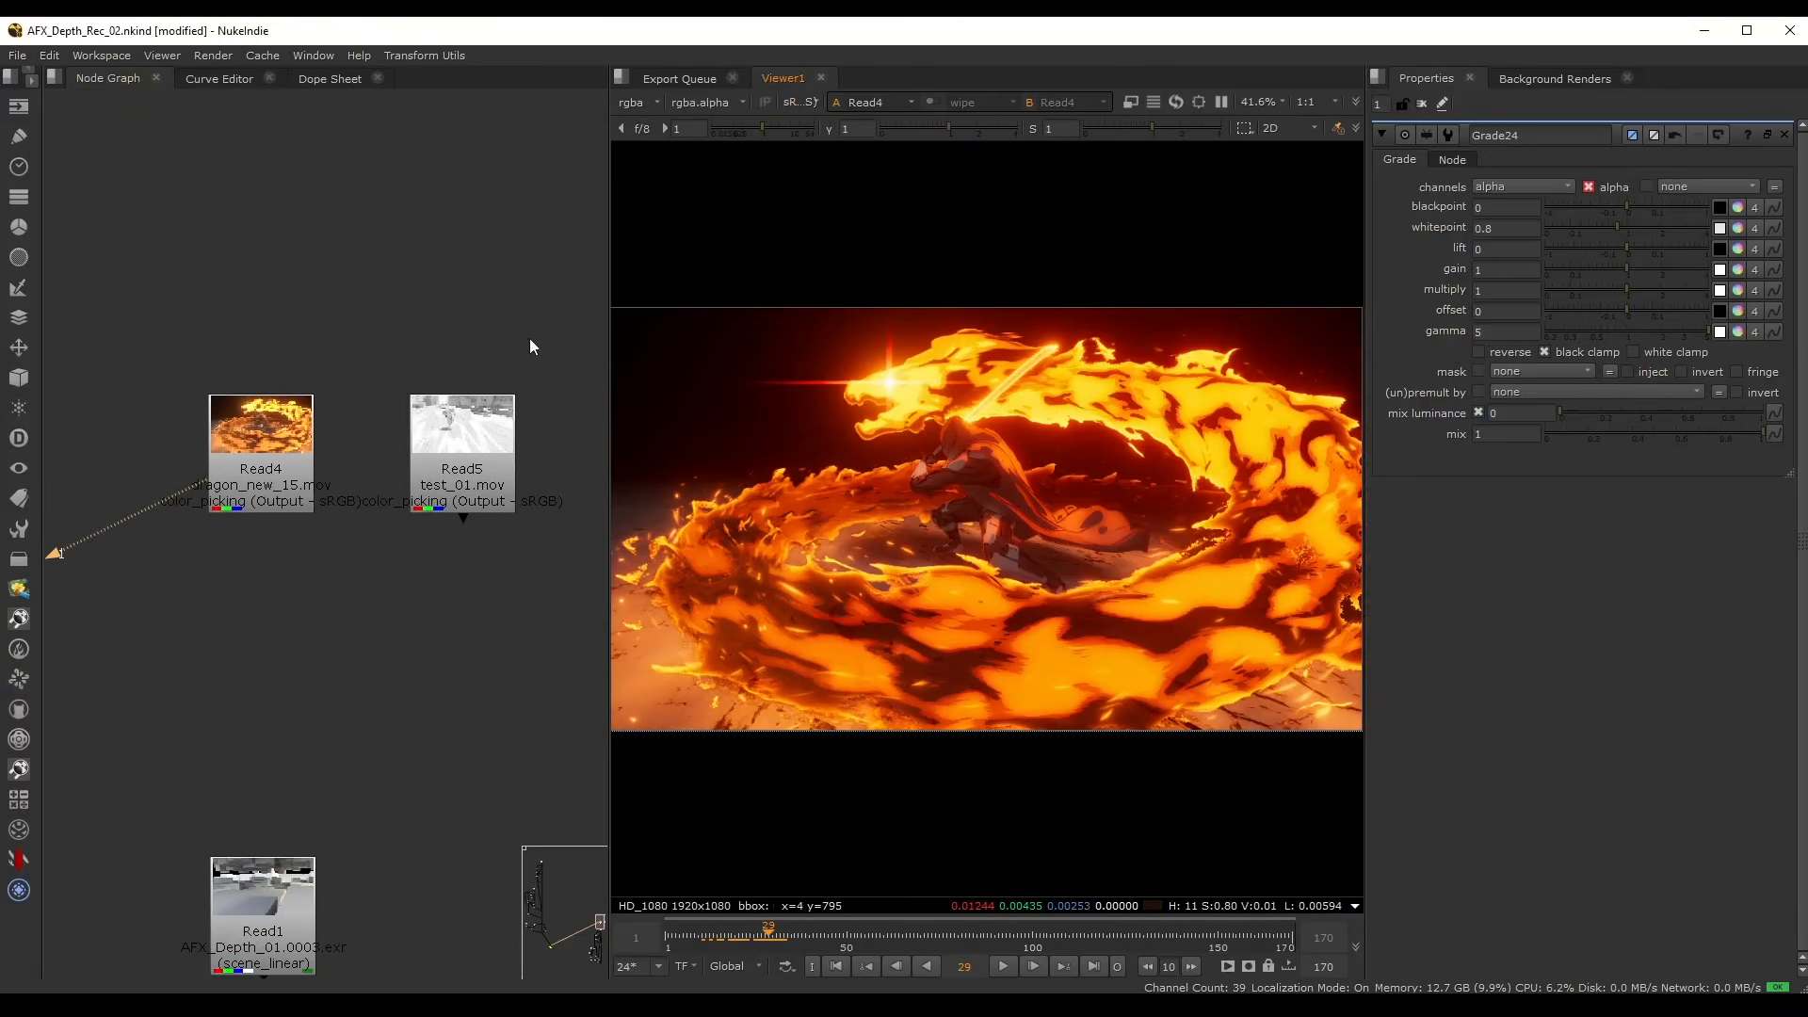
{"action": "middle_click_drag", "start_coordinate": [529, 337], "coordinate": [489, 294]}
{"action": "scroll", "coordinate": [490, 293], "scroll_direction": "up", "scroll_amount": 2}
{"action": "left_click", "coordinate": [370, 414]}
{"action": "key", "text": "1"}
{"action": "key", "text": "space"}
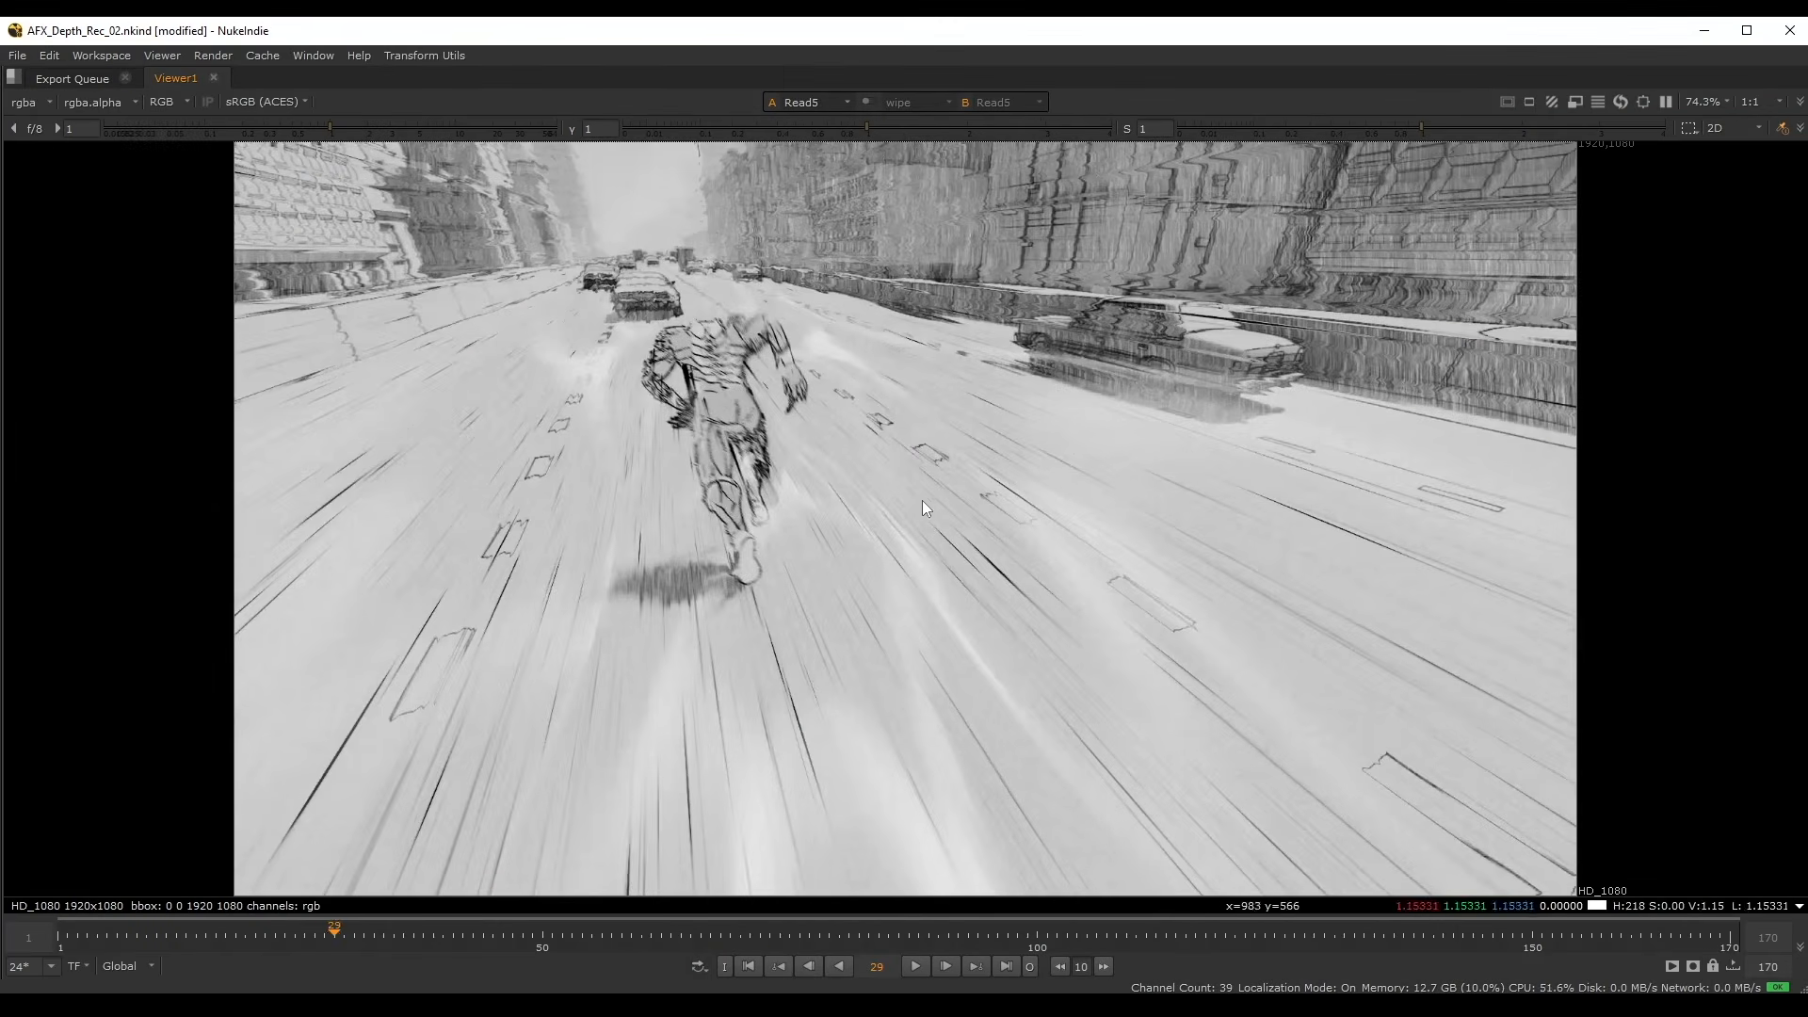
- Scrub Read5 through frames 11, 4 and 12 to examine the sketch outlines on near and distant objects
{"action": "left_click", "coordinate": [227, 937]}
{"action": "left_click_drag", "start_coordinate": [228, 941], "coordinate": [158, 949]}
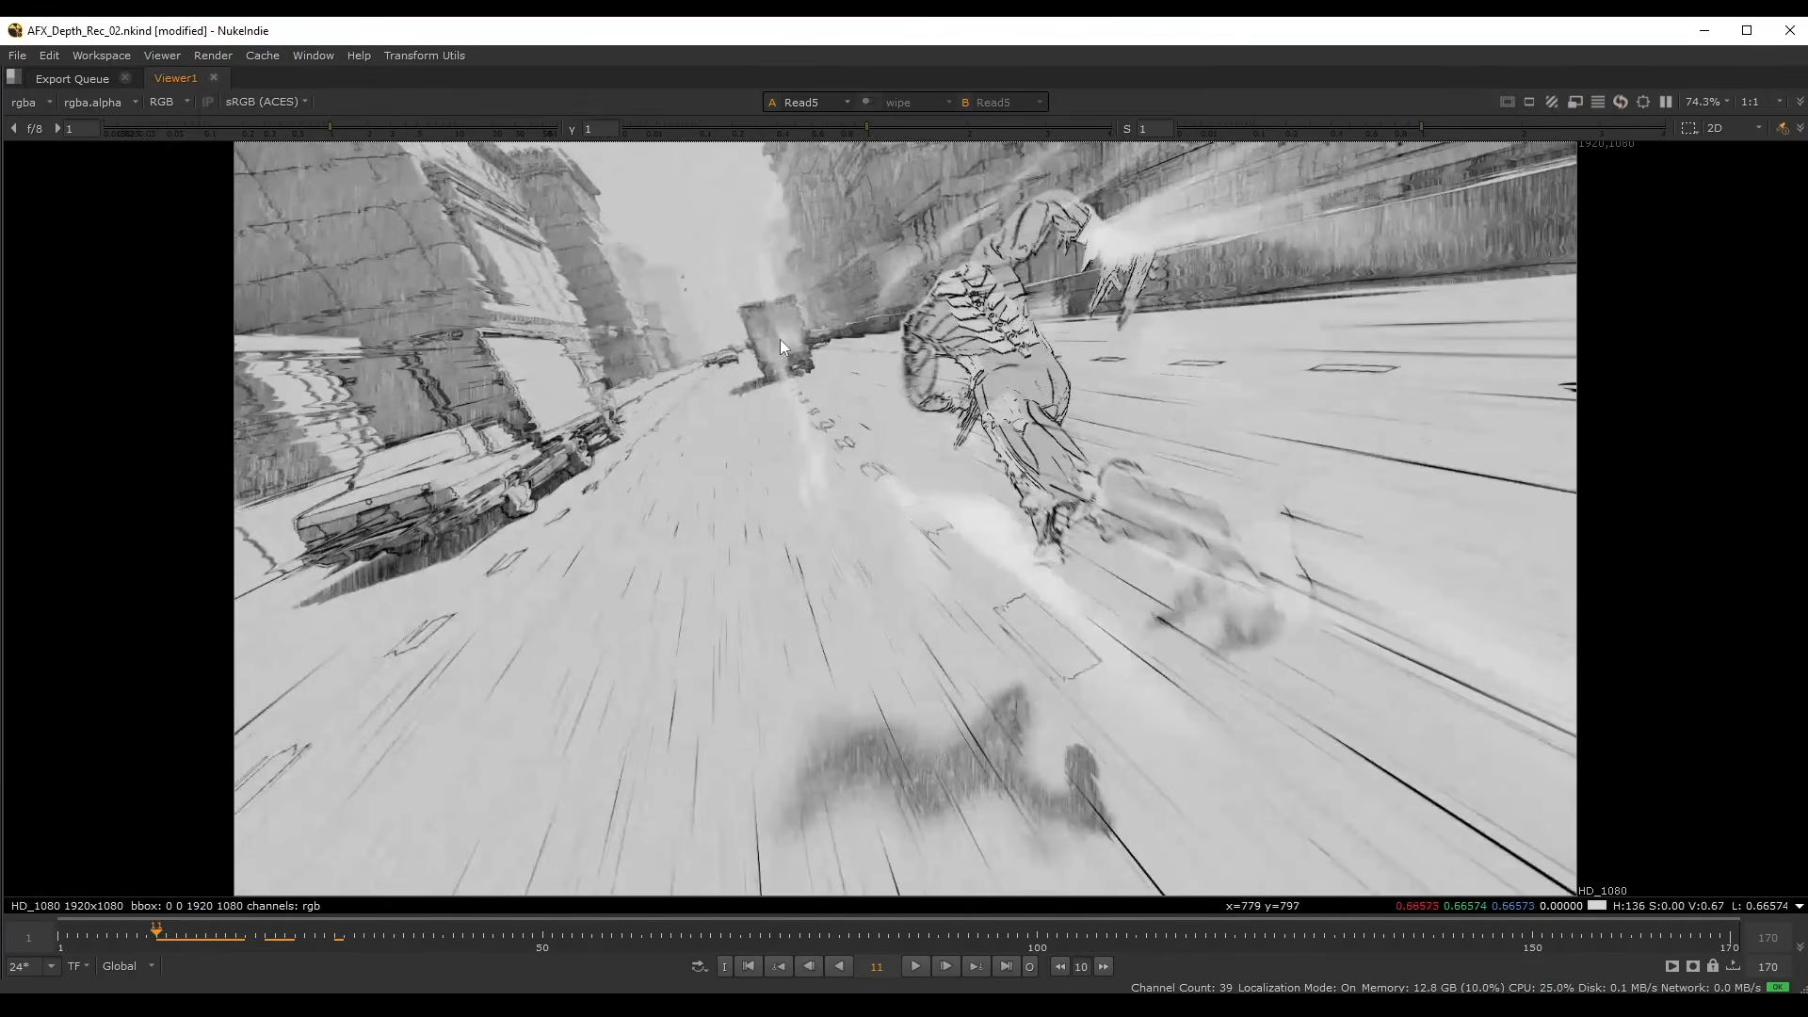
{"action": "left_click_drag", "start_coordinate": [209, 932], "coordinate": [88, 925]}
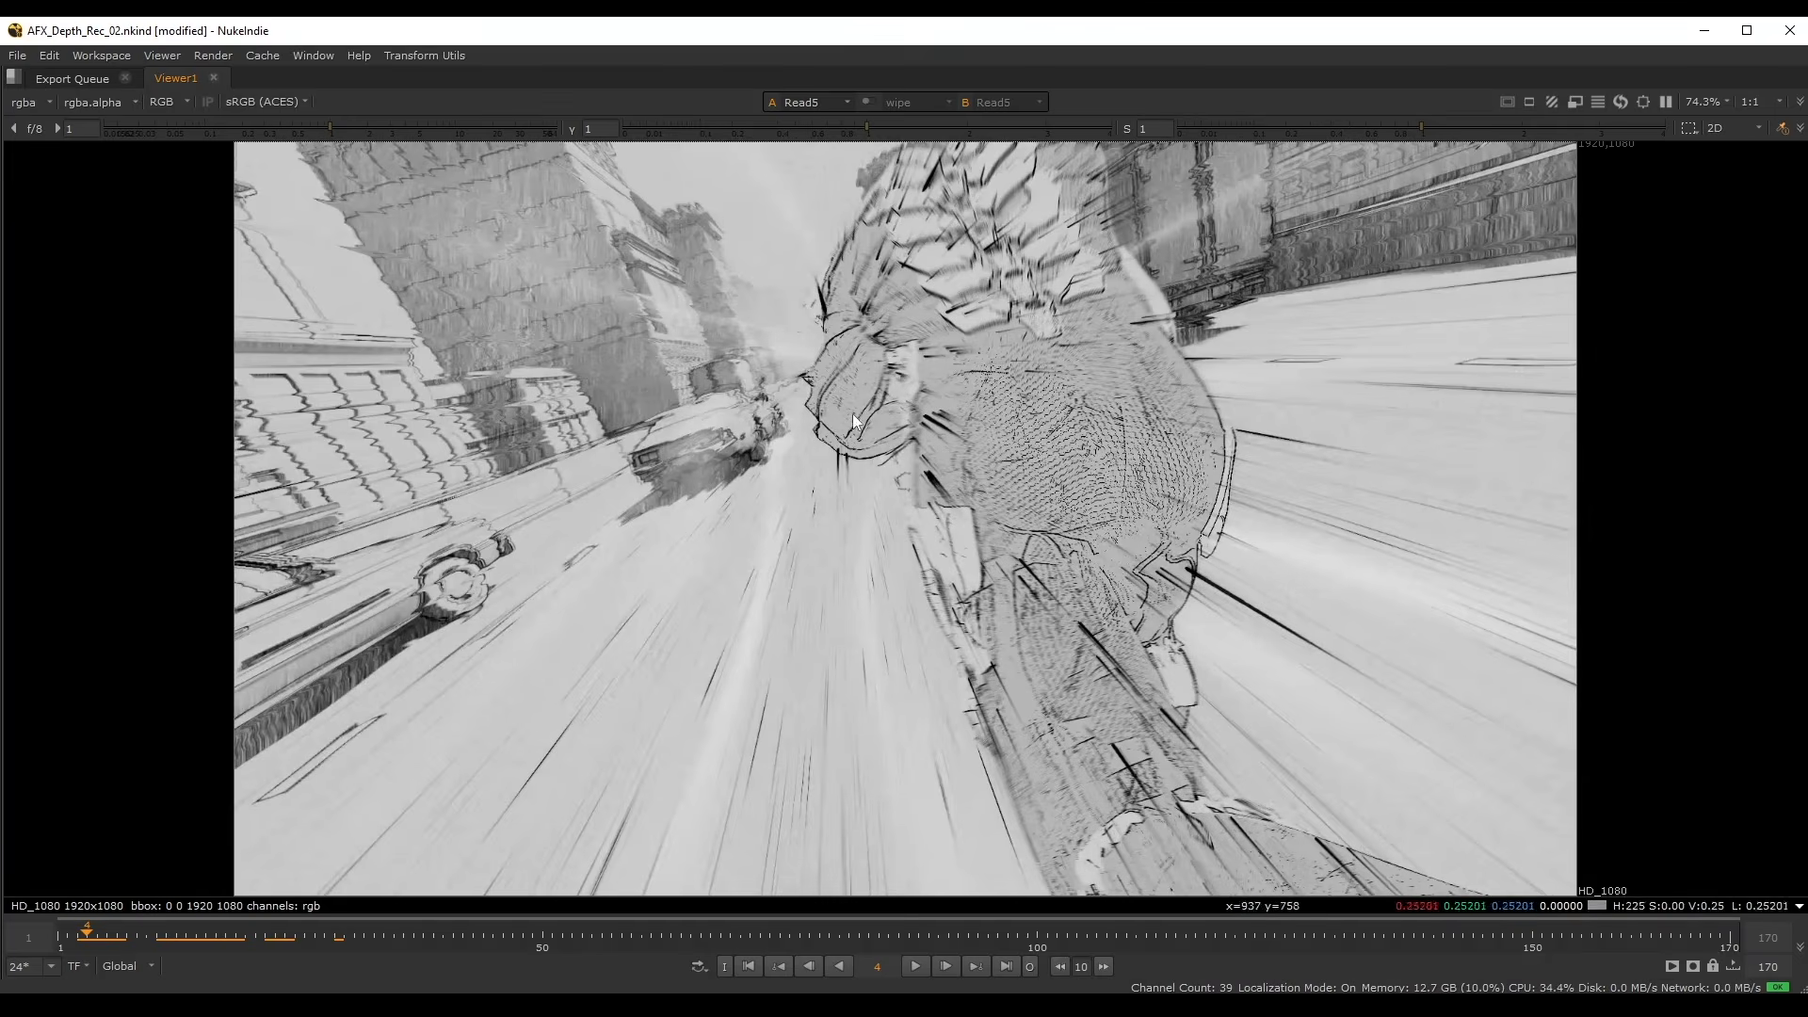
{"action": "left_click_drag", "start_coordinate": [102, 928], "coordinate": [165, 973]}
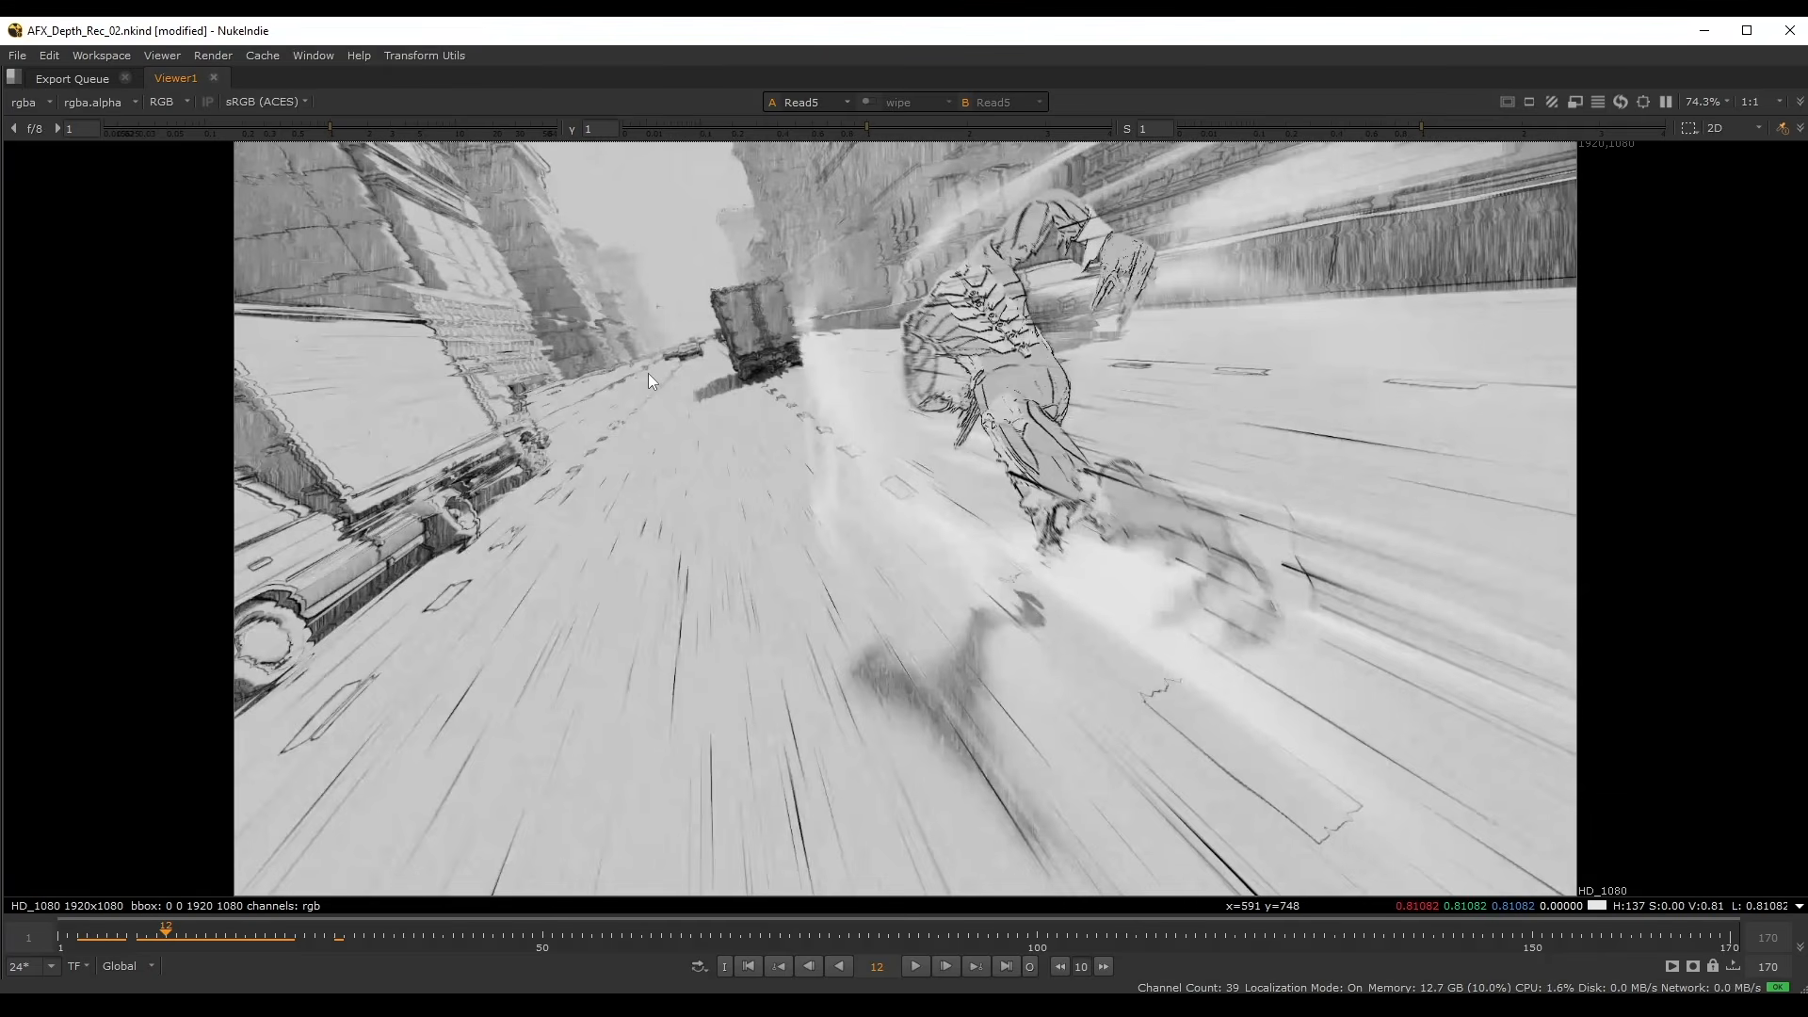
- Return to the node graph, view Read4 again and scrub to frame 24
{"action": "key", "text": "space"}
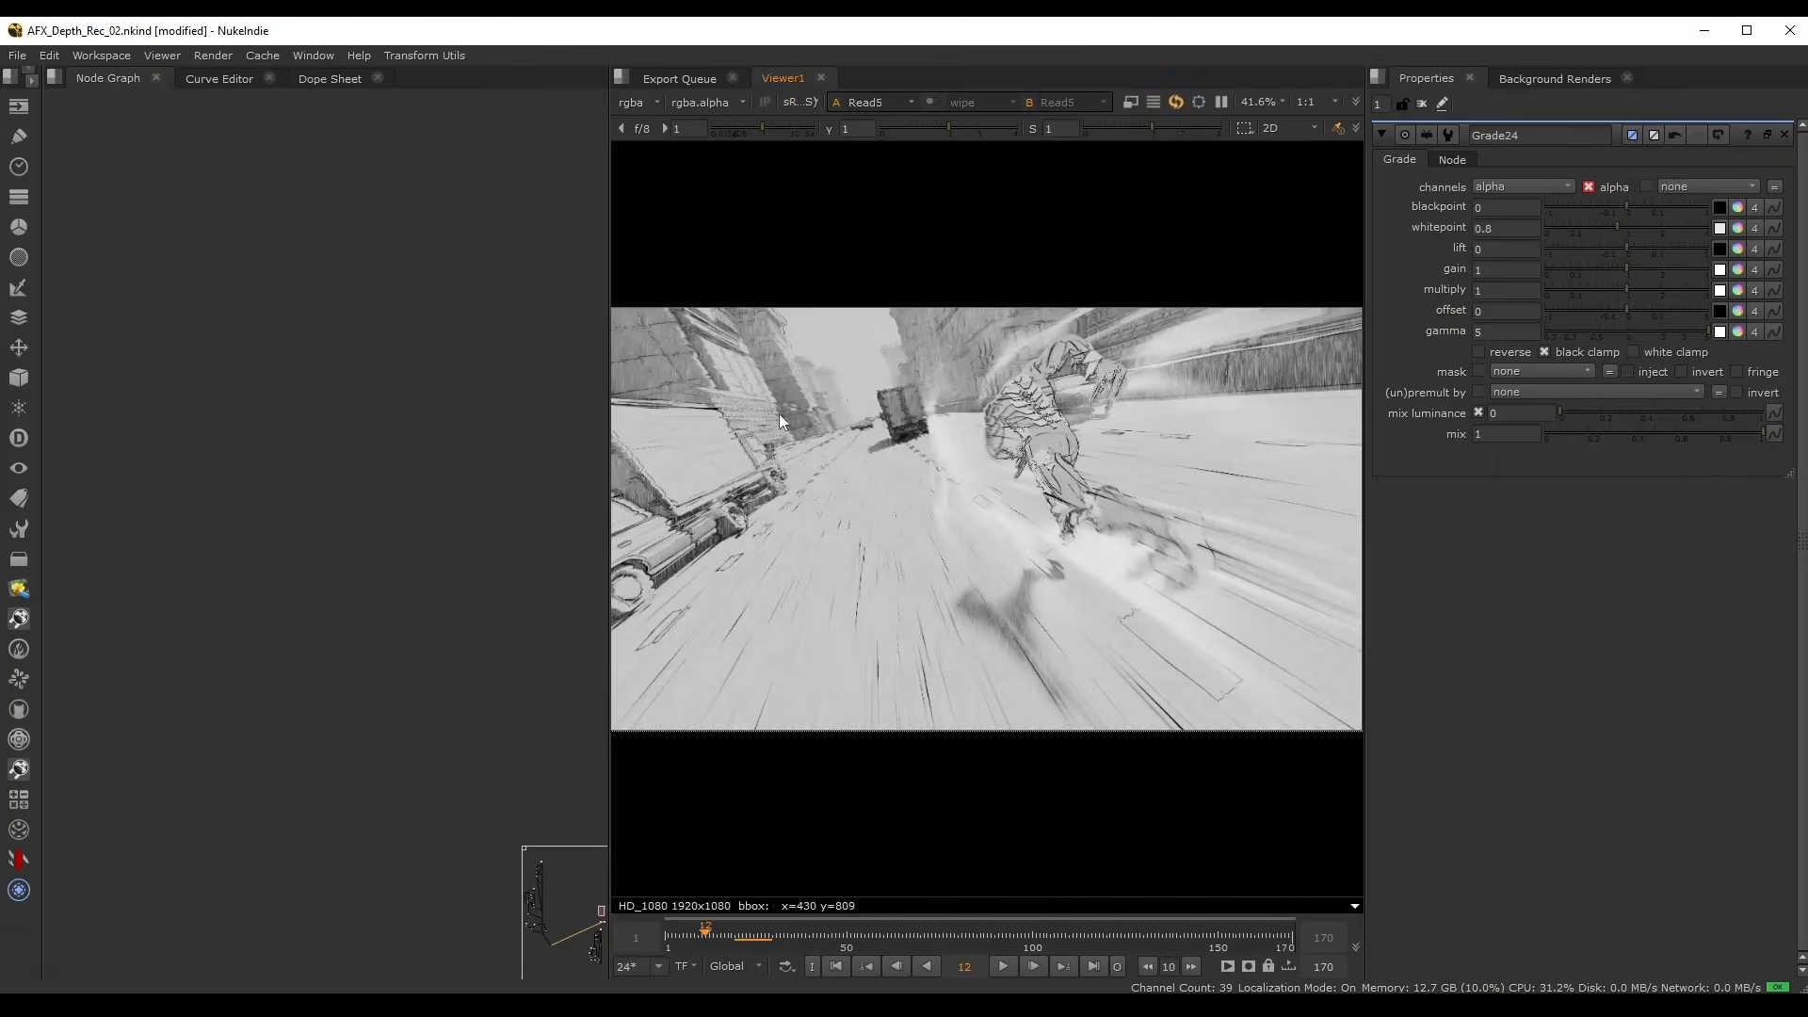
{"action": "scroll", "coordinate": [885, 439], "scroll_direction": "down", "scroll_amount": 2}
{"action": "scroll", "coordinate": [382, 435], "scroll_direction": "down", "scroll_amount": 2}
{"action": "middle_click_drag", "start_coordinate": [401, 738], "coordinate": [333, 322]}
{"action": "scroll", "coordinate": [288, 359], "scroll_direction": "up", "scroll_amount": 2}
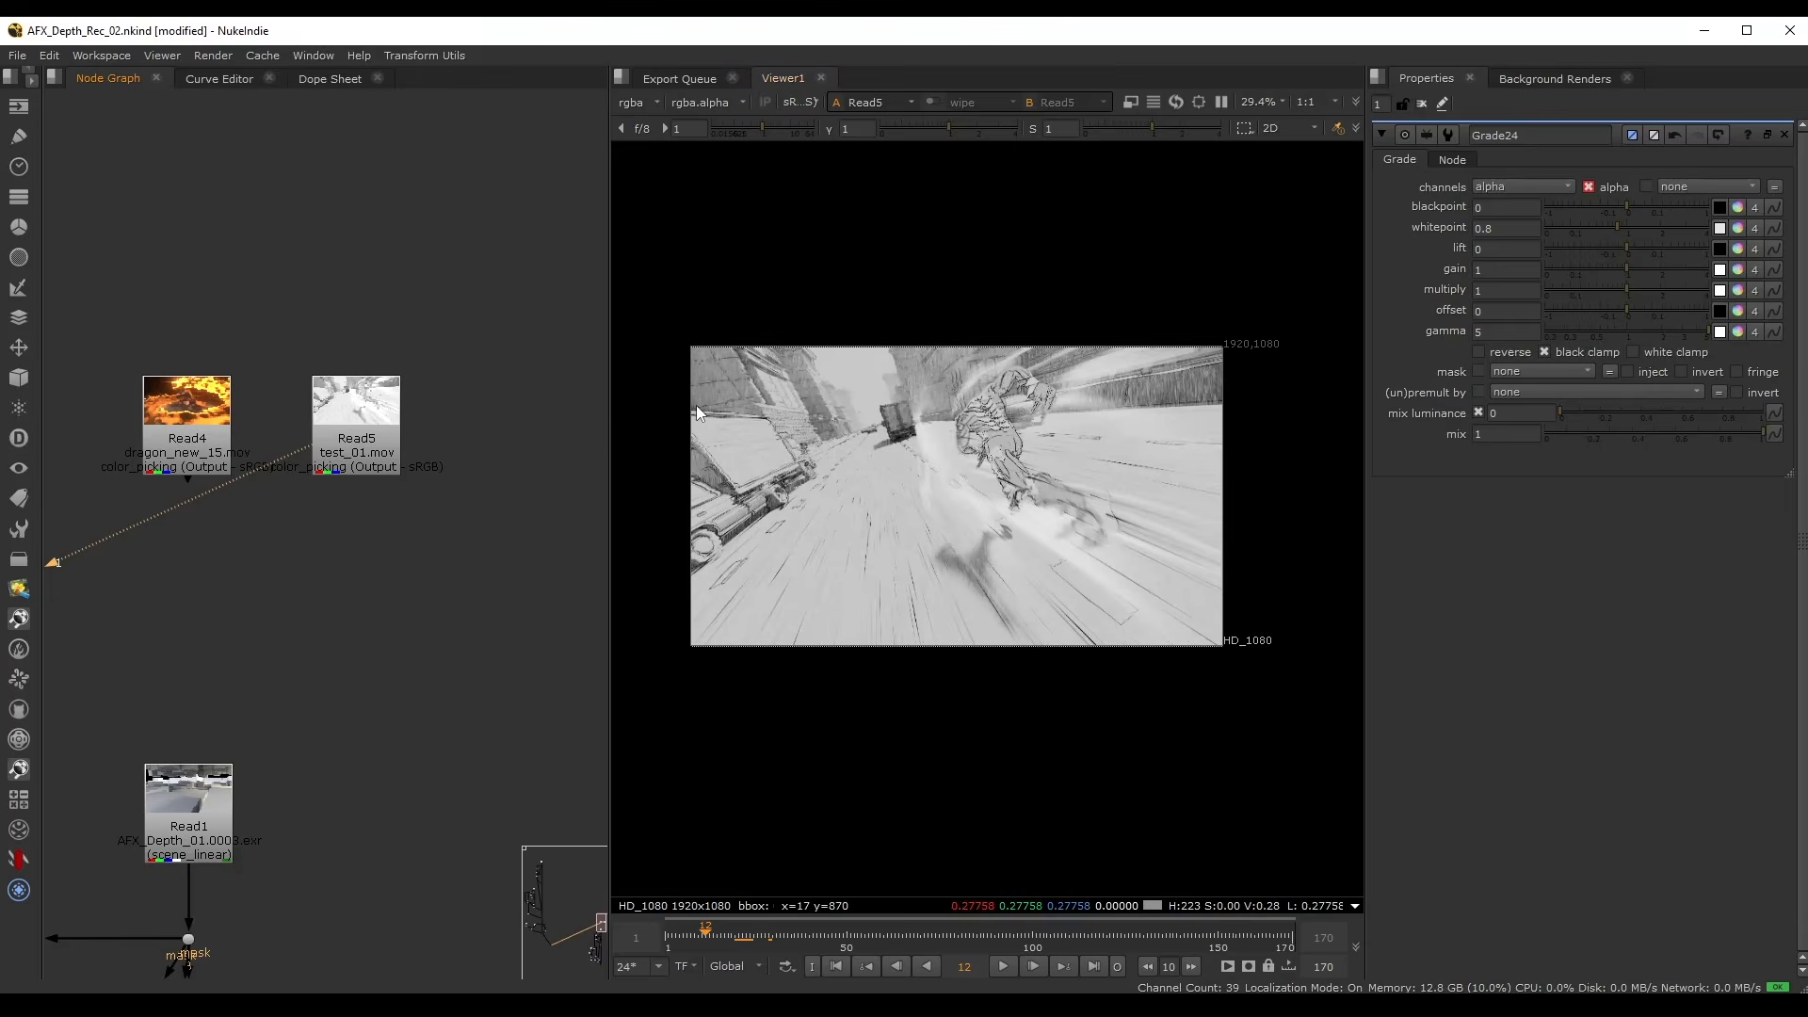
{"action": "left_click", "coordinate": [201, 422]}
{"action": "key", "text": "1"}
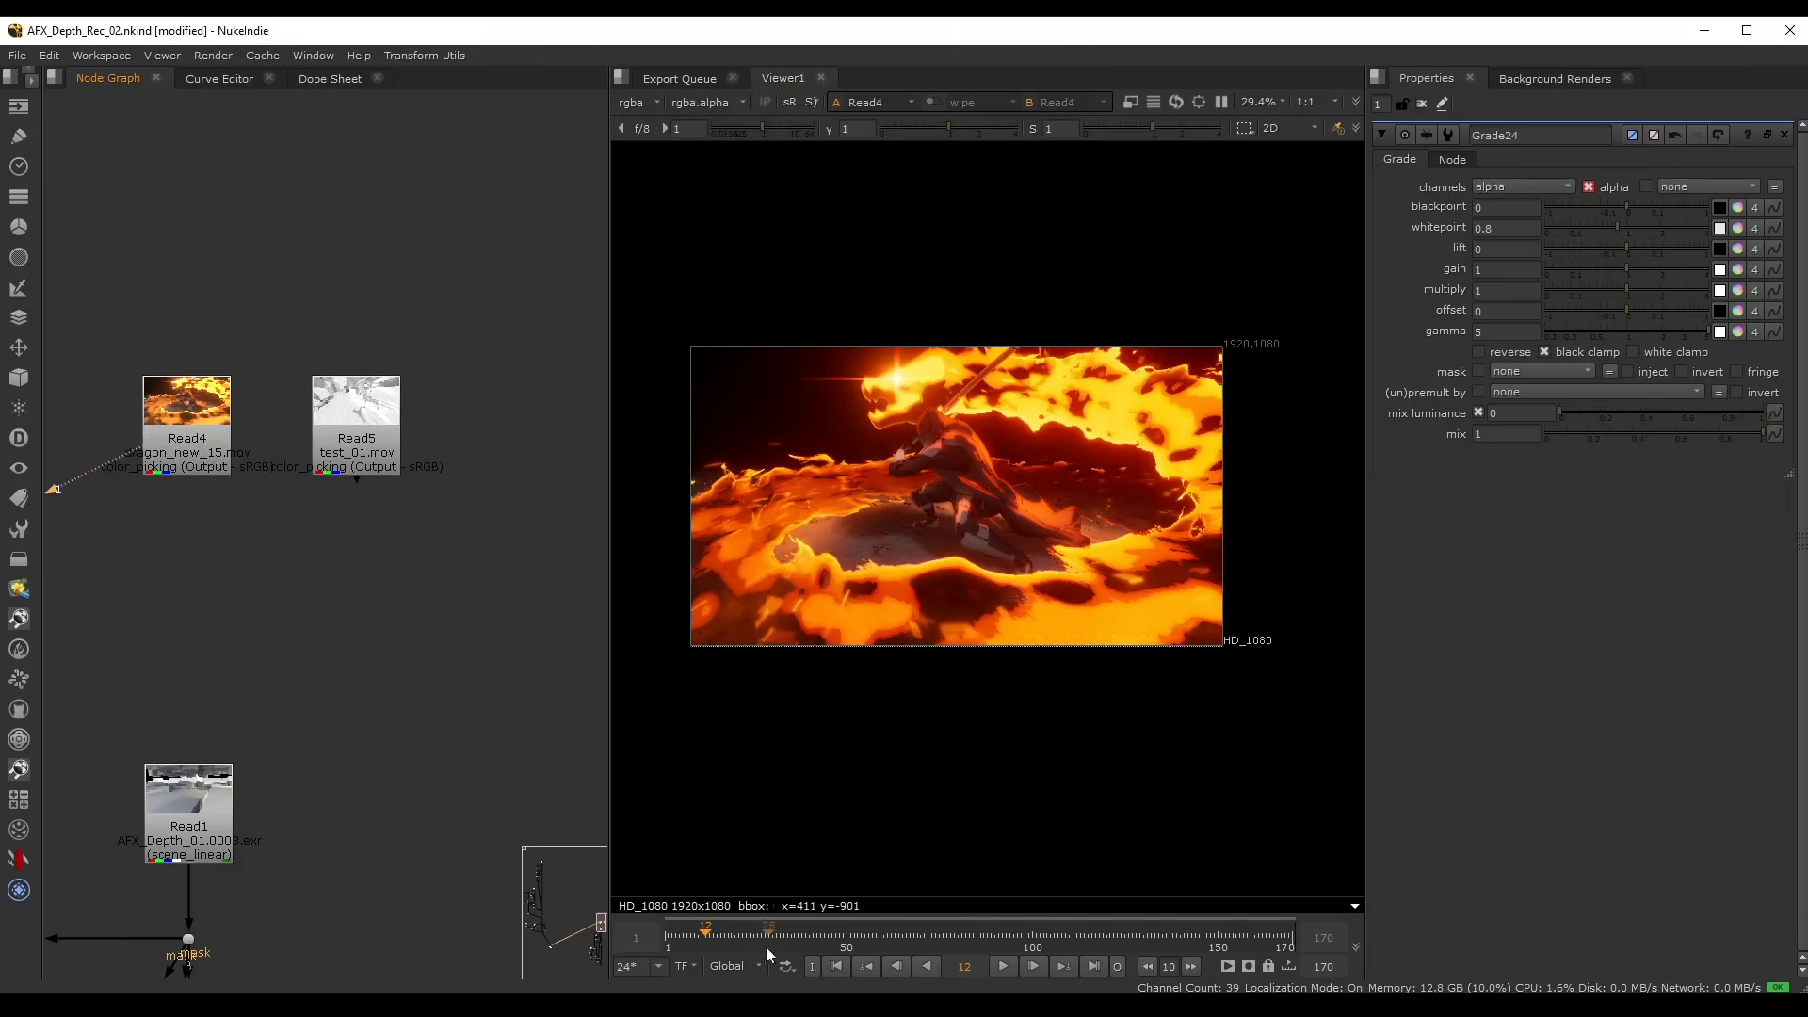
{"action": "left_click_drag", "start_coordinate": [765, 947], "coordinate": [744, 906]}
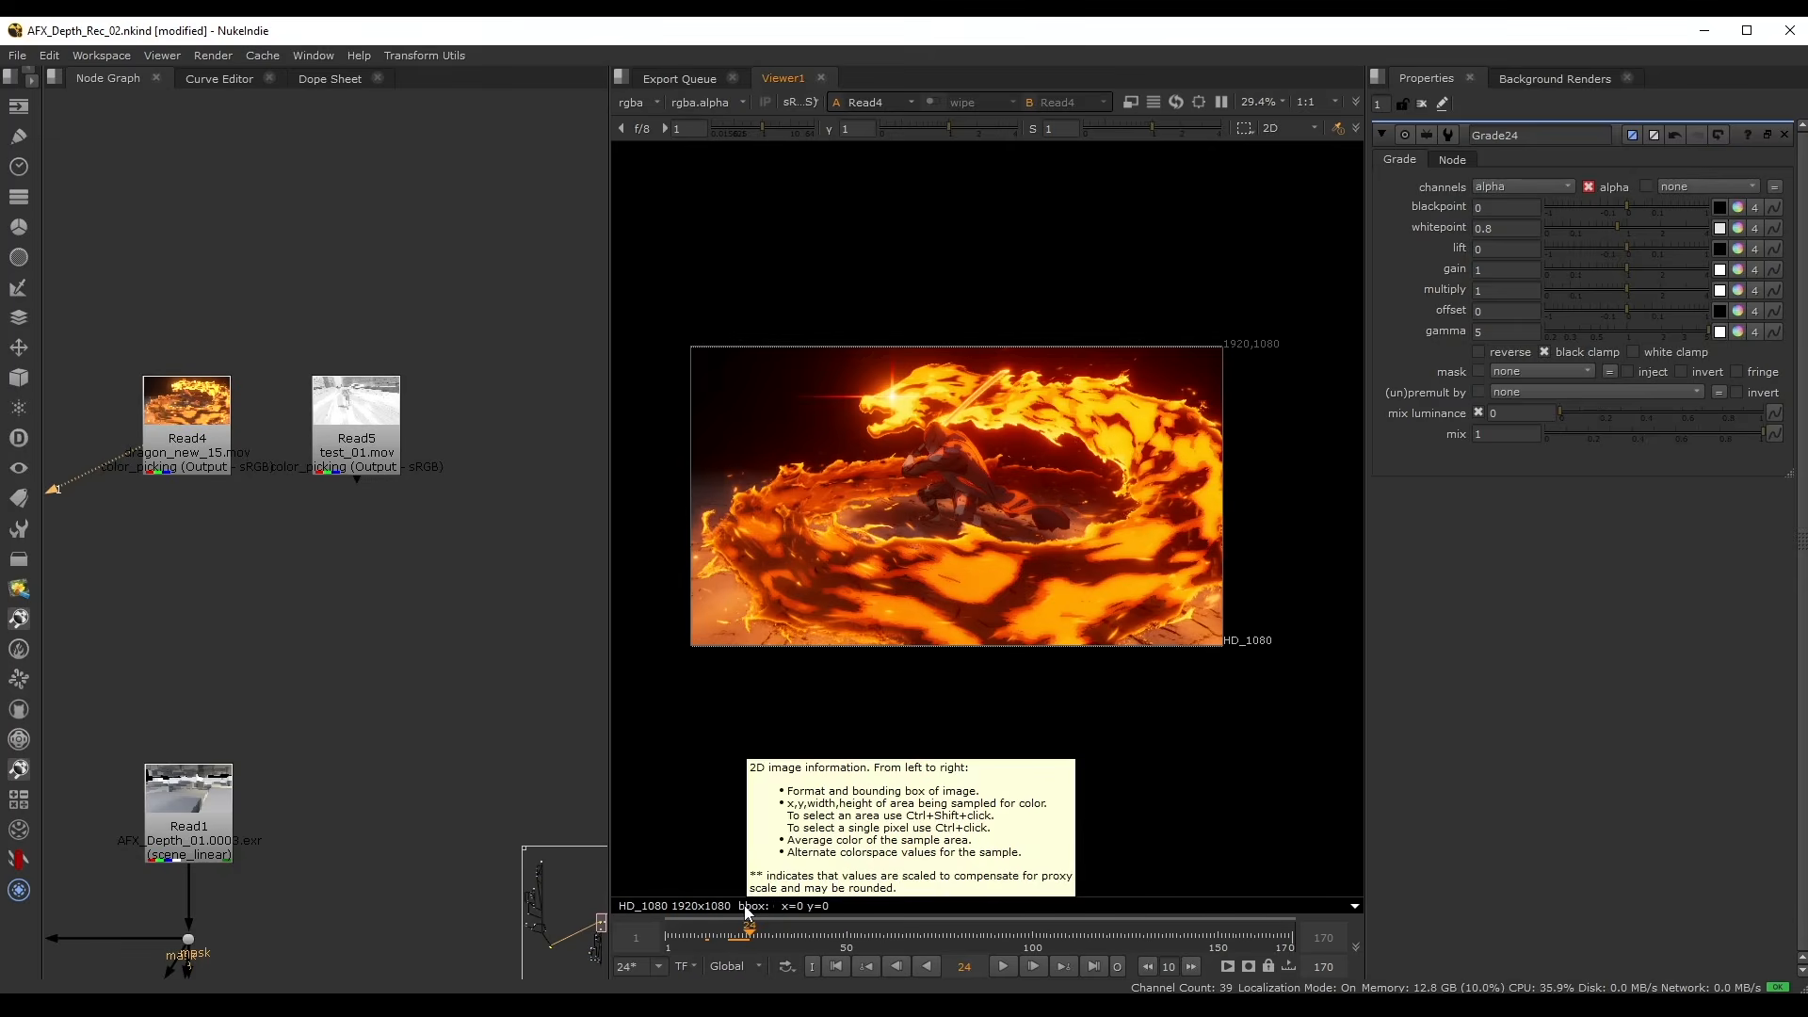